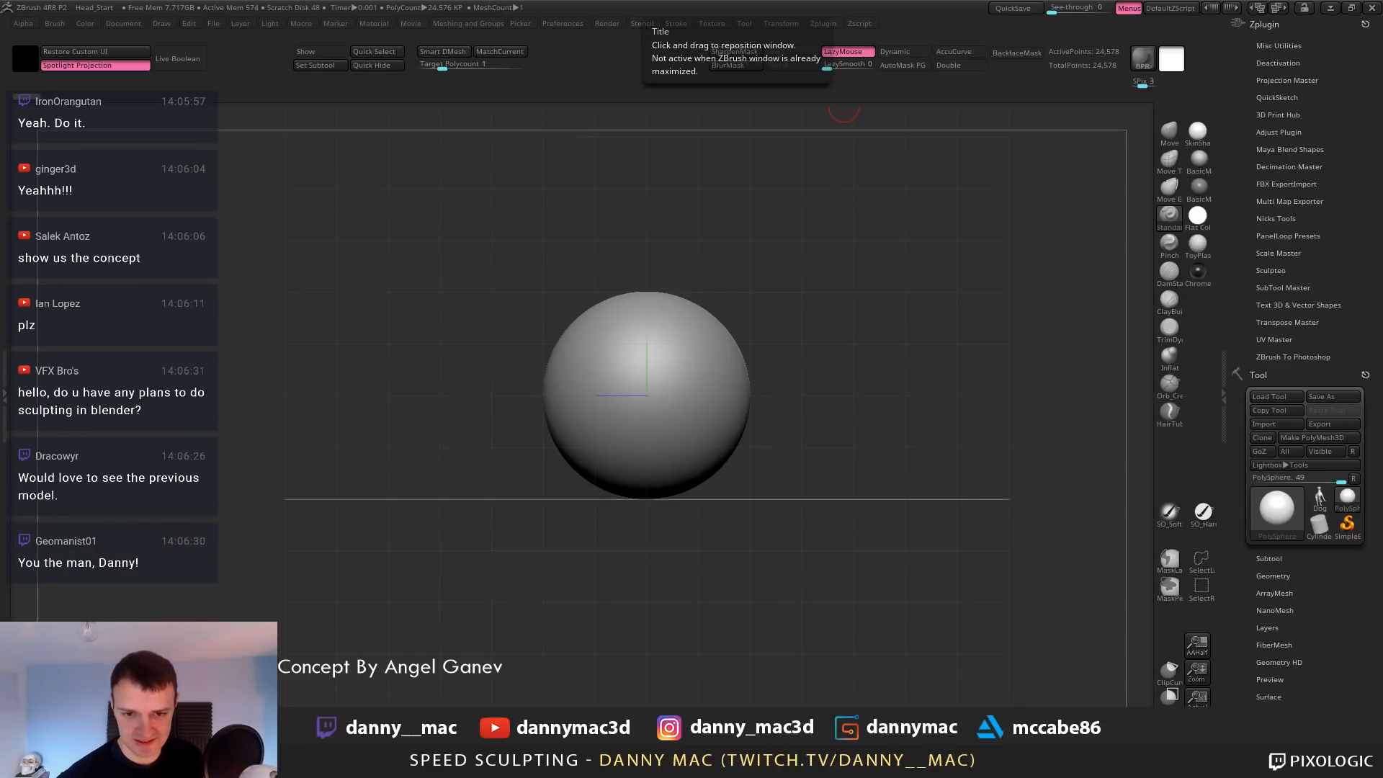
Switch to Photos and examine the coloured bust render alongside its pencil concept sketch, arranging the image windows for comparison
drag(720, 0, 720, 0)
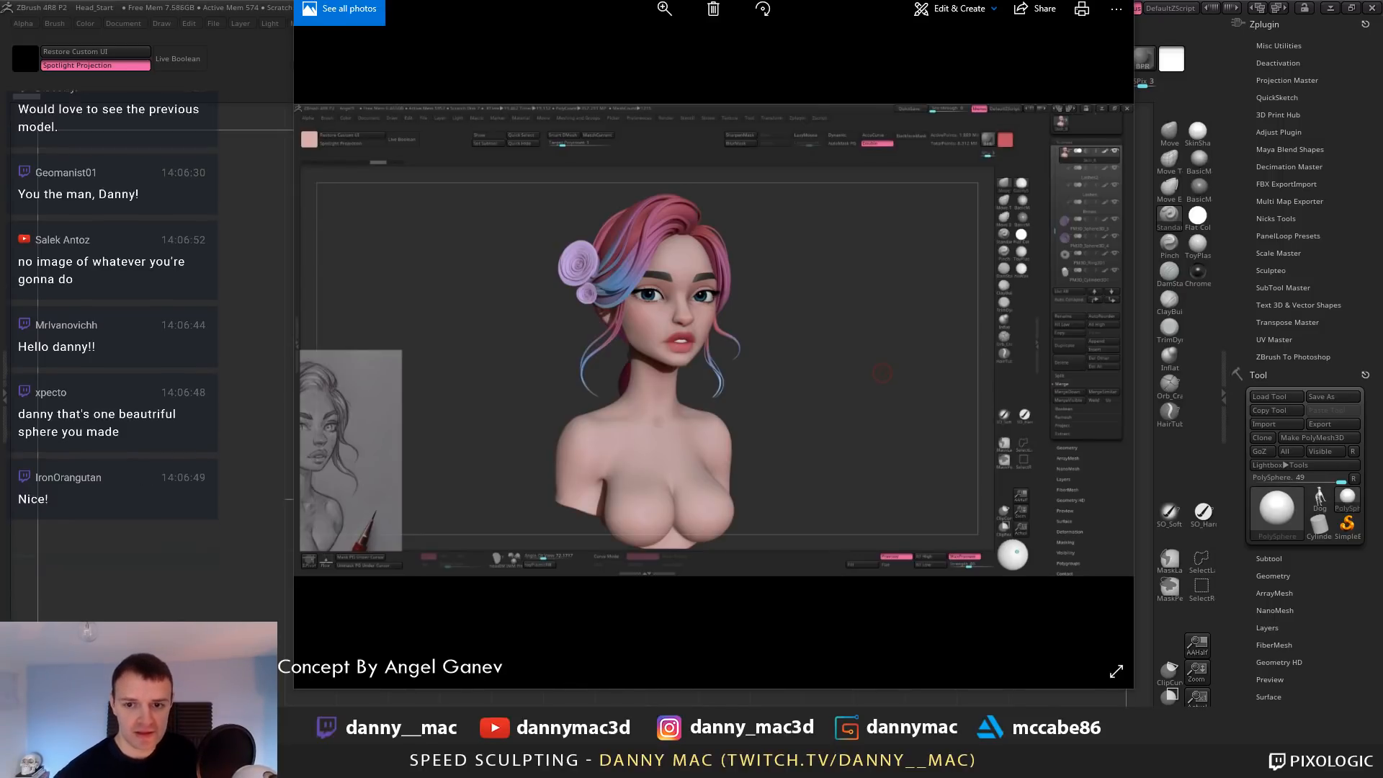
drag(490, 0, 463, 32)
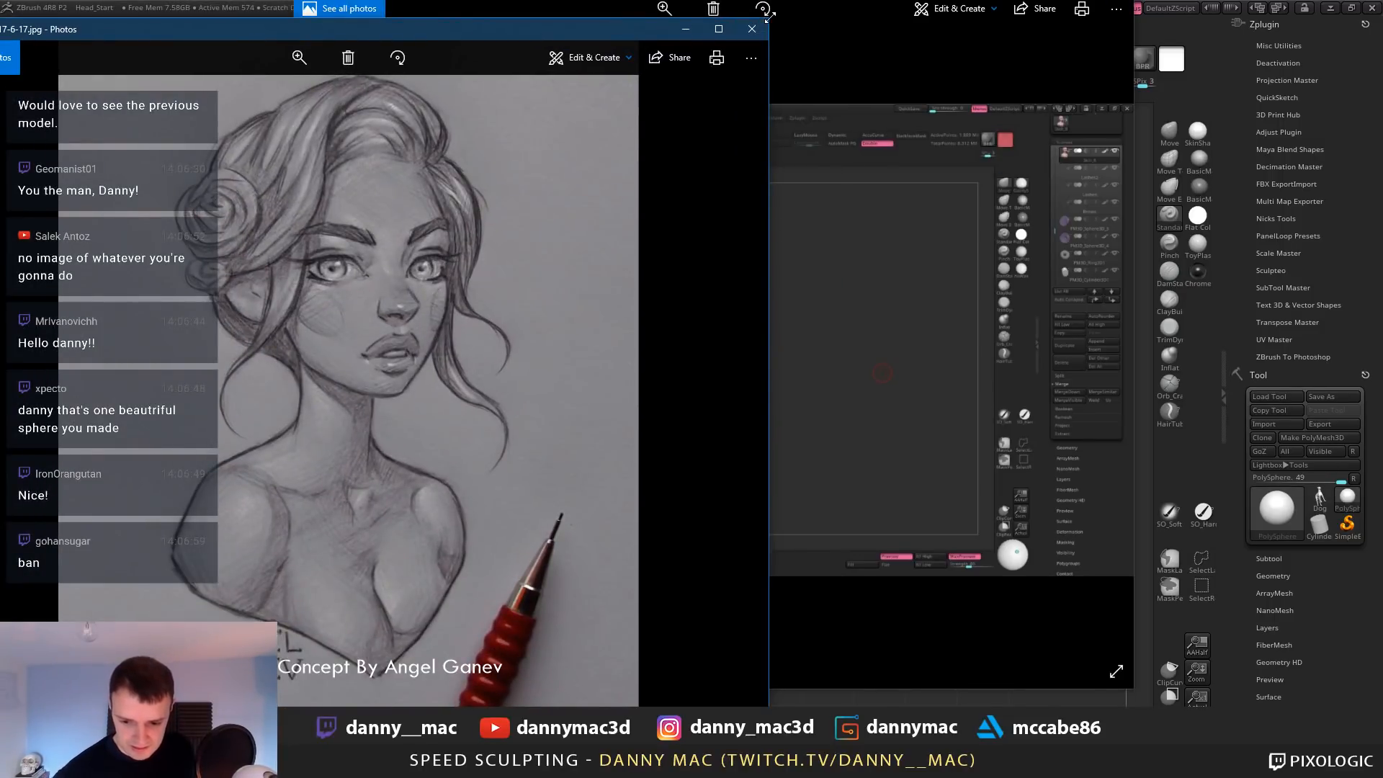
mouse_move(767, 23)
mouse_down()
mouse_move(532, 186)
mouse_move(372, 261)
mouse_move(421, 240)
mouse_up()
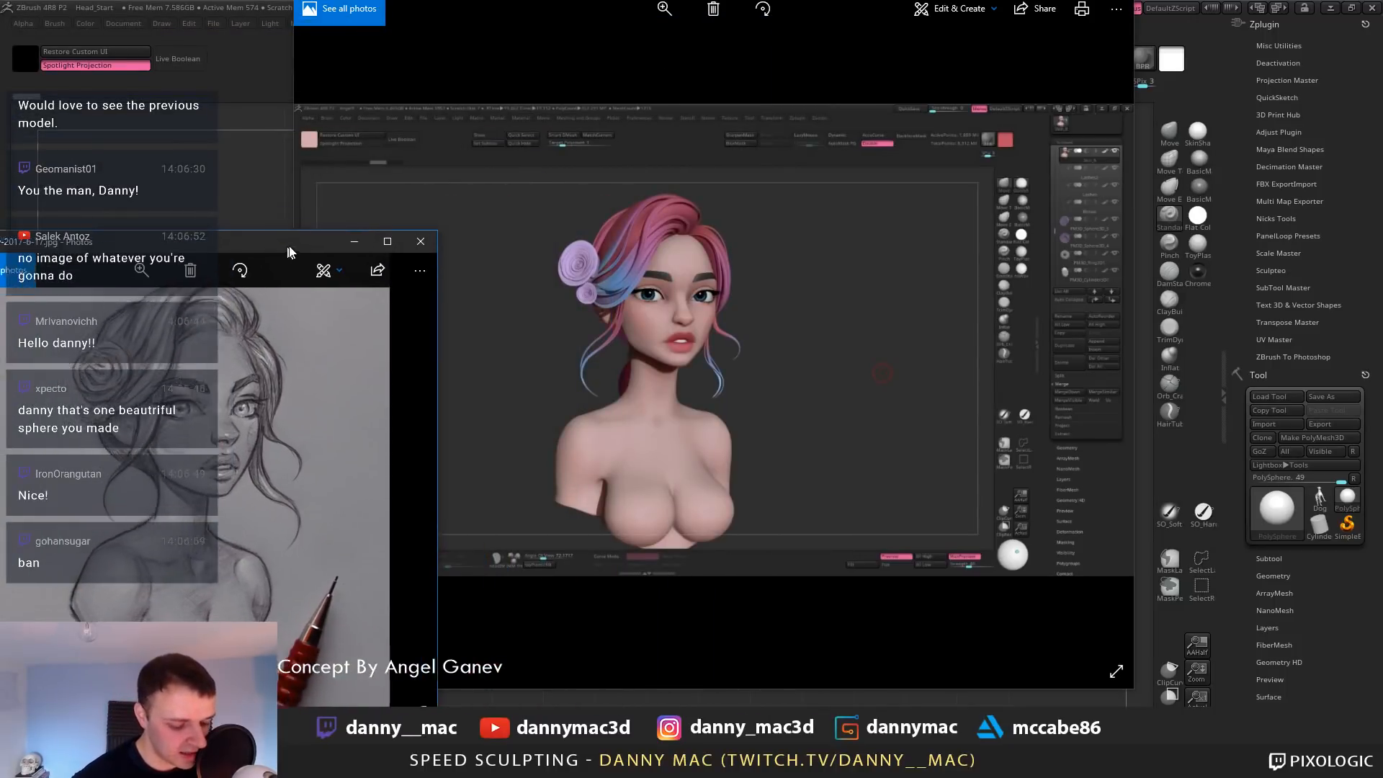
mouse_move(285, 254)
mouse_down()
mouse_move(518, 154)
mouse_move(437, 149)
mouse_up()
drag(572, 315, 475, 313)
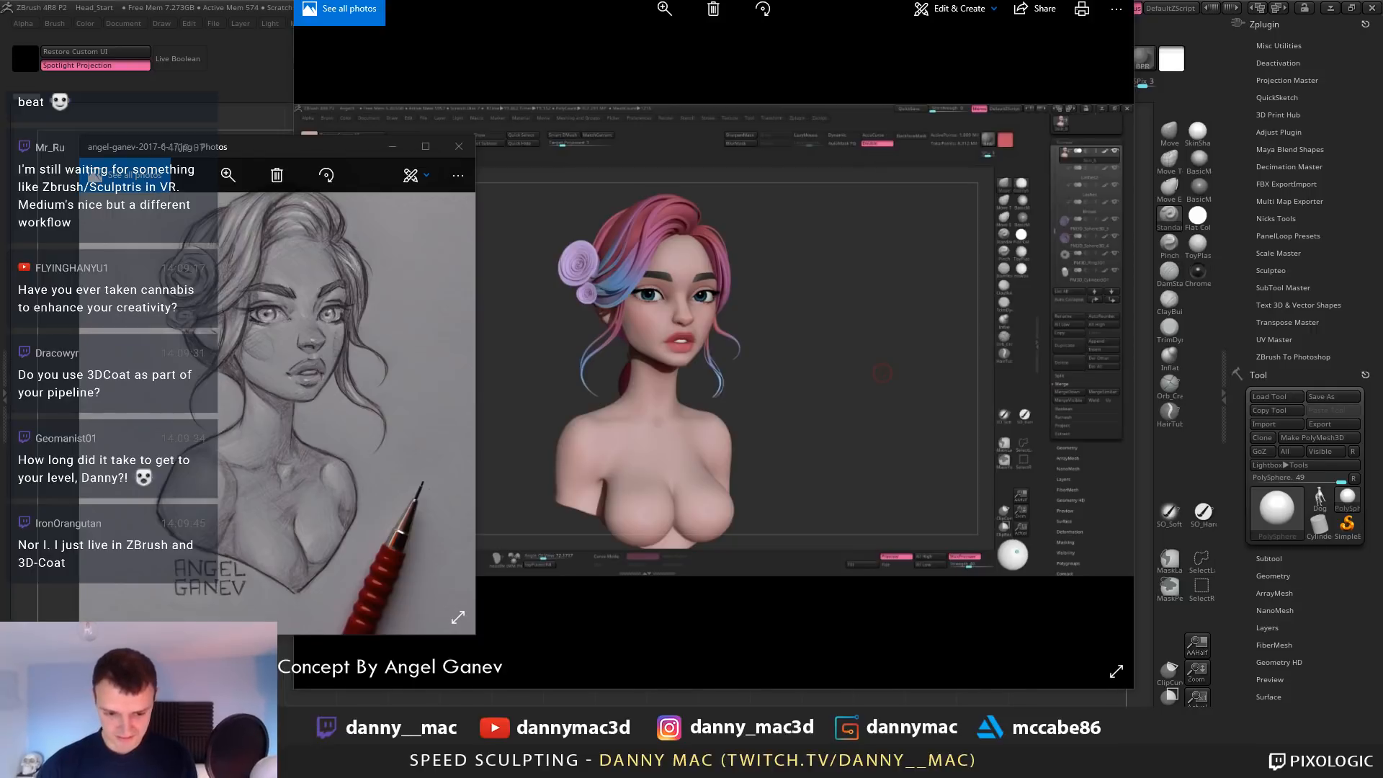
click(882, 311)
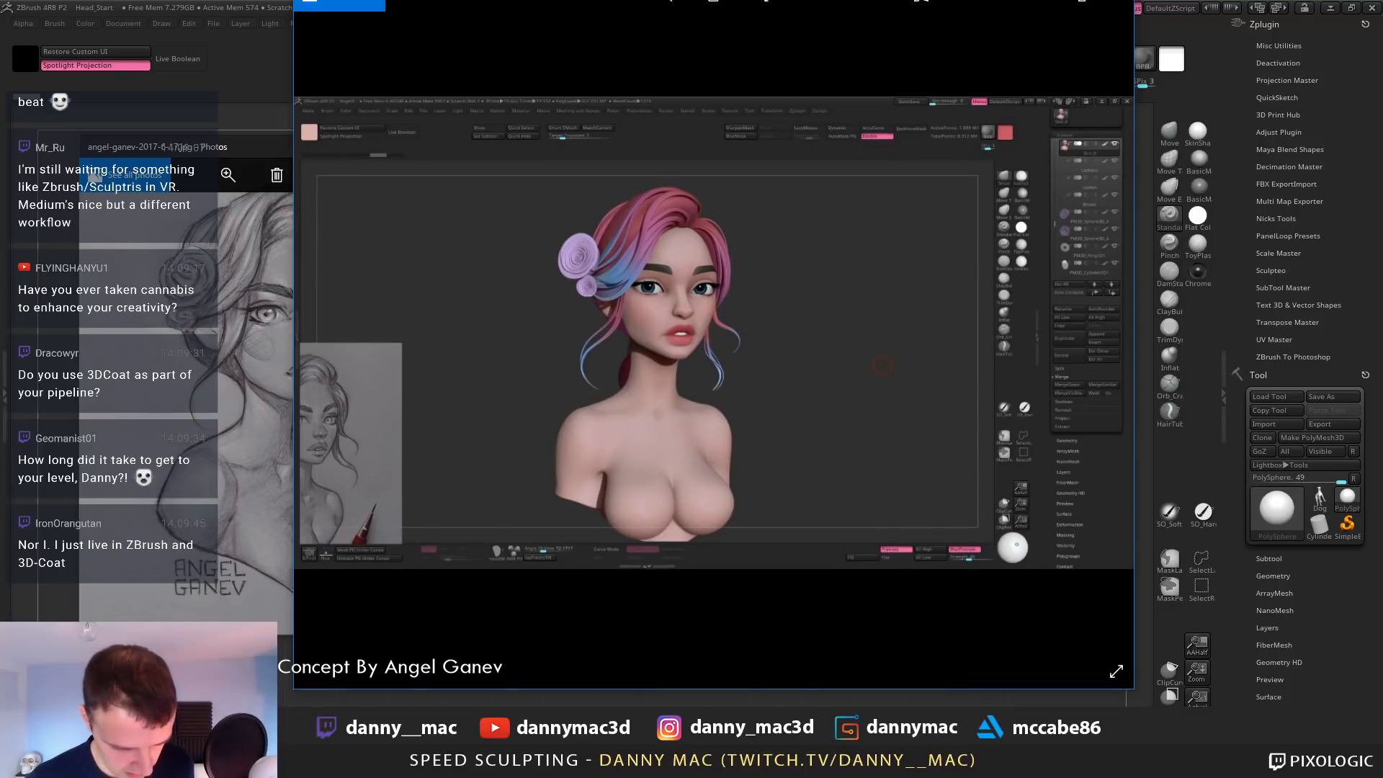
drag(792, 0, 540, 0)
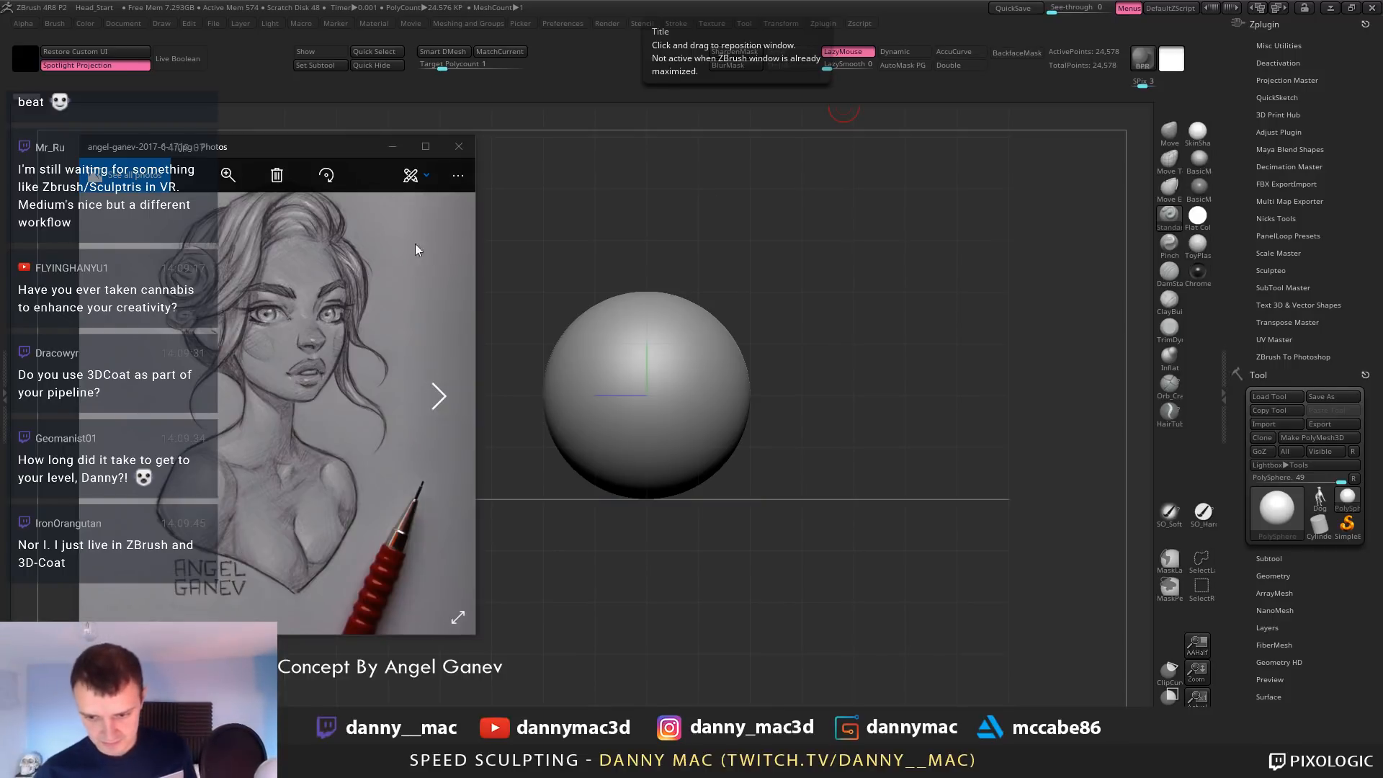
click(459, 146)
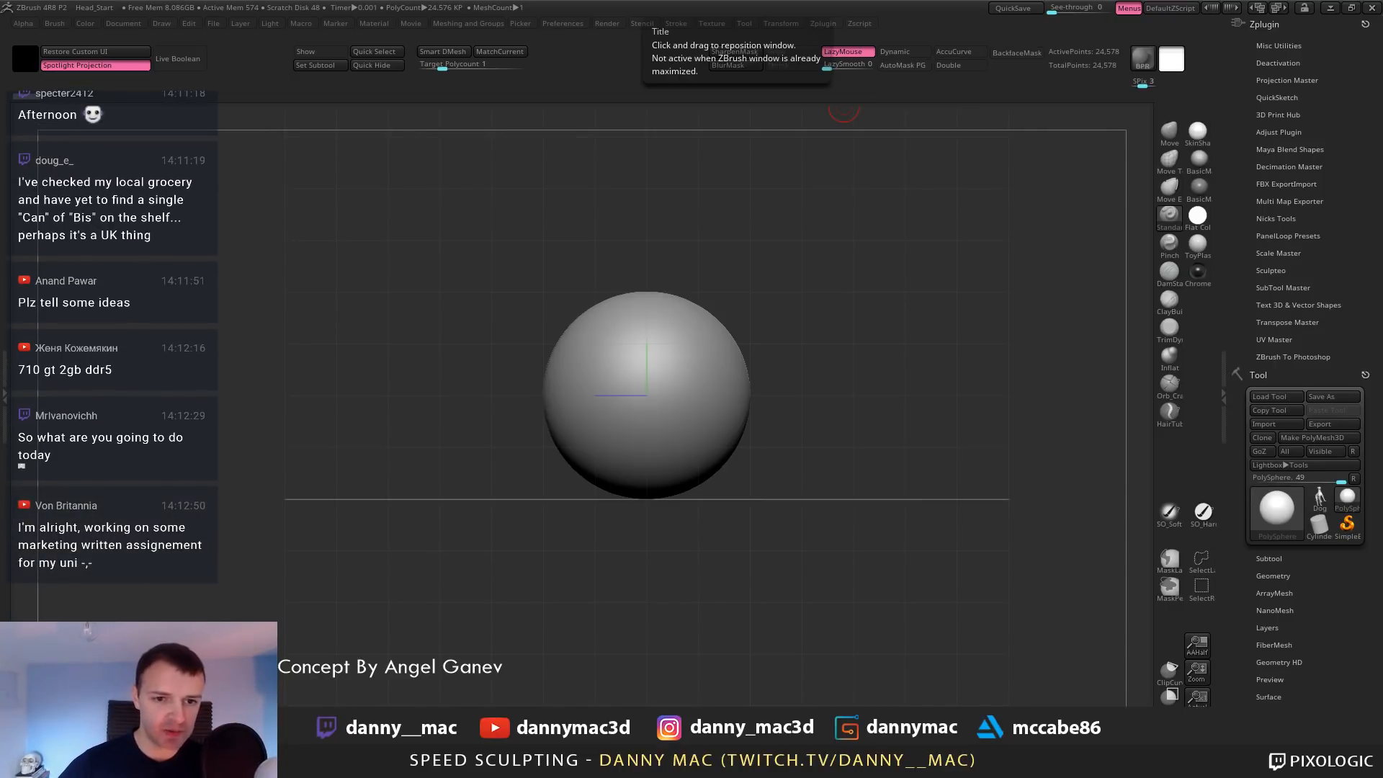
Look over the reference board's groups of stylized character portraits and sketches for ideas
right_drag(241, 1, 598, 425)
middle_drag(598, 425, 535, 367)
scroll(601, 294, up, 2)
right_drag(551, 174, 514, 297)
middle_drag(510, 278, 495, 244)
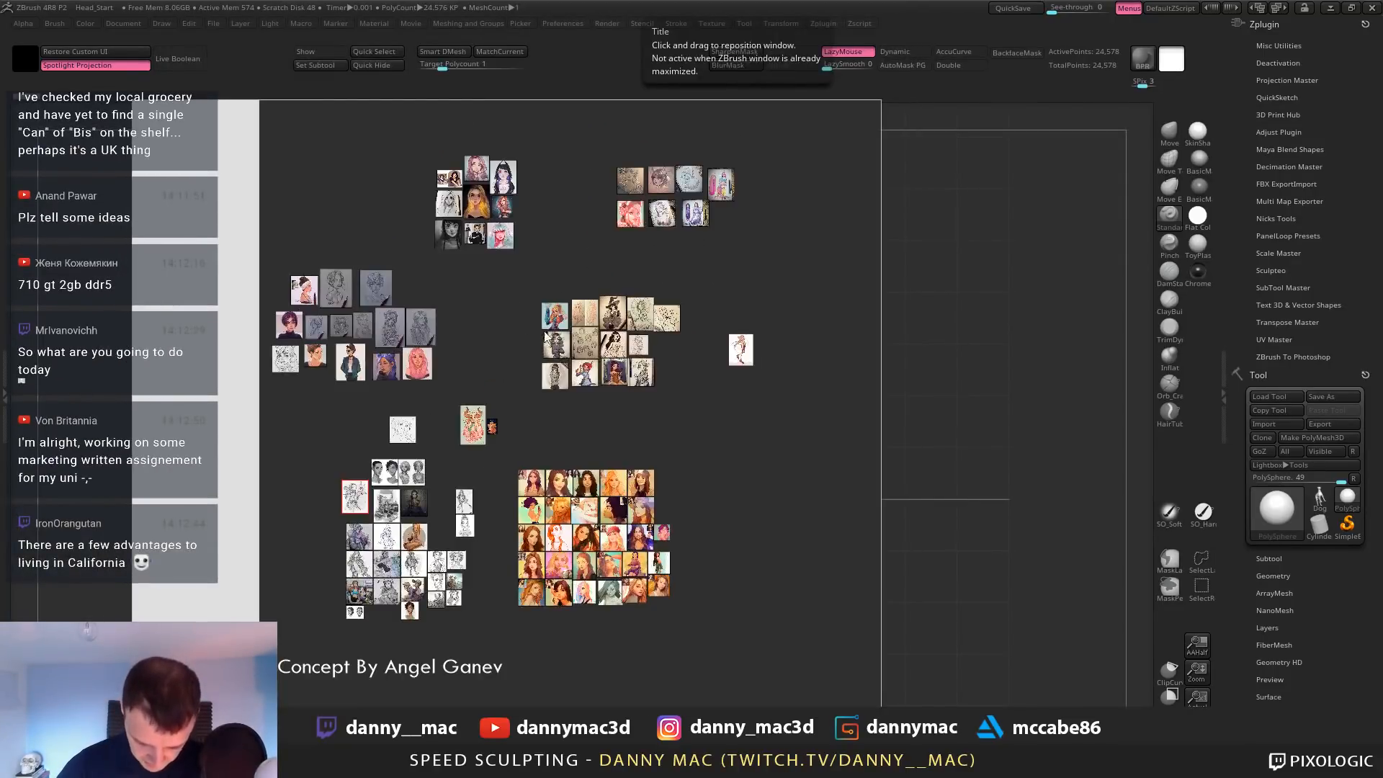
middle_drag(494, 331, 499, 293)
scroll(500, 295, up, 2)
right_drag(539, 350, 345, 0)
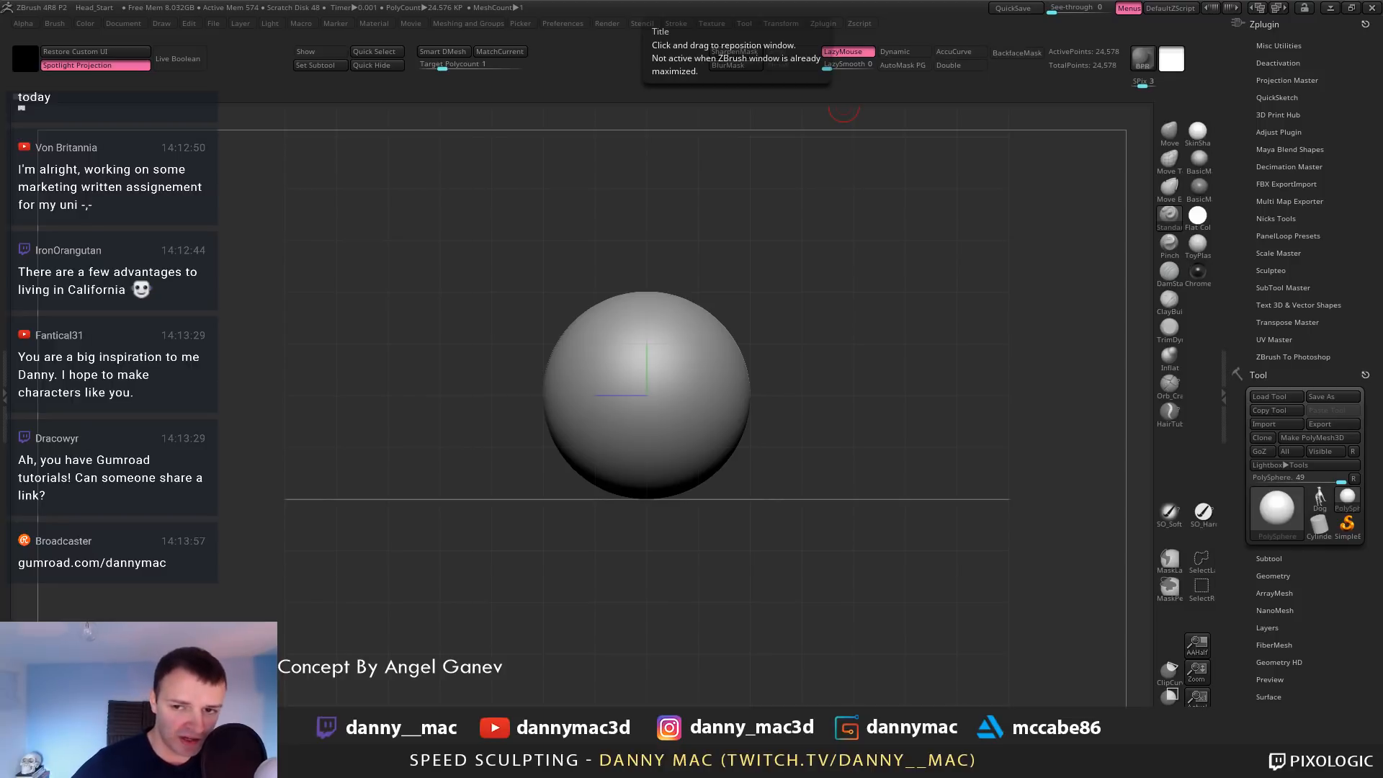
Reopen the pink-haired bust render in Photos and enlarge its window for a closer look
key(alt+Tab)
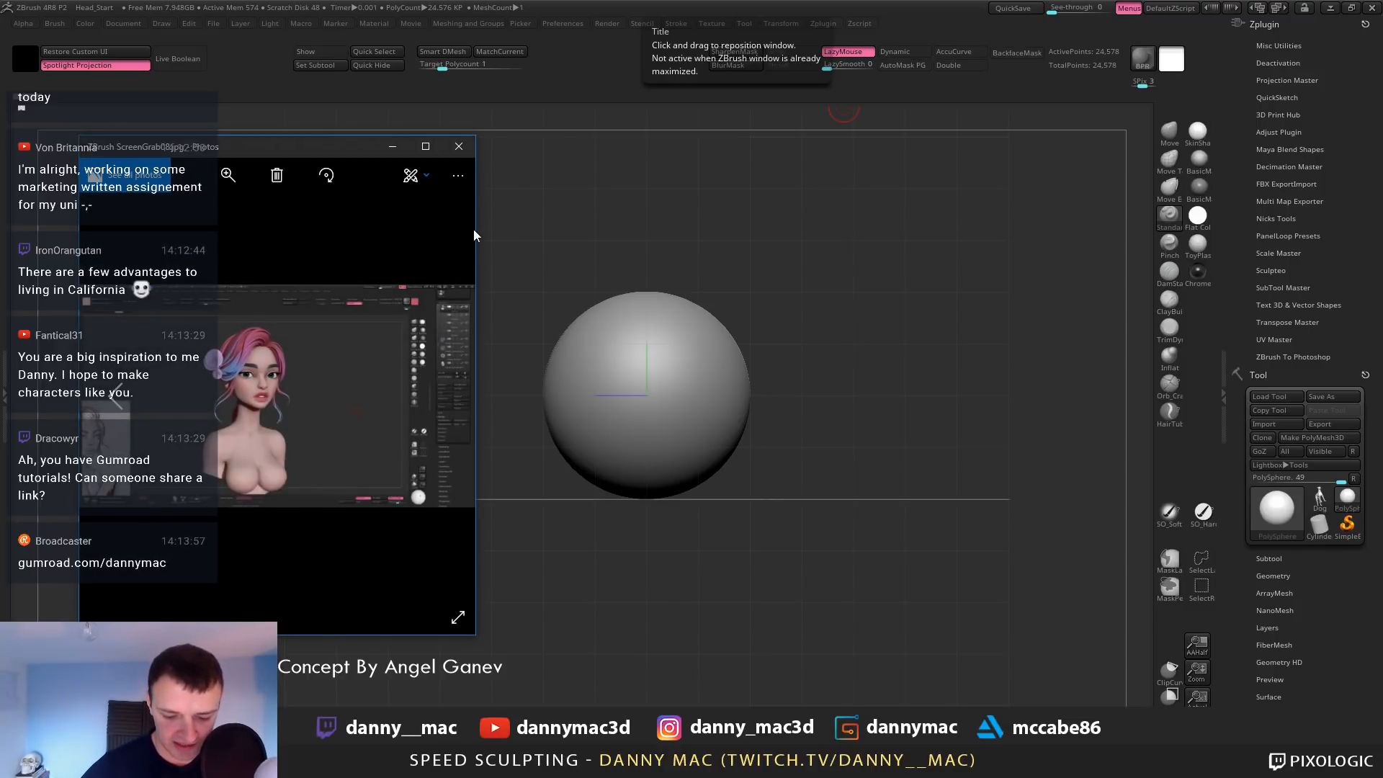
drag(473, 229, 1173, 133)
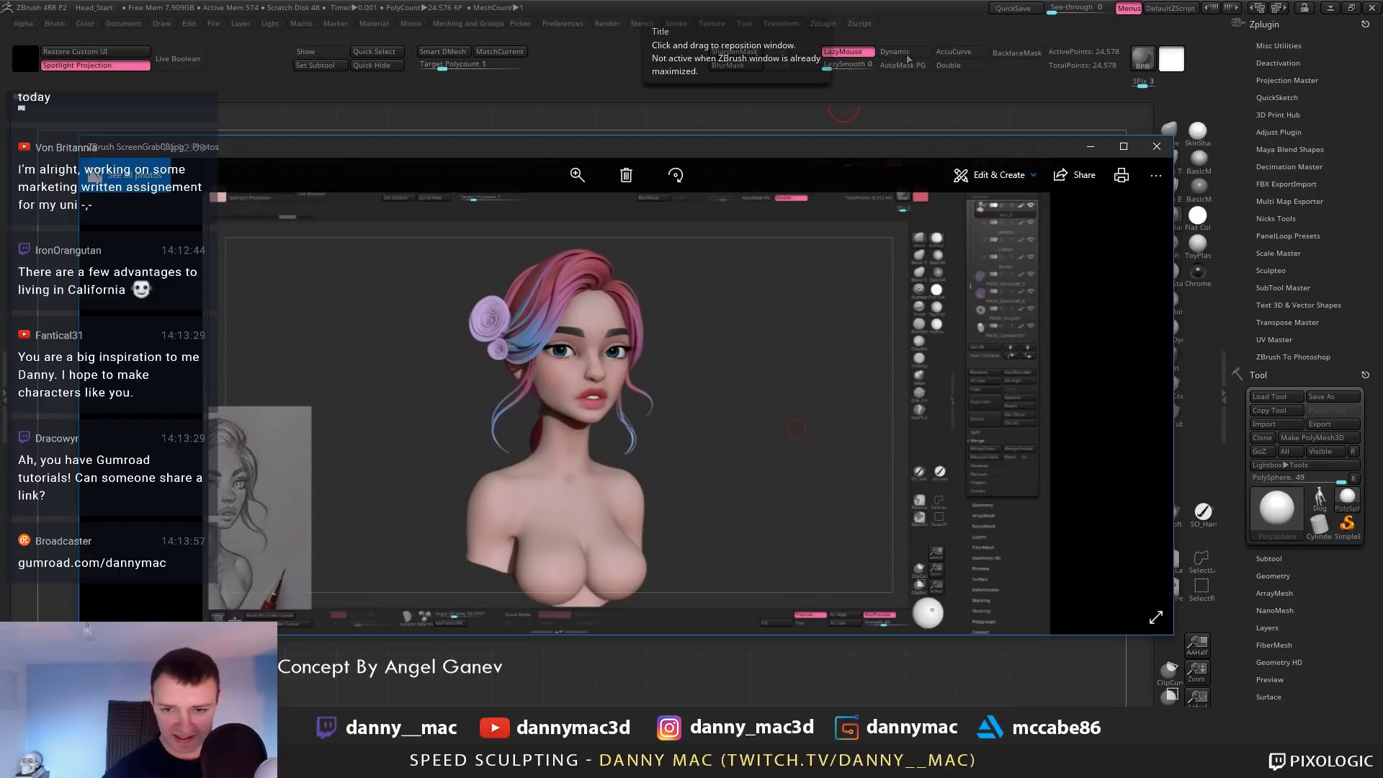
drag(693, 149, 697, 1)
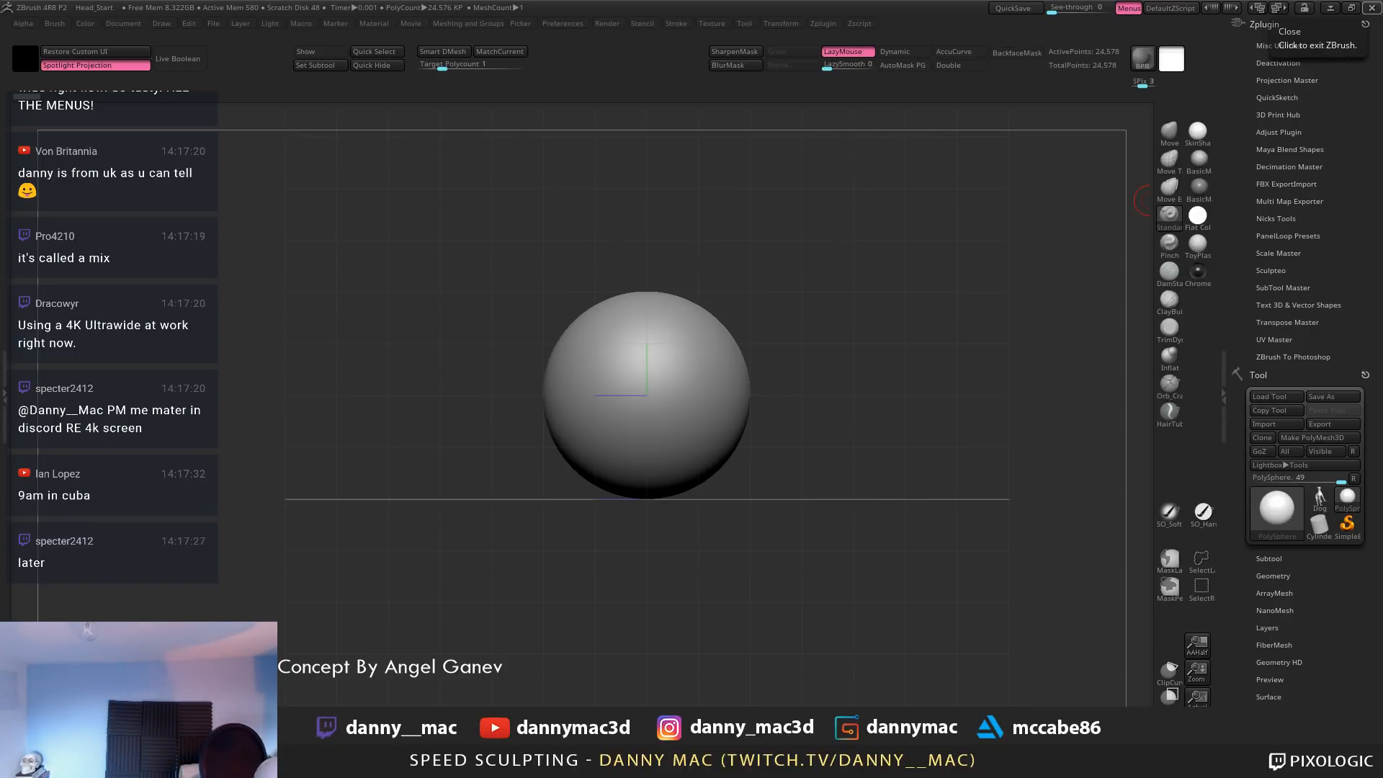
Mask all of the sphere except its lower back corner in side view and push that corner upward with the transform gizmo
drag(848, 360, 779, 275)
shift+drag(818, 324, 808, 375)
key(l)
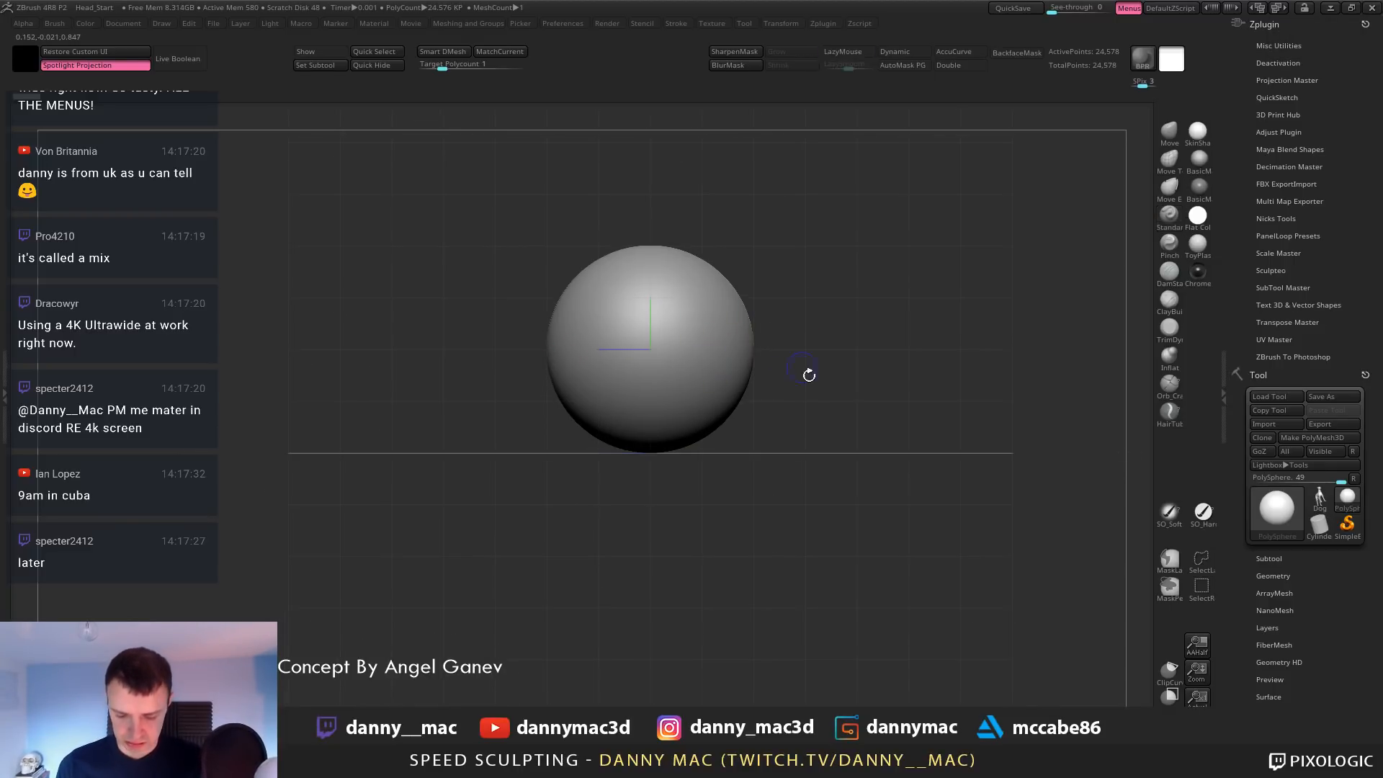
ctrl+drag(817, 535, 645, 401)
ctrl+click(822, 362)
alt+drag(810, 405, 808, 385)
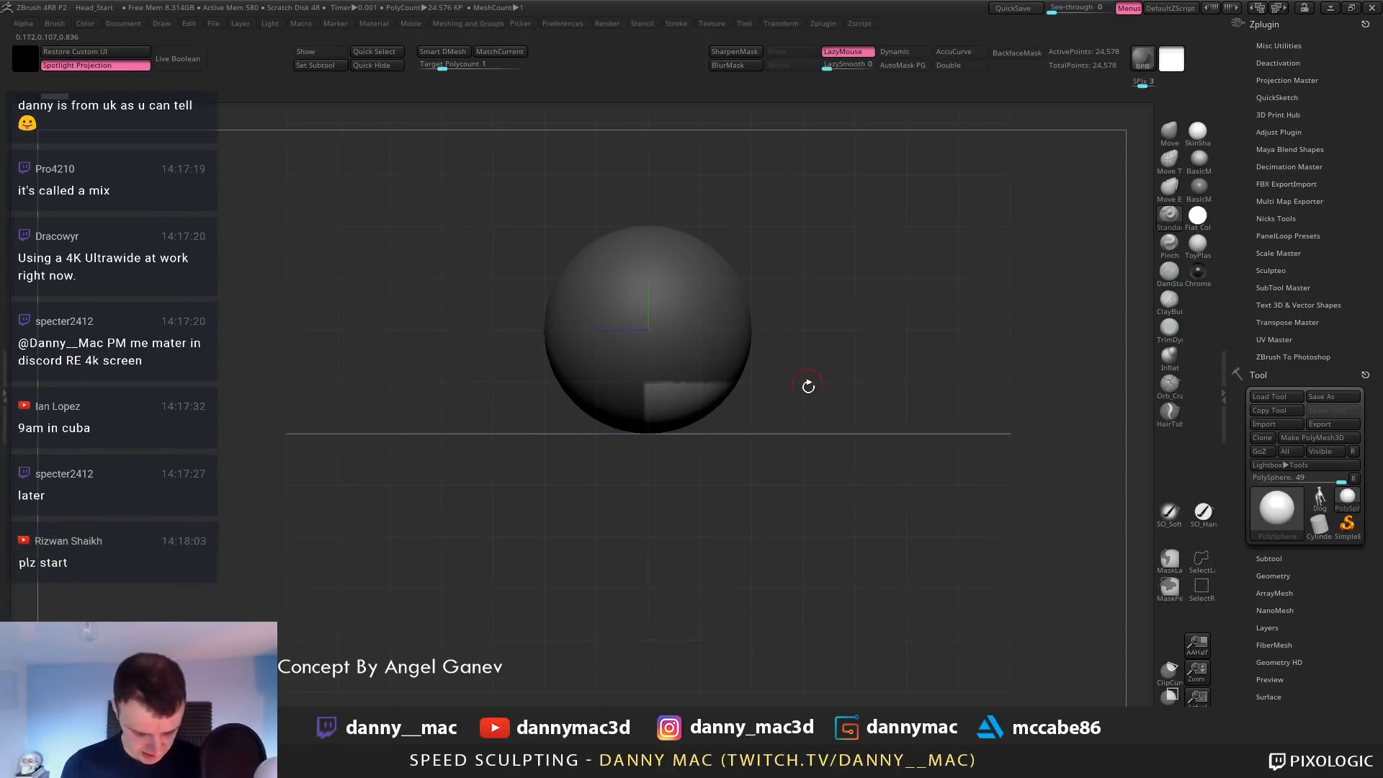
key(w)
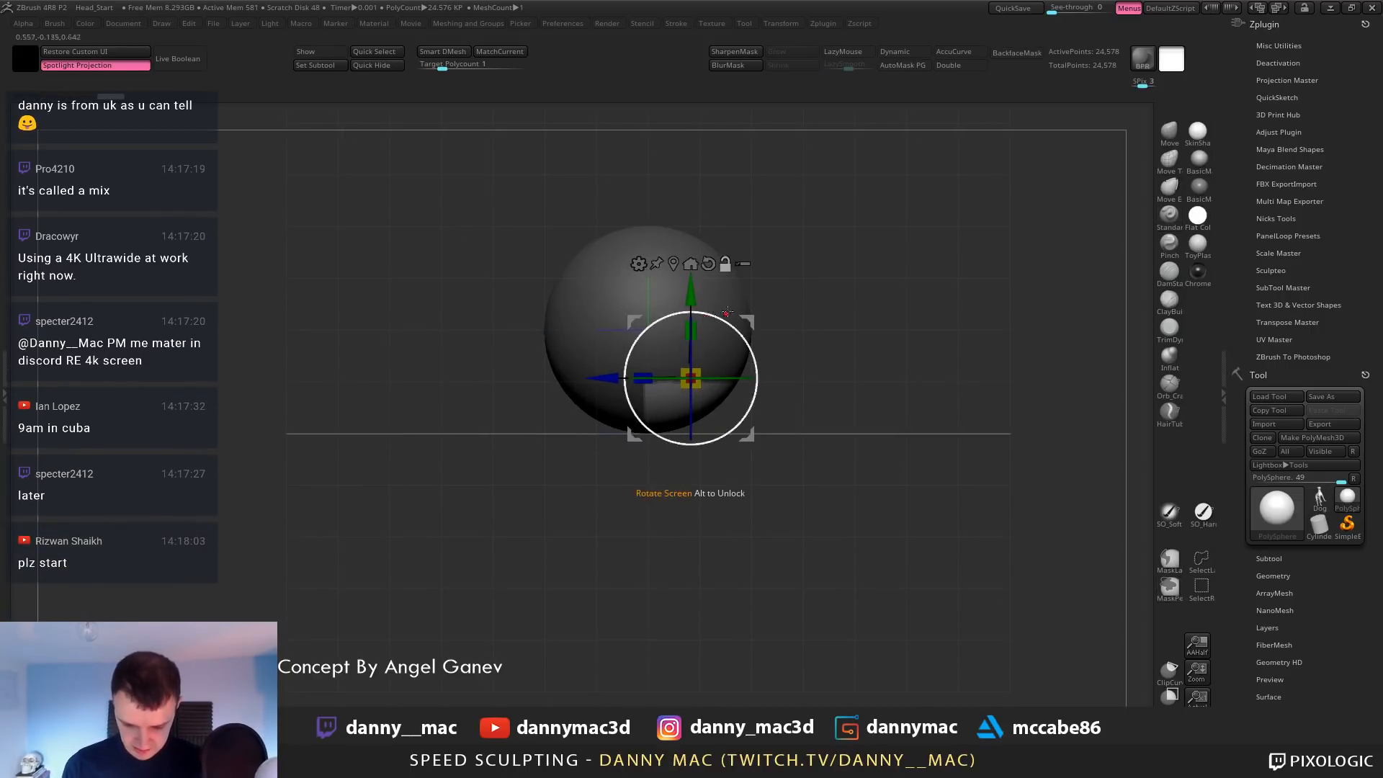
alt+drag(747, 322, 693, 382)
Clear the existing mask and mask the lower front quarter of the sphere
ctrl+click(806, 366)
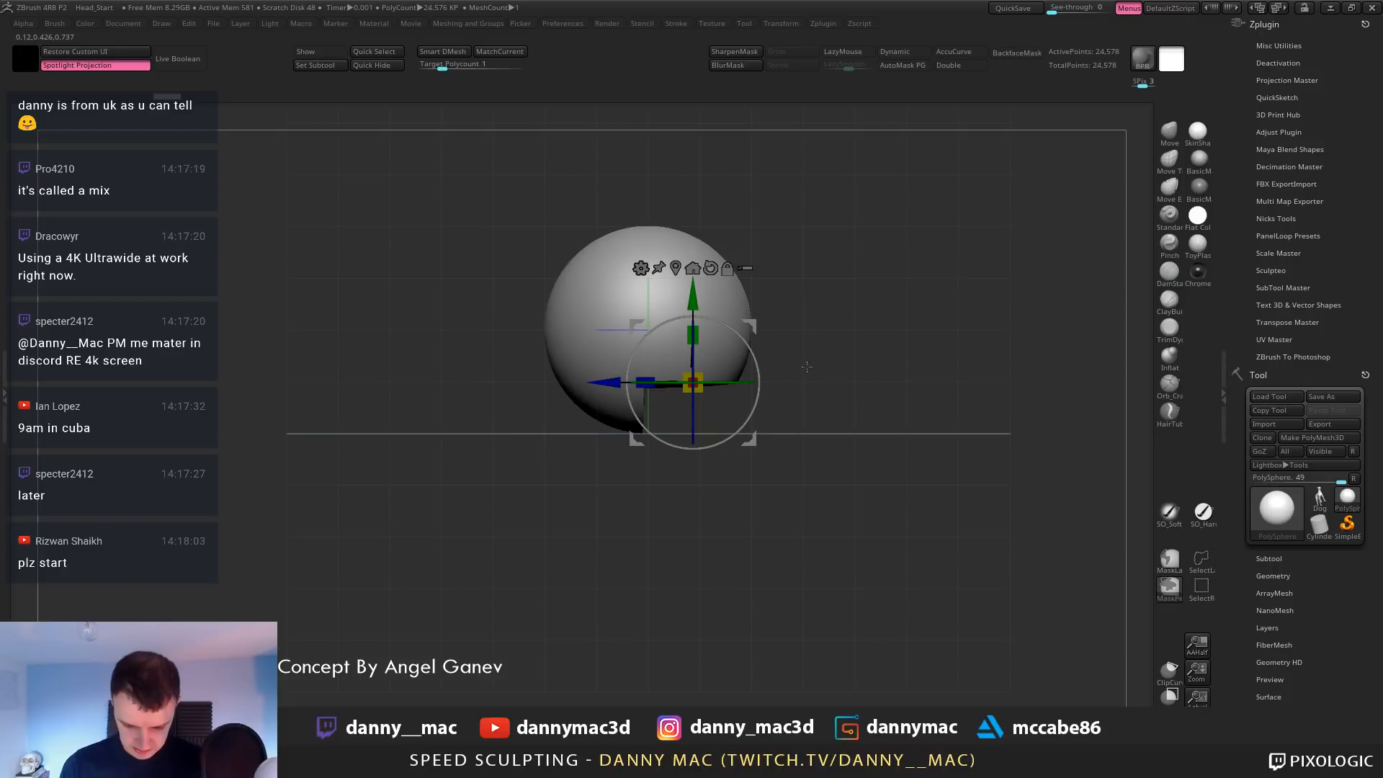
ctrl+drag(478, 329, 633, 525)
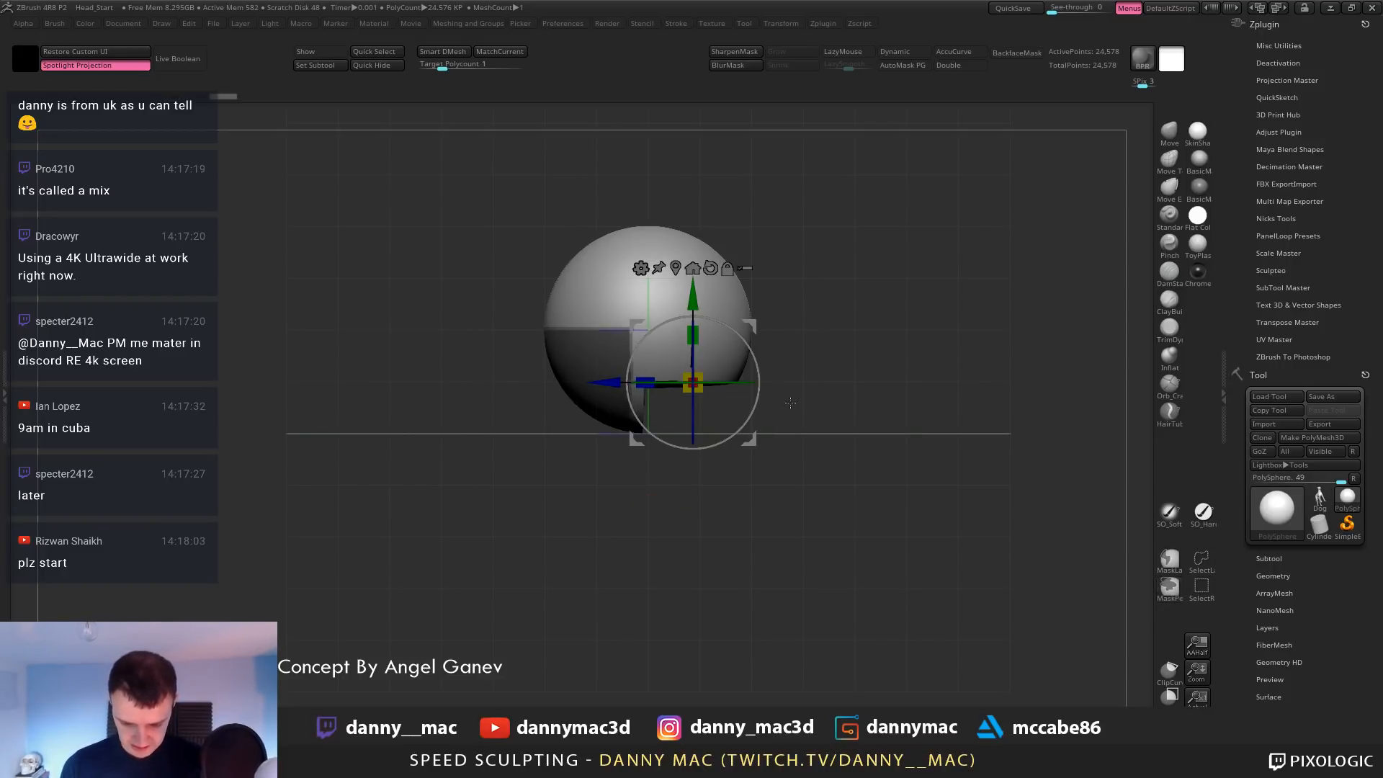
Double the document size and display the canvas at antialiased half size
click(137, 23)
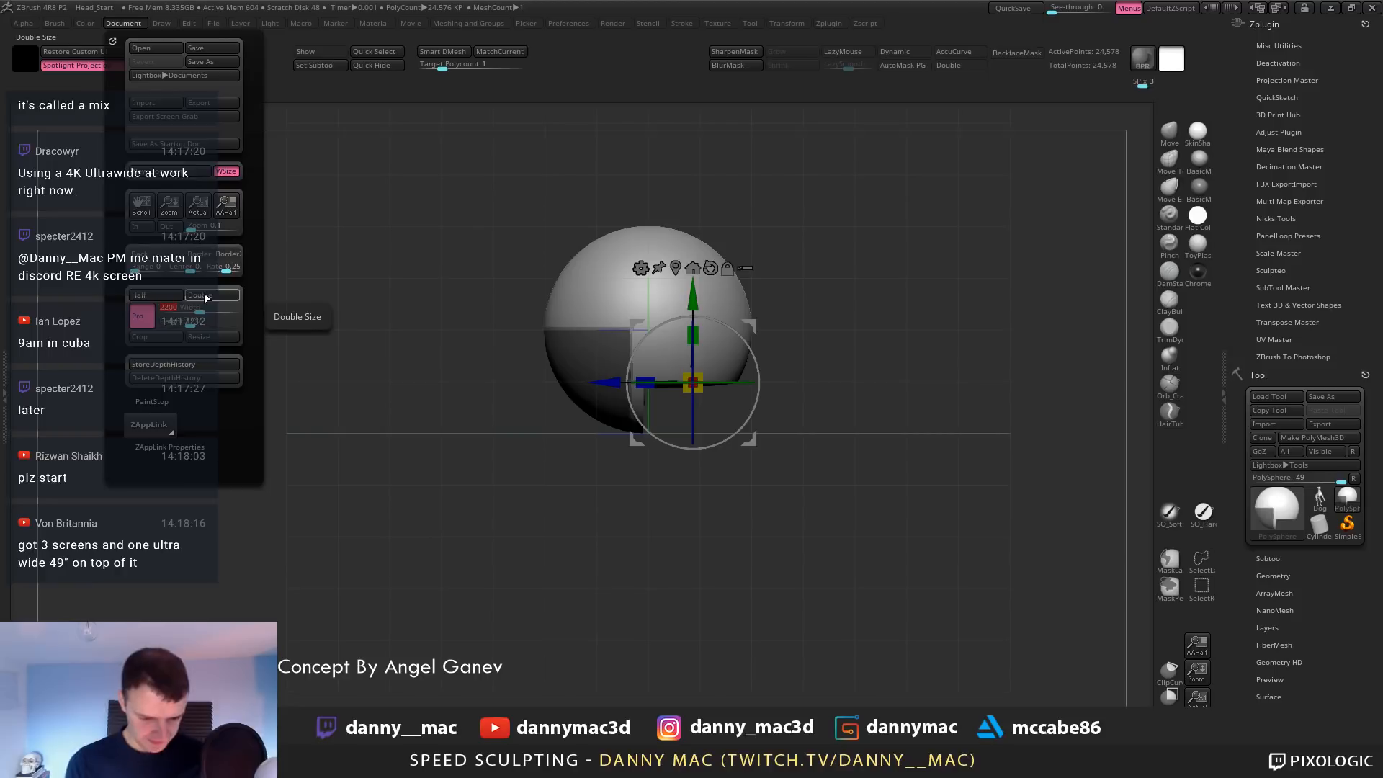
click(205, 295)
click(712, 430)
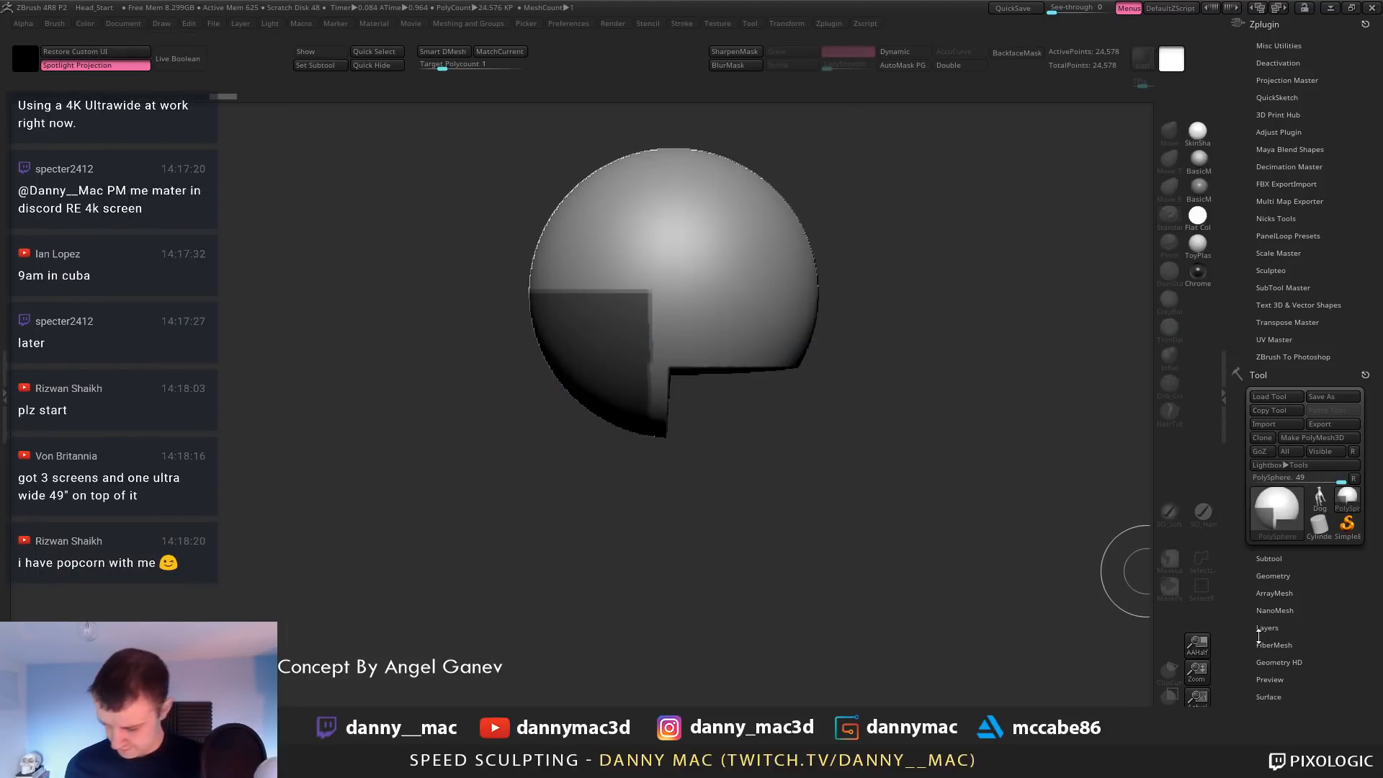
click(1197, 647)
Clear the stray sphere copies from the canvas and bring the notched sphere back into edit mode
drag(704, 394, 728, 468)
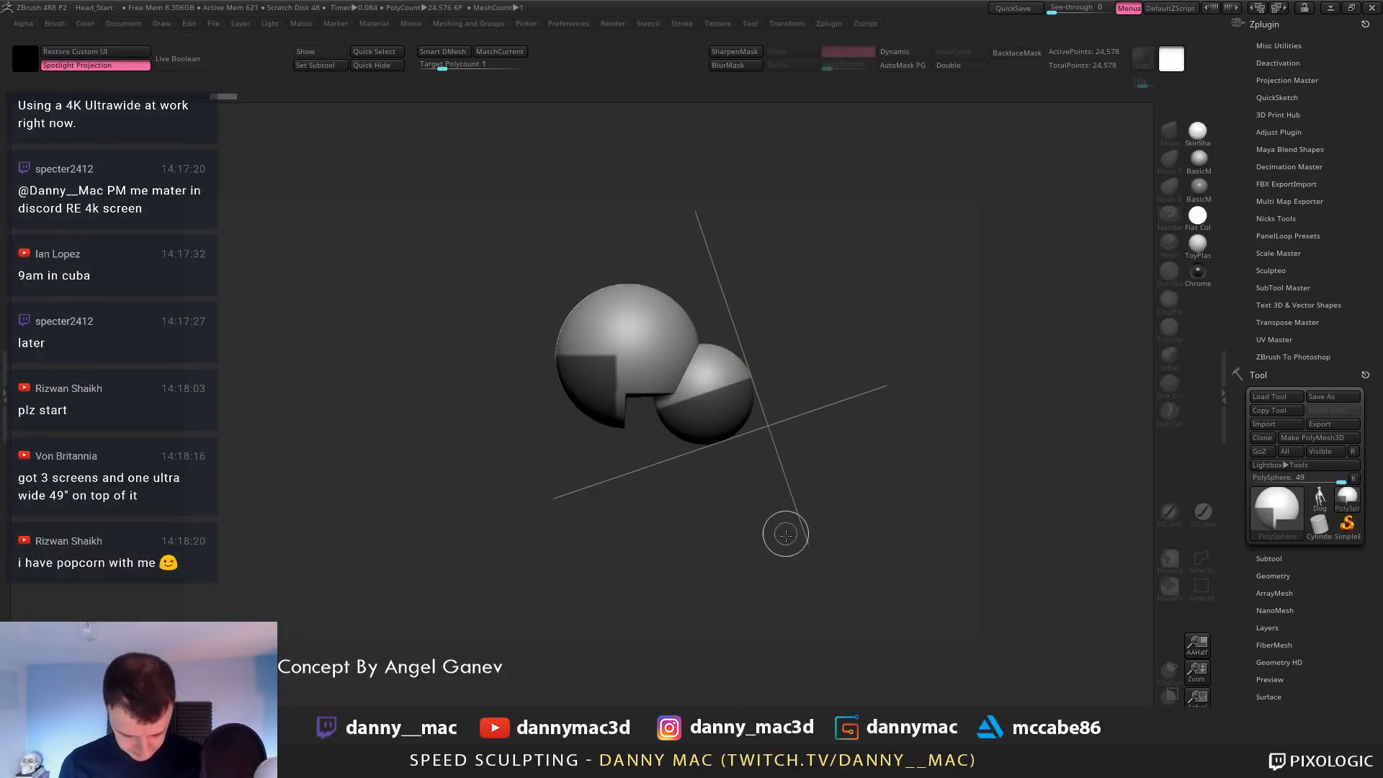
key(ctrl+n)
drag(720, 357, 729, 478)
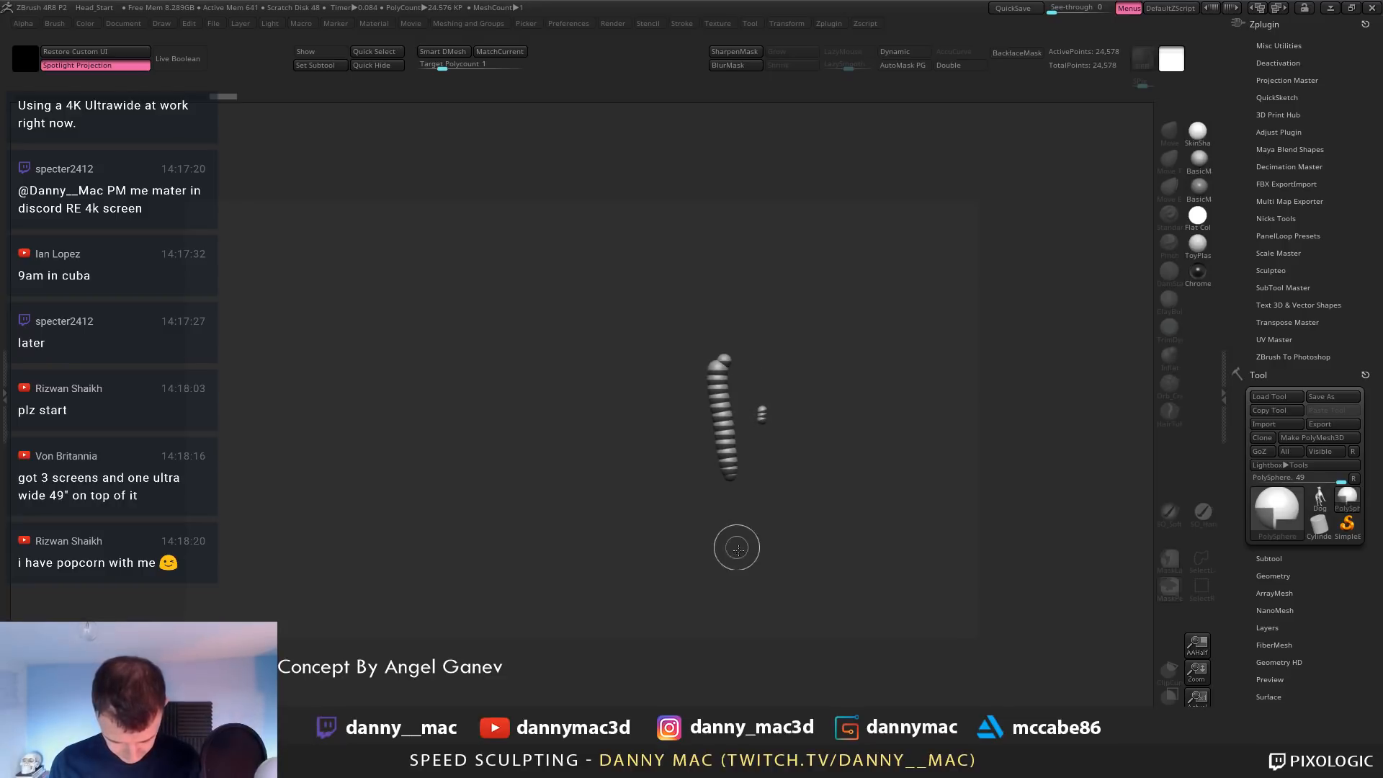
mouse_move(616, 380)
mouse_down()
mouse_move(627, 396)
mouse_move(590, 456)
mouse_up()
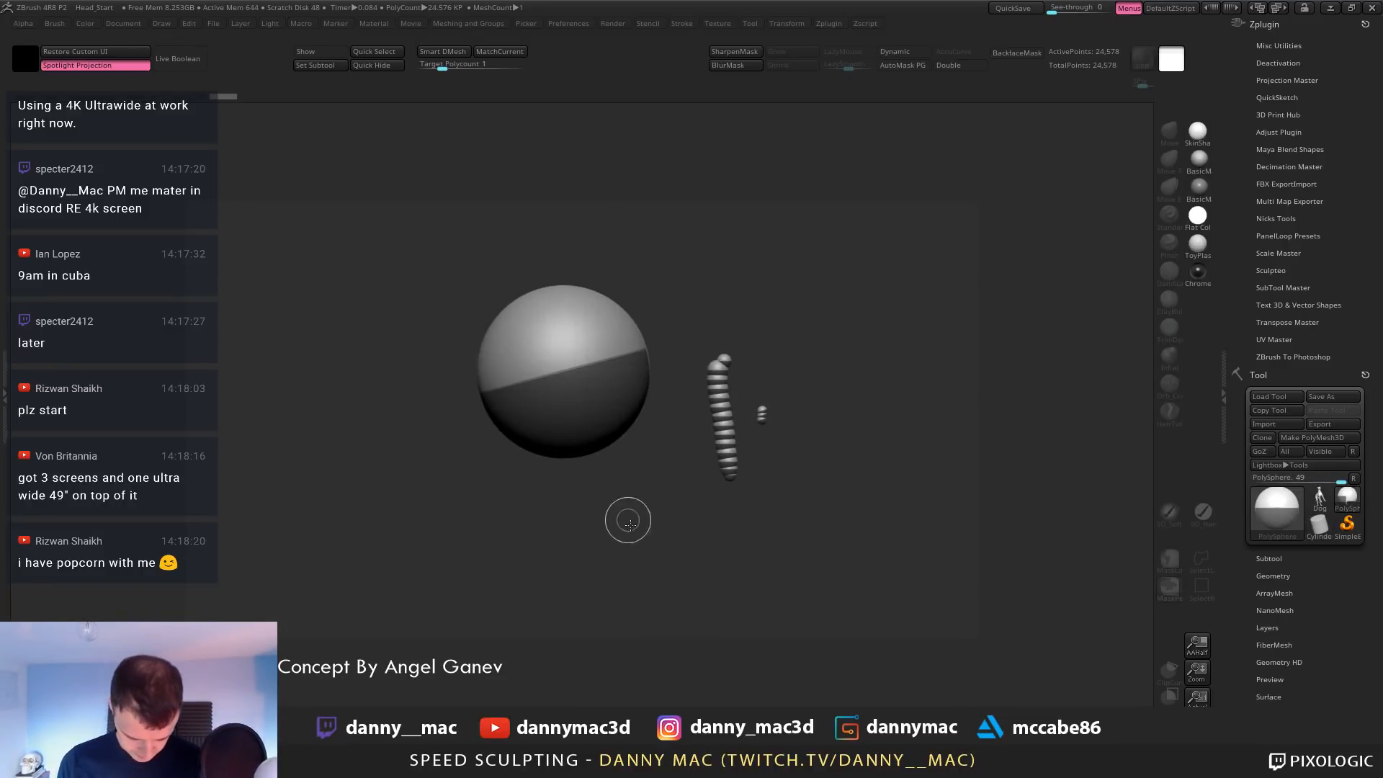
key(t)
mouse_move(695, 565)
mouse_down()
mouse_move(708, 414)
mouse_move(731, 419)
mouse_move(762, 399)
mouse_move(745, 401)
mouse_move(833, 421)
mouse_move(821, 396)
mouse_move(792, 387)
mouse_move(793, 413)
mouse_move(777, 389)
mouse_up()
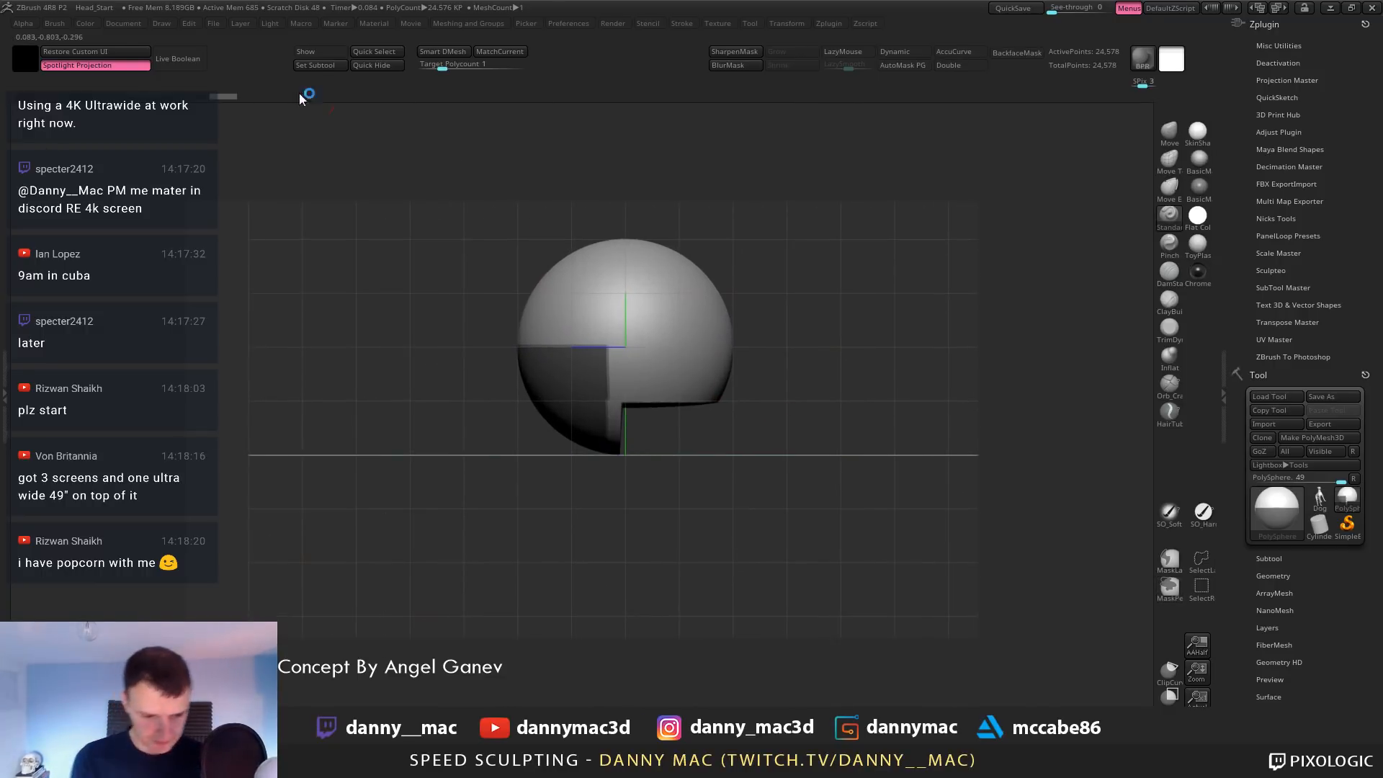
Try to resize the document to a width of 2400
click(160, 23)
click(129, 23)
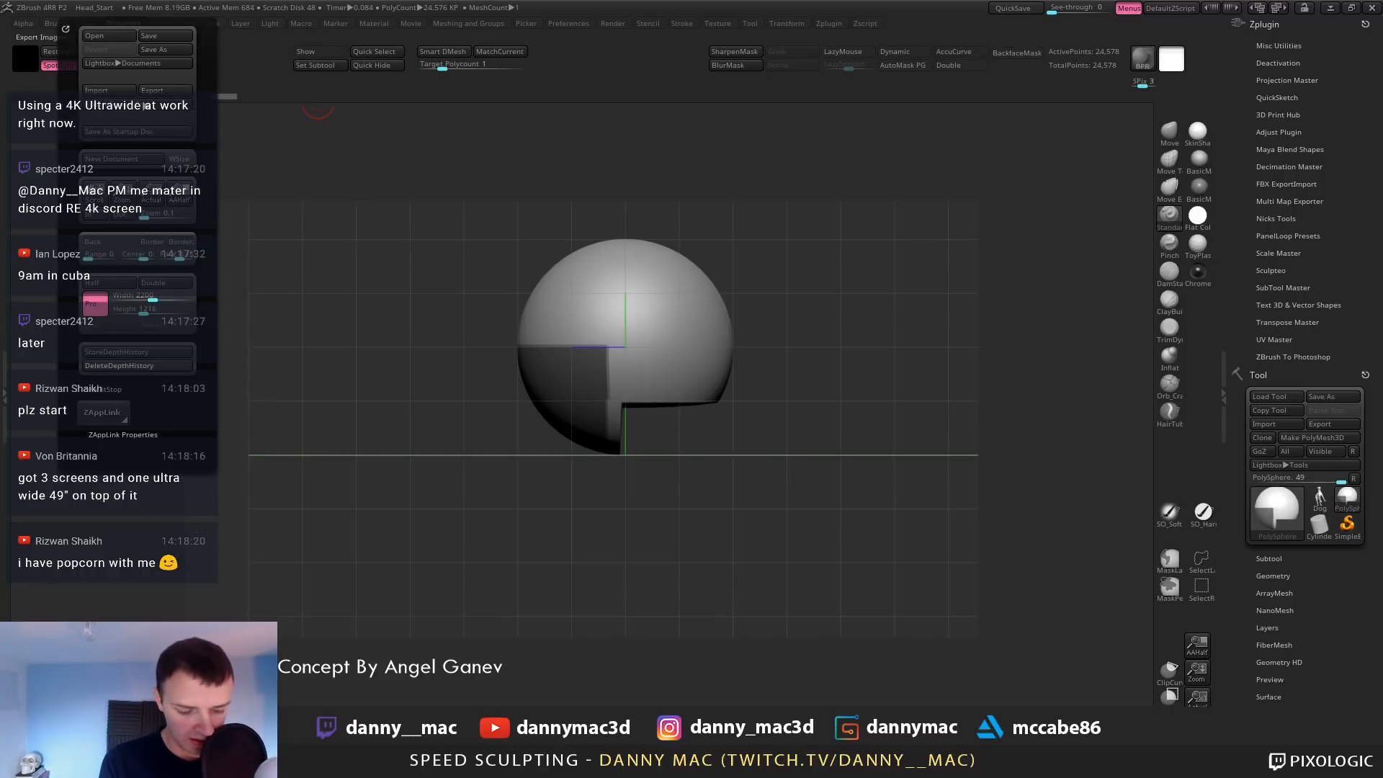
click(128, 295)
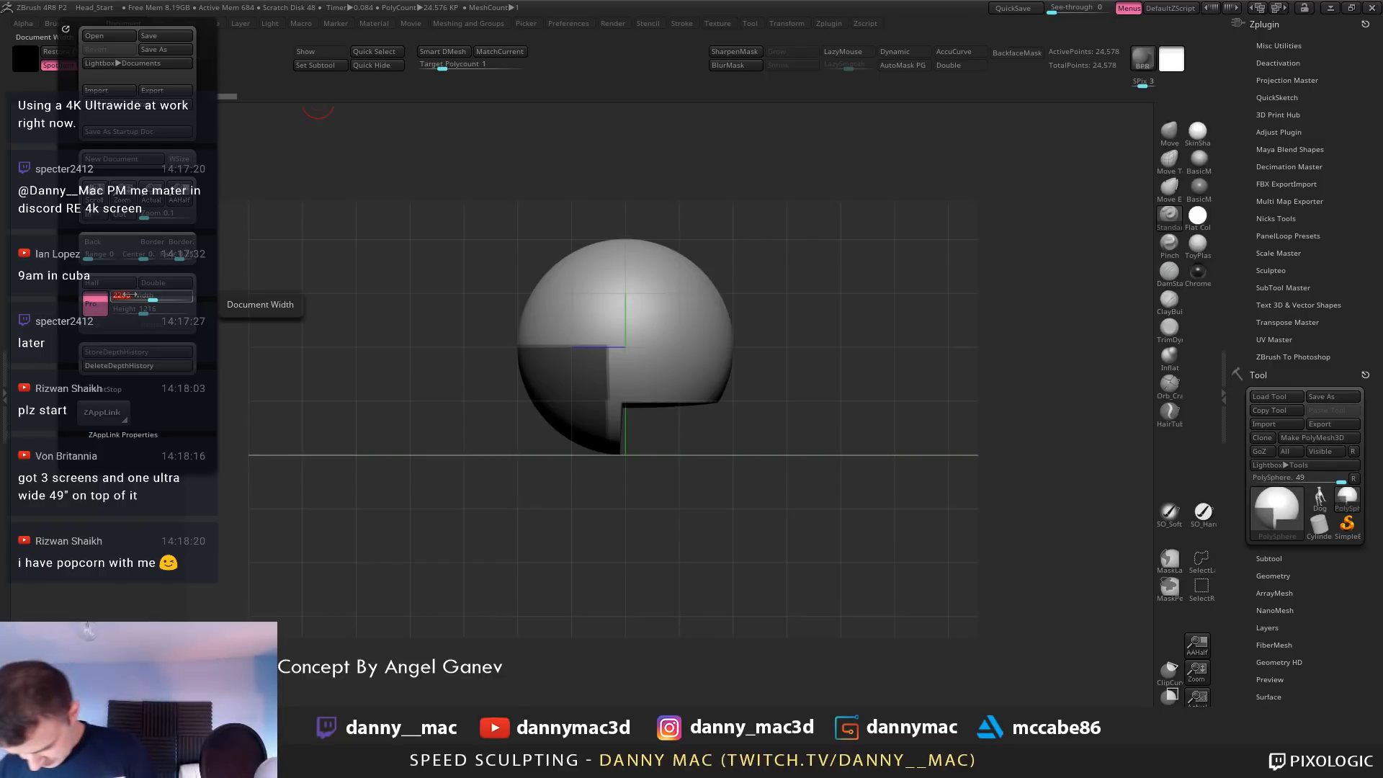
text(2400)
key(Return)
click(154, 324)
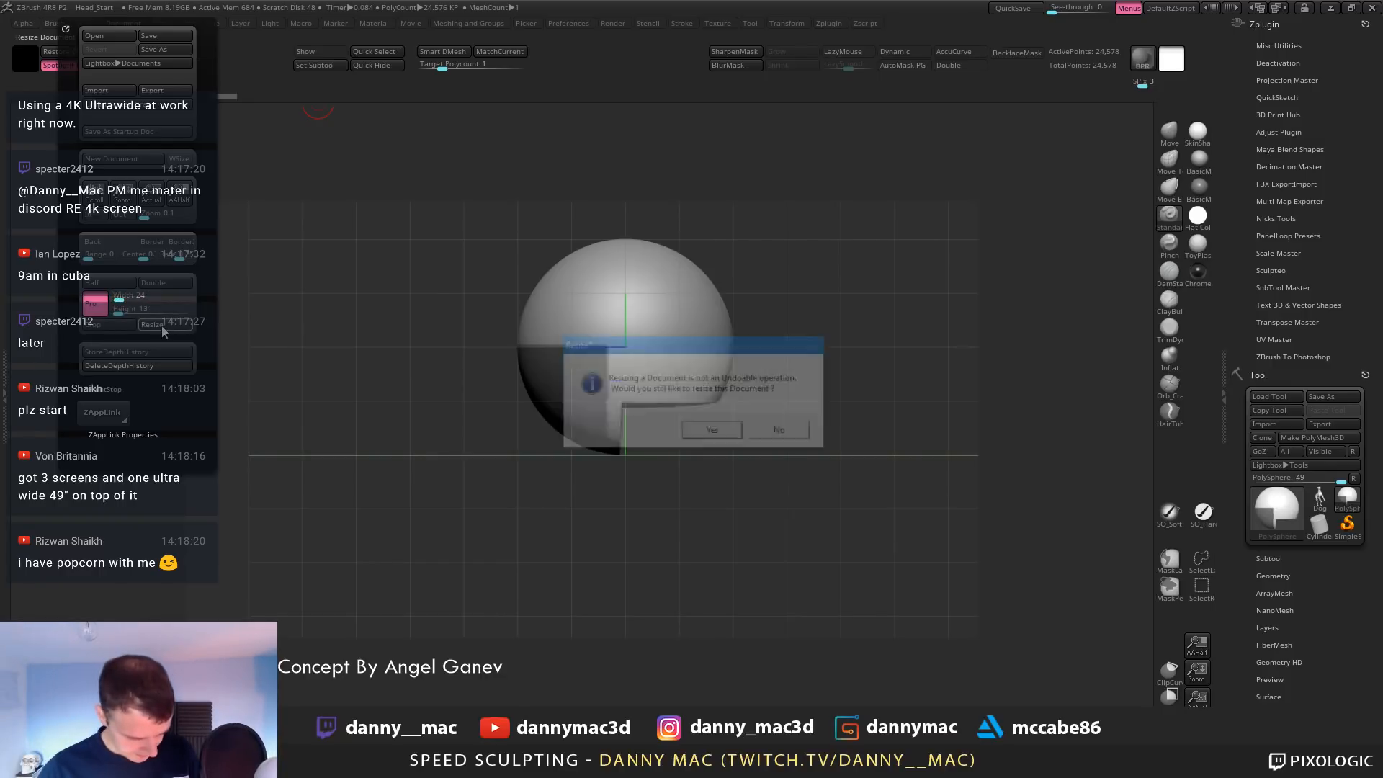
click(707, 430)
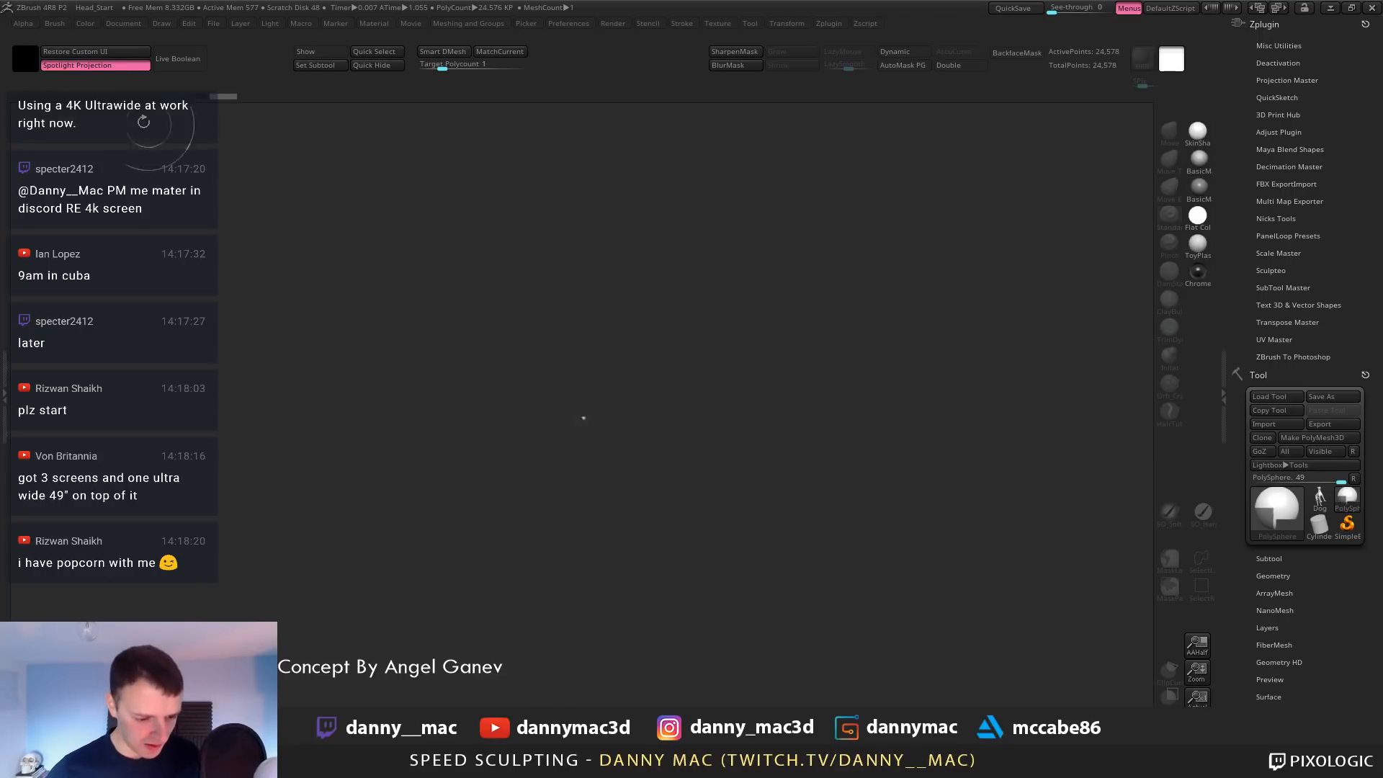
Resize the document to a width of 2400 and display it at antialiased half size
click(123, 23)
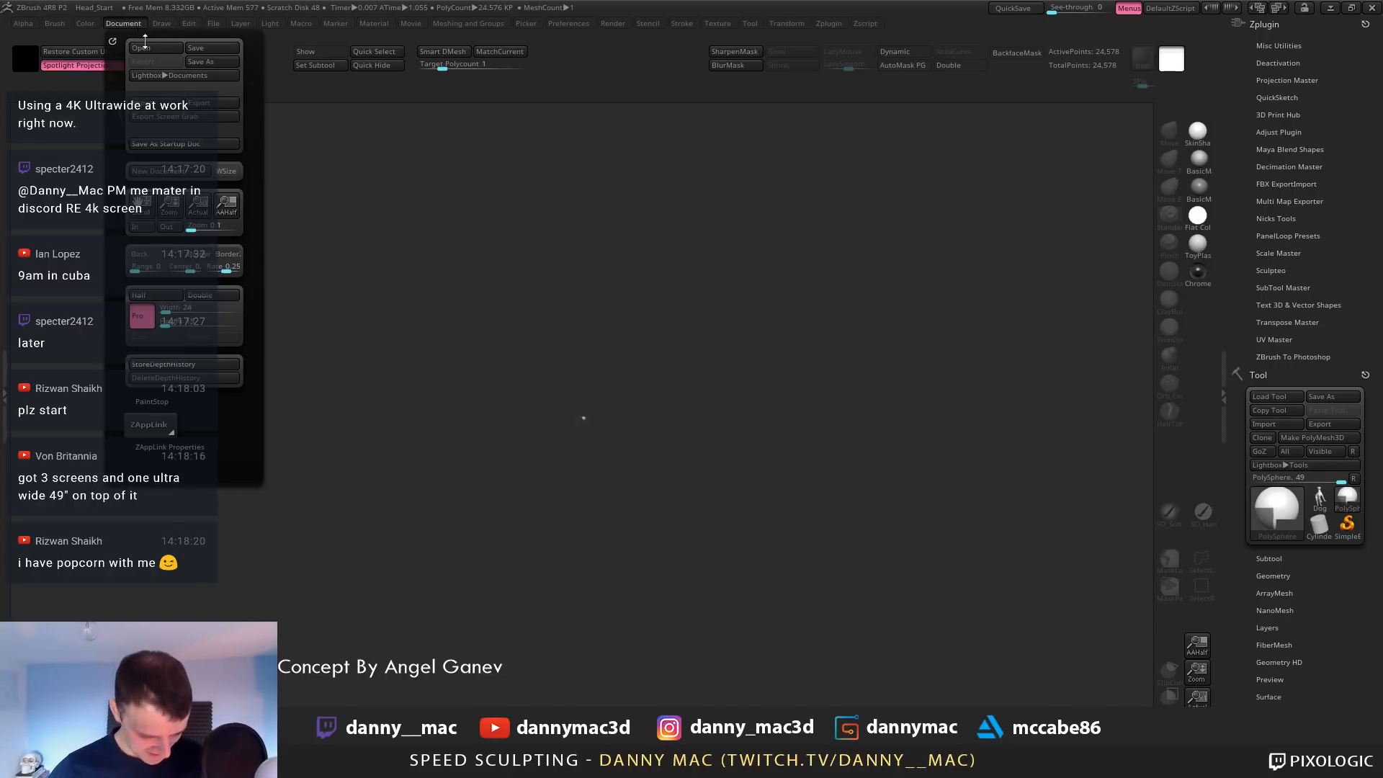
click(204, 294)
click(213, 337)
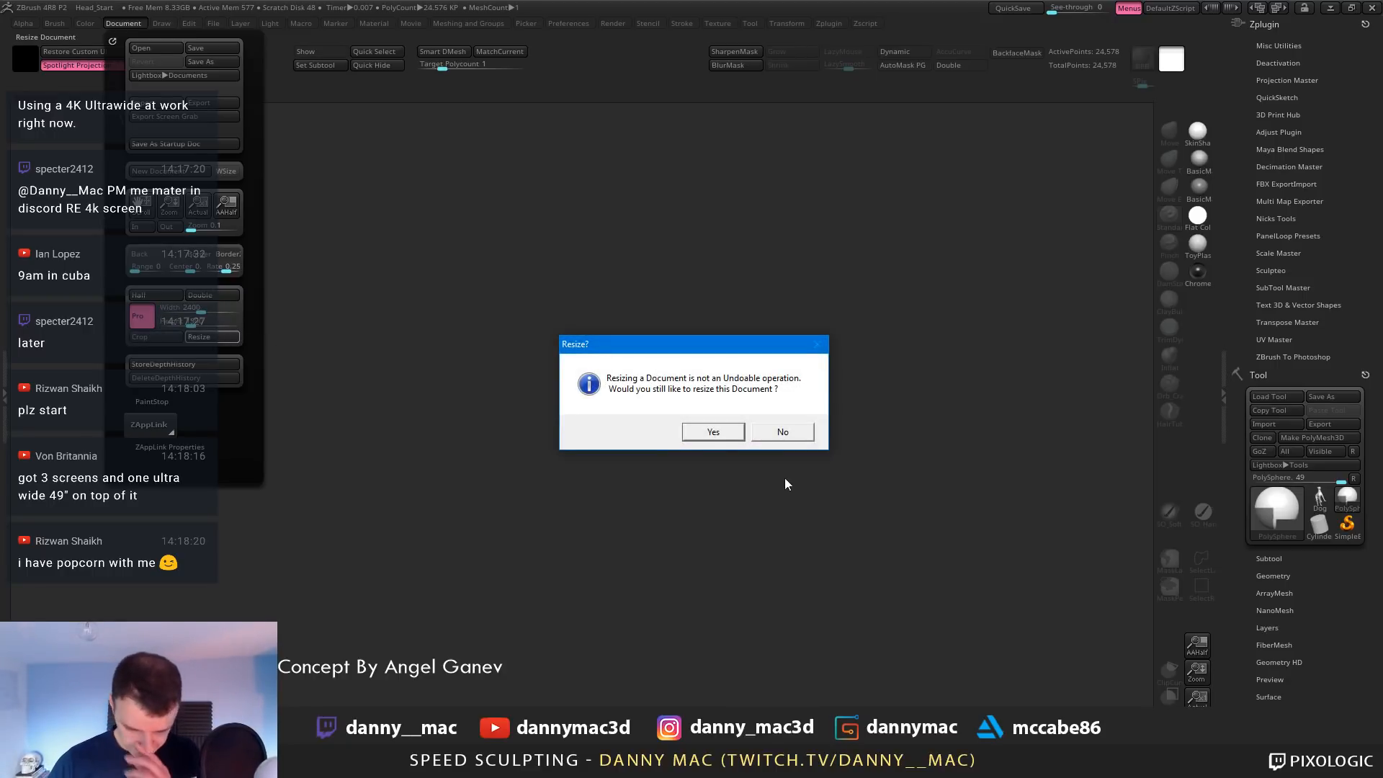
click(713, 434)
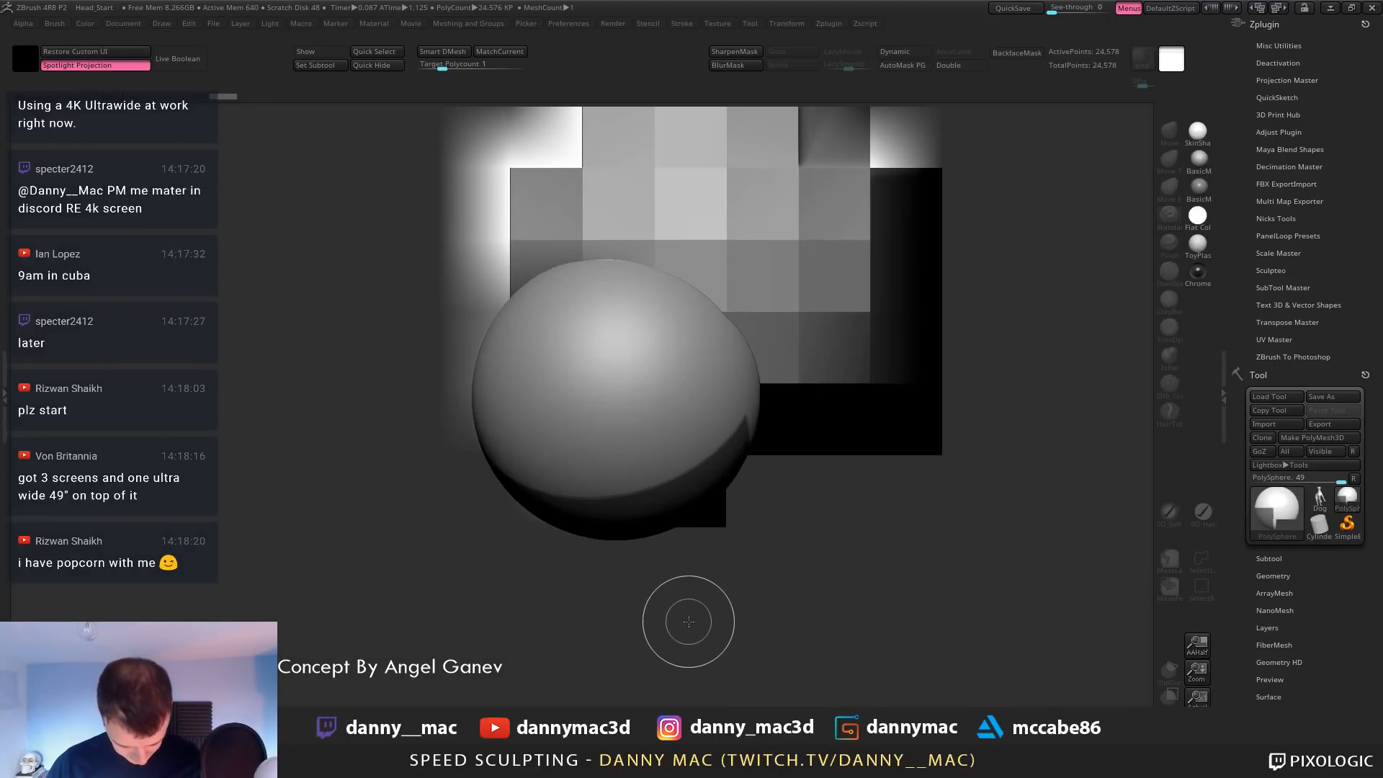
click(1199, 652)
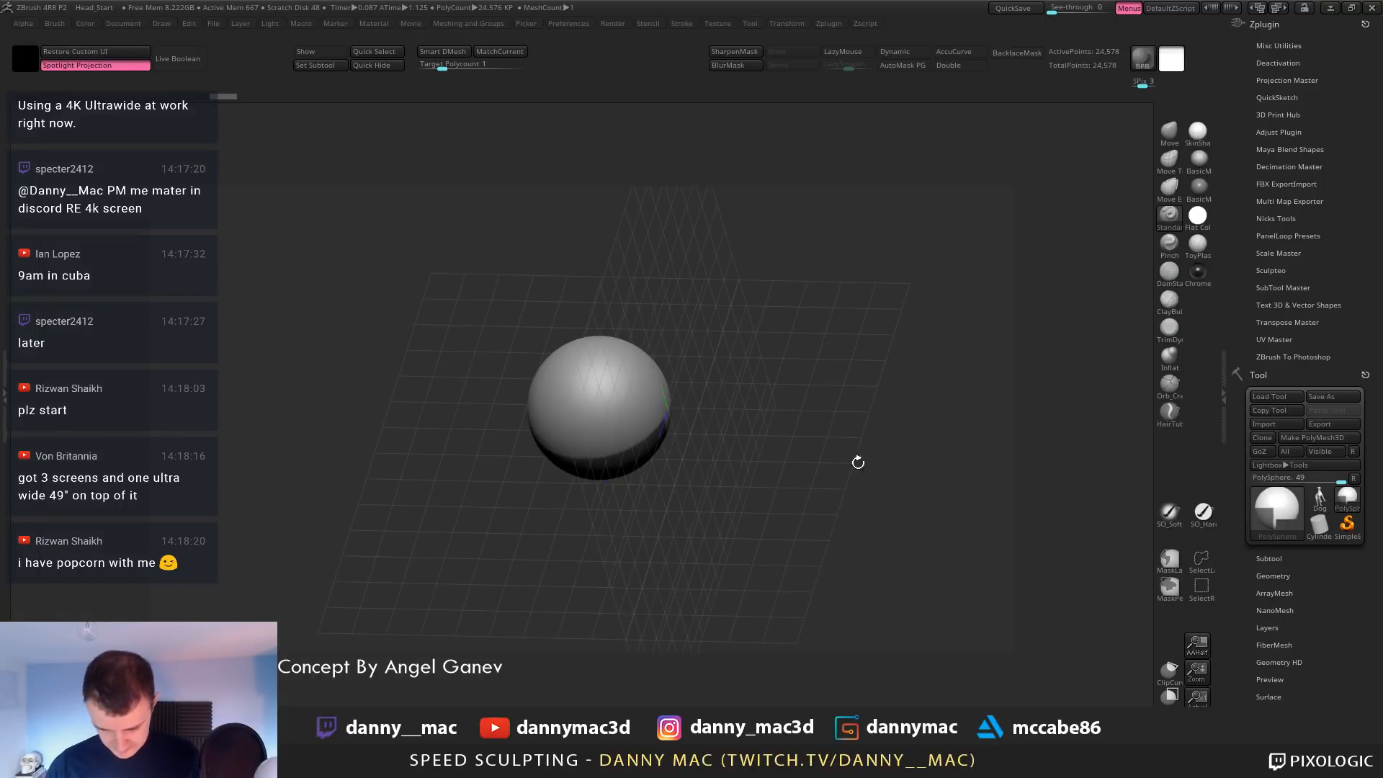
Restore the notched sphere to a straight side view and invert its mask to free the lower front quarter
shift+drag(857, 460, 769, 441)
shift+drag(654, 353, 667, 580)
right_drag(650, 440, 565, 434)
ctrl+click(808, 471)
alt+right_drag(808, 472, 801, 468)
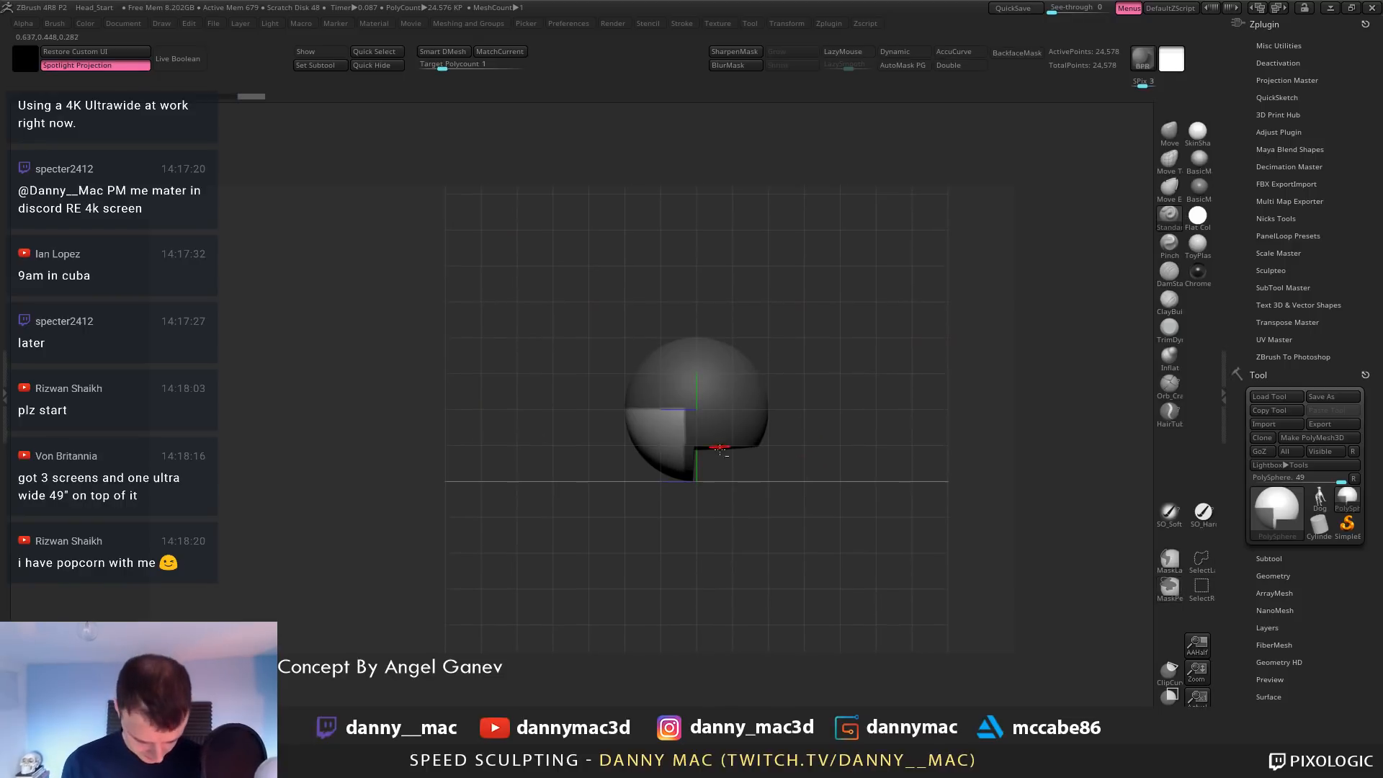
Rotate the unmasked lower front quarter forward and down to form a jaw, and clear the mask
key(w)
alt+drag(787, 390, 687, 418)
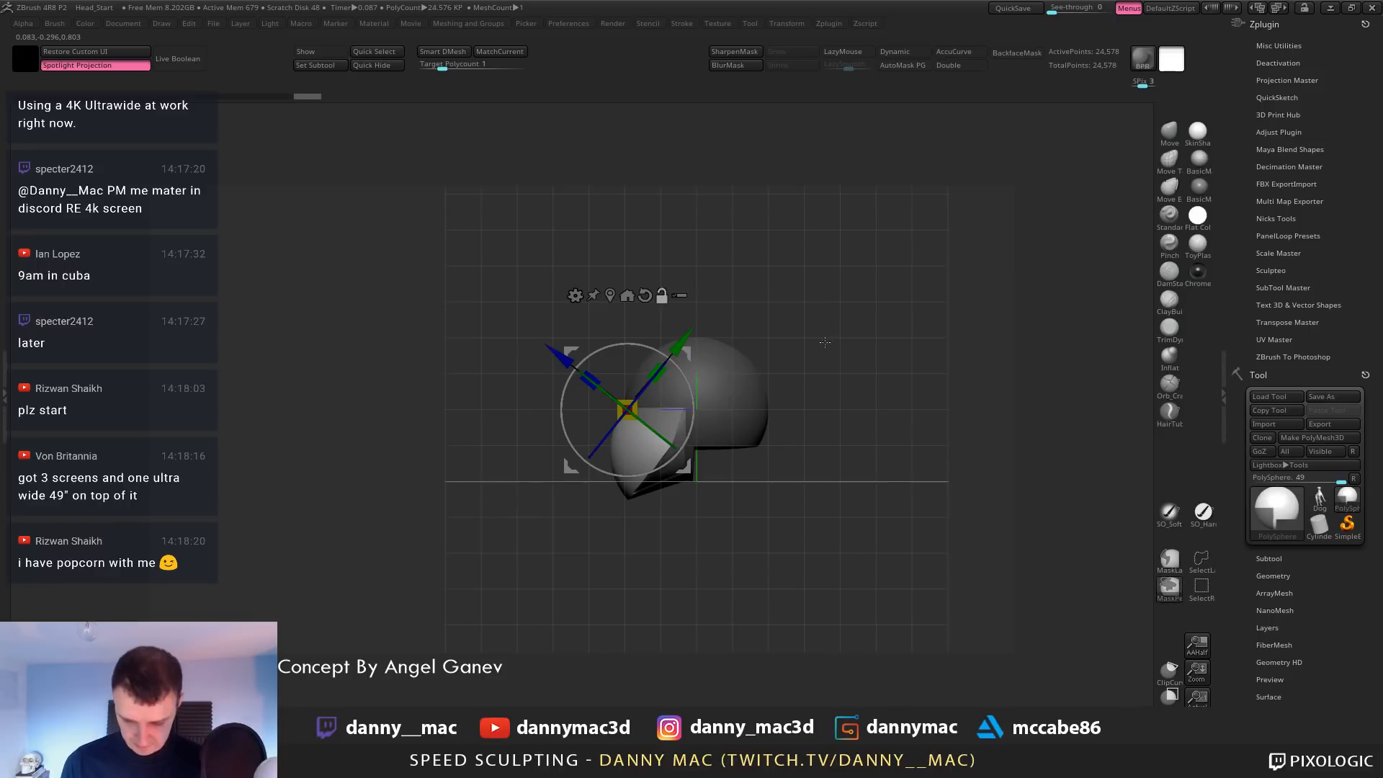
ctrl+drag(818, 537, 849, 583)
key(q)
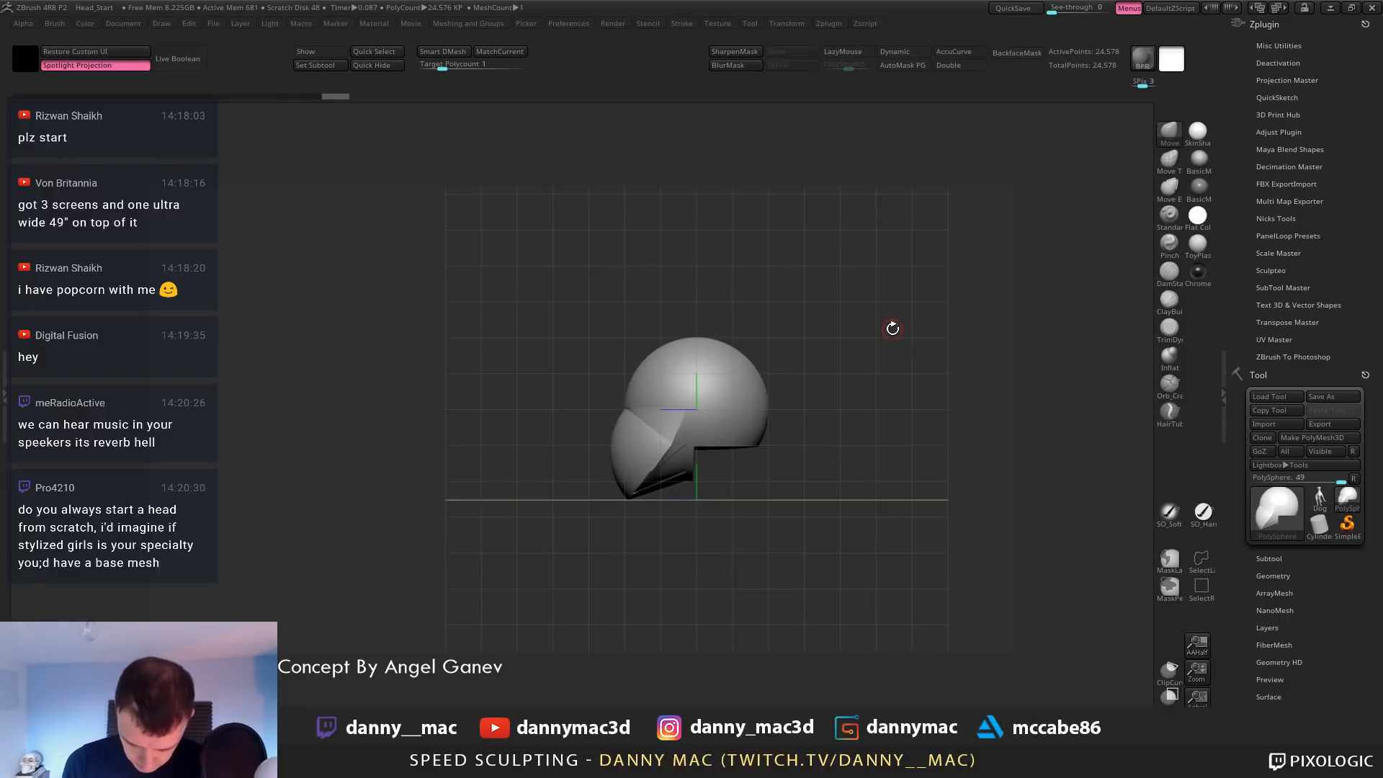
Narrow the whole head from side to side by scaling it horizontally in front view
drag(892, 327, 886, 344)
ctrl+shift+drag(883, 270, 623, 599)
alt+drag(749, 343, 814, 312)
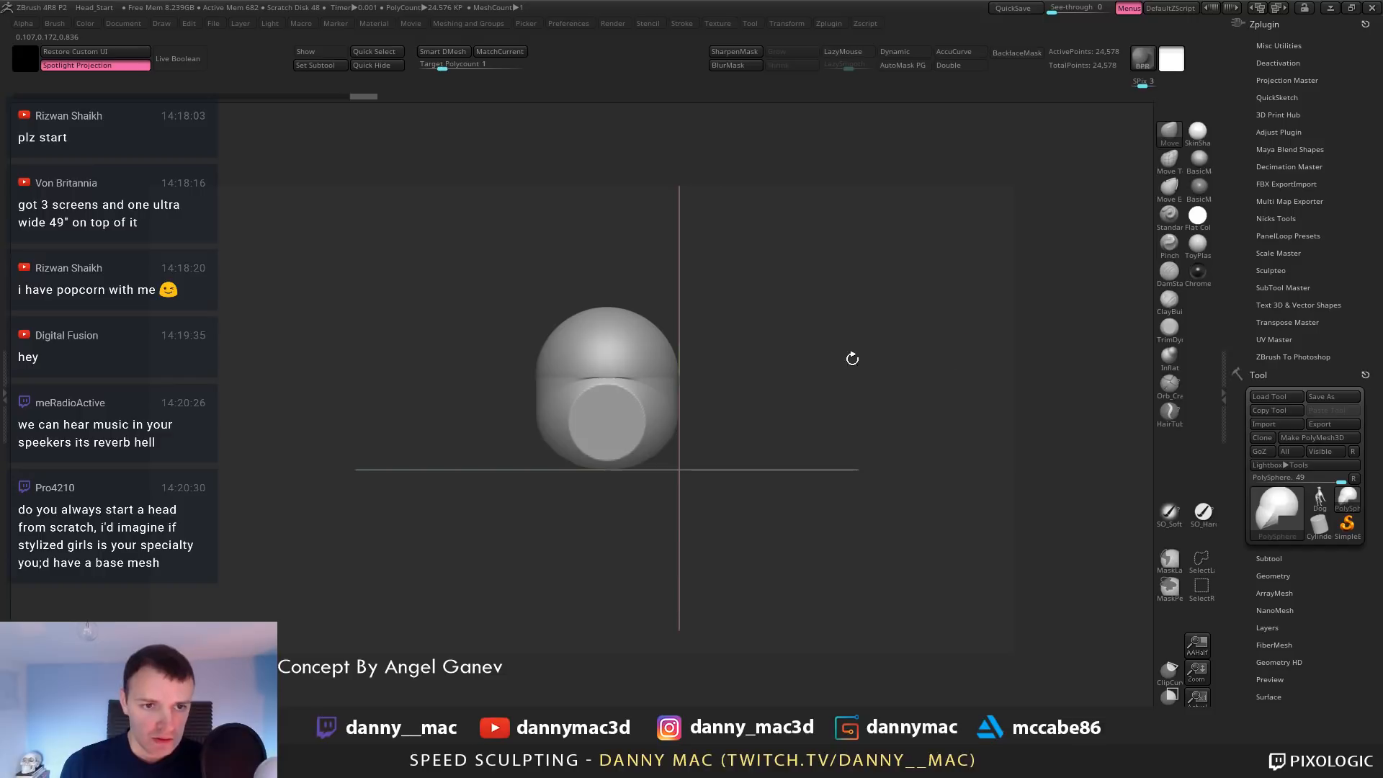
alt+drag(717, 378, 755, 387)
key(w)
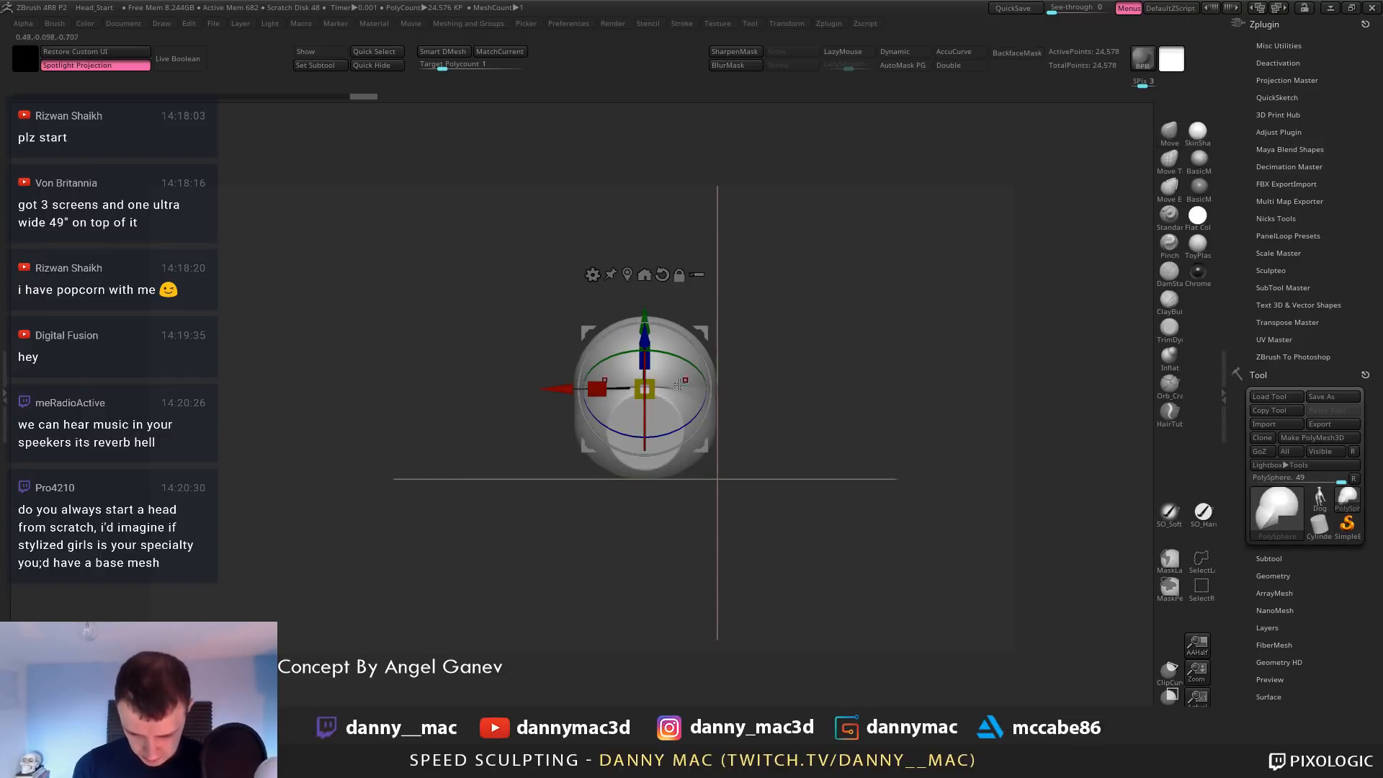
drag(597, 388, 606, 388)
key(q)
Smooth the seam between cranium and jaw across the front of the face and step down one subdivision level
shift+drag(753, 389, 737, 270)
drag(722, 461, 722, 504)
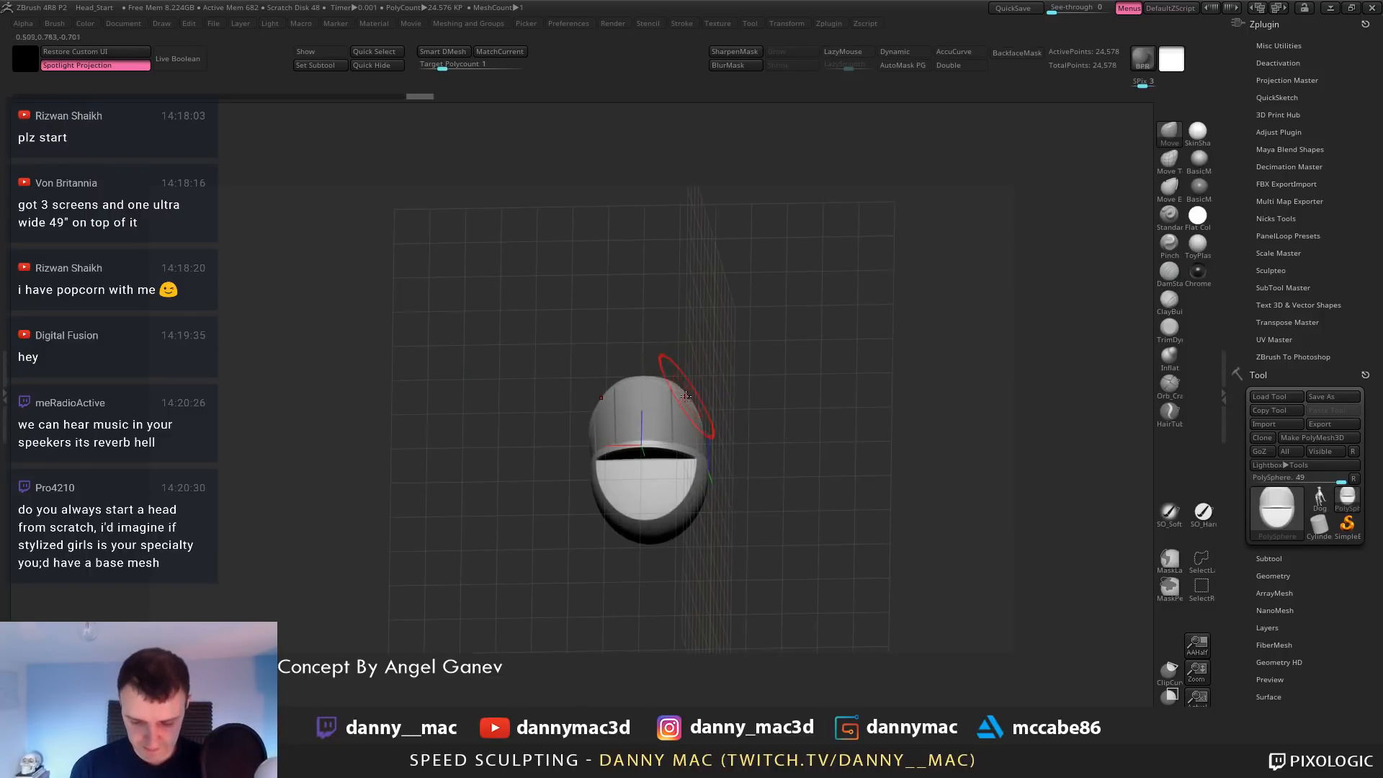
mouse_move(686, 396)
mouse_down()
mouse_move(675, 400)
mouse_move(689, 474)
mouse_move(716, 410)
mouse_move(703, 391)
mouse_move(703, 413)
mouse_up()
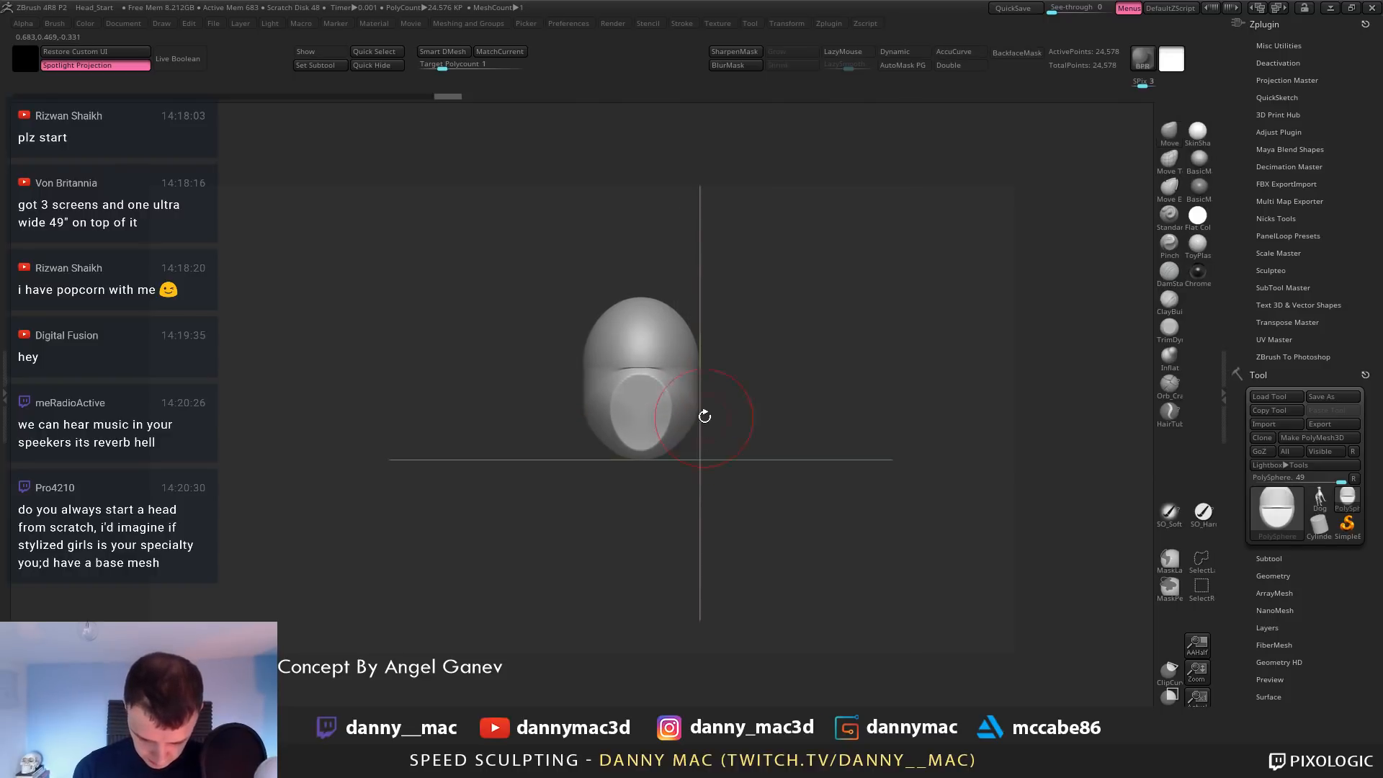
shift+drag(662, 370, 641, 369)
mouse_move(753, 410)
shift+mouse_down()
mouse_move(632, 411)
mouse_move(713, 415)
mouse_move(673, 500)
mouse_move(711, 408)
mouse_move(703, 396)
mouse_move(732, 430)
shift+mouse_up()
key(shift+d)
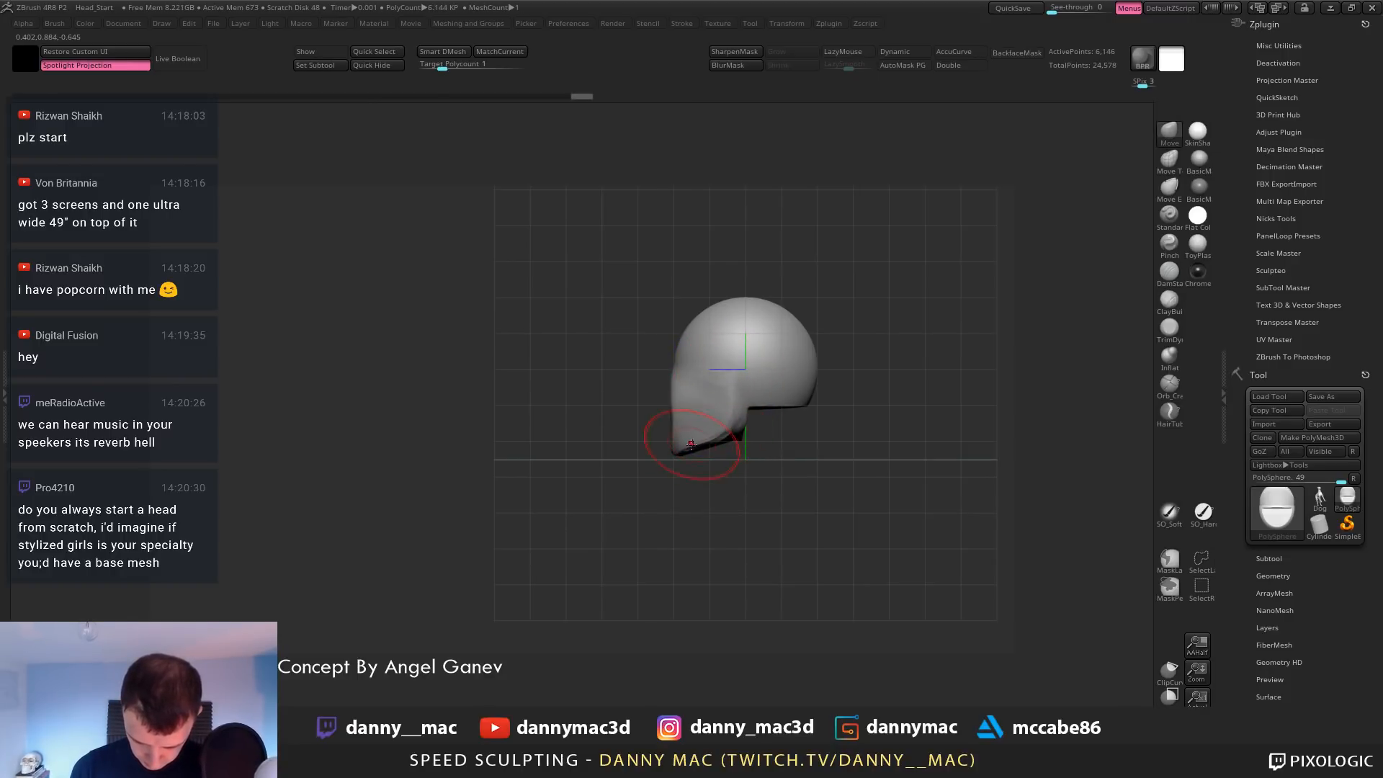
Bevel the hard rear underside edge of the skull with the TrimDynamic brush
key(b)
key(t)
key(d)
right_drag(770, 397, 779, 351)
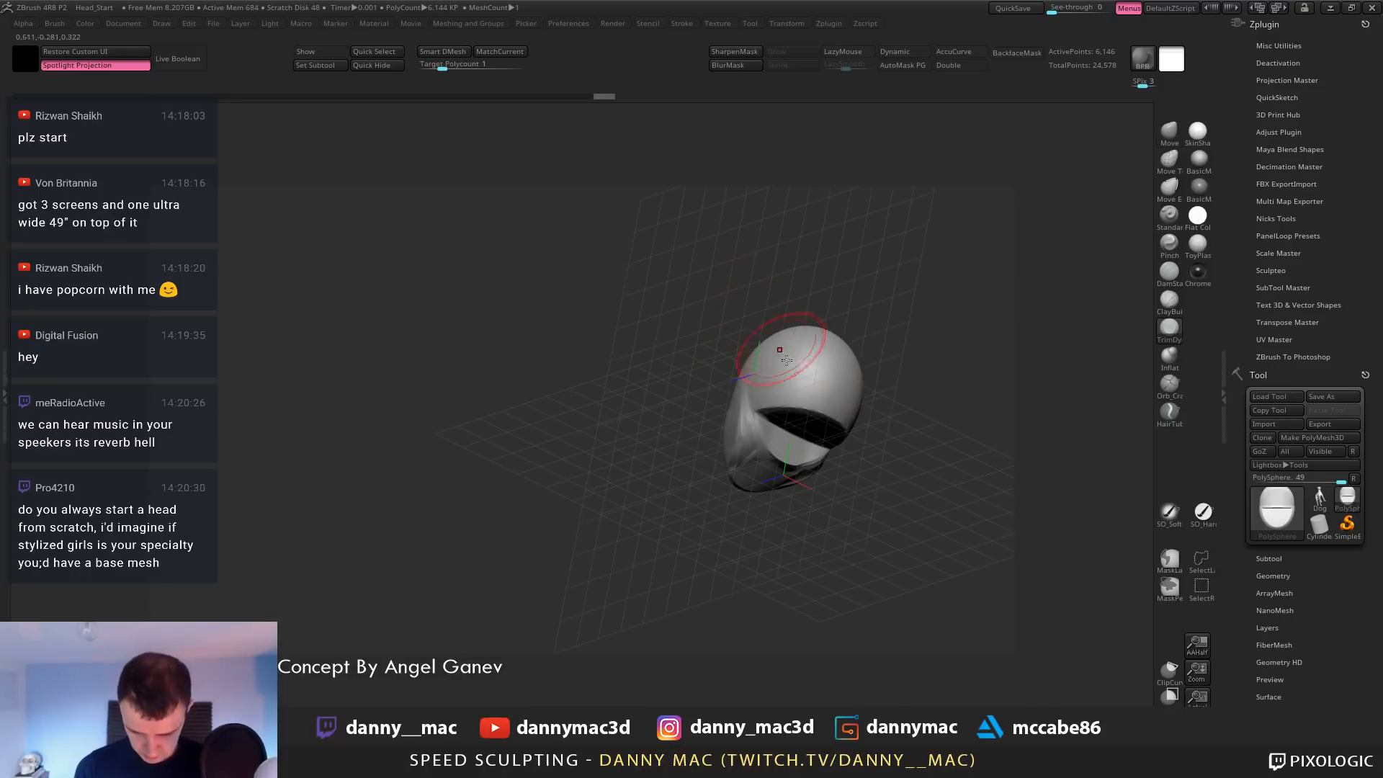
drag(772, 395, 820, 411)
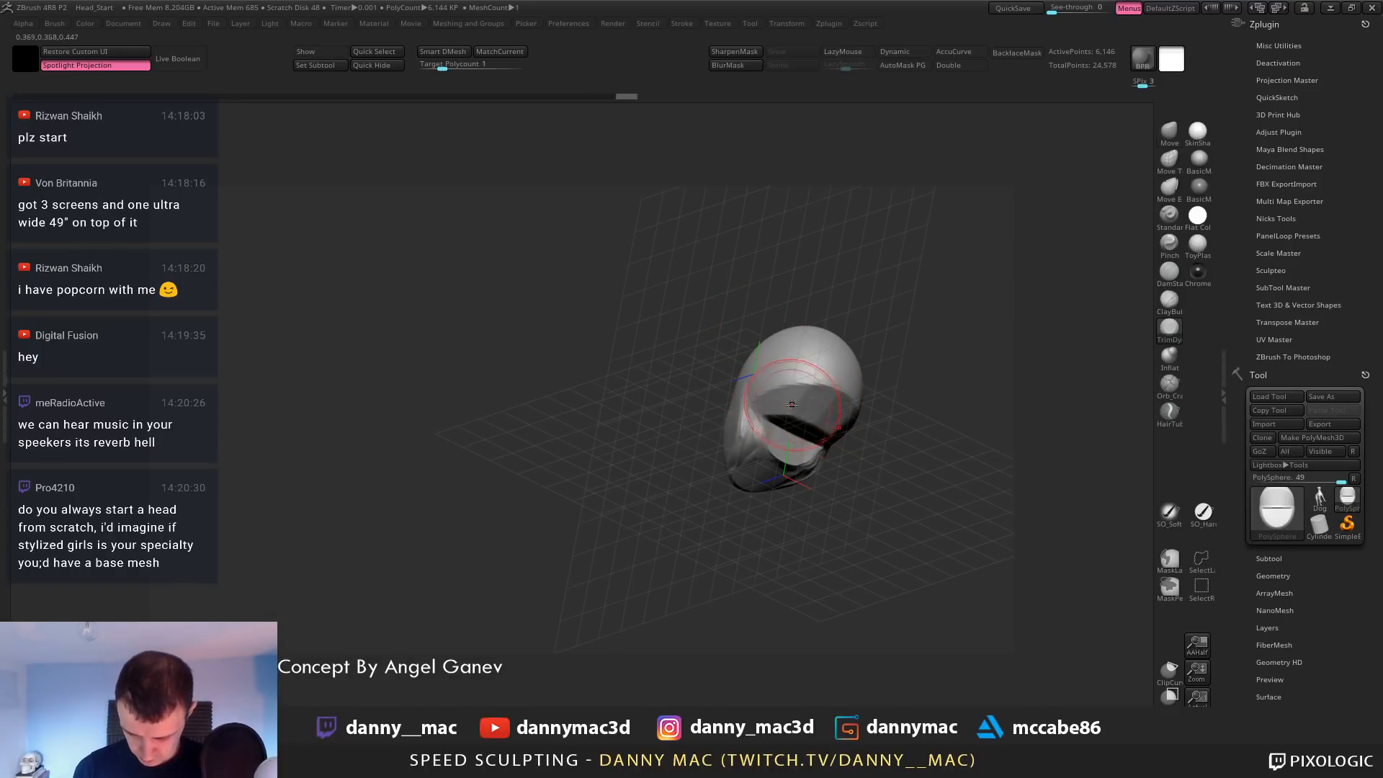
right_drag(792, 407, 779, 403)
drag(772, 396, 820, 408)
right_drag(765, 389, 967, 332)
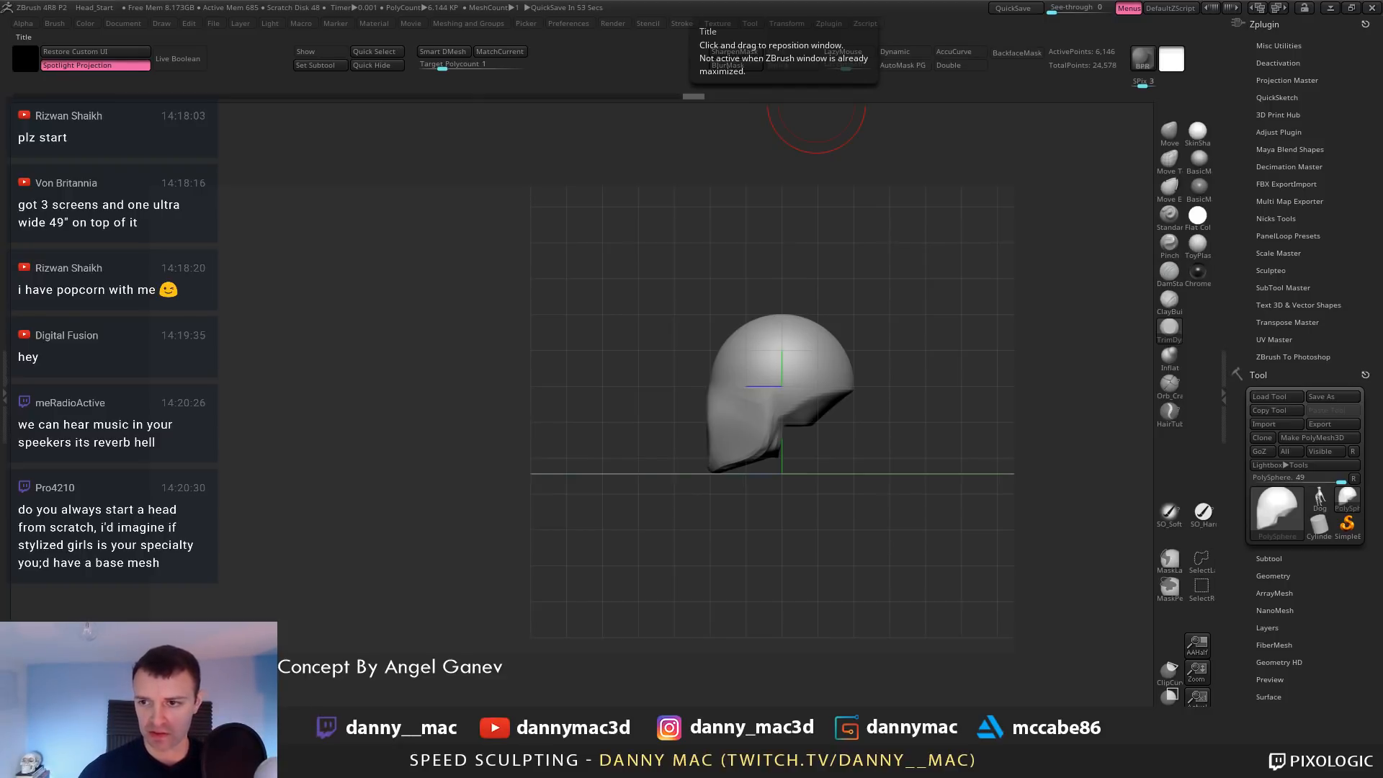
Extend the trimmed plane across the back of the skull with more TrimDynamic strokes
mouse_move(918, 425)
mouse_down()
mouse_move(867, 386)
mouse_move(900, 404)
mouse_up()
drag(793, 351, 844, 354)
drag(909, 405, 873, 403)
mouse_move(799, 353)
mouse_down()
mouse_move(875, 371)
mouse_move(853, 354)
mouse_up()
shift+drag(903, 393, 772, 377)
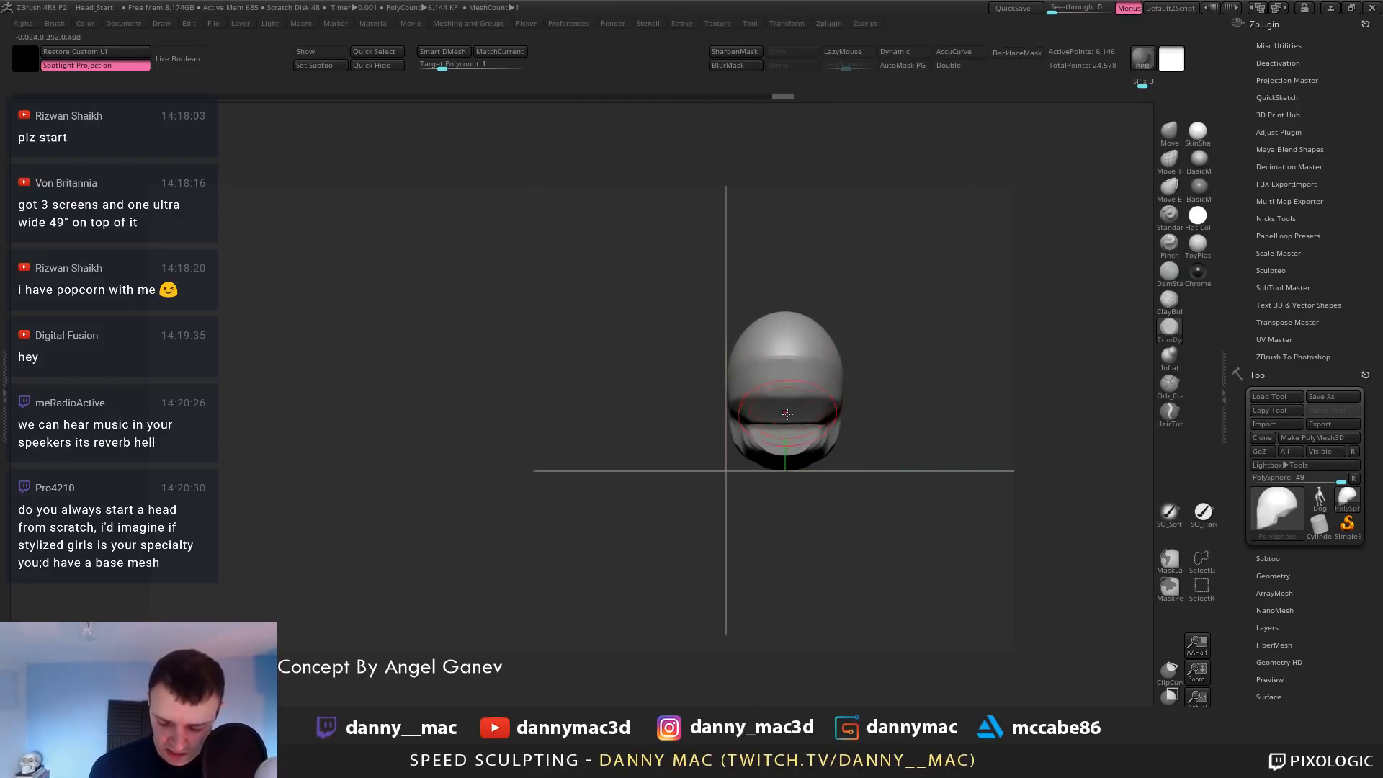
key(2)
click(754, 576)
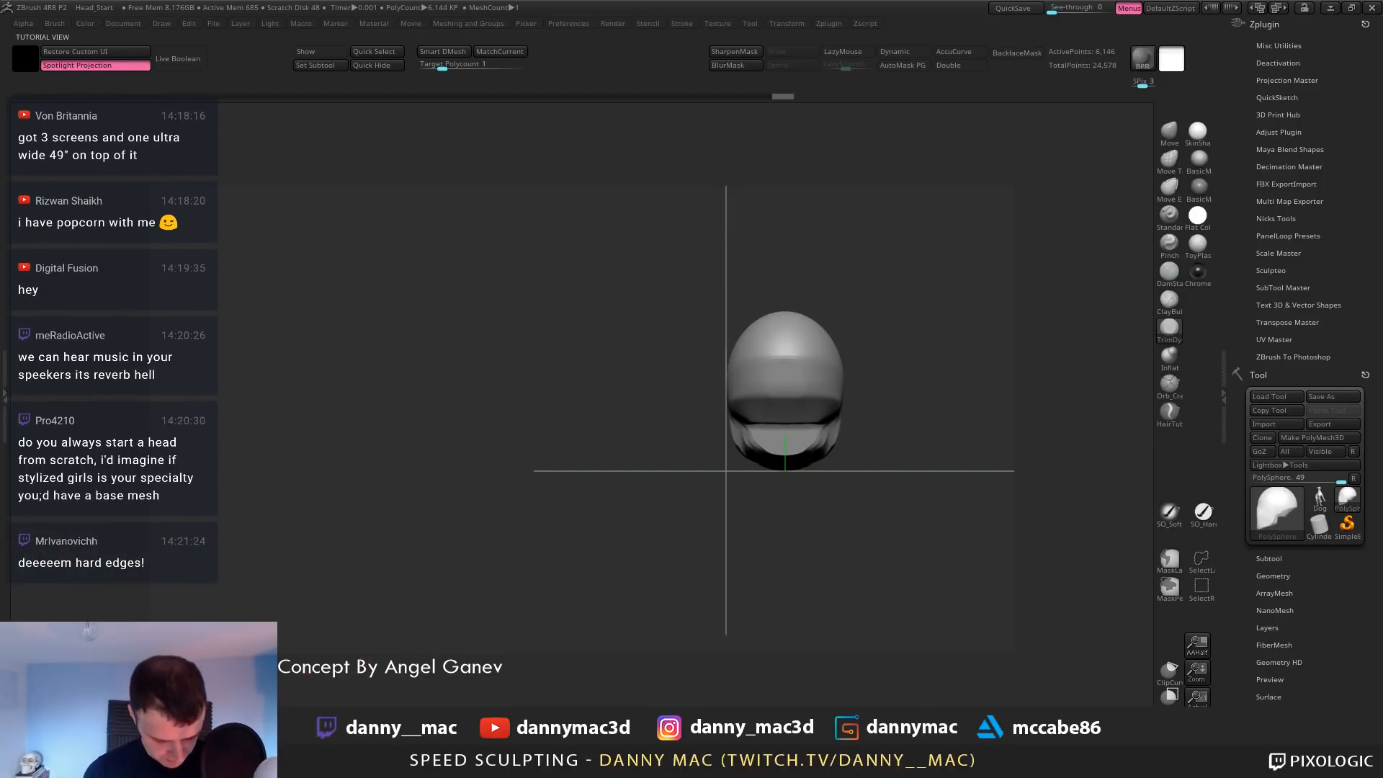
Reshape the back of the cranium with a resized Move brush, undo the last misplaced stroke, and smooth the surface
alt+drag(470, 465, 445, 486)
key(b)
key(m)
key(v)
key(s)
drag(798, 330, 811, 328)
drag(821, 330, 850, 338)
drag(761, 364, 764, 345)
mouse_move(822, 368)
mouse_down()
mouse_move(844, 376)
mouse_move(837, 389)
mouse_move(797, 358)
mouse_up()
mouse_move(756, 427)
mouse_down()
mouse_move(755, 400)
mouse_move(834, 395)
mouse_move(758, 399)
mouse_move(796, 429)
mouse_up()
key(ctrl+z)
shift+drag(784, 373, 764, 350)
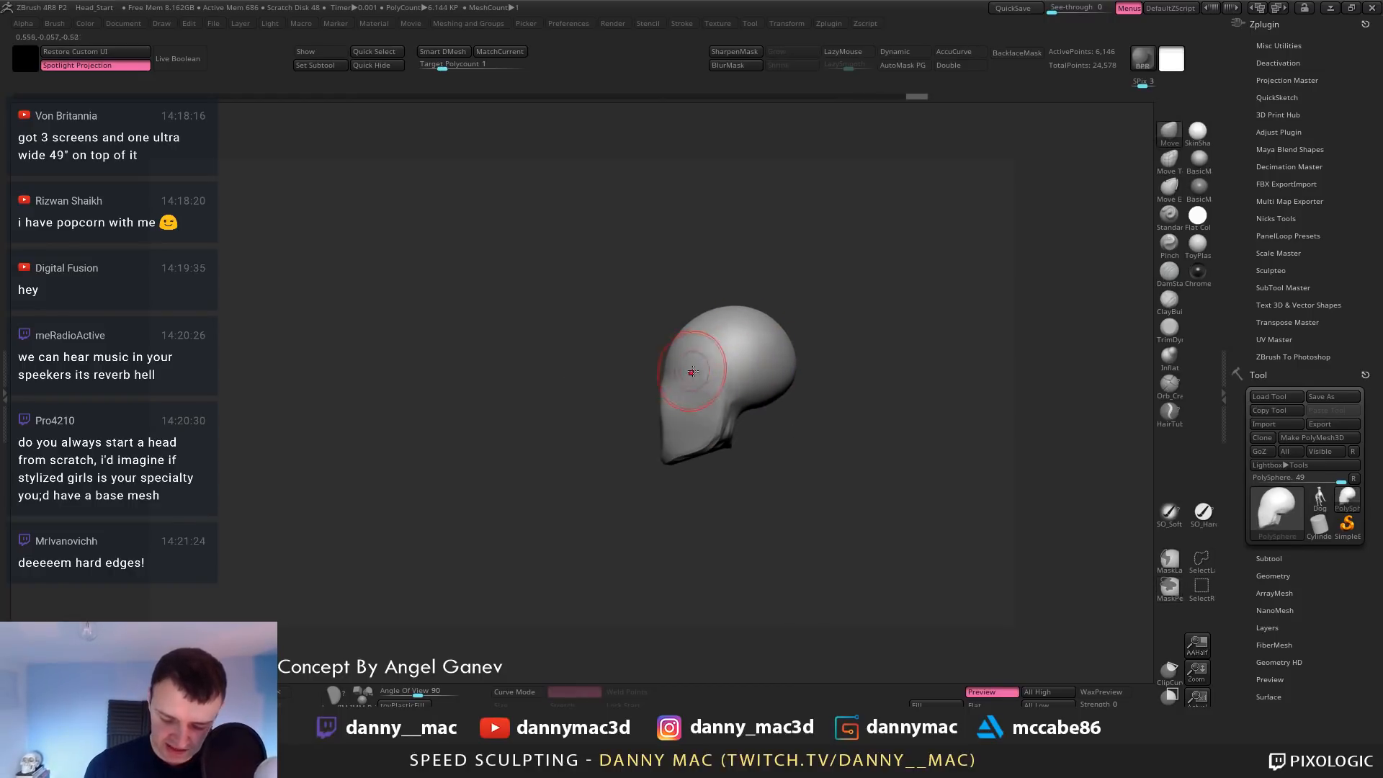
Plane the front and side of the face with TrimDynamic, and smooth the surface down toward the chin
key(b)
key(t)
key(d)
right_drag(646, 399, 691, 381)
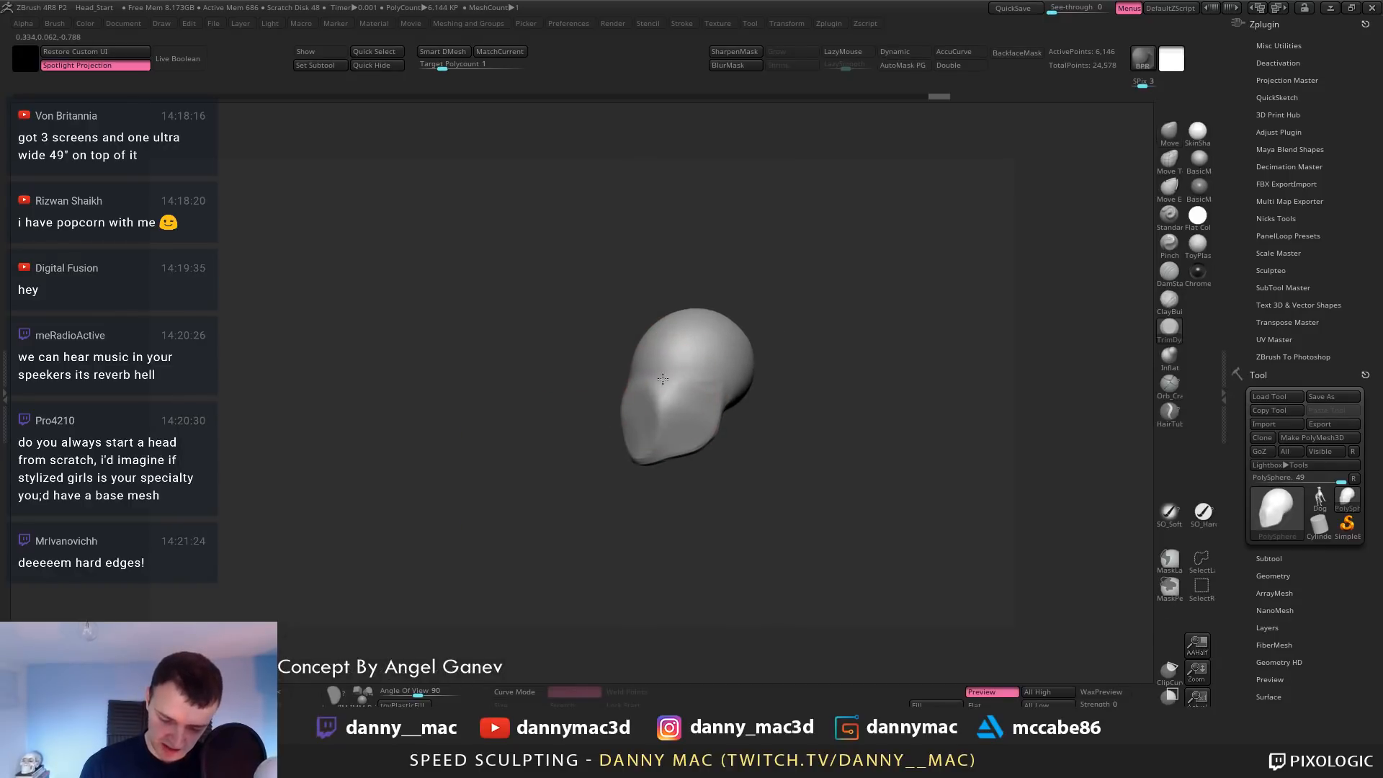
drag(663, 392, 661, 424)
mouse_move(660, 424)
right_down()
mouse_move(678, 365)
mouse_move(725, 382)
right_up()
shift+drag(670, 361, 680, 404)
shift+right_drag(682, 408, 709, 406)
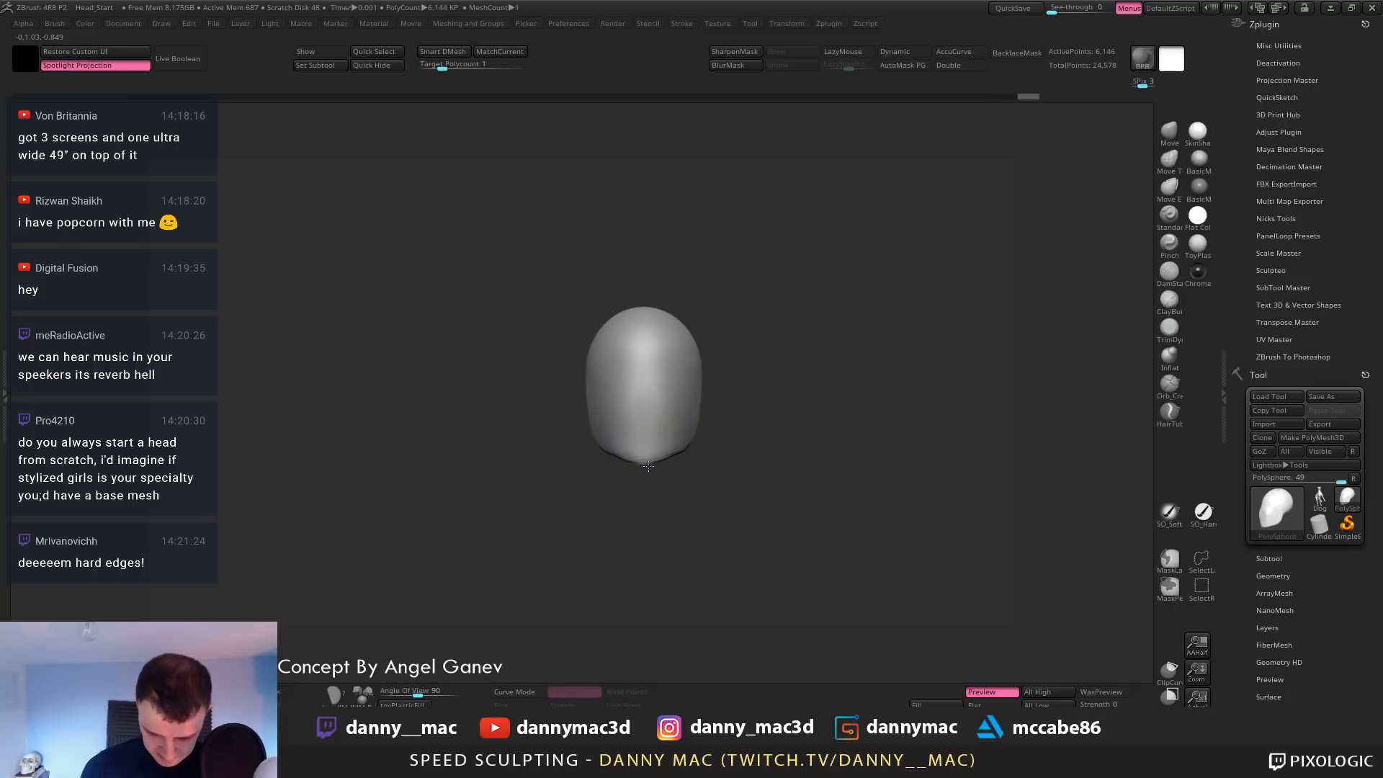
mouse_move(673, 400)
shift+mouse_down()
mouse_move(679, 435)
mouse_move(682, 410)
shift+mouse_up()
Taper the lower cheeks and jaw inward with a resized Move brush, redoing the unwanted jaw stroke
key(1)
right_click(698, 382)
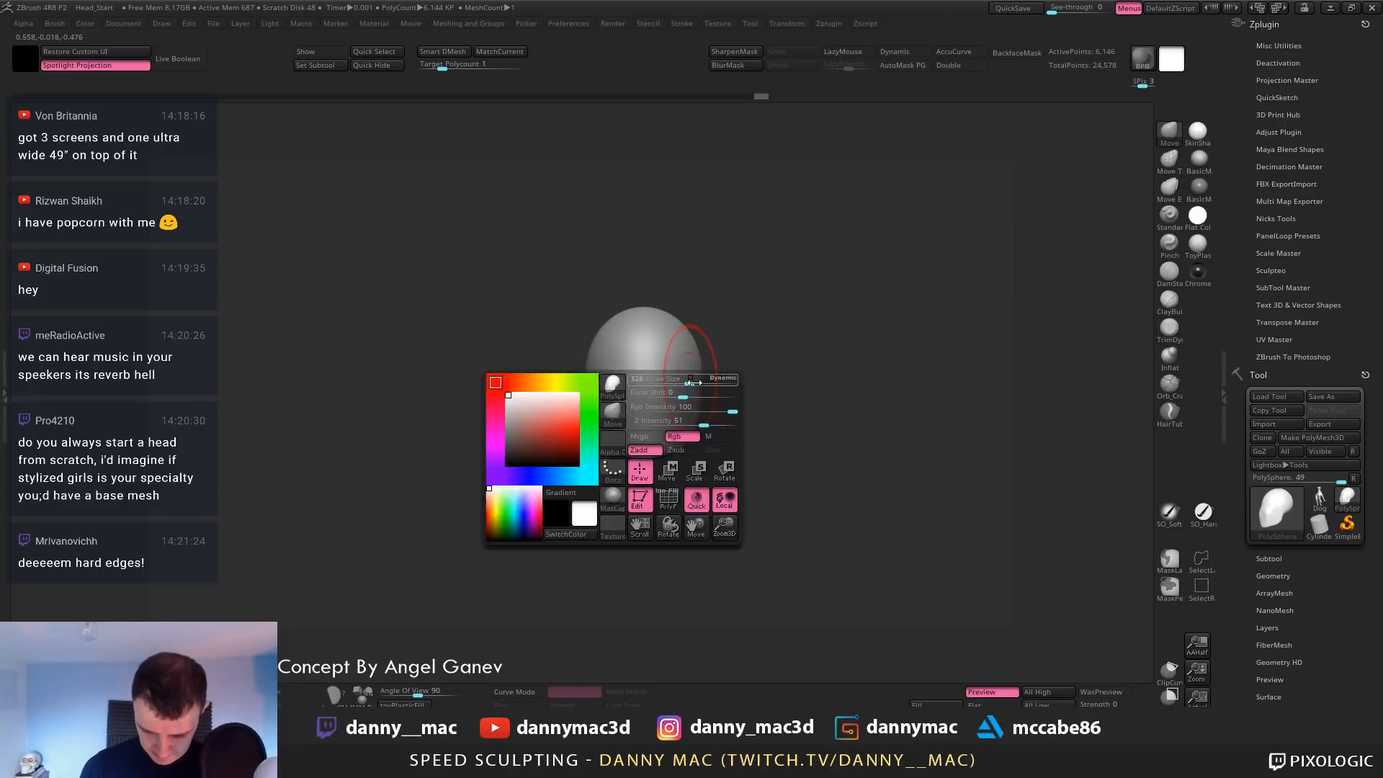
right_click(703, 378)
mouse_move(697, 381)
right_down()
mouse_move(683, 381)
mouse_move(697, 383)
right_up()
drag(724, 390, 689, 439)
right_click(703, 429)
mouse_move(699, 442)
right_down()
mouse_move(722, 447)
mouse_move(678, 438)
right_up()
key(ctrl+z)
drag(697, 441, 692, 437)
Drop to the next lower subdivision level and push the sides of the face slightly inward
mouse_move(684, 429)
right_down()
mouse_move(697, 425)
mouse_move(692, 365)
right_up()
key(shift+d)
drag(693, 391, 684, 392)
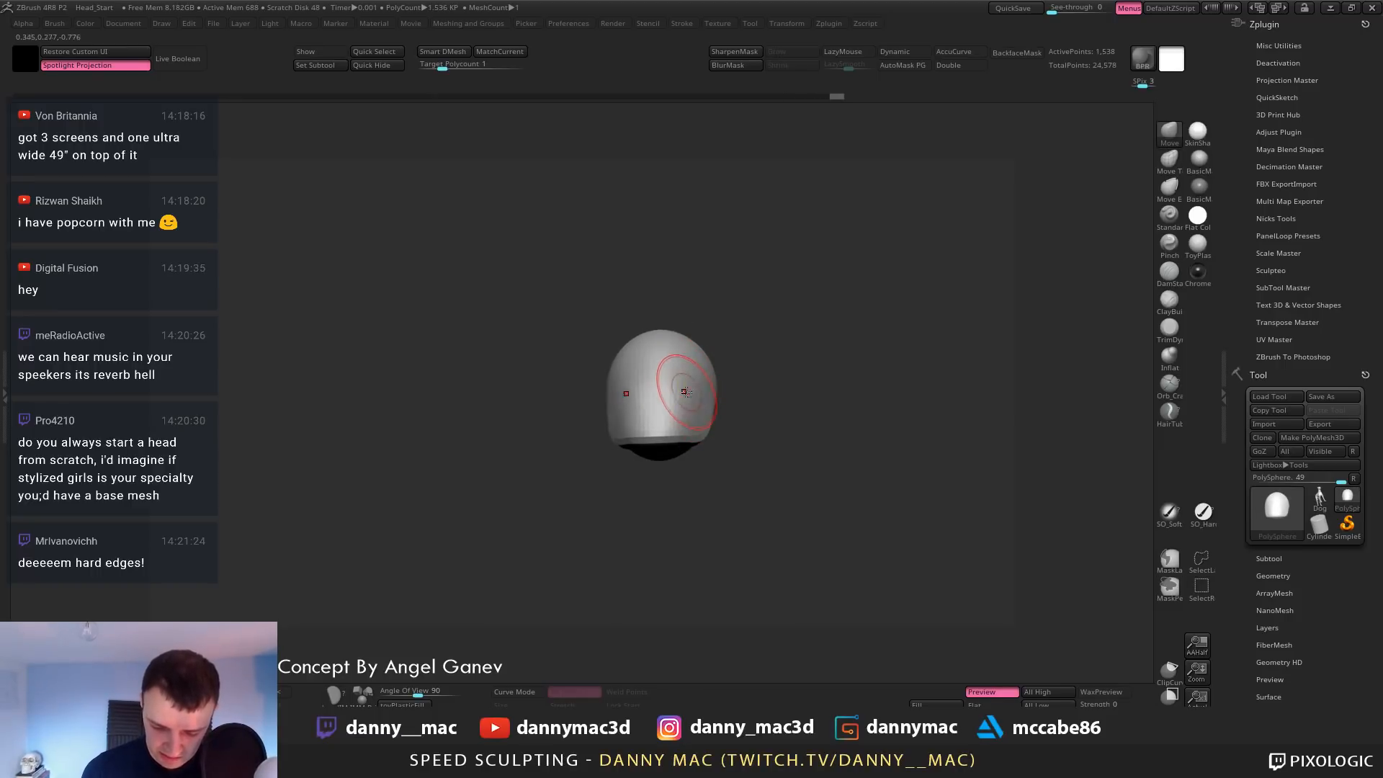
right_drag(702, 361, 691, 390)
right_drag(687, 326, 662, 377)
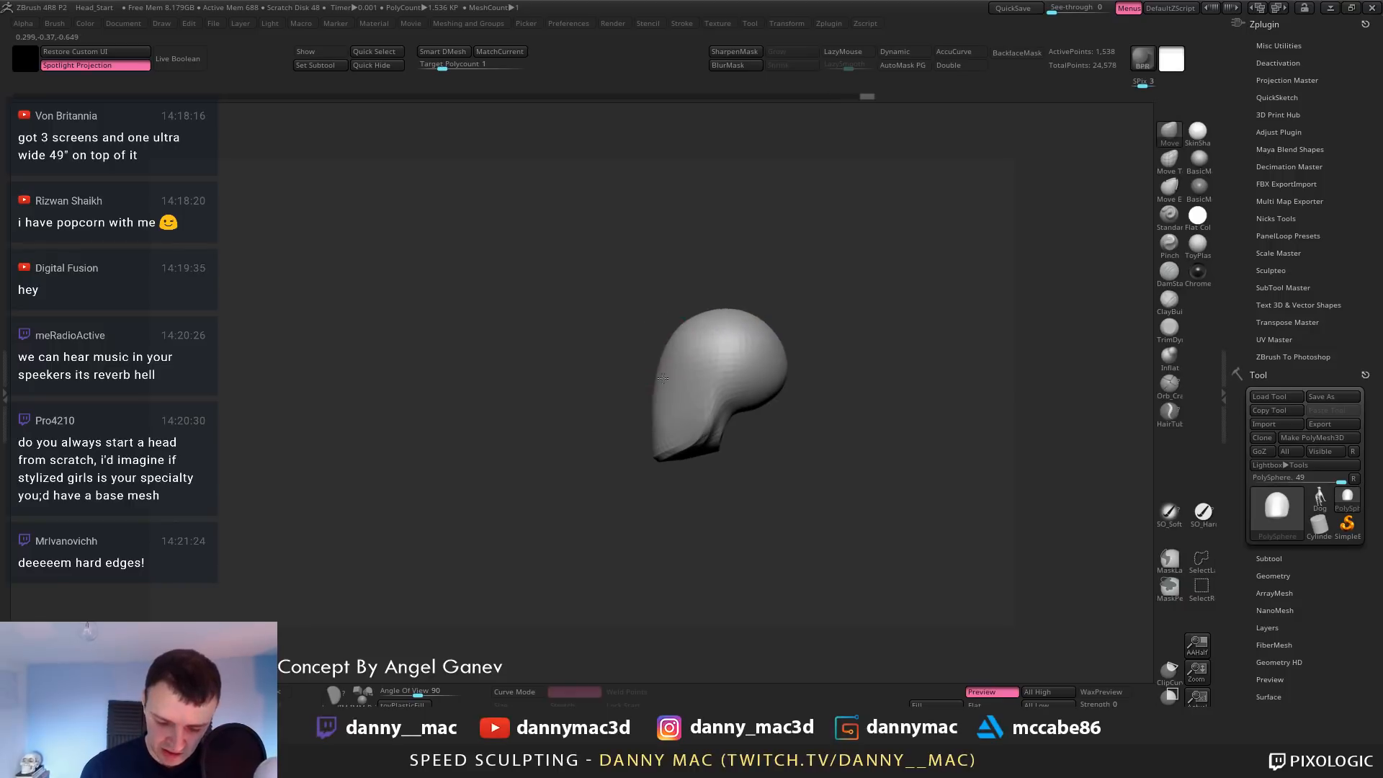
Adjust the chin with a resized Move brush, smooth the rear underside of the jaw, and step up one subdivision level
key(space)
key(space)
mouse_move(653, 437)
mouse_down()
mouse_move(664, 438)
mouse_move(653, 445)
mouse_up()
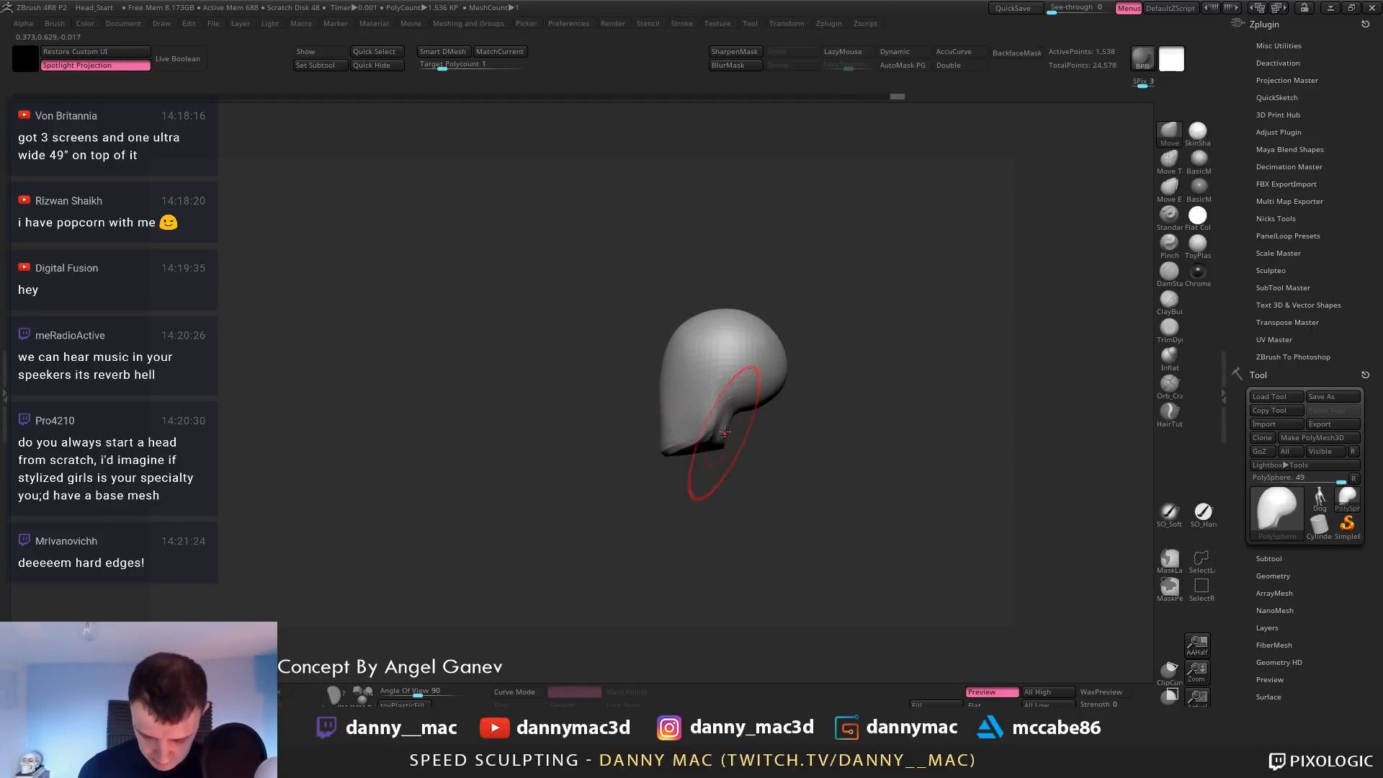
mouse_move(724, 432)
shift+mouse_down()
mouse_move(750, 414)
mouse_move(727, 445)
shift+mouse_up()
key(ctrl+z)
key(d)
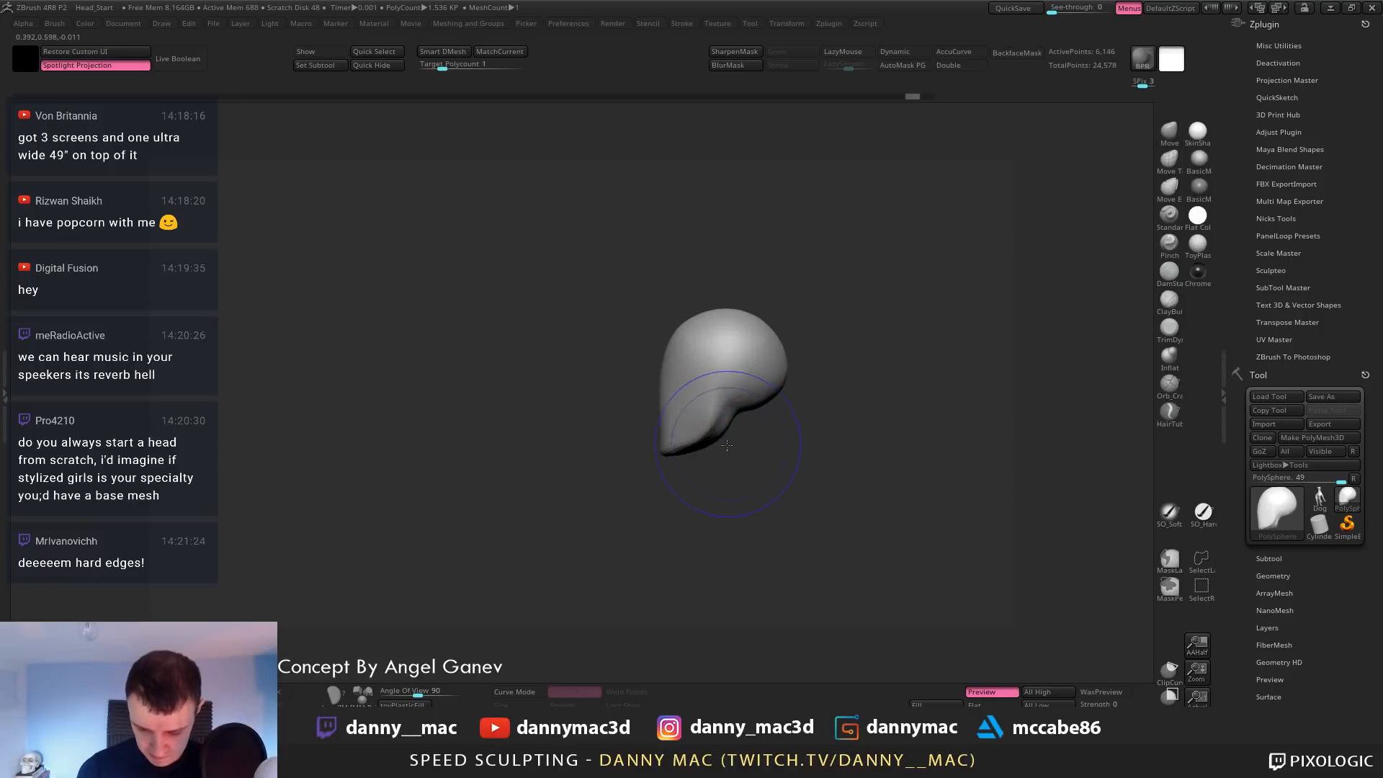
Refine the chin and jawline profile with the Move brush, lifting the jaw's underside toward the nape
mouse_move(726, 432)
ctrl+right_down()
mouse_move(731, 394)
mouse_move(700, 436)
ctrl+right_up()
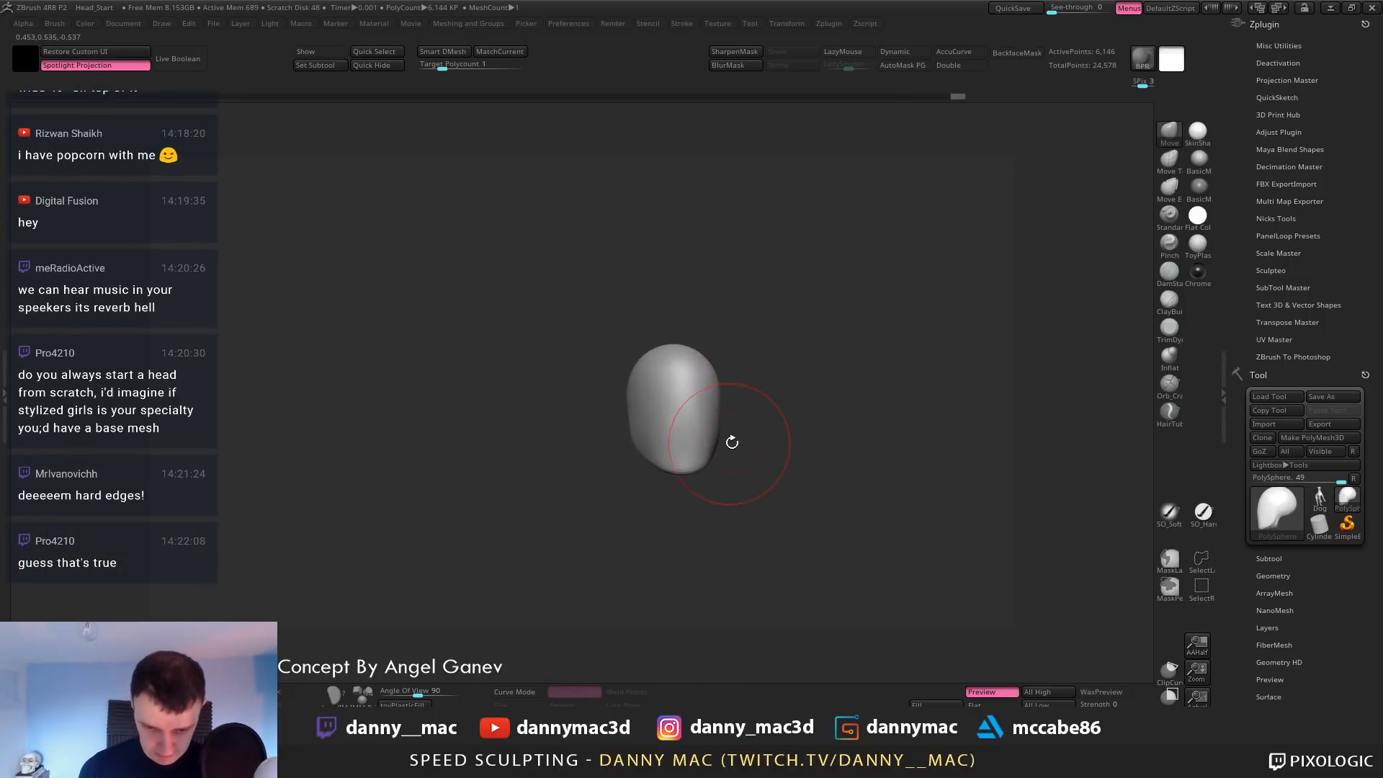
mouse_move(731, 439)
right_down()
mouse_move(719, 426)
mouse_move(687, 464)
right_up()
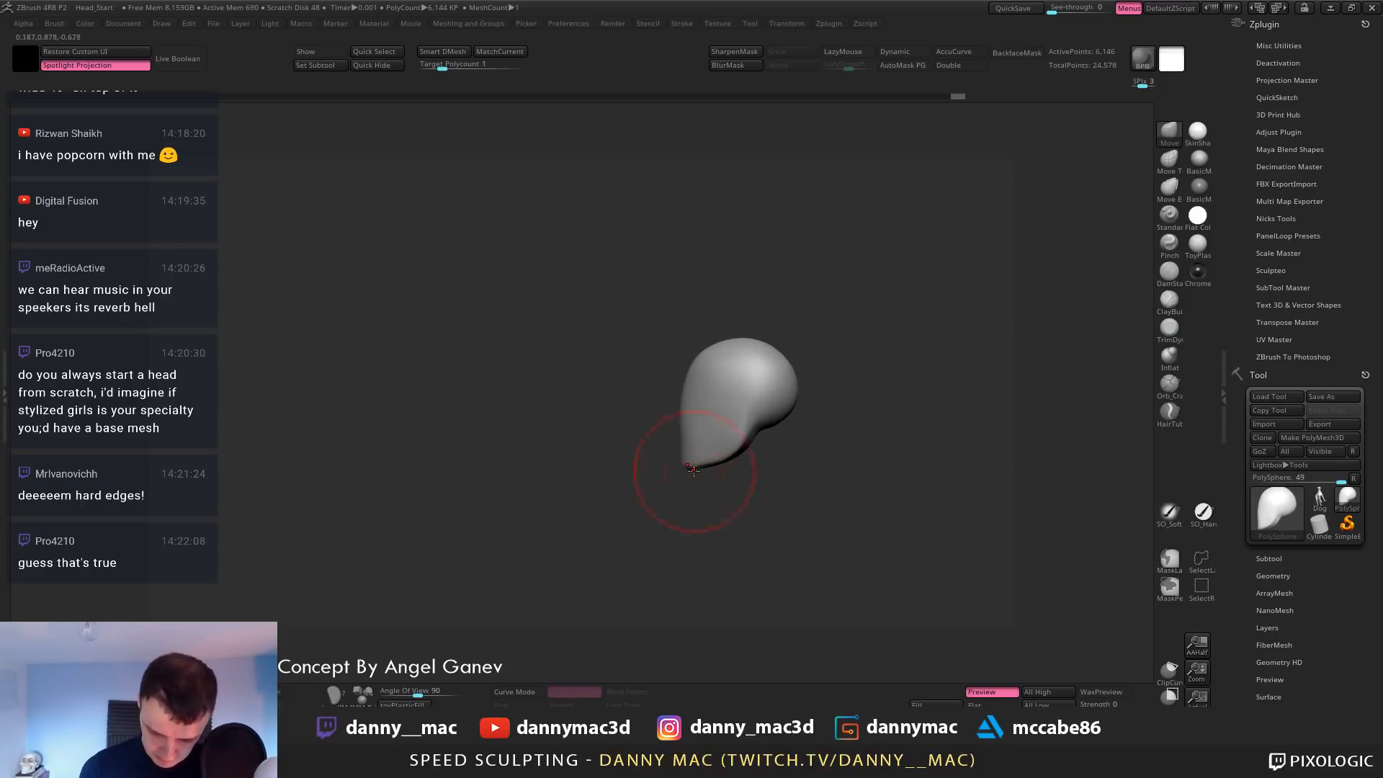
mouse_move(709, 455)
mouse_down()
mouse_move(683, 451)
mouse_move(760, 416)
mouse_up()
key(space)
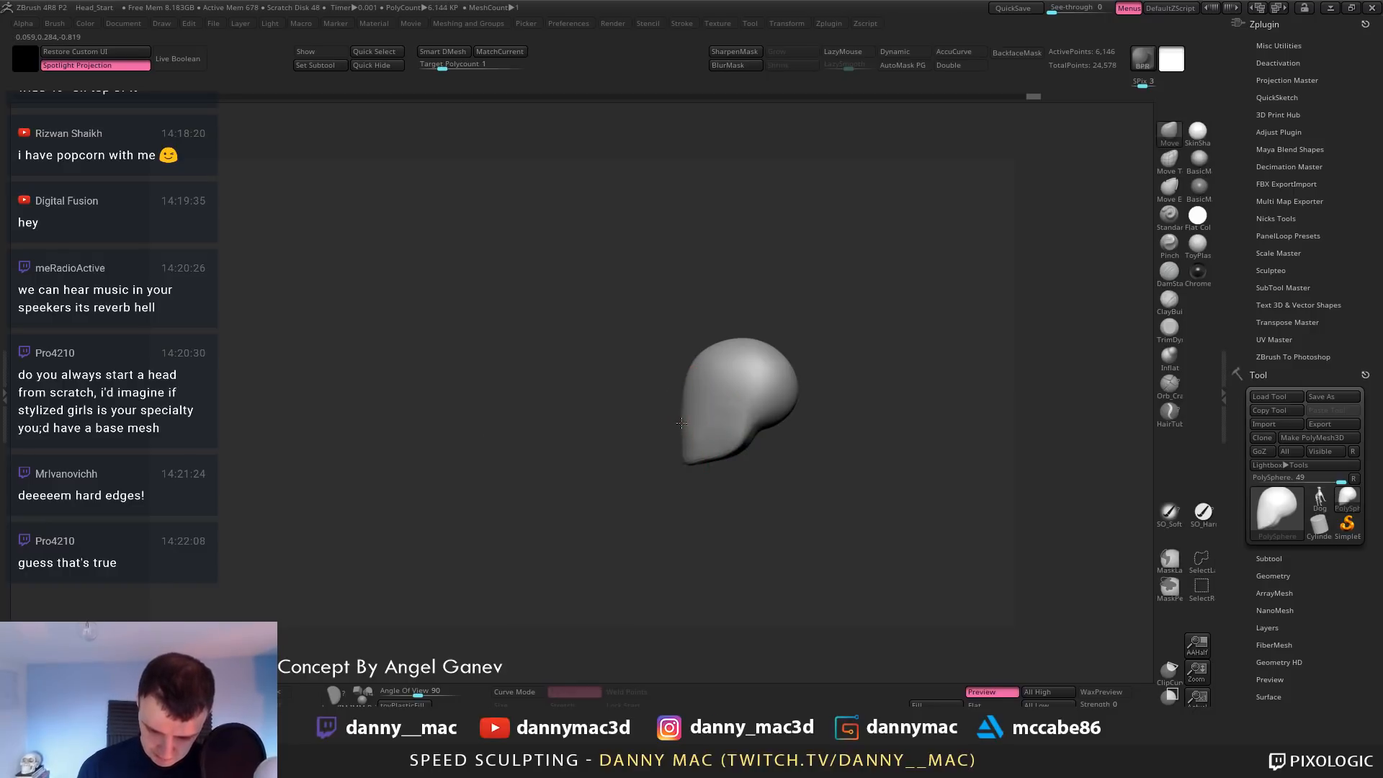
mouse_move(814, 421)
mouse_down()
mouse_move(828, 436)
mouse_move(844, 420)
mouse_move(709, 426)
mouse_up()
mouse_move(700, 426)
right_down()
mouse_move(717, 384)
mouse_move(703, 432)
right_up()
Cut flat side planes along the jaw, cheek and temple with the TrimDynamic brush
key(b)
key(t)
key(d)
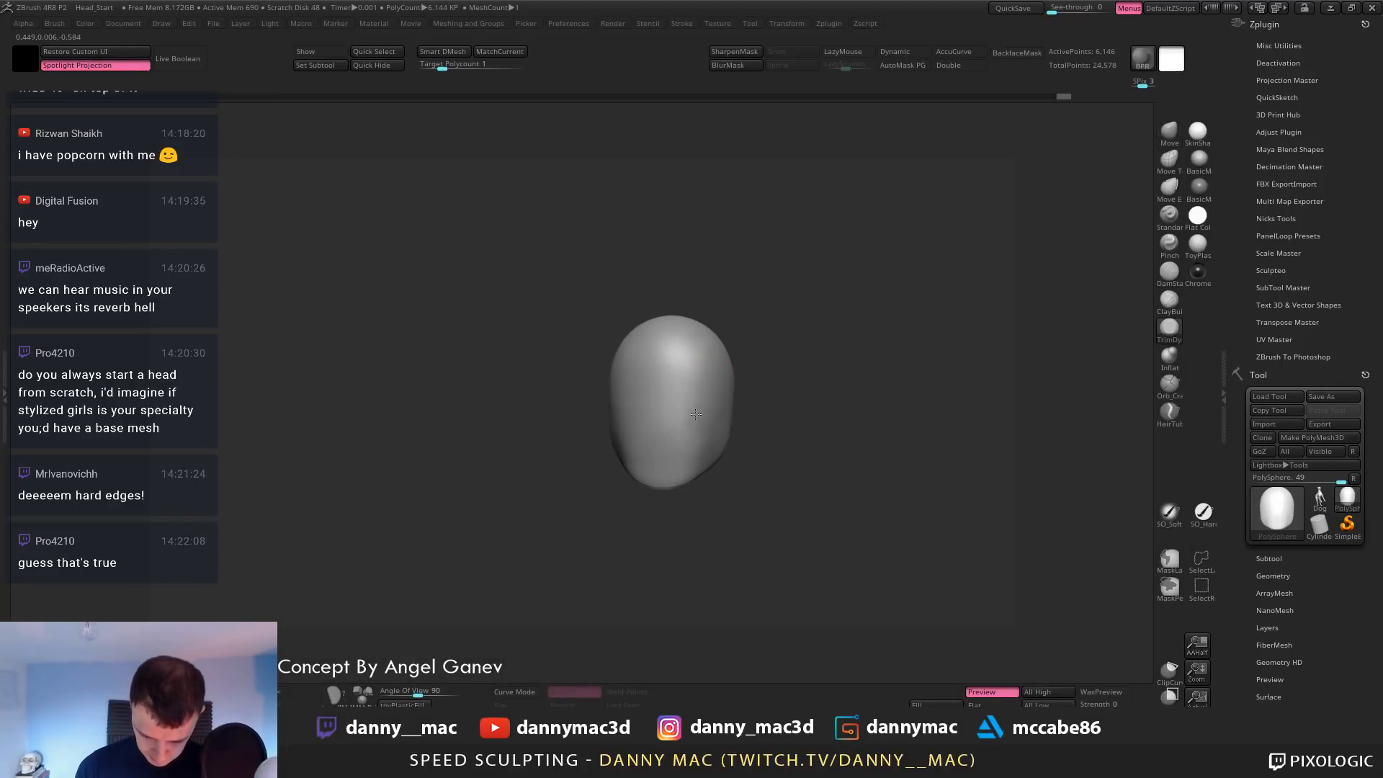
drag(700, 463, 693, 427)
right_drag(695, 432, 713, 428)
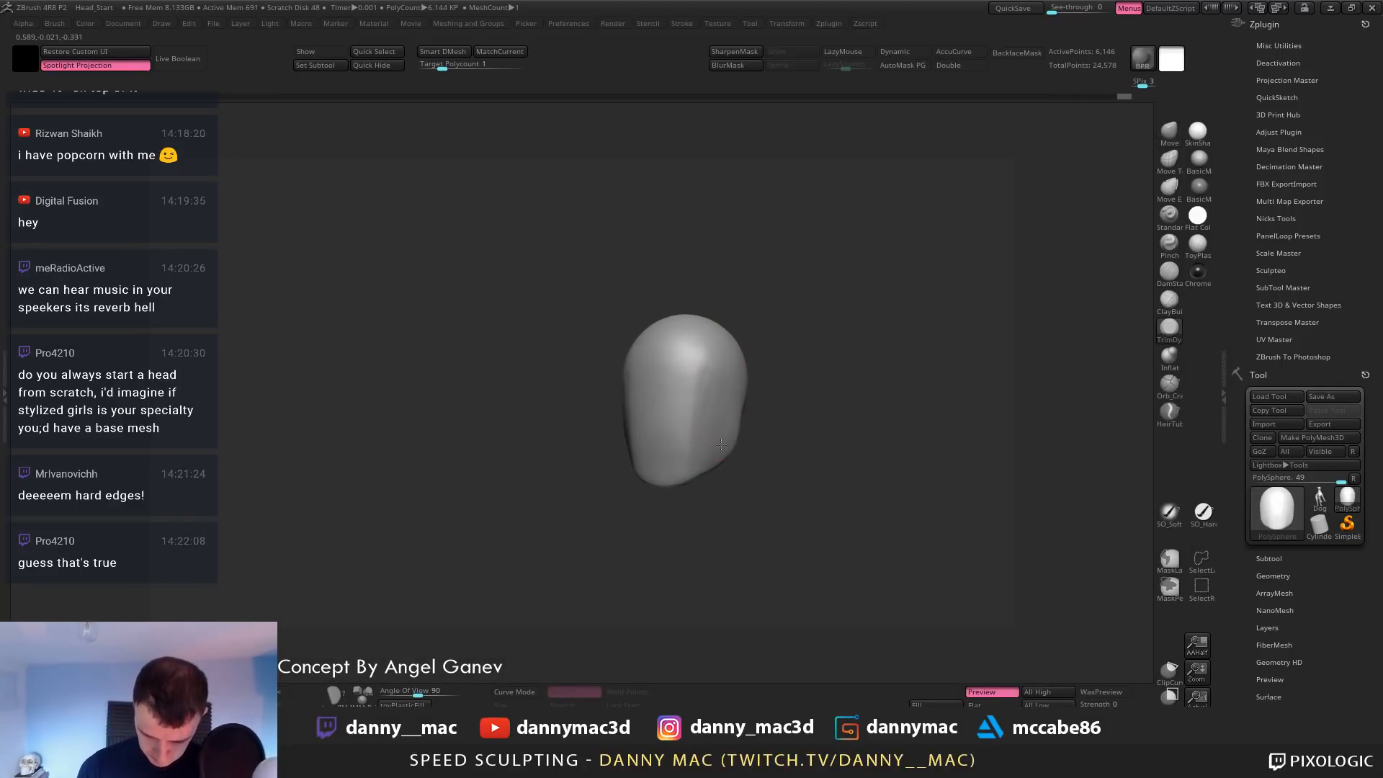
drag(736, 408, 746, 391)
mouse_move(747, 390)
right_down()
mouse_move(716, 395)
mouse_move(713, 369)
right_up()
mouse_move(734, 375)
mouse_down()
mouse_move(756, 354)
mouse_move(767, 384)
mouse_move(721, 398)
mouse_up()
right_drag(722, 396, 742, 394)
drag(729, 392, 742, 386)
right_drag(742, 392, 765, 407)
drag(746, 406, 739, 417)
Push the side of the lower jaw inward with the Move brush
key(b)
key(m)
key(v)
right_drag(738, 417, 725, 443)
drag(725, 443, 720, 437)
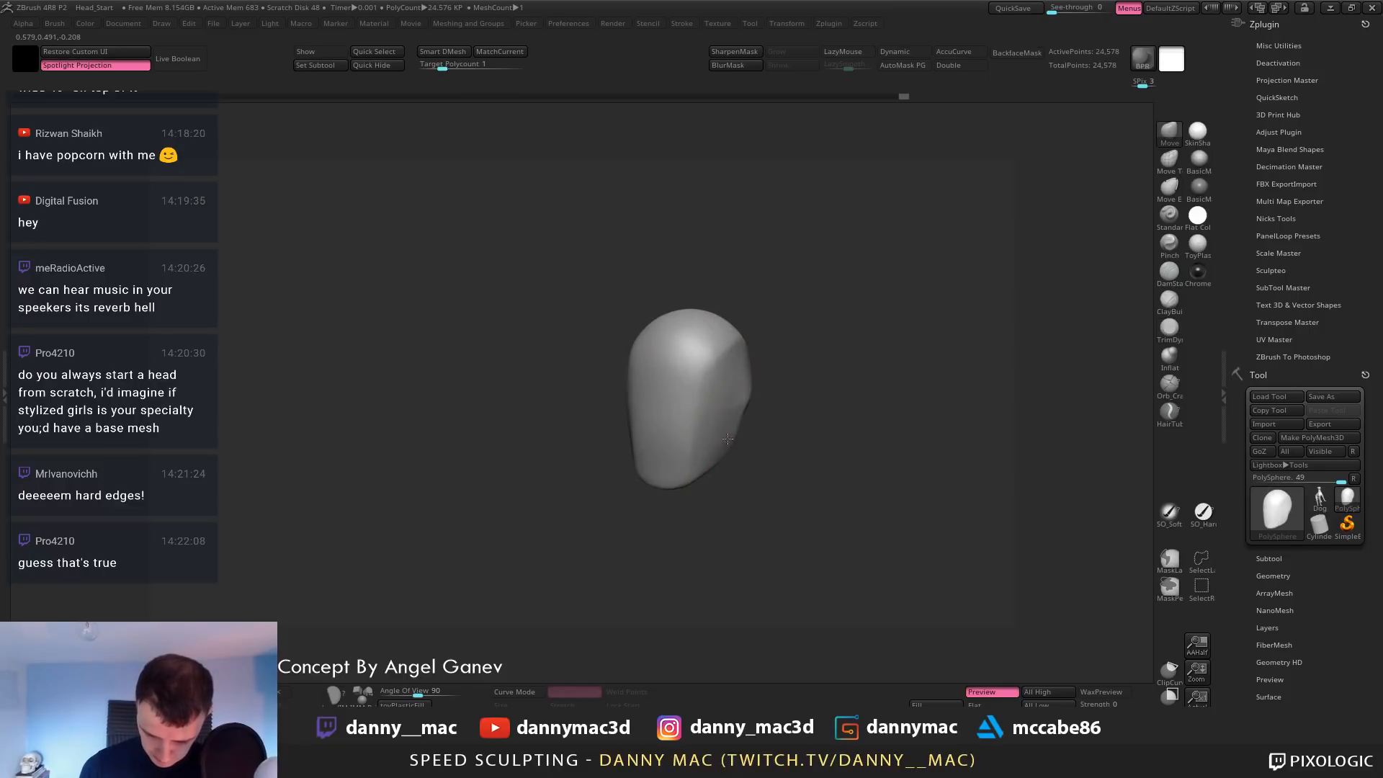
Smooth the side planes, step down one subdivision level, and adjust the width of the head at cheek height
right_drag(735, 403, 781, 401)
shift+drag(628, 394, 624, 425)
key(shift+d)
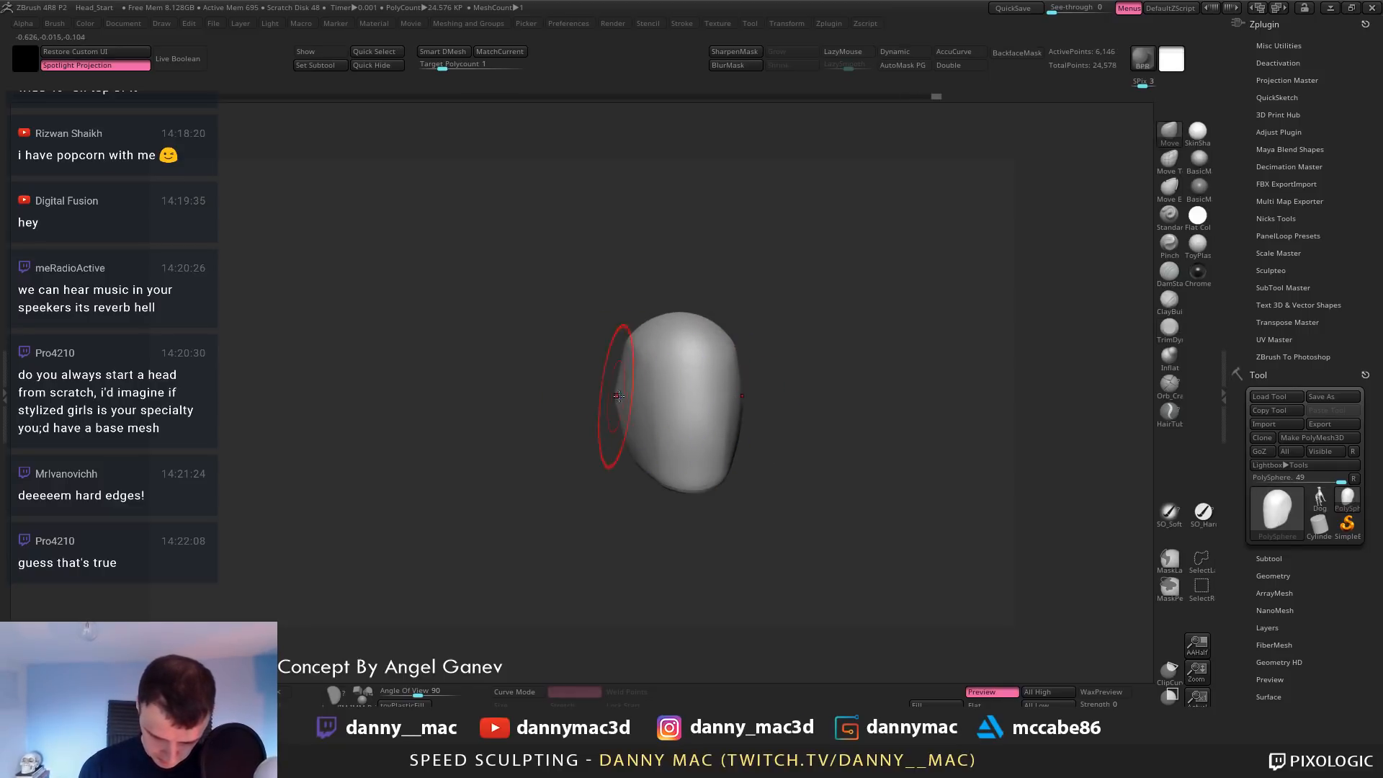
right_drag(609, 398, 616, 401)
key(space)
drag(614, 401, 611, 401)
right_drag(614, 402, 734, 398)
shift+drag(740, 399, 737, 419)
right_drag(742, 421, 774, 424)
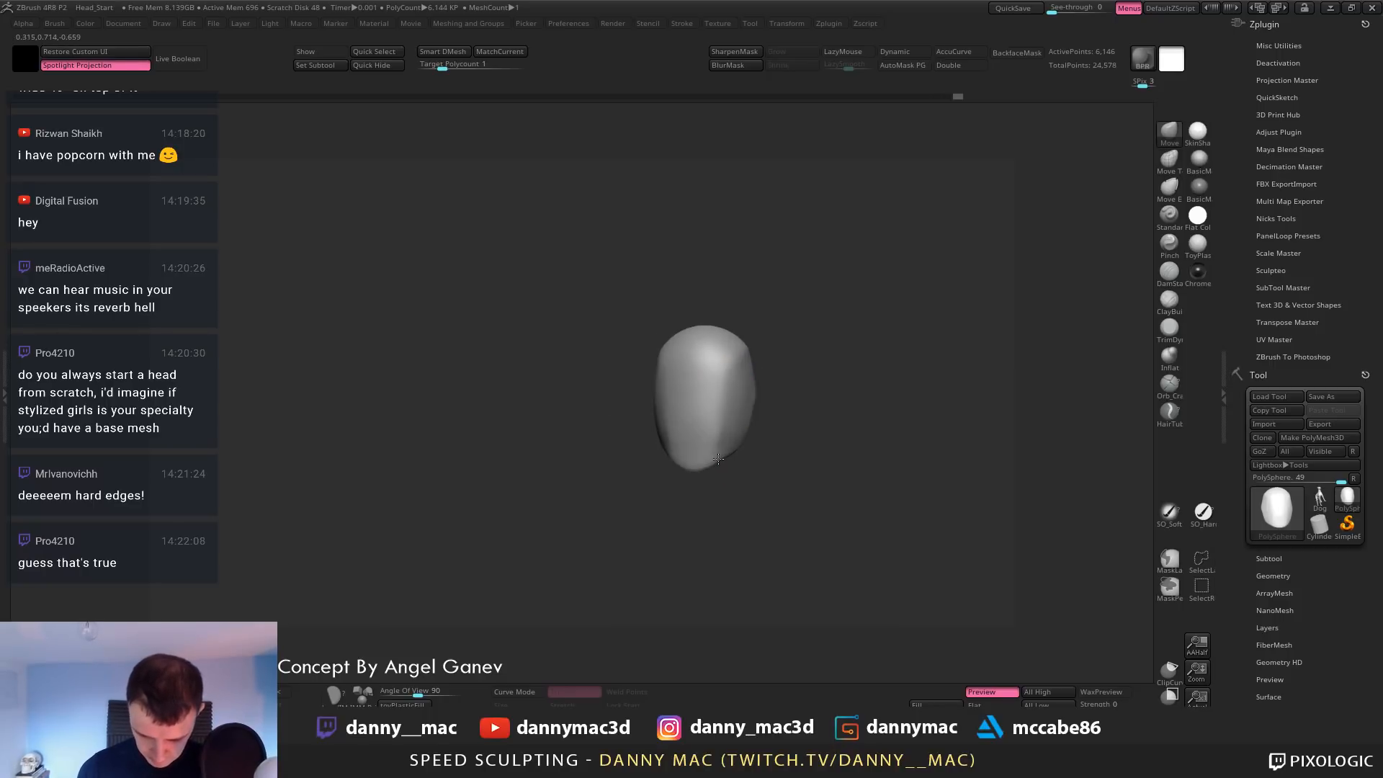
Adjust the chin and jaw corner with small Move brush strokes and undo the last one
drag(718, 458, 720, 457)
right_drag(720, 456, 725, 442)
mouse_move(731, 440)
mouse_down()
mouse_move(718, 460)
mouse_move(740, 425)
mouse_up()
right_drag(721, 431, 758, 458)
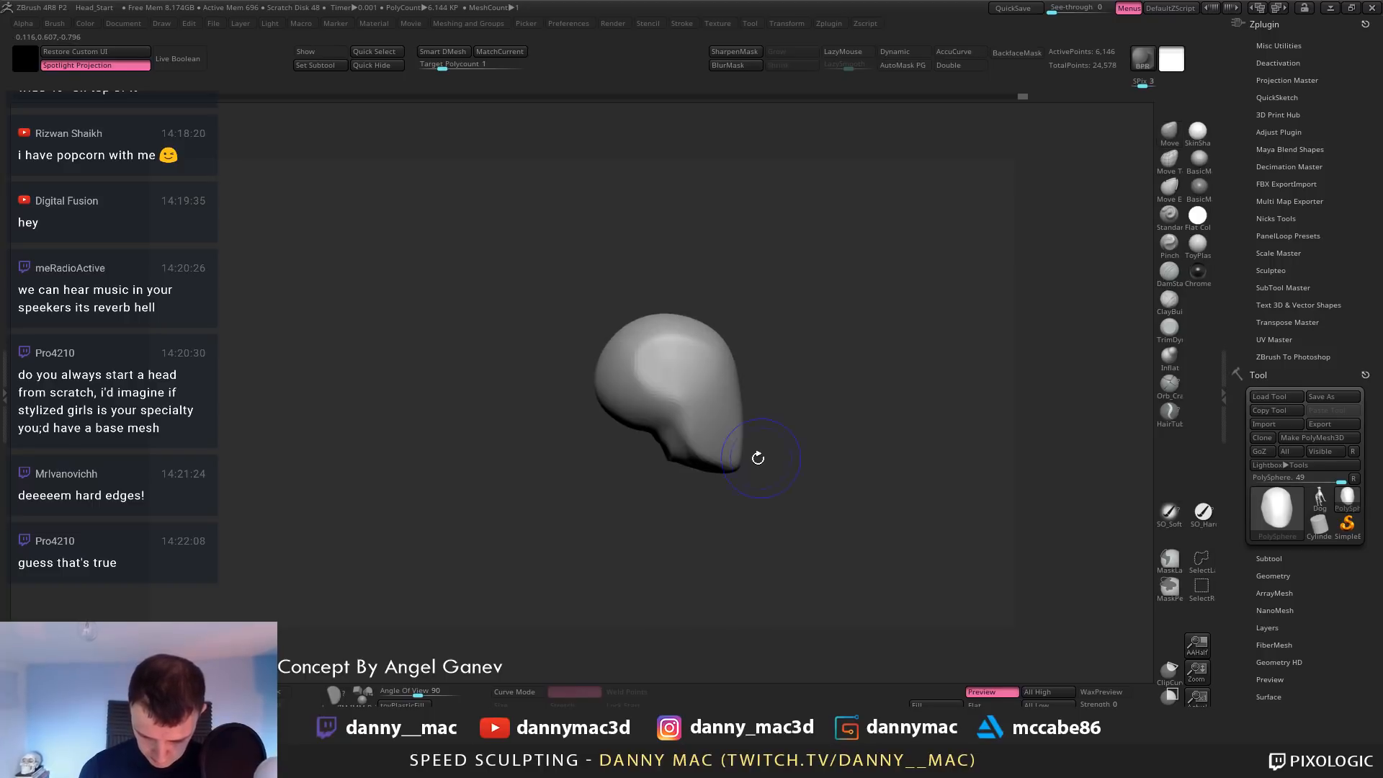
key(ctrl+z)
Pull the side of the skull backward, smooth the jaw corner, and raise the underside where the neck begins
mouse_move(654, 391)
mouse_down()
mouse_move(634, 371)
mouse_move(615, 381)
mouse_up()
right_drag(604, 397, 648, 409)
shift+drag(680, 452, 675, 442)
right_drag(675, 442, 657, 457)
mouse_move(653, 457)
mouse_down()
mouse_move(686, 464)
mouse_move(637, 436)
mouse_move(641, 420)
mouse_up()
key(space)
key(space)
key(space)
right_drag(640, 420, 673, 432)
right_drag(746, 465, 796, 475)
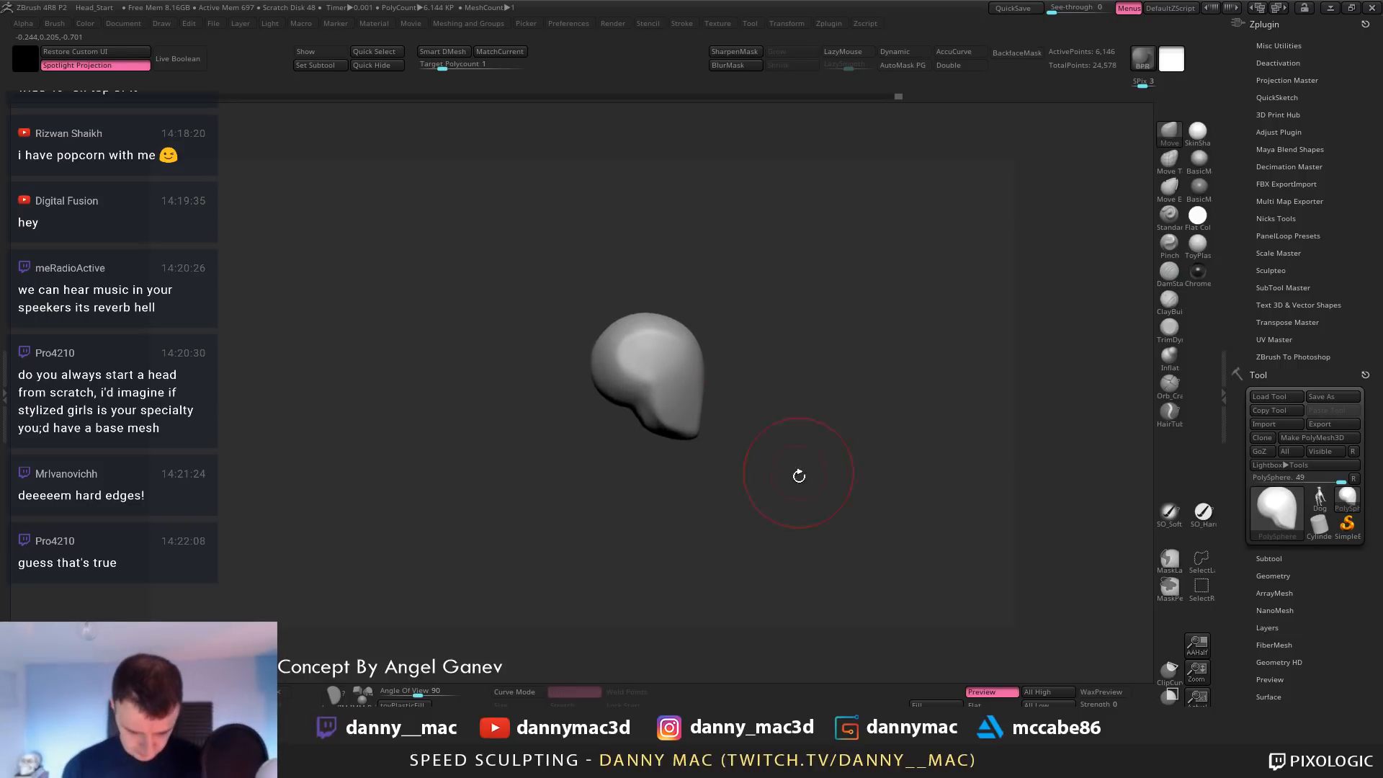
Save the project under the file name doodling
key(ctrl+s)
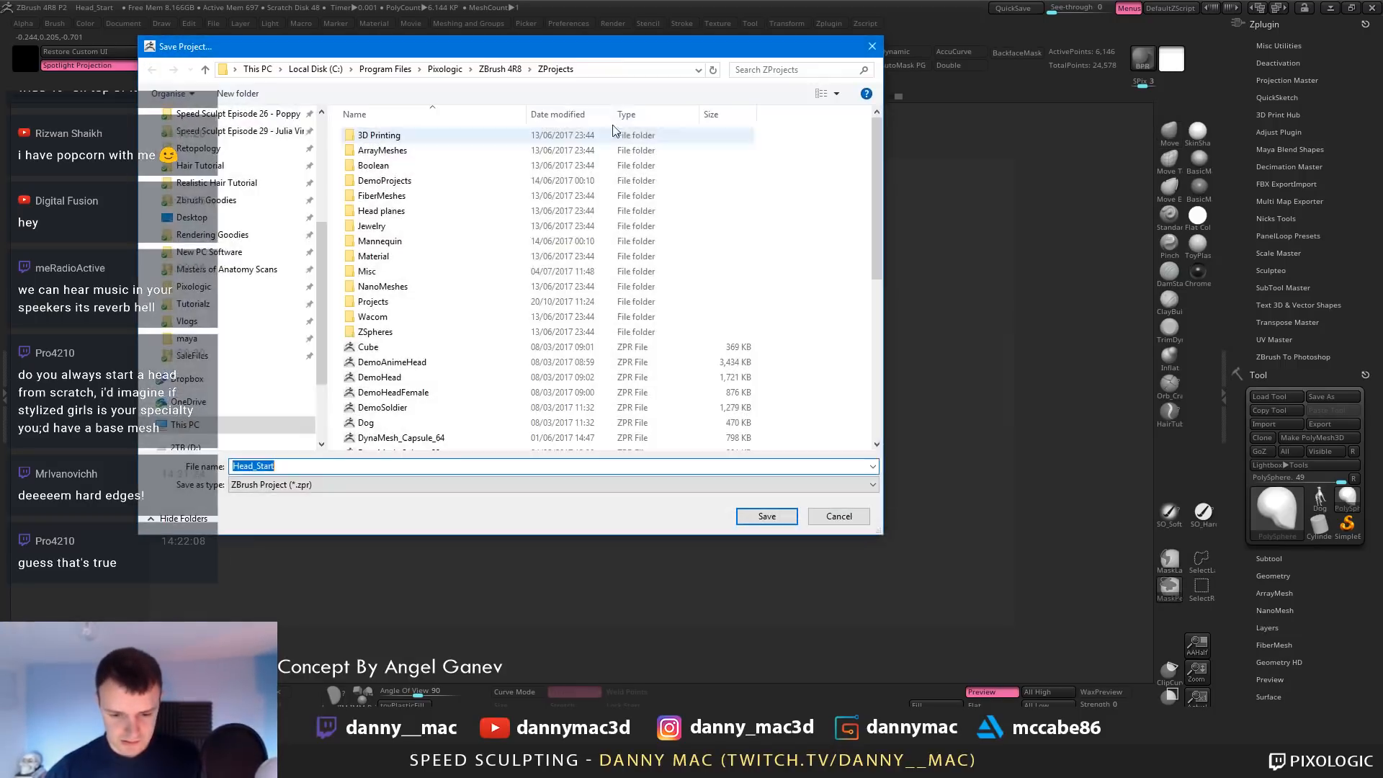
drag(613, 51, 1382, 21)
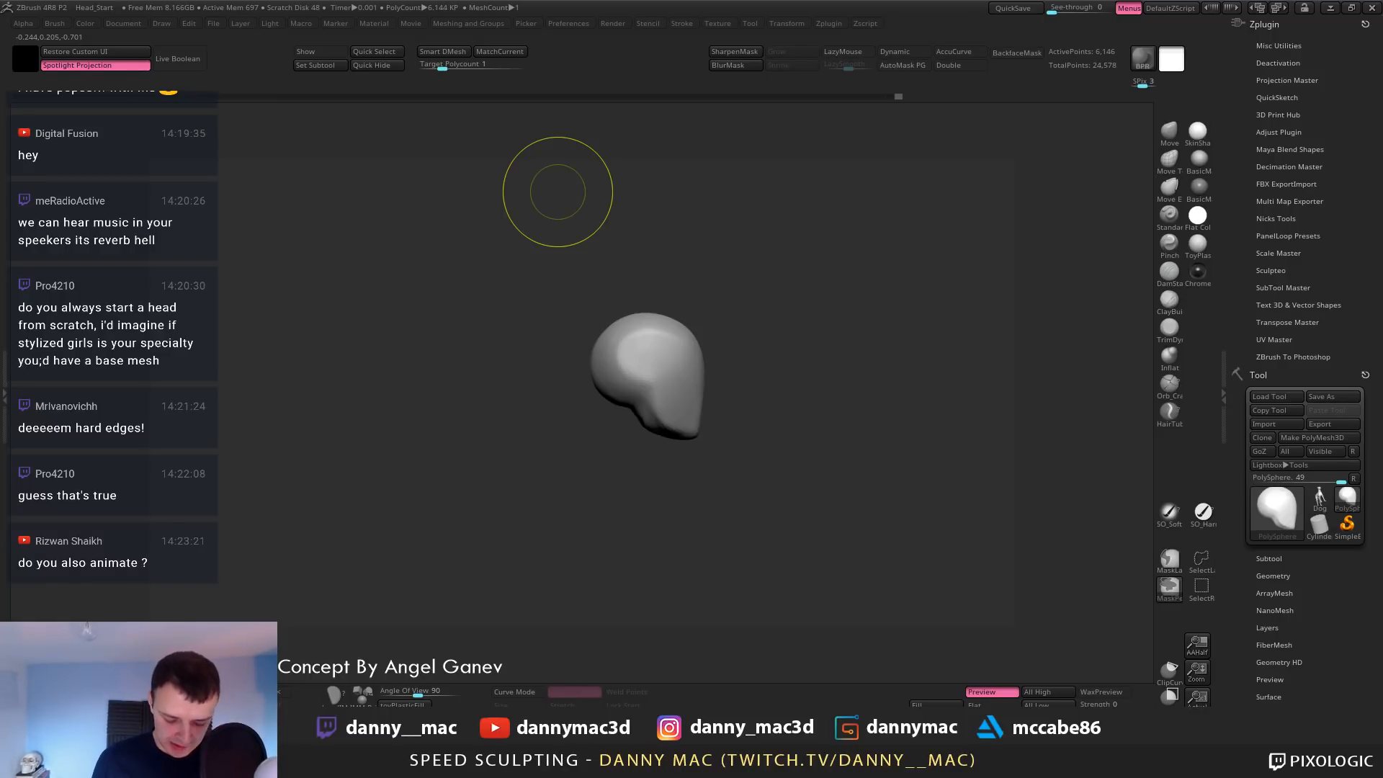
key(ctrl+s)
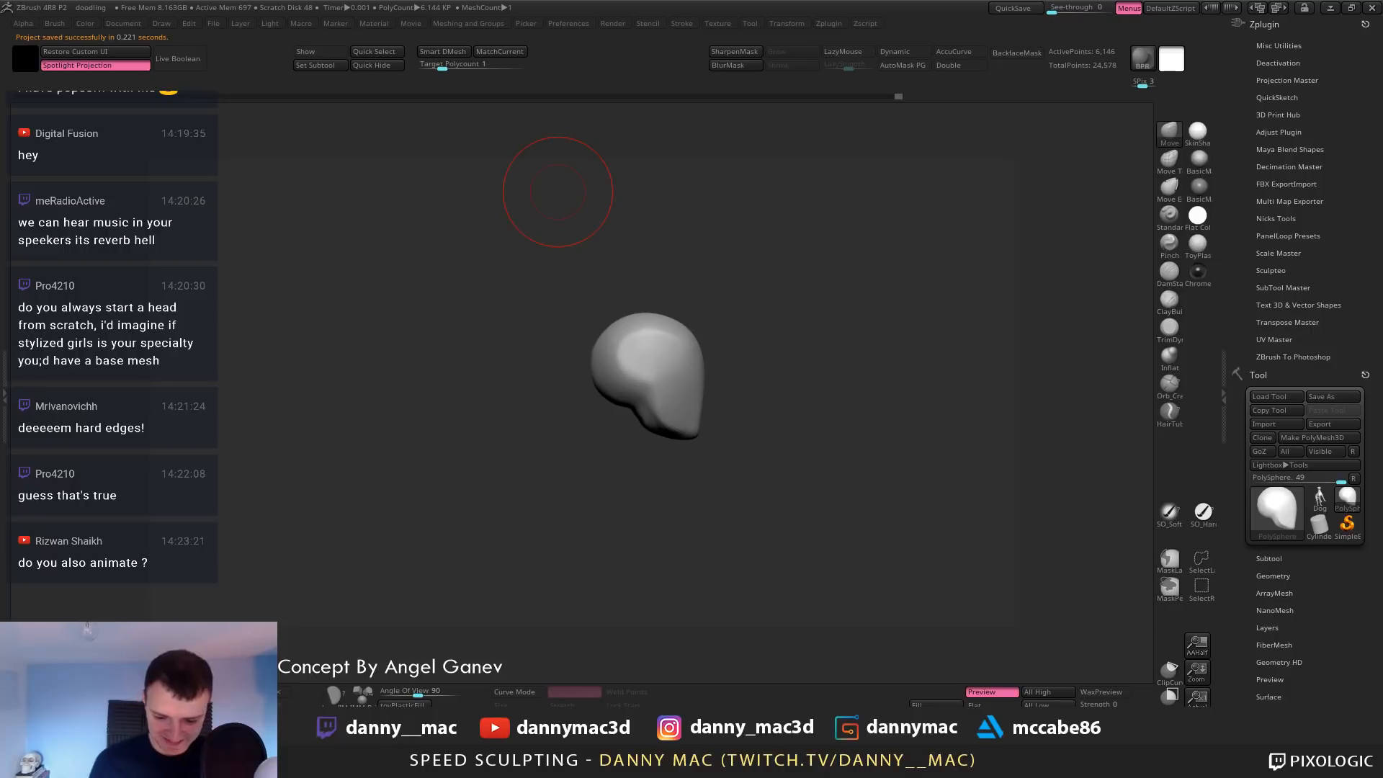
drag(699, 333, 655, 379)
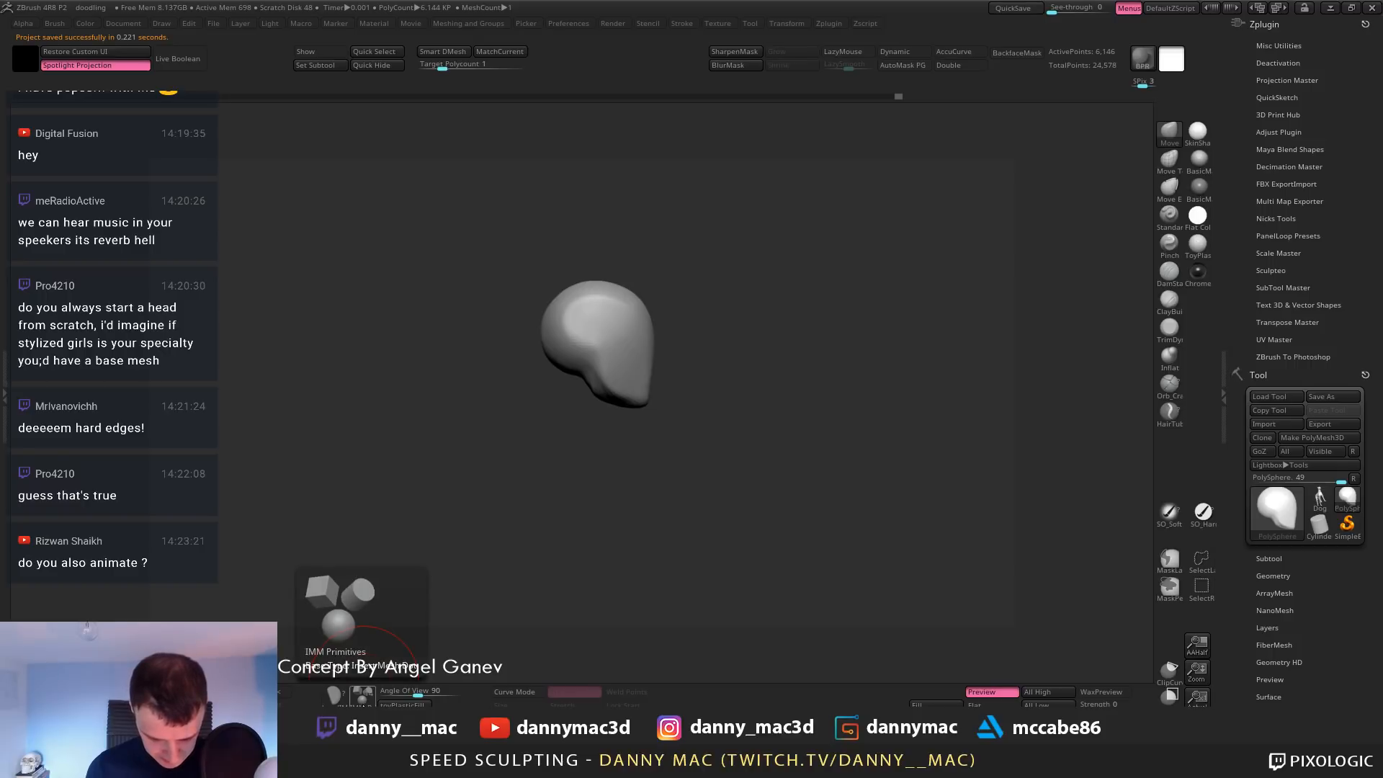
click(363, 693)
mouse_move(546, 480)
mouse_down()
mouse_move(638, 458)
mouse_move(664, 425)
mouse_move(707, 423)
mouse_up()
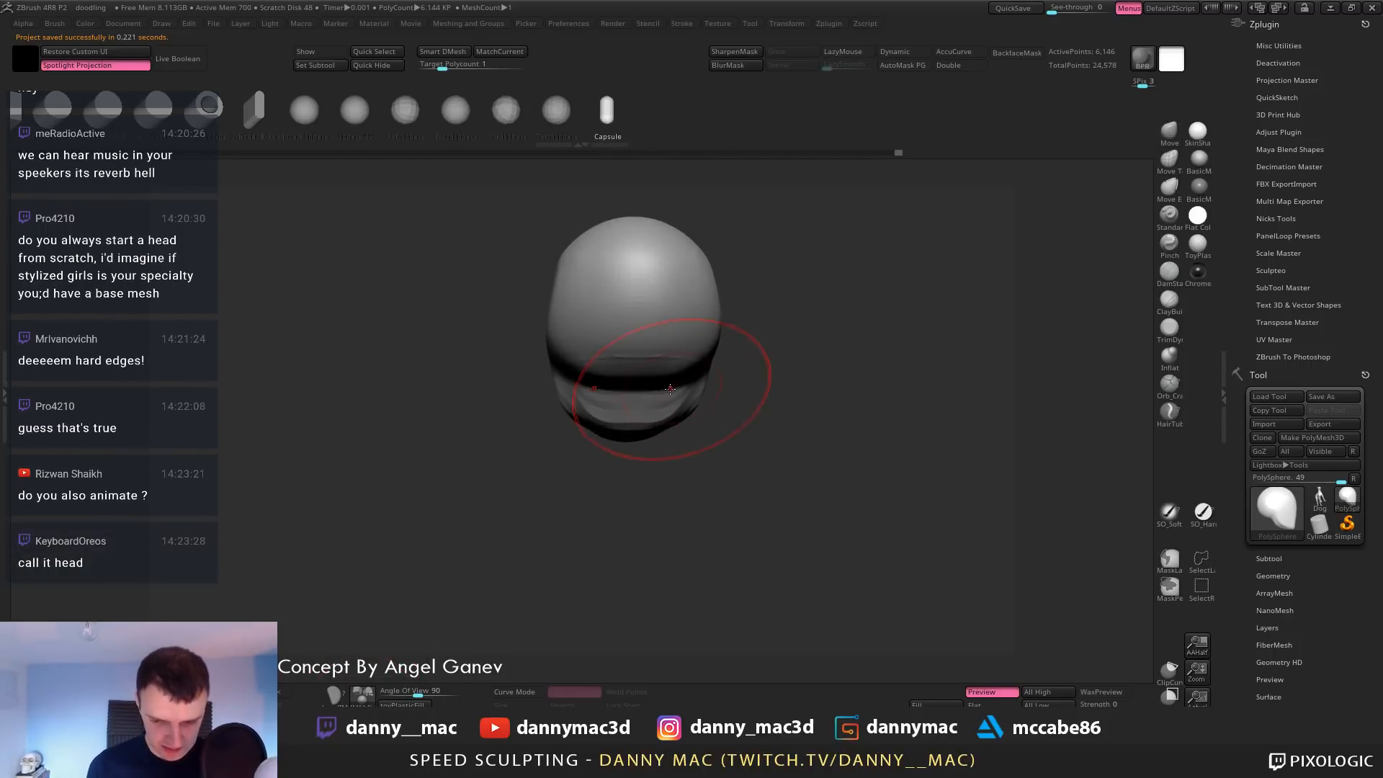
Reshape the back of the cranium with the Move brush while the wireframe is displayed, hide the wireframe, and step down one subdivision level
key(shift+f)
key(shift+f)
key(shift+f)
key(b)
key(m)
key(v)
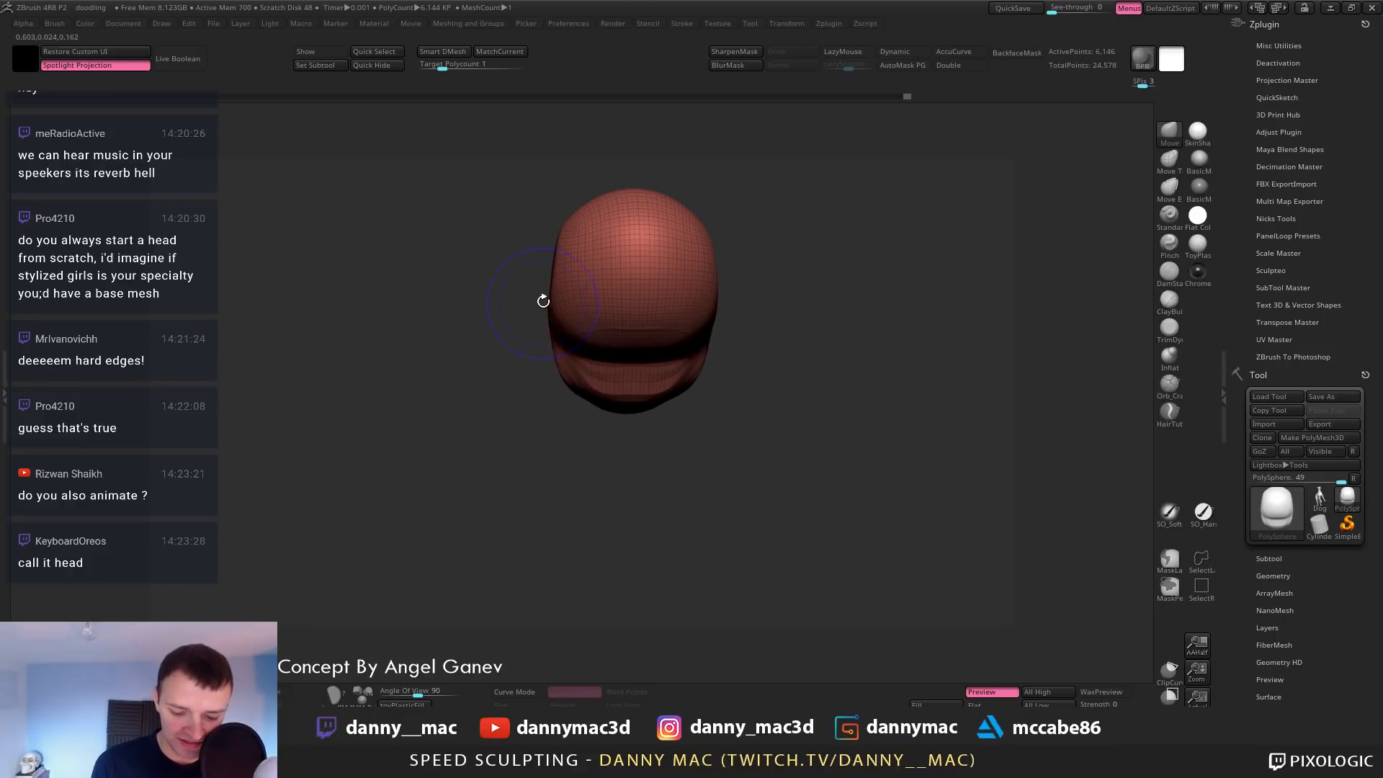
drag(543, 300, 569, 259)
shift+right_drag(570, 259, 580, 285)
mouse_move(580, 286)
mouse_down()
mouse_move(575, 326)
mouse_move(537, 347)
mouse_up()
key(shift+f)
key(shift+d)
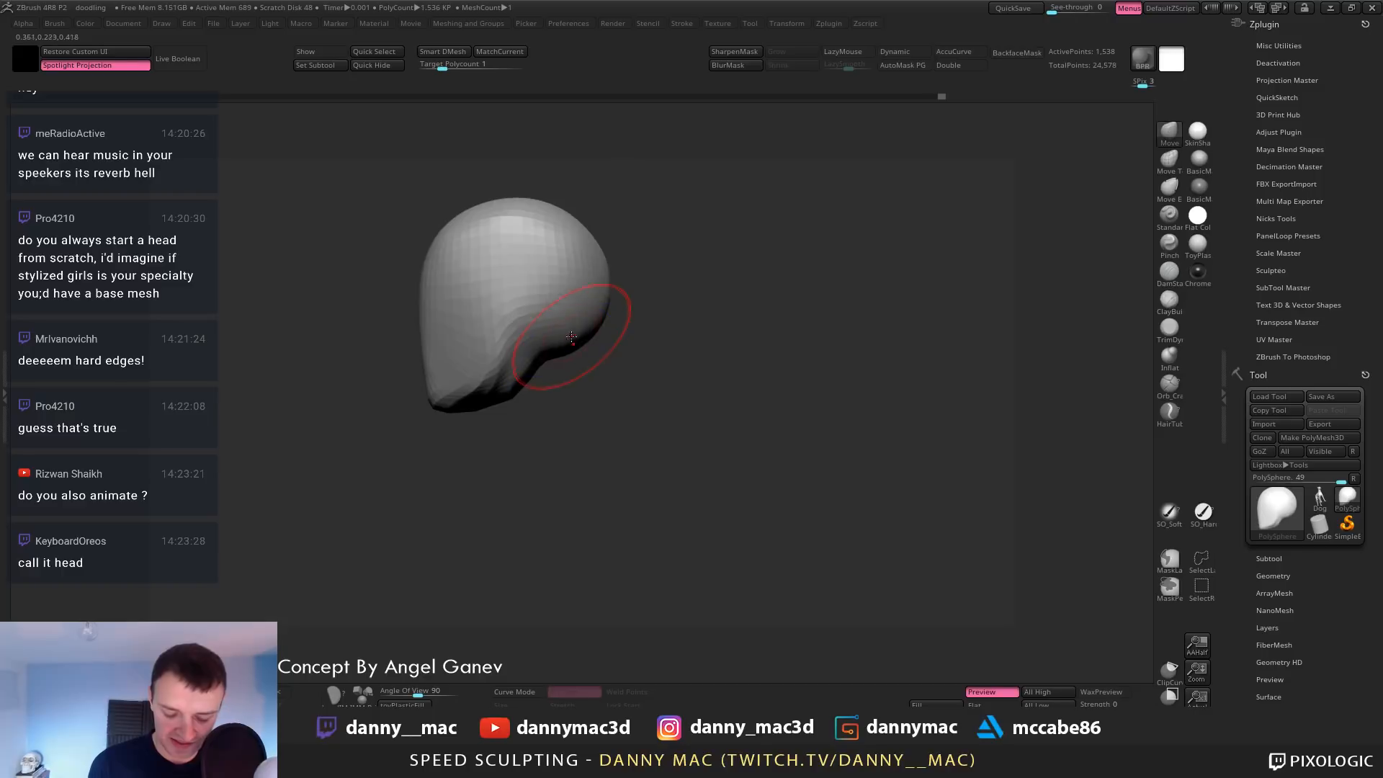
Reshape the underside of the skull and the chin tip with Move brush strokes, stepping up two subdivision levels in between
alt+right_drag(588, 349, 669, 417)
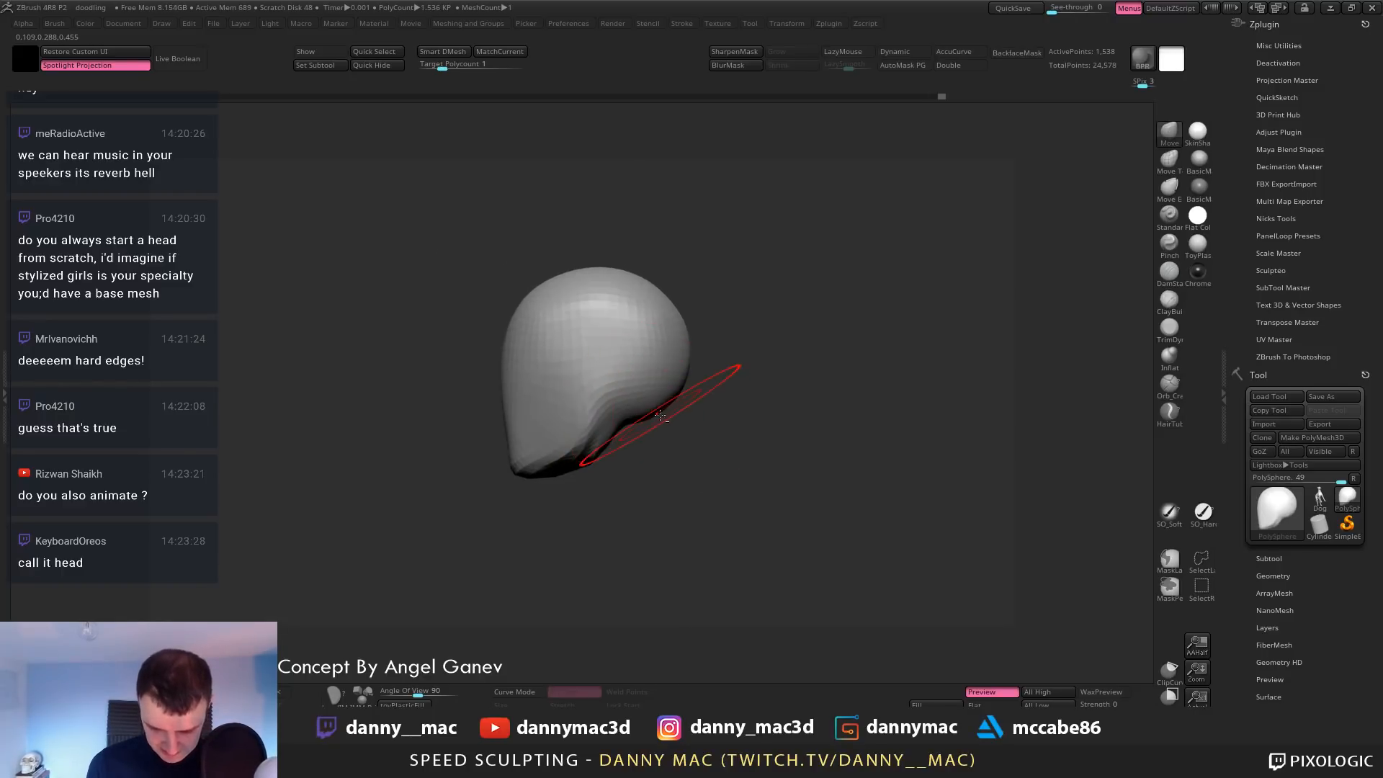
drag(657, 417, 645, 404)
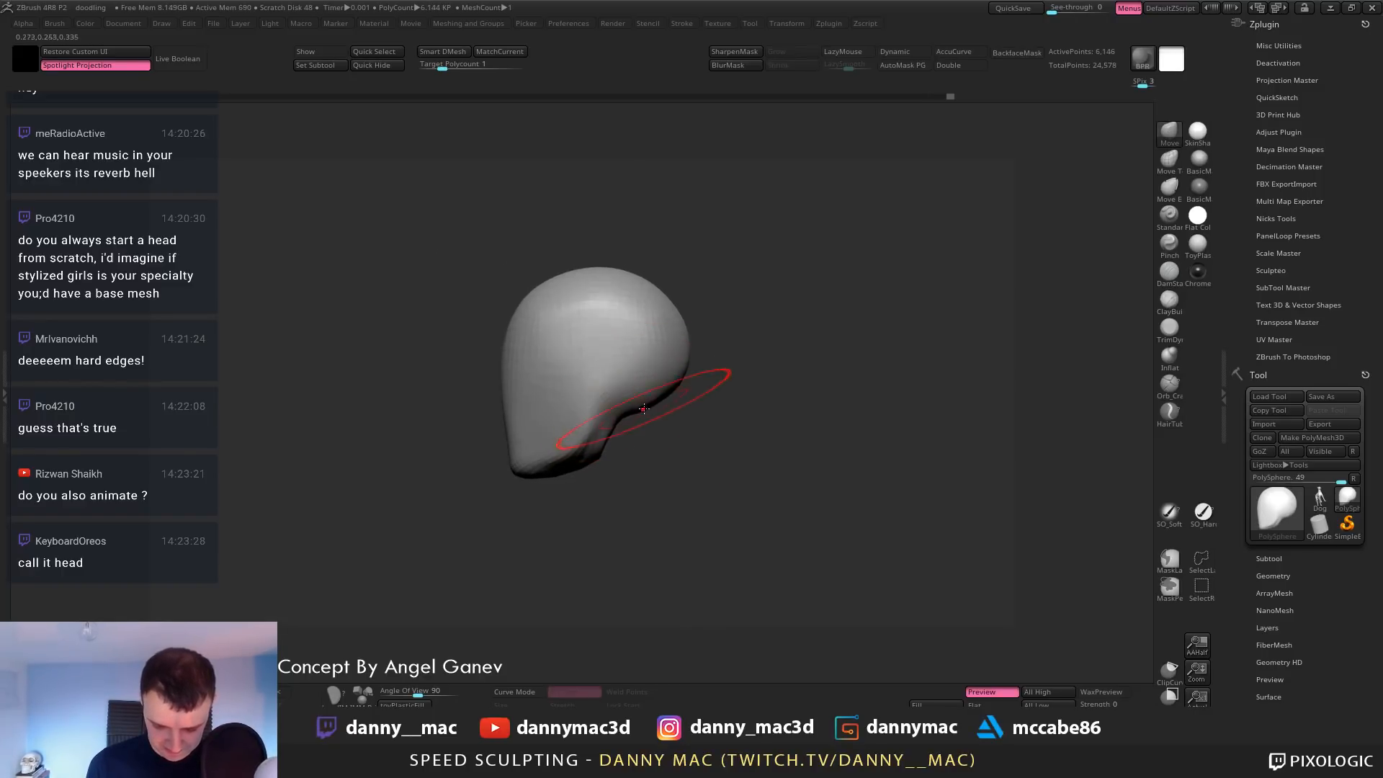
key(d)
key(d)
alt+right_drag(585, 438, 558, 448)
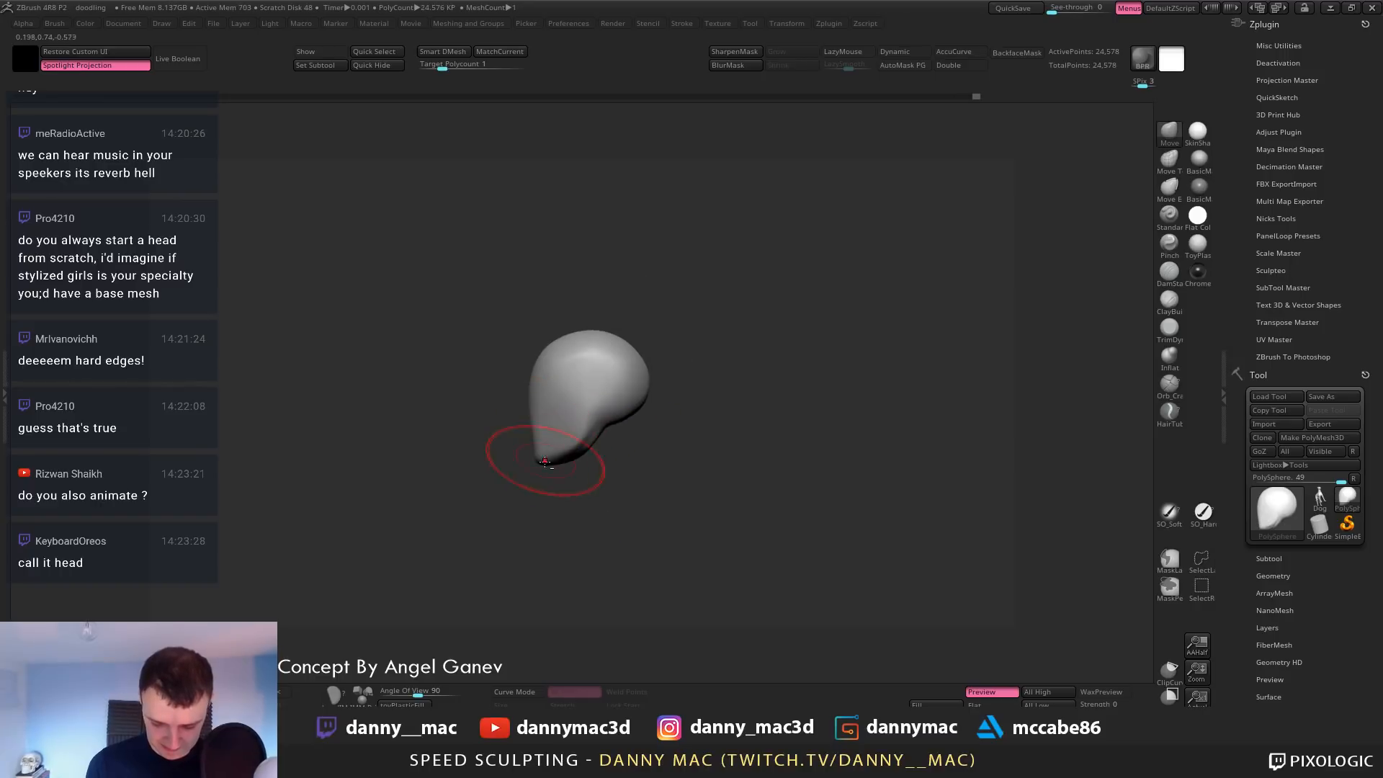
drag(547, 459, 540, 462)
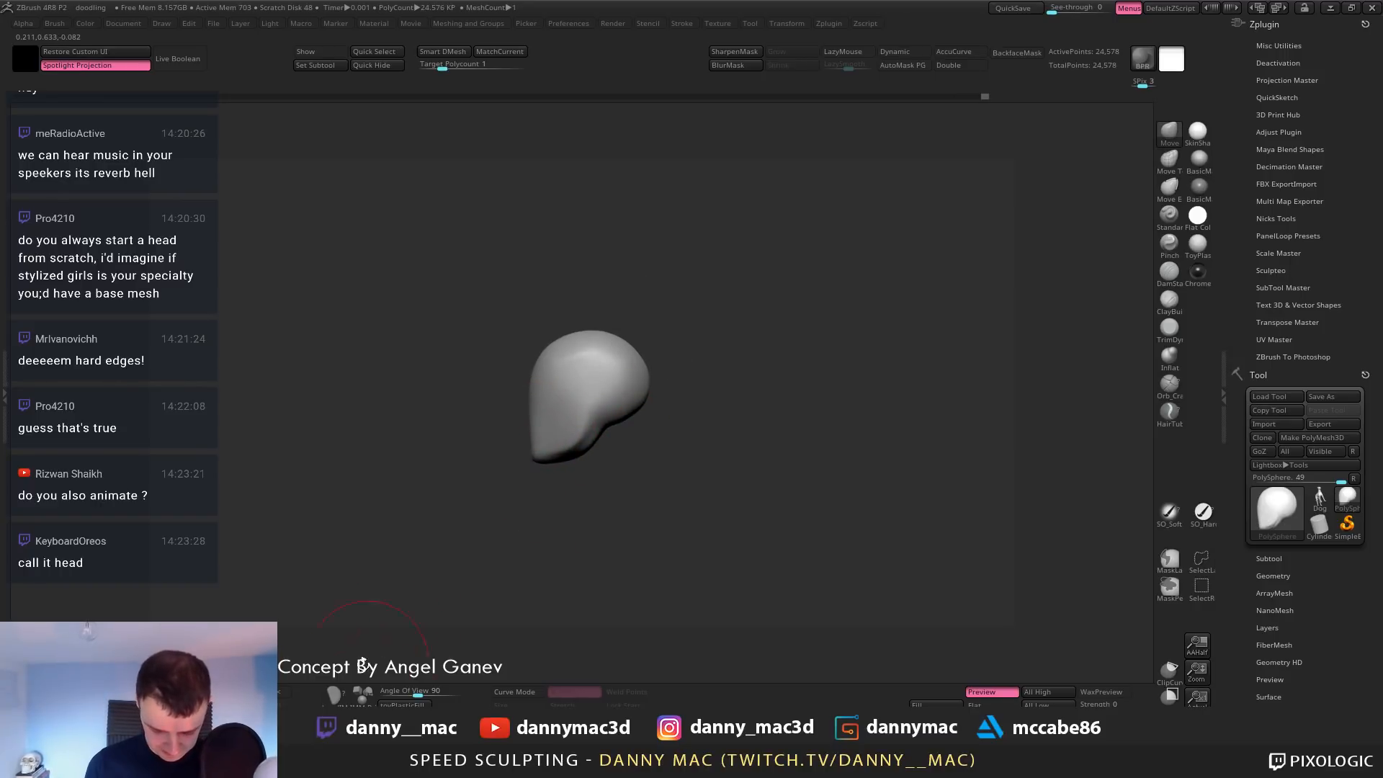
Insert a Cylinder3D as a new subtool and scale it down uniformly
key(Insert)
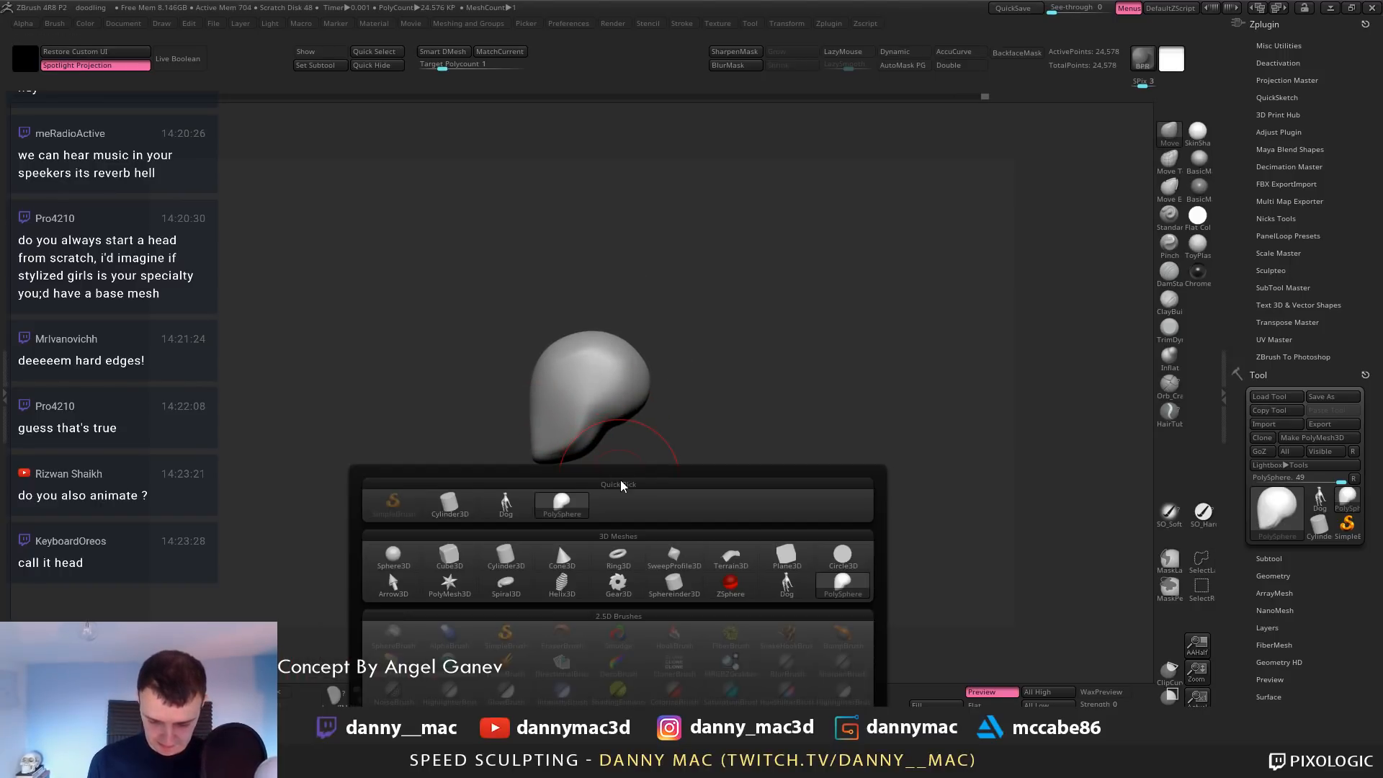
click(505, 557)
shift+drag(510, 505, 531, 497)
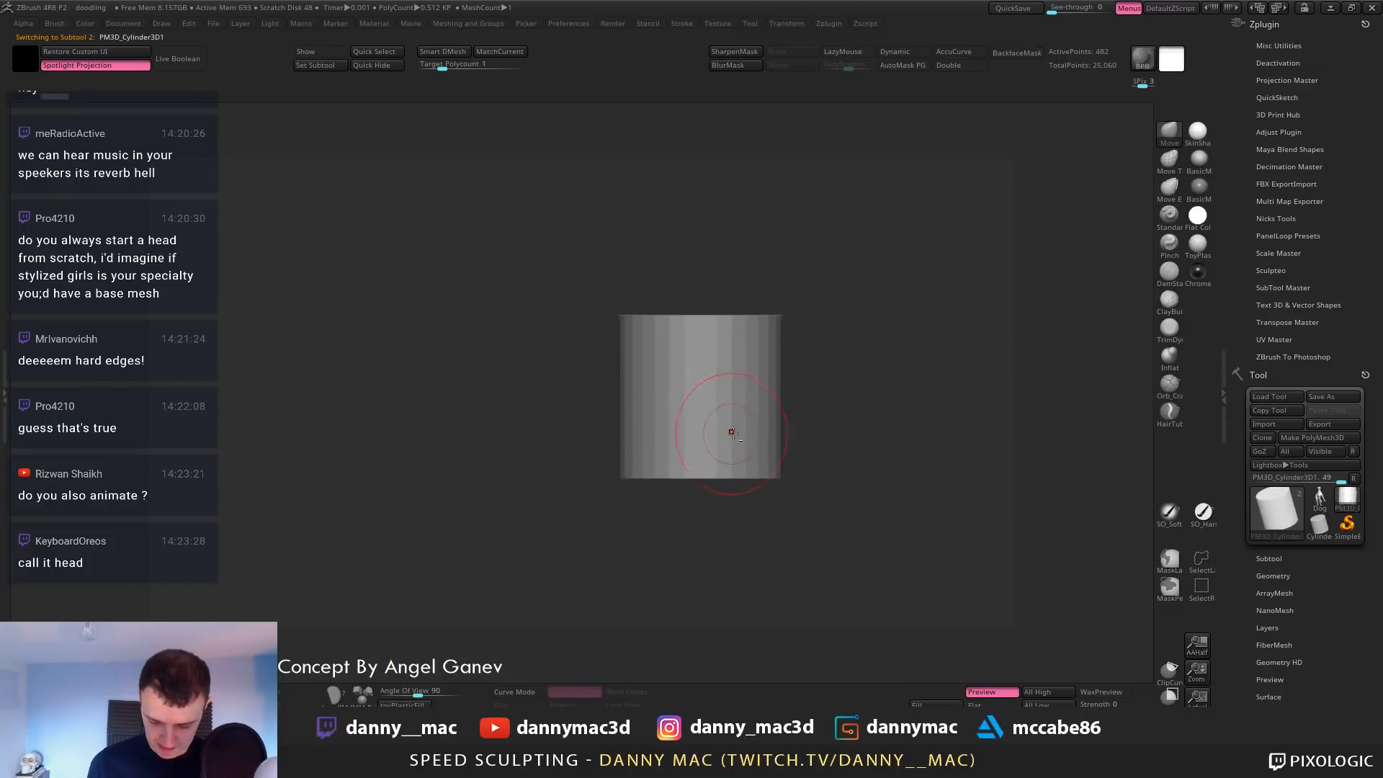
key(w)
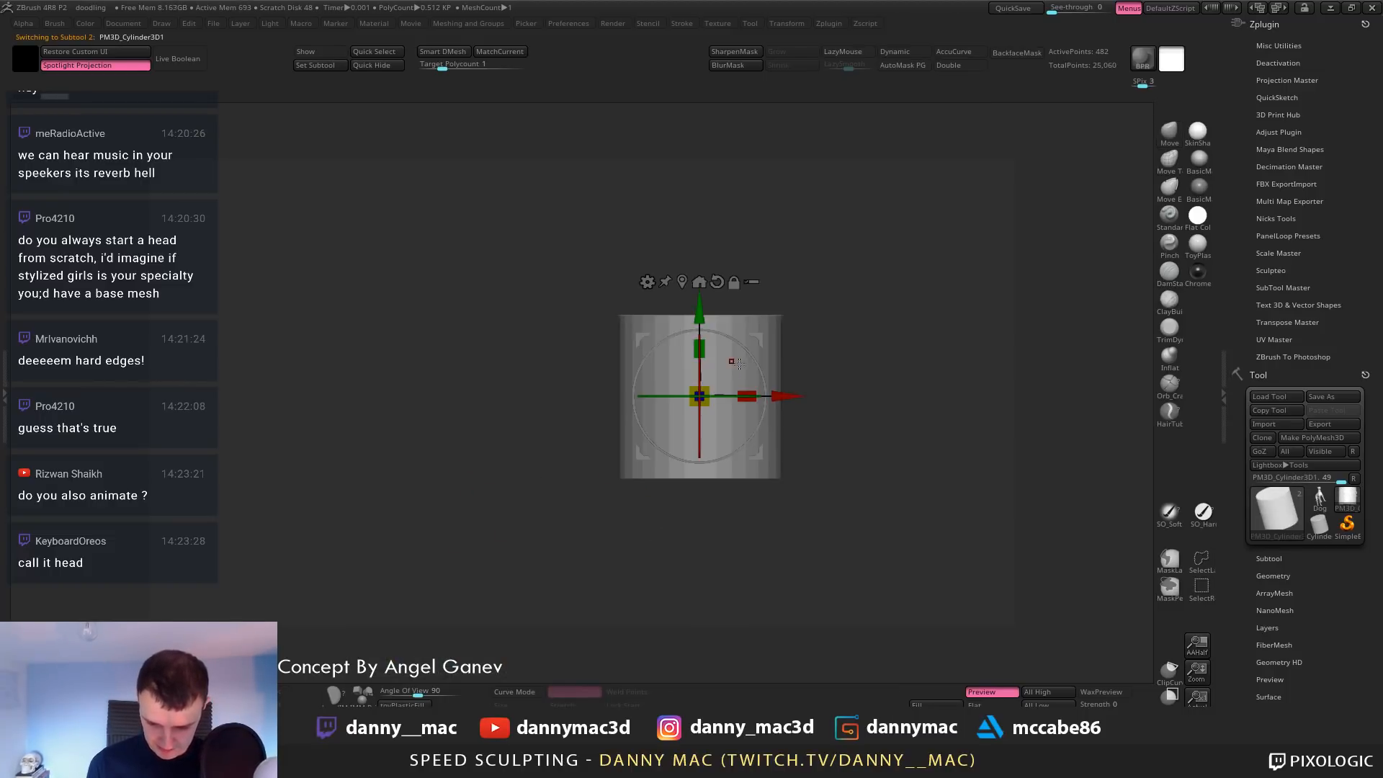
drag(702, 396, 658, 452)
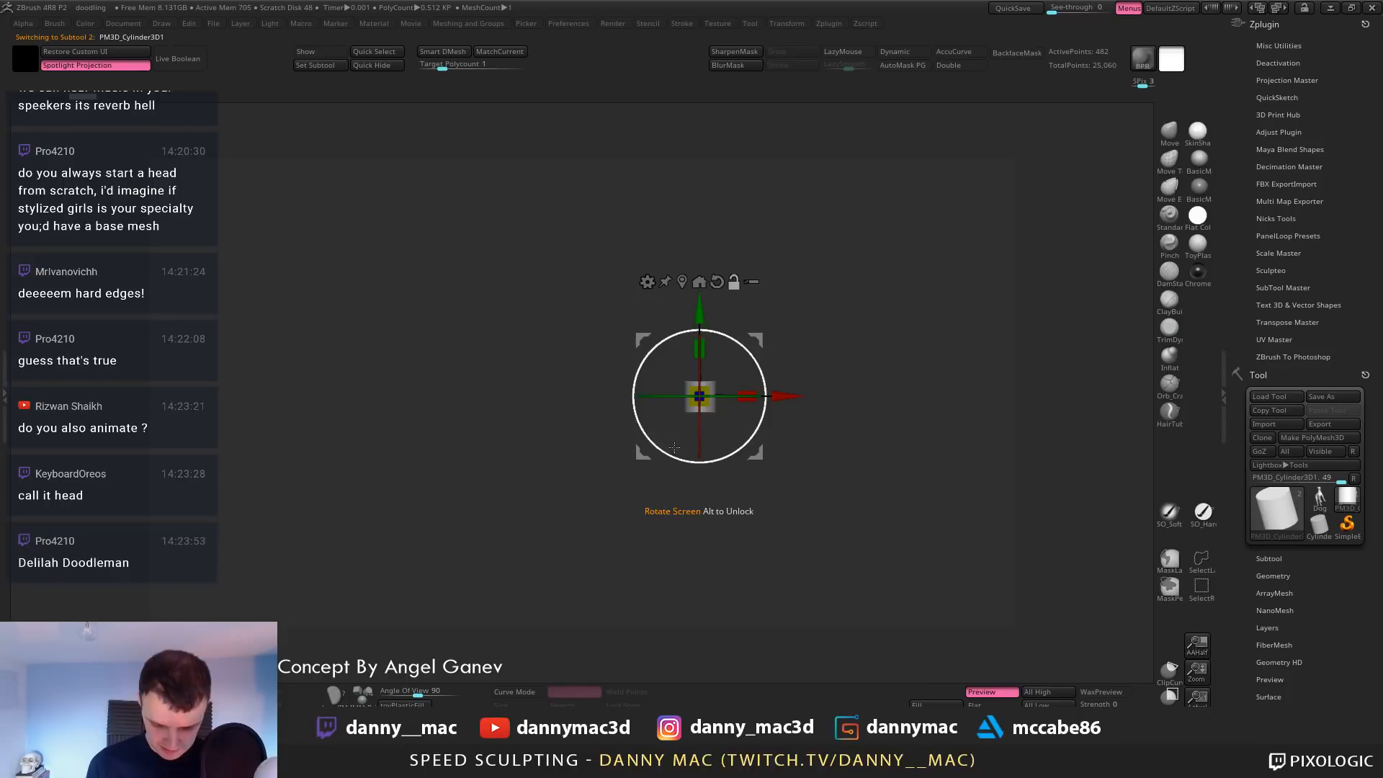
Position the cylinder beneath the head as a lengthened, backward-tilted neck and turn off transparency
shift+drag(785, 490, 693, 508)
drag(705, 389, 702, 360)
drag(759, 416, 752, 397)
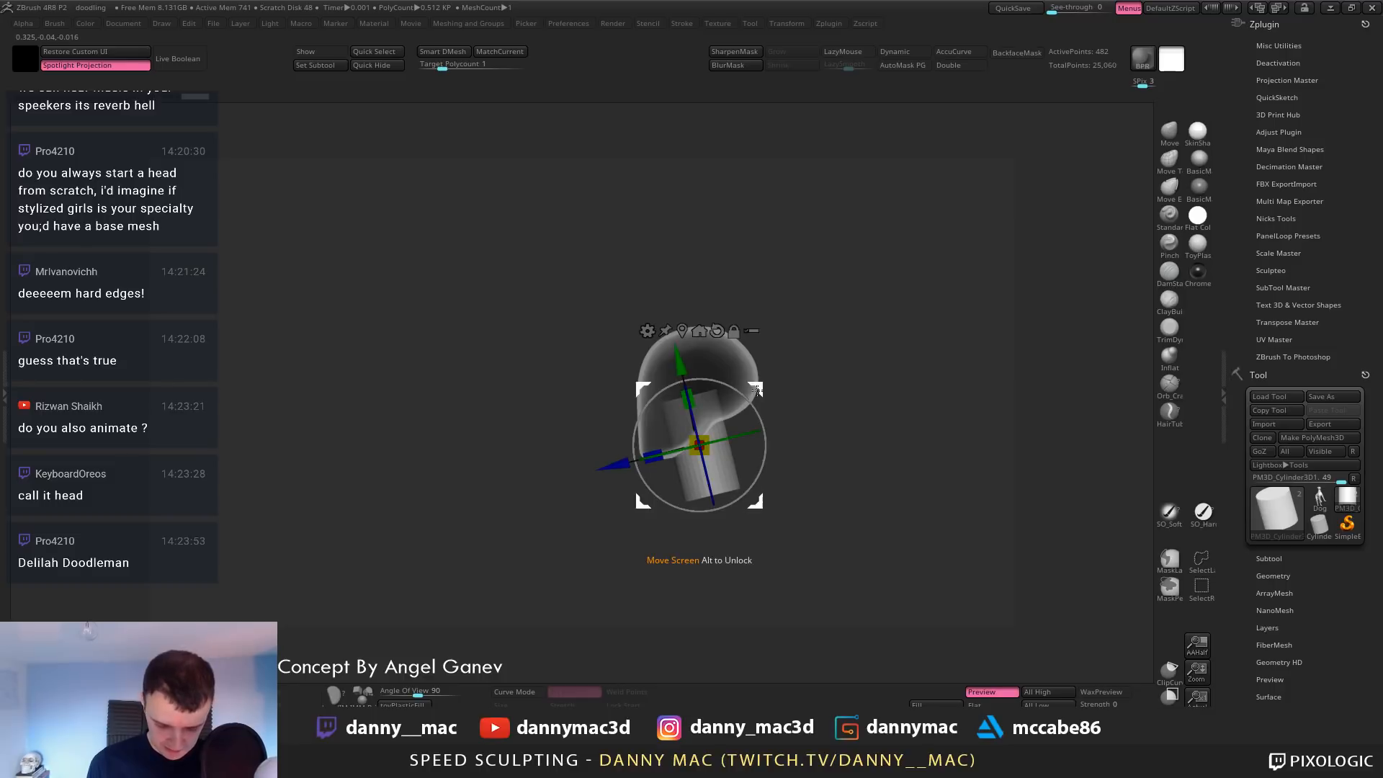
key(alt+t)
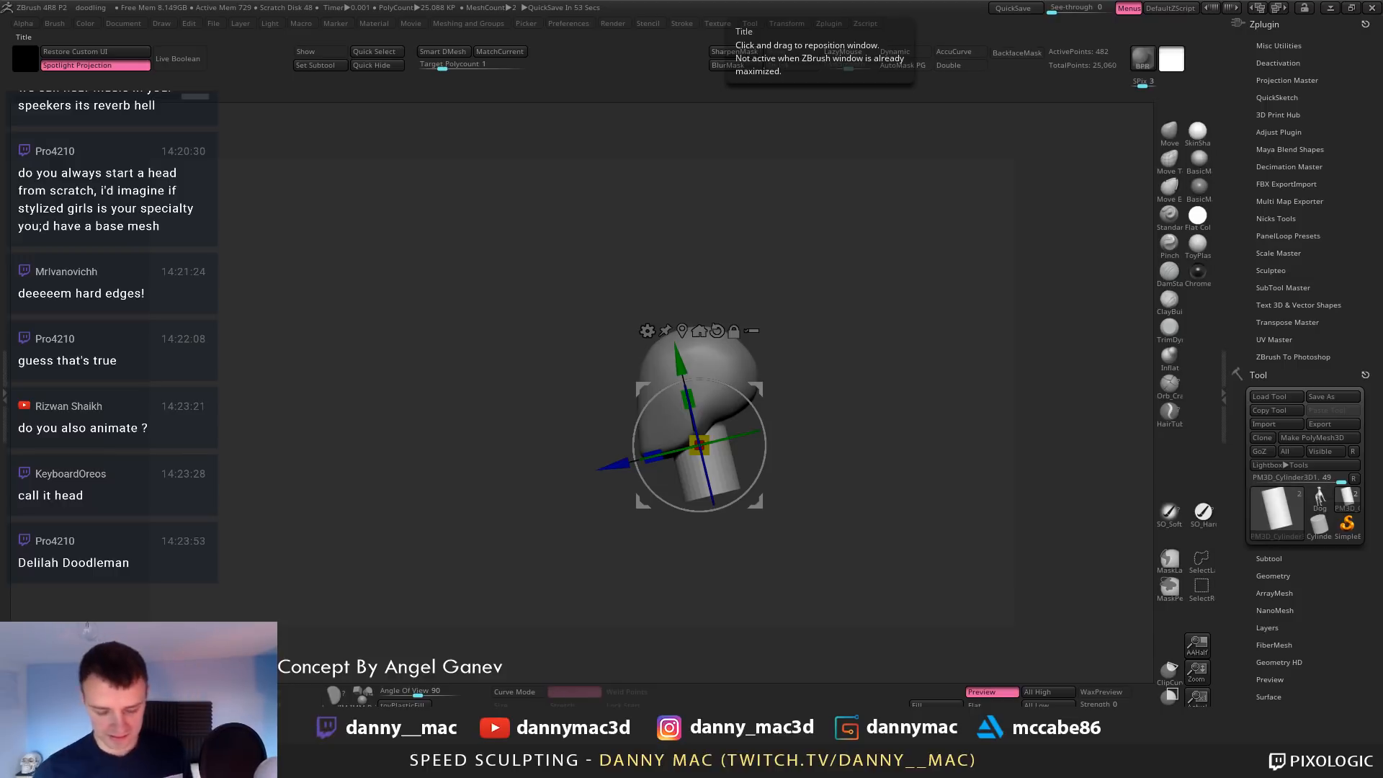
mouse_move(759, 387)
mouse_down()
mouse_move(694, 382)
mouse_move(798, 390)
mouse_move(790, 383)
mouse_up()
Make the head the active subtool and flatten the sides of the face with the TrimDynamic brush
key(q)
alt+click(728, 391)
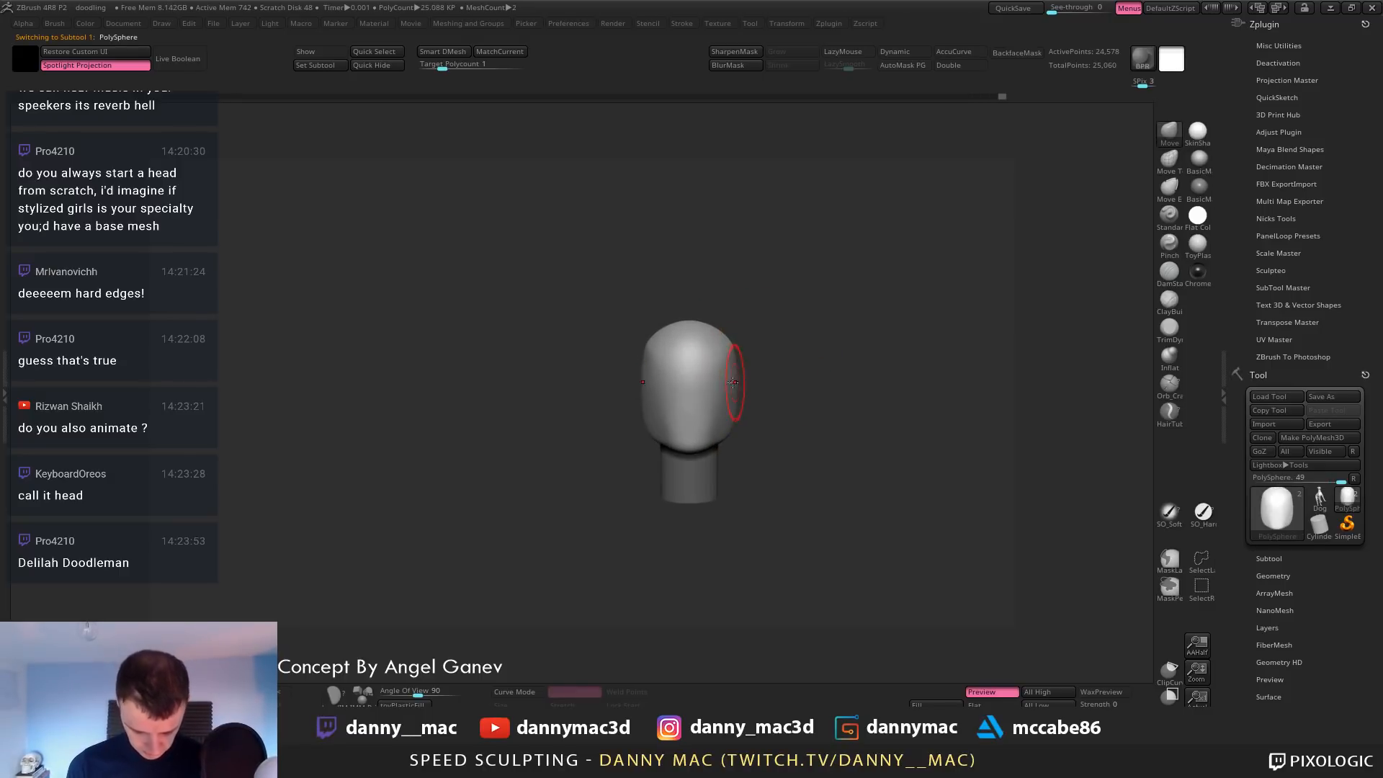
key(b)
key(t)
key(d)
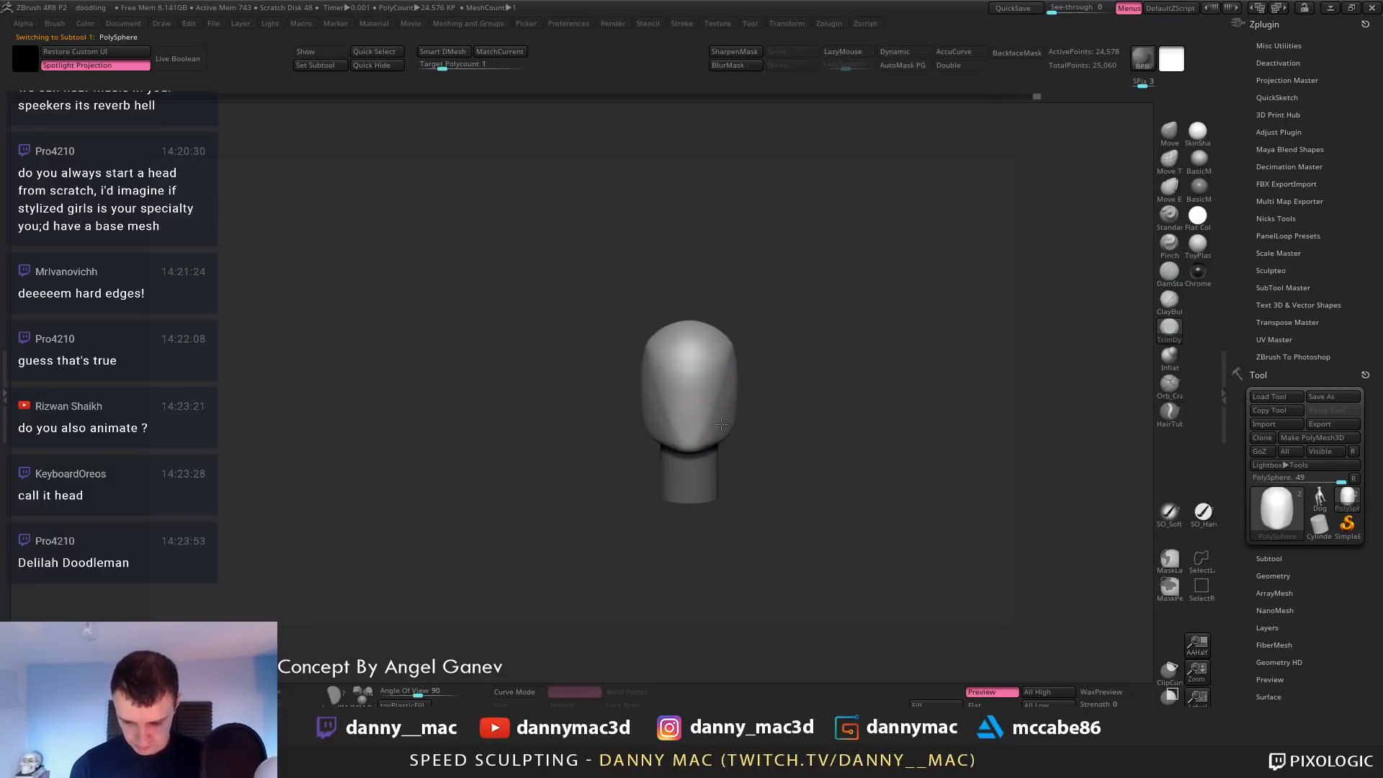
Sketch a faint eye line across the face with the ClayBuildup brush
key(b)
key(c)
key(b)
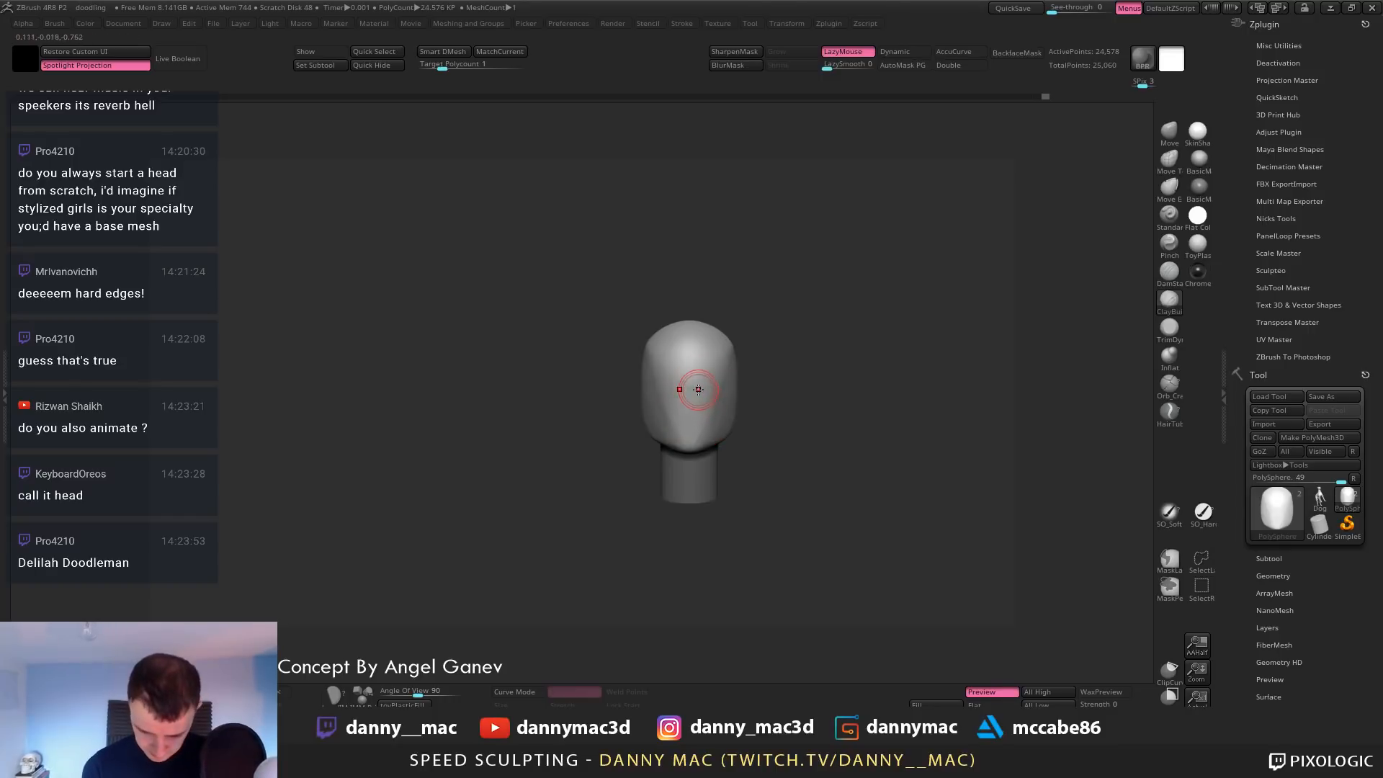
ctrl+right_drag(703, 386, 716, 404)
drag(715, 383, 704, 383)
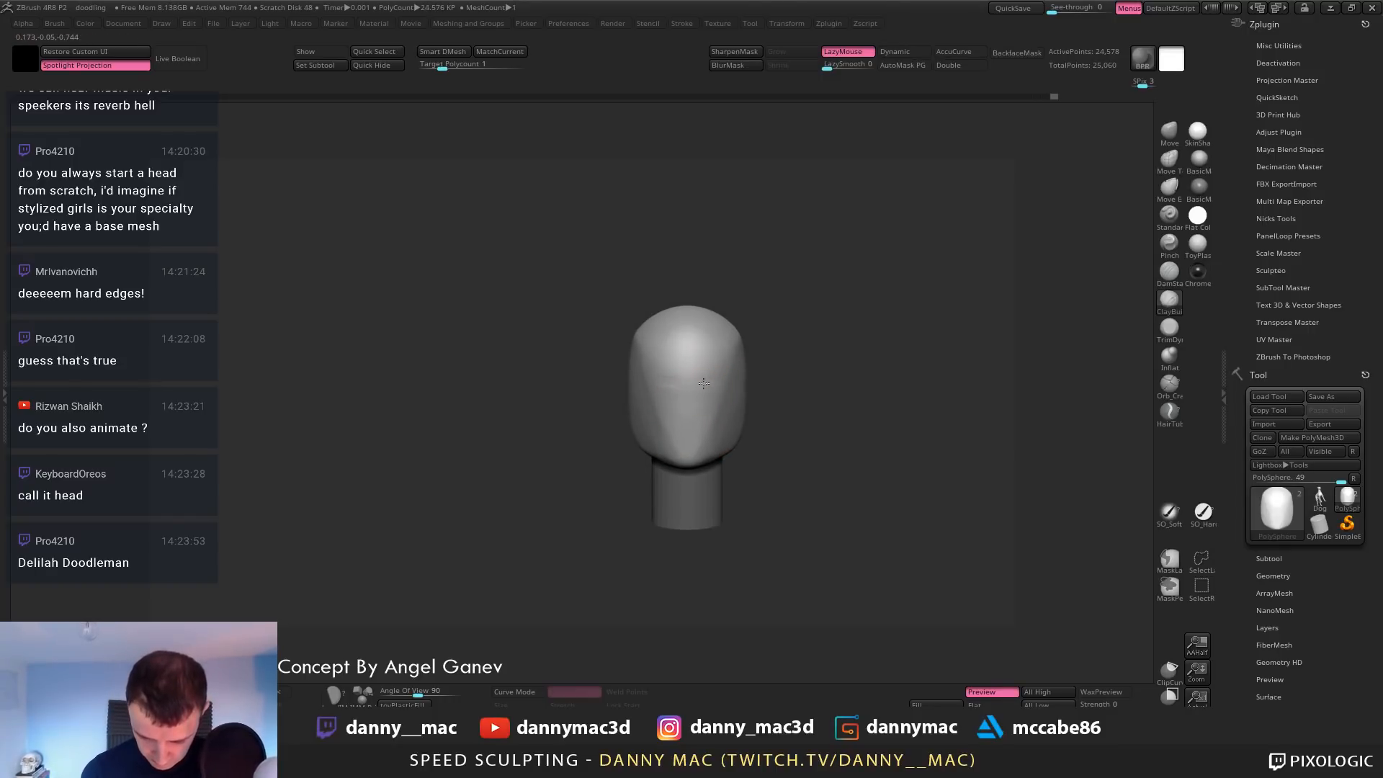
Adjust the cheeks and jaw width with the Move brush from the front, undoing one stroke
key(b)
key(m)
key(v)
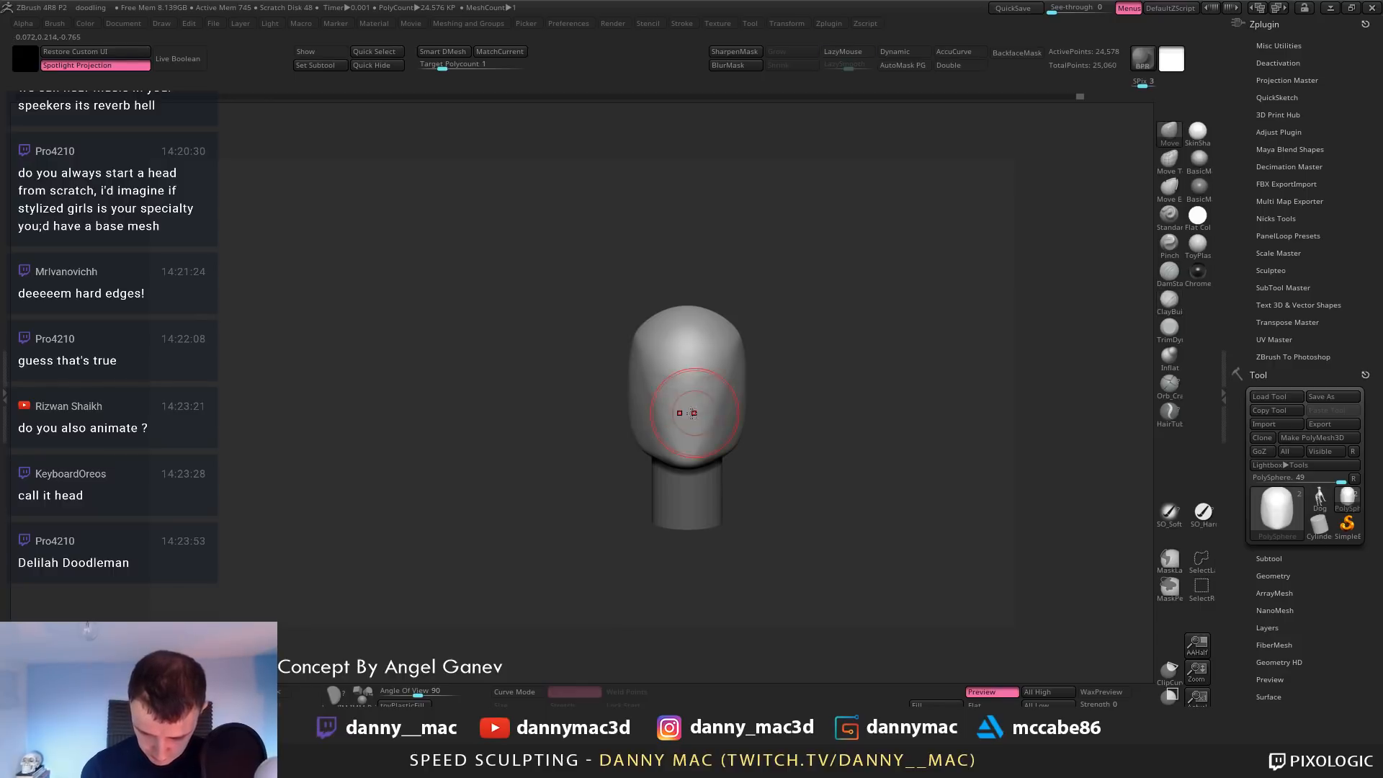
key(ctrl+z)
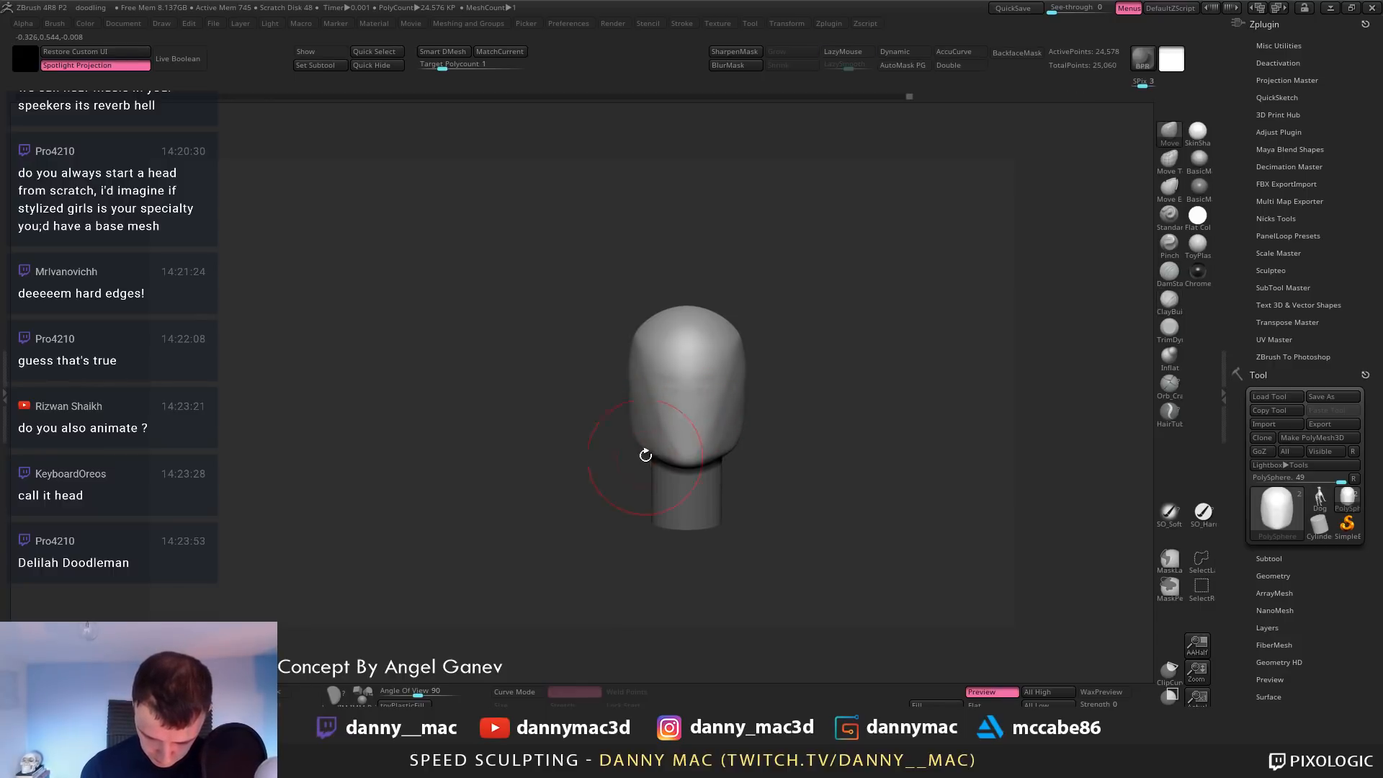
mouse_move(645, 455)
mouse_down()
mouse_move(663, 453)
mouse_move(650, 459)
mouse_up()
mouse_move(731, 445)
mouse_down()
mouse_move(758, 411)
mouse_move(728, 407)
mouse_up()
key(space)
right_drag(728, 408, 800, 621)
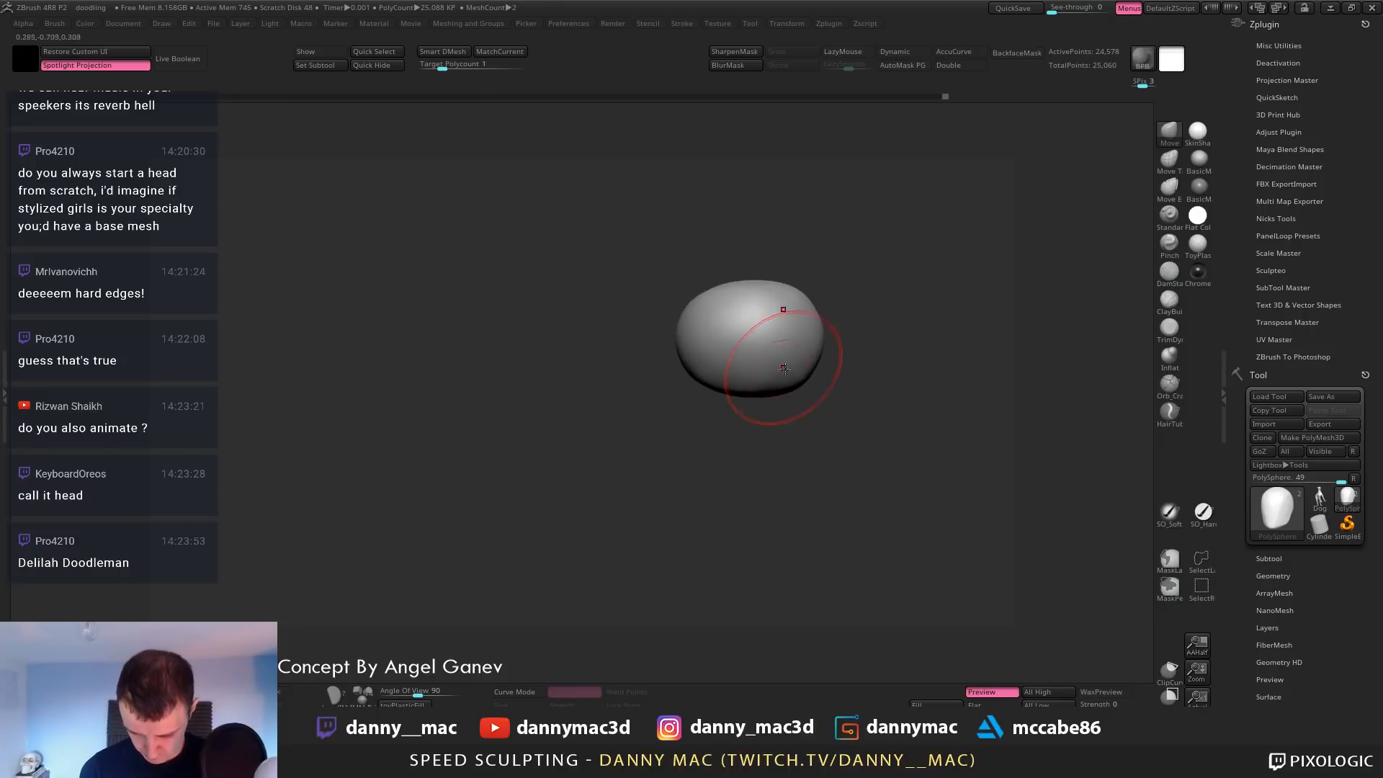
Round the top and back of the cranium with Move and smoothing strokes at a lower subdivision level
mouse_move(782, 365)
right_down()
mouse_move(874, 294)
mouse_move(911, 369)
mouse_move(827, 577)
mouse_move(765, 468)
mouse_move(982, 439)
mouse_move(822, 440)
right_up()
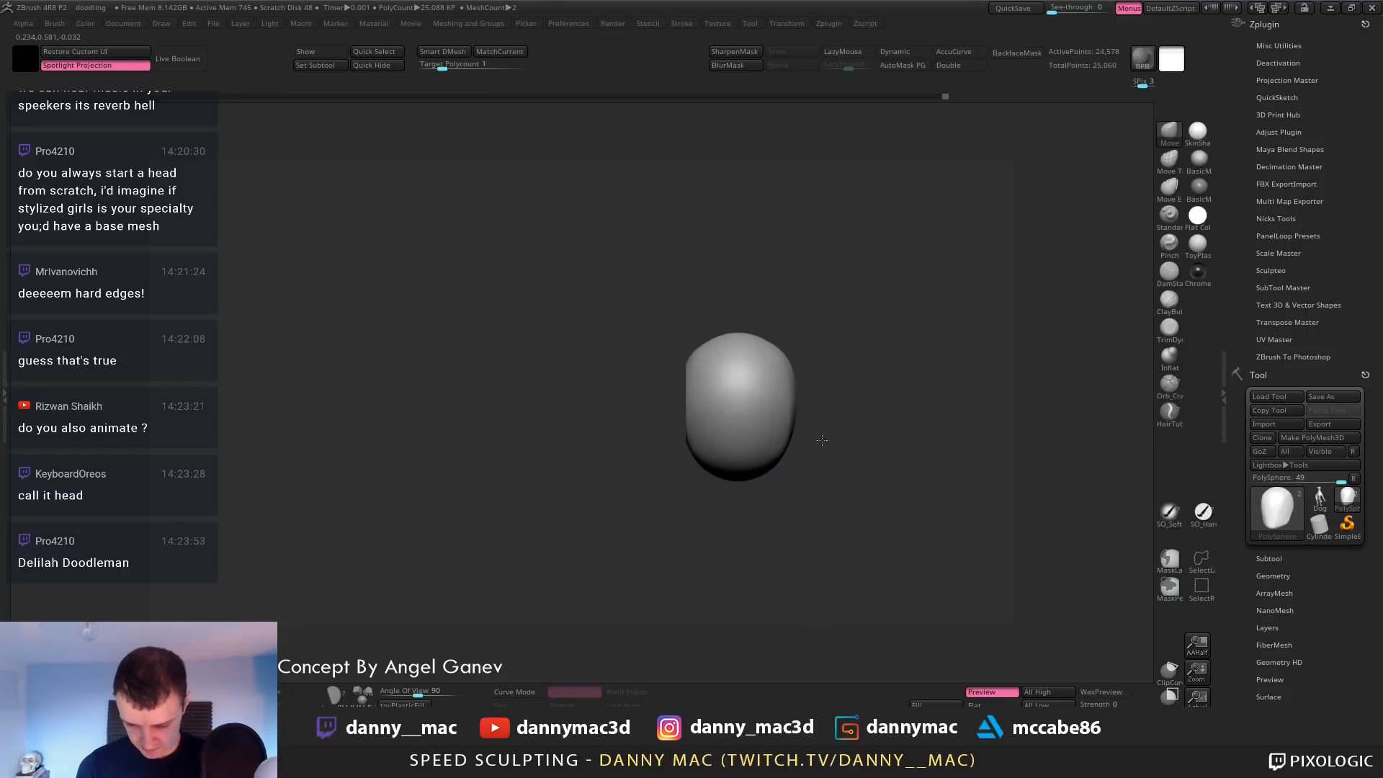
mouse_move(769, 369)
right_down()
mouse_move(786, 366)
mouse_move(771, 350)
right_up()
shift+drag(762, 354, 746, 351)
right_drag(756, 366, 746, 311)
mouse_move(737, 343)
shift+mouse_down()
mouse_move(735, 371)
mouse_move(737, 339)
shift+mouse_up()
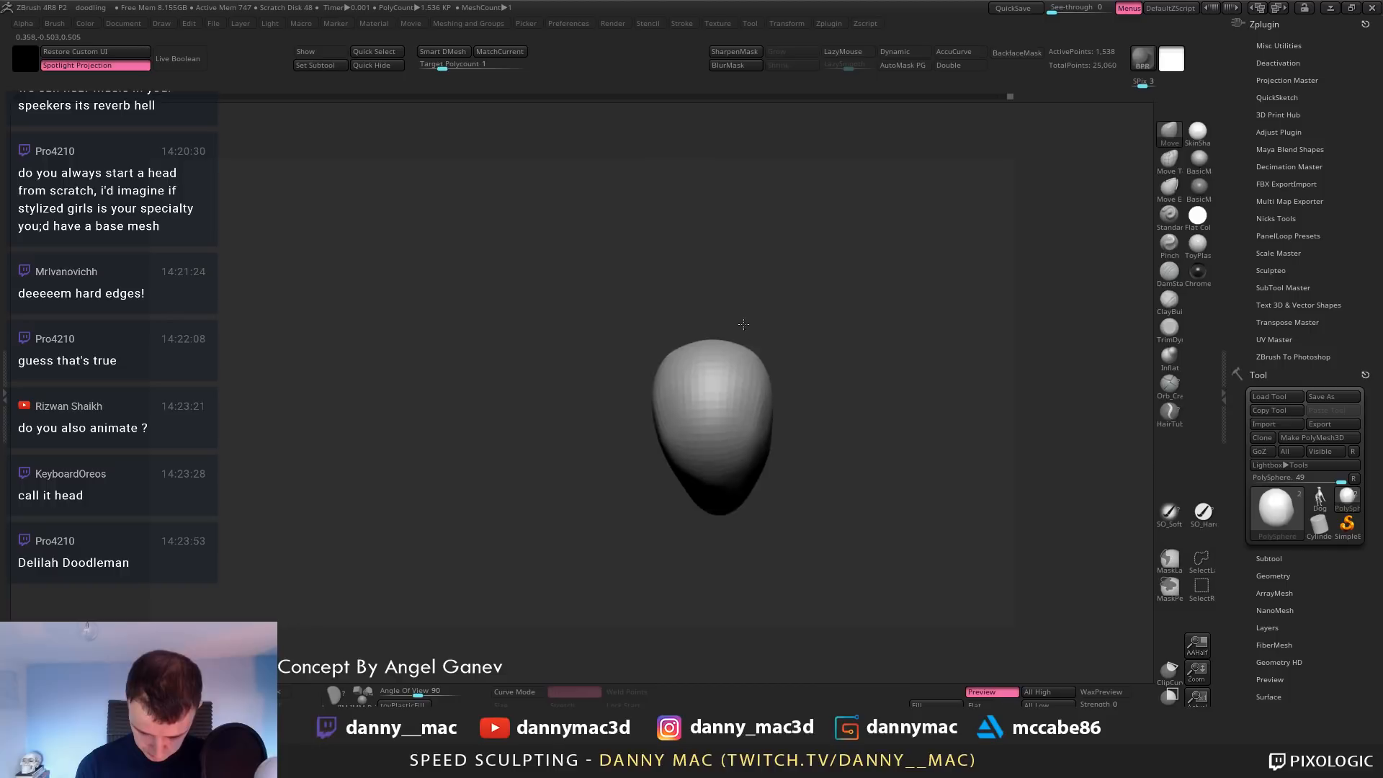
right_drag(741, 324, 745, 317)
drag(755, 354, 761, 351)
mouse_move(767, 349)
right_down()
mouse_move(775, 306)
mouse_move(758, 331)
mouse_move(748, 439)
mouse_move(735, 437)
right_up()
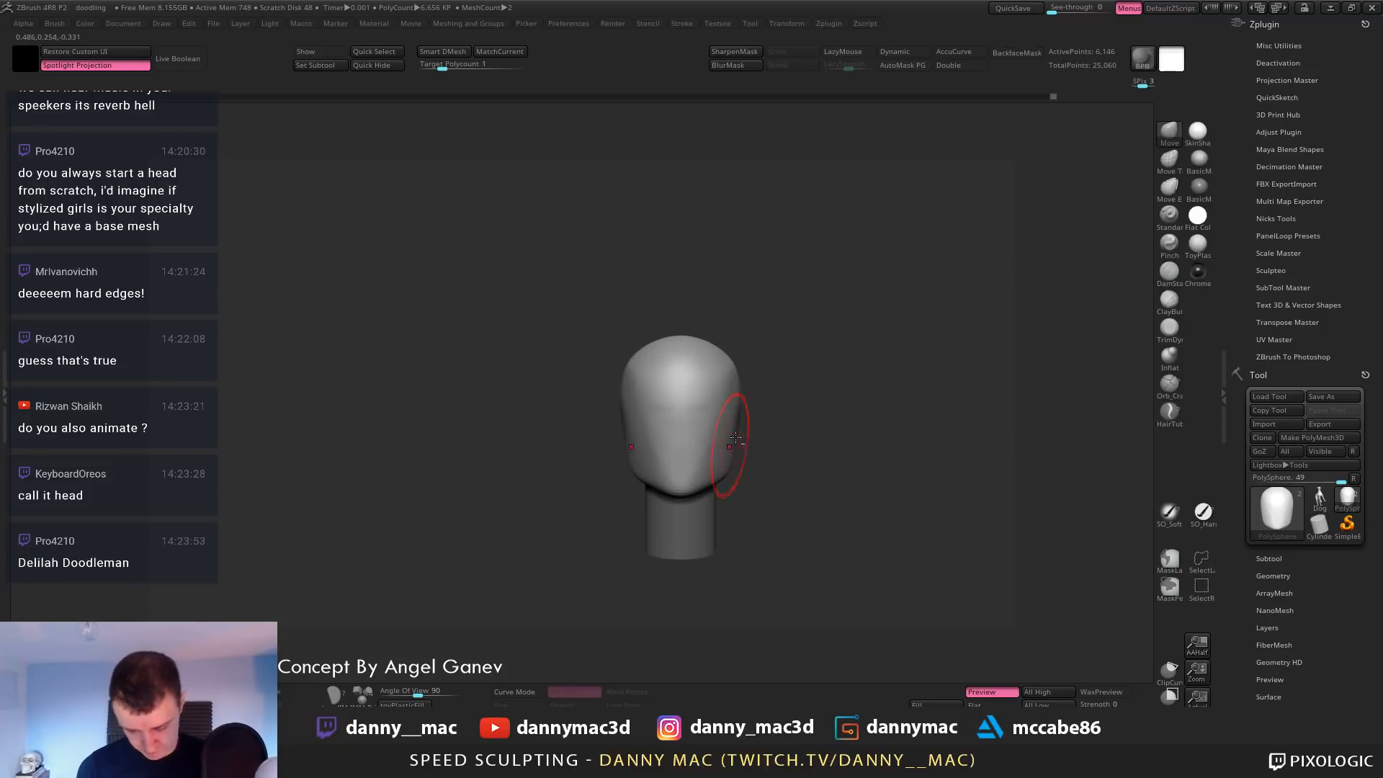
Carve the brow line and upper eye sockets with the ClayBuildup brush, undoing a misplaced stroke
right_drag(707, 489, 741, 422)
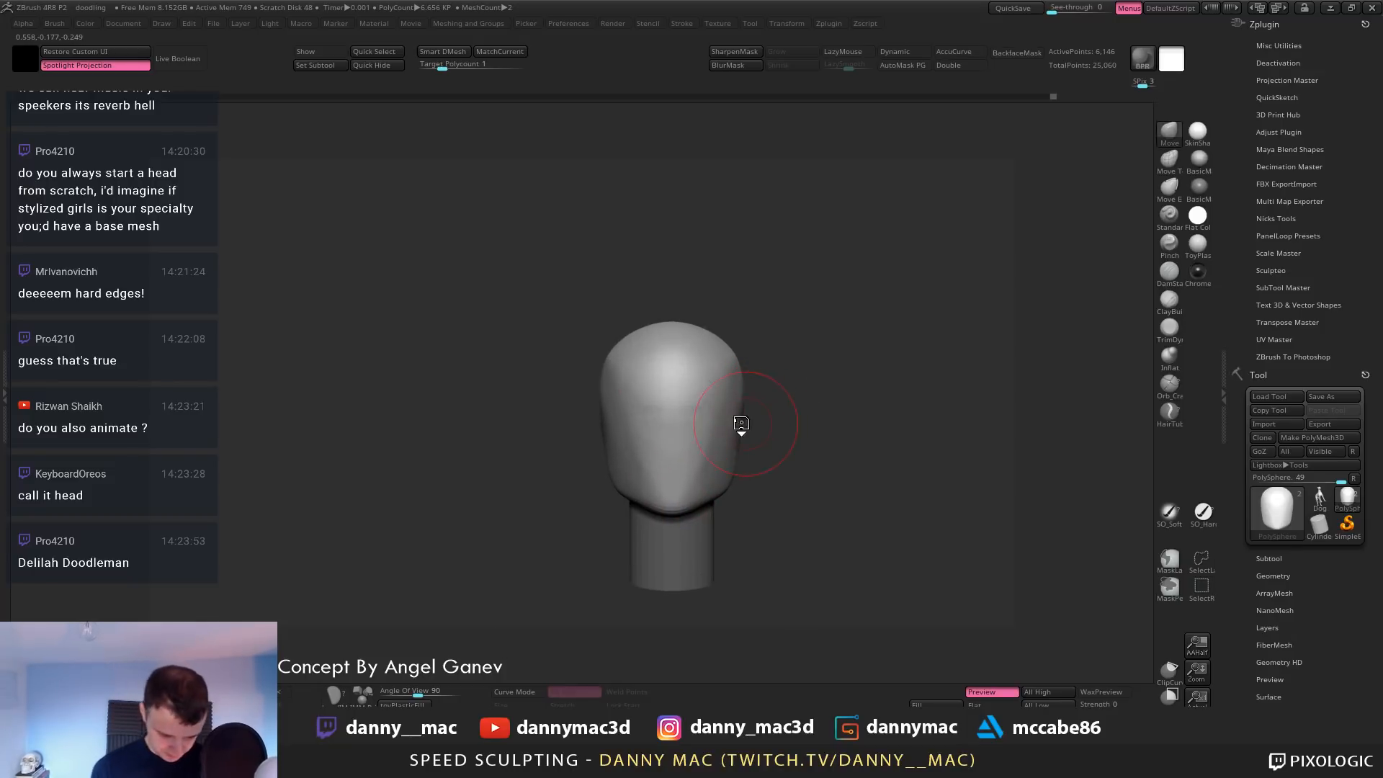
key(l)
key(s)
drag(704, 415, 693, 415)
ctrl+right_drag(703, 413, 703, 419)
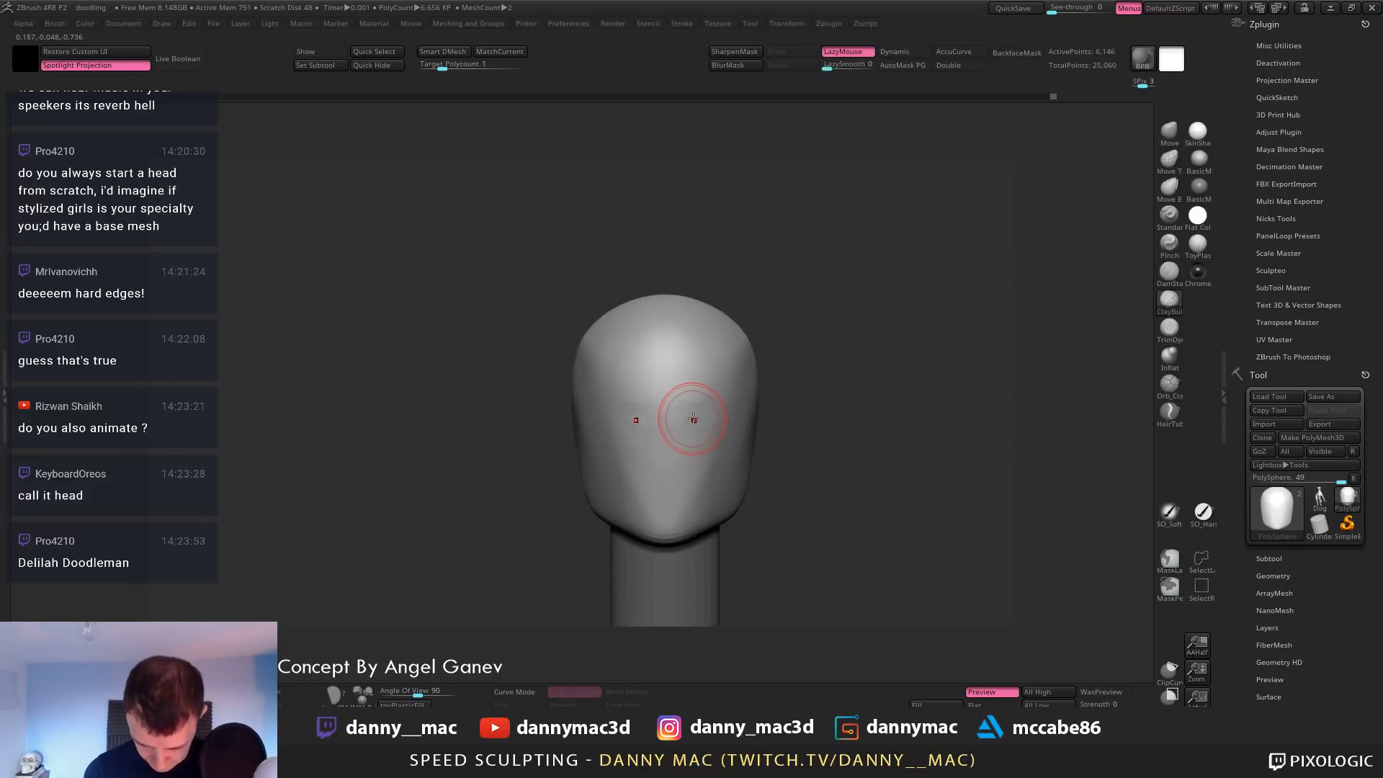
mouse_move(685, 421)
mouse_down()
mouse_move(705, 431)
mouse_move(721, 413)
mouse_move(704, 403)
mouse_move(734, 410)
mouse_up()
key(ctrl+z)
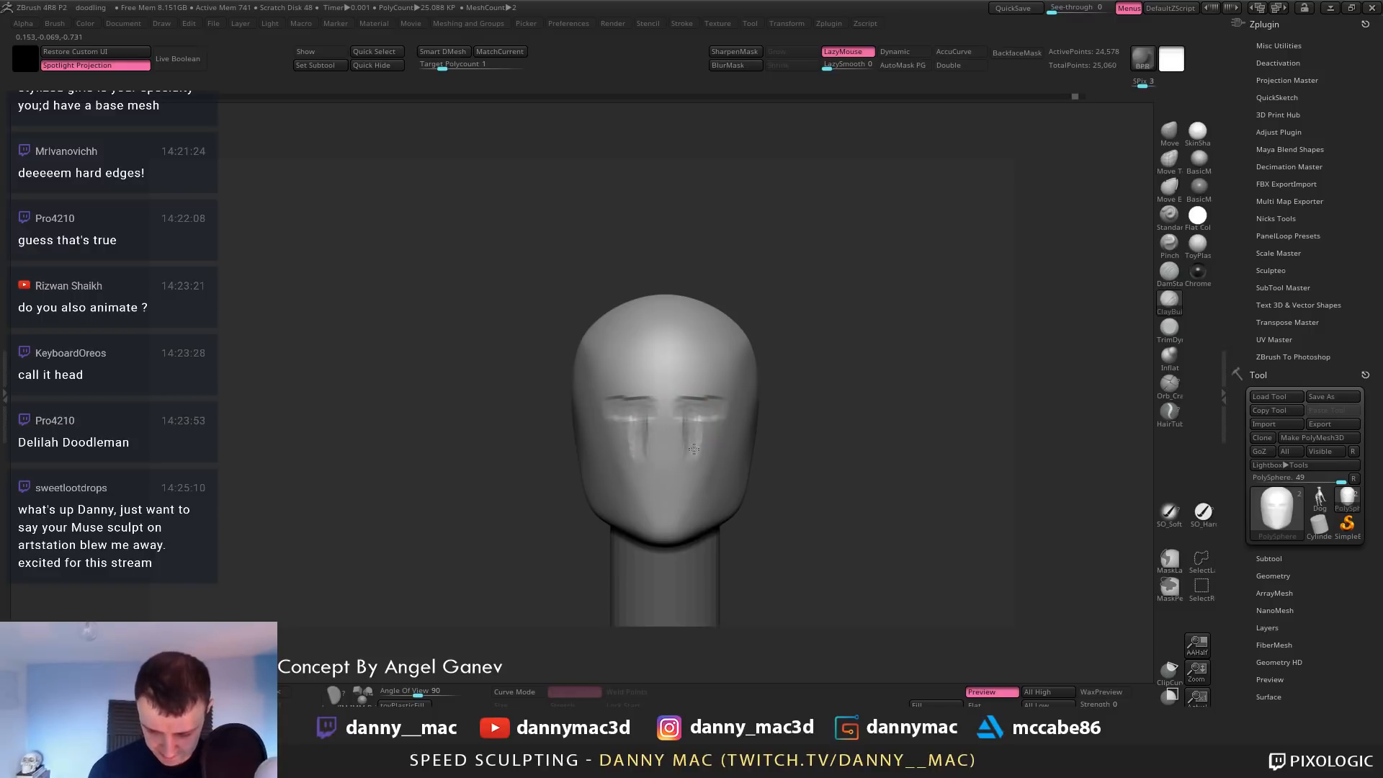
Carve hollows from the eye sockets down both sides of the nose across the front of the cheeks
mouse_move(715, 414)
alt+mouse_down()
mouse_move(700, 463)
mouse_move(684, 422)
mouse_move(710, 464)
alt+mouse_up()
right_drag(718, 432, 728, 436)
drag(734, 432, 727, 457)
right_drag(720, 432, 733, 456)
mouse_move(698, 461)
mouse_down()
mouse_move(691, 410)
mouse_move(694, 440)
mouse_up()
right_drag(708, 412, 679, 414)
mouse_move(683, 419)
mouse_down()
mouse_move(688, 481)
mouse_move(697, 396)
mouse_move(694, 464)
mouse_move(722, 419)
mouse_up()
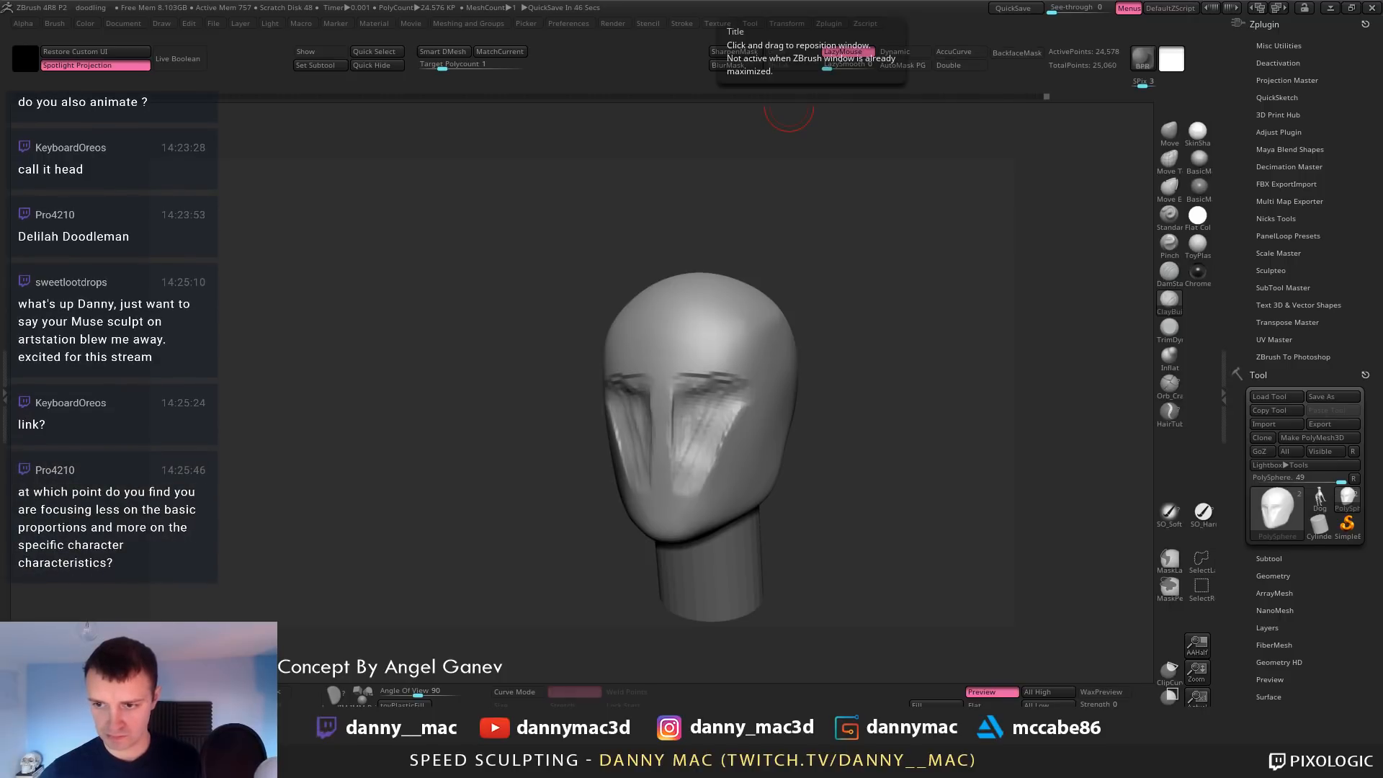
Define the bridge and side planes of the nose with vertical ClayBuildup strokes from several angles
right_drag(782, 411, 690, 385)
mouse_move(684, 387)
mouse_down()
mouse_move(667, 377)
mouse_move(674, 389)
mouse_up()
right_drag(673, 389, 645, 382)
drag(645, 382, 663, 403)
right_drag(634, 374, 648, 372)
drag(651, 379, 648, 419)
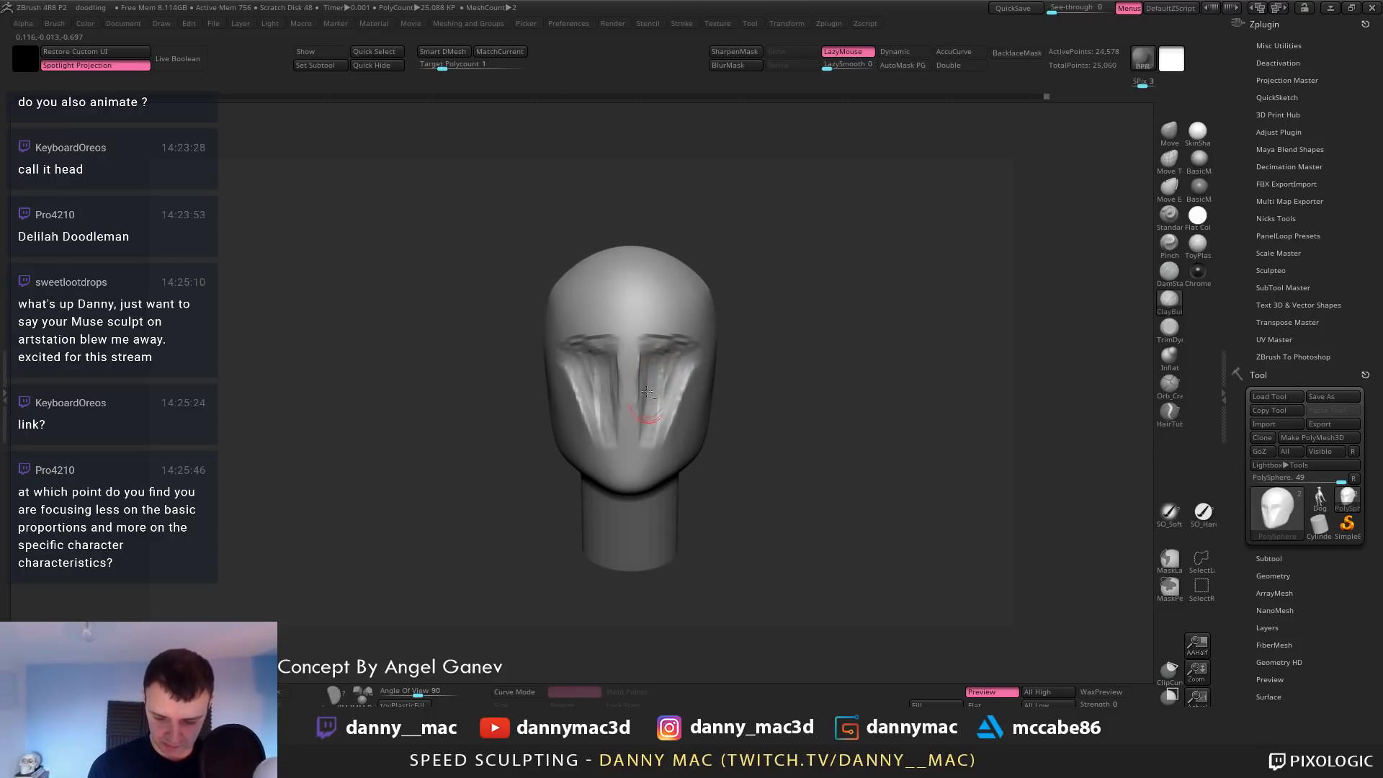
right_drag(649, 407, 630, 396)
drag(638, 385, 639, 419)
right_drag(632, 393, 656, 377)
mouse_move(661, 387)
mouse_down()
mouse_move(654, 365)
mouse_move(657, 420)
mouse_up()
drag(675, 376, 664, 397)
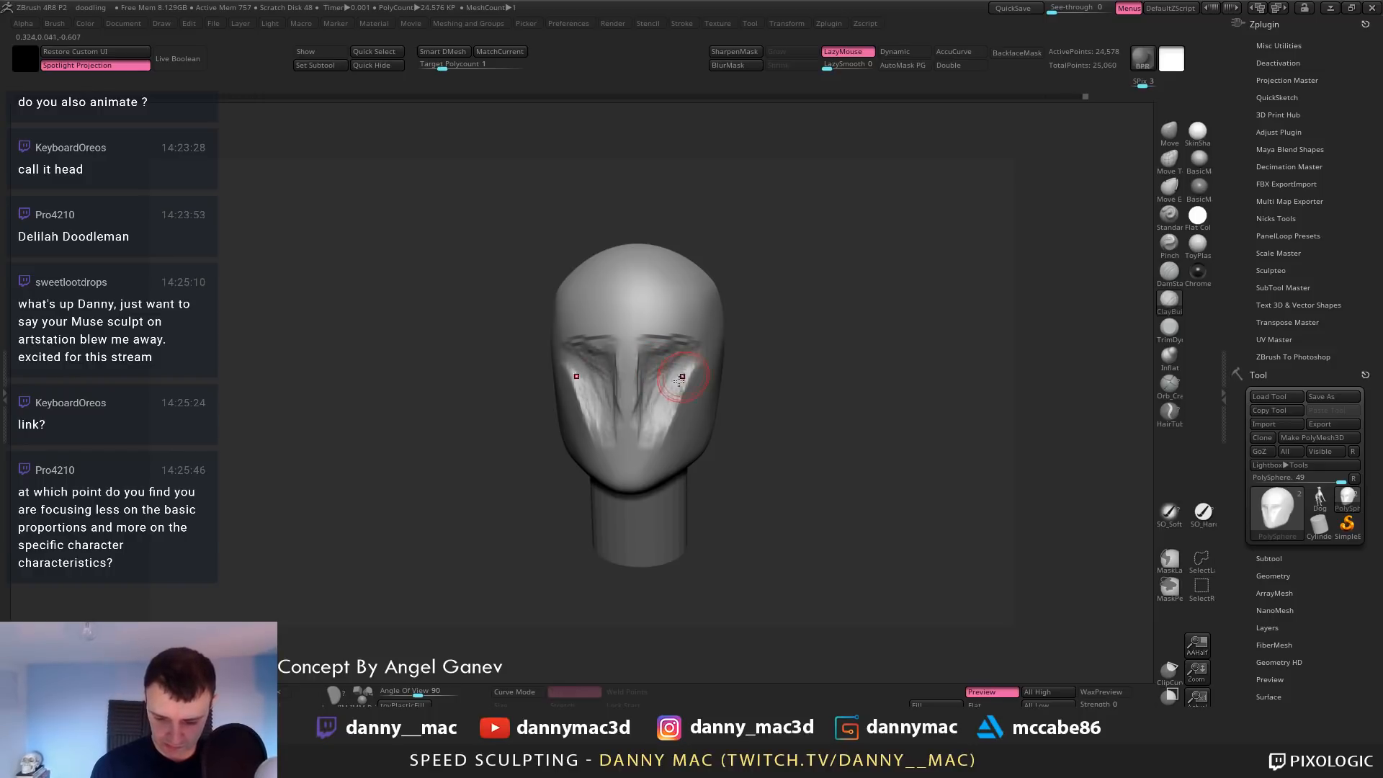
Deepen the inner eye corners and extend the cheek hollows diagonally toward the mouth
right_drag(682, 377, 655, 378)
drag(655, 379, 644, 399)
right_drag(644, 389, 658, 383)
drag(682, 354, 642, 400)
mouse_move(648, 358)
alt+right_down()
mouse_move(554, 307)
mouse_move(591, 280)
mouse_move(559, 294)
alt+right_up()
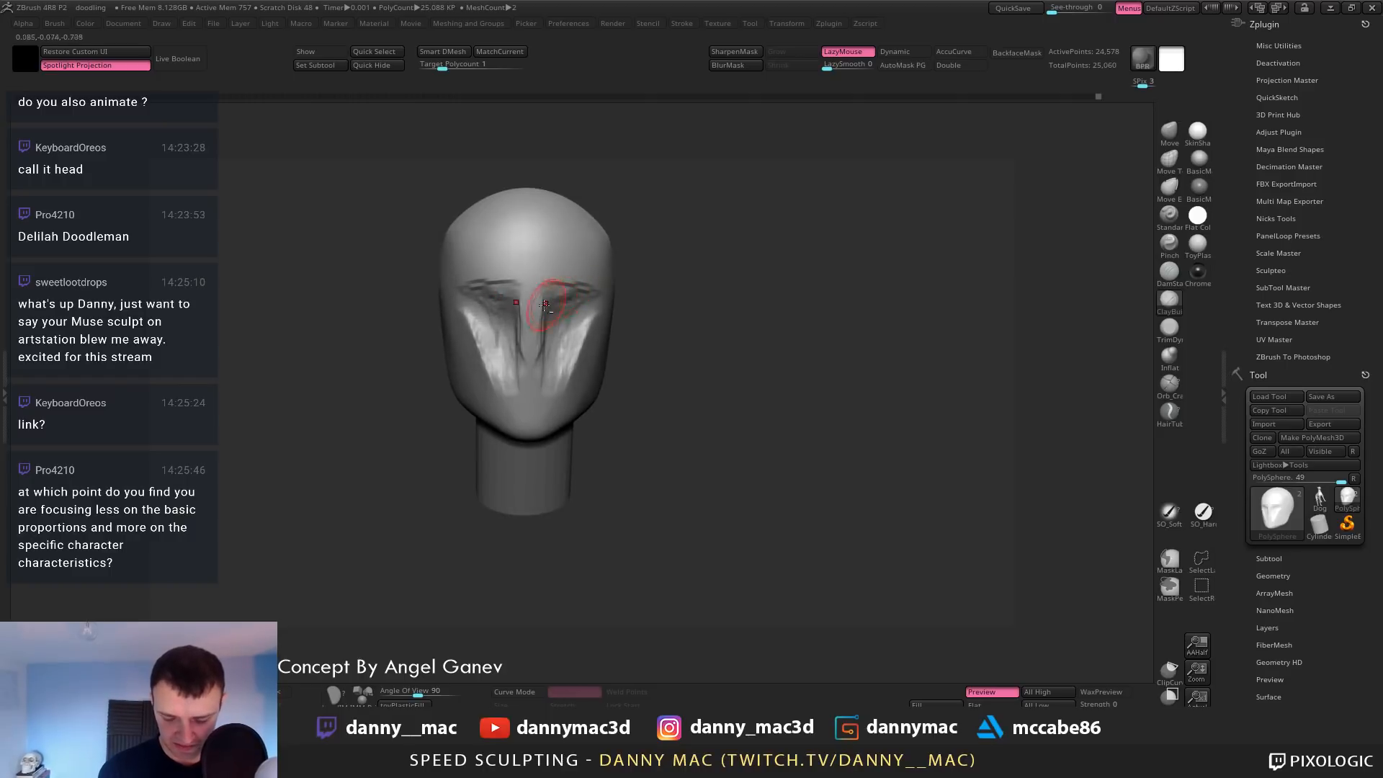
Smooth the cheek hollows, try ClayBuildup strokes under and beside the nose, and undo those strokes
mouse_move(590, 328)
right_down()
mouse_move(577, 350)
mouse_move(585, 301)
right_up()
key(l)
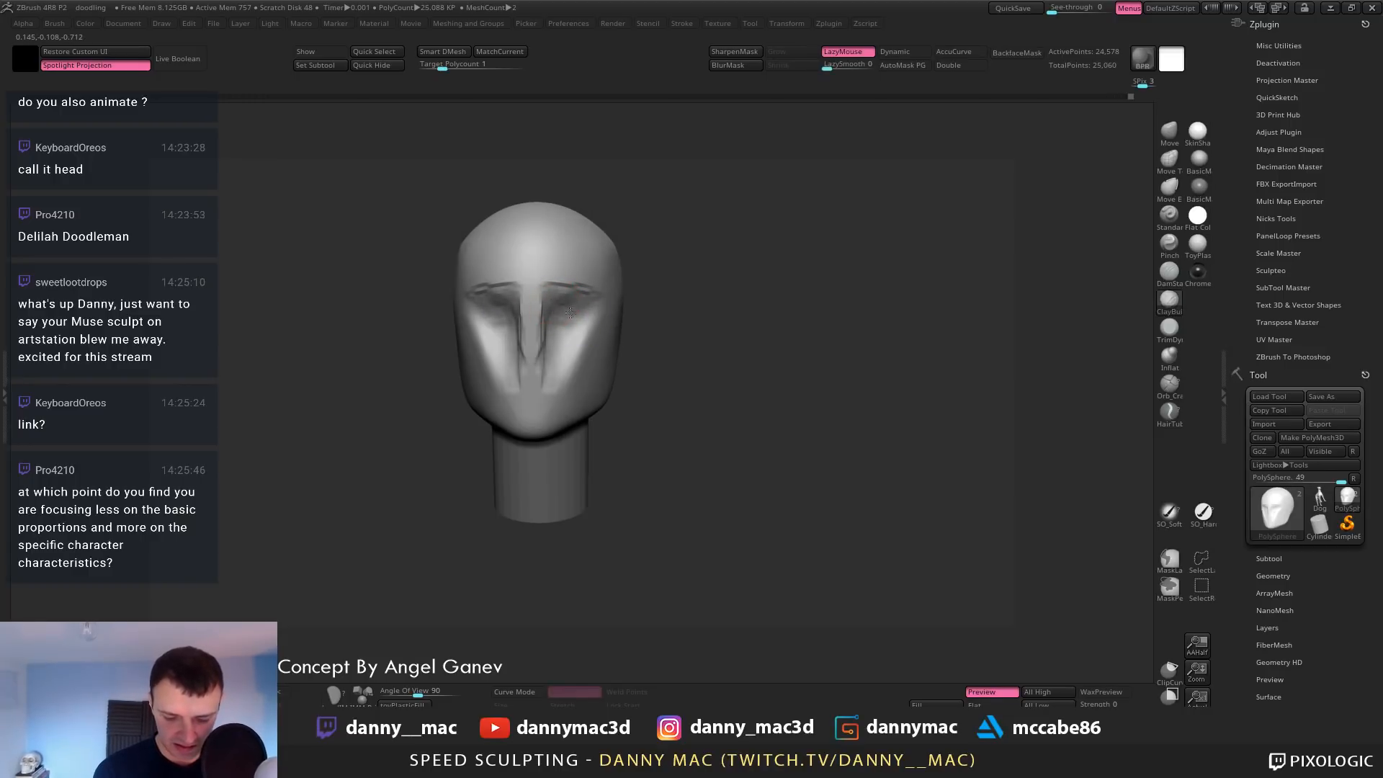
drag(511, 367, 549, 367)
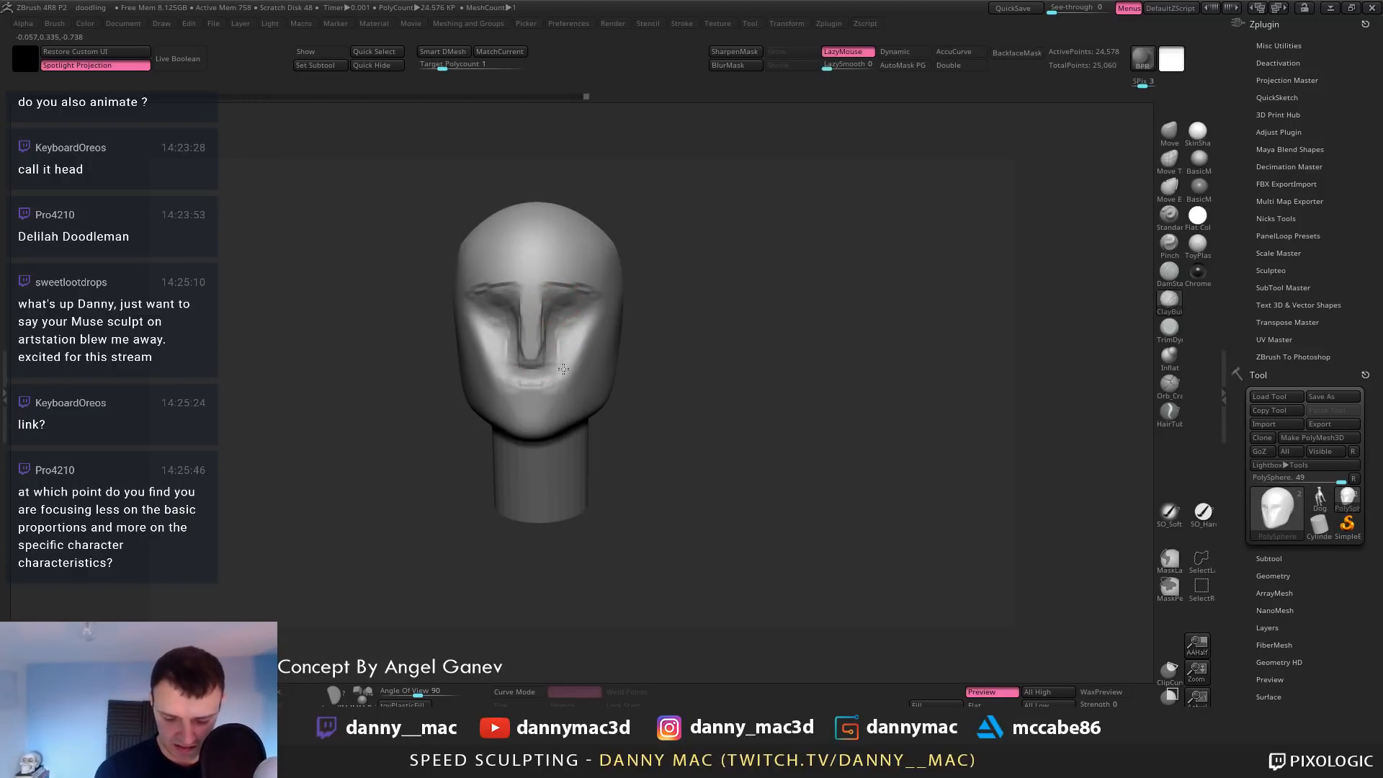
drag(559, 342, 560, 339)
key(ctrl+z)
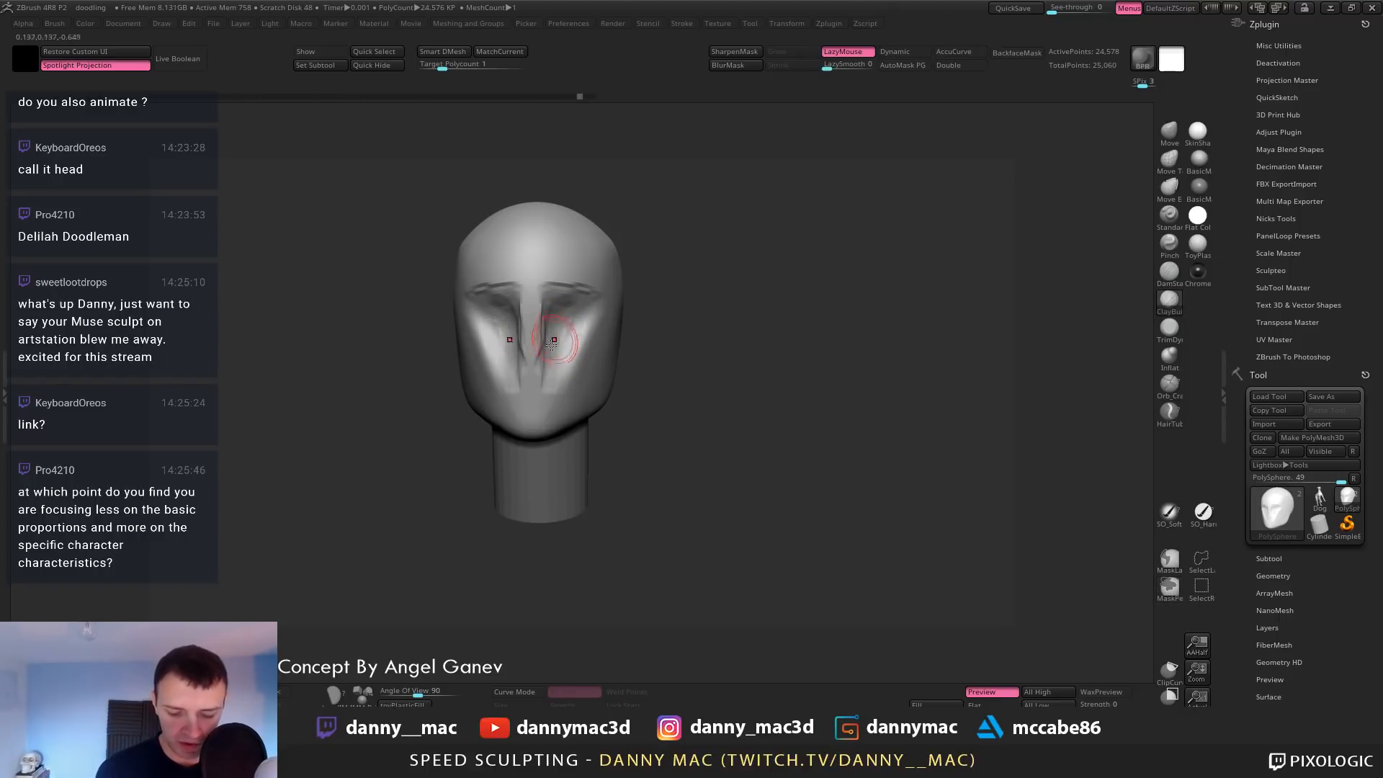
Carve the base of the nose and the mouth area with ClayBuildup, blending the strokes up into the cheeks
right_drag(551, 345, 504, 349)
drag(524, 364, 530, 381)
right_drag(531, 381, 572, 376)
drag(527, 378, 542, 382)
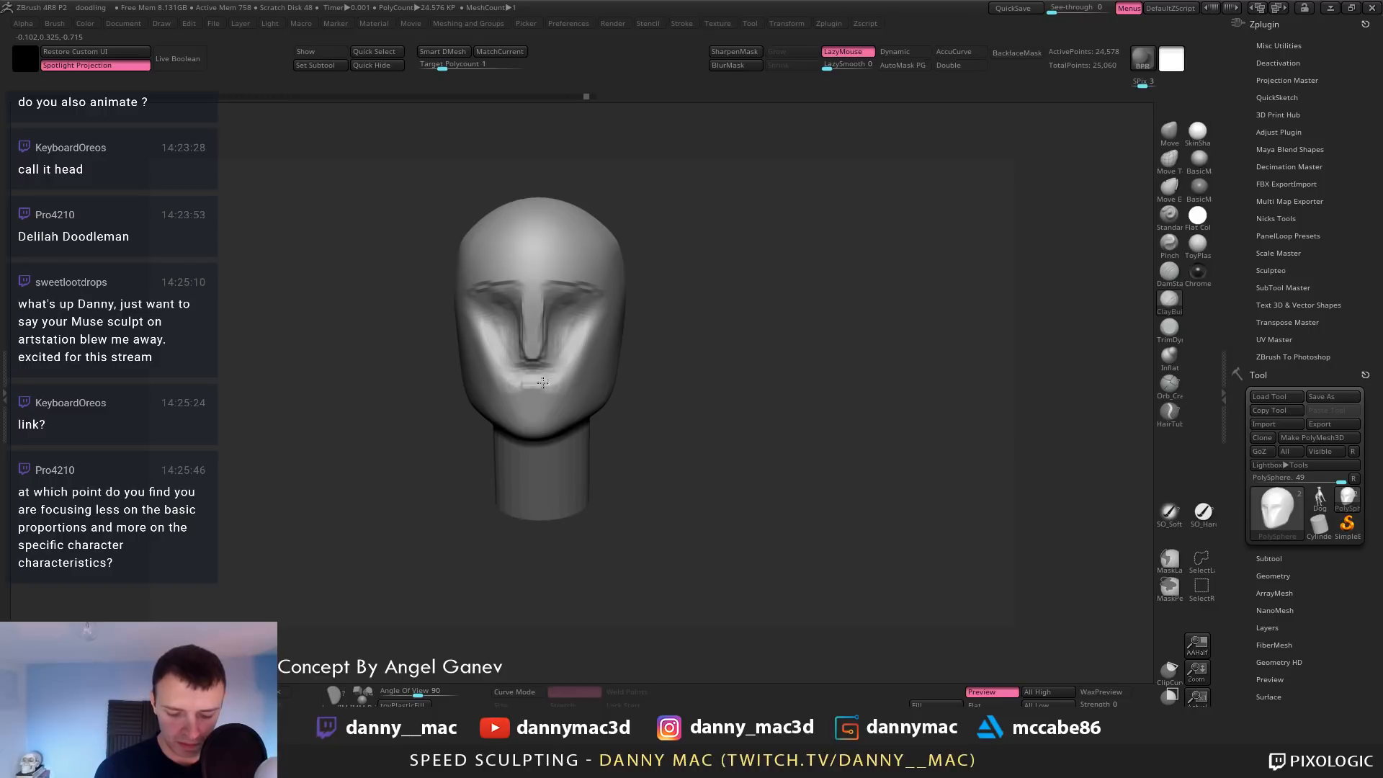
right_drag(527, 369, 572, 350)
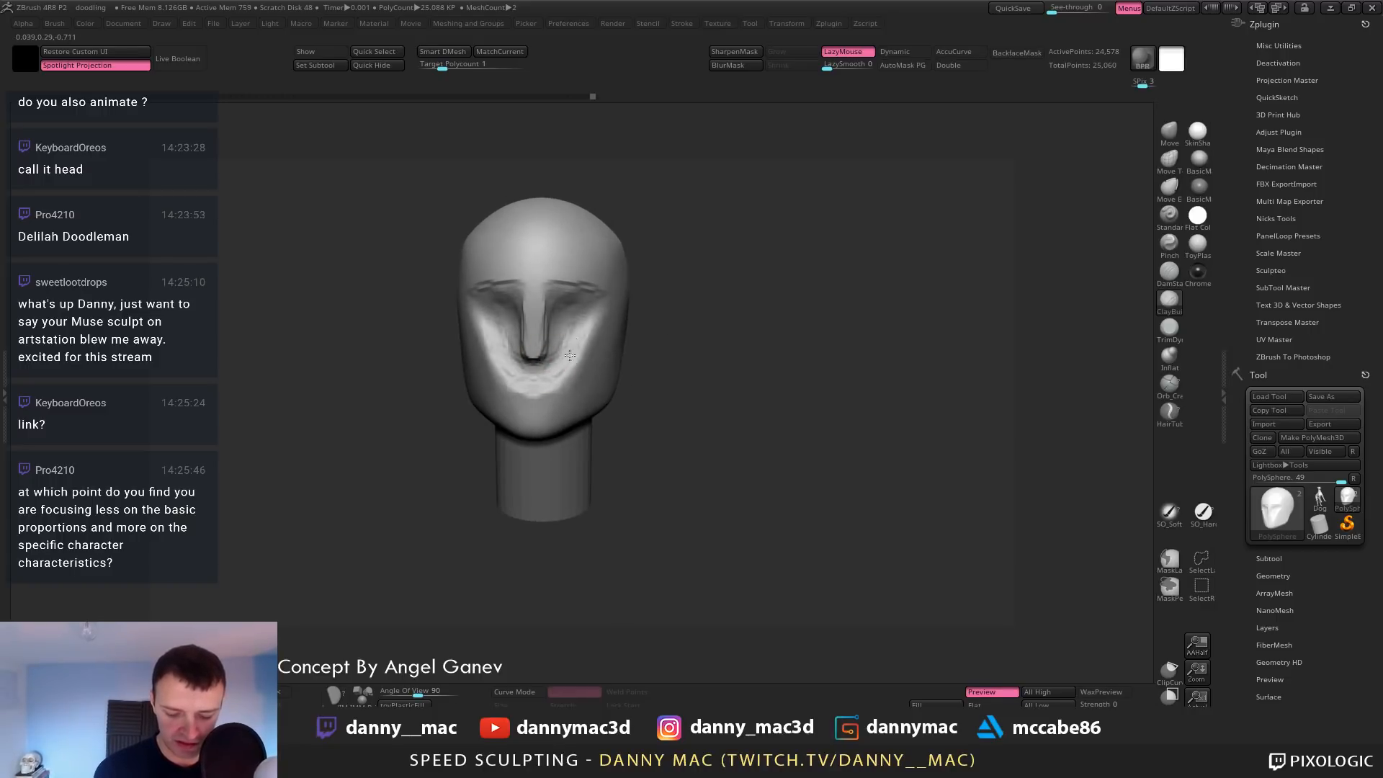
shift+drag(569, 355, 586, 318)
Deepen the eye sockets and the creases alongside the nose with ClayBuildup strokes
mouse_move(584, 348)
ctrl+right_down()
mouse_move(560, 315)
mouse_move(576, 317)
ctrl+right_up()
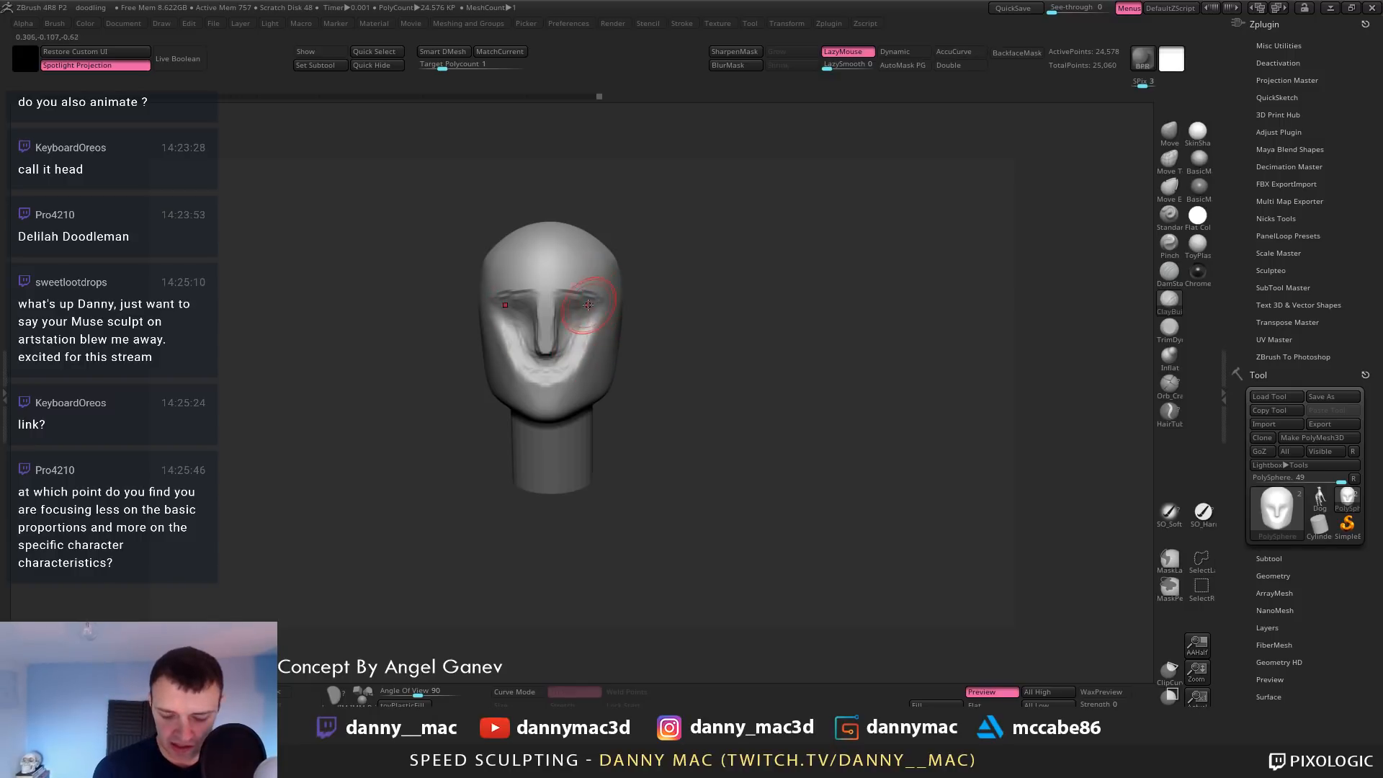
key(space)
alt+drag(559, 308, 555, 339)
key(space)
right_drag(555, 312, 566, 317)
key(space)
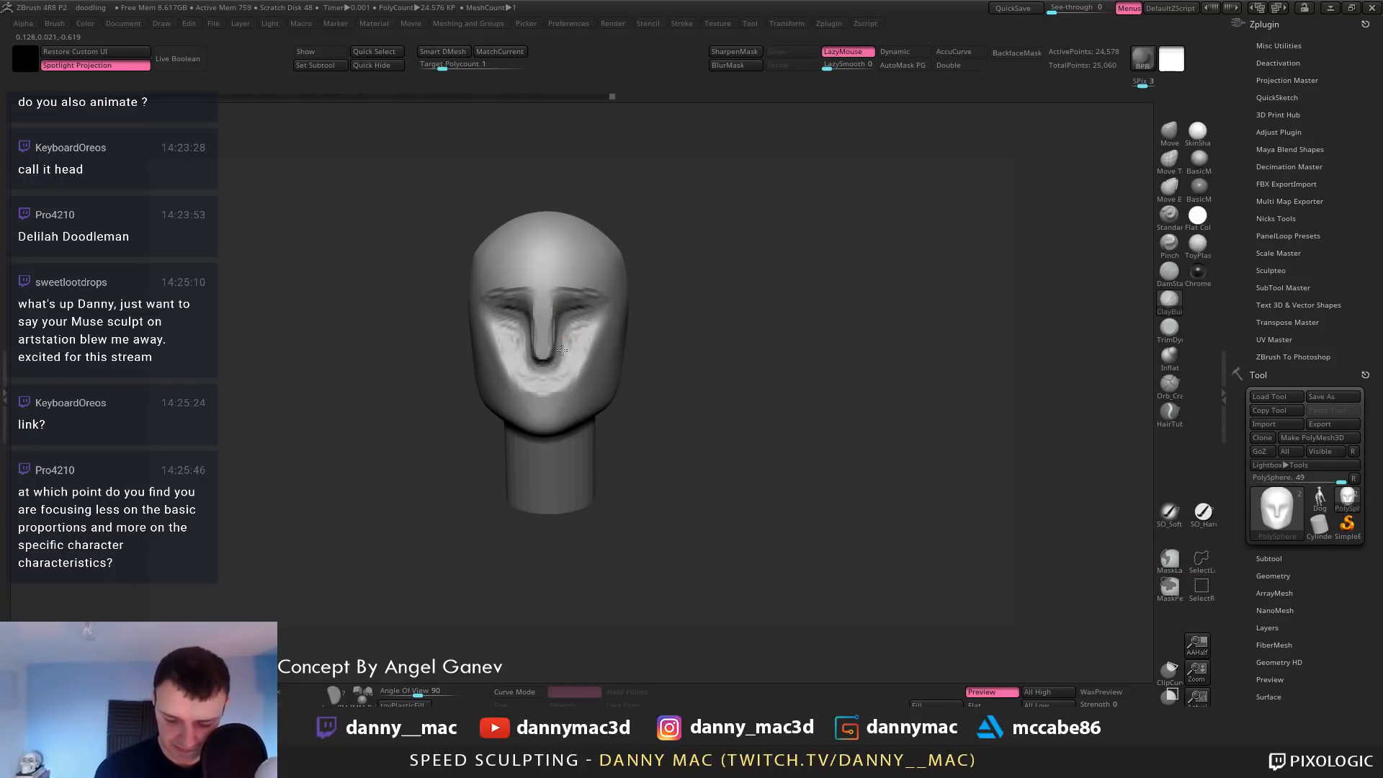
right_drag(588, 315, 602, 313)
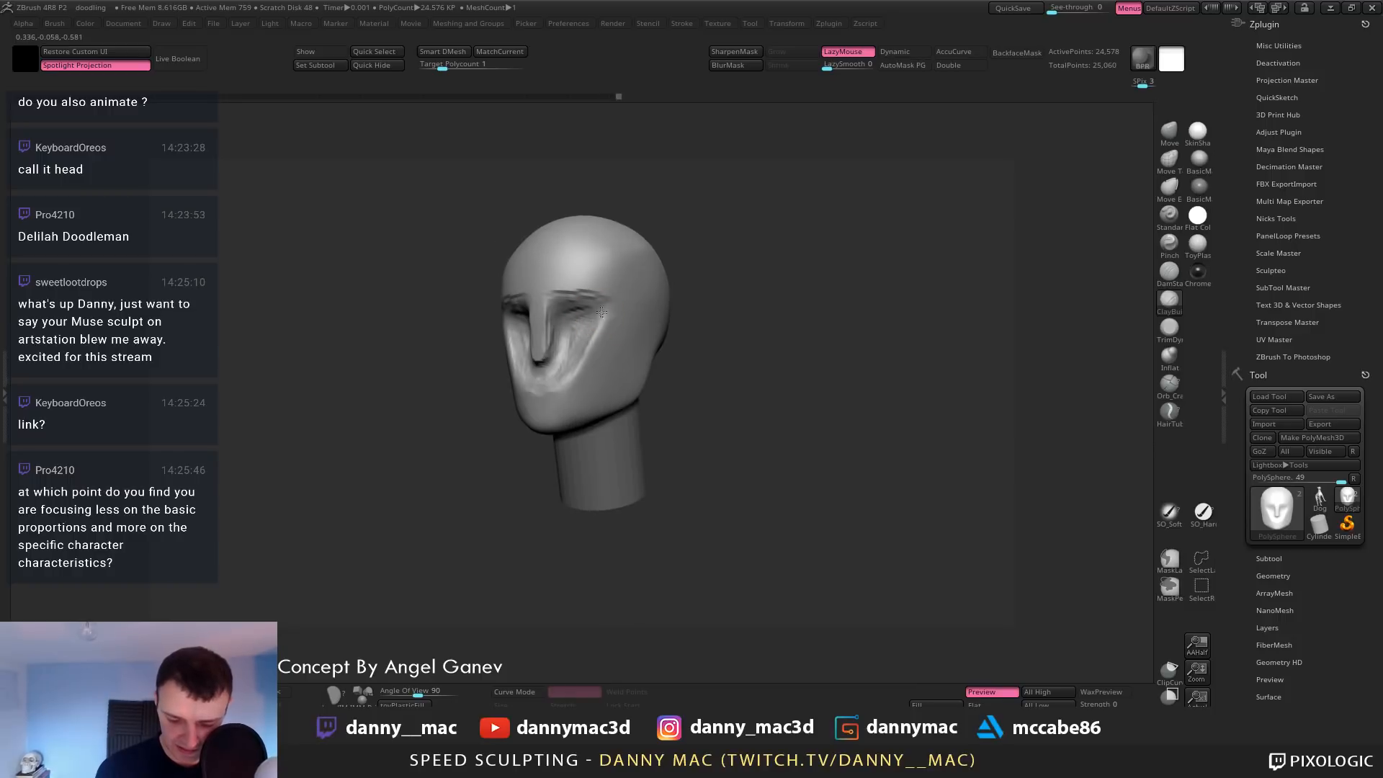
Carve the temple hollow and the outer eye socket down to the cheekbone with ClayBuildup strokes
mouse_move(567, 366)
right_down()
mouse_move(612, 353)
mouse_move(592, 355)
mouse_move(606, 347)
mouse_move(584, 392)
right_up()
right_click(582, 351)
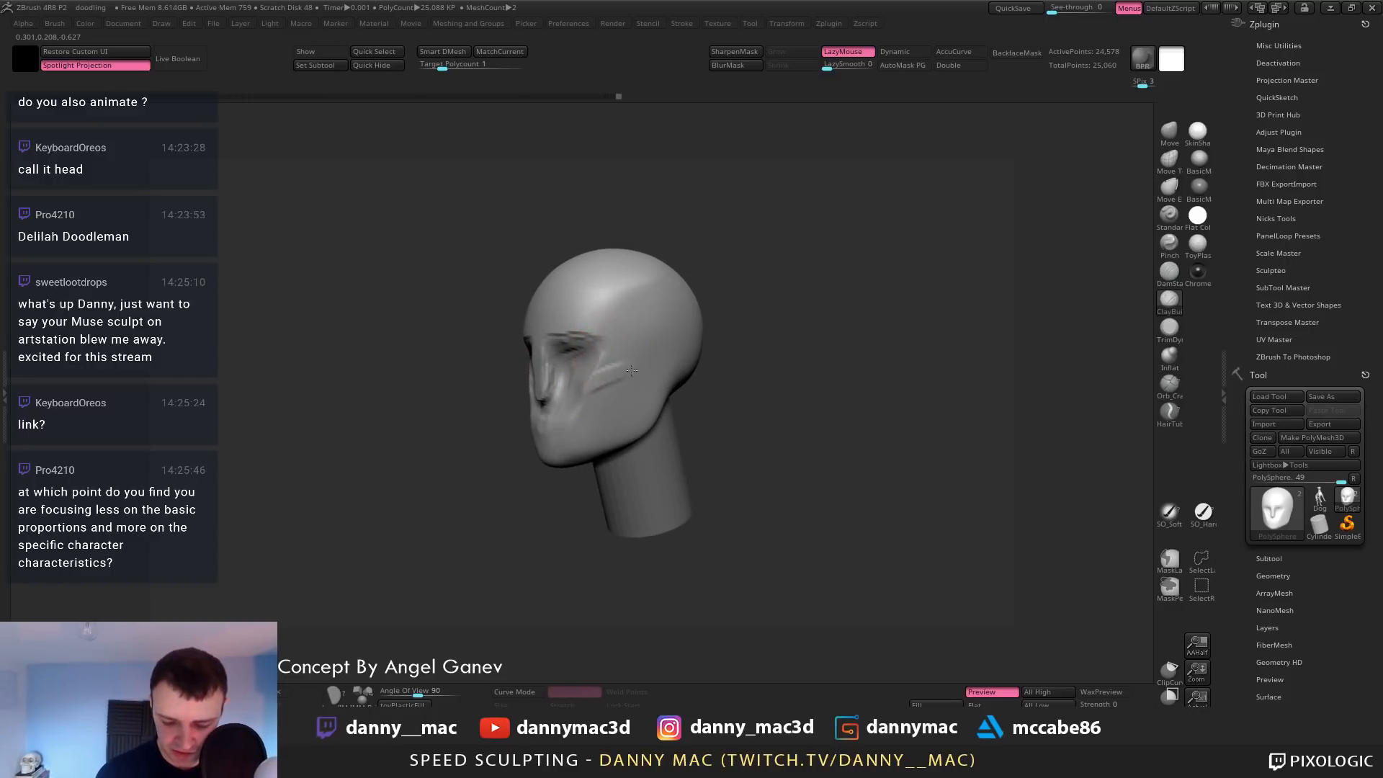
mouse_move(663, 370)
right_down()
mouse_move(603, 310)
mouse_move(587, 342)
mouse_move(606, 334)
right_up()
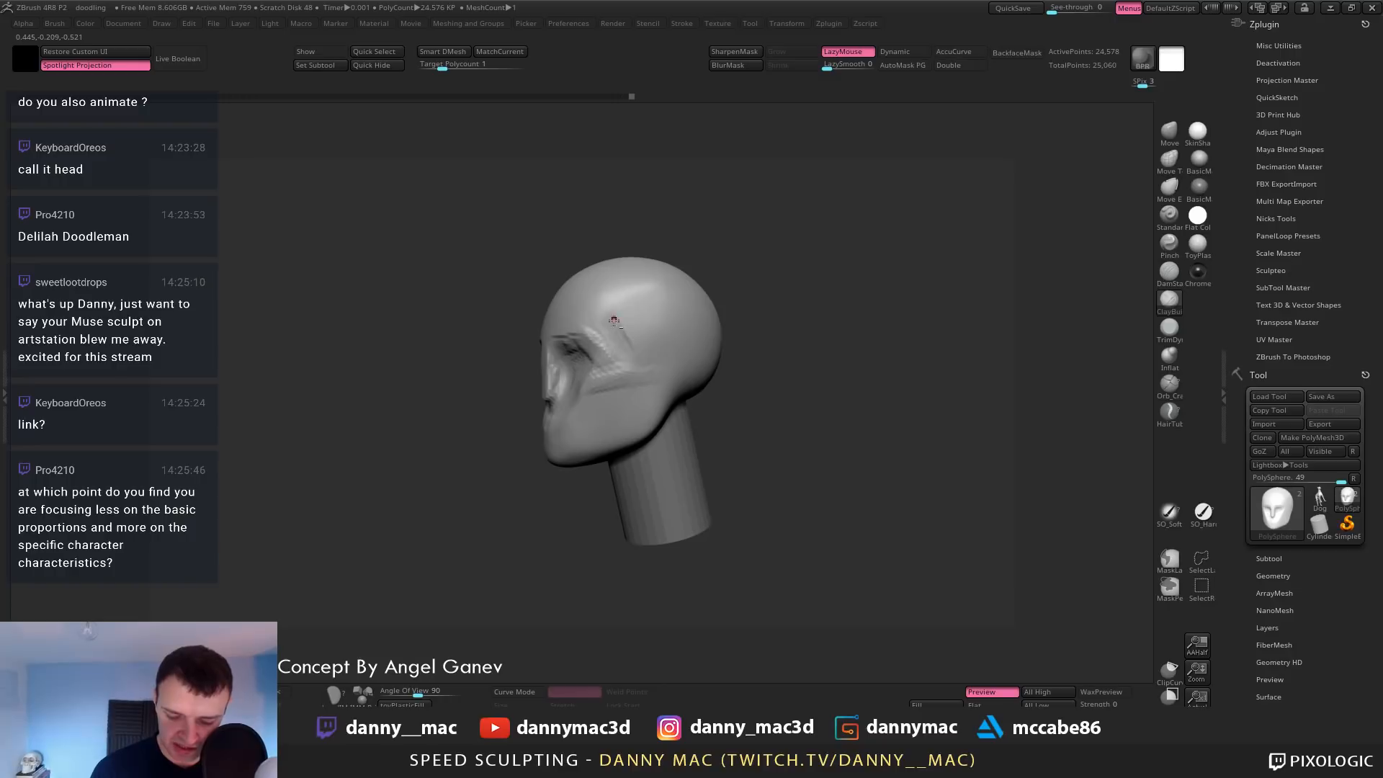
mouse_move(613, 319)
mouse_down()
mouse_move(620, 307)
mouse_move(636, 318)
mouse_move(630, 342)
mouse_up()
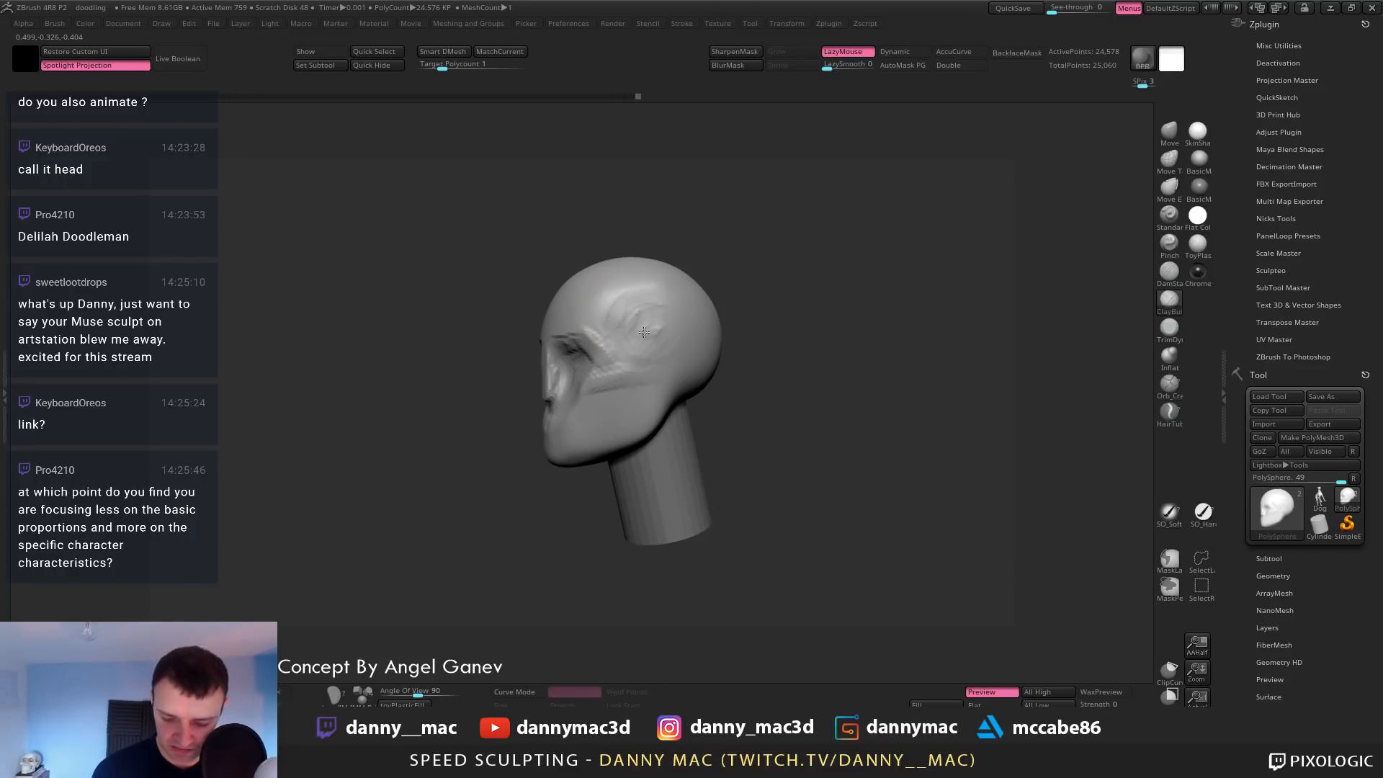
right_drag(668, 299, 614, 351)
drag(618, 368, 625, 363)
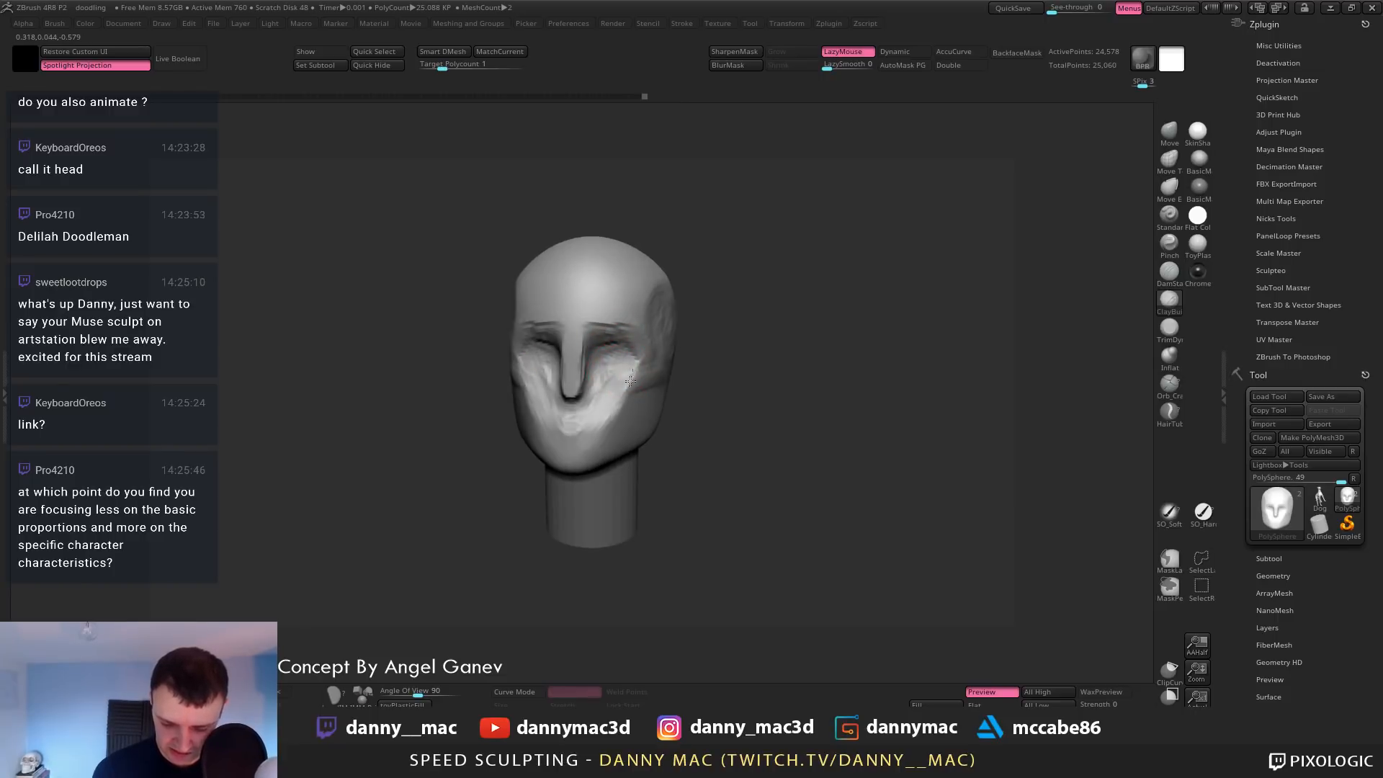
Pull the nose tip forward in profile and lower the chin slightly with the Move brush
mouse_move(630, 381)
right_down()
mouse_move(622, 408)
mouse_move(591, 377)
right_up()
key(b)
key(m)
key(v)
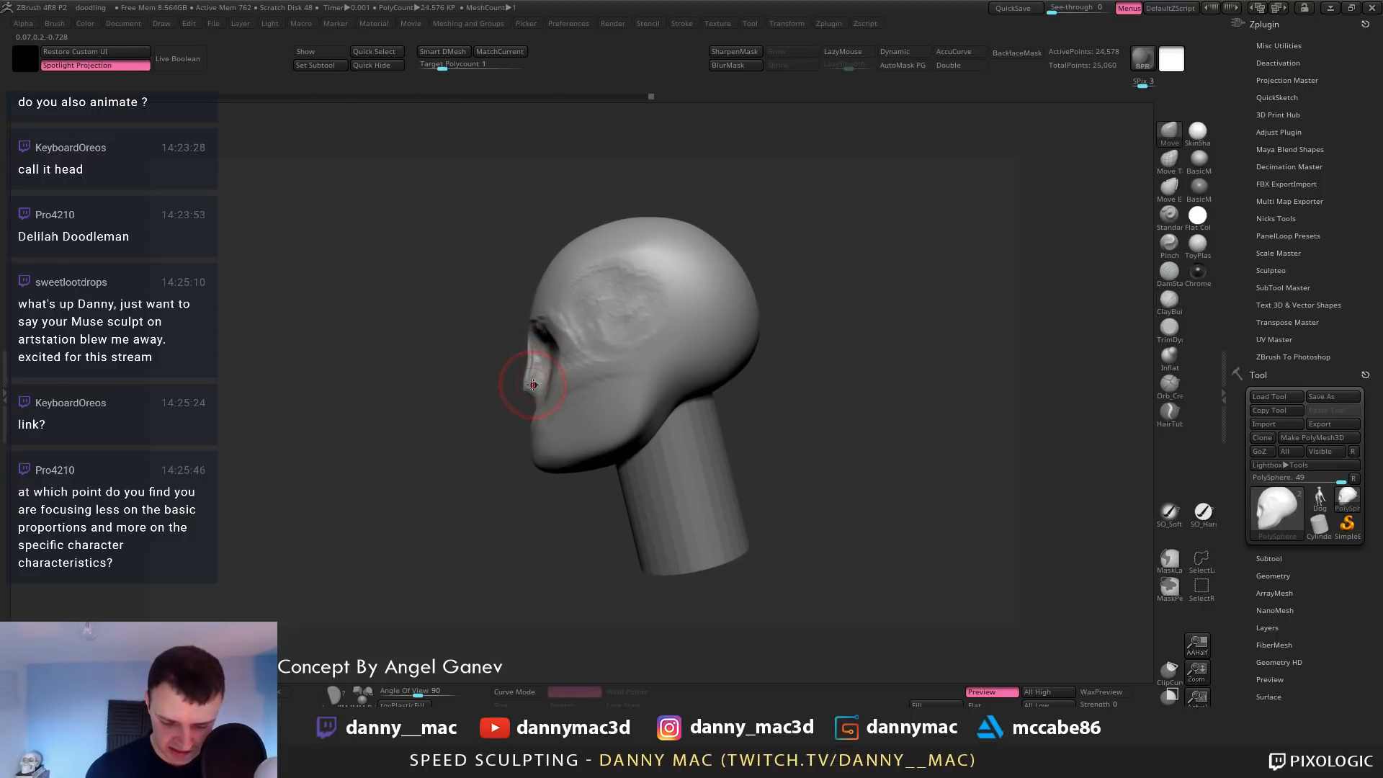
right_drag(519, 371, 525, 380)
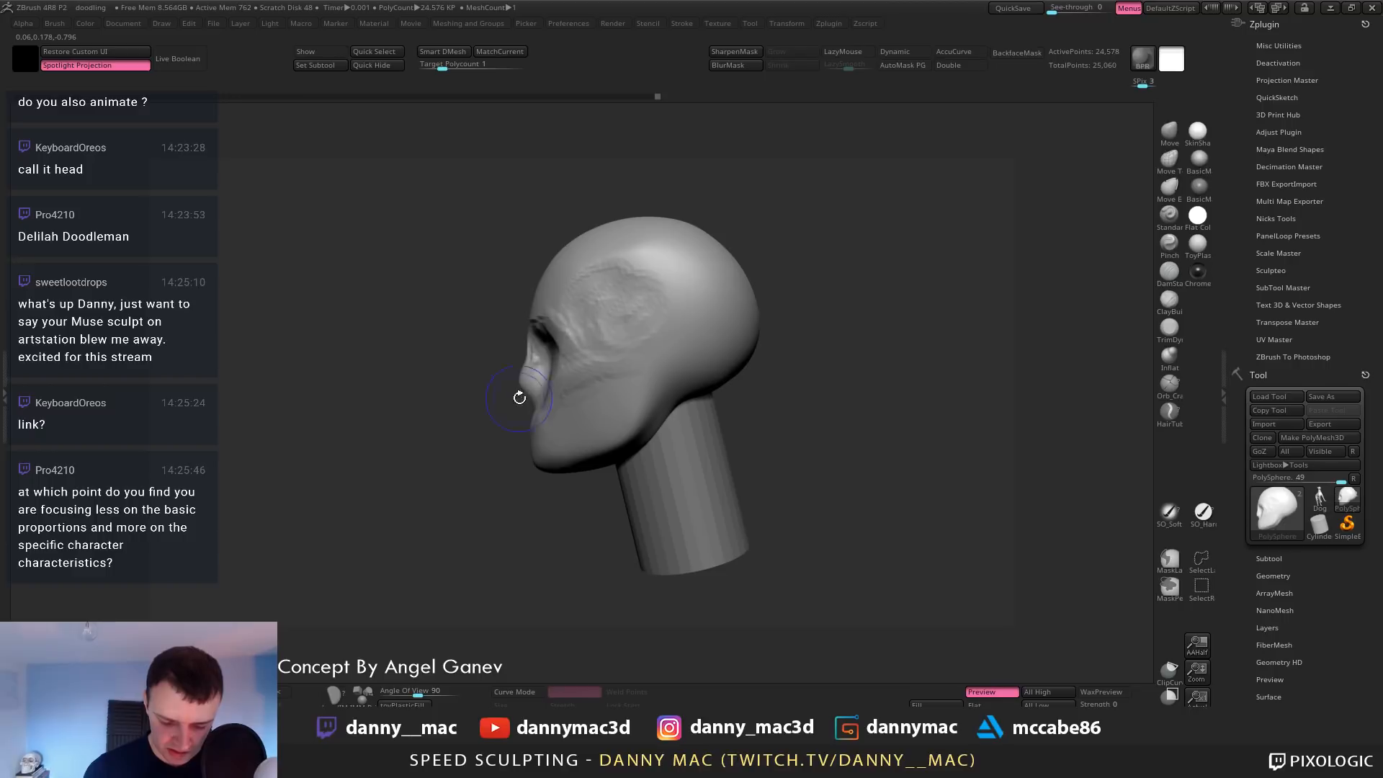
drag(523, 382, 531, 349)
key(space)
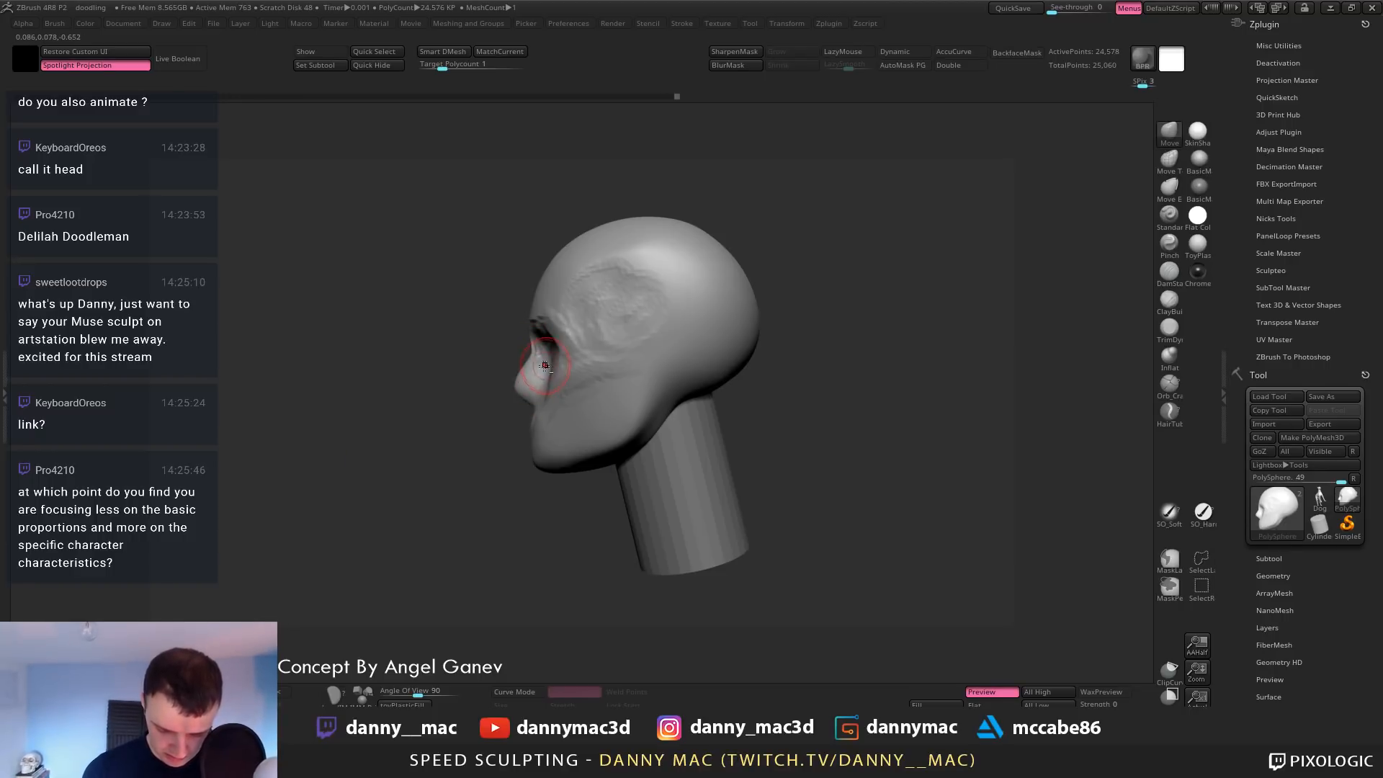
ctrl+right_drag(545, 366, 531, 429)
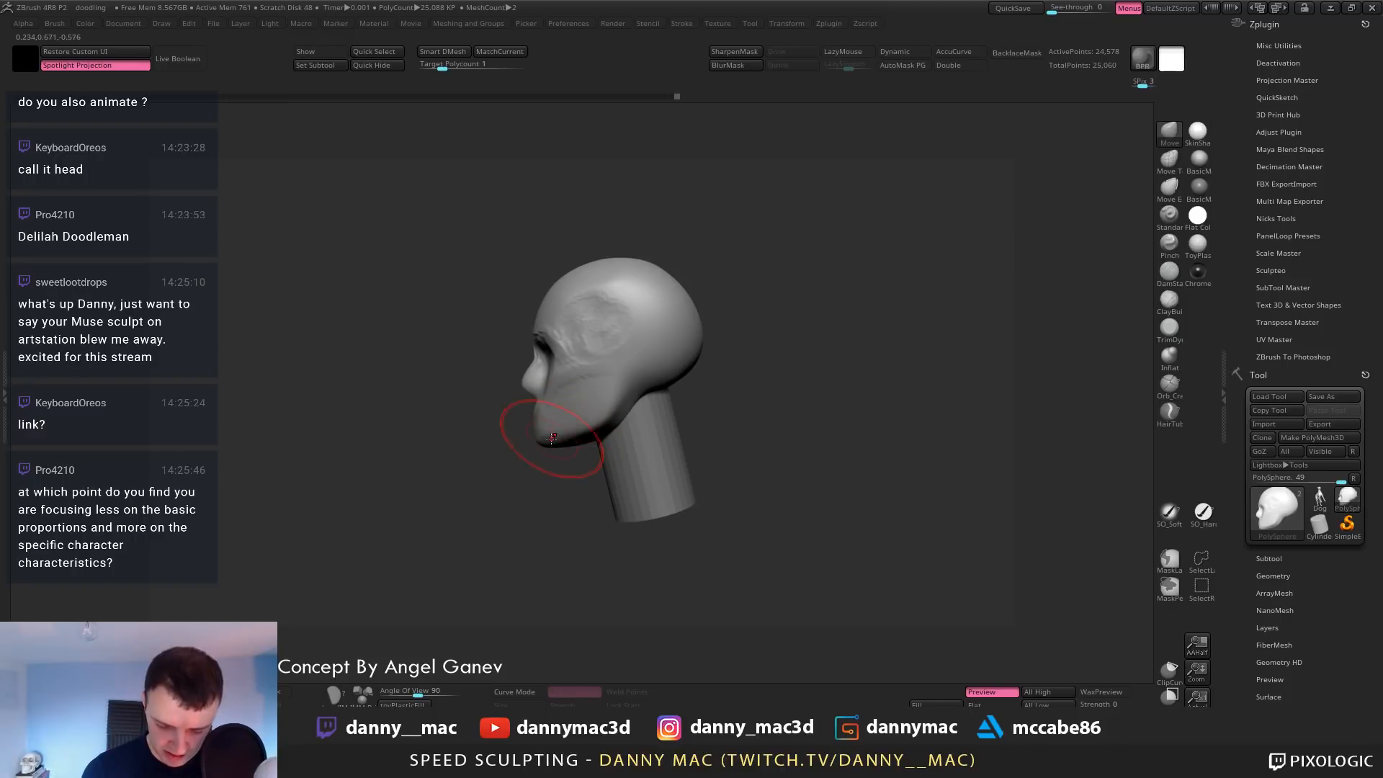
drag(555, 434, 552, 448)
Select the neck cylinder, scale it down slightly, and stretch it lengthwise to about 1.33 times
ctrl+right_drag(589, 432, 630, 448)
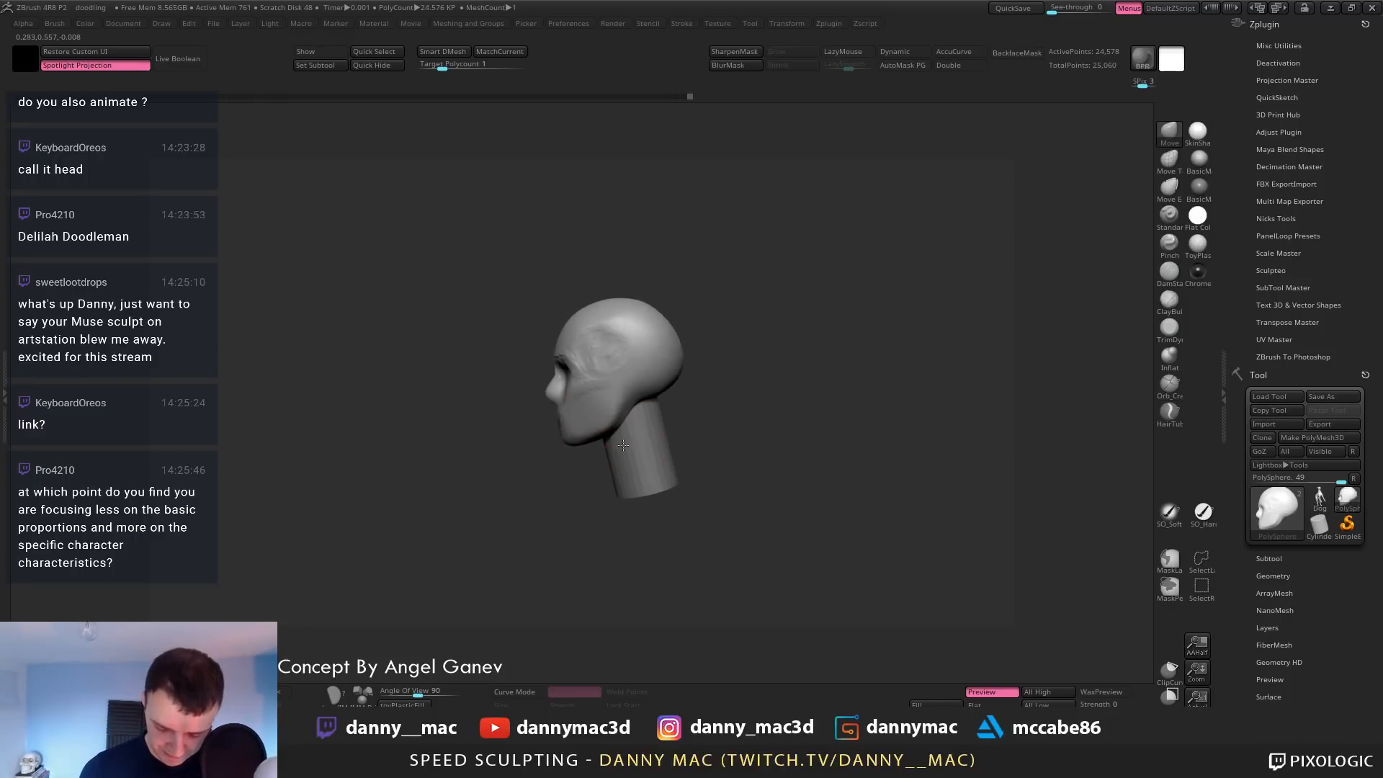
alt+click(630, 448)
key(w)
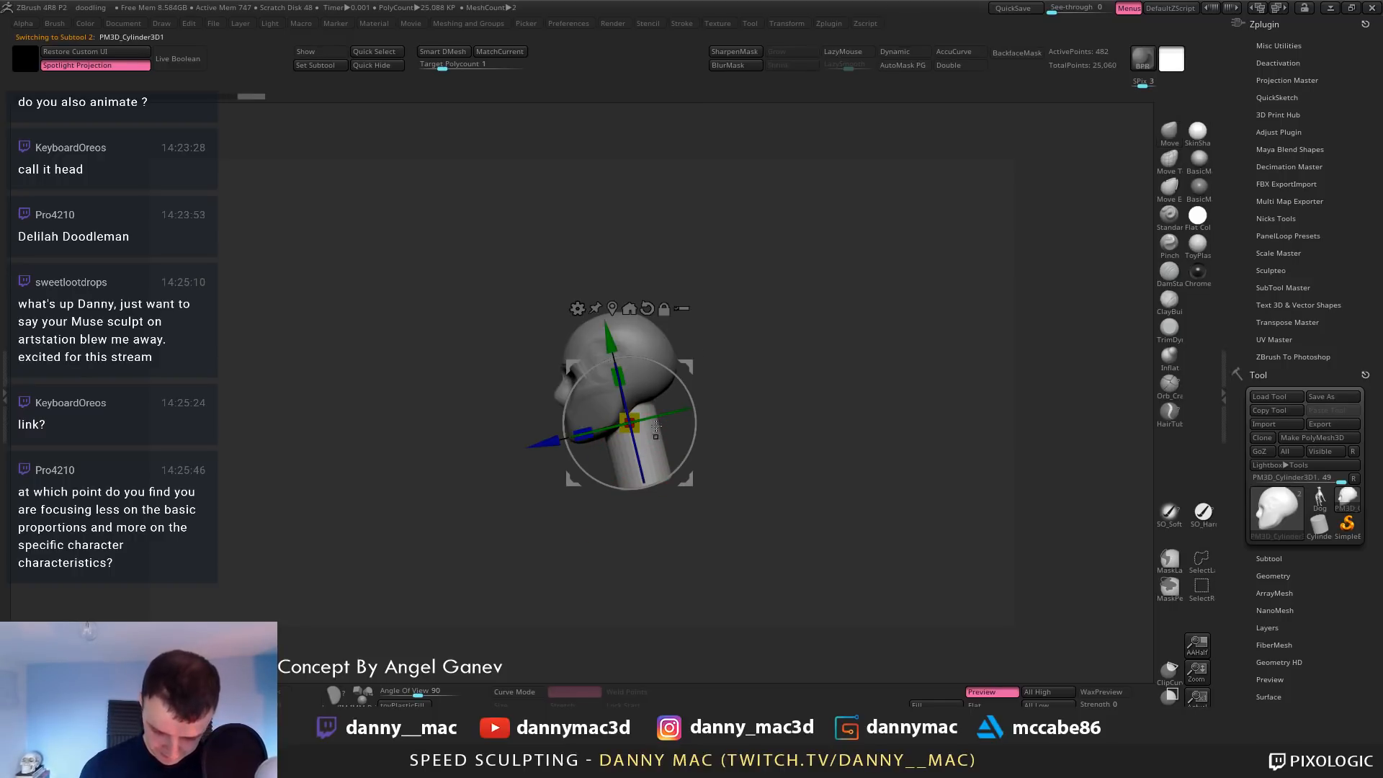
drag(629, 423, 615, 430)
drag(618, 376, 619, 354)
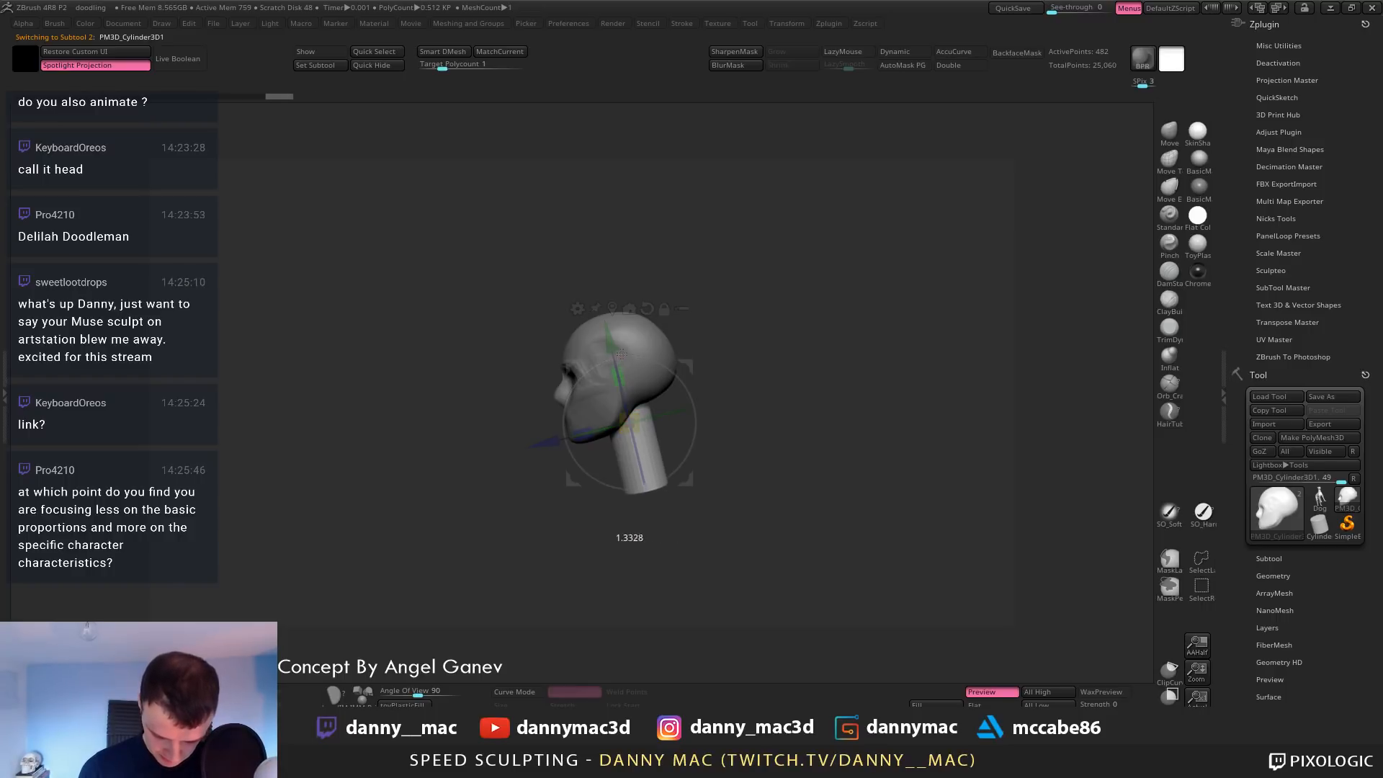
mouse_move(621, 353)
shift+right_down()
mouse_move(749, 355)
mouse_move(634, 370)
shift+right_up()
key(q)
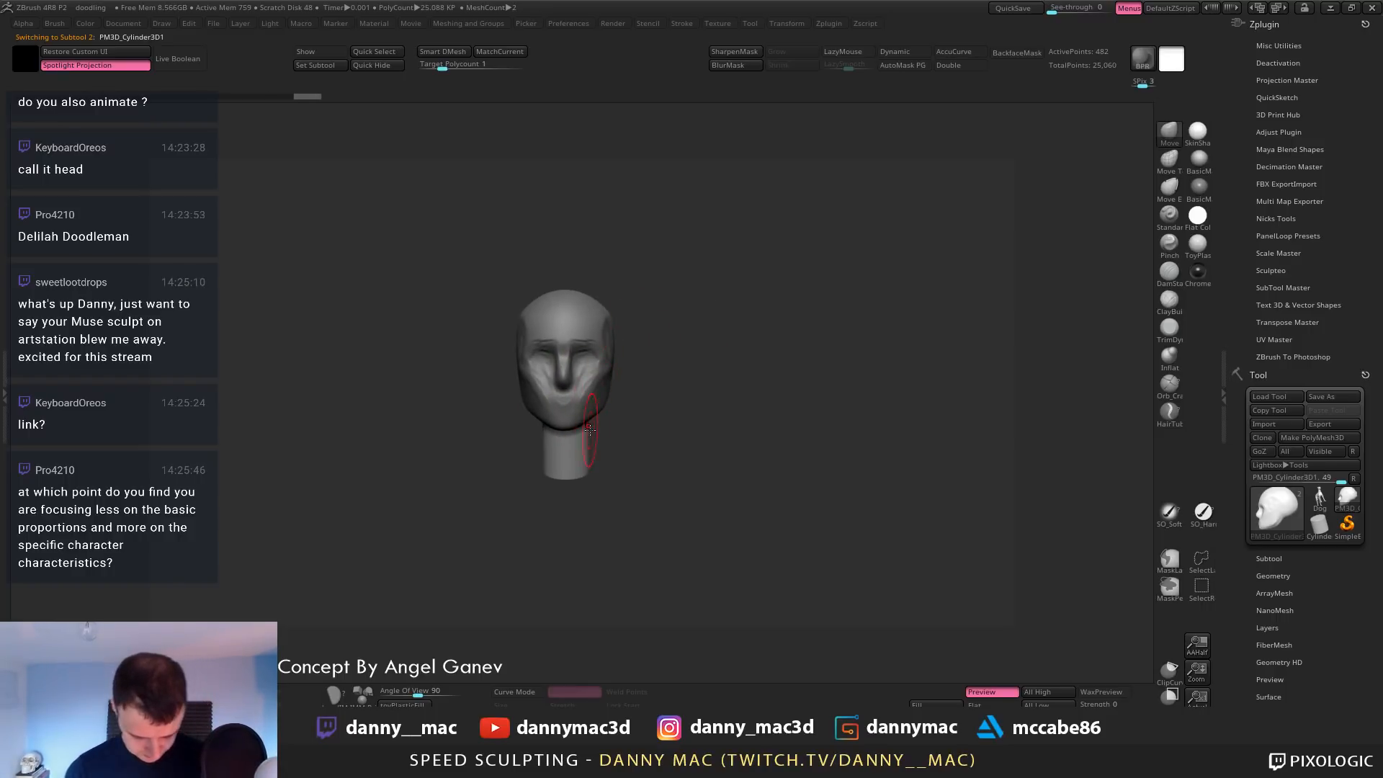
Insert a sphere for the torso, move it straight down below the neck, and flatten it front to back
key(Insert)
click(401, 471)
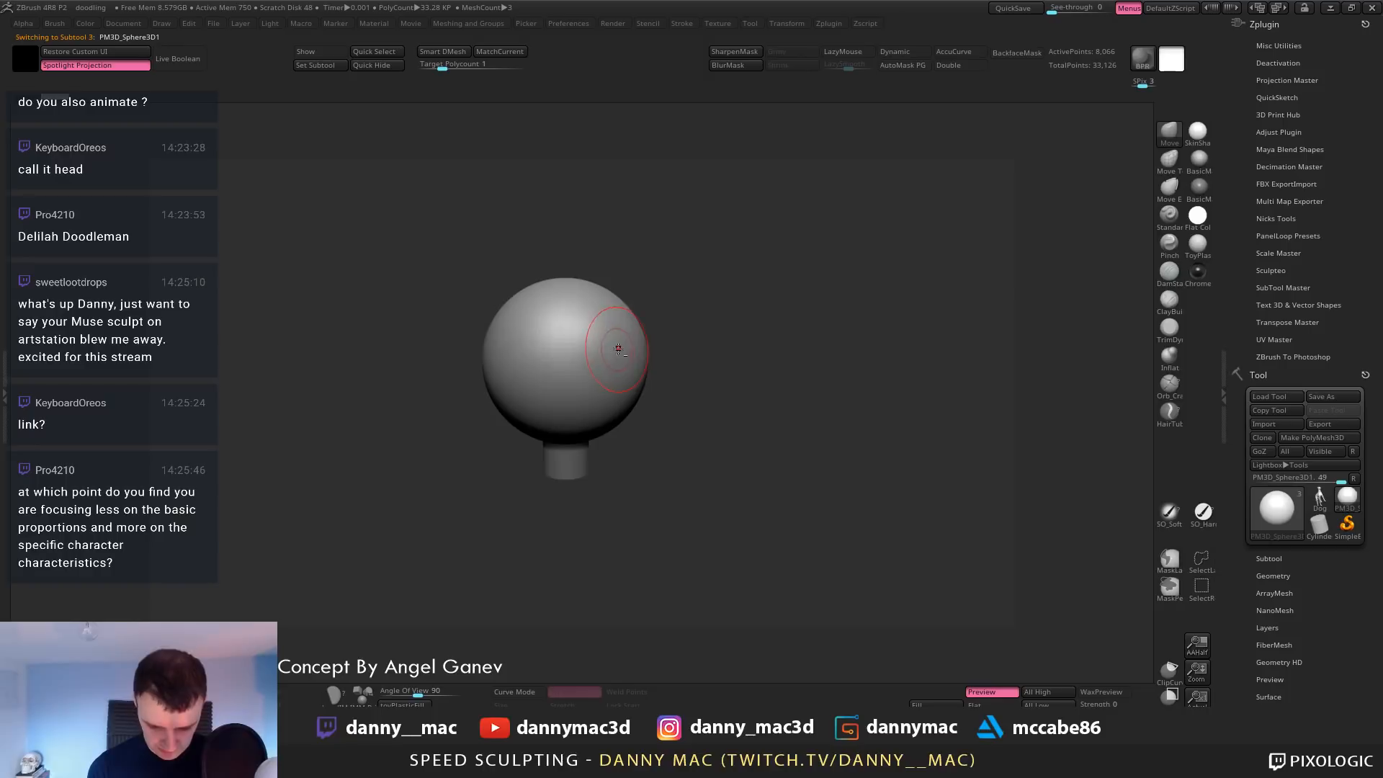
key(w)
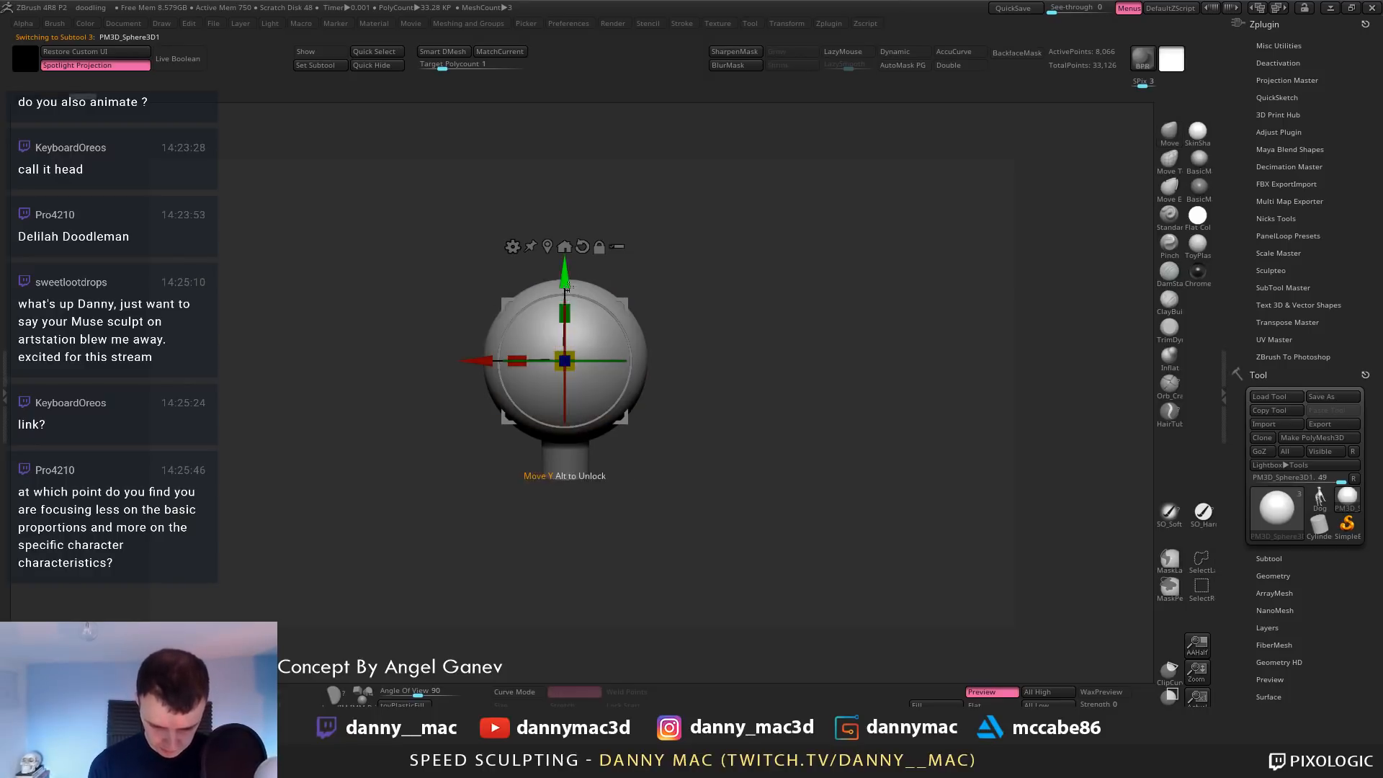
drag(580, 276, 589, 449)
shift+drag(673, 392, 626, 395)
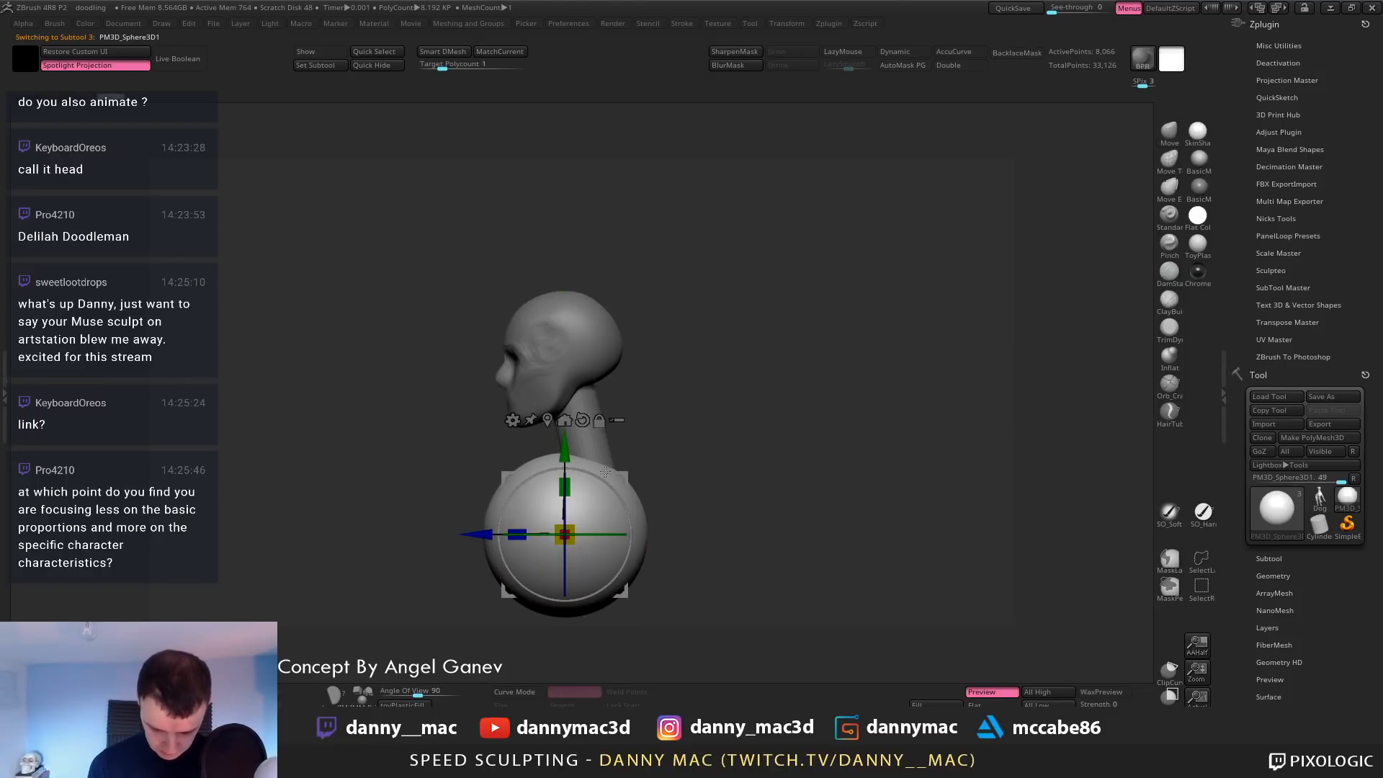
drag(516, 535, 549, 535)
mouse_move(672, 479)
alt+mouse_down()
mouse_move(651, 478)
mouse_move(641, 429)
mouse_move(620, 446)
mouse_move(628, 461)
mouse_move(583, 425)
mouse_move(710, 386)
alt+mouse_up()
Shape the sphere with the Move brush into a torso with wide shoulders and a tapered waist
key(q)
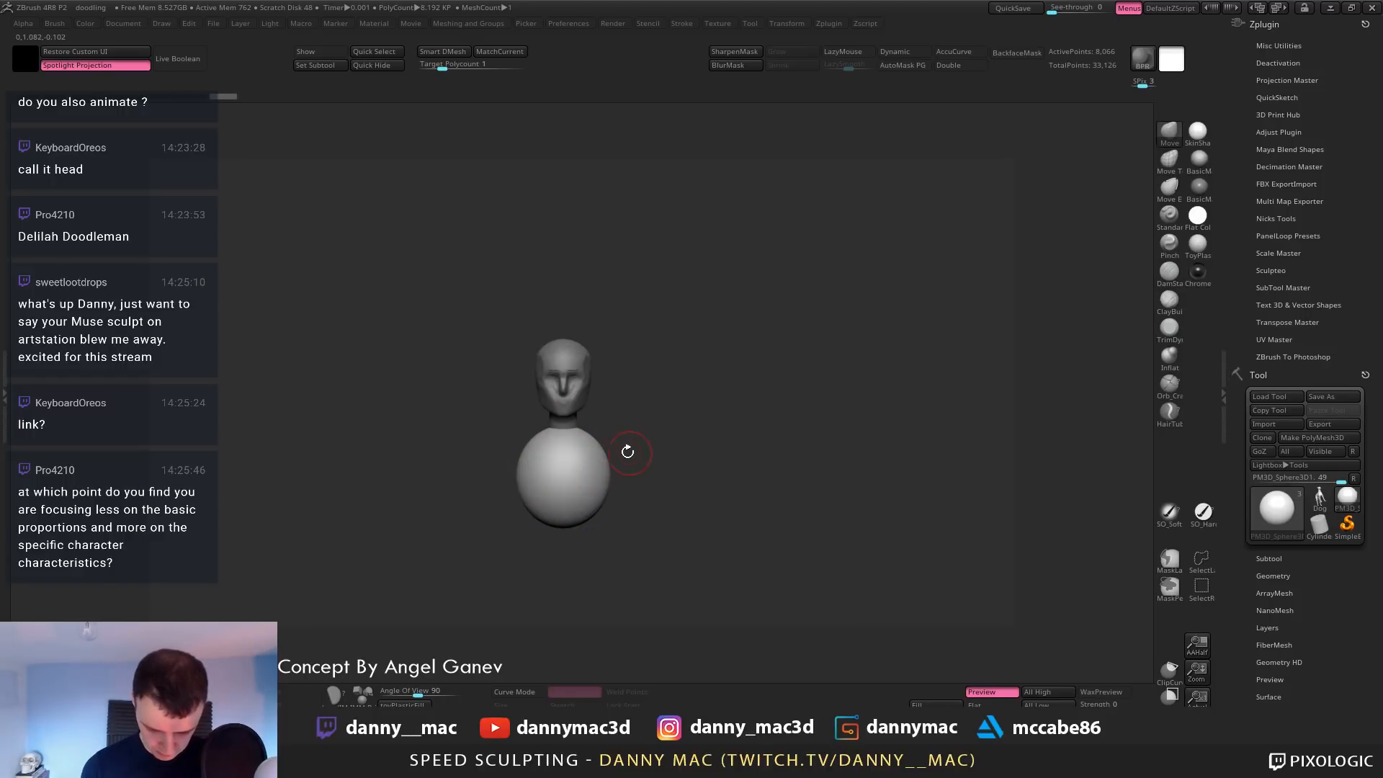
key(space)
key(space)
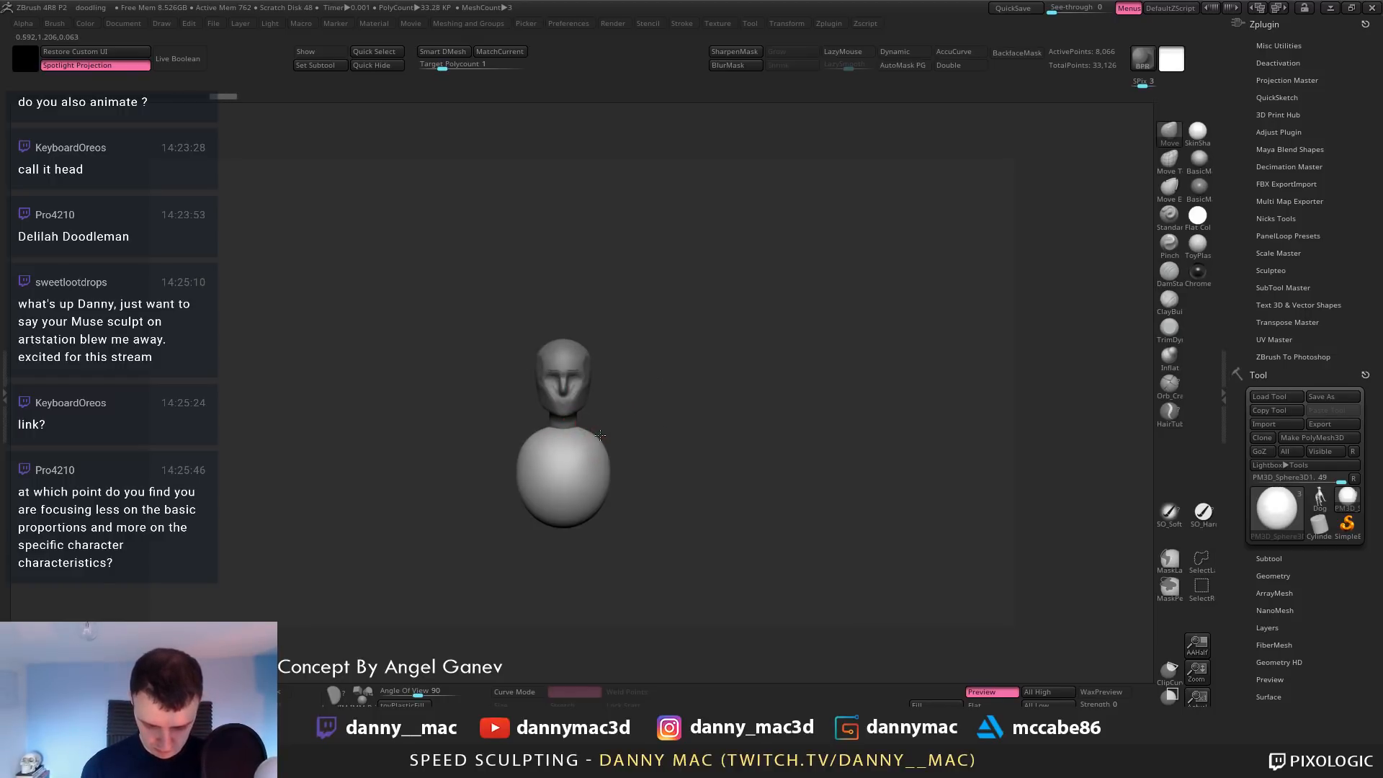
key(space)
mouse_move(604, 495)
mouse_down()
mouse_move(595, 510)
mouse_move(610, 468)
mouse_up()
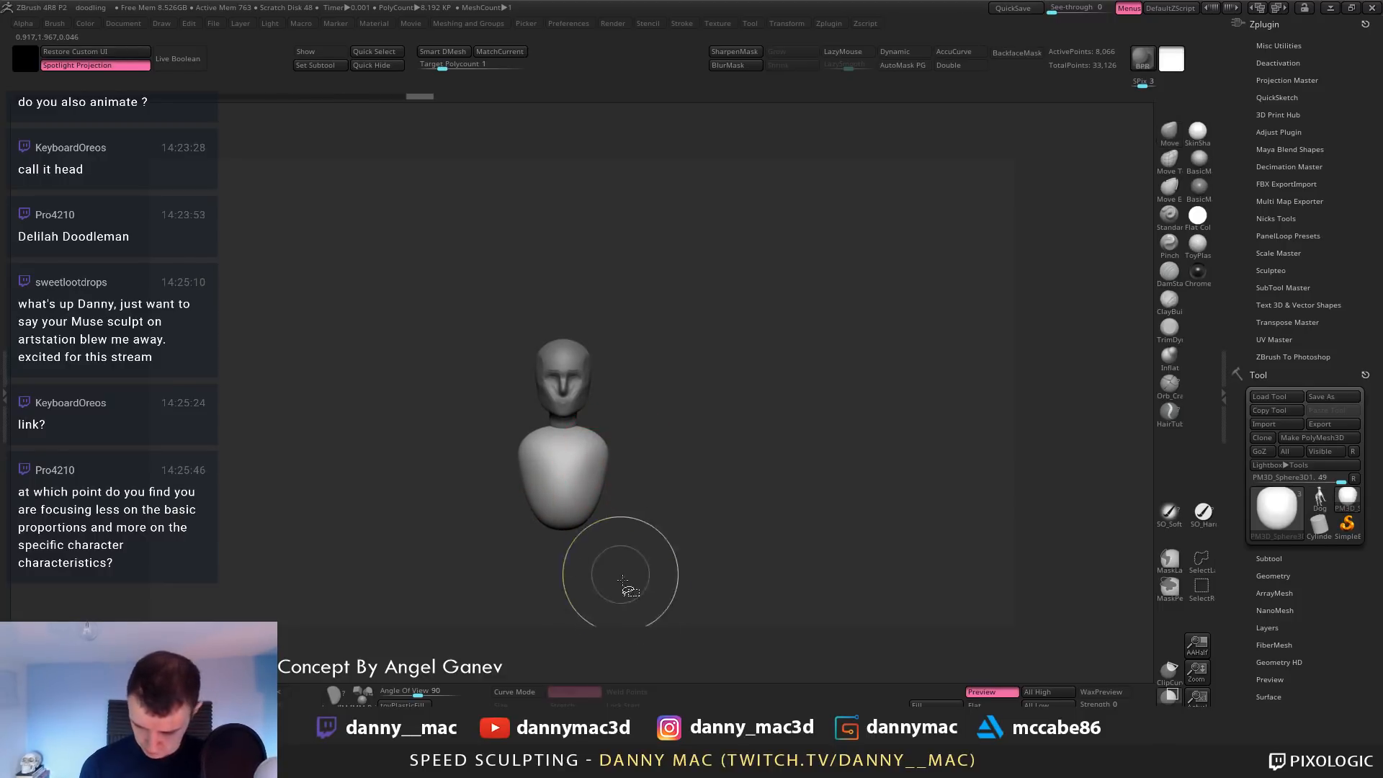
Trim the sides of the torso straight at the shoulders with a vertical clip curve
click(1168, 672)
click(1131, 702)
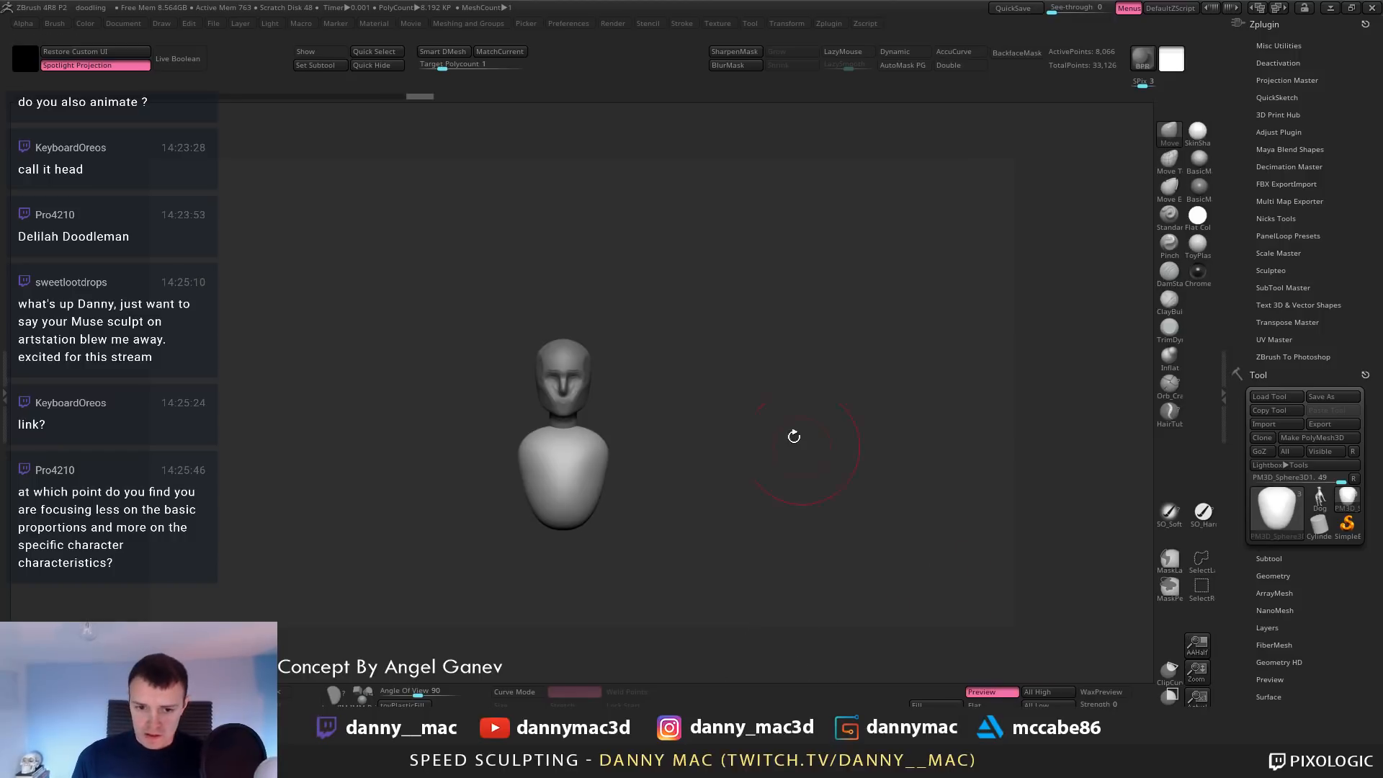
ctrl+shift+drag(611, 364, 618, 598)
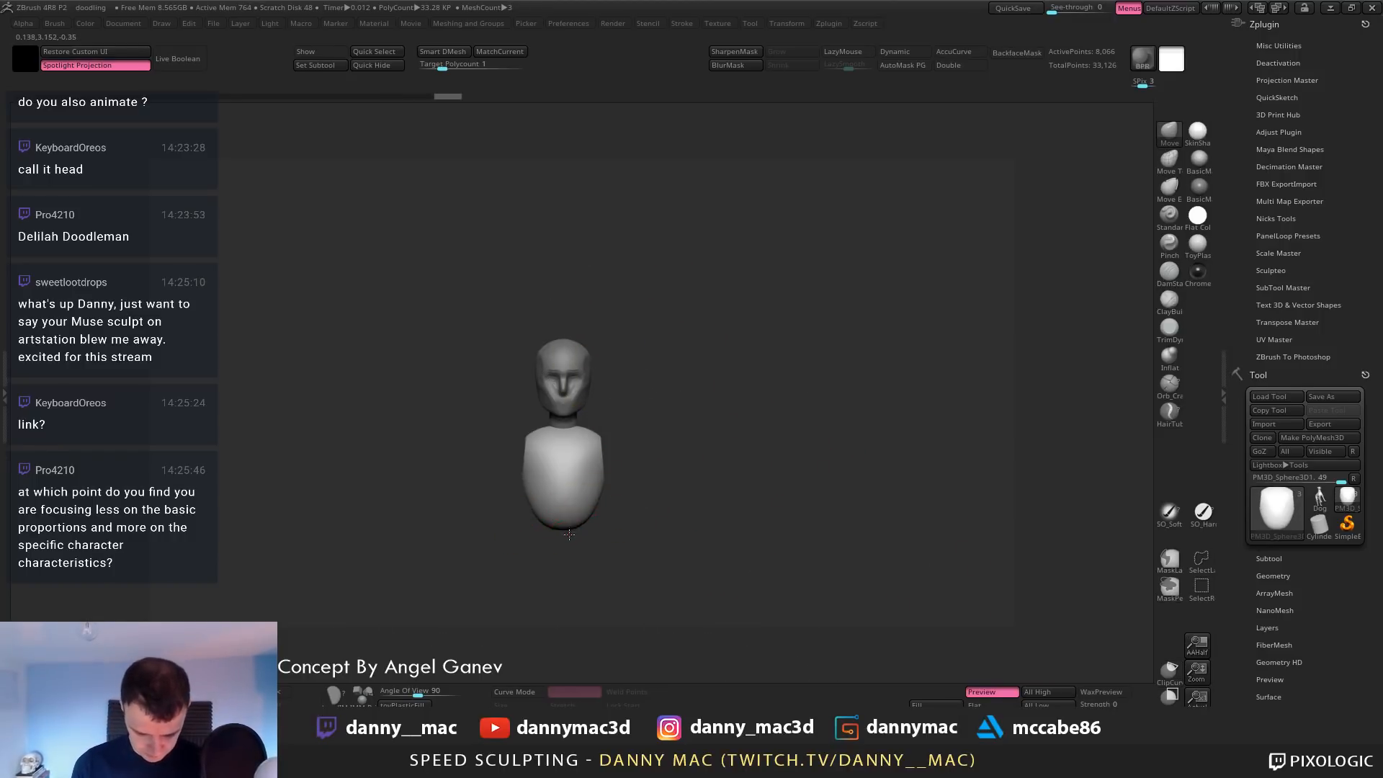
Refine the torso's lower end and its upper back in profile with the Move brush
mouse_move(567, 521)
mouse_down()
mouse_move(569, 545)
mouse_move(581, 535)
mouse_move(547, 528)
mouse_up()
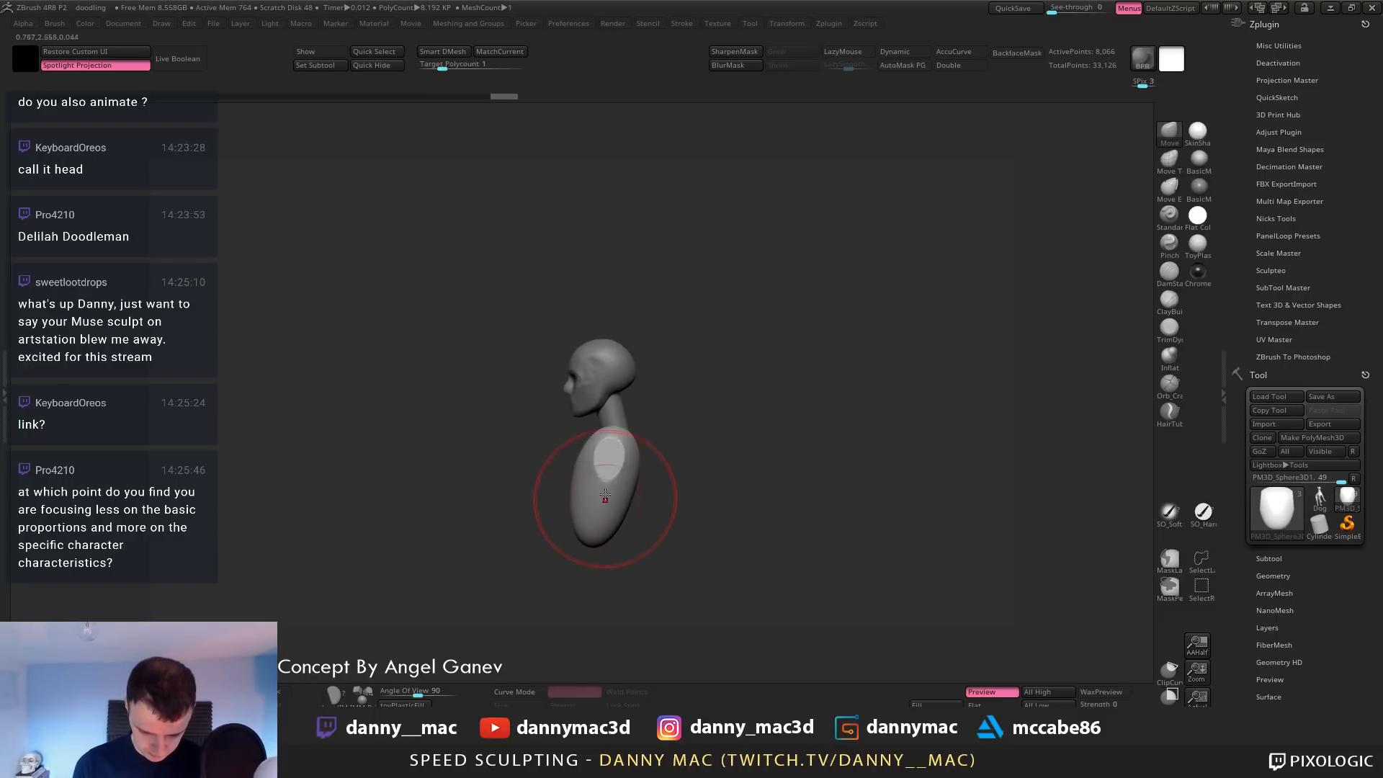
key(space)
click(603, 492)
key(space)
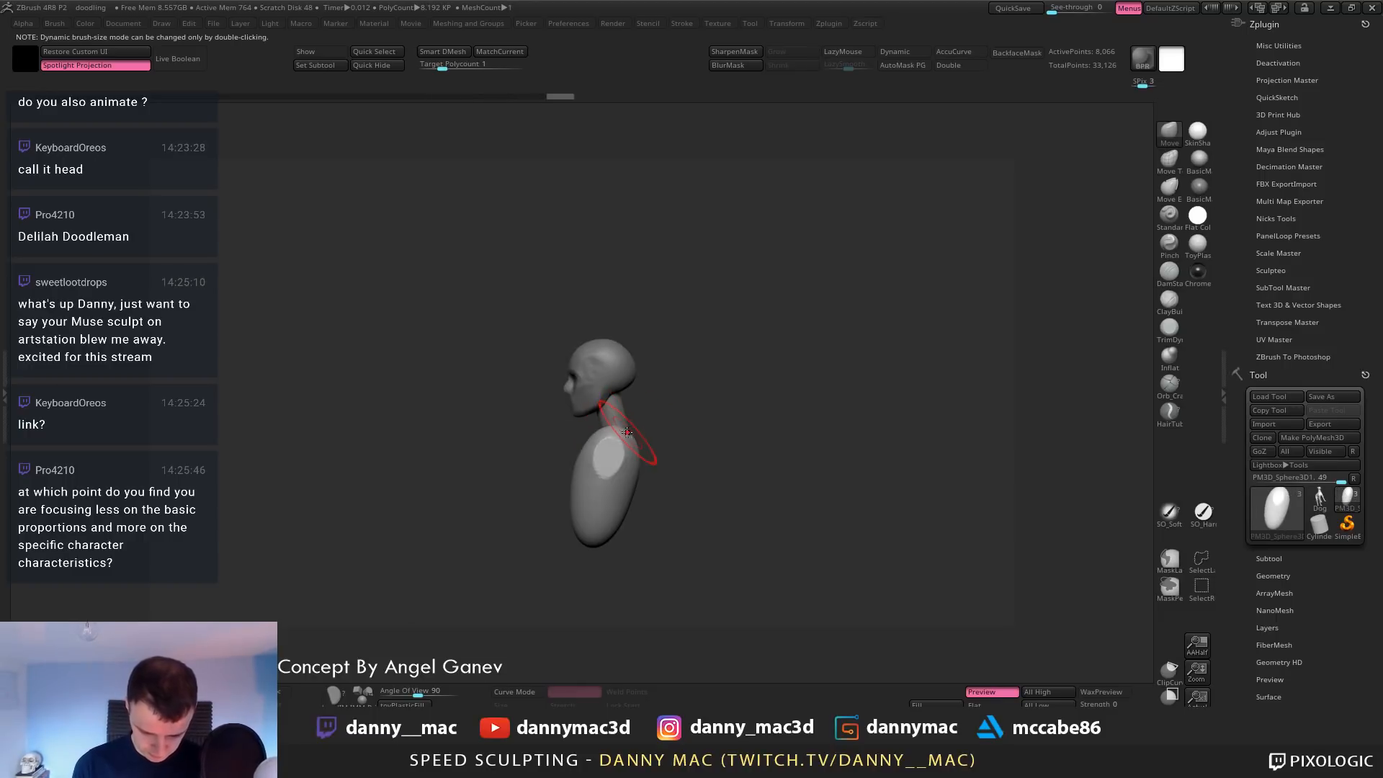
key(space)
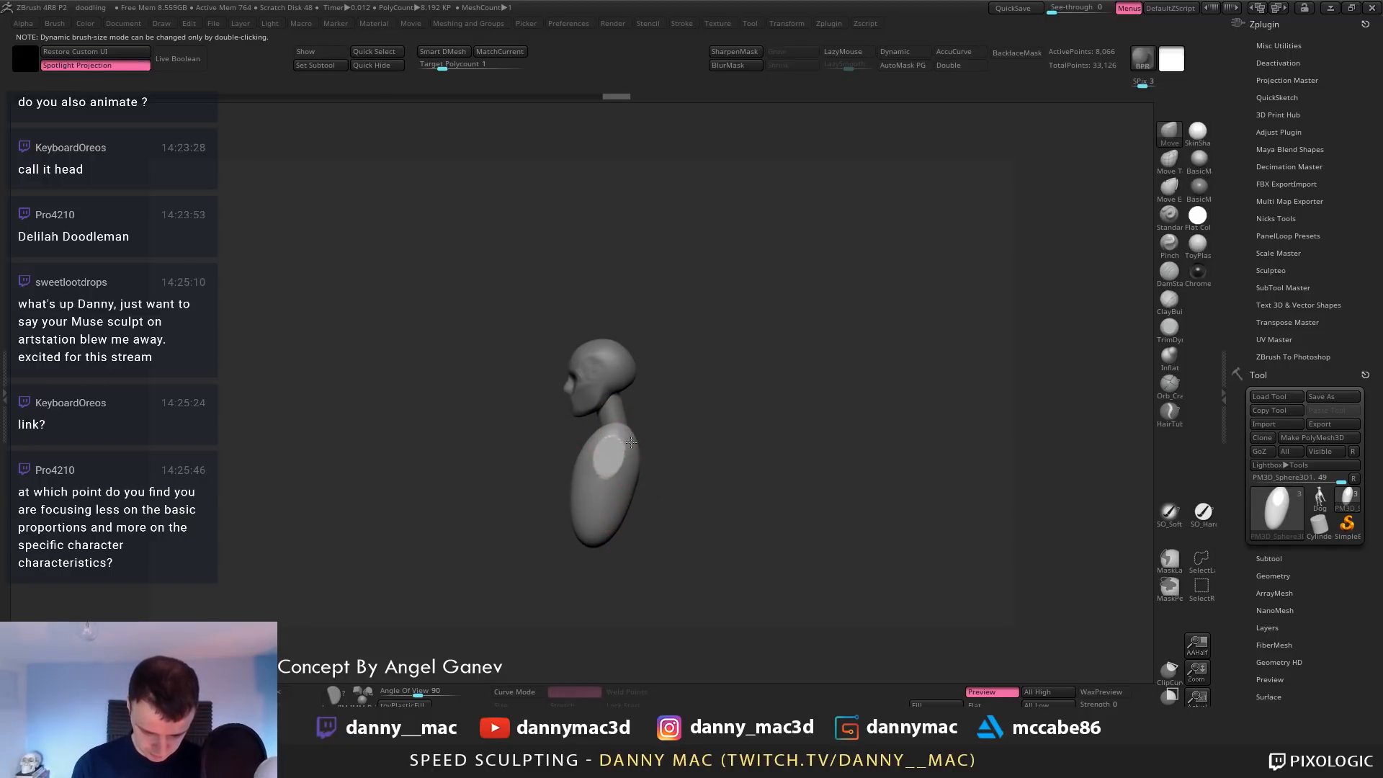
Reset the gizmo orientation on the torso and shift the torso slightly backward beneath the neck
key(w)
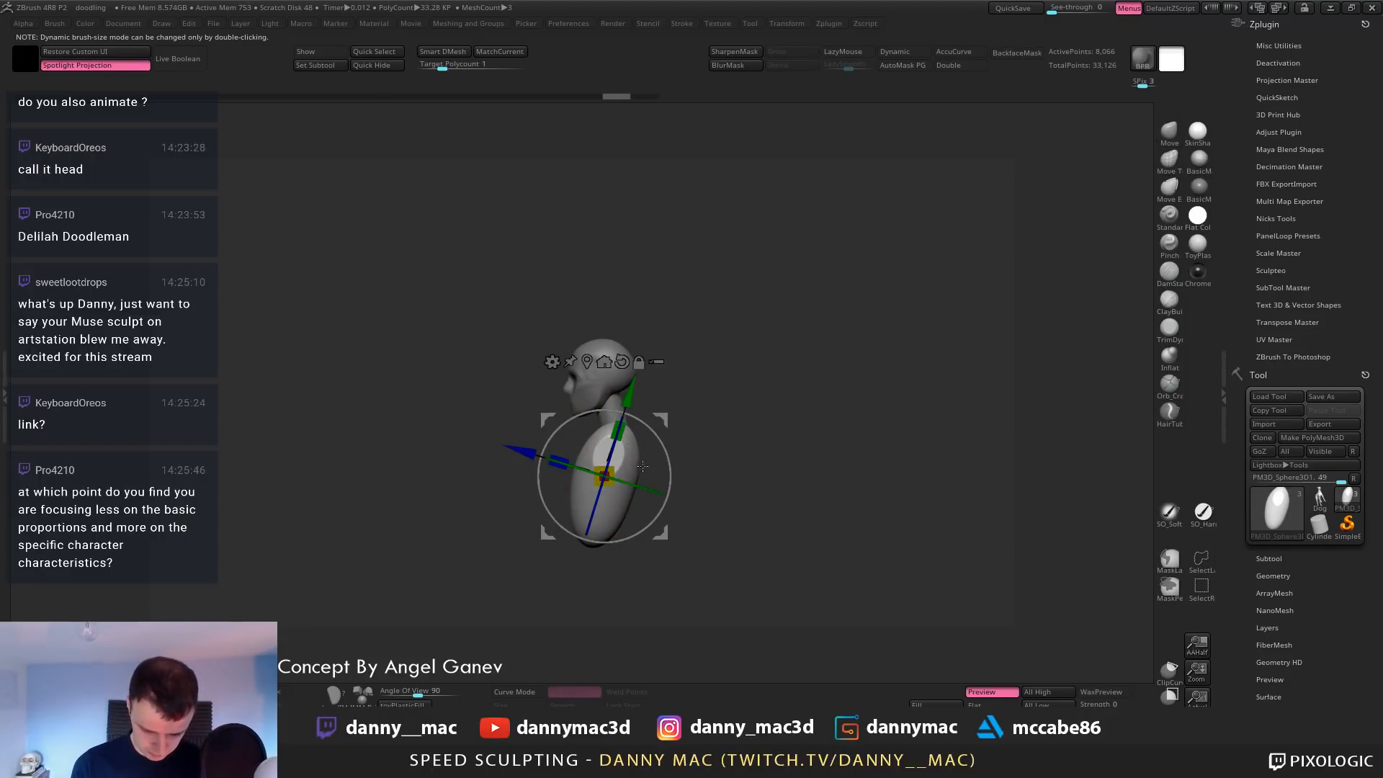
alt+click(621, 361)
drag(517, 475, 520, 476)
key(q)
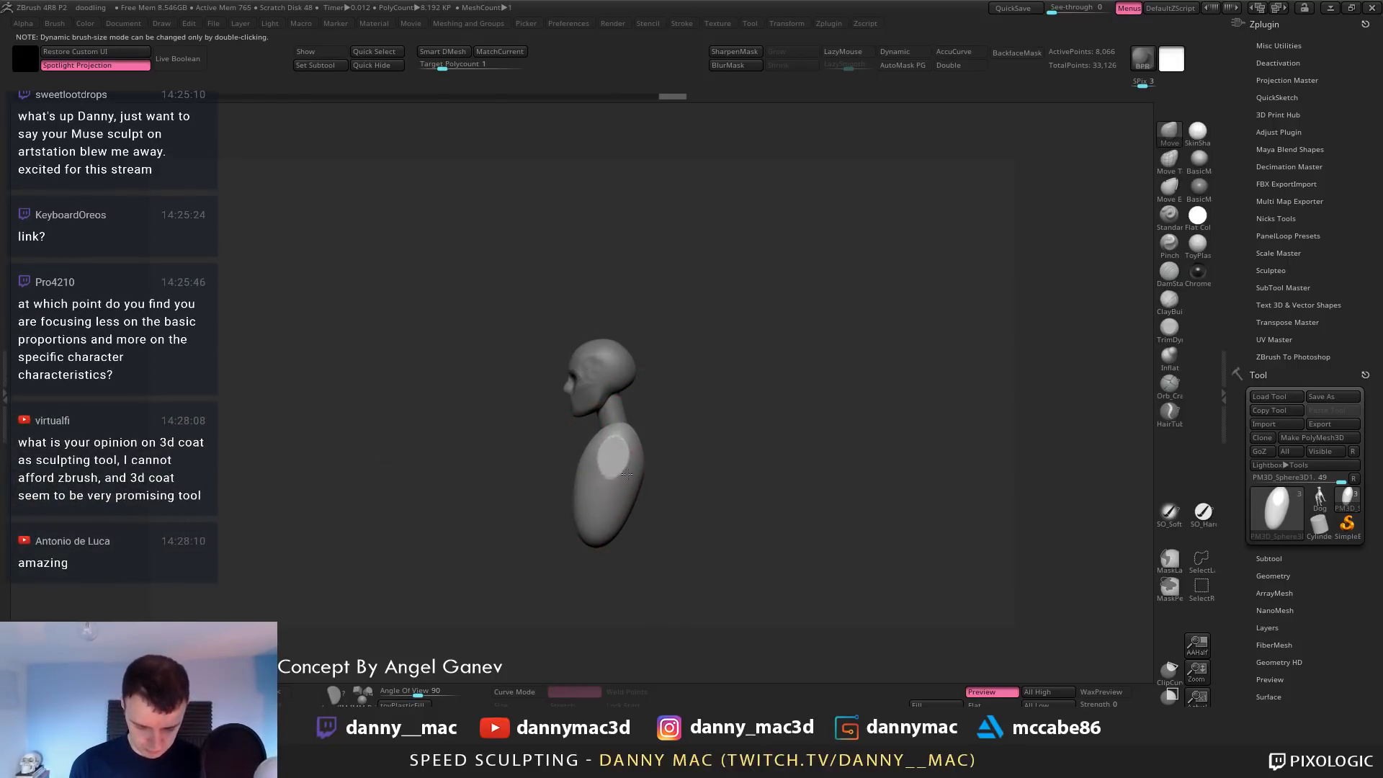
Select the head, drop it to a lower subdivision level, and adjust its face and side contours with the Move brush
key(space)
drag(713, 462, 673, 350)
drag(673, 320, 650, 298)
mouse_move(641, 269)
alt+right_down()
mouse_move(650, 321)
mouse_move(635, 285)
mouse_move(621, 306)
alt+right_up()
alt+click(627, 312)
key(shift+d)
drag(620, 317, 625, 318)
right_drag(648, 310, 616, 317)
key(space)
drag(615, 319, 645, 351)
key(space)
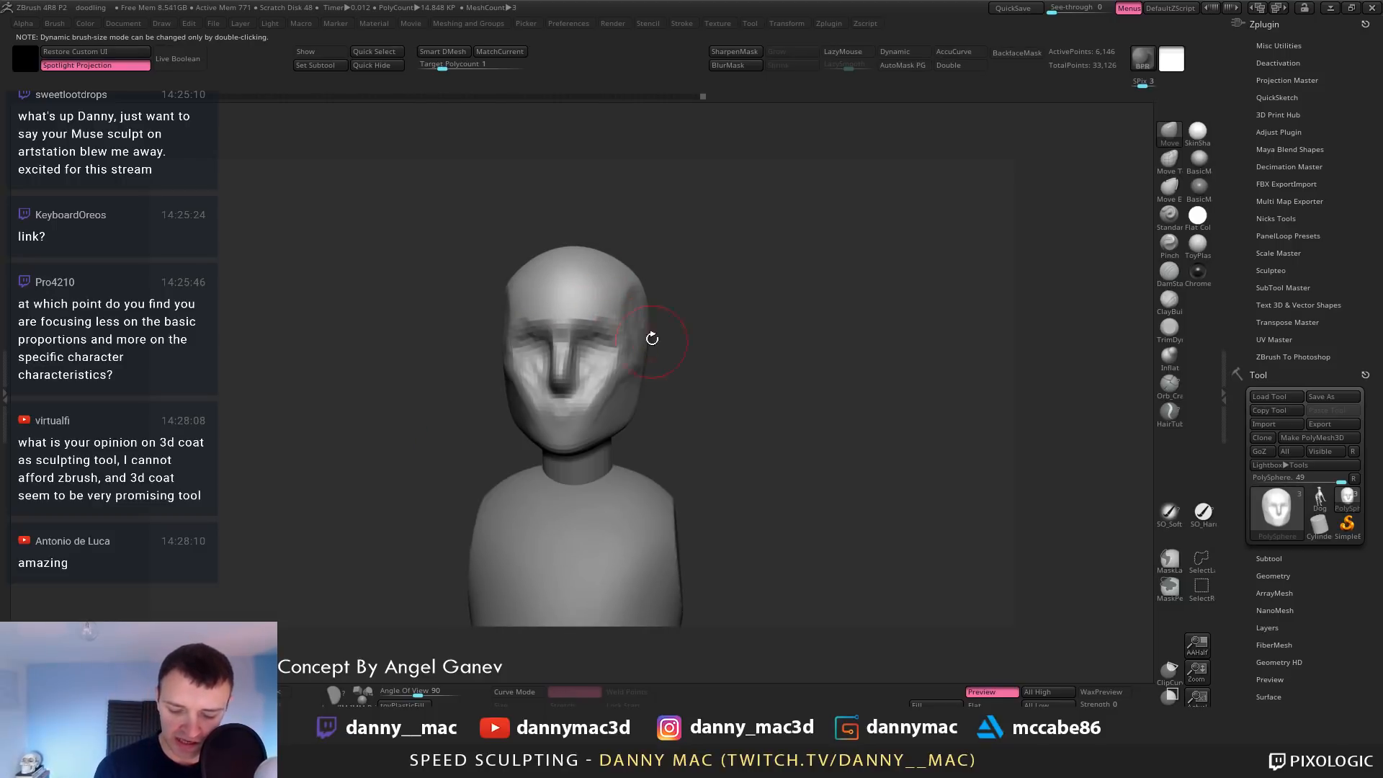
Smooth the eye sockets, undo that pass, and smooth them again with adjusted brush settings
key(space)
mouse_move(650, 336)
right_down()
mouse_move(599, 323)
mouse_move(605, 310)
mouse_move(589, 328)
right_up()
key(space)
drag(588, 331, 586, 335)
shift+right_drag(589, 332, 583, 315)
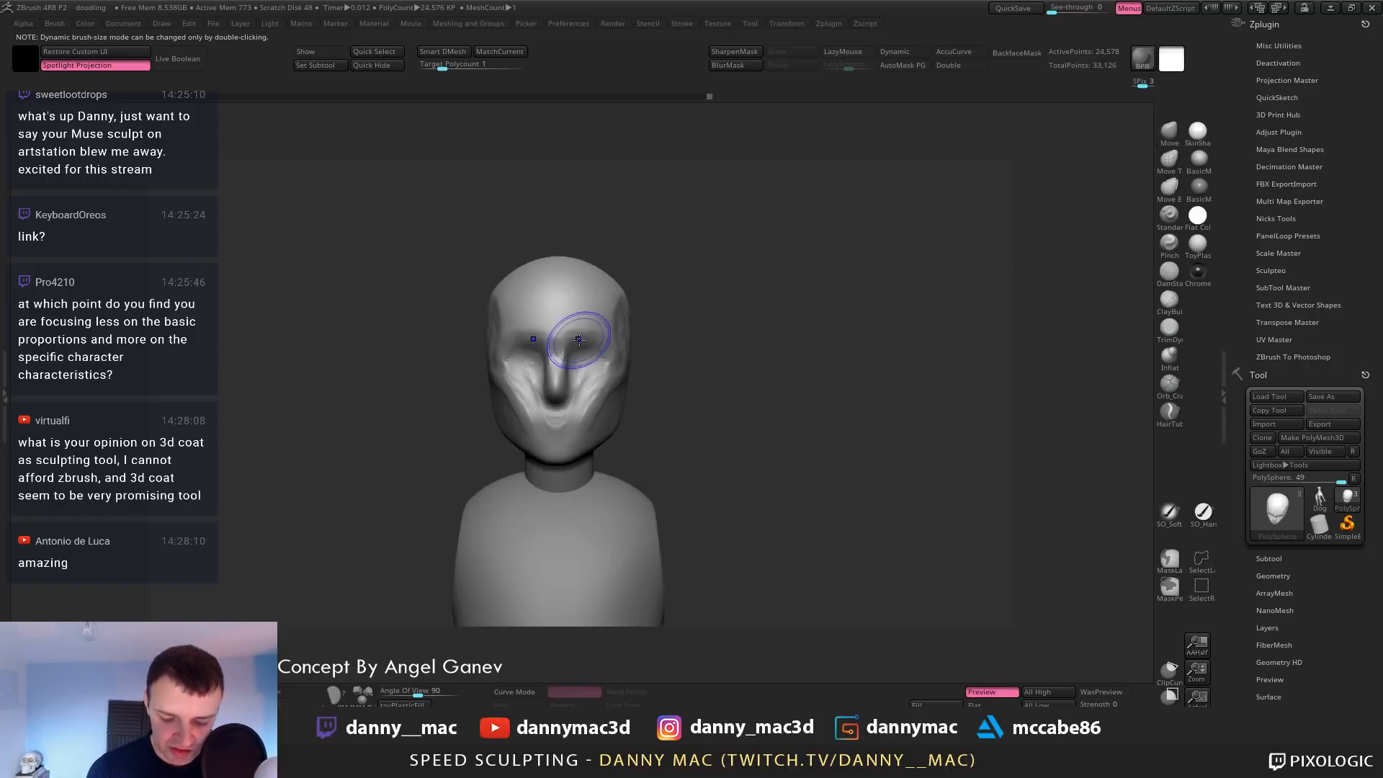
key(ctrl+z)
key(space)
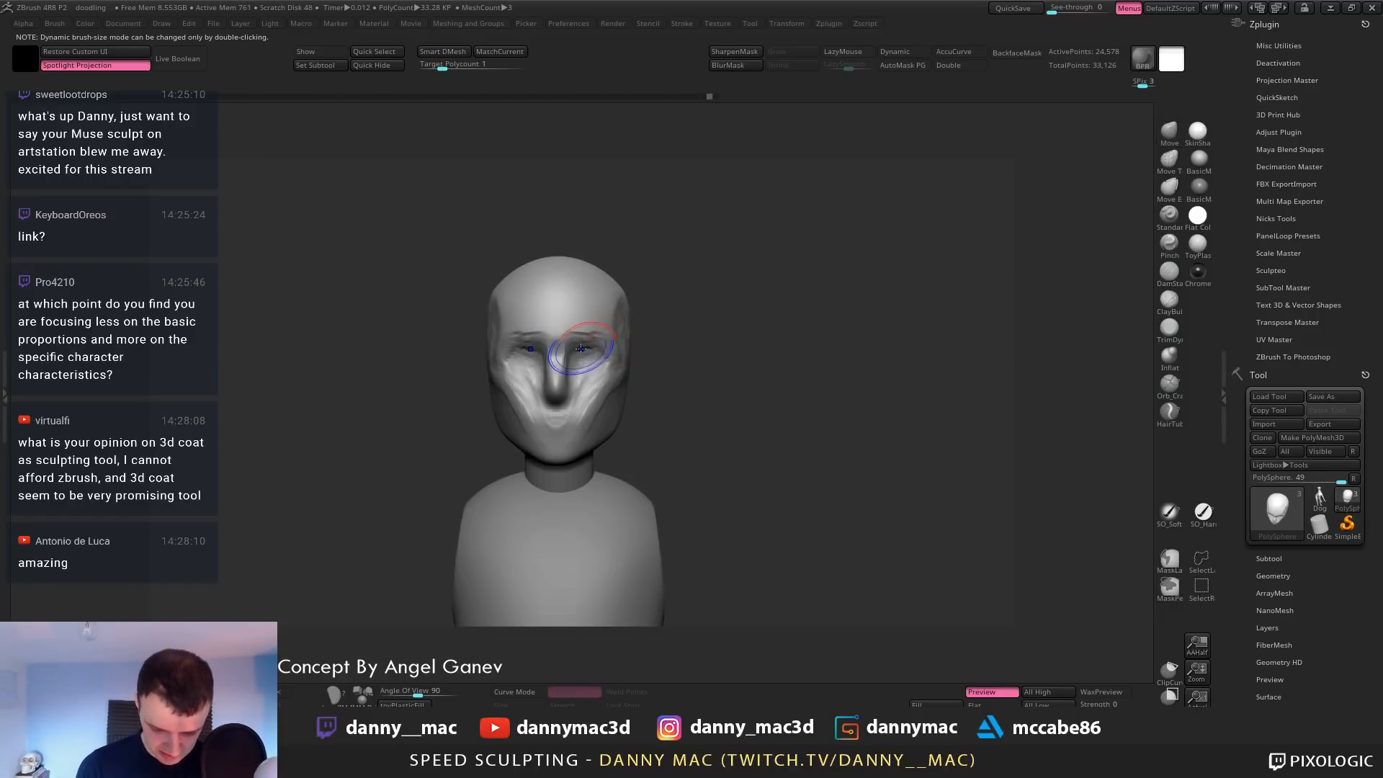
key(space)
key(space)
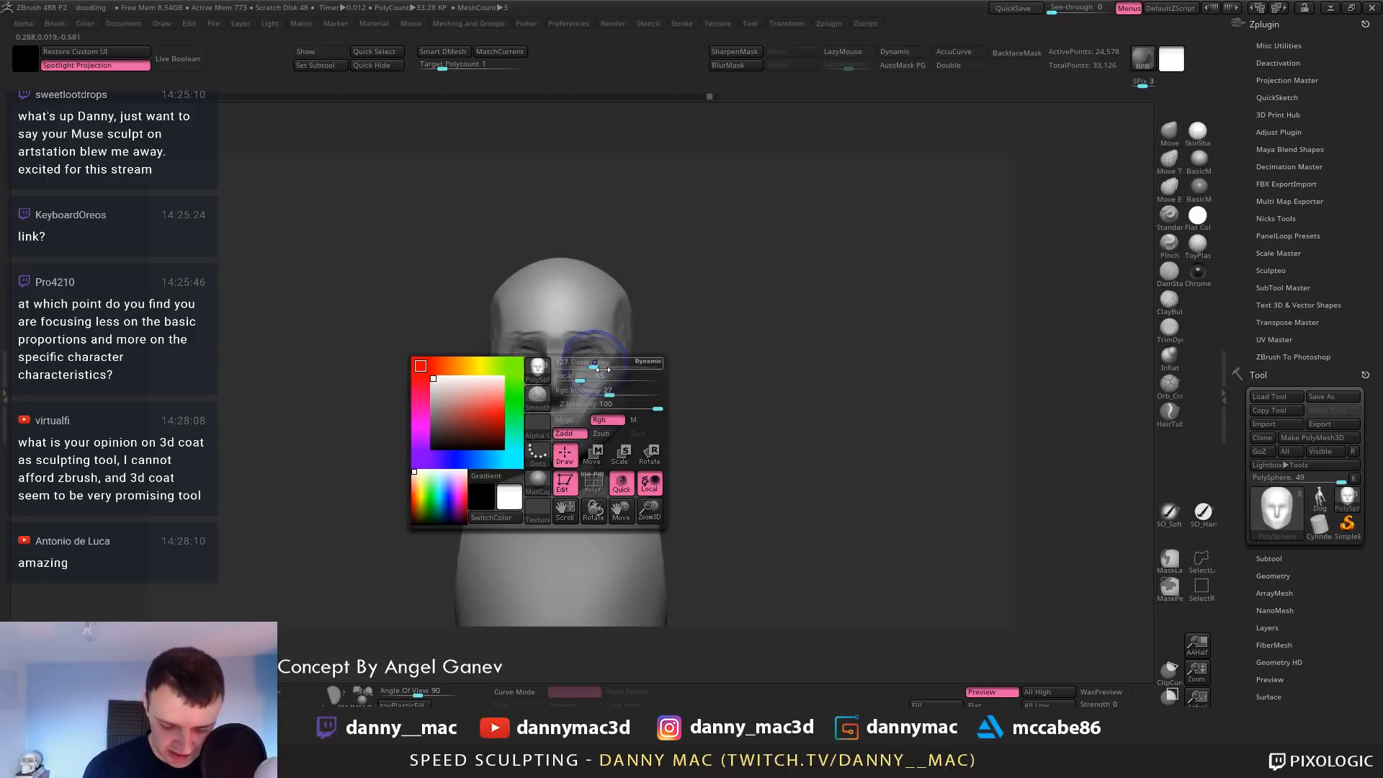
mouse_move(569, 360)
right_down()
mouse_move(595, 358)
mouse_move(525, 363)
mouse_move(612, 360)
right_up()
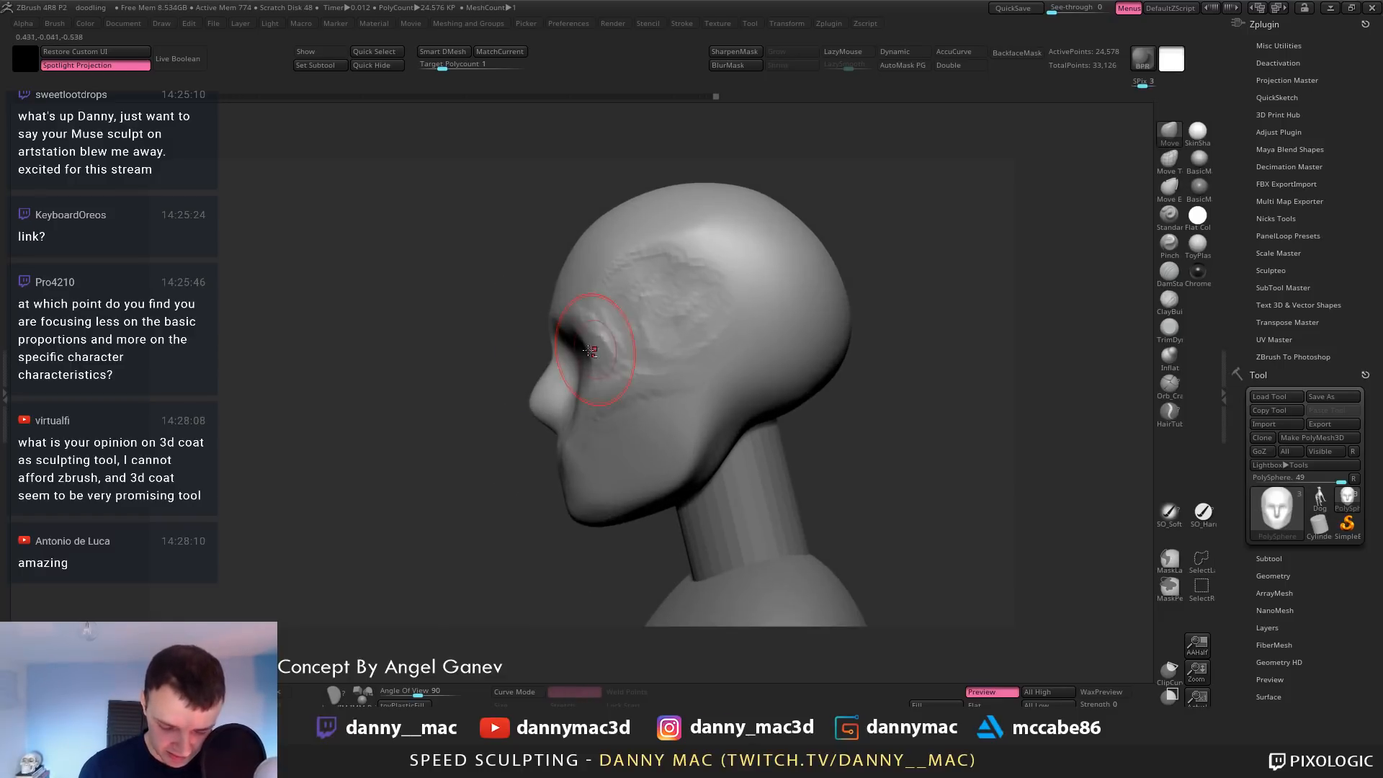
Adjust the nose bridge and tip in profile and from the front with the Move brush
drag(553, 362, 541, 392)
right_drag(529, 392, 549, 391)
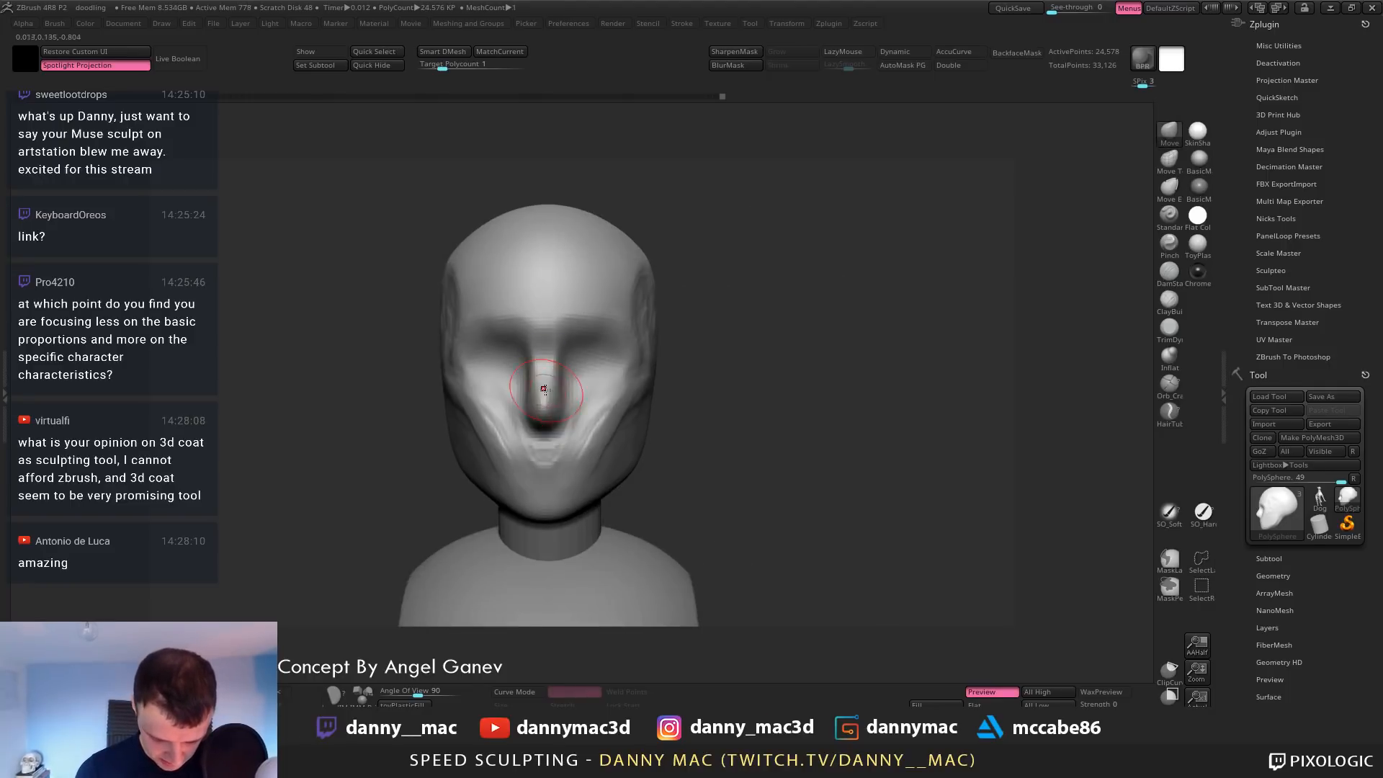
drag(545, 389, 545, 396)
Flatten the front of the nose and the area around the upper lip with TrimDynamic
key(b)
key(t)
key(d)
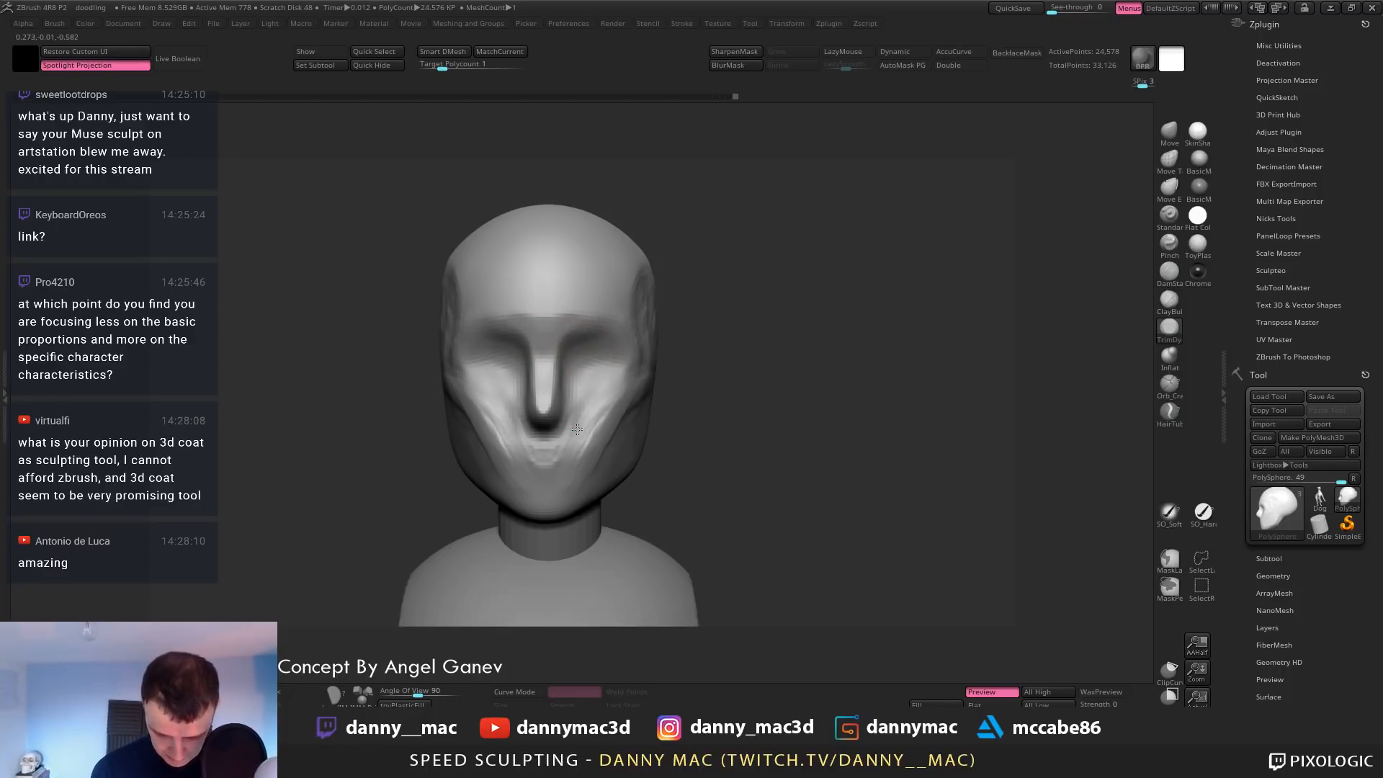
drag(575, 453, 565, 445)
Widen the base of the nose and form the nostril wings, alternating between the Move and ClayBuildup brushes
key(b)
key(m)
key(v)
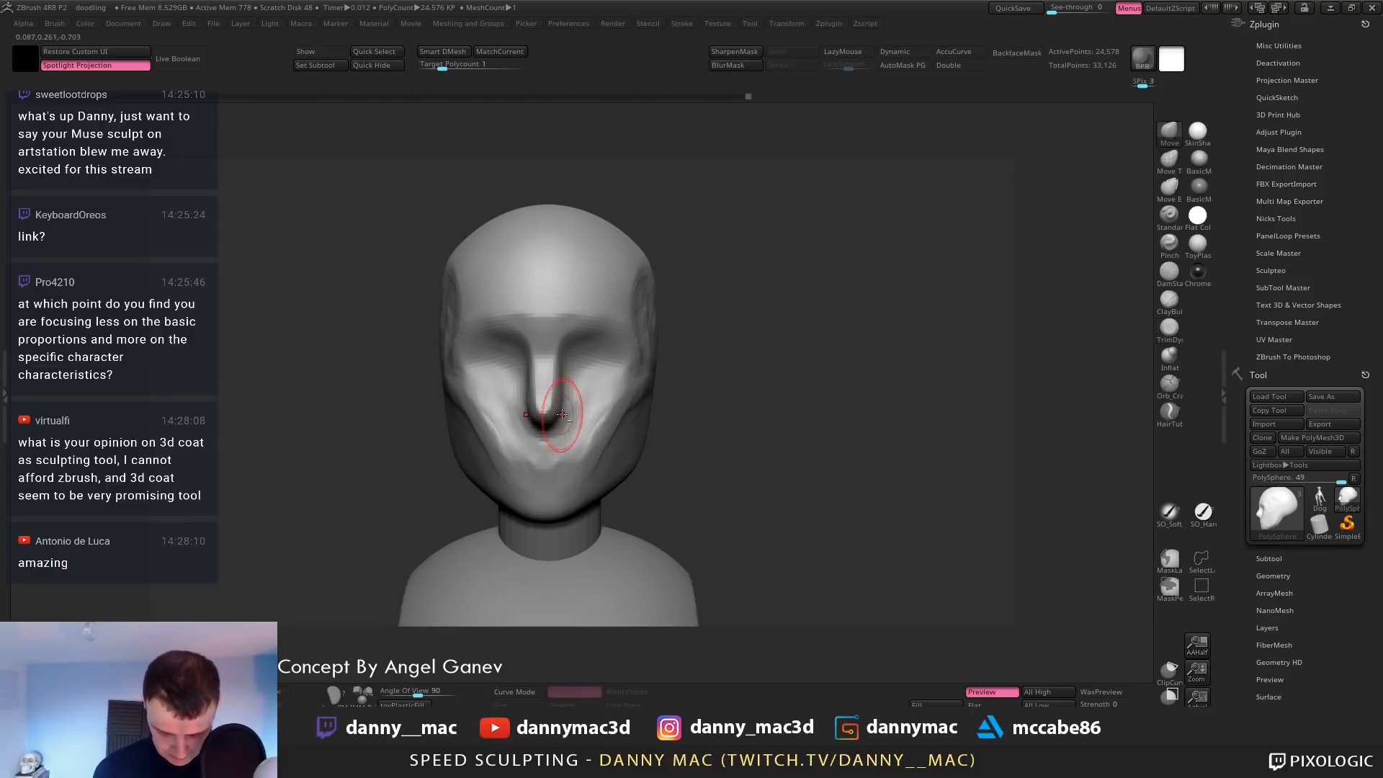
key(b)
key(c)
key(b)
mouse_move(573, 410)
alt+right_down()
mouse_move(546, 395)
mouse_move(584, 399)
mouse_move(569, 371)
mouse_move(556, 395)
mouse_move(576, 360)
mouse_move(617, 364)
mouse_move(594, 356)
mouse_move(564, 372)
mouse_move(591, 326)
mouse_move(576, 358)
mouse_move(620, 347)
mouse_move(619, 373)
mouse_move(583, 288)
mouse_move(613, 258)
alt+right_up()
key(space)
key(space)
key(space)
key(b)
key(m)
key(v)
Build up the side walls of the nose down to the nostril wings with ClayBuildup
key(b)
key(c)
key(b)
drag(612, 258, 593, 311)
shift+right_drag(632, 263, 620, 261)
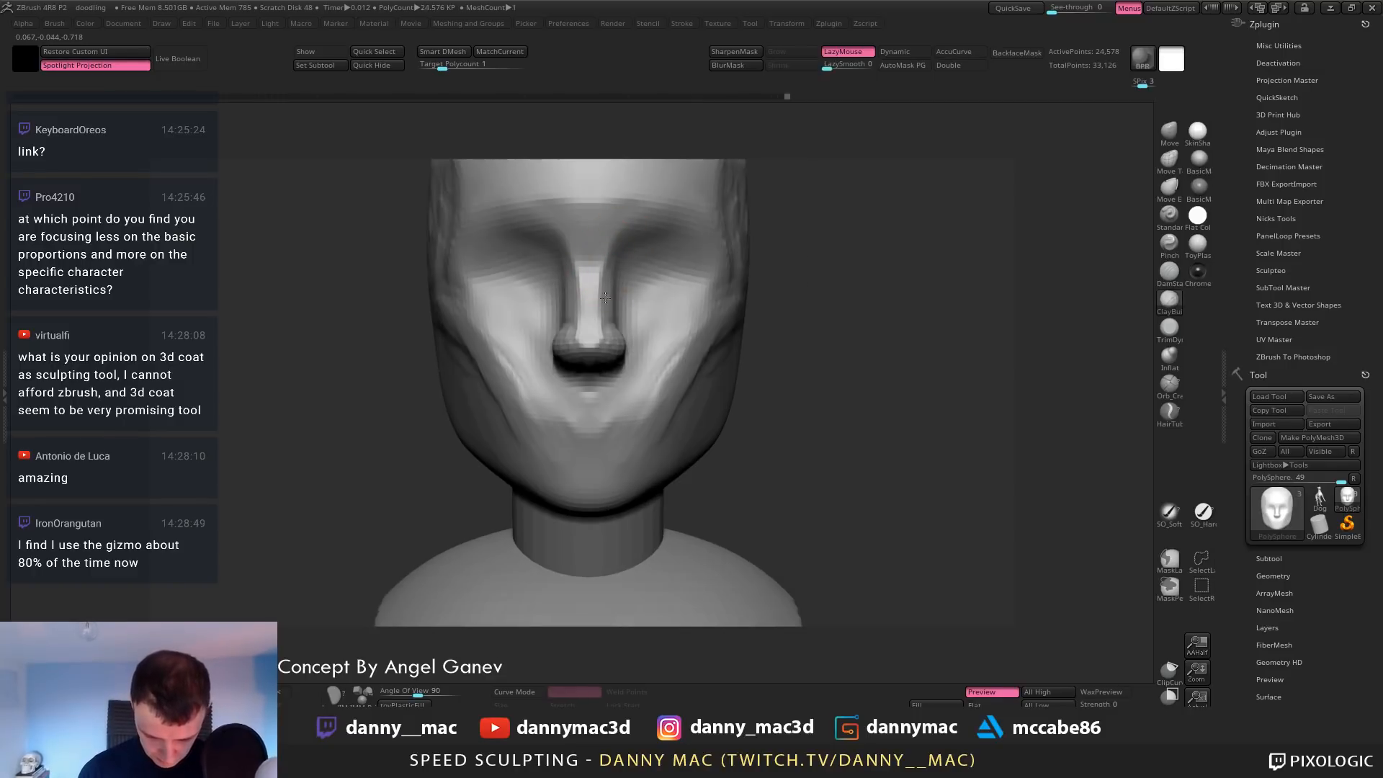
drag(613, 325, 620, 327)
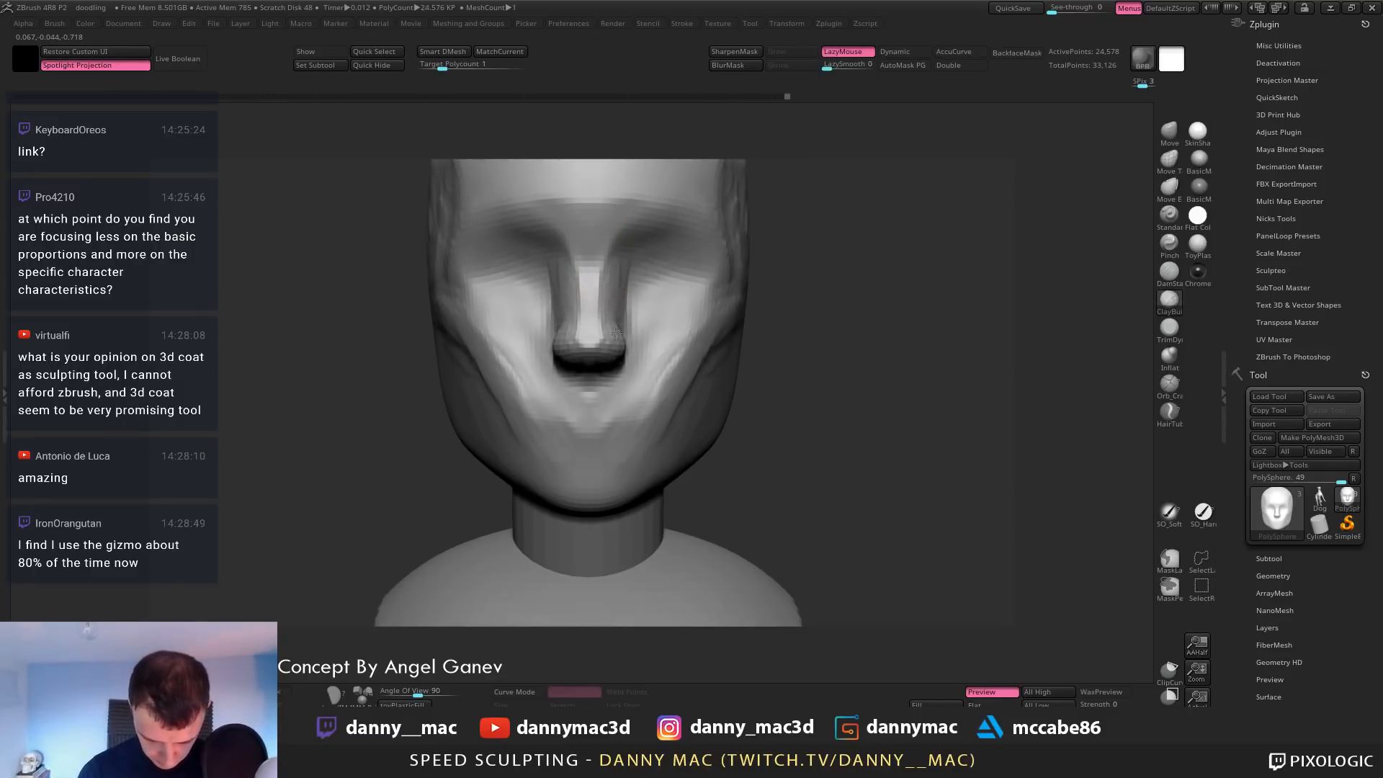
Touch up the side of the nose with ClayBuildup and reshape the nostril wings and nose side walls with the Move brush
right_drag(617, 332, 569, 306)
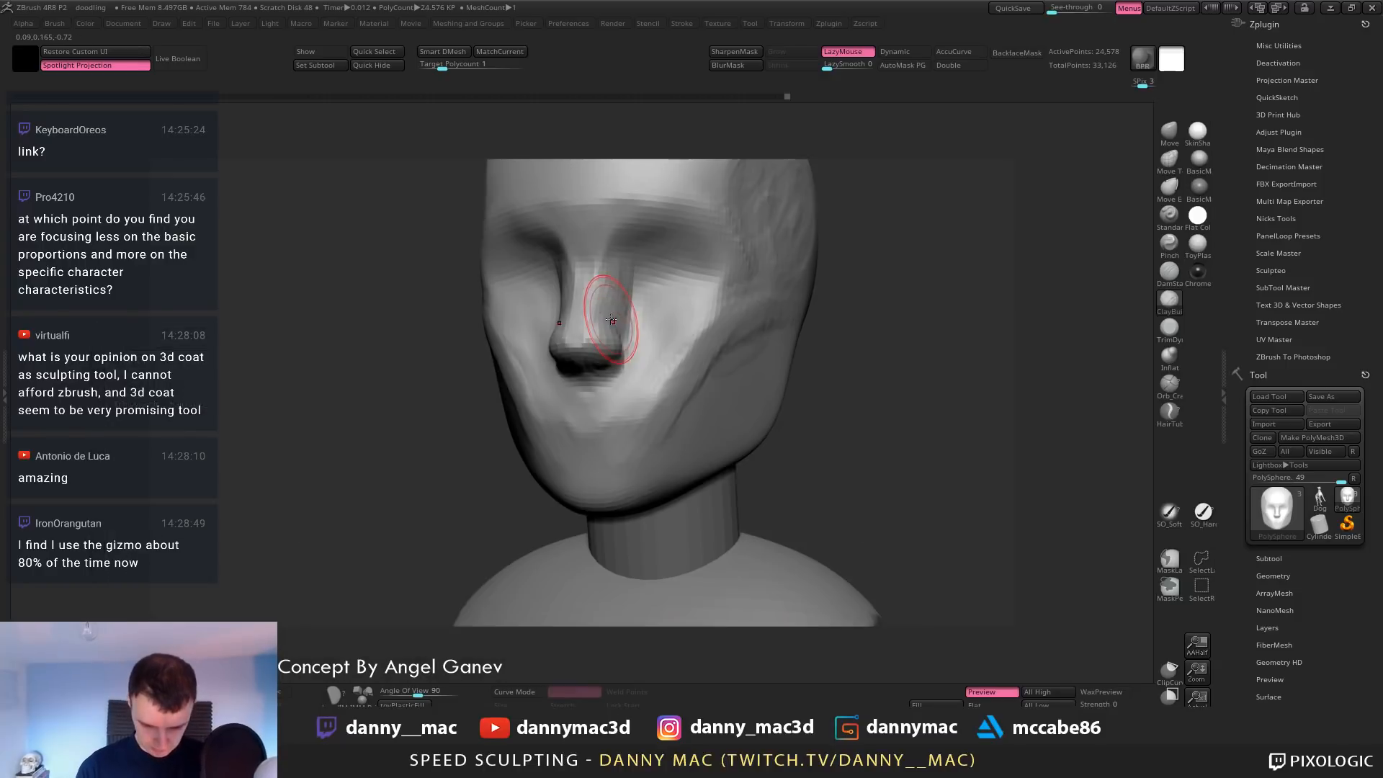
mouse_move(611, 319)
mouse_down()
mouse_move(612, 306)
mouse_move(615, 350)
mouse_move(611, 324)
mouse_up()
shift+right_drag(612, 320, 625, 324)
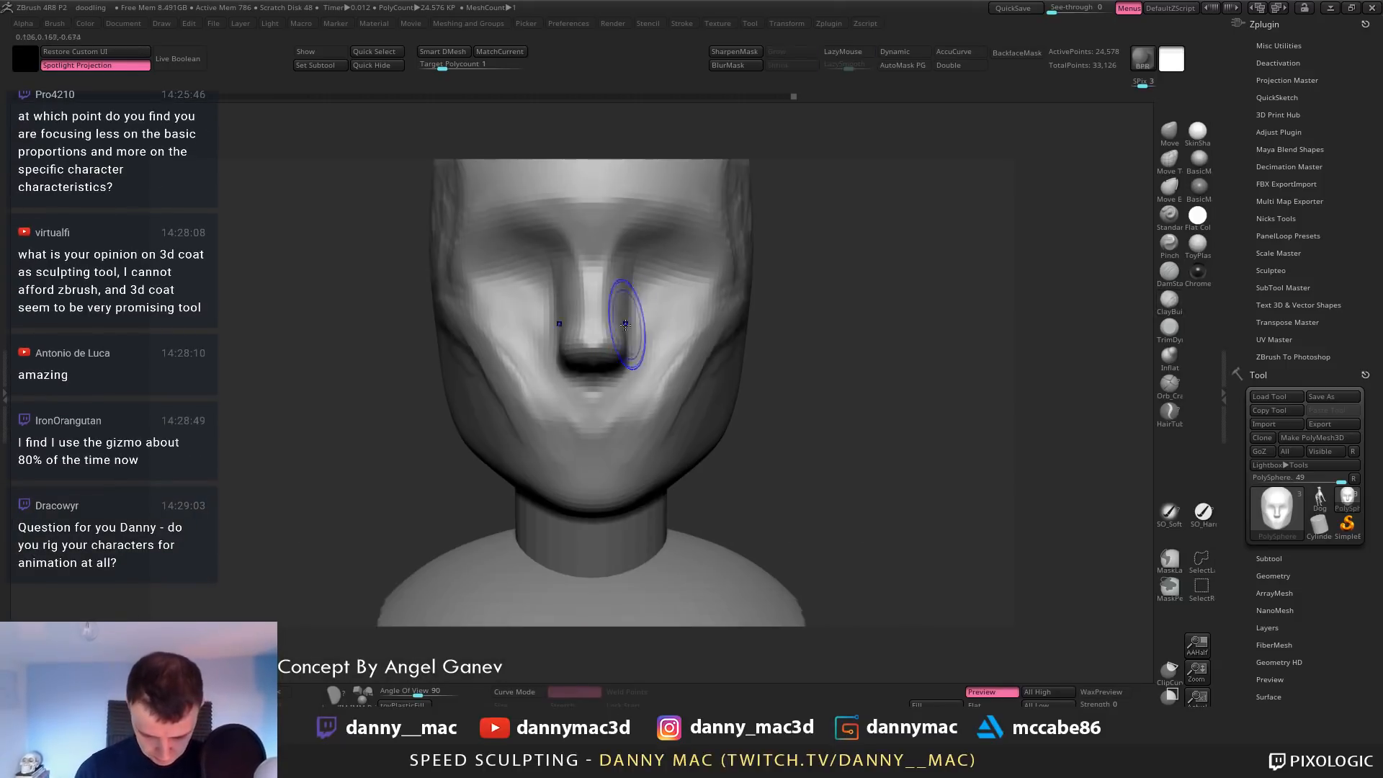
key(b)
key(m)
key(v)
drag(625, 348, 628, 347)
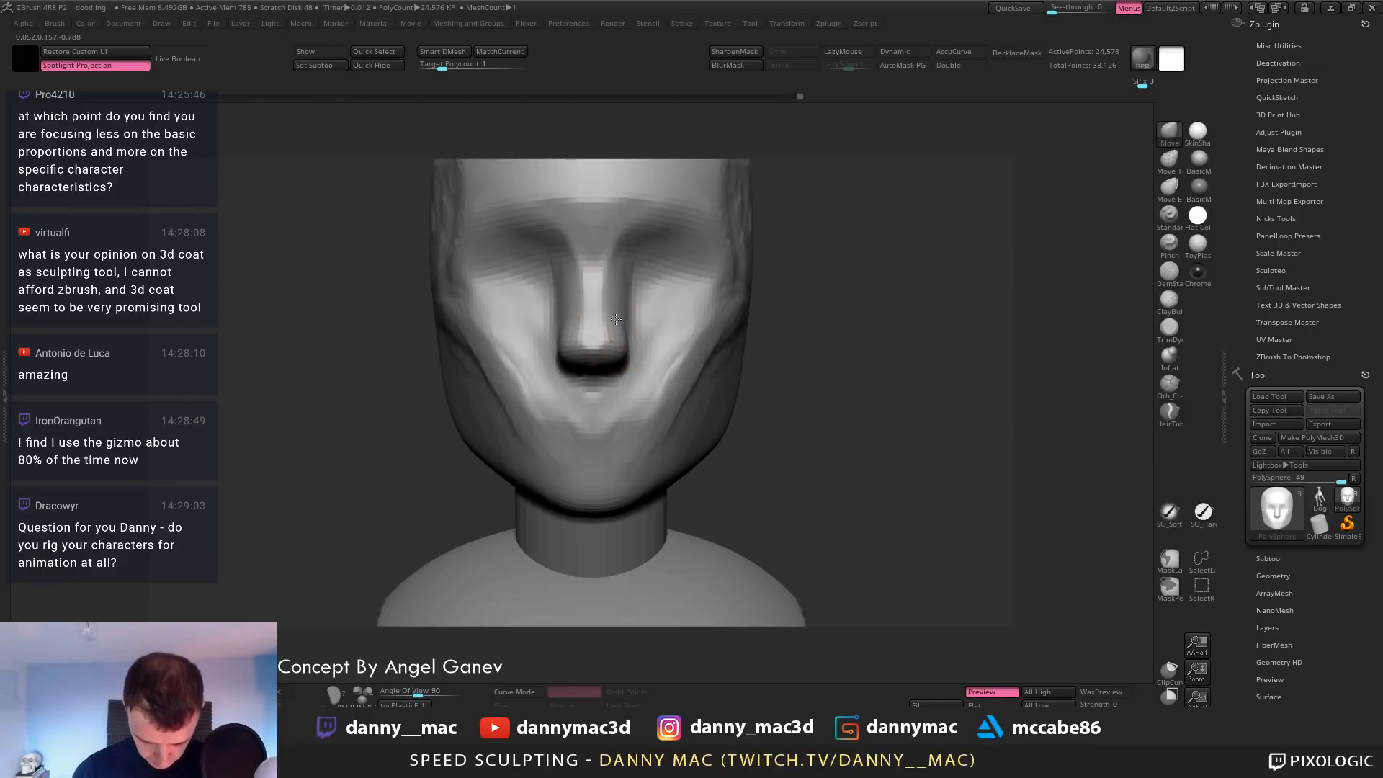
key(space)
drag(632, 293, 622, 286)
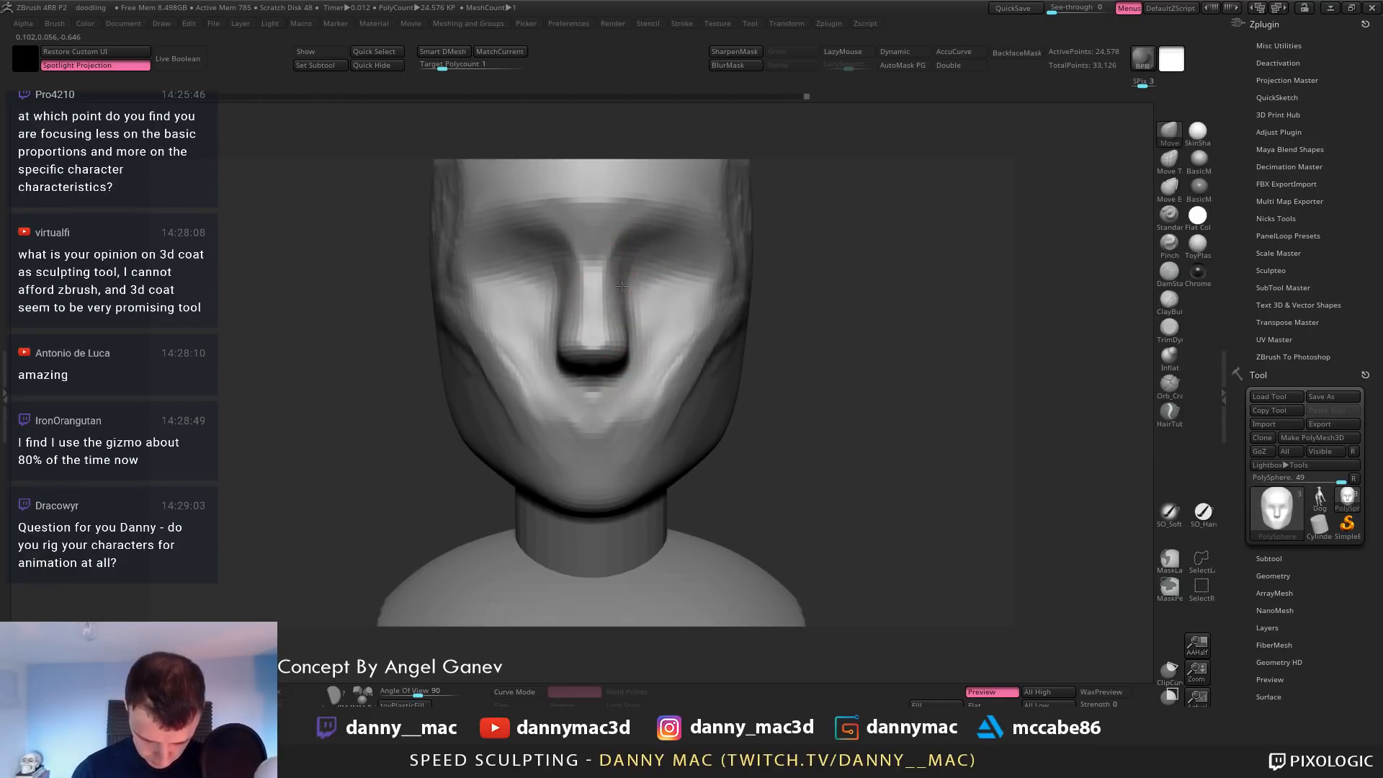
Adjust the underside of the nose with the Move brush and smooth the area beneath it
ctrl+right_drag(629, 288, 631, 253)
drag(598, 366, 603, 362)
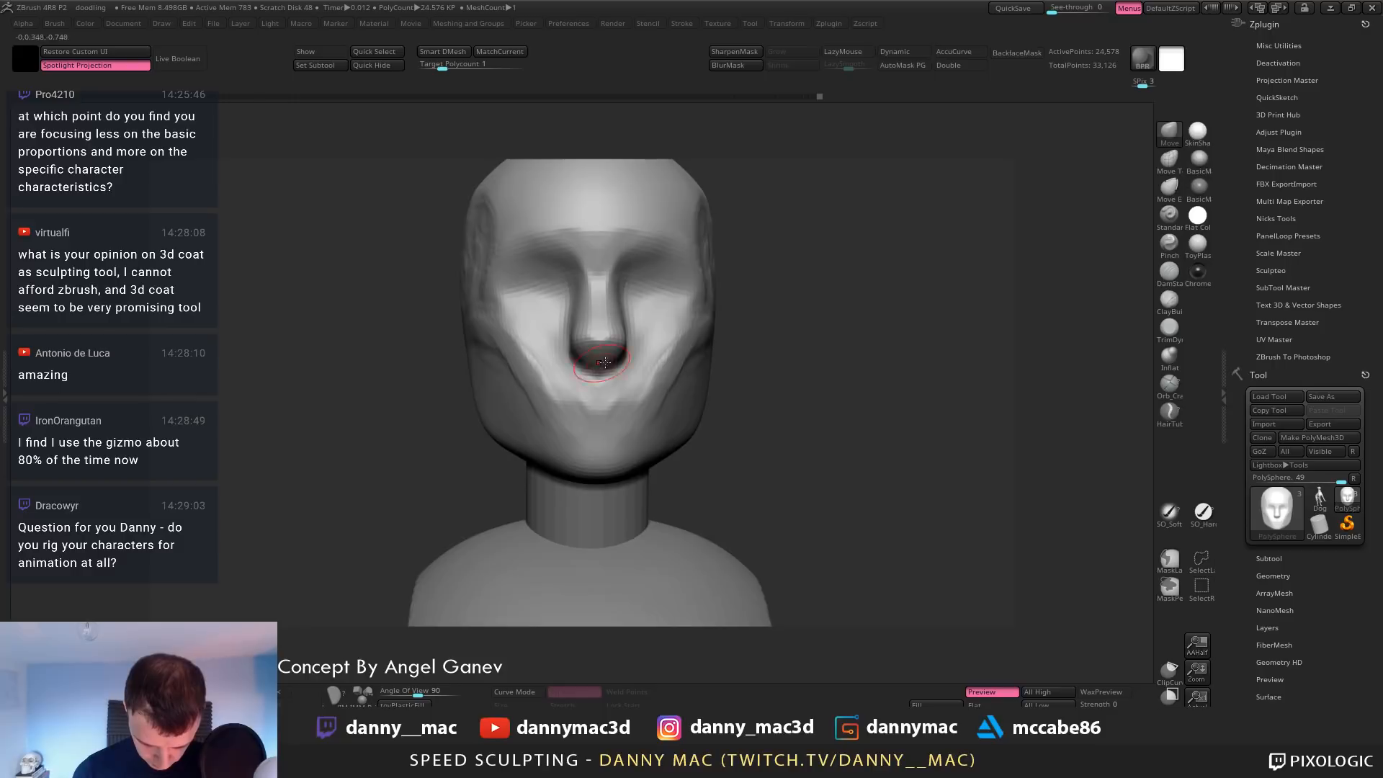
right_drag(605, 362, 625, 369)
drag(618, 367, 612, 363)
shift+right_drag(607, 369, 597, 367)
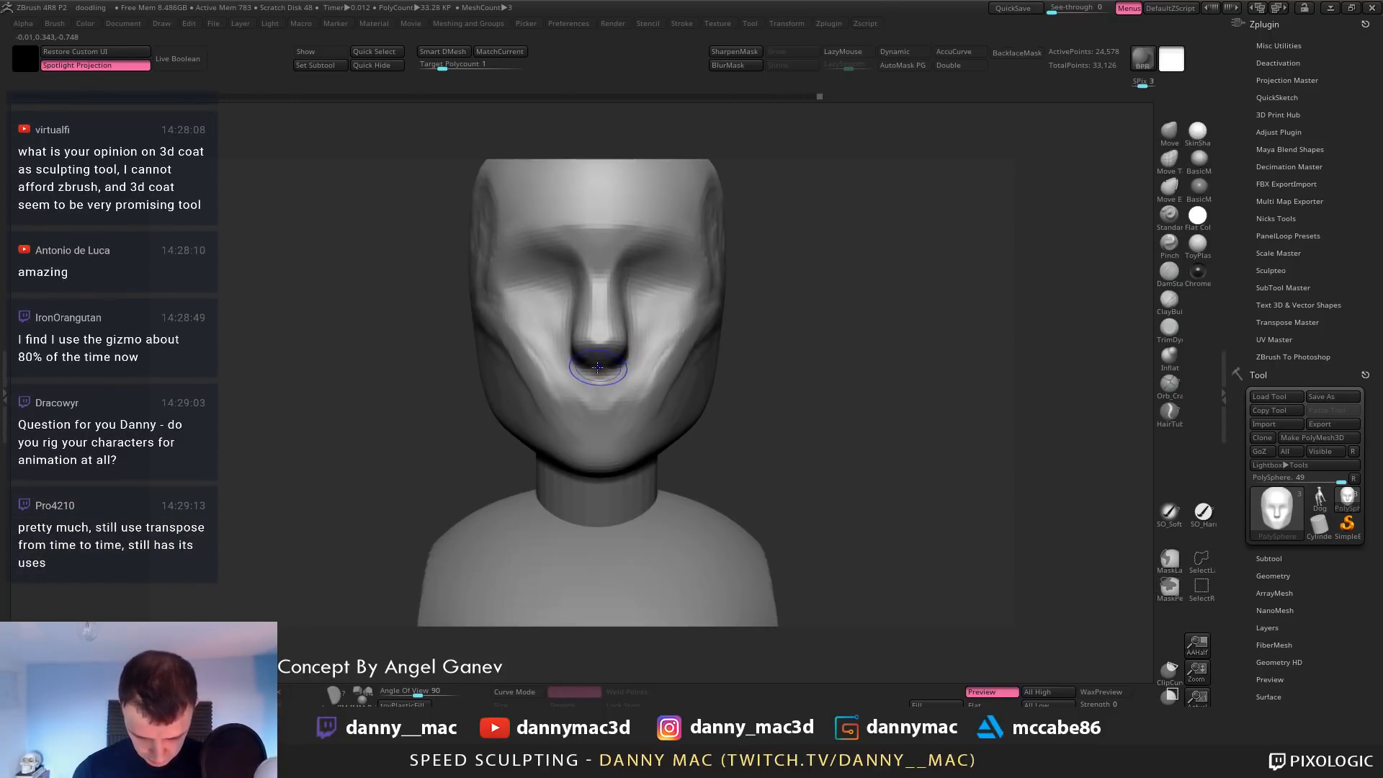
shift+drag(597, 367, 628, 356)
mouse_move(652, 357)
right_down()
mouse_move(623, 351)
mouse_move(648, 324)
mouse_move(618, 348)
right_up()
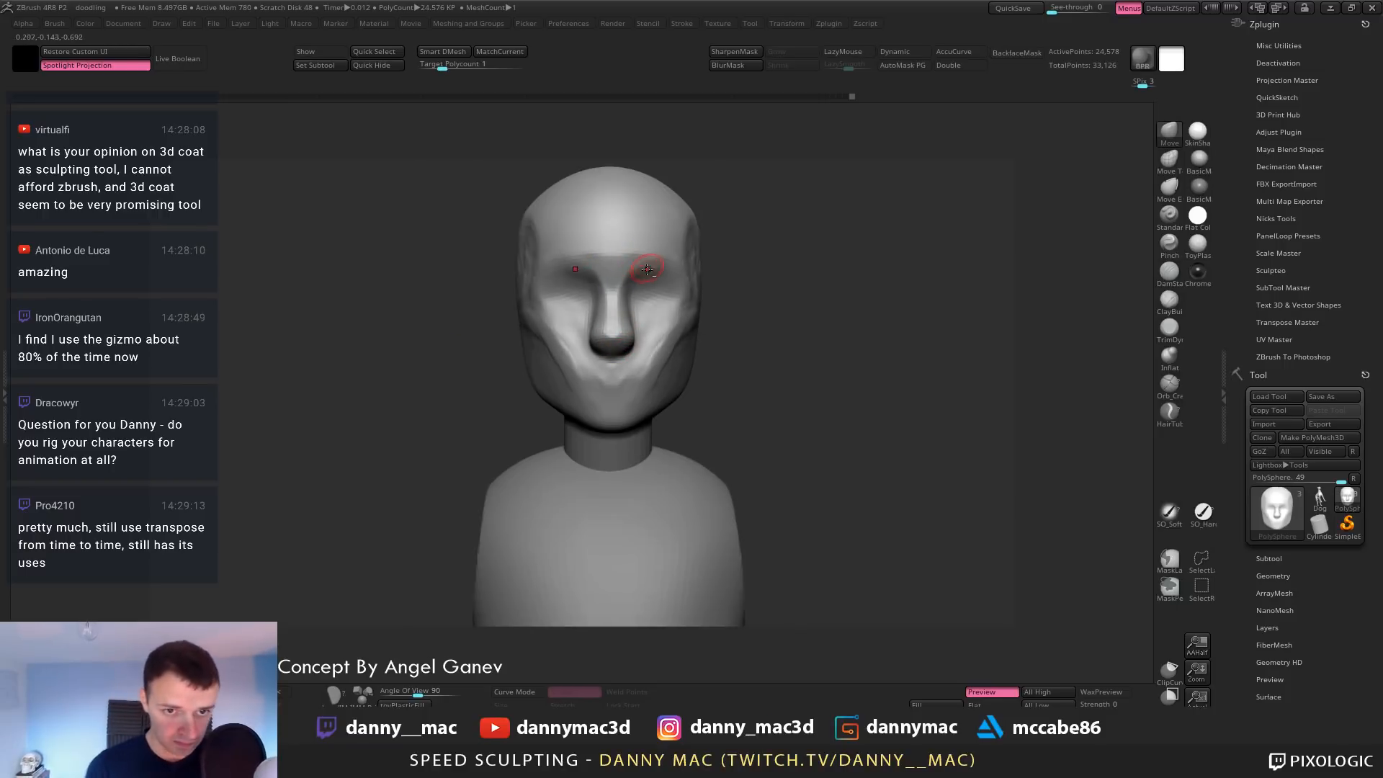
Reshape the eye sockets with the Move brush at a lower subdivision level of the head, then return to the higher level
key(shift+d)
key(space)
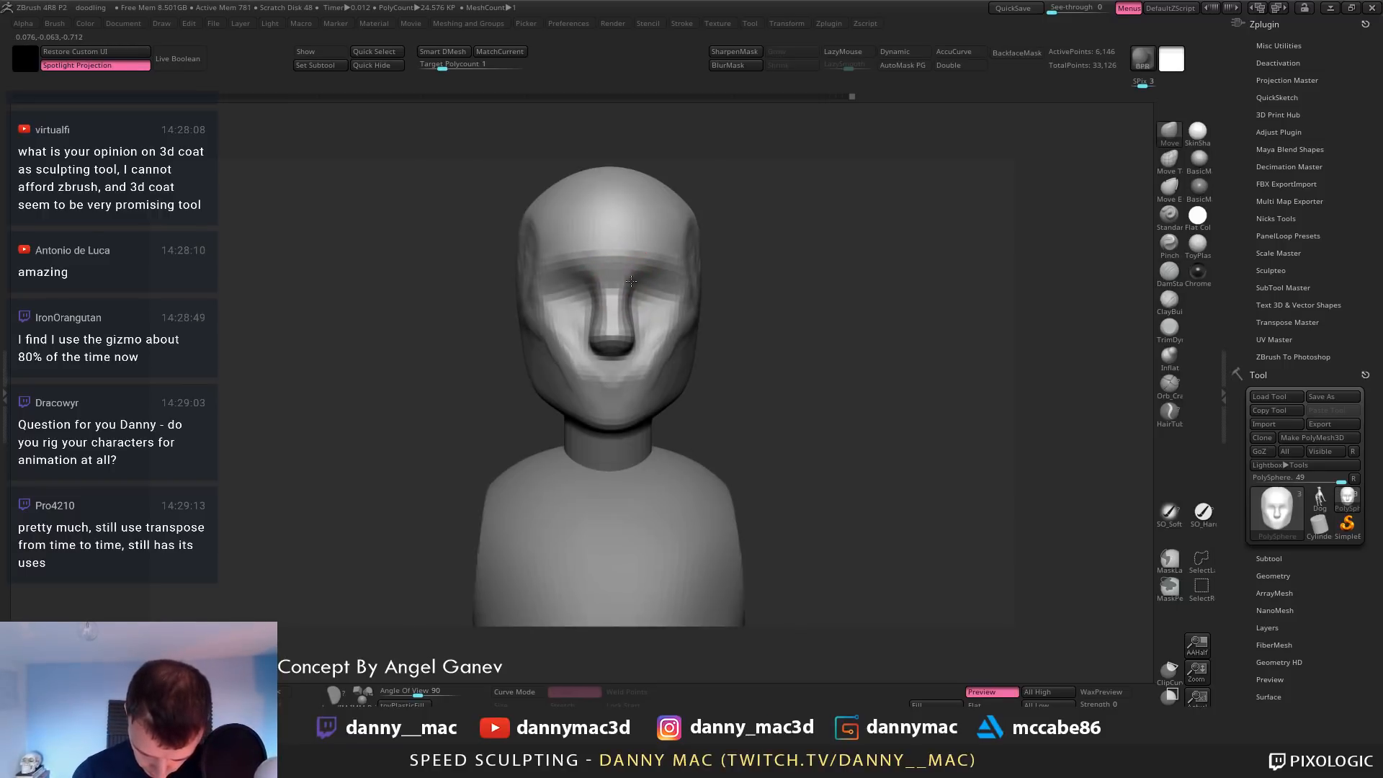
alt+right_drag(655, 297, 648, 280)
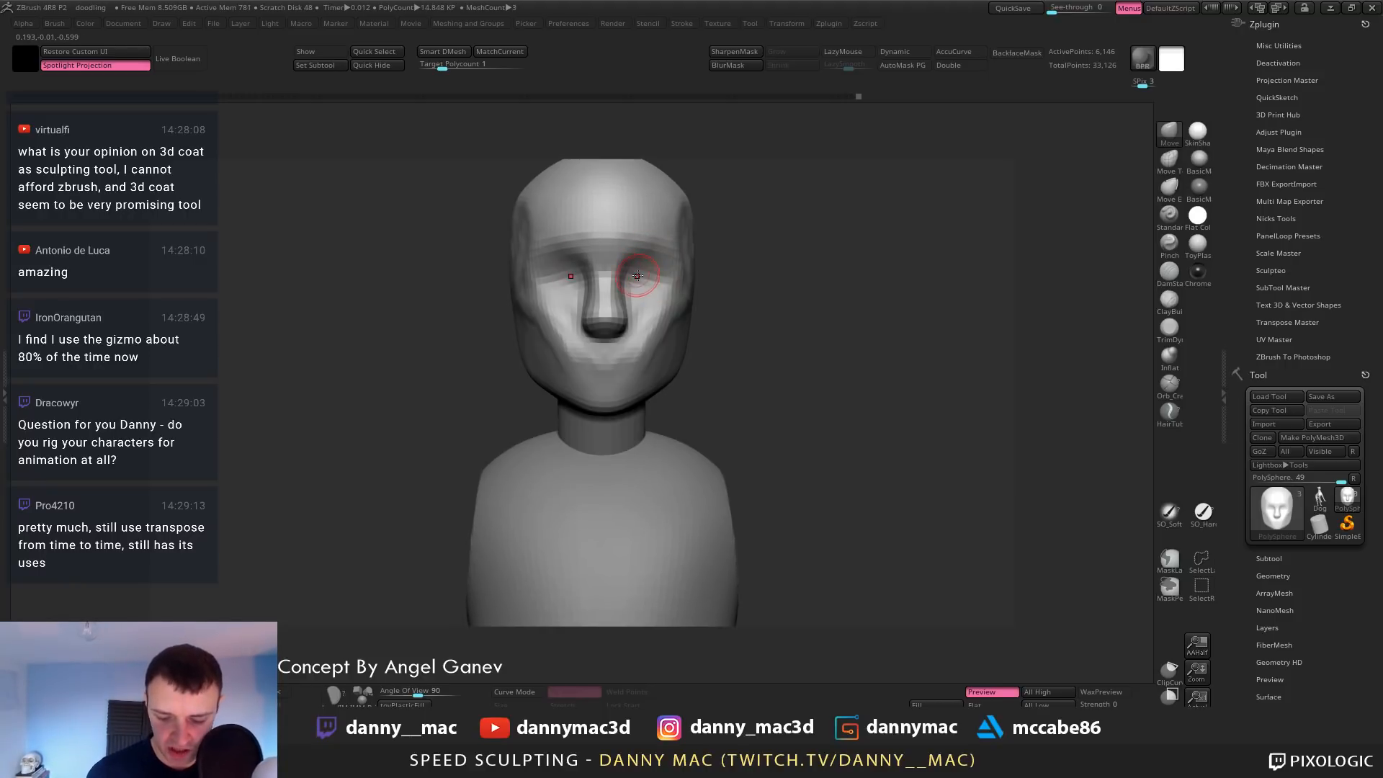
key(d)
mouse_move(630, 279)
right_down()
mouse_move(668, 273)
mouse_move(643, 283)
right_up()
Carve a horizontal crease across each eye area with DamStandard and smooth the surface beneath it
key(b)
key(d)
key(s)
key(space)
key(space)
drag(638, 281, 666, 281)
right_drag(661, 280, 645, 308)
shift+drag(646, 308, 645, 311)
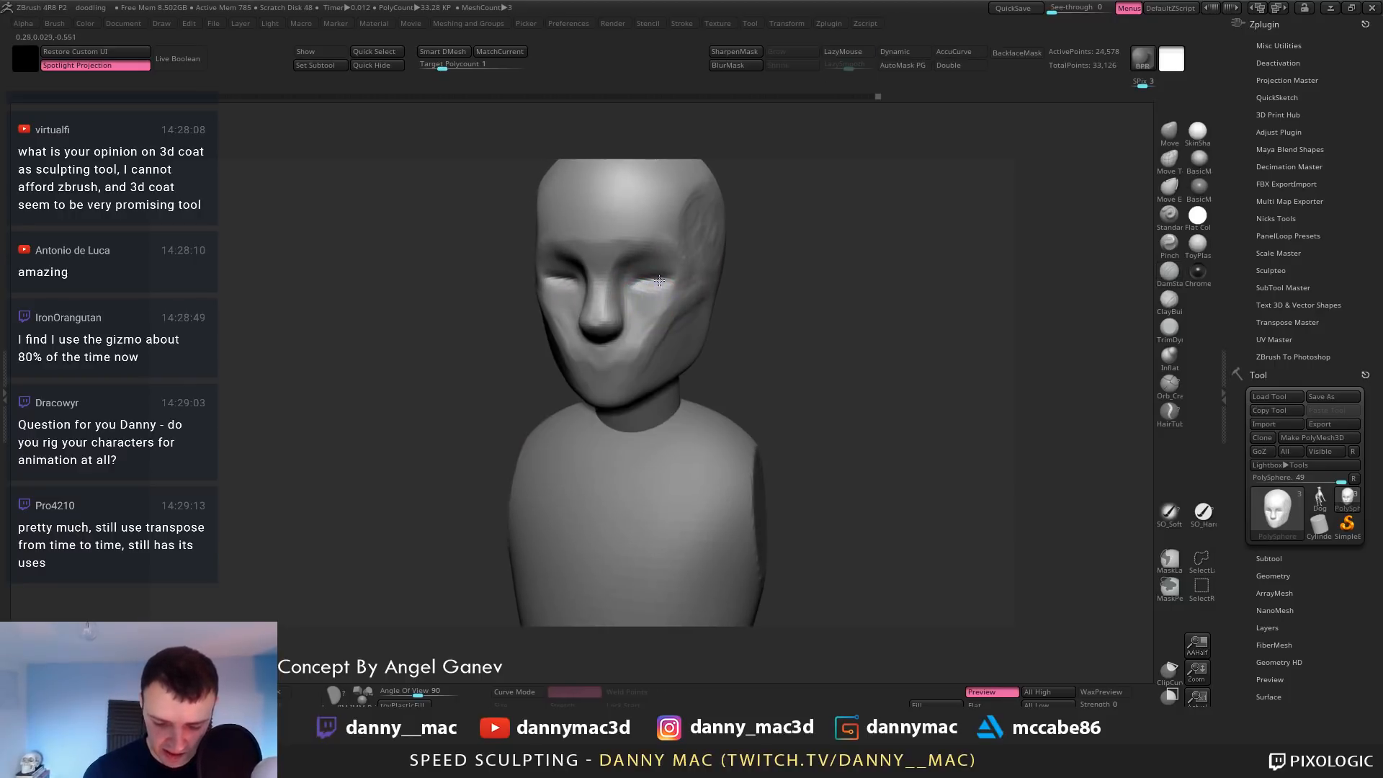
Build up the forms around the eyes out to their outer corners with ClayBuildup
right_drag(658, 280, 613, 271)
key(b)
key(c)
key(b)
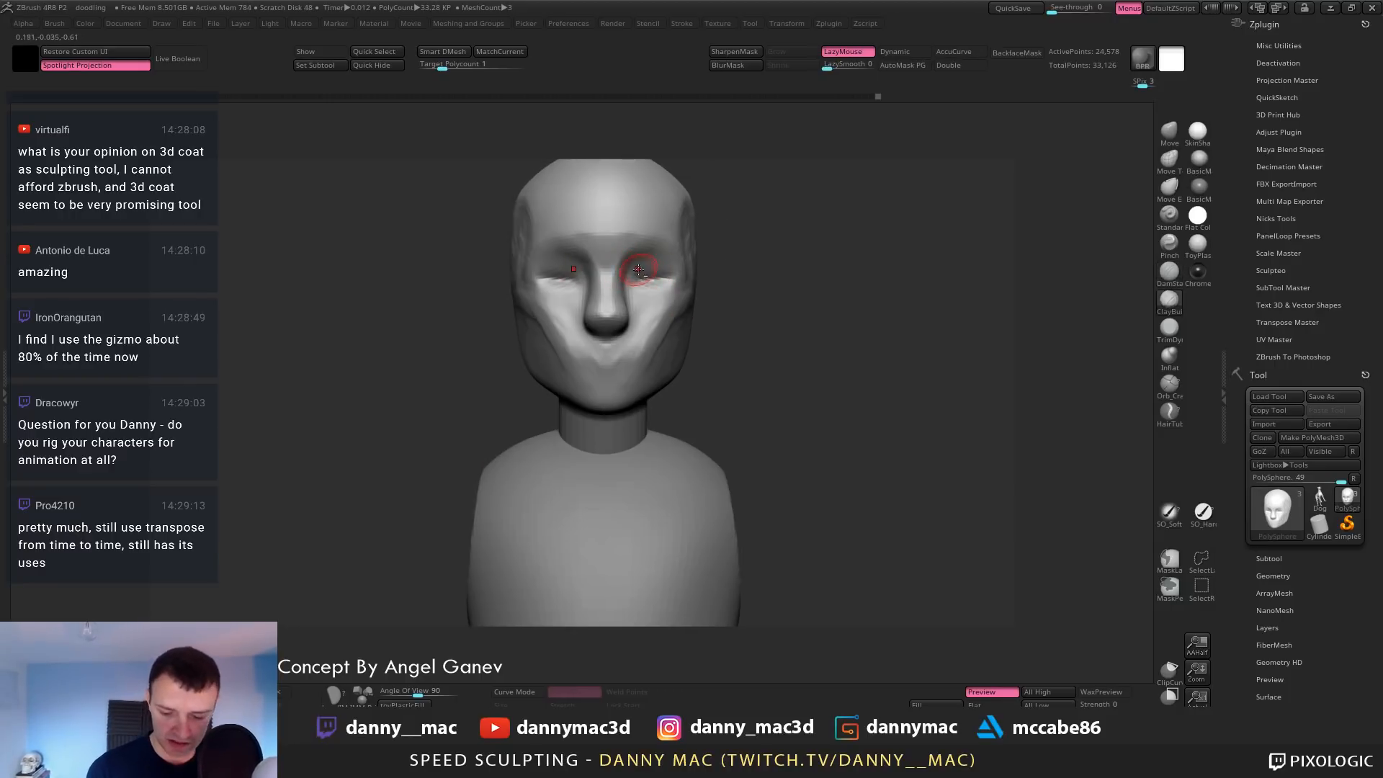
mouse_move(656, 284)
right_down()
mouse_move(666, 257)
mouse_move(673, 272)
mouse_move(654, 274)
right_up()
drag(676, 276, 648, 294)
mouse_move(648, 294)
right_down()
mouse_move(671, 297)
mouse_move(637, 290)
right_up()
key(l)
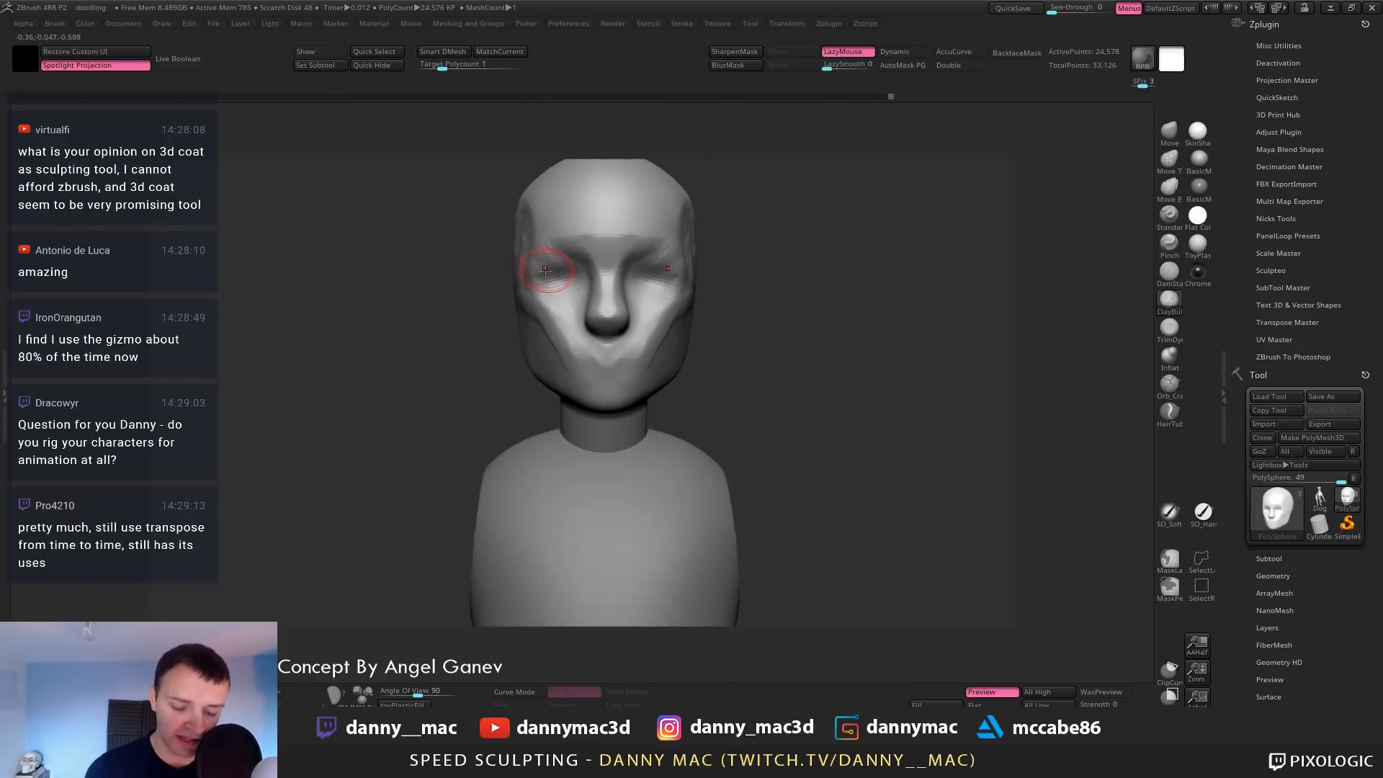
Add volume from the outer eye sockets toward the temples with ClayBuildup and switch to the Move brush for the side of the head
mouse_move(522, 279)
right_down()
mouse_move(569, 249)
mouse_move(554, 345)
mouse_move(631, 256)
right_up()
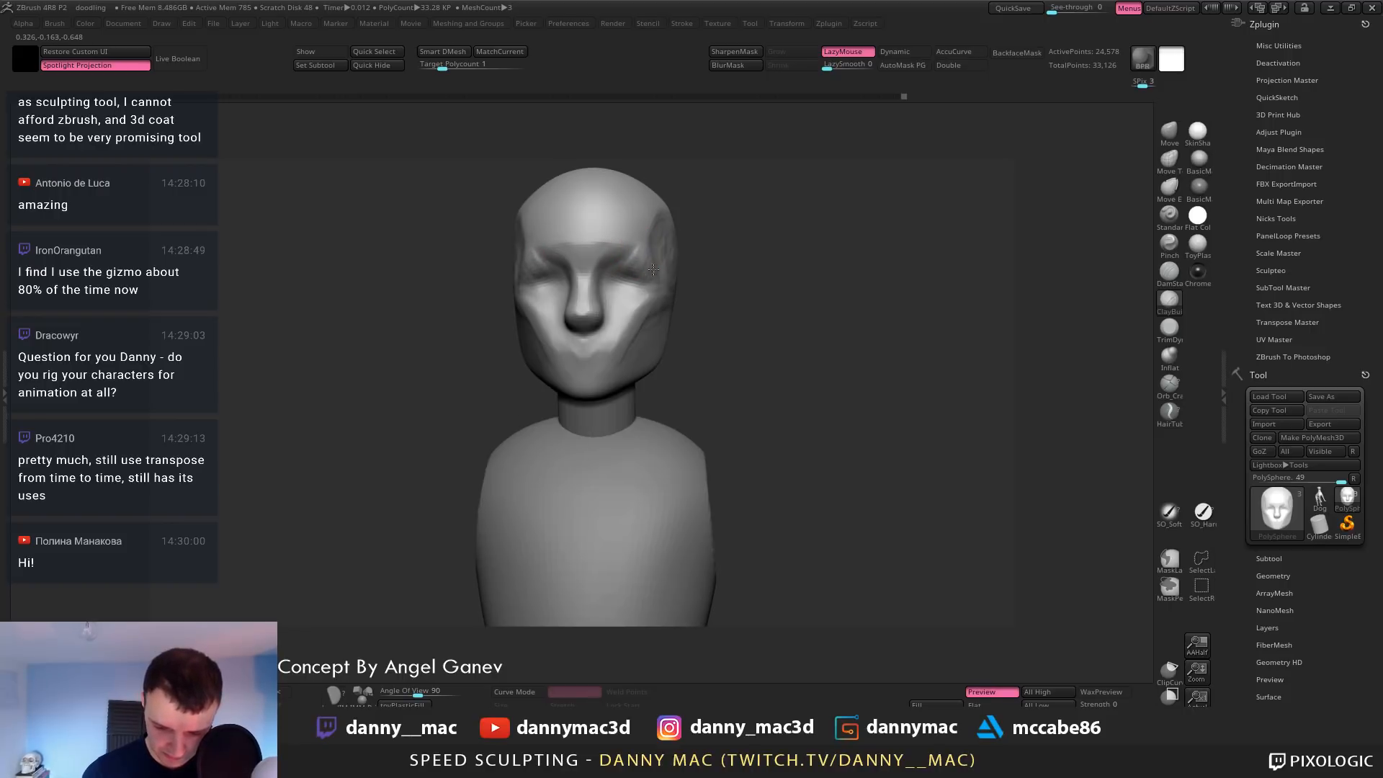
drag(653, 269, 661, 270)
mouse_move(659, 270)
right_down()
mouse_move(604, 273)
mouse_move(643, 254)
right_up()
key(b)
key(m)
key(v)
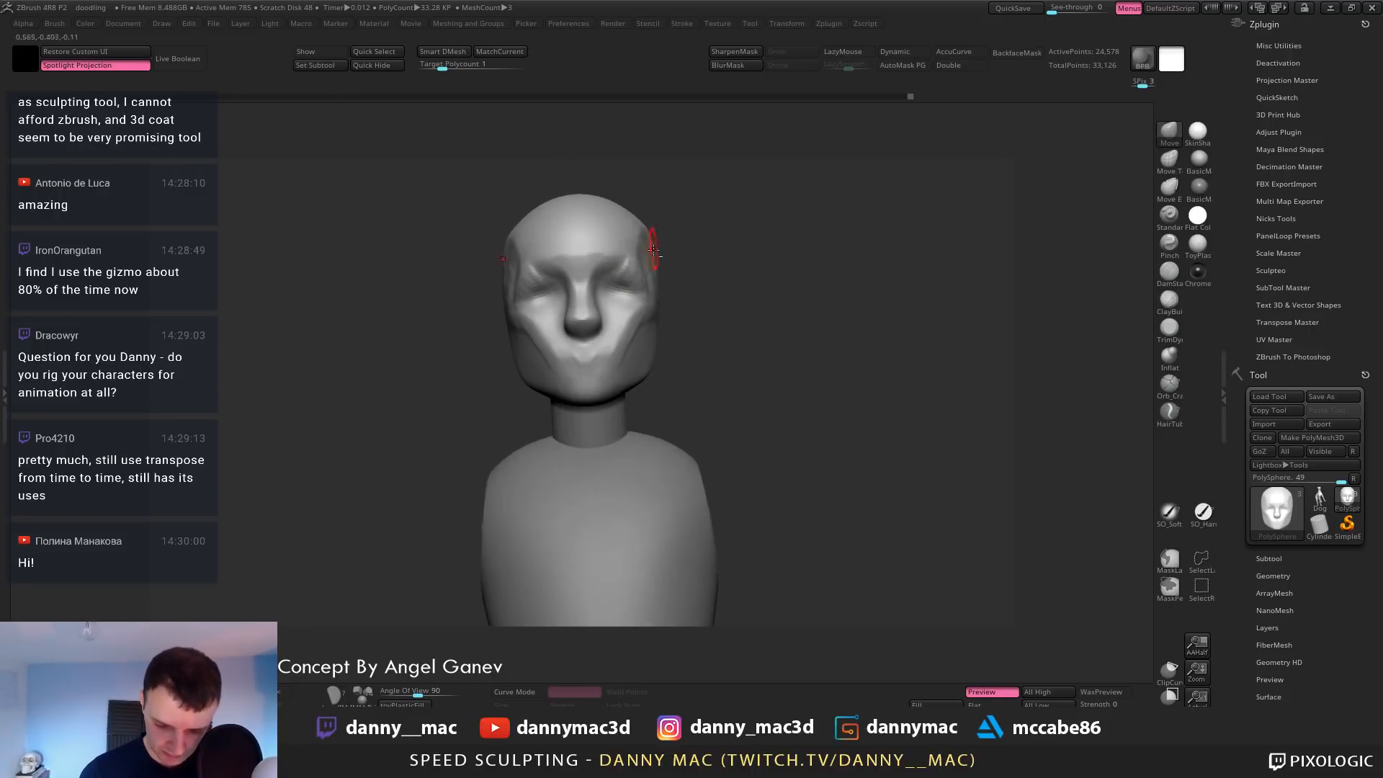
Define the brow ridge and upper eye sockets with ClayBuildup
key(b)
key(c)
key(b)
key(l)
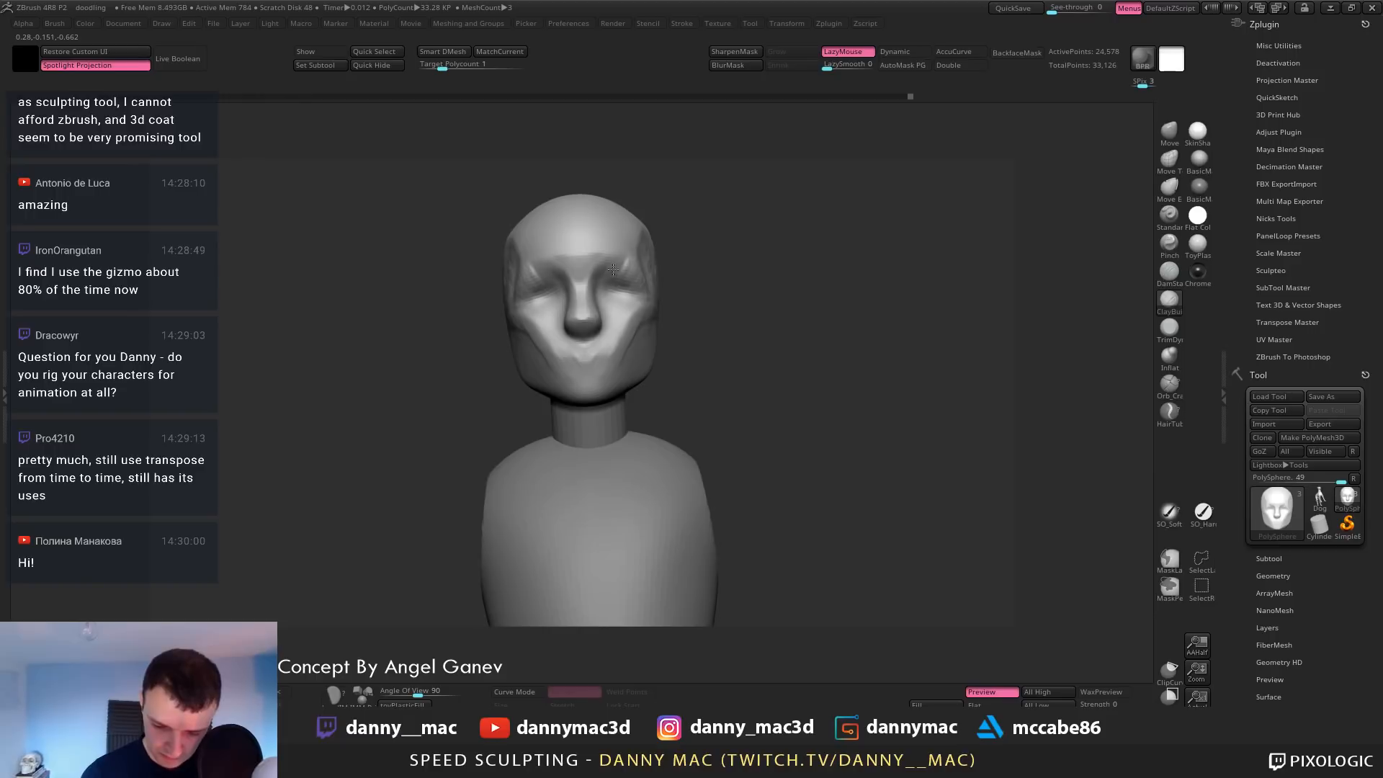
mouse_move(609, 262)
right_down()
mouse_move(592, 271)
mouse_move(575, 243)
mouse_move(586, 242)
right_up()
key(space)
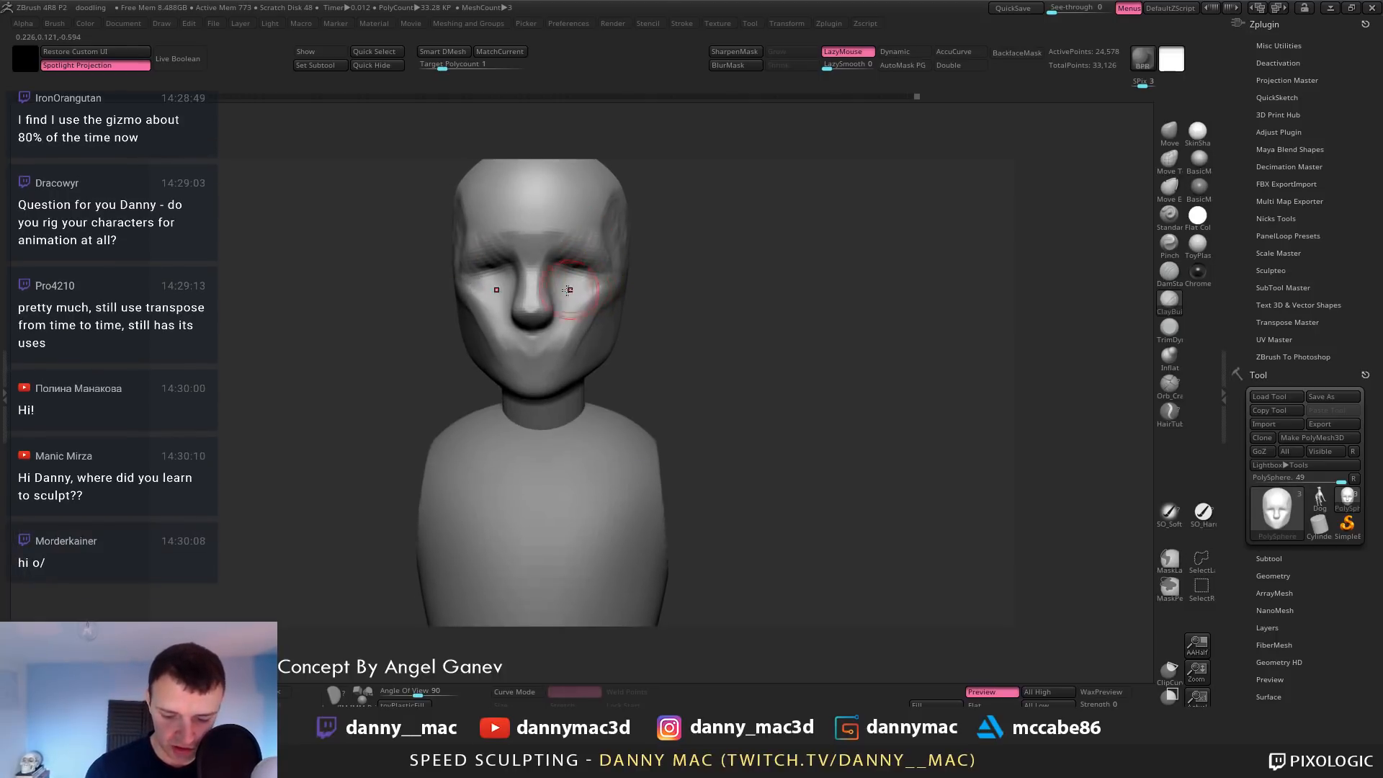
Fill out the cheeks between the cheekbones and jaw with ClayBuildup and smooth the result
mouse_move(591, 305)
right_down()
mouse_move(580, 285)
mouse_move(569, 343)
right_up()
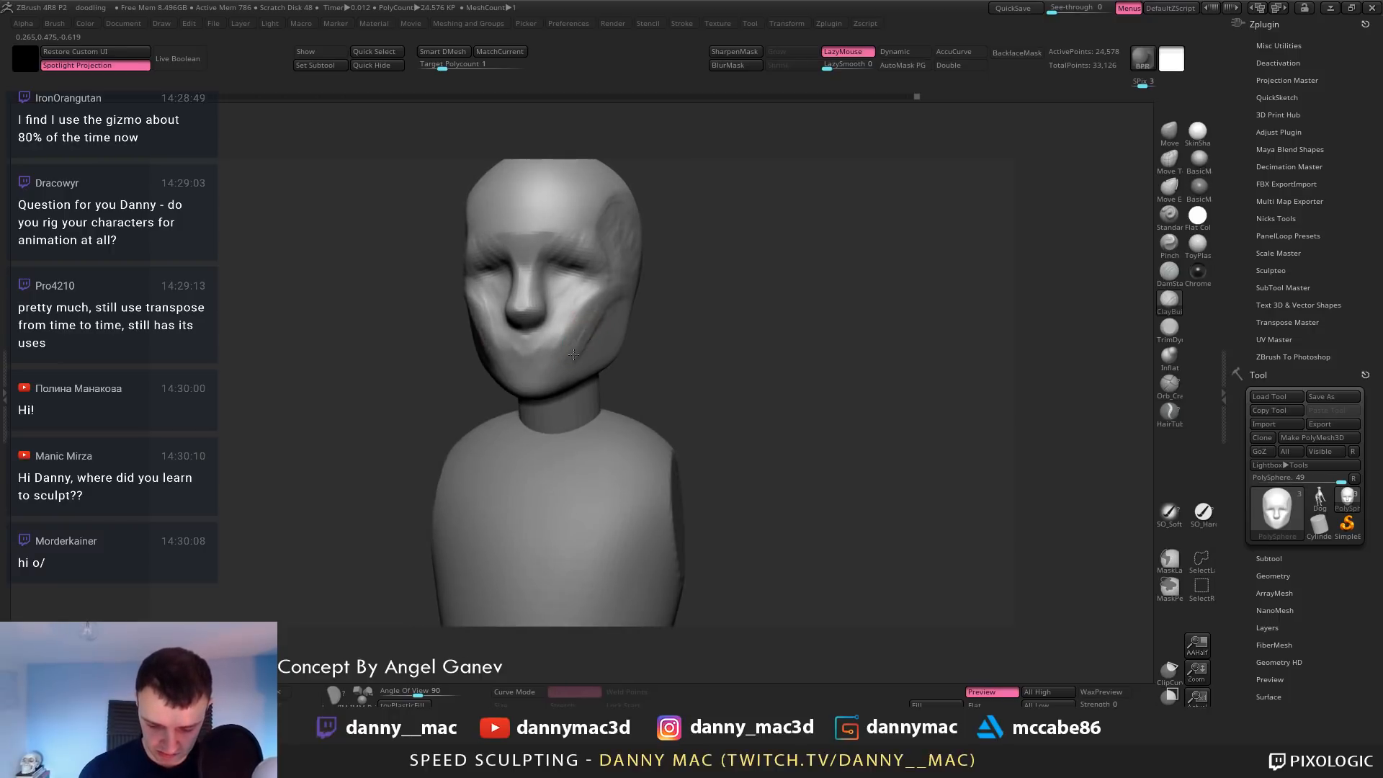
drag(573, 354, 602, 319)
right_drag(602, 318, 584, 311)
drag(598, 310, 578, 345)
mouse_move(584, 321)
shift+right_down()
mouse_move(622, 314)
mouse_move(608, 321)
shift+right_up()
shift+drag(609, 320, 624, 312)
right_drag(624, 313, 600, 327)
Flatten the cheek planes with TrimDynamic at a lower subdivision level and smooth around the mouth at the higher level
key(shift+d)
key(l)
key(b)
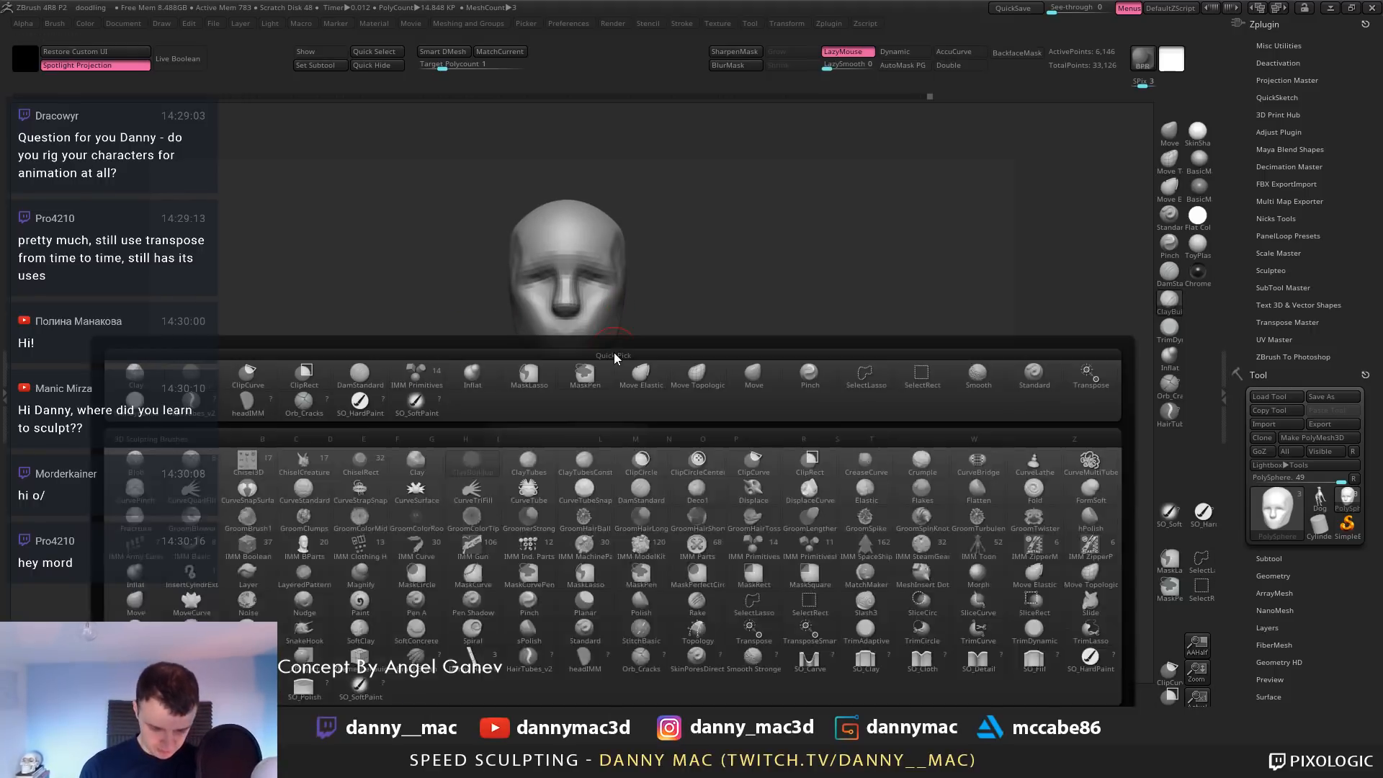
key(t)
key(d)
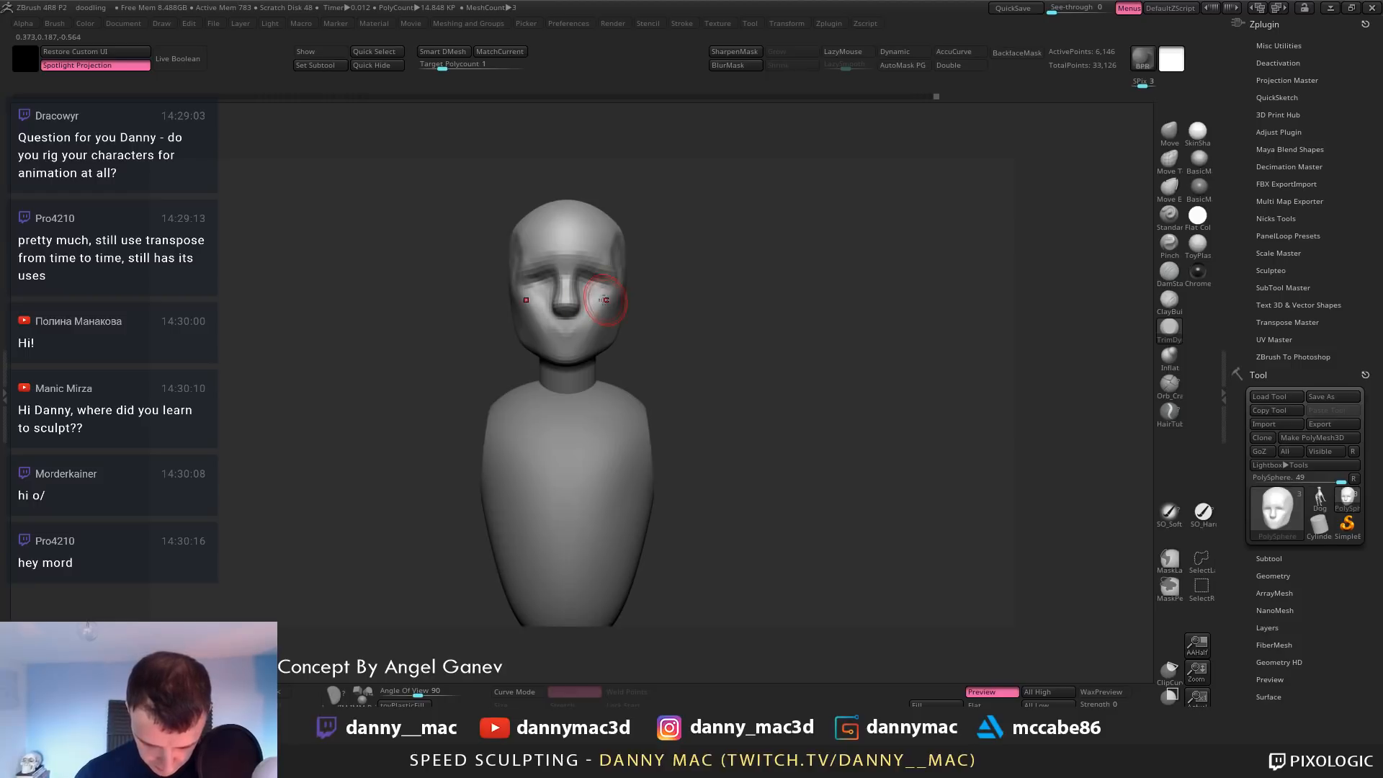
key(d)
key(space)
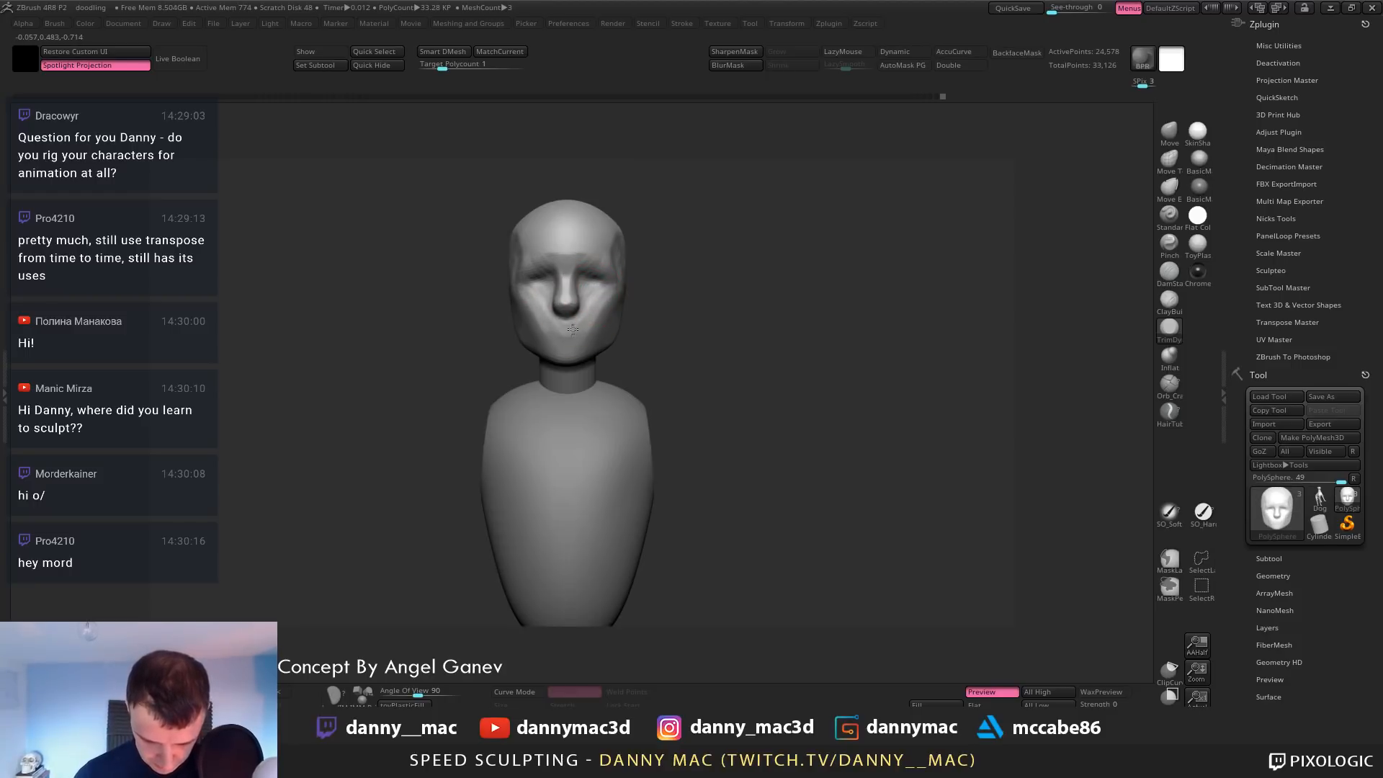
shift+drag(573, 311, 584, 316)
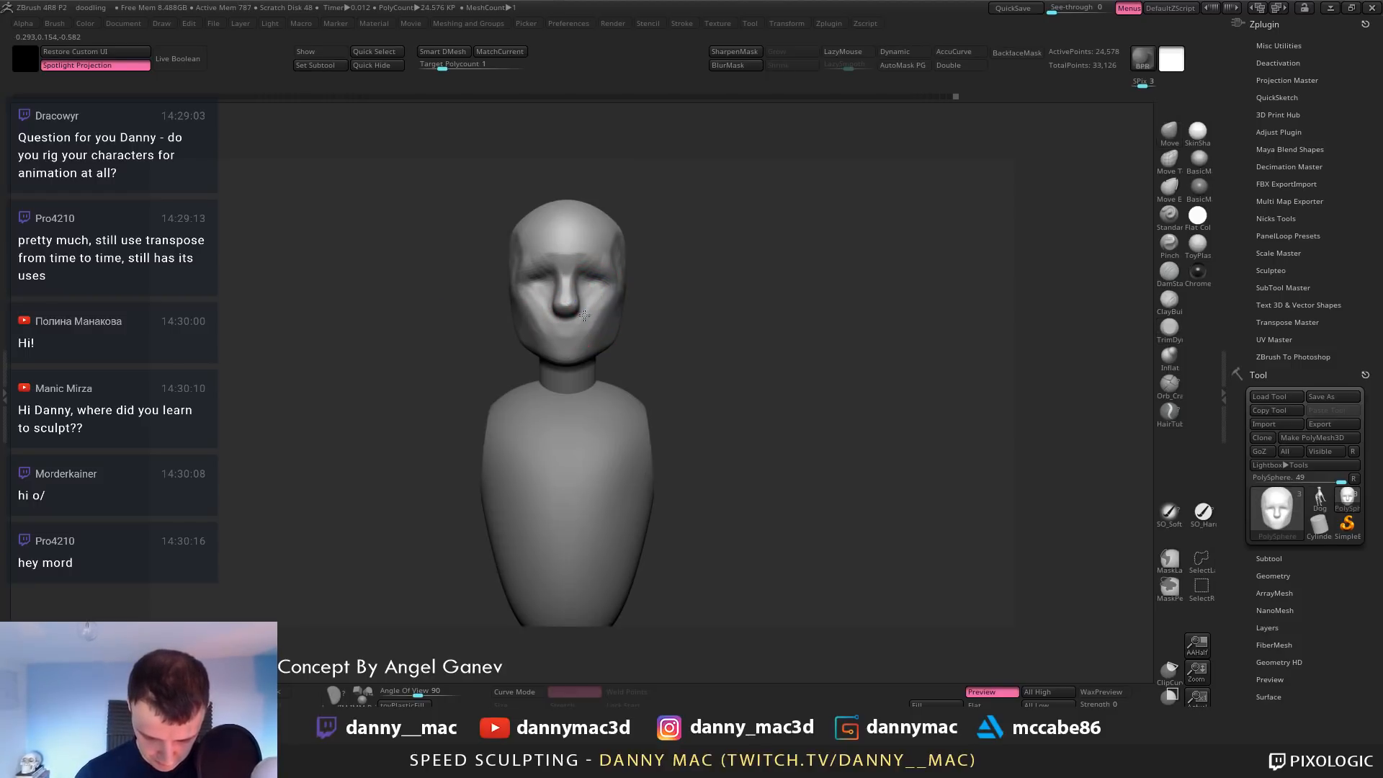
Select the insert-mesh brush for the ears and show the head's wireframe in profile
key(b)
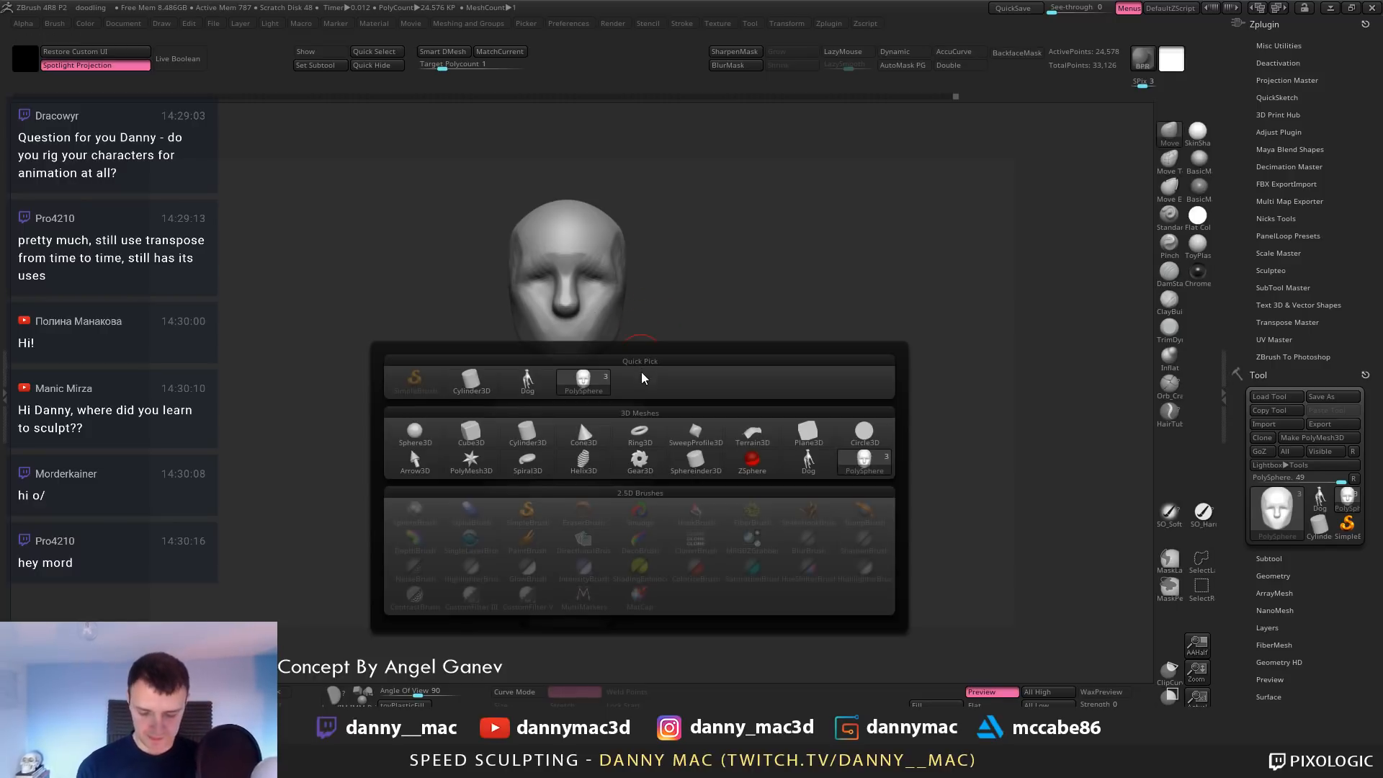
click(336, 694)
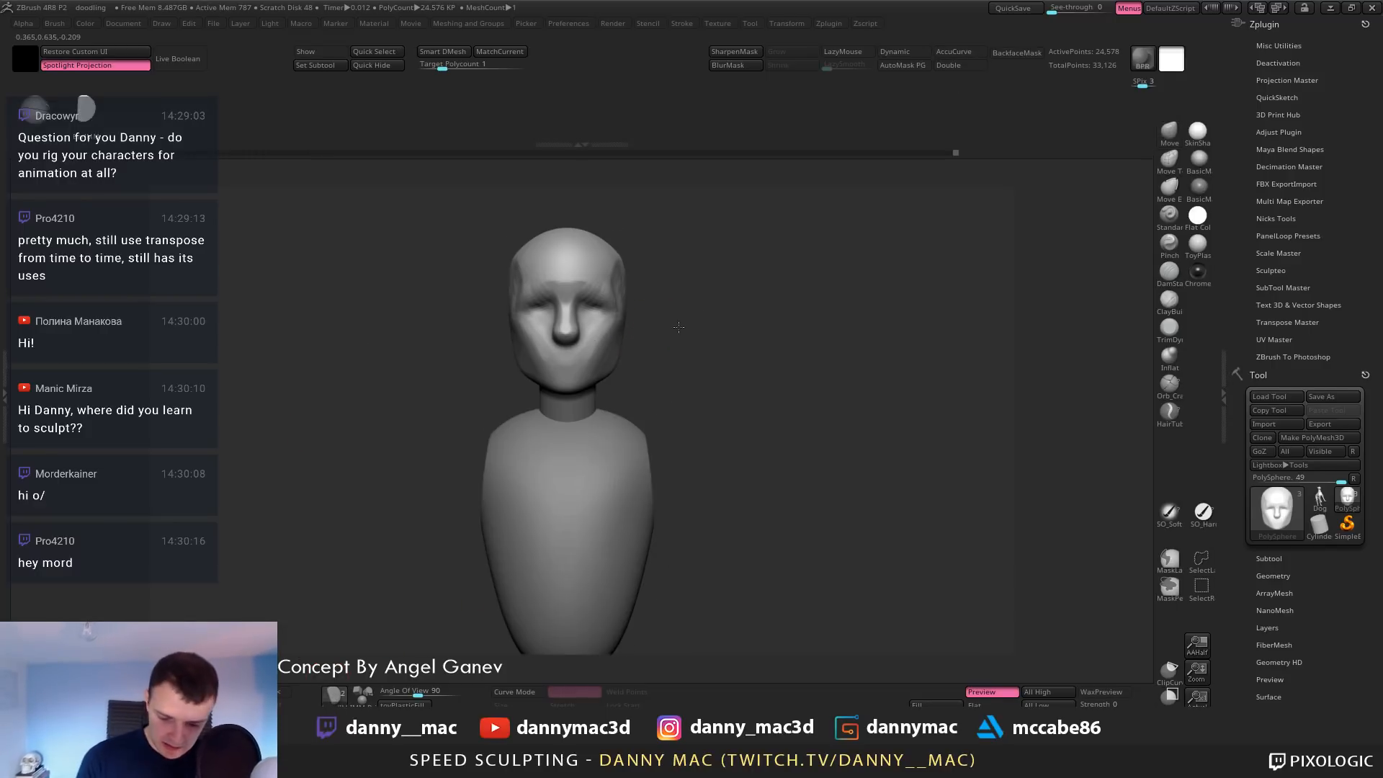
key(shift+f)
drag(679, 327, 646, 390)
key(shift+f)
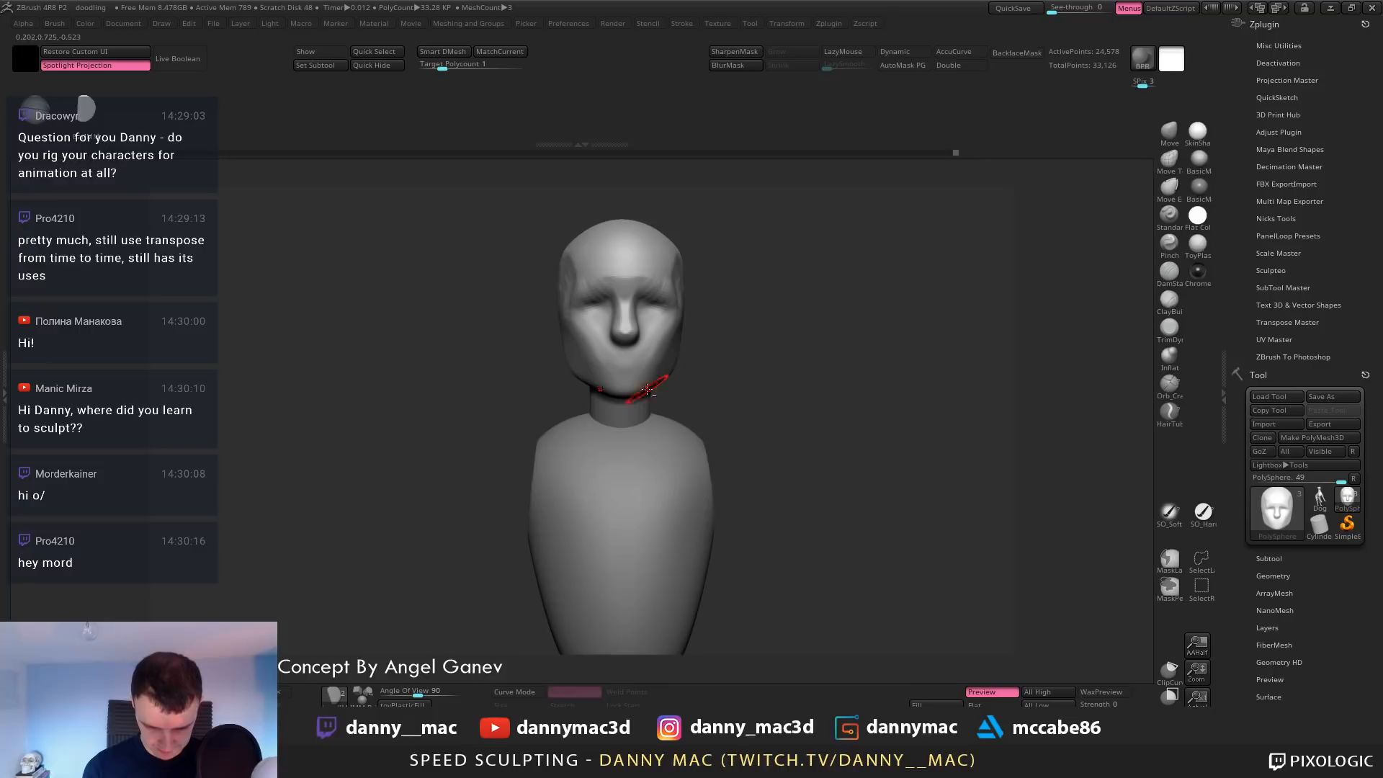
shift+right_drag(647, 390, 576, 367)
key(shift+f)
Delete the head's lower subdivision levels and insert mirrored ears on the sides of the head, replacing the first placement
key(shift+d)
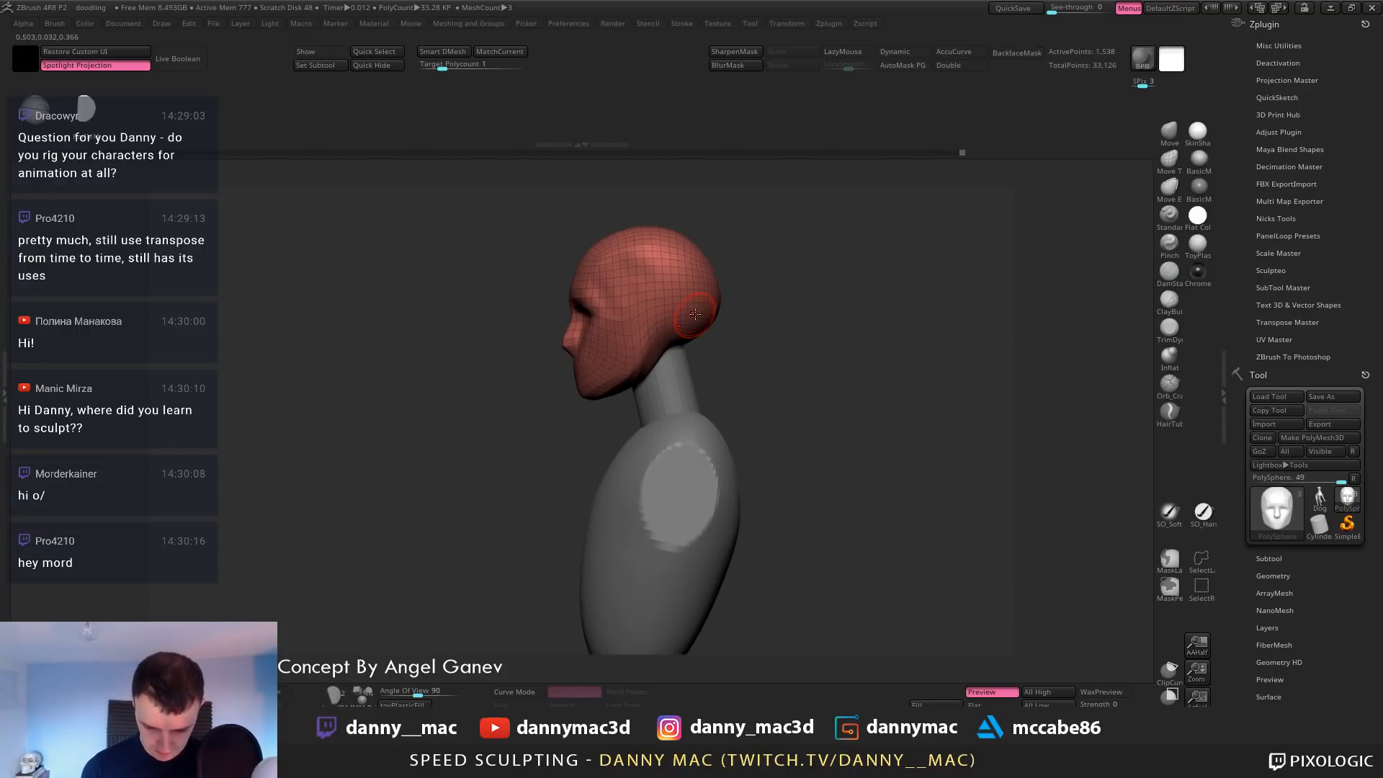
key(d)
key(d)
key(shift+f)
key(3)
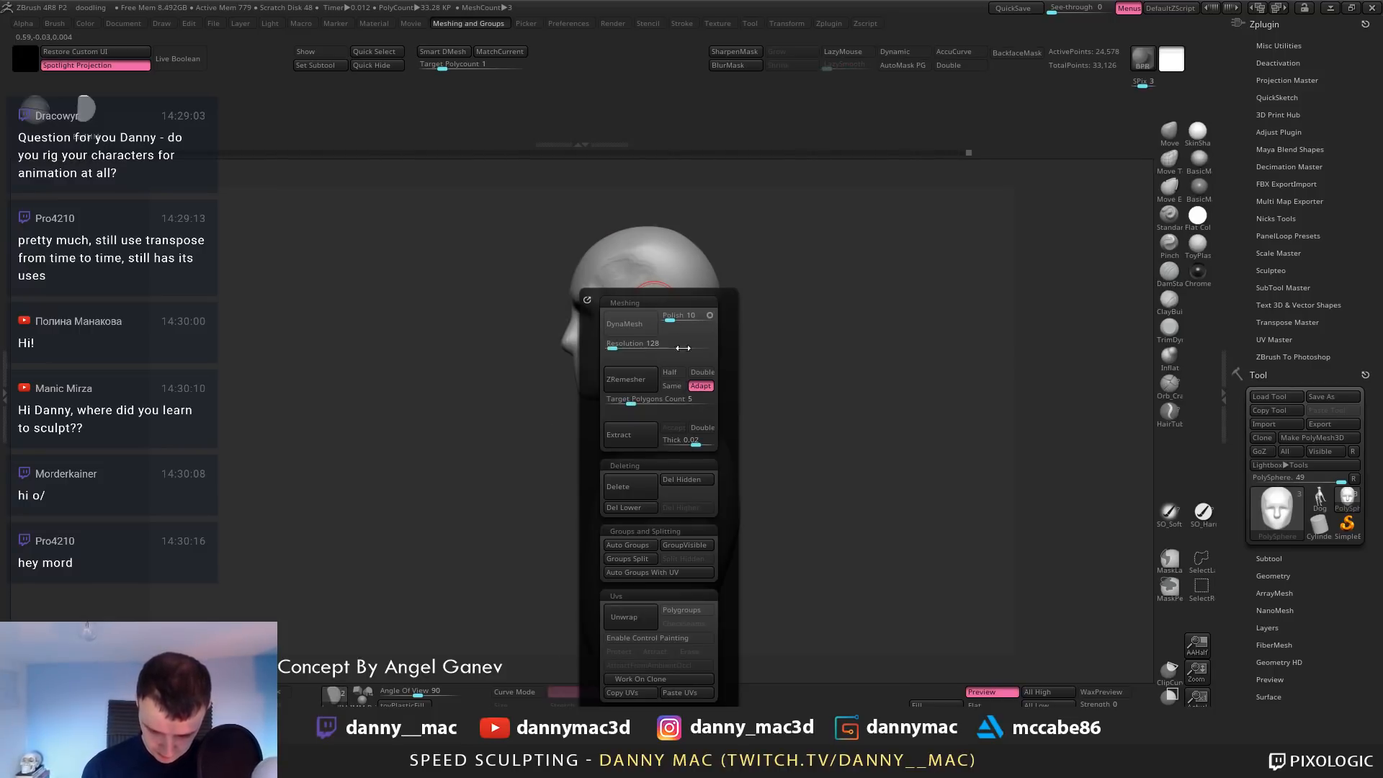
click(651, 505)
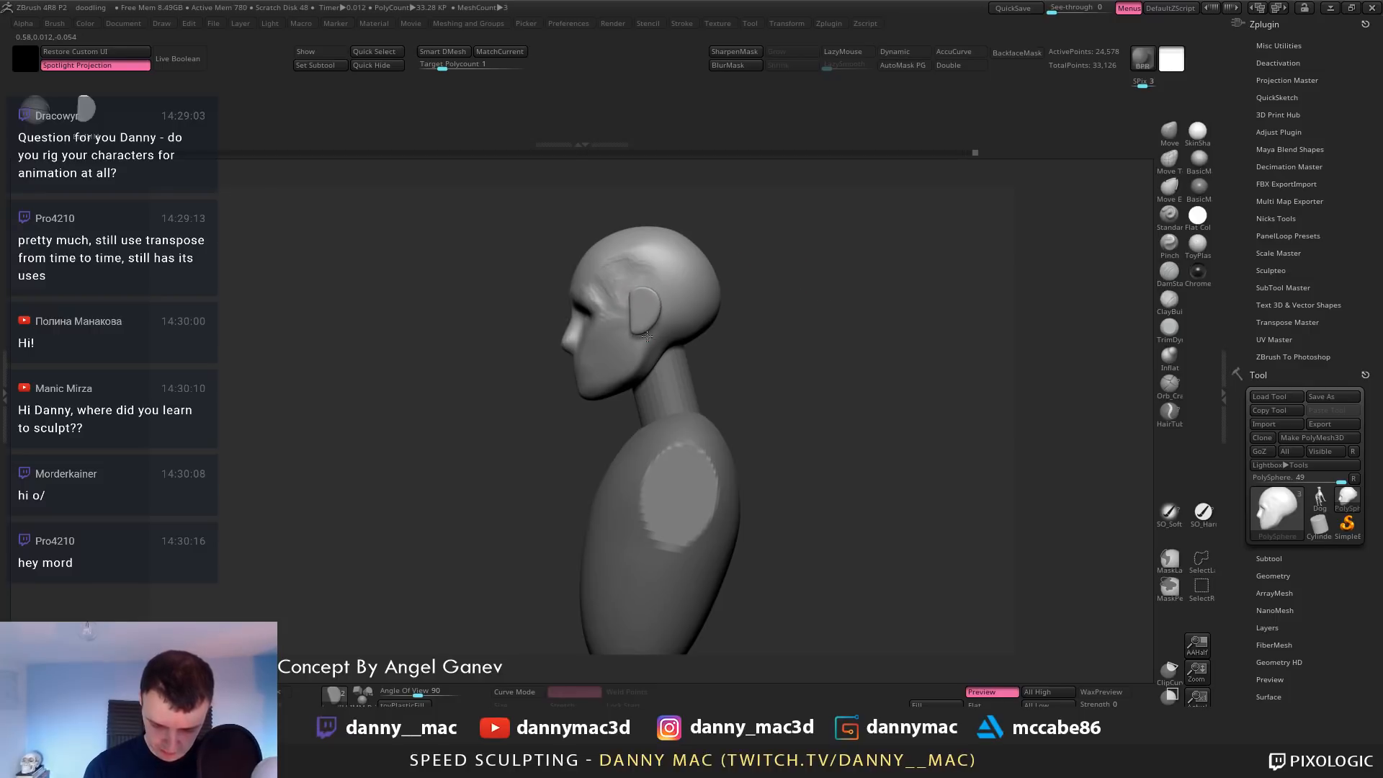
drag(646, 336, 648, 332)
key(ctrl+z)
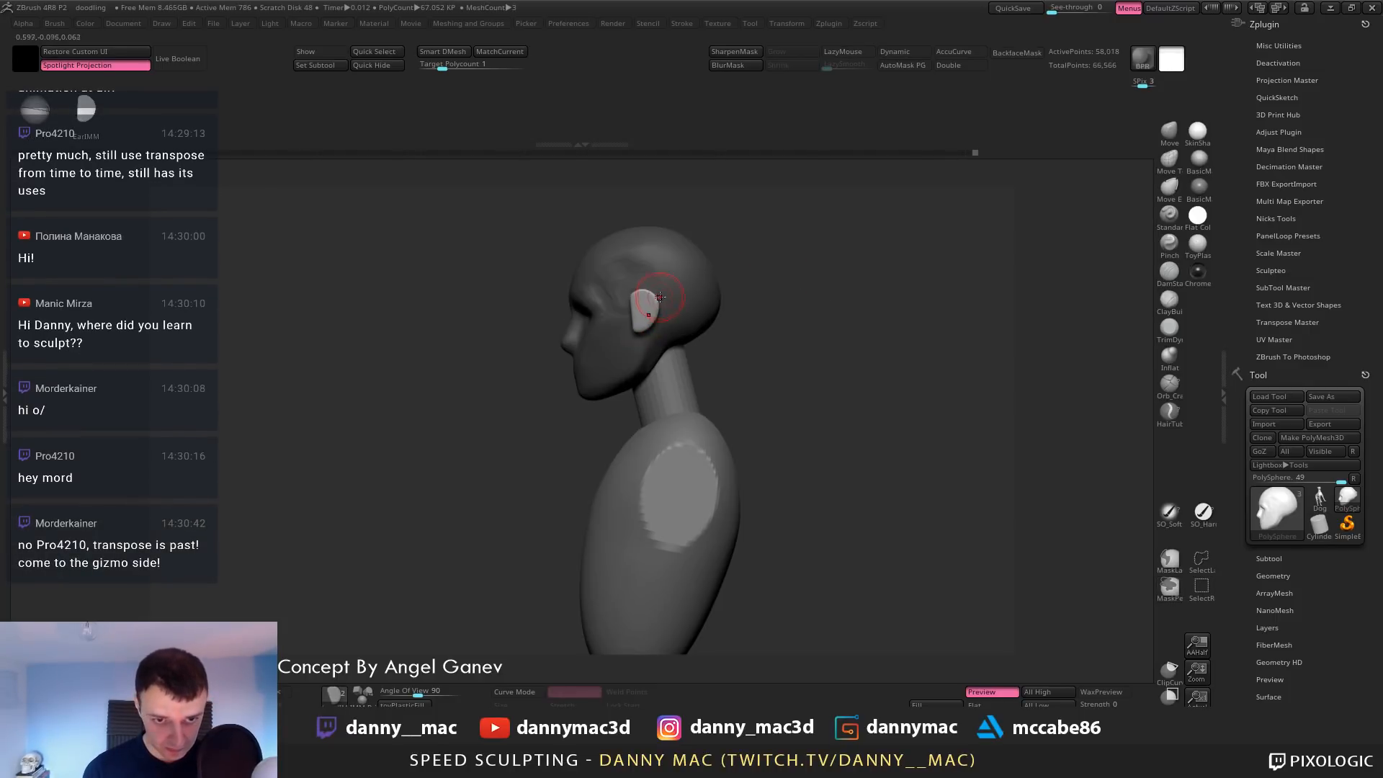
Rotate the ears with the gizmo so they angle outward and move them in against the sides of the head
right_drag(657, 314, 686, 347)
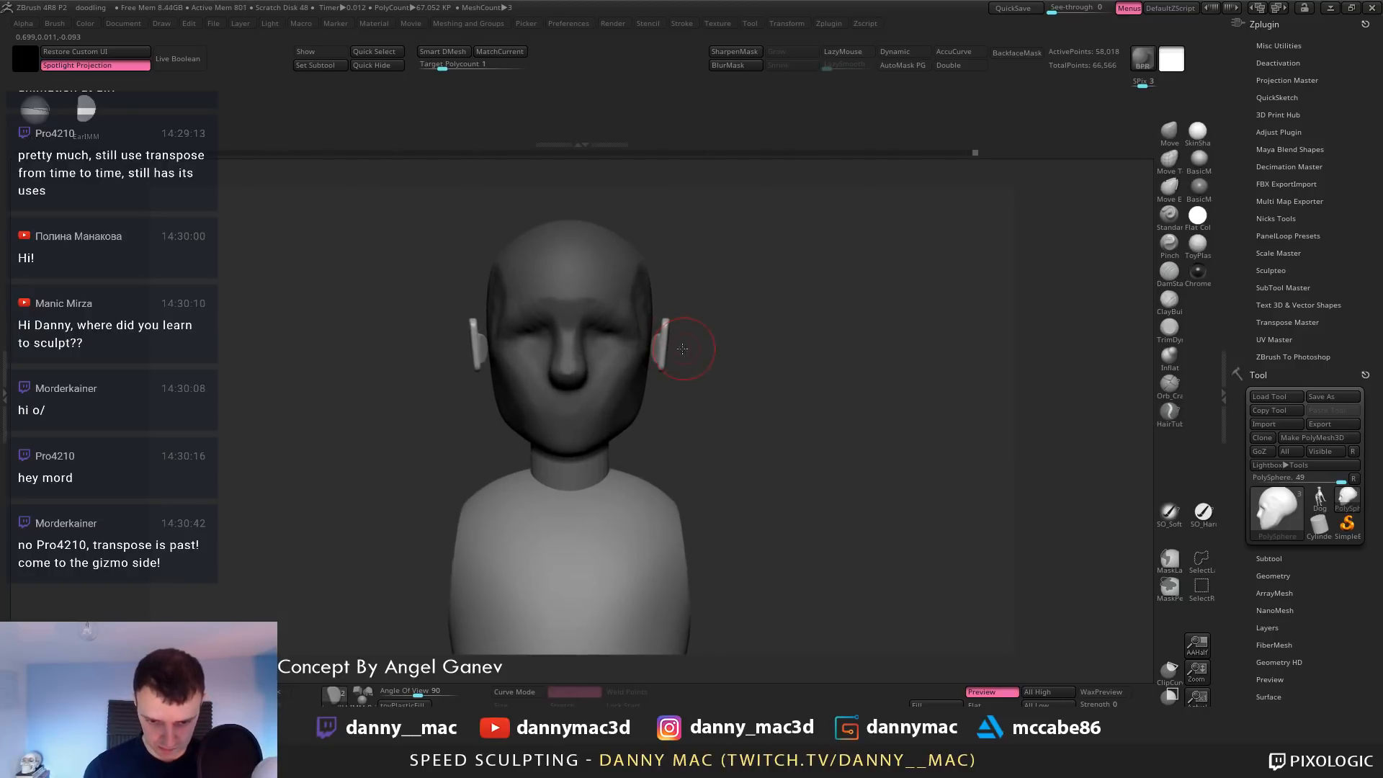
key(w)
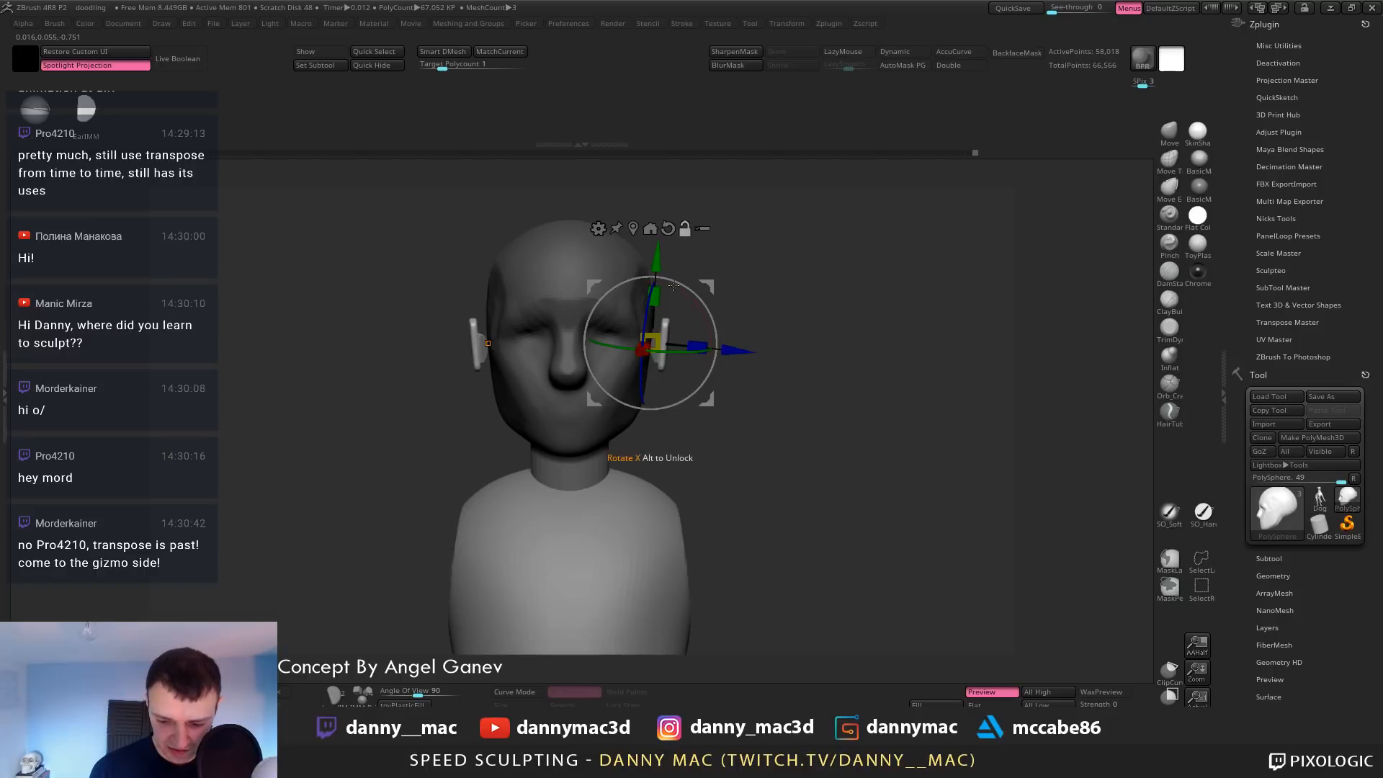
drag(677, 287, 700, 297)
alt+click(668, 228)
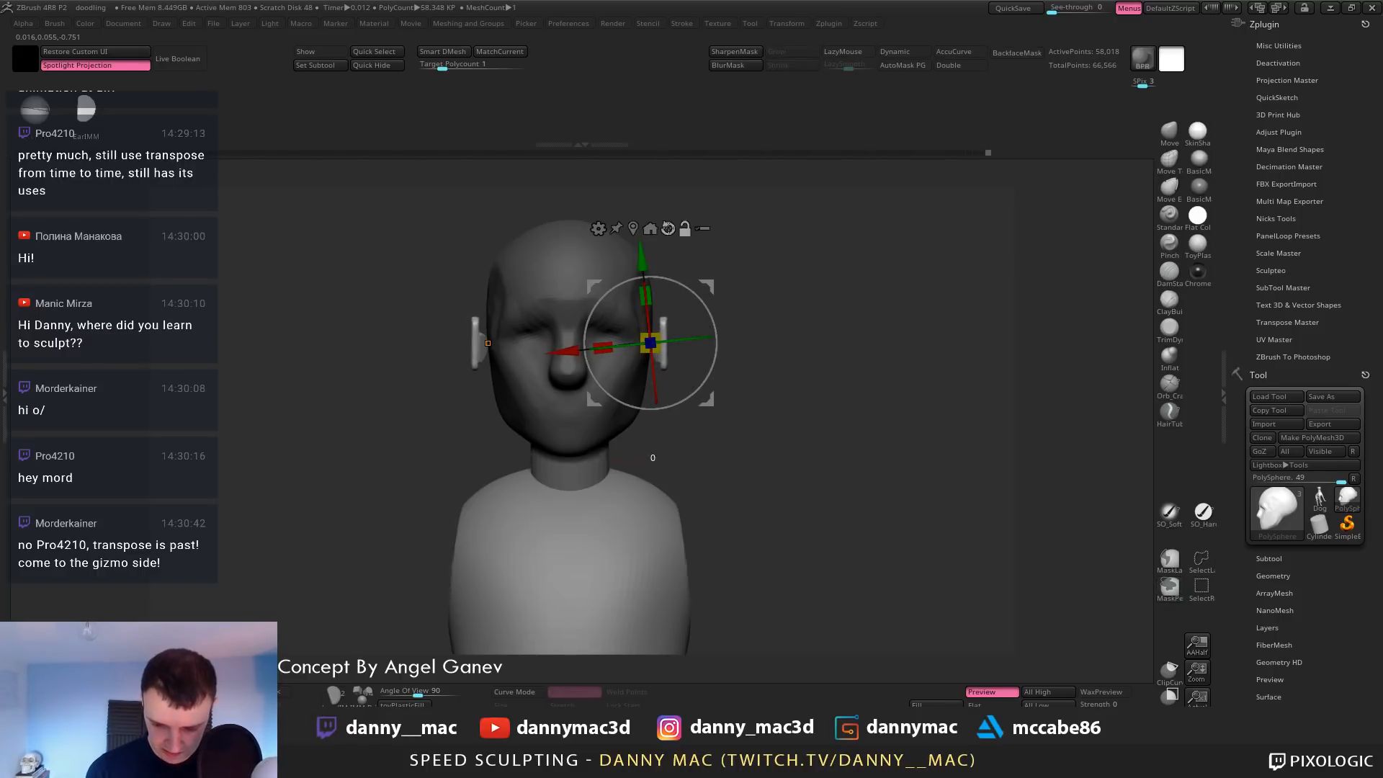
drag(683, 344, 654, 343)
drag(699, 297, 705, 304)
drag(650, 343, 666, 334)
drag(710, 282, 699, 283)
key(q)
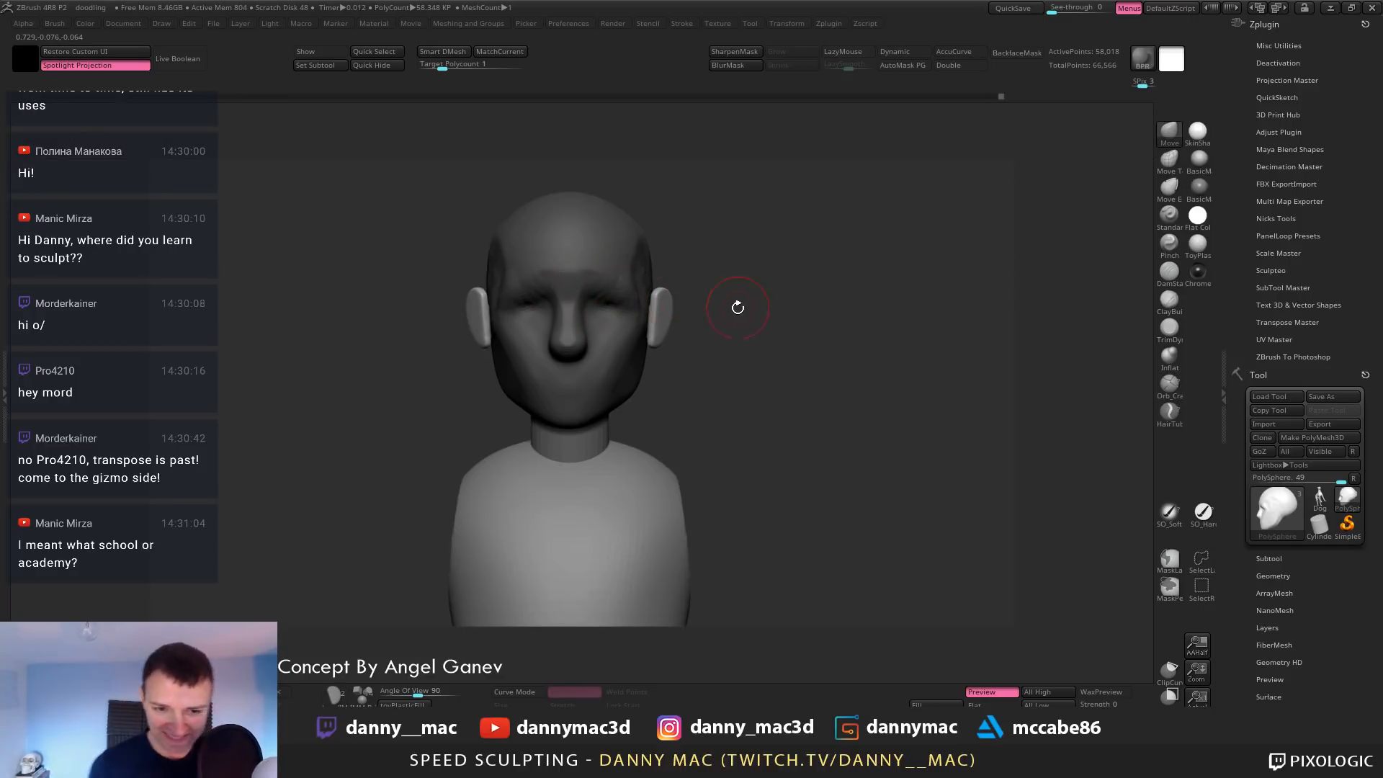
Reset the gizmo orientation and shift the ears slightly closer to the head
mouse_move(737, 308)
mouse_down()
mouse_move(677, 344)
mouse_move(536, 333)
mouse_move(666, 324)
mouse_up()
key(w)
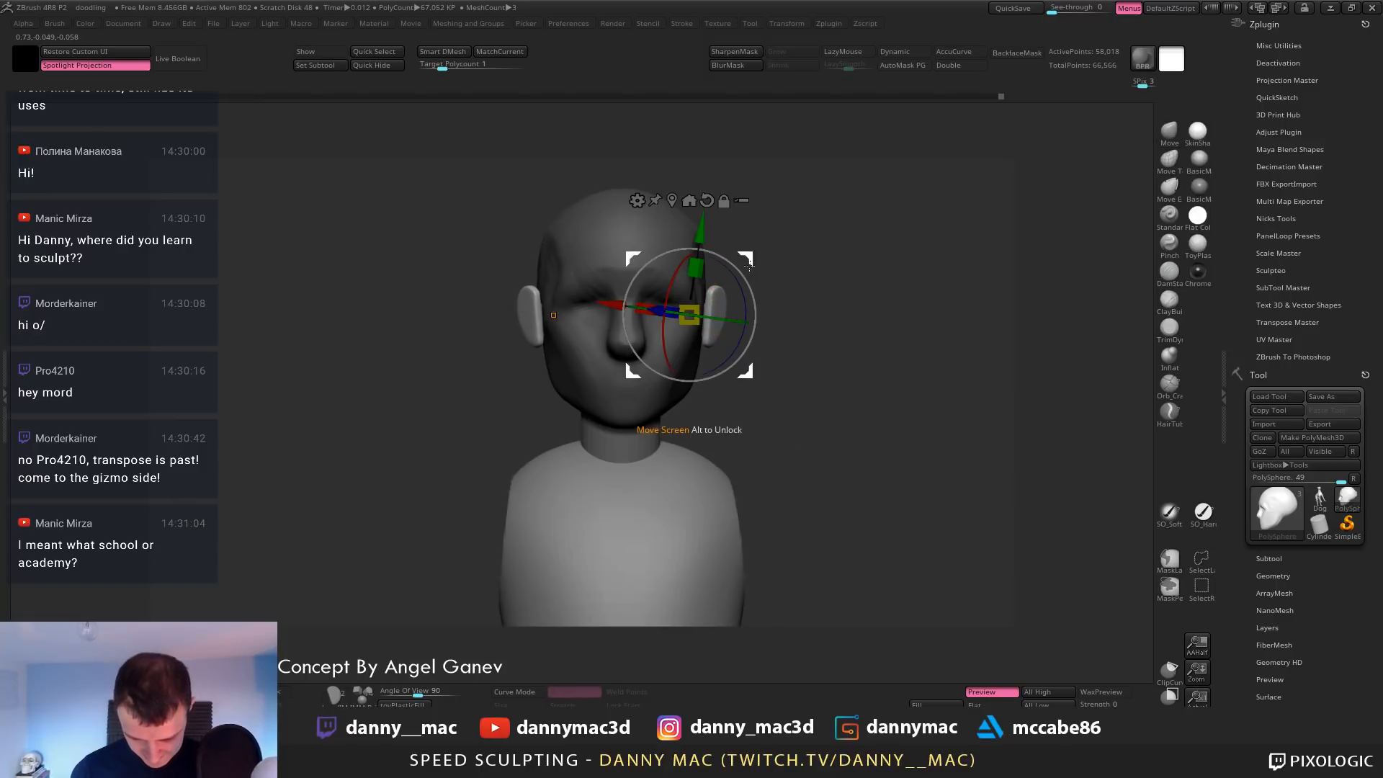
alt+click(706, 201)
drag(746, 256, 741, 258)
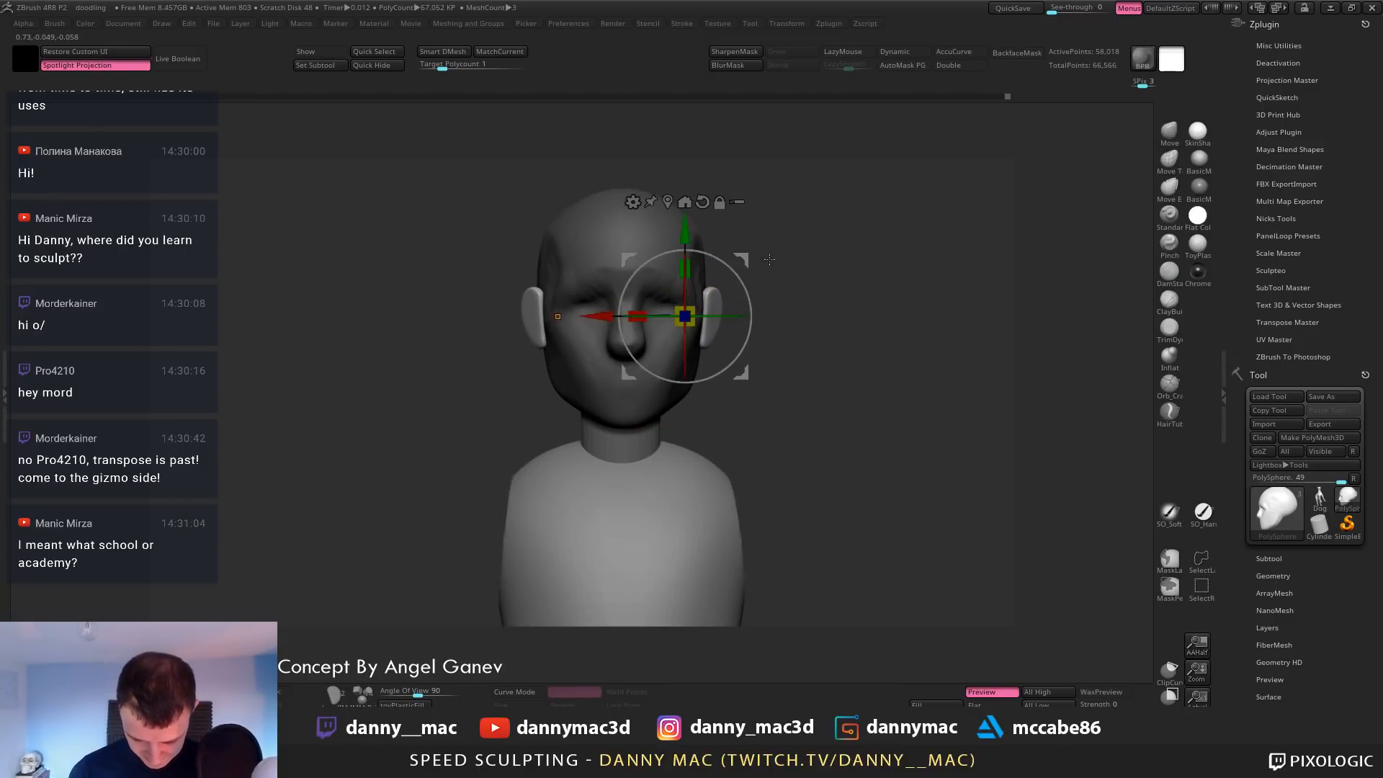
mouse_move(799, 295)
shift+mouse_down()
mouse_move(684, 296)
mouse_move(757, 261)
mouse_move(710, 296)
shift+mouse_up()
key(q)
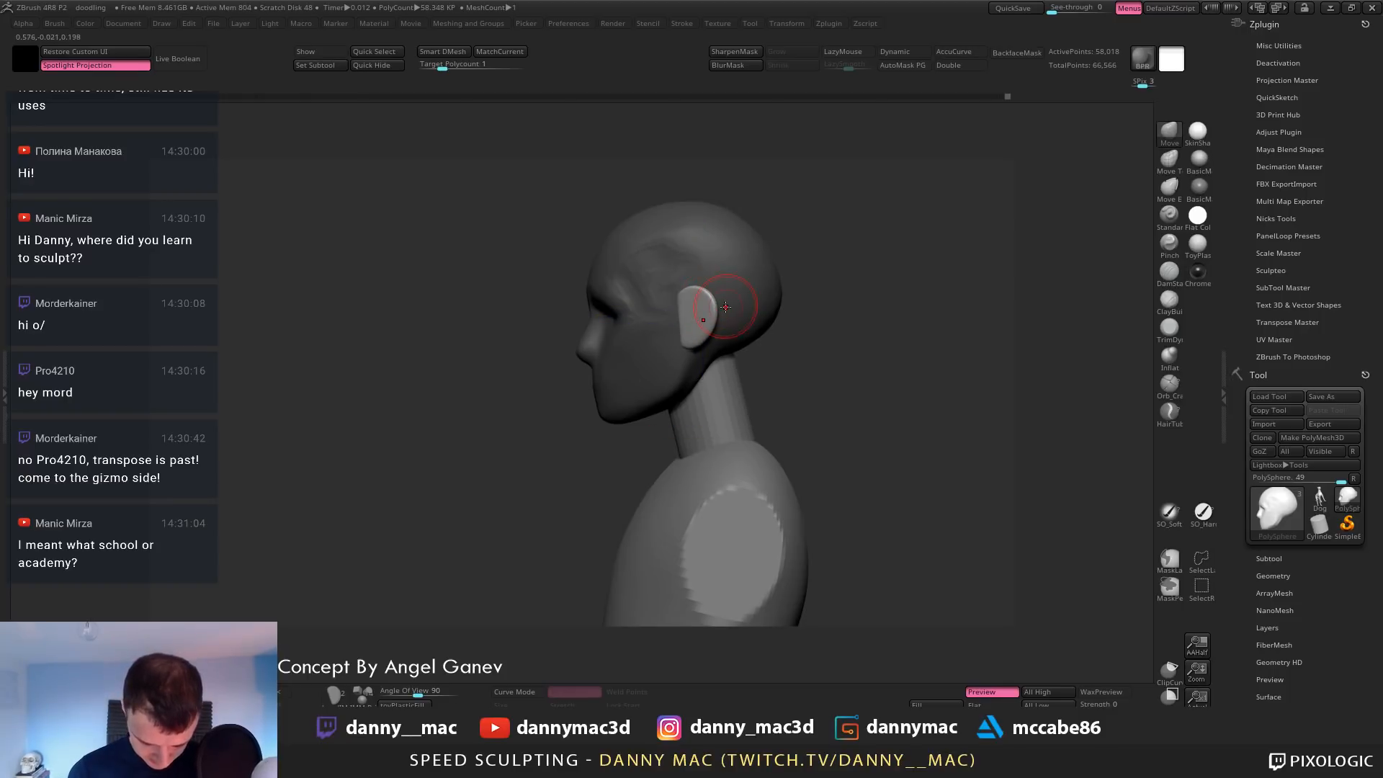
key(w)
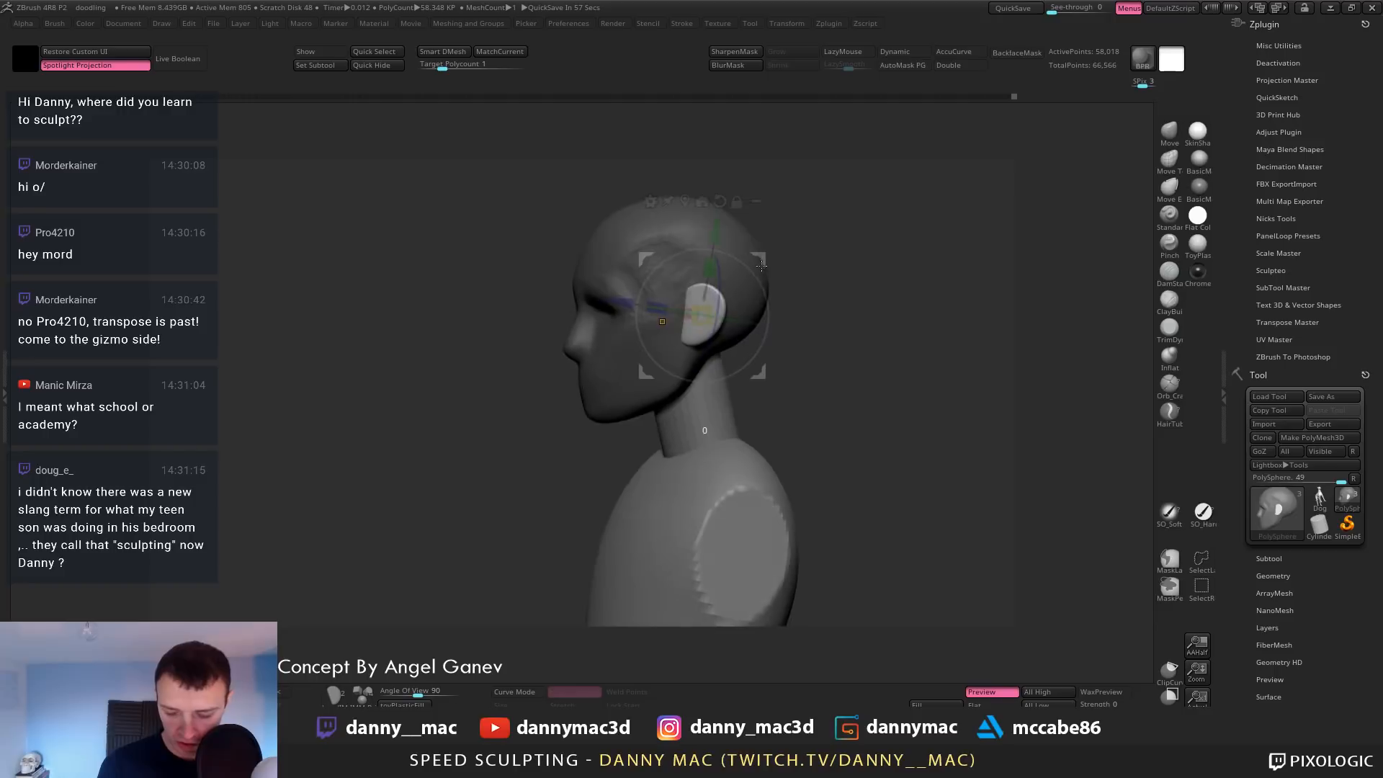
key(q)
key(w)
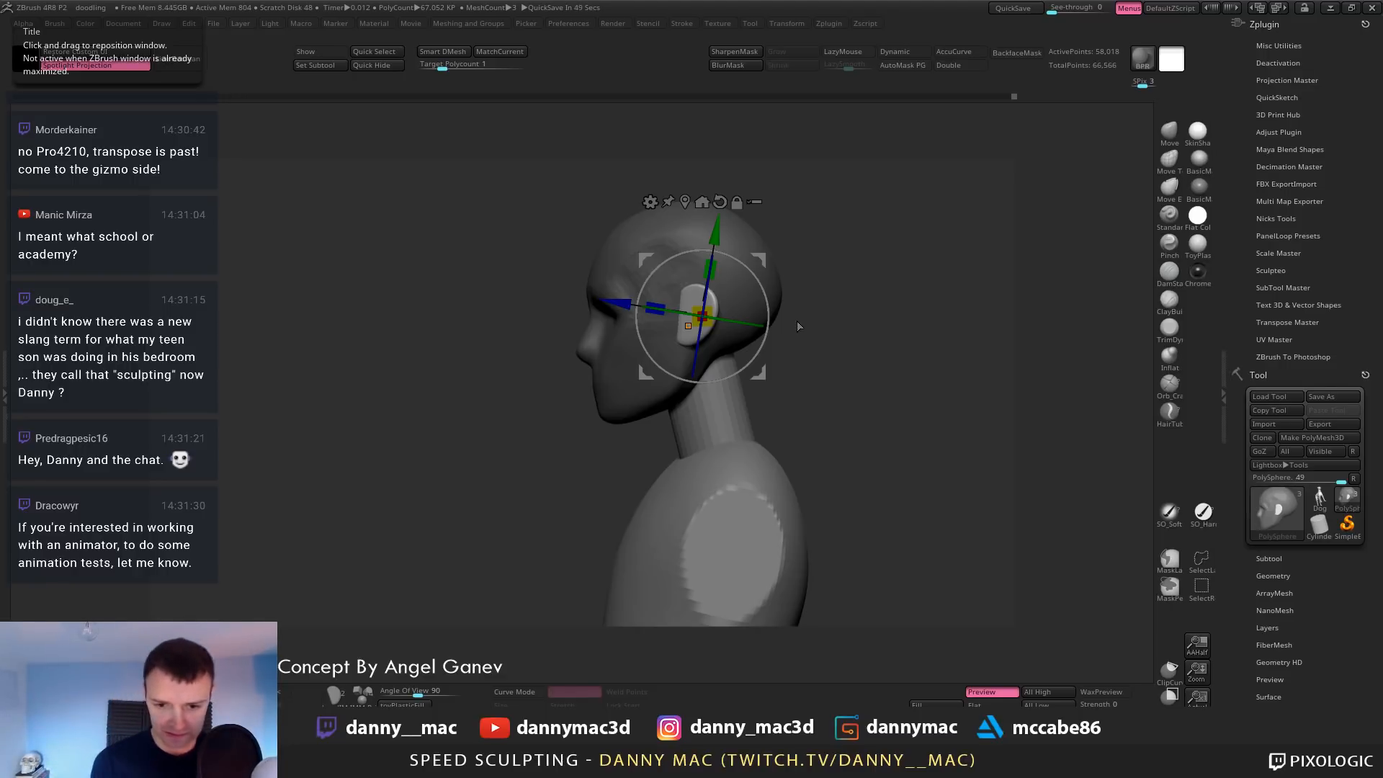
drag(798, 326, 864, 298)
Pull the ears outward from the sides of the head with the Move brush, shaping their upper and lower edges from the front
key(q)
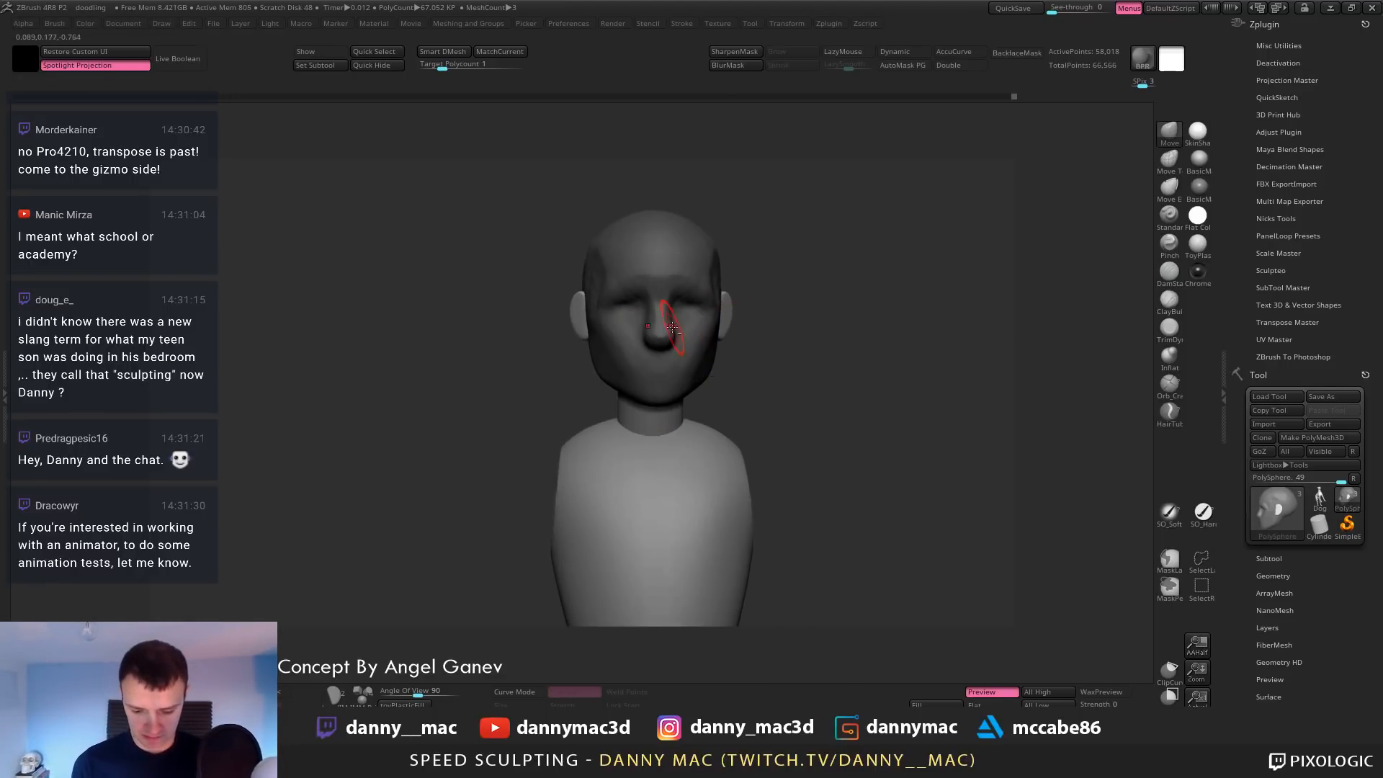
alt+right_drag(672, 328, 695, 353)
key(space)
drag(728, 305, 750, 305)
right_drag(767, 297, 751, 290)
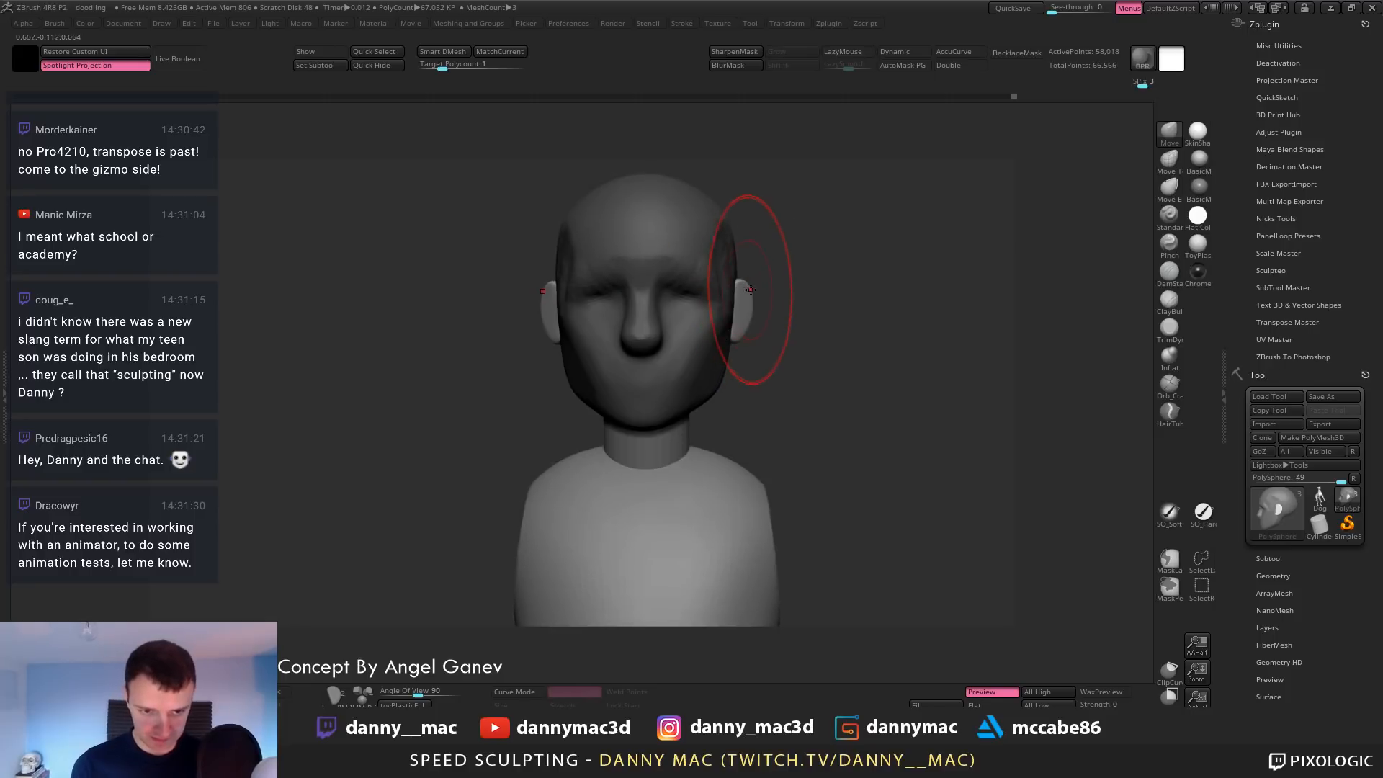
drag(751, 289, 756, 290)
right_drag(751, 291, 754, 294)
key(space)
drag(752, 293, 756, 293)
right_drag(746, 296, 756, 299)
drag(741, 339, 745, 349)
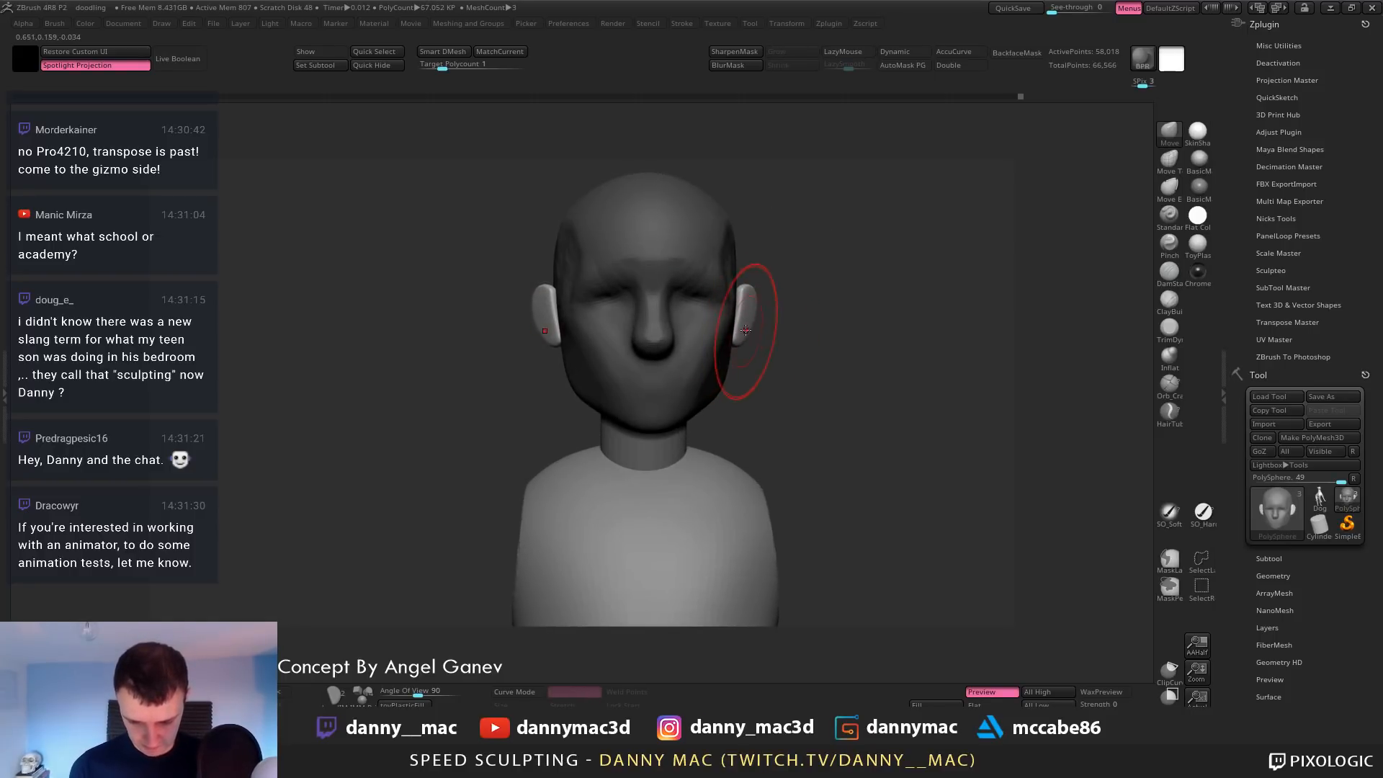
Tuck the ears' lower edges in against the head and lightly smooth their outline
key(space)
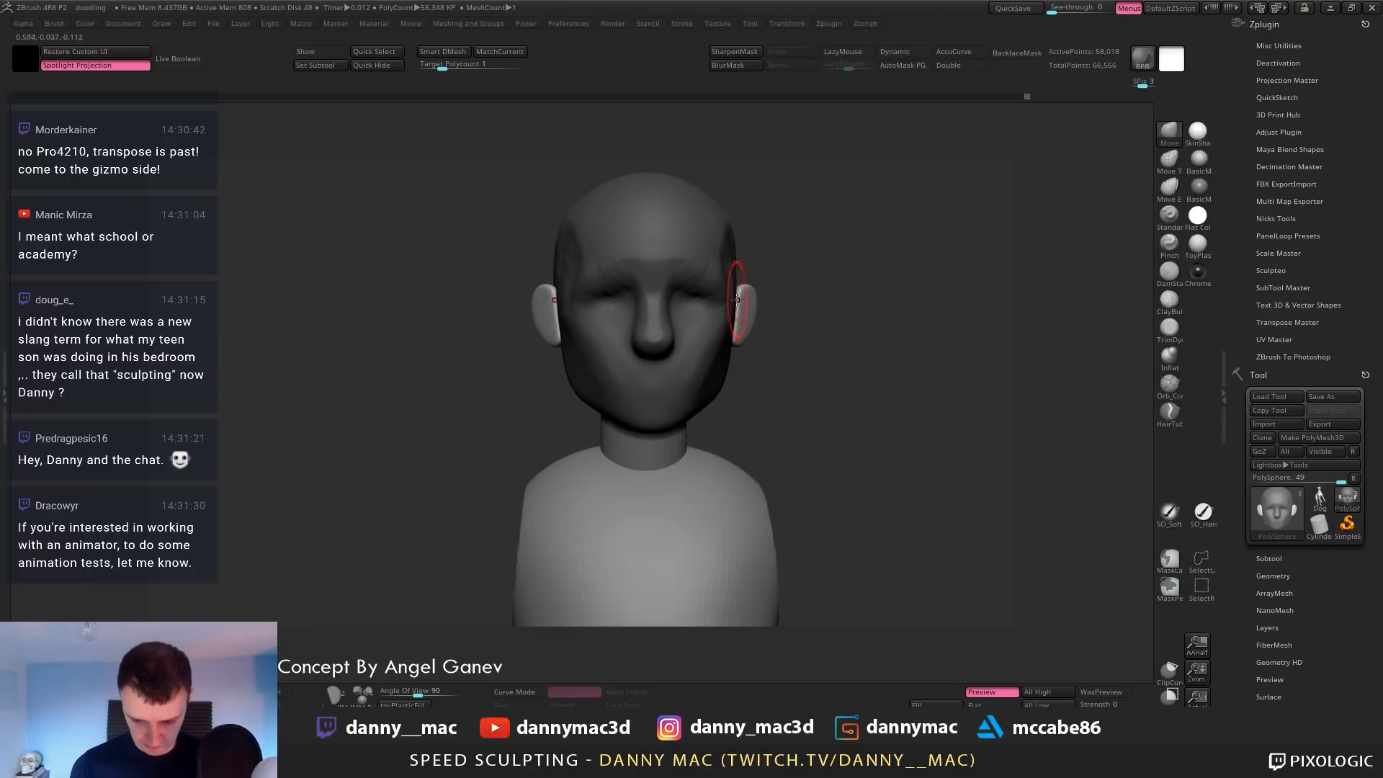
mouse_move(736, 300)
right_down()
mouse_move(755, 298)
mouse_move(761, 326)
right_up()
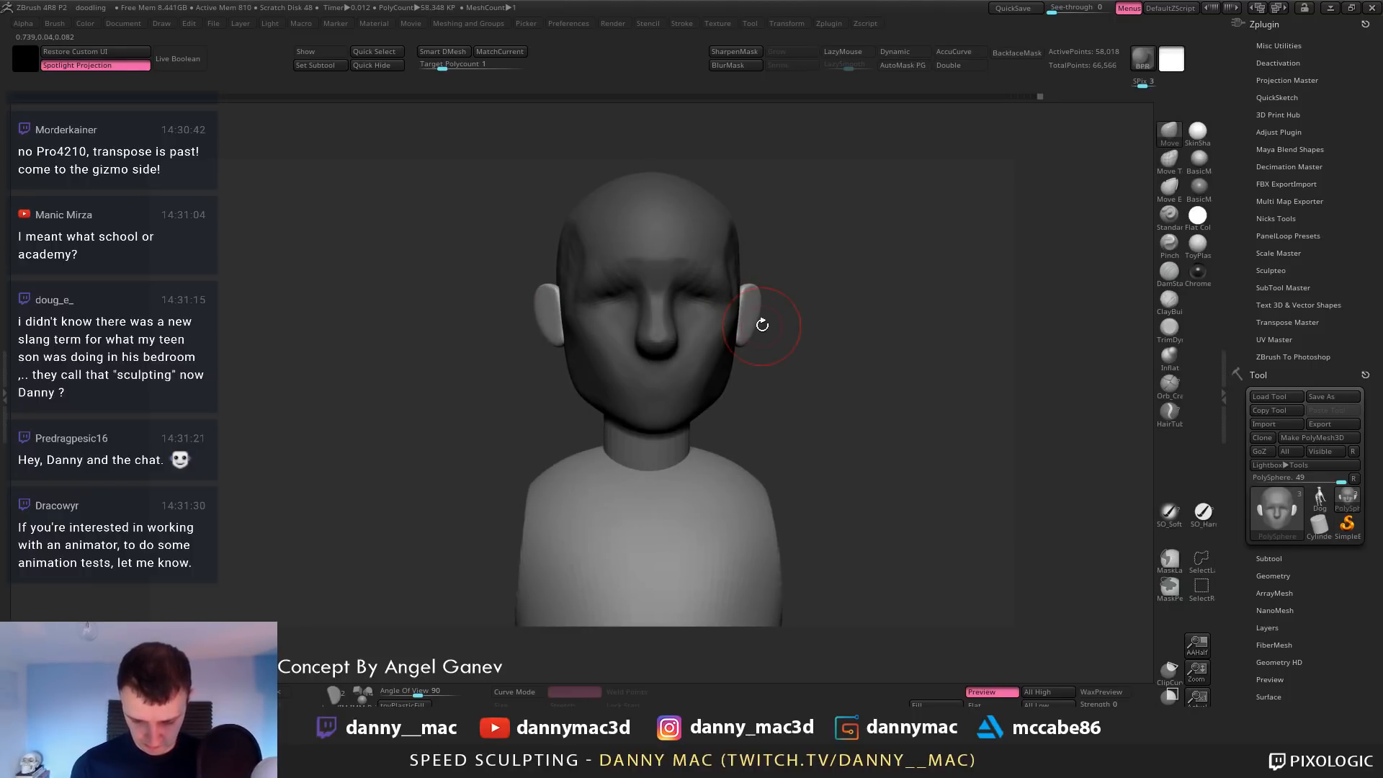
drag(737, 350, 726, 350)
ctrl+right_drag(726, 350, 646, 319)
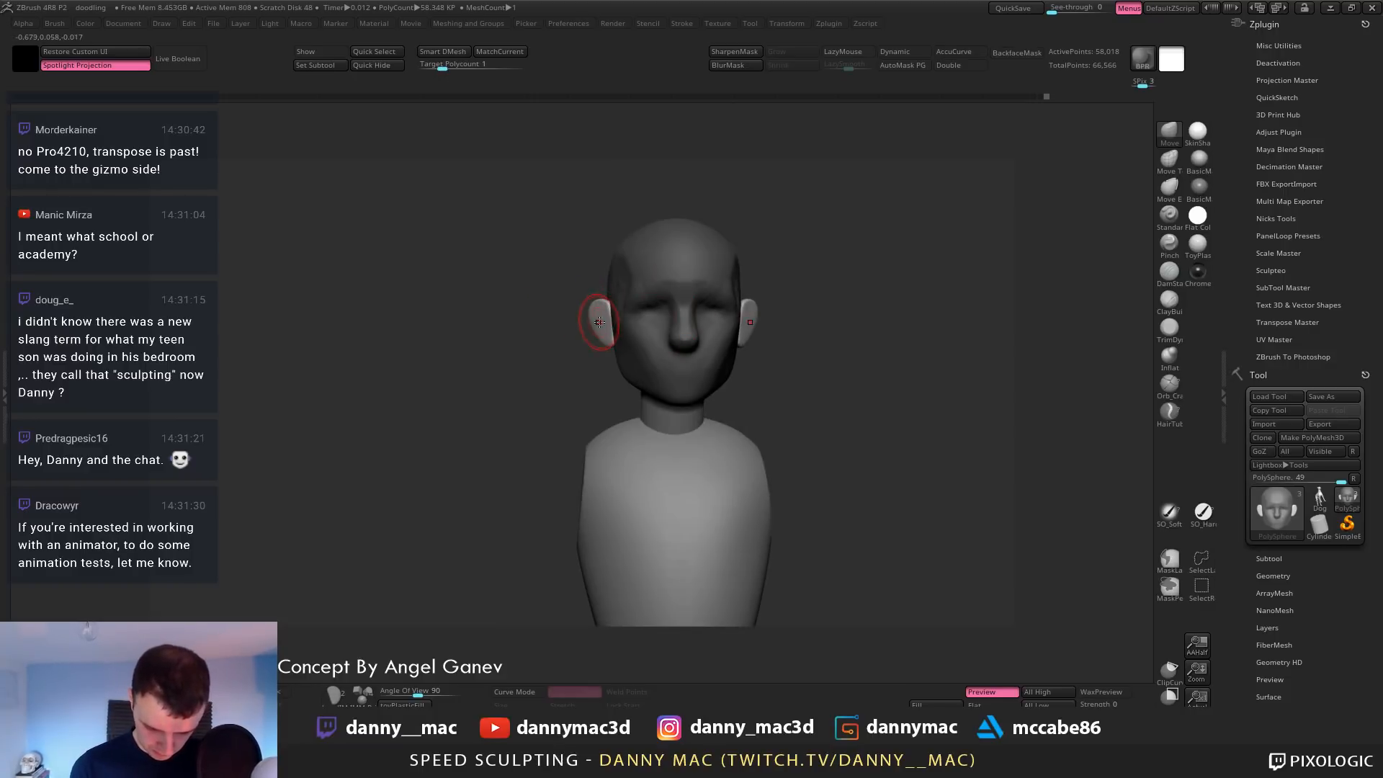
mouse_move(605, 327)
right_down()
mouse_move(611, 347)
mouse_move(614, 324)
right_up()
shift+drag(614, 324, 618, 318)
right_drag(616, 323, 625, 336)
drag(625, 336, 631, 337)
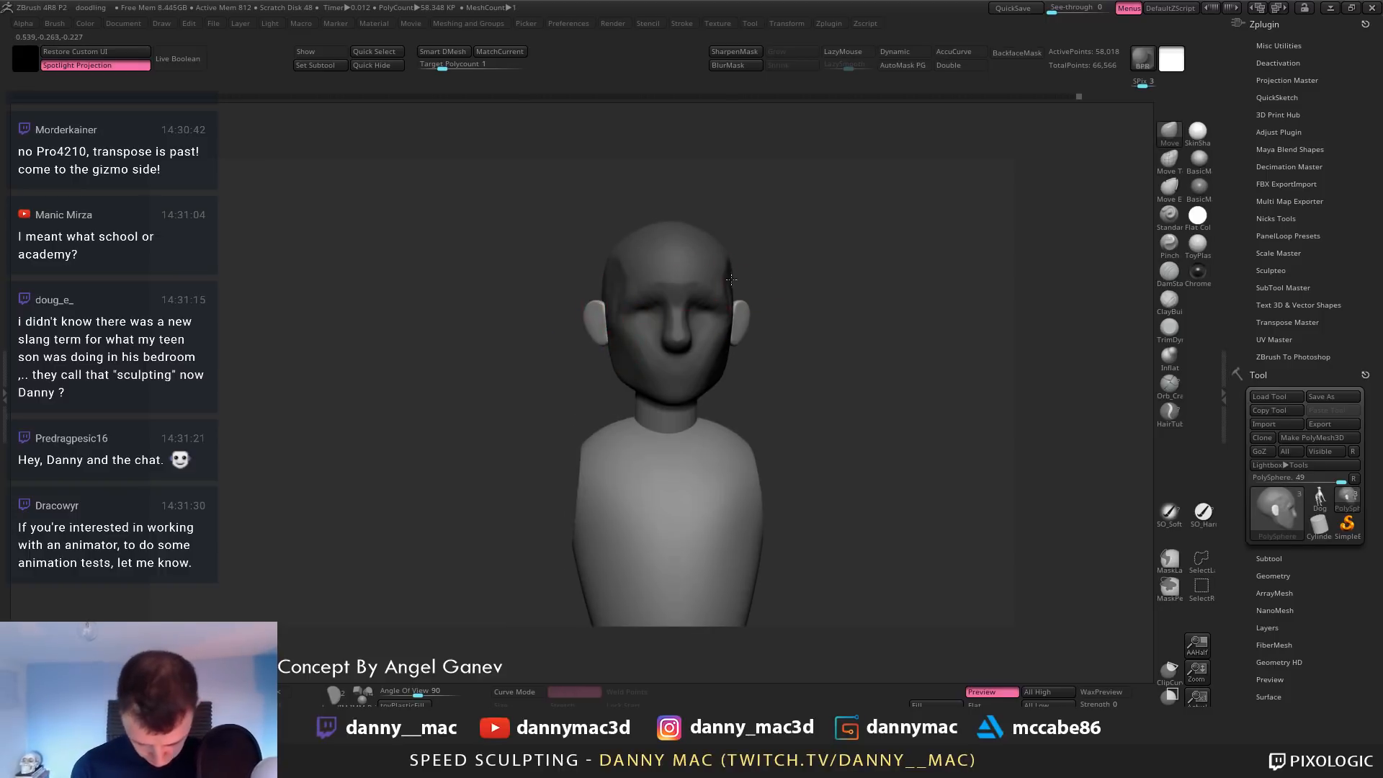
Carve a crease along the sides of the nose from the inner eye corners down with the DamStandard brush
right_drag(731, 280, 691, 299)
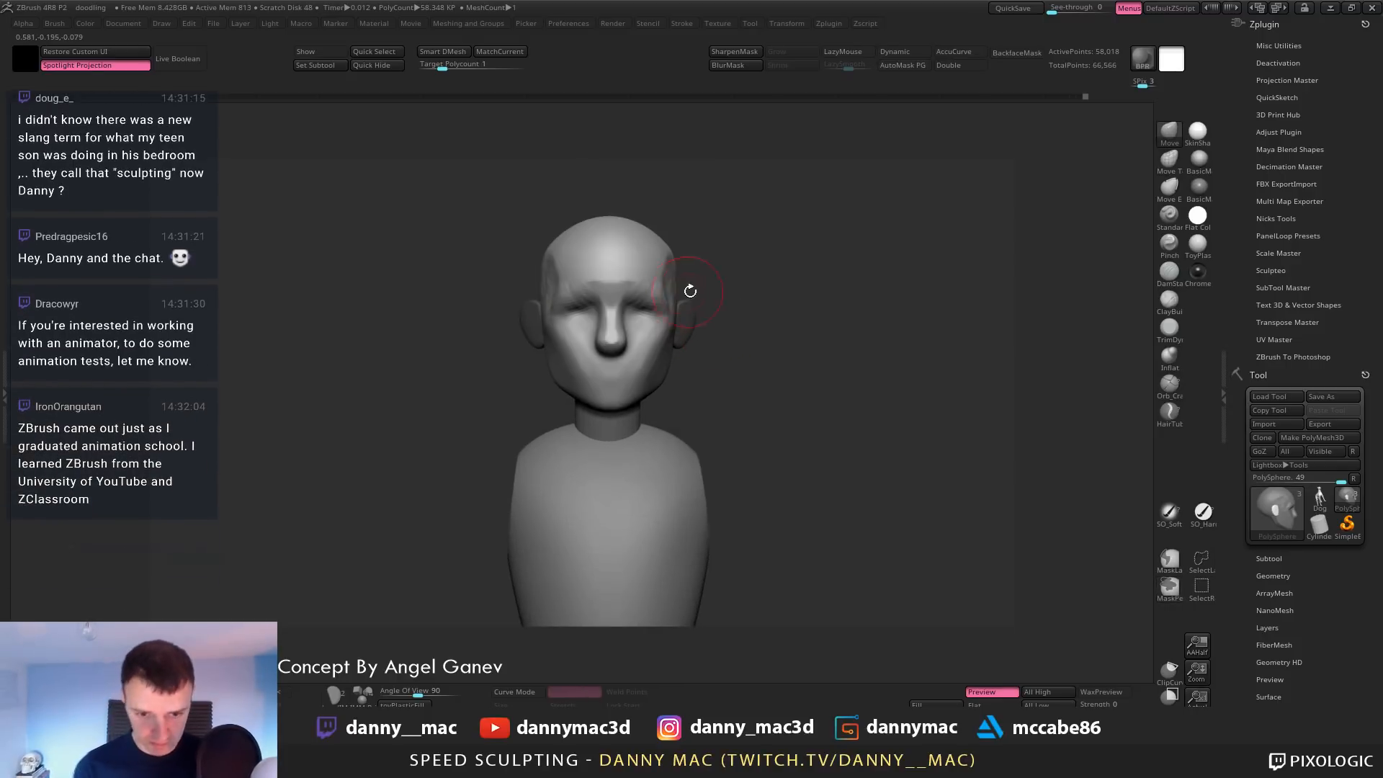
key(b)
key(d)
key(s)
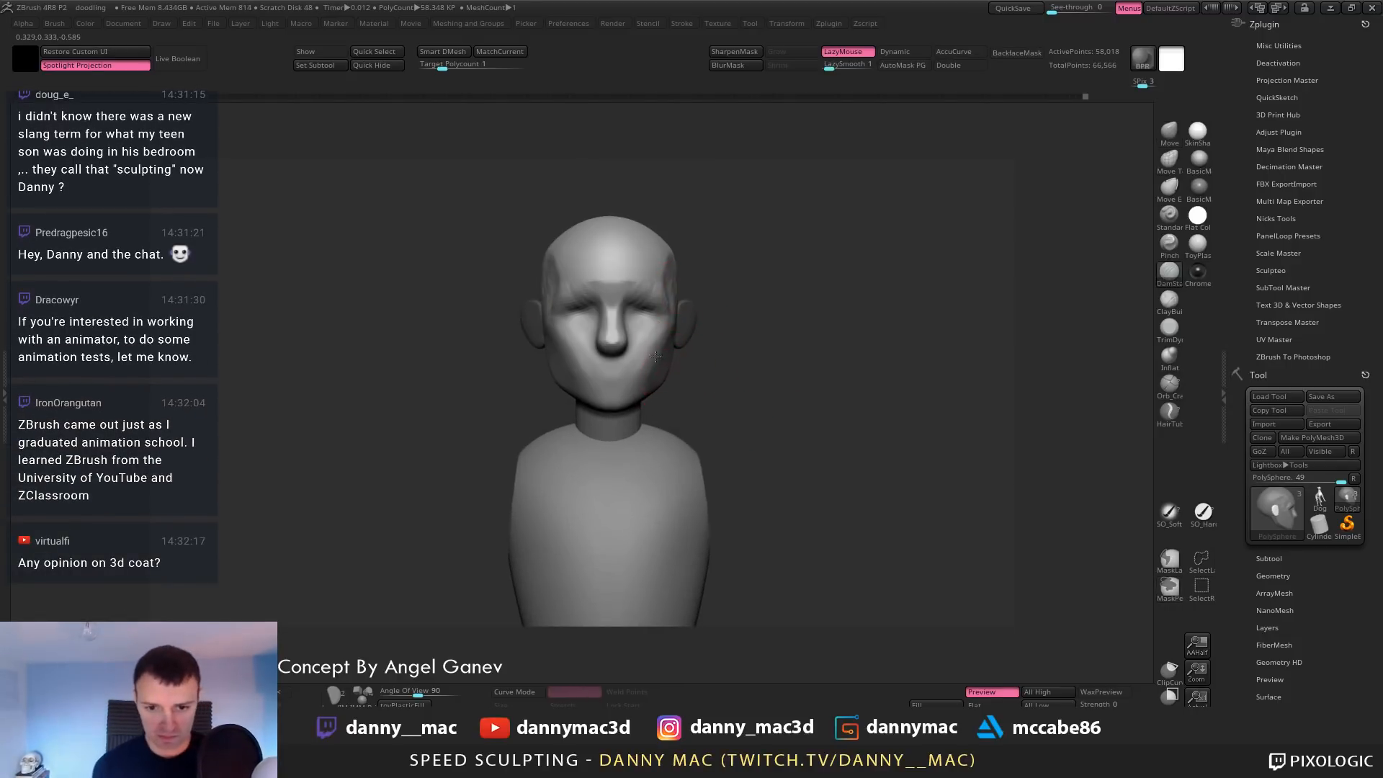
mouse_move(675, 368)
ctrl+right_down()
mouse_move(676, 334)
mouse_move(671, 363)
mouse_move(625, 354)
mouse_move(632, 326)
ctrl+right_up()
key(shift+f)
key(shift+f)
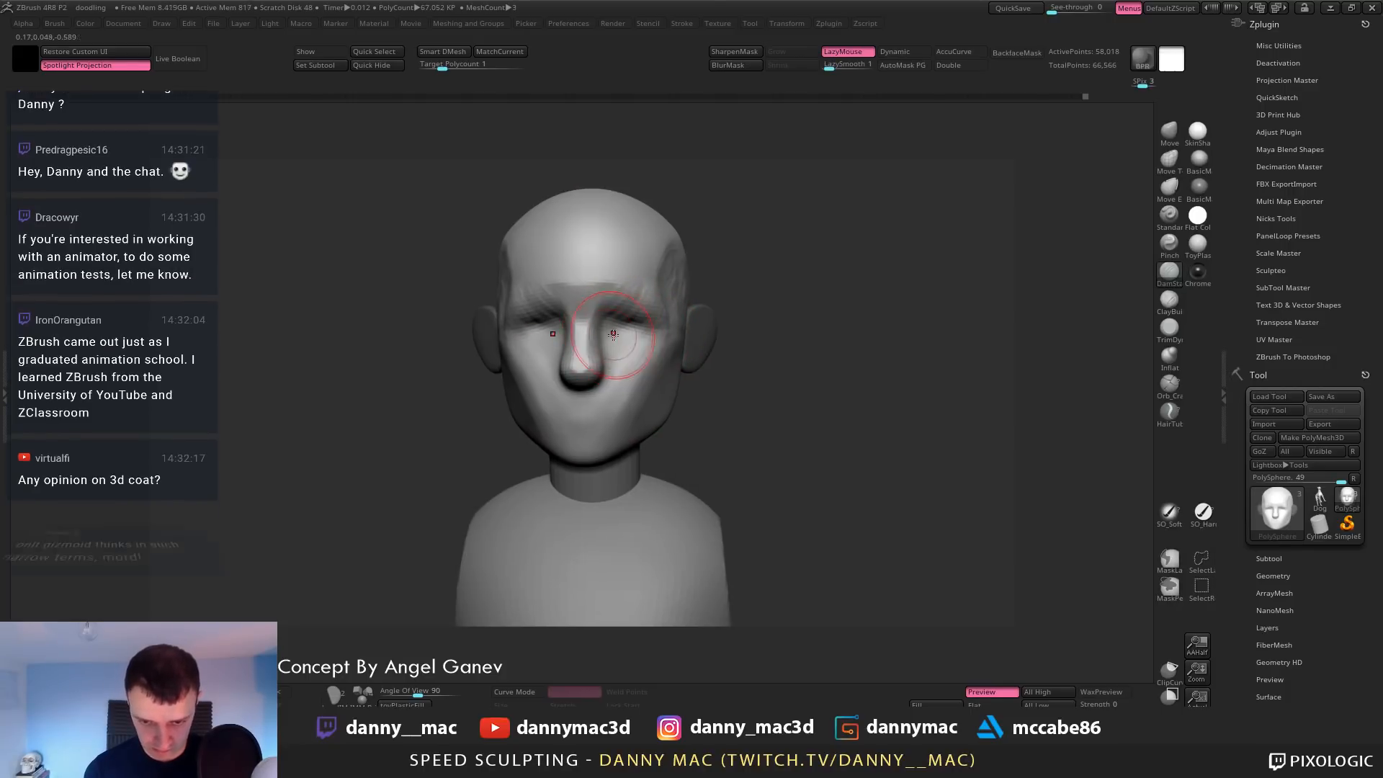
key(space)
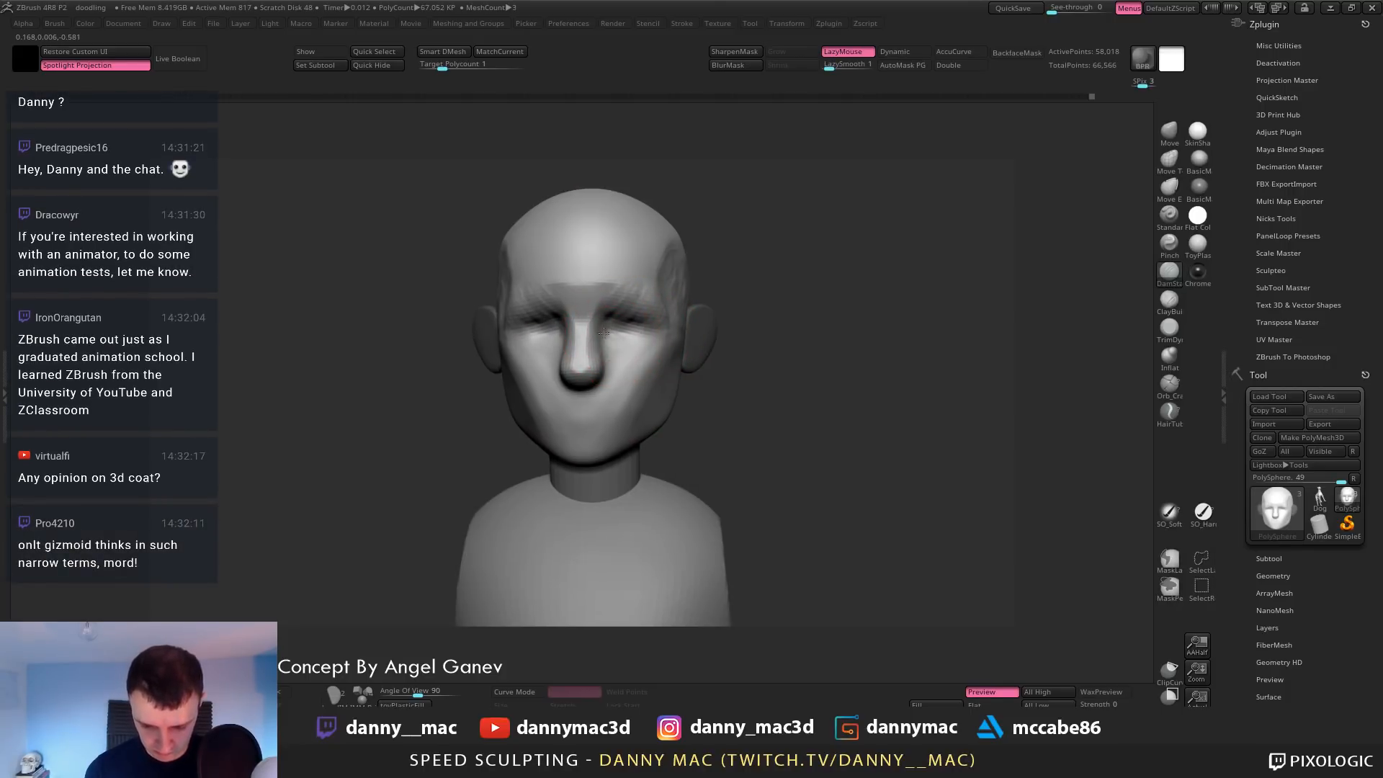
shift+right_drag(655, 327, 632, 336)
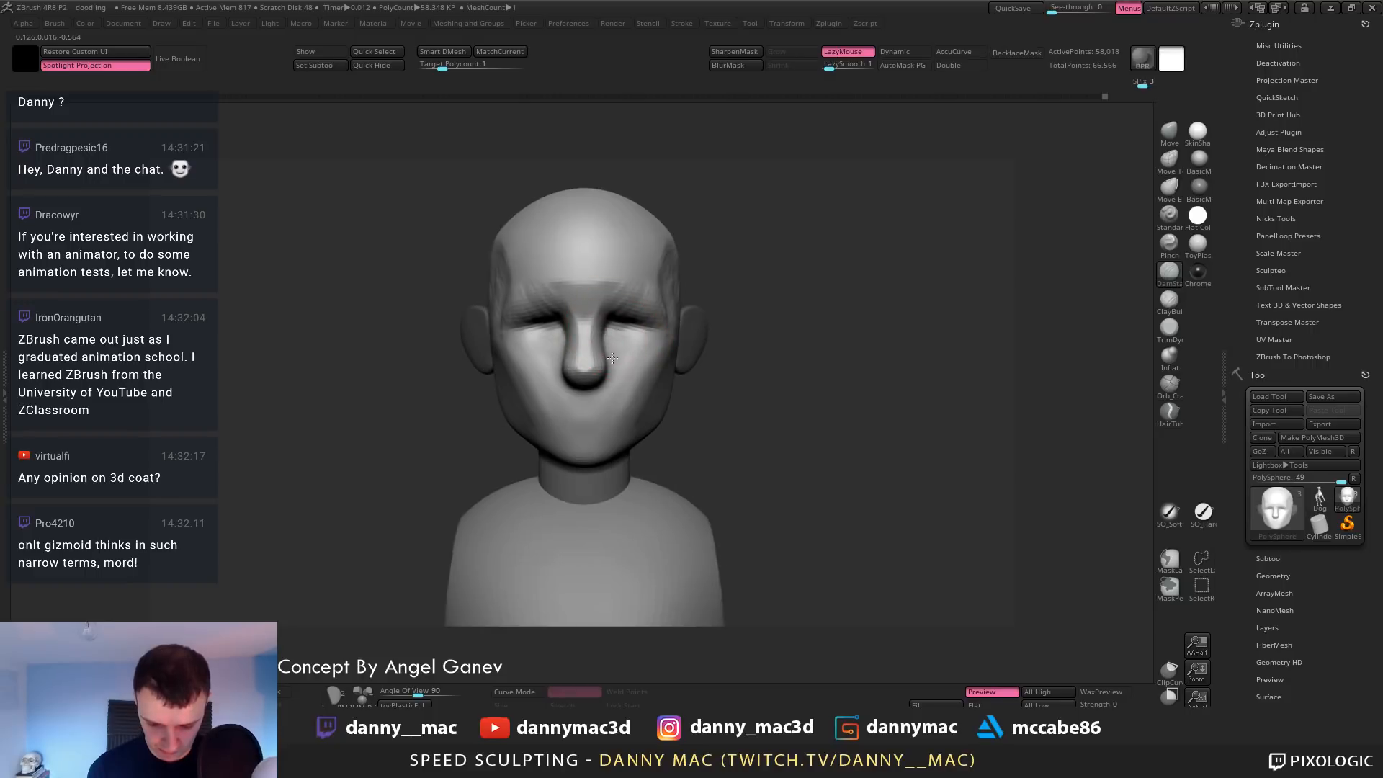
drag(608, 328, 616, 394)
Adjust the underside of the nose with the Move brush
key(b)
key(m)
key(v)
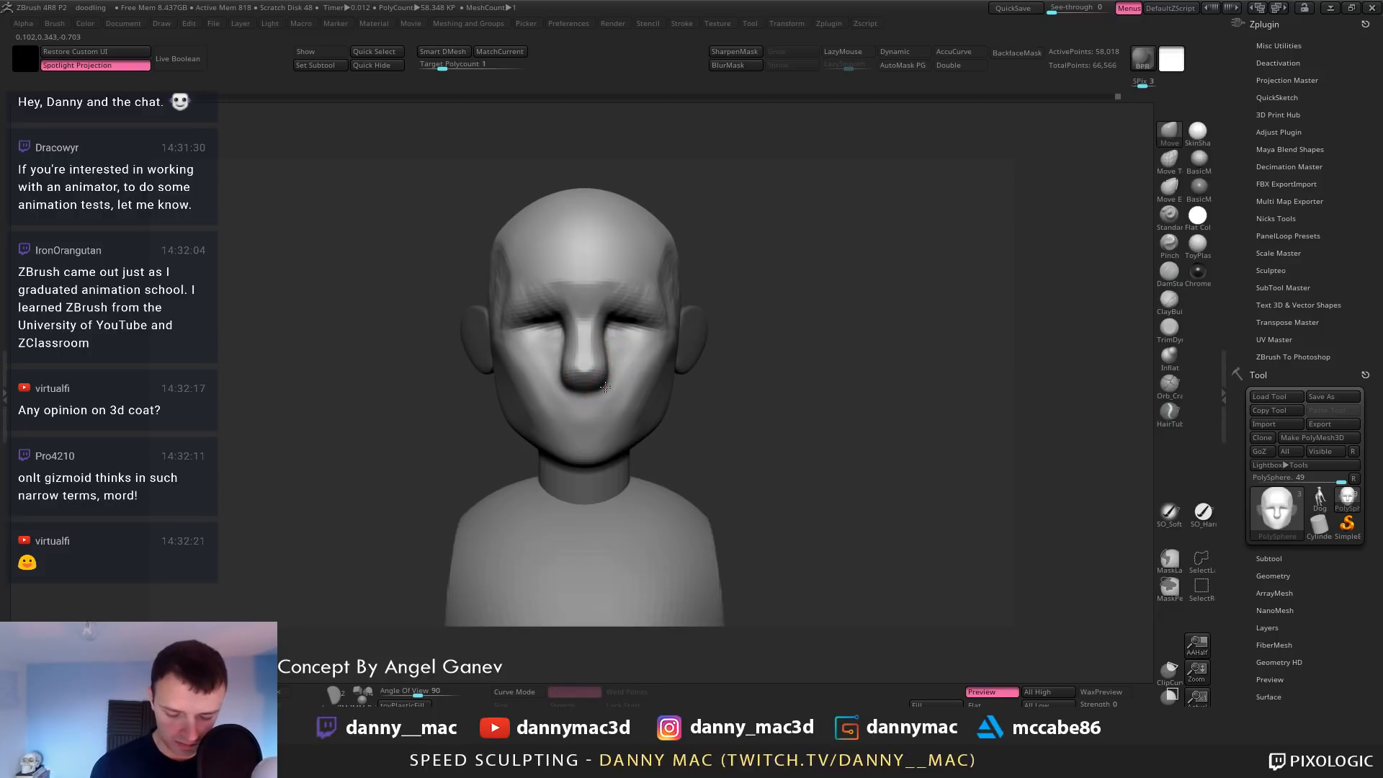
right_drag(607, 389, 597, 384)
drag(603, 386, 603, 389)
right_drag(586, 395, 589, 387)
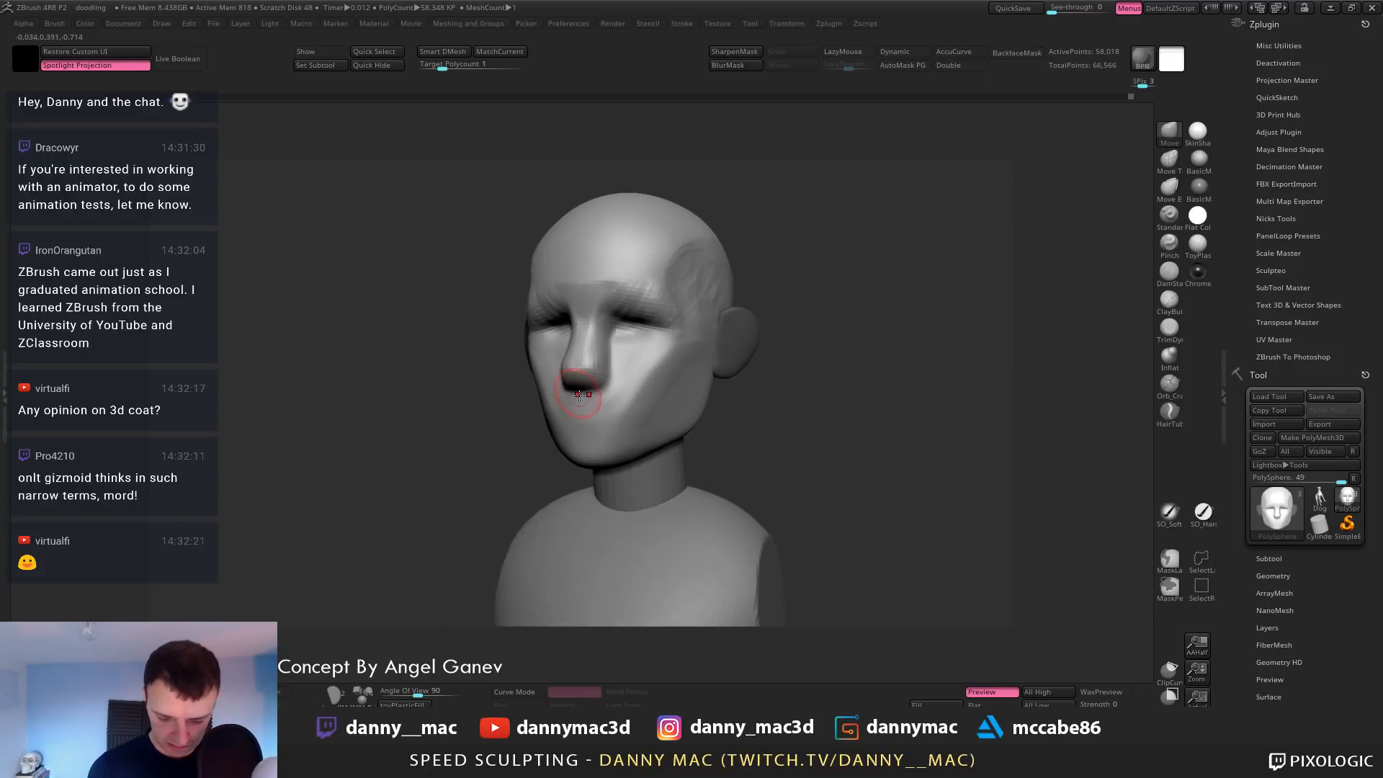
Flatten the sides of the nose with the TrimDynamic brush and smooth the transition into the cheeks
key(b)
key(t)
key(d)
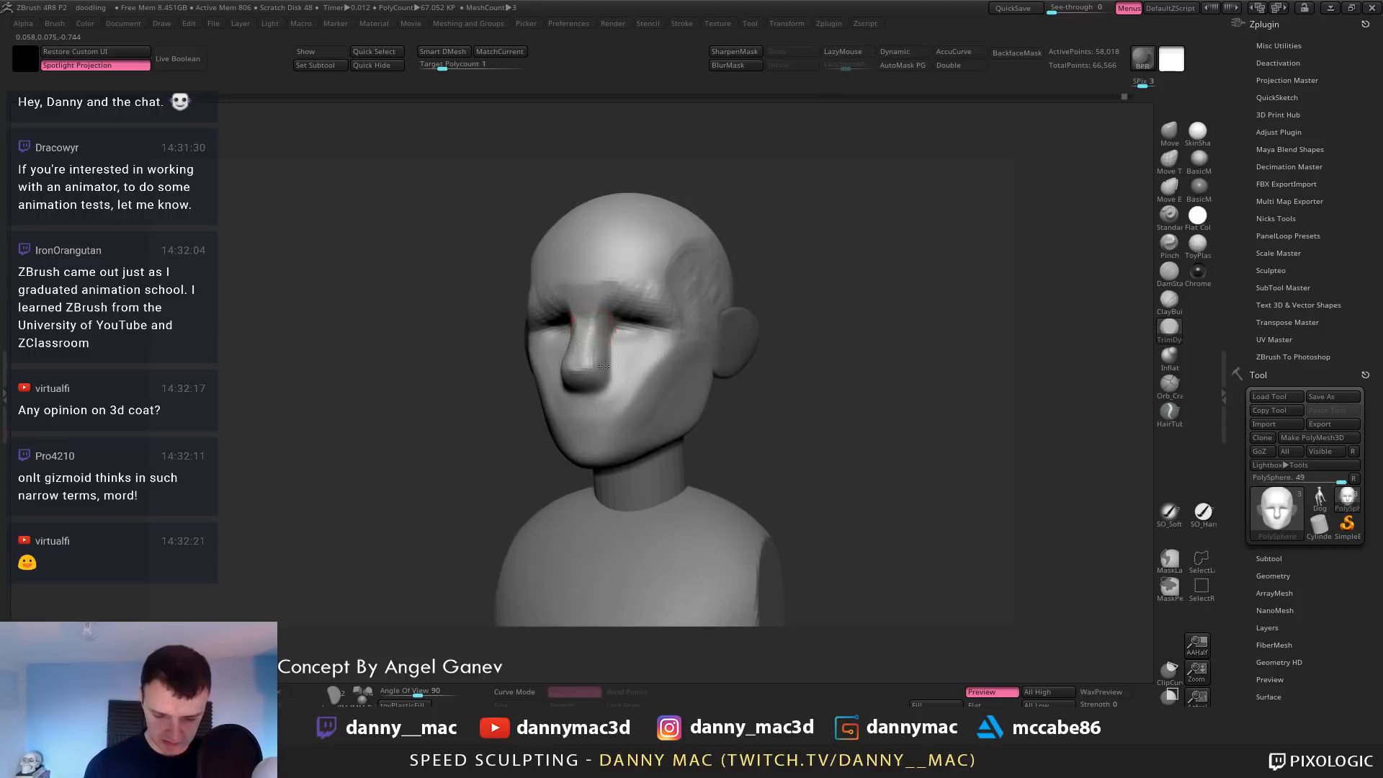
mouse_move(604, 318)
right_down()
mouse_move(598, 367)
mouse_move(606, 341)
mouse_move(607, 356)
right_up()
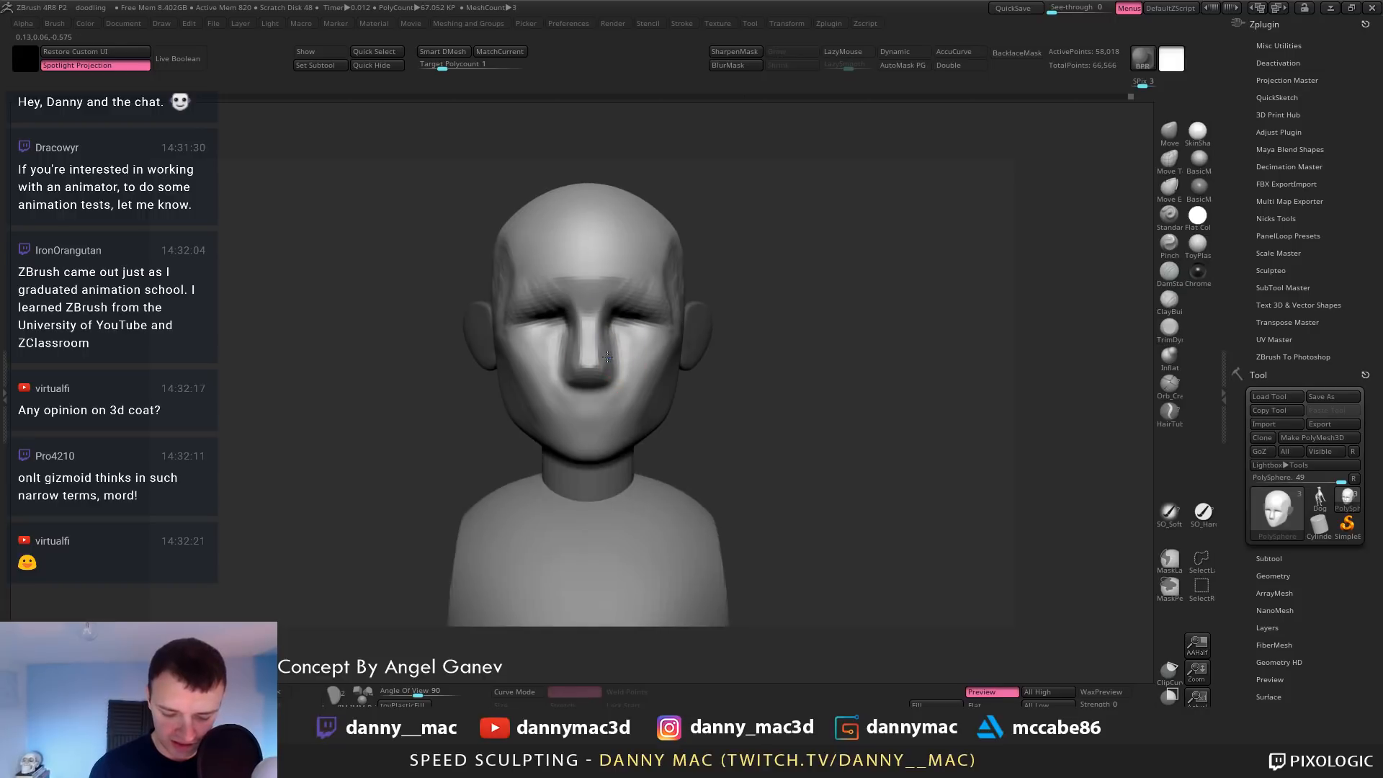
shift+drag(628, 344, 625, 361)
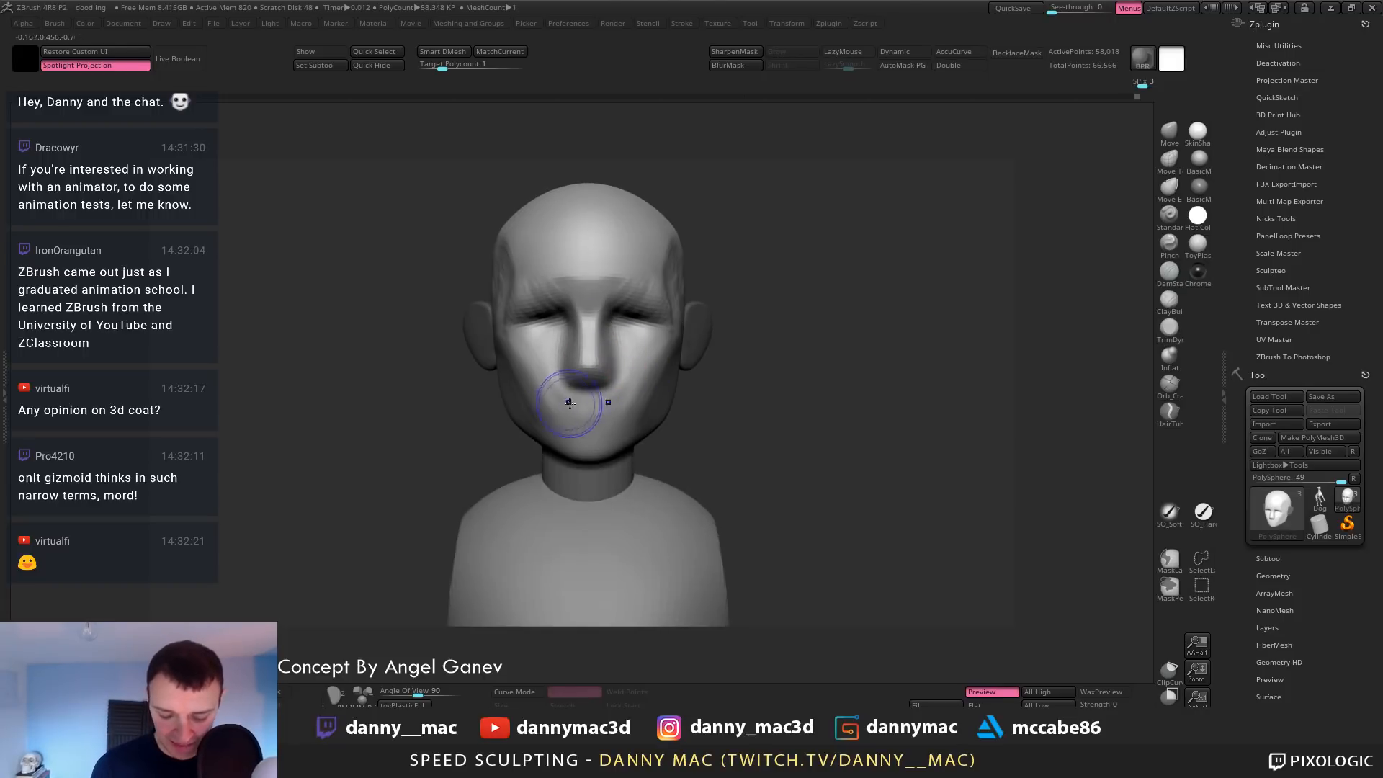
mouse_move(589, 390)
right_down()
mouse_move(585, 379)
mouse_move(579, 404)
right_up()
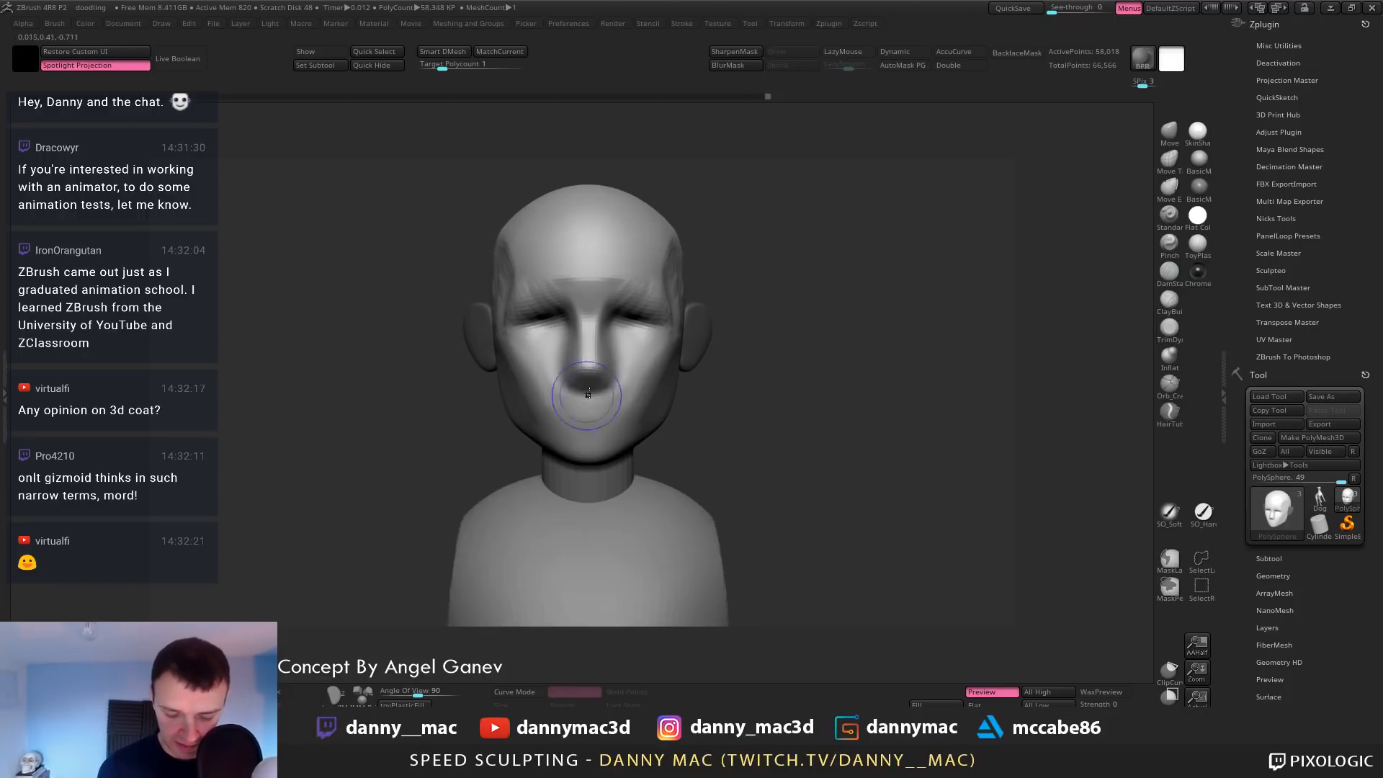
Raise the base of the nose slightly with the Move brush
key(b)
key(m)
key(v)
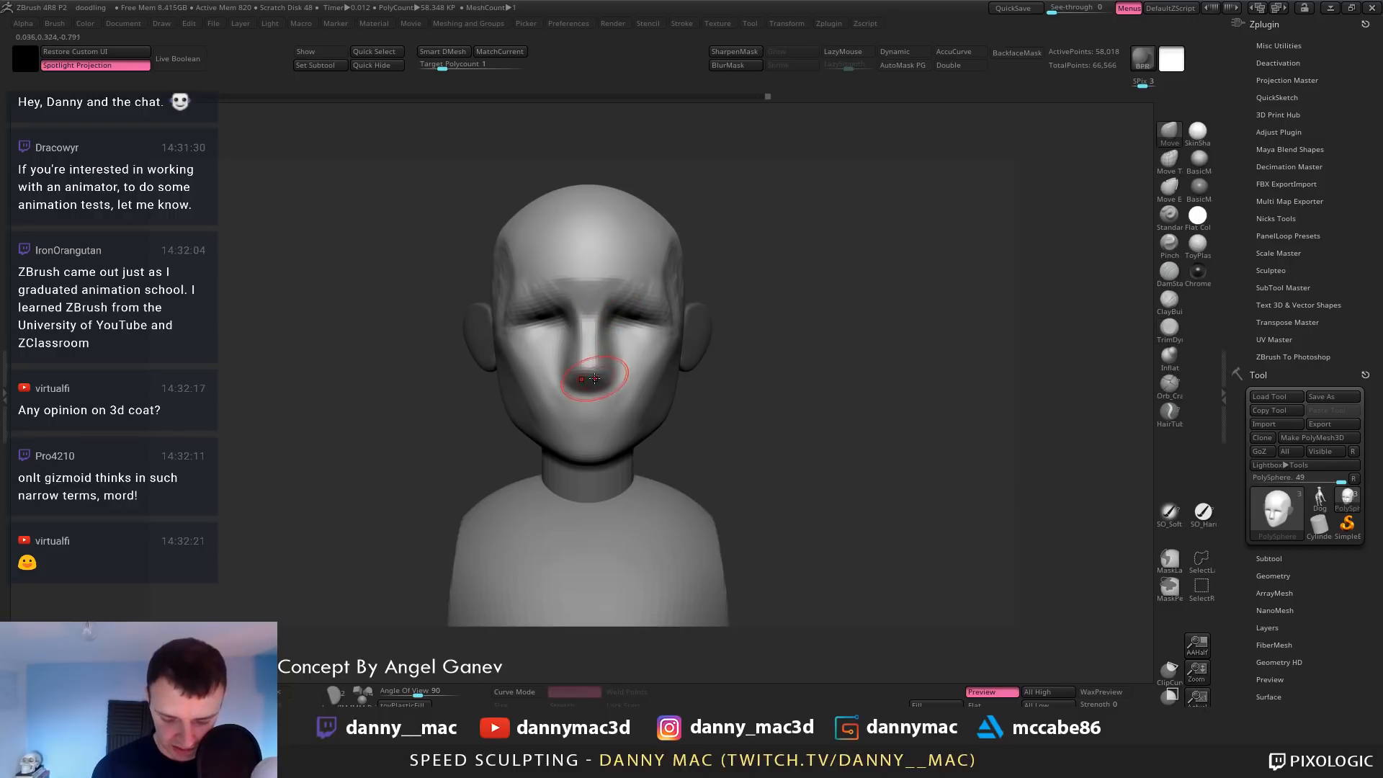
drag(584, 393, 587, 382)
alt+right_drag(589, 383, 587, 397)
Reshape the inner brows beside the bridge of the nose with the Move brush
right_drag(644, 343, 615, 299)
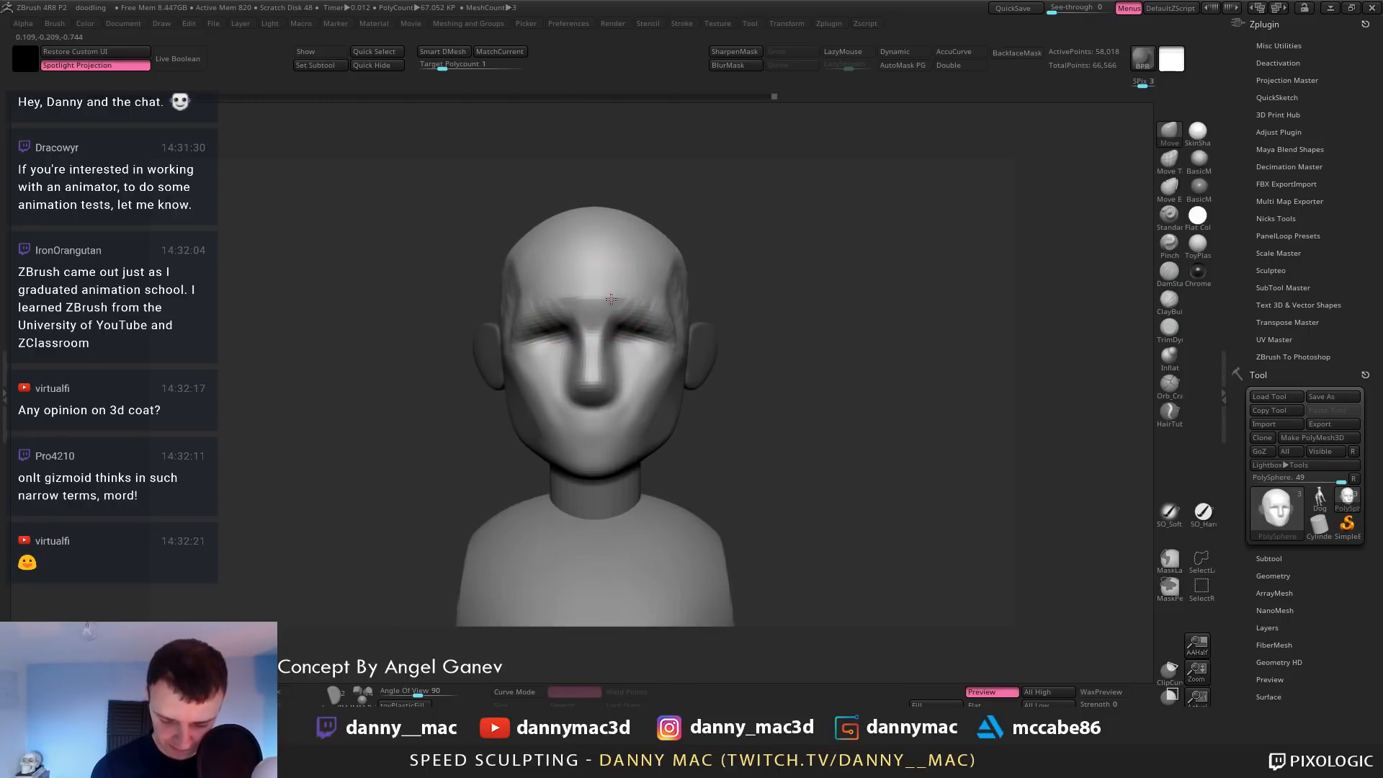
drag(607, 310, 612, 306)
key(space)
mouse_move(664, 309)
right_down()
mouse_move(622, 310)
mouse_move(664, 318)
mouse_move(707, 366)
mouse_move(667, 385)
mouse_move(651, 365)
mouse_move(625, 407)
mouse_move(632, 421)
right_up()
Build up the cheeks down toward the jaw with the ClayBuildup brush and save the project
key(b)
key(d)
key(s)
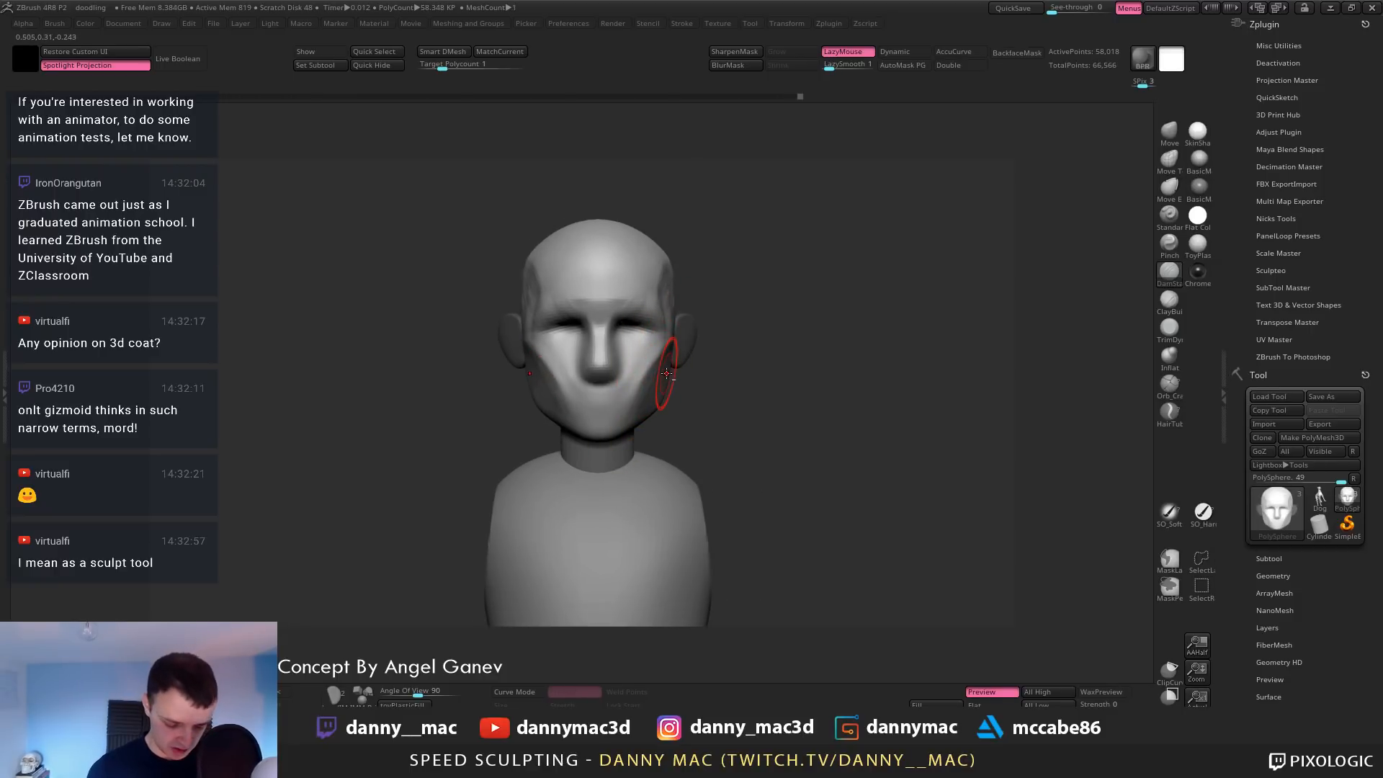
key(b)
key(c)
key(b)
right_drag(657, 361, 649, 373)
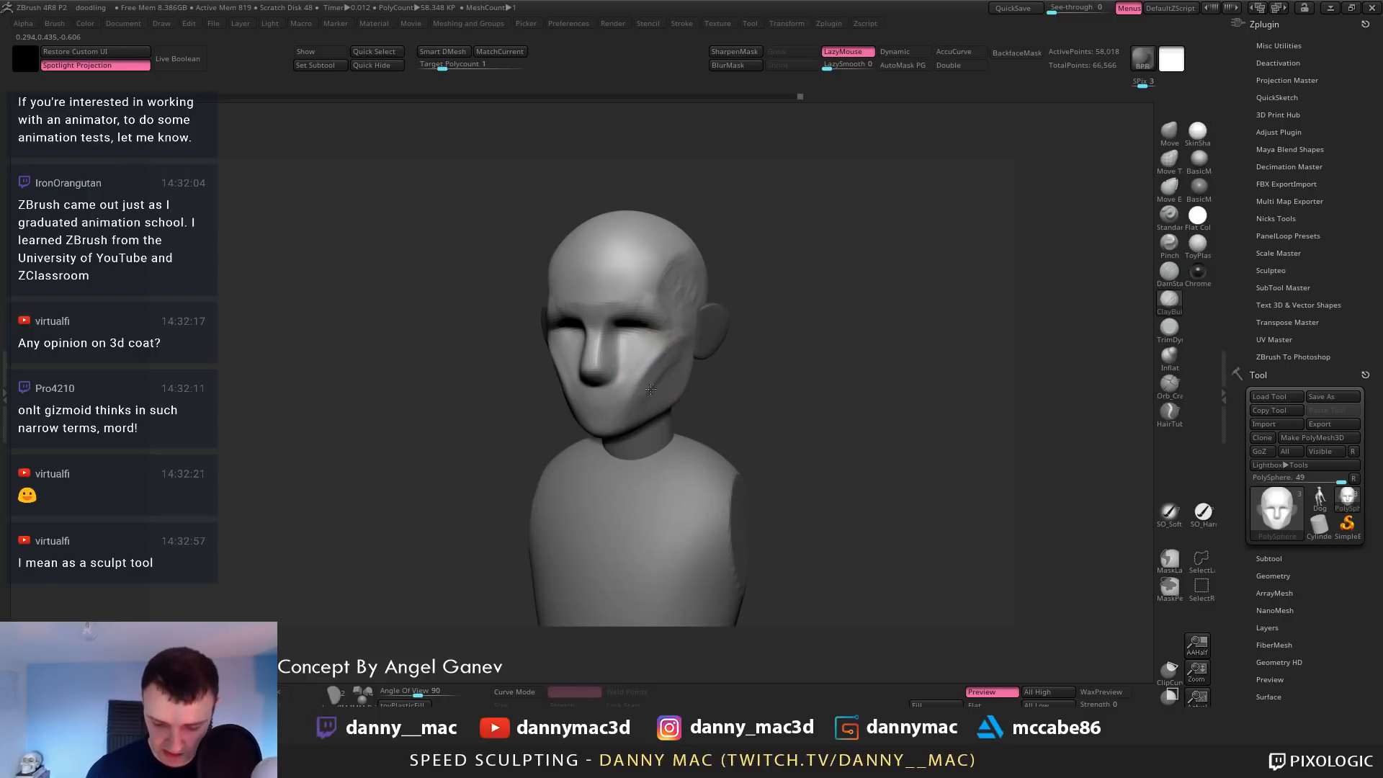
mouse_move(666, 354)
right_down()
mouse_move(667, 291)
mouse_move(725, 300)
mouse_move(655, 300)
mouse_move(668, 313)
right_up()
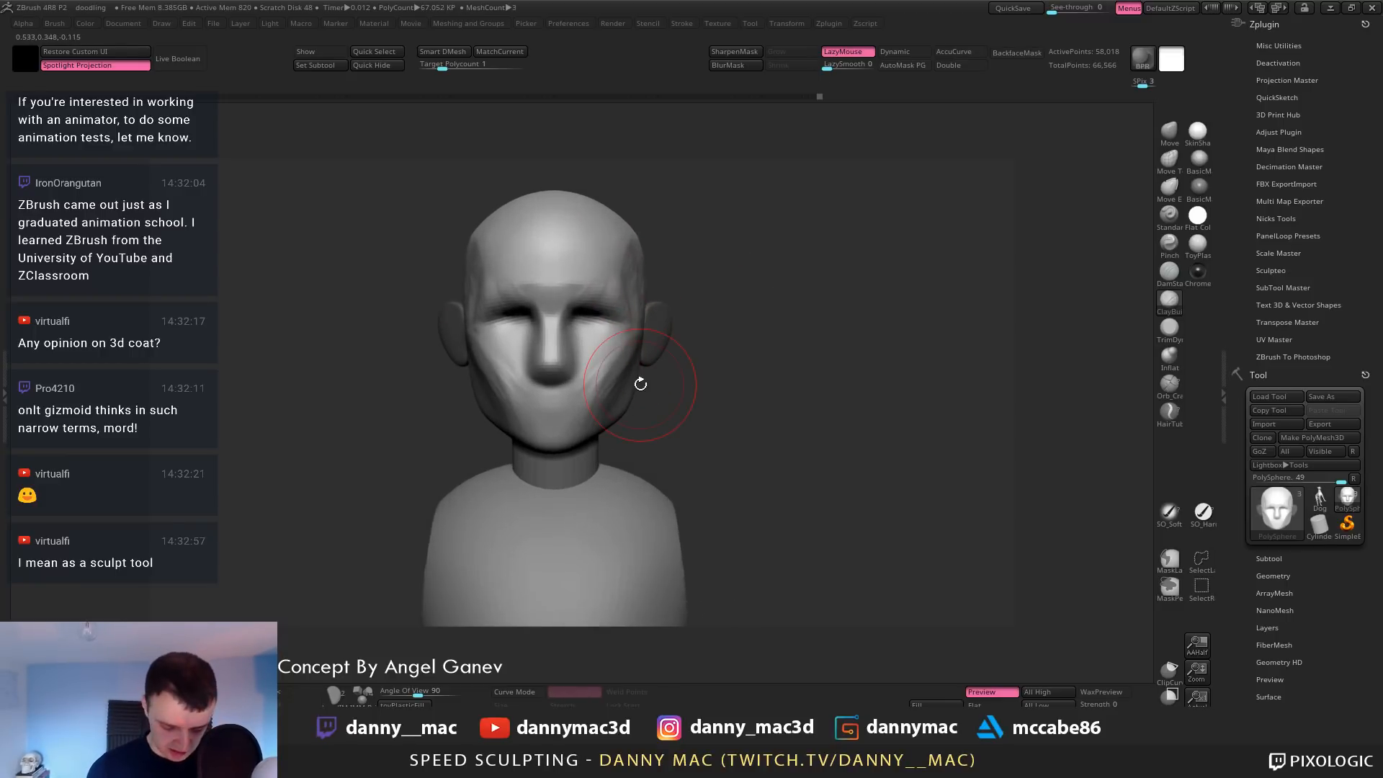
key(ctrl)
key(ctrl+s)
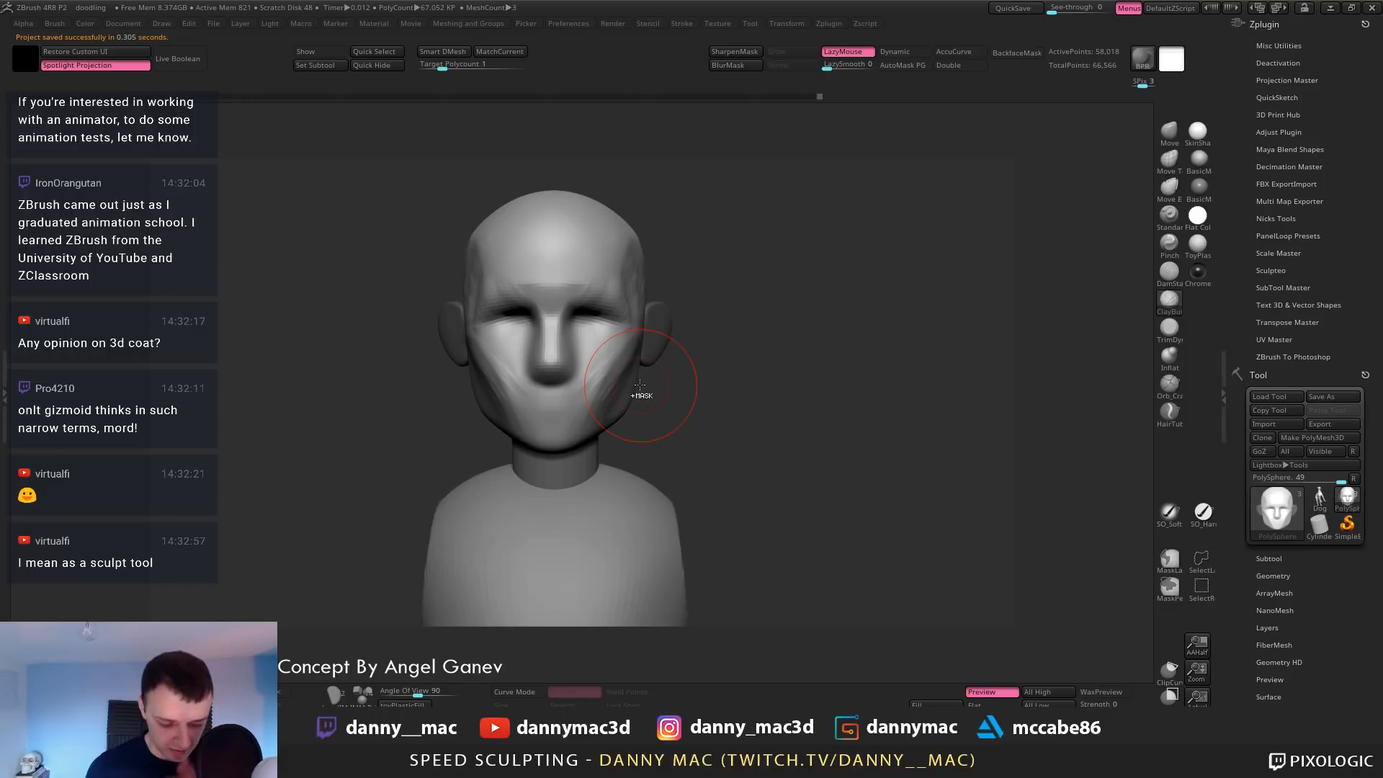
Bring up the insert-mesh primitives and add a sphere to the bust as a separate subtool
click(568, 684)
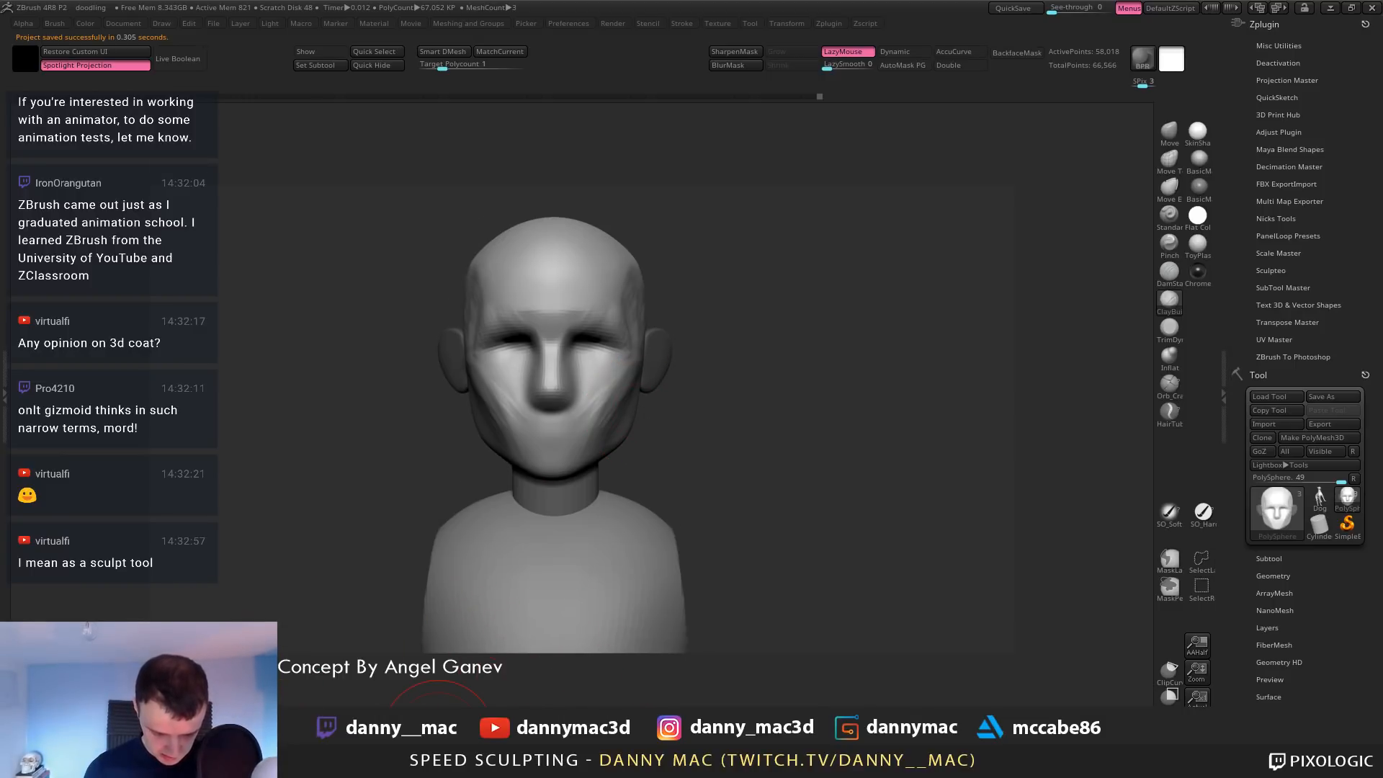
key(b)
key(i)
key(p)
alt+right_drag(518, 403, 547, 400)
key(ctrl+a)
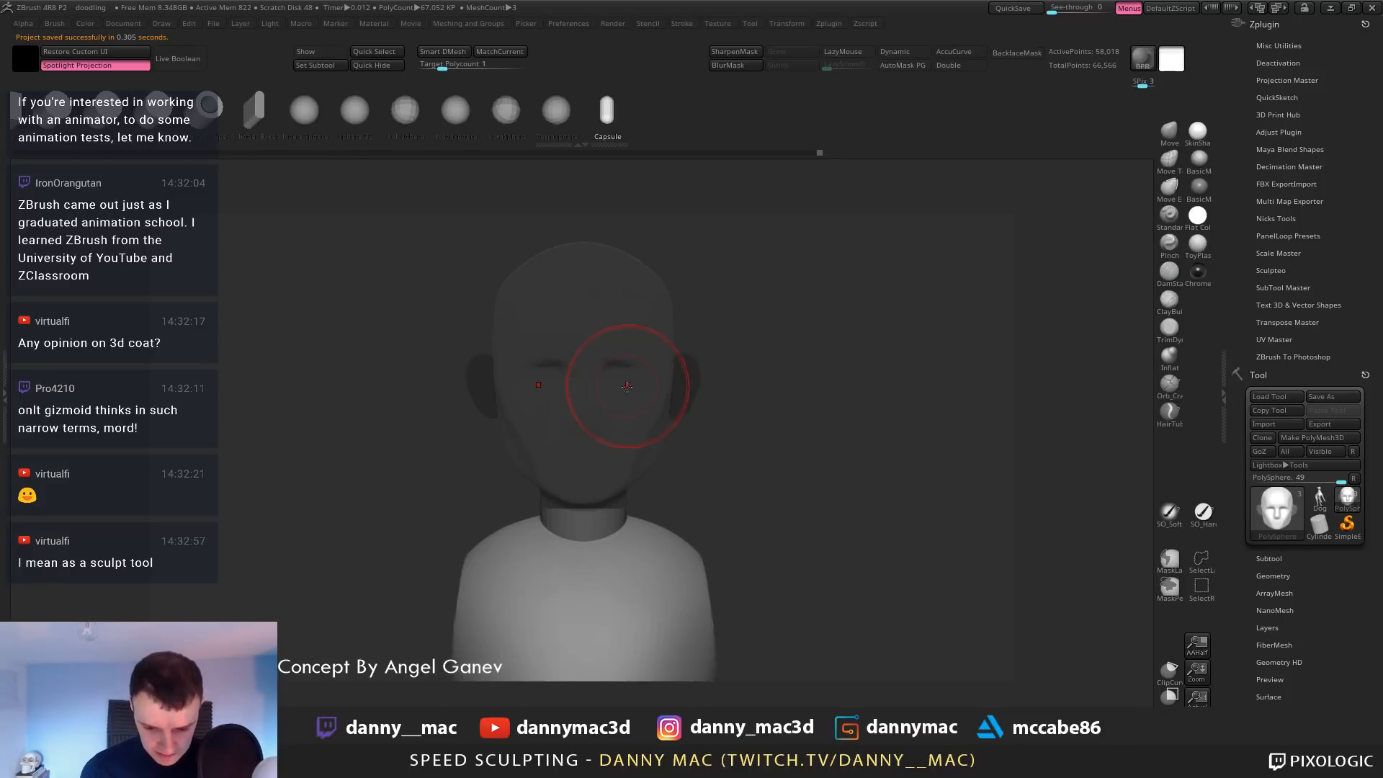
key(ctrl+z)
key(shift+f)
key(shift+f)
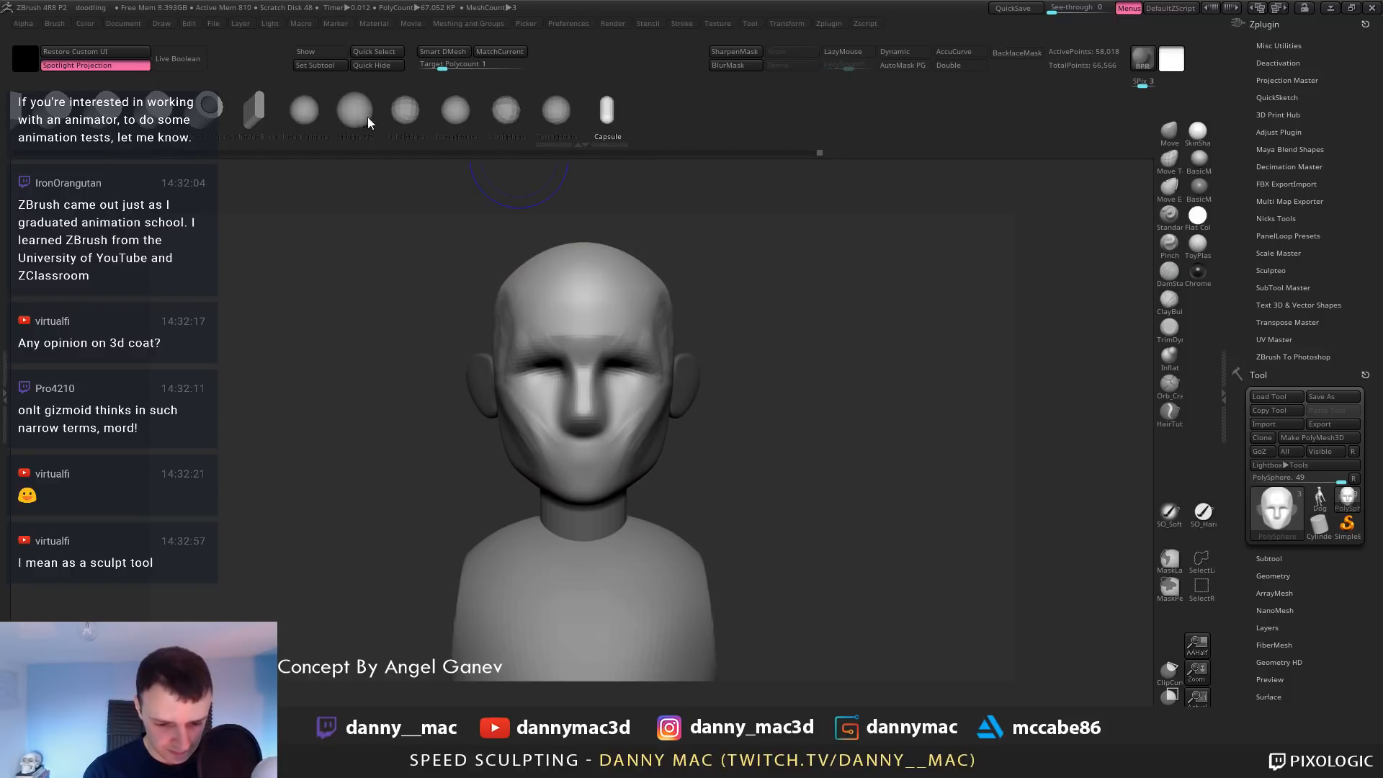
drag(752, 369, 448, 641)
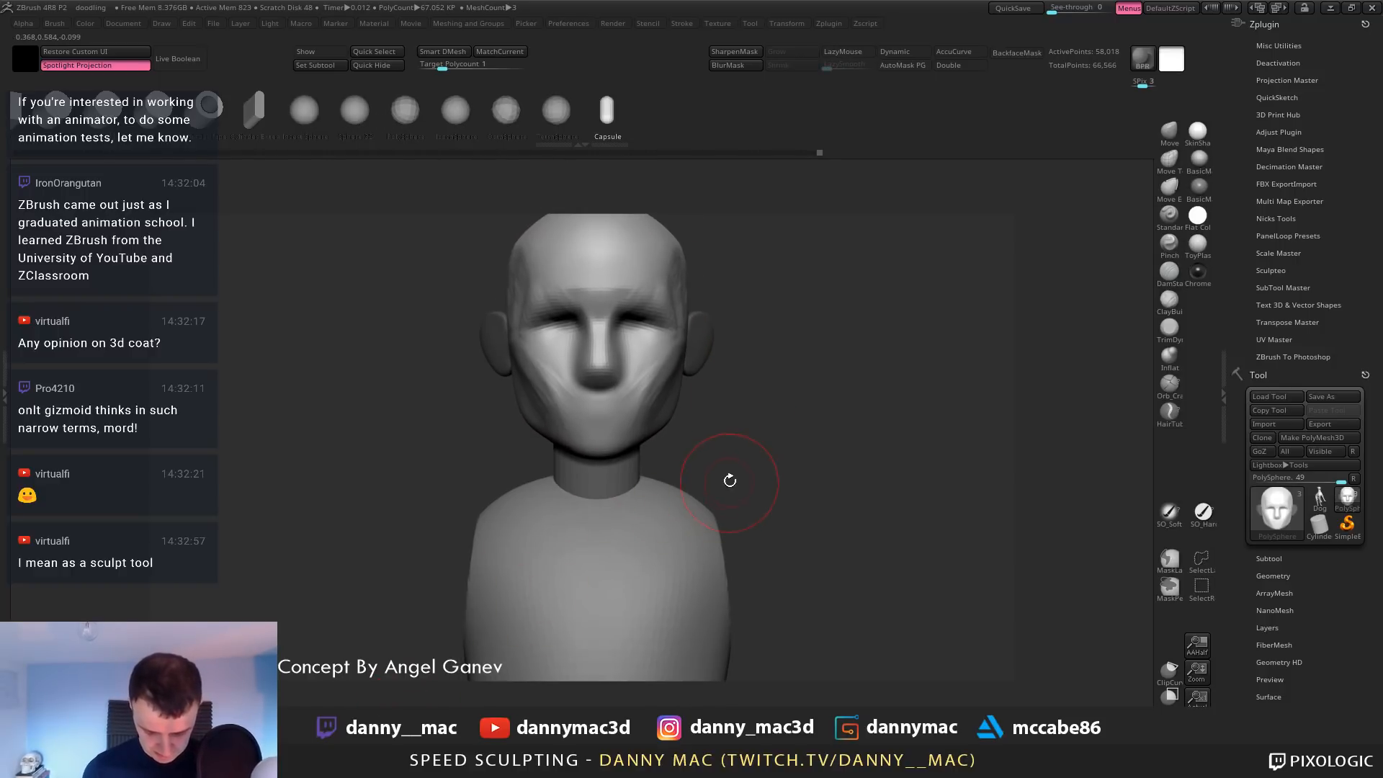
key(i)
click(503, 559)
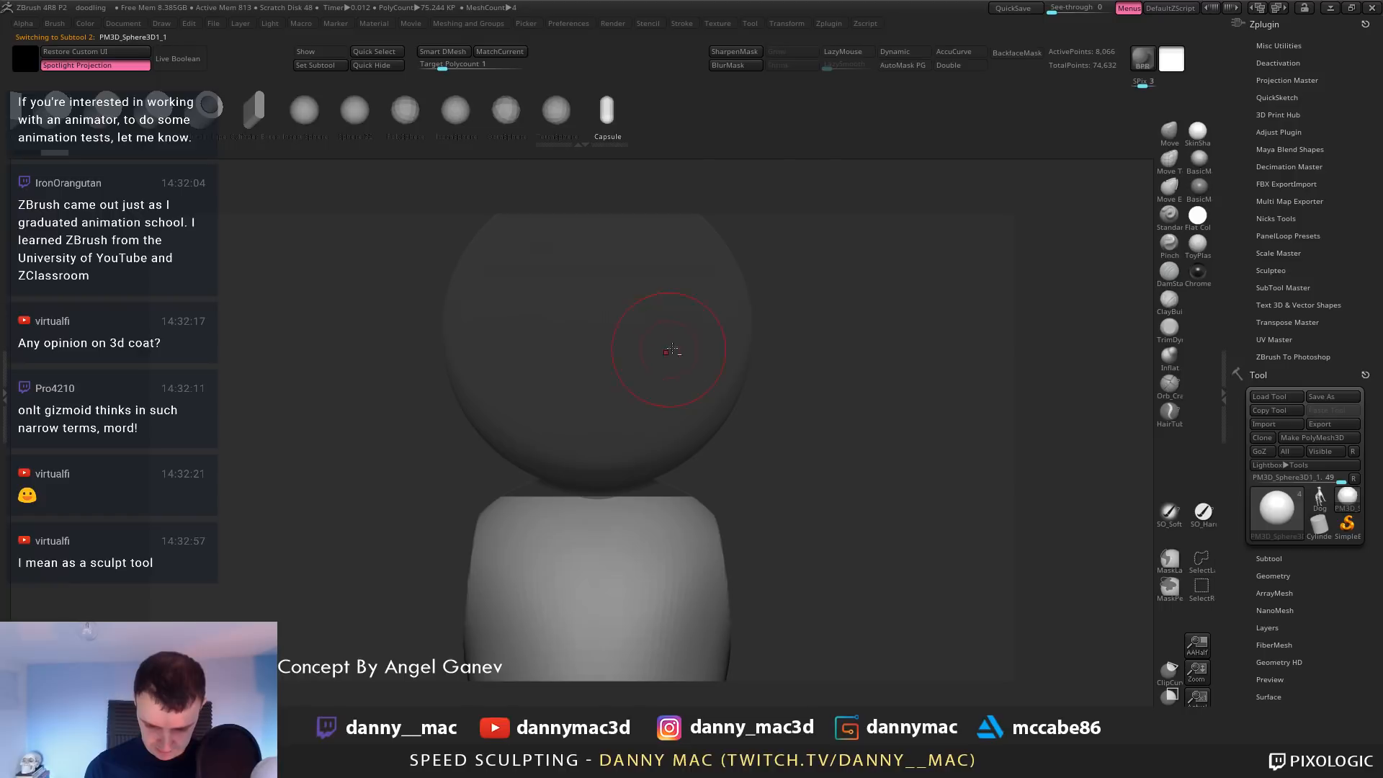
Centre the transform gizmo on the new sphere and reset the gizmo's orientation
alt+drag(776, 320, 745, 418)
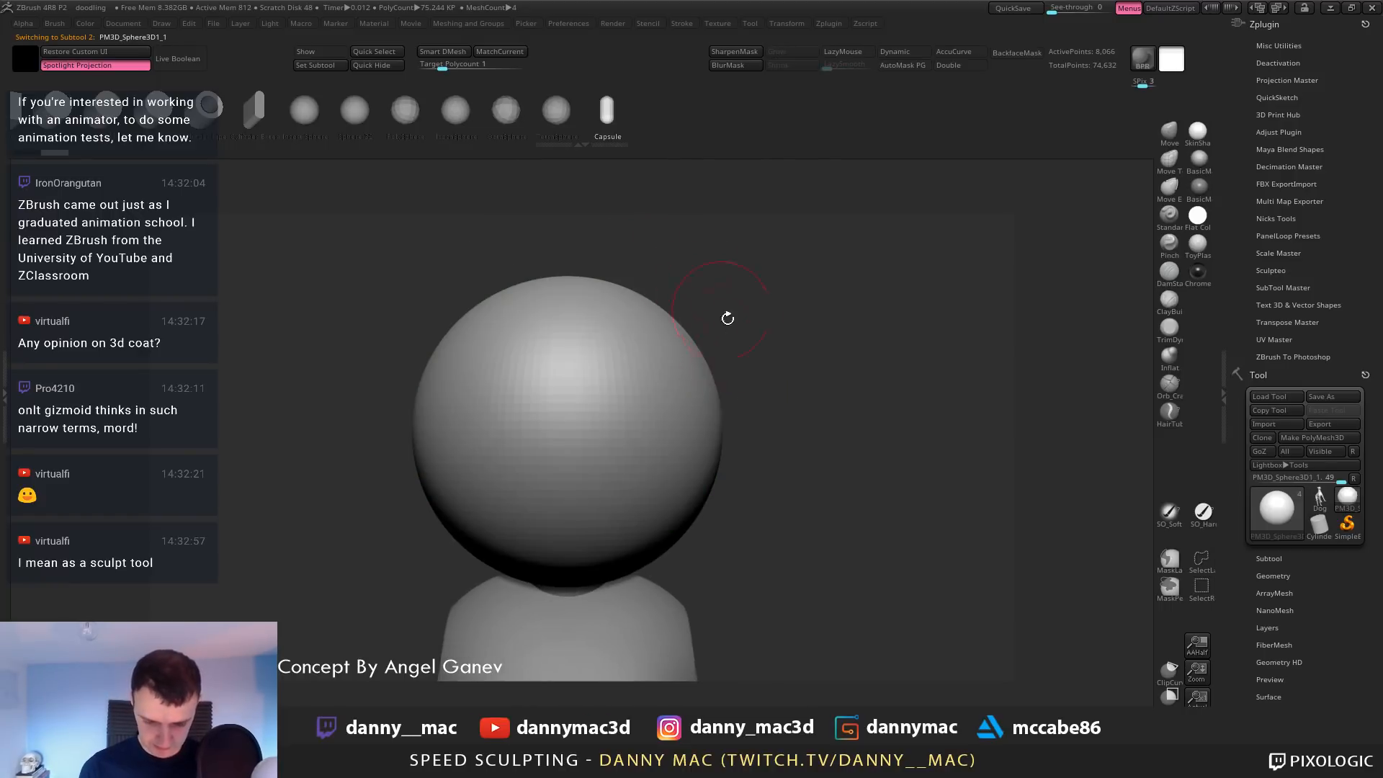
key(w)
drag(751, 365, 707, 366)
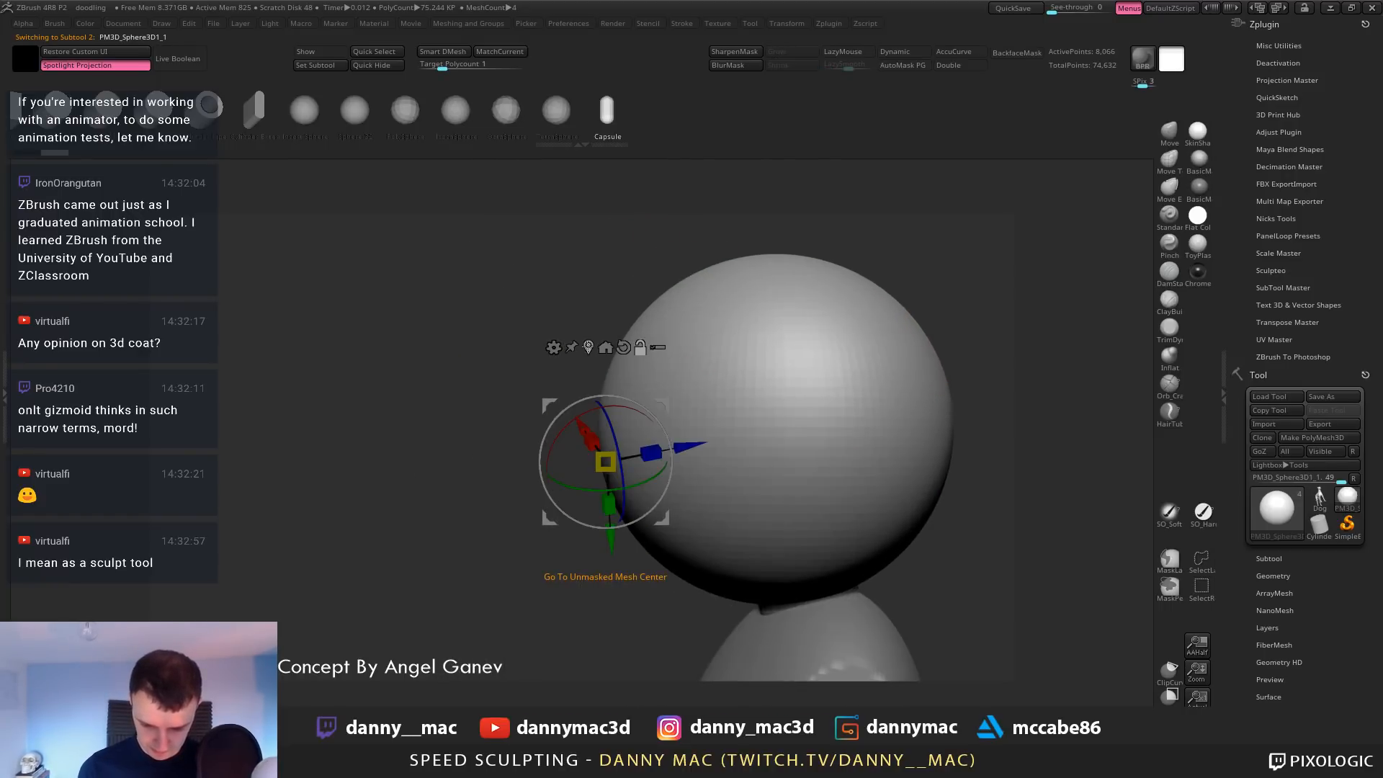
click(588, 347)
click(785, 314)
alt+right_drag(886, 376, 795, 353)
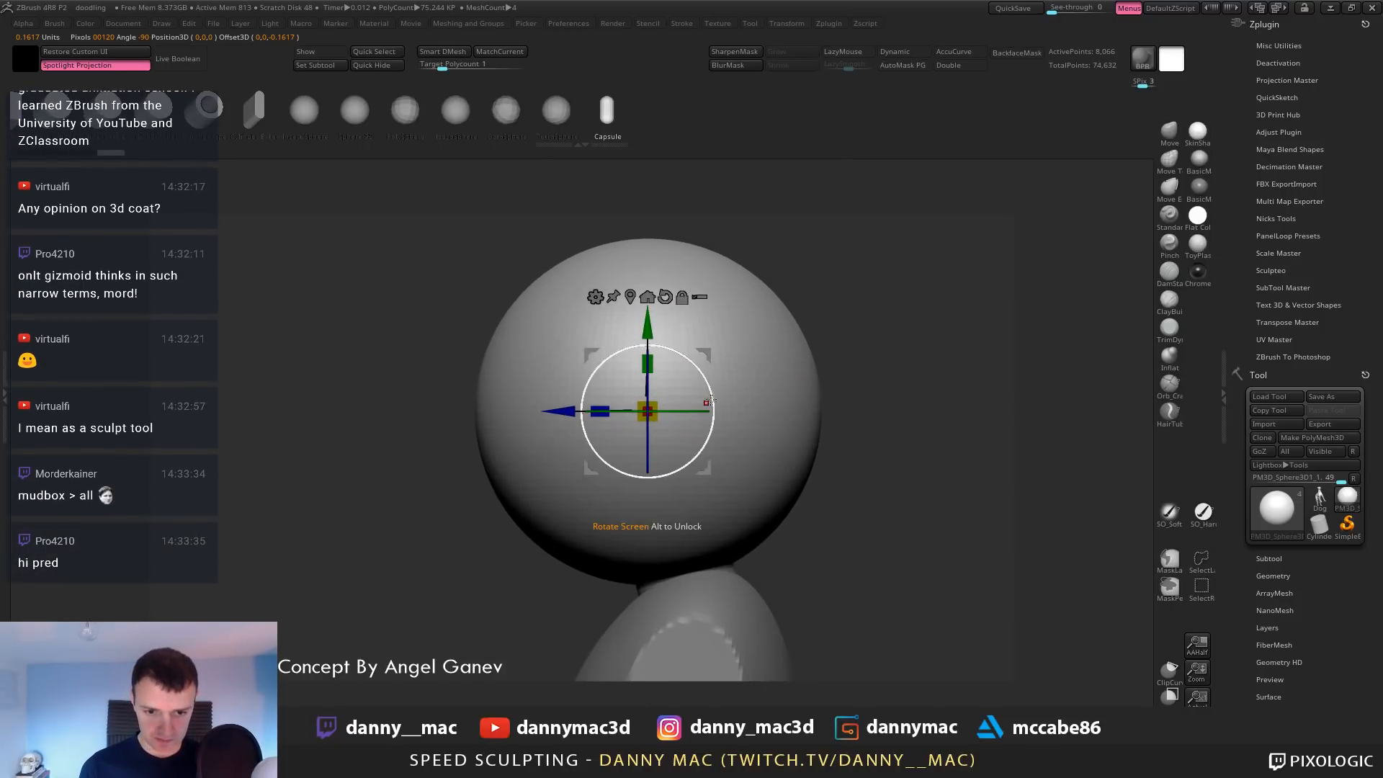
Rotate the sphere 90 degrees in profile and scale it down inside the head to serve as an eyeball
drag(708, 420, 661, 324)
drag(648, 411, 593, 478)
shift+right_drag(594, 477, 684, 468)
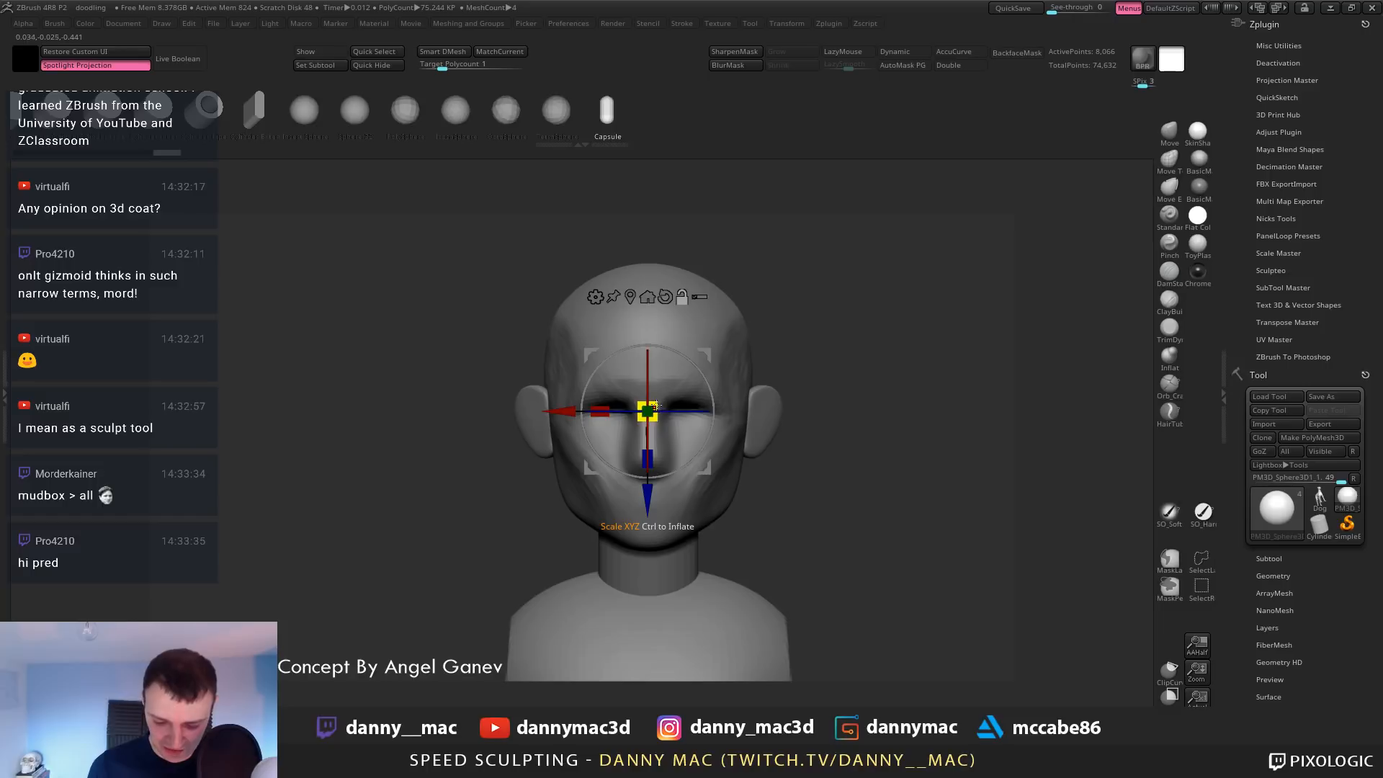
Shrink the eyeball sphere and move it into one eye socket, adjusting its depth in profile
drag(655, 405, 636, 471)
drag(699, 411, 700, 418)
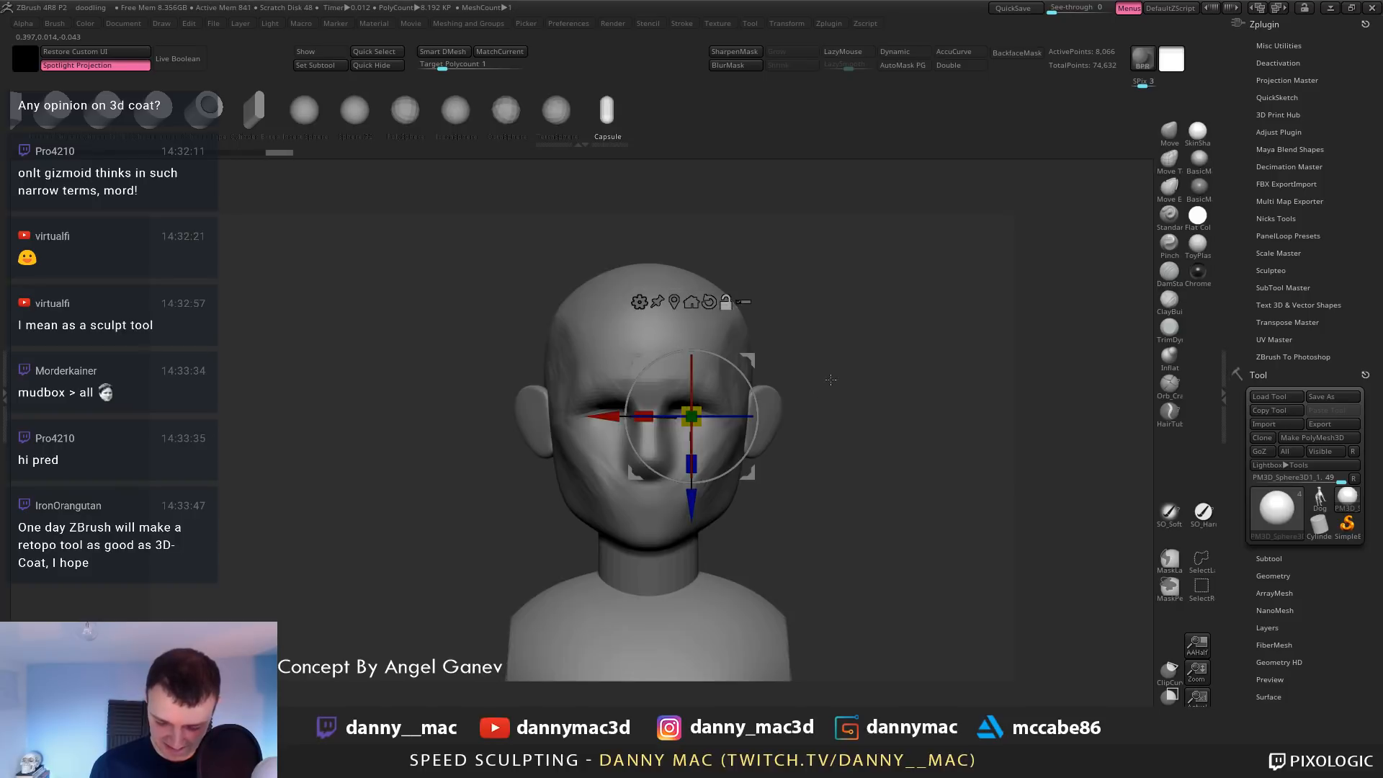
shift+drag(830, 379, 745, 389)
drag(606, 417, 520, 449)
drag(663, 356, 663, 347)
ctrl+right_drag(663, 350, 668, 421)
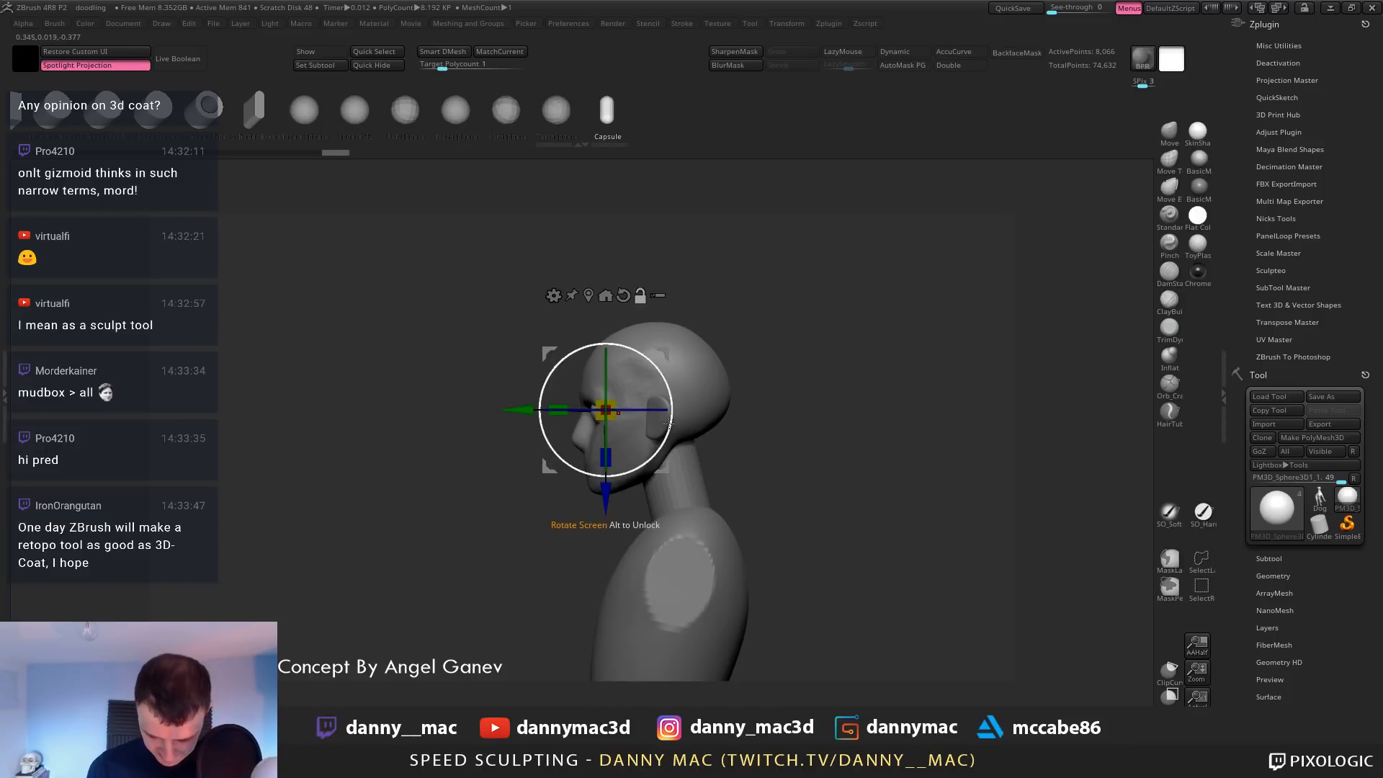
Try to reconstruct lower subdivision levels on the combined head and ears mesh
key(q)
alt+click(700, 378)
mouse_move(729, 380)
mouse_down()
mouse_move(710, 374)
mouse_move(685, 404)
mouse_up()
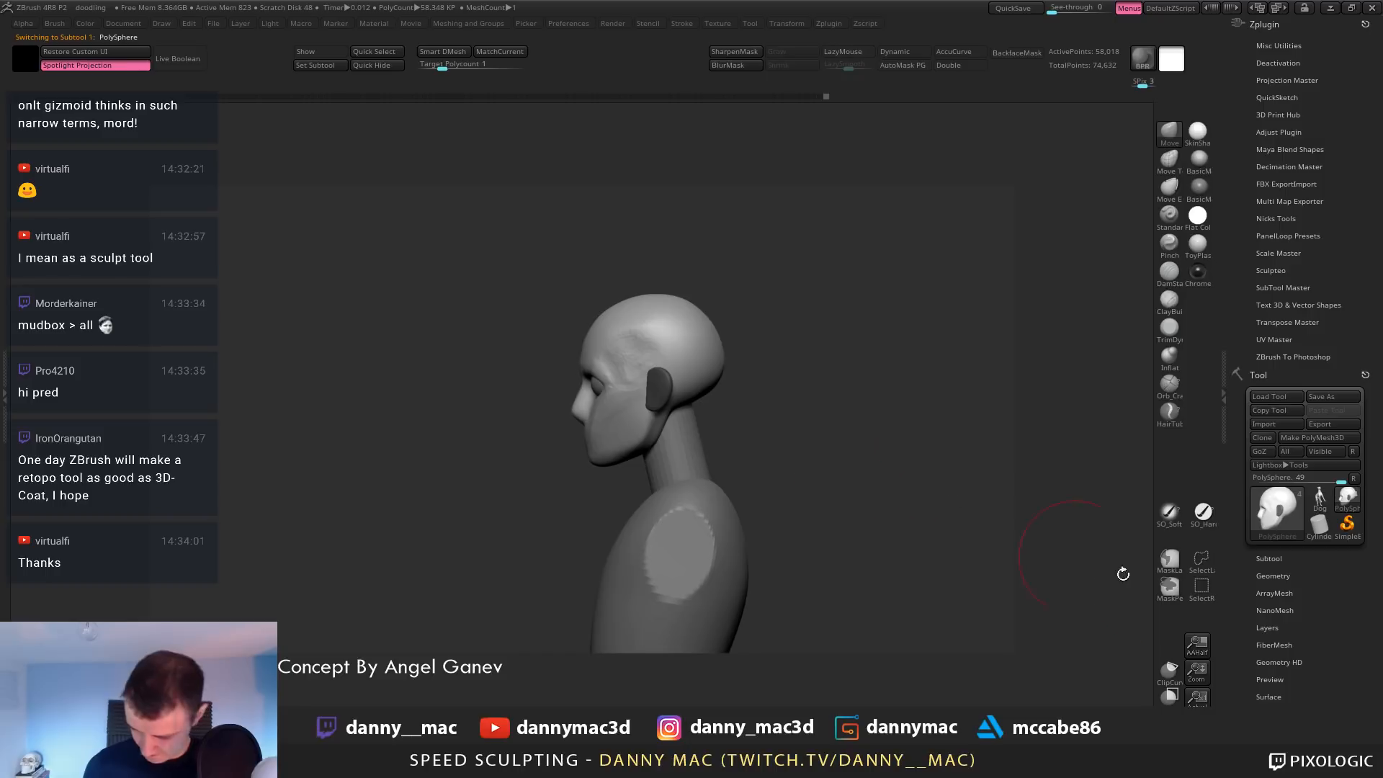
click(1273, 576)
click(1290, 643)
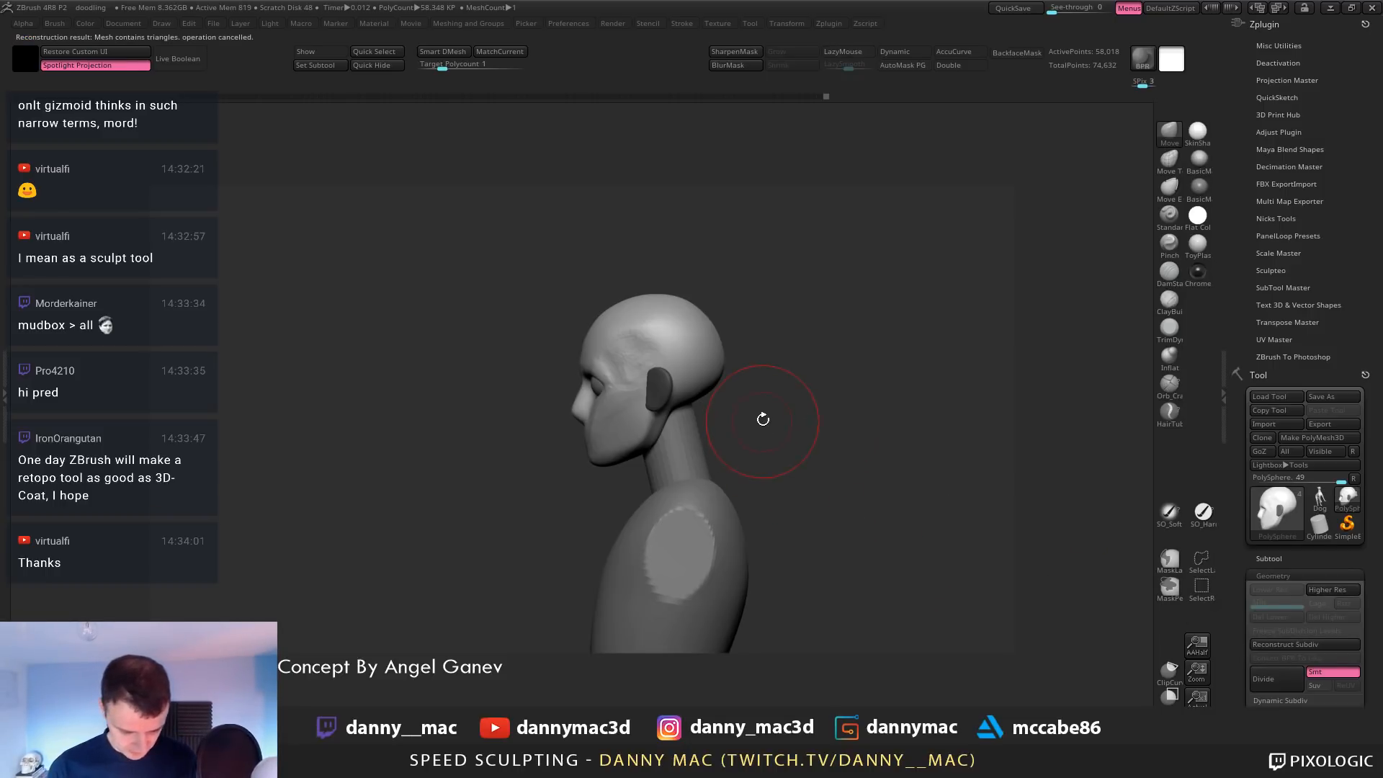
drag(763, 419, 729, 386)
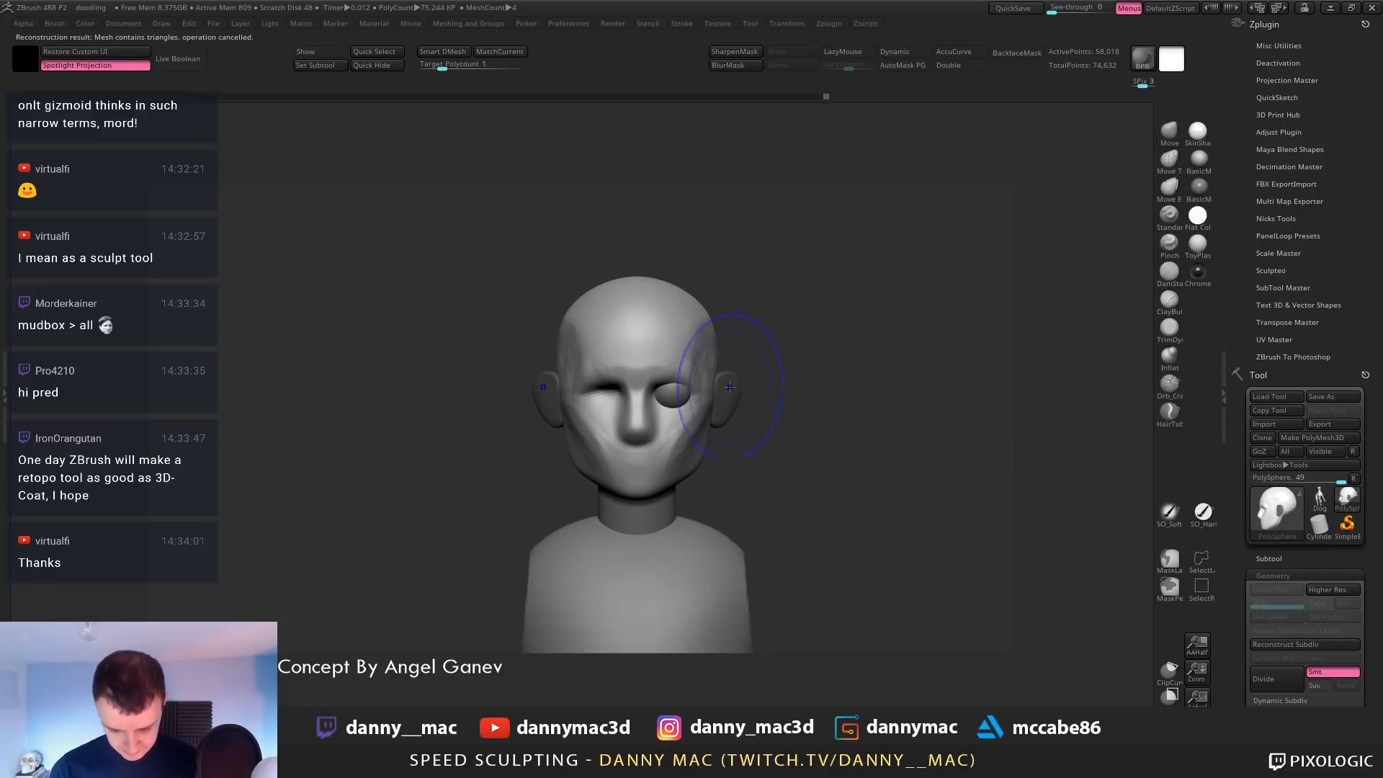
Isolate the ears and split the hidden head geometry into its own subtool
ctrl+right_drag(729, 387, 731, 388)
ctrl+shift+click(733, 393)
key(2)
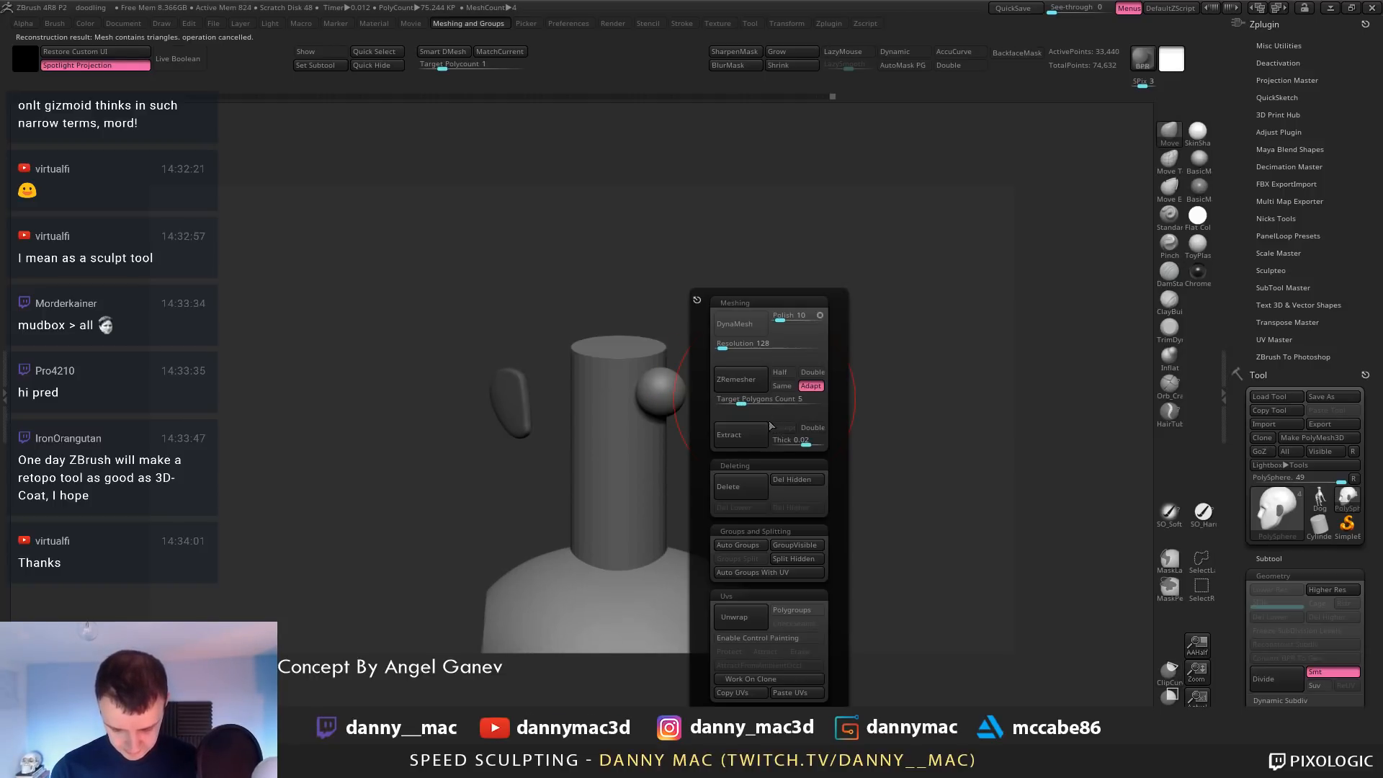
click(811, 558)
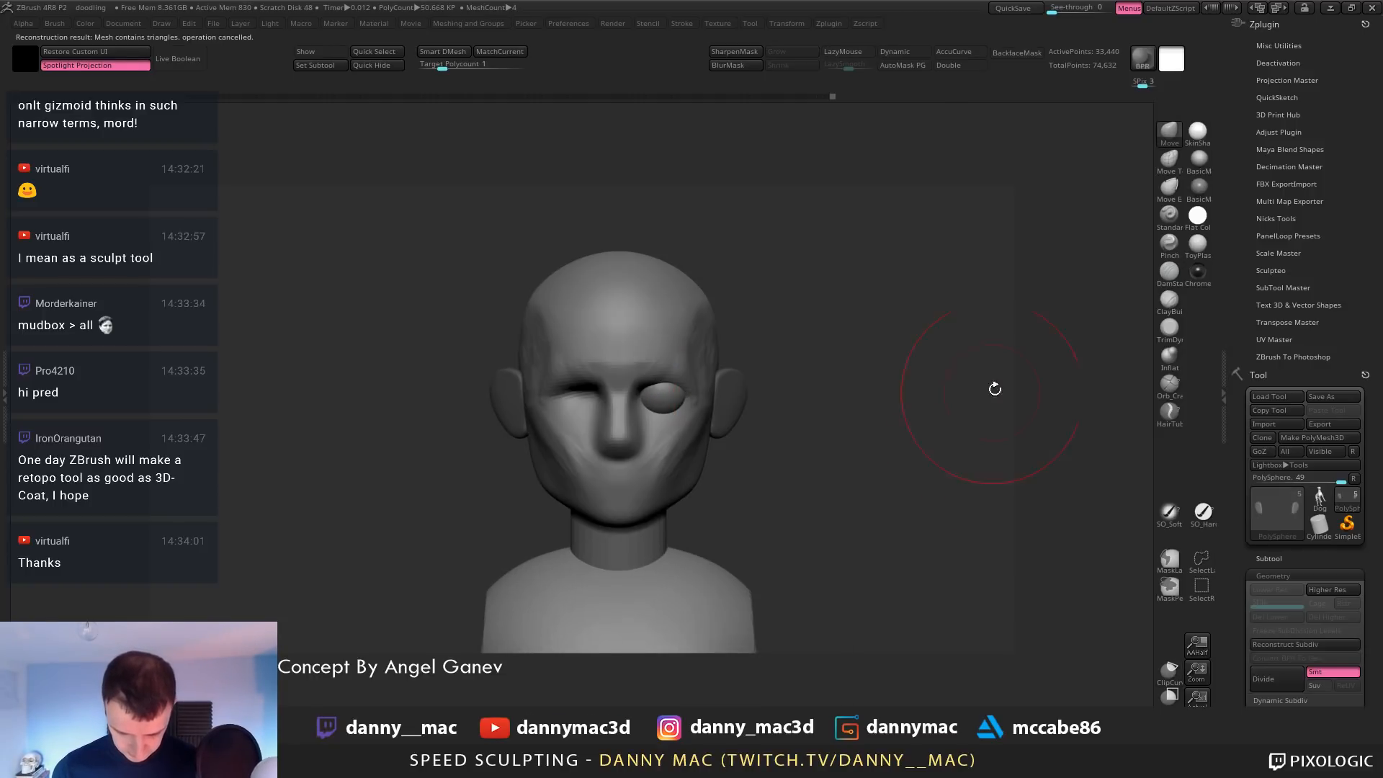
Make the separated head the active subtool and reconstruct its lower subdivision levels
alt+click(668, 346)
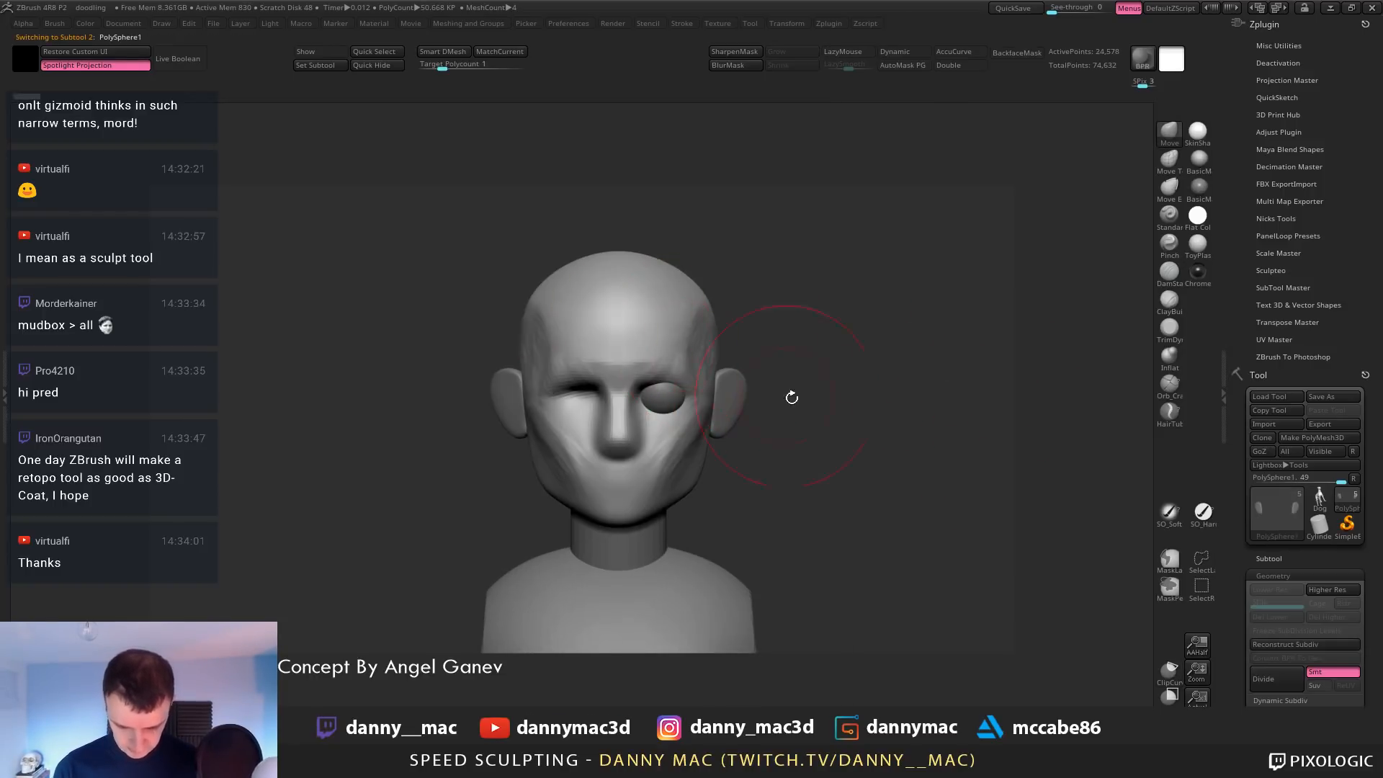
click(1291, 646)
right_drag(739, 389, 670, 393)
Adjust the eyeball's placement in its socket and mirror it to the other side of the face
alt+click(643, 396)
key(w)
drag(675, 385, 693, 337)
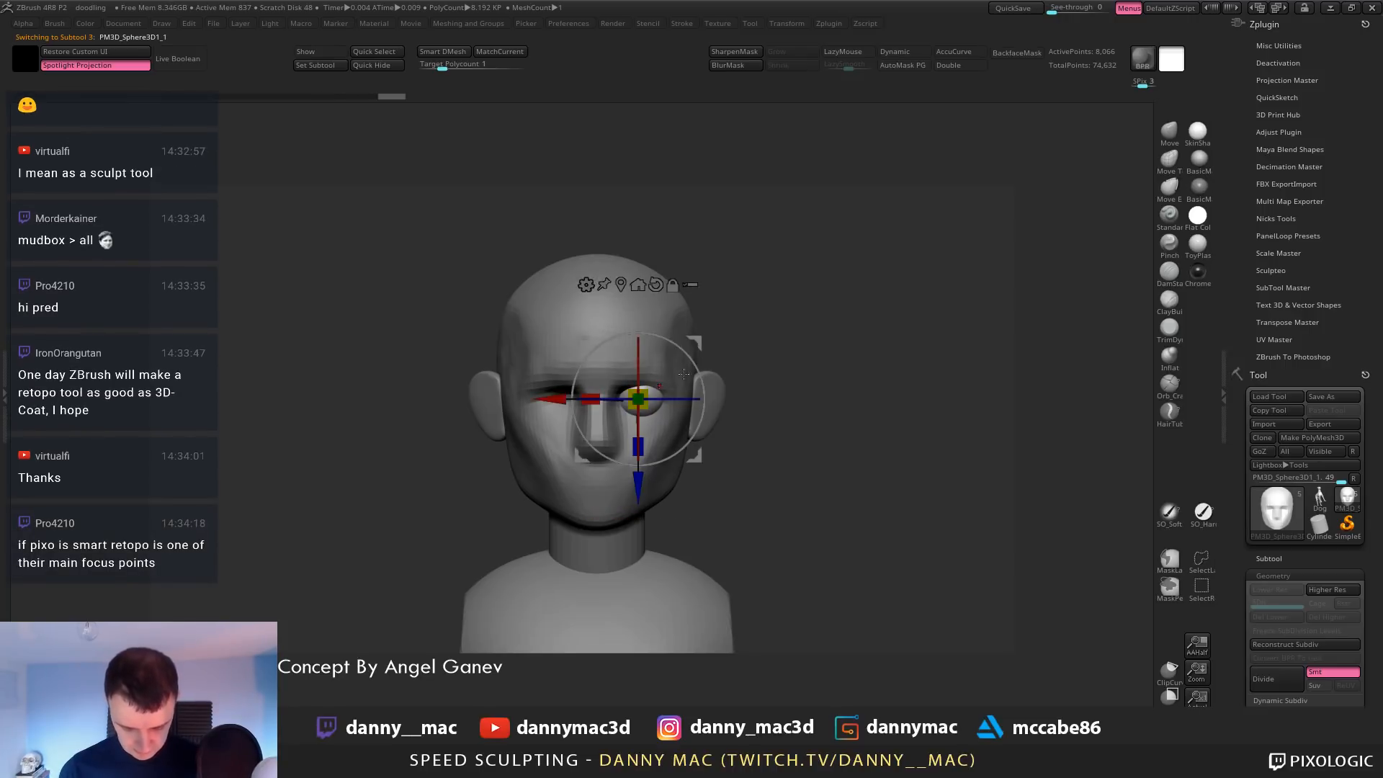
right_drag(733, 334, 605, 367)
alt+click(646, 340)
alt+click(662, 397)
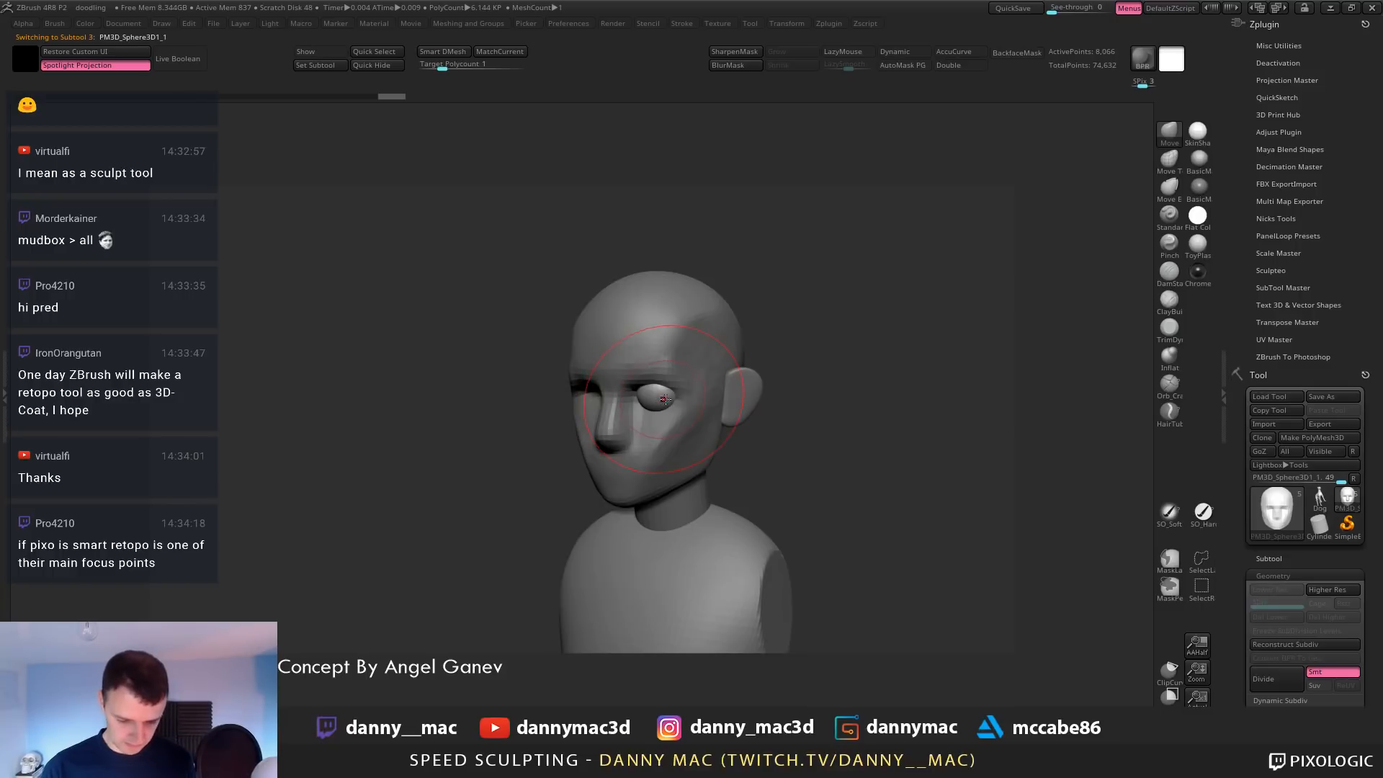
key(ctrl+m)
Check the mirrored eyeballs' fit in profile and make the head the active subtool at subdivision level 3
shift+right_drag(715, 359, 659, 363)
alt+click(674, 370)
key(shift+t)
alt+click(670, 405)
key(shift+t)
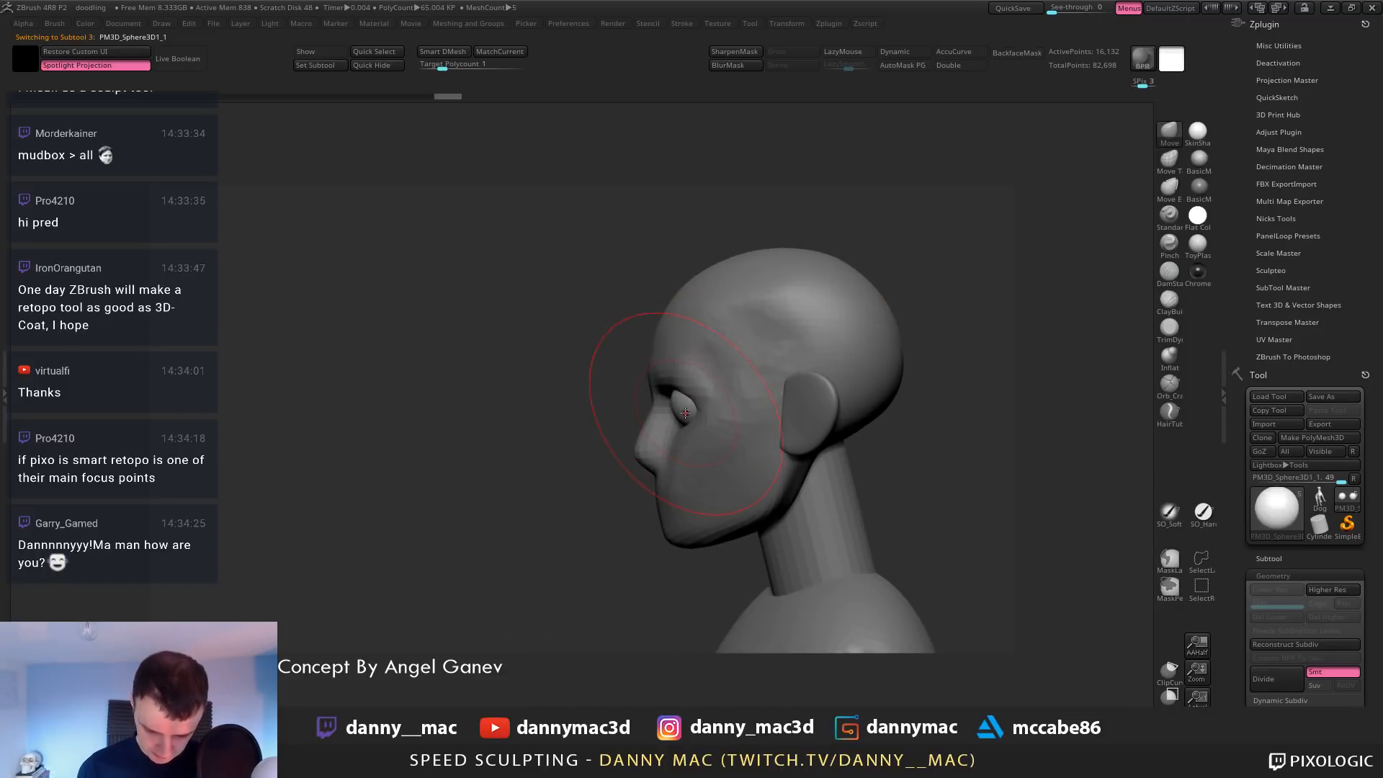
mouse_move(684, 407)
right_down()
mouse_move(679, 390)
mouse_move(721, 380)
mouse_move(691, 361)
mouse_move(677, 377)
mouse_move(681, 358)
mouse_move(722, 418)
mouse_move(729, 361)
mouse_move(774, 363)
right_up()
alt+click(682, 385)
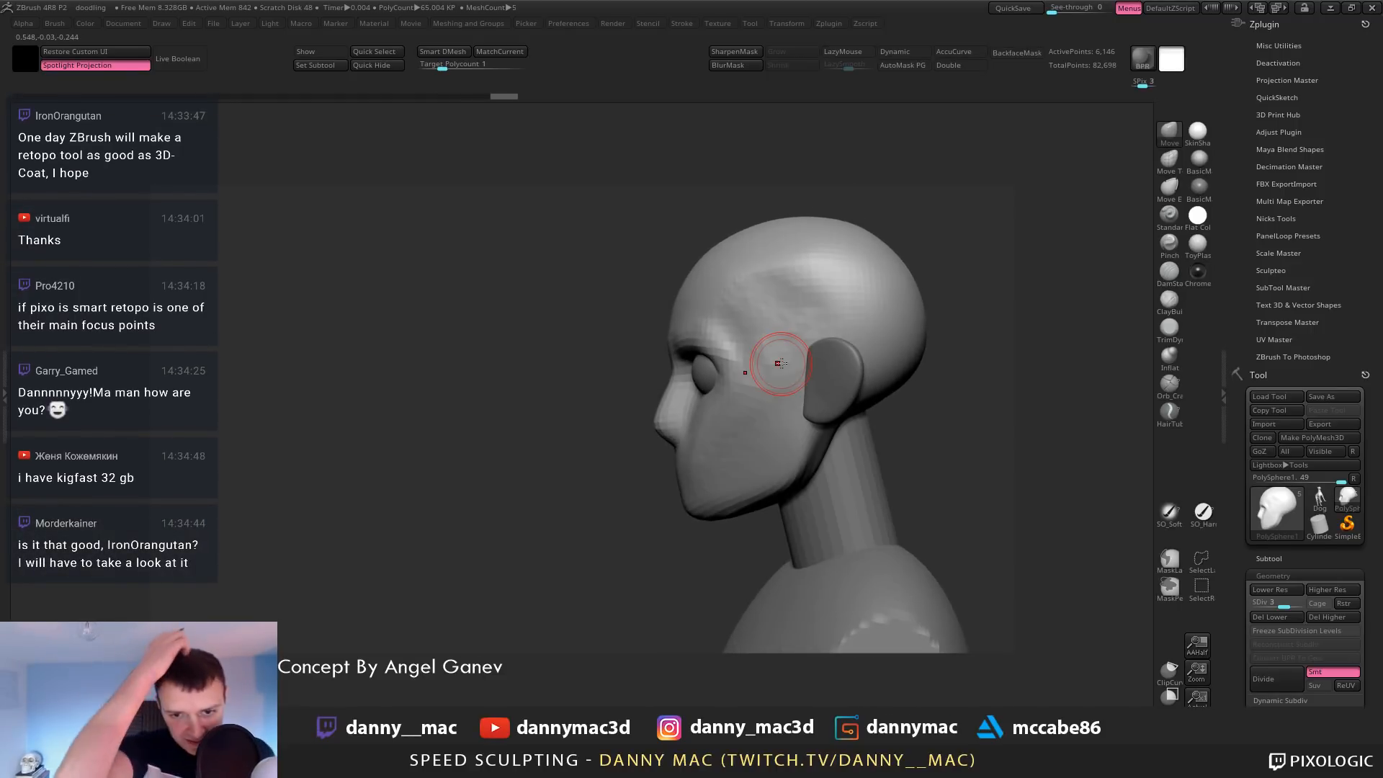
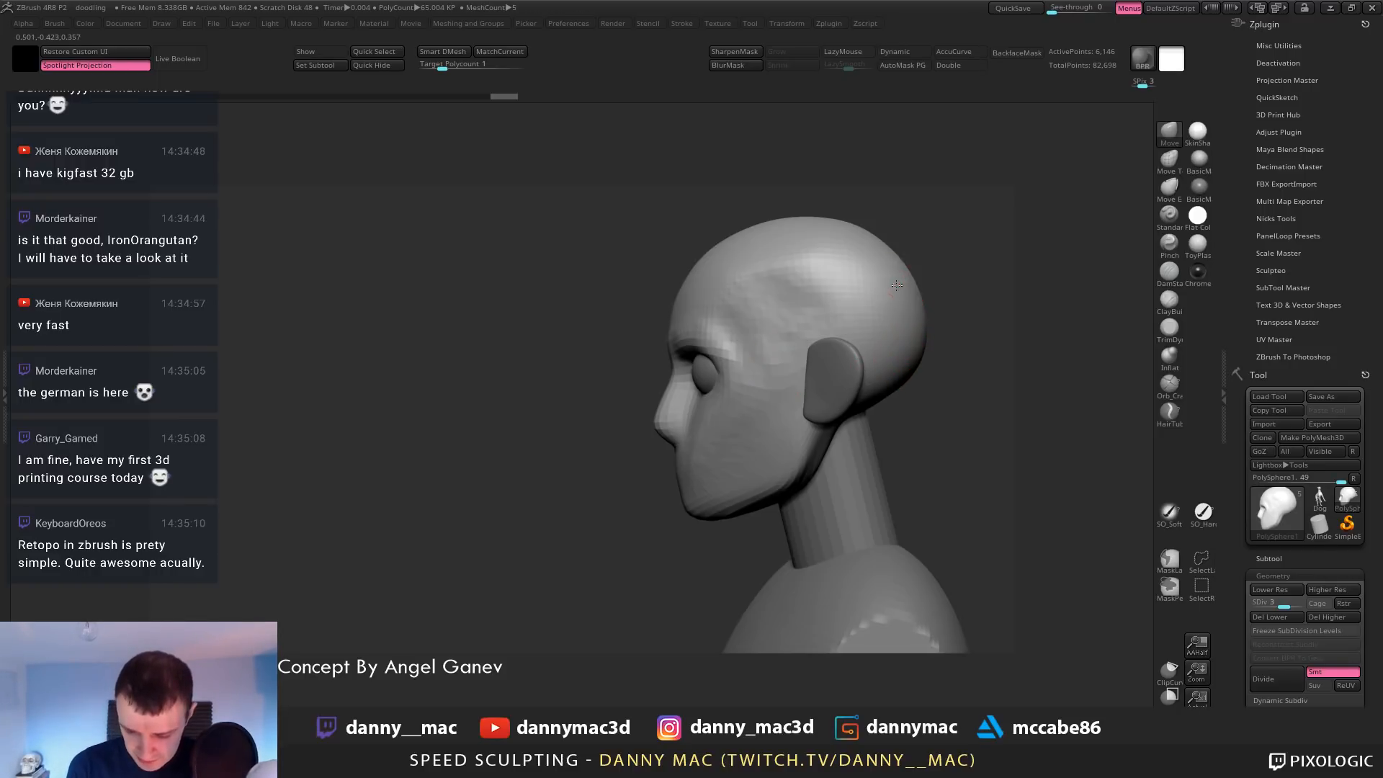
Resize the Move brush and reshape the jawline below the ear in profile
alt+right_drag(896, 285, 847, 273)
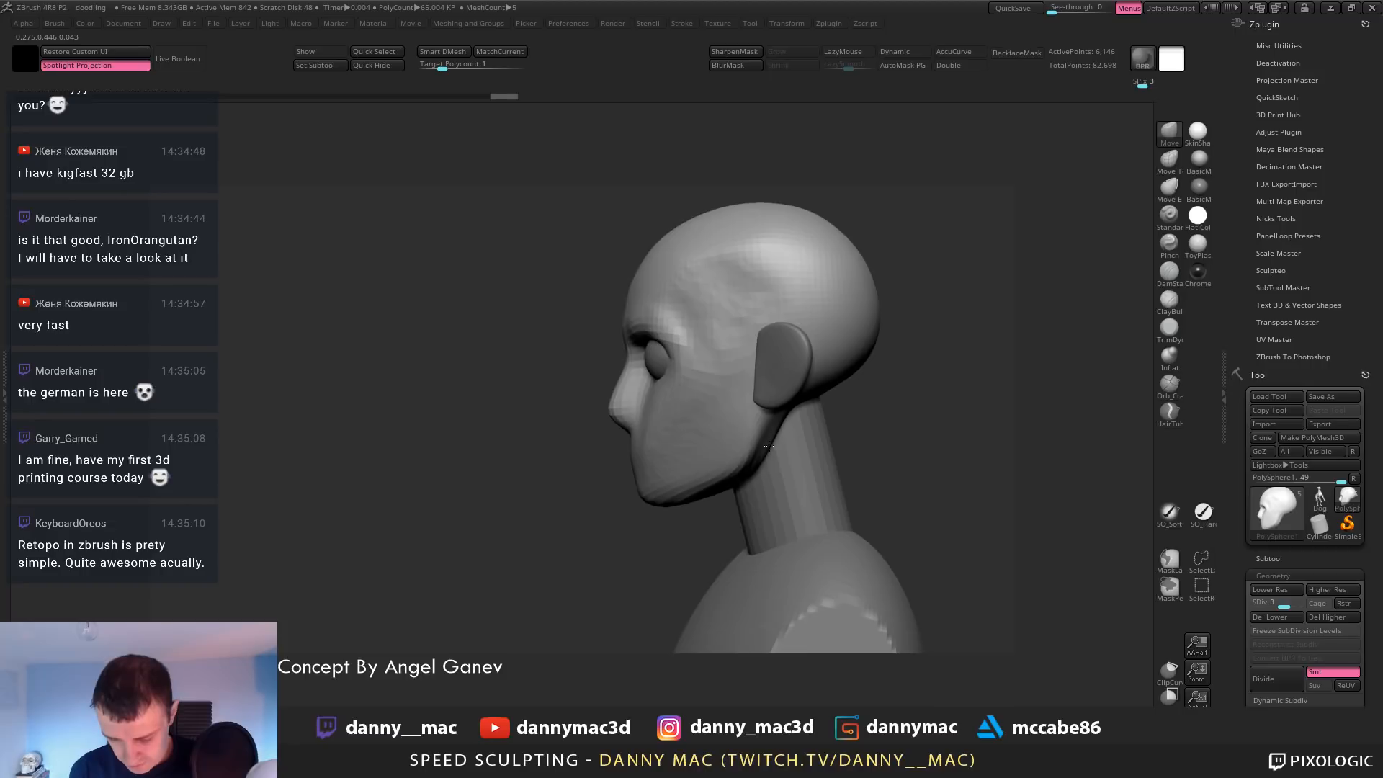
ctrl+right_drag(769, 445, 702, 397)
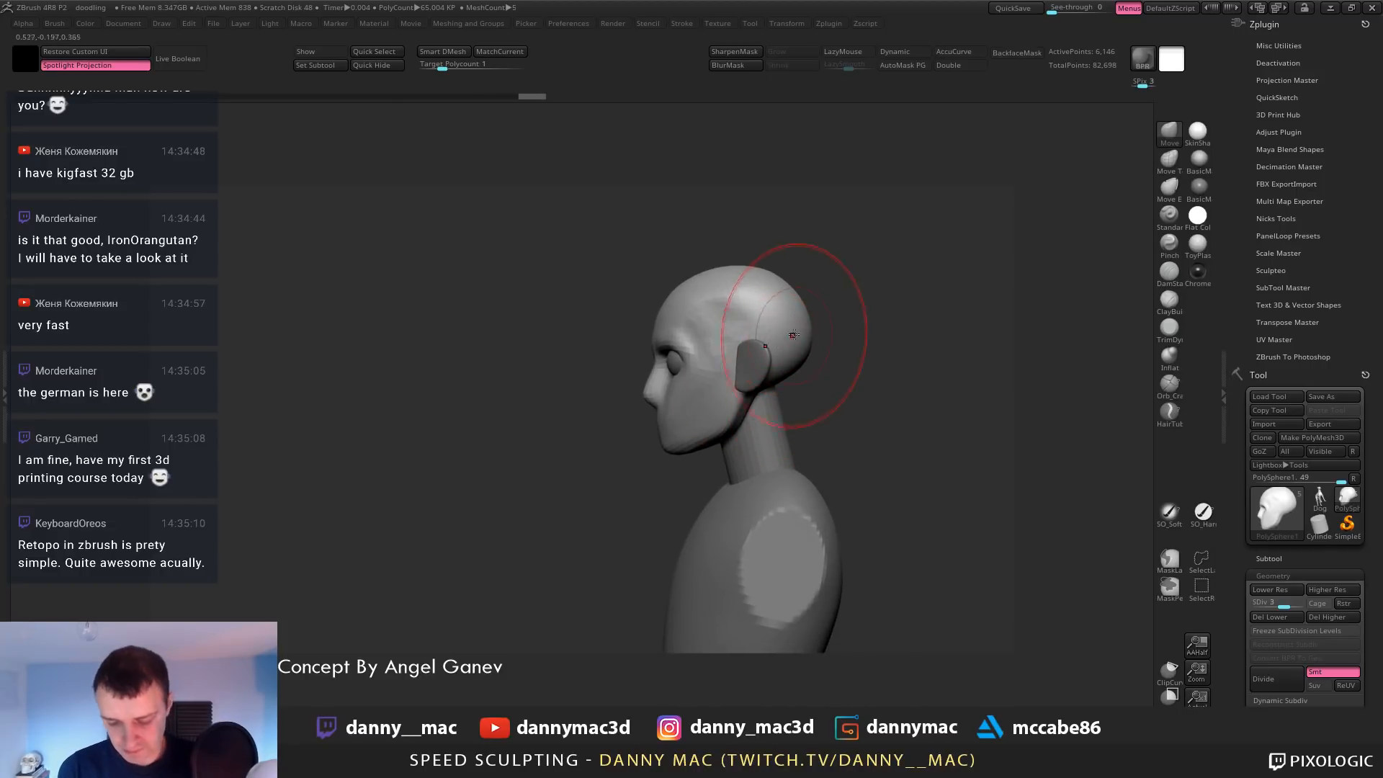
key(space)
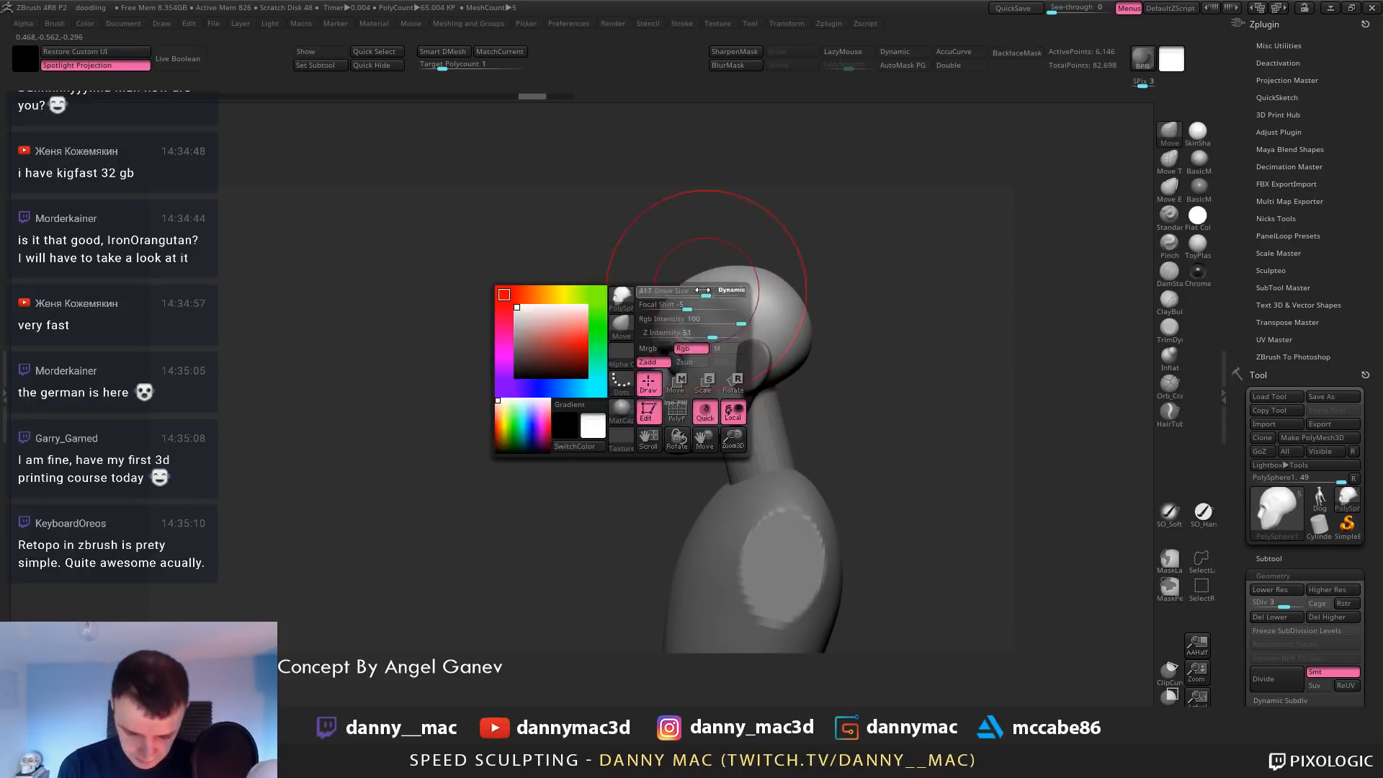
drag(702, 290, 694, 290)
key(space)
drag(686, 444, 712, 441)
key(space)
key(space)
drag(748, 399, 746, 397)
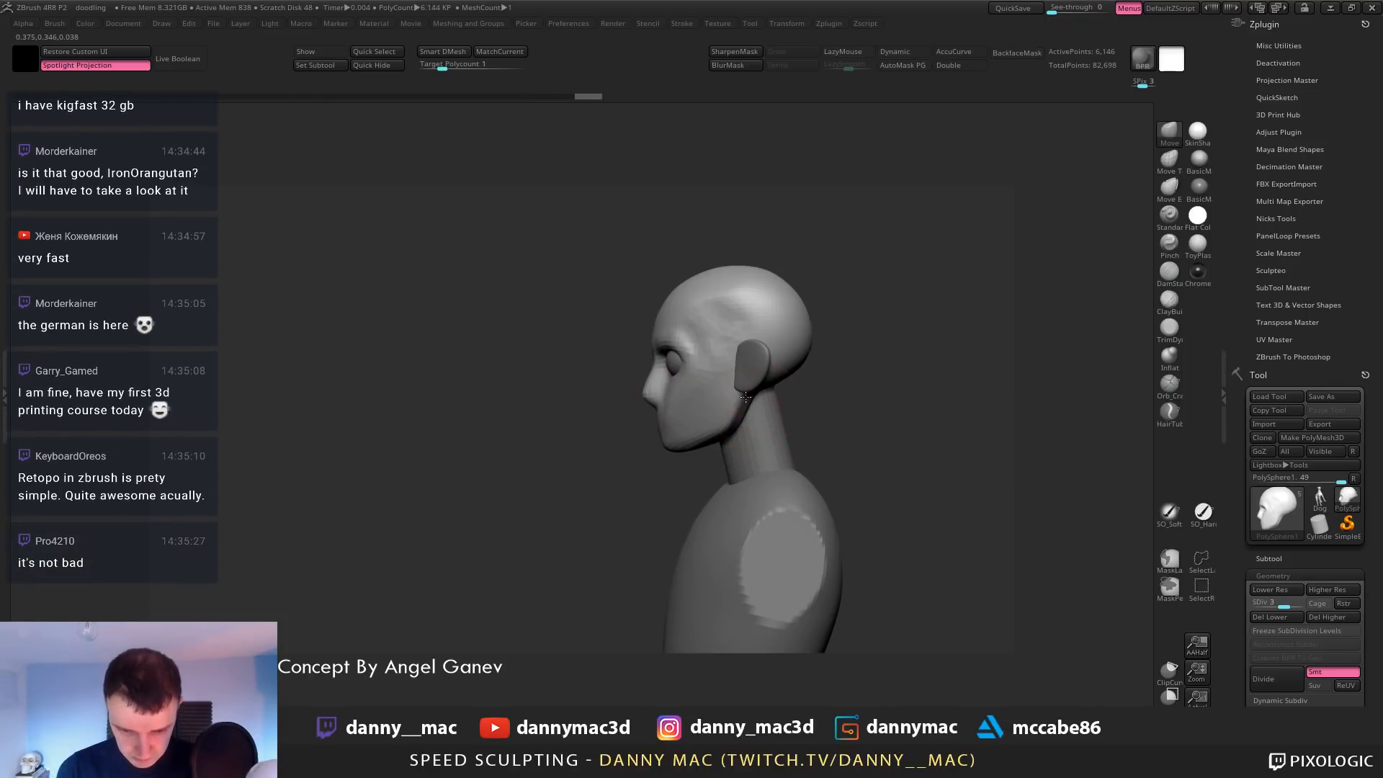
Reshape the lower cheeks and chin from the front with the Move brush, varying the brush size
mouse_move(781, 422)
right_down()
mouse_move(717, 369)
mouse_move(704, 395)
mouse_move(790, 339)
mouse_move(741, 294)
right_up()
key(space)
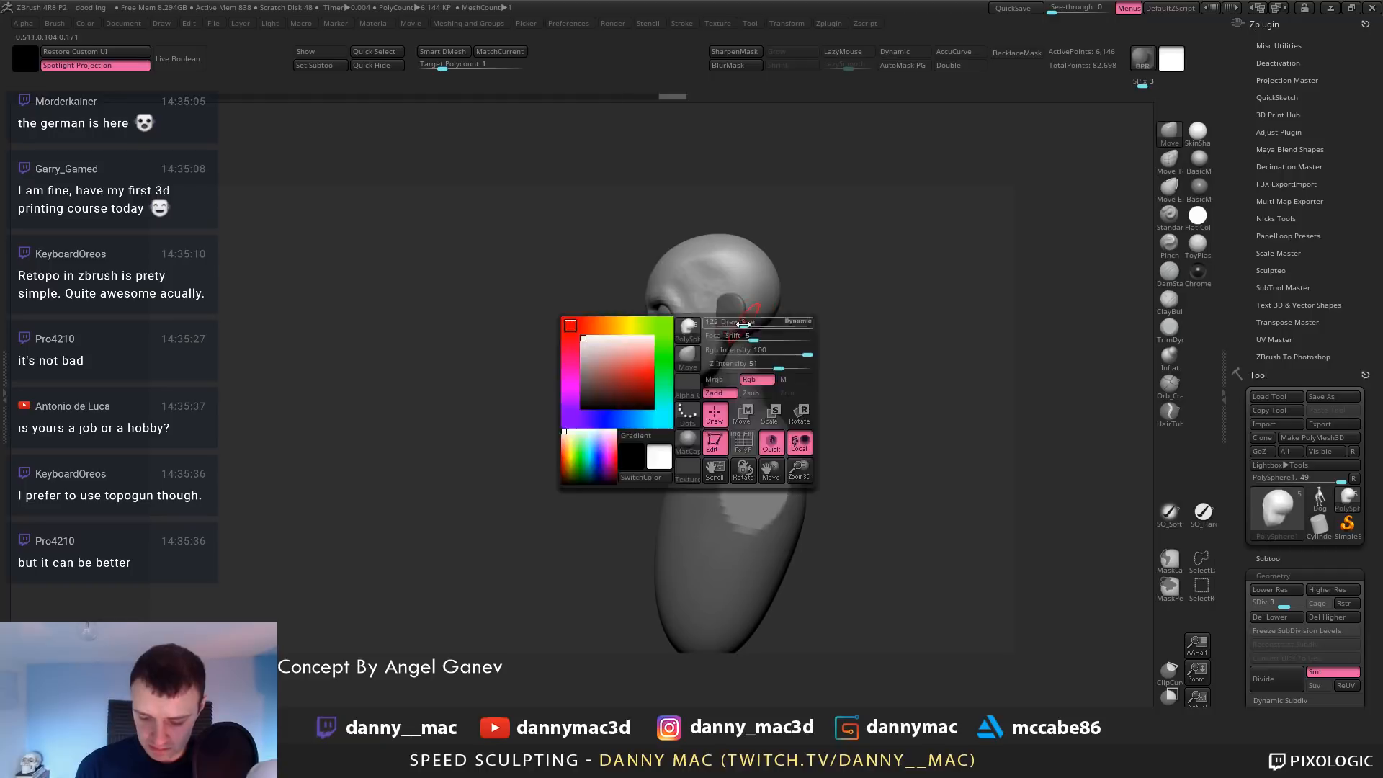
drag(744, 324, 759, 324)
mouse_move(771, 313)
mouse_down()
mouse_move(878, 300)
mouse_move(672, 366)
mouse_up()
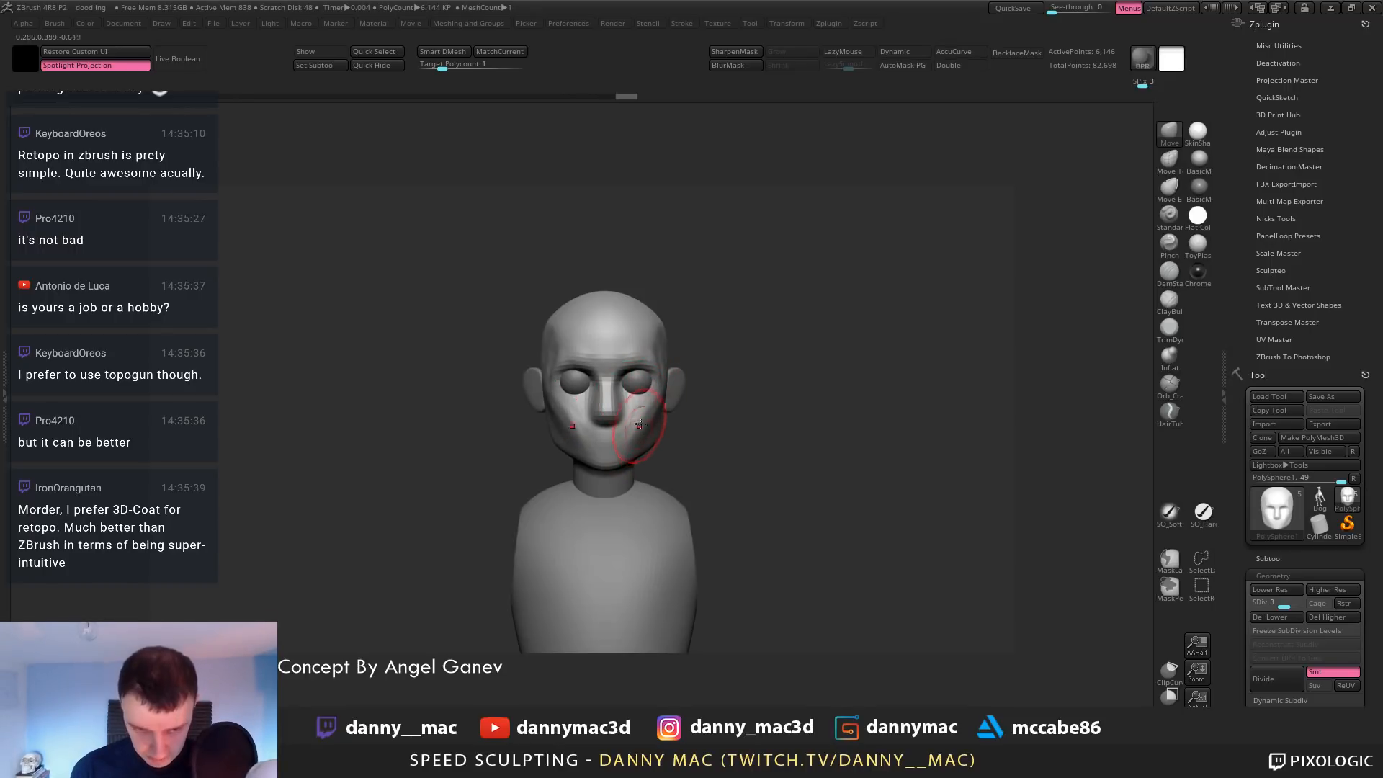
mouse_move(677, 403)
alt+mouse_down()
mouse_move(671, 328)
mouse_move(658, 410)
alt+mouse_up()
key(space)
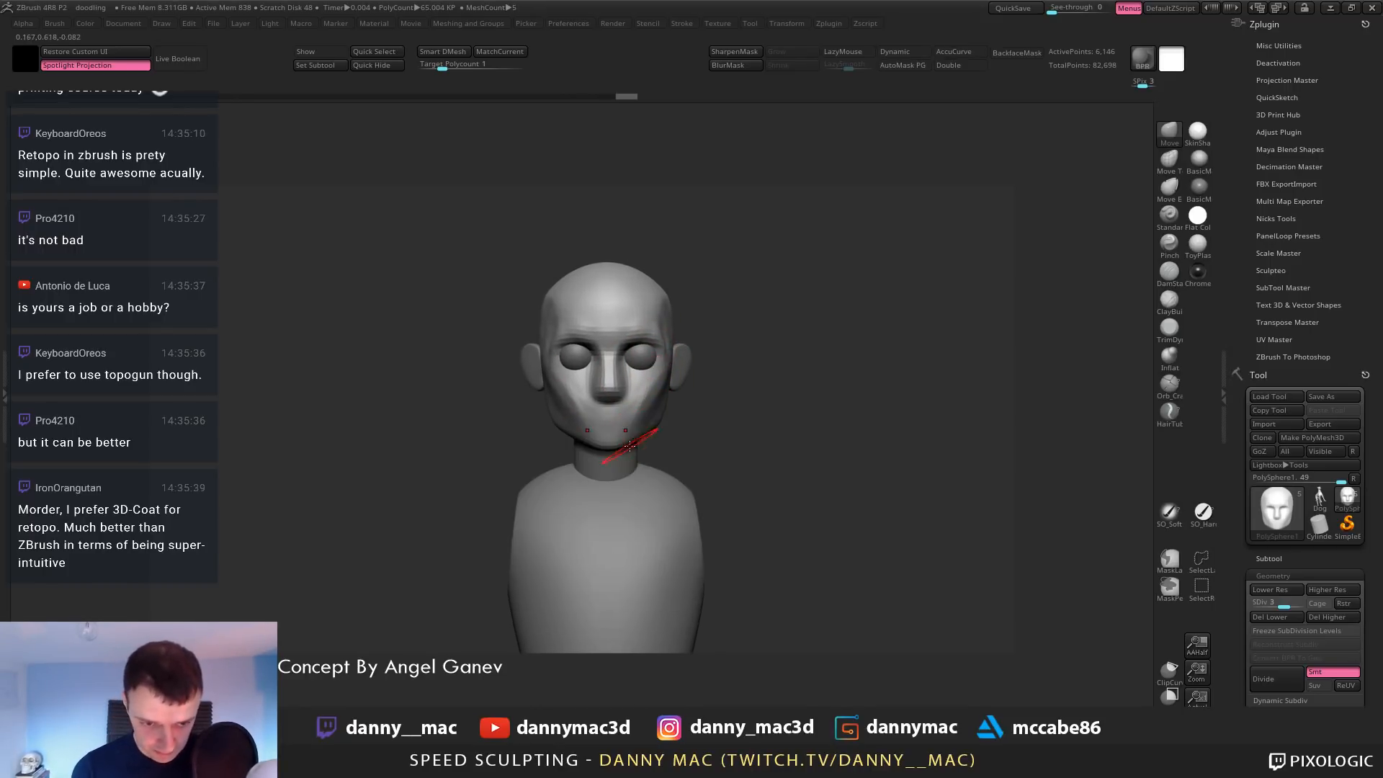
drag(633, 420, 771, 412)
key(space)
key(space)
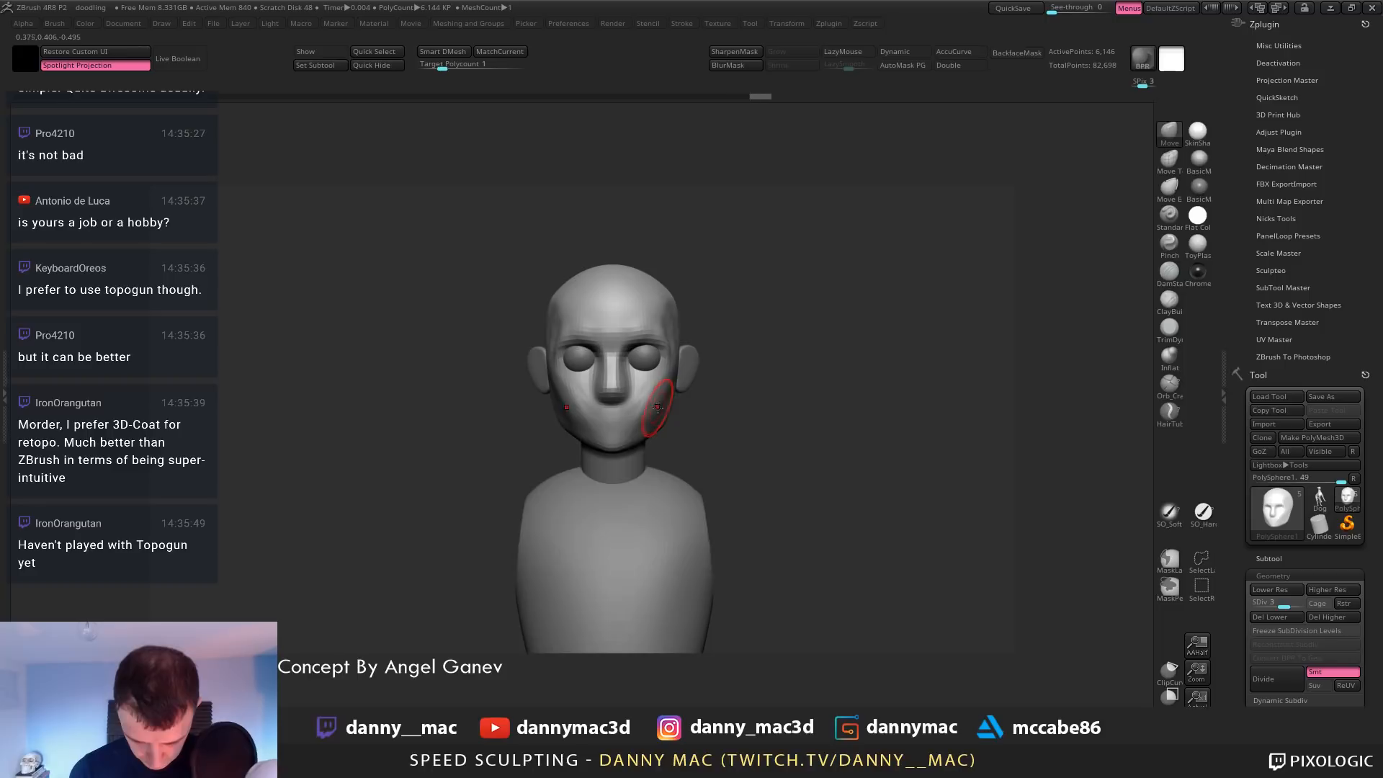
Drop the head to subdivision level 2, pull the jaw corners outward with the Move brush, and return to level 3
key(shift+d)
key(b)
key(m)
key(v)
drag(653, 423, 669, 407)
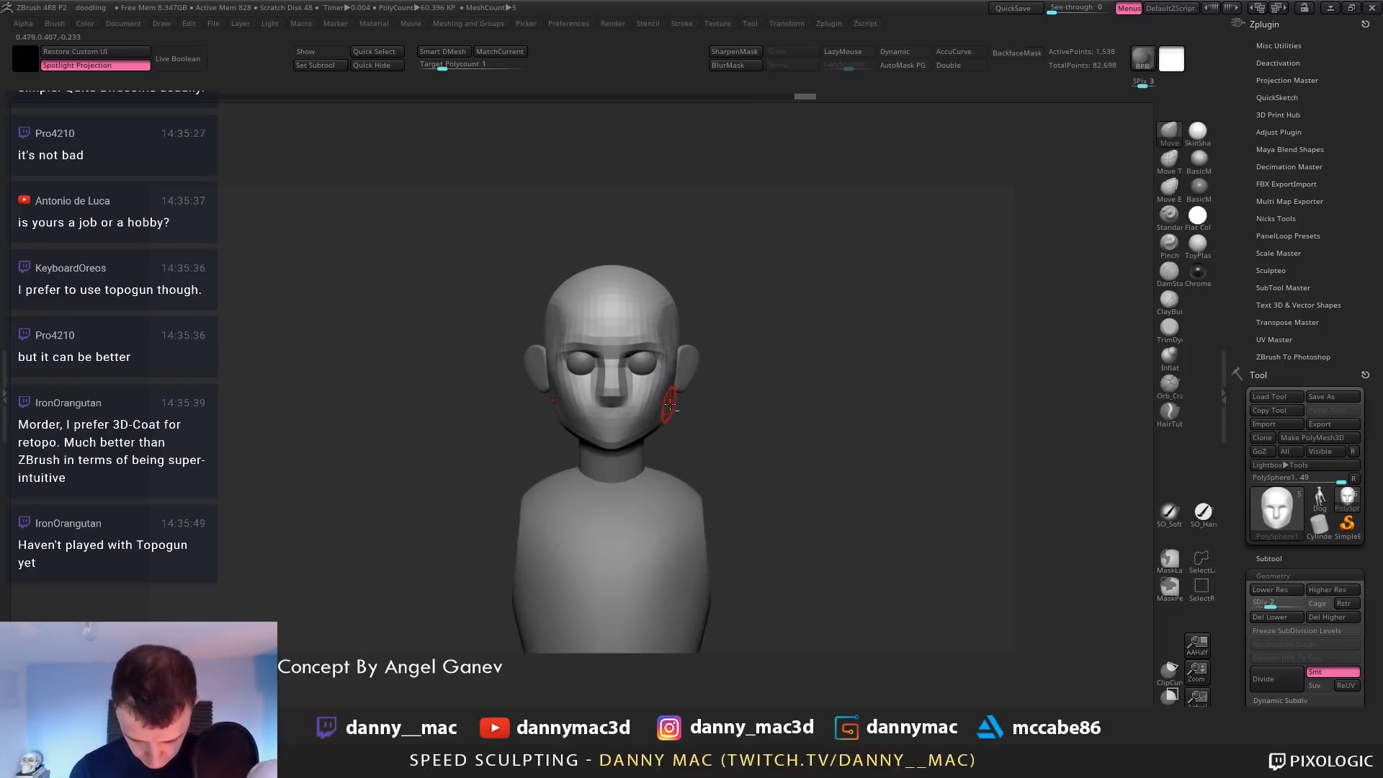
key(d)
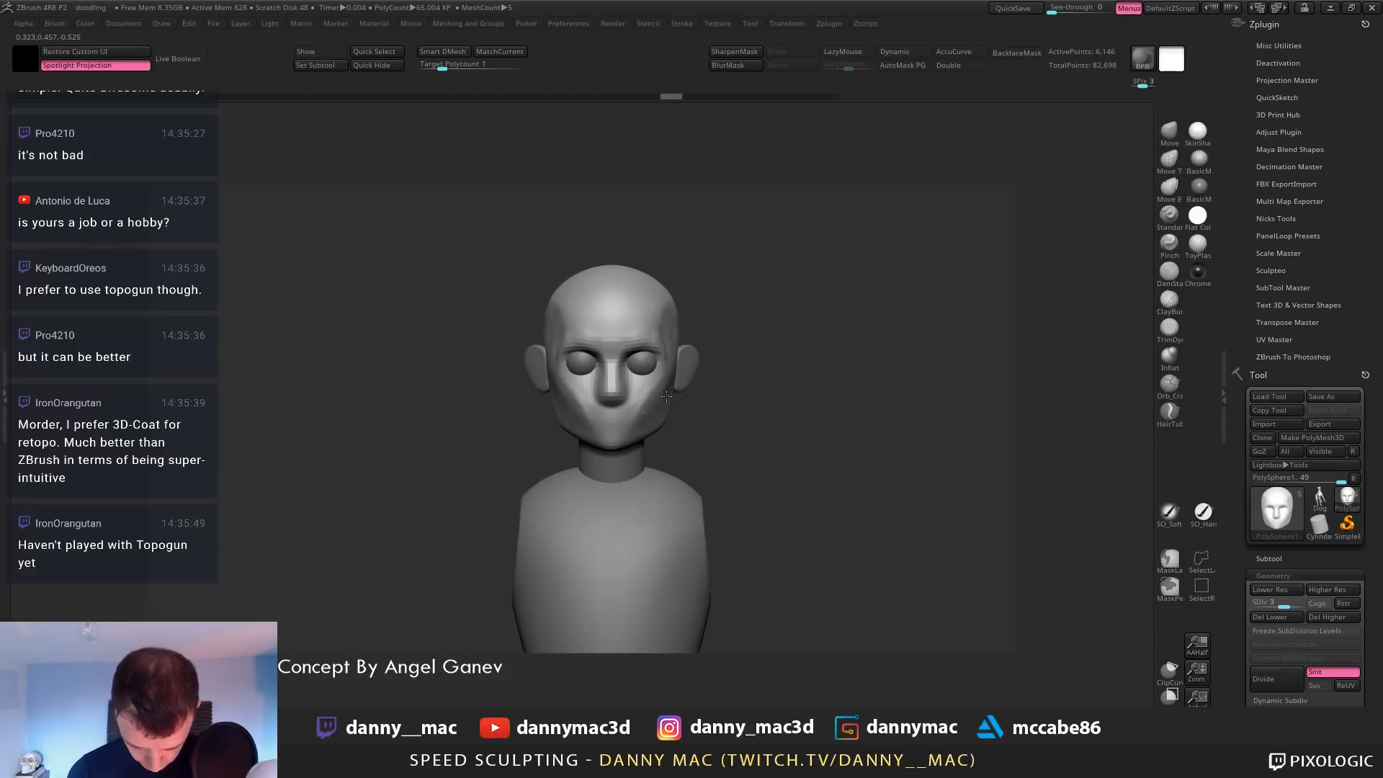
Adjust the brush size, refine the side of the face, and save the project
key(space)
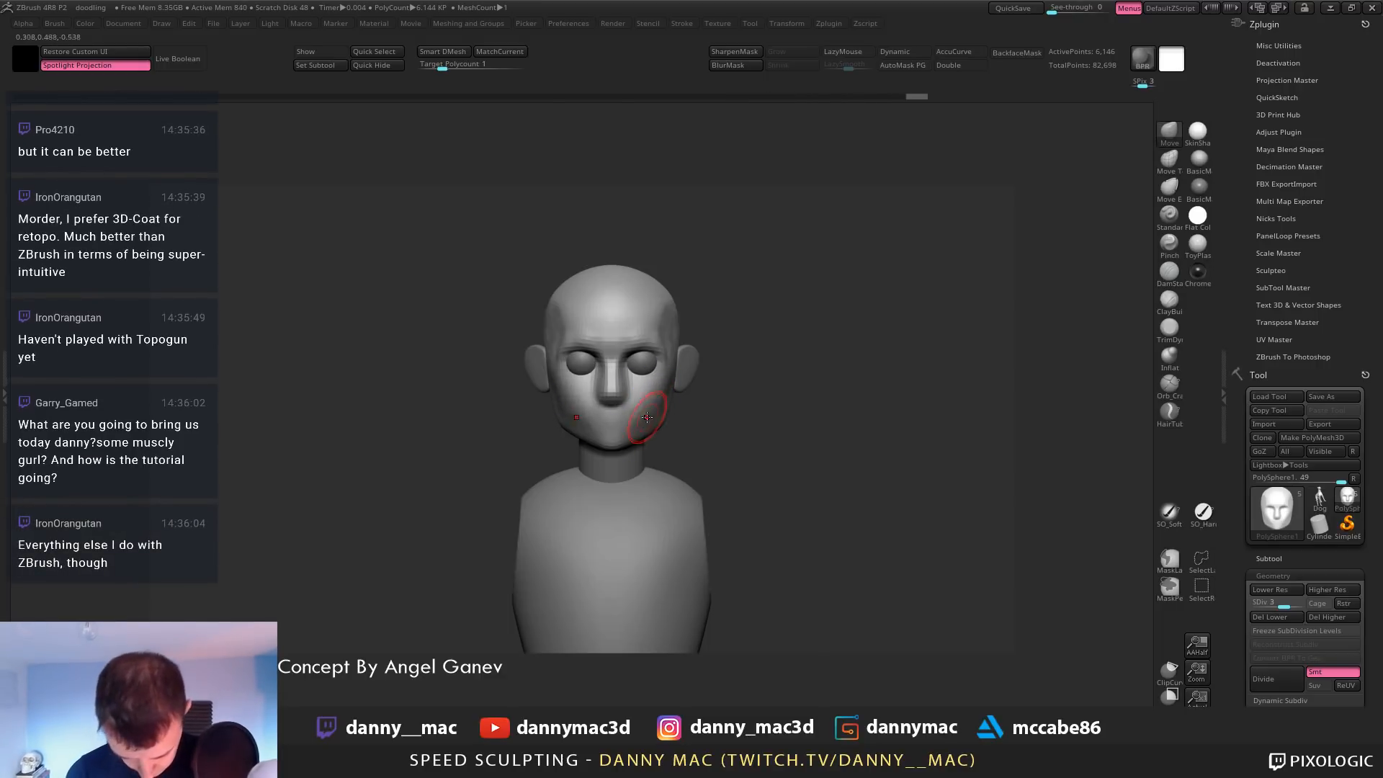
drag(664, 355, 697, 346)
key(ctrl+s)
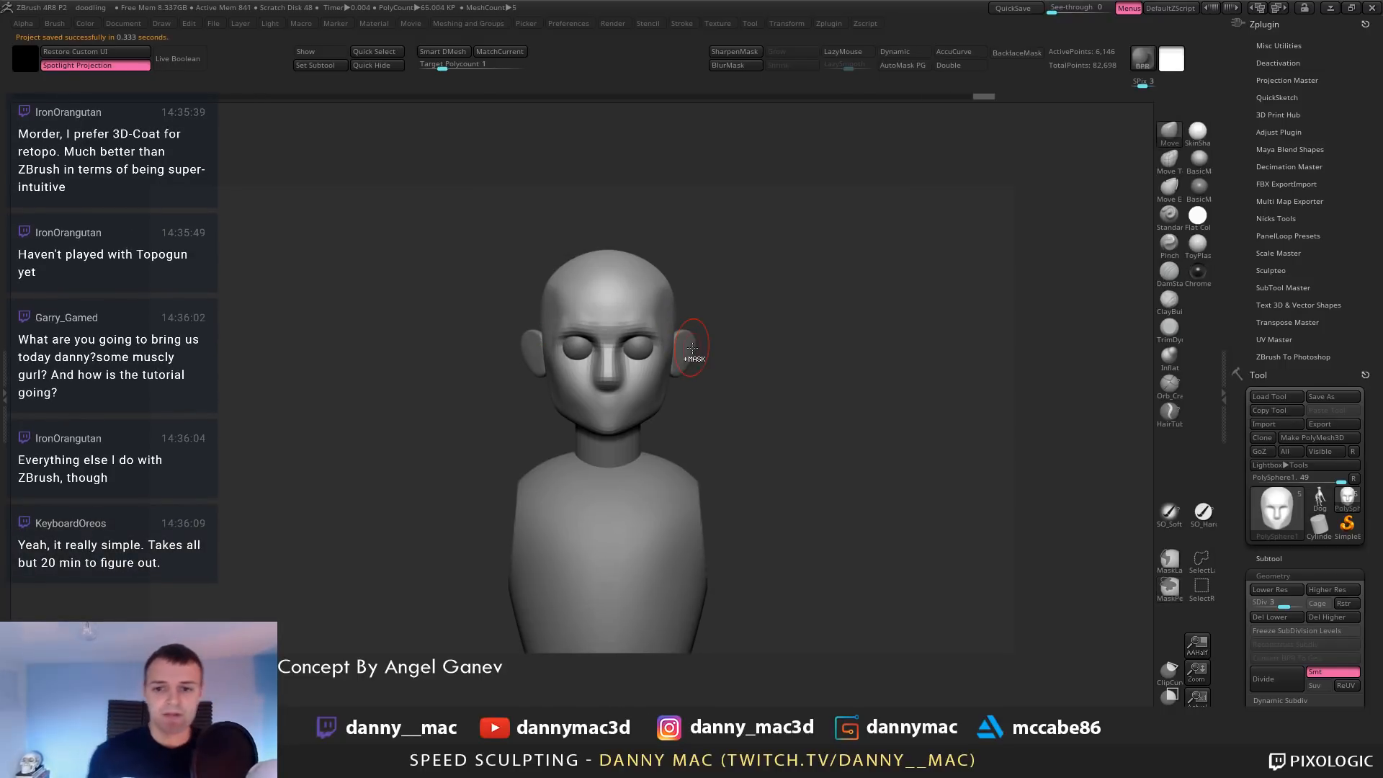
Reactivate the head subtool and shape the eye sockets around the eyeballs with a resized Move brush
mouse_move(783, 362)
mouse_down()
mouse_move(755, 345)
mouse_move(782, 349)
mouse_up()
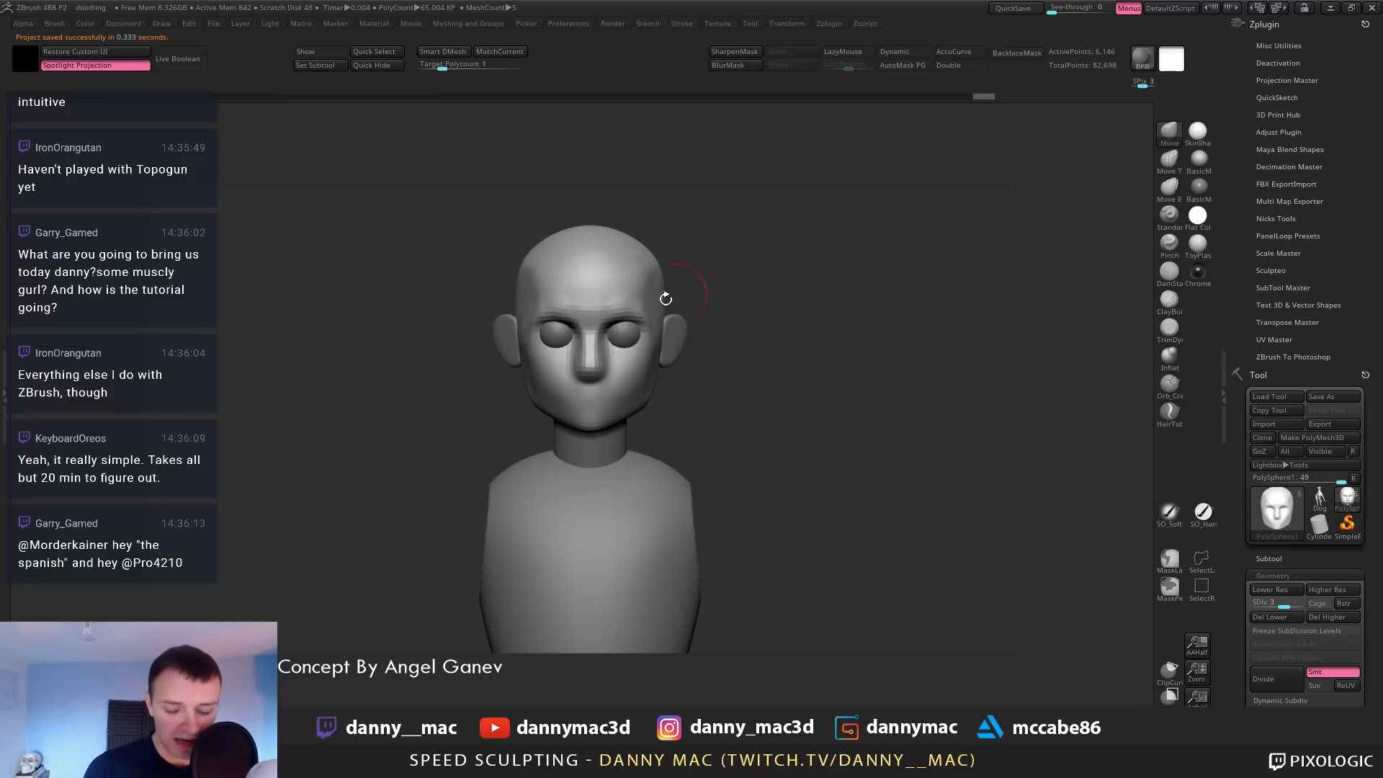
alt+drag(666, 298, 681, 346)
alt+click(634, 327)
alt+click(608, 355)
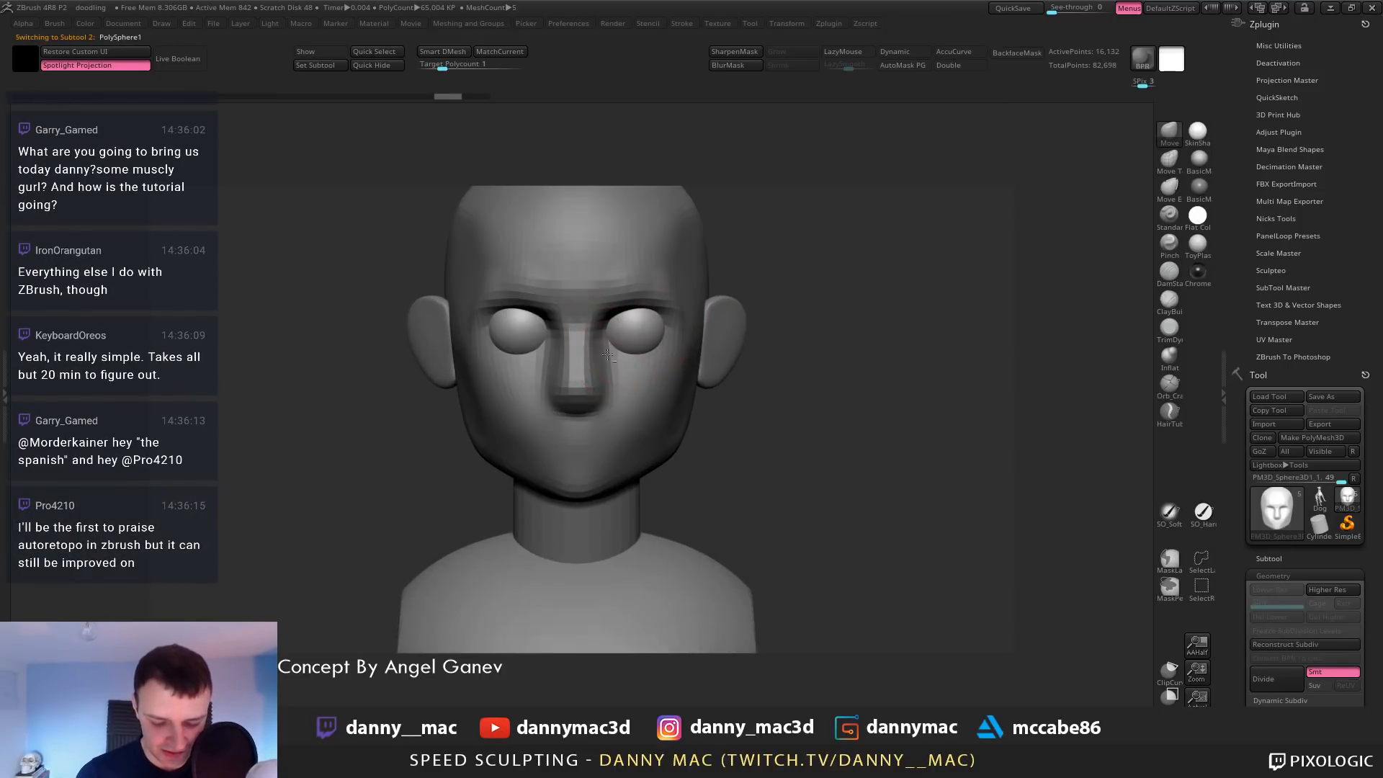
key(space)
drag(760, 331, 652, 320)
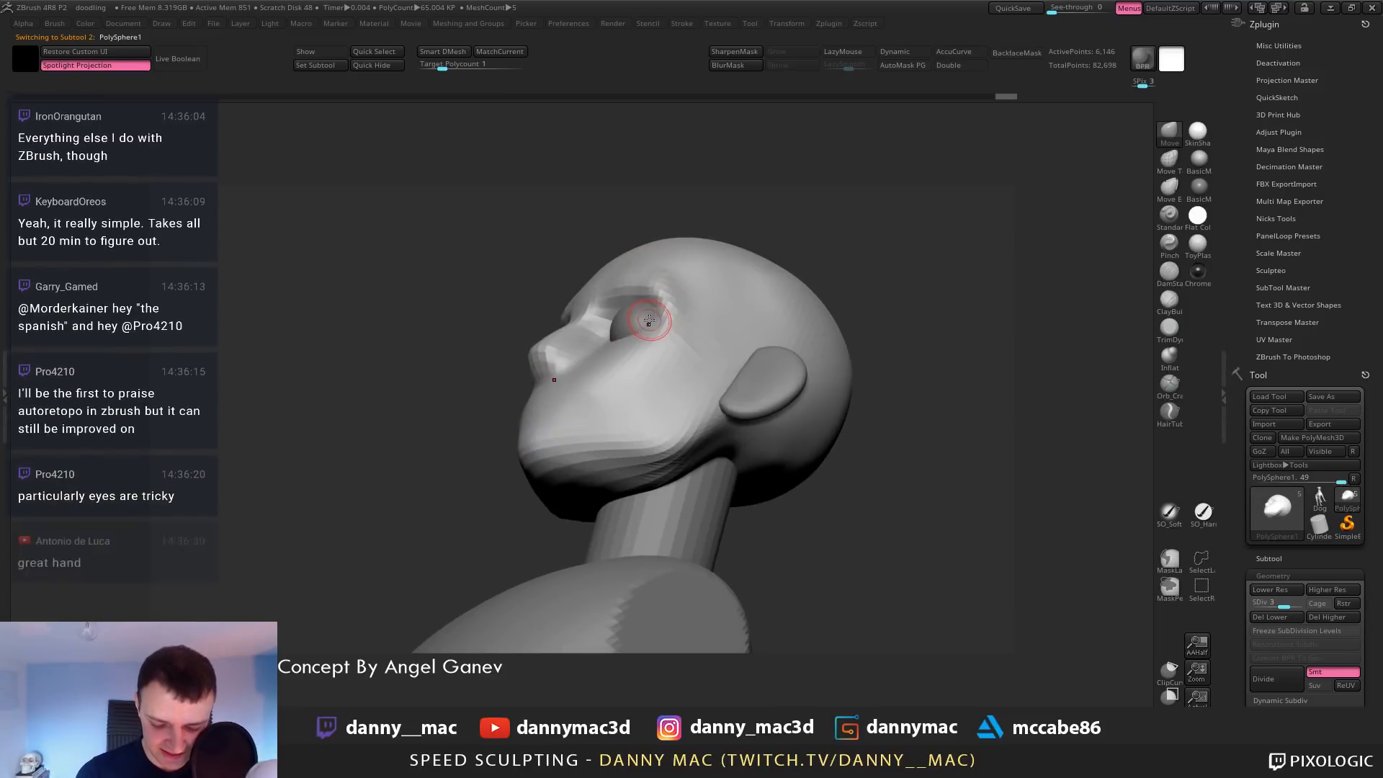
key(space)
drag(648, 320, 627, 345)
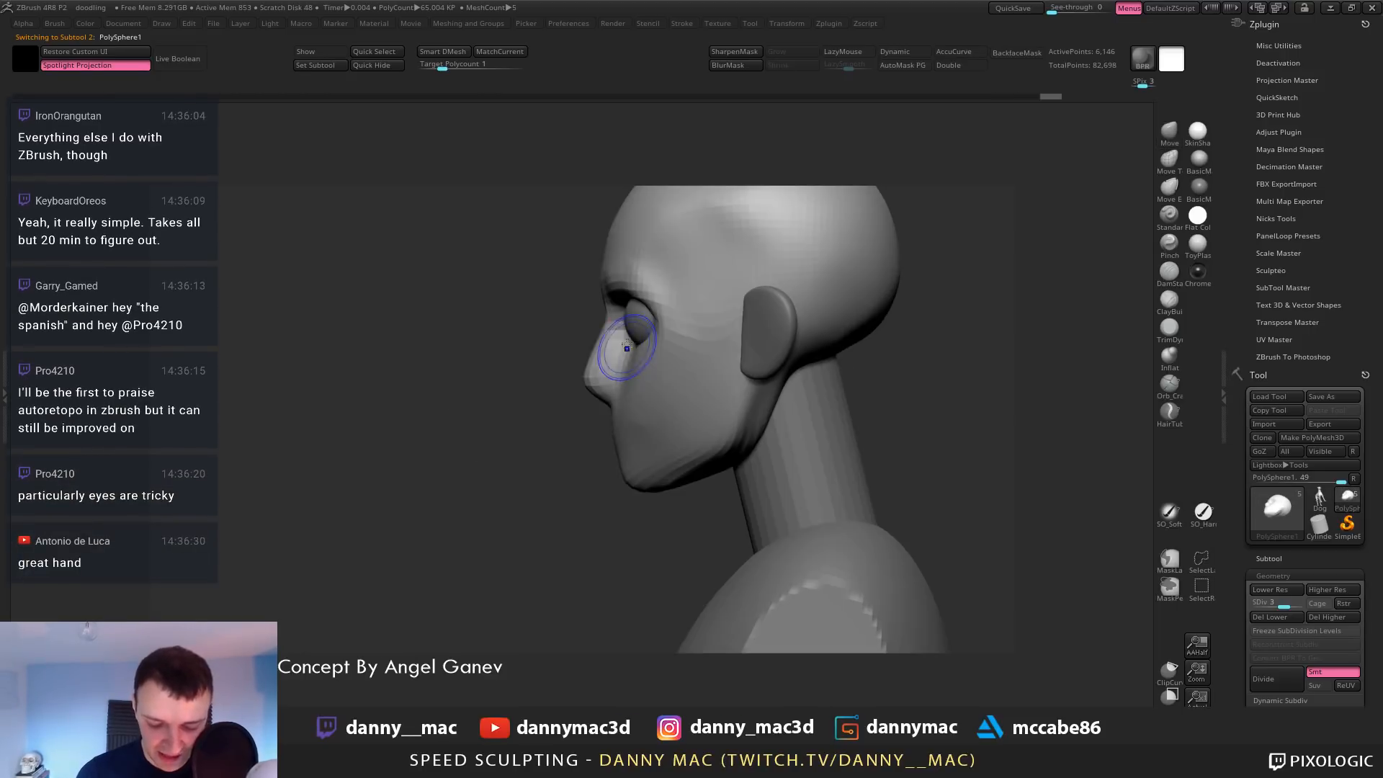
Raise the head to subdivision level 4 and smooth the brow area above the eyes
right_drag(626, 346, 603, 253)
key(d)
shift+drag(587, 280, 618, 281)
shift+right_drag(618, 282, 608, 308)
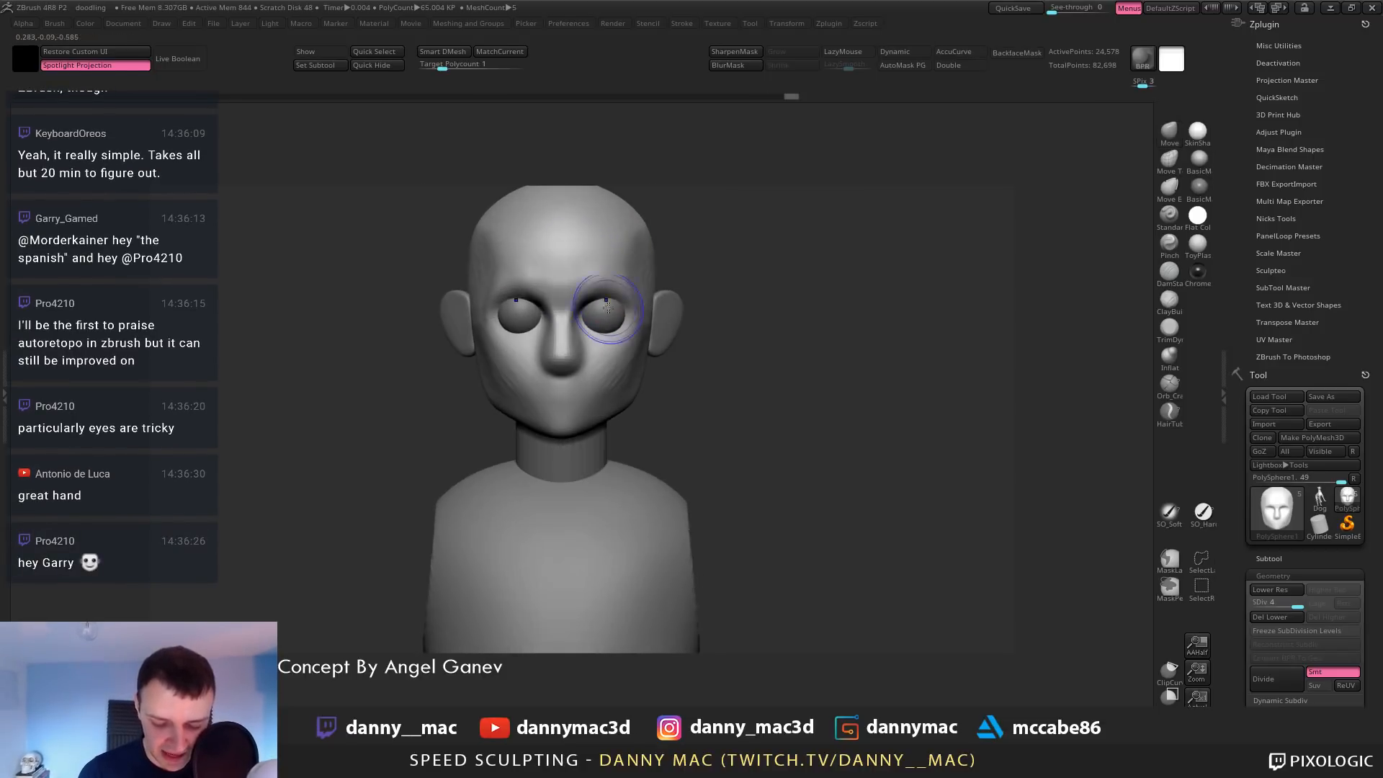
Undo the first pull on the outer eye socket and rework the socket rims with a resized Move brush
drag(623, 301, 633, 293)
key(ctrl+z)
right_drag(633, 291, 645, 315)
key(space)
drag(624, 317, 628, 313)
mouse_move(638, 314)
right_down()
mouse_move(626, 315)
mouse_move(681, 295)
right_up()
right_drag(577, 309, 564, 314)
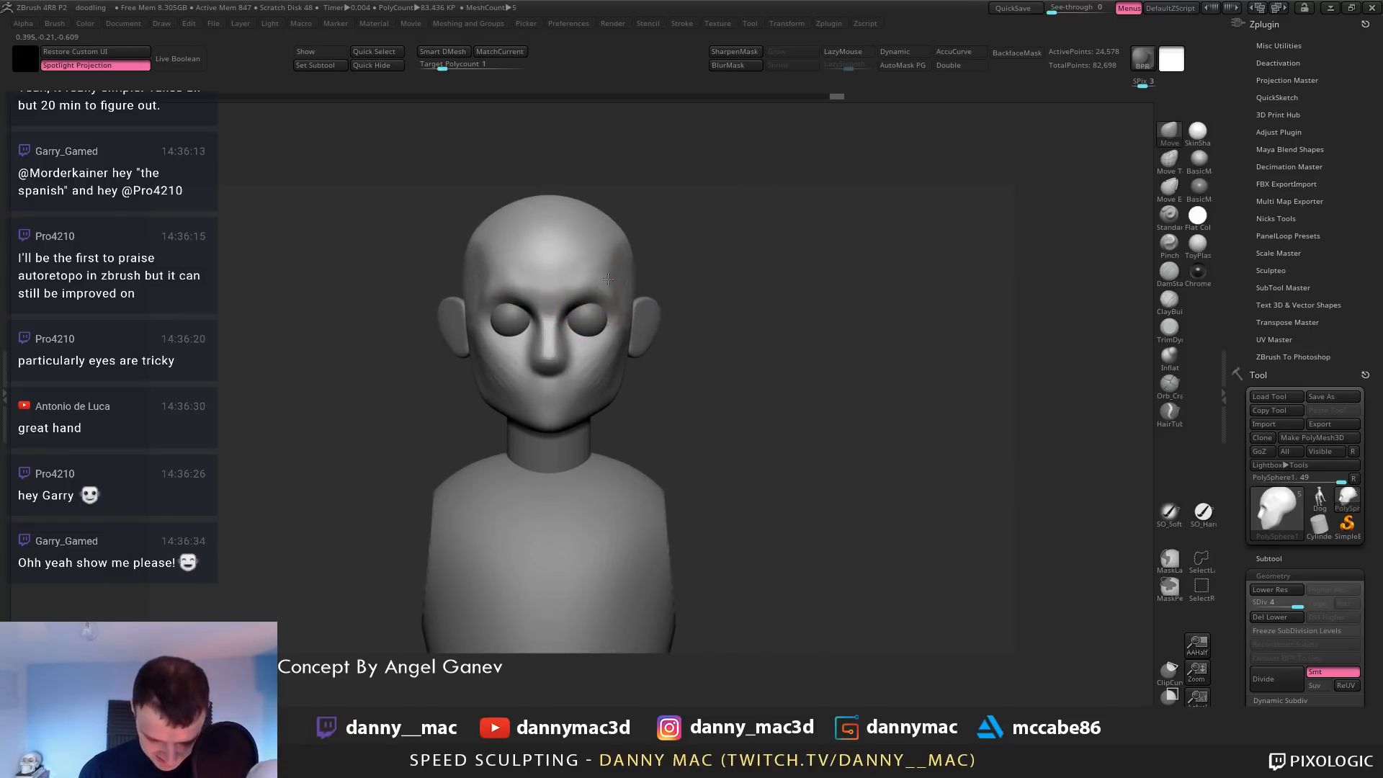
right_drag(602, 317, 751, 259)
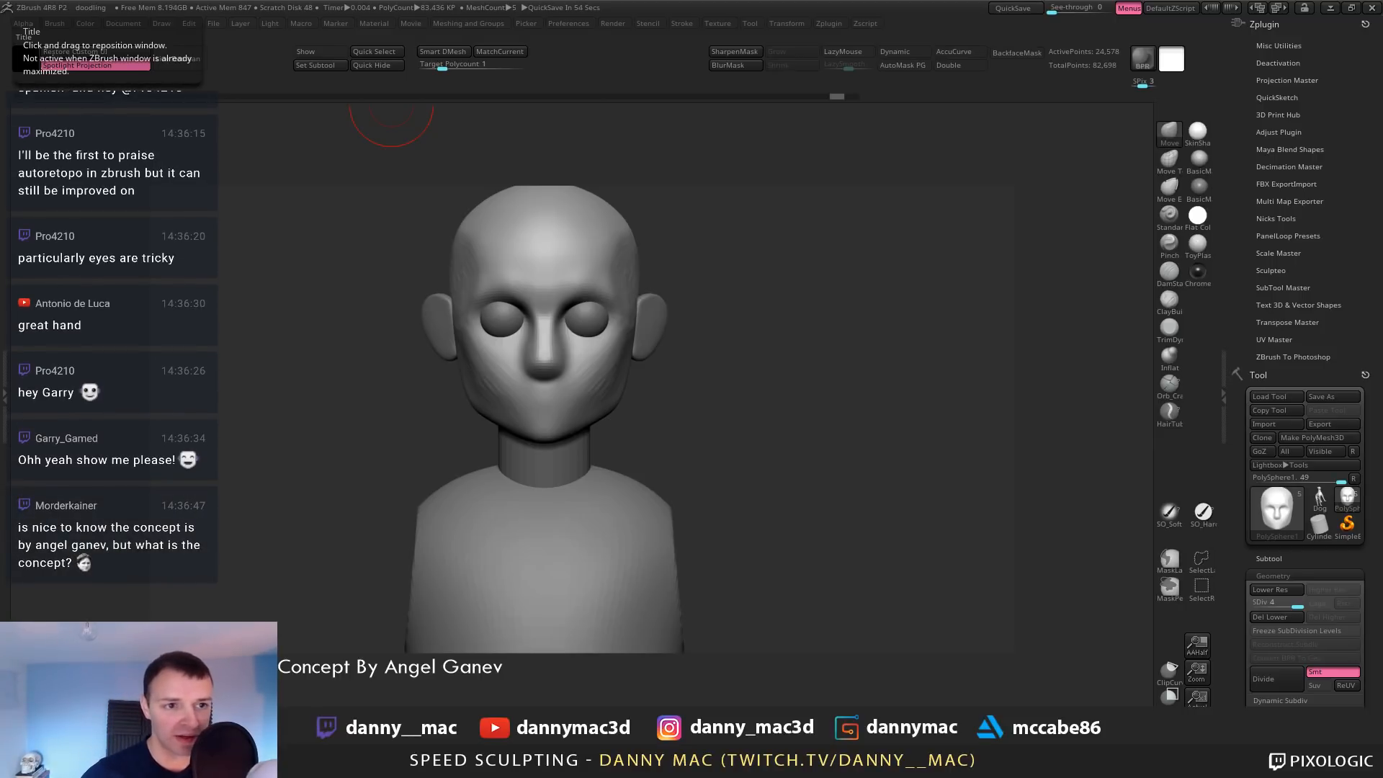
View the finished bust image ZBrush ScreenGrab08.jpg in Photos, then close it and return to the head sculpt
drag(787, 0, 697, 143)
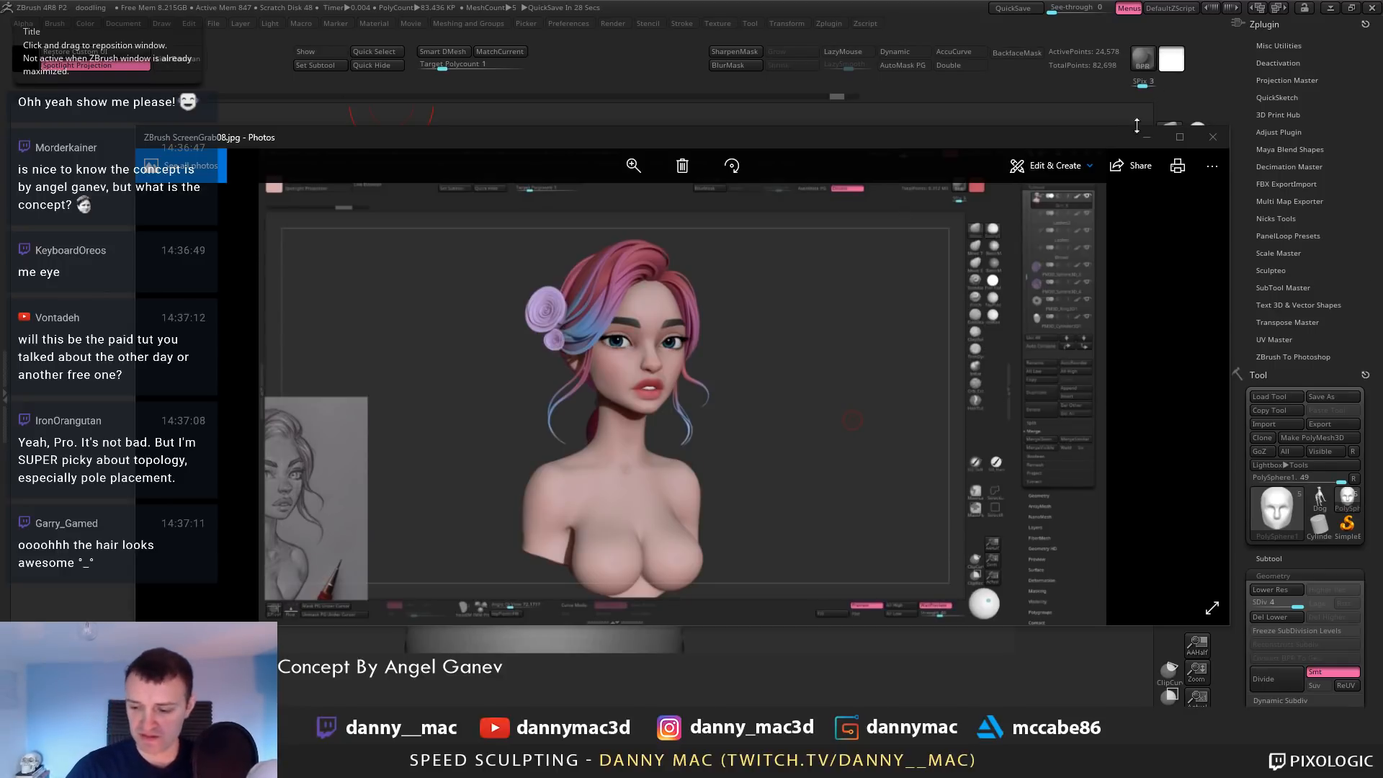
click(1208, 141)
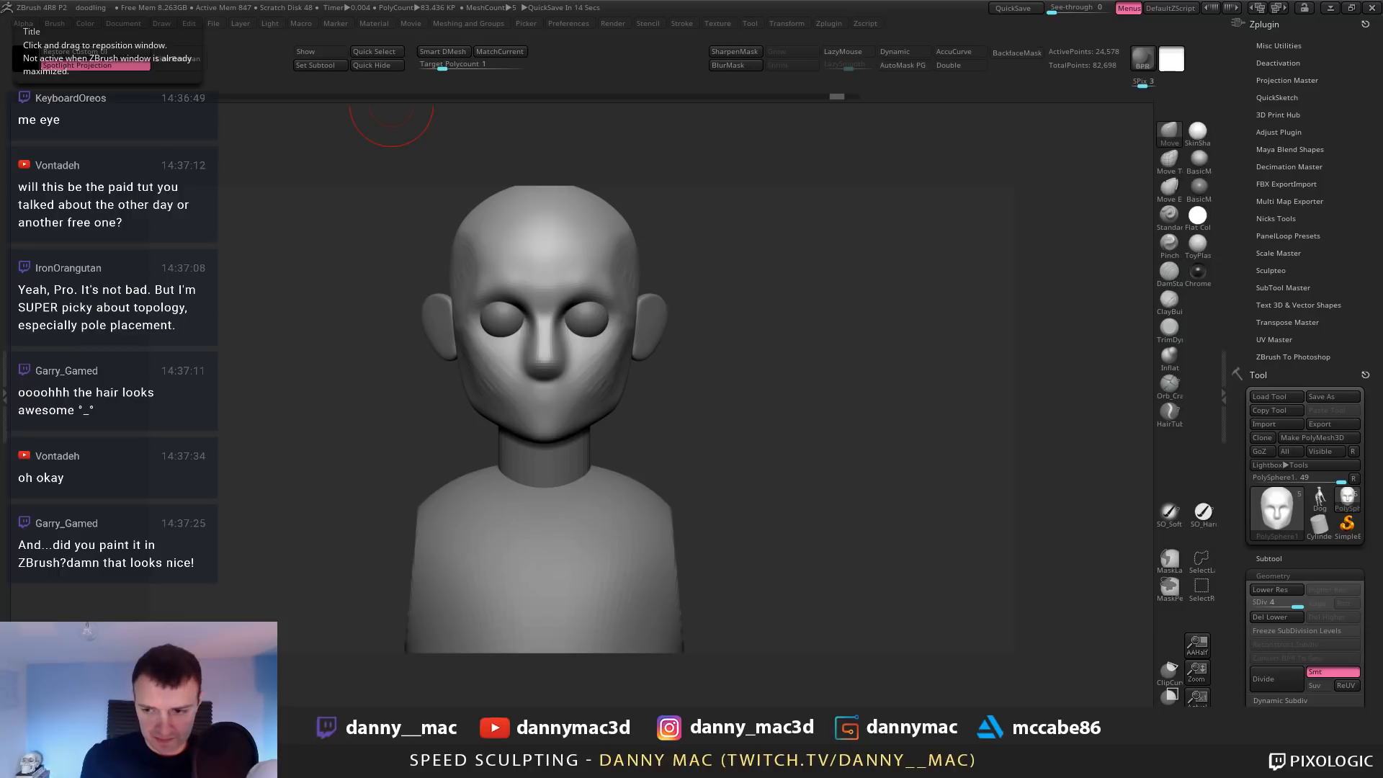
mouse_move(721, 358)
mouse_down()
mouse_move(720, 376)
mouse_move(709, 360)
mouse_up()
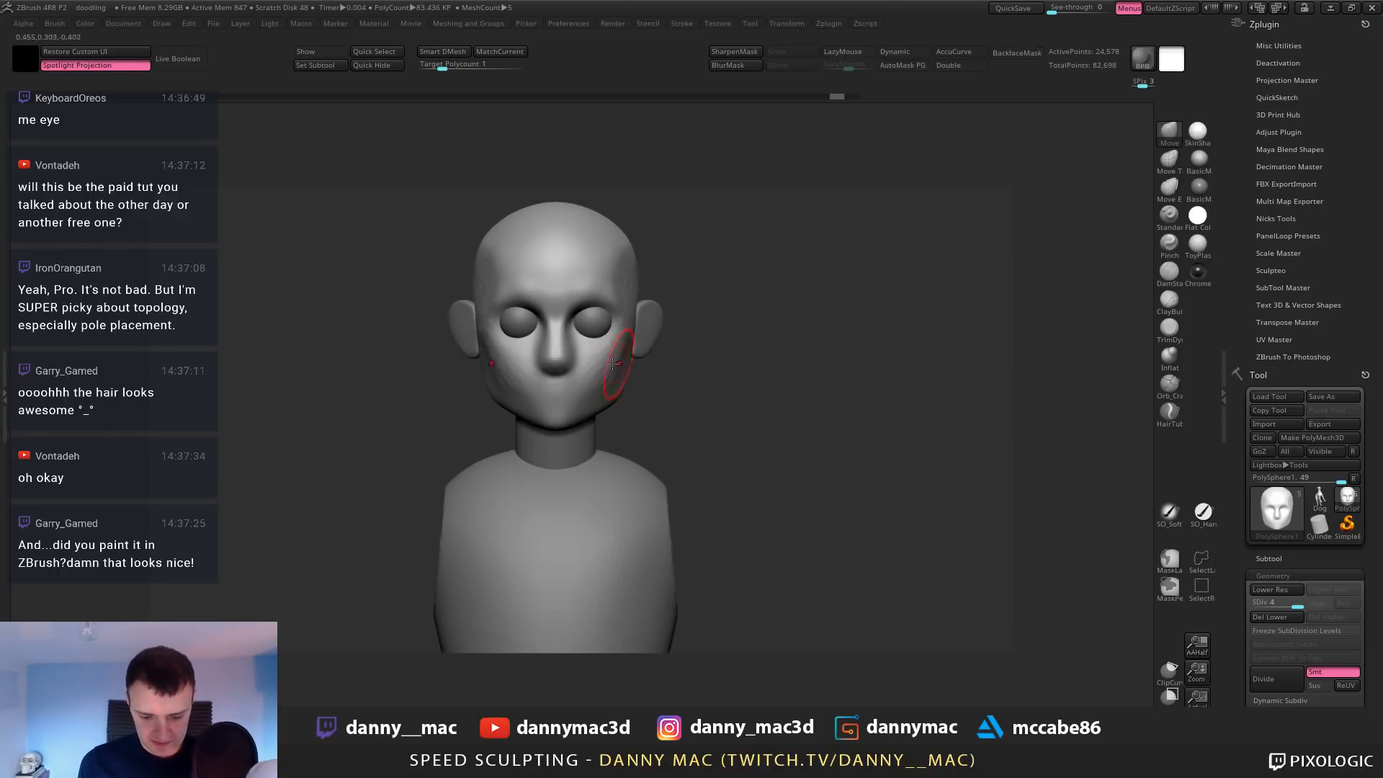
Smooth the cheeks and push in the rear jaw line below the ears with the Move brush
shift+drag(602, 378, 594, 371)
drag(721, 366, 667, 363)
mouse_move(628, 365)
mouse_down()
mouse_move(717, 364)
mouse_move(629, 367)
mouse_move(612, 402)
mouse_up()
drag(710, 389, 666, 389)
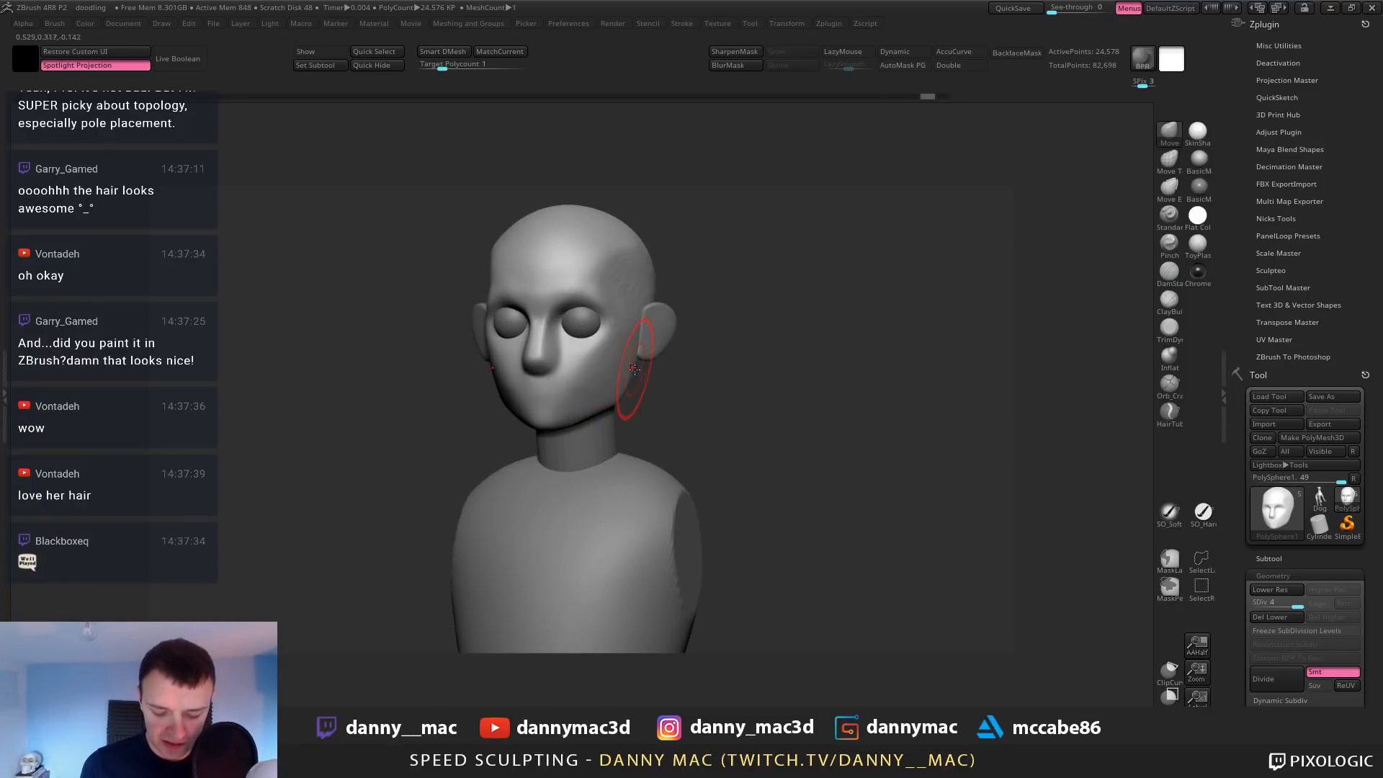
drag(618, 385, 619, 388)
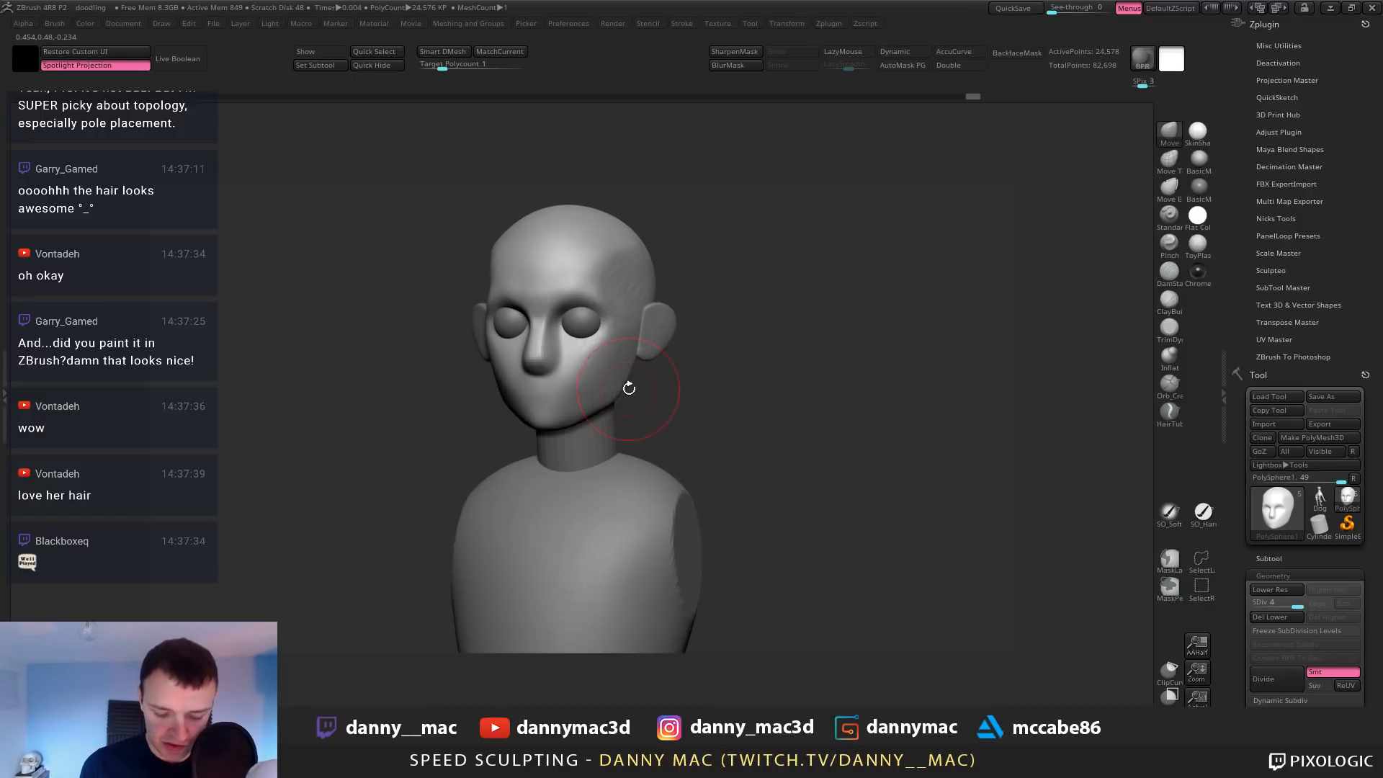
right_click(594, 374)
shift+right_drag(596, 368, 566, 360)
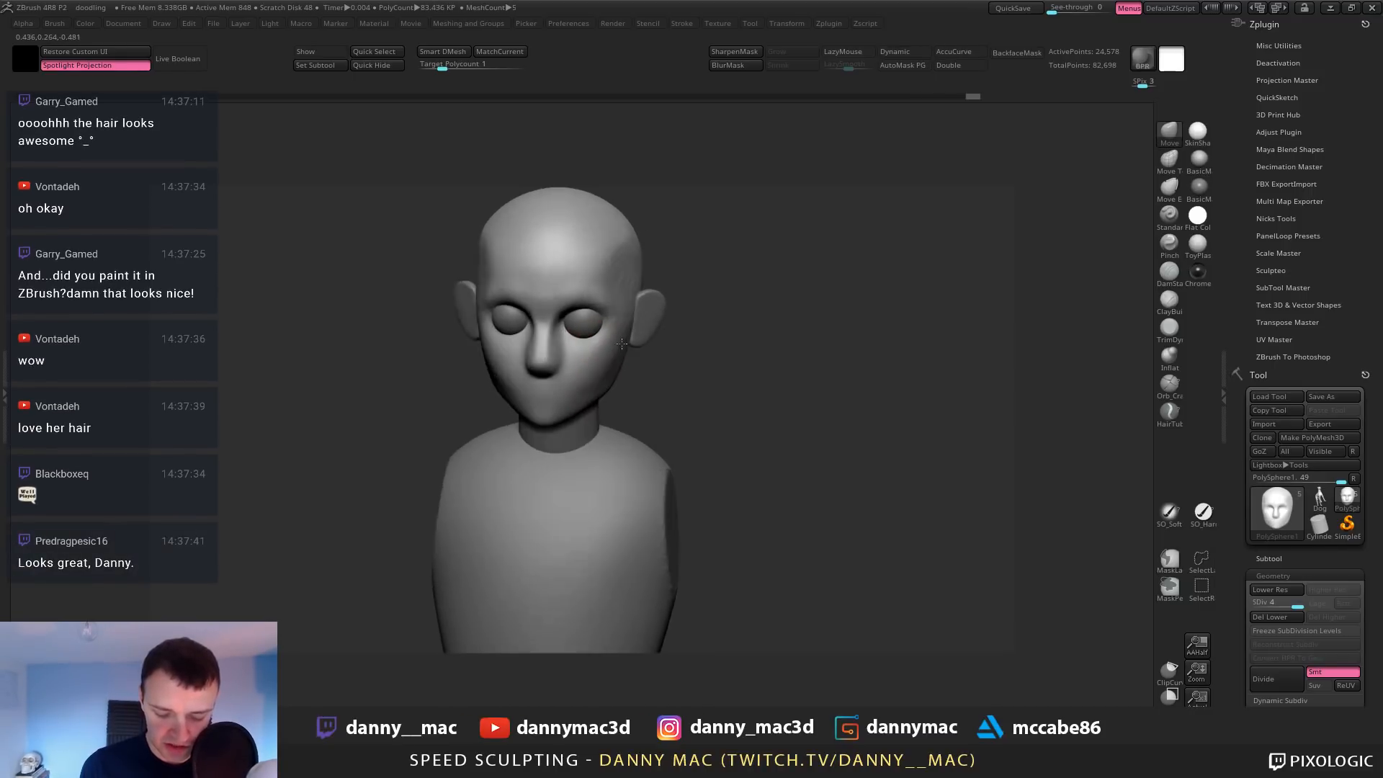
Refine the lower cheeks and the area beside the mouth with small Move brush strokes
drag(612, 382, 609, 379)
shift+right_drag(576, 353, 606, 349)
drag(590, 383, 588, 382)
right_drag(591, 378, 564, 380)
drag(585, 391, 559, 385)
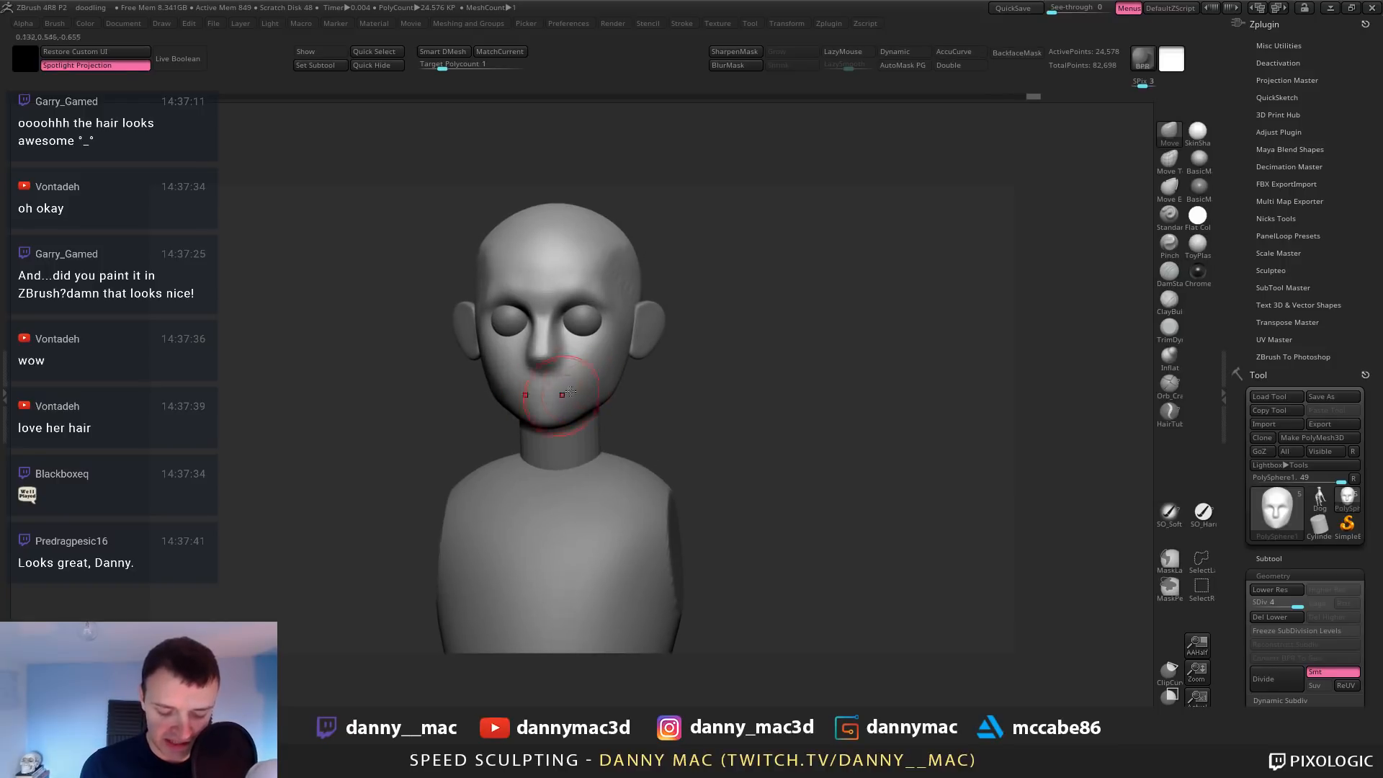
Undo the last pull beside the mouth and smooth the cheek surface
right_drag(554, 389, 592, 386)
right_click(549, 393)
key(ctrl+z)
shift+drag(587, 380, 588, 374)
right_drag(588, 371, 578, 360)
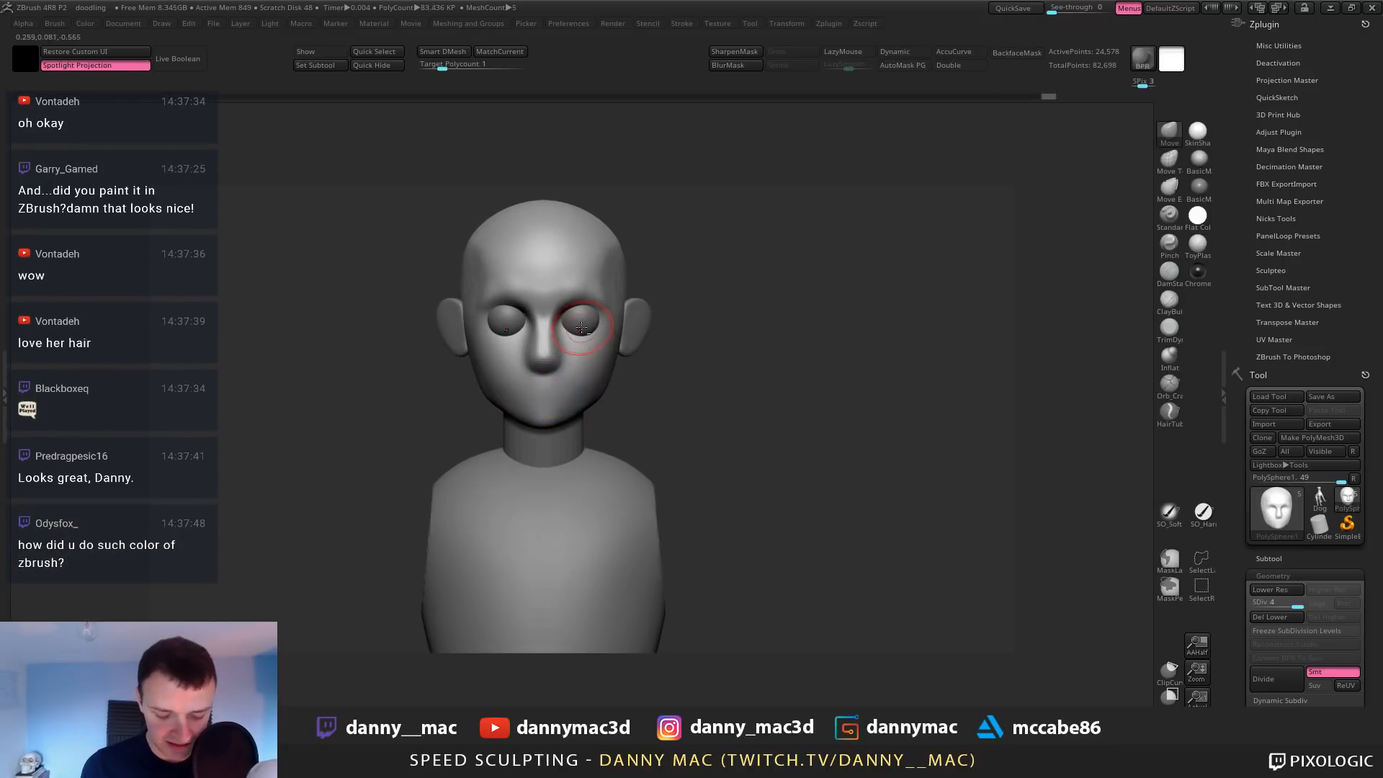
Nudge the brow above the outer eye with the Move brush
right_drag(565, 295, 567, 287)
drag(596, 285, 602, 284)
mouse_move(602, 283)
right_down()
mouse_move(587, 248)
mouse_move(587, 311)
mouse_move(588, 266)
mouse_move(630, 299)
right_up()
Switch the head to subdivision level 3, smooth the temples and sides of the skull, and save the project
key(shift+d)
key(shift+d)
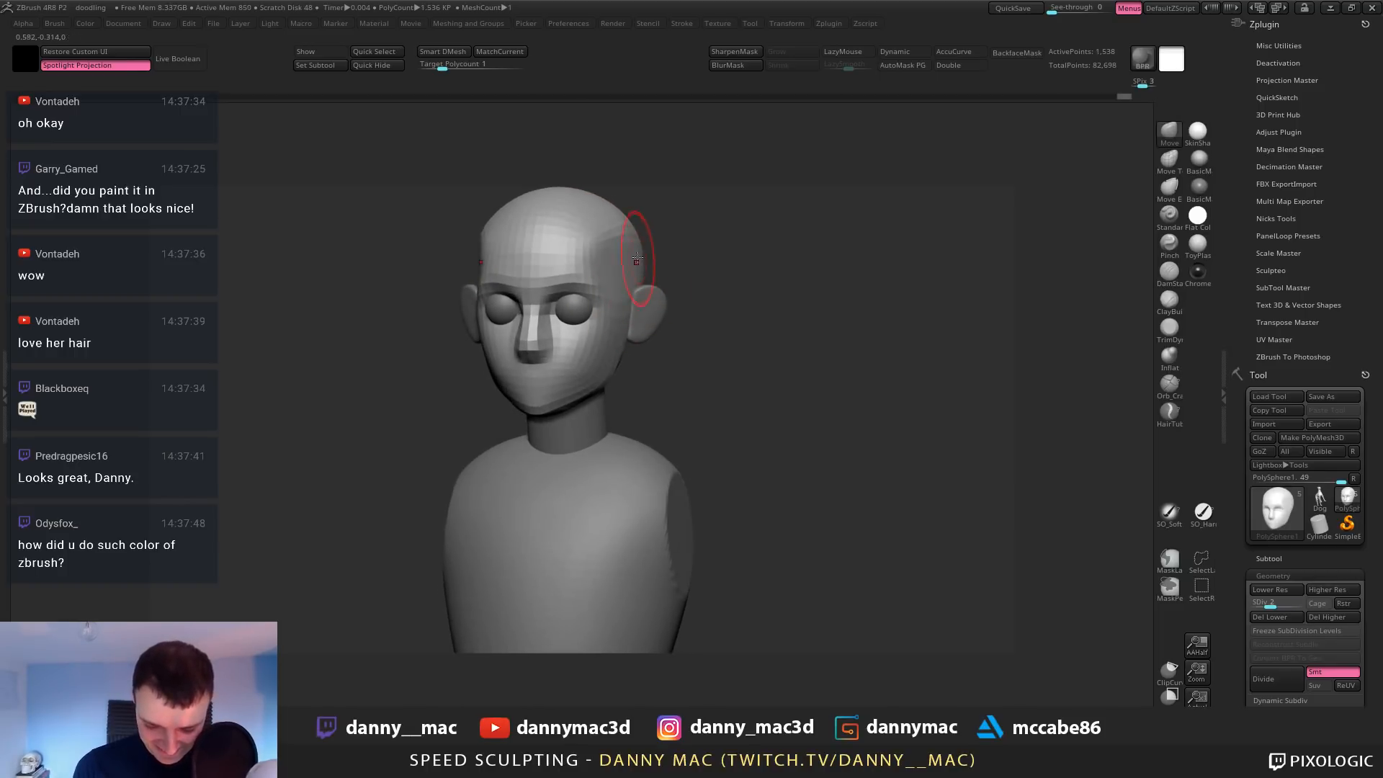
key(d)
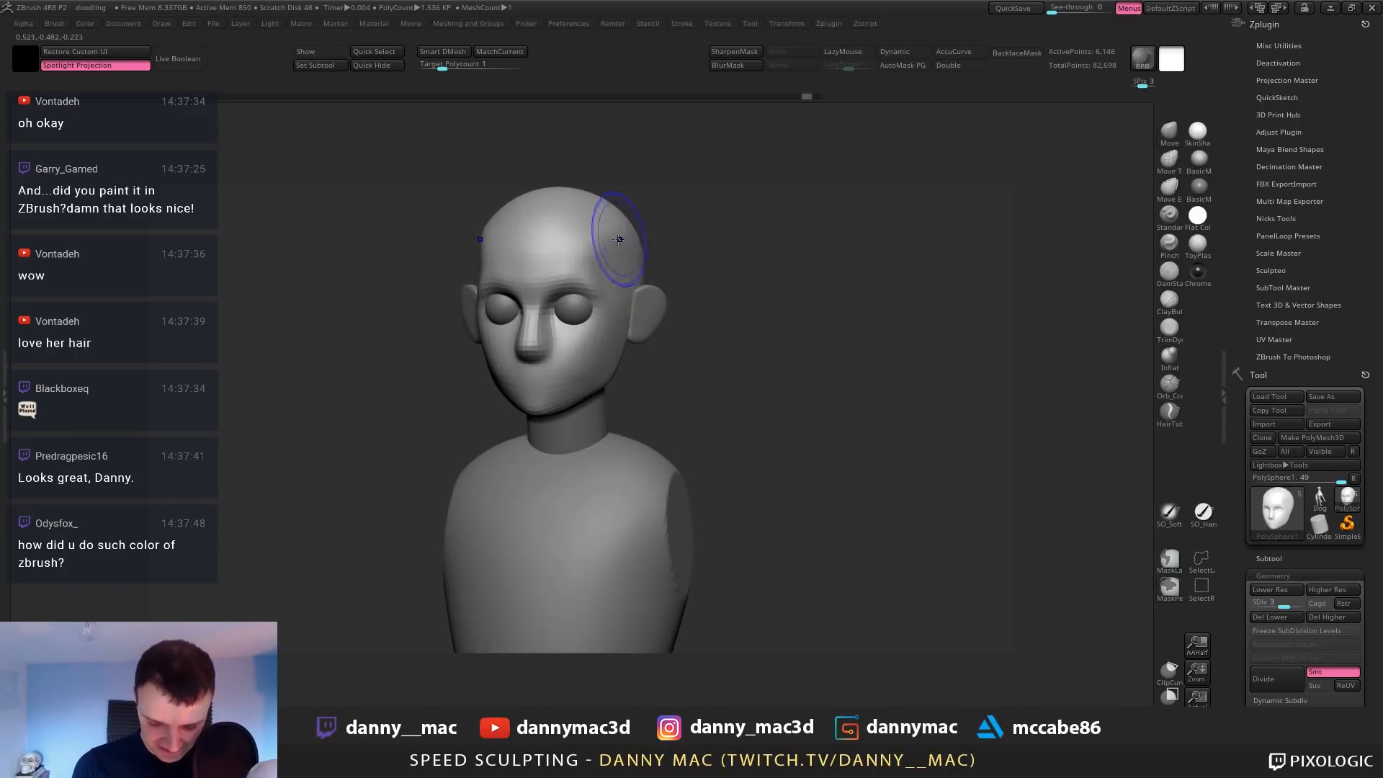
shift+drag(617, 238, 621, 245)
right_drag(638, 234, 651, 231)
shift+drag(617, 249, 616, 243)
mouse_move(619, 241)
shift+right_down()
mouse_move(637, 235)
mouse_move(657, 261)
shift+right_up()
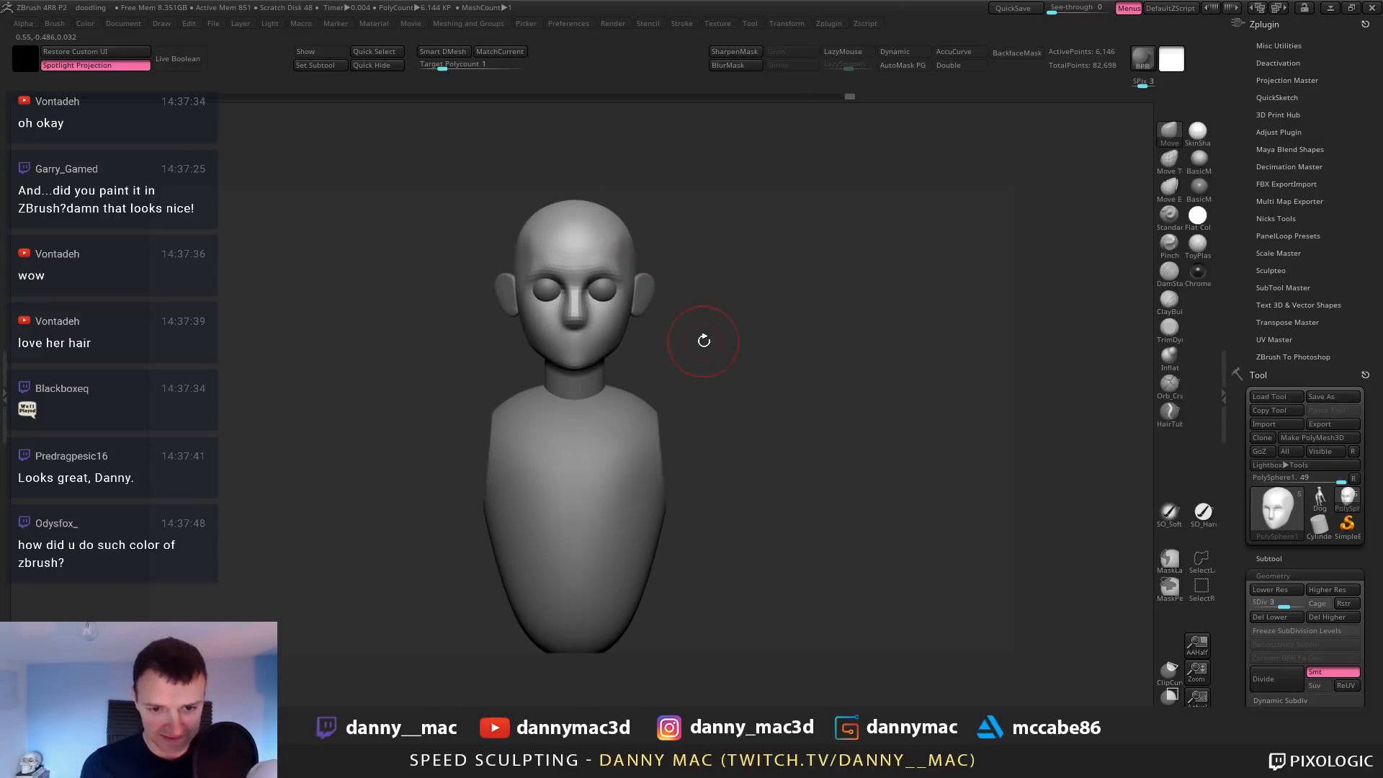
key(ctrl+s)
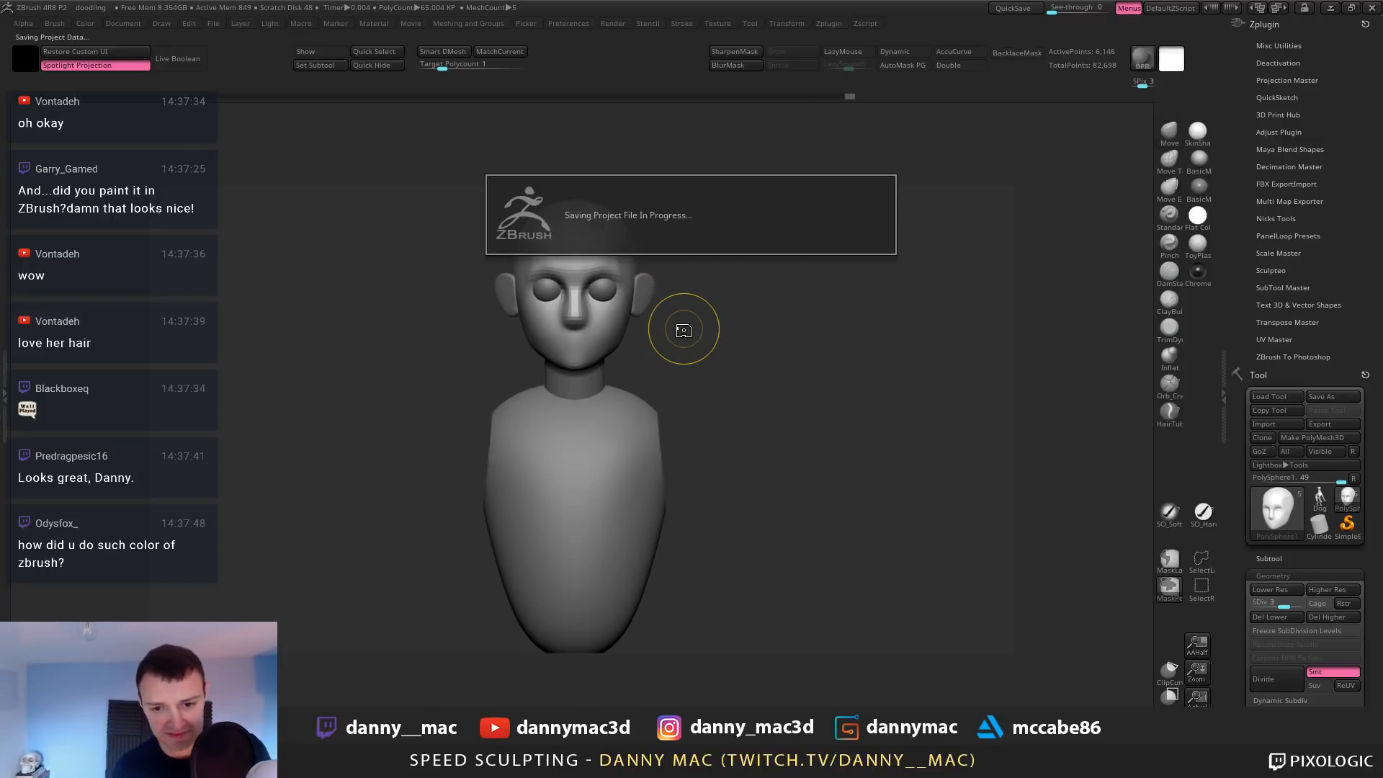
Smooth the back of the skull behind the ears on the head subtool
right_drag(741, 266, 624, 267)
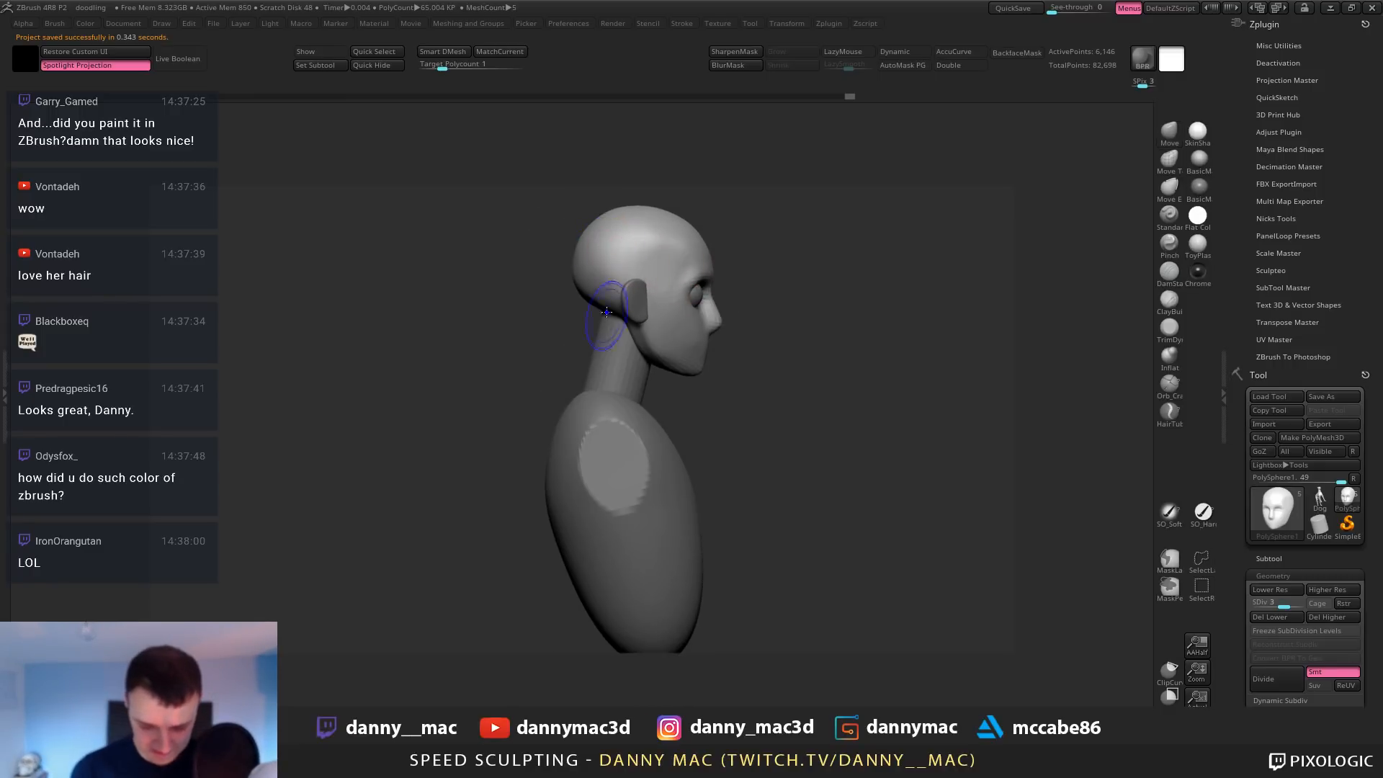
alt+click(597, 356)
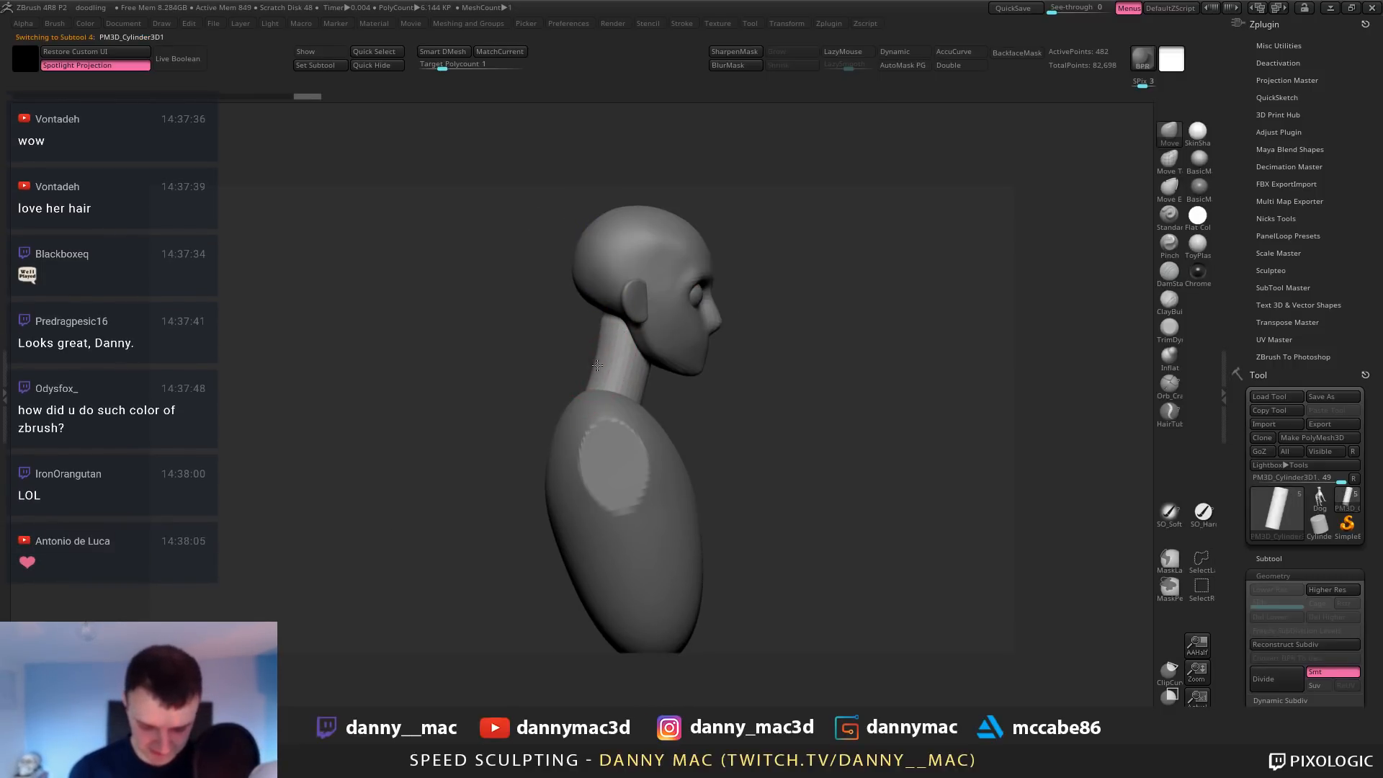
alt+click(608, 296)
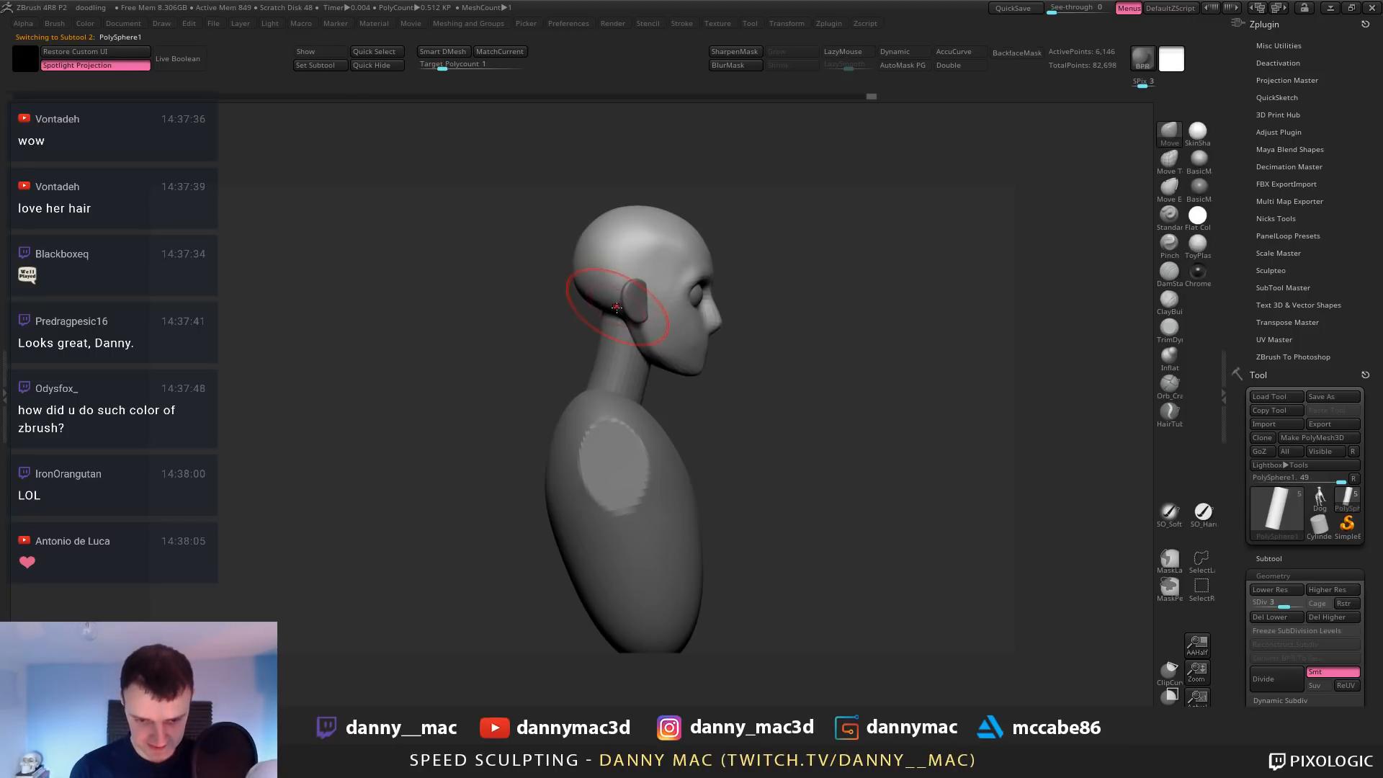
right_drag(522, 301, 635, 287)
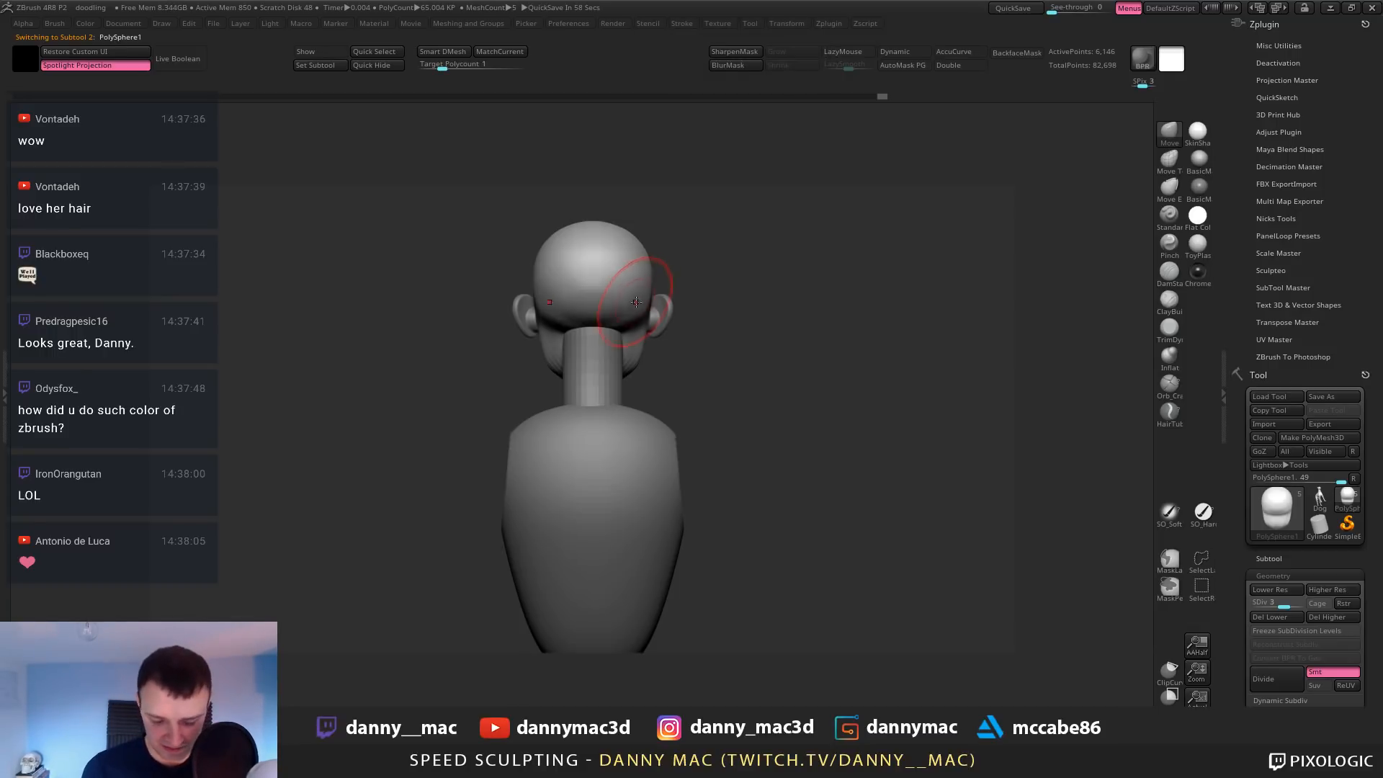
right_drag(641, 290, 628, 286)
shift+drag(628, 286, 624, 314)
right_drag(623, 314, 702, 324)
Select the neck cylinder and narrow it sideways to a scale of about 0.86 with the gizmo
alt+click(702, 324)
key(w)
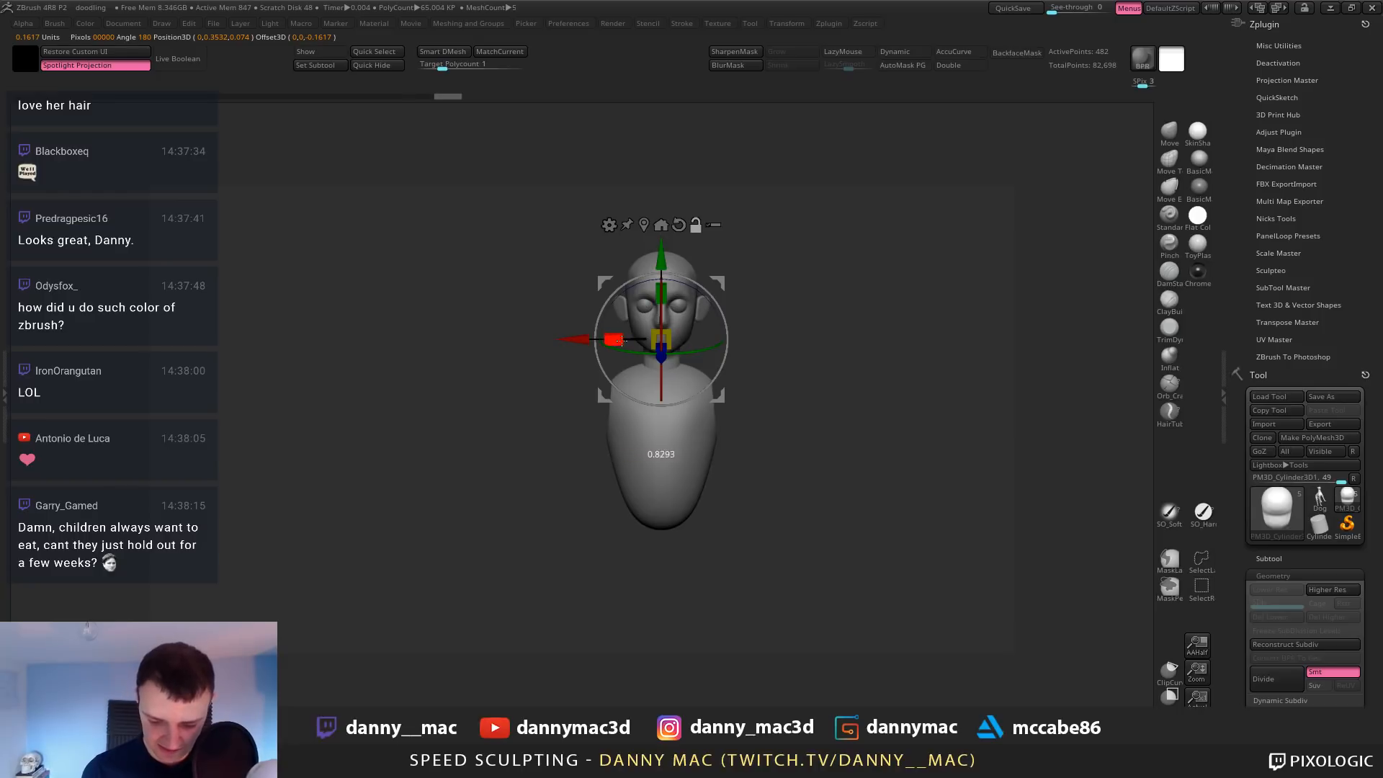
right_drag(586, 338, 708, 338)
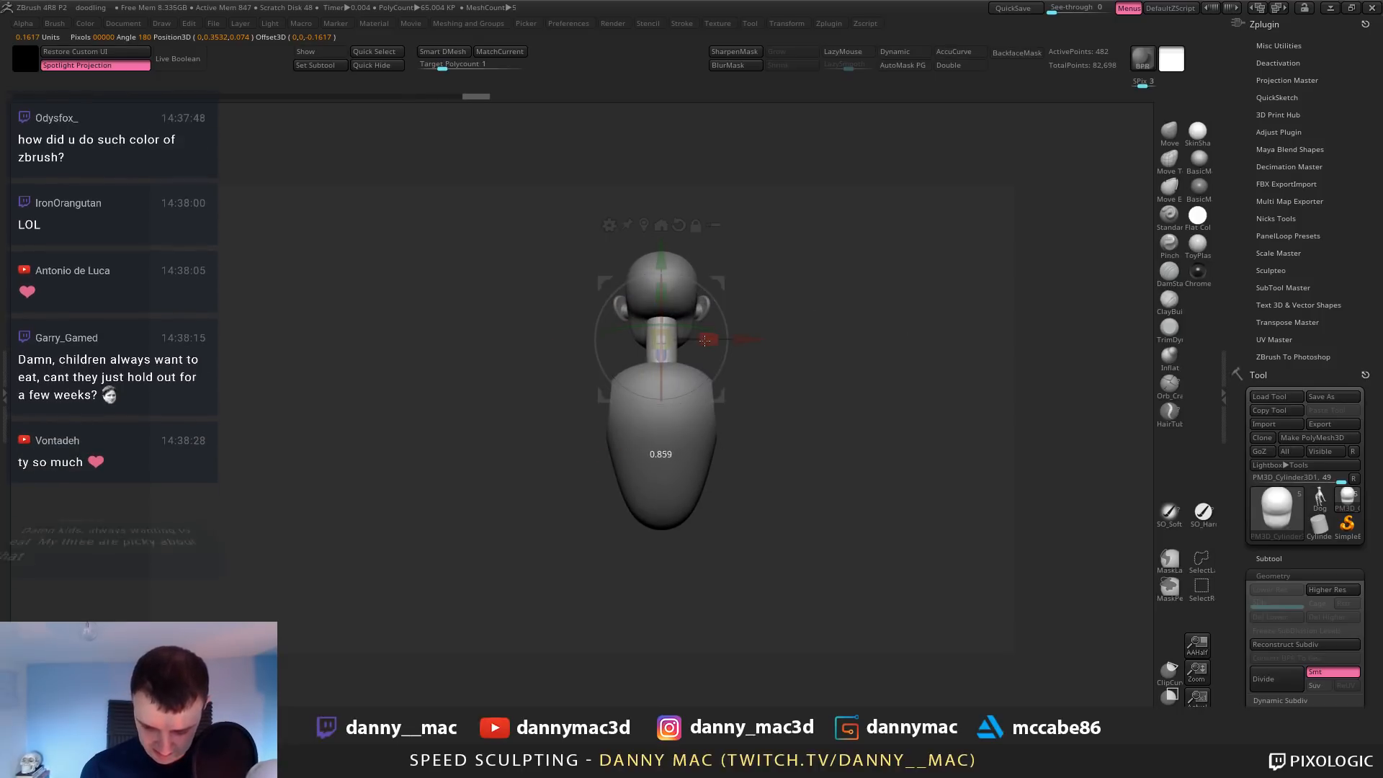
key(q)
Reactivate the head subtool and adjust the side of the skull behind the ears with the Move brush
key(space)
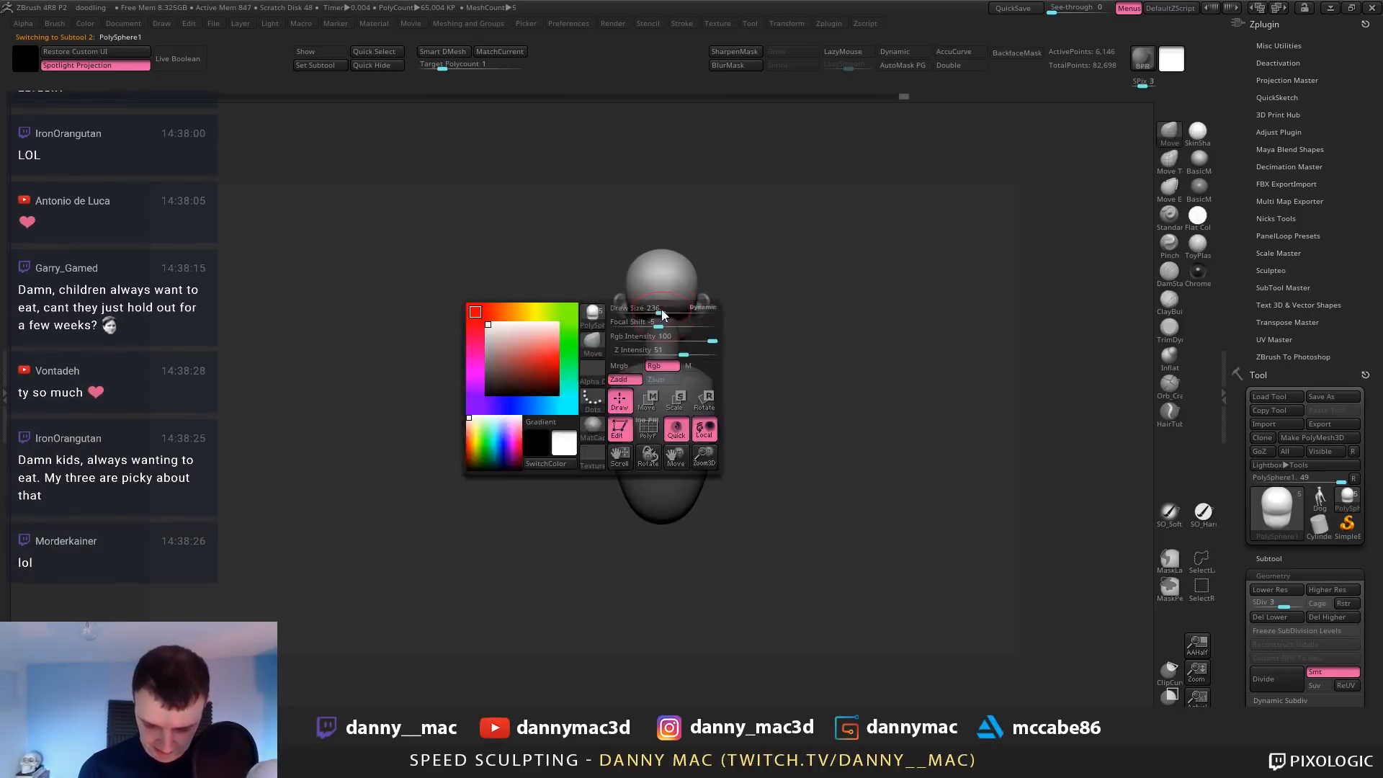
alt+click(695, 303)
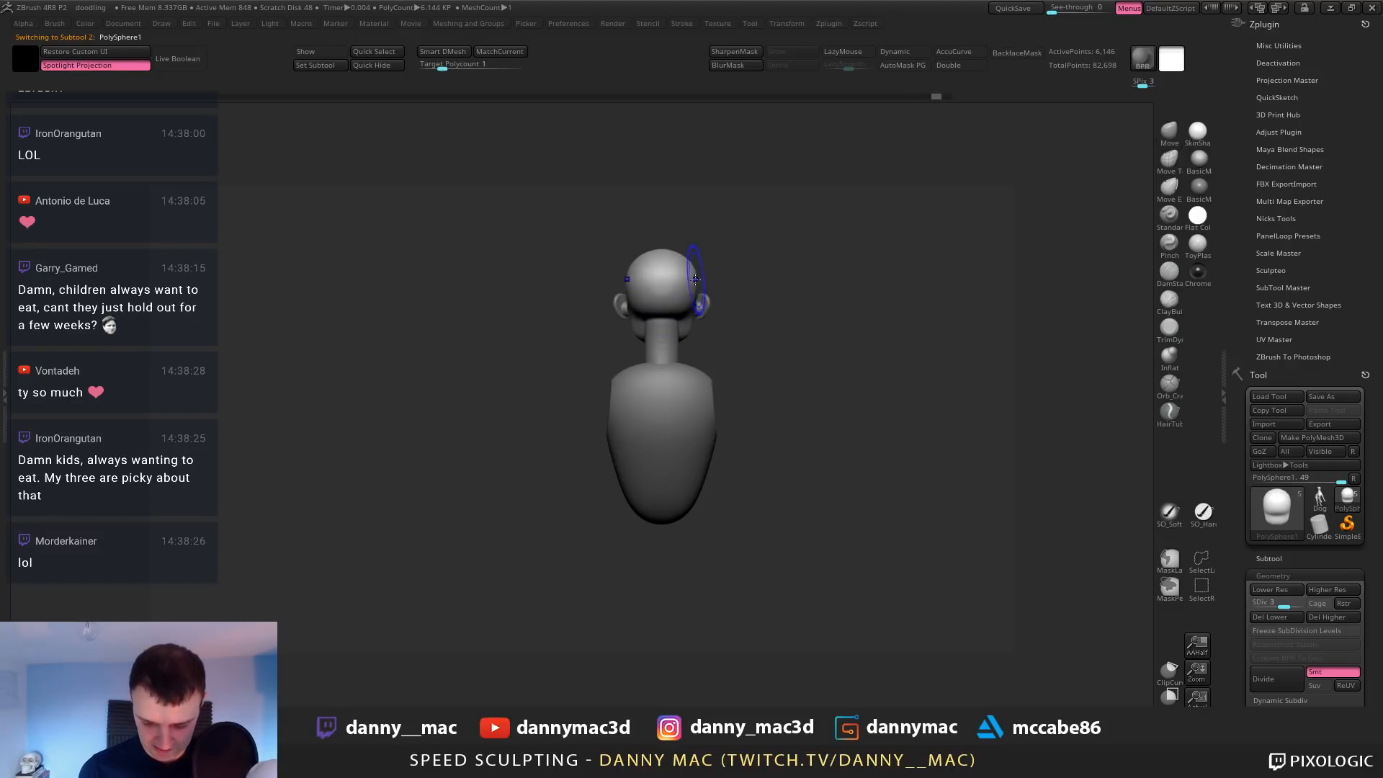
mouse_move(693, 277)
mouse_down()
mouse_move(787, 286)
mouse_move(744, 289)
mouse_move(785, 307)
mouse_up()
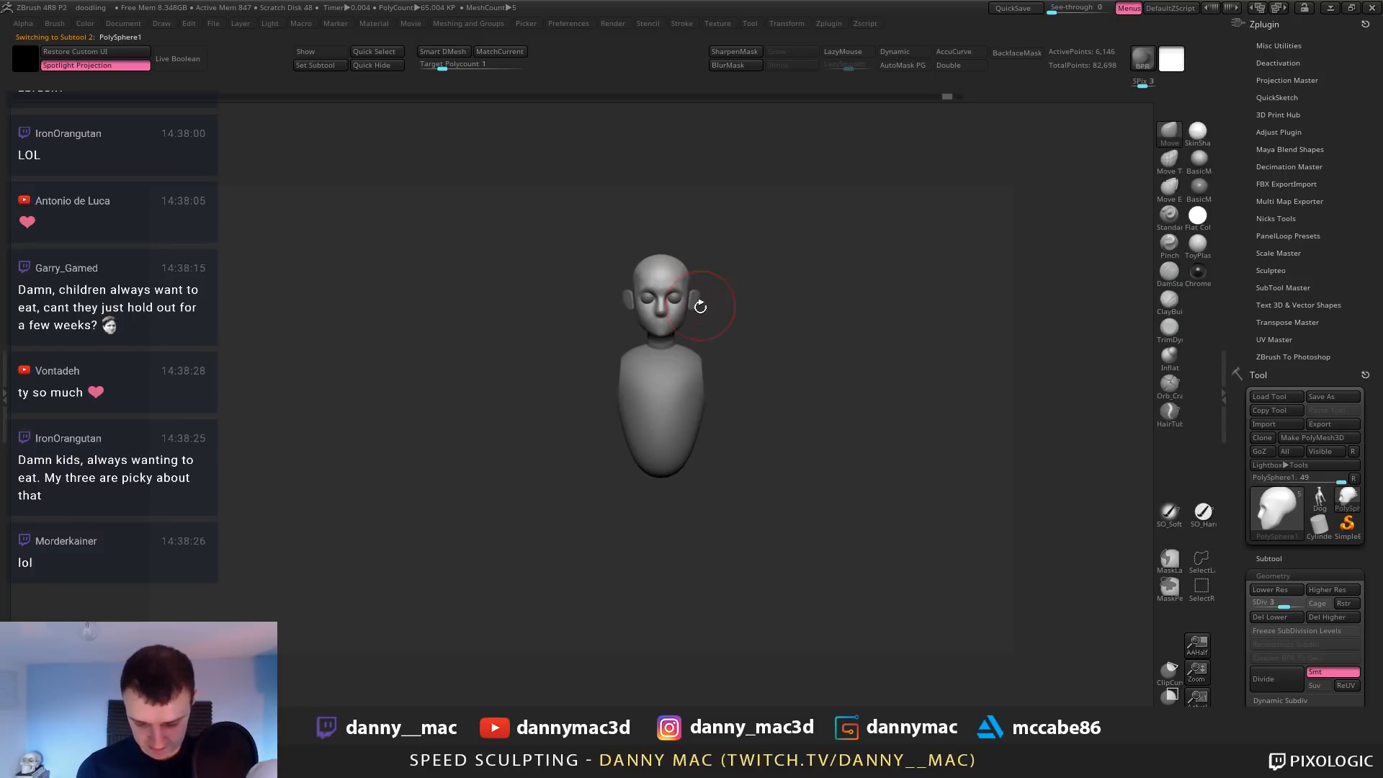
mouse_move(697, 302)
alt+mouse_down()
mouse_move(729, 309)
mouse_move(713, 295)
alt+mouse_up()
Slim the torso's sides and reshape its shoulders with the Move brush, then pull in the sides of the neck
alt+click(681, 420)
mouse_move(682, 420)
ctrl+right_down()
mouse_move(670, 460)
mouse_move(706, 493)
ctrl+right_up()
right_click(669, 504)
drag(705, 485, 719, 481)
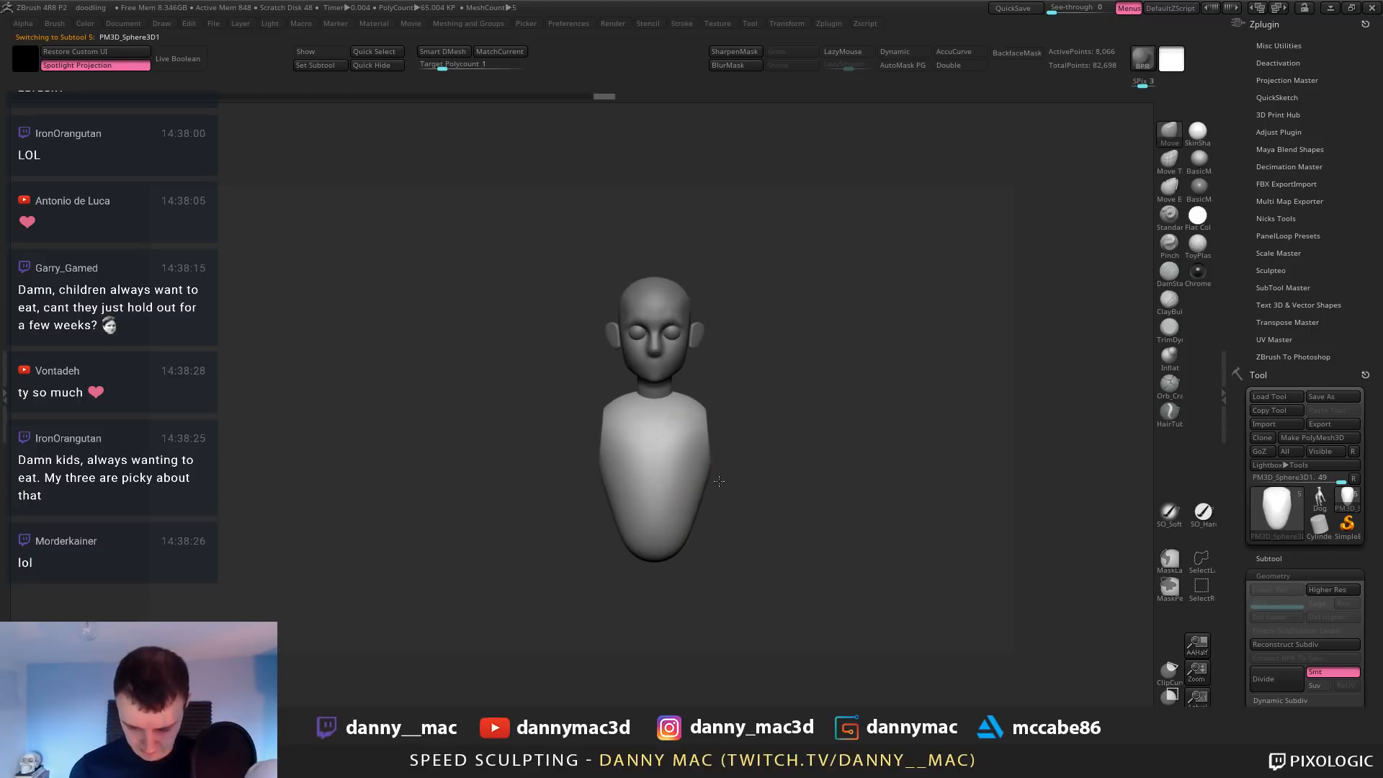
right_click(689, 406)
drag(689, 401, 677, 389)
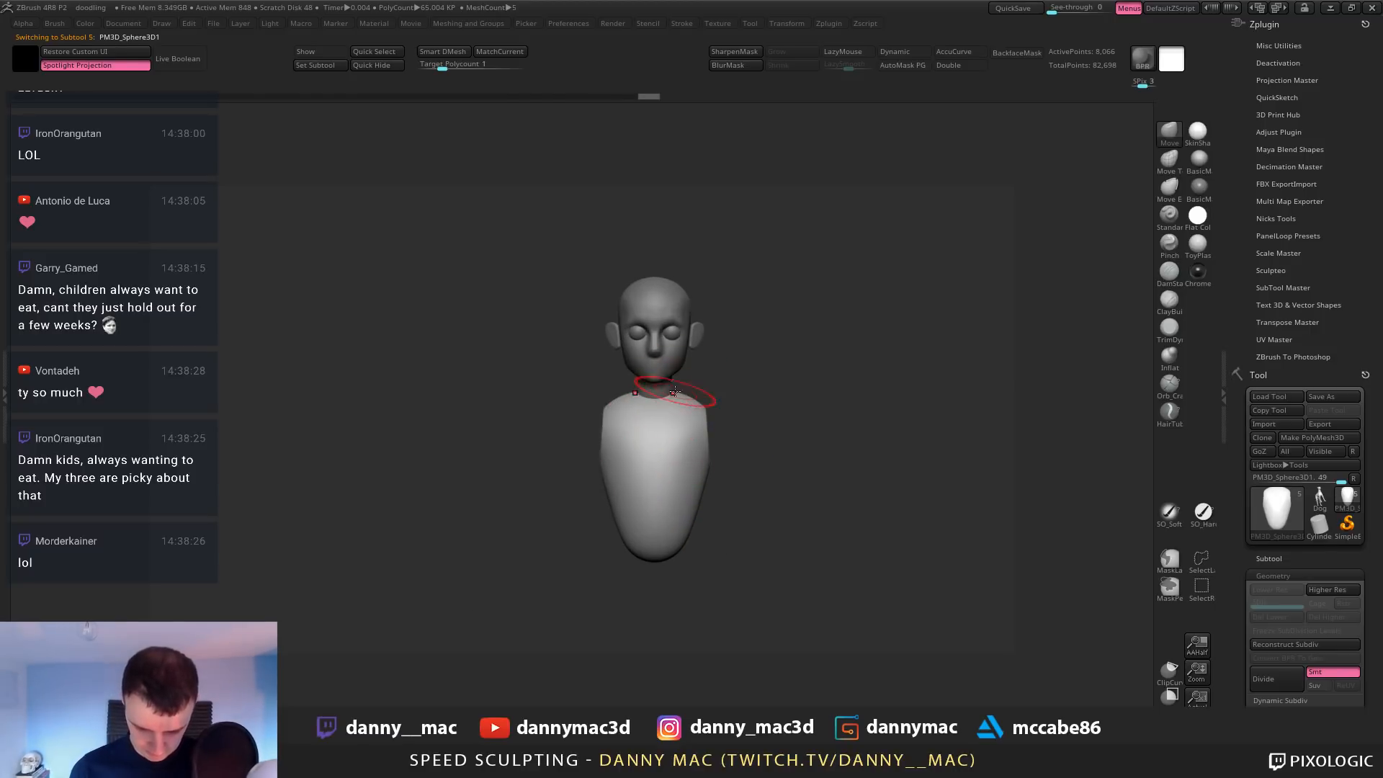
alt+click(672, 387)
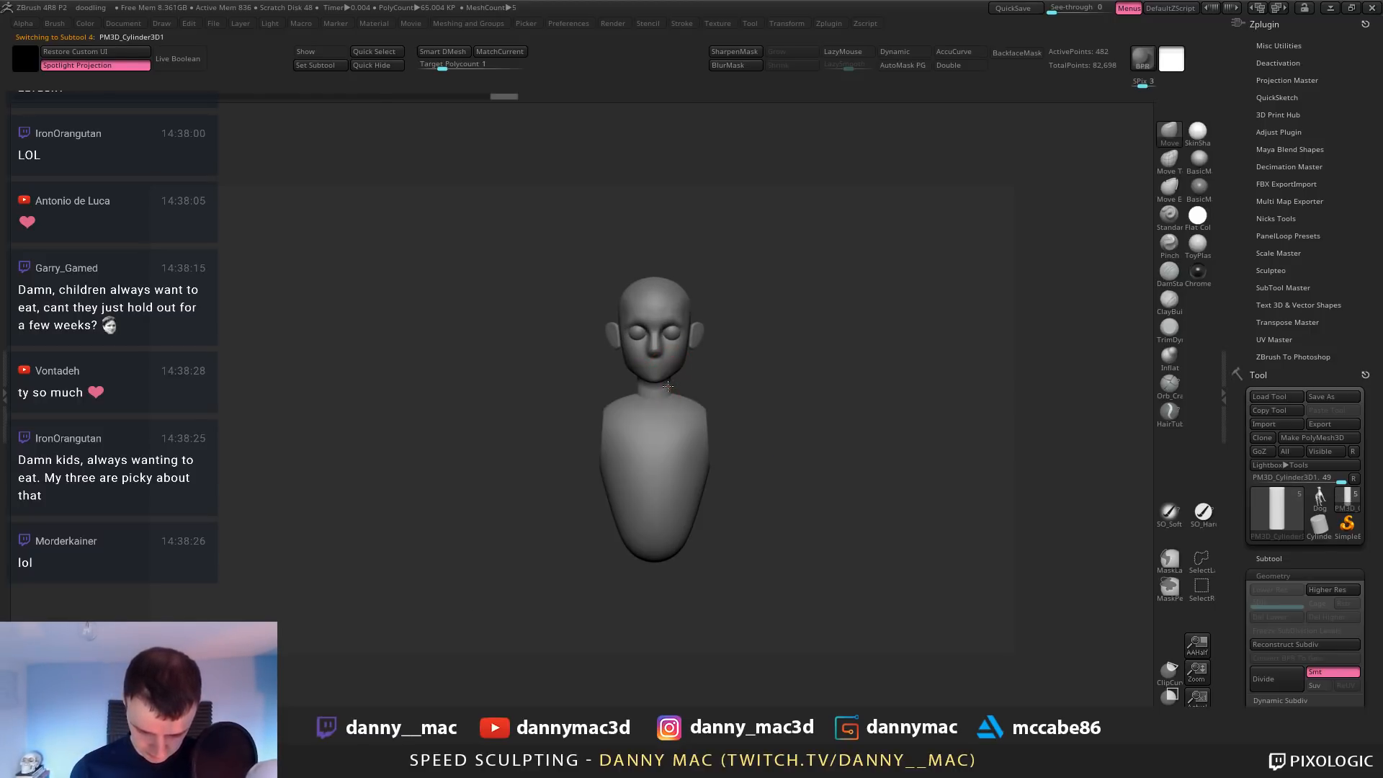
drag(671, 387, 670, 388)
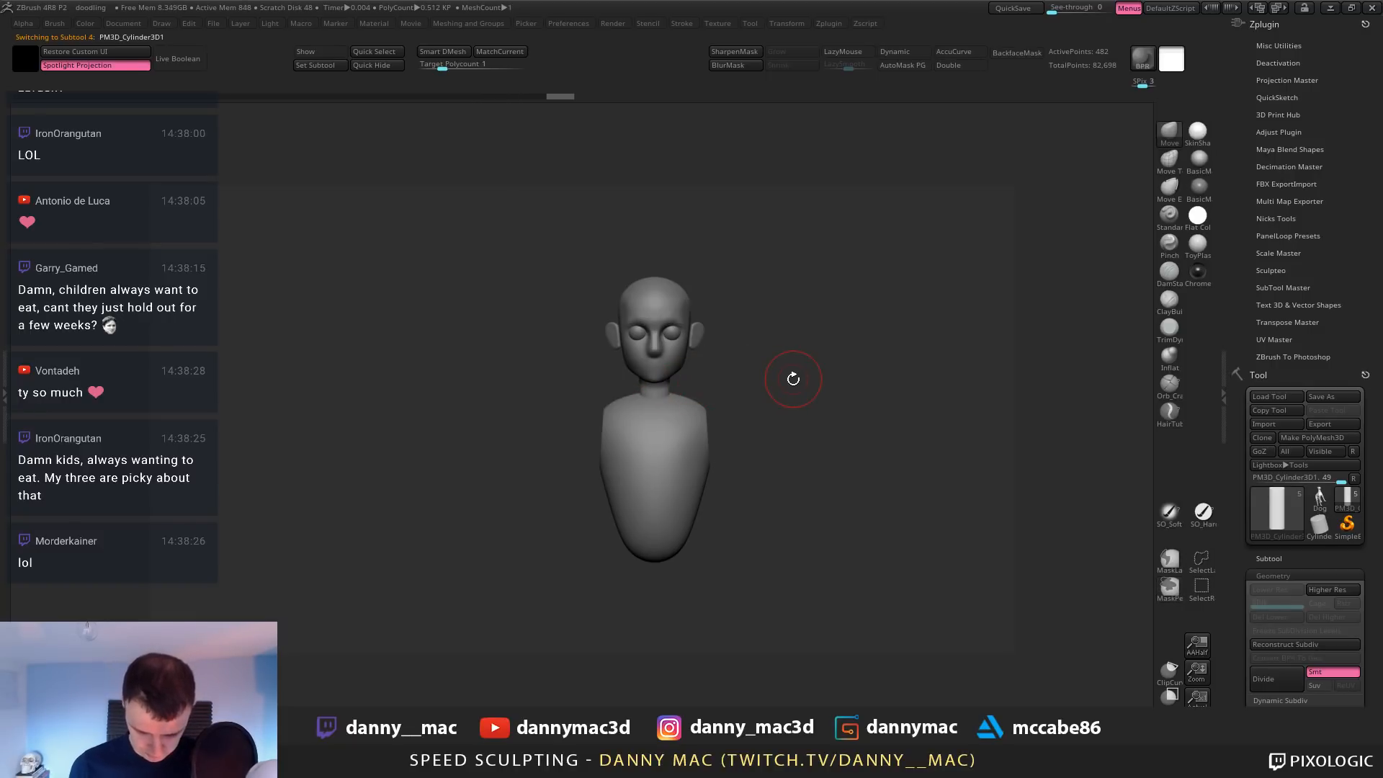
Select the ears subtool and scale the ears down slightly with the gizmo
alt+click(697, 332)
ctrl+right_drag(696, 336, 723, 331)
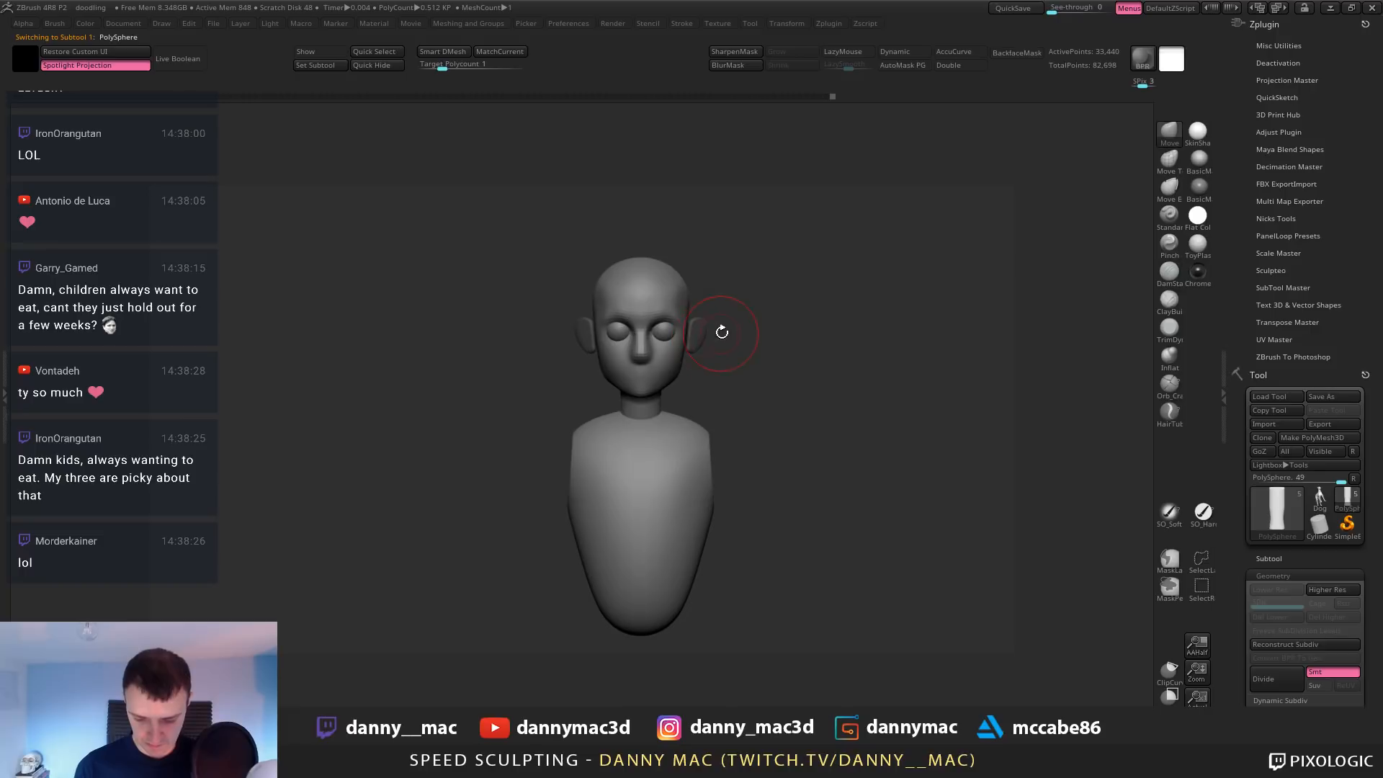
ctrl+click(714, 346)
key(w)
drag(718, 285, 714, 287)
key(q)
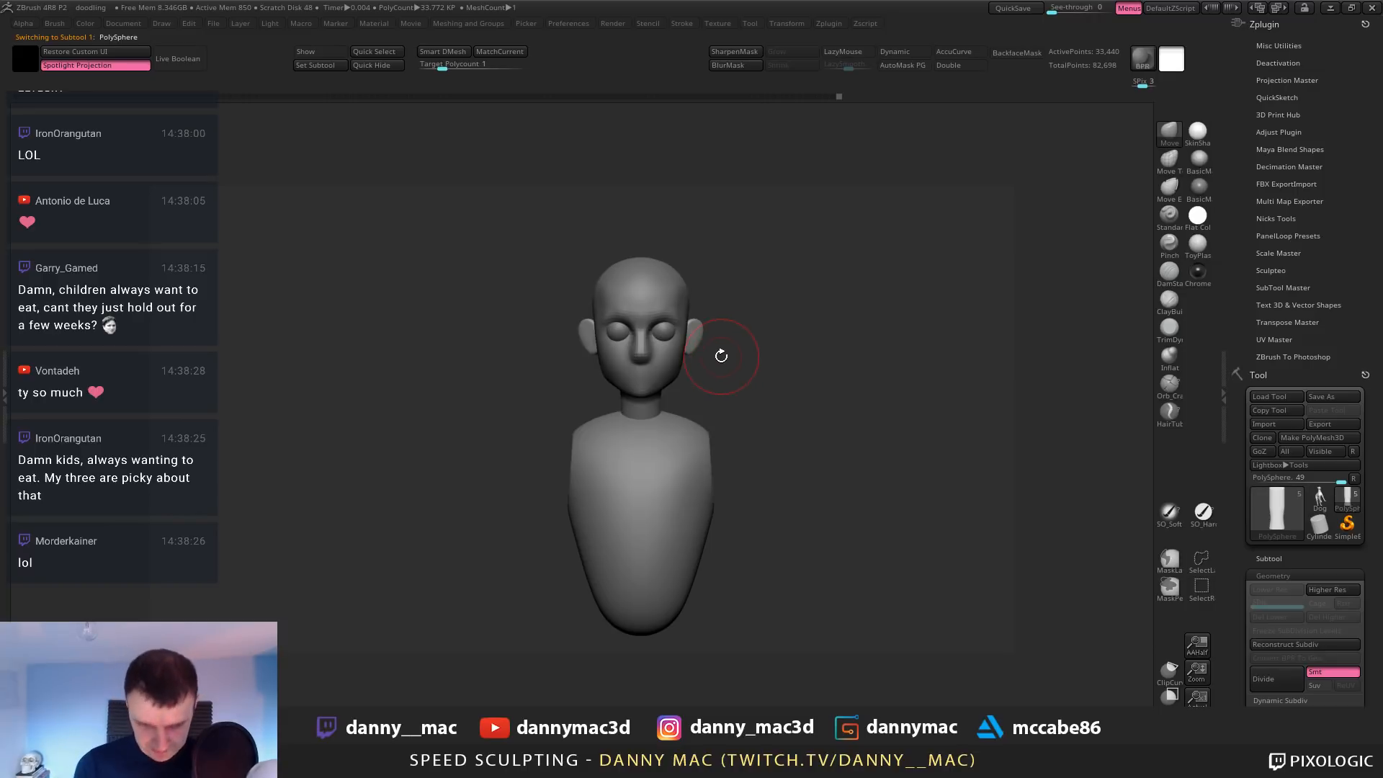
Center the gizmo on the ear, reset its orientation, and shift and angle both ears closer to the head
right_drag(721, 356, 715, 356)
ctrl+right_drag(715, 356, 728, 355)
key(w)
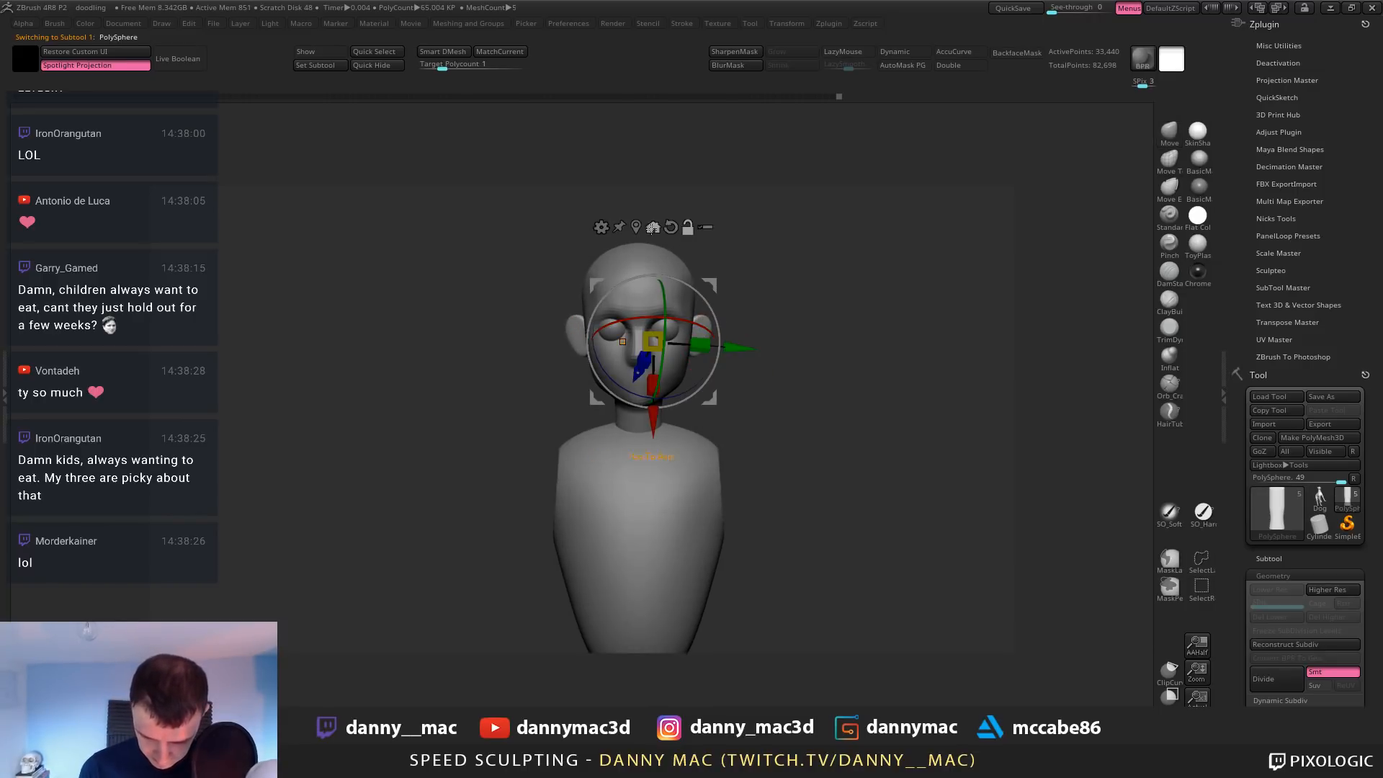
alt+click(637, 228)
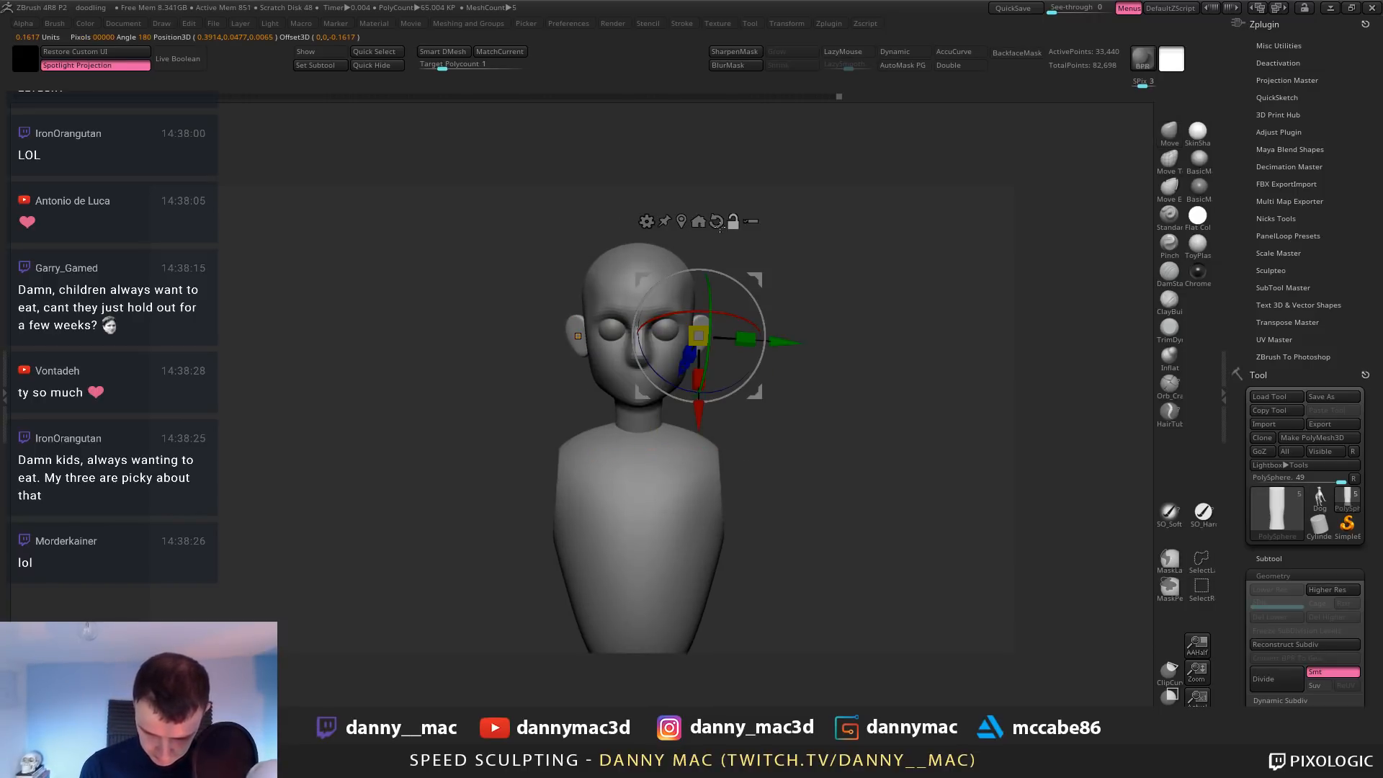
alt+drag(752, 281, 747, 283)
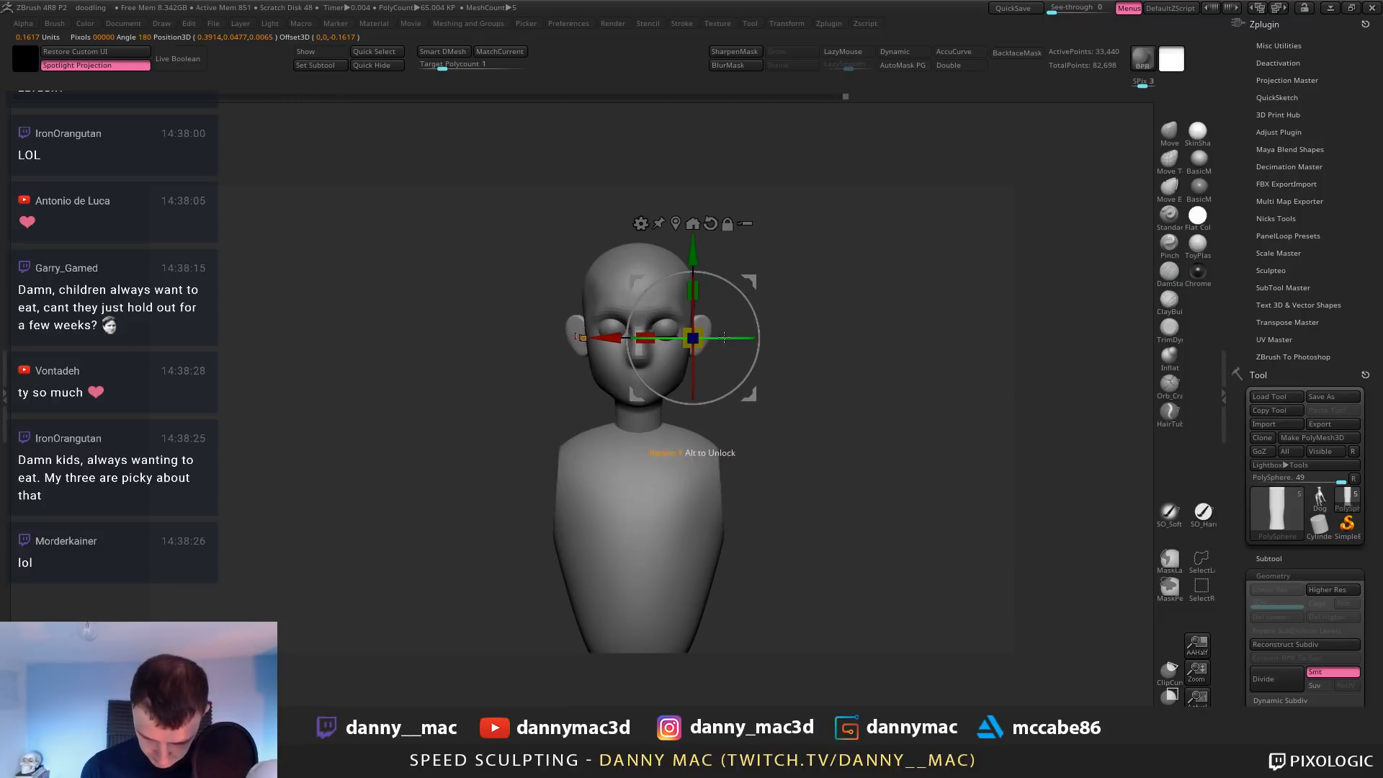
drag(732, 339, 731, 339)
drag(750, 280, 748, 281)
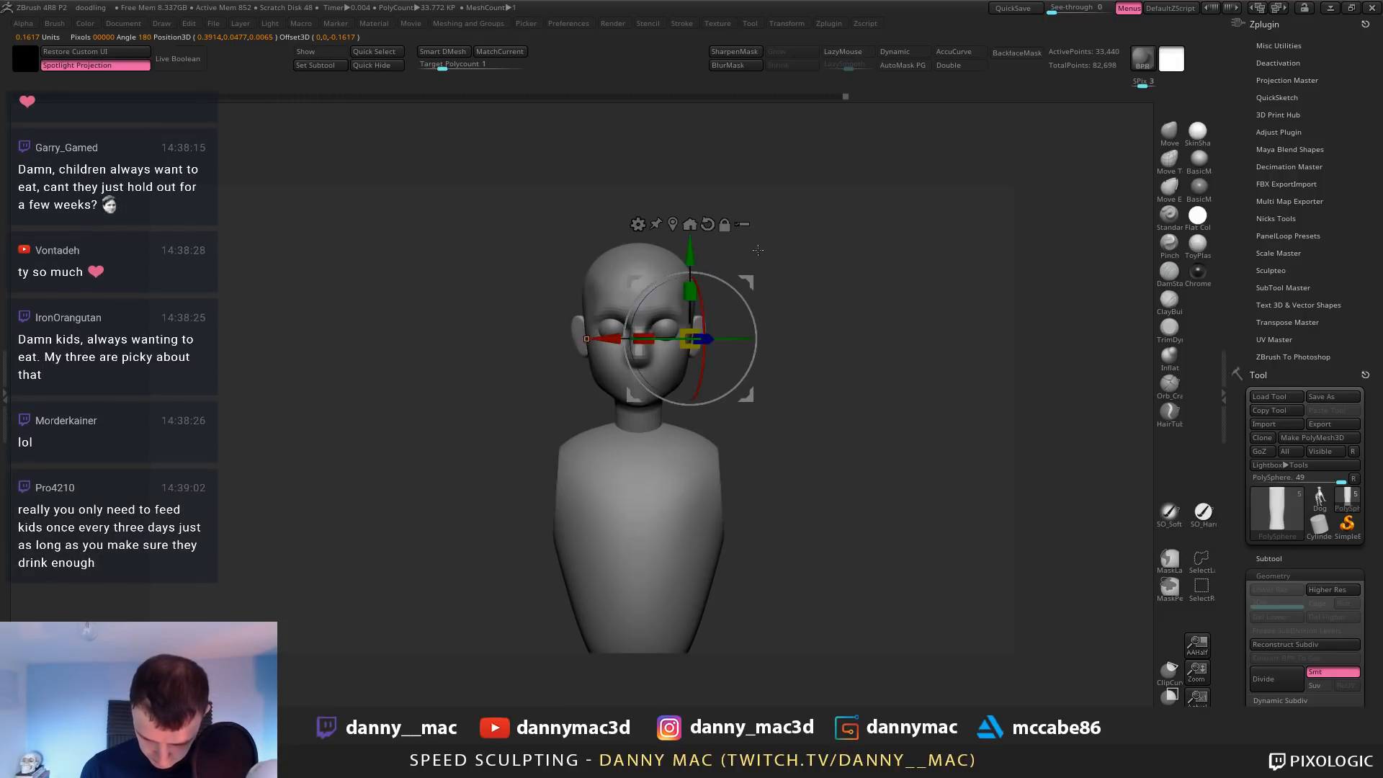
shift+drag(778, 339, 778, 431)
drag(785, 282, 798, 170)
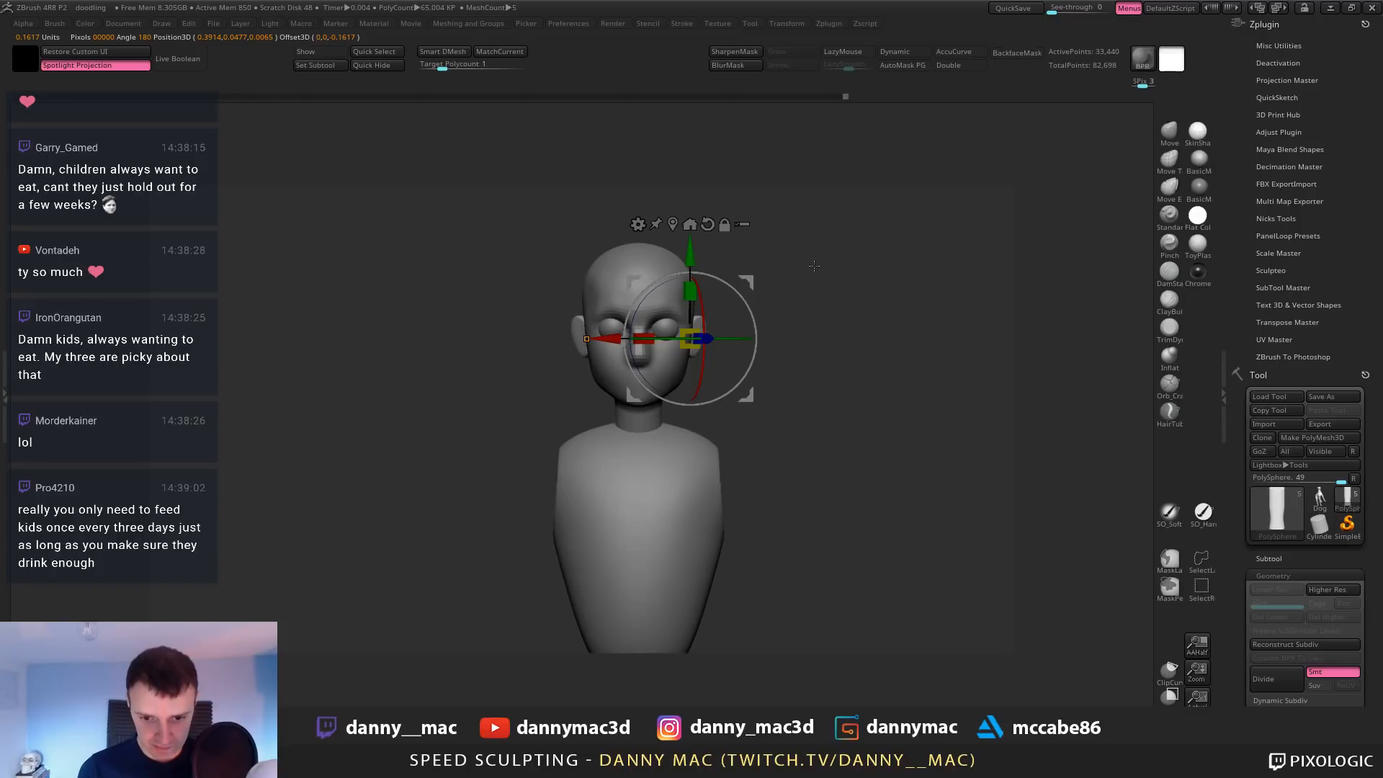
Adjust the ears' placement on the side of the head from a profile view with the gizmo
key(q)
drag(838, 313, 712, 265)
key(w)
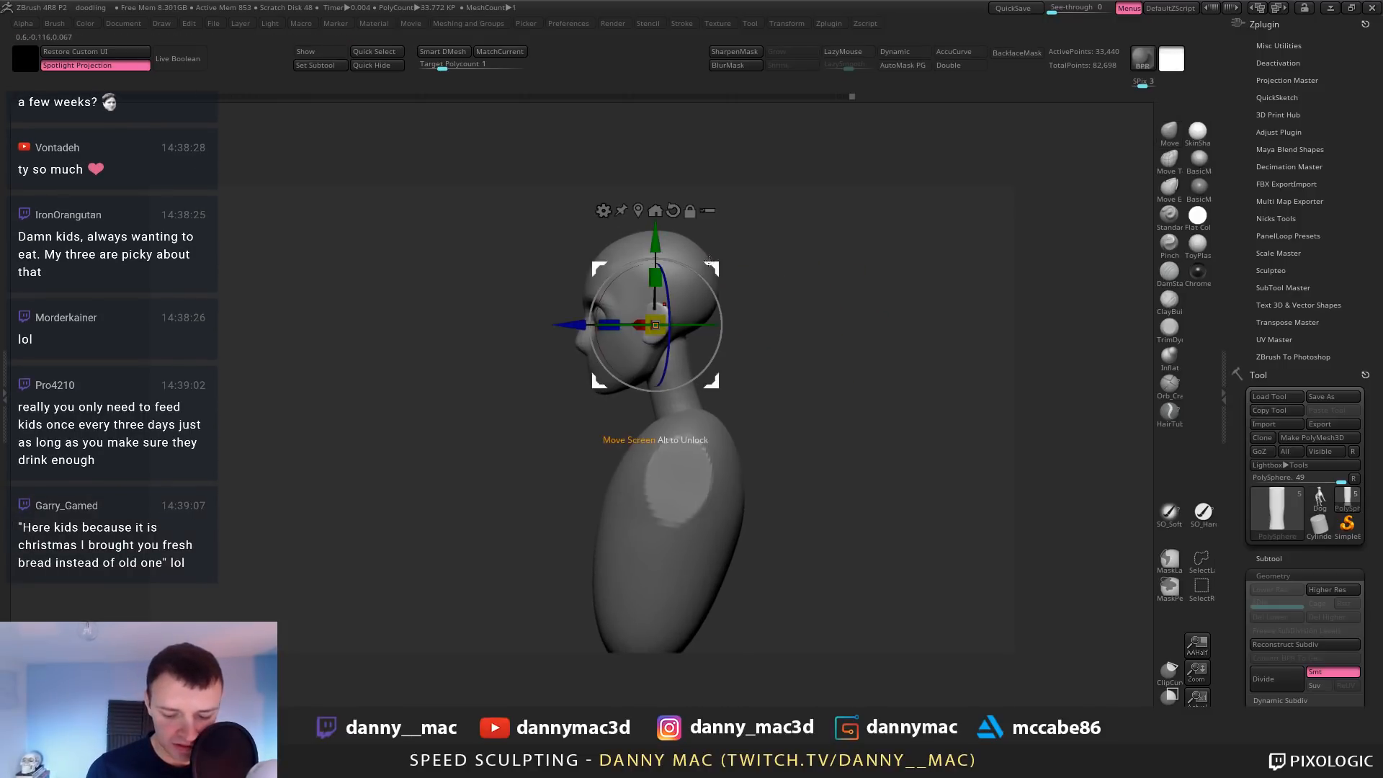
mouse_move(749, 214)
alt+mouse_down()
mouse_move(751, 240)
mouse_move(738, 219)
mouse_move(712, 258)
mouse_move(691, 258)
alt+mouse_up()
key(q)
Reactivate the head subtool and smooth the upper side of the skull above the ears
alt+click(697, 278)
right_drag(691, 257, 723, 224)
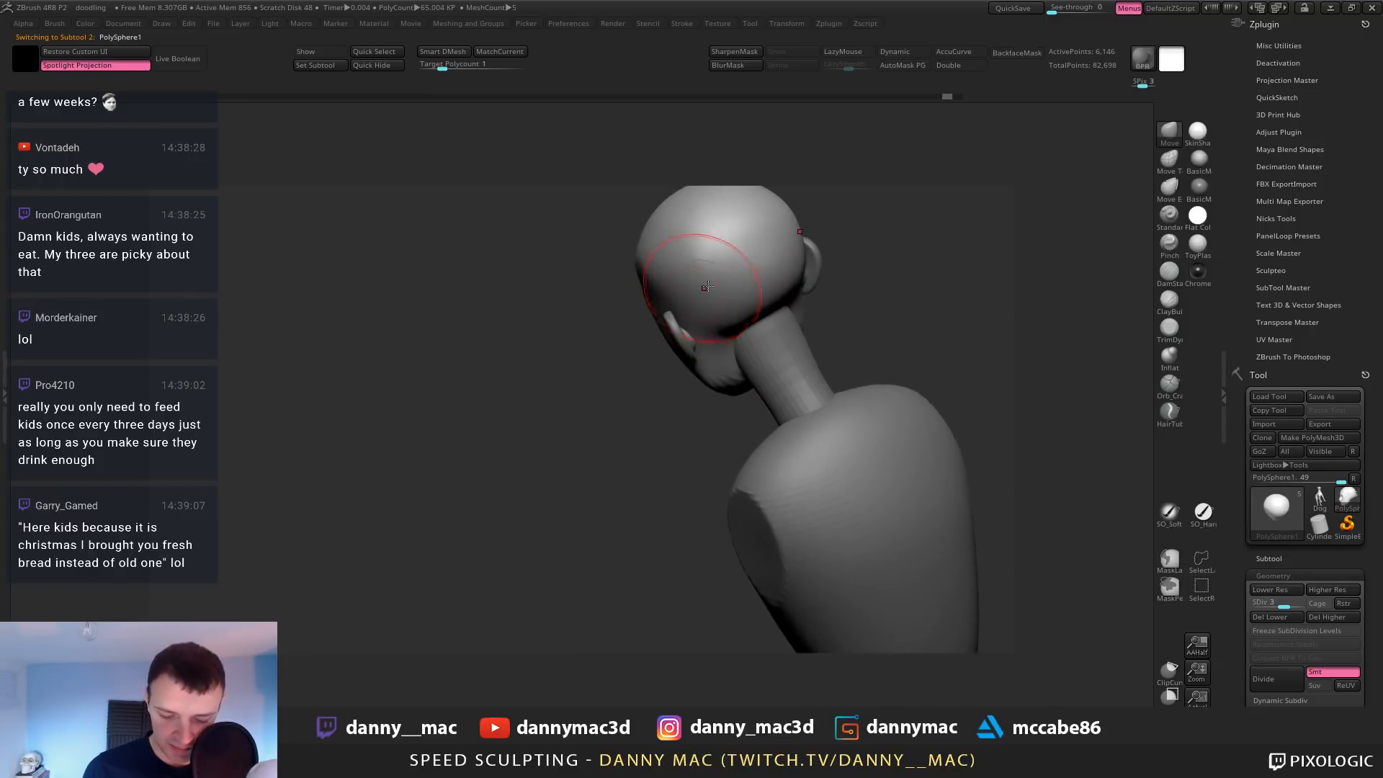
mouse_move(704, 288)
right_down()
mouse_move(638, 256)
mouse_move(654, 226)
mouse_move(624, 259)
right_up()
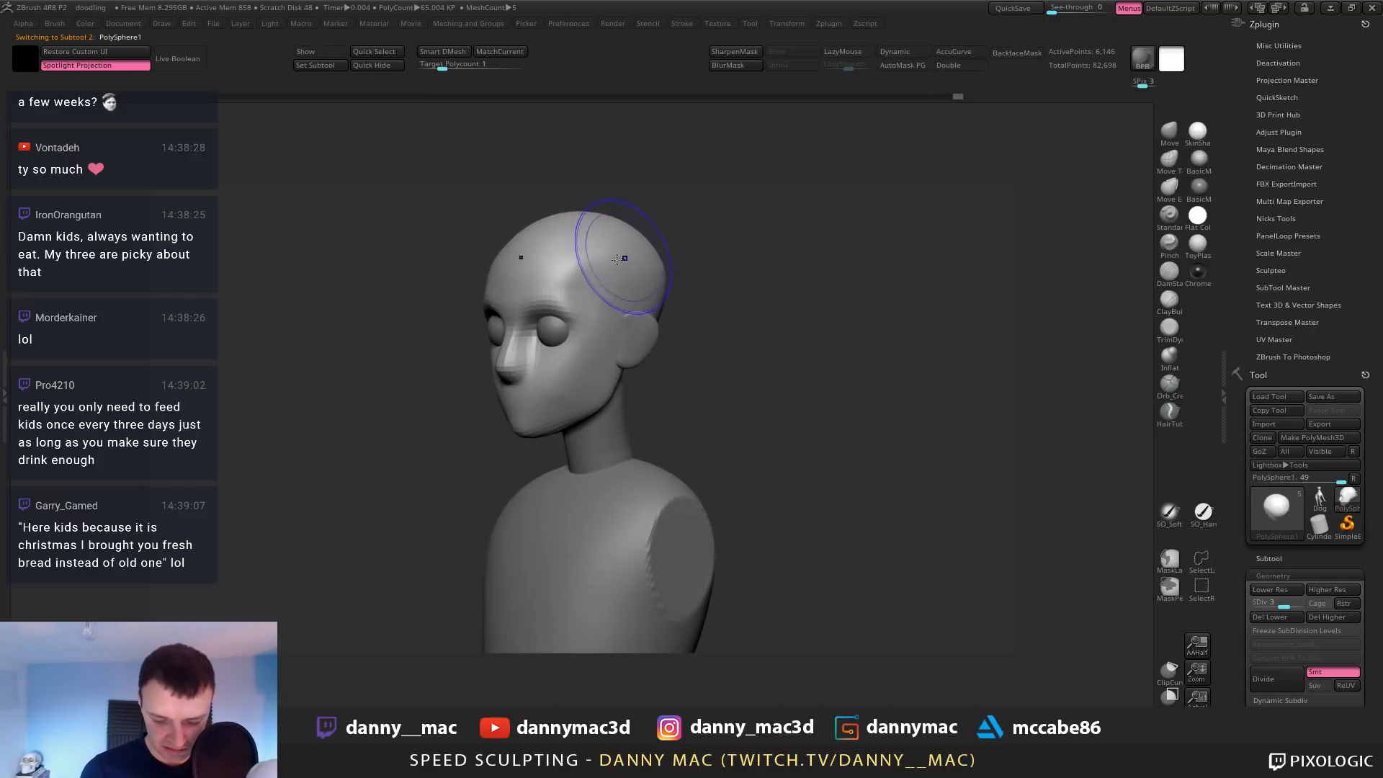
shift+drag(624, 259, 638, 258)
mouse_move(599, 246)
right_down()
mouse_move(643, 276)
mouse_move(602, 313)
mouse_move(597, 223)
mouse_move(577, 287)
mouse_move(558, 249)
mouse_move(569, 290)
mouse_move(607, 321)
right_up()
right_click(606, 285)
right_click(604, 281)
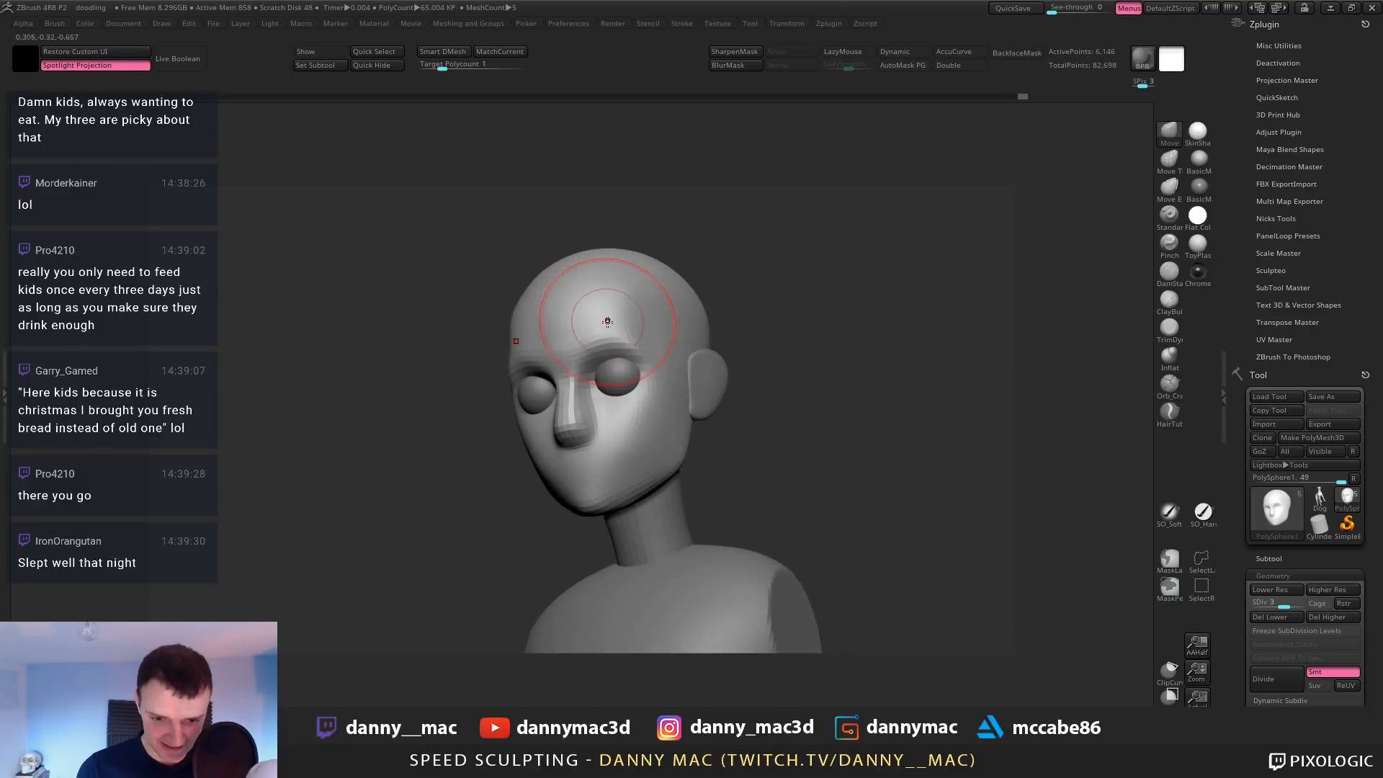
Raise the head to subdivision level 4 and push in the cheekbone beside the outer eye with the Move brush
right_drag(639, 271, 662, 381)
right_click(591, 443)
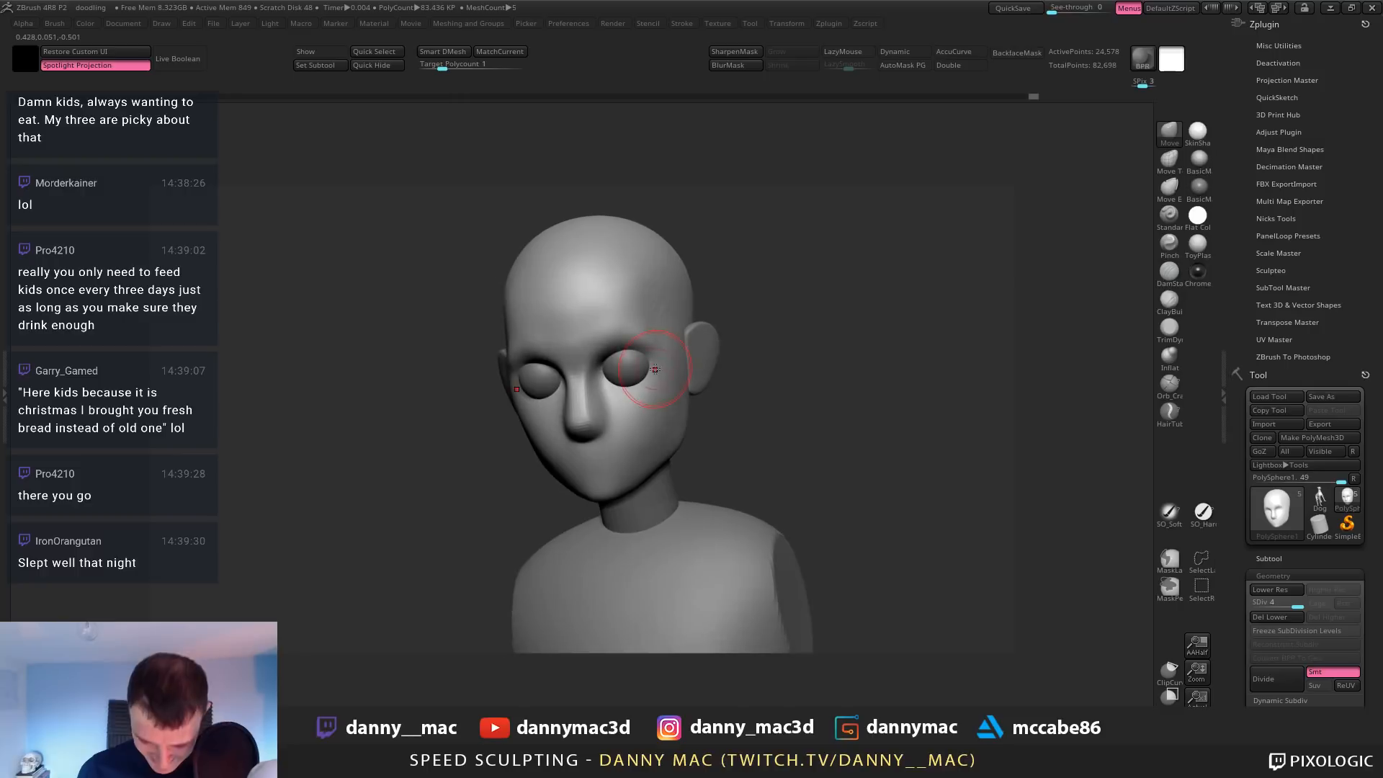
drag(661, 374, 652, 379)
key(d)
mouse_move(651, 379)
right_down()
mouse_move(678, 342)
mouse_move(660, 402)
right_up()
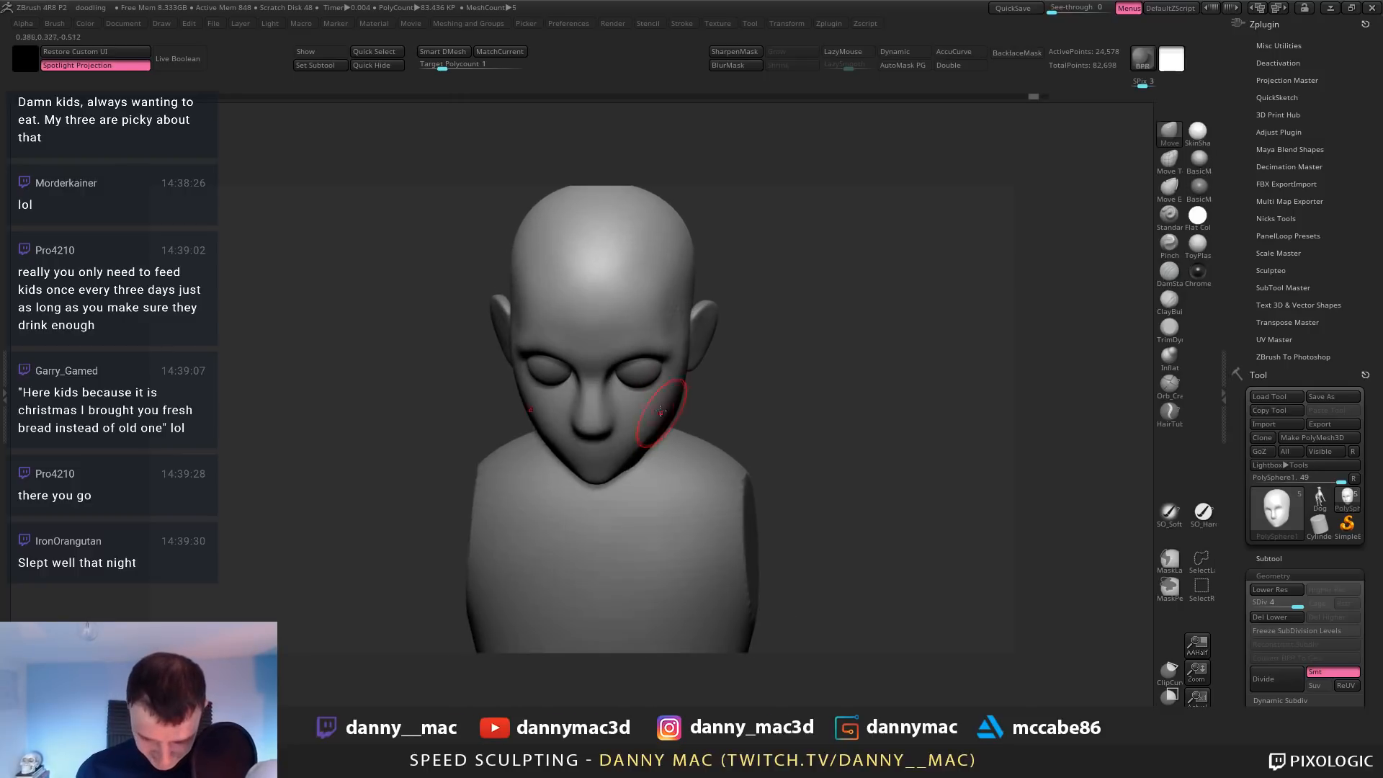
Shape the cheek below the outer eye with the Move brush and smooth the lower cheek
drag(534, 393, 546, 385)
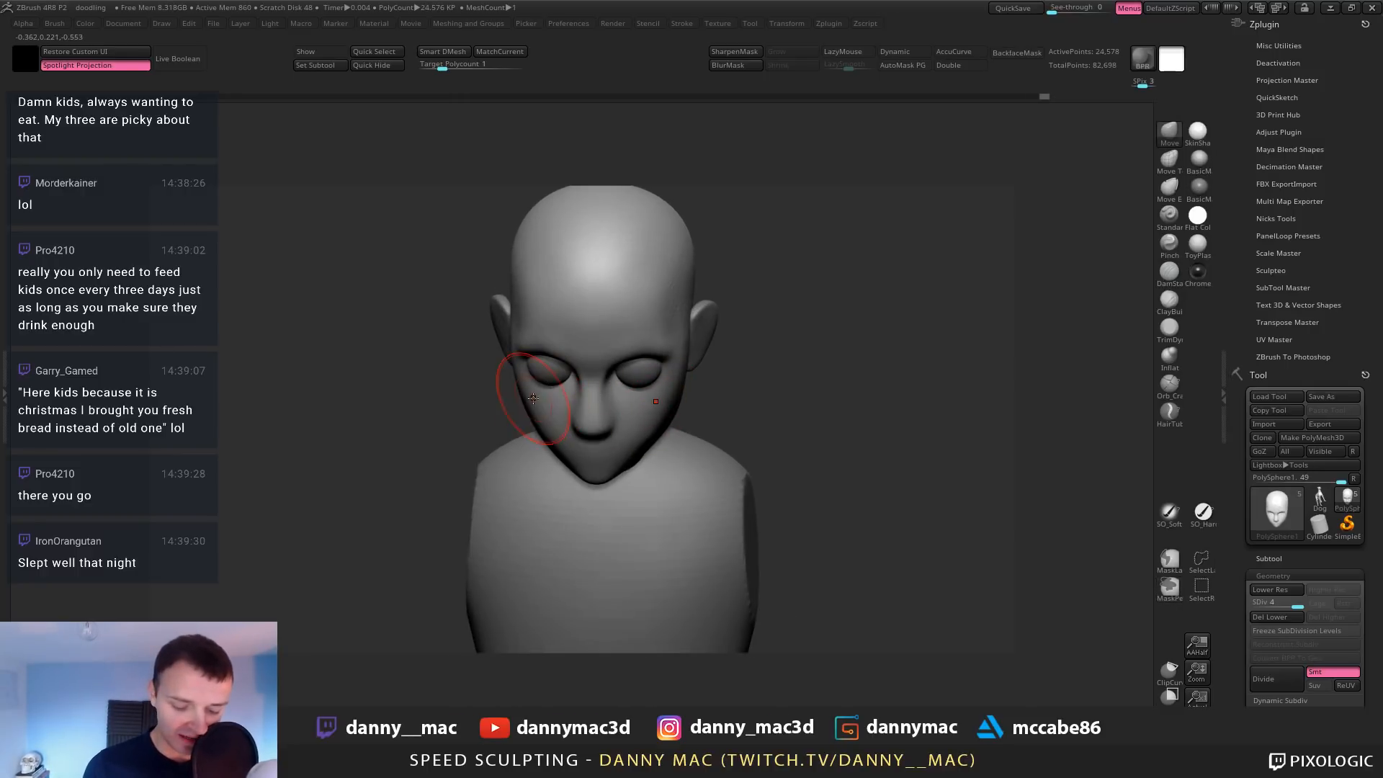
mouse_move(546, 382)
right_down()
mouse_move(558, 357)
mouse_move(620, 333)
right_up()
shift+drag(650, 446, 664, 425)
right_drag(675, 400, 618, 355)
Adjust the nose profile from the side with the Move brush and save the project
key(space)
drag(619, 355, 623, 360)
mouse_move(603, 362)
shift+right_down()
mouse_move(633, 364)
mouse_move(597, 373)
shift+right_up()
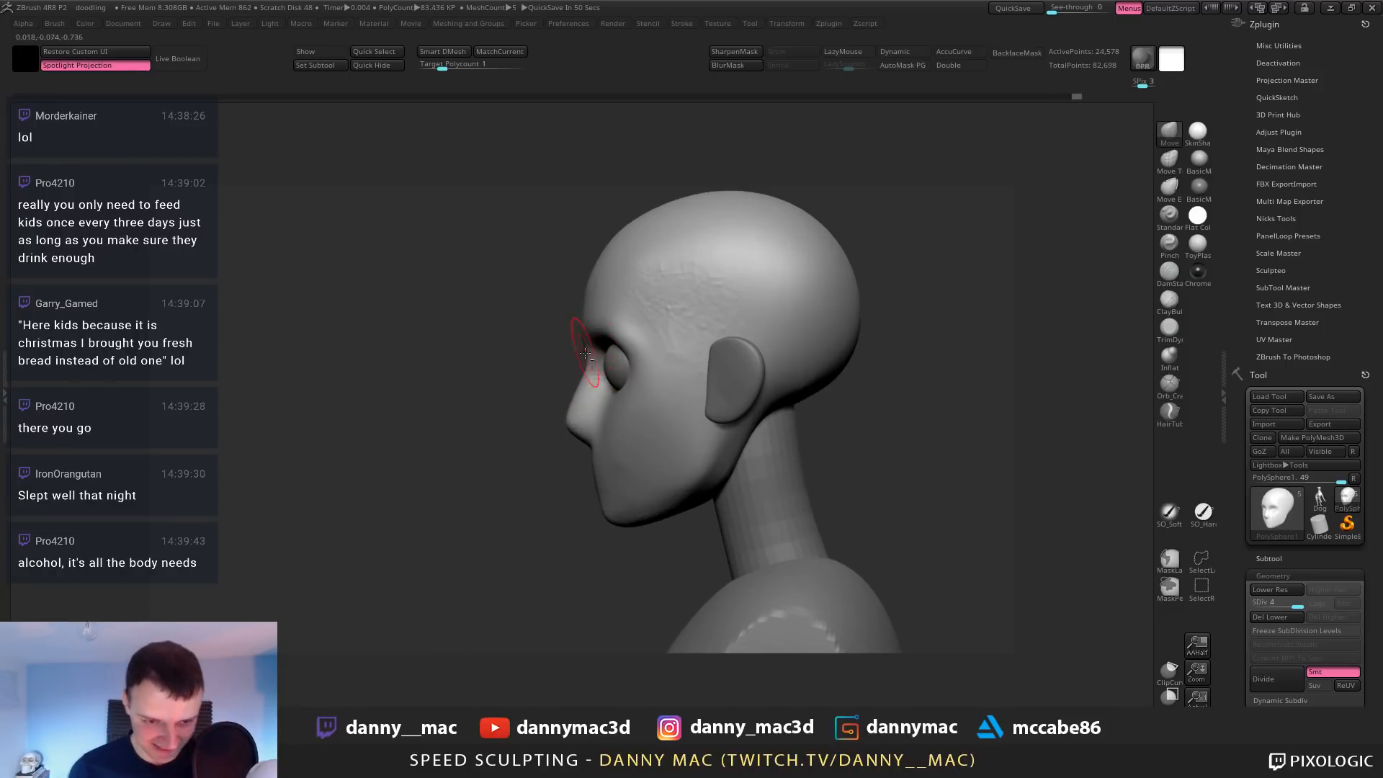
drag(583, 378, 584, 441)
shift+right_drag(595, 418, 694, 375)
key(ctrl+s)
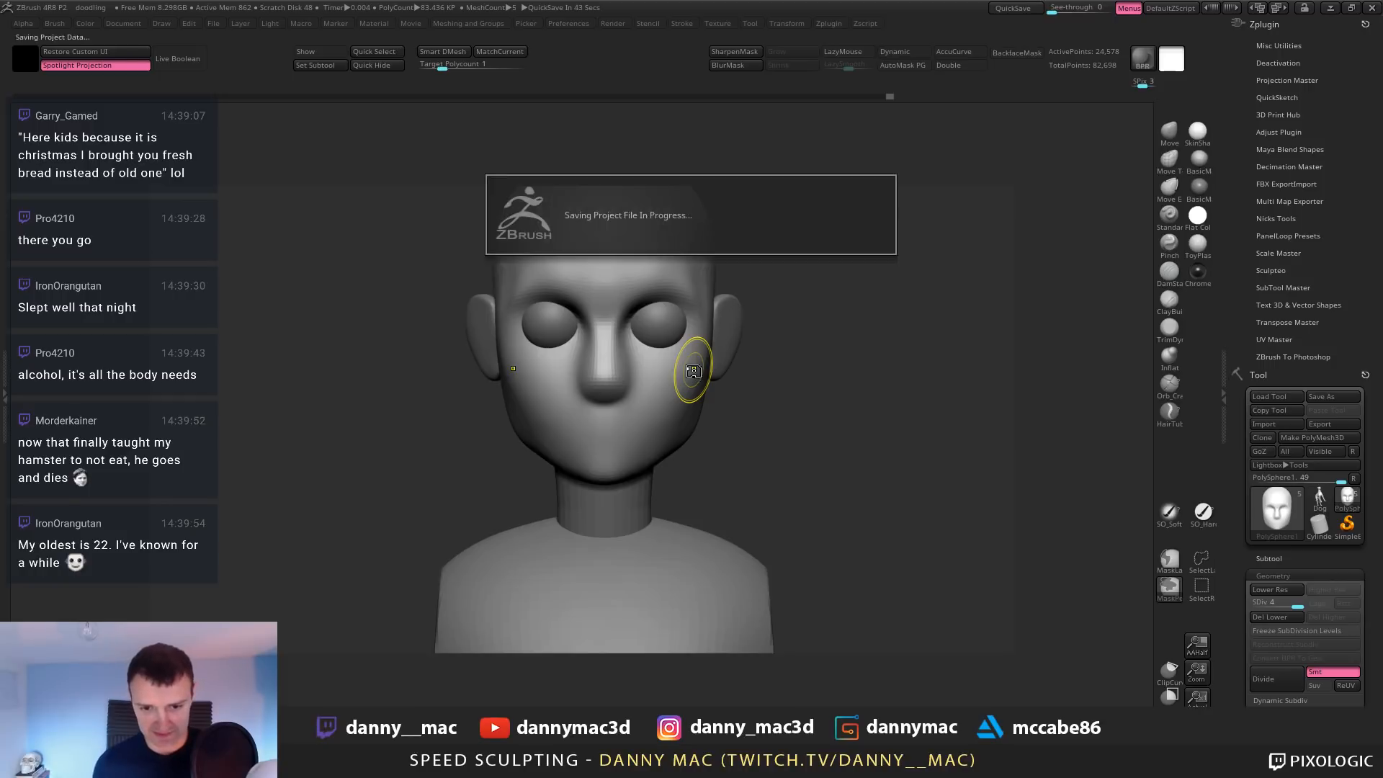
Enlarge the Move brush and nudge the bottom of the chin from the front view
key(space)
drag(614, 407, 616, 401)
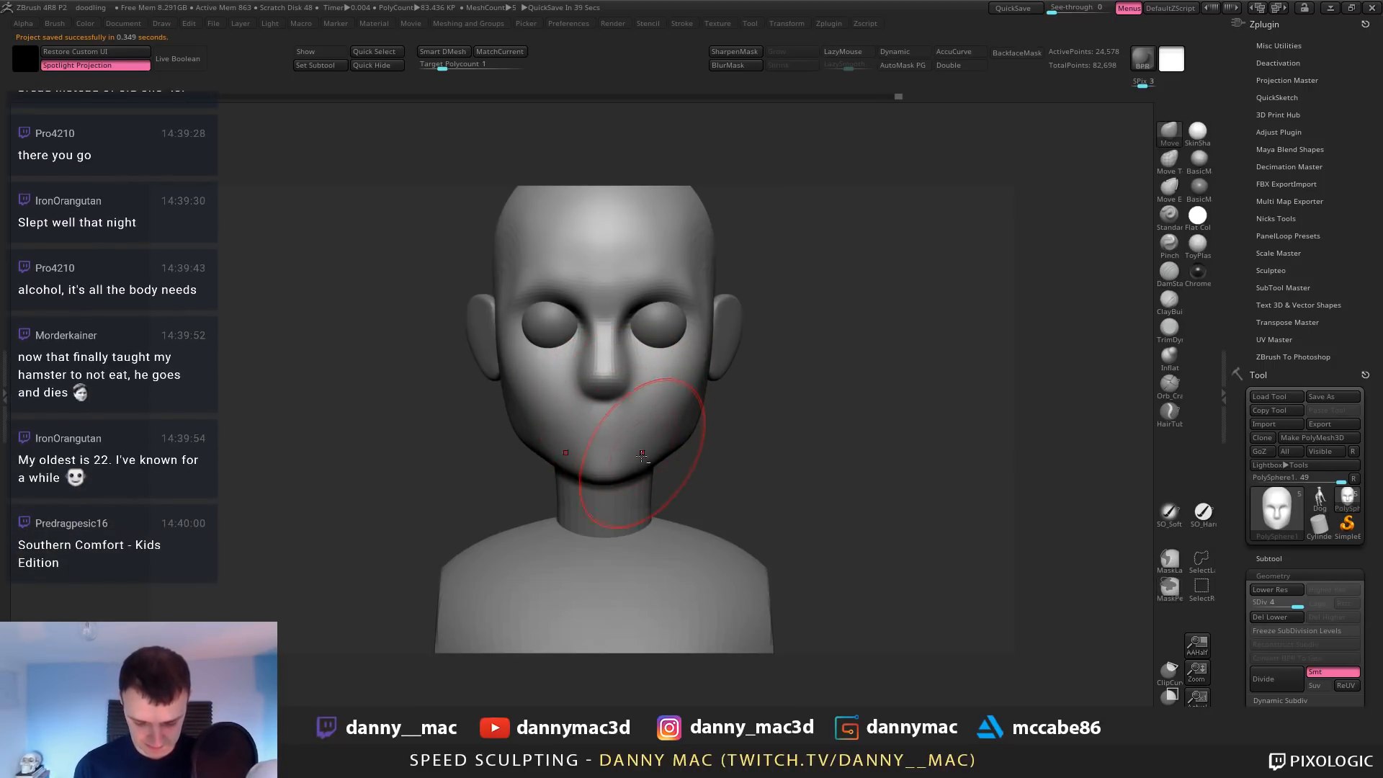
drag(617, 467, 614, 472)
Carve lightly into the mouth area below the nose with the ClayBuildup brush and adjust the brush size
key(b)
key(c)
key(b)
alt+drag(655, 430, 624, 413)
key(space)
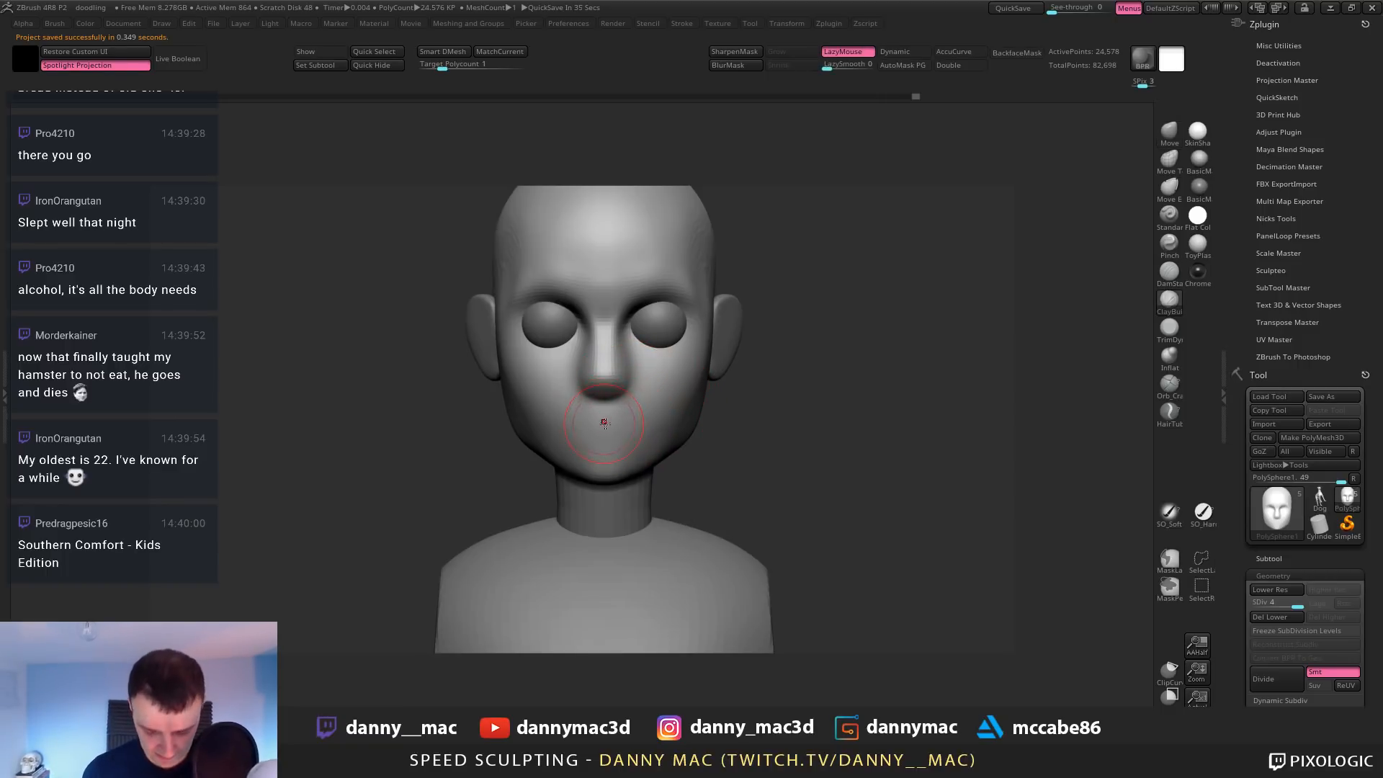
key(space)
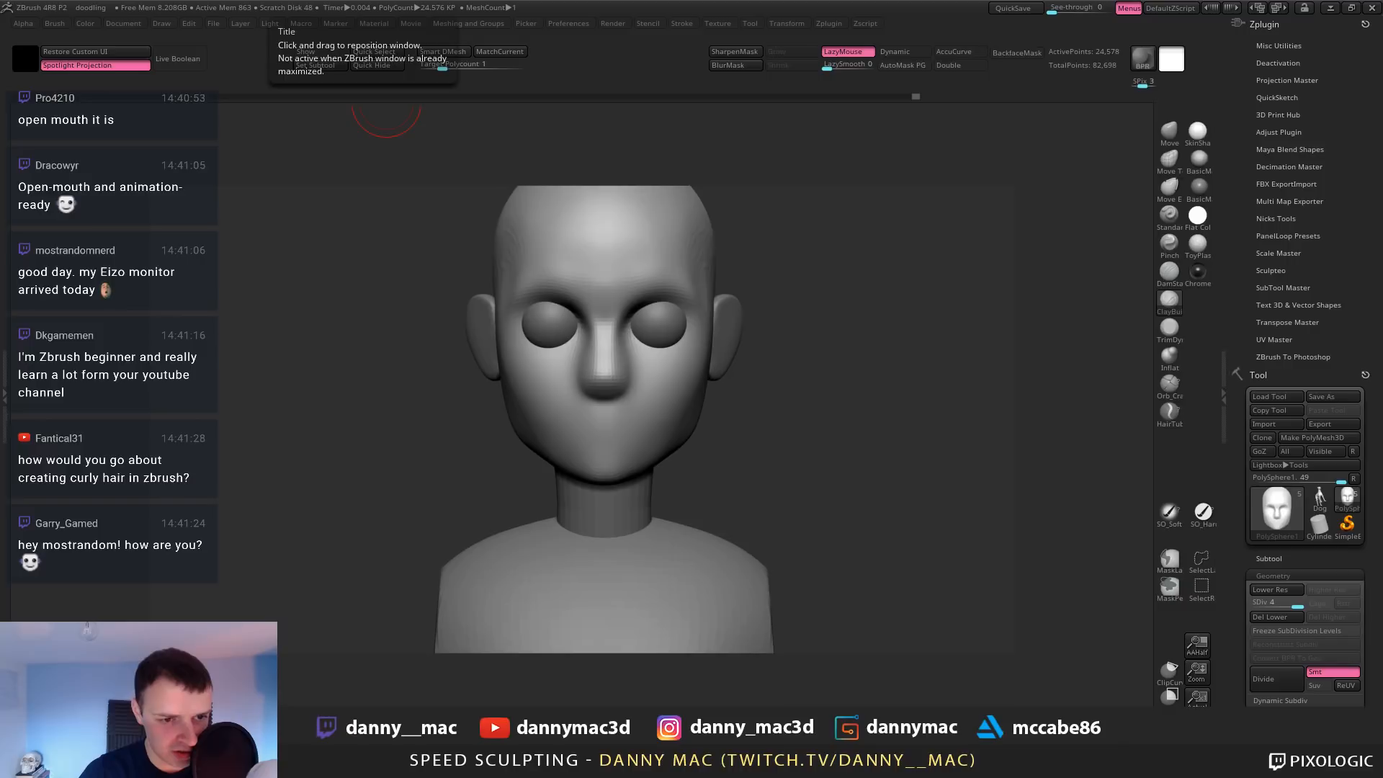
Switch to the reference board and examine the sketch of the smiling long-haired girl for face and mouth shapes
right_drag(281, 7, 557, 144)
scroll(577, 261, up, 7)
mouse_move(585, 258)
middle_down()
mouse_move(555, 337)
mouse_move(629, 334)
mouse_move(622, 360)
middle_up()
scroll(555, 337, up, 2)
scroll(503, 296, down, 8)
scroll(628, 334, up, 1)
scroll(617, 334, up, 3)
scroll(403, 296, up, 8)
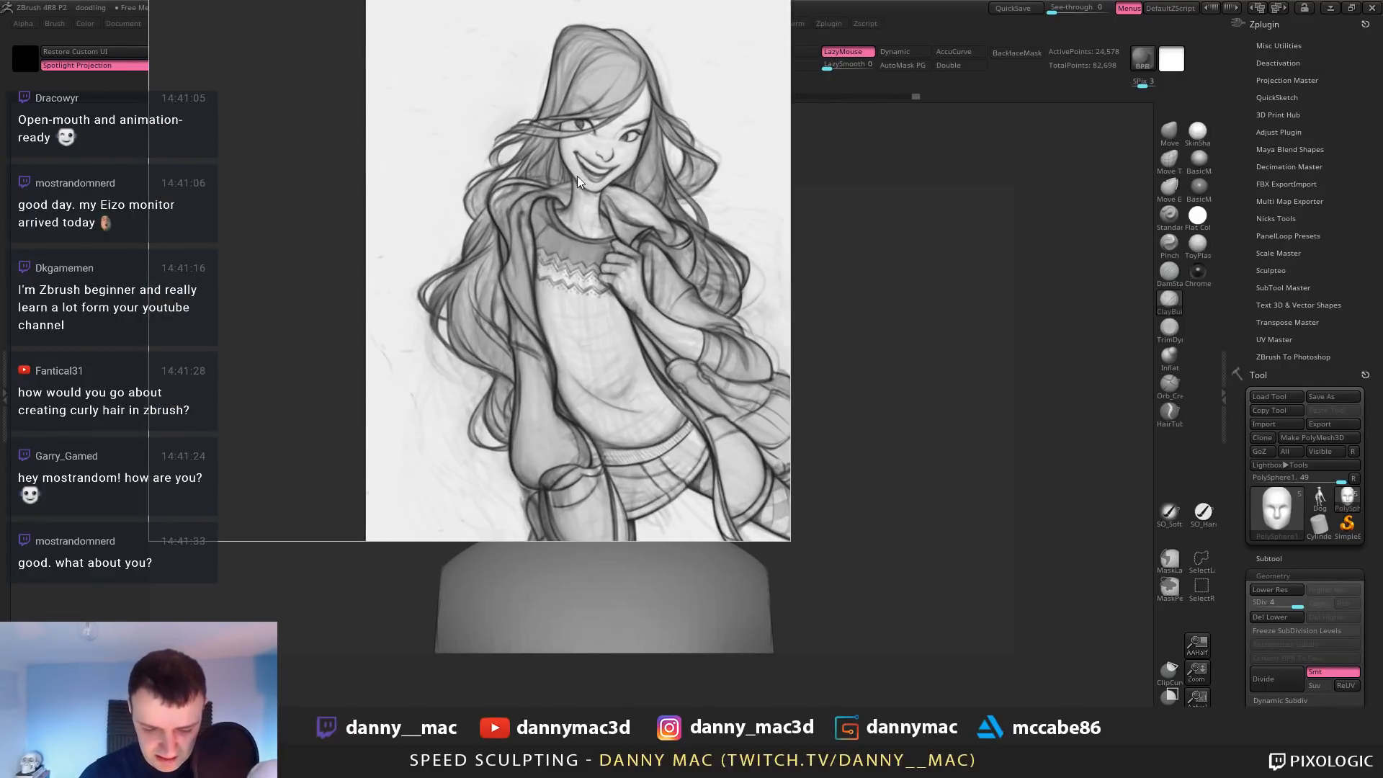
scroll(551, 183, down, 5)
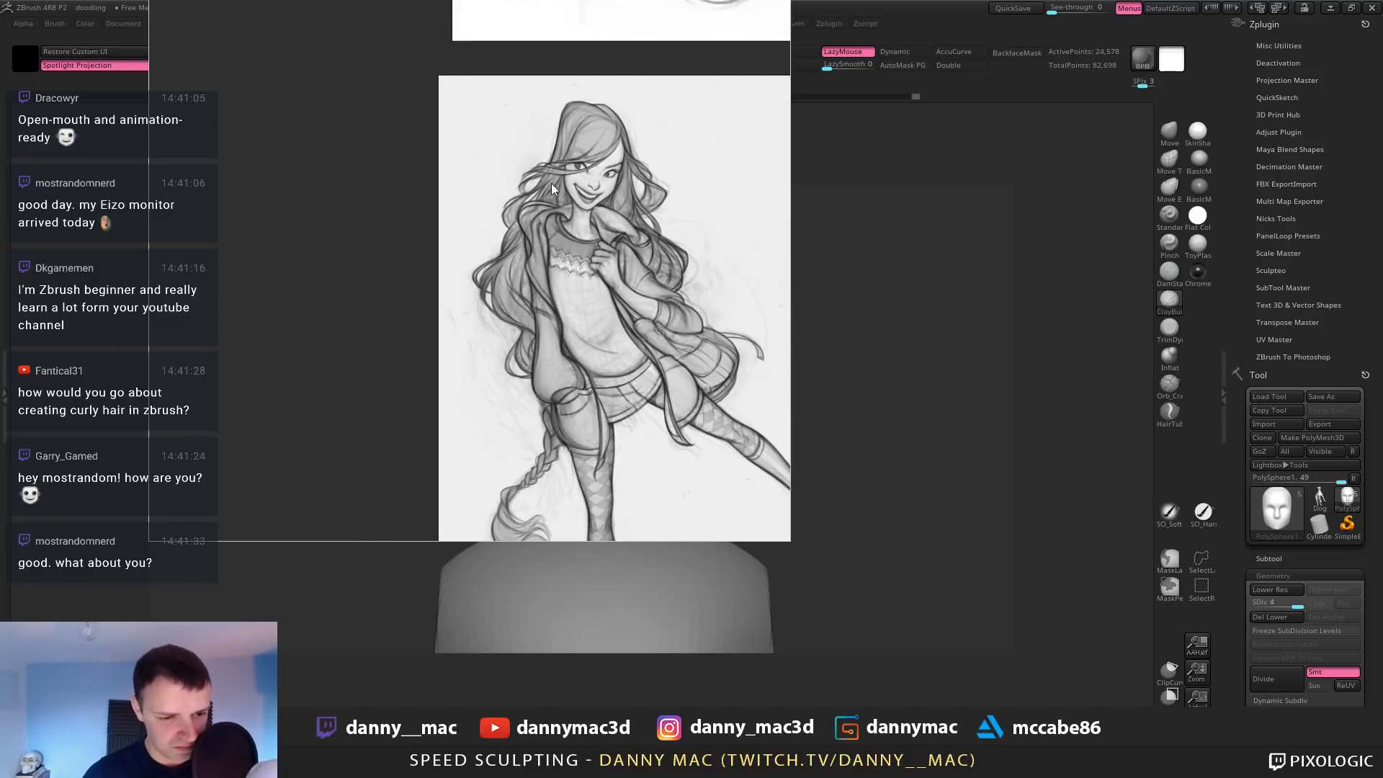
scroll(586, 228, down, 3)
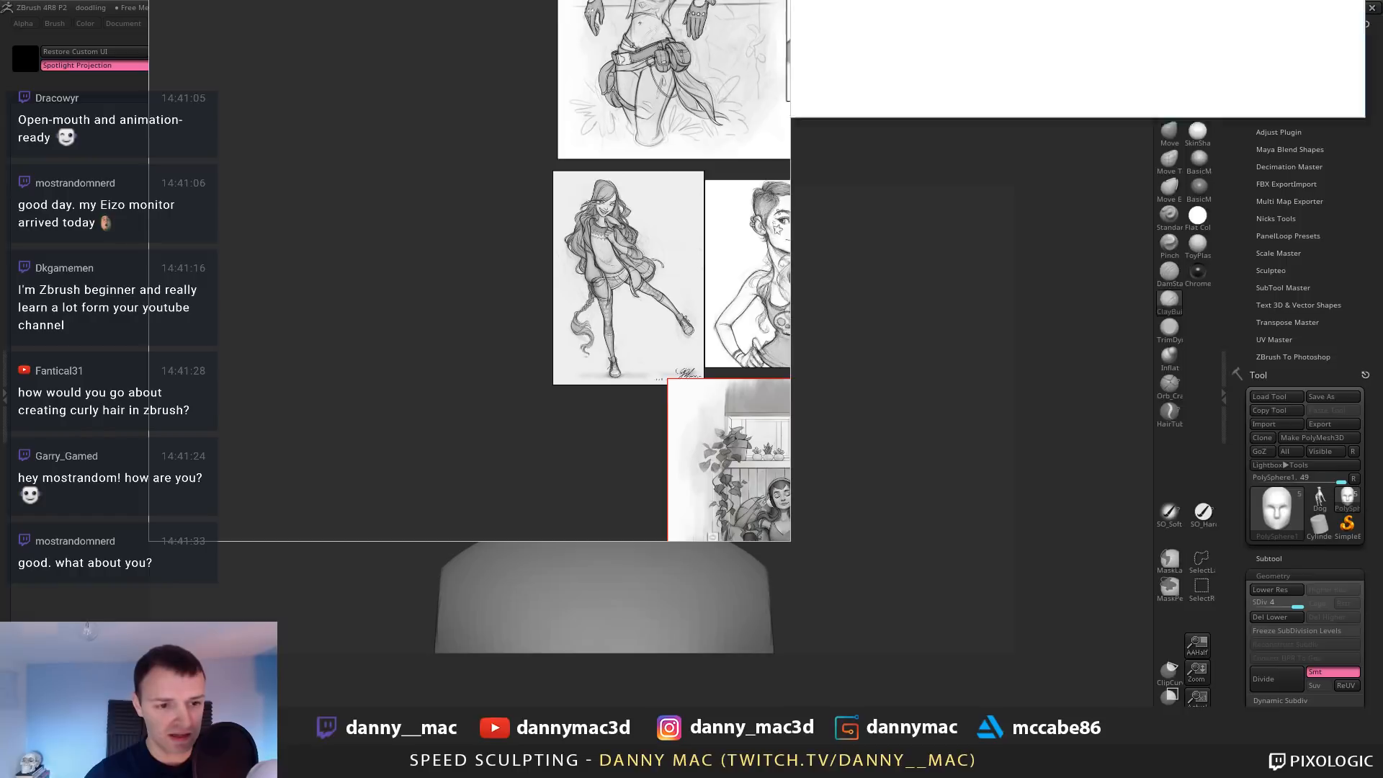
Switch to the Pinterest Inspiration & Reference board, open the "Artist - hair" portrait pin, and return to ZBrush
drag(1140, 0, 965, 152)
click(479, 239)
right_drag(478, 239, 825, 0)
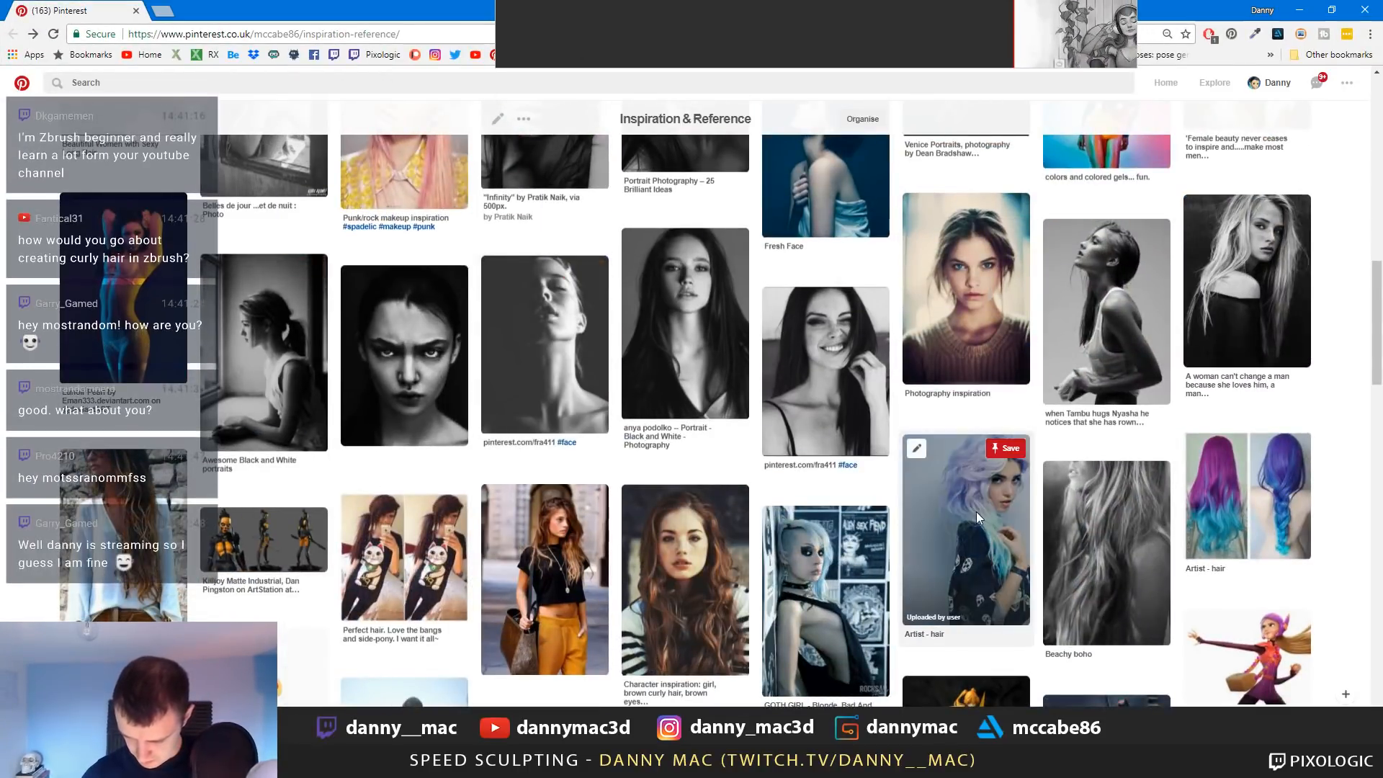
click(965, 513)
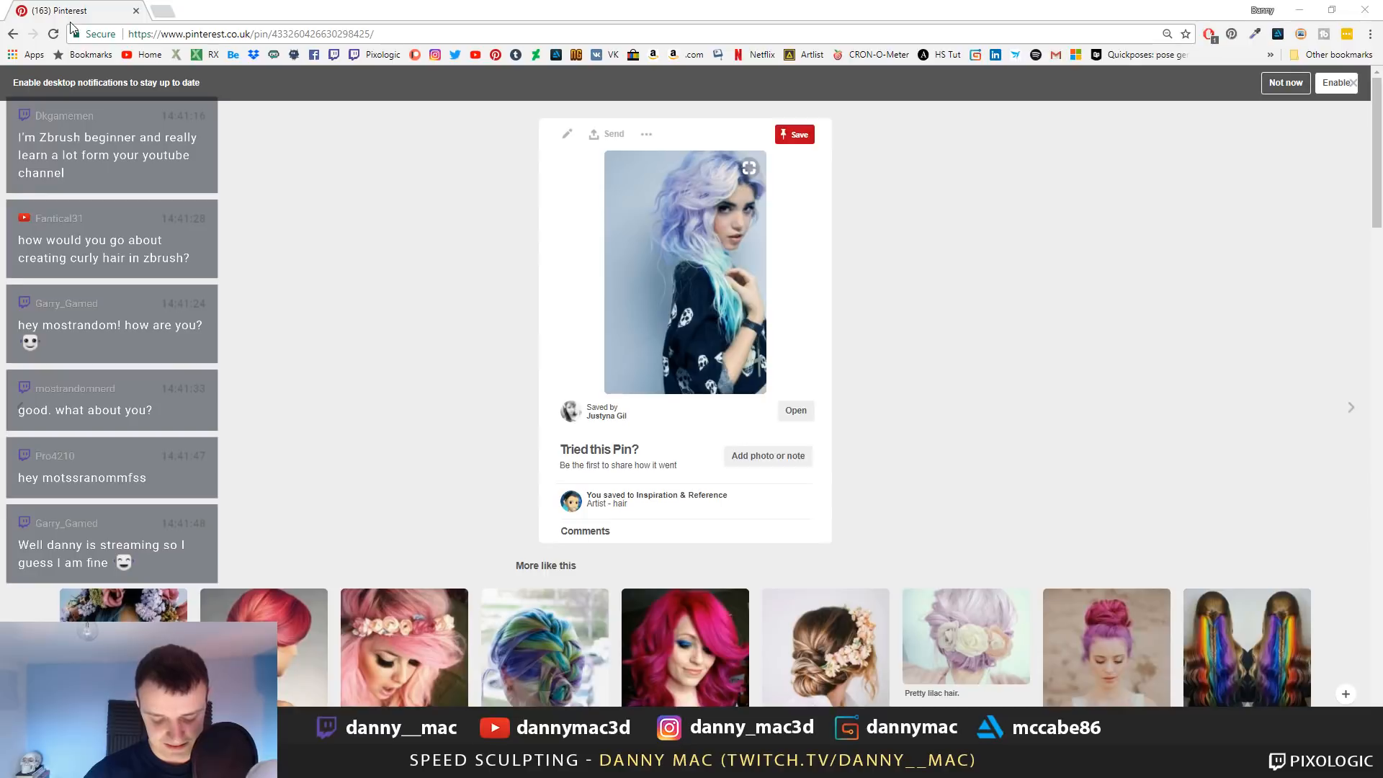
key(alt+Tab)
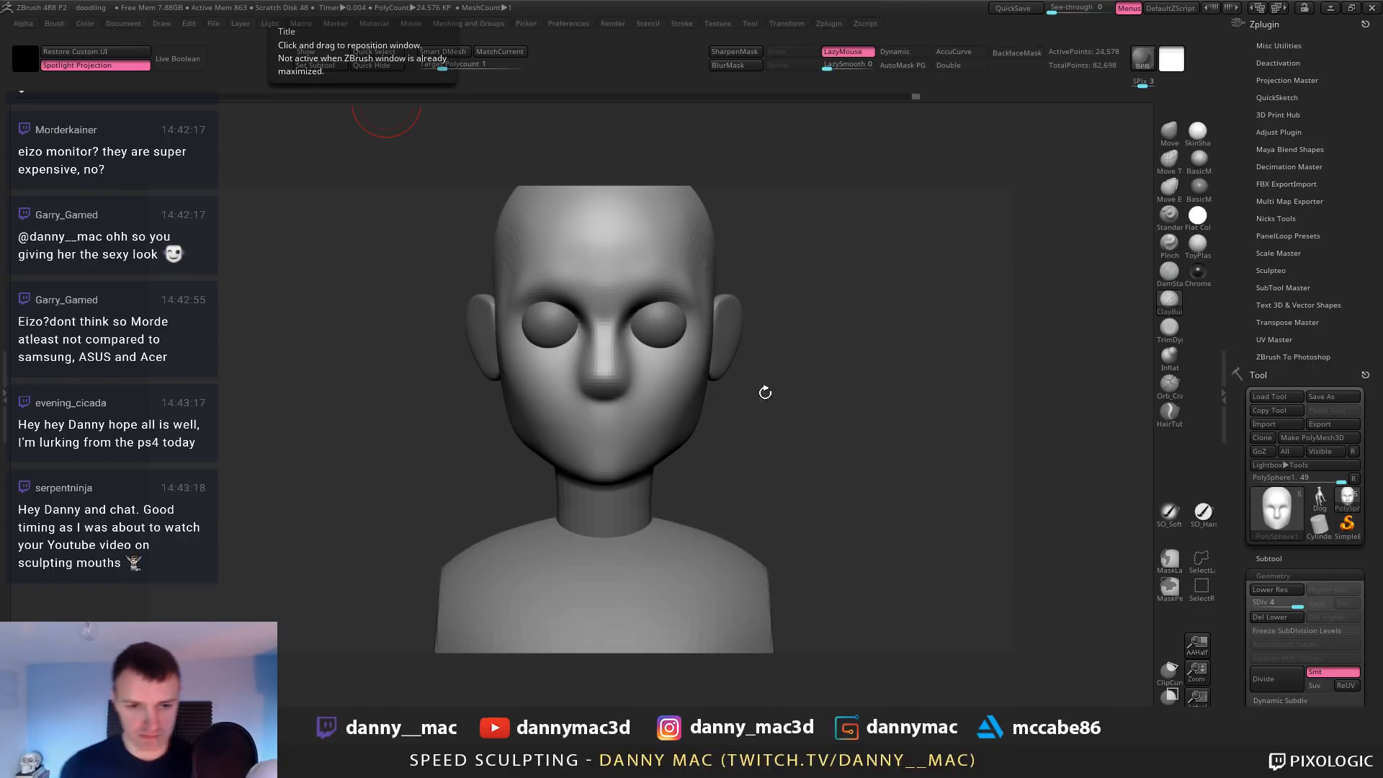
Switch to the Move brush, resize it, and pull in the jaw beside the chin from the front view
drag(765, 389, 759, 375)
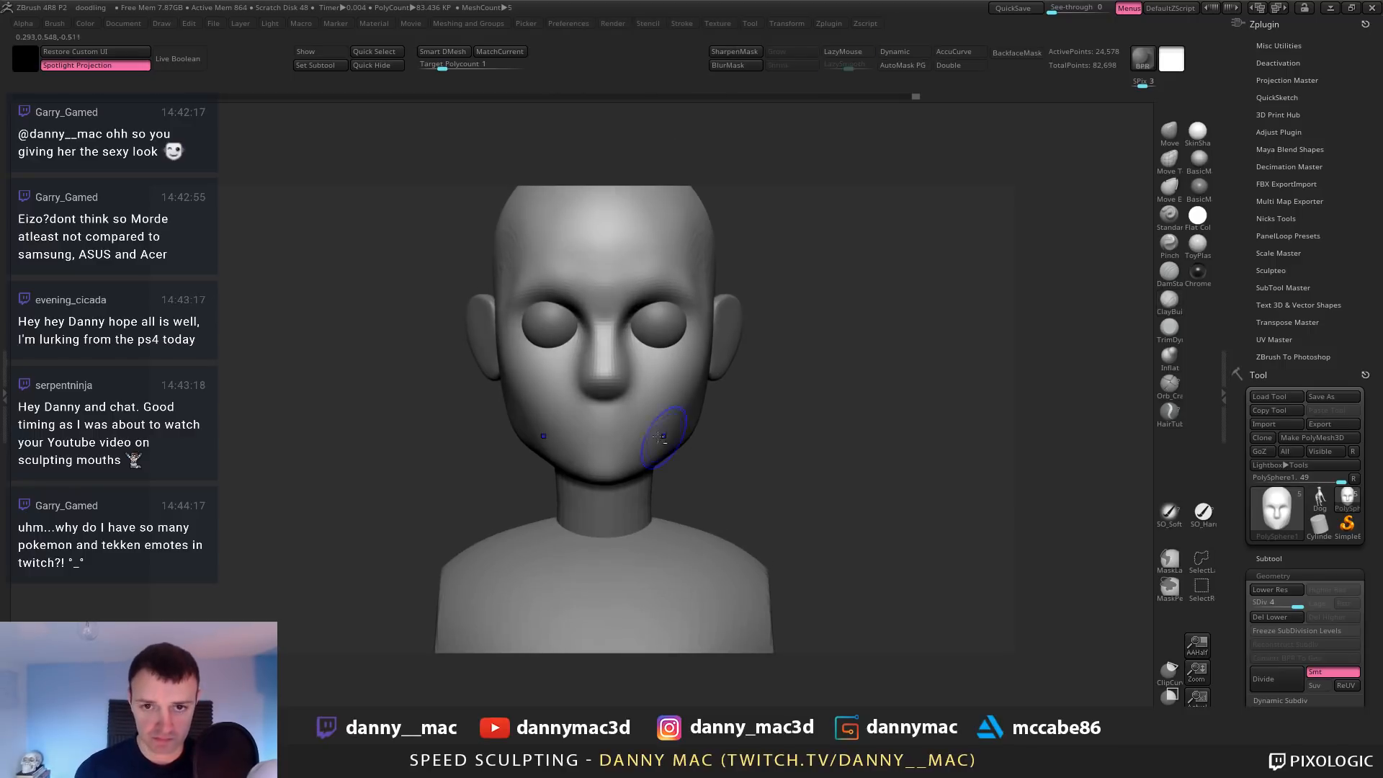
ctrl+right_drag(651, 419, 618, 455)
key(b)
key(m)
key(v)
key(space)
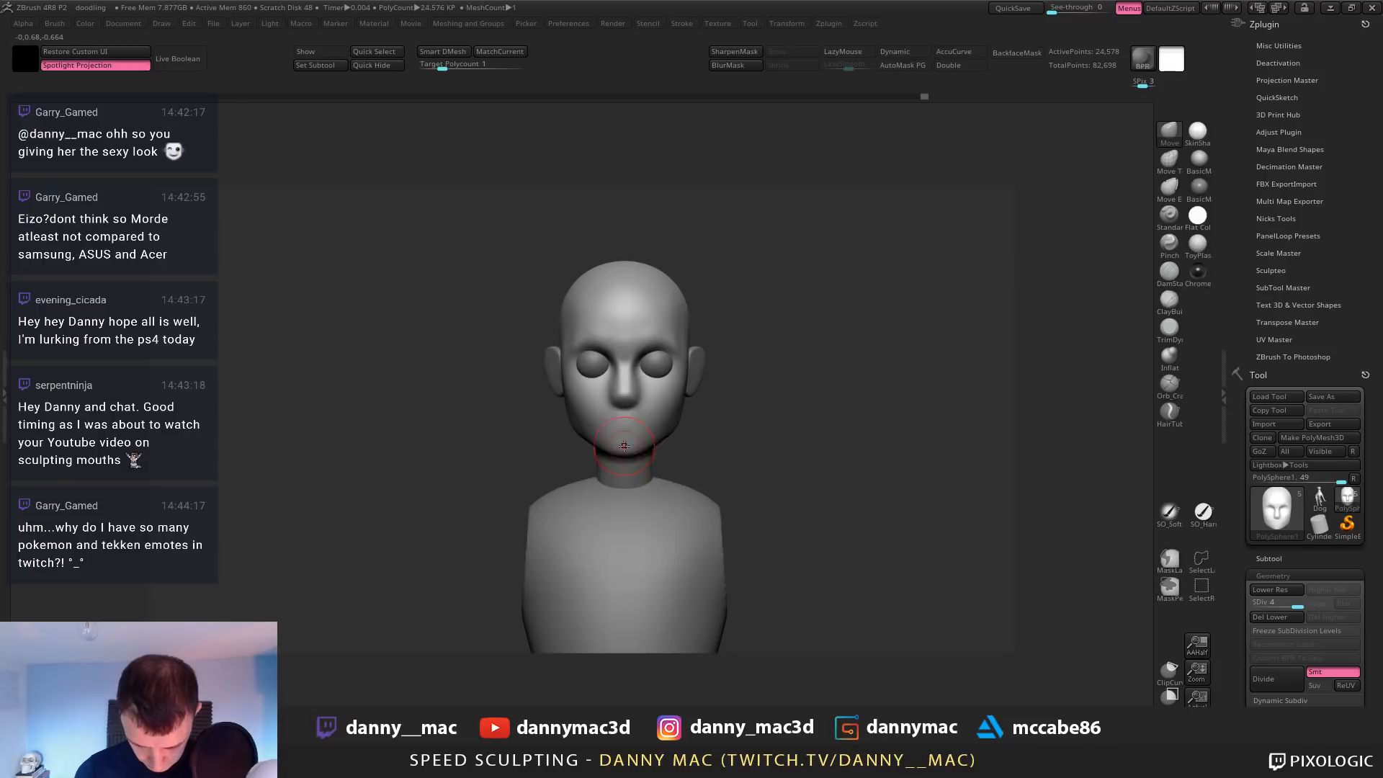
drag(663, 434, 653, 429)
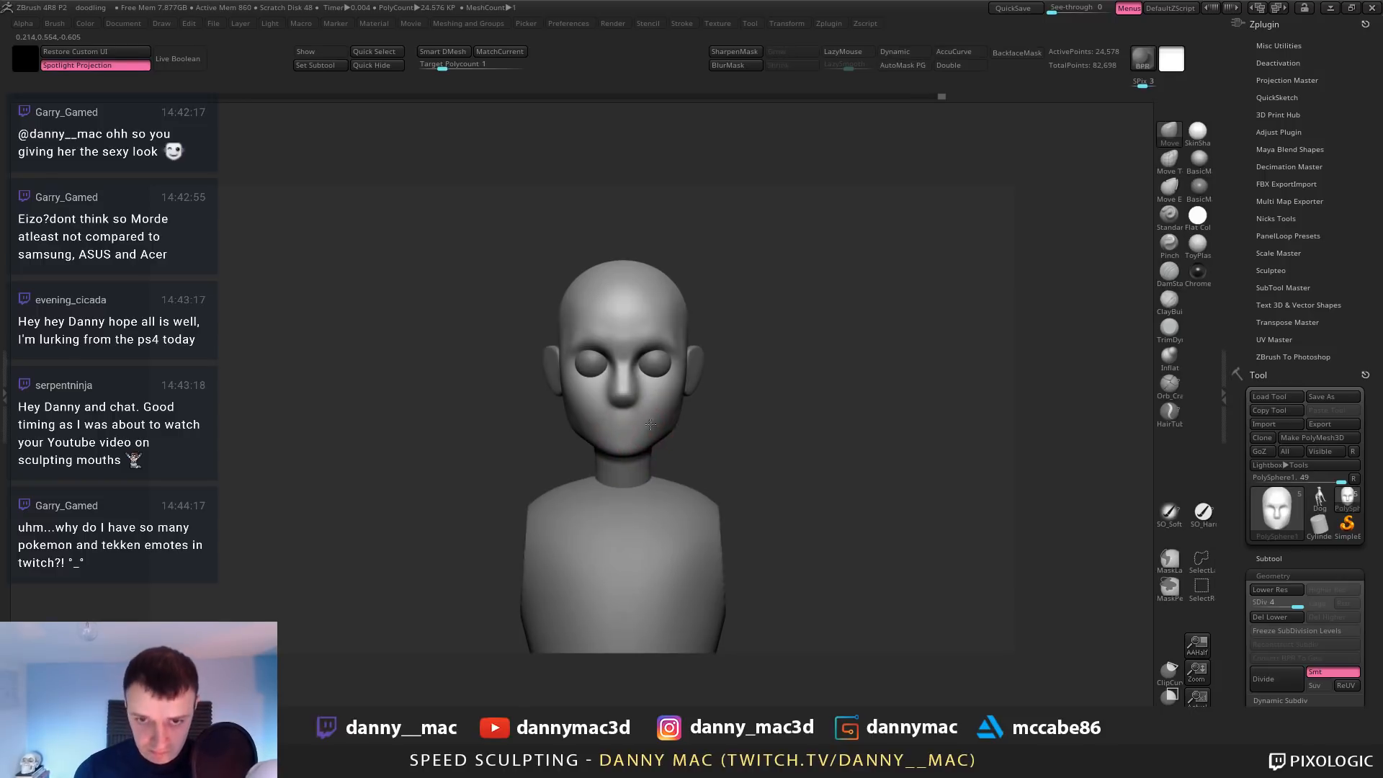
Refine the outer cheek and jaw contour with the Move brush from three-quarter and near-front angles
ctrl+right_drag(669, 404, 664, 419)
right_click(665, 419)
drag(668, 431, 677, 428)
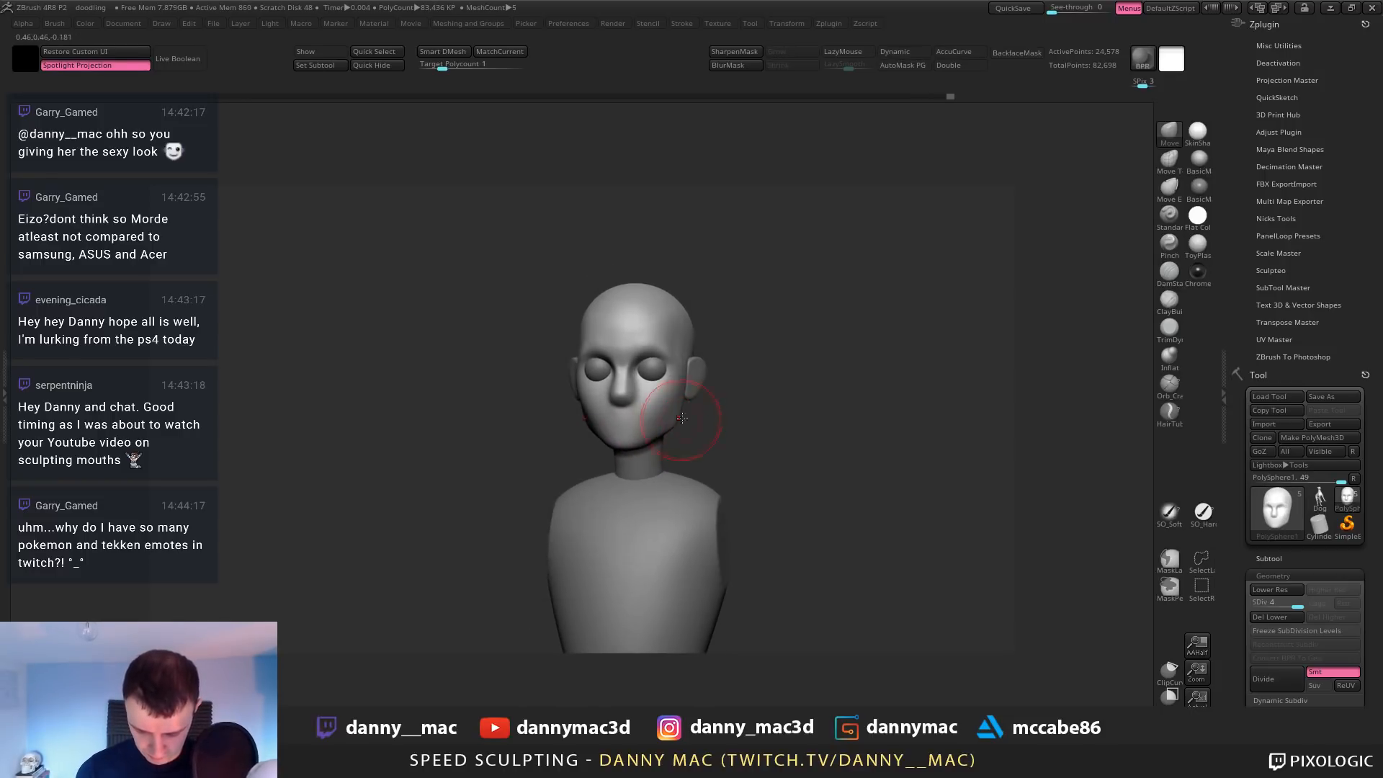
shift+right_drag(683, 408, 690, 396)
drag(689, 386, 686, 385)
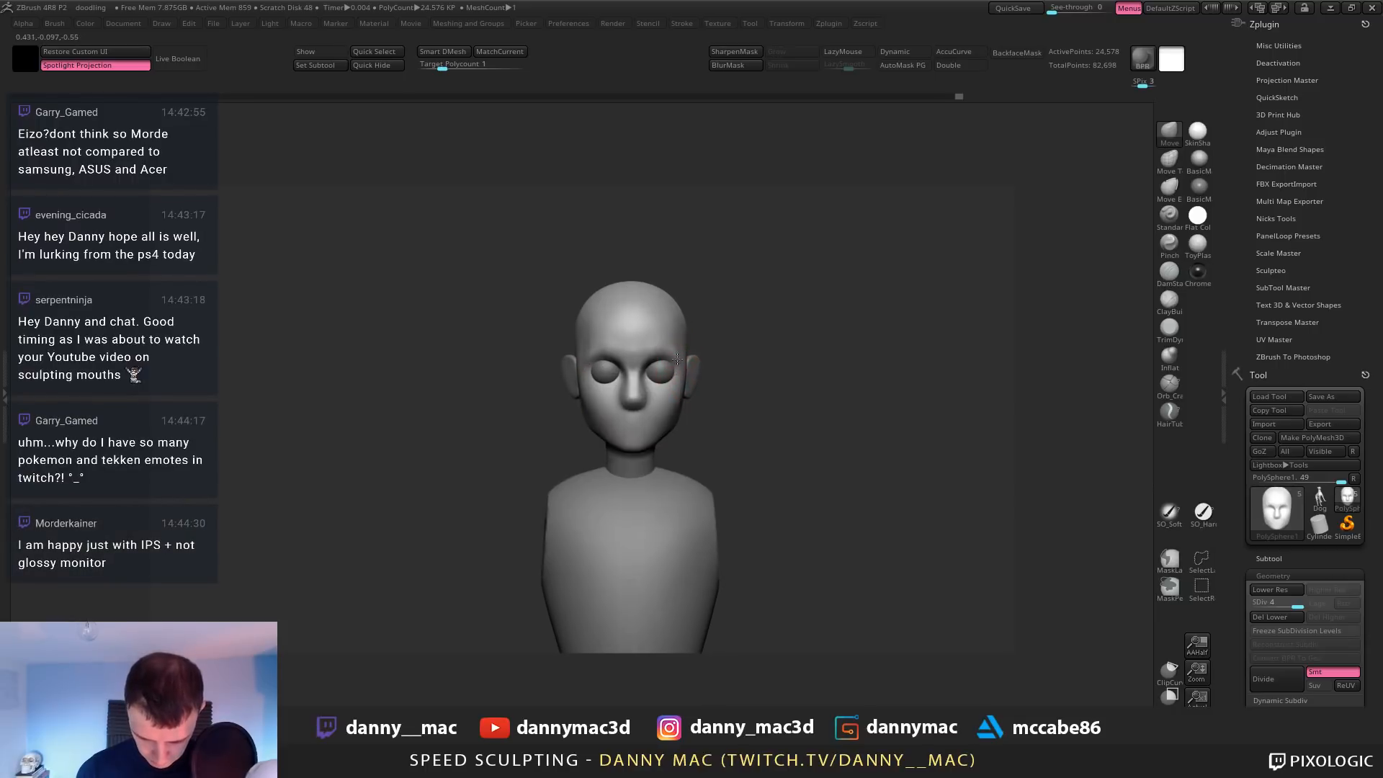
Select the eyeball subtool and delete it
alt+click(660, 376)
alt+right_drag(660, 375, 670, 375)
ctrl+right_drag(670, 375, 771, 414)
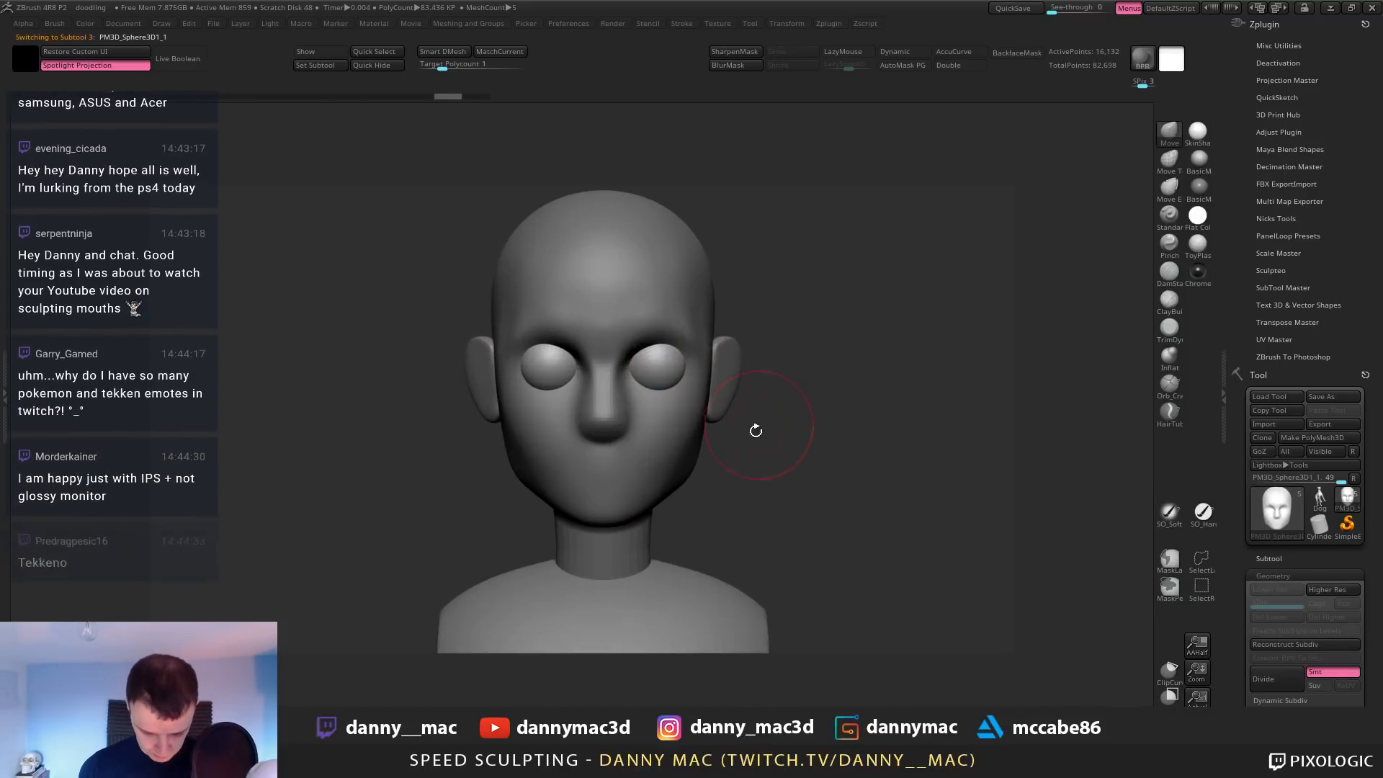
key(m)
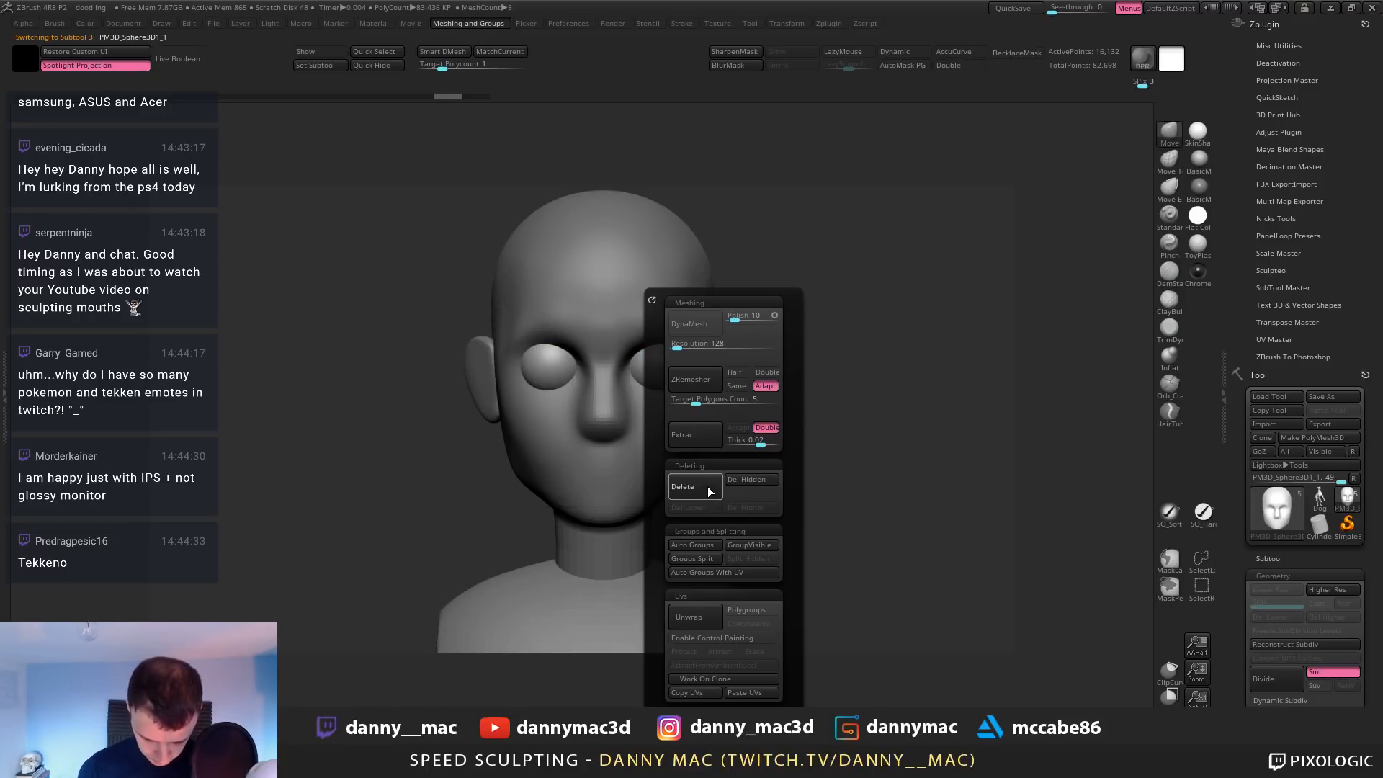
click(708, 487)
click(670, 520)
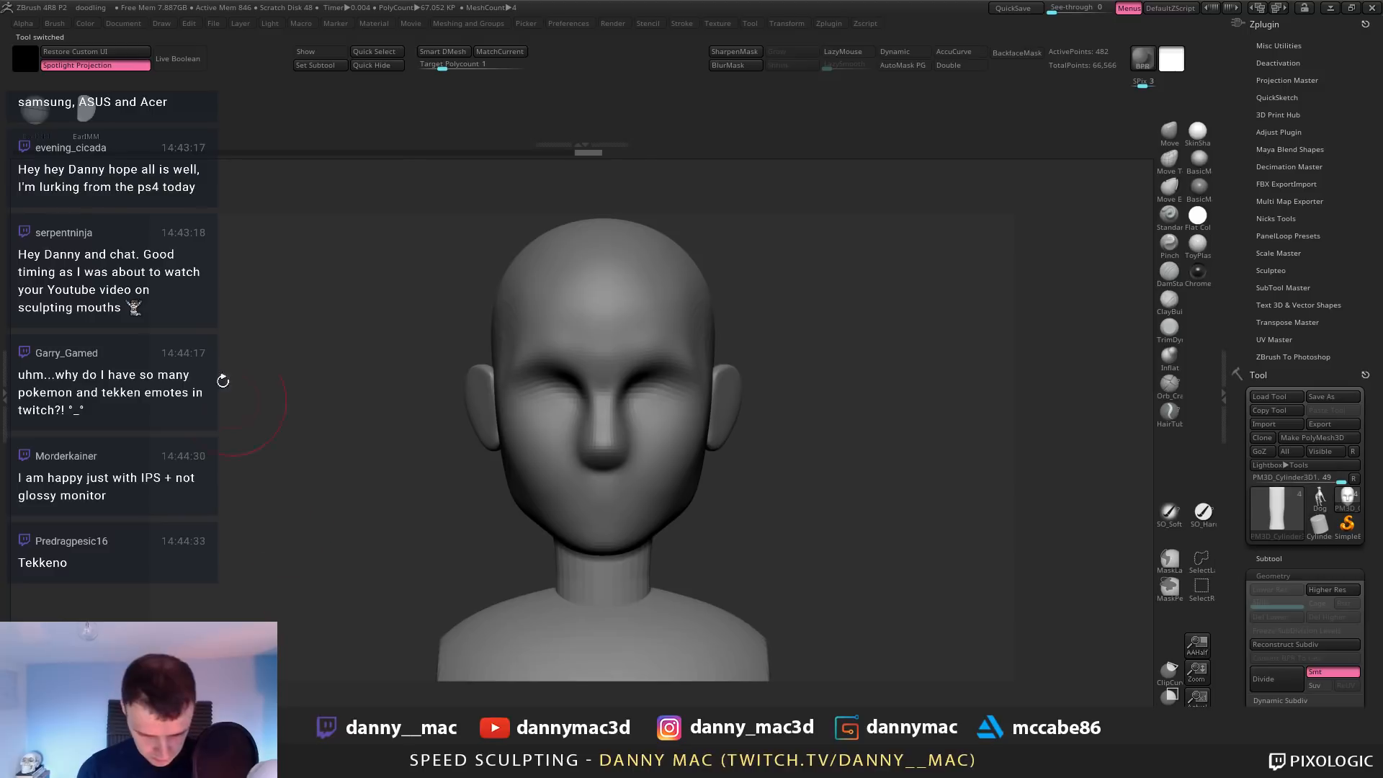
Activate the head subtool and inspect it at subdivision level 1 before returning it to level 4
alt+click(657, 401)
drag(657, 388, 660, 437)
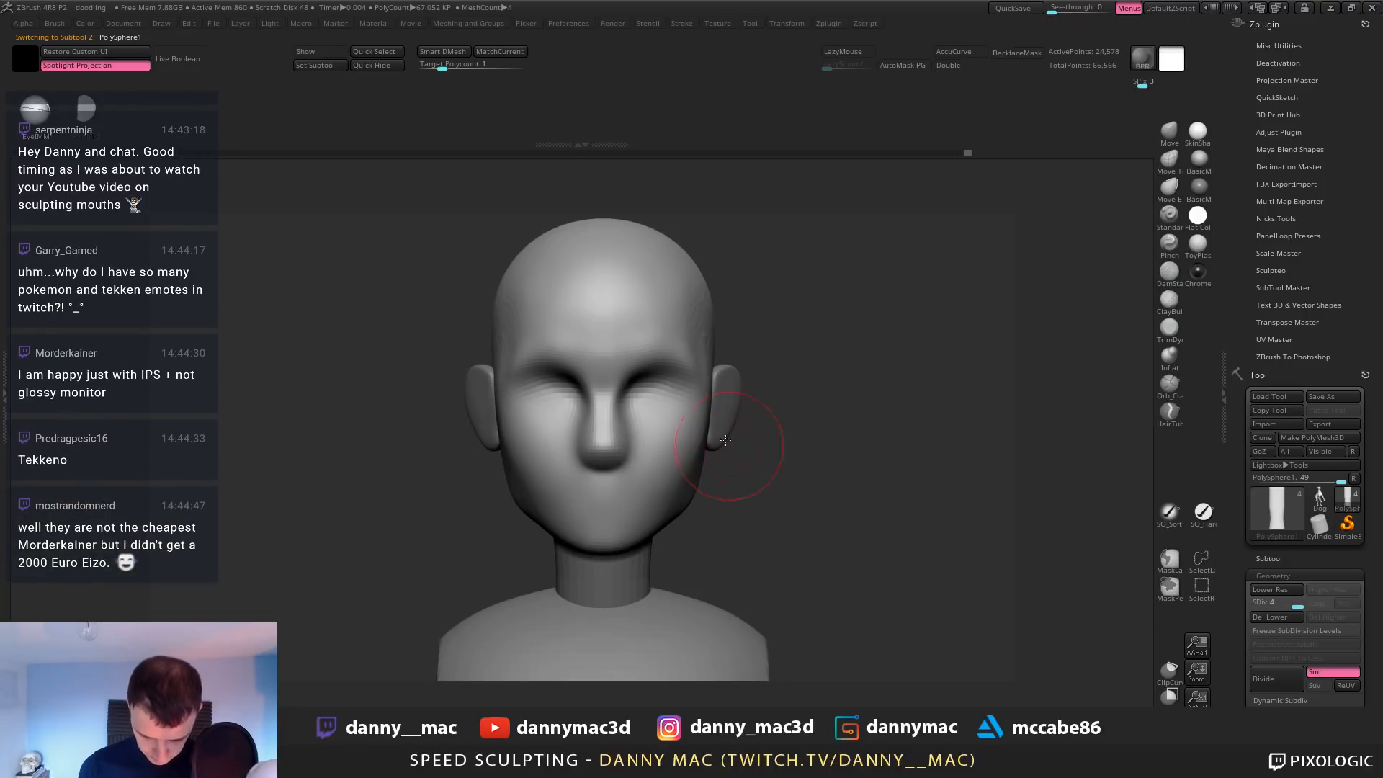
key(shift+d)
key(shift+d)
key(shift+d)
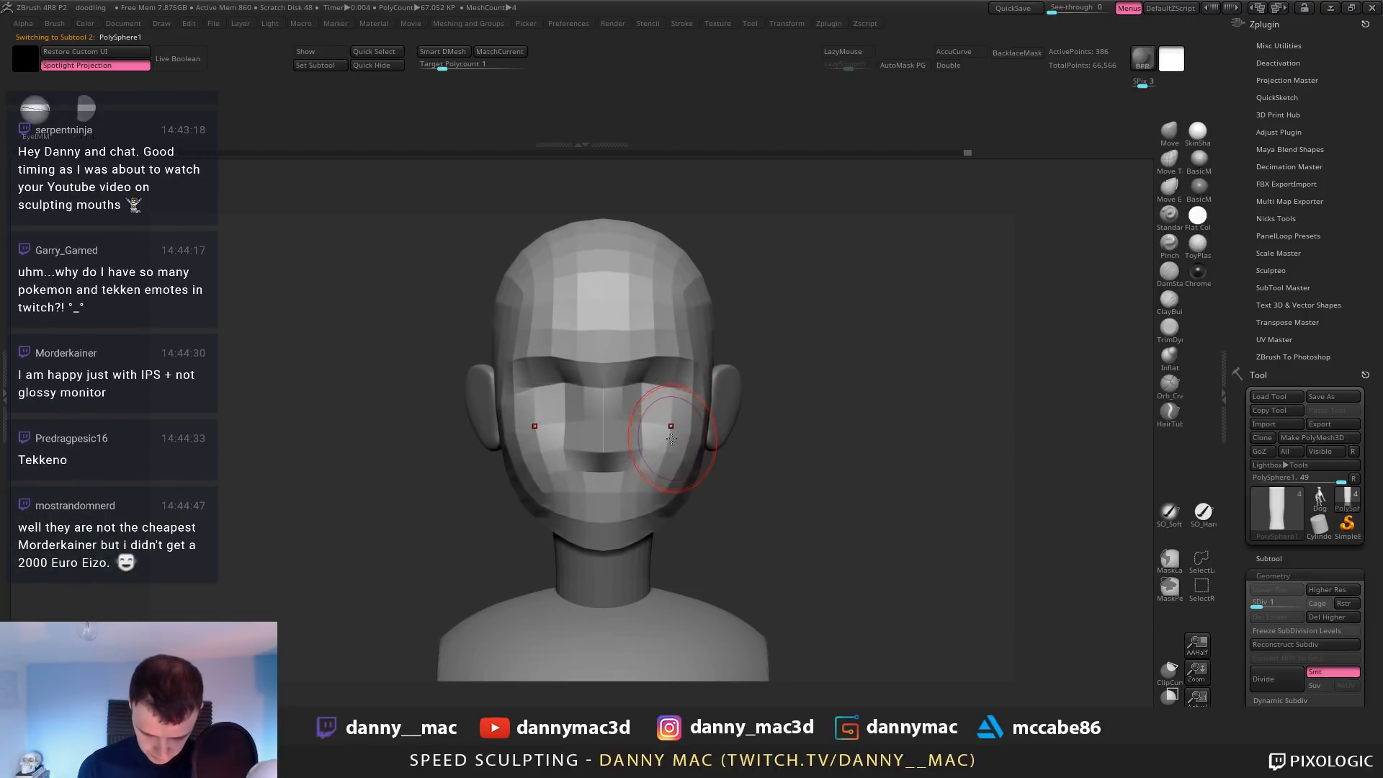
key(d)
key(d)
key(d)
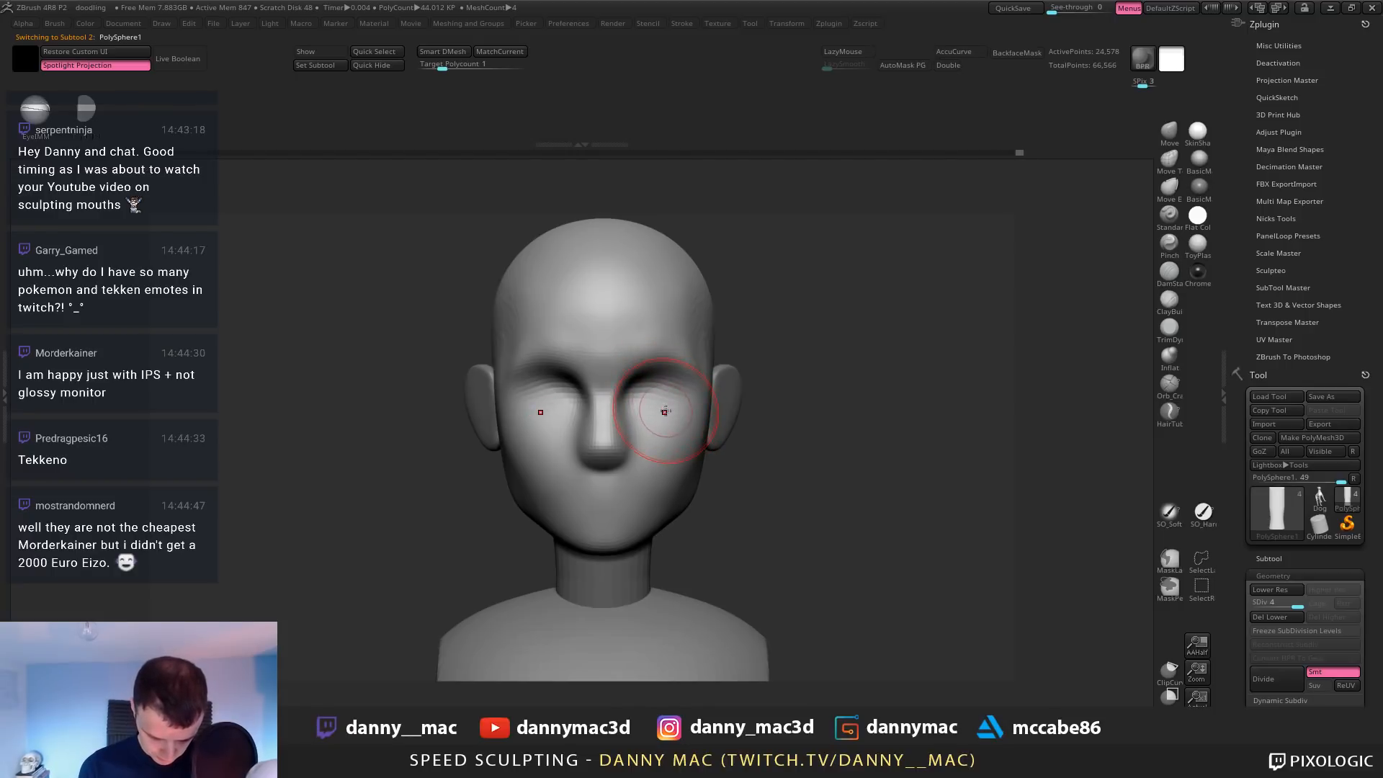
Delete the head's lower subdivision levels, insert a mirrored eye-and-eyelid mesh over the eye sockets, and show polyframes
key(space)
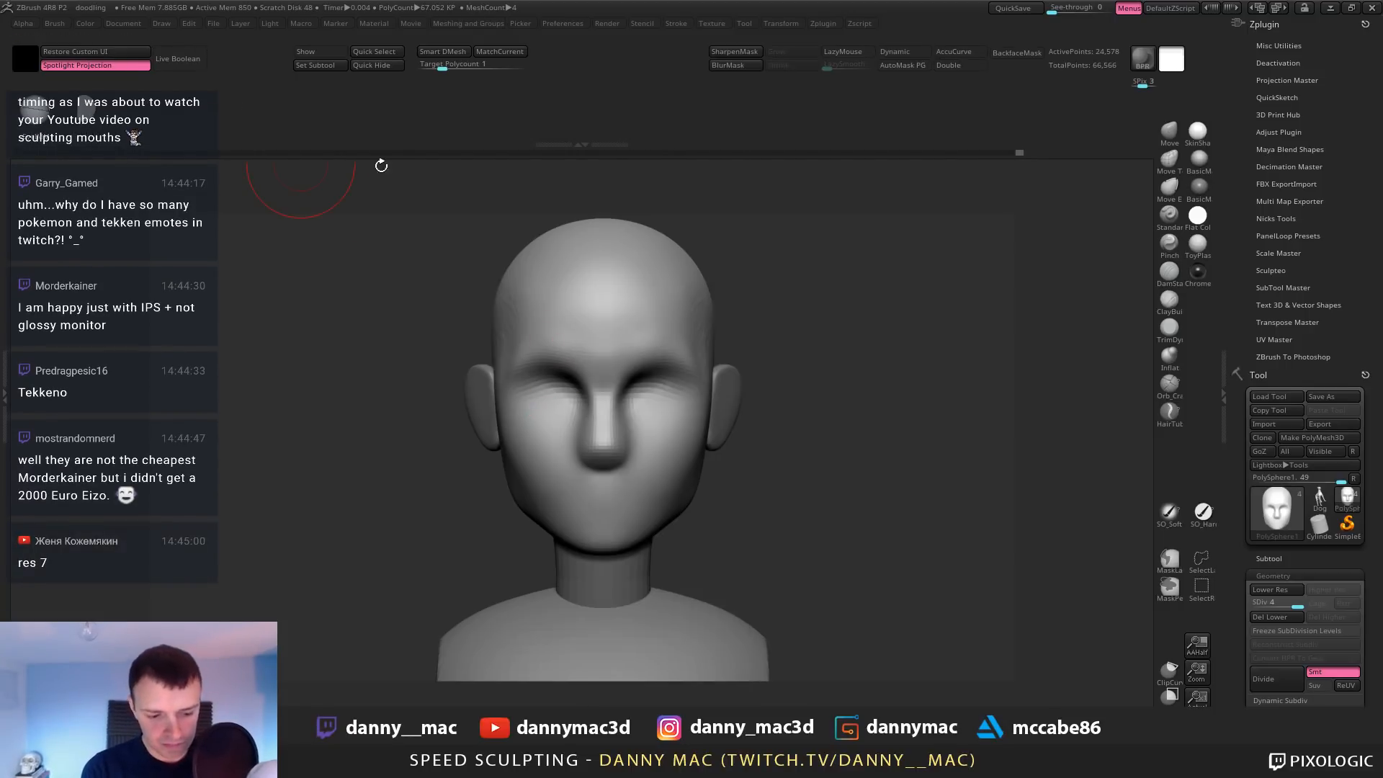
key(space)
click(679, 512)
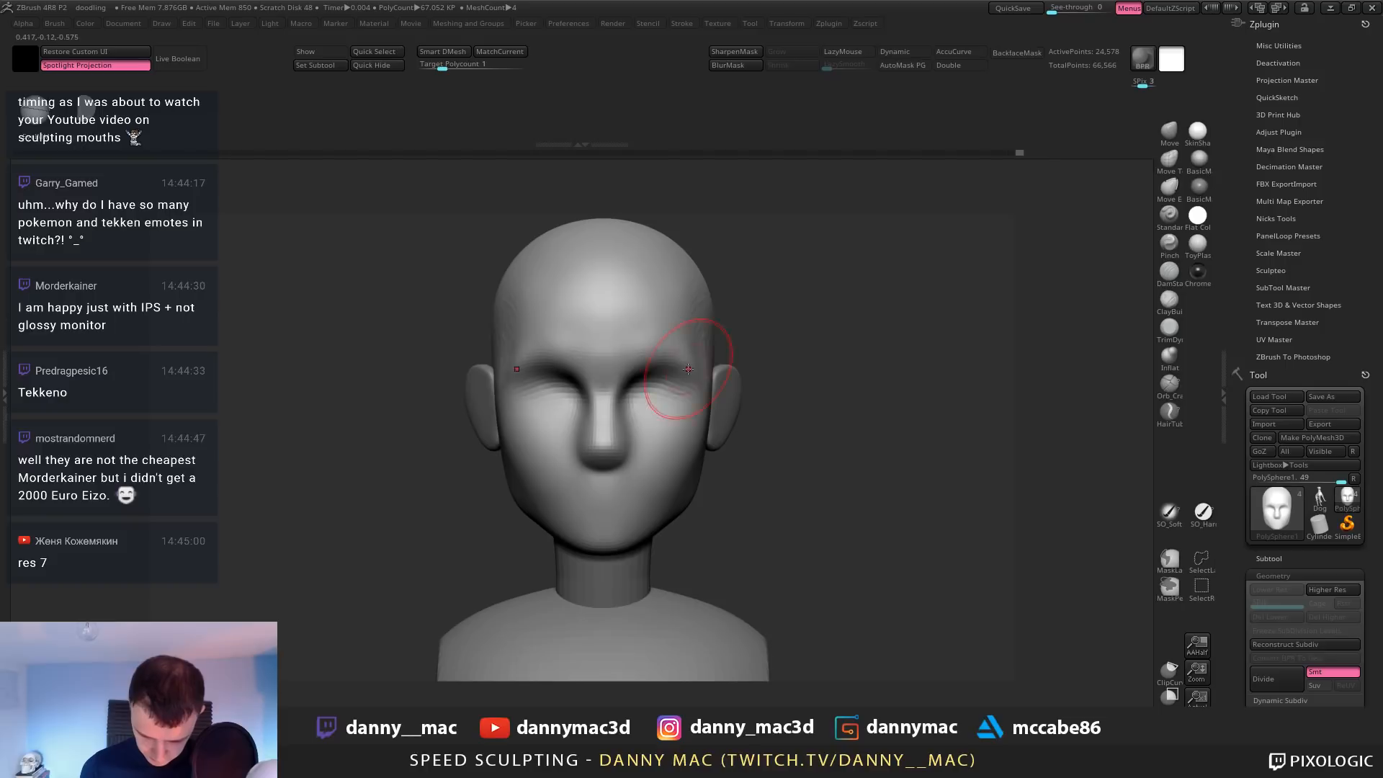
drag(653, 391, 658, 425)
key(shift+f)
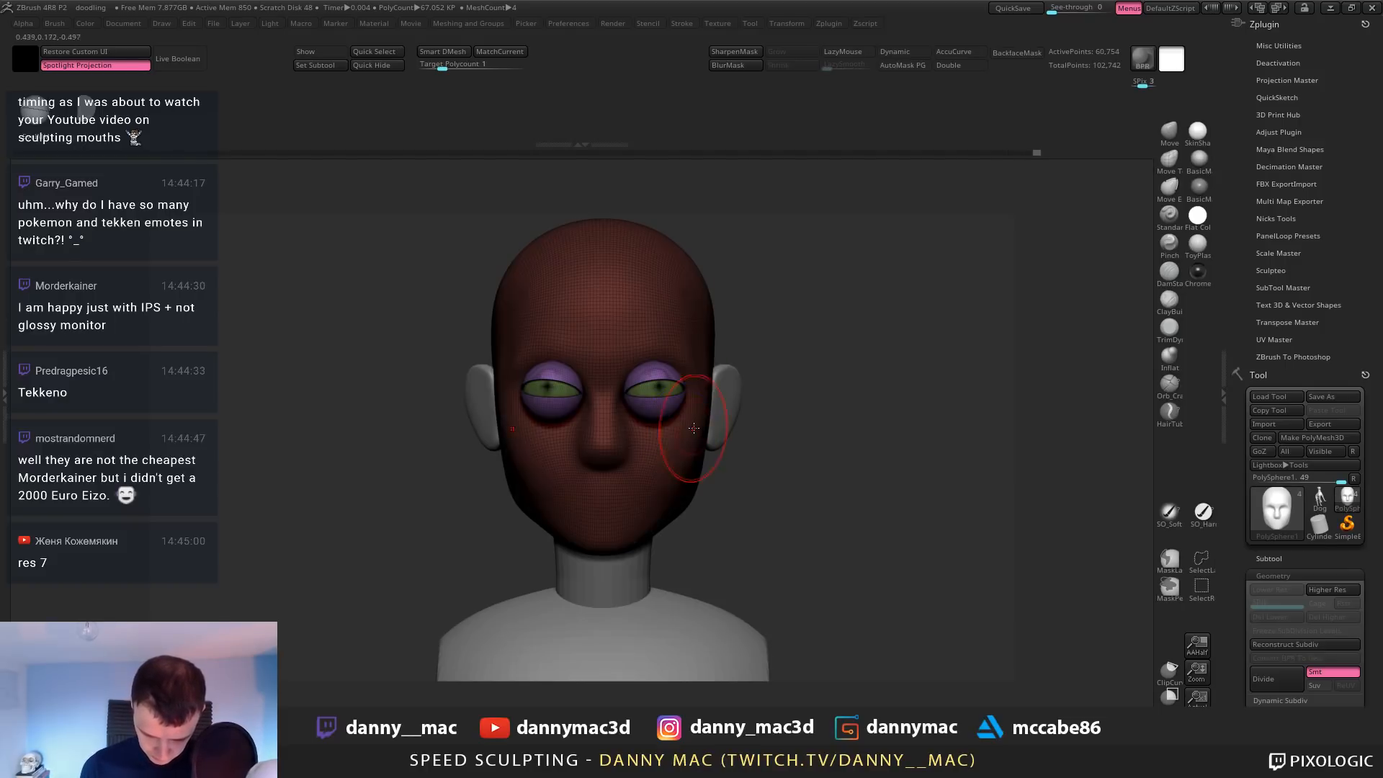
Center the gizmo on the inserted eye and rotate both eyes so they face forward with the lid opening level
mouse_move(693, 428)
right_down()
mouse_move(637, 430)
mouse_move(718, 415)
mouse_move(777, 430)
right_up()
key(w)
drag(587, 383, 597, 432)
key(ctrl+z)
key(ctrl+z)
click(571, 267)
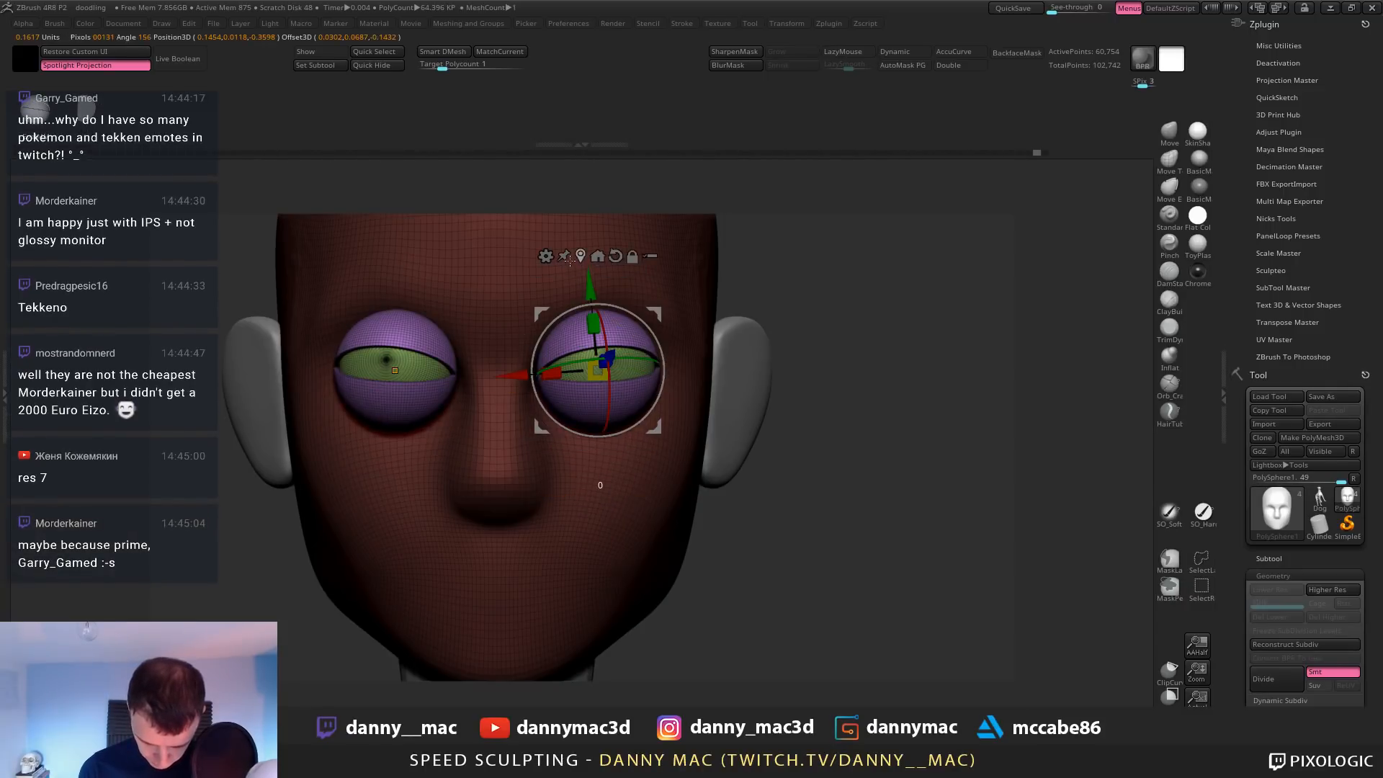
drag(609, 380, 617, 414)
key(ctrl+z)
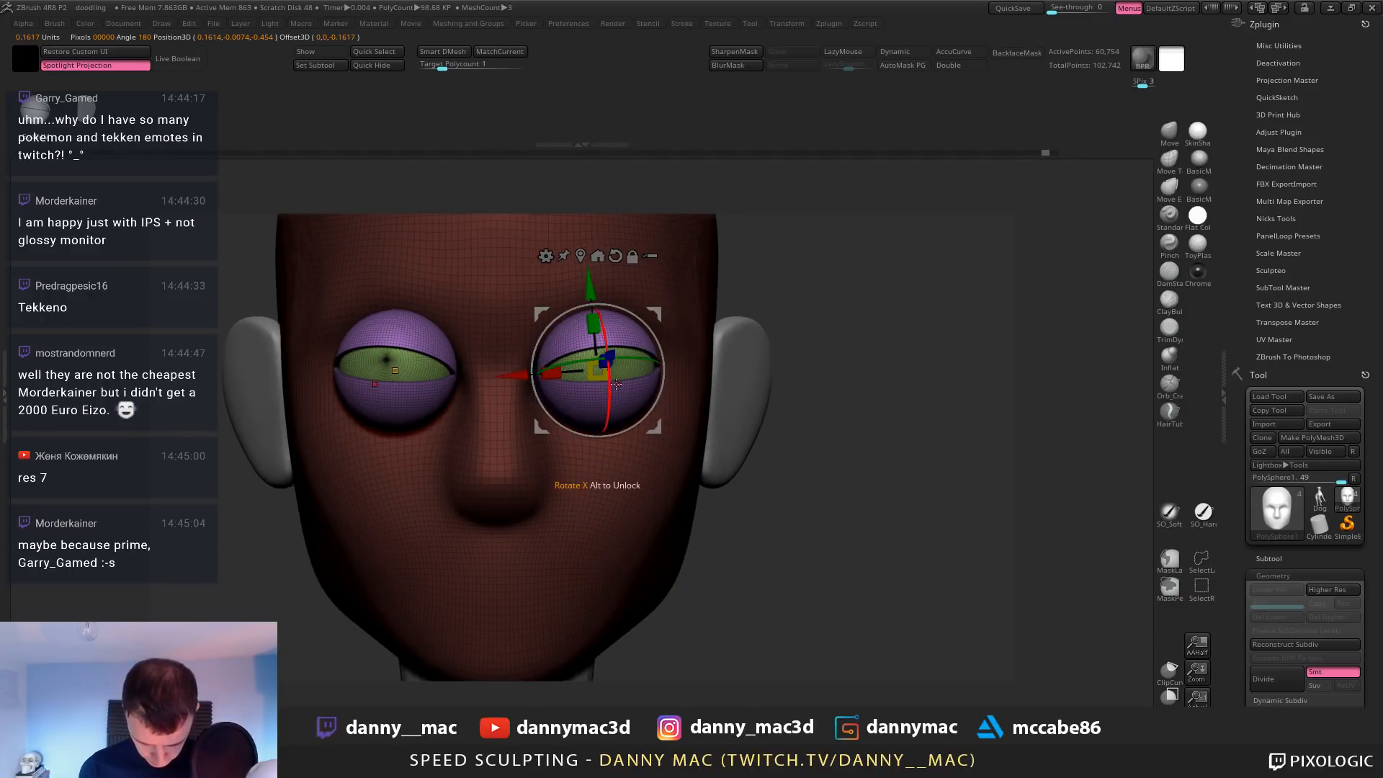
mouse_move(613, 384)
mouse_down()
mouse_move(609, 396)
mouse_move(640, 373)
mouse_move(629, 373)
mouse_up()
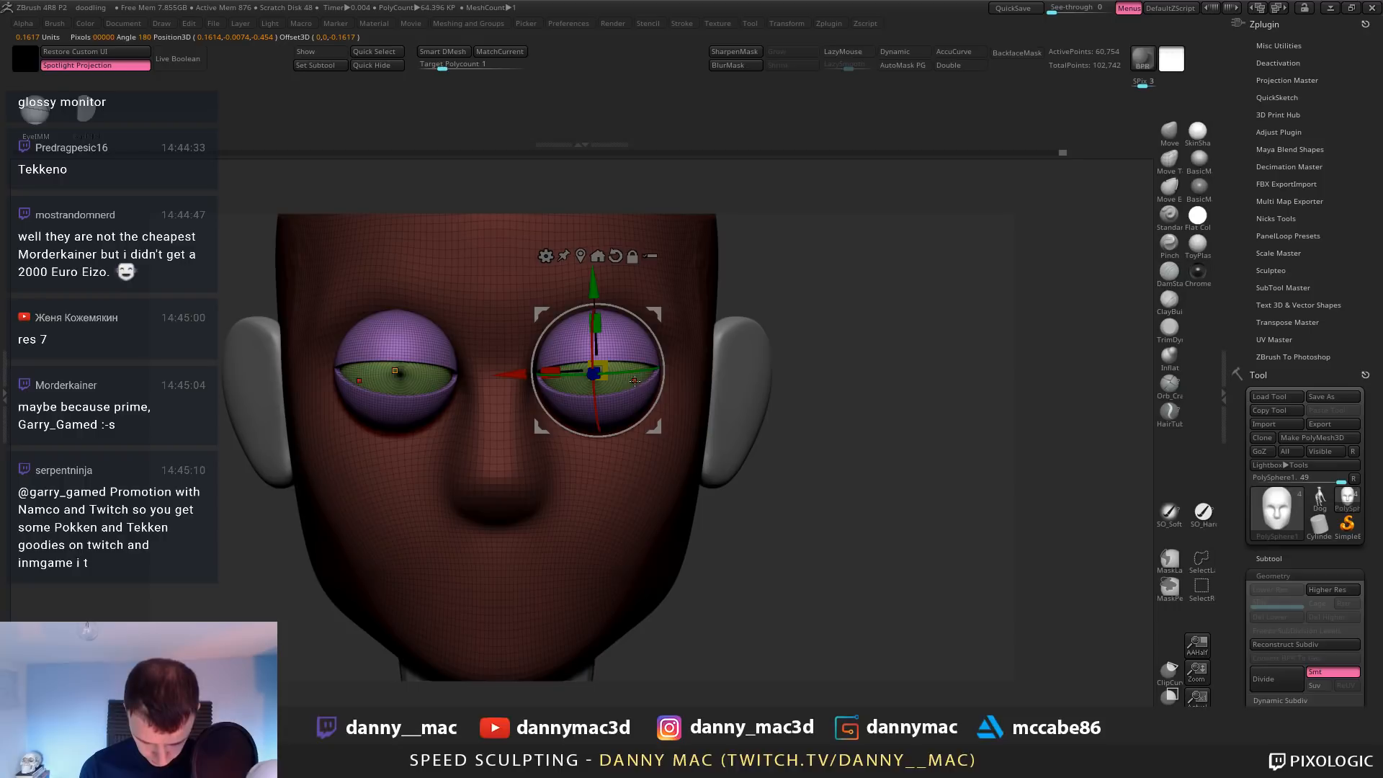
Fine-tune the orientation of the mirrored eyes with the transpose line so they face straight ahead
key(y)
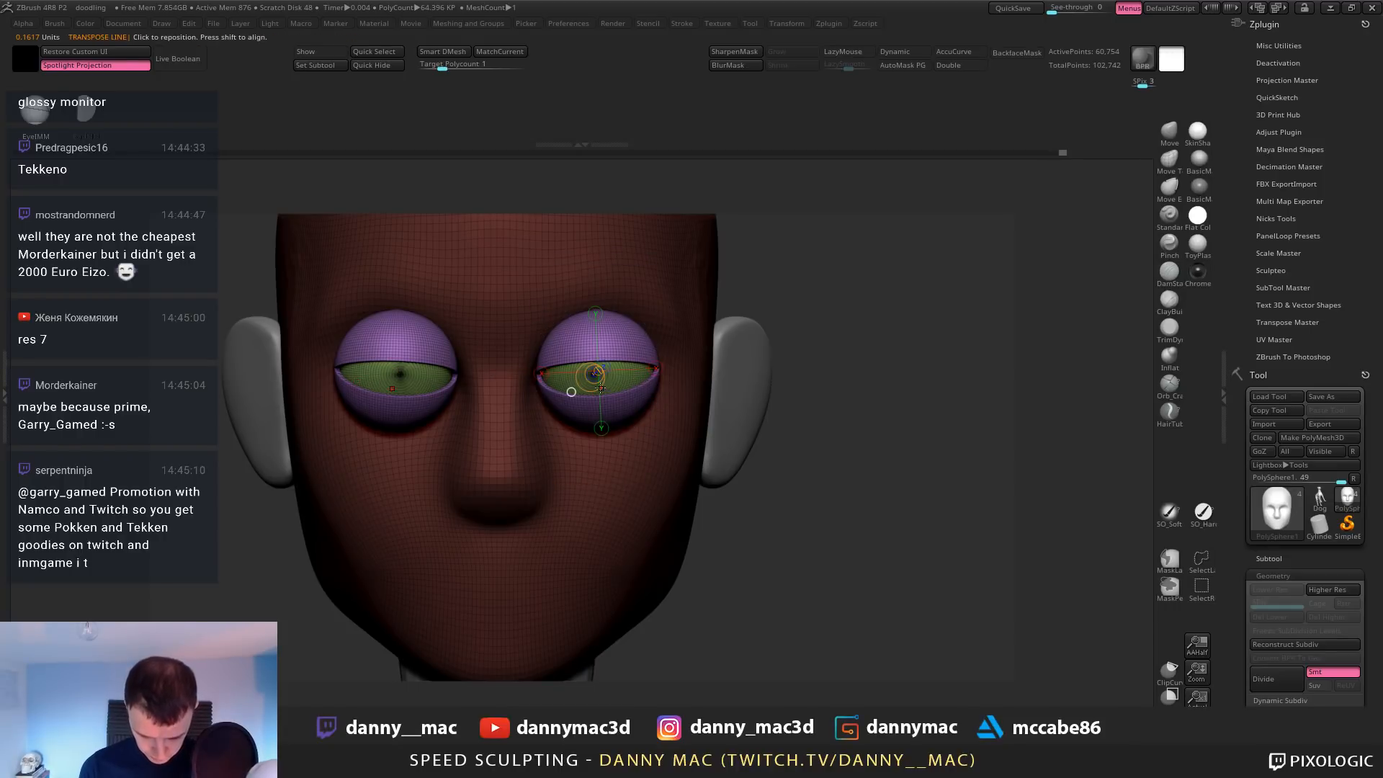
drag(590, 377, 599, 368)
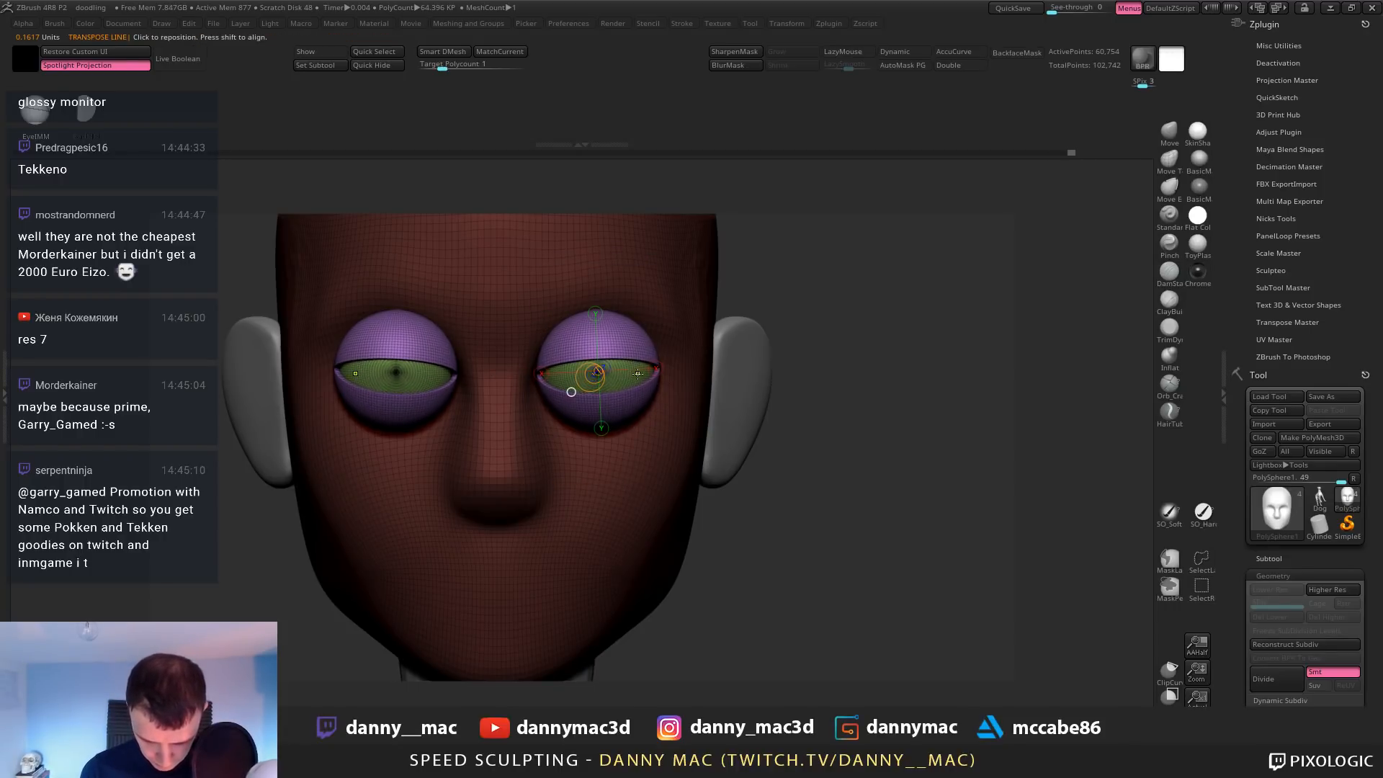
key(ctrl+z)
right_drag(595, 375, 529, 380)
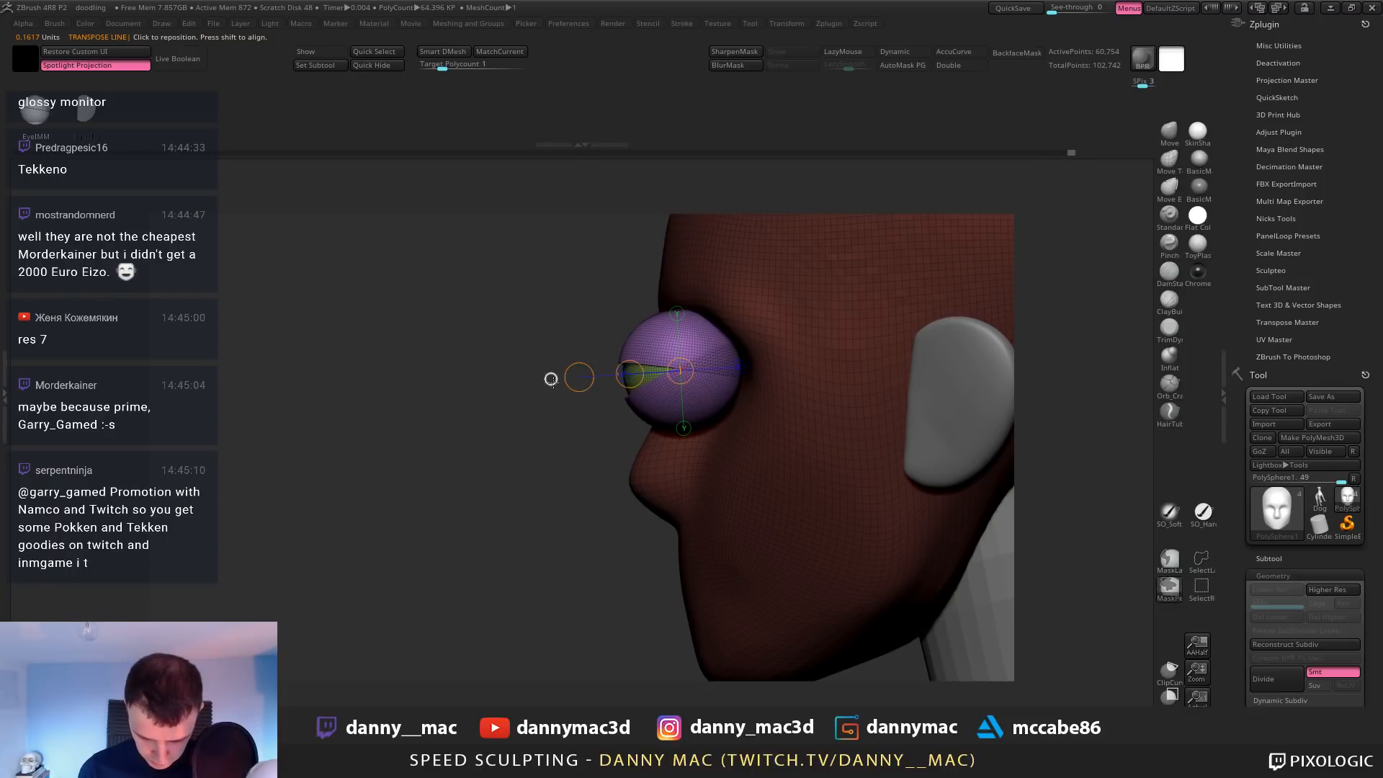
shift+drag(552, 379, 552, 376)
shift+right_drag(574, 412, 648, 409)
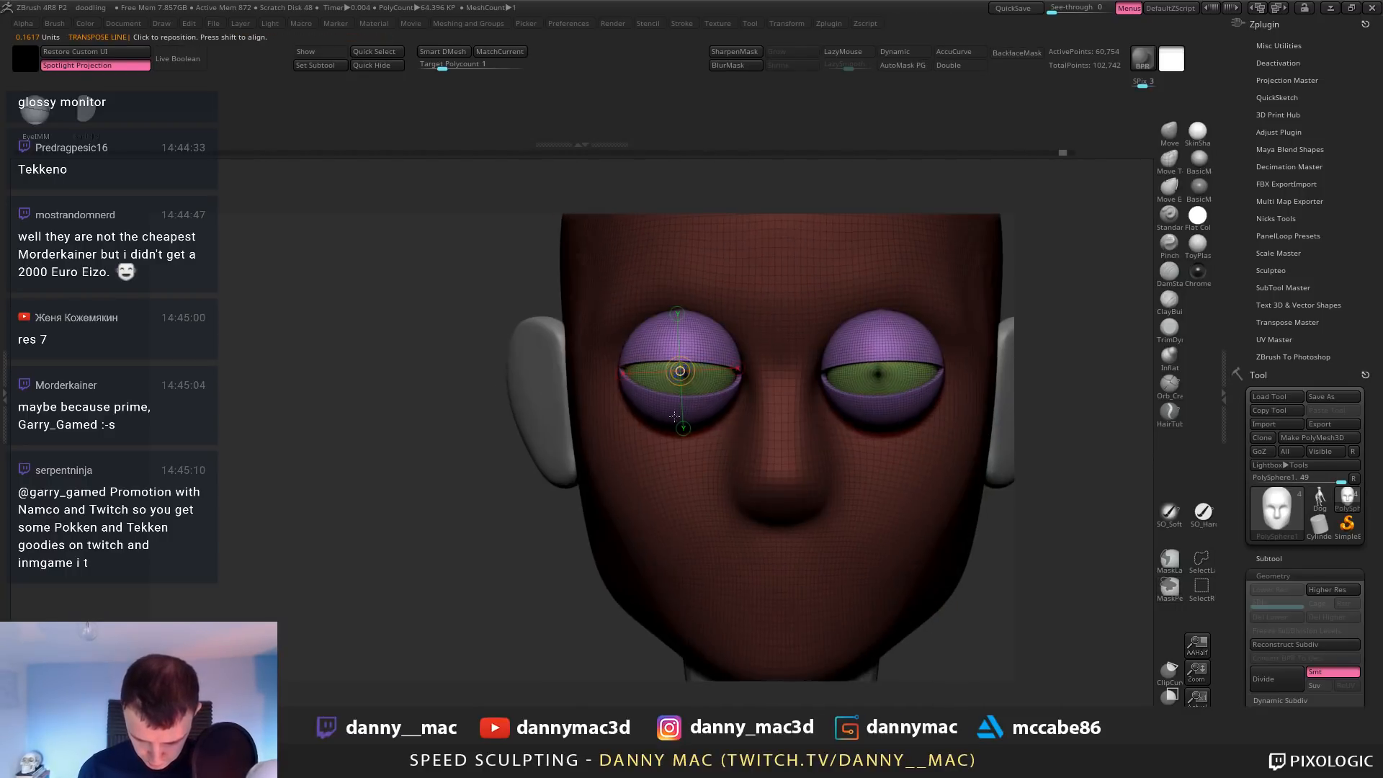
drag(680, 370, 681, 368)
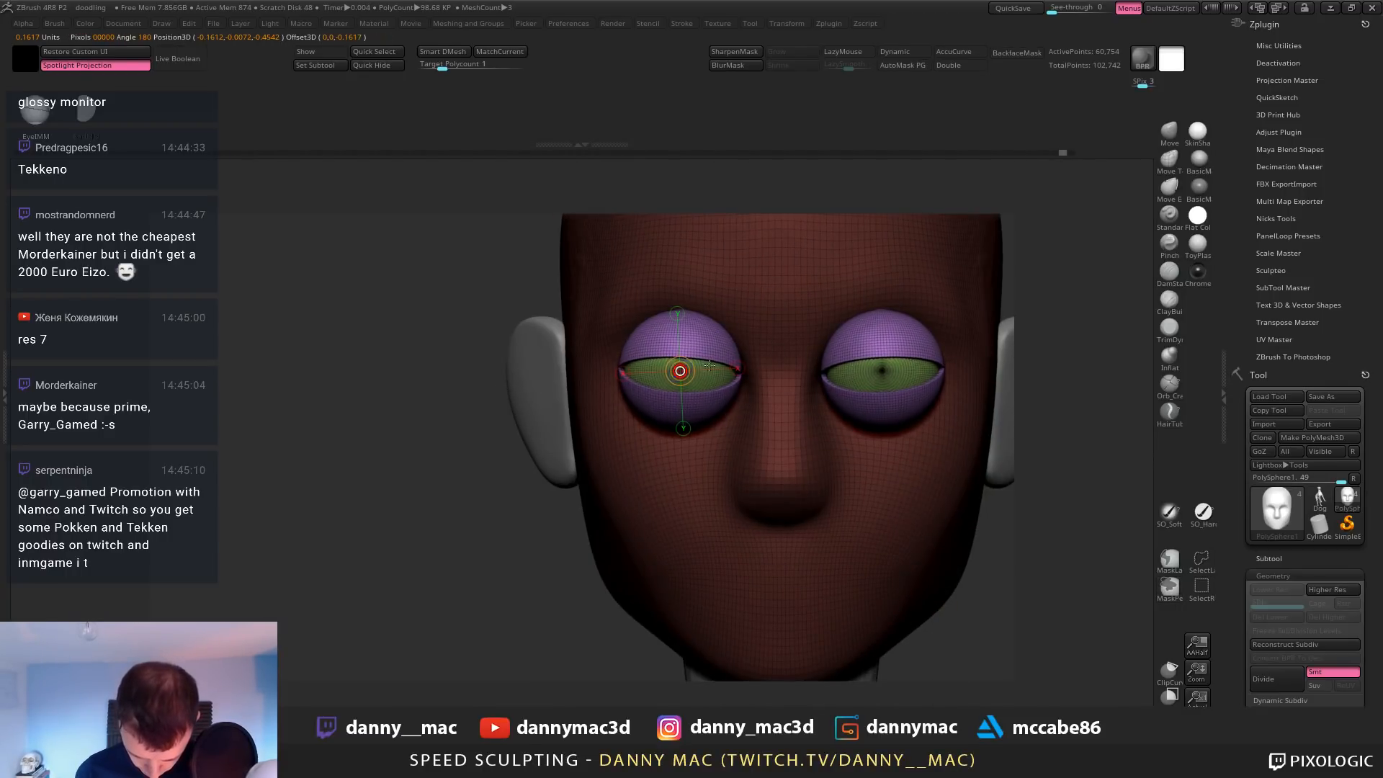
click(740, 368)
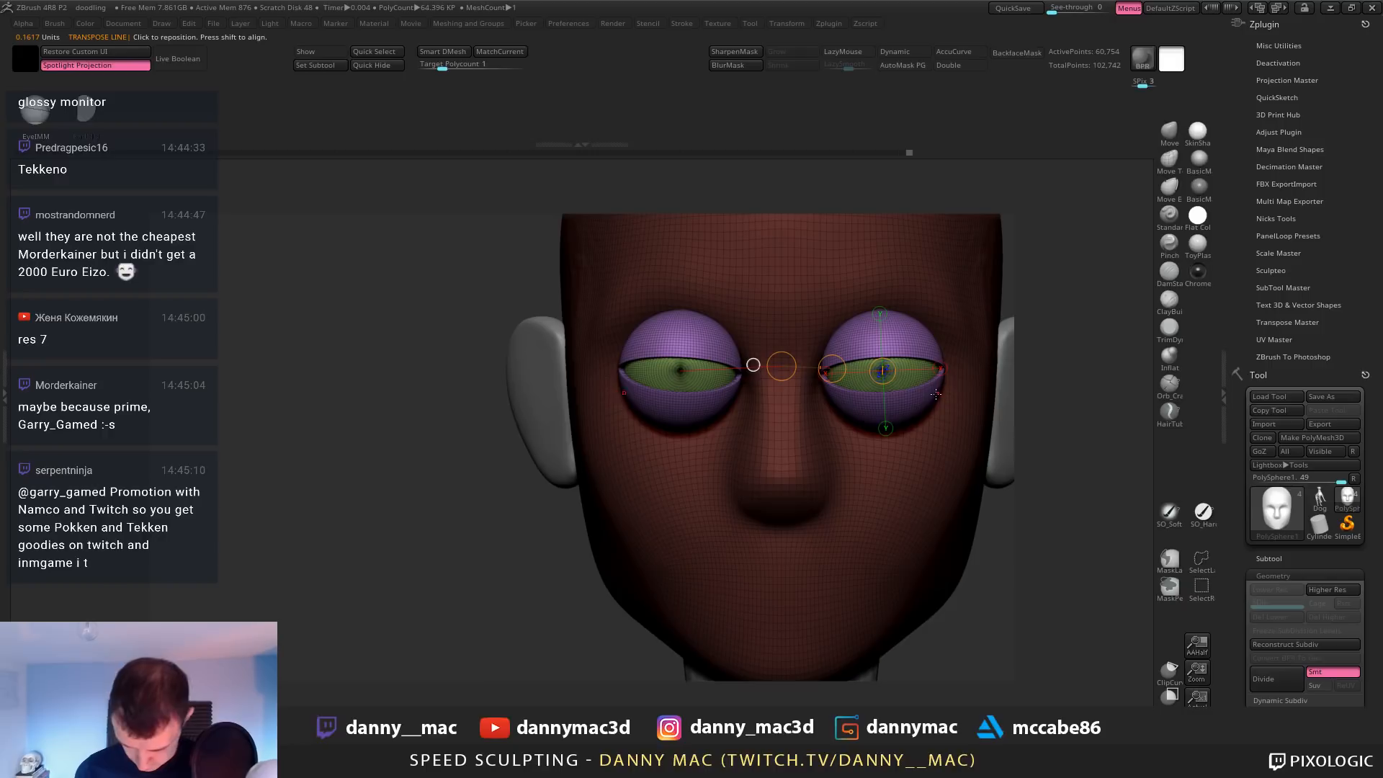
Scale and move the mirrored eyes with transpose lines so they sit deeper under the brow
click(896, 380)
shift+drag(895, 380, 1091, 380)
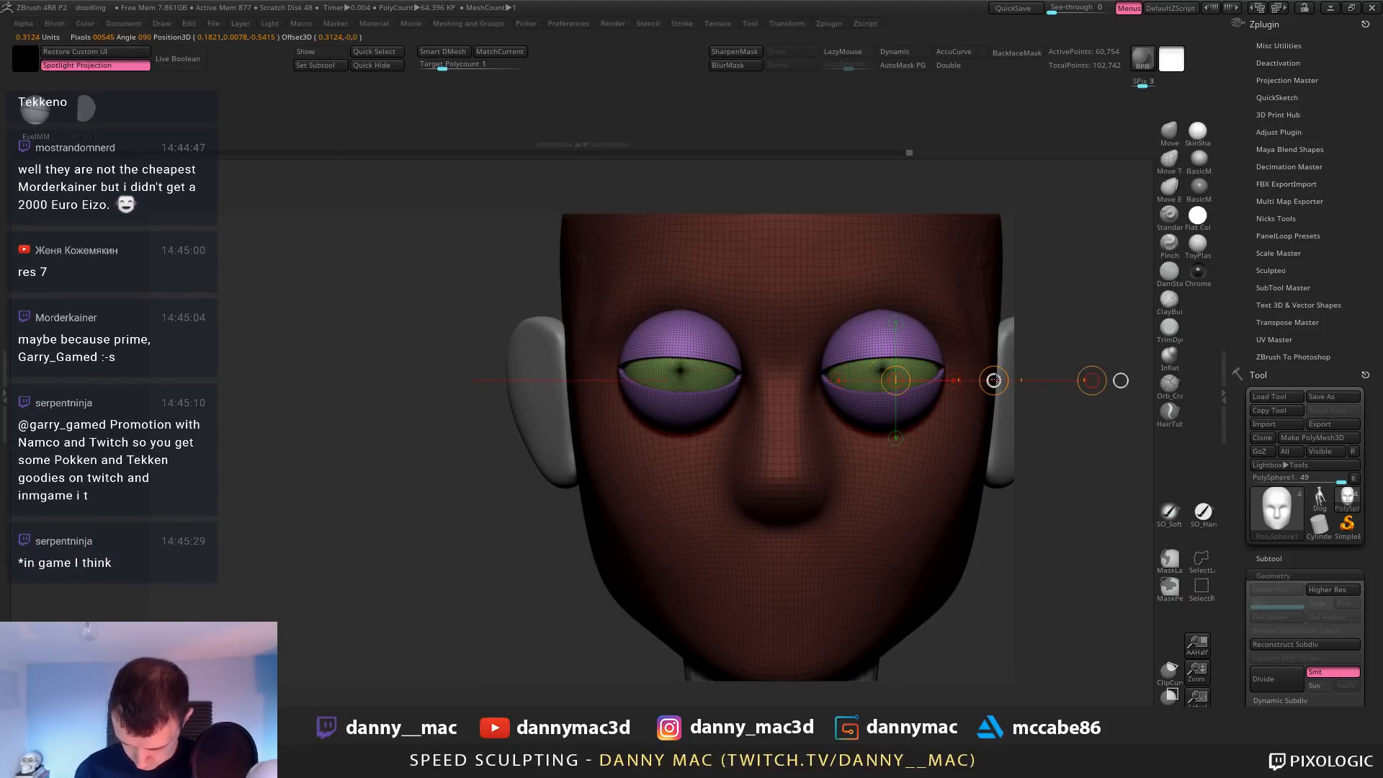
mouse_move(994, 380)
mouse_down()
mouse_move(1006, 385)
mouse_move(929, 403)
mouse_move(897, 510)
mouse_up()
drag(897, 440, 970, 434)
drag(706, 429, 839, 405)
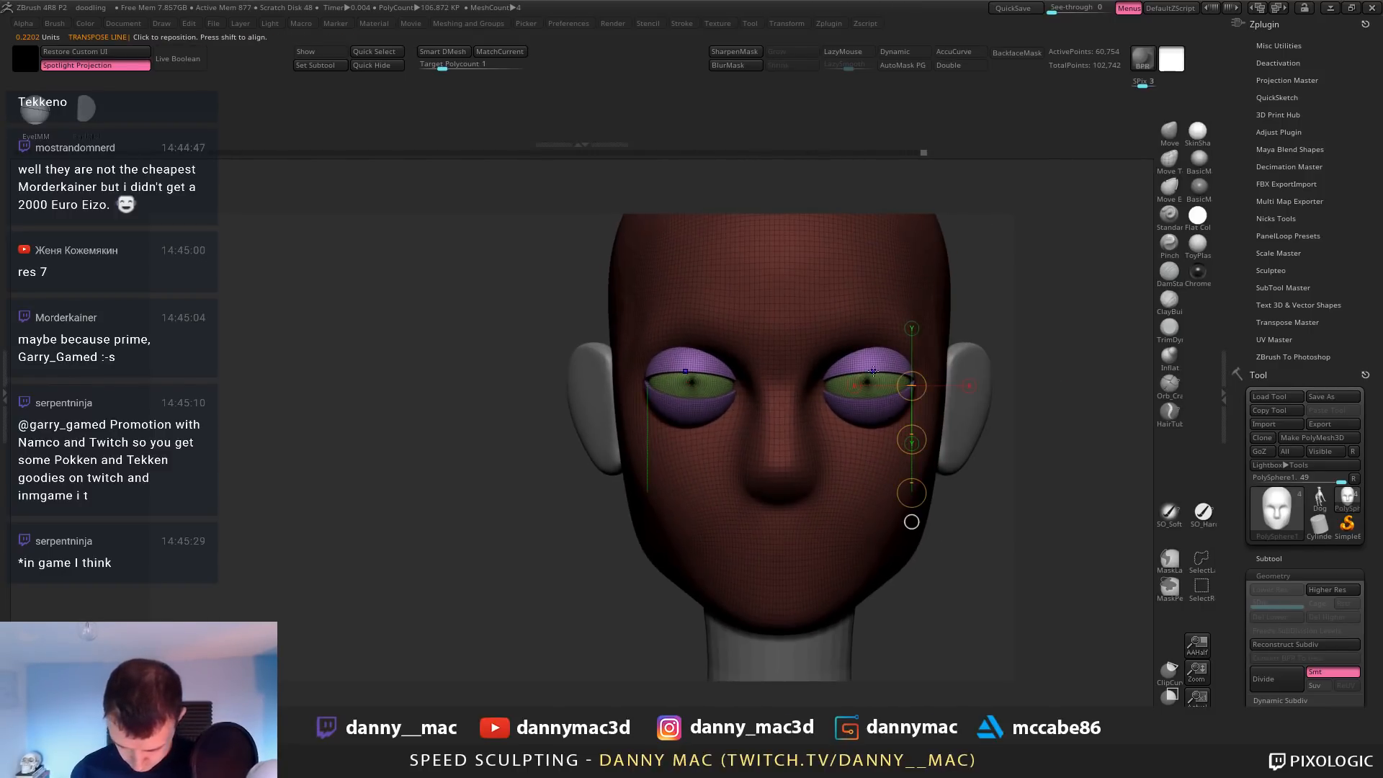
shift+drag(873, 372, 873, 496)
drag(873, 431, 873, 432)
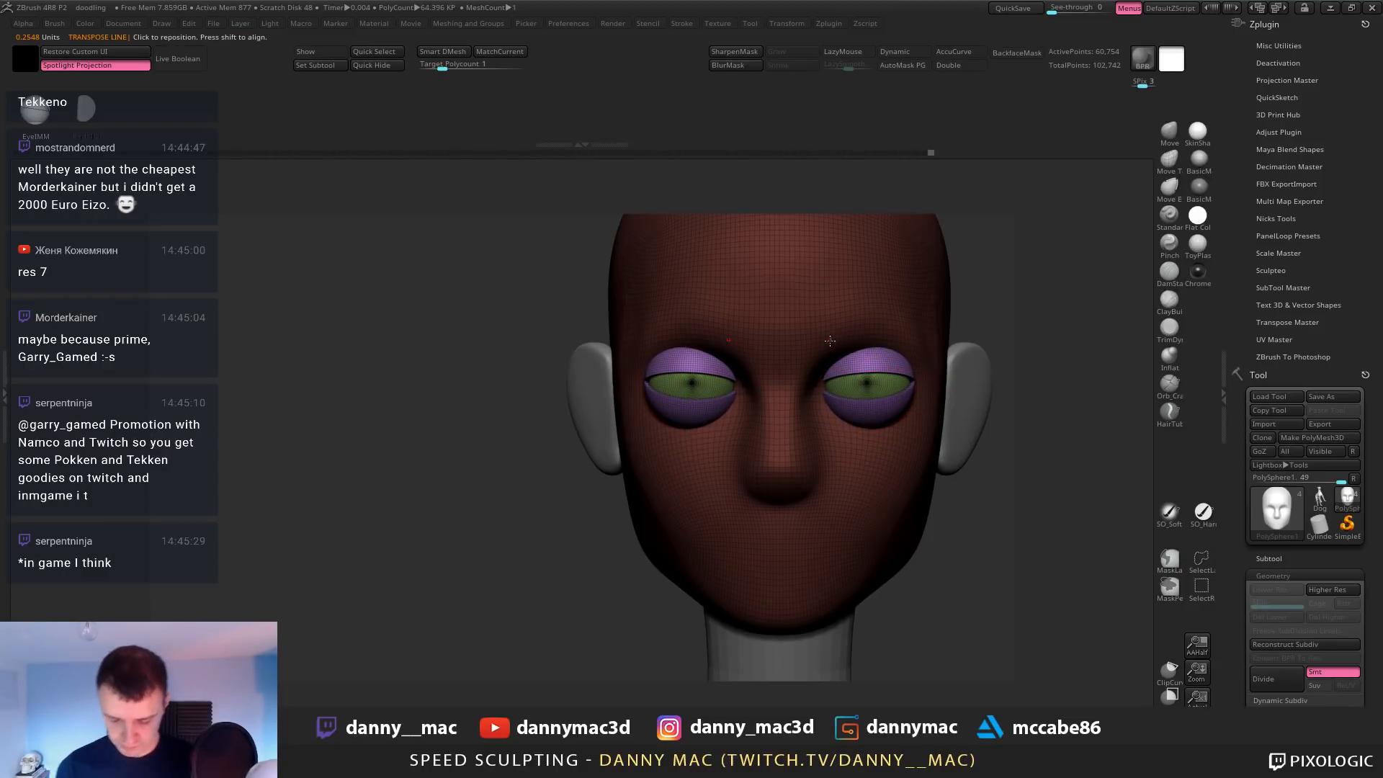
key(ctrl+shift+z)
Isolate the head mesh and split the hidden eyes and eyelids off into their own subtool
key(q)
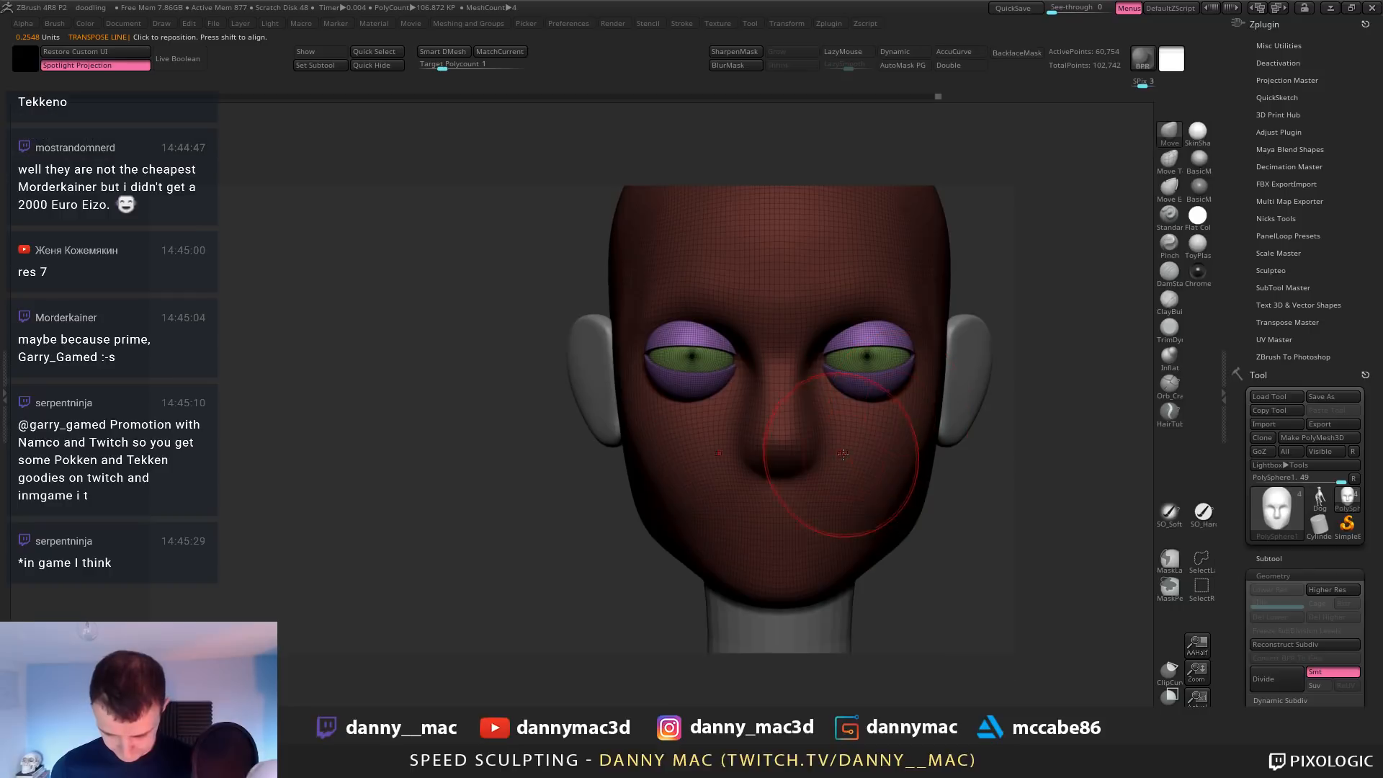
ctrl+shift+click(843, 478)
key(g)
click(915, 560)
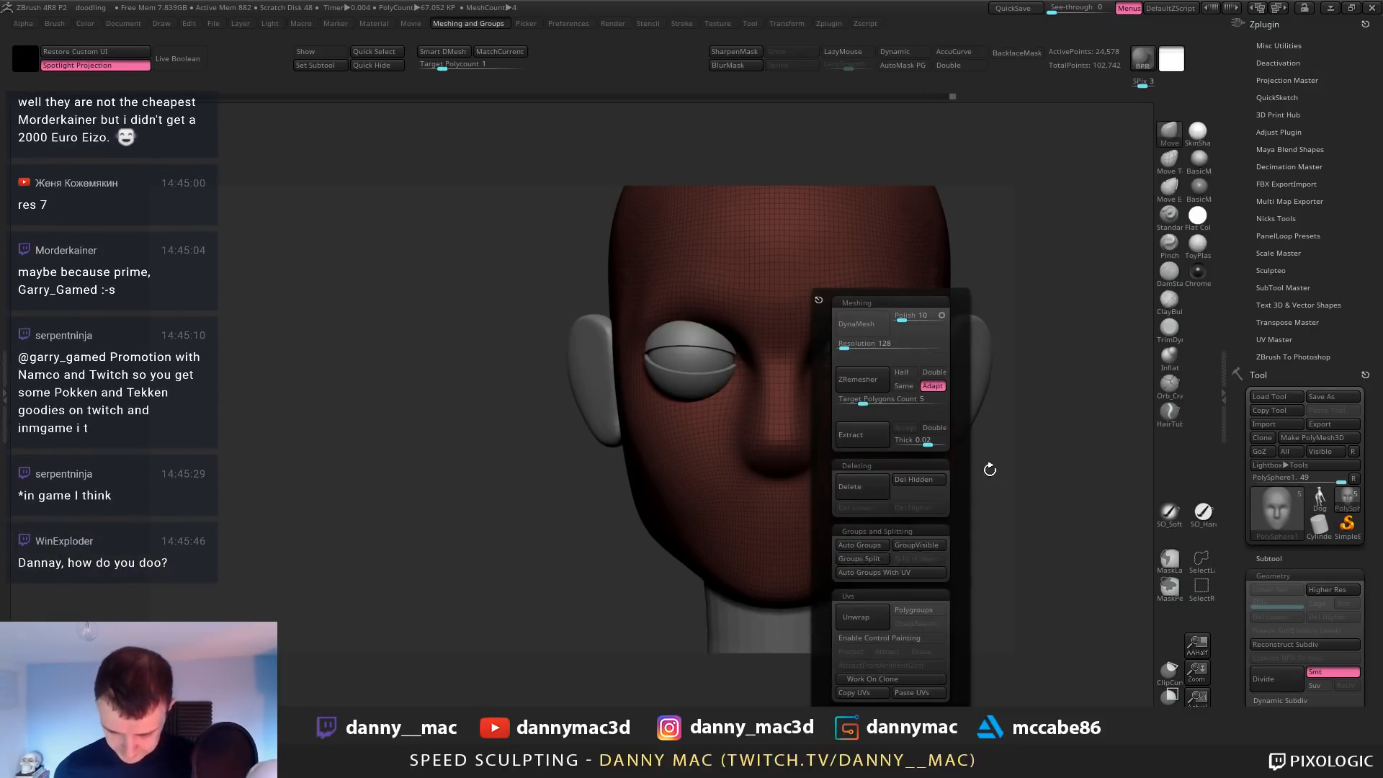
Reconstruct the head's lower subdivision levels and turn off polyframes
alt+drag(1039, 320, 968, 389)
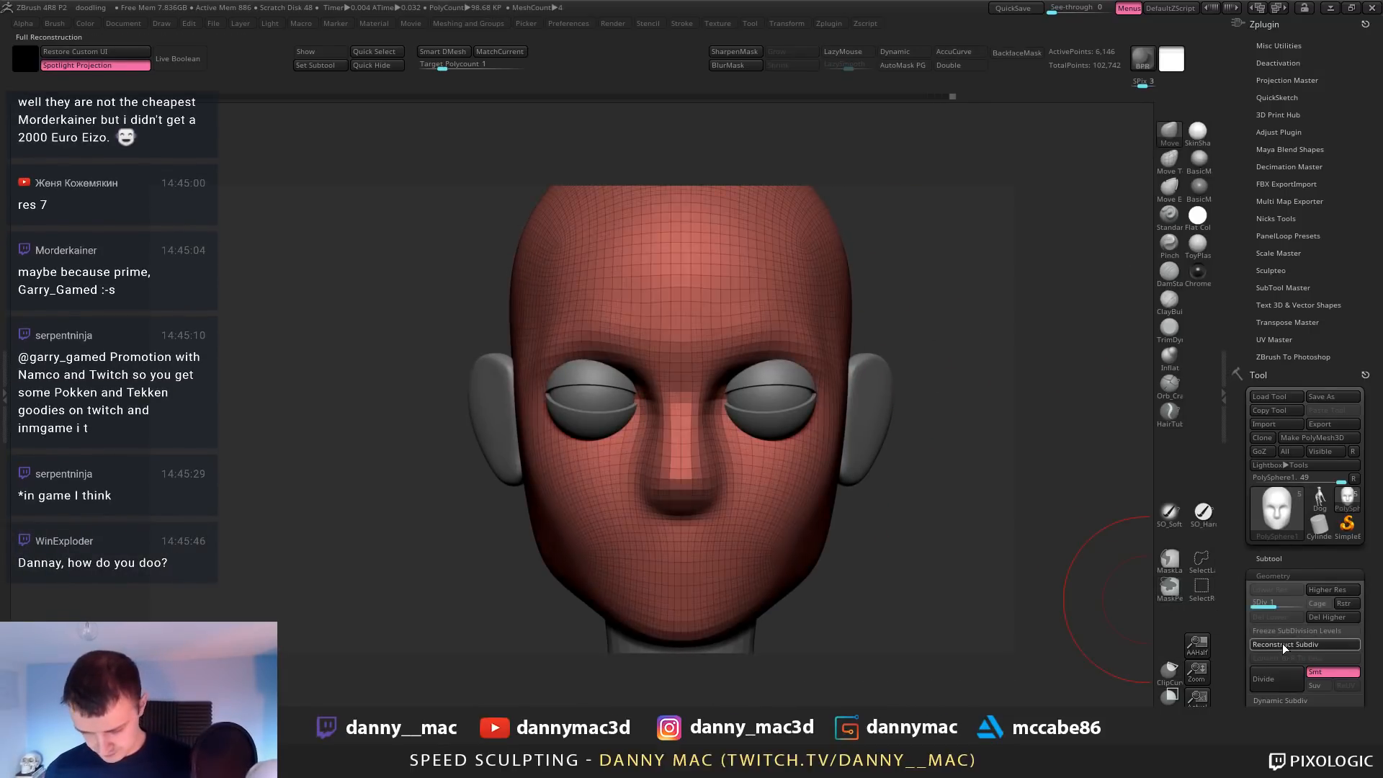
click(1279, 643)
key(shift+f)
Activate the eye subtool and move both eyes slightly inward along a horizontal transpose line
ctrl+right_drag(860, 422, 786, 385)
alt+click(787, 385)
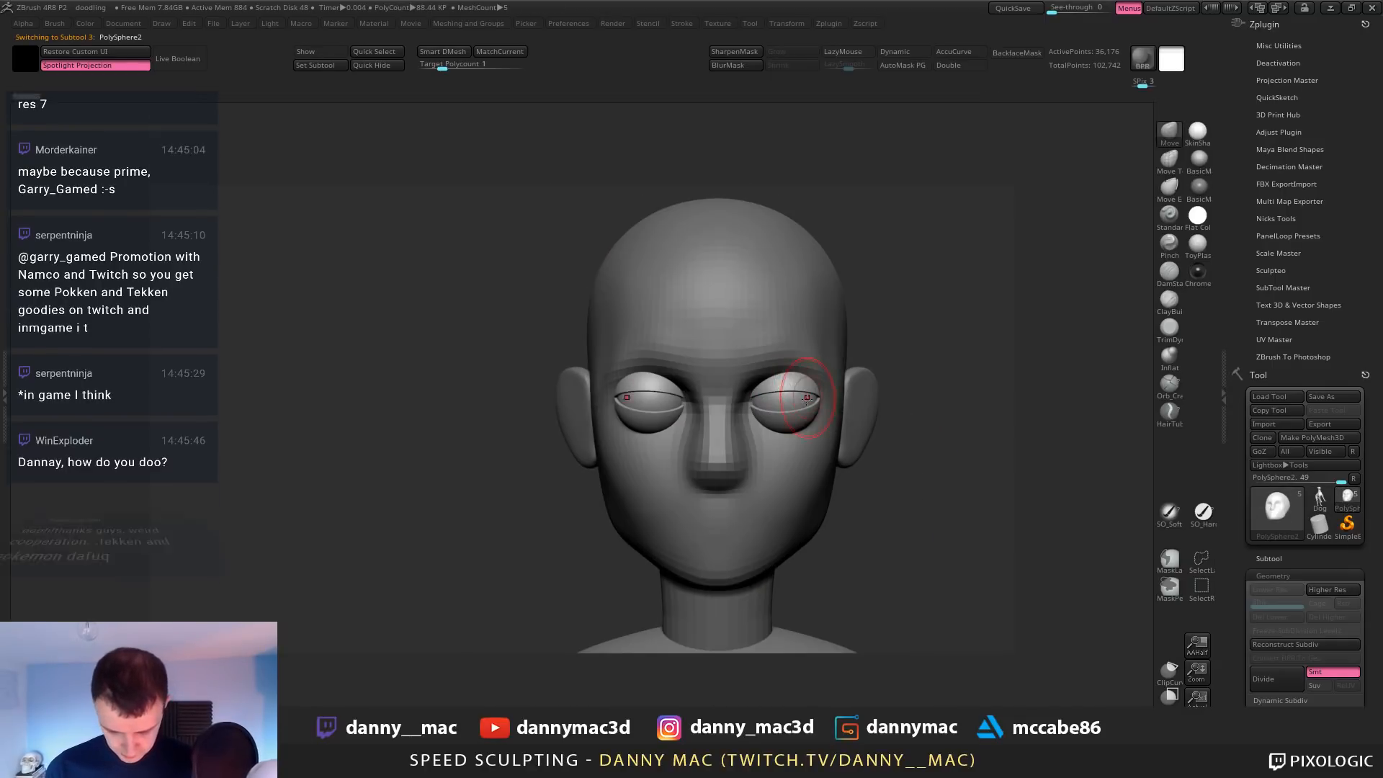
key(w)
drag(786, 391, 970, 391)
drag(878, 389, 876, 390)
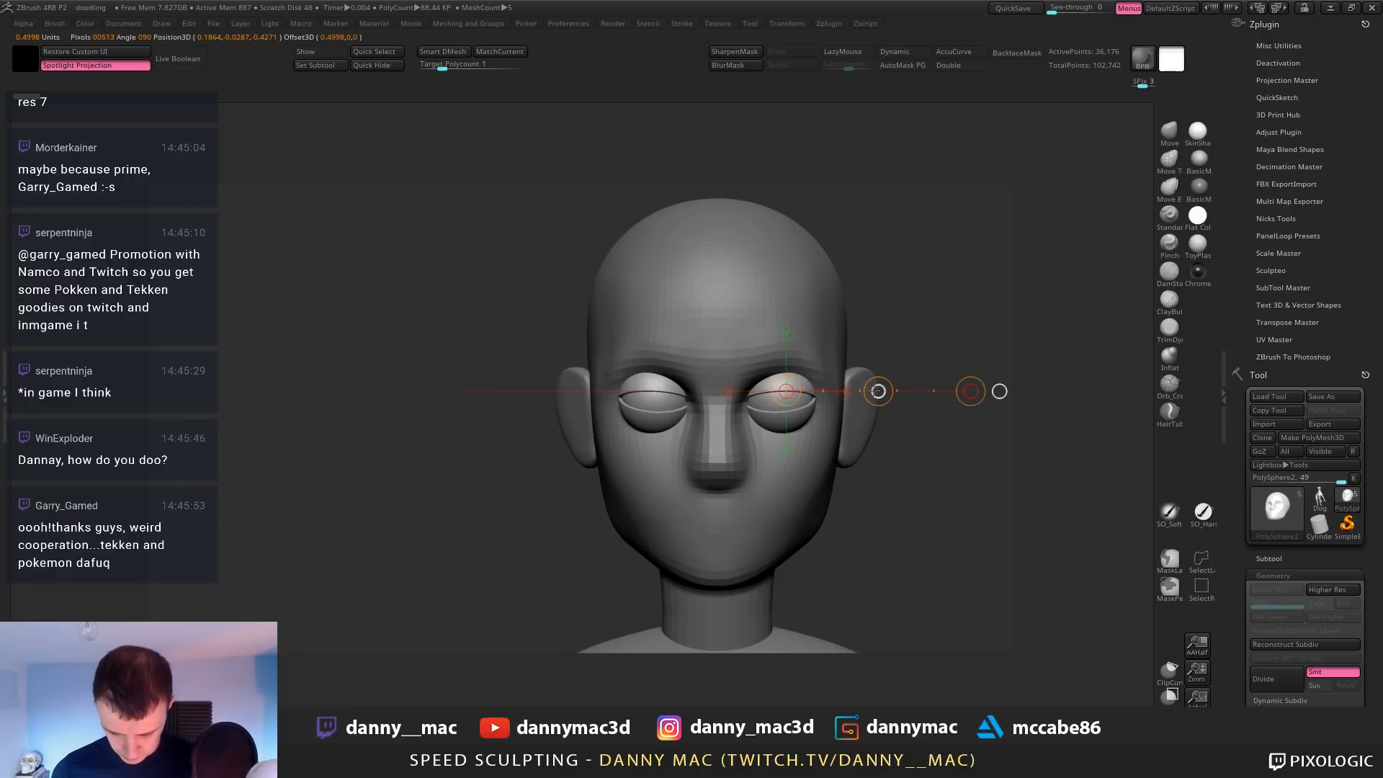
Check the eyes from the side and adjust their depth in the sockets along a front-to-back transpose line
right_drag(1009, 403, 846, 393)
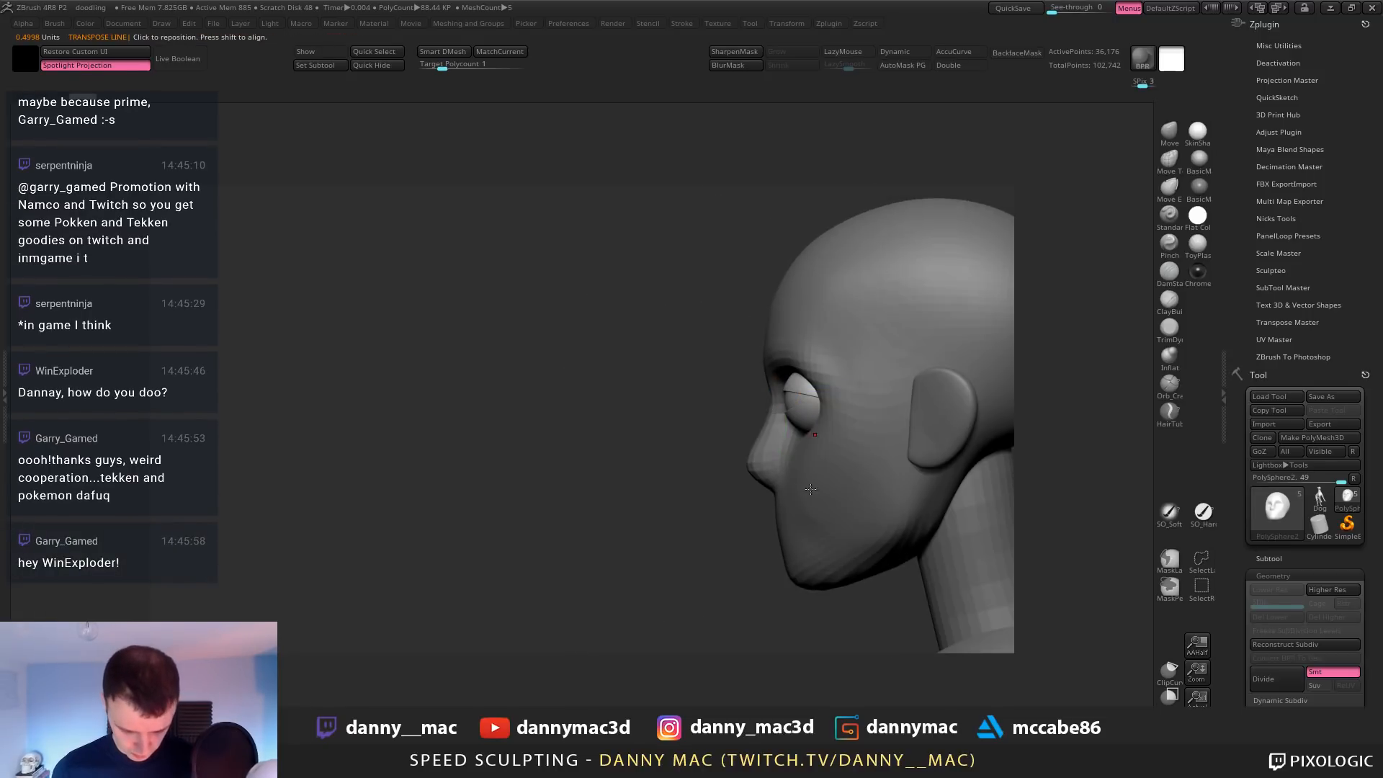
right_drag(810, 490, 951, 479)
ctrl+right_drag(864, 476, 828, 417)
key(q)
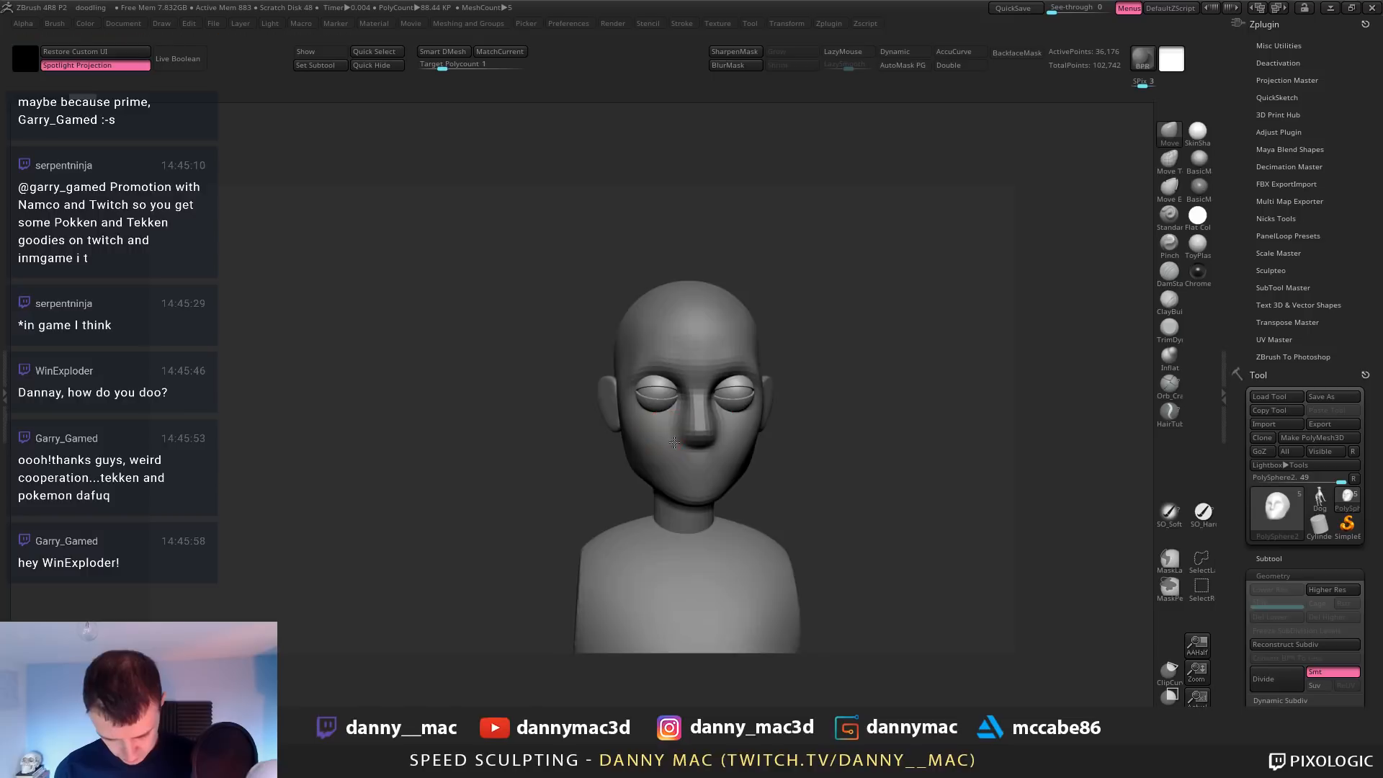
right_drag(674, 442, 738, 463)
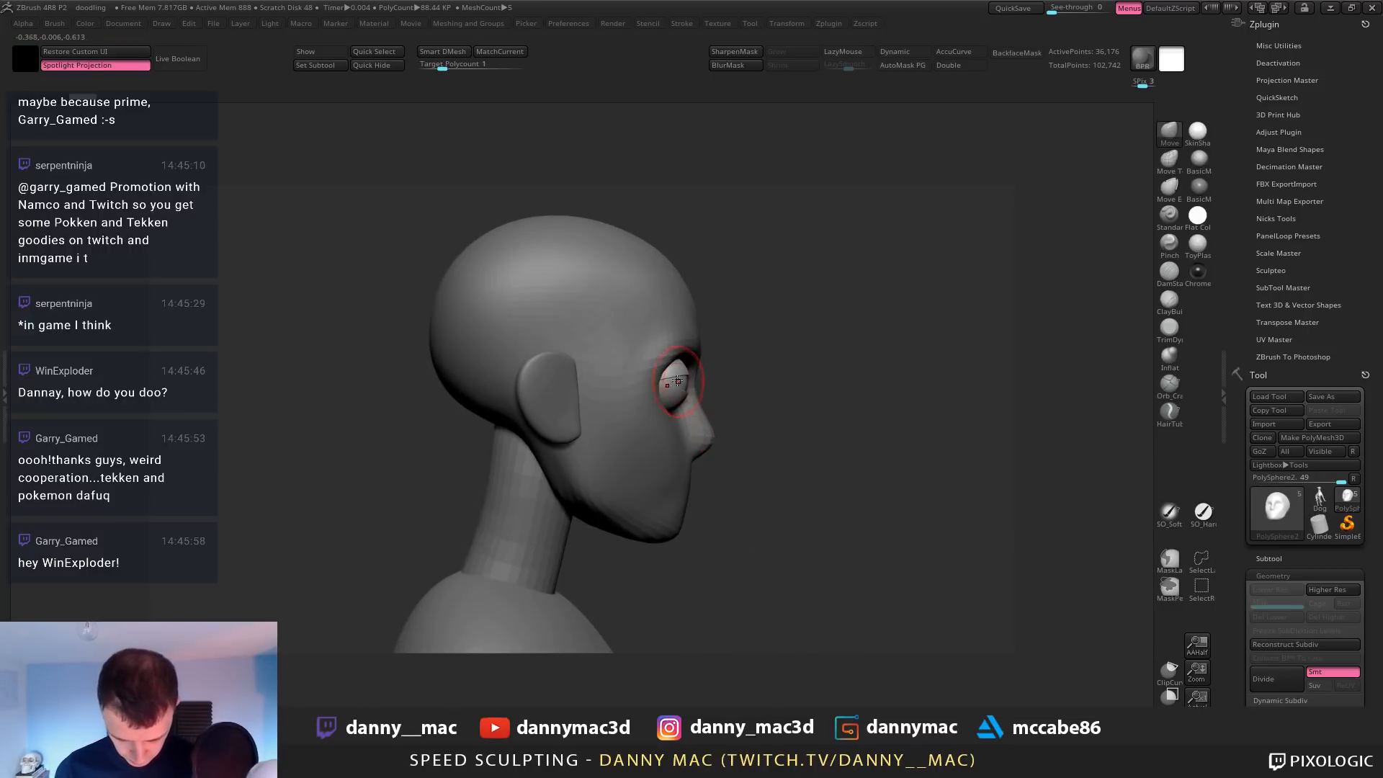
key(w)
drag(657, 395, 889, 395)
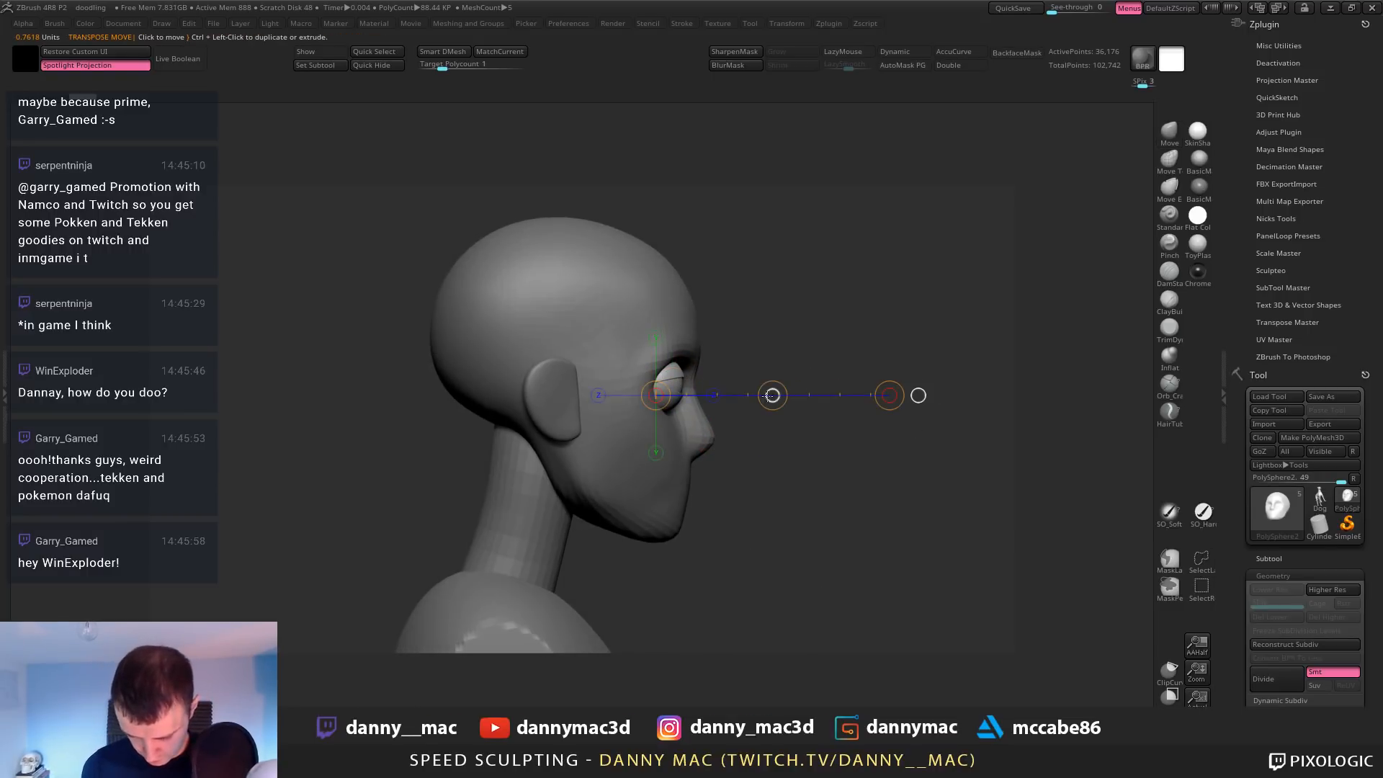
mouse_move(757, 432)
right_down()
mouse_move(772, 435)
mouse_move(666, 417)
mouse_move(756, 428)
mouse_move(725, 424)
mouse_move(746, 404)
right_up()
Activate the head subtool and shape the sockets and cheek area around the eyes at subdivision level 3
key(q)
alt+click(669, 425)
key(l)
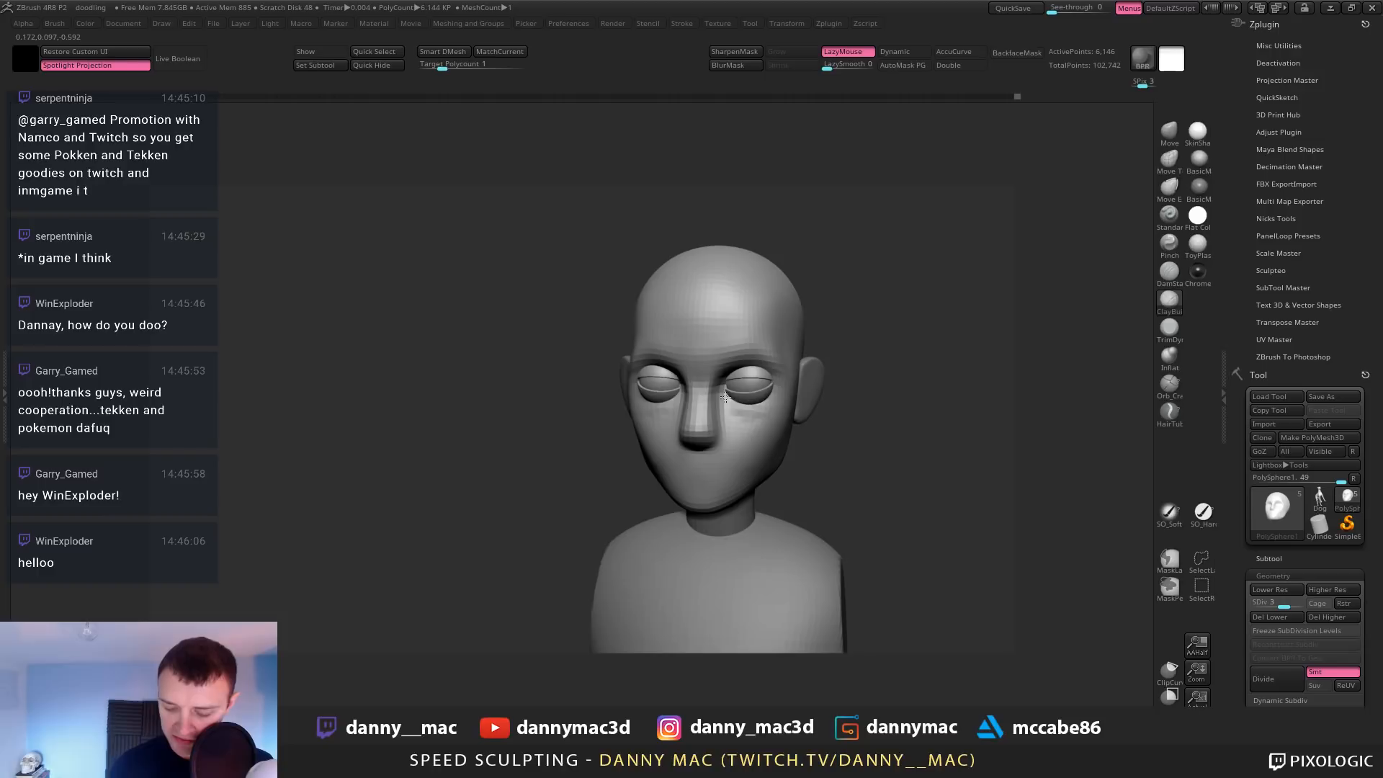
right_drag(778, 381, 746, 433)
key(l)
drag(747, 422, 751, 421)
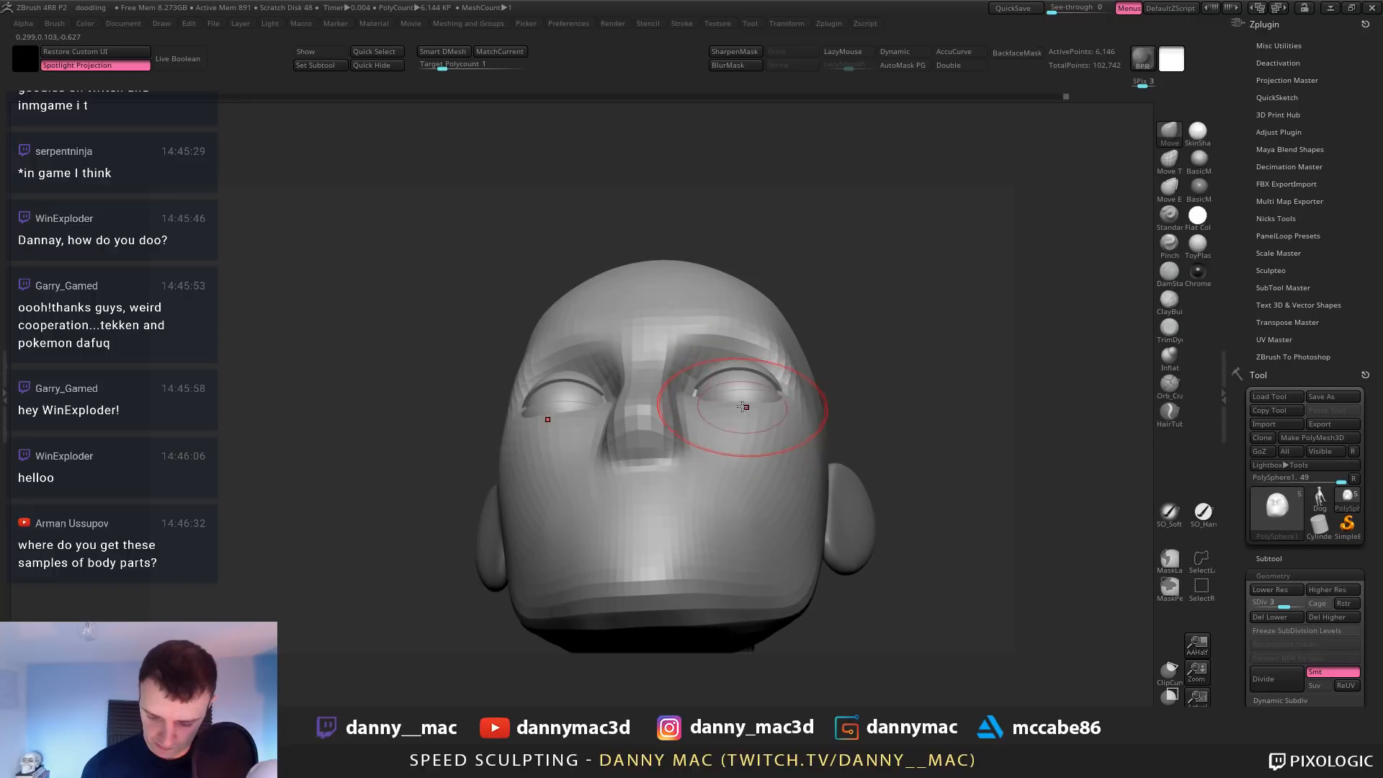
Raise the head to subdivision level 4 and build up the brows above the eyes with the ClayBuildup brush
right_drag(745, 409, 722, 448)
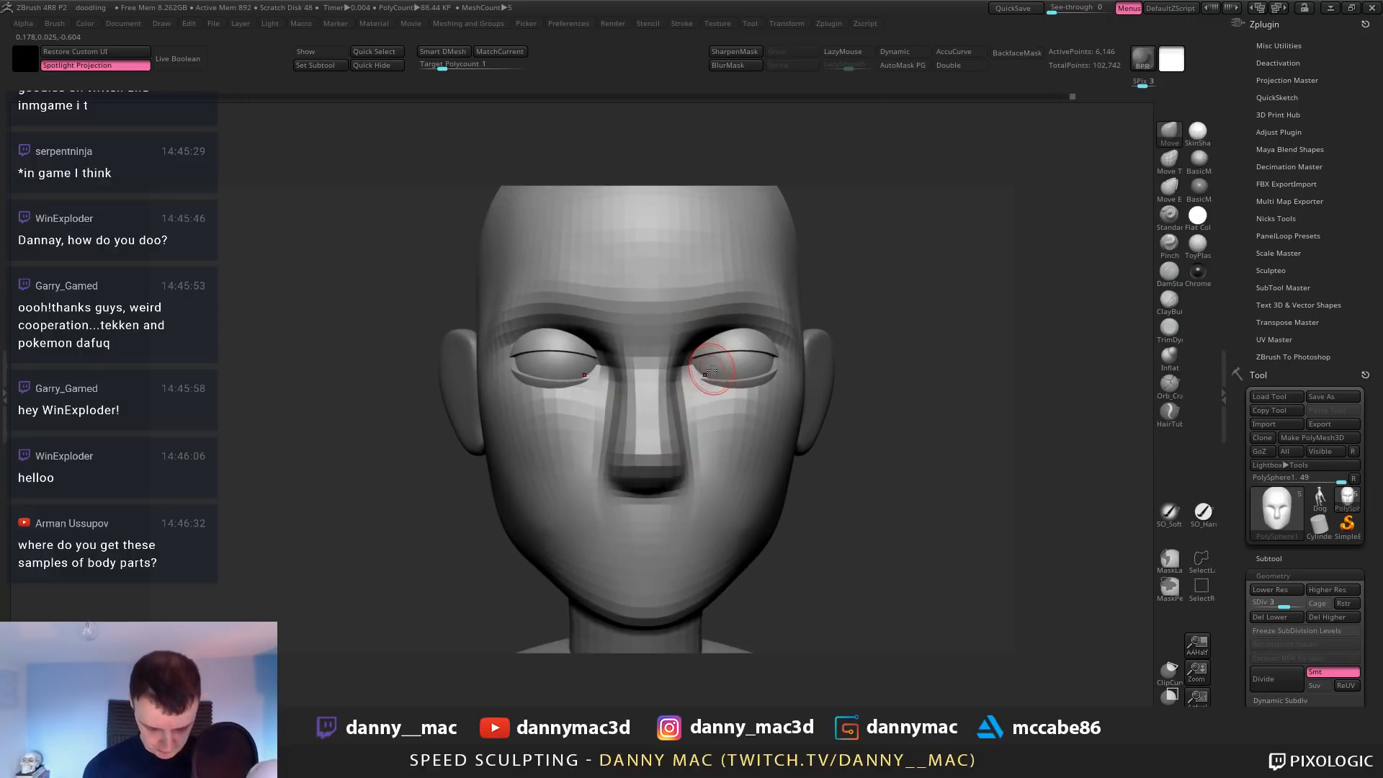
key(d)
key(b)
key(d)
key(s)
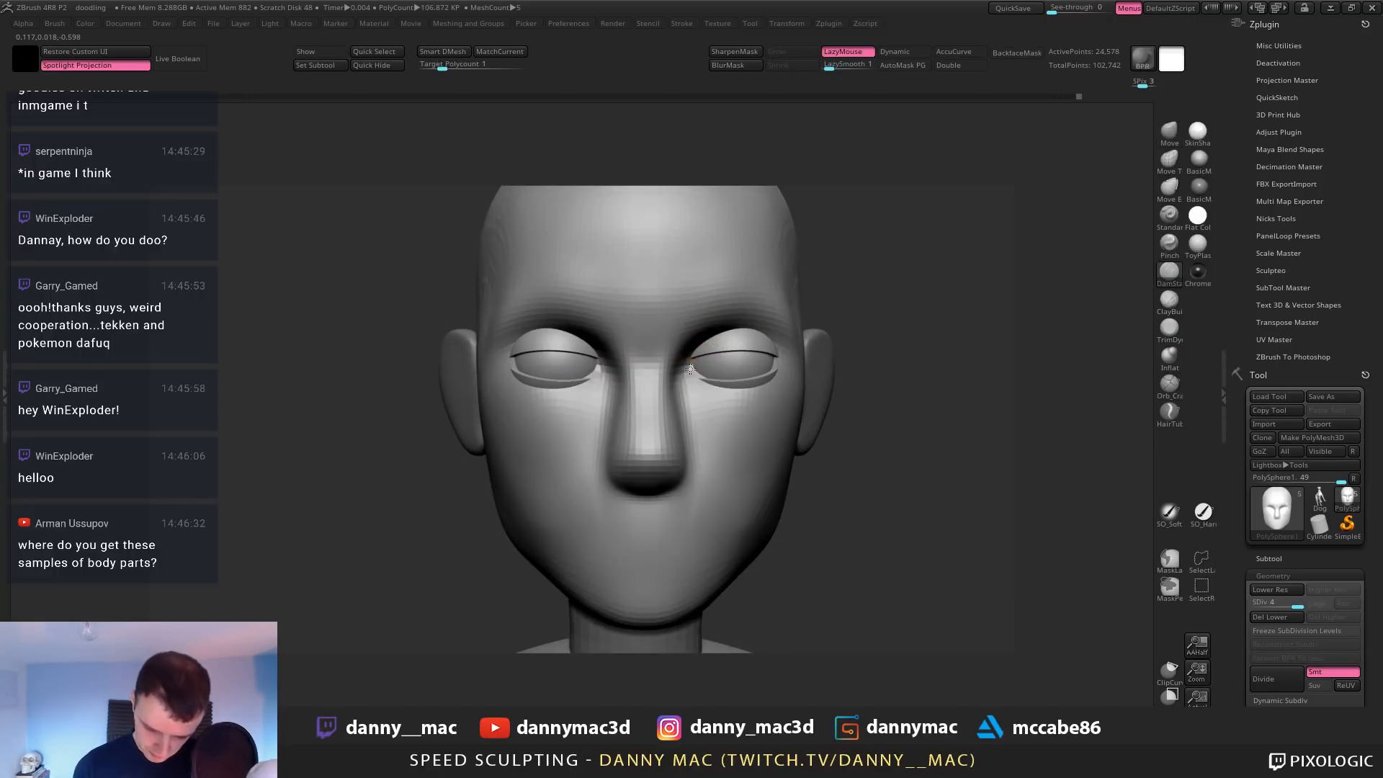
mouse_move(685, 368)
right_down()
mouse_move(724, 372)
mouse_move(681, 363)
mouse_move(756, 333)
mouse_move(710, 313)
right_up()
key(b)
key(c)
key(b)
mouse_move(700, 335)
mouse_down()
mouse_move(741, 295)
mouse_move(746, 320)
mouse_move(784, 348)
mouse_up()
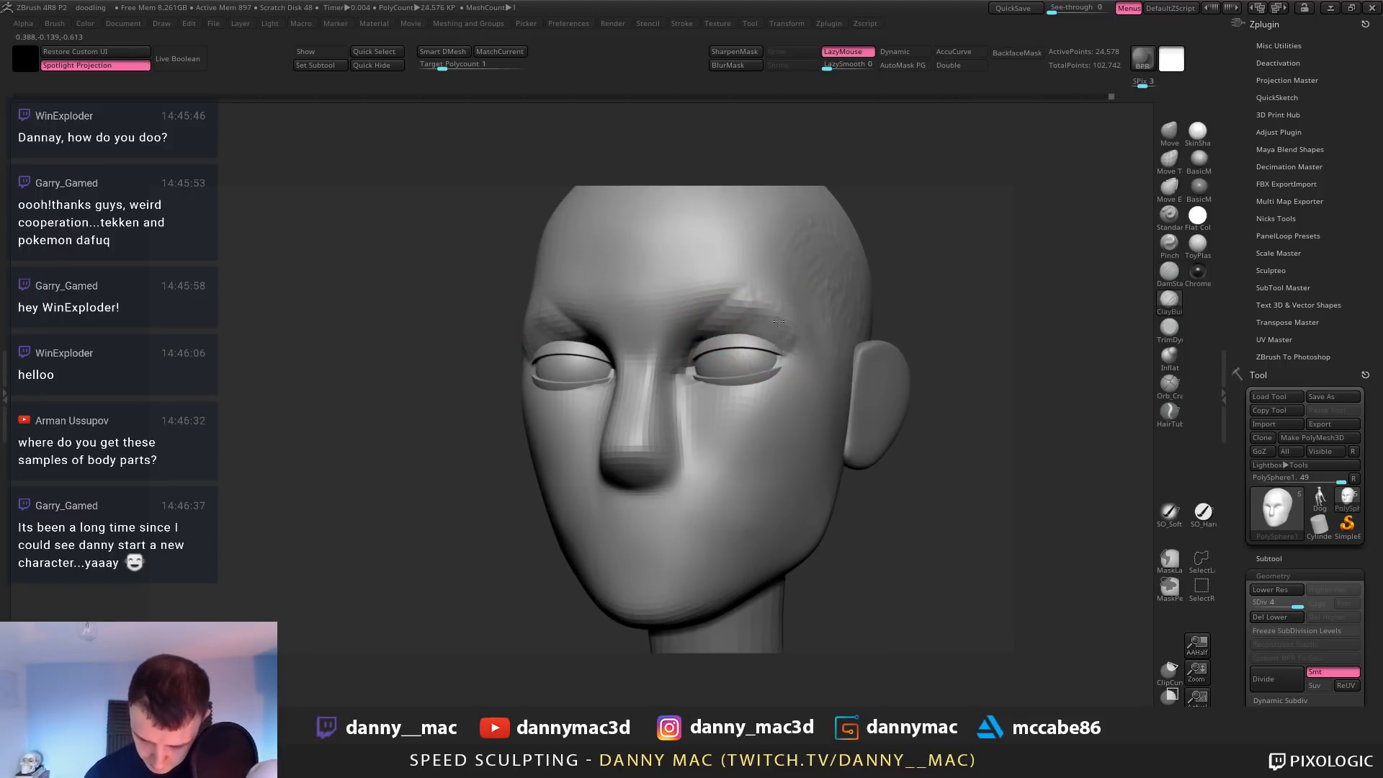
right_drag(798, 333, 754, 341)
Isolate both eyeballs in the eye subtool, put them in one polygroup, and split the hidden eyelids into a separate subtool
alt+click(696, 357)
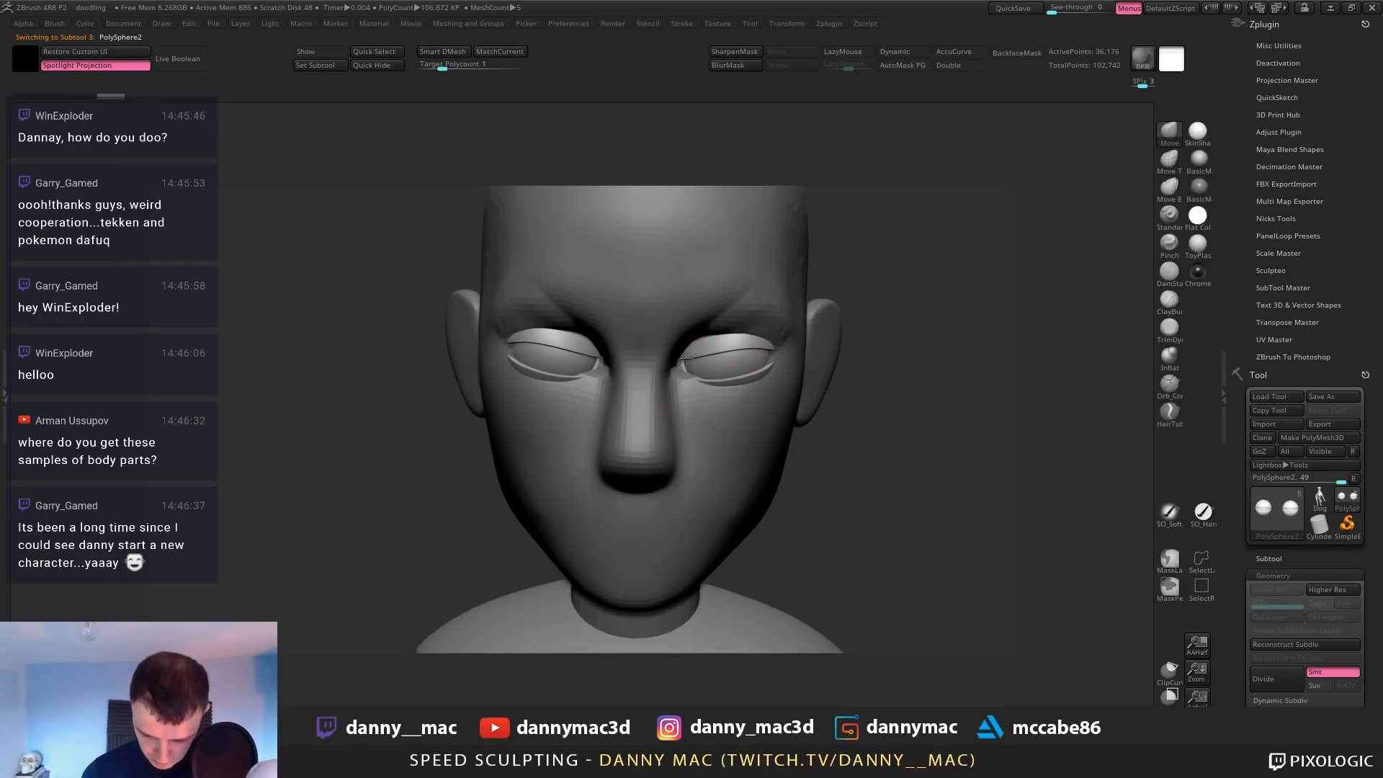
key(shift+f)
key(1)
click(806, 545)
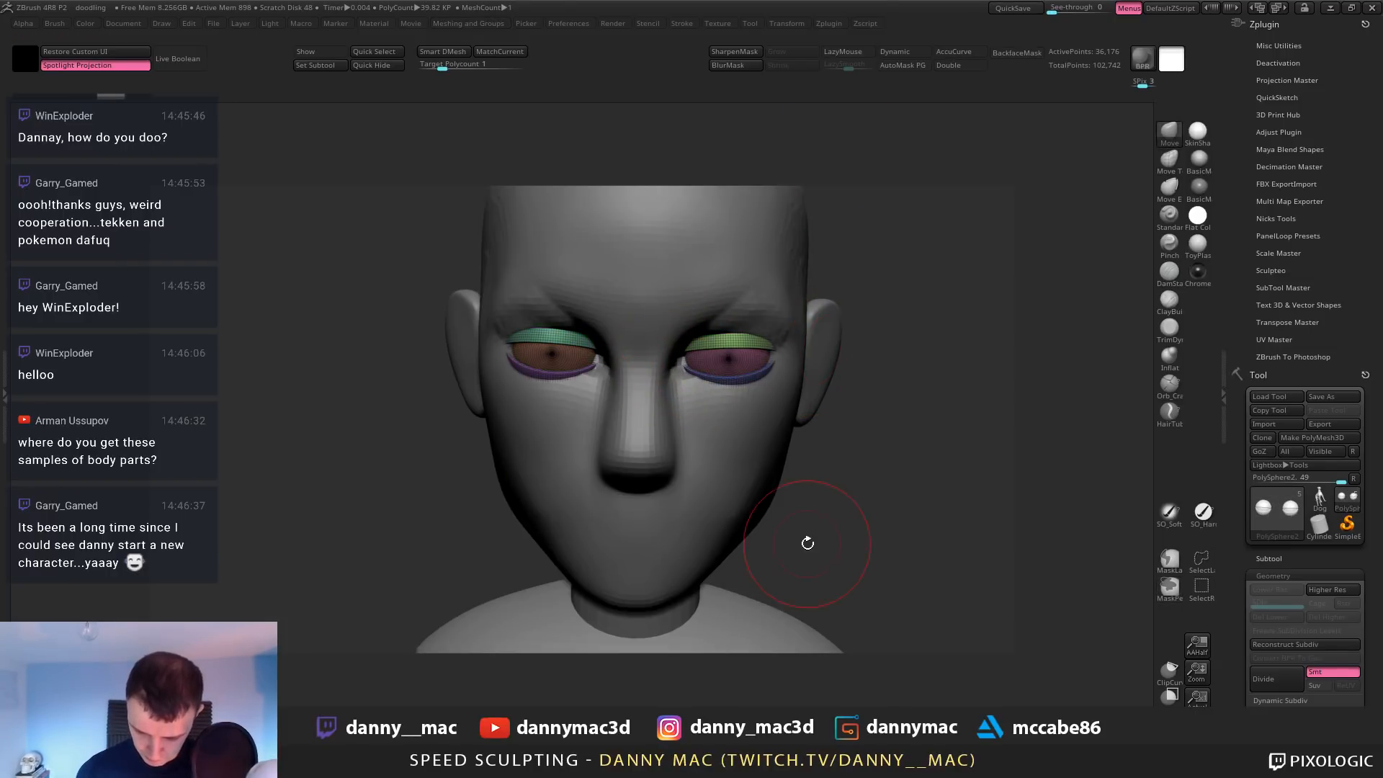
ctrl+shift+double_click(729, 372)
ctrl+shift+click(589, 373)
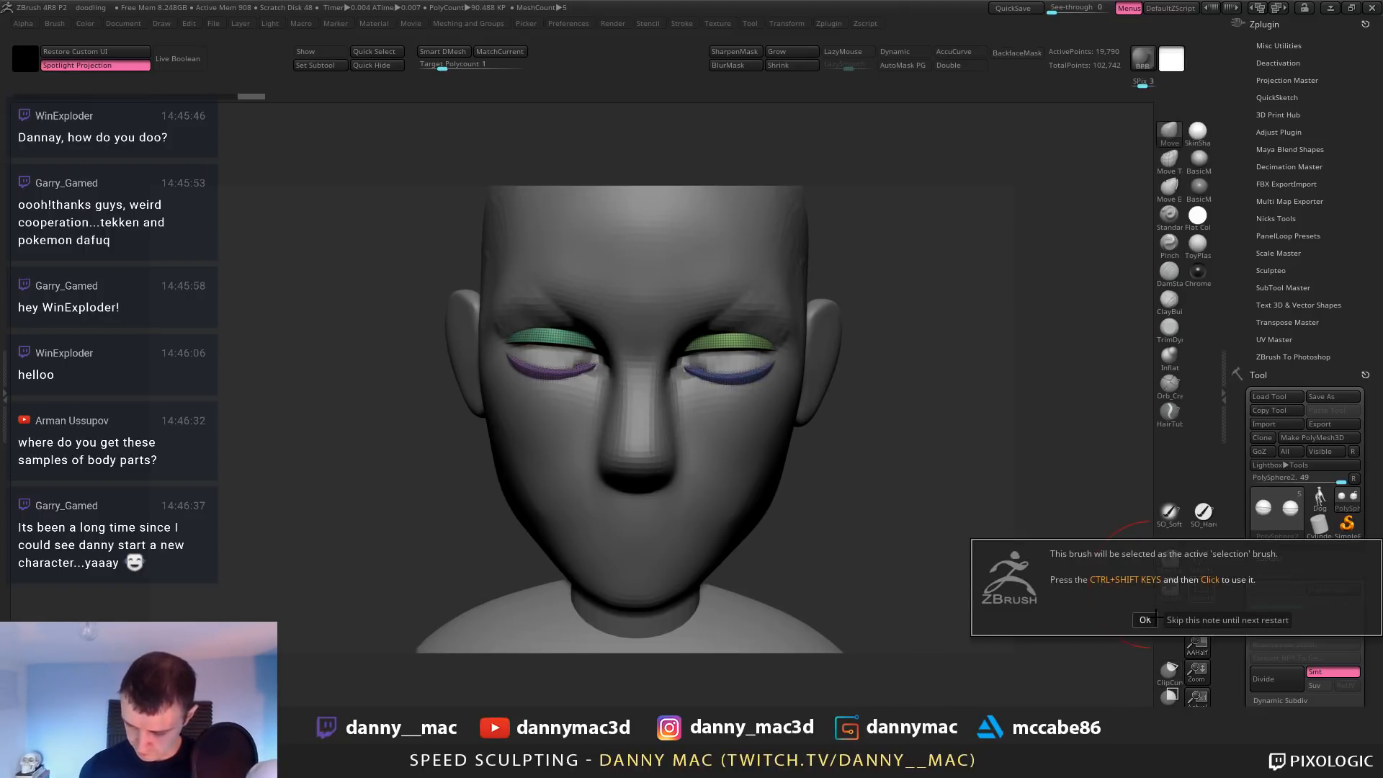
ctrl+shift+click(868, 371)
key(ctrl+w)
key(2)
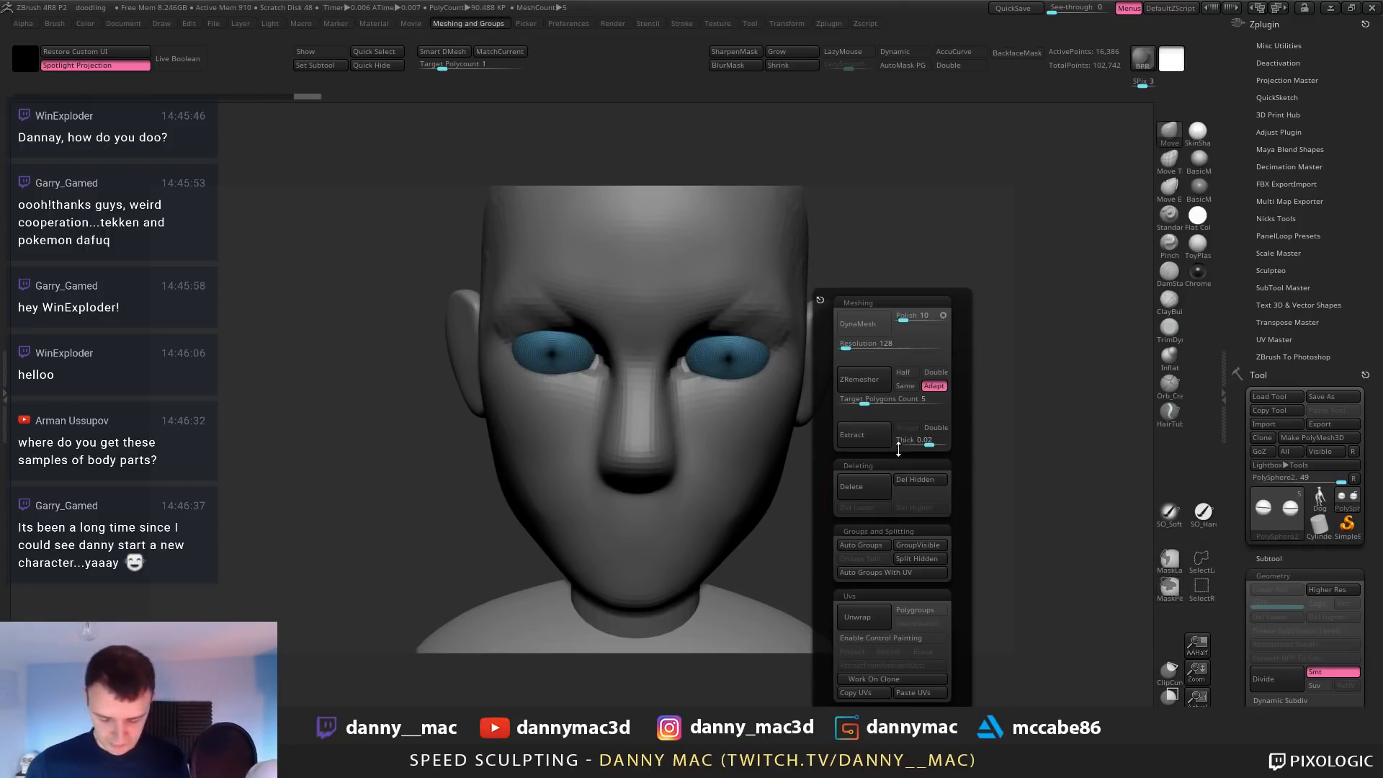
click(911, 559)
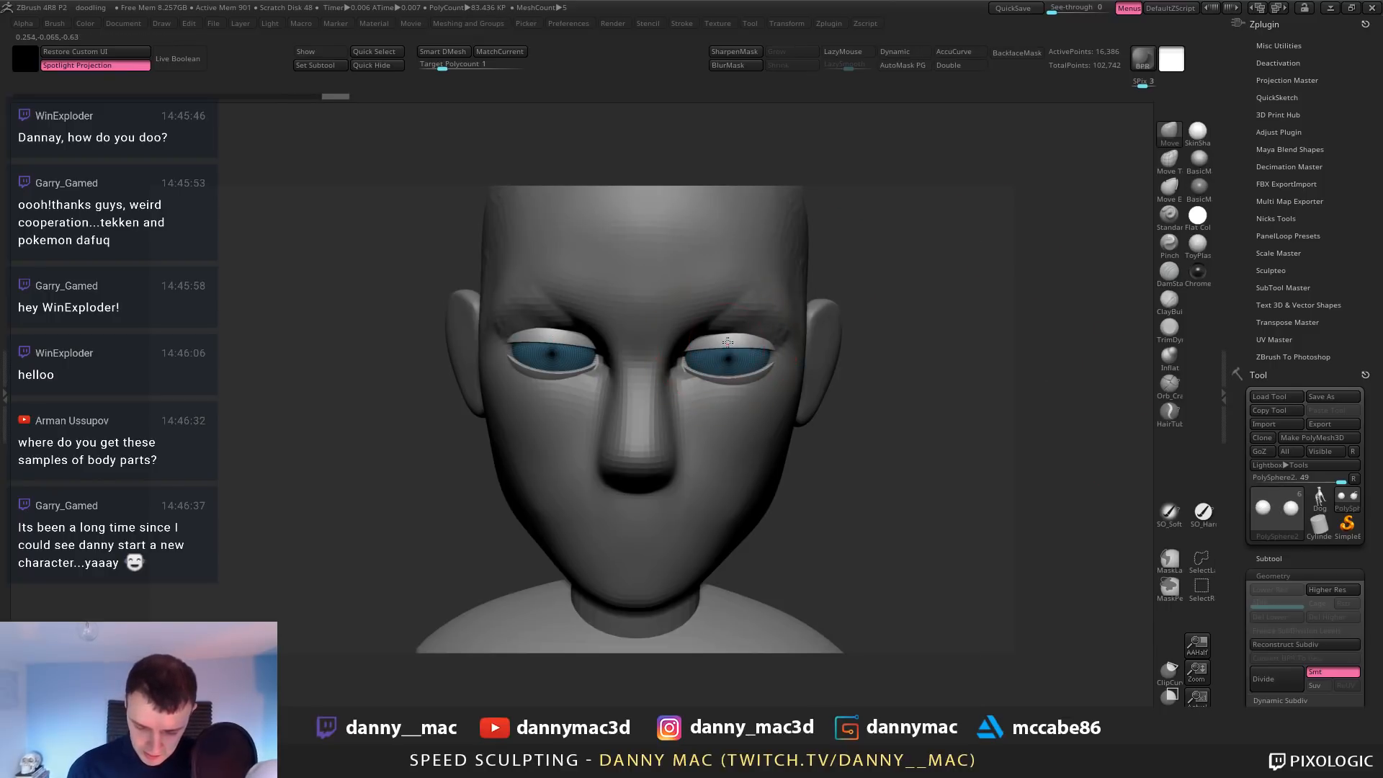
Activate the eyelid subtool and regroup it so both upper lids share one polygroup and both lower lids share another
key(shift+f)
key(shift+f)
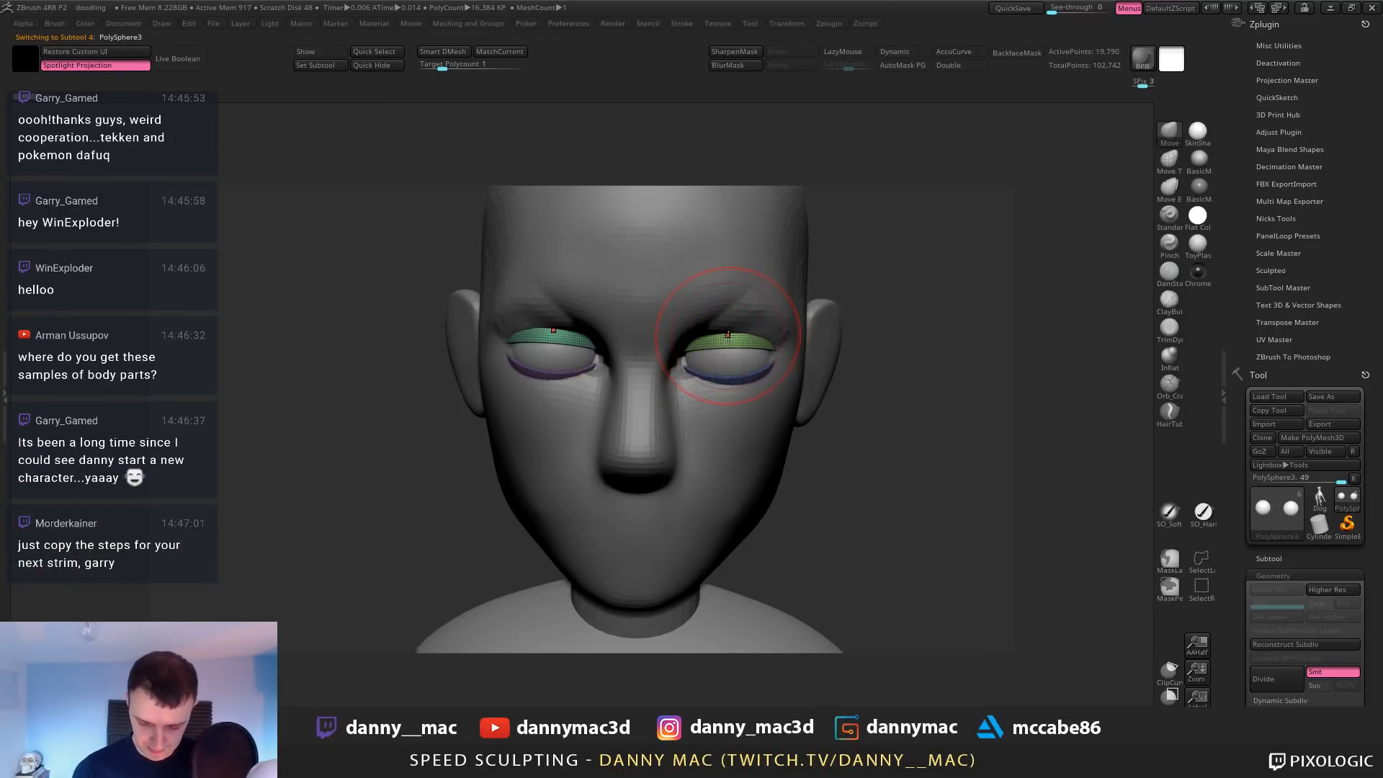
ctrl+shift+click(727, 339)
ctrl+shift+click(694, 343)
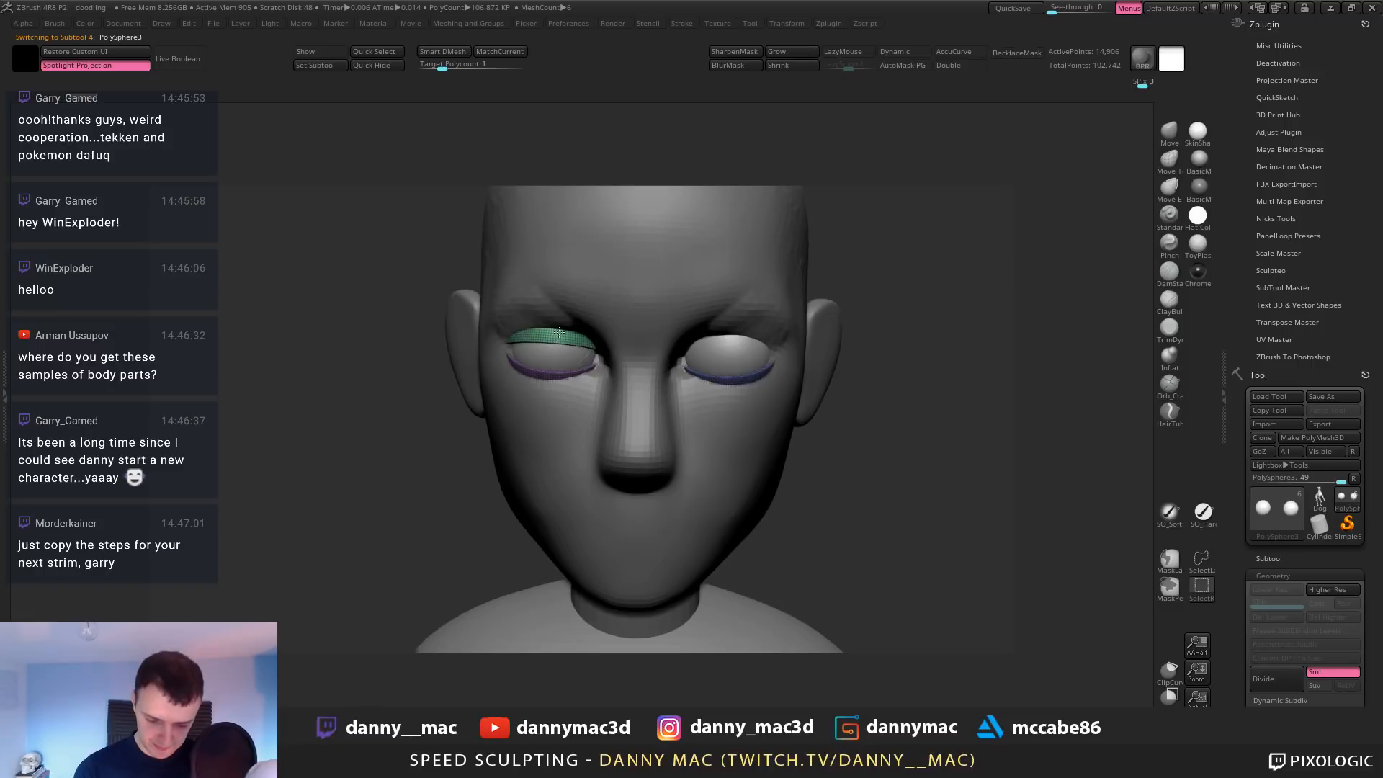
ctrl+shift+click(573, 342)
key(ctrl+w)
ctrl+shift+click(910, 331)
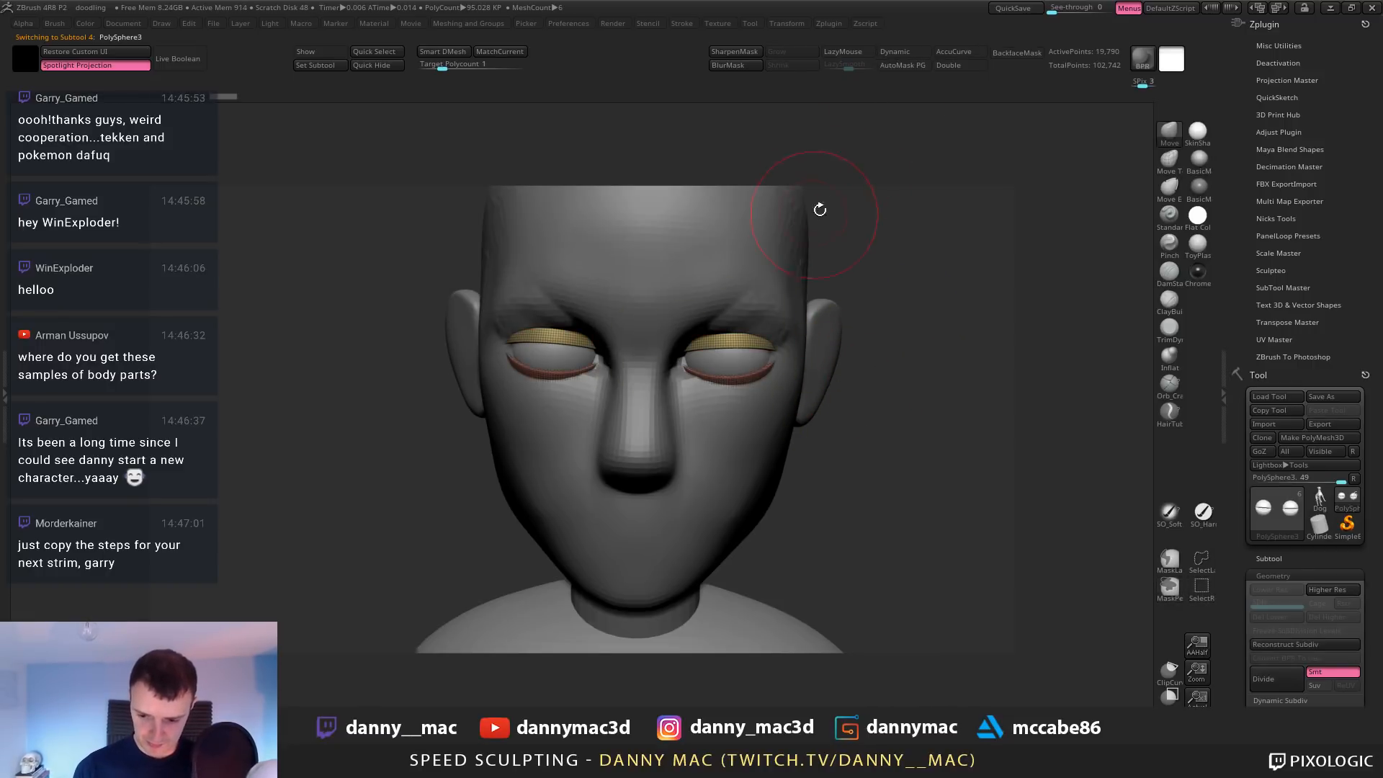
Turn on polygroup automasking and pull the inner corners of the upper eyelids down over the eyeballs
click(903, 65)
shift+right_drag(682, 369, 687, 357)
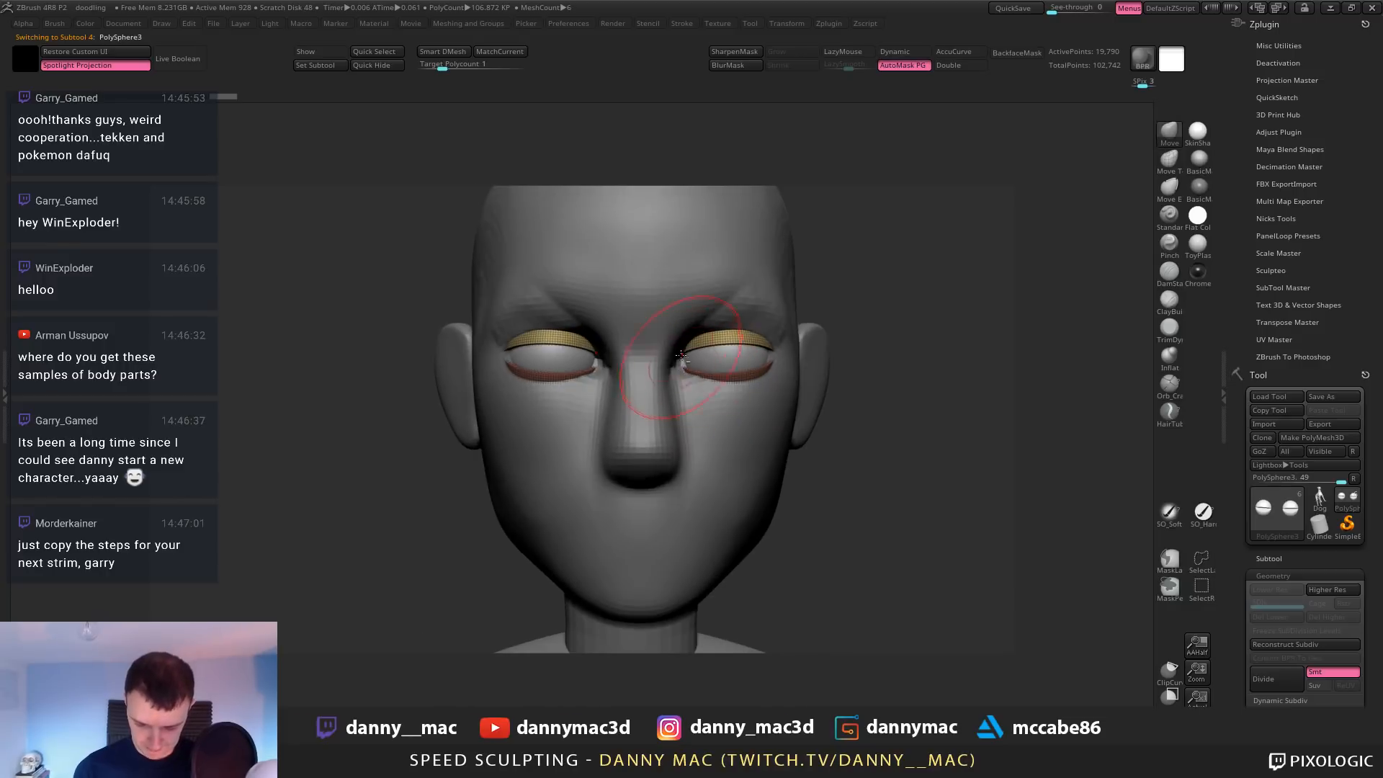
drag(682, 355, 680, 367)
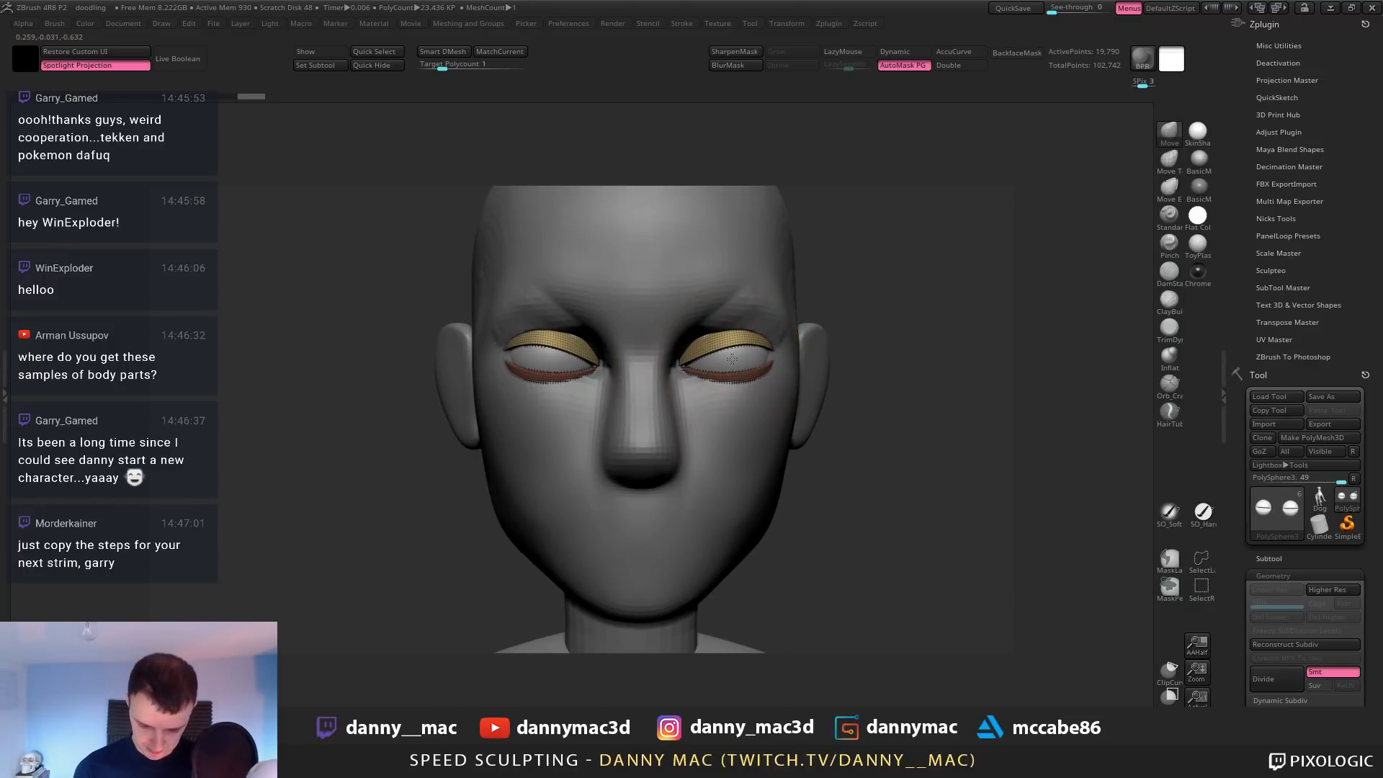
alt+click(727, 371)
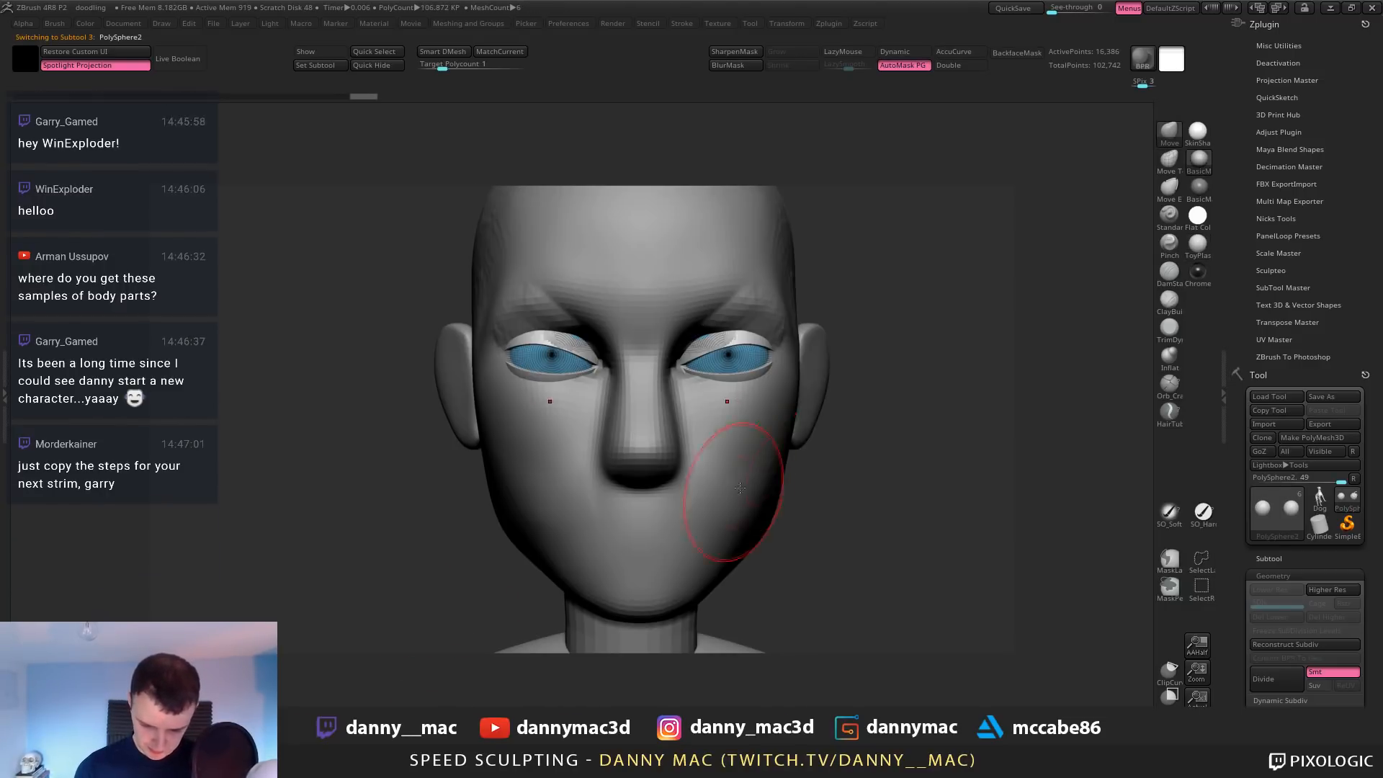
alt+click(728, 341)
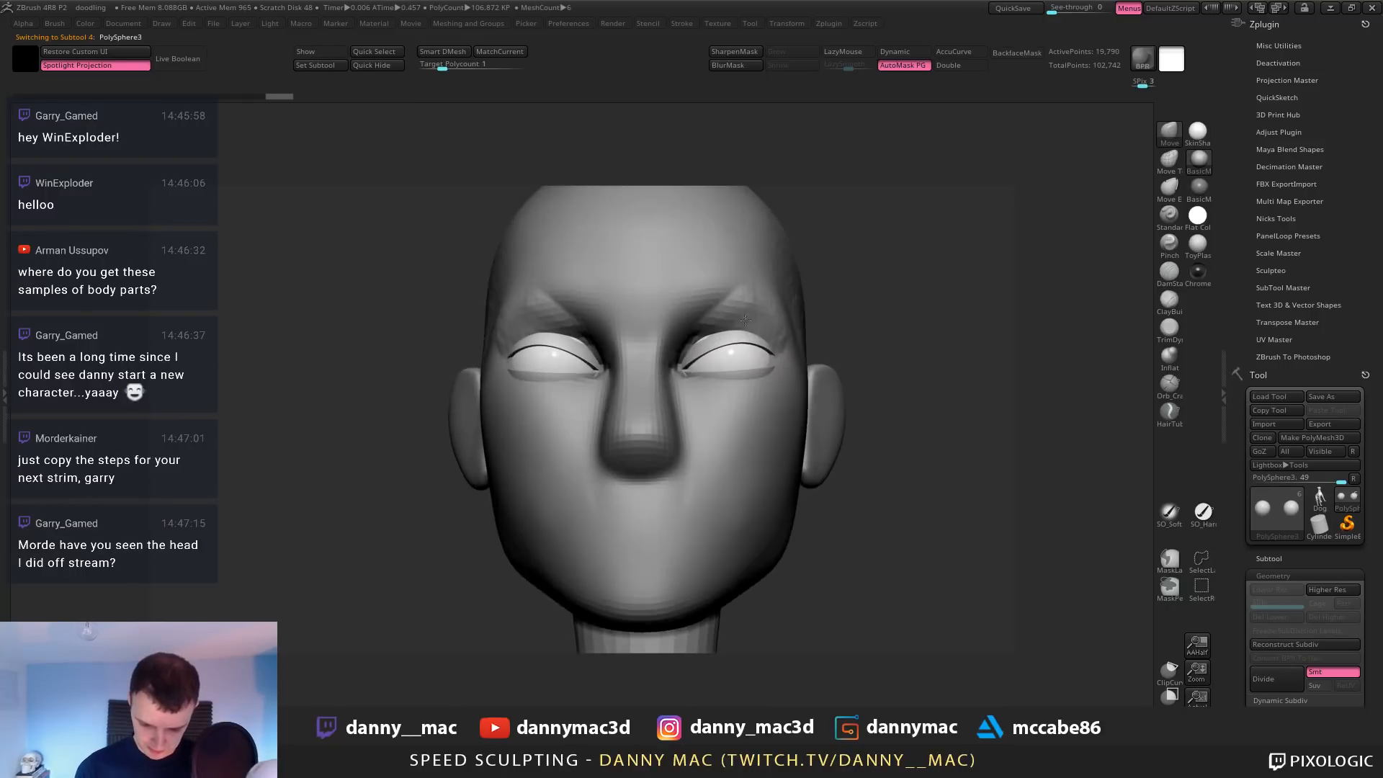
Activate the eyeball subtool and subdivide it to level 4
key(l)
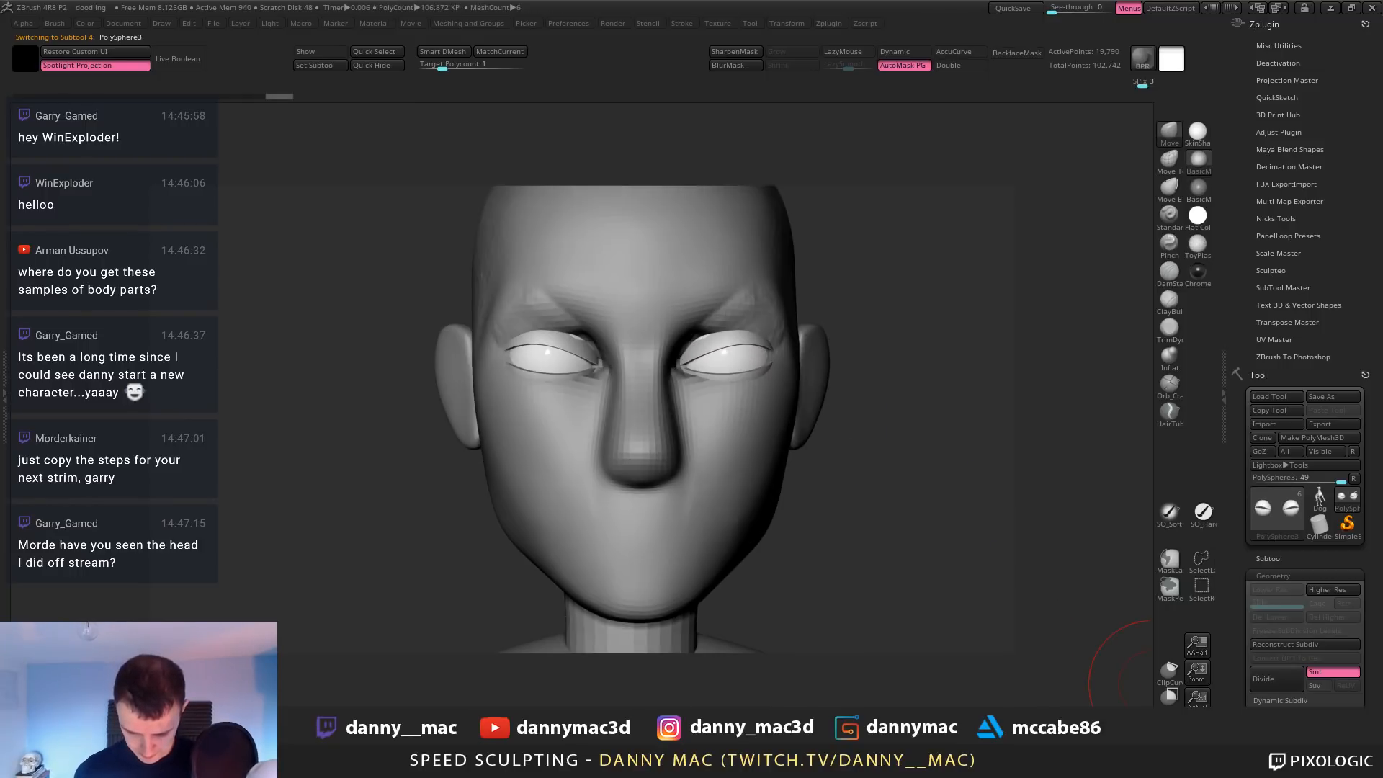
alt+click(731, 360)
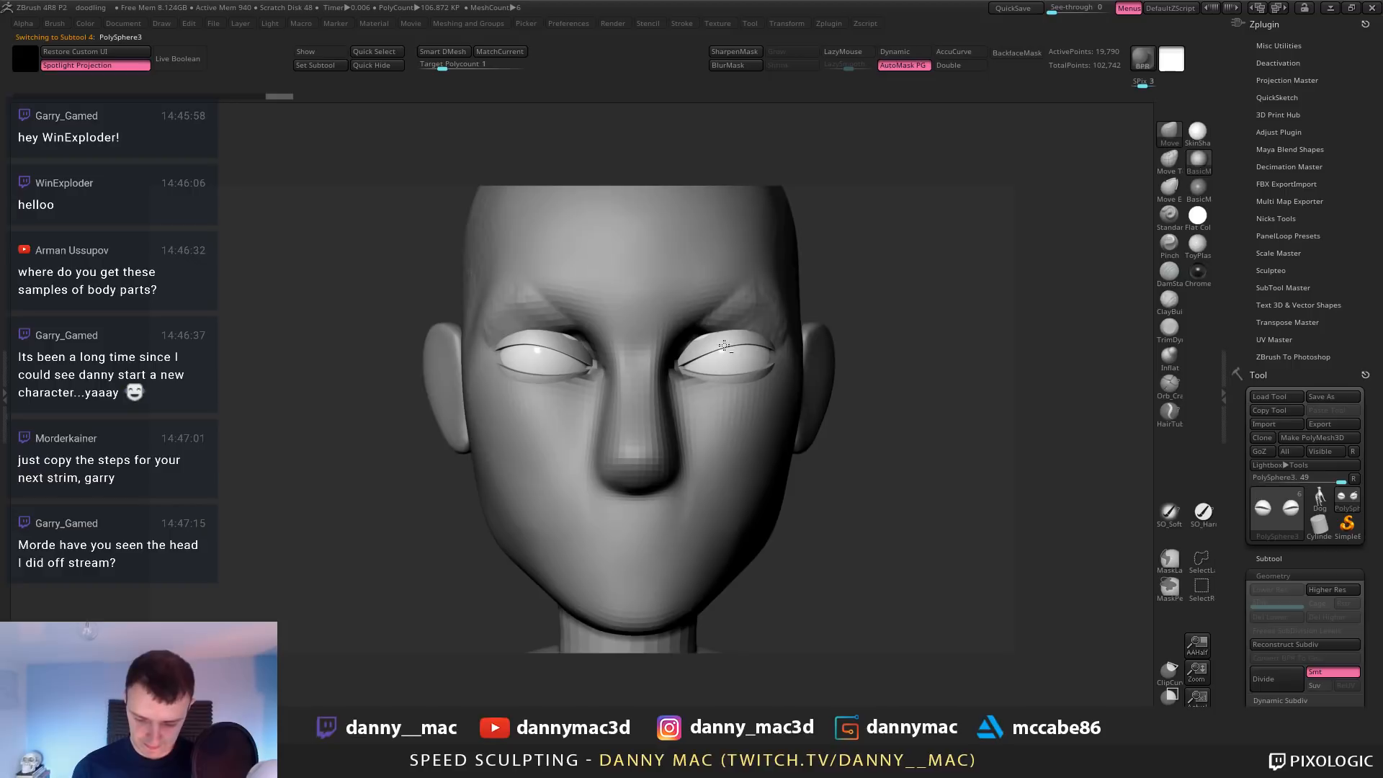
key(ctrl+d)
key(ctrl+d)
key(ctrl+d)
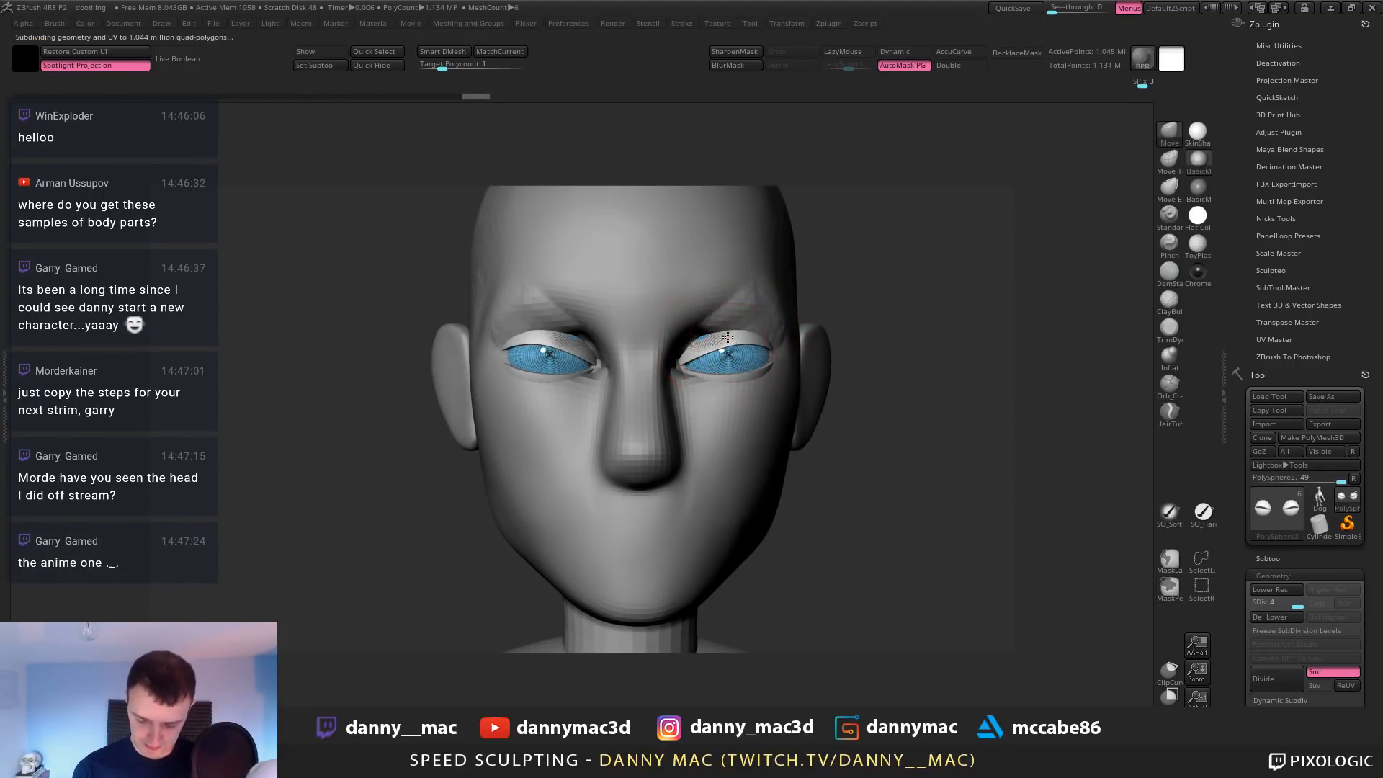
Activate the eyelid subtool and refine the upper lids' curve with the Move brush, working from the front and from below
alt+click(727, 337)
drag(737, 347, 720, 346)
right_drag(764, 345, 712, 343)
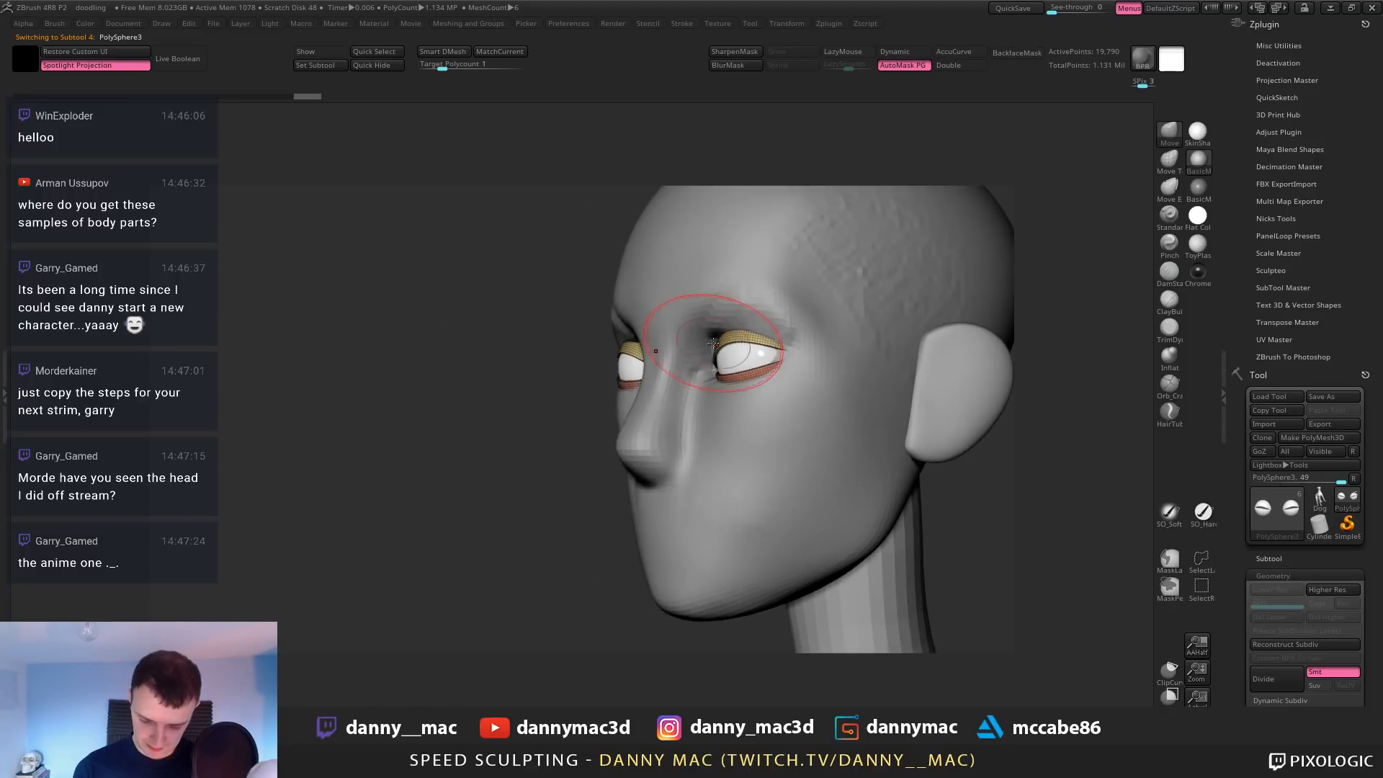
right_drag(705, 292, 752, 329)
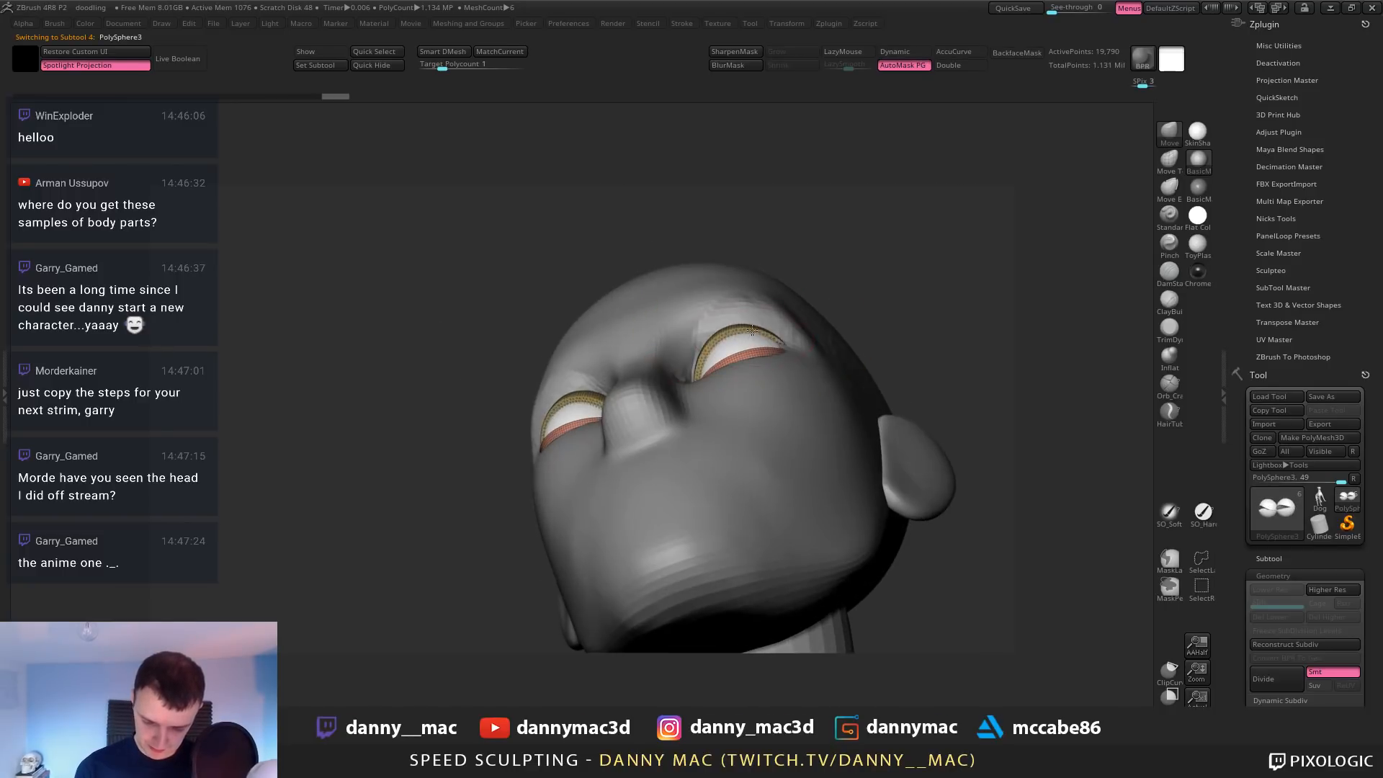
mouse_move(752, 330)
mouse_down()
mouse_move(712, 342)
mouse_move(767, 330)
mouse_up()
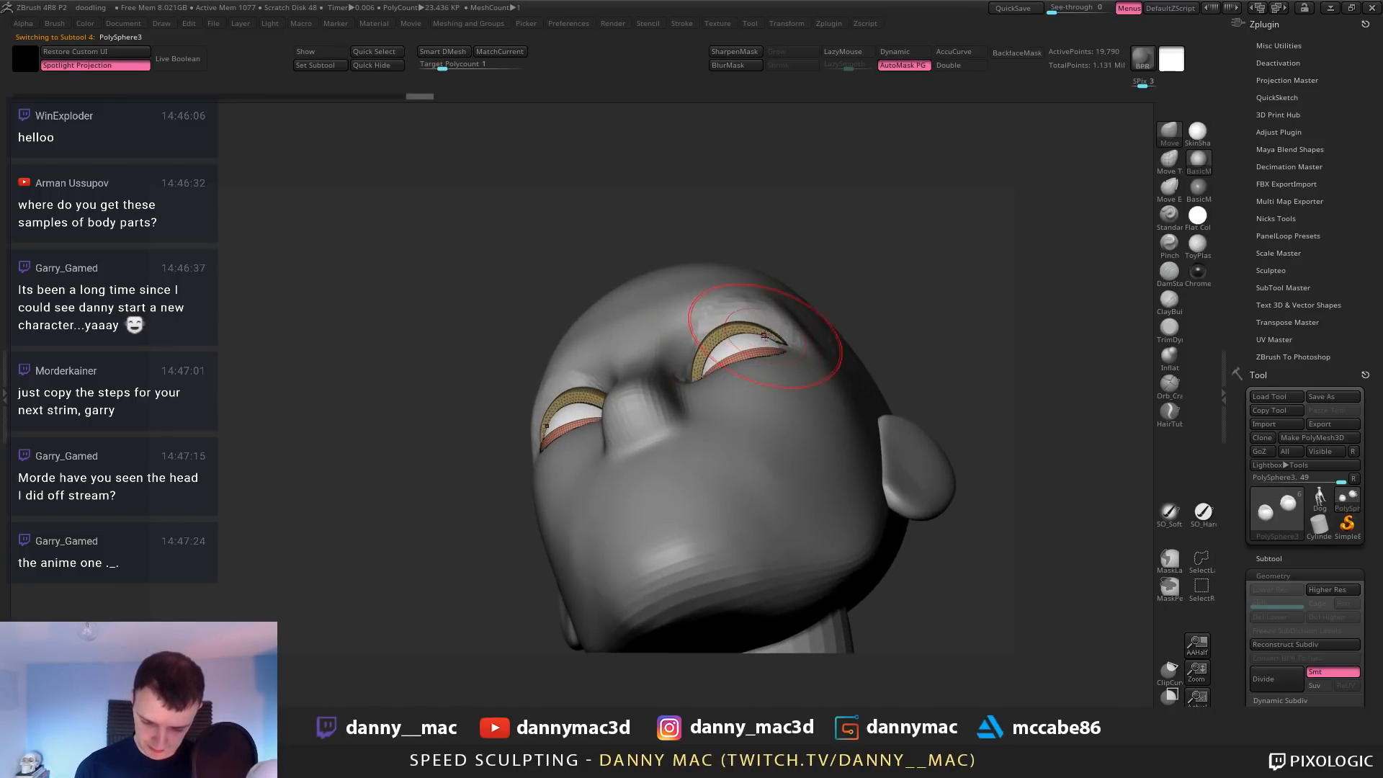
Activate the eyeball subtool, send the gizmo to the mesh axis, and nudge the eyeballs slightly to fit behind the lids
alt+click(754, 344)
key(w)
right_drag(753, 342, 762, 375)
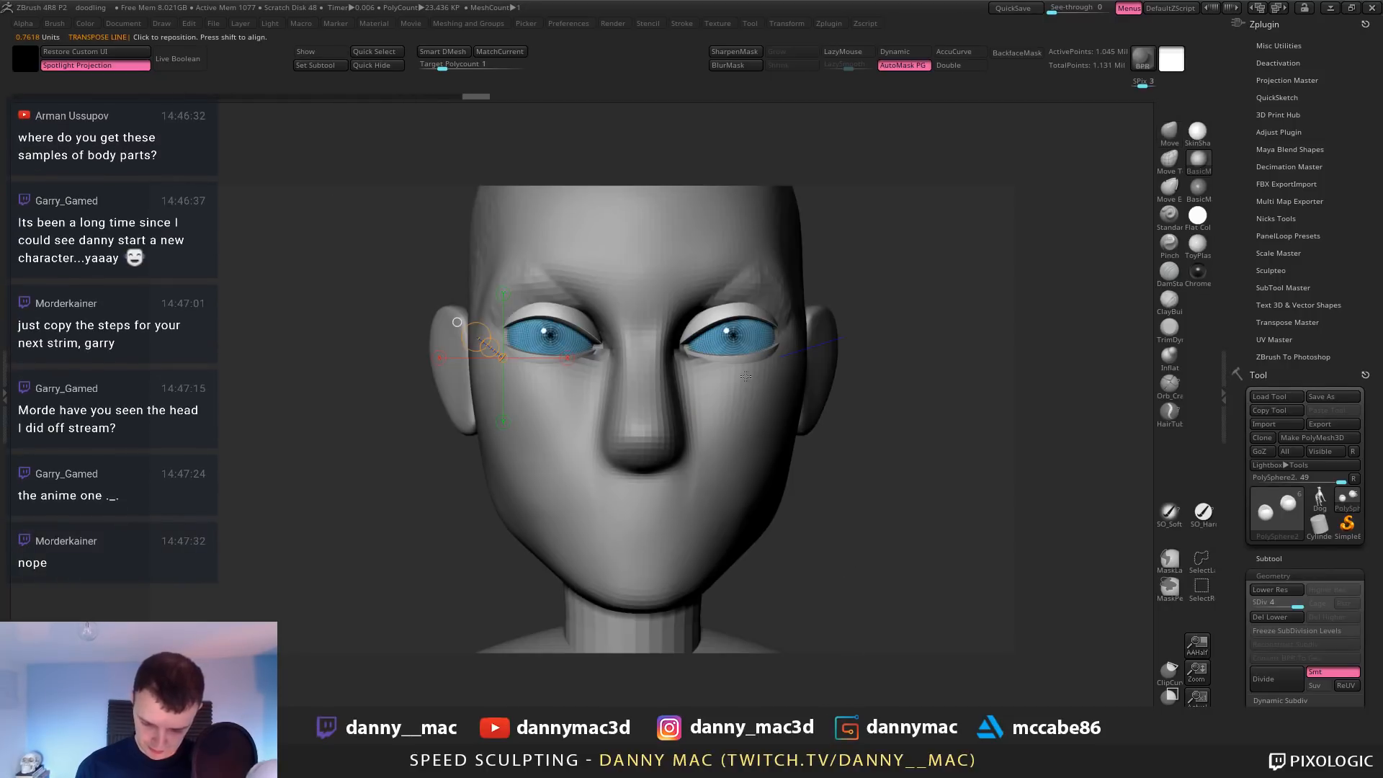
key(y)
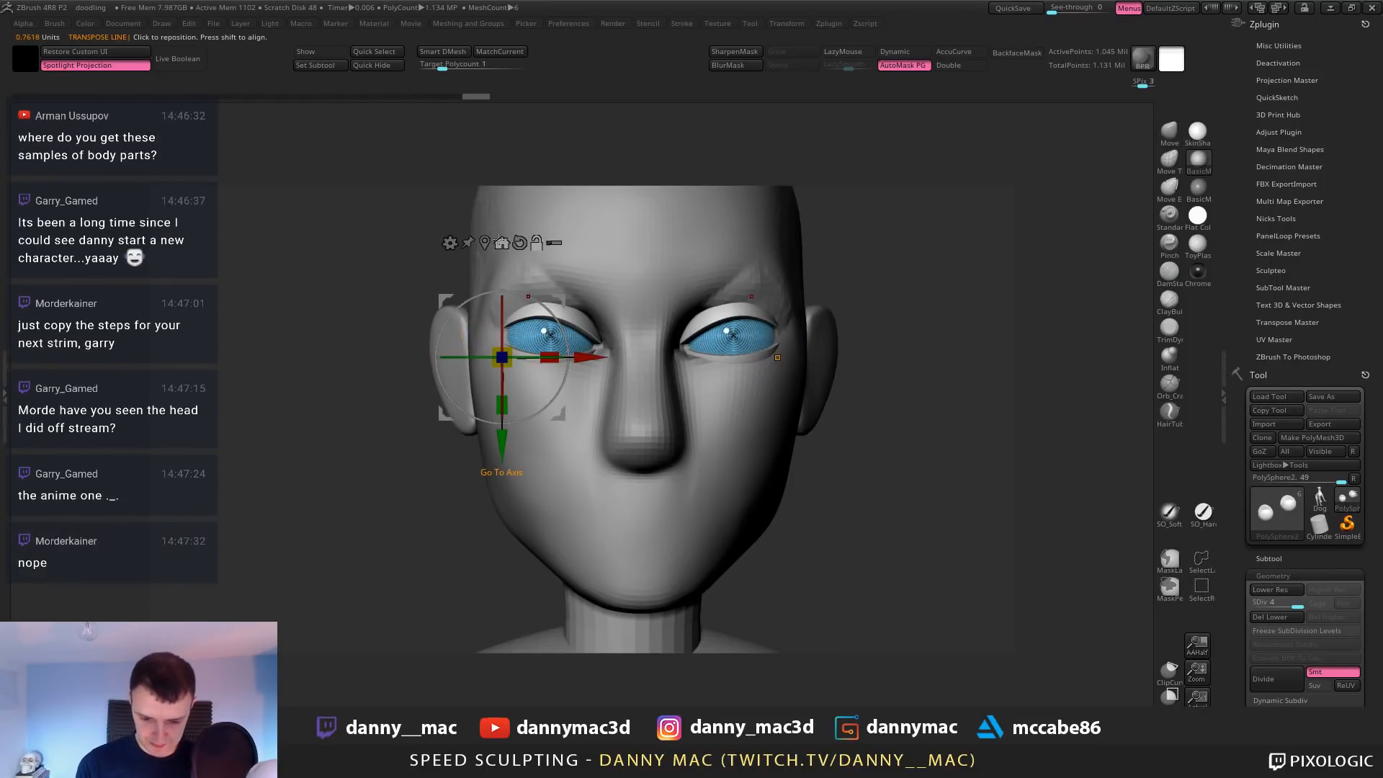
click(502, 243)
drag(556, 336, 549, 333)
key(q)
Activate the eyelid subtool and adjust the inner part of the lower lids with the Move brush
mouse_move(758, 328)
right_down()
mouse_move(746, 329)
mouse_move(821, 339)
mouse_move(755, 339)
right_up()
alt+click(775, 325)
key(shift+f)
key(shift+f)
key(shift+f)
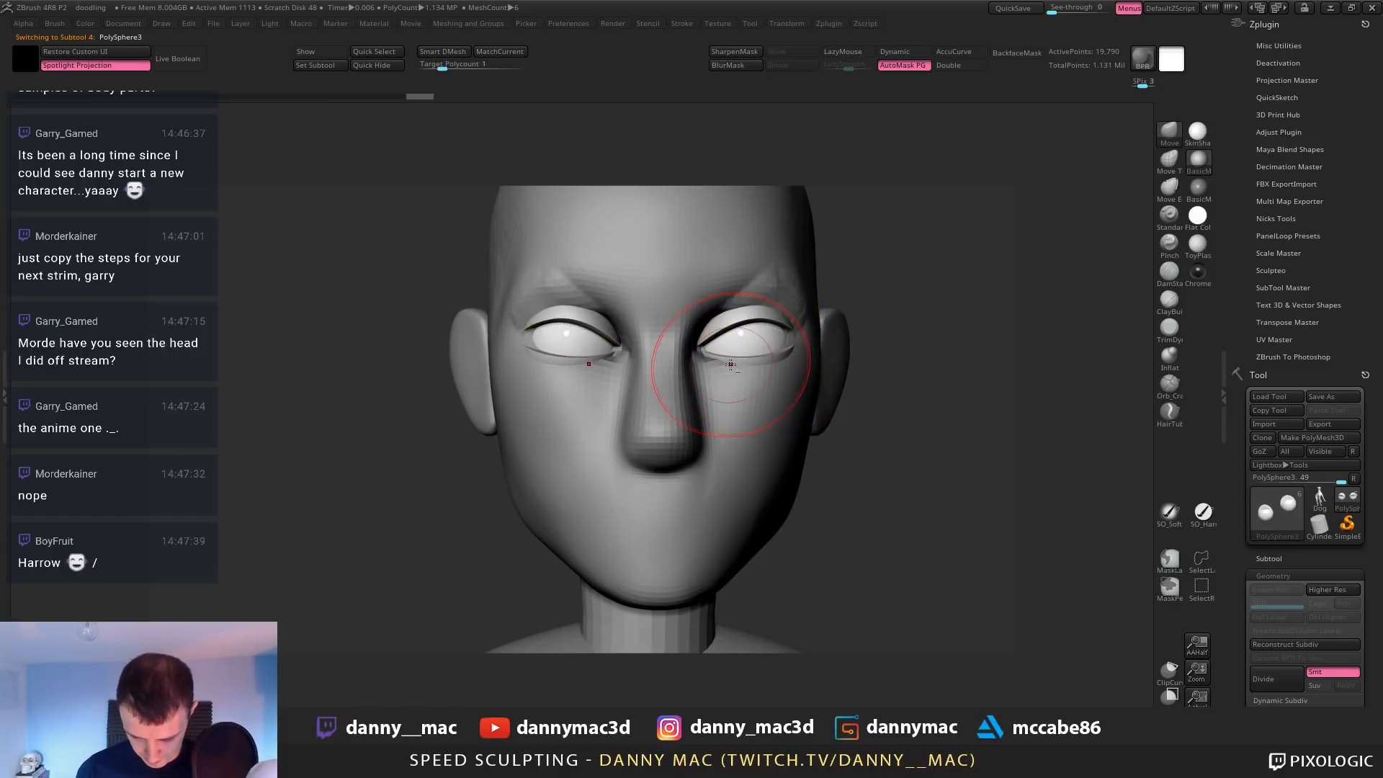
mouse_move(718, 360)
mouse_down()
mouse_move(709, 369)
mouse_move(726, 368)
mouse_up()
Activate the head subtool, adjust the brush size, and switch to the DamStandard brush for detailing around the eyes
alt+click(714, 367)
key(space)
click(719, 372)
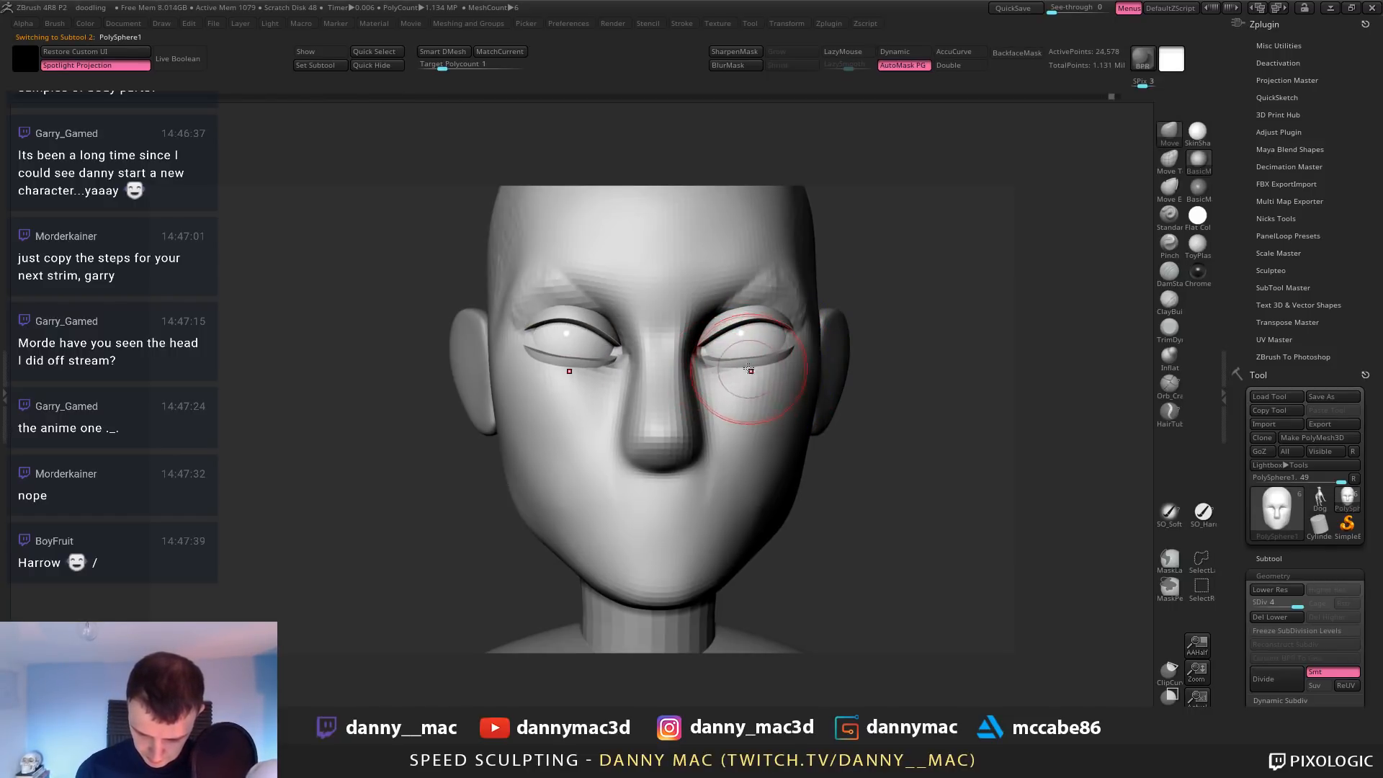
alt+right_drag(822, 299, 818, 295)
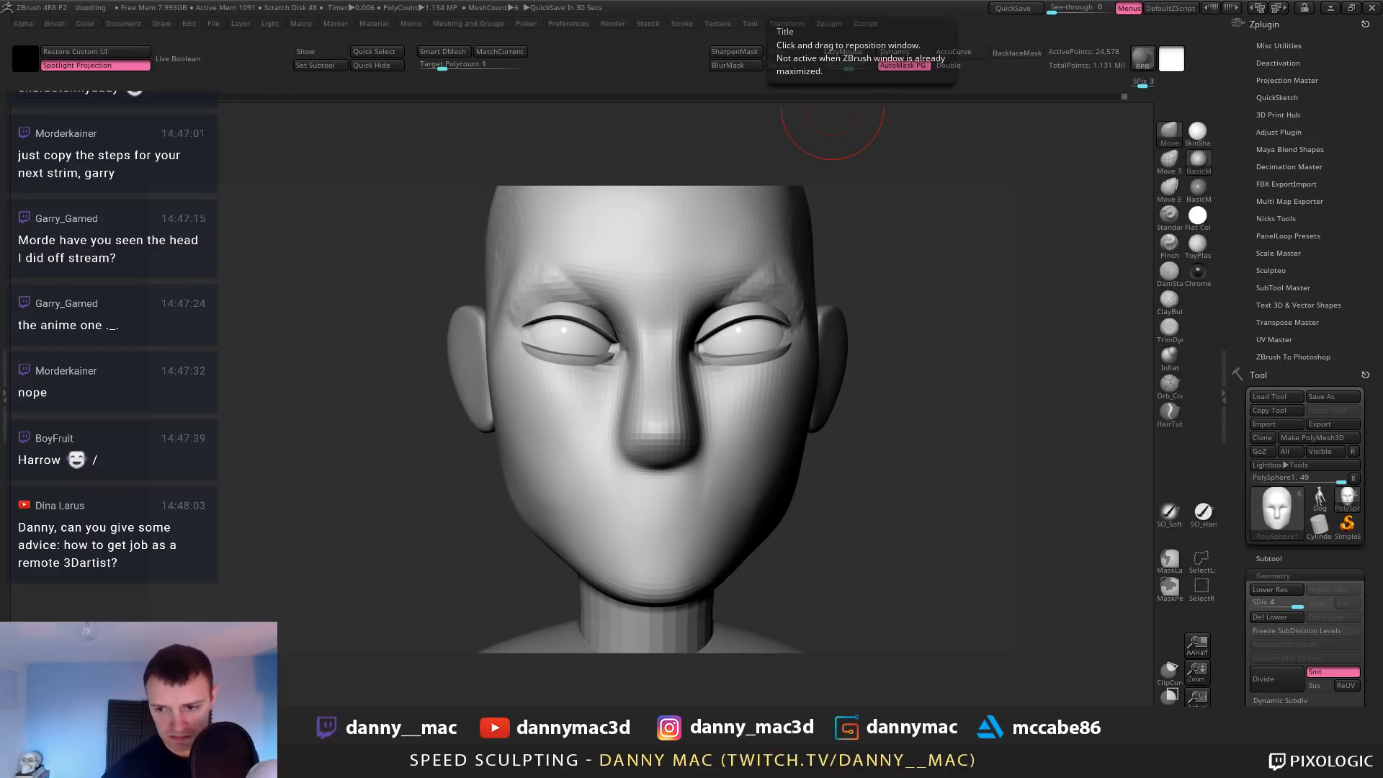
drag(882, 368, 872, 366)
alt+click(753, 357)
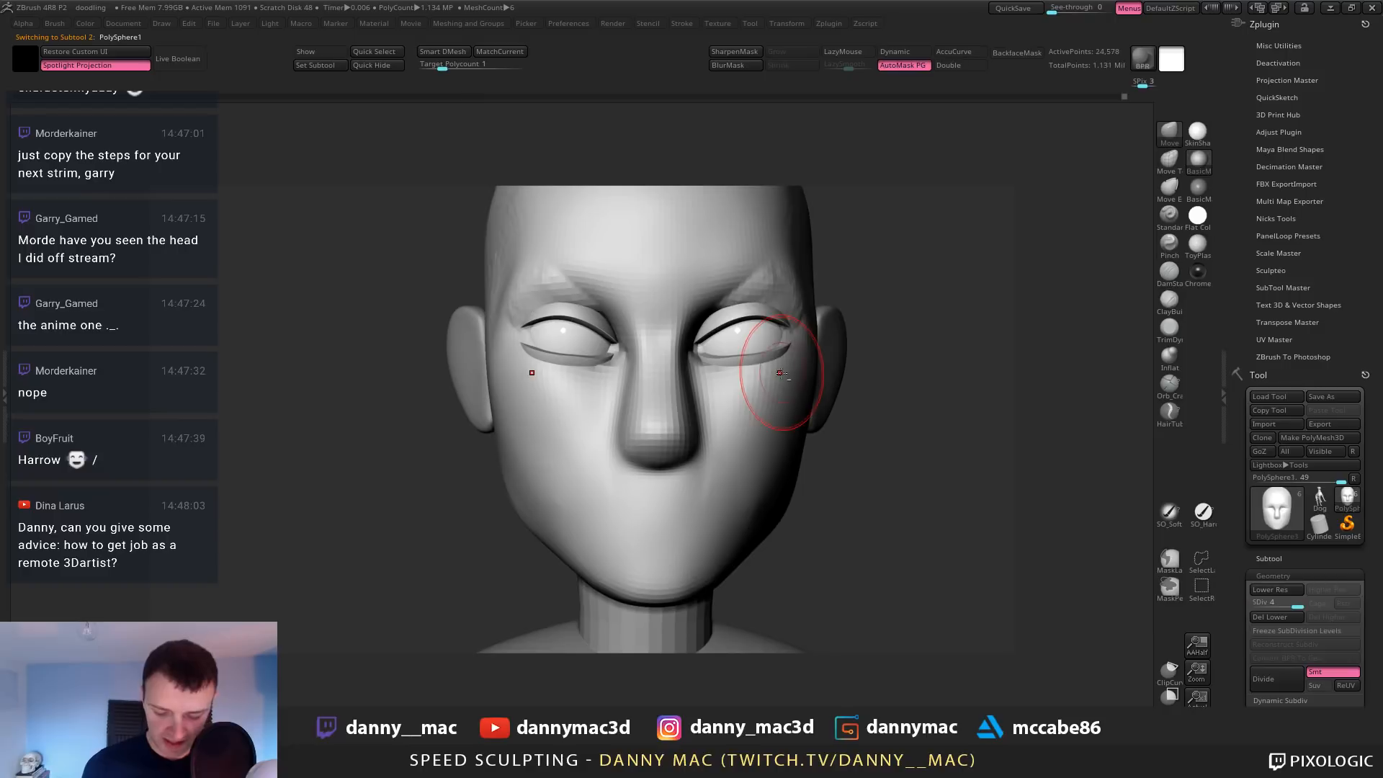
key(b)
key(d)
key(s)
drag(896, 324, 828, 346)
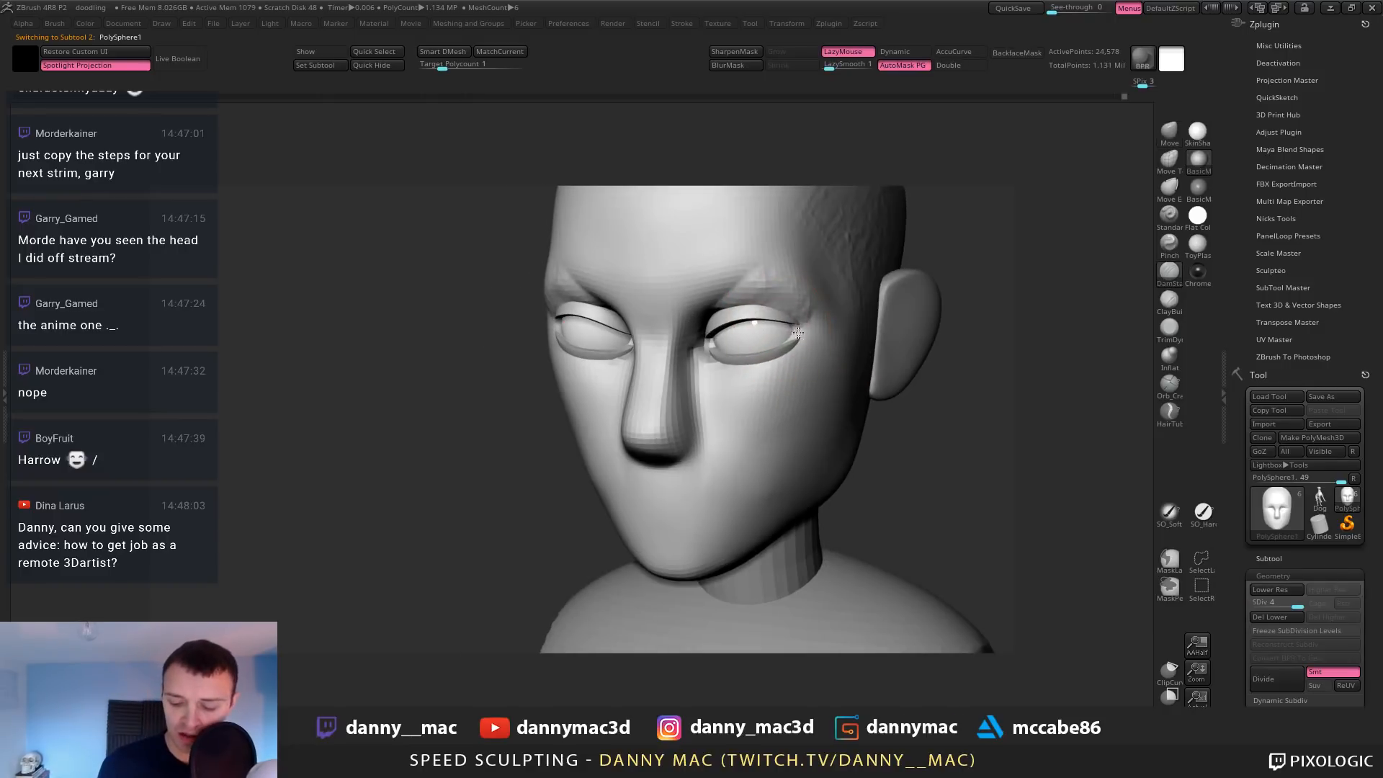
Carve a short Dam Standard stroke on the head at the outer corner of the eye
right_drag(797, 327, 836, 319)
drag(806, 309, 794, 324)
mouse_move(856, 324)
right_down()
mouse_move(784, 331)
mouse_move(782, 314)
mouse_move(839, 304)
mouse_move(815, 319)
mouse_move(792, 380)
right_up()
Switch to the Move brush and reshape the middle of the lower eyelid rims to follow the eyeballs
key(b)
key(m)
key(v)
alt+click(773, 316)
right_click(785, 360)
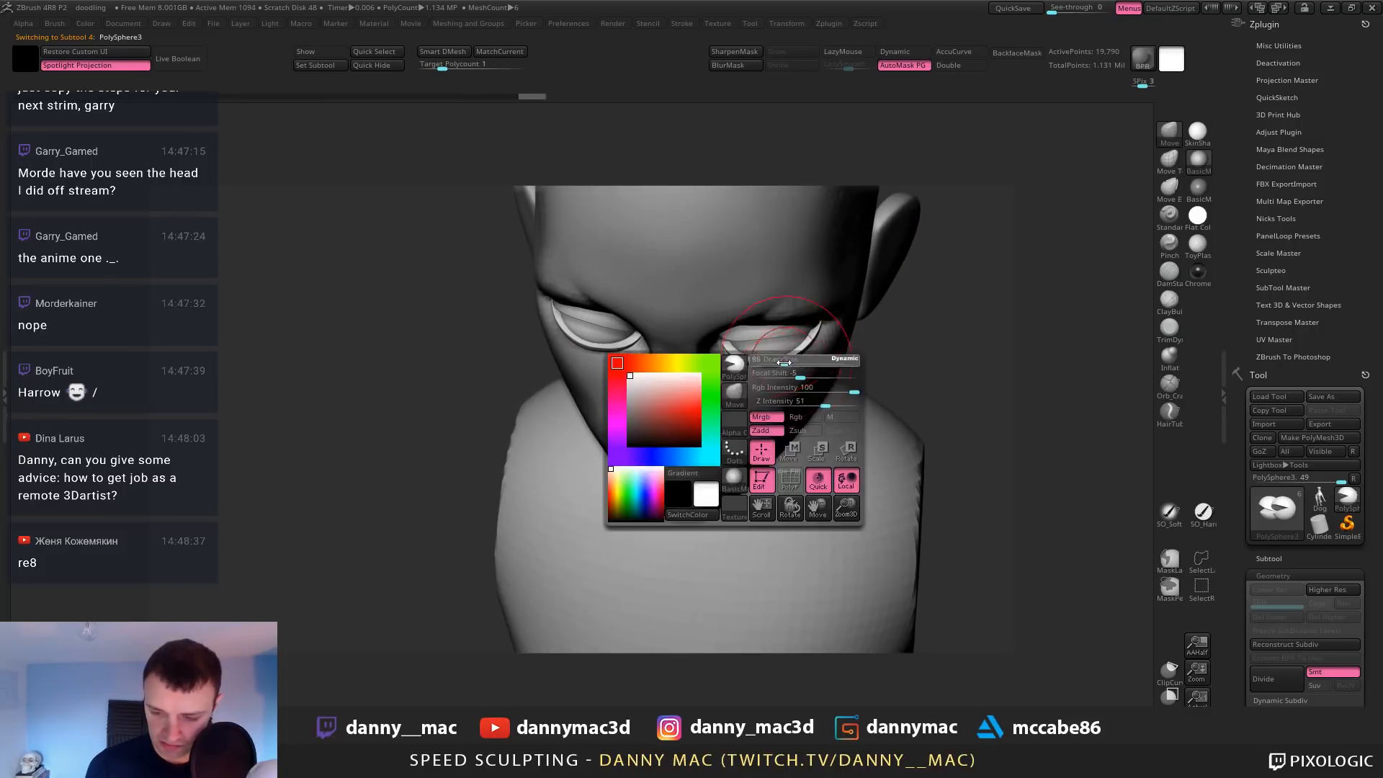
drag(781, 358, 777, 349)
right_drag(778, 346, 756, 353)
drag(760, 348, 785, 335)
Adjust the lower eyelids near their inner corners with the Move brush
right_click(767, 344)
right_click(787, 336)
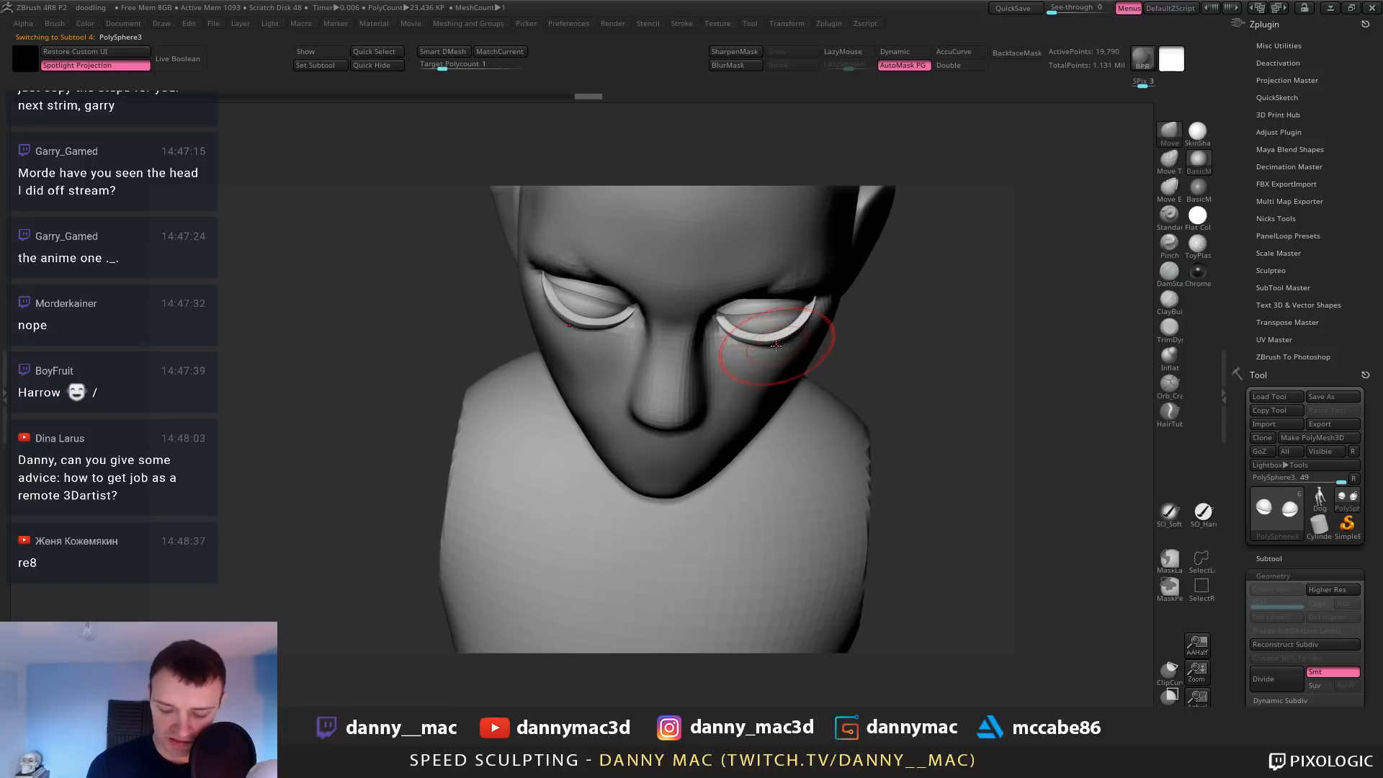
right_click(769, 352)
mouse_move(768, 350)
right_down()
mouse_move(747, 276)
mouse_move(710, 333)
mouse_move(727, 326)
mouse_move(712, 314)
right_up()
drag(719, 332, 724, 328)
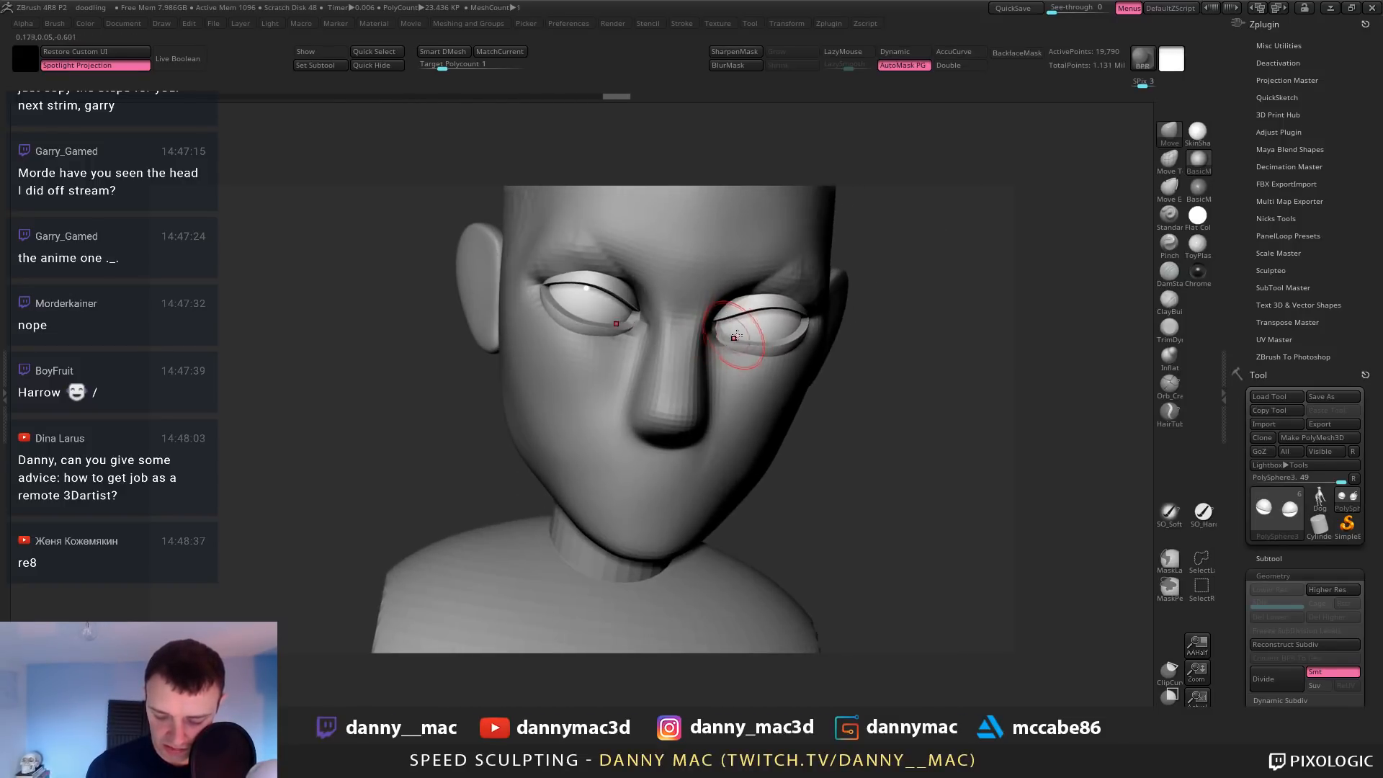
mouse_move(728, 328)
right_down()
mouse_move(782, 308)
mouse_move(753, 363)
mouse_move(770, 349)
right_up()
Reselect the eyelids and reshape their outer corners and outer upper edges with the Move brush
alt+click(773, 370)
alt+click(756, 346)
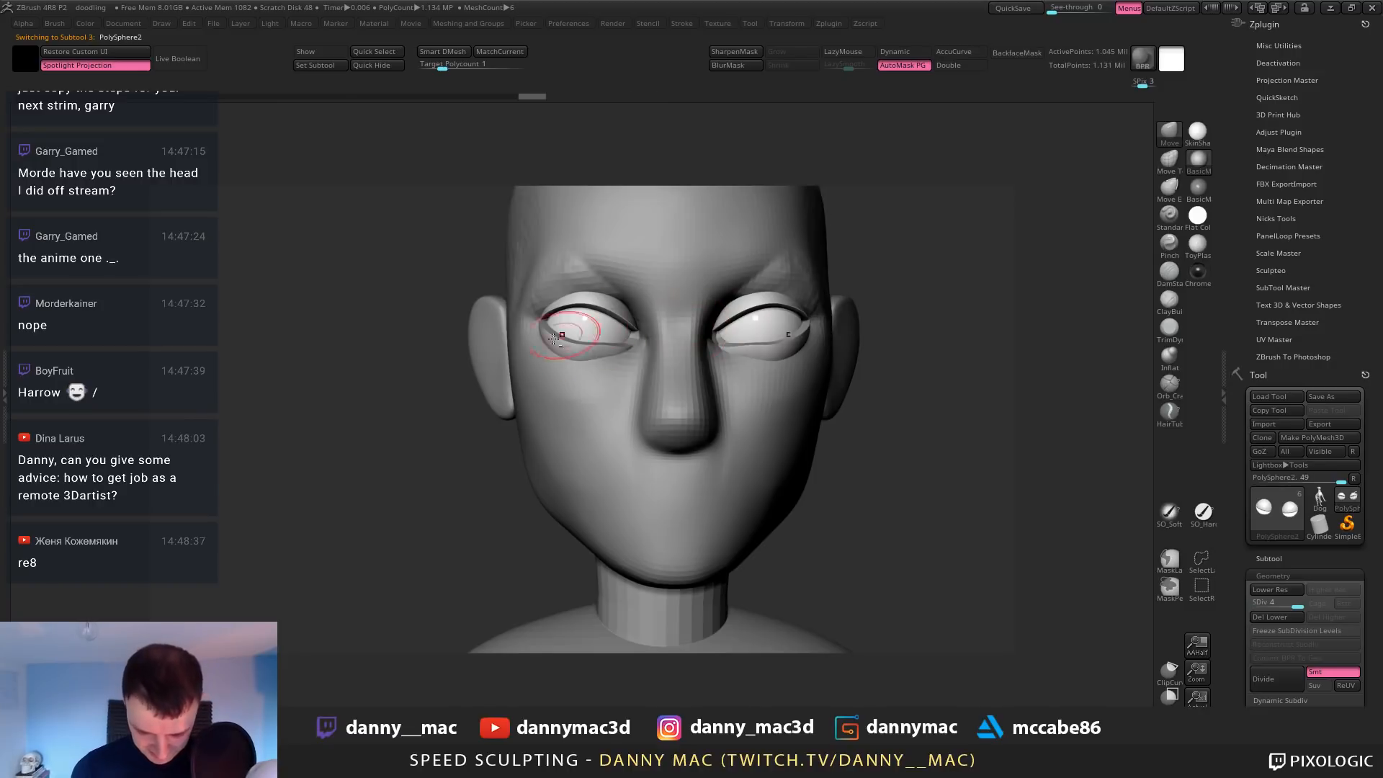
key(space)
drag(546, 342, 538, 342)
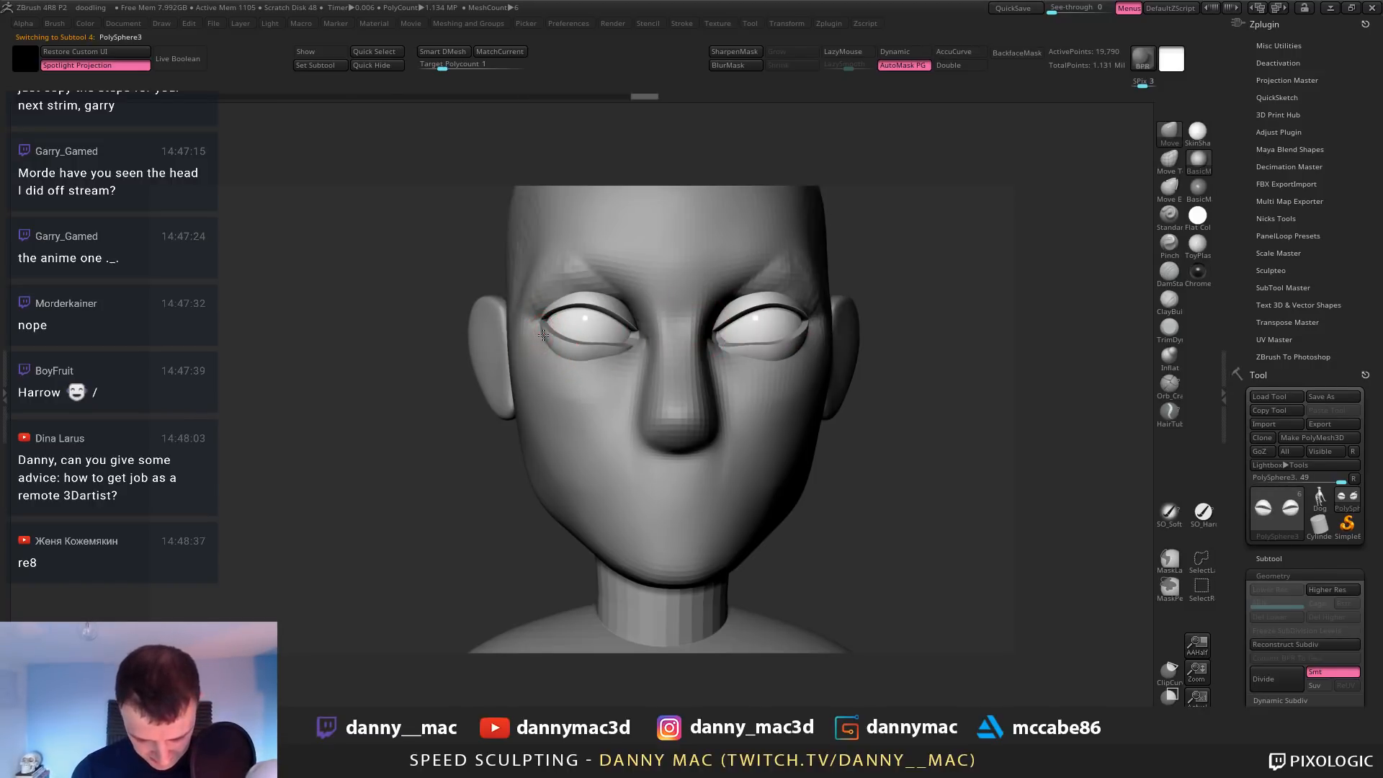
right_drag(555, 301, 553, 255)
key(space)
drag(566, 294, 561, 268)
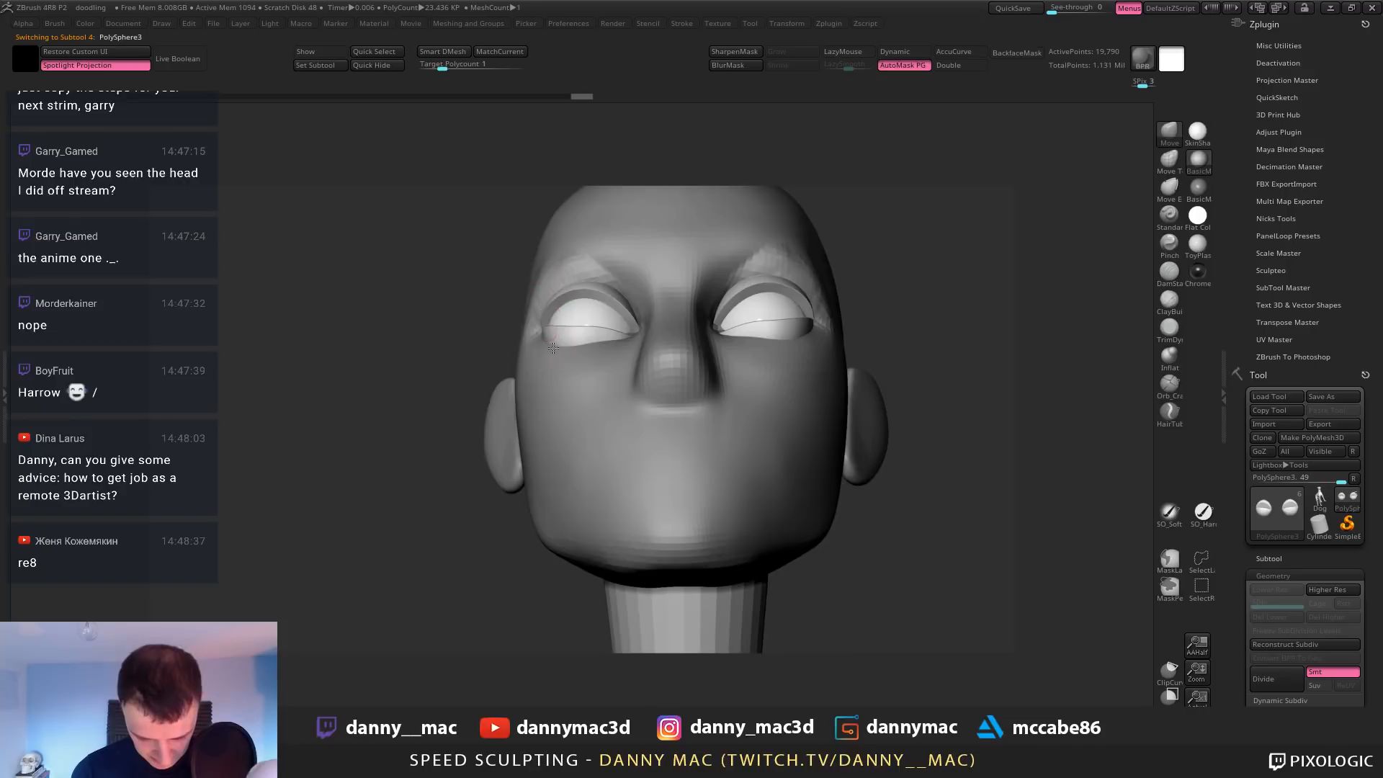
Reshape the eyelids' inner corners and upper rims with the Move brush from the front
right_drag(560, 268, 576, 317)
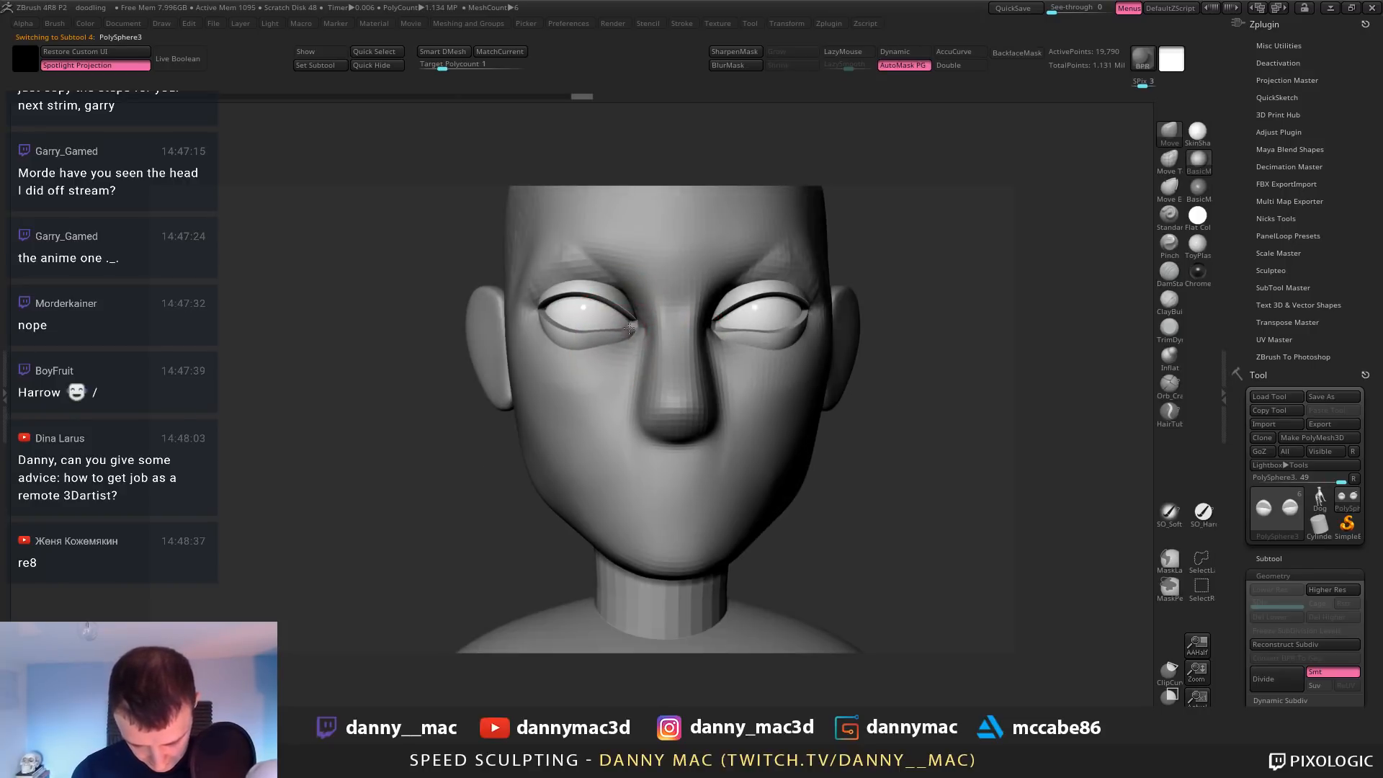
drag(629, 328, 603, 286)
right_drag(603, 287, 625, 294)
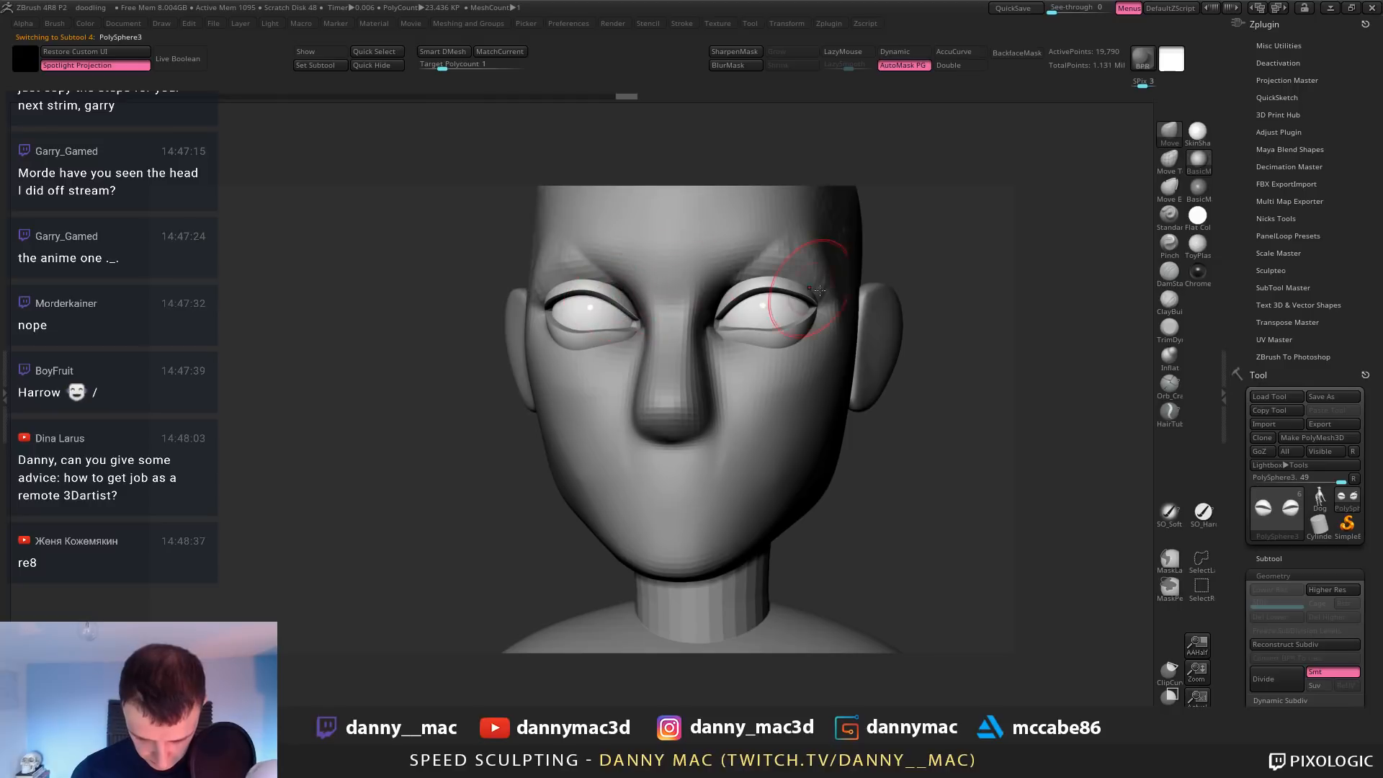
Isolate the eyeballs and set up the Standard brush to paint RGB only in a near-black colour
mouse_move(776, 311)
shift+right_down()
mouse_move(765, 314)
mouse_move(787, 318)
mouse_move(742, 333)
shift+right_up()
alt+click(767, 312)
key(shift+s)
key(space)
key(shift+f)
key(alt+2)
key(space)
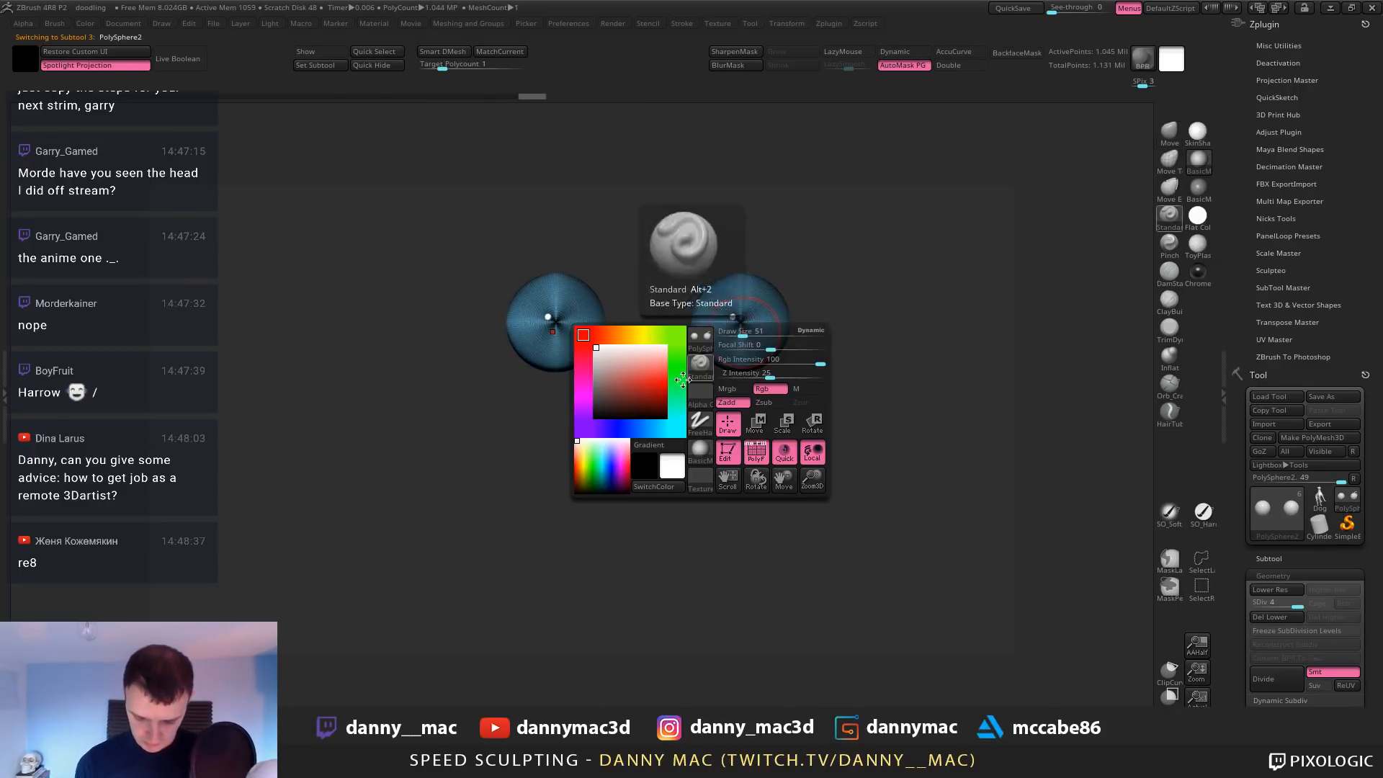
click(597, 408)
Switch to the soft paint brush and set draw size 42, focal shift 32 and RGB intensity 2
key(space)
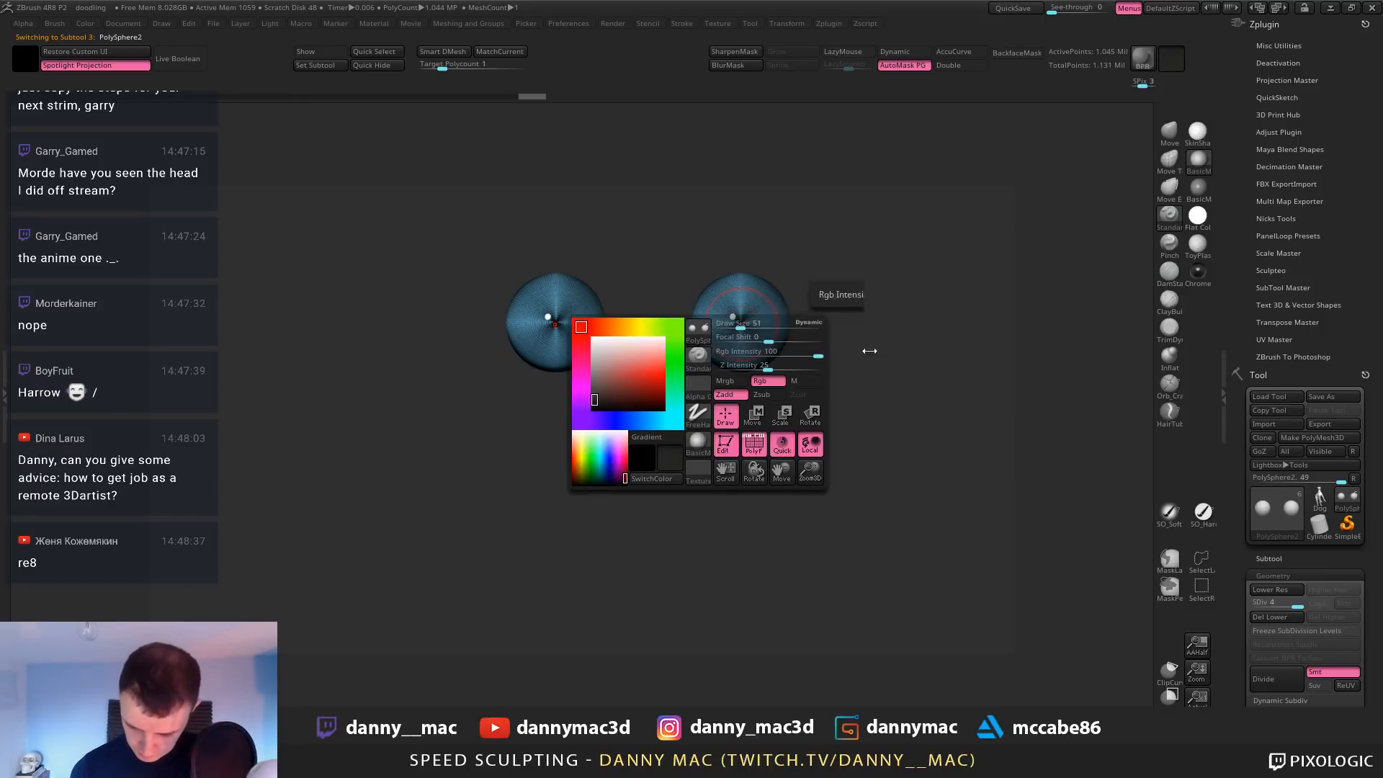
key(space)
click(753, 326)
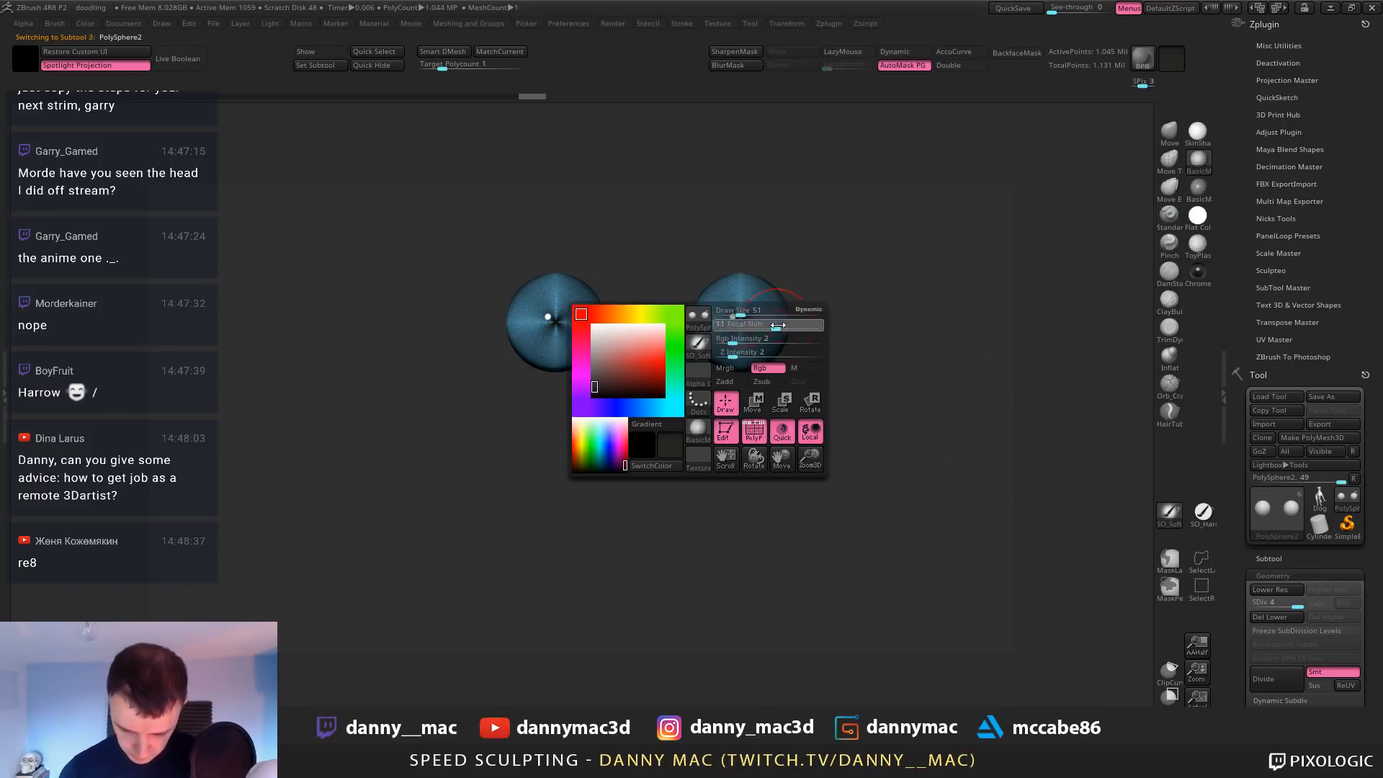
ctrl+right_drag(733, 317, 737, 318)
key(space)
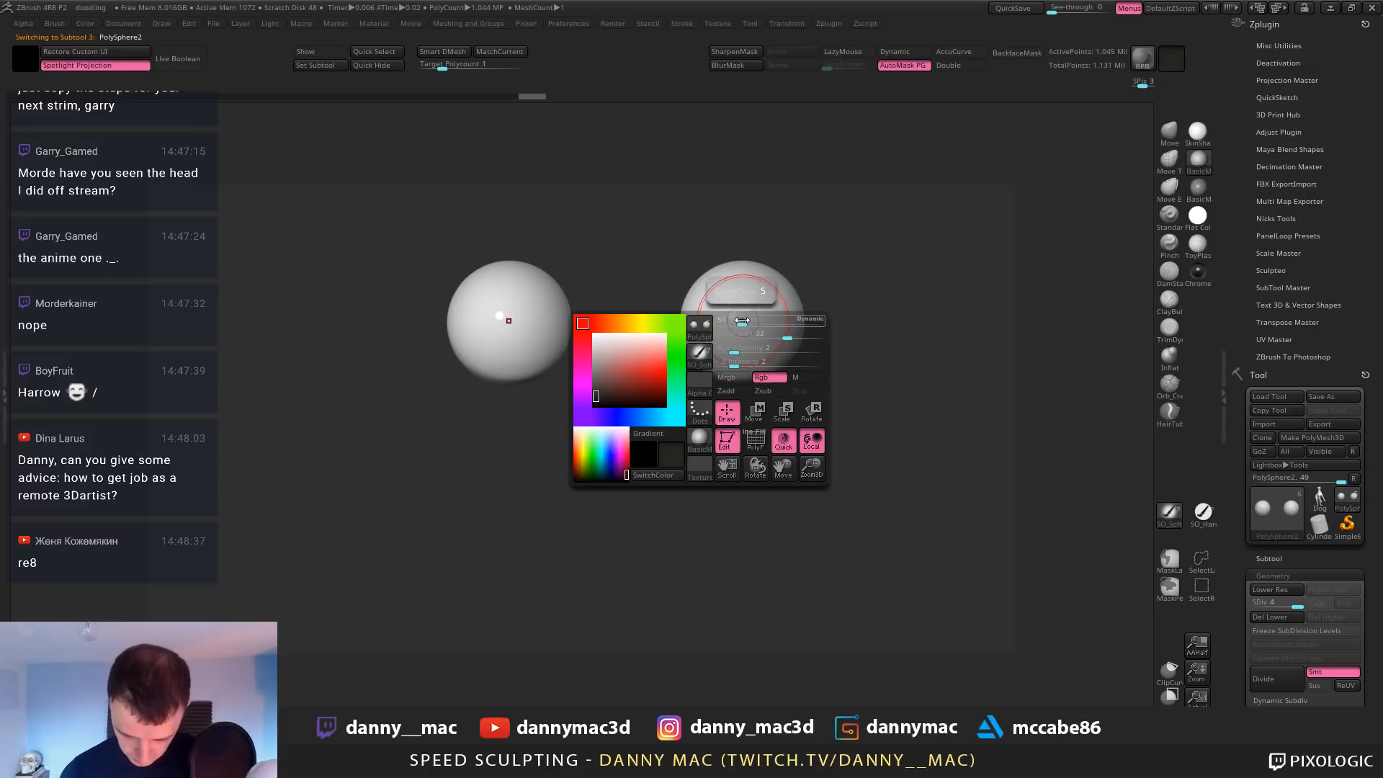
key(shift+f)
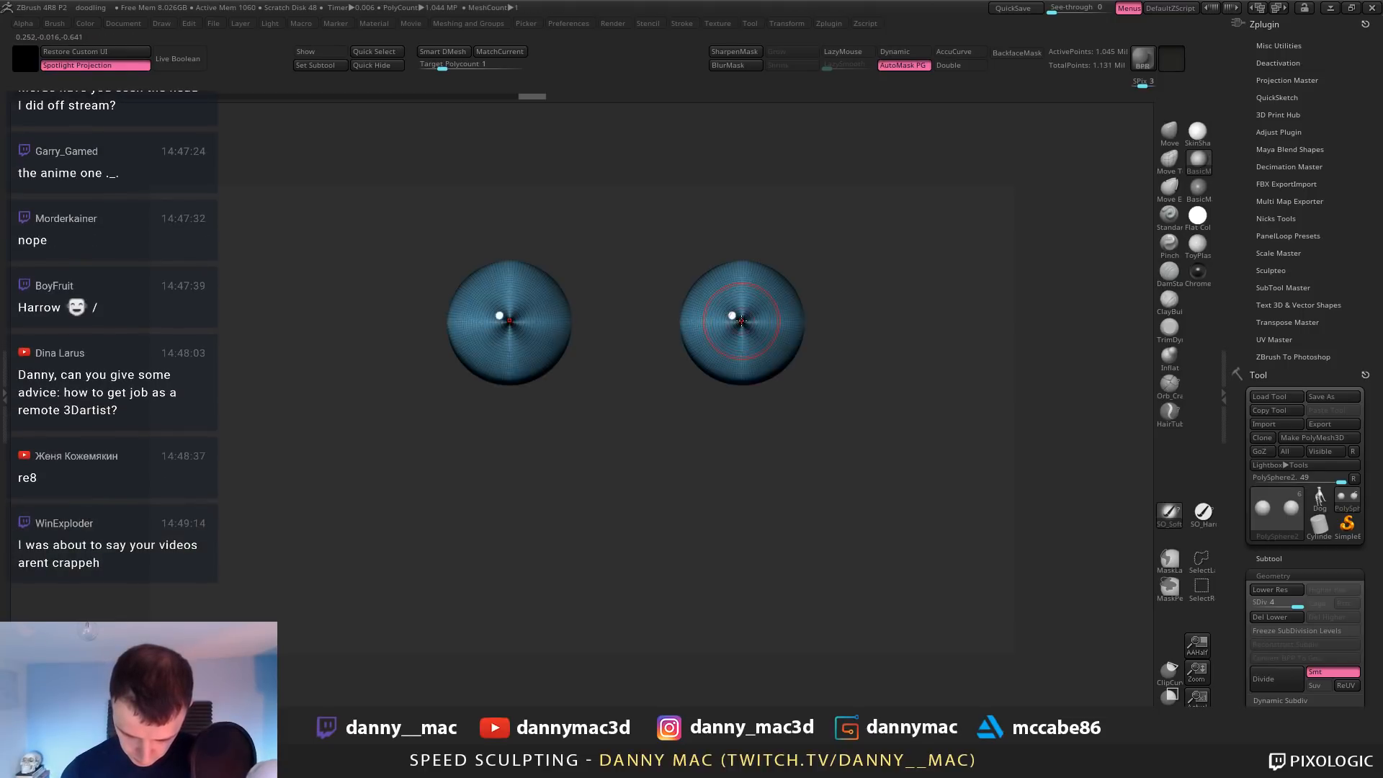
key(shift+f)
key(space)
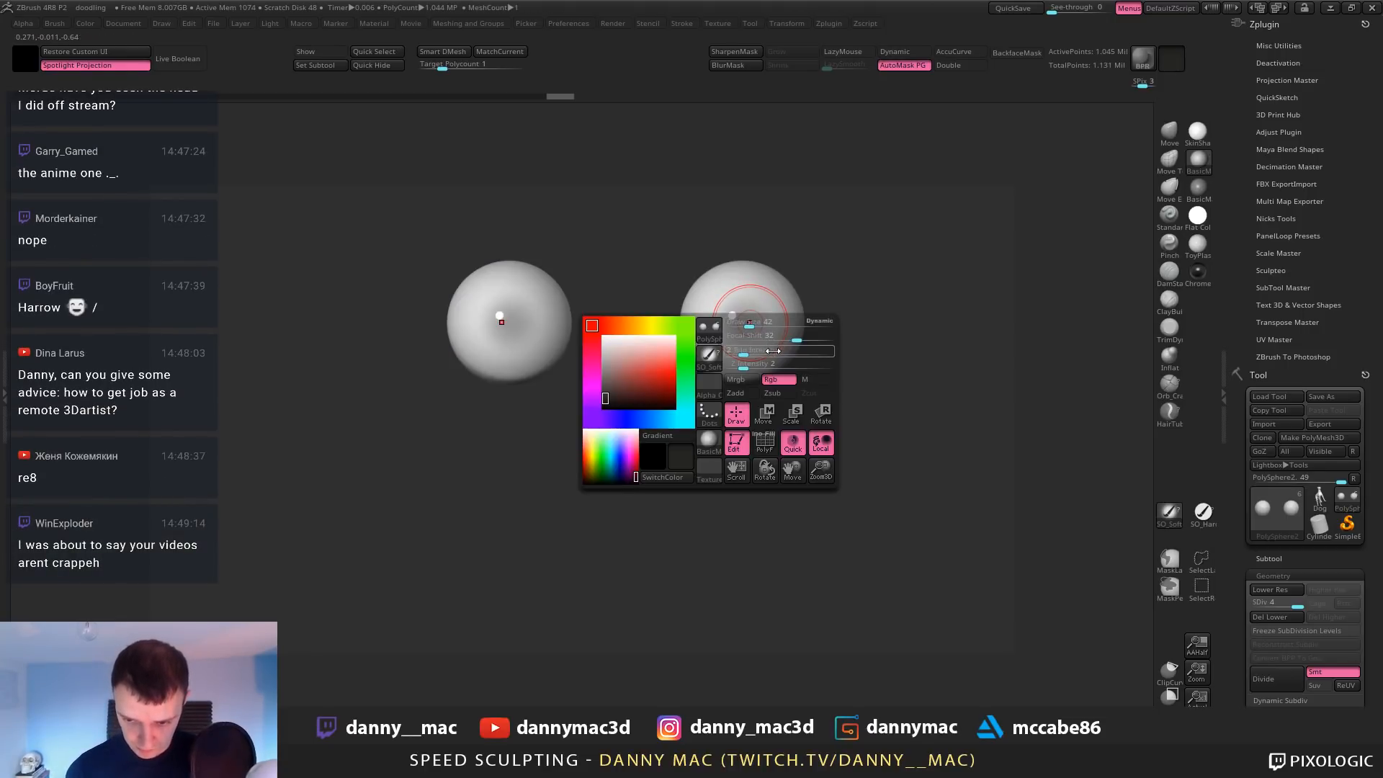
Try painting dark irises freehand on the eyeballs at a changed RGB intensity, compare them with the face, and undo
click(755, 351)
mouse_move(759, 335)
mouse_down()
mouse_move(770, 332)
mouse_move(743, 321)
mouse_up()
key(shift+f)
key(space)
click(750, 351)
key(alt+s)
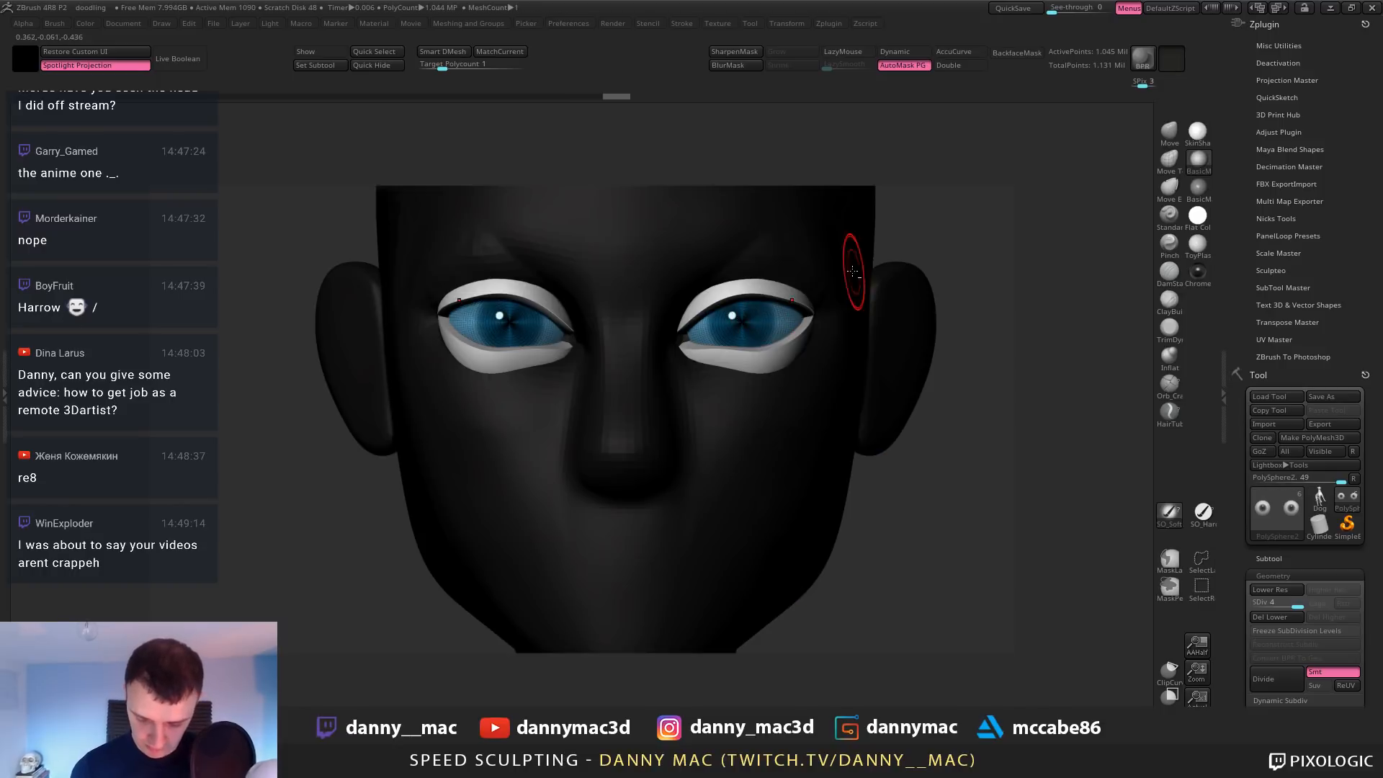
mouse_move(855, 272)
ctrl+right_down()
mouse_move(825, 299)
mouse_move(834, 310)
mouse_move(790, 312)
mouse_move(830, 316)
mouse_move(824, 277)
ctrl+right_up()
key(shift+f)
key(ctrl+z)
Try painting irises on the isolated eyeballs in pure black at RGB intensity 19
key(space)
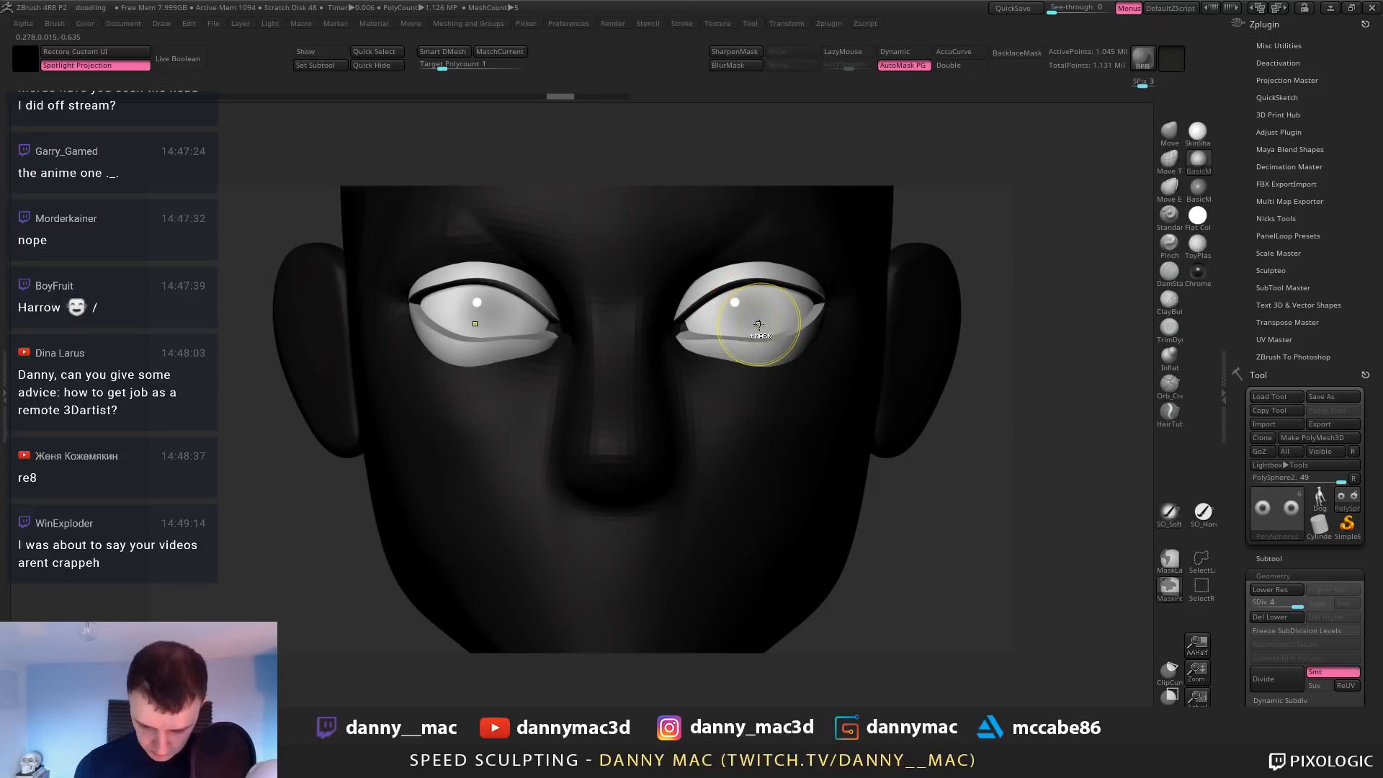
key(space)
drag(618, 396, 611, 407)
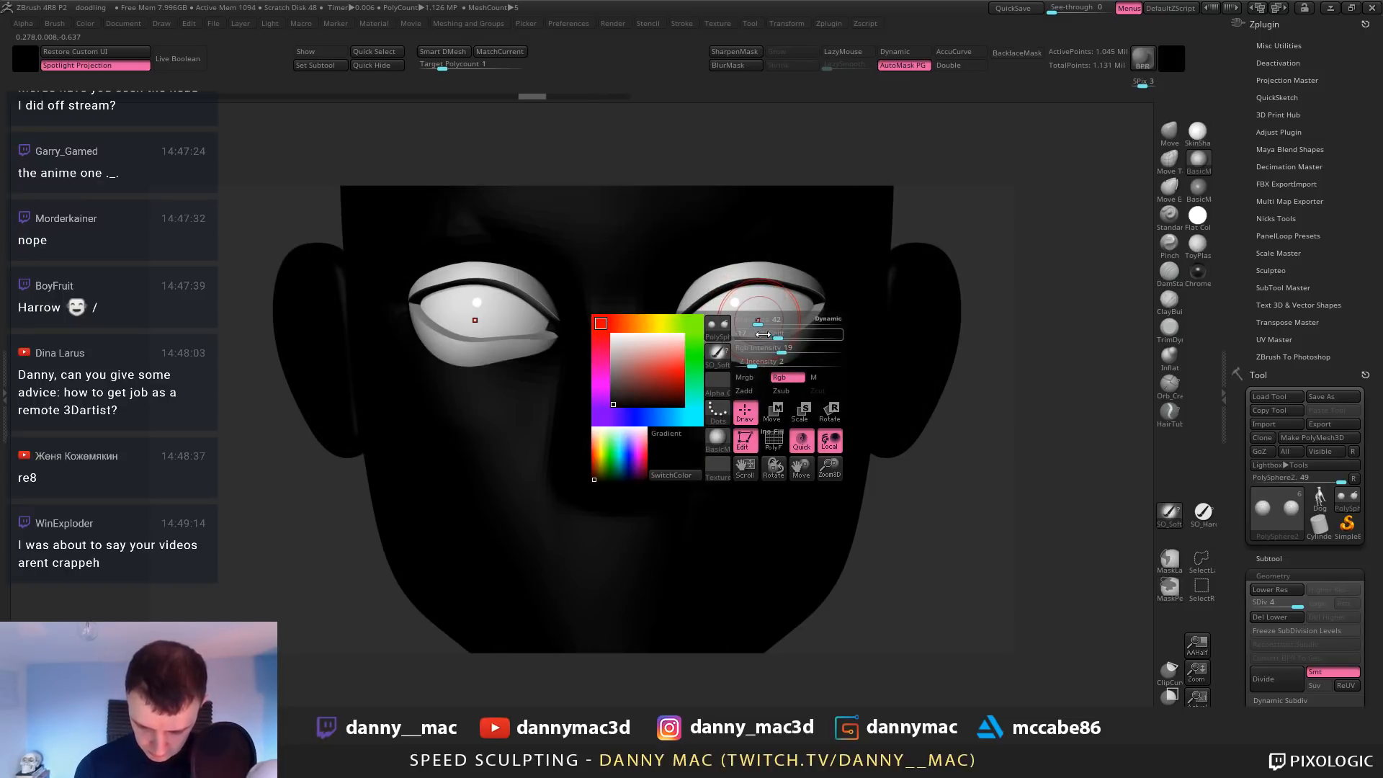
key(alt+s)
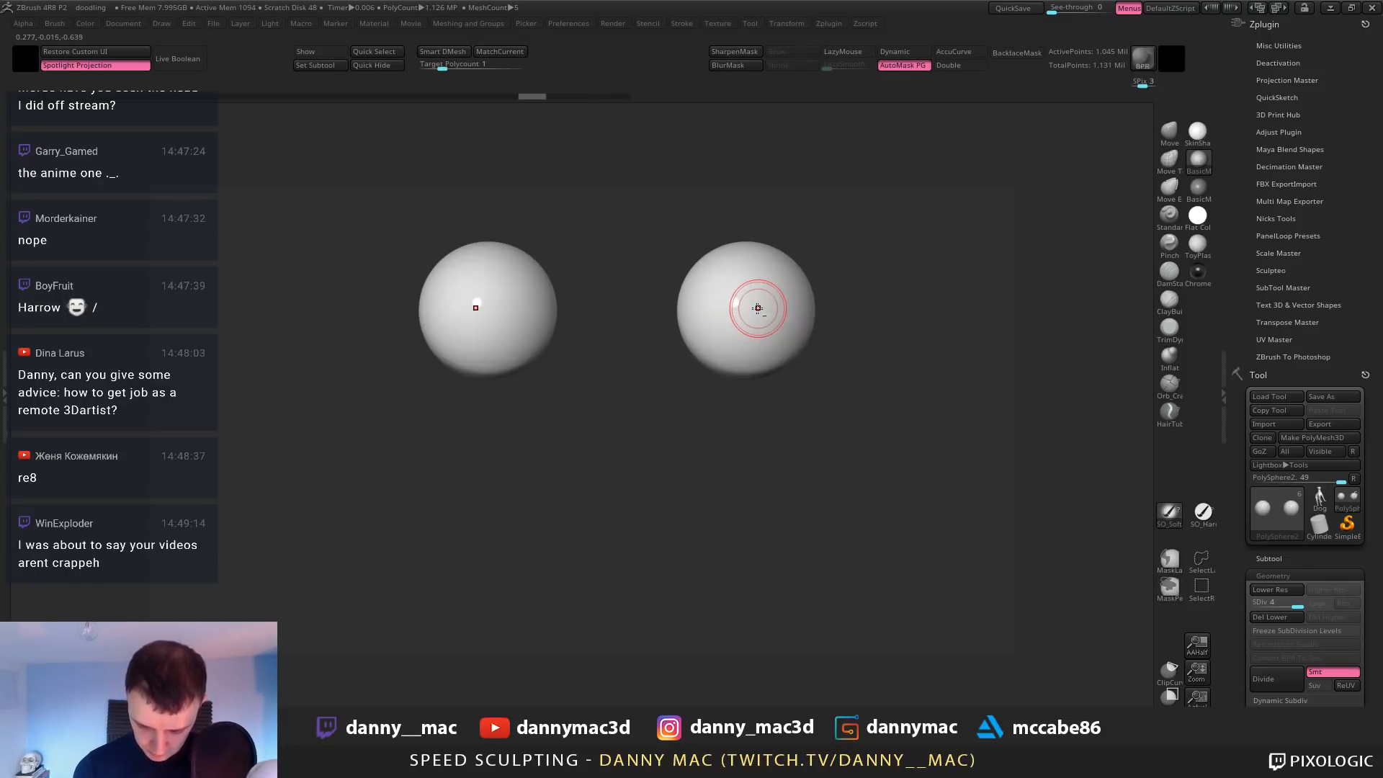
key(shift+f)
drag(746, 306, 742, 307)
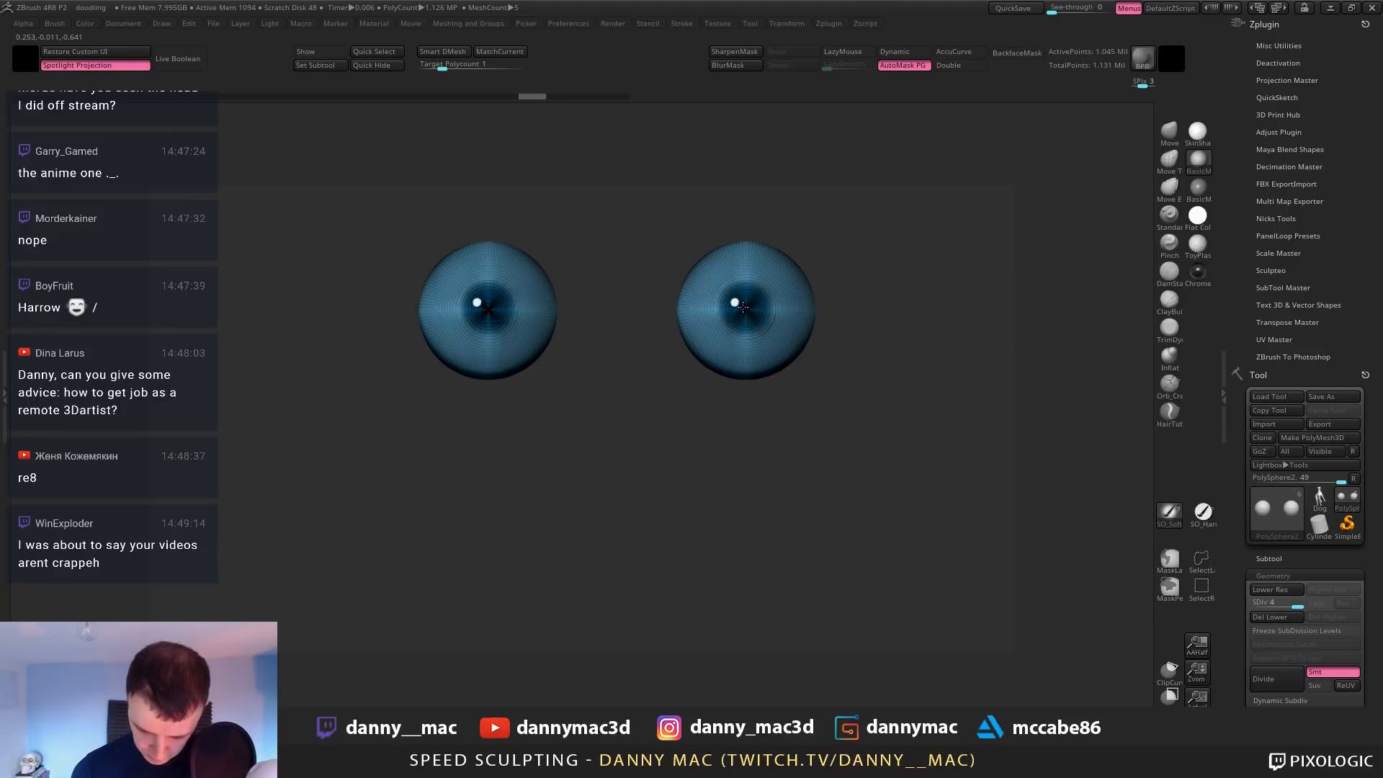
Undo the freehand iris strokes on both eyeballs
key(ctrl+z)
key(ctrl+z)
key(ctrl+z)
key(ctrl+z)
key(ctrl+z)
key(ctrl+z)
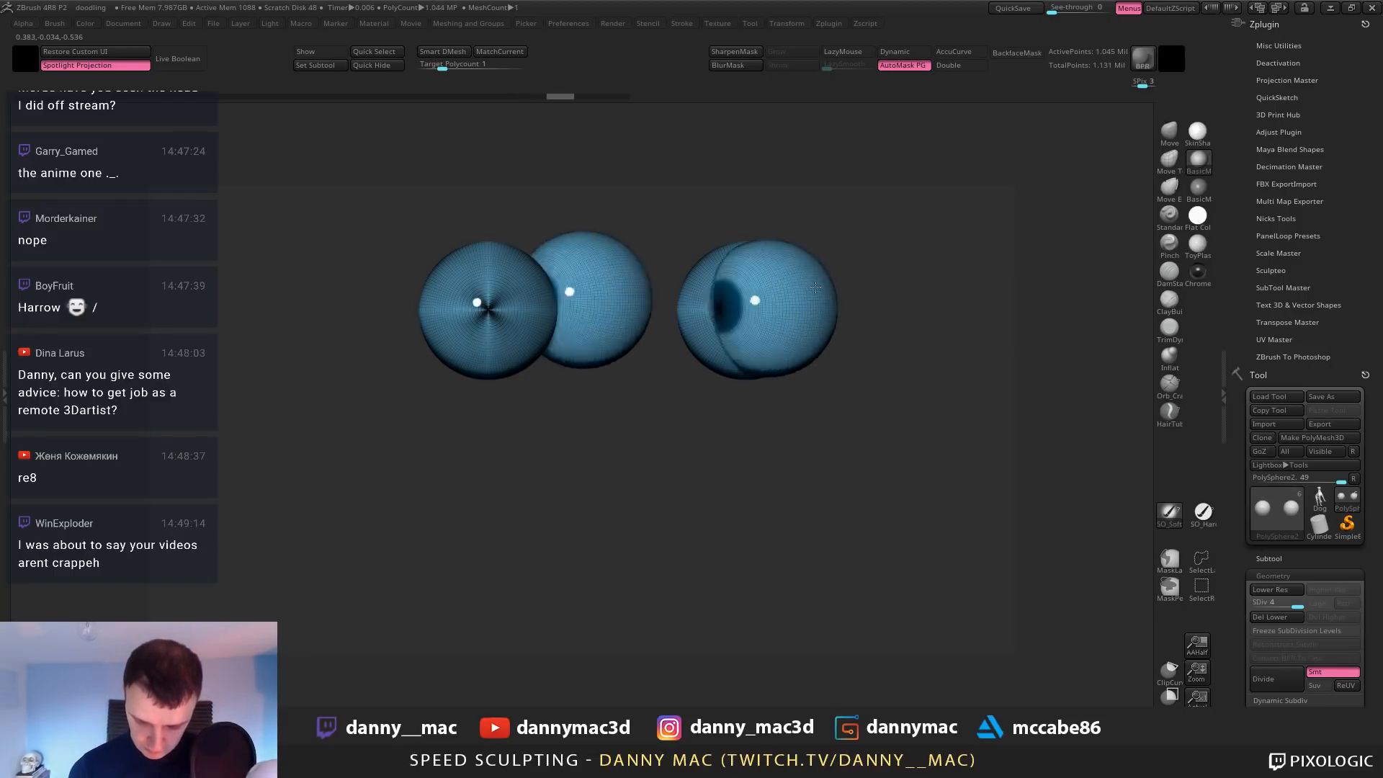
key(ctrl+z)
key(ctrl+z)
key(ctrl+z)
key(ctrl+z)
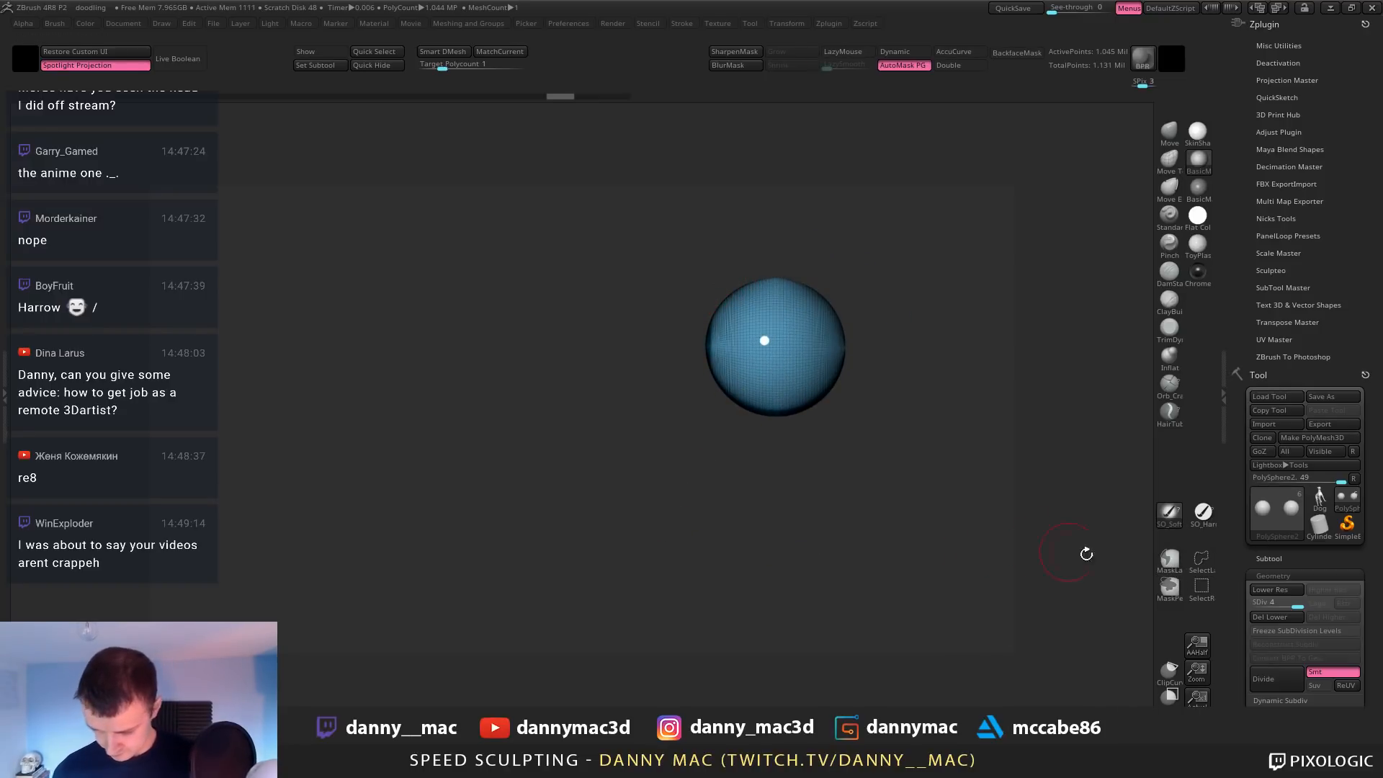
Mask the front cap of both eyeballs from the side, soften the mask edge, and invert the mask
ctrl+drag(650, 247, 712, 505)
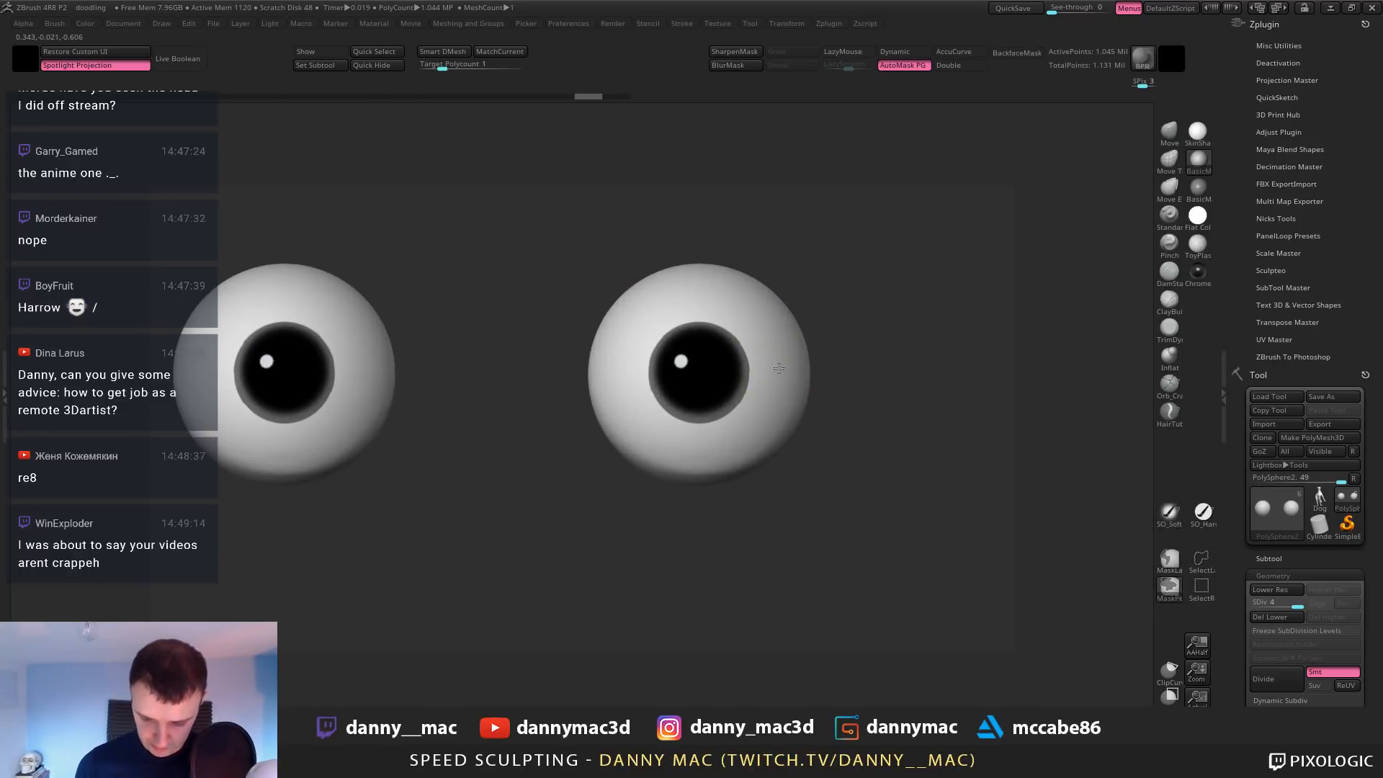
ctrl+click(853, 349)
ctrl+click(843, 331)
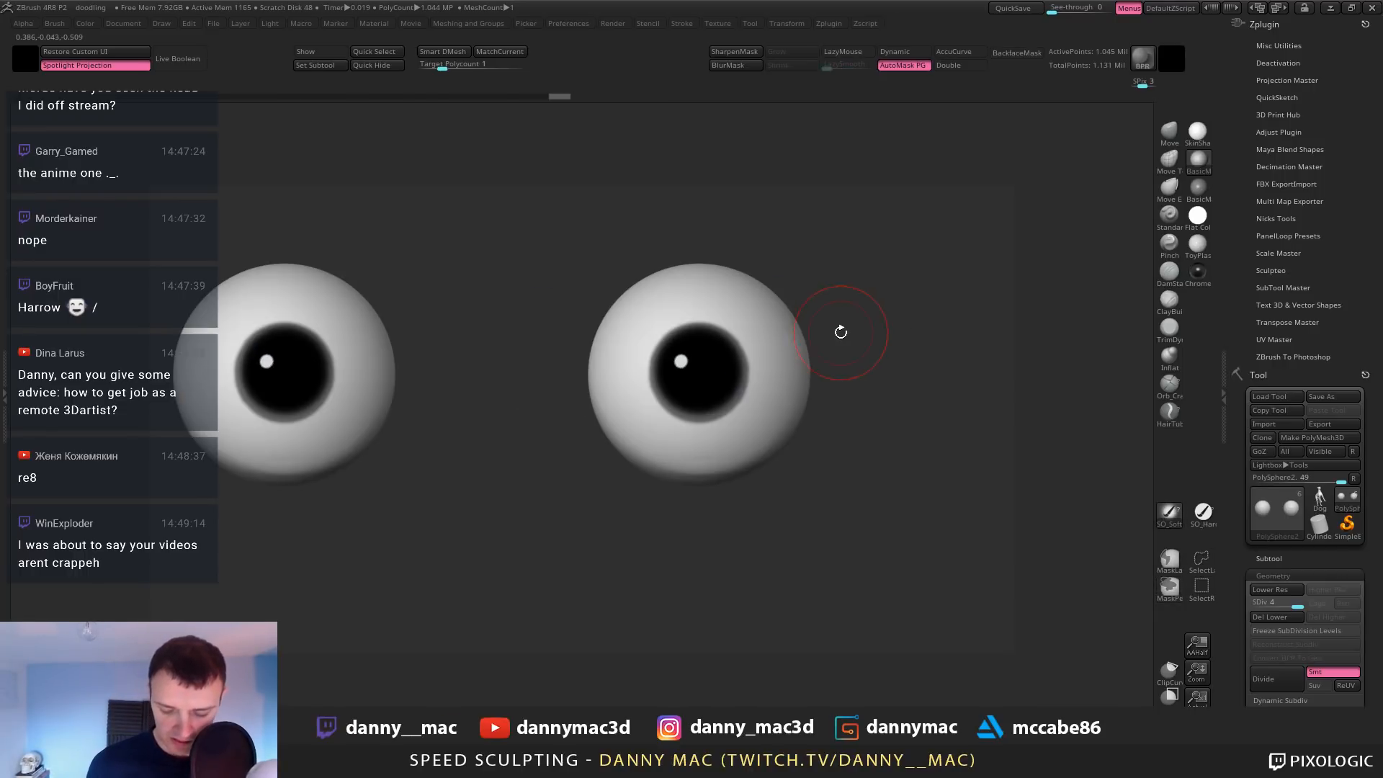
drag(840, 331, 854, 365)
key(ctrl+a)
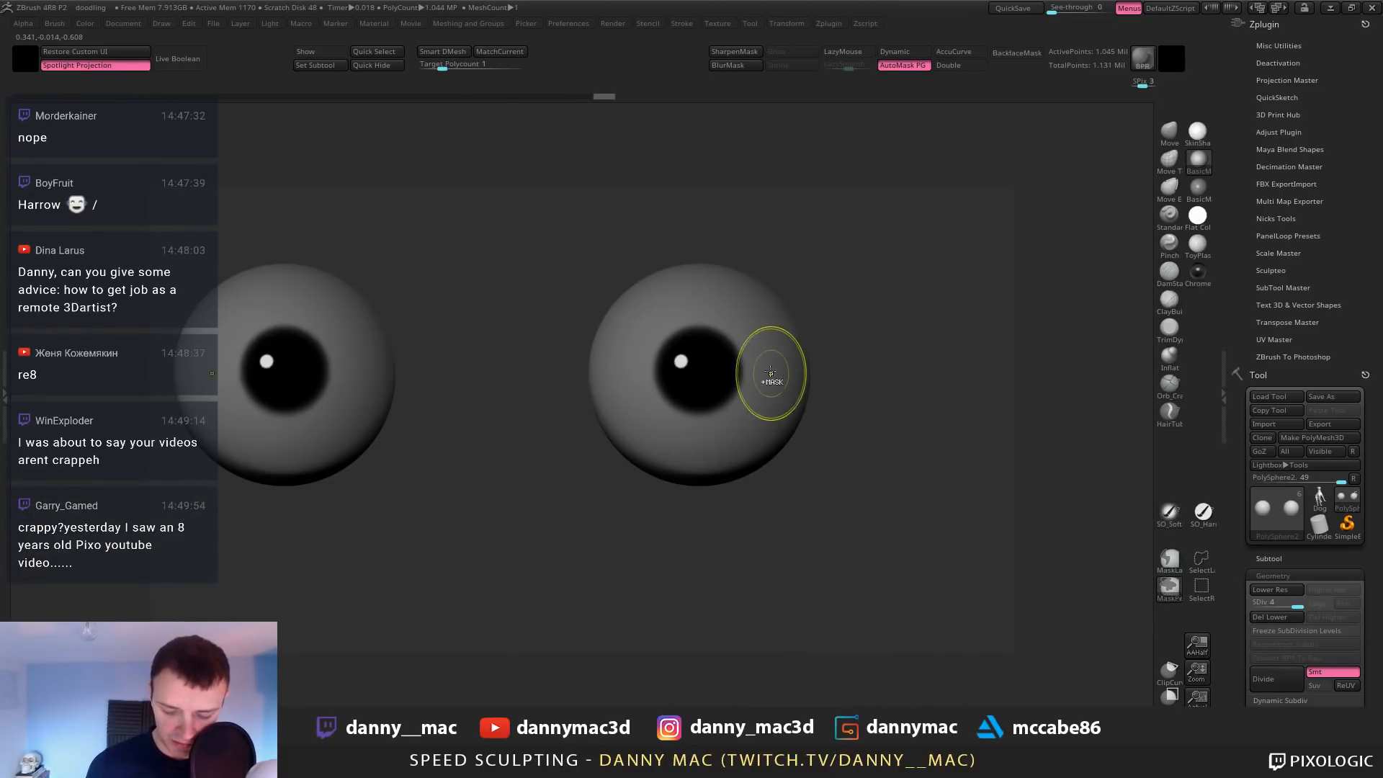
Paint the unmasked iris areas black on both eyeballs and clear the mask
alt+right_drag(751, 364, 720, 368)
click(710, 383)
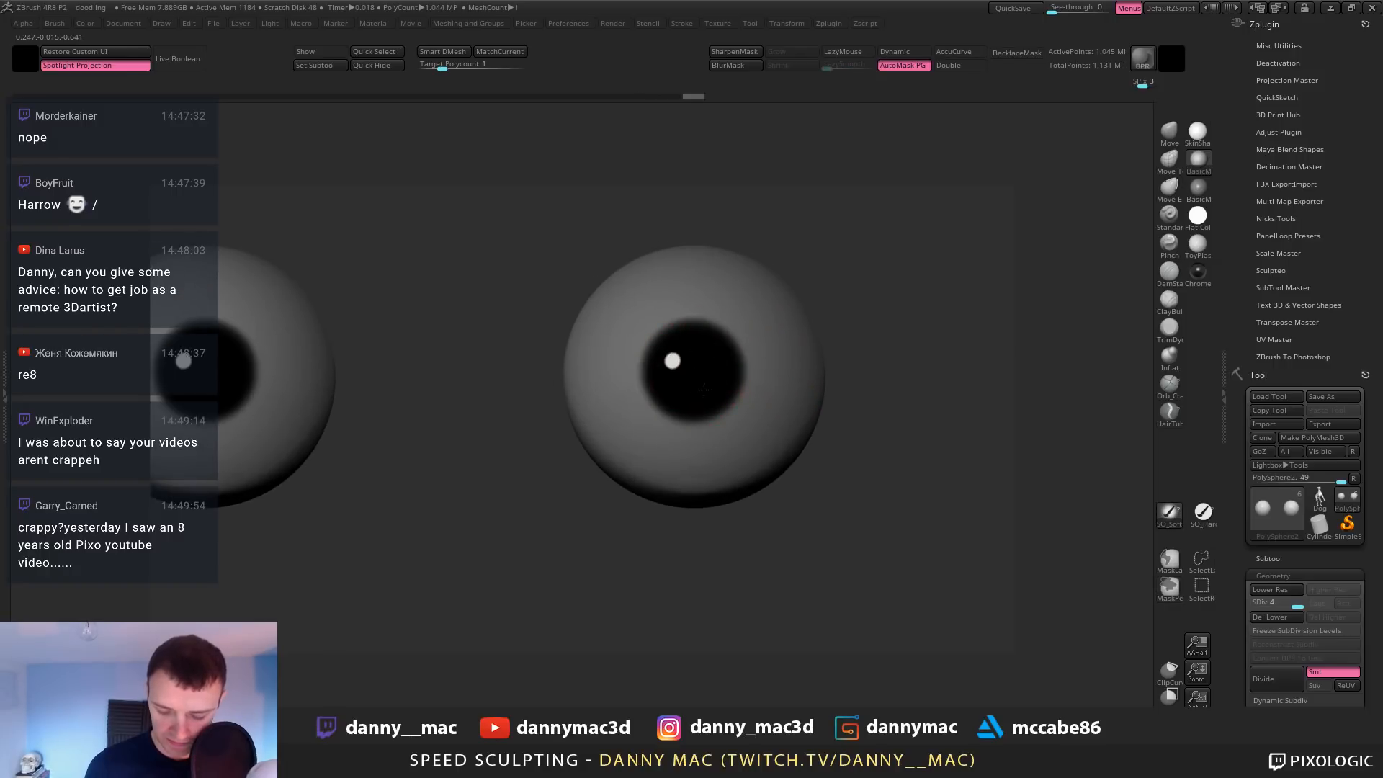
key(alt+s)
key(alt+s)
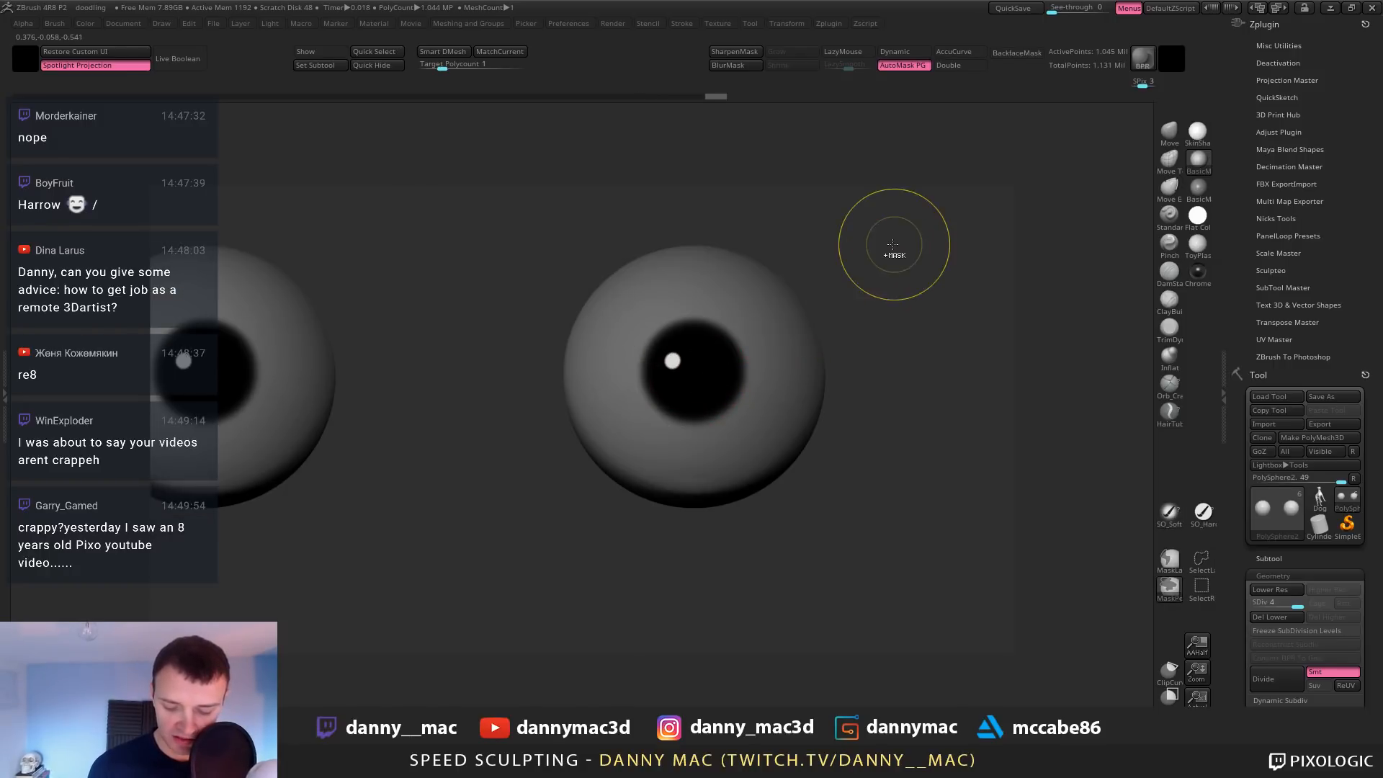
ctrl+drag(895, 246, 865, 376)
ctrl+click(885, 337)
ctrl+click(884, 340)
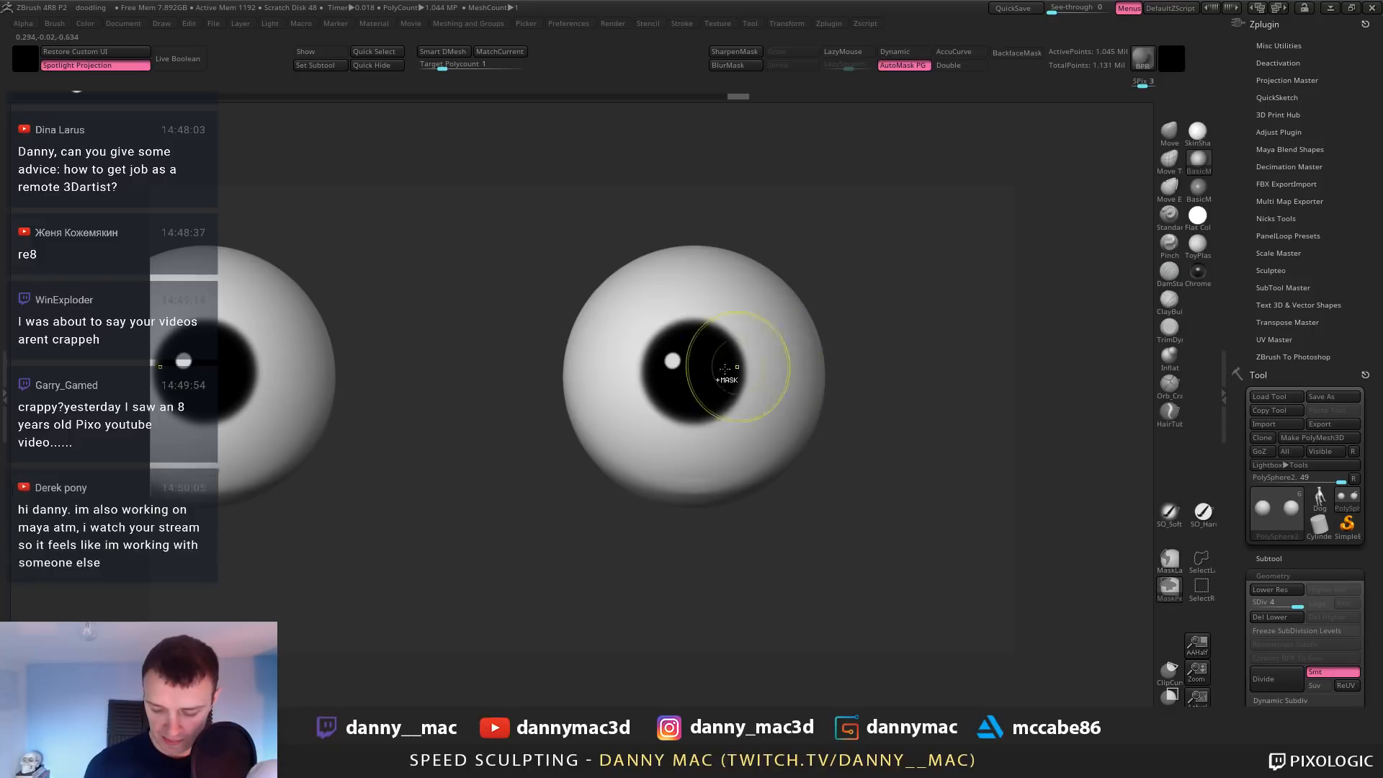
click(687, 372)
key(ctrl+z)
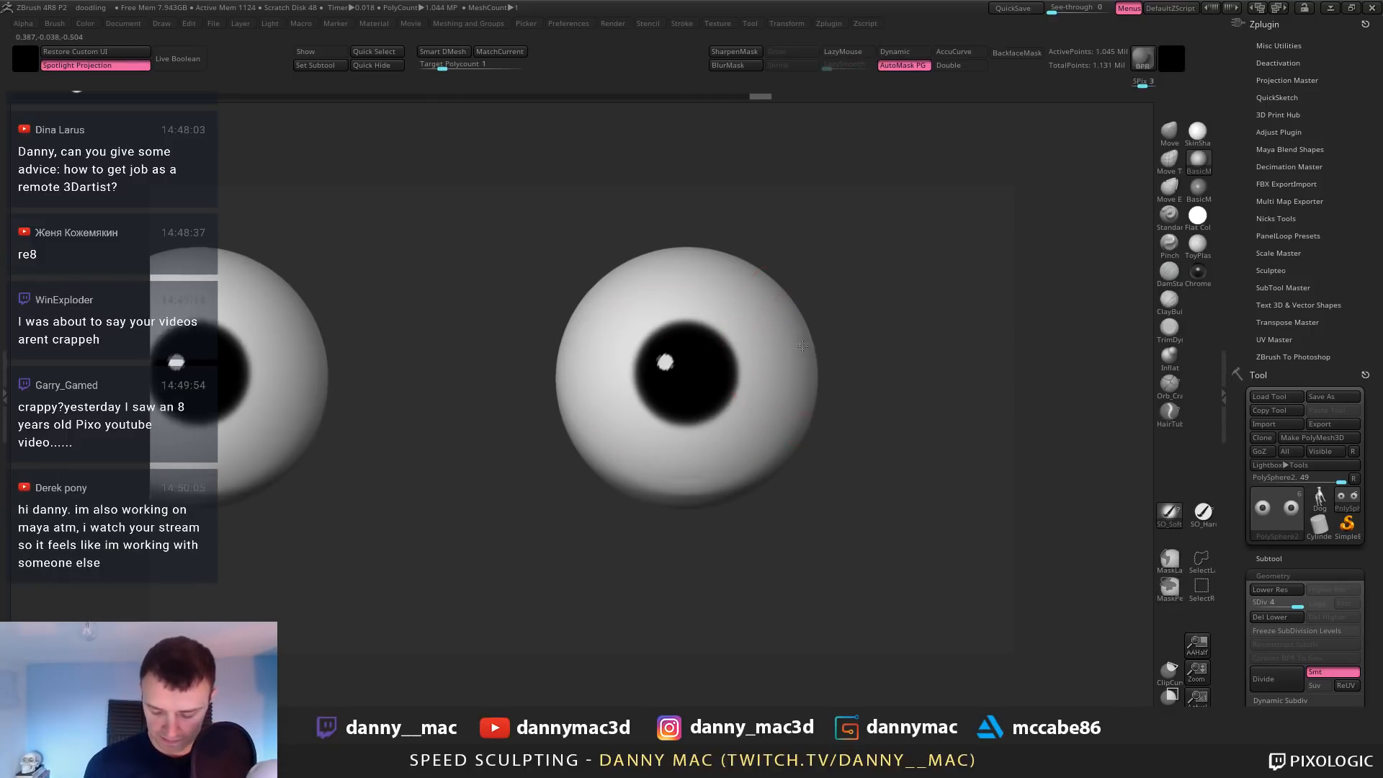
Mask a slightly larger front cap around the painted irises, blur its edge several times, and invert it
key(f)
mouse_move(736, 362)
ctrl+right_down()
mouse_move(766, 368)
mouse_move(682, 376)
mouse_move(728, 360)
ctrl+right_up()
ctrl+drag(724, 292, 545, 601)
right_drag(562, 504, 734, 389)
ctrl+click(738, 384)
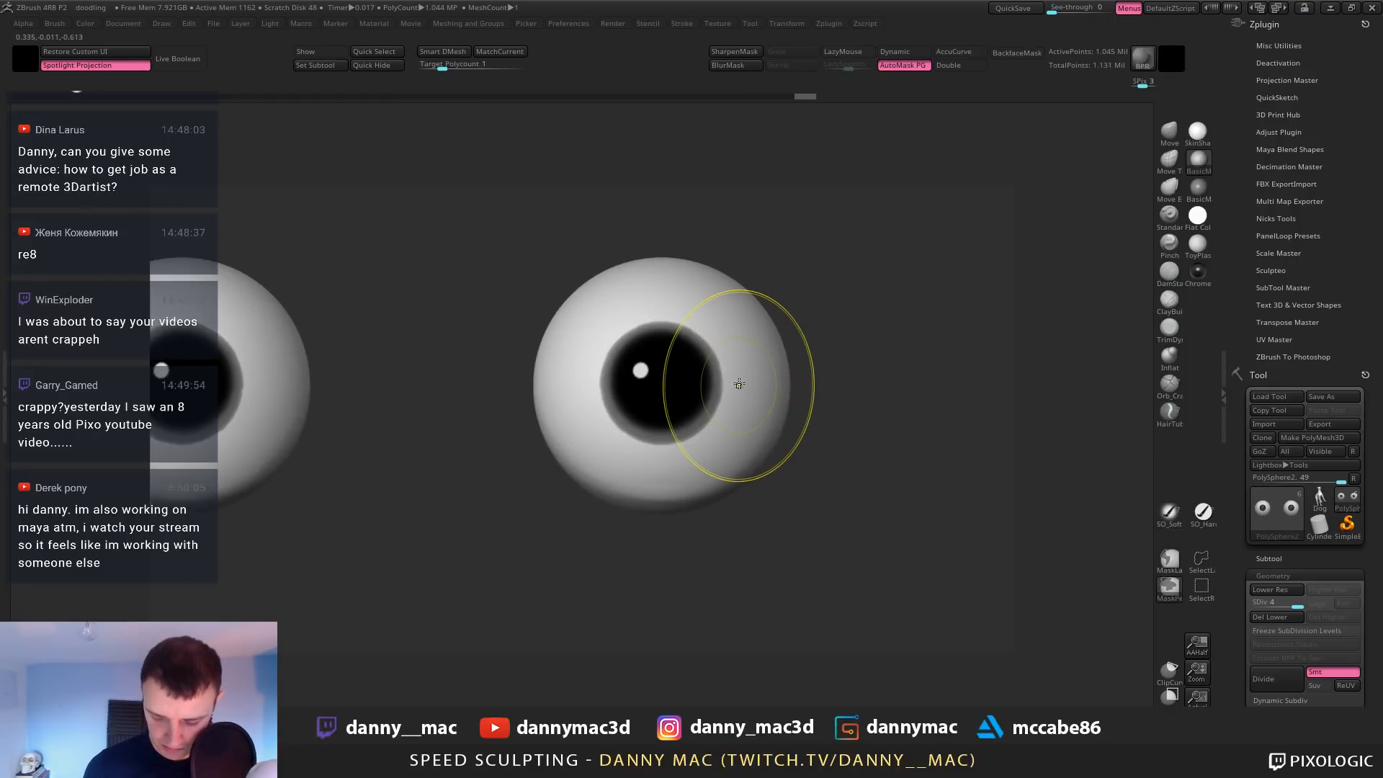
ctrl+click(738, 383)
ctrl+click(739, 383)
ctrl+click(740, 383)
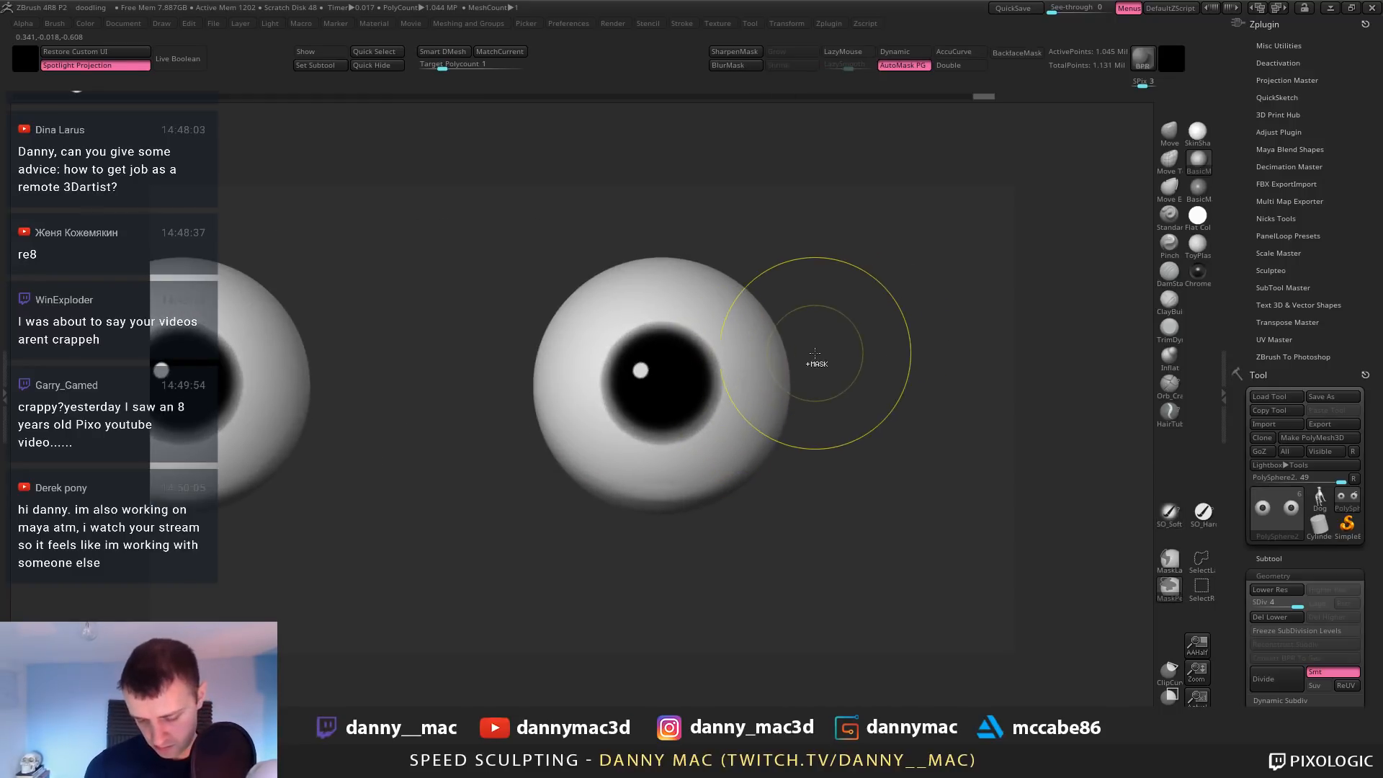
key(ctrl+i)
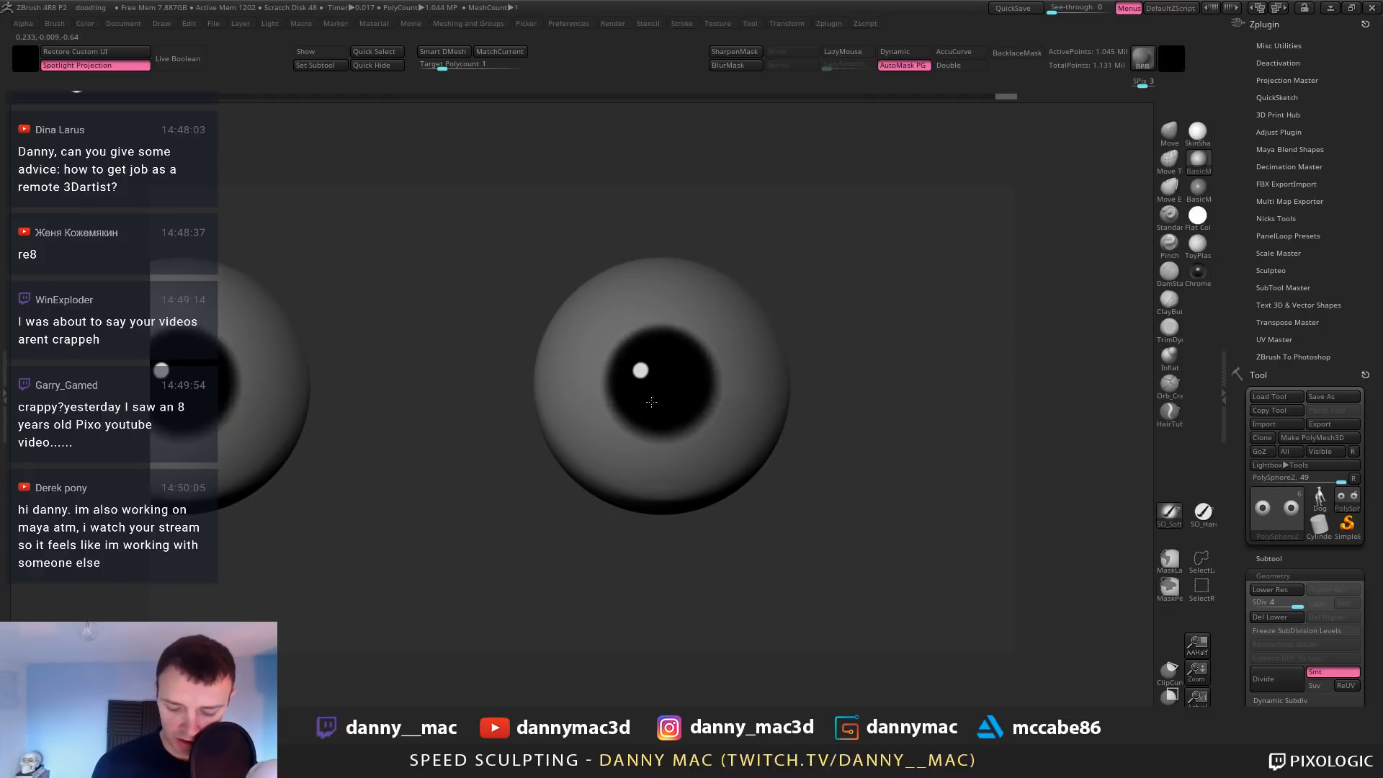
Paint the enlarged iris areas black with soft edges and clear the mask
key(ctrl+z)
mouse_move(637, 391)
mouse_down()
mouse_move(683, 404)
mouse_move(650, 383)
mouse_up()
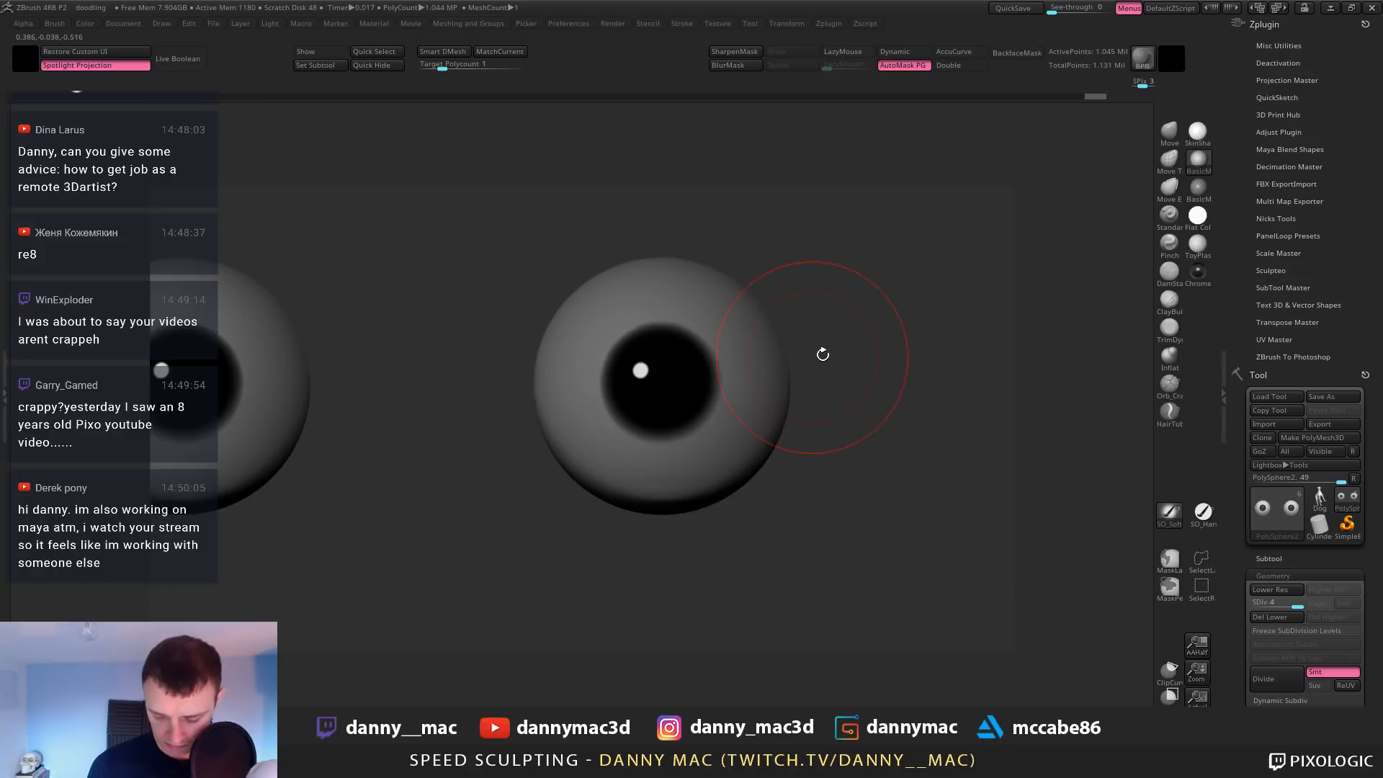
key(alt+s)
key(alt+s)
alt+drag(808, 339, 799, 303)
ctrl+drag(810, 324, 807, 364)
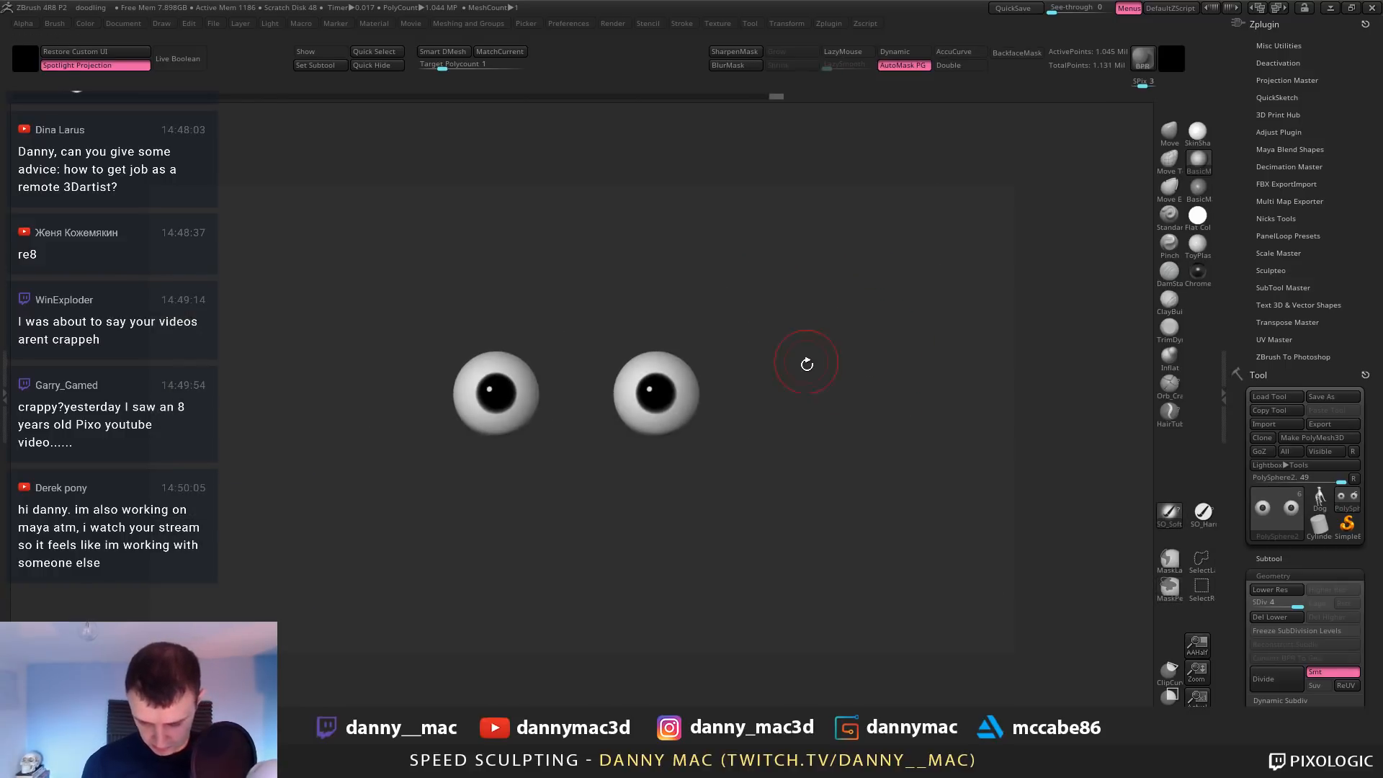
Show the head and eyelids again and set the paint colour to light grey
key(alt+s)
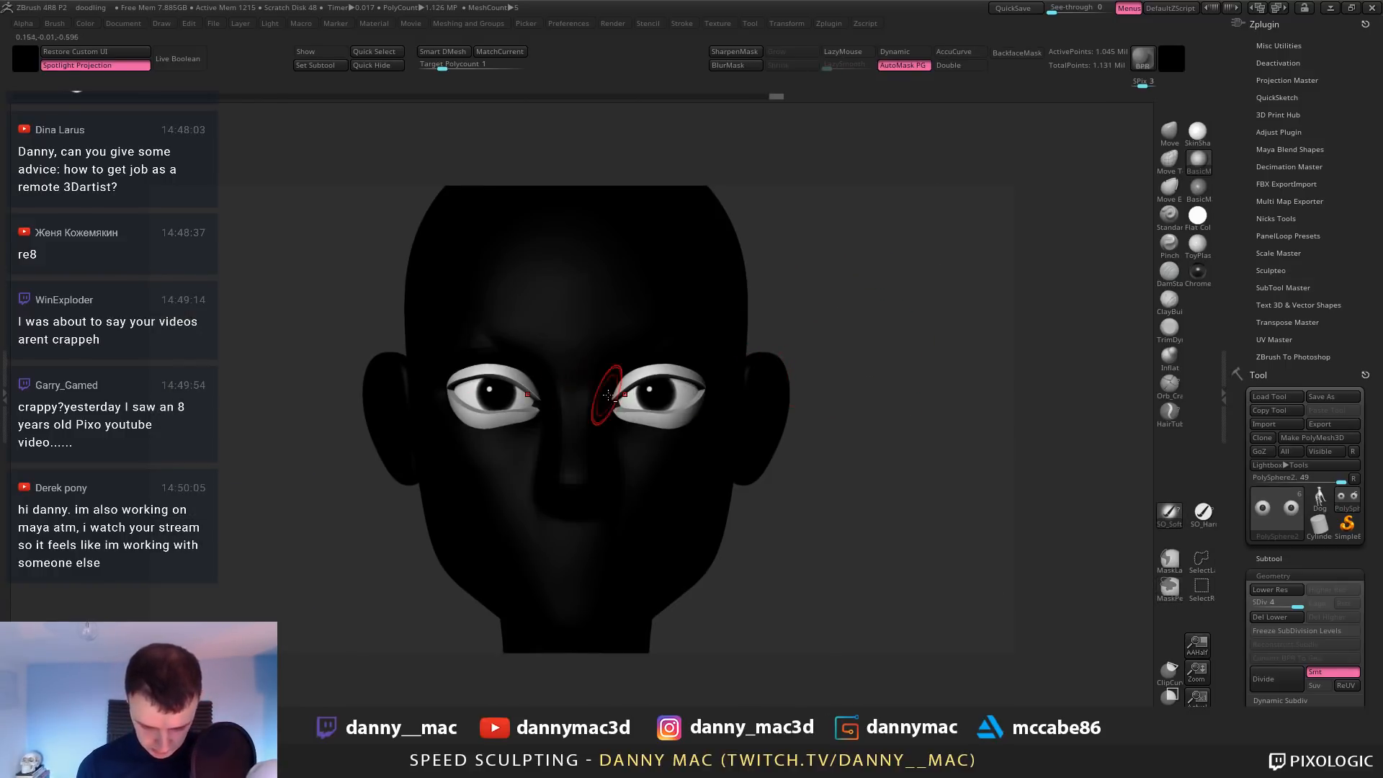
key(space)
click(539, 504)
alt+right_drag(675, 413, 664, 378)
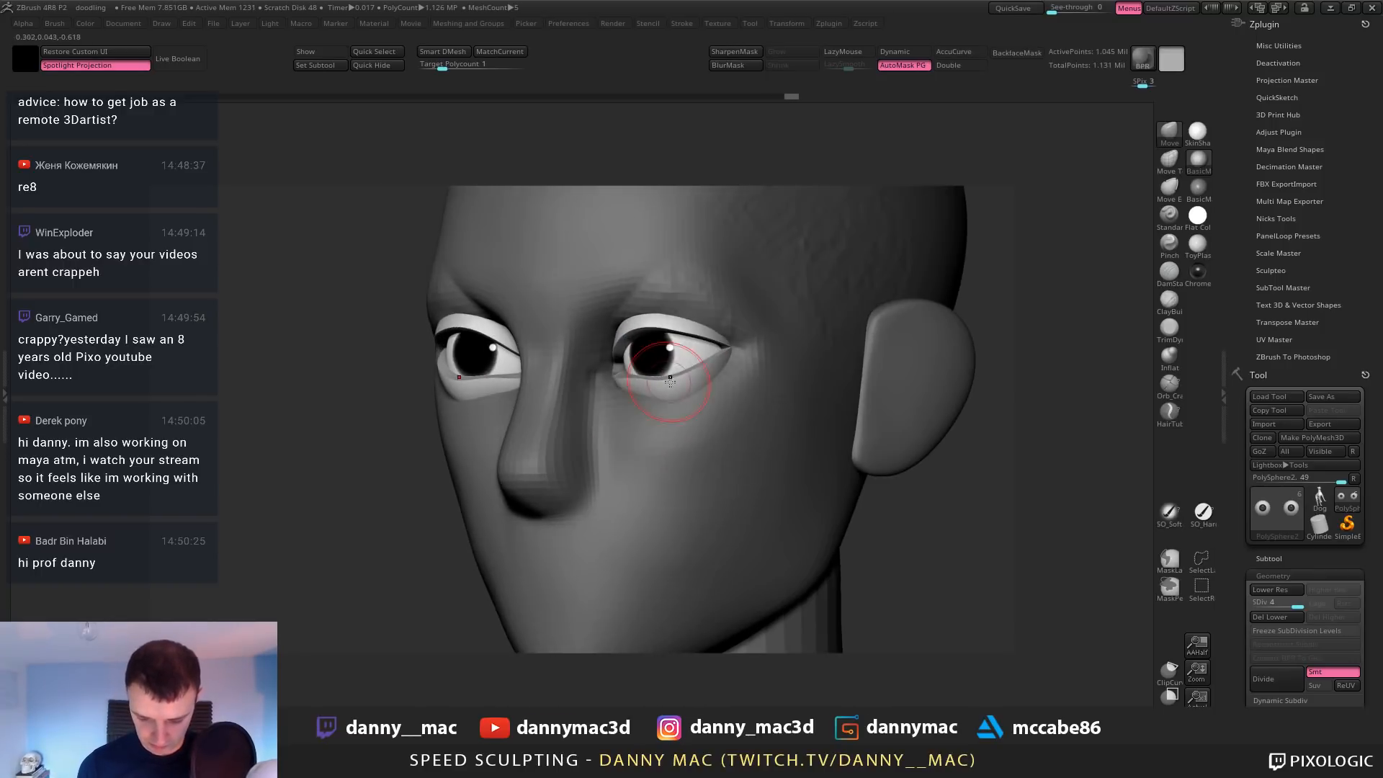
Select the eyelid pieces, show their wireframe, and ZRemesh them to half the polygon count
alt+click(664, 377)
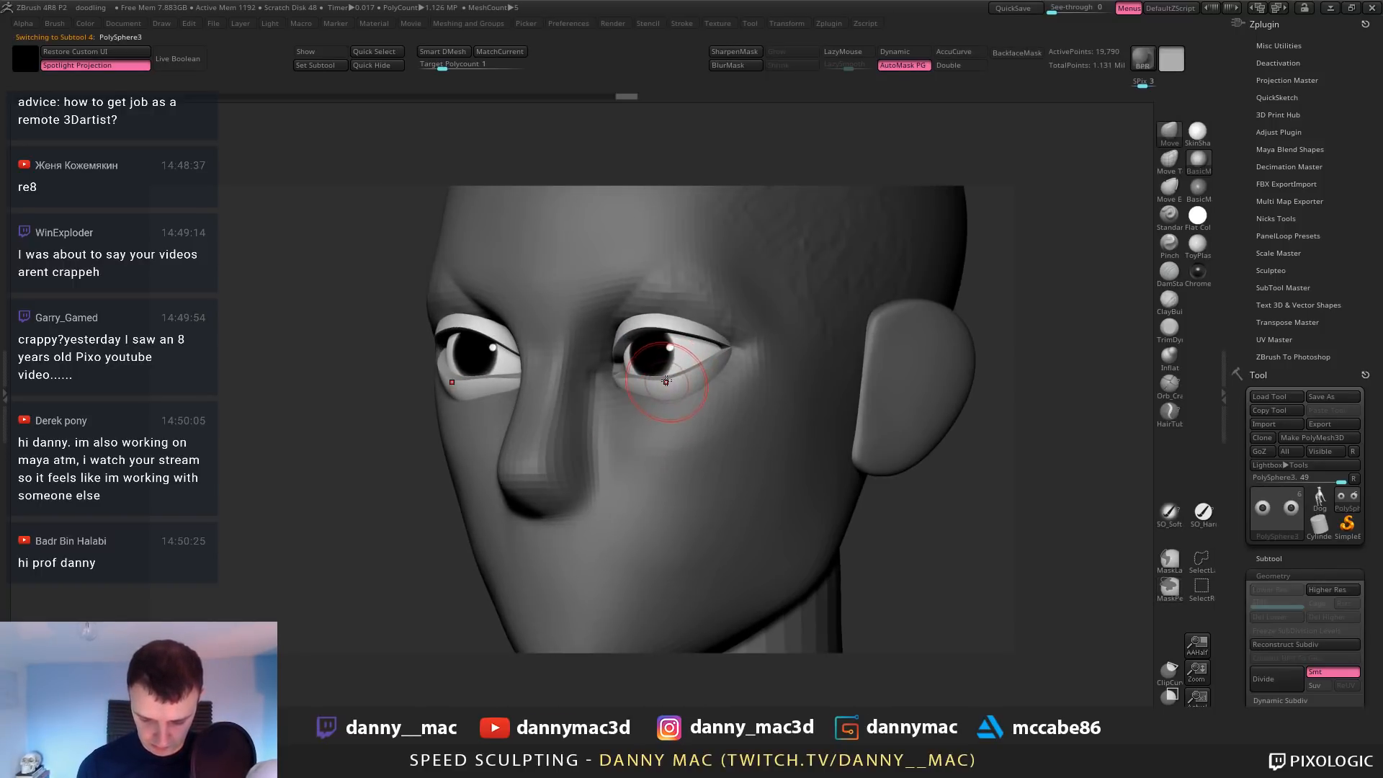
mouse_move(684, 373)
right_down()
mouse_move(651, 376)
mouse_move(619, 404)
mouse_move(603, 374)
mouse_move(684, 371)
right_up()
key(shift+f)
key(1)
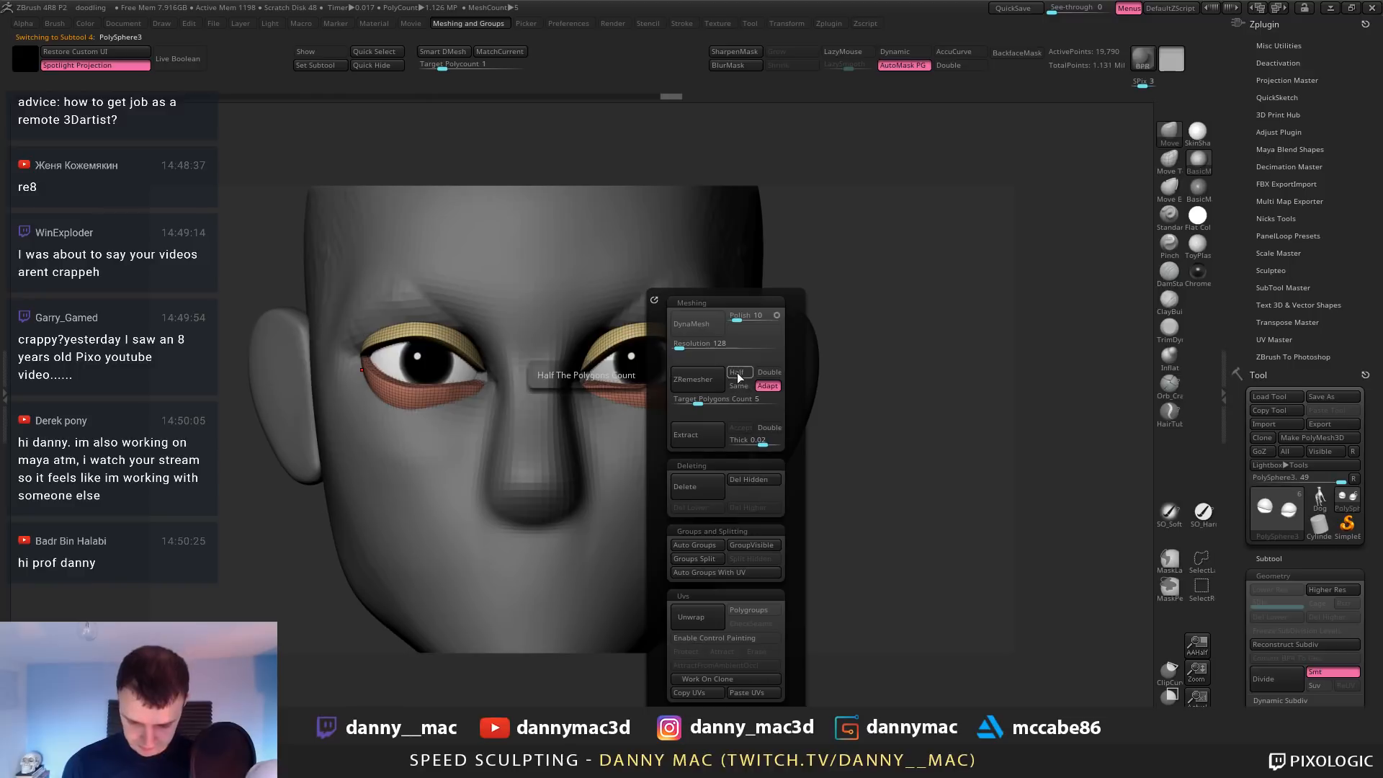
click(740, 375)
click(696, 378)
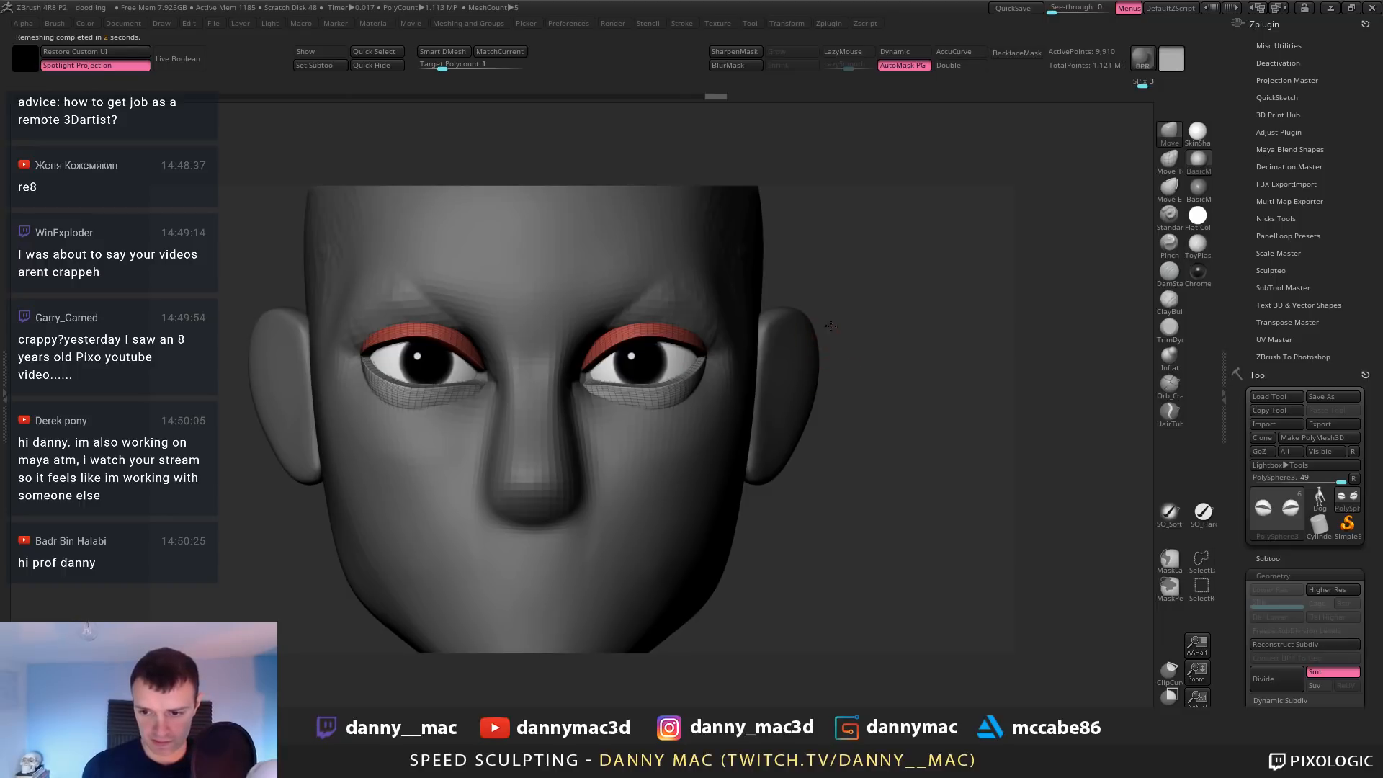
ZRemesh the eyelid pieces a second time at half the polygon count with adaptive sizing off
alt+drag(830, 325, 828, 319)
ctrl+right_drag(643, 393, 655, 388)
key(shift+f)
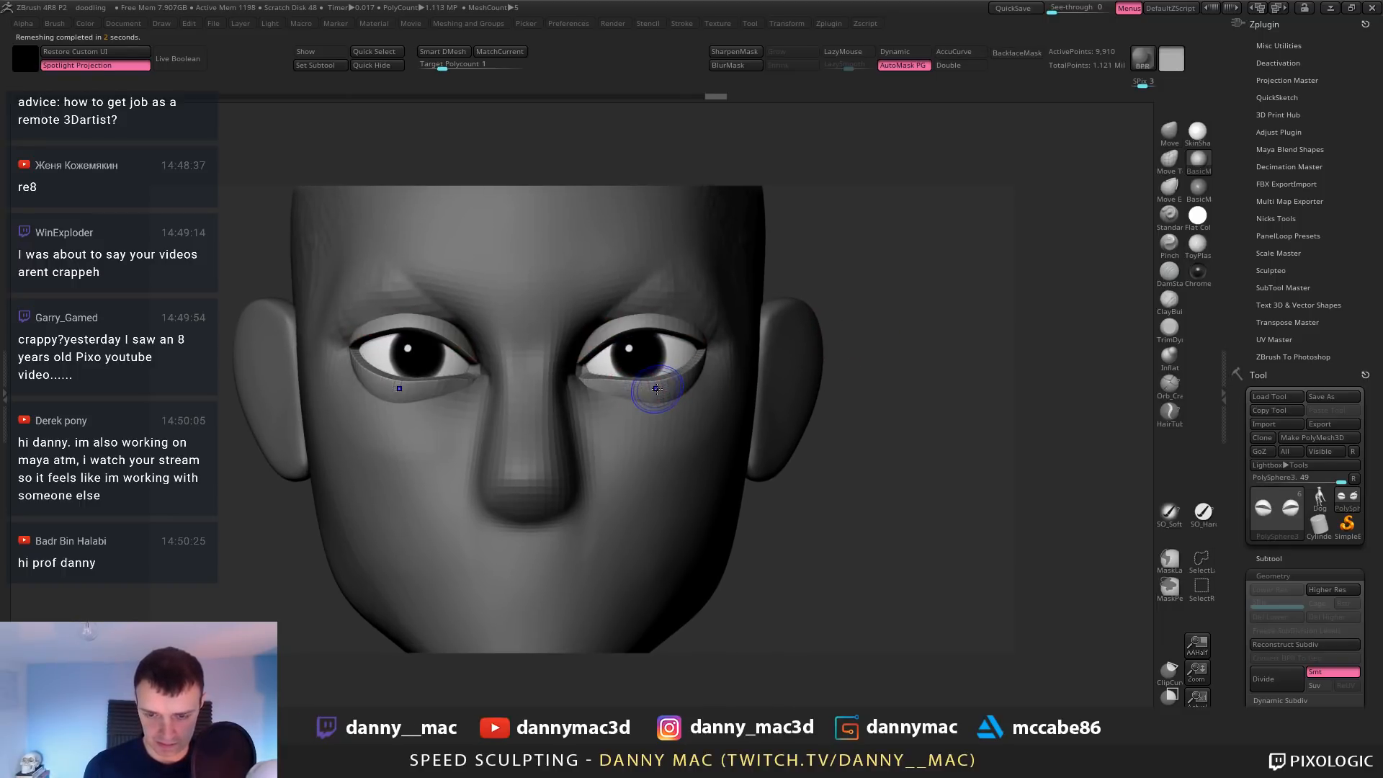
key(shift+f)
key(shift+f)
key(2)
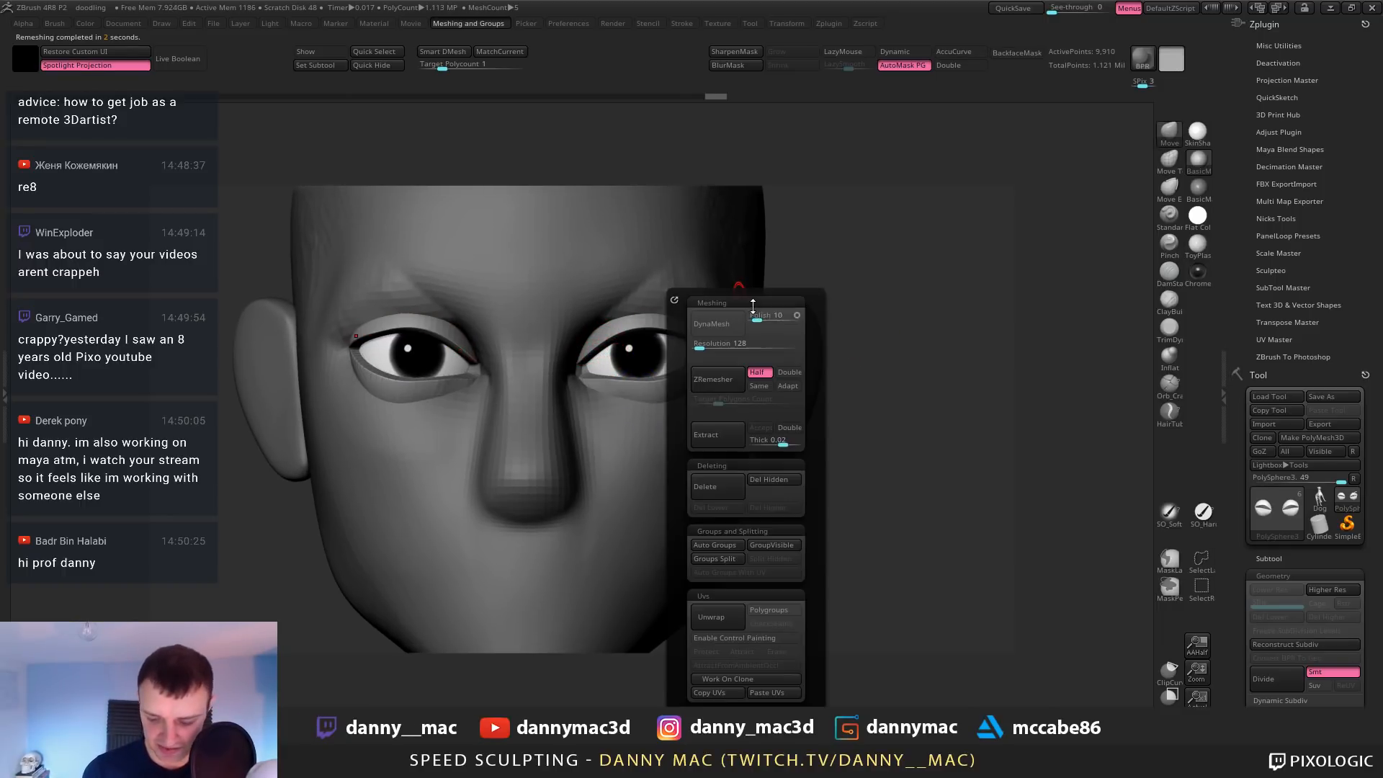
click(737, 372)
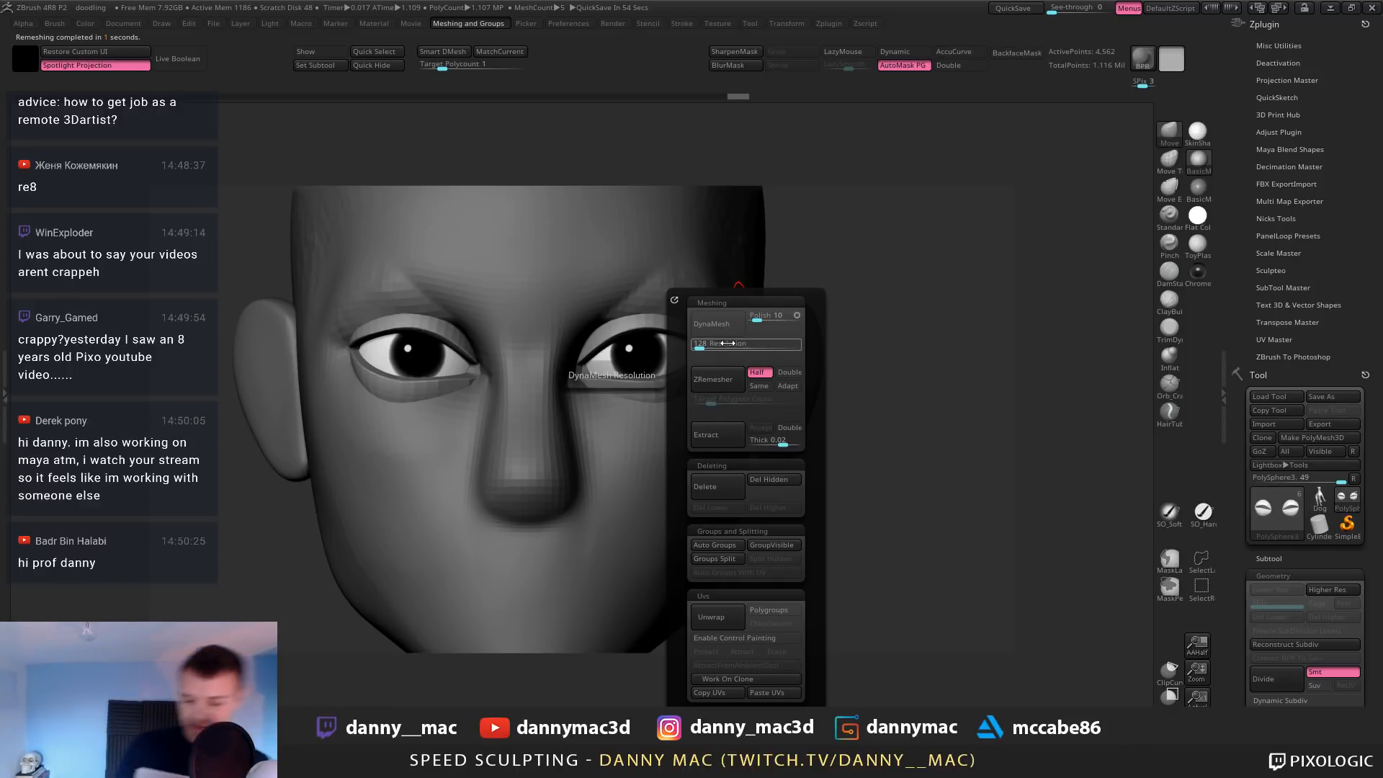
Examine the remeshed eyelids' wireframe and their fit around the eyes from the front and from below
right_drag(857, 328, 809, 318)
key(shift+f)
right_drag(590, 331, 575, 356)
drag(579, 370, 591, 356)
key(ctrl+z)
right_drag(590, 356, 681, 298)
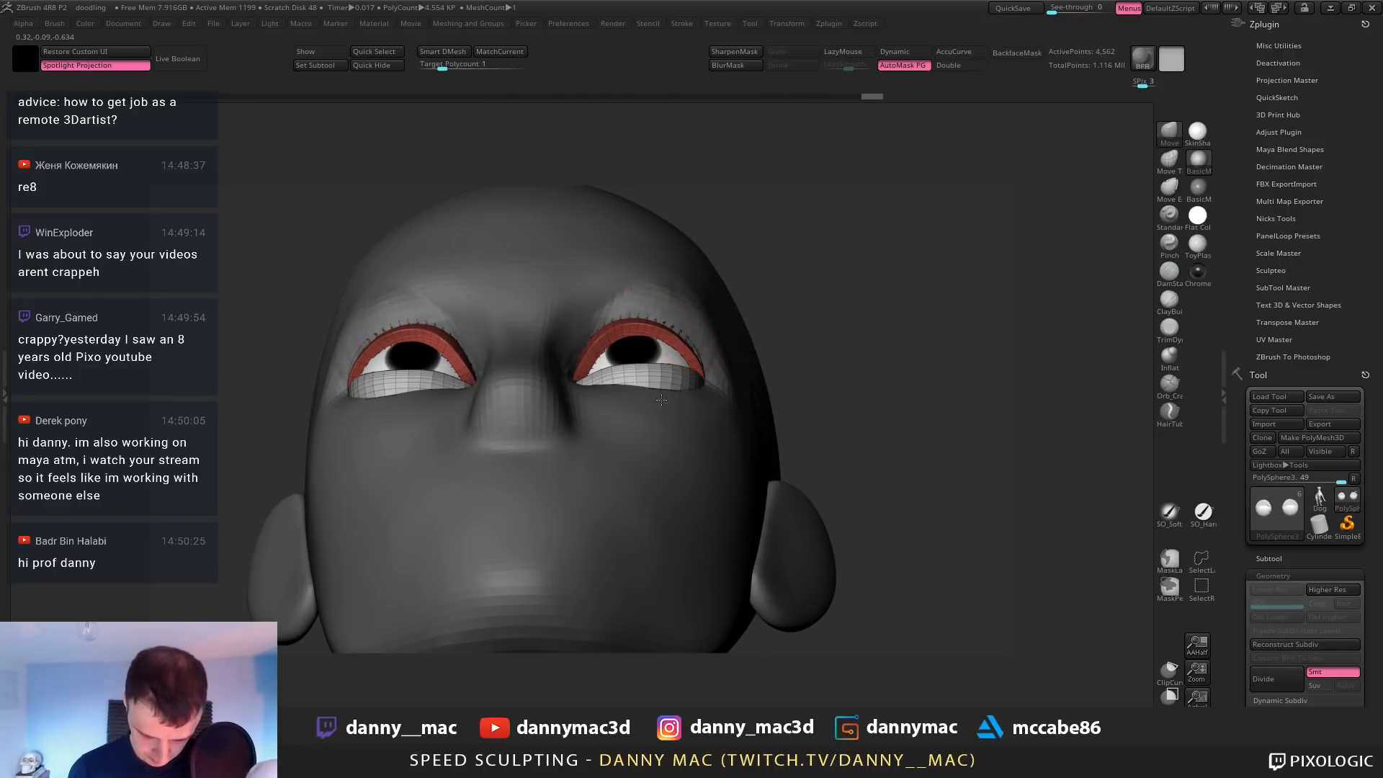
right_drag(661, 400, 489, 329)
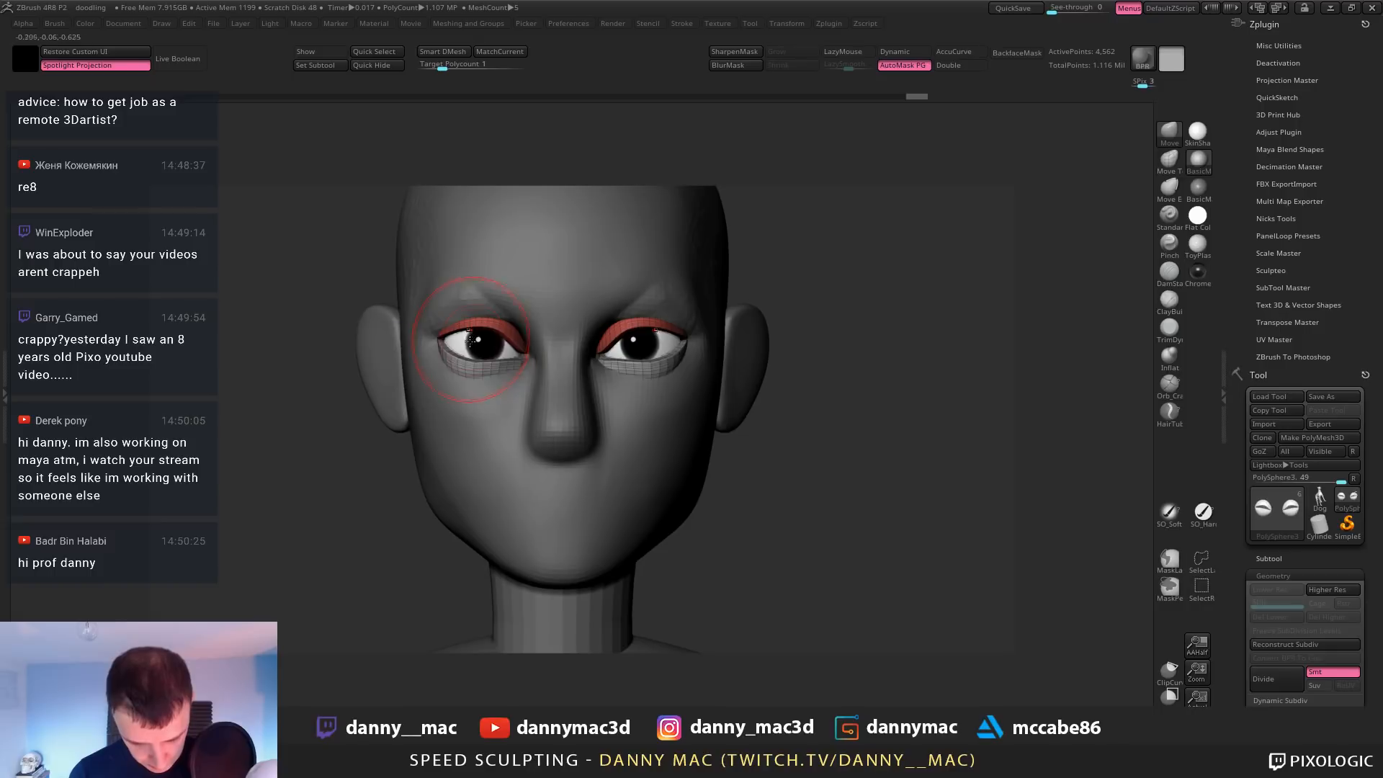
key(f)
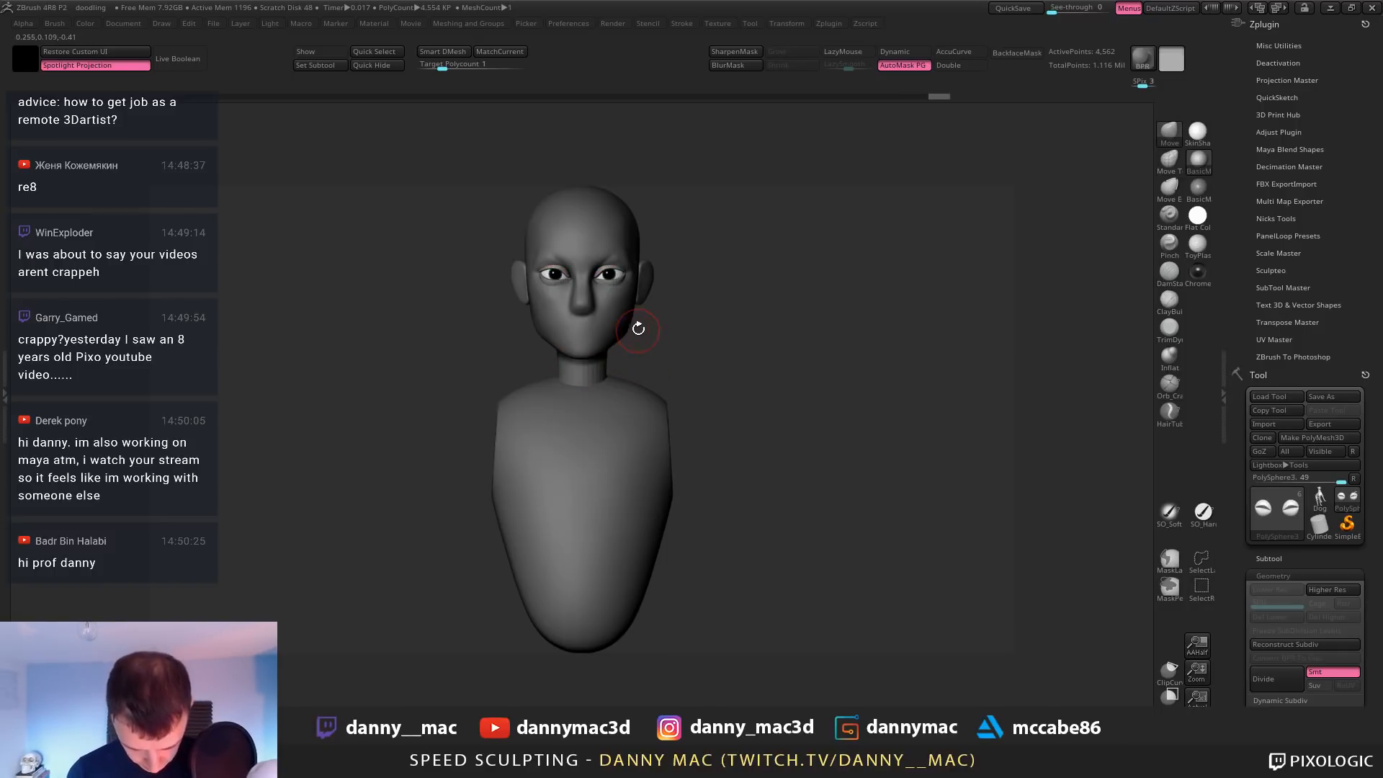
alt+right_drag(638, 329, 633, 454)
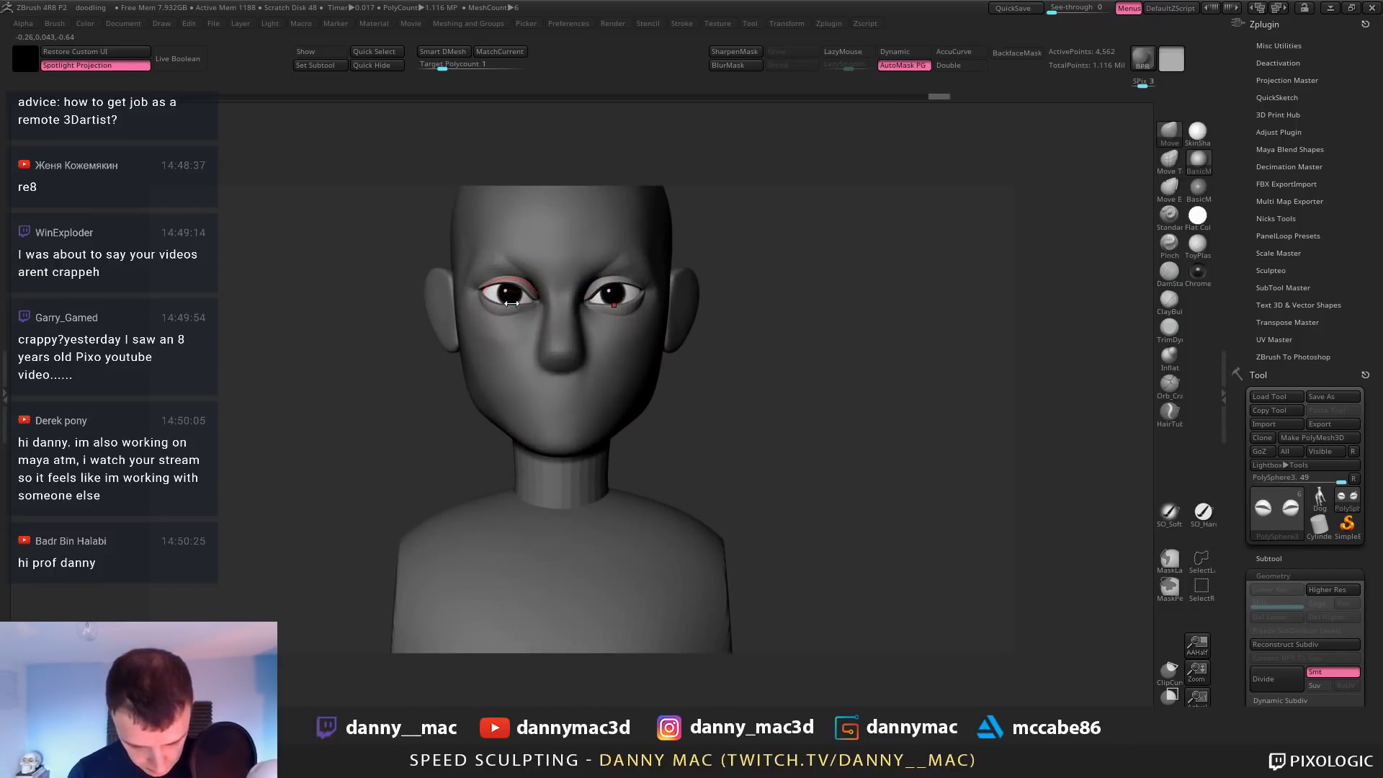
Adjust the Move brush size and pull the inner corners of the eyelids into shape around the eyeballs
key(space)
drag(515, 309, 539, 300)
ctrl+right_drag(544, 216, 534, 286)
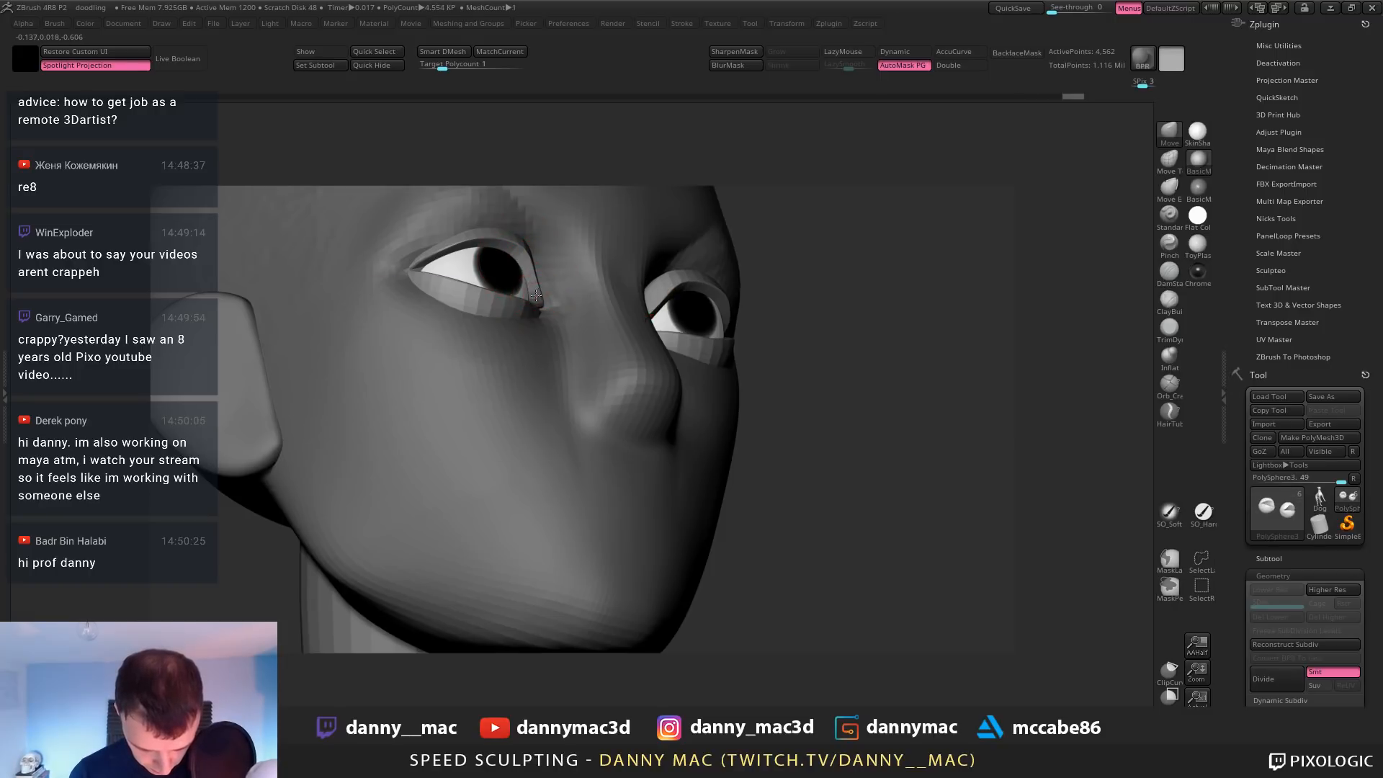
mouse_move(535, 293)
right_down()
mouse_move(552, 273)
mouse_move(539, 234)
mouse_move(562, 277)
mouse_move(627, 280)
mouse_move(689, 240)
mouse_move(662, 238)
mouse_move(625, 364)
right_up()
alt+click(537, 233)
alt+click(564, 306)
key(space)
click(562, 304)
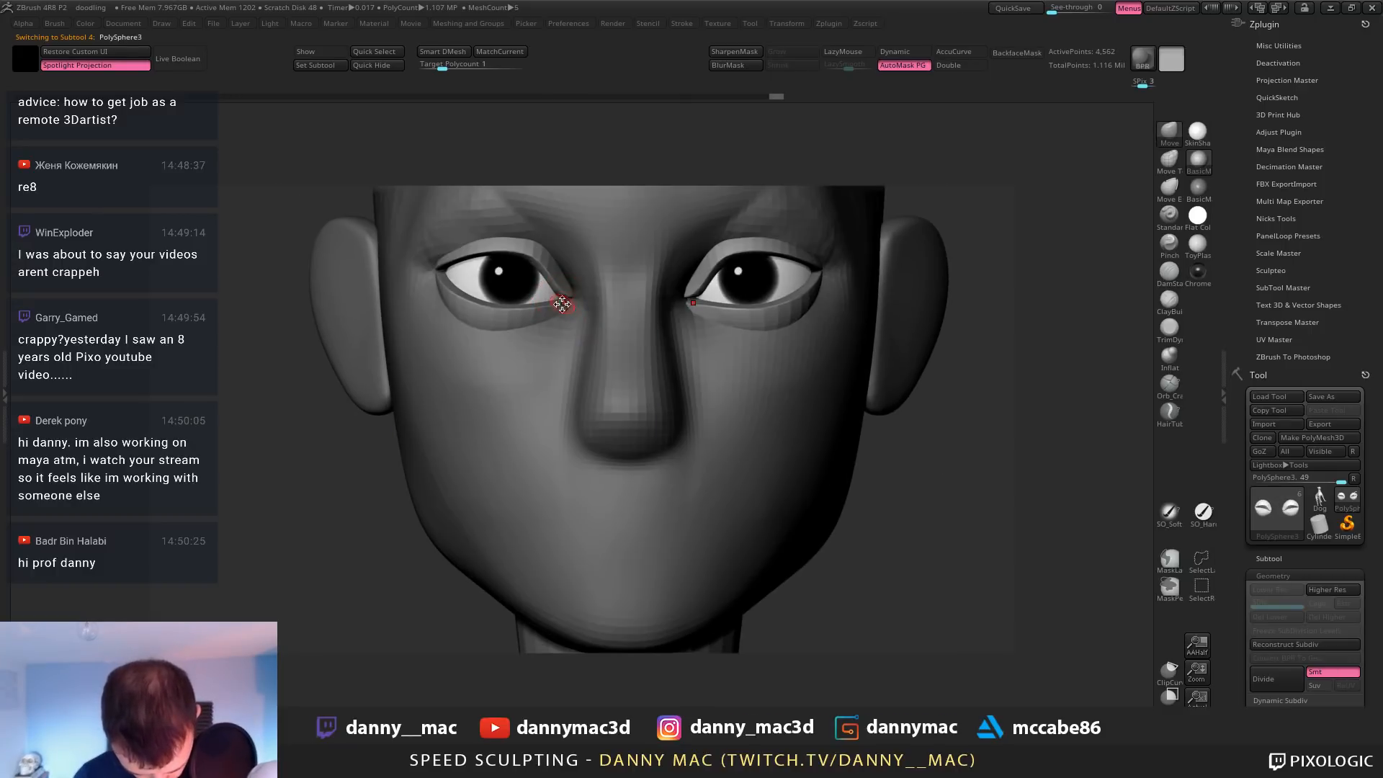
key(s)
drag(563, 302, 564, 304)
click(563, 306)
Reshape the rim of the upper eyelids near the inner corners with the Move brush
mouse_move(564, 304)
right_down()
mouse_move(530, 305)
mouse_move(574, 289)
right_up()
drag(573, 292, 574, 297)
right_drag(574, 297, 579, 310)
drag(553, 284, 545, 278)
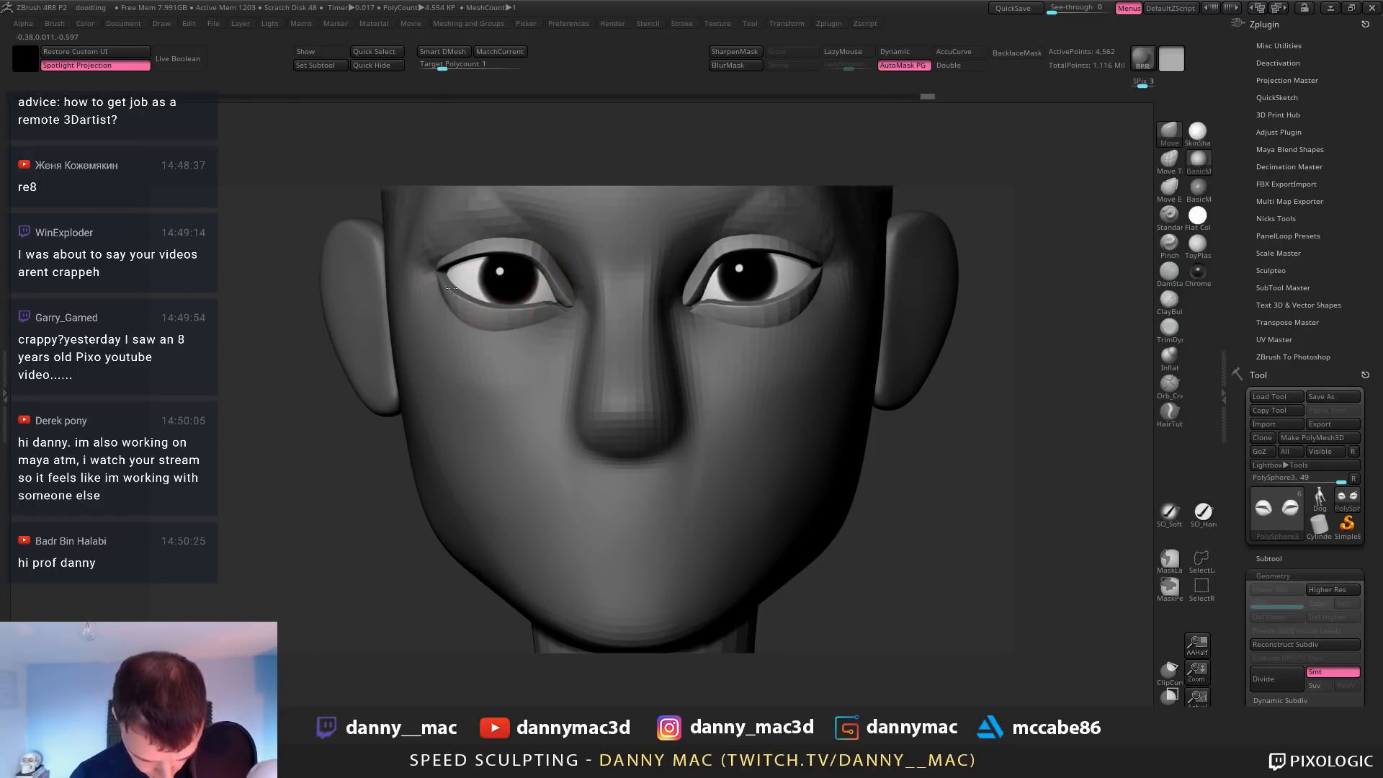
Reshape the outer and lower edges of the lower eyelids with the Move brush
drag(451, 288, 453, 285)
mouse_move(453, 285)
right_down()
mouse_move(415, 301)
mouse_move(417, 317)
right_up()
drag(469, 300, 465, 304)
mouse_move(465, 306)
right_down()
mouse_move(526, 349)
mouse_move(501, 350)
right_up()
drag(500, 341, 500, 335)
Subdivide the eyelid pieces twice to subdivision level 3, declining Dynamic Subdiv
mouse_move(500, 344)
right_down()
mouse_move(436, 342)
mouse_move(501, 270)
mouse_move(483, 317)
right_up()
alt+click(440, 340)
alt+click(483, 317)
key(d)
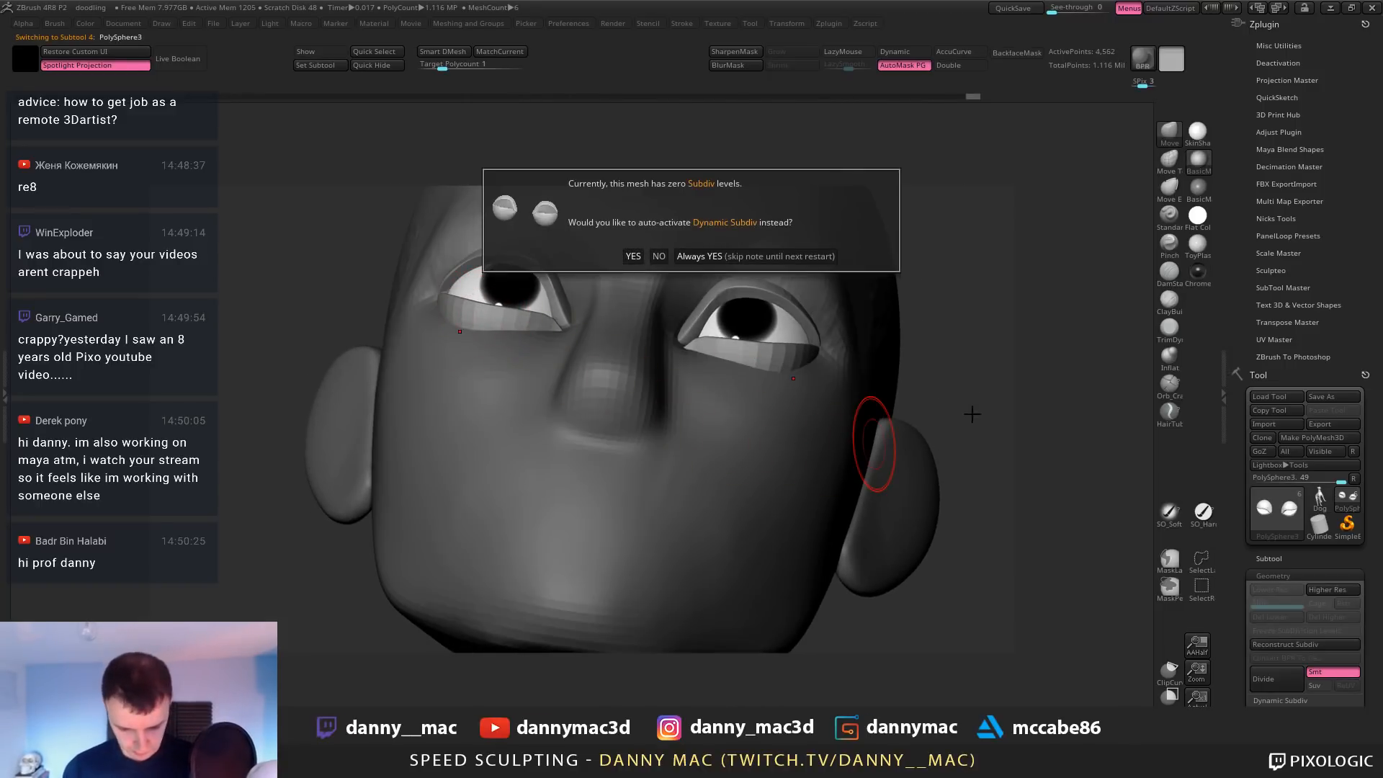
click(657, 256)
key(ctrl+d)
key(ctrl+d)
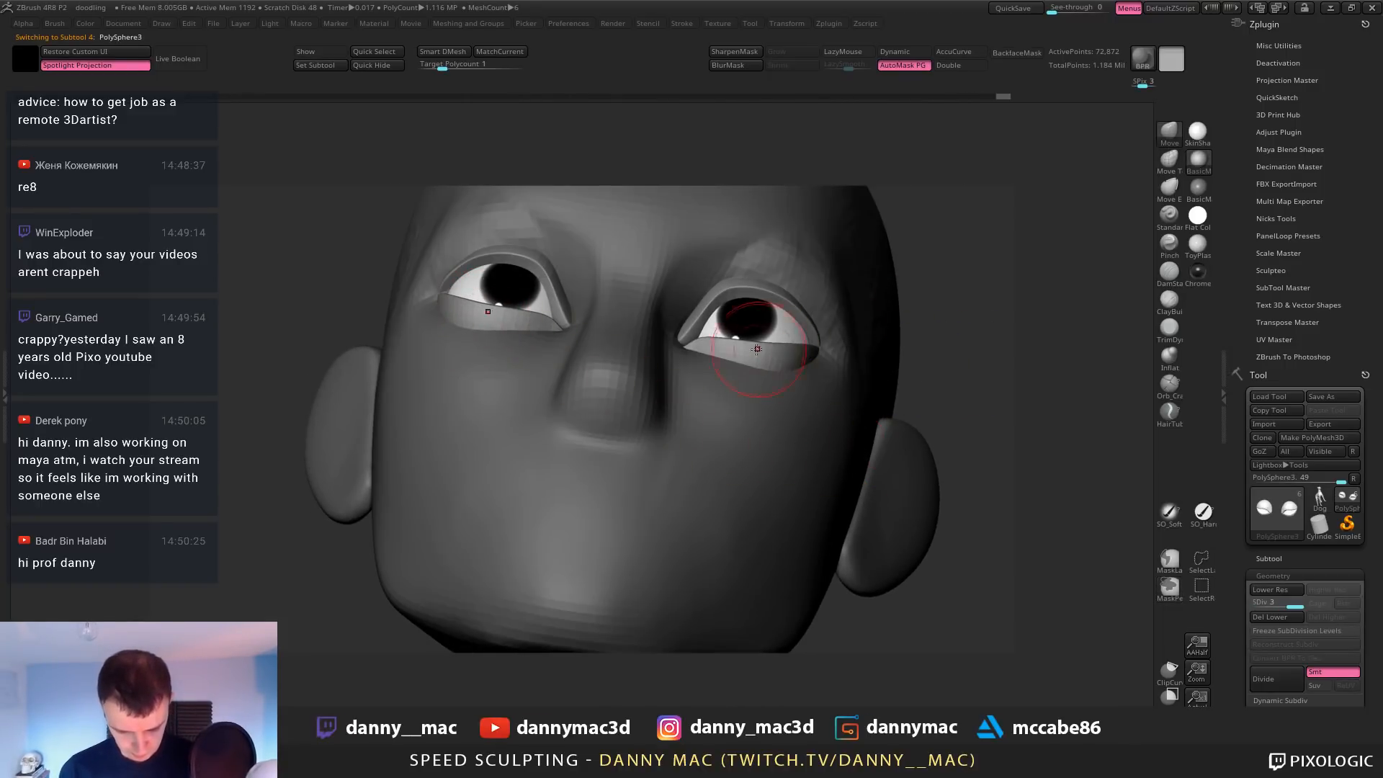
Flatten and refine the eyelid surfaces starting with the TrimDynamic brush, and undo the last change
key(b)
key(t)
key(d)
mouse_move(749, 350)
right_down()
mouse_move(787, 407)
mouse_move(829, 404)
mouse_move(950, 339)
mouse_move(851, 374)
mouse_move(829, 362)
right_up()
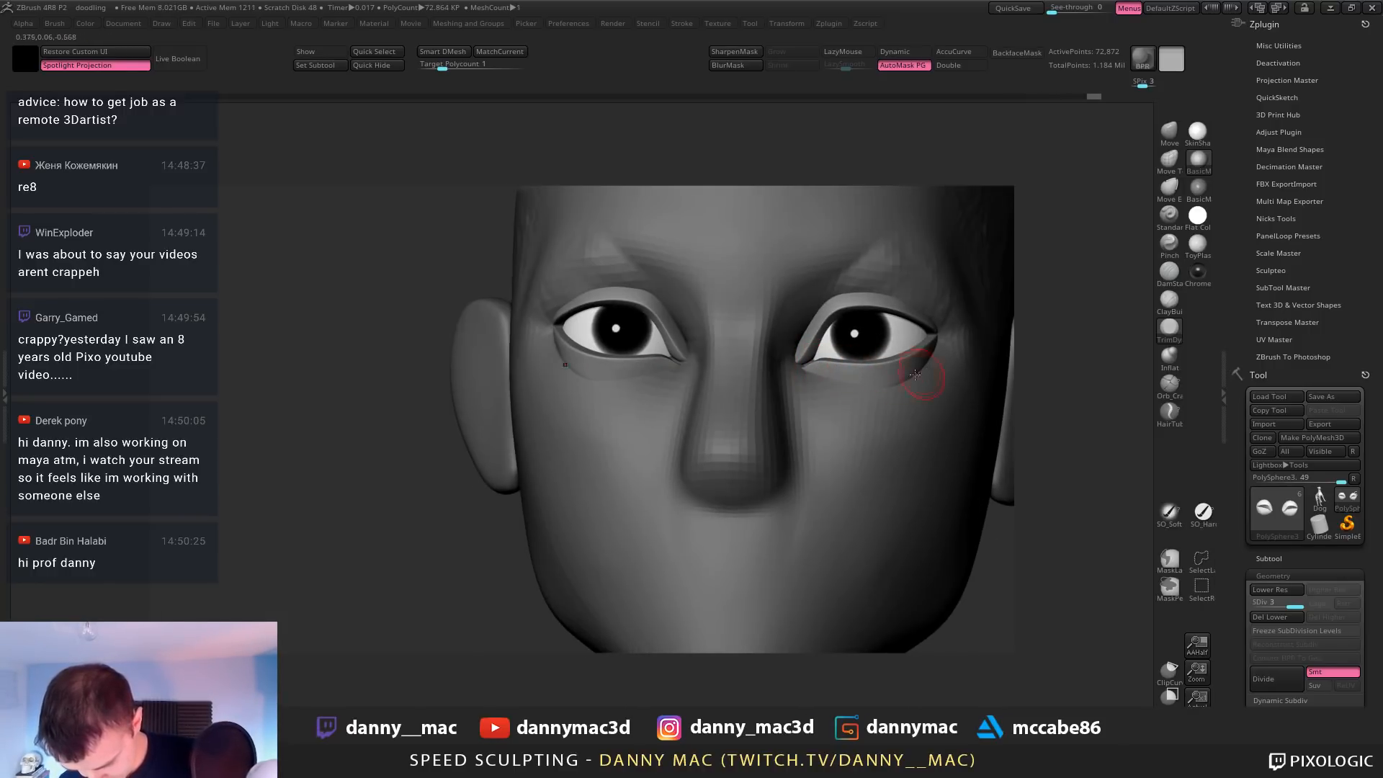
right_drag(825, 321, 793, 353)
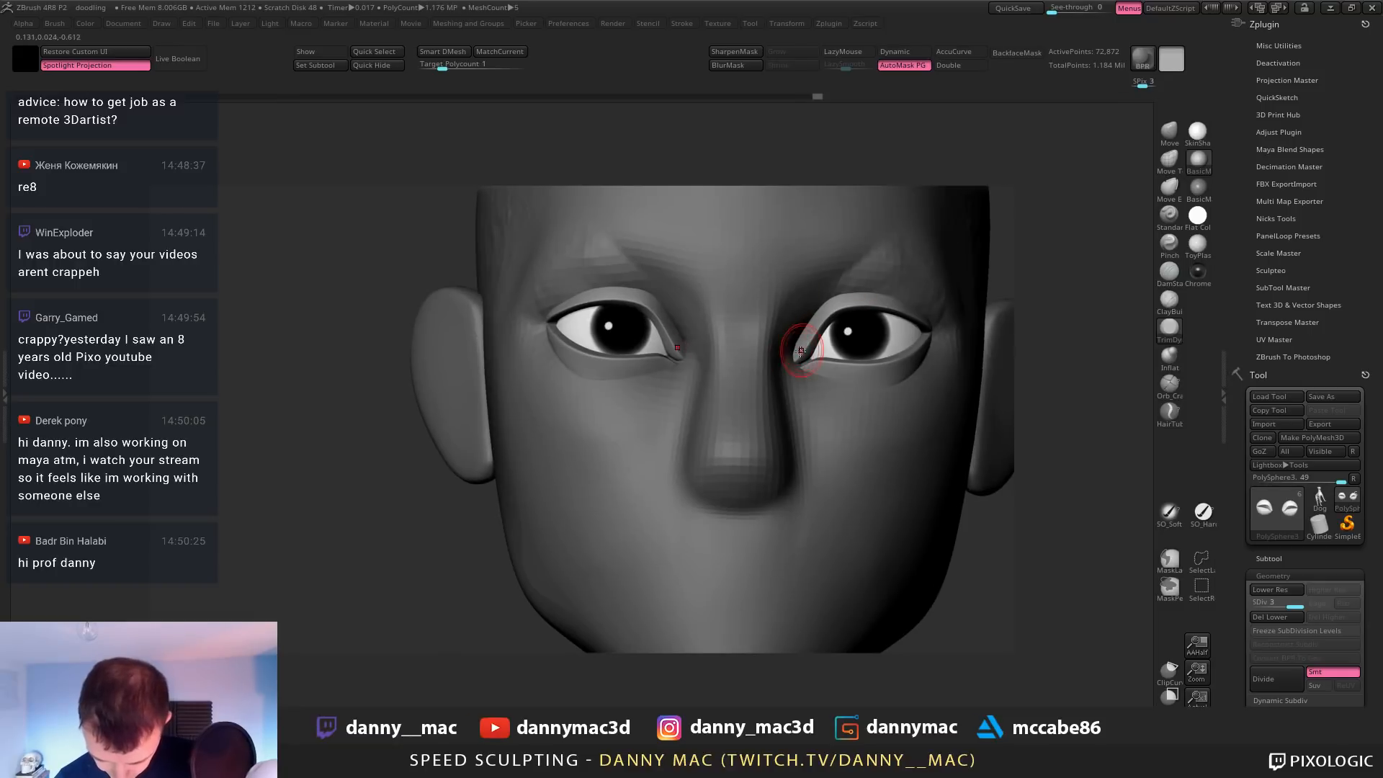
mouse_move(854, 317)
right_down()
mouse_move(842, 321)
mouse_move(857, 333)
mouse_move(847, 318)
mouse_move(940, 321)
mouse_move(924, 336)
mouse_move(939, 351)
mouse_move(910, 339)
mouse_move(936, 323)
mouse_move(912, 311)
mouse_move(896, 335)
right_up()
right_click(924, 336)
key(ctrl+z)
key(ctrl)
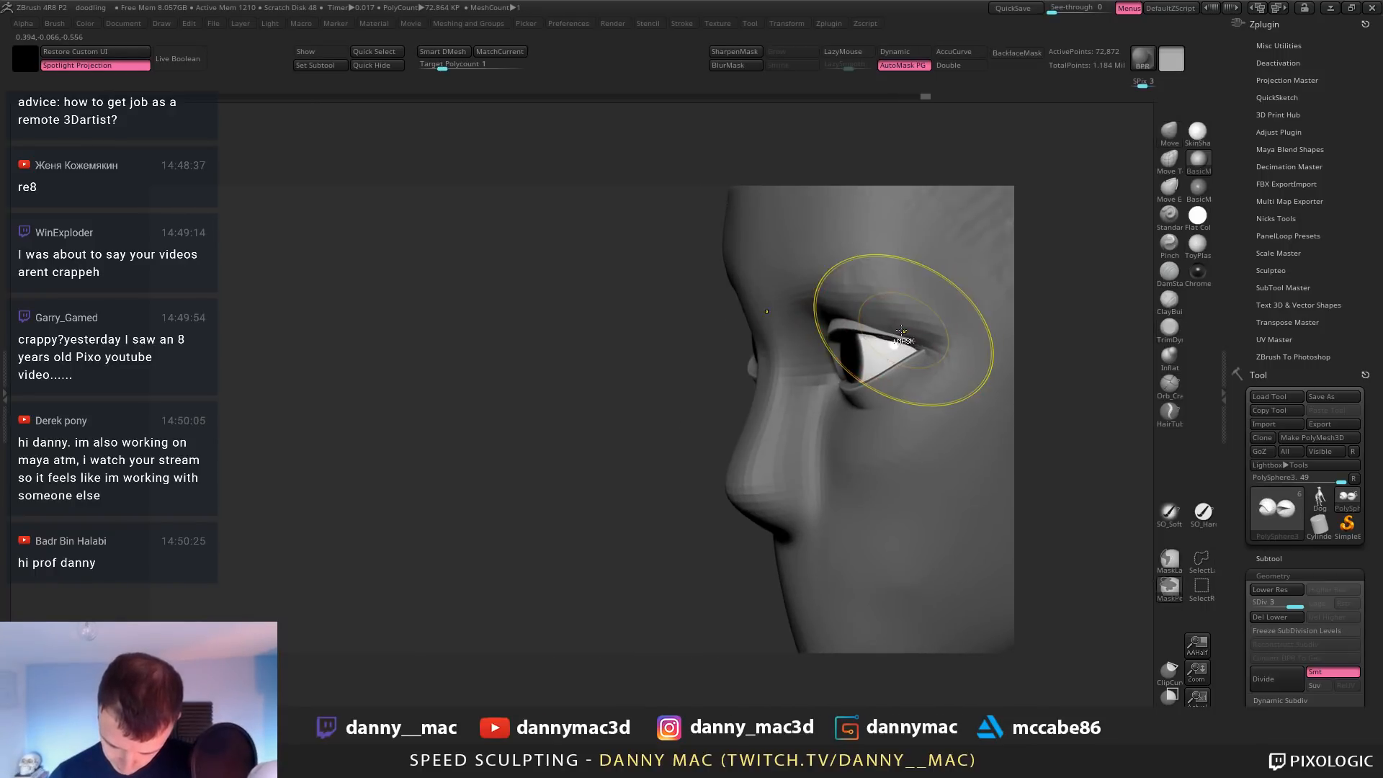
Select the head and reshape the brow's outer profile and inner brow area with the Move brush
alt+click(897, 333)
alt+click(916, 332)
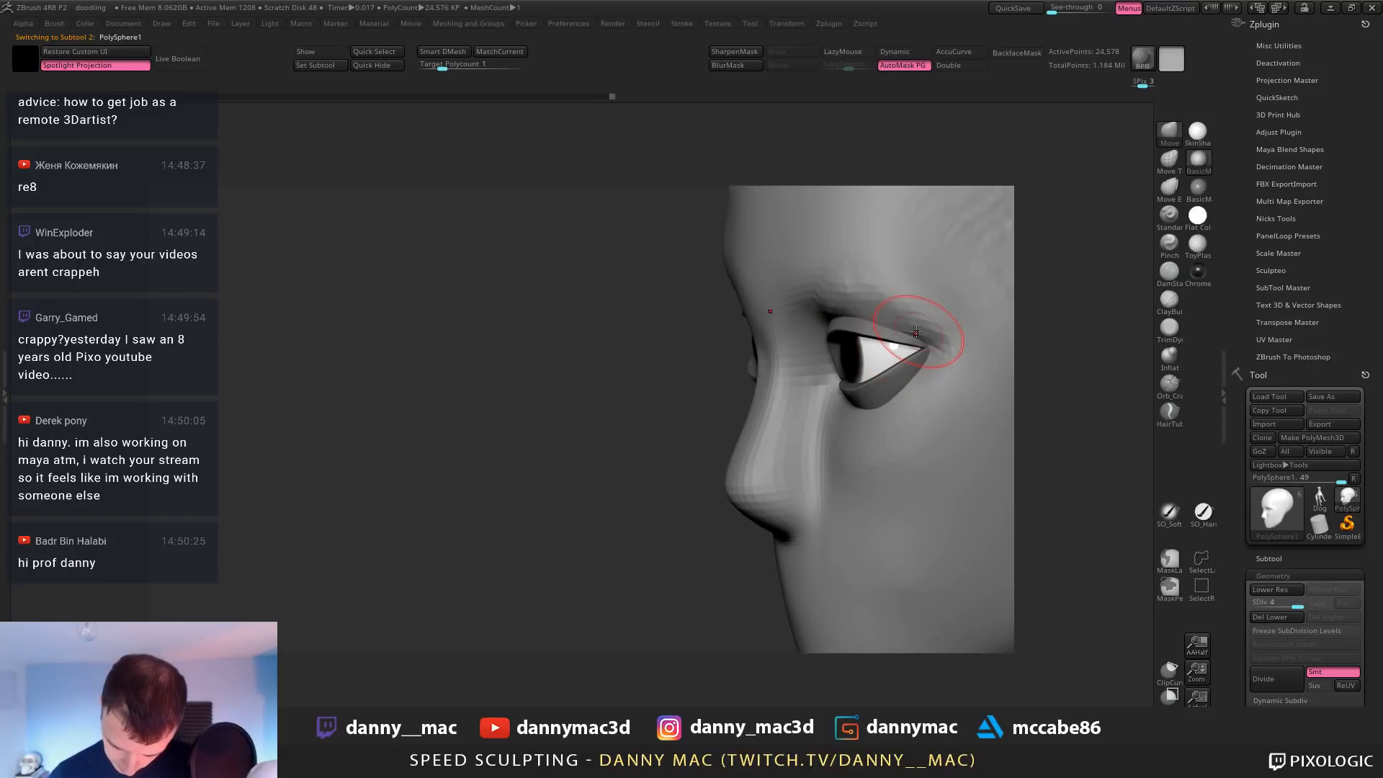
mouse_move(921, 337)
right_down()
mouse_move(906, 334)
mouse_move(954, 327)
mouse_move(940, 324)
mouse_move(952, 186)
right_up()
right_drag(886, 297, 850, 308)
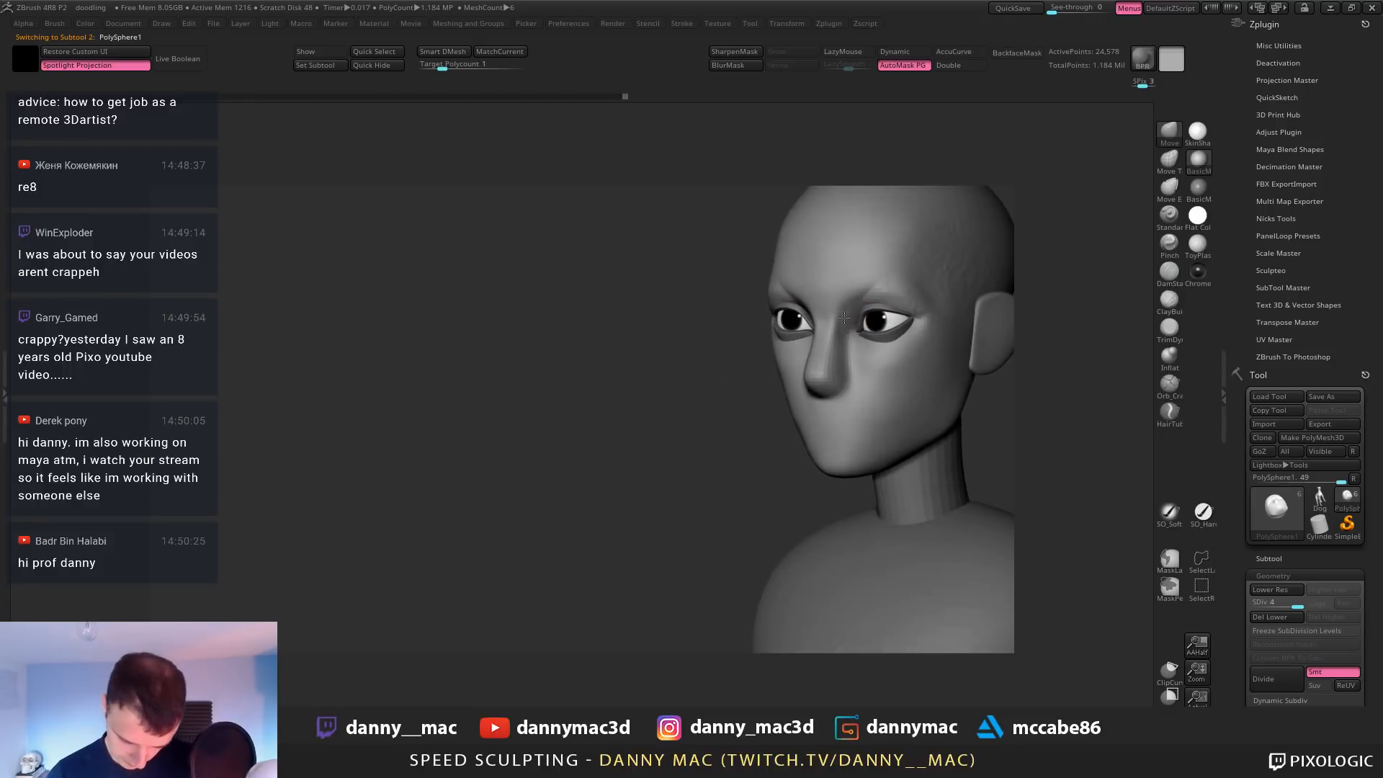
key(space)
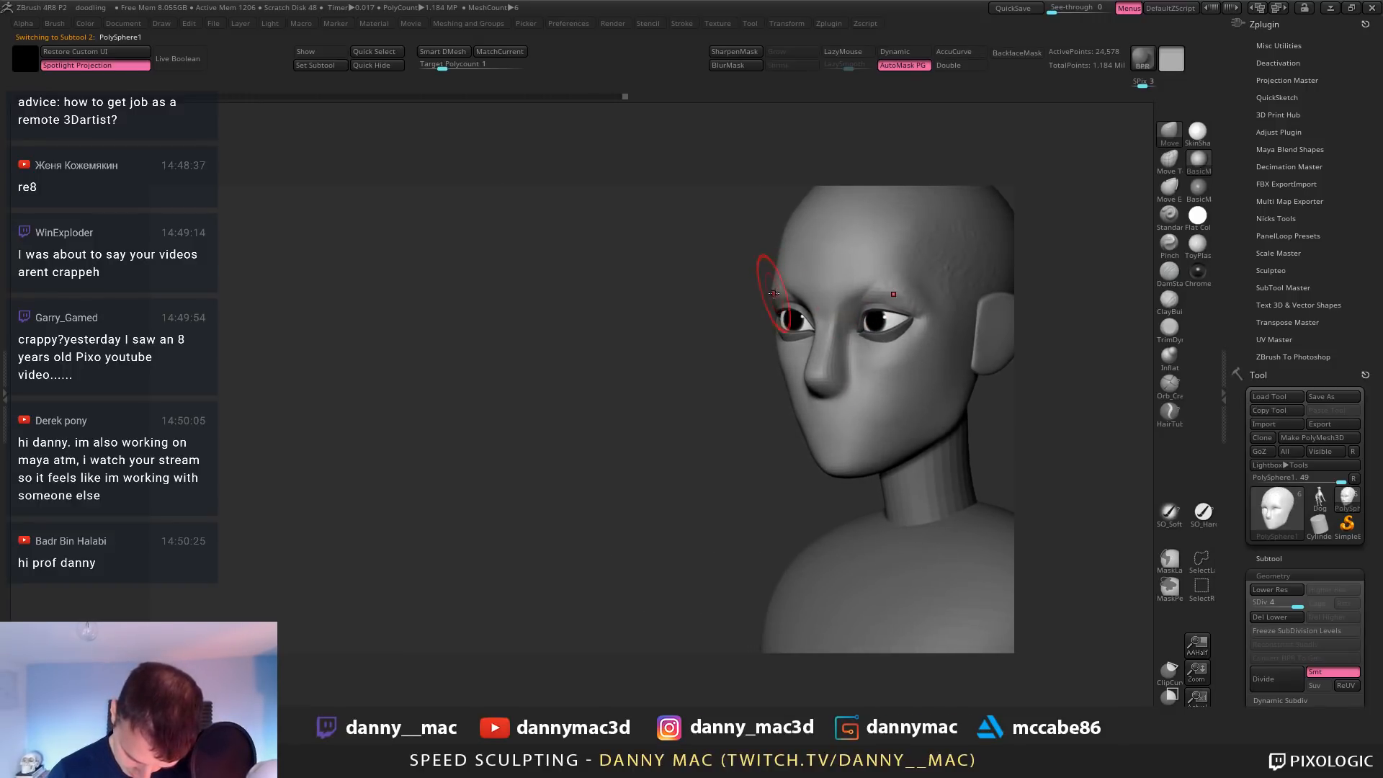
right_drag(780, 277, 788, 277)
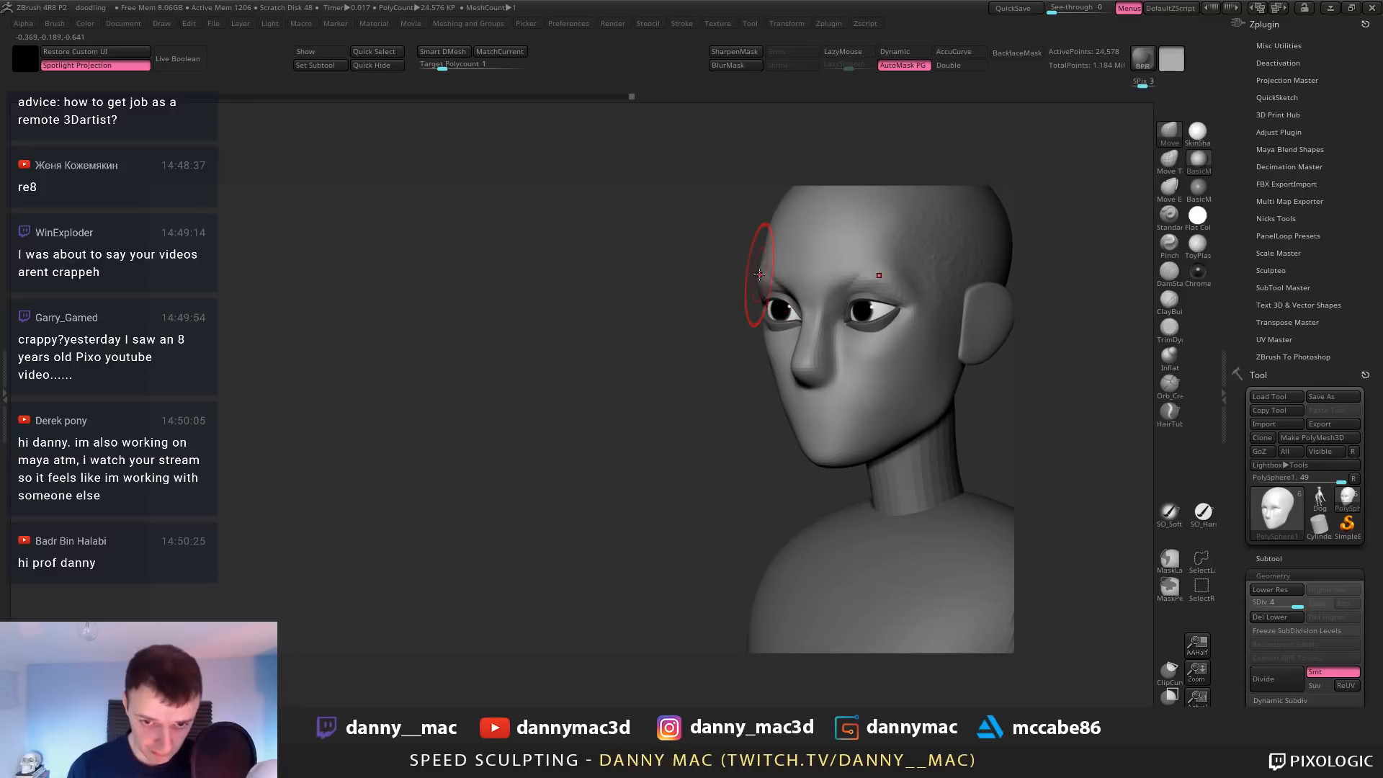
drag(759, 273, 752, 277)
right_drag(760, 276, 798, 278)
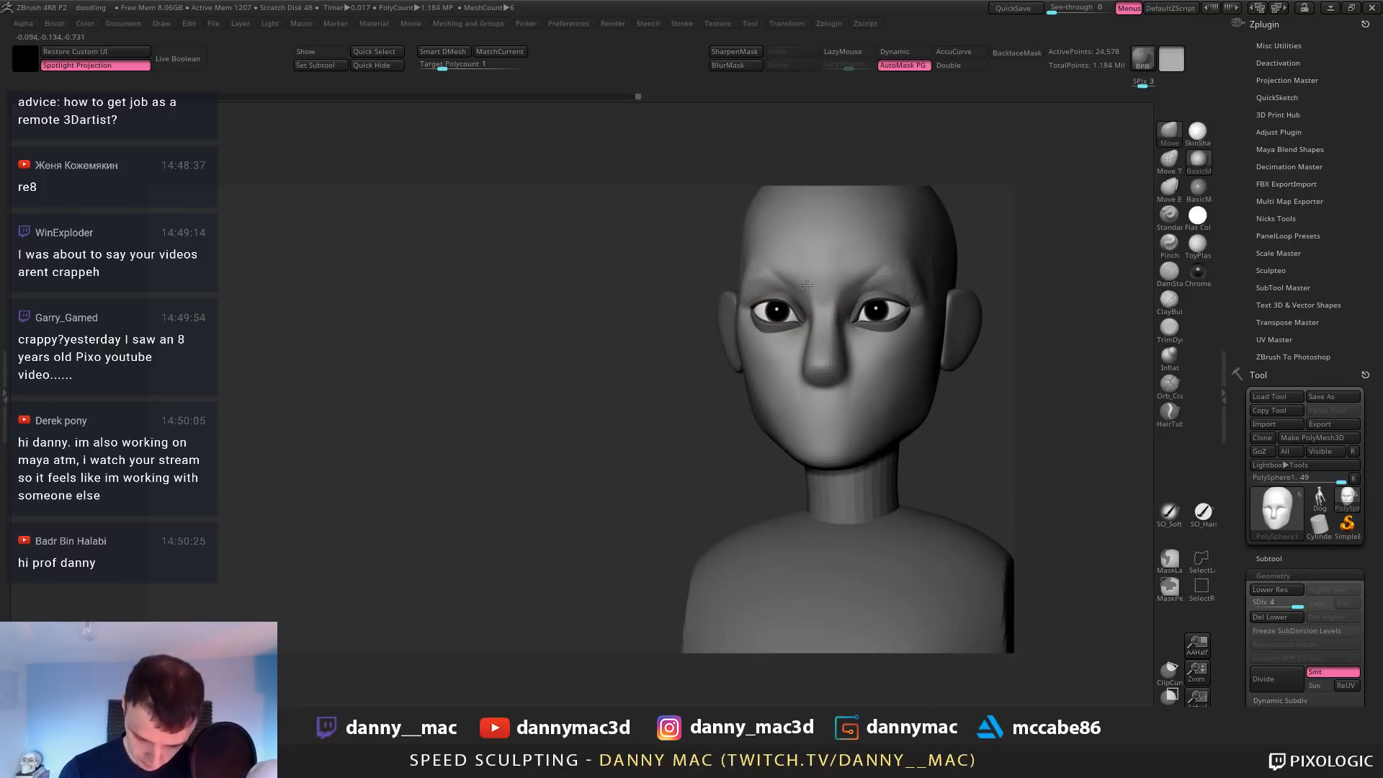
drag(807, 285, 805, 280)
Reshape the face around the inner eye corners beside the nose bridge with a resized Move brush
mouse_move(781, 288)
right_down()
mouse_move(835, 324)
mouse_move(810, 326)
right_up()
drag(791, 325, 795, 329)
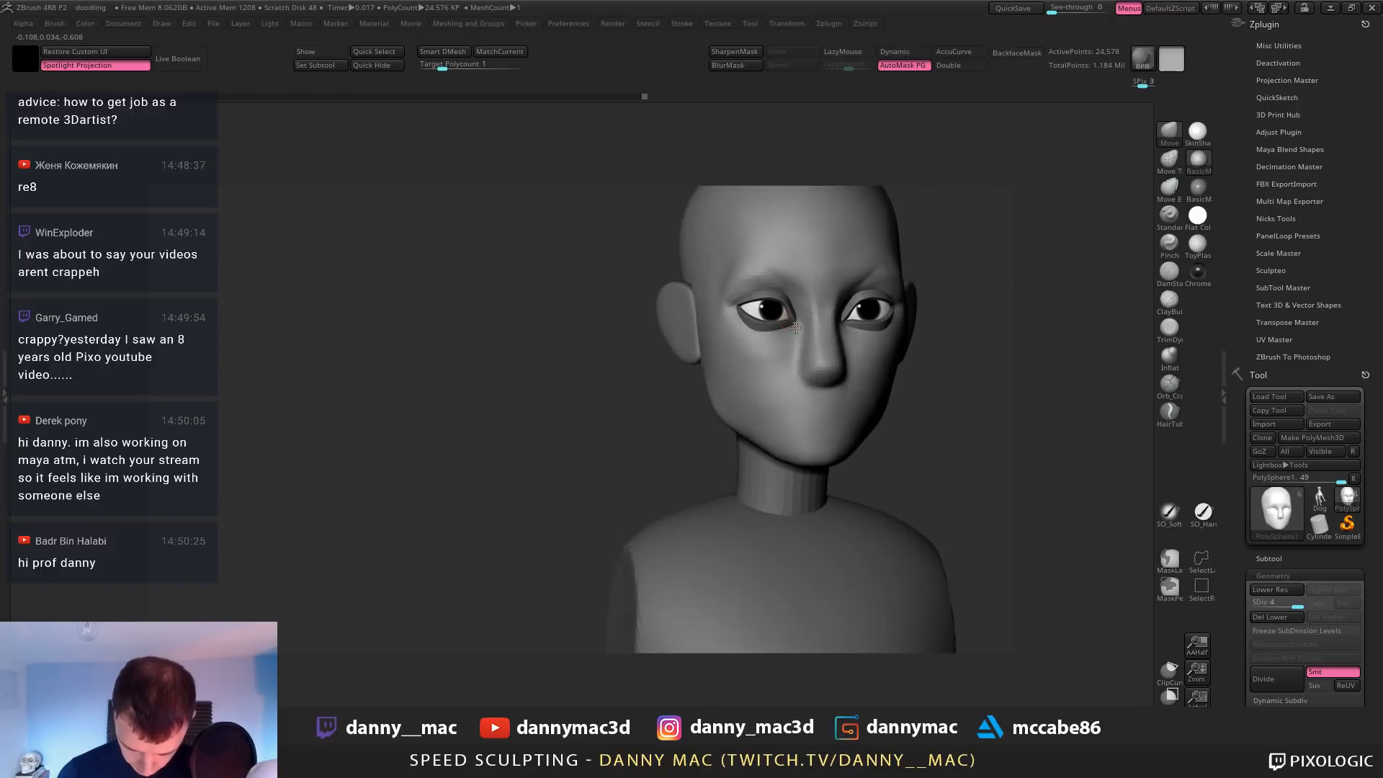
right_drag(819, 311, 799, 323)
drag(800, 321, 797, 324)
mouse_move(784, 314)
right_down()
mouse_move(801, 306)
mouse_move(779, 313)
mouse_move(790, 283)
right_up()
right_click(791, 322)
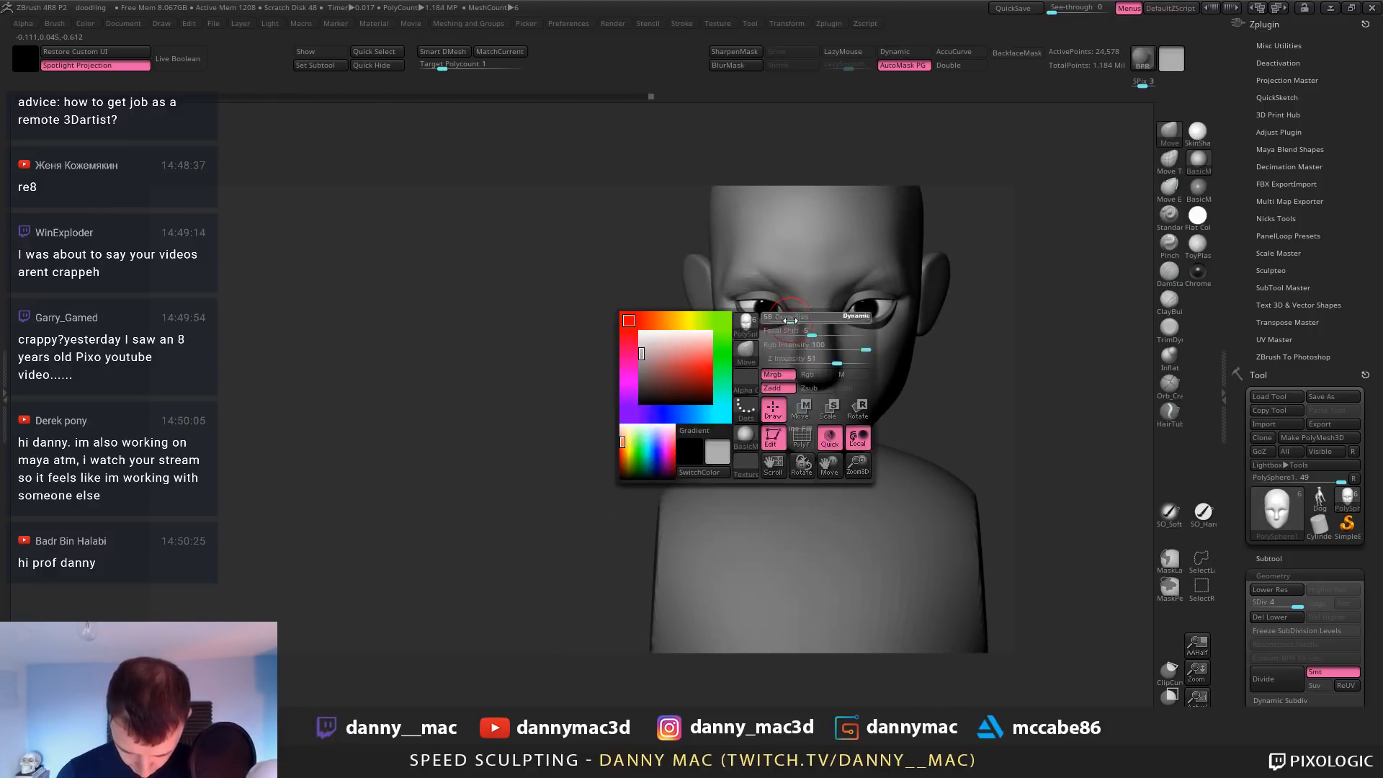
drag(795, 319, 798, 314)
Build up the brow area above the upper eyelids with the ClayBuildup brush and smooth it
mouse_move(778, 337)
right_down()
mouse_move(791, 318)
mouse_move(761, 338)
mouse_move(761, 290)
right_up()
key(b)
key(c)
key(b)
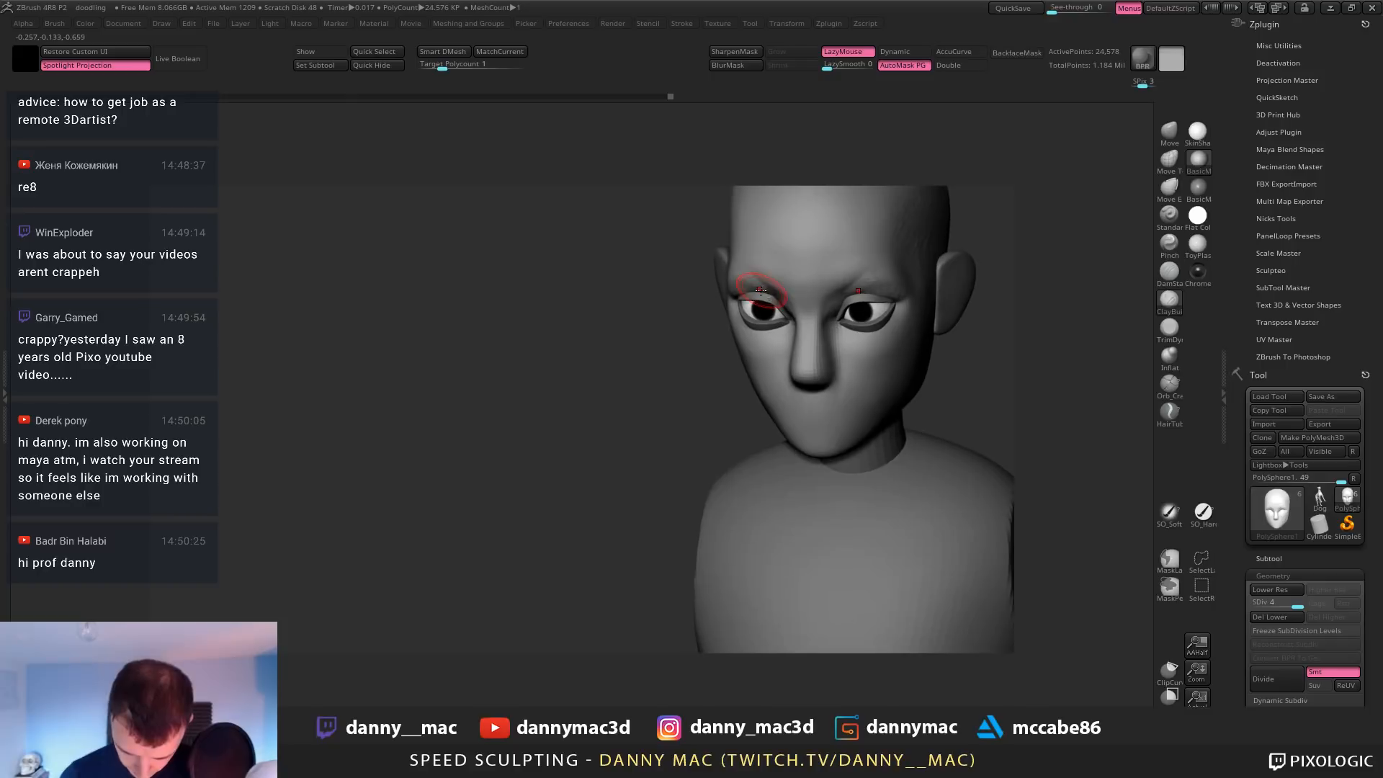
key(b)
key(m)
key(v)
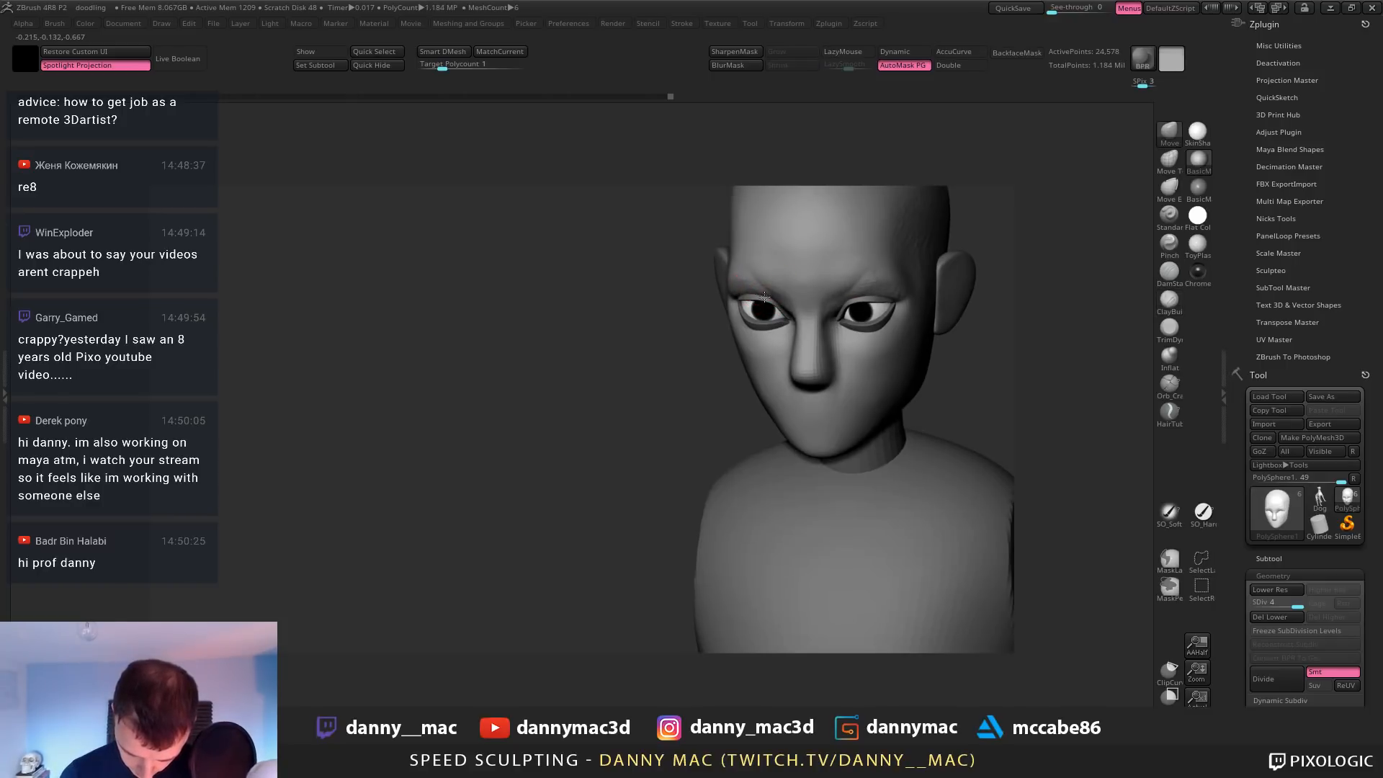
shift+drag(756, 289, 759, 291)
right_drag(759, 291, 803, 278)
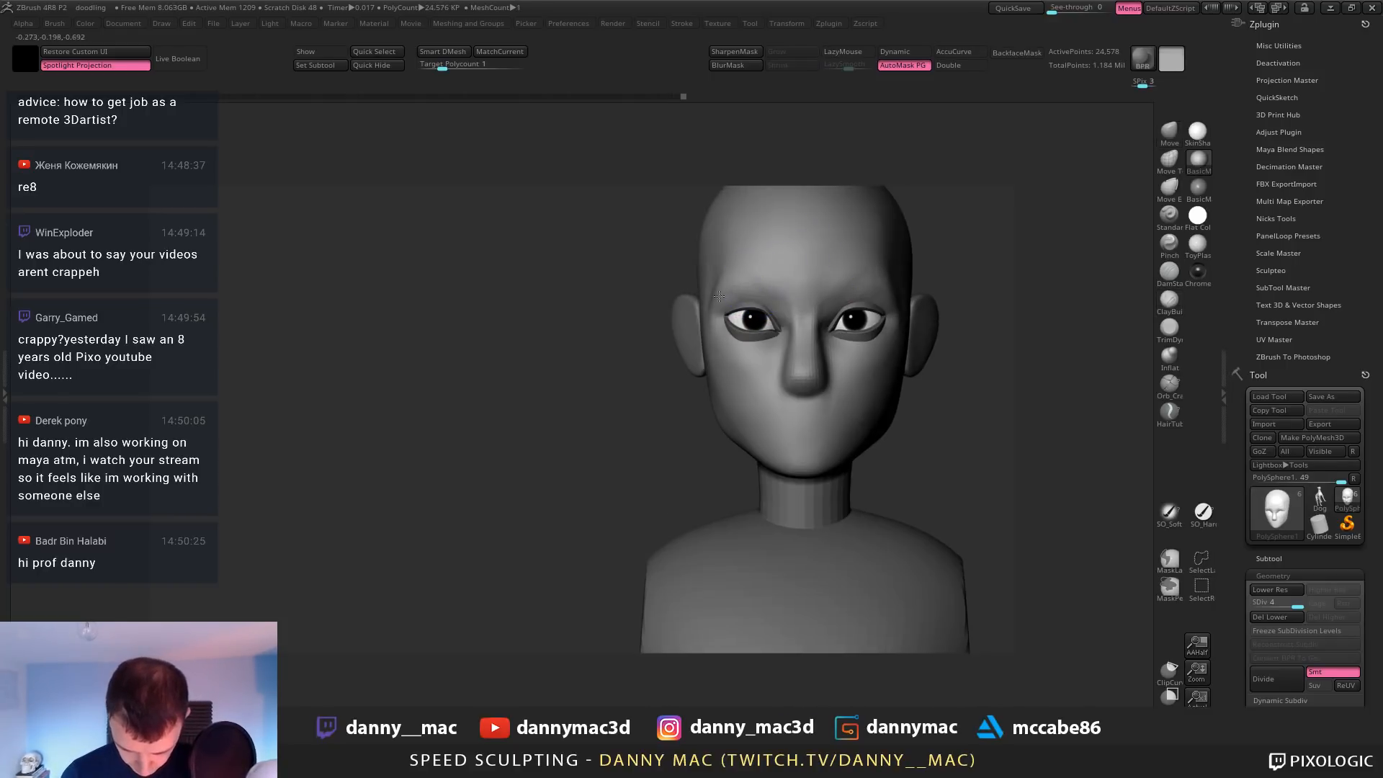
Carve a crease under the brow above the upper eyelids with the DamStandard brush
mouse_move(867, 317)
alt+right_down()
mouse_move(856, 271)
mouse_move(855, 294)
mouse_move(835, 291)
mouse_move(860, 286)
mouse_move(854, 309)
mouse_move(792, 304)
alt+right_up()
key(b)
key(d)
key(s)
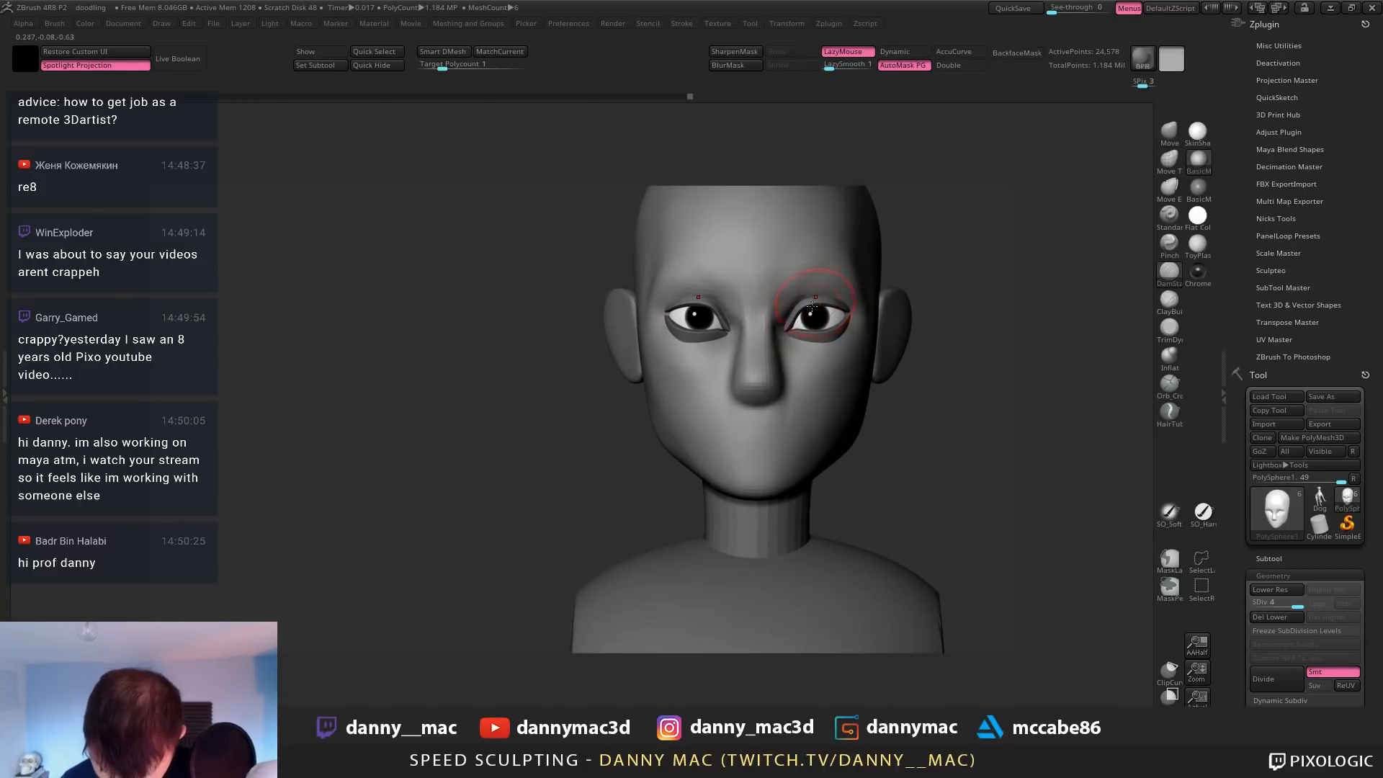
drag(798, 306, 829, 296)
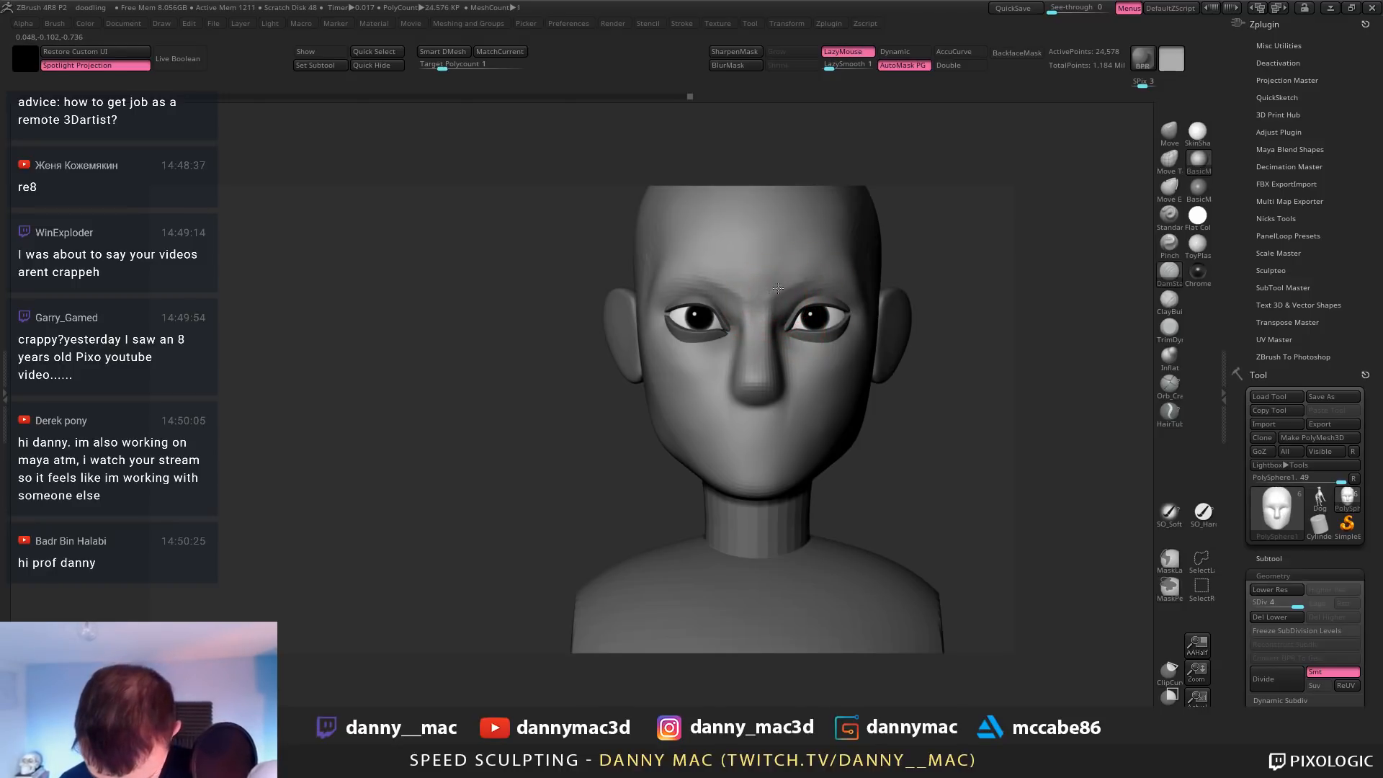
right_drag(826, 274, 792, 288)
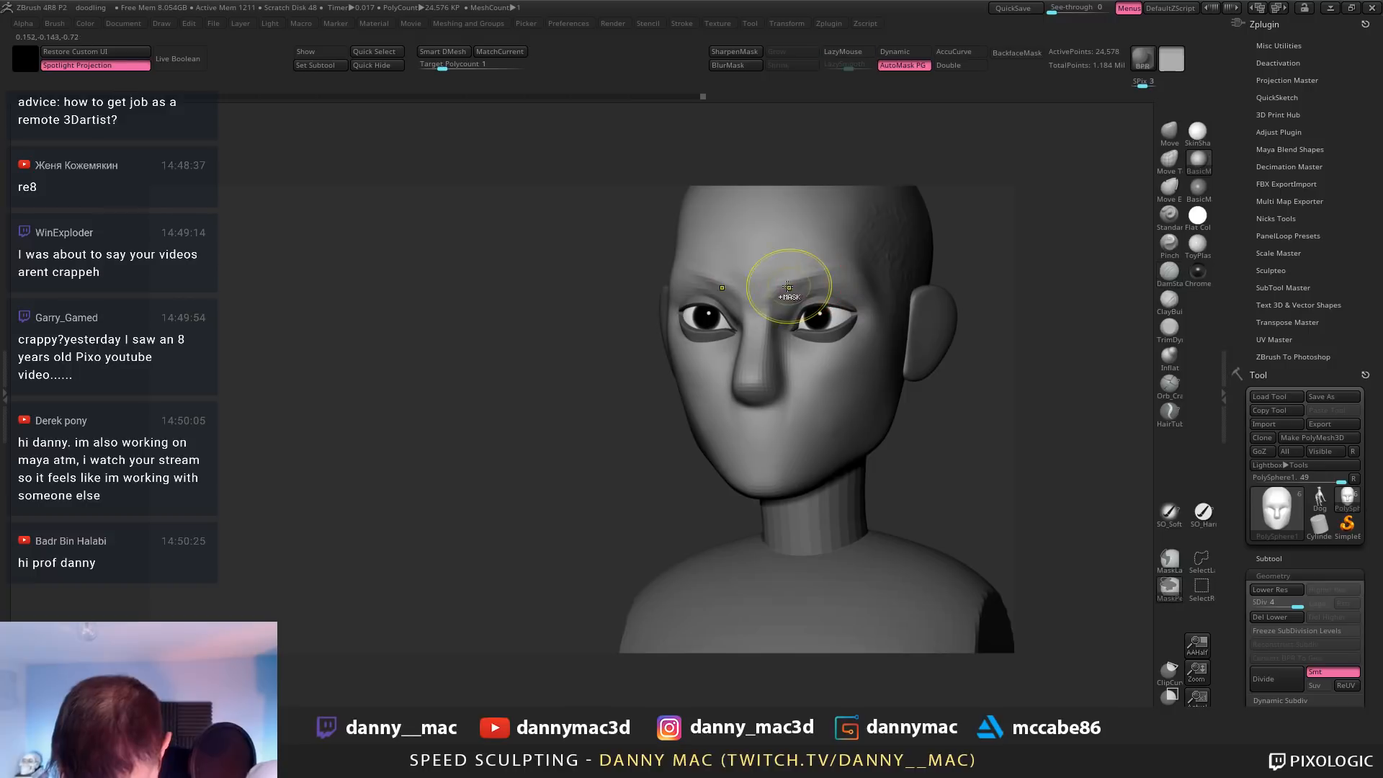
Define the brow line from the inner brow out toward the temples with sculpting strokes
drag(790, 285, 773, 293)
right_drag(785, 291, 757, 282)
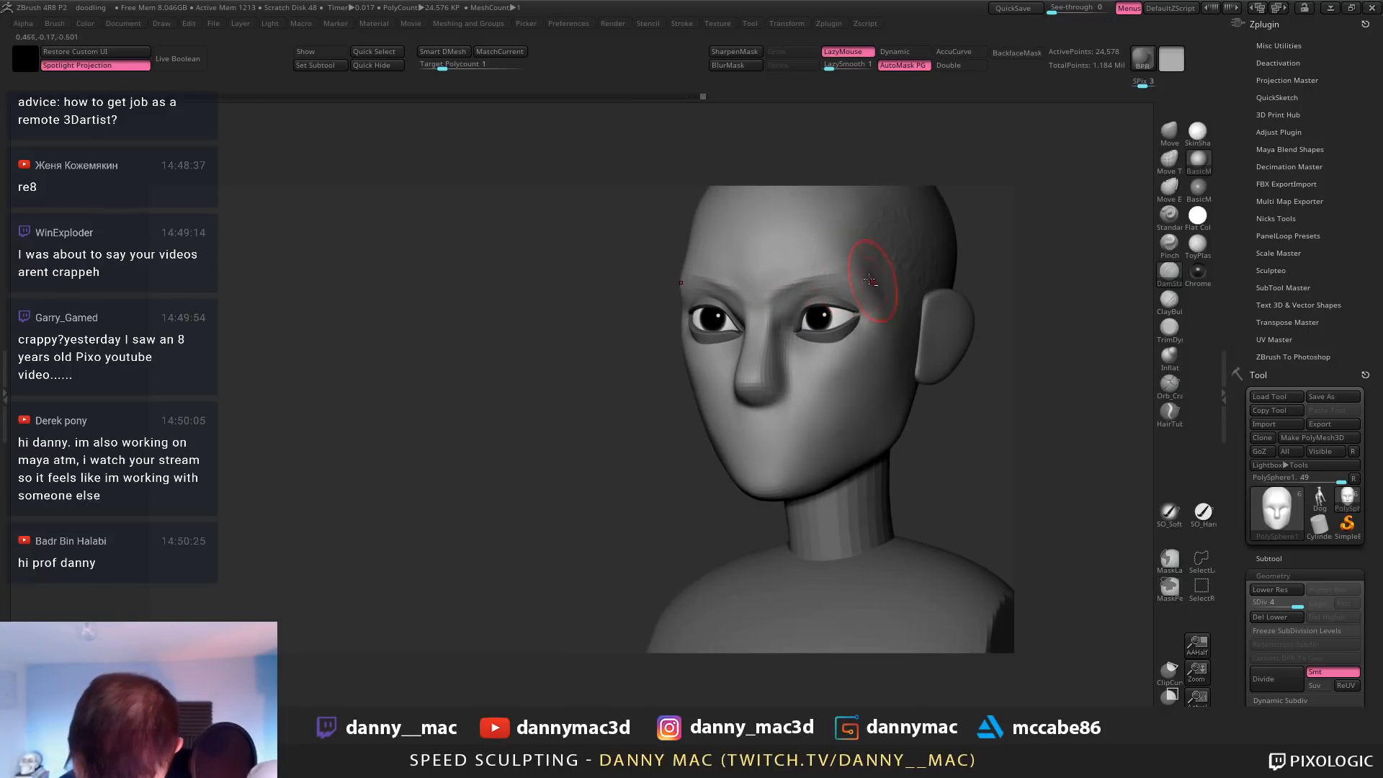
drag(874, 277, 843, 276)
mouse_move(857, 277)
right_down()
mouse_move(782, 281)
mouse_move(849, 275)
mouse_move(872, 316)
mouse_move(805, 301)
mouse_move(805, 314)
right_up()
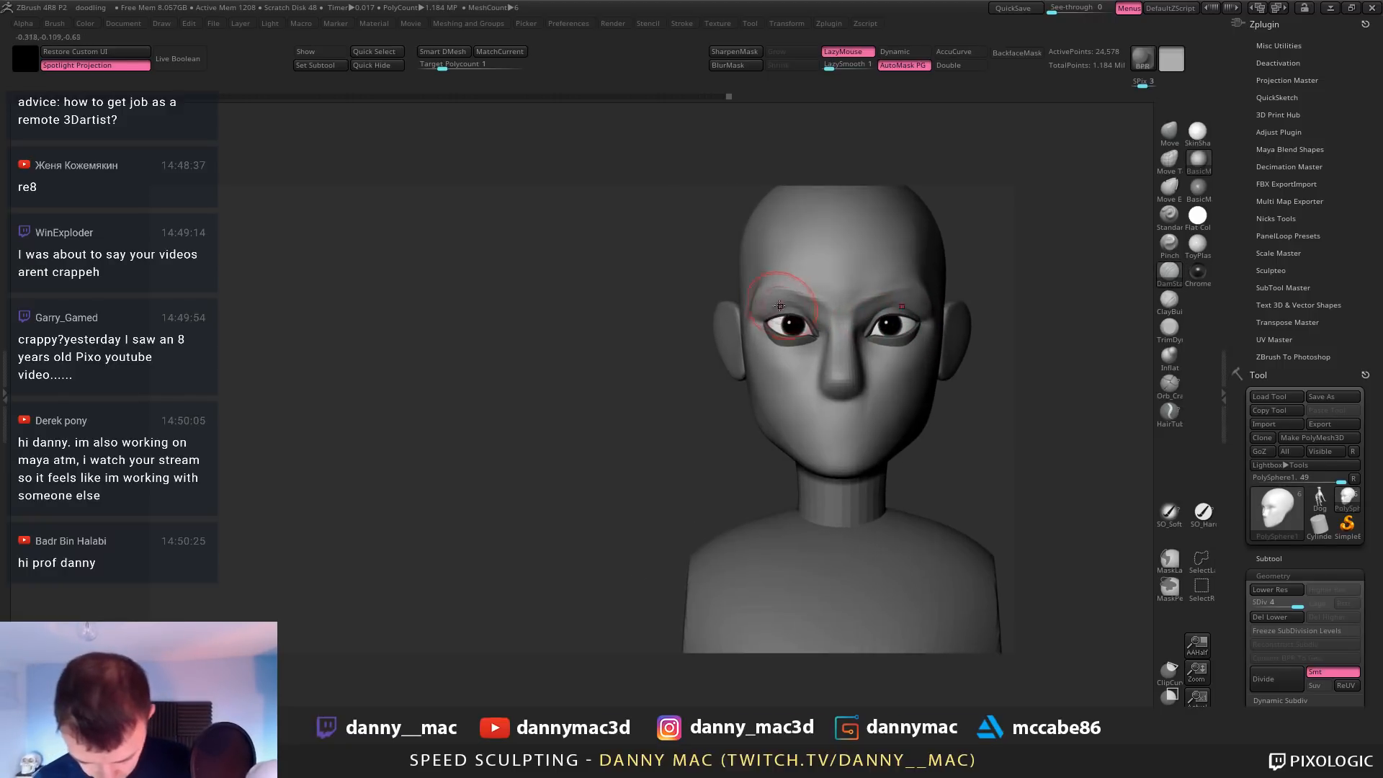
Adjust the inner brow above the eyes with a resized Move brush and make the eyelids the active subtool
key(l)
key(space)
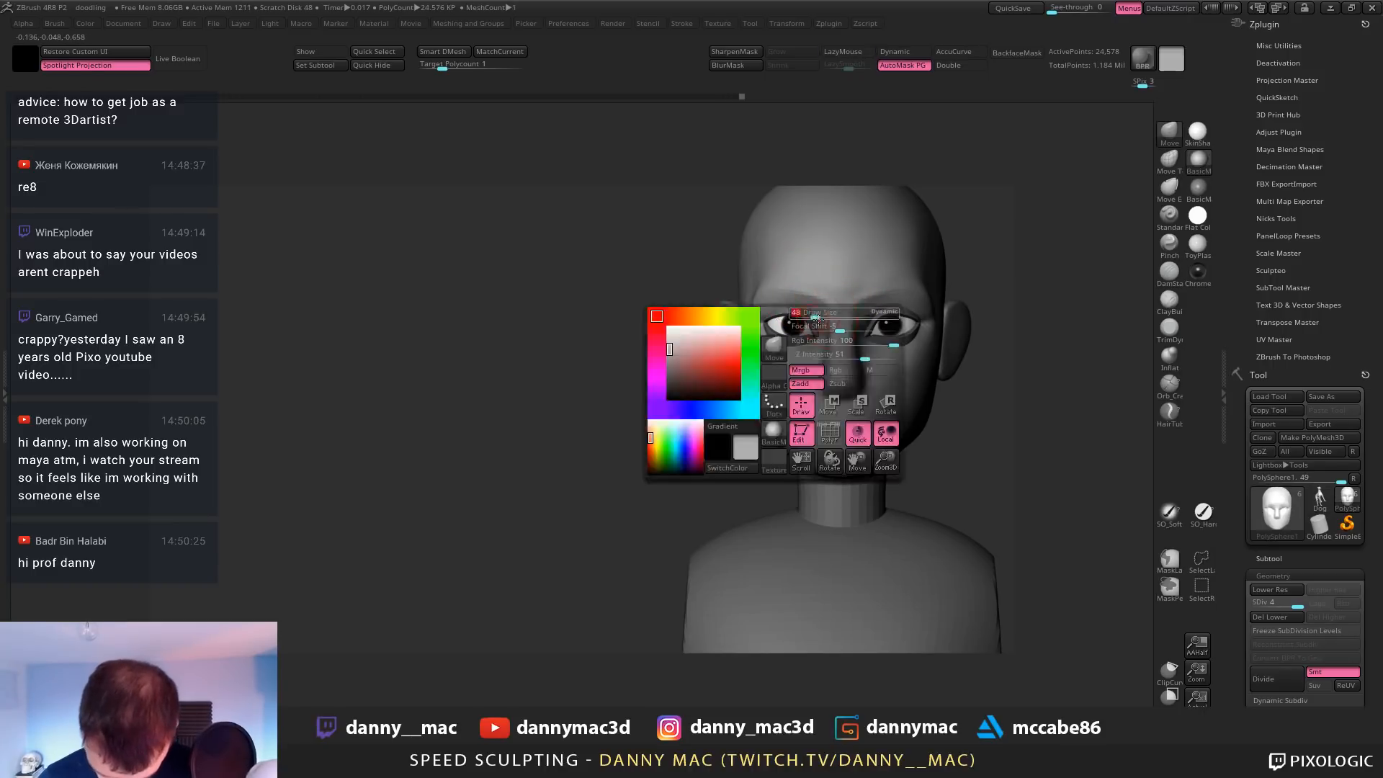
alt+click(792, 321)
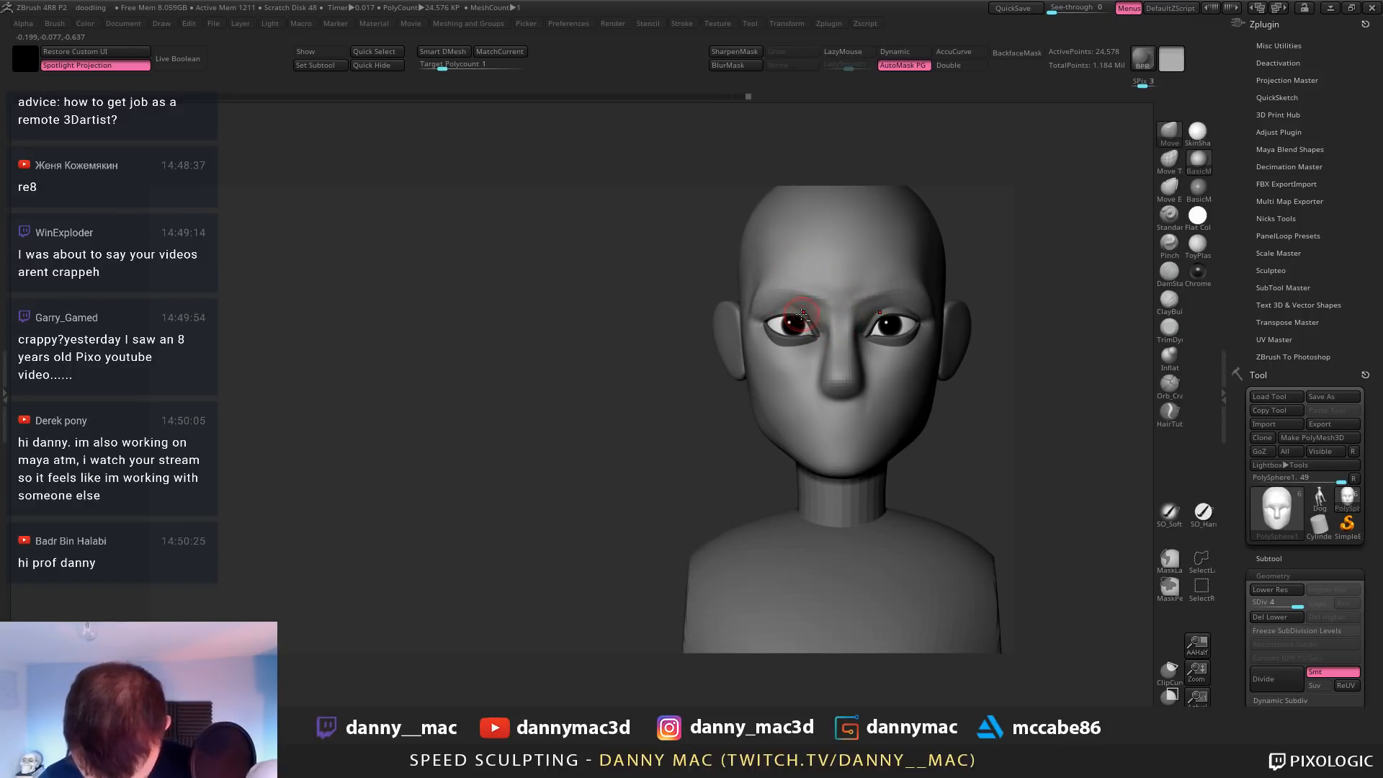
key(space)
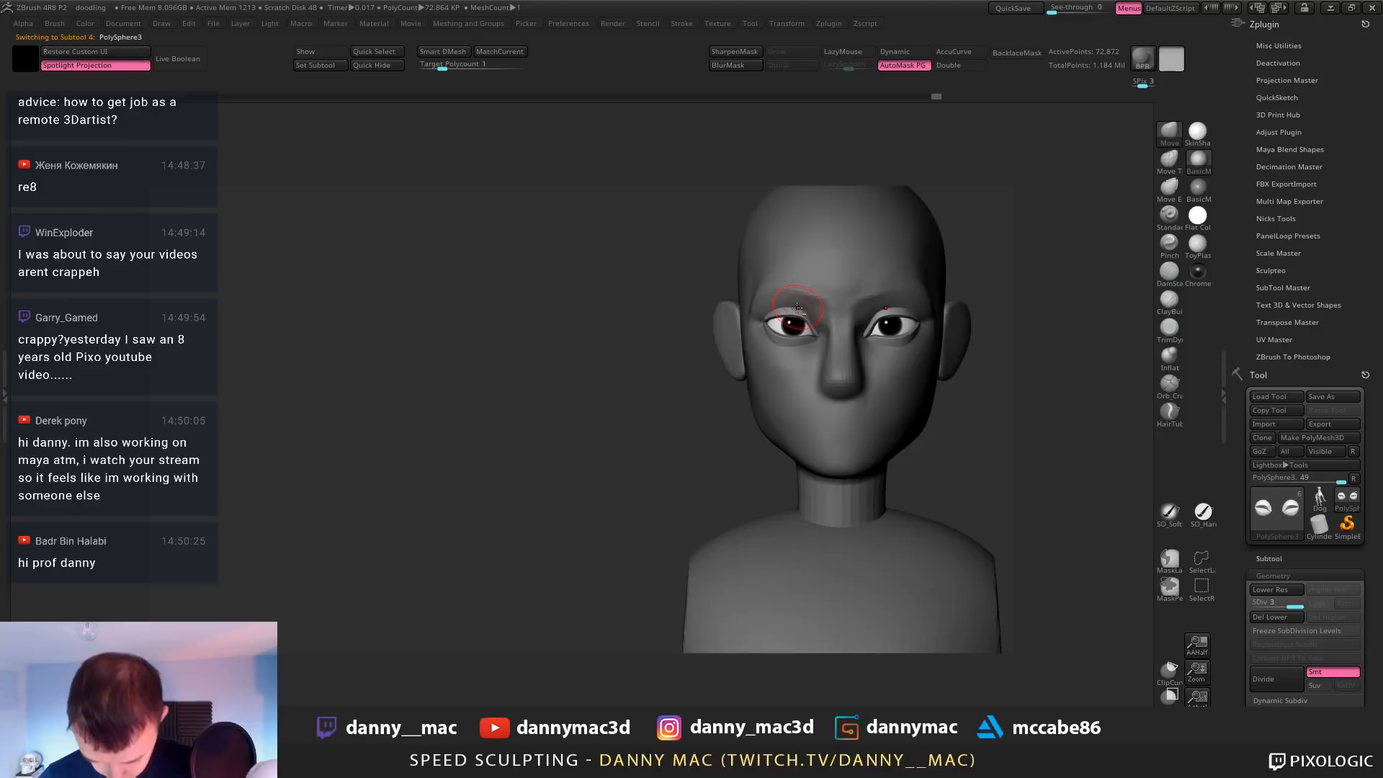
mouse_move(797, 308)
right_down()
mouse_move(898, 319)
mouse_move(855, 334)
mouse_move(836, 352)
mouse_move(839, 374)
right_up()
key(space)
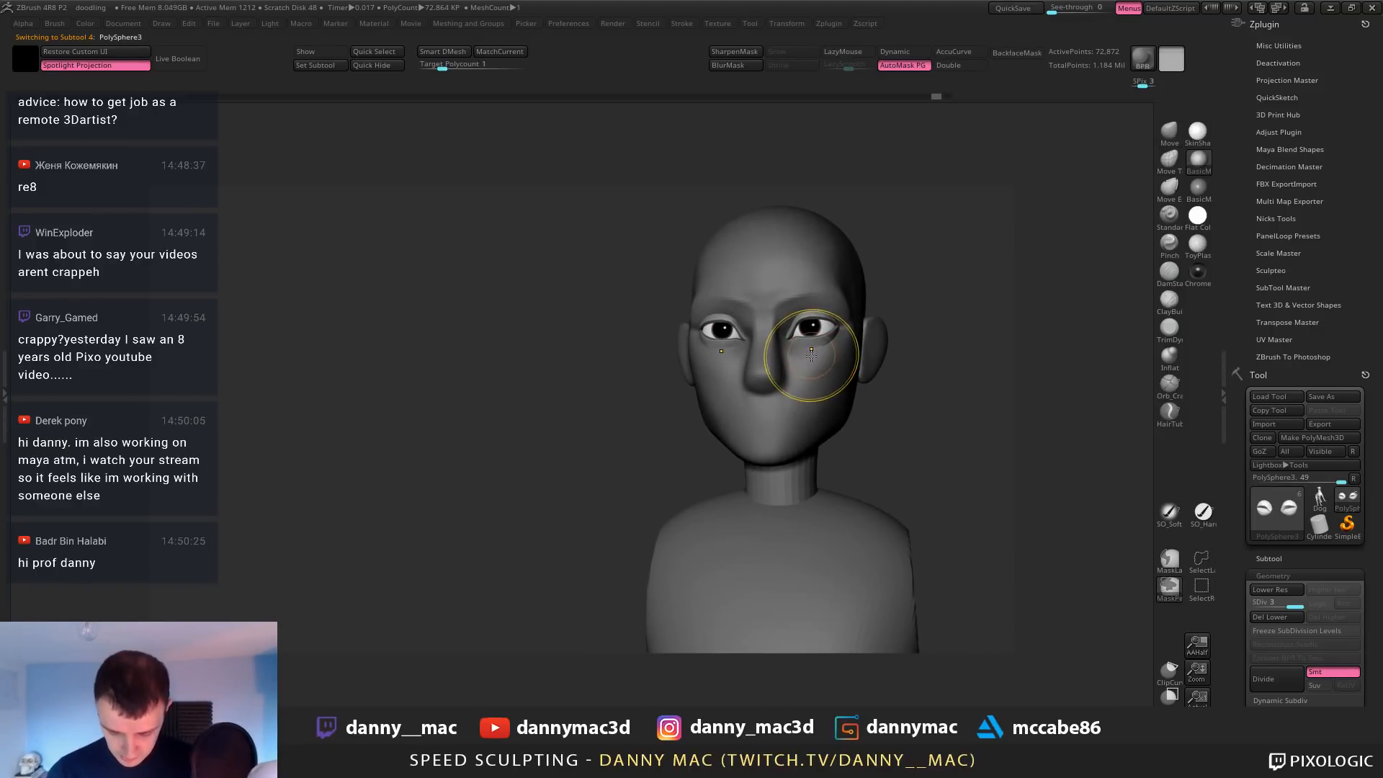
Return to the head subtool and reshape the face around the eye sockets with the Move brush
alt+click(812, 355)
right_click(758, 432)
mouse_move(746, 345)
right_down()
mouse_move(826, 356)
mouse_move(799, 365)
mouse_move(834, 394)
right_up()
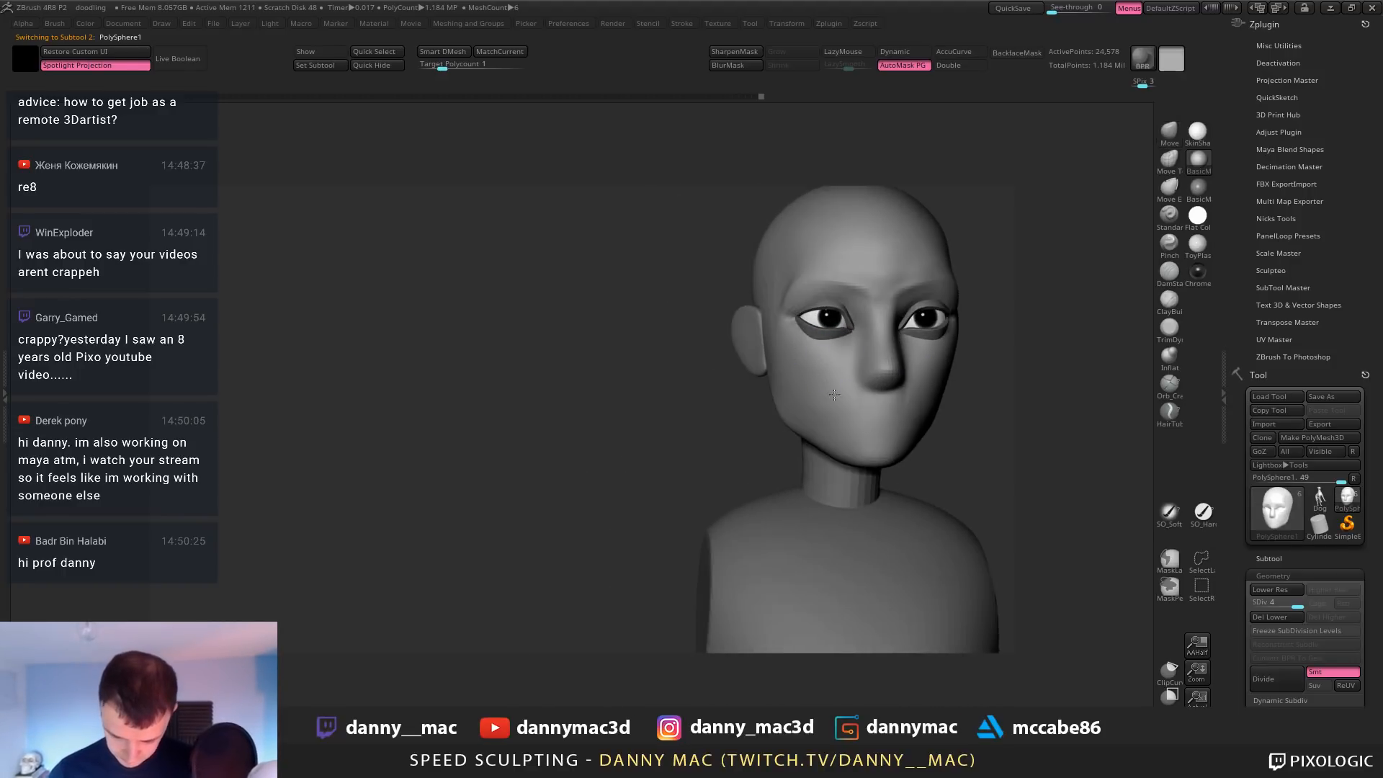
right_drag(875, 451, 839, 430)
shift+drag(839, 430, 836, 417)
right_drag(836, 418, 801, 402)
Smooth the brow above the eyes and push it into shape with a resized Move brush
key(space)
right_drag(886, 324, 936, 327)
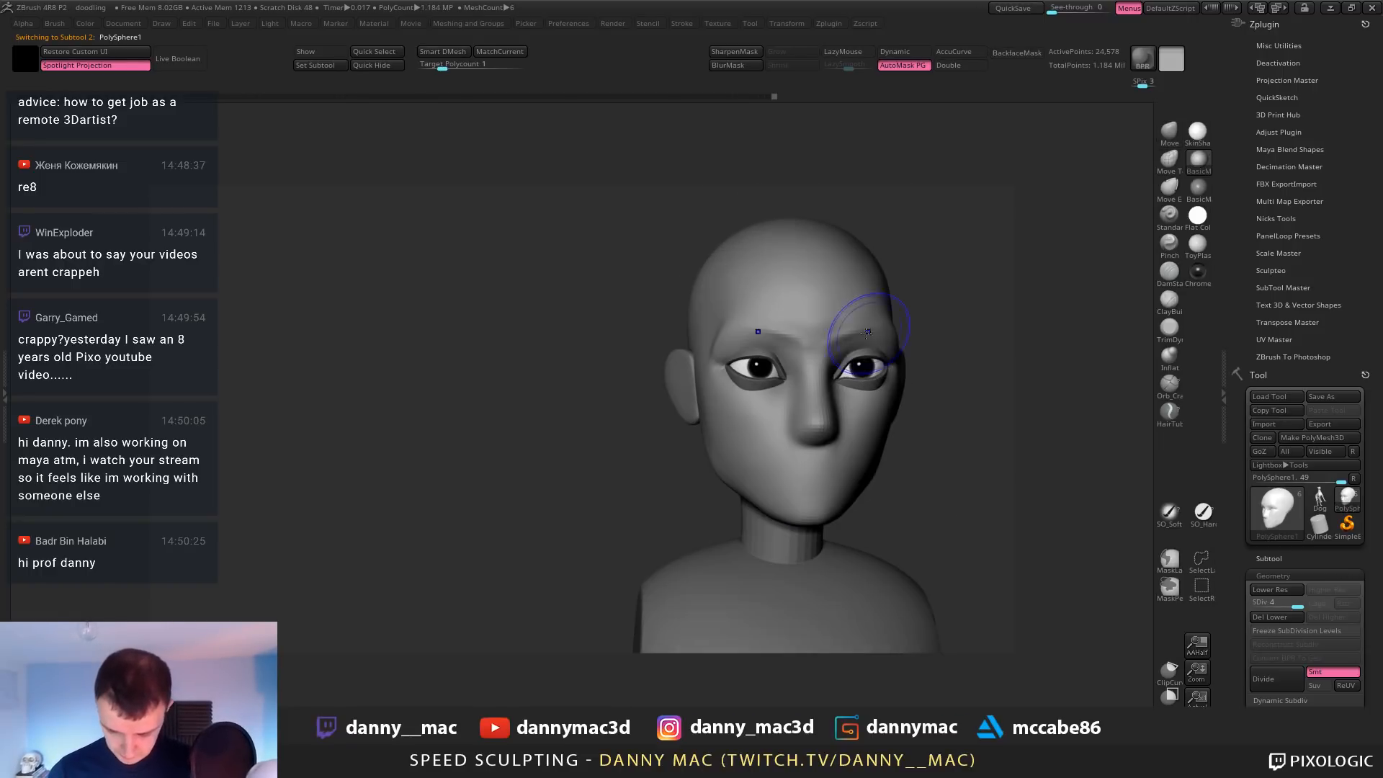
shift+drag(870, 327, 858, 321)
mouse_move(856, 309)
right_down()
mouse_move(833, 205)
mouse_move(846, 346)
right_up()
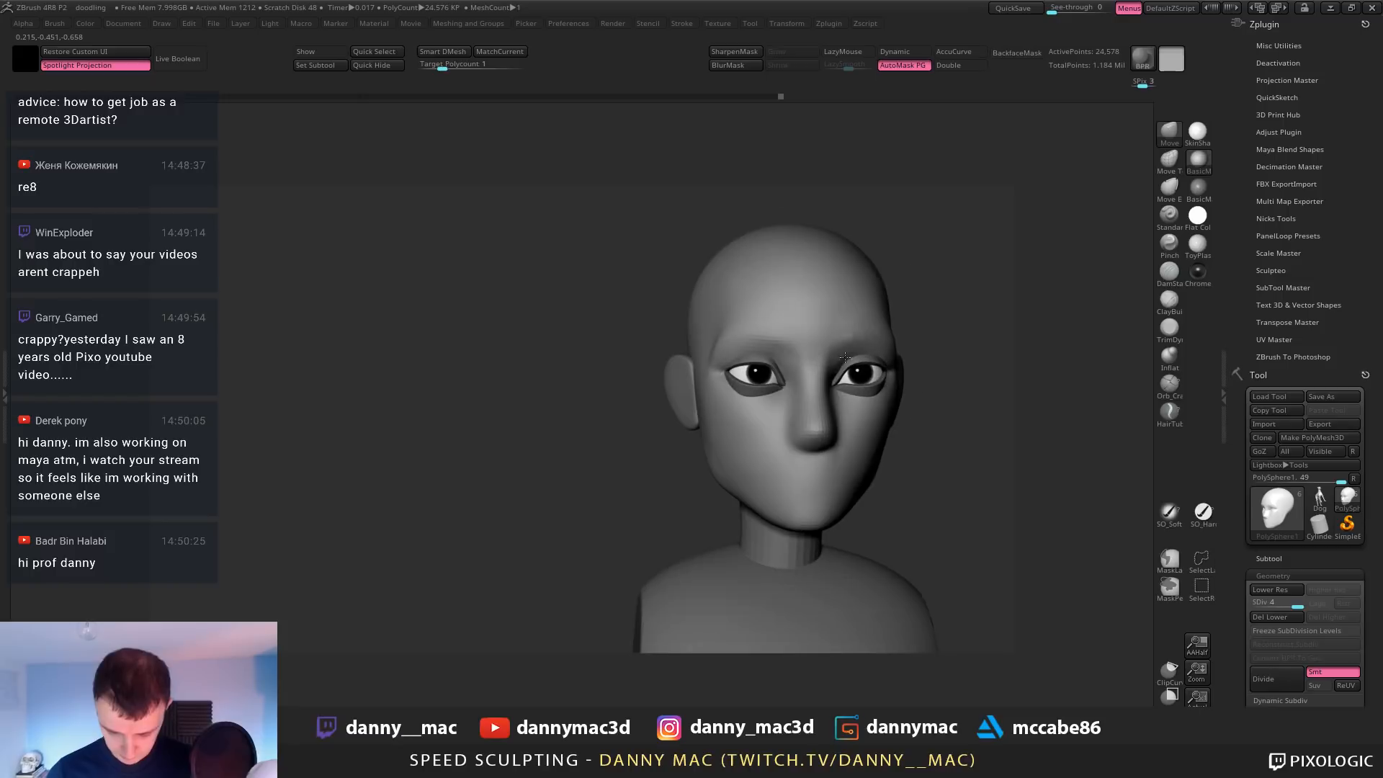
drag(845, 339, 842, 327)
right_drag(842, 328, 785, 403)
Reshape the side of the eye socket and upper cheek in near-profile view with the Move brush
key(shift+d)
mouse_move(897, 278)
right_down()
mouse_move(874, 285)
mouse_move(913, 290)
mouse_move(881, 328)
mouse_move(852, 271)
mouse_move(895, 293)
mouse_move(877, 315)
right_up()
key(l)
key(d)
key(l)
key(l)
key(b)
key(m)
key(v)
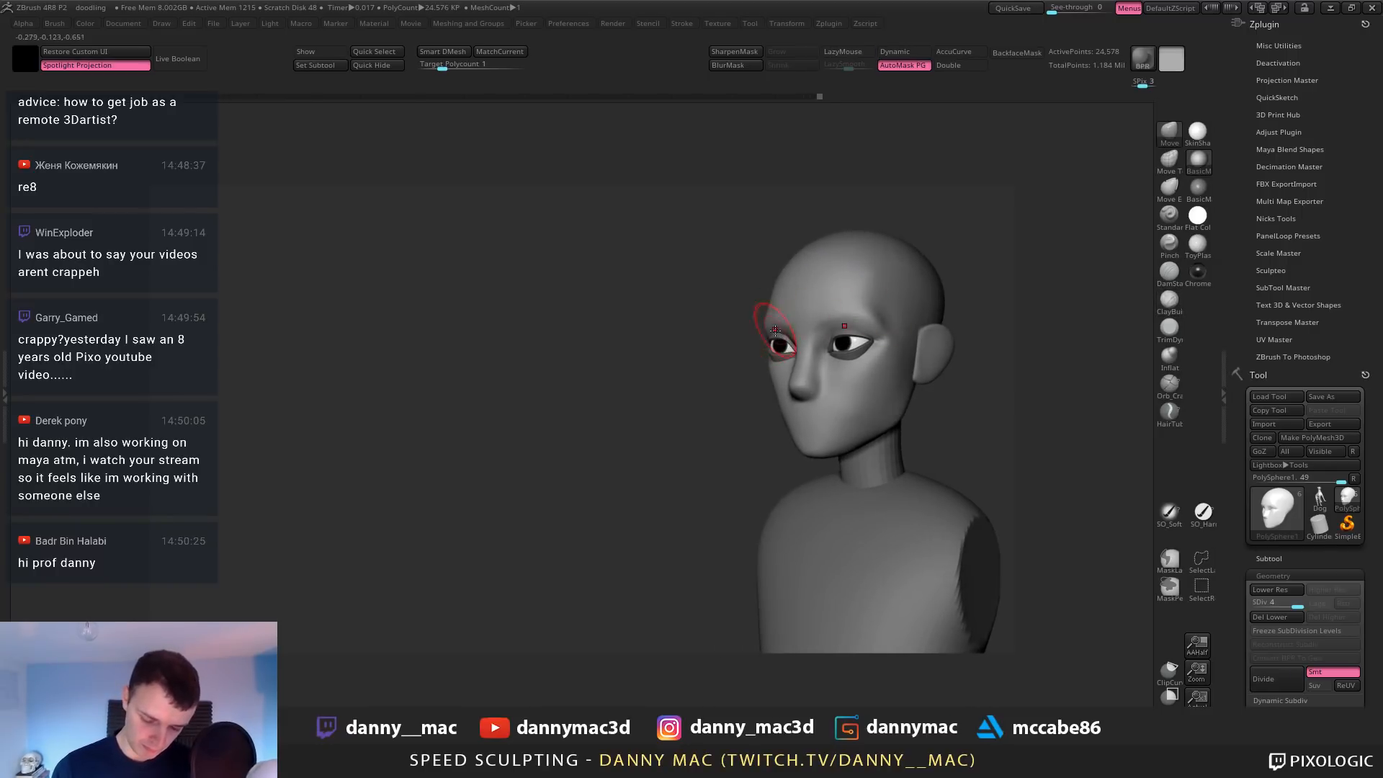
mouse_move(760, 317)
right_down()
mouse_move(776, 334)
mouse_move(854, 341)
right_up()
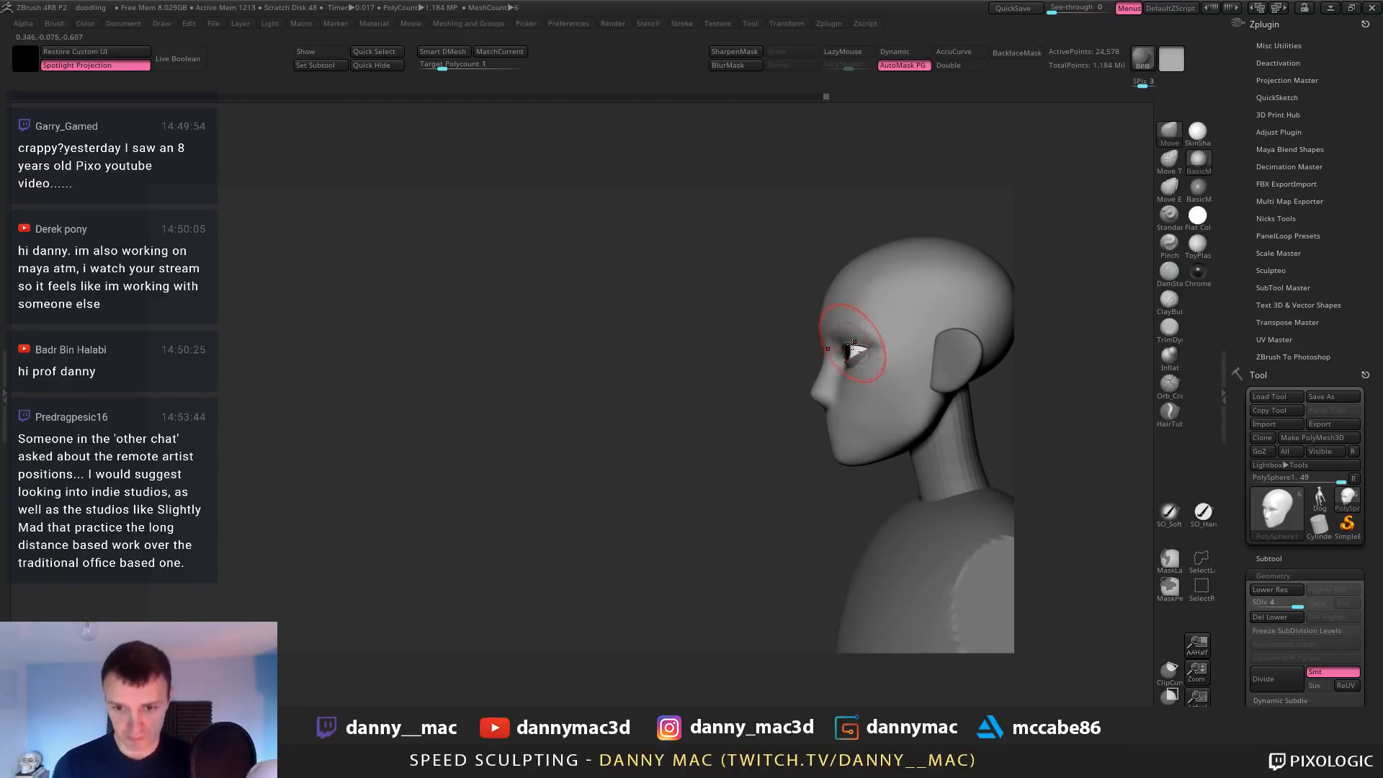
drag(850, 372, 848, 380)
Pull the head surface around the outer eye corner into place in profile view, resizing the Move brush as needed
alt+right_drag(865, 352, 748, 385)
right_click(757, 361)
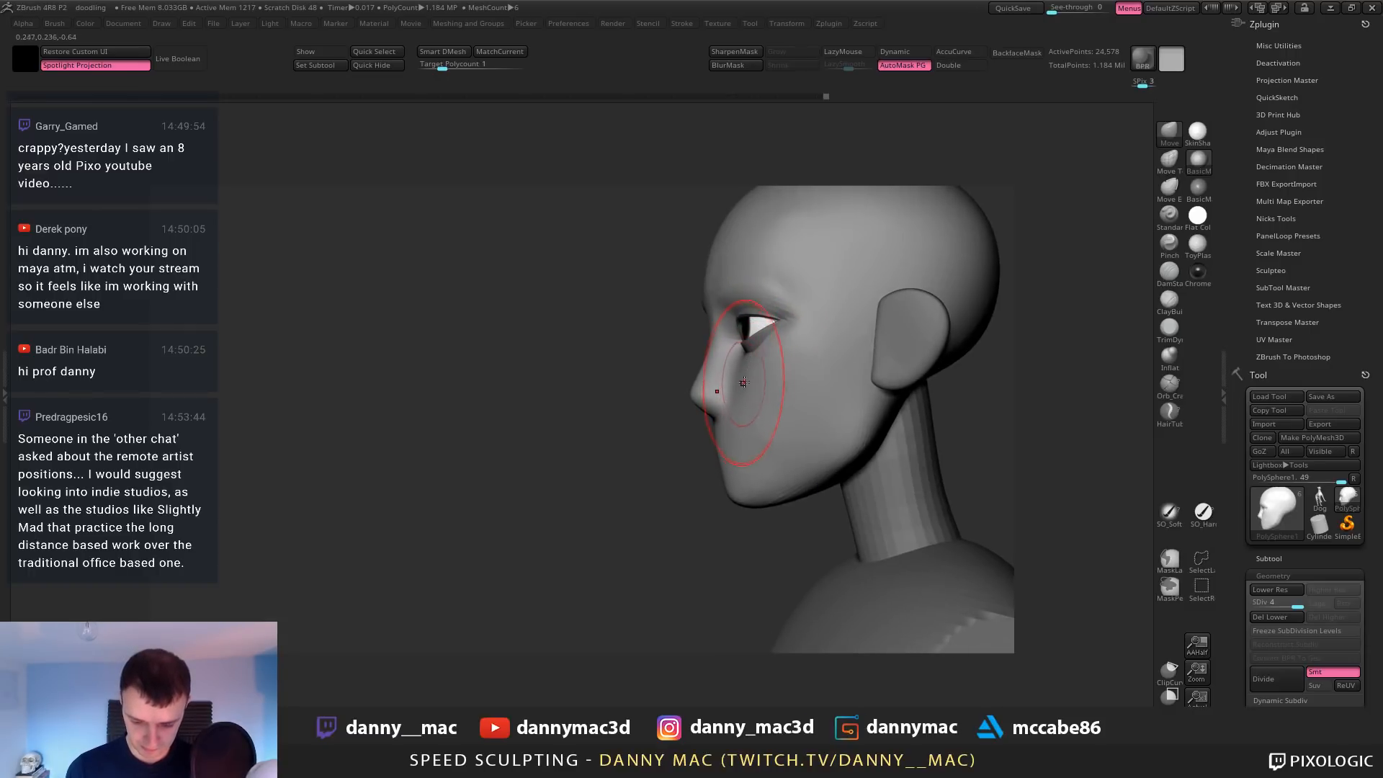
key(space)
drag(763, 371, 765, 339)
key(space)
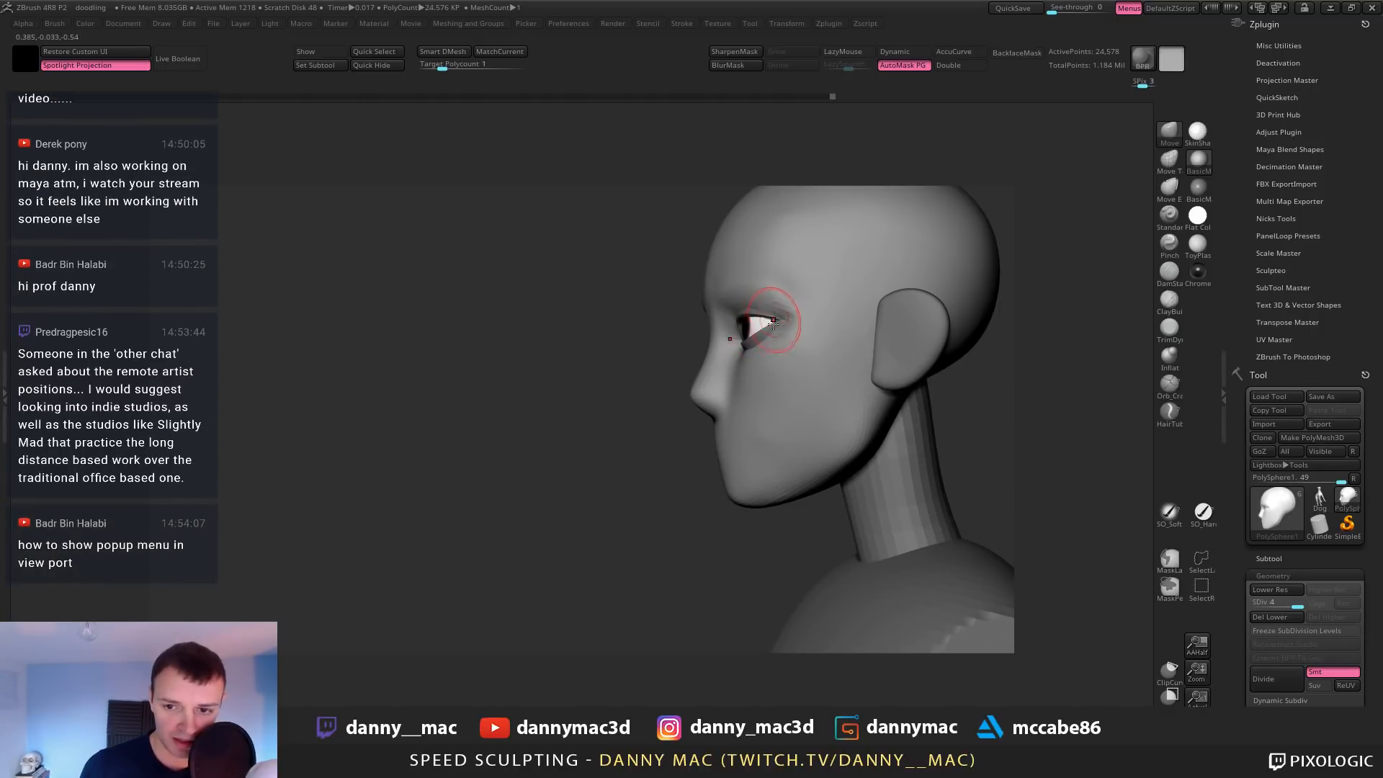
mouse_move(773, 324)
alt+right_down()
mouse_move(761, 347)
mouse_move(741, 329)
alt+right_up()
key(space)
drag(723, 345, 734, 345)
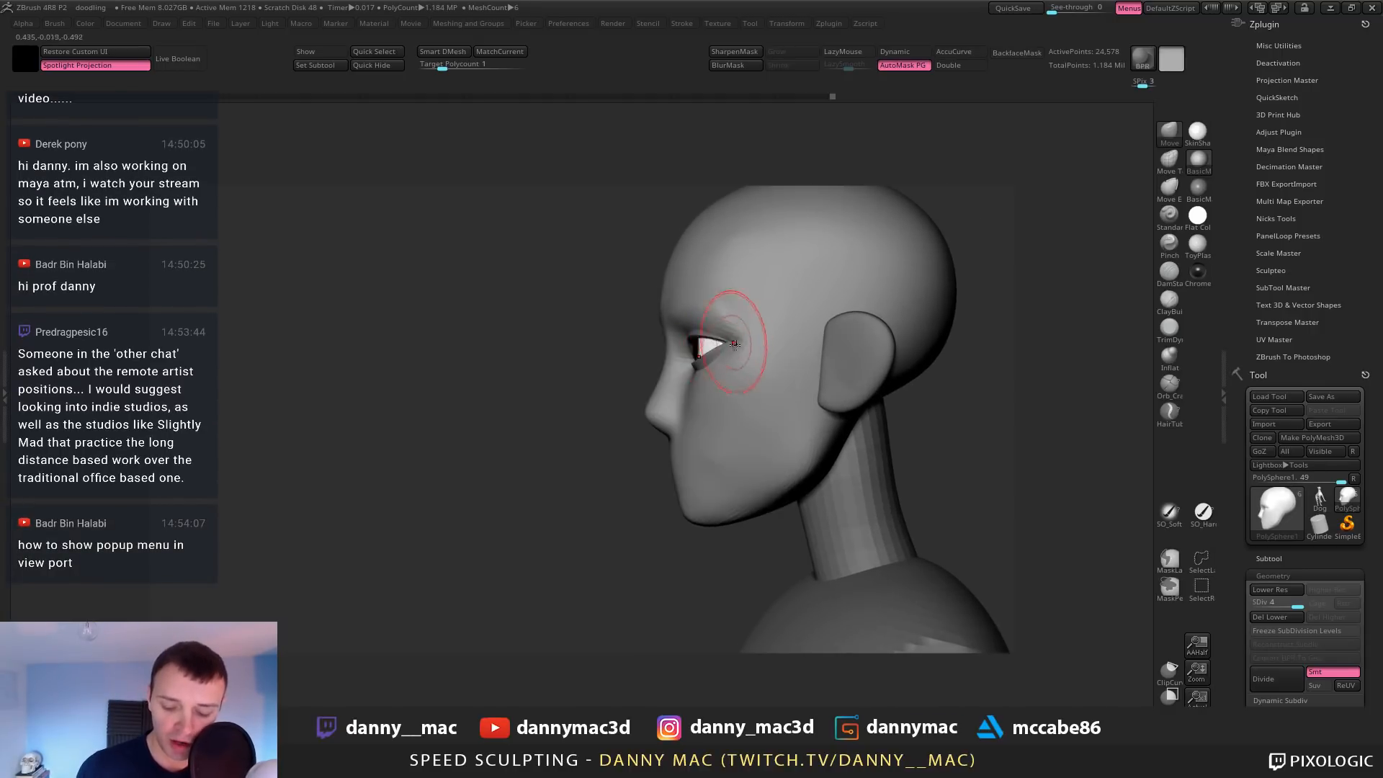
right_drag(734, 345, 718, 341)
drag(725, 342, 733, 336)
Build up the cheekbone below the outer eye corner with diagonal ClayBuildup strokes
mouse_move(670, 310)
right_down()
mouse_move(741, 310)
mouse_move(683, 329)
mouse_move(742, 345)
mouse_move(724, 324)
right_up()
key(b)
key(c)
key(b)
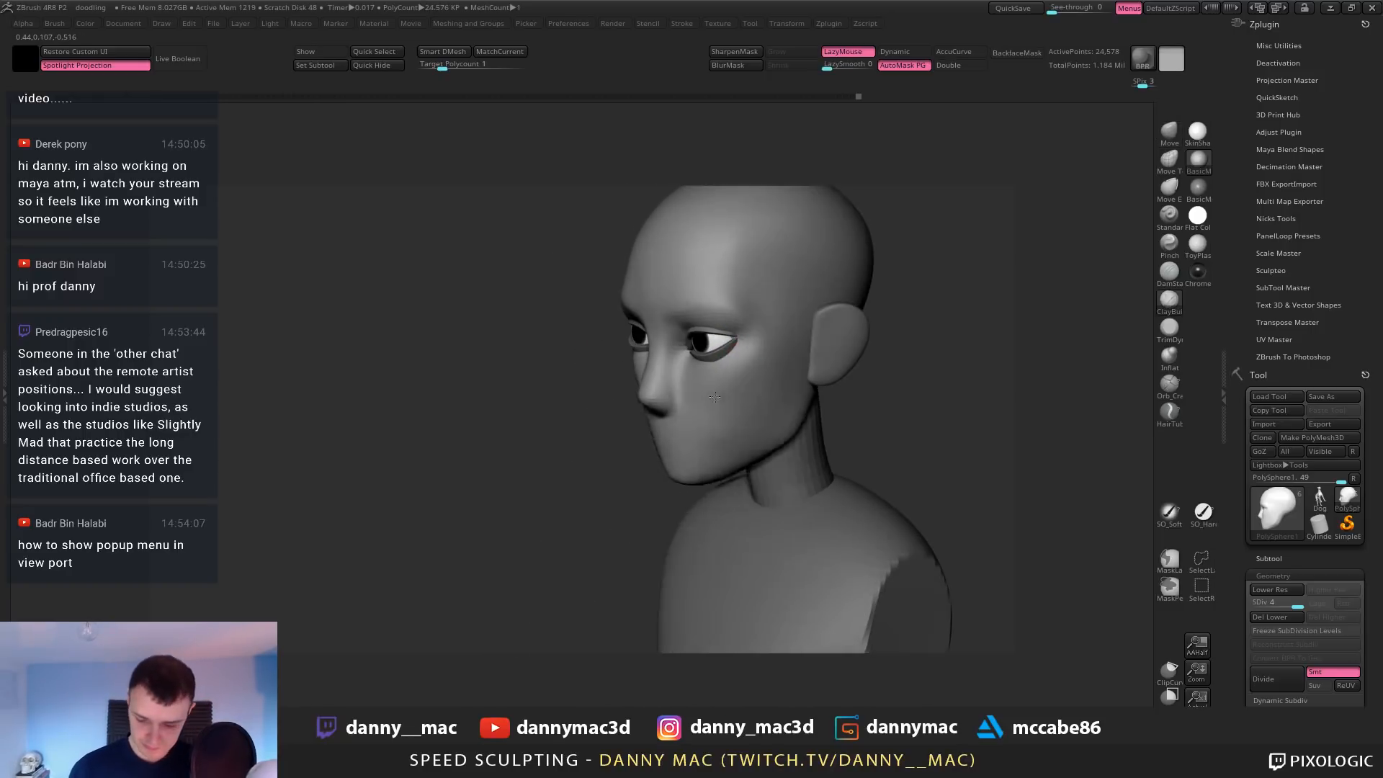
drag(746, 380, 716, 418)
right_drag(782, 362, 736, 375)
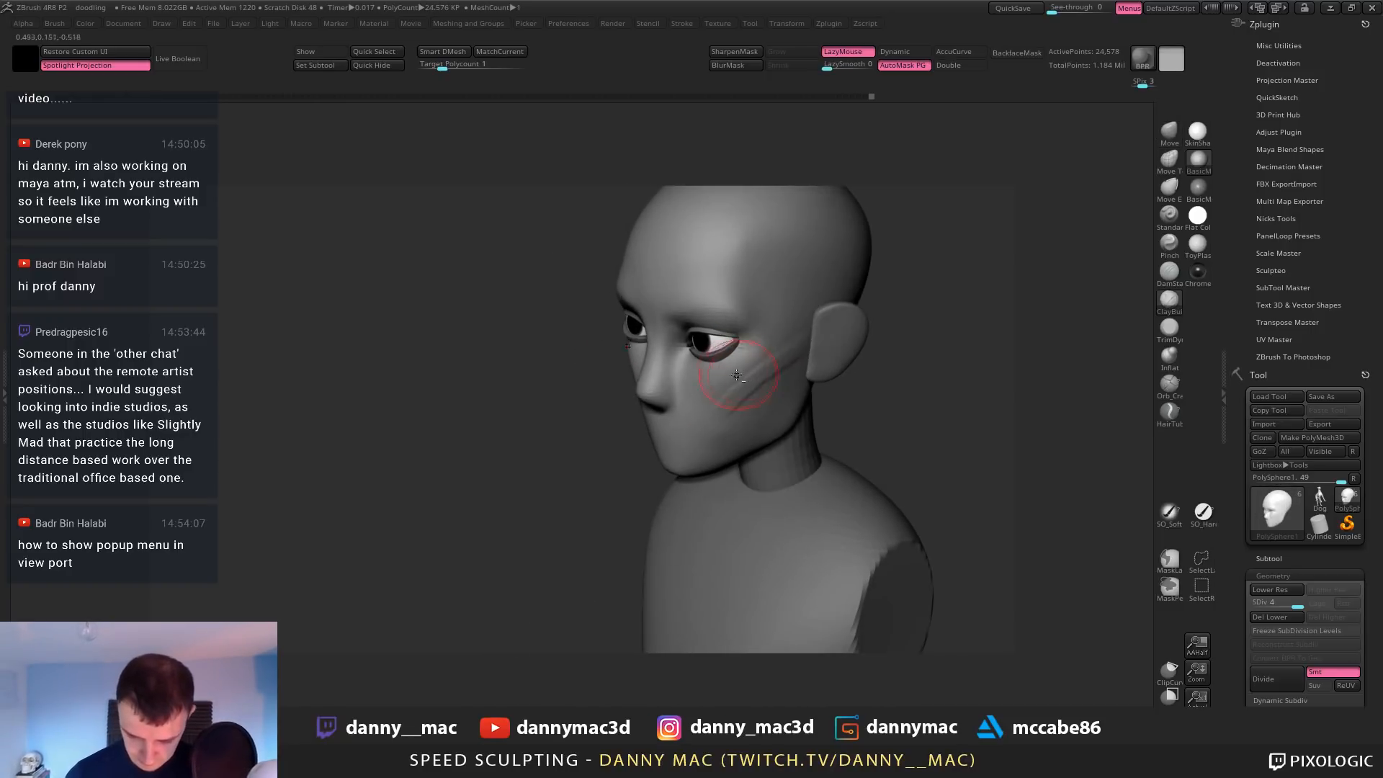
Refine the cheekbone and flatten the temple beside the brow with the TrimDynamic brush
mouse_move(810, 319)
right_down()
mouse_move(730, 362)
mouse_move(736, 337)
mouse_move(735, 375)
mouse_move(868, 306)
mouse_move(833, 340)
mouse_move(842, 312)
mouse_move(884, 306)
right_up()
key(b)
key(d)
key(s)
key(b)
key(t)
key(d)
drag(842, 308, 834, 291)
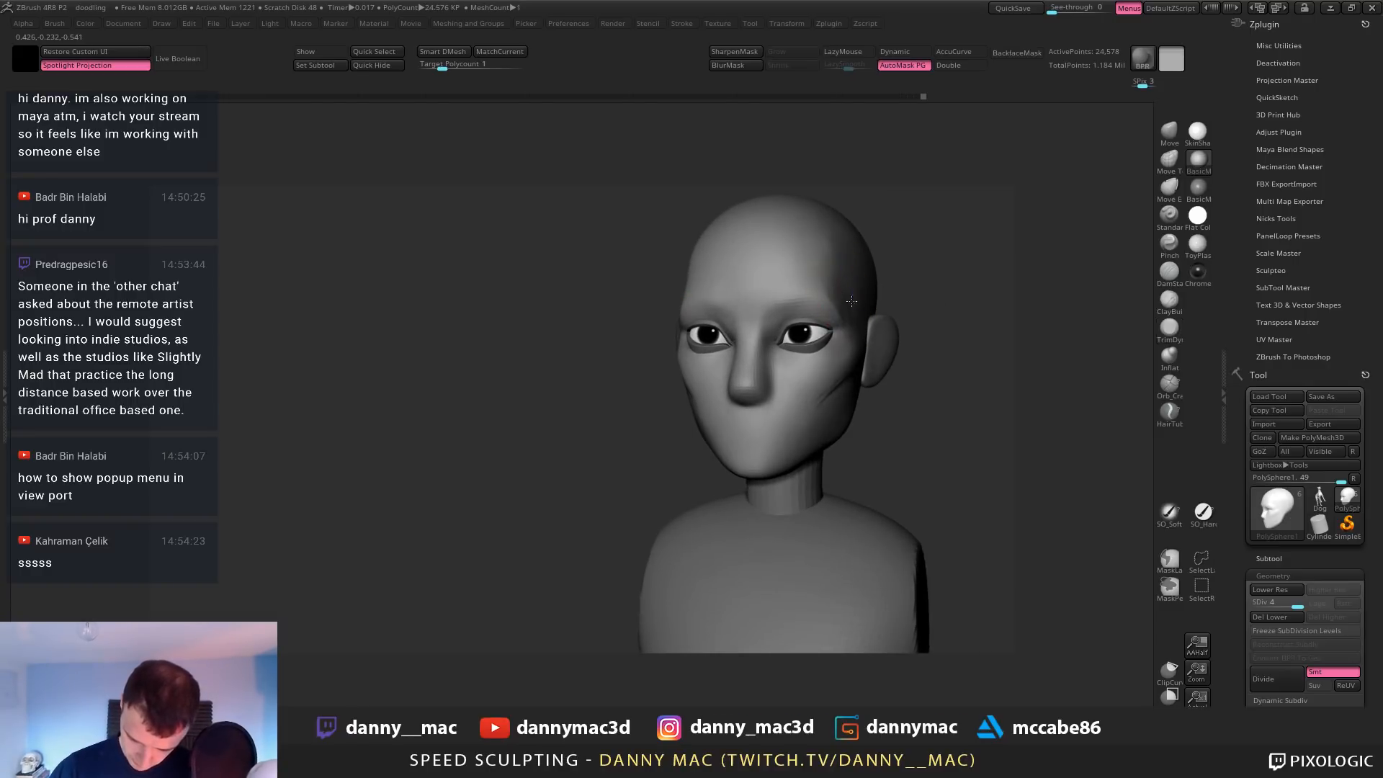
Build up the area between the inner eye corners and the nose bridge with the ClayBuildup brush
right_drag(853, 226, 758, 328)
right_click(774, 346)
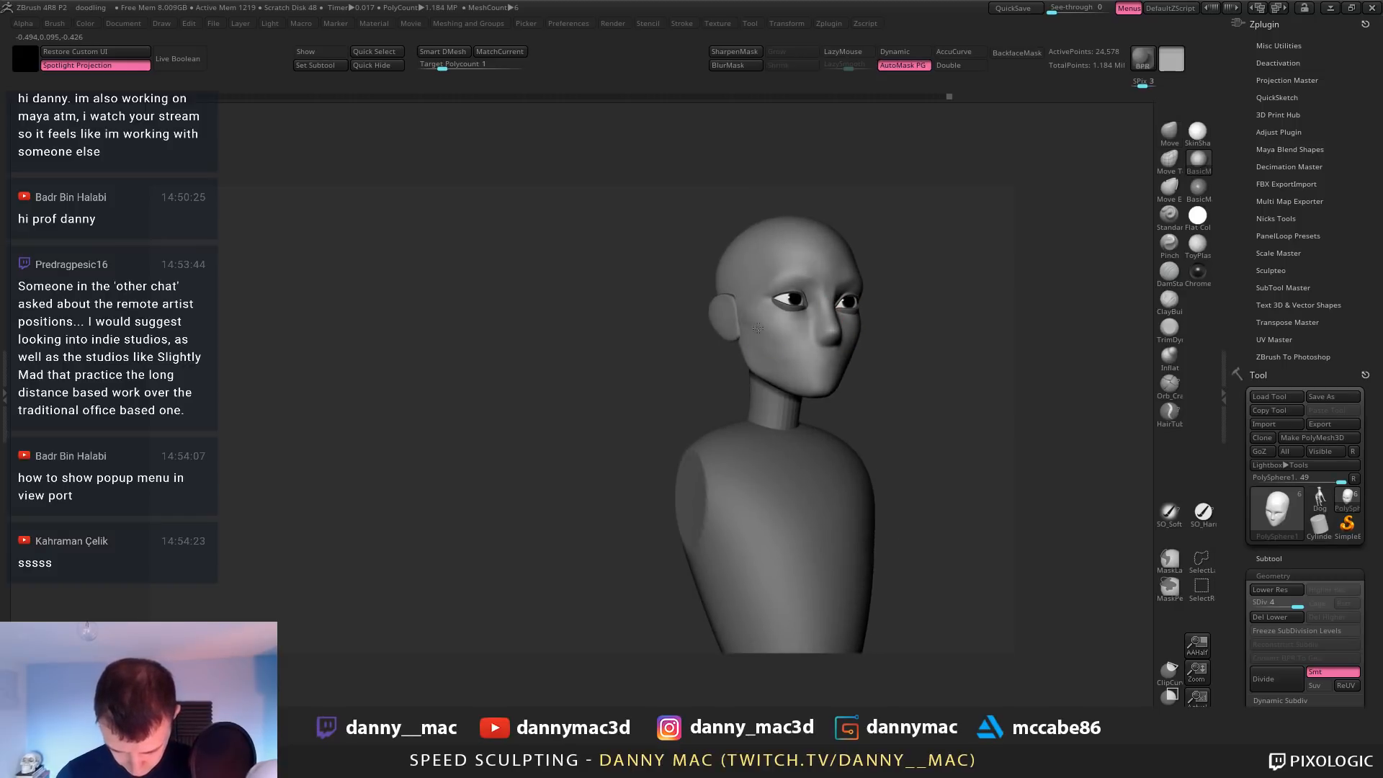
mouse_move(827, 355)
right_down()
mouse_move(824, 384)
mouse_move(770, 360)
mouse_move(743, 335)
mouse_move(742, 303)
right_up()
key(b)
key(c)
key(b)
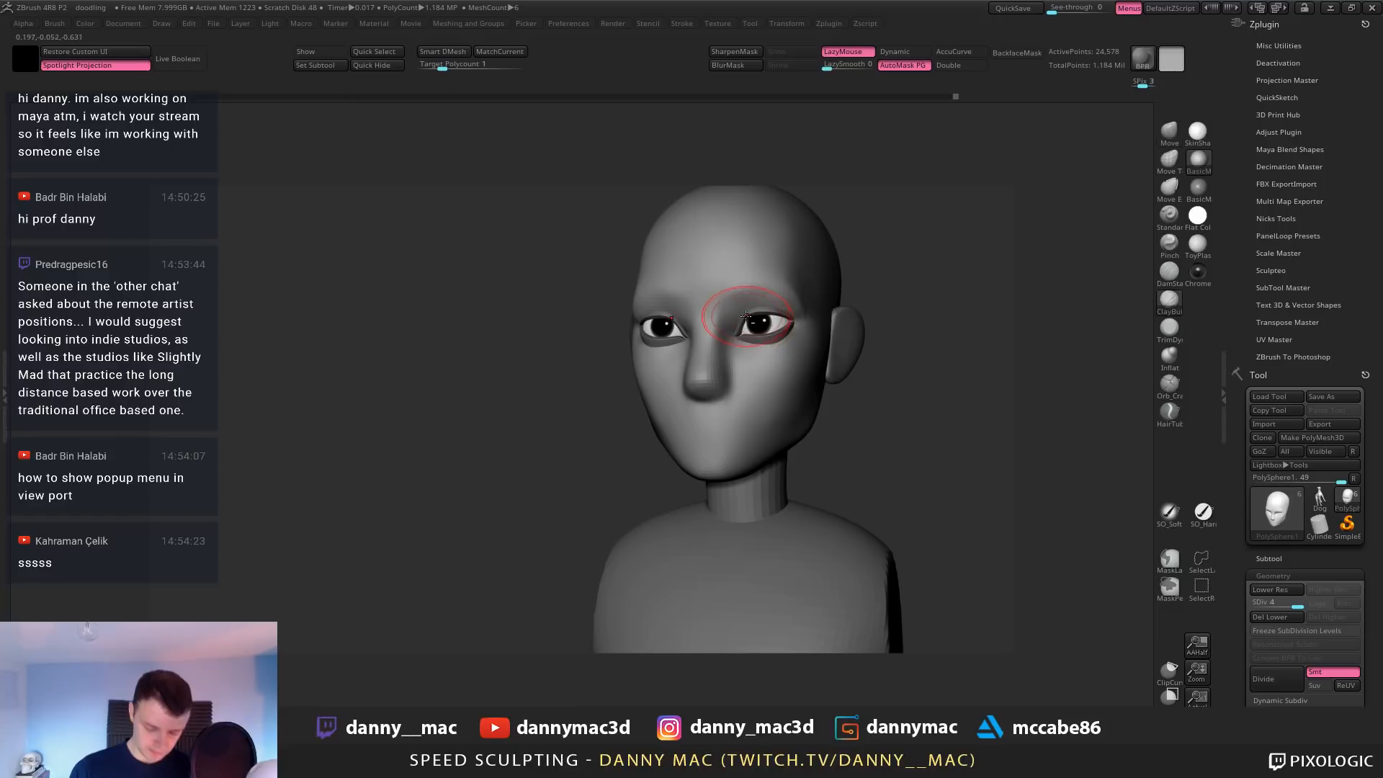
drag(728, 333, 734, 312)
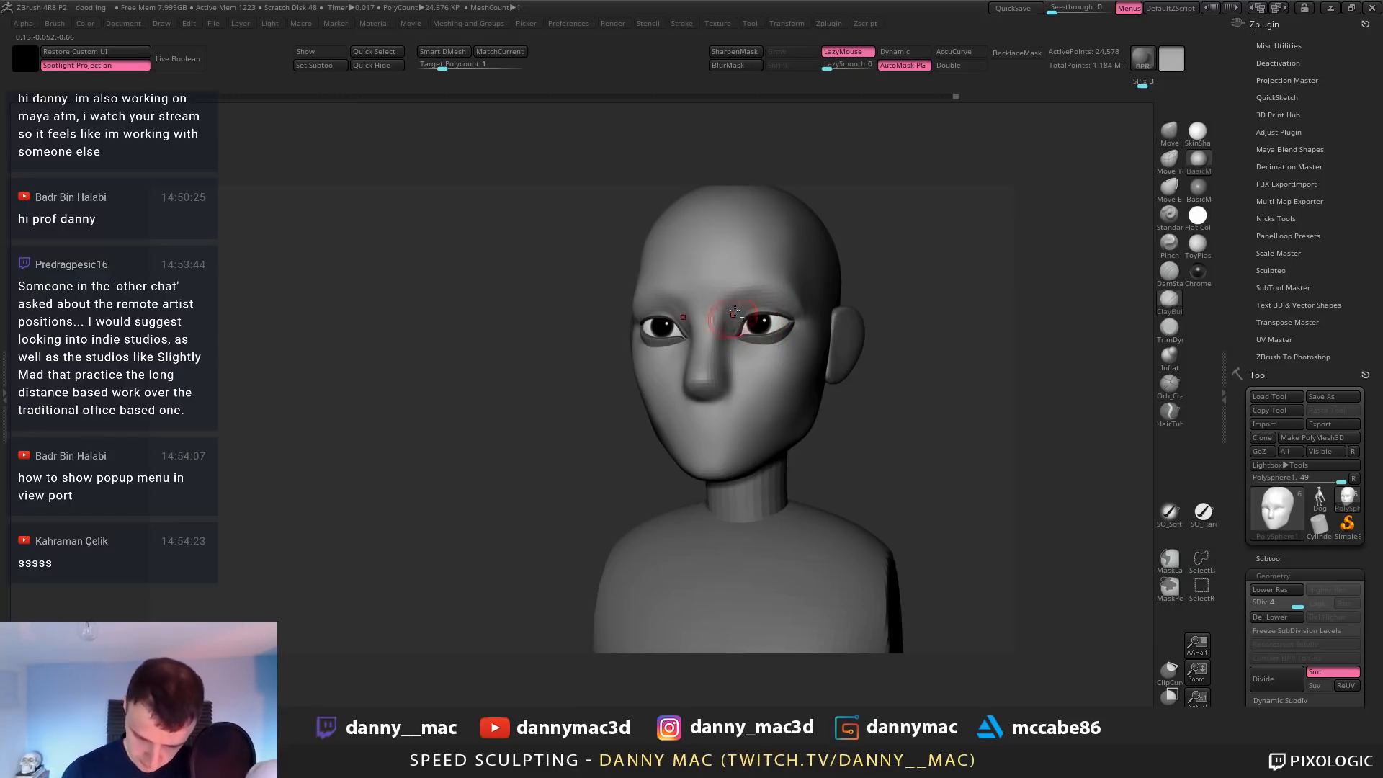
right_drag(749, 296, 795, 297)
drag(730, 321, 718, 302)
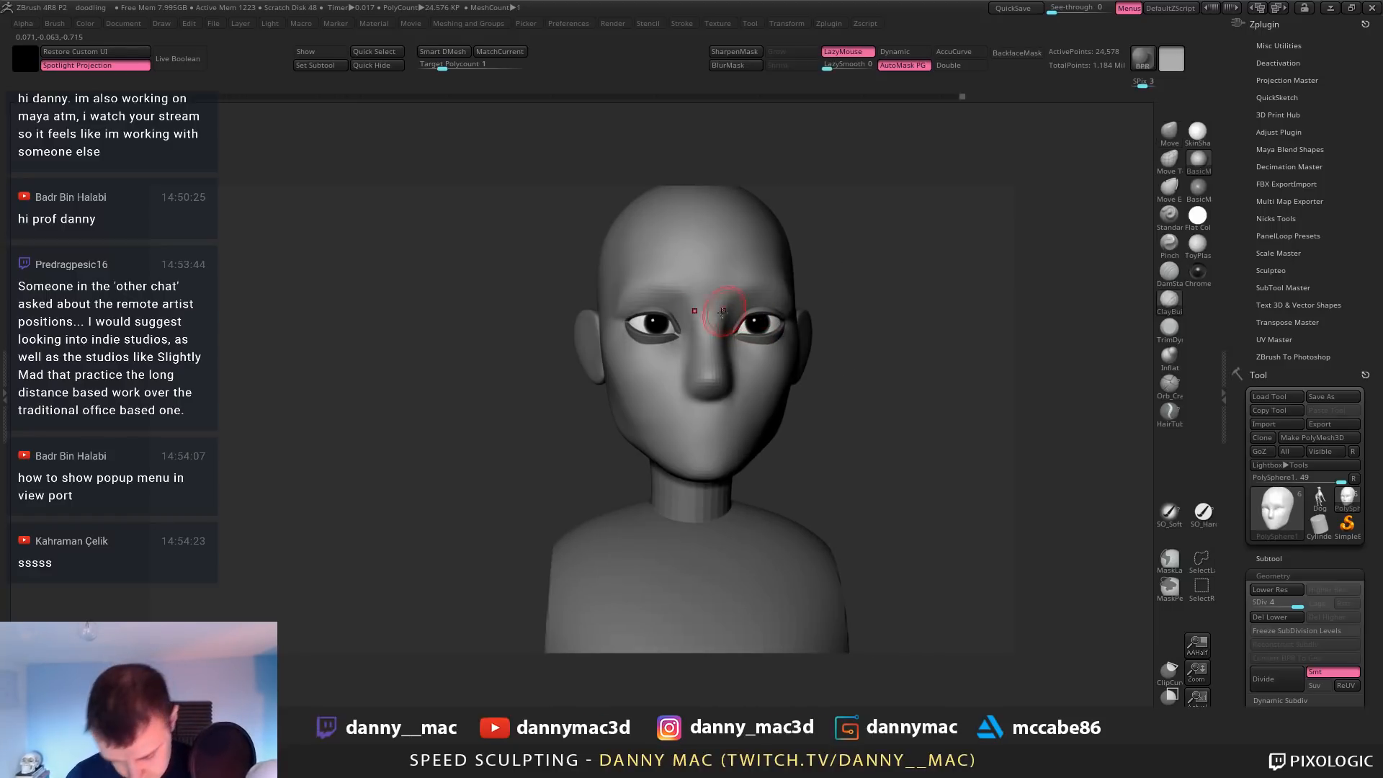
alt+right_drag(800, 316, 707, 345)
Make the eyeballs the active subtool and shift them slightly sideways along the X axis with the gizmo
ctrl+right_drag(710, 420, 683, 380)
alt+click(695, 352)
key(w)
click(689, 350)
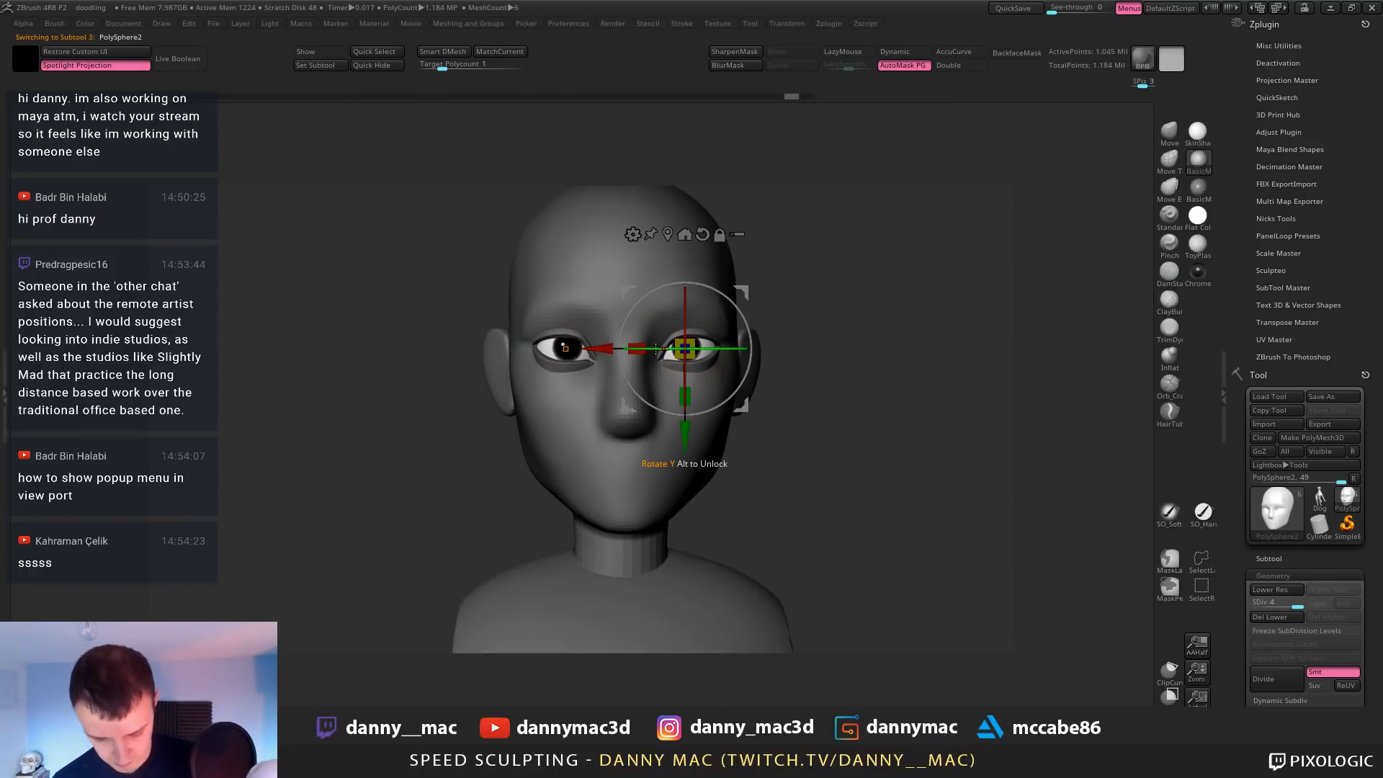
drag(601, 350, 603, 349)
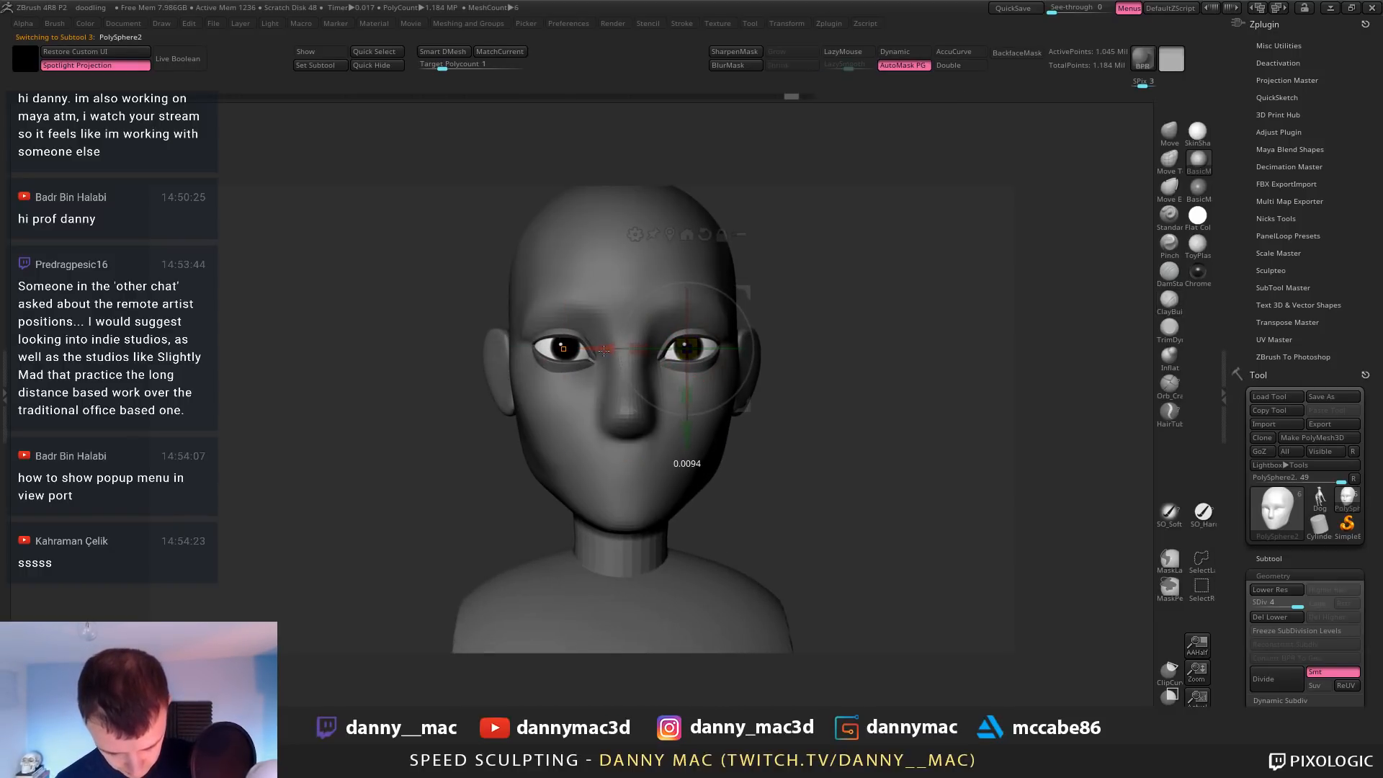
key(q)
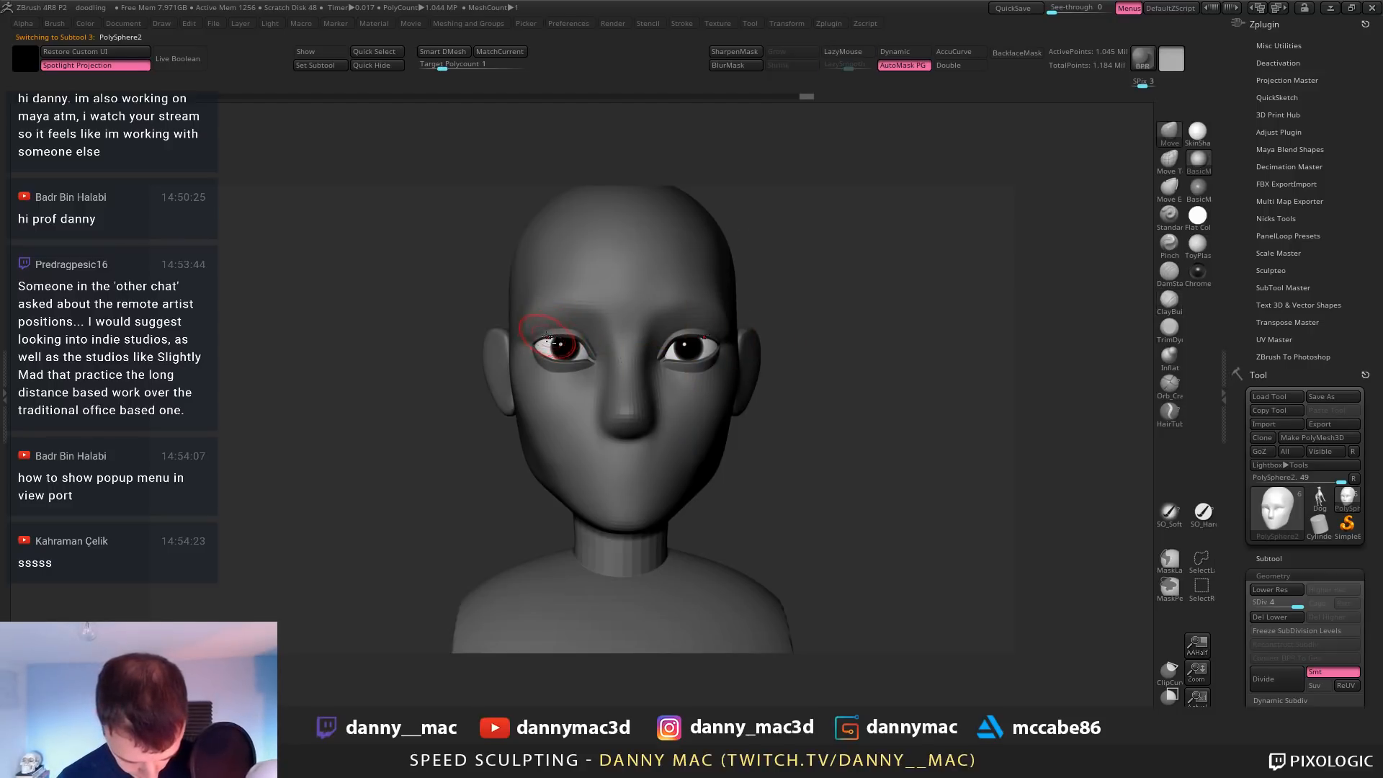
Select the eyelids subtool and refit the lids around the moved eyes with a resized Move brush
alt+click(547, 335)
right_drag(529, 497, 505, 422)
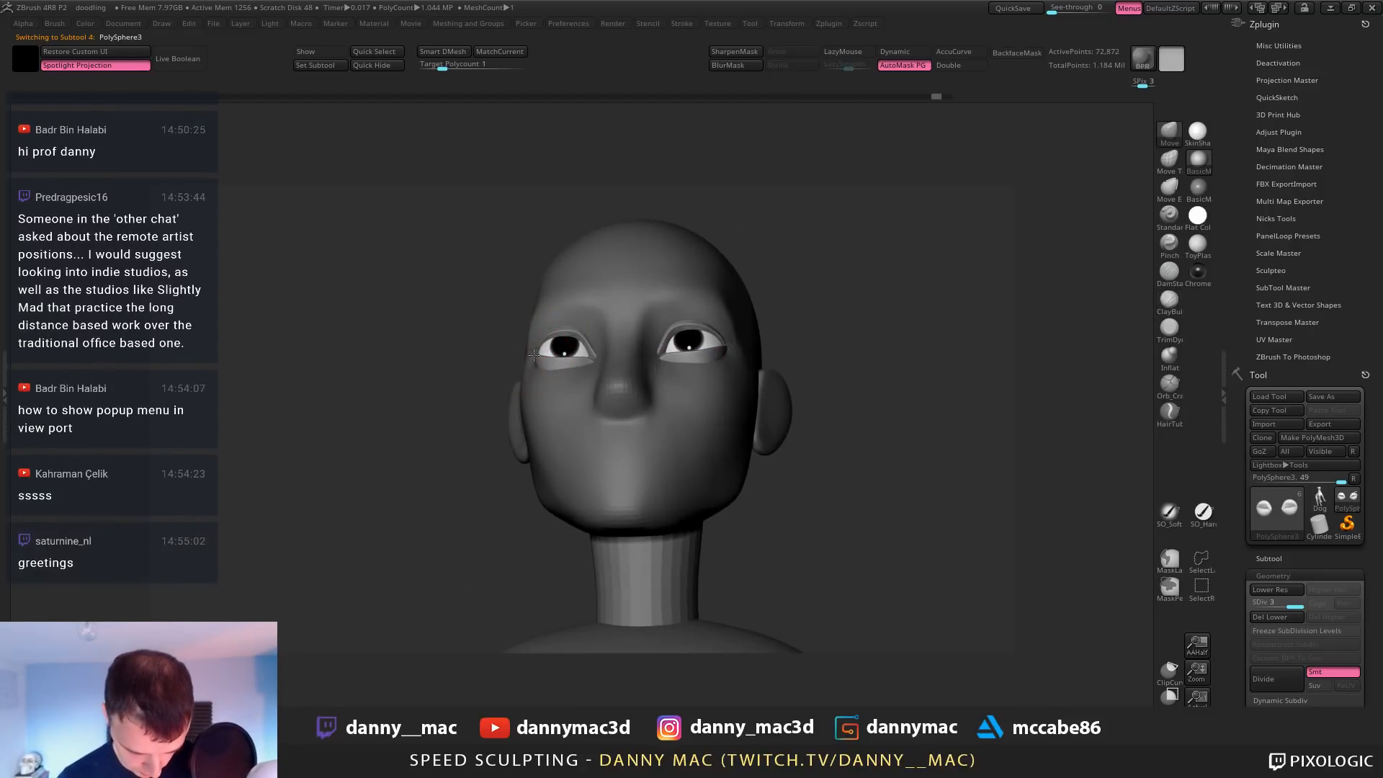
right_drag(534, 354, 545, 316)
key(space)
Collapse the side tray and bring up the Tool palette in the viewport with T assigned as its hotkey
double_click(1223, 395)
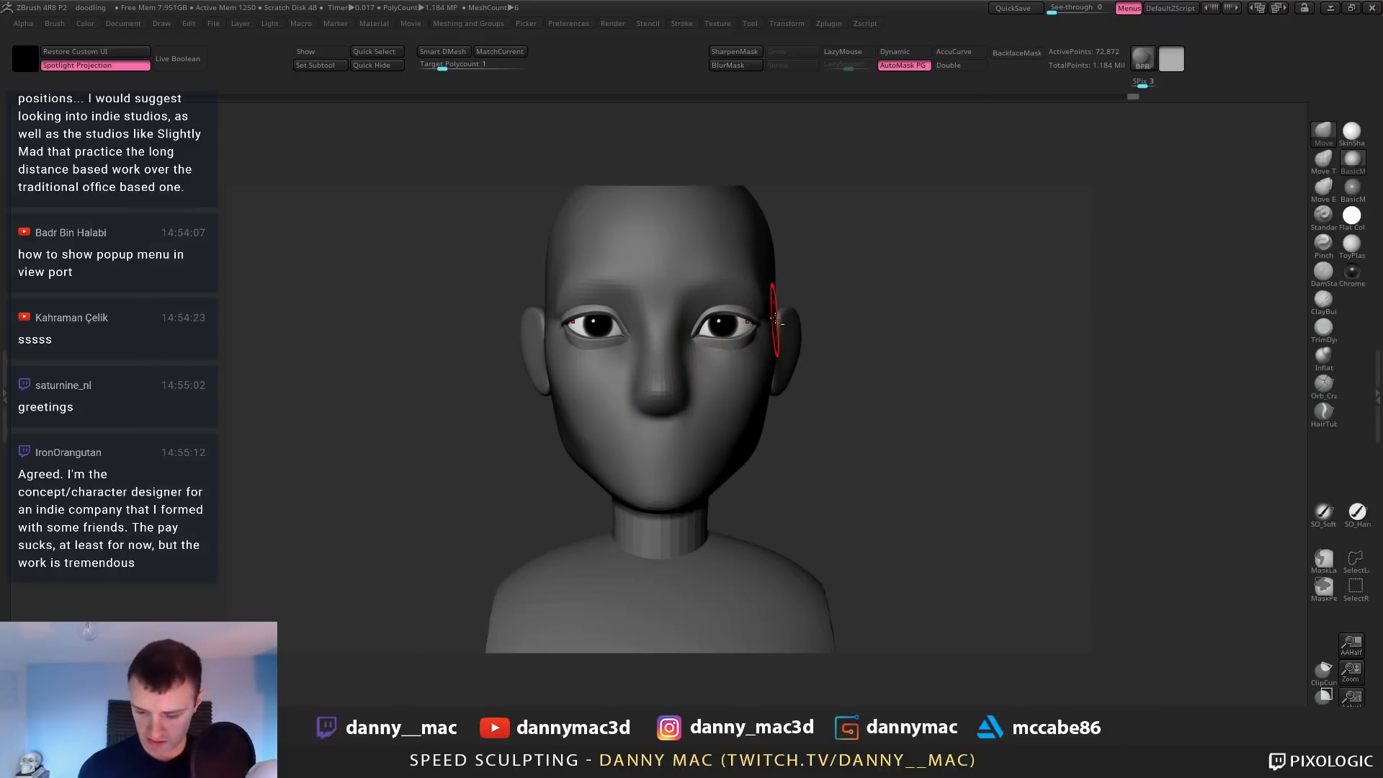
alt+right_drag(775, 319, 684, 390)
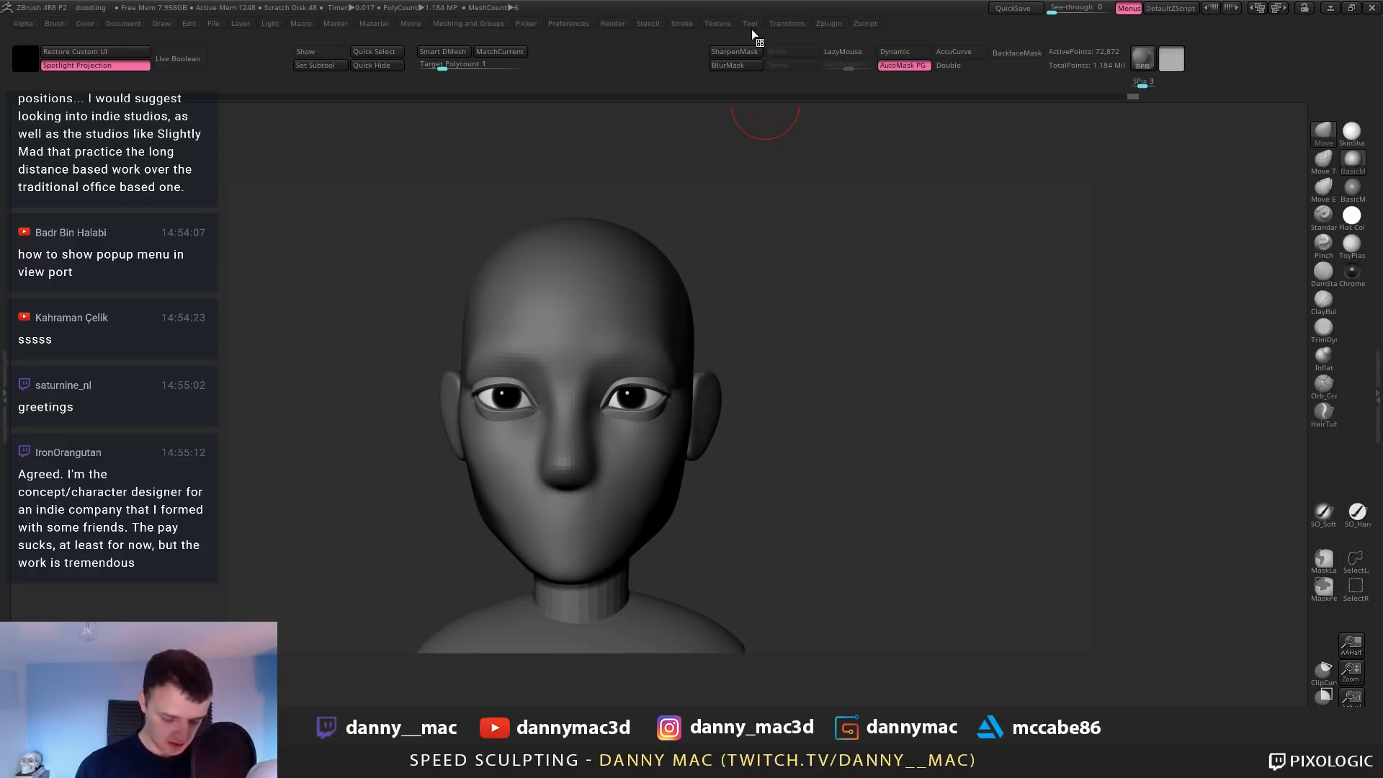
ctrl+alt+click(753, 24)
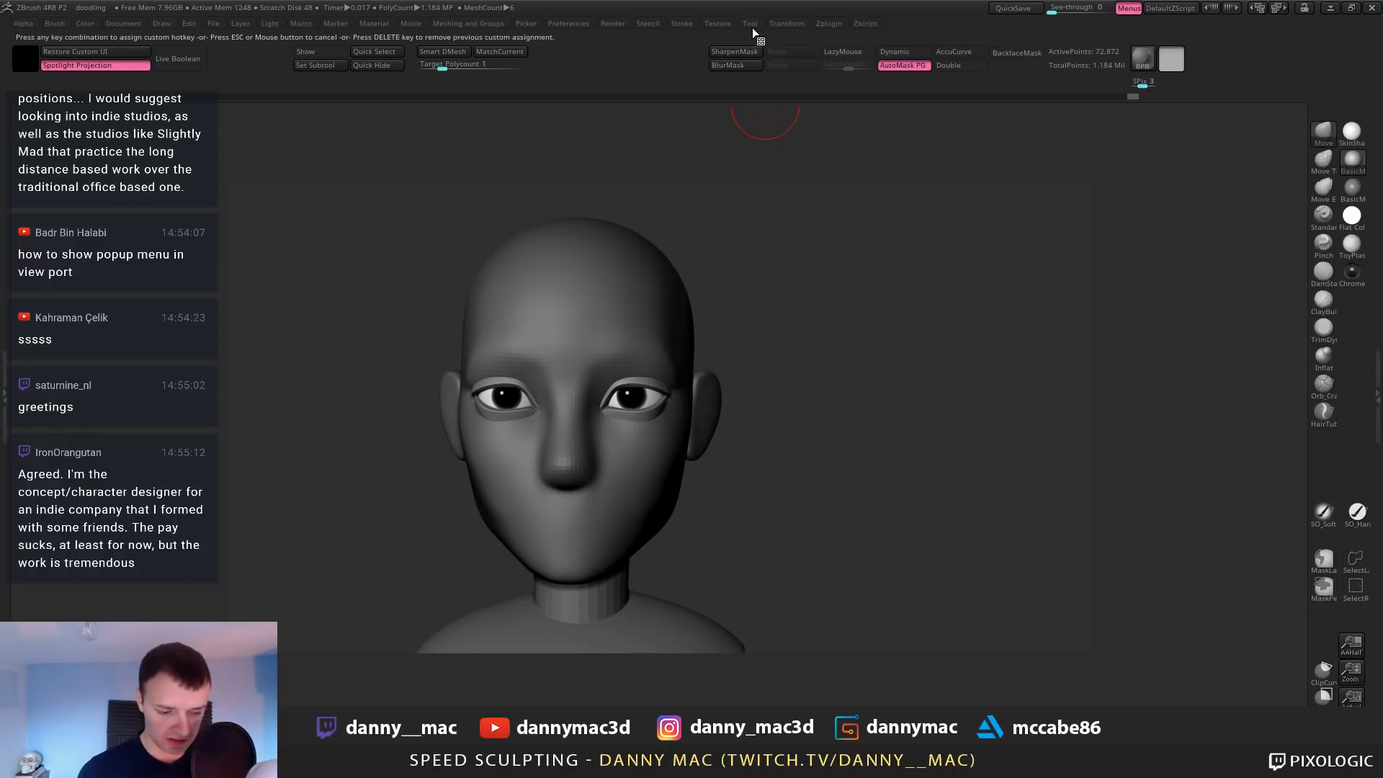
key(t)
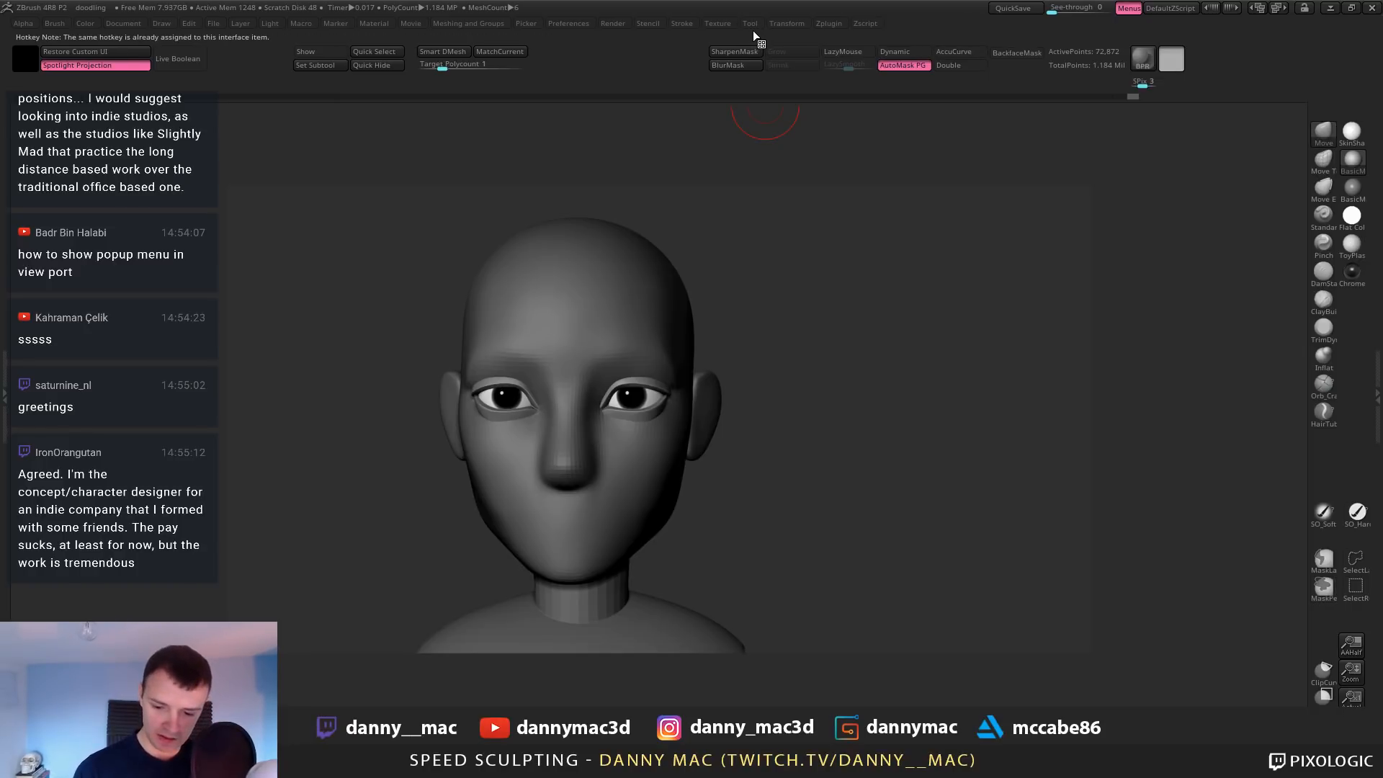
key(t)
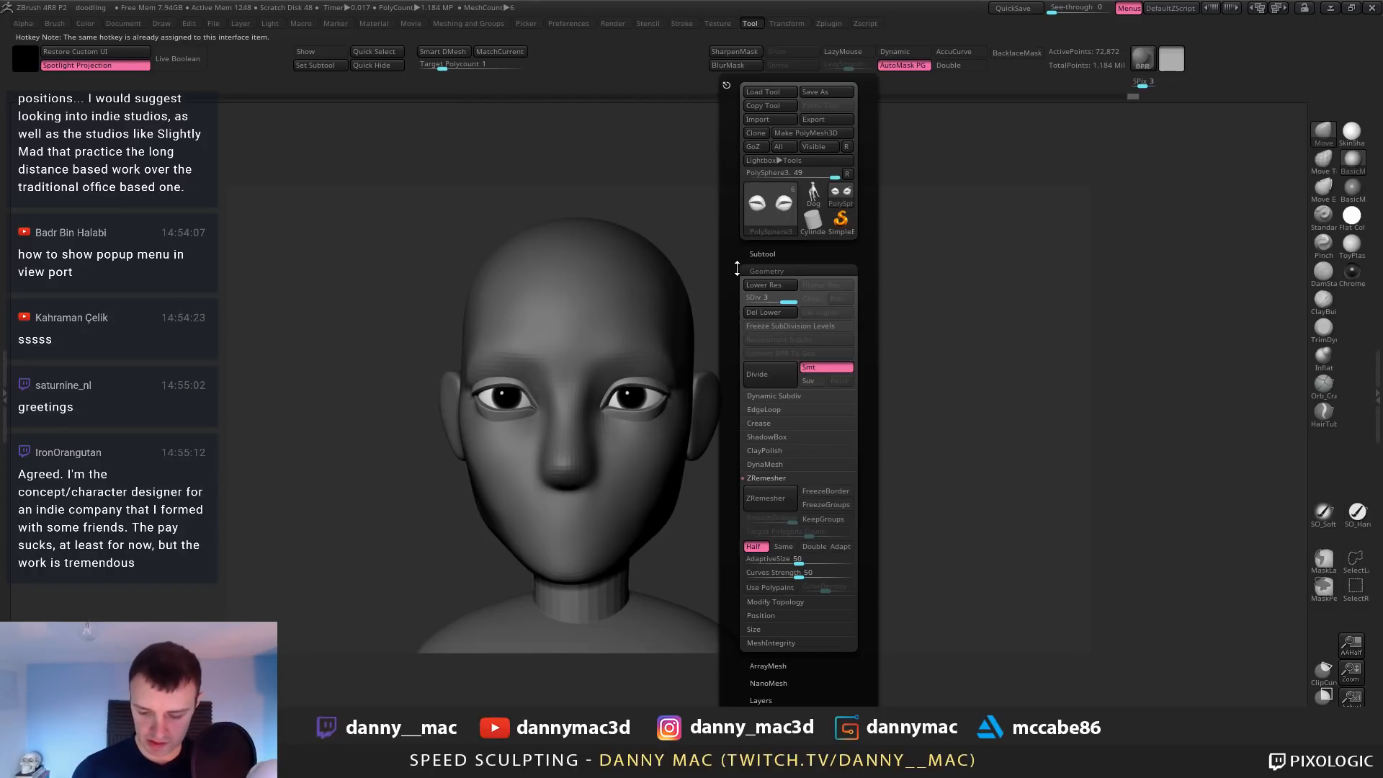
drag(737, 268, 737, 244)
Make the head the active subtool again and reshape the sides of the jaw with a resized Move brush
mouse_move(641, 432)
alt+right_down()
mouse_move(660, 408)
mouse_move(646, 488)
mouse_move(658, 455)
mouse_move(635, 450)
mouse_move(694, 432)
mouse_move(664, 433)
alt+right_up()
alt+click(678, 426)
key(b)
key(t)
key(d)
right_click(669, 435)
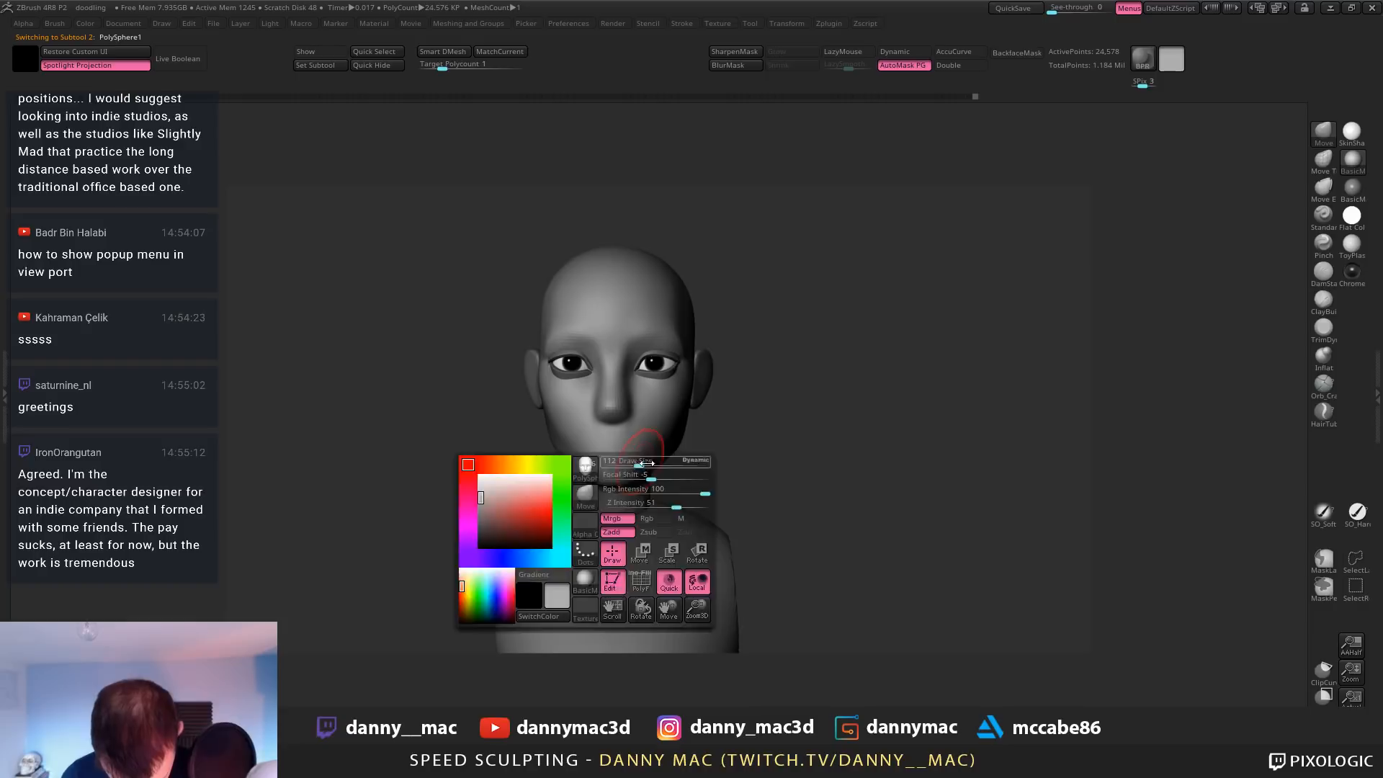
right_drag(635, 415, 638, 462)
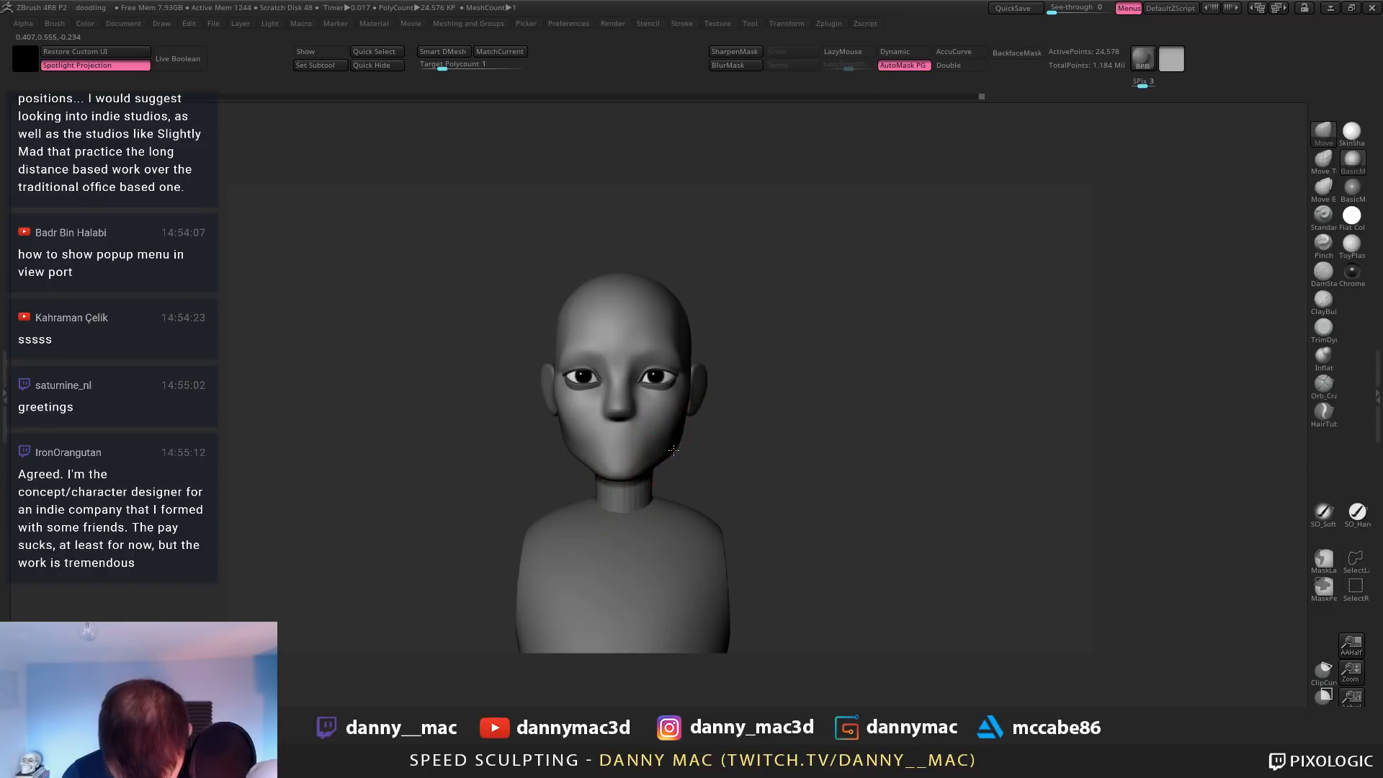
key(space)
key(space)
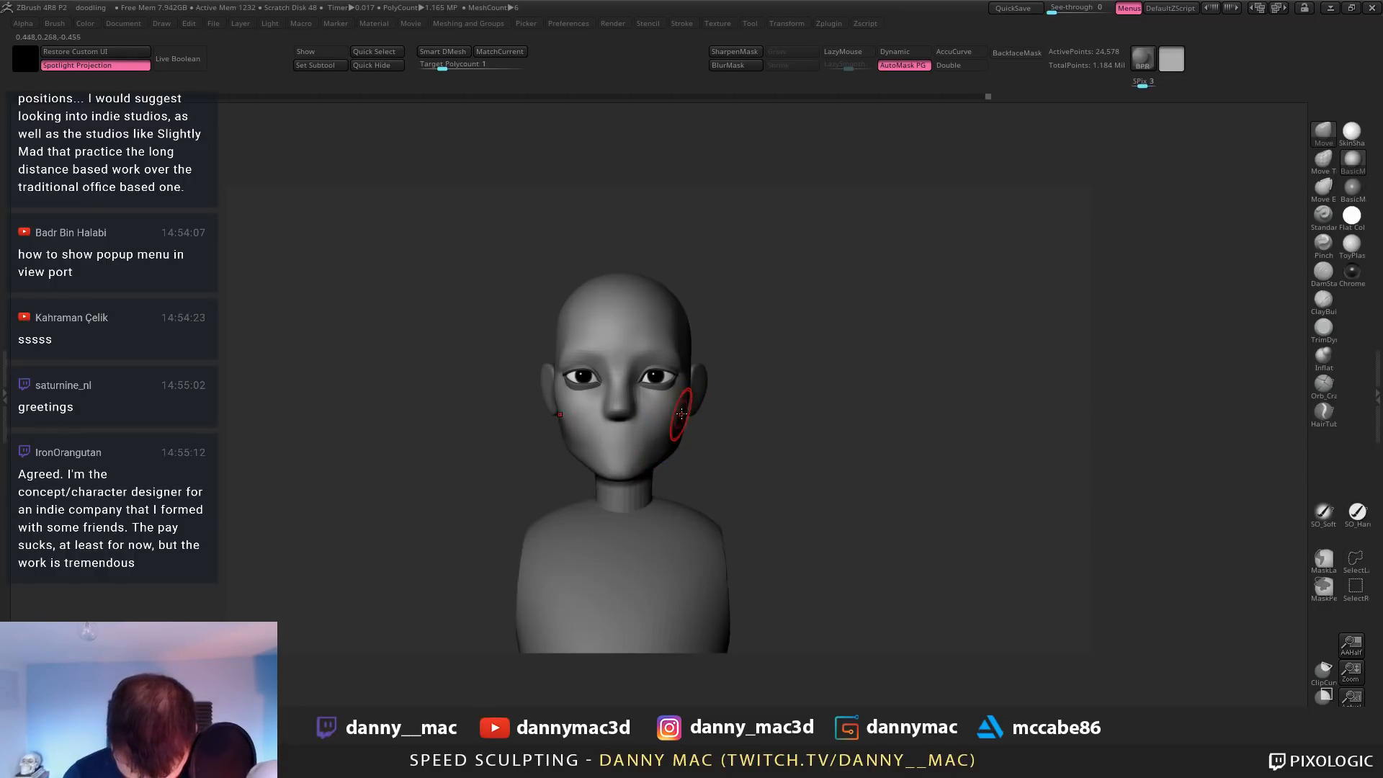
Adjust the lower cheeks beside the mouth area from three-quarter and front views with the Move brush
right_drag(674, 430, 620, 432)
drag(620, 434, 618, 428)
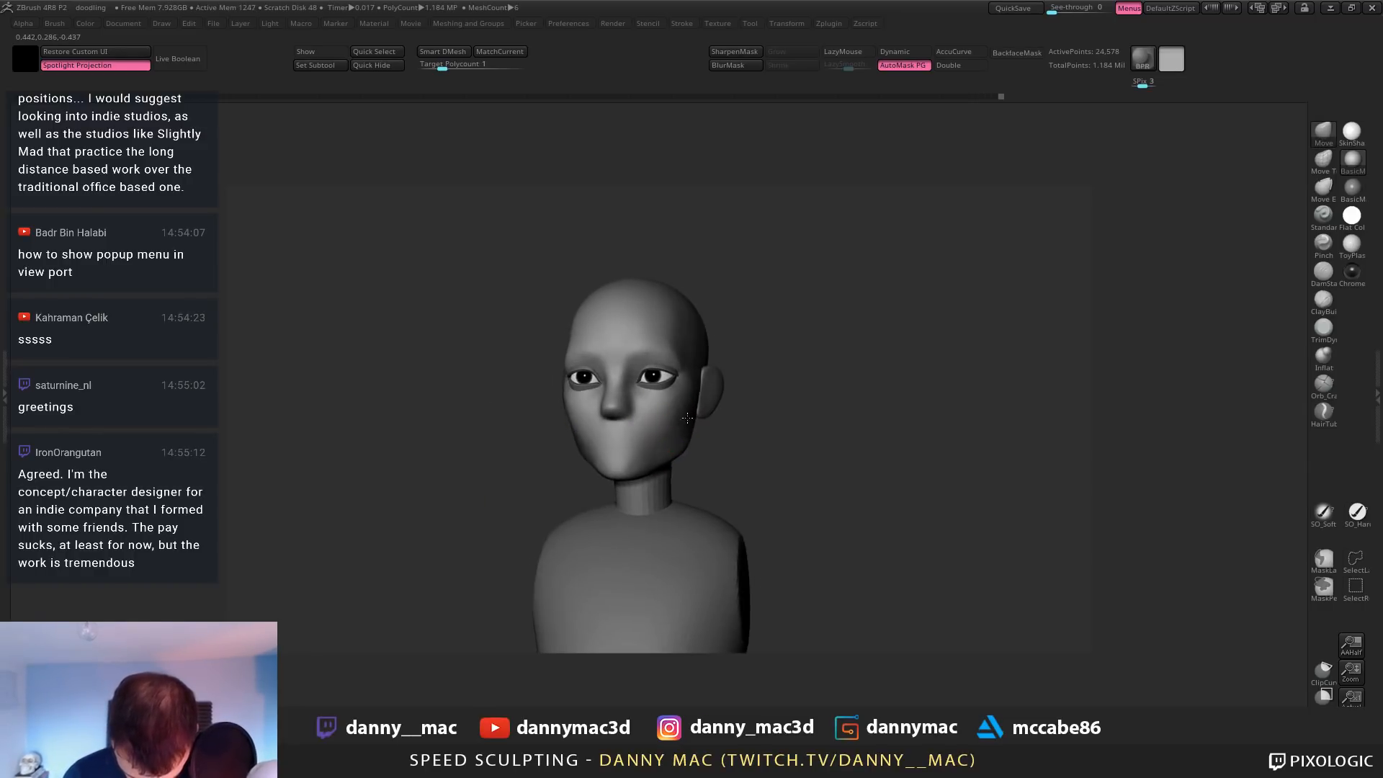
right_drag(617, 427, 670, 425)
drag(656, 426, 659, 427)
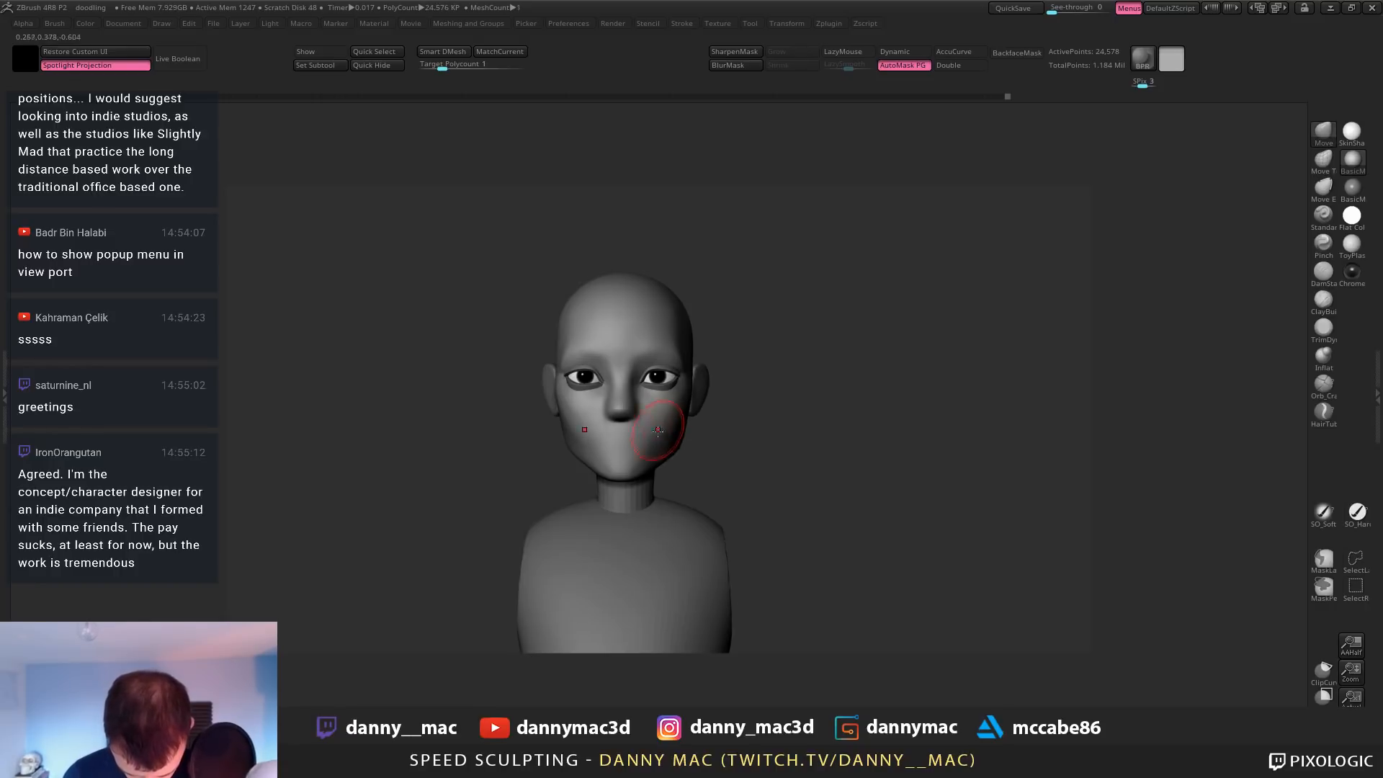
Refine the cheek contour and the area under the eyes from three-quarter and low angles
mouse_move(680, 427)
ctrl+right_down()
mouse_move(674, 414)
mouse_move(634, 478)
mouse_move(663, 459)
ctrl+right_up()
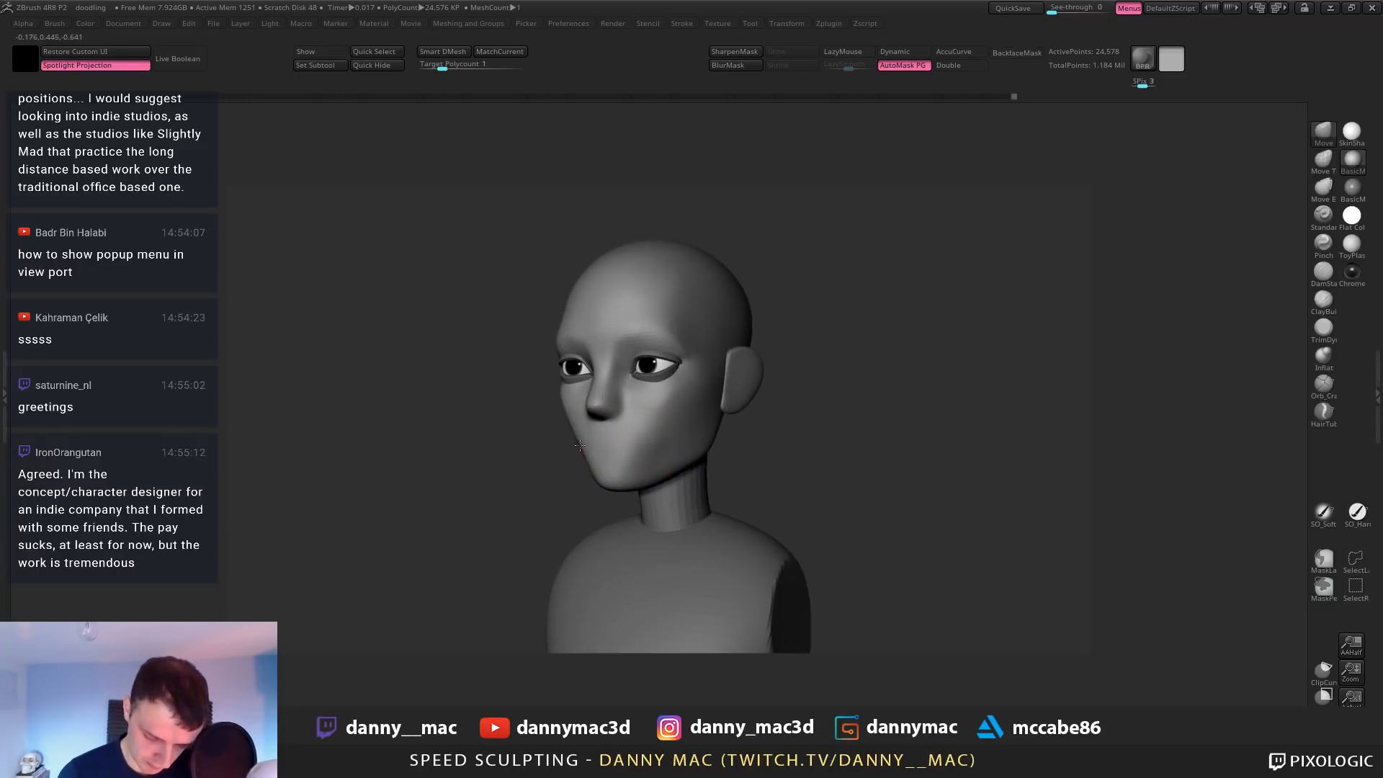
right_drag(580, 446, 568, 446)
mouse_move(662, 454)
ctrl+right_down()
mouse_move(643, 448)
mouse_move(669, 403)
mouse_move(657, 411)
mouse_move(605, 385)
mouse_move(706, 403)
ctrl+right_up()
mouse_move(795, 353)
right_down()
mouse_move(775, 366)
mouse_move(763, 346)
right_up()
right_drag(792, 385, 771, 377)
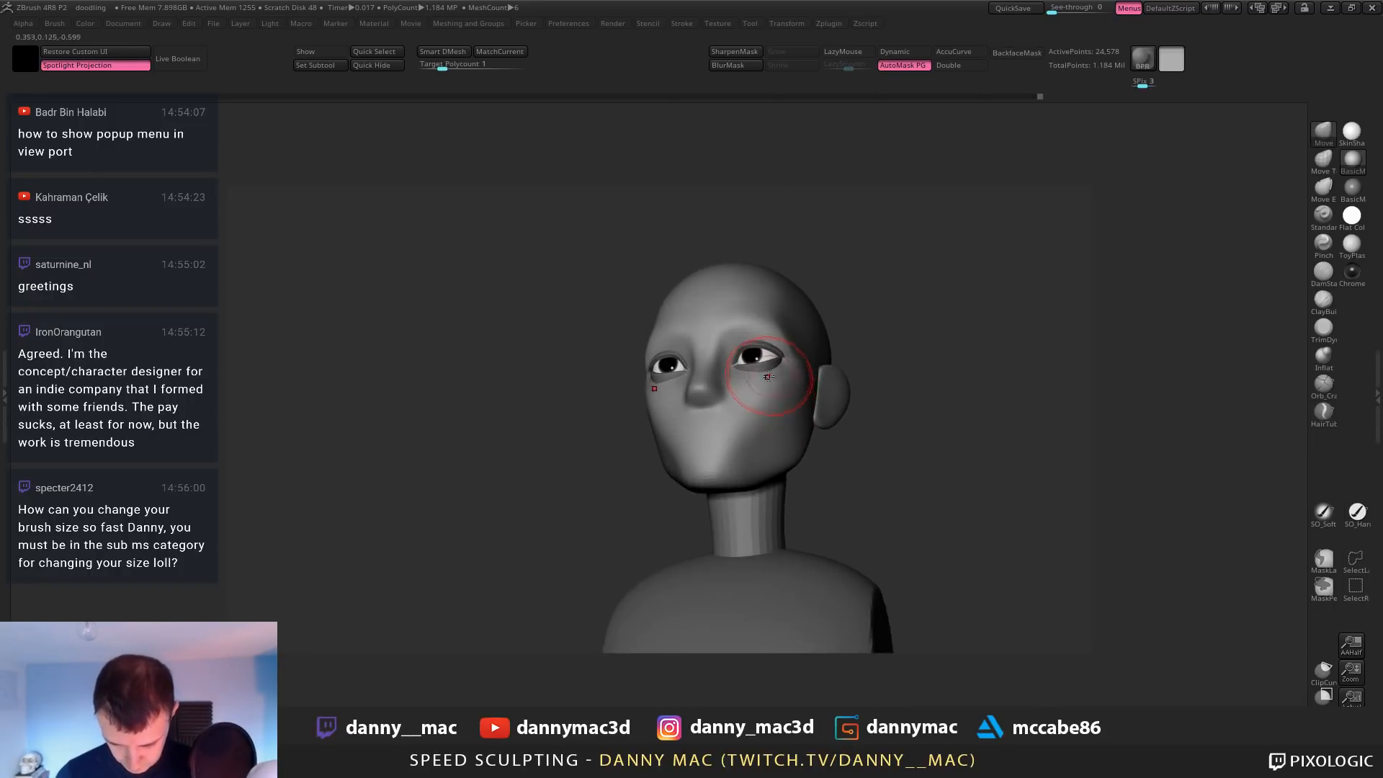
Reshape and smooth the cheekbone and the area beneath the eye with a resized Move brush from three-quarter angles
key(space)
drag(772, 377, 770, 370)
right_drag(789, 369, 773, 374)
key(space)
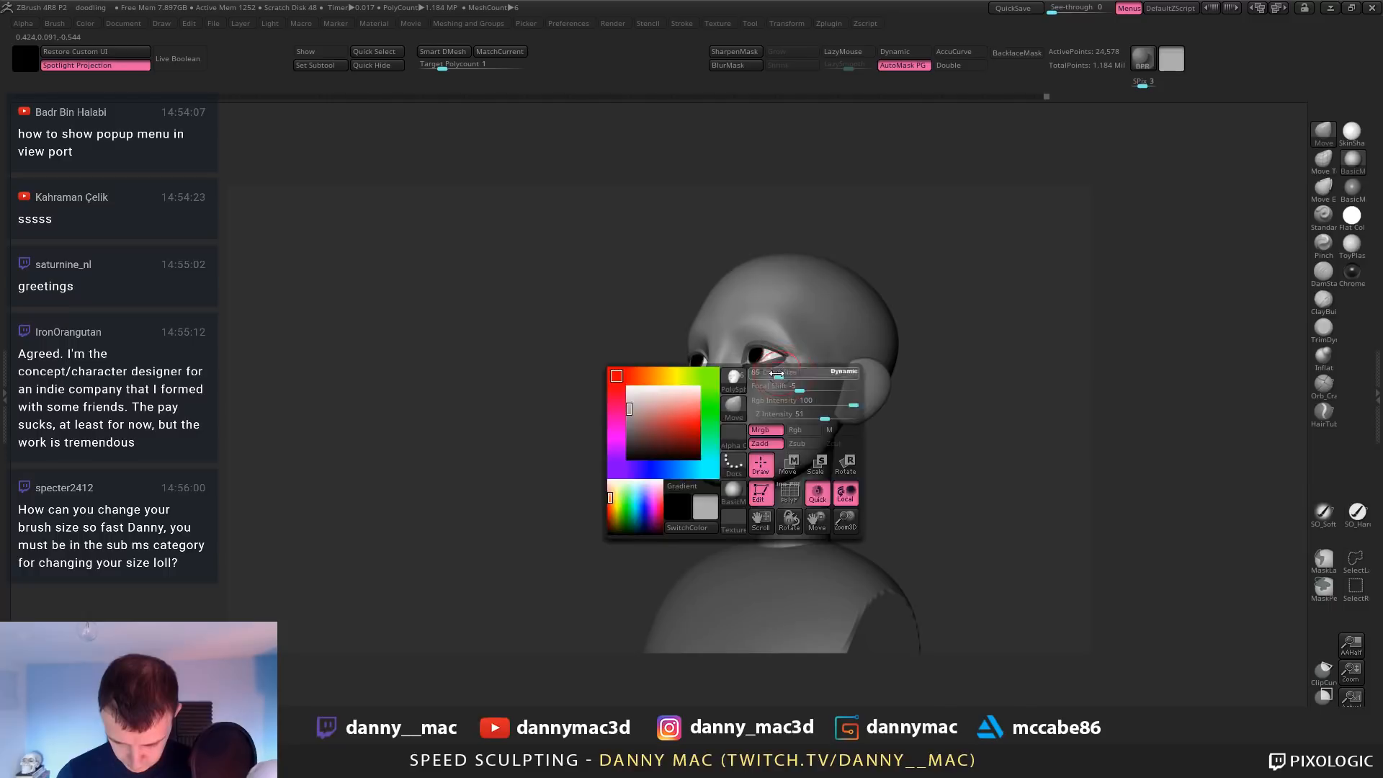
drag(773, 375, 766, 374)
right_drag(800, 368, 778, 363)
drag(787, 357, 793, 357)
right_drag(785, 369, 753, 381)
shift+drag(743, 387, 740, 382)
Adjust the cheek and chin contour with the Move brush from front and high angles, and save the project
alt+right_drag(741, 370, 768, 372)
key(space)
drag(767, 372, 773, 371)
right_drag(769, 367, 769, 371)
drag(765, 370, 771, 440)
right_drag(772, 441, 798, 445)
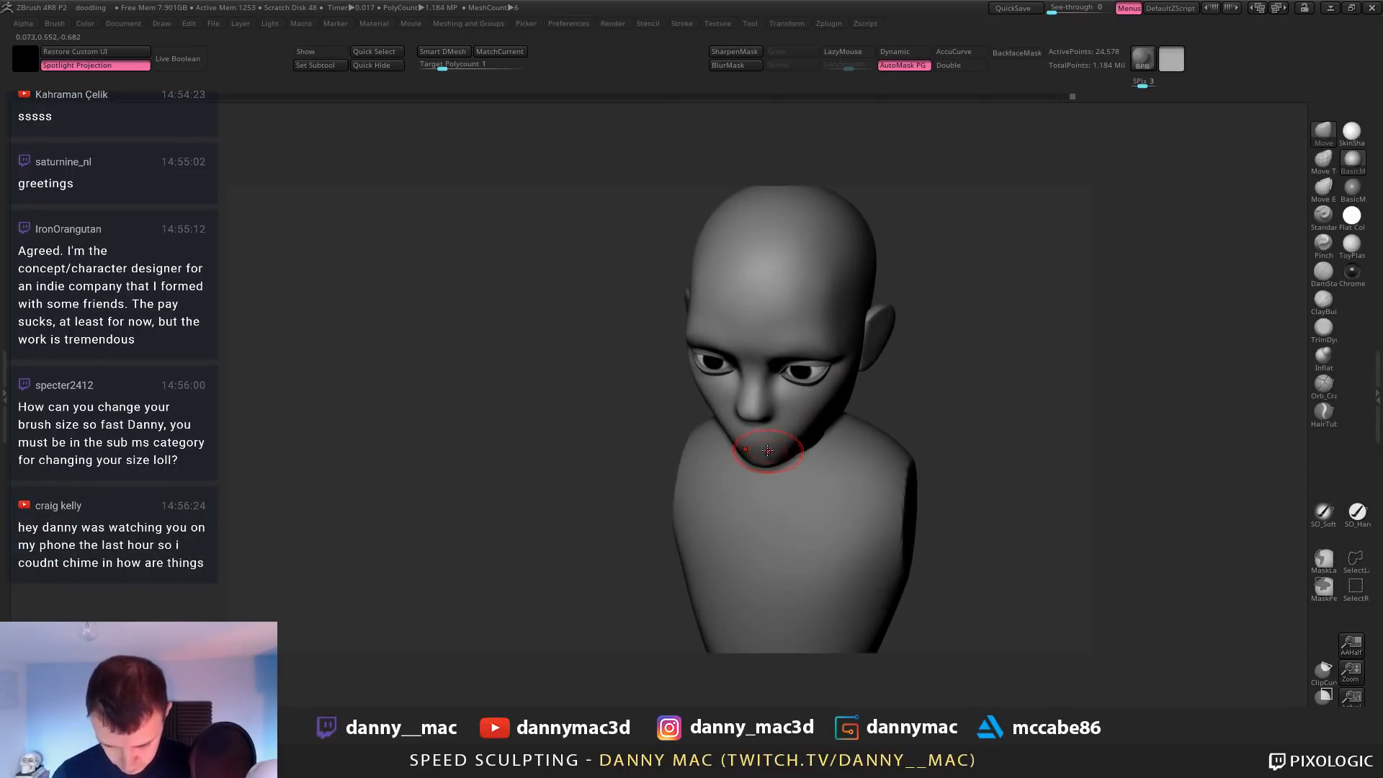
shift+drag(798, 445, 783, 418)
shift+right_drag(783, 418, 800, 381)
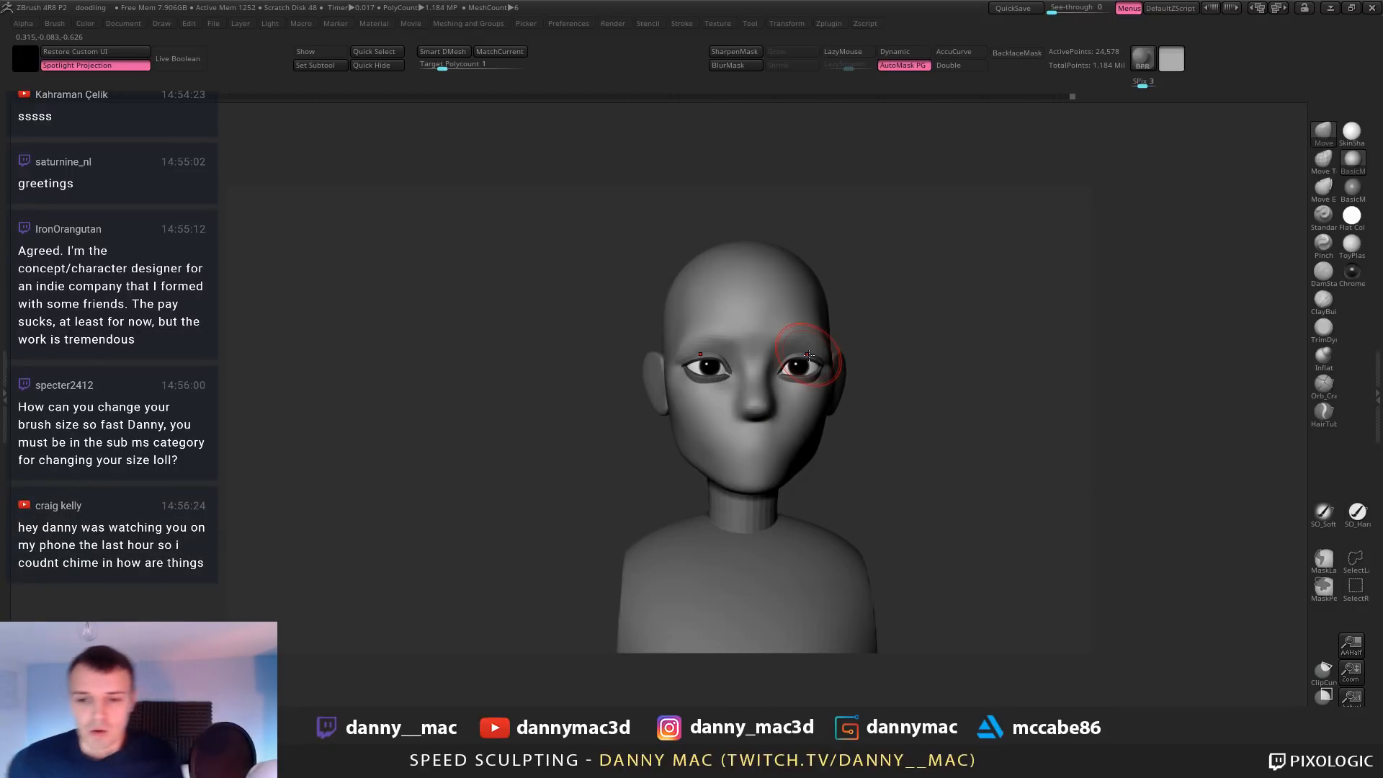
key(ctrl)
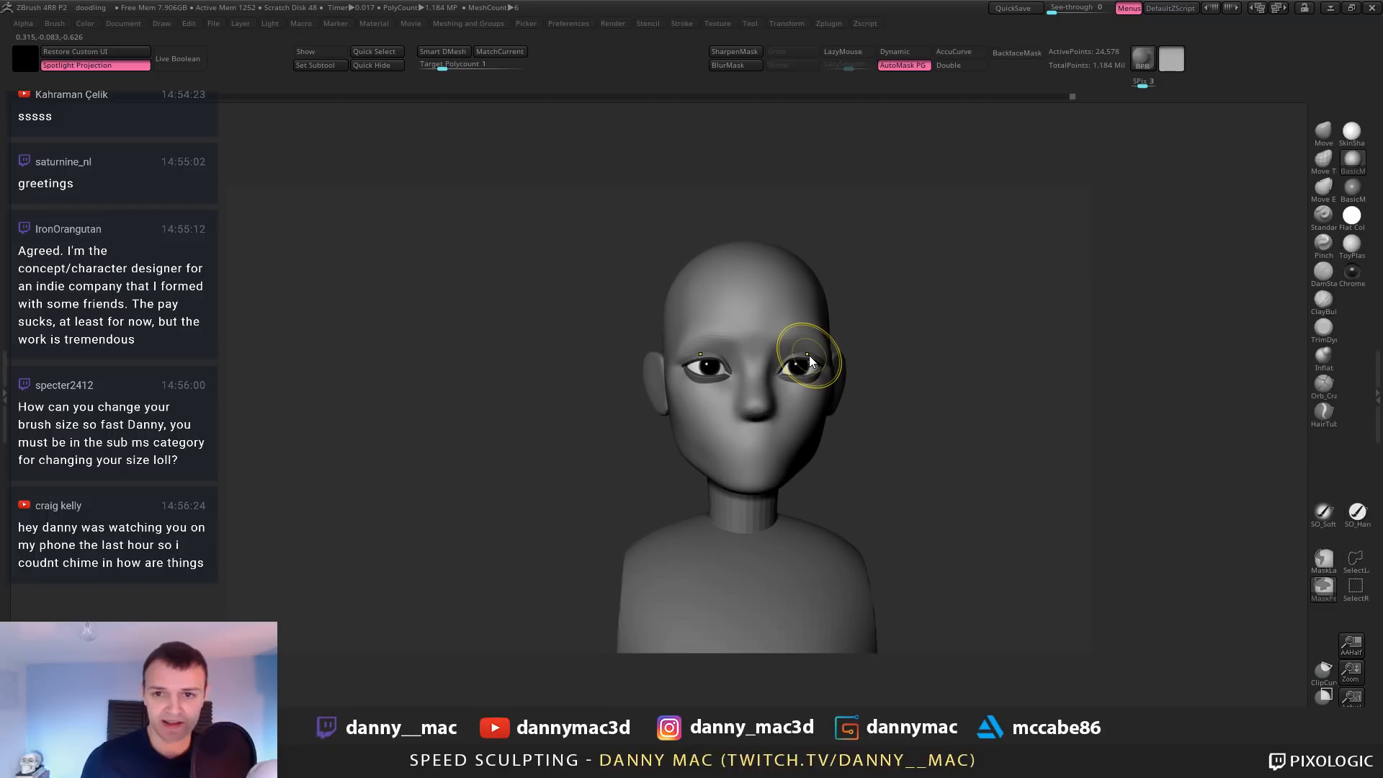
key(ctrl+s)
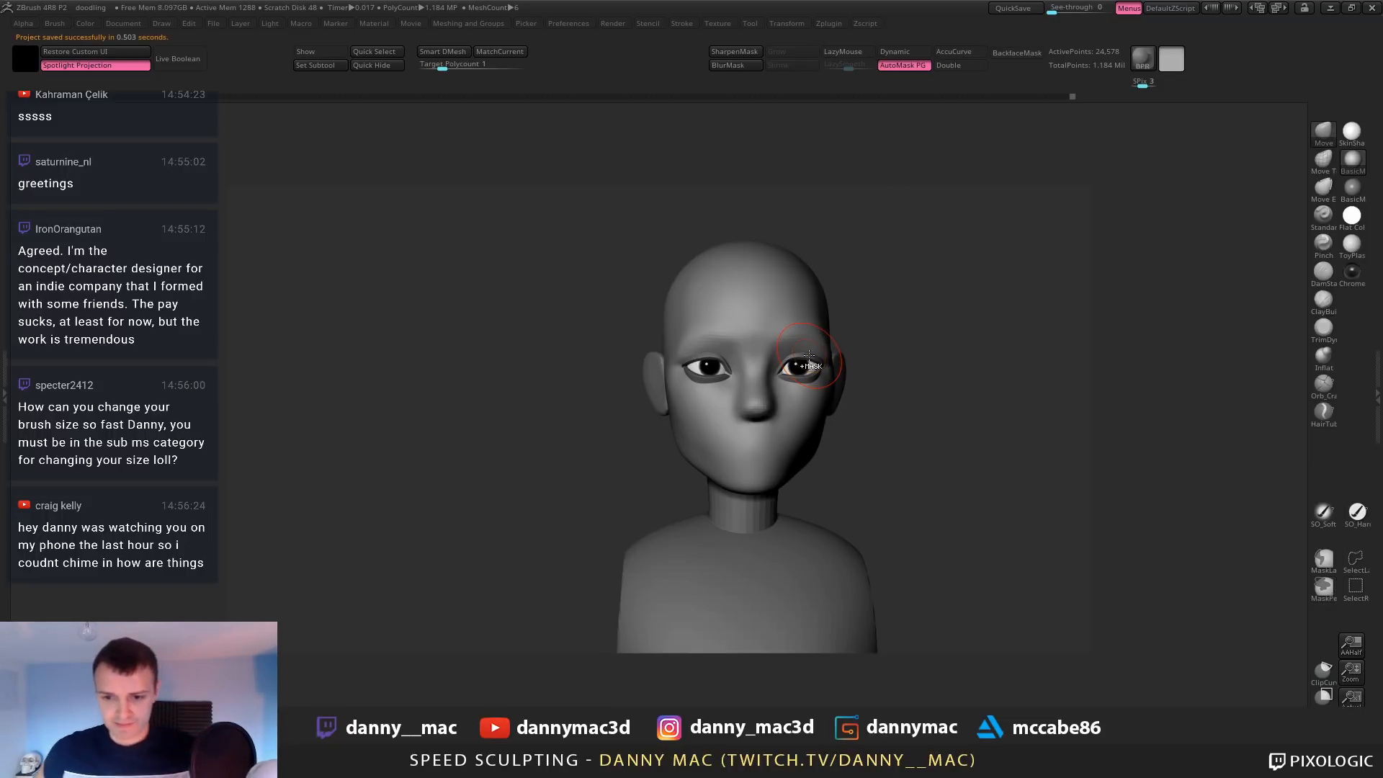
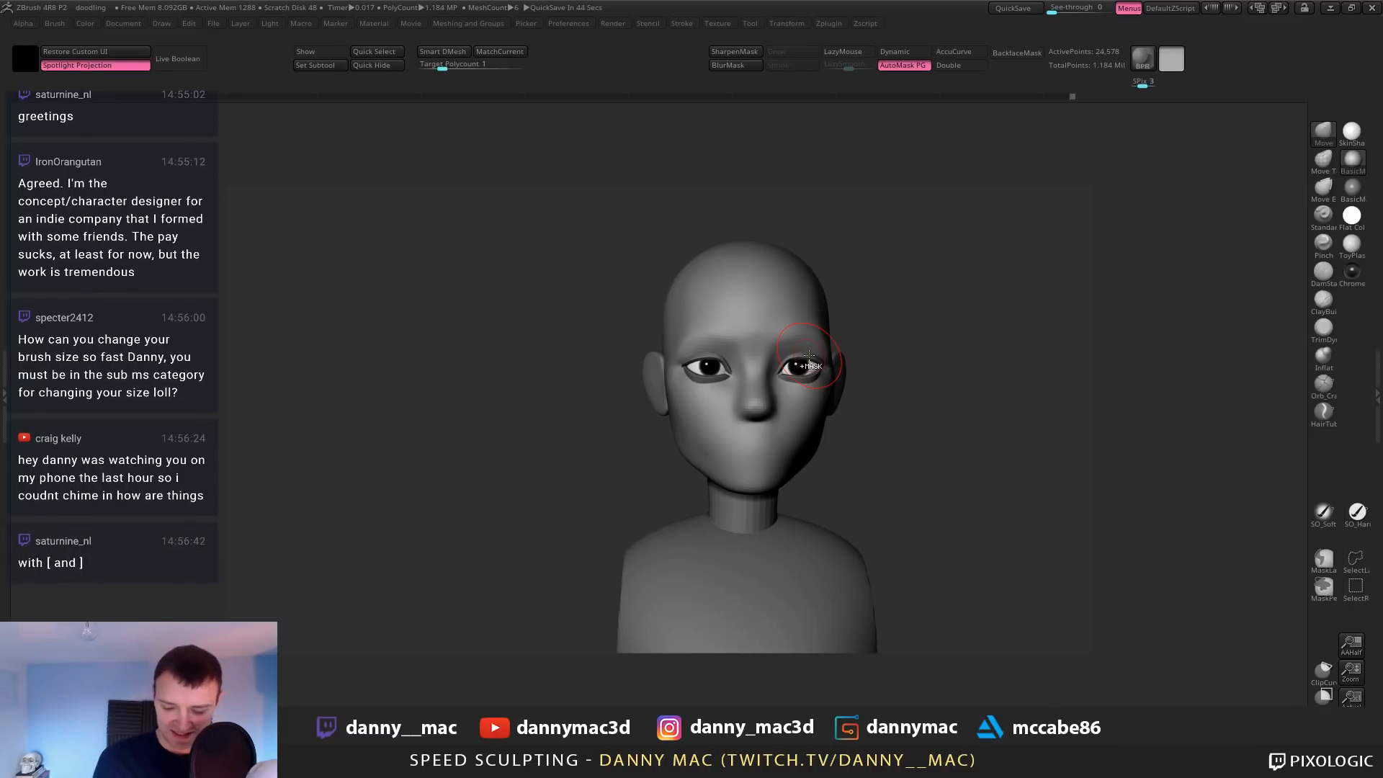
Reduce the Move brush's draw size for working around the eyes and nose bridge
alt+right_drag(776, 350, 721, 336)
key(space)
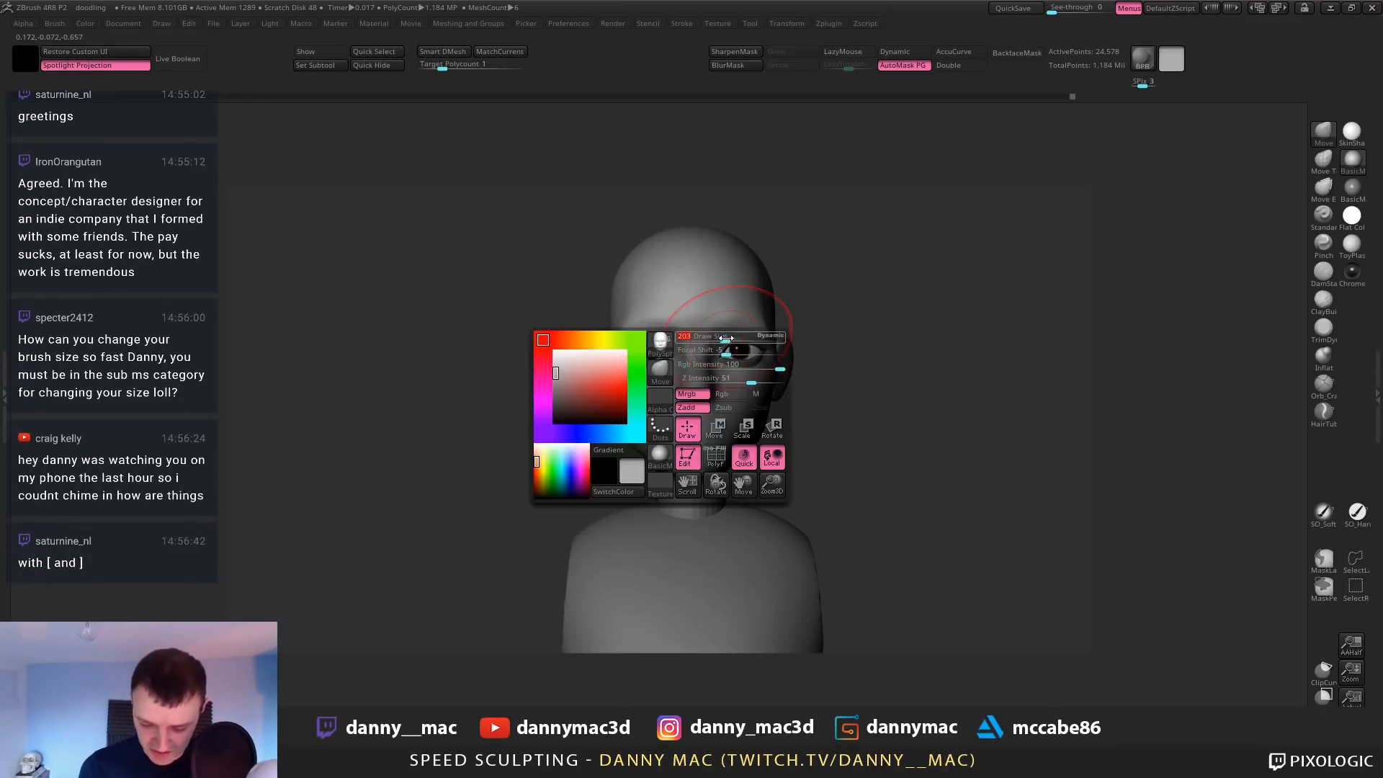
drag(726, 338, 719, 338)
key(space)
key(space)
key(space)
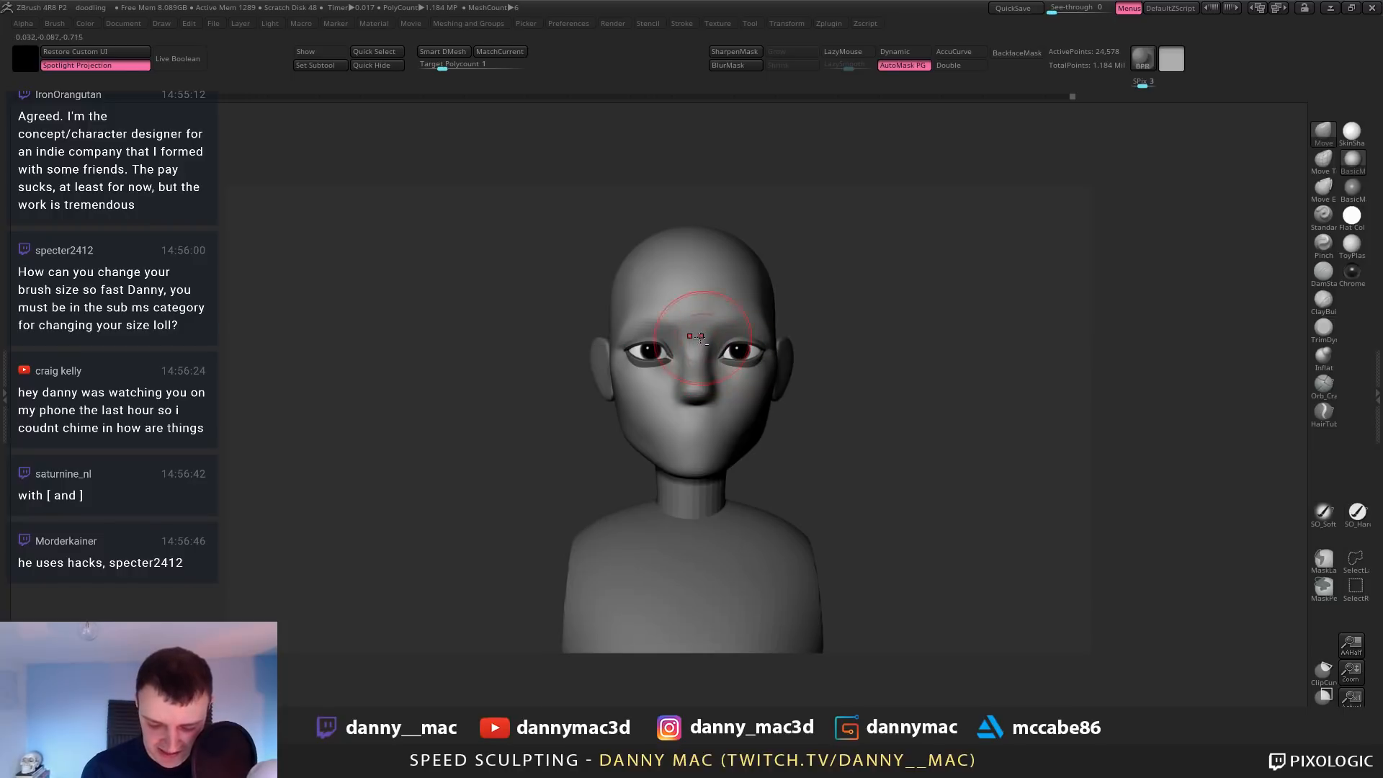
Refine the inner corners of the eyes from a closer front view with a smaller Move brush
ctrl+right_drag(703, 338, 732, 347)
key(space)
drag(738, 349, 728, 352)
alt+right_drag(730, 360, 678, 337)
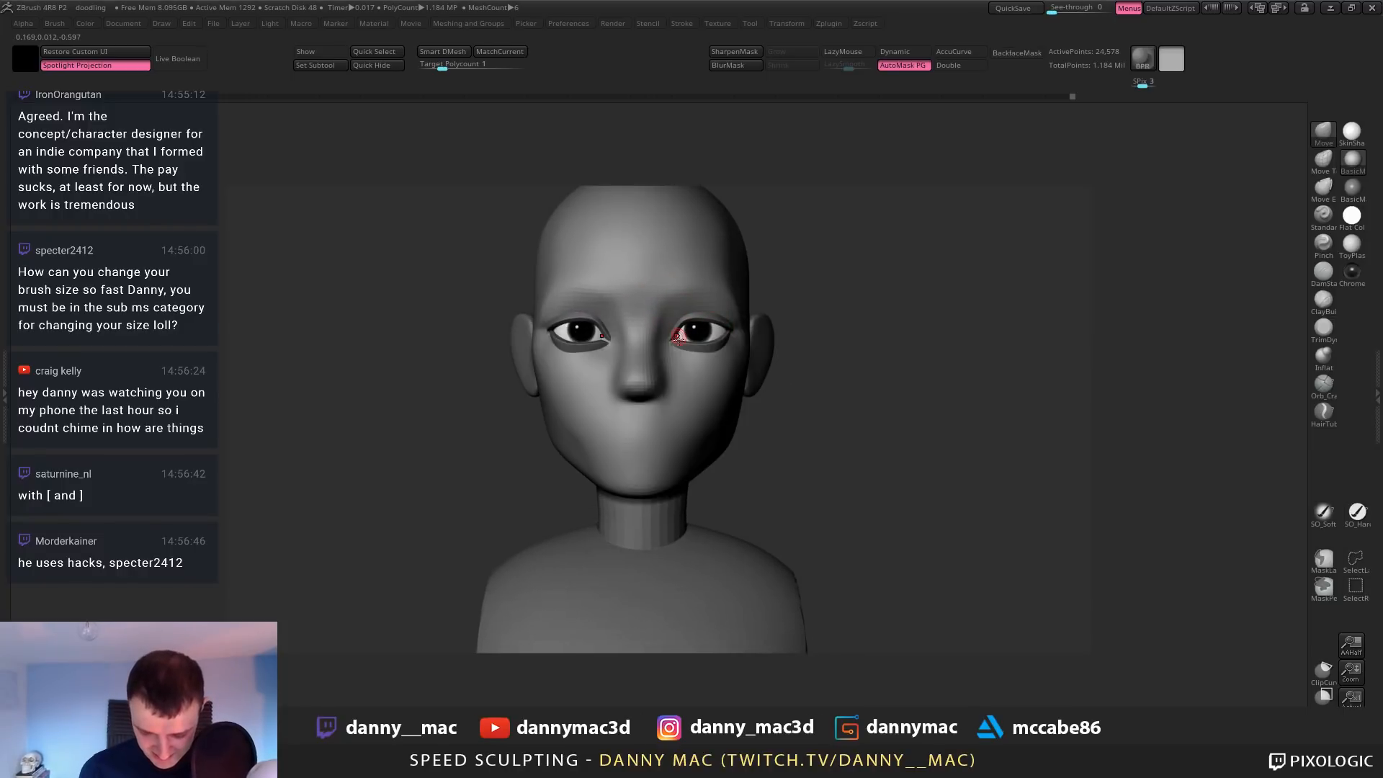
key(space)
drag(673, 352, 662, 354)
key(space)
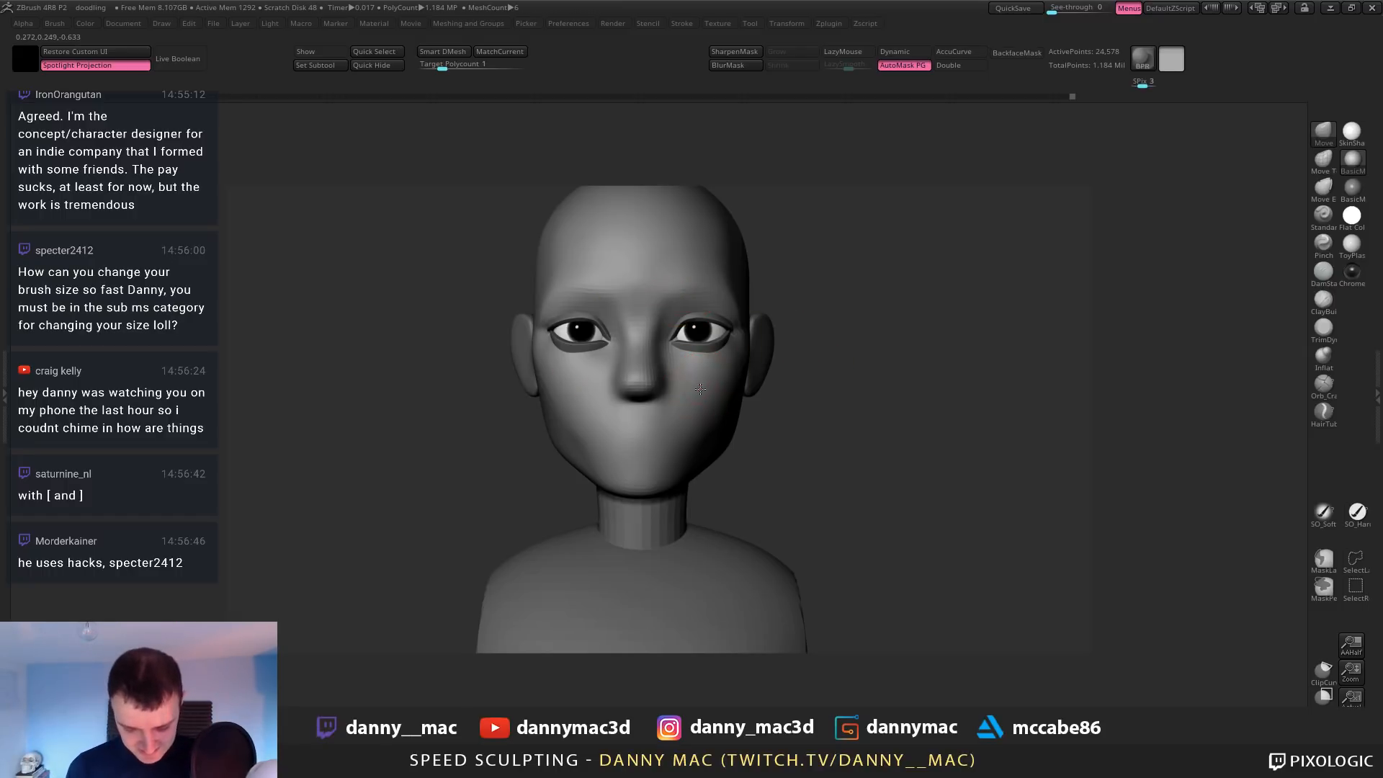
key(space)
mouse_move(706, 411)
right_down()
mouse_move(652, 439)
mouse_move(679, 441)
mouse_move(690, 416)
mouse_move(731, 406)
right_up()
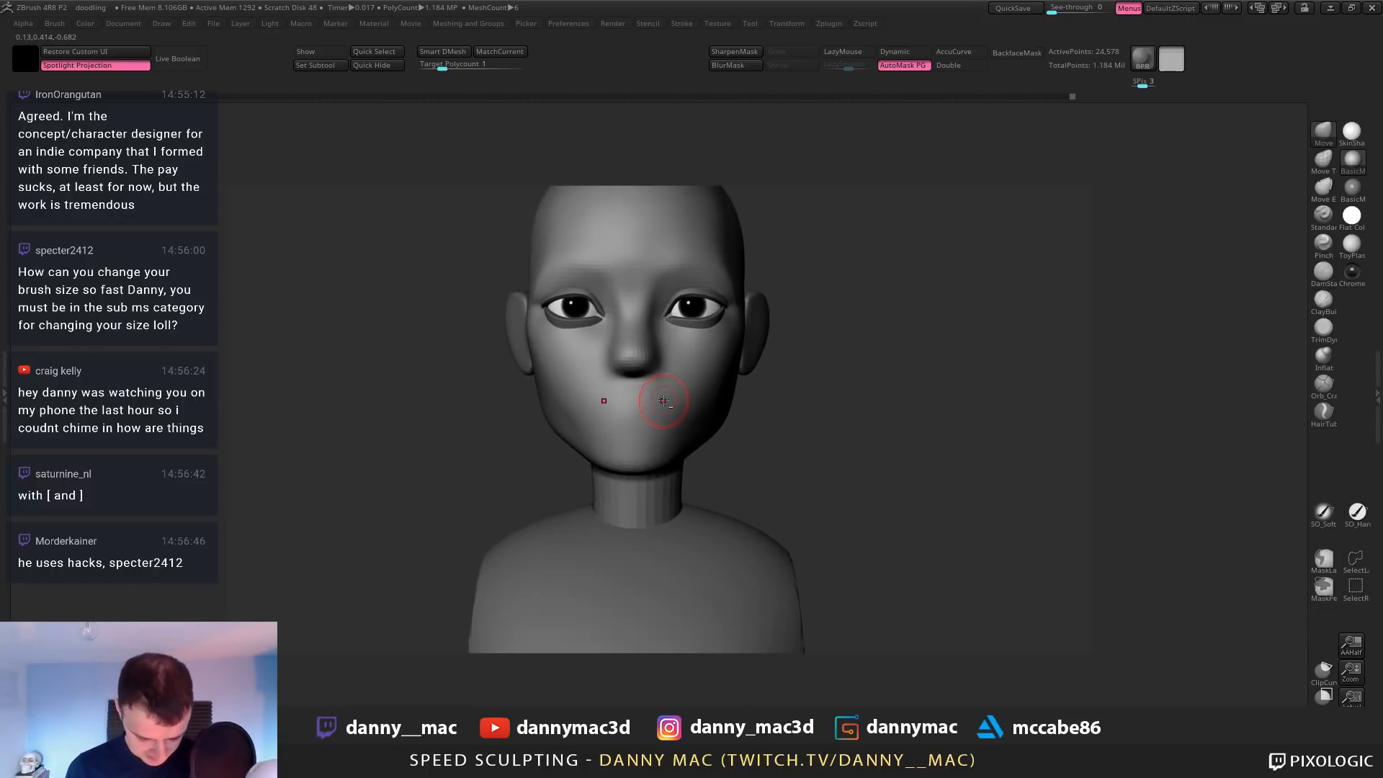
Switch to the ClayBuildup brush and subdivide the head one level
key(b)
key(c)
key(b)
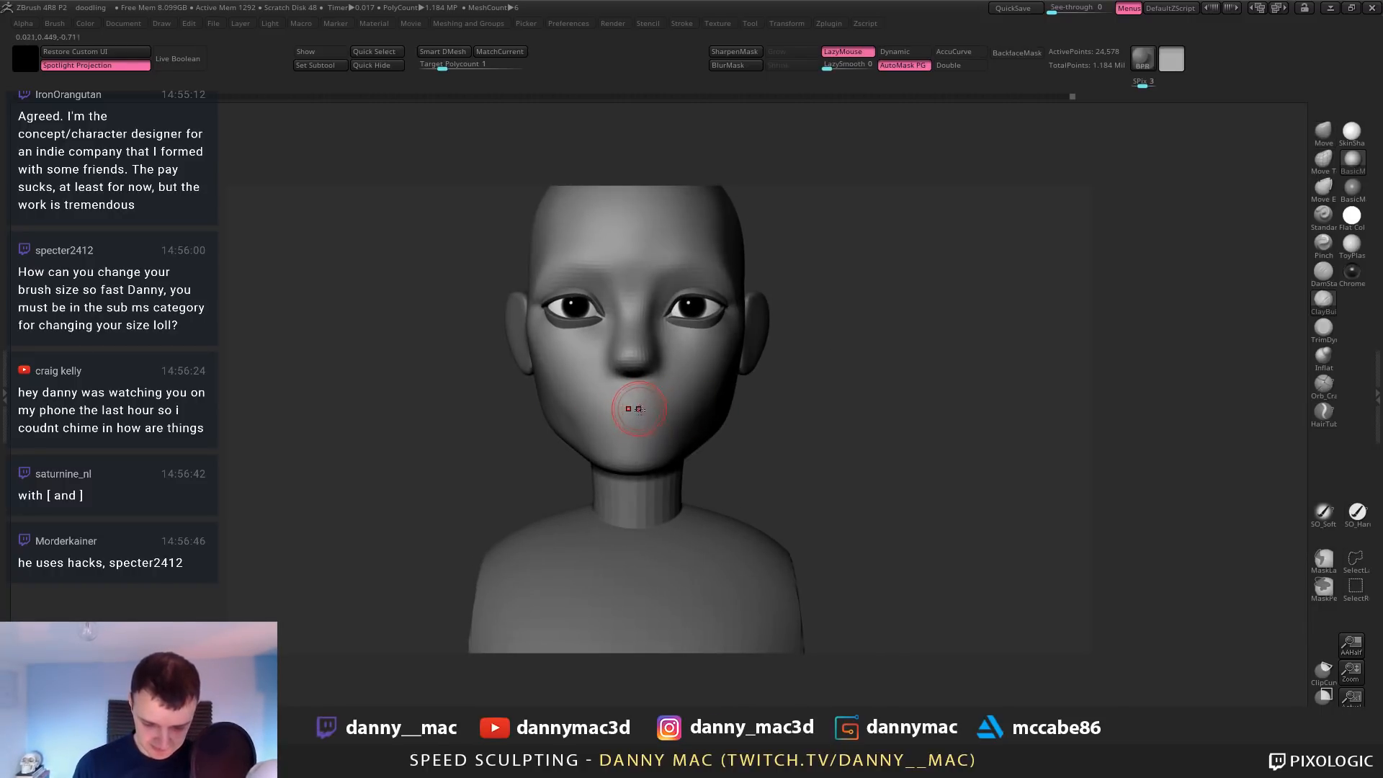
key(ctrl+d)
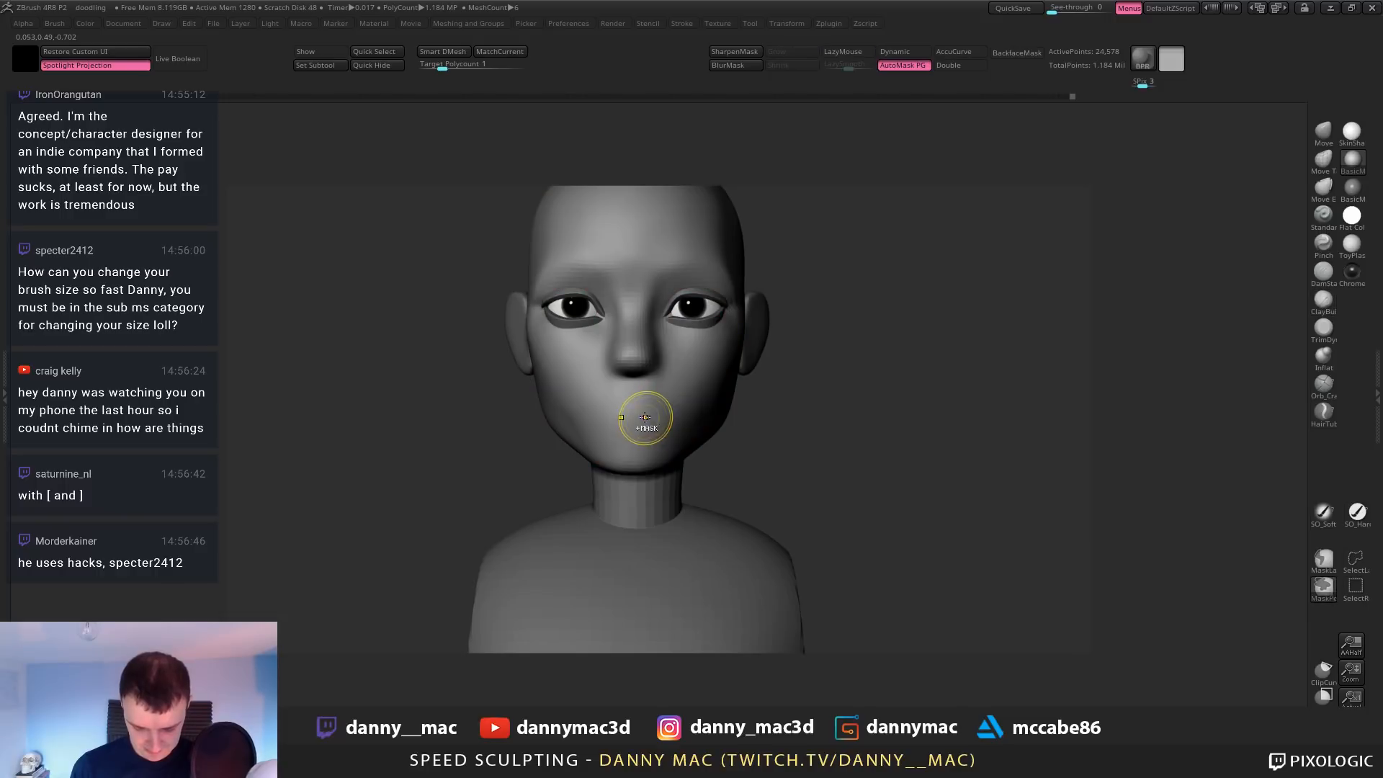
mouse_move(662, 363)
right_down()
mouse_move(640, 353)
mouse_move(633, 414)
right_up()
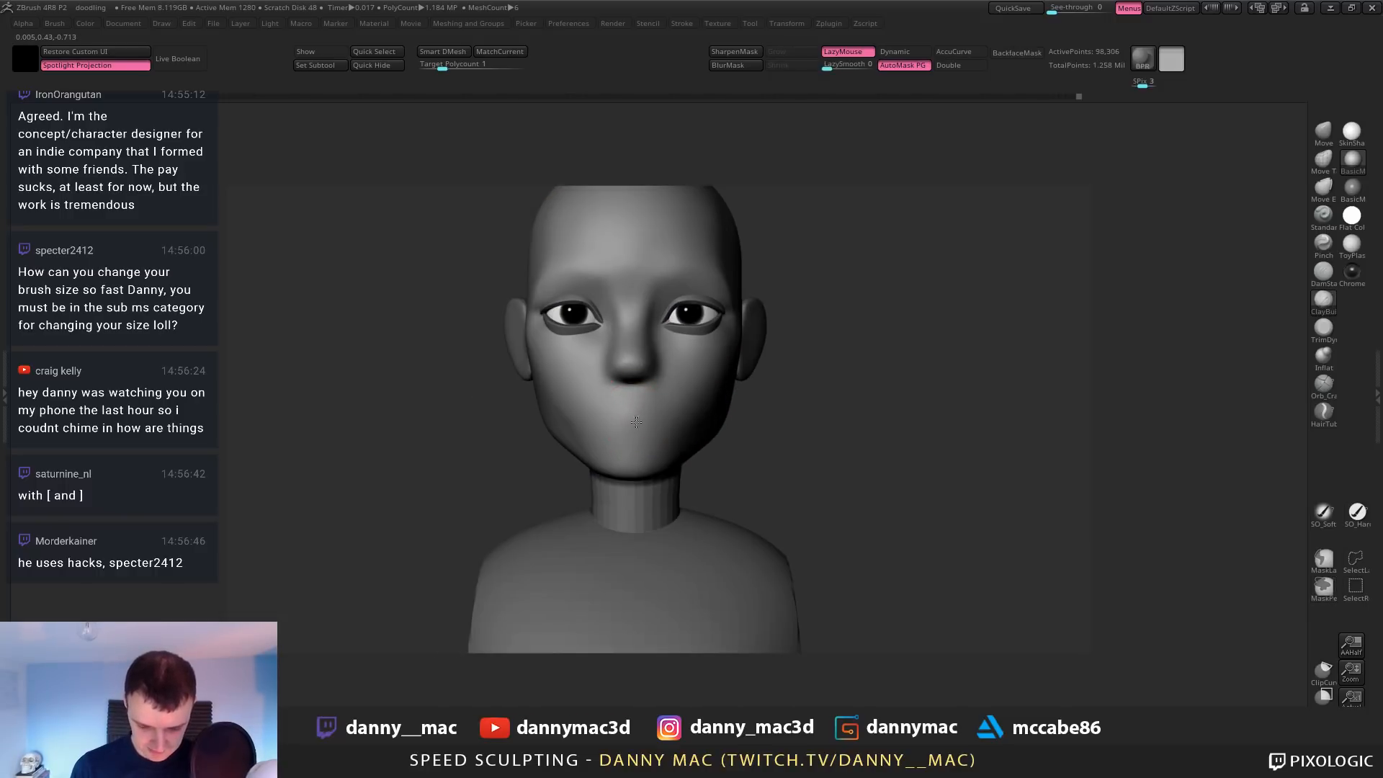
Build up and smooth the volume of the mouth area below the nose with the resized ClayBuildup brush
key(space)
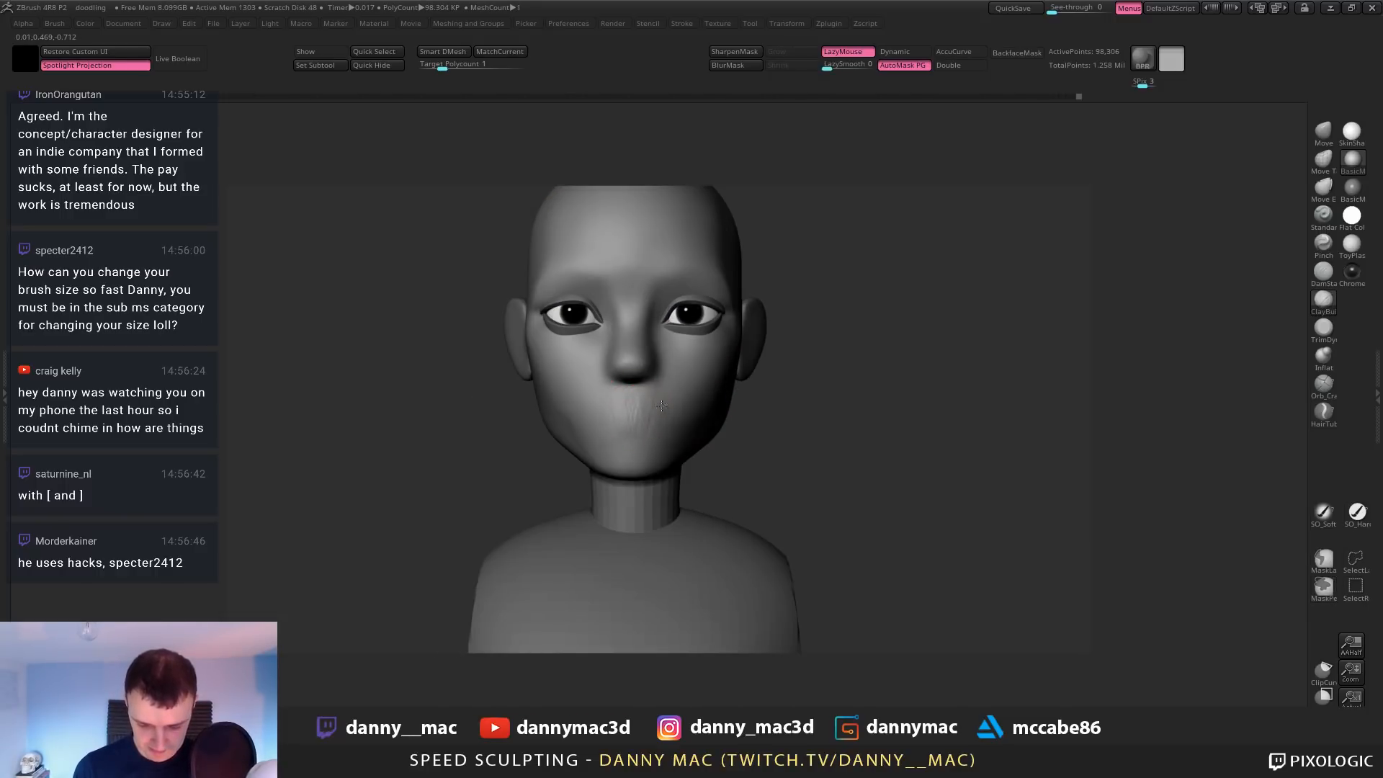
drag(662, 406, 664, 417)
right_drag(663, 417, 640, 415)
key(space)
drag(633, 410, 630, 395)
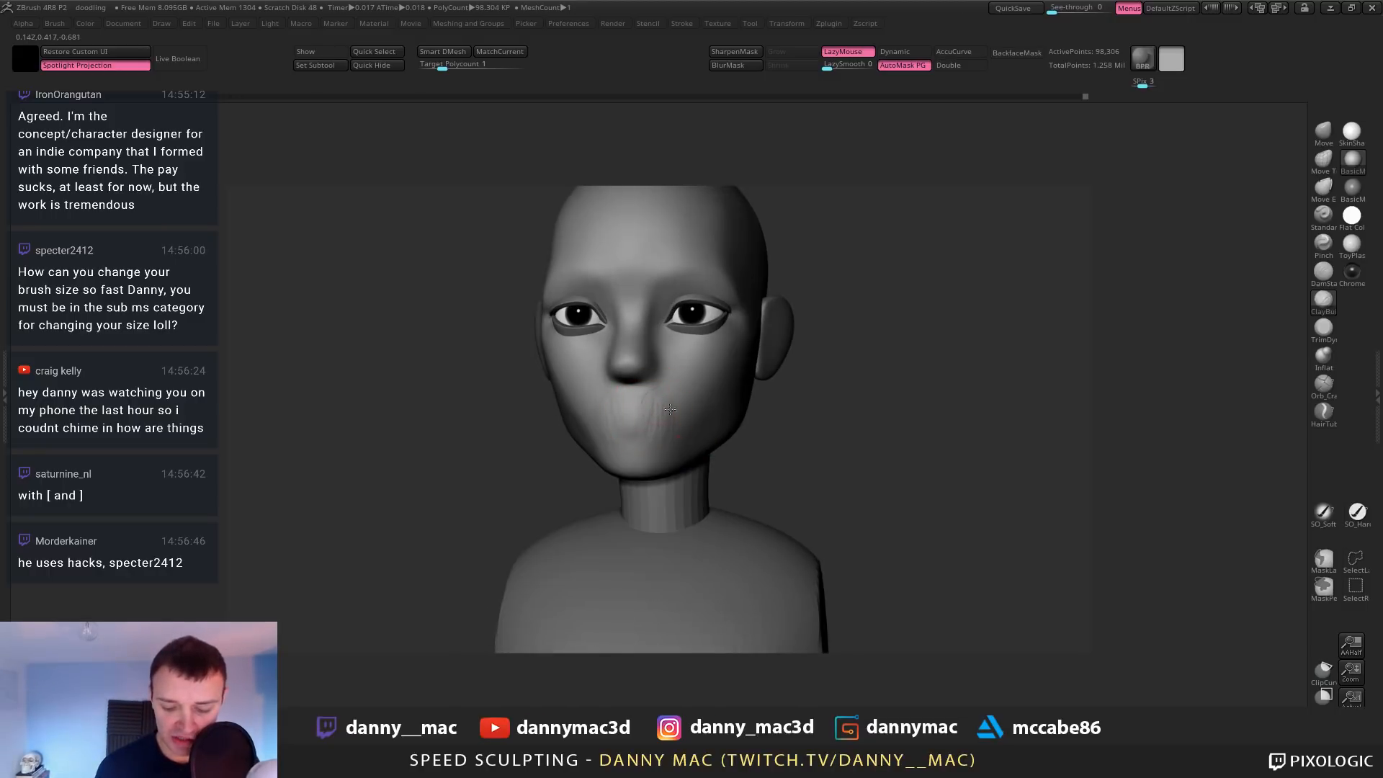
right_drag(669, 409, 693, 412)
drag(648, 401, 652, 418)
right_drag(652, 418, 628, 422)
shift+drag(627, 421, 665, 419)
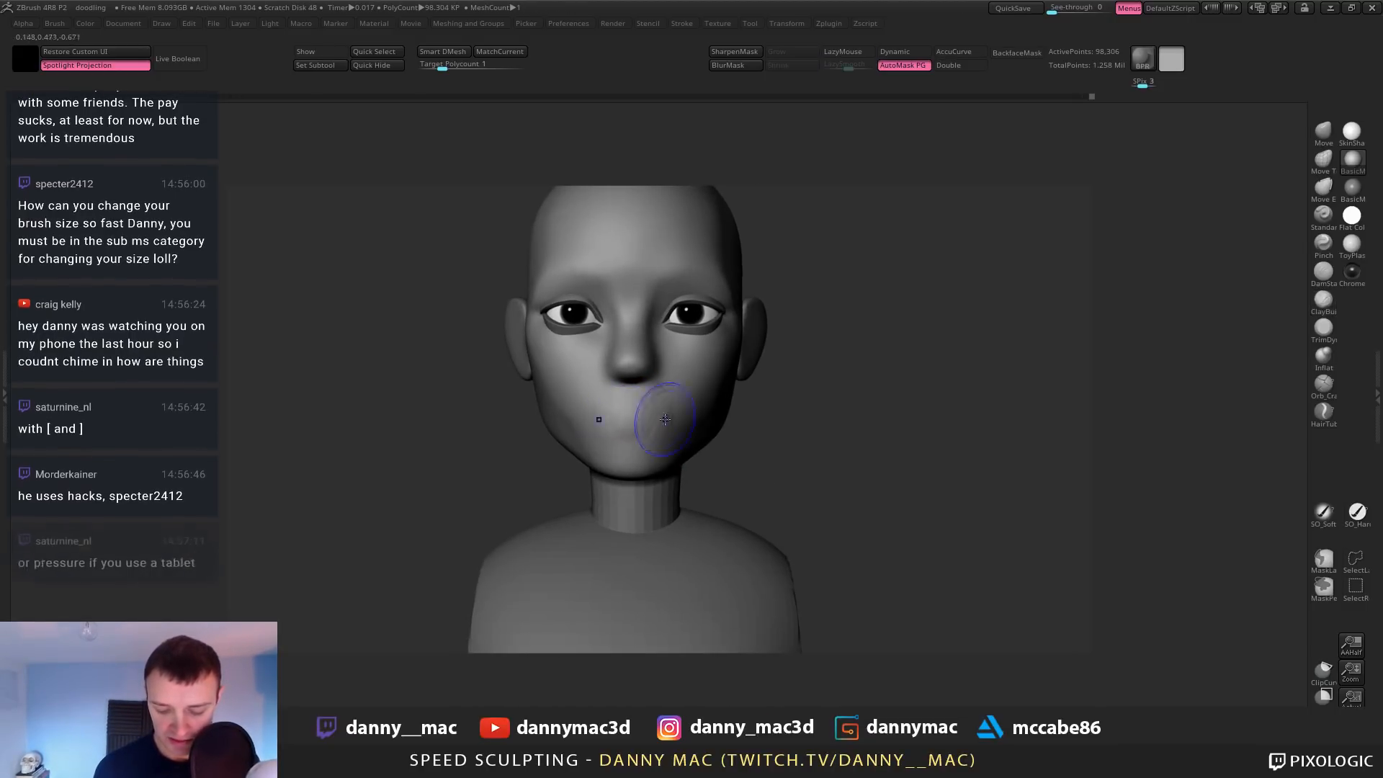
Even out the mouth mound with further clay build-up and smoothing, and resize the brush for the chin
key(l)
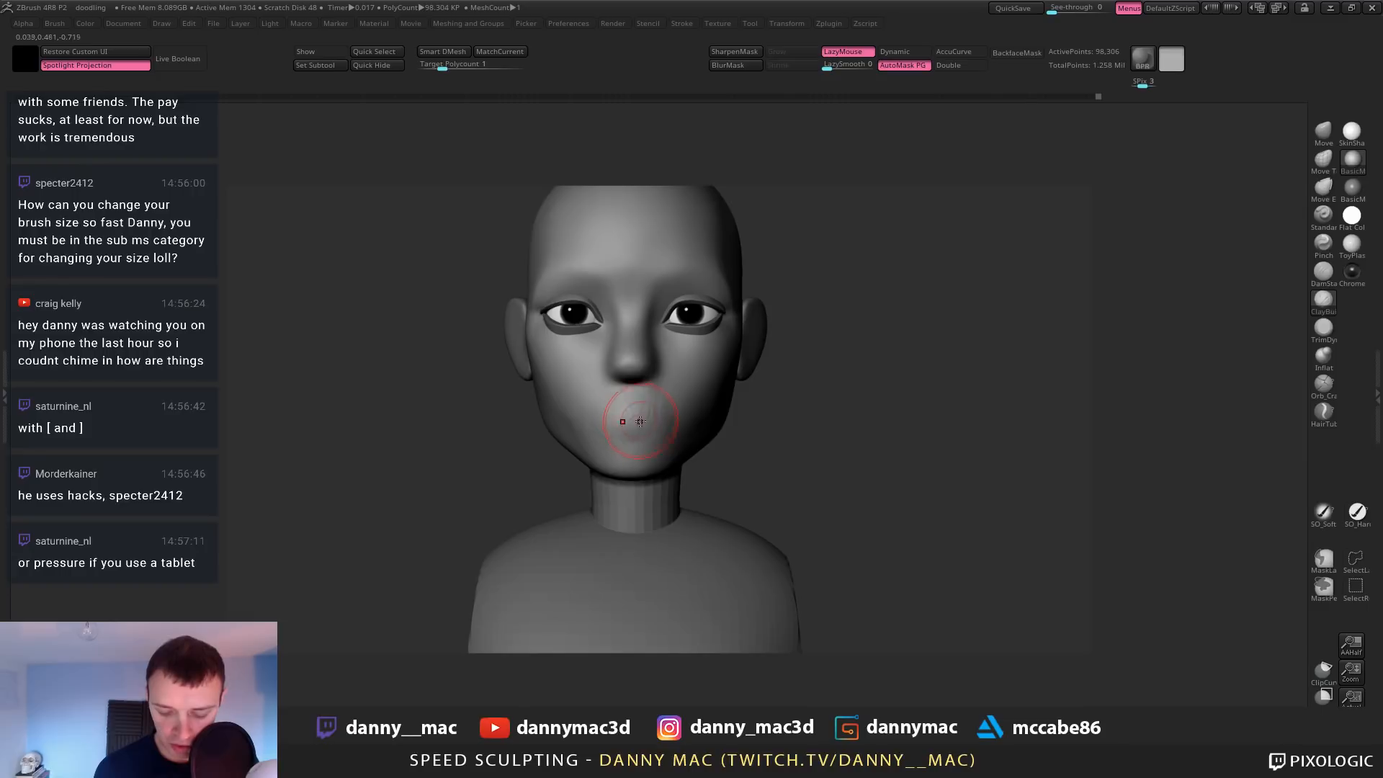
key(l)
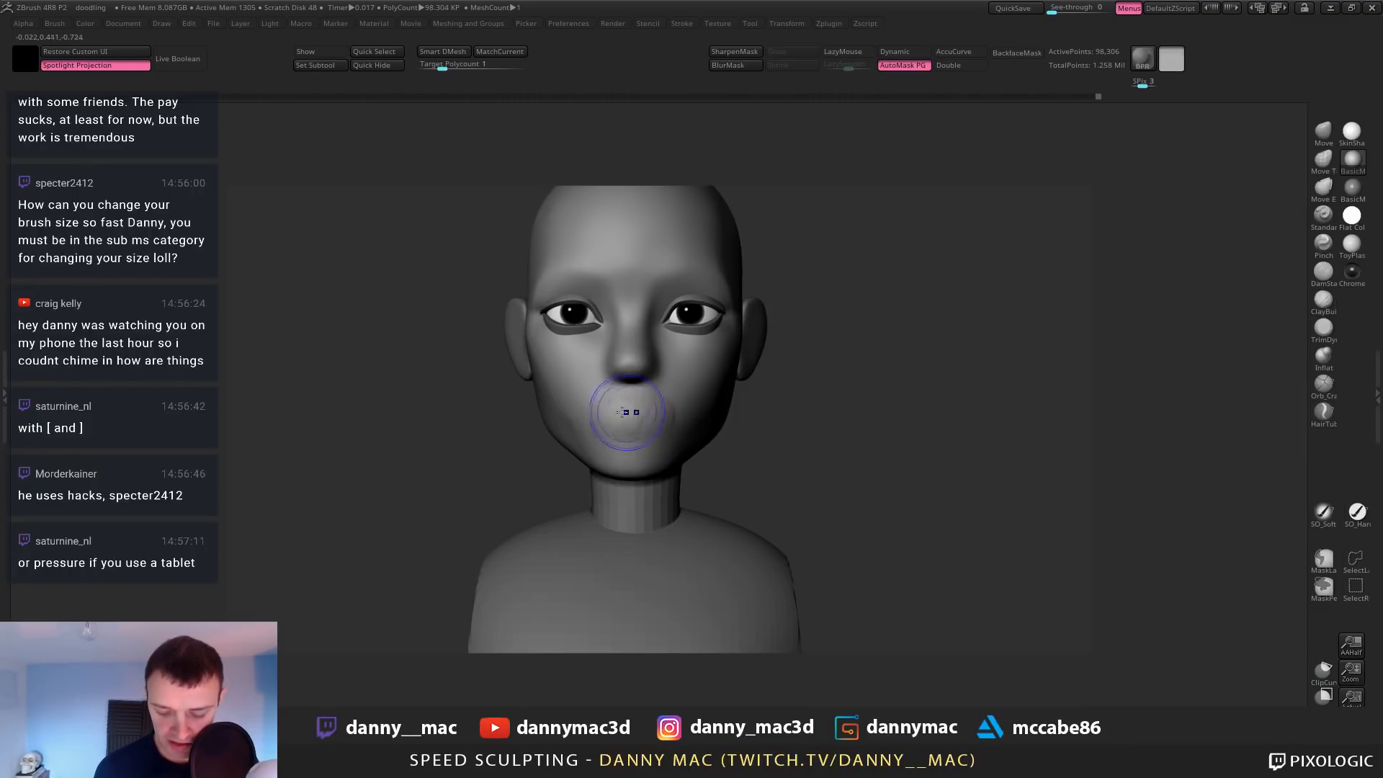
key(l)
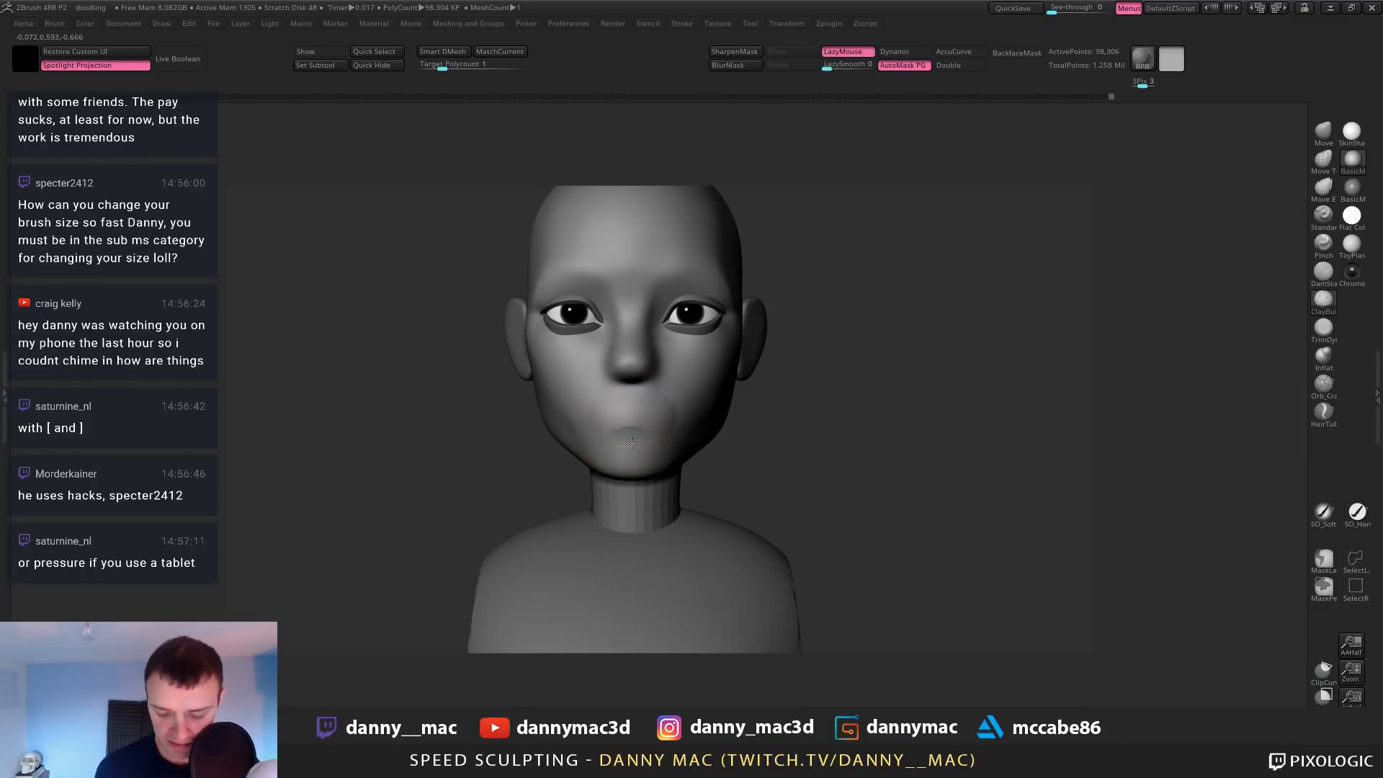
key(l)
key(l)
key(space)
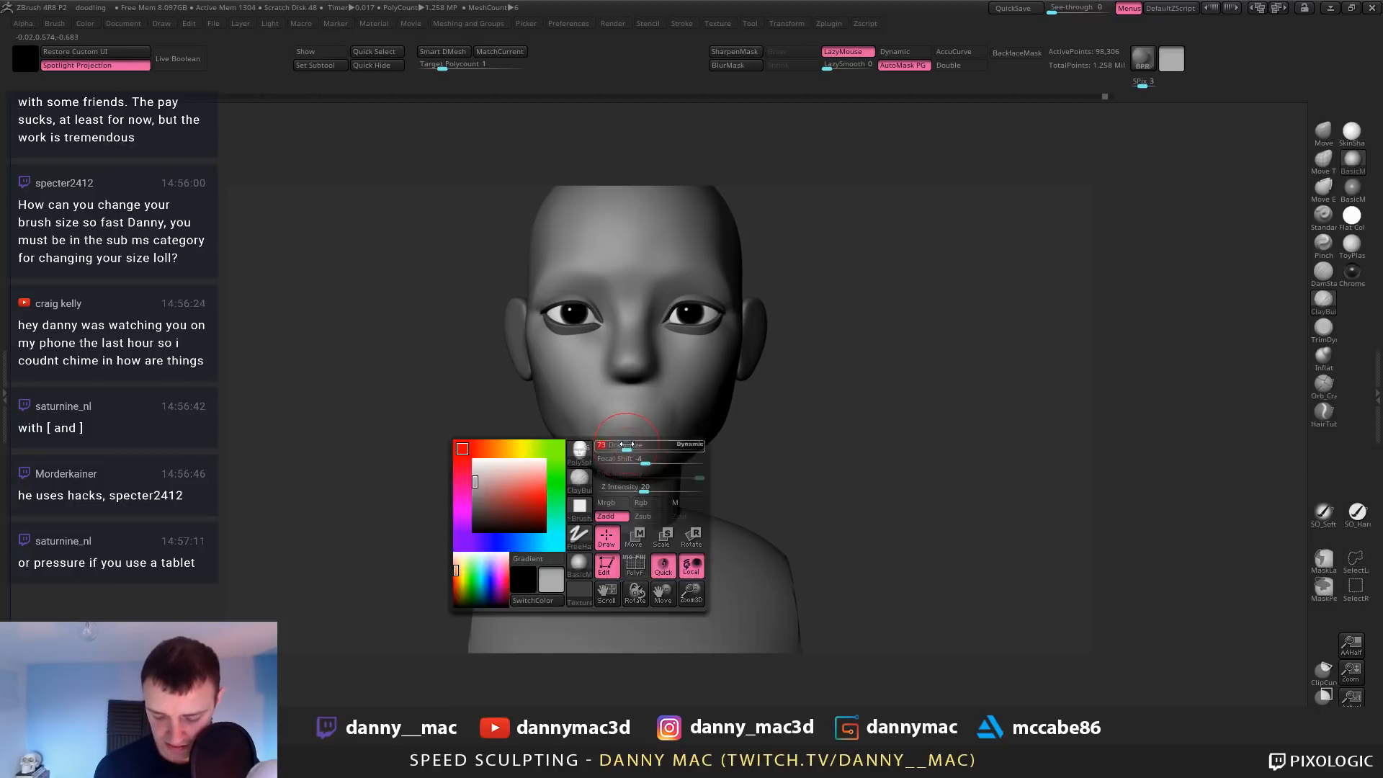
key(space)
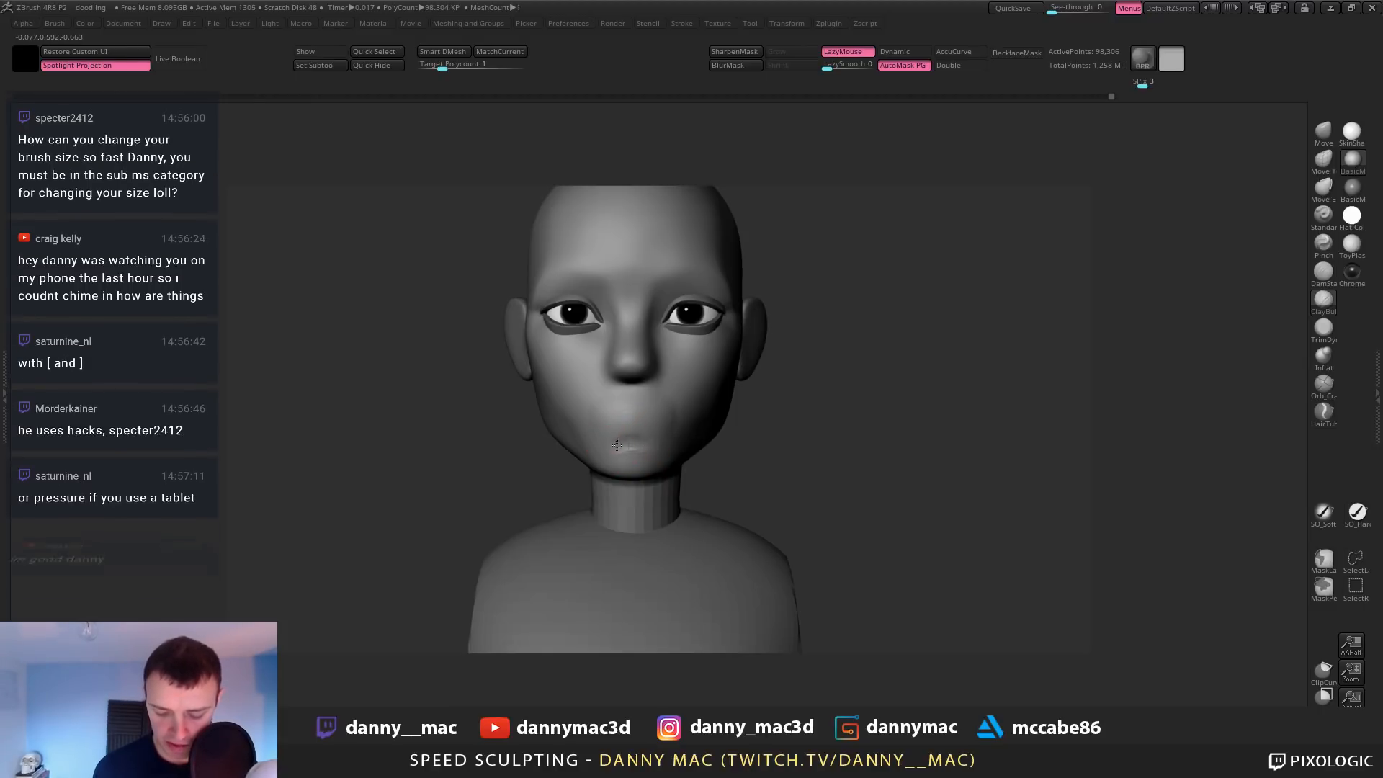
Add clay across the front of the chin below the mouth area and check it from the front
drag(629, 452, 653, 450)
right_drag(637, 460, 674, 459)
drag(630, 451, 648, 452)
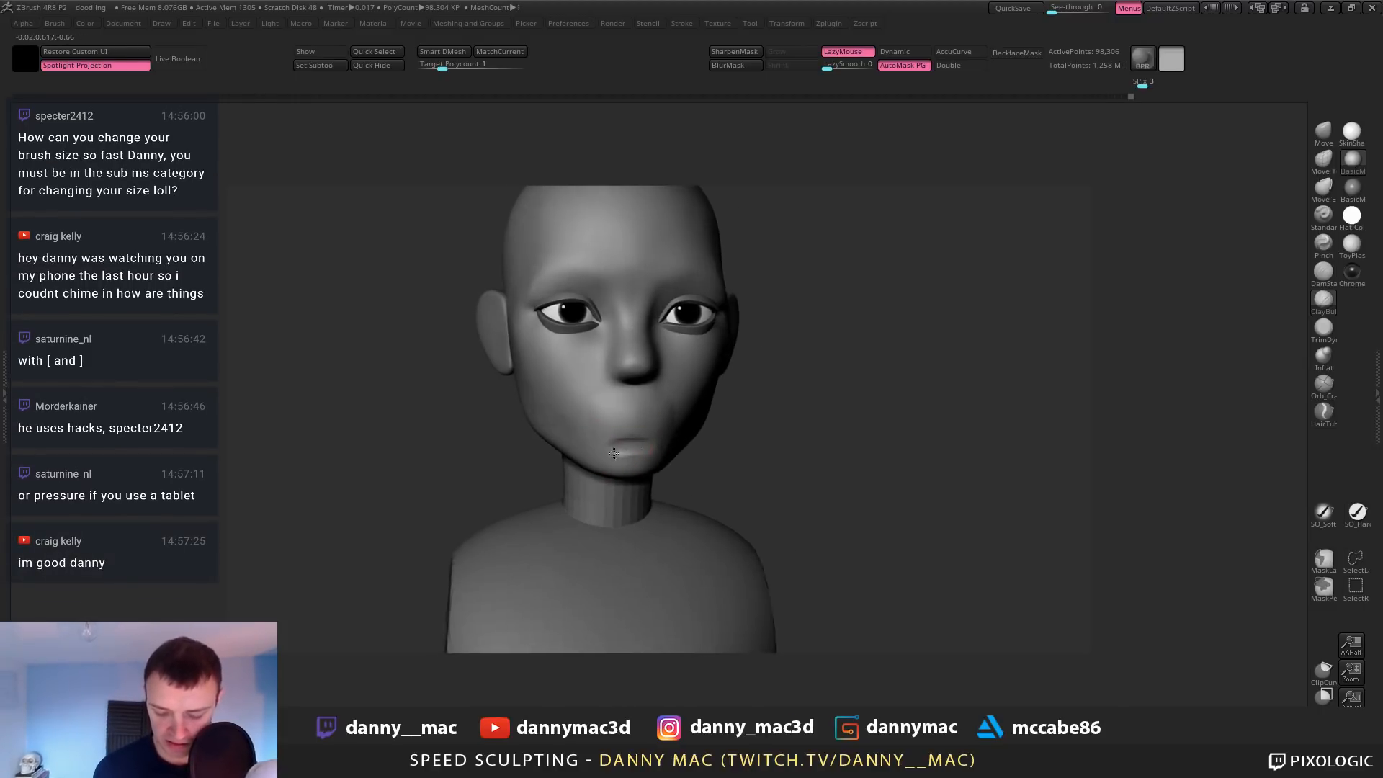
shift+right_drag(663, 448, 627, 434)
Fill out the upper mouth area with a resized ClayBuildup brush and smooth its sides into the cheeks
key(l)
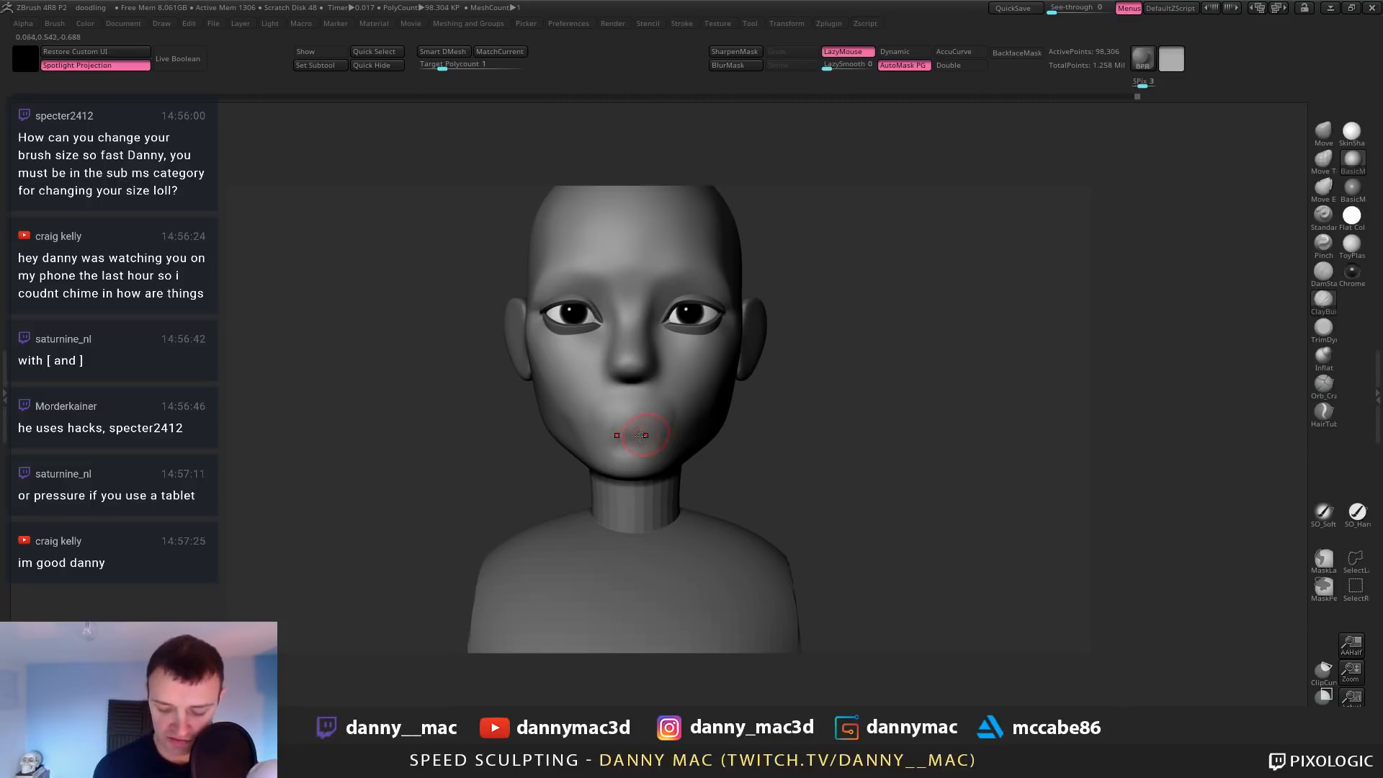
key(space)
shift+drag(646, 414, 601, 438)
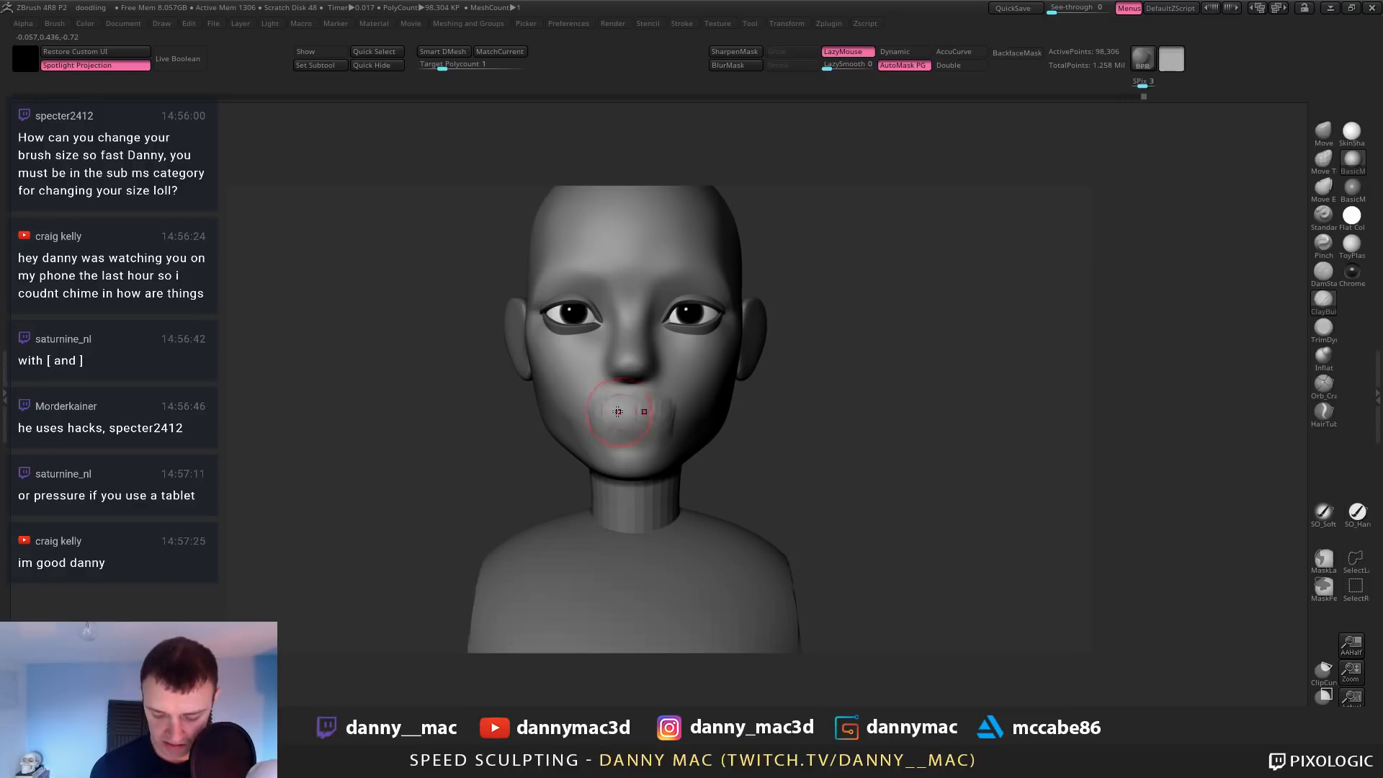
key(l)
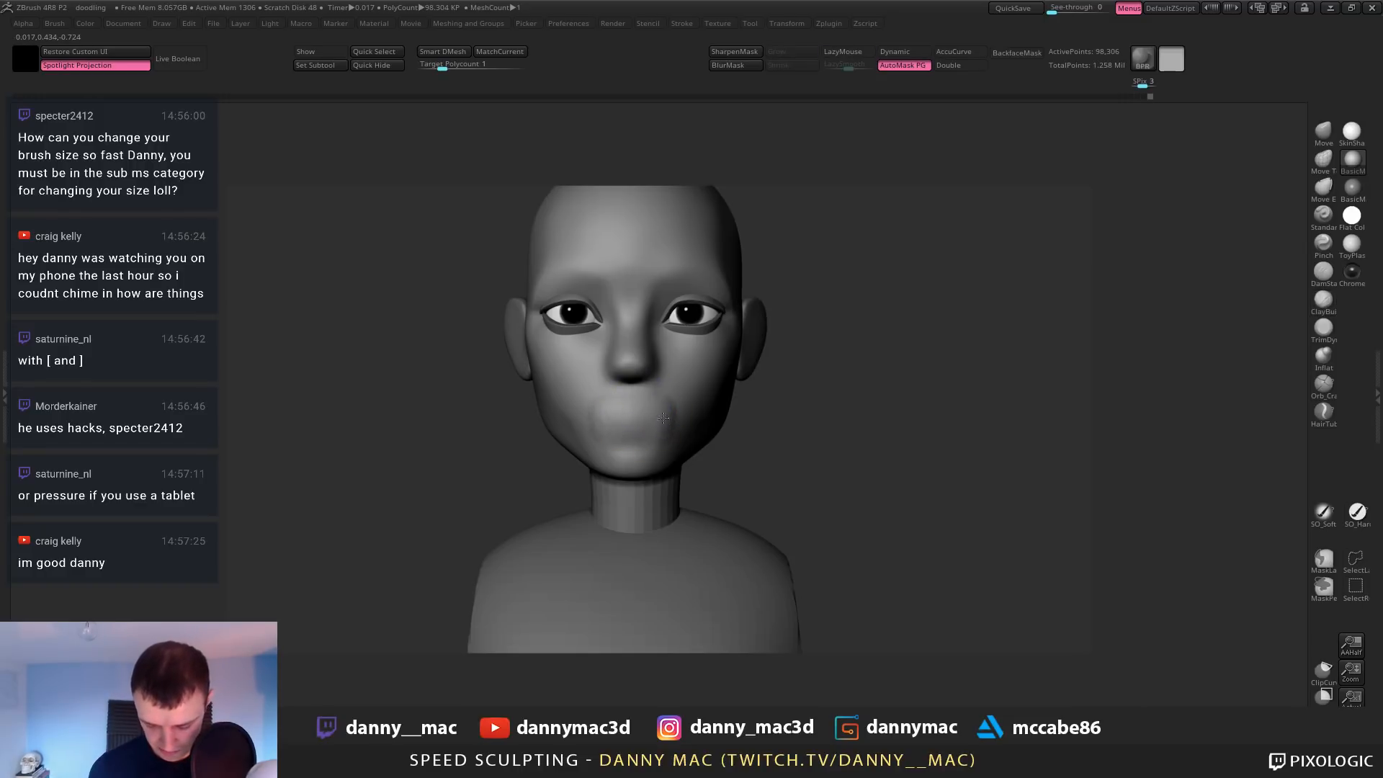
shift+drag(659, 411, 668, 405)
right_drag(619, 403, 659, 386)
key(b)
key(d)
key(s)
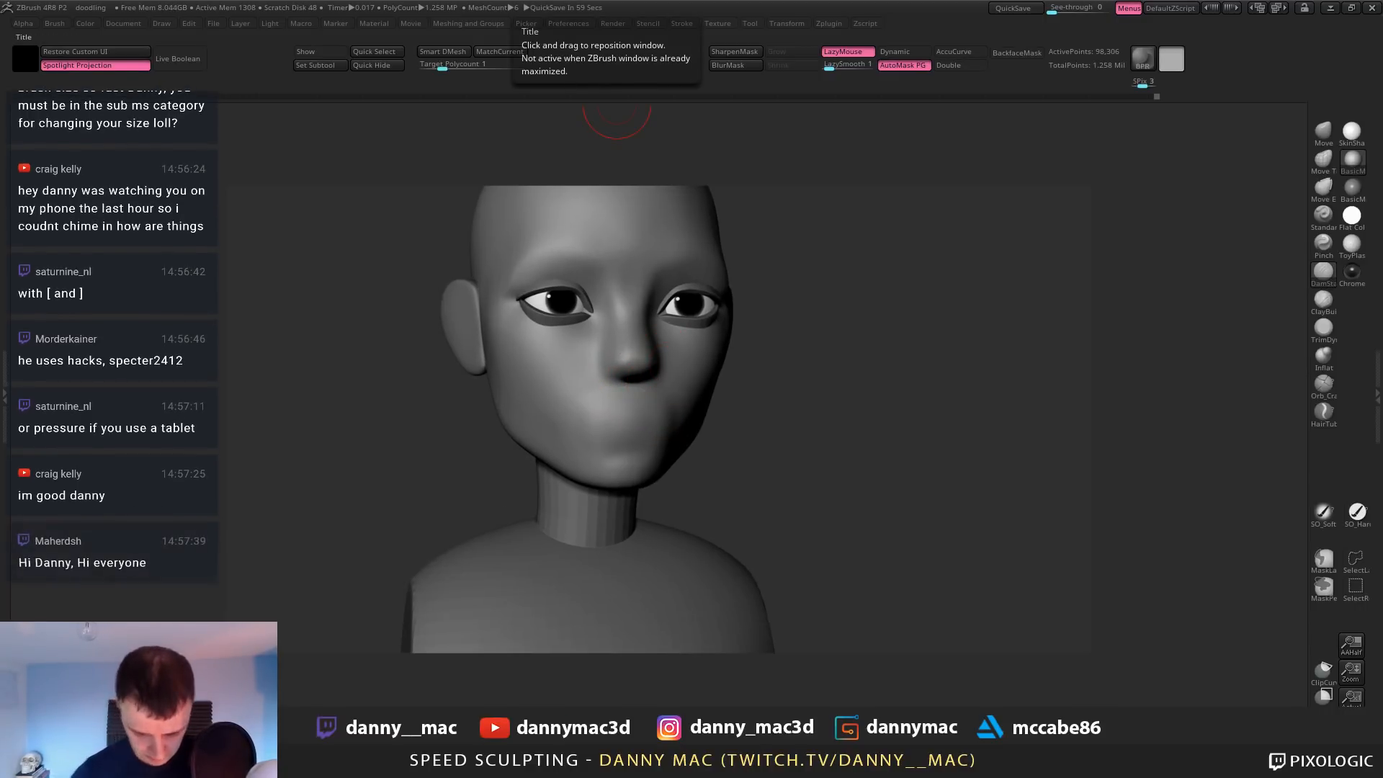
Switch to the Move brush and reshape the cheeks beside the mouth area
right_drag(610, 417, 576, 422)
key(b)
key(m)
key(v)
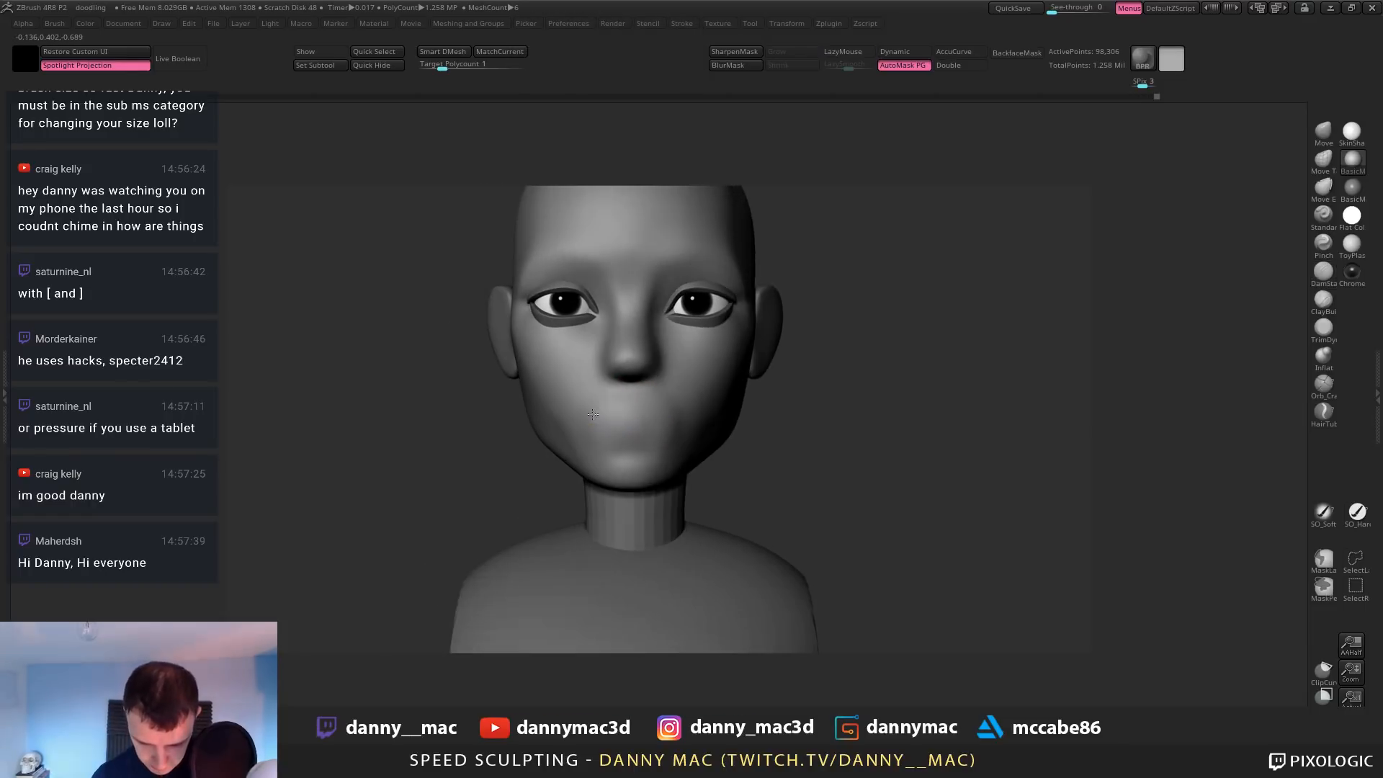
key(s)
drag(567, 419, 576, 422)
drag(575, 422, 567, 402)
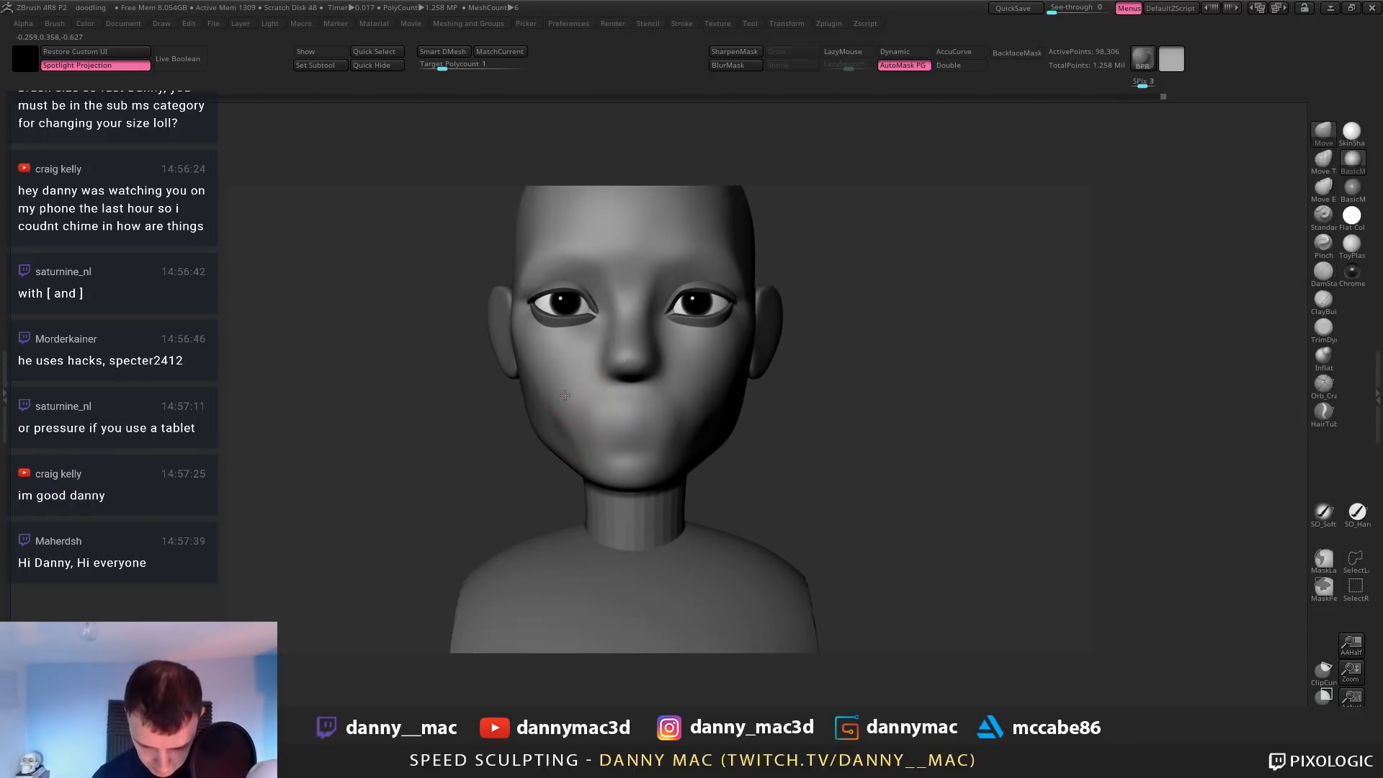
Drop the head to its lower subdivision level, reshape the lower cheeks beside the mouth, and return to the higher level
key(shift+d)
key(shift+d)
mouse_move(704, 412)
right_down()
mouse_move(677, 427)
mouse_move(709, 420)
mouse_move(688, 417)
right_up()
key(d)
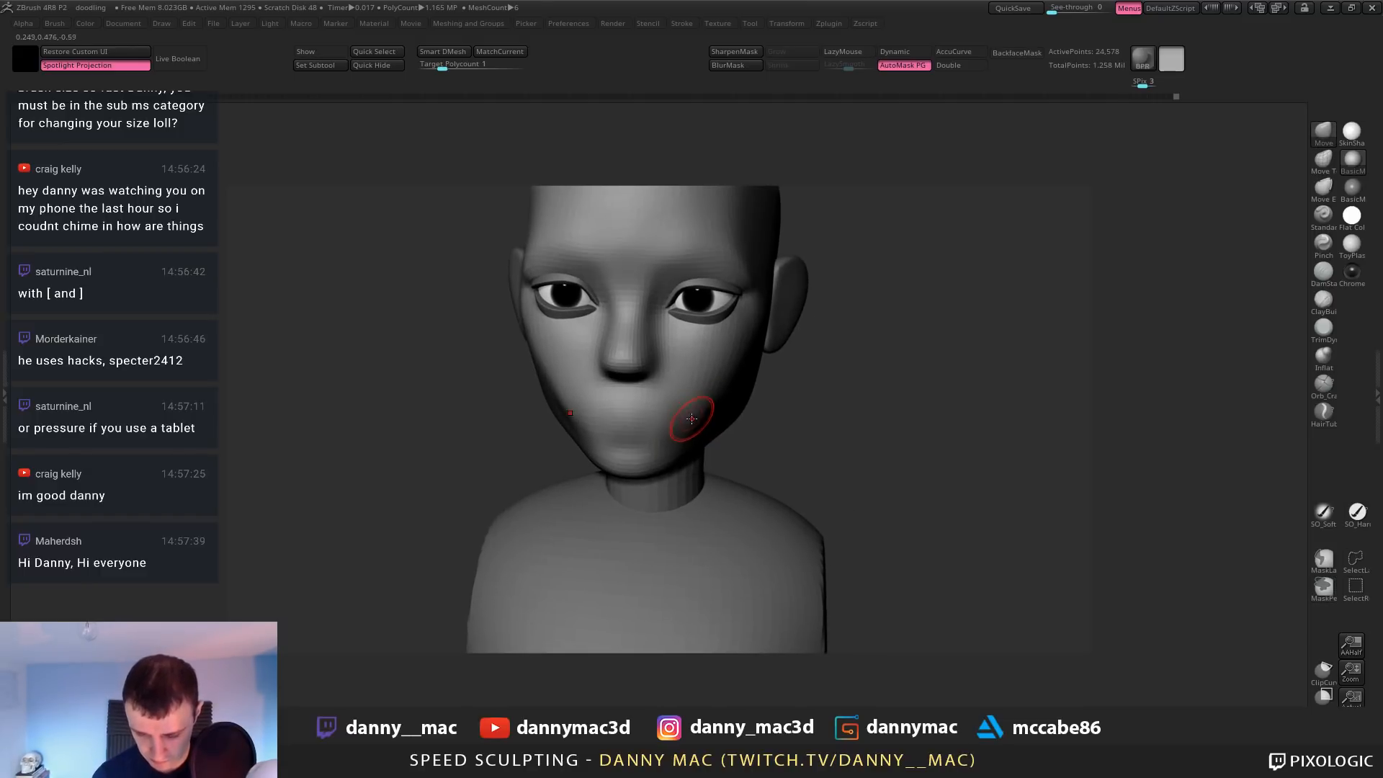
drag(690, 418, 697, 411)
key(s)
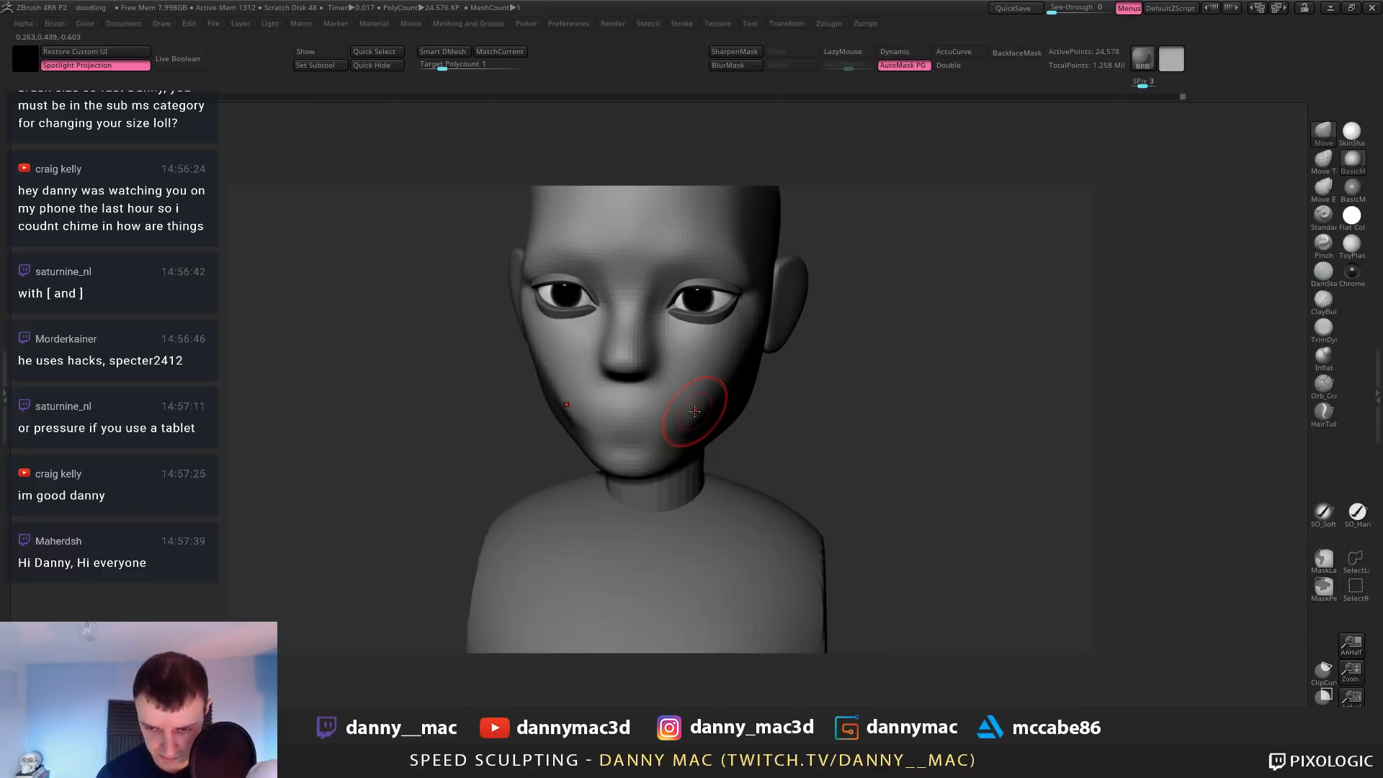
mouse_move(694, 411)
right_down()
mouse_move(703, 393)
mouse_move(652, 407)
right_up()
key(d)
Carve the mouth line between the nose and chin with the DamStandard brush, undoing an unwanted stroke
key(b)
key(d)
key(s)
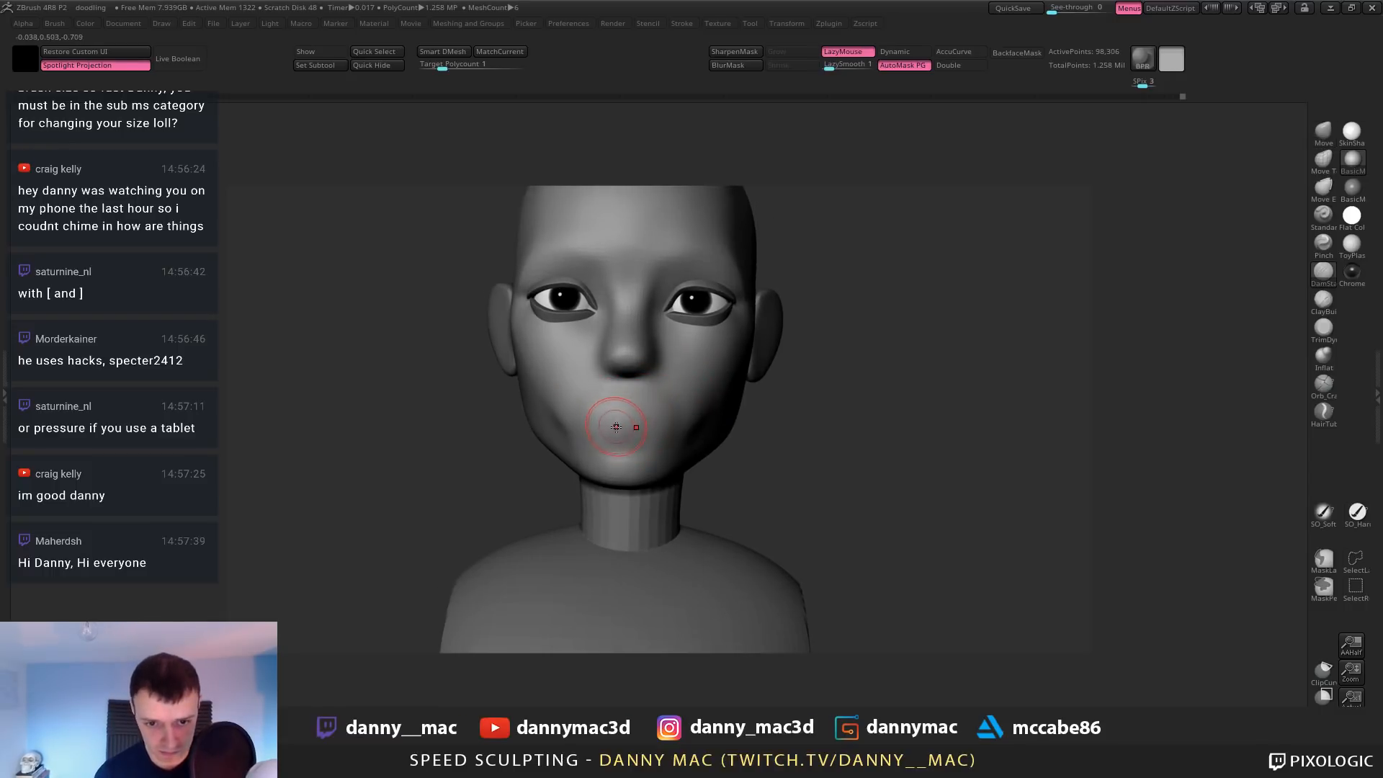
drag(576, 424, 625, 421)
key(ctrl+z)
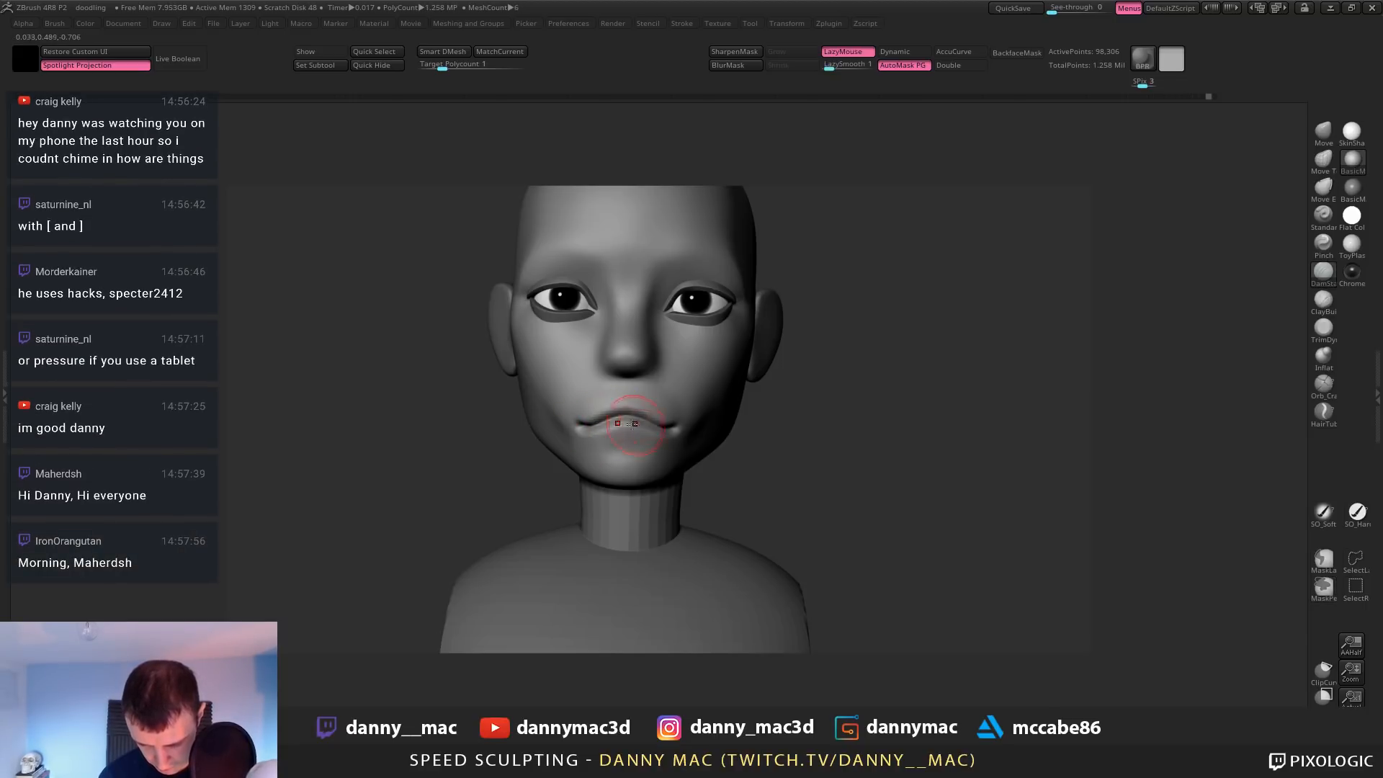
Shape the centre of the lips along the mouth line with the Move brush from a three-quarter view
right_drag(680, 426, 657, 411)
key(b)
key(m)
key(v)
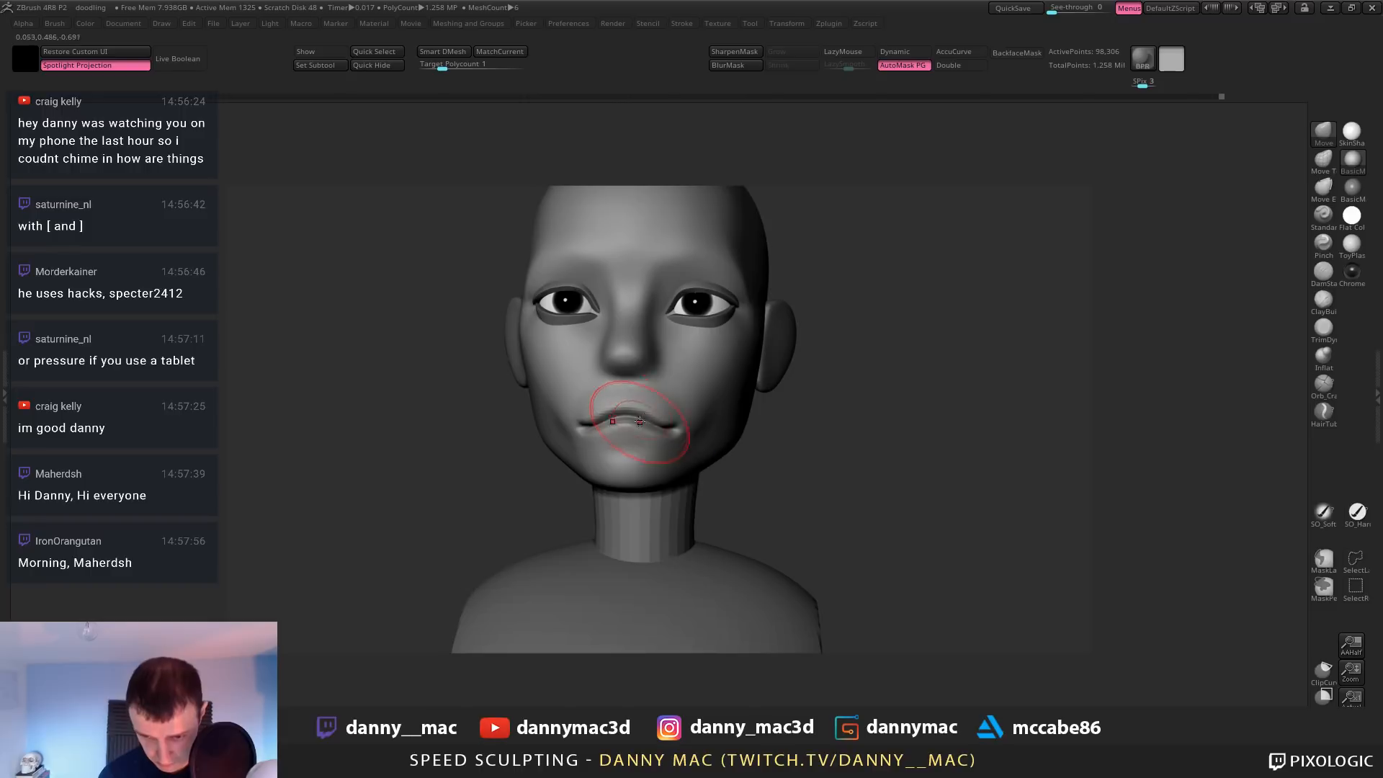
mouse_move(654, 423)
mouse_down()
mouse_move(670, 418)
mouse_move(637, 412)
mouse_up()
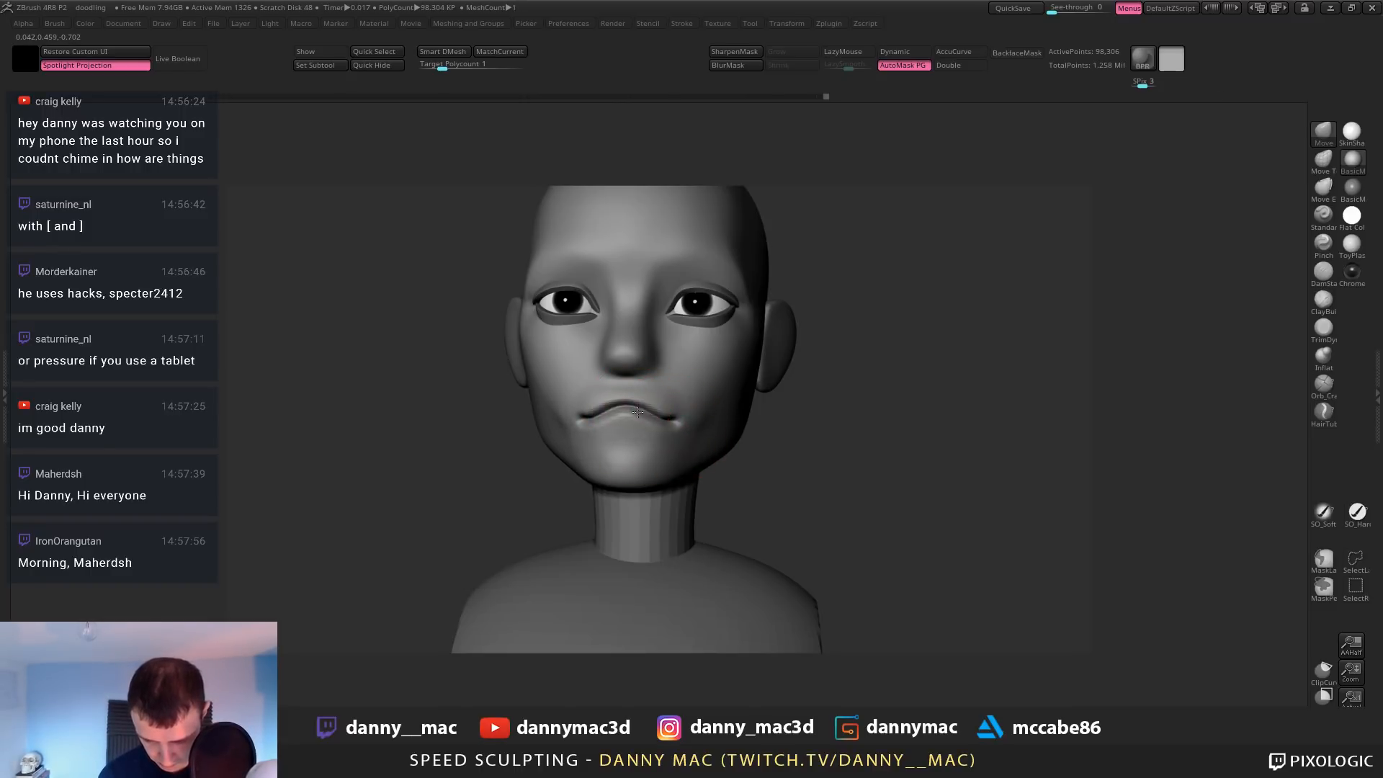
Build up the lower lip beneath the mouth line with the ClayBuildup brush
key(l)
right_drag(654, 414, 610, 425)
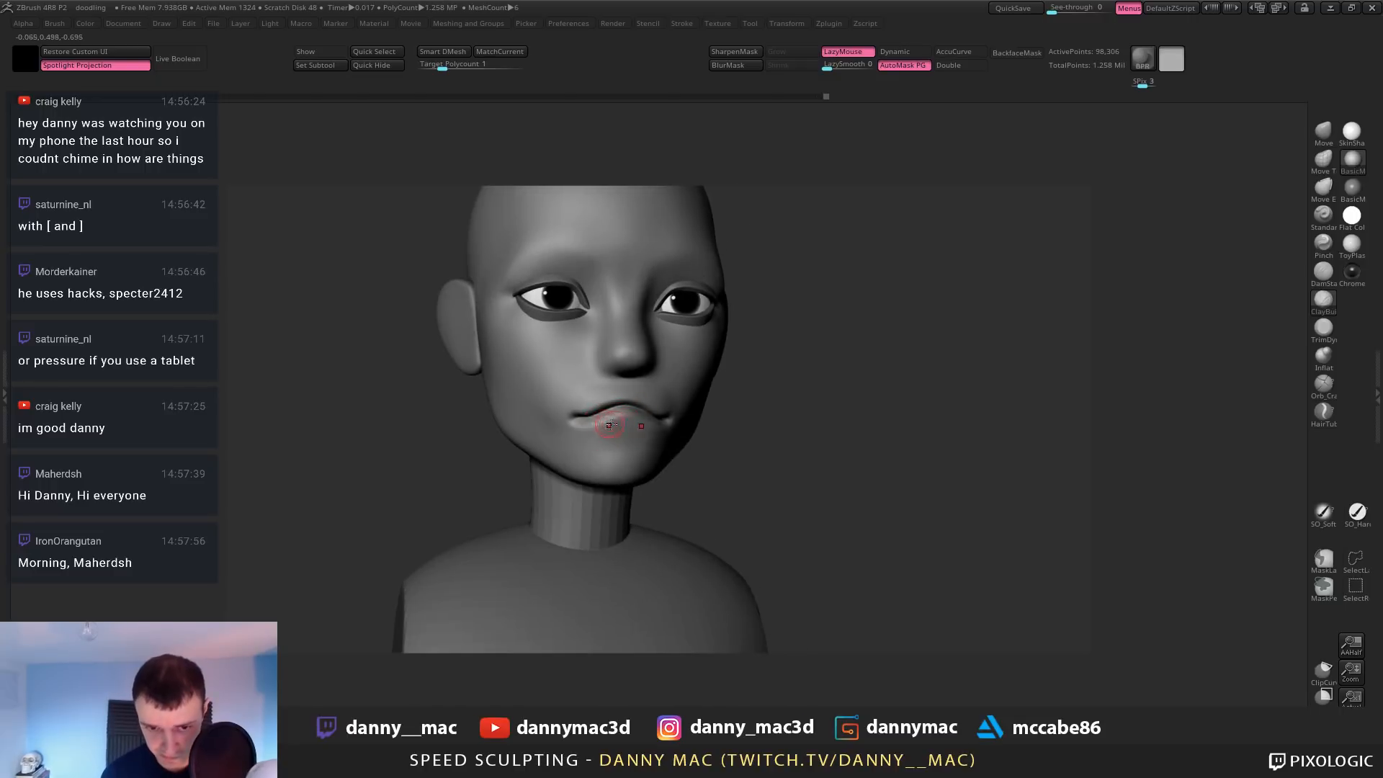
mouse_move(608, 416)
mouse_down()
mouse_move(597, 422)
mouse_move(637, 414)
mouse_up()
right_drag(637, 415, 613, 418)
drag(612, 417, 642, 424)
right_drag(641, 425, 615, 426)
drag(616, 430, 643, 432)
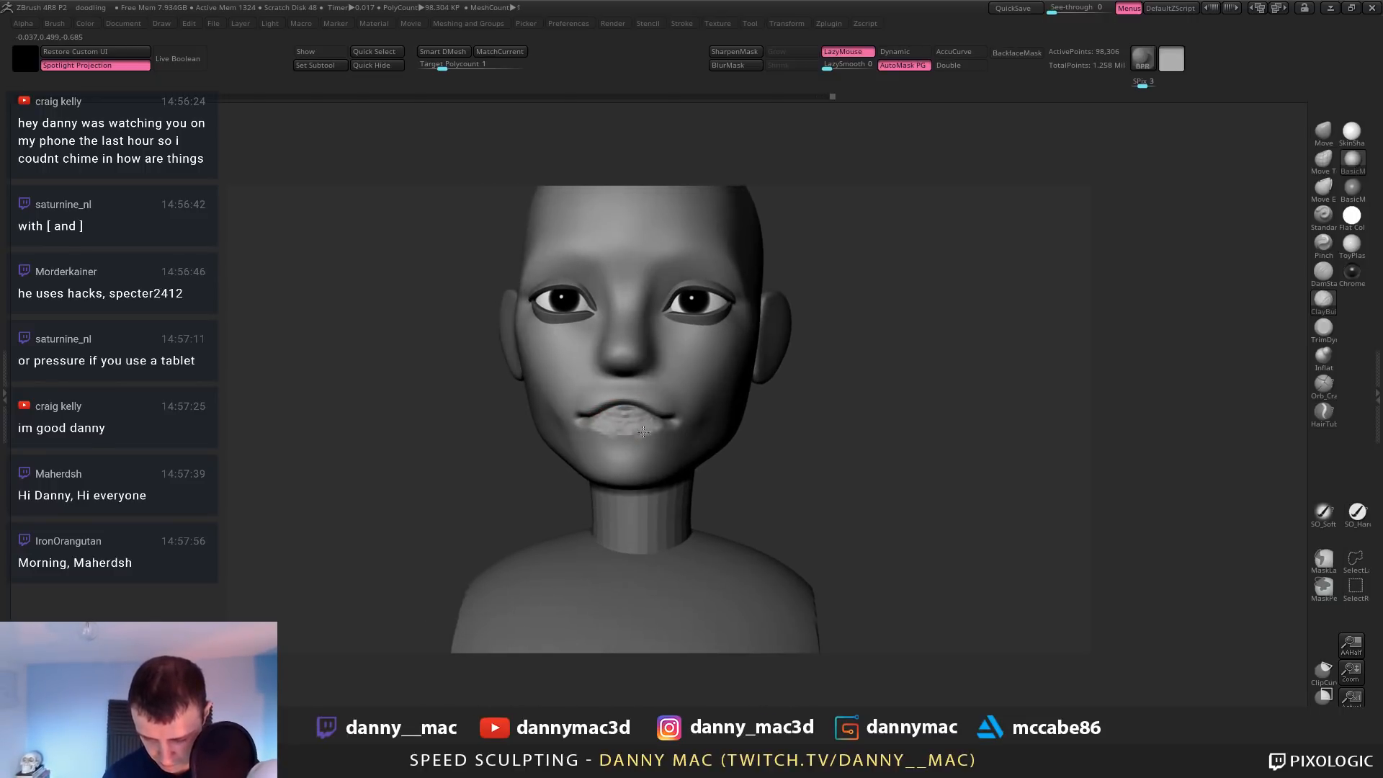
Extend the clay from the lower lip towards the chin and carve in the area below the mouth corners
right_drag(643, 430, 653, 425)
drag(609, 418, 635, 413)
right_drag(635, 416, 611, 422)
mouse_move(610, 424)
mouse_down()
mouse_move(671, 419)
mouse_move(648, 433)
mouse_up()
right_drag(648, 434, 666, 430)
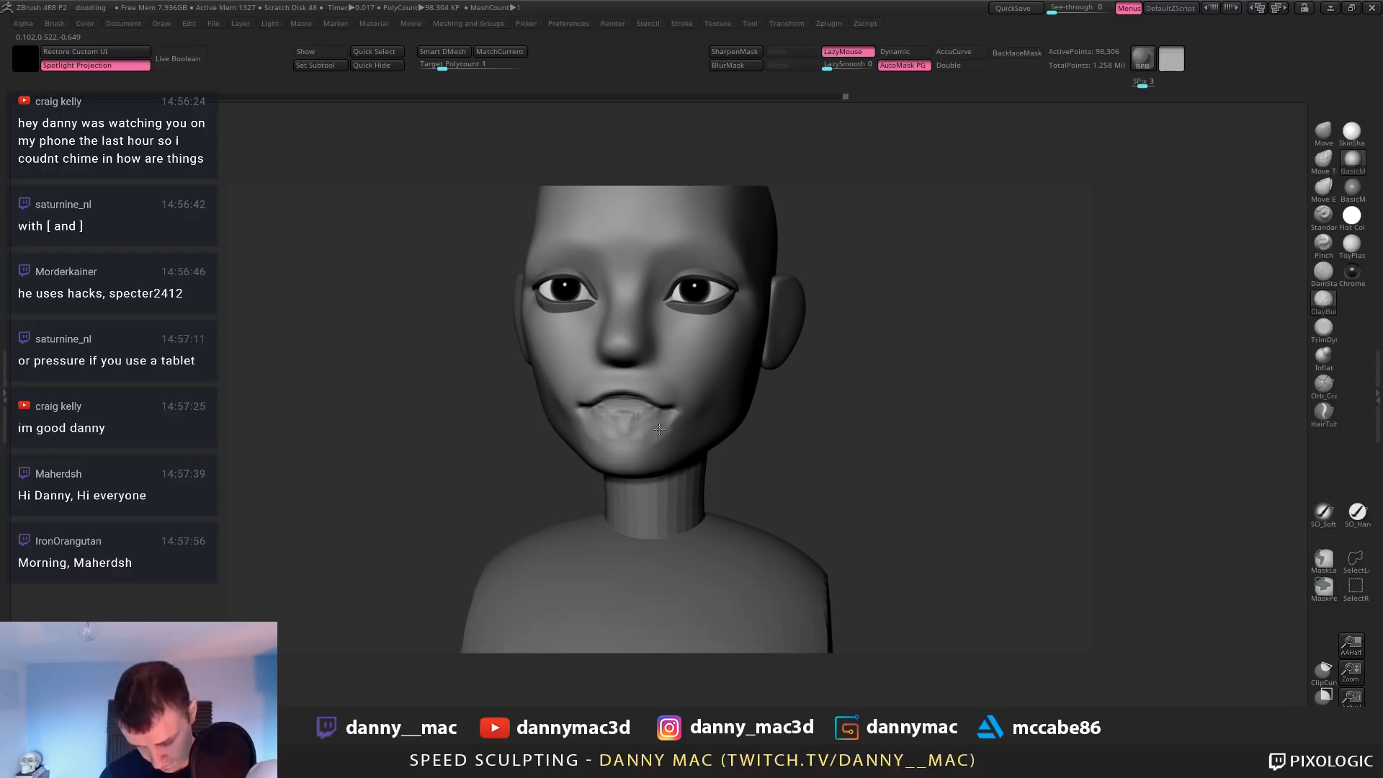
alt+drag(673, 421, 660, 436)
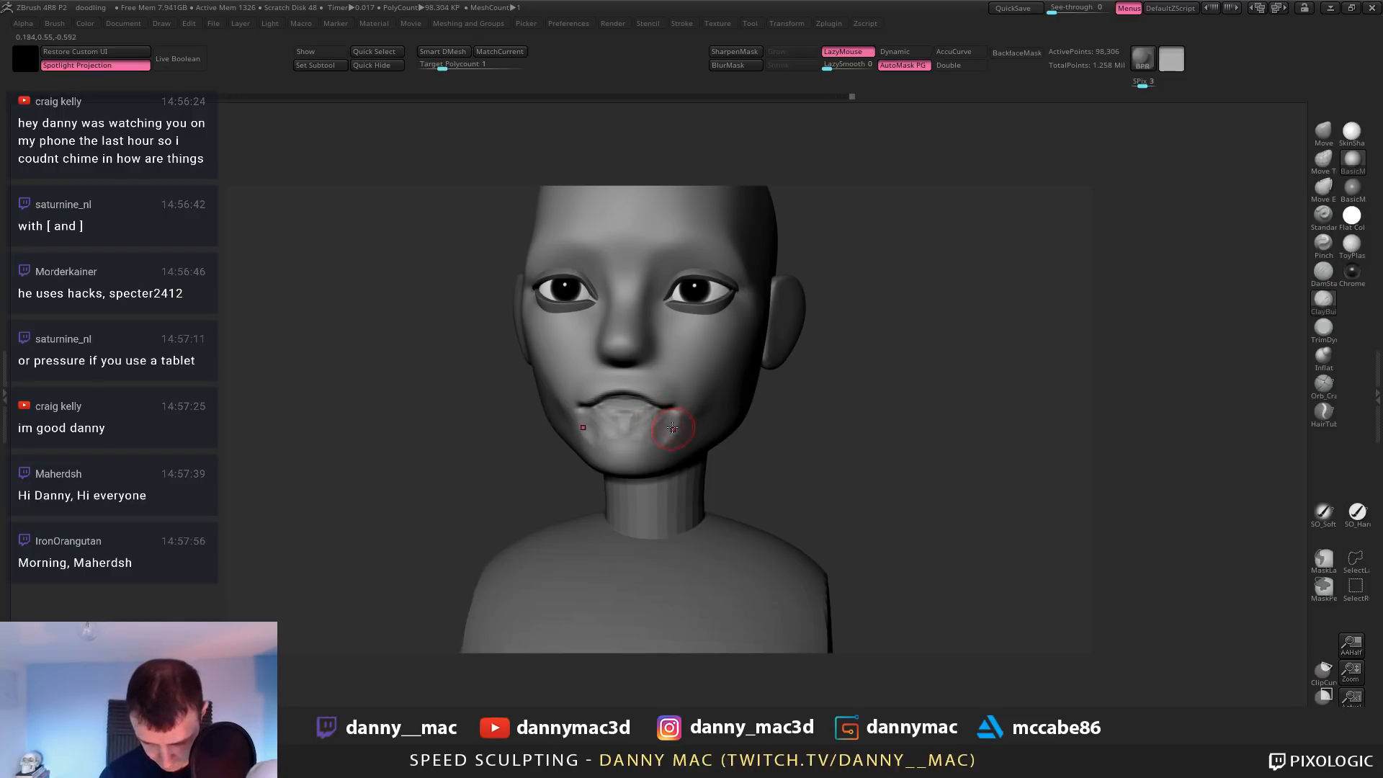
right_drag(671, 427, 658, 412)
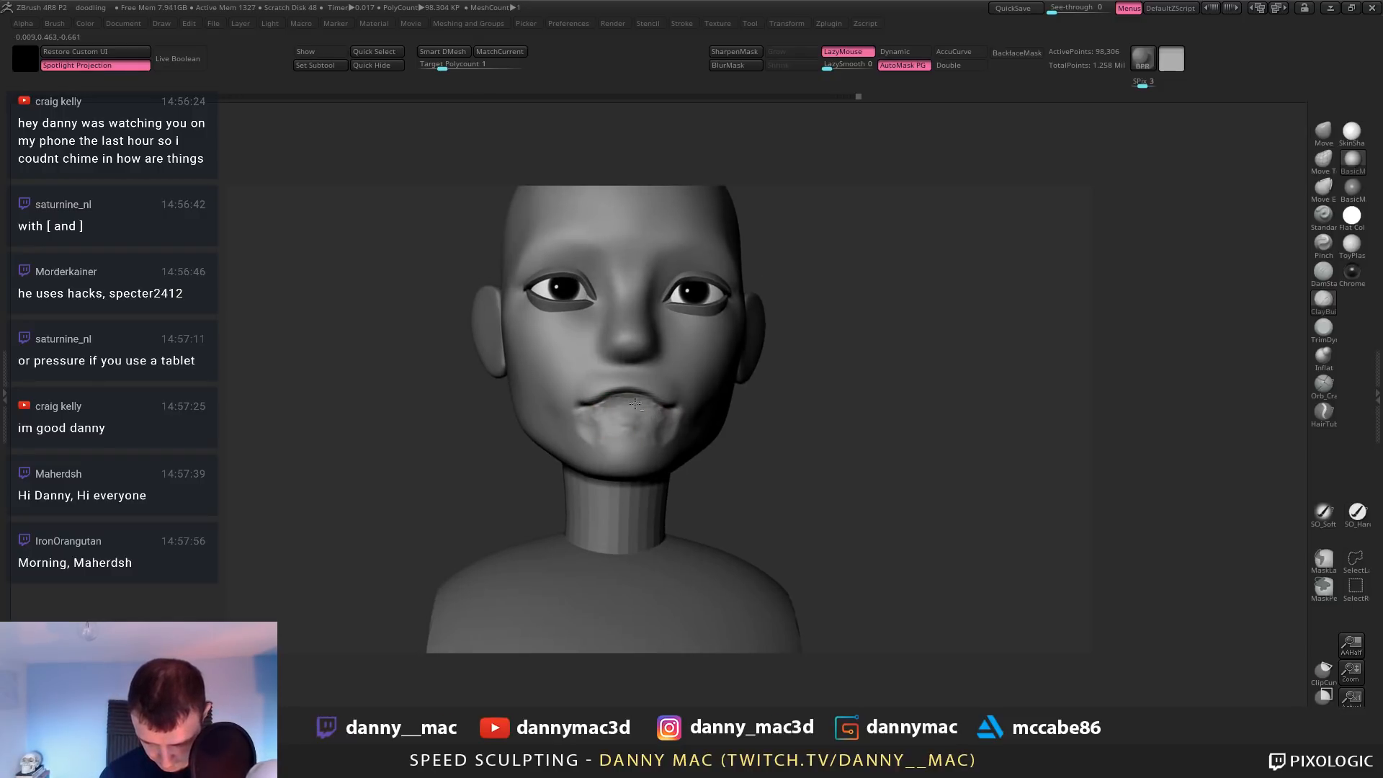
Start building up the upper lip just above the mouth line, working in from the corner
drag(591, 384, 592, 388)
right_drag(592, 393, 609, 394)
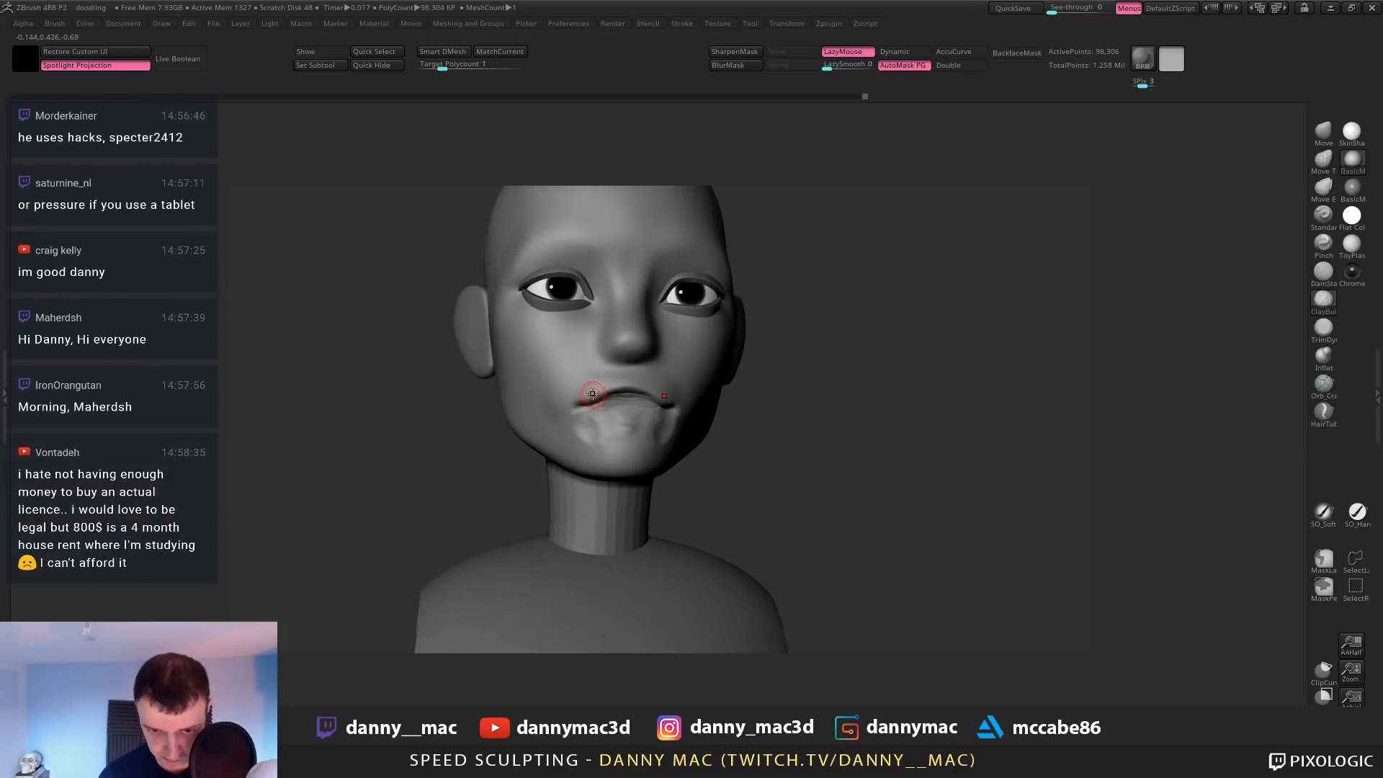
mouse_move(589, 396)
mouse_down()
mouse_move(600, 389)
mouse_move(590, 398)
mouse_up()
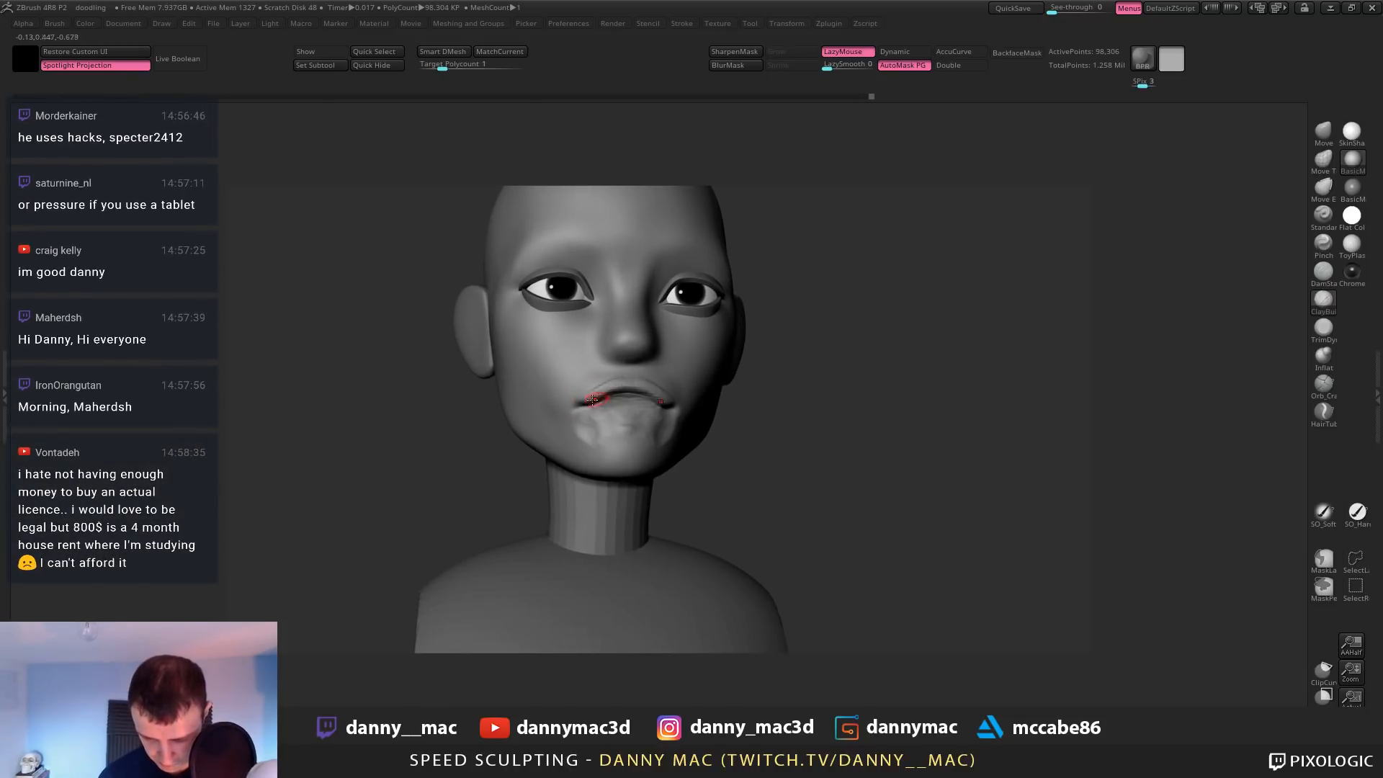
right_drag(591, 399, 592, 370)
drag(595, 395, 613, 387)
mouse_move(614, 387)
right_down()
mouse_move(643, 405)
mouse_move(618, 387)
mouse_move(608, 407)
mouse_move(608, 393)
right_up()
Adjust the ClayBuildup brush size and build up the upper lip across its full width
key(b)
key(m)
key(v)
key(b)
key(c)
key(b)
right_click(608, 399)
right_click(604, 394)
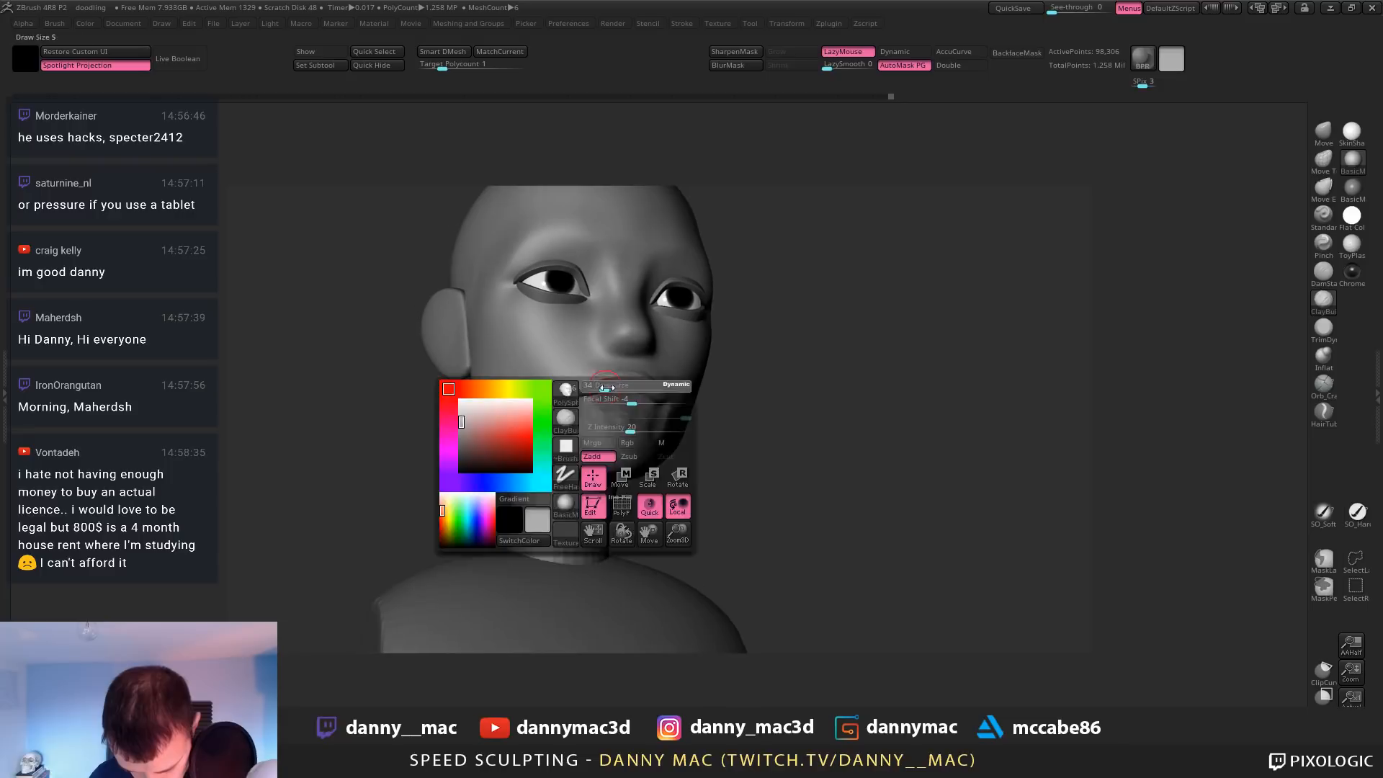
drag(595, 382, 633, 385)
right_drag(625, 393, 606, 397)
drag(597, 384, 627, 384)
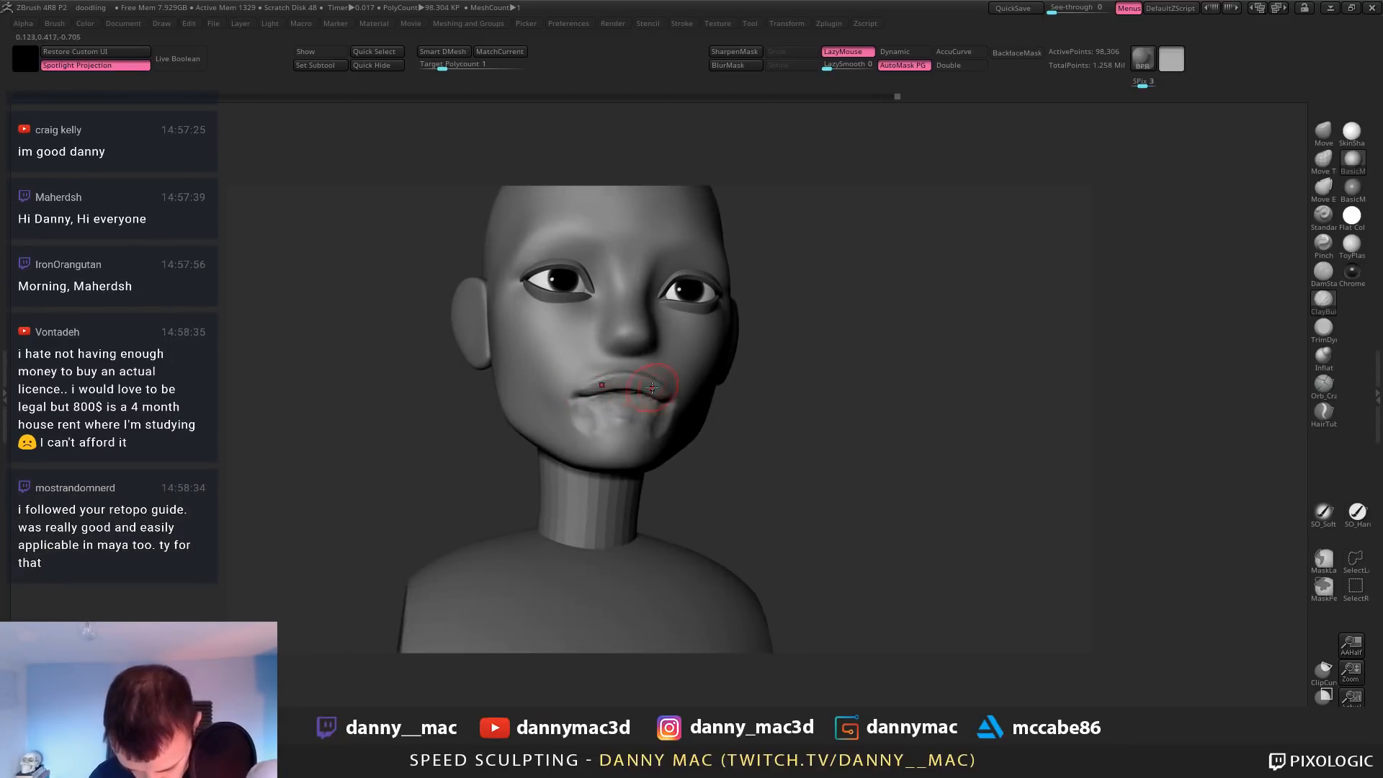
right_drag(626, 384, 630, 406)
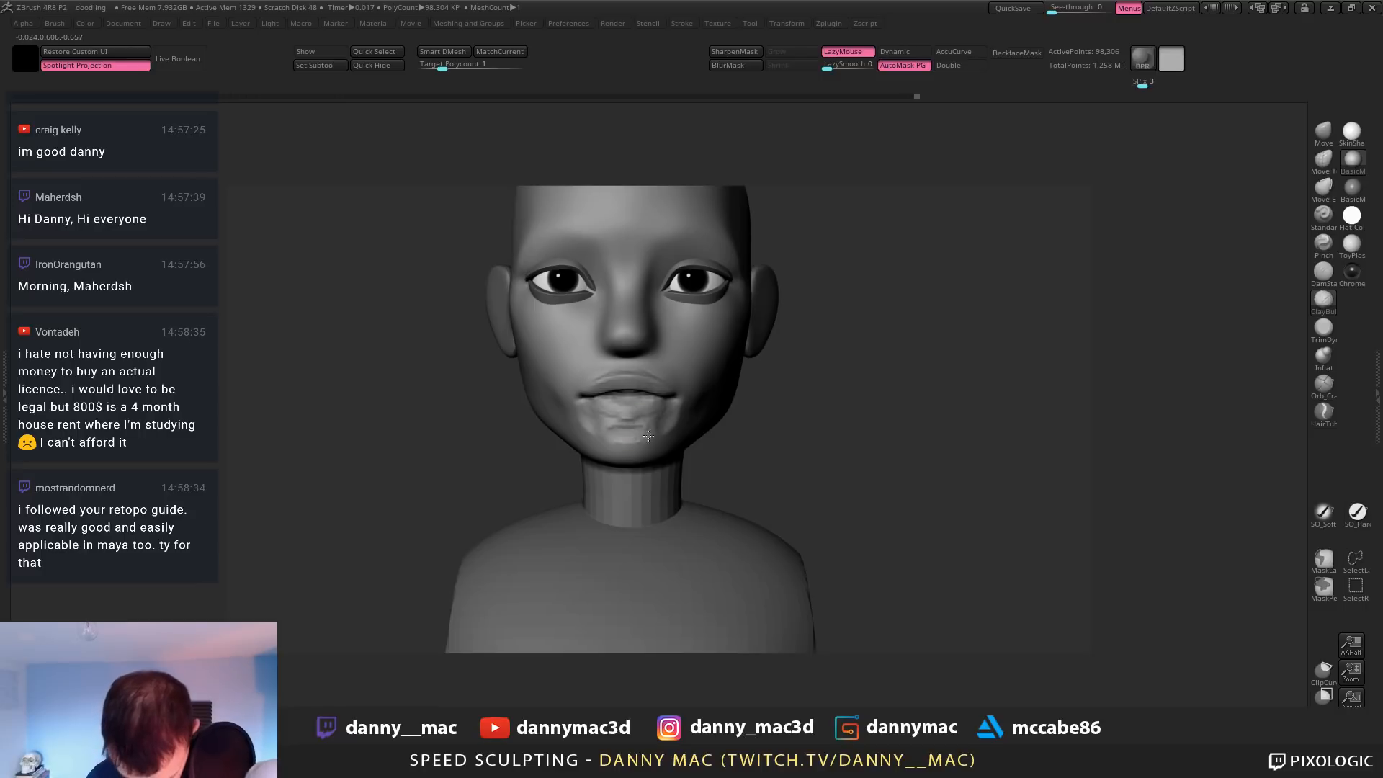
Add clay between the lower lip and chin, undo an unwanted stroke, and fill in beside the mouth corner
drag(648, 435, 621, 426)
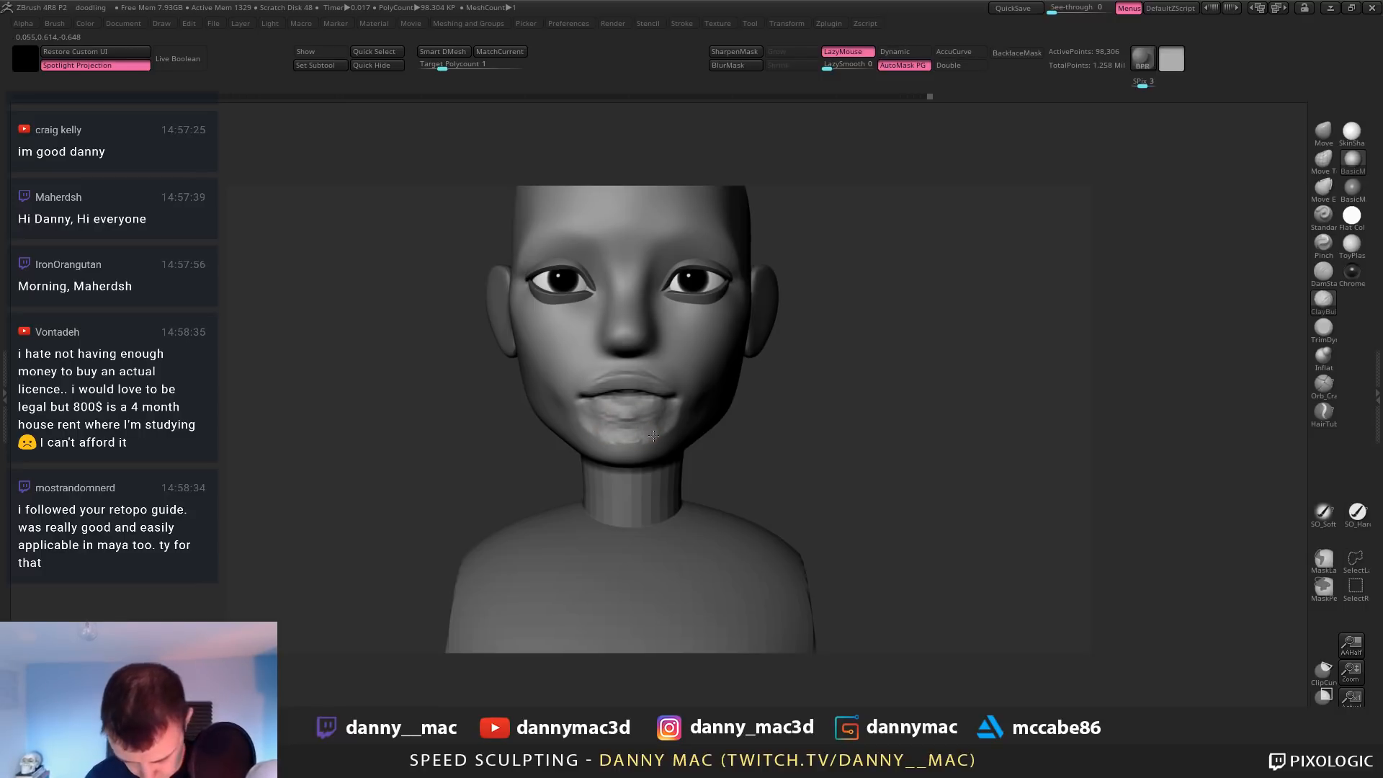
right_drag(653, 435, 615, 421)
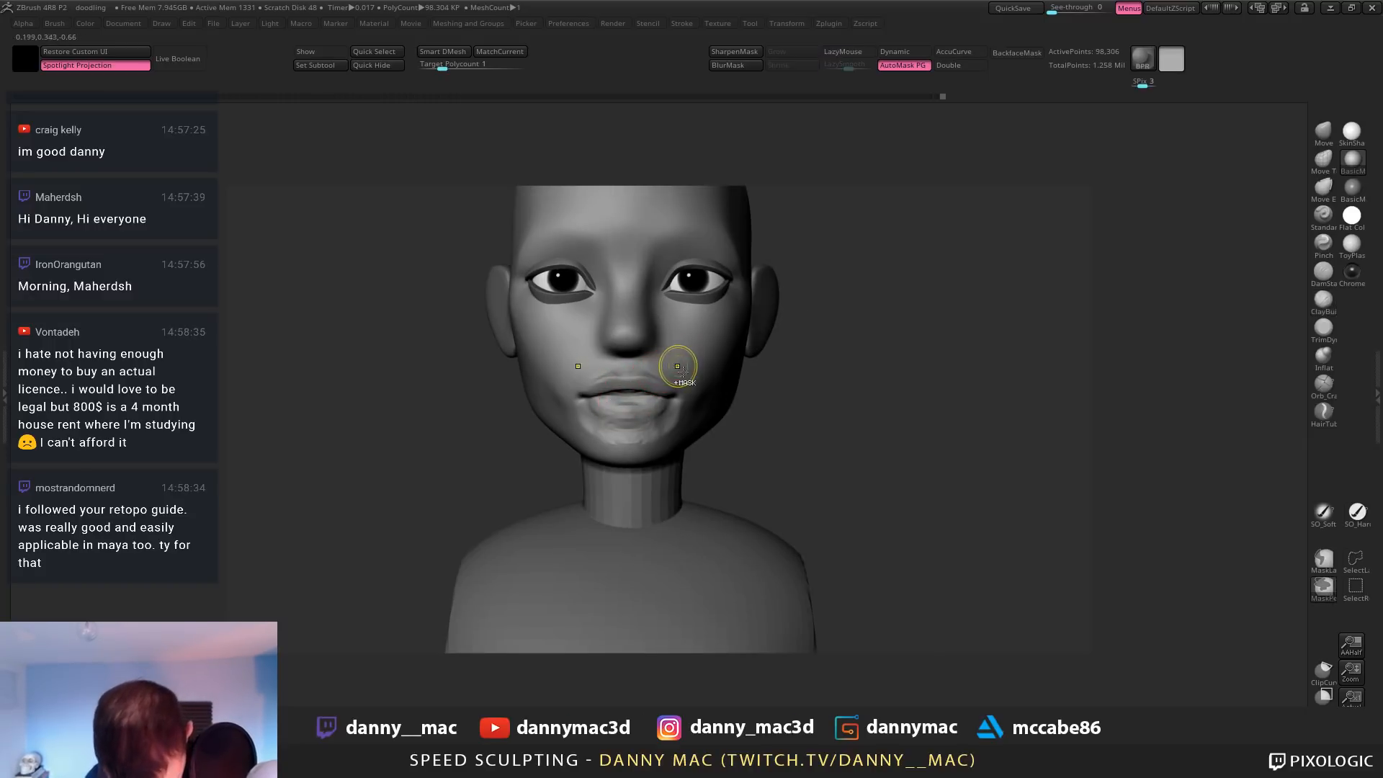
key(ctrl+z)
right_drag(621, 414, 677, 411)
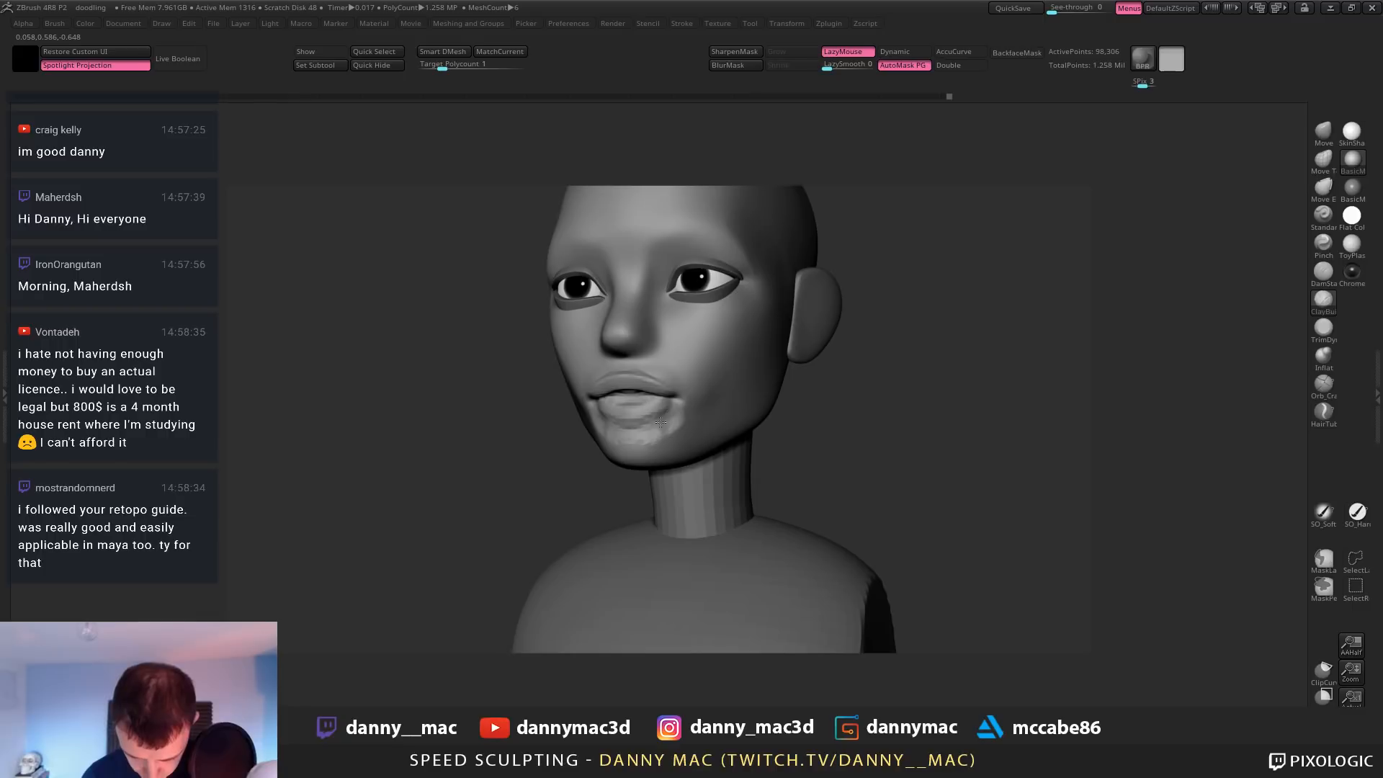
drag(677, 411, 681, 419)
mouse_move(681, 419)
shift+right_down()
mouse_move(634, 425)
mouse_move(659, 418)
mouse_move(667, 450)
mouse_move(702, 449)
mouse_move(657, 452)
mouse_move(698, 433)
shift+right_up()
Switch to the DamStandard brush and define the lower lip's edge near the mouth corner
key(space)
key(l)
key(b)
key(d)
key(s)
mouse_move(679, 434)
right_down()
mouse_move(640, 432)
mouse_move(718, 391)
right_up()
Carve the mouth line out to both corners with the DamStandard brush
key(b)
key(c)
key(b)
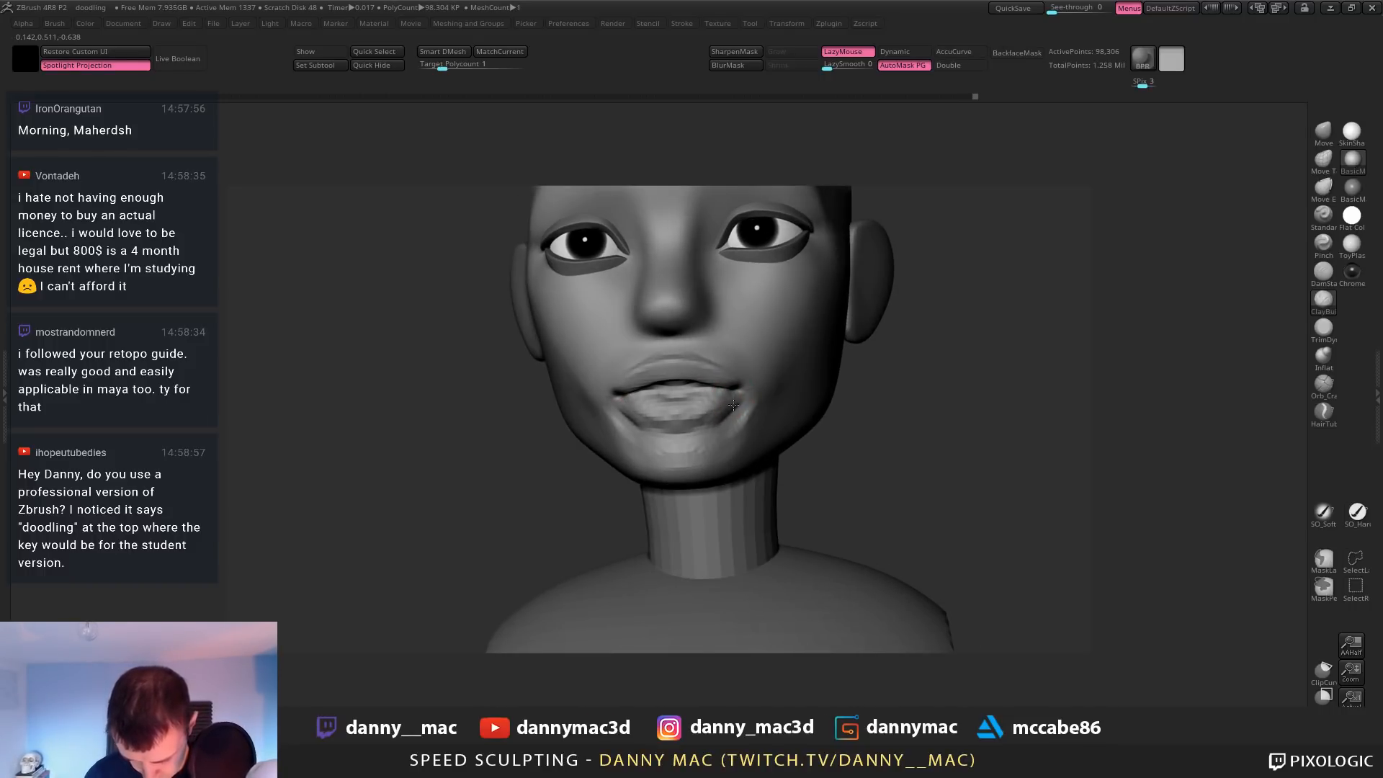
key(b)
key(d)
key(s)
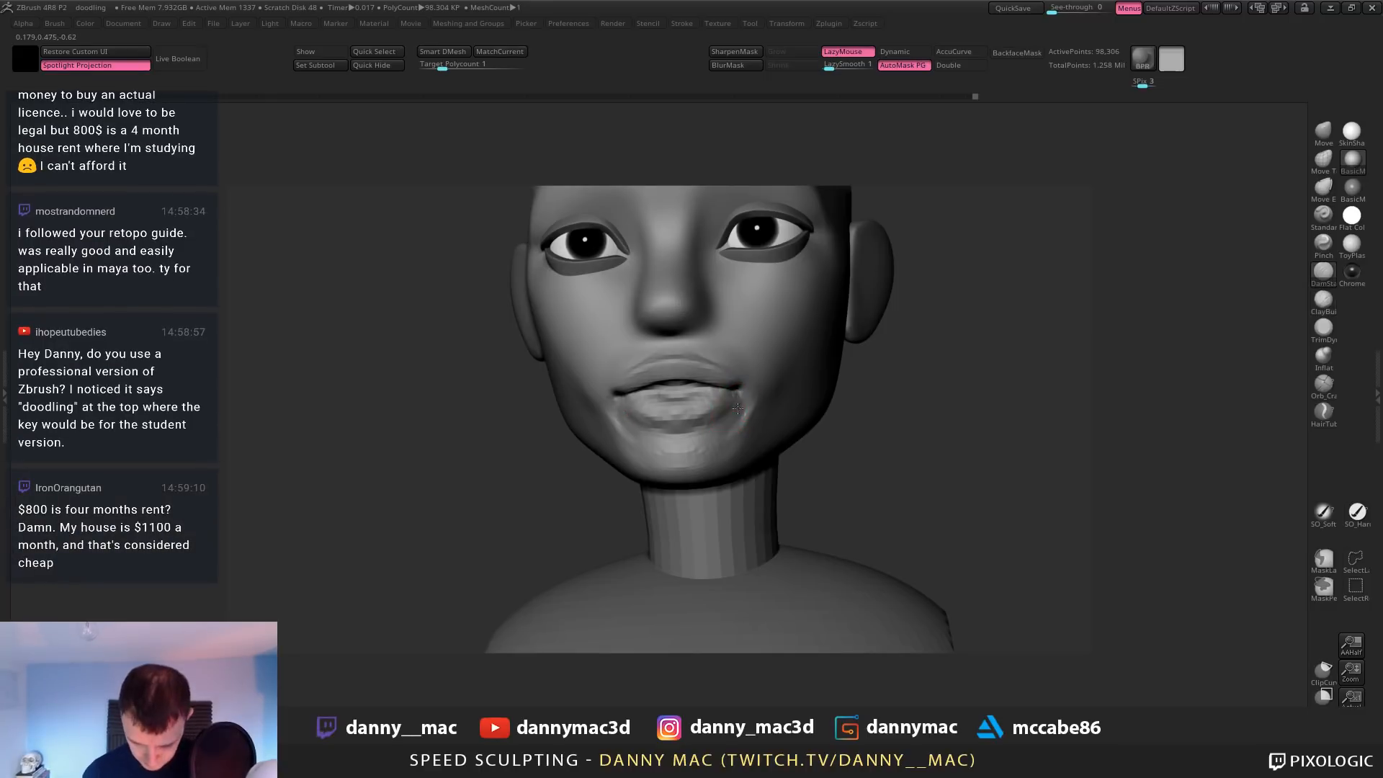
shift+right_drag(739, 401, 740, 405)
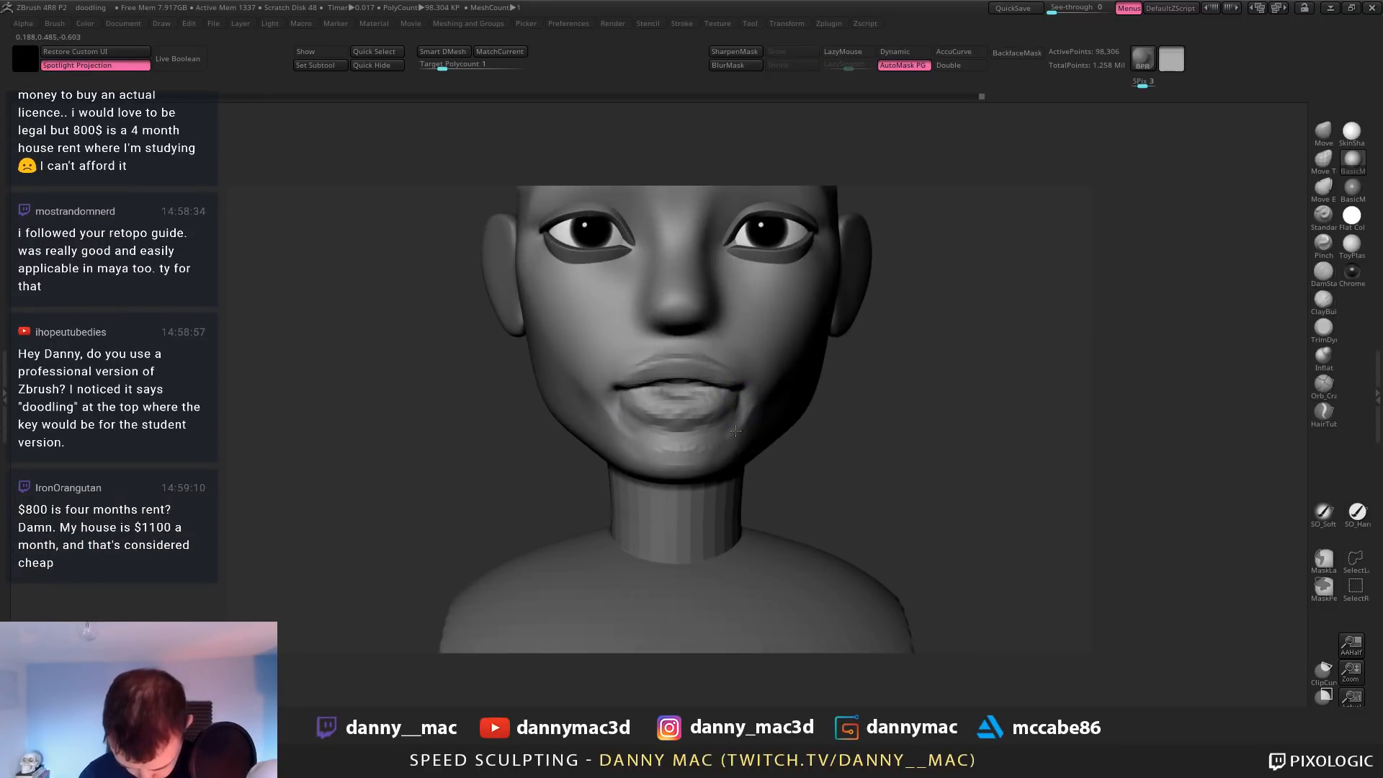
drag(609, 383, 748, 383)
Build up the flesh around the mouth corners with ClayBuildup and smooth the area above the upper lip
key(b)
key(c)
key(b)
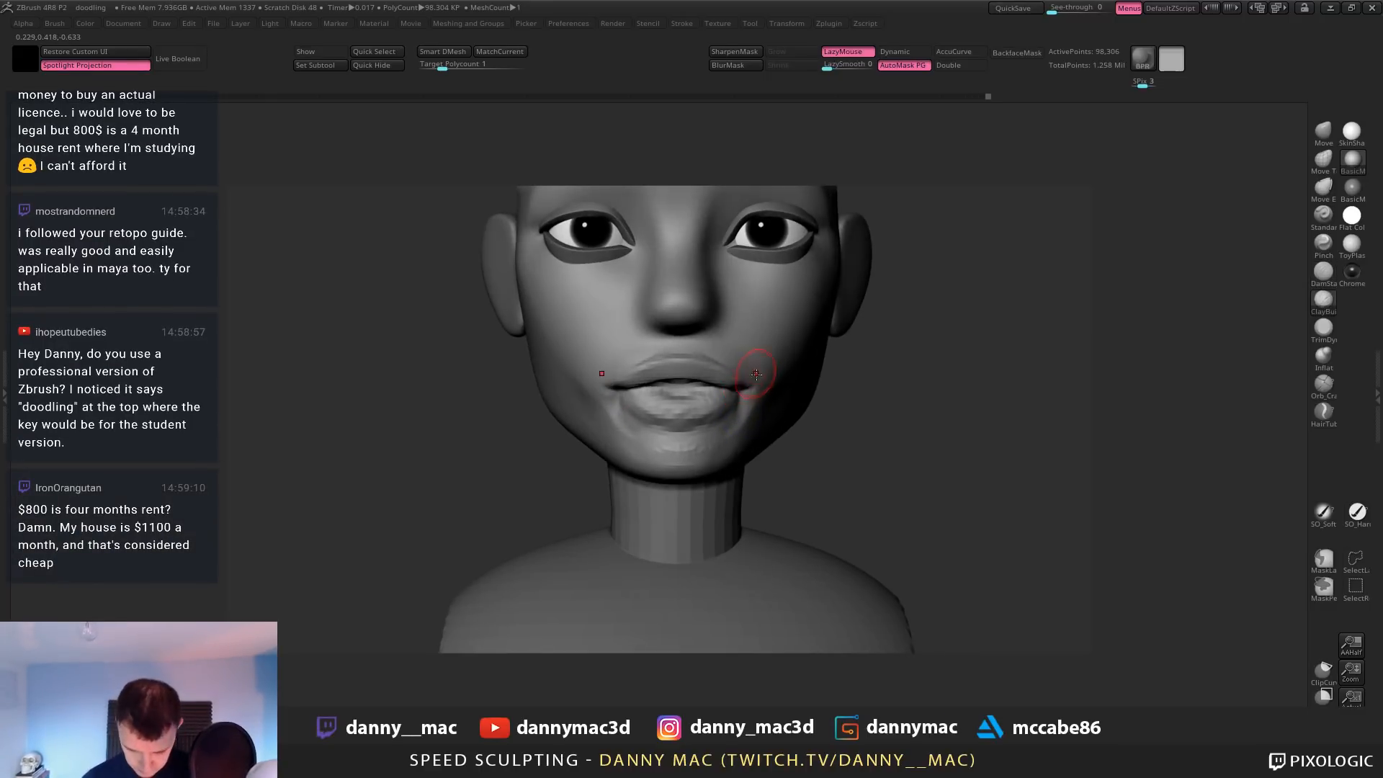
right_drag(750, 381, 762, 372)
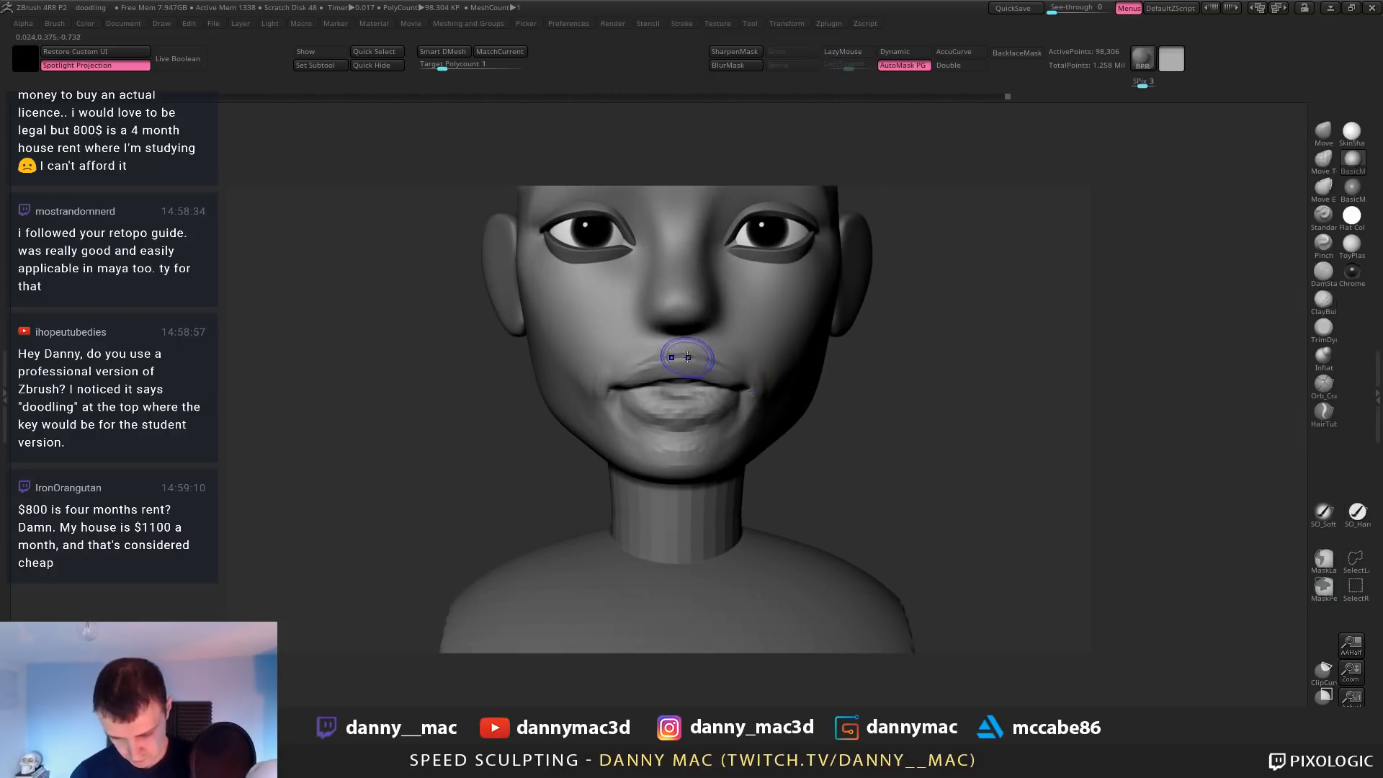
shift+drag(690, 354, 694, 355)
alt+right_drag(723, 369, 709, 371)
key(space)
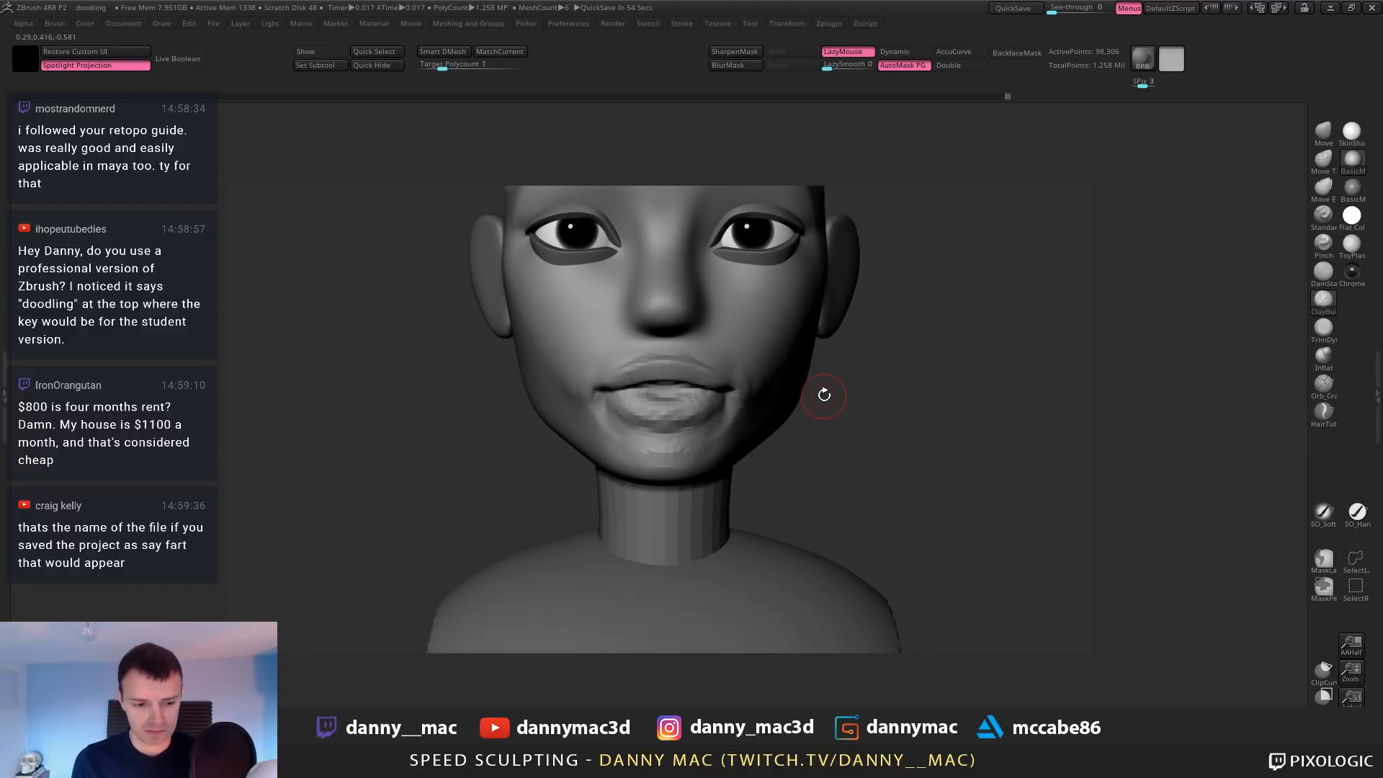
Add volume to the upper lip from a three-quarter view and refine the mouth corner
mouse_move(824, 395)
mouse_down()
mouse_move(731, 401)
mouse_move(743, 398)
mouse_up()
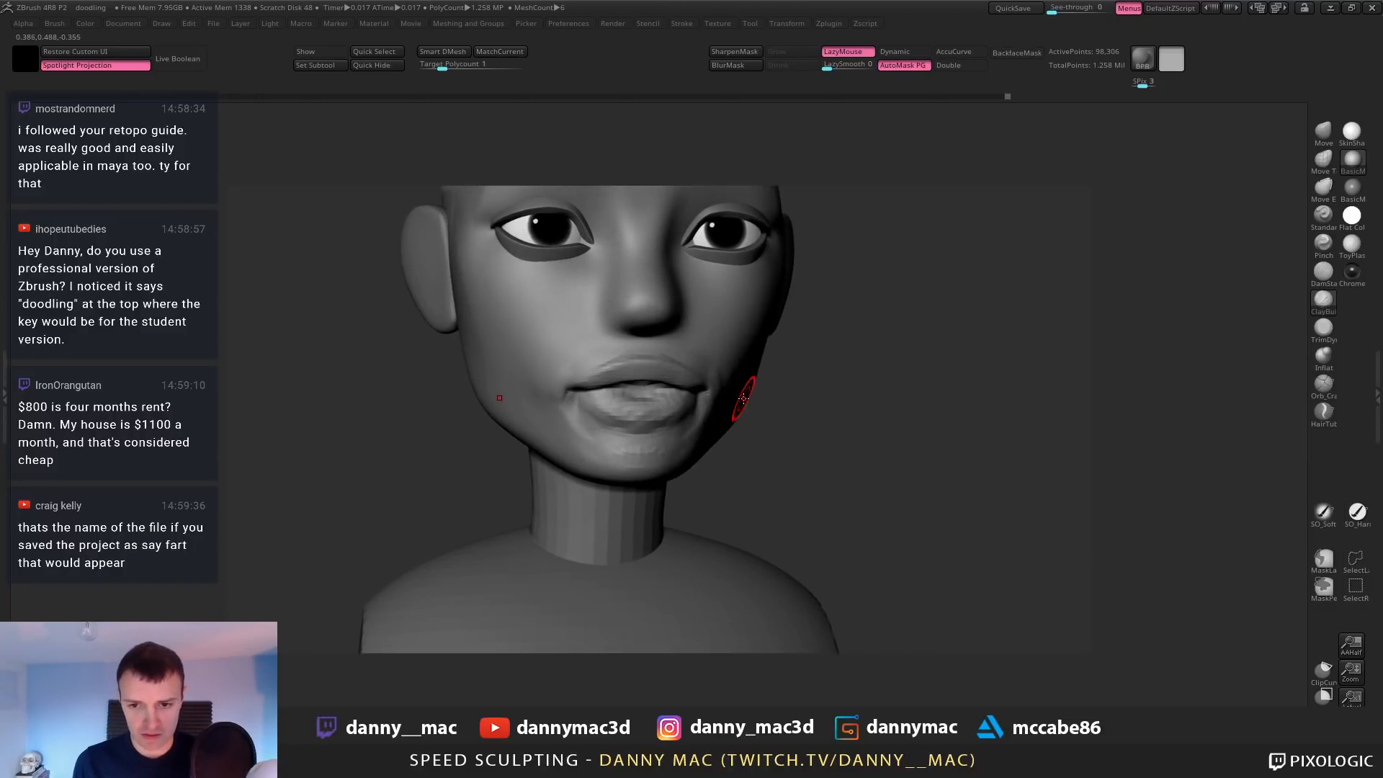
right_drag(733, 391, 638, 361)
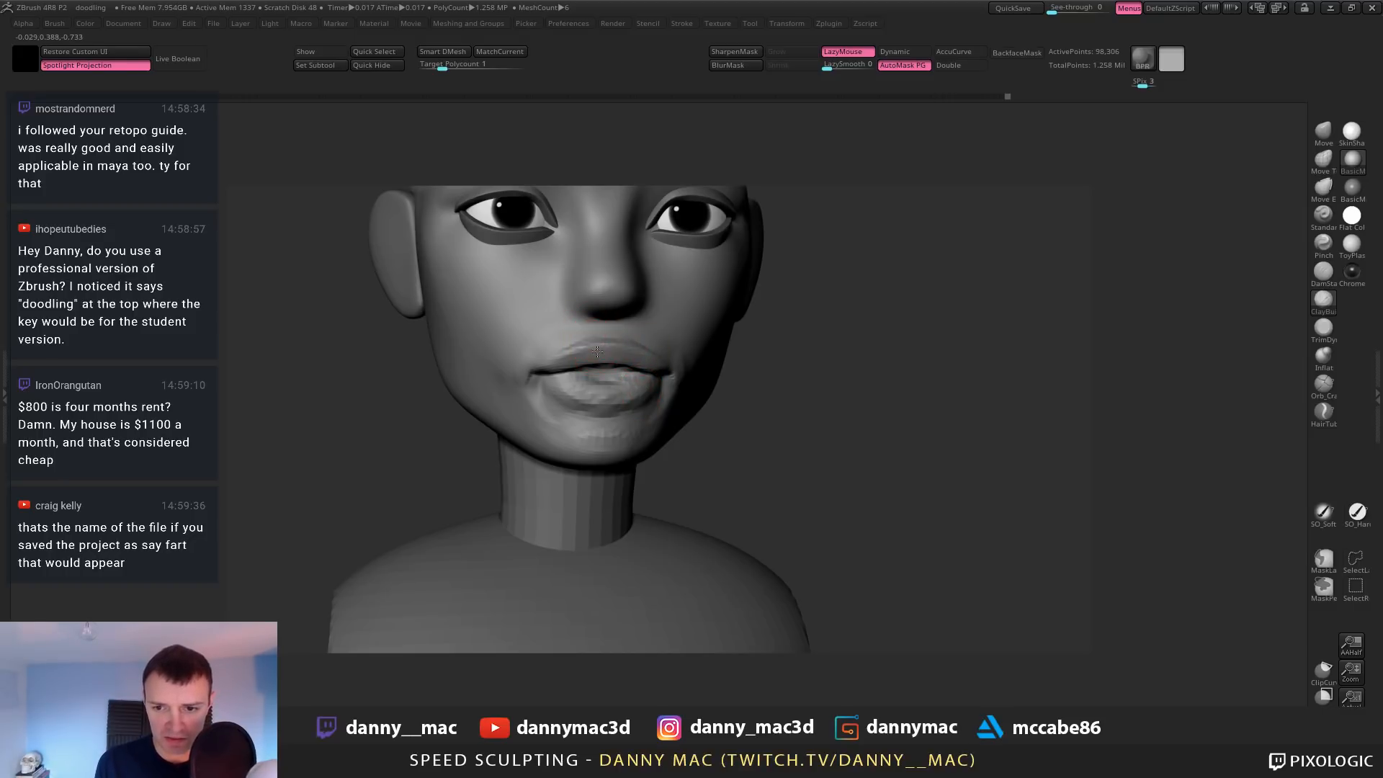
drag(597, 351, 565, 352)
mouse_move(571, 328)
right_down()
mouse_move(612, 329)
mouse_move(534, 373)
mouse_move(553, 345)
right_up()
key(1)
key(space)
drag(545, 372, 549, 371)
mouse_move(549, 369)
right_down()
mouse_move(624, 345)
mouse_move(617, 317)
mouse_move(591, 302)
right_up()
ctrl+right_drag(626, 370, 631, 344)
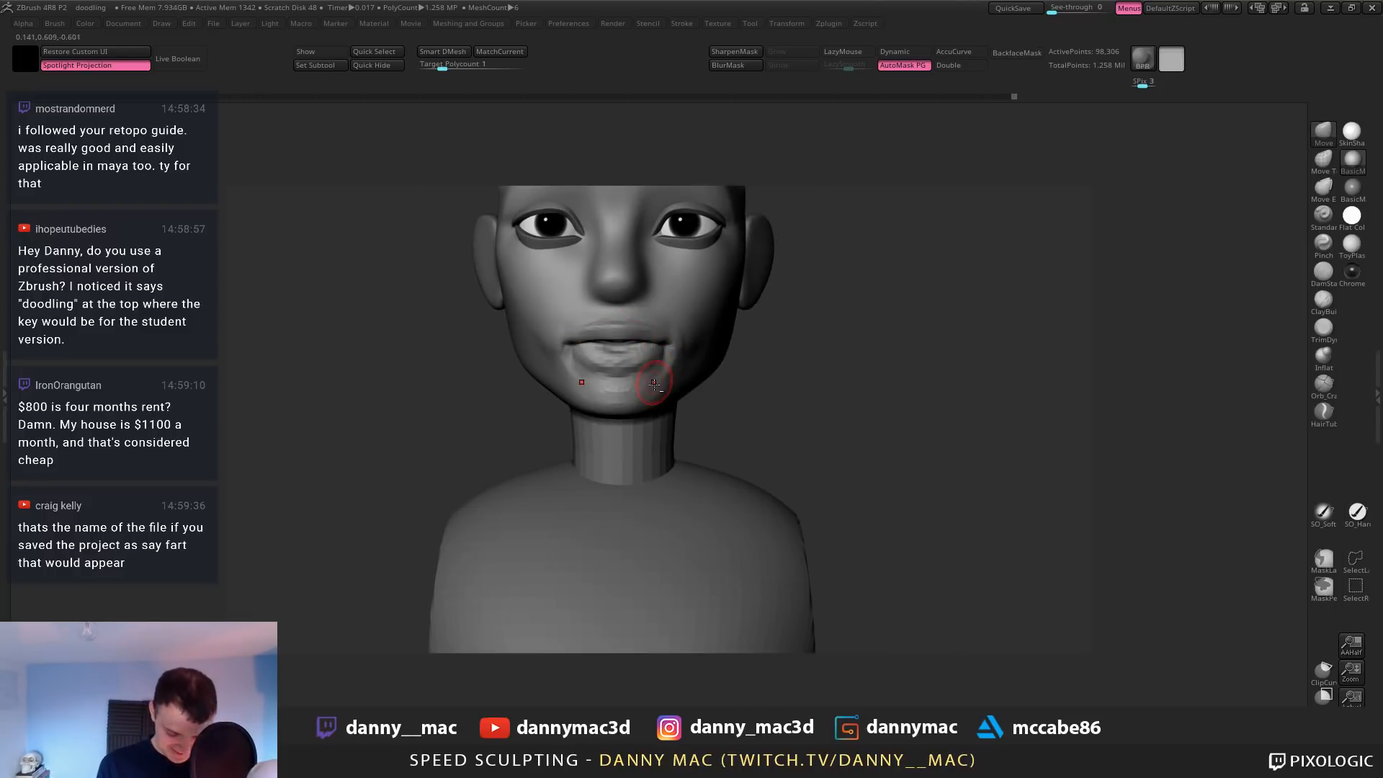
Fill out the centre of the lower lip with the ClayBuildup brush
key(b)
key(d)
key(s)
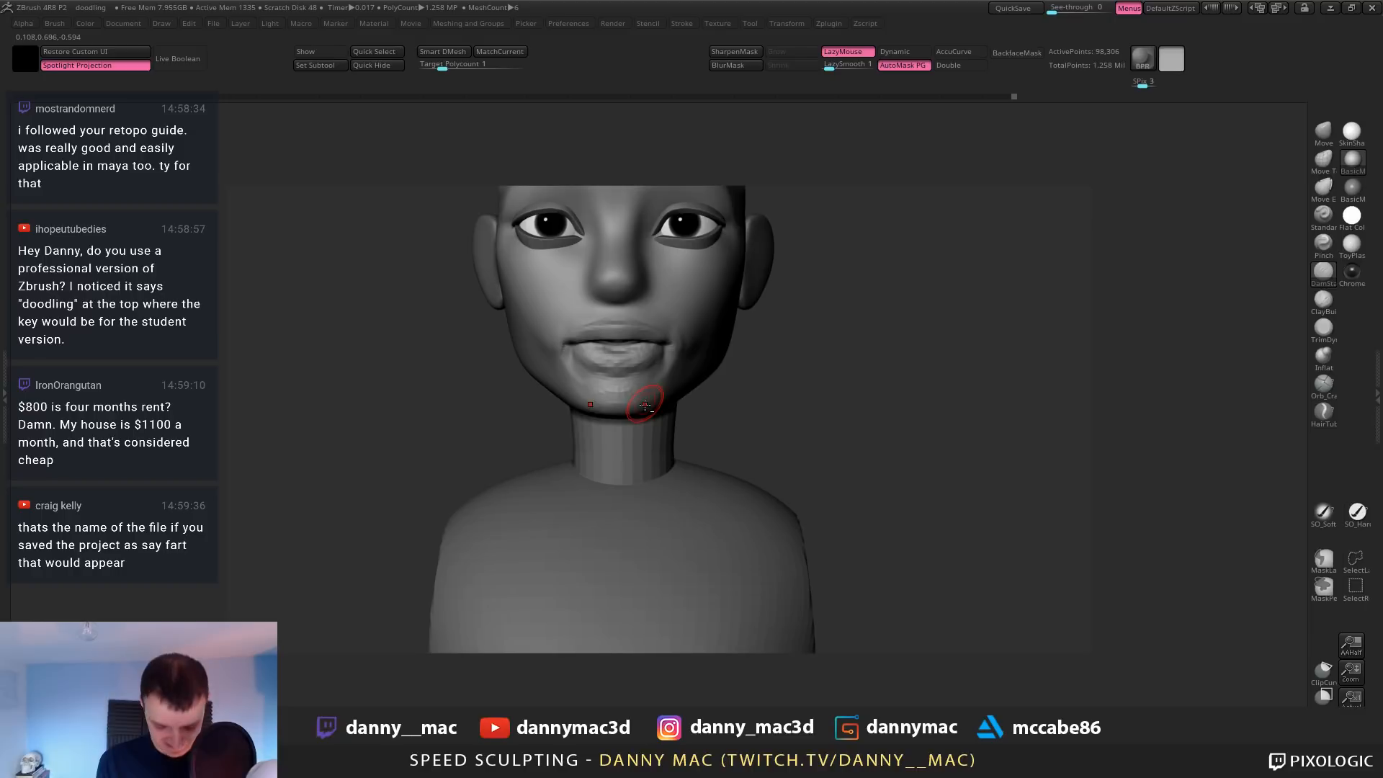
key(b)
key(c)
key(b)
mouse_move(640, 346)
ctrl+right_down()
mouse_move(641, 373)
mouse_move(606, 364)
ctrl+right_up()
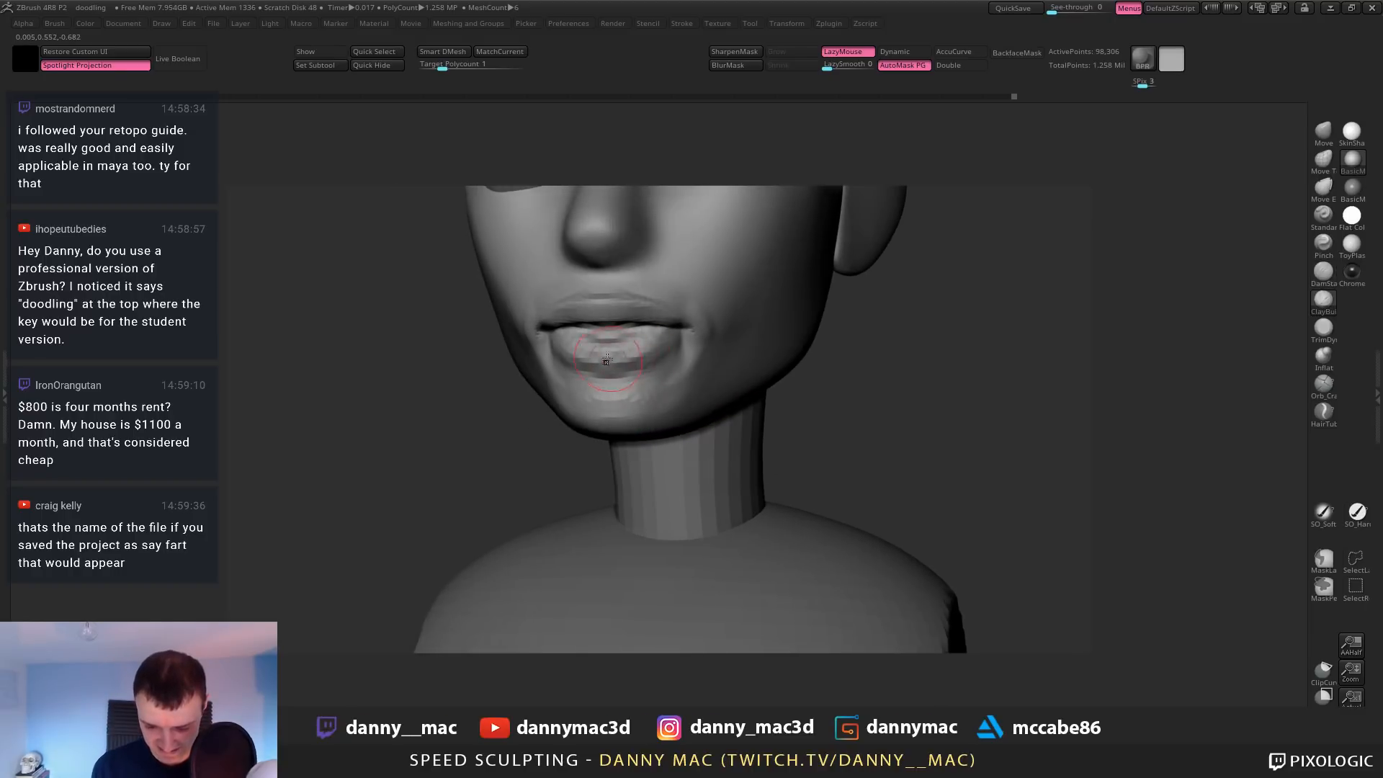
drag(590, 347, 625, 345)
mouse_move(634, 347)
right_down()
mouse_move(612, 334)
mouse_move(639, 310)
right_up()
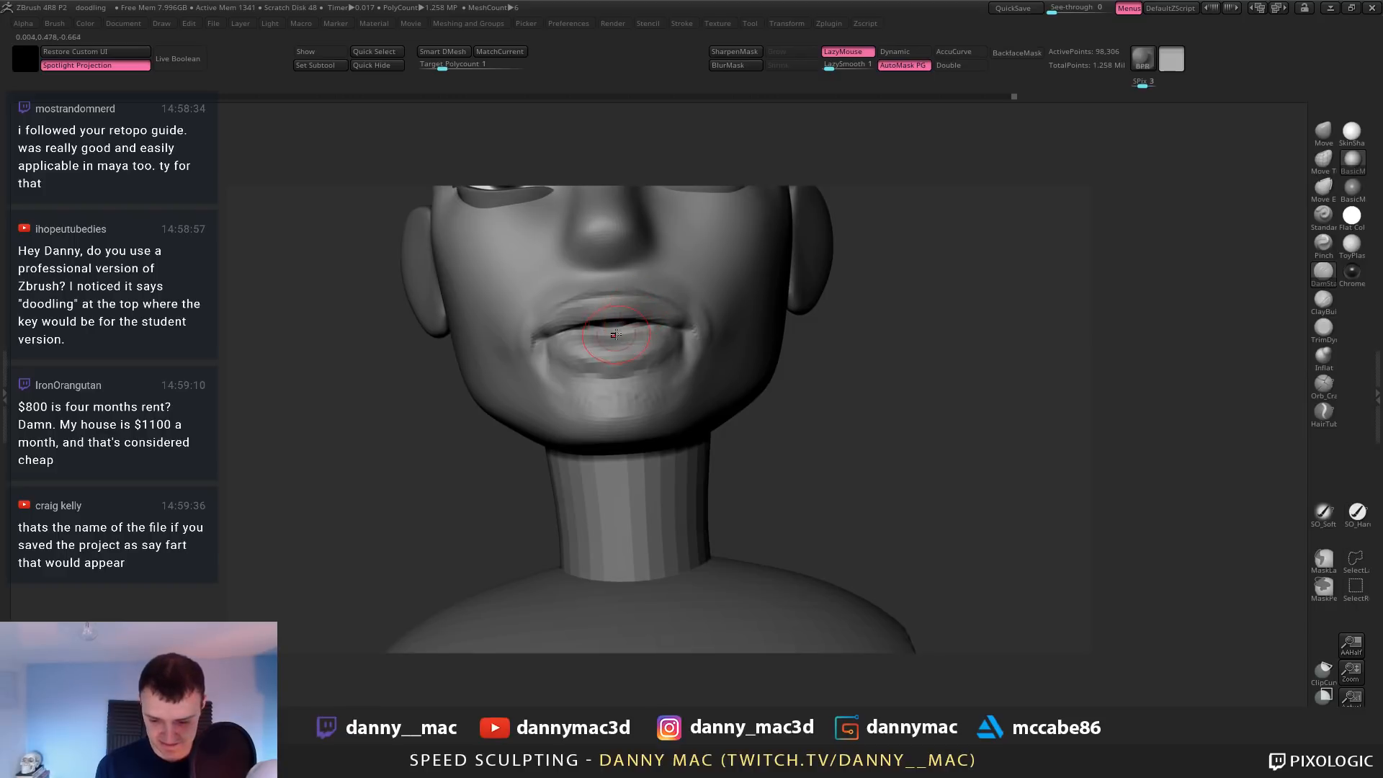
Deepen the parting between the lips with DamStandard and subdivide the head one more level
right_drag(623, 336, 598, 337)
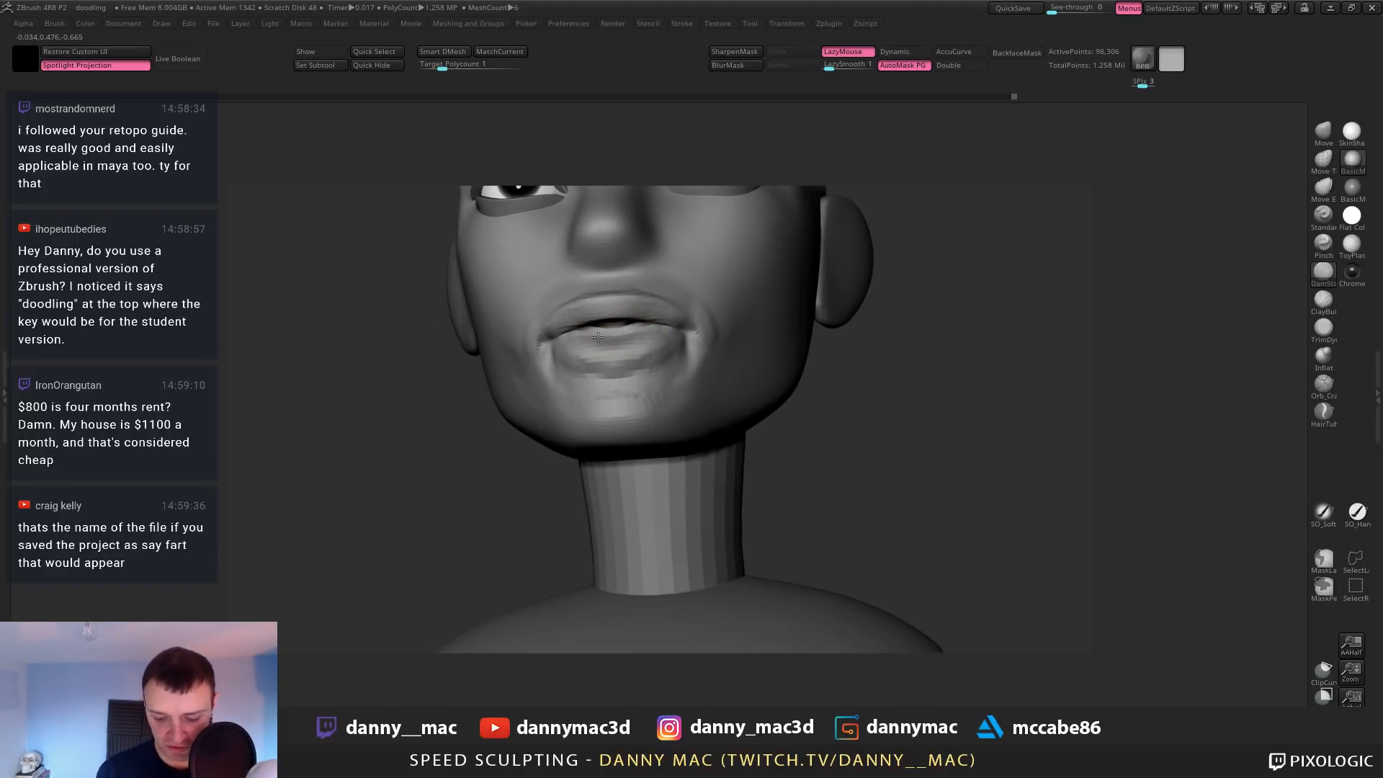
key(ctrl+d)
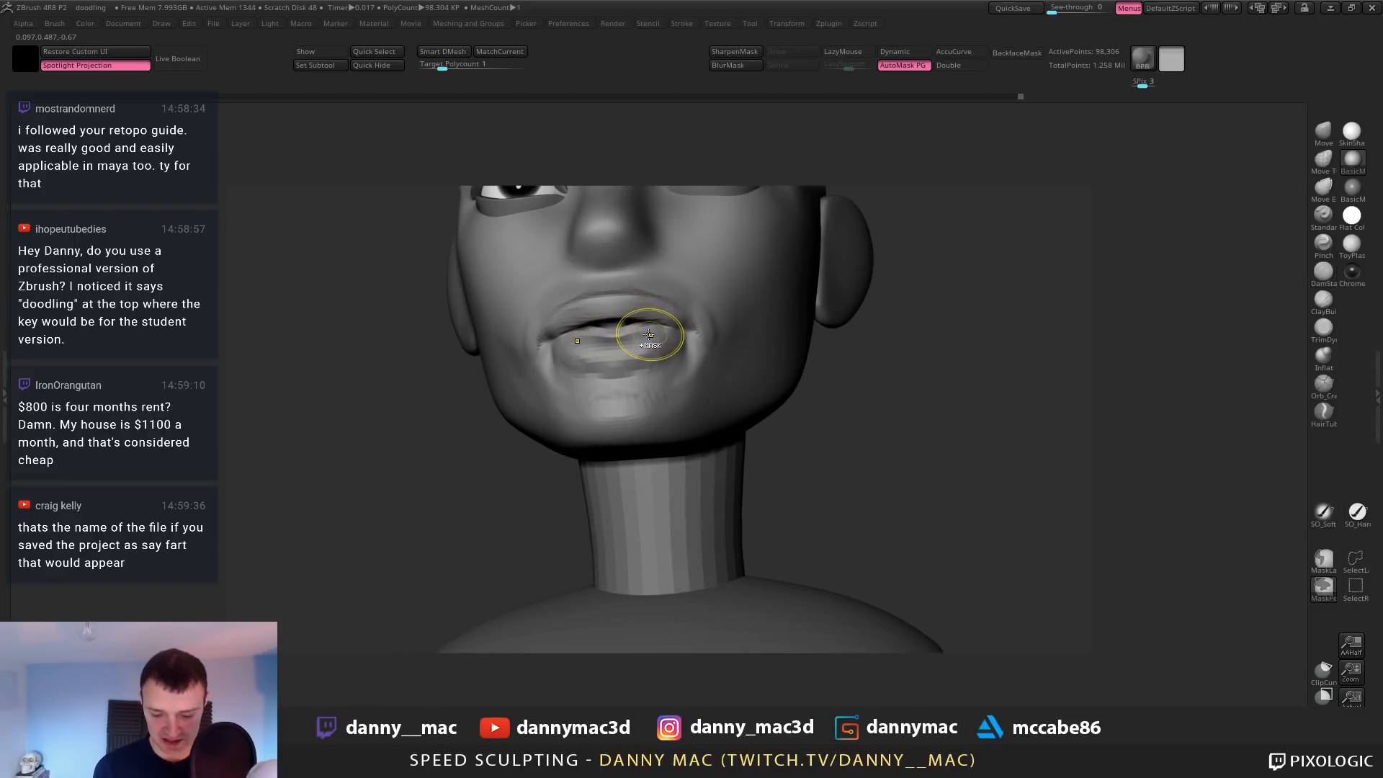
right_drag(636, 337, 654, 343)
shift+right_drag(559, 311, 638, 348)
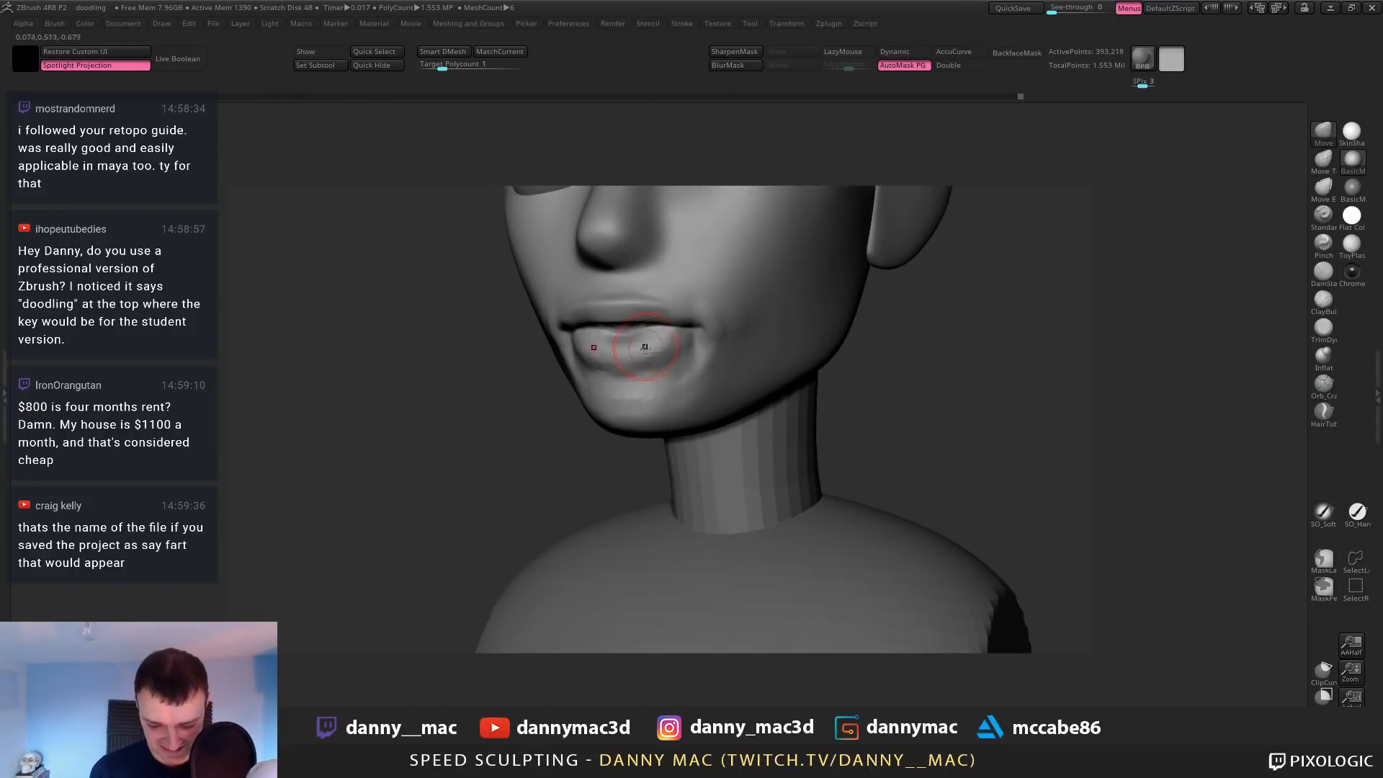
Flatten and refine the planes of the lower lip and the area below it with the TrimDynamic brush
key(b)
key(d)
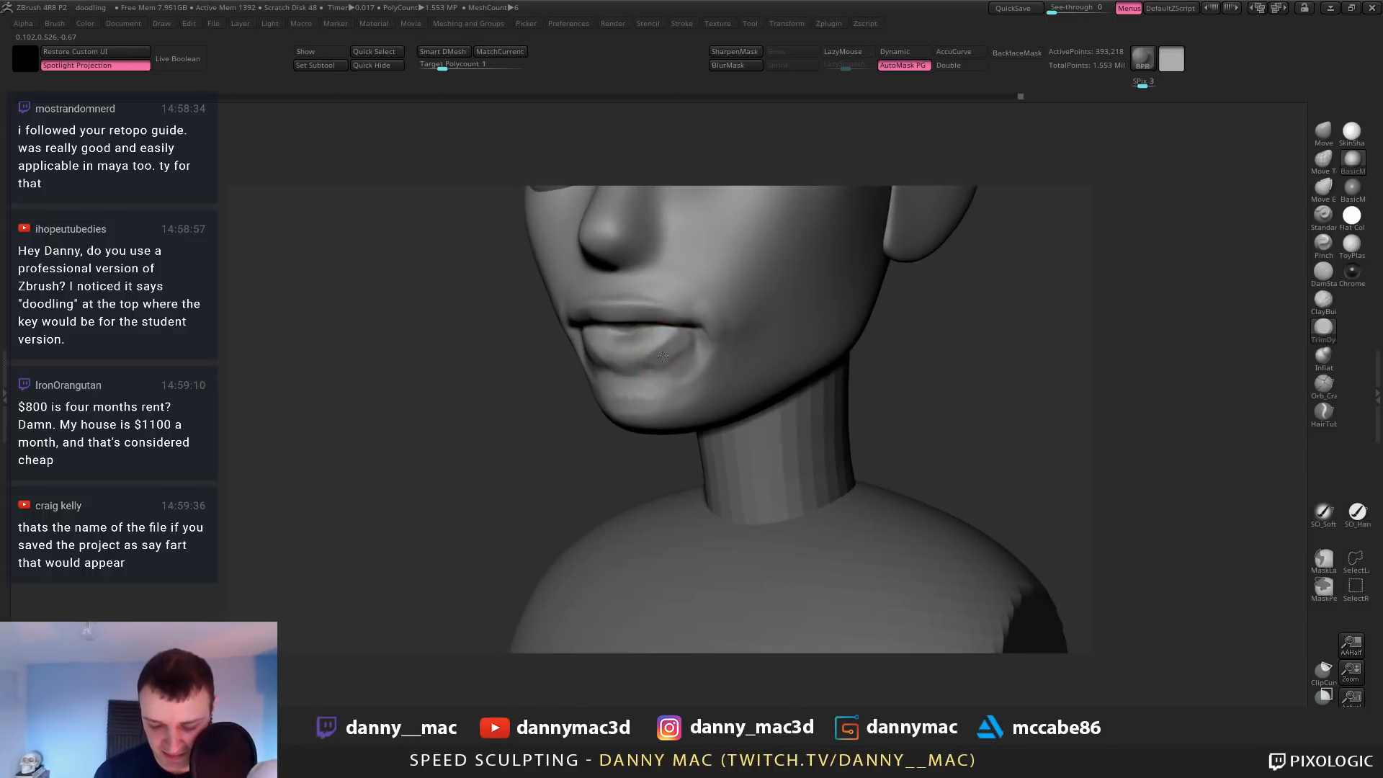
right_drag(680, 357, 612, 366)
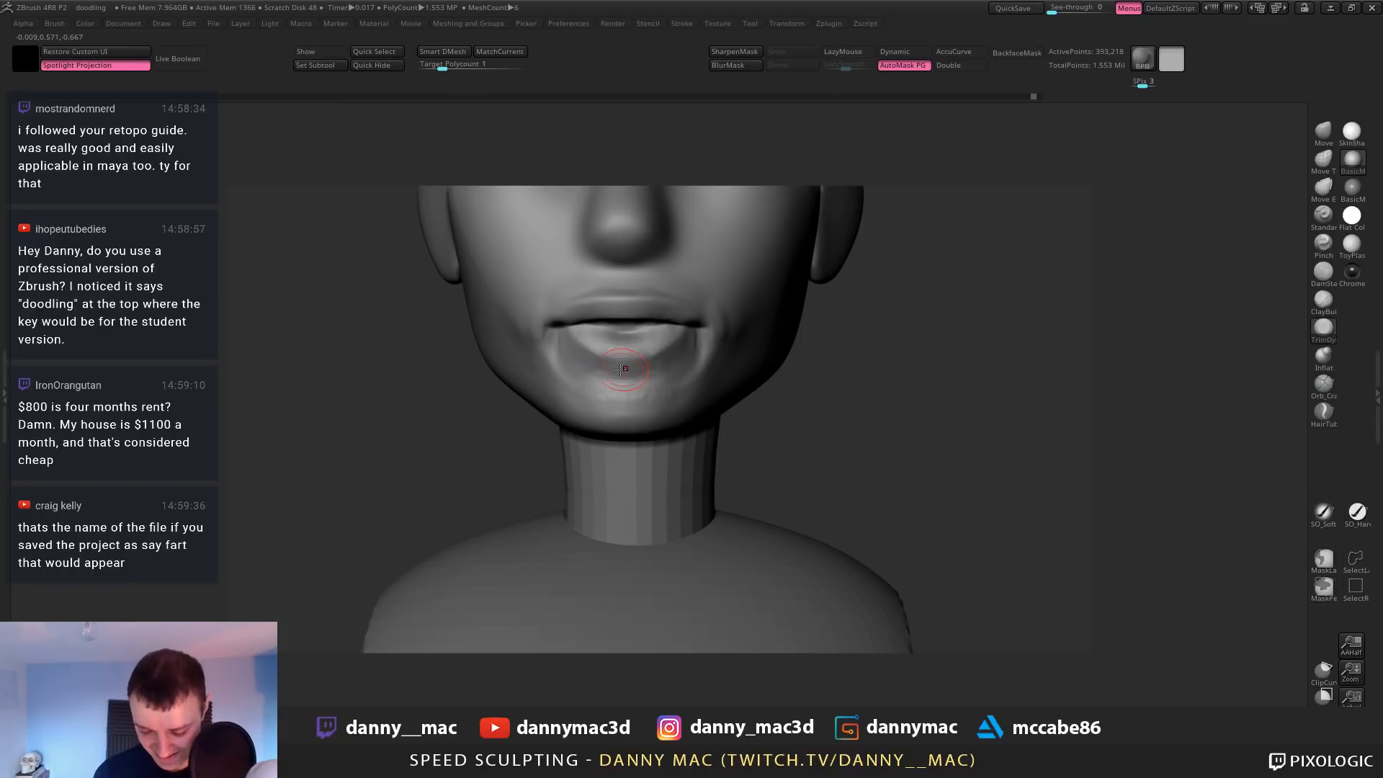
mouse_move(609, 371)
right_down()
mouse_move(605, 393)
mouse_move(652, 385)
right_up()
drag(673, 370, 694, 365)
right_drag(694, 365, 675, 369)
mouse_move(676, 369)
ctrl+right_down()
mouse_move(640, 352)
mouse_move(651, 341)
mouse_move(628, 341)
mouse_move(641, 352)
mouse_move(660, 337)
ctrl+right_up()
Sharpen the mouth line and the upper lip's edge with the DamStandard brush
key(b)
key(d)
key(s)
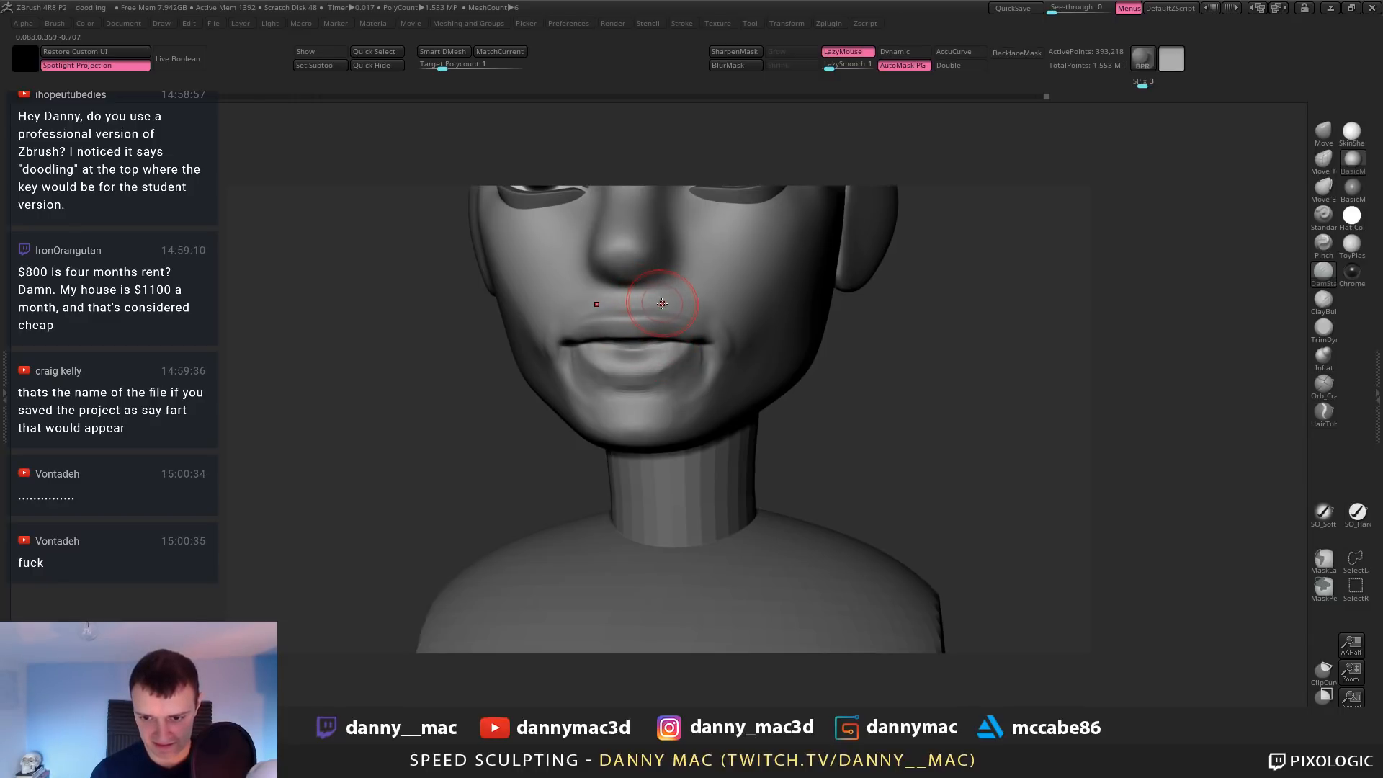
mouse_move(663, 300)
right_down()
mouse_move(628, 355)
mouse_move(676, 361)
right_up()
Draw a fresh copy of the bust on the canvas, resume editing it, and clear the leftover image
key(t)
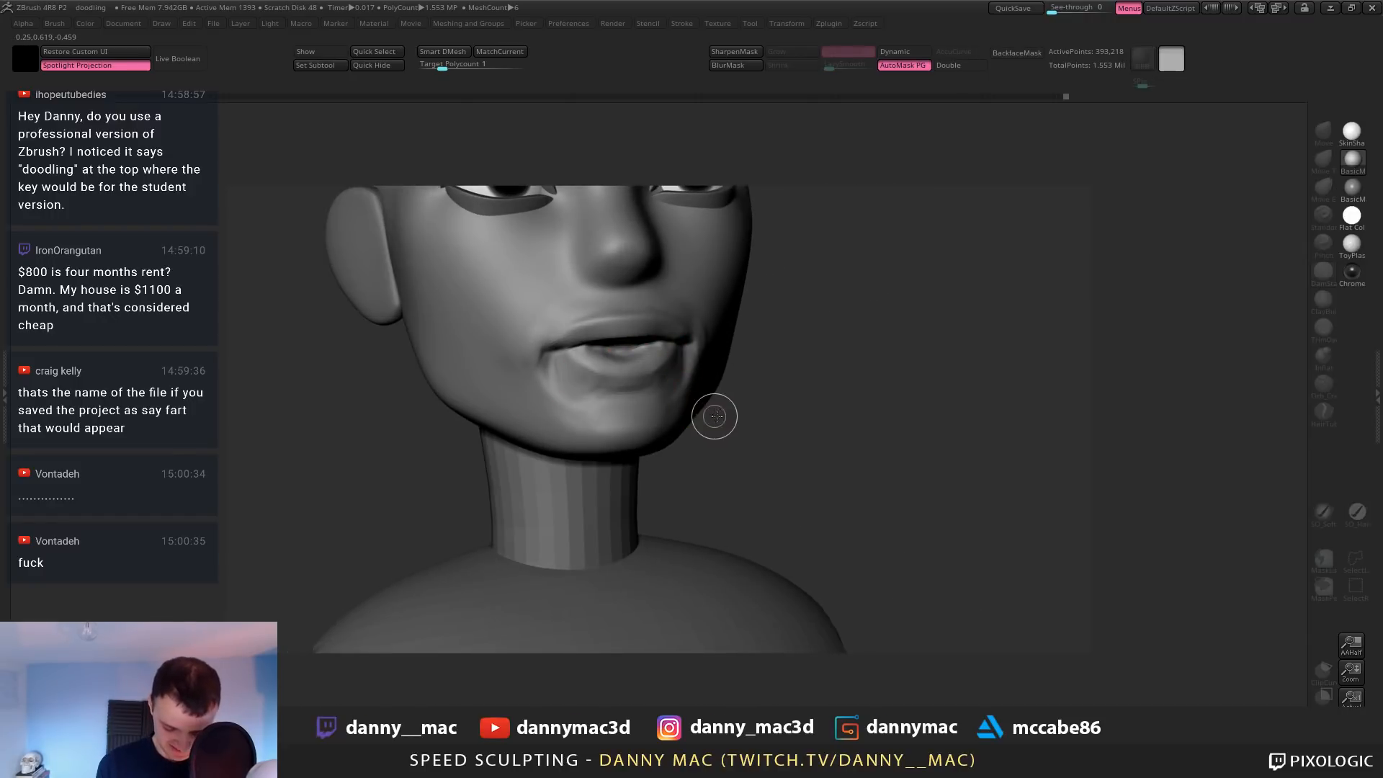
drag(780, 382, 784, 514)
key(t)
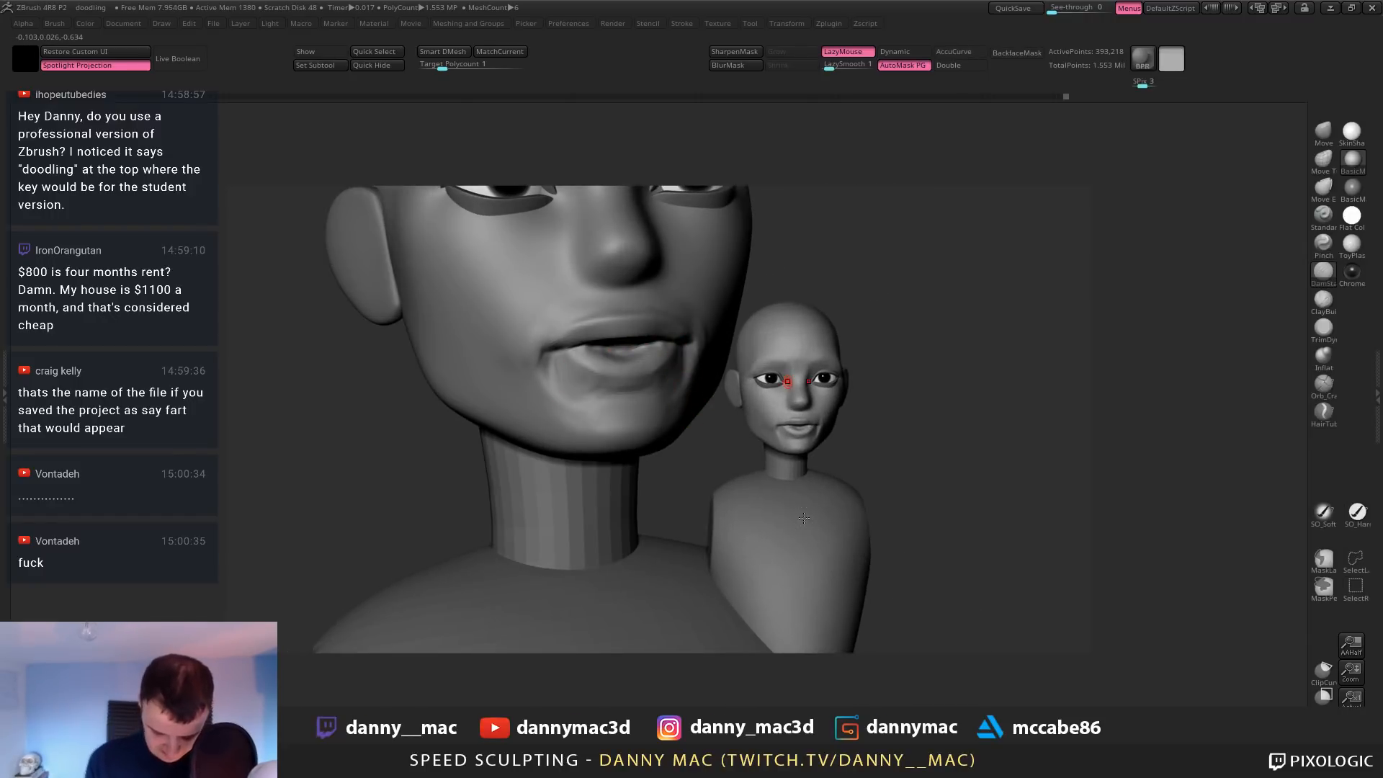
key(ctrl+n)
mouse_move(877, 401)
right_down()
mouse_move(735, 405)
mouse_move(719, 426)
mouse_move(664, 366)
mouse_move(679, 368)
right_up()
Drop the head two subdivision levels and reshape the lips from a low angle with the Move brush
key(b)
key(m)
key(v)
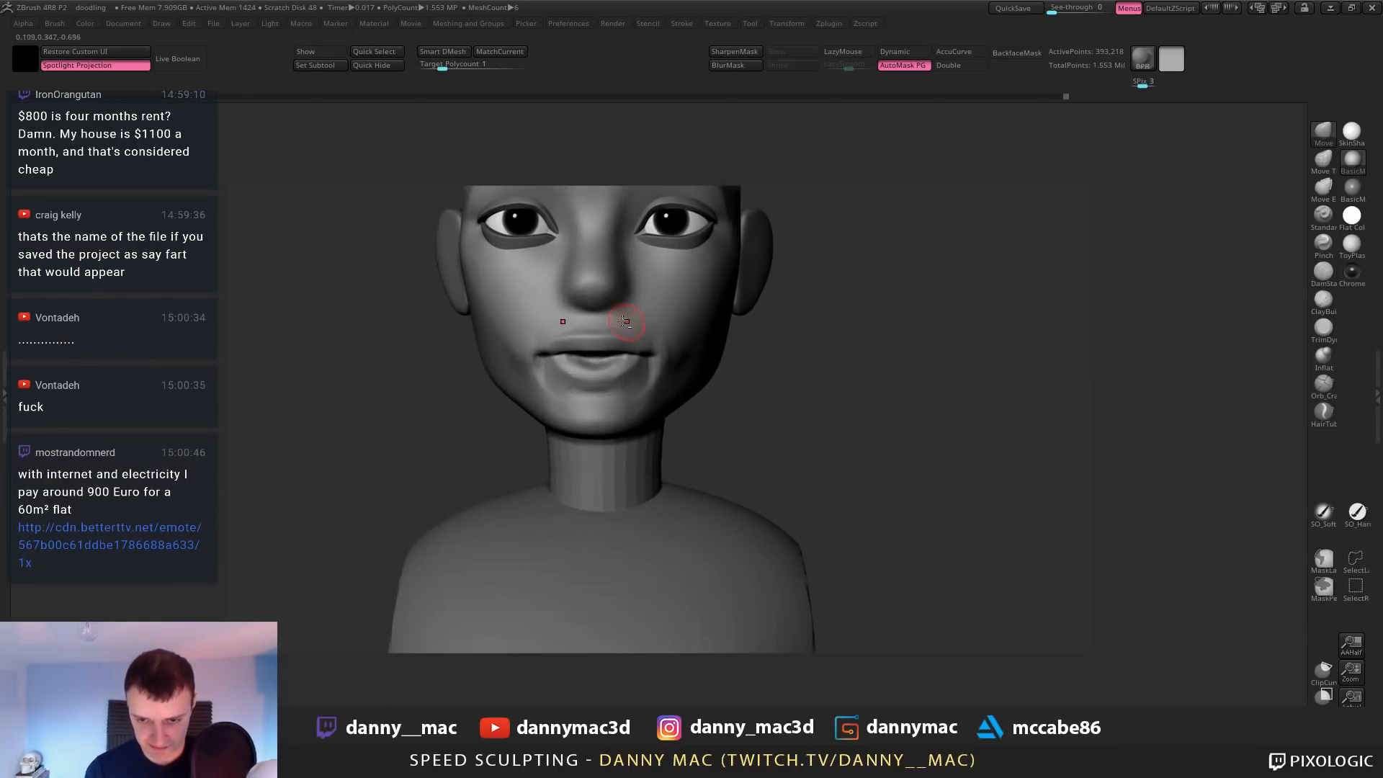
key(shift+d)
right_drag(600, 346, 508, 353)
right_drag(587, 381, 576, 317)
shift+drag(594, 352, 596, 358)
right_drag(596, 358, 644, 367)
key(shift+d)
key(space)
drag(616, 361, 618, 371)
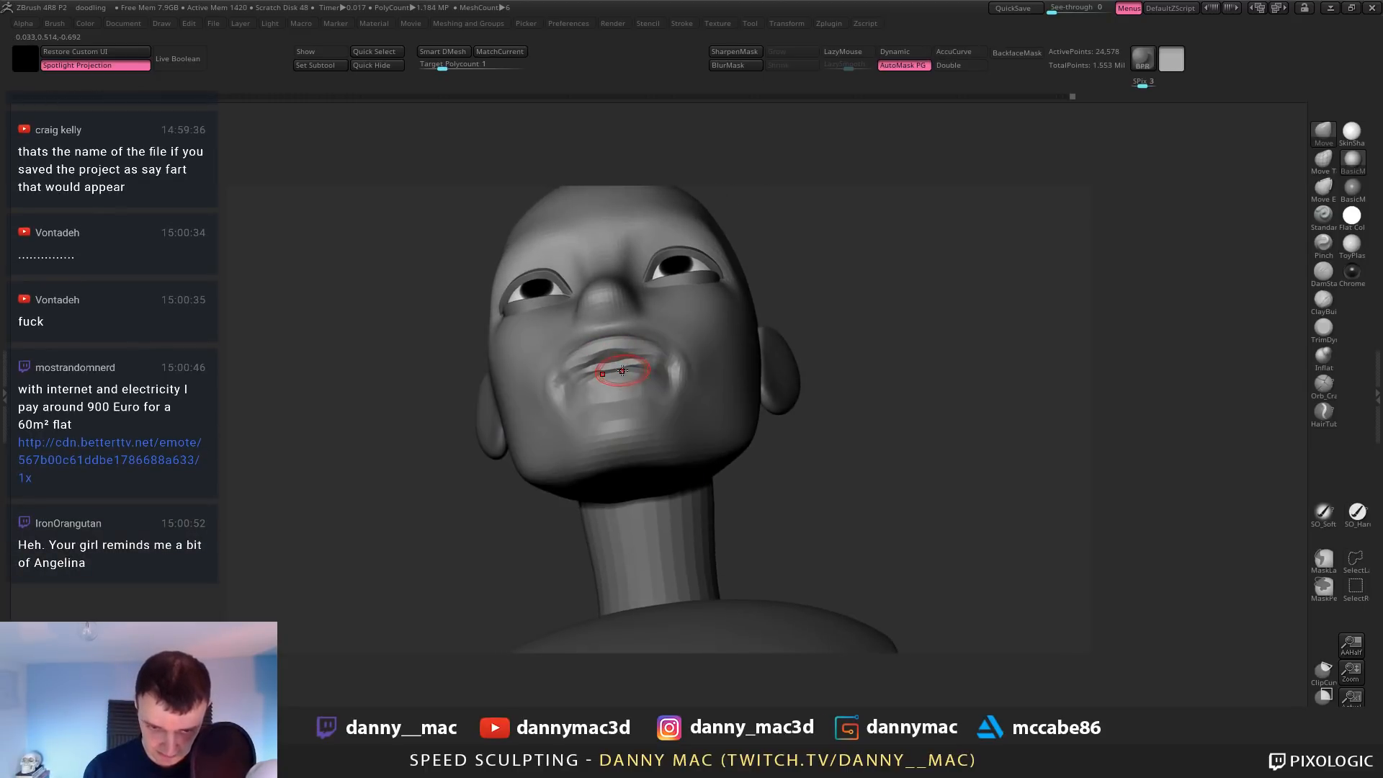
Raise the head two subdivision levels and refine where the lips meet with the Move brush, smoothing the mouth area
key(d)
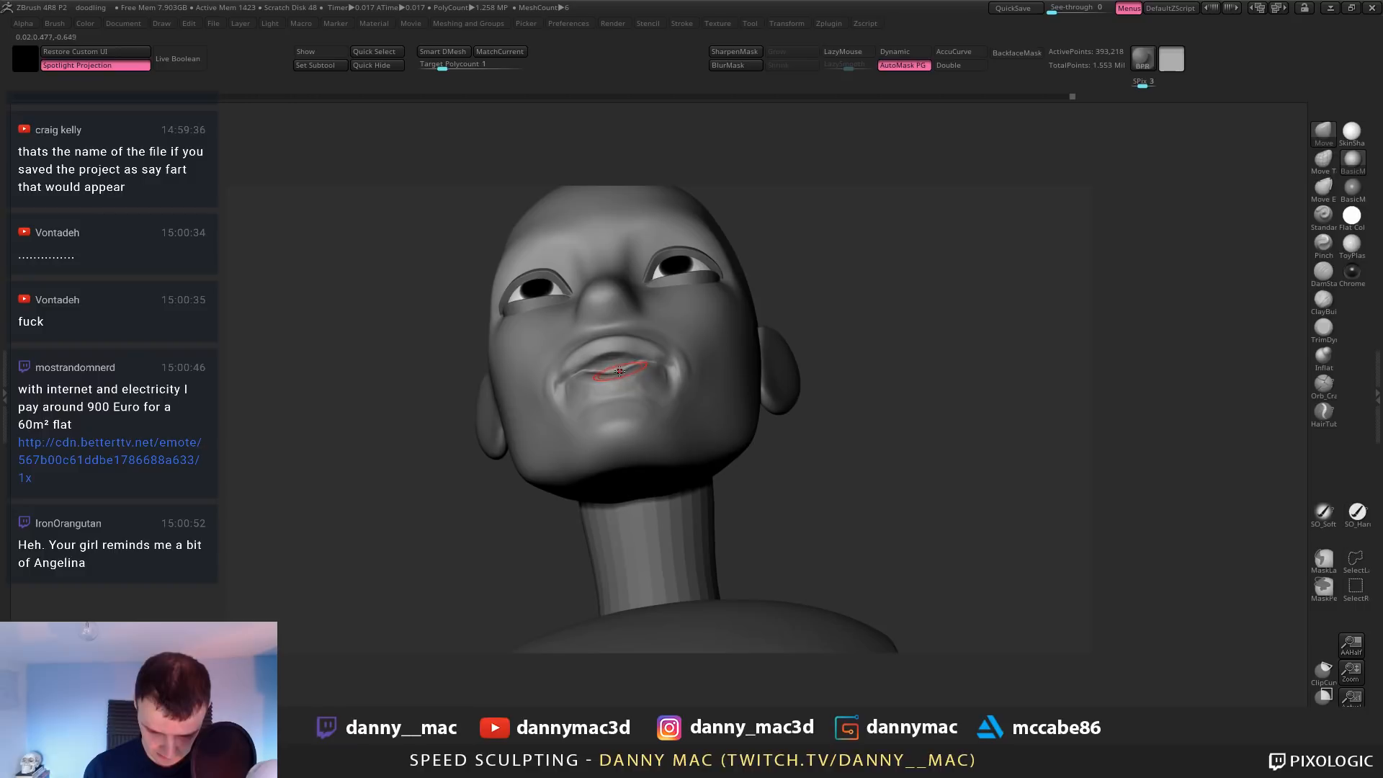
drag(619, 371, 620, 369)
key(space)
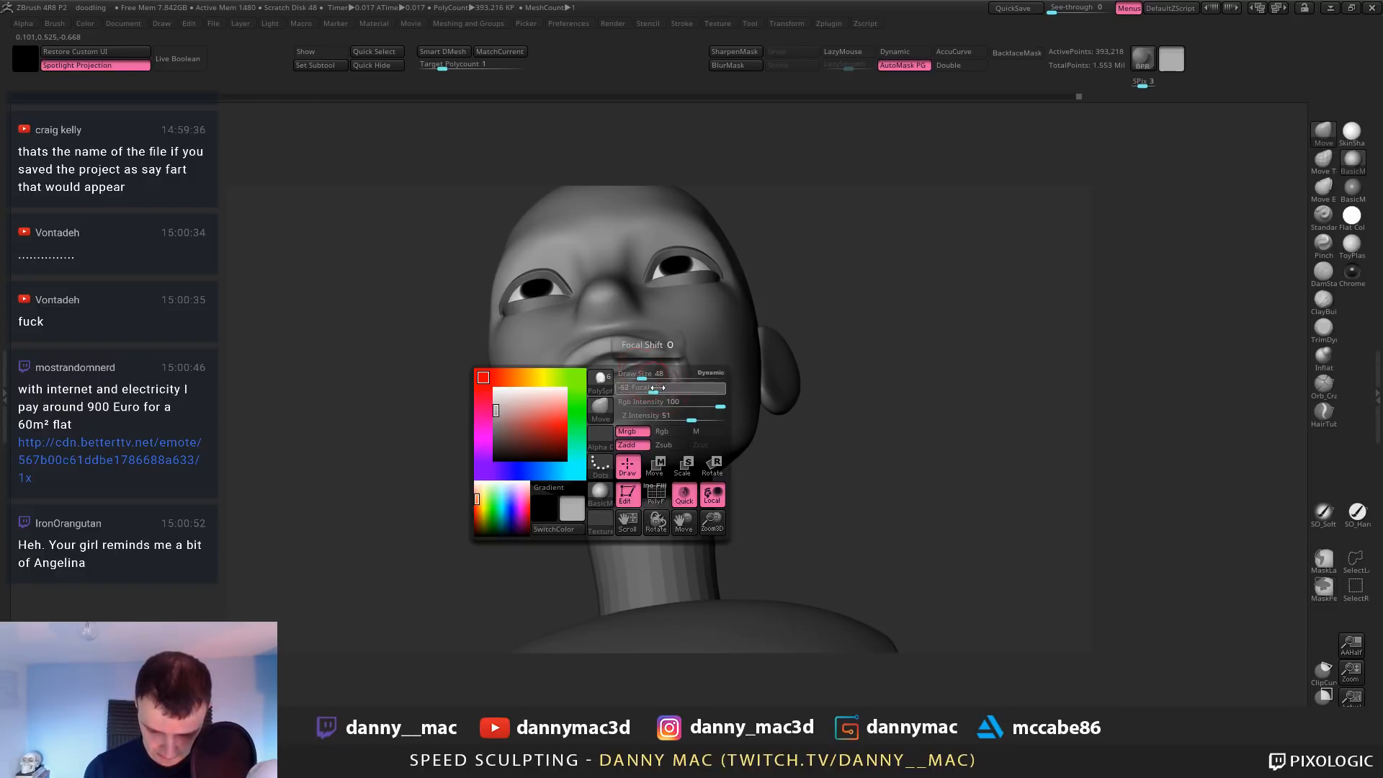
drag(619, 370, 623, 371)
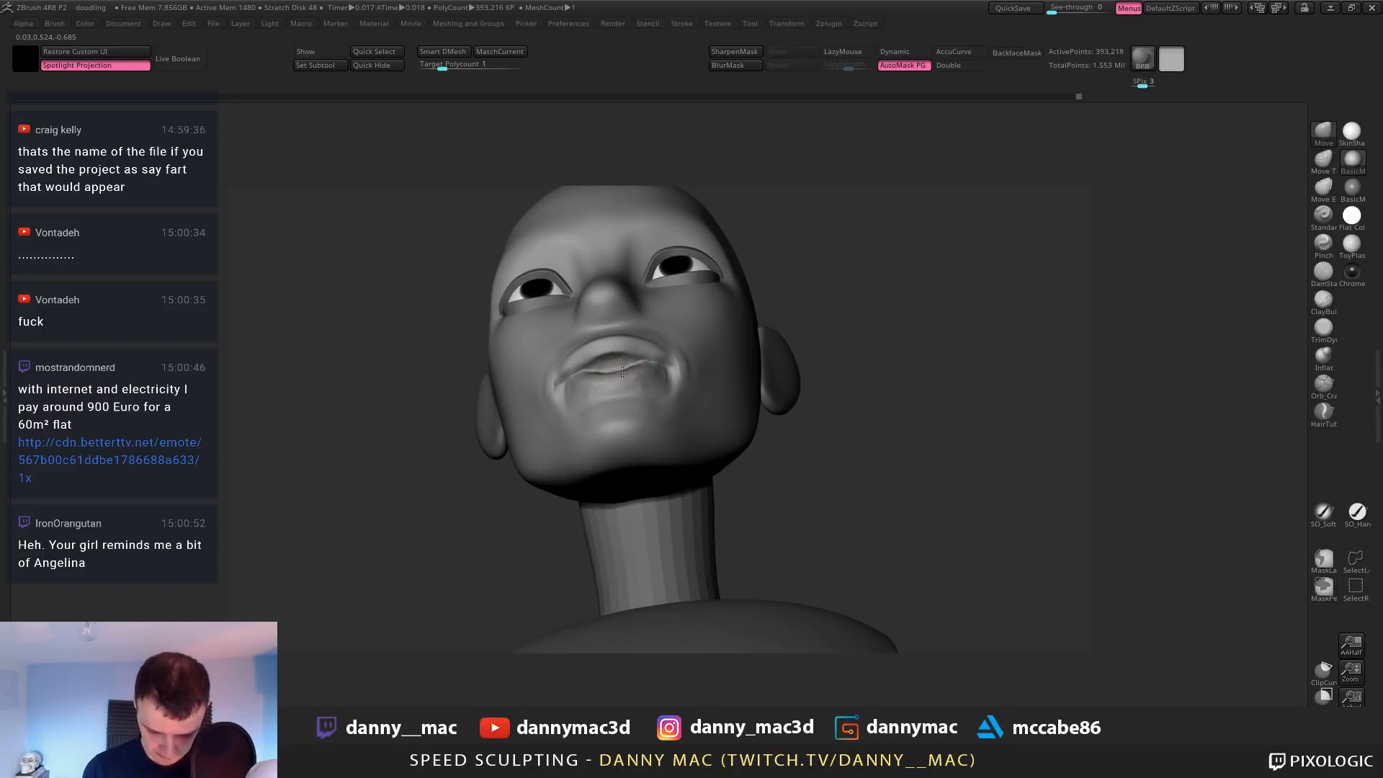
right_drag(628, 372, 616, 425)
shift+drag(611, 367, 605, 361)
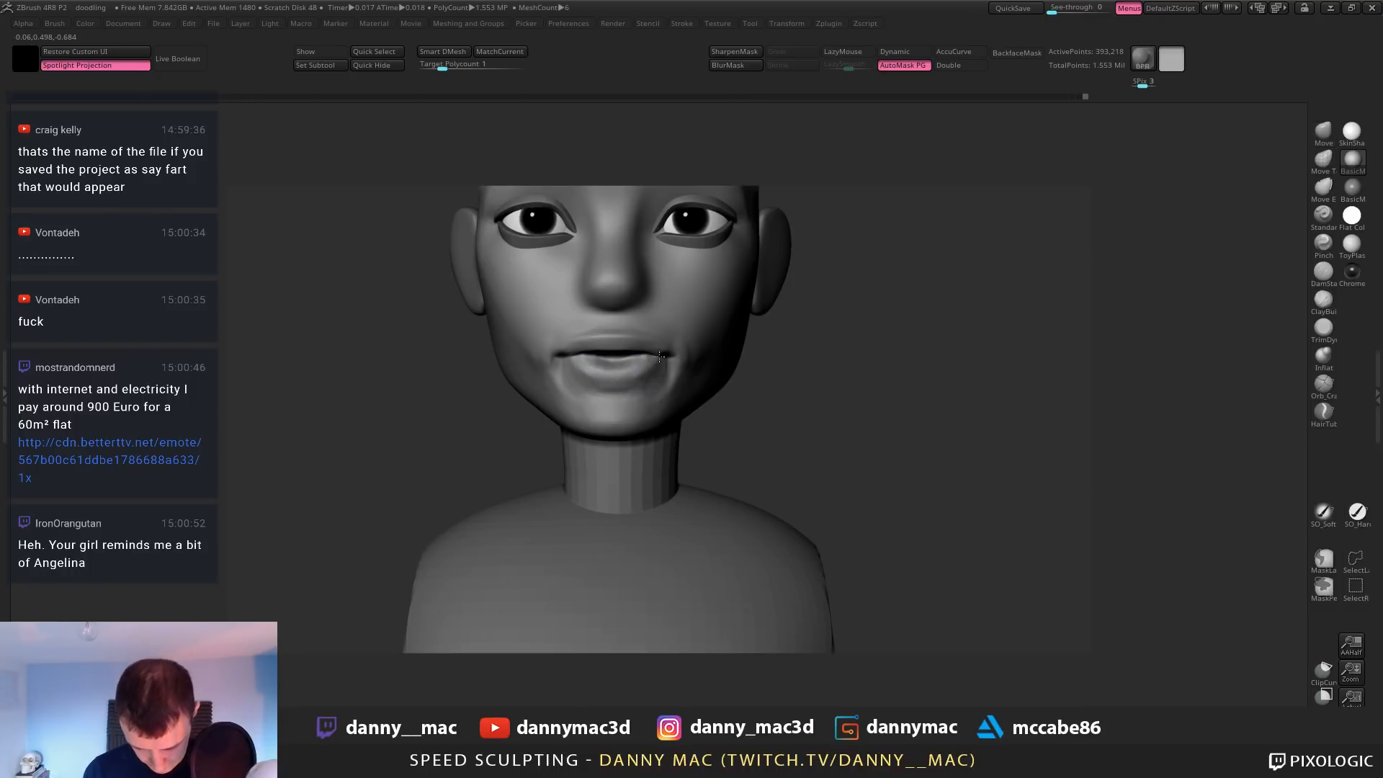
key(space)
mouse_move(614, 353)
ctrl+right_down()
mouse_move(618, 324)
mouse_move(633, 356)
mouse_move(669, 343)
mouse_move(620, 346)
mouse_move(722, 352)
mouse_move(648, 352)
mouse_move(664, 362)
mouse_move(626, 369)
ctrl+right_up()
Drop the head one subdivision level and flatten the lip surfaces with the TrimDynamic brush
key(shift+d)
key(space)
key(b)
key(t)
key(d)
Add a cylinder as a separate subtool, subdivide it three times, and switch the colour to white
key(F1)
click(516, 397)
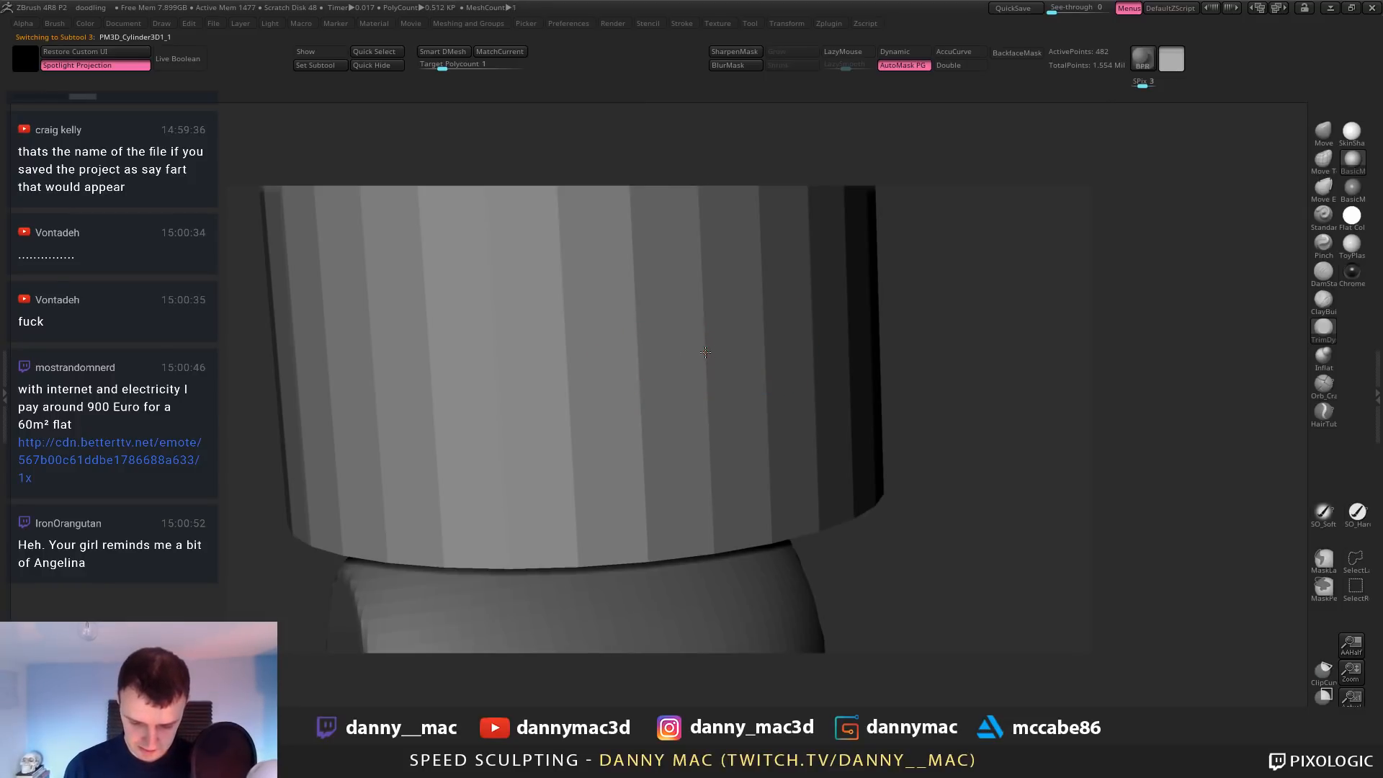
key(ctrl+d)
key(ctrl+d)
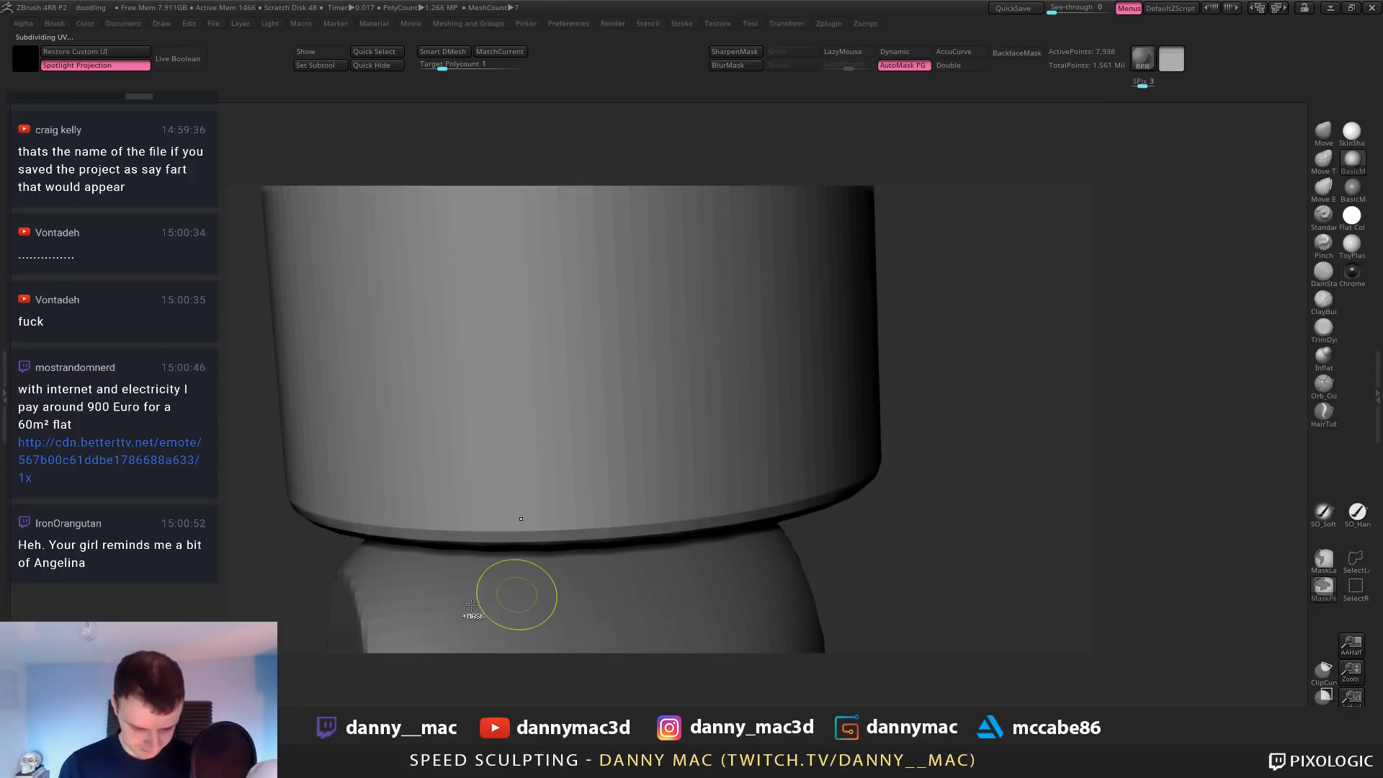
key(ctrl+d)
key(v)
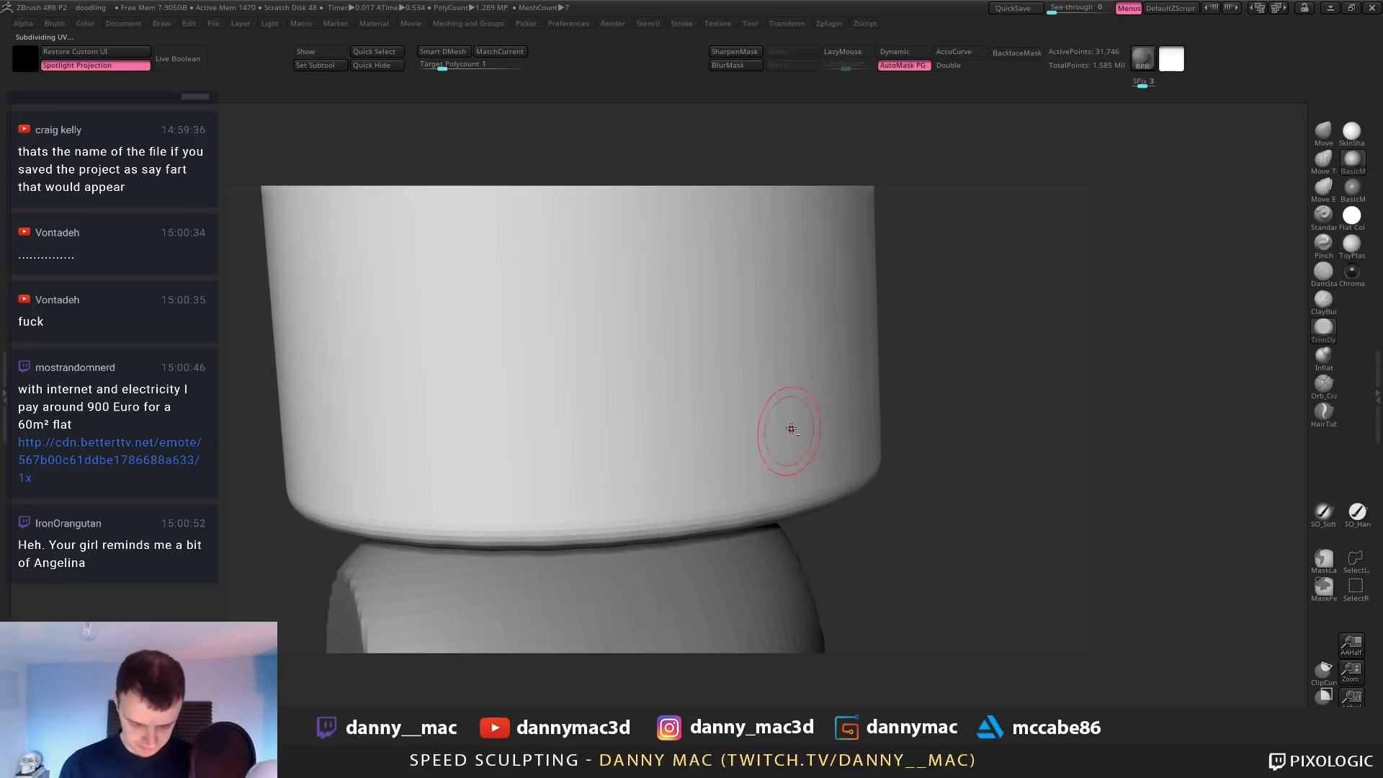
Scale the cylinder down and position it inside the head behind the mouth, using transparency in side view
alt+right_drag(741, 394, 638, 405)
key(w)
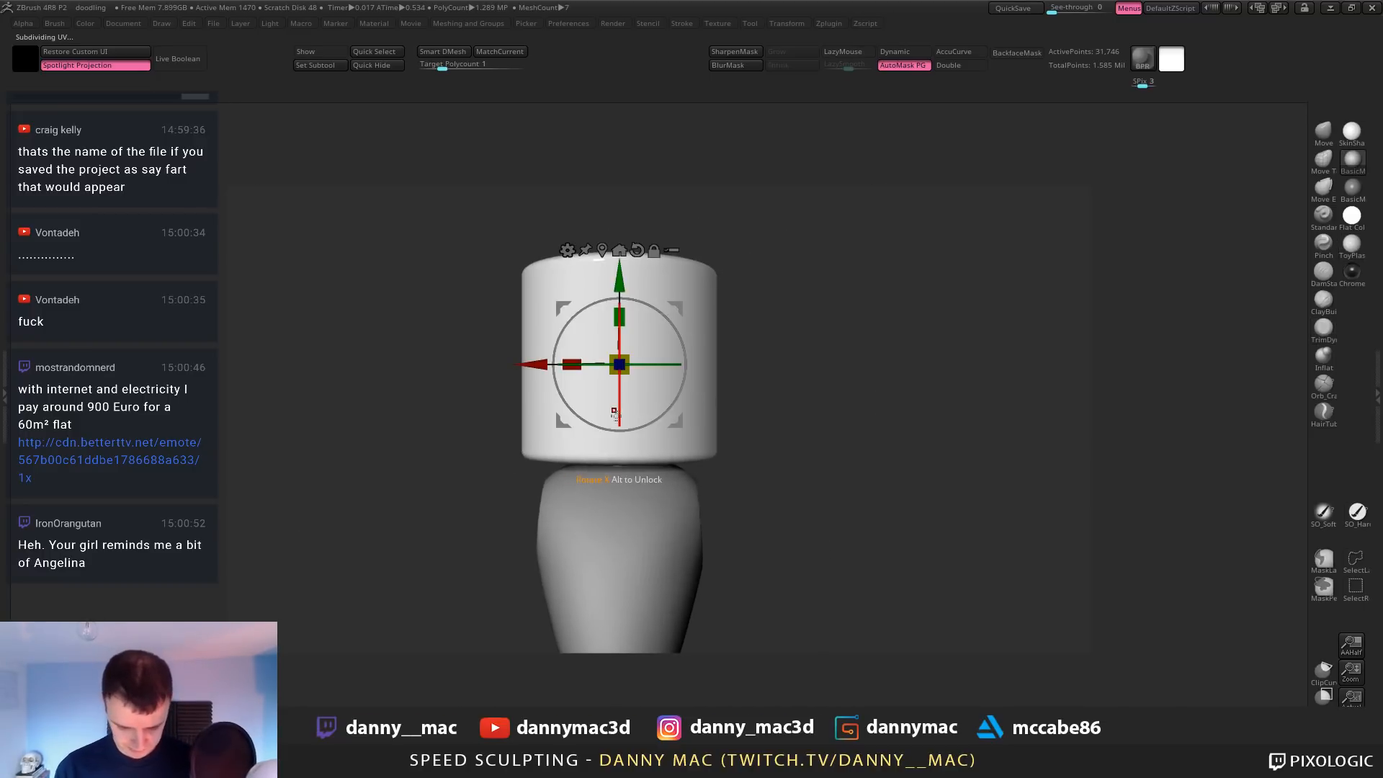
drag(624, 358, 603, 425)
alt+right_drag(727, 407, 743, 441)
shift+right_drag(743, 441, 685, 439)
key(shift+t)
alt+right_drag(777, 389, 863, 394)
drag(763, 310, 663, 398)
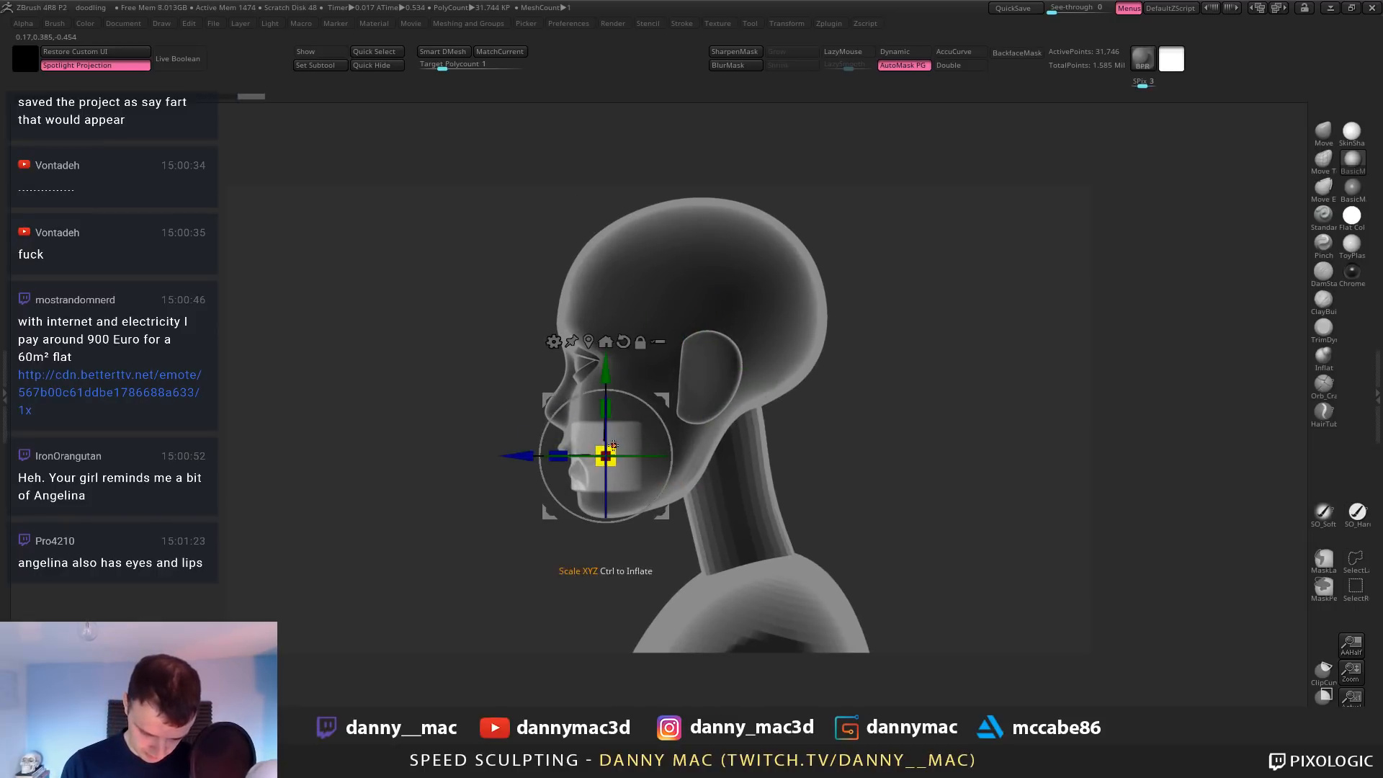
drag(605, 456, 603, 498)
Tilt the cylinder about 14° in profile and shift it forward so it sits just behind the lips
drag(658, 416, 640, 401)
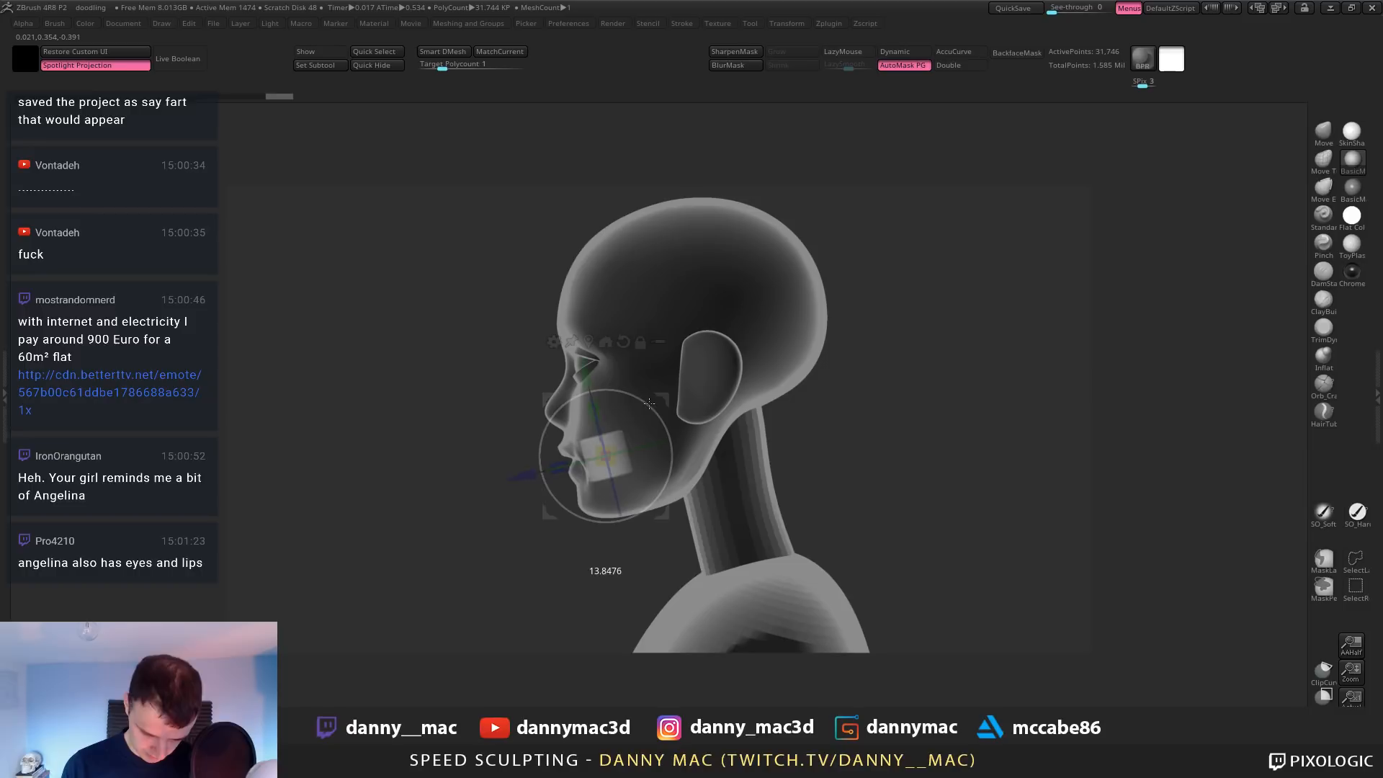
key(shift+t)
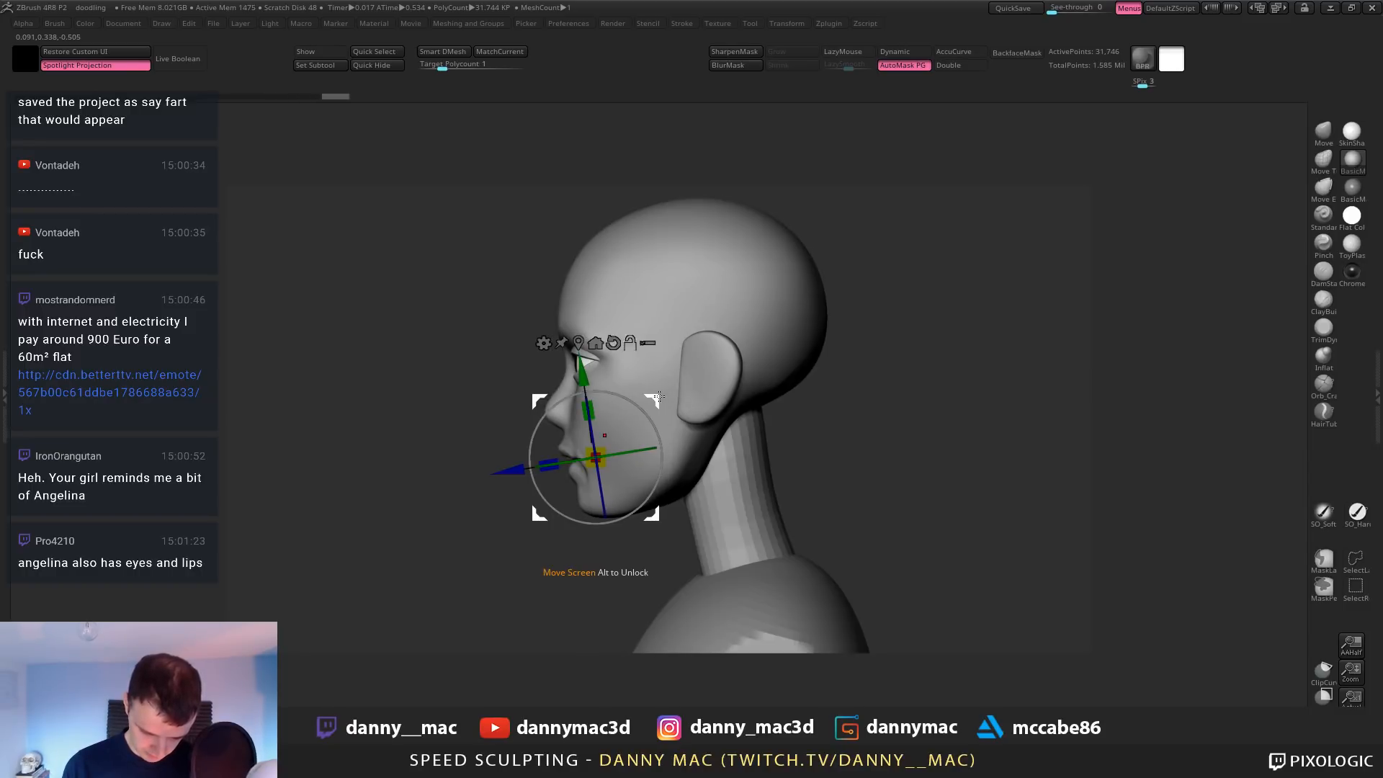
key(shift+t)
mouse_move(658, 395)
mouse_down()
mouse_move(588, 426)
mouse_move(650, 400)
mouse_up()
key(shift+t)
right_drag(650, 401, 734, 411)
key(q)
Select the head and rework the mouth line with the DamStandard brush, undoing the last stroke
mouse_move(645, 435)
alt+right_down()
mouse_move(685, 428)
mouse_move(666, 389)
mouse_move(668, 413)
mouse_move(703, 430)
alt+right_up()
alt+click(702, 427)
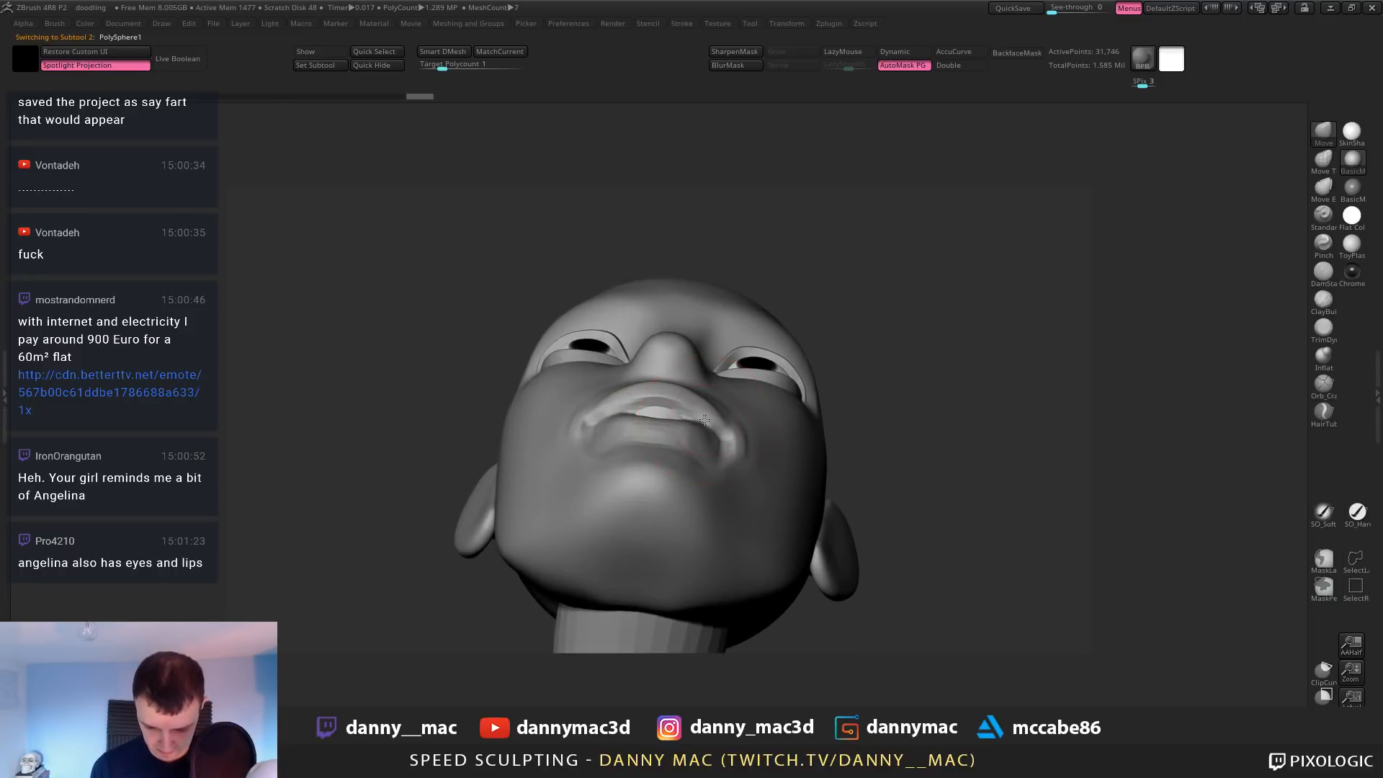
alt+click(672, 418)
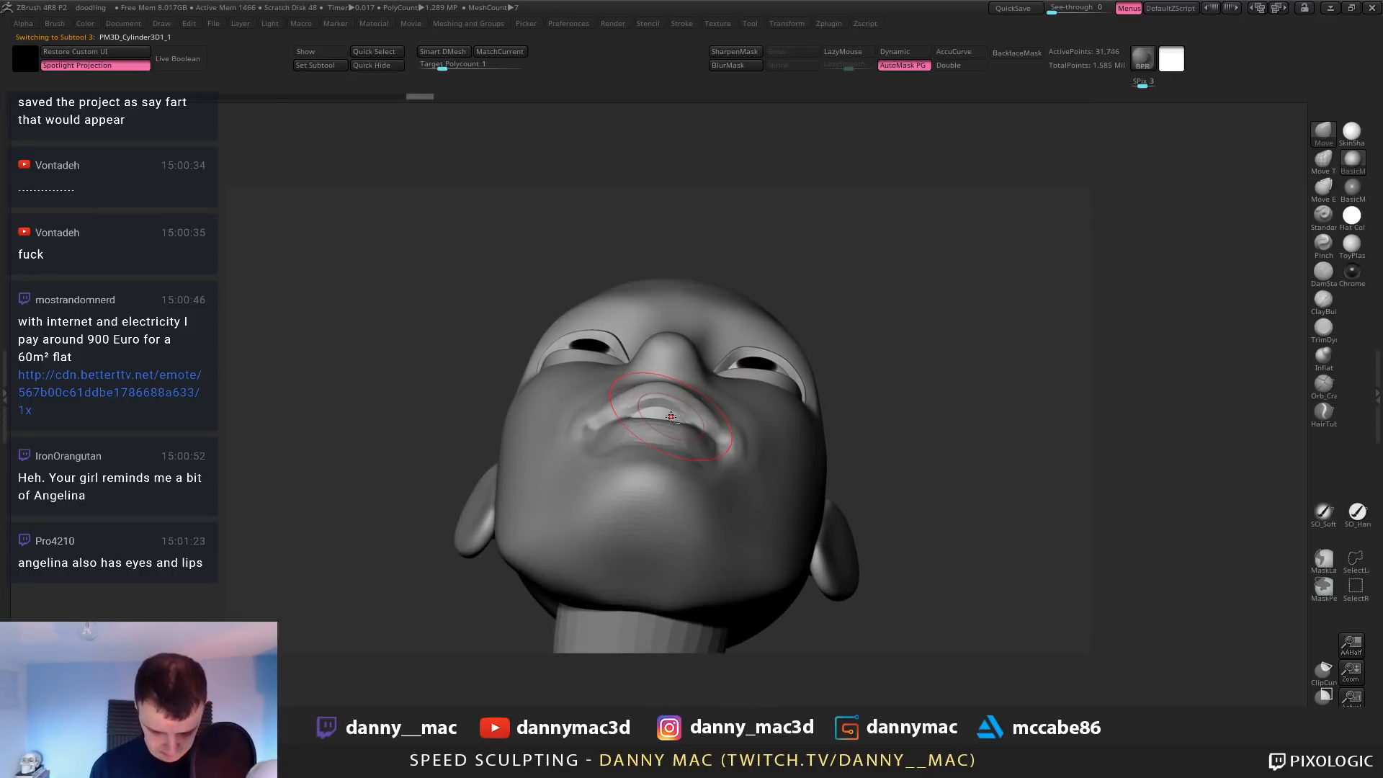
alt+click(709, 425)
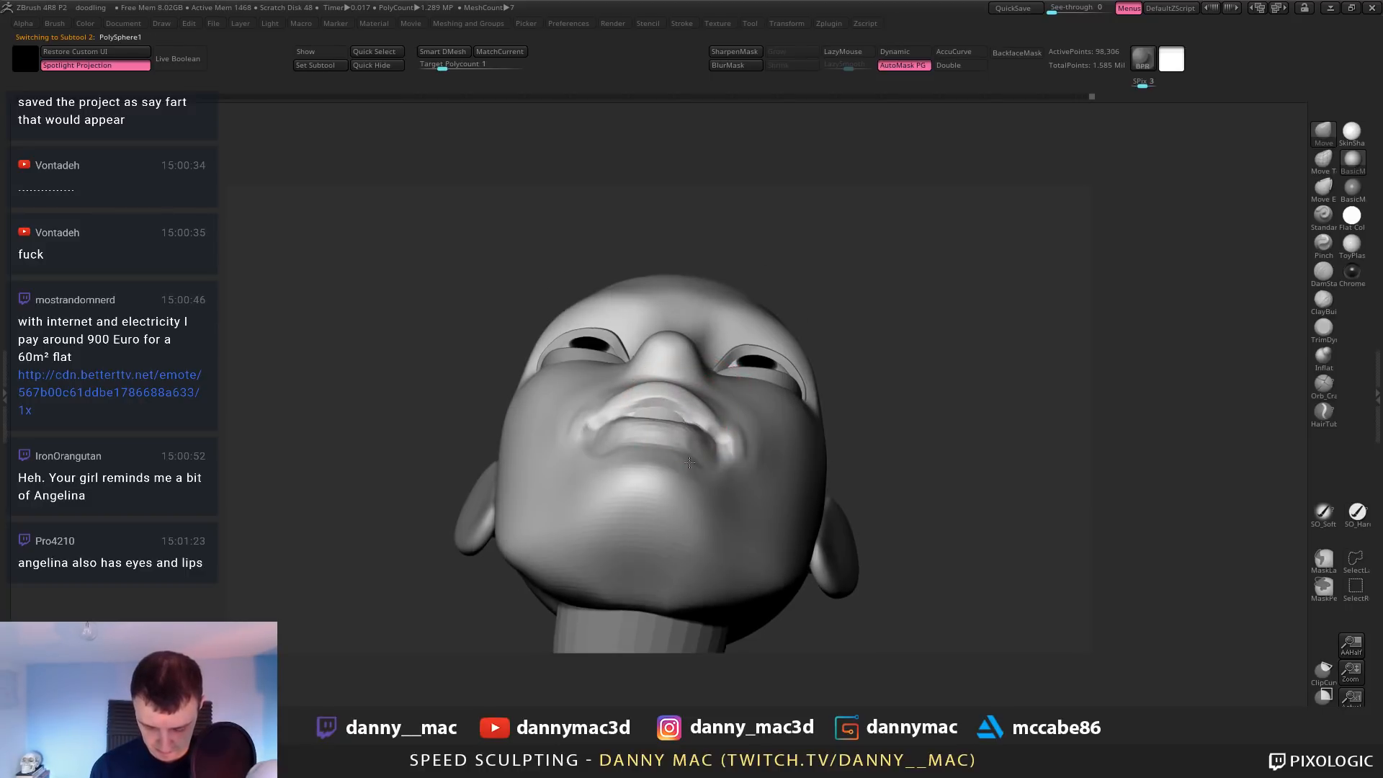
mouse_move(702, 424)
shift+right_down()
mouse_move(659, 418)
mouse_move(703, 416)
mouse_move(683, 424)
shift+right_up()
key(l)
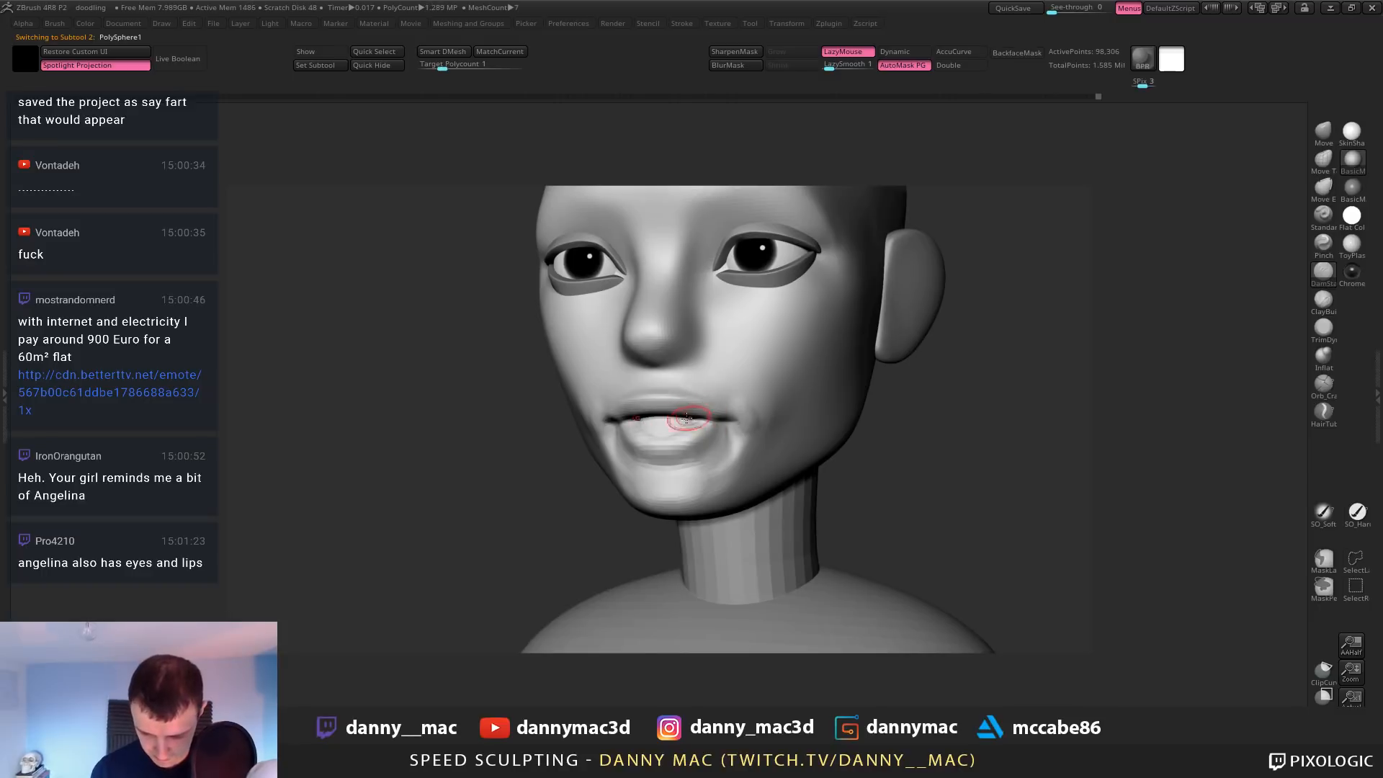
drag(713, 419, 703, 418)
key(ctrl+z)
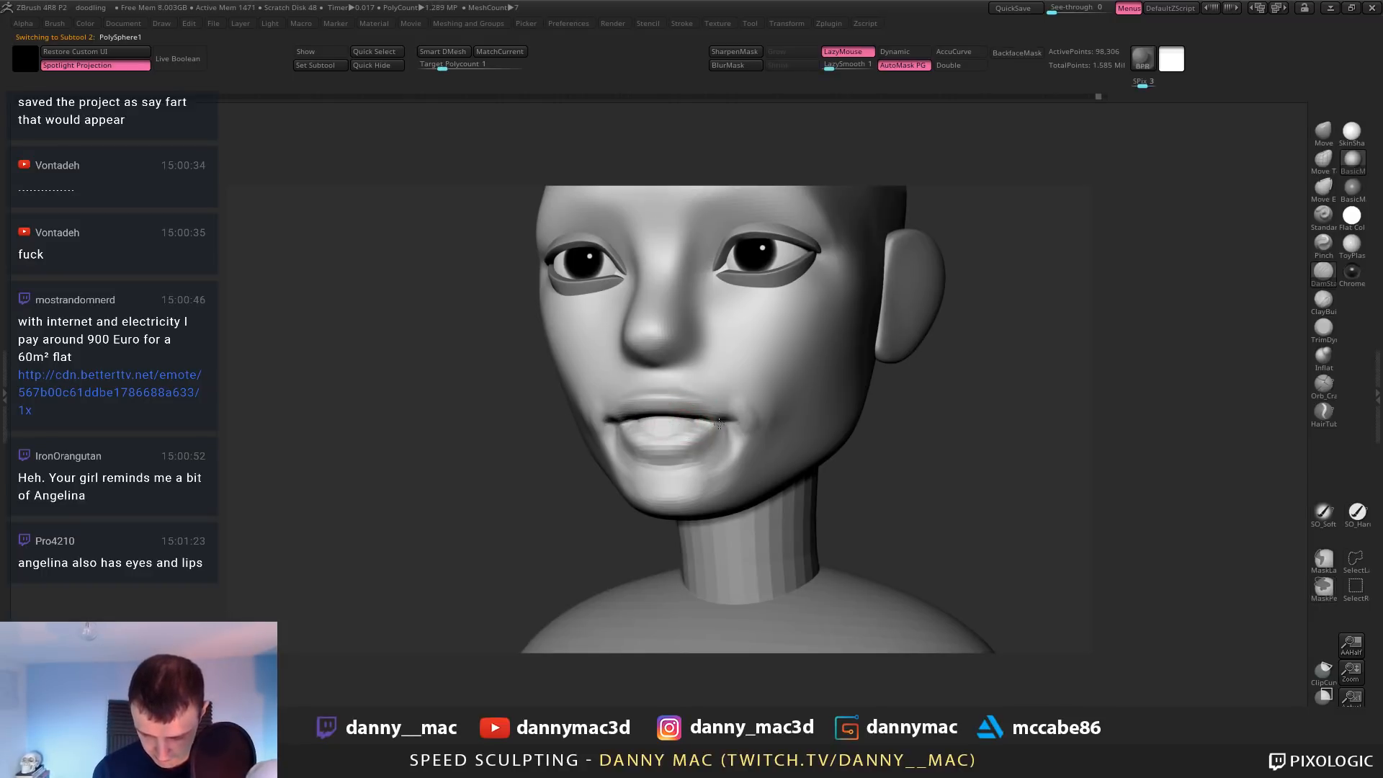
Reshape the lower lip with the Move brush, checking its profile from the side
right_drag(695, 438, 631, 465)
key(b)
key(m)
key(v)
drag(660, 447, 664, 441)
mouse_move(684, 461)
right_down()
mouse_move(664, 452)
mouse_move(693, 424)
right_up()
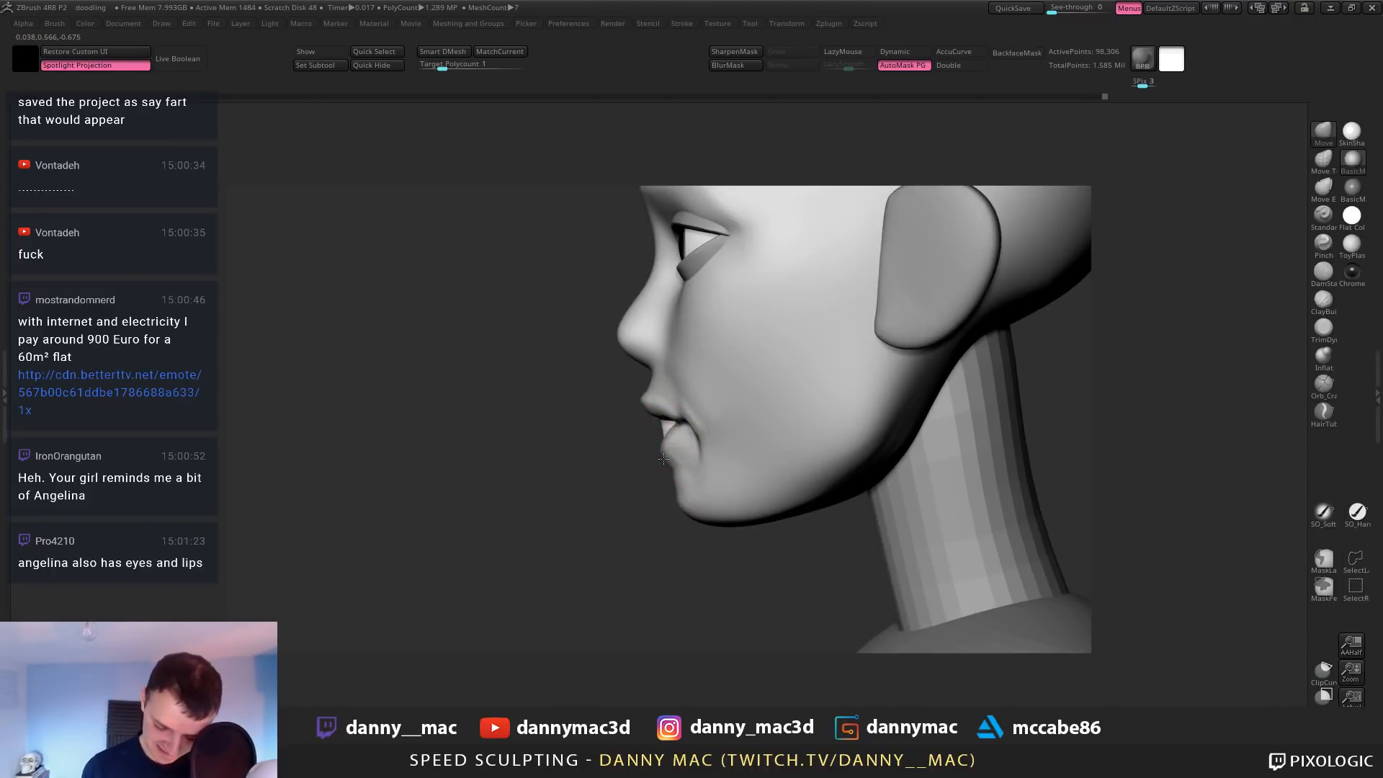
Shift the teeth cylinder slightly back in side view and make the head active again
alt+click(669, 425)
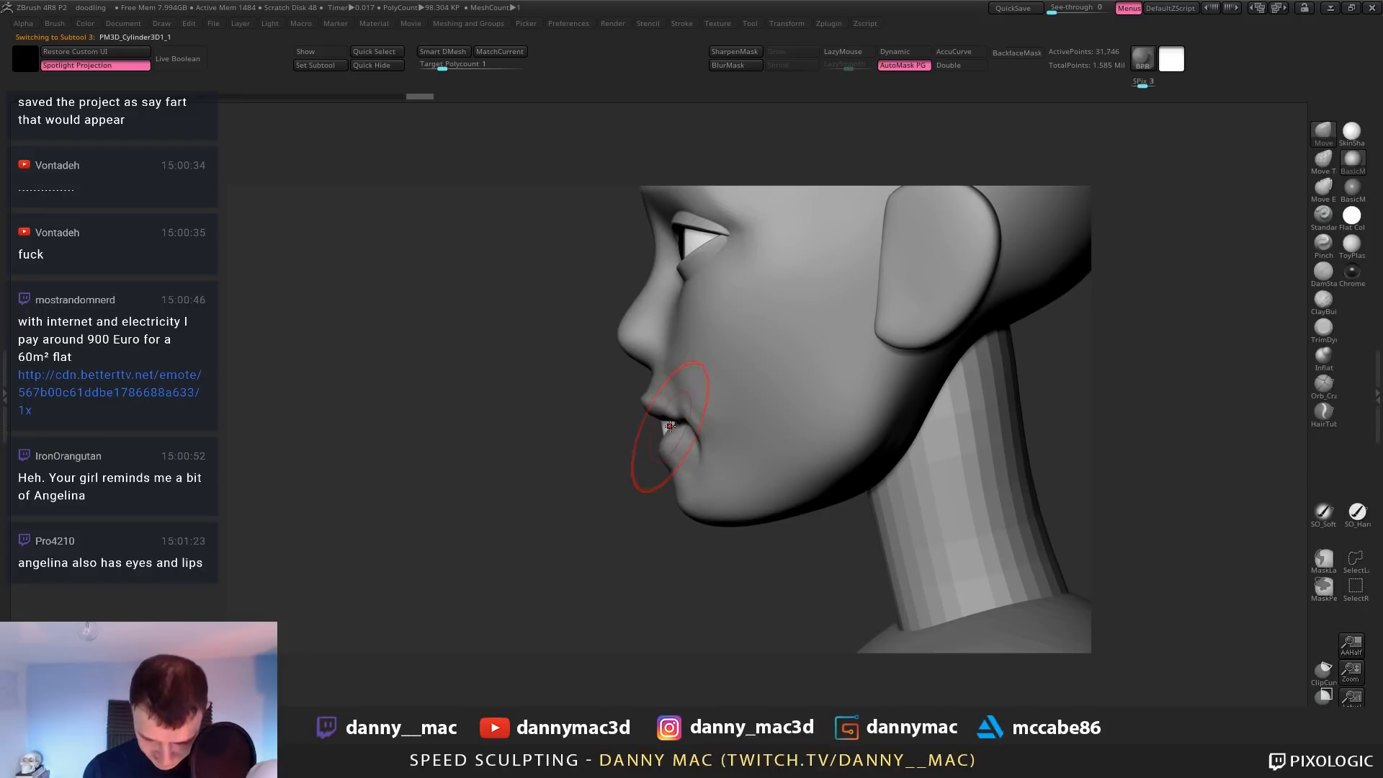
key(w)
drag(621, 433, 626, 432)
key(q)
alt+click(693, 395)
right_drag(694, 394, 783, 407)
Try to carve the lip edge near the mouth opening with a resized DamStandard brush
key(b)
key(d)
key(s)
right_drag(639, 431, 623, 396)
key(space)
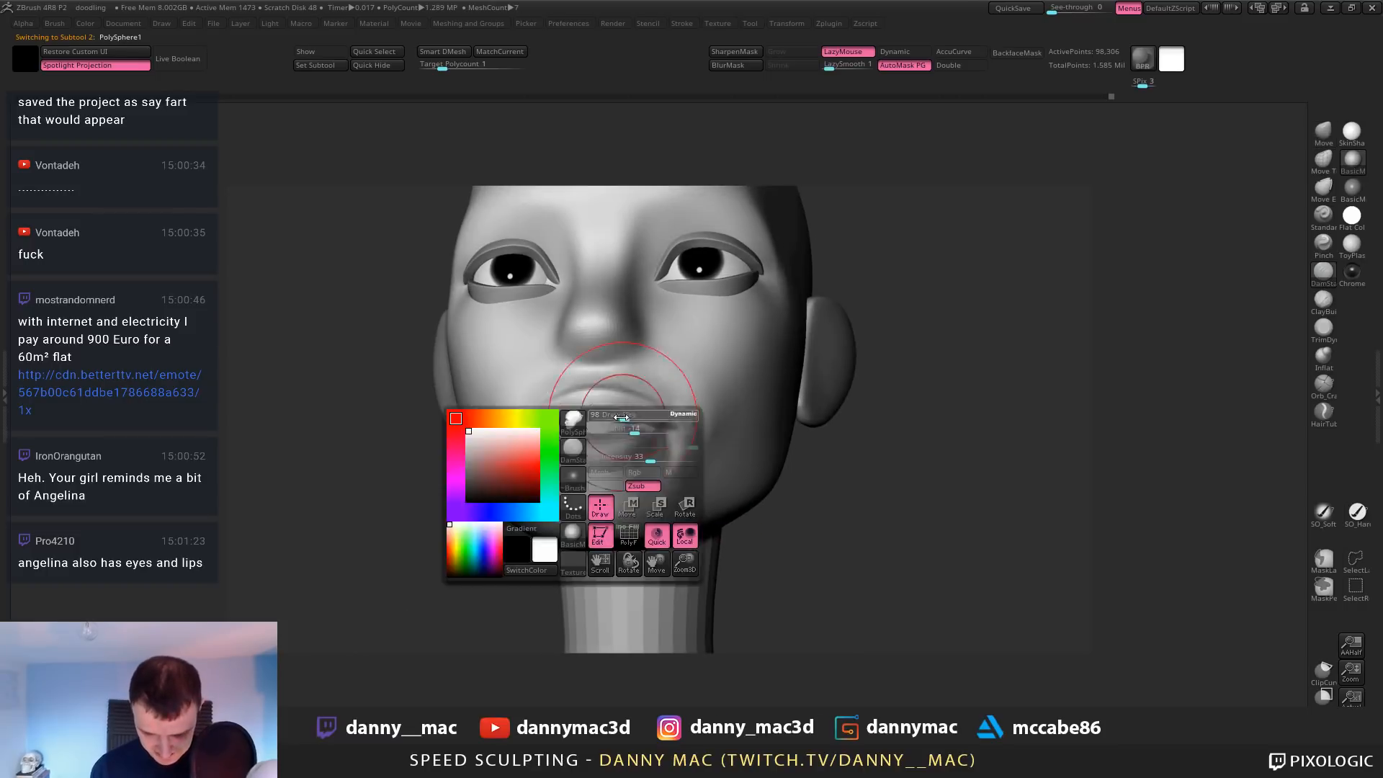
key(space)
drag(634, 431, 627, 425)
click(626, 430)
key(ctrl+z)
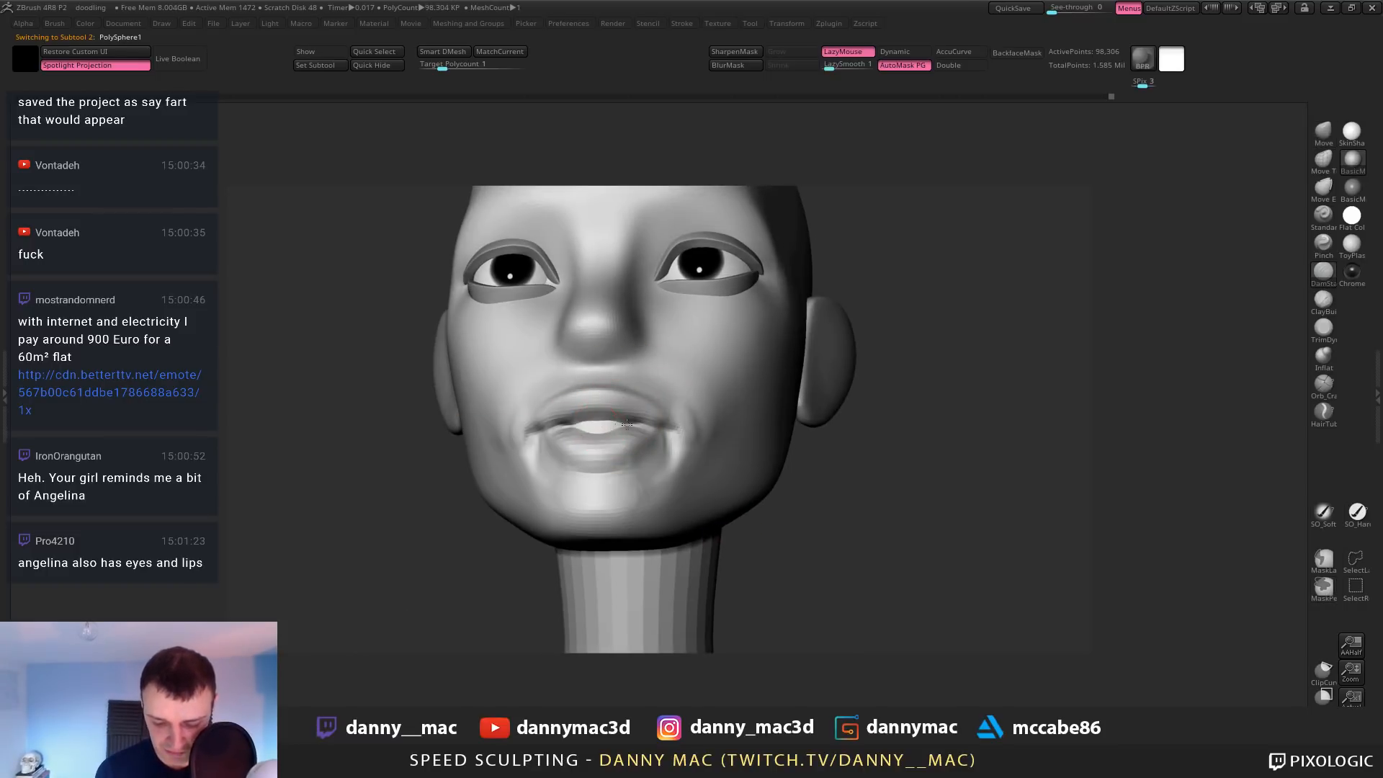
Build up the upper lip and the area around the mouth corners with the ClayBuildup brush
mouse_move(647, 422)
right_down()
mouse_move(619, 430)
mouse_move(599, 400)
mouse_move(556, 400)
right_up()
key(b)
key(c)
key(b)
drag(517, 424, 576, 387)
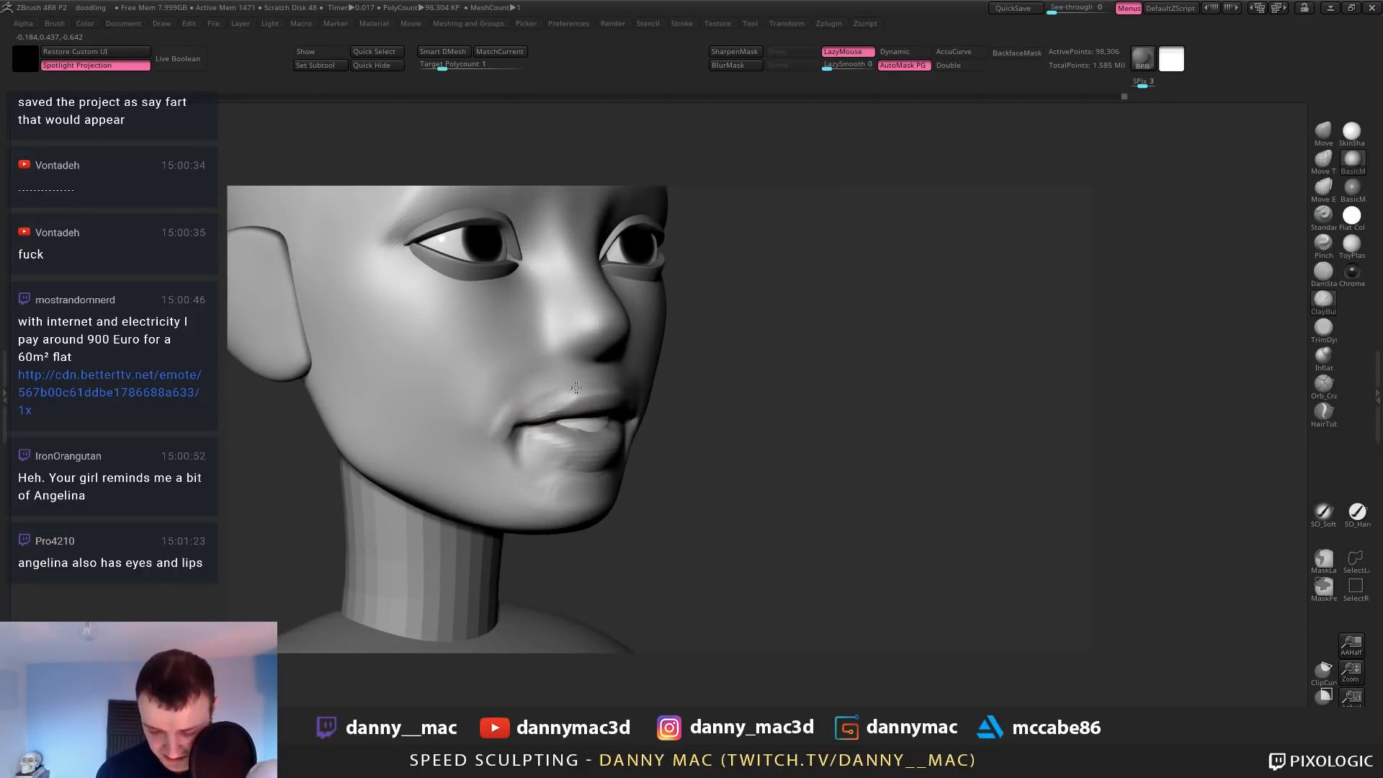
right_drag(540, 393, 563, 407)
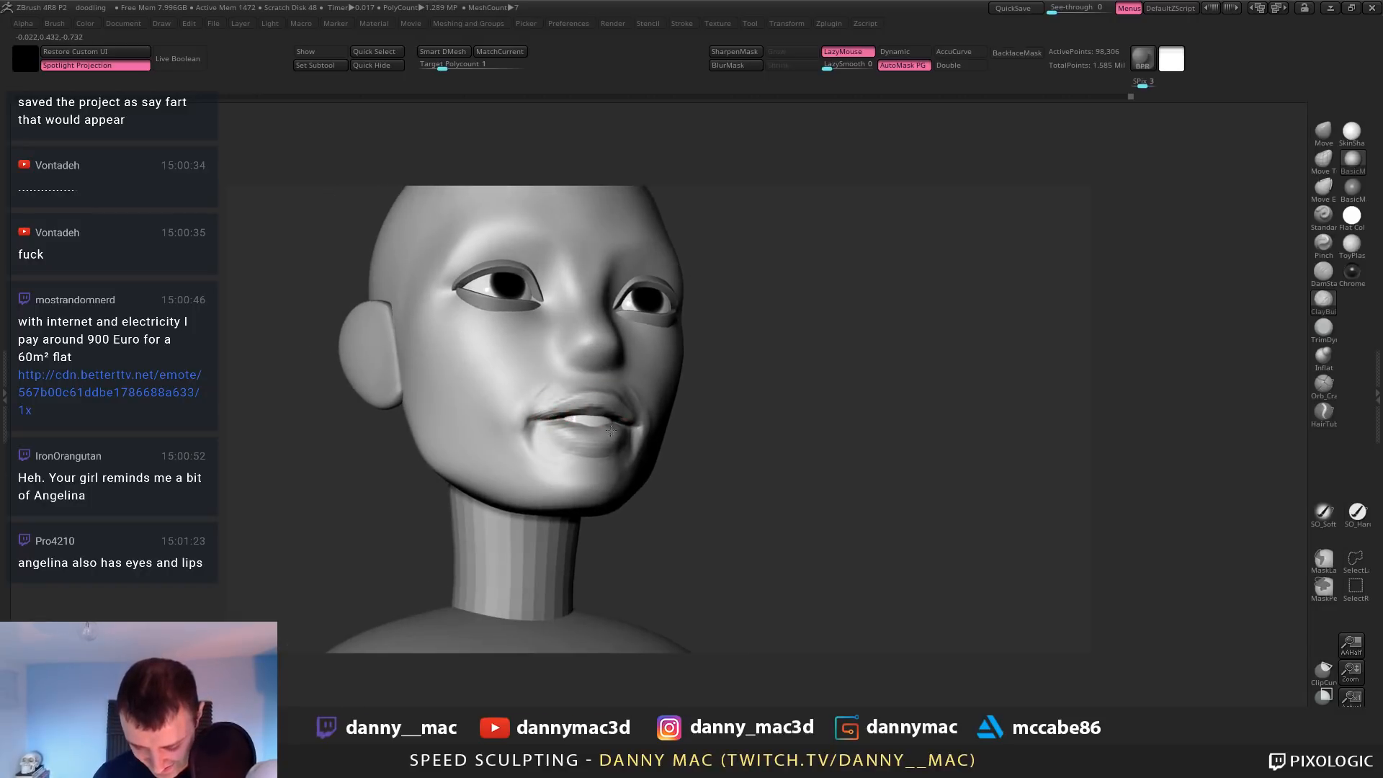
mouse_move(549, 417)
right_down()
mouse_move(613, 391)
mouse_move(600, 385)
mouse_move(652, 383)
mouse_move(587, 414)
mouse_move(601, 416)
right_up()
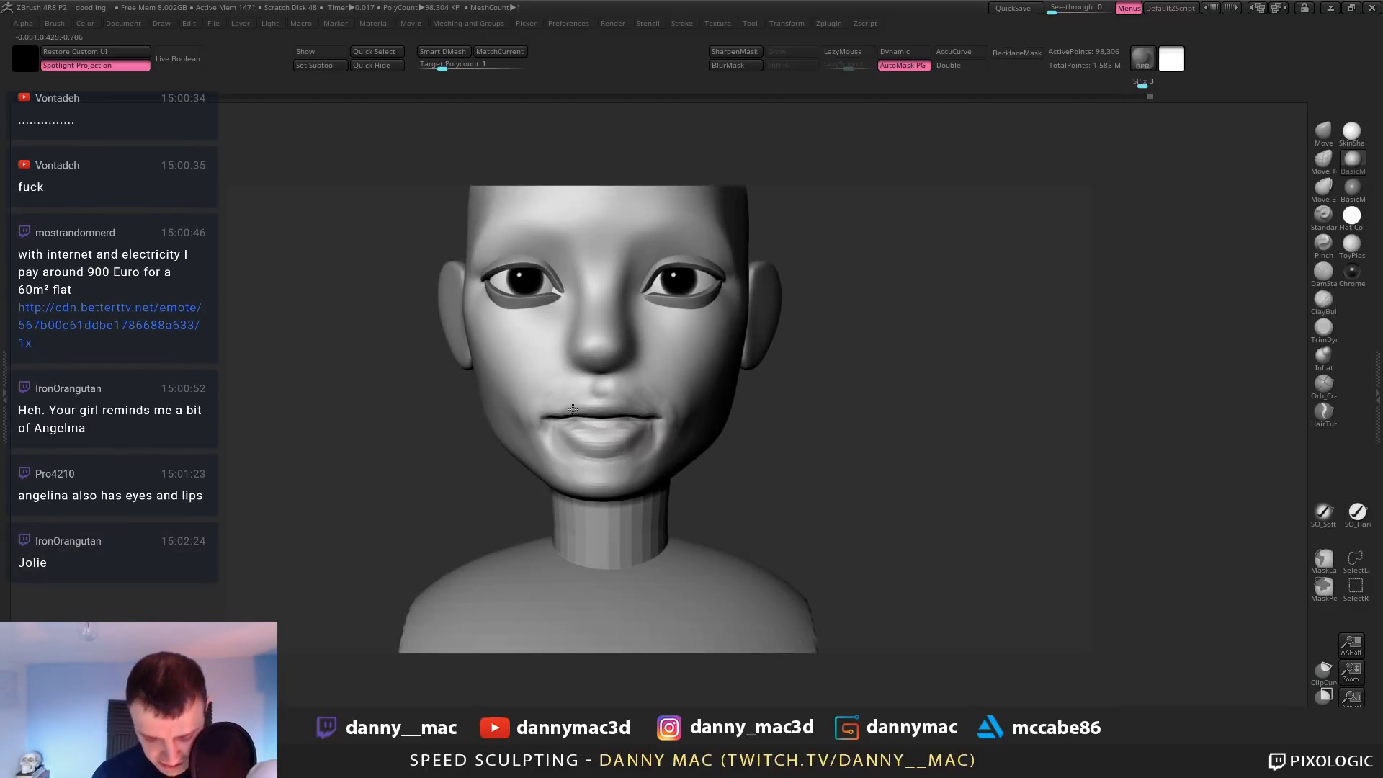
Pull the middle of the upper lip upward with the Move brush to open the mouth over the teeth
key(l)
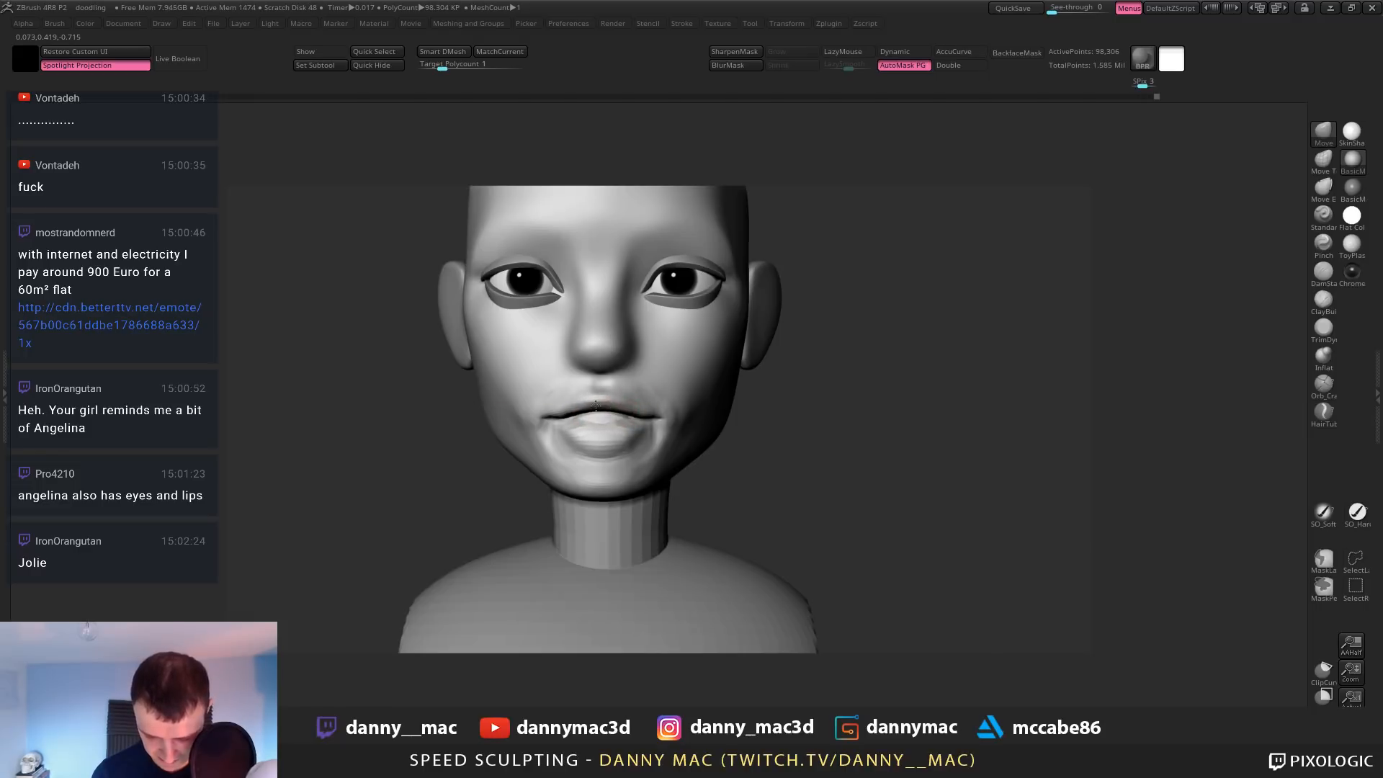
right_drag(610, 415, 633, 421)
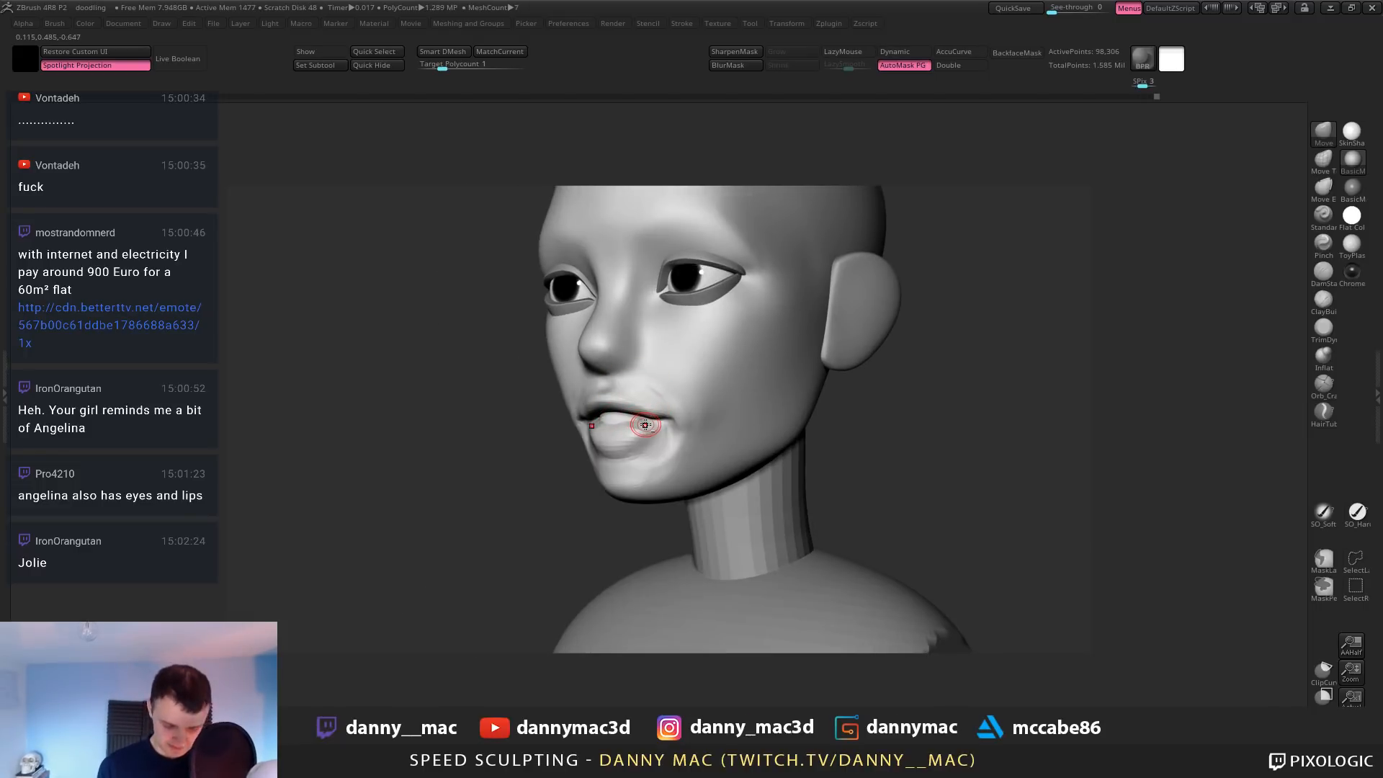
key(l)
mouse_move(643, 424)
right_down()
mouse_move(615, 440)
mouse_move(664, 428)
mouse_move(624, 445)
mouse_move(645, 424)
mouse_move(599, 408)
mouse_move(623, 406)
right_up()
Raise the head one subdivision level, change the colour to light grey, and add clay above the upper lip
key(d)
key(space)
click(506, 490)
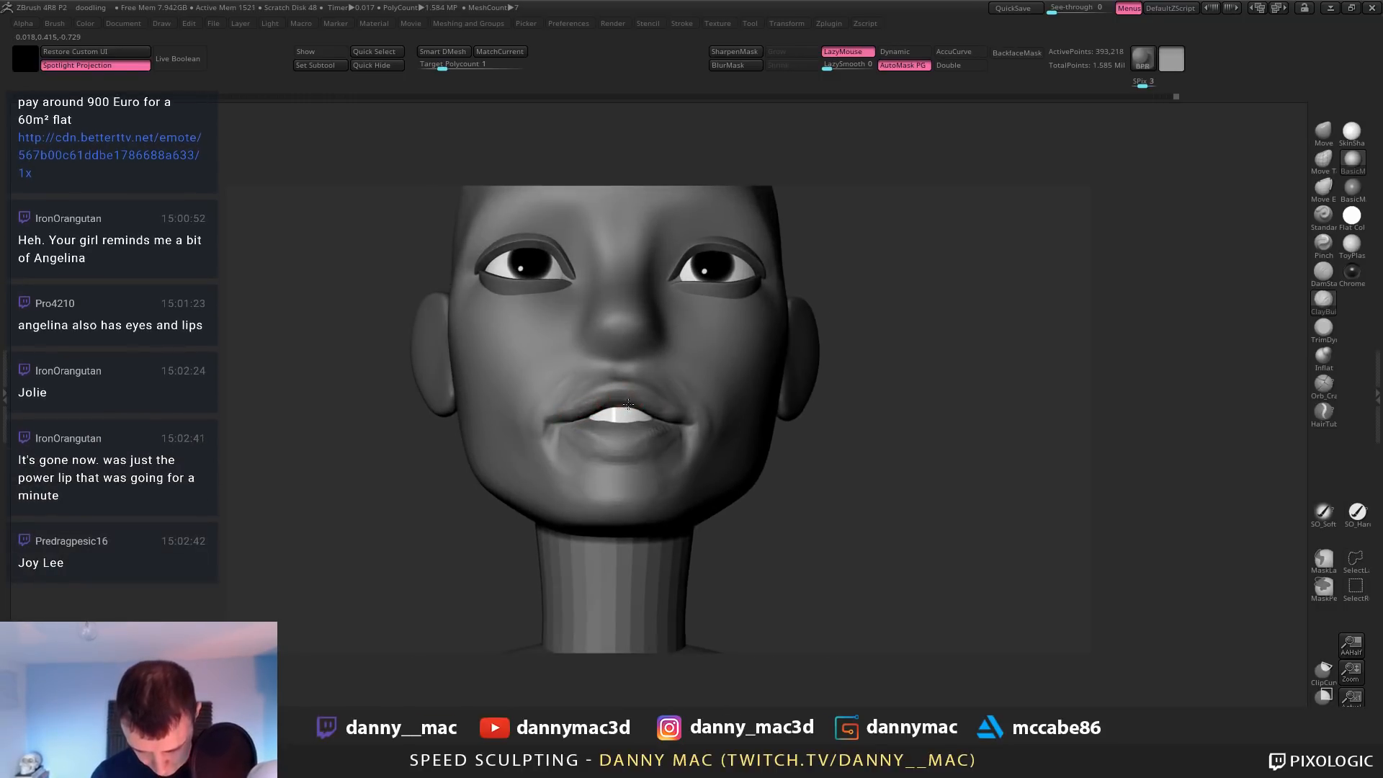
drag(628, 388, 634, 398)
Select the teeth cylinder, widen it slightly in transparent view, and adjust its side with the Move brush
mouse_move(633, 397)
right_down()
mouse_move(621, 389)
mouse_move(677, 396)
mouse_move(711, 433)
mouse_move(653, 429)
right_up()
alt+click(652, 429)
key(w)
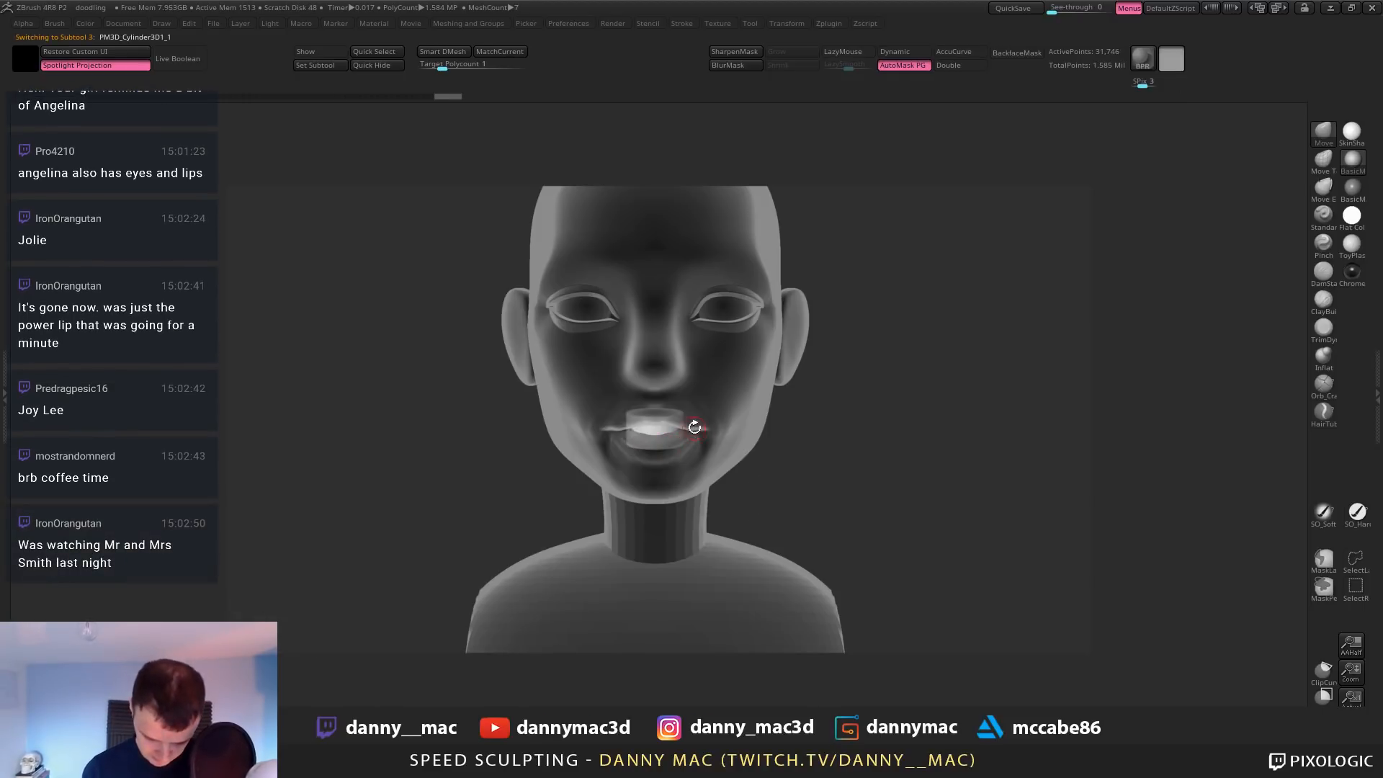
drag(609, 426, 604, 430)
key(q)
right_drag(772, 429, 763, 360)
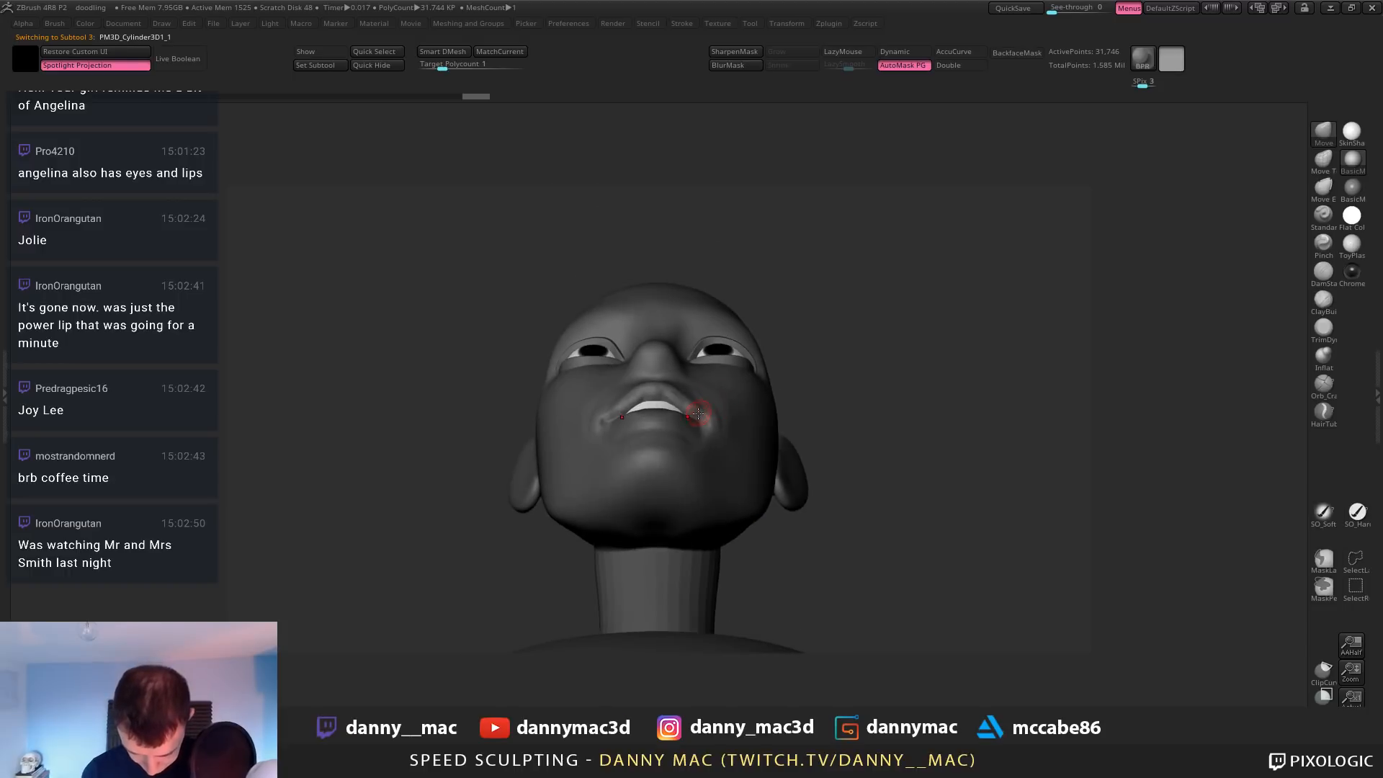
drag(698, 413, 703, 409)
Select the head again and build up the upper lip toward the mouth corners with the ClayBuildup brush
key(b)
key(d)
key(s)
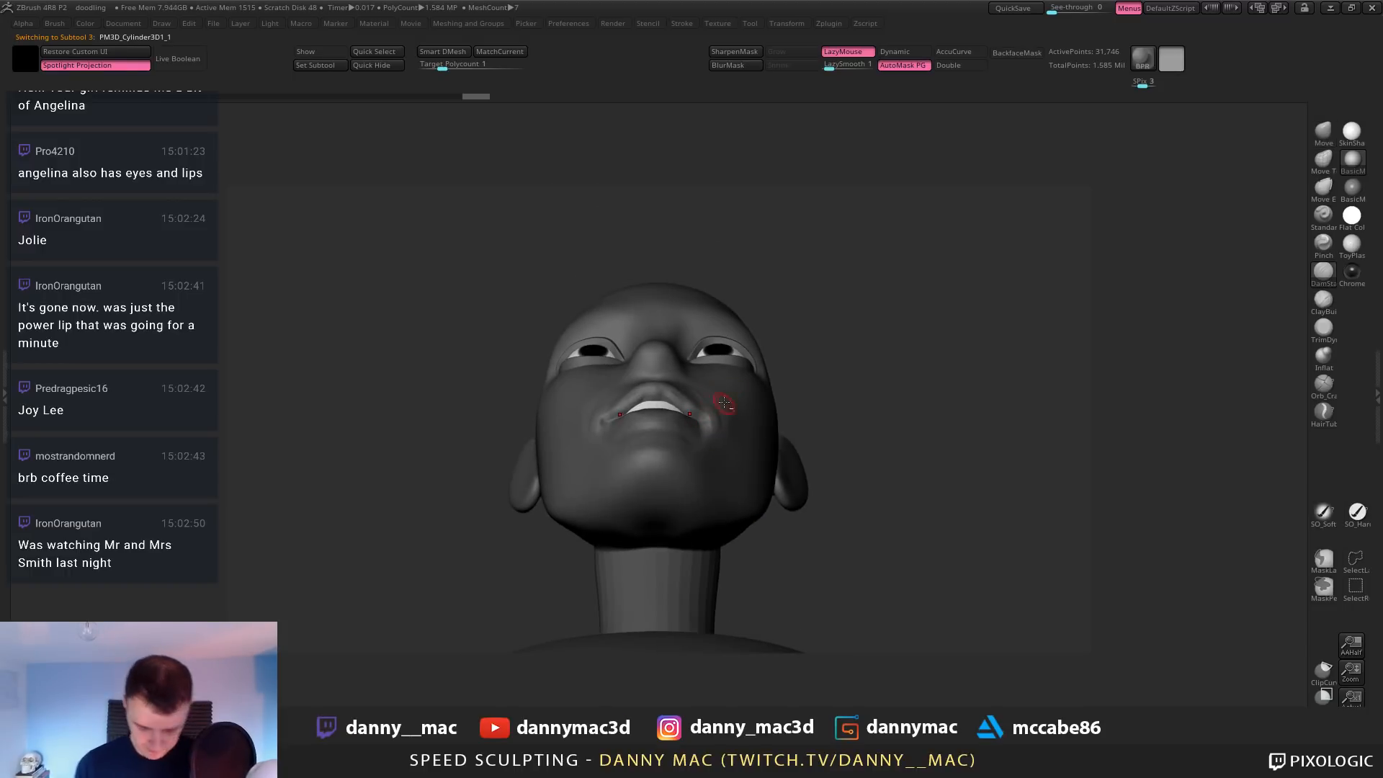
mouse_move(725, 404)
right_down()
mouse_move(694, 457)
mouse_move(705, 421)
mouse_move(787, 358)
right_up()
alt+click(710, 431)
alt+click(700, 413)
key(b)
key(c)
key(b)
mouse_move(572, 393)
right_down()
mouse_move(613, 395)
mouse_move(587, 373)
right_up()
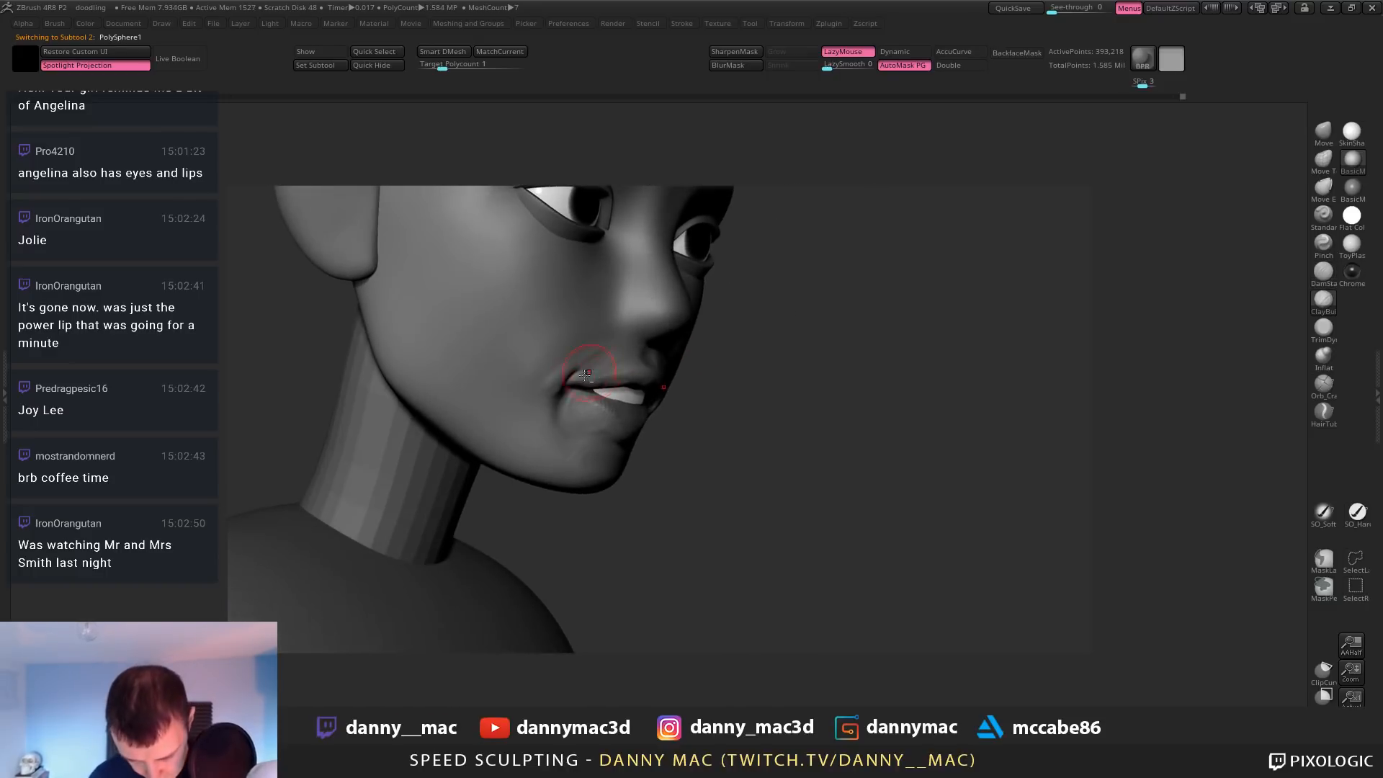
drag(606, 353, 638, 352)
right_drag(638, 360, 569, 335)
Build up the sides of the nose with the ClayBuildup brush and undo the last stroke
alt+right_drag(692, 313, 666, 347)
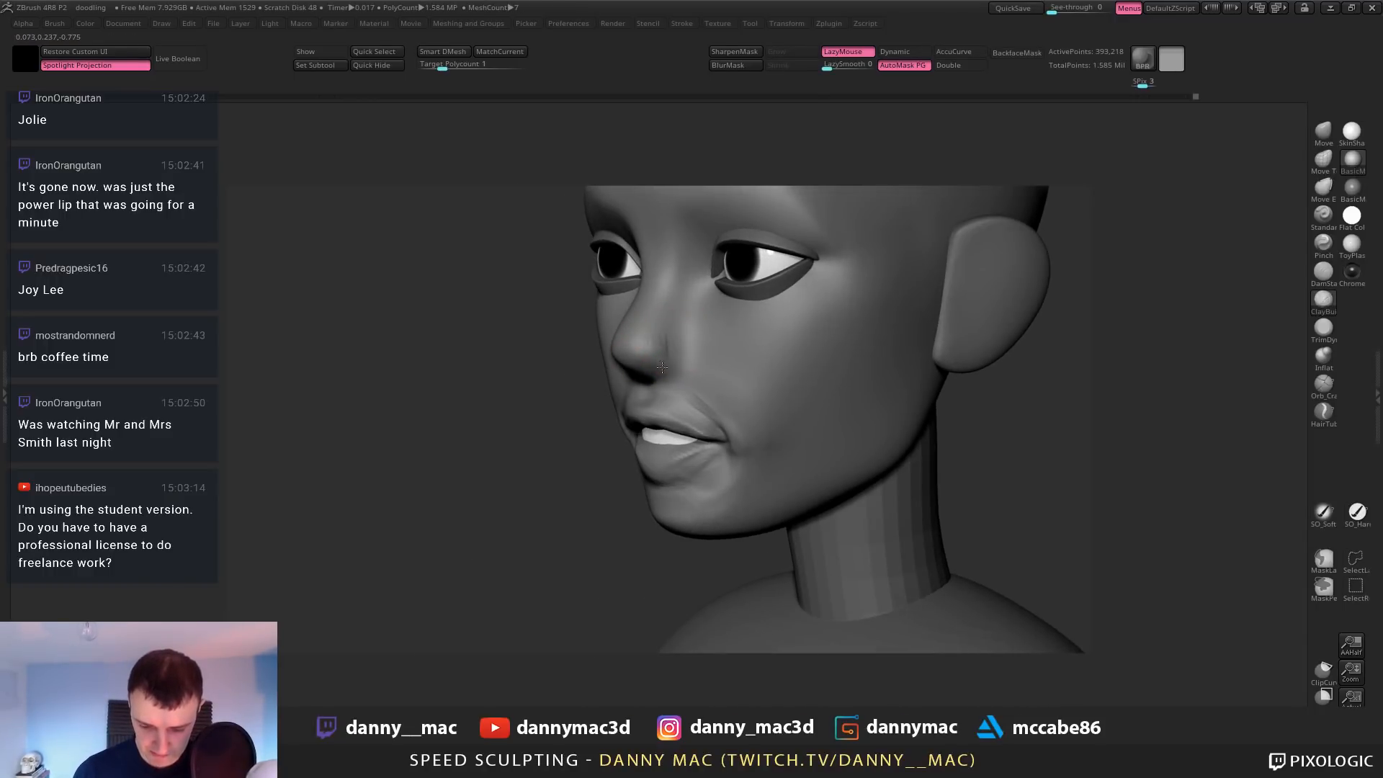
mouse_move(662, 367)
right_down()
mouse_move(650, 333)
mouse_move(686, 374)
mouse_move(666, 346)
right_up()
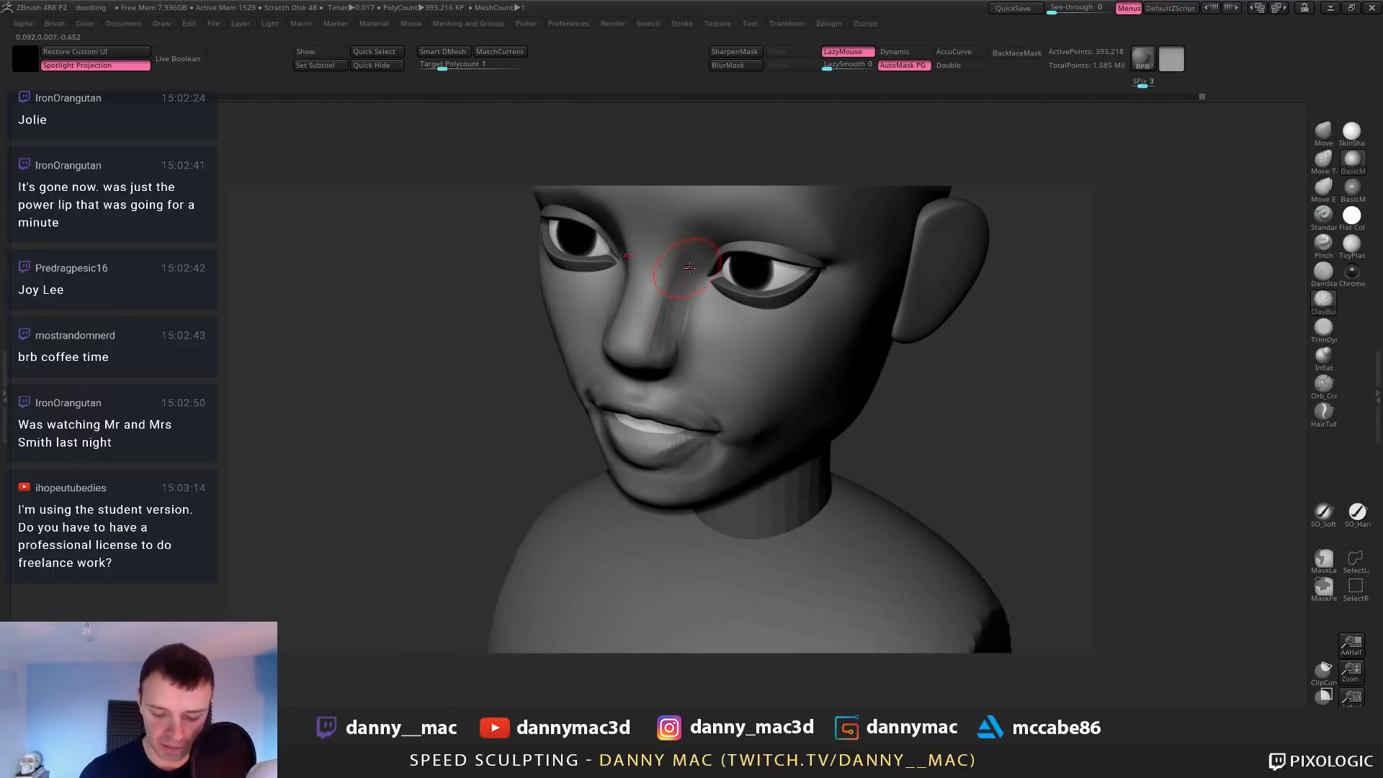
mouse_move(689, 268)
right_down()
mouse_move(676, 278)
mouse_move(685, 312)
mouse_move(637, 369)
mouse_move(613, 376)
mouse_move(599, 352)
mouse_move(587, 364)
mouse_move(603, 368)
right_up()
key(ctrl+z)
Reshape the nose with the Move brush from front and profile views, and carve the nostrils with DamStandard
key(l)
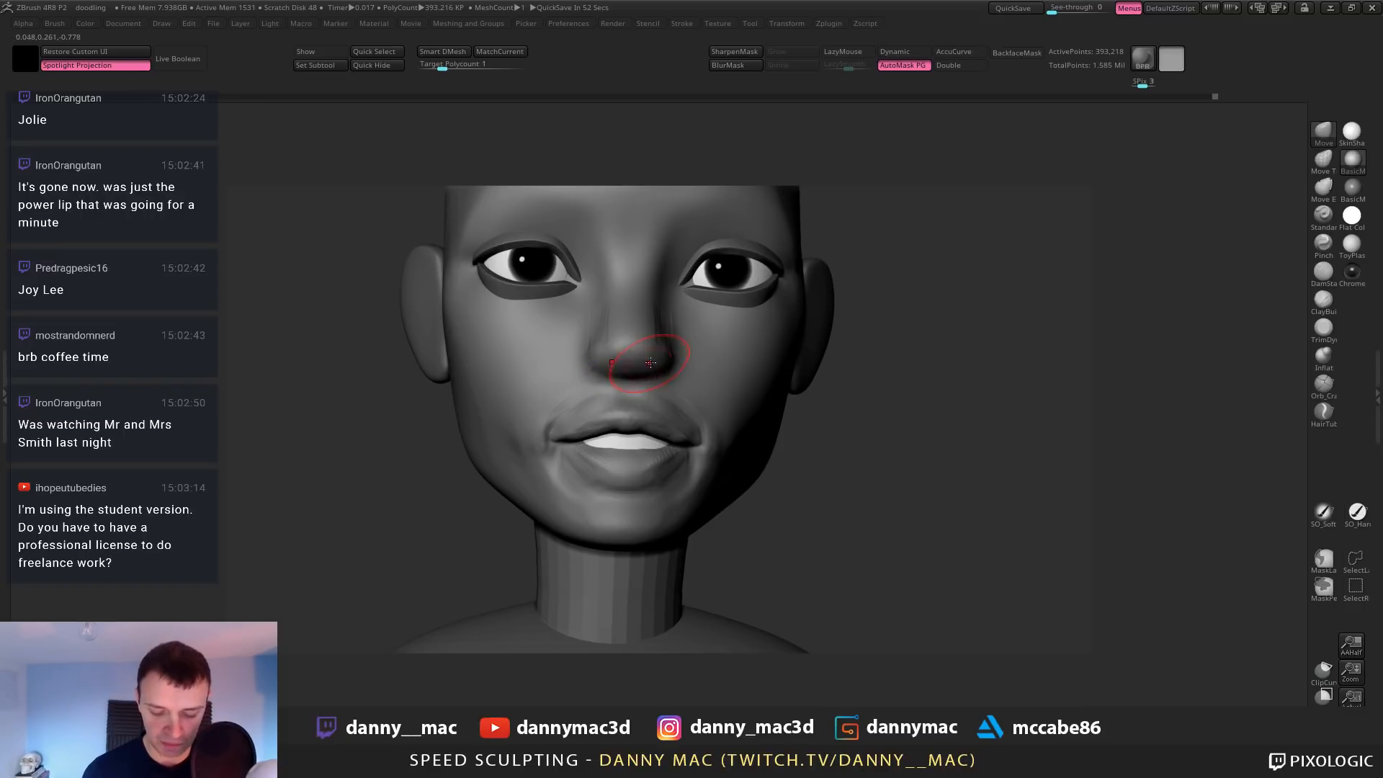
mouse_move(650, 362)
right_down()
mouse_move(678, 313)
mouse_move(639, 368)
right_up()
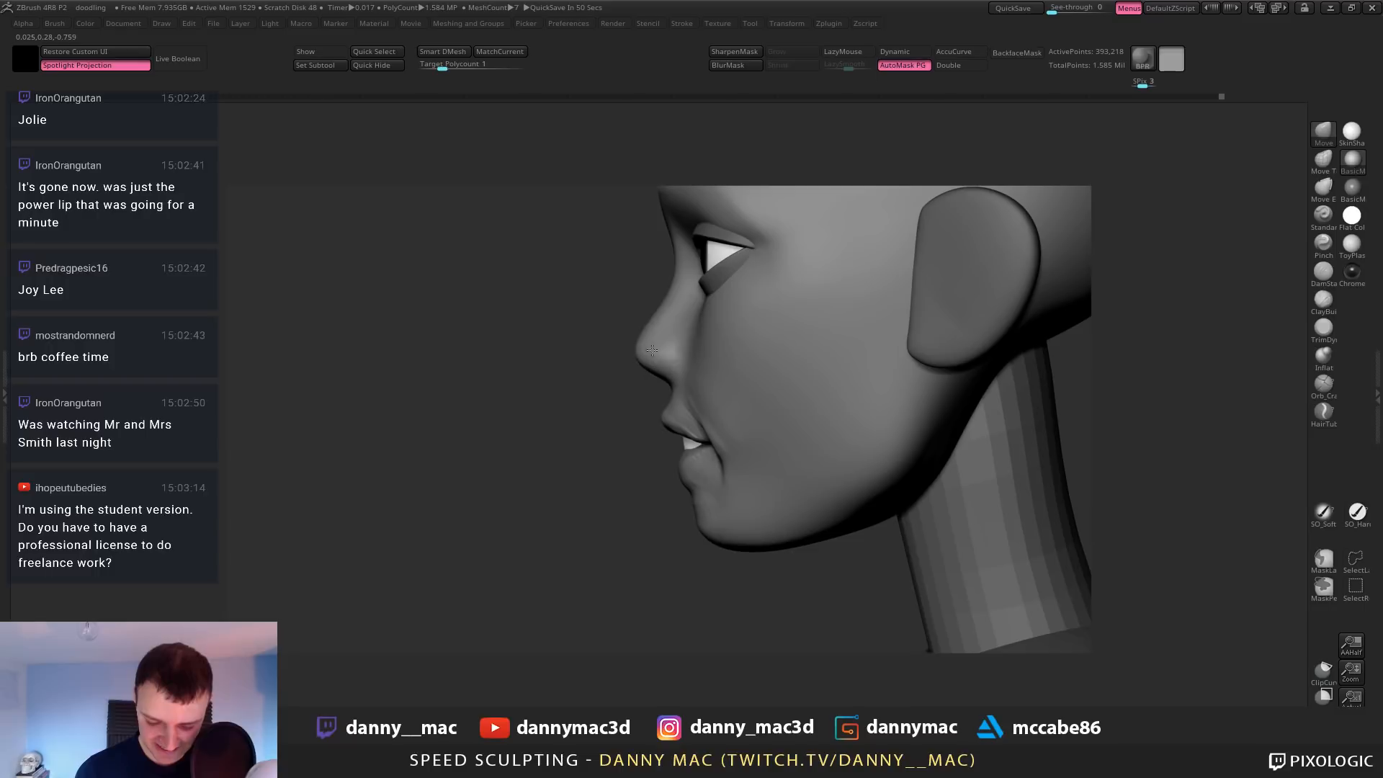
mouse_move(643, 331)
right_down()
mouse_move(656, 301)
mouse_move(679, 304)
mouse_move(657, 345)
mouse_move(685, 345)
mouse_move(573, 316)
mouse_move(576, 328)
mouse_move(500, 293)
mouse_move(568, 301)
mouse_move(592, 336)
mouse_move(582, 332)
mouse_move(601, 320)
right_up()
key(3)
right_click(670, 339)
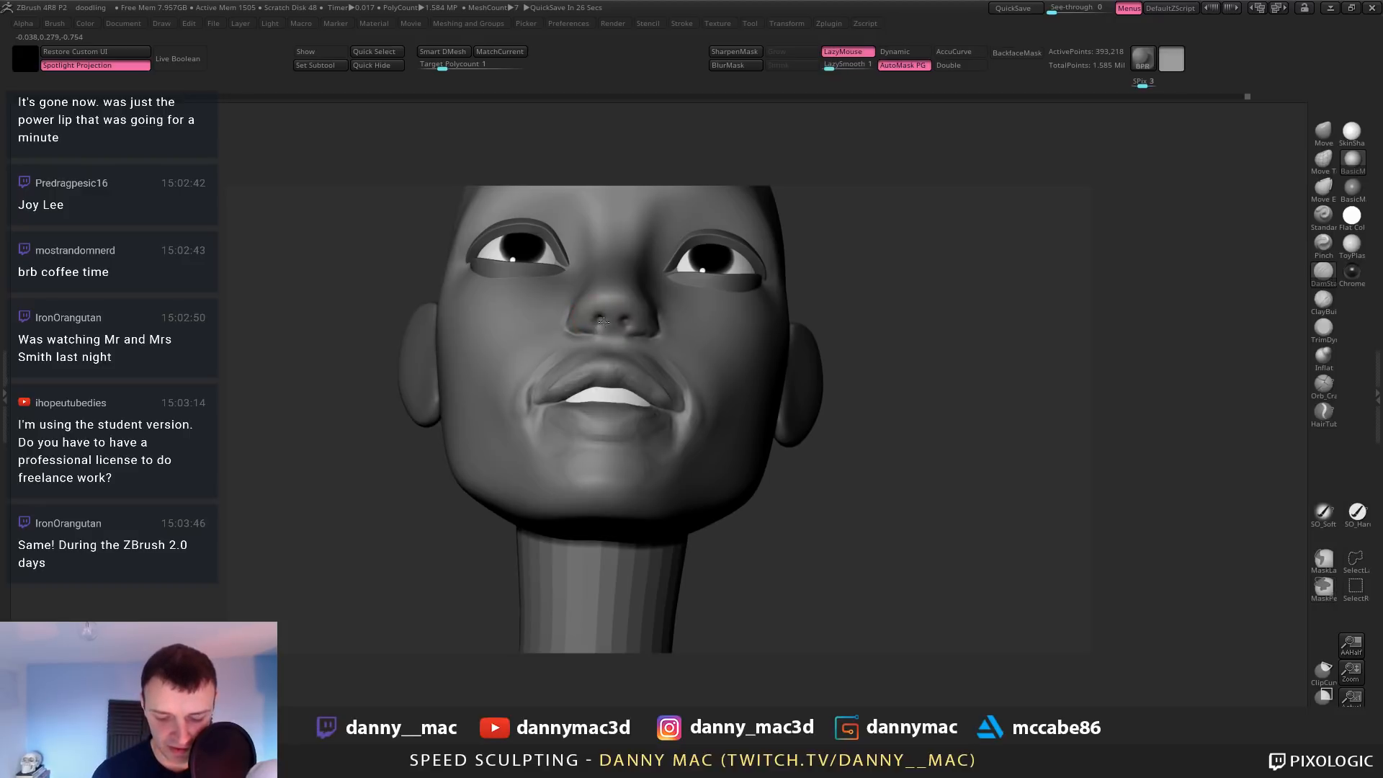
Try carving the nostrils under the nose again with DamStandard and undo the stroke
mouse_move(602, 322)
right_down()
mouse_move(633, 318)
mouse_move(617, 290)
mouse_move(634, 292)
mouse_move(613, 284)
mouse_move(601, 316)
right_up()
key(l)
drag(600, 316, 631, 315)
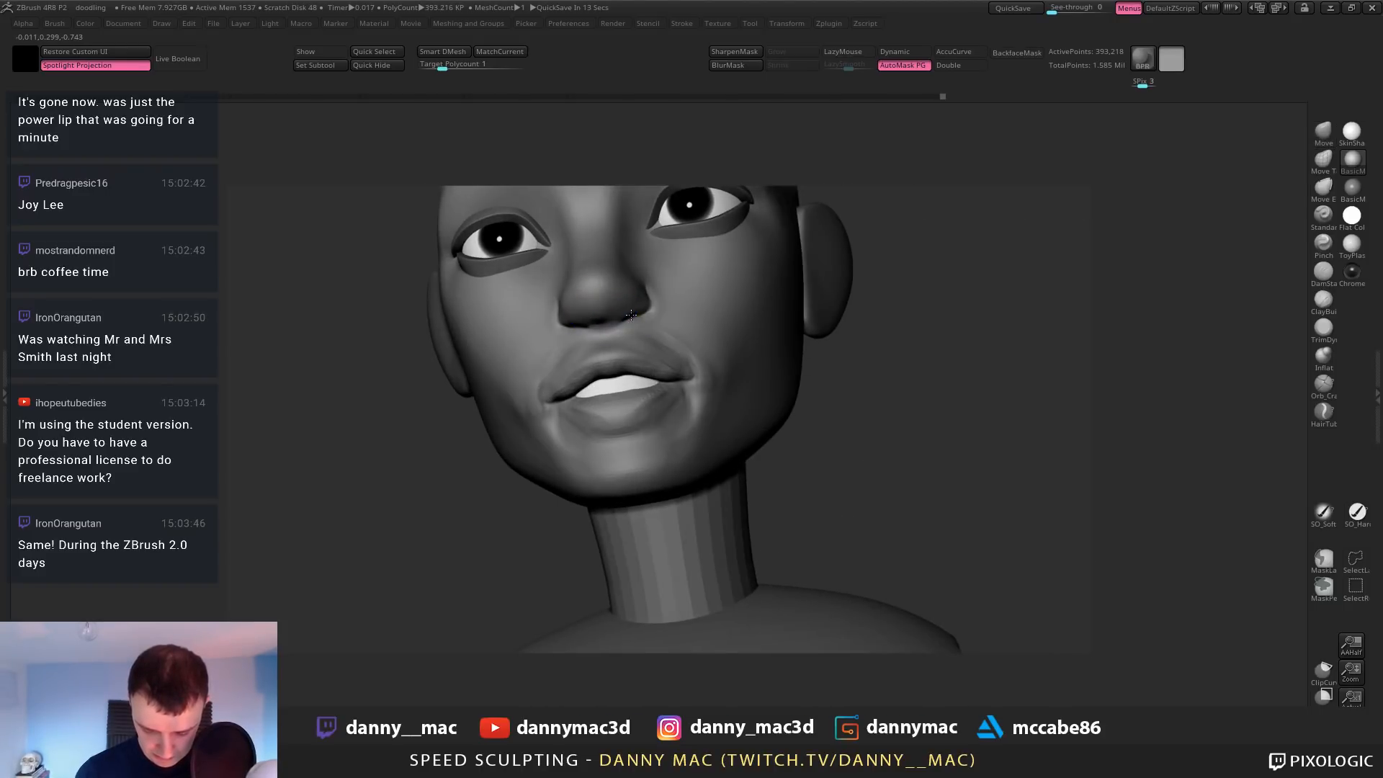
right_drag(653, 297, 617, 305)
key(b)
key(d)
key(s)
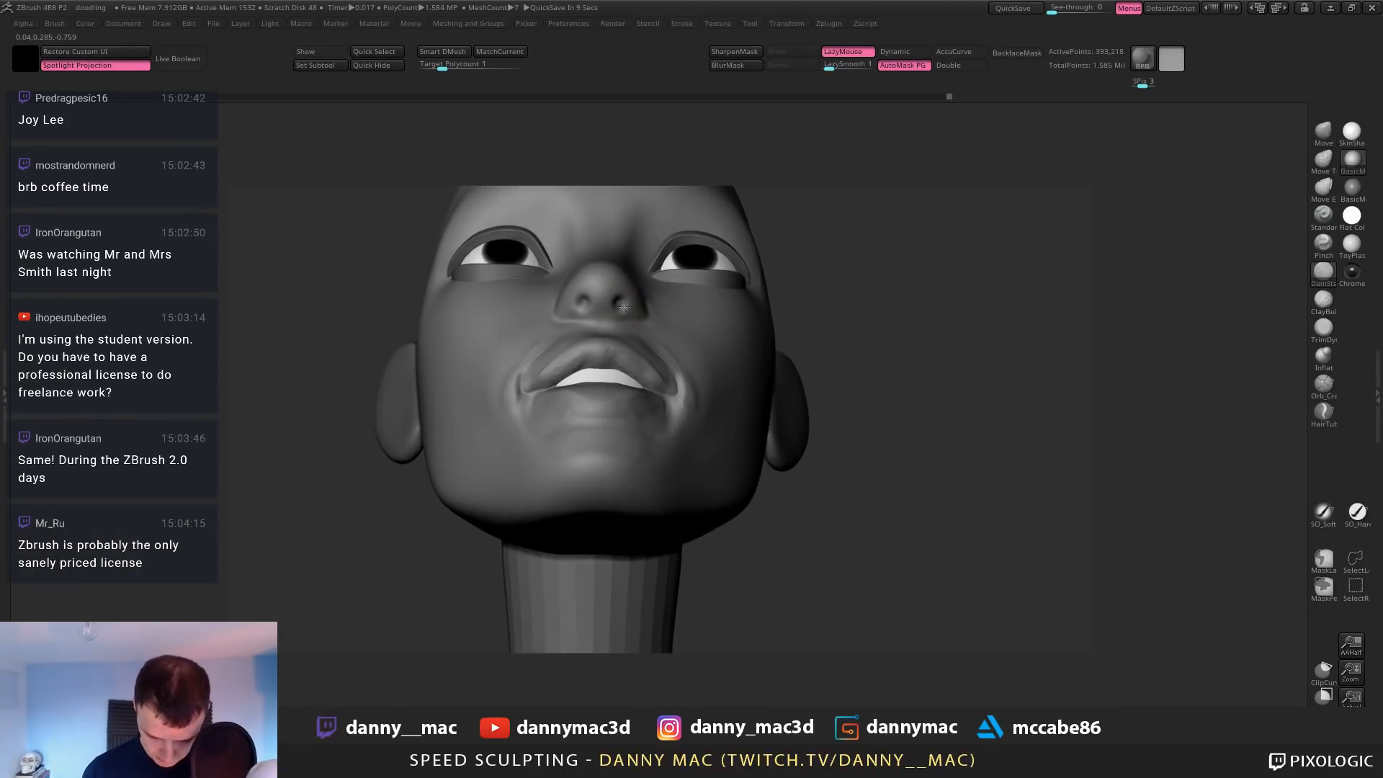
drag(624, 307, 621, 303)
key(ctrl+z)
right_drag(629, 310, 618, 299)
Reshape the nose tip and its underside with the Move brush
key(b)
key(m)
key(v)
key(space)
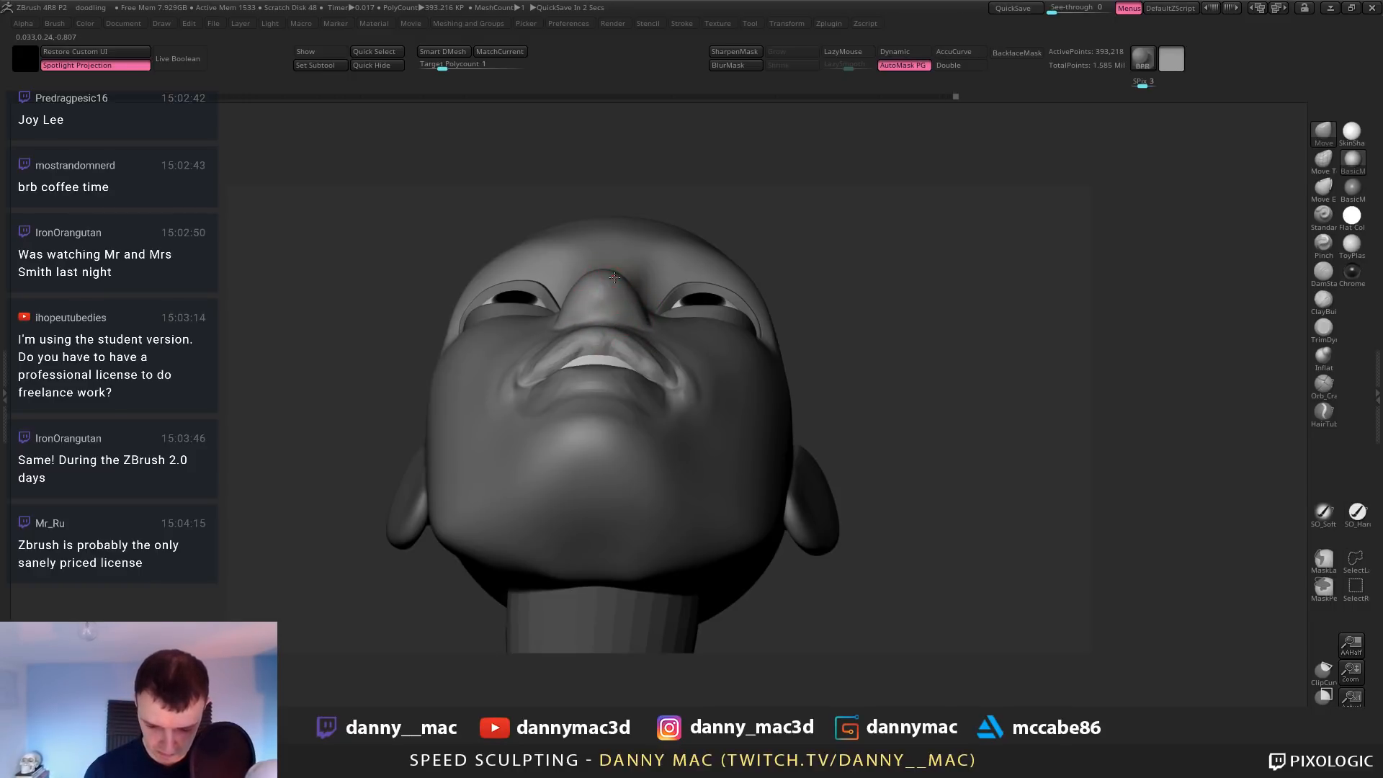
mouse_move(627, 279)
right_down()
mouse_move(606, 317)
mouse_move(592, 279)
mouse_move(558, 273)
right_up()
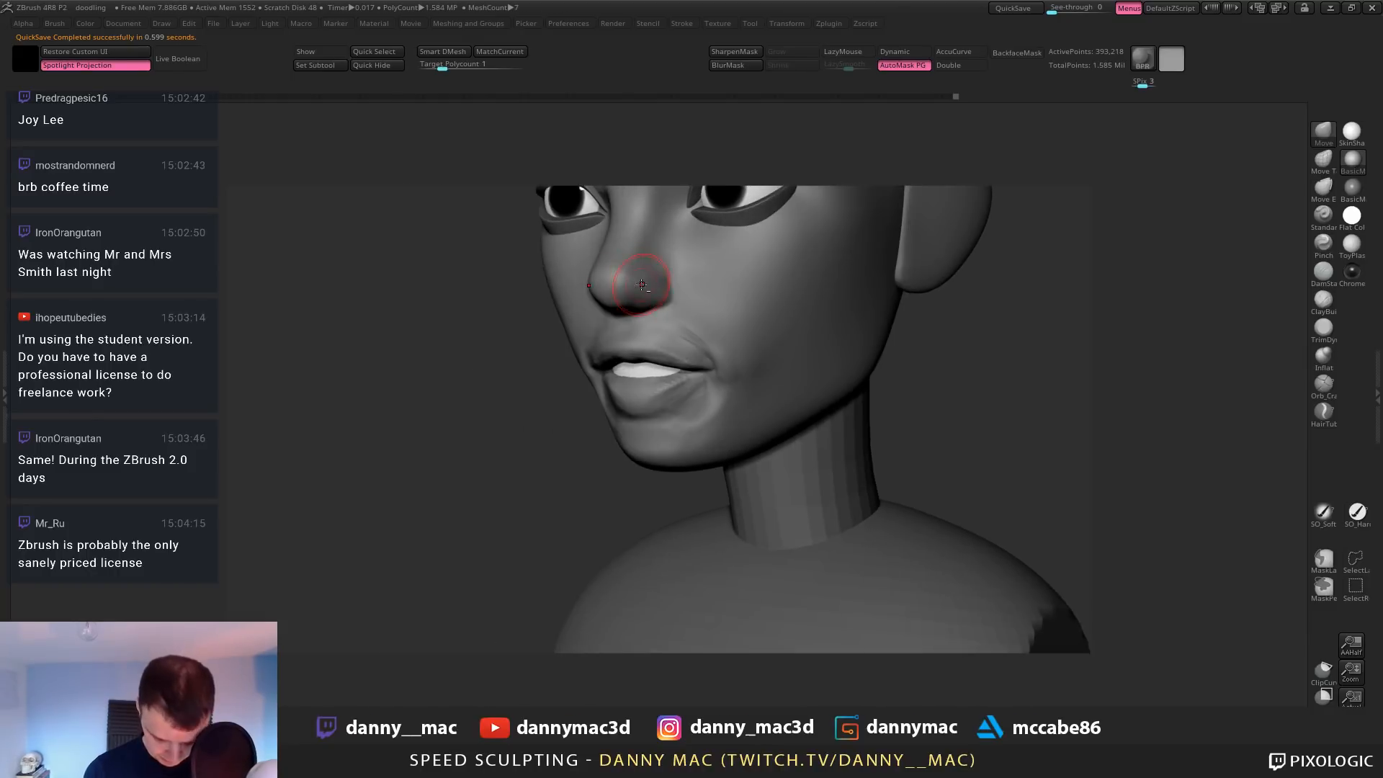
Carve the nostril hollows and the crease around the side of the nose with DamStandard
key(b)
key(d)
key(s)
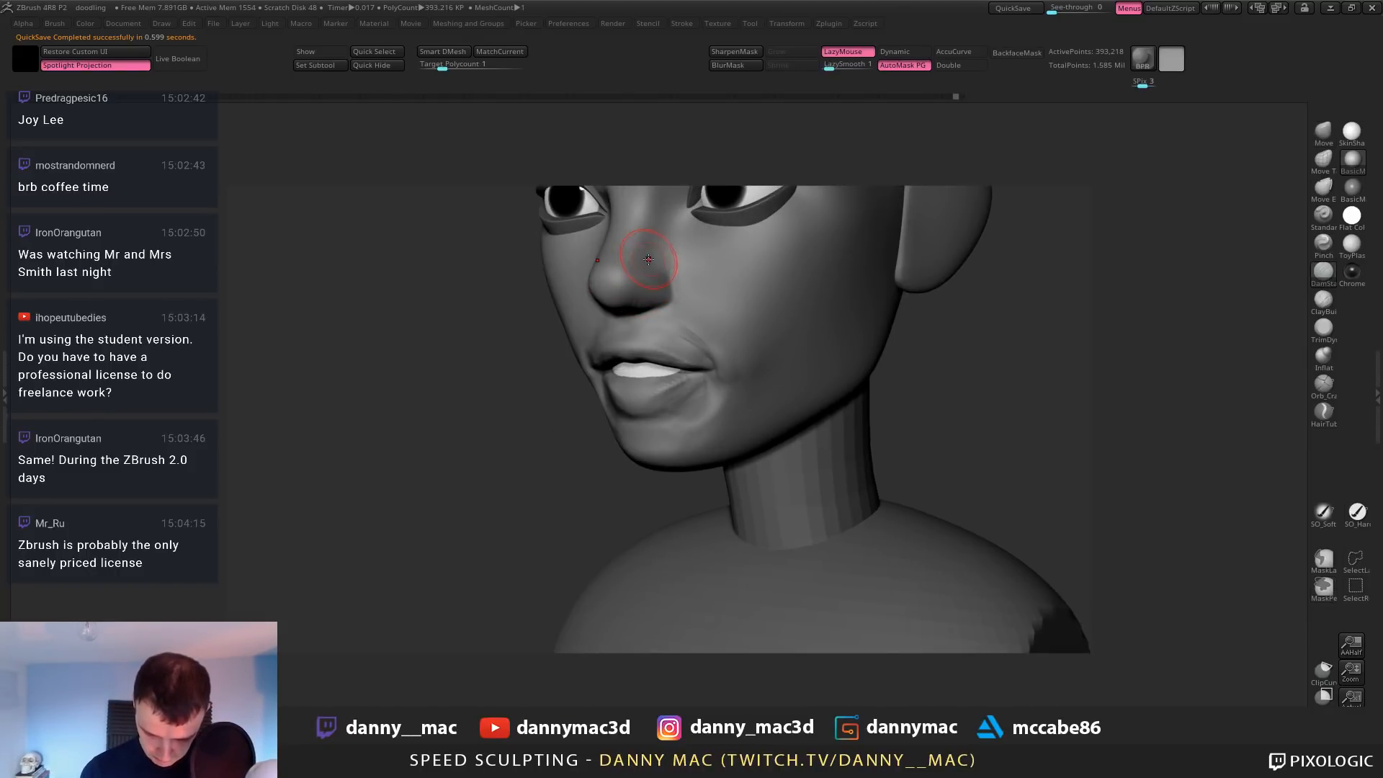
mouse_move(637, 268)
right_down()
mouse_move(646, 253)
mouse_move(623, 251)
mouse_move(631, 273)
mouse_move(633, 247)
mouse_move(630, 288)
mouse_move(616, 266)
right_up()
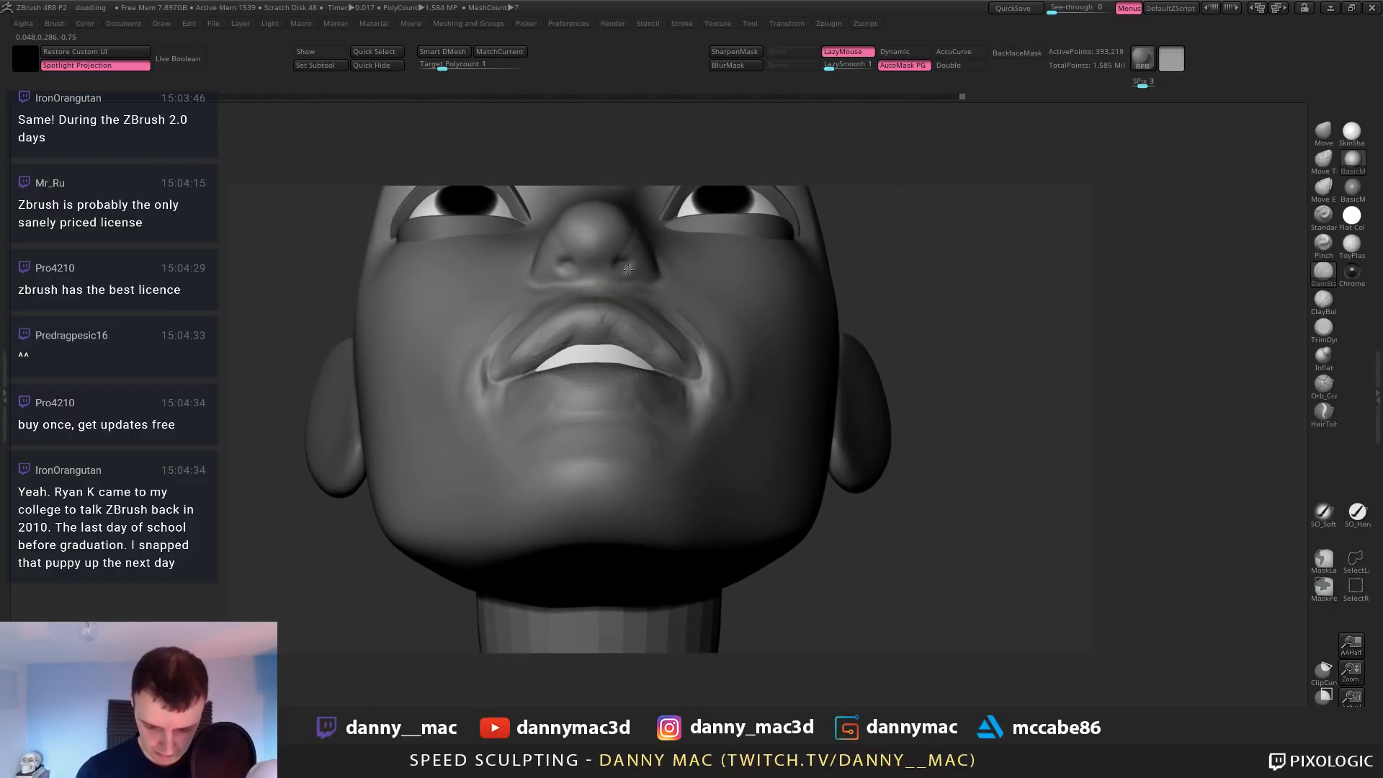
drag(629, 269, 624, 263)
mouse_move(636, 273)
right_down()
mouse_move(621, 269)
mouse_move(627, 282)
mouse_move(670, 259)
right_up()
drag(677, 229, 670, 253)
mouse_move(670, 254)
right_down()
mouse_move(673, 236)
mouse_move(704, 225)
mouse_move(576, 261)
mouse_move(624, 267)
mouse_move(551, 250)
mouse_move(633, 240)
mouse_move(614, 241)
mouse_move(619, 297)
mouse_move(637, 278)
right_up()
Shape the outer nostril wings with the Move brush, with LazyMouse turned off
key(l)
key(b)
key(m)
key(v)
key(space)
drag(659, 288, 652, 280)
key(space)
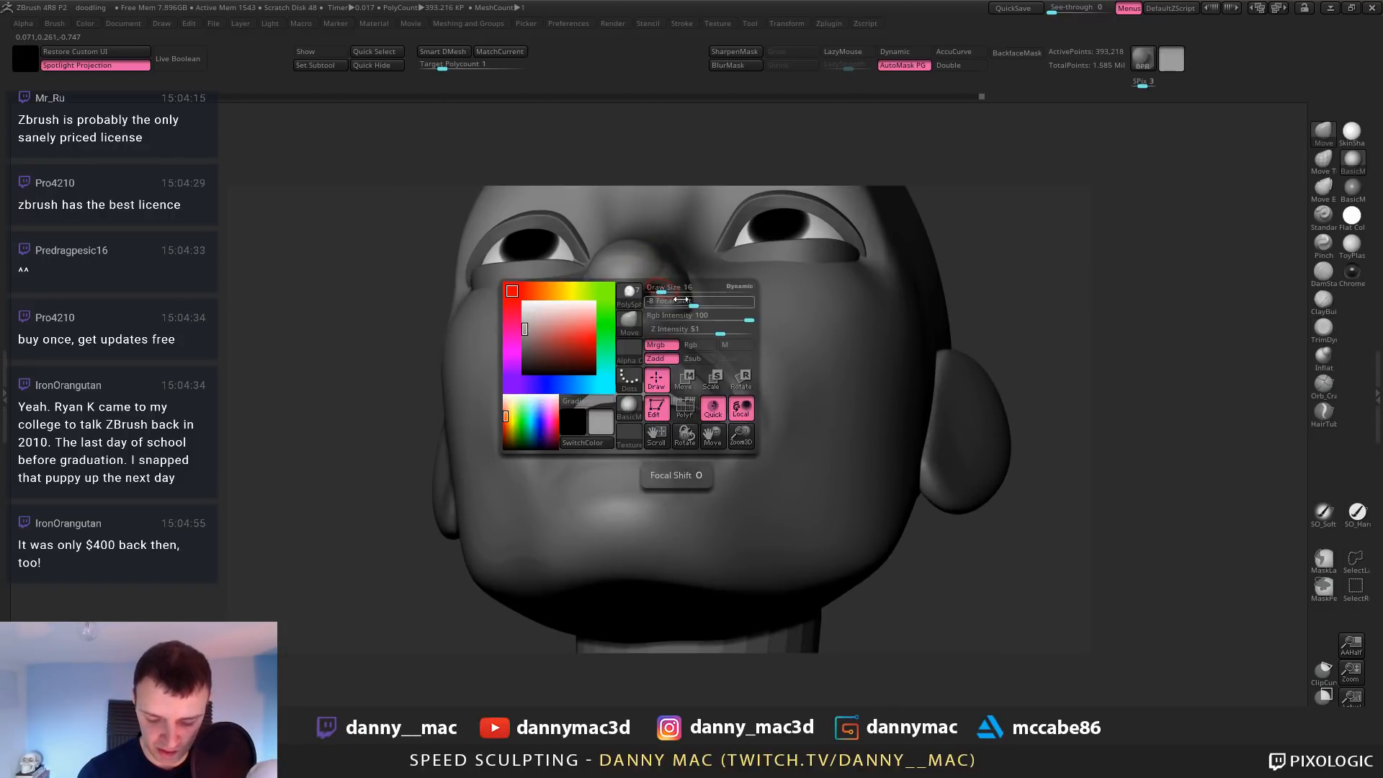
Open up the nostrils from below and adjust the nose base in profile with the Move brush
right_drag(666, 268, 658, 298)
key(space)
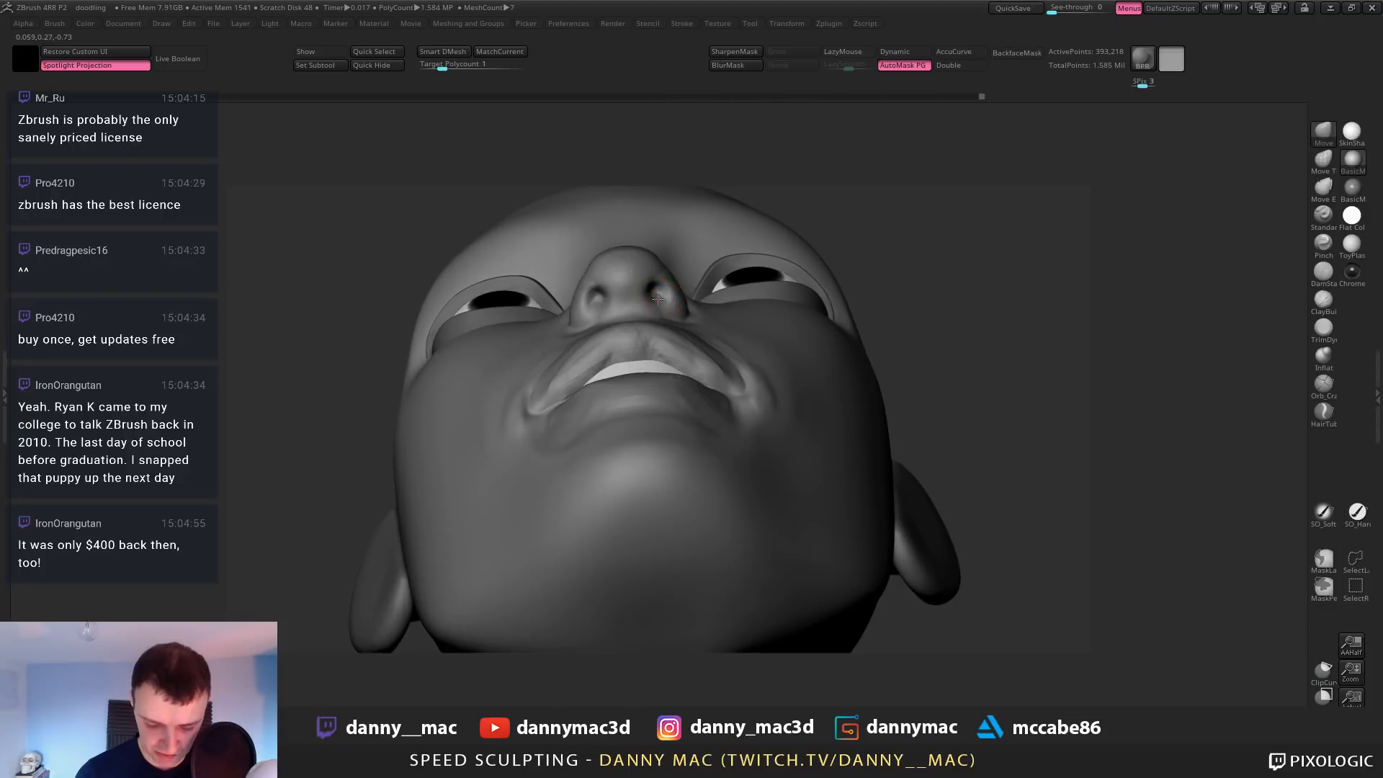
drag(657, 294, 657, 294)
key(space)
right_drag(655, 293, 628, 321)
key(space)
drag(653, 289, 651, 296)
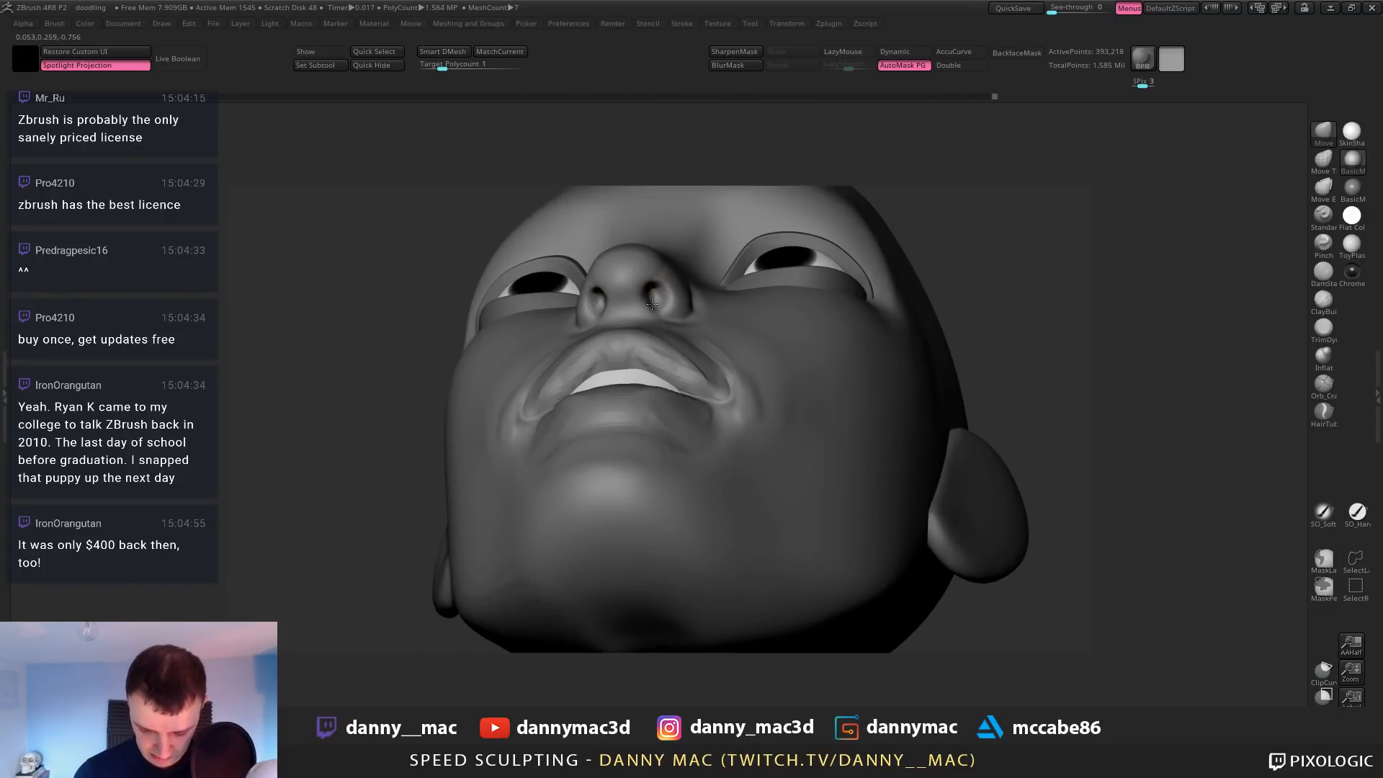
right_drag(650, 305, 590, 331)
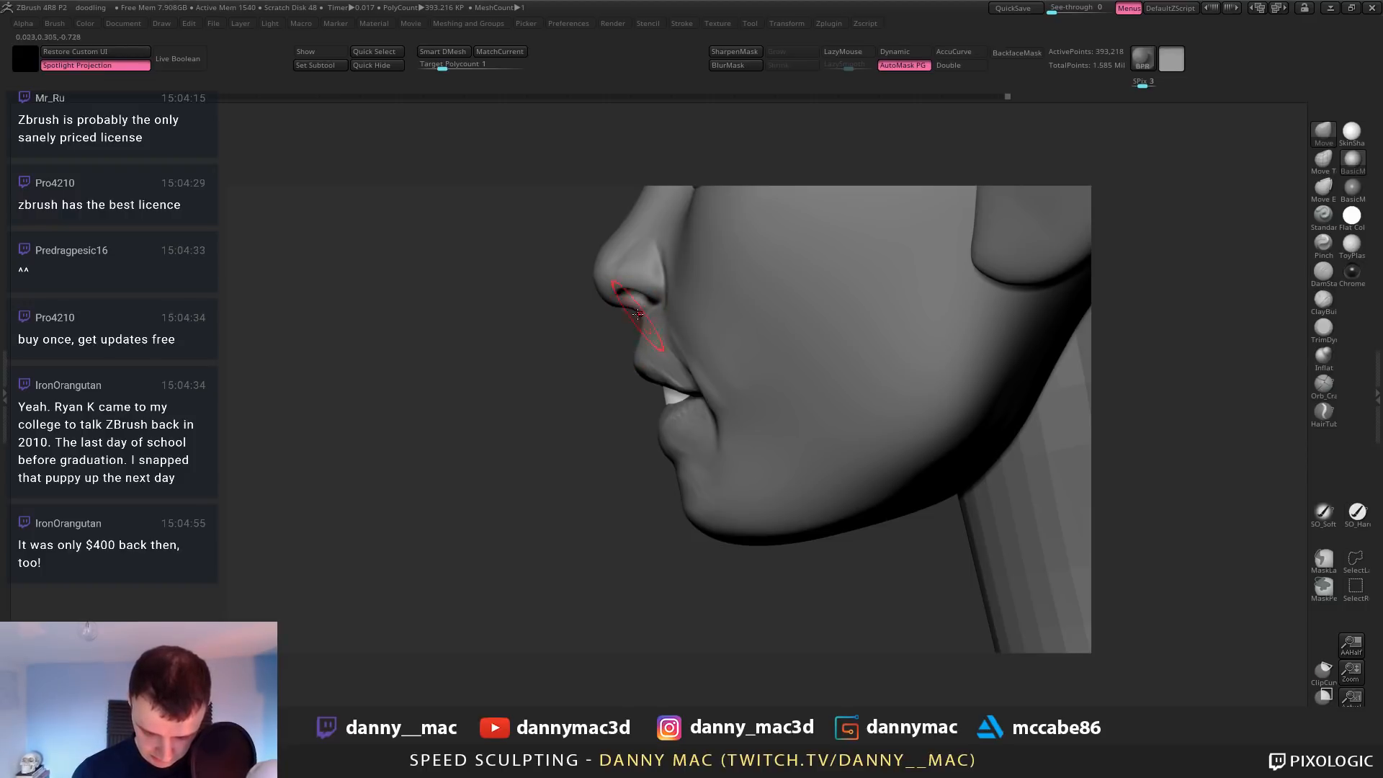
mouse_move(603, 259)
right_down()
mouse_move(617, 270)
mouse_move(591, 282)
right_up()
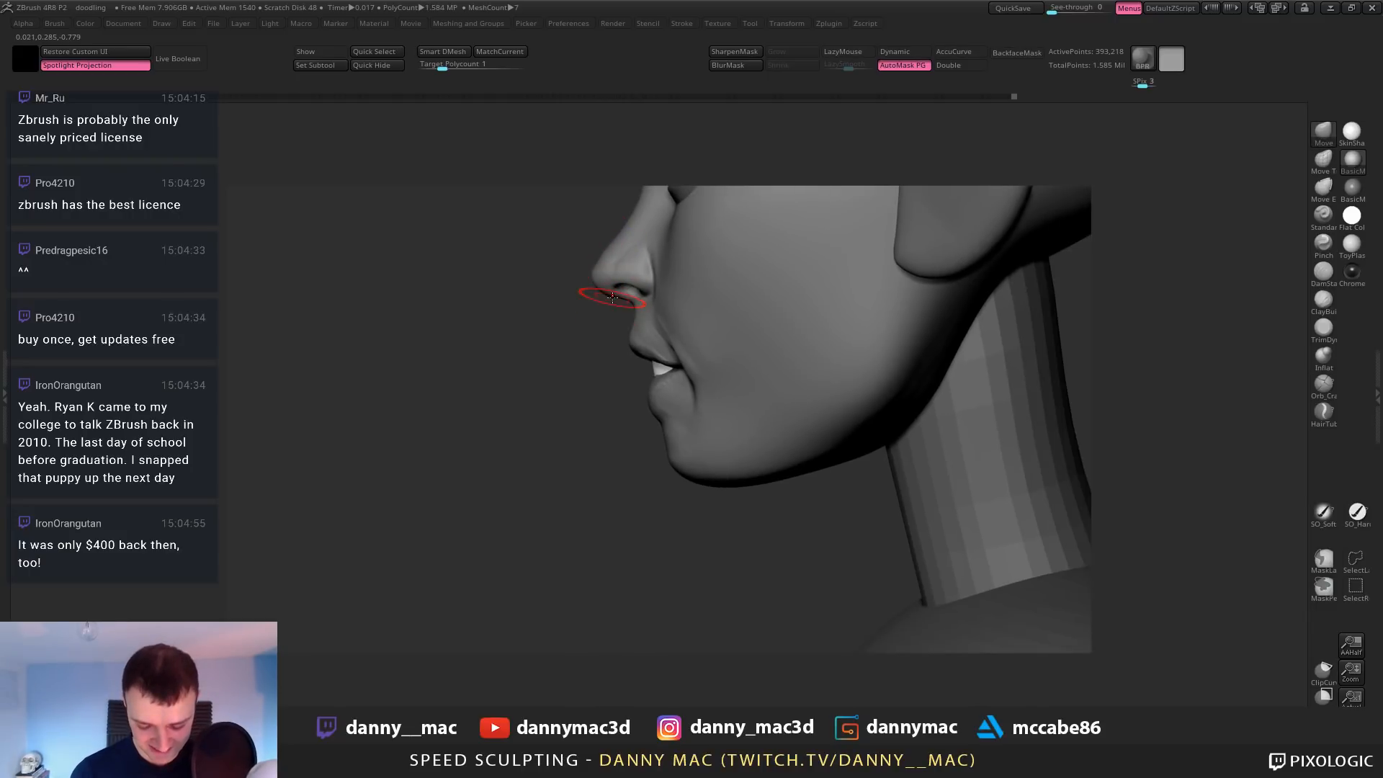
right_drag(604, 253, 633, 332)
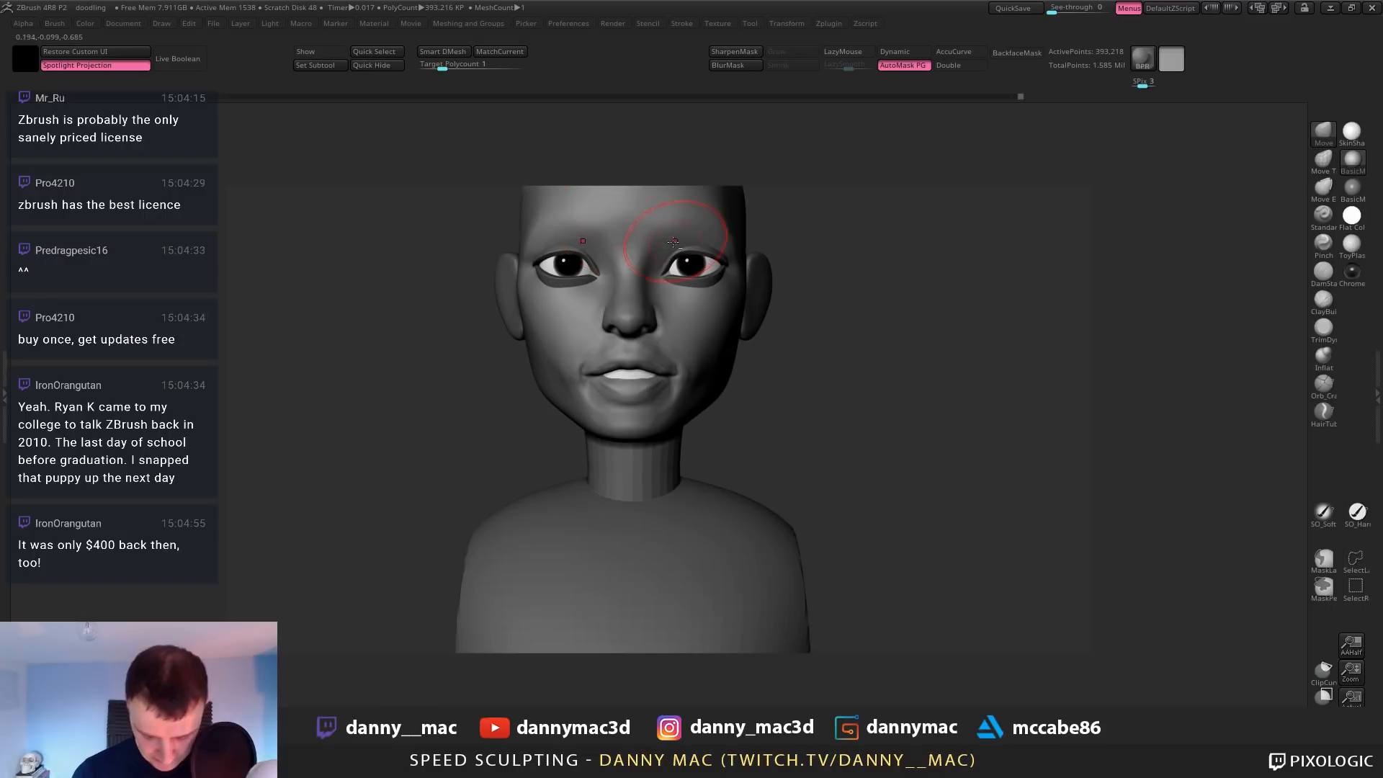
Select the eyelids, adjust the upper lid with the Move brush and smooth it near the inner eye corner
right_drag(672, 242, 661, 285)
alt+click(587, 278)
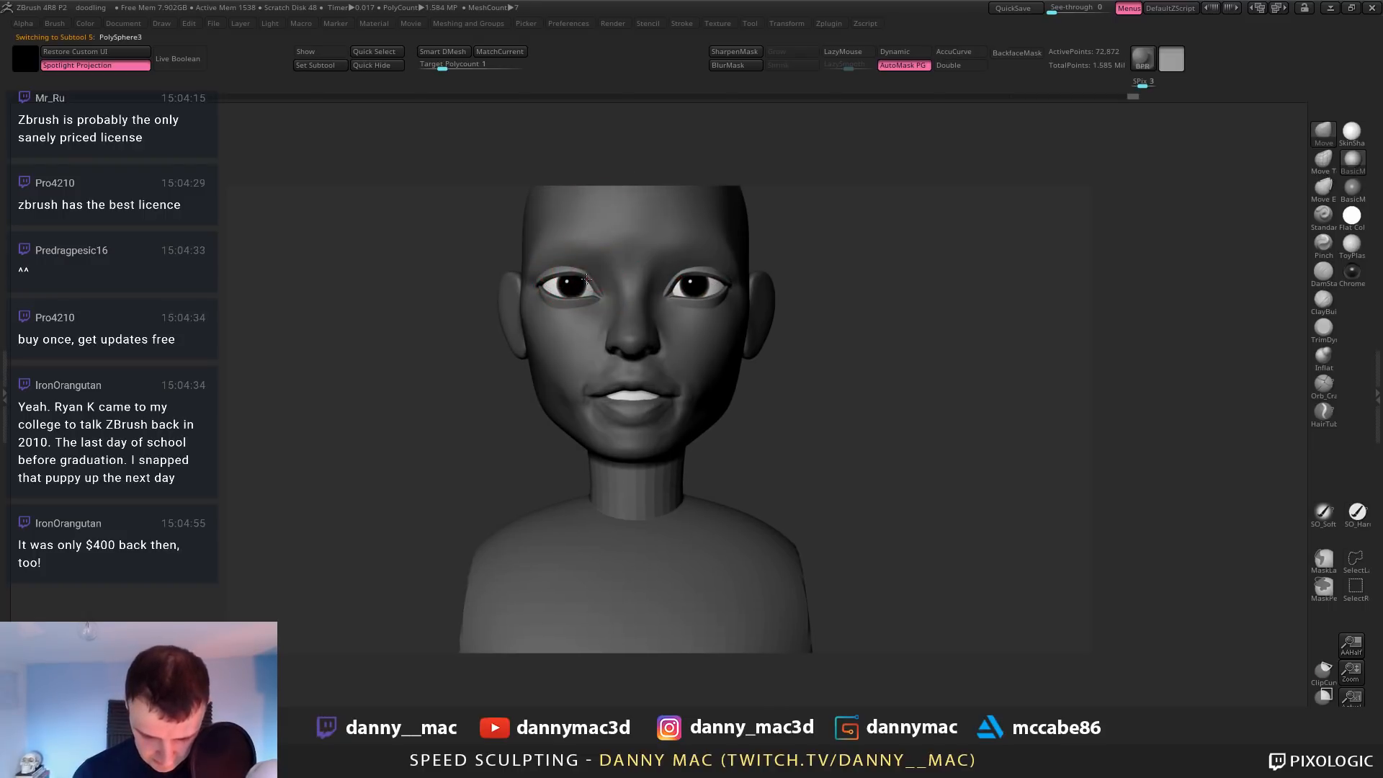
ctrl+right_drag(710, 239, 628, 274)
alt+click(682, 318)
alt+click(706, 271)
key(space)
drag(703, 274, 705, 269)
mouse_move(705, 241)
right_down()
mouse_move(681, 235)
mouse_move(692, 229)
right_up()
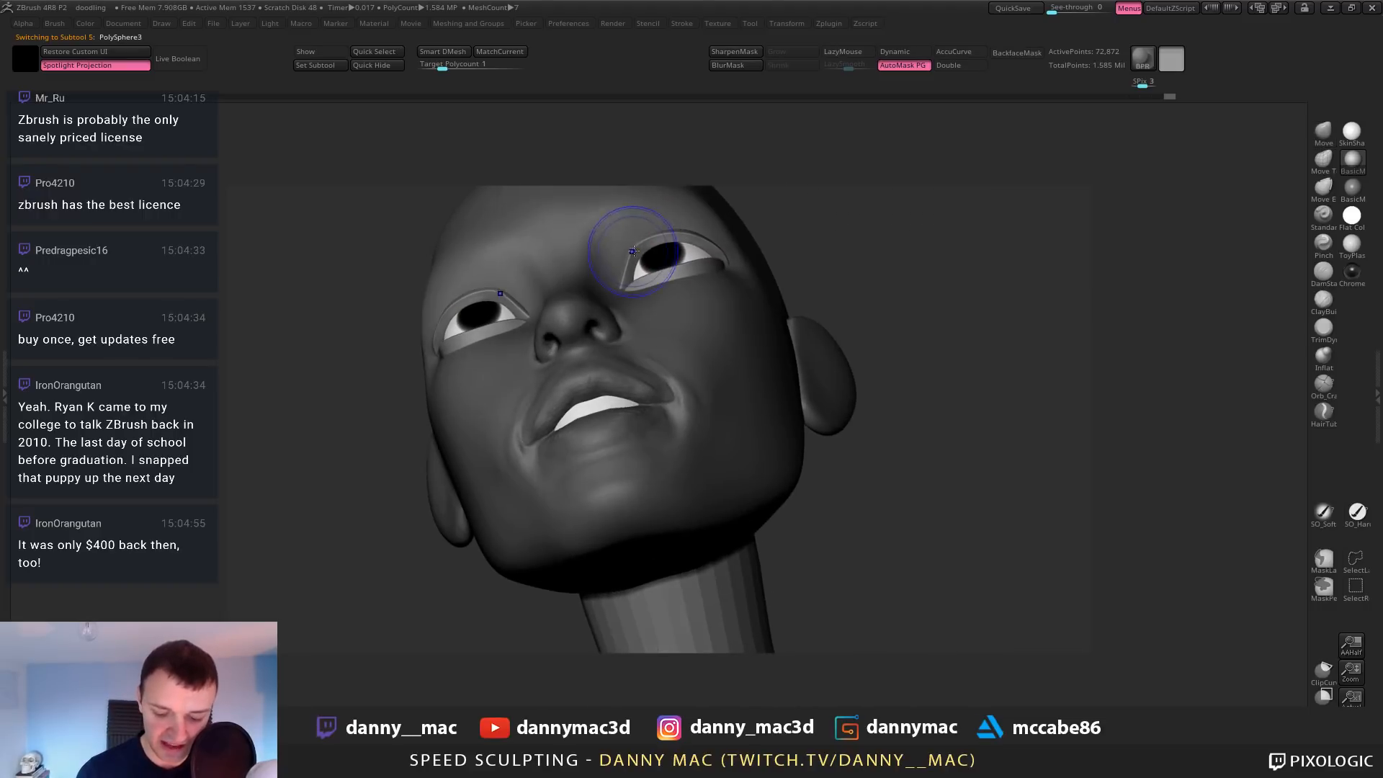
shift+drag(641, 252, 650, 247)
mouse_move(670, 254)
shift+right_down()
mouse_move(732, 300)
mouse_move(727, 273)
shift+right_up()
Select the head again and adjust the area around the outer eye corner with the Move brush
alt+click(720, 294)
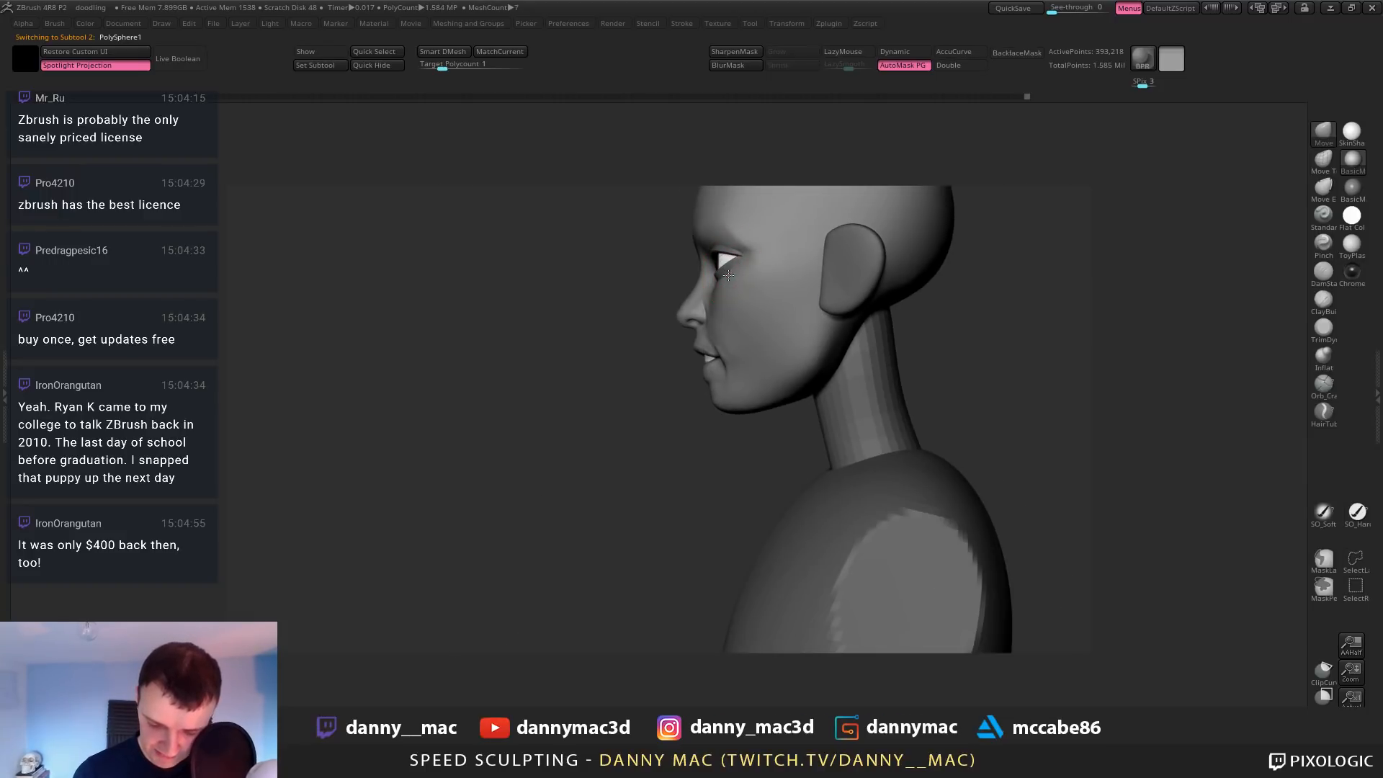
key(space)
drag(738, 238, 743, 244)
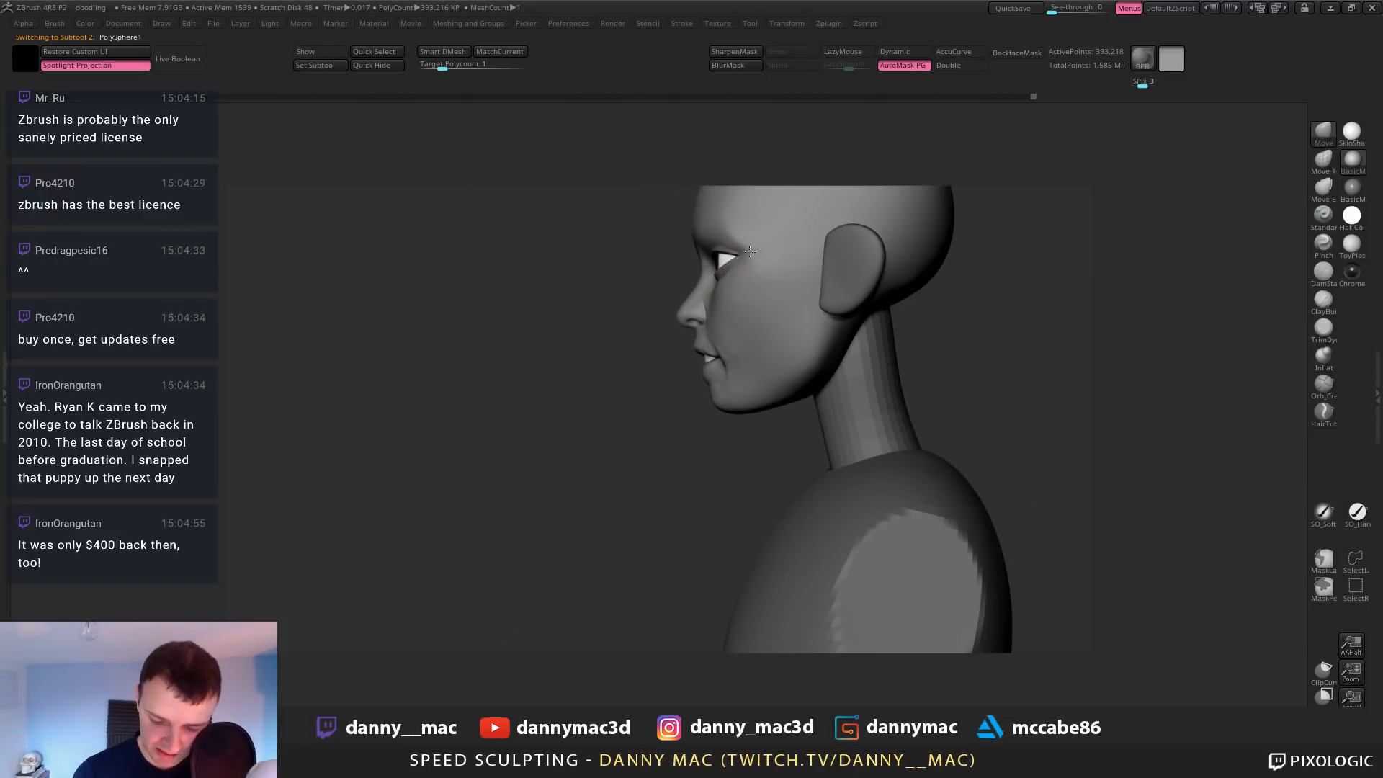
mouse_move(744, 249)
right_down()
mouse_move(718, 268)
mouse_move(734, 259)
mouse_move(732, 328)
right_up()
key(space)
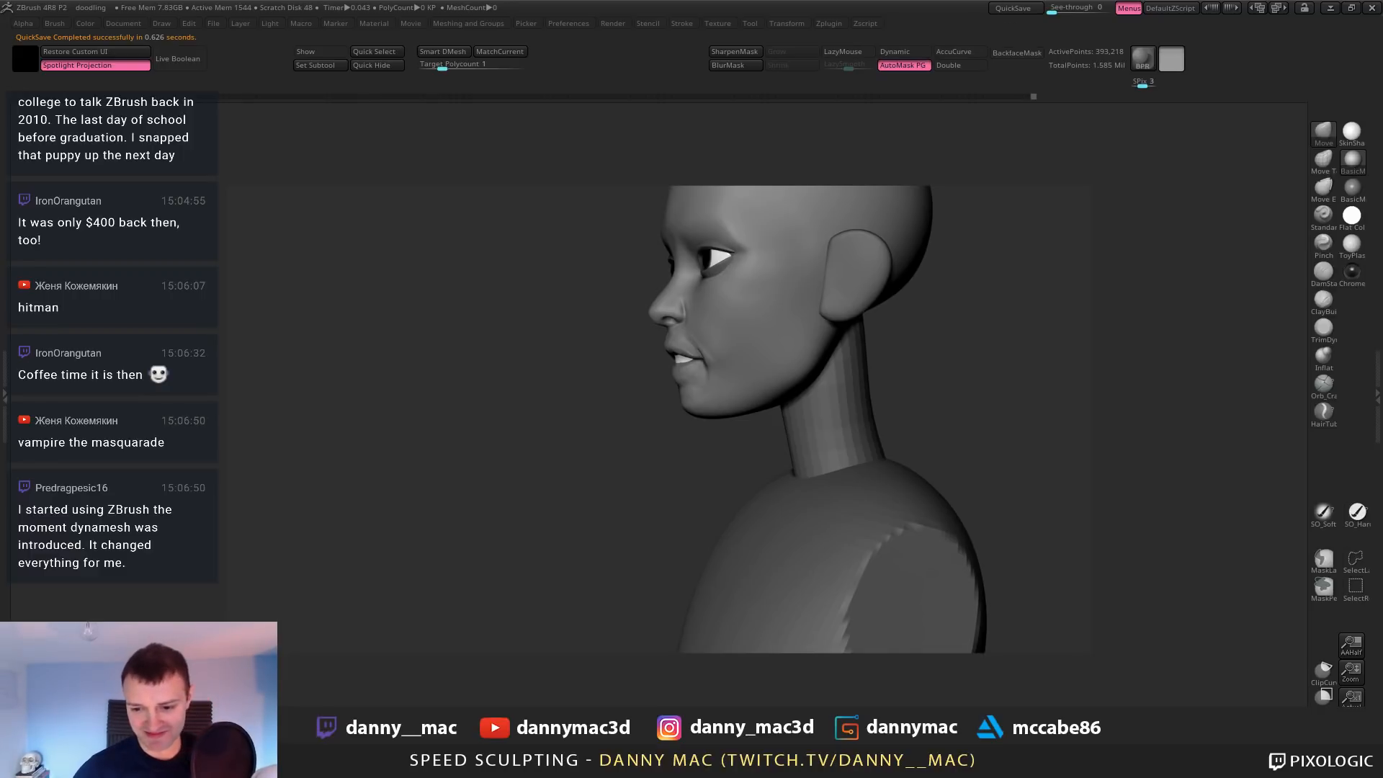
Save the changes to the project and close the sculpting program
key(alt+F4)
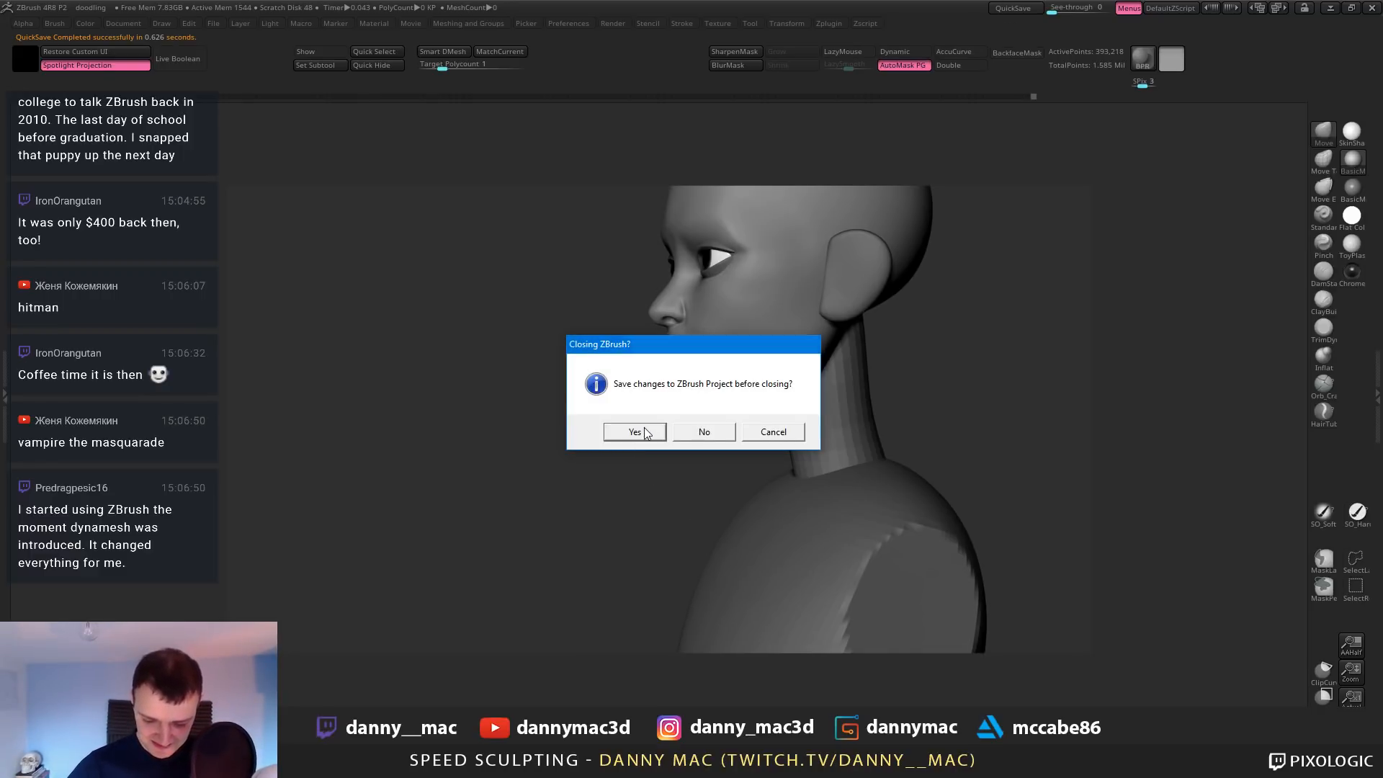
click(643, 426)
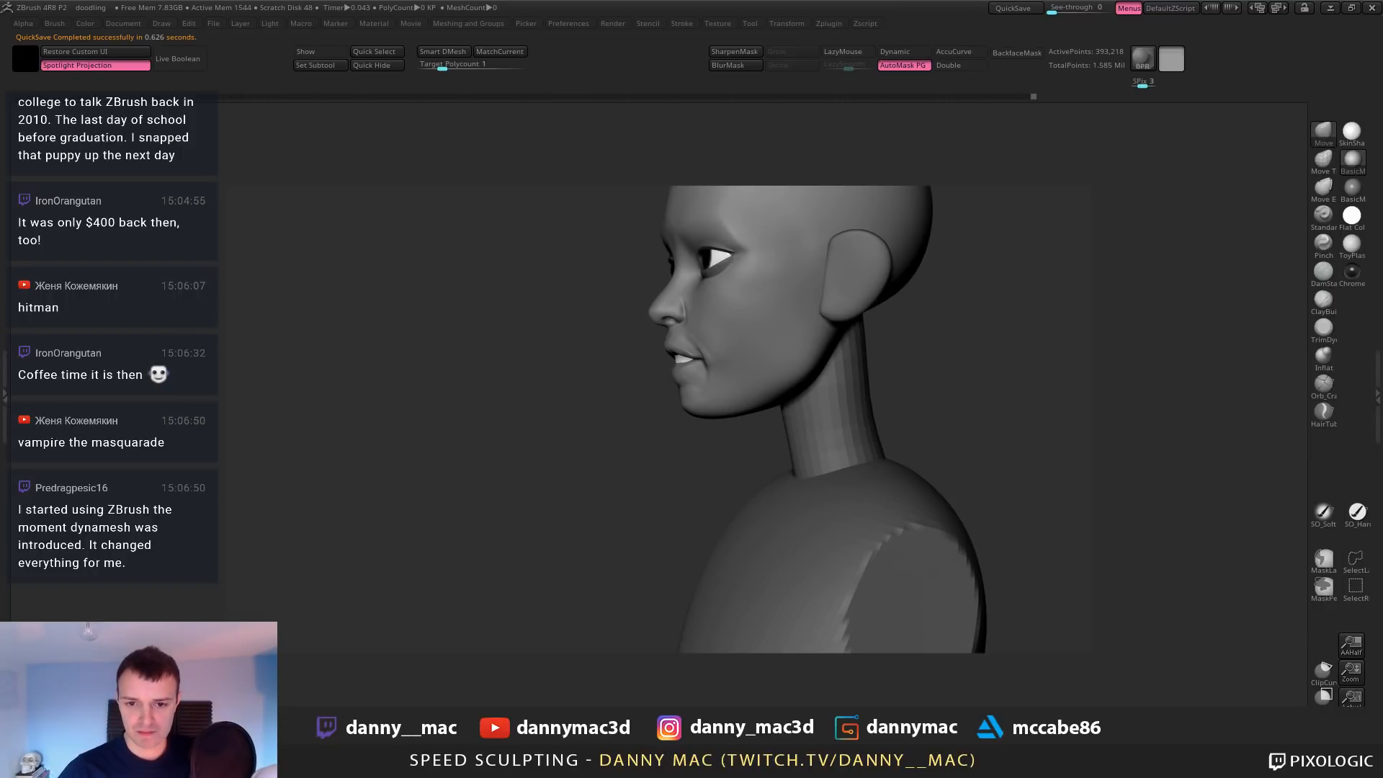
key(ctrl+s)
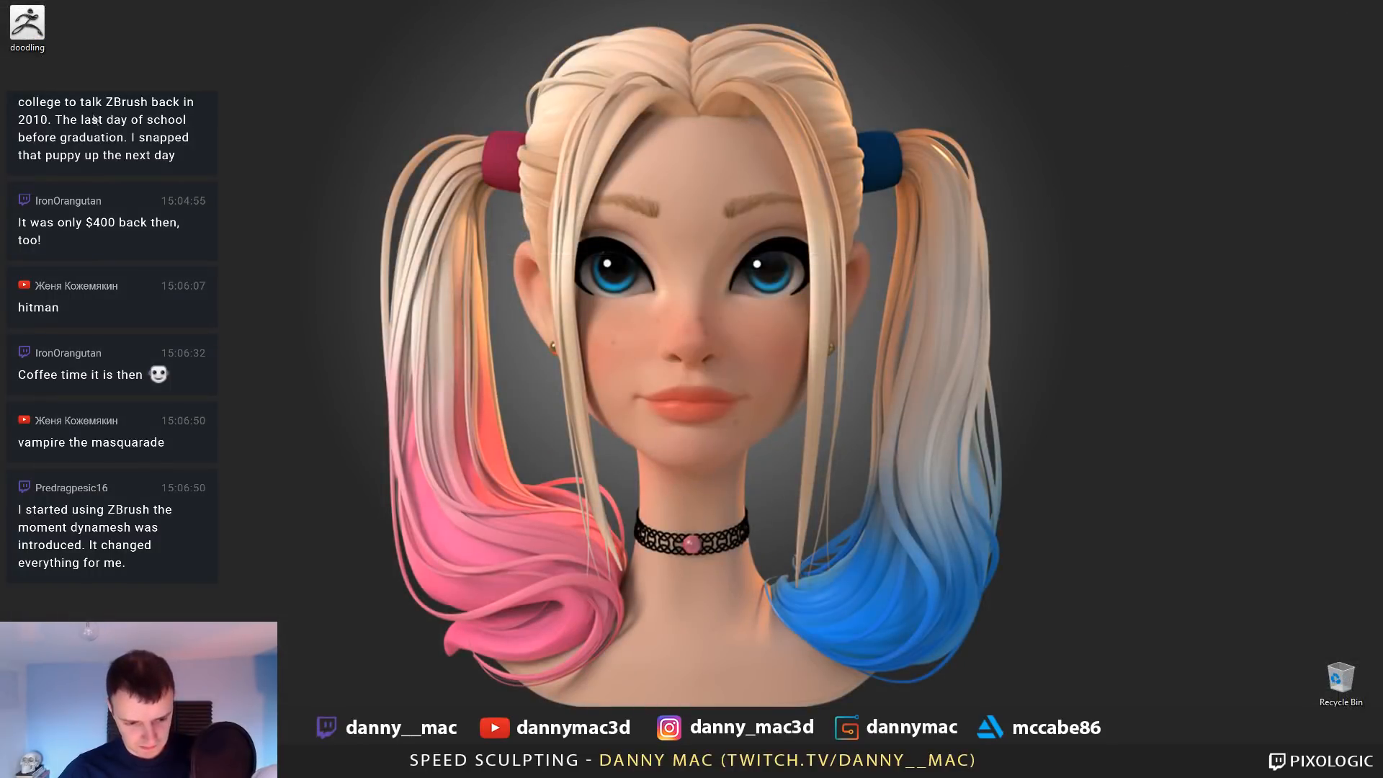
Reopen the doodling project from the desktop in ZBrush and dismiss LightBox
double_click(32, 20)
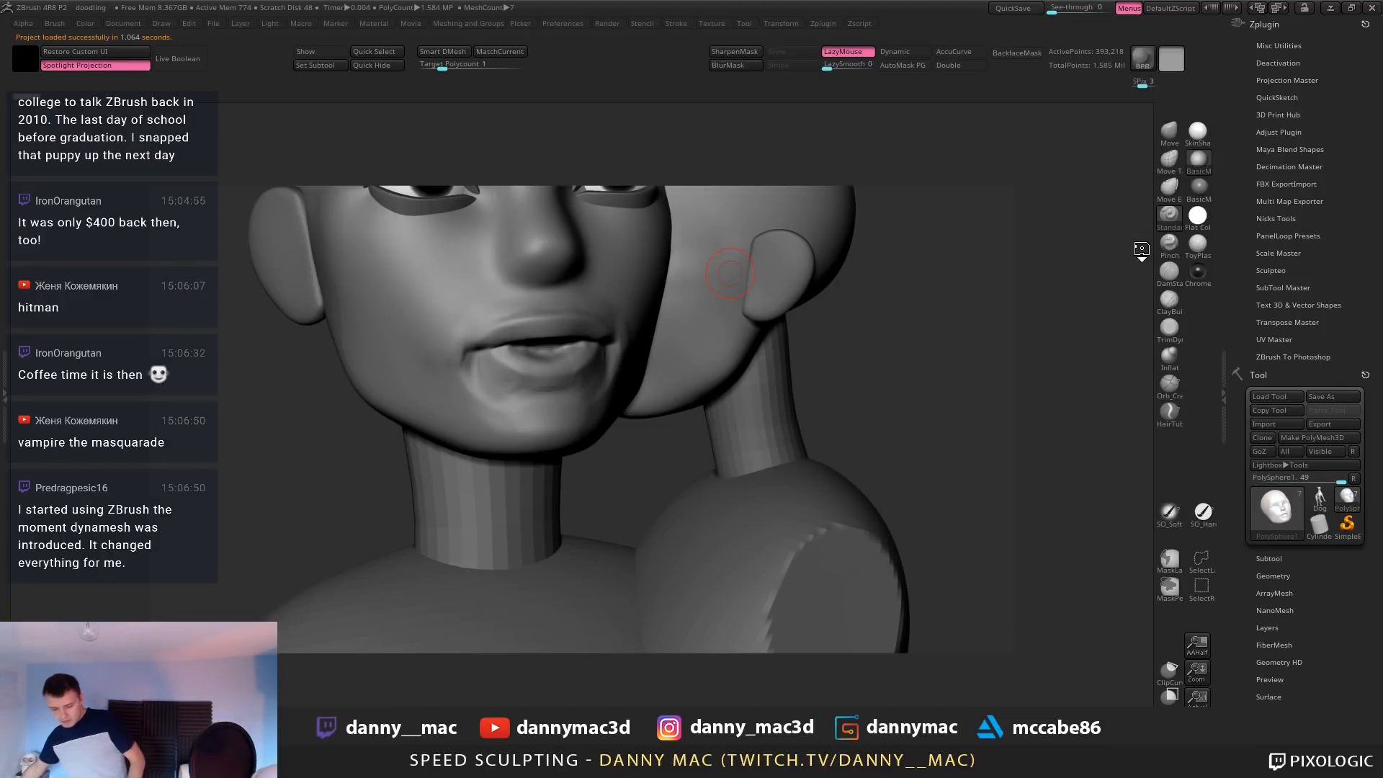
key(comma)
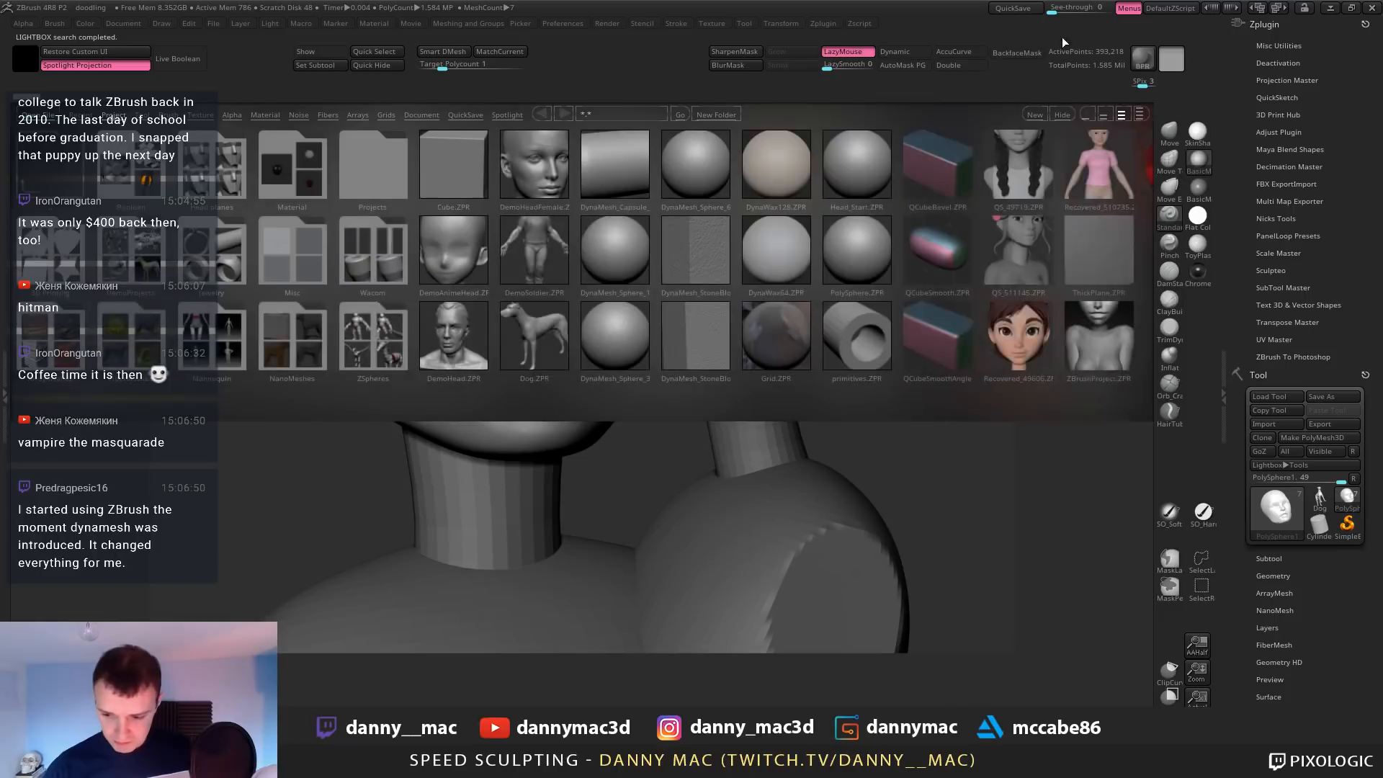
click(1054, 114)
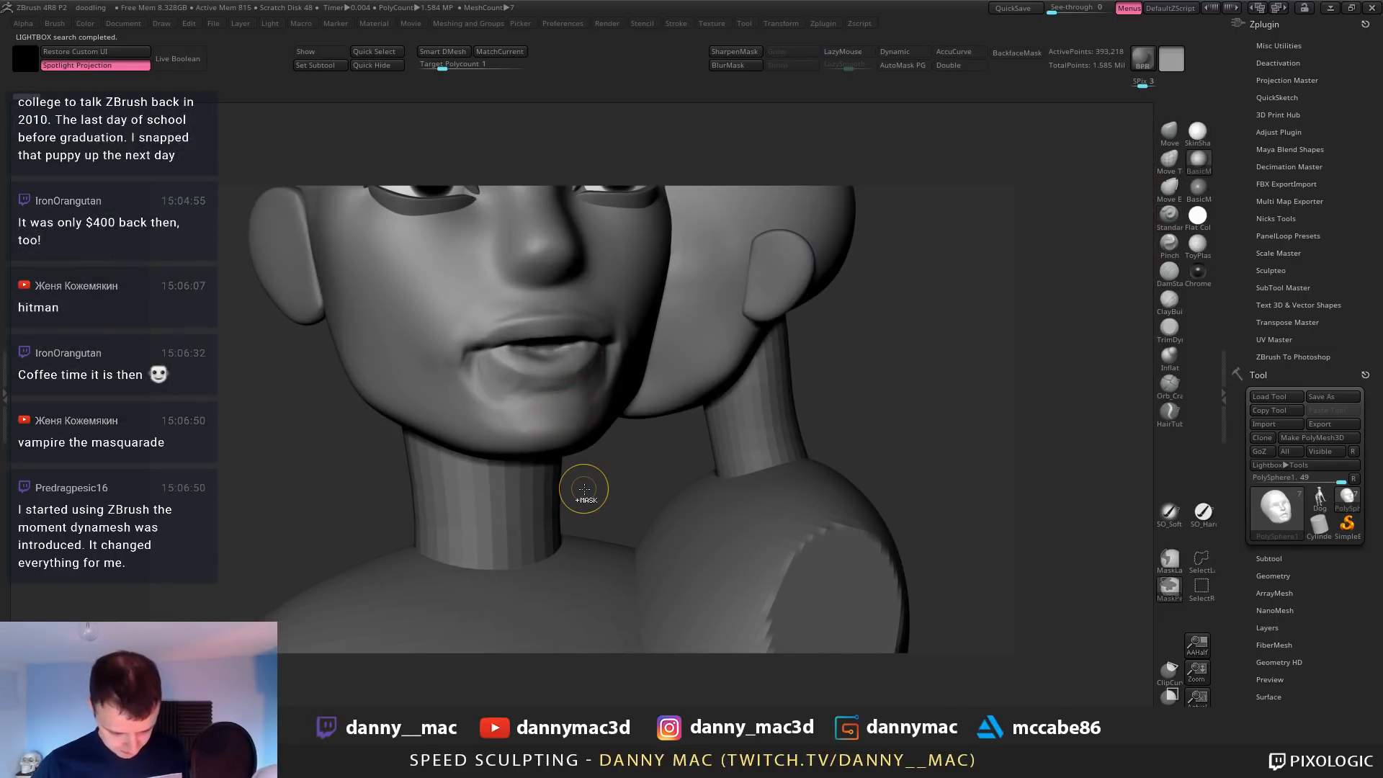
Clear the leftover model image from the canvas and frame the bust from the front
key(ctrl+n)
mouse_move(602, 404)
mouse_down()
mouse_move(743, 440)
mouse_move(766, 536)
mouse_up()
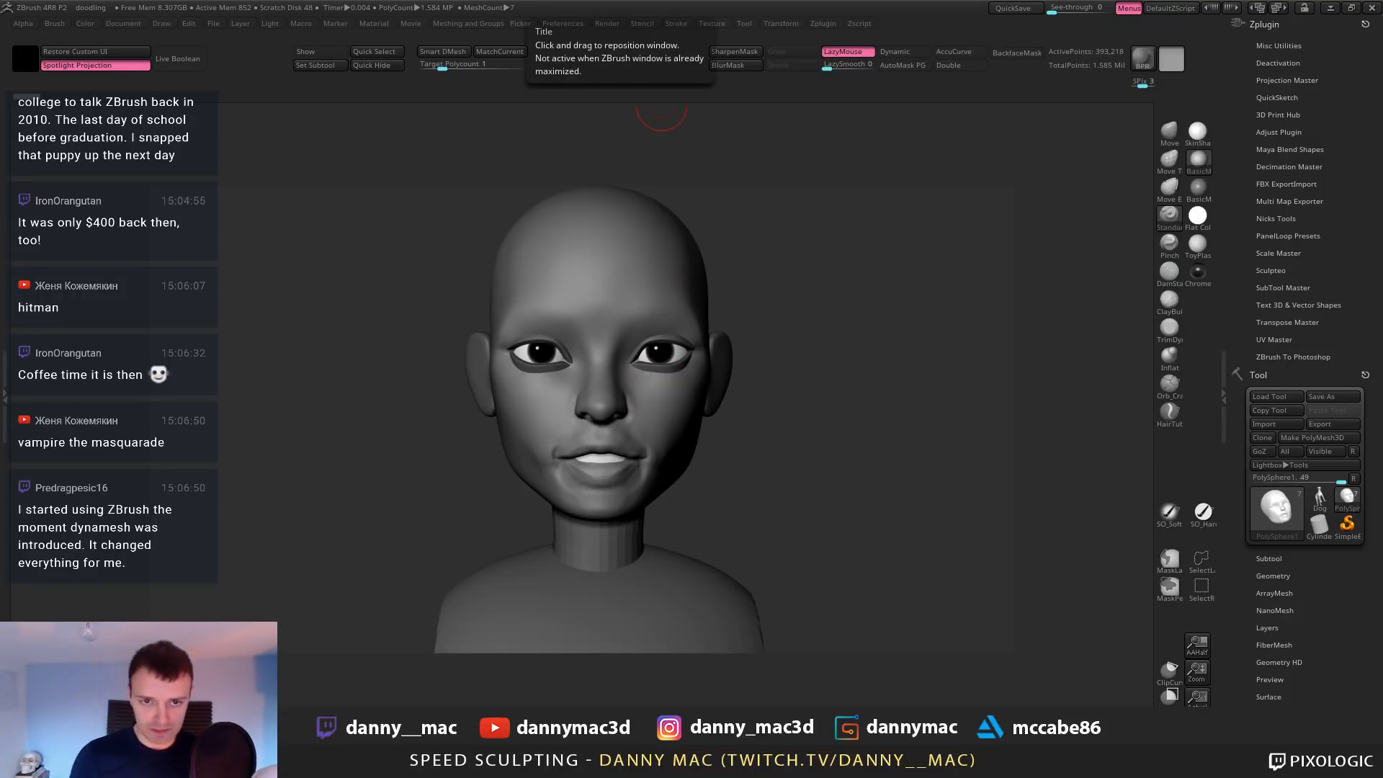
drag(800, 367, 790, 369)
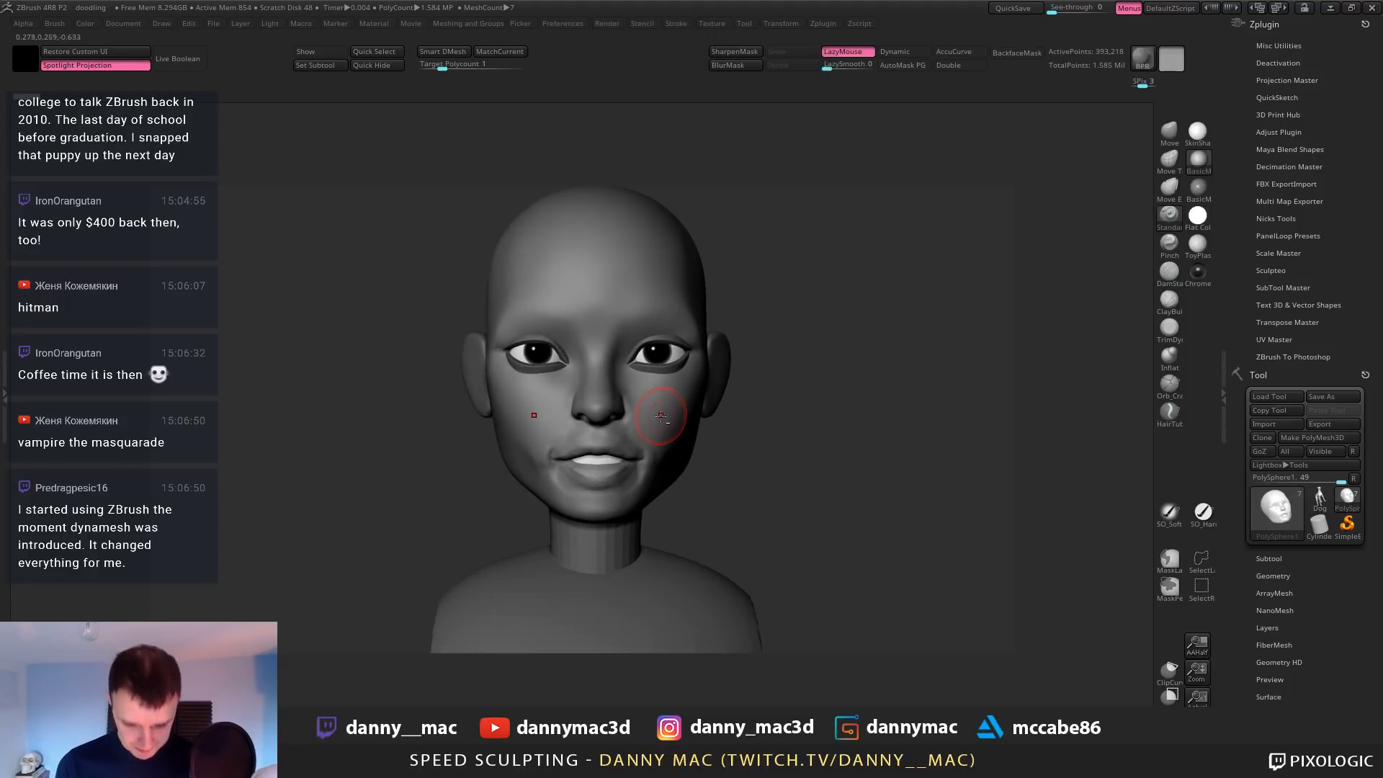
Refine the cheek and jaw contour with a resized Move brush
key(b)
key(m)
key(v)
mouse_move(676, 429)
alt+right_down()
mouse_move(685, 442)
mouse_move(686, 389)
mouse_move(668, 421)
alt+right_up()
key(space)
key(space)
drag(669, 415, 695, 415)
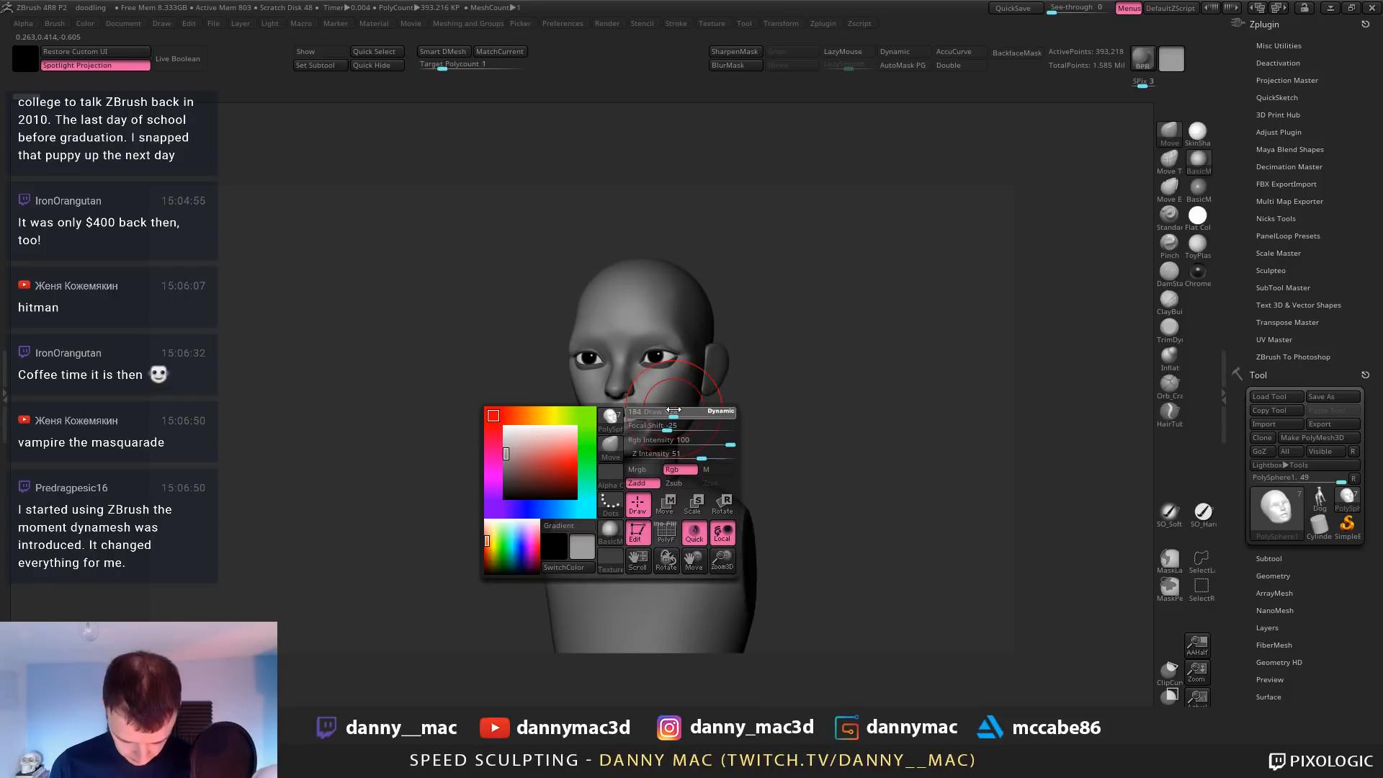
mouse_move(682, 377)
right_down()
mouse_move(659, 302)
mouse_move(677, 367)
right_up()
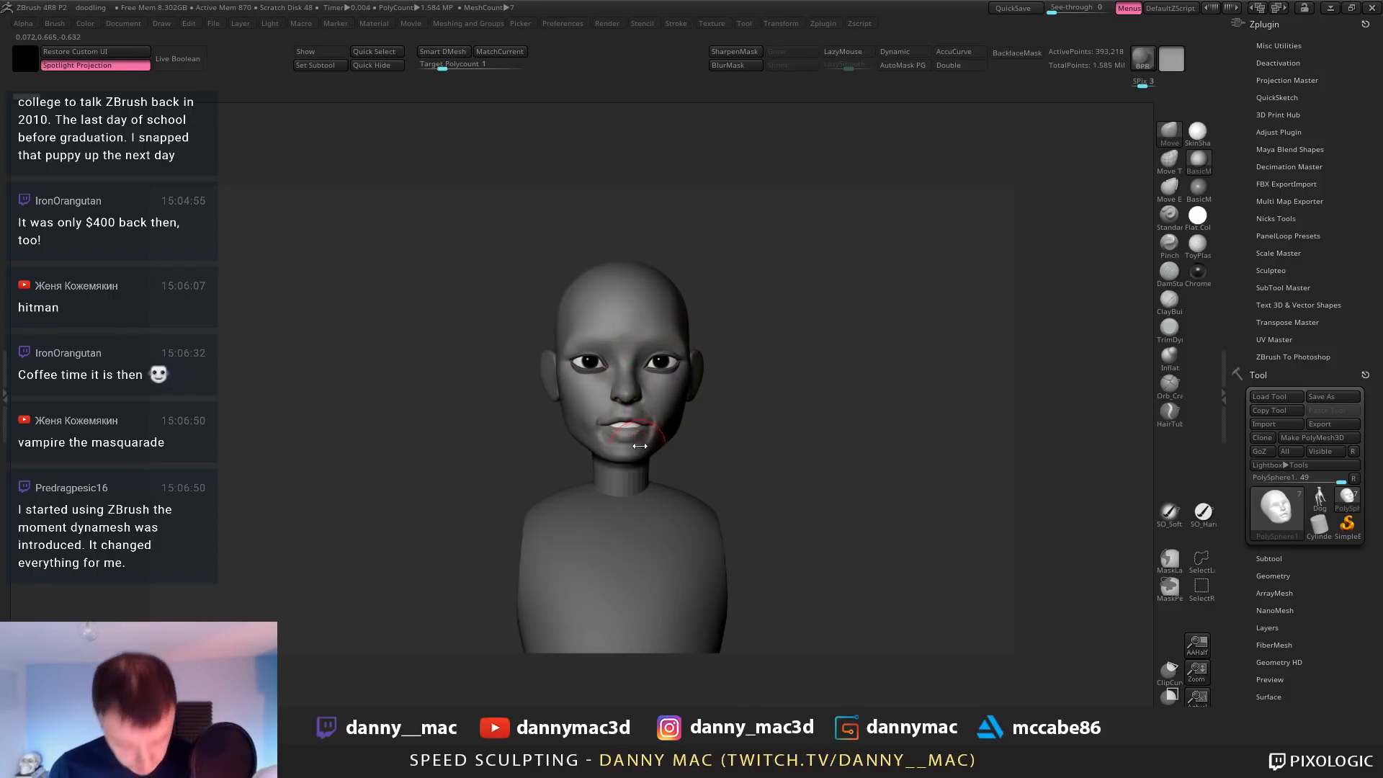
mouse_move(639, 382)
alt+right_down()
mouse_move(646, 365)
mouse_move(652, 411)
alt+right_up()
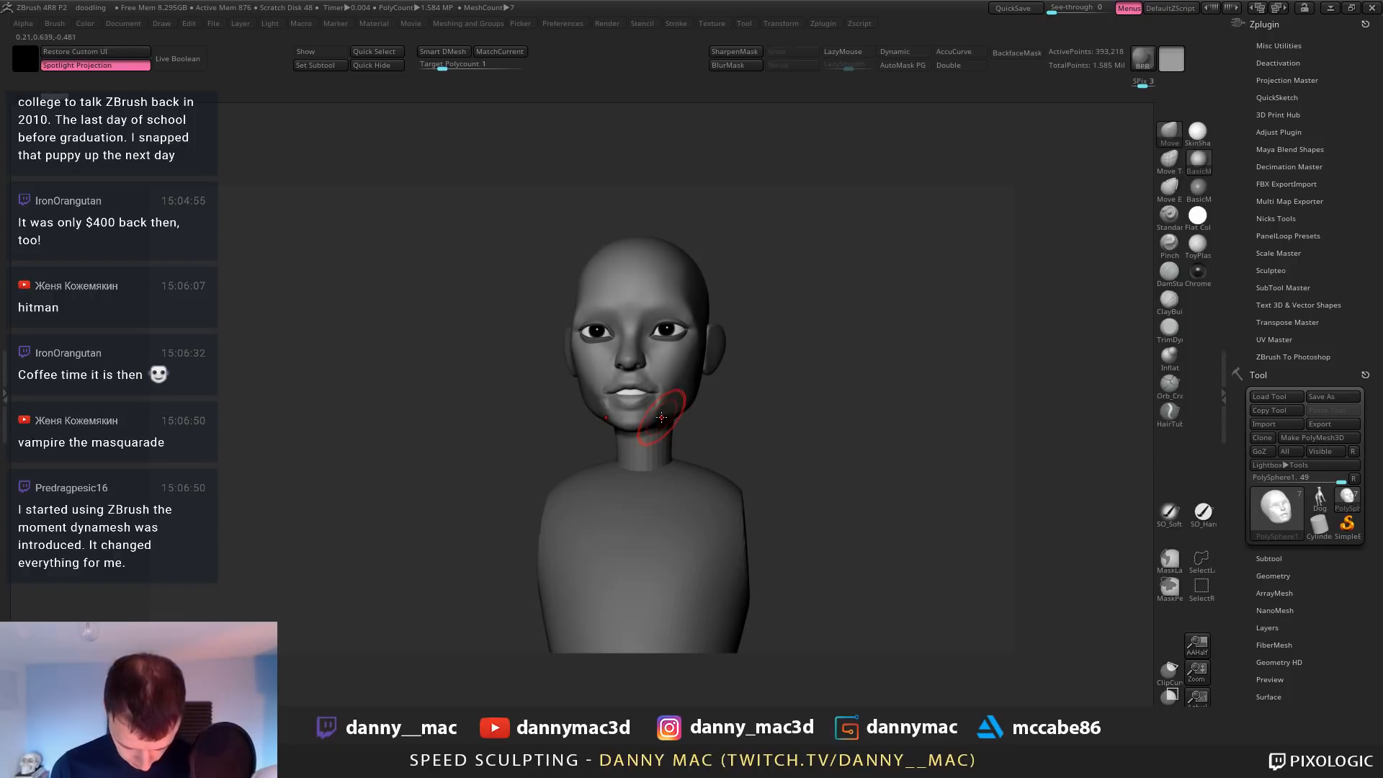
drag(670, 408, 667, 414)
mouse_move(667, 414)
shift+right_down()
mouse_move(680, 409)
mouse_move(665, 405)
shift+right_up()
Drop the head to a lower subdivision level and refine the jaw and lower face with Smooth and Move
key(shift+d)
right_click(654, 409)
mouse_move(665, 403)
shift+mouse_down()
mouse_move(667, 379)
mouse_move(691, 389)
shift+mouse_up()
key(space)
right_drag(693, 389, 676, 391)
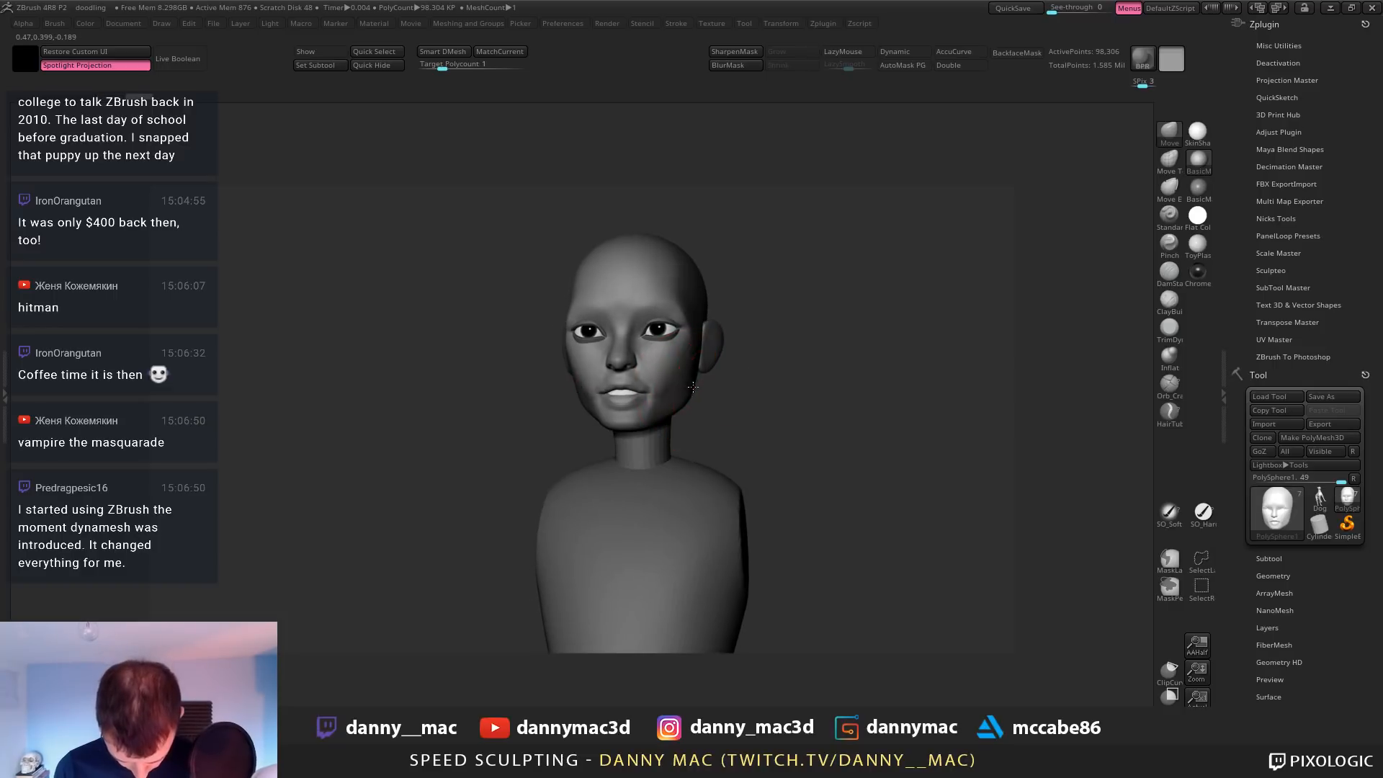
drag(675, 390, 683, 387)
mouse_move(683, 387)
right_down()
mouse_move(698, 408)
mouse_move(656, 432)
right_up()
key(space)
key(space)
key(space)
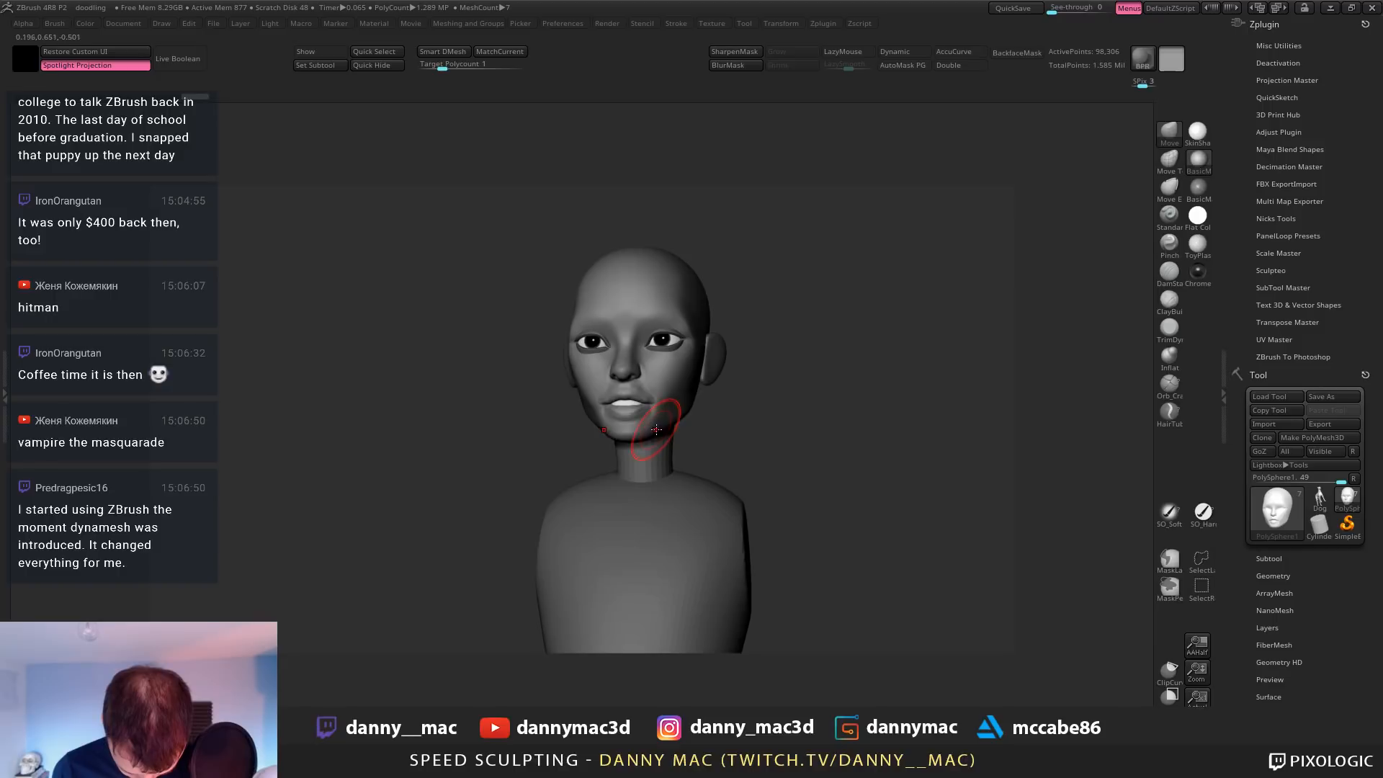
mouse_move(647, 431)
right_down()
mouse_move(605, 369)
mouse_move(661, 396)
mouse_move(688, 387)
mouse_move(643, 376)
right_up()
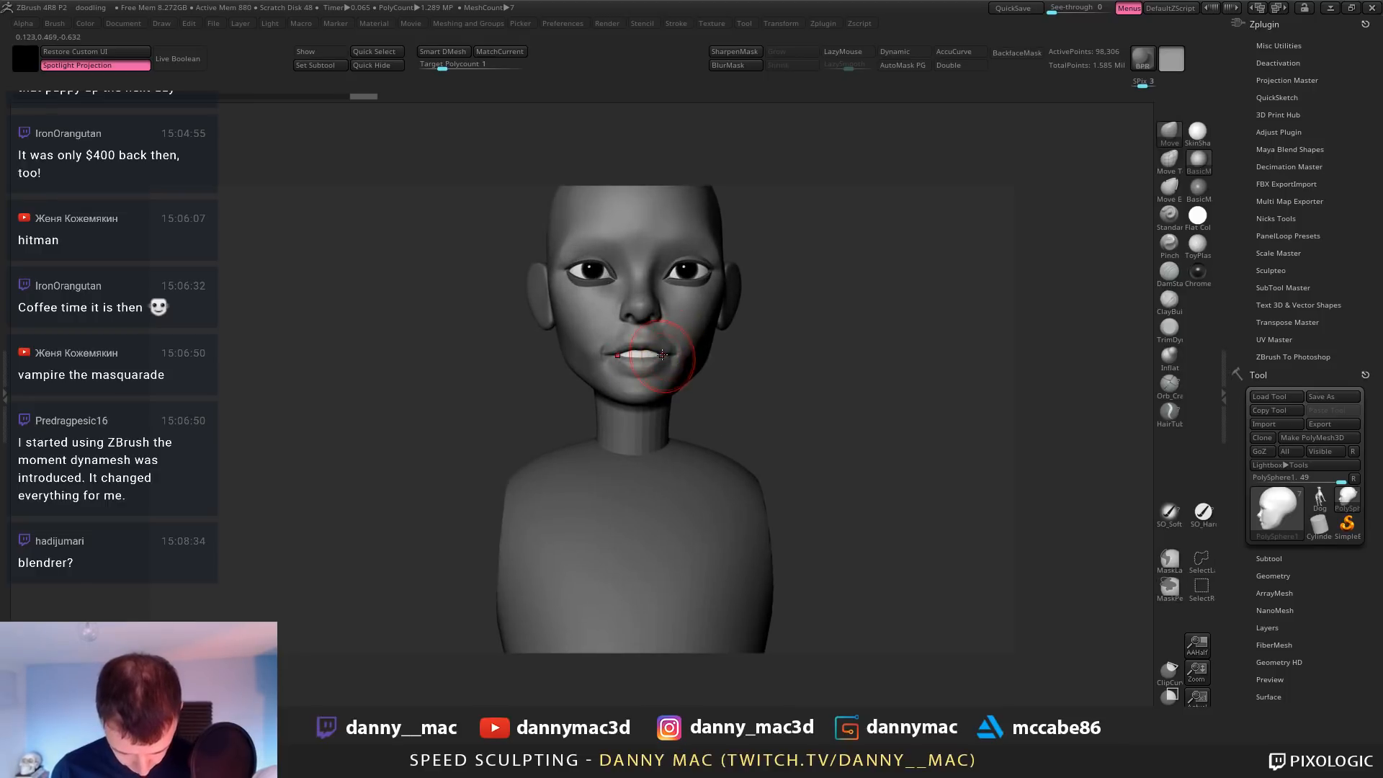
key(space)
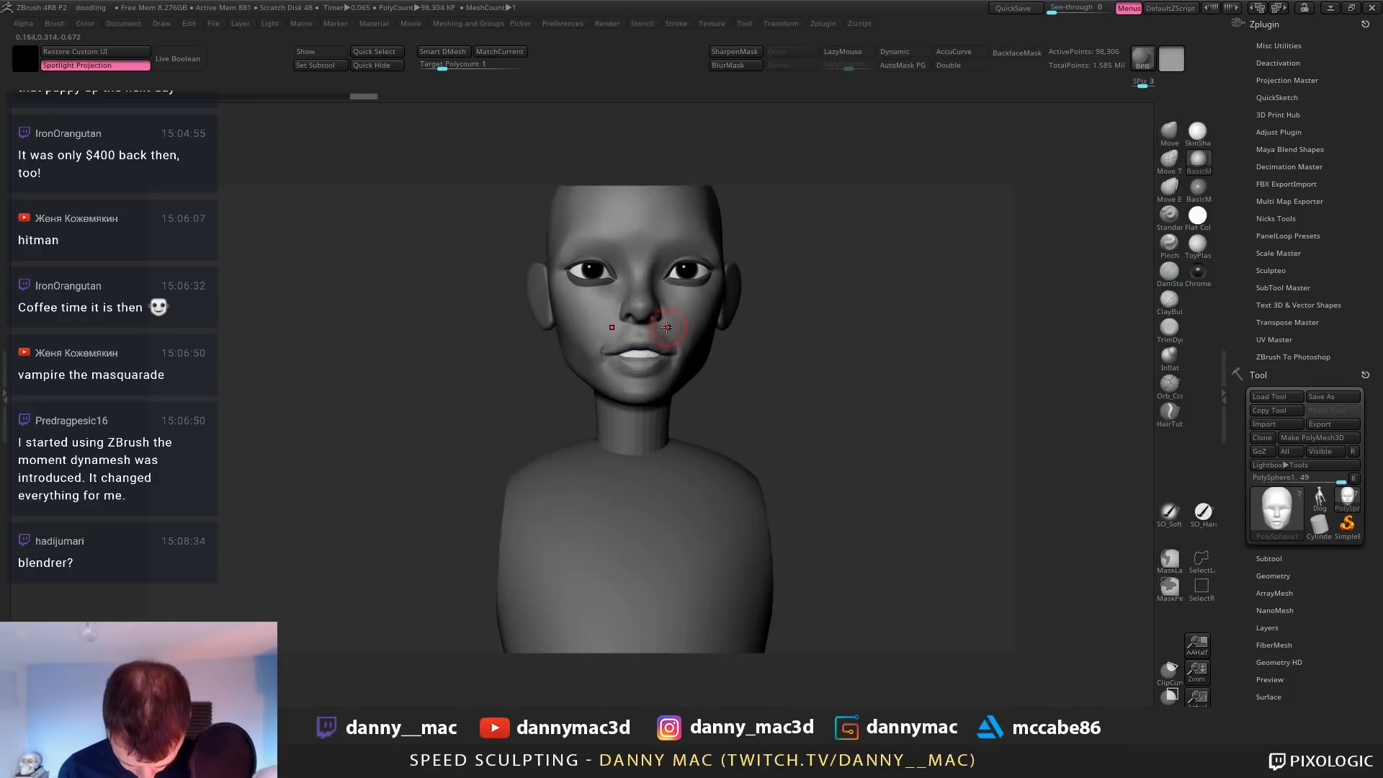
Return the head to its higher subdivision level and flatten the lips near the mouth corner with TrimDynamic
mouse_move(666, 327)
right_down()
mouse_move(731, 357)
mouse_move(792, 362)
right_up()
ctrl+right_drag(792, 363, 784, 352)
key(b)
key(t)
key(d)
key(d)
drag(651, 350, 642, 336)
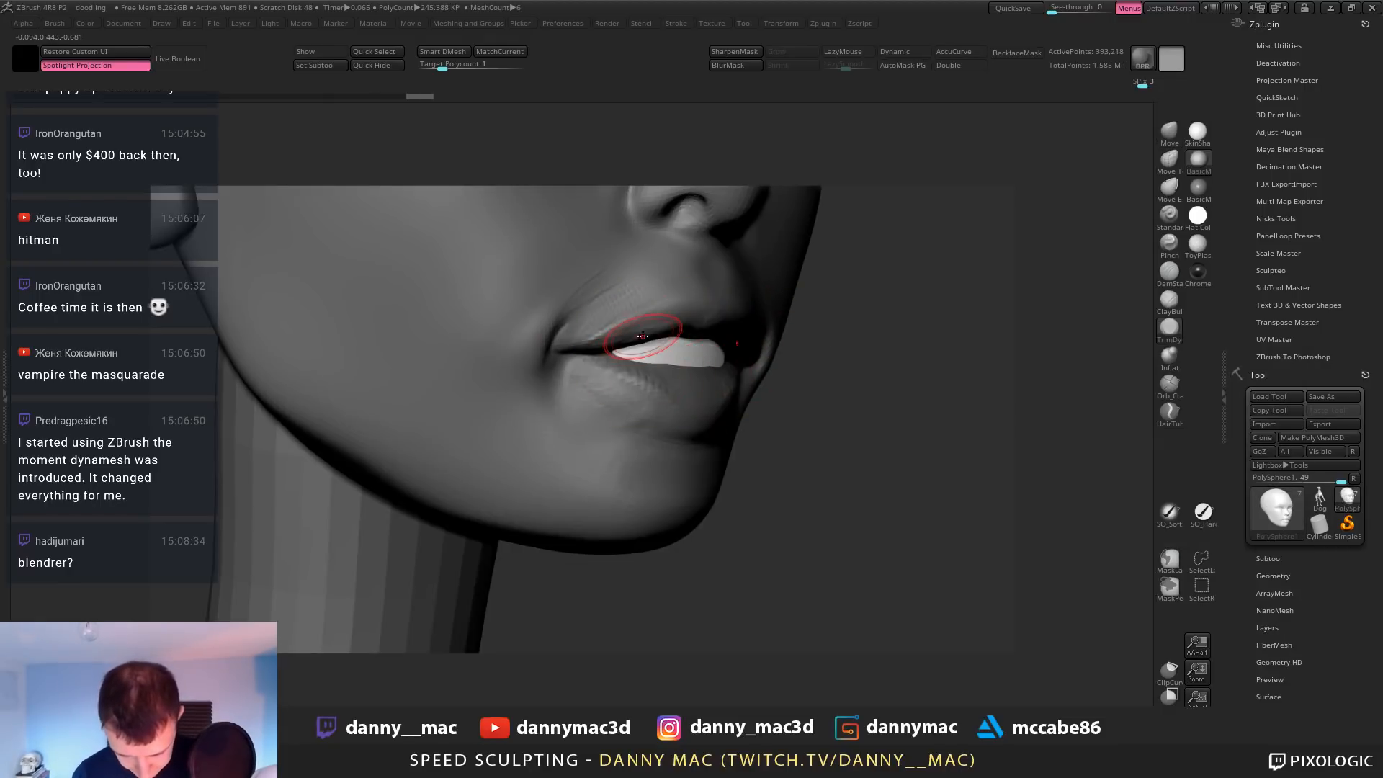
mouse_move(640, 337)
right_down()
mouse_move(588, 334)
mouse_move(568, 312)
right_up()
drag(569, 359, 633, 334)
drag(599, 349, 625, 351)
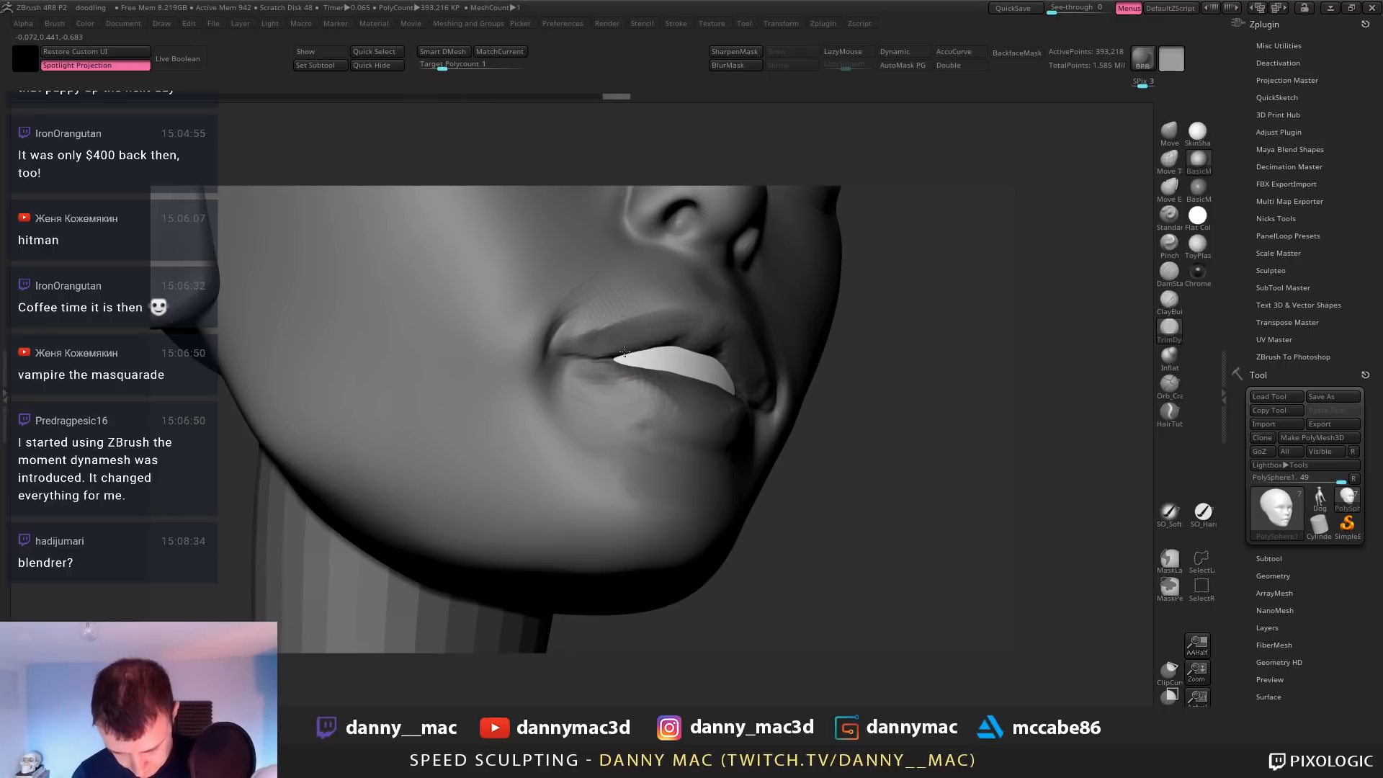
Flatten the upper lip's planes from its centre to the mouth corners with TrimDynamic
shift+right_drag(624, 351, 611, 355)
drag(617, 352, 692, 329)
mouse_move(732, 324)
right_down()
mouse_move(616, 344)
mouse_move(680, 341)
mouse_move(718, 298)
right_up()
drag(699, 321, 818, 336)
right_drag(814, 335, 789, 331)
drag(775, 320, 832, 337)
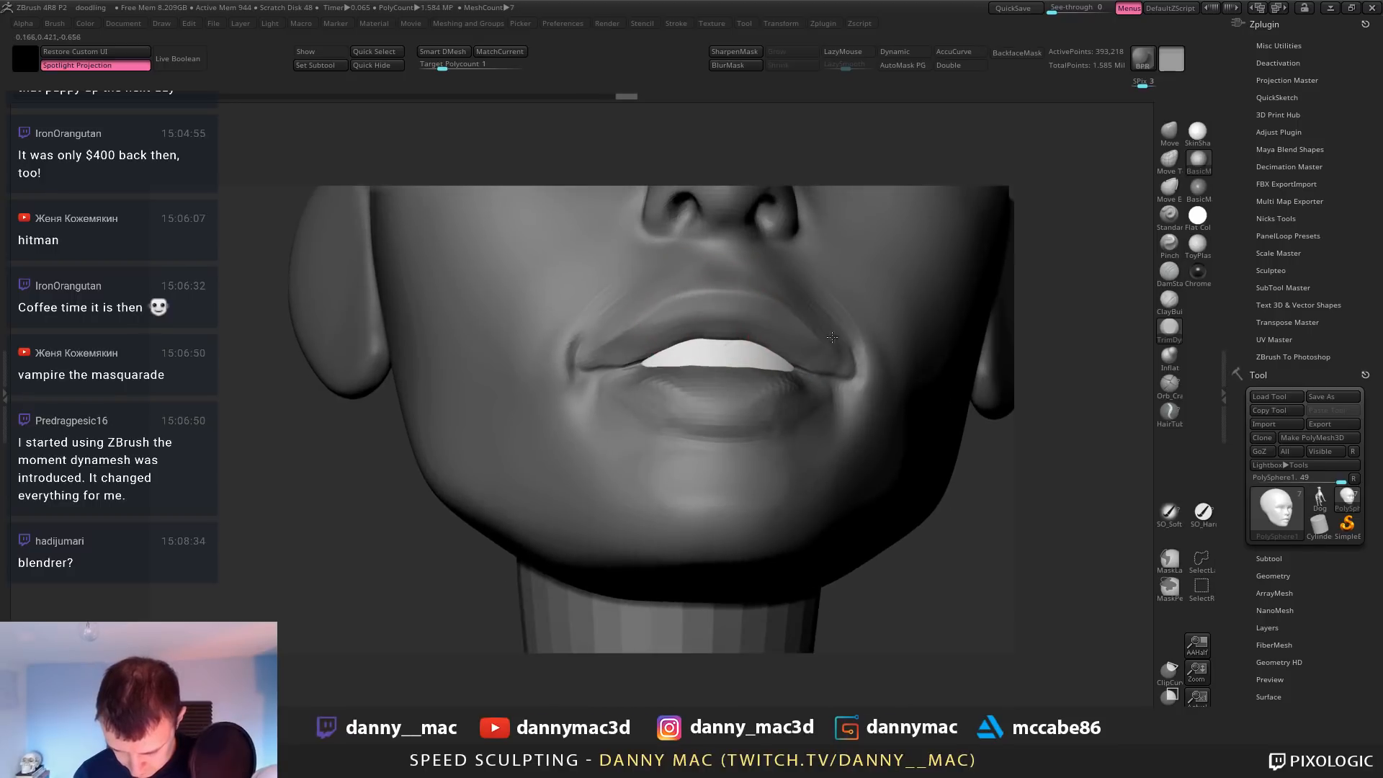
Sharpen the upper lip's edge over the teeth with DamStandard and smooth it
mouse_move(670, 337)
right_down()
mouse_move(590, 340)
mouse_move(653, 336)
mouse_move(649, 306)
mouse_move(579, 361)
right_up()
key(space)
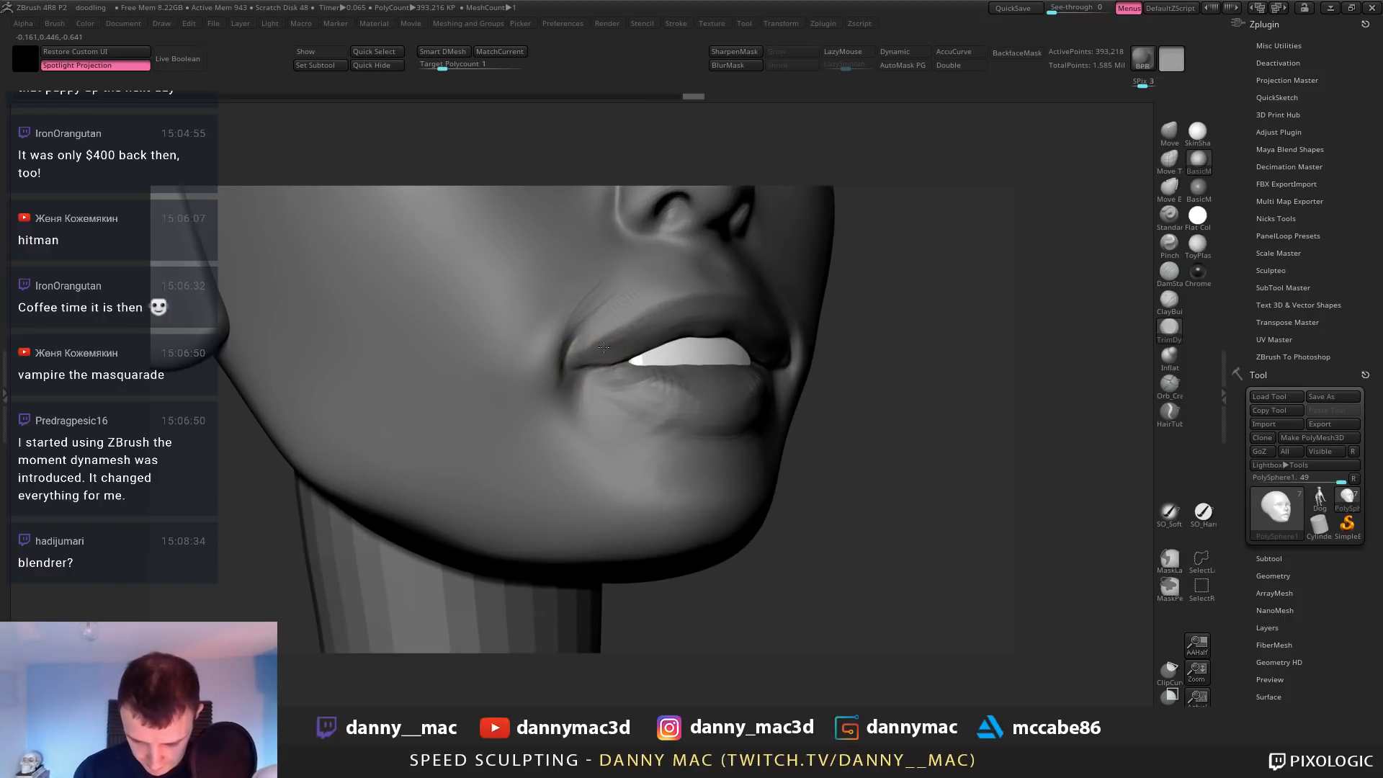
right_drag(723, 311, 631, 323)
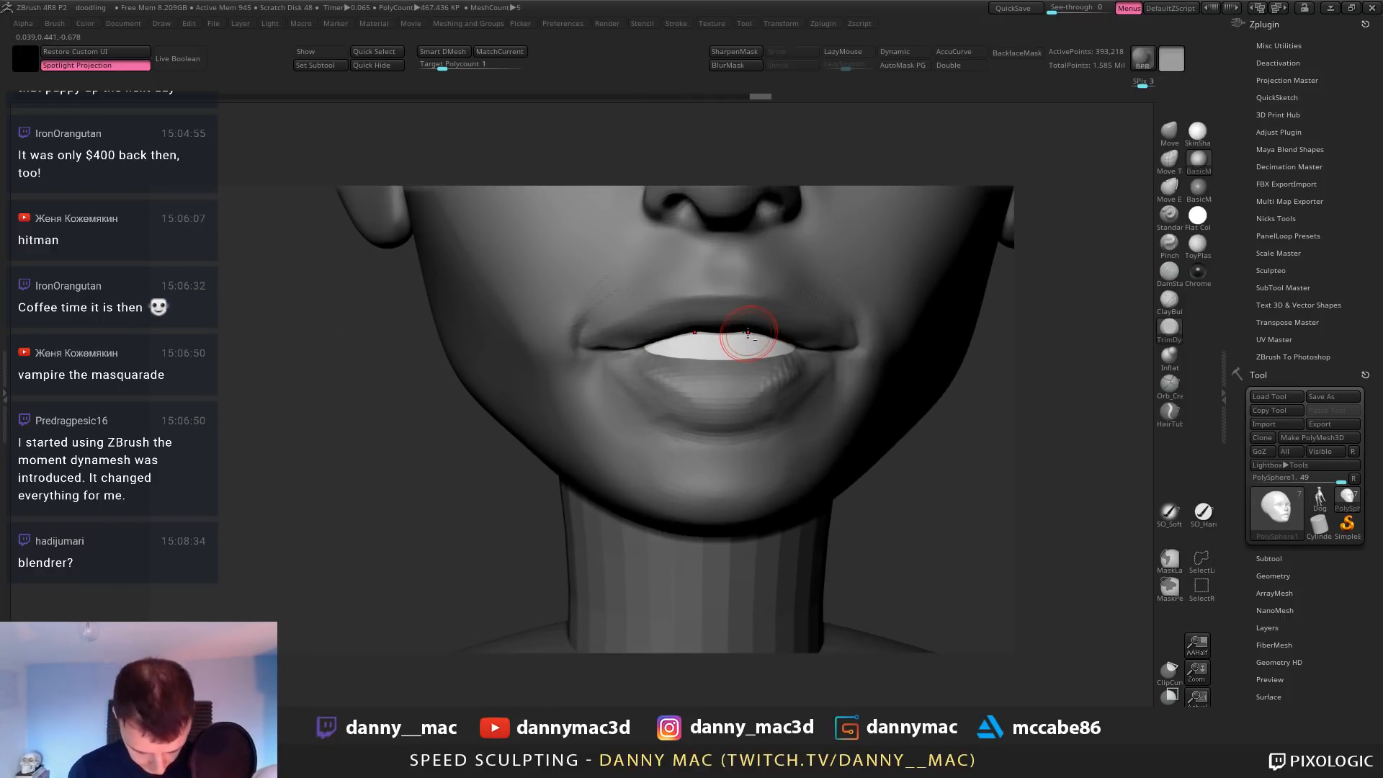
key(b)
key(d)
key(s)
right_drag(752, 335, 744, 347)
shift+drag(744, 333, 742, 336)
right_drag(749, 337, 691, 334)
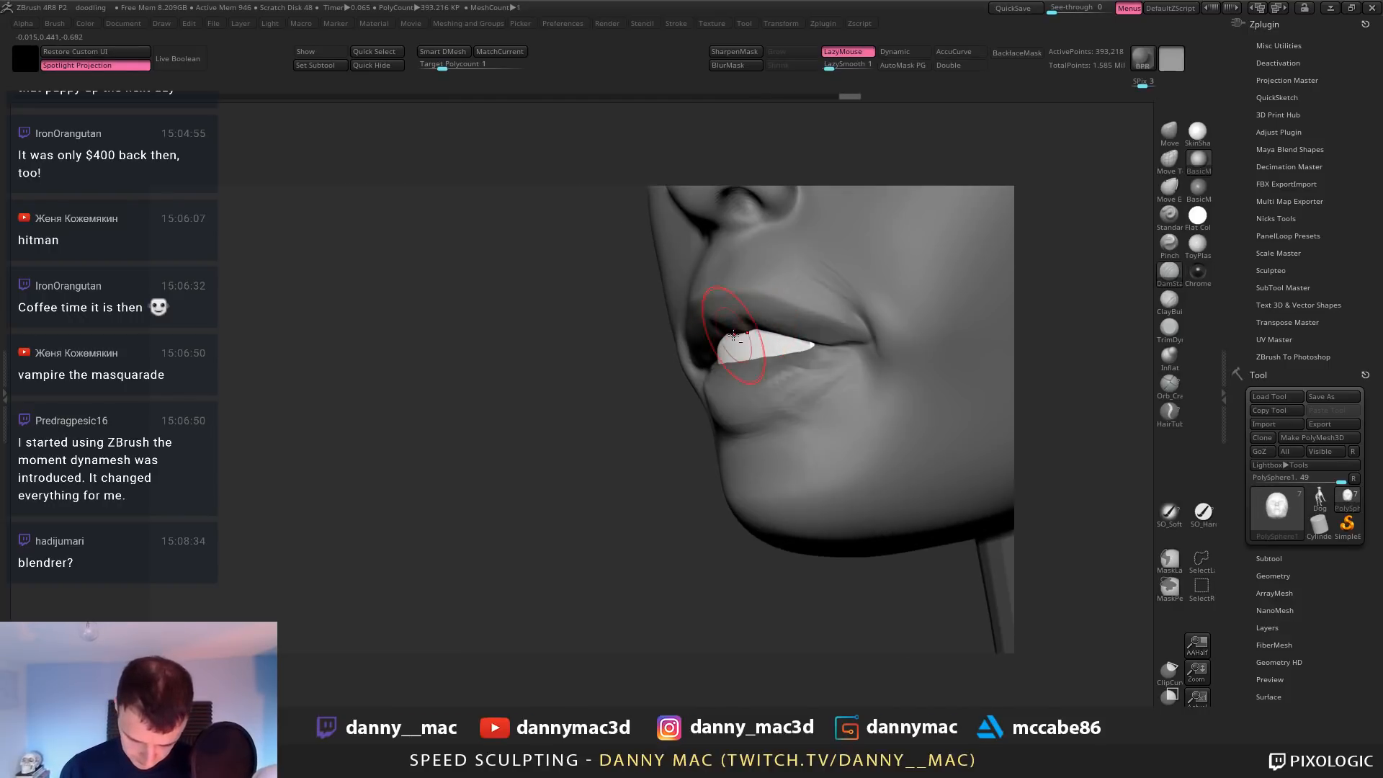
Drop the head two subdivision levels and refine the area between nose and upper lip with Move and Smooth
key(b)
key(m)
key(v)
key(shift+d)
key(shift+d)
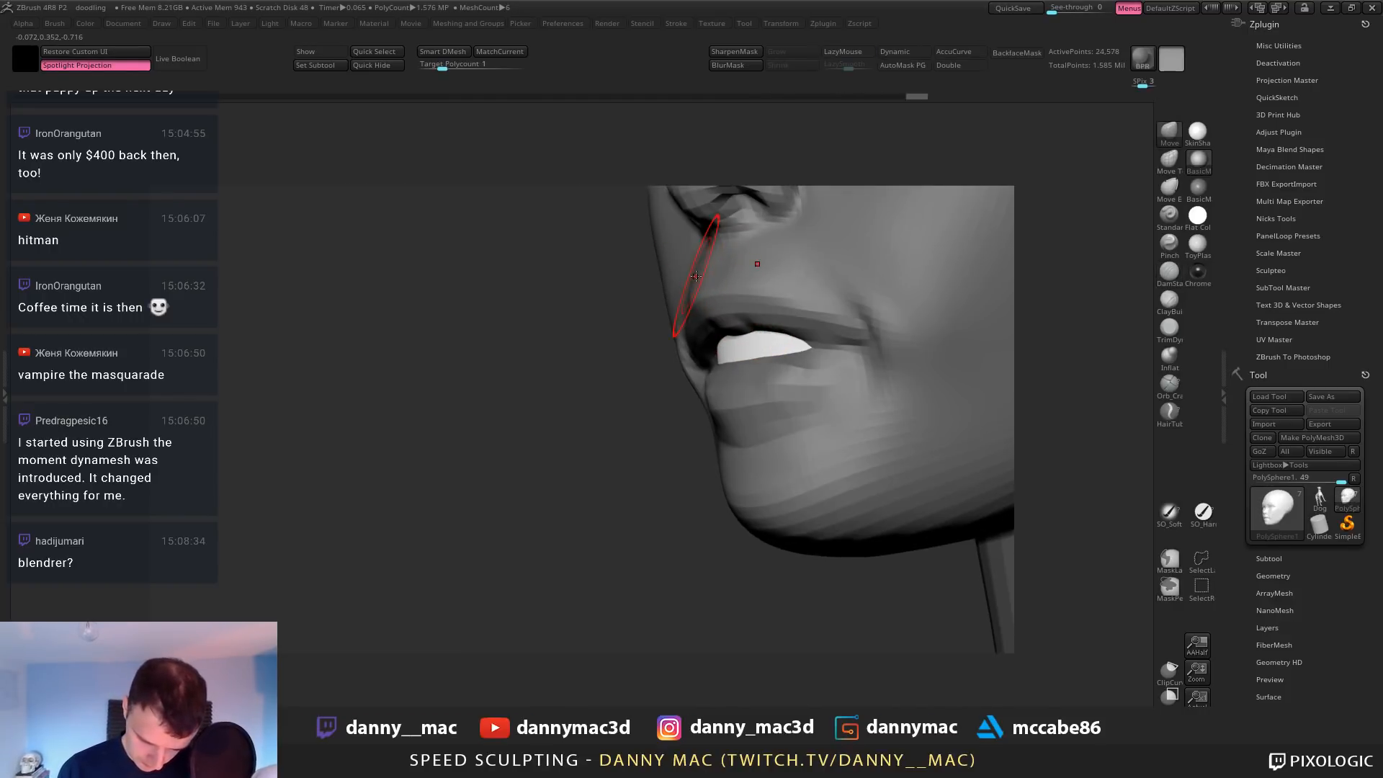
right_drag(695, 277, 721, 271)
shift+drag(694, 267, 690, 274)
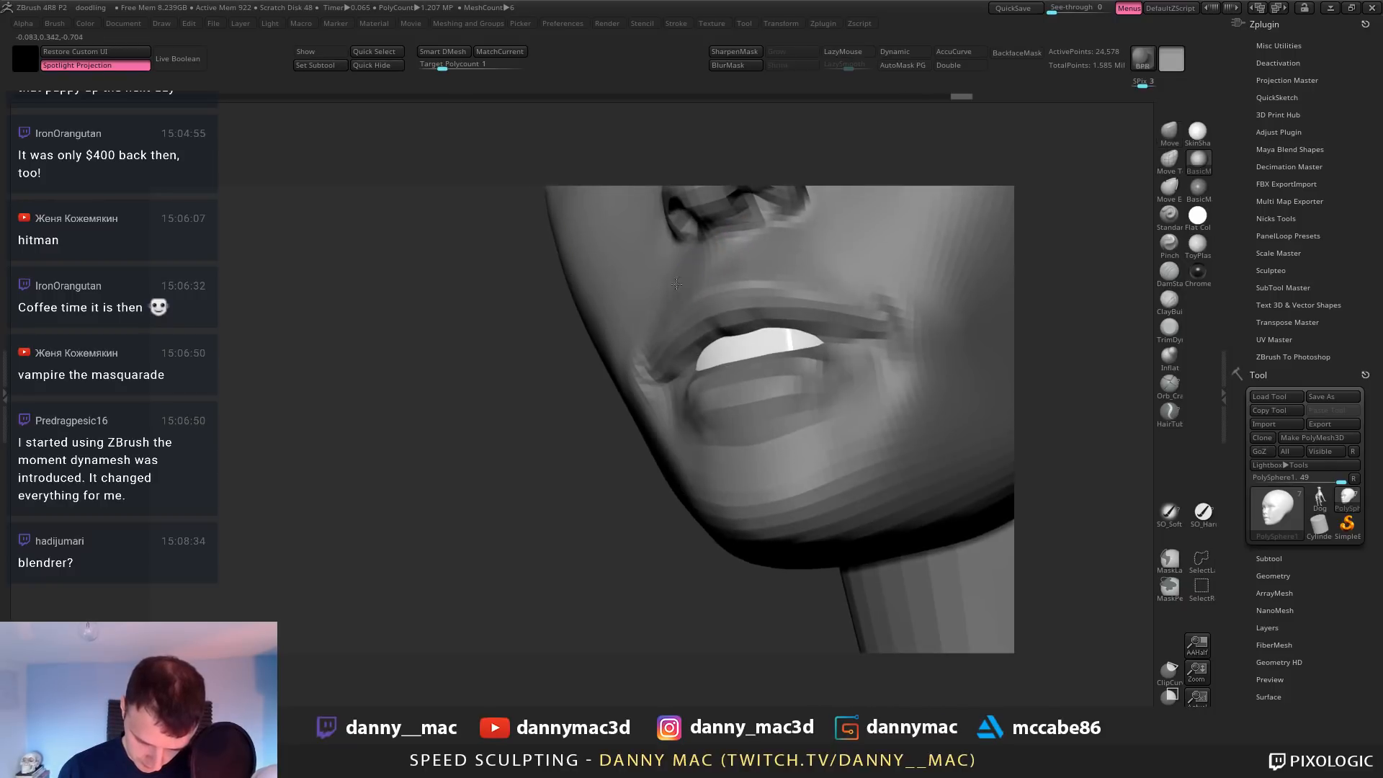
mouse_move(690, 274)
right_down()
mouse_move(720, 269)
mouse_move(663, 253)
mouse_move(743, 318)
right_up()
Raise the head one subdivision level and carve the smile folds from nostrils to mouth corners with DamStandard
key(d)
key(b)
key(d)
key(s)
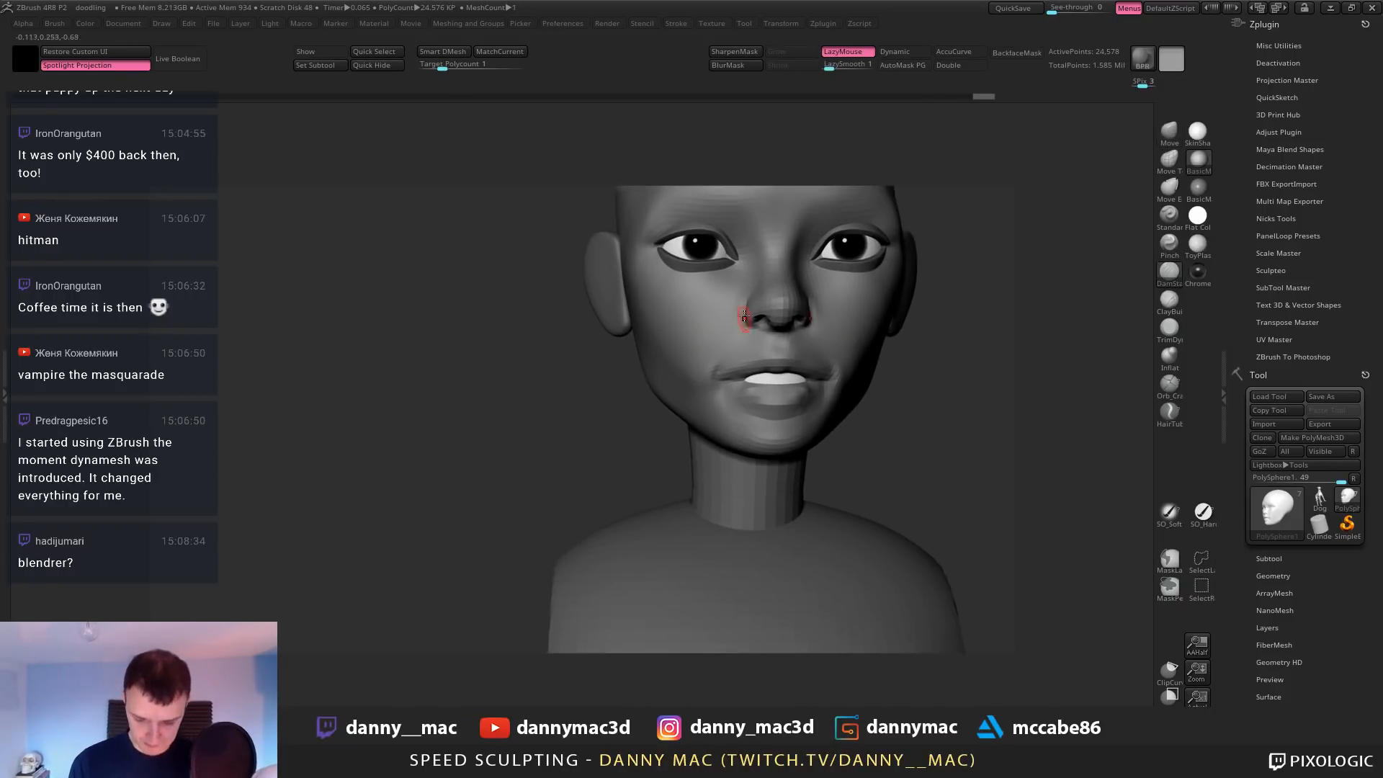
drag(743, 312, 743, 330)
right_drag(739, 321, 777, 314)
drag(745, 307, 697, 366)
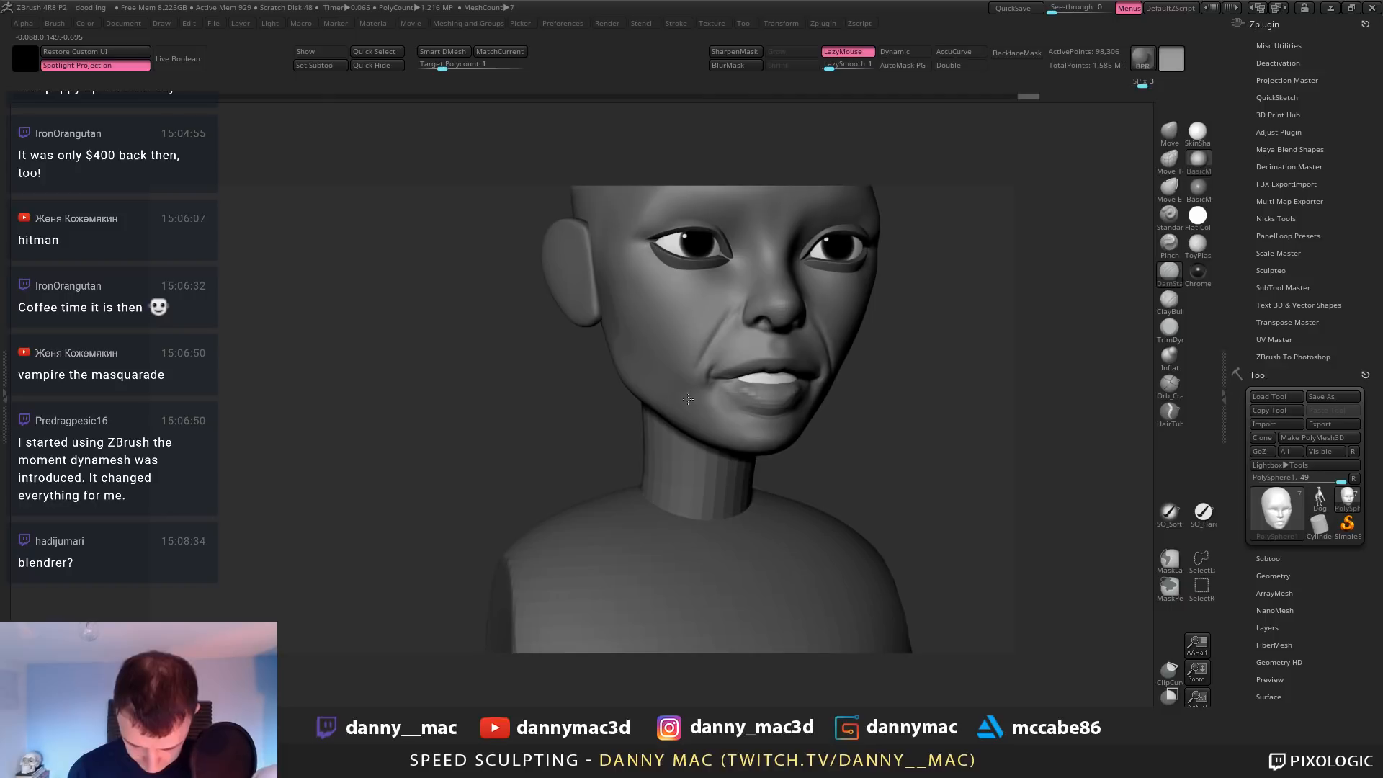
right_drag(707, 348, 736, 345)
Build up the cheek along the smile fold beside the nose with ClayBuildup
key(b)
key(c)
key(b)
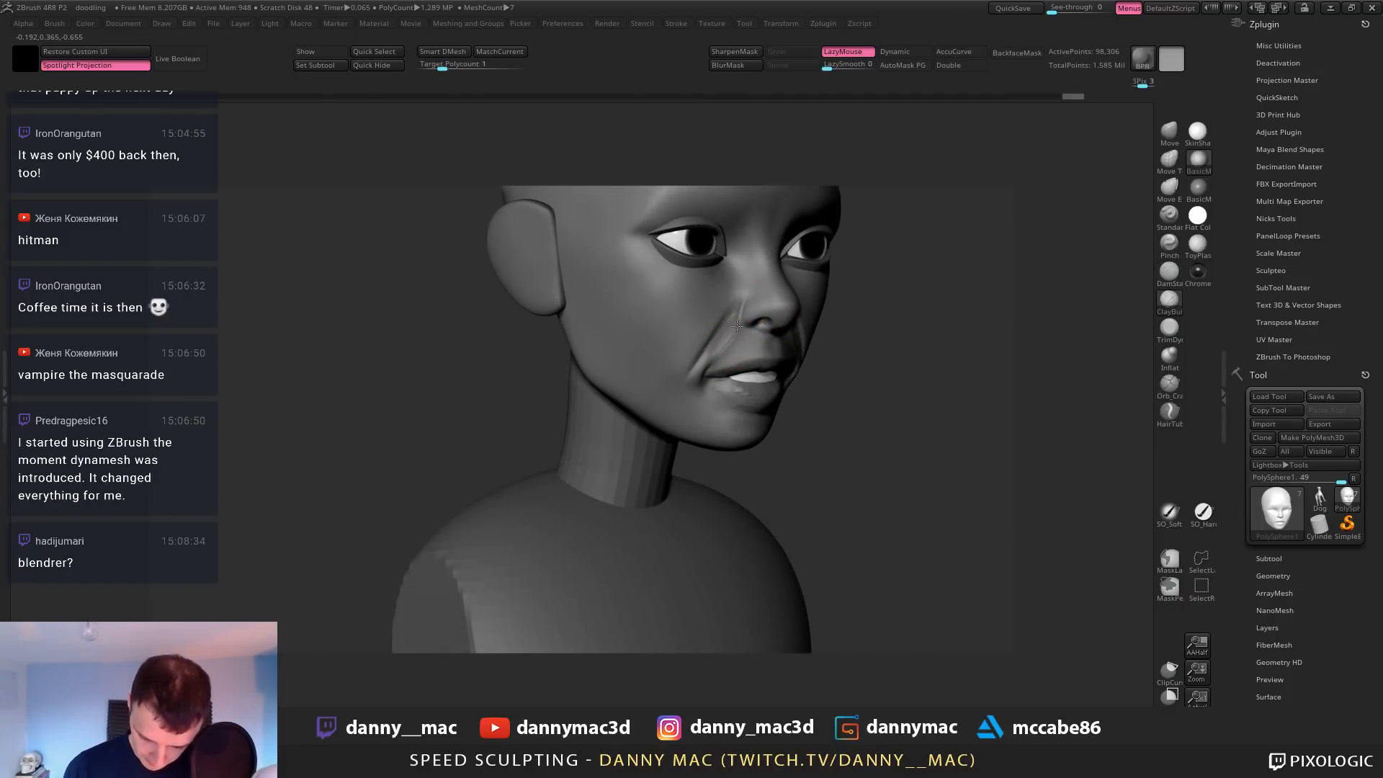
drag(741, 330, 727, 350)
right_drag(752, 320, 745, 321)
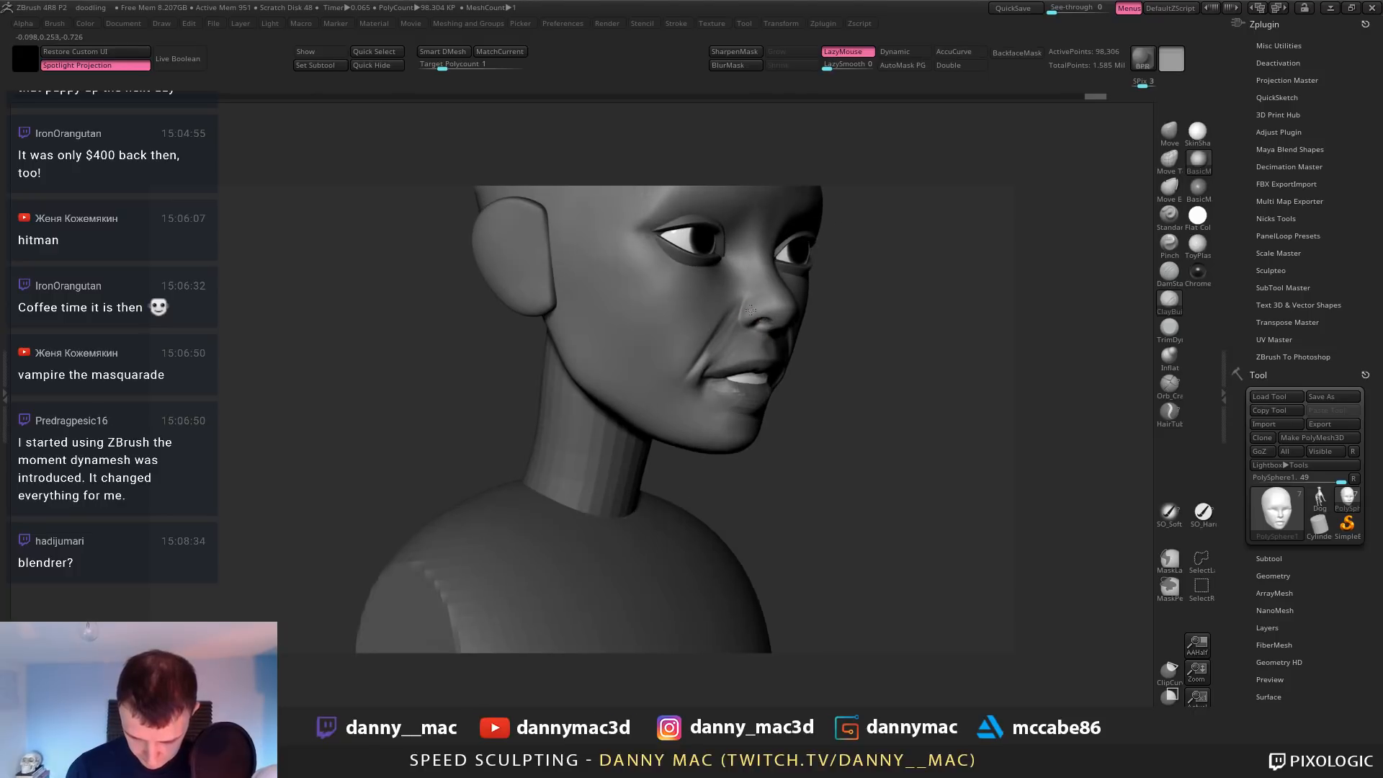
Adjust the nostril wing and the base of the nose with the Move brush
key(b)
key(m)
key(v)
drag(753, 321, 744, 310)
right_drag(749, 311, 724, 313)
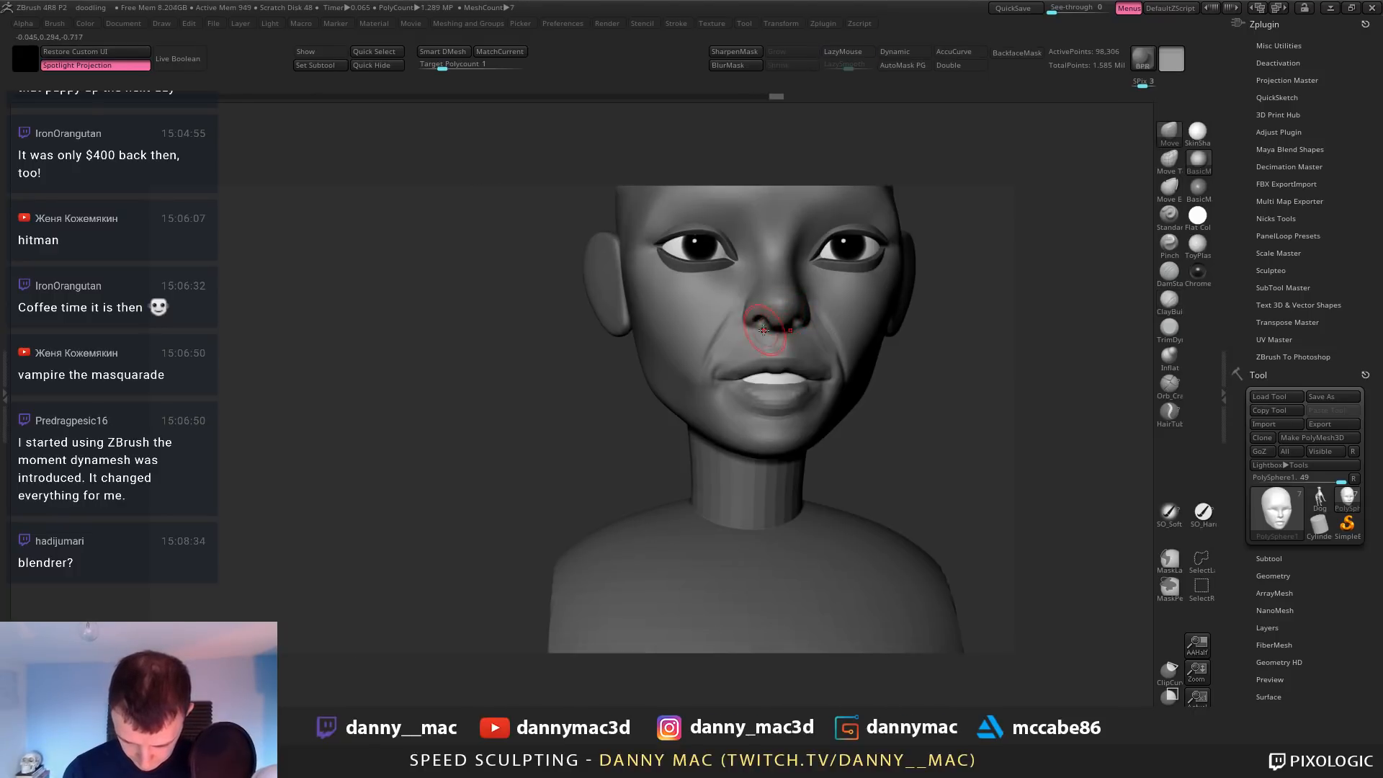
drag(777, 329, 776, 335)
Reshape the mouth with a resized Move brush and soften the smile folds with Smooth
mouse_move(731, 326)
right_down()
mouse_move(747, 315)
mouse_move(729, 403)
mouse_move(782, 365)
right_up()
key(space)
key(space)
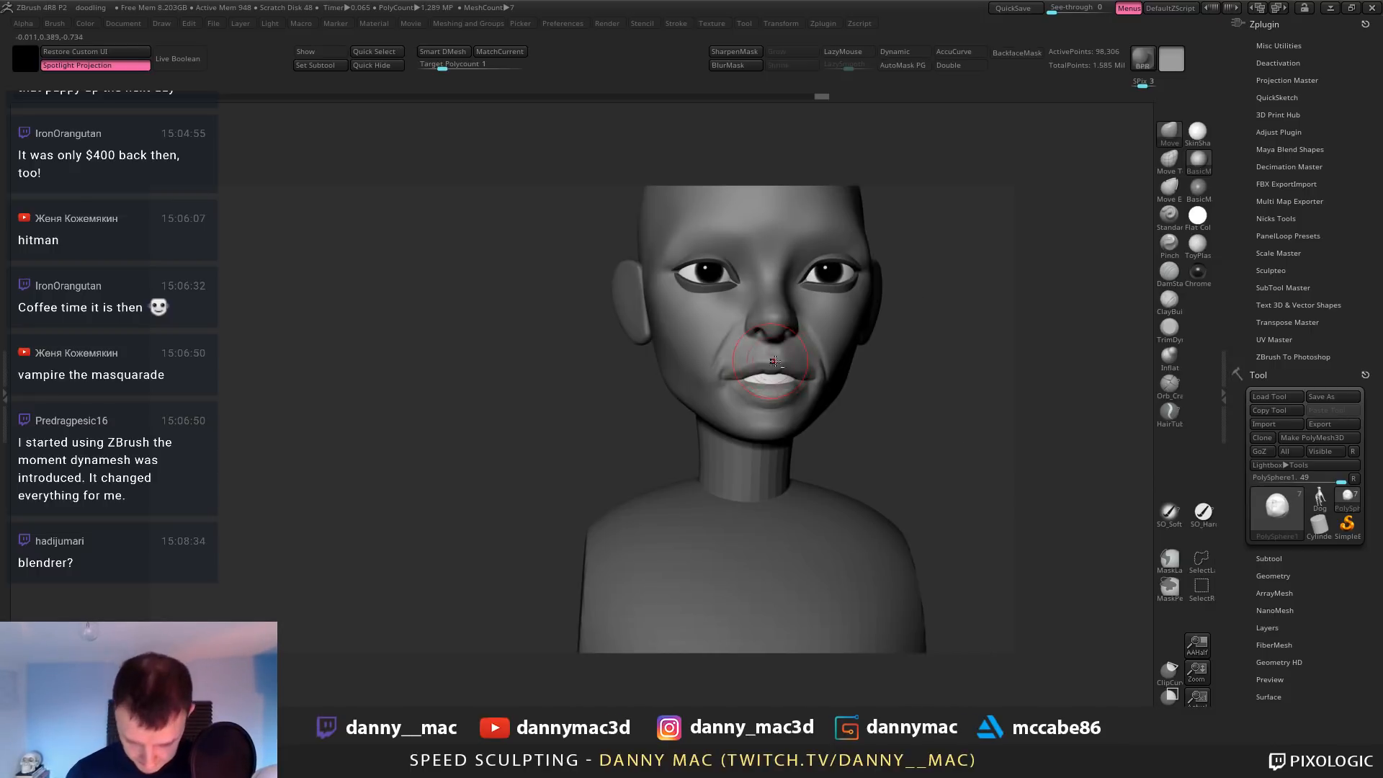
right_drag(783, 357, 785, 358)
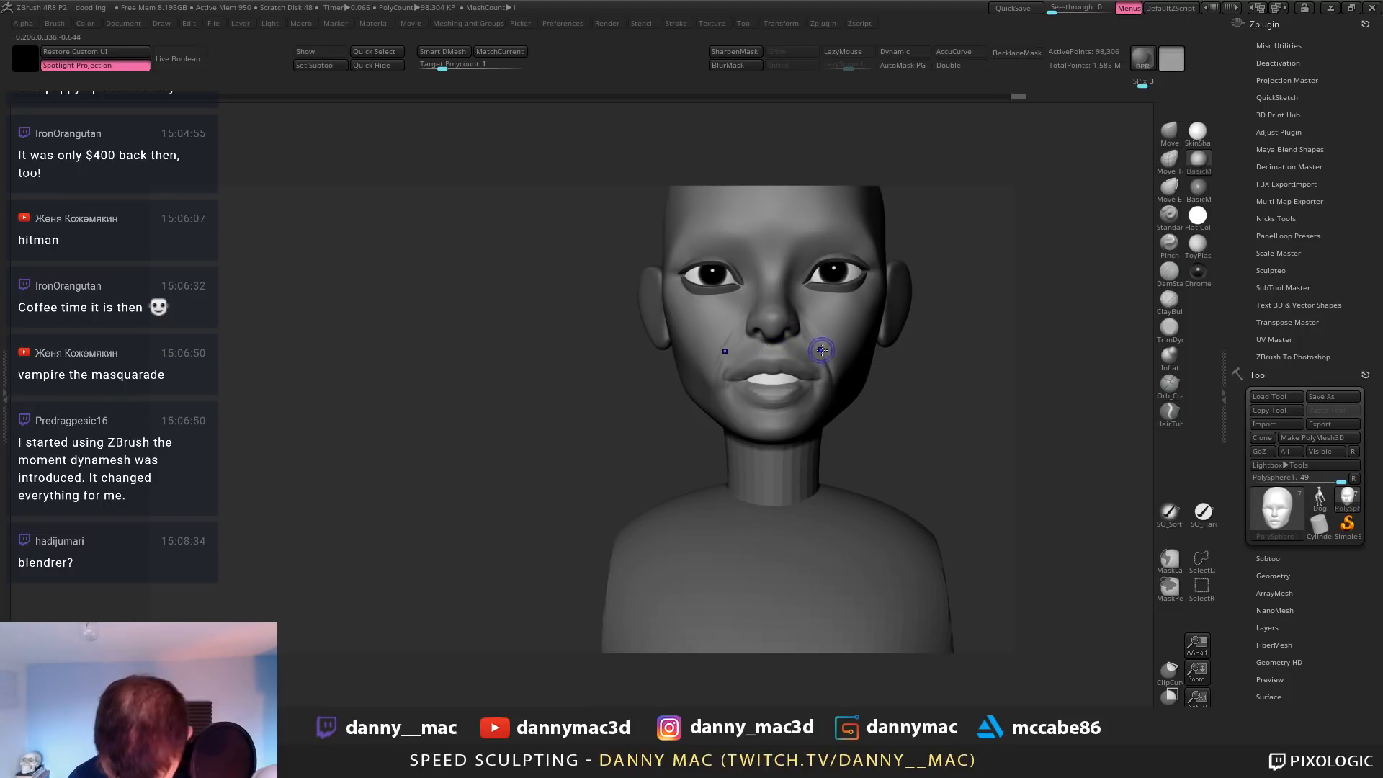
shift+drag(821, 350, 821, 354)
mouse_move(822, 355)
alt+right_down()
mouse_move(819, 330)
mouse_move(807, 368)
mouse_move(785, 362)
alt+right_up()
key(space)
drag(792, 374, 801, 359)
mouse_move(756, 360)
right_down()
mouse_move(785, 358)
mouse_move(781, 346)
right_up()
Select the teeth subtool and scale it slightly narrower across the width
alt+click(781, 358)
key(w)
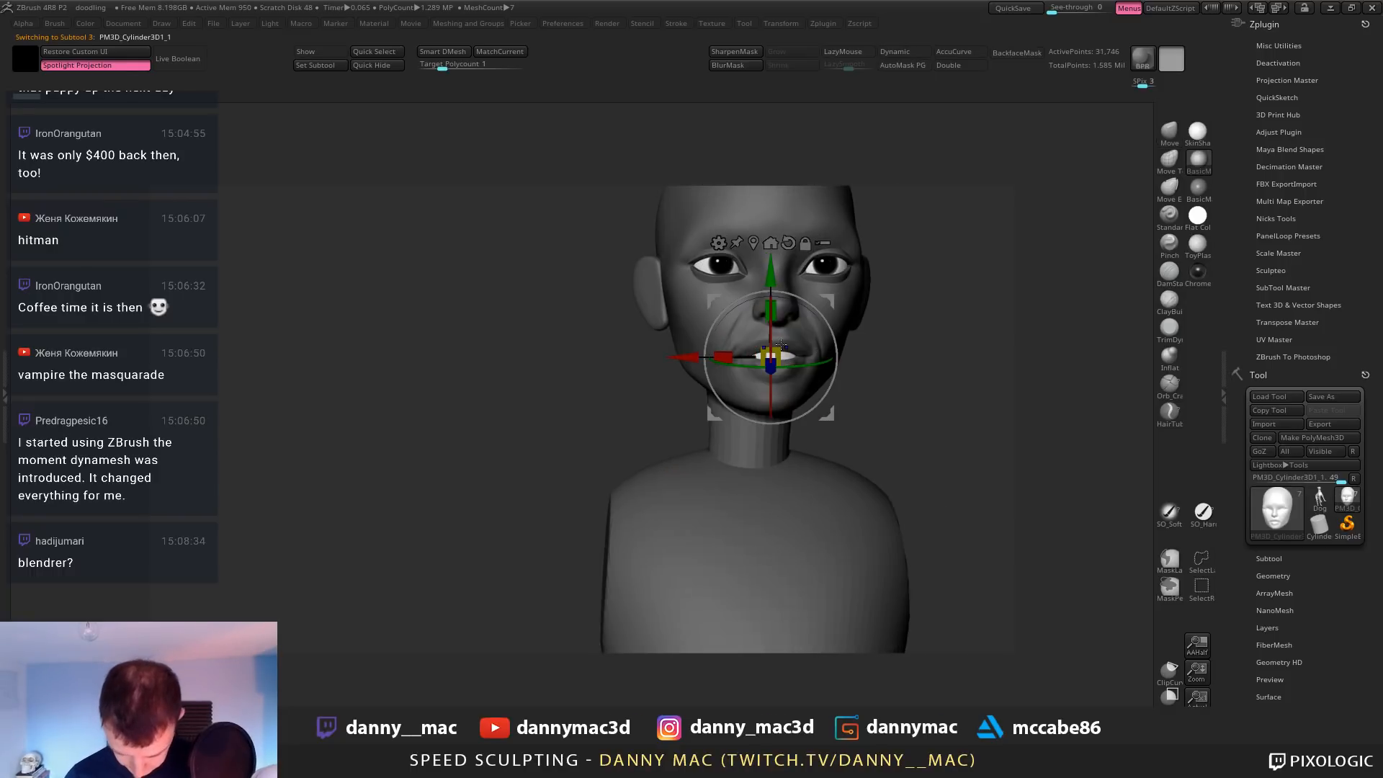
drag(723, 358, 728, 357)
key(q)
right_drag(805, 345, 792, 324)
Reselect the head, reshape the mouth with a resized Move brush and return to the highest subdivision level
alt+click(799, 342)
key(space)
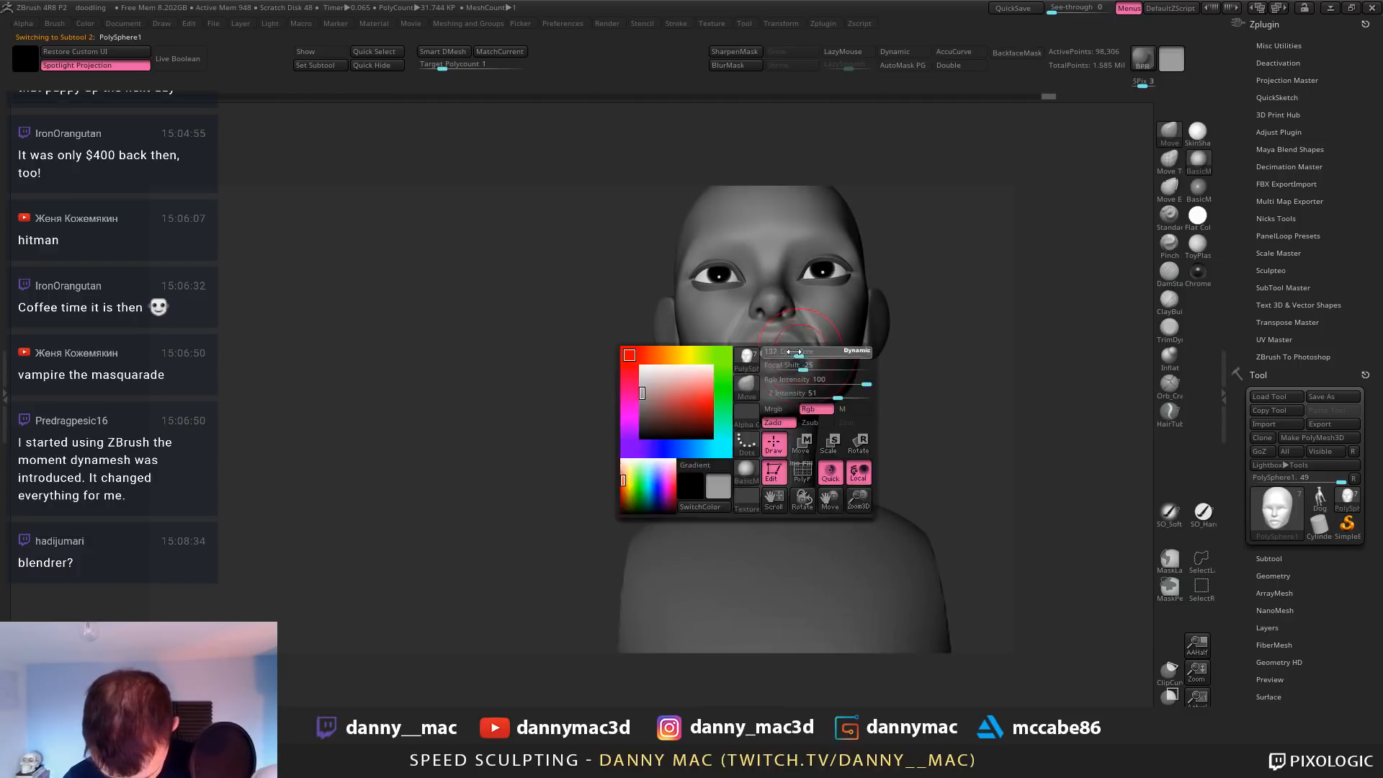
drag(793, 352, 805, 351)
mouse_move(804, 351)
right_down()
mouse_move(804, 379)
mouse_move(789, 365)
right_up()
key(shift+d)
key(l)
key(d)
key(d)
key(space)
drag(783, 368, 813, 356)
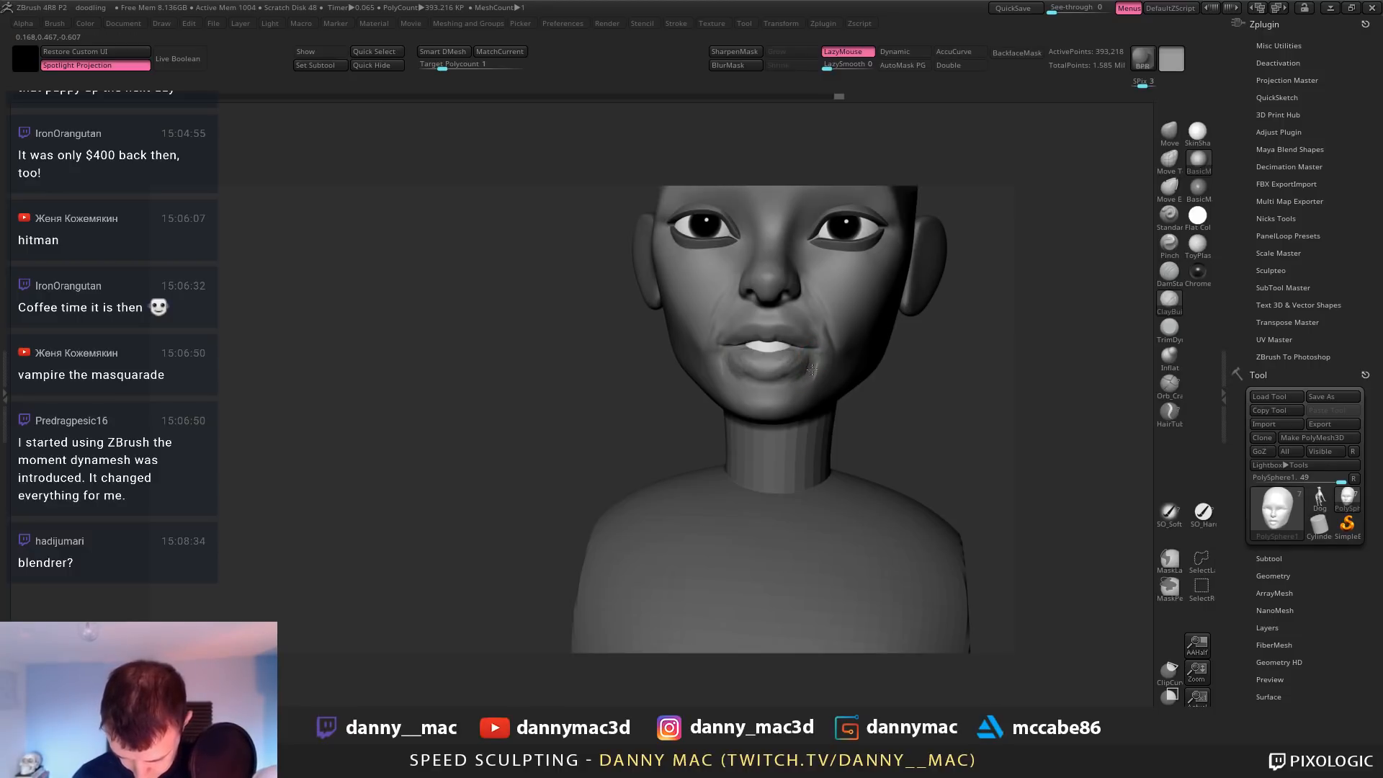
Carve the mouth corners deeper with DamStandard
mouse_move(803, 351)
right_down()
mouse_move(784, 334)
mouse_move(791, 348)
mouse_move(756, 364)
mouse_move(796, 373)
mouse_move(789, 345)
mouse_move(810, 343)
mouse_move(792, 369)
mouse_move(808, 346)
right_up()
key(b)
key(d)
key(s)
drag(801, 350, 820, 351)
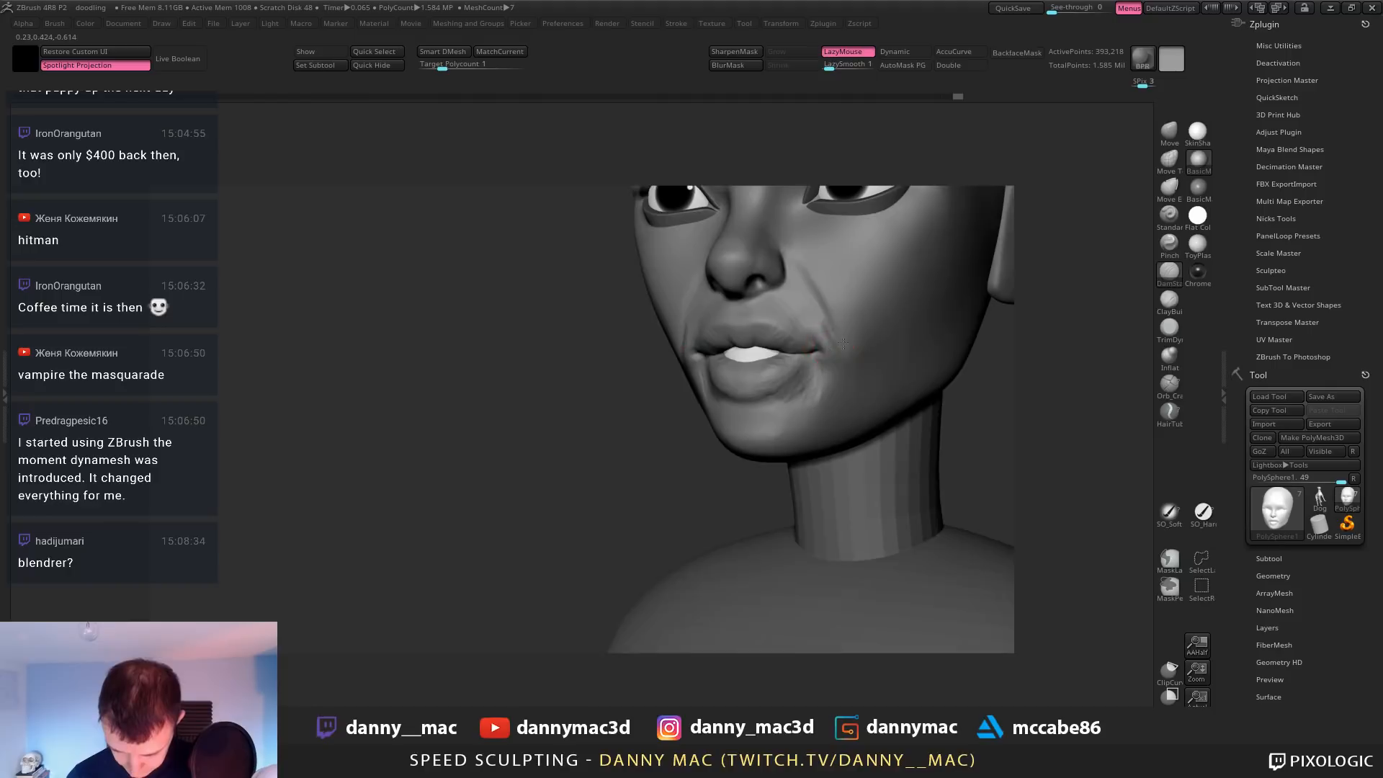
right_drag(814, 343, 826, 335)
drag(818, 344, 828, 331)
Build up the flesh around the mouth corners with ClayBuildup
key(b)
key(c)
key(b)
right_drag(828, 329, 808, 332)
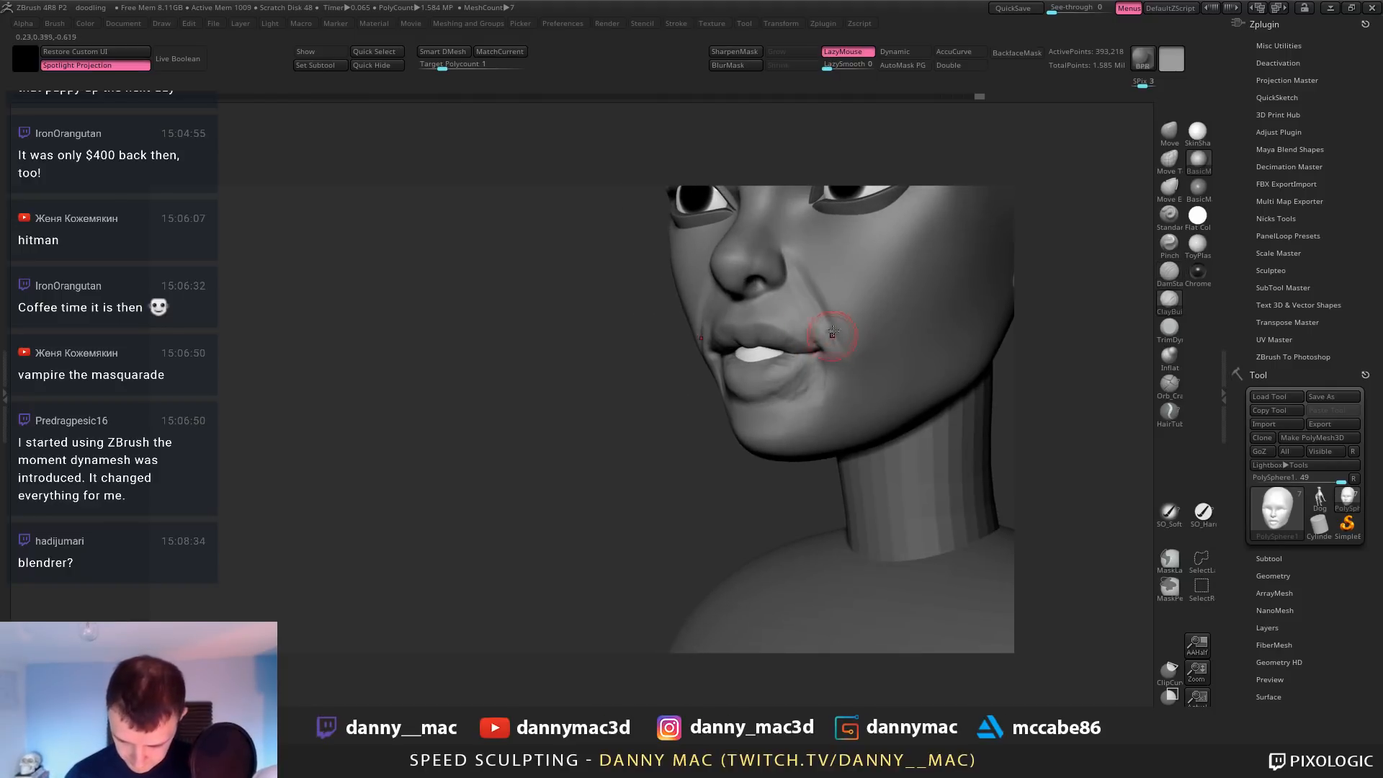
mouse_move(717, 314)
right_down()
mouse_move(704, 293)
mouse_move(727, 298)
right_up()
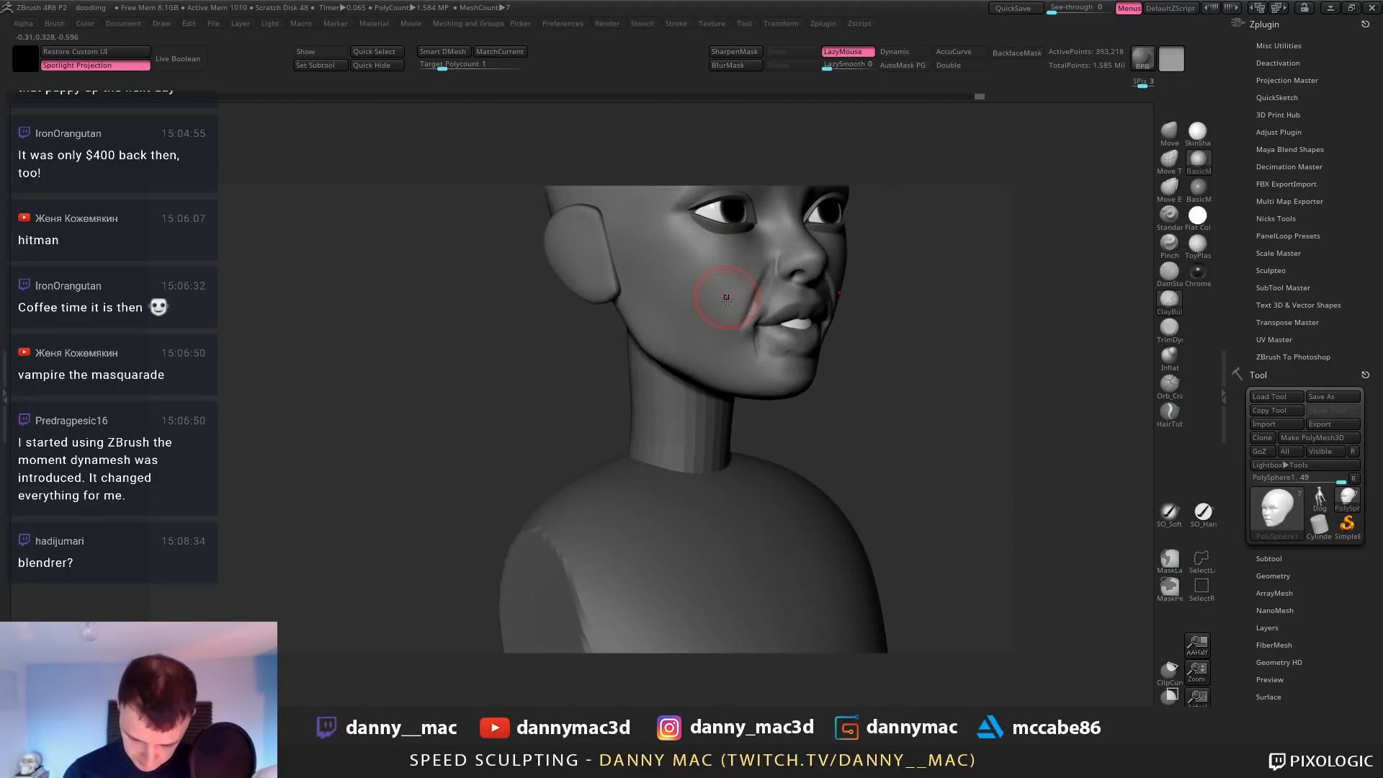
Make the torso the active subtool and frame the whole bust
key(l)
mouse_move(721, 380)
right_down()
mouse_move(651, 379)
mouse_move(640, 347)
mouse_move(810, 348)
mouse_move(669, 396)
mouse_move(696, 414)
mouse_move(661, 317)
mouse_move(681, 341)
right_up()
alt+click(684, 334)
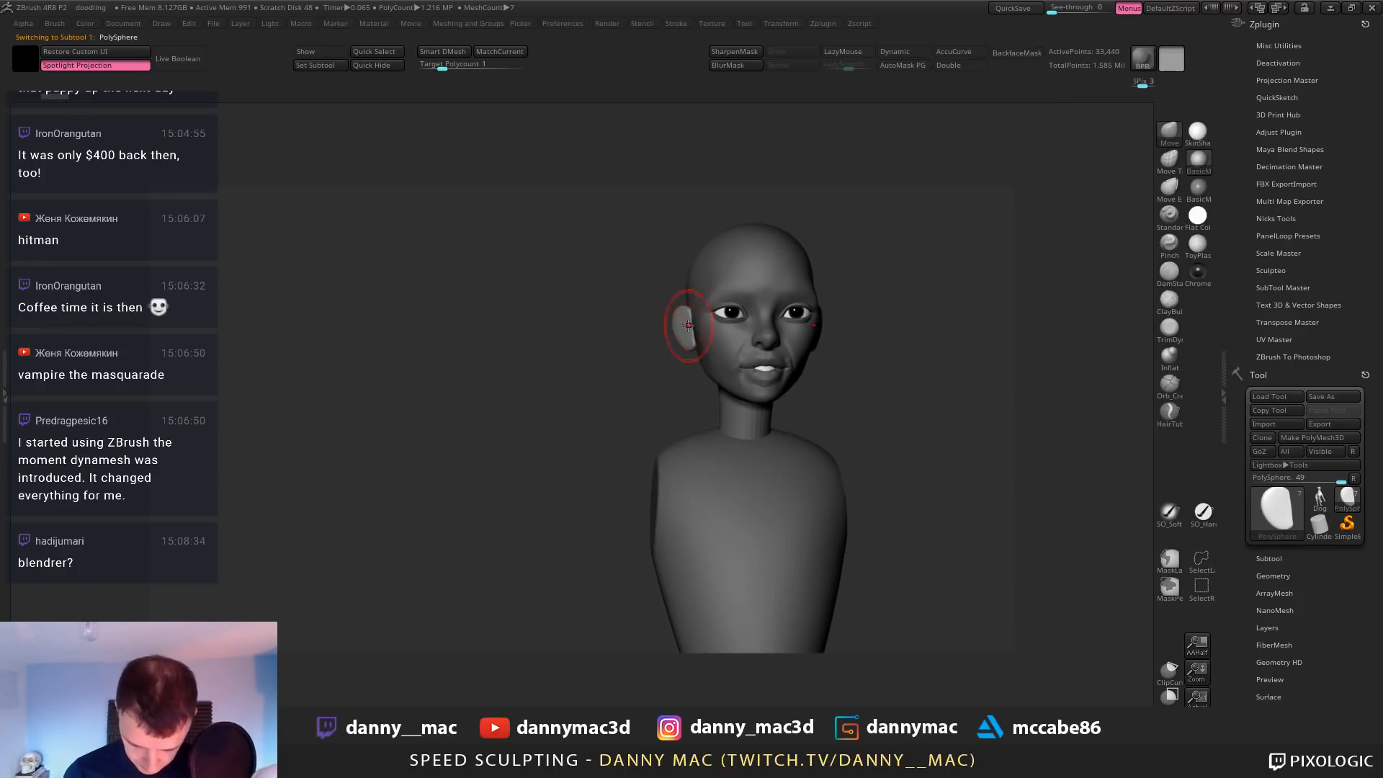
right_drag(746, 308, 609, 356)
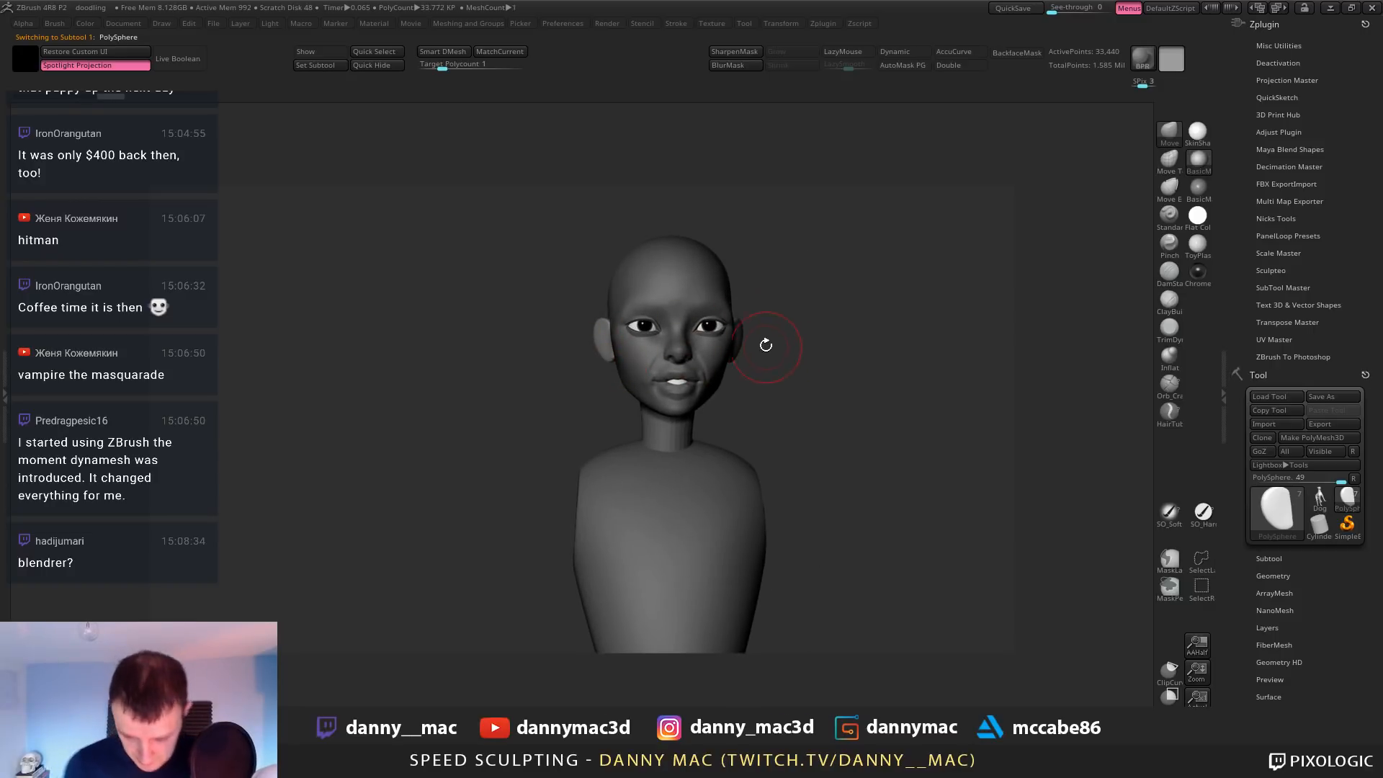
right_drag(766, 345, 744, 348)
alt+click(660, 426)
alt+right_drag(703, 429, 697, 353)
alt+click(705, 475)
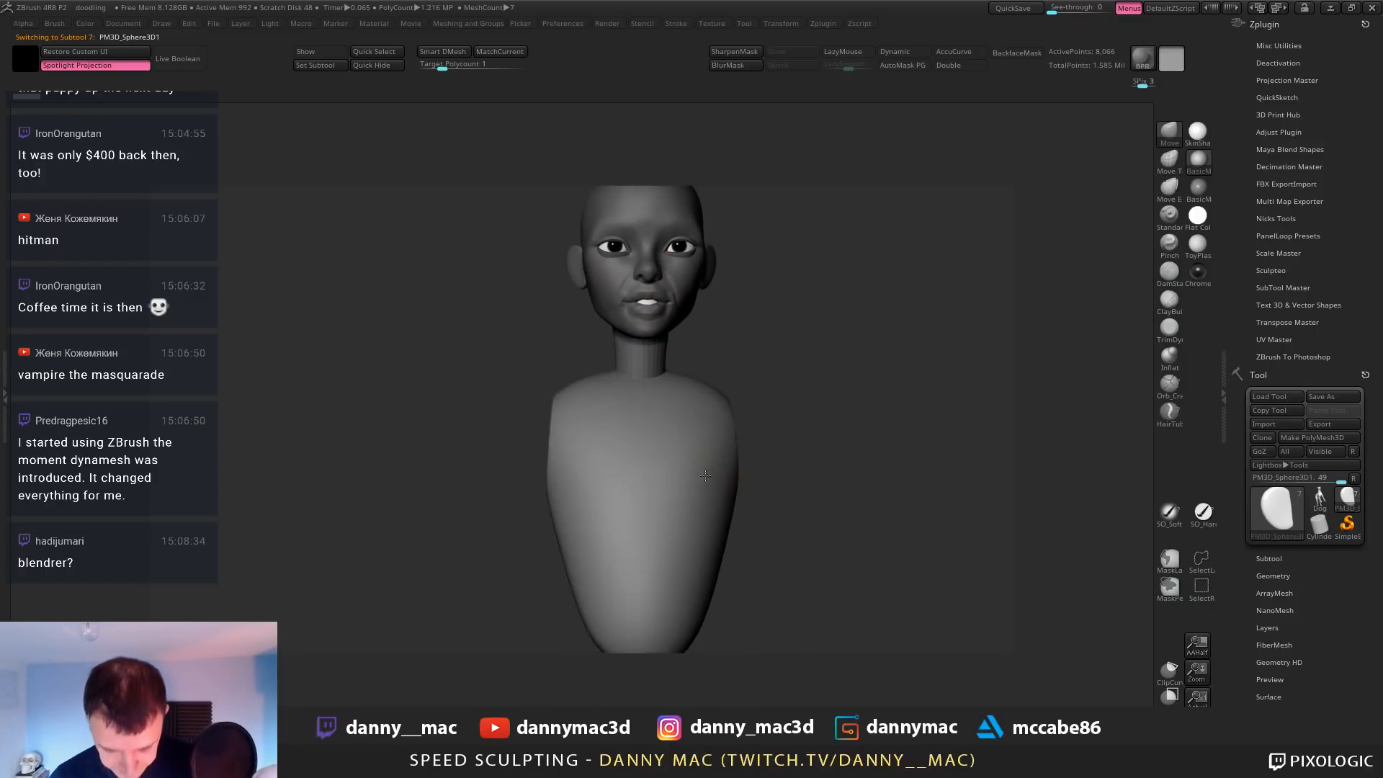
ctrl+right_drag(705, 476, 725, 452)
alt+right_drag(725, 452, 733, 350)
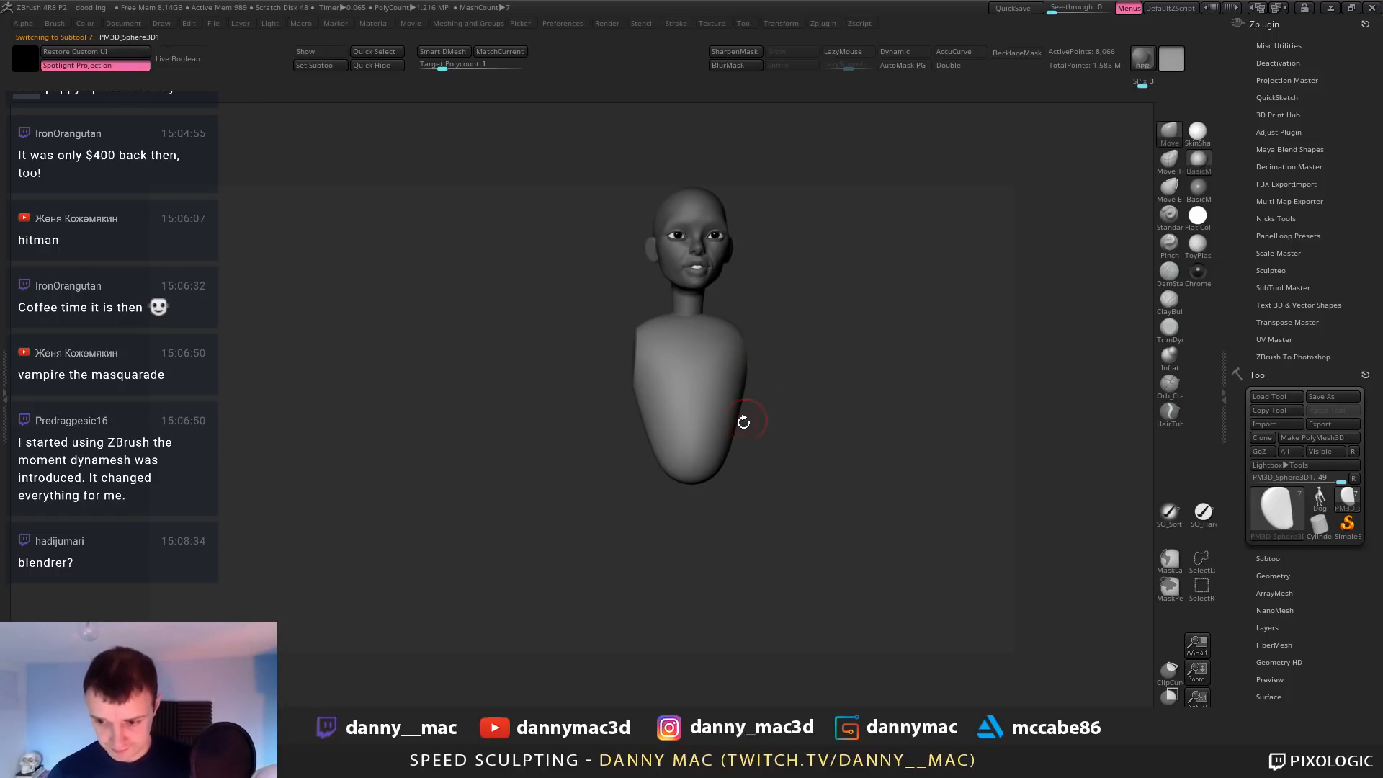
Slim the lower sides of the torso with a resized Move brush
key(space)
drag(743, 430, 753, 432)
right_drag(754, 432, 740, 434)
key(space)
drag(727, 435, 737, 437)
drag(738, 439, 731, 440)
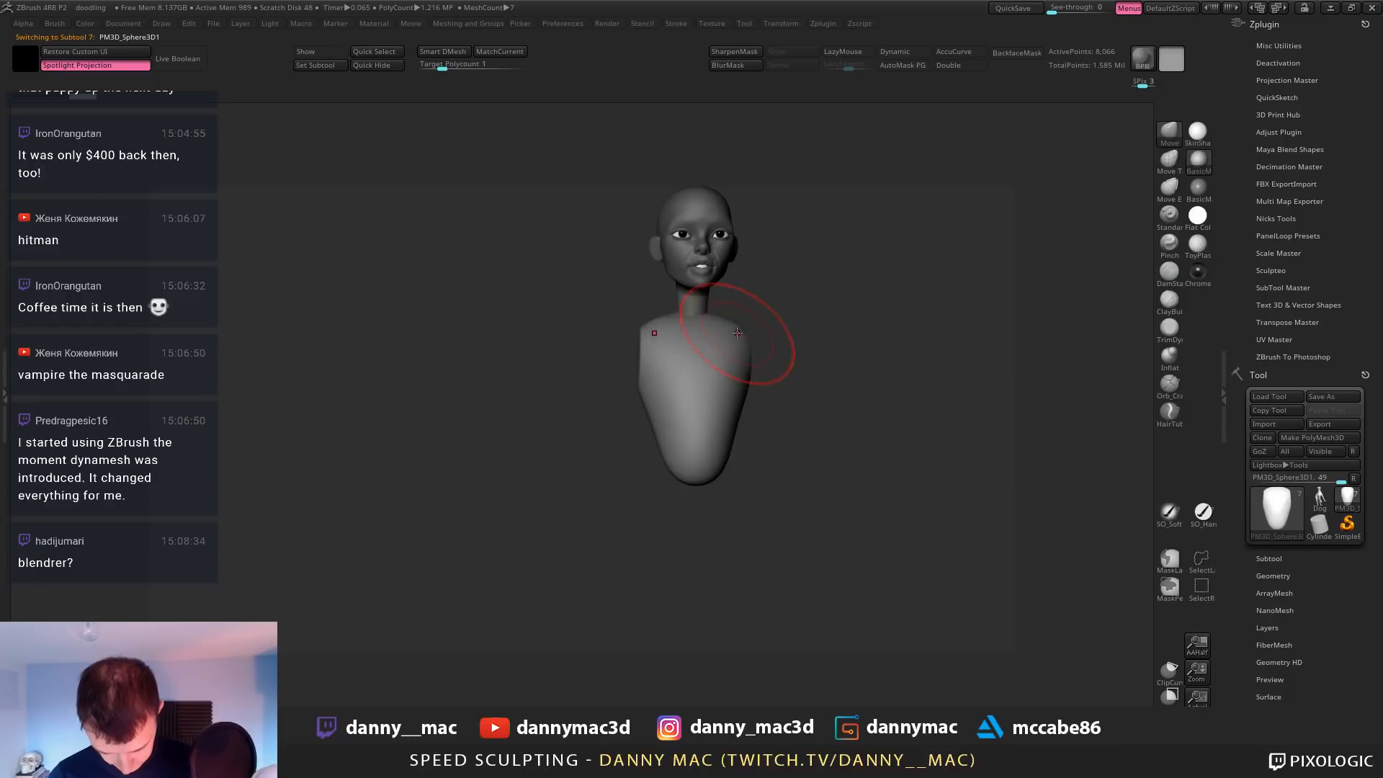
Narrow and round the shoulders with the Move brush
key(space)
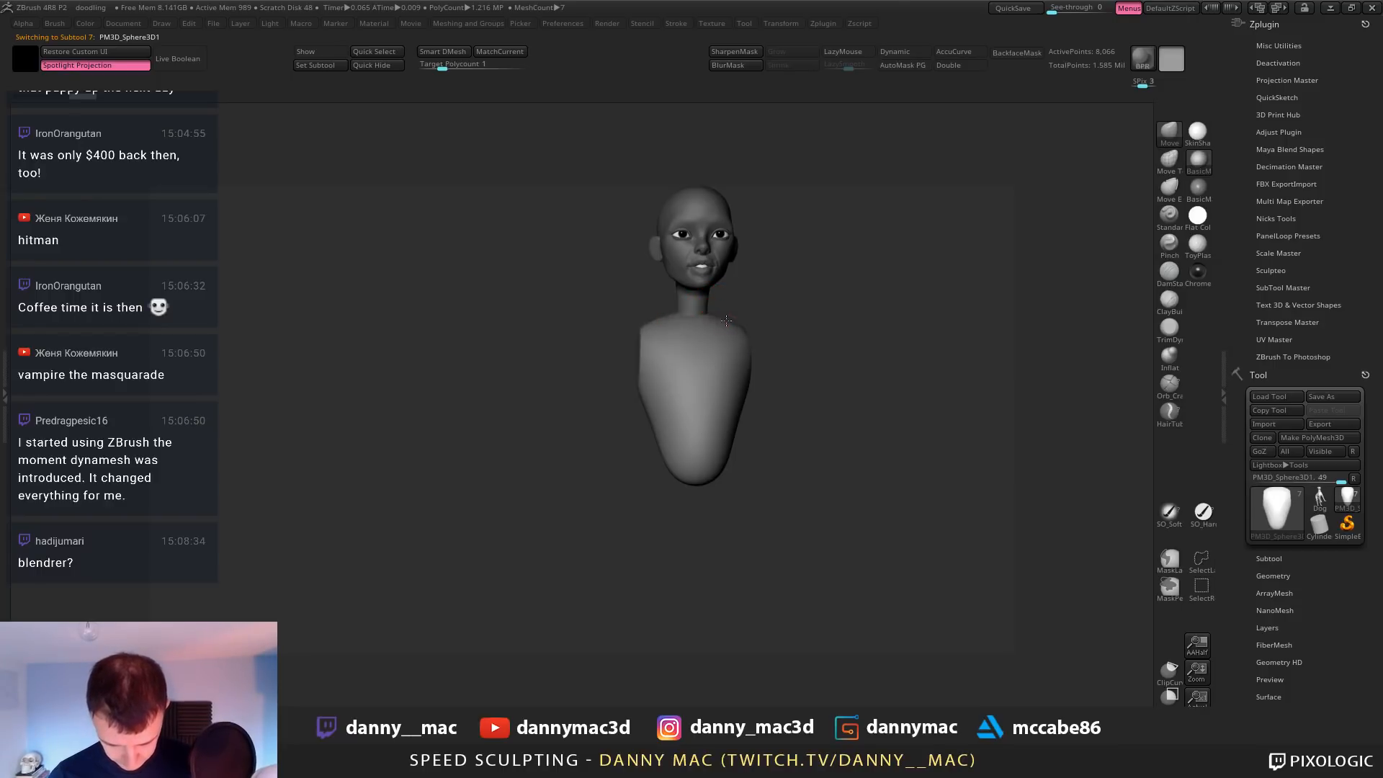
right_drag(739, 334, 729, 340)
key(space)
mouse_move(741, 356)
mouse_down()
mouse_move(759, 360)
mouse_move(751, 383)
mouse_up()
key(space)
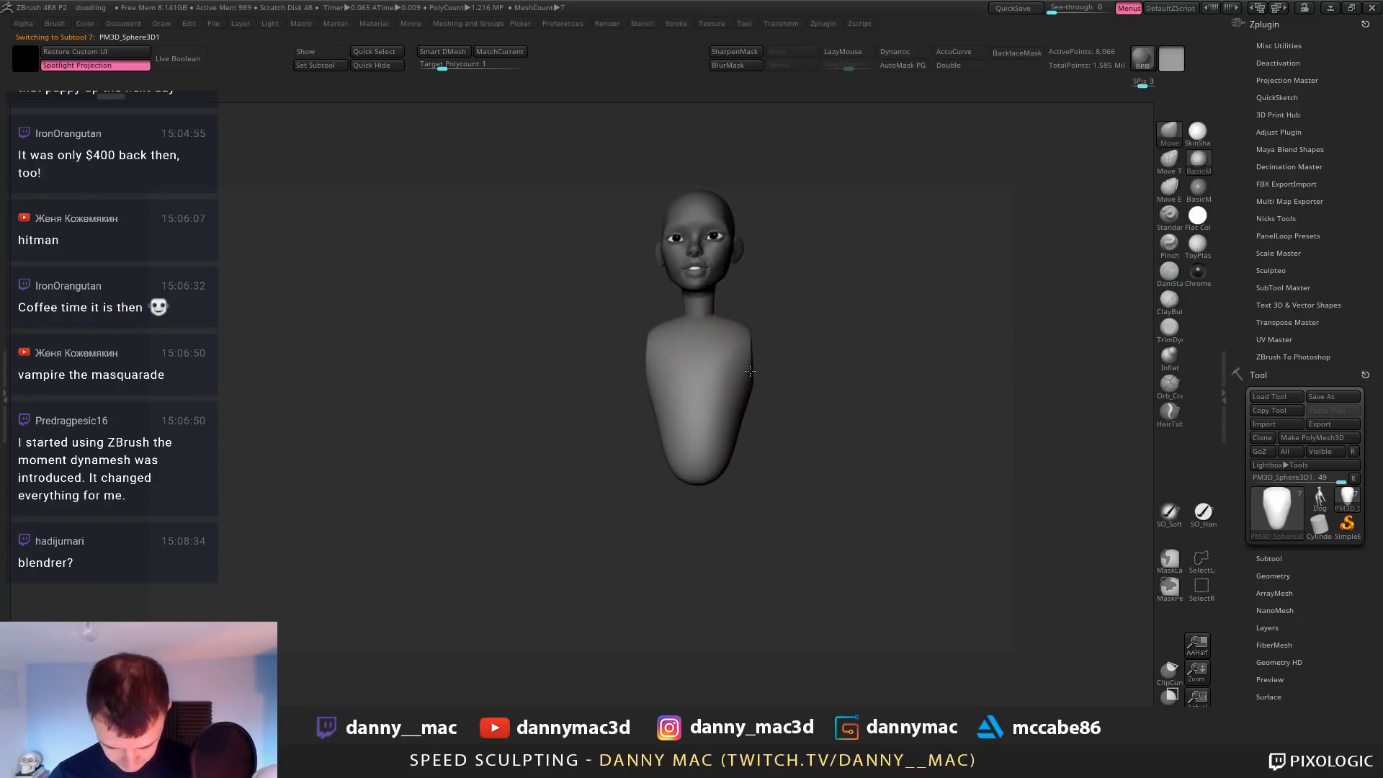
Reshape the torso's base and back in profile with the Move brush, undoing the last stroke
right_drag(685, 456, 767, 443)
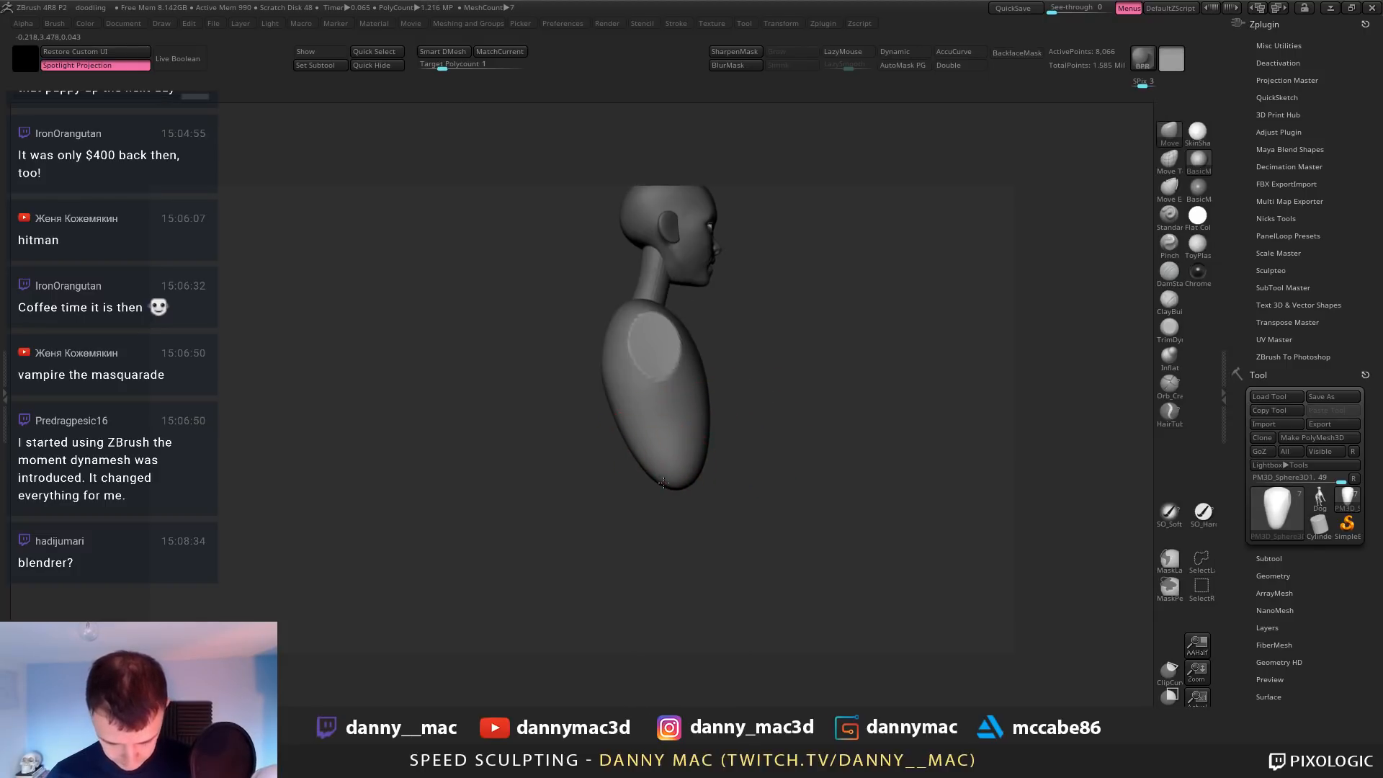
drag(663, 483, 665, 469)
drag(615, 420, 633, 426)
mouse_move(642, 447)
ctrl+right_down()
mouse_move(651, 420)
mouse_move(645, 504)
ctrl+right_up()
key(ctrl+z)
Select the head and reshape the back of the skull in profile with a resized Move brush
alt+click(609, 315)
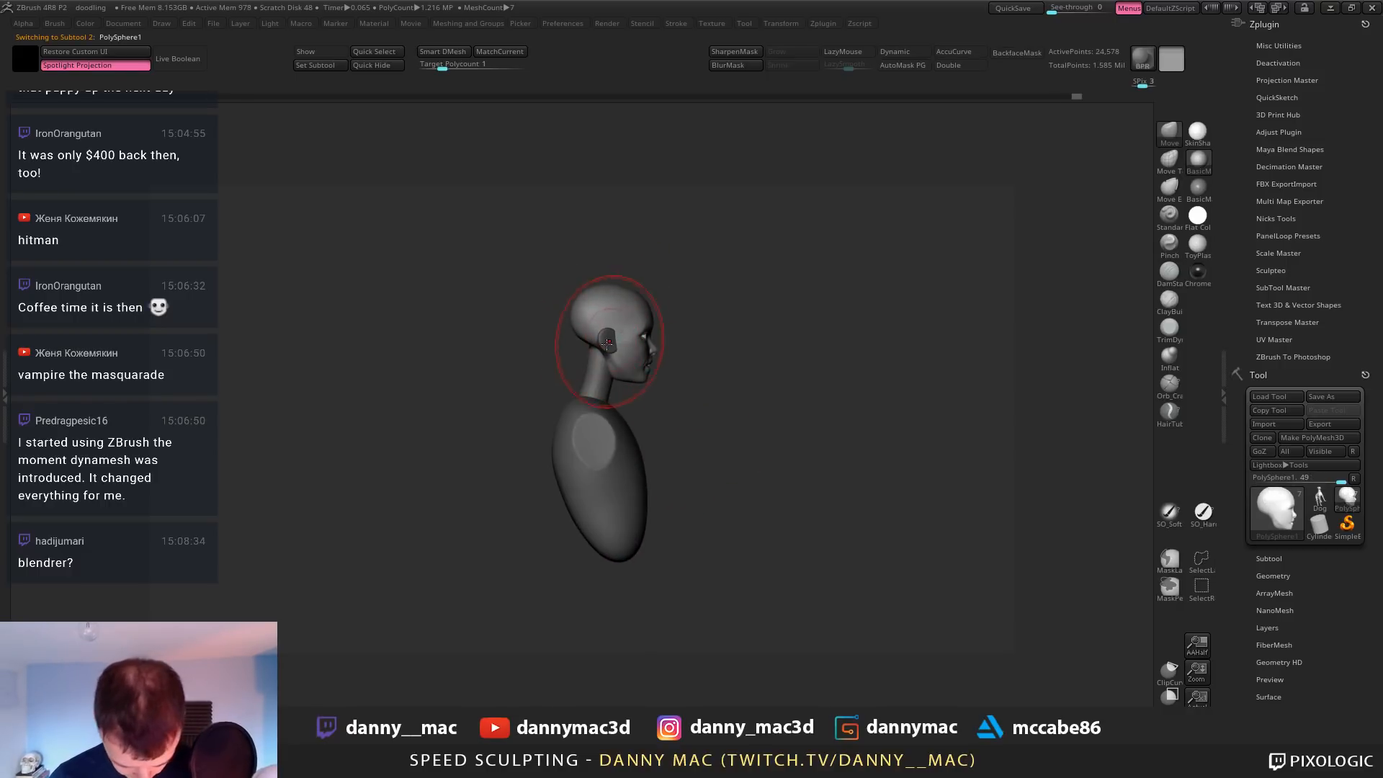
key(space)
key(space)
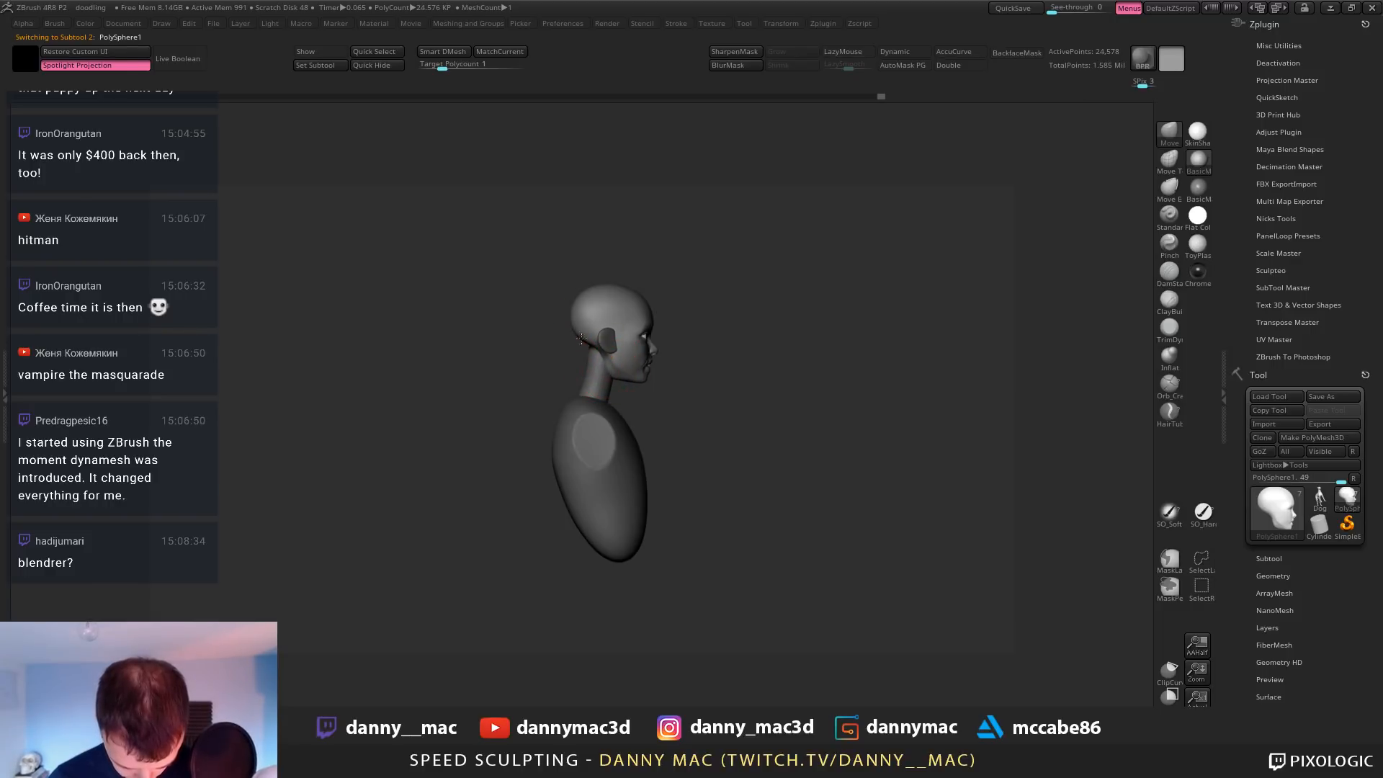
mouse_move(618, 317)
right_down()
mouse_move(681, 313)
mouse_move(612, 301)
mouse_move(627, 314)
mouse_move(744, 279)
right_up()
key(space)
key(space)
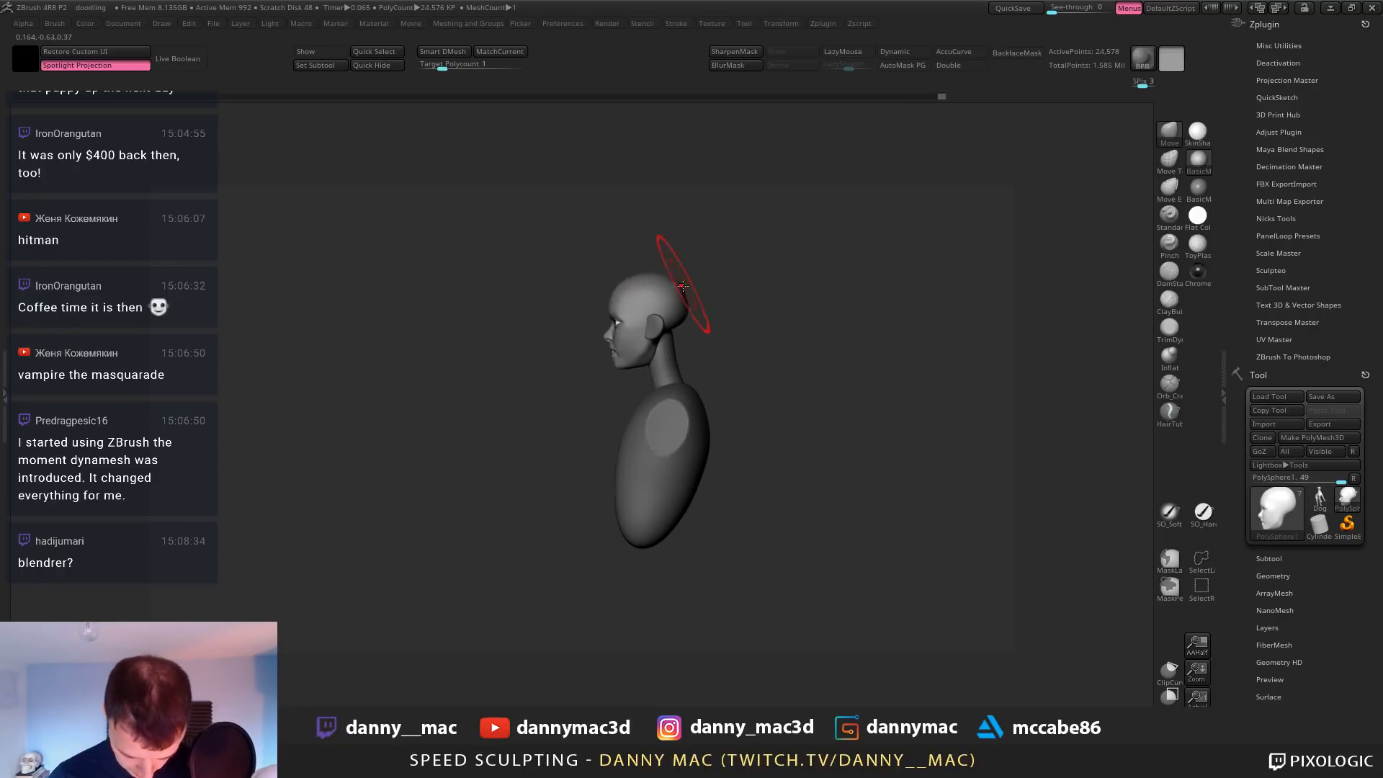
drag(709, 290, 710, 221)
Return the head to its highest subdivision level and save the project
ctrl+right_drag(691, 292, 633, 395)
right_click(633, 395)
alt+right_drag(747, 293, 768, 238)
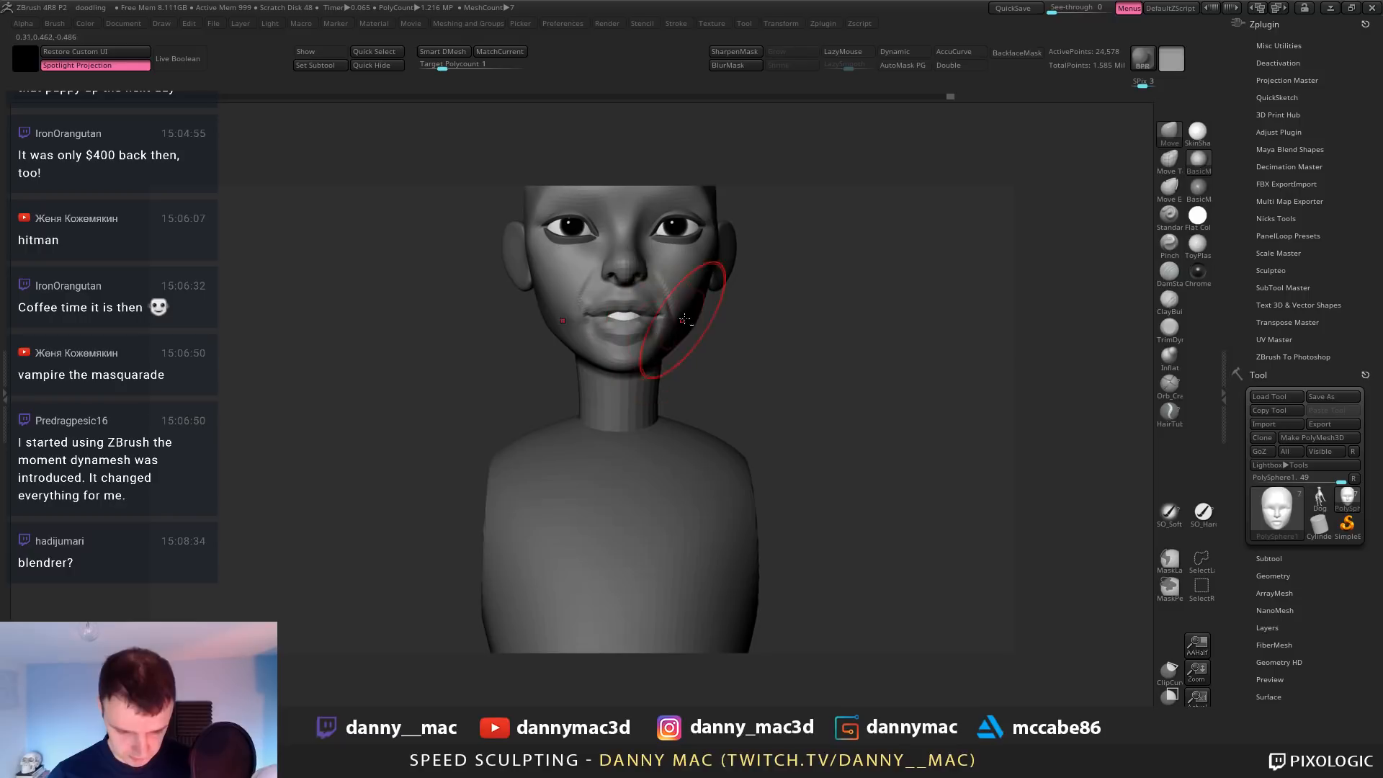
mouse_move(685, 315)
ctrl+right_down()
mouse_move(677, 277)
mouse_move(690, 329)
ctrl+right_up()
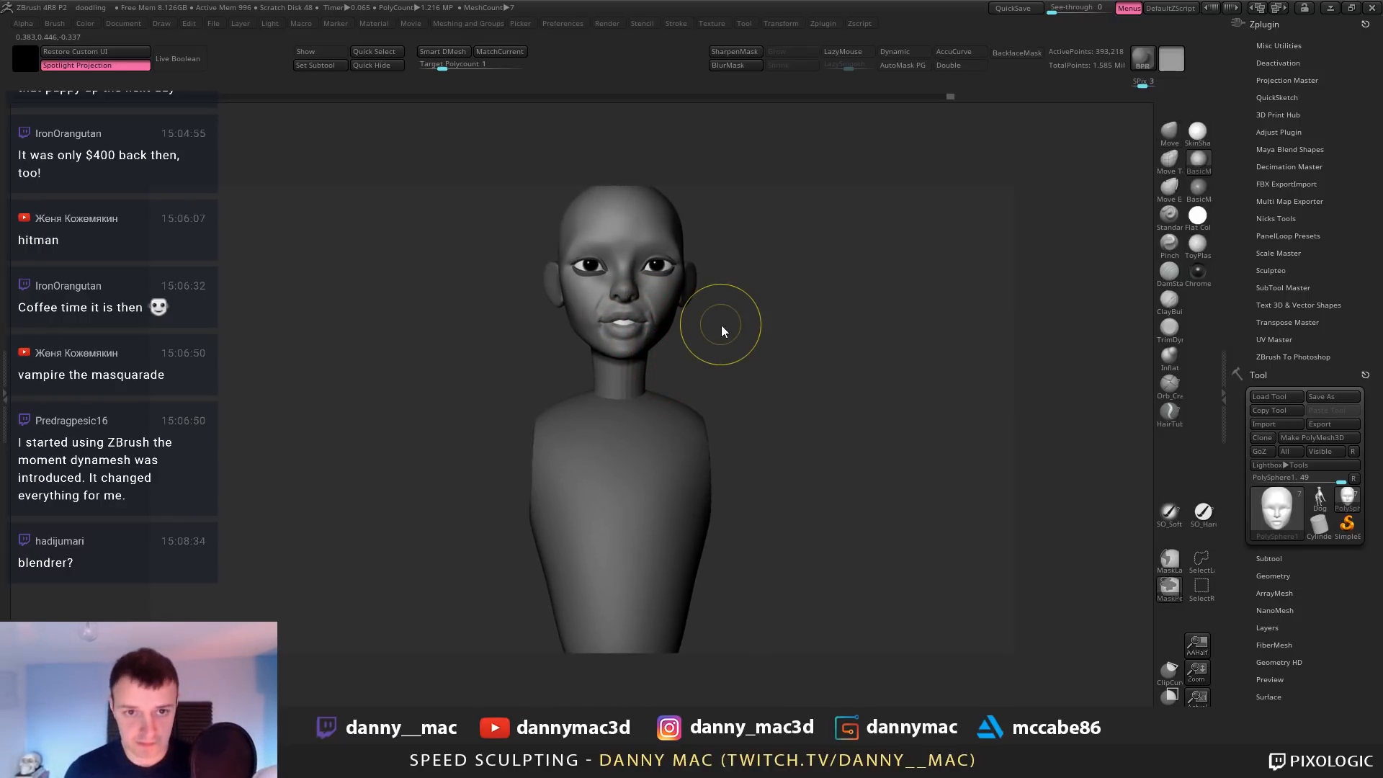
key(ctrl+s)
Build up the cheek and jaw planes from the mouth towards the ear with ClayBuildup
mouse_move(671, 370)
alt+right_down()
mouse_move(677, 384)
mouse_move(660, 391)
mouse_move(647, 358)
mouse_move(663, 346)
mouse_move(641, 358)
mouse_move(671, 335)
alt+right_up()
key(b)
key(c)
key(b)
right_click(656, 347)
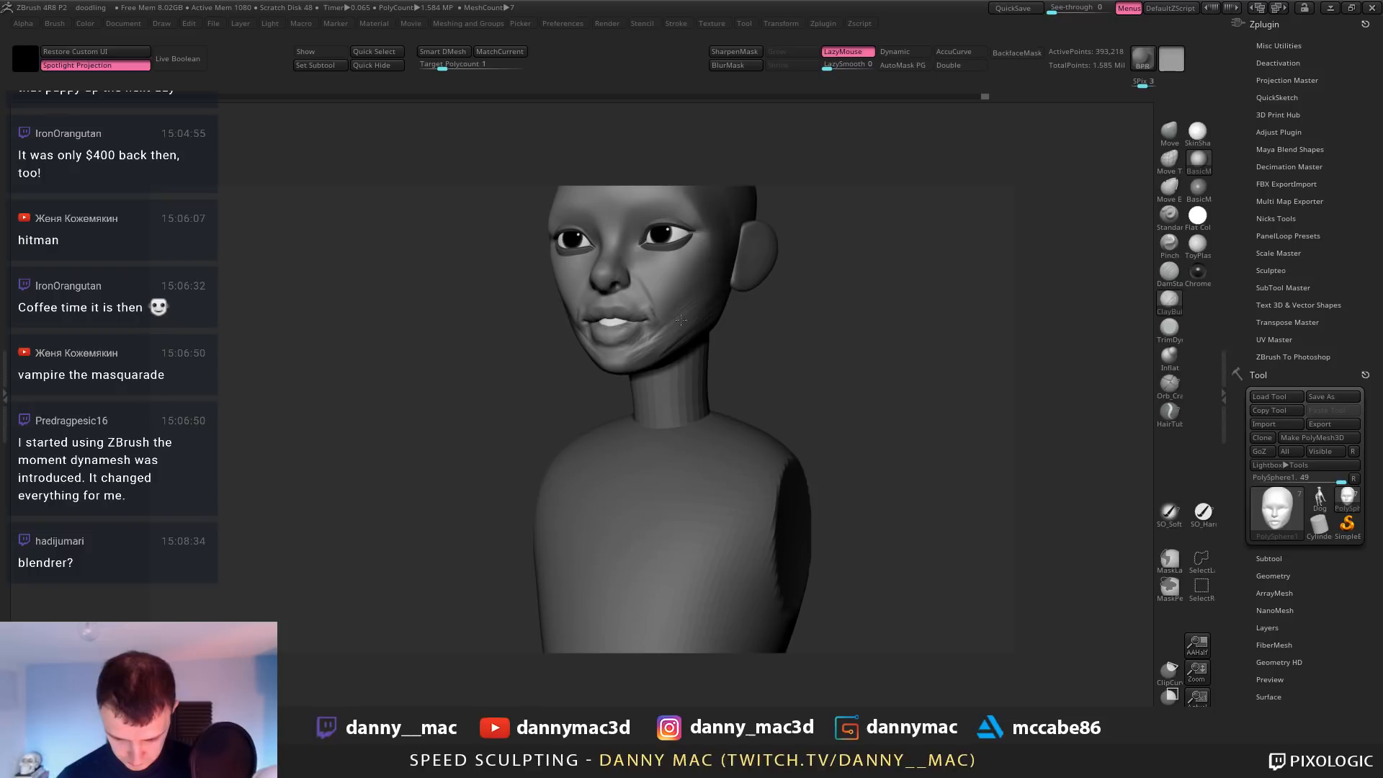
mouse_move(719, 257)
right_down()
mouse_move(685, 292)
mouse_move(677, 275)
mouse_move(510, 325)
mouse_move(524, 317)
mouse_move(534, 340)
mouse_move(570, 272)
right_up()
Define the outer corner of the eyelids with DamStandard
key(l)
key(b)
key(d)
key(s)
mouse_move(713, 321)
right_down()
mouse_move(627, 346)
mouse_move(669, 314)
mouse_move(657, 340)
right_up()
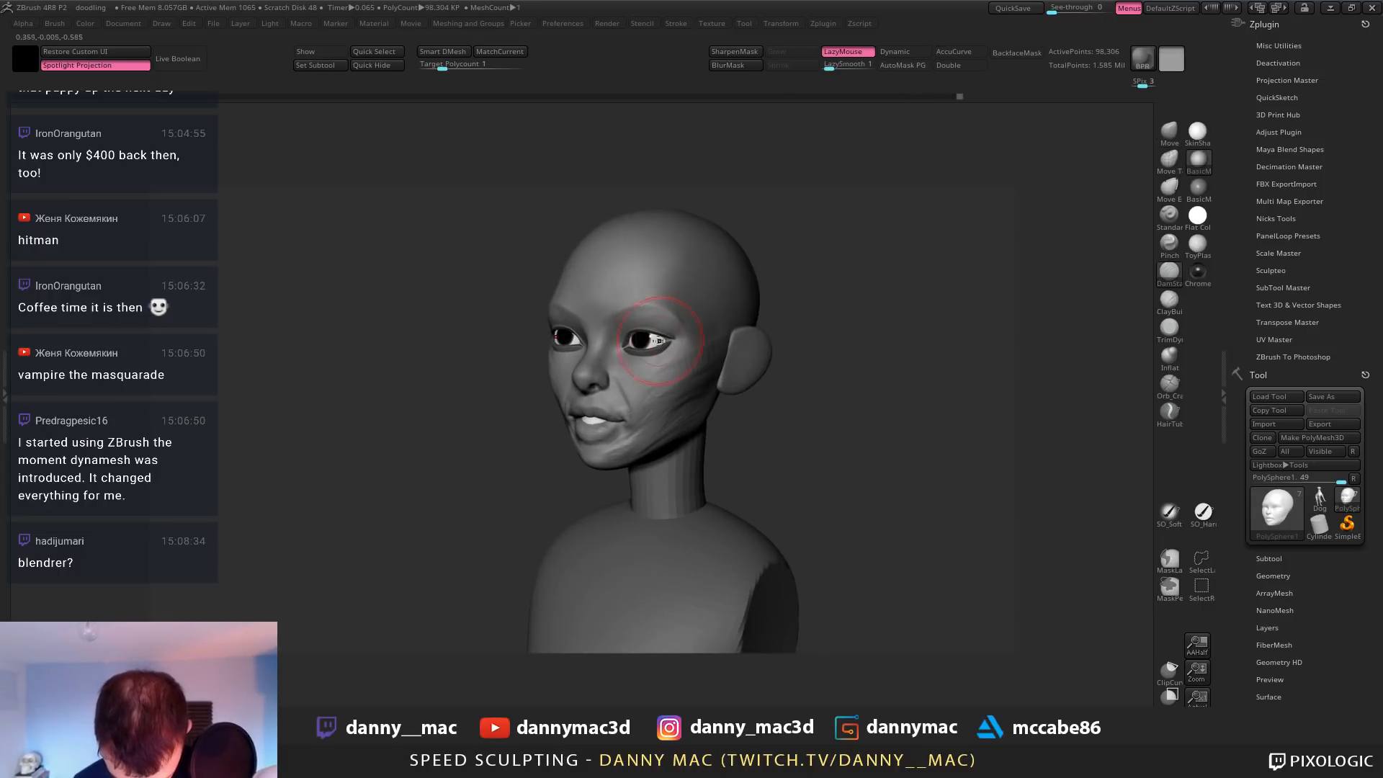
drag(666, 342, 676, 338)
Pull the outer corner of the eye slightly back in profile with the Move brush
right_drag(675, 338, 621, 337)
key(b)
key(m)
key(v)
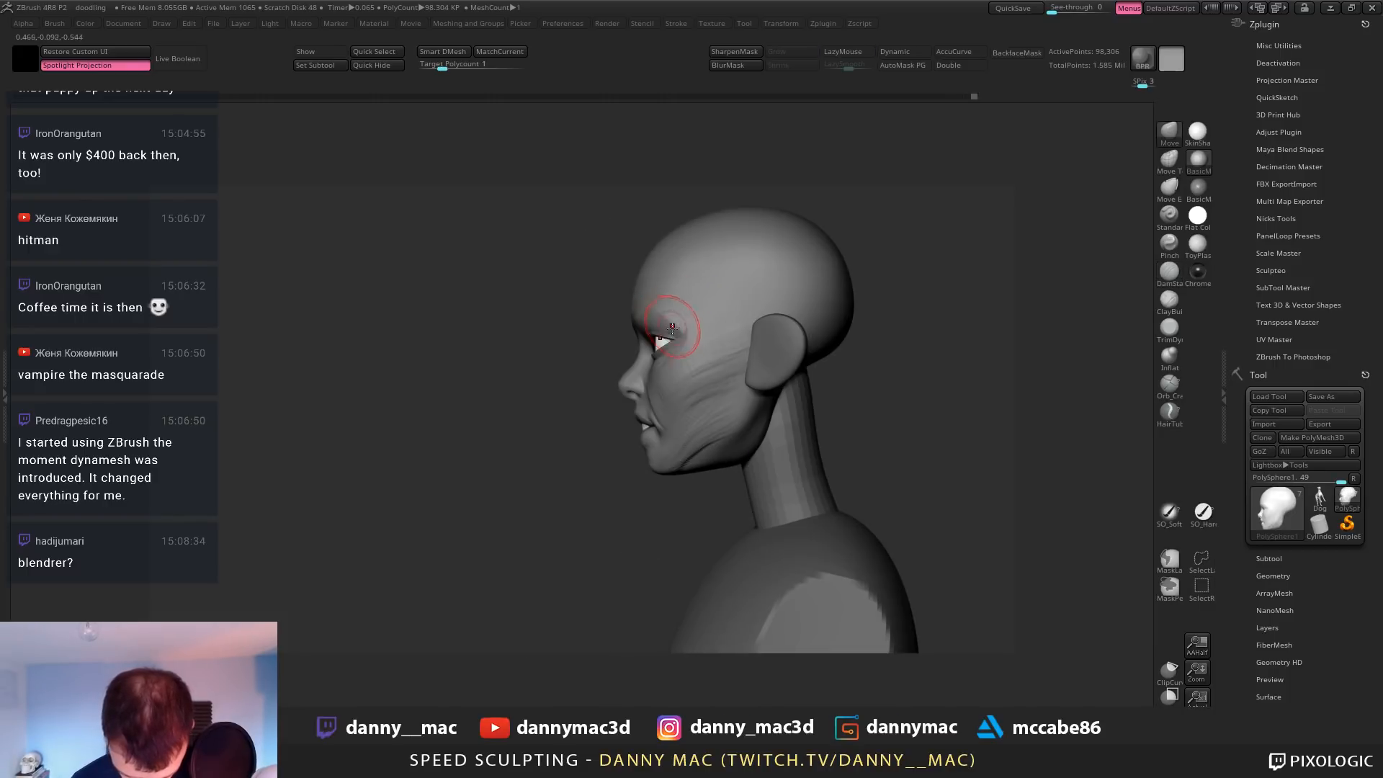
drag(666, 345, 671, 349)
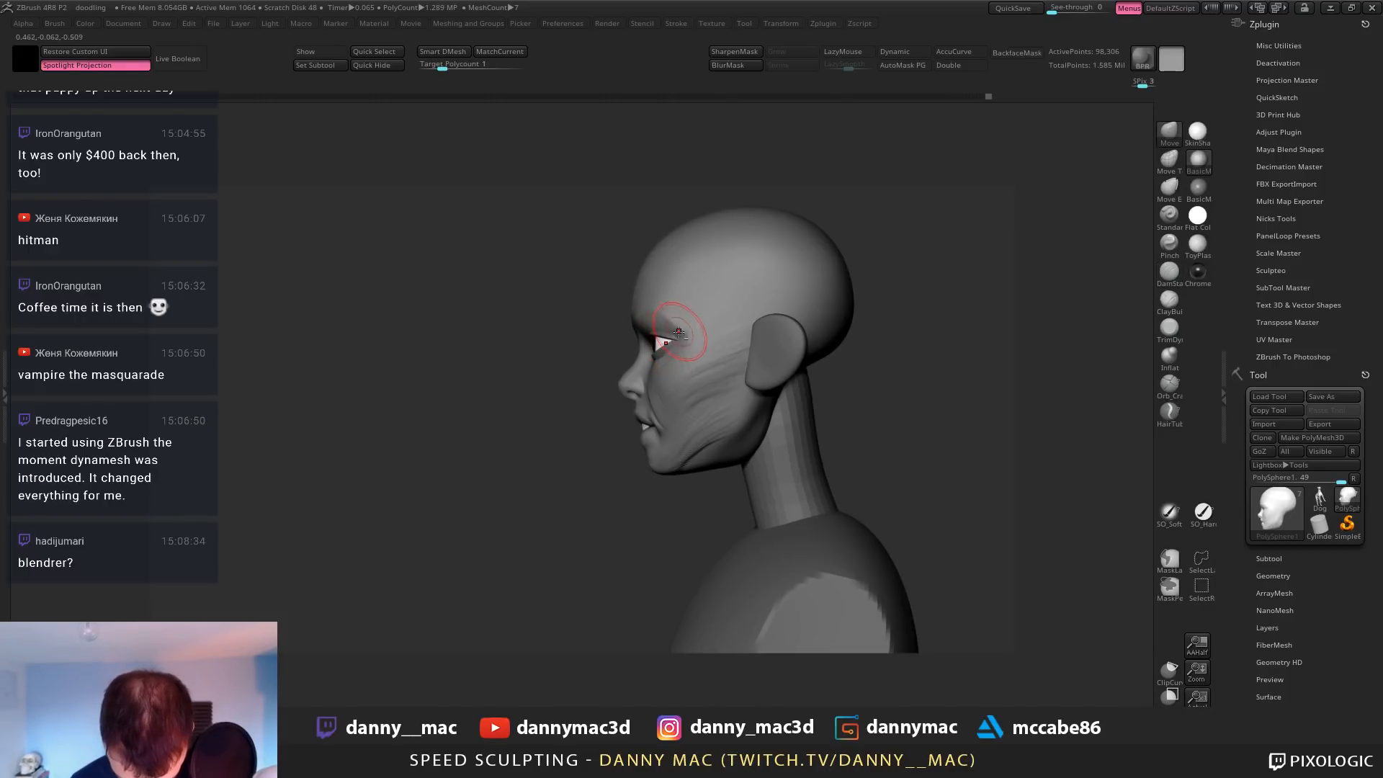
mouse_move(678, 331)
right_down()
mouse_move(632, 337)
mouse_move(637, 298)
right_up()
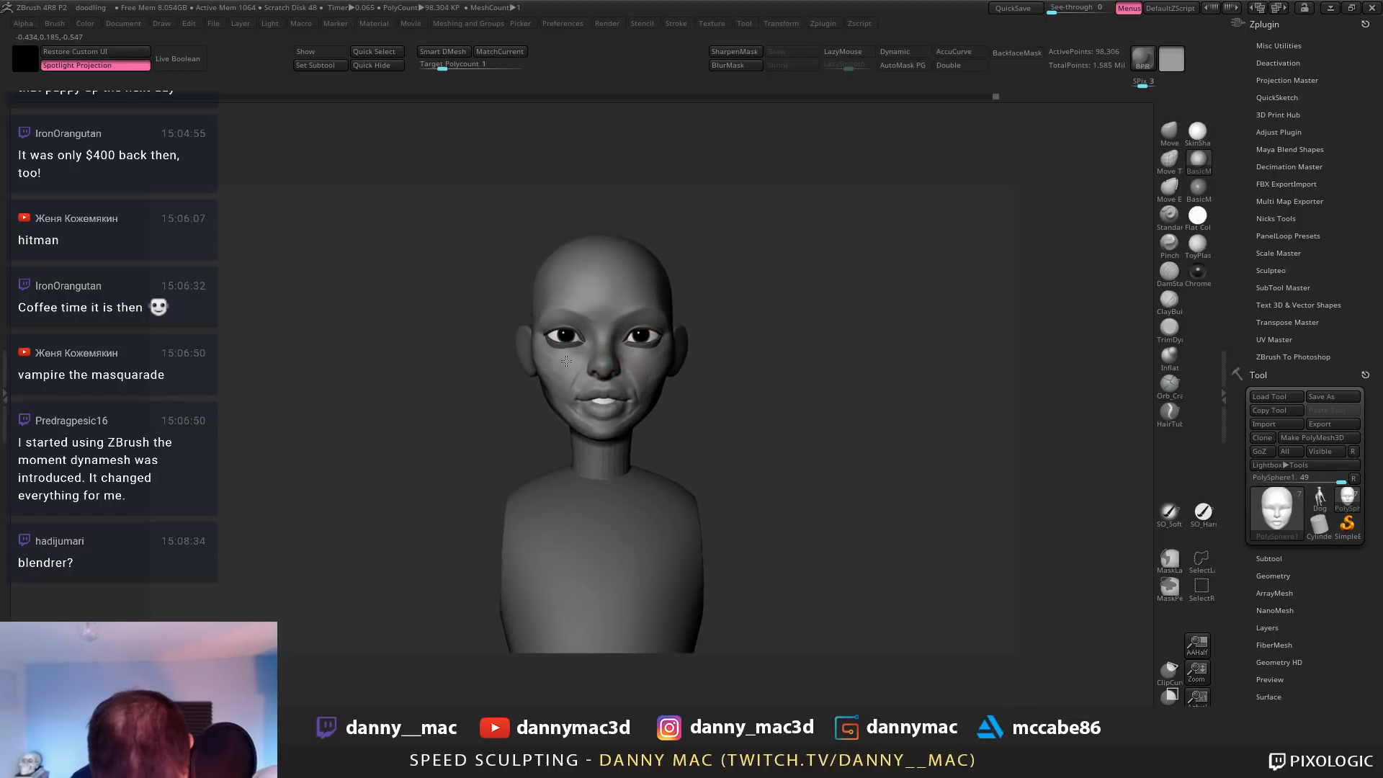
key(space)
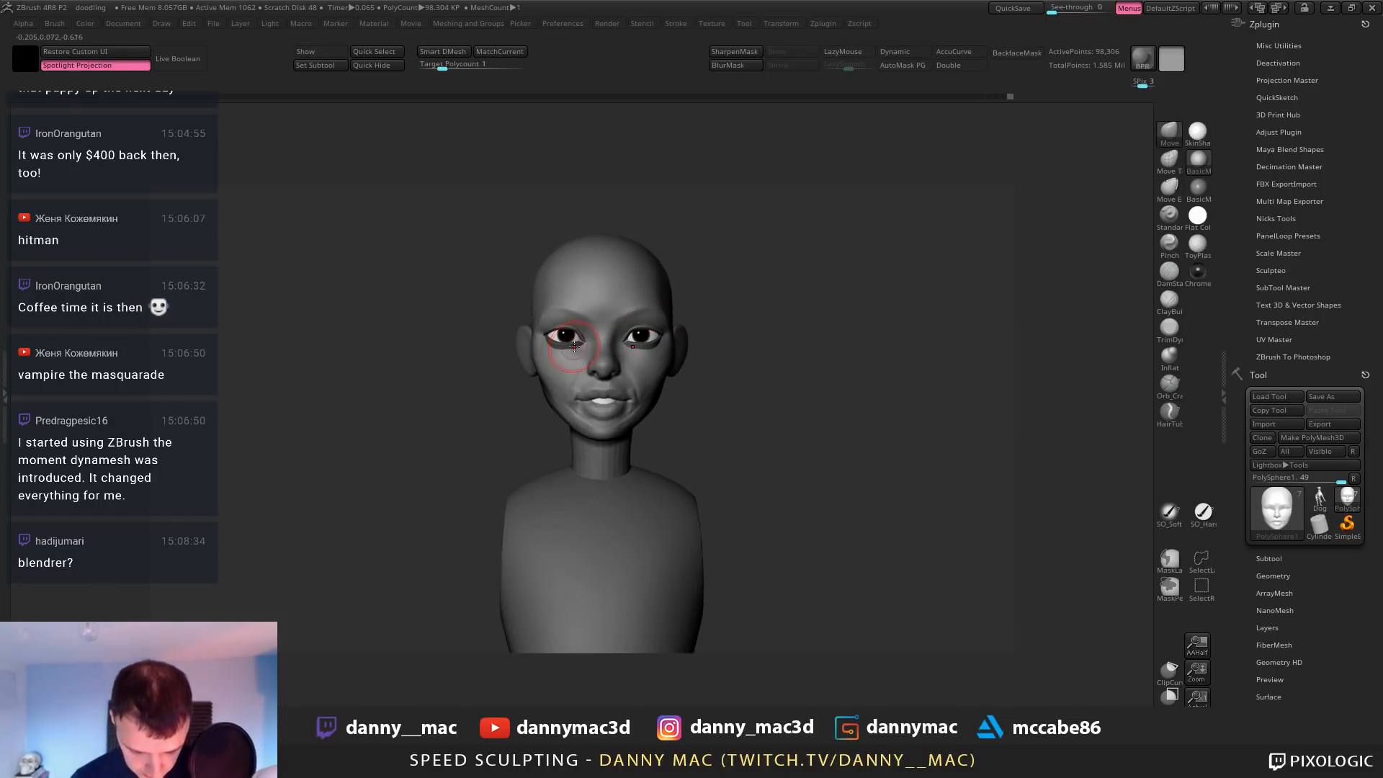
Define the eyelid crease towards the inner corner of the eye with DamStandard
ctrl+right_drag(637, 331, 652, 364)
click(1169, 273)
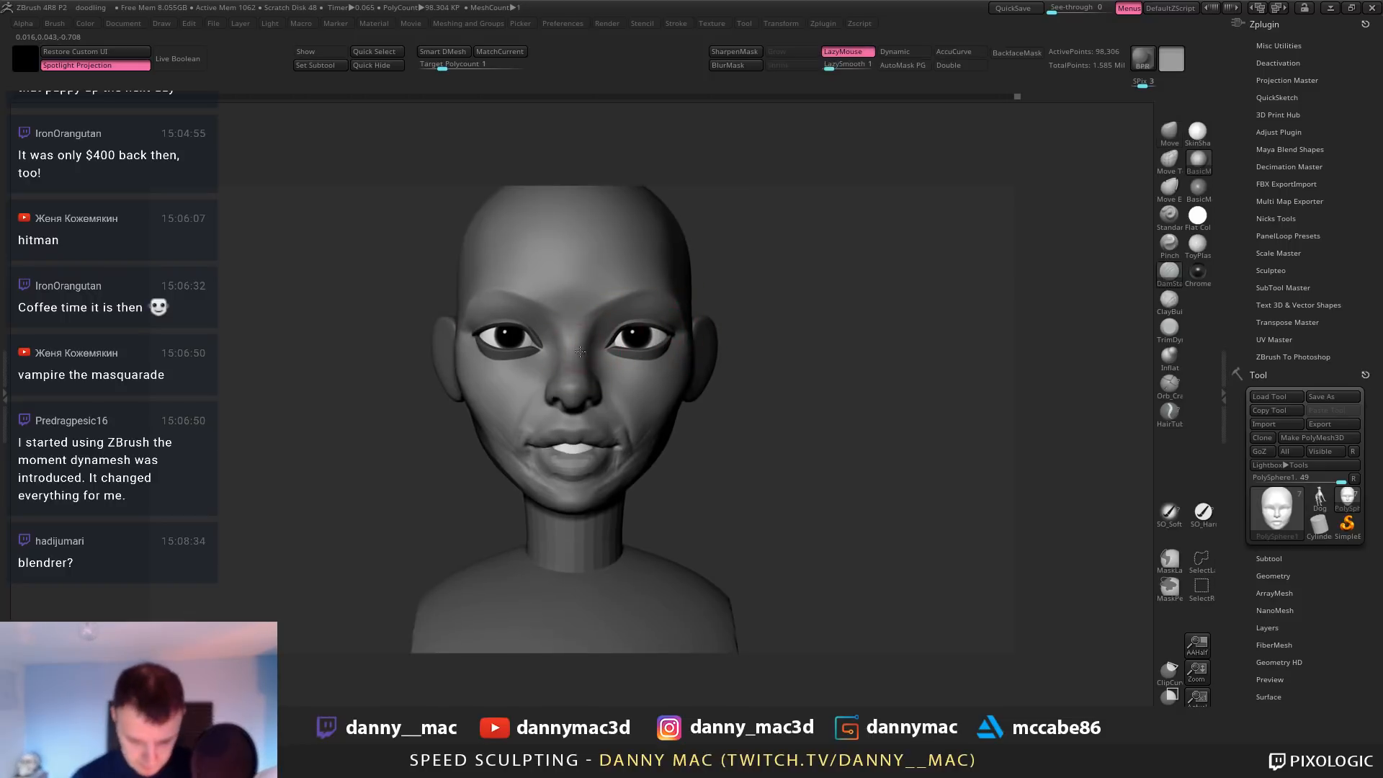
ctrl+right_drag(574, 320, 537, 347)
key(space)
drag(481, 321, 513, 349)
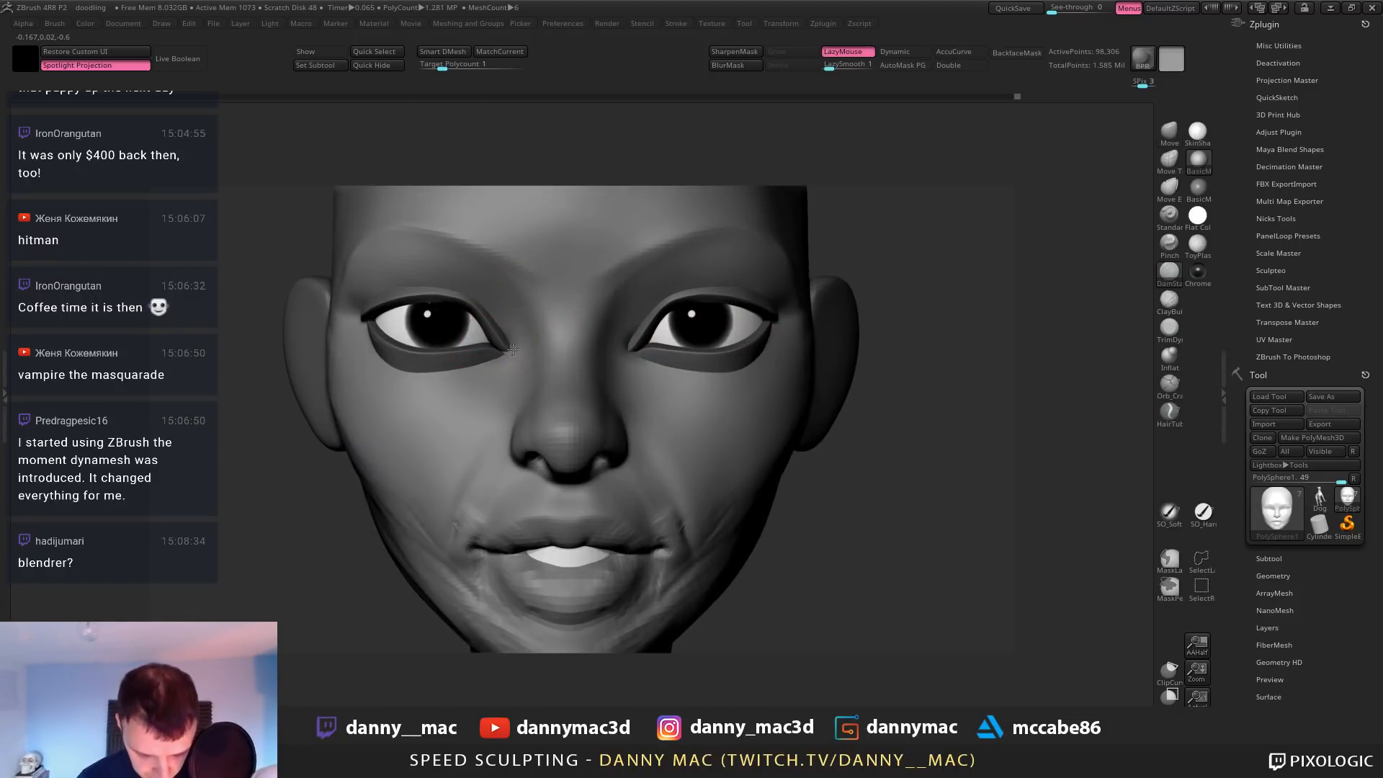
Reshape the eyelids around the eyes with a resized Move brush
alt+click(466, 301)
mouse_move(466, 301)
right_down()
mouse_move(469, 327)
mouse_move(468, 284)
mouse_move(461, 301)
mouse_move(455, 287)
mouse_move(414, 303)
mouse_move(511, 327)
mouse_move(619, 393)
mouse_move(545, 405)
right_up()
key(b)
key(m)
key(v)
key(space)
alt+click(464, 285)
key(space)
key(space)
alt+right_drag(659, 383, 625, 393)
key(space)
right_drag(525, 376, 505, 381)
Lower the head's subdivision level and adjust the chin and jaw contour from the front with the Move brush
key(shift+d)
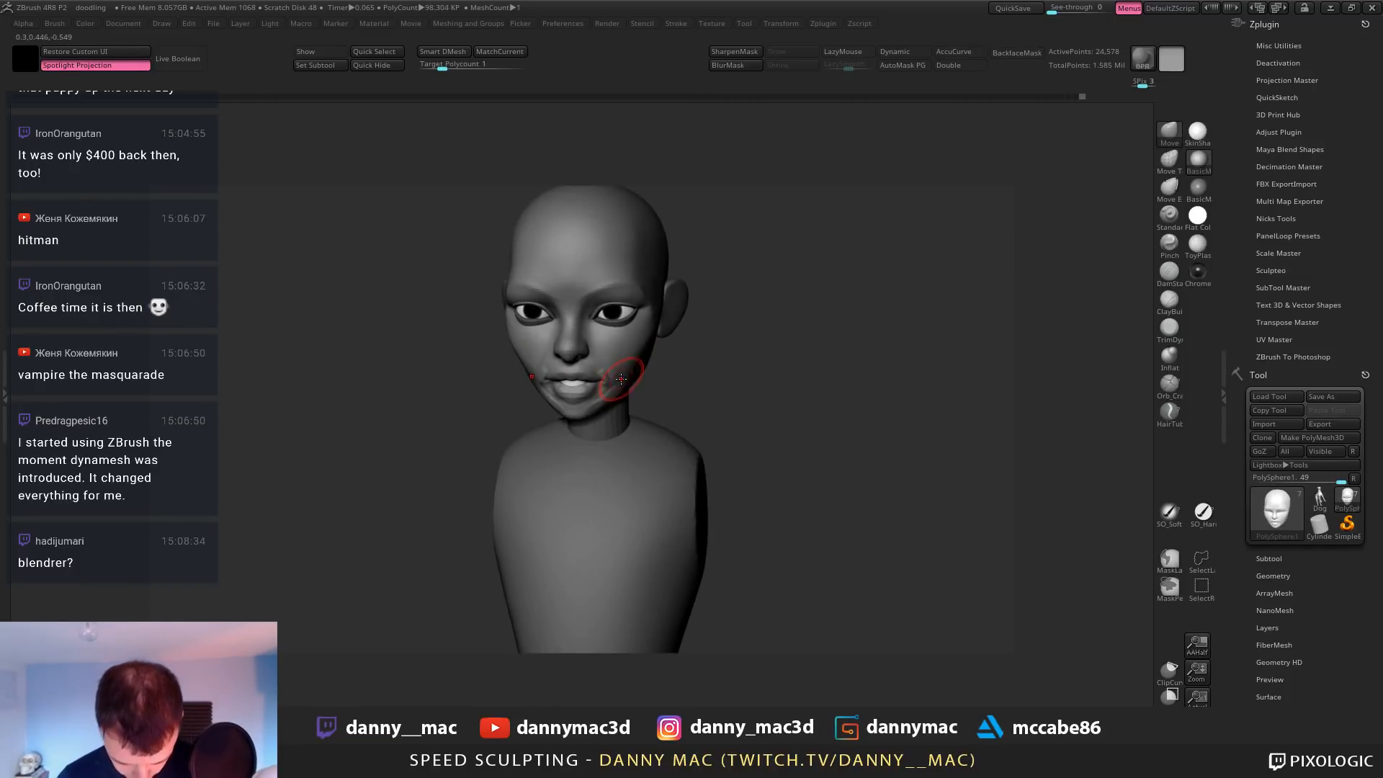
right_drag(626, 369, 618, 356)
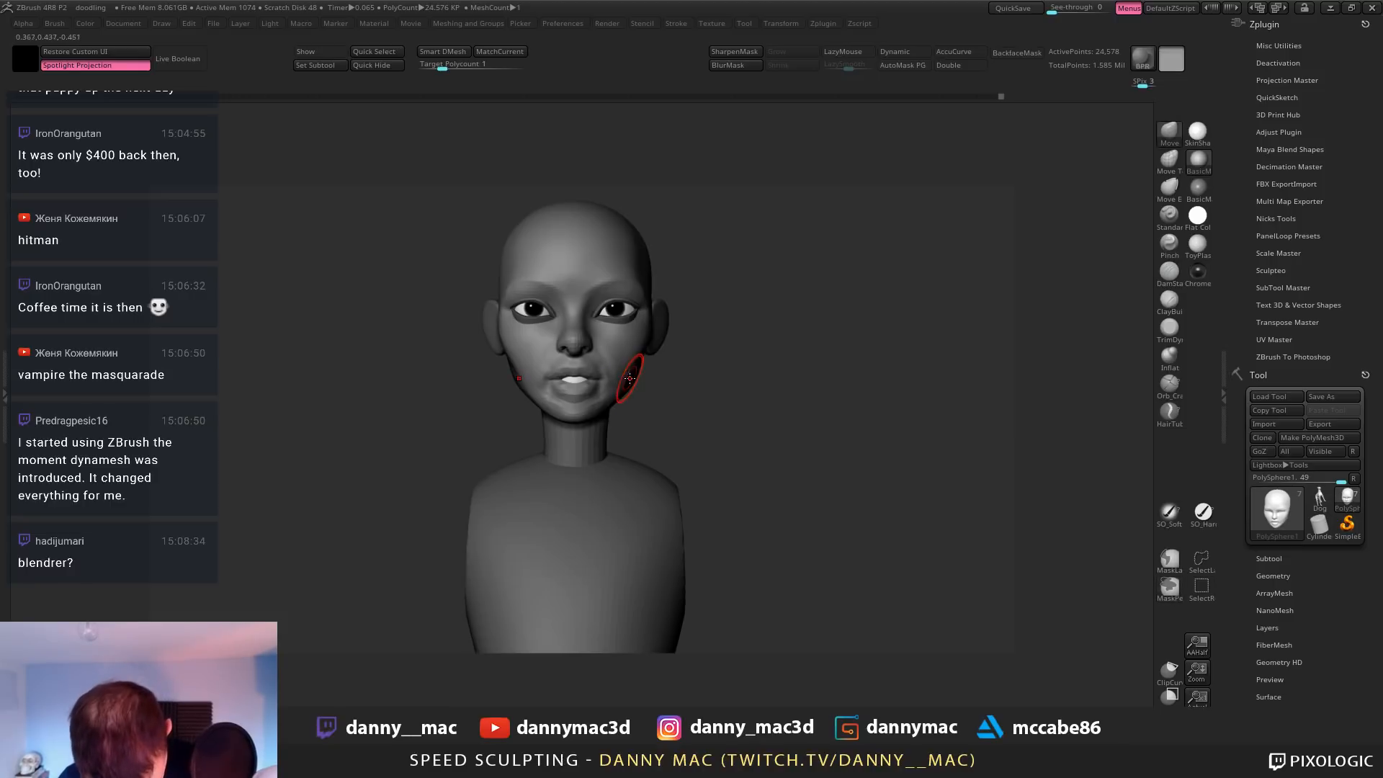
drag(584, 416, 593, 417)
key(space)
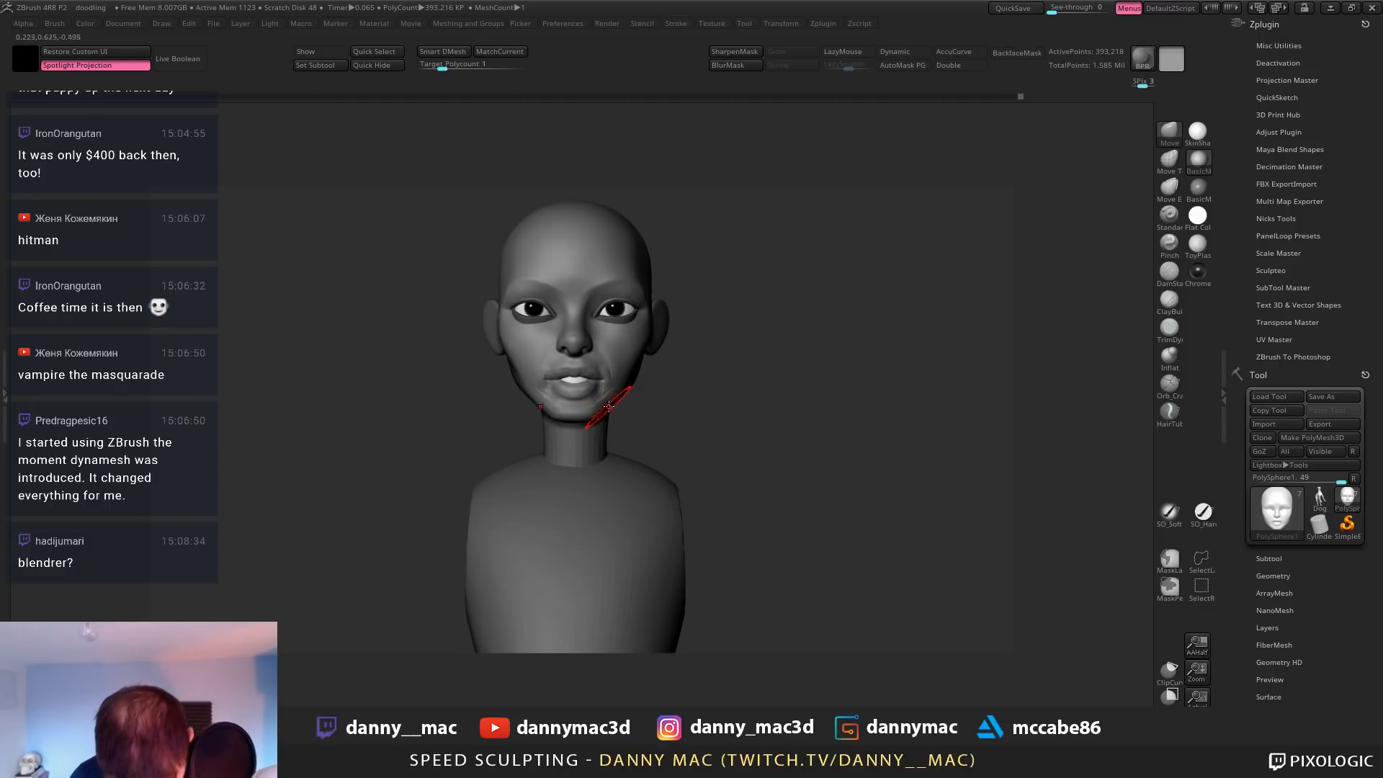
drag(617, 403, 627, 374)
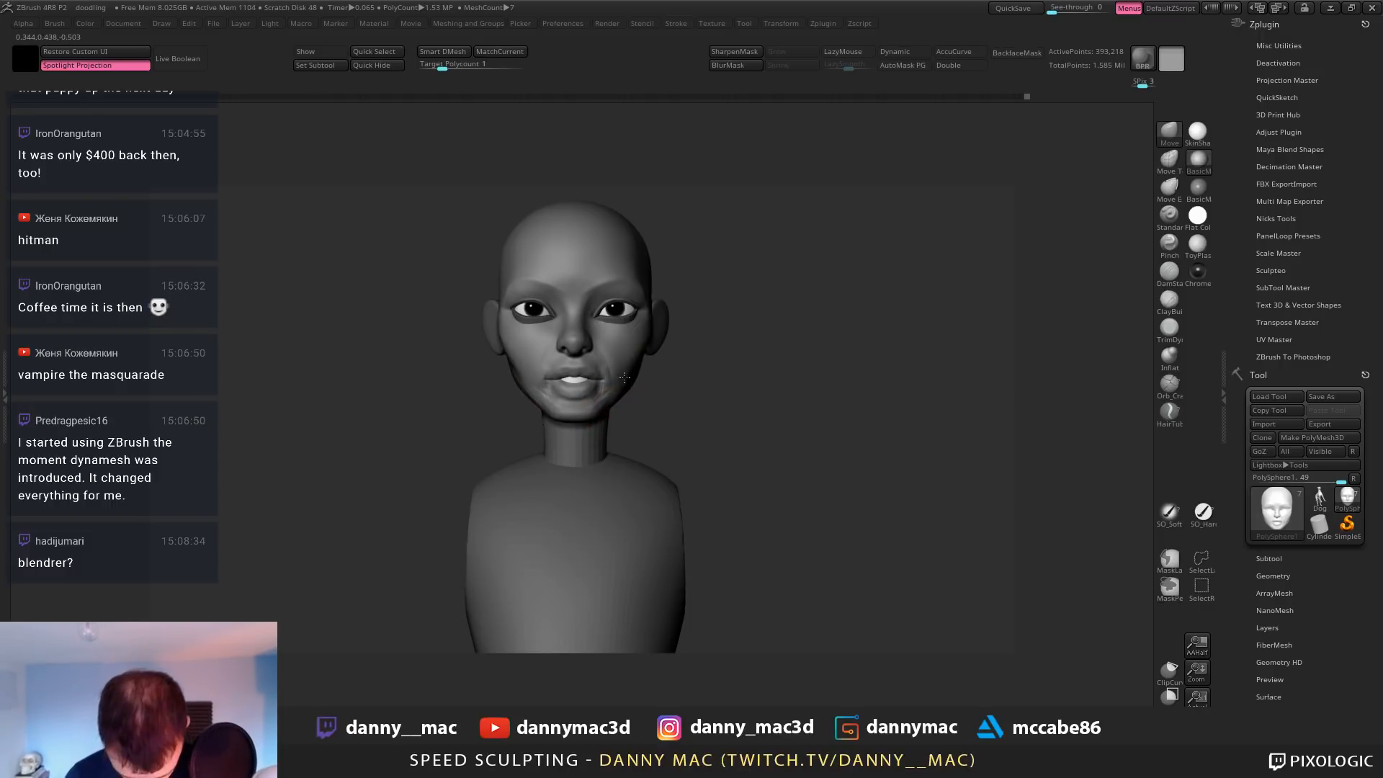
Reshape the underside of the chin and jaw in profile with the Move brush
mouse_move(628, 387)
right_down()
mouse_move(615, 343)
mouse_move(660, 339)
right_up()
key(l)
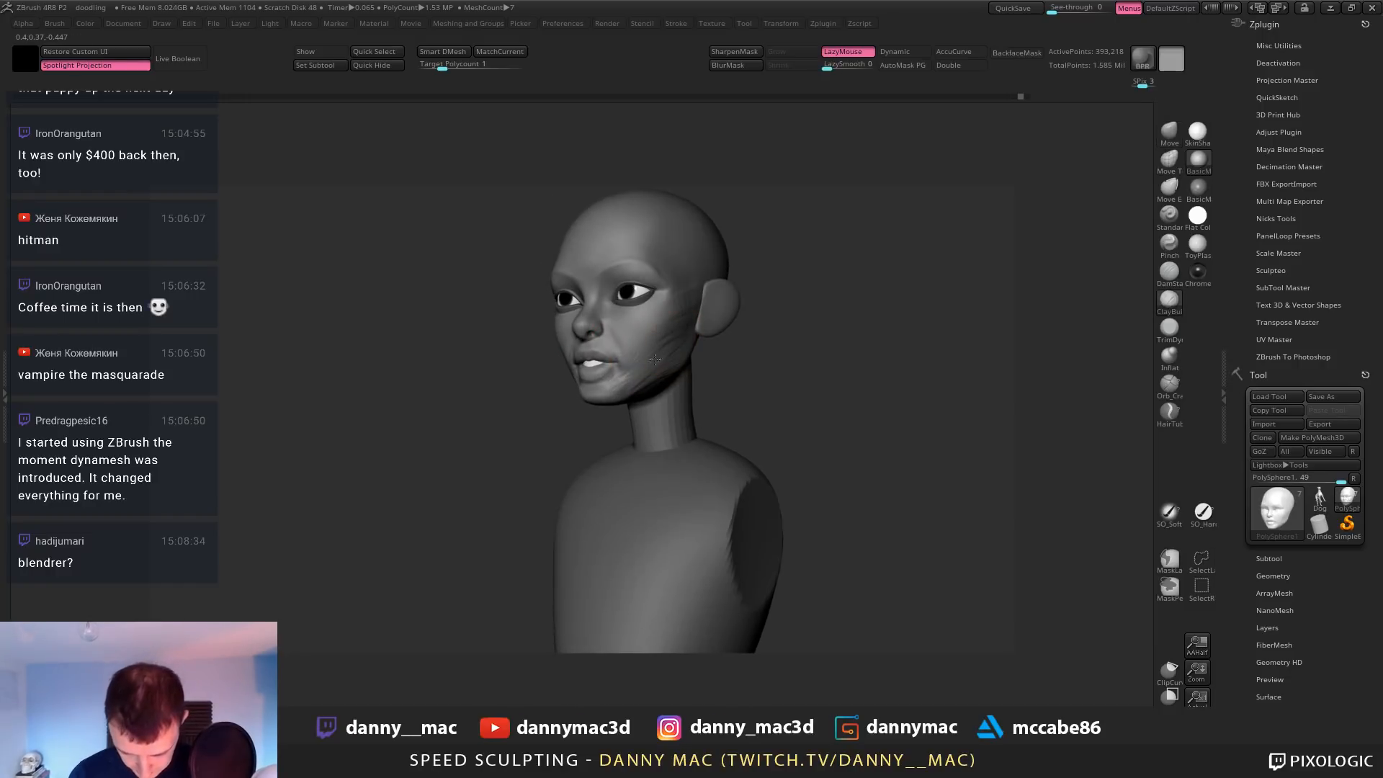
key(l)
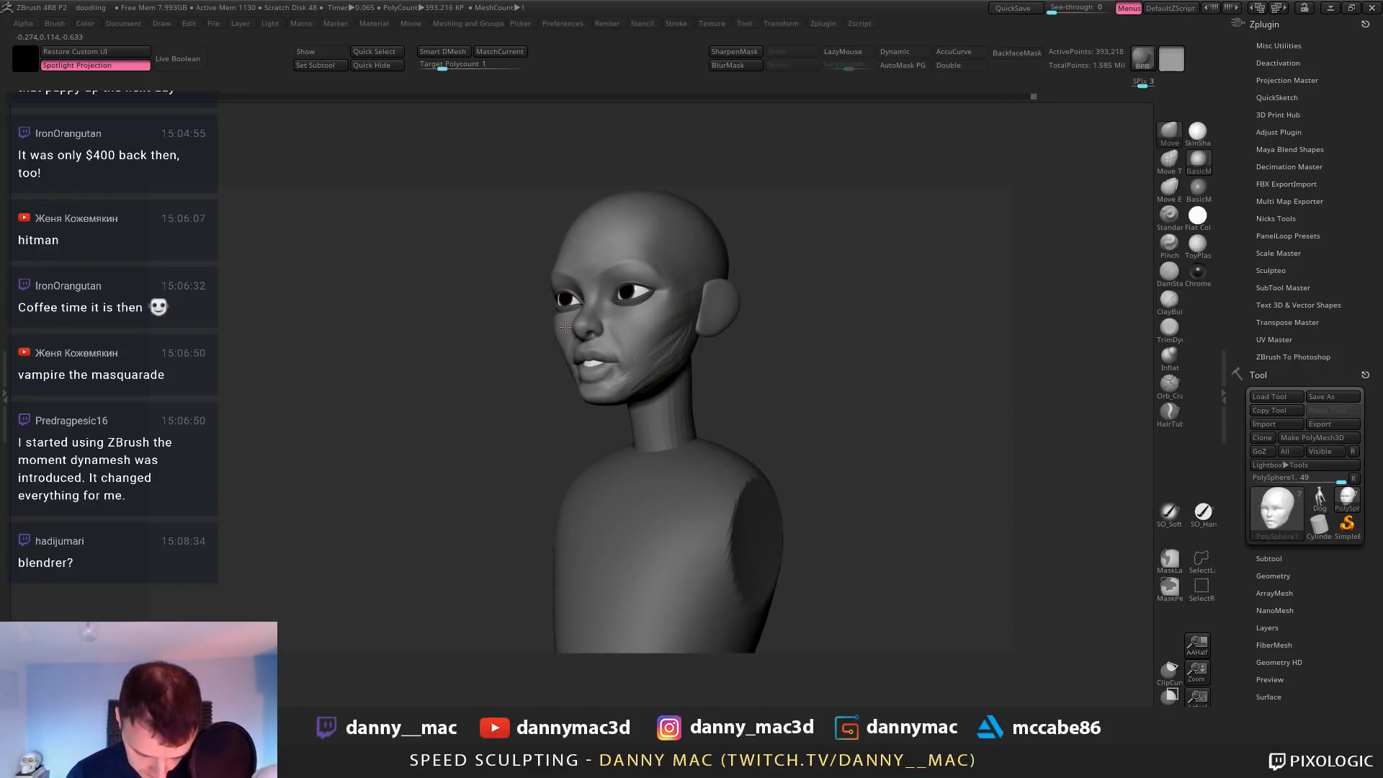
right_drag(565, 327, 628, 360)
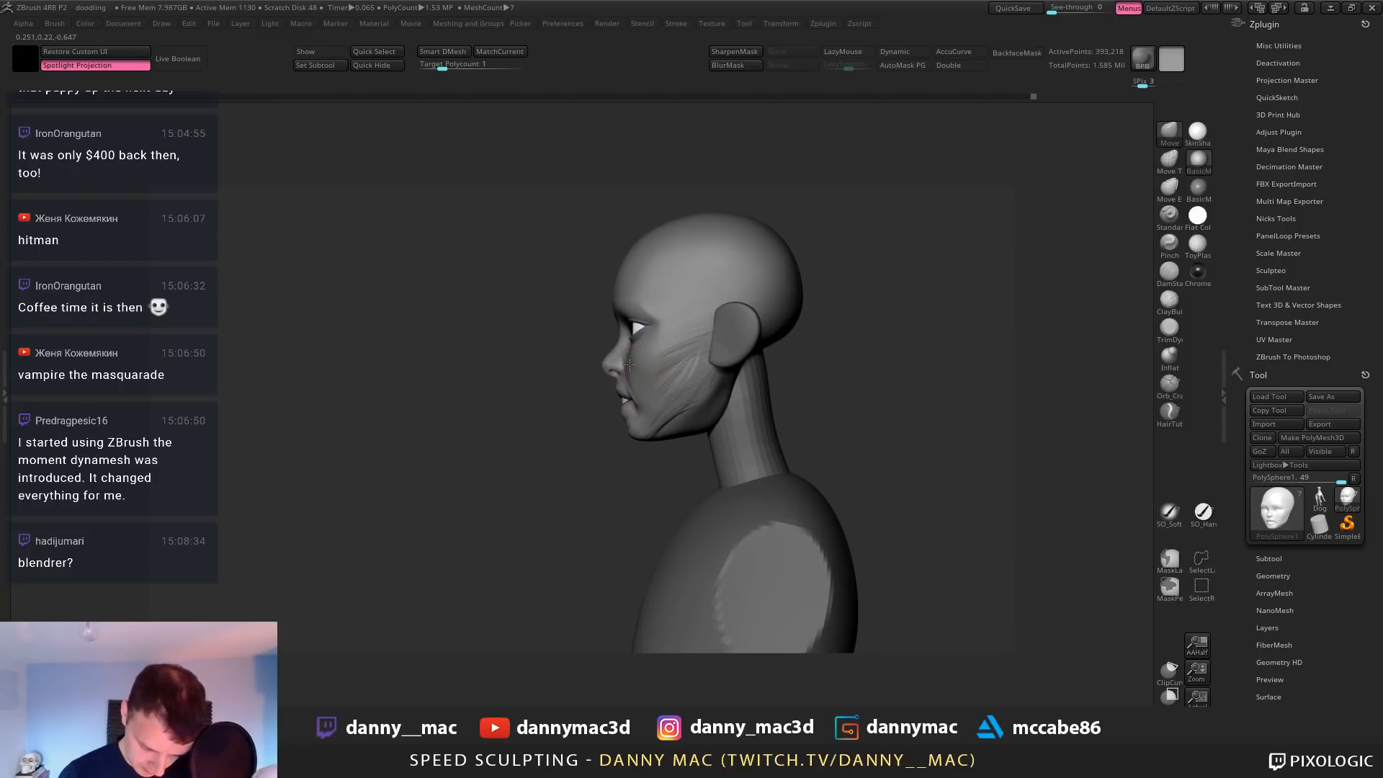
drag(636, 437, 709, 427)
Flatten the front plane of the chin with TrimDynamic
ctrl+right_drag(639, 437, 638, 476)
key(b)
mouse_move(597, 417)
right_down()
mouse_move(666, 408)
mouse_move(635, 423)
right_up()
key(t)
key(d)
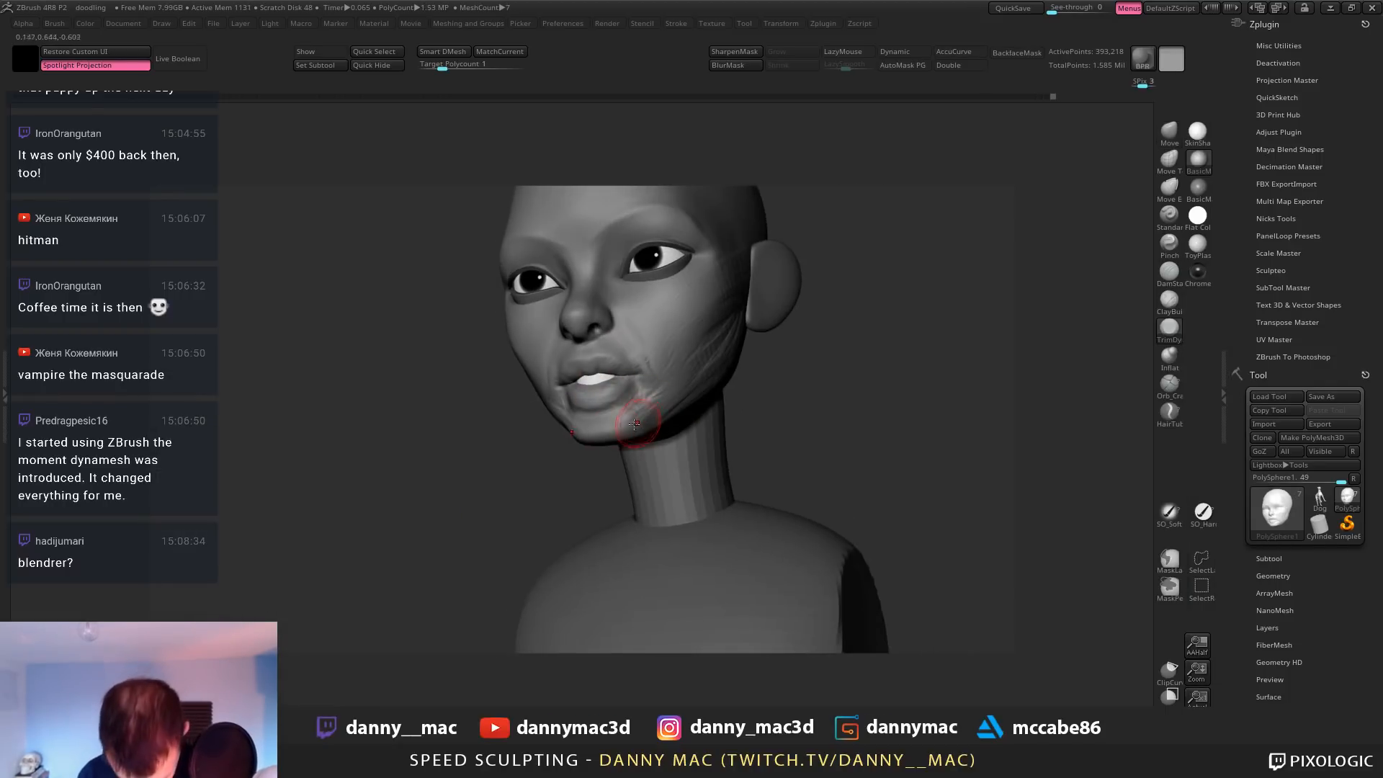
drag(594, 432, 608, 431)
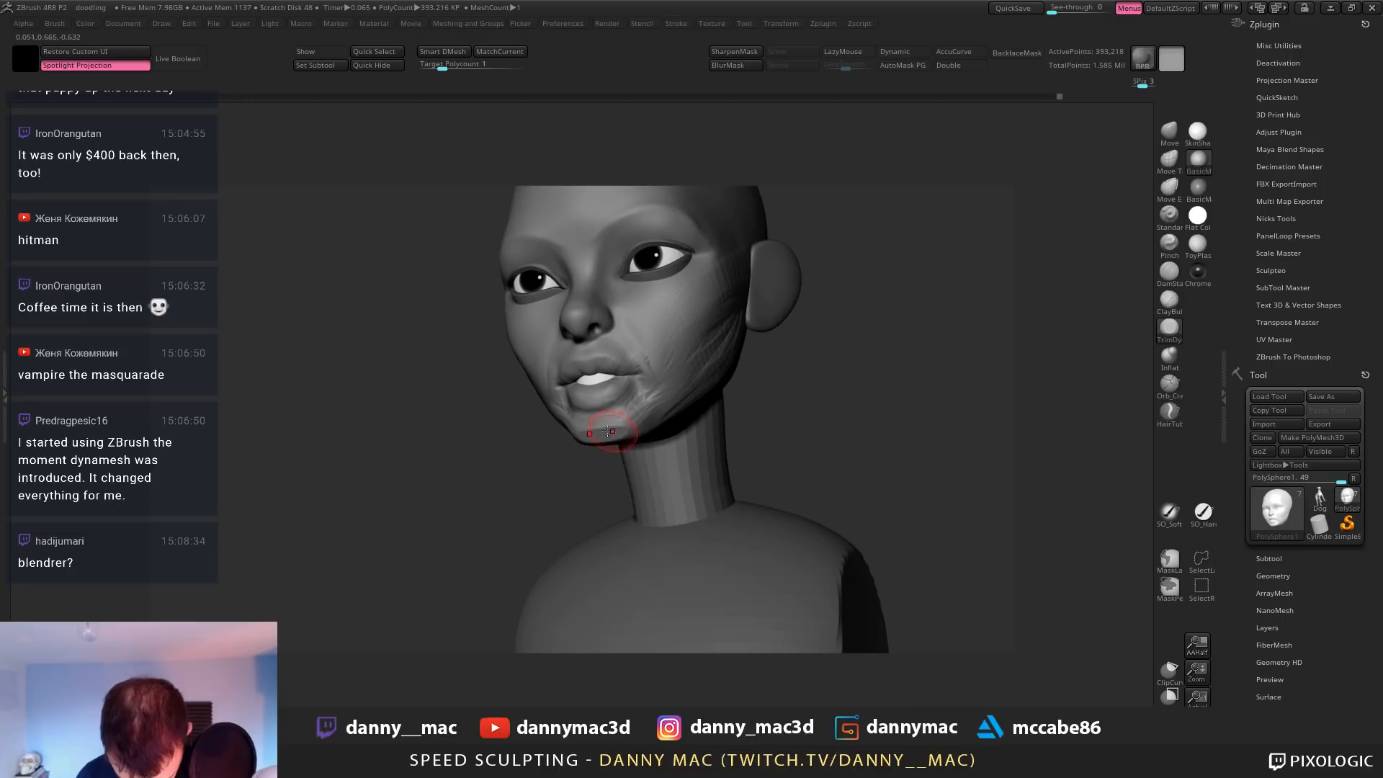
mouse_move(642, 435)
right_down()
mouse_move(637, 406)
mouse_move(662, 417)
mouse_move(618, 479)
right_up()
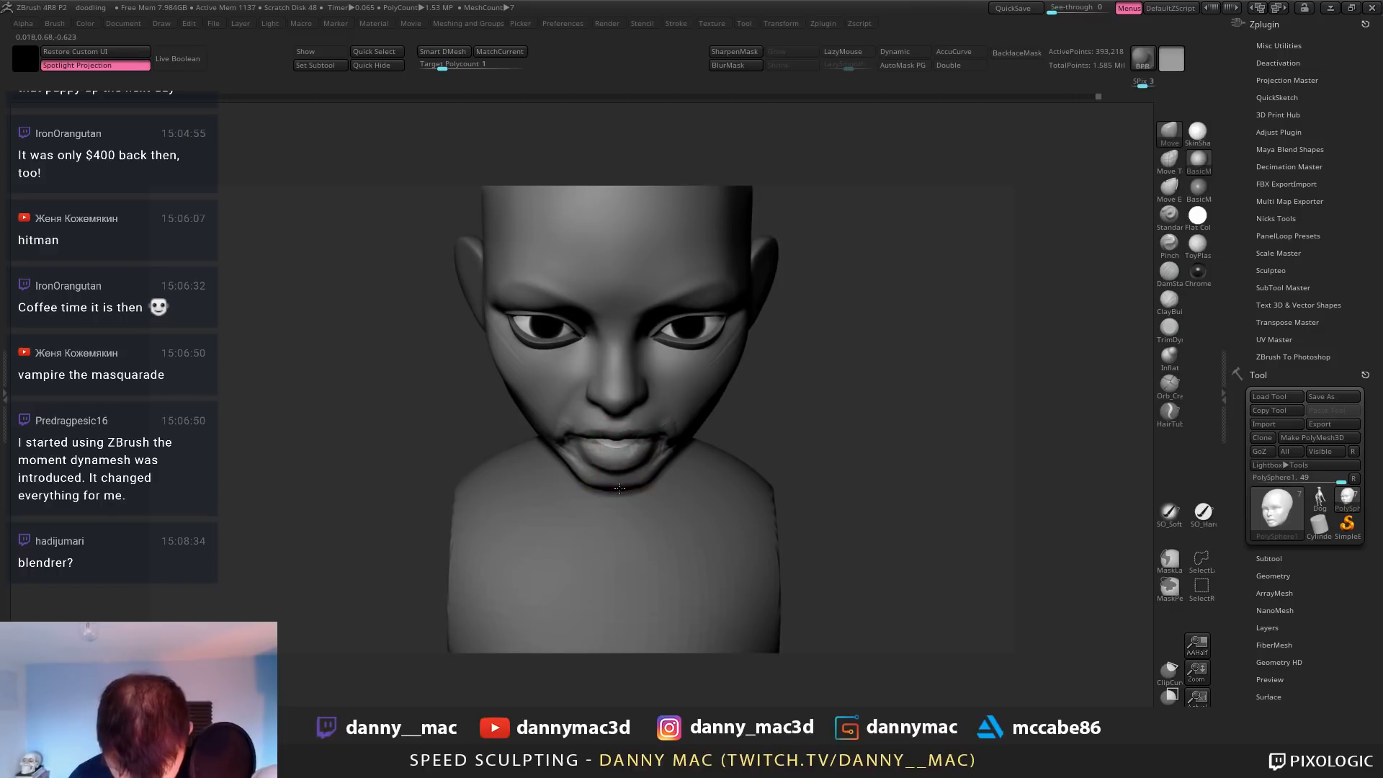
Raise the lower edge of the chin with the Move brush and smooth the area around the lower lip
drag(619, 489, 619, 477)
right_click(619, 475)
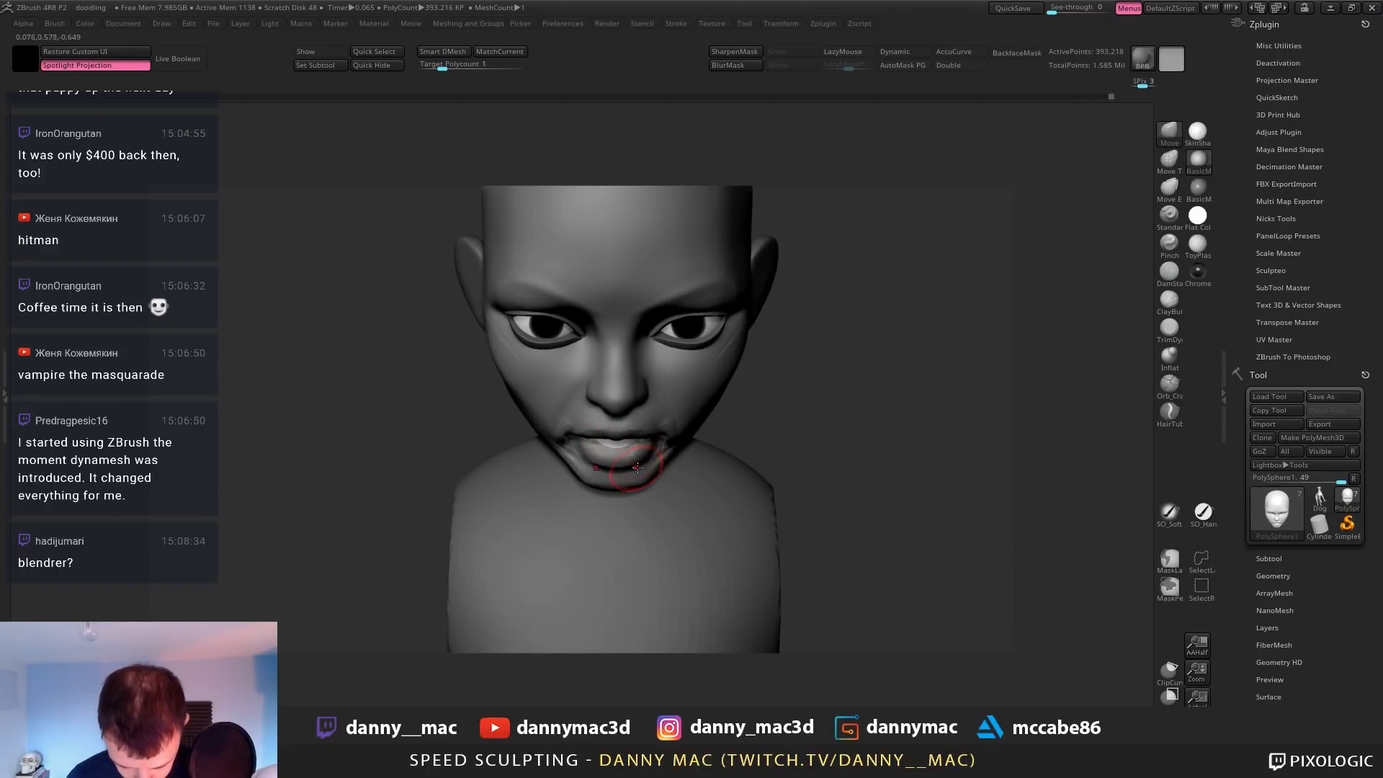
right_drag(631, 468, 642, 435)
shift+drag(642, 435, 616, 448)
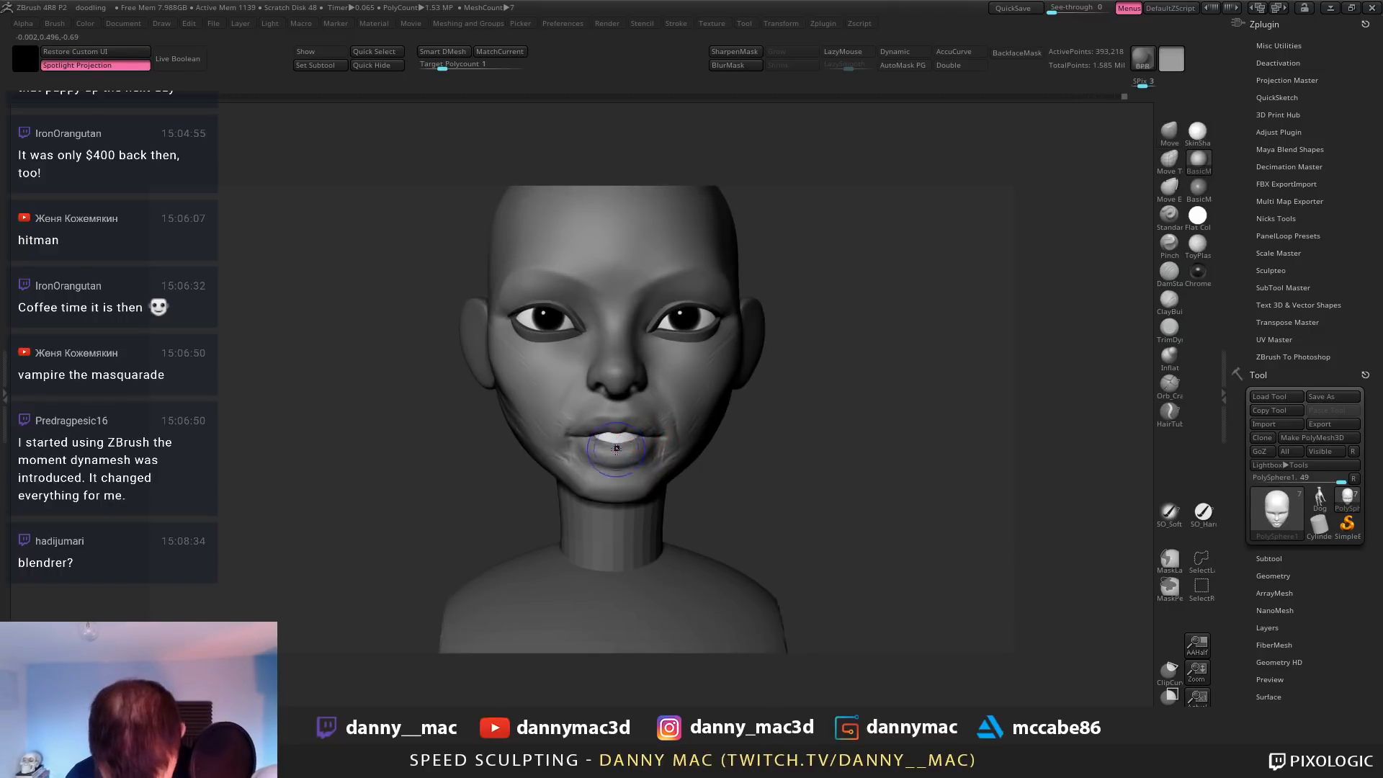
Adjust the jawline beside the chin in three-quarter view with the Move brush
mouse_move(649, 449)
right_down()
mouse_move(705, 379)
mouse_move(655, 432)
mouse_move(677, 445)
mouse_move(643, 458)
mouse_move(659, 484)
mouse_move(685, 491)
right_up()
key(l)
key(b)
key(c)
key(b)
key(b)
key(m)
key(v)
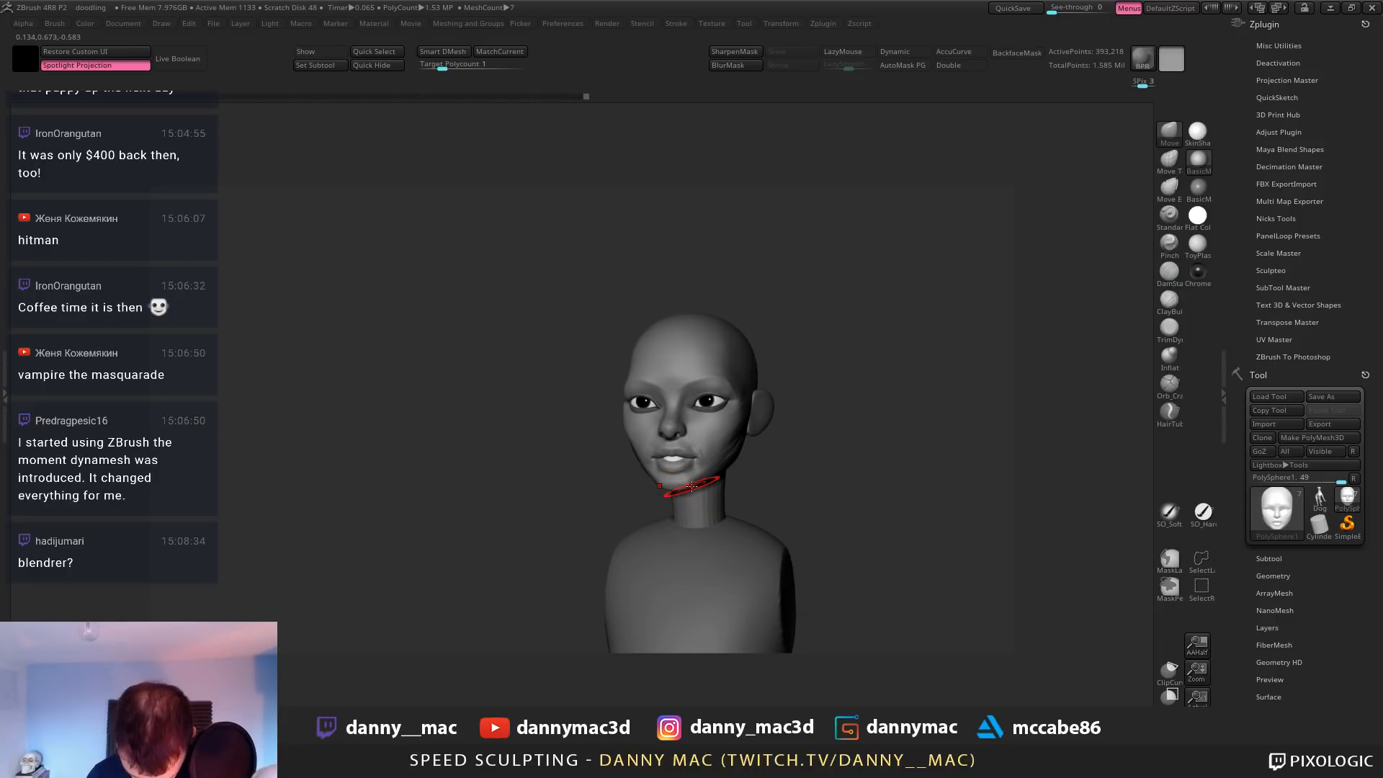
drag(691, 486, 686, 489)
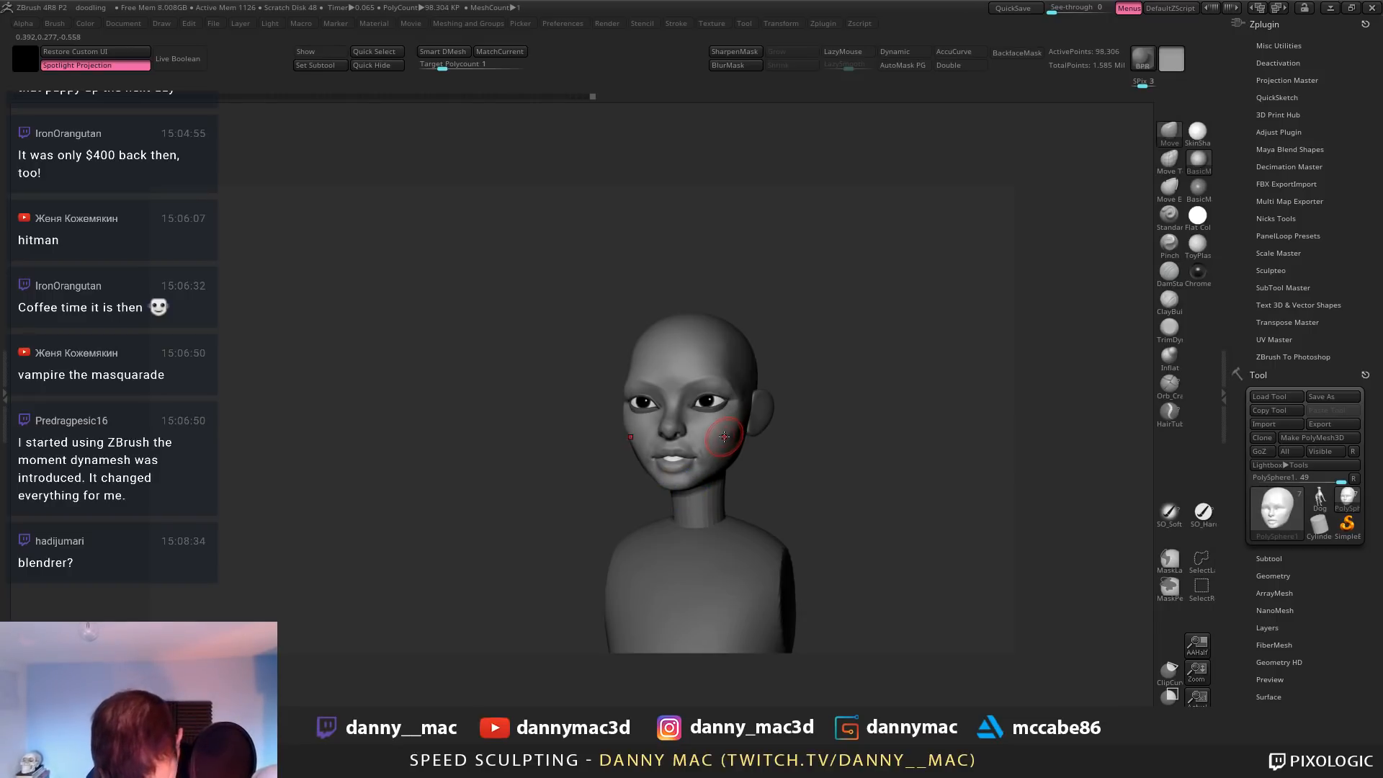
Slim the cheeks and lower jaw contour with a resized Move brush
right_drag(703, 434, 677, 434)
drag(631, 434, 636, 432)
mouse_move(594, 423)
right_down()
mouse_move(644, 417)
mouse_move(734, 446)
right_up()
key(space)
drag(730, 458, 723, 452)
right_drag(723, 454, 736, 461)
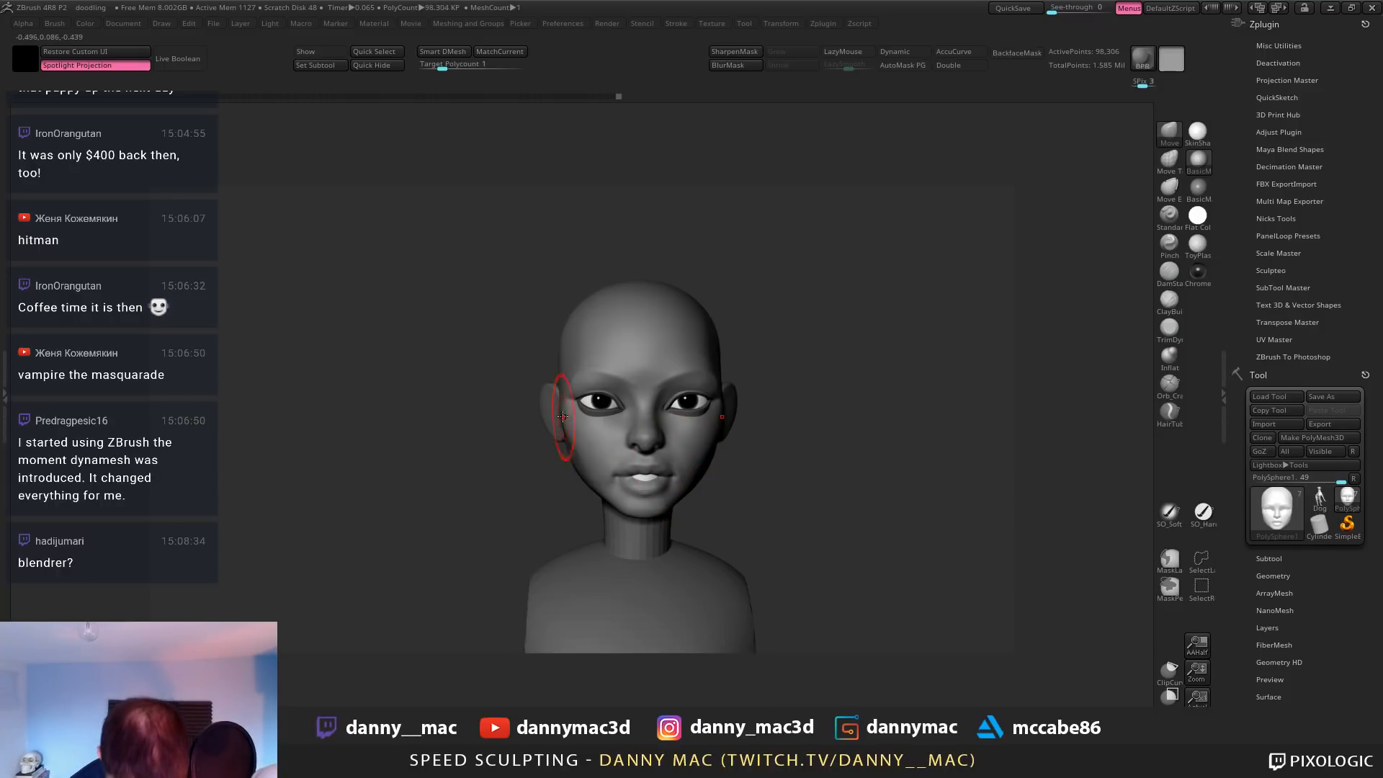
Carve the jawline from beneath the ear towards the chin with DamStandard
mouse_move(591, 410)
right_down()
mouse_move(600, 470)
mouse_move(563, 461)
right_up()
key(b)
key(d)
key(s)
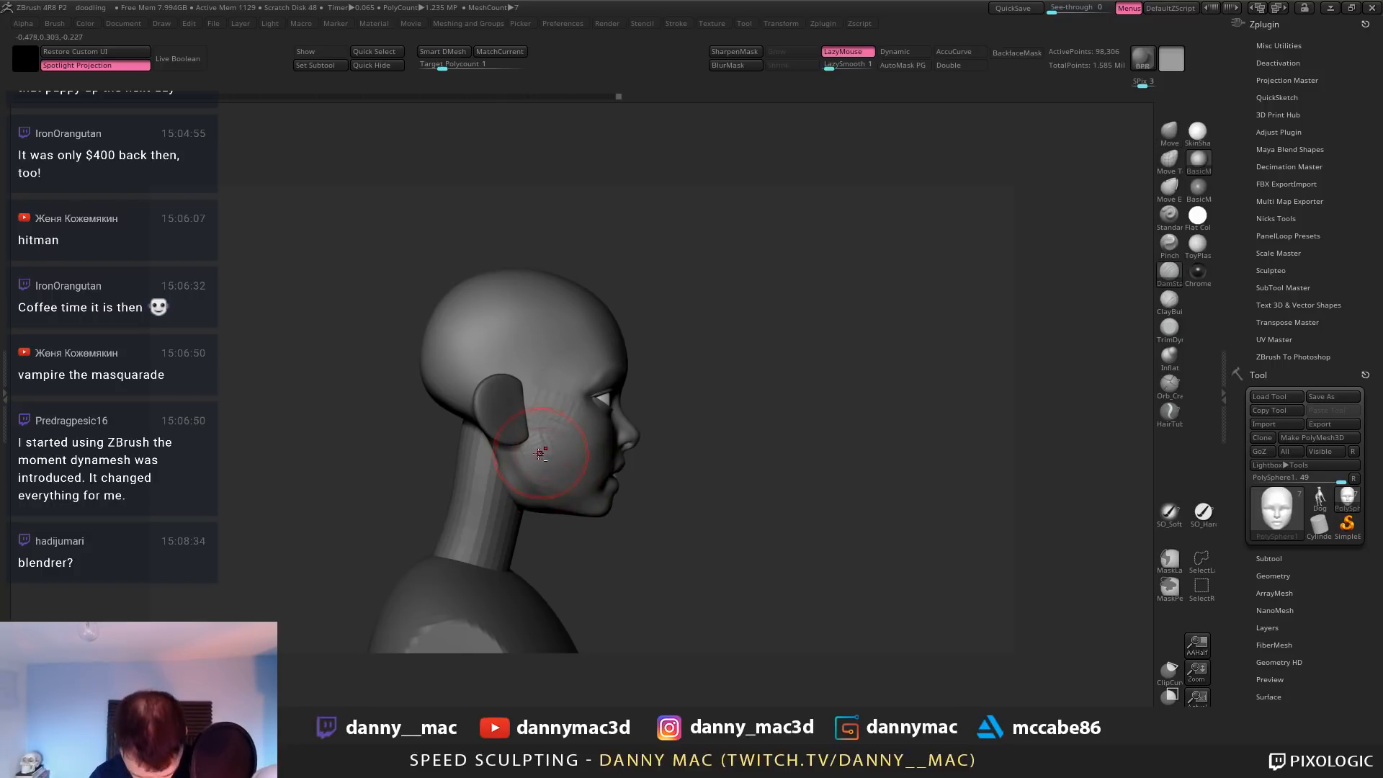
drag(527, 439, 528, 441)
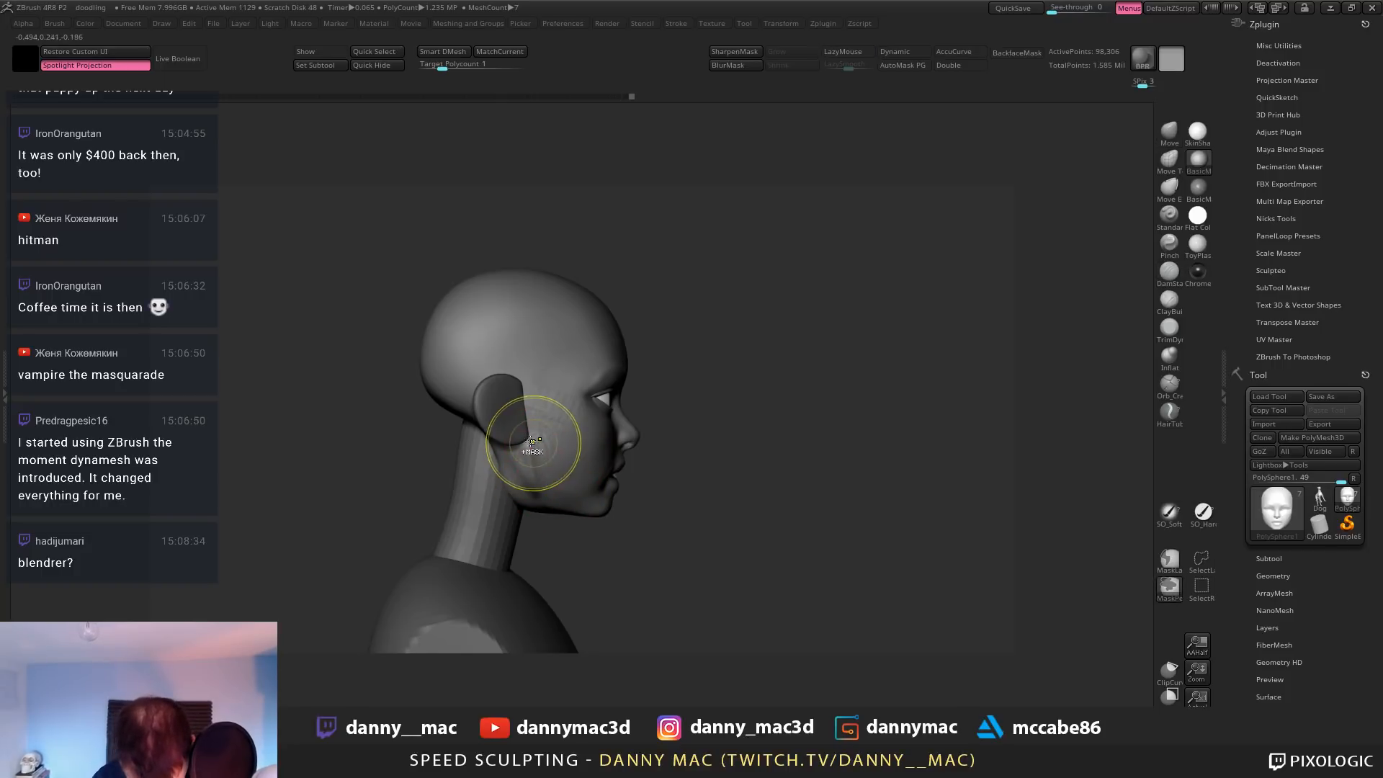
key(ctrl+z)
right_drag(533, 450, 528, 449)
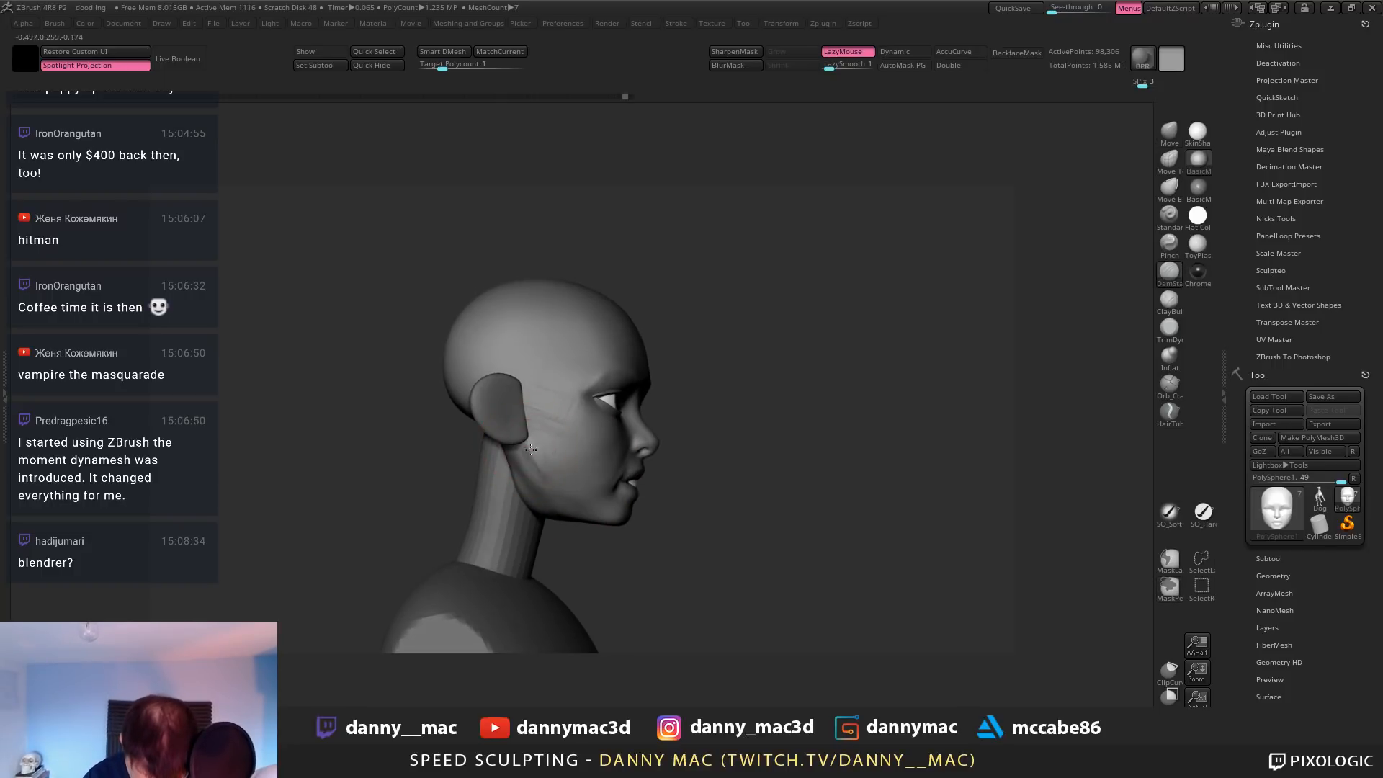
mouse_move(536, 468)
mouse_down()
mouse_move(613, 511)
mouse_move(551, 483)
mouse_up()
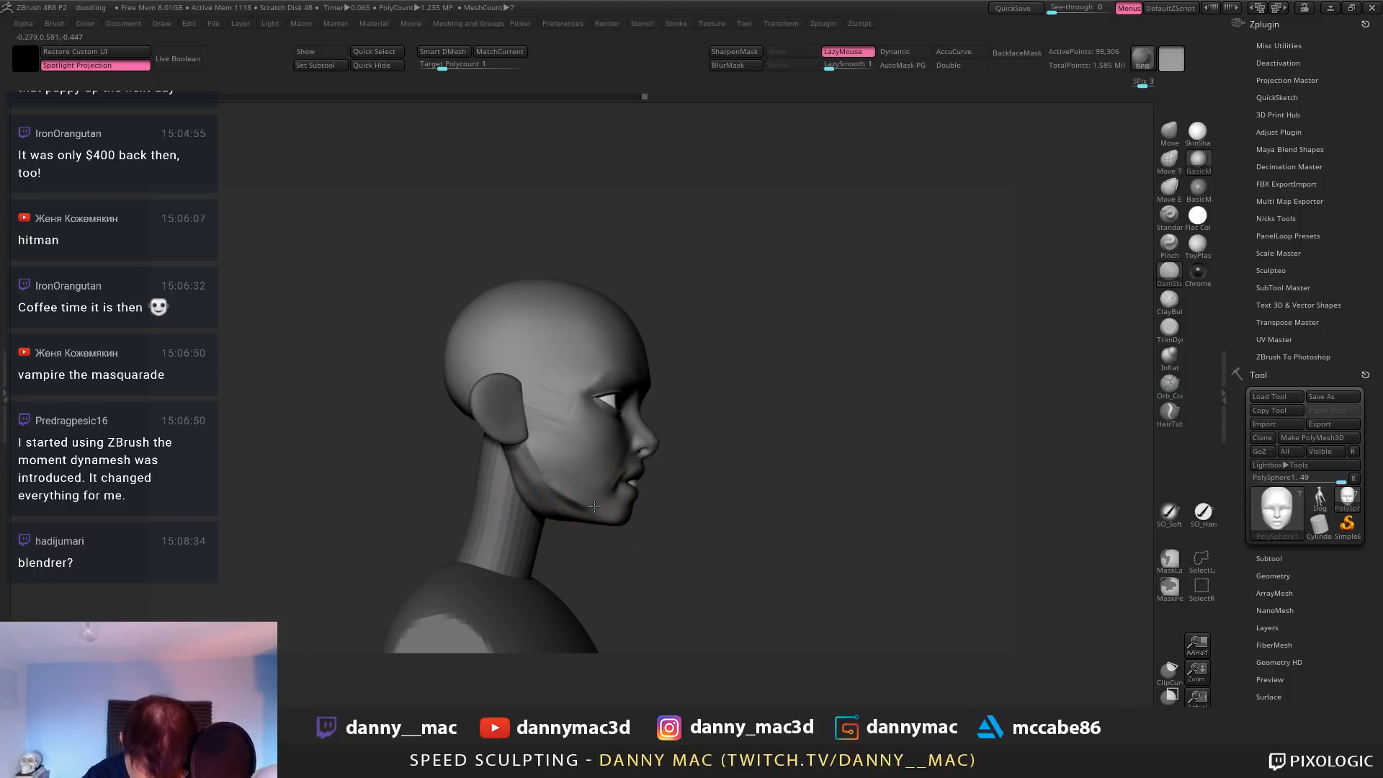
Flatten the plane beneath the jawline with TrimDynamic
mouse_move(666, 500)
shift+right_down()
mouse_move(604, 506)
mouse_move(630, 469)
mouse_move(630, 490)
mouse_move(692, 473)
mouse_move(650, 517)
mouse_move(672, 504)
shift+right_up()
key(b)
key(t)
key(d)
drag(670, 506, 643, 513)
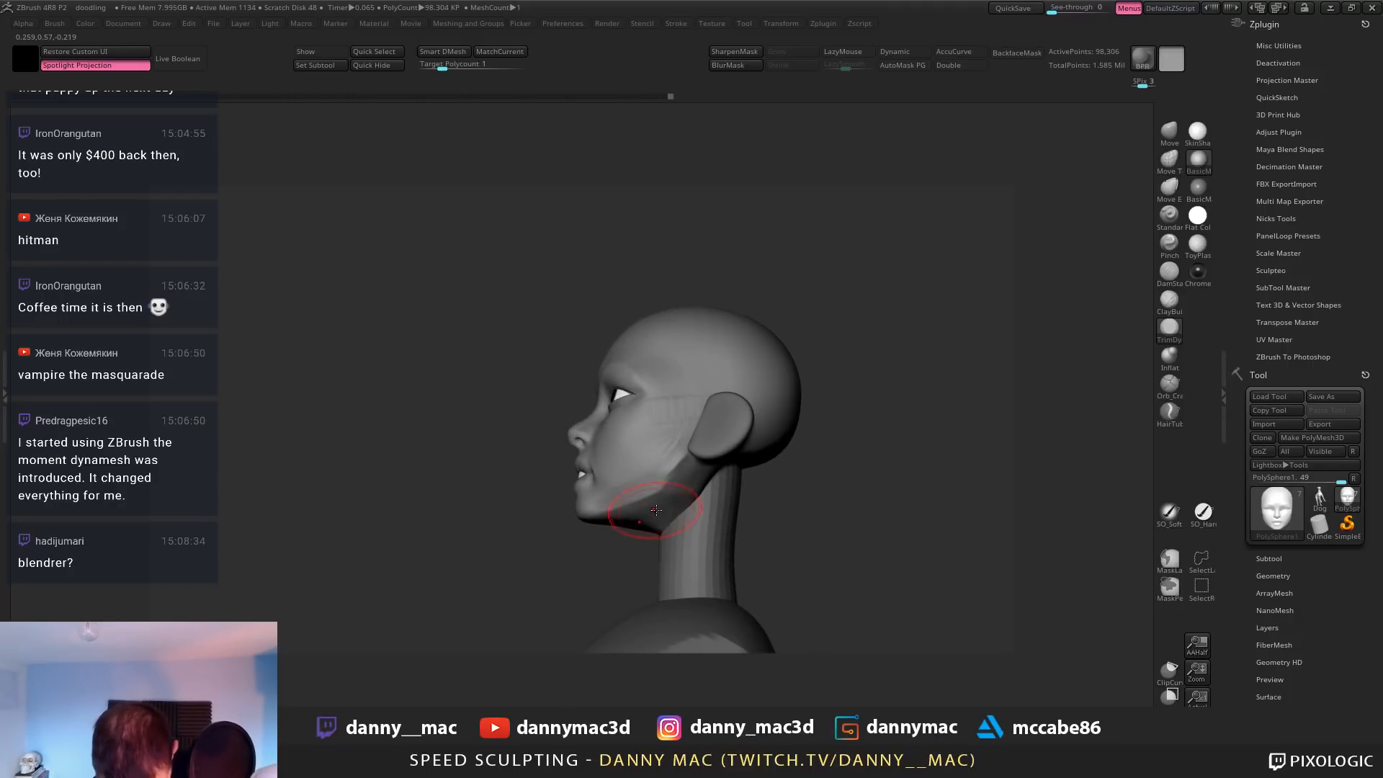
right_drag(645, 508, 635, 541)
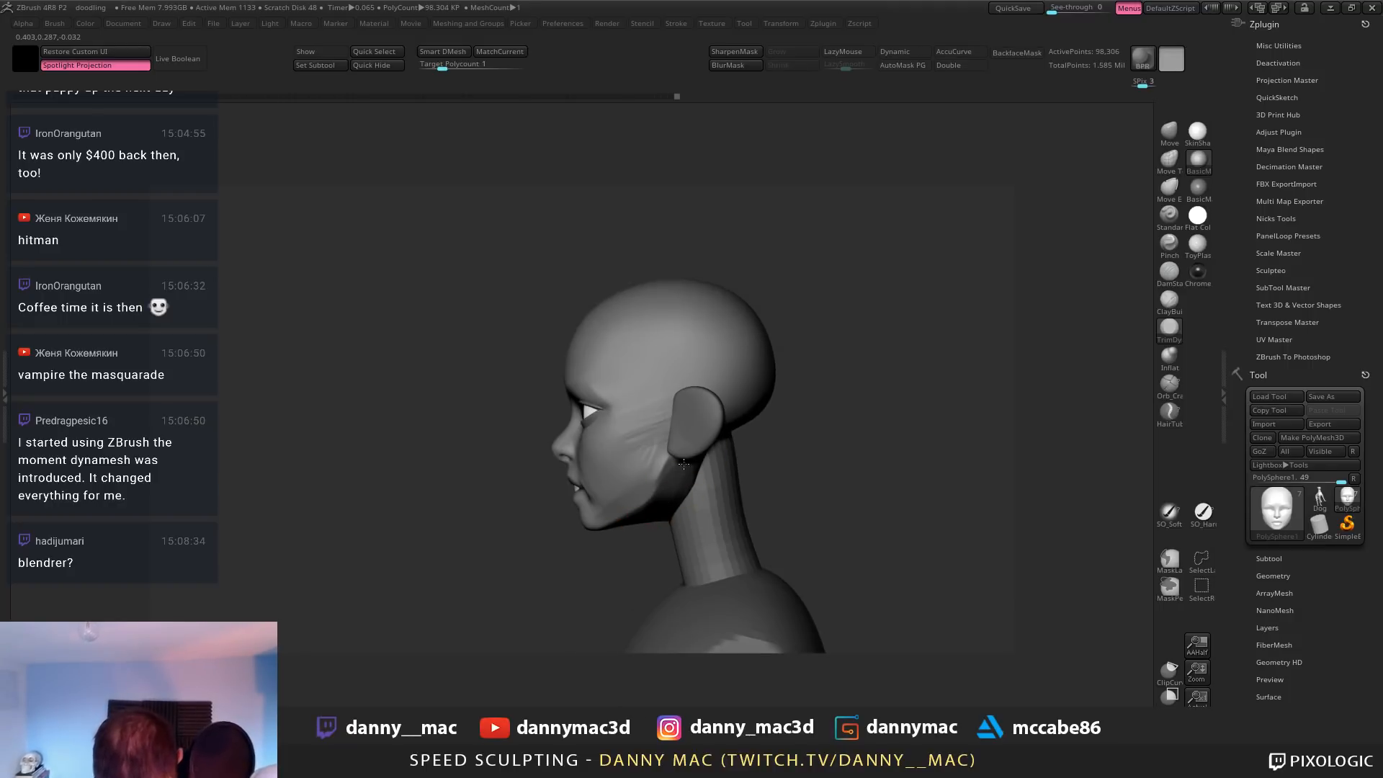
Pull the rear corner of the jaw back below the ear in profile with a resized Move brush
ctrl+right_drag(698, 463, 700, 495)
key(b)
key(m)
key(v)
key(s)
drag(680, 484, 695, 484)
Reselect the head and narrow the side of the jaw in three-quarter view with the Move brush
alt+click(704, 482)
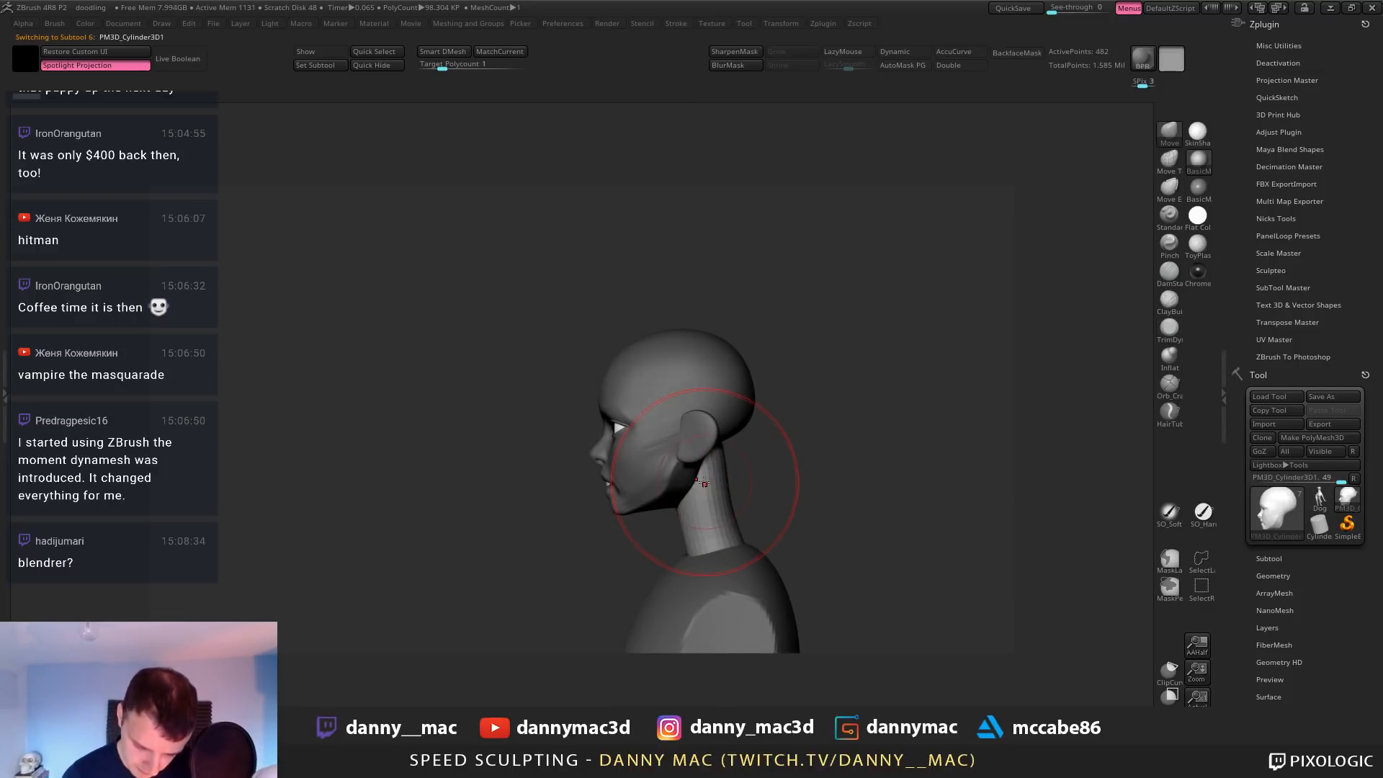
alt+click(679, 477)
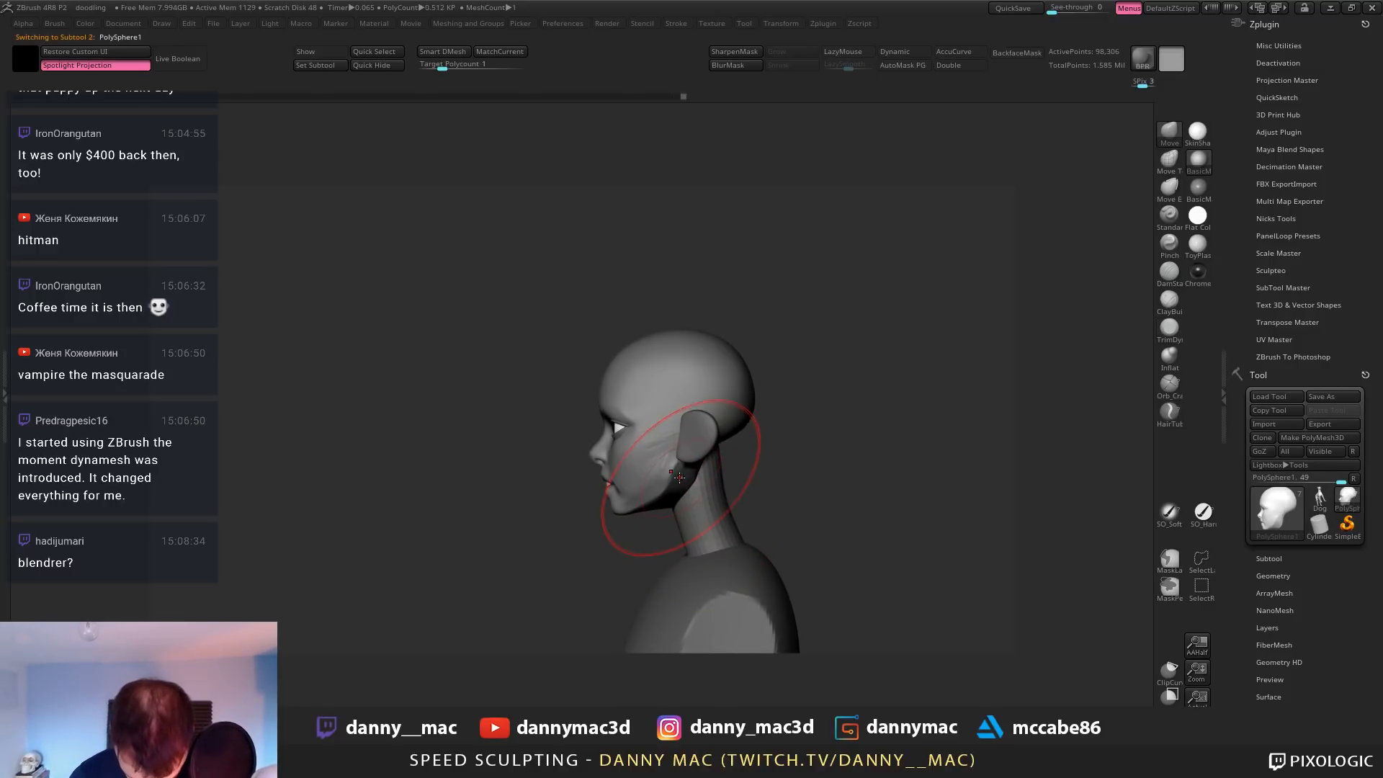
right_drag(679, 477, 670, 462)
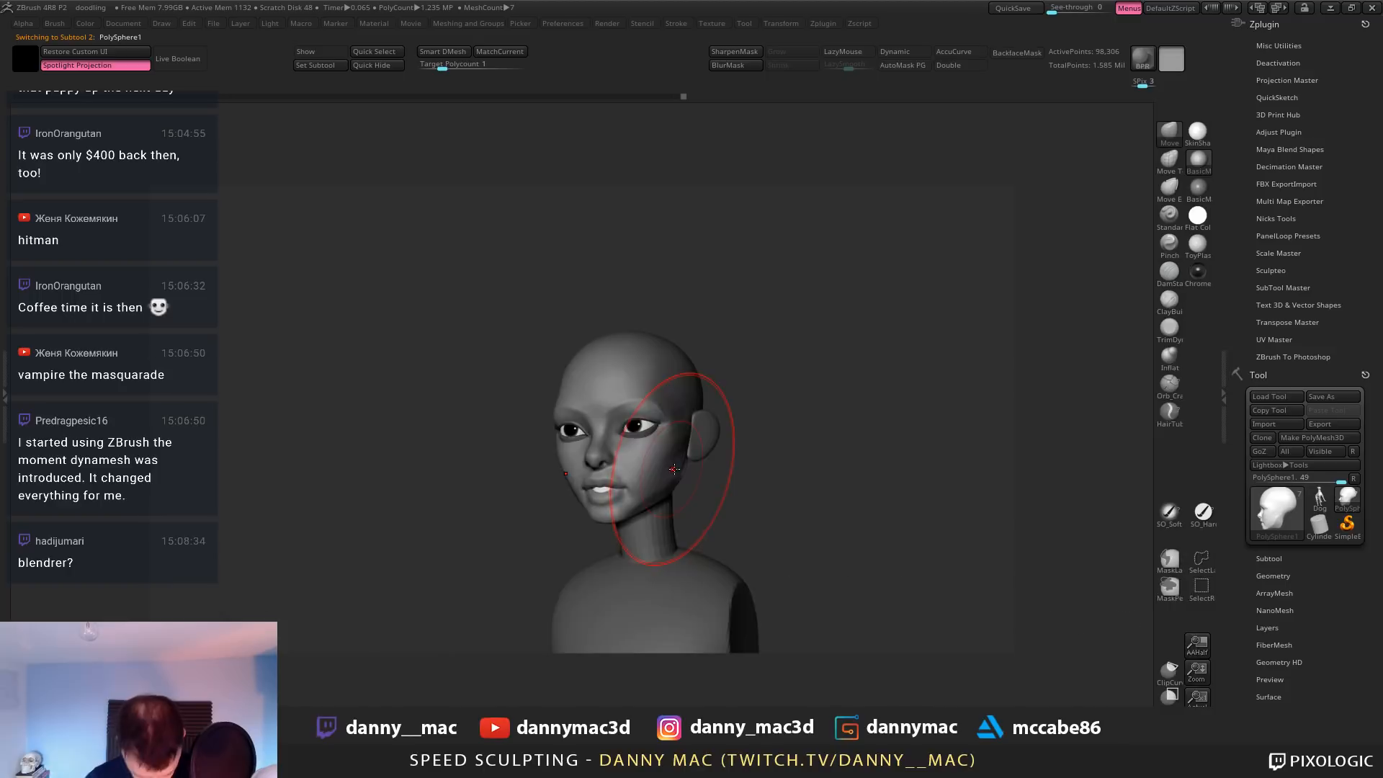
key(space)
drag(663, 475, 637, 476)
Adjust the lower cheek and jaw contour from below with a smaller Move brush
mouse_move(643, 464)
right_down()
mouse_move(644, 441)
mouse_move(630, 518)
right_up()
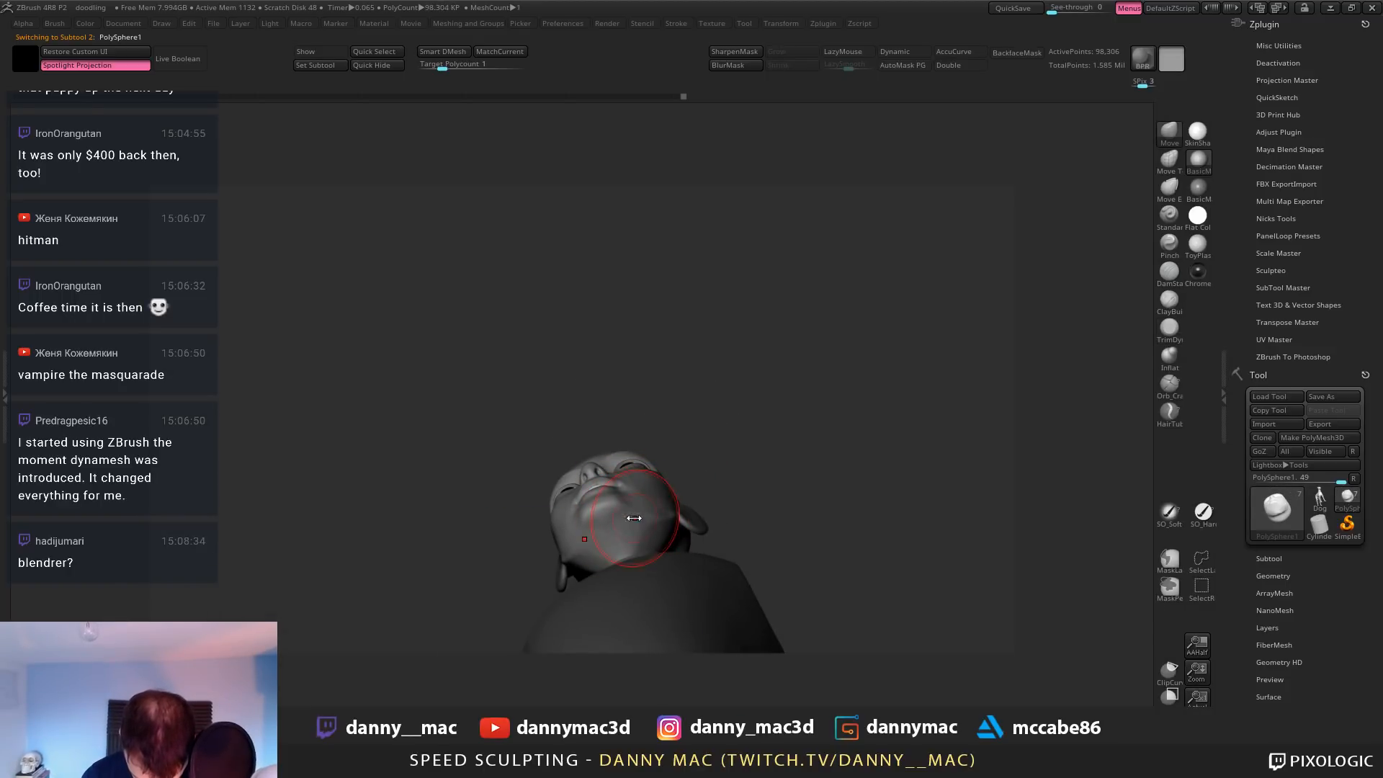
drag(639, 518, 643, 519)
key(ctrl+z)
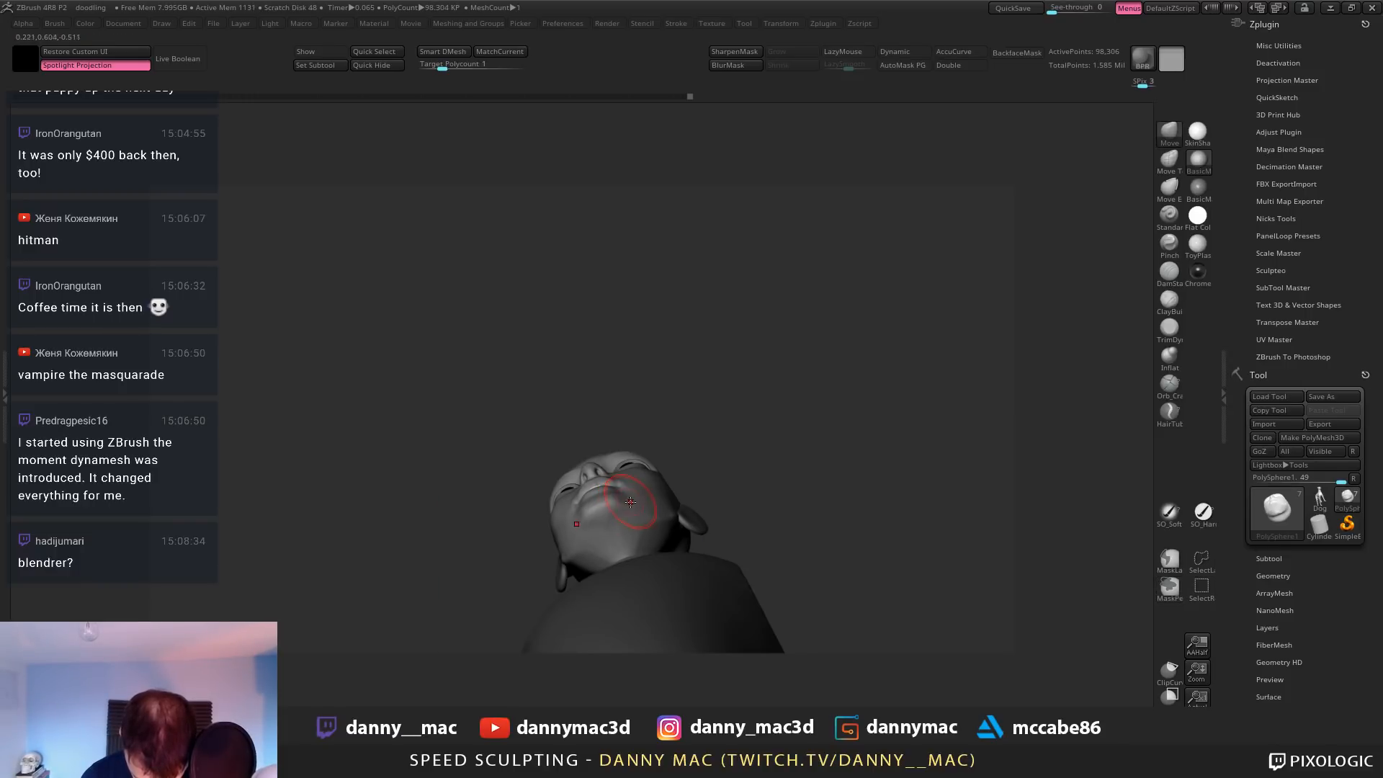
drag(626, 504, 632, 499)
Flatten the side of the jaw with TrimDynamic and smooth the cheek beside the mouth
mouse_move(637, 500)
right_down()
mouse_move(646, 446)
mouse_move(656, 510)
mouse_move(643, 506)
mouse_move(655, 472)
mouse_move(720, 448)
mouse_move(677, 400)
mouse_move(668, 435)
right_up()
key(b)
click(677, 400)
drag(683, 430, 696, 423)
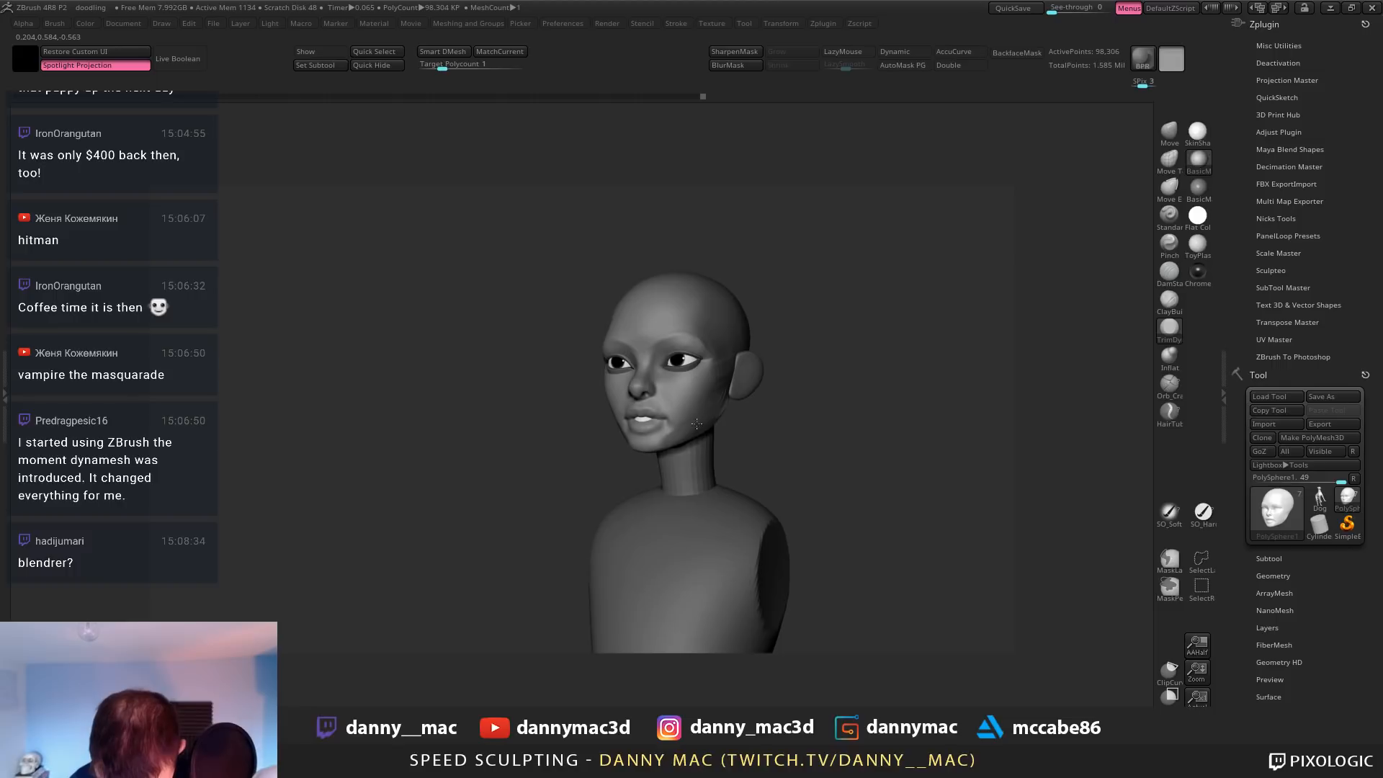
mouse_move(700, 421)
right_down()
mouse_move(713, 402)
mouse_move(688, 401)
right_up()
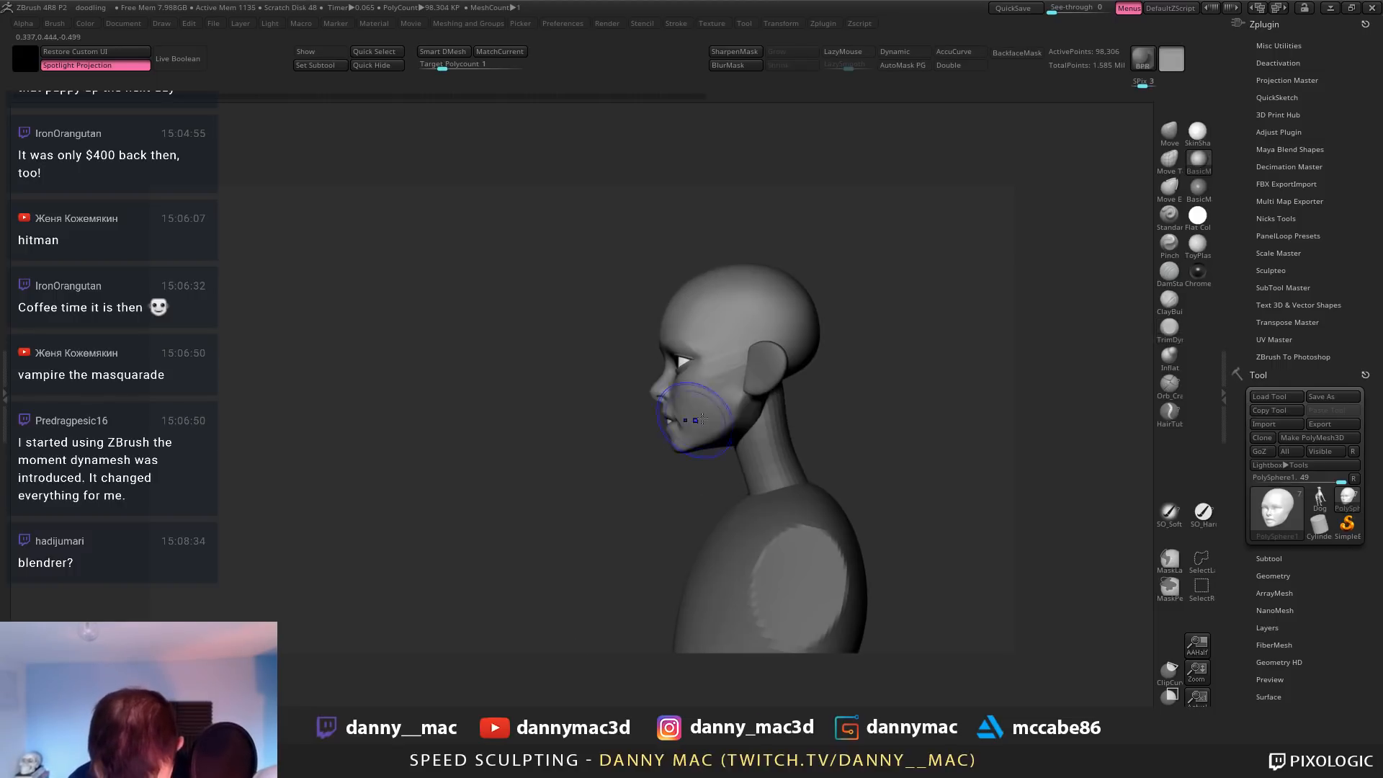
Move the rear corner of the jaw forward in profile with a resized Move brush
key(b)
key(m)
key(v)
key(space)
drag(741, 410, 728, 410)
Raise the head's subdivision level and deepen the corner of the mouth with the DamStandard brush
mouse_move(750, 412)
right_down()
mouse_move(780, 406)
mouse_move(640, 398)
mouse_move(667, 435)
mouse_move(683, 432)
mouse_move(673, 408)
mouse_move(635, 448)
mouse_move(672, 443)
mouse_move(696, 406)
mouse_move(675, 401)
mouse_move(634, 435)
mouse_move(654, 425)
mouse_move(646, 454)
mouse_move(577, 451)
mouse_move(614, 416)
right_up()
key(space)
key(space)
key(space)
right_click(652, 424)
key(b)
key(c)
key(b)
key(b)
key(d)
key(s)
key(d)
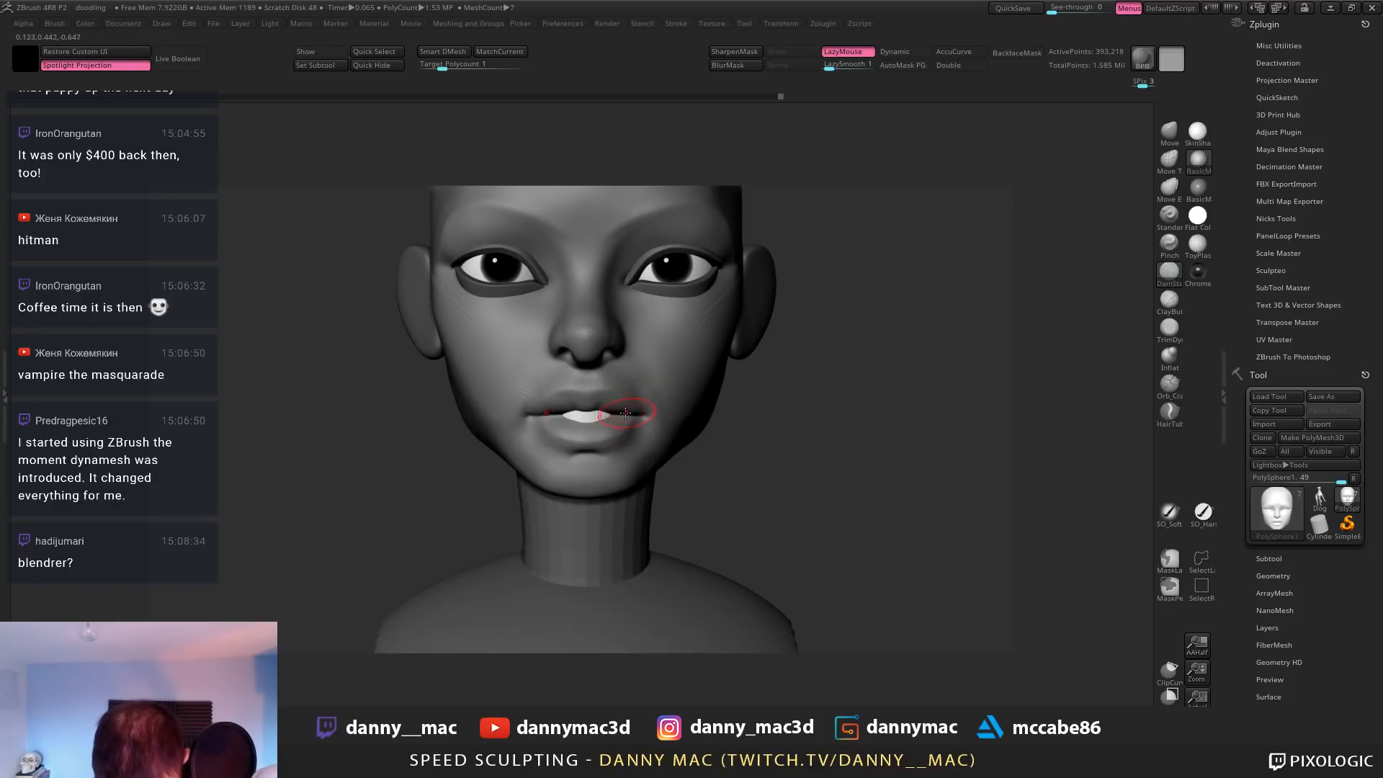
drag(645, 412, 647, 427)
mouse_move(672, 437)
right_down()
mouse_move(654, 437)
mouse_move(637, 389)
mouse_move(643, 438)
right_up()
Try to carve the crease around the nostril wing with a resized DamStandard brush
mouse_move(643, 437)
right_down()
mouse_move(659, 428)
mouse_move(621, 380)
mouse_move(679, 376)
right_up()
key(space)
drag(679, 376, 684, 385)
right_drag(648, 389, 676, 384)
drag(688, 400, 682, 379)
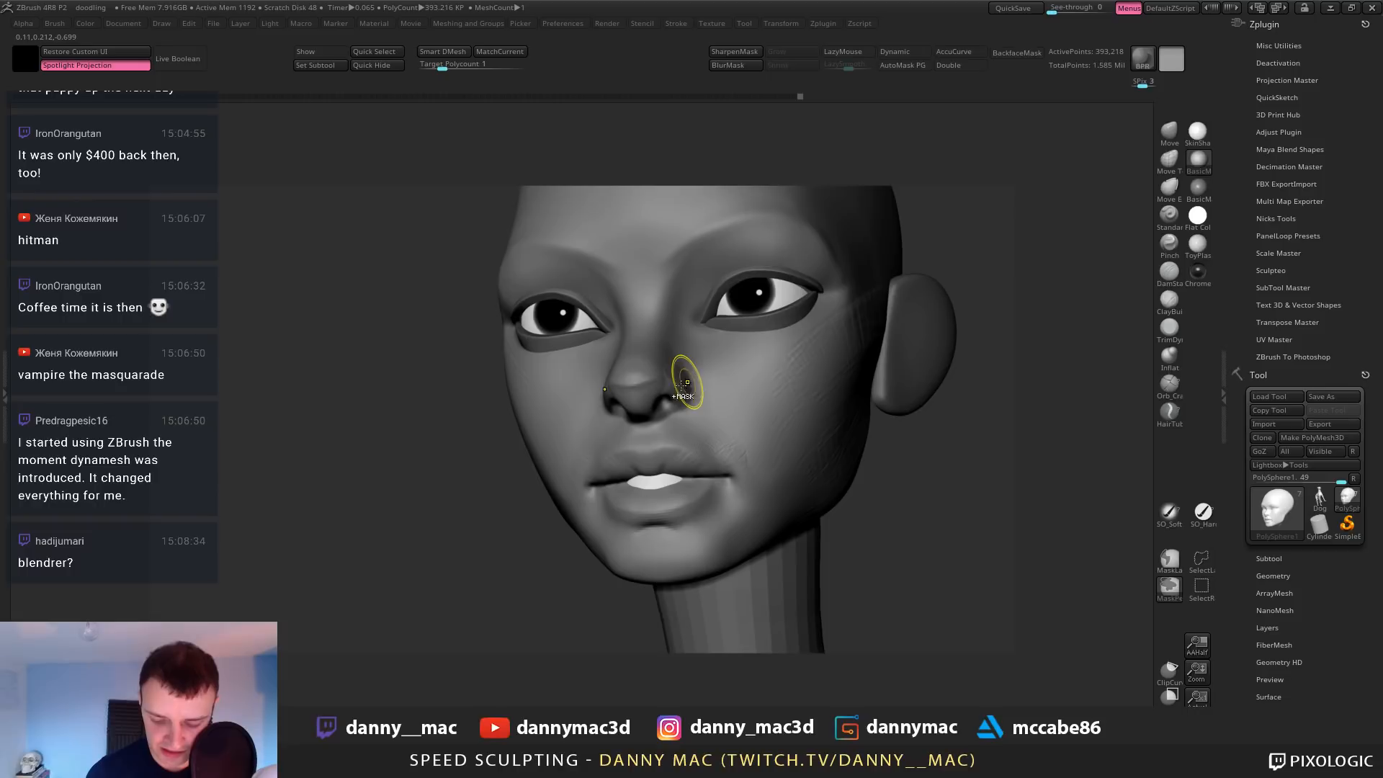
key(ctrl+z)
key(ctrl+z)
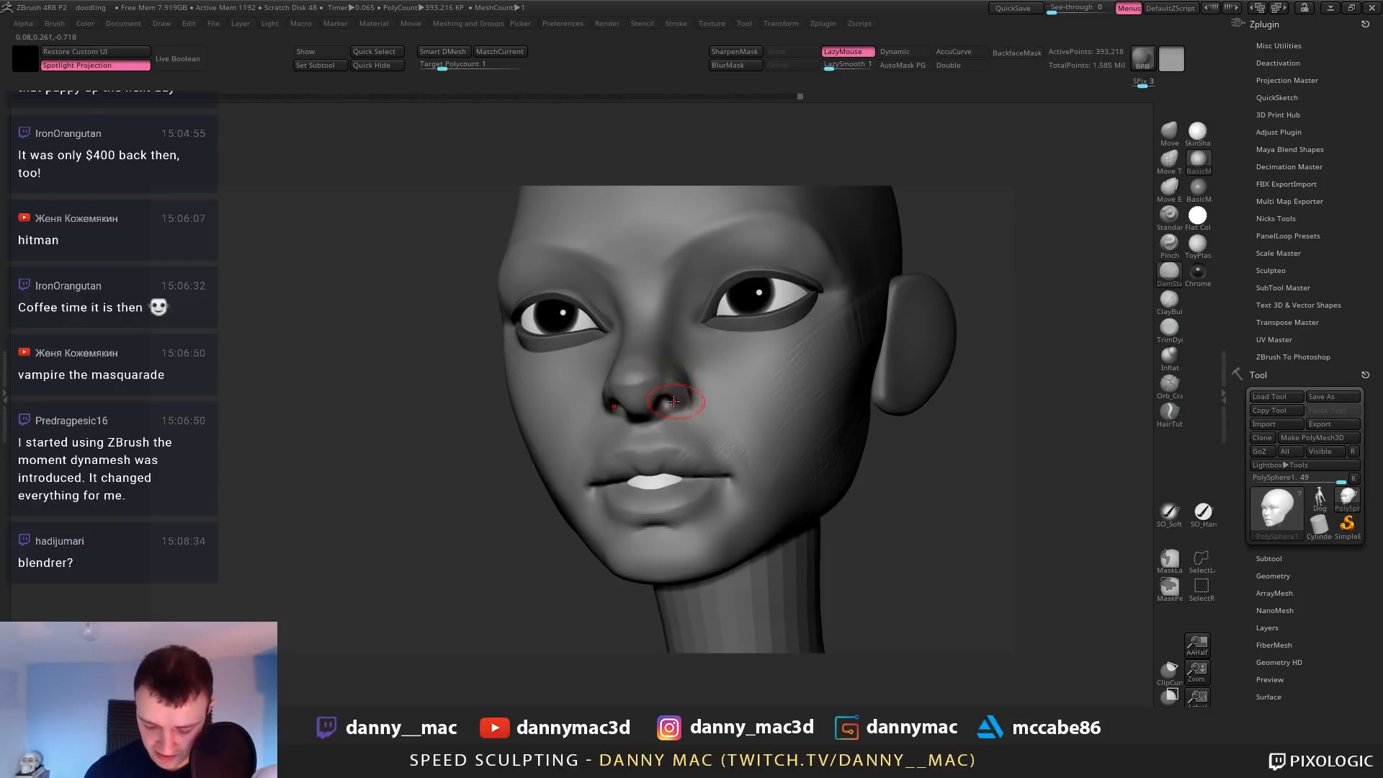
right_drag(674, 402, 697, 375)
key(ctrl+z)
Carve the crease along the nostril wing with DamStandard and smooth the side of the nose
drag(694, 390, 700, 371)
right_drag(677, 376, 688, 393)
shift+drag(668, 375, 665, 365)
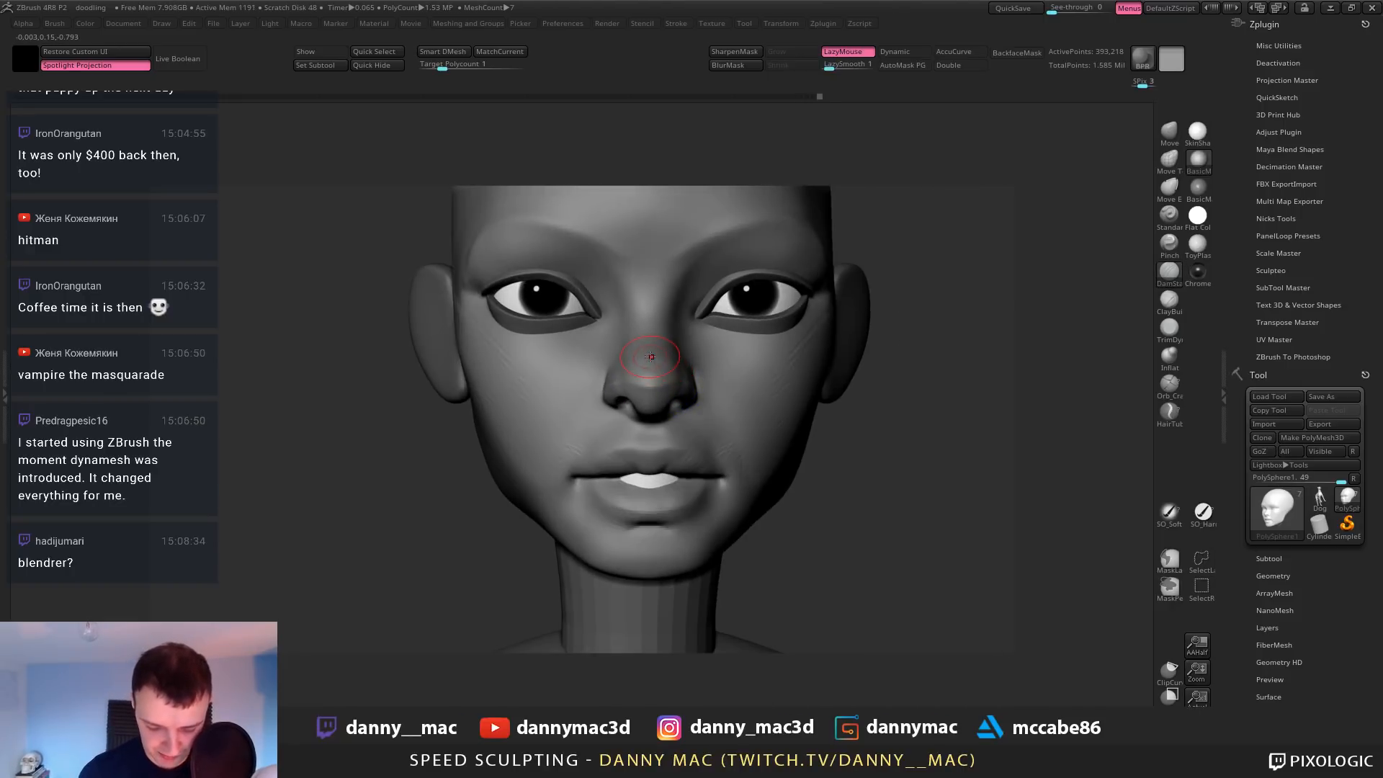
Select the Move brush and resize it beside the inner corner of the eye
key(b)
key(m)
key(v)
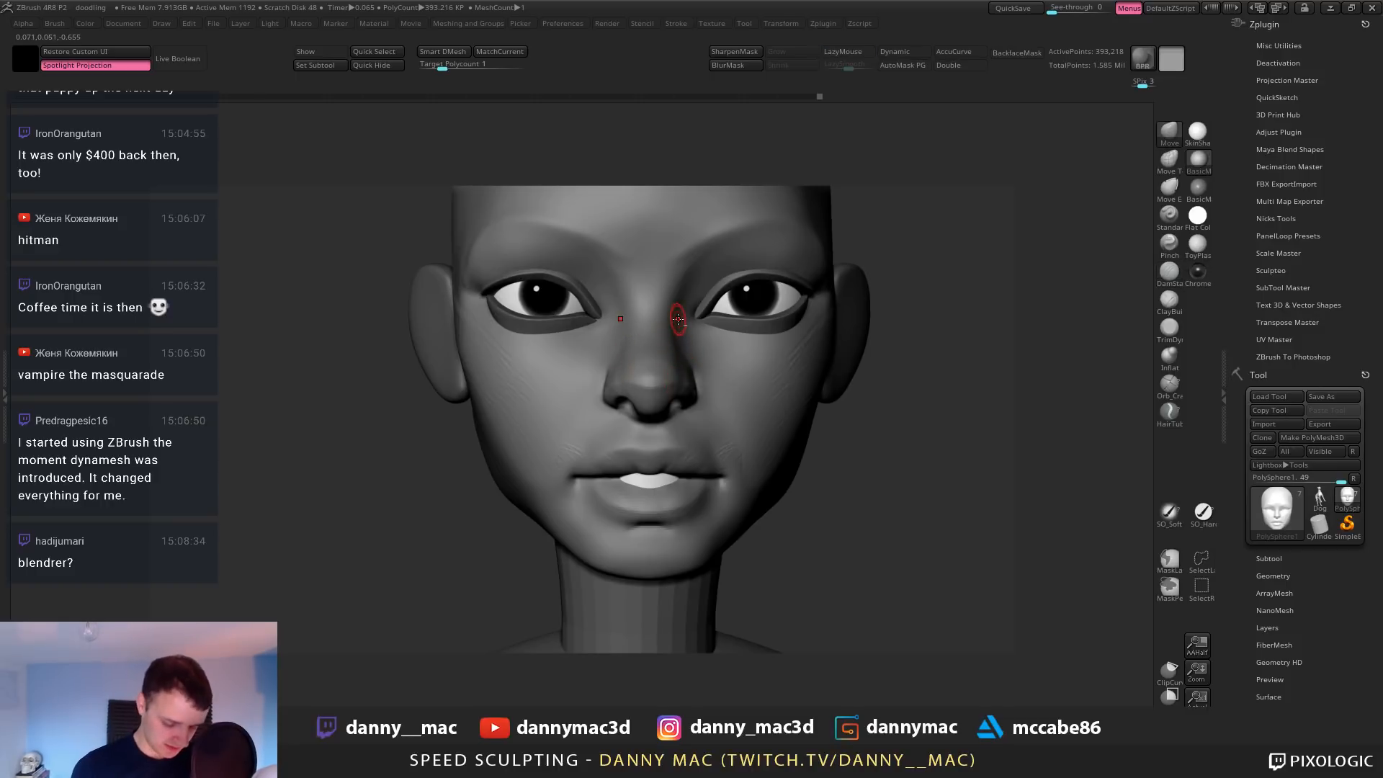
key(b)
key(d)
key(s)
mouse_move(678, 319)
right_down()
mouse_move(666, 301)
mouse_move(691, 276)
mouse_move(734, 306)
right_up()
key(b)
key(m)
key(v)
key(space)
drag(727, 344, 715, 344)
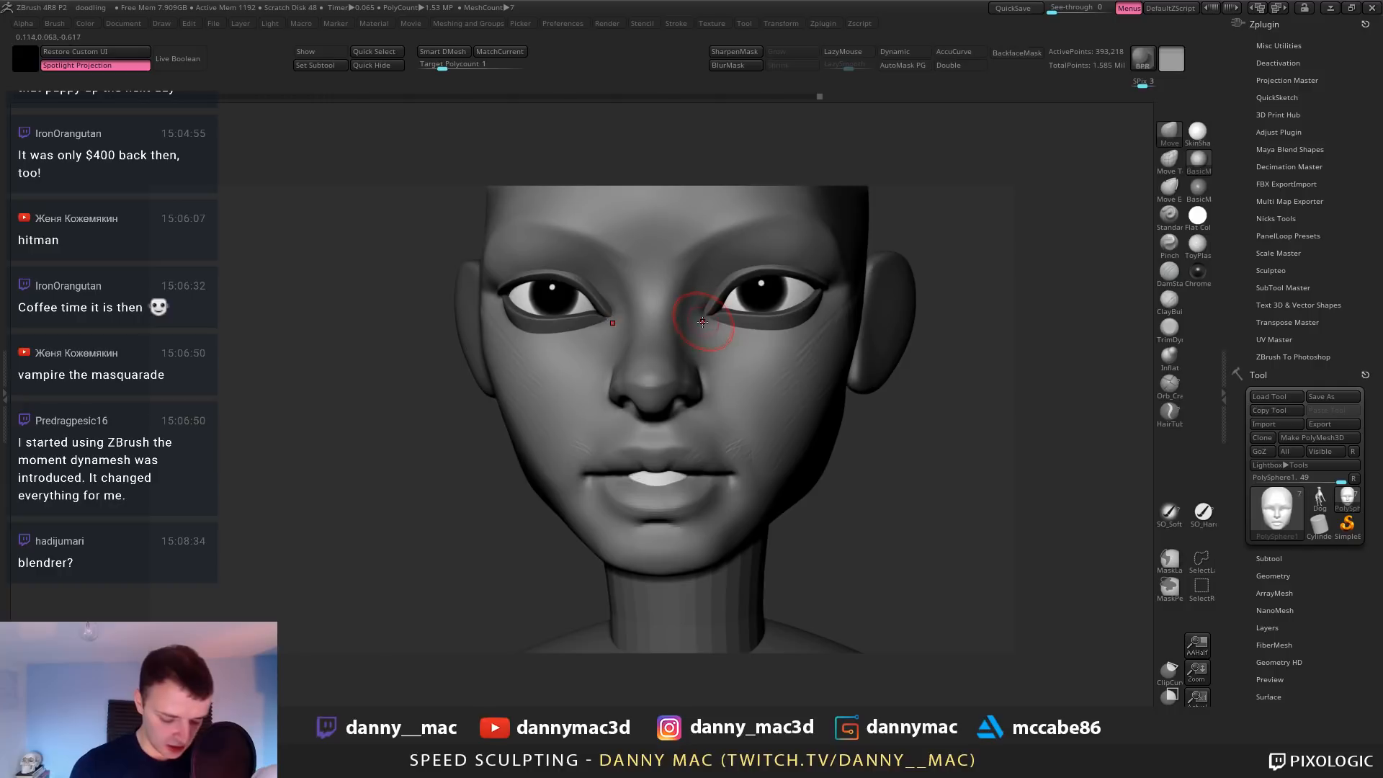
Build up the area between the brows with ClayBuildup and smooth the strokes into the forehead
key(b)
key(t)
key(d)
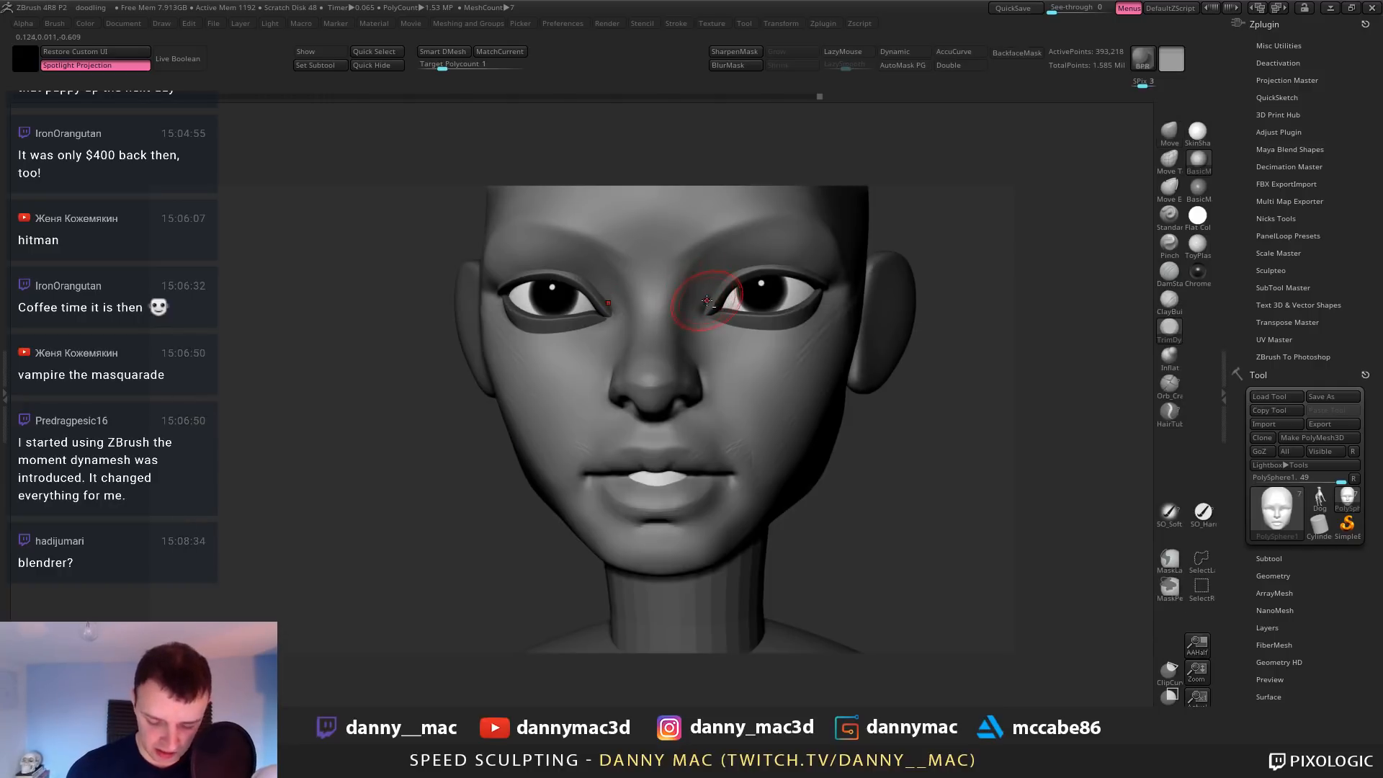
key(l)
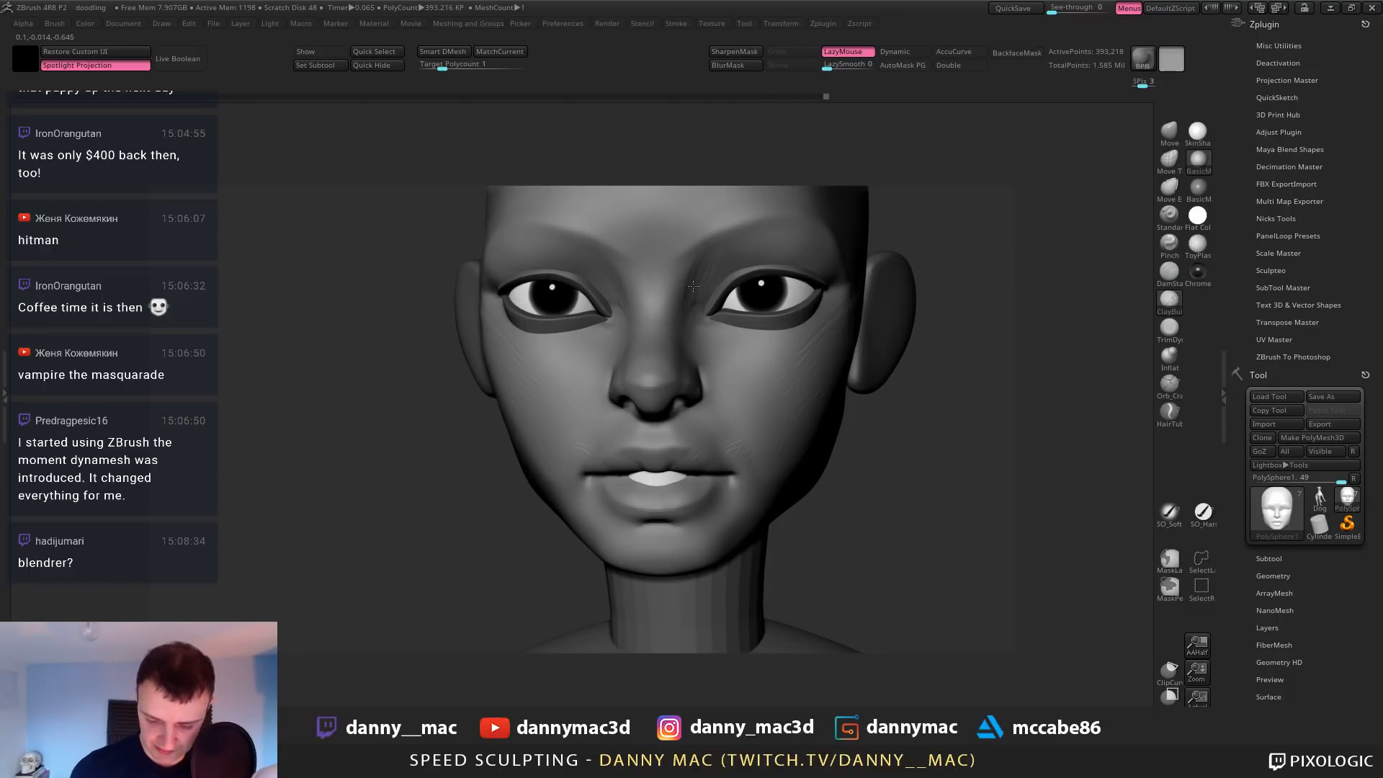
right_drag(689, 286, 707, 278)
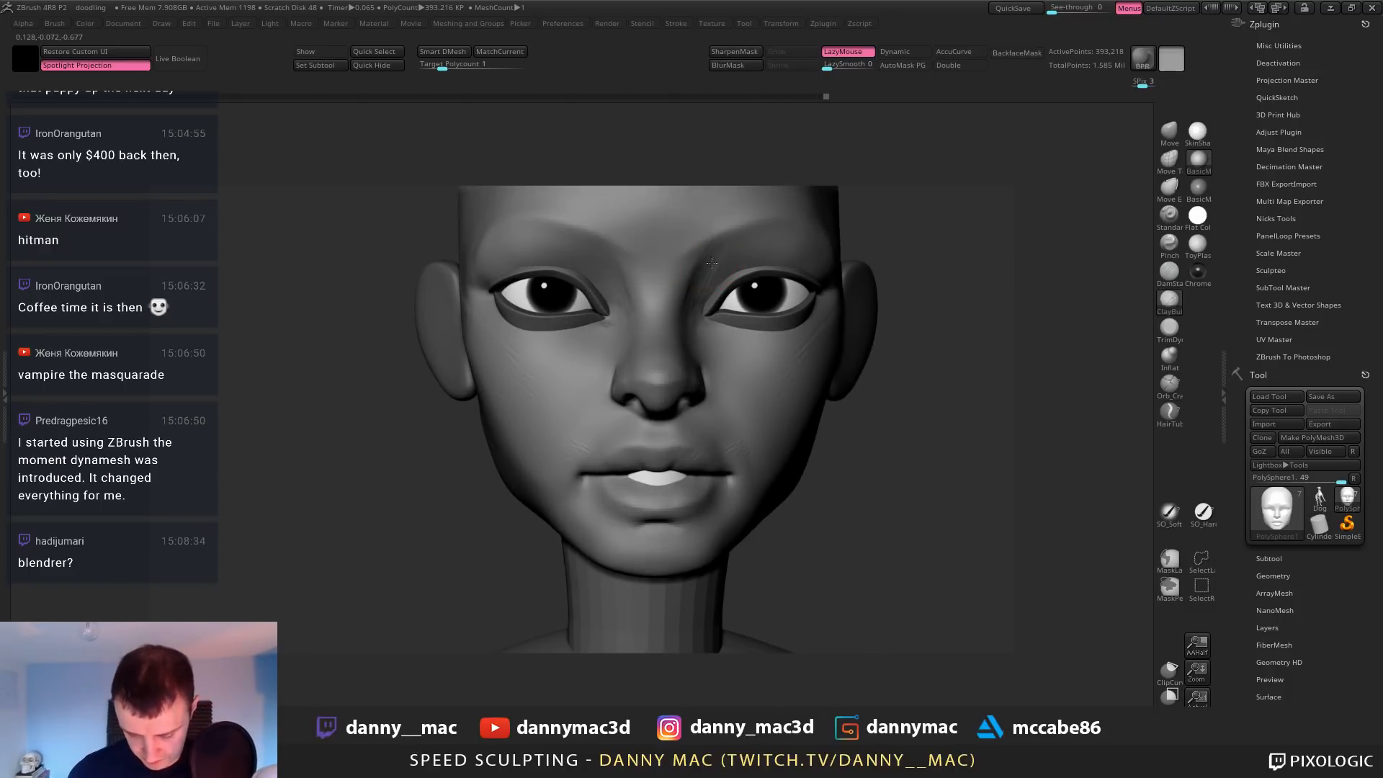
mouse_move(714, 271)
mouse_down()
mouse_move(706, 315)
mouse_move(685, 315)
mouse_move(663, 276)
mouse_up()
key(l)
key(l)
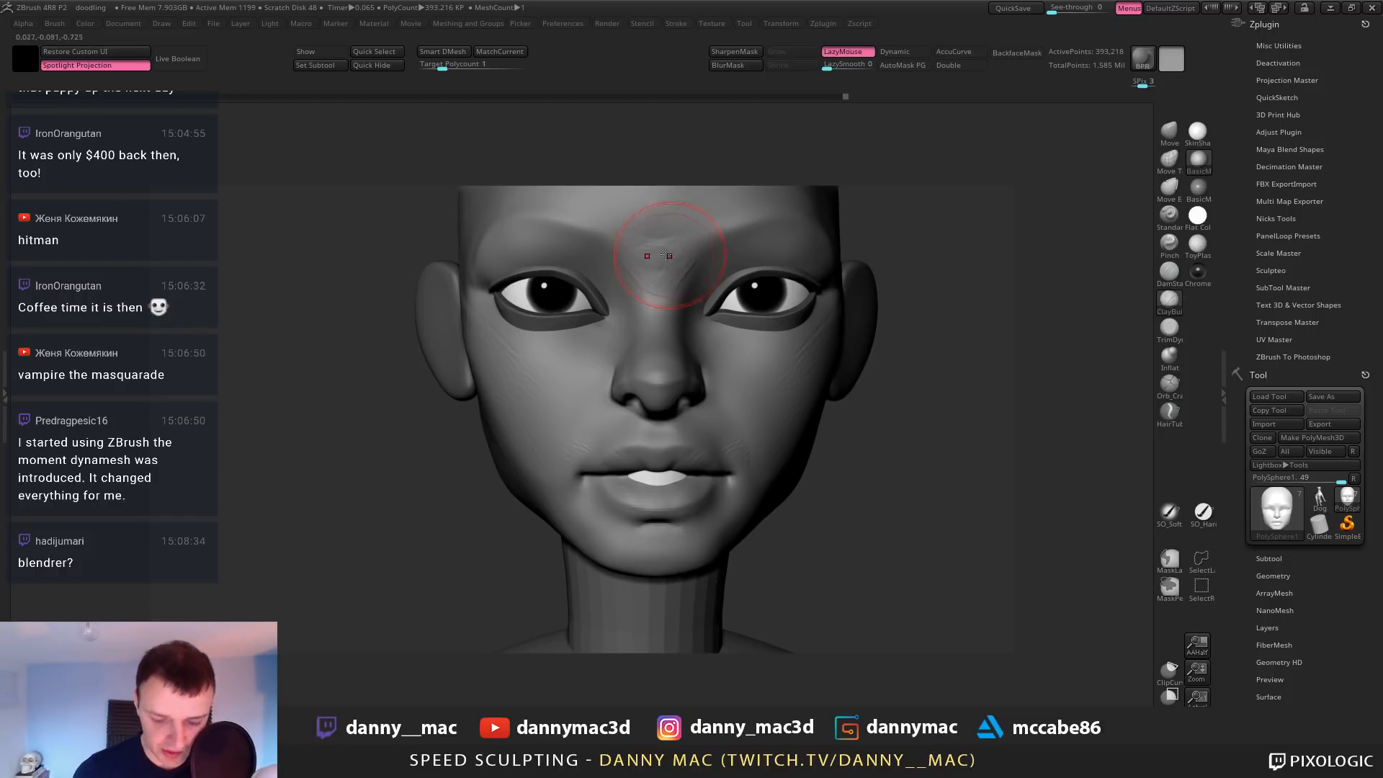
mouse_move(666, 256)
shift+mouse_down()
mouse_move(675, 268)
mouse_move(693, 251)
shift+mouse_up()
Reshape the nose tip and bridge in profile with a resized Move brush
right_drag(710, 249, 558, 277)
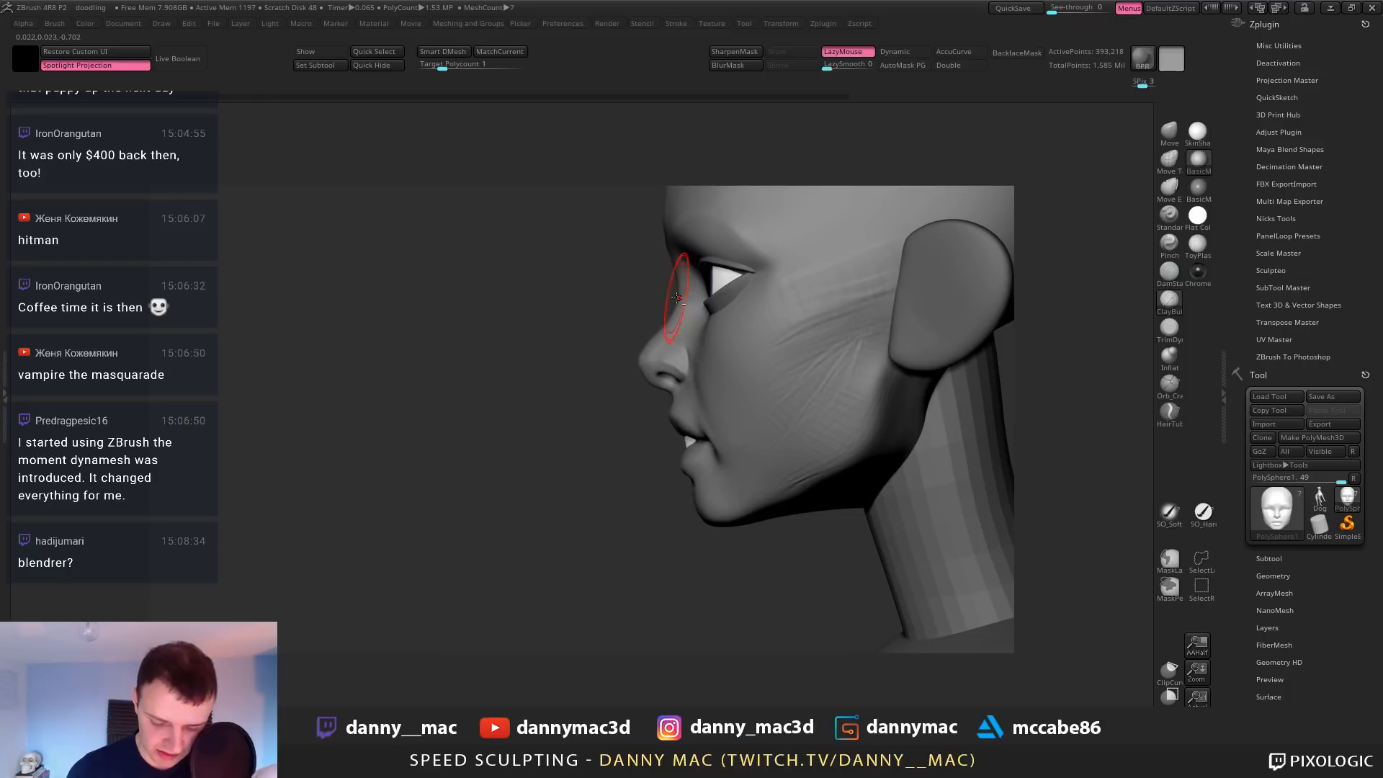
key(l)
key(space)
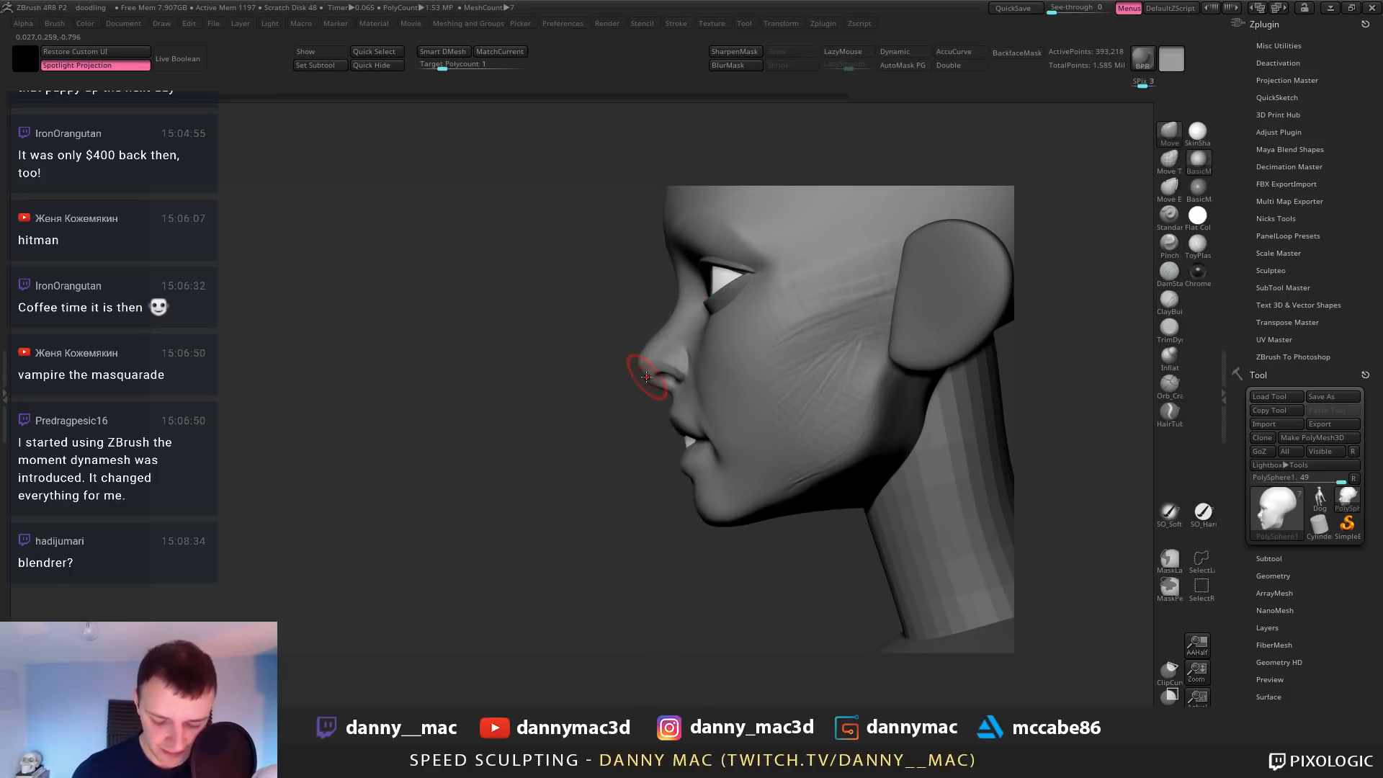
key(ctrl+z)
drag(643, 375, 671, 316)
drag(646, 375, 720, 389)
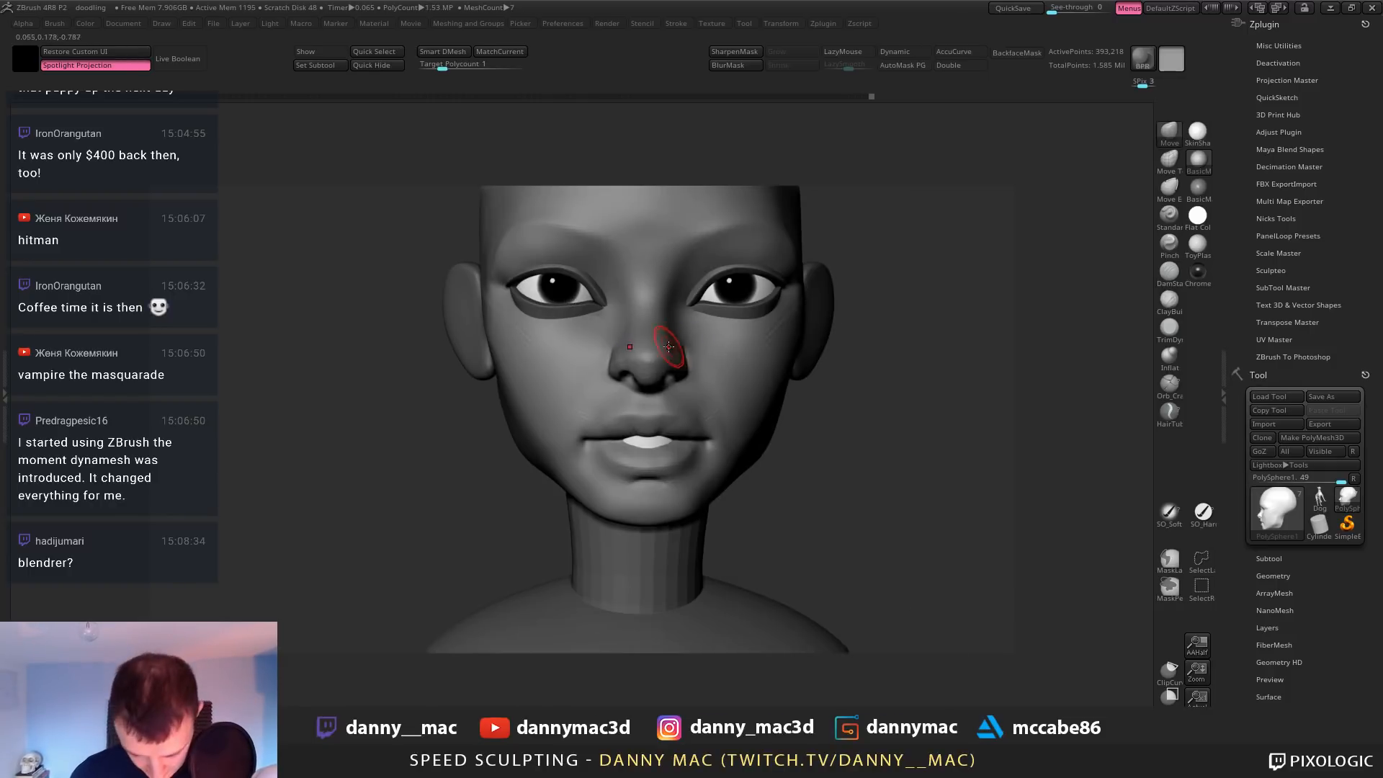
Smooth the side of the head in front of the ear and select the ears subtool
mouse_move(607, 353)
right_down()
mouse_move(666, 352)
mouse_move(673, 319)
mouse_move(620, 339)
mouse_move(558, 337)
mouse_move(533, 306)
right_up()
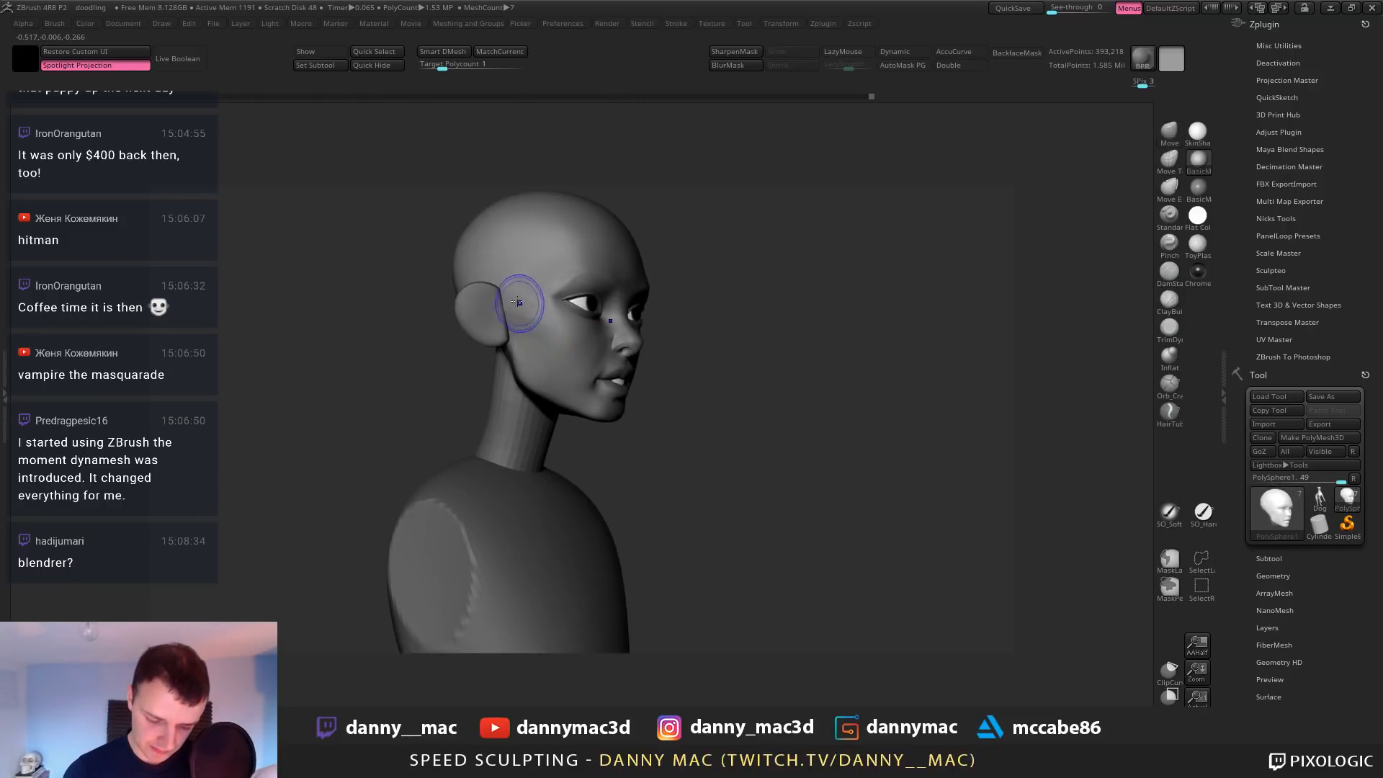
shift+drag(516, 310, 533, 327)
alt+click(490, 288)
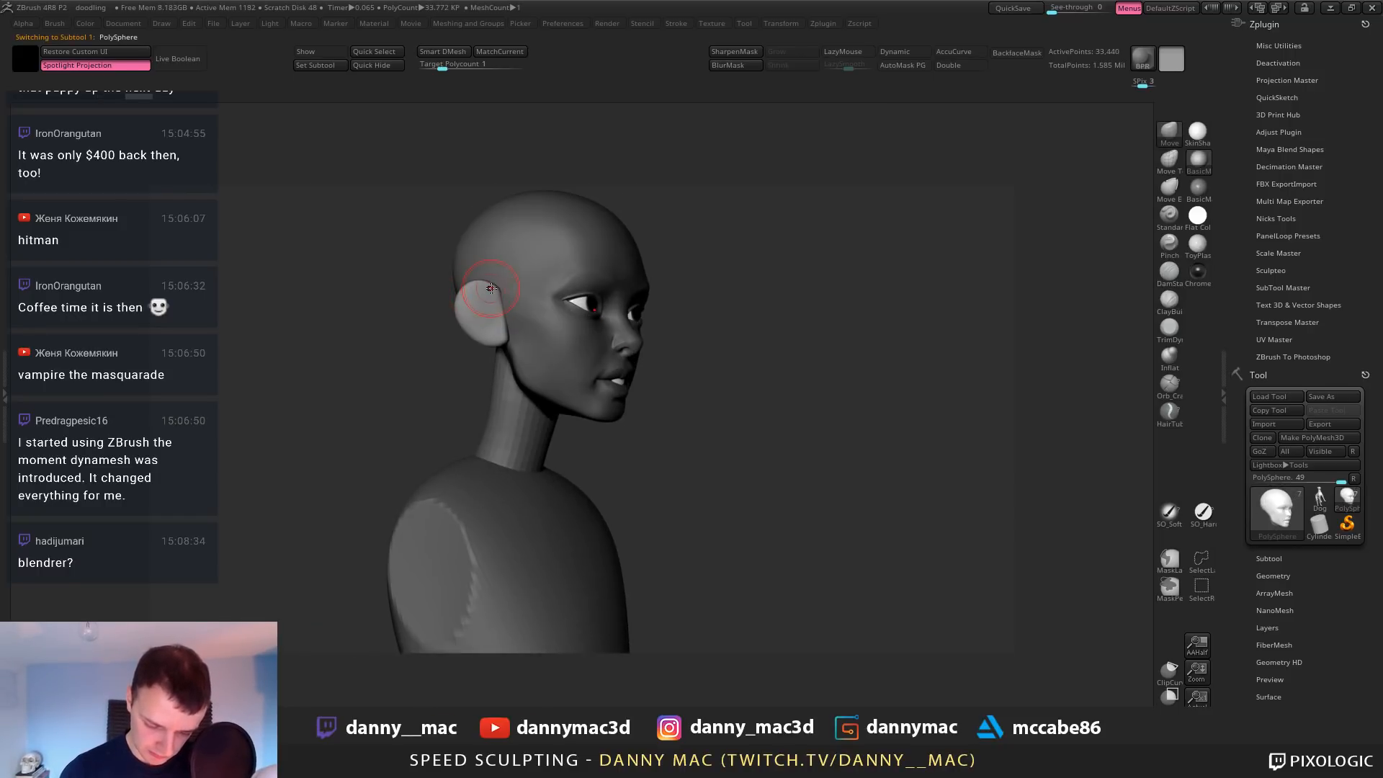
right_drag(497, 291, 652, 284)
alt+right_drag(652, 284, 662, 306)
Reselect the head at one lower subdivision level and refine the cheek and jawline with the Move brush
alt+click(657, 353)
right_drag(683, 360, 646, 389)
key(shift+d)
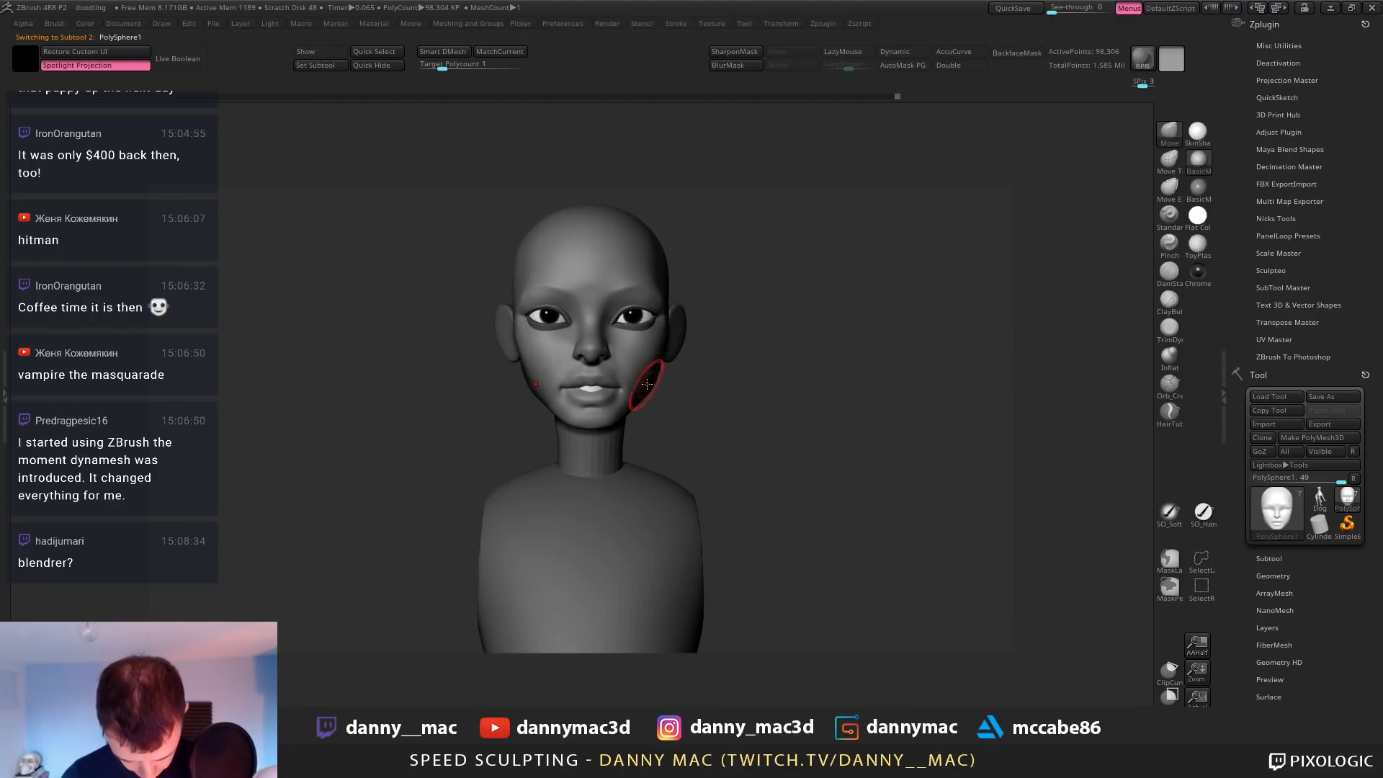
mouse_move(646, 384)
right_down()
mouse_move(666, 369)
mouse_move(644, 400)
right_up()
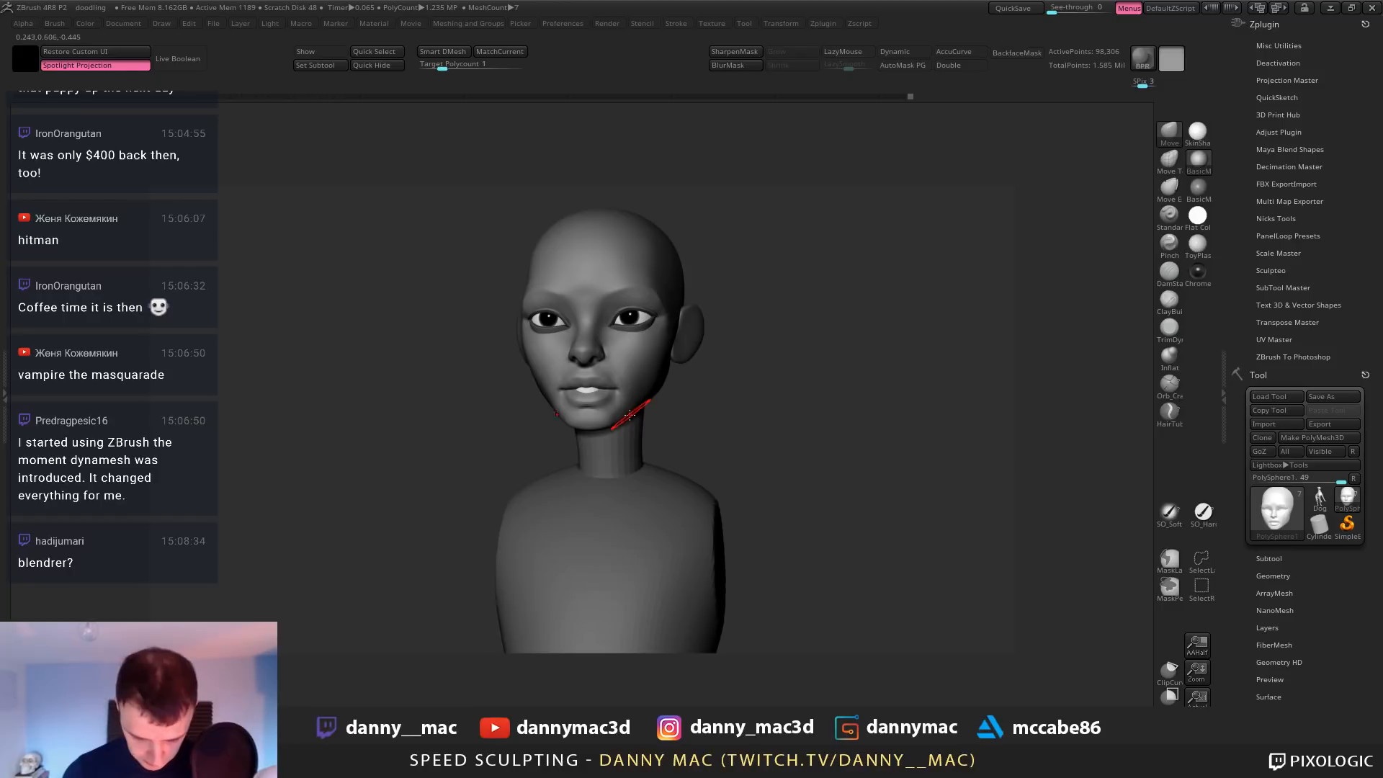
right_drag(627, 398, 622, 421)
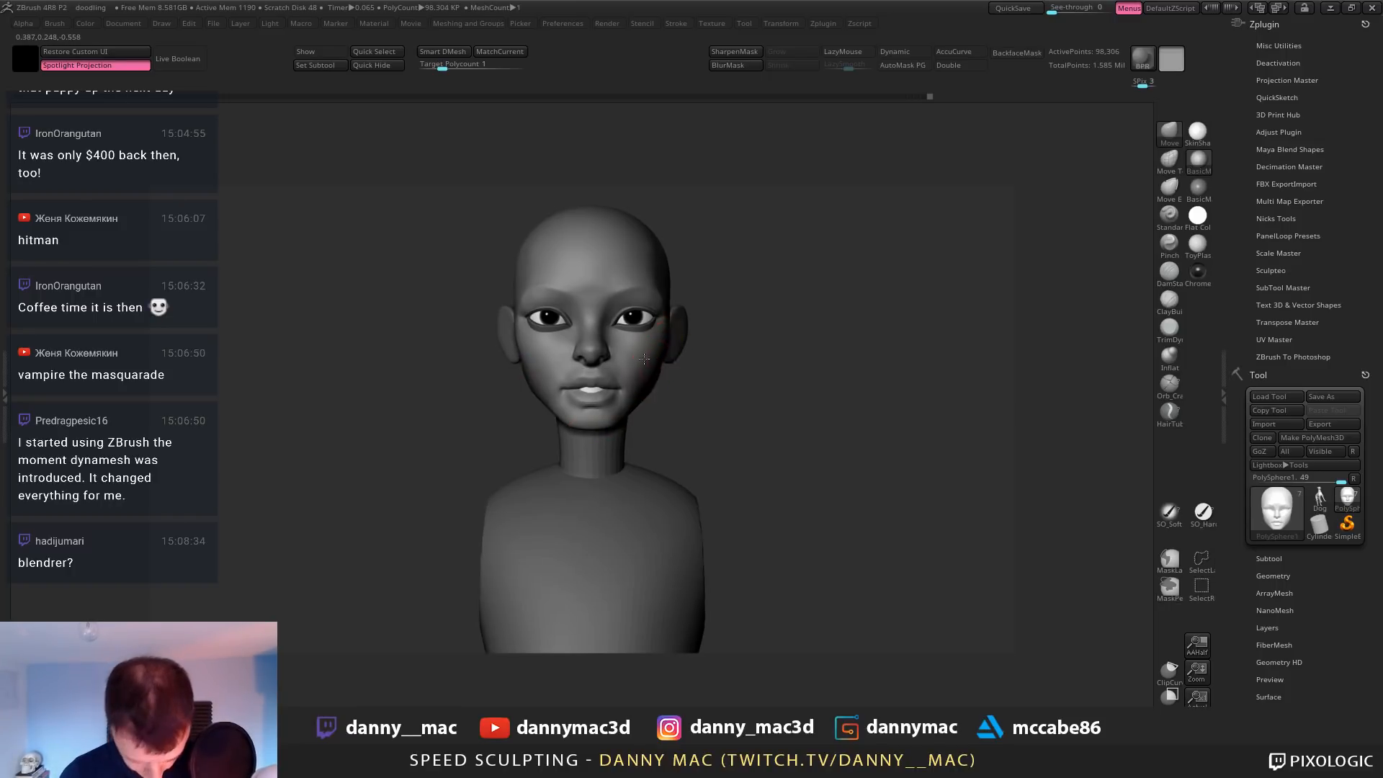
right_drag(651, 366, 628, 362)
mouse_move(532, 329)
right_down()
mouse_move(521, 314)
mouse_move(529, 332)
mouse_move(666, 315)
mouse_move(646, 365)
right_up()
shift+drag(664, 378, 675, 386)
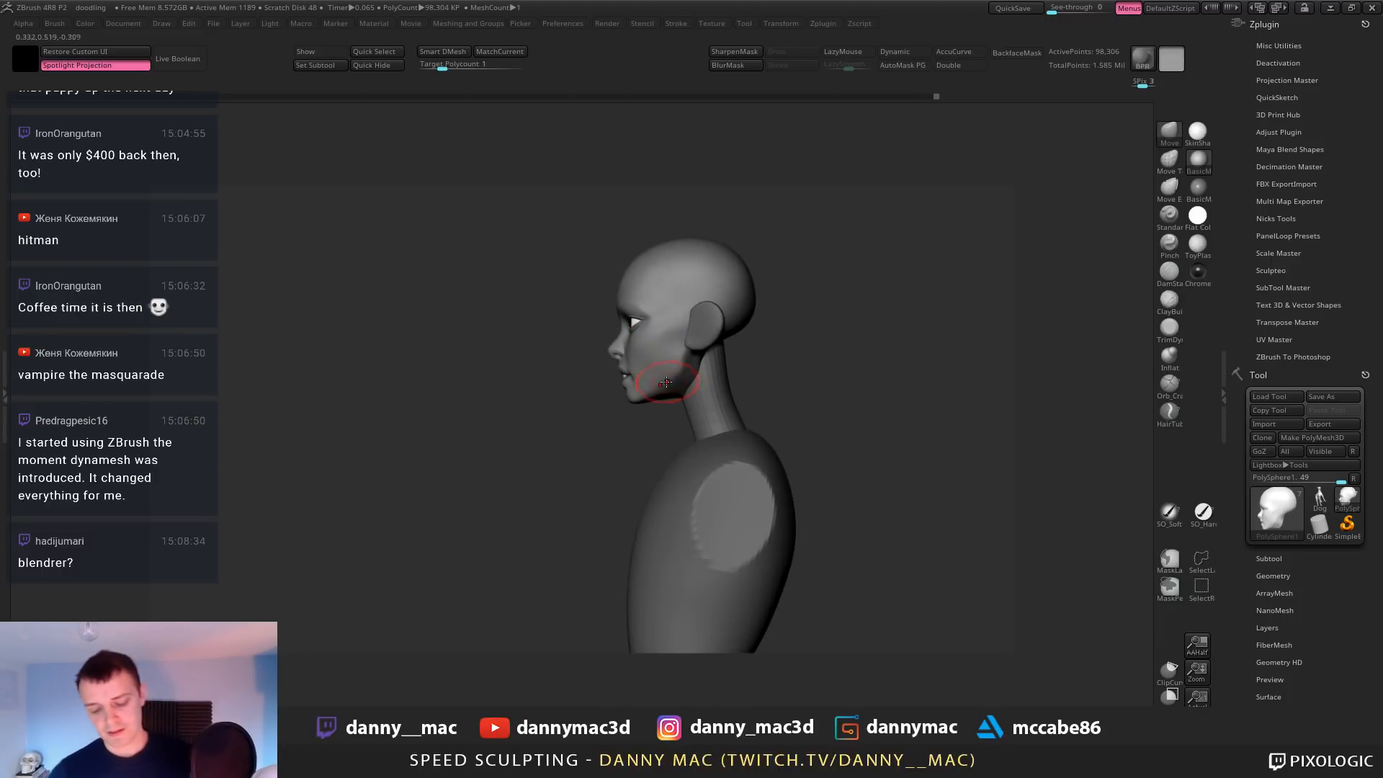
Select the ears and adjust their outer edge in front view with the Move brush
right_click(688, 360)
mouse_move(696, 322)
right_down()
mouse_move(738, 335)
mouse_move(756, 324)
mouse_move(710, 376)
mouse_move(696, 363)
right_up()
alt+click(708, 322)
drag(702, 364, 696, 361)
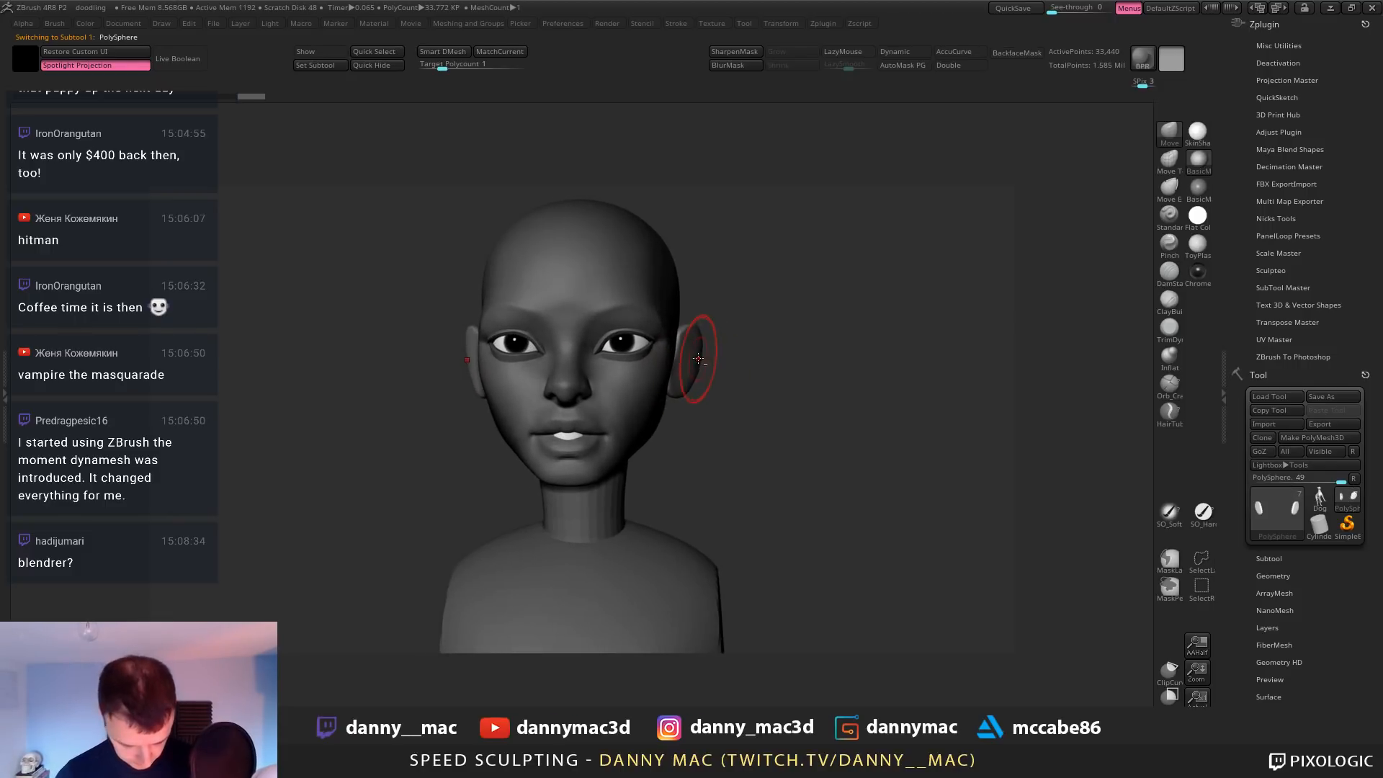
mouse_move(699, 360)
right_down()
mouse_move(673, 366)
mouse_move(707, 382)
mouse_move(688, 379)
right_up()
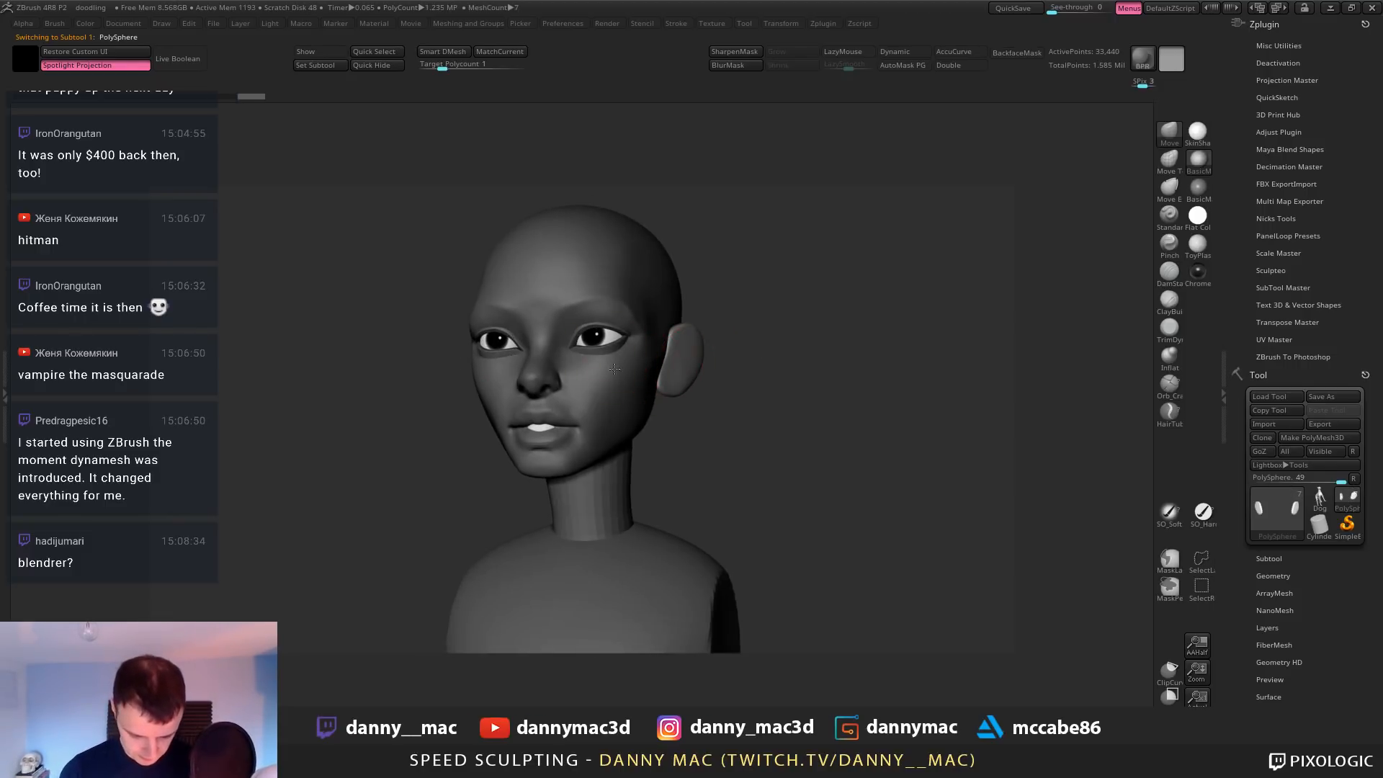
alt+right_drag(589, 360, 670, 340)
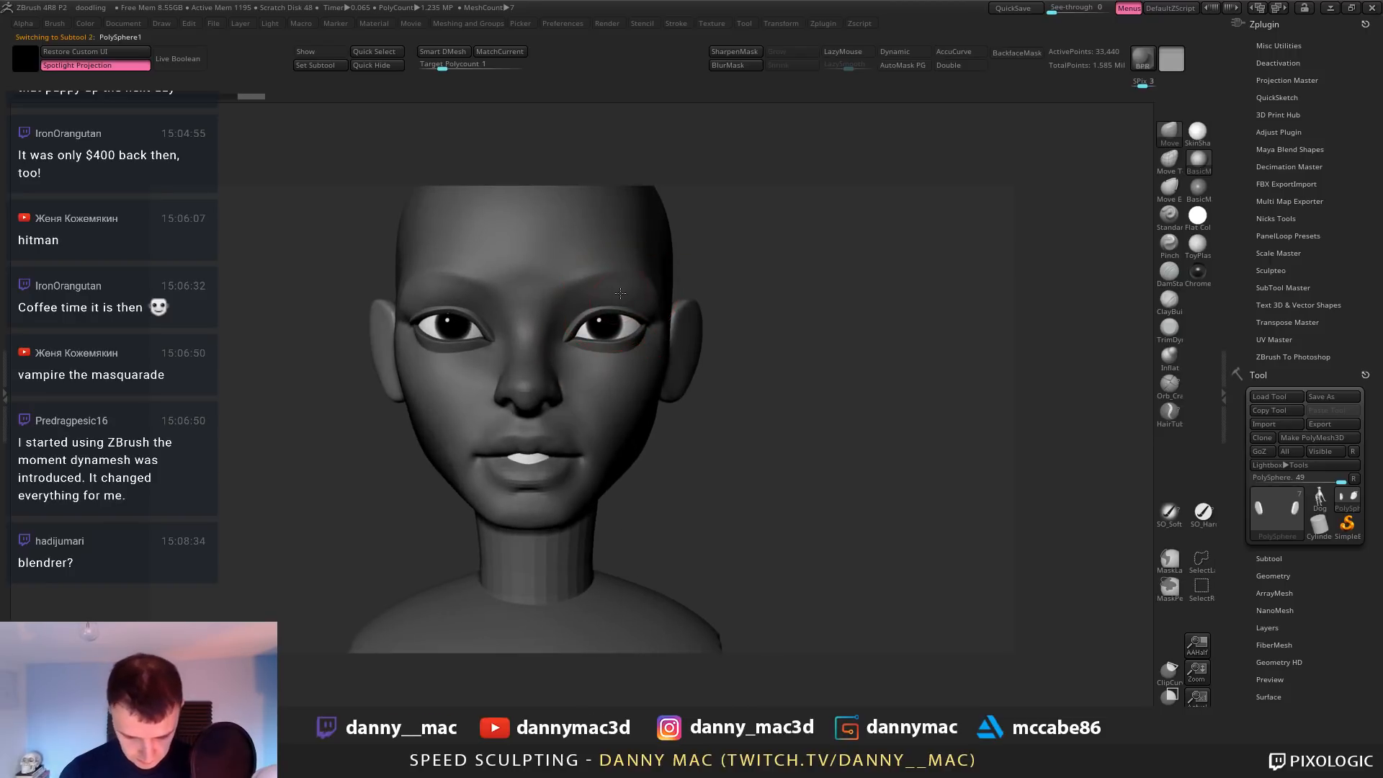
Reselect the head and adjust the outer corner of the eye with a resized Move brush
alt+click(596, 315)
right_drag(595, 314, 662, 312)
key(space)
drag(671, 313, 678, 320)
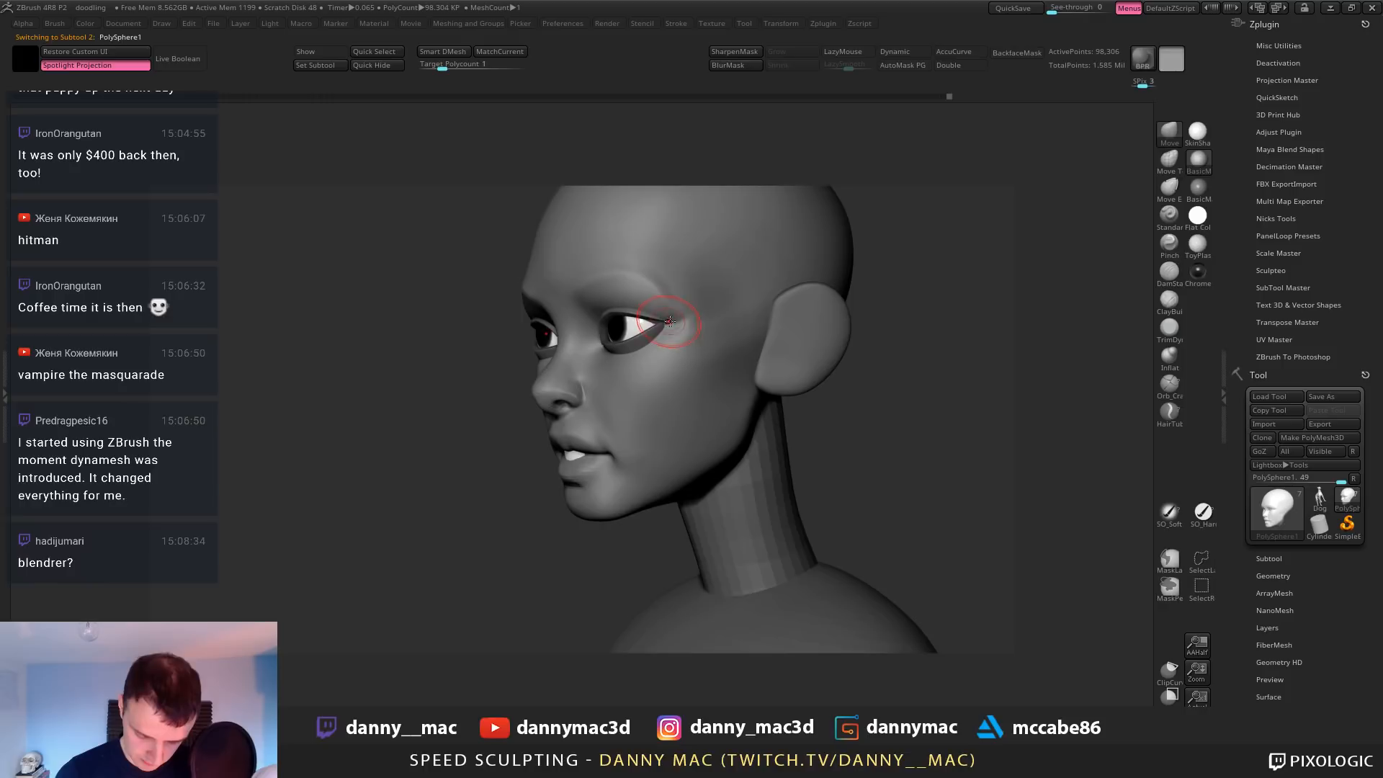
Refine the nostrils and upper lip with resized Move brush strokes and save the project
mouse_move(682, 318)
right_down()
mouse_move(713, 295)
mouse_move(599, 326)
mouse_move(618, 382)
mouse_move(611, 330)
mouse_move(625, 363)
mouse_move(630, 318)
right_up()
key(space)
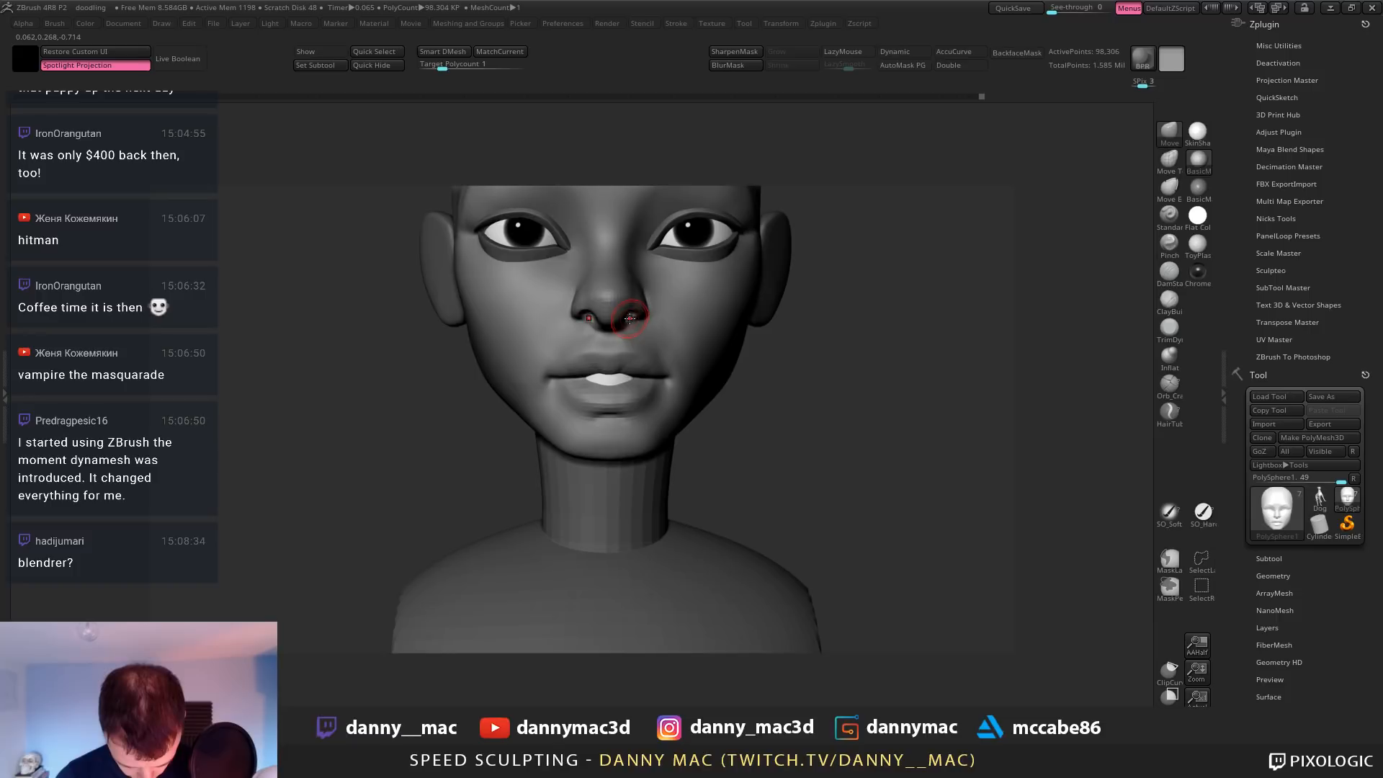
key(space)
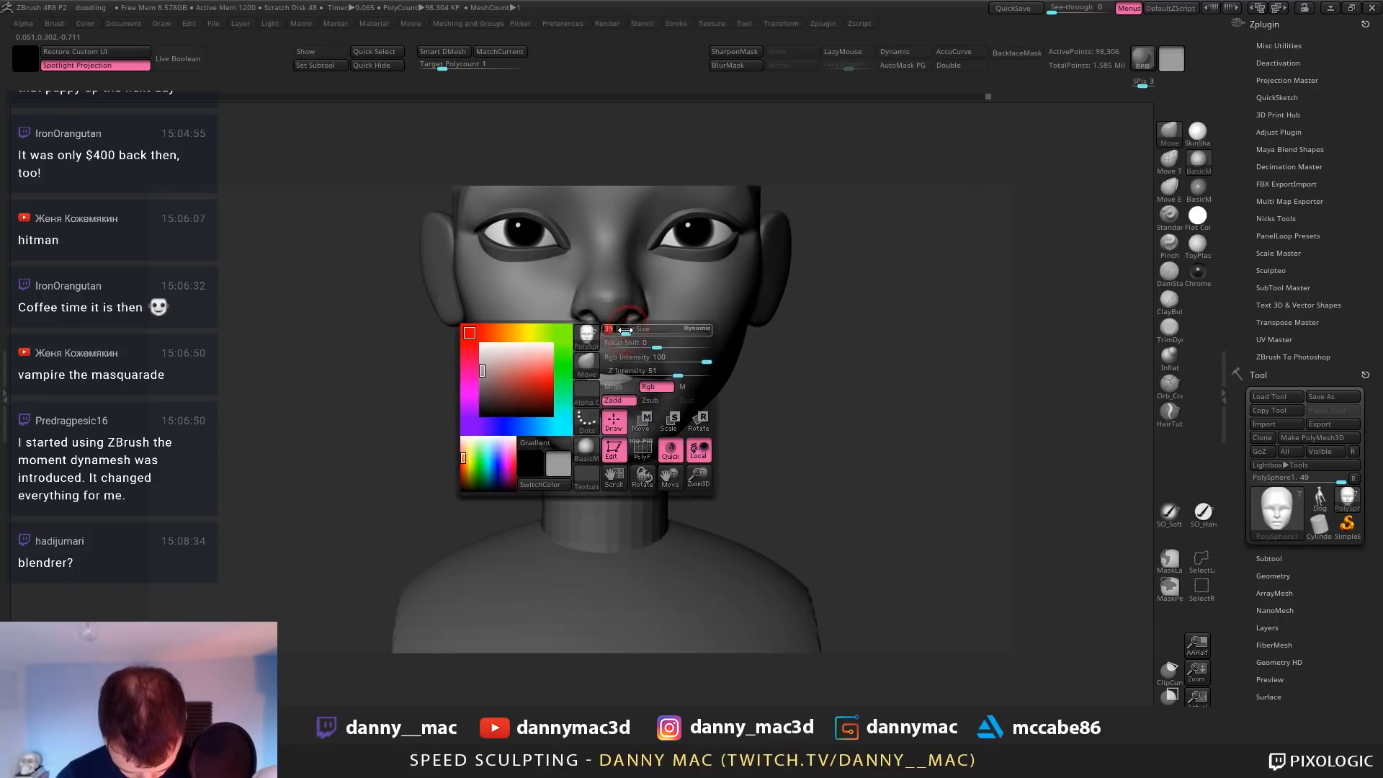
key(space)
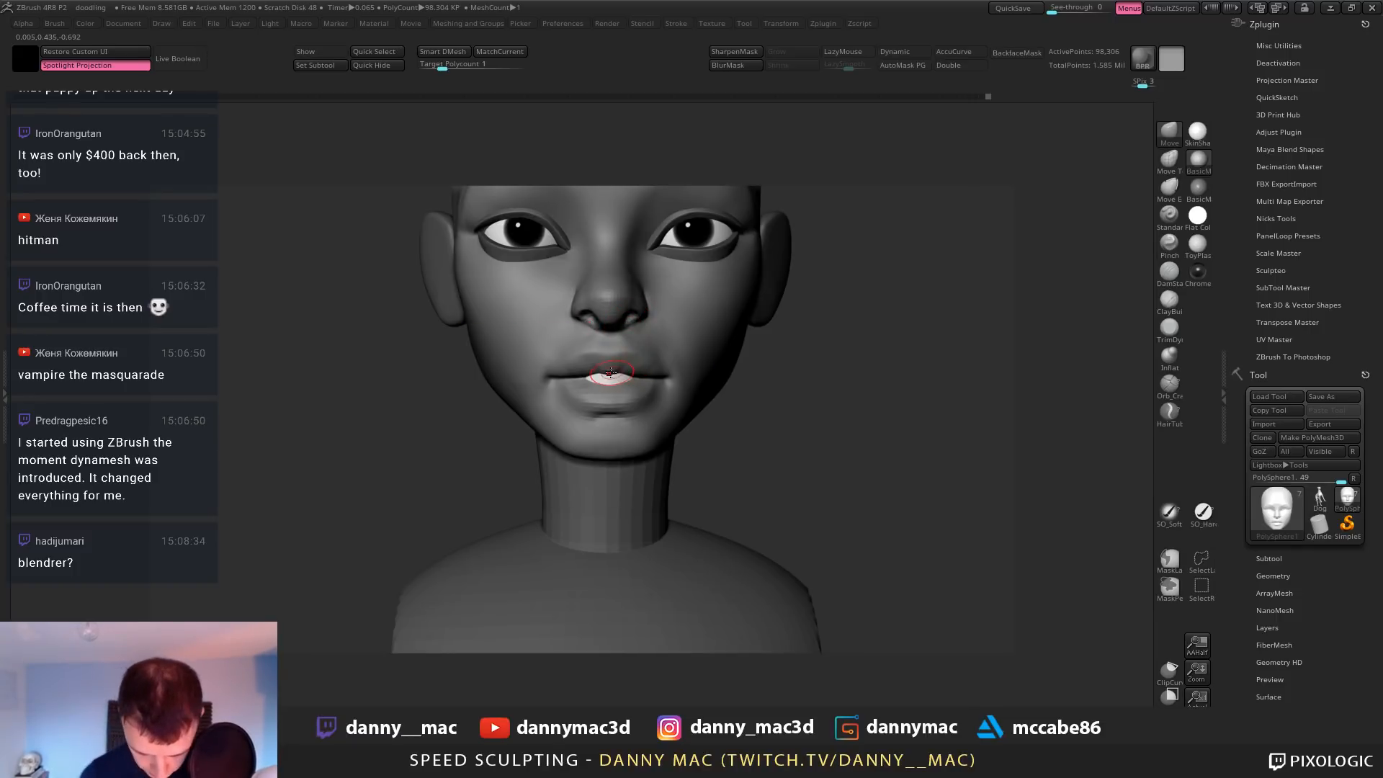
mouse_move(611, 372)
right_down()
mouse_move(631, 371)
mouse_move(667, 314)
right_up()
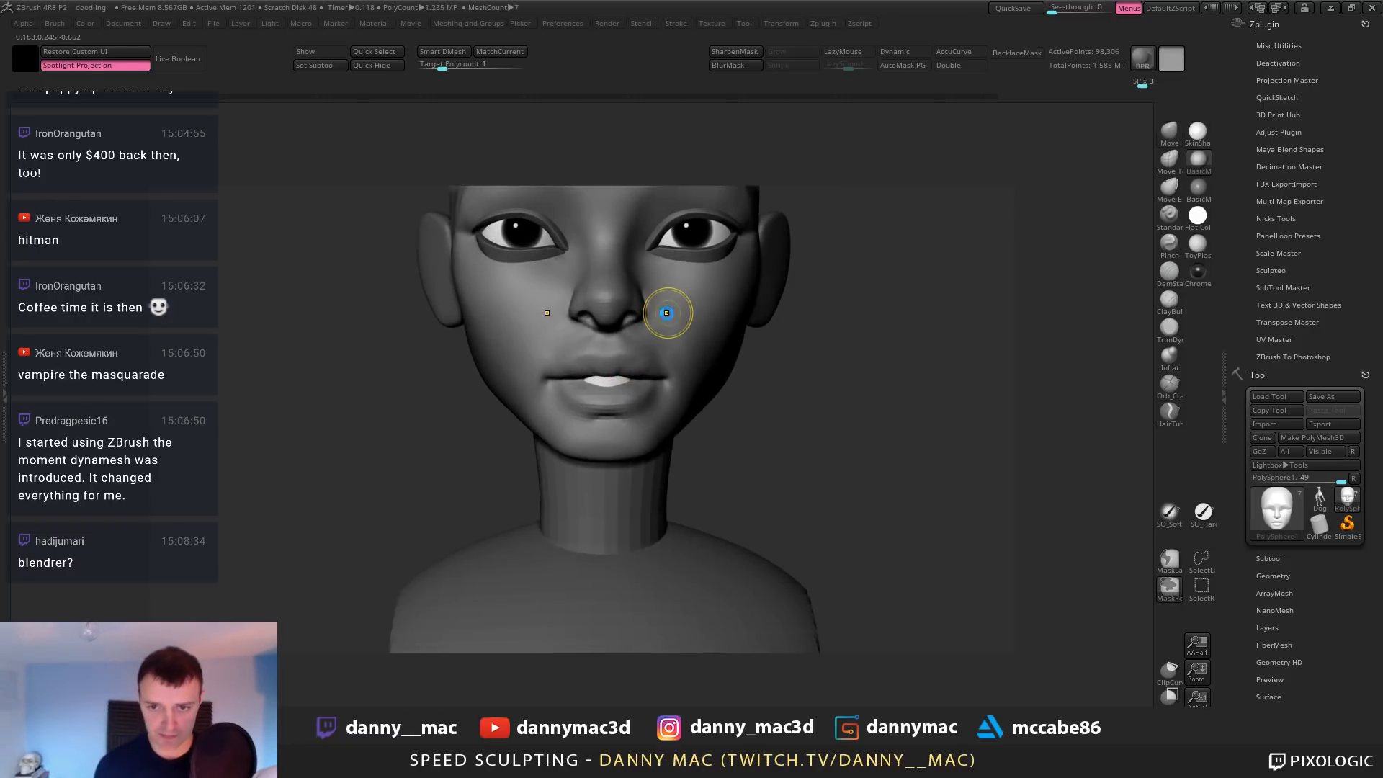
key(ctrl+s)
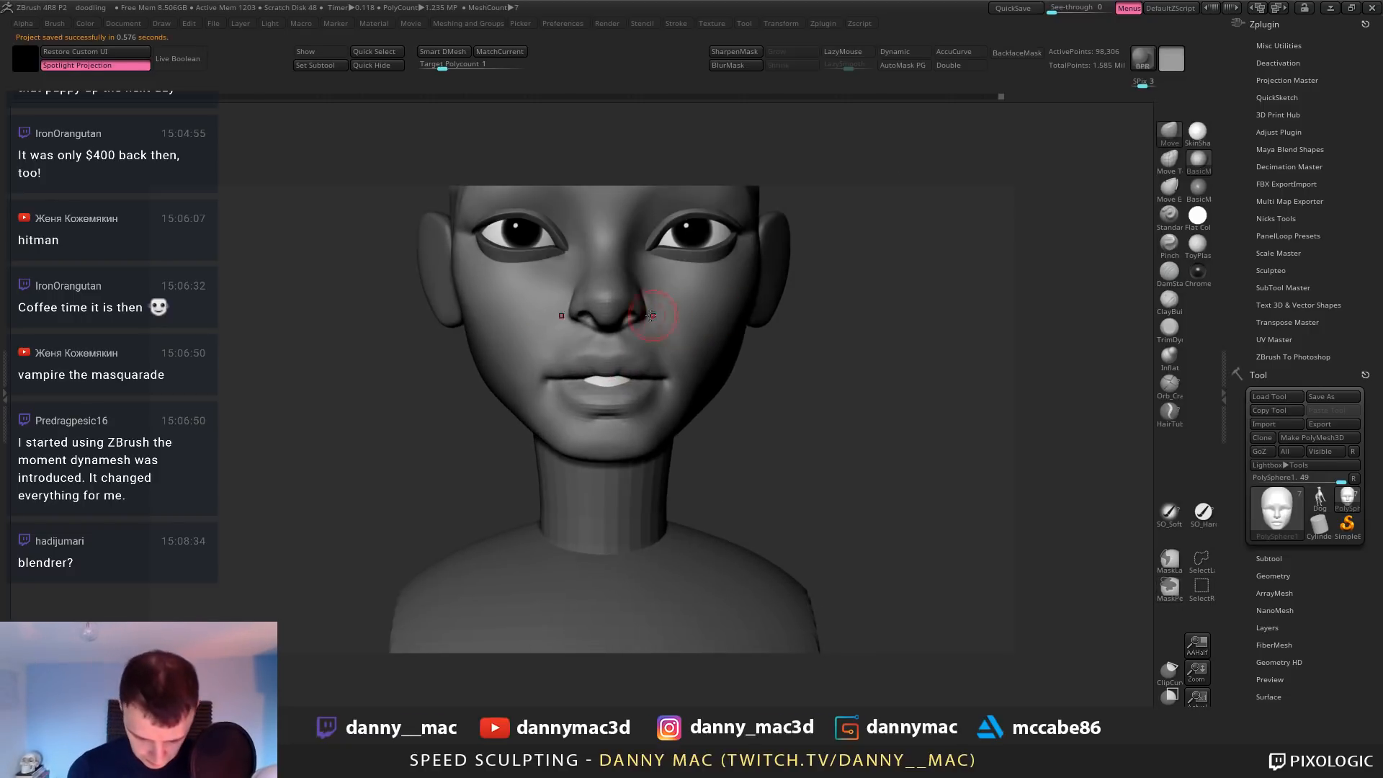
Raise the head's subdivision level and add volume to the lower lip with ClayBuildup
key(ctrl+d)
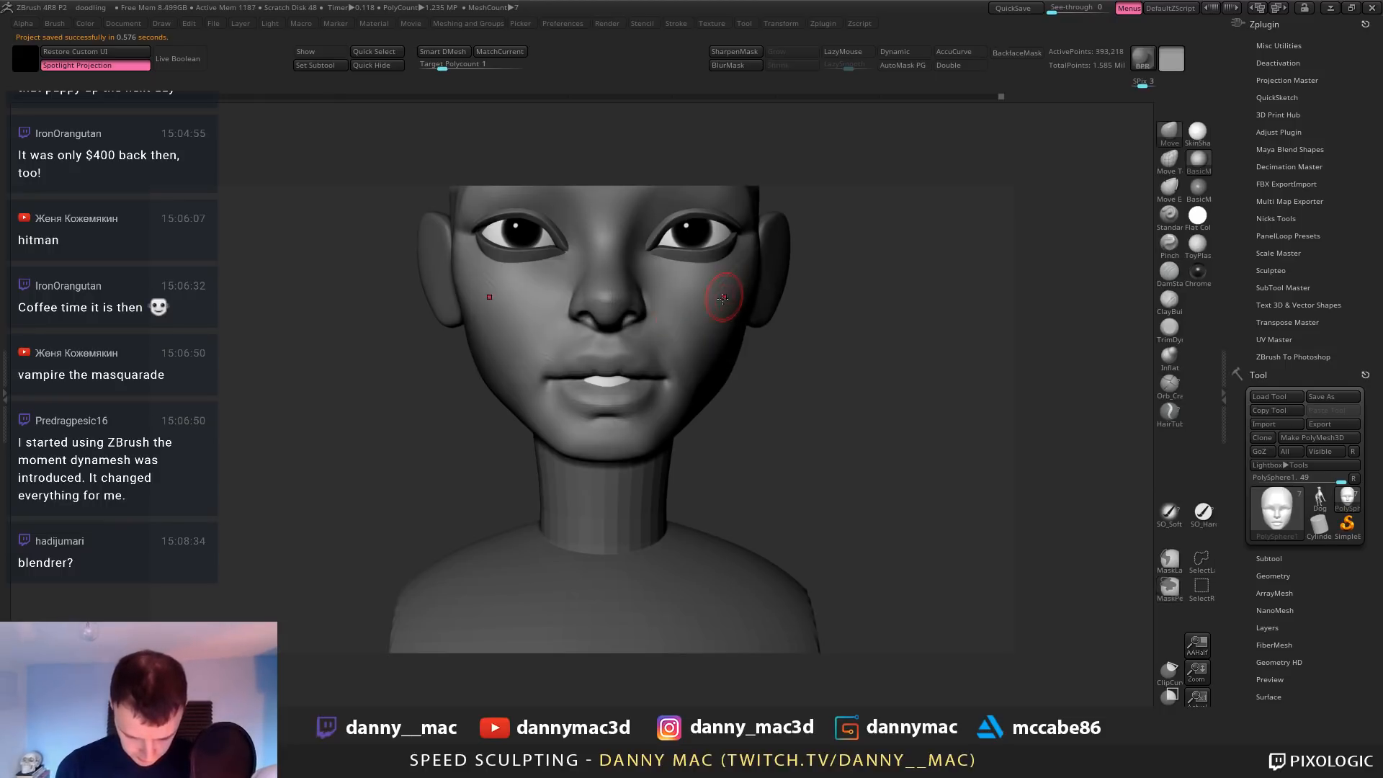
mouse_move(713, 280)
ctrl+right_down()
mouse_move(680, 295)
mouse_move(649, 364)
mouse_move(765, 310)
mouse_move(713, 320)
ctrl+right_up()
right_click(648, 364)
key(b)
key(c)
key(b)
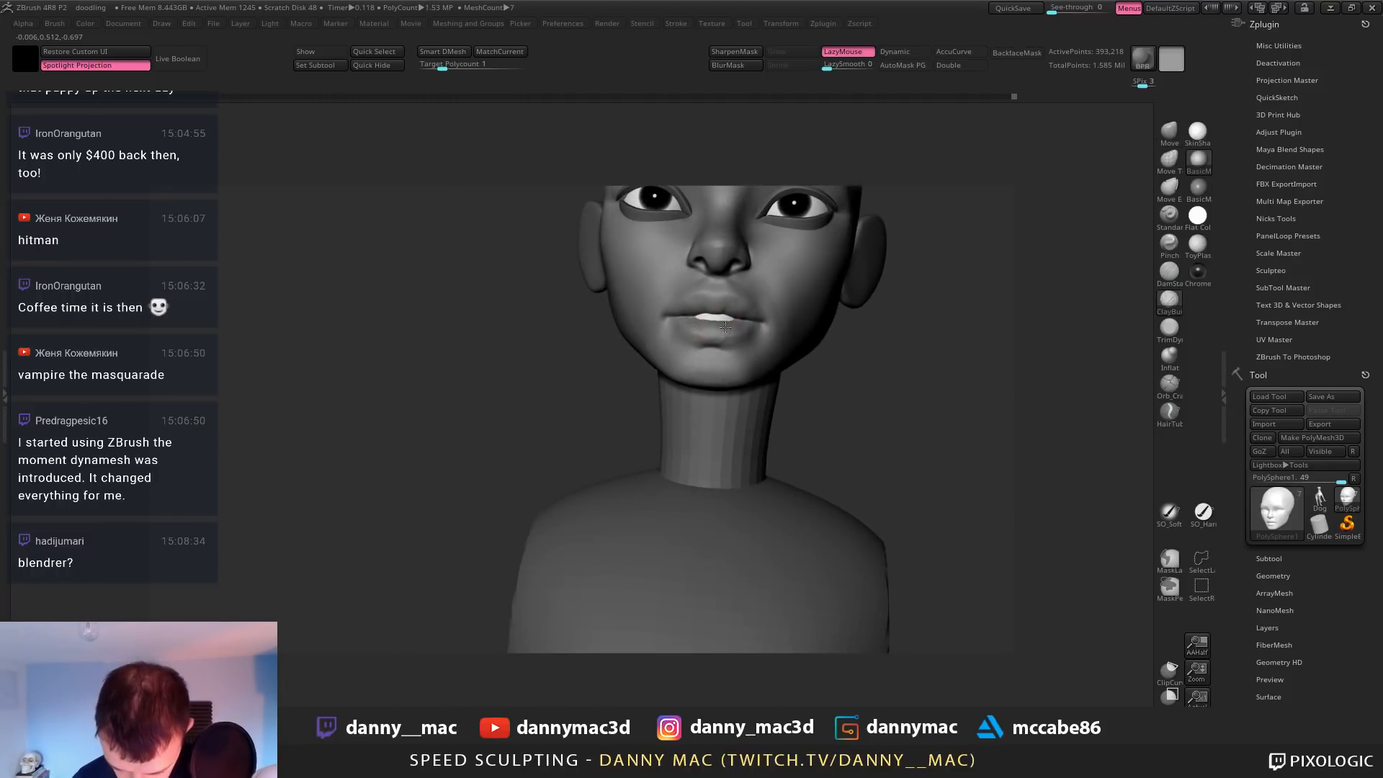
mouse_move(725, 326)
mouse_down()
mouse_move(702, 322)
mouse_move(727, 324)
mouse_up()
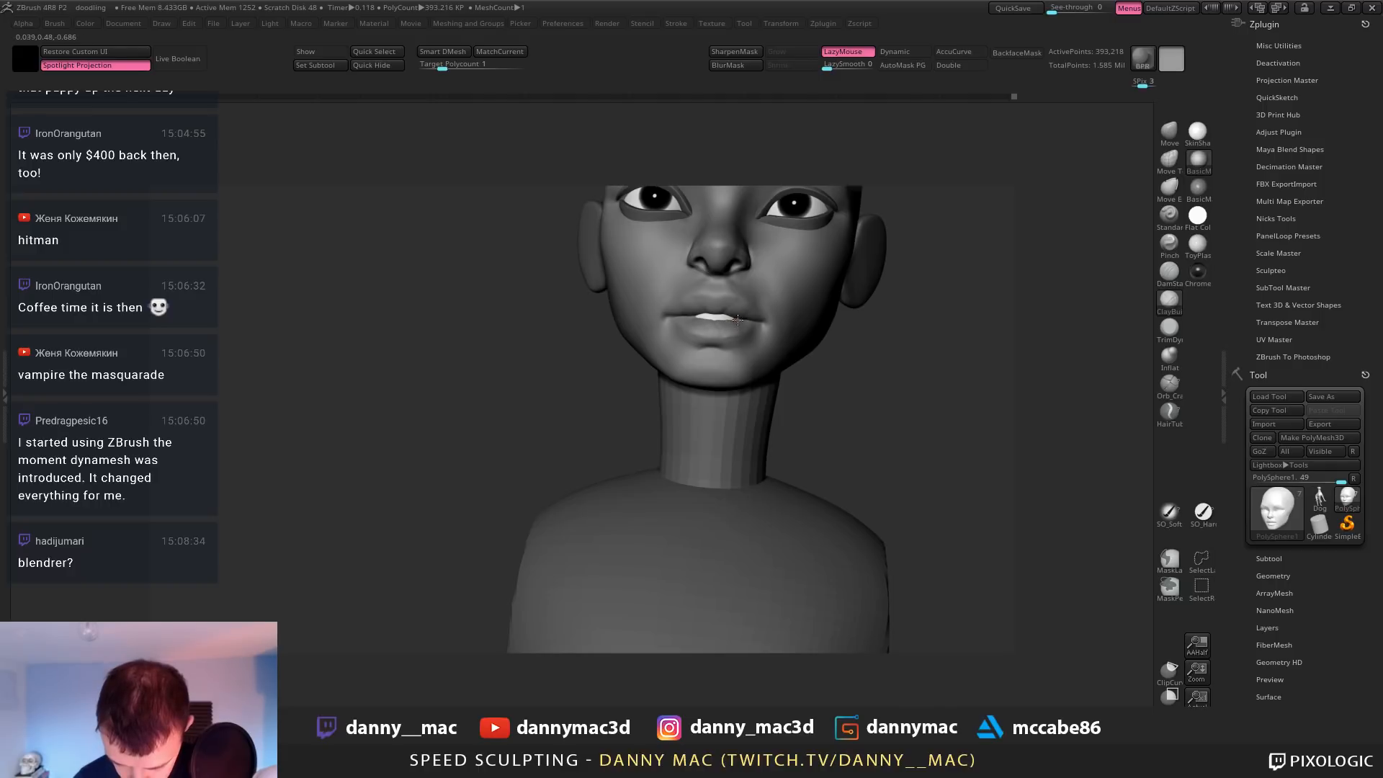
right_drag(738, 319, 680, 331)
Lower the head by two subdivision levels and adjust the area below the eye with the Move brush
key(l)
key(l)
key(shift+d)
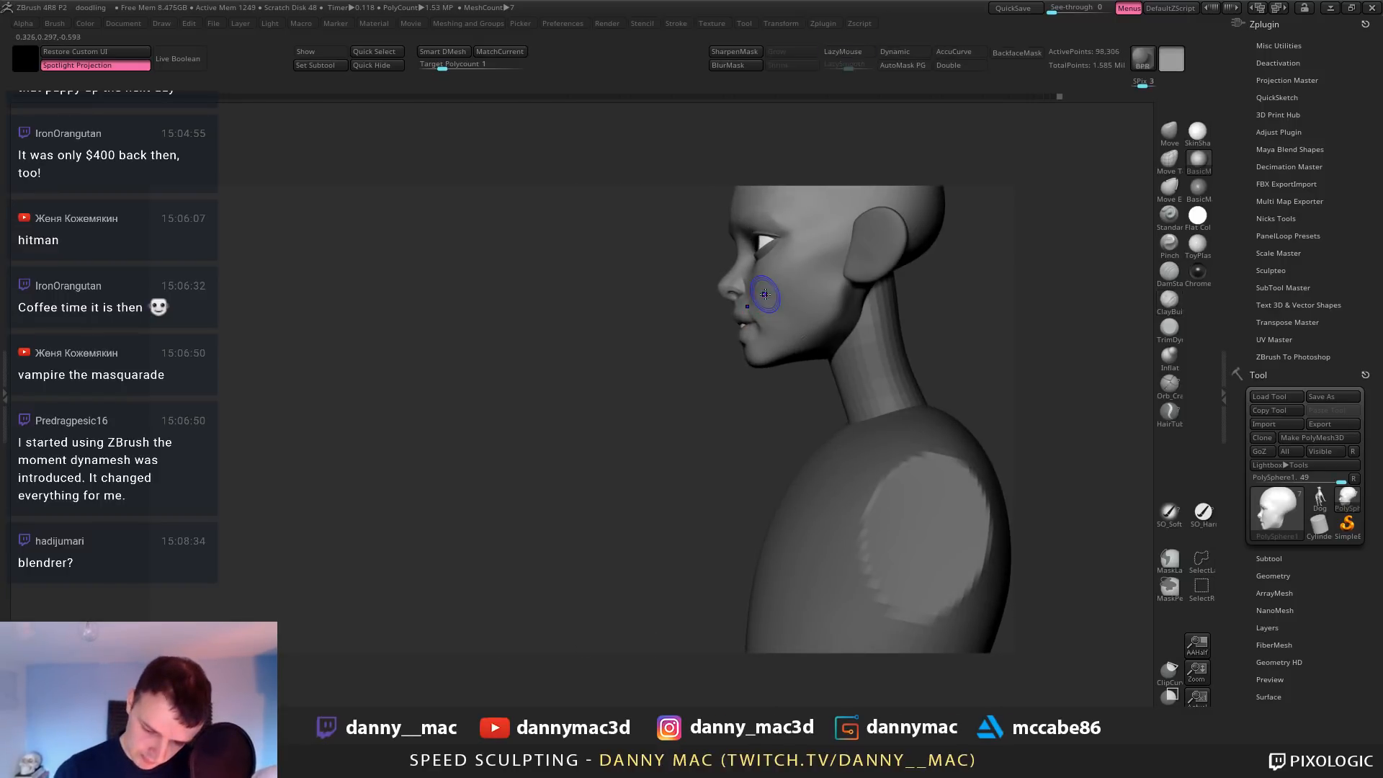
key(shift+d)
right_drag(775, 308, 805, 303)
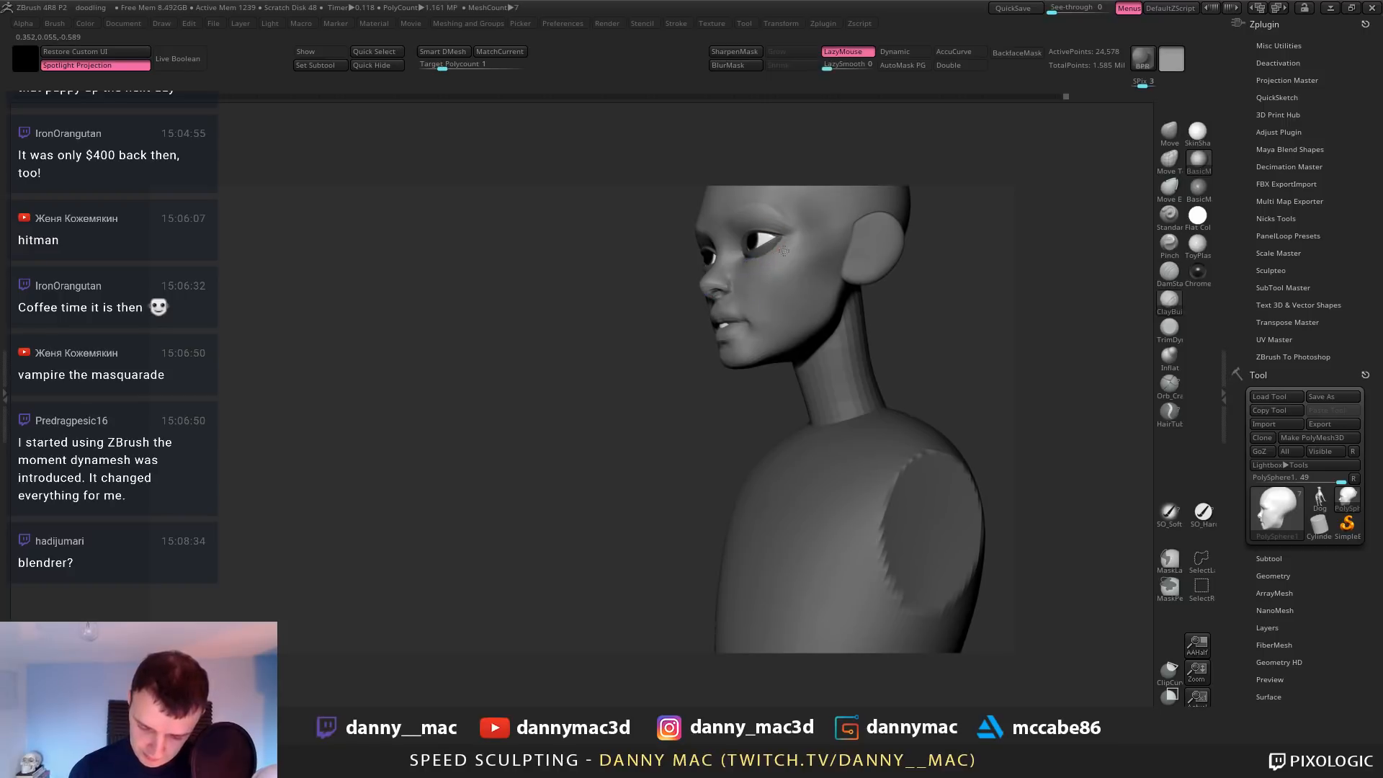
mouse_move(784, 250)
right_down()
mouse_move(811, 253)
mouse_move(760, 258)
mouse_move(791, 258)
right_up()
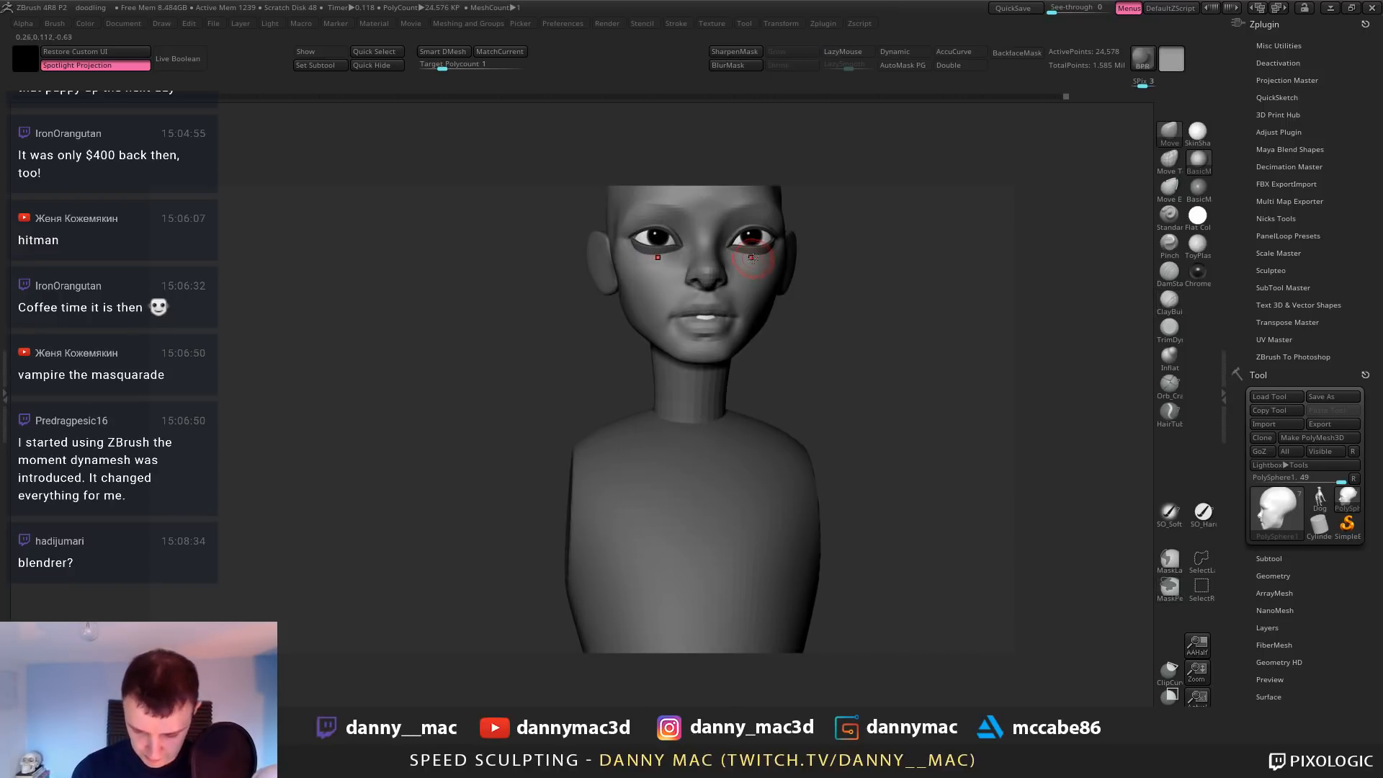
drag(751, 258, 761, 251)
right_drag(725, 245, 709, 244)
Sharpen the outer corner of the eye with a DamStandard brush stroke and save the project
key(b)
key(d)
key(s)
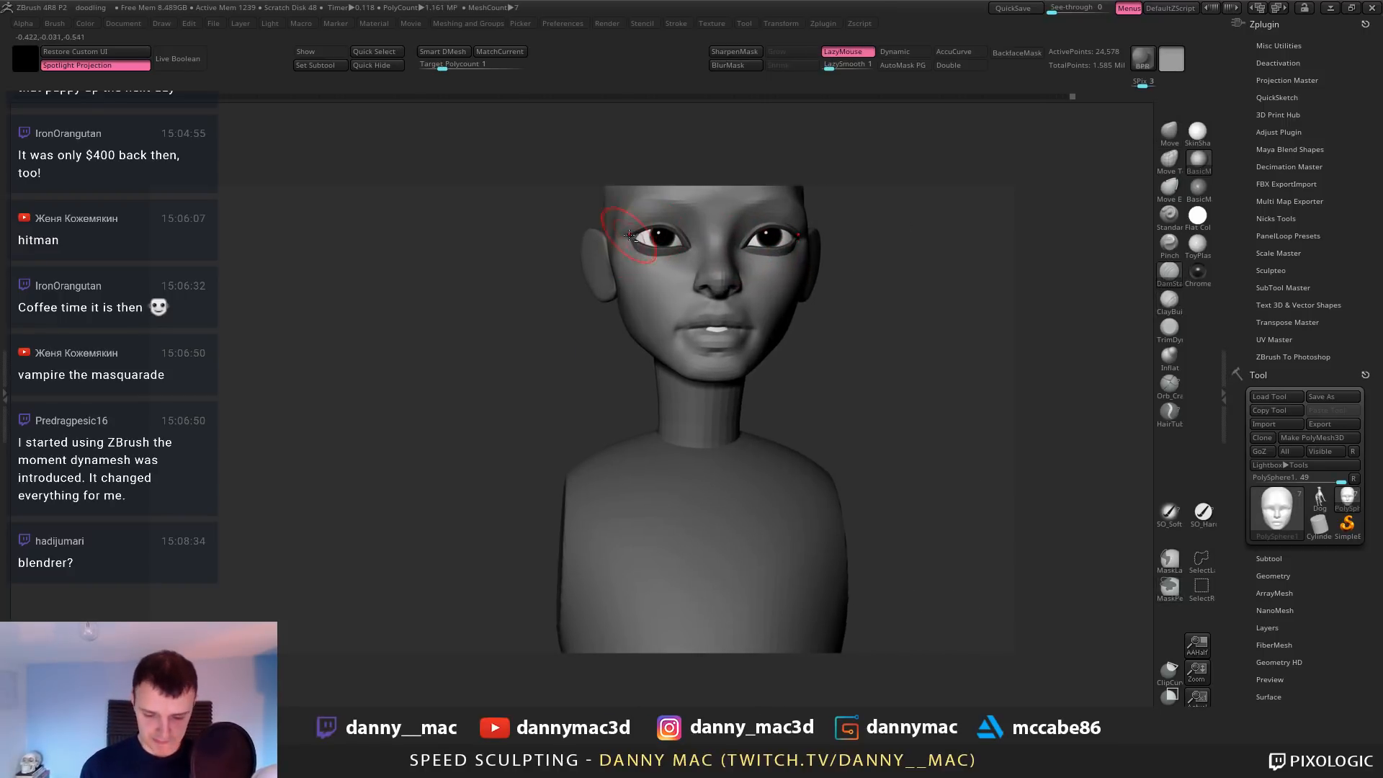
right_drag(602, 222, 627, 227)
drag(639, 237, 652, 236)
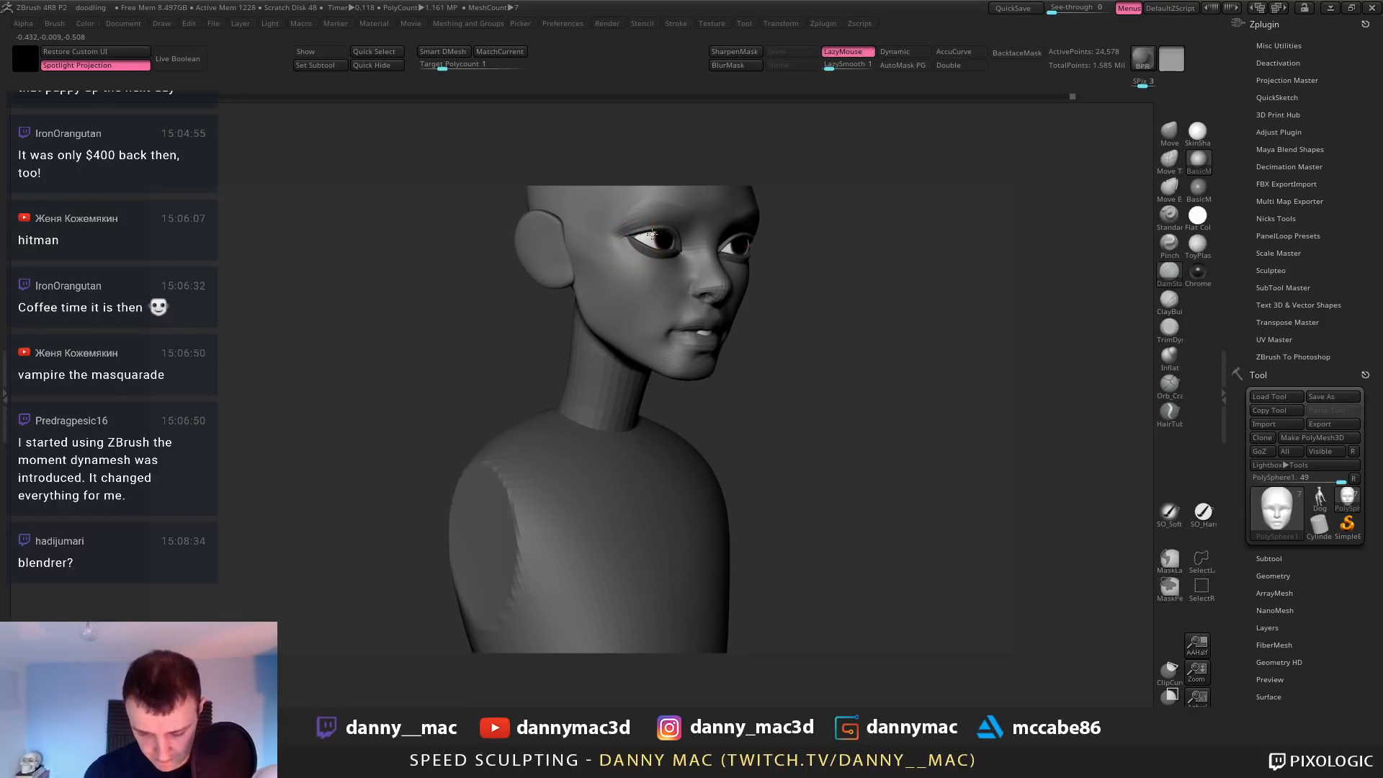
mouse_move(641, 234)
right_down()
mouse_move(704, 252)
mouse_move(634, 322)
mouse_move(654, 371)
right_up()
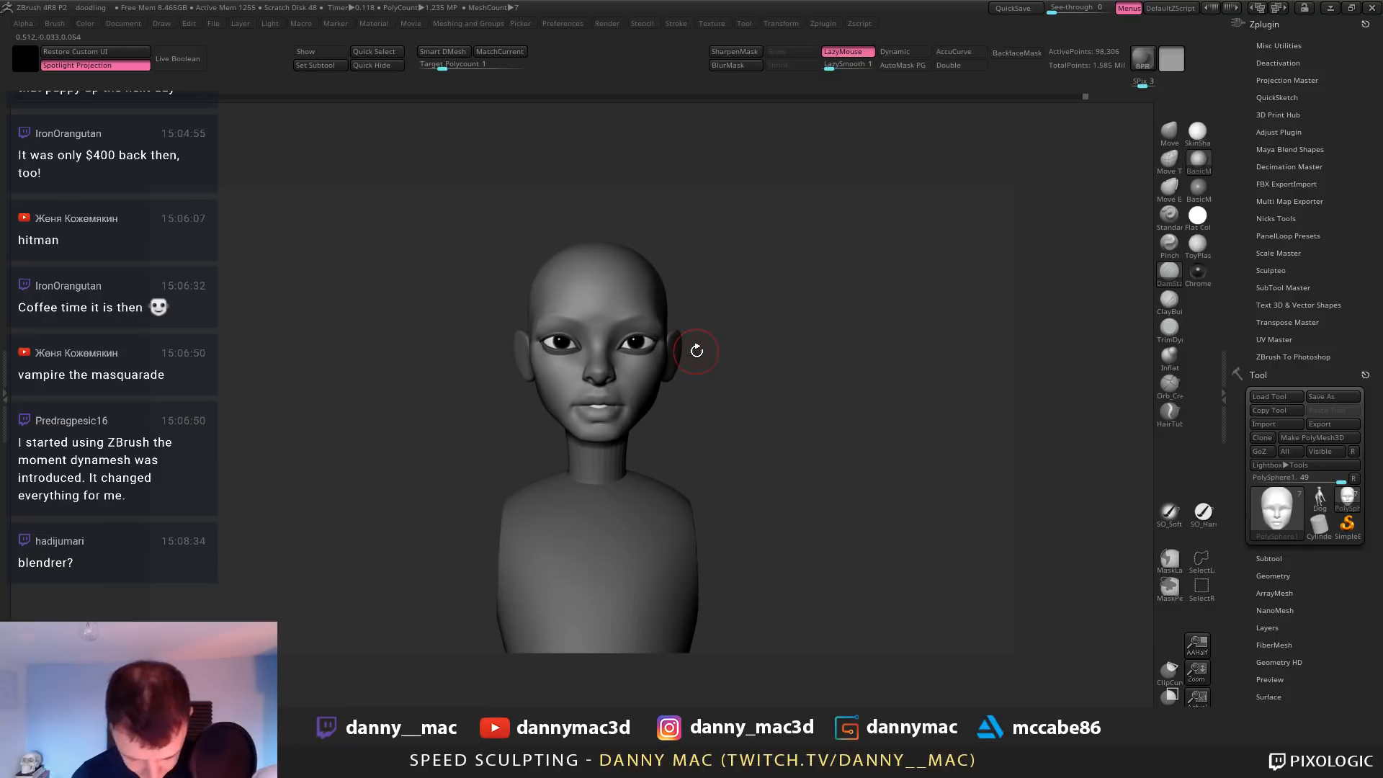
key(ctrl+s)
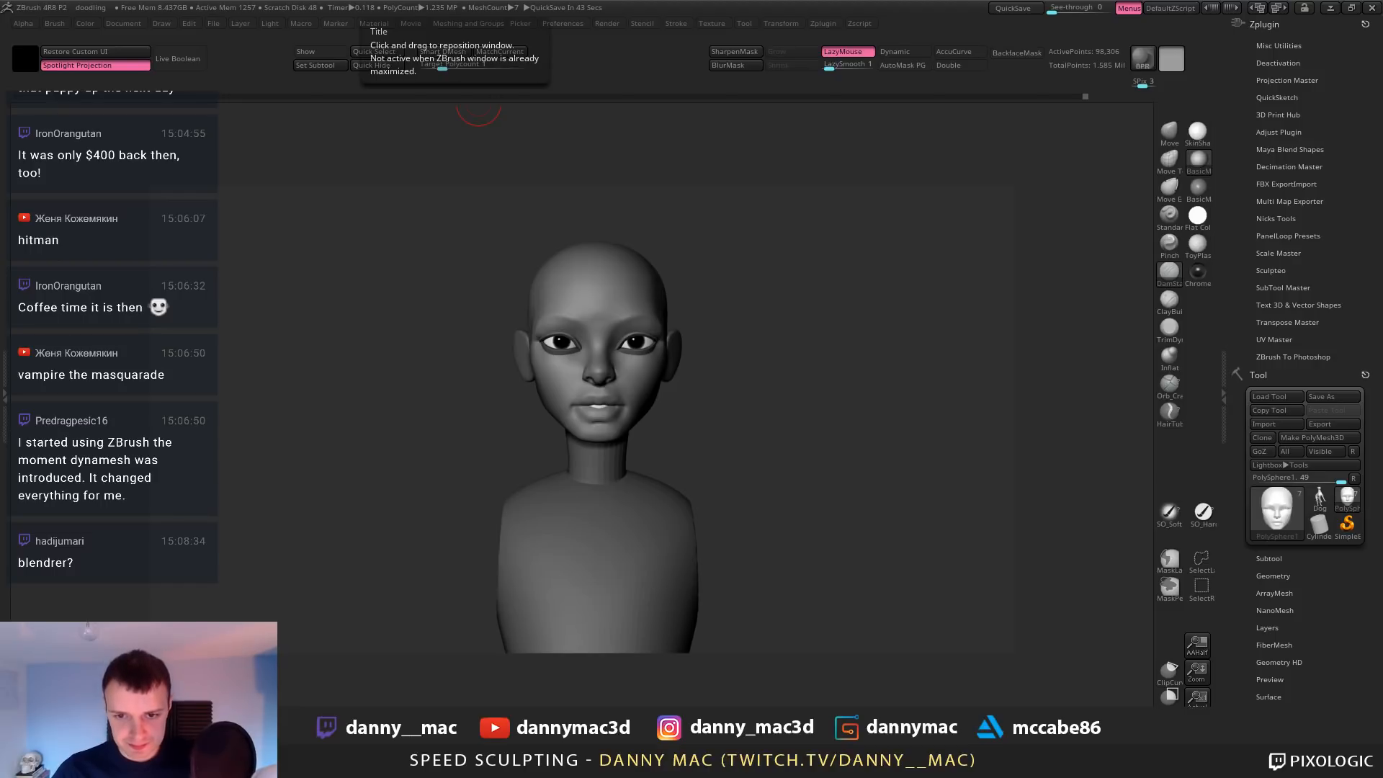
drag(918, 0, 743, 107)
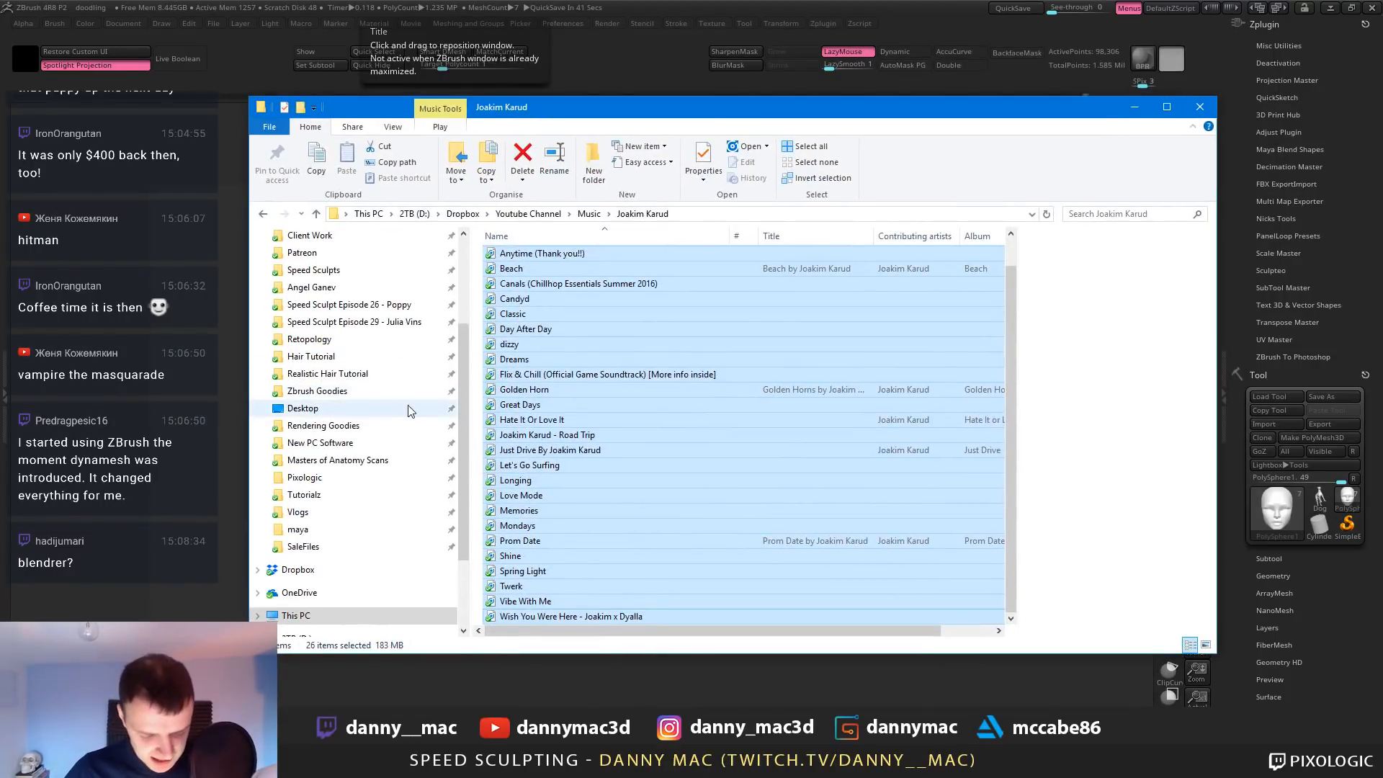
click(657, 69)
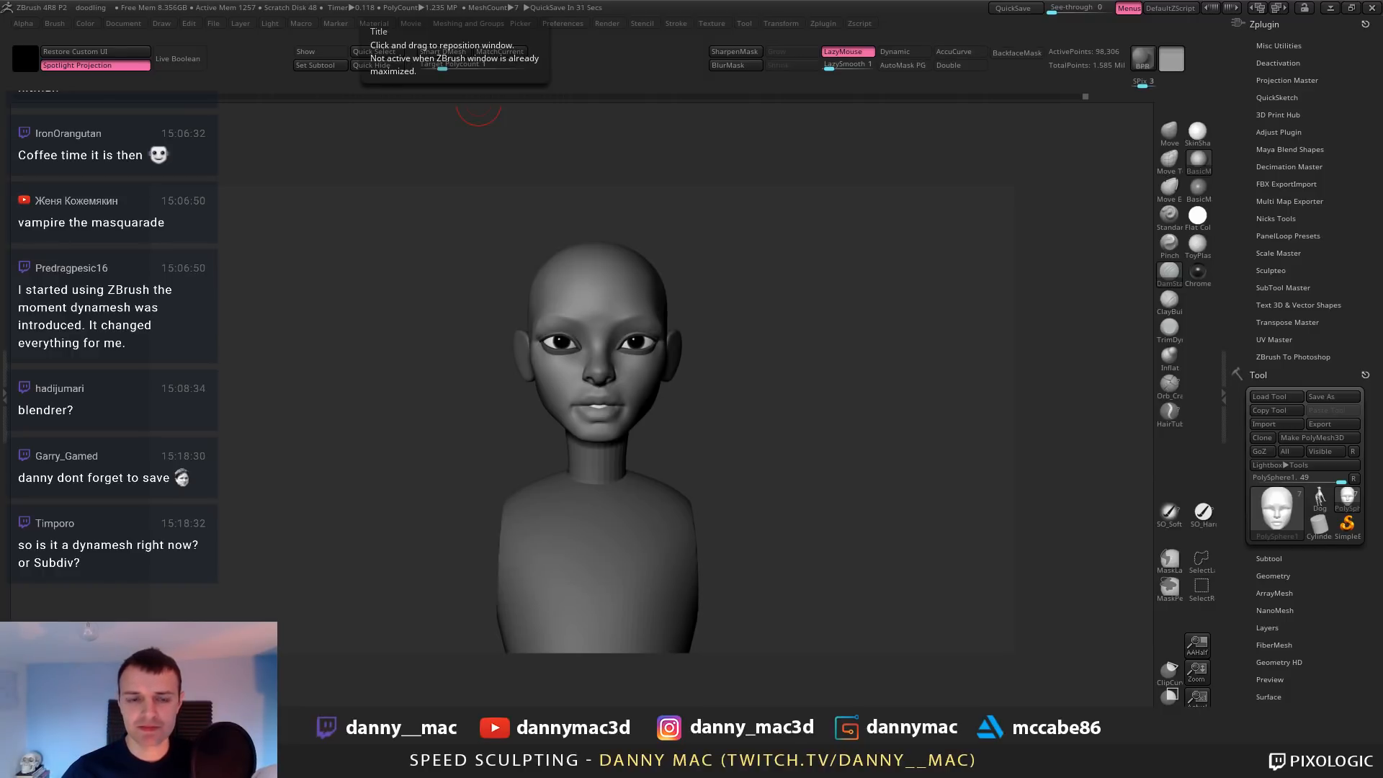
Switch to ArtStation in the browser, open the account's own profile and browse the full portfolio of artworks
drag(504, 0, 805, 265)
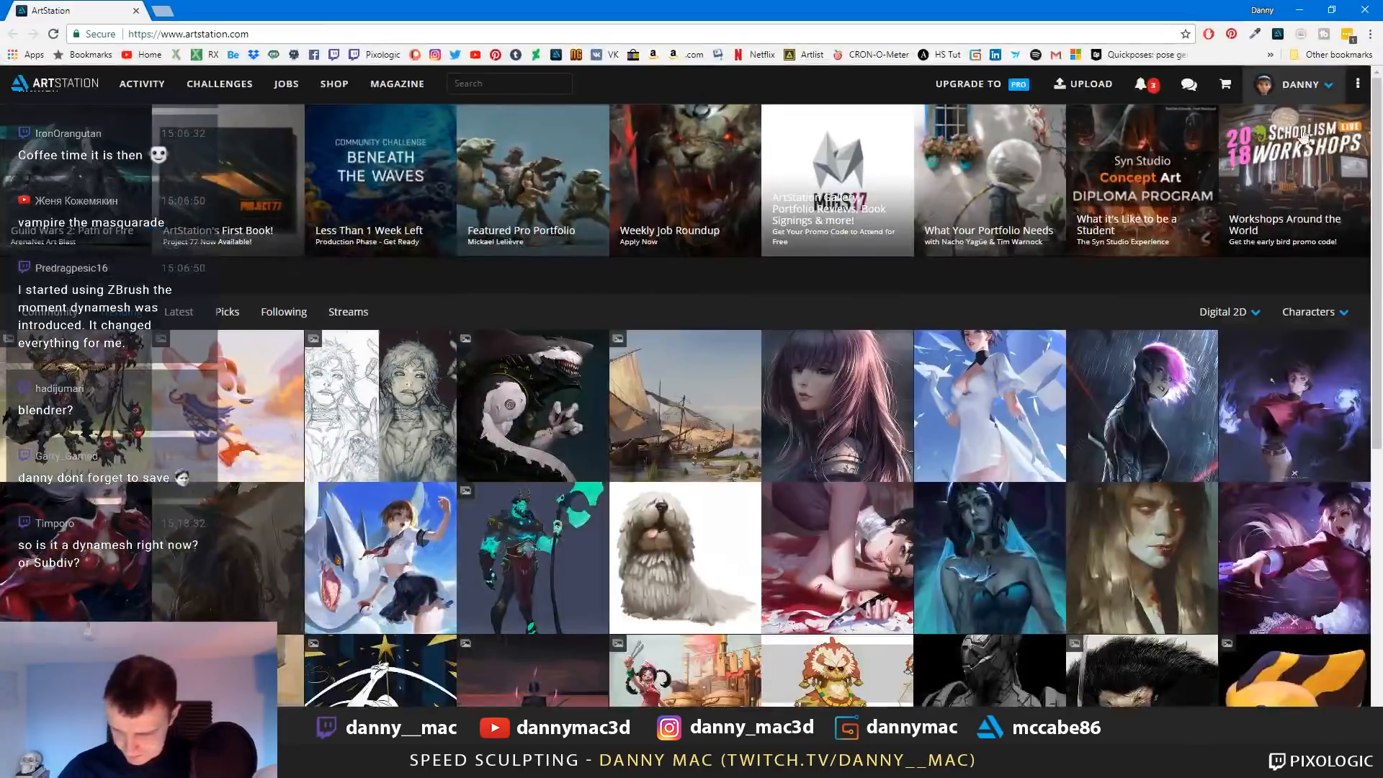
mouse_move(1300, 84)
click(1289, 112)
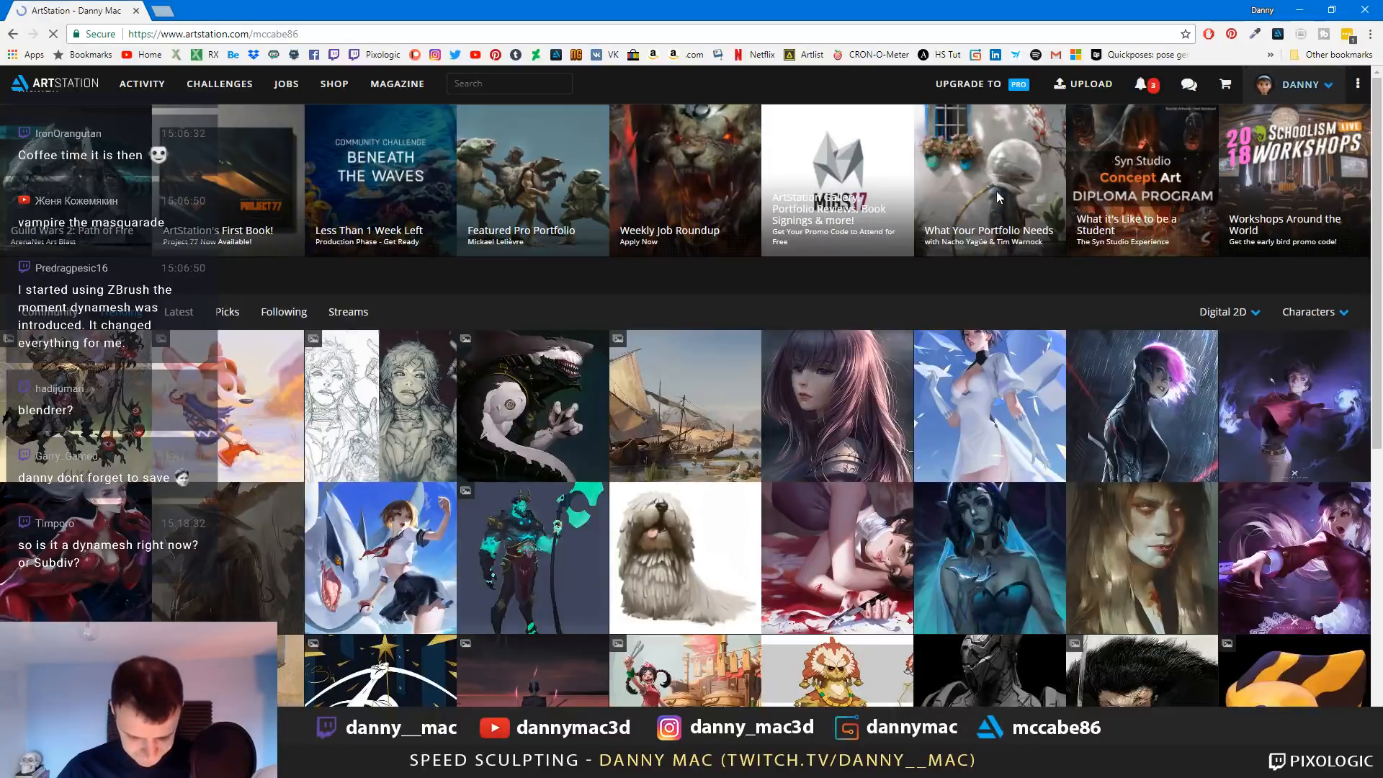
scroll(936, 305, down, 2)
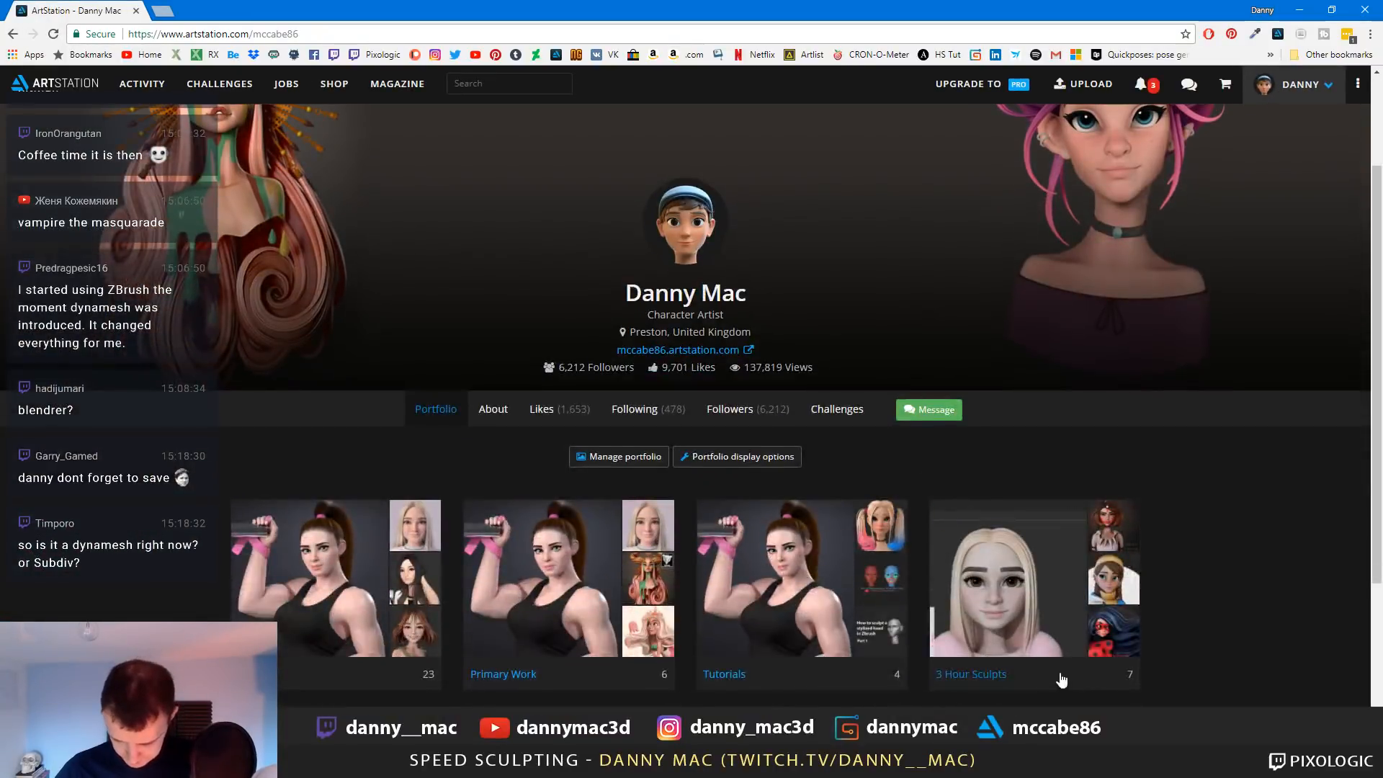
click(301, 664)
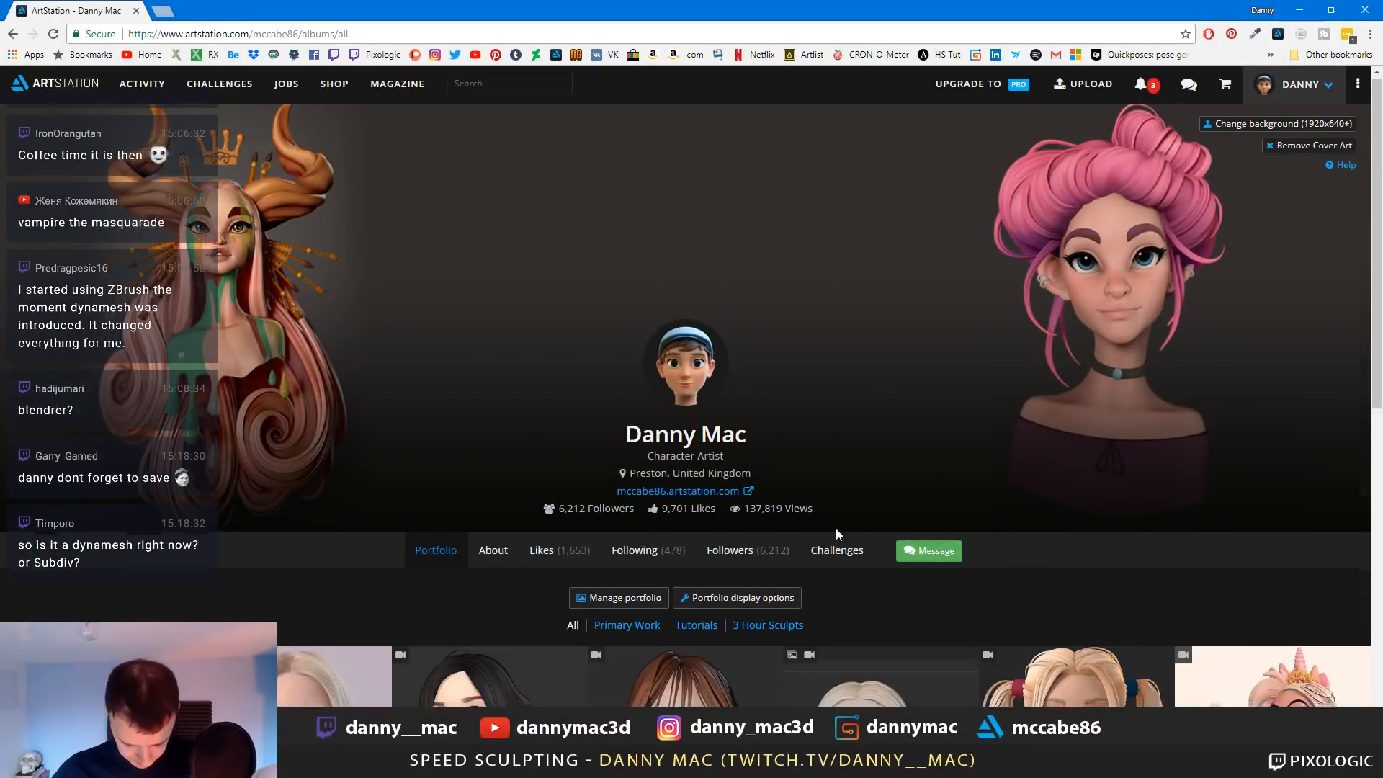
scroll(839, 529, down, 4)
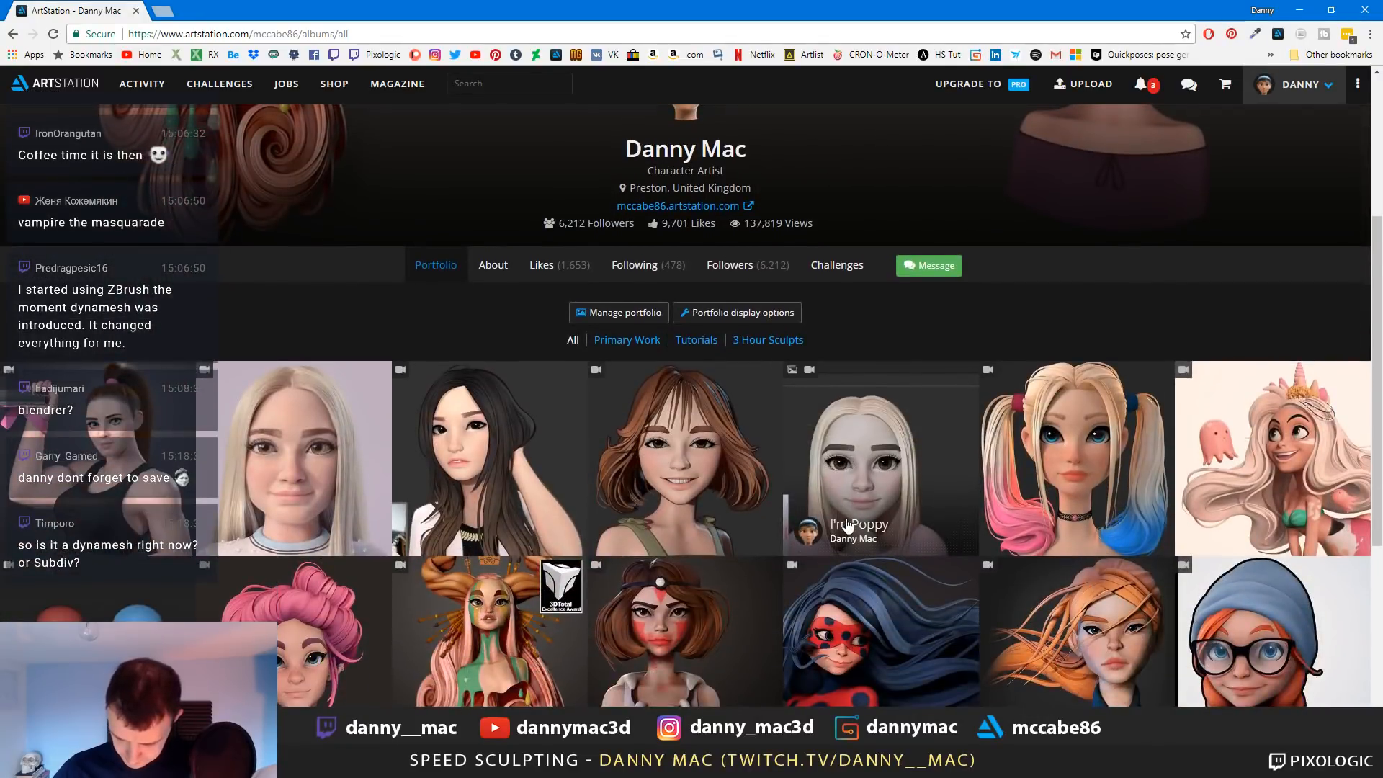
Browse the character artwork in the ArtStation portfolio, then close it and return to the ZBrush sculpt
scroll(847, 525, down, 4)
scroll(690, 430, up, 5)
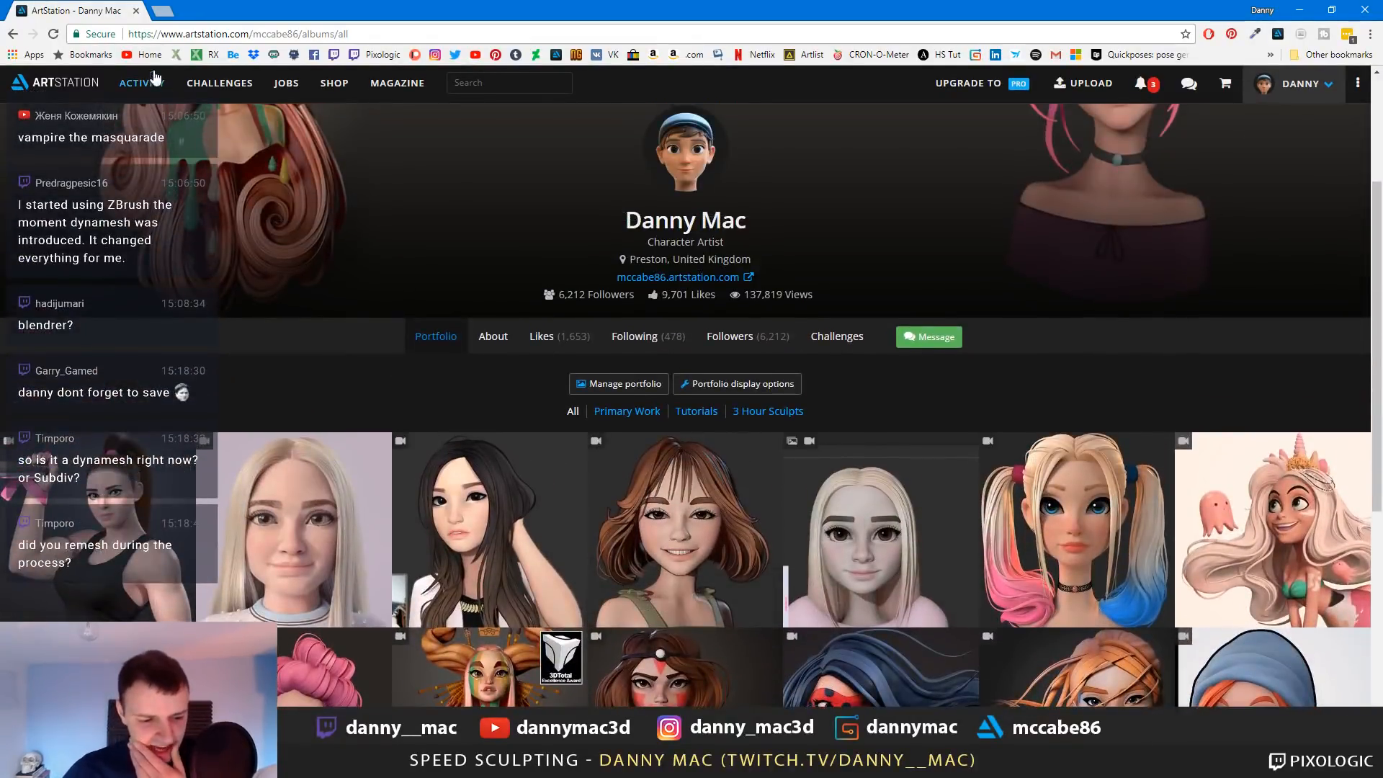
click(135, 10)
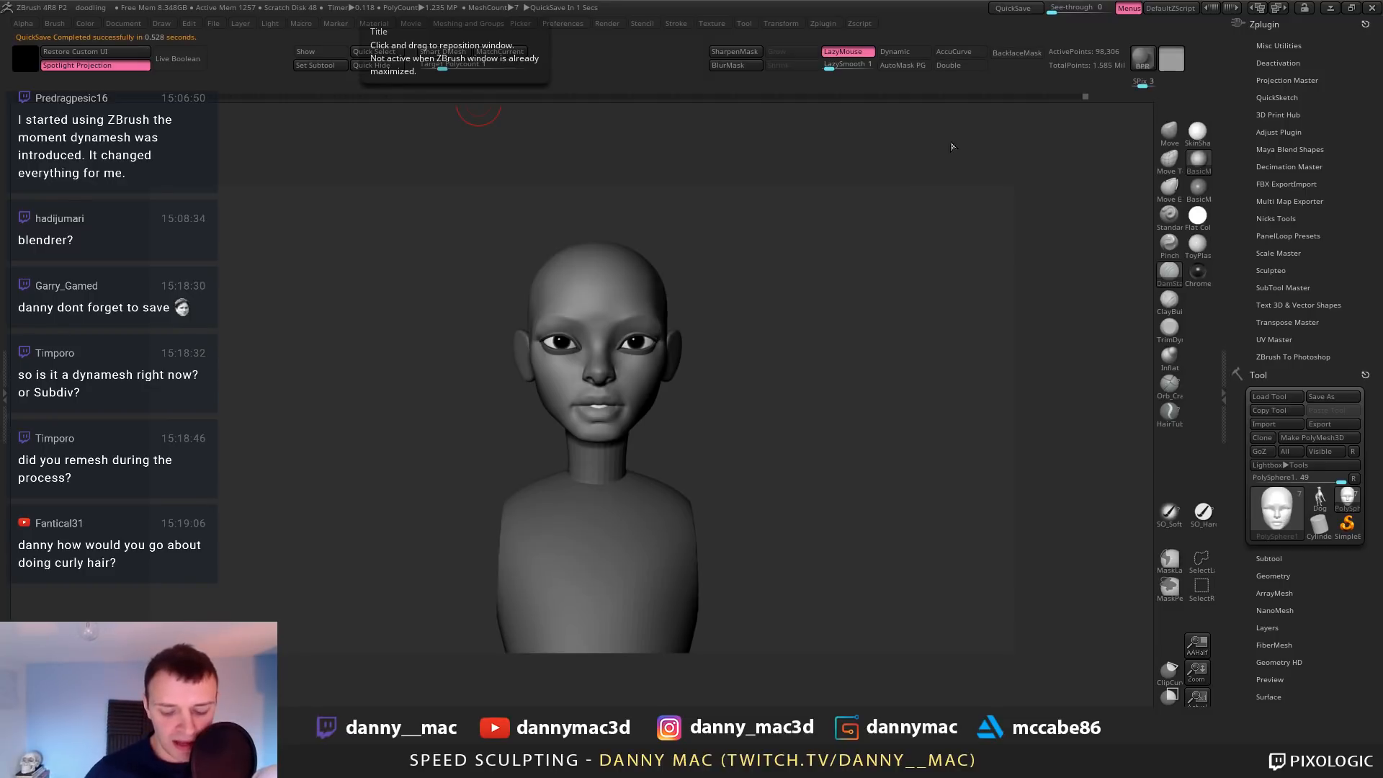
Examine the head's mesh wireframe from the front, side and back
mouse_move(777, 306)
mouse_down()
mouse_move(698, 319)
mouse_move(660, 292)
mouse_move(670, 345)
mouse_up()
key(shift+f)
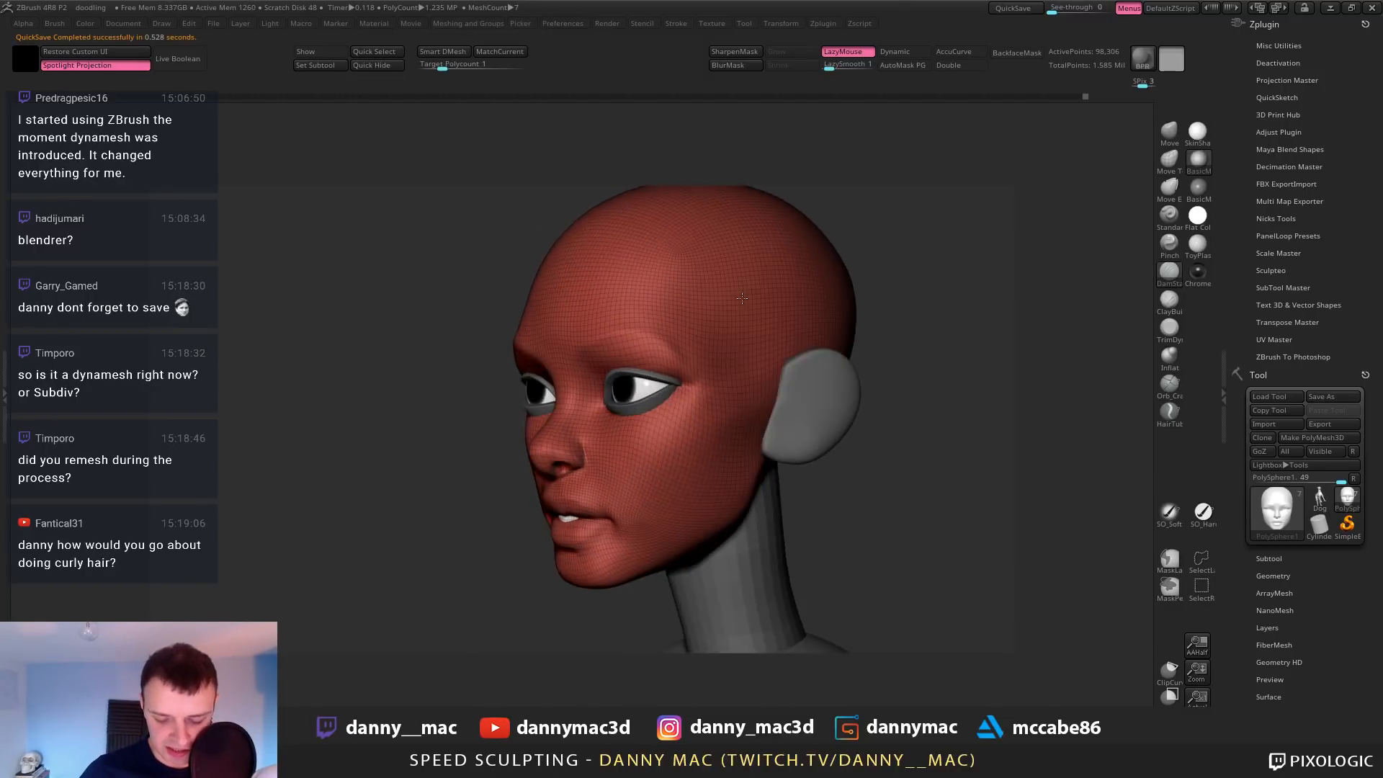
drag(922, 296, 852, 292)
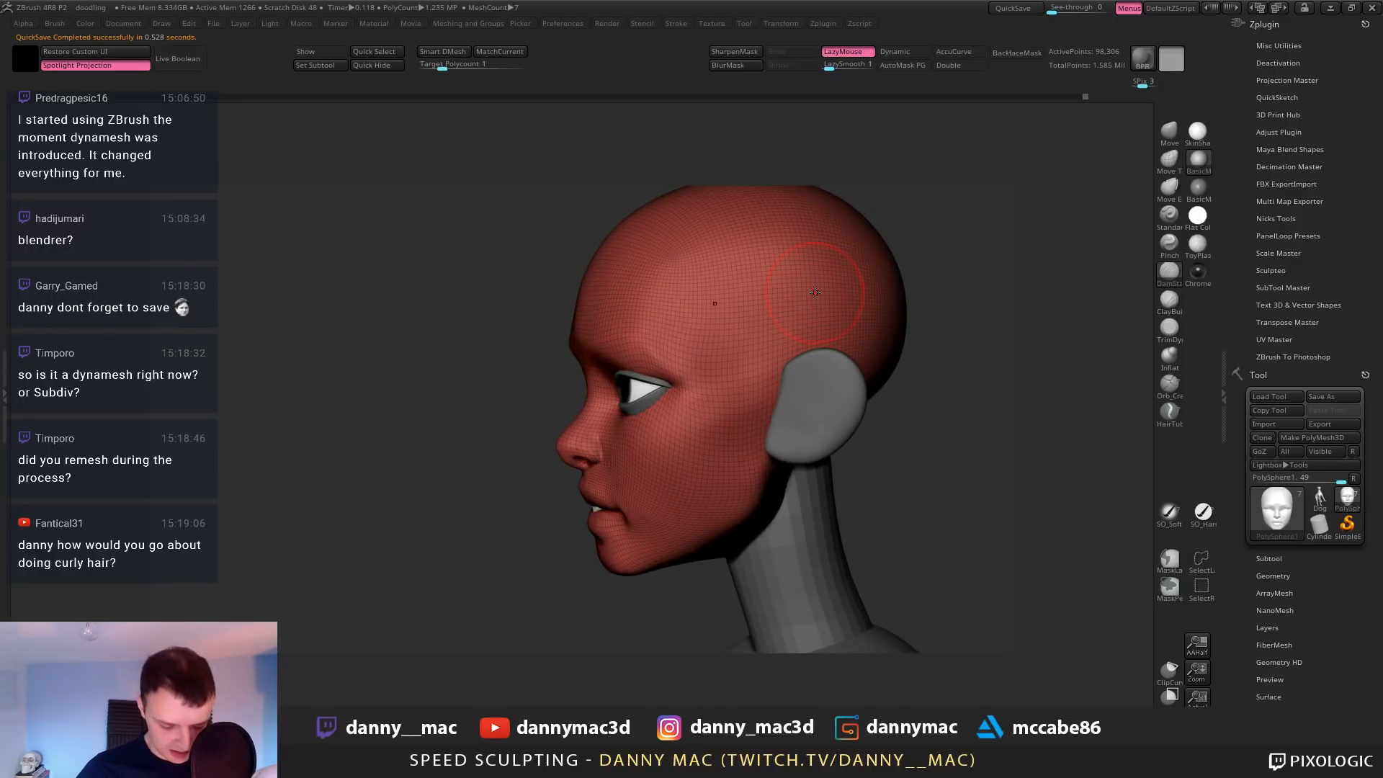
right_drag(813, 293, 720, 302)
alt+right_drag(855, 300, 656, 353)
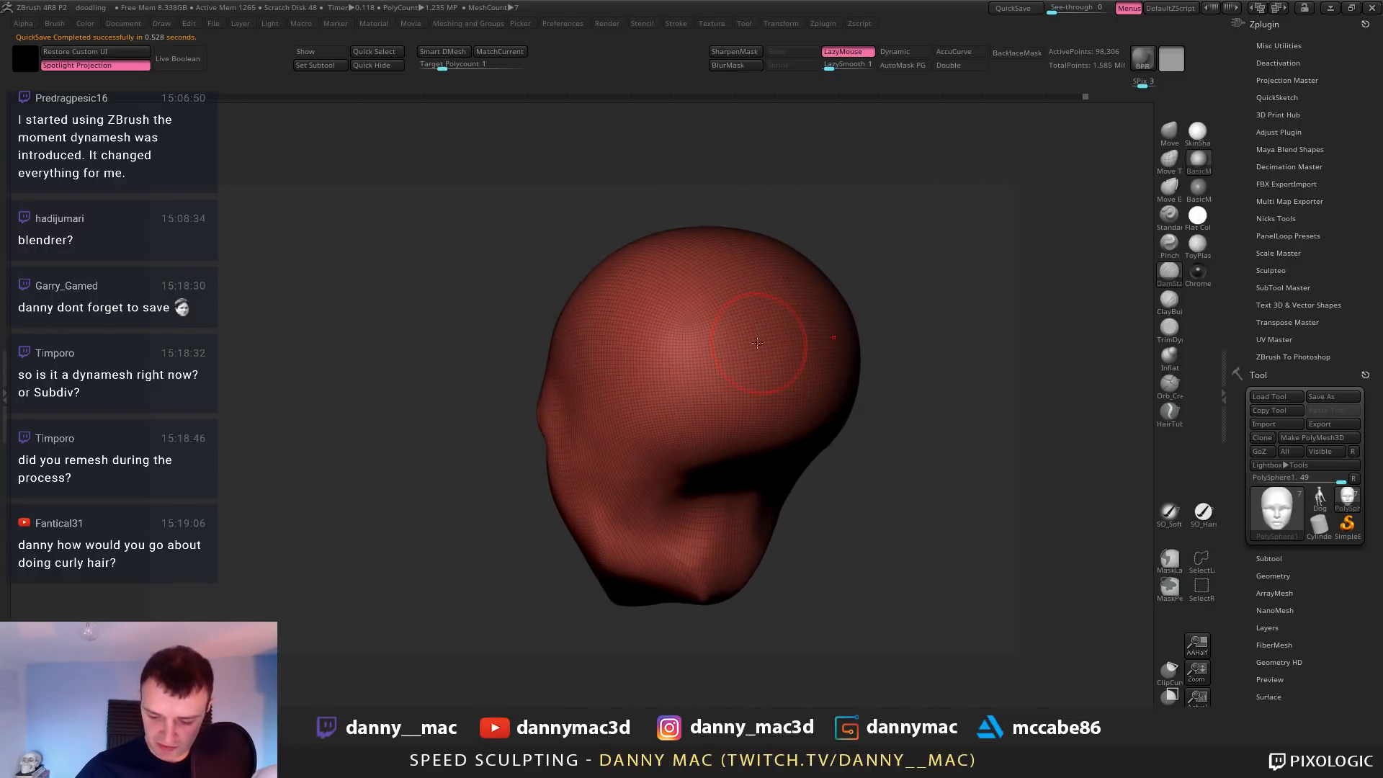
right_drag(768, 339, 872, 325)
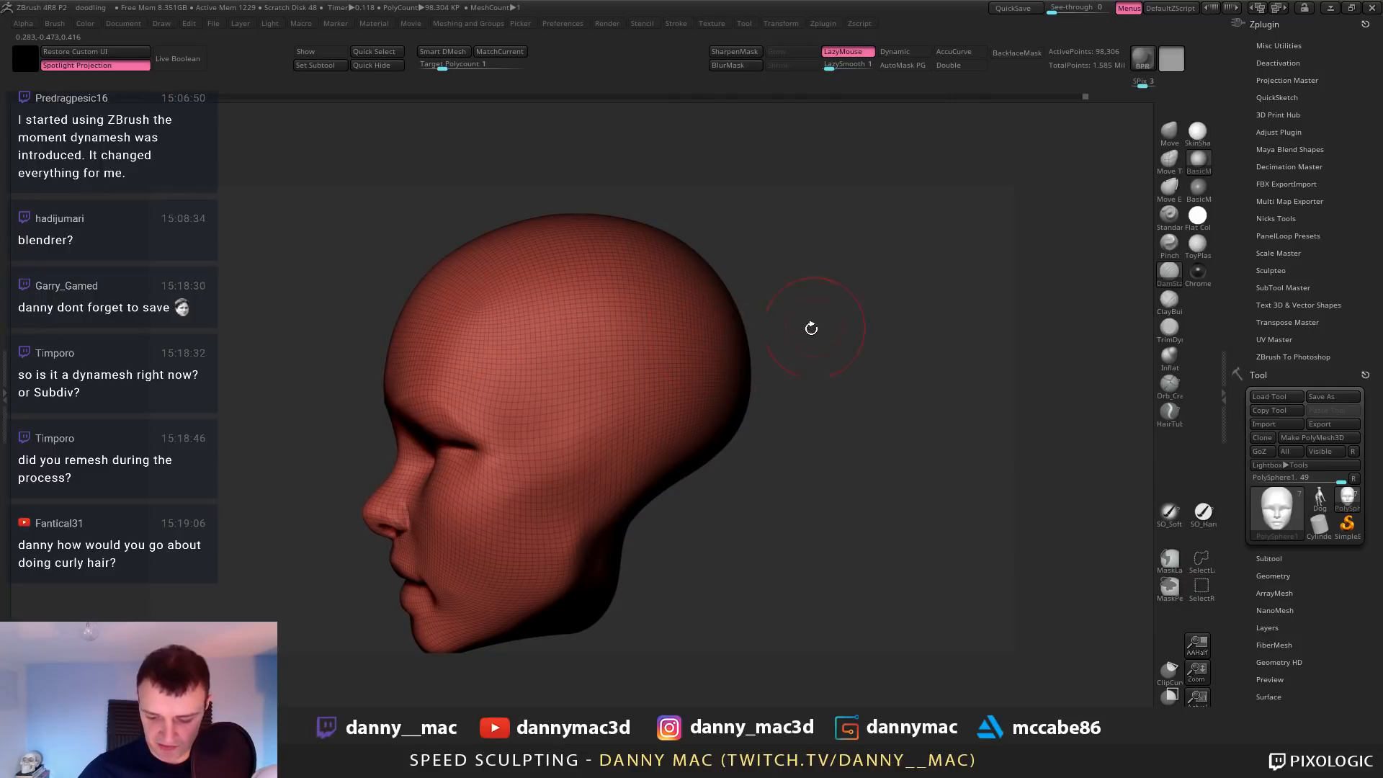
right_drag(625, 326, 575, 326)
alt+right_drag(745, 414, 801, 265)
key(shift+f)
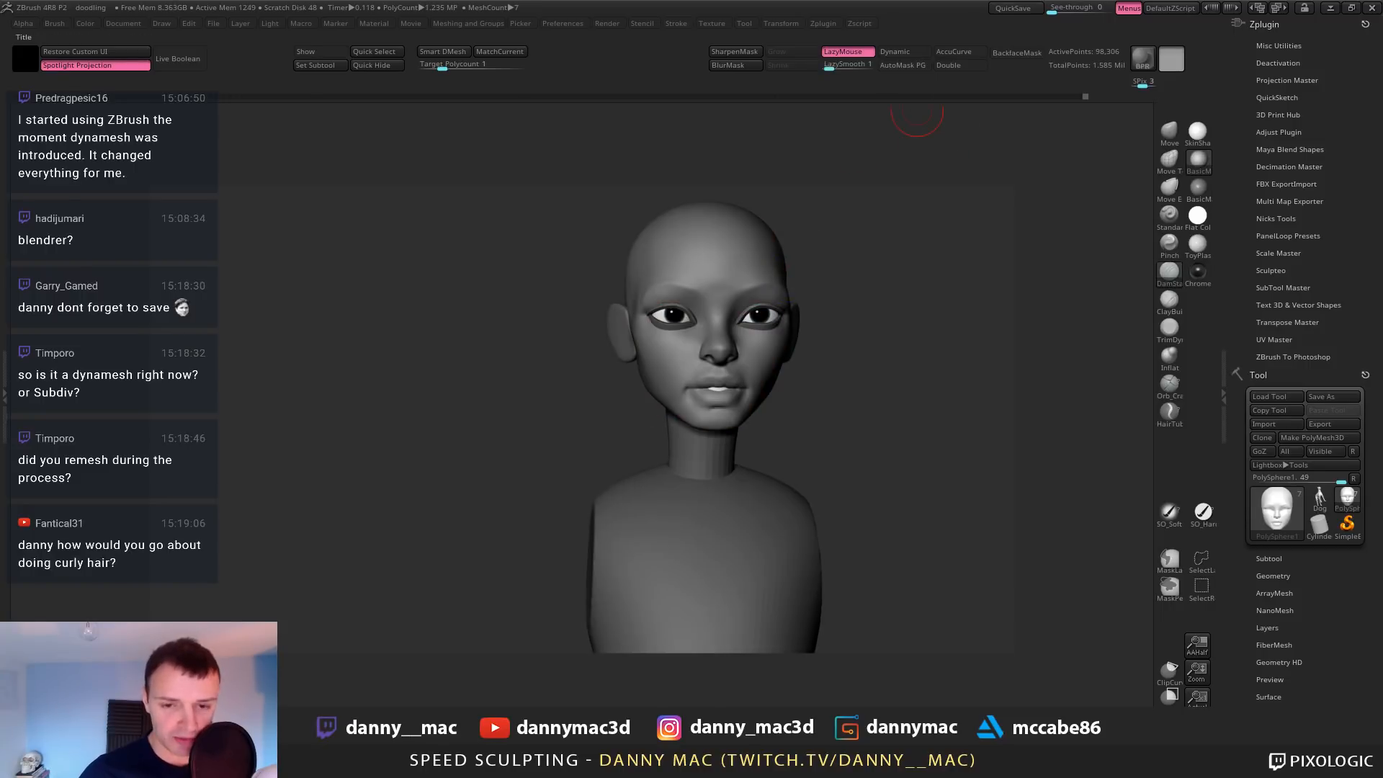
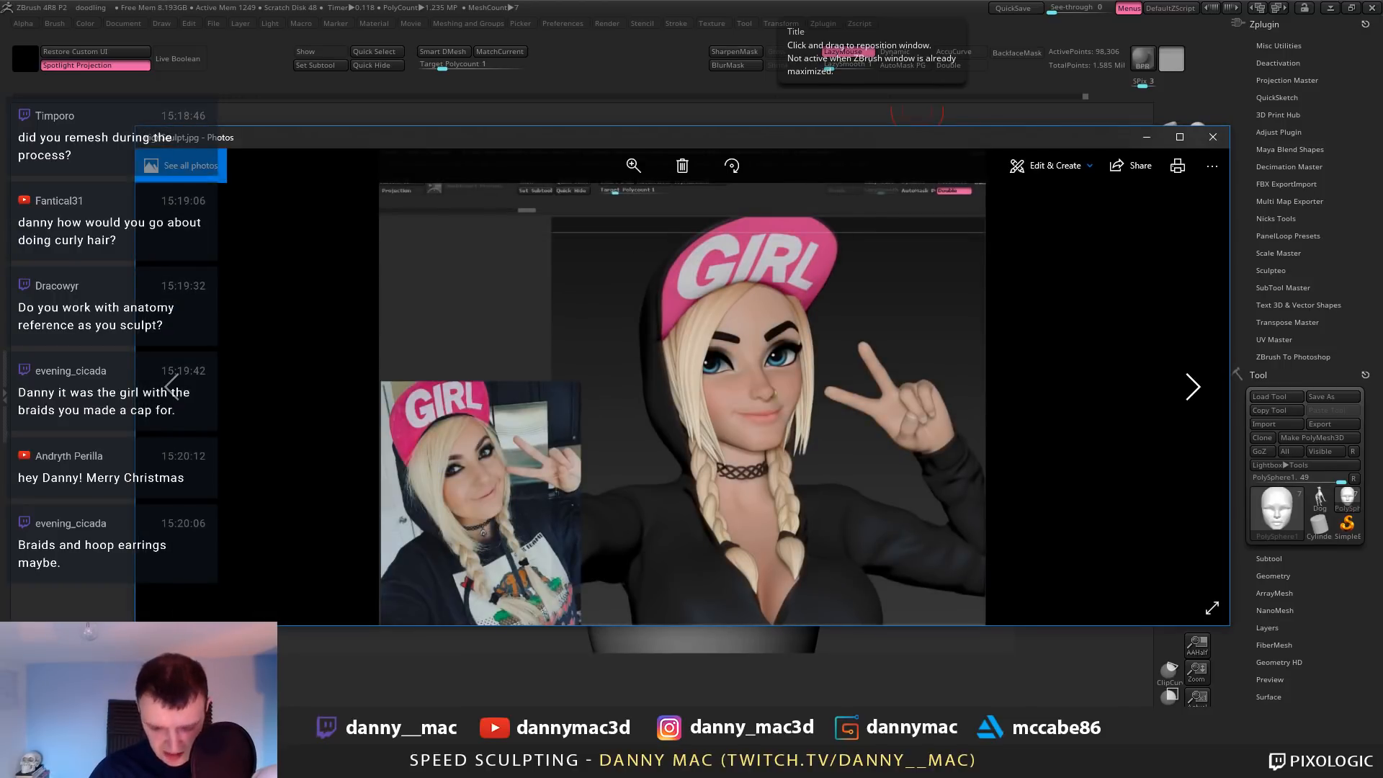
Review the ZBrush ScreenGrab images of the capped character in the blue hoodie, then close the image viewer
click(1215, 139)
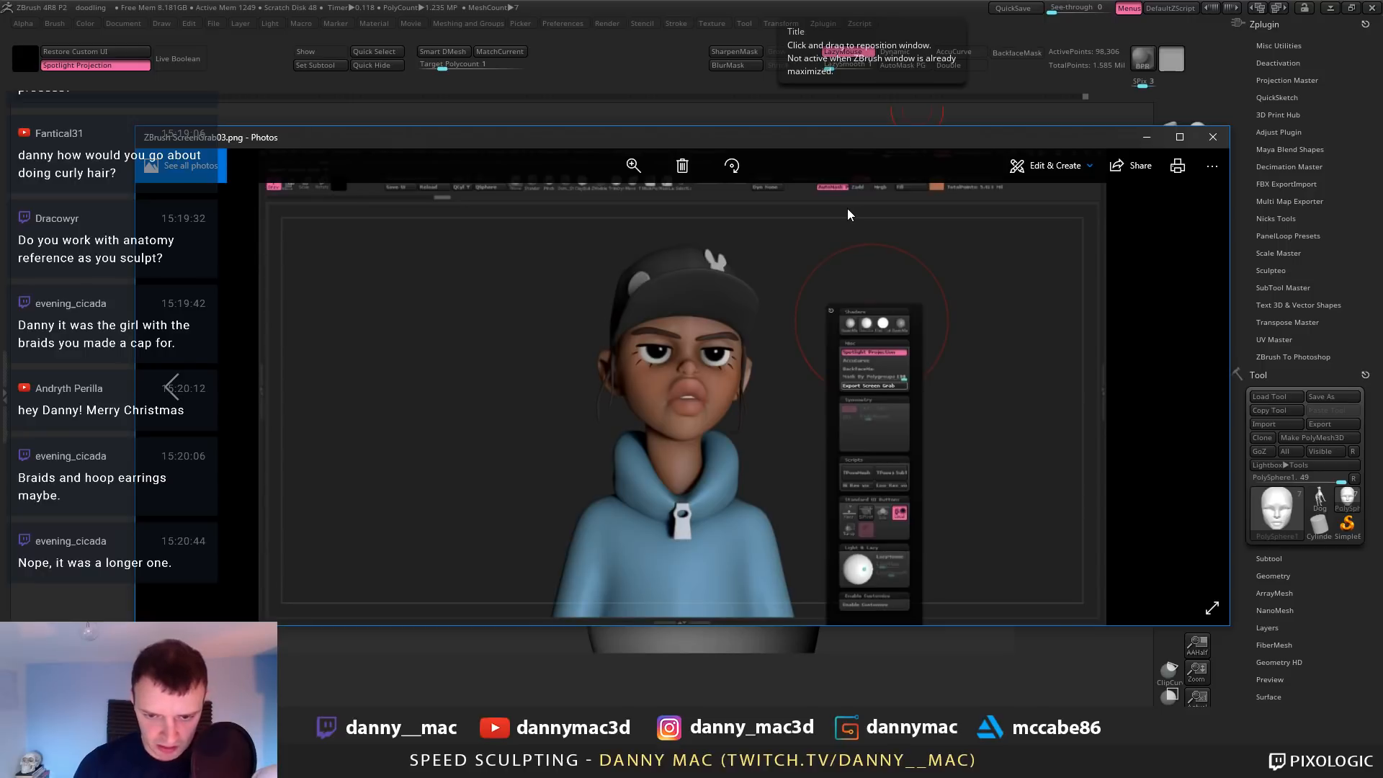
key(Left)
key(Left)
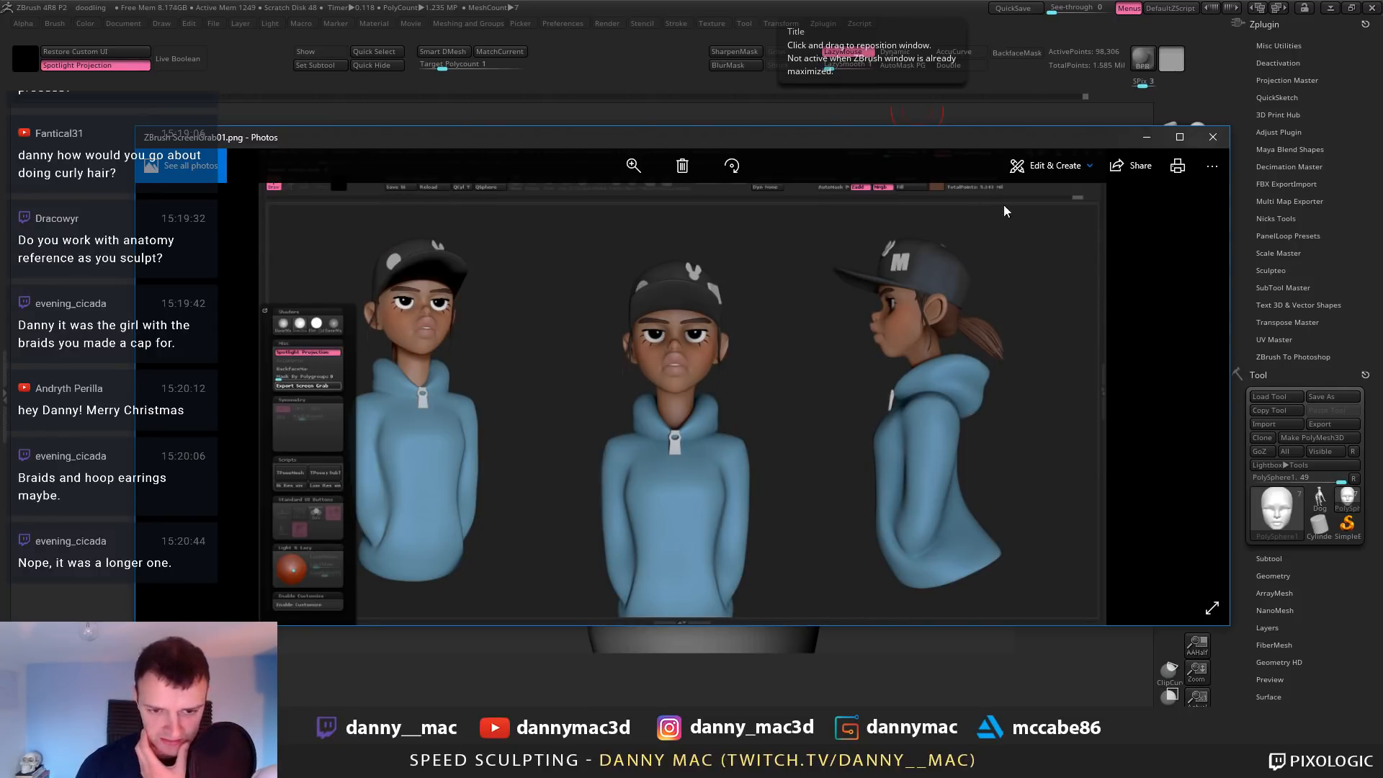
click(1210, 146)
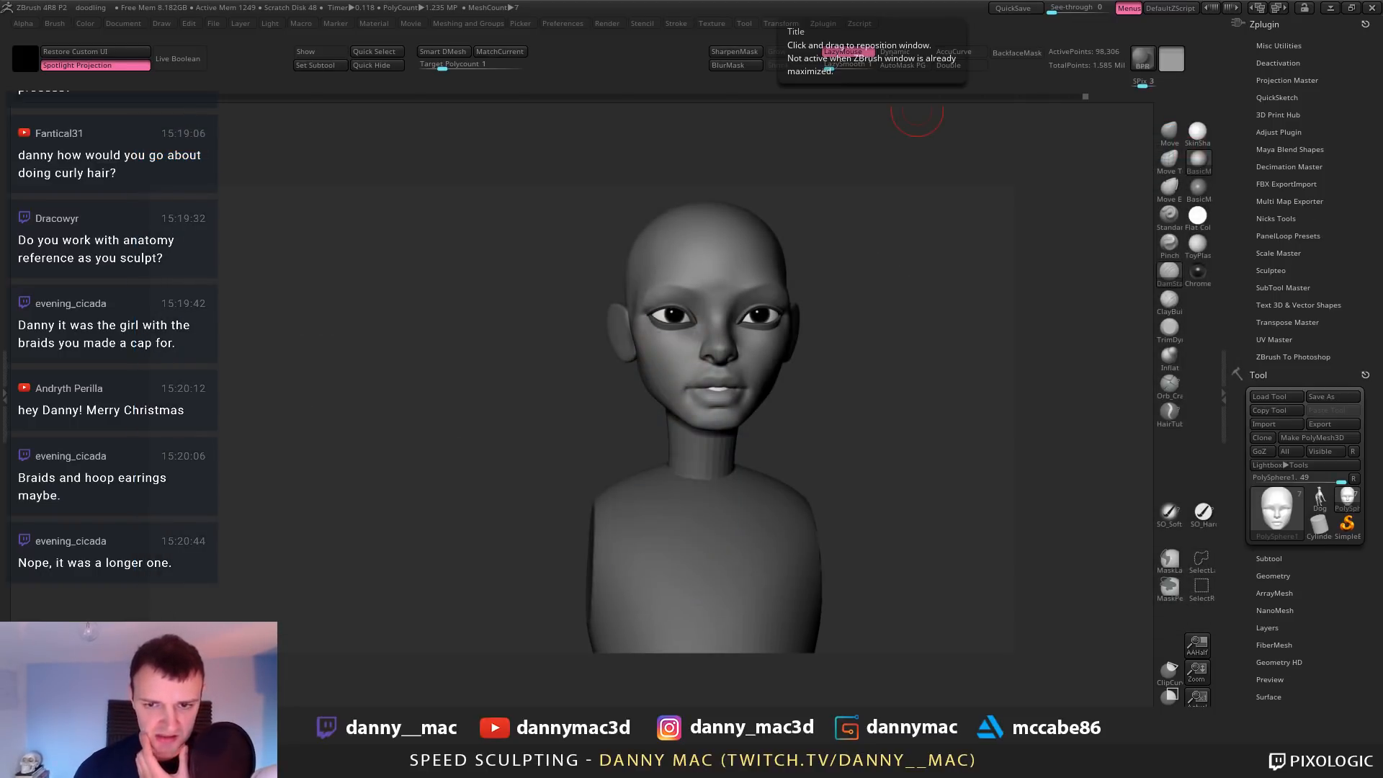
Load the melMiltonRetopped character and select its blue cap subtool
drag(493, 216, 419, 288)
drag(425, 286, 454, 279)
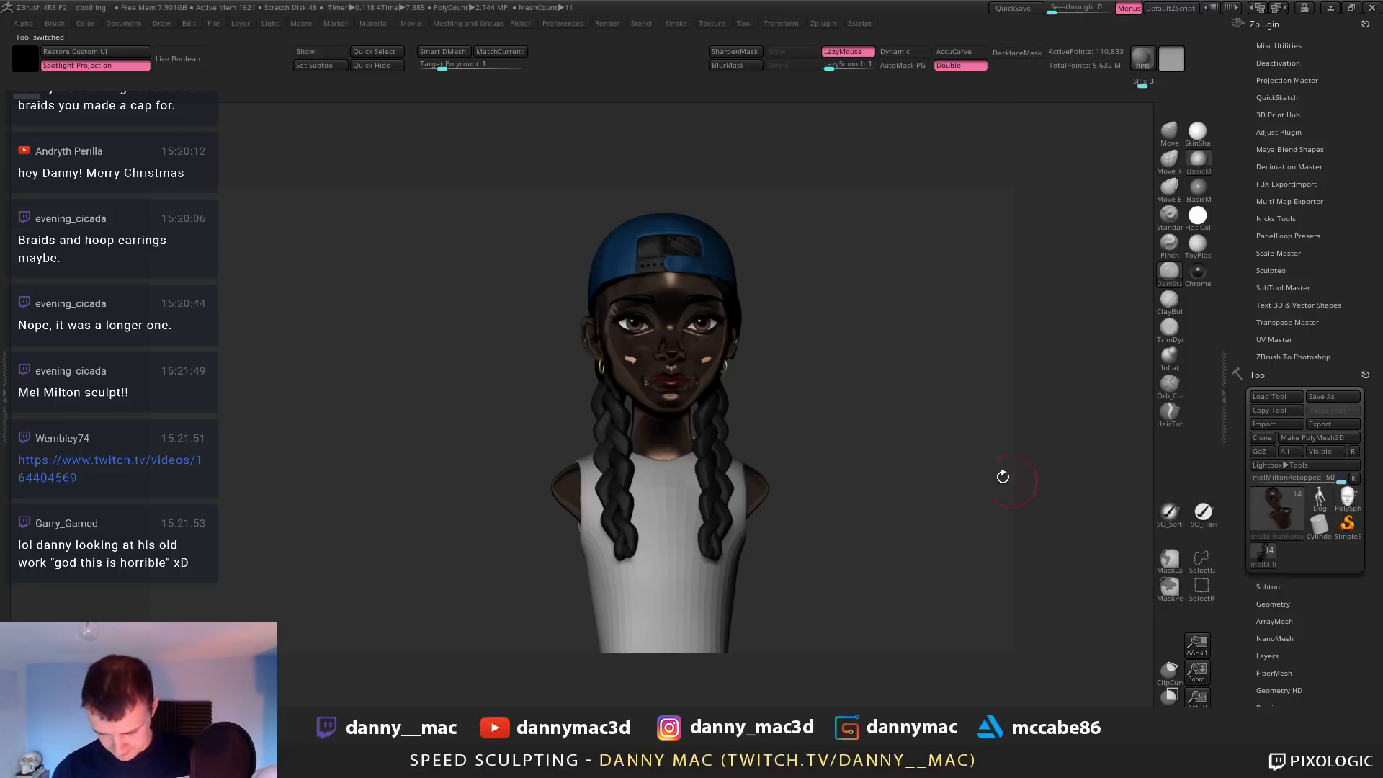
drag(1004, 475, 737, 324)
alt+click(699, 324)
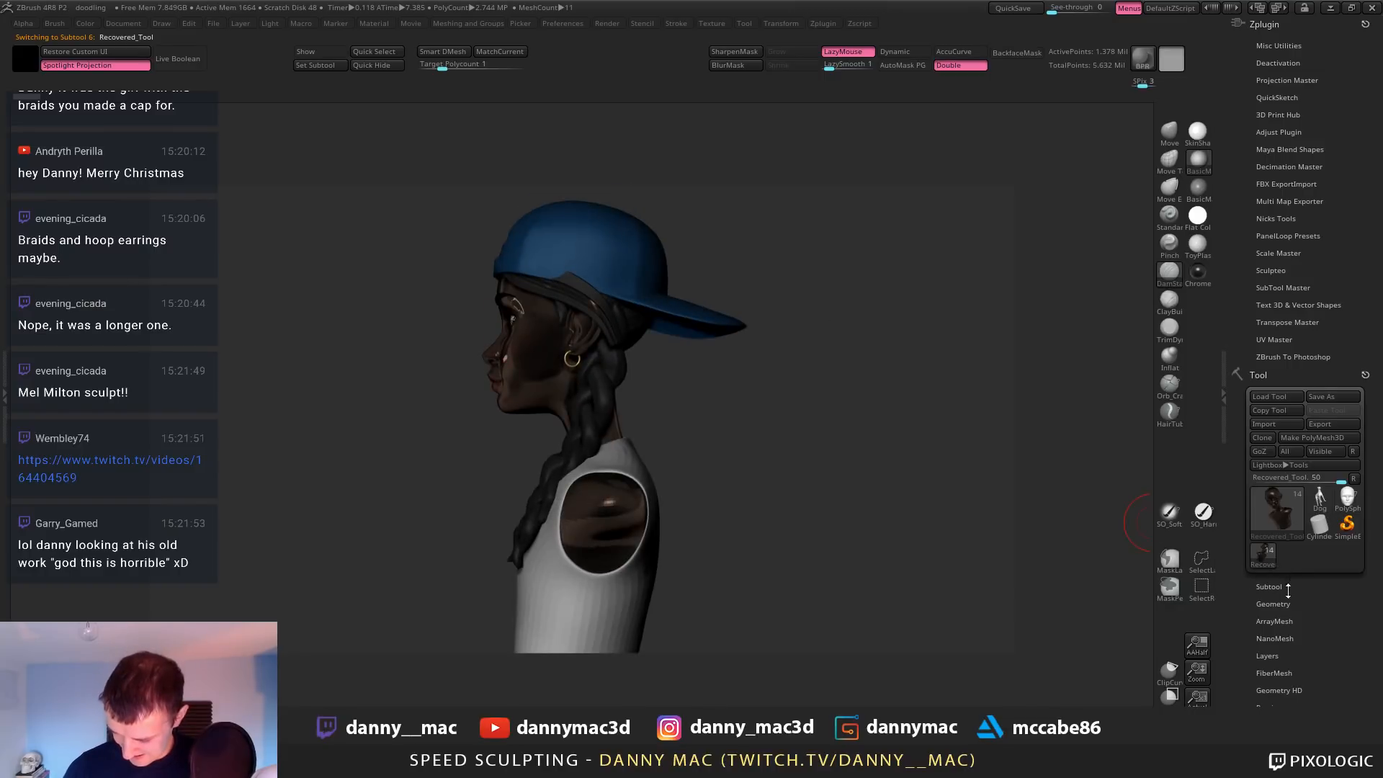
Examine the cap's wireframe around the character and lower the cap's subdivision level
drag(919, 541, 1015, 543)
alt+drag(821, 461, 801, 644)
right_drag(725, 385, 763, 425)
key(shift+f)
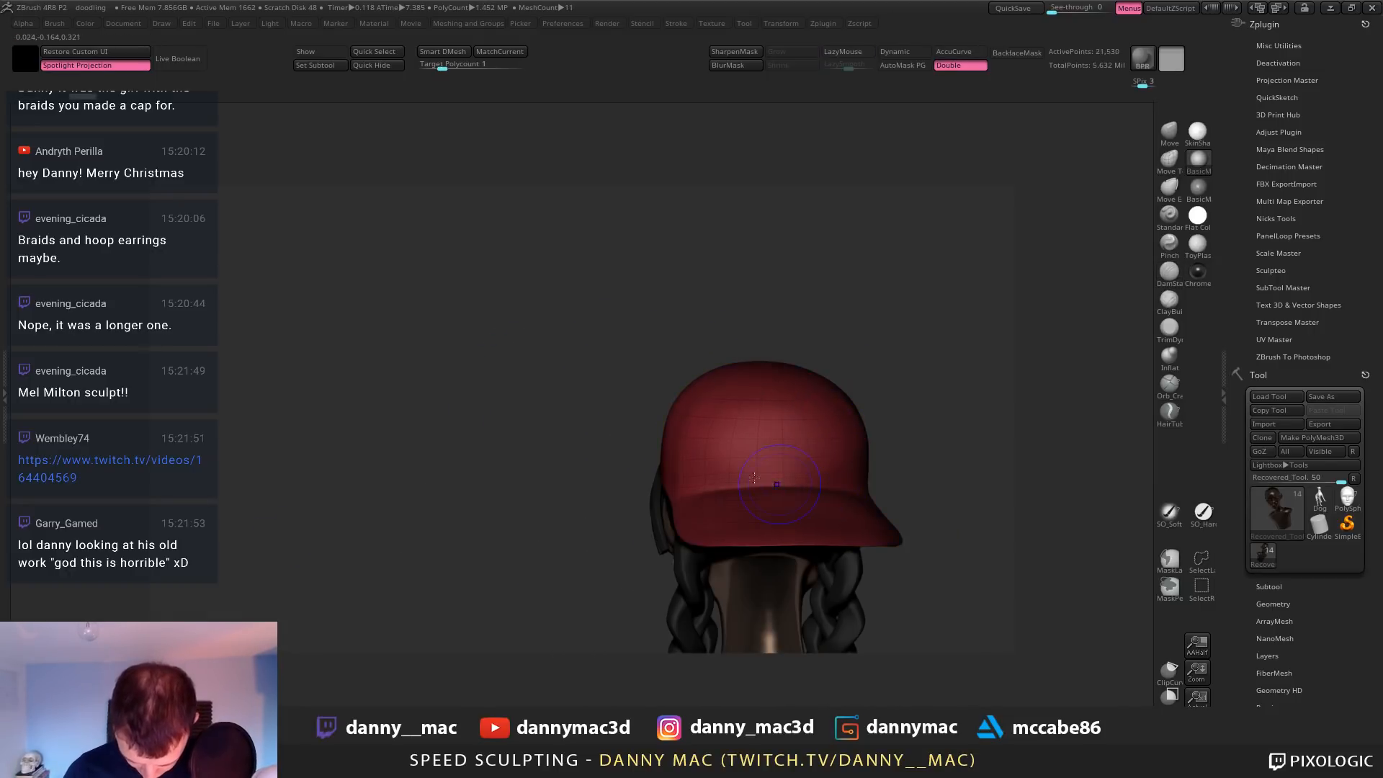
key(shift+d)
right_drag(754, 478, 685, 457)
key(shift+f)
ctrl+right_drag(692, 402, 573, 362)
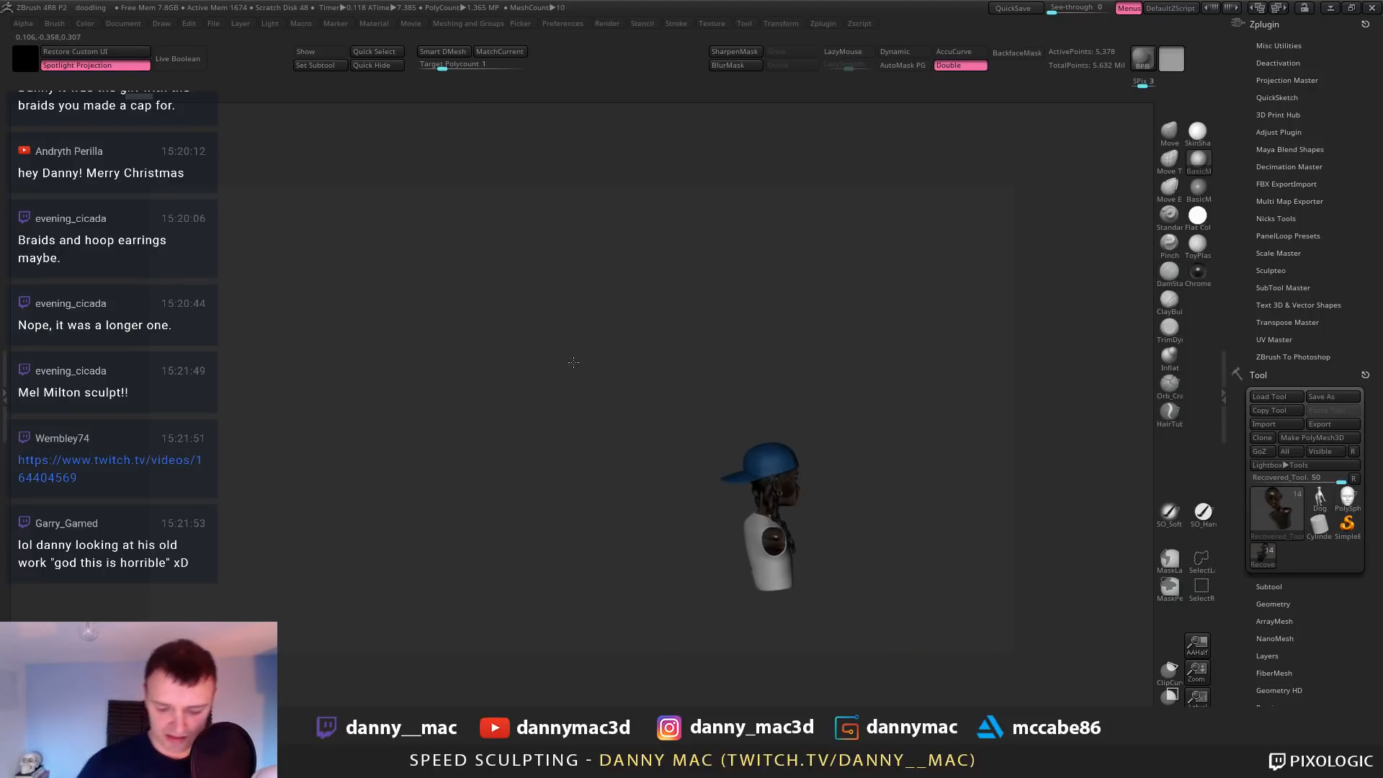
ctrl+right_drag(722, 398, 1046, 430)
alt+right_drag(1068, 259, 973, 210)
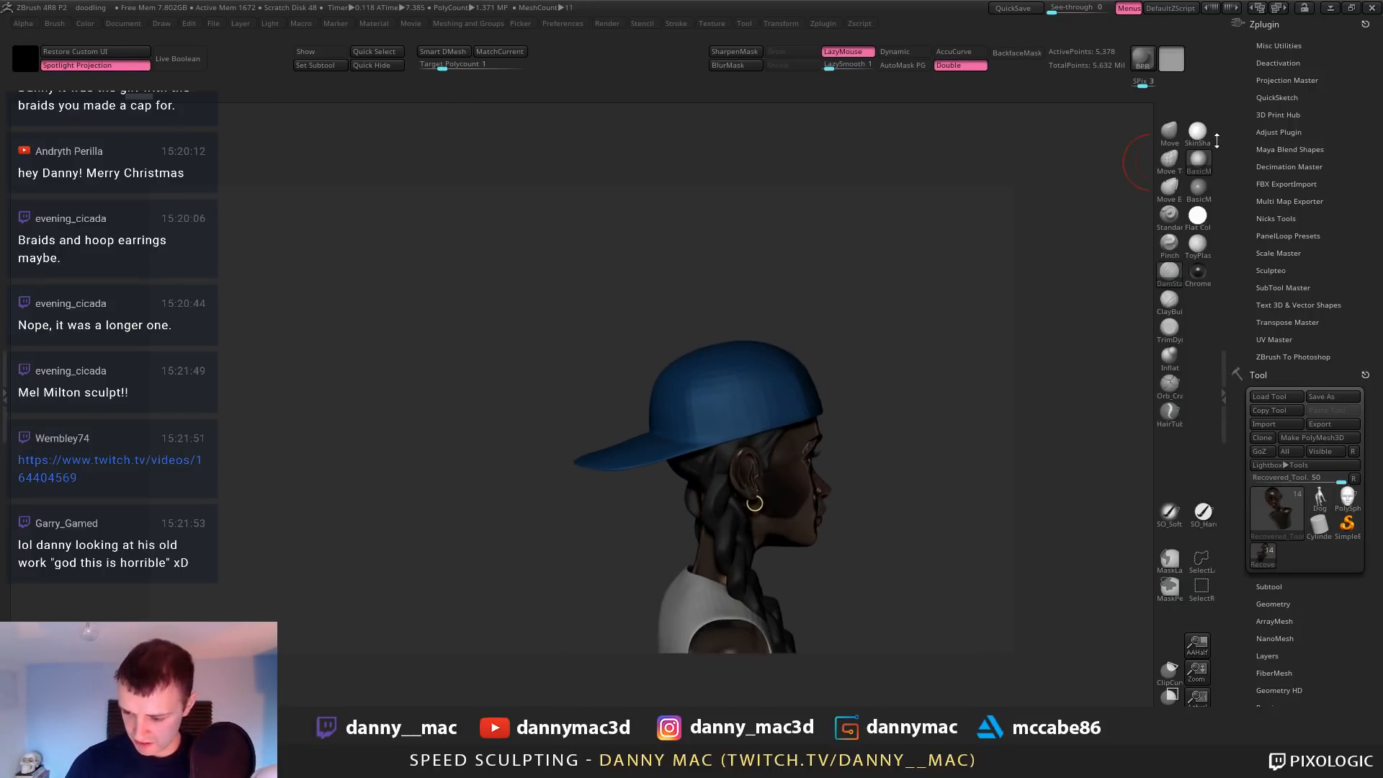
Choose the SkinShade material and switch to the PolySphere1 head tool
click(1198, 134)
alt+right_drag(908, 278, 895, 256)
click(1346, 498)
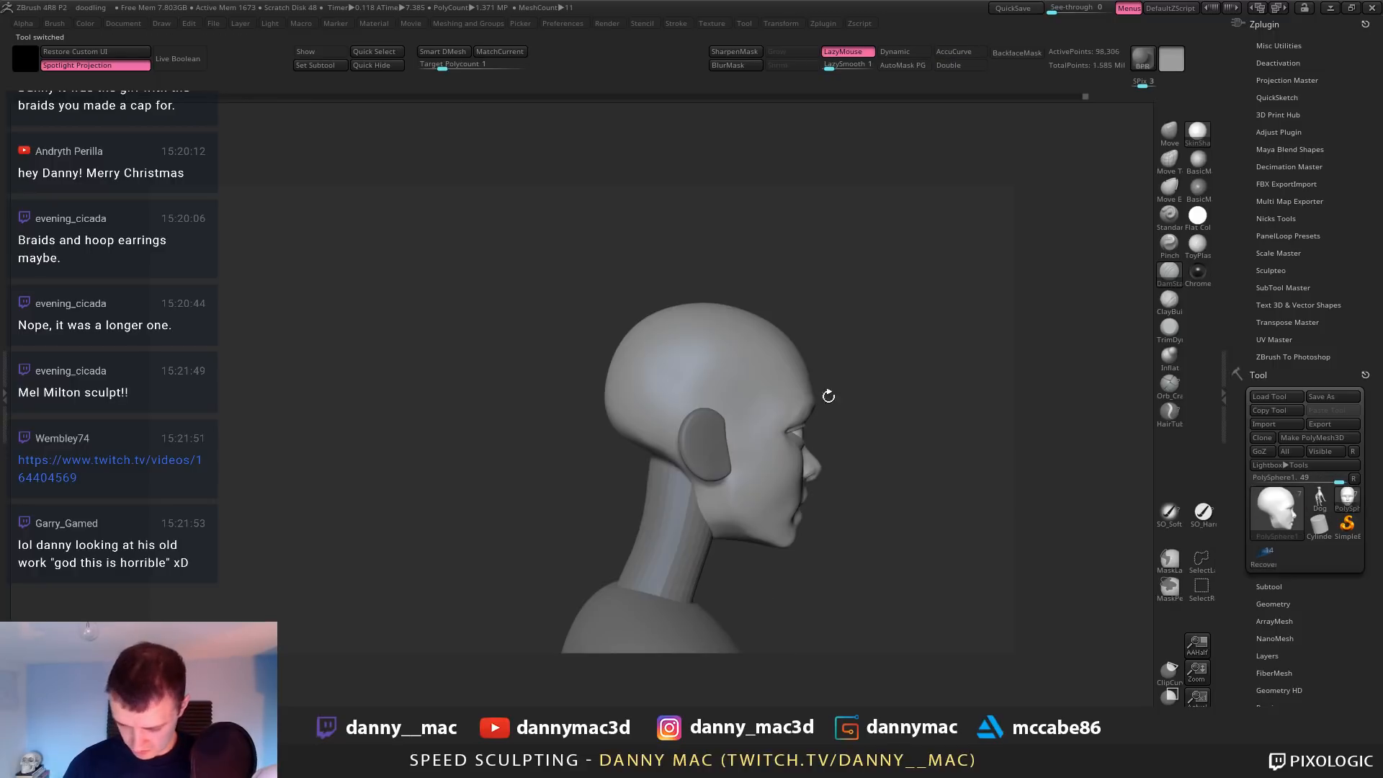
Append the blue cap to the head model as a subtool, then select and isolate it
alt+right_drag(870, 366, 749, 389)
key(F1)
click(800, 382)
key(alt+s)
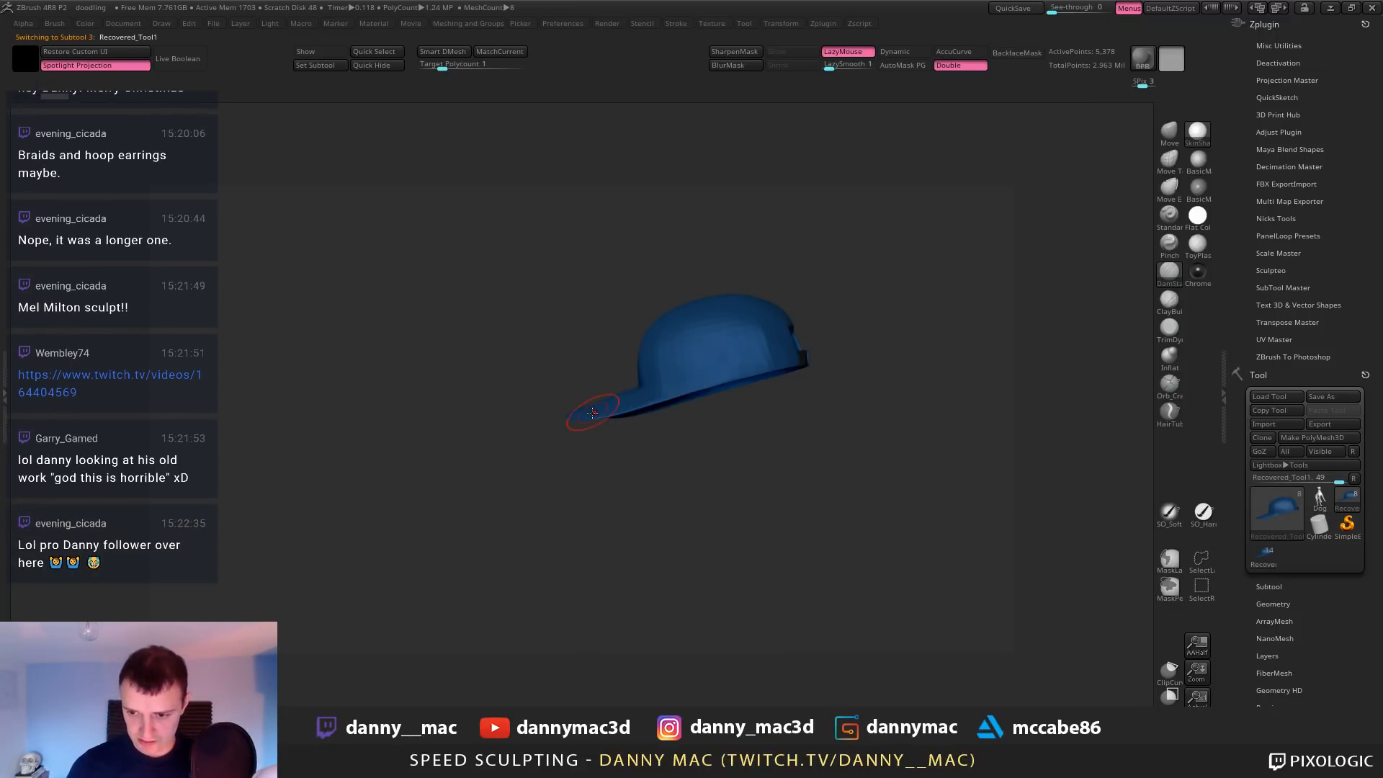
Show the isolated cap's wireframe from above and raise its subdivision level by one
key(shift+f)
drag(570, 371, 669, 348)
right_drag(635, 339, 623, 392)
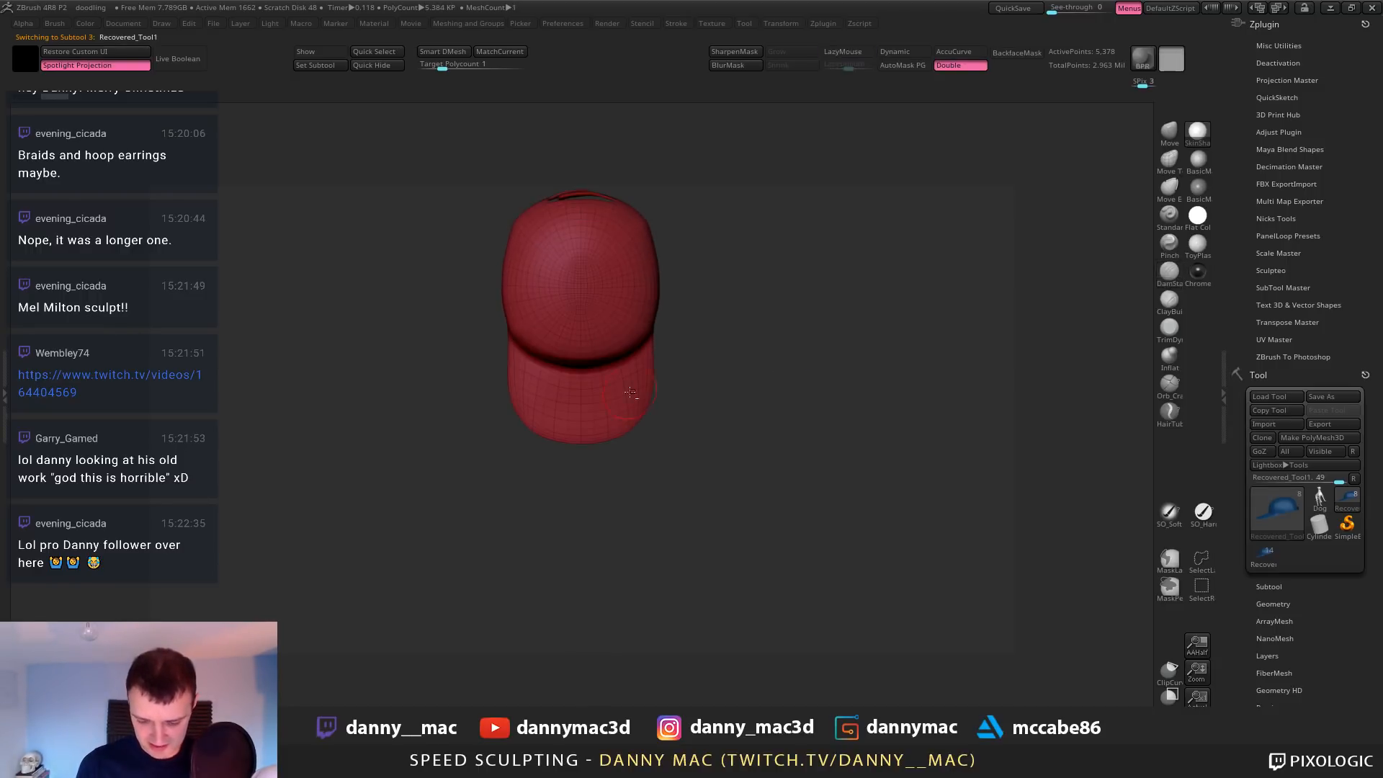
alt+right_drag(617, 312, 611, 380)
key(d)
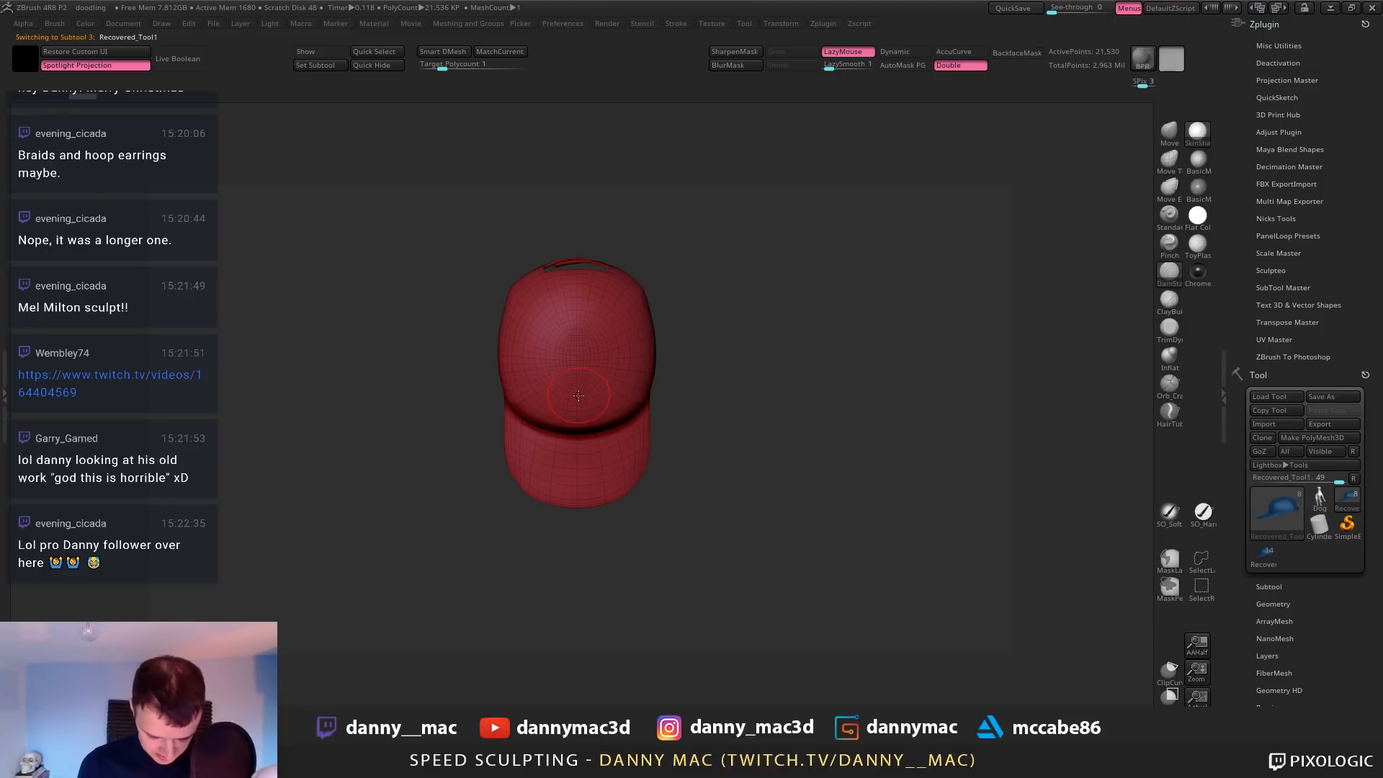
Reset the transform gizmo's orientation and rotate the cap so its brim faces forward over the face
key(w)
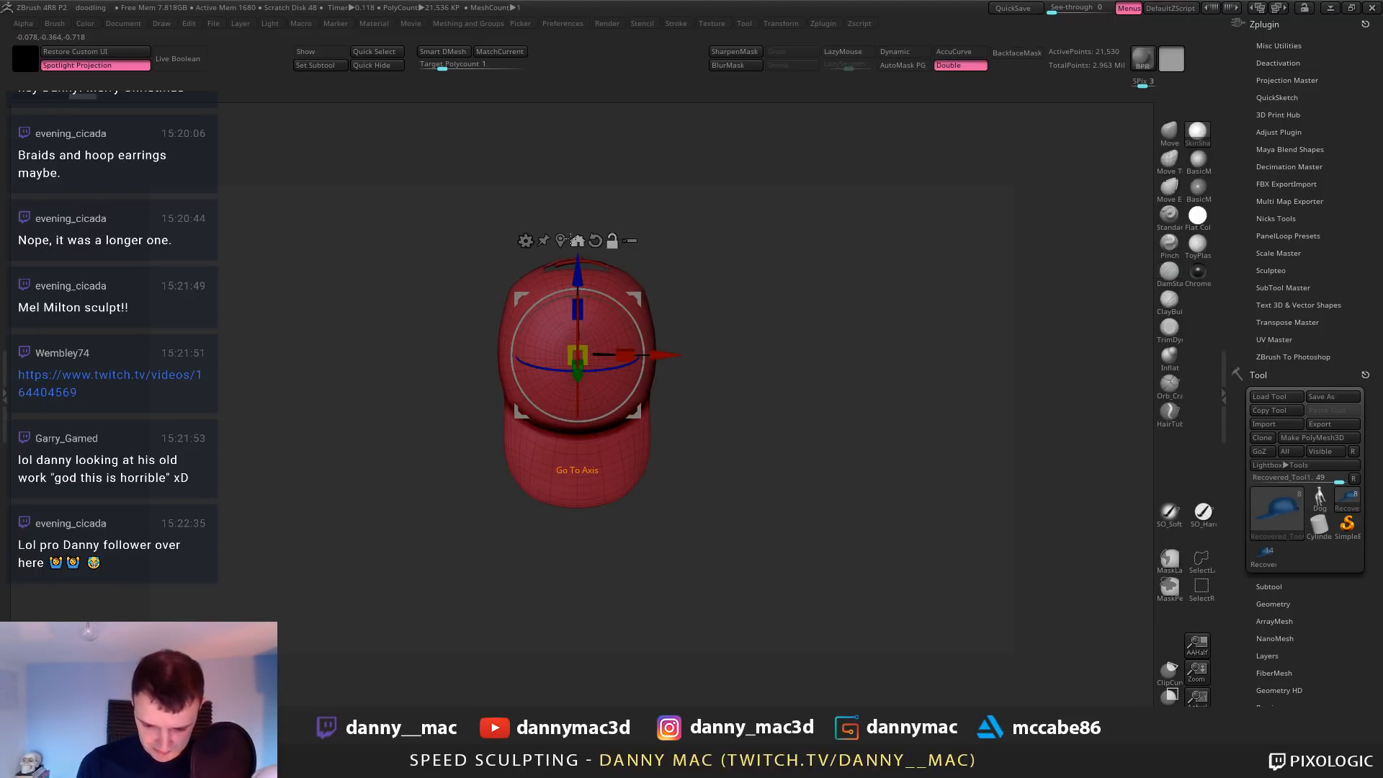
click(597, 243)
drag(633, 320, 446, 435)
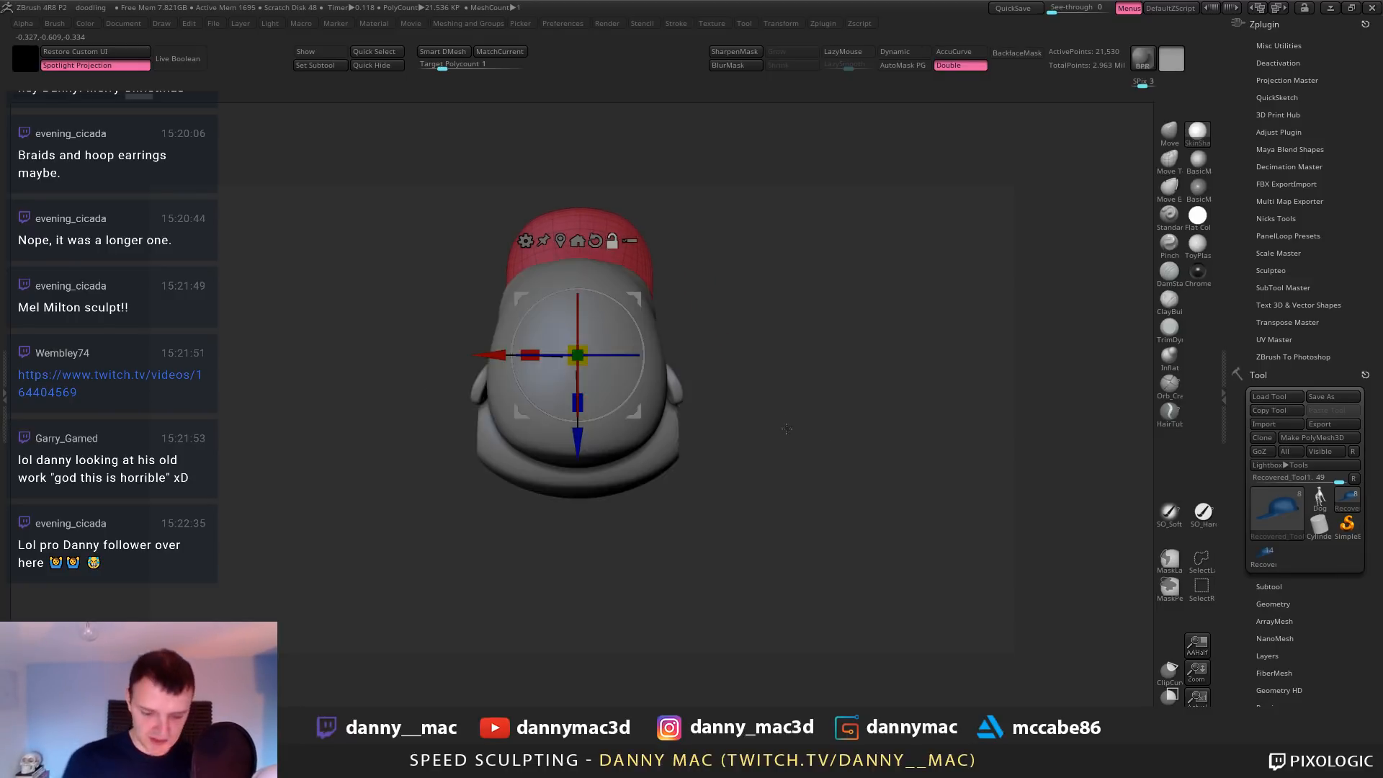
With transparency turned on, raise the cap onto the crown of the head and tilt its brim upward
drag(784, 425, 779, 493)
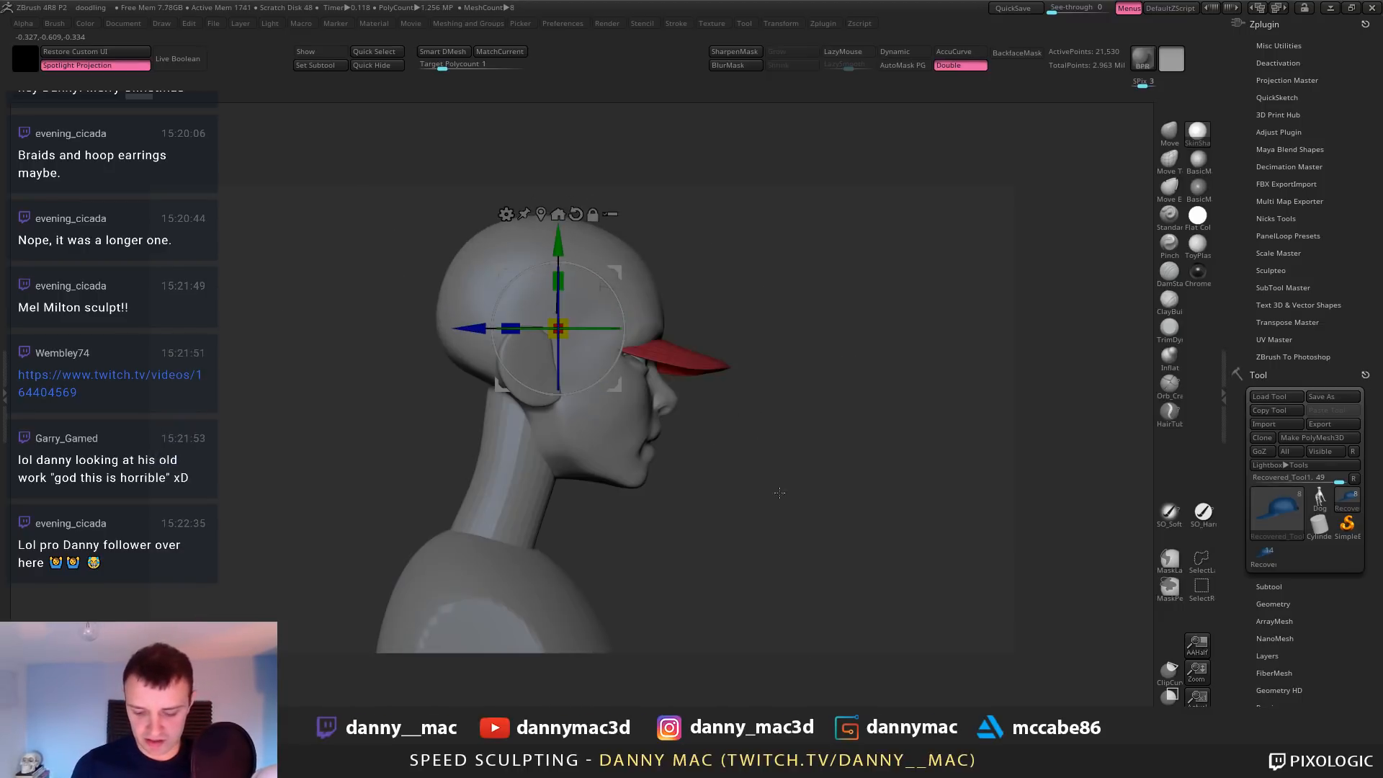
key(shift+t)
drag(559, 241, 558, 211)
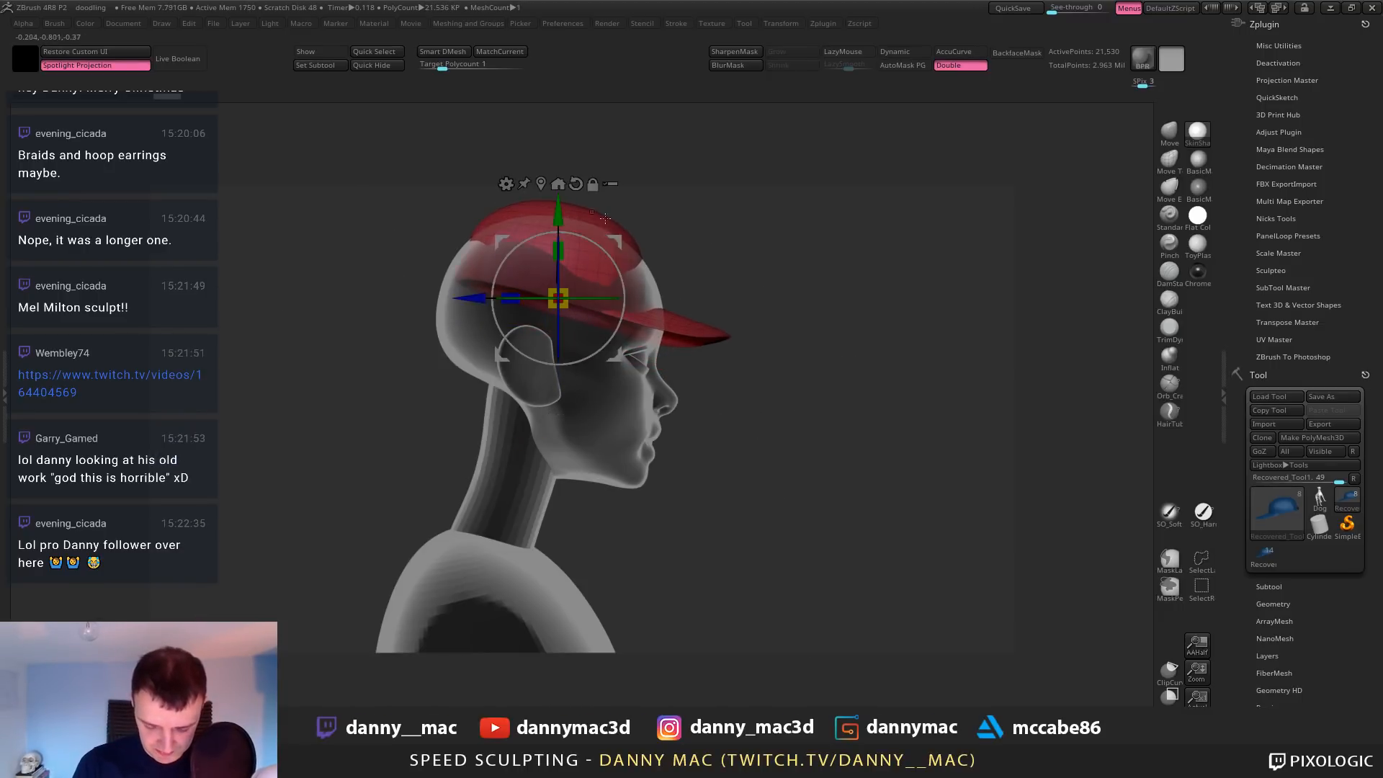
drag(612, 257, 566, 269)
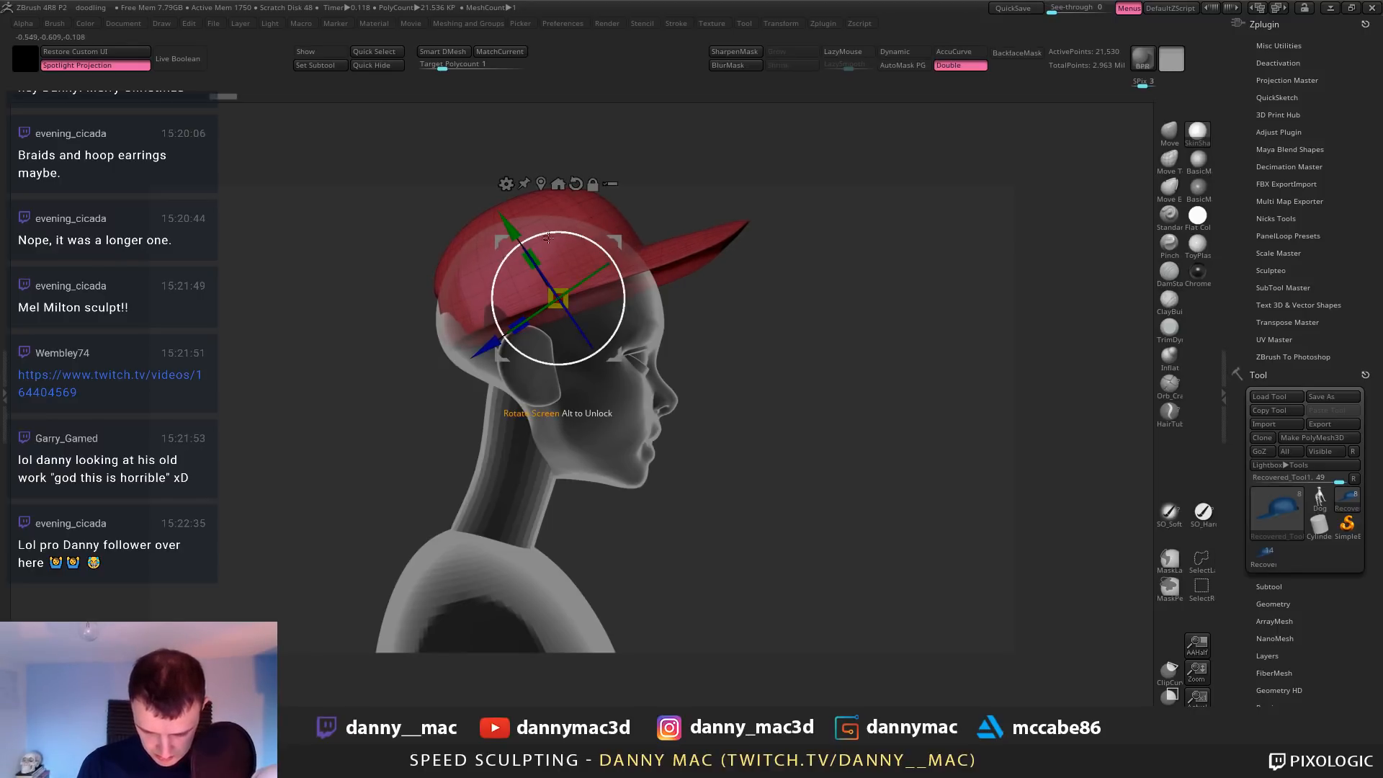
Try to pull the cap's lower back edge down around the skull with the Move brush, then undo the stroke
key(q)
right_drag(310, 376, 389, 377)
right_click(389, 377)
right_drag(490, 337, 424, 326)
drag(430, 321, 438, 350)
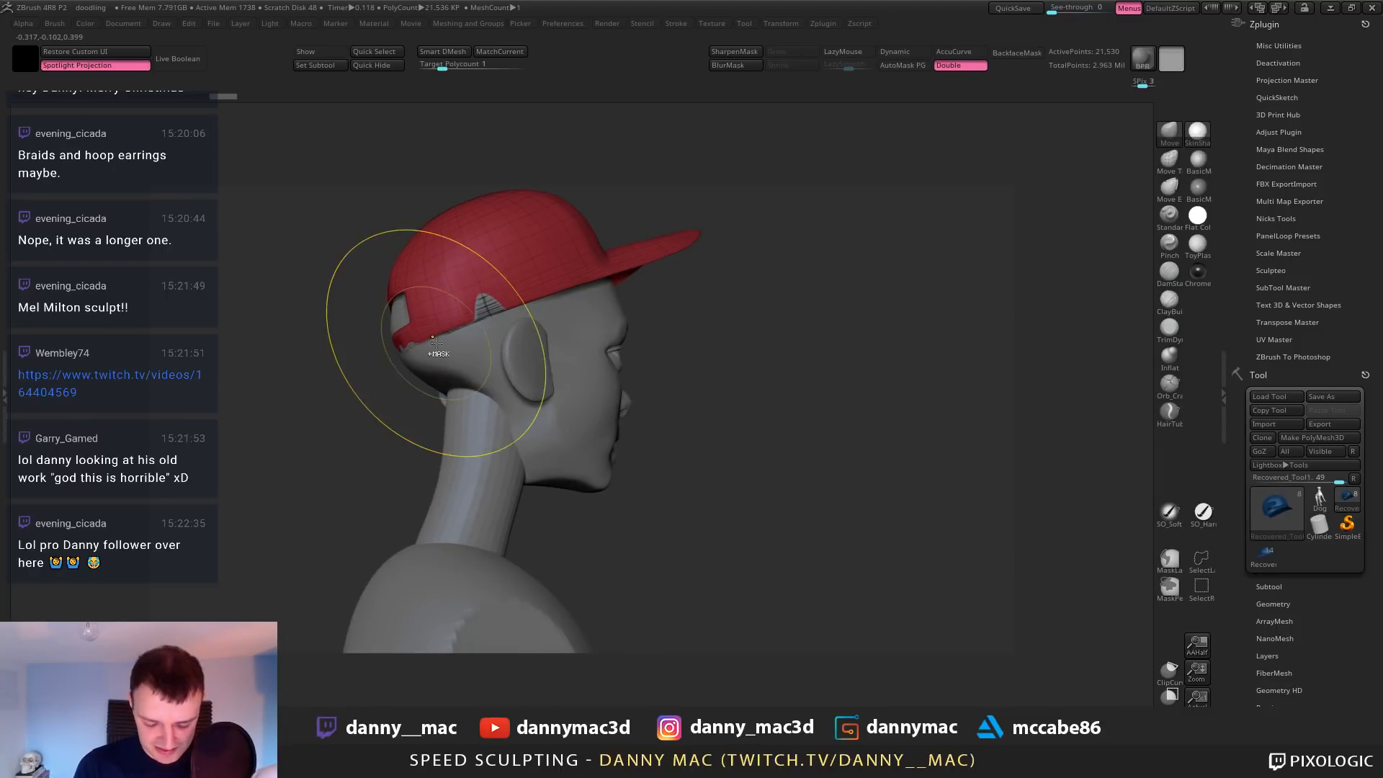
key(ctrl+z)
Push the back of the head inward beneath the cap with the Move brush and check the fit with transparency
right_drag(497, 356, 473, 365)
alt+click(426, 339)
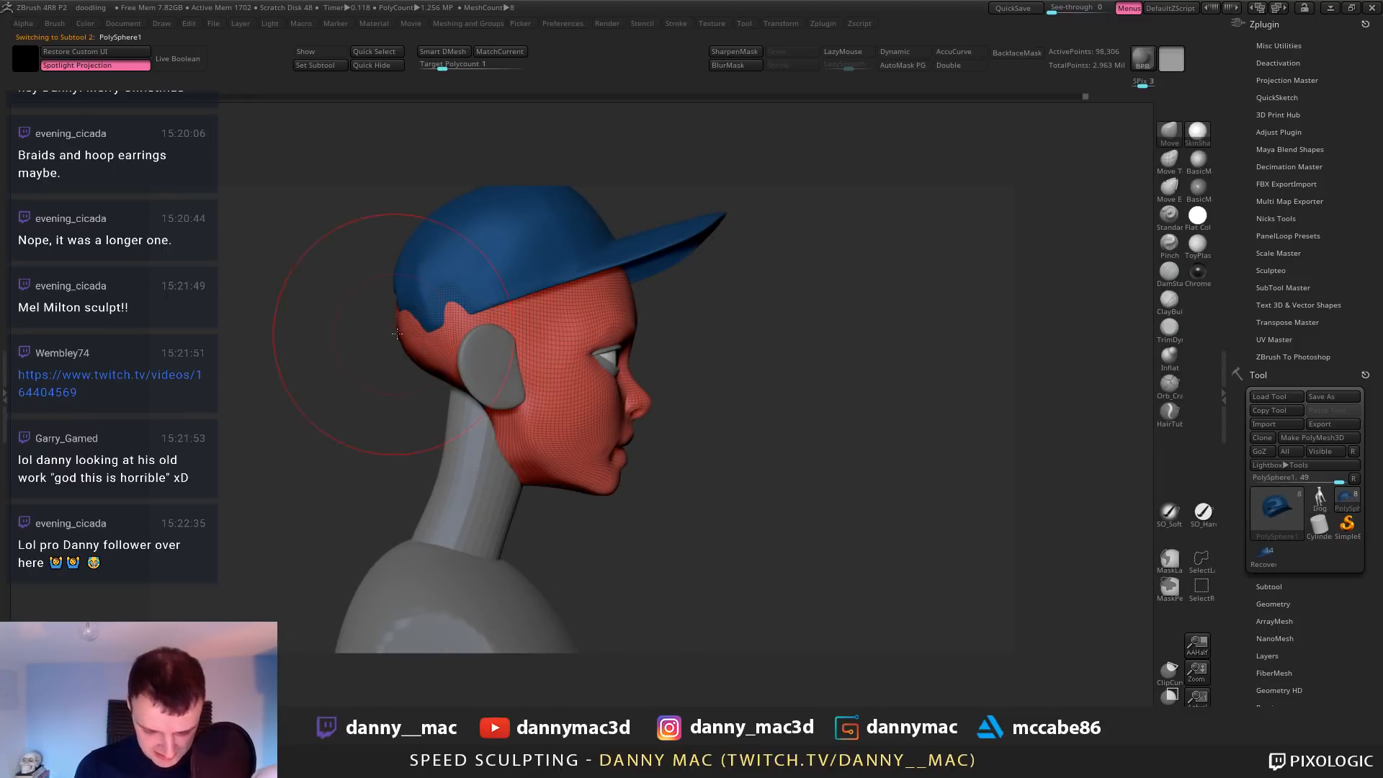
right_drag(401, 329, 427, 330)
drag(395, 332, 415, 335)
right_drag(414, 335, 486, 353)
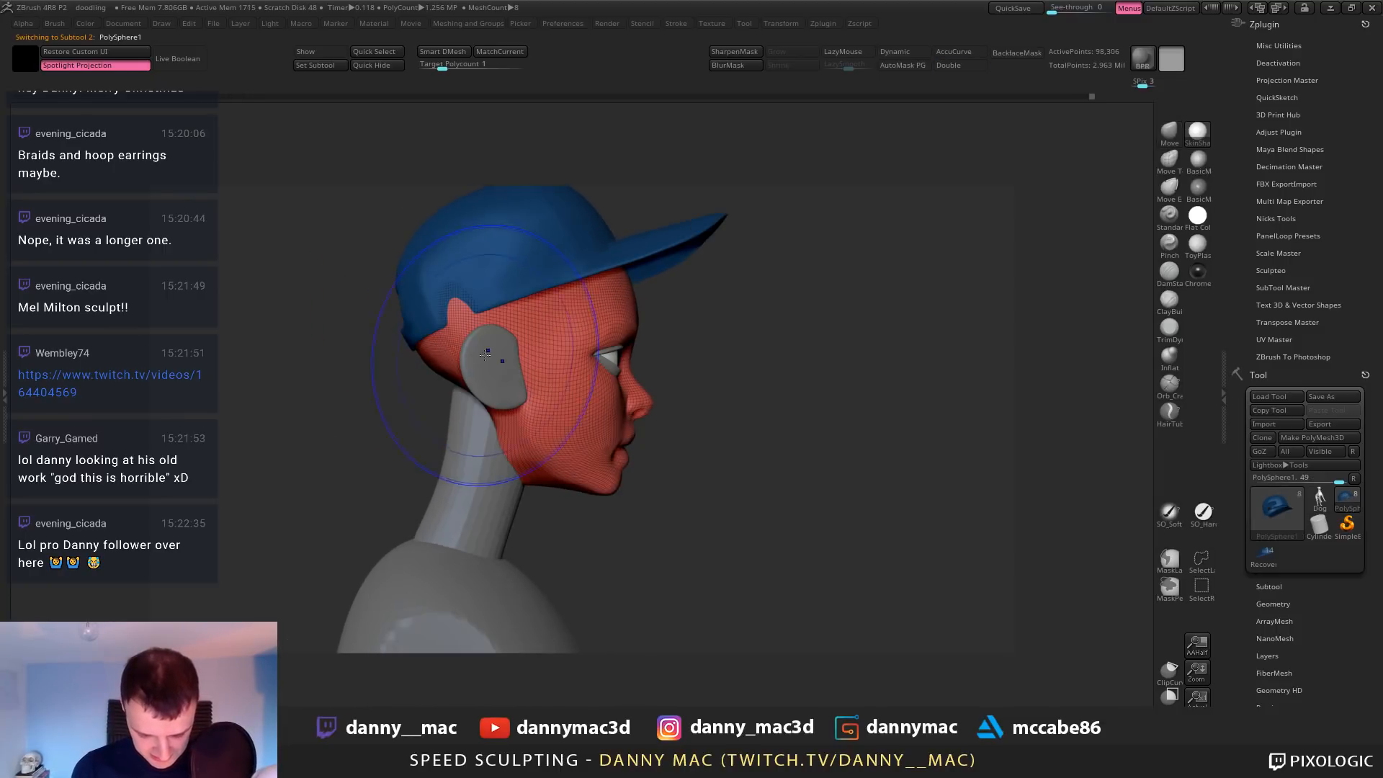
key(shift+t)
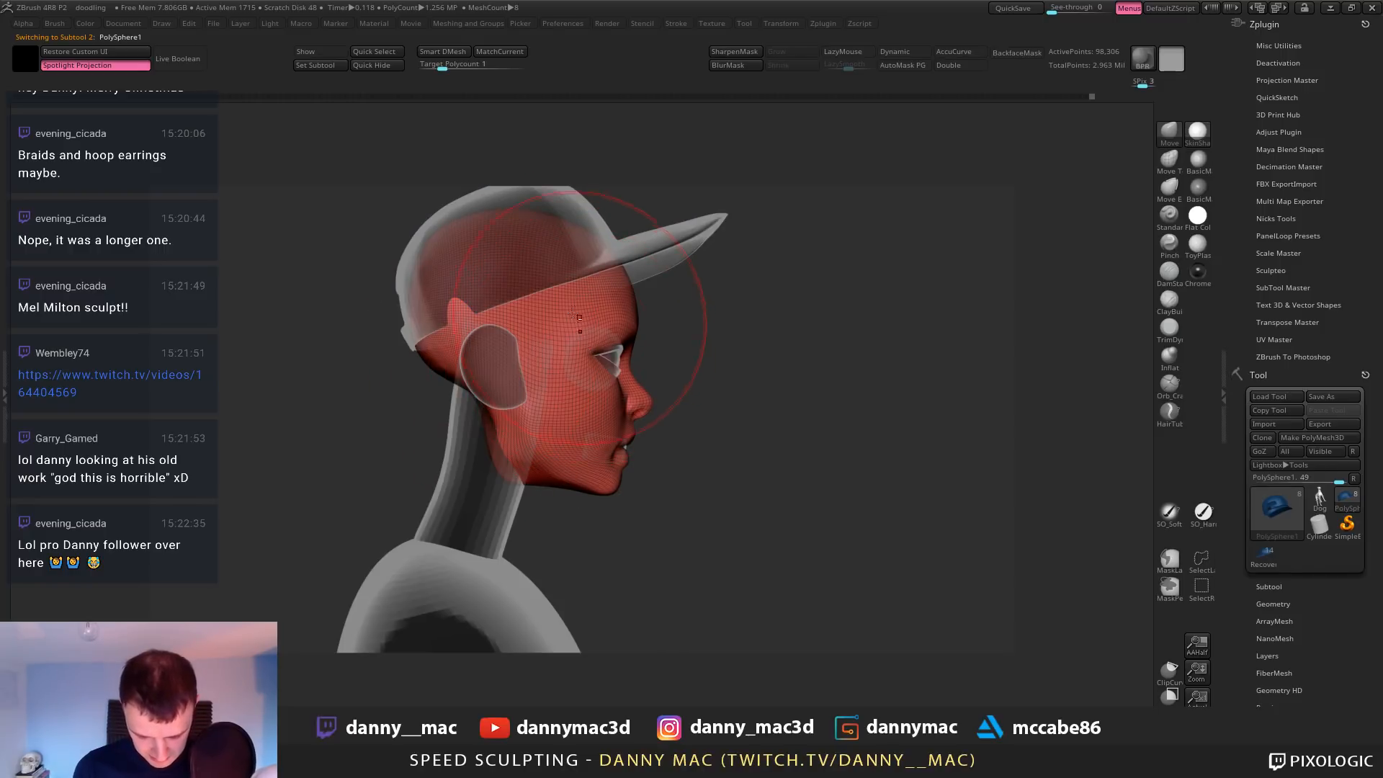
mouse_move(448, 247)
right_down()
mouse_move(434, 230)
mouse_move(458, 236)
right_up()
ctrl+right_drag(602, 252, 566, 259)
key(shift+t)
Select the cap and scale it up to about 1.03 times its size with the gizmo
alt+click(566, 258)
key(w)
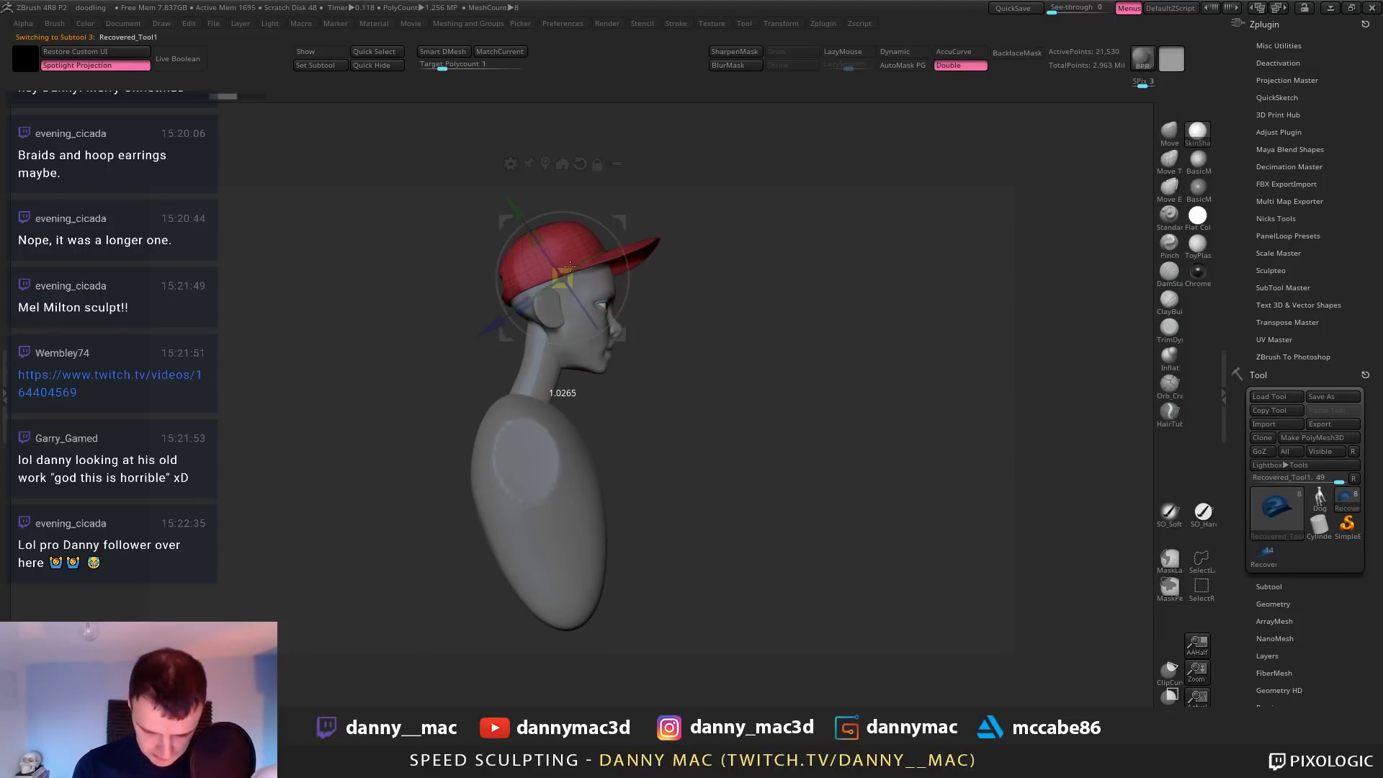
drag(575, 264, 576, 263)
mouse_move(720, 296)
right_down()
mouse_move(673, 300)
mouse_move(636, 184)
right_up()
key(q)
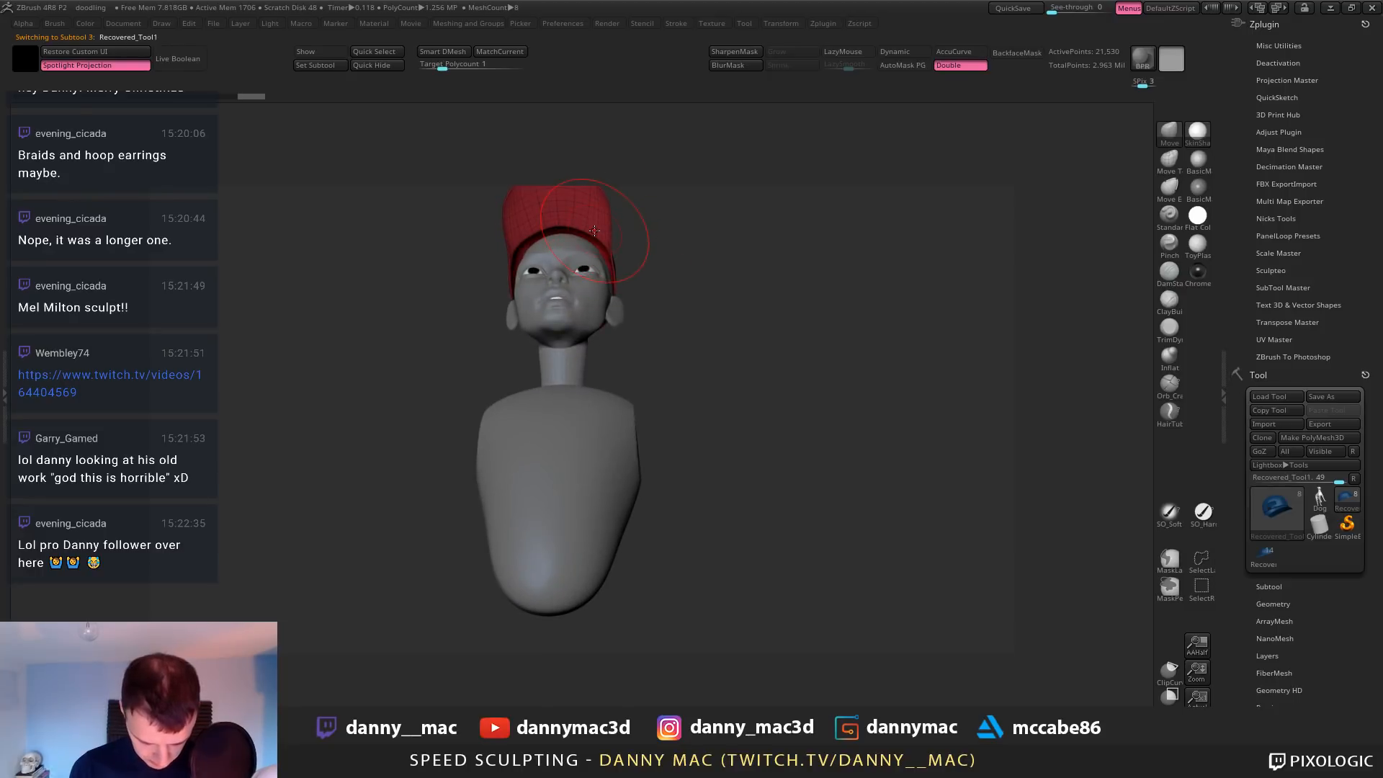
Reshape the cap's lower back edge against the head with the Move brush
right_drag(607, 237, 749, 278)
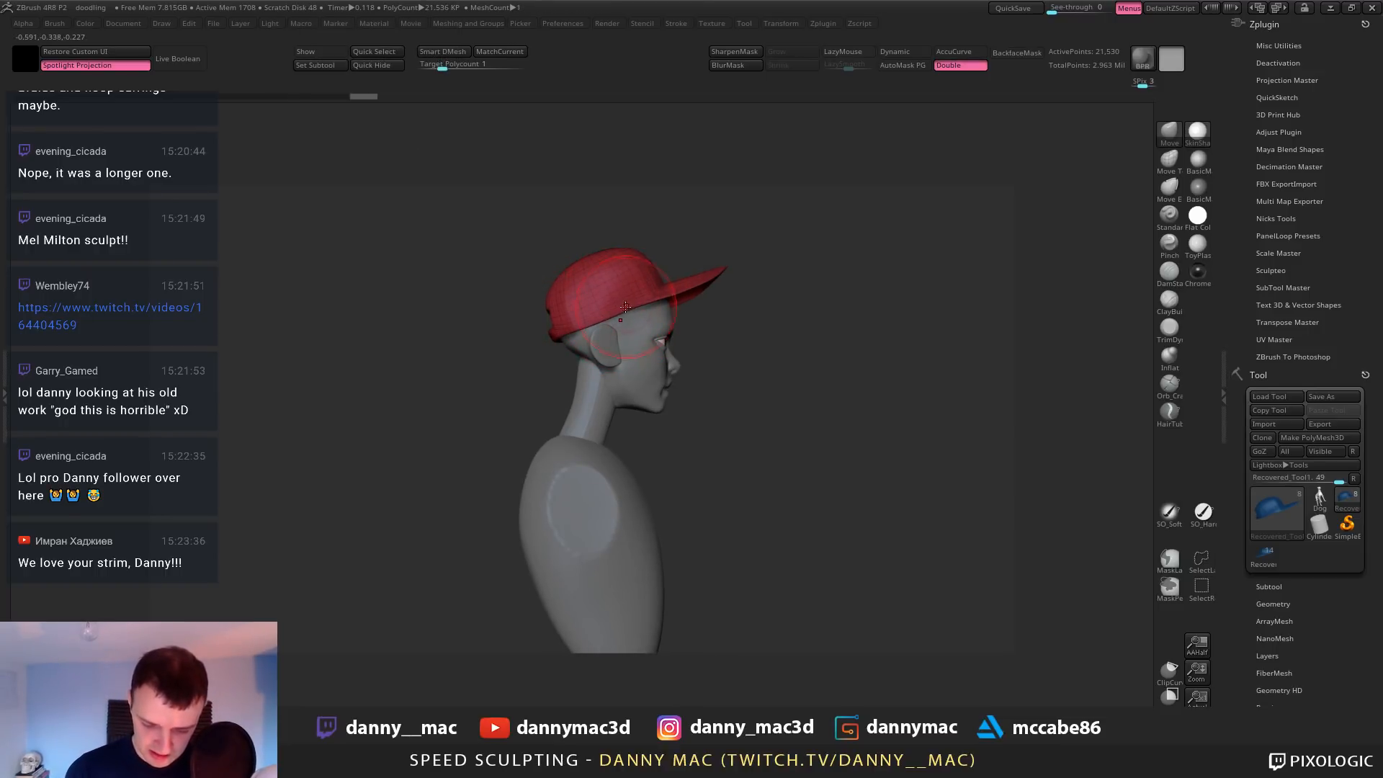
drag(576, 329, 549, 312)
mouse_move(885, 277)
mouse_down()
mouse_move(749, 252)
mouse_move(697, 268)
mouse_move(792, 270)
mouse_move(745, 260)
mouse_move(764, 266)
mouse_up()
Thicken the cap slightly using the Inflate deformation
drag(1256, 653, 1300, 473)
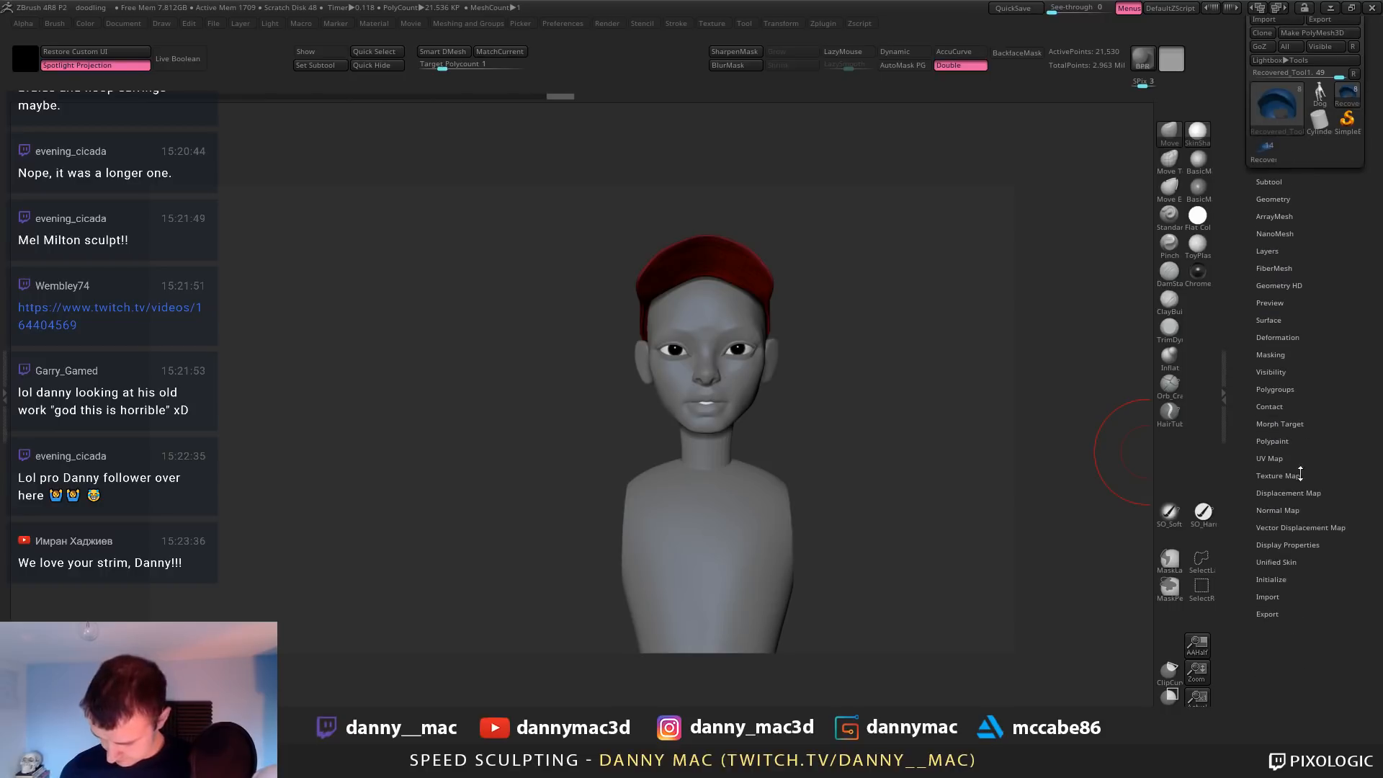
click(1293, 339)
drag(1234, 568, 1234, 507)
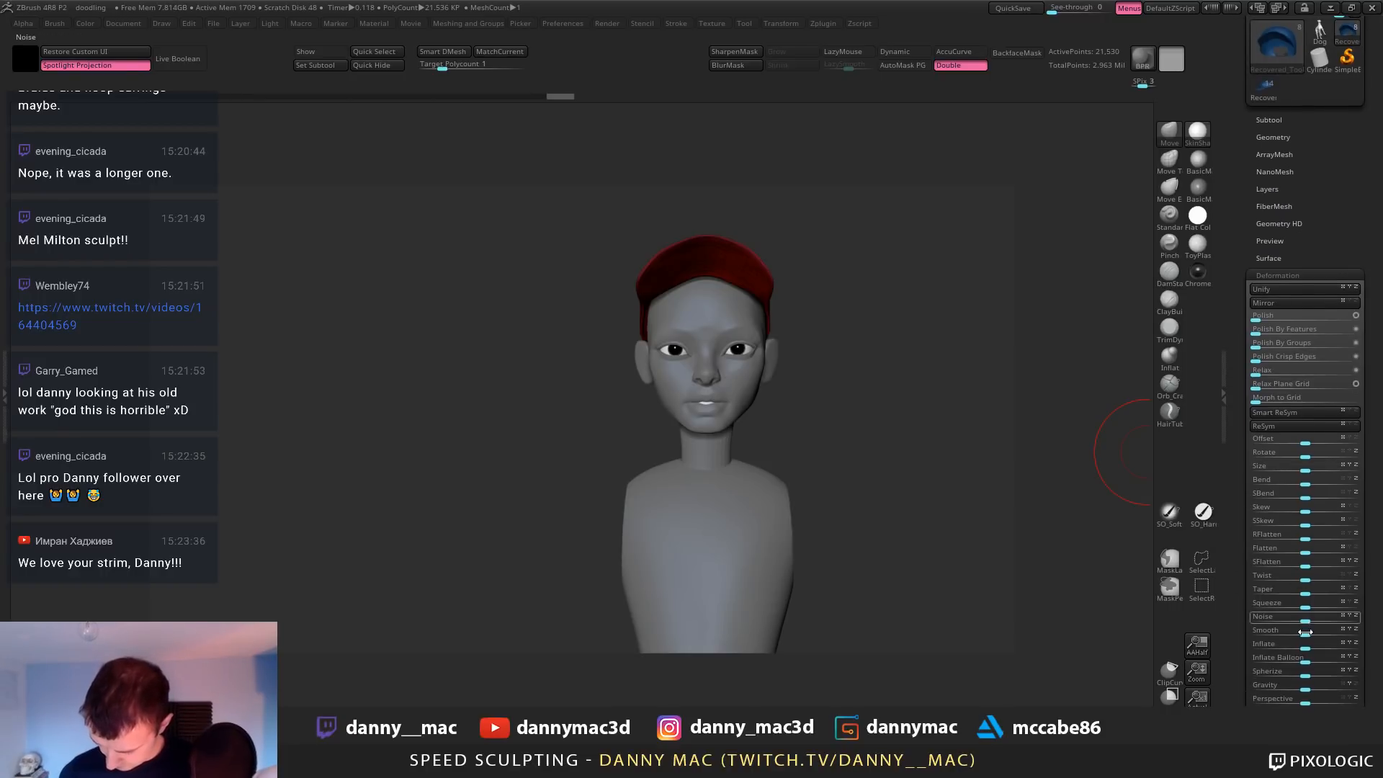
drag(1305, 649, 1318, 649)
Open the cap's ClayPolish settings and examine the underside of its brim
drag(892, 339, 901, 440)
click(1281, 136)
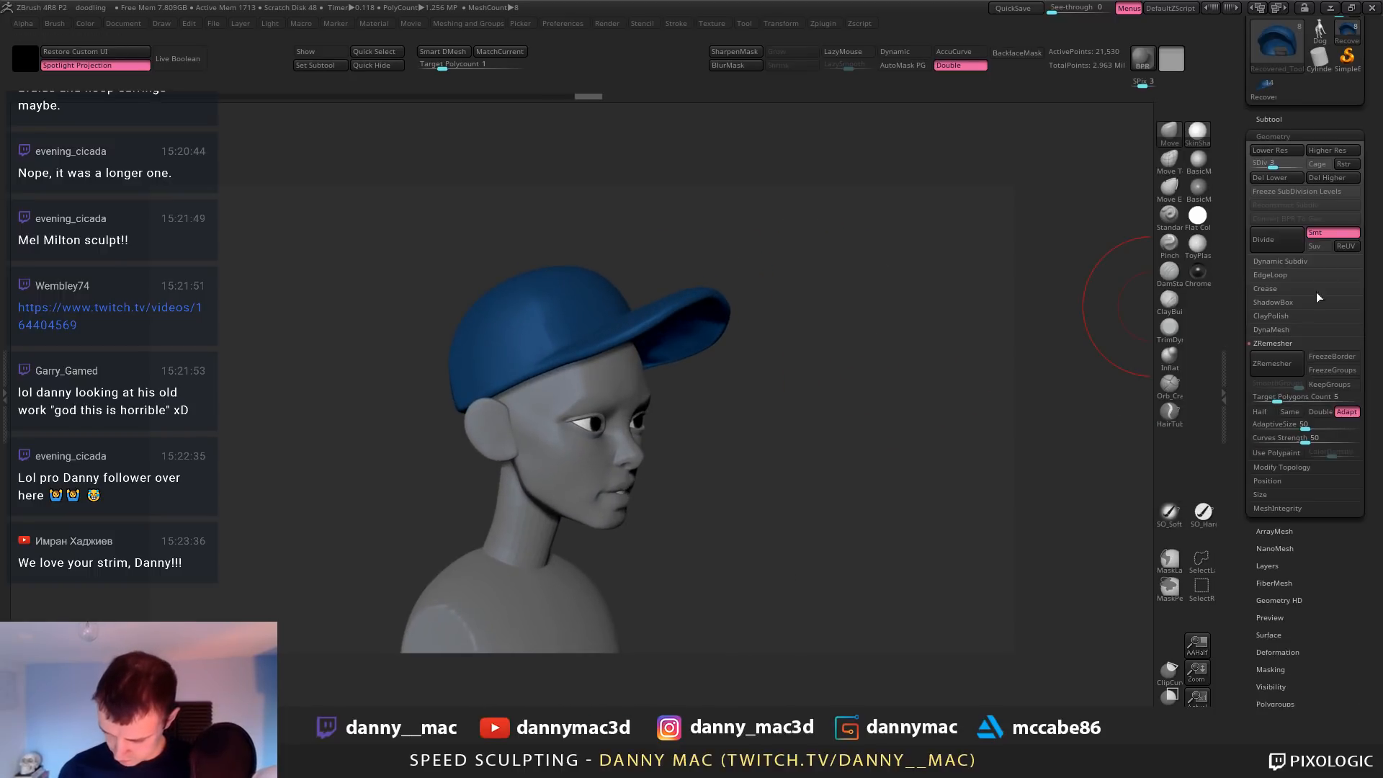
click(1288, 317)
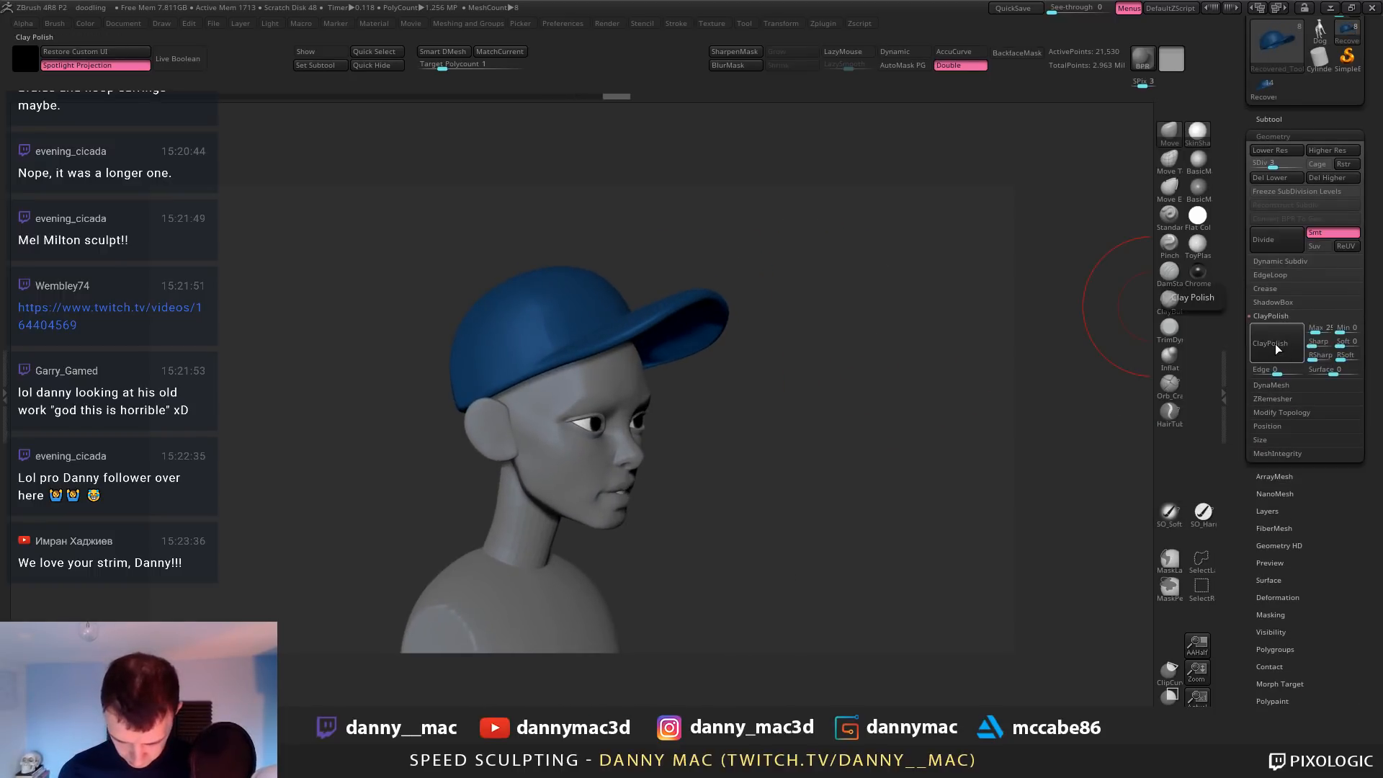
drag(787, 364, 716, 372)
shift+right_drag(716, 373, 720, 369)
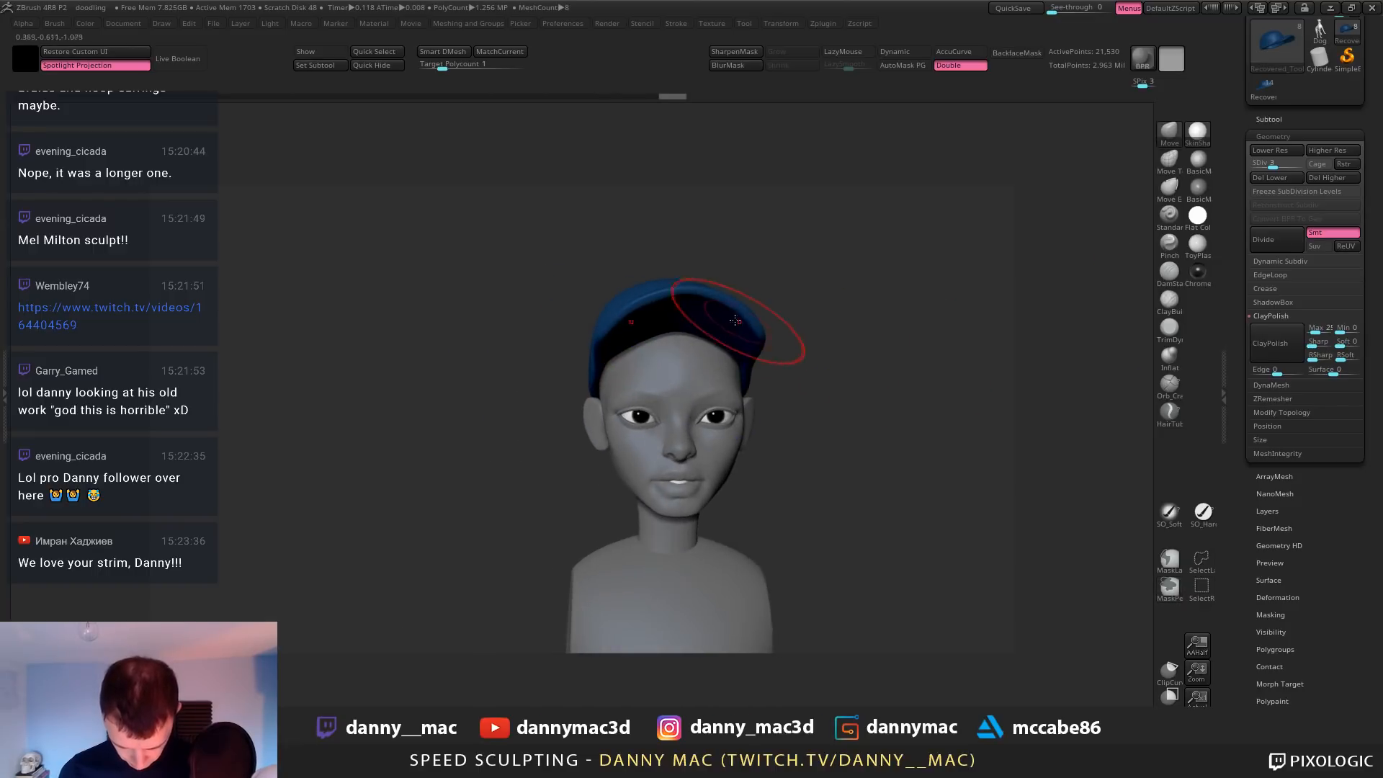
right_drag(736, 320, 720, 229)
right_drag(685, 333, 647, 267)
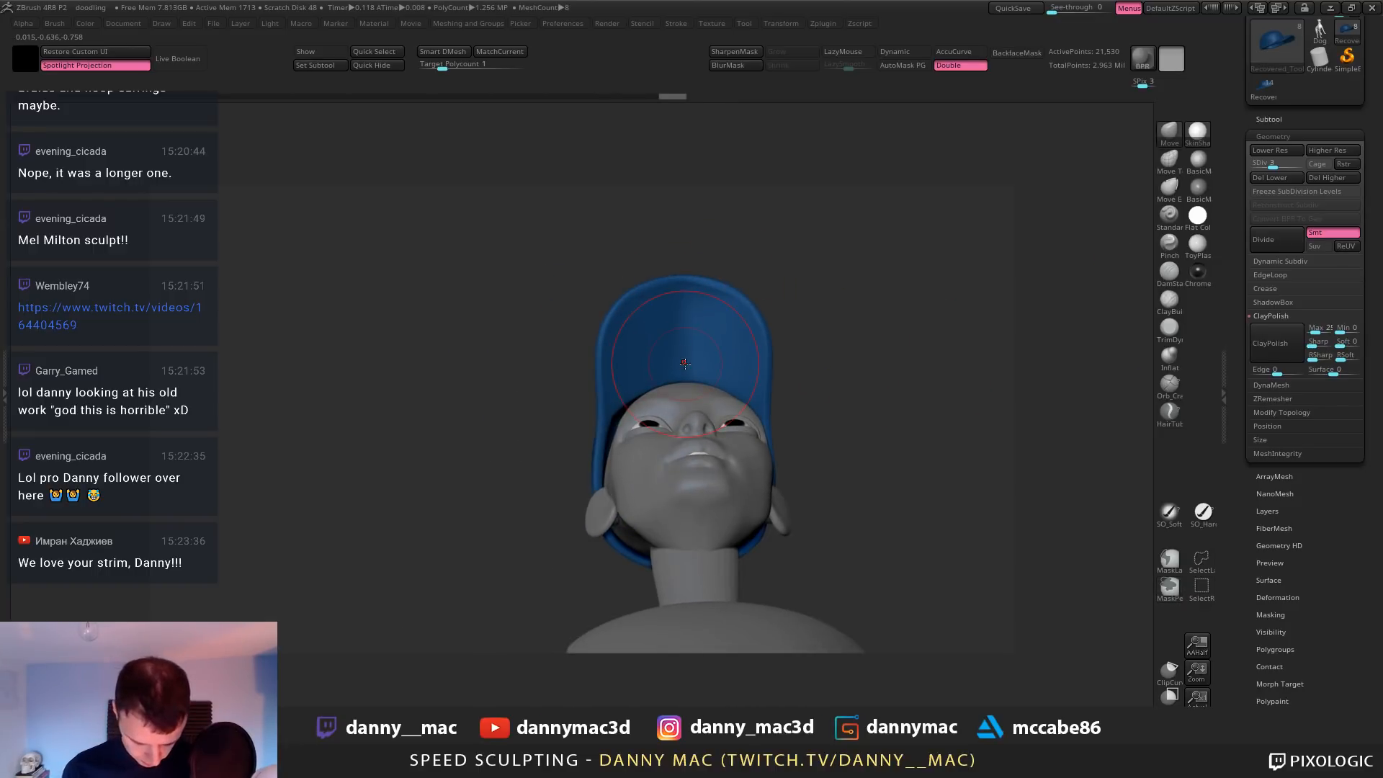
Choose the TrimDynamic brush and fill the whole cap with white
key(b)
key(t)
key(d)
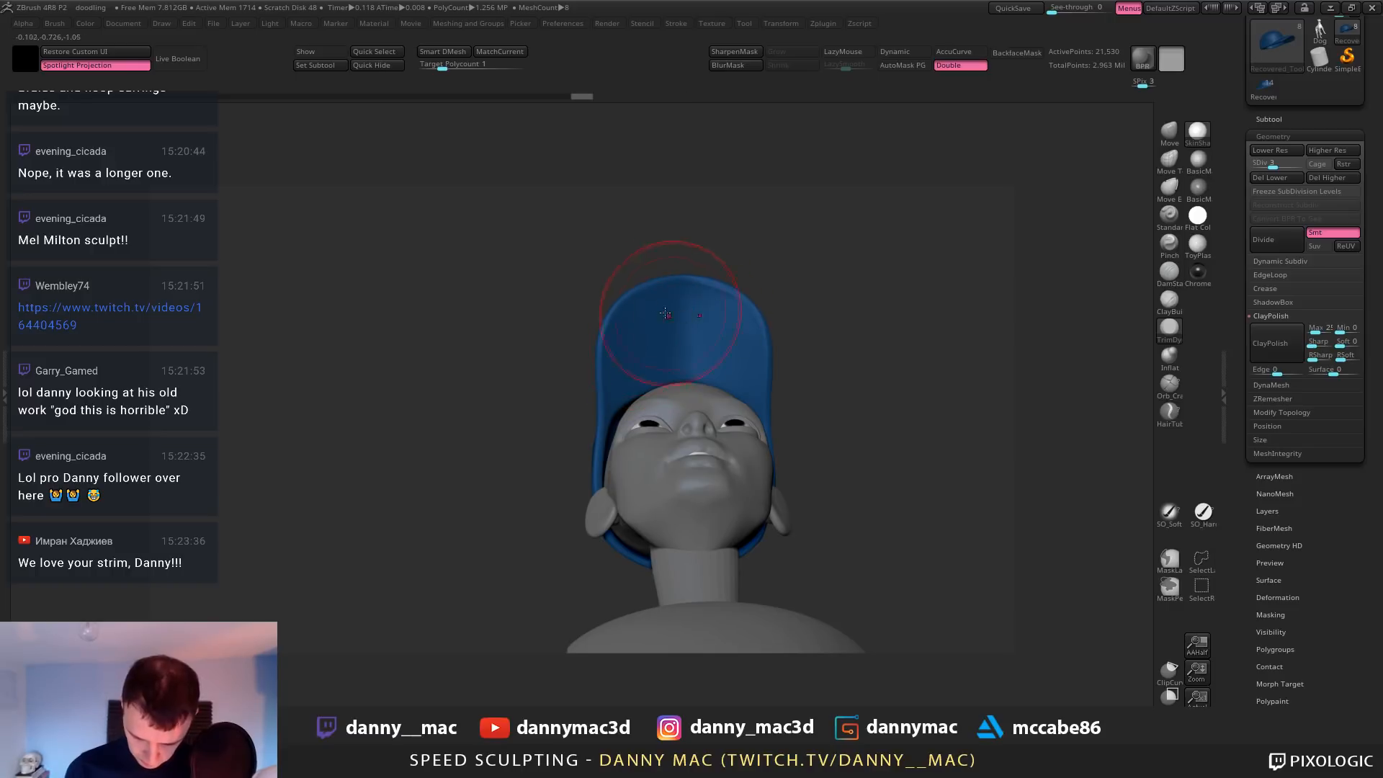
mouse_move(720, 297)
right_down()
mouse_move(755, 350)
mouse_move(751, 330)
mouse_move(803, 331)
mouse_move(669, 288)
mouse_move(676, 310)
mouse_move(678, 282)
right_up()
key(space)
click(561, 368)
key(ctrl+f)
Flatten the underside of the cap's brim with the TrimDynamic brush
key(b)
key(t)
key(d)
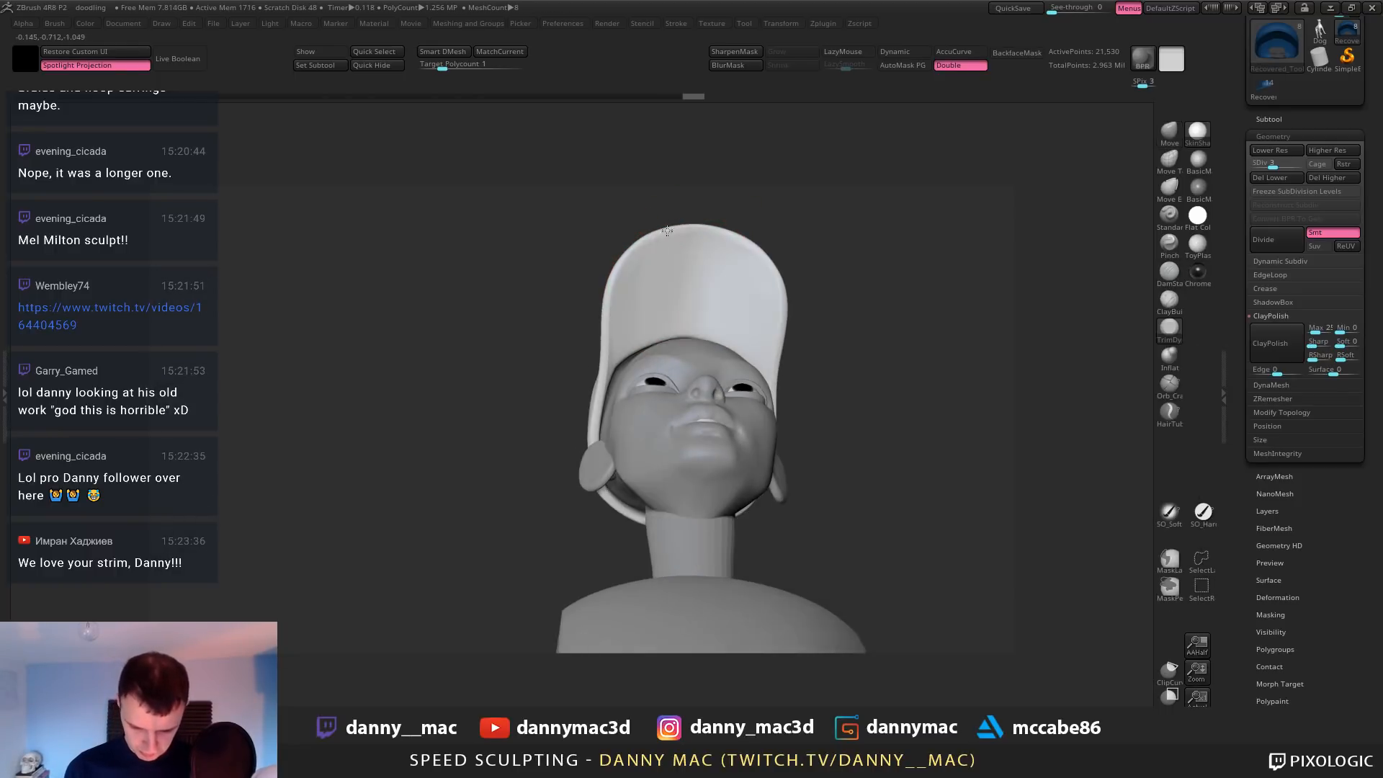
drag(738, 262, 677, 278)
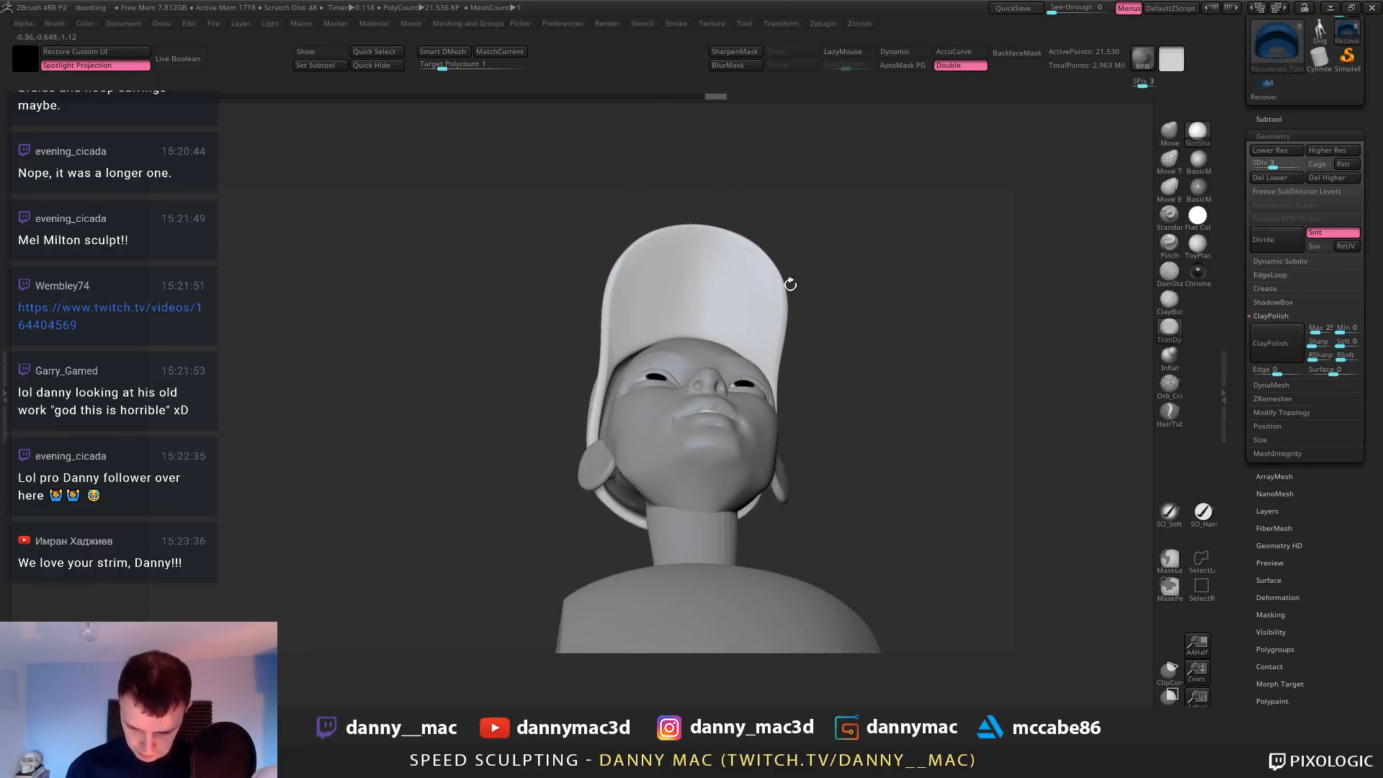
shift+right_drag(790, 283, 798, 392)
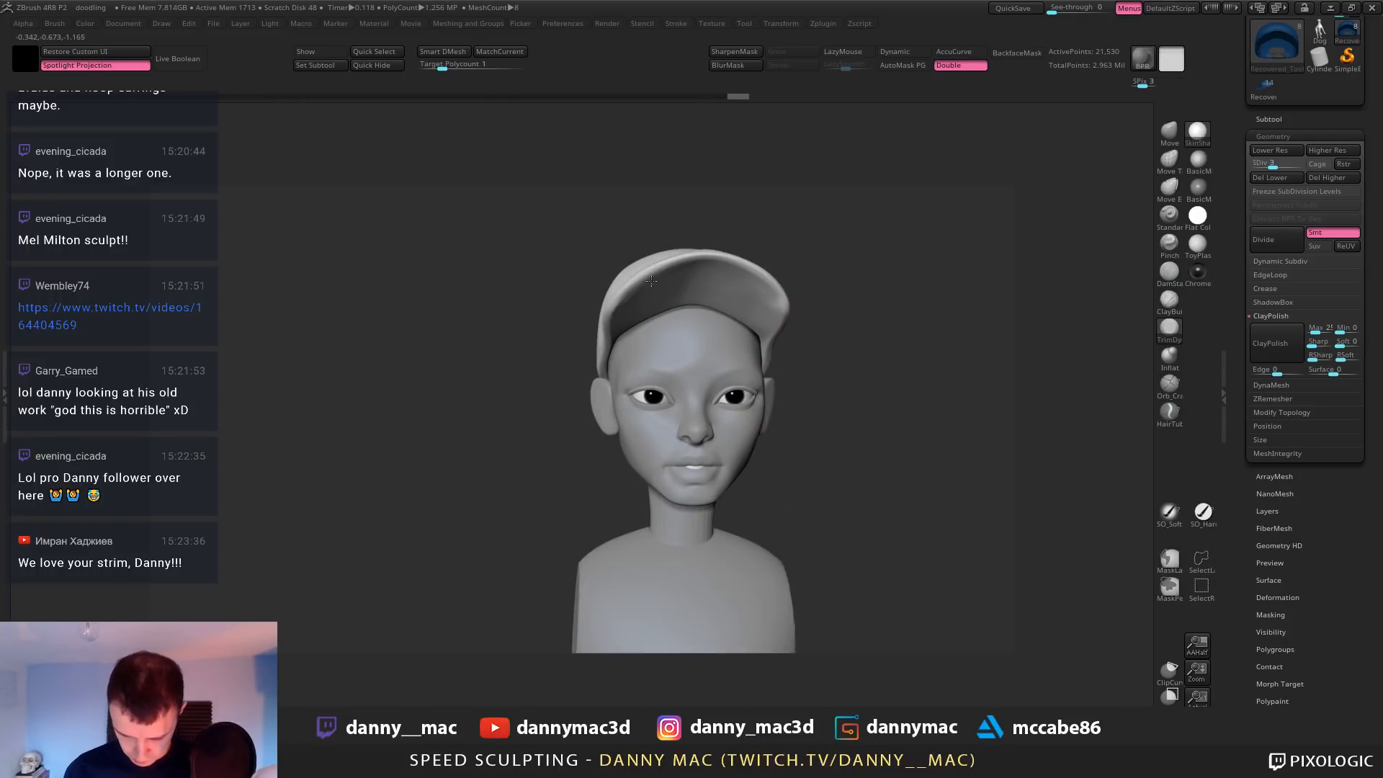
Switch the model to a basic grey material and undo a trial TrimDynamic stroke along the brim
mouse_move(651, 280)
right_down()
mouse_move(673, 317)
mouse_move(607, 290)
mouse_move(632, 288)
right_up()
click(1197, 161)
mouse_move(604, 303)
mouse_down()
mouse_move(742, 250)
mouse_move(720, 252)
mouse_up()
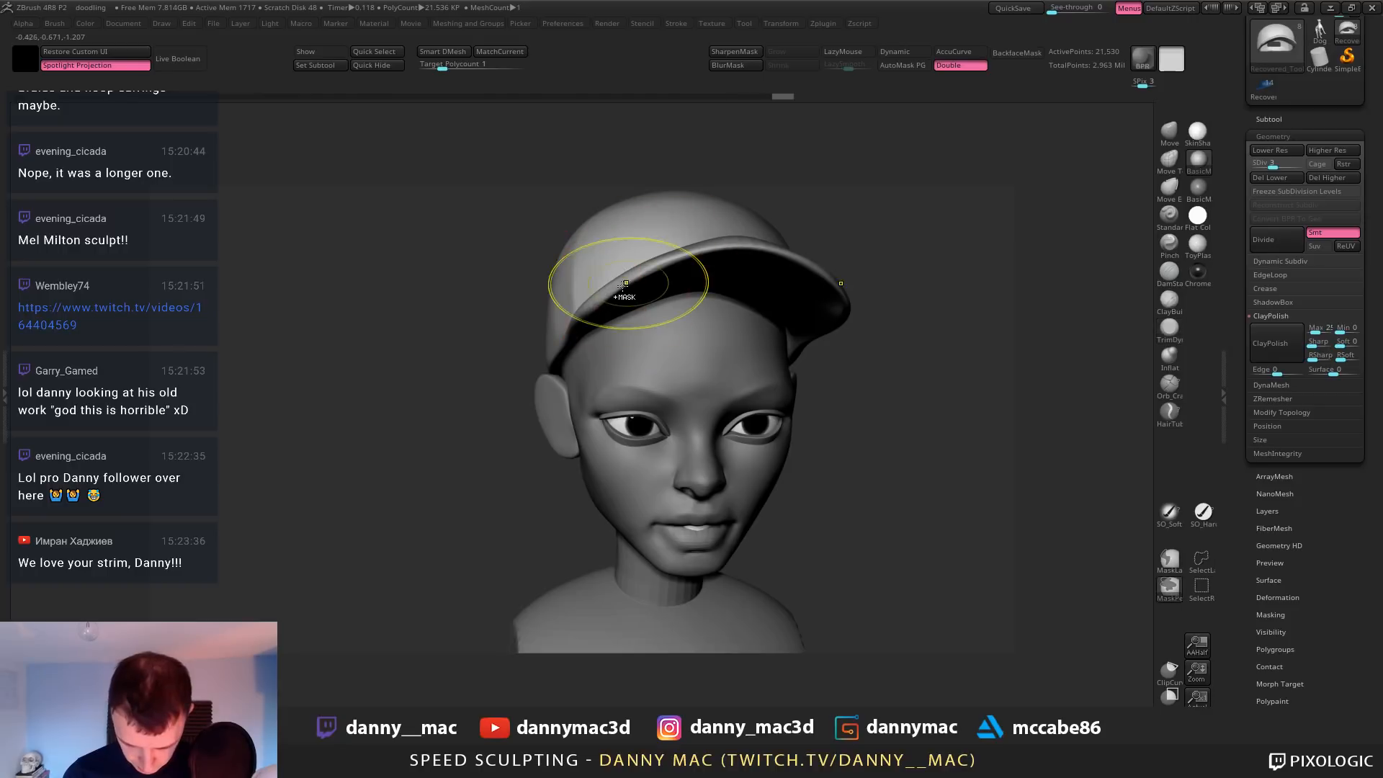
key(ctrl+z)
Trim the upper surface and front edge of the brim with smaller TrimDynamic strokes
key(space)
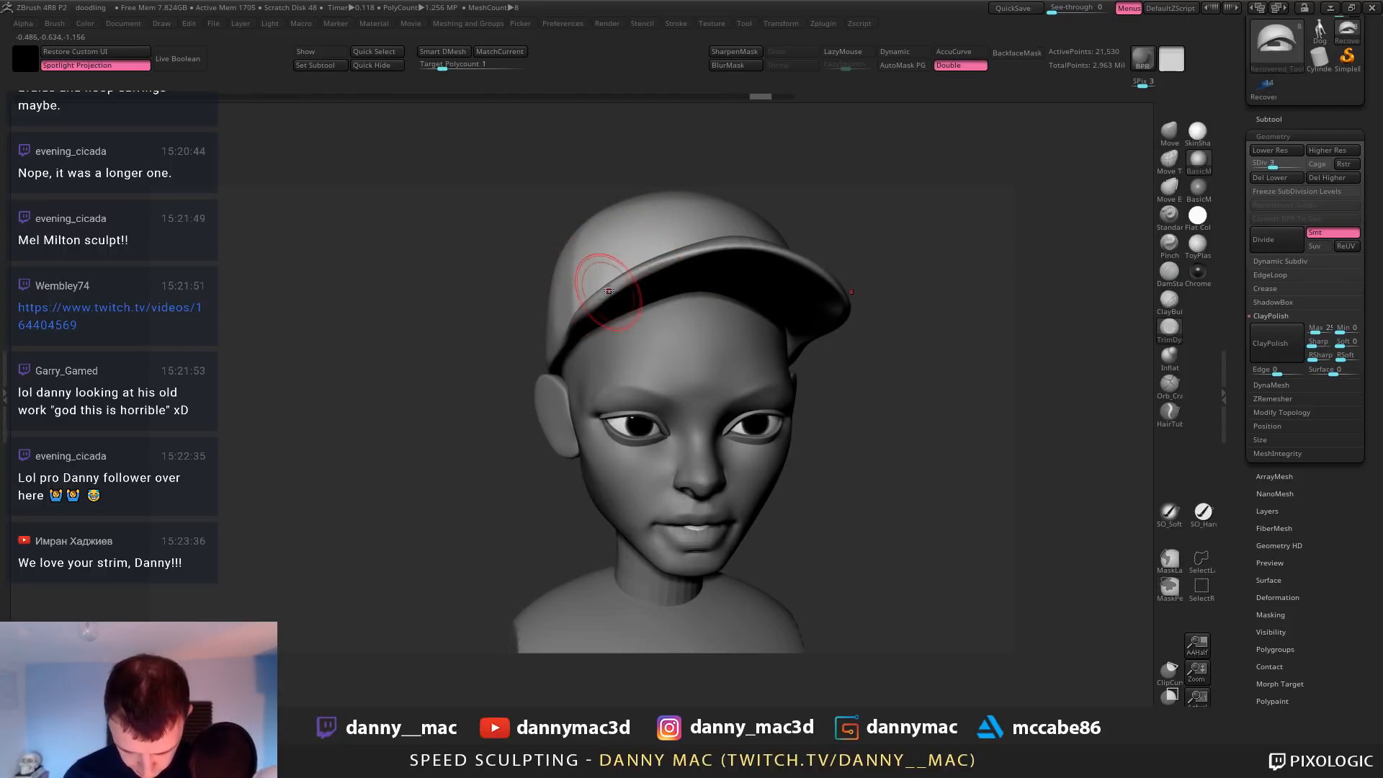
mouse_move(609, 290)
mouse_down()
mouse_move(681, 256)
mouse_move(783, 247)
mouse_up()
right_drag(753, 237, 702, 286)
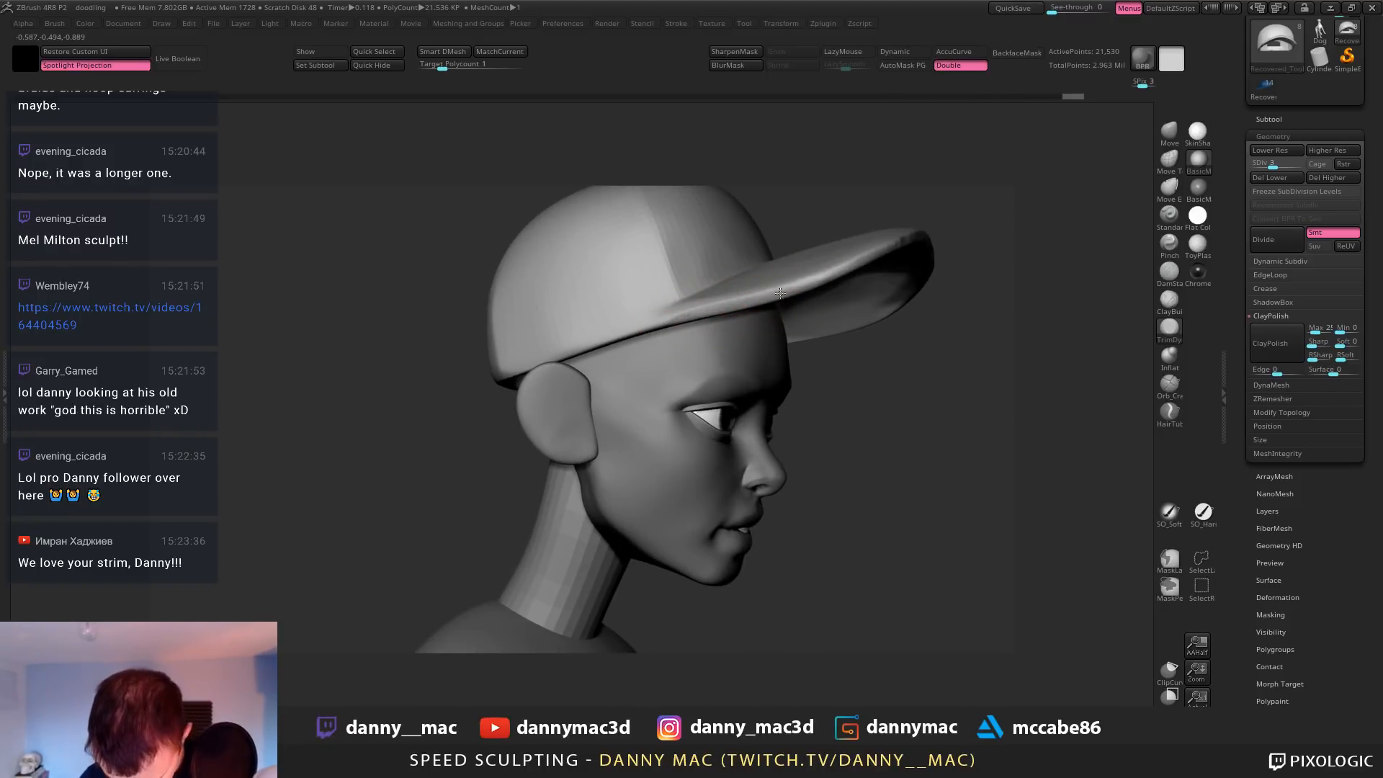
right_drag(830, 276, 785, 263)
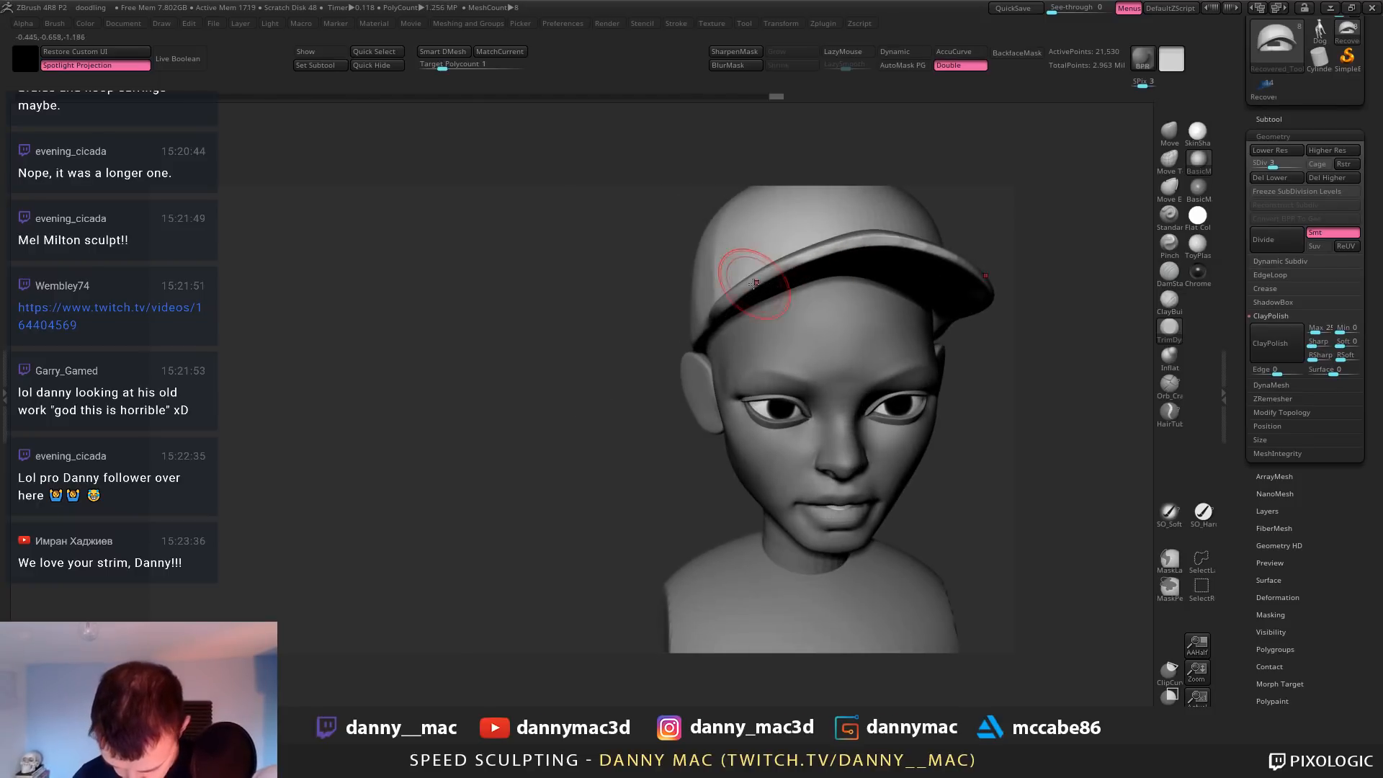
drag(784, 263, 849, 238)
mouse_move(842, 230)
right_down()
mouse_move(819, 144)
mouse_move(814, 187)
right_up()
Reshape the outline of the cap's brim with the Move brush
key(b)
key(m)
key(v)
right_drag(739, 300, 720, 273)
key(space)
drag(741, 334, 737, 346)
mouse_move(769, 296)
mouse_down()
mouse_move(785, 270)
mouse_move(913, 213)
mouse_up()
Apply ClayPolish to the cap, clear the resulting mask and smooth the brim's edge
click(1273, 347)
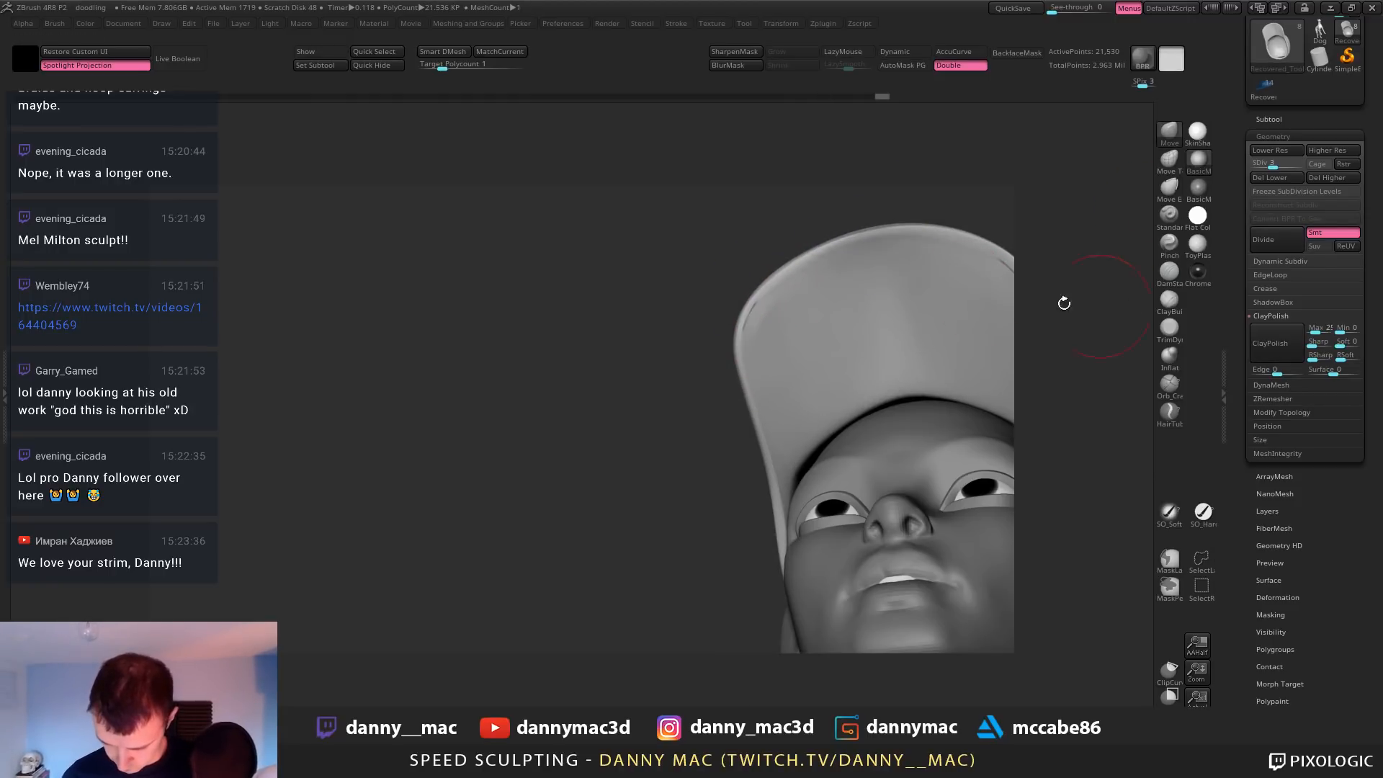
ctrl+drag(660, 288, 679, 341)
shift+drag(751, 384, 744, 342)
right_drag(795, 355, 873, 400)
drag(857, 309, 859, 304)
Mirror the cap across its centre so both sides of the brim match
mouse_move(942, 301)
alt+right_down()
mouse_move(741, 343)
mouse_move(717, 330)
alt+right_up()
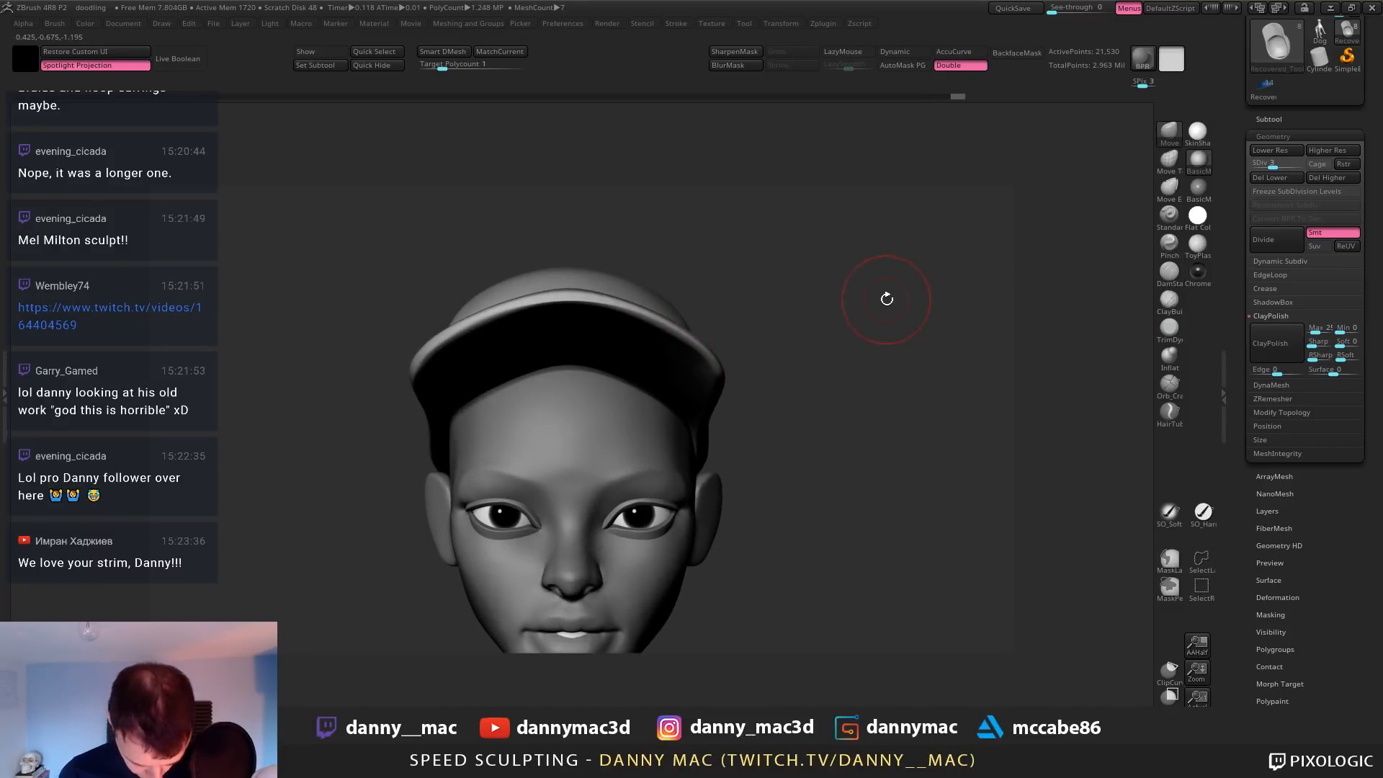
key(ctrl+m)
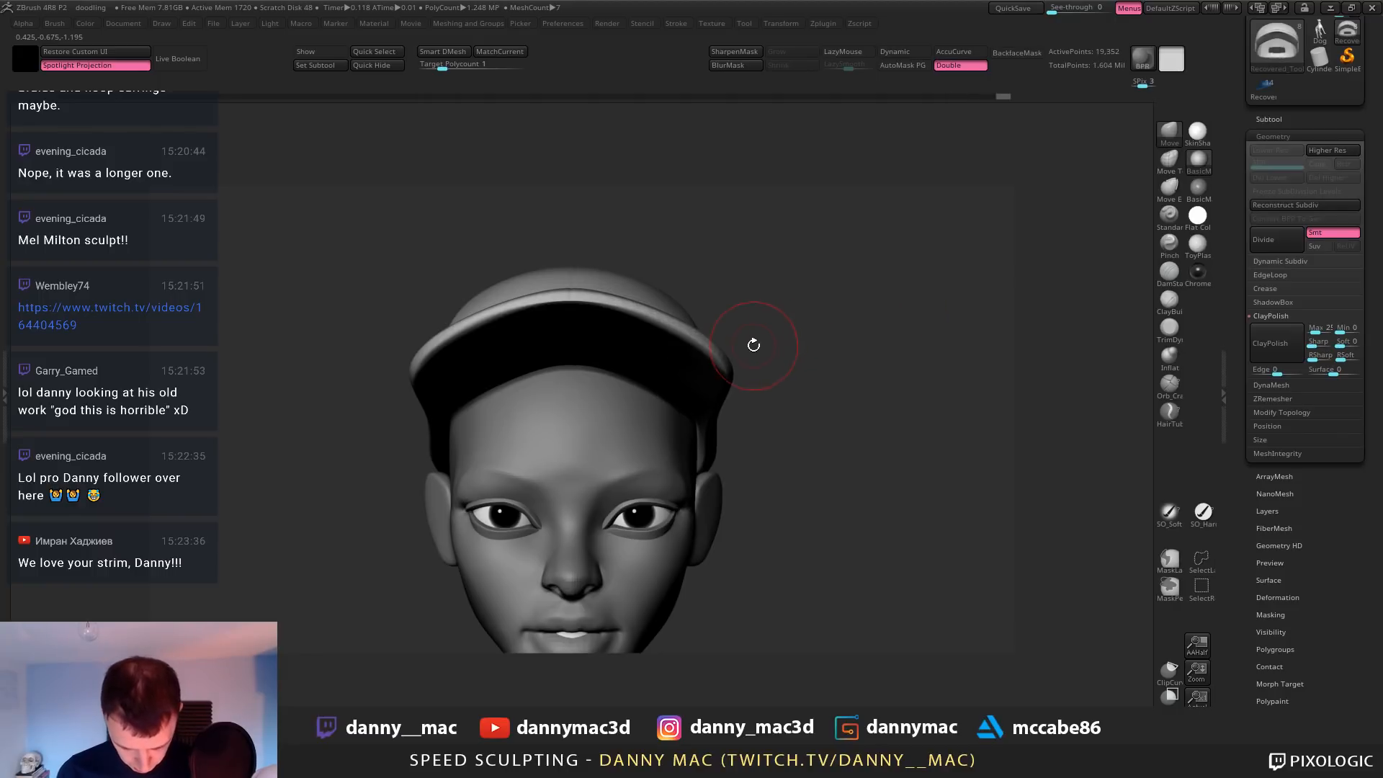
right_drag(753, 345, 649, 274)
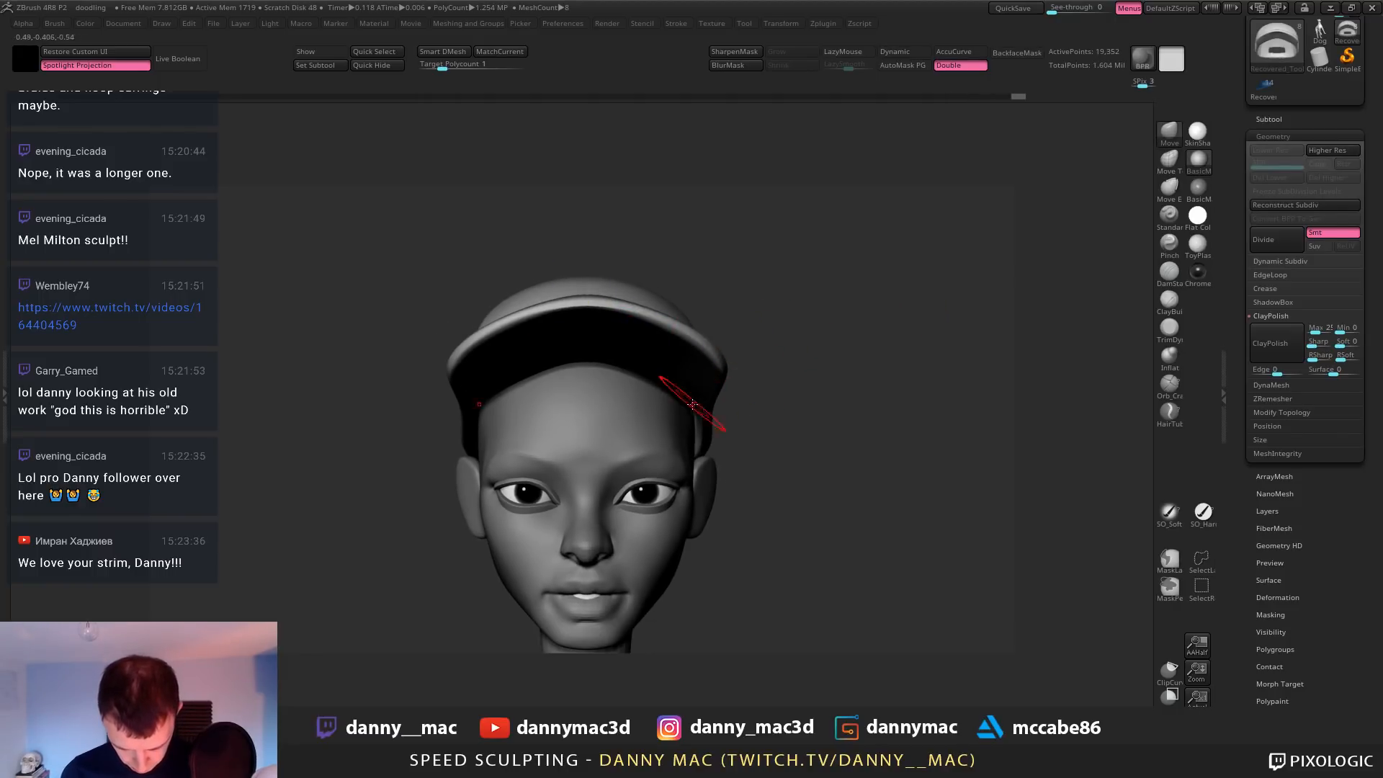
Fit the sides of the cap around the temples and ears with the Move brush
key(space)
right_drag(736, 389, 722, 327)
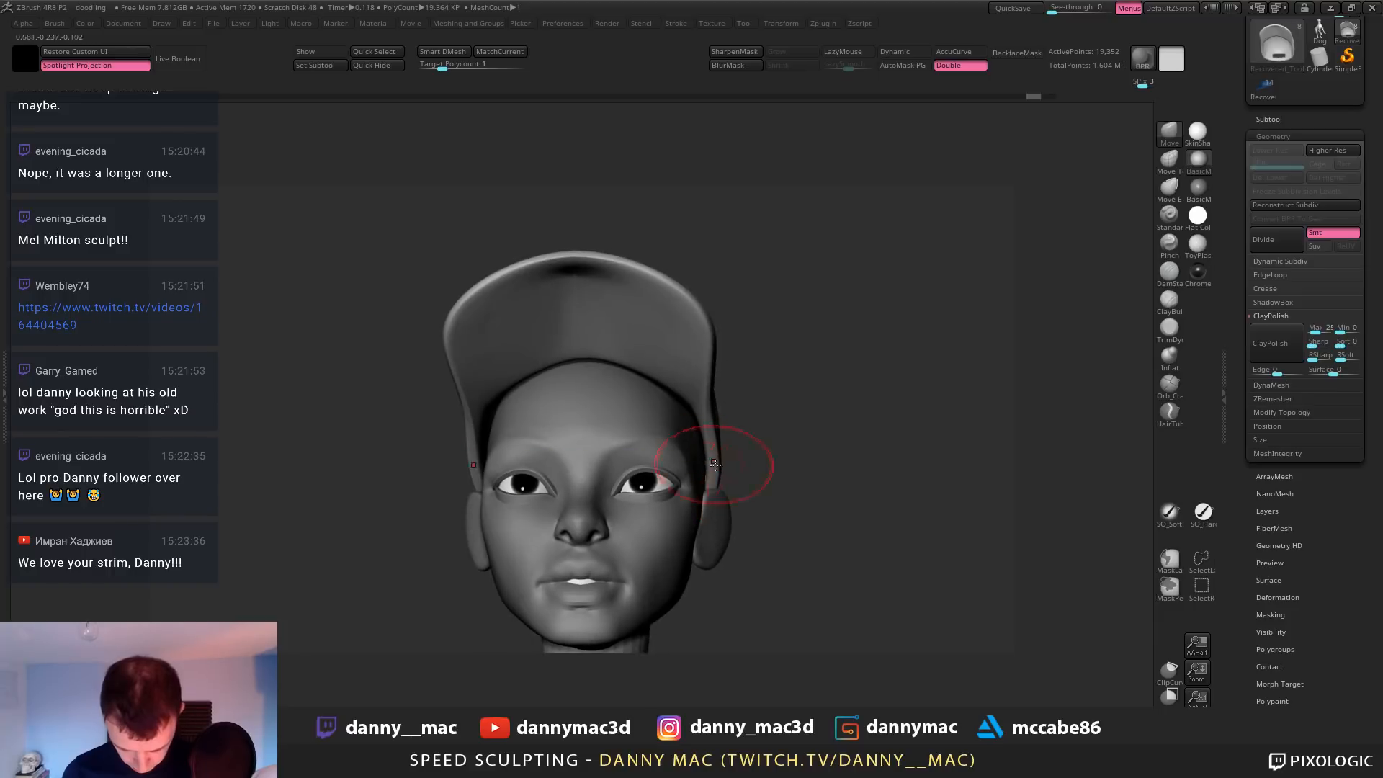
mouse_move(723, 435)
right_down()
mouse_move(720, 494)
mouse_move(697, 384)
mouse_move(728, 397)
right_up()
key(space)
key(space)
key(space)
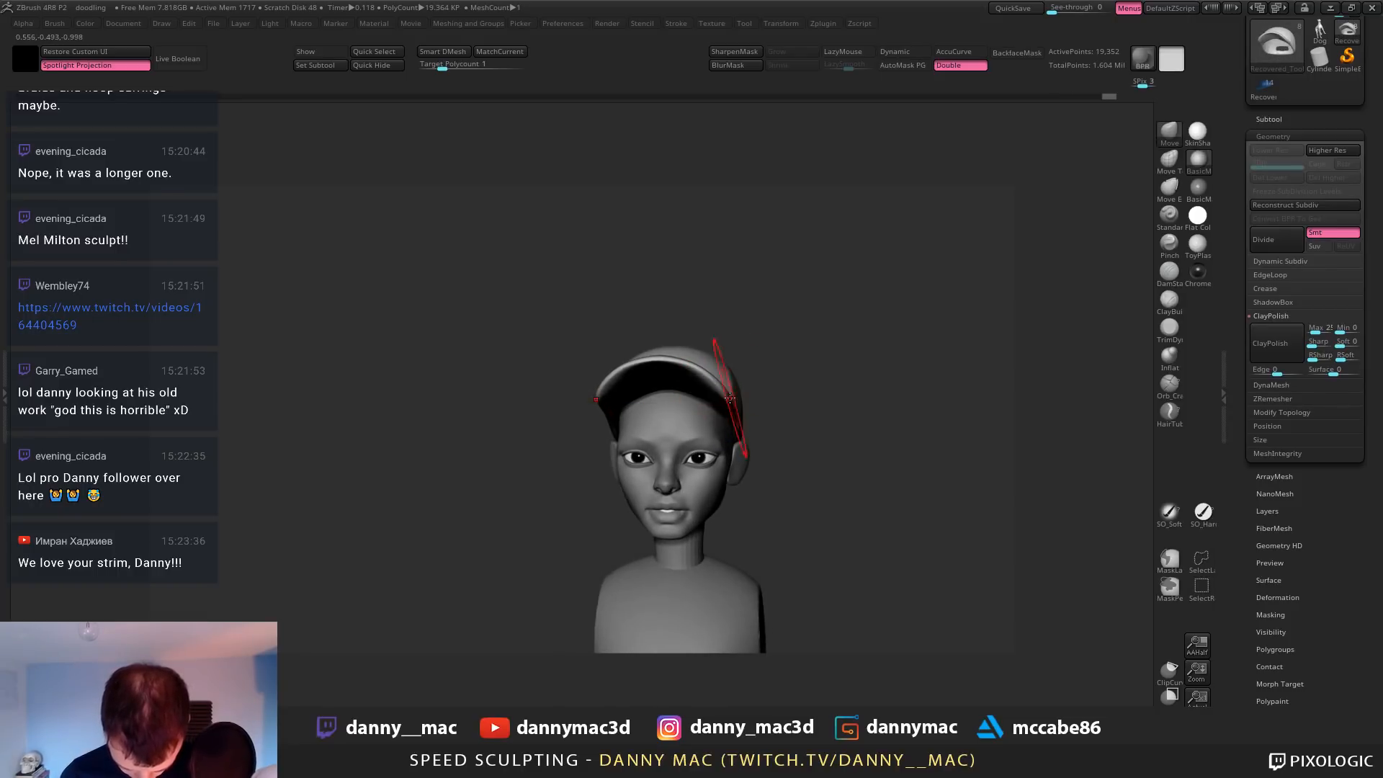
right_drag(707, 404, 612, 406)
key(space)
alt+click(574, 427)
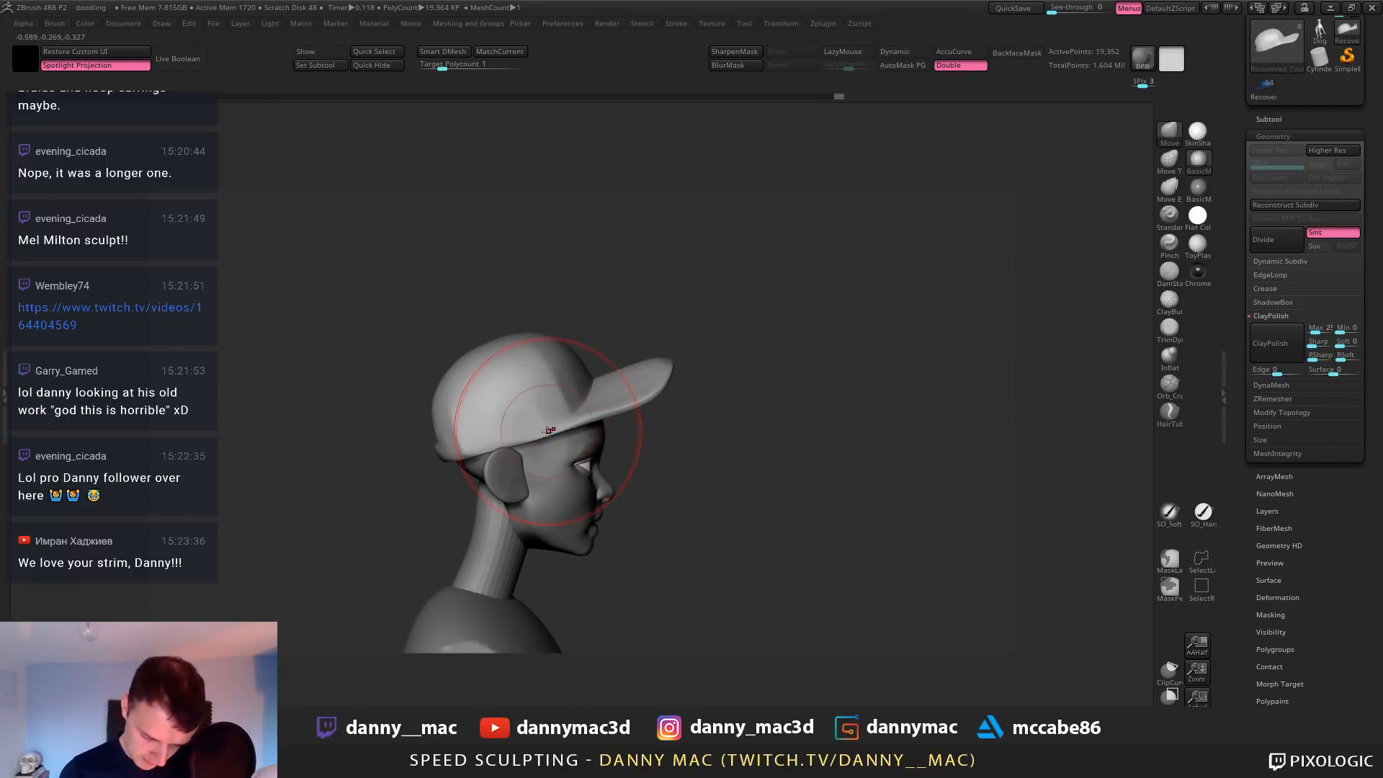
Narrow the brim and adjust the cap's side edges with the Move brush, and save the project
right_drag(668, 412, 589, 409)
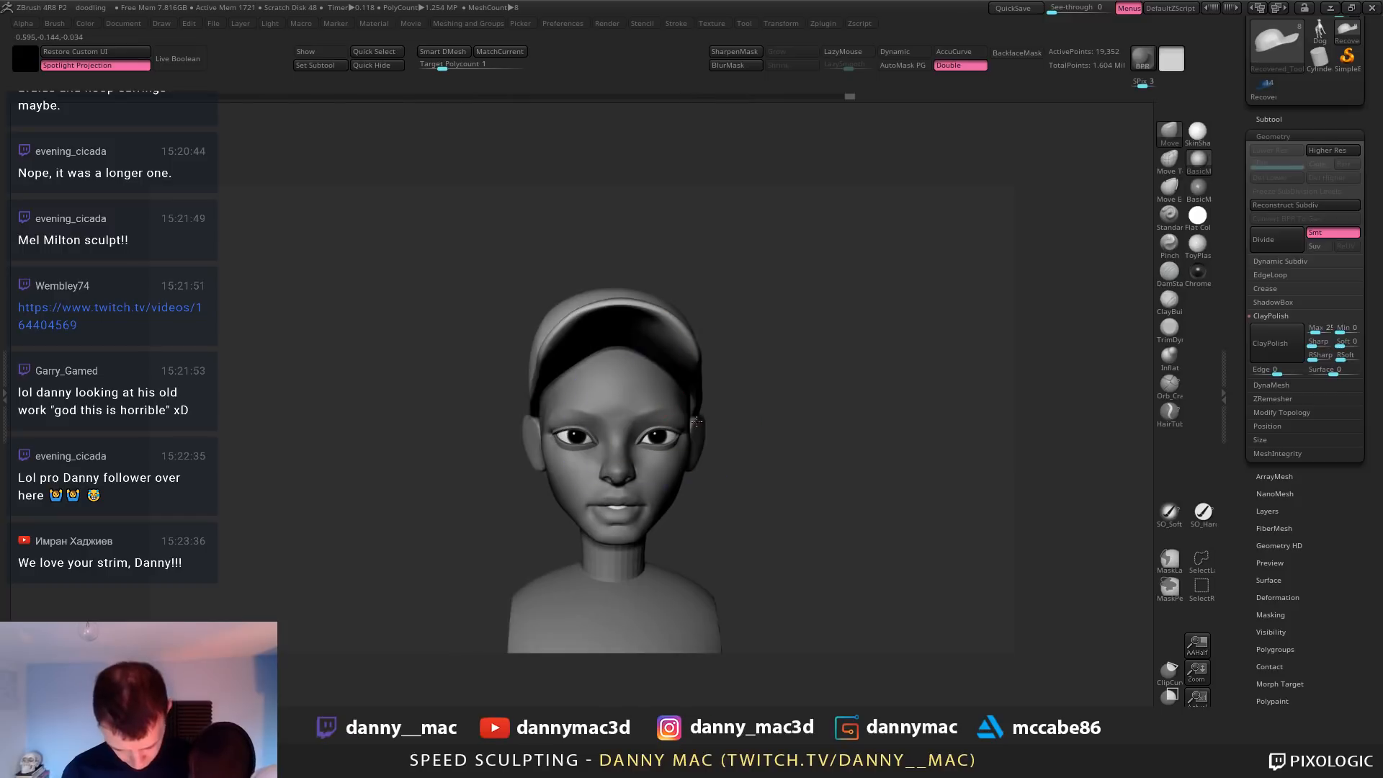
mouse_move(666, 345)
alt+right_down()
mouse_move(678, 377)
mouse_move(673, 318)
mouse_move(626, 372)
mouse_move(638, 364)
alt+right_up()
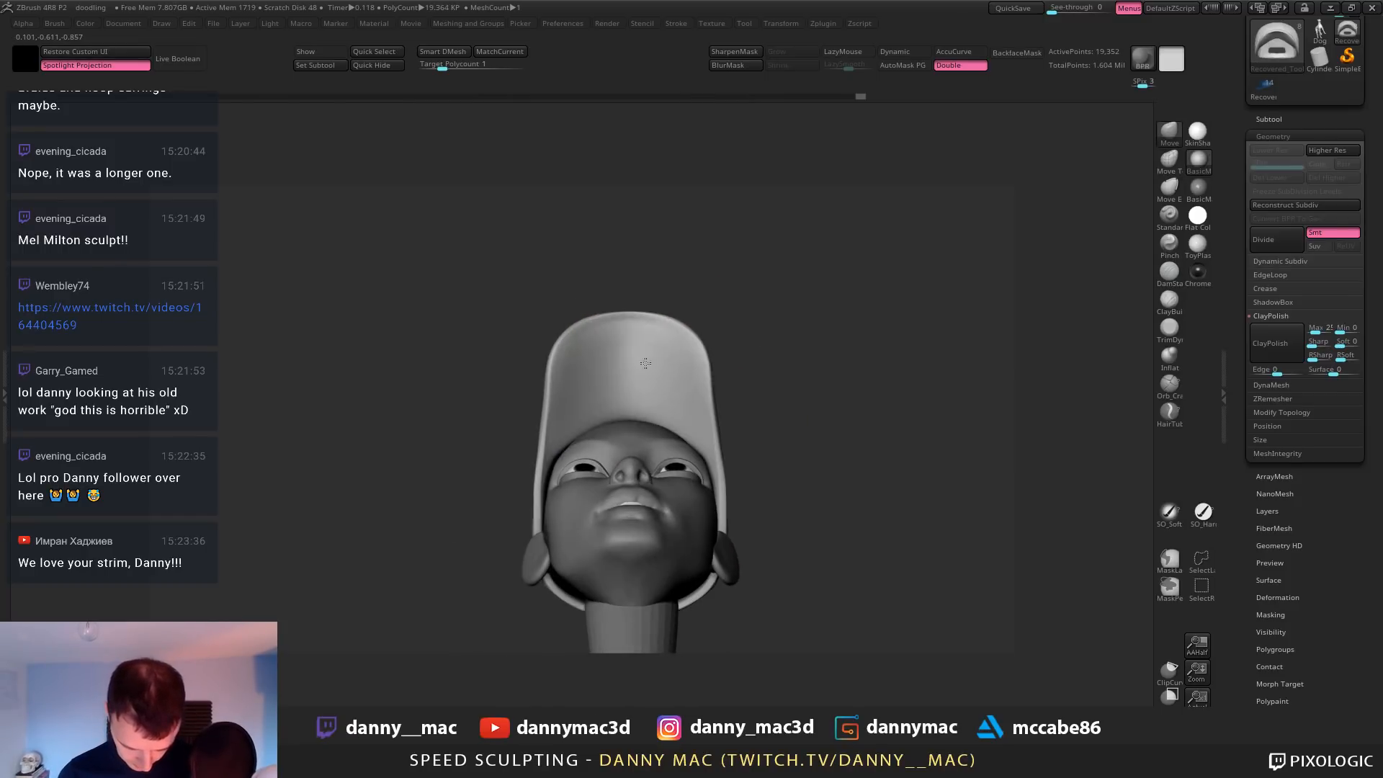
key(space)
drag(663, 422, 665, 414)
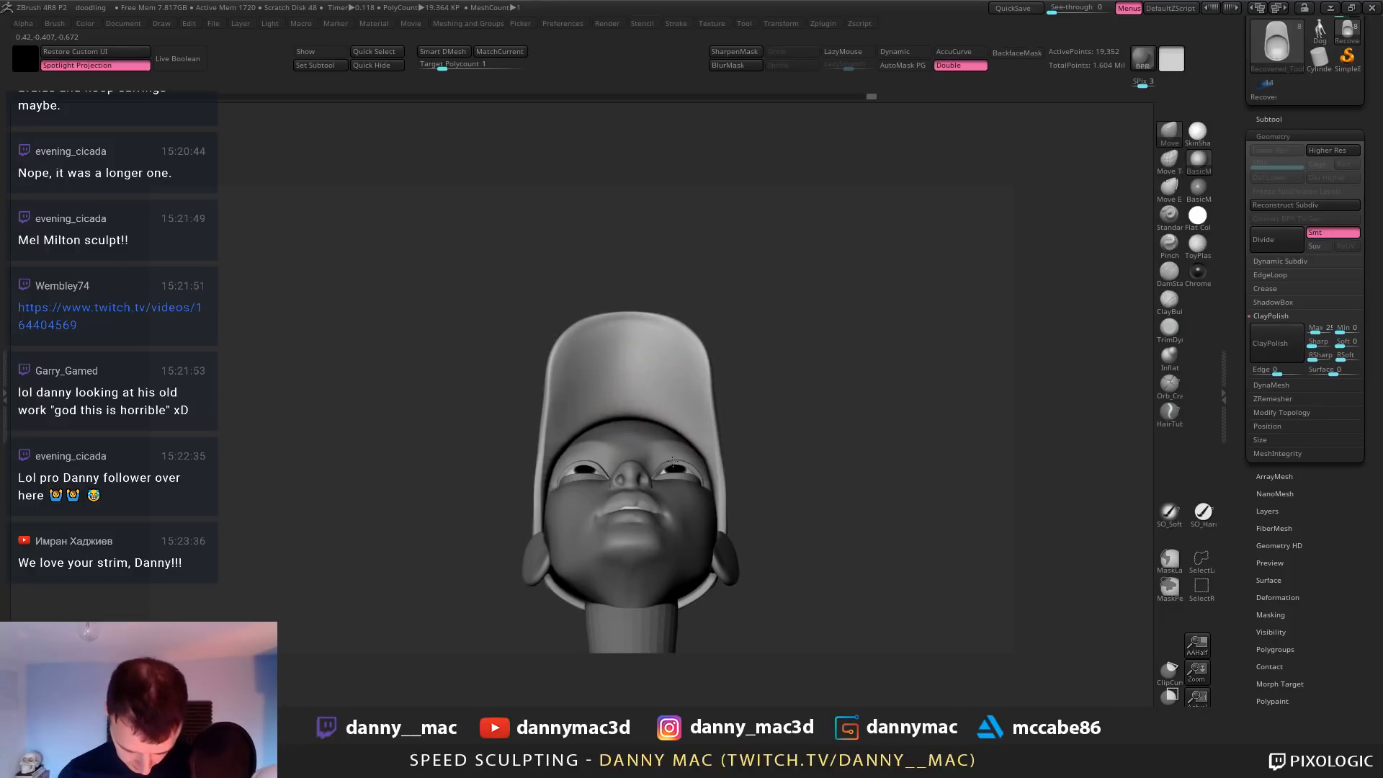
right_drag(634, 486, 641, 543)
ctrl+right_drag(659, 461, 620, 394)
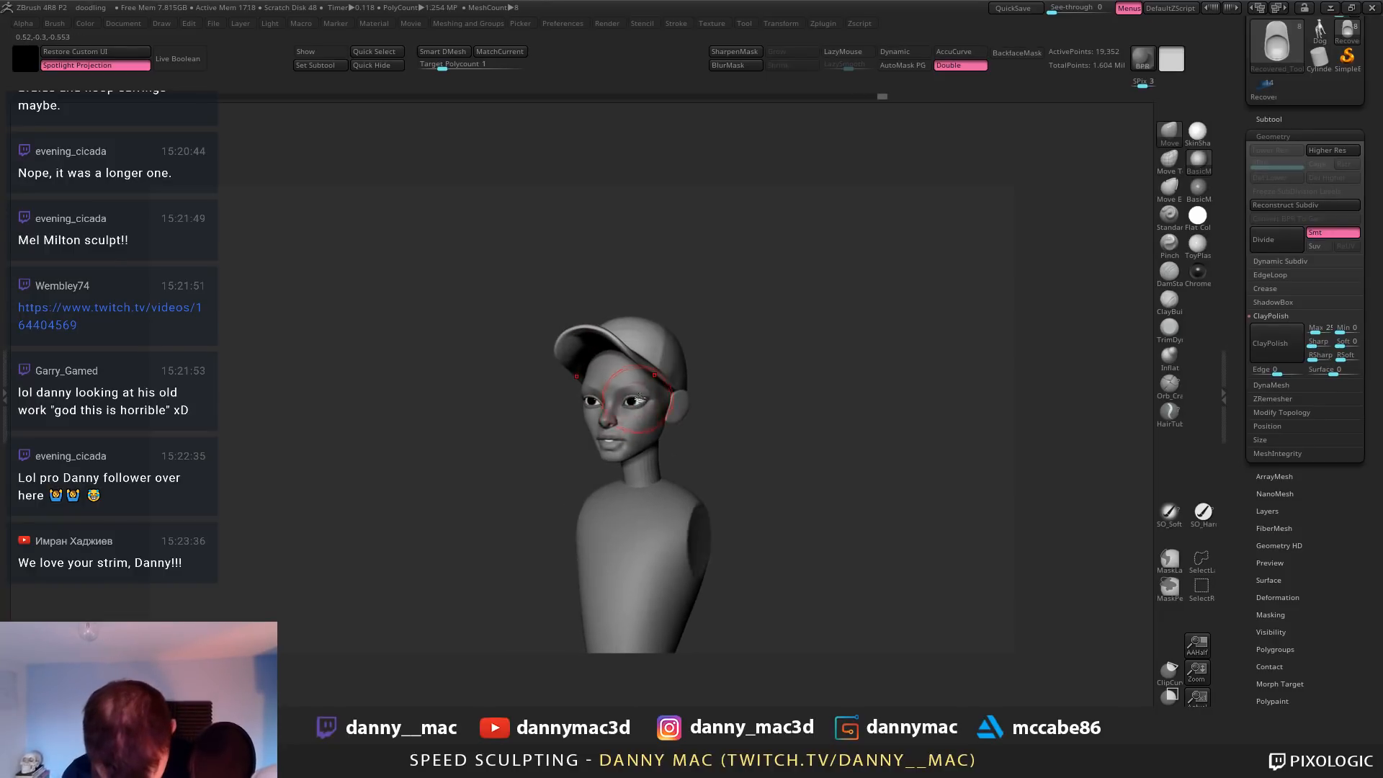
key(space)
drag(667, 391, 672, 385)
mouse_move(628, 393)
right_down()
mouse_move(700, 392)
mouse_move(681, 351)
right_up()
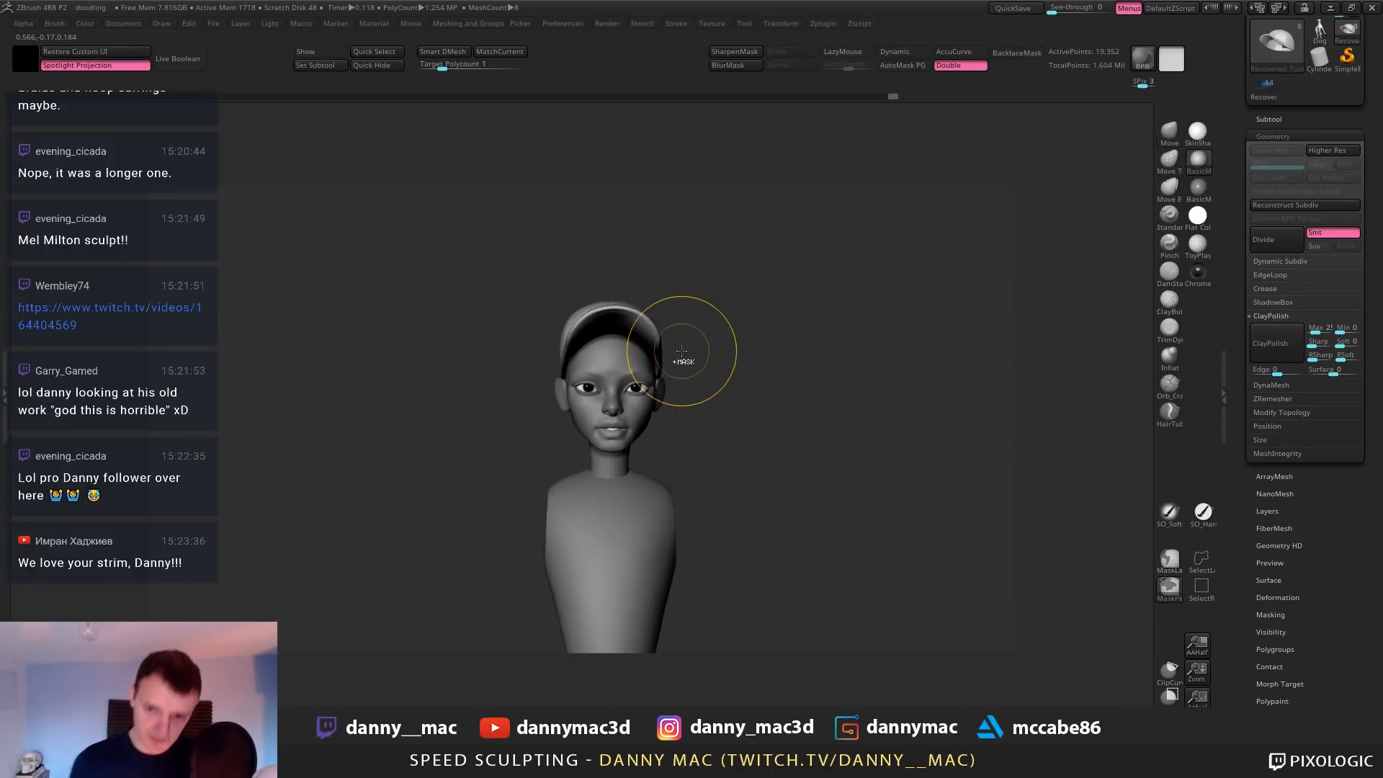
key(ctrl+s)
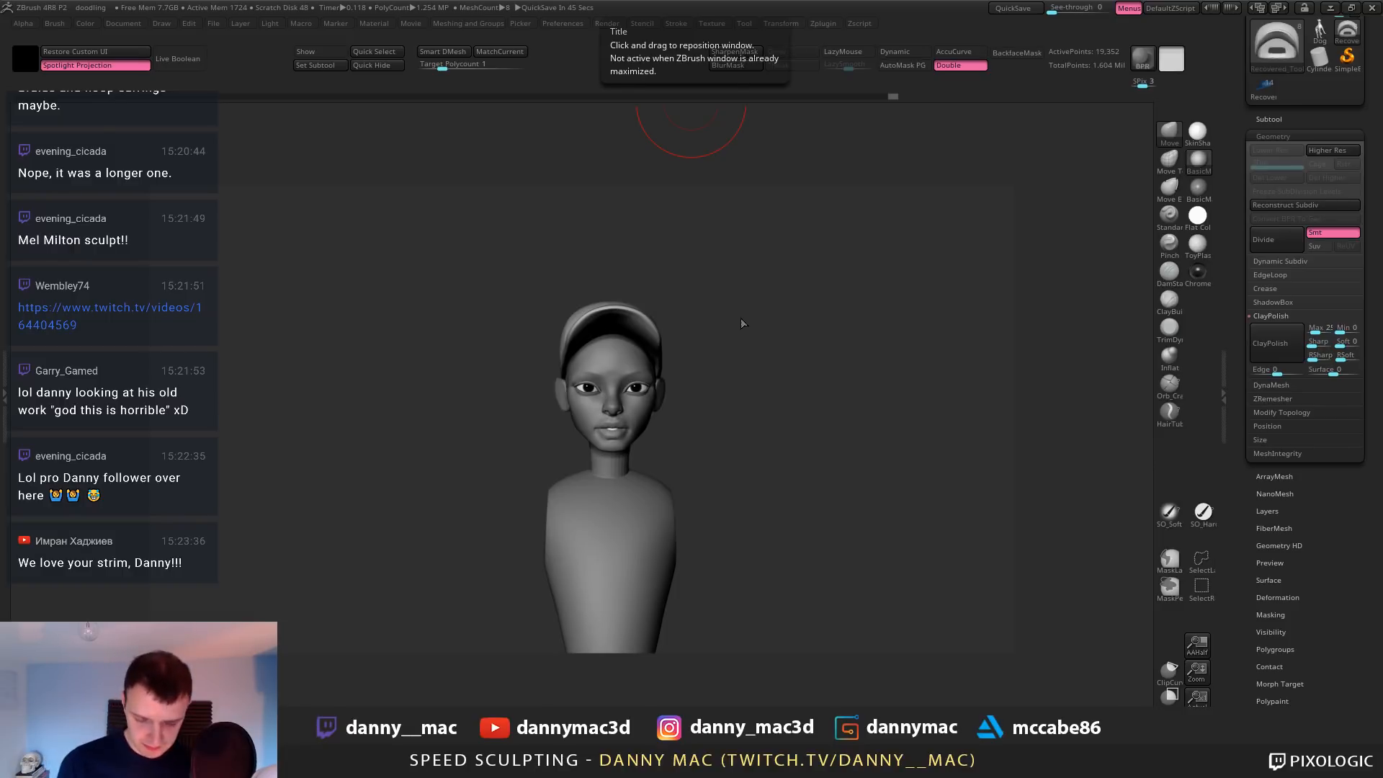
Reshape the crown of the cap in profile with the Move brush, undoing the last stroke
drag(741, 324, 857, 326)
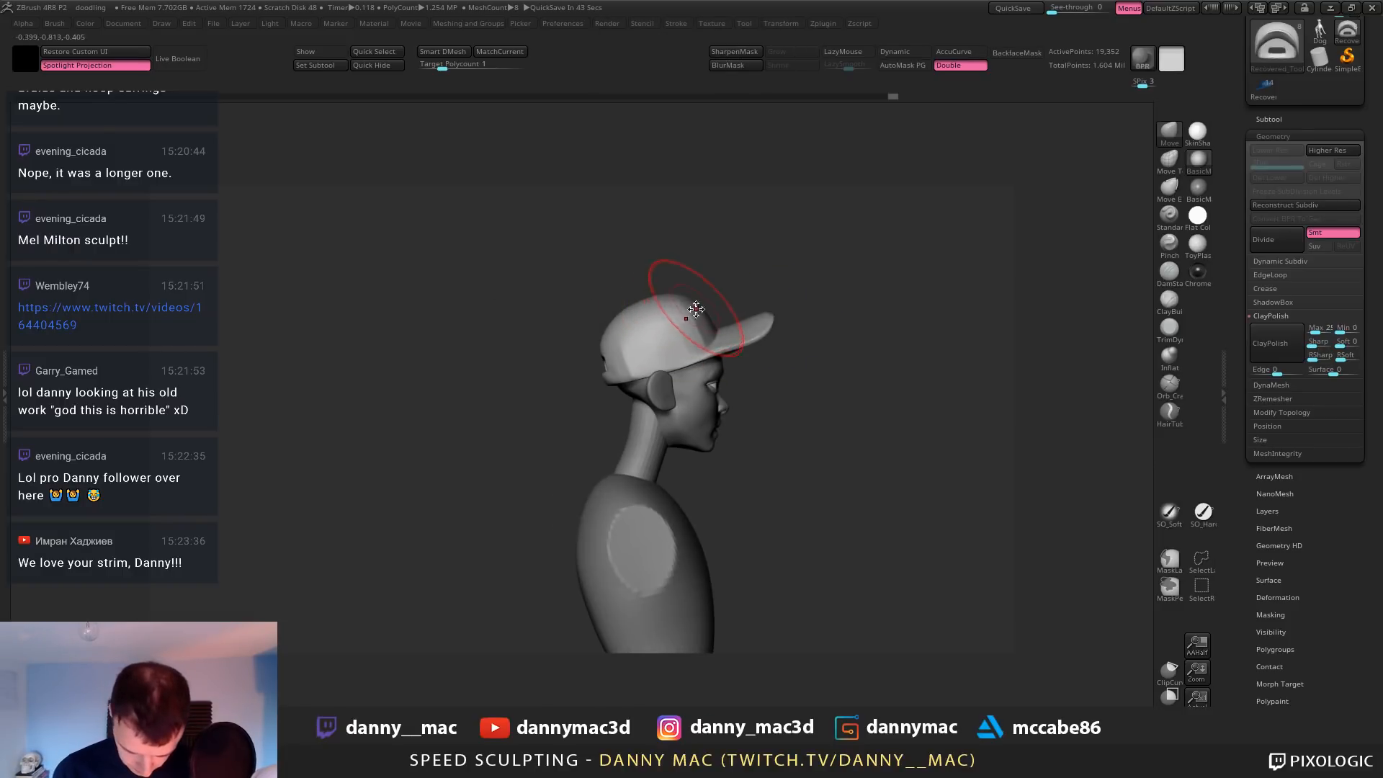
key(space)
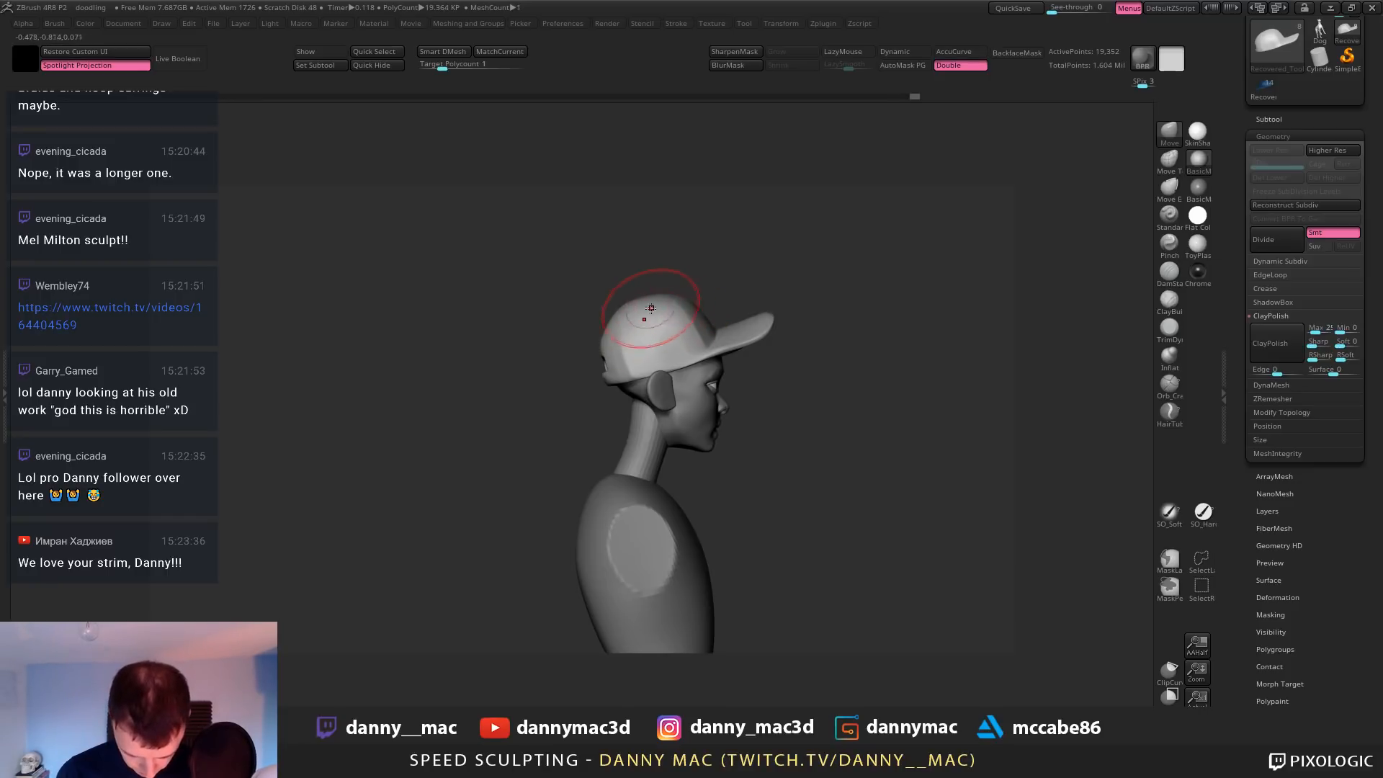
key(space)
mouse_move(634, 328)
mouse_down()
mouse_move(587, 308)
mouse_move(676, 278)
mouse_move(654, 297)
mouse_up()
key(ctrl+z)
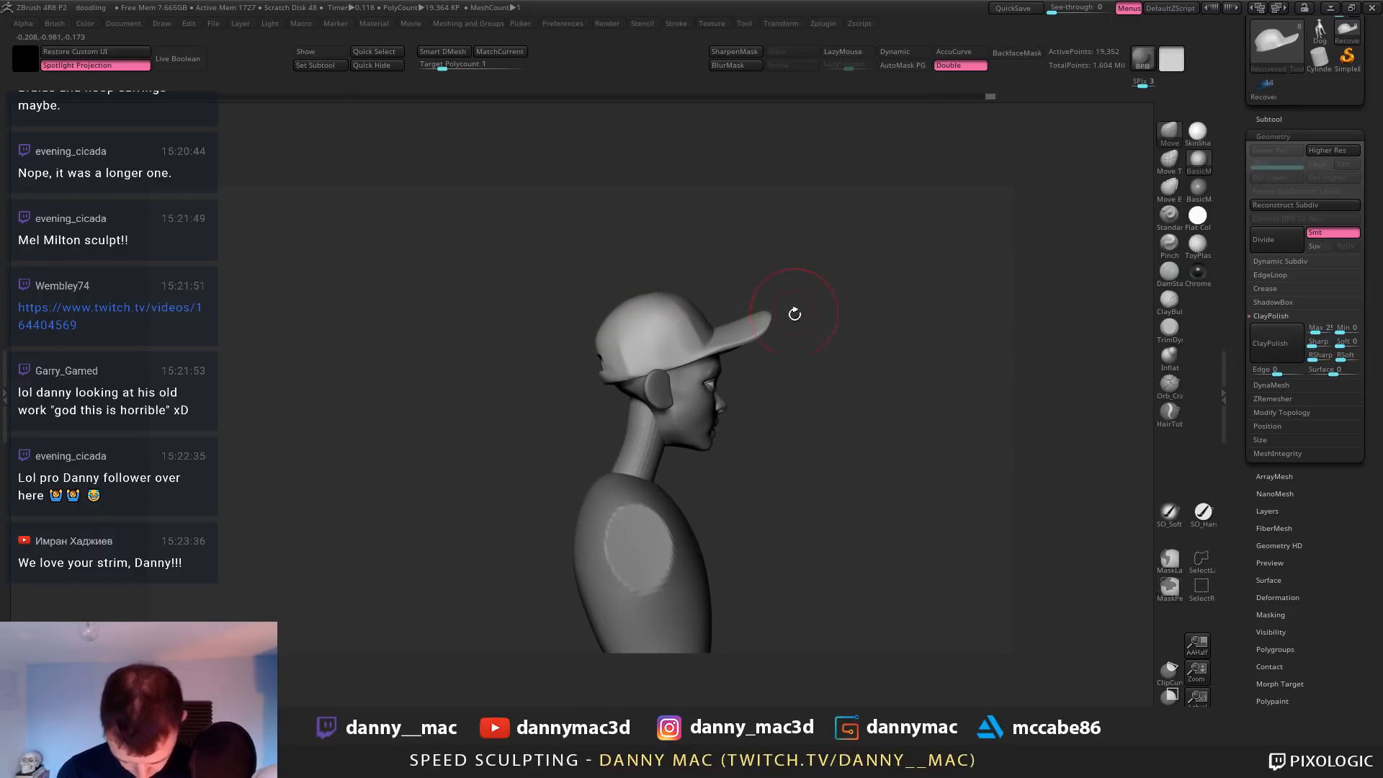
Adjust the back of the cap against the head with the Move brush and save the project
key(space)
drag(596, 376, 608, 379)
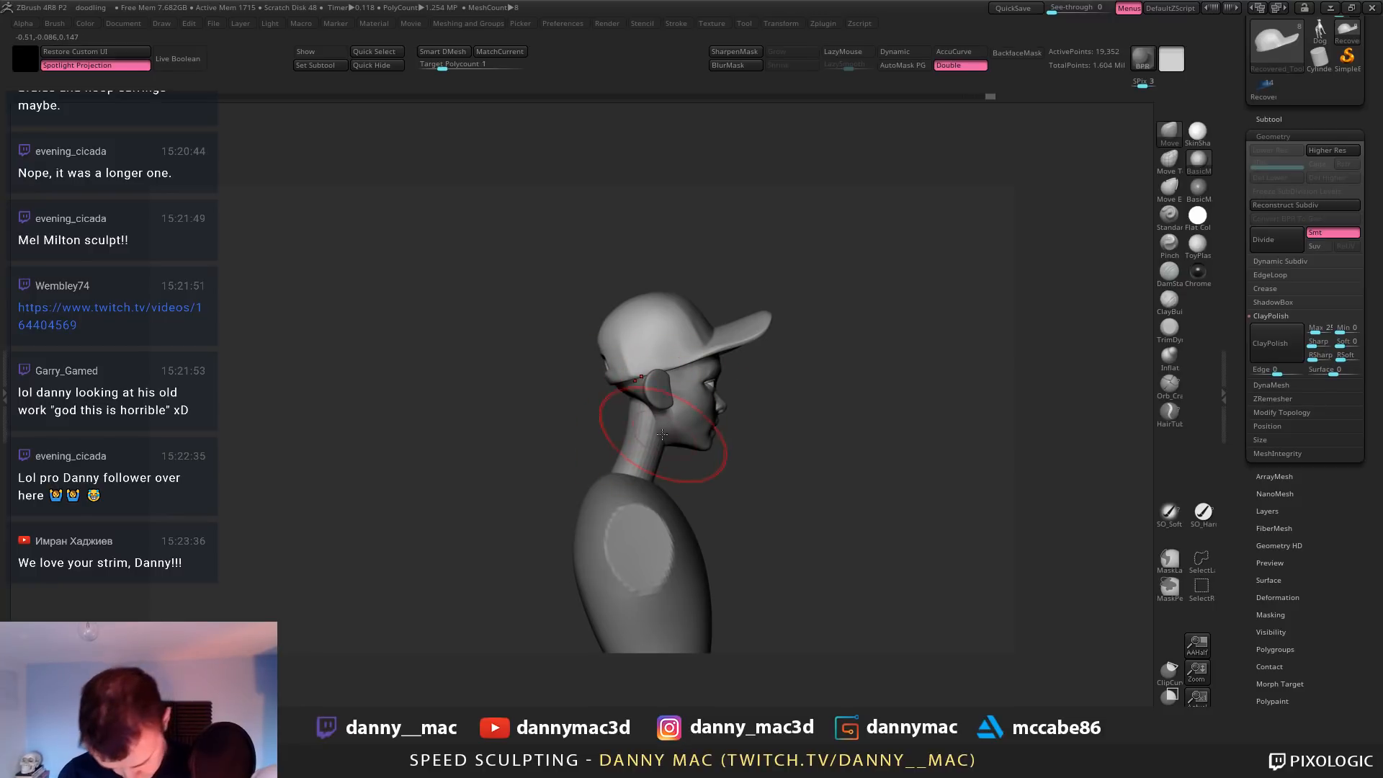
alt+right_drag(660, 423, 655, 418)
key(ctrl+z)
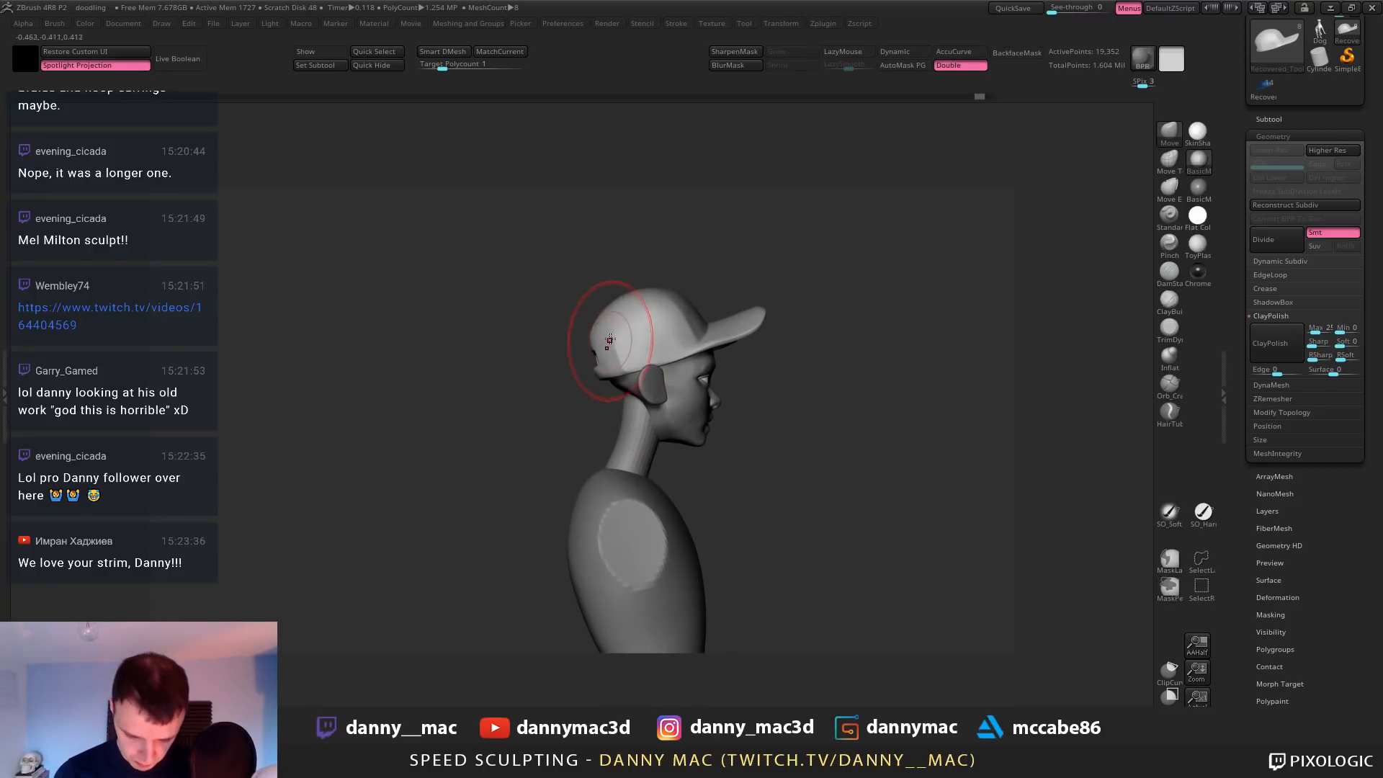
drag(597, 322, 605, 321)
mouse_move(850, 288)
right_down()
mouse_move(796, 367)
mouse_move(714, 344)
mouse_move(719, 379)
right_up()
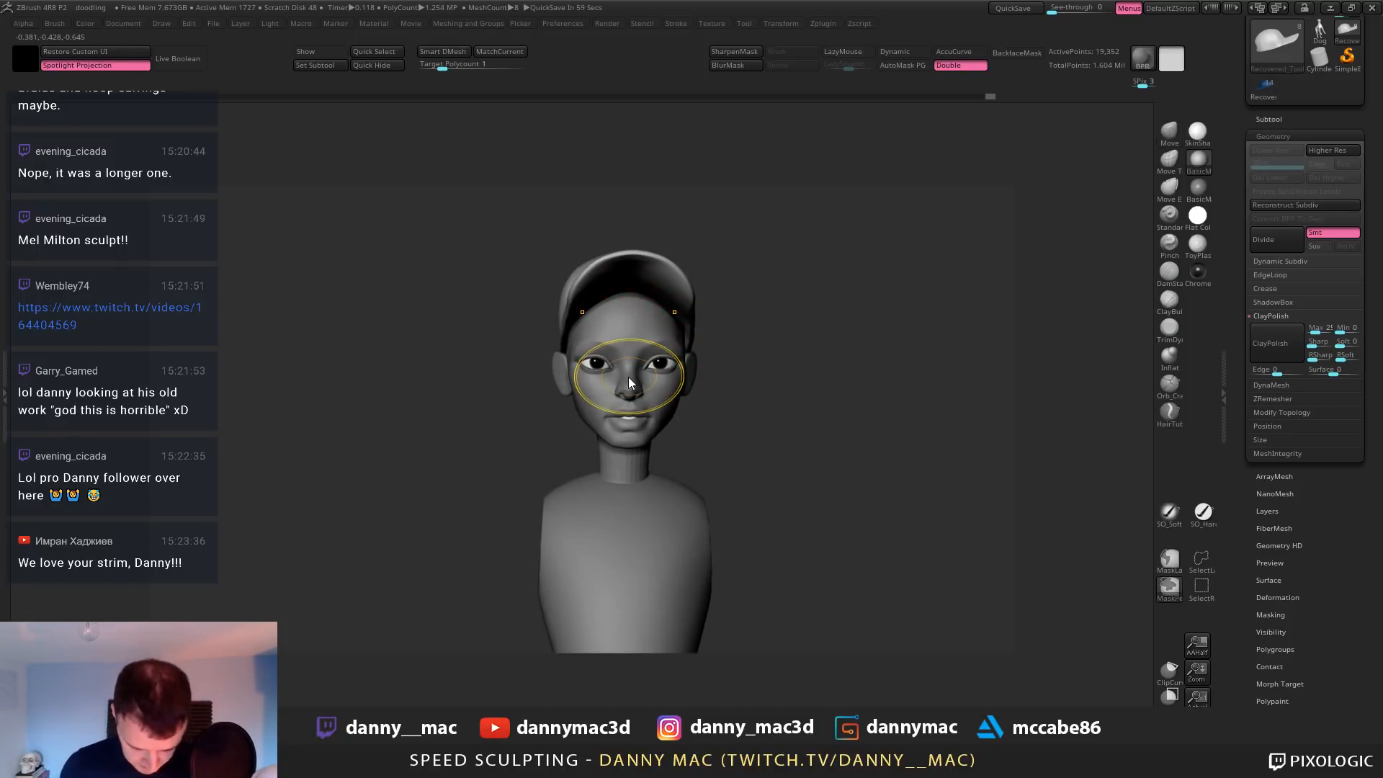
key(ctrl+s)
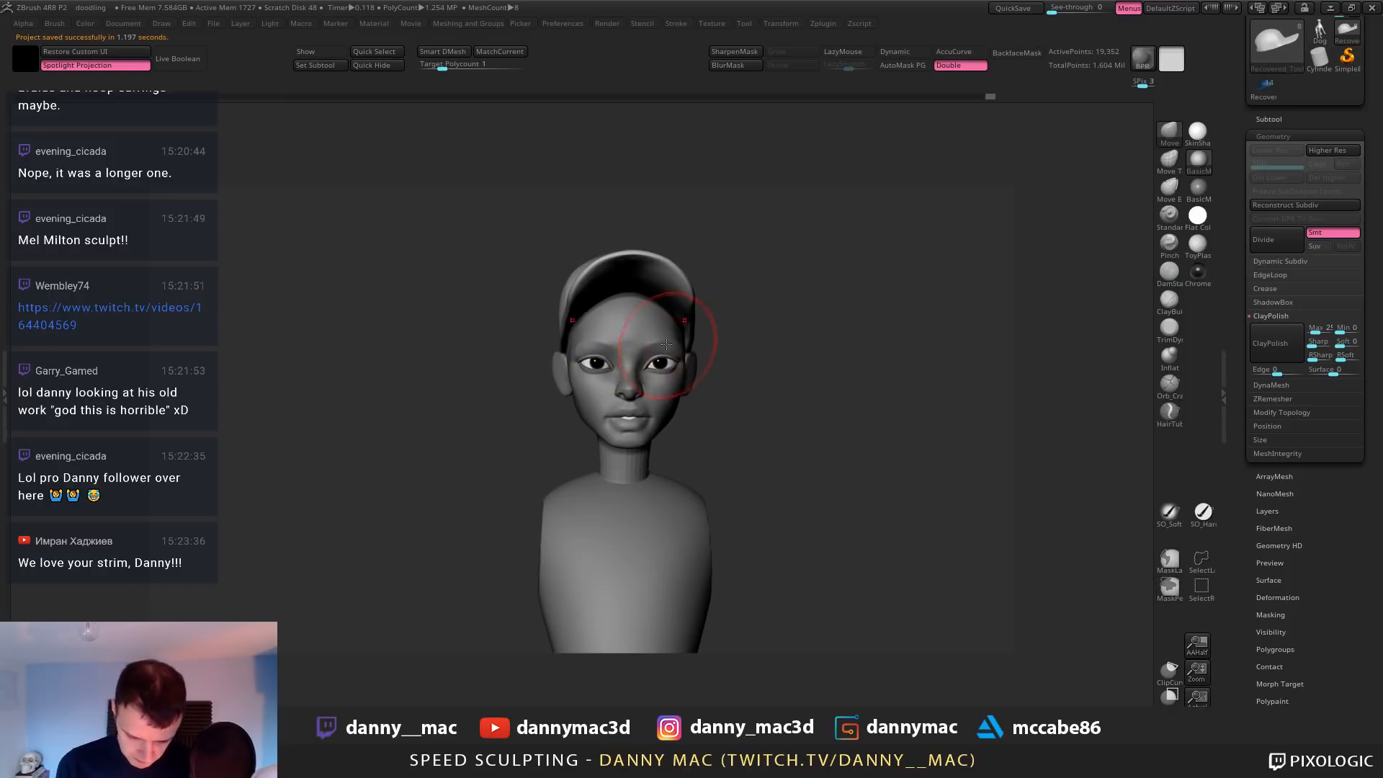
Add a sphere as a new subtool on the capped bust
right_drag(686, 309, 663, 266)
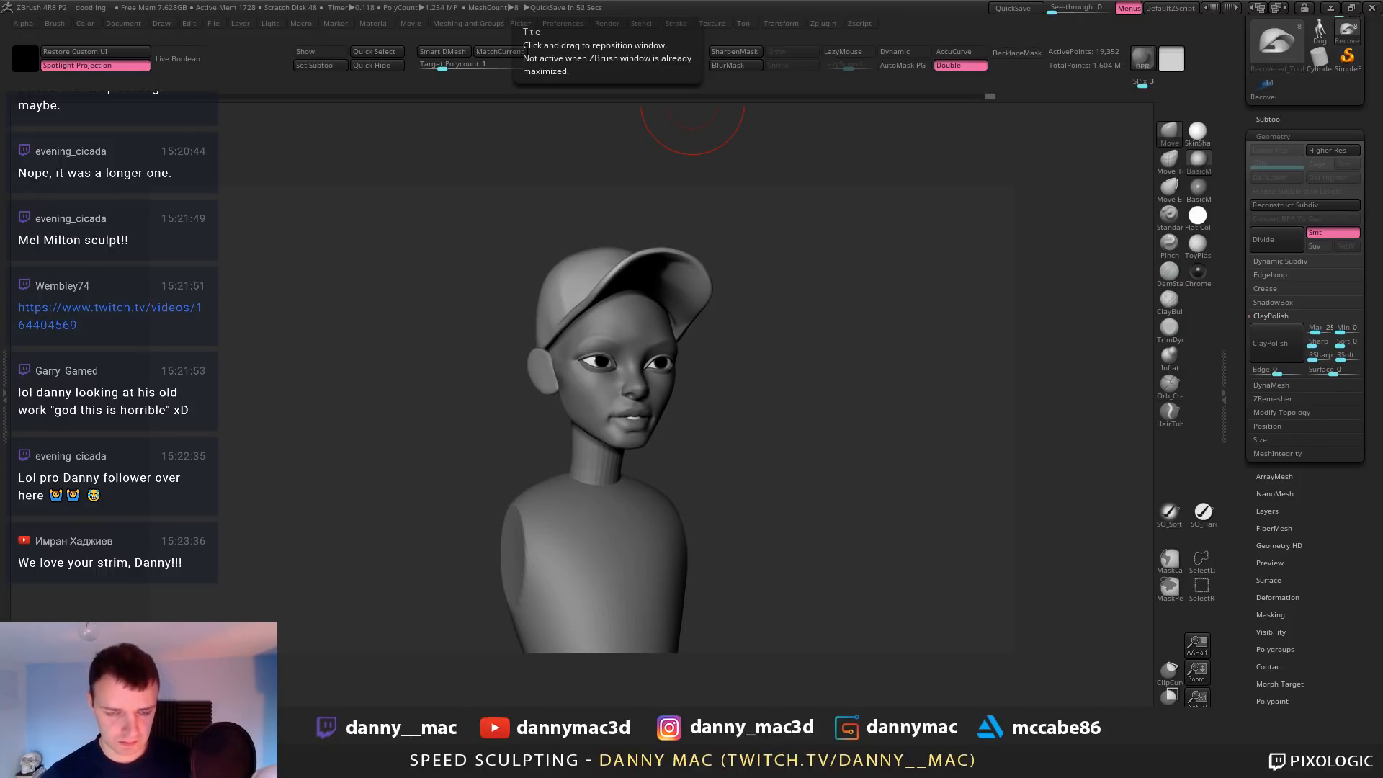
drag(691, 350, 623, 356)
key(F1)
click(513, 486)
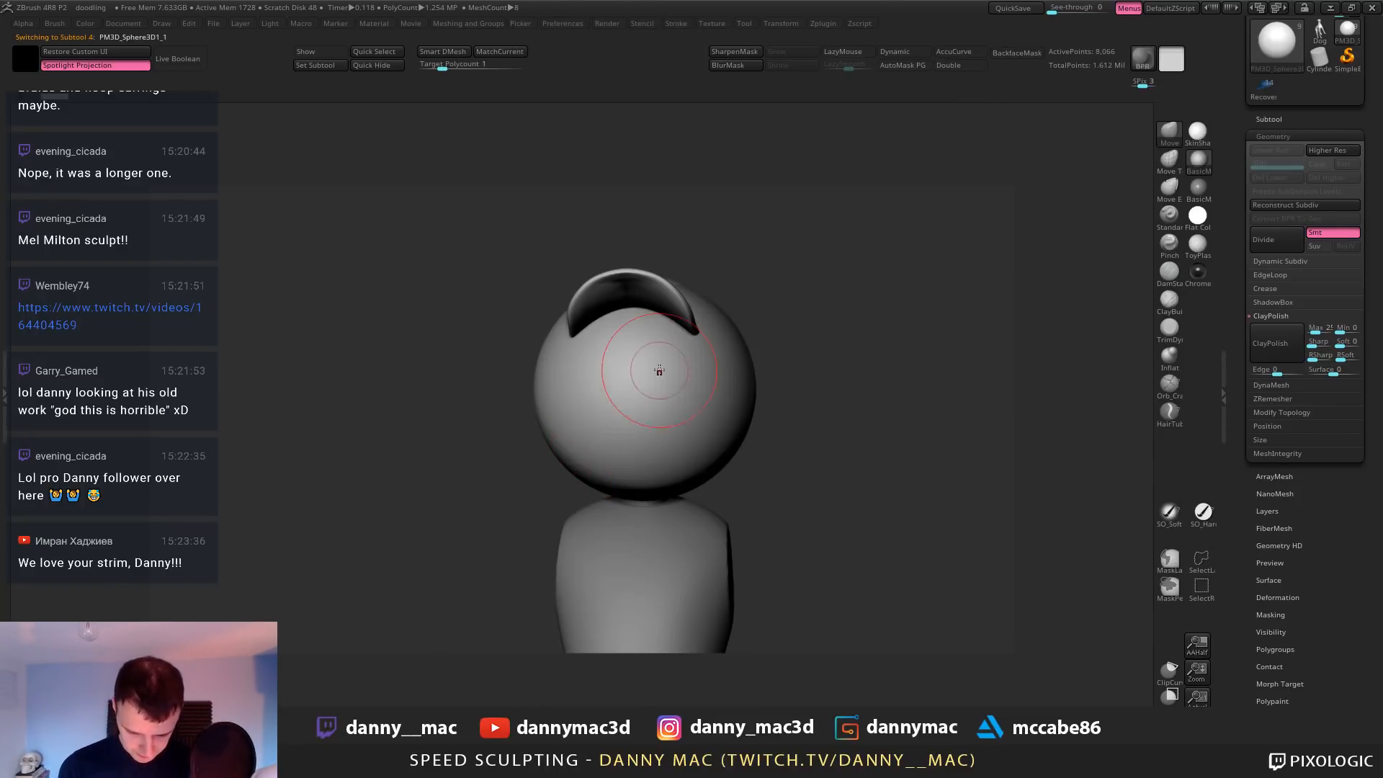
Flatten the new sphere sideways and position it against the left side of her head
key(w)
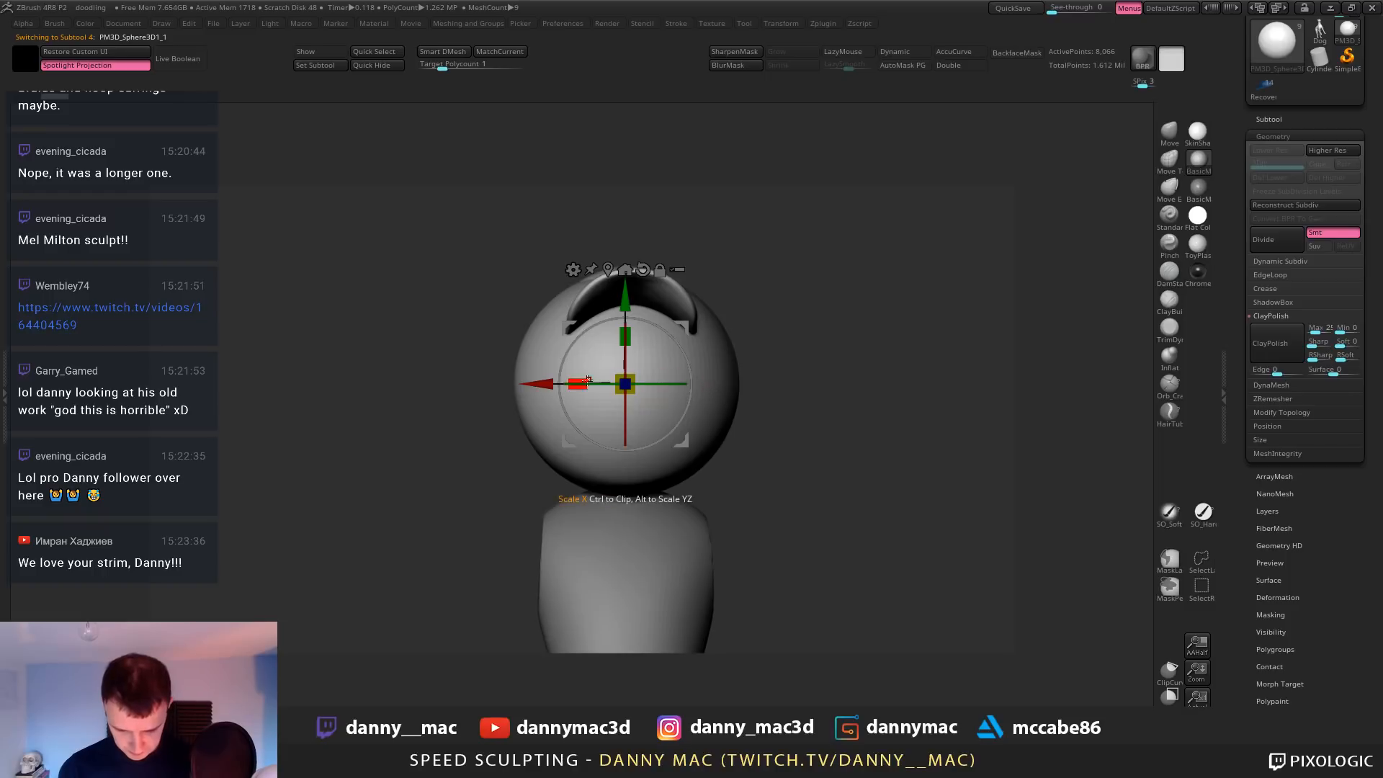
mouse_move(580, 383)
mouse_down()
mouse_move(561, 382)
mouse_move(604, 384)
mouse_up()
shift+drag(814, 335, 771, 352)
drag(697, 376, 678, 391)
shift+drag(769, 354, 779, 325)
Remesh the flattened sphere with DynaMesh at a lower resolution
key(2)
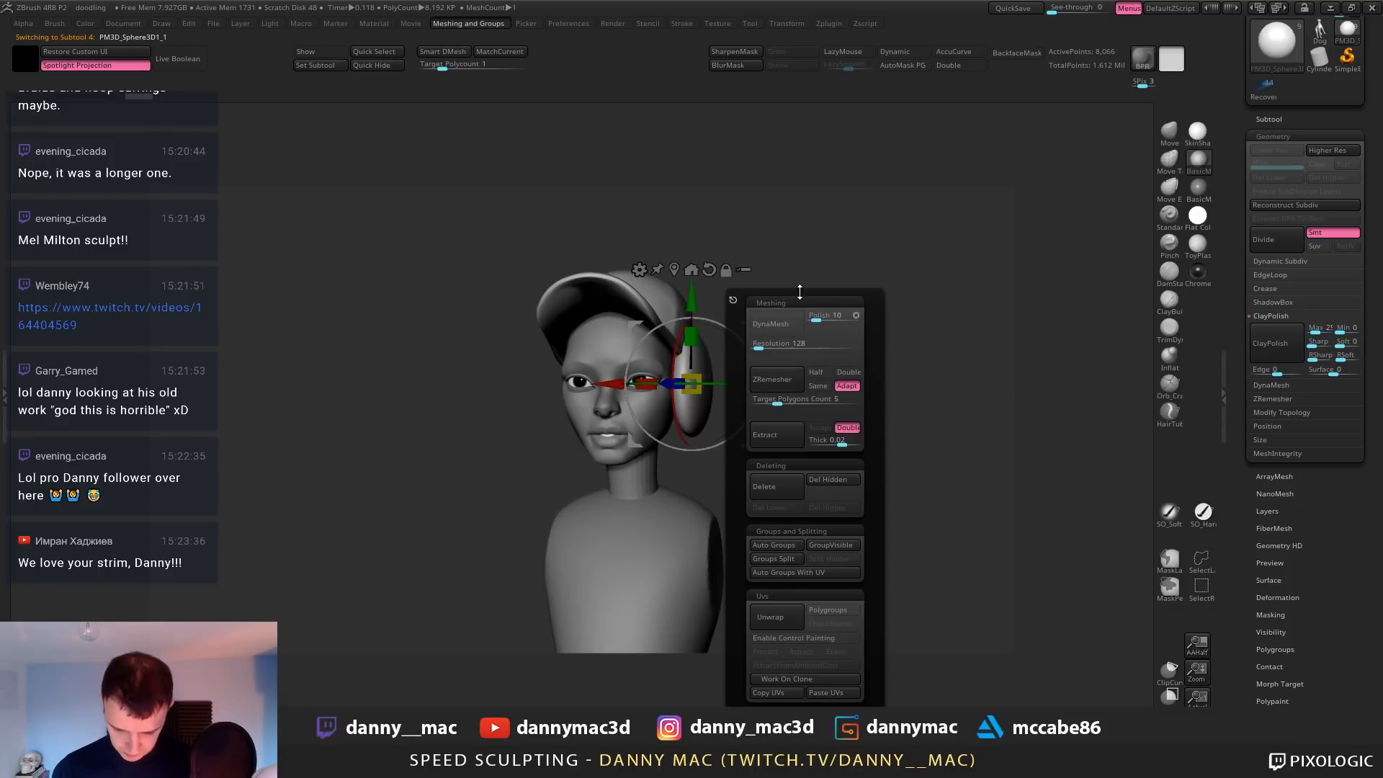
click(758, 348)
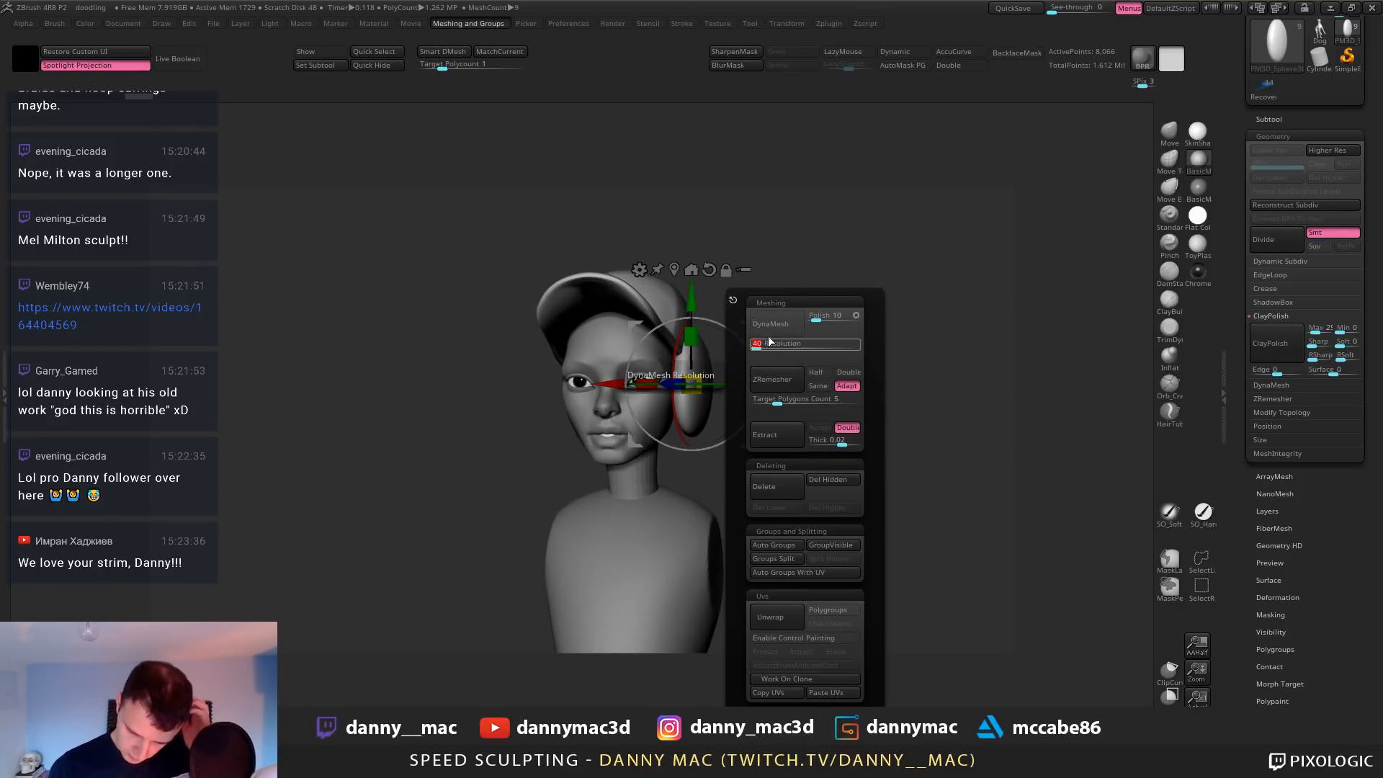
click(769, 328)
mouse_move(778, 355)
mouse_down()
mouse_move(757, 364)
mouse_move(771, 351)
mouse_up()
Stretch the flattened sphere into a hair mass running up under the cap brim with the Move brush
key(q)
key(space)
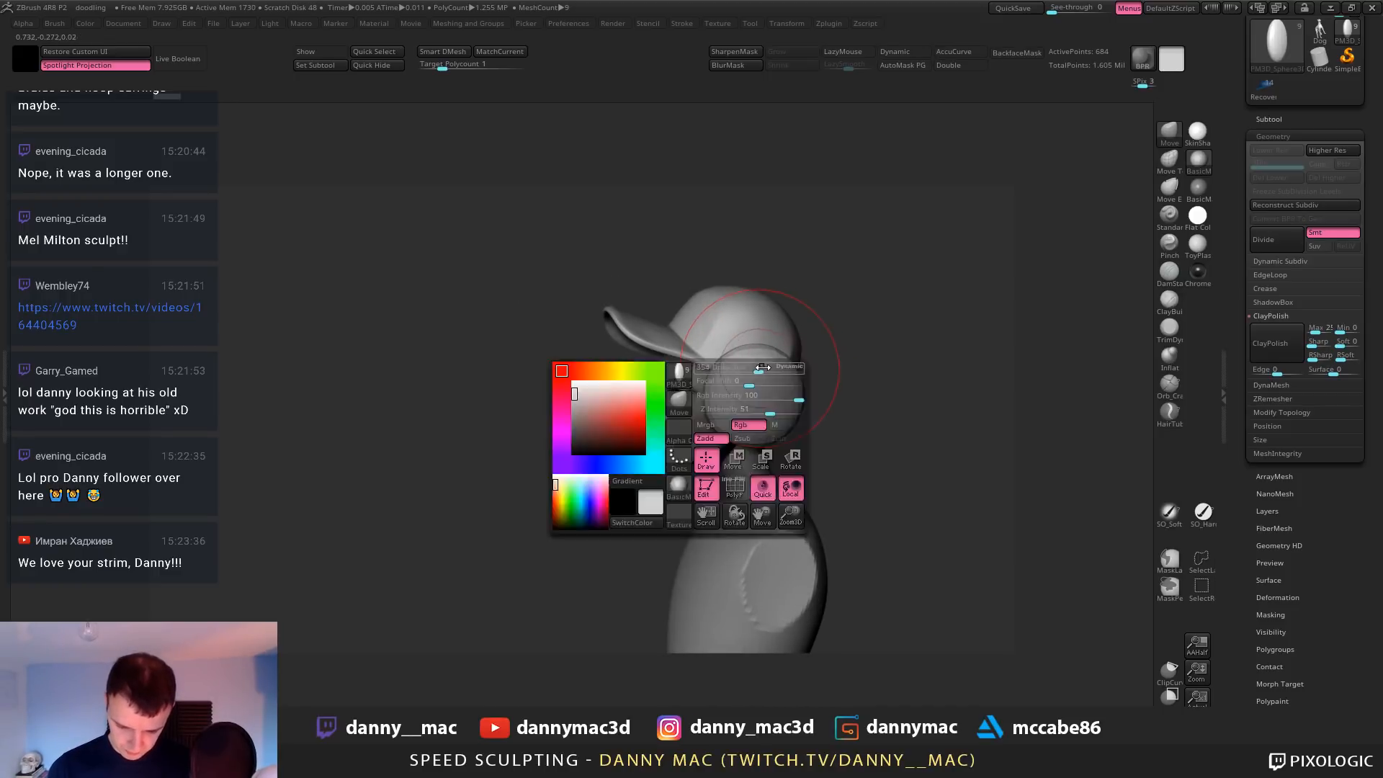
right_drag(777, 352, 787, 353)
drag(781, 354, 765, 351)
right_drag(765, 351, 734, 350)
drag(724, 346, 703, 311)
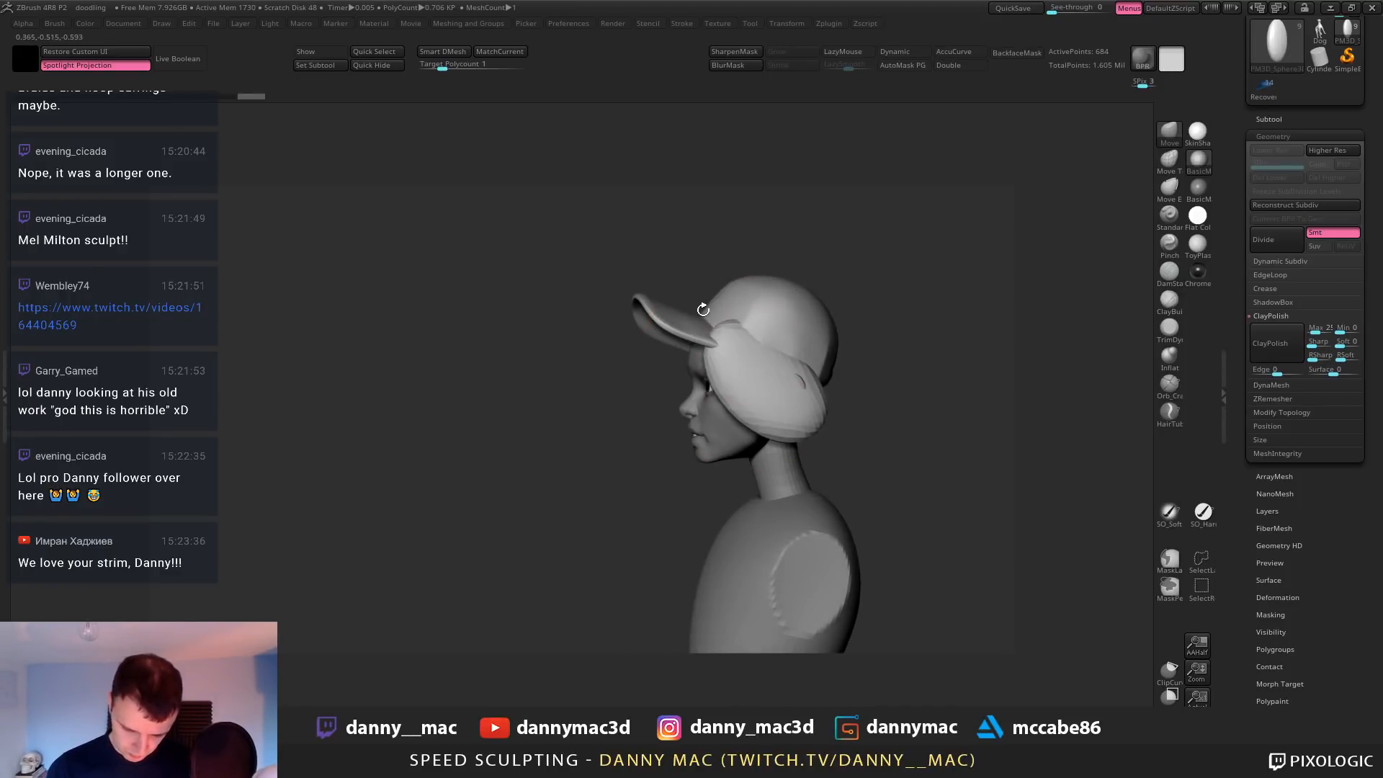
right_drag(704, 310, 750, 338)
drag(749, 339, 709, 306)
right_drag(707, 293, 716, 280)
drag(742, 346, 721, 321)
right_drag(727, 317, 781, 300)
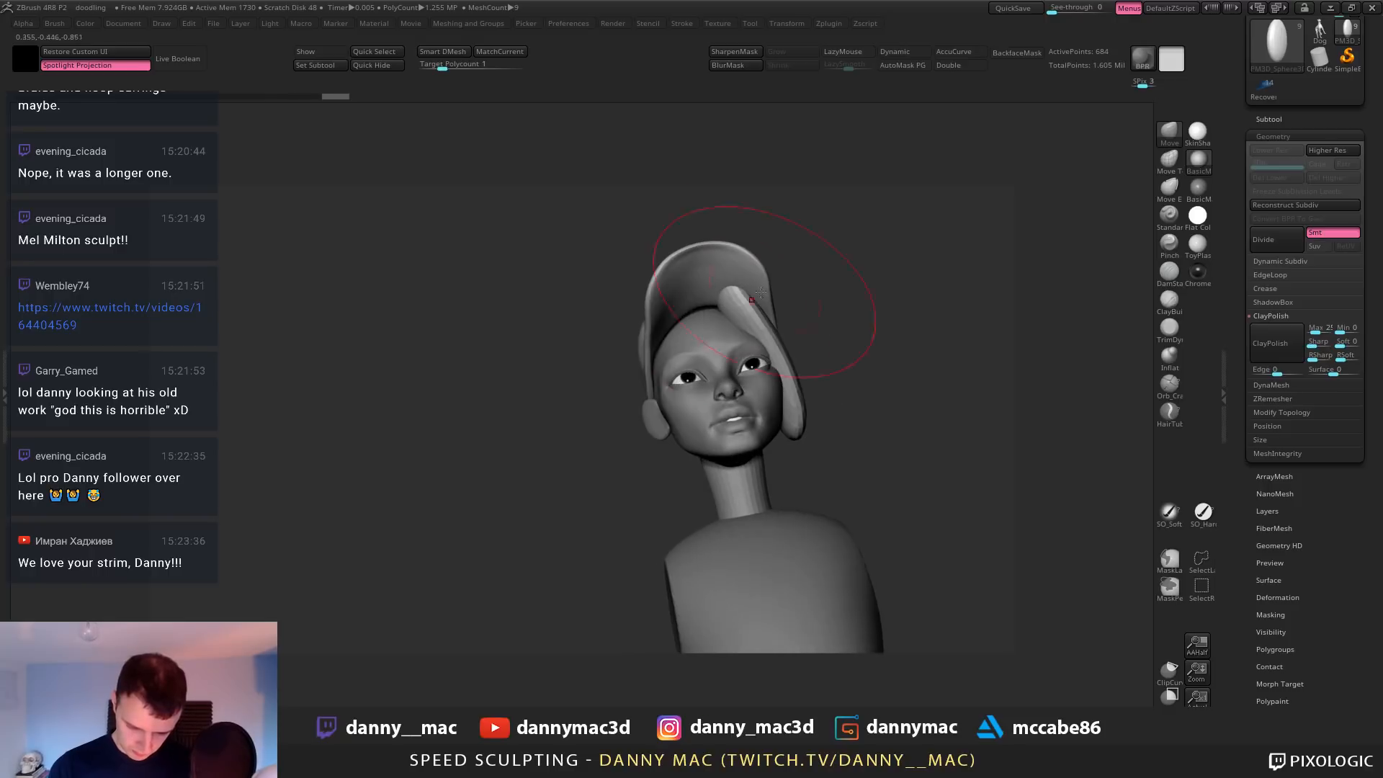
Curve the upper end of the hair mass across the forehead with the Move brush and raise it to subdivision level 2
drag(721, 298, 706, 306)
right_drag(710, 309, 720, 328)
drag(742, 324, 720, 307)
mouse_move(727, 302)
right_down()
mouse_move(667, 256)
mouse_move(718, 308)
mouse_move(678, 288)
right_up()
drag(749, 304, 742, 295)
mouse_move(742, 309)
right_down()
mouse_move(824, 337)
mouse_move(801, 332)
mouse_move(835, 291)
right_up()
key(d)
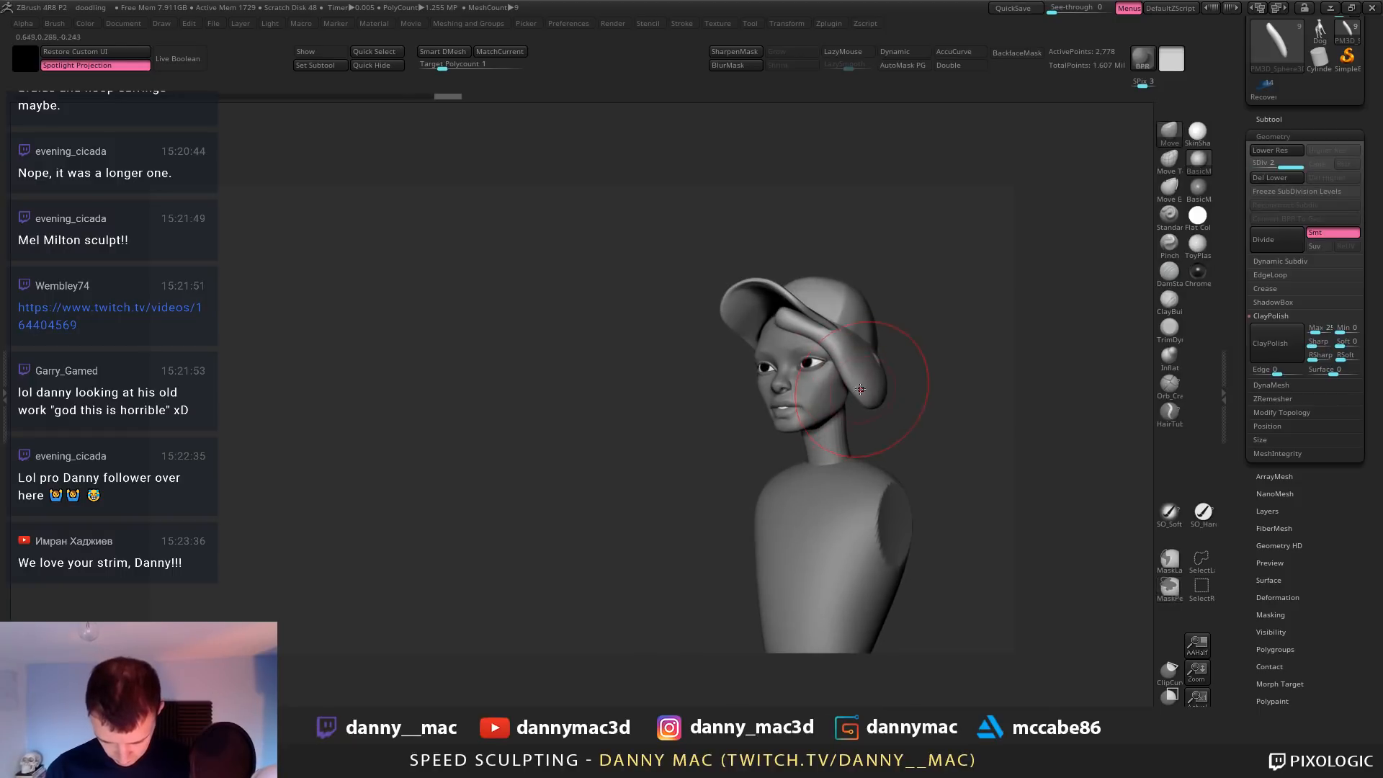
Pull the lower end of the hair lock down beside the jaw with the Move brush
mouse_move(868, 392)
mouse_down()
mouse_move(854, 435)
mouse_move(852, 414)
mouse_up()
right_drag(882, 407, 781, 389)
drag(857, 420, 861, 405)
right_drag(806, 400, 897, 404)
right_drag(777, 381, 772, 372)
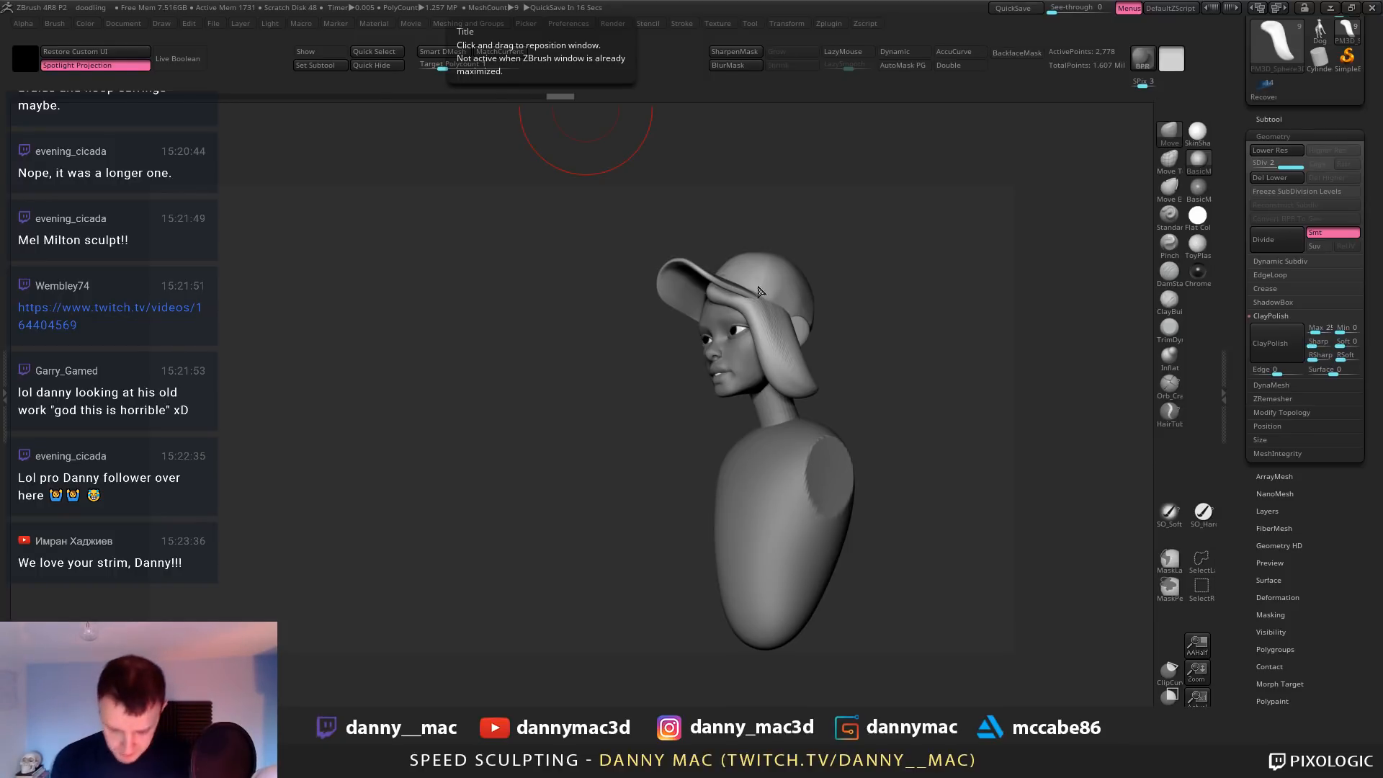
Push the front end of the hair lock forward beneath the cap brim with the Move brush
right_drag(761, 292, 740, 319)
drag(740, 319, 734, 314)
mouse_move(749, 322)
right_down()
mouse_move(732, 323)
mouse_move(752, 324)
right_up()
drag(744, 322, 730, 315)
right_drag(749, 311, 733, 310)
drag(740, 322, 731, 317)
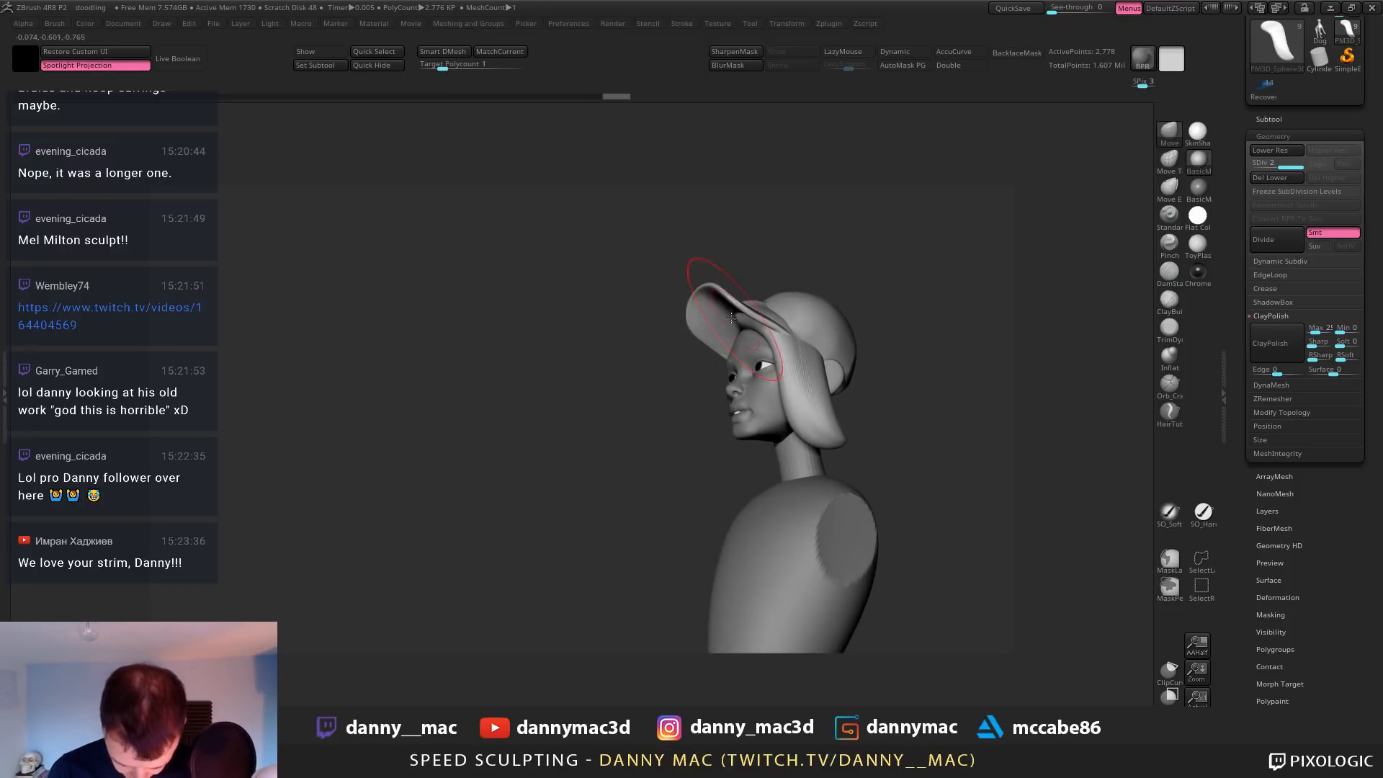
Refine the hair lock at the front of the cap and its curve along the cheek with the Move brush
right_drag(748, 321, 777, 247)
drag(756, 310, 746, 305)
right_drag(763, 288, 743, 308)
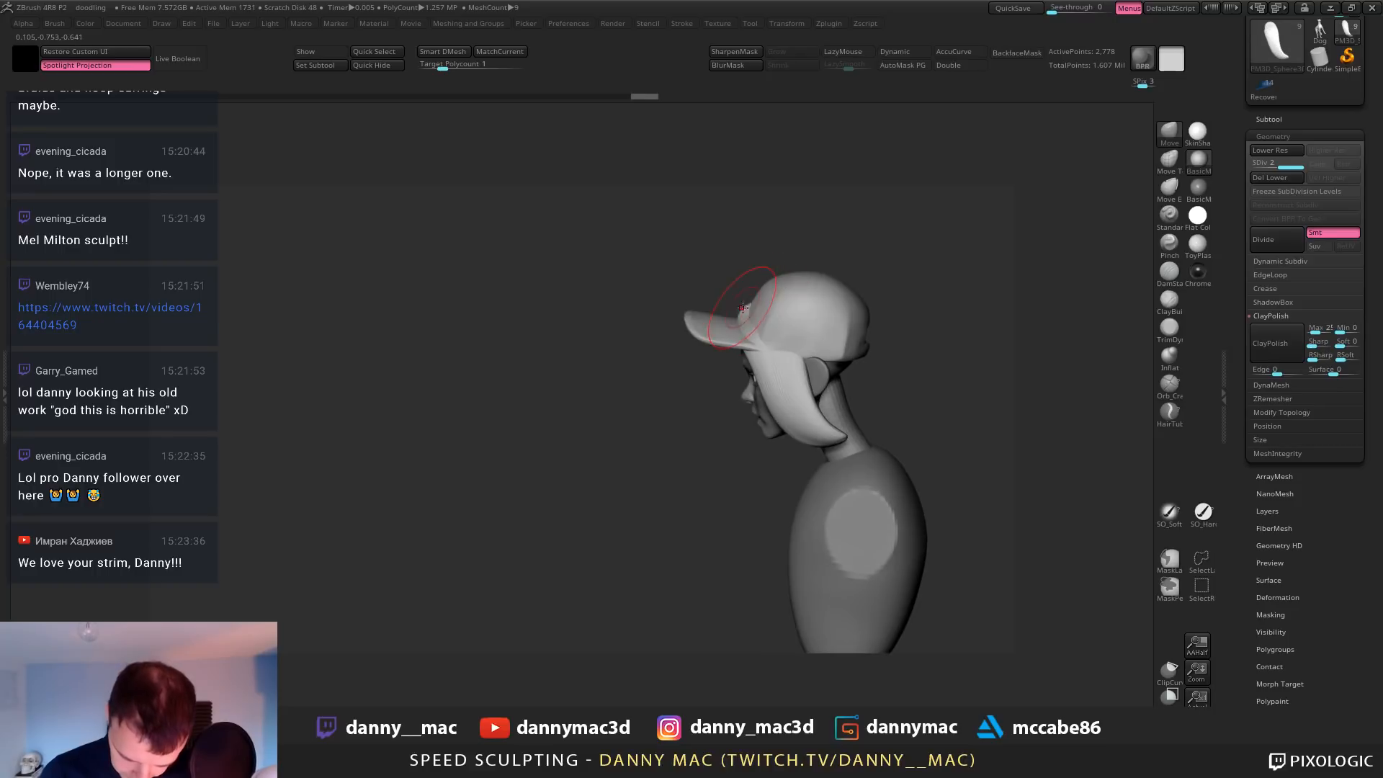
drag(753, 315, 746, 312)
right_drag(778, 333, 819, 346)
drag(791, 395, 778, 390)
Make the ears the active subtool and save the project
right_drag(778, 390, 618, 368)
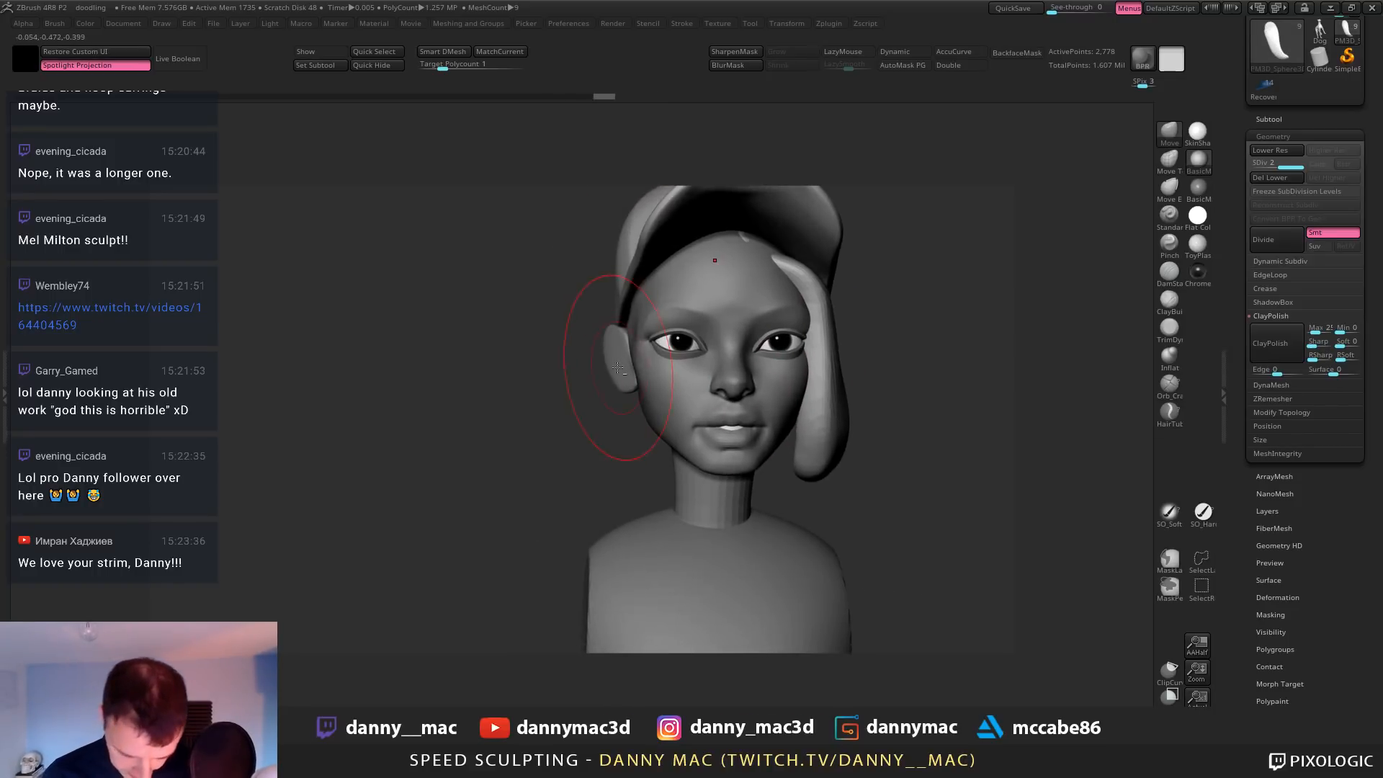
alt+click(618, 375)
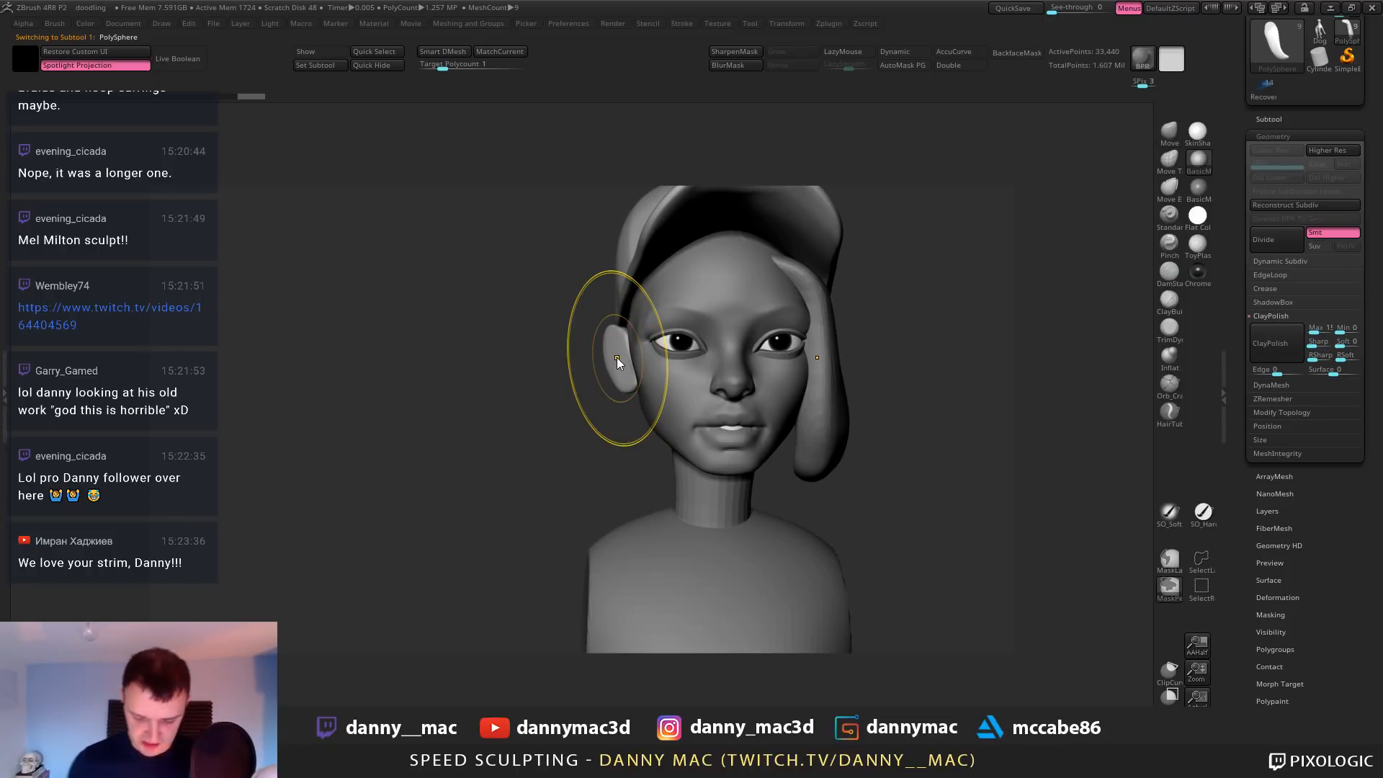
key(ctrl+s)
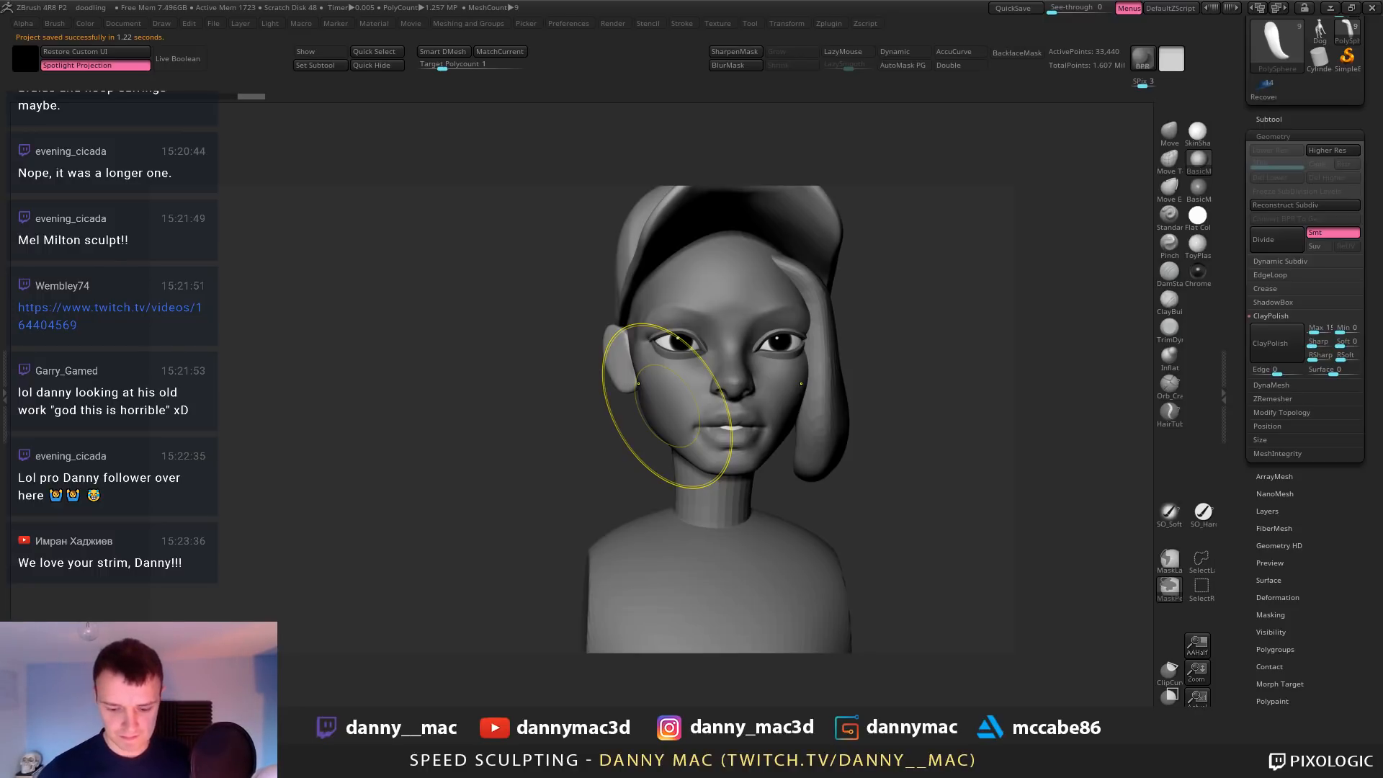
key(ctrl+s)
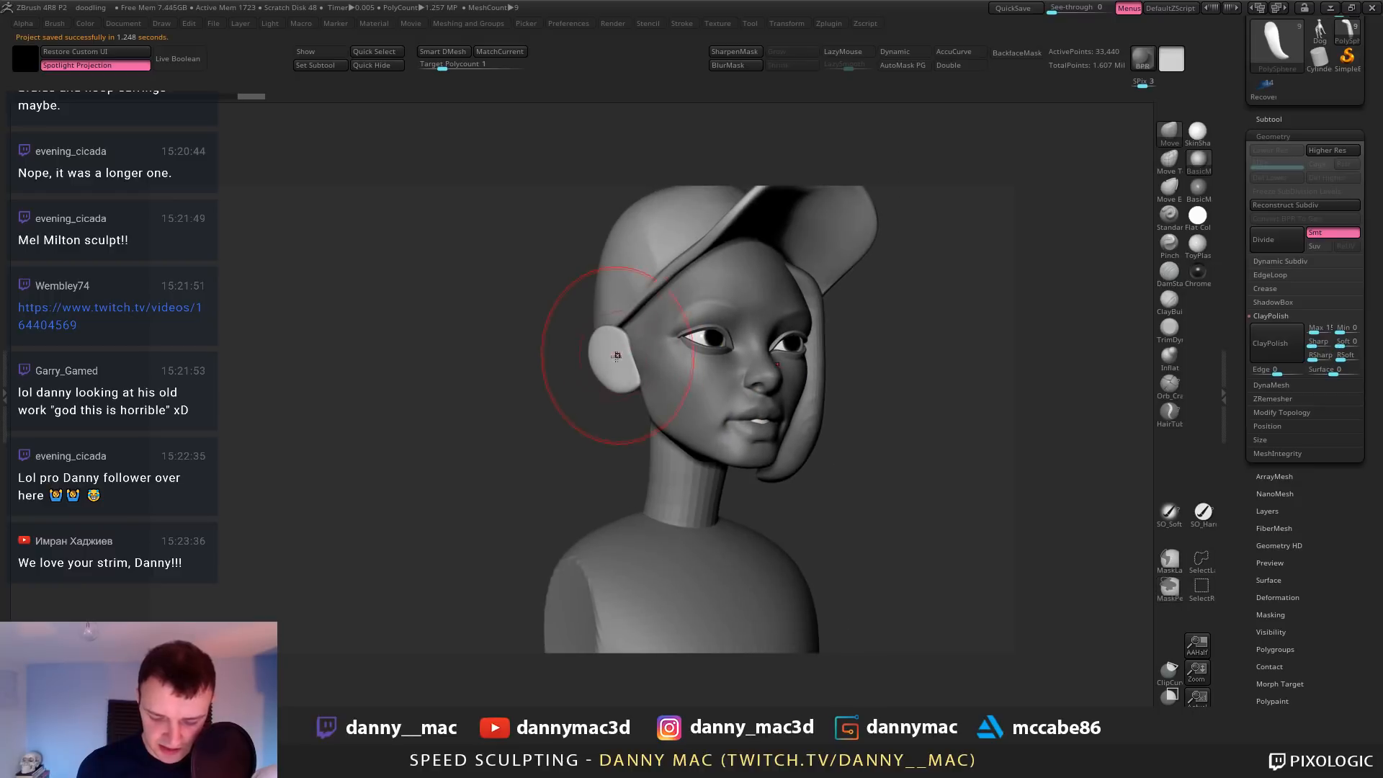
Add a cylinder subtool, shrink it and place it beside her right earlobe
right_drag(607, 332, 613, 391)
key(F1)
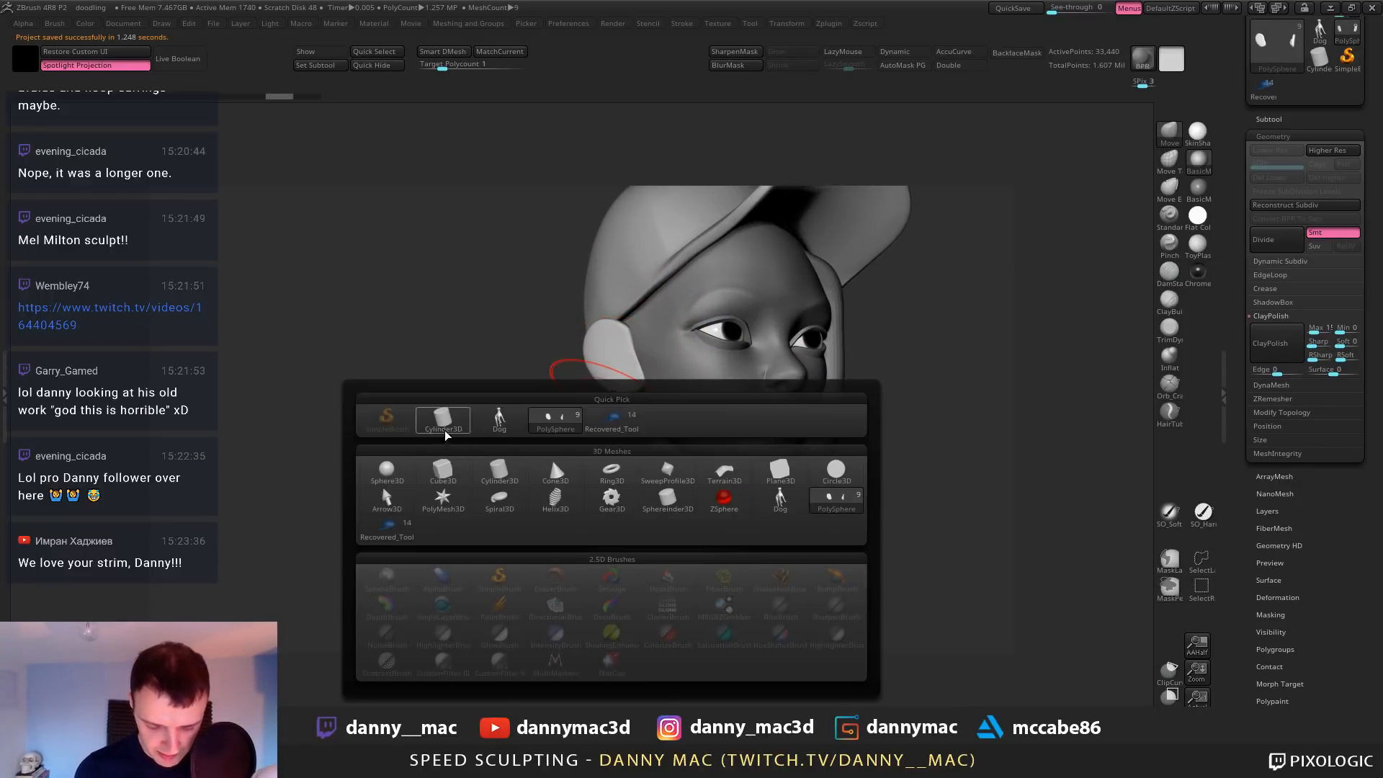
click(443, 420)
alt+right_drag(778, 369, 648, 403)
key(w)
drag(666, 357, 574, 517)
drag(606, 301, 472, 346)
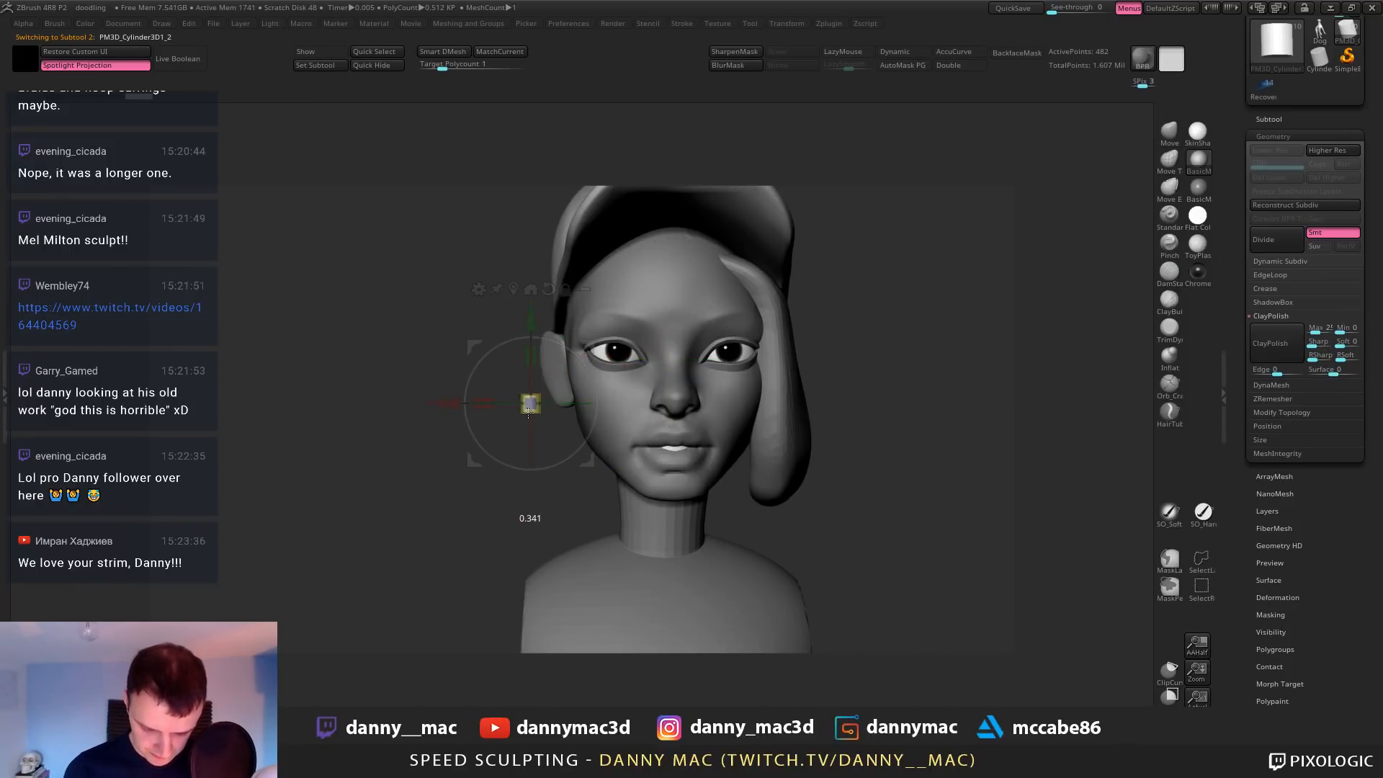
drag(589, 372, 576, 489)
Select the ears, undo a trial Move stroke on the lobe, and isolate them from the other subtools
mouse_move(577, 490)
right_down()
mouse_move(710, 425)
mouse_move(720, 450)
mouse_move(632, 403)
mouse_move(702, 342)
mouse_move(659, 335)
right_up()
key(q)
alt+click(516, 395)
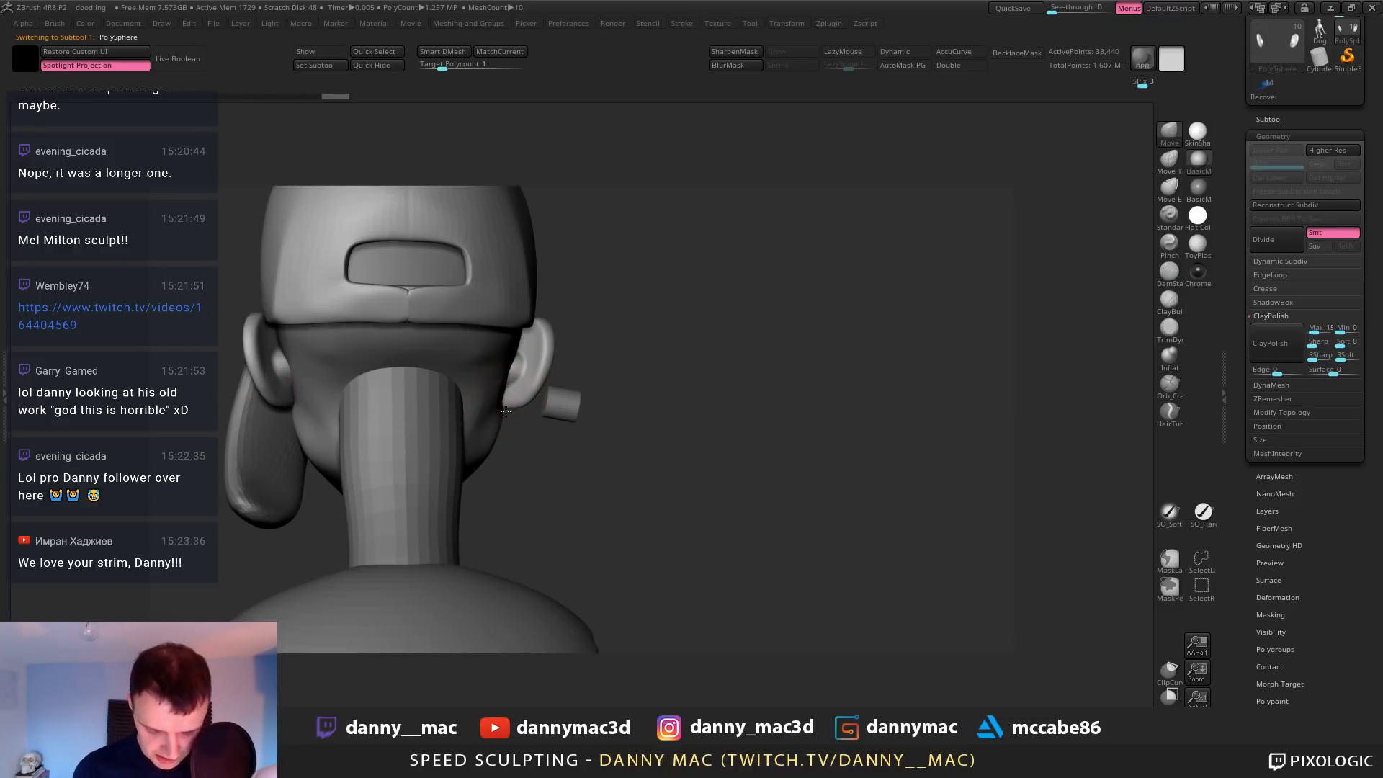
drag(505, 411, 516, 403)
key(ctrl+z)
key(alt+s)
right_drag(500, 397, 538, 414)
Smooth the crease around the stub on the back of the ear, stepping back and forth through the undo history
shift+drag(490, 377, 506, 378)
key(ctrl+z)
key(ctrl+z)
key(ctrl+z)
key(ctrl+z)
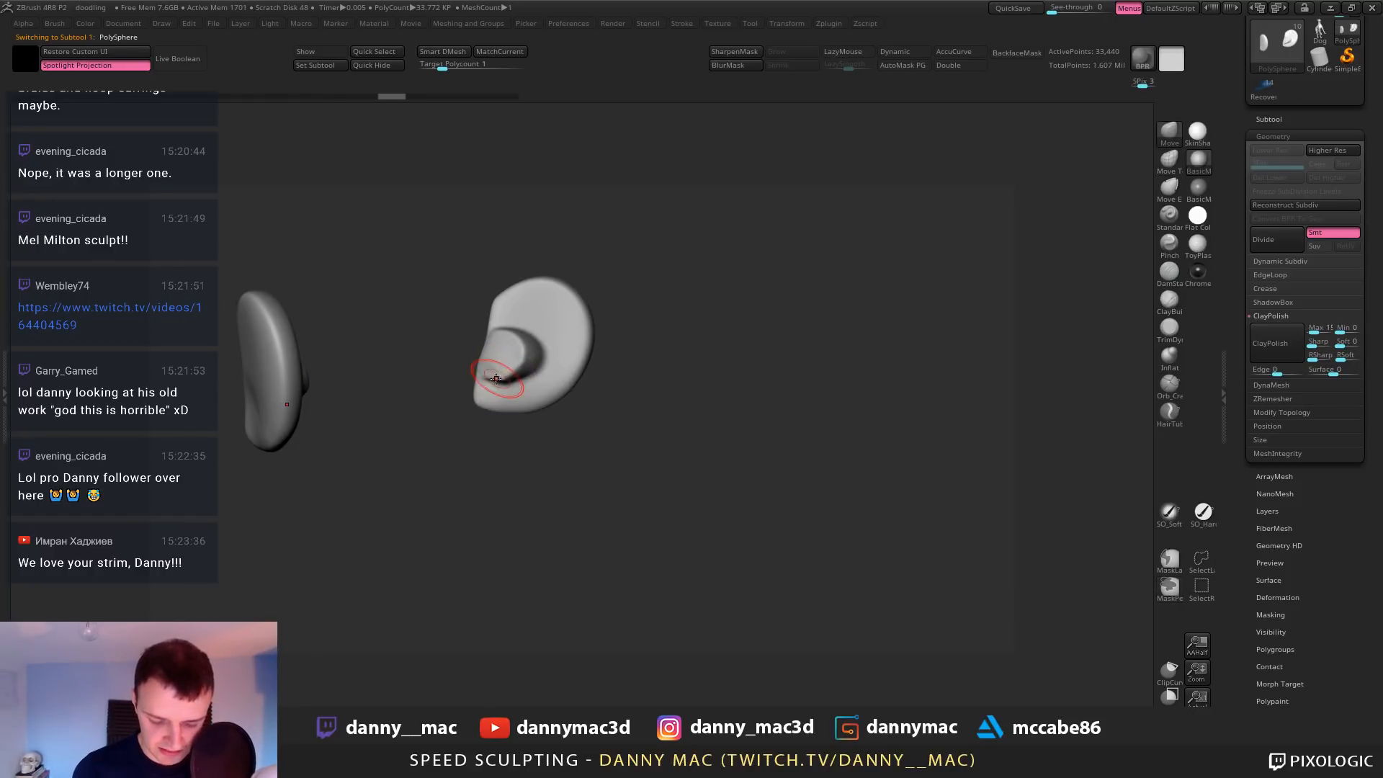
key(ctrl+shift+z)
key(ctrl+shift+z)
right_drag(515, 359, 535, 357)
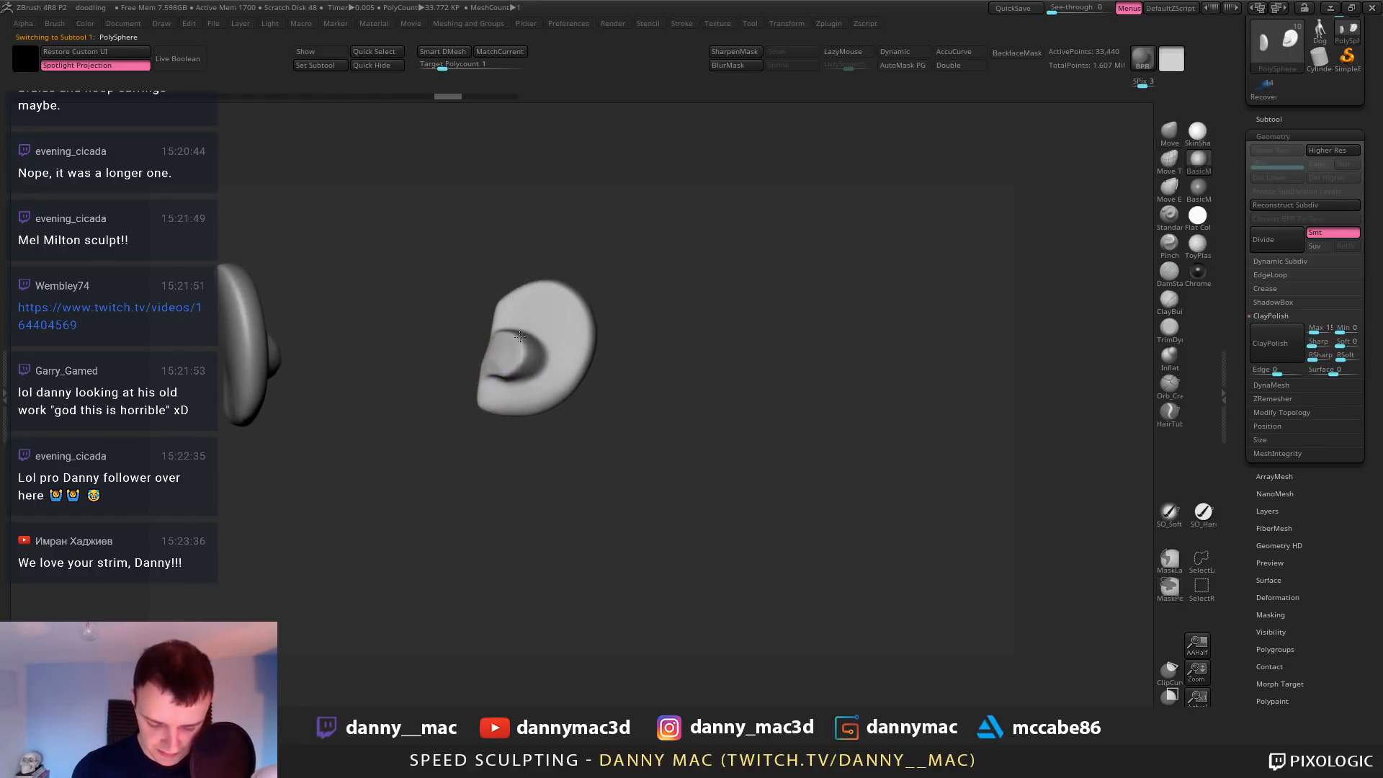
shift+drag(519, 336, 529, 354)
Extend the earlobe downward with the Move brush and show all subtools again
key(space)
drag(504, 409, 514, 418)
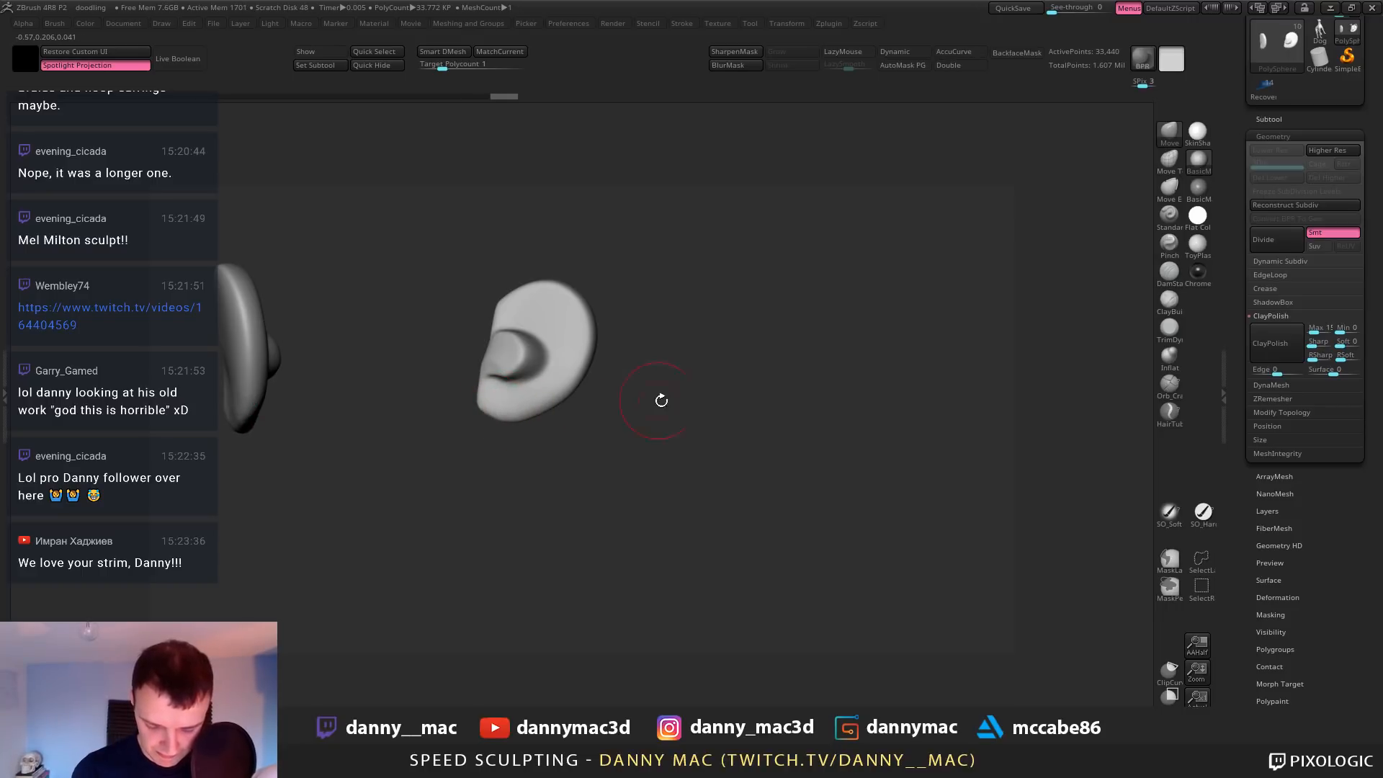
key(ctrl+shift+z)
key(ctrl+shift+z)
key(ctrl+shift+z)
key(ctrl+shift+z)
key(alt+s)
right_drag(658, 413, 724, 416)
Select the small cylinder and move it onto the earlobe
alt+click(616, 410)
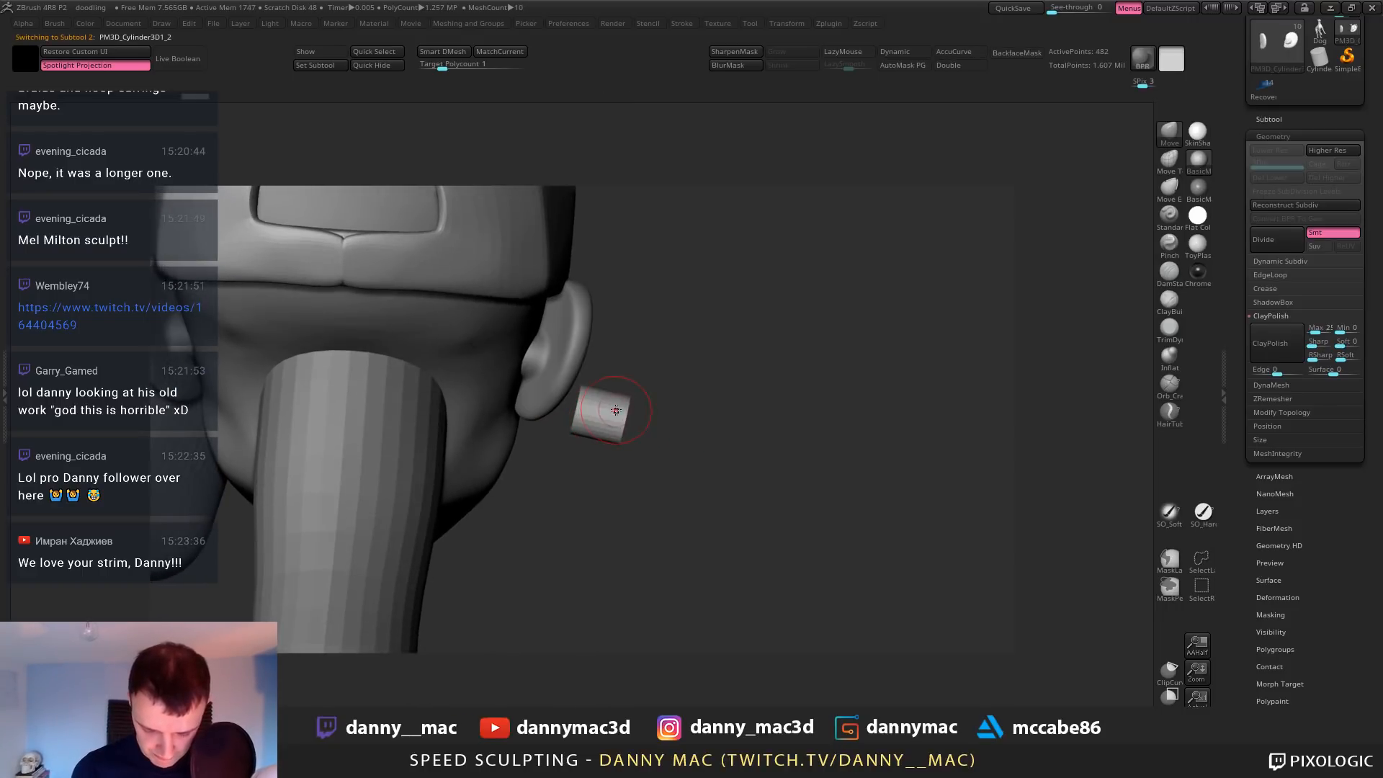
right_drag(617, 415, 634, 437)
key(w)
drag(602, 412, 590, 425)
right_drag(584, 374, 542, 402)
right_drag(641, 388, 592, 380)
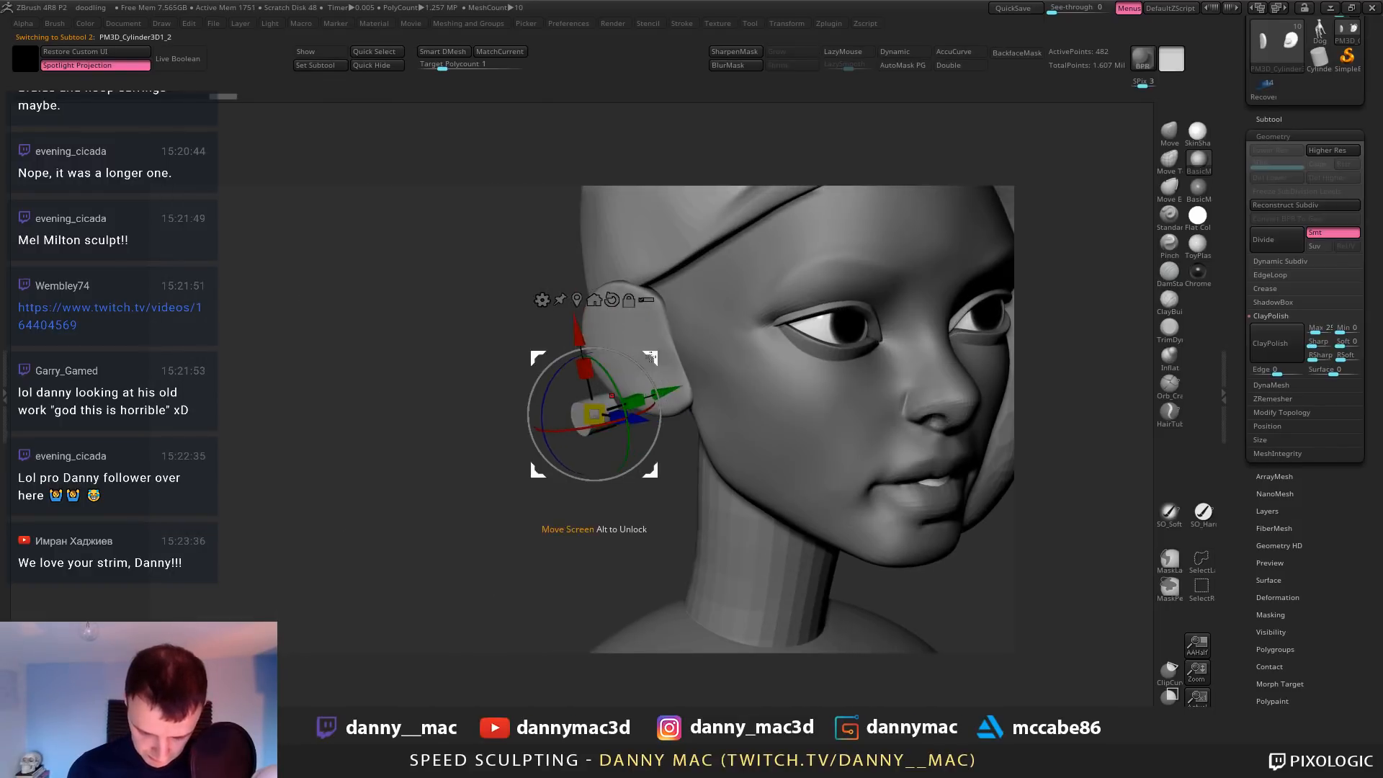
drag(652, 352, 702, 344)
Rotate the cylinder to pierce the earlobe and lengthen it along its axis
right_drag(677, 368, 698, 330)
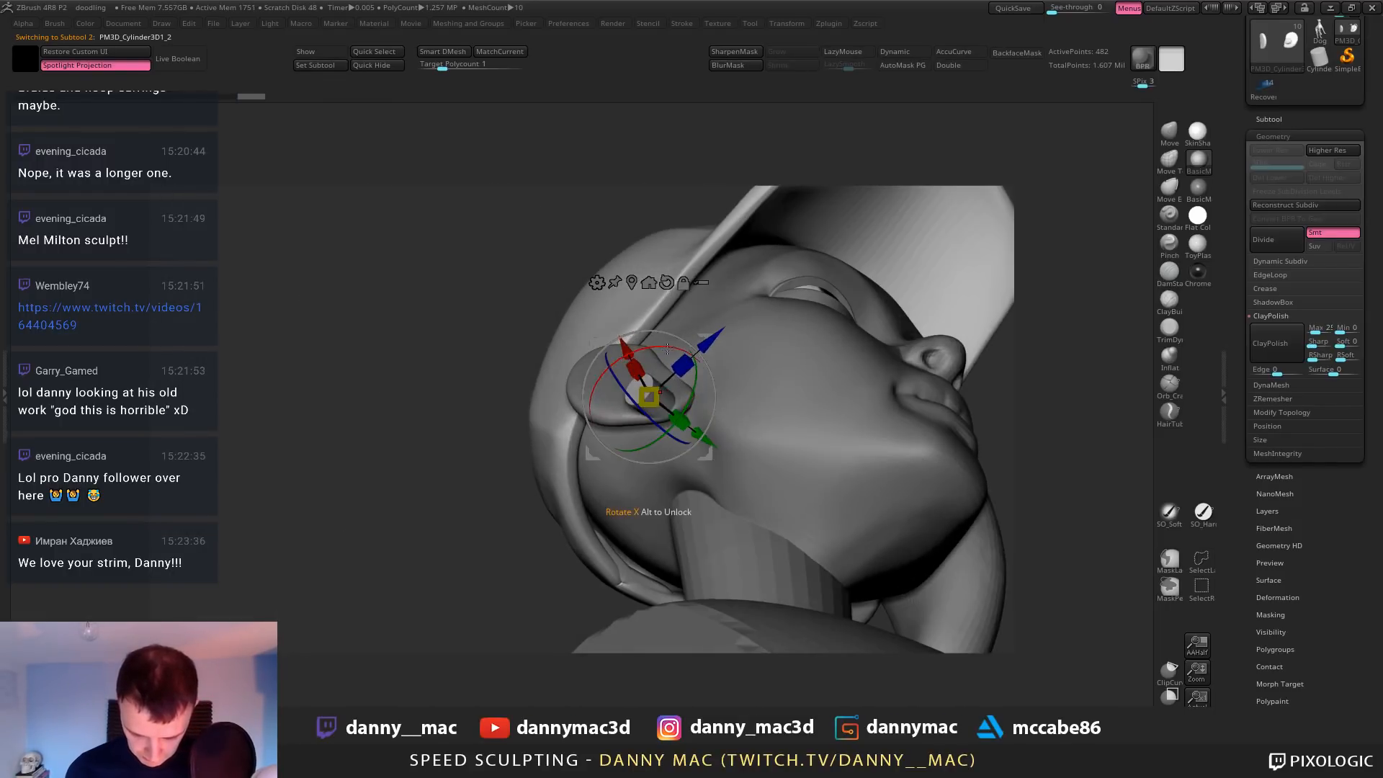
drag(667, 348, 692, 353)
right_drag(692, 355, 670, 381)
drag(706, 336, 717, 332)
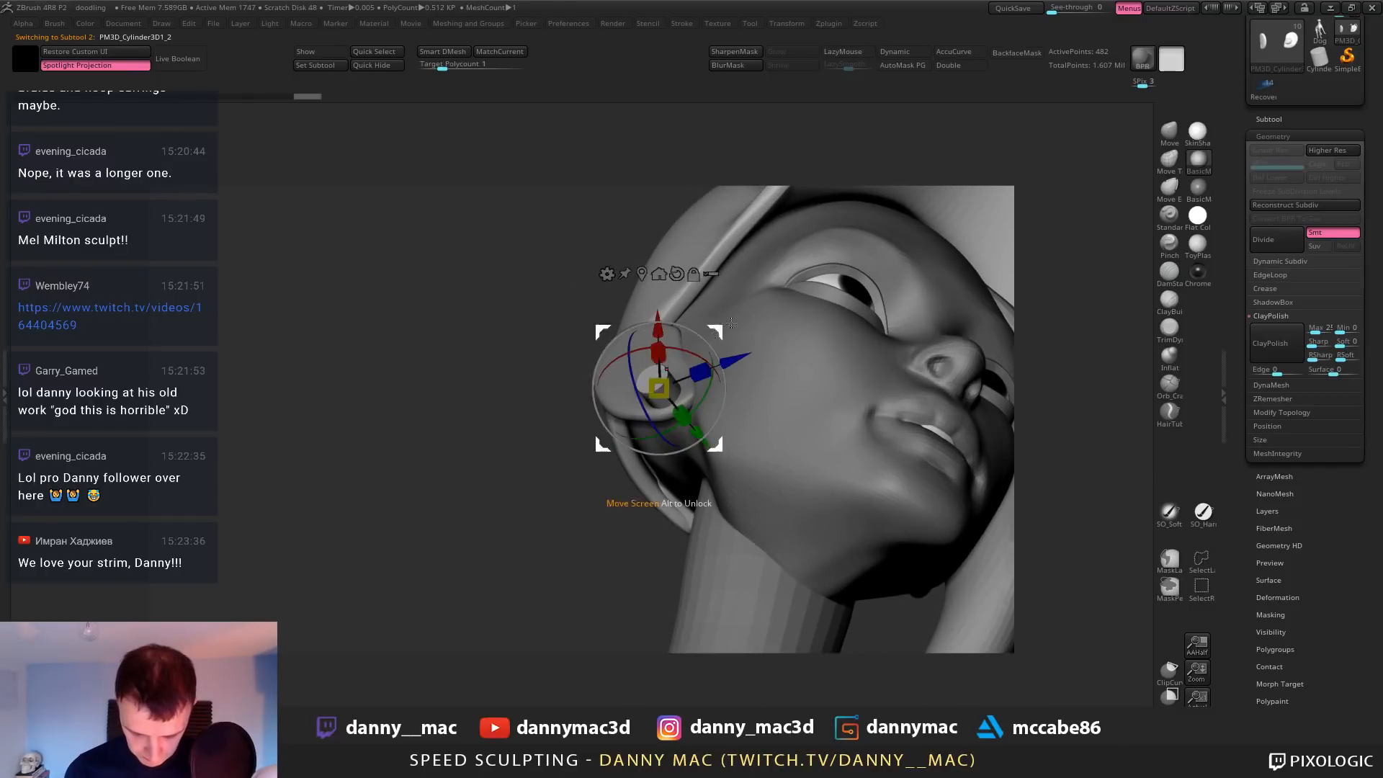
mouse_move(721, 331)
right_down()
mouse_move(791, 274)
mouse_move(725, 314)
right_up()
drag(644, 427, 632, 455)
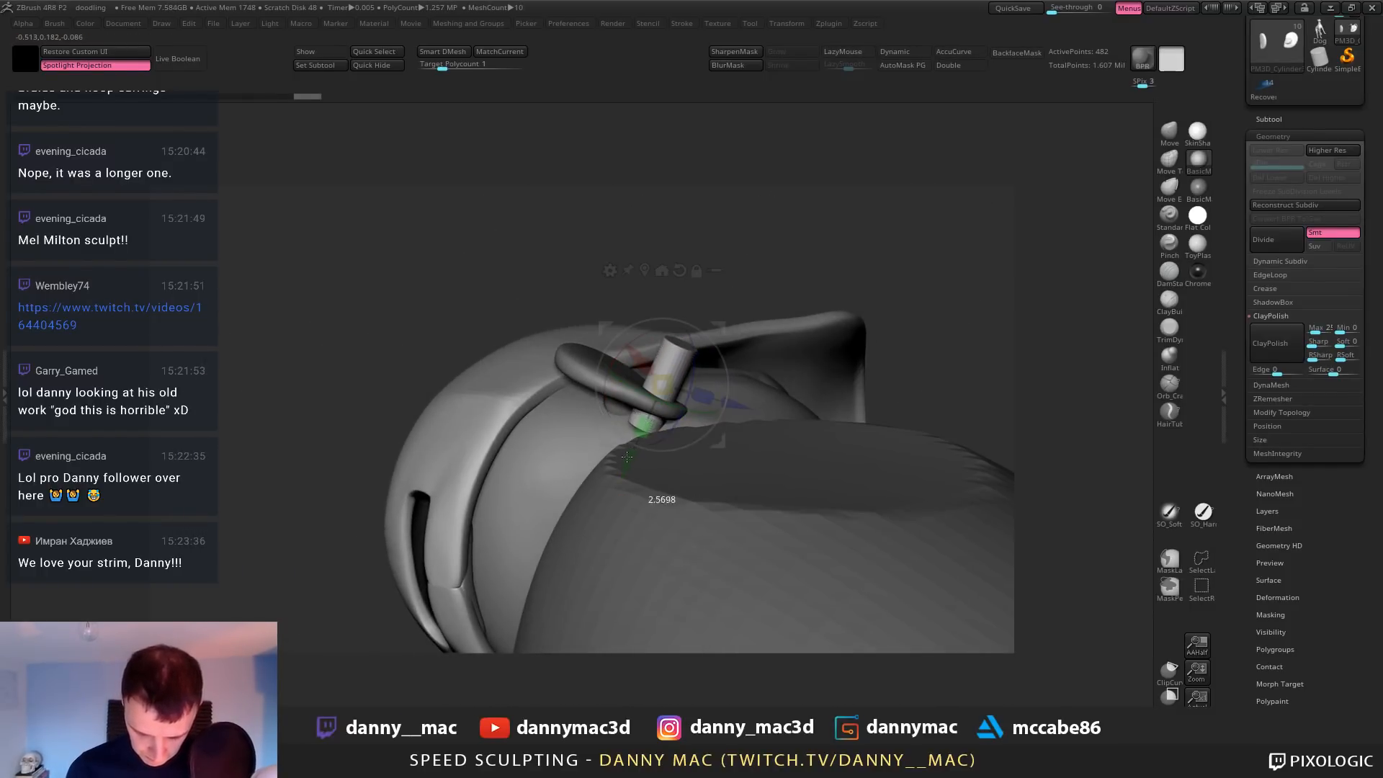
Select the ears, reshape the ear around the cylinder with the Move brush, and save the project
right_drag(729, 337, 802, 294)
right_drag(634, 360, 647, 362)
key(q)
alt+click(644, 389)
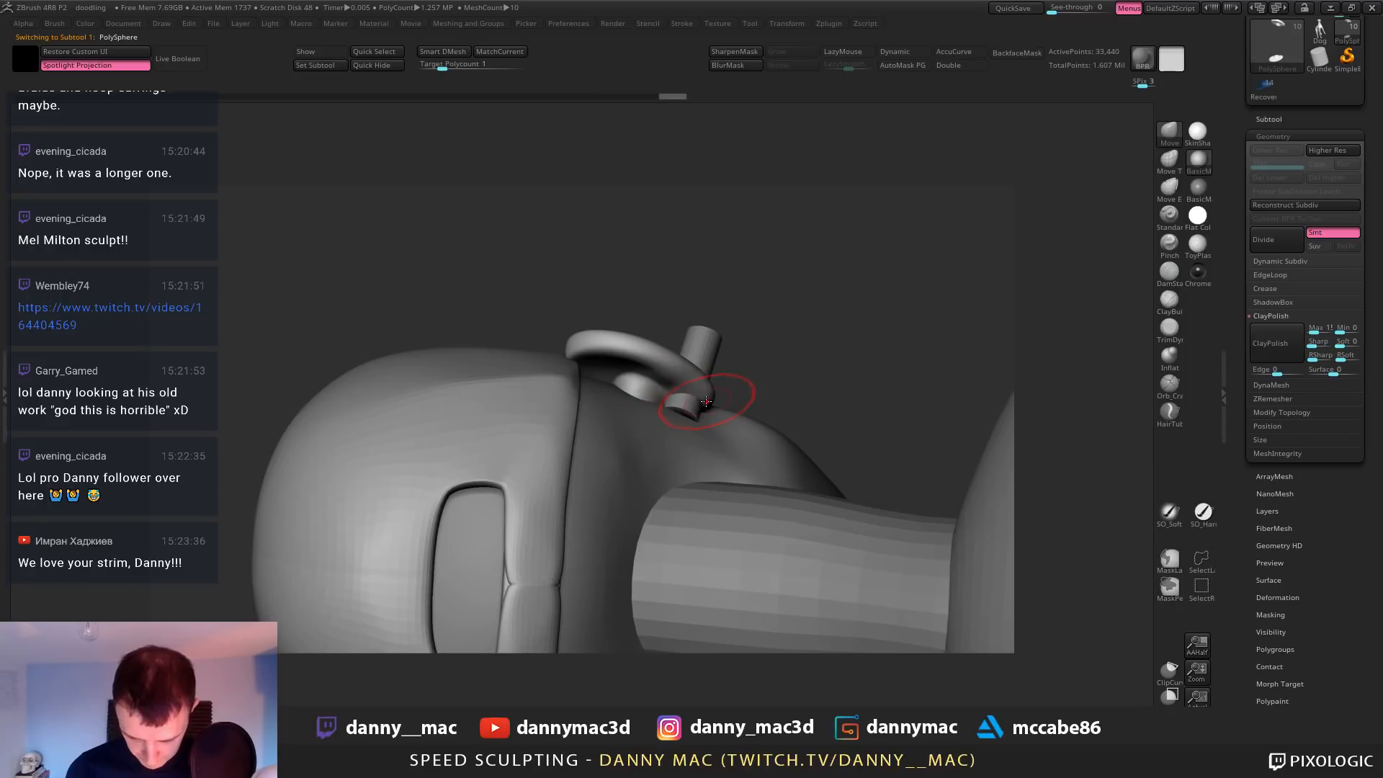
mouse_move(645, 391)
right_down()
mouse_move(650, 487)
mouse_move(720, 424)
mouse_move(637, 422)
mouse_move(702, 413)
mouse_move(658, 395)
right_up()
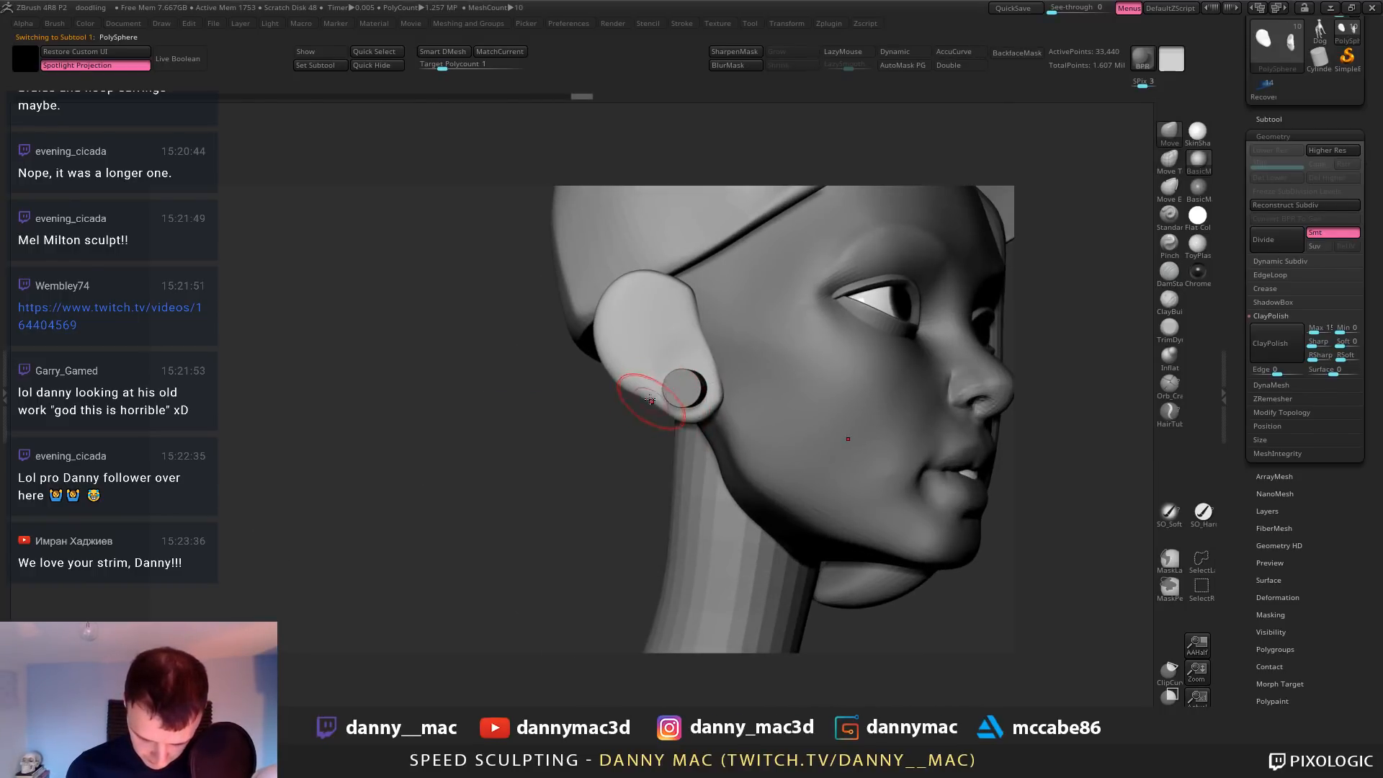
key(space)
drag(582, 373, 602, 373)
drag(686, 311, 694, 327)
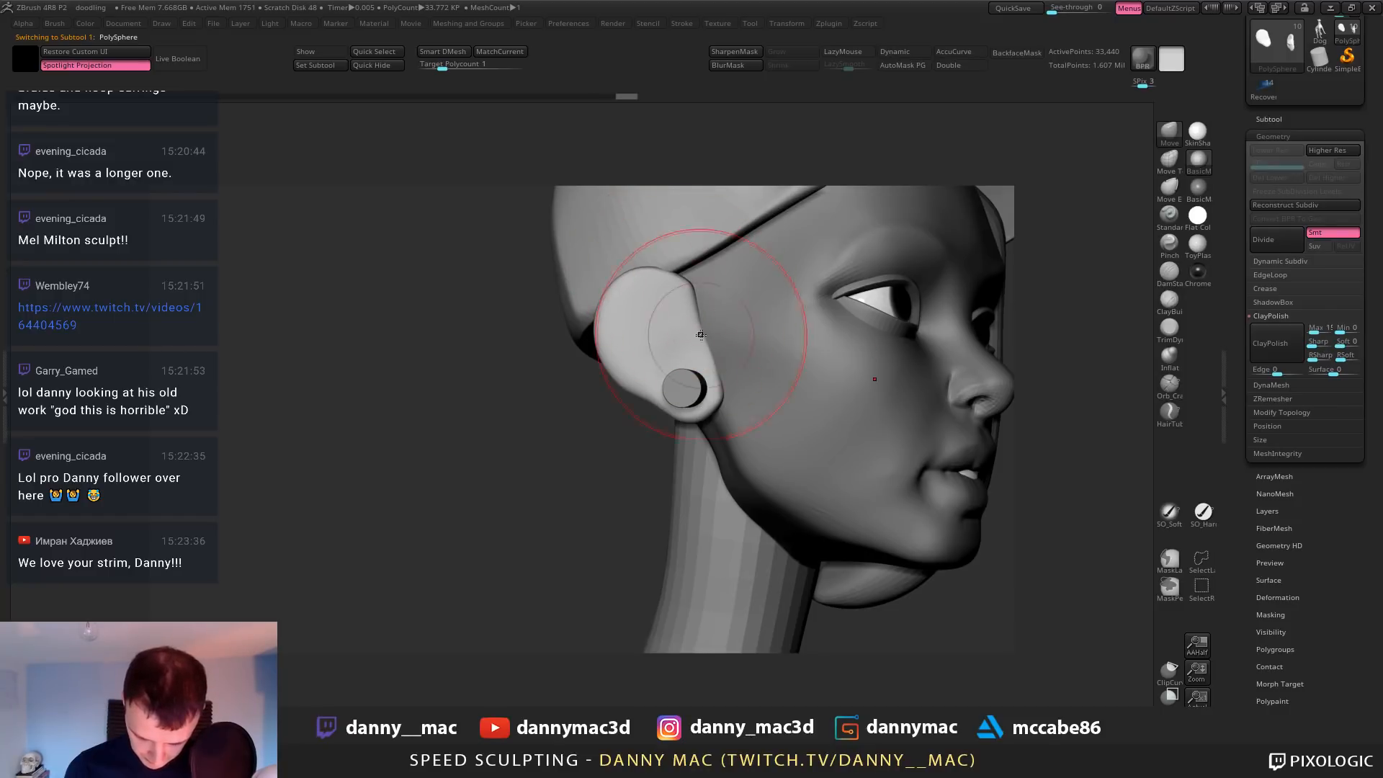
mouse_move(709, 360)
right_down()
mouse_move(697, 362)
mouse_move(693, 332)
right_up()
key(space)
mouse_move(693, 298)
right_down()
mouse_move(657, 325)
mouse_move(694, 368)
mouse_move(684, 353)
mouse_move(714, 328)
right_up()
key(ctrl+s)
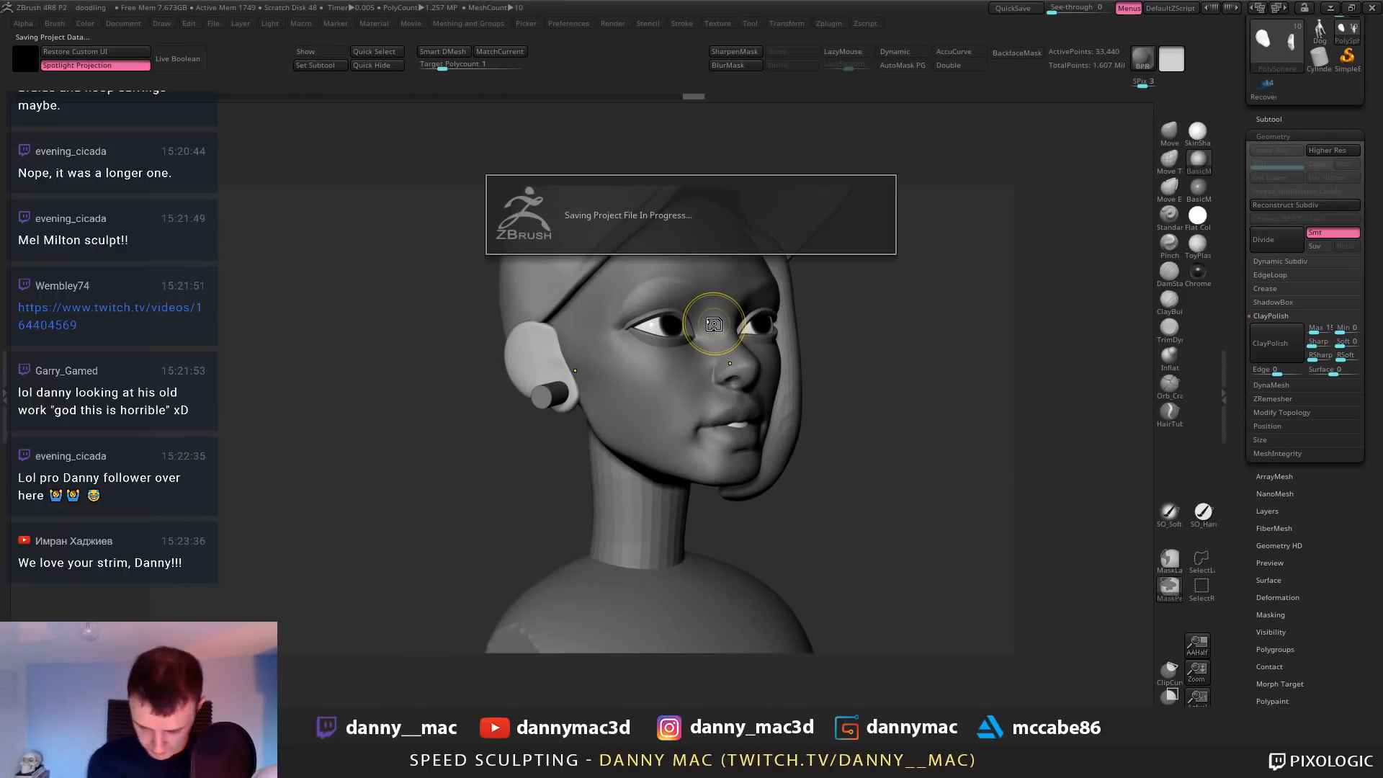
Mark the ears subtool as the Boolean start group and set the small cylinder beneath it to subtraction
right_drag(808, 432, 886, 394)
click(1272, 118)
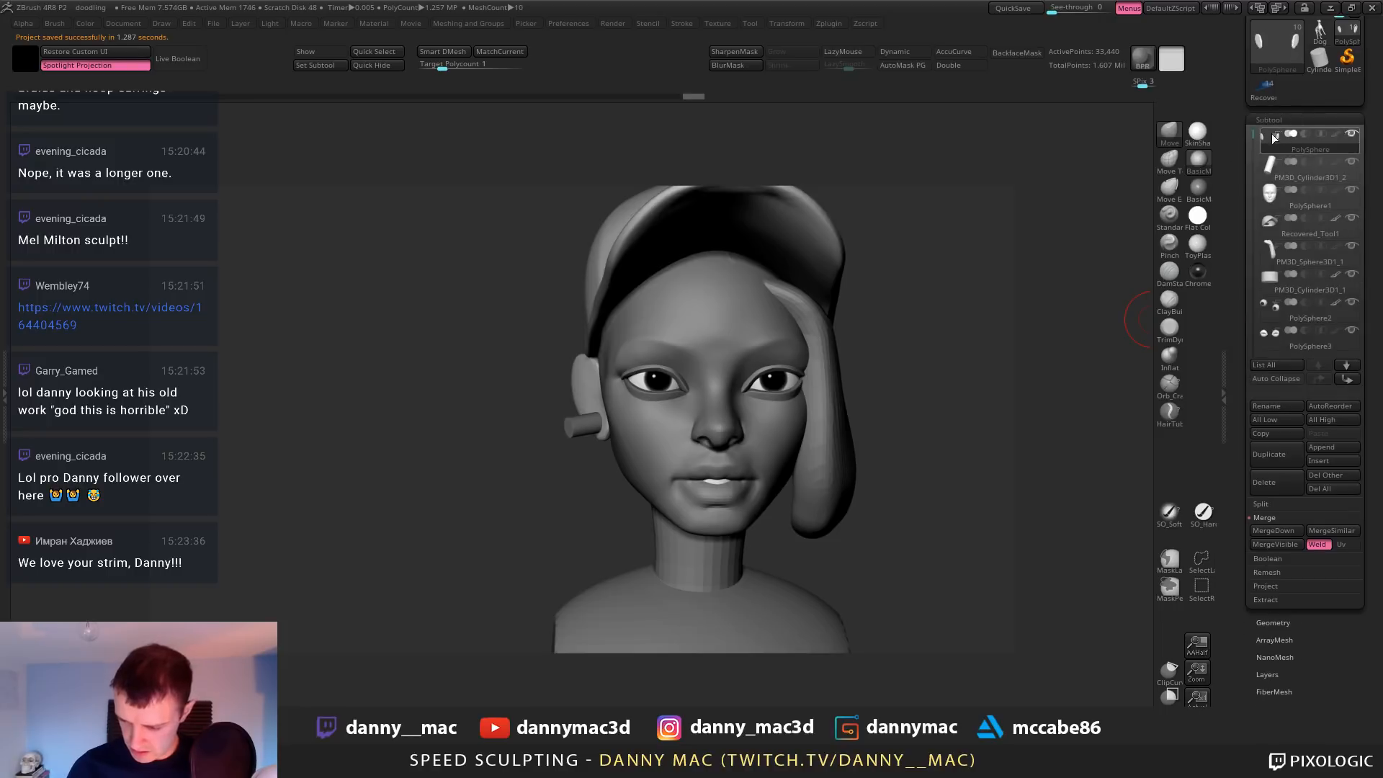
right_drag(799, 407, 886, 373)
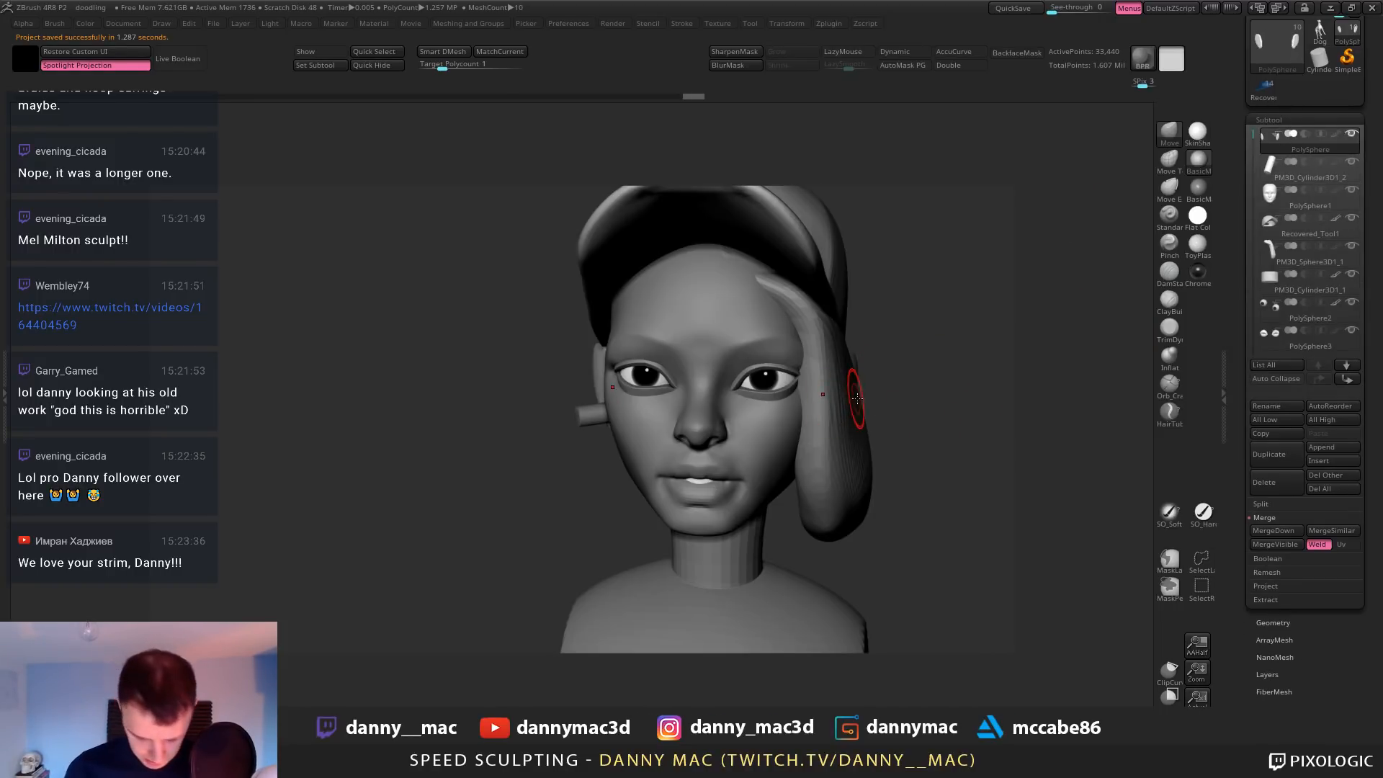
right_drag(948, 370, 1138, 342)
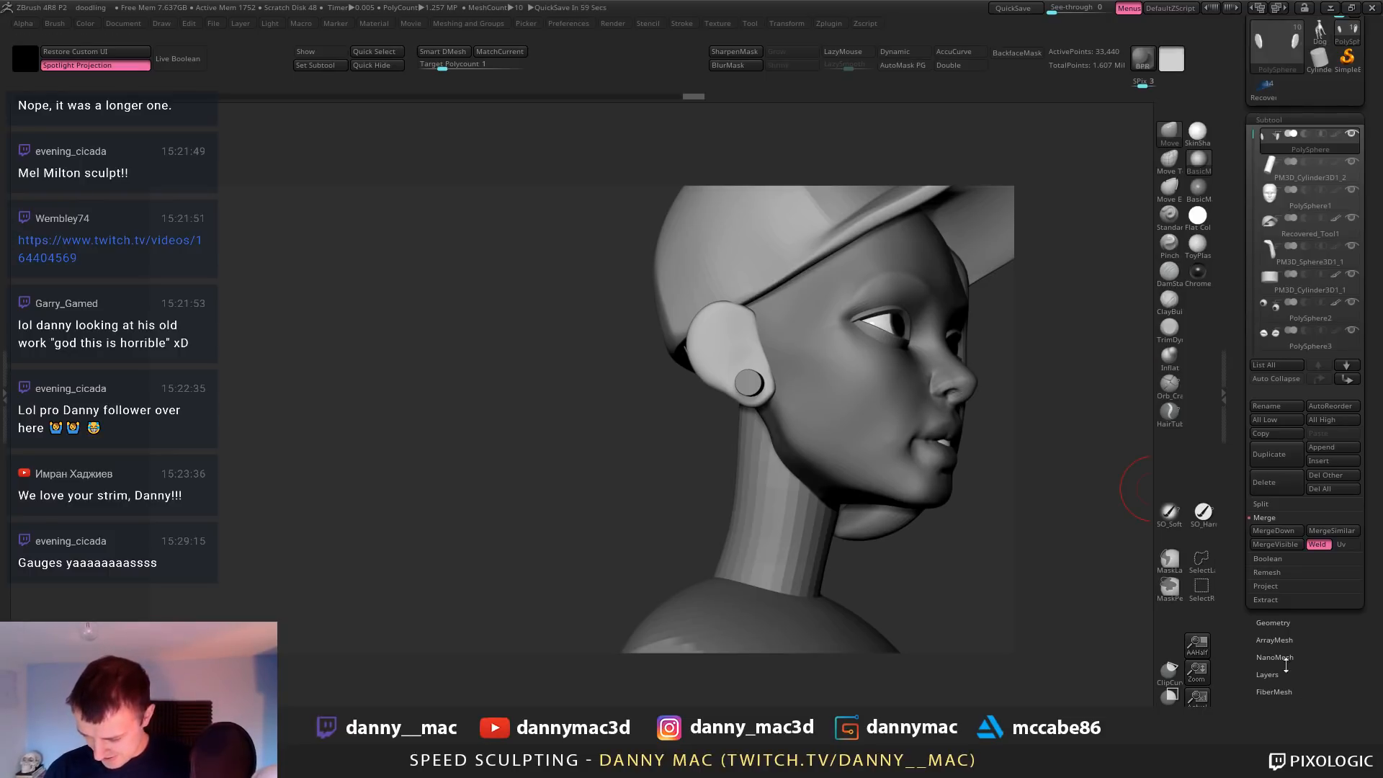
click(1270, 561)
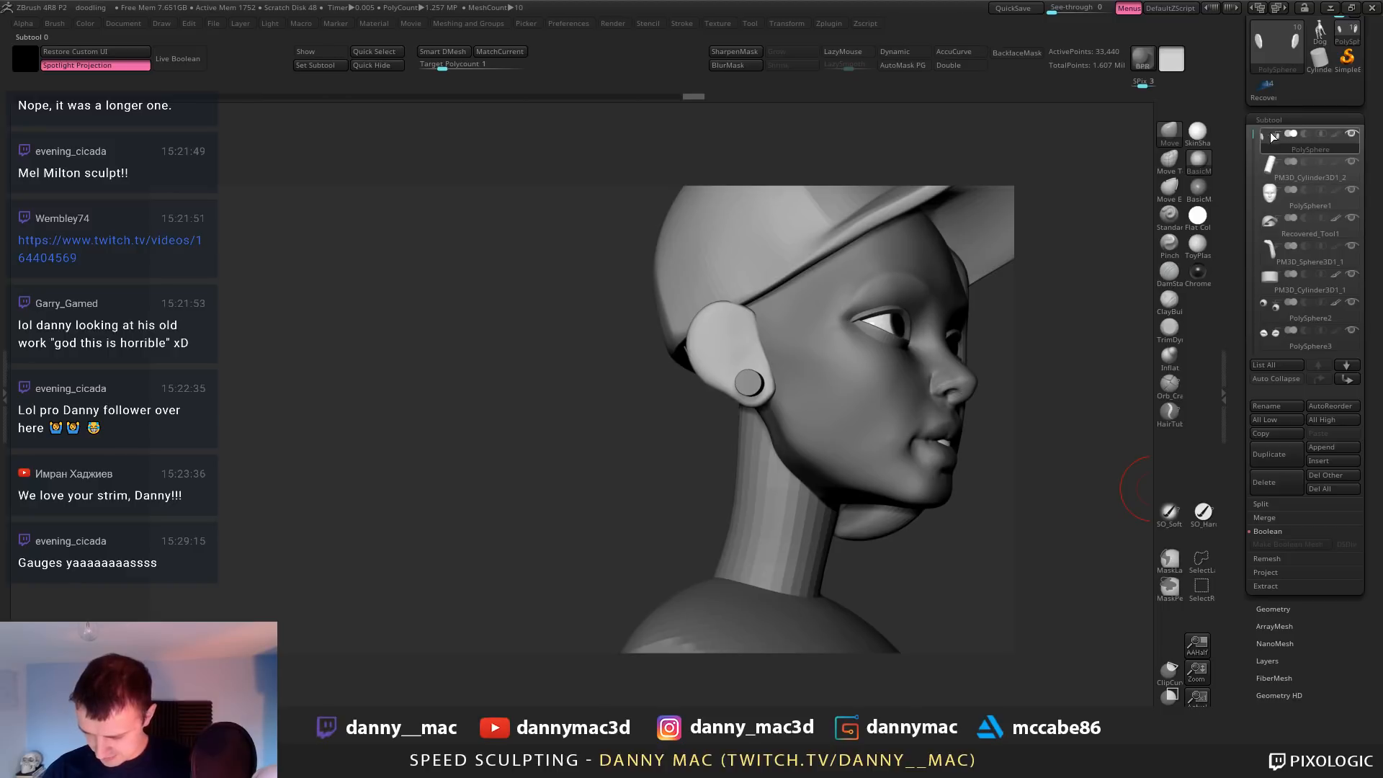
mouse_move(1274, 146)
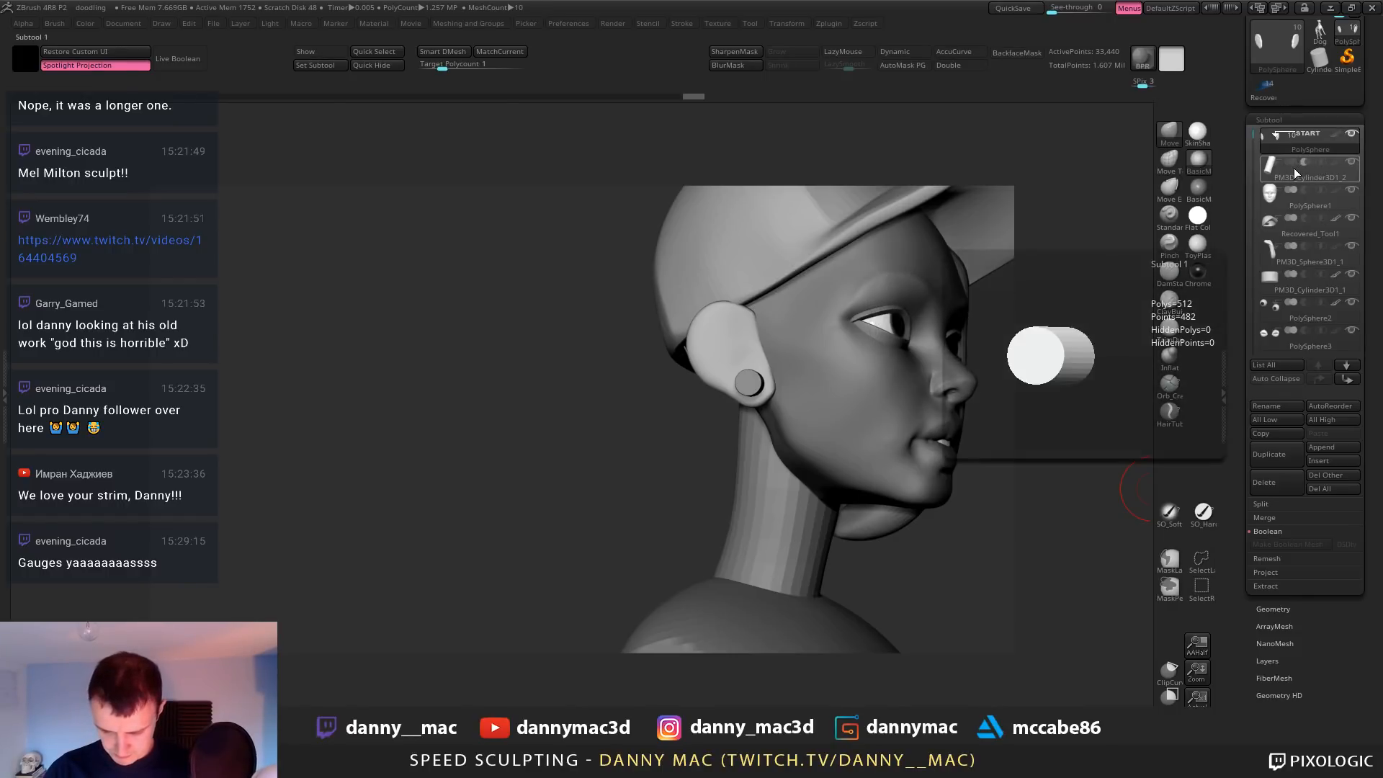
drag(1088, 320, 998, 339)
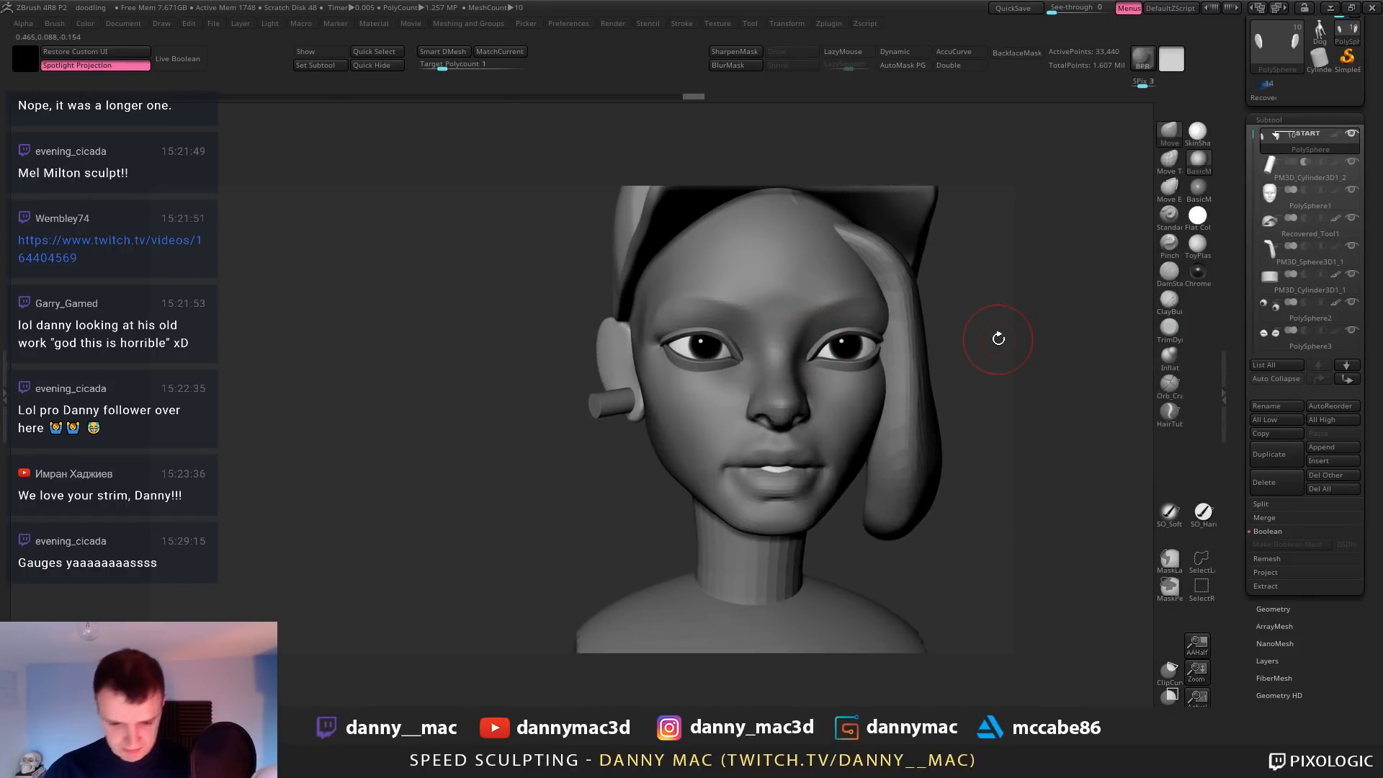
Find the Boolean display option and enable Live Boolean to preview the cylinder cutting through the earlobe
click(619, 21)
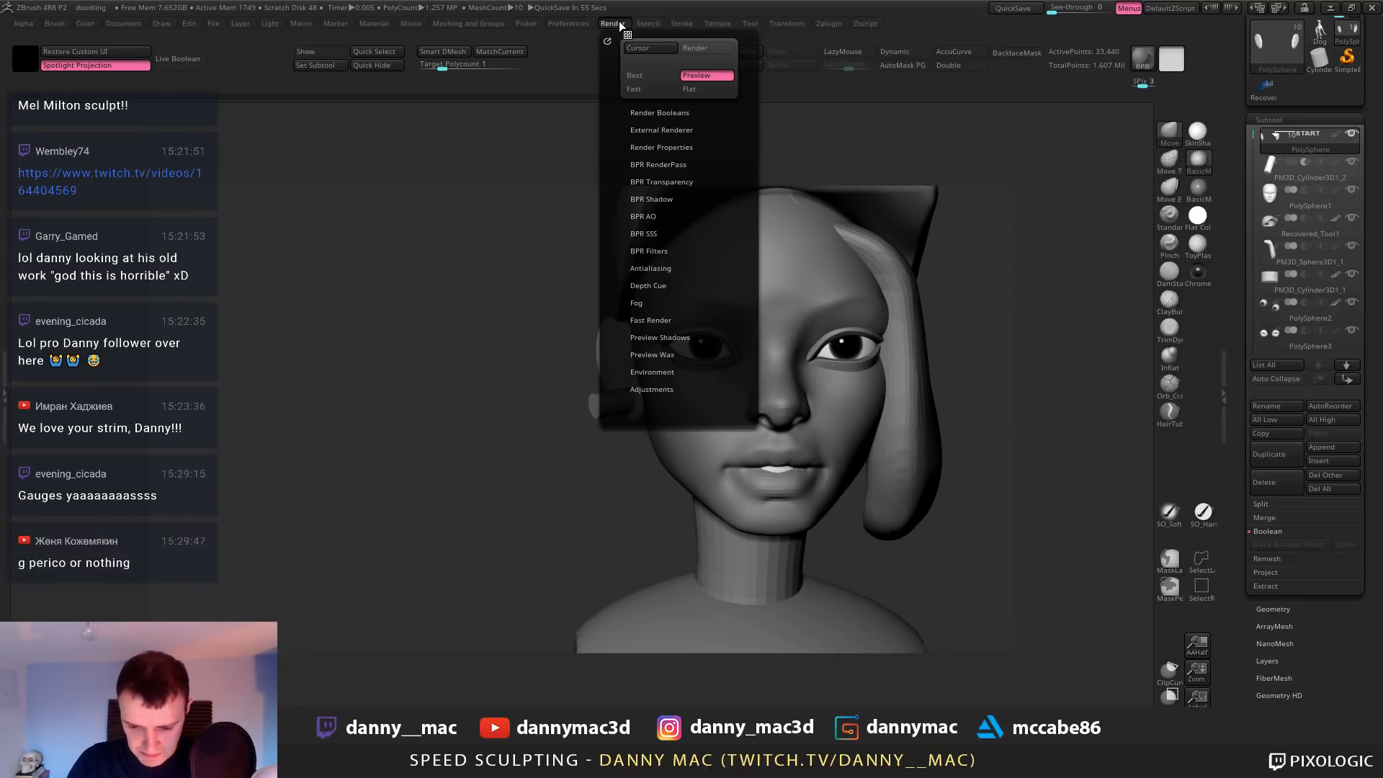
mouse_move(691, 28)
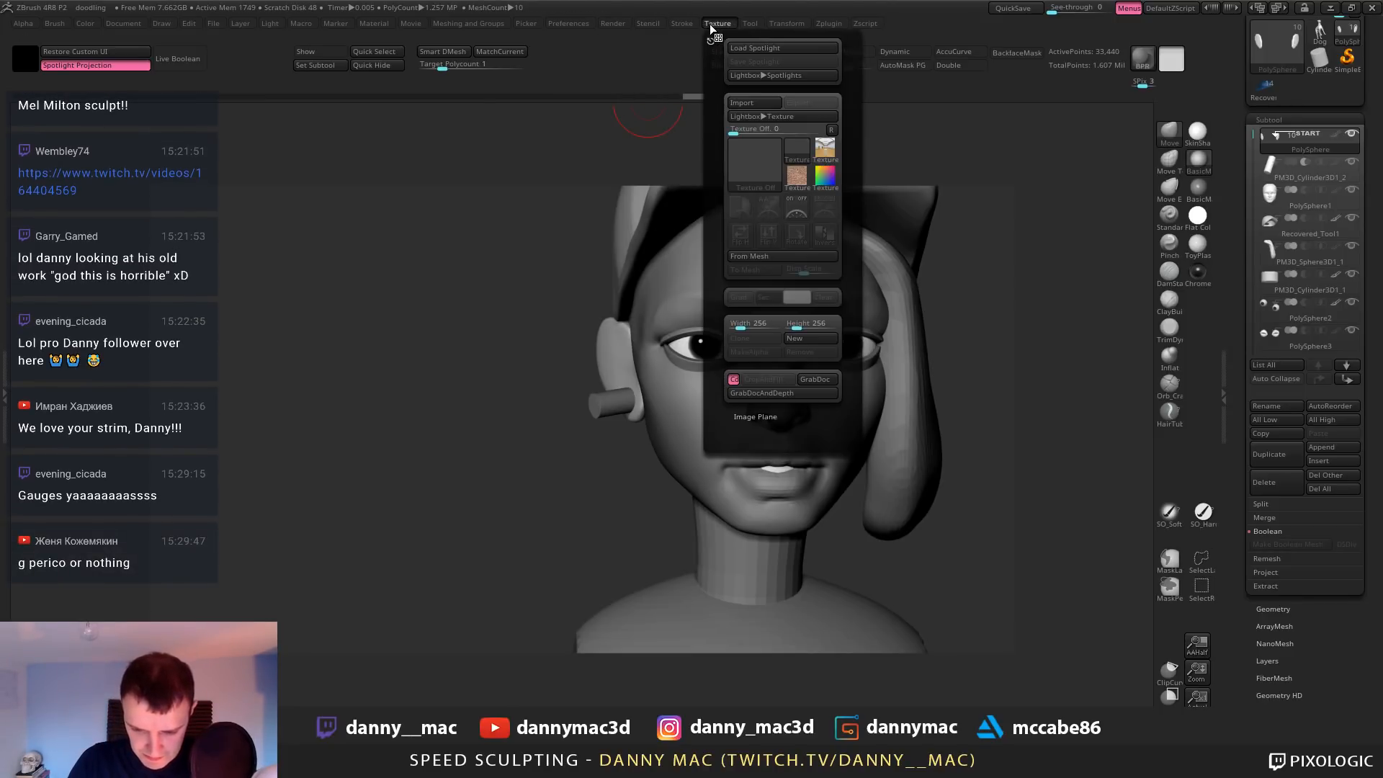
mouse_move(550, 26)
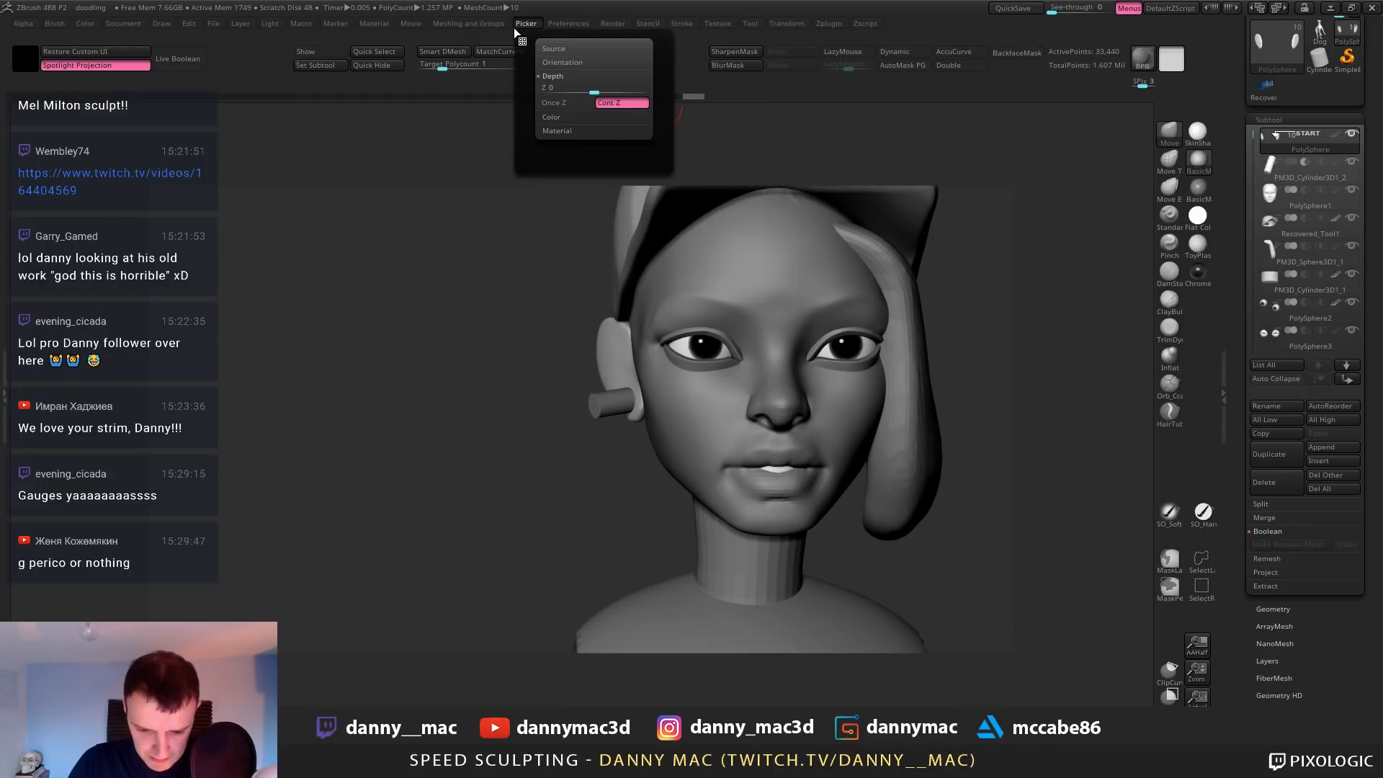
mouse_move(412, 28)
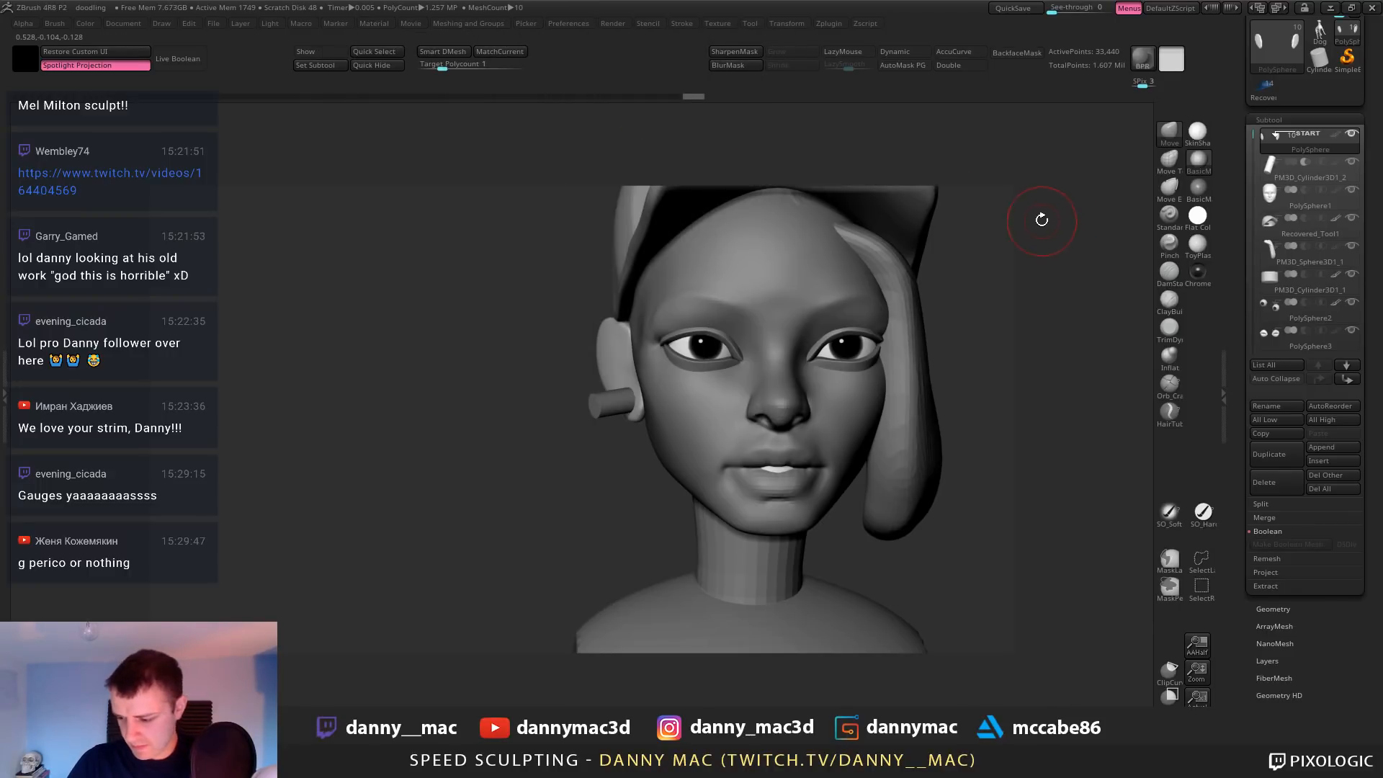
alt+right_drag(903, 271, 834, 333)
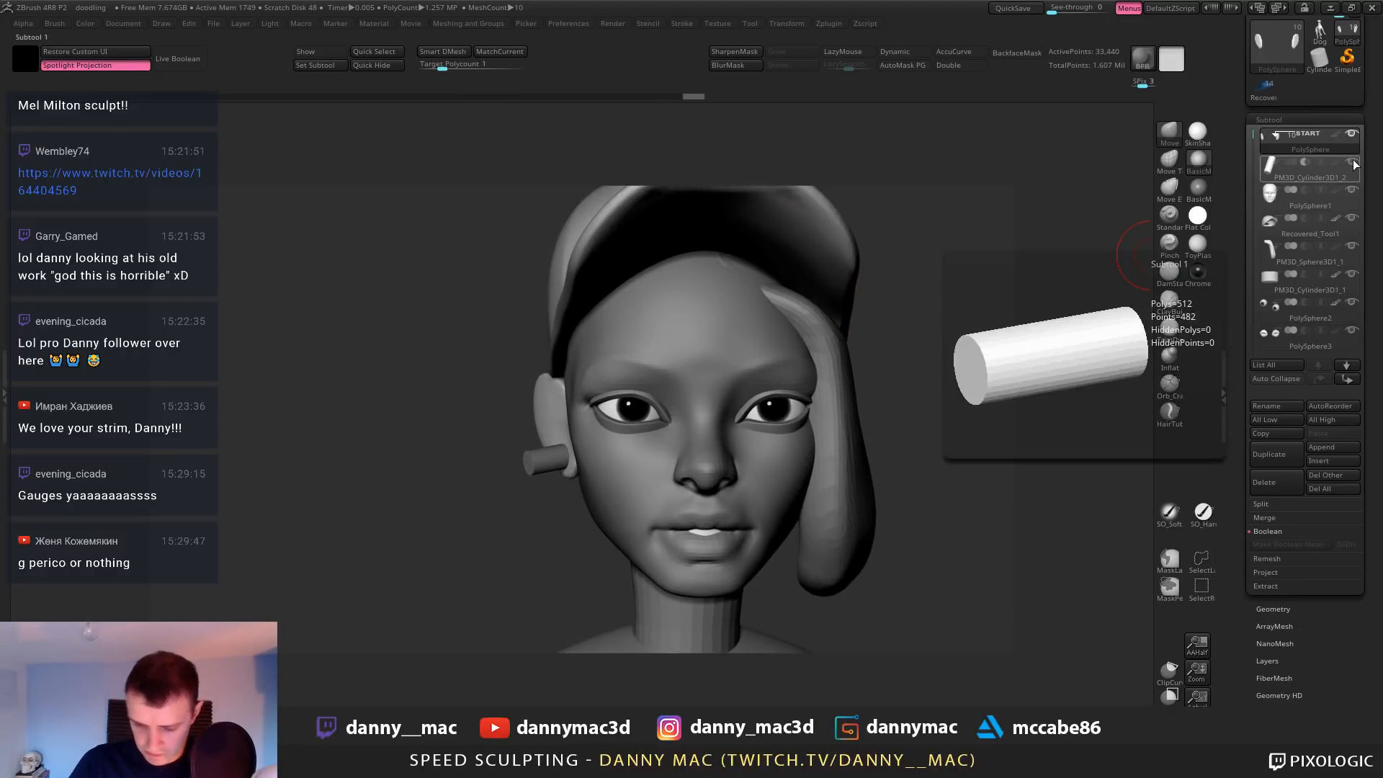
mouse_move(1295, 166)
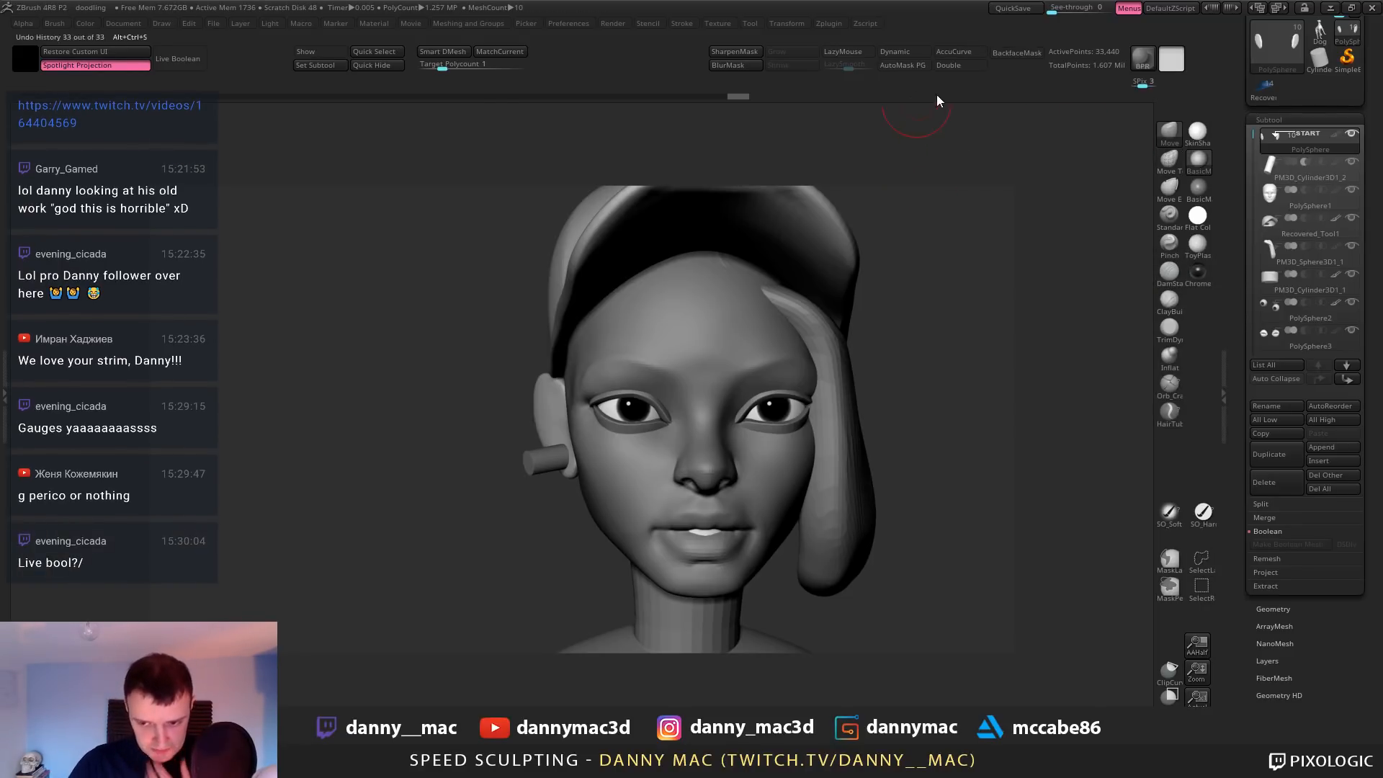
click(182, 61)
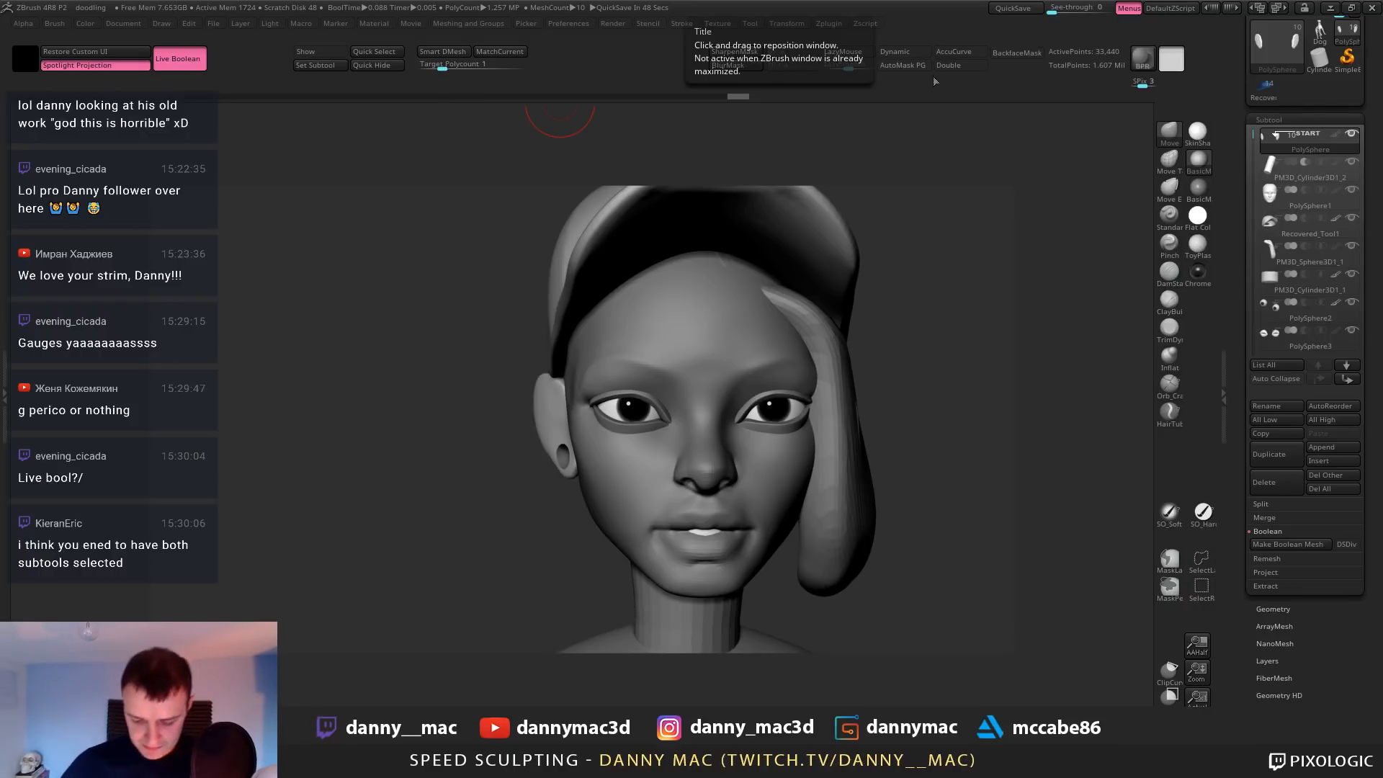
drag(538, 355, 432, 356)
Generate a Boolean mesh from the visible subtools and open the resulting UMesh_PolySphere tool
click(625, 23)
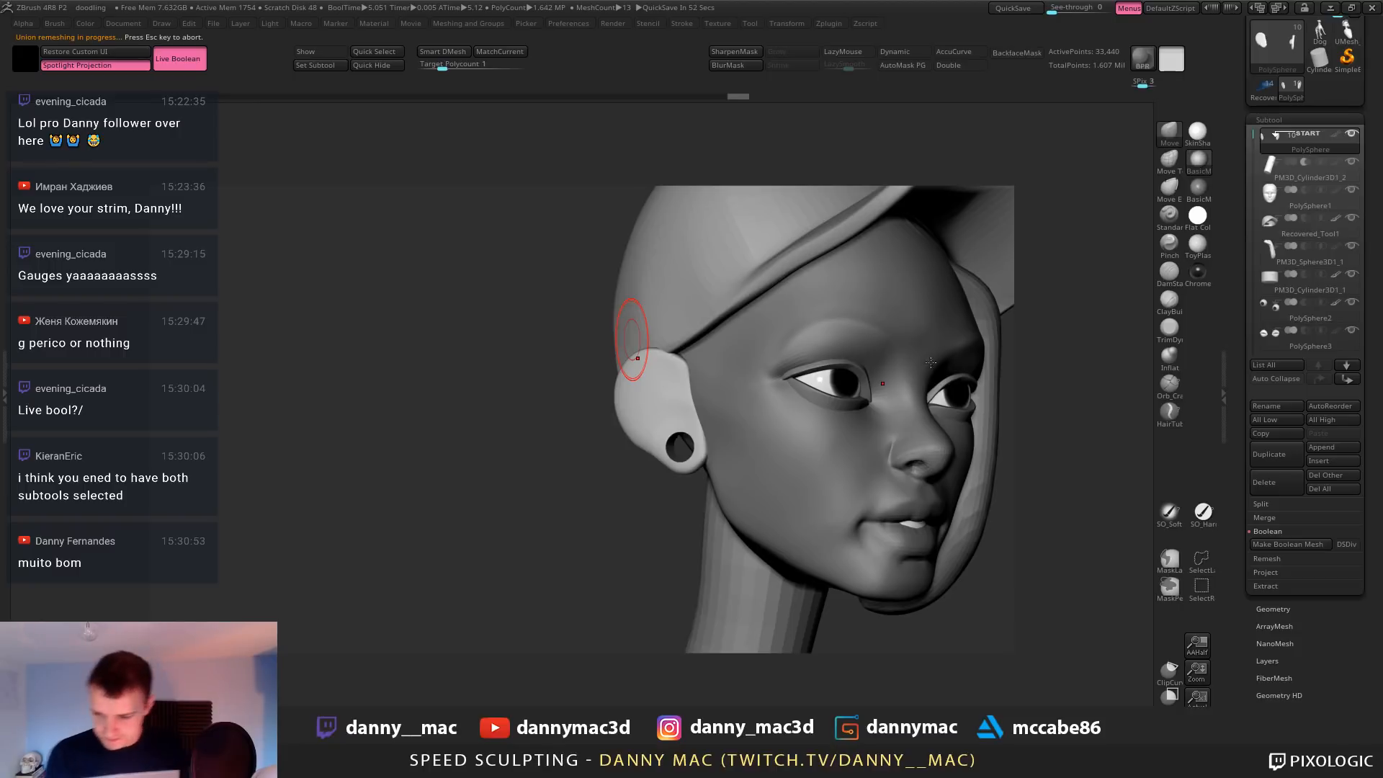
mouse_move(942, 364)
right_down()
mouse_move(908, 360)
mouse_move(904, 341)
mouse_move(697, 386)
right_up()
key(F1)
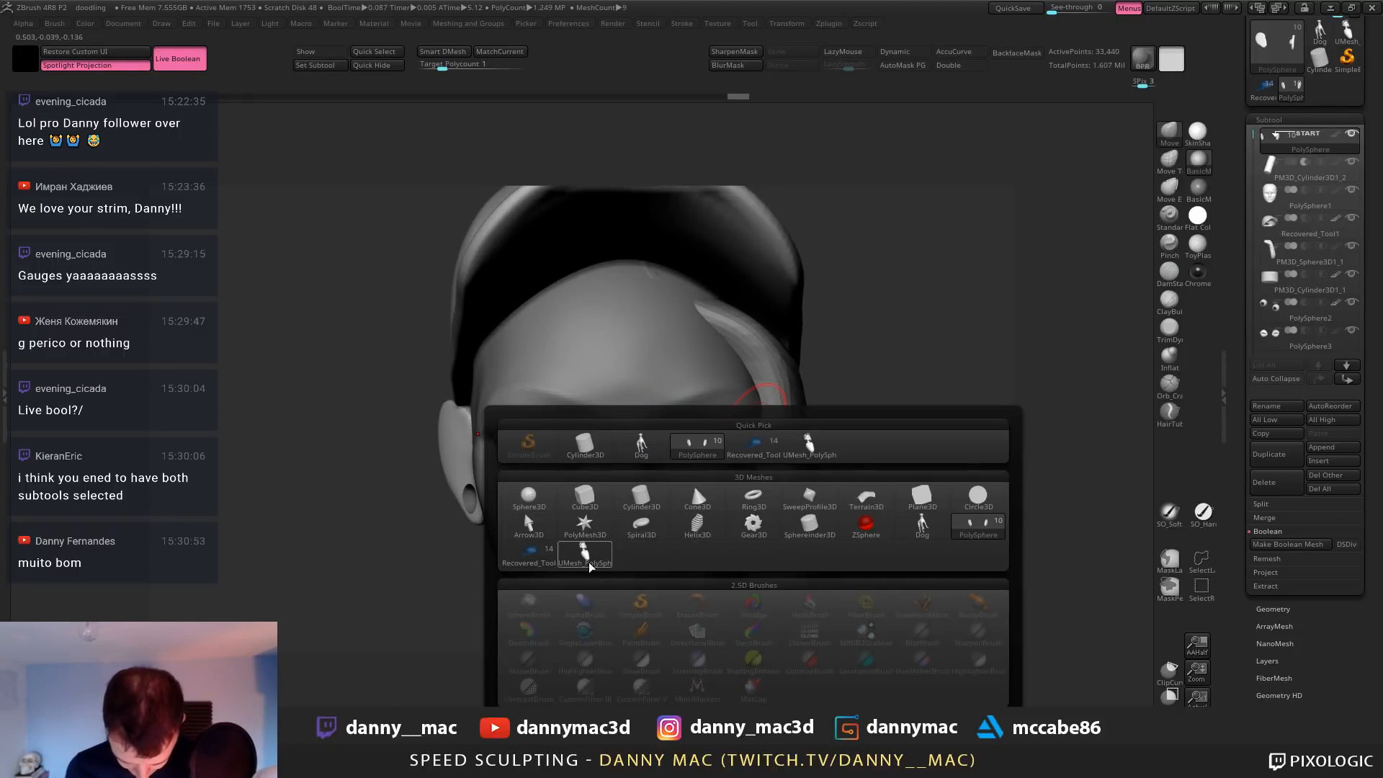
mouse_move(585, 563)
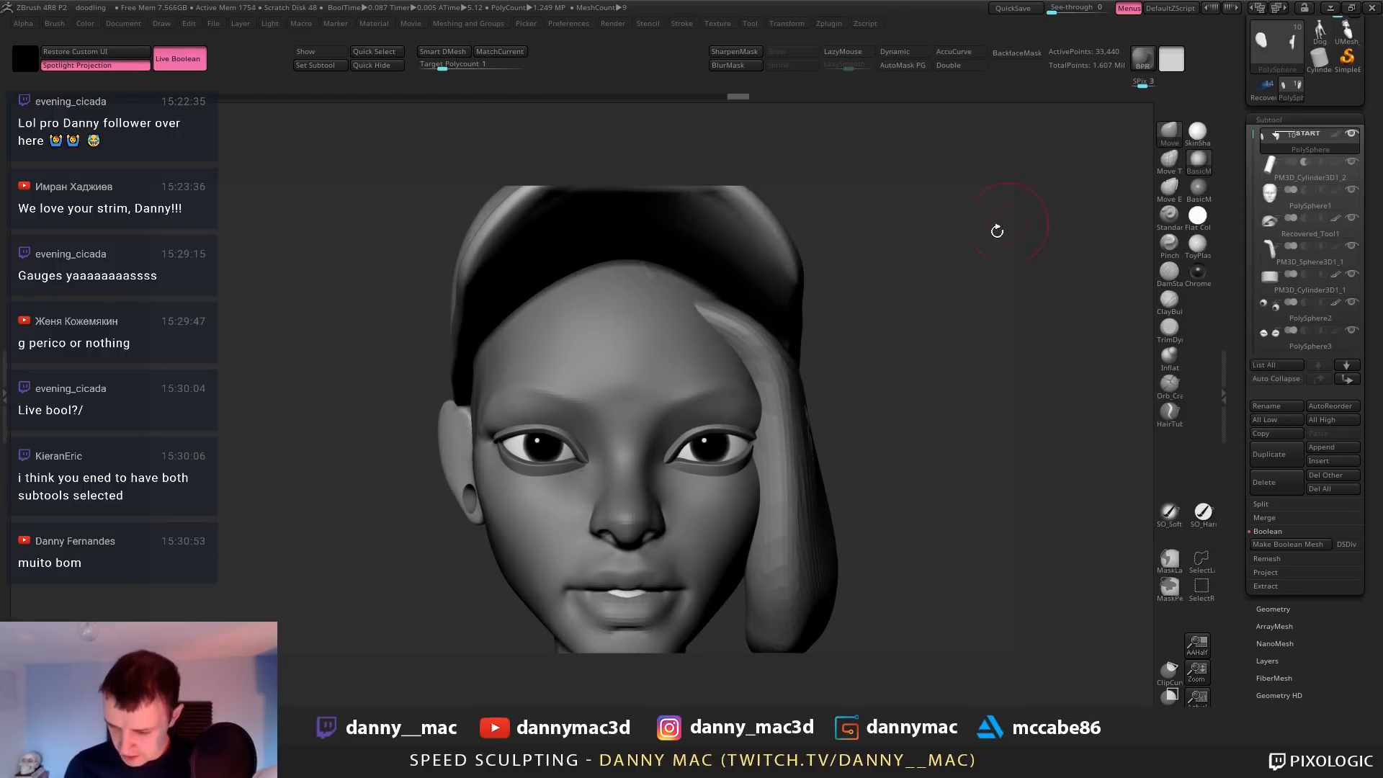
alt+right_drag(996, 231, 962, 275)
click(1341, 40)
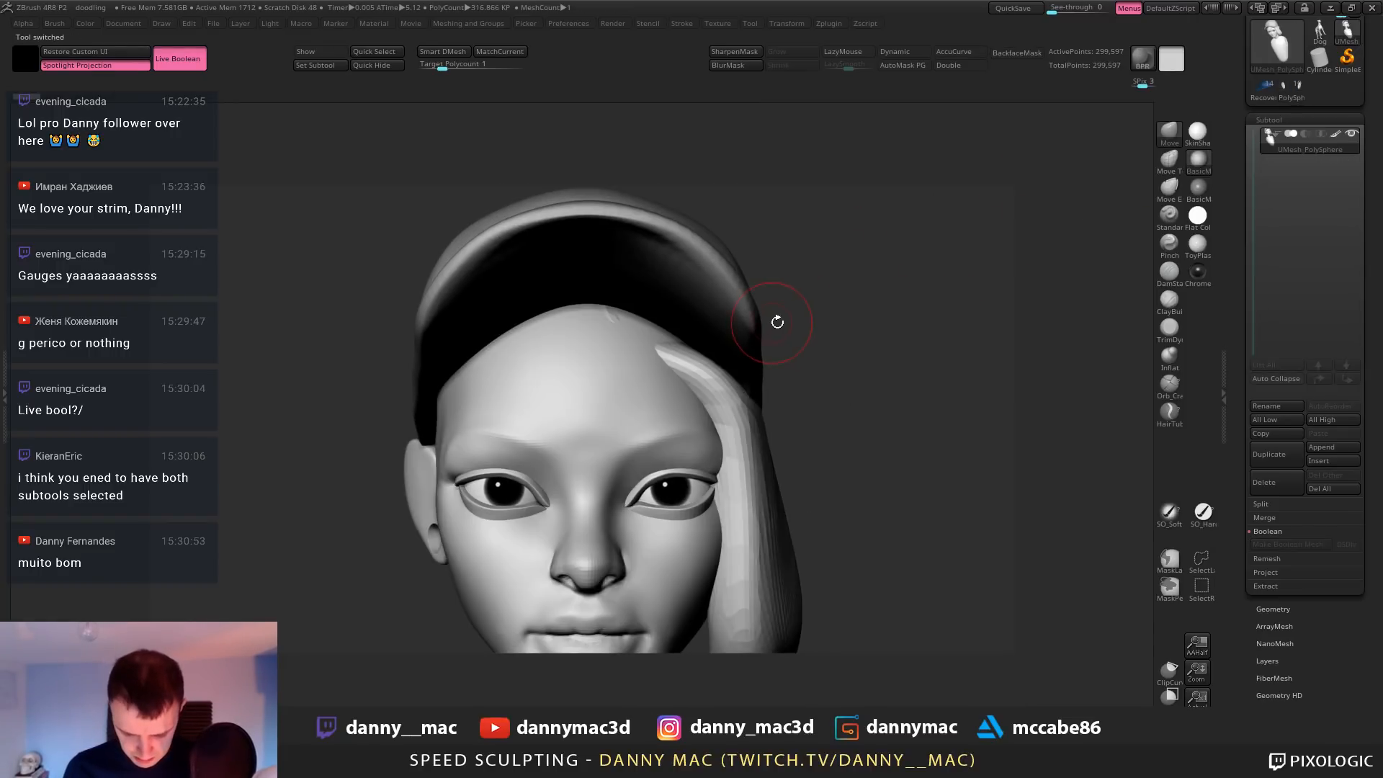
Display the merged mesh's polygroups and isolate the ears to inspect the lobe hole, and show the whole mesh again
key(shift+f)
right_drag(686, 403, 849, 405)
ctrl+shift+click(505, 392)
alt+right_drag(508, 392, 612, 382)
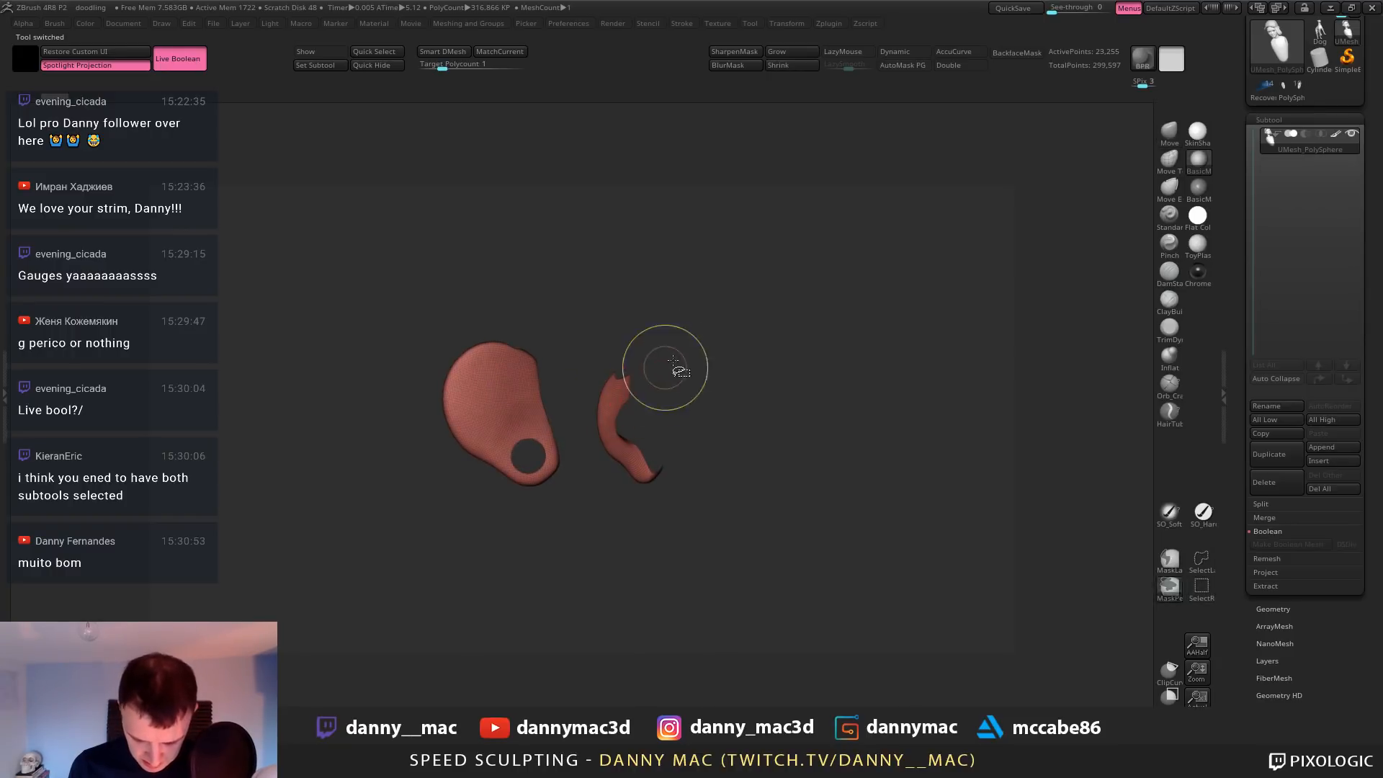
ctrl+shift+click(665, 368)
right_drag(748, 359, 689, 346)
Try regenerating the merged mesh's polygroups with Auto Groups and undo the regrouping
key(2)
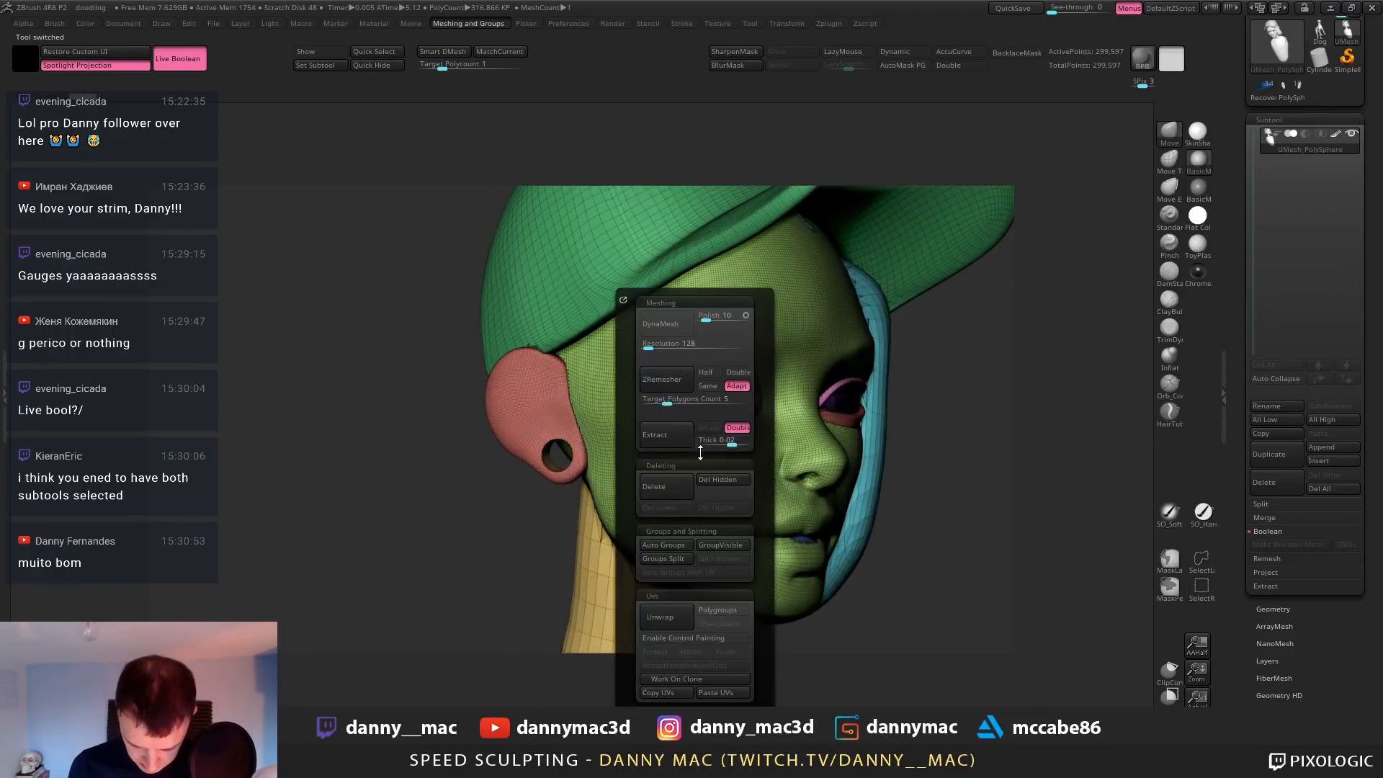
click(667, 544)
key(shift+f)
key(shift+f)
key(2)
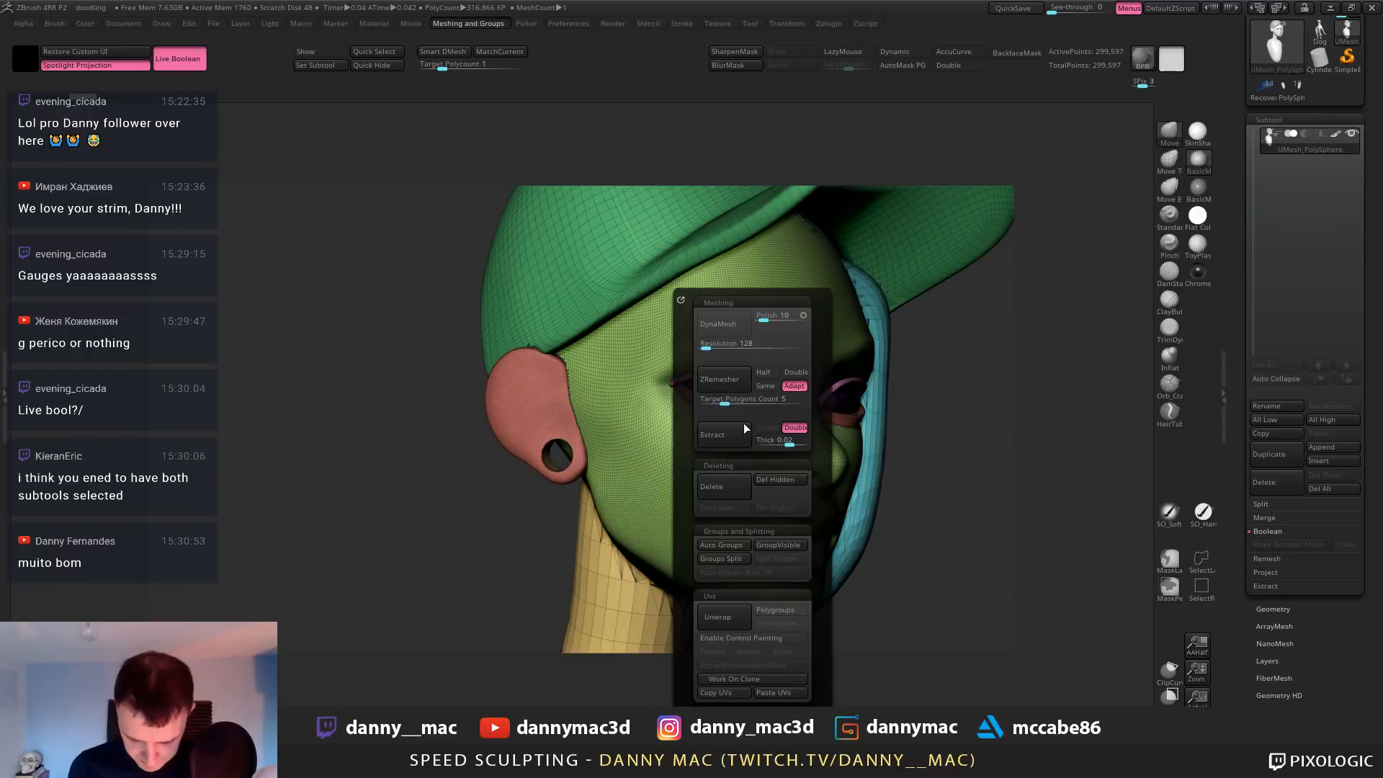
click(725, 544)
key(shift+f)
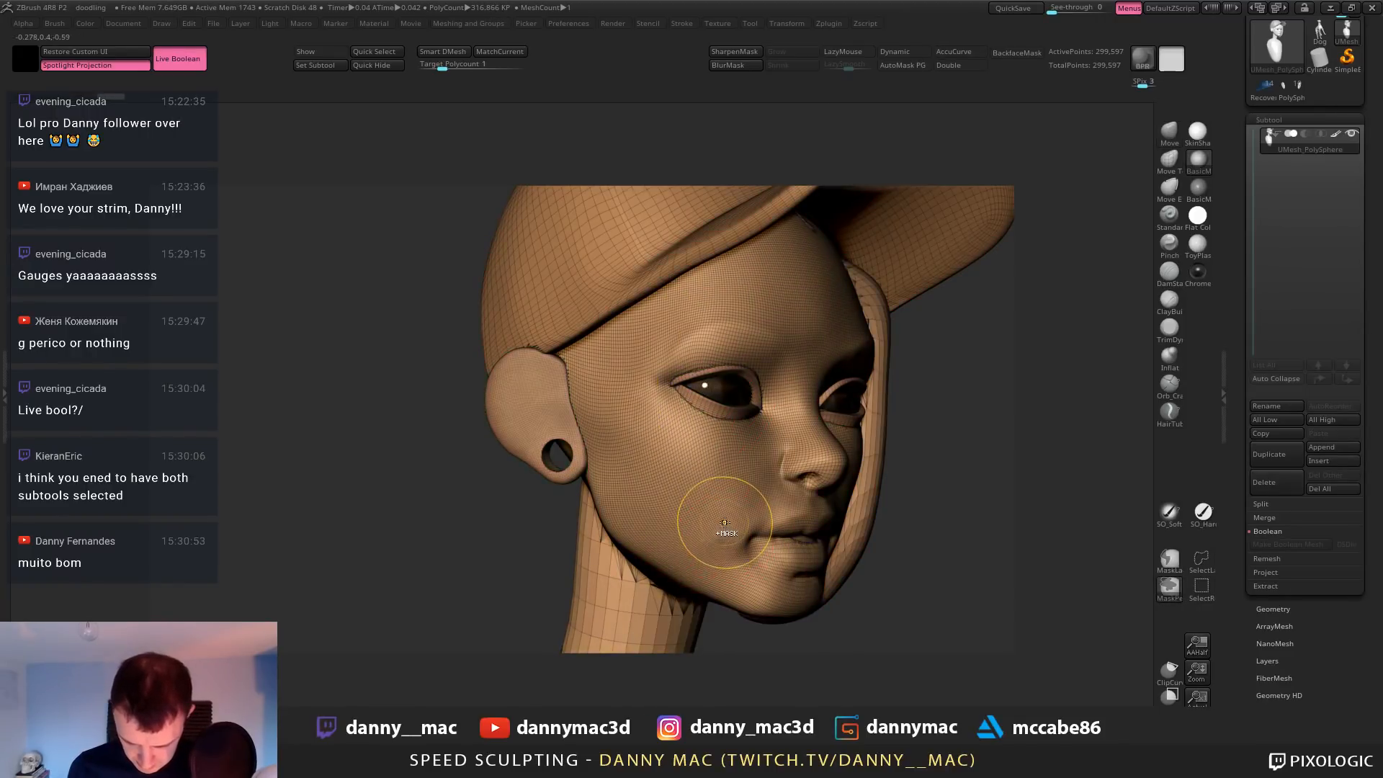
key(ctrl+z)
right_drag(723, 512, 697, 506)
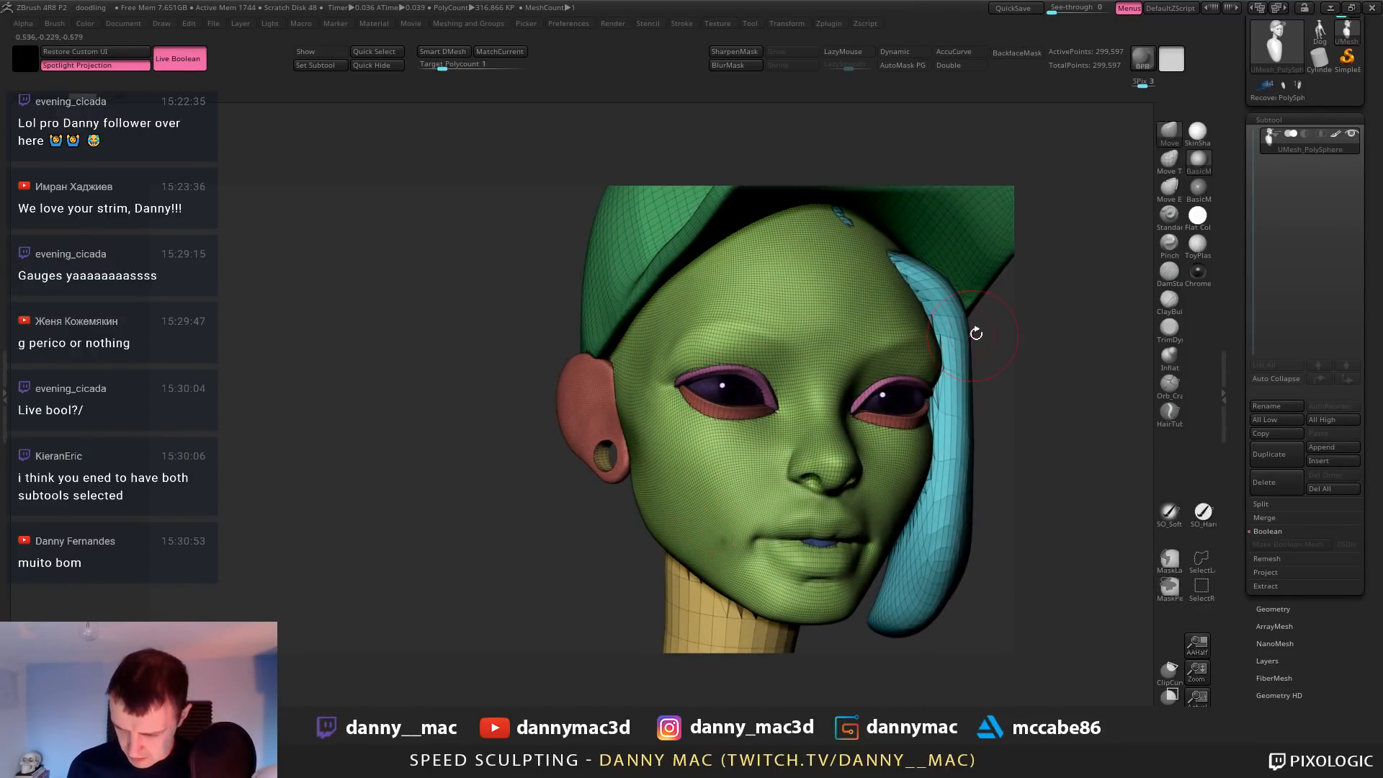
Delete the merged Boolean mesh and return to the original multi-subtool bust
drag(1240, 114, 1240, 184)
click(1266, 552)
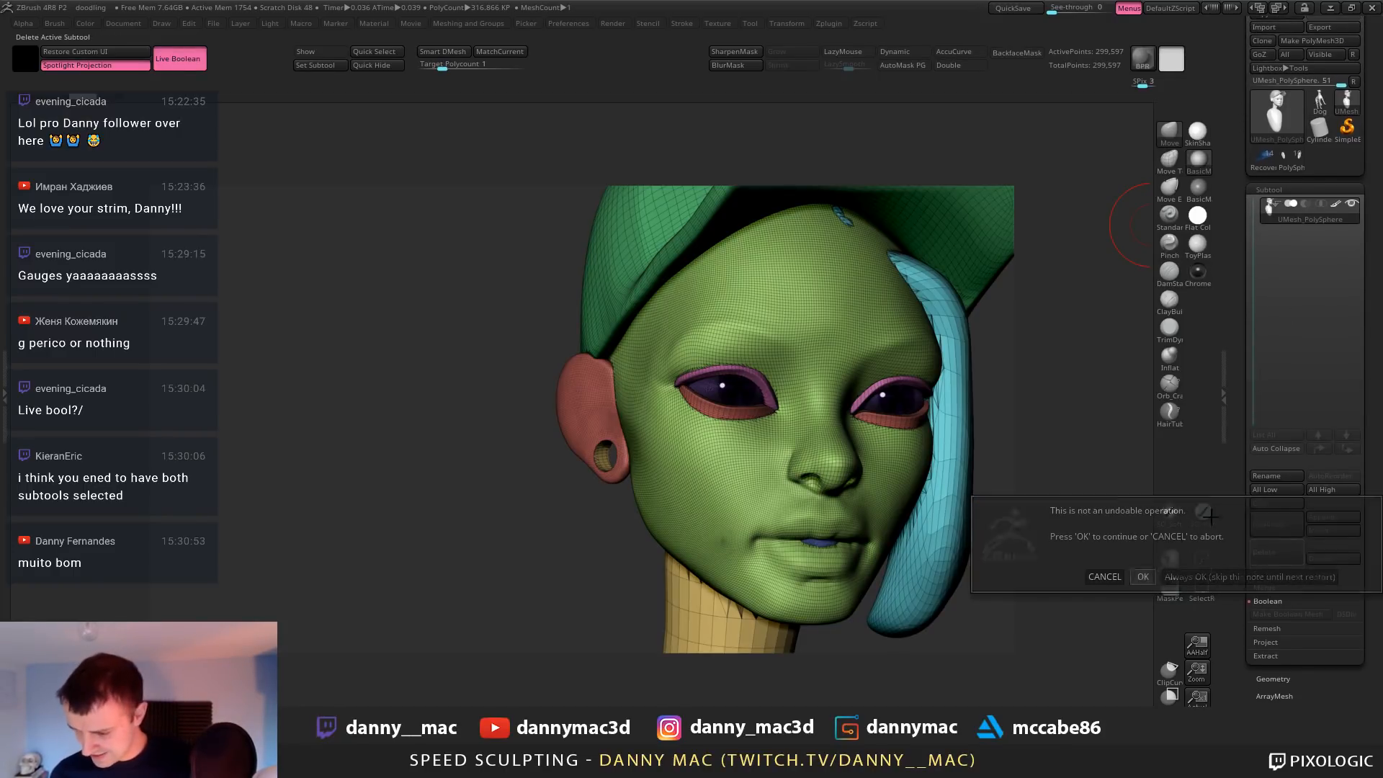
click(1143, 577)
click(1265, 160)
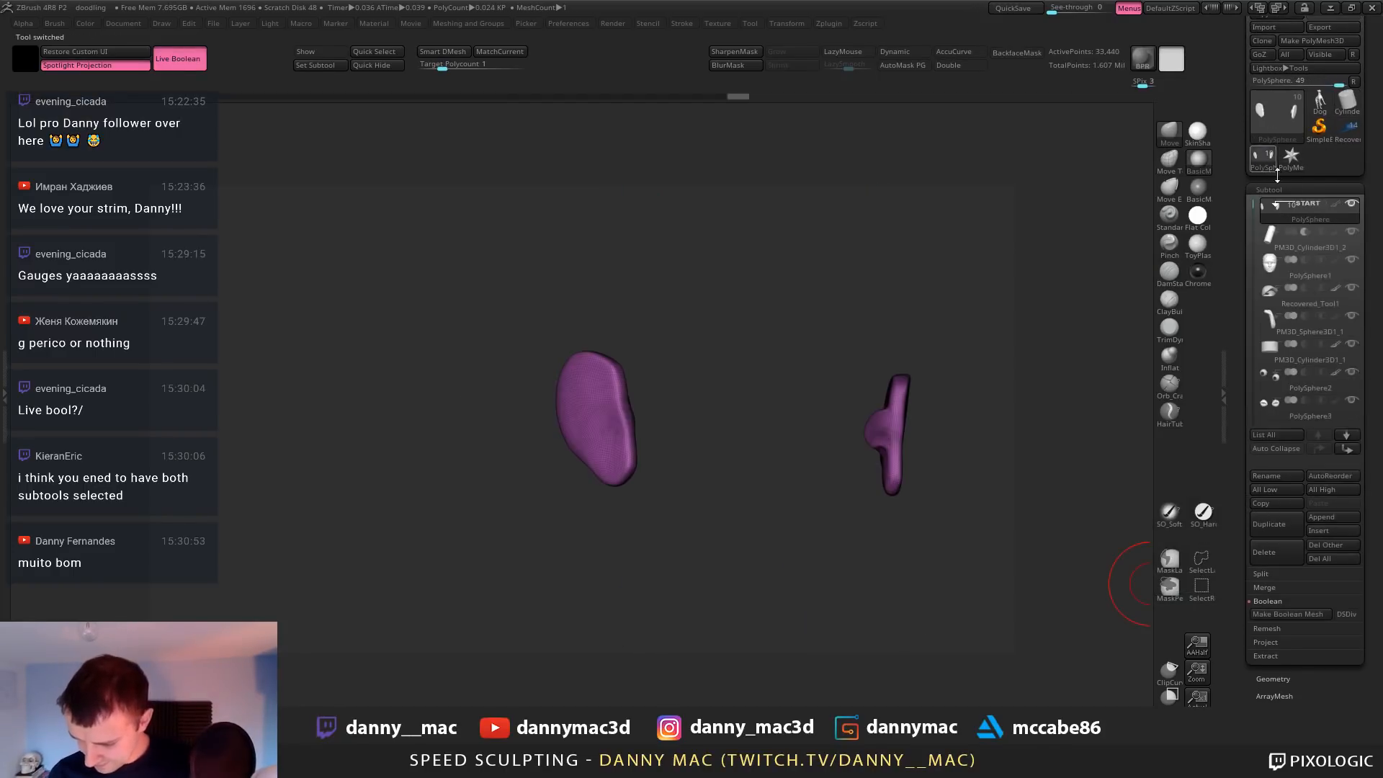
Mark the head subtool as the start of a separate Boolean group and generate the Boolean mesh again
click(1305, 260)
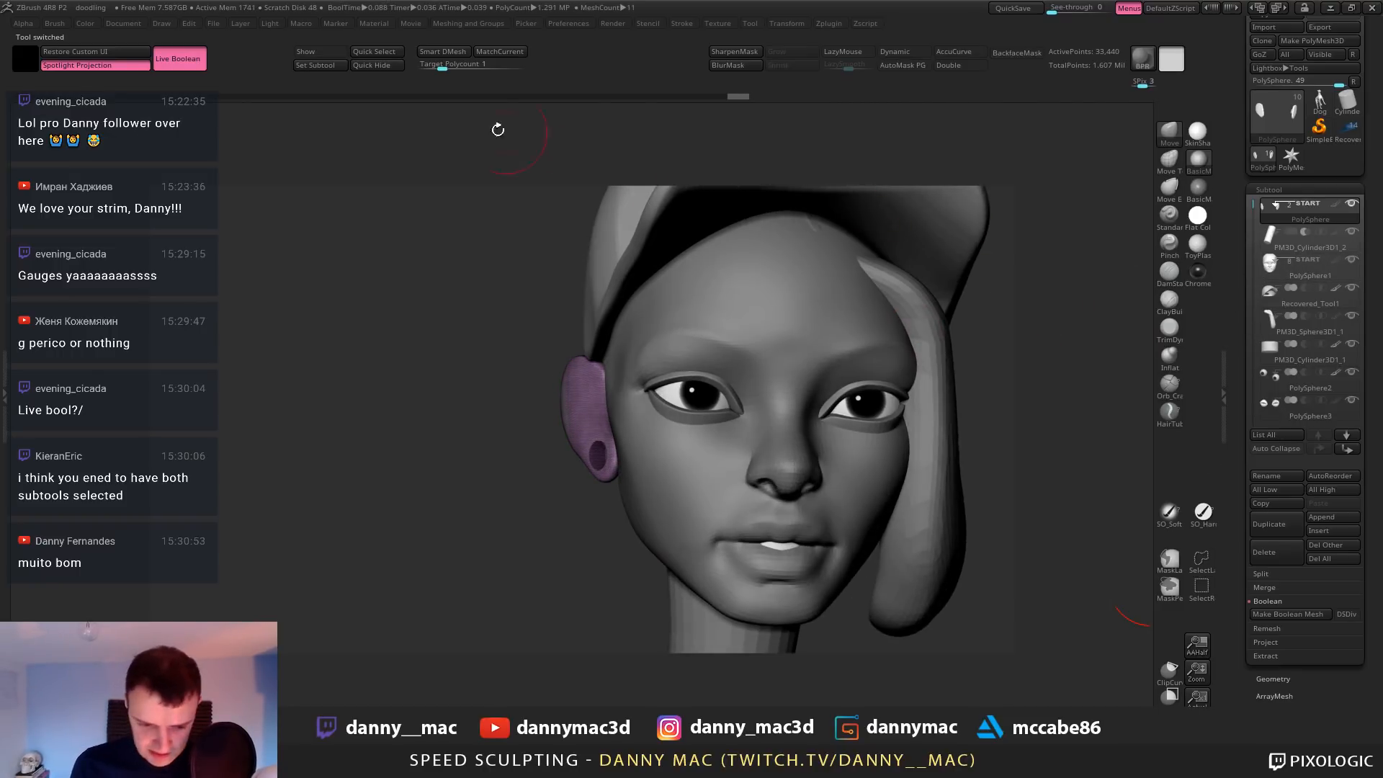
click(1287, 614)
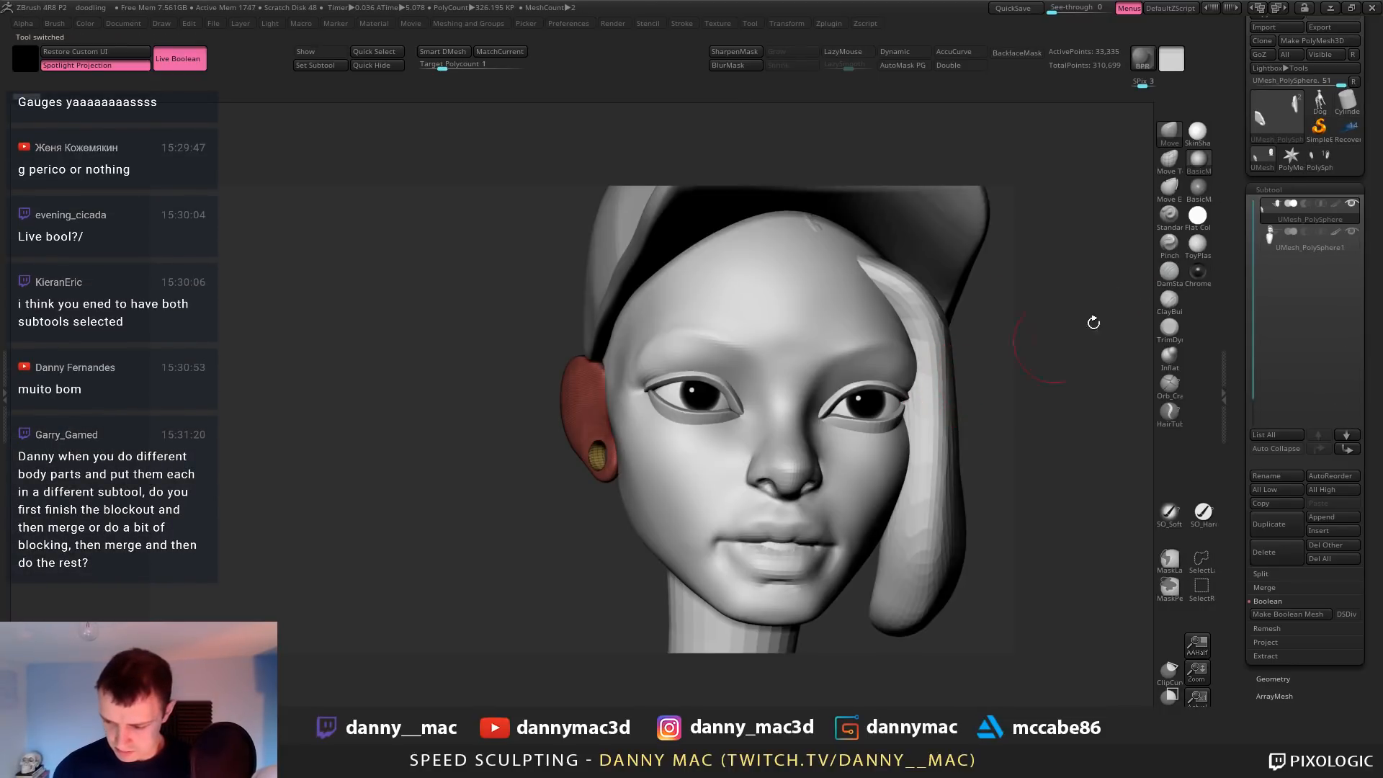
Delete the head and body subtool from the Boolean result, keeping only the pierced ears
click(1296, 247)
key(shift+f)
click(1269, 556)
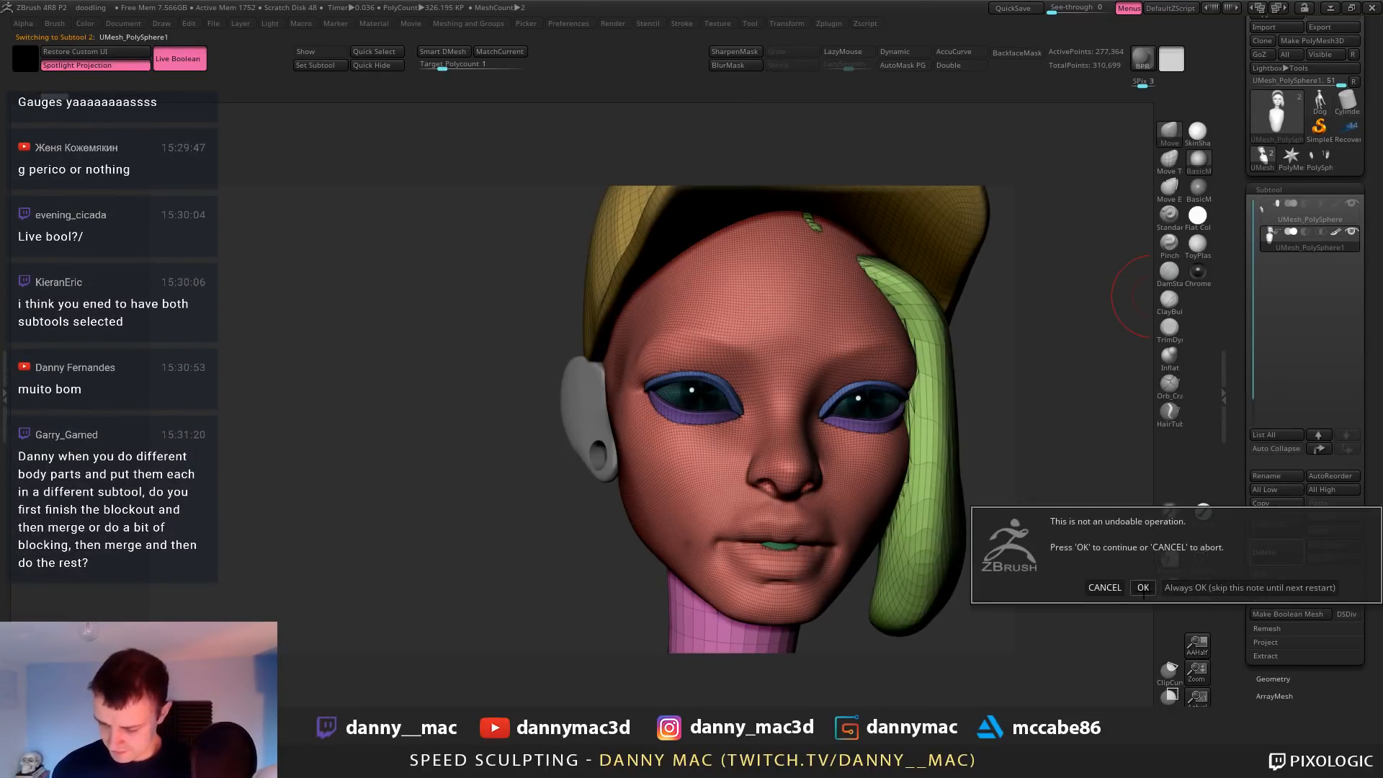
click(1140, 591)
Try to ZRemesh the pierced ears with their existing polygroups and undo the remesh
drag(789, 408, 880, 360)
key(ctrl+m)
key(2)
click(851, 380)
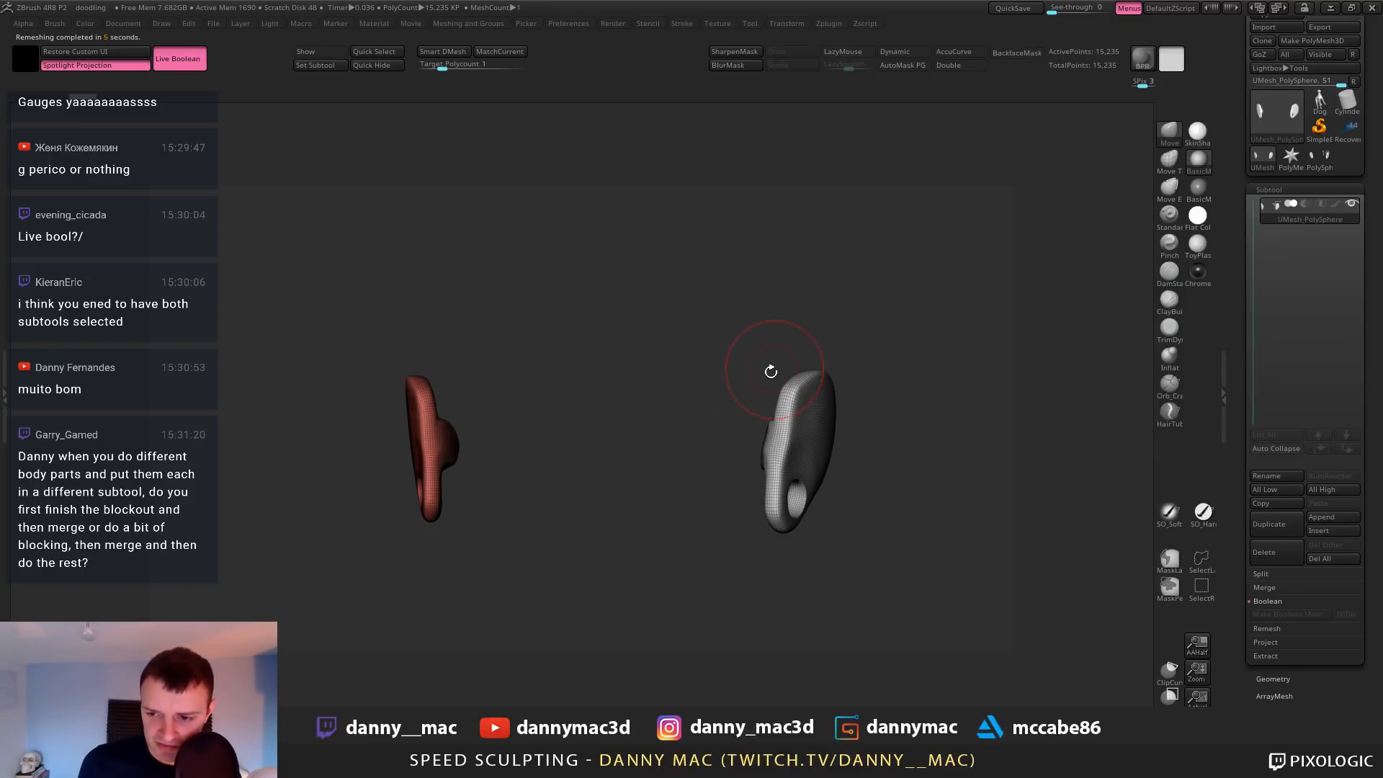
drag(771, 372, 771, 377)
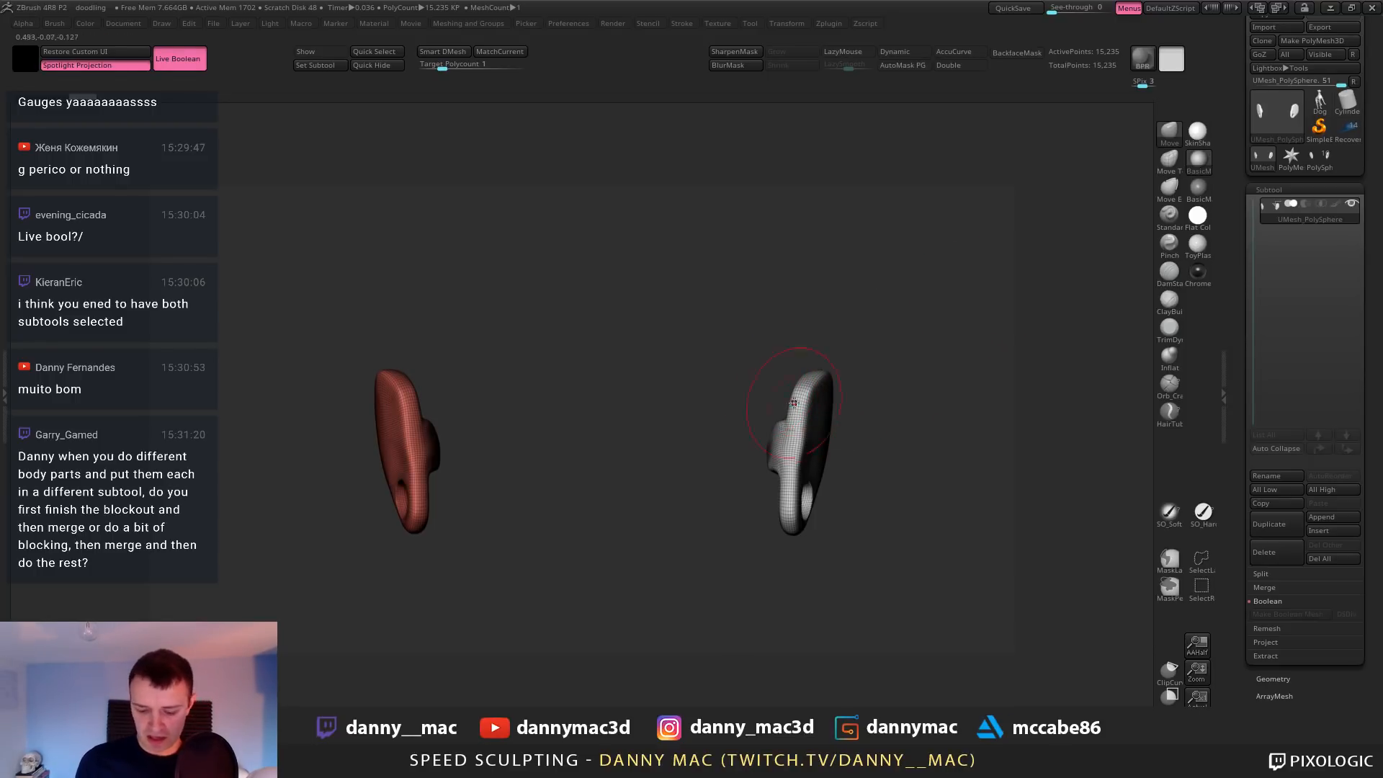
key(ctrl+z)
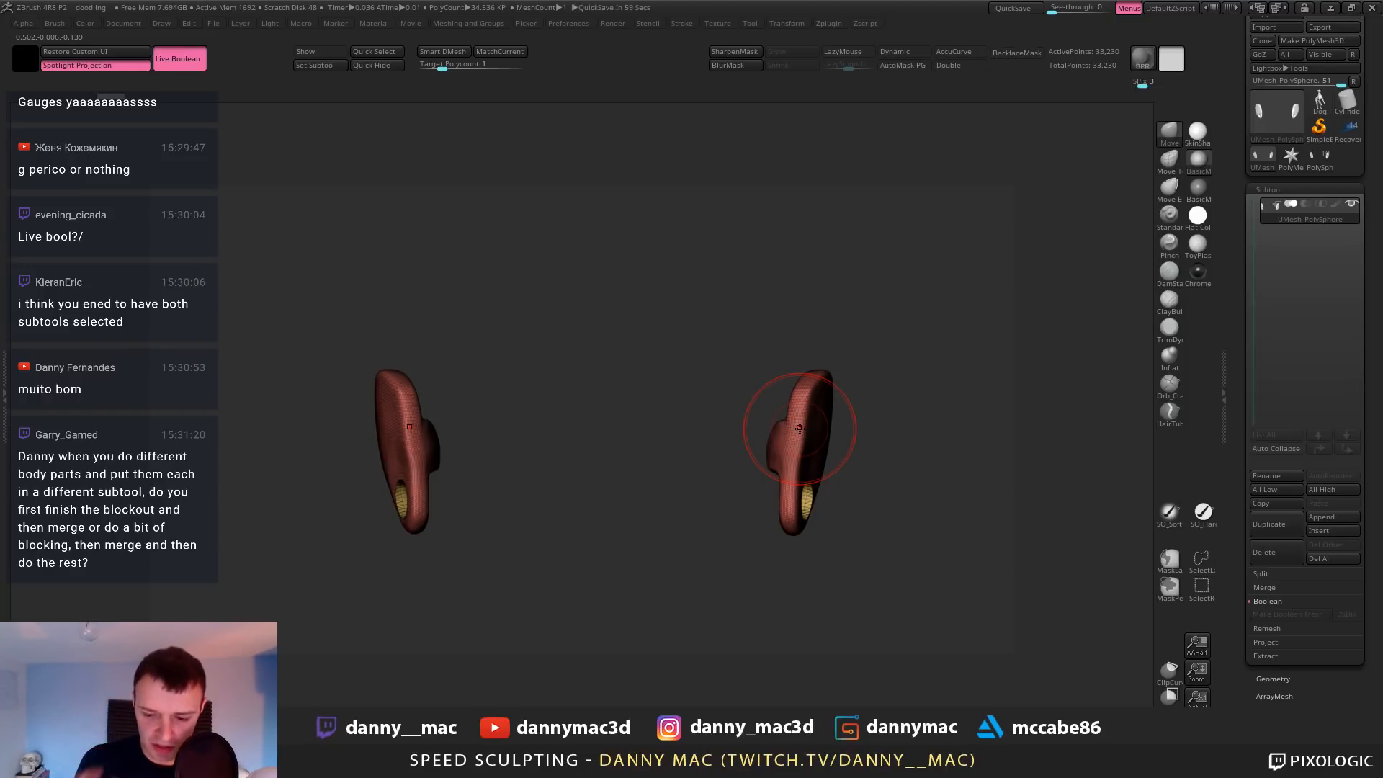
Combine the ears into a single polygroup and ZRemesh them repeatedly to a lower density
right_drag(798, 428, 734, 431)
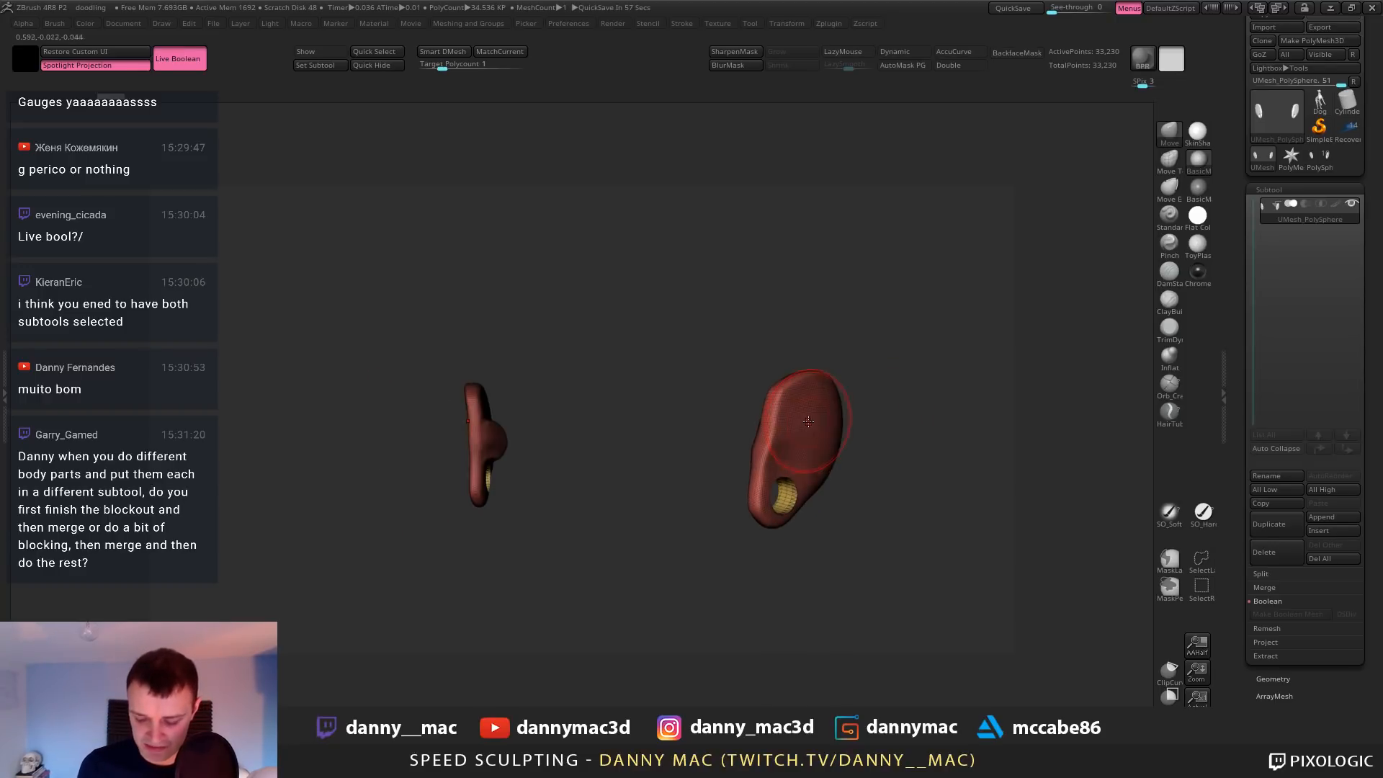
key(1)
click(805, 379)
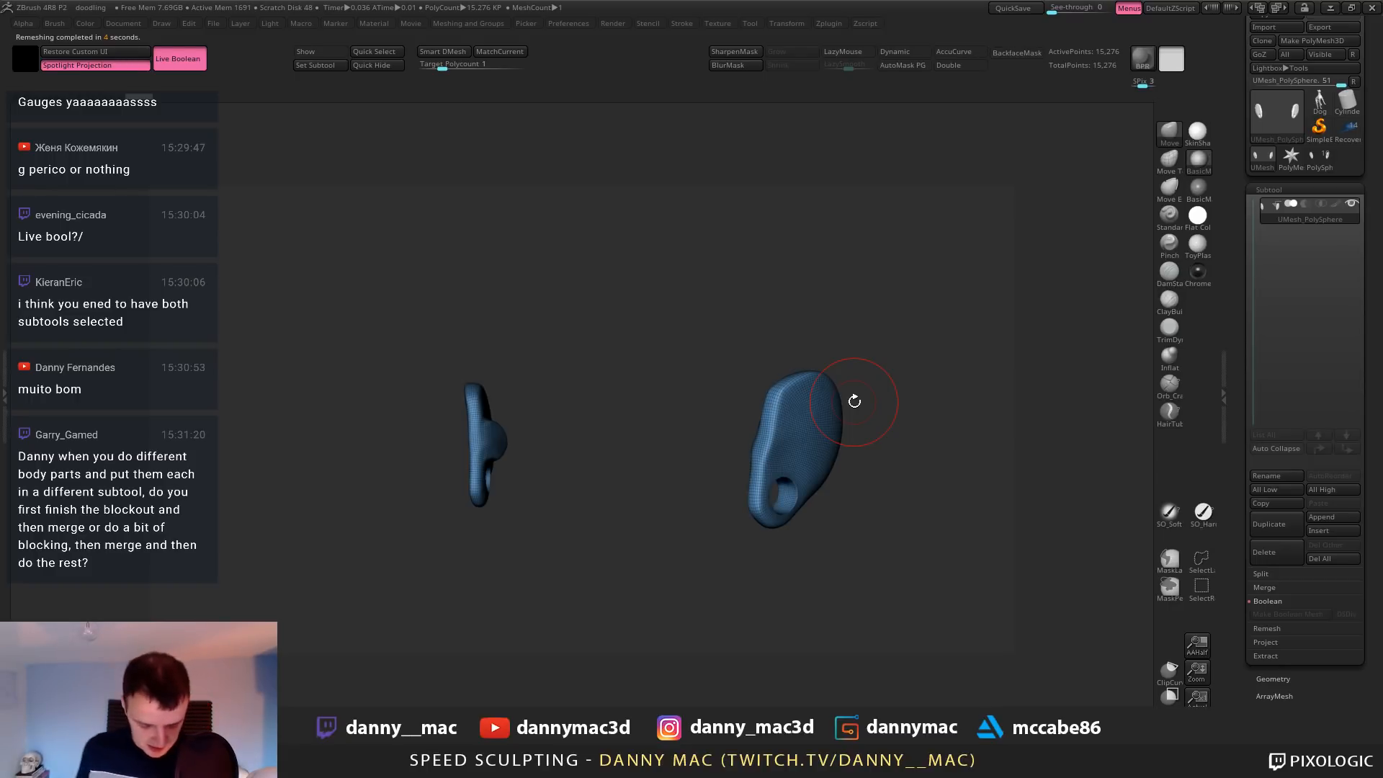
key(alt+z)
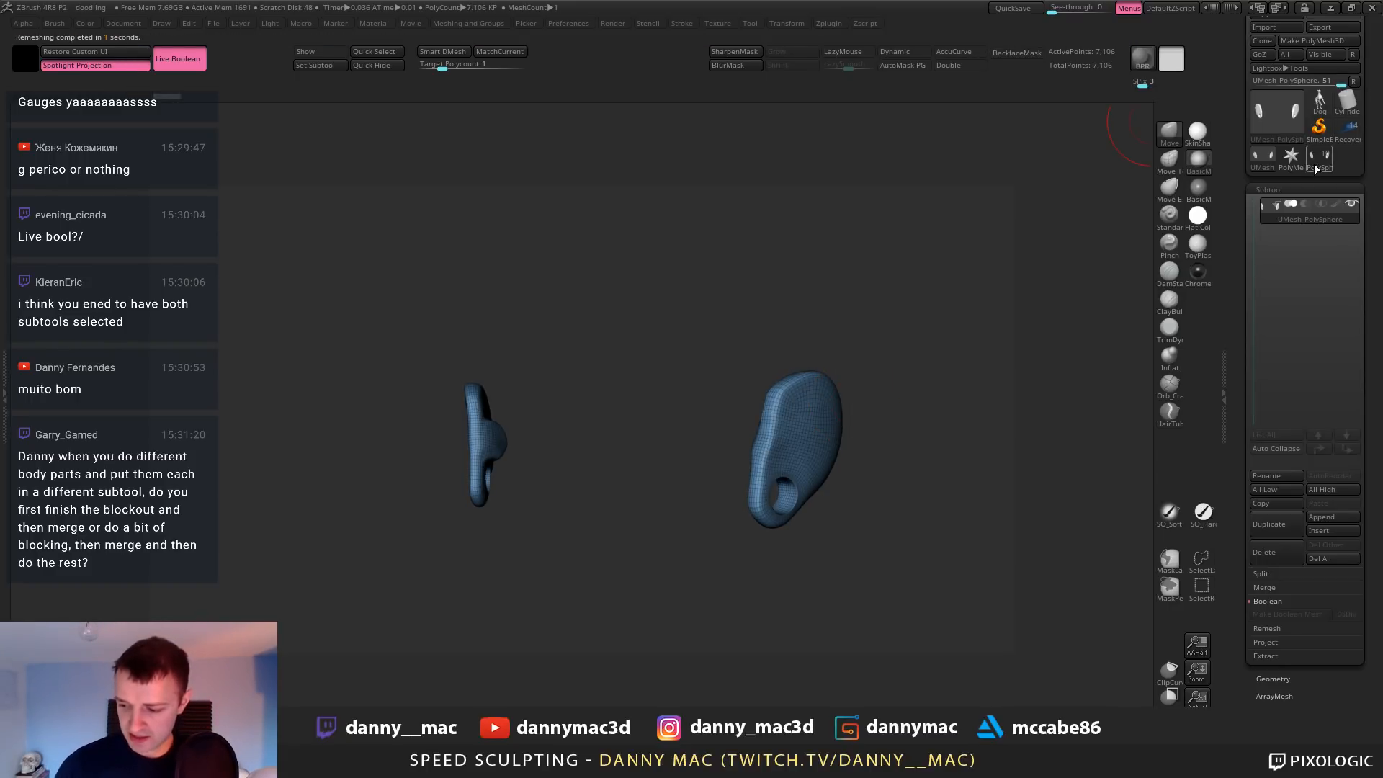
Switch back to the original bust tool and select the head subtool
click(1314, 163)
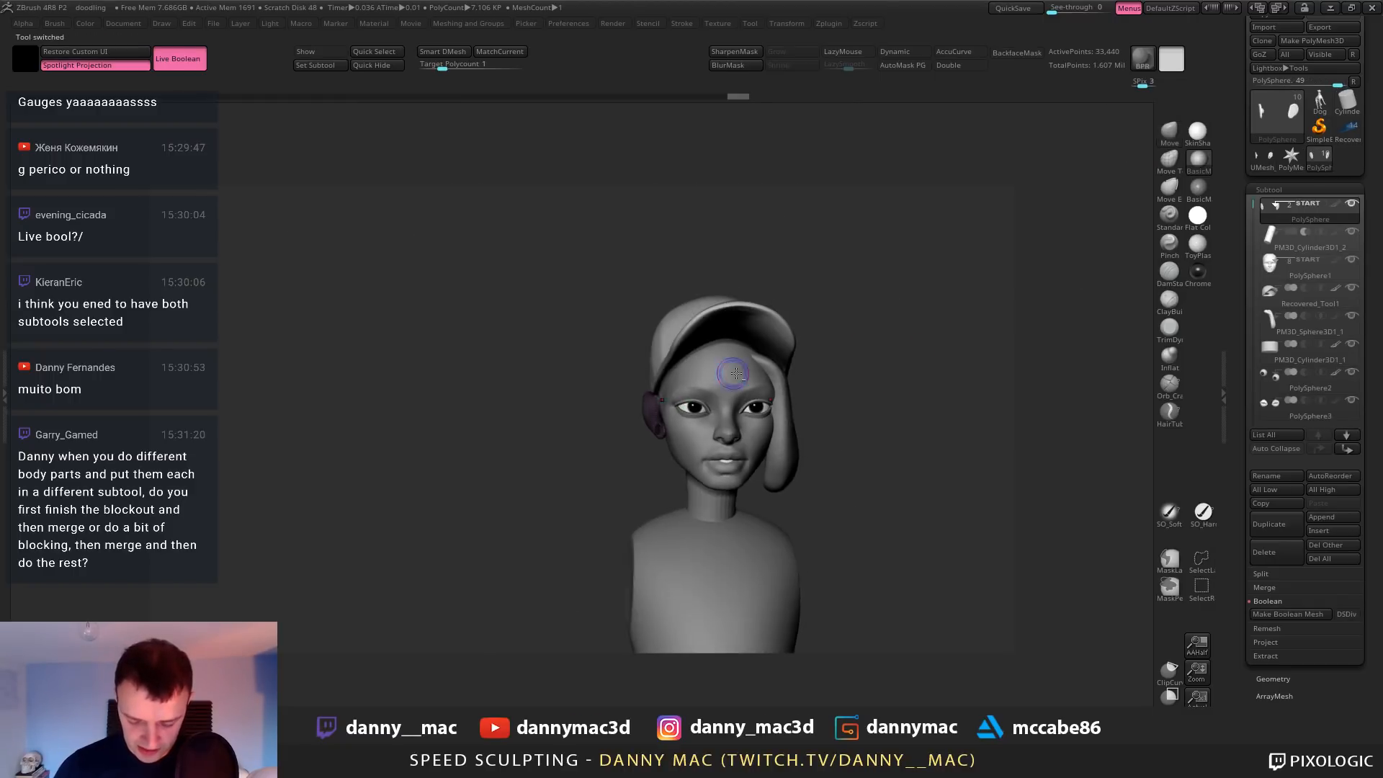
shift+right_drag(736, 373, 739, 375)
alt+right_drag(740, 375, 772, 334)
alt+click(617, 338)
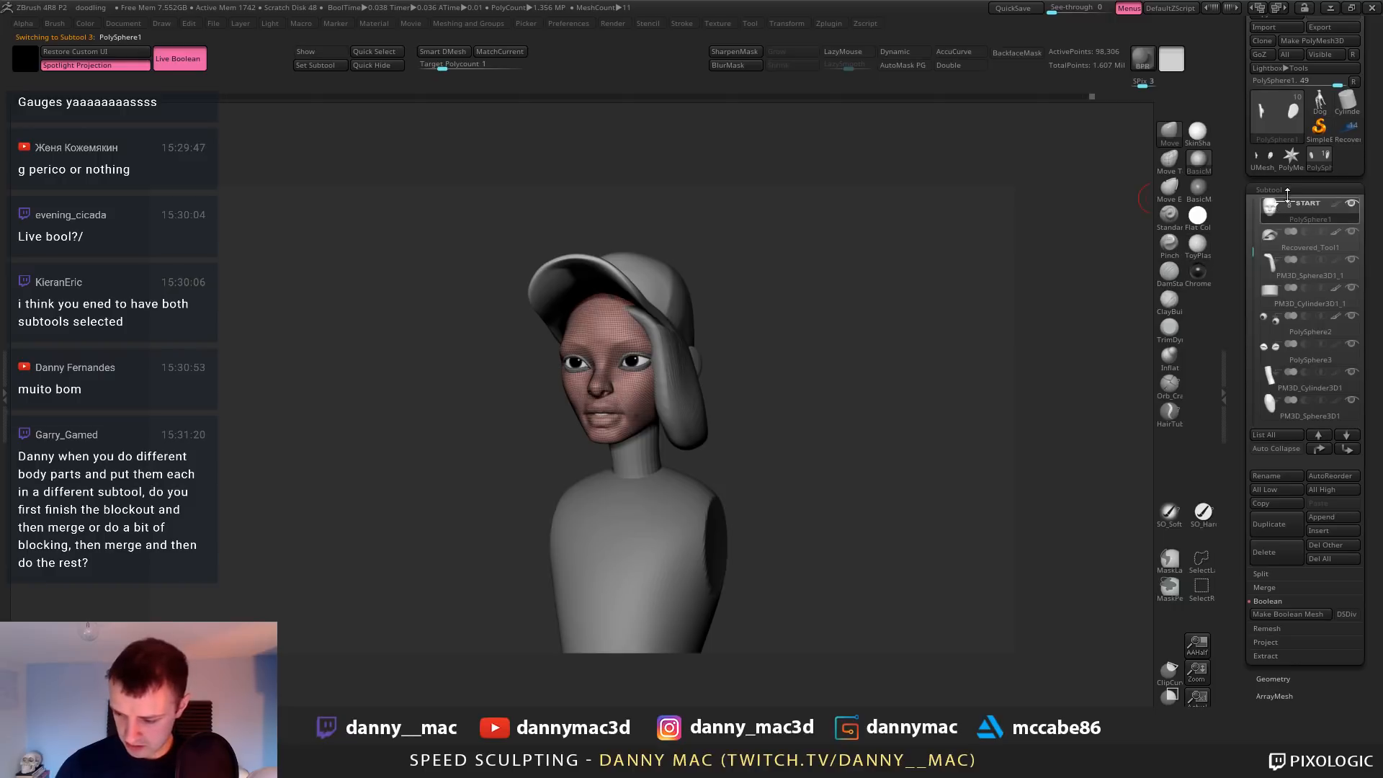
Turn off Live Boolean and delete the old unpierced ears and the cutting cylinder subtool
click(1294, 203)
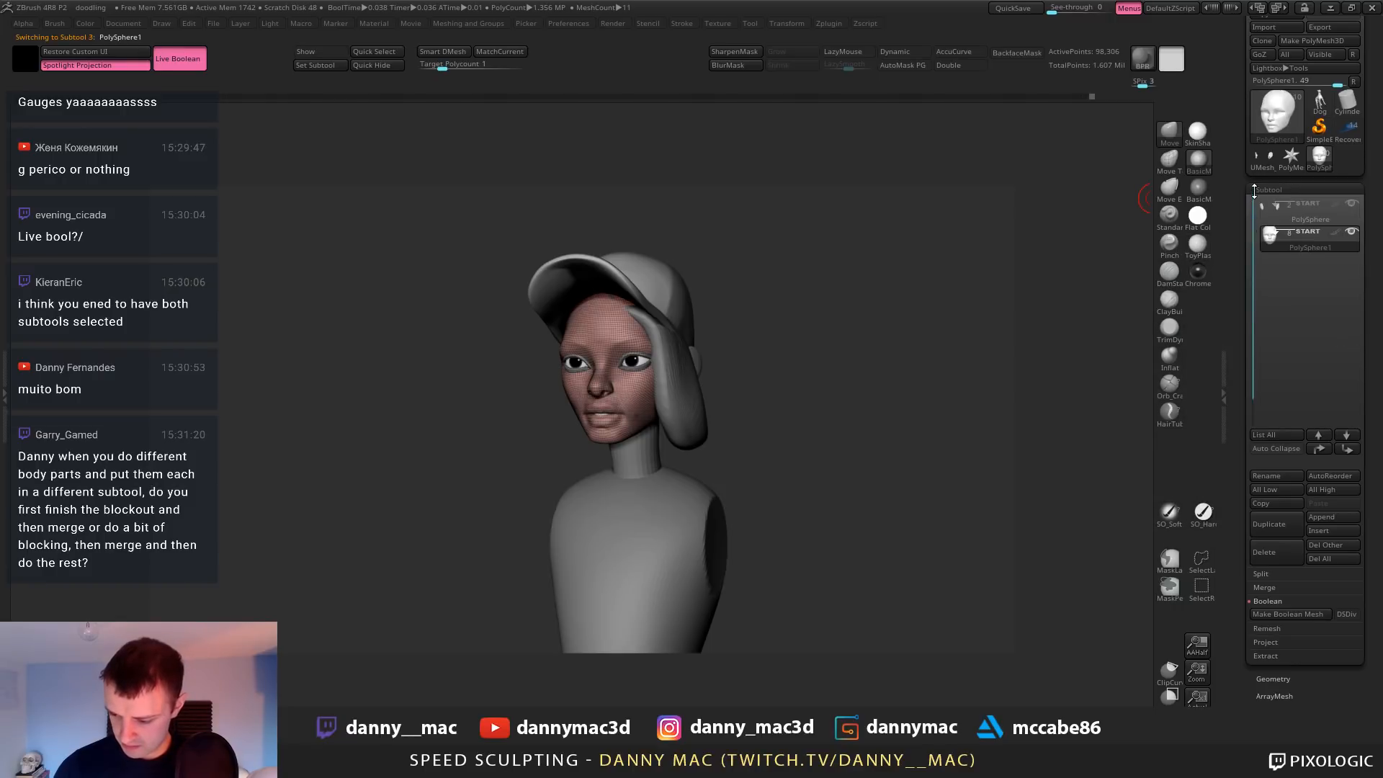
mouse_move(1307, 265)
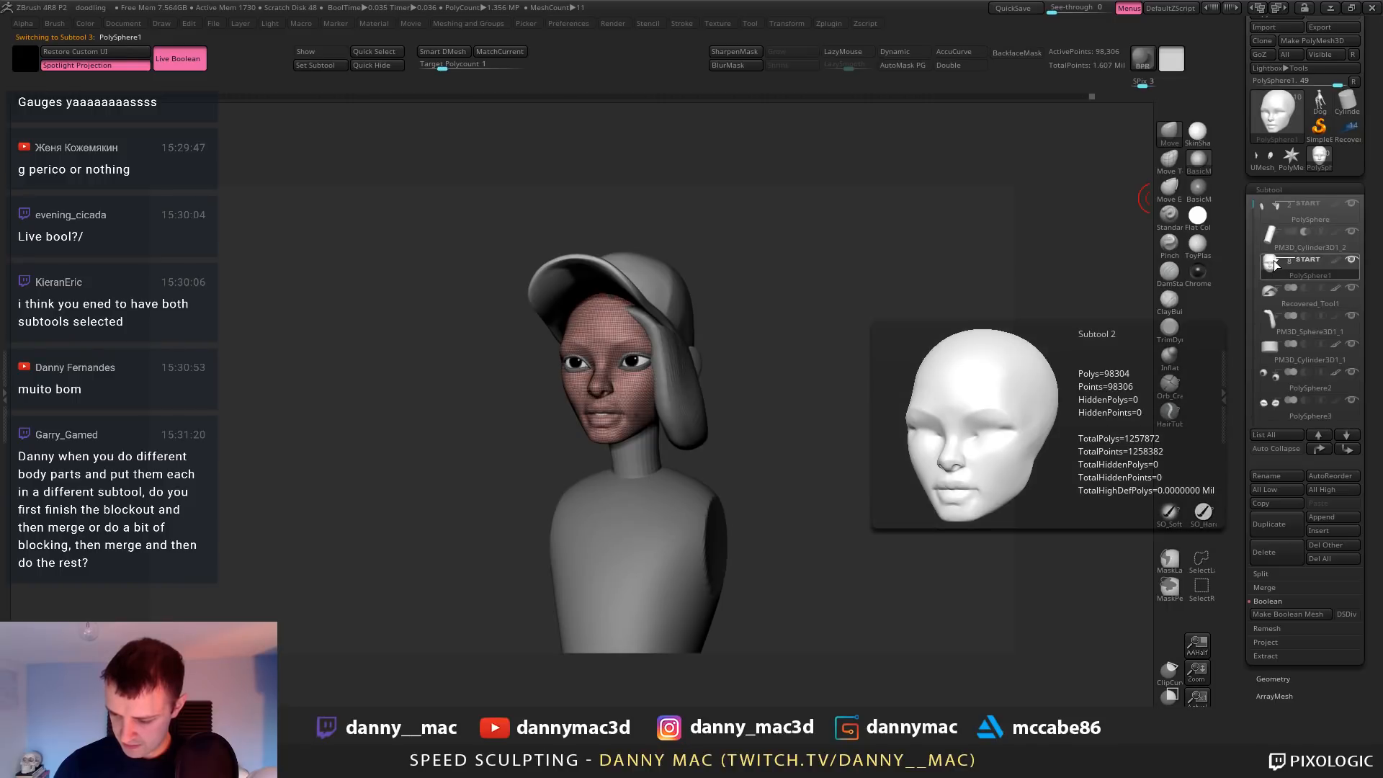
click(1306, 204)
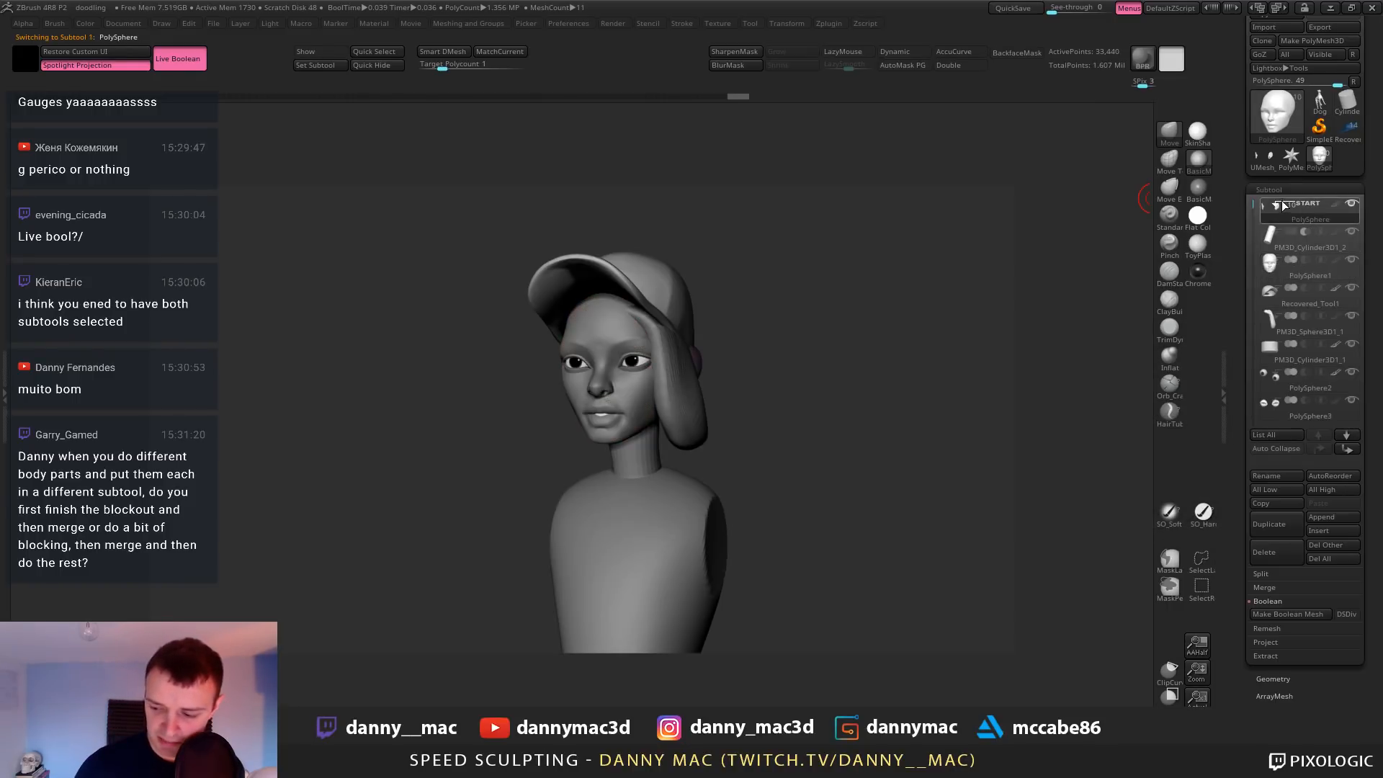
mouse_move(781, 334)
mouse_down()
mouse_move(823, 289)
mouse_move(741, 346)
mouse_move(750, 324)
mouse_move(782, 319)
mouse_move(875, 368)
mouse_up()
click(179, 67)
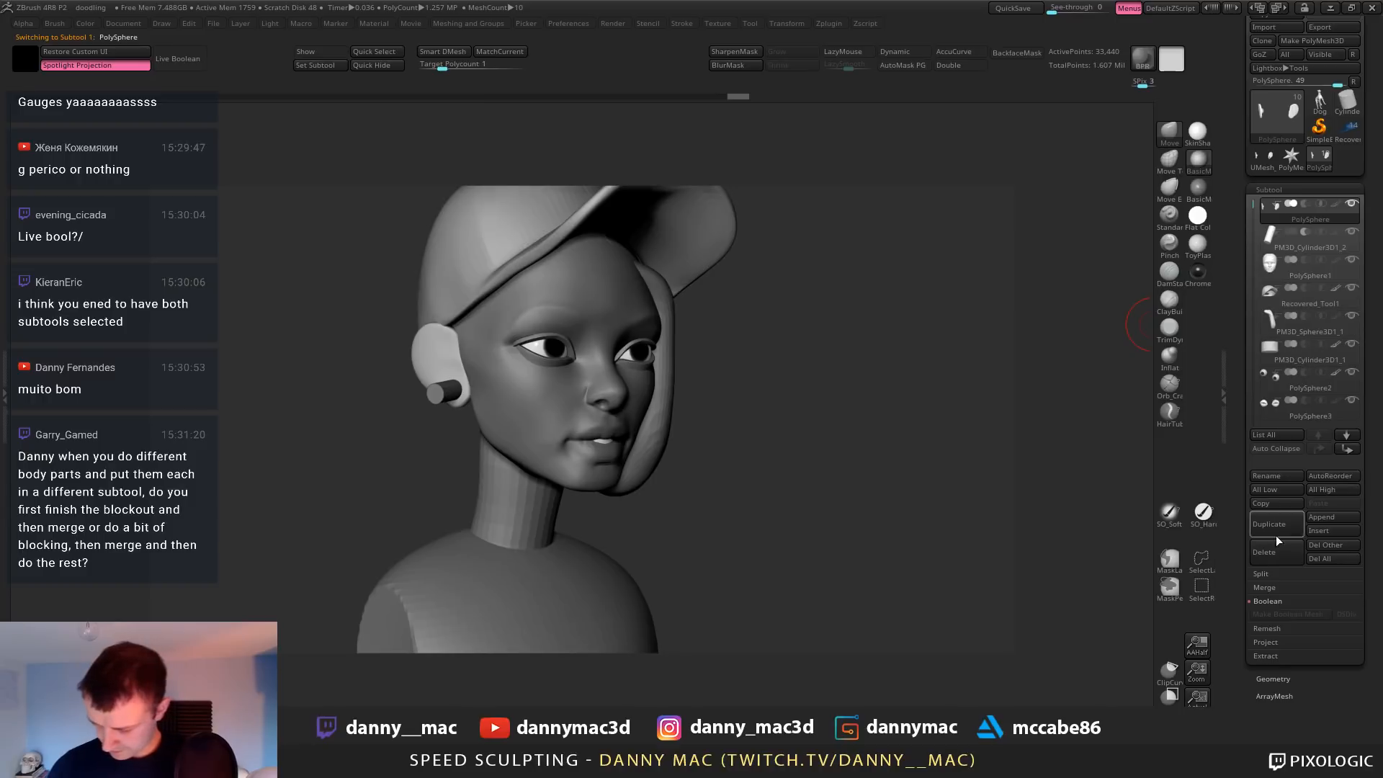
click(1279, 554)
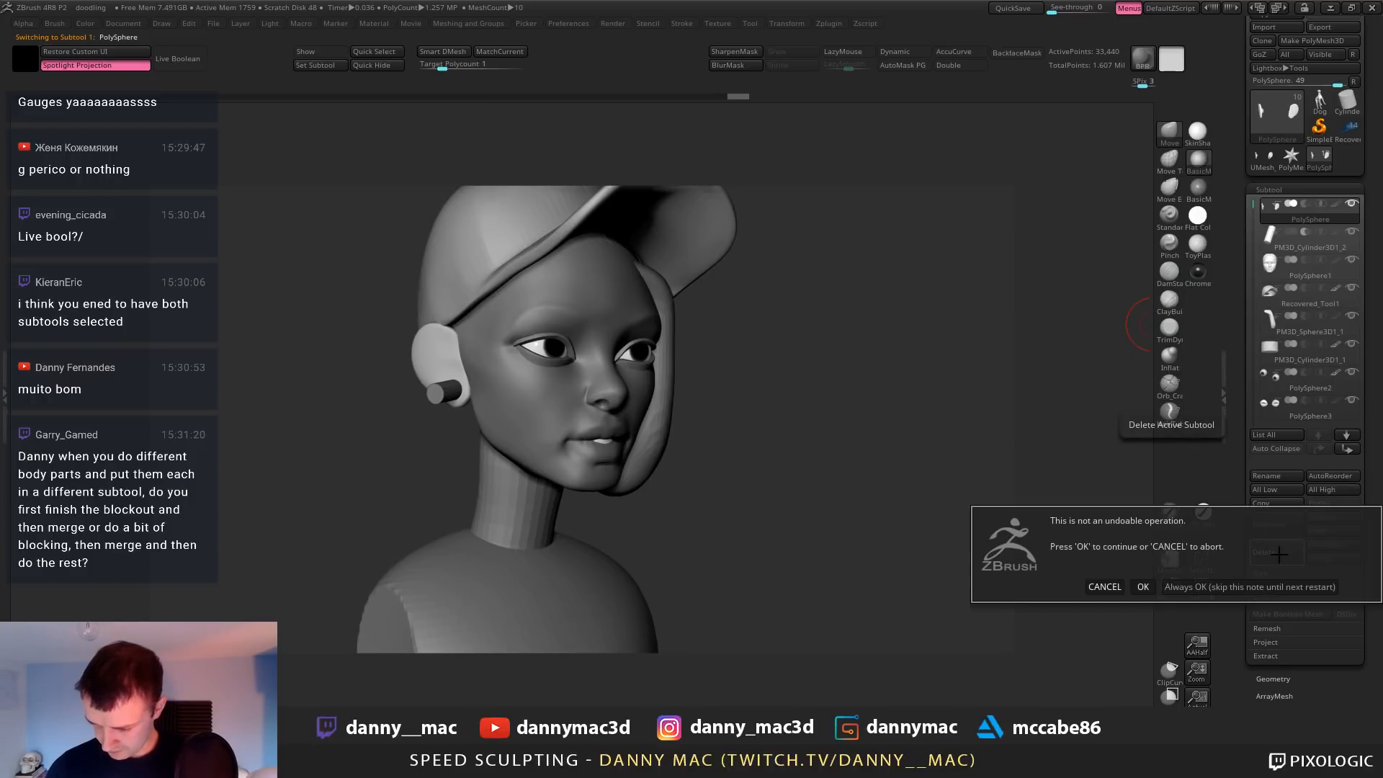
click(1142, 587)
click(1268, 552)
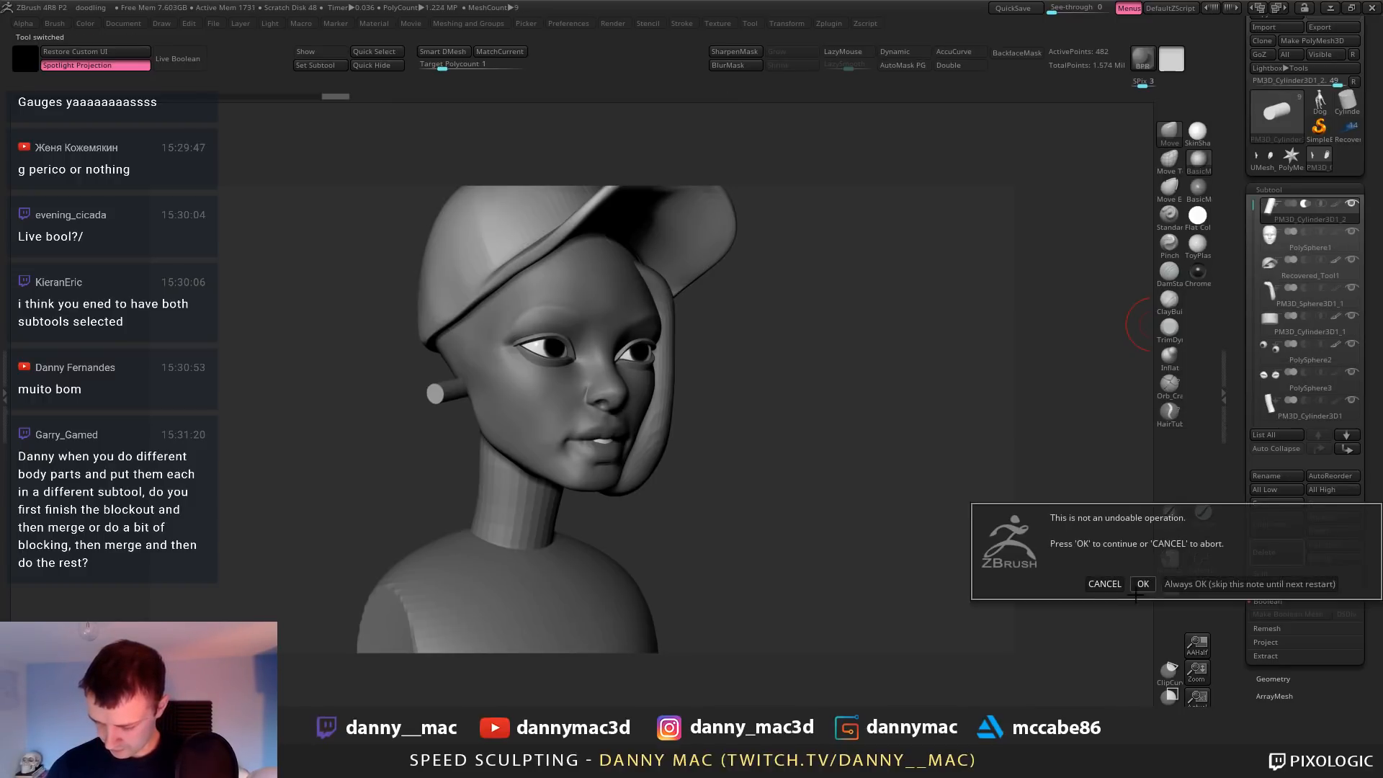
click(1143, 586)
Insert the remeshed pierced ears into the bust as a new subtool, select it and save the project
key(F1)
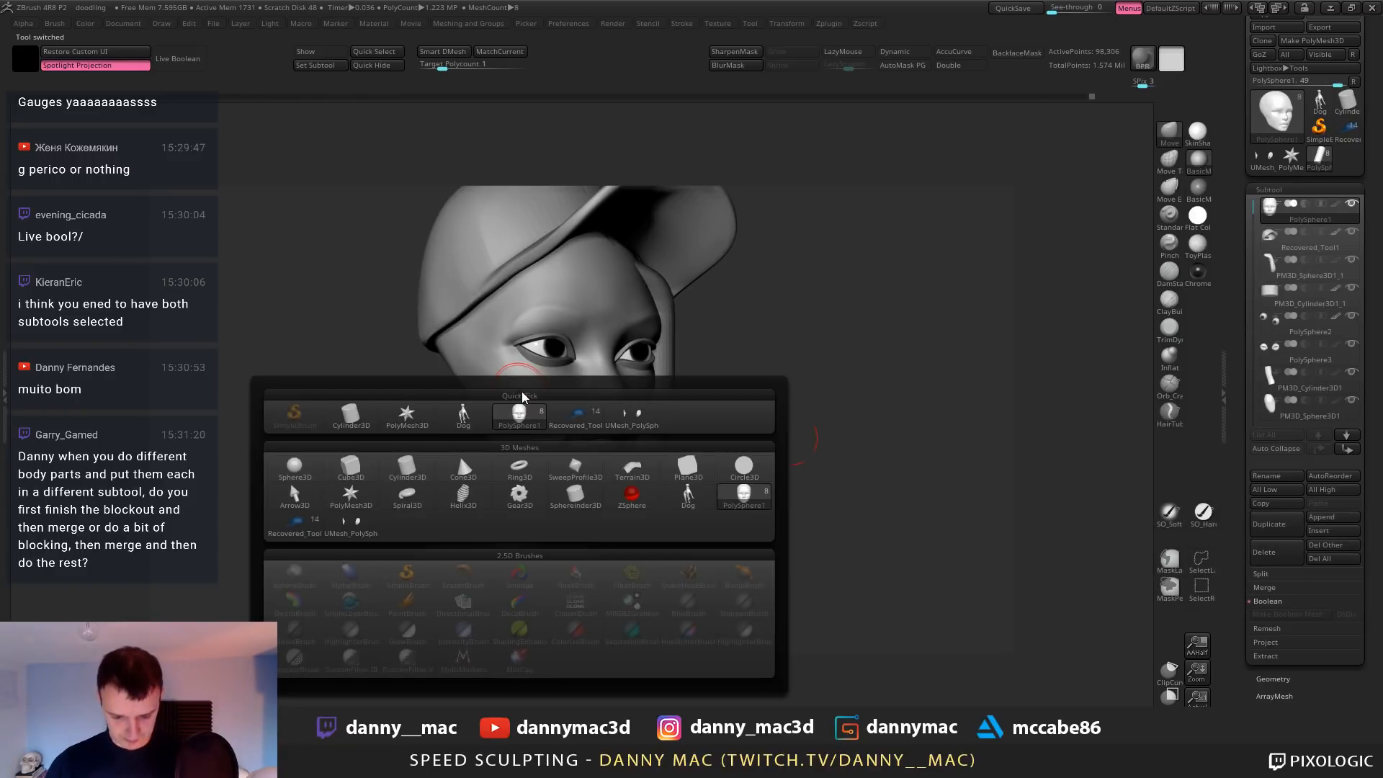
click(642, 417)
mouse_move(535, 348)
right_down()
mouse_move(551, 356)
mouse_move(531, 348)
right_up()
key(ctrl)
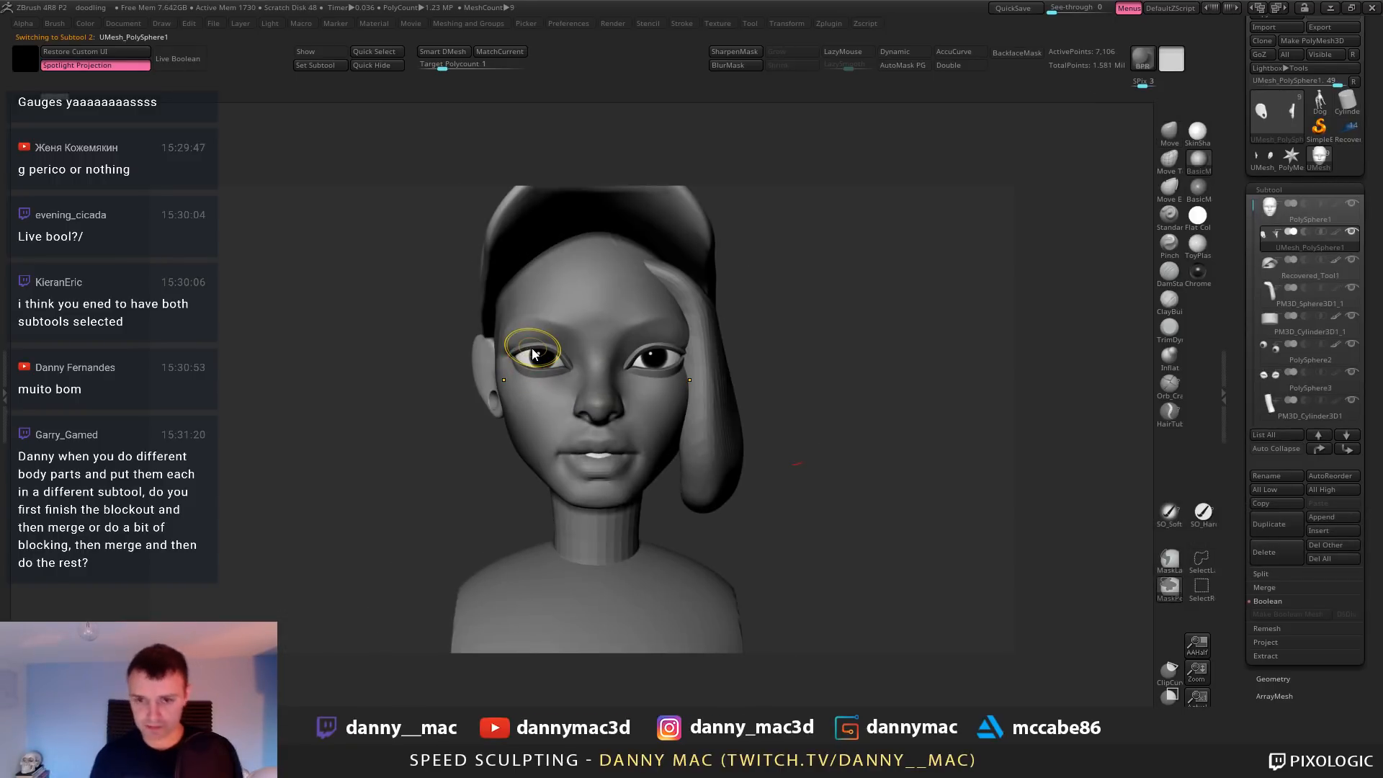
key(ctrl+s)
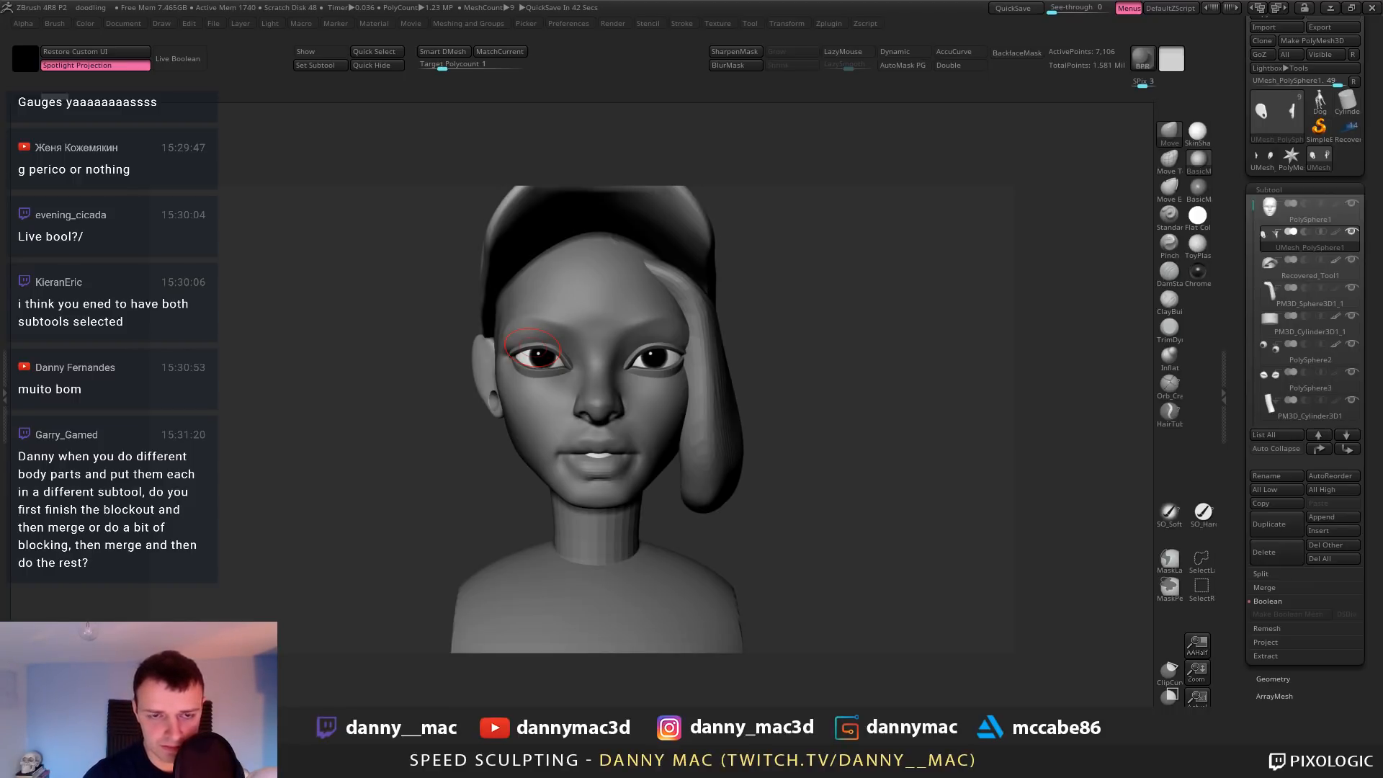
Subdivide the pierced ears twice, choose the ClayBuildup brush and turn off the wireframe display
mouse_move(767, 430)
mouse_down()
mouse_move(835, 401)
mouse_move(556, 407)
mouse_move(596, 414)
mouse_move(576, 389)
mouse_up()
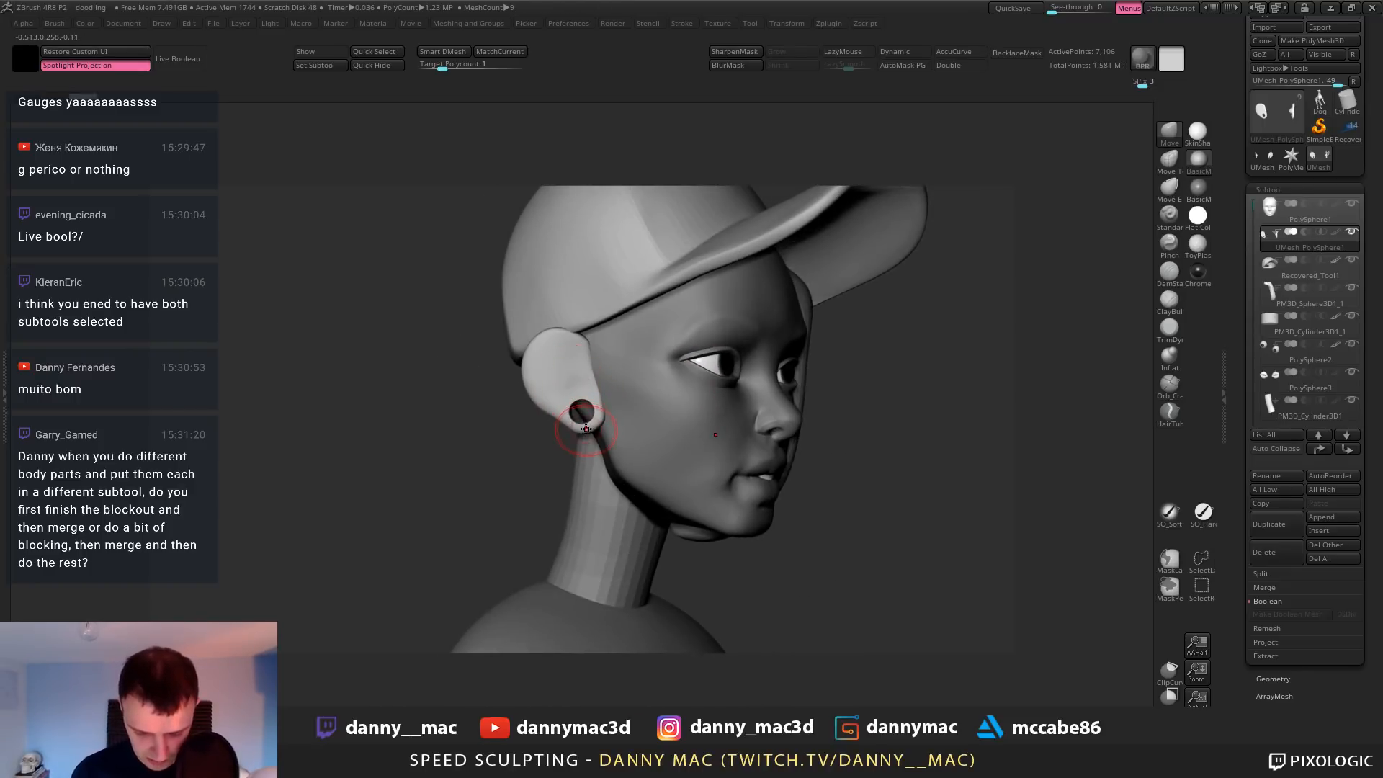
alt+click(605, 414)
key(ctrl+d)
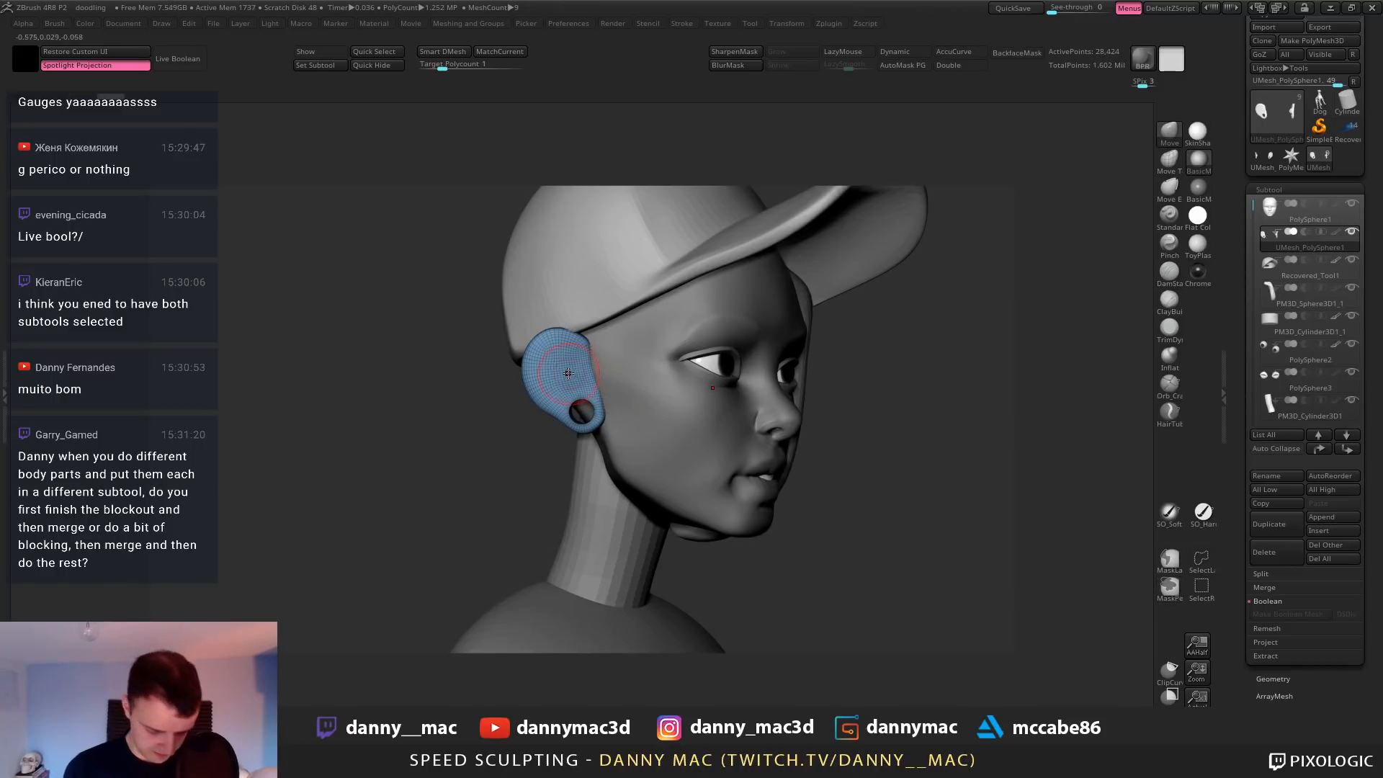
key(b)
key(c)
key(b)
ctrl+right_drag(555, 360, 598, 355)
key(ctrl+d)
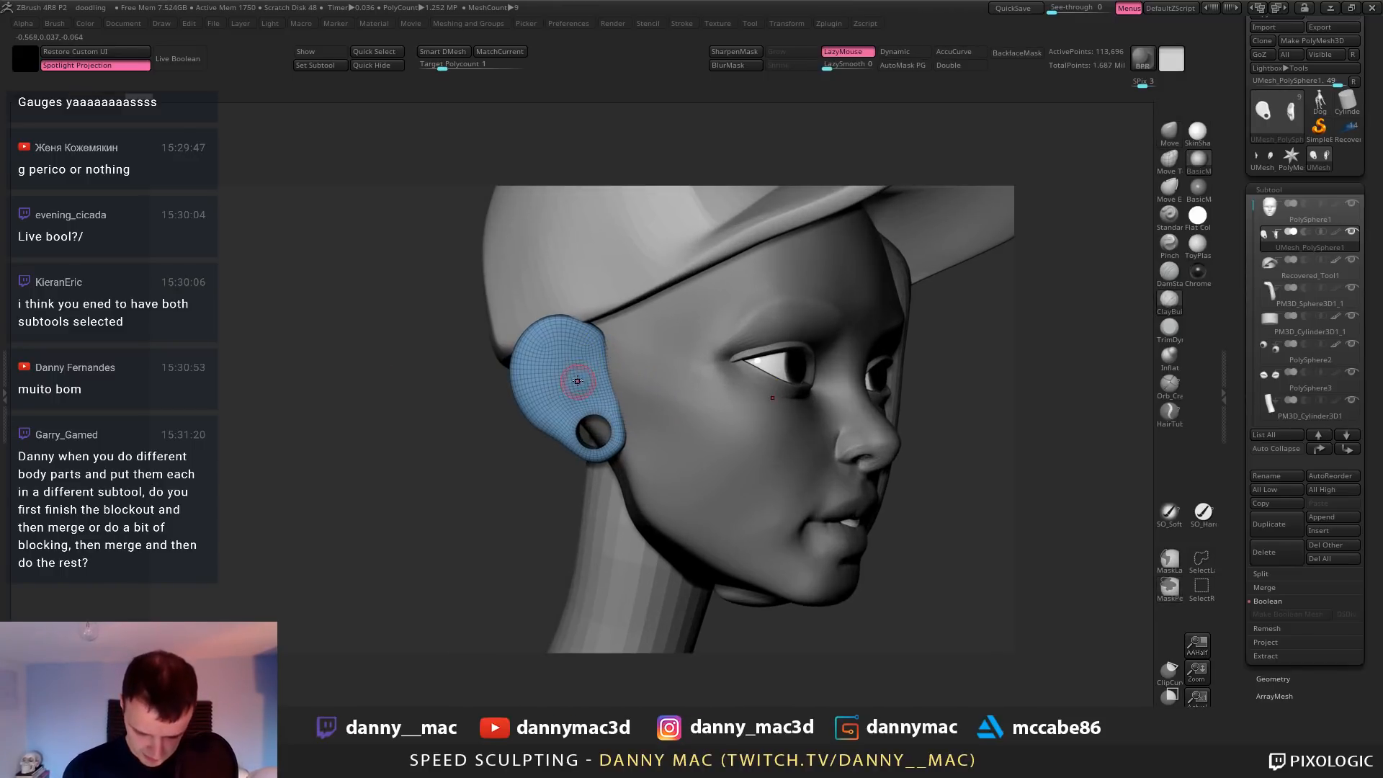
key(shift+f)
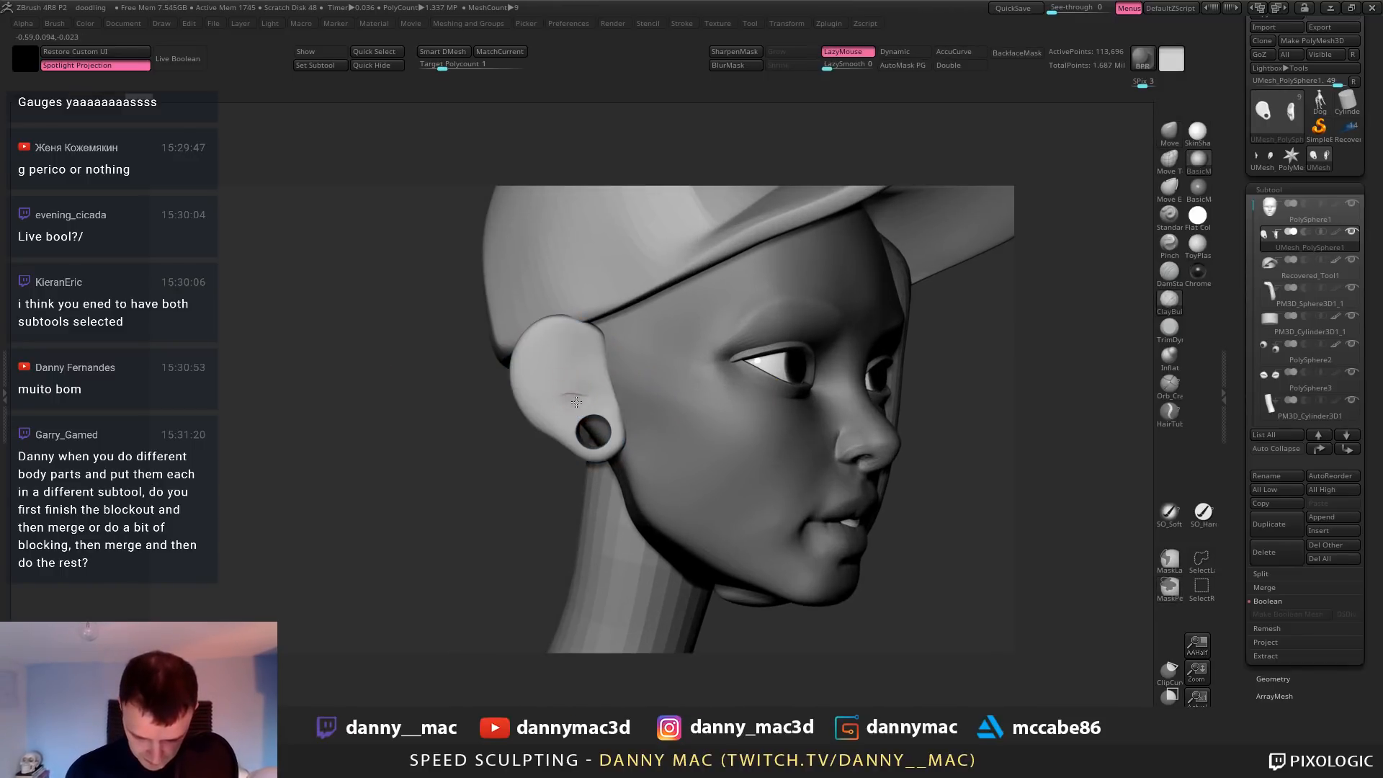
Sculpt the first inner-ear folds just above the gauge hole with ClayBuildup, switching between subdivision levels
key(shift+d)
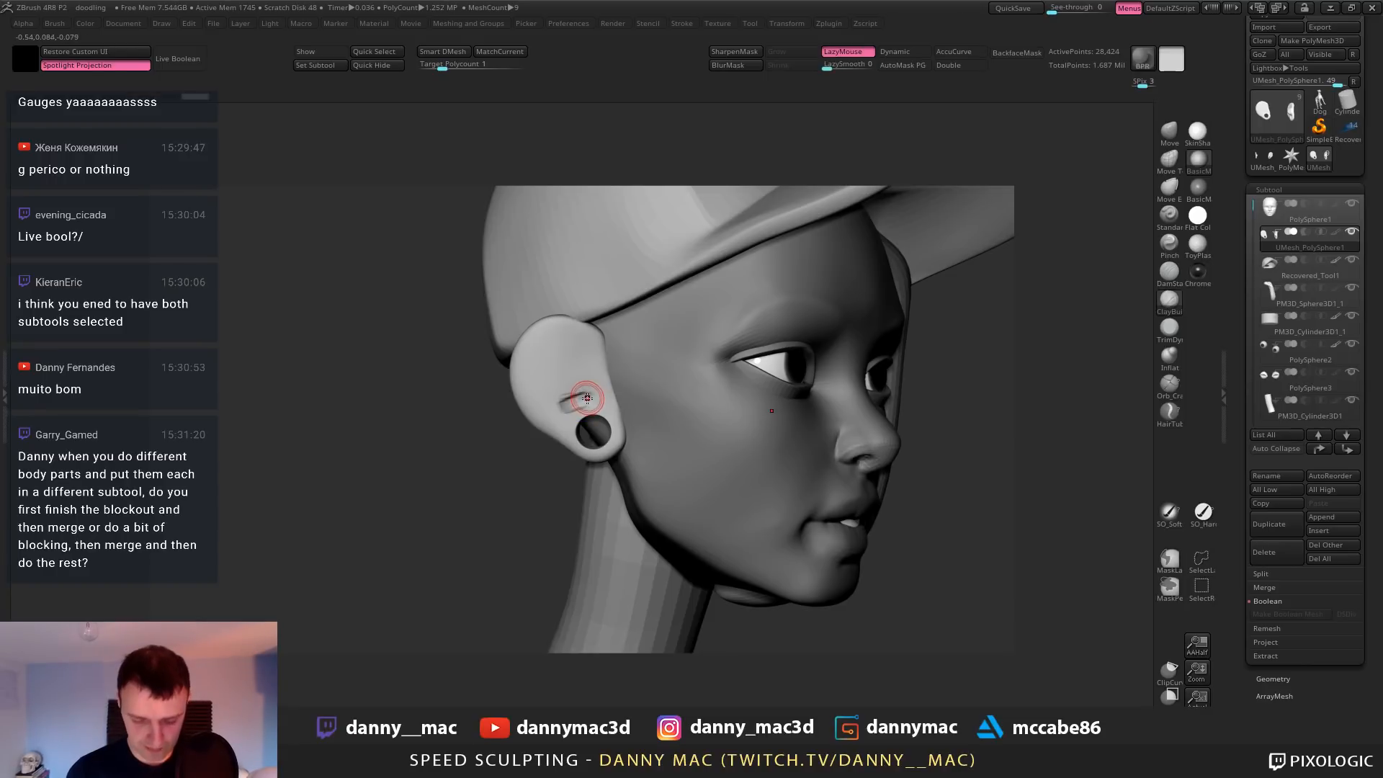
key(space)
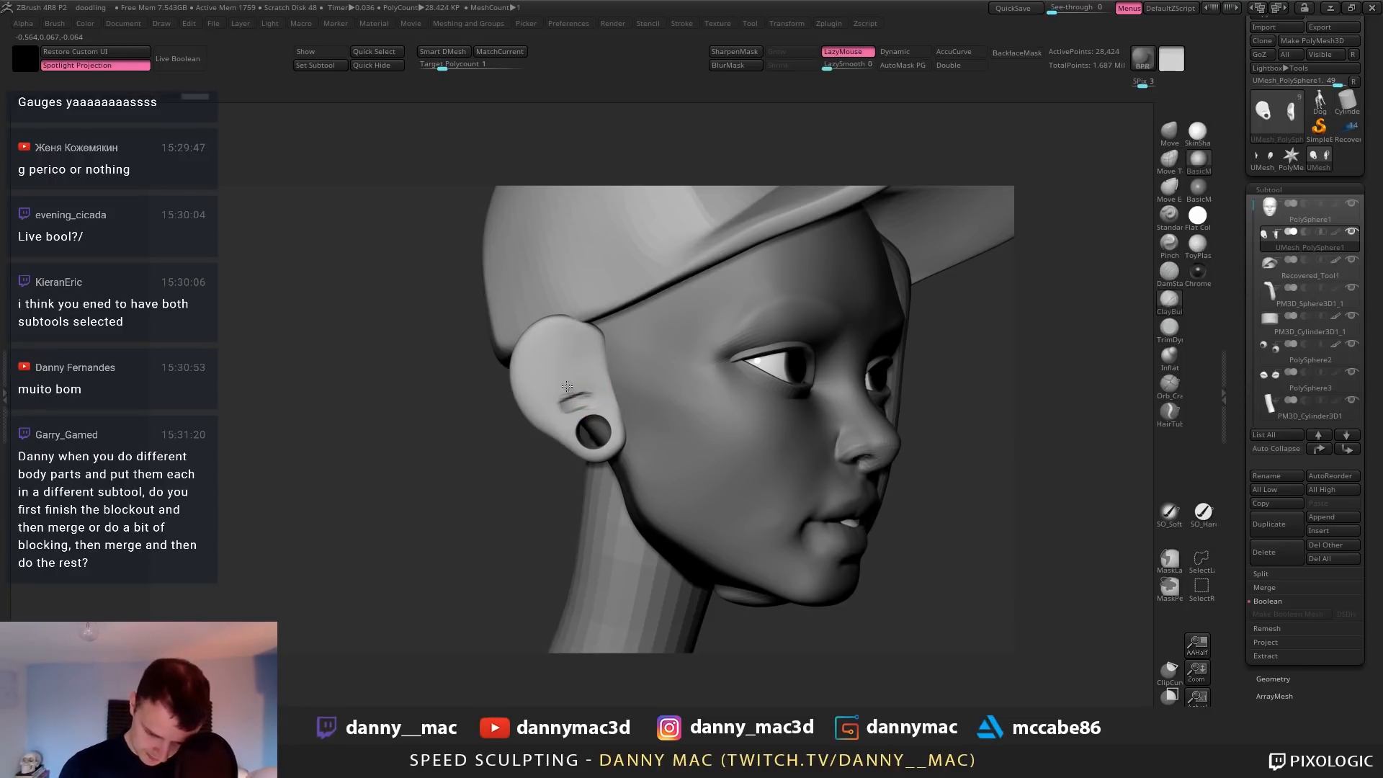
key(d)
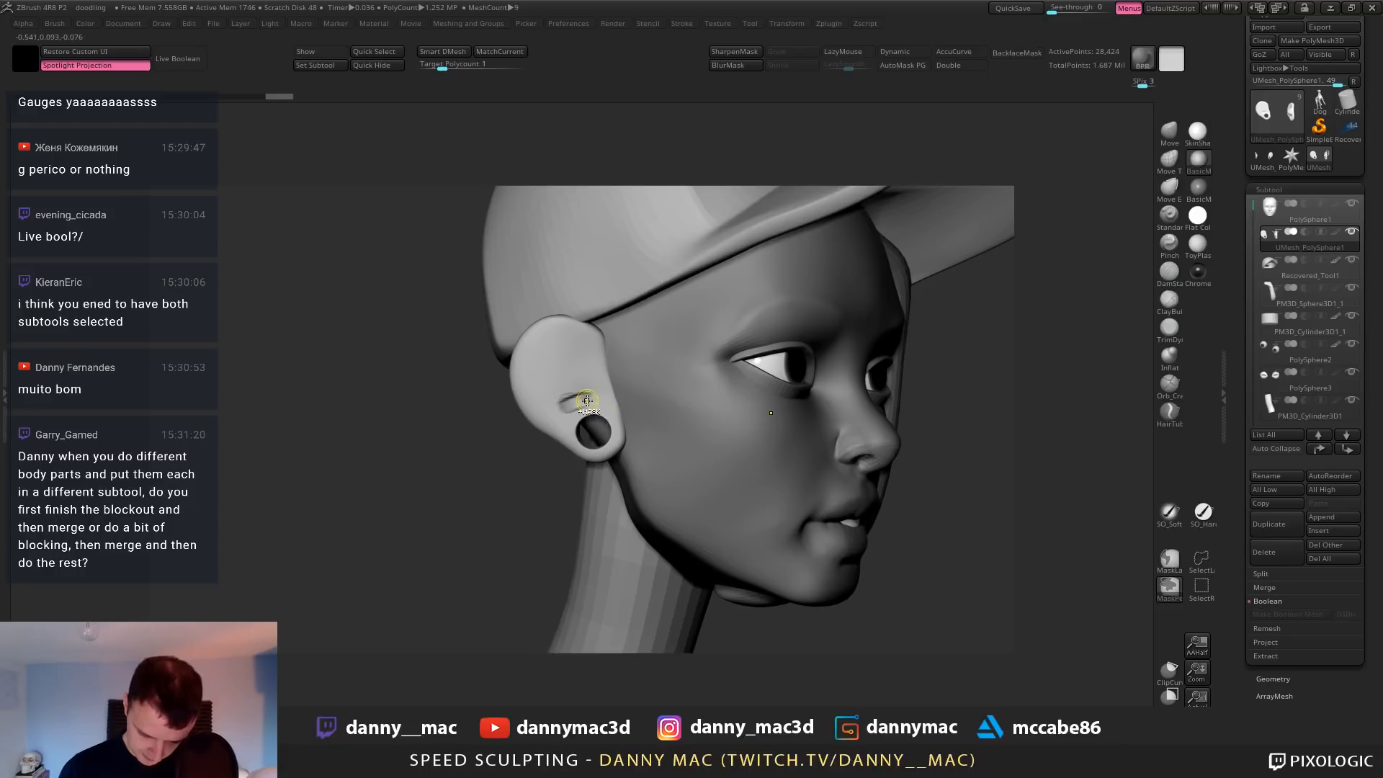
key(l)
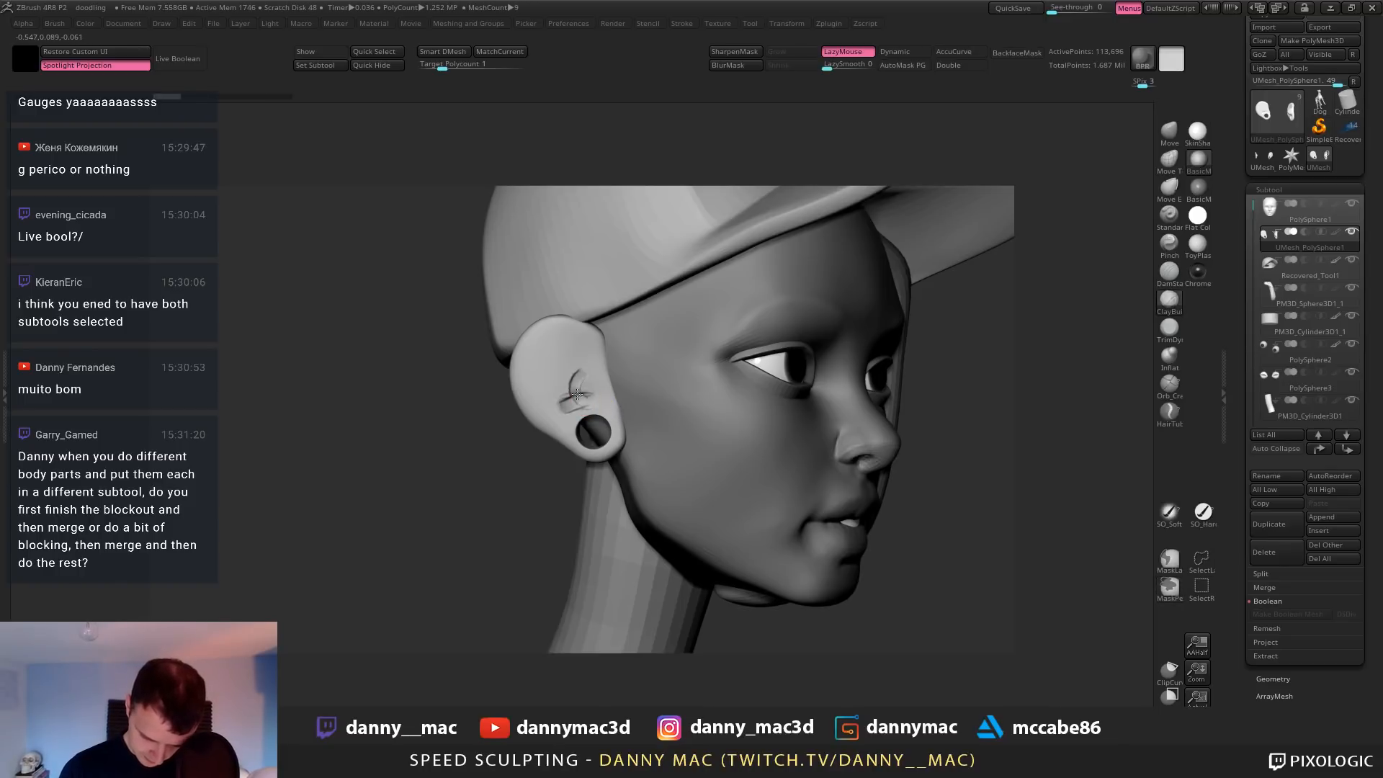
drag(571, 385, 571, 389)
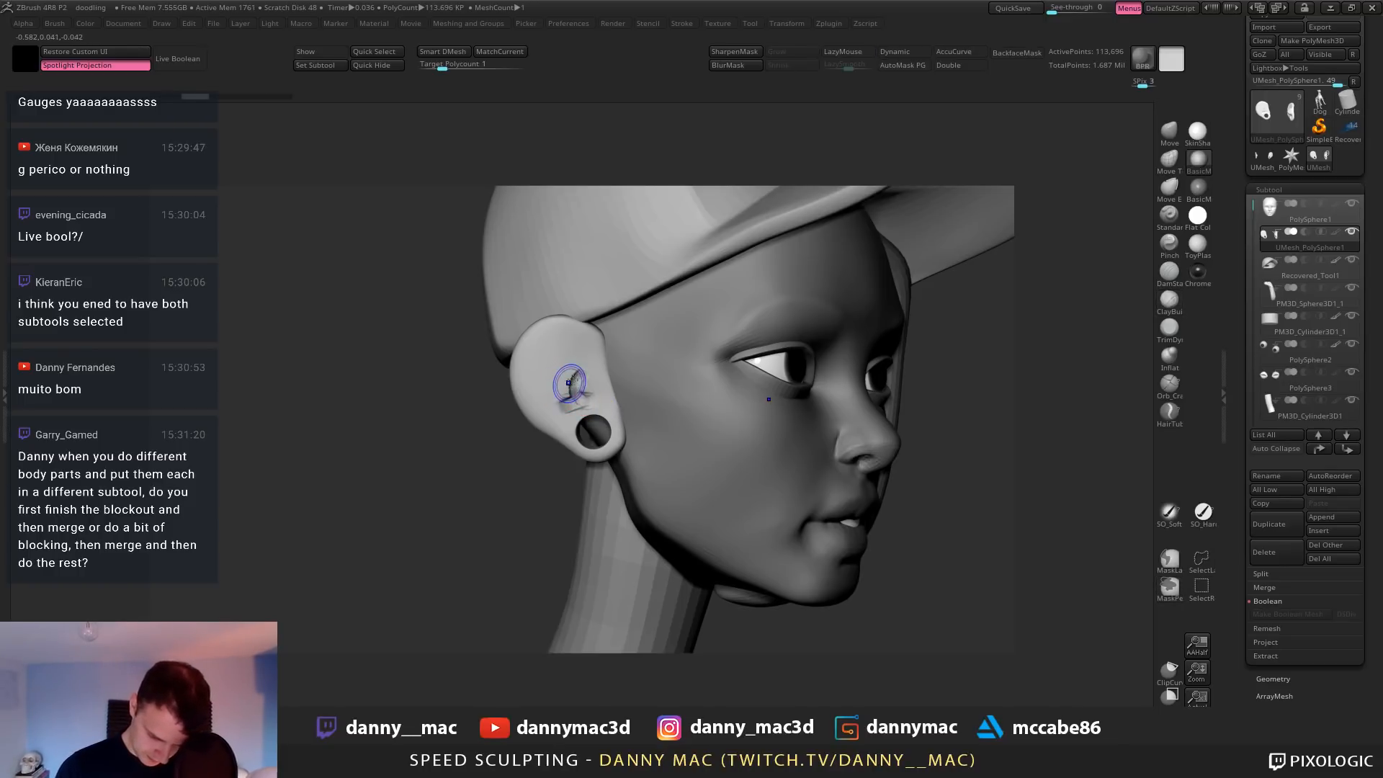
Carve out the inner ear cavity and rough in its folds up to the upper rim with ClayBuildup
key(shift+f)
key(shift+d)
key(shift+d)
key(d)
key(shift+f)
key(l)
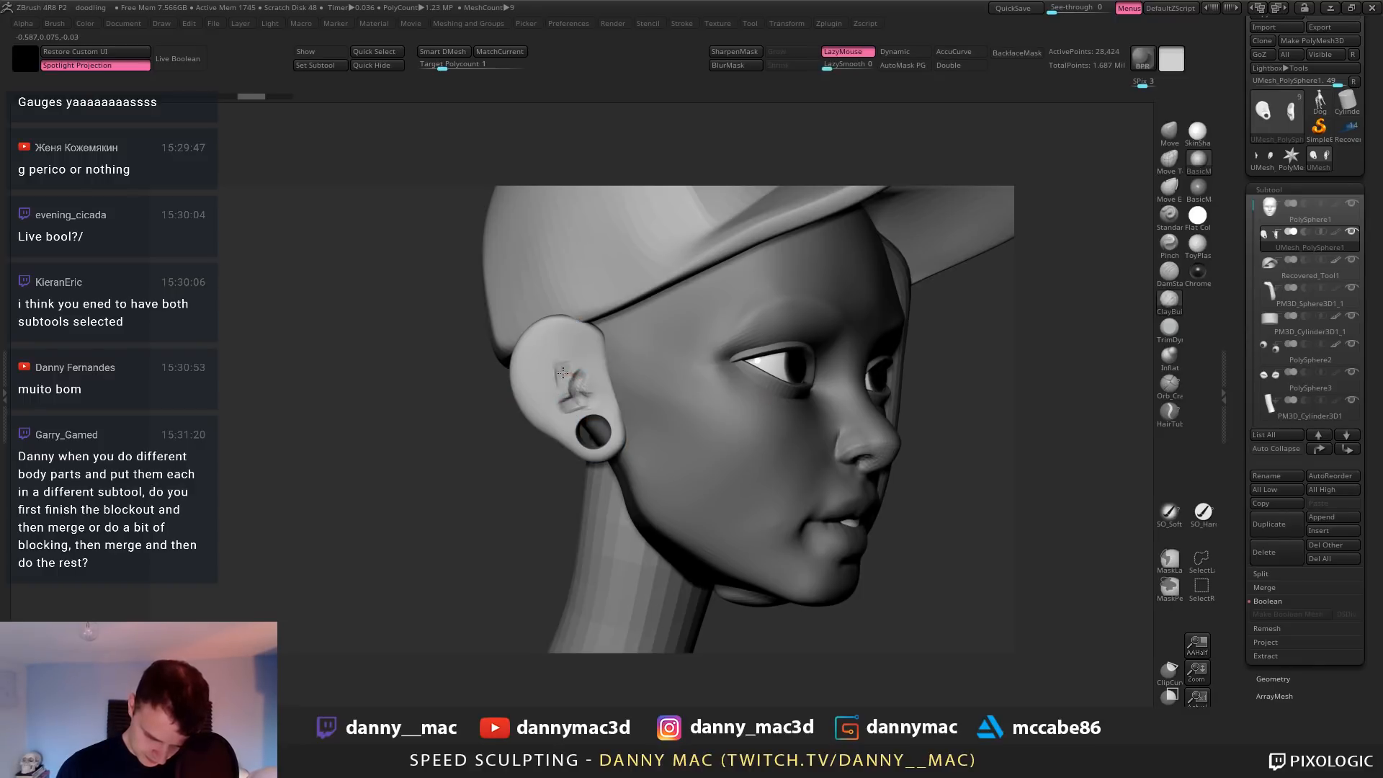
drag(554, 395, 560, 404)
alt+right_drag(565, 376, 582, 370)
mouse_move(580, 373)
mouse_down()
mouse_move(562, 354)
mouse_move(575, 373)
mouse_move(566, 365)
mouse_up()
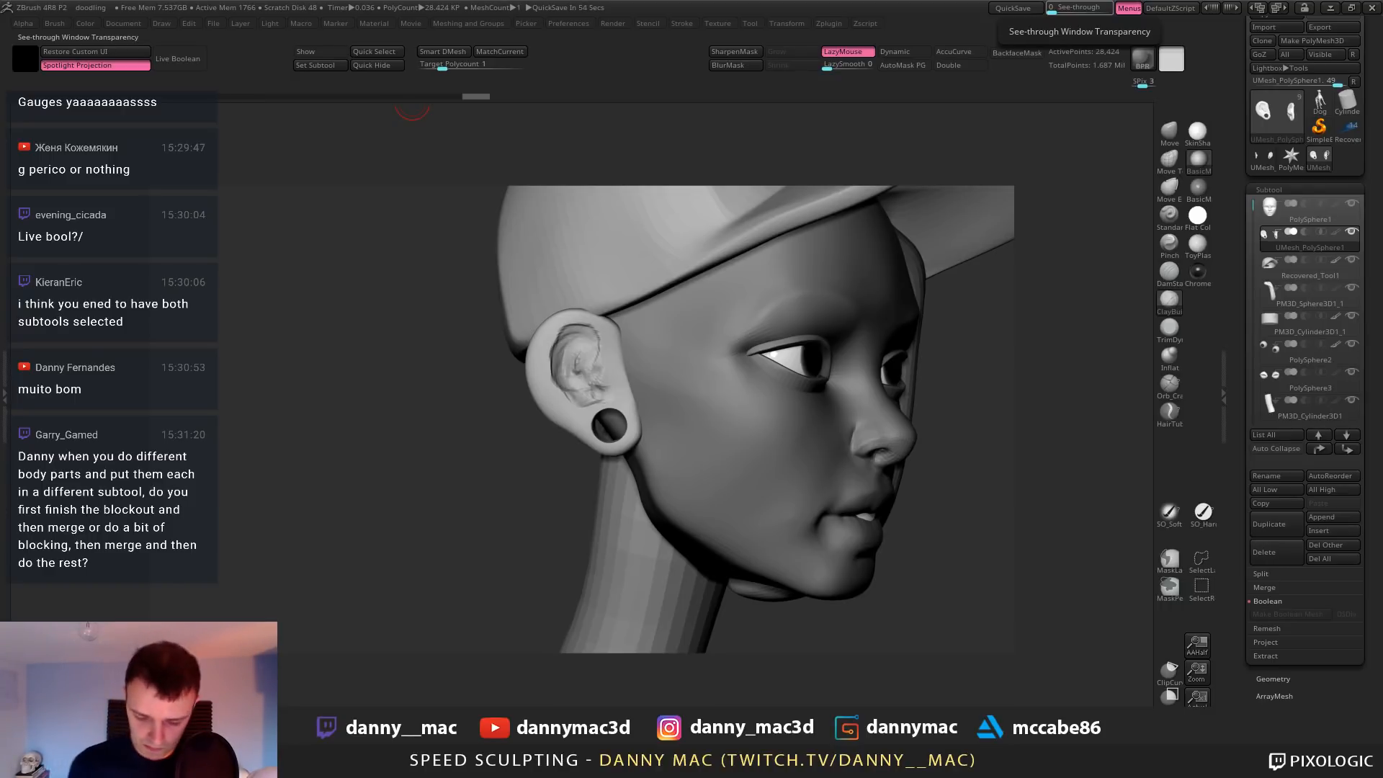
Deepen the groove along the inside of the ear's upper and rear rim with ClayBuildup strokes
drag(432, 360, 472, 360)
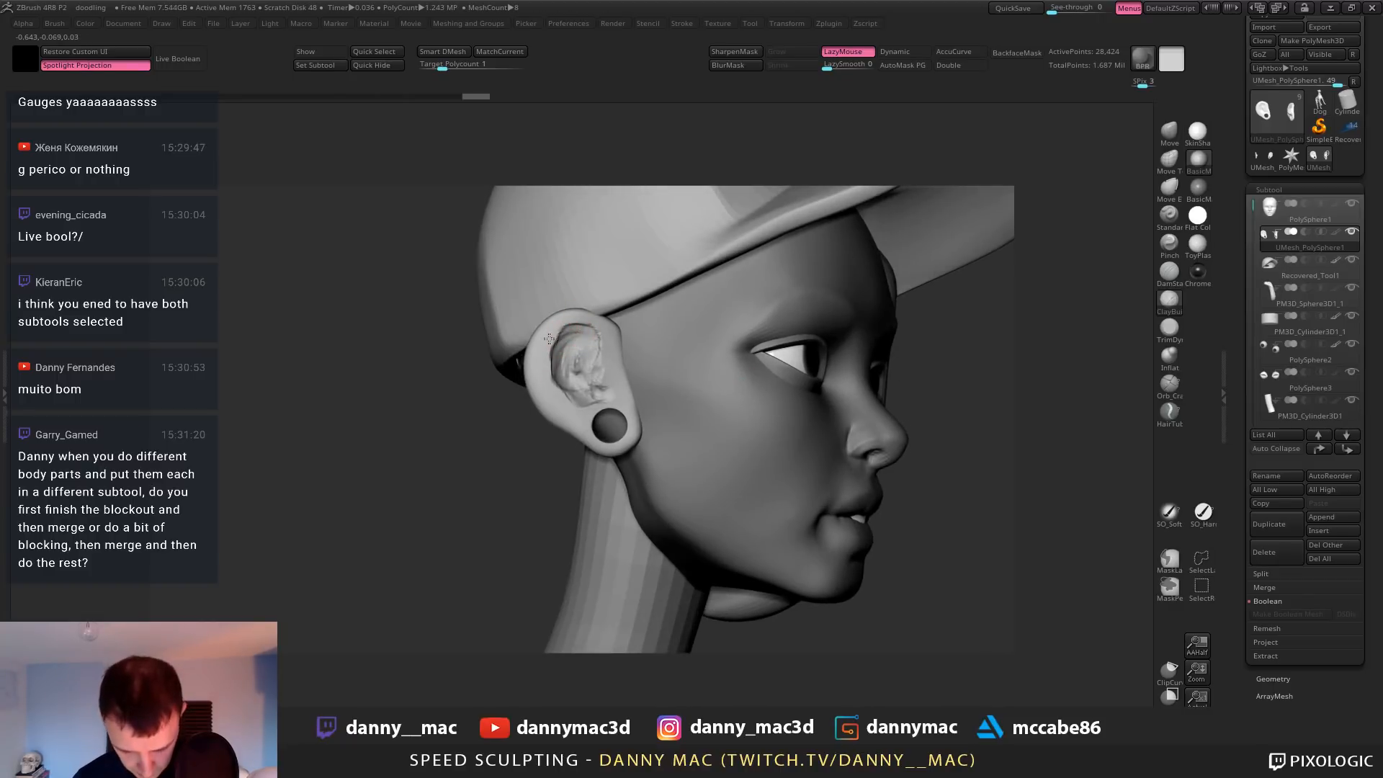
right_drag(573, 340, 526, 343)
drag(564, 340, 554, 363)
drag(563, 338, 553, 375)
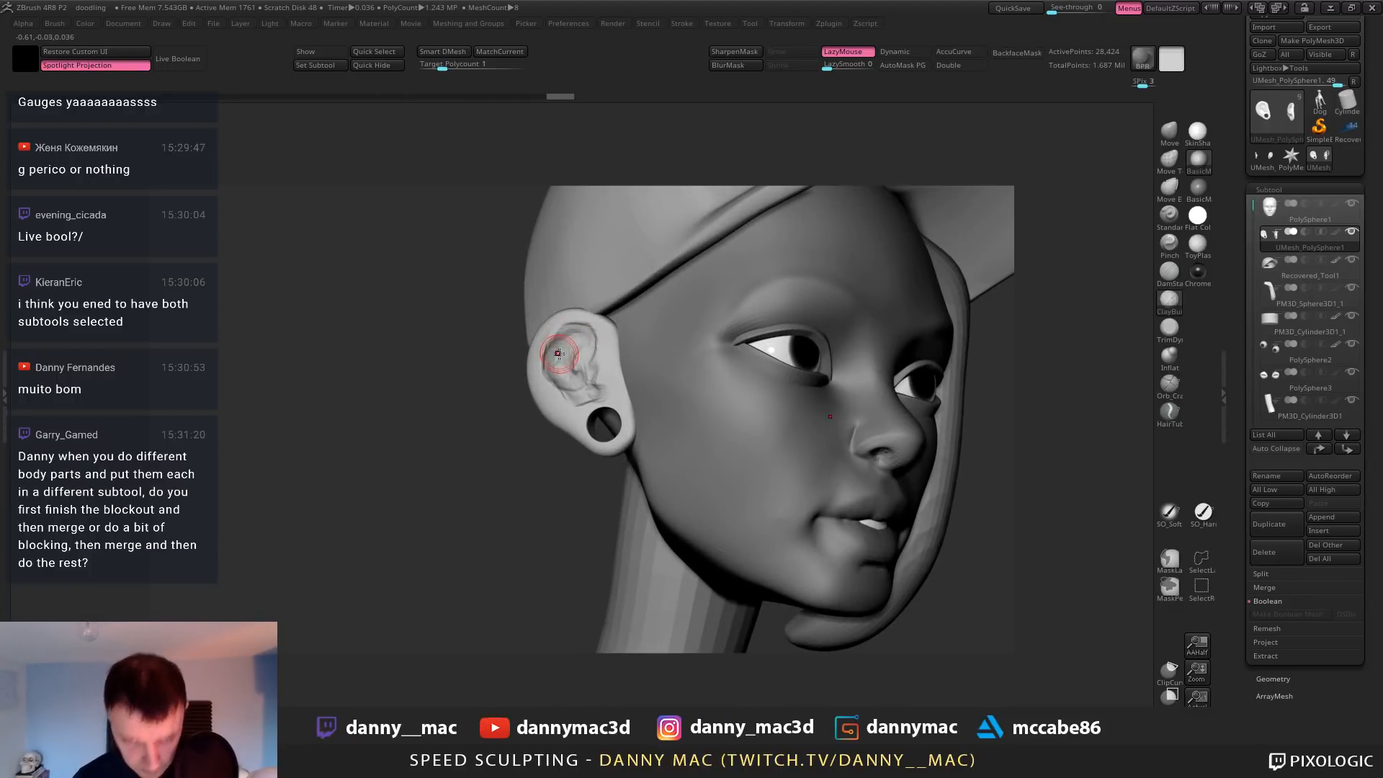
right_drag(559, 354, 556, 335)
drag(556, 332, 563, 341)
right_drag(559, 341, 561, 357)
drag(554, 349, 551, 369)
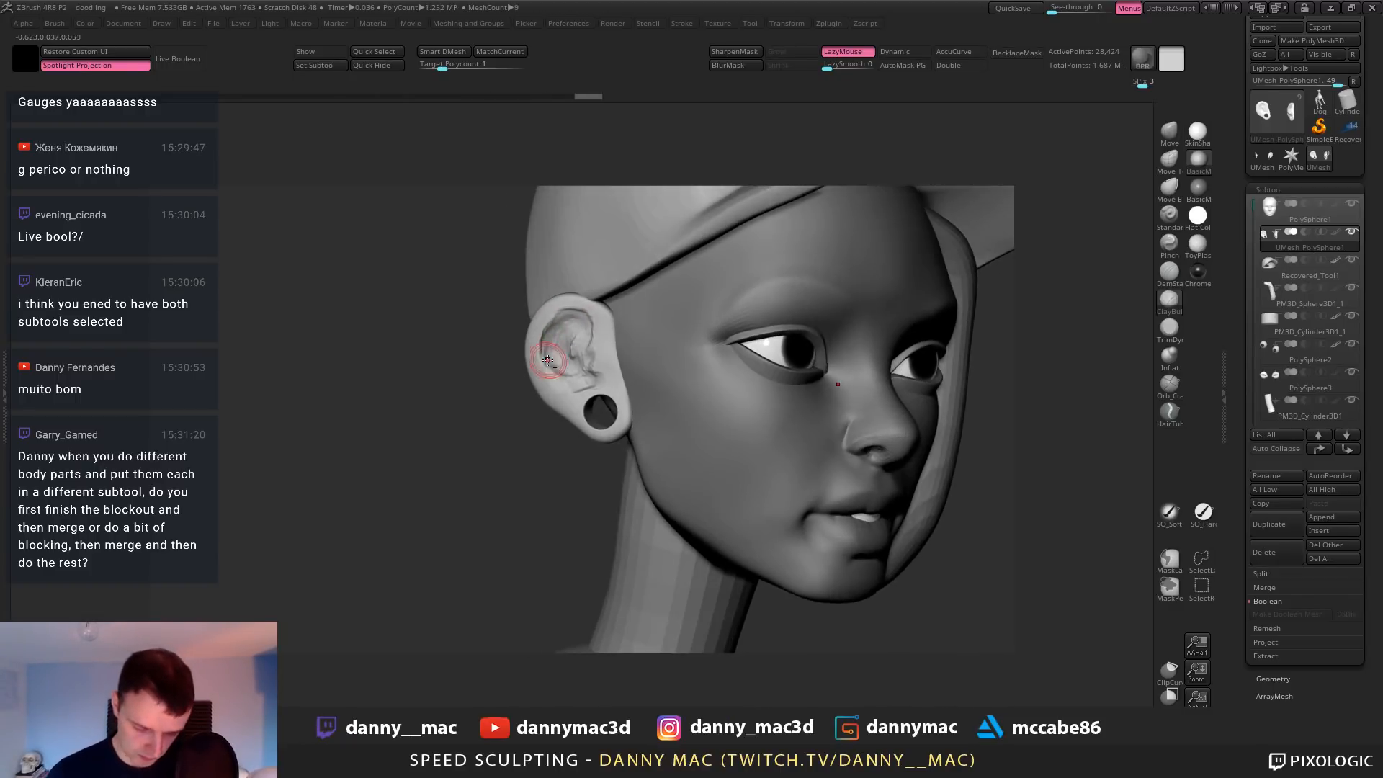
Sculpt the central inner ear and the bowl above the gauge hole with ClayBuildup strokes
right_drag(551, 360, 576, 353)
mouse_move(588, 363)
mouse_down()
mouse_move(578, 379)
mouse_move(589, 381)
mouse_up()
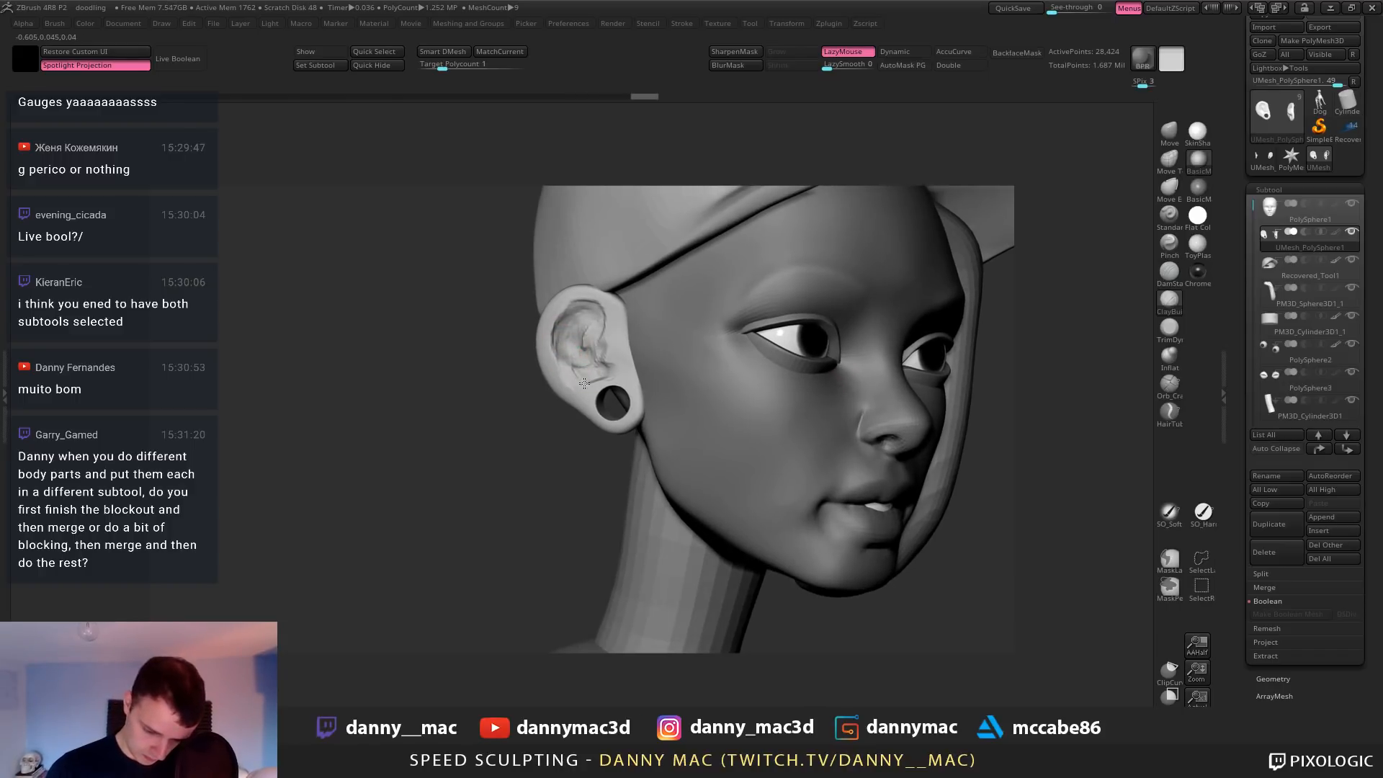
right_drag(580, 360, 592, 344)
drag(586, 346, 590, 366)
right_drag(584, 354, 592, 347)
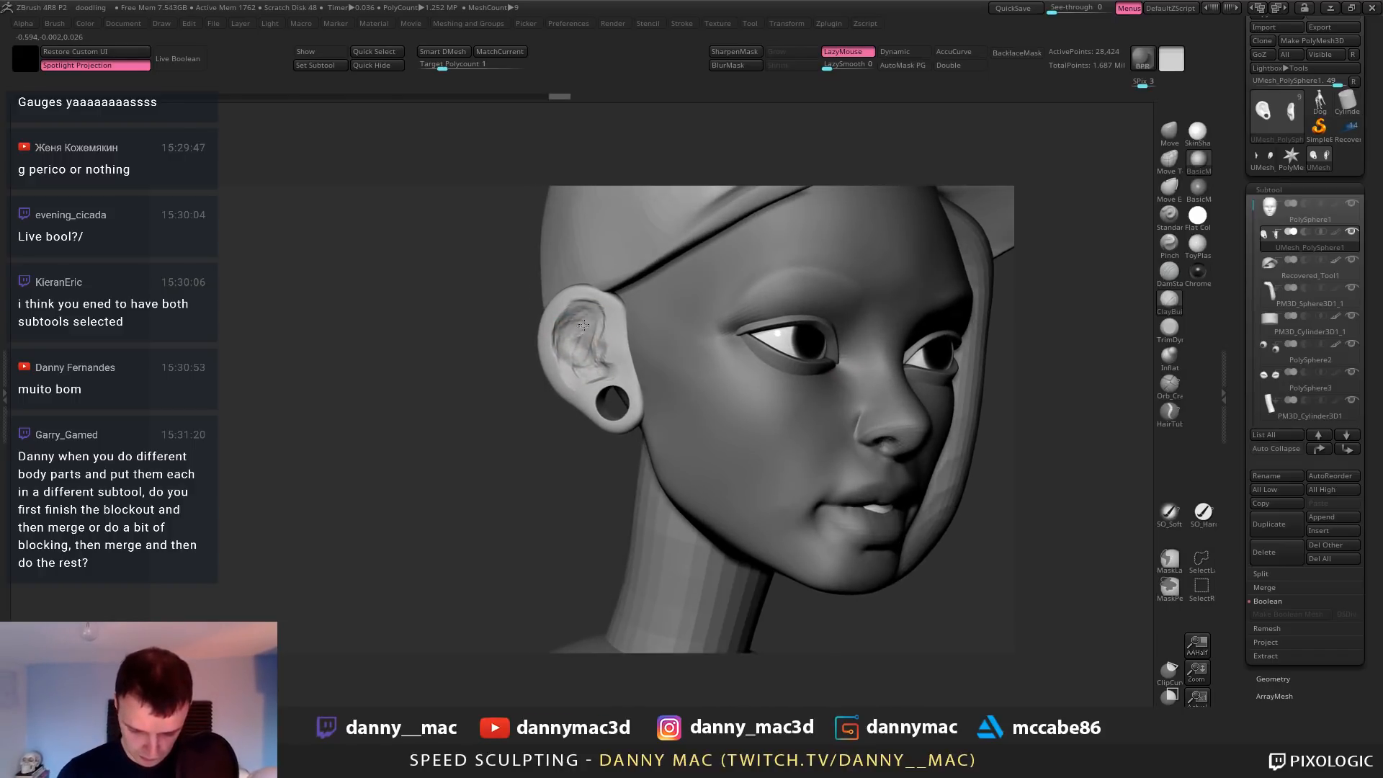
drag(585, 346, 595, 372)
Define the upper inner ear beneath the top rim with ClayBuildup and smooth the transitions
right_drag(561, 353, 574, 329)
drag(570, 329, 596, 314)
mouse_move(583, 317)
right_down()
mouse_move(606, 314)
mouse_move(591, 313)
right_up()
mouse_move(573, 311)
mouse_down()
mouse_move(592, 305)
mouse_move(591, 340)
mouse_up()
shift+drag(592, 347, 581, 324)
right_drag(584, 324, 543, 331)
Reshape the ear's upper rim and rear inner contour with the Move brush, adjusting the brush size
key(b)
key(m)
key(v)
key(space)
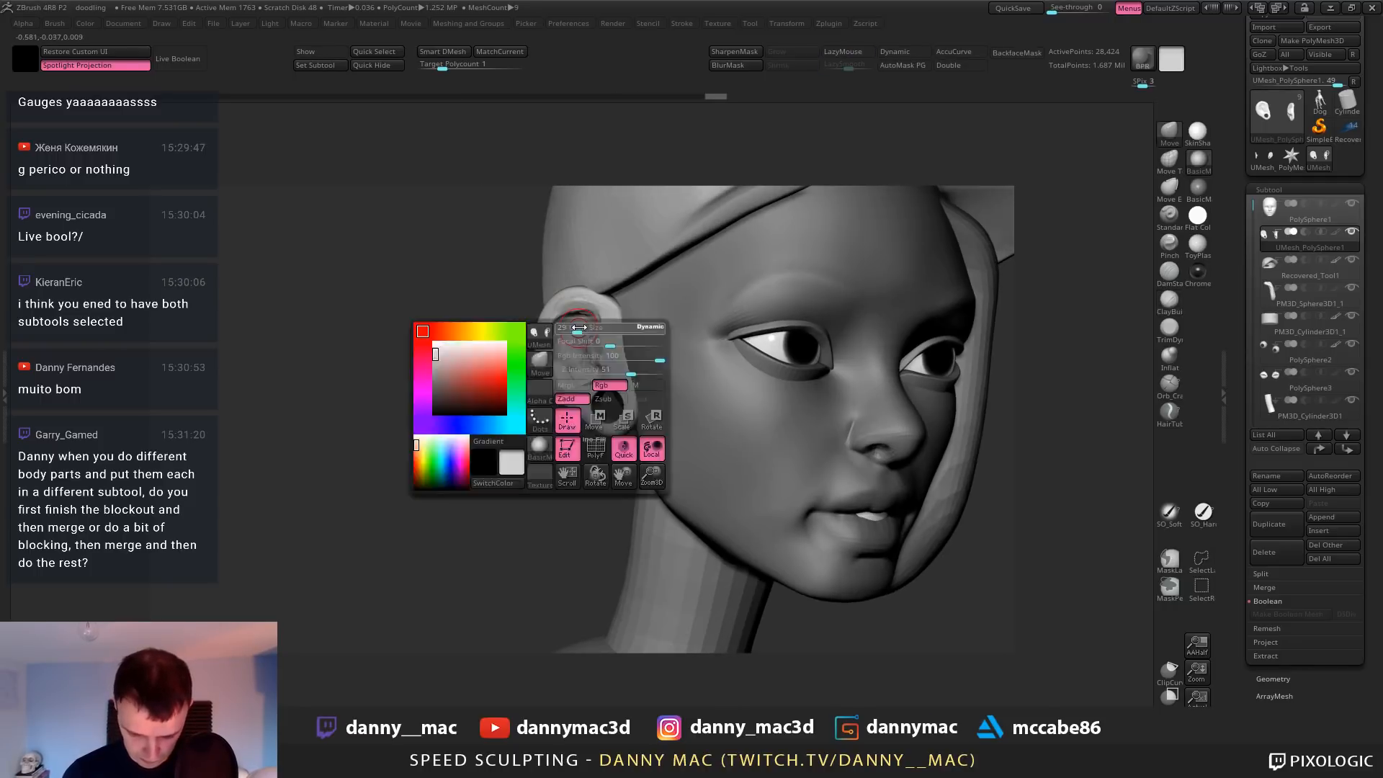
mouse_move(581, 320)
mouse_down()
mouse_move(563, 314)
mouse_move(589, 312)
mouse_up()
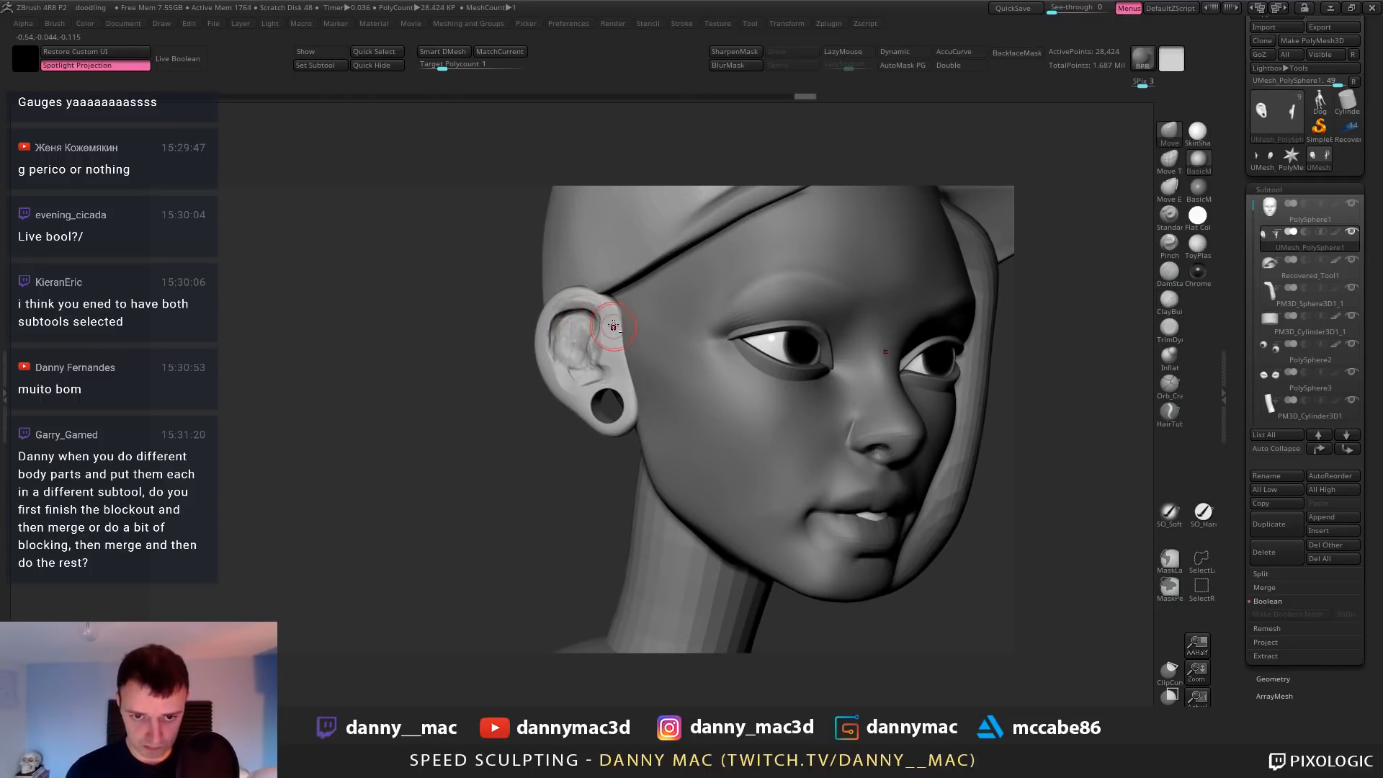
key(space)
right_drag(612, 317, 636, 315)
drag(594, 328, 584, 314)
drag(571, 315, 555, 320)
drag(556, 334, 551, 339)
right_drag(551, 339, 570, 330)
drag(569, 338, 566, 347)
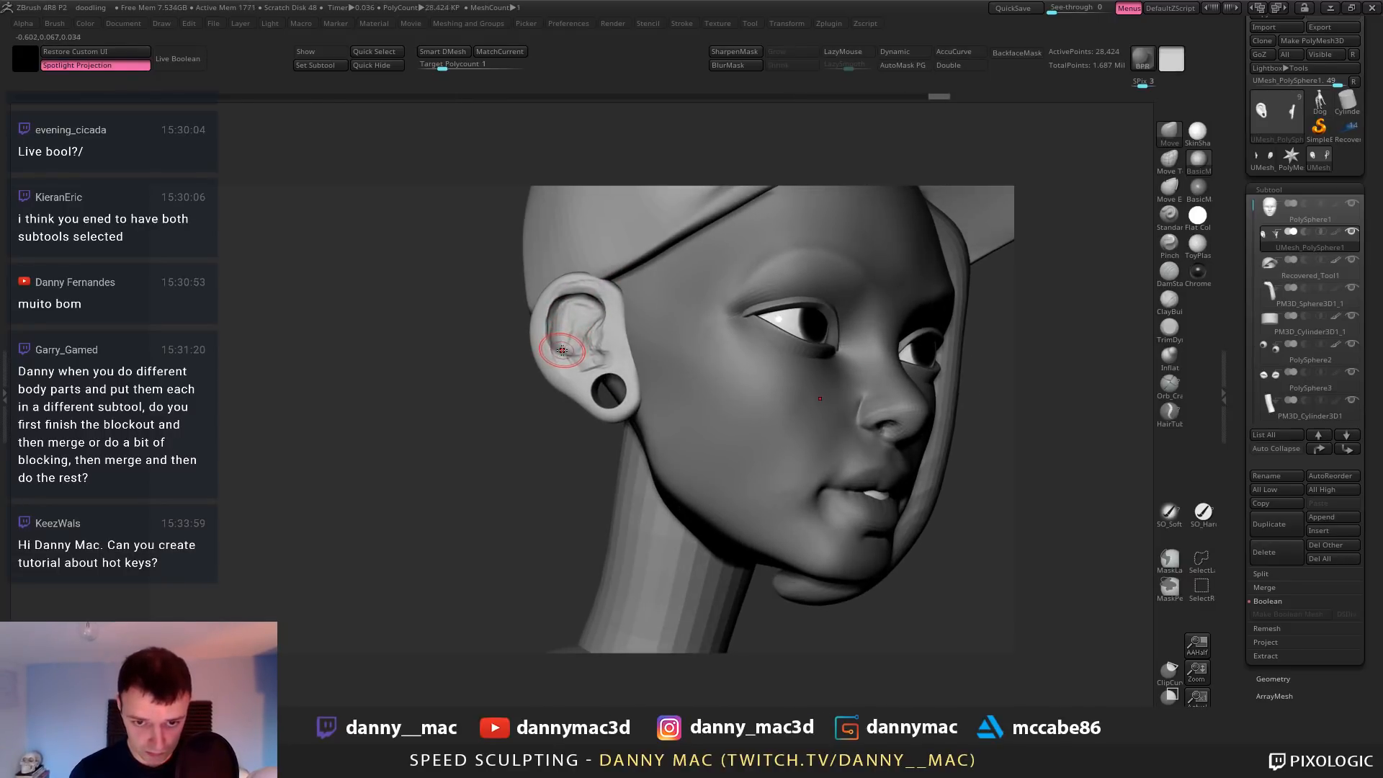
Move the lower edge of the inner ear bowl and the upper front contour to refine the ear opening
right_drag(568, 348, 564, 348)
mouse_move(564, 347)
mouse_down()
mouse_move(570, 364)
mouse_move(591, 352)
mouse_up()
key(space)
right_drag(591, 358, 577, 360)
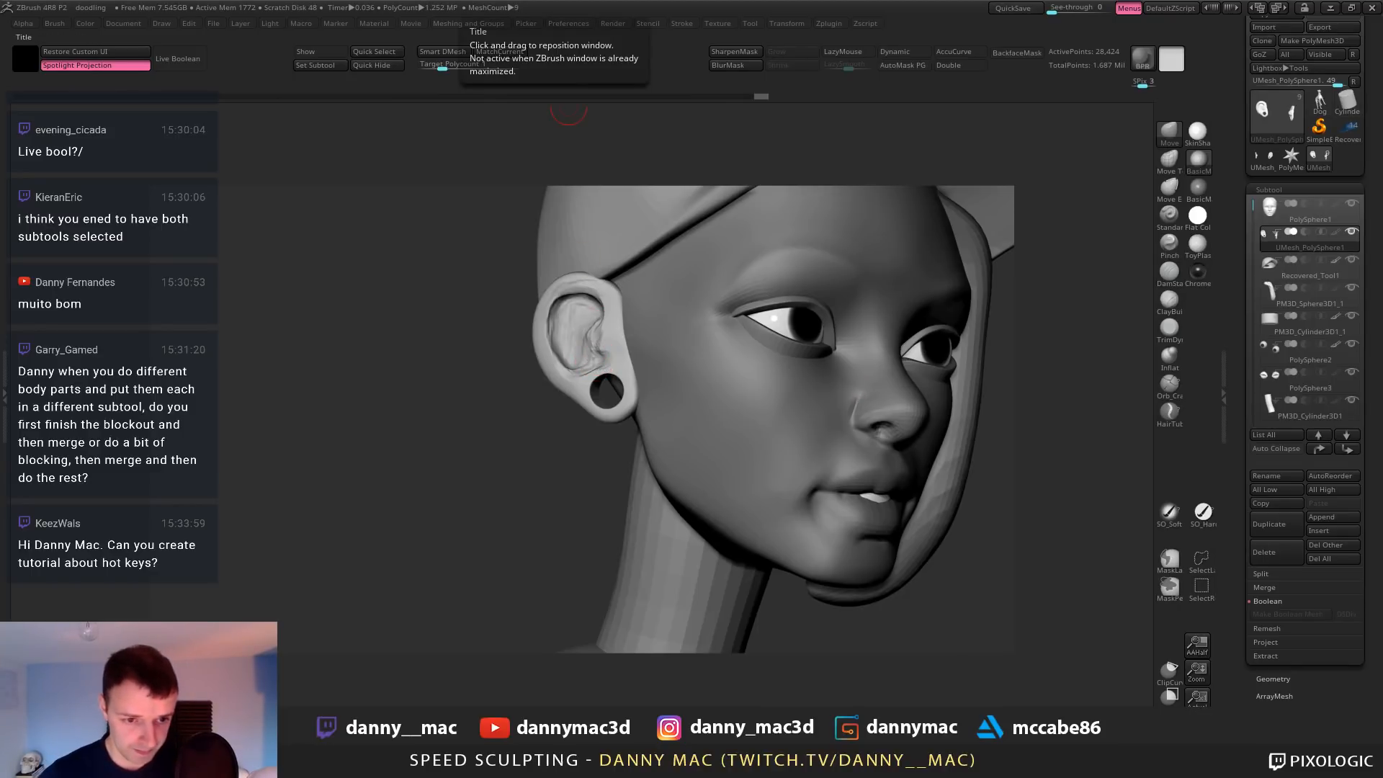
right_drag(633, 353, 585, 335)
mouse_move(596, 324)
mouse_down()
mouse_move(589, 337)
mouse_move(579, 328)
mouse_up()
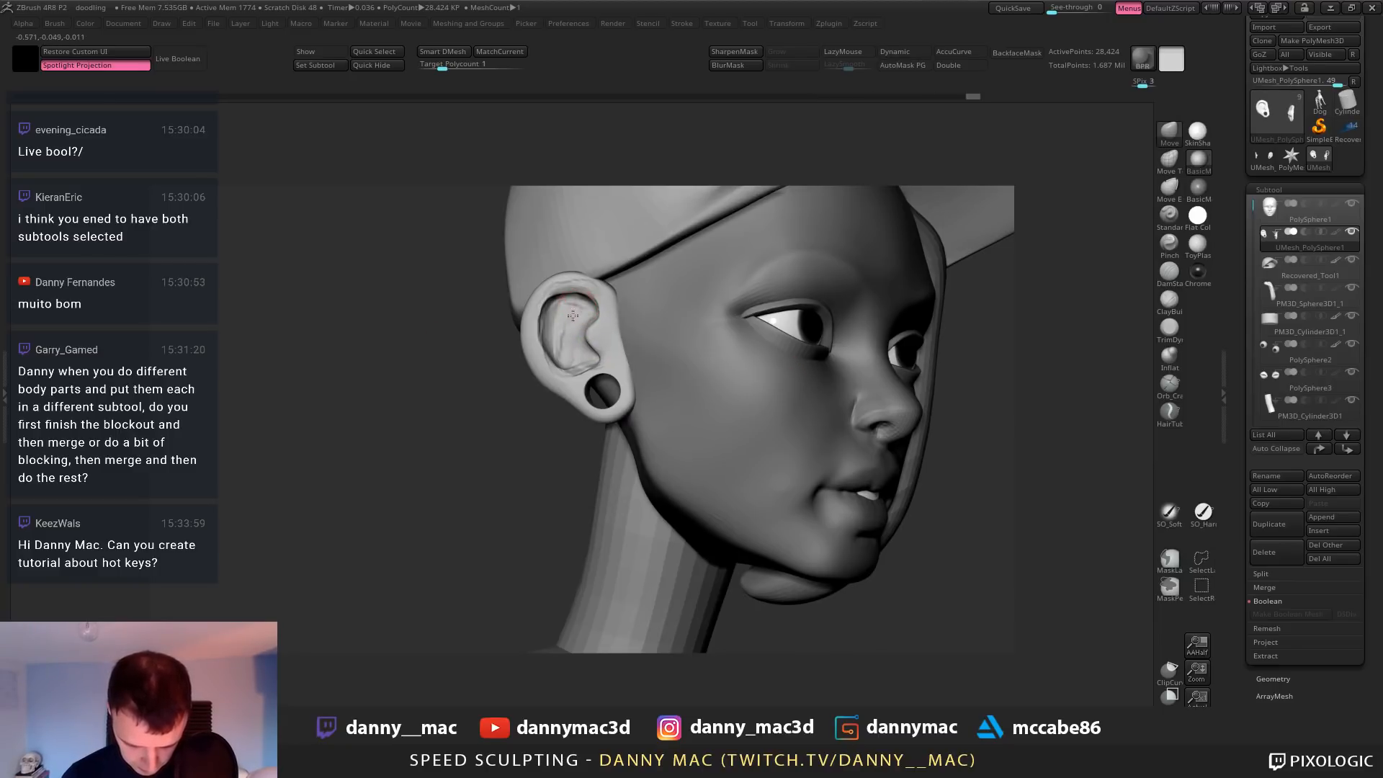
Shape the tragus and the front edge of the ear opening with the Move brush at adjusted sizes
right_drag(580, 317, 590, 306)
key(space)
key(space)
drag(593, 322, 592, 347)
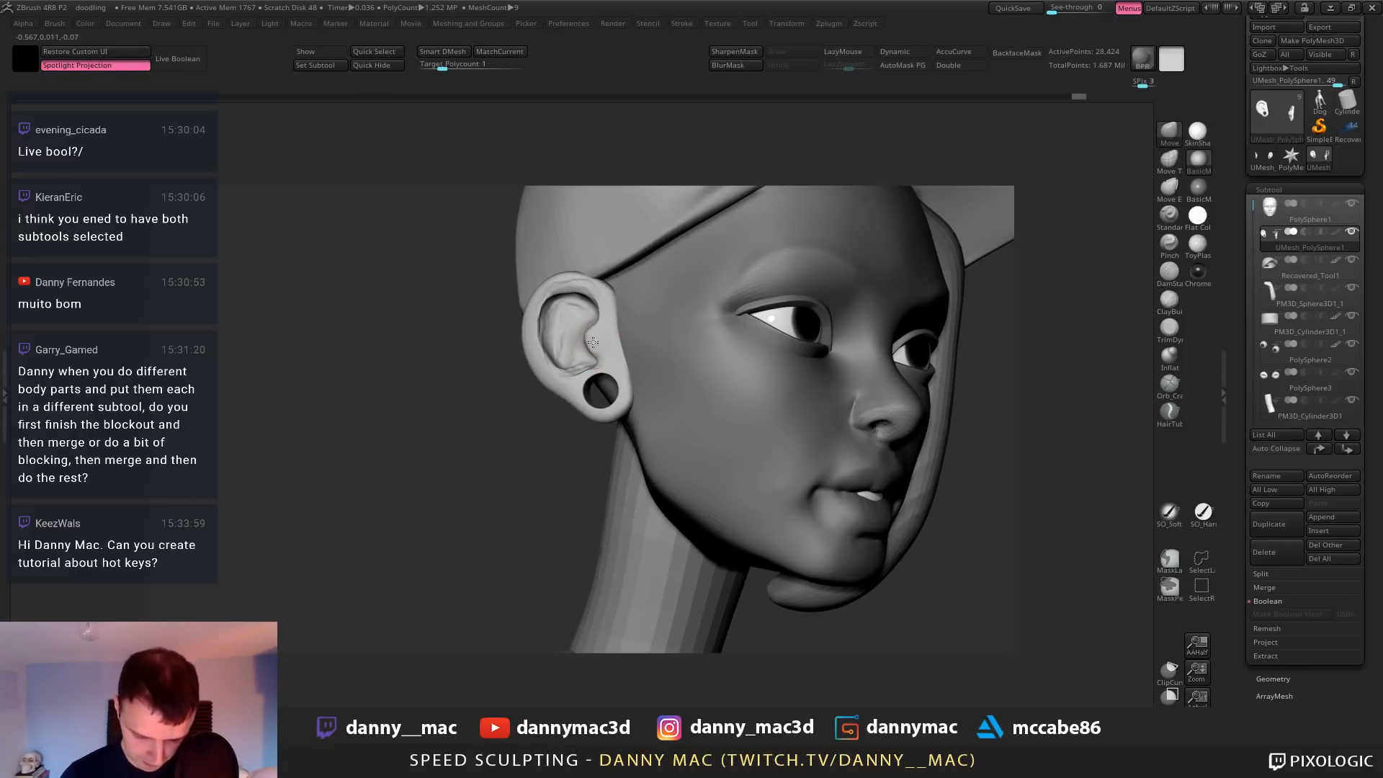
key(space)
drag(596, 335, 597, 356)
key(s)
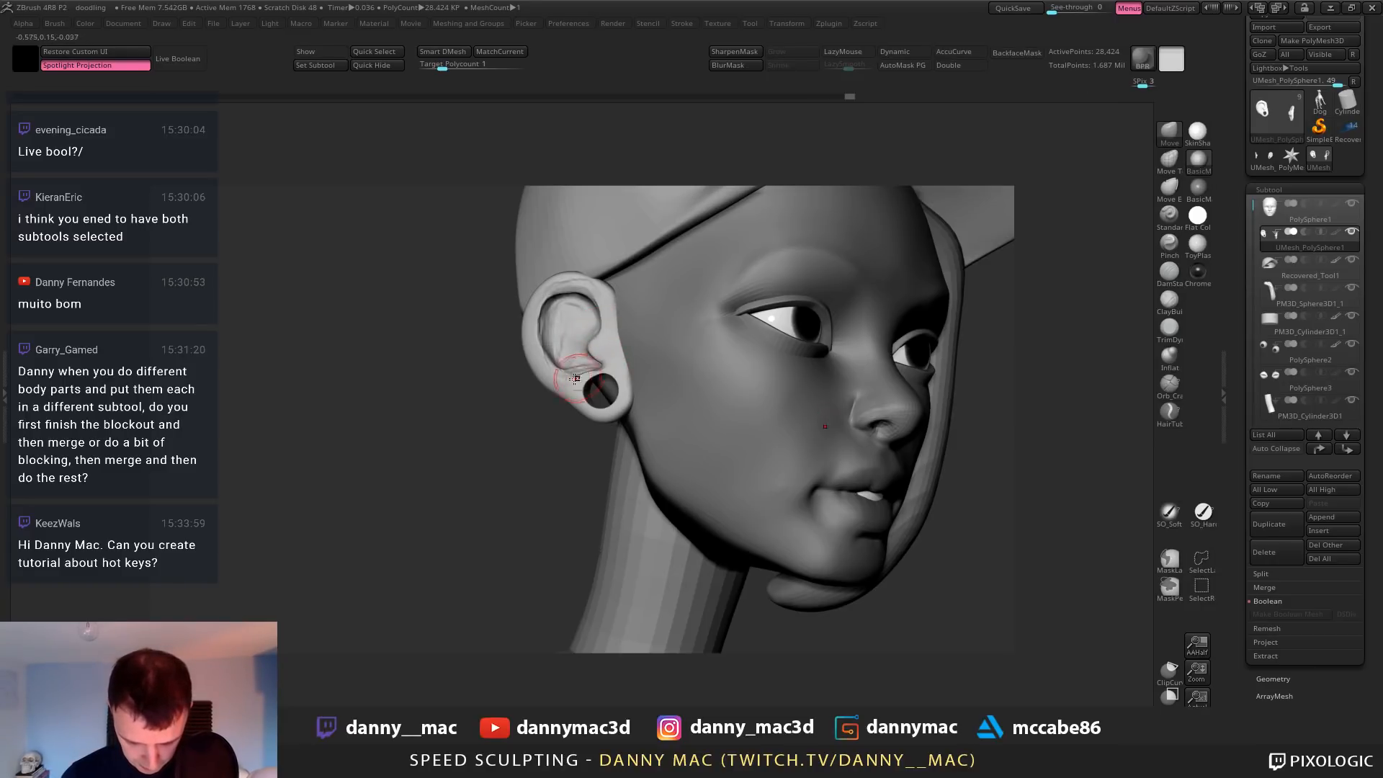
Smooth the lower inner ear and the upper rim, and undo the last smoothing stroke along the rear rim
right_drag(581, 356, 638, 357)
shift+drag(579, 352, 569, 369)
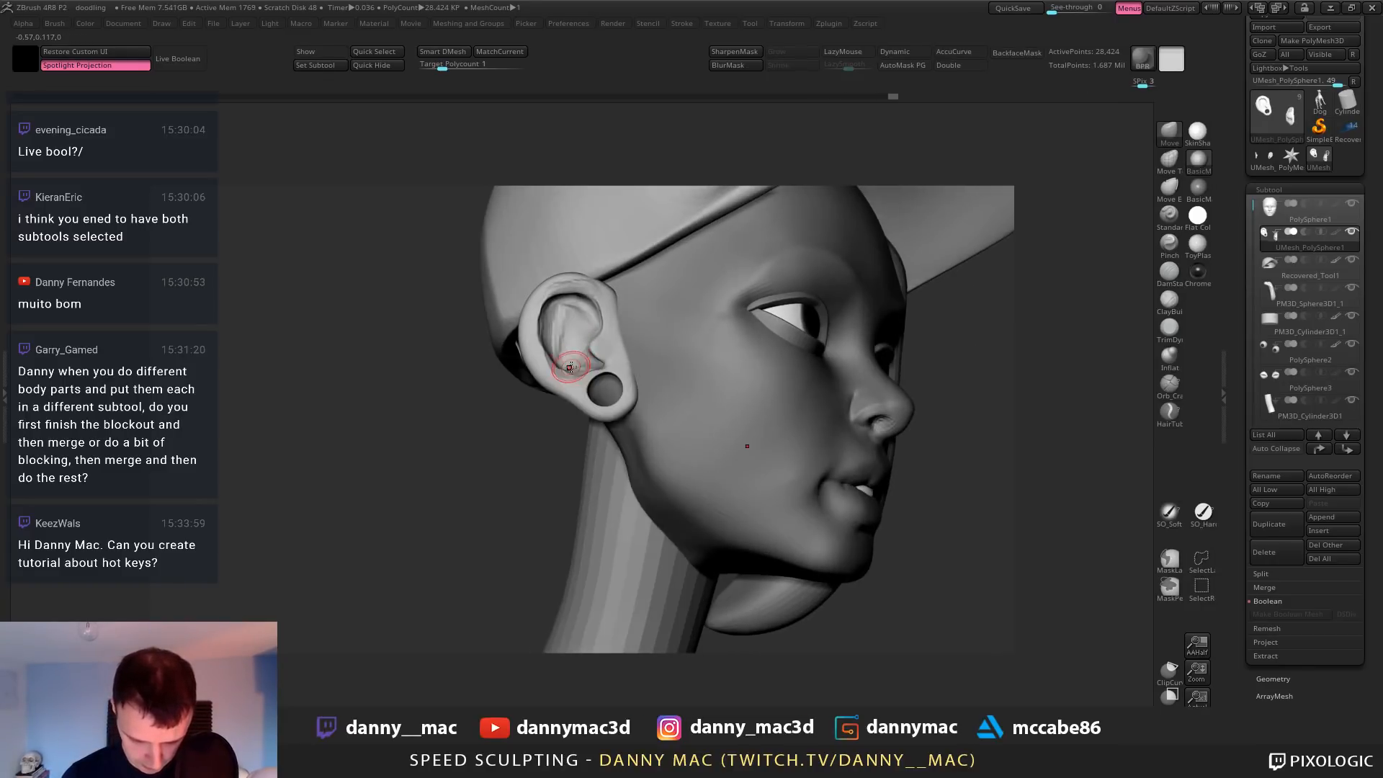
right_drag(569, 370, 491, 357)
mouse_move(553, 305)
shift+mouse_down()
mouse_move(588, 303)
mouse_move(582, 281)
shift+mouse_up()
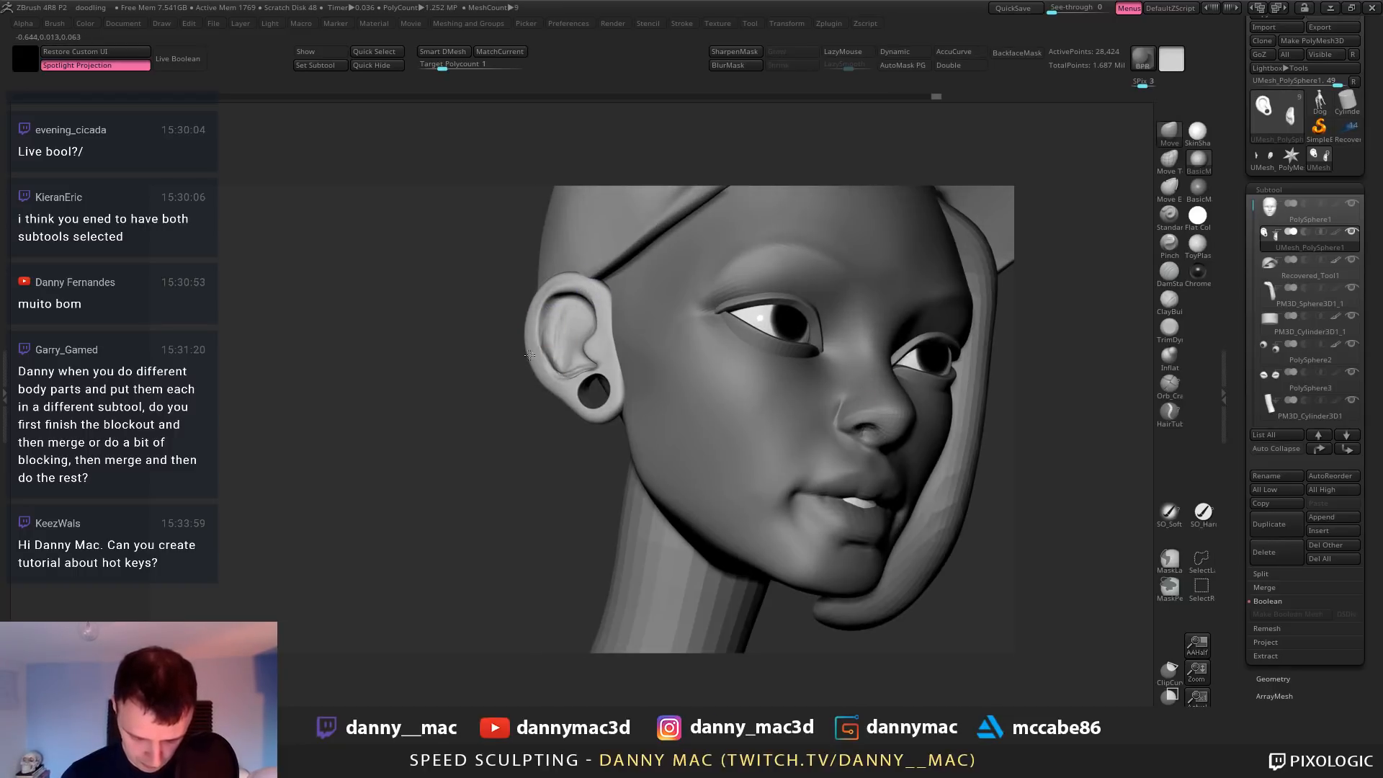
shift+right_drag(582, 299, 504, 299)
mouse_move(550, 296)
shift+mouse_down()
mouse_move(556, 356)
mouse_move(539, 352)
shift+mouse_up()
key(ctrl+z)
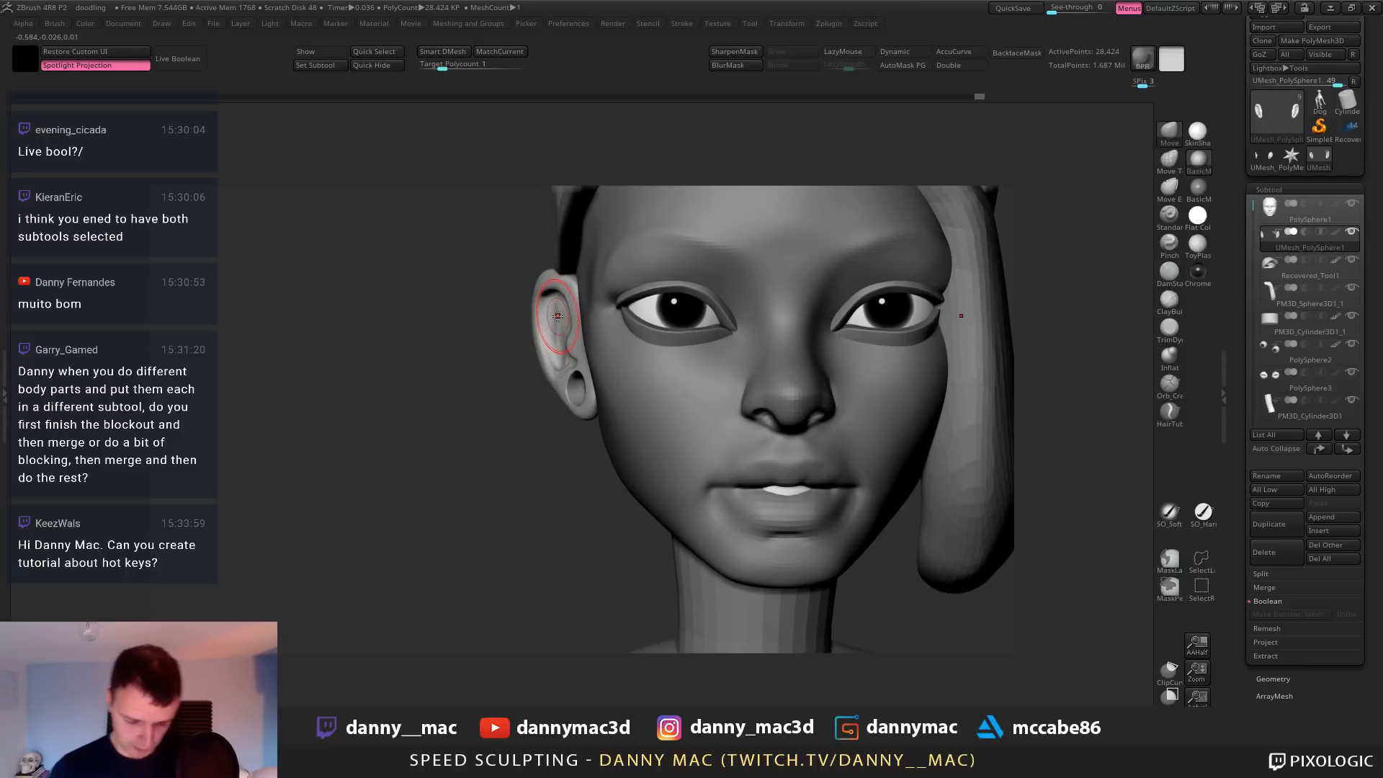
Build up the lower inner ear bowl and rear fold with the ClayBuildup brush, smoothing across the bowl
key(b)
key(c)
key(b)
mouse_move(441, 392)
right_down()
mouse_move(526, 402)
mouse_move(504, 401)
right_up()
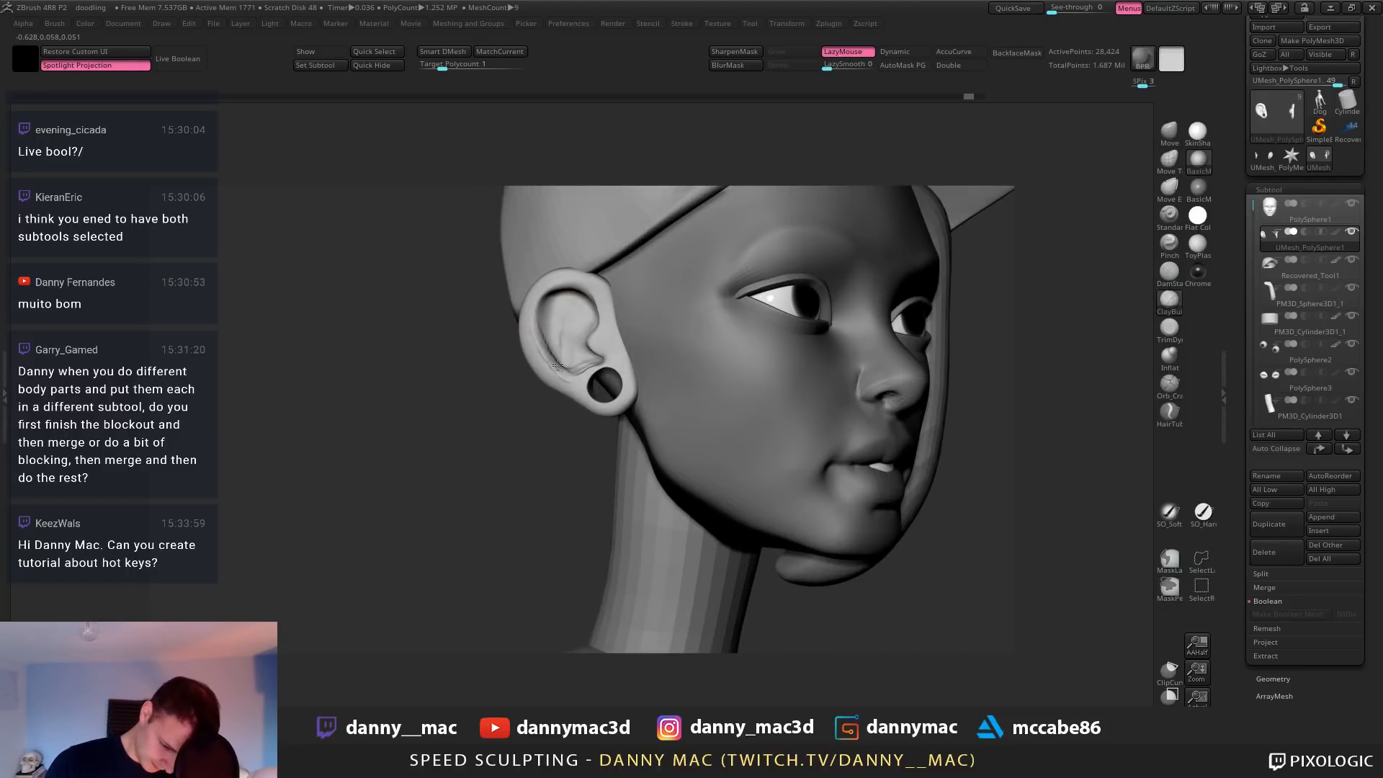
drag(591, 365, 585, 362)
mouse_move(585, 363)
shift+mouse_down()
mouse_move(561, 377)
mouse_move(543, 345)
shift+mouse_up()
right_drag(546, 369, 533, 348)
drag(534, 349, 546, 366)
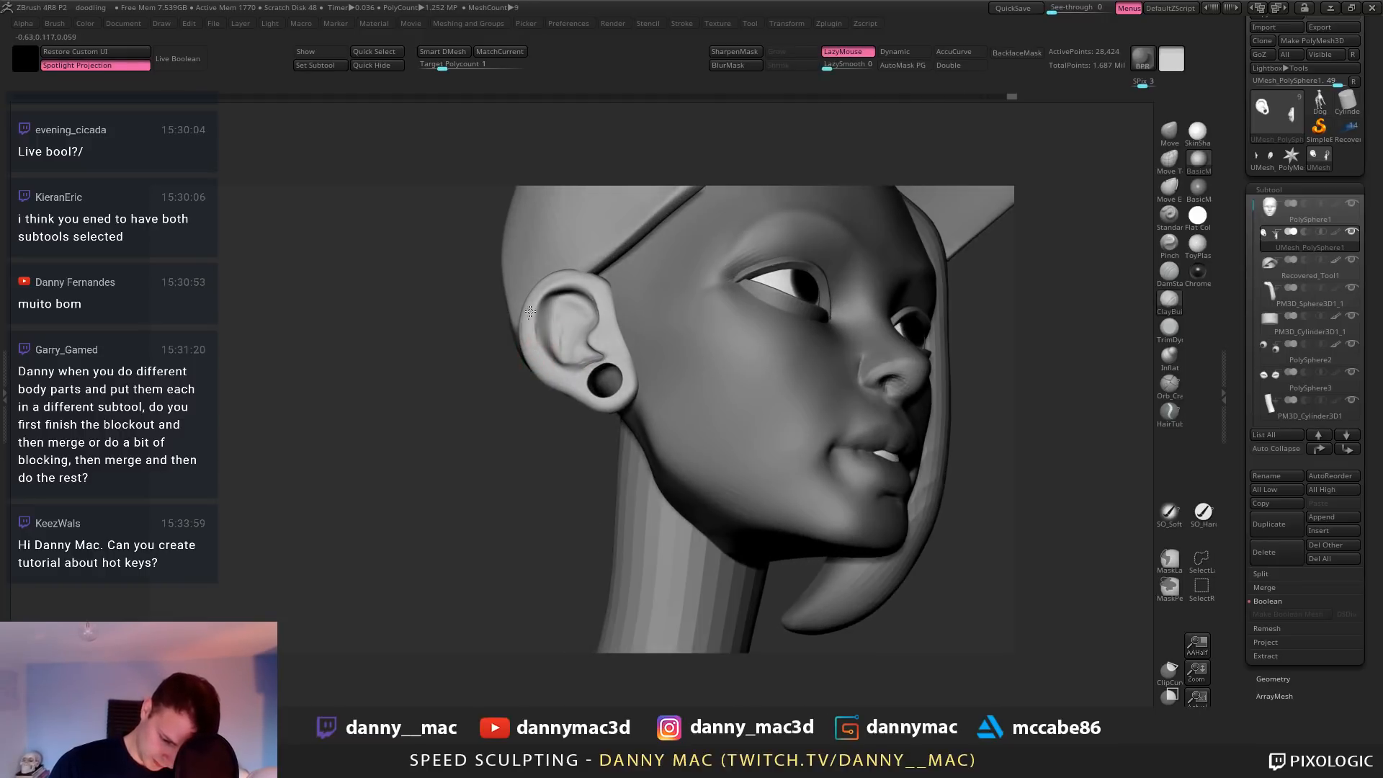
Refine the upper inner ear and the front edge of the ear opening down to the tragus
mouse_move(545, 360)
right_down()
mouse_move(582, 357)
mouse_move(565, 350)
right_up()
mouse_move(533, 283)
mouse_down()
mouse_move(532, 312)
mouse_move(548, 343)
mouse_move(553, 321)
mouse_move(544, 329)
mouse_move(557, 332)
mouse_up()
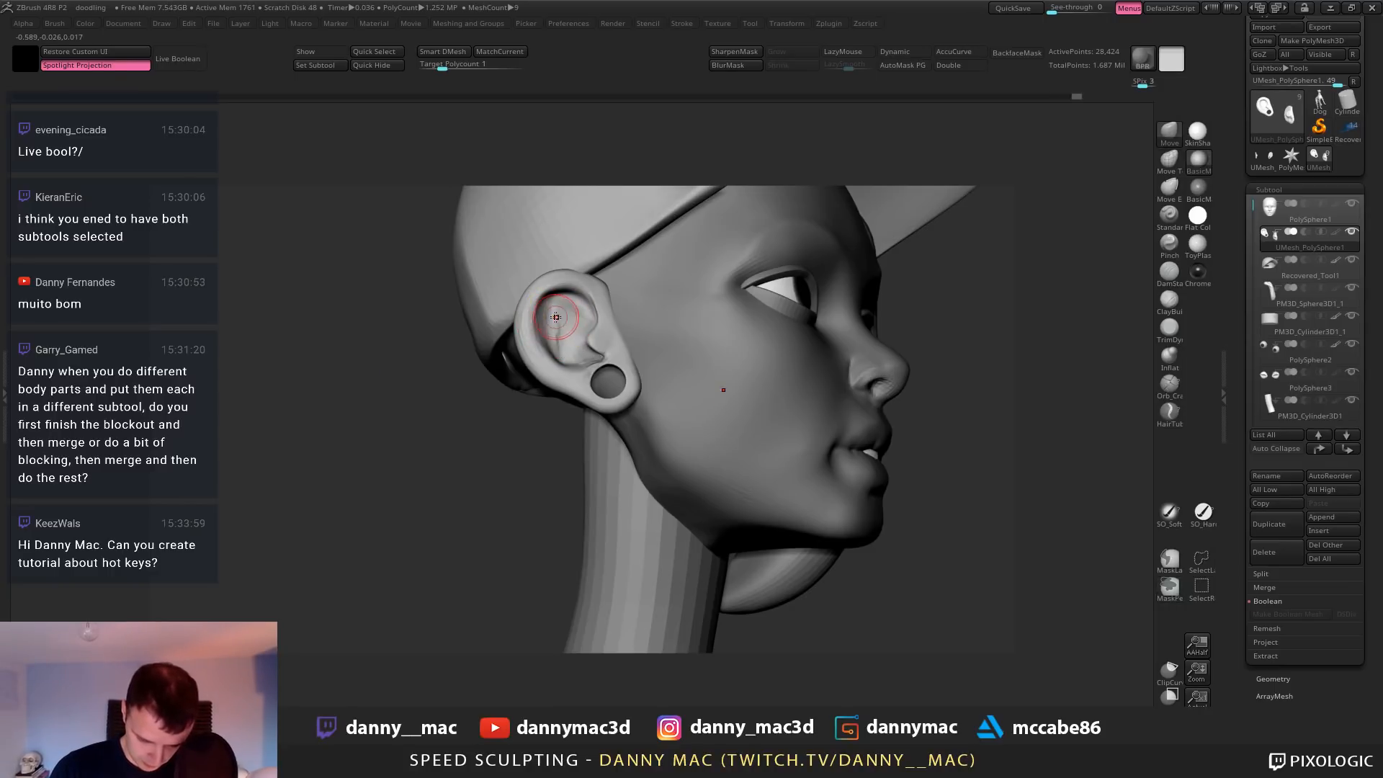
right_drag(596, 313, 565, 310)
drag(595, 310, 585, 300)
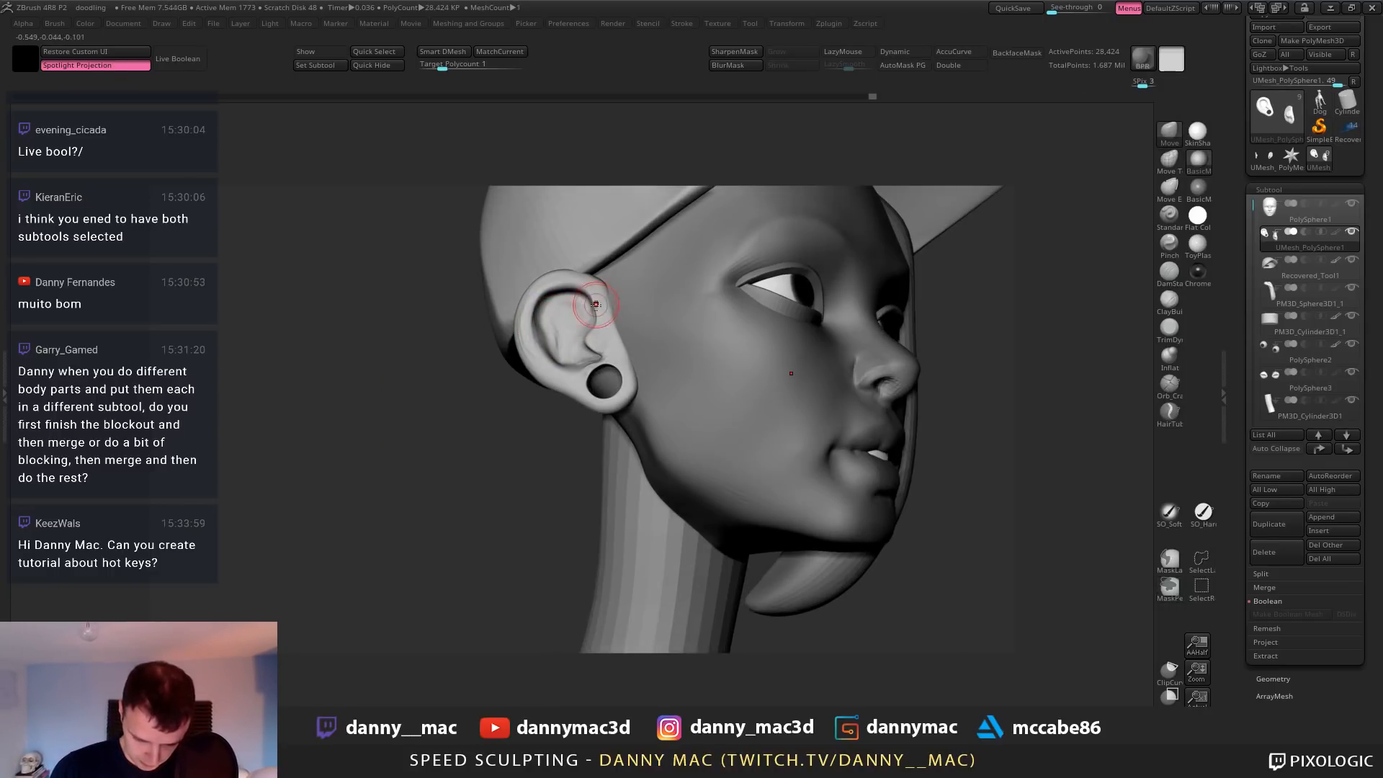
right_drag(612, 306, 596, 309)
drag(587, 332, 589, 341)
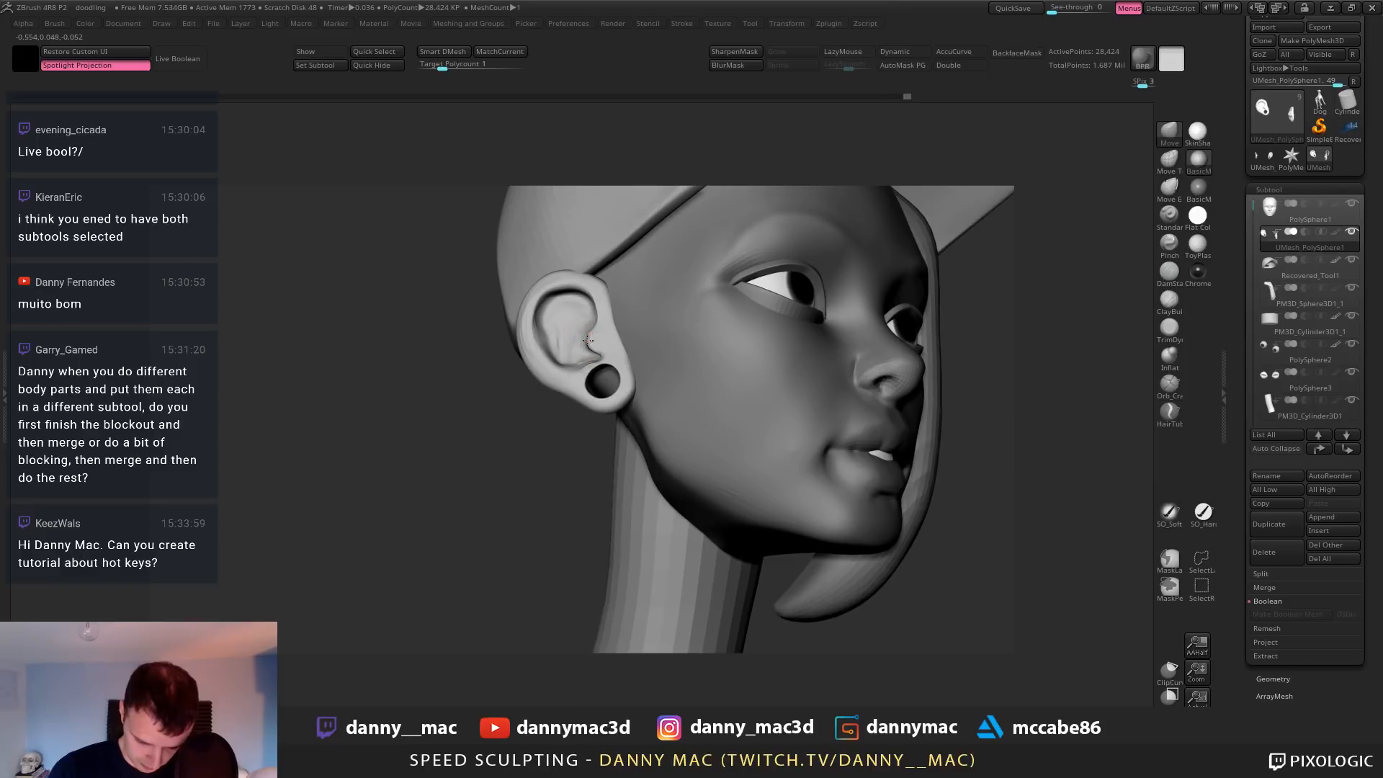
right_drag(592, 306, 583, 285)
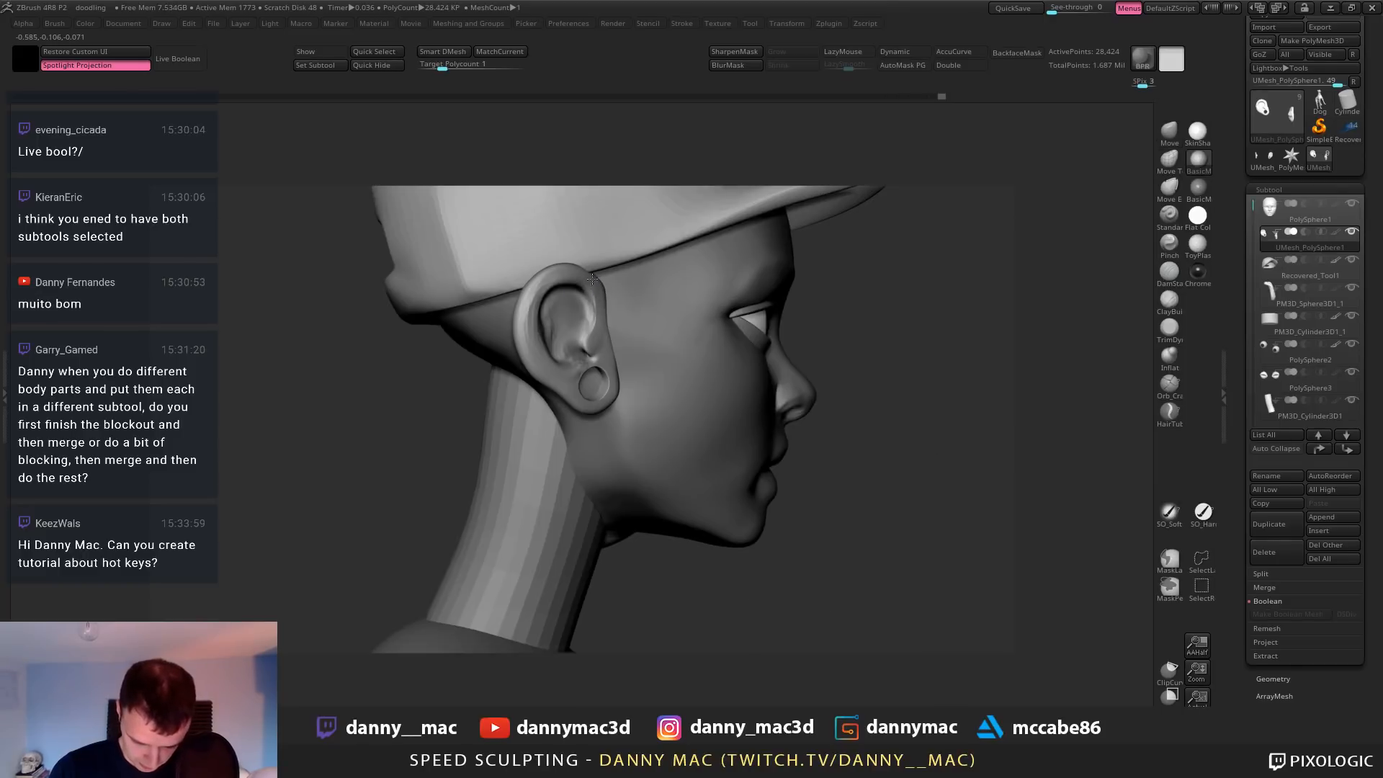
Thicken the ear's upper rim and the rear edge of the bowl with the Inflate brush
key(b)
key(i)
key(n)
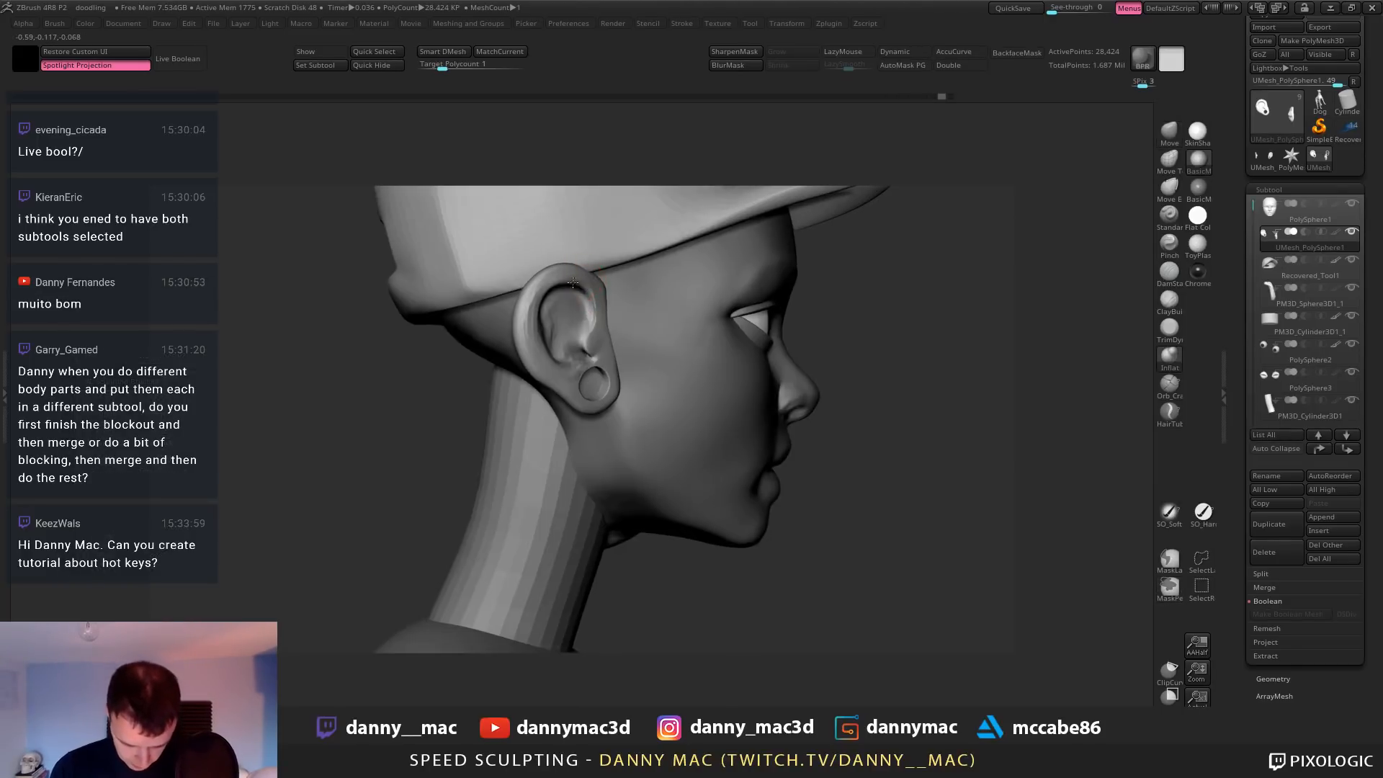
right_drag(592, 295, 560, 285)
drag(554, 275, 603, 285)
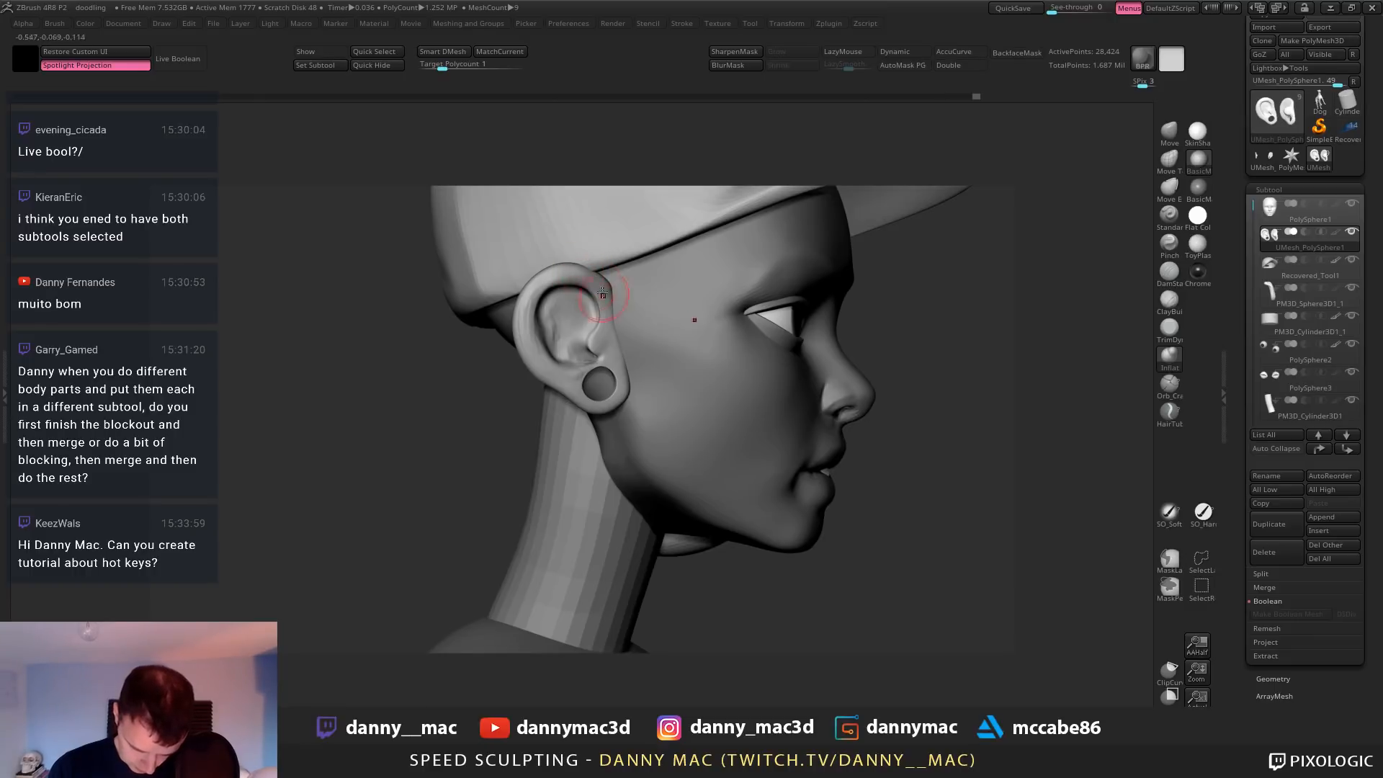
right_drag(694, 317, 612, 295)
drag(587, 272, 551, 277)
drag(542, 329, 553, 365)
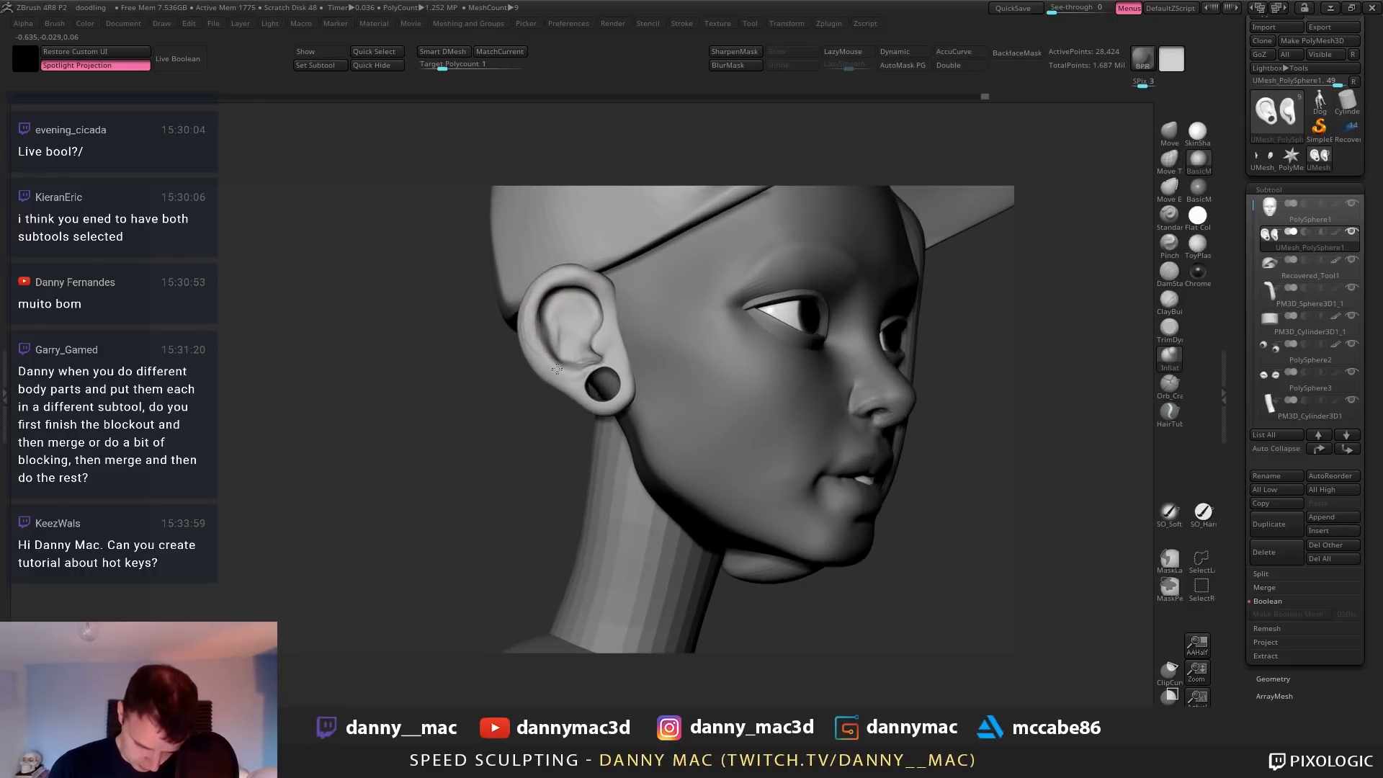
Push the inner edge of the ear's upper rim upward with the Move brush
key(b)
key(m)
key(v)
right_drag(558, 360, 574, 306)
drag(571, 294, 572, 287)
right_drag(570, 308, 576, 288)
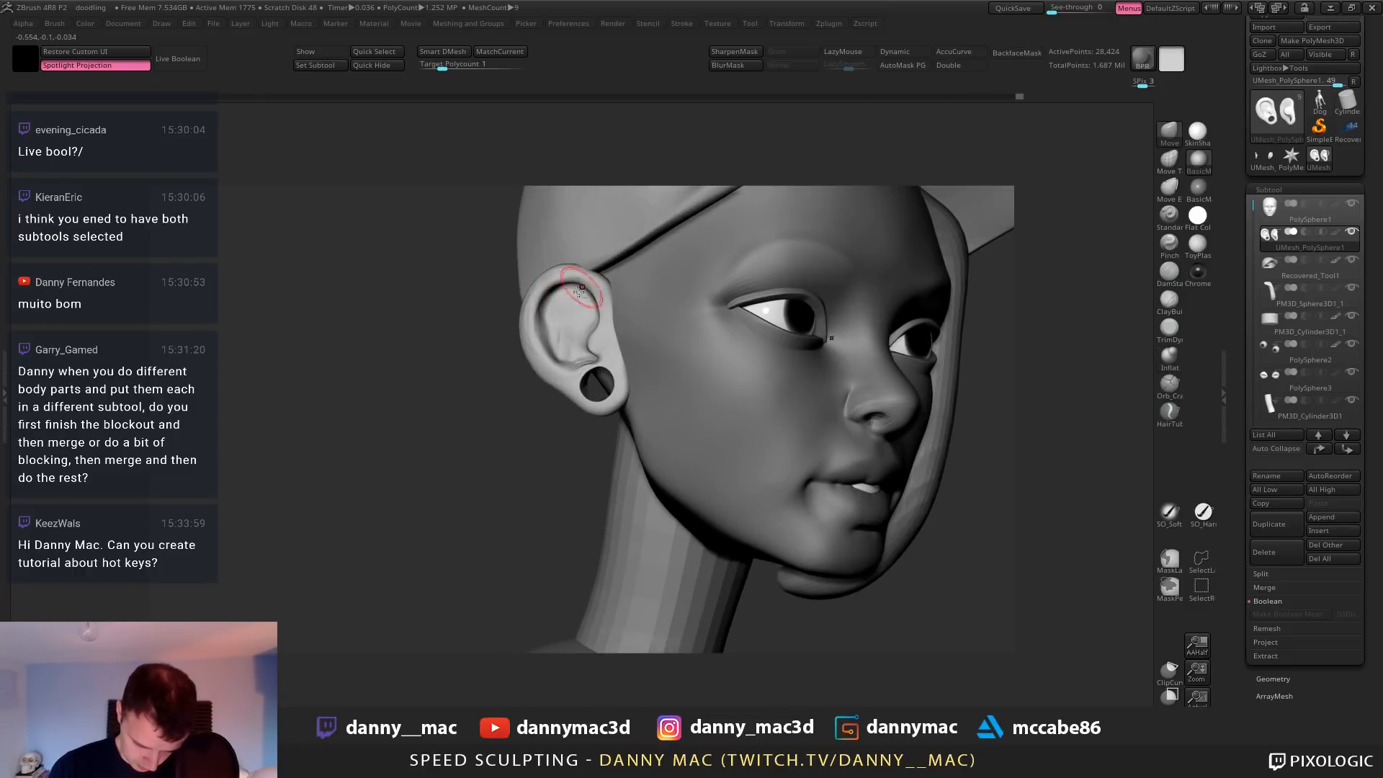
drag(576, 288, 581, 280)
mouse_move(580, 279)
right_down()
mouse_move(536, 277)
mouse_move(577, 277)
right_up()
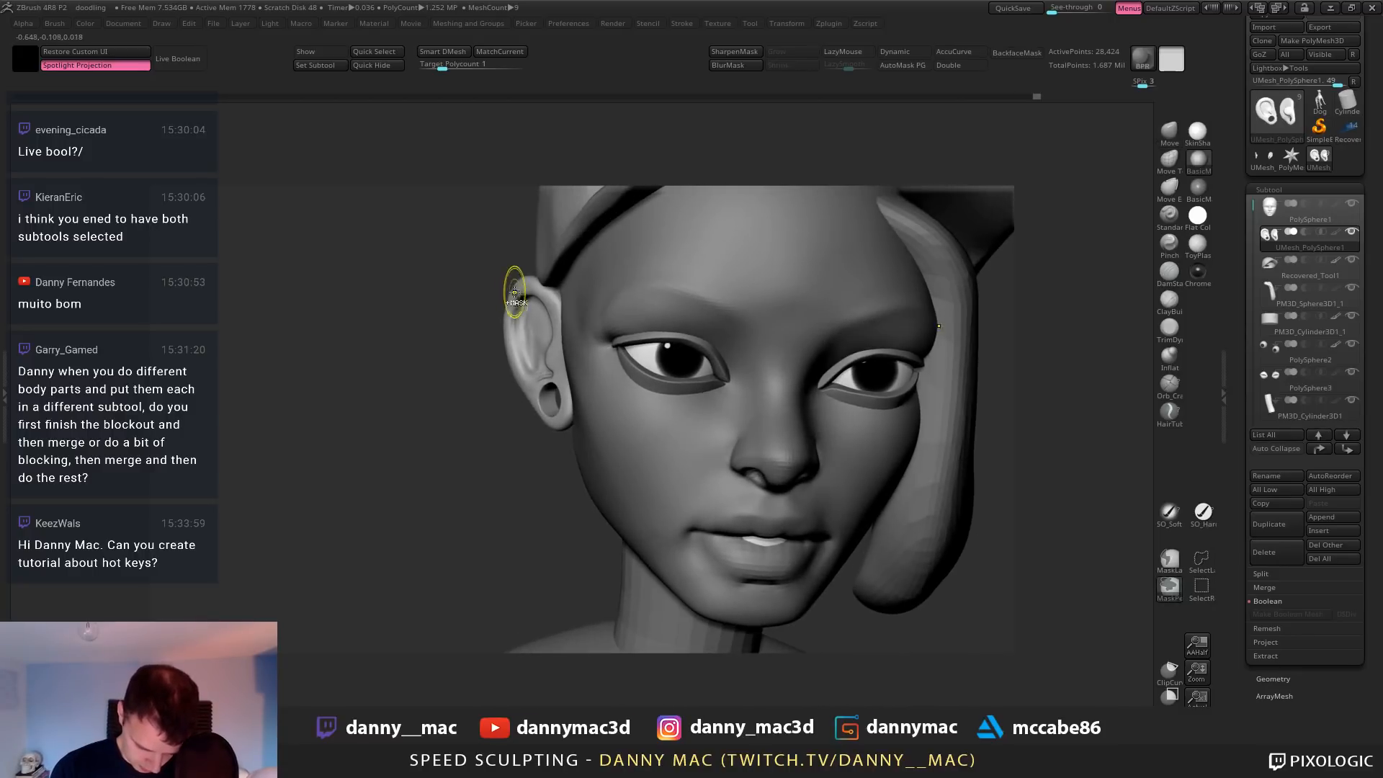
mouse_move(516, 287)
ctrl+mouse_down()
mouse_move(513, 328)
mouse_move(541, 306)
ctrl+mouse_up()
key(ctrl+z)
right_drag(544, 306, 574, 289)
mouse_move(514, 326)
right_down()
mouse_move(524, 304)
mouse_move(517, 339)
mouse_move(568, 328)
mouse_move(537, 327)
mouse_move(549, 319)
right_up()
Turn off LazyMouse and reshape the notch at the base of the ear bowl with the Move brush at an adjusted size
key(l)
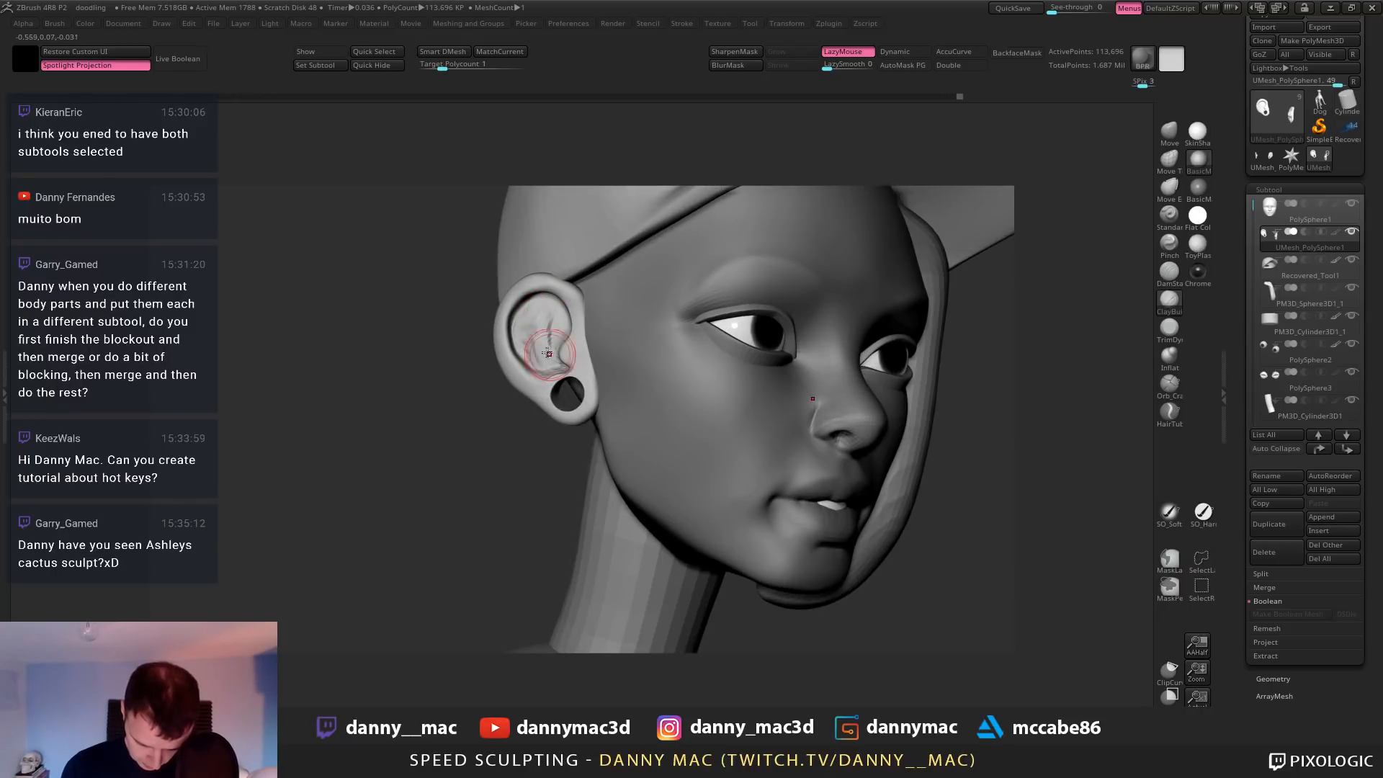
key(l)
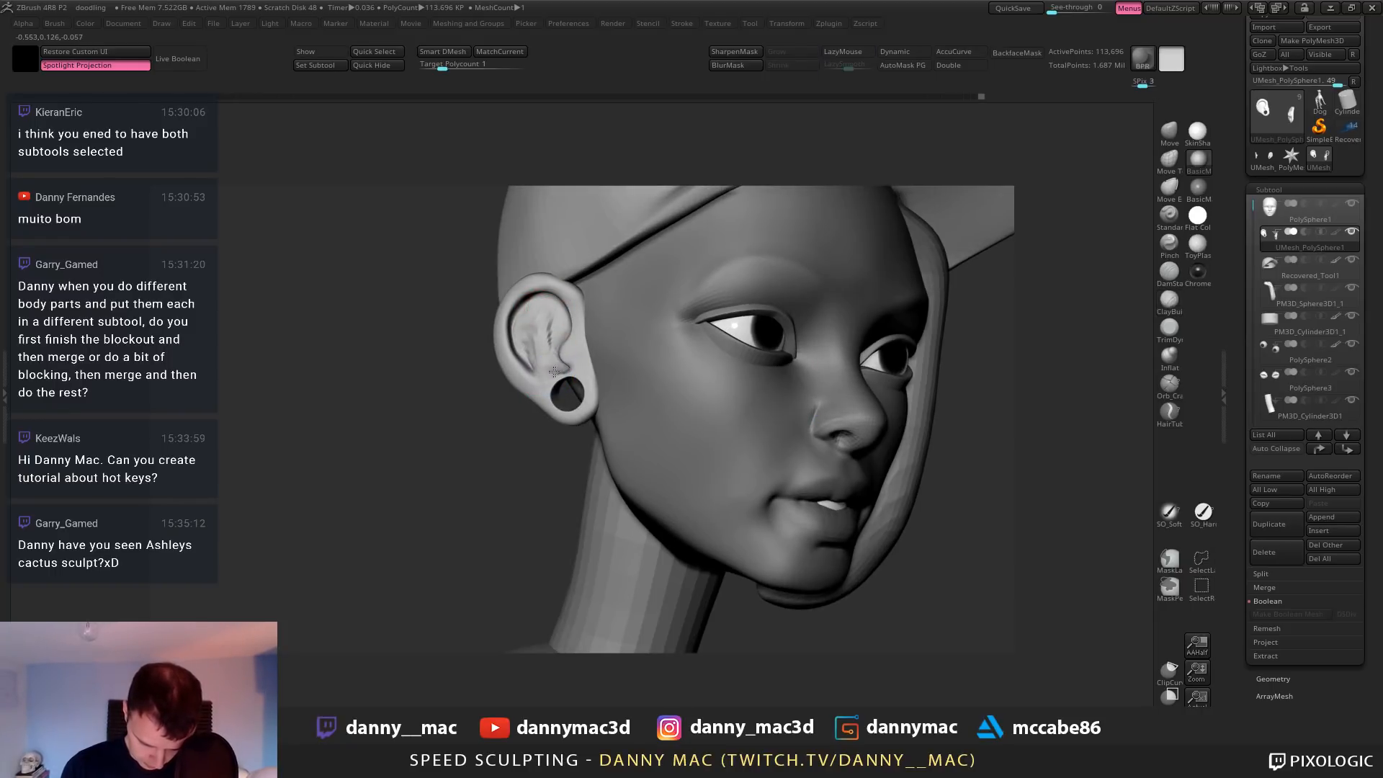
mouse_move(554, 372)
right_down()
mouse_move(550, 360)
mouse_move(540, 374)
mouse_move(551, 371)
right_up()
key(b)
key(m)
key(v)
key(space)
drag(555, 364, 560, 358)
right_drag(558, 360, 542, 289)
Build up the raised inner fold across the upper ear bowl with ClayBuildup strokes
key(b)
key(c)
key(b)
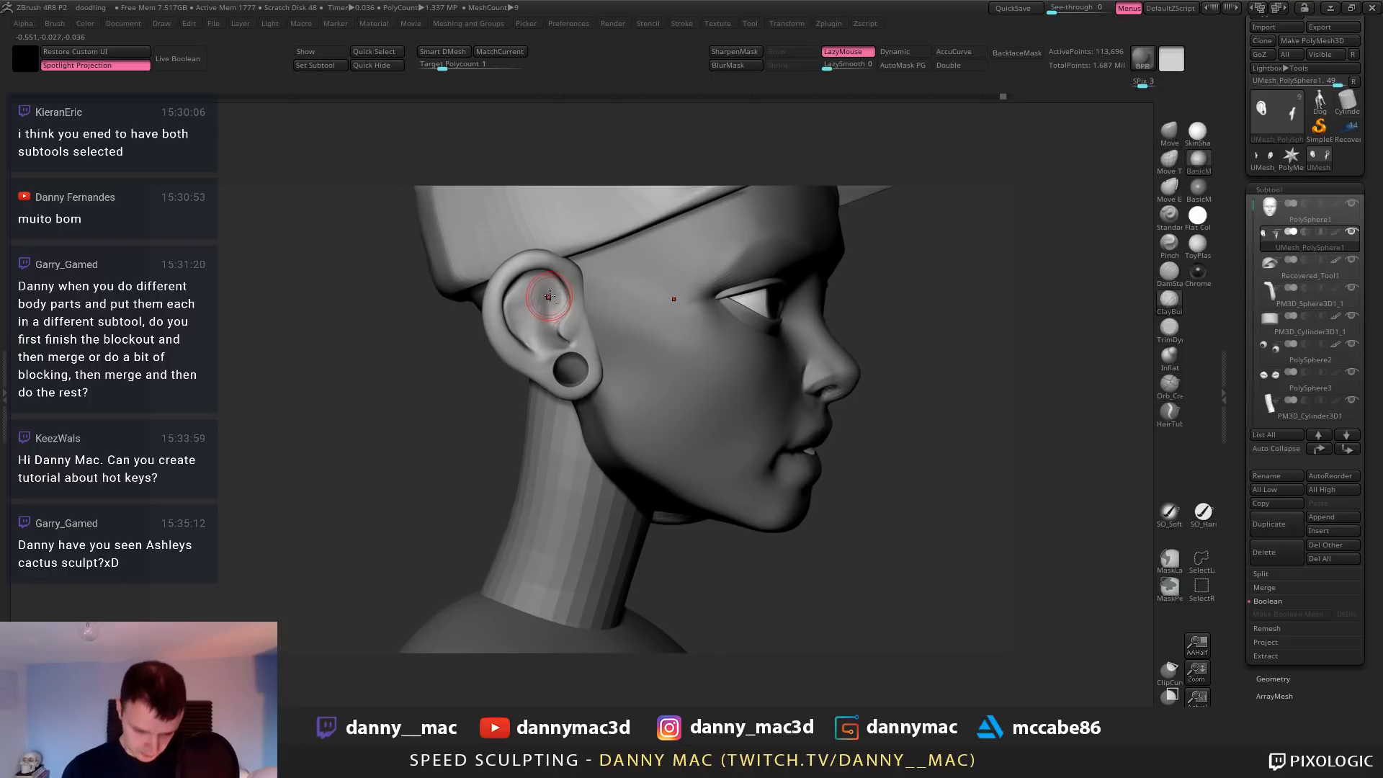
drag(537, 296, 538, 298)
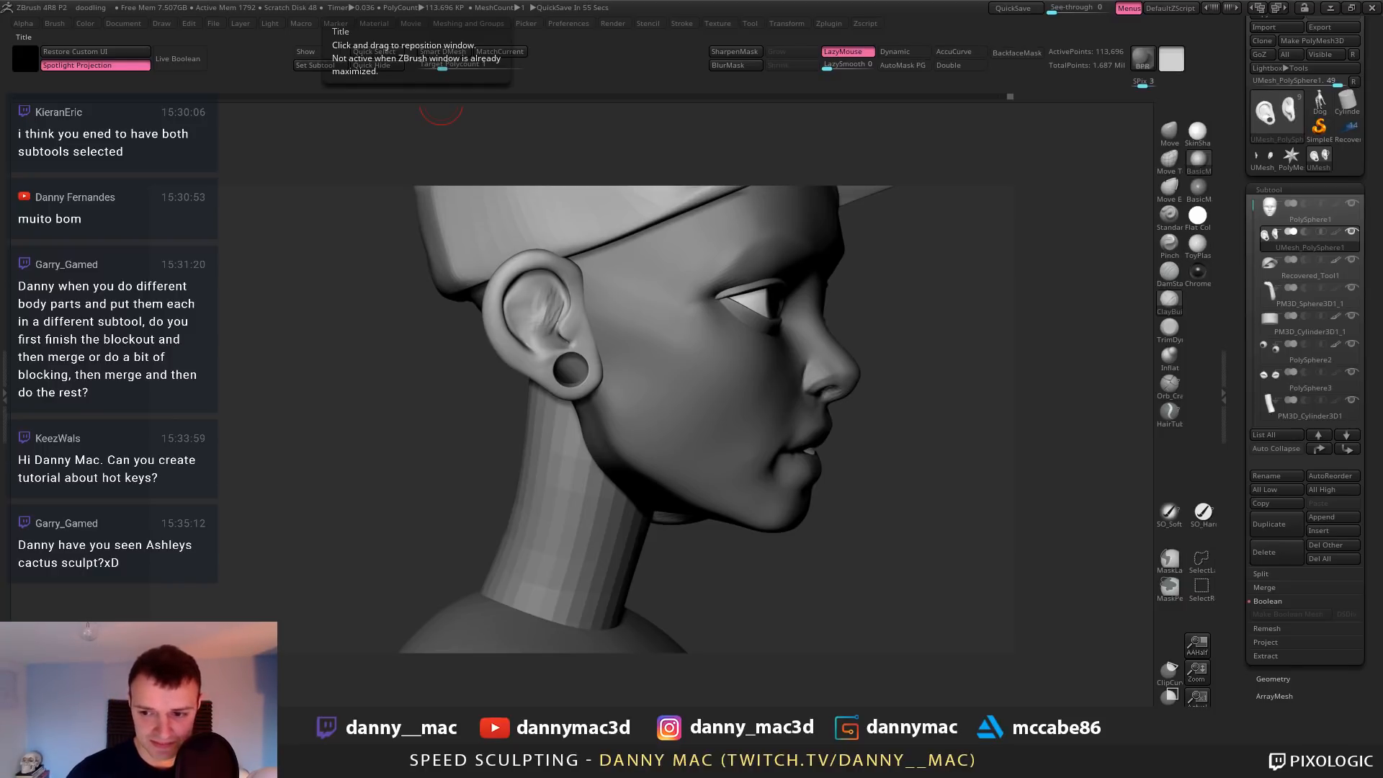
right_drag(636, 286, 562, 294)
drag(532, 308, 533, 298)
mouse_move(531, 308)
right_down()
mouse_move(607, 316)
mouse_move(553, 321)
right_up()
key(Tab)
drag(584, 309, 598, 292)
right_drag(576, 306, 620, 303)
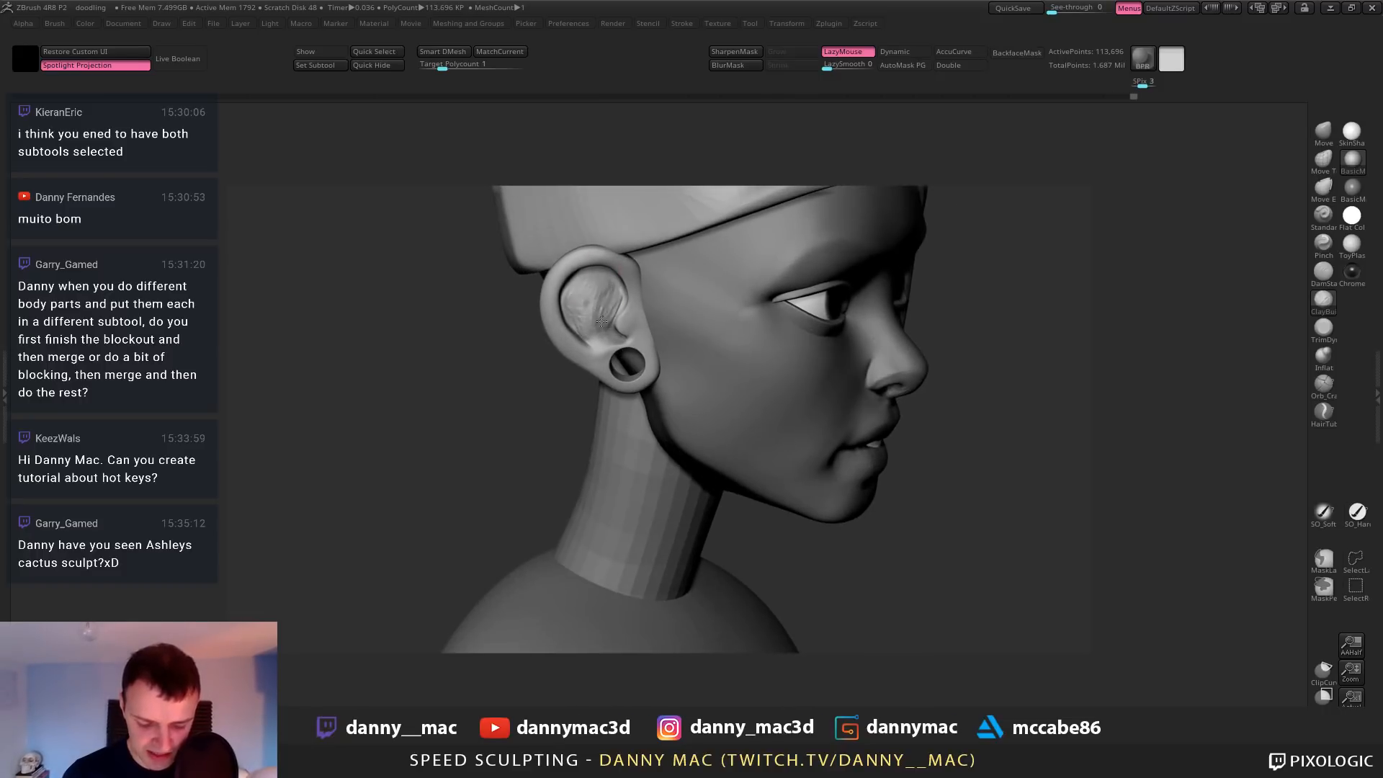
Smooth the inner fold and build up the lower ear bowl beside the tragus, blending the strokes
mouse_move(596, 315)
shift+mouse_down()
mouse_move(596, 290)
mouse_move(584, 293)
shift+mouse_up()
right_drag(614, 333, 595, 340)
drag(598, 346, 605, 330)
mouse_move(604, 327)
shift+mouse_down()
mouse_move(607, 315)
mouse_move(606, 339)
shift+mouse_up()
right_drag(610, 323, 602, 319)
shift+drag(607, 317, 604, 329)
mouse_move(595, 331)
right_down()
mouse_move(597, 275)
mouse_move(612, 277)
right_up()
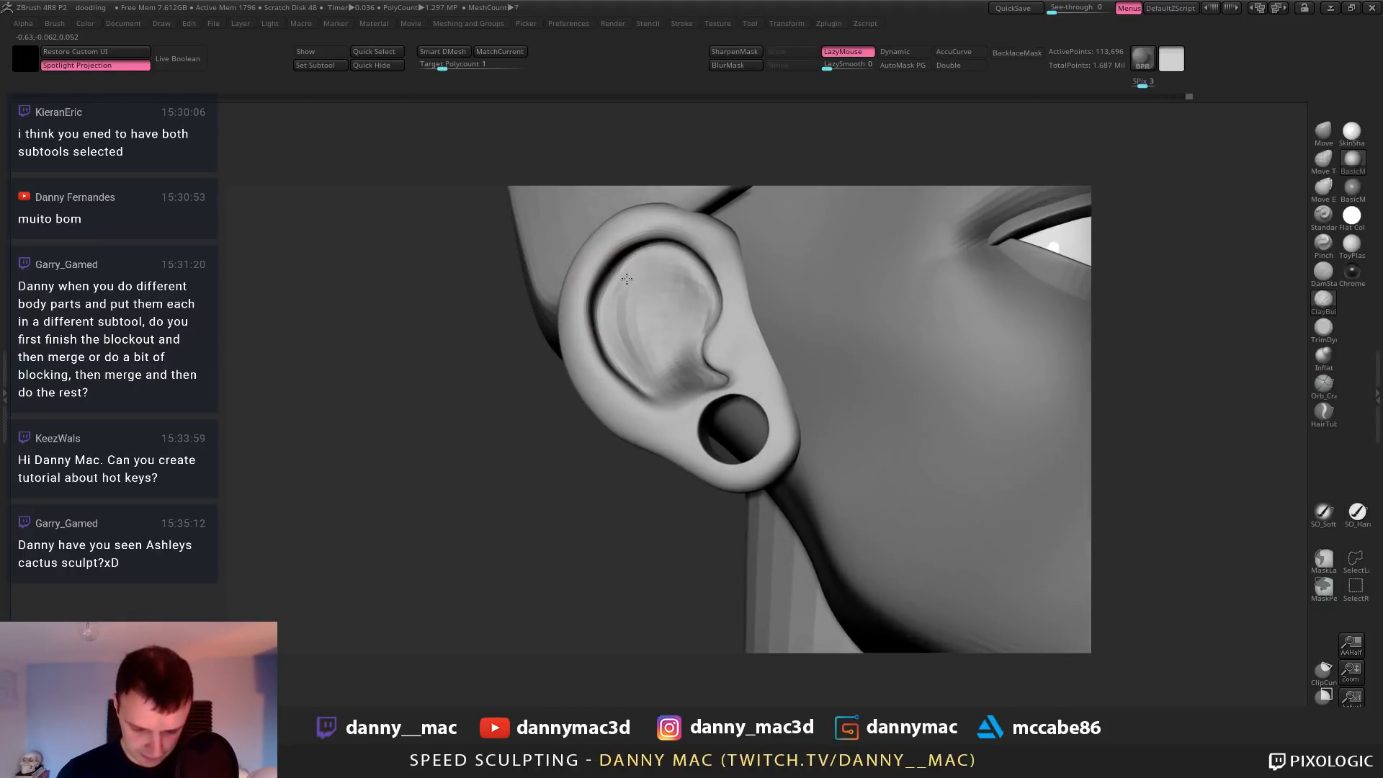
Work the upper rear inner rim, then lower the ears one subdivision level and switch to the Inflate brush
drag(640, 252, 603, 270)
mouse_move(604, 270)
ctrl+right_down()
mouse_move(609, 281)
mouse_move(690, 255)
mouse_move(622, 264)
mouse_move(627, 275)
ctrl+right_up()
key(b)
key(i)
key(n)
key(shift+d)
right_click(633, 231)
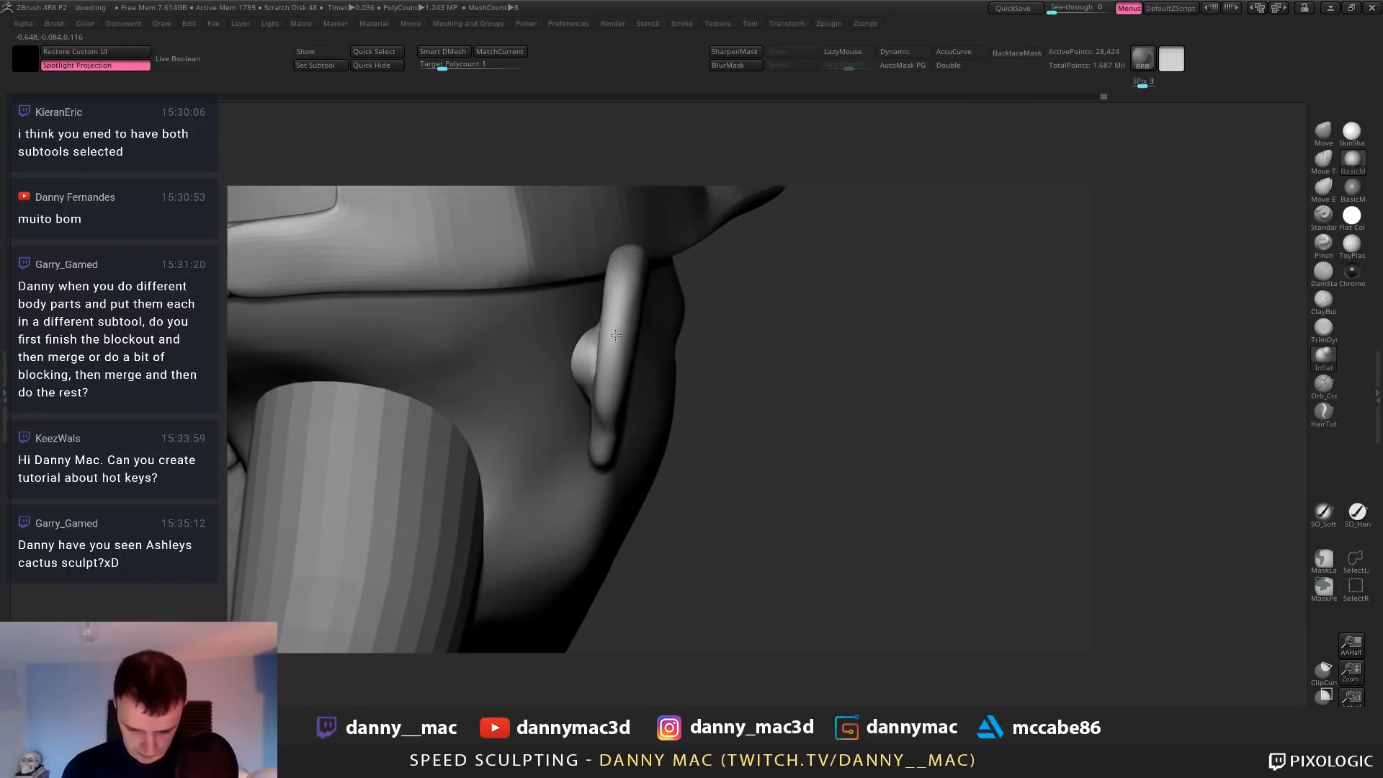
Reshape the ear's rear outline and round off the upper front rim with the Move brush
mouse_move(607, 461)
right_down()
mouse_move(633, 432)
mouse_move(606, 310)
mouse_move(551, 307)
right_up()
key(b)
key(m)
key(v)
drag(611, 311, 603, 302)
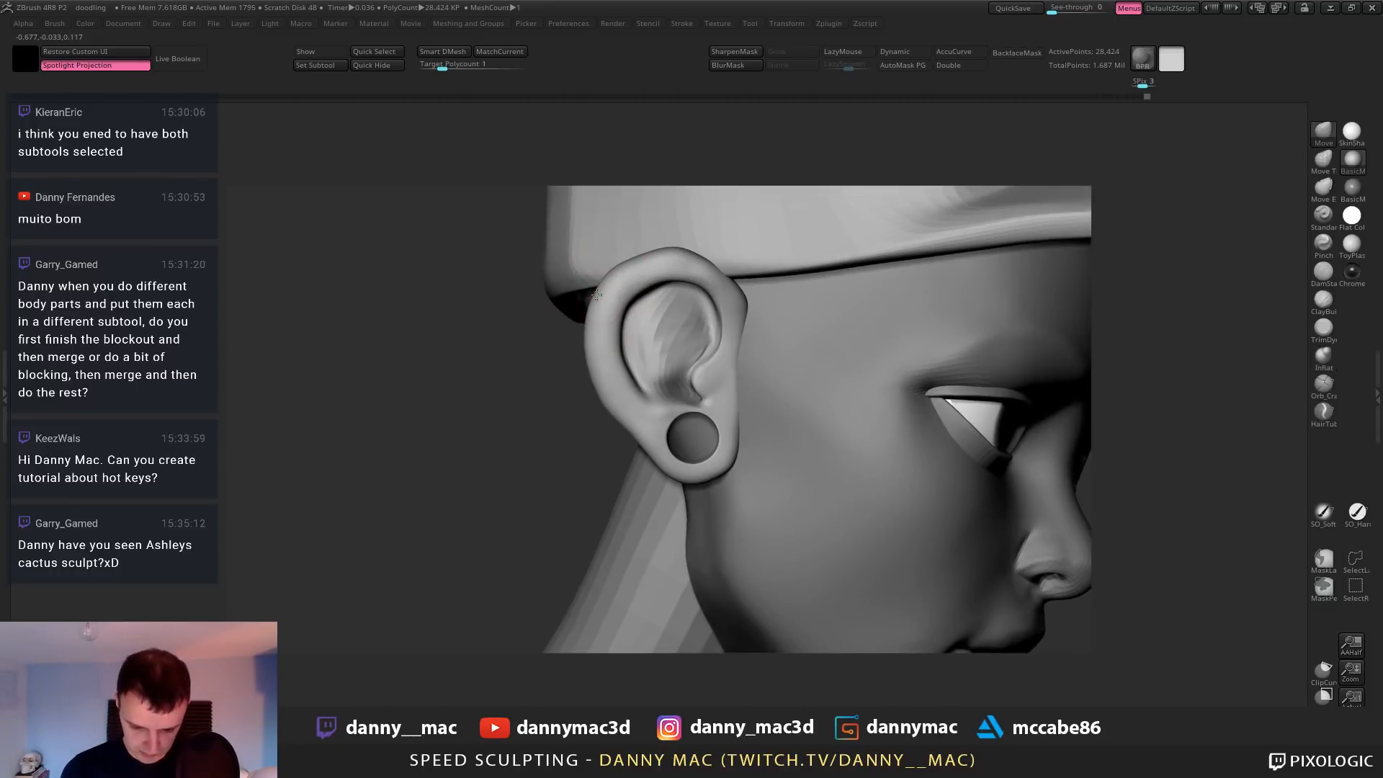
drag(642, 257, 762, 305)
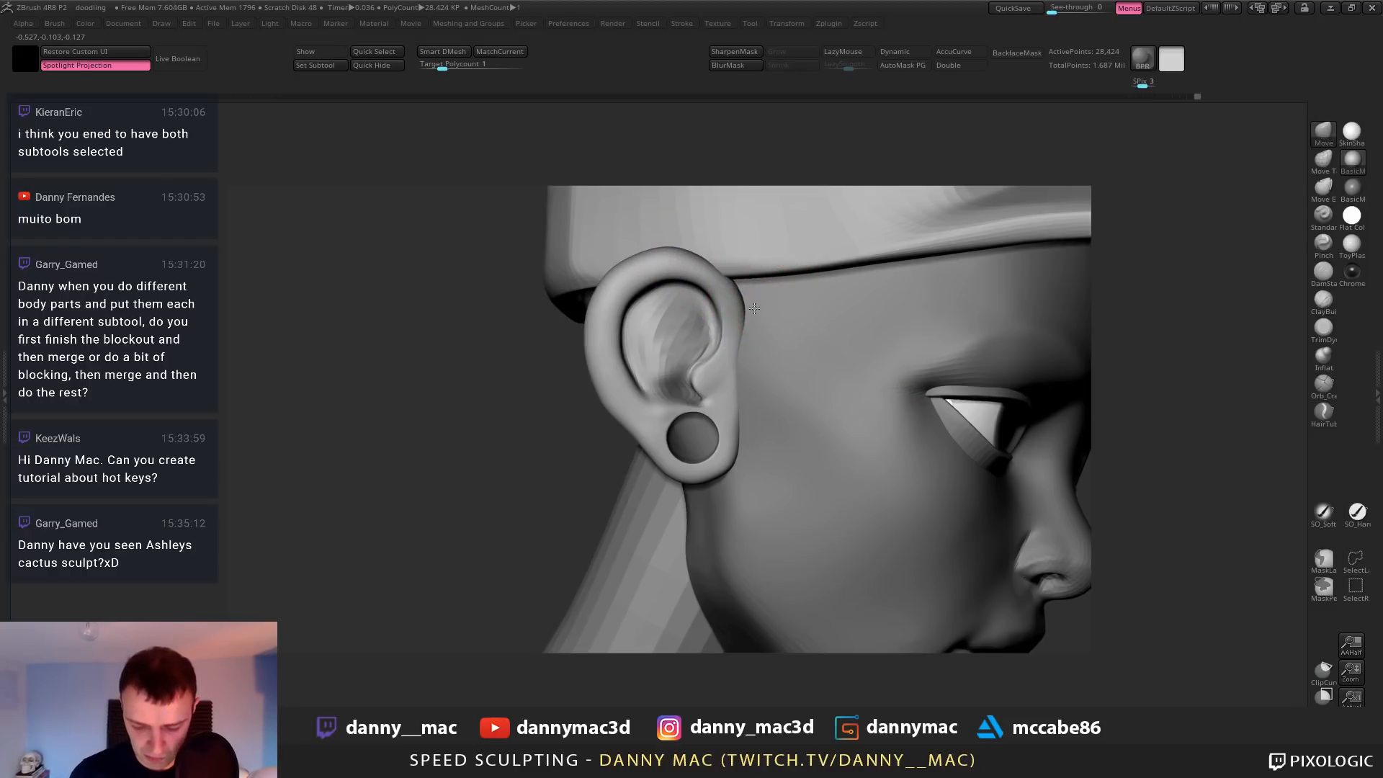
Select the cap above the ear and adjust the Move brush size on it
right_drag(729, 303, 700, 438)
alt+click(712, 263)
key(space)
right_drag(686, 374, 656, 340)
mouse_move(590, 381)
right_down()
mouse_move(606, 374)
mouse_move(585, 385)
mouse_move(617, 401)
mouse_move(598, 388)
right_up()
right_click(595, 375)
Choose the Dam Standard brush, reselect the ears and work the area between the inner bowl and the lobe hole
key(b)
key(d)
key(s)
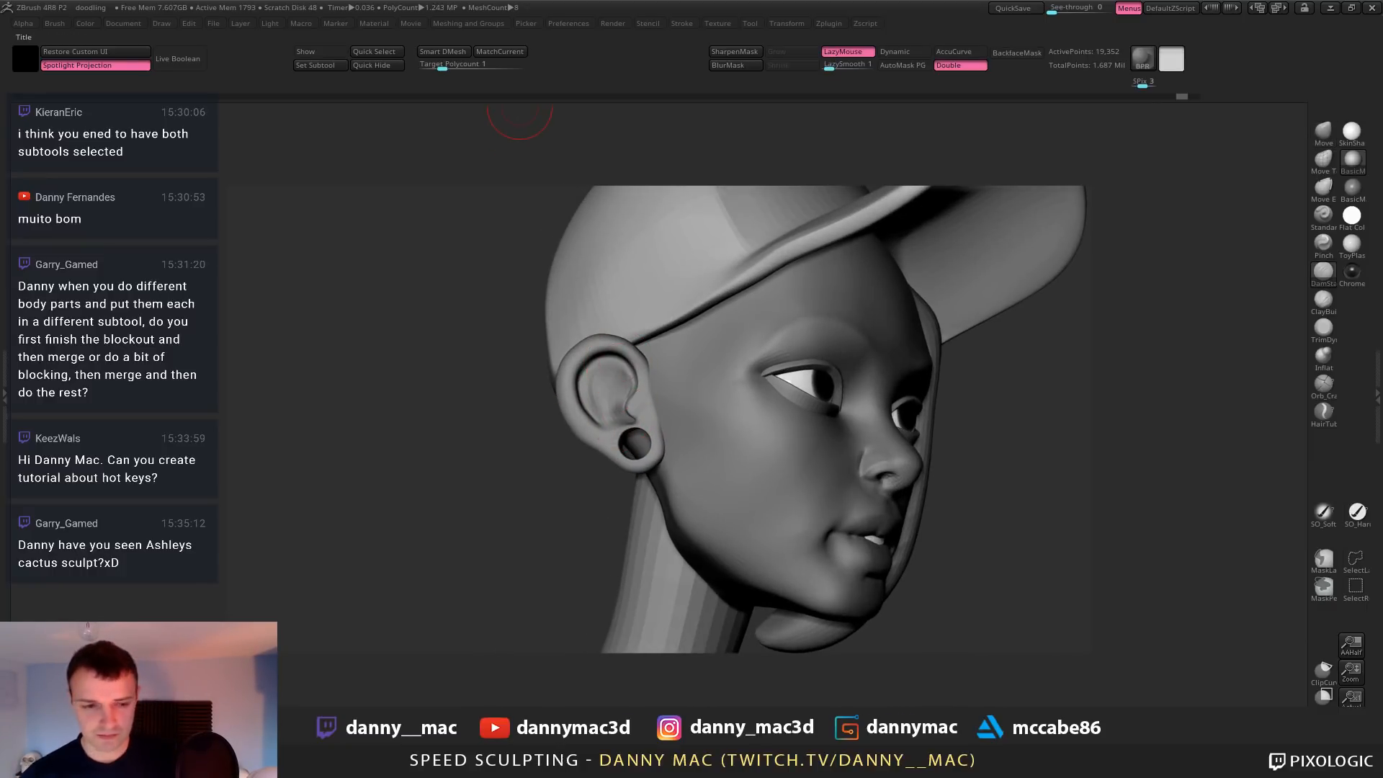
alt+click(602, 424)
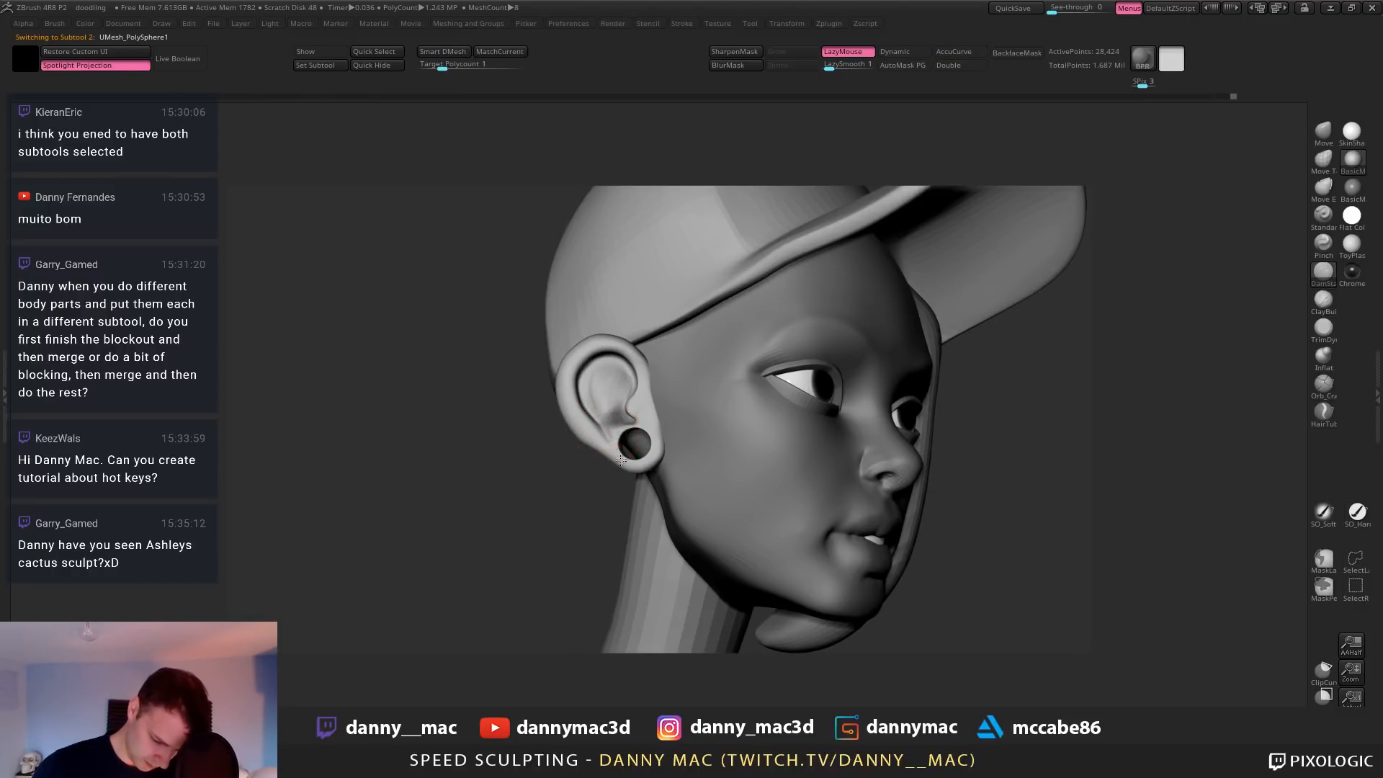
drag(620, 461, 618, 424)
key(space)
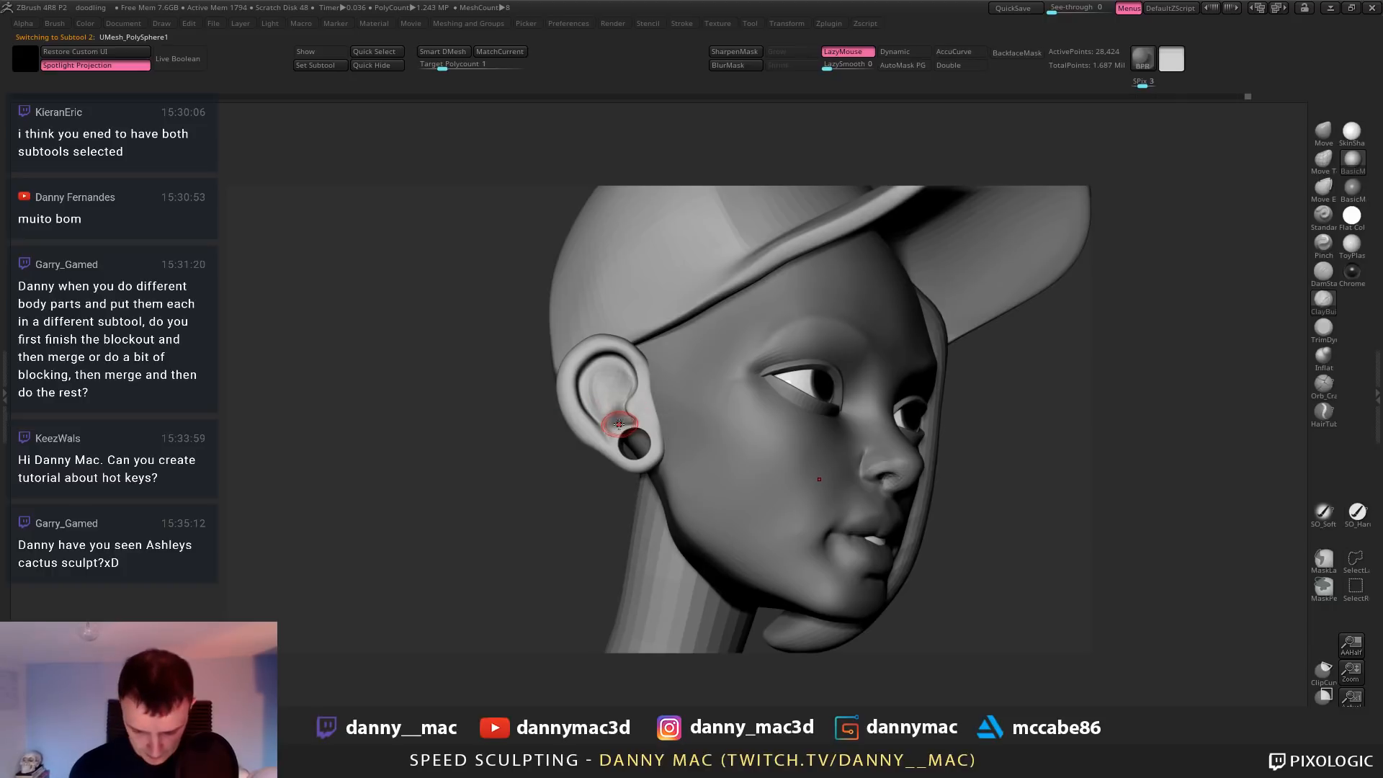
Nudge the raised fold in the middle of the ear bowl with the Move brush
right_drag(611, 404, 603, 385)
key(b)
key(m)
key(v)
drag(608, 393, 605, 390)
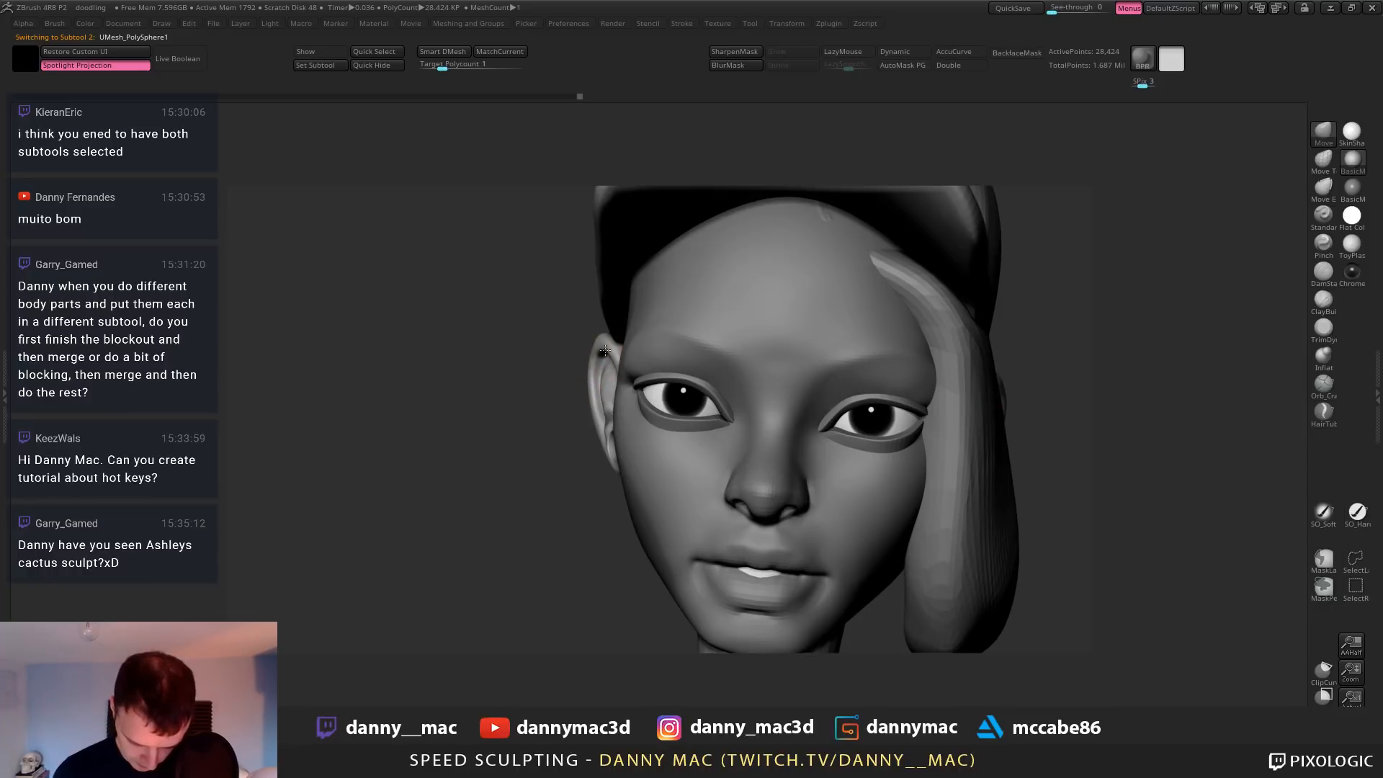
Lower the ears another subdivision level and thicken the upper rear rim with the Inflate brush
mouse_move(605, 351)
right_down()
mouse_move(615, 341)
mouse_move(555, 358)
mouse_move(563, 344)
right_up()
key(shift+d)
key(b)
key(i)
key(n)
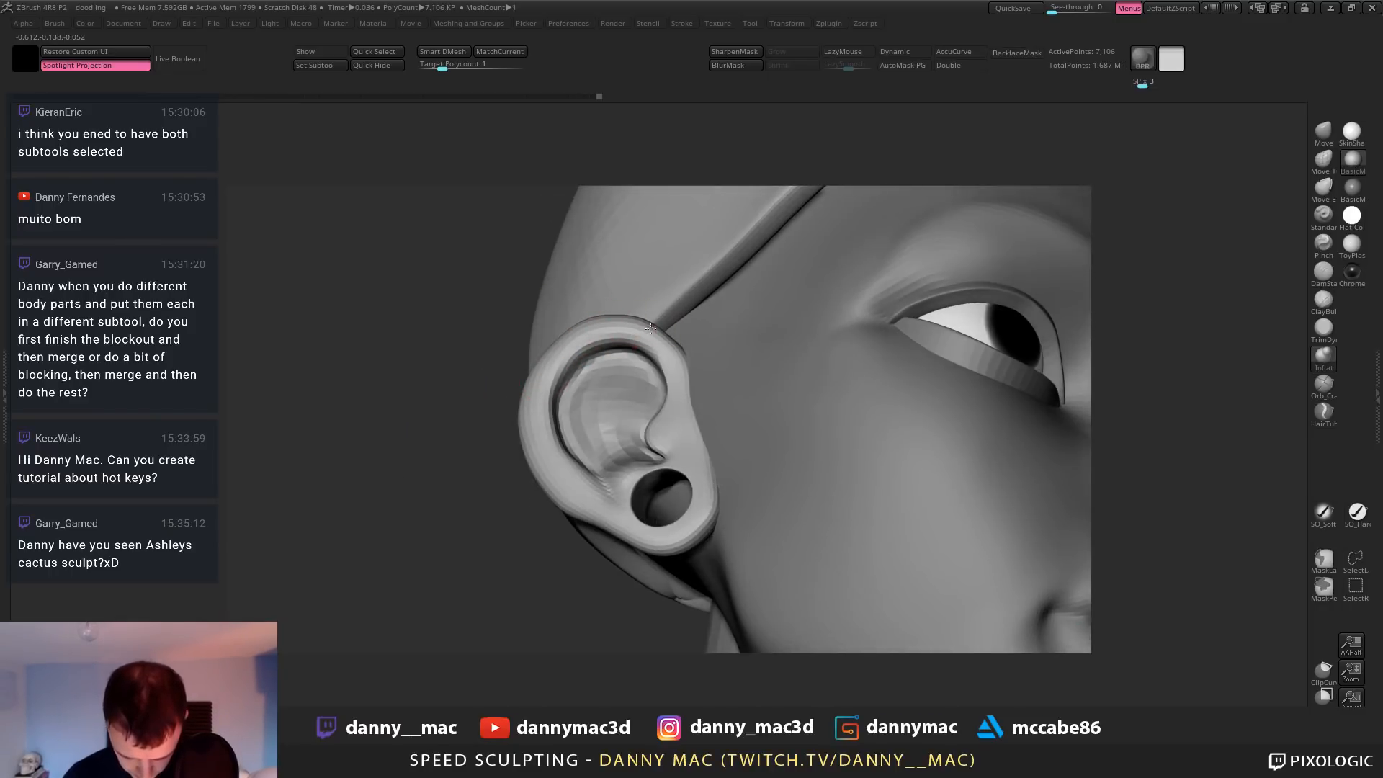
right_drag(650, 328, 664, 348)
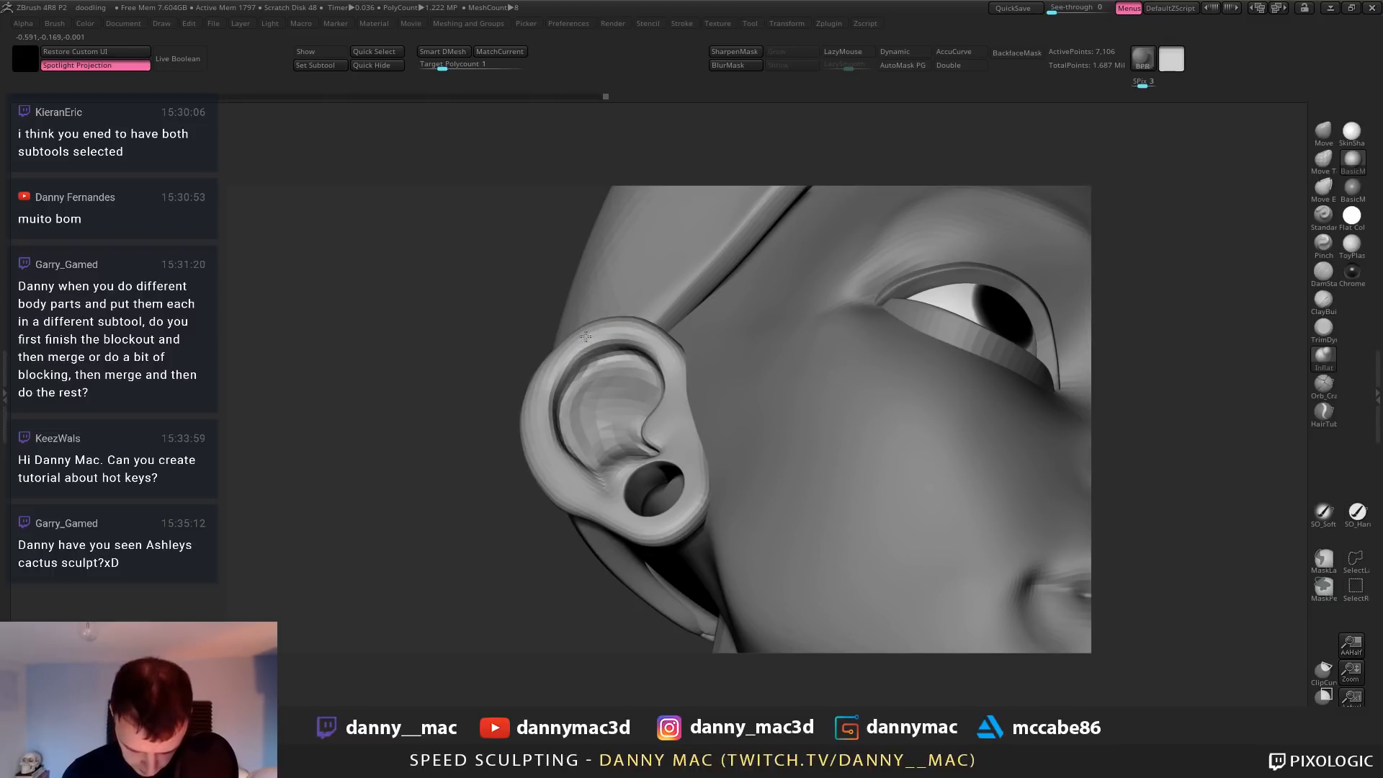
right_drag(556, 367, 545, 365)
right_click(549, 360)
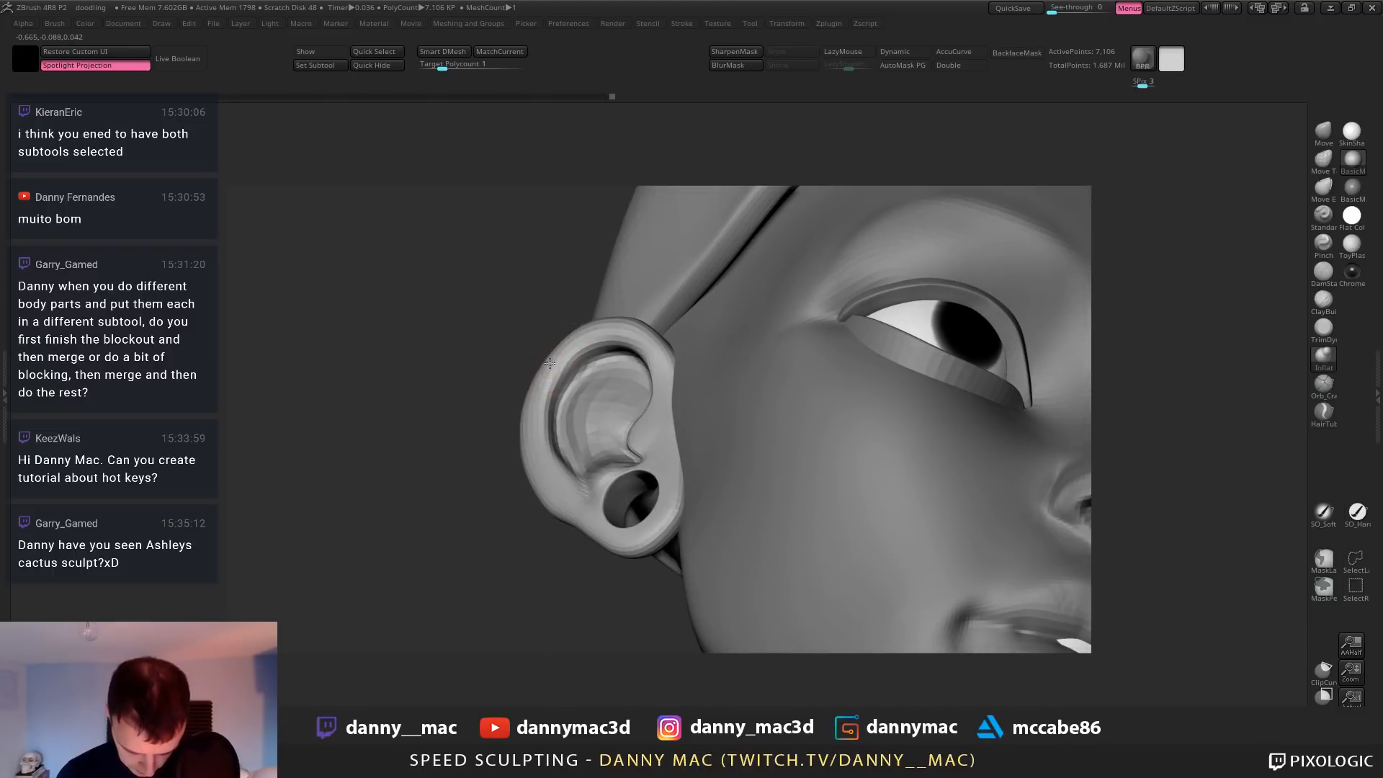
right_click(545, 365)
drag(556, 360, 541, 428)
Inflate the outer edge of the ear's upper rim from the front view and repeat the stroke
right_drag(625, 322, 577, 340)
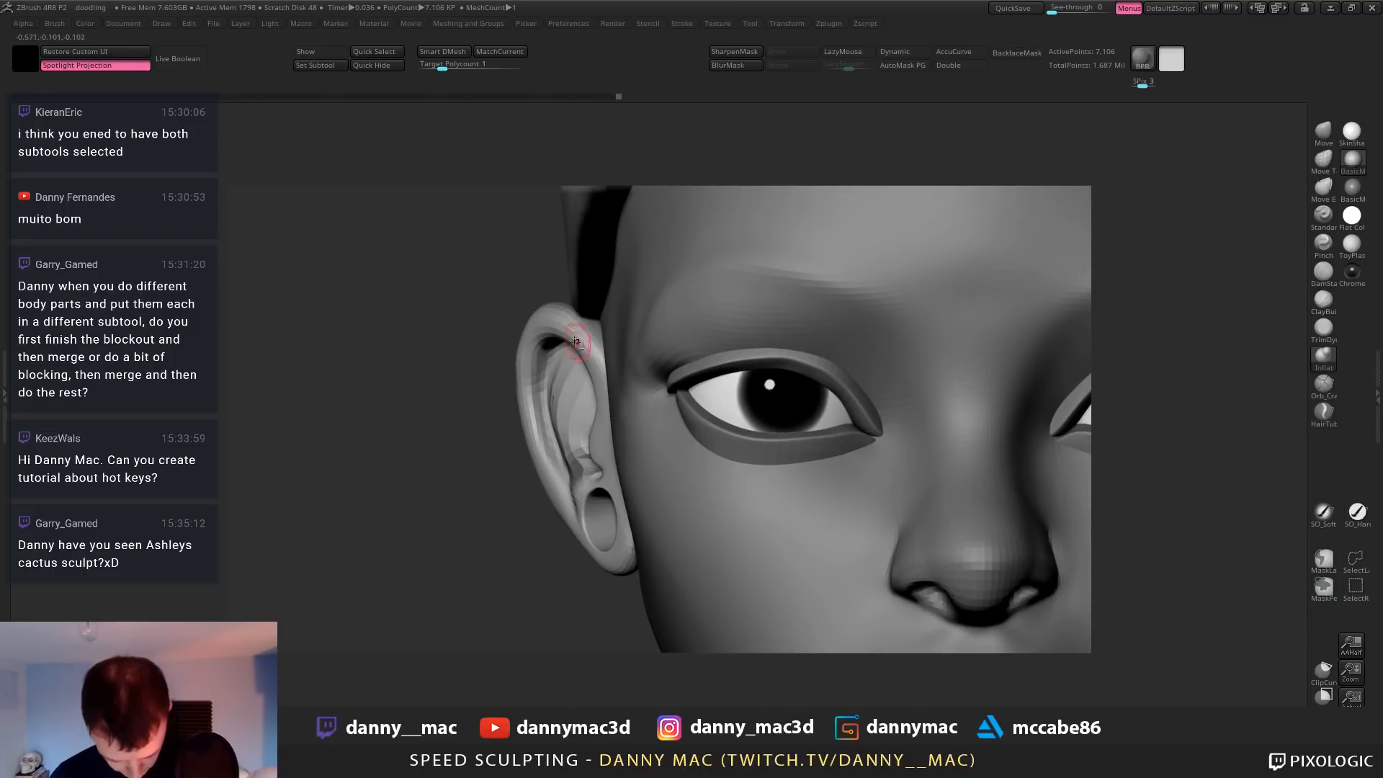
right_click(547, 356)
drag(527, 364, 544, 319)
right_click(559, 357)
key(1)
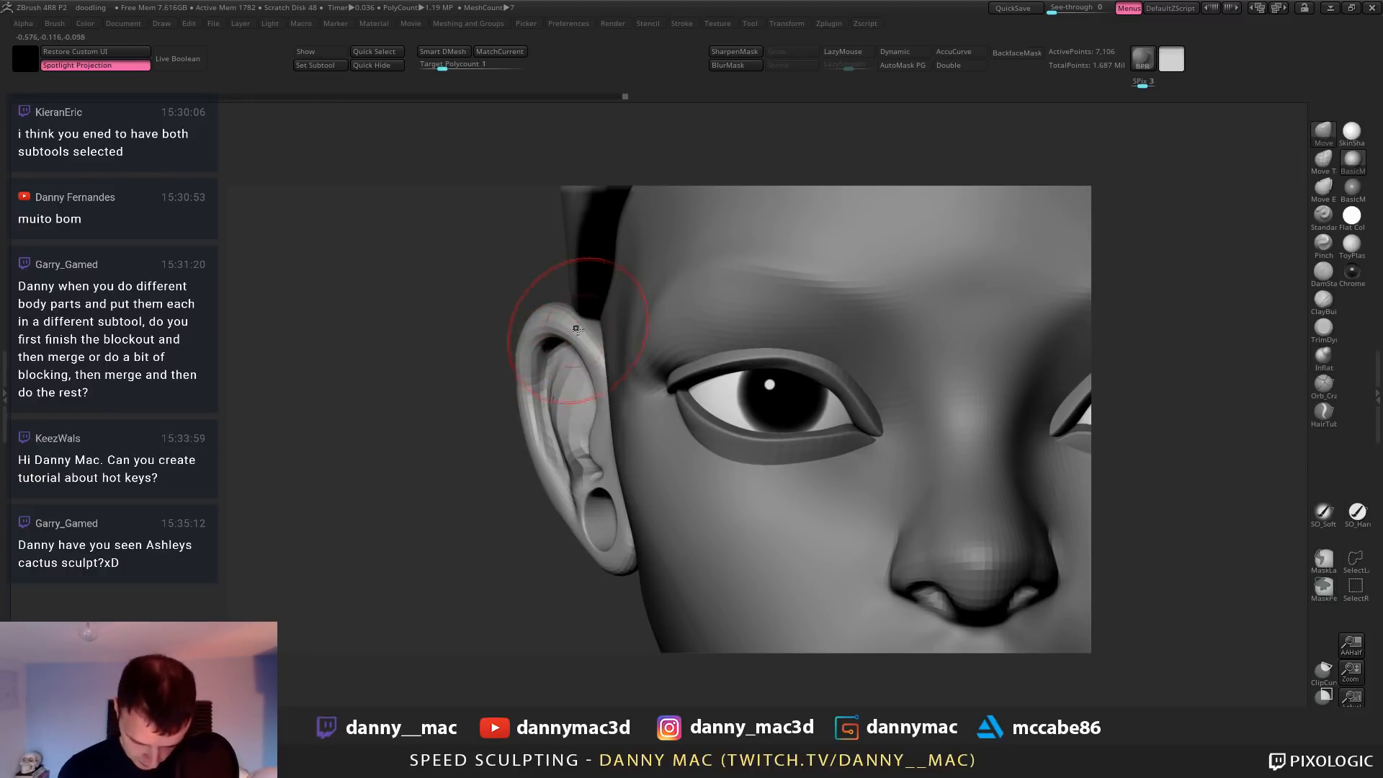
Adjust the top of the ear and its rear edge with the Move brush at a changed size
right_drag(575, 333, 573, 362)
key(space)
drag(583, 333, 590, 323)
mouse_move(590, 324)
right_down()
mouse_move(551, 330)
mouse_move(570, 340)
right_up()
drag(560, 355, 570, 396)
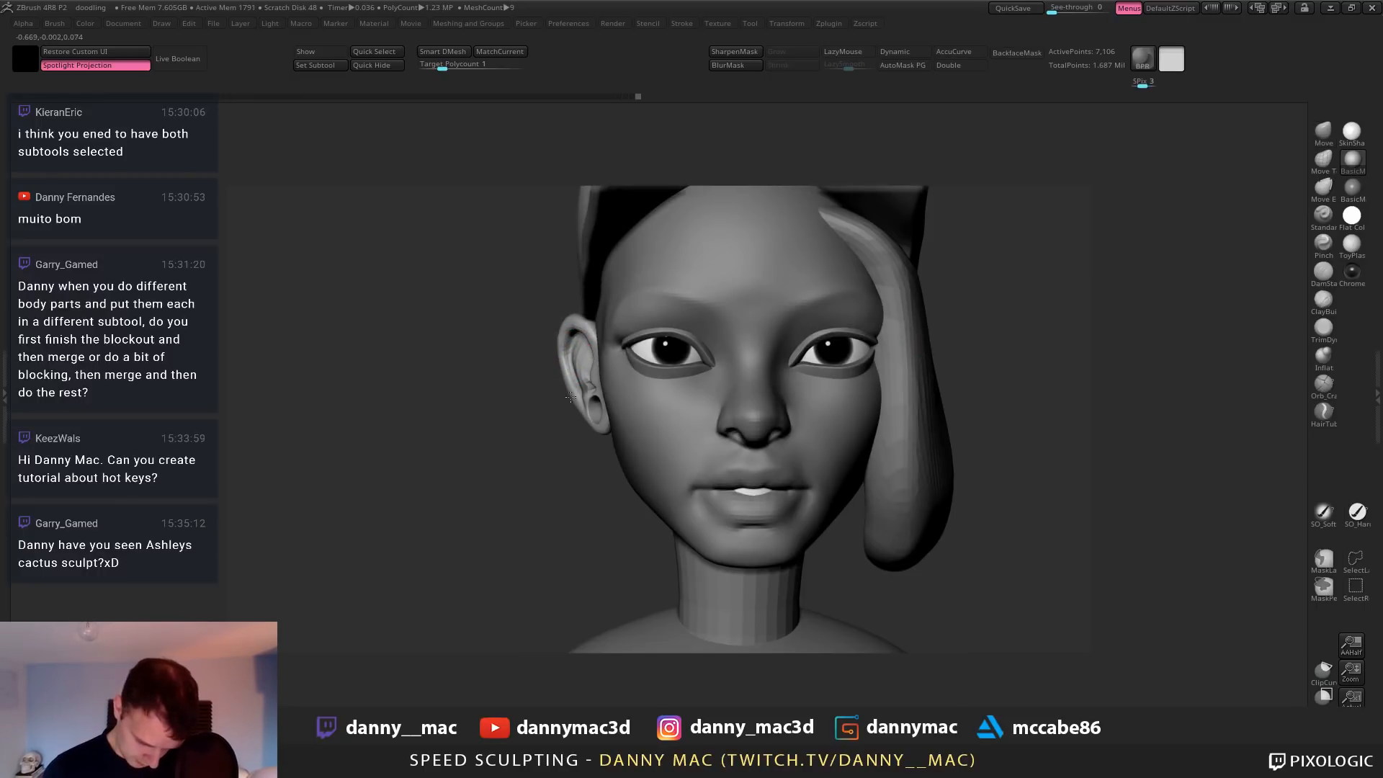
Try adjusting the earlobe, and undo the last three changes
mouse_move(592, 400)
right_down()
mouse_move(579, 422)
mouse_move(648, 408)
mouse_move(619, 403)
mouse_move(626, 423)
mouse_move(583, 419)
mouse_move(605, 425)
right_up()
click(605, 420)
key(ctrl+z)
key(ctrl+z)
key(ctrl+z)
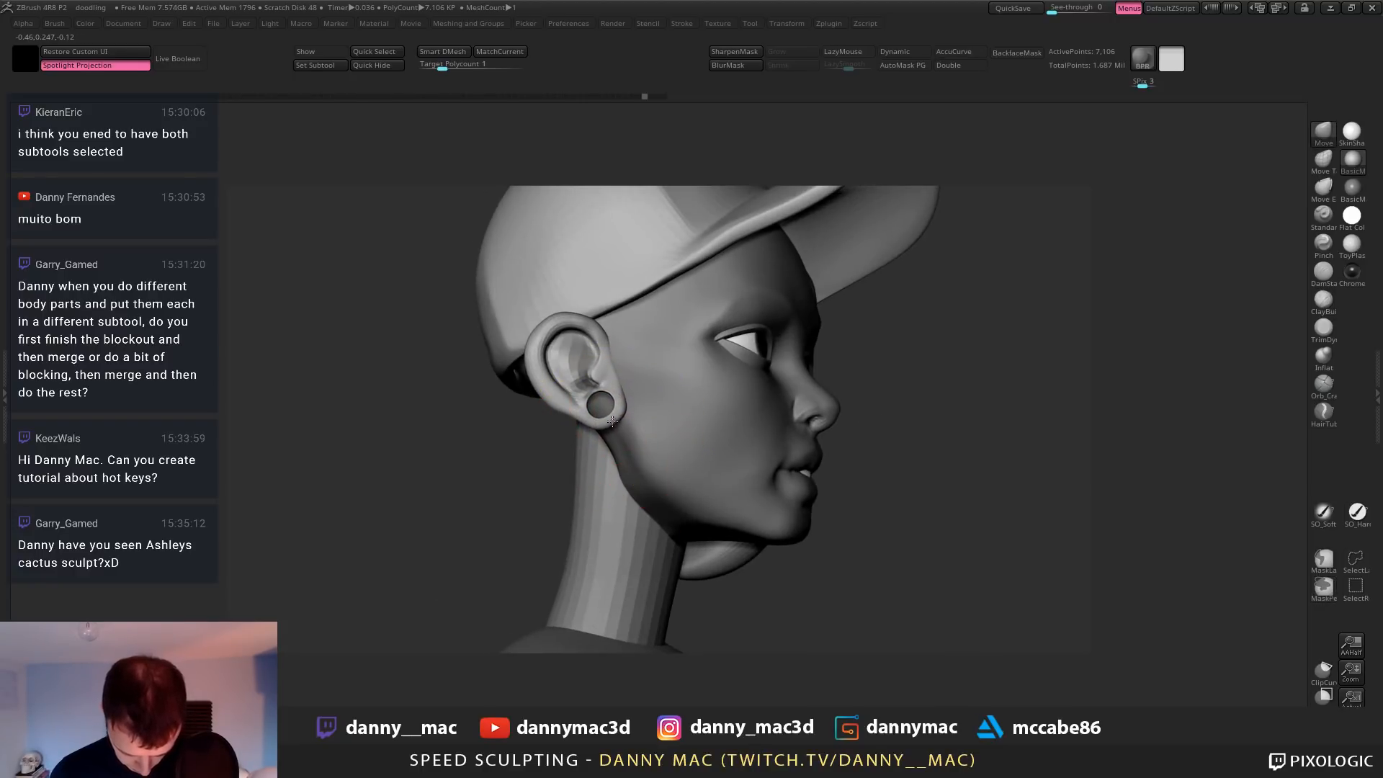
Push the ear's outer rim slightly toward the head from the front view
mouse_move(587, 432)
right_down()
mouse_move(624, 408)
mouse_move(589, 395)
right_up()
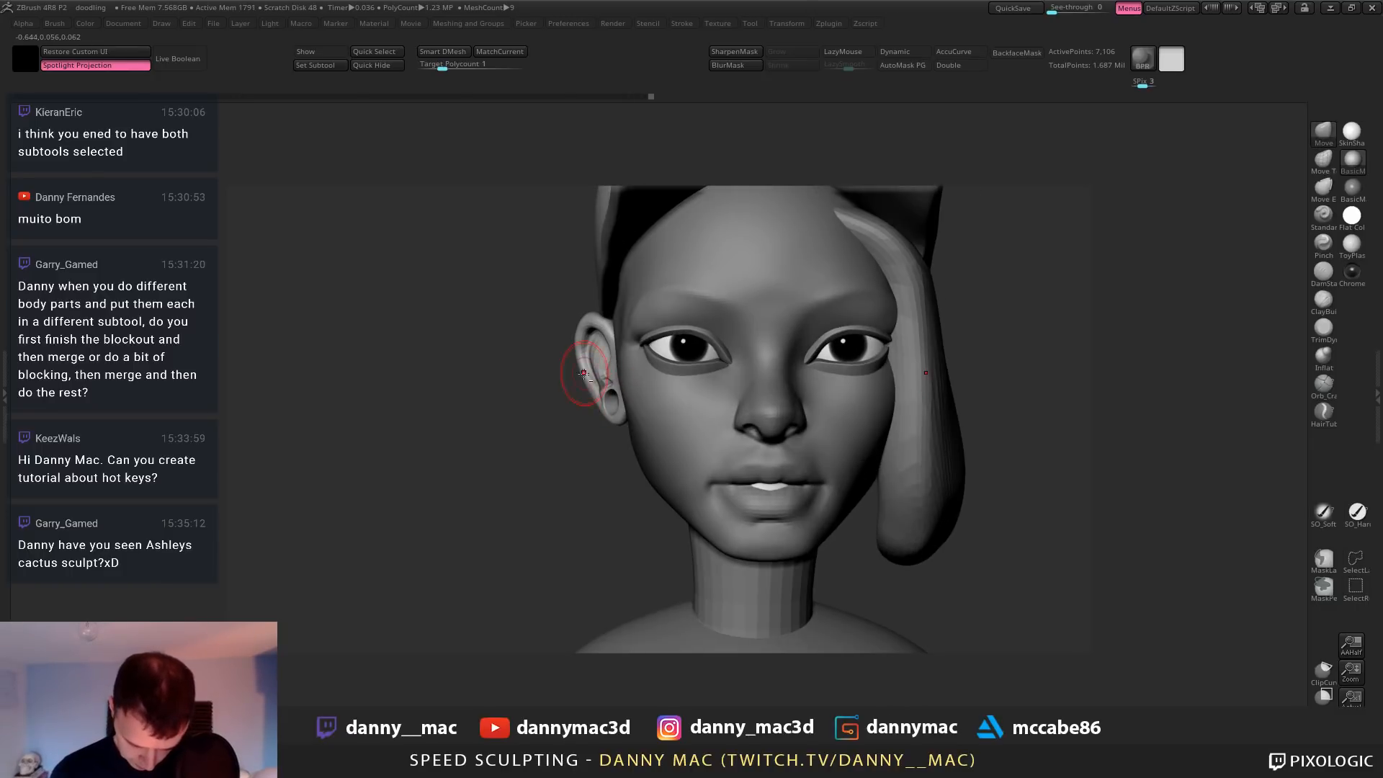
drag(584, 373, 591, 371)
Select the head, raise its subdivision level and smooth the cheek beside the nose
mouse_move(893, 360)
ctrl+right_down()
mouse_move(888, 300)
mouse_move(846, 343)
mouse_move(804, 435)
mouse_move(769, 425)
mouse_move(702, 483)
ctrl+right_up()
alt+click(768, 425)
right_click(700, 486)
right_drag(857, 425, 717, 412)
key(d)
right_click(739, 409)
shift+drag(758, 391, 765, 403)
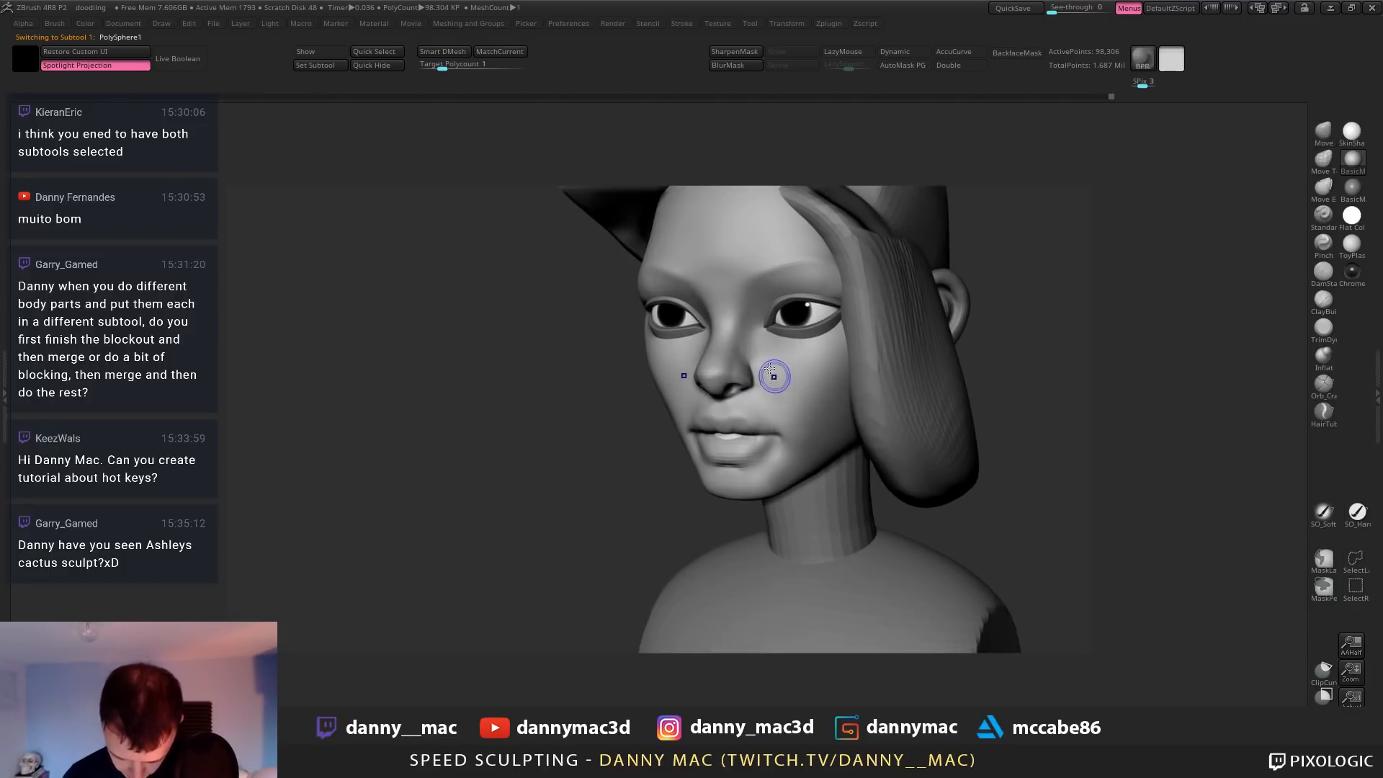
Select the cap and reshape the side of its crown with the Move brush at a changed size
right_drag(781, 389, 694, 393)
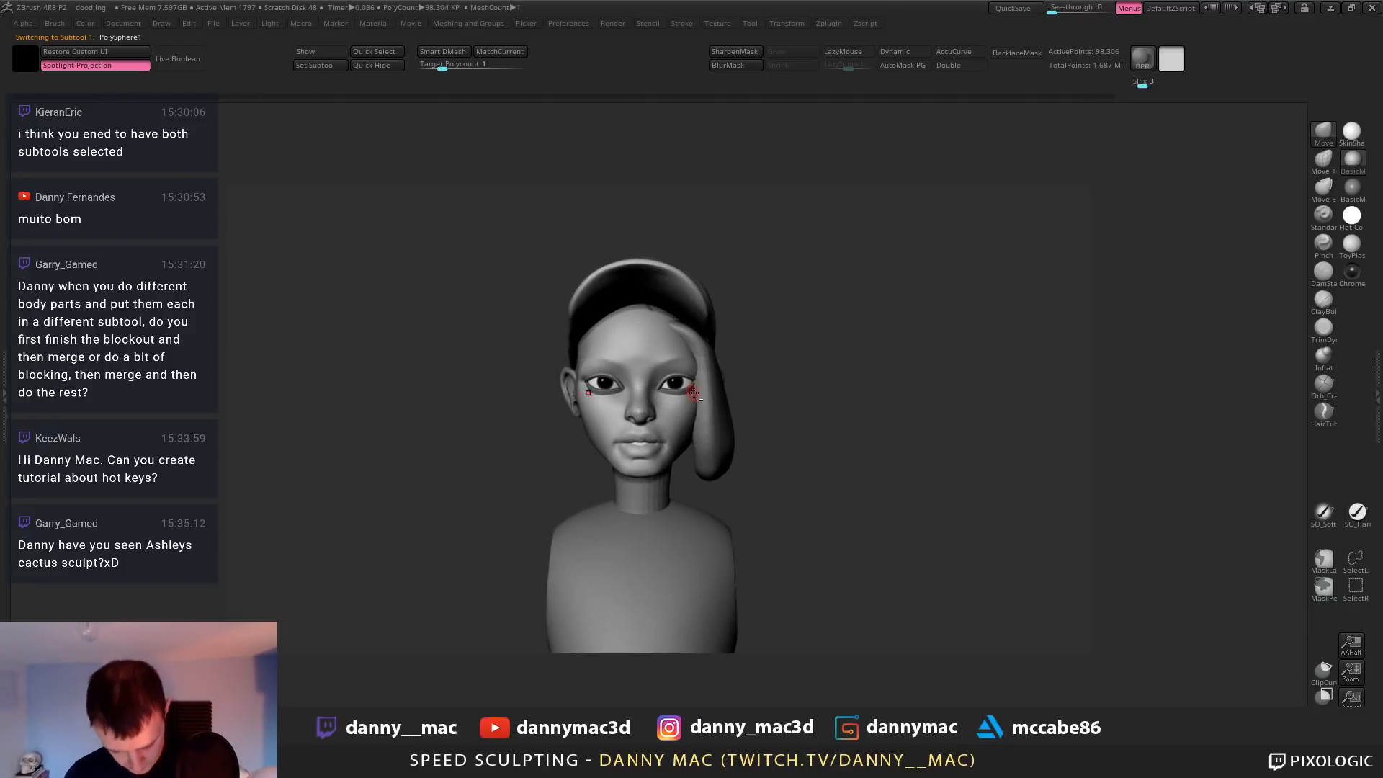
alt+click(702, 347)
mouse_move(714, 331)
right_down()
mouse_move(670, 327)
mouse_move(690, 335)
mouse_move(689, 301)
right_up()
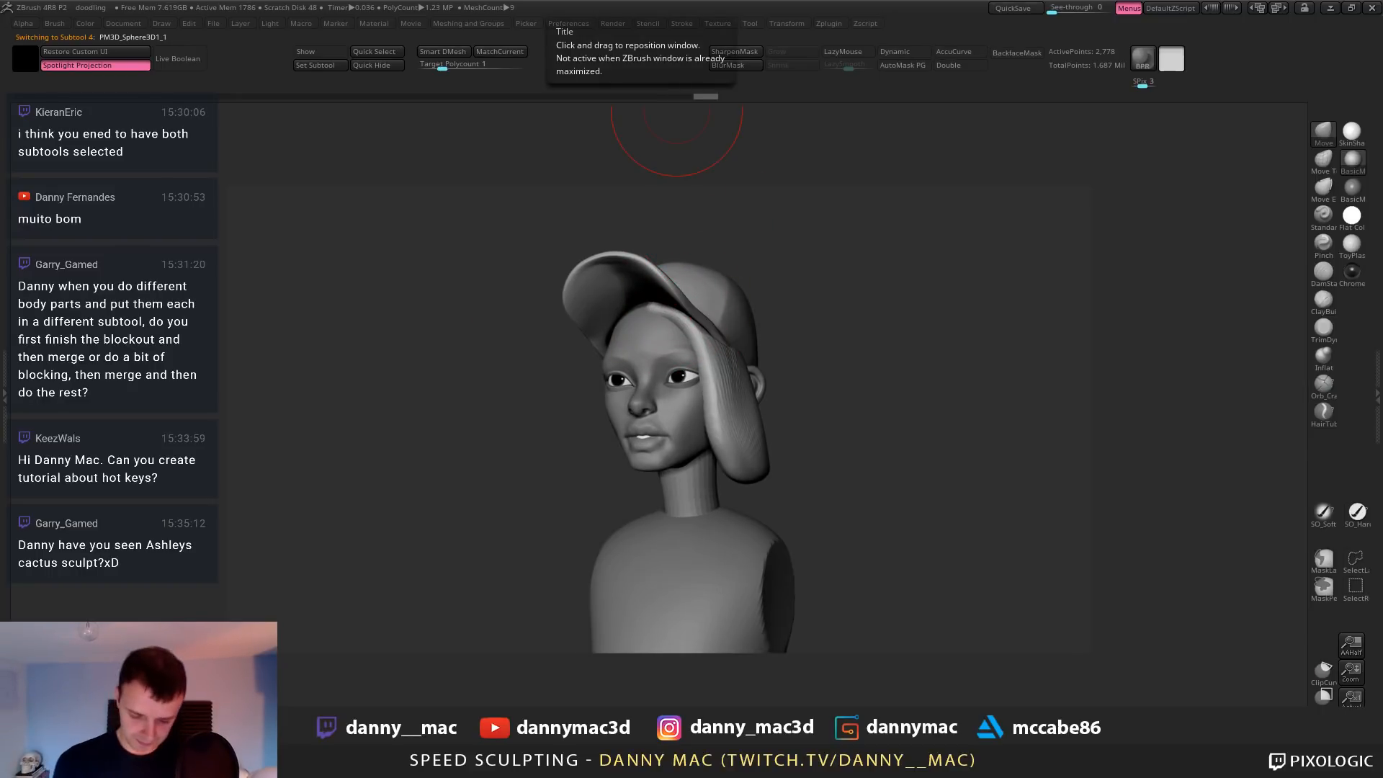
mouse_move(781, 358)
right_down()
mouse_move(728, 377)
mouse_move(743, 413)
mouse_move(779, 364)
mouse_move(833, 349)
mouse_move(827, 369)
mouse_move(796, 317)
right_up()
alt+click(796, 331)
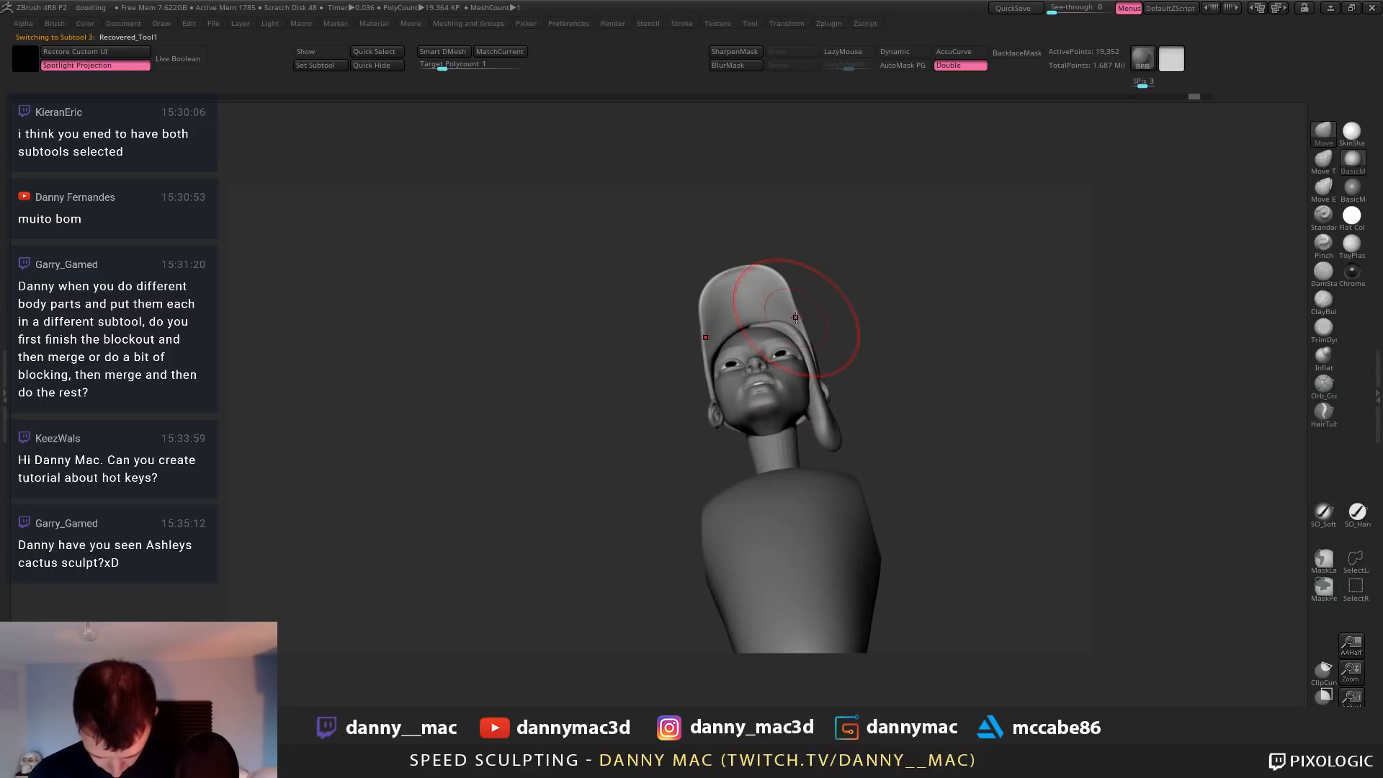
key(space)
key(space)
drag(799, 317, 783, 293)
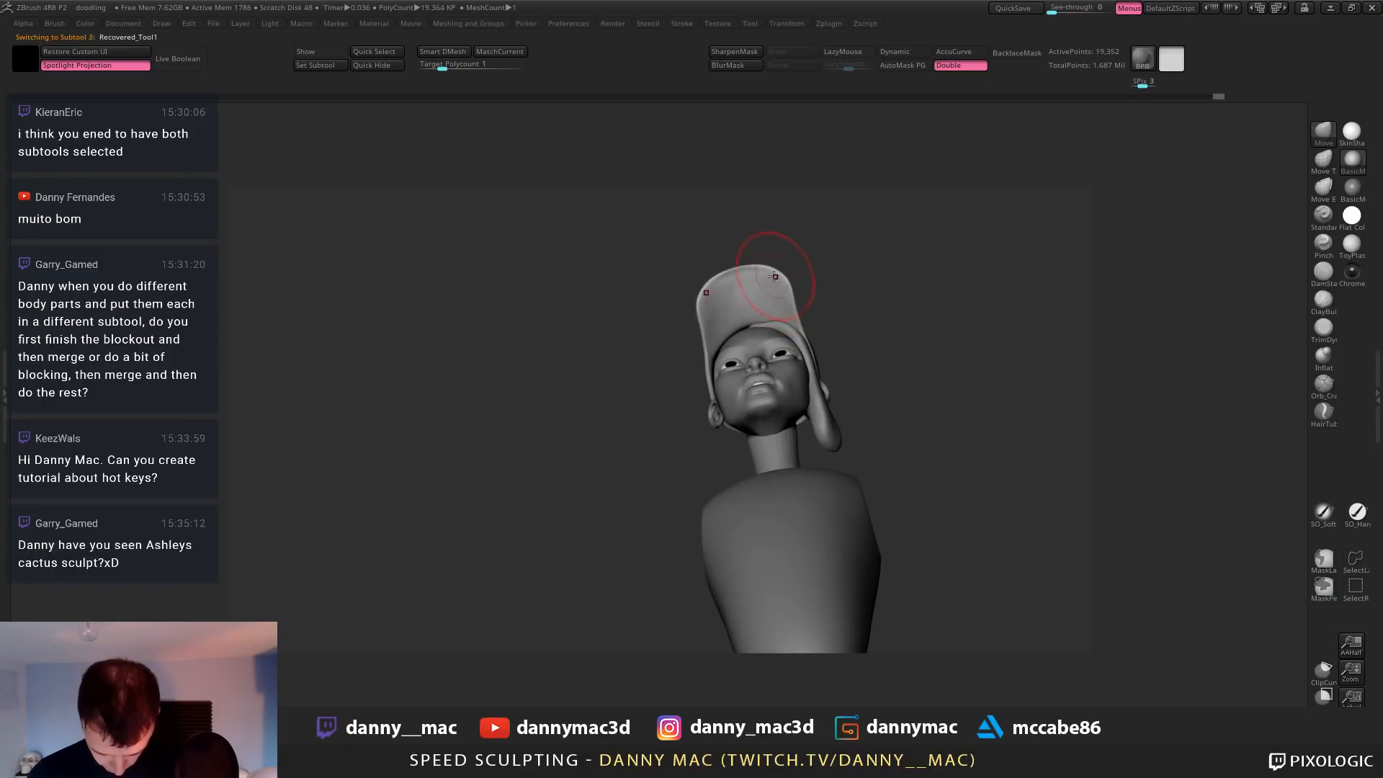
Preview the bust in other materials, then load the custom light grey DannyS material in place of the Chrome material
right_drag(749, 301, 811, 317)
click(1351, 134)
alt+right_drag(810, 317, 749, 337)
key(space)
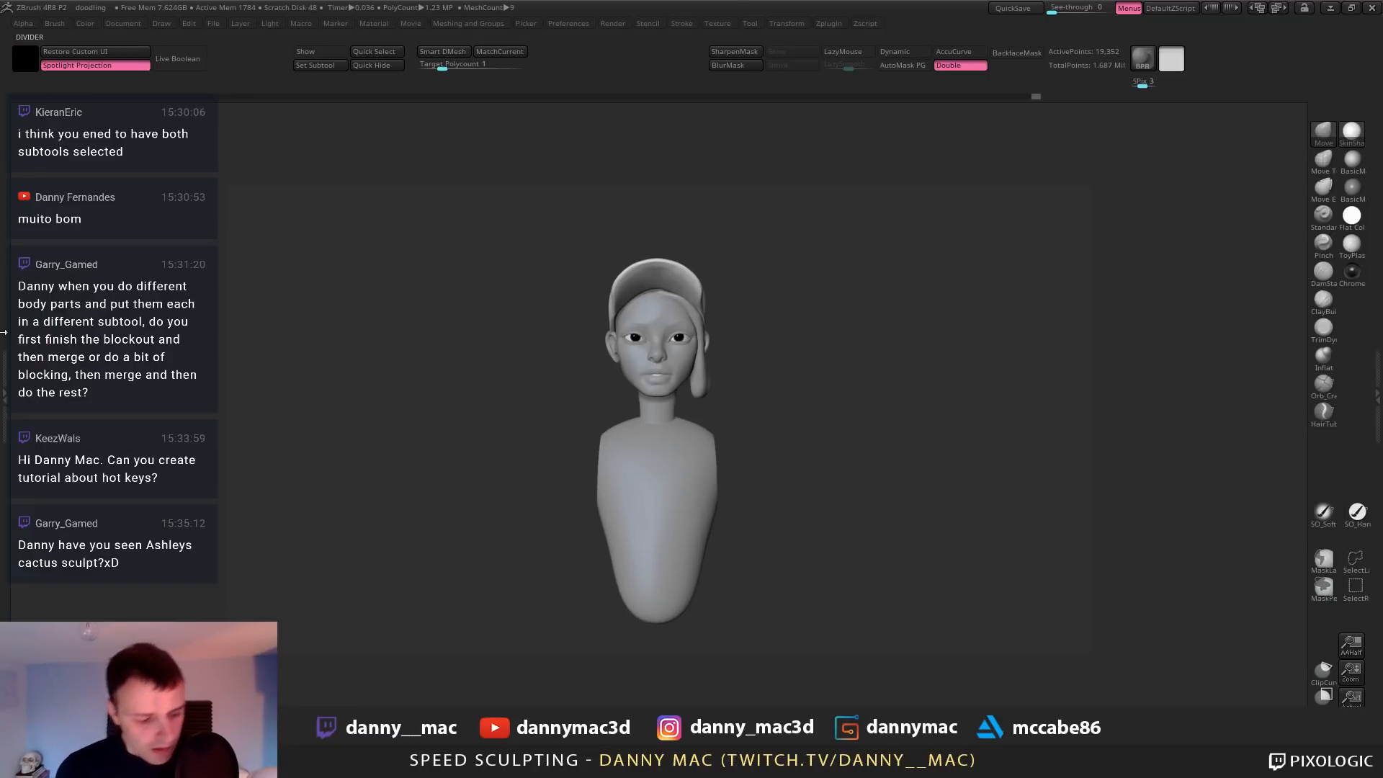
click(3, 331)
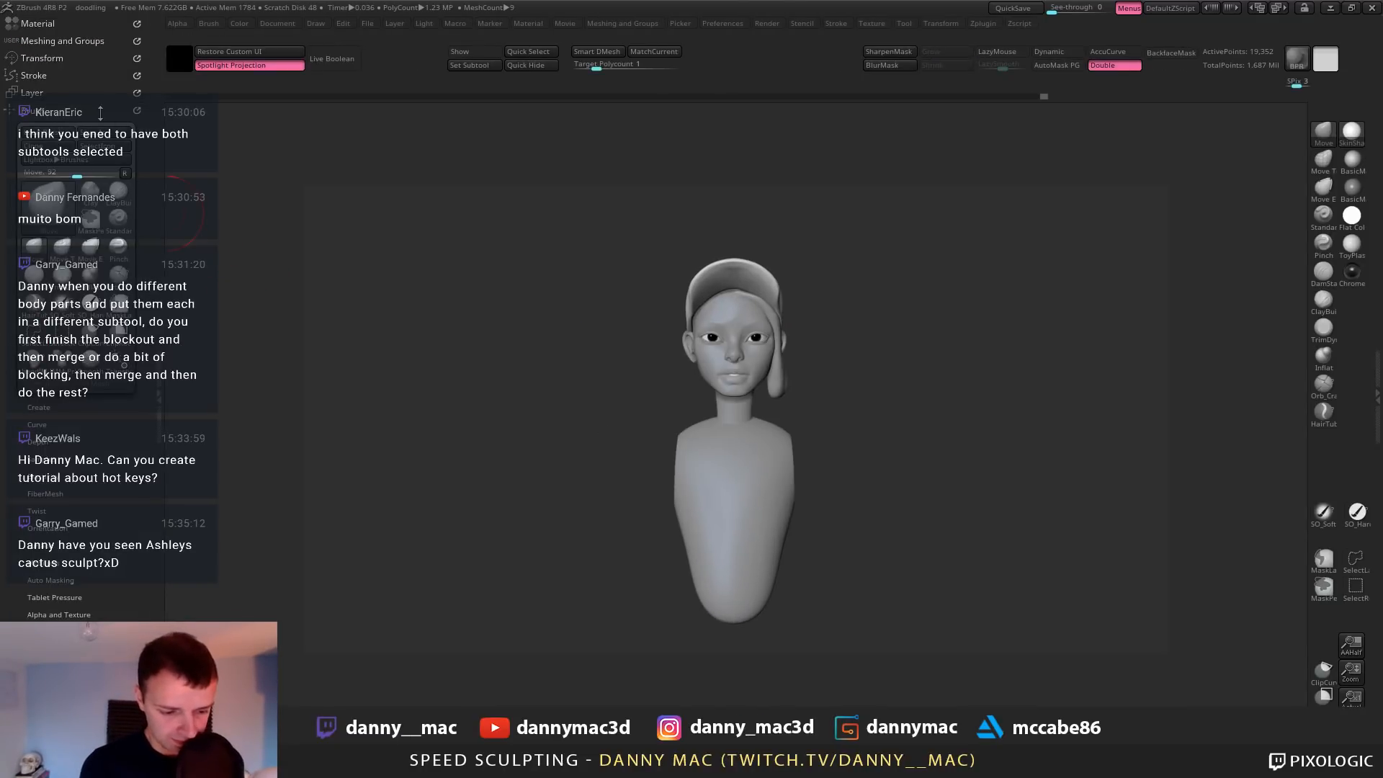
click(1351, 280)
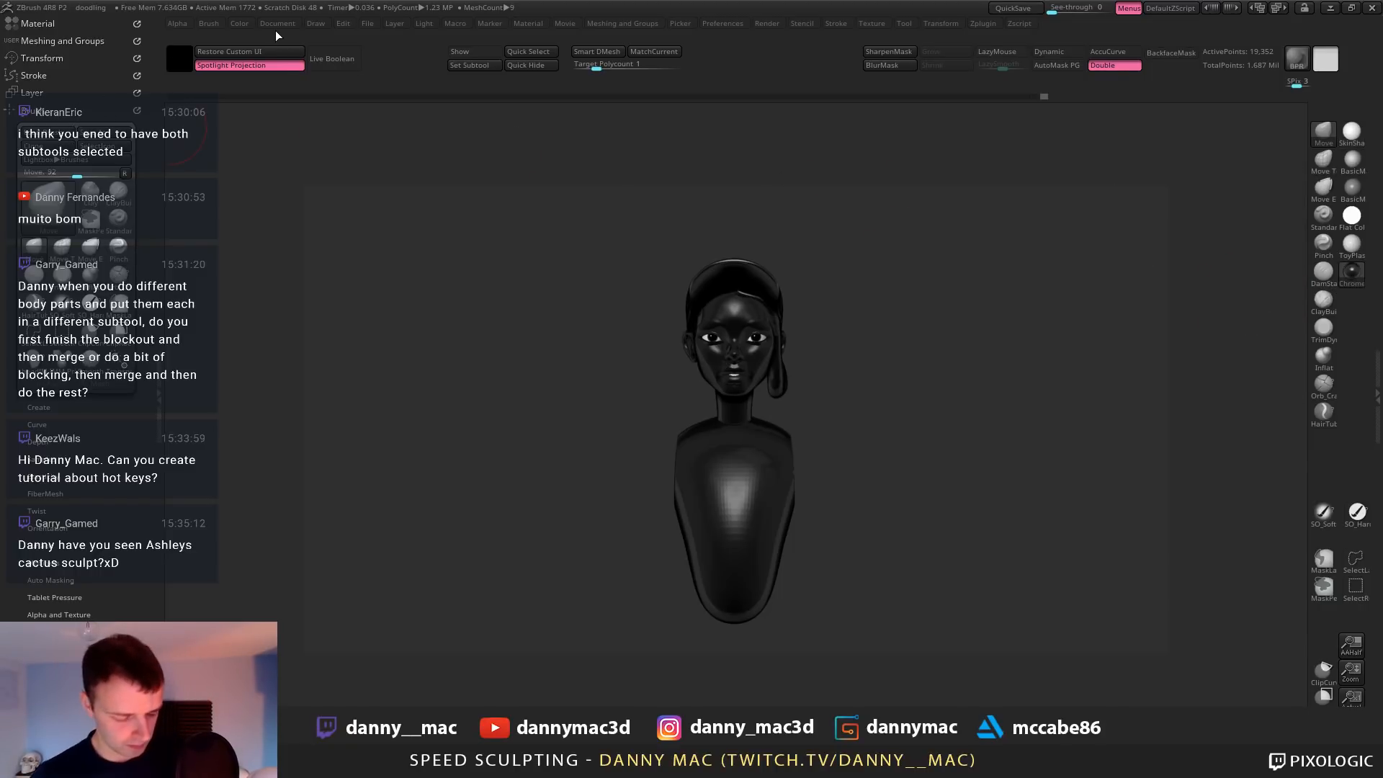
drag(55, 36, 58, 17)
click(58, 16)
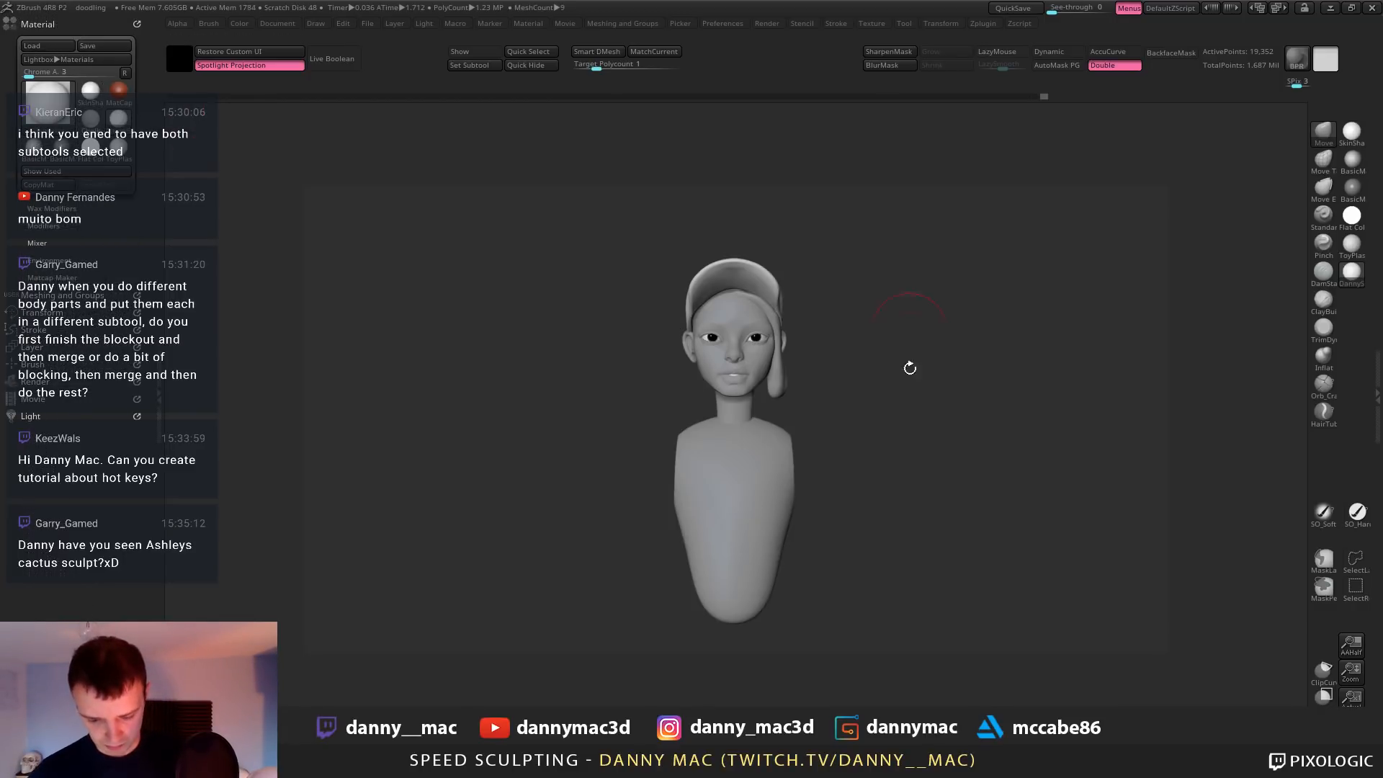
click(159, 397)
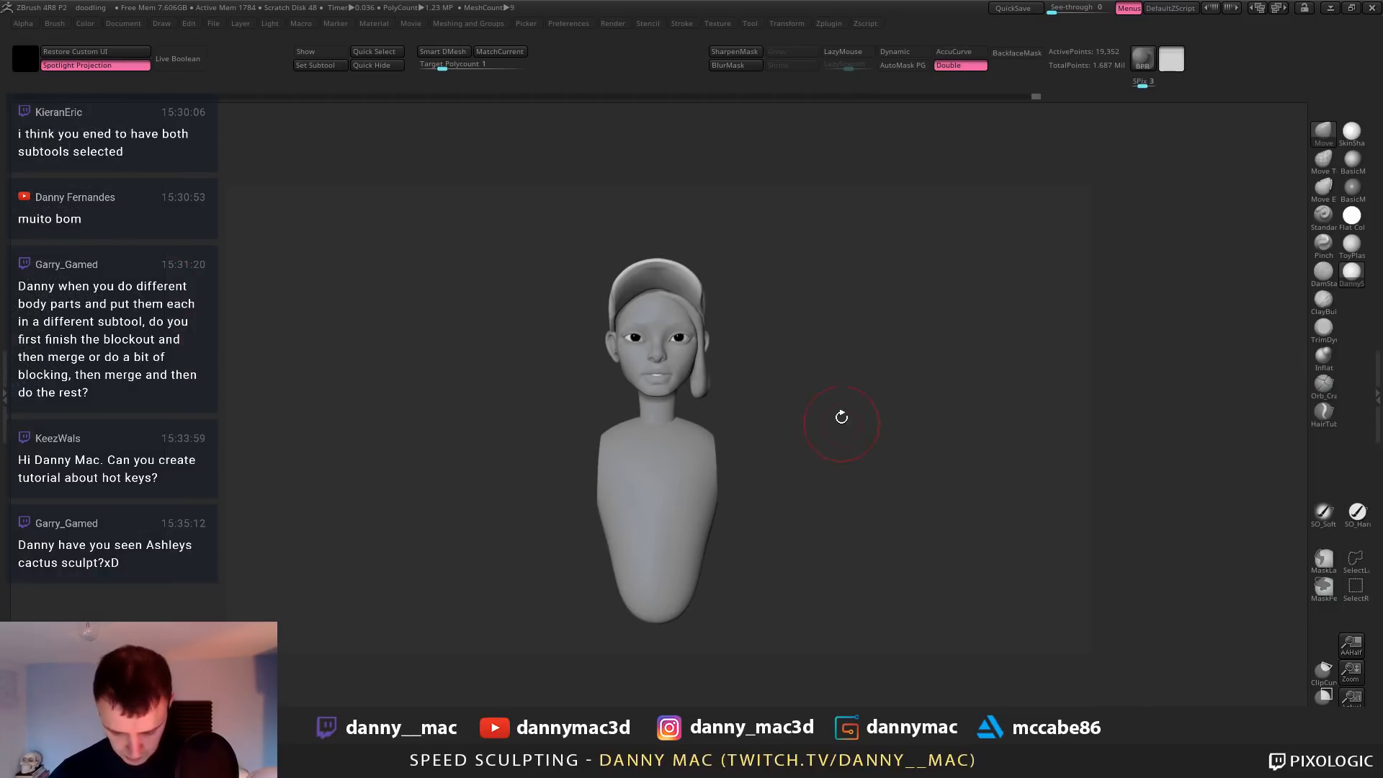
Select the torso and adjust the shoulder and side contour with the Move brush at a changed size
alt+drag(840, 417, 848, 406)
alt+click(709, 479)
mouse_move(713, 488)
right_down()
mouse_move(701, 479)
mouse_move(771, 497)
right_up()
drag(756, 478, 746, 481)
right_click(734, 531)
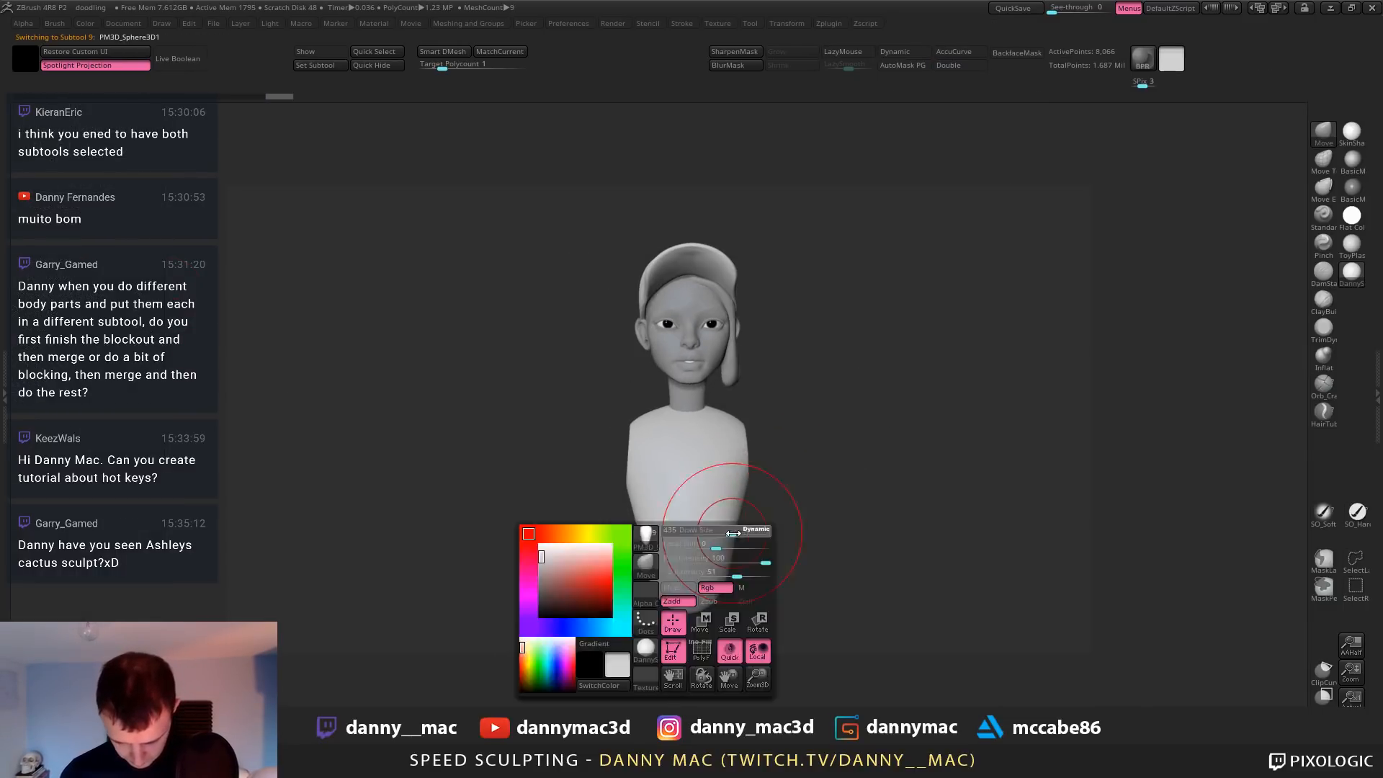
drag(738, 551, 723, 546)
mouse_move(722, 536)
right_down()
mouse_move(719, 510)
mouse_move(700, 517)
mouse_move(688, 435)
right_up()
Select the hair piece and reshape its front edge beside the face with a resized Move brush
alt+click(732, 296)
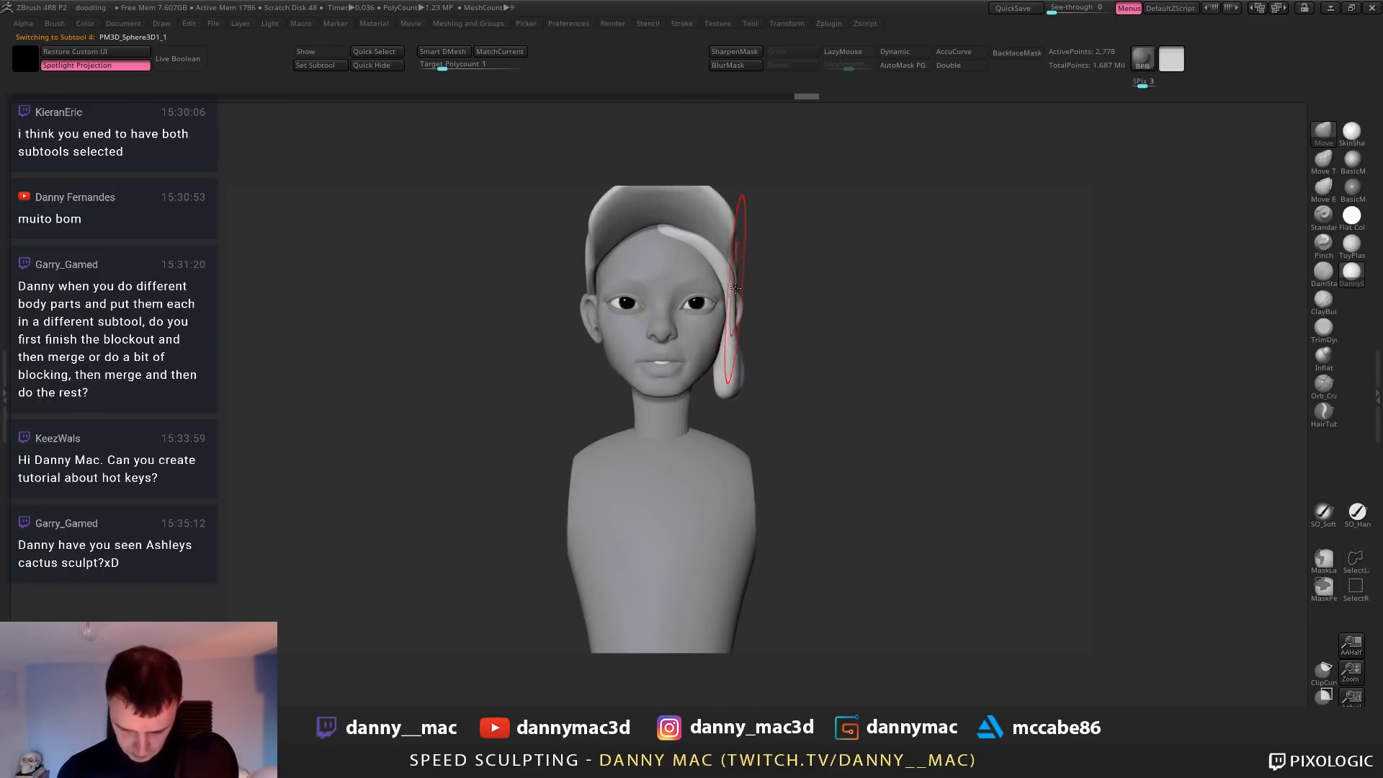
mouse_move(727, 303)
right_down()
mouse_move(688, 266)
mouse_move(742, 287)
right_up()
key(s)
drag(742, 287, 726, 294)
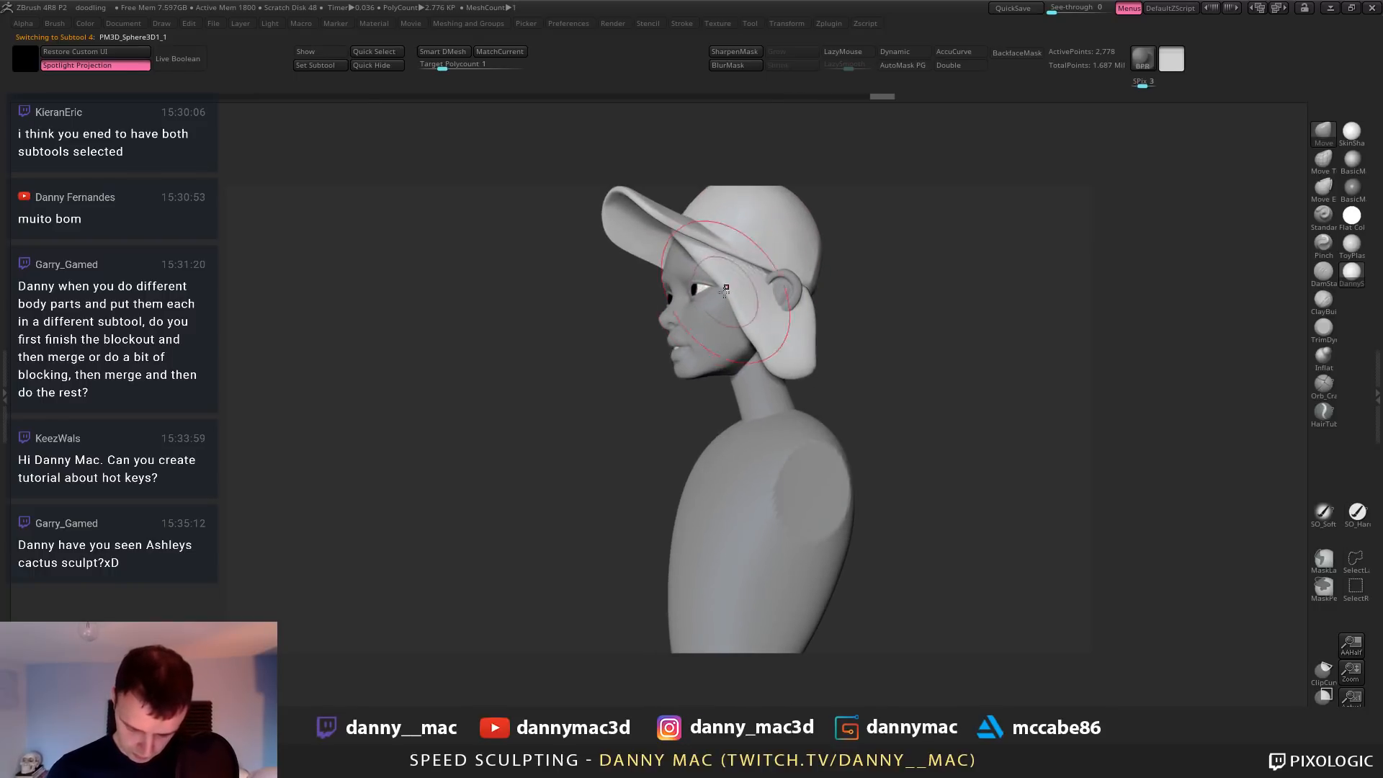
Subdivide the hair piece once and set the active color to a darker grey
right_drag(729, 287, 785, 285)
key(ctrl+d)
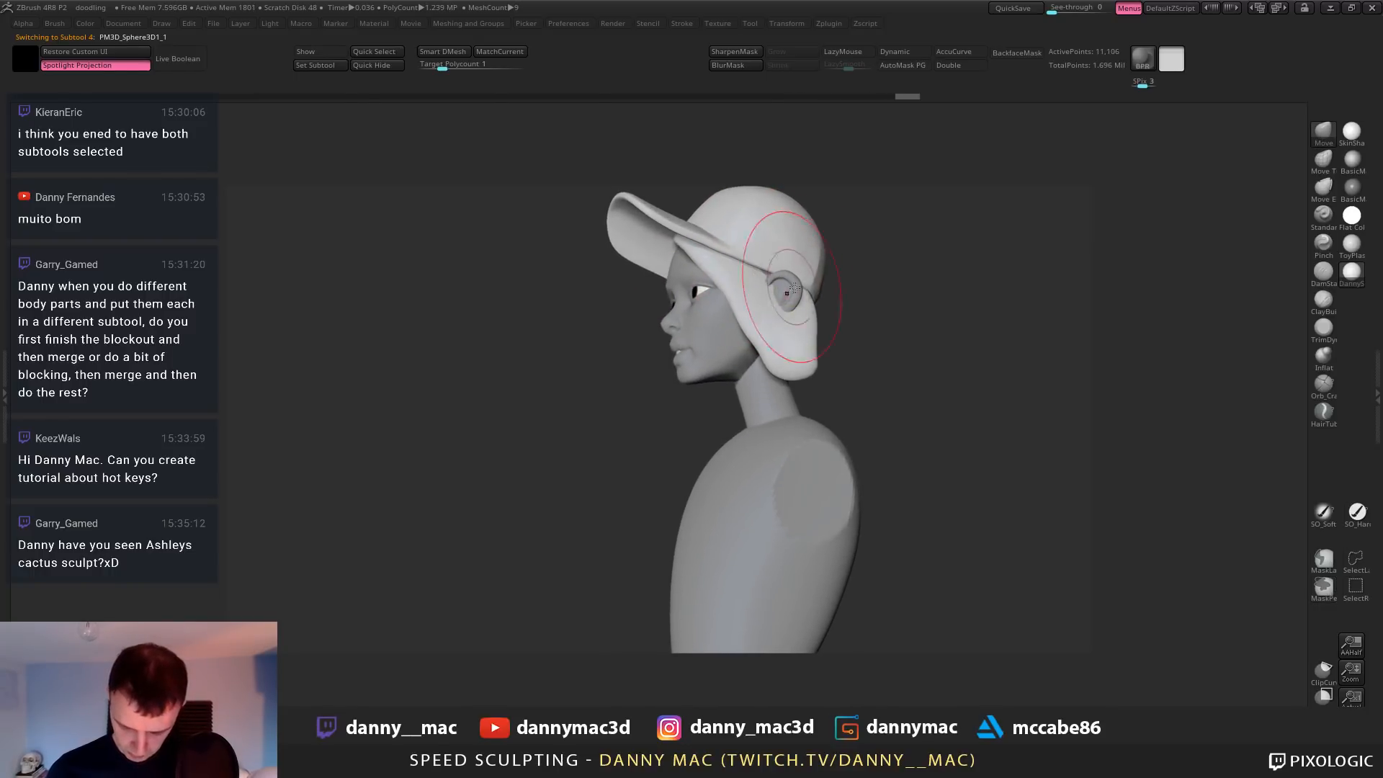
key(space)
drag(622, 326, 621, 346)
Pull the hair's lower end down and back below the ear to lengthen it over the neck
right_drag(809, 288, 791, 308)
drag(789, 310, 801, 301)
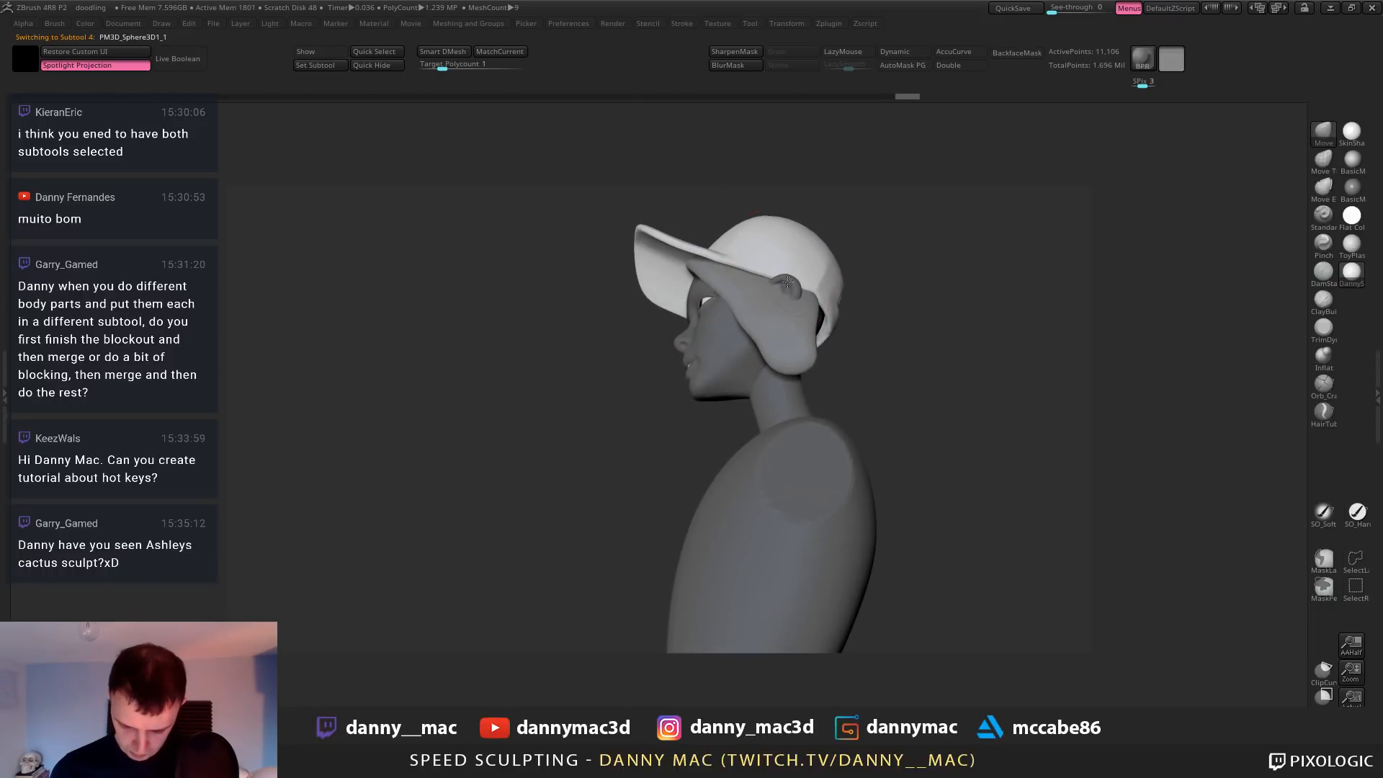
right_drag(798, 306, 791, 354)
mouse_move(792, 360)
mouse_down()
mouse_move(851, 388)
mouse_move(798, 381)
mouse_up()
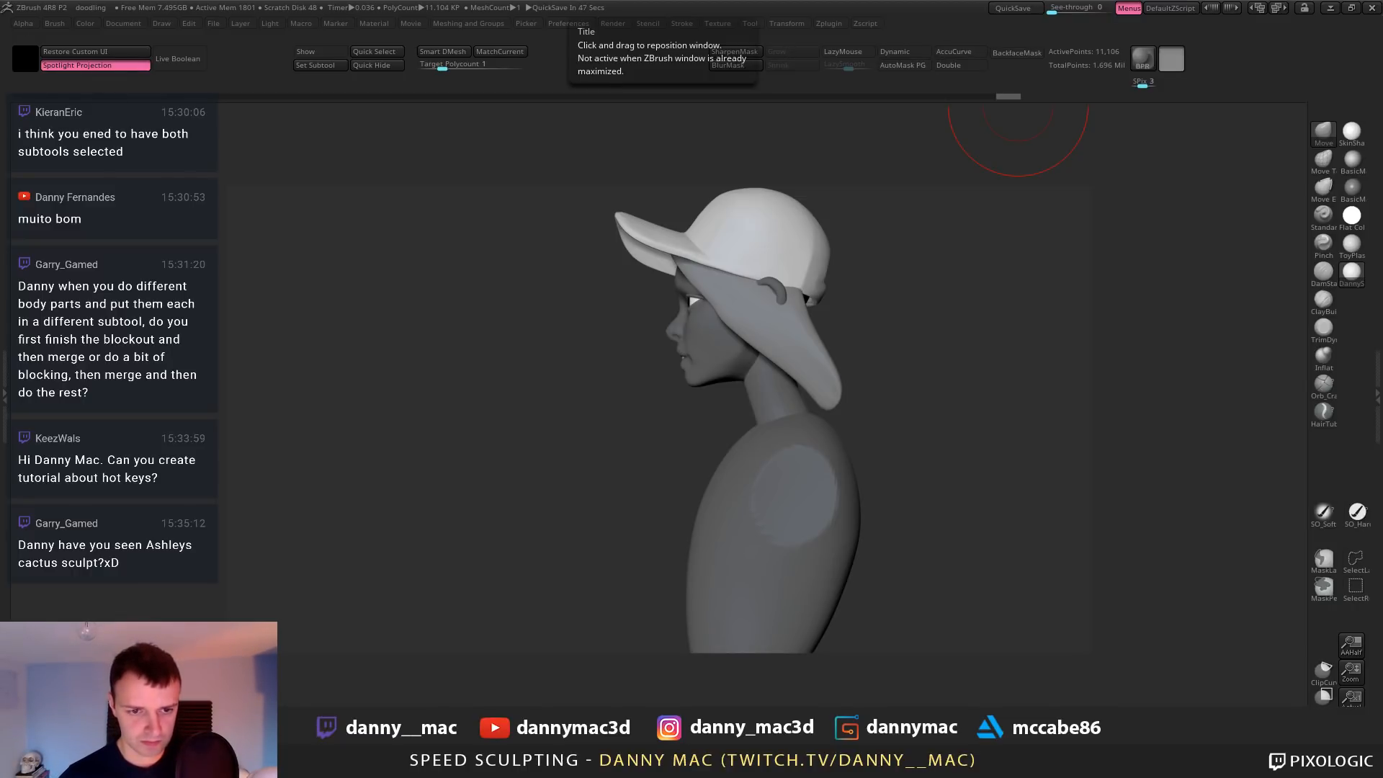
right_drag(788, 364, 846, 345)
mouse_move(791, 358)
mouse_down()
mouse_move(770, 366)
mouse_move(783, 391)
mouse_up()
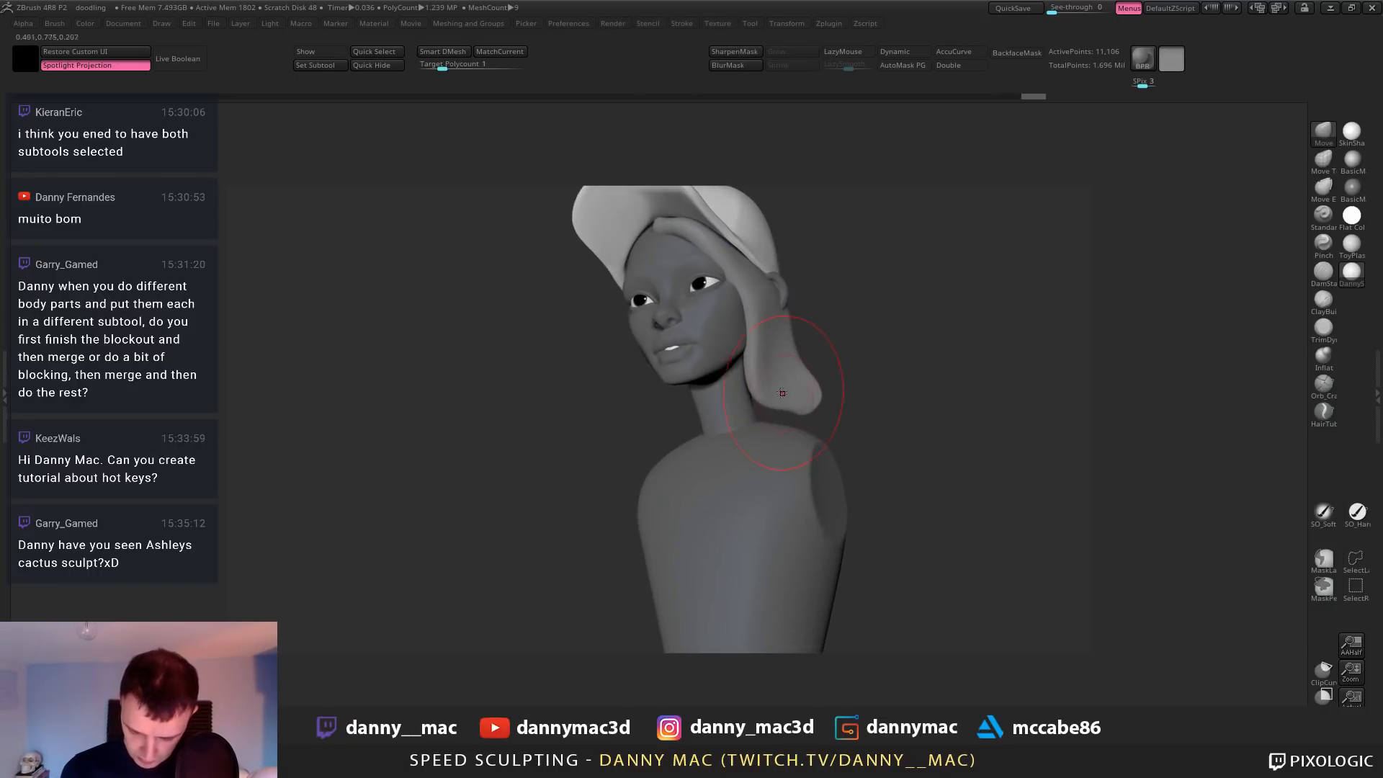
Stretch the hair's end outward and away from the neck into a tapered tip
alt+right_drag(785, 389, 771, 363)
mouse_move(778, 380)
mouse_down()
mouse_move(805, 370)
mouse_move(800, 351)
mouse_up()
drag(817, 359, 844, 345)
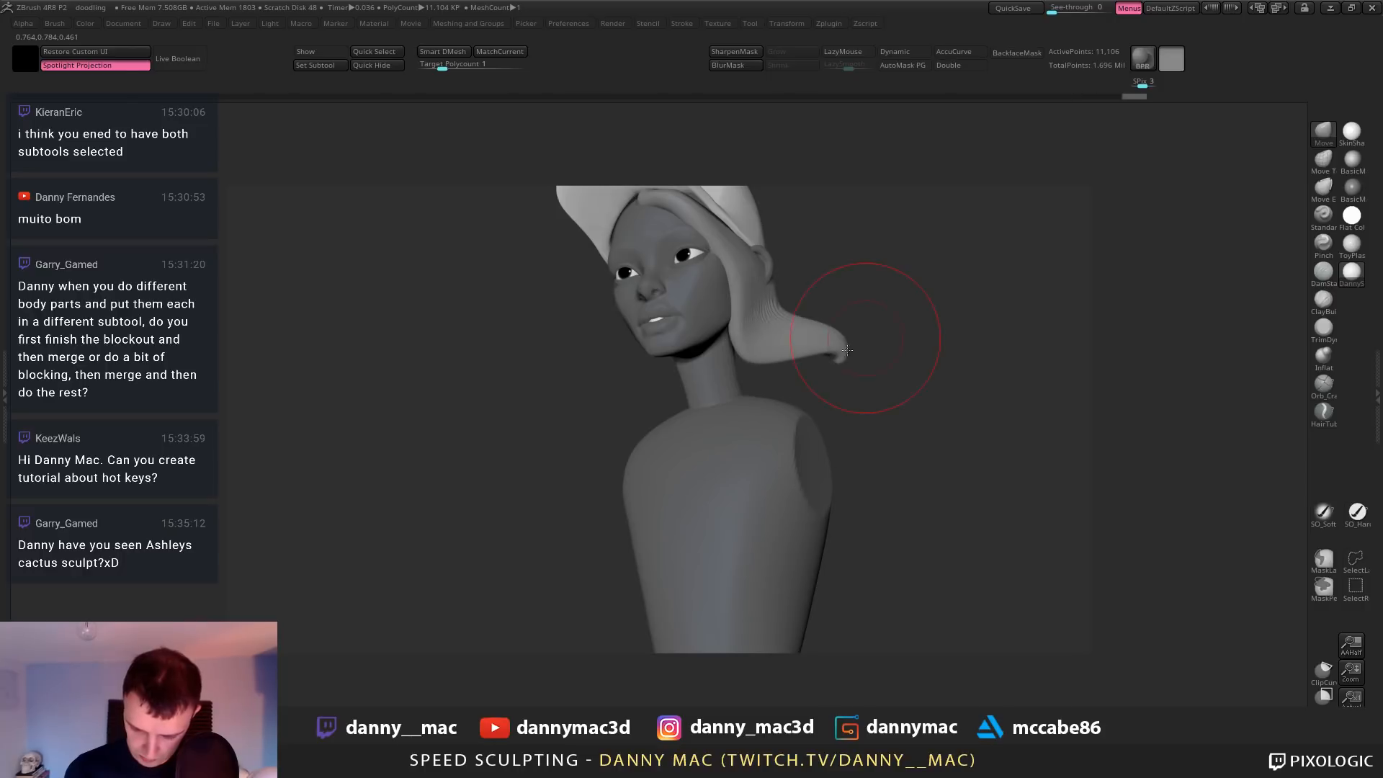
Remesh the stretched hair with DynaMesh at resolution 40 and polish 10
mouse_move(770, 343)
right_down()
mouse_move(802, 339)
mouse_move(783, 342)
right_up()
key(2)
key(2)
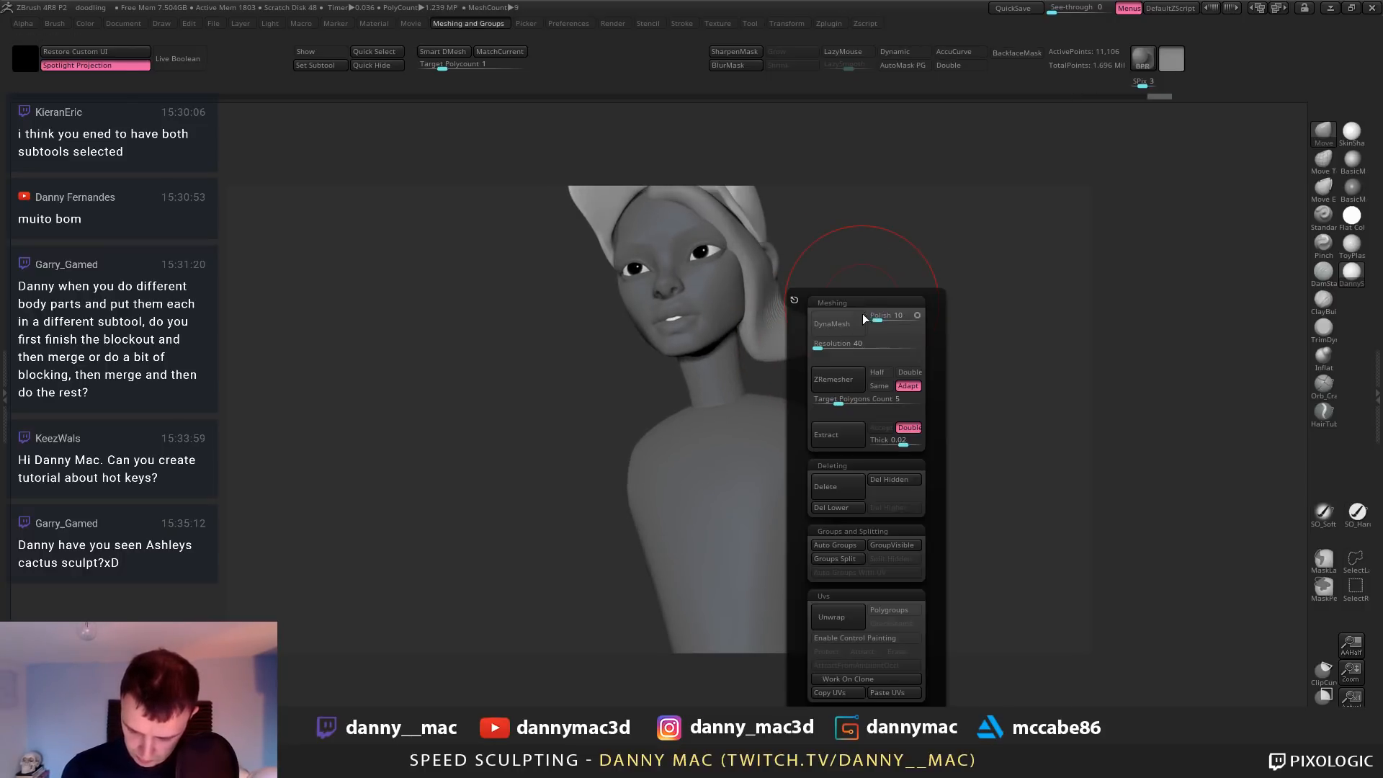
click(842, 327)
key(Return)
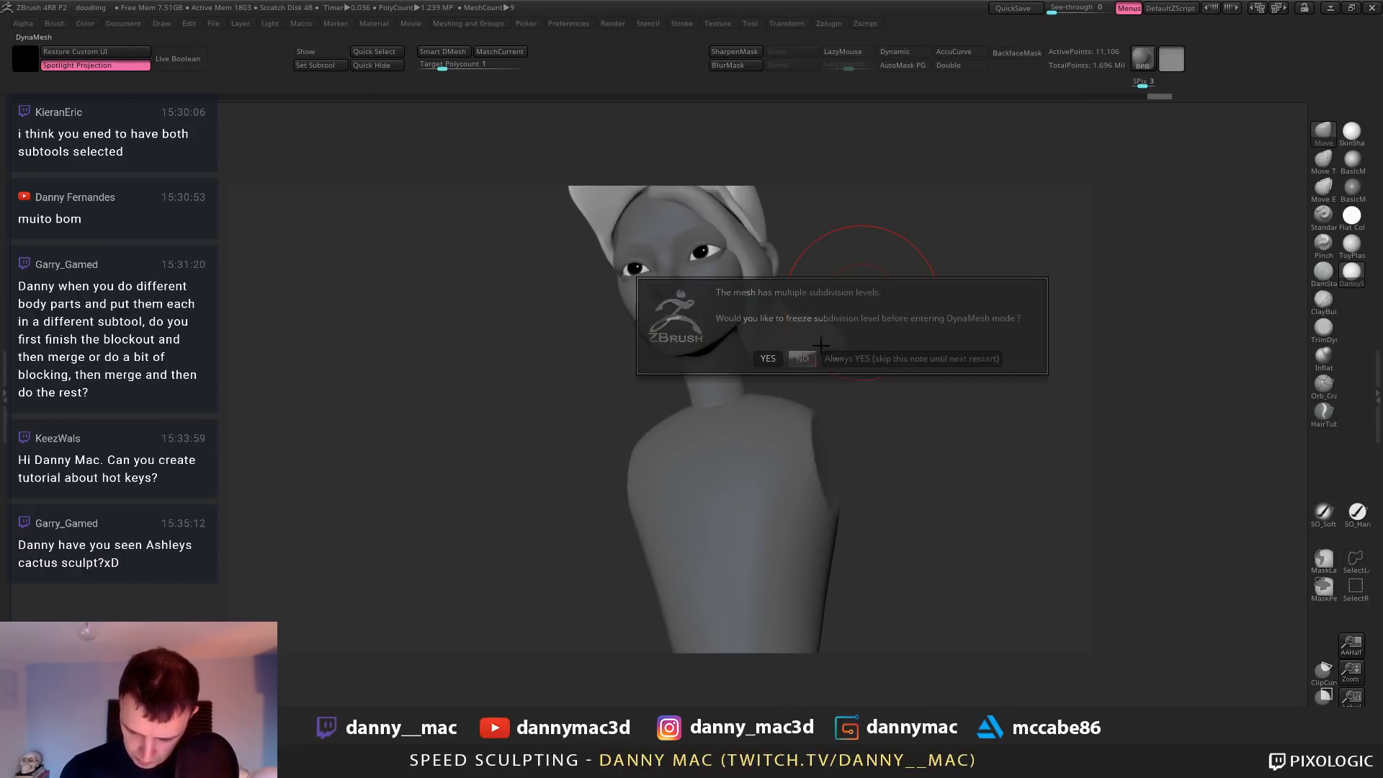
Thicken the outstretched end of the hair with the Inflate brush
right_drag(852, 288, 762, 392)
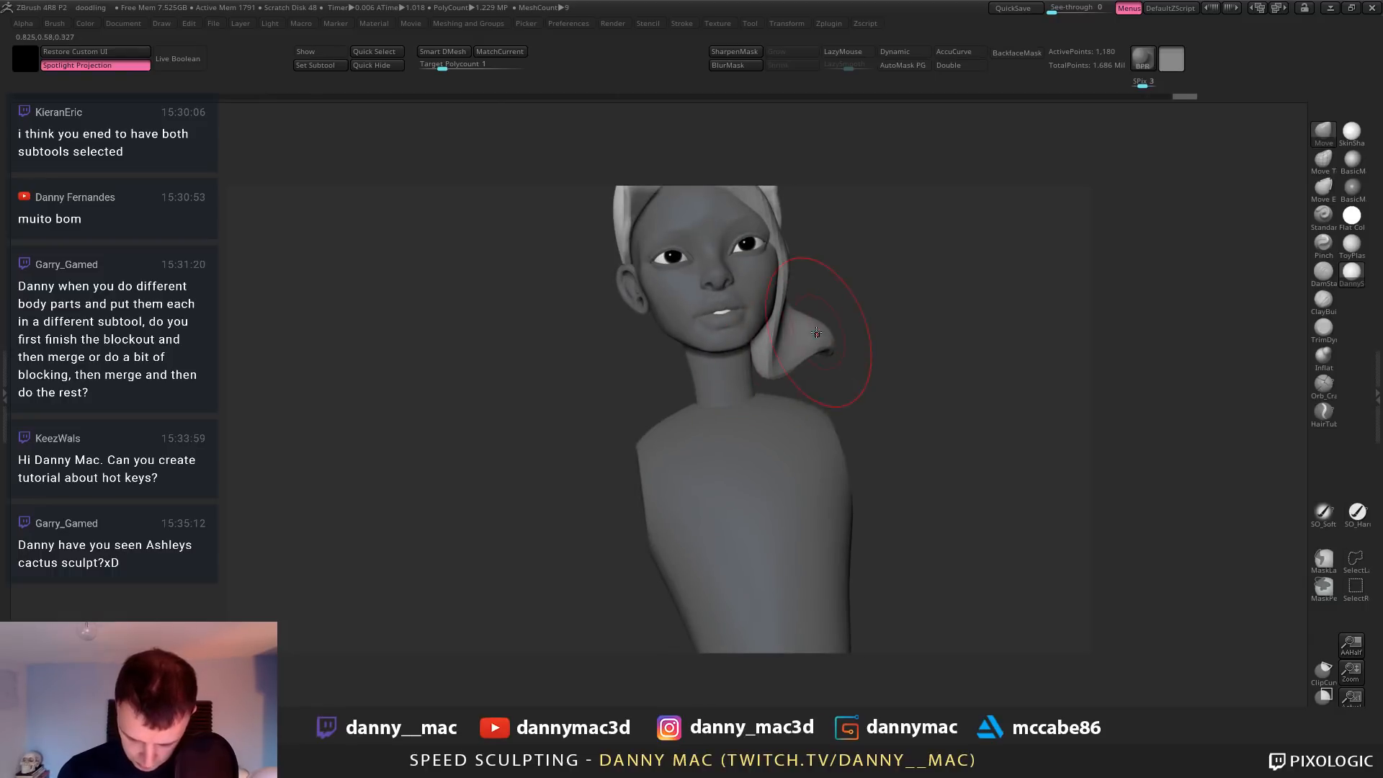
key(b)
key(i)
key(n)
right_drag(821, 341, 796, 345)
mouse_move(796, 345)
mouse_down()
mouse_move(818, 331)
mouse_move(867, 360)
mouse_up()
Pull the hair's rear end down behind the shoulder with the Move brush and update its DynaMesh
right_drag(881, 374, 821, 371)
key(b)
key(m)
key(v)
drag(892, 367, 903, 473)
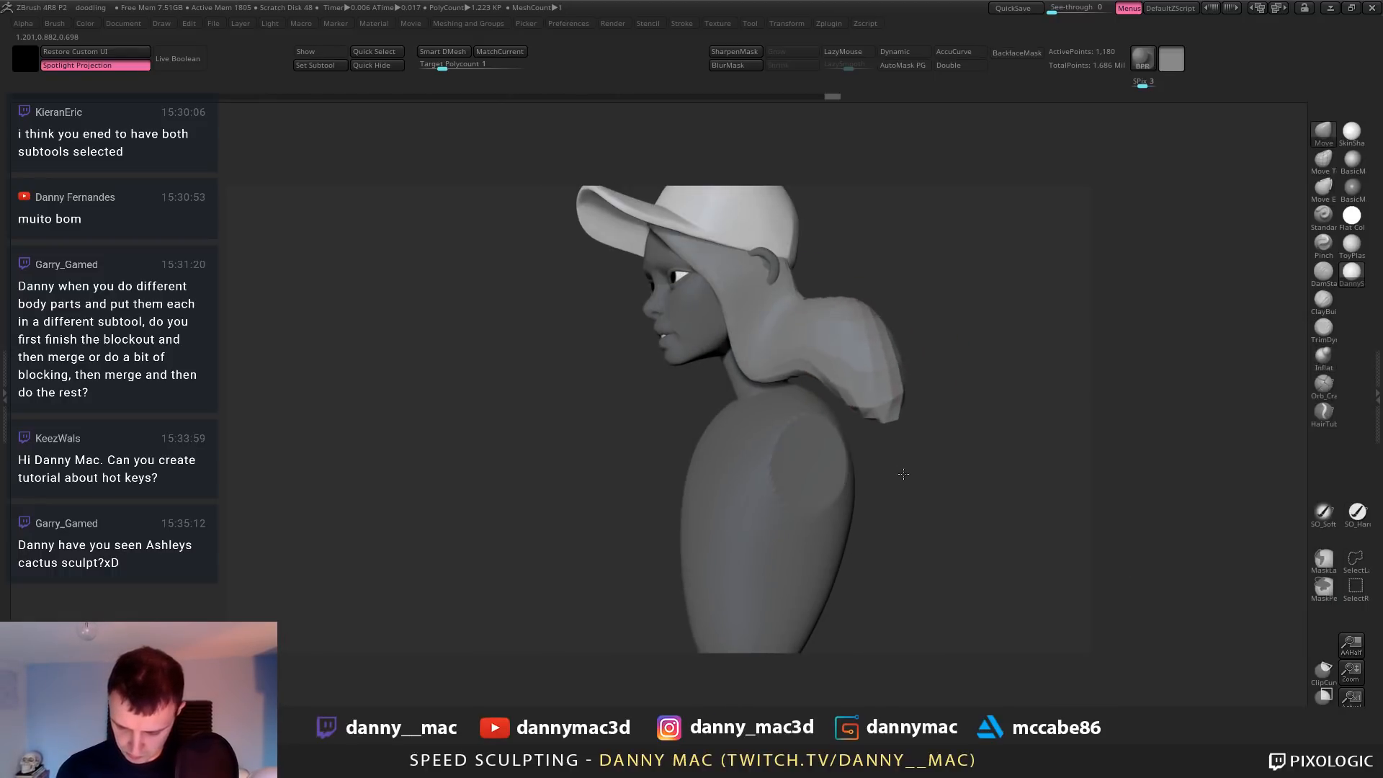
ctrl+drag(968, 384, 959, 357)
right_drag(936, 375, 988, 369)
ctrl+right_drag(988, 369, 965, 333)
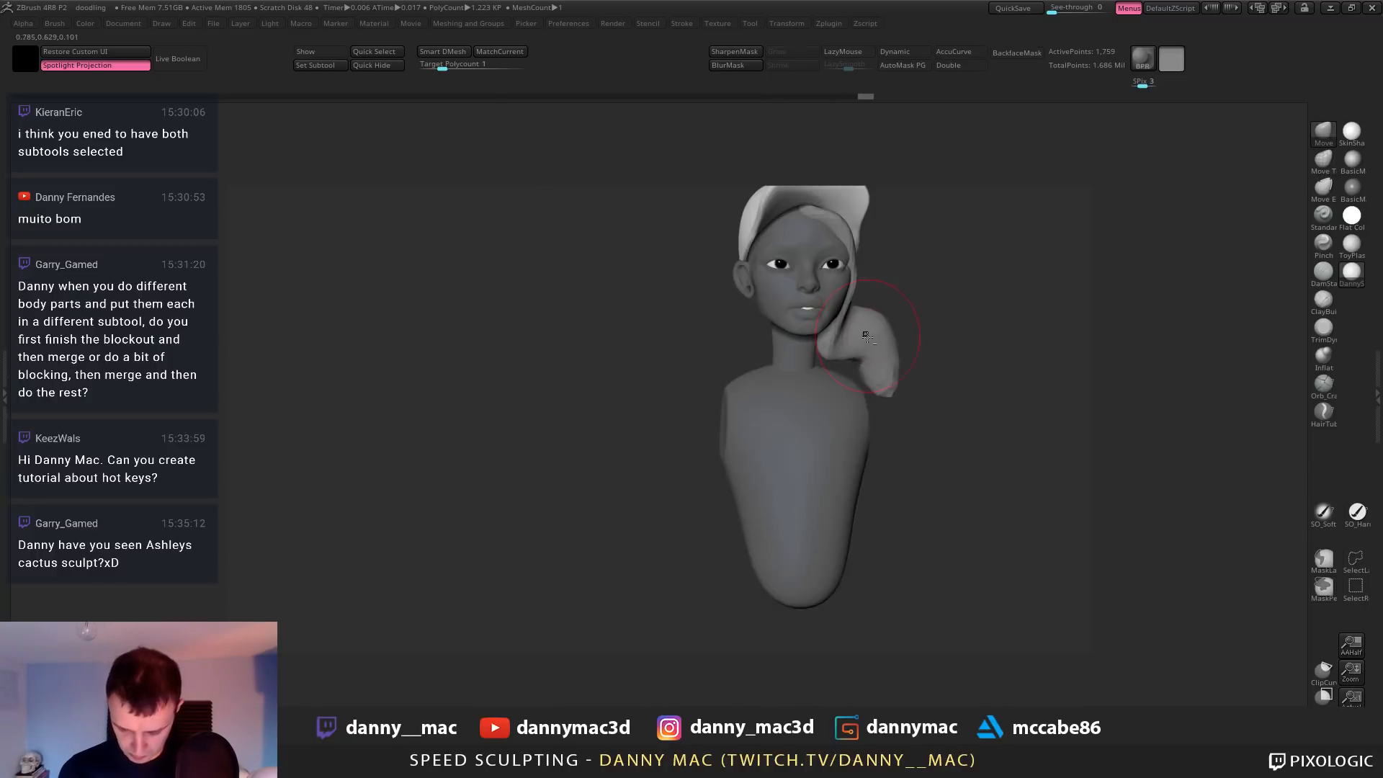
Try nudging the hair beside the face, then step through the undo history back to the remeshed hair
alt+right_drag(865, 336, 837, 372)
right_drag(837, 372, 800, 364)
drag(790, 312, 786, 326)
key(ctrl+z)
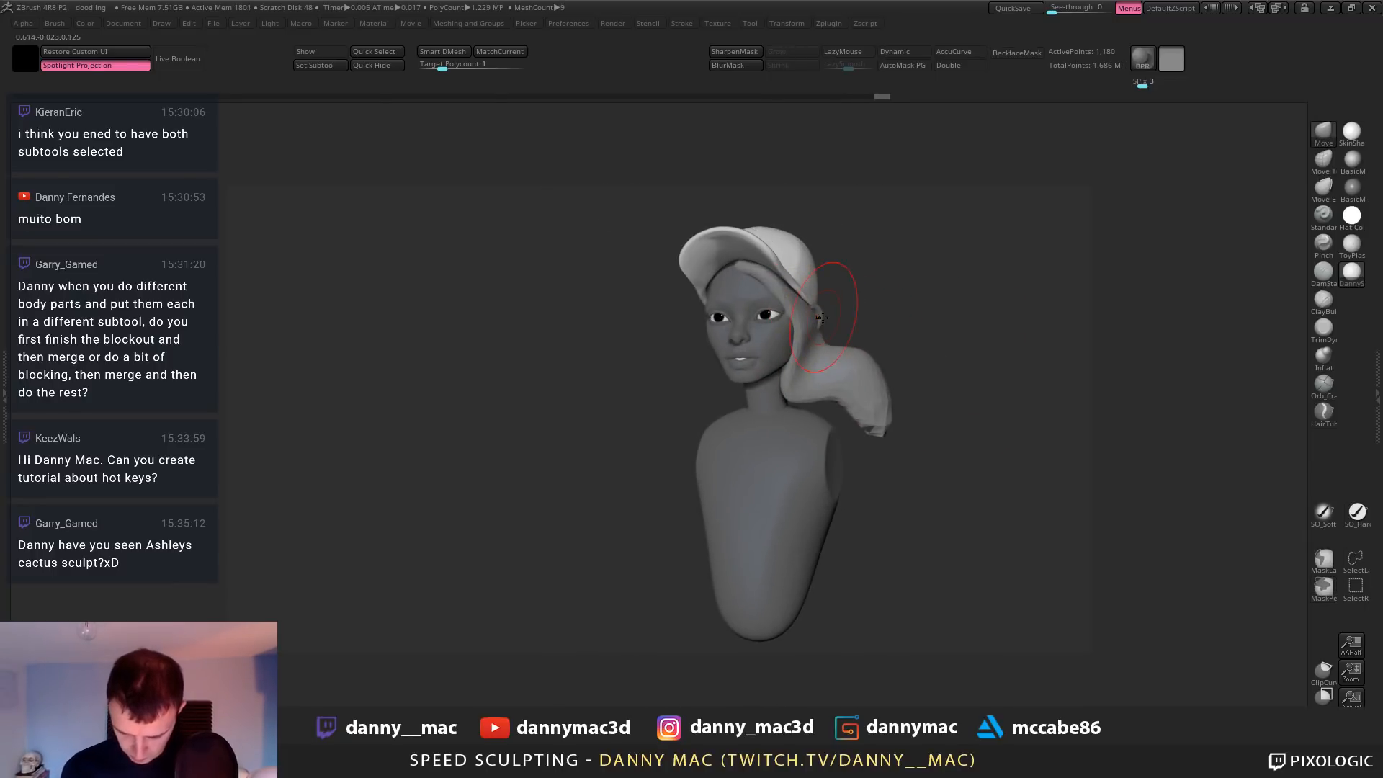
key(ctrl+shift+z)
Inflate the hair beside the cheek and over the ear to add volume
key(b)
key(i)
key(n)
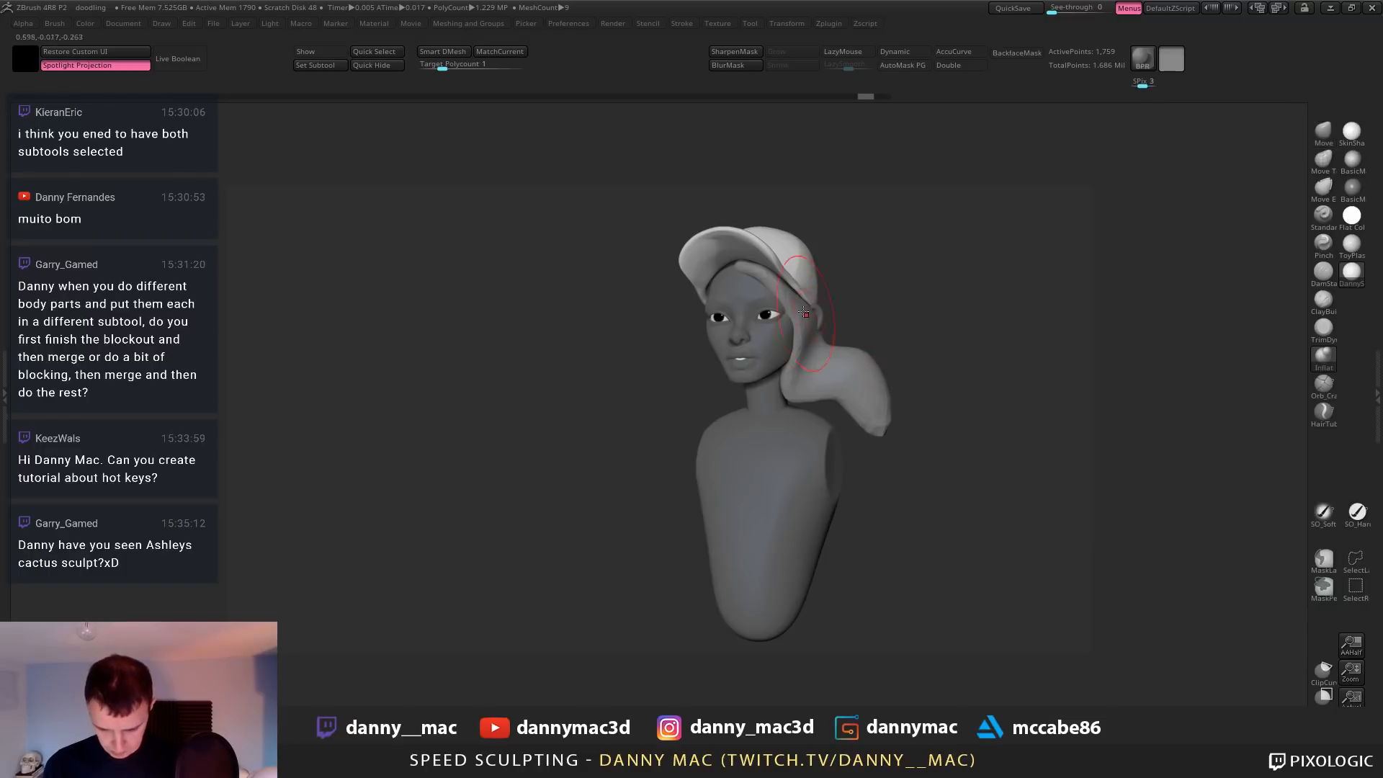
drag(795, 296, 810, 351)
Raise the DynaMesh resolution, remesh the hair and save the project
key(space)
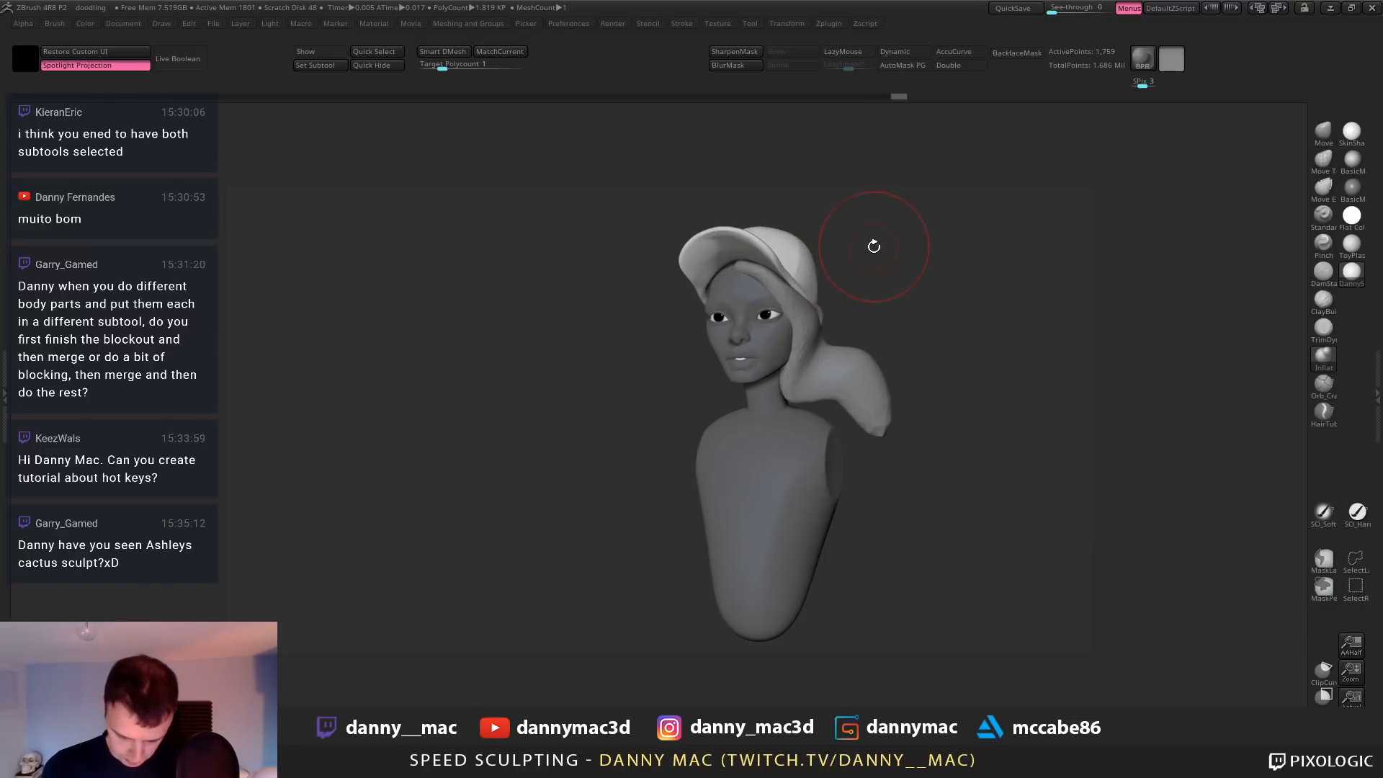
key(m)
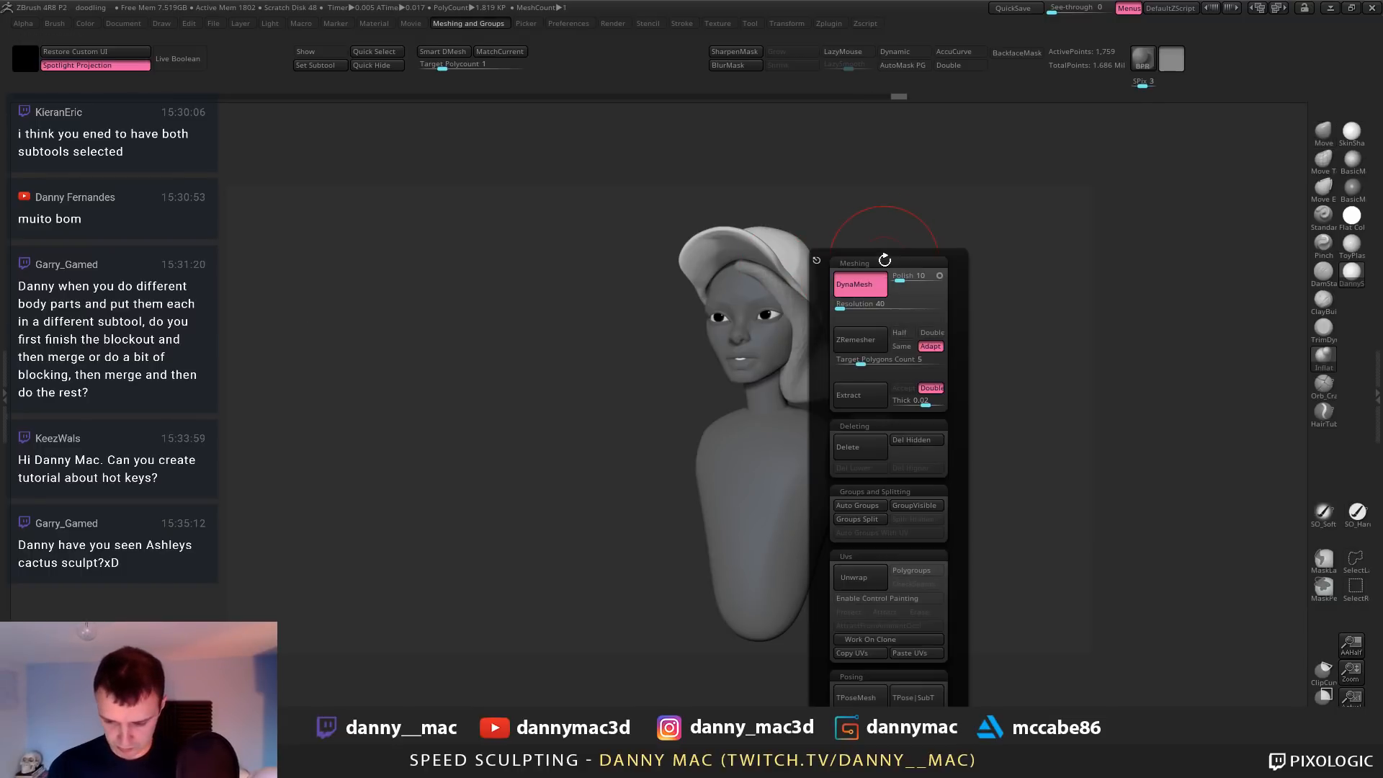
click(841, 309)
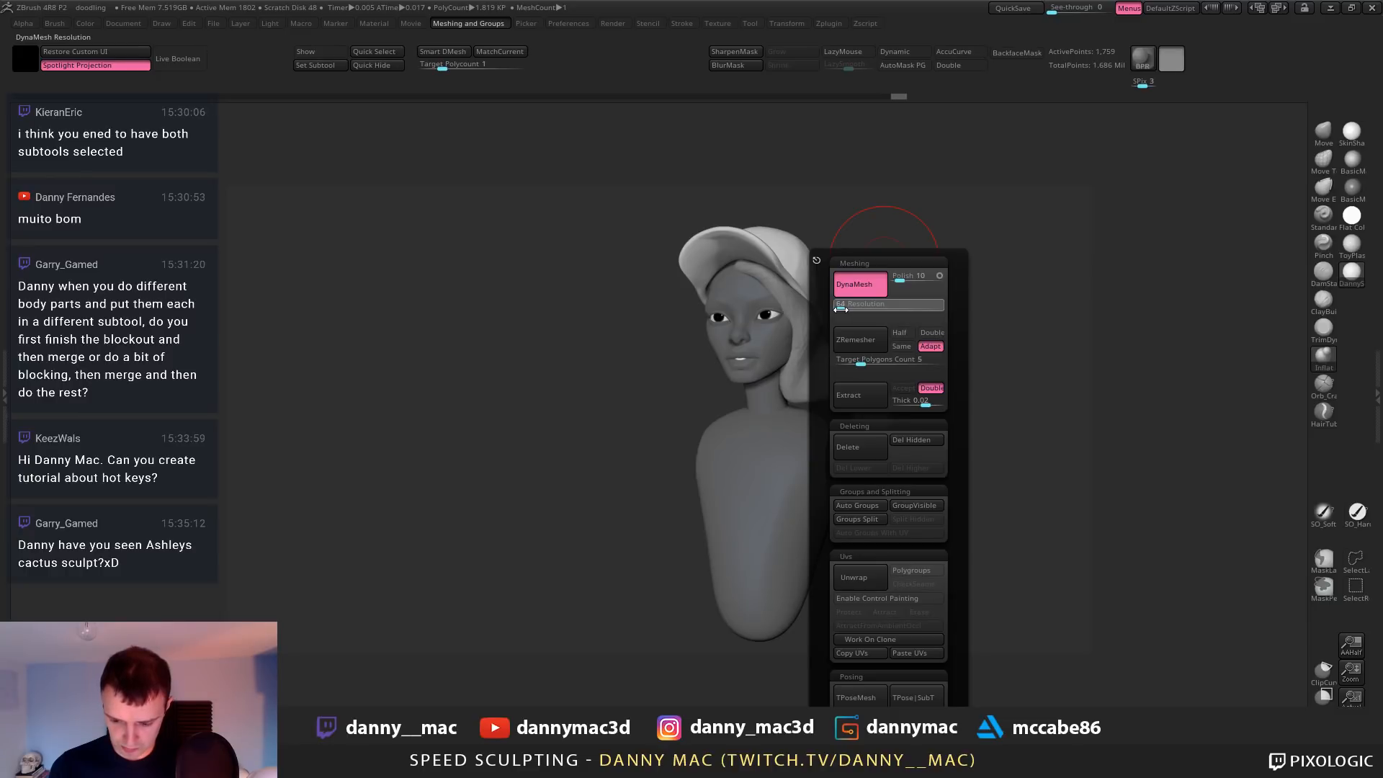
key(Return)
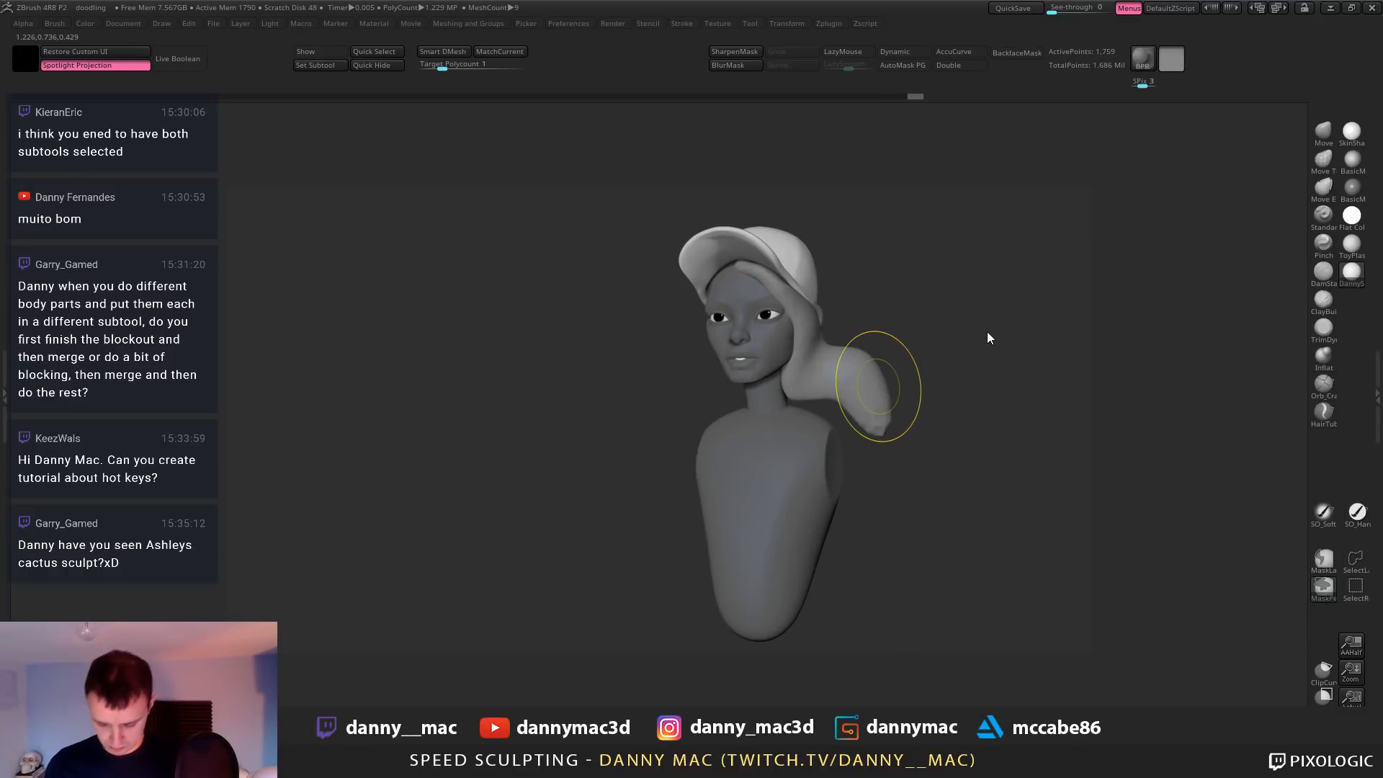
key(ctrl+s)
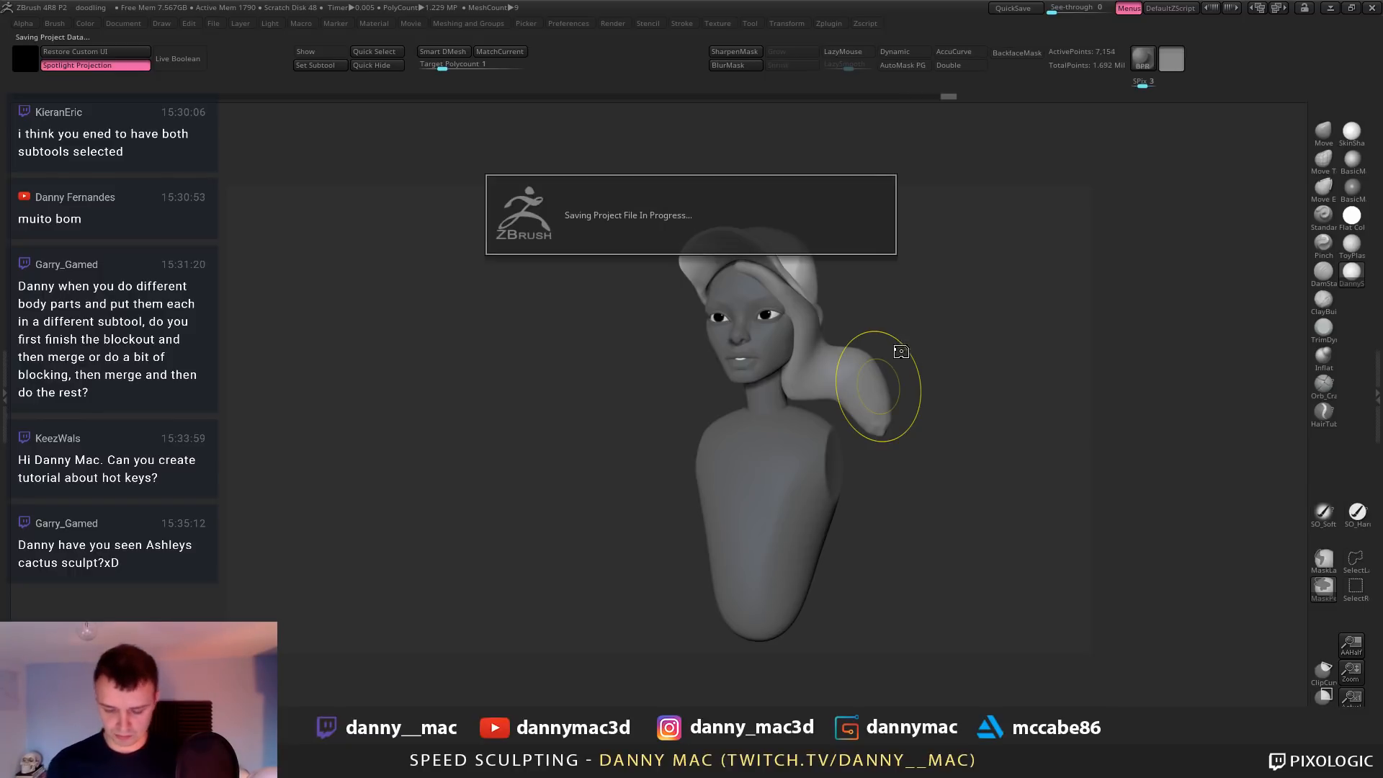
Pull the underside of the hair down toward the shoulder with the Move brush
key(b)
key(m)
key(v)
right_drag(844, 392, 825, 421)
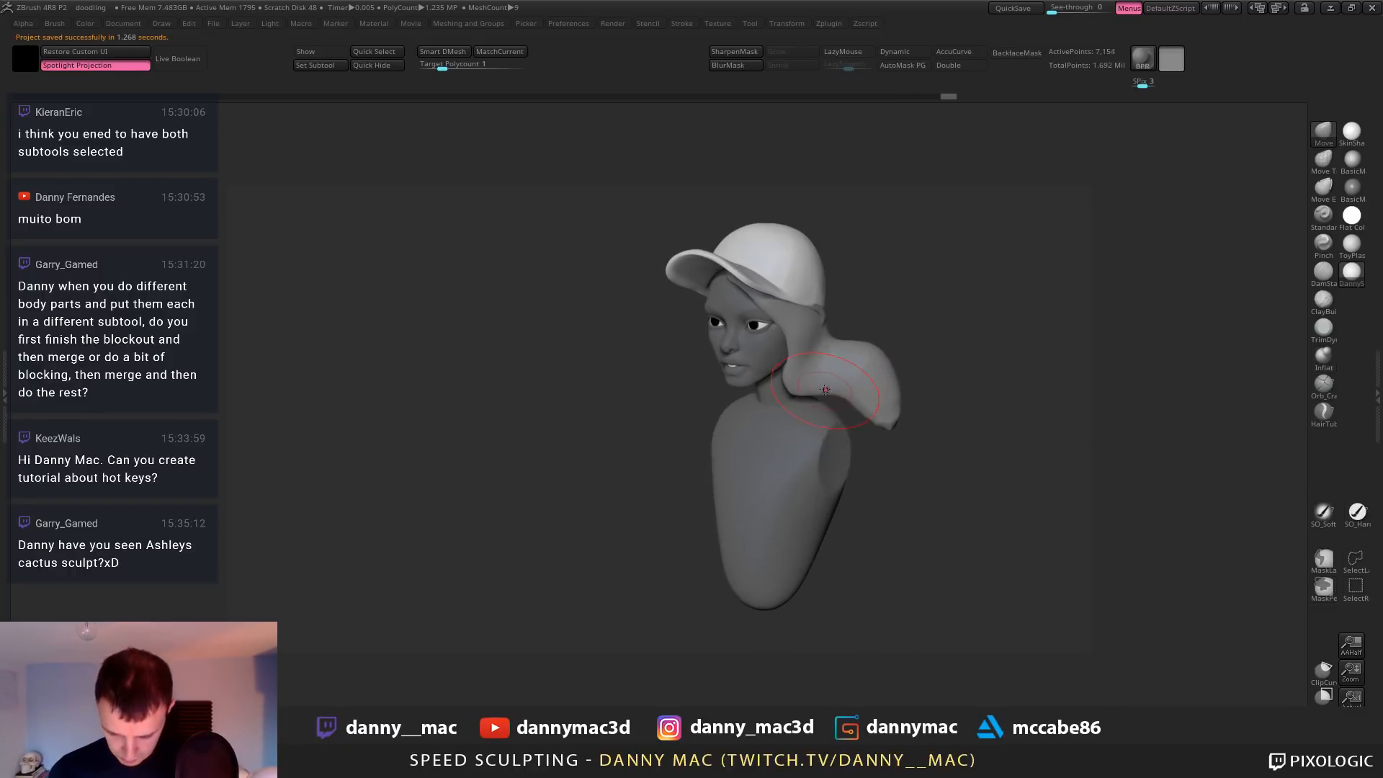
drag(830, 373, 817, 400)
mouse_move(817, 401)
right_down()
mouse_move(870, 368)
mouse_move(810, 371)
mouse_move(746, 310)
mouse_move(795, 319)
right_up()
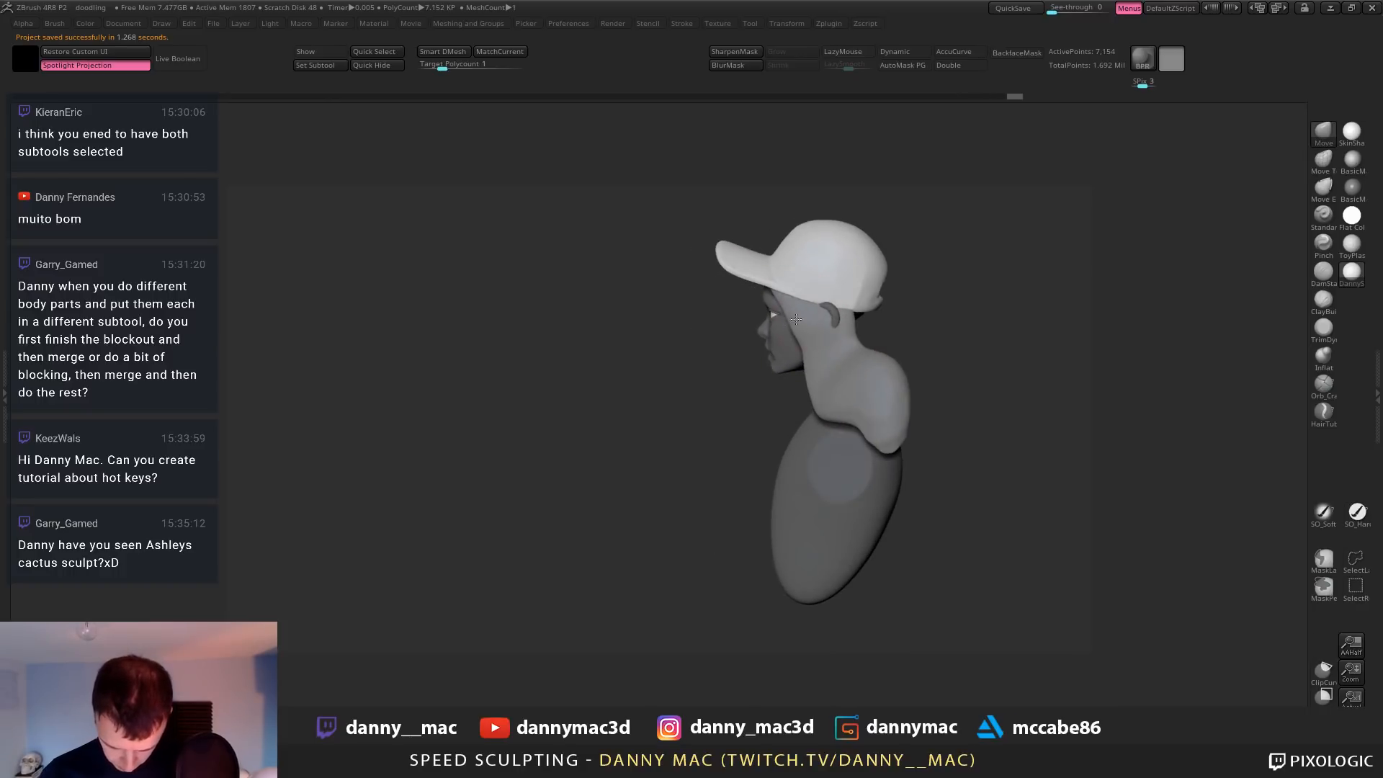
Reshape the hair's front edge at the temple and cheek, and lower the mass over the shoulder
drag(796, 319, 787, 314)
right_drag(786, 314, 801, 299)
drag(786, 337, 774, 348)
mouse_move(789, 365)
mouse_down()
mouse_move(776, 369)
mouse_move(813, 368)
mouse_move(824, 415)
mouse_up()
right_click(813, 395)
right_drag(824, 415, 904, 408)
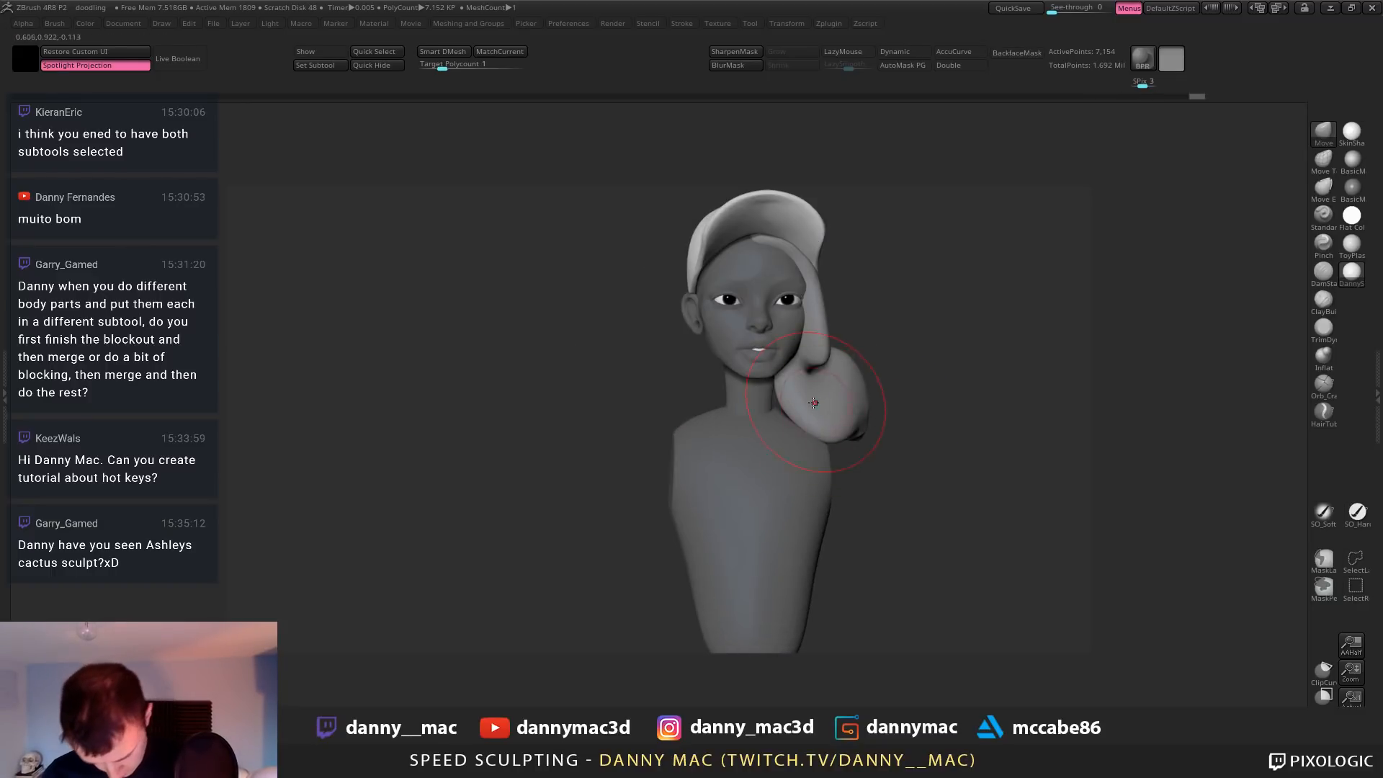
Change the Move brush size and form a rounded front lock beside the jaw above the shoulder hair
key(space)
drag(813, 402, 779, 414)
drag(811, 352, 816, 370)
right_drag(864, 368, 823, 368)
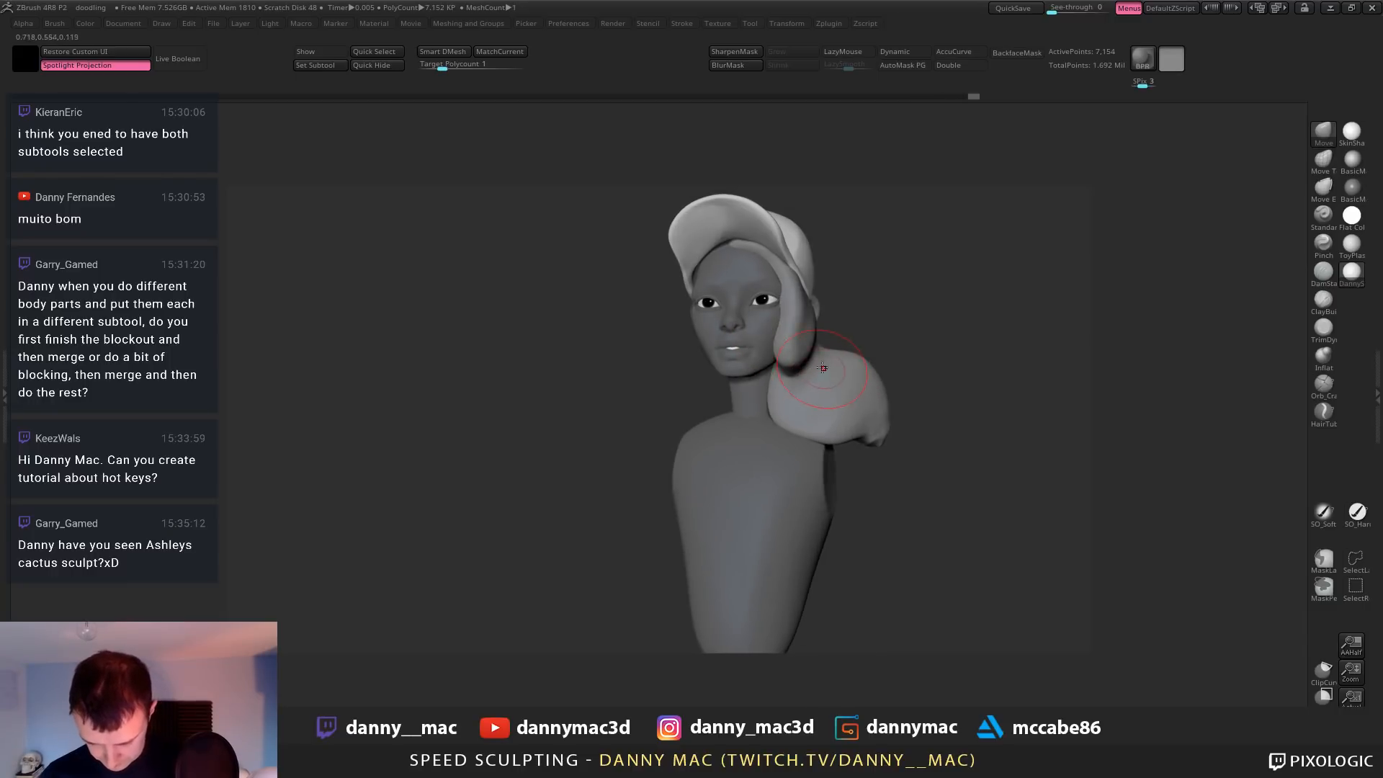
Sculpt the separation between the front lock and the rear hair with ClayBuildup, and subdivide the hair
key(b)
key(c)
key(b)
right_drag(811, 321, 791, 311)
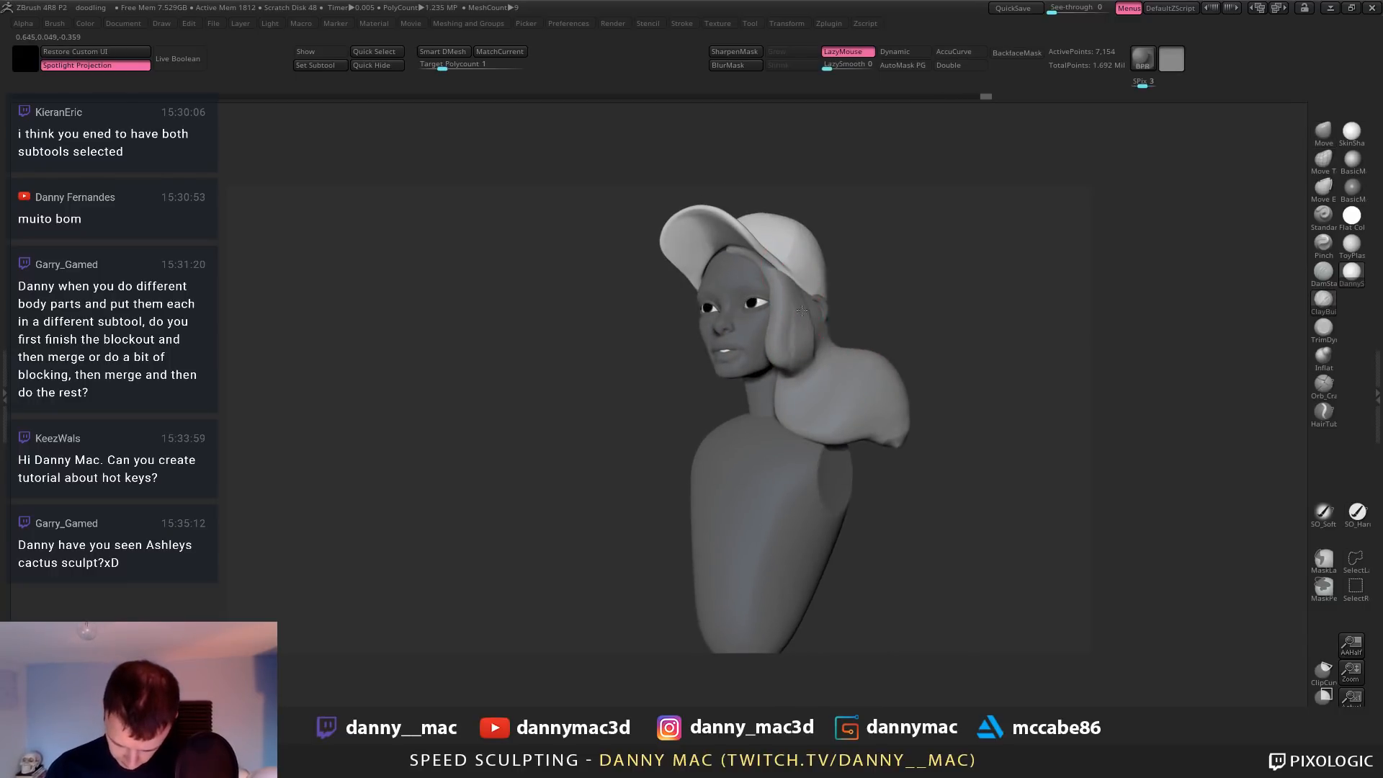
mouse_move(854, 364)
right_down()
mouse_move(885, 360)
mouse_move(808, 337)
mouse_move(820, 333)
mouse_move(800, 319)
mouse_move(797, 371)
right_up()
key(ctrl+d)
Push the underside of the shoulder hair upward and shape its fold below the jaw with the Move brush
key(b)
key(m)
key(v)
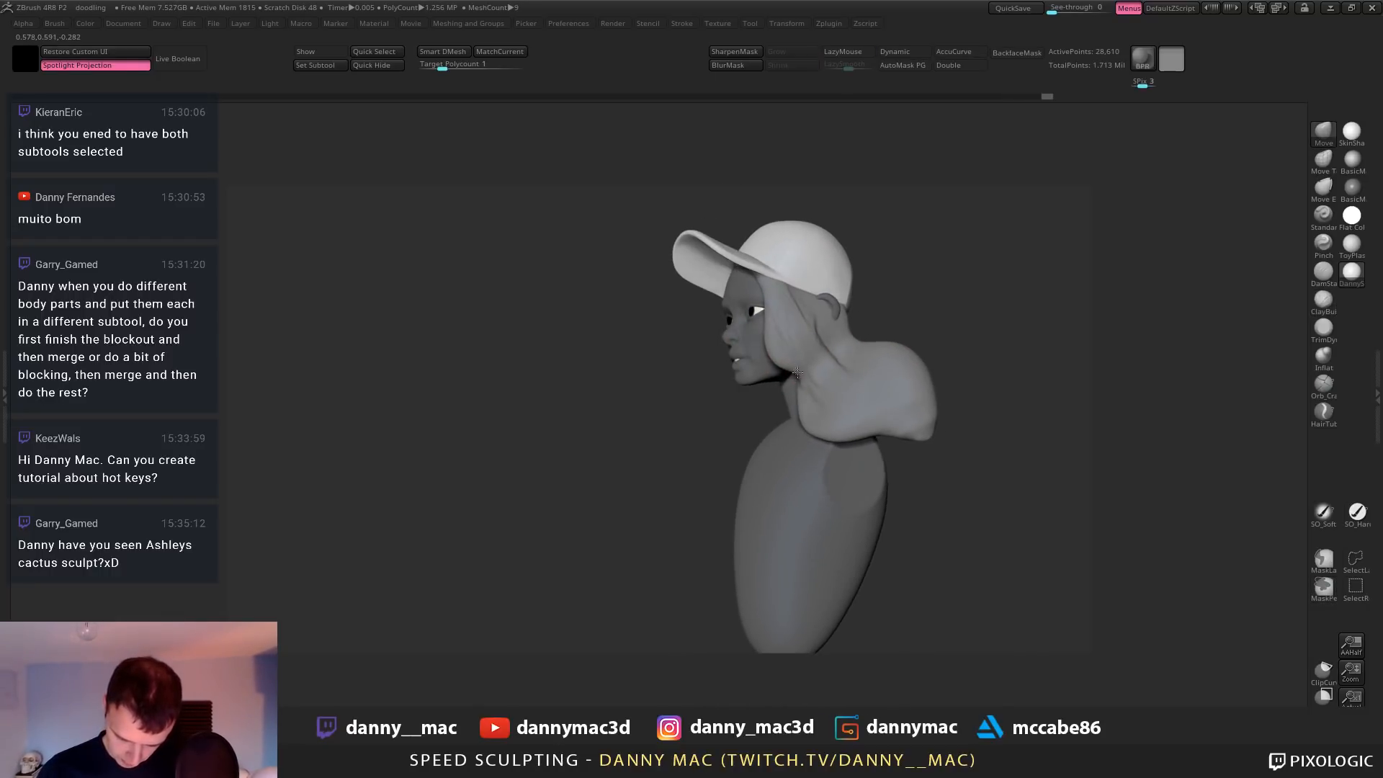
drag(779, 362, 774, 363)
right_drag(775, 363, 797, 348)
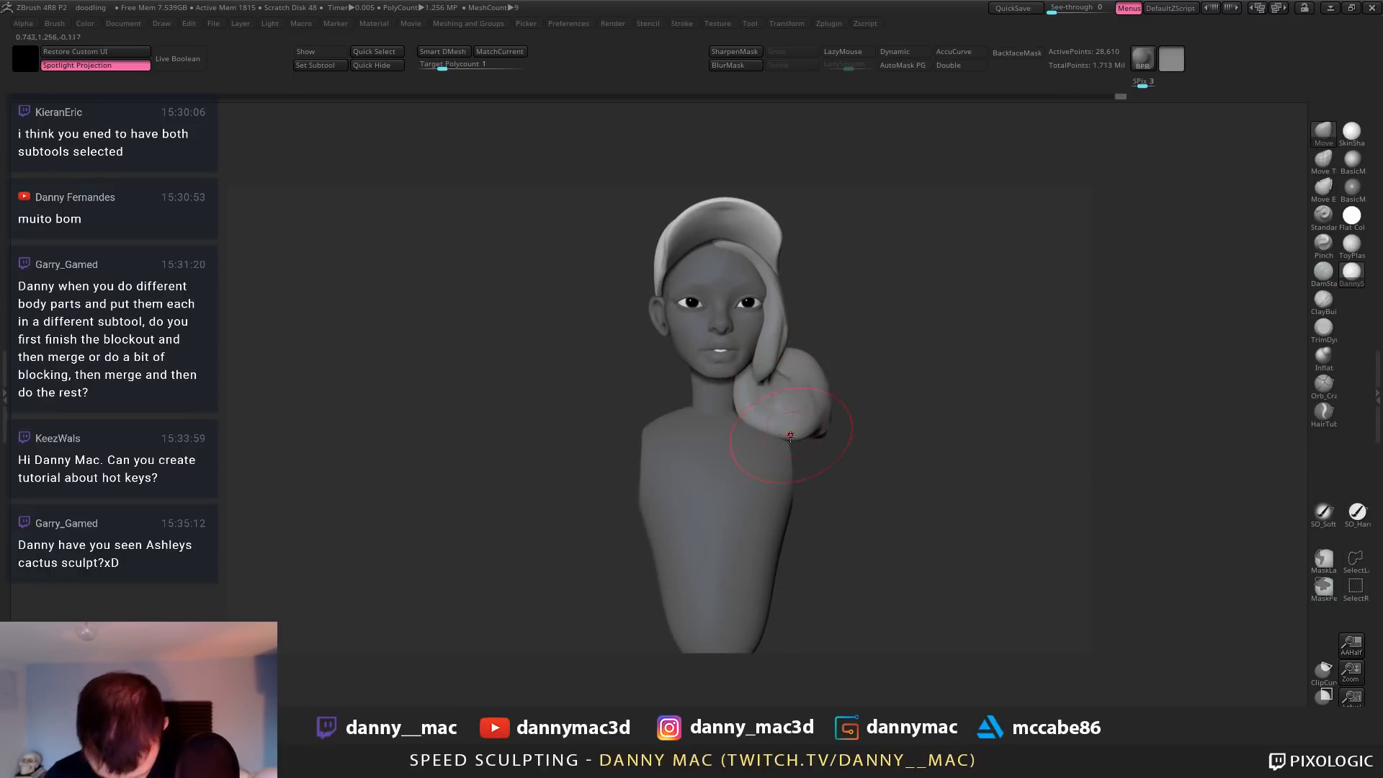
drag(799, 413, 790, 390)
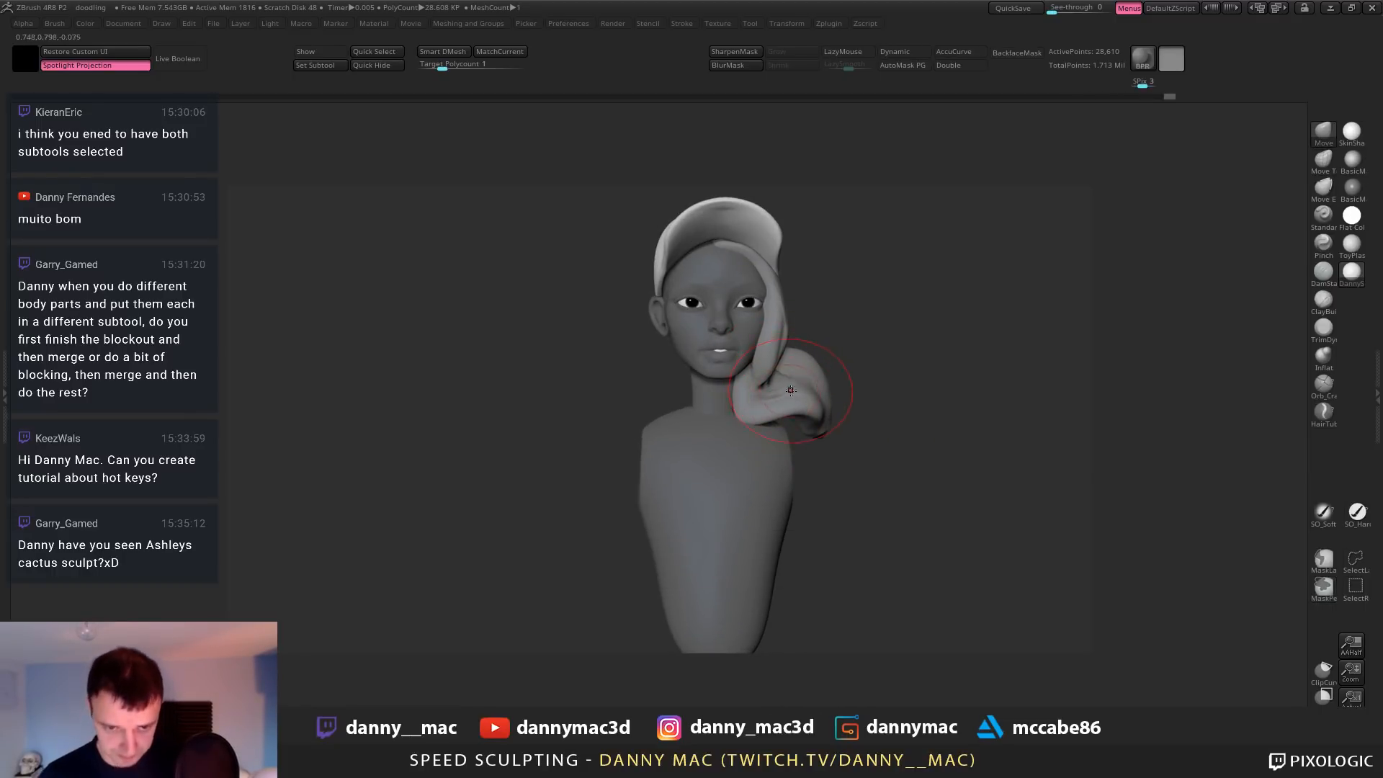
mouse_move(806, 381)
right_down()
mouse_move(808, 358)
mouse_move(778, 319)
mouse_move(834, 328)
mouse_move(820, 360)
right_up()
drag(779, 378, 783, 388)
alt+right_drag(783, 389, 738, 382)
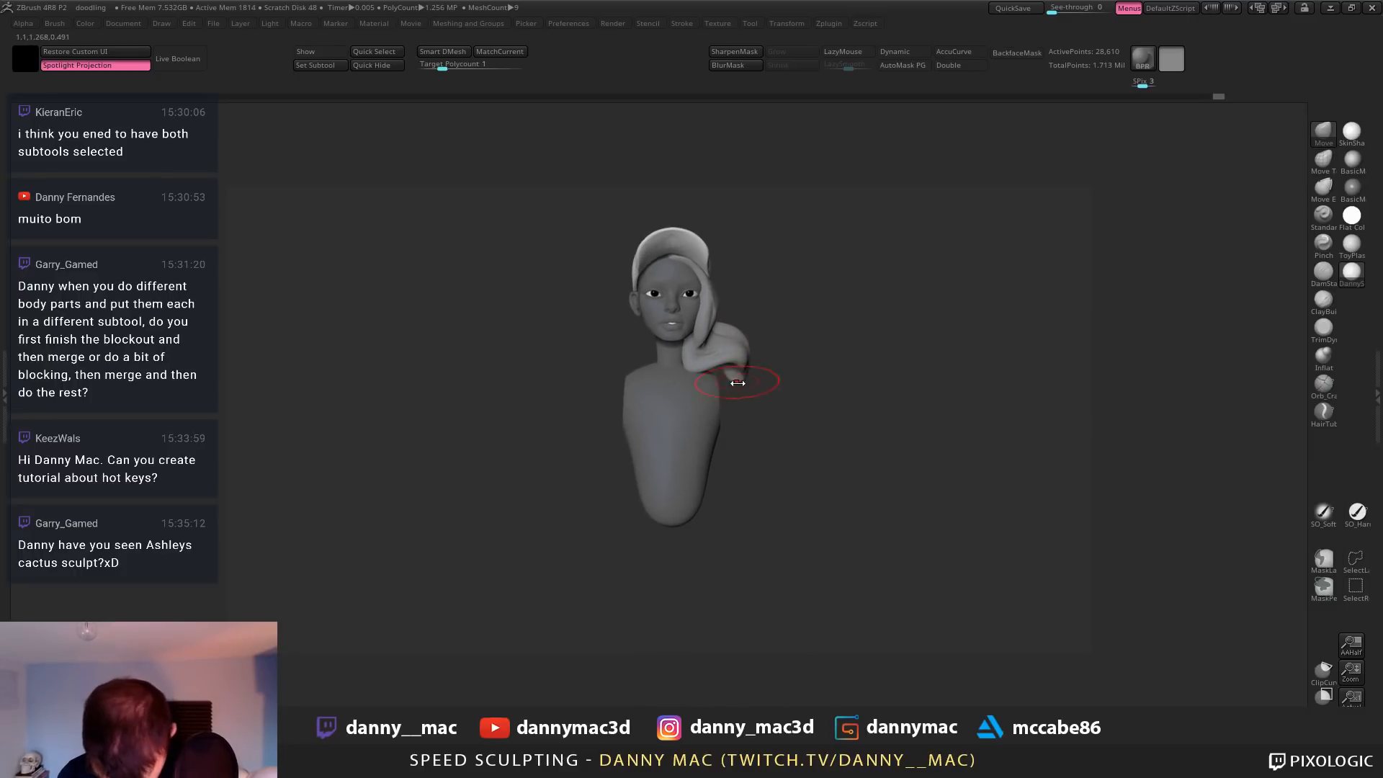
Change the Move brush size and pull the shoulder hair into a slimmer mass with a drooping tip behind the shoulder
drag(738, 393, 746, 391)
mouse_move(756, 364)
right_down()
mouse_move(740, 369)
mouse_move(730, 332)
mouse_move(748, 336)
mouse_move(741, 314)
mouse_move(760, 307)
mouse_move(788, 318)
mouse_move(763, 376)
mouse_move(833, 395)
mouse_move(777, 383)
mouse_move(774, 366)
mouse_move(787, 431)
mouse_move(798, 331)
mouse_move(798, 362)
mouse_move(825, 346)
mouse_move(824, 371)
mouse_move(854, 360)
right_up()
key(space)
right_click(804, 386)
right_click(854, 360)
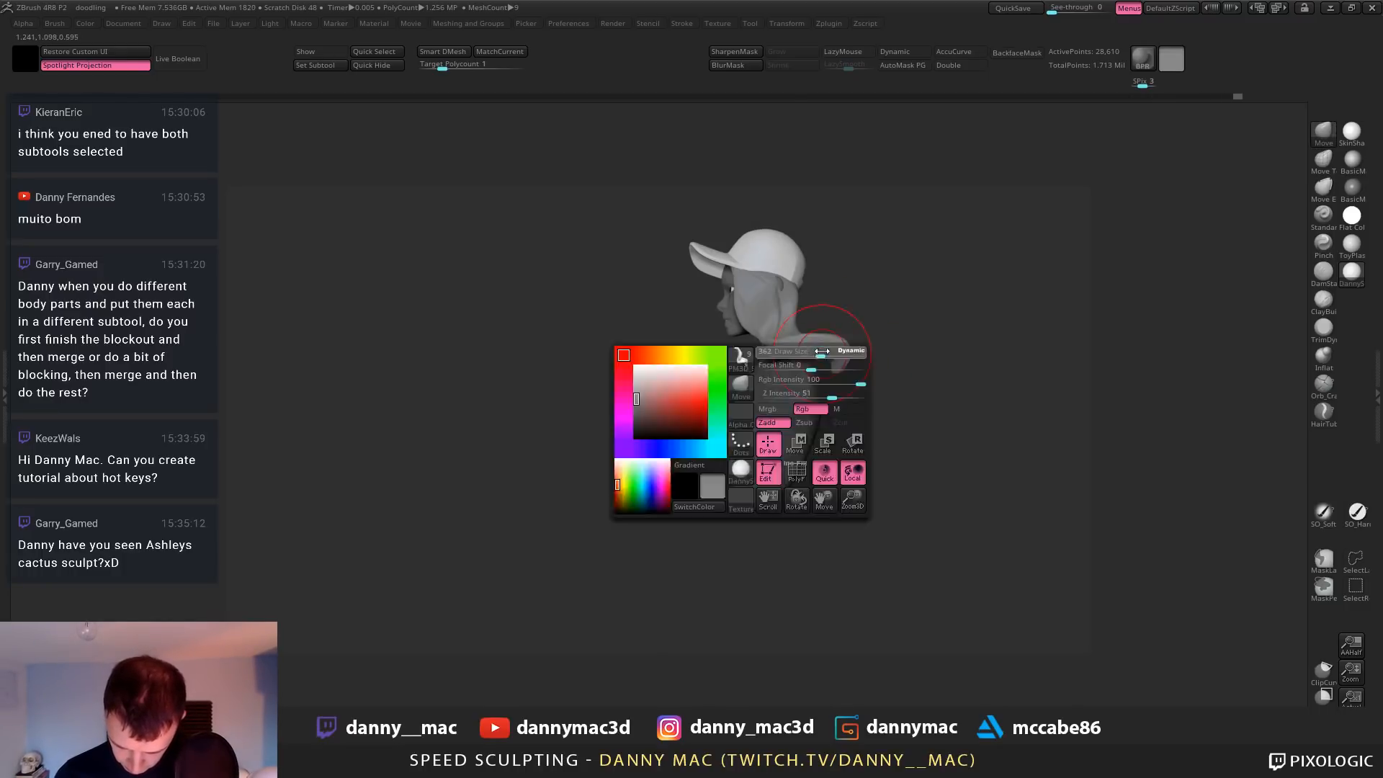
mouse_move(800, 349)
mouse_down()
mouse_move(795, 368)
mouse_move(841, 377)
mouse_move(846, 350)
mouse_move(841, 383)
mouse_up()
right_click(825, 360)
right_click(836, 368)
right_drag(857, 371, 962, 369)
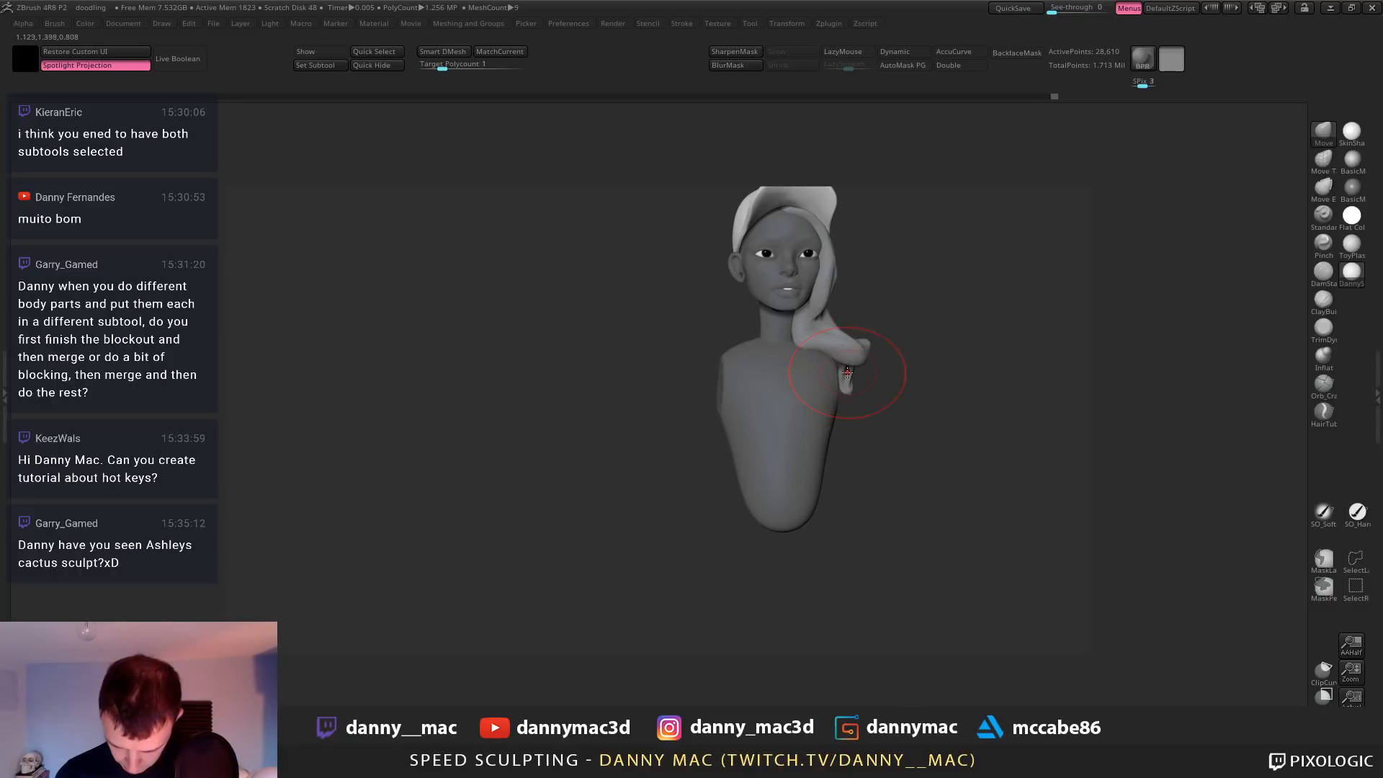
Curve the trailing end of the hair outward and back, working from above, and lower the hair's subdivision level
right_drag(874, 355, 864, 395)
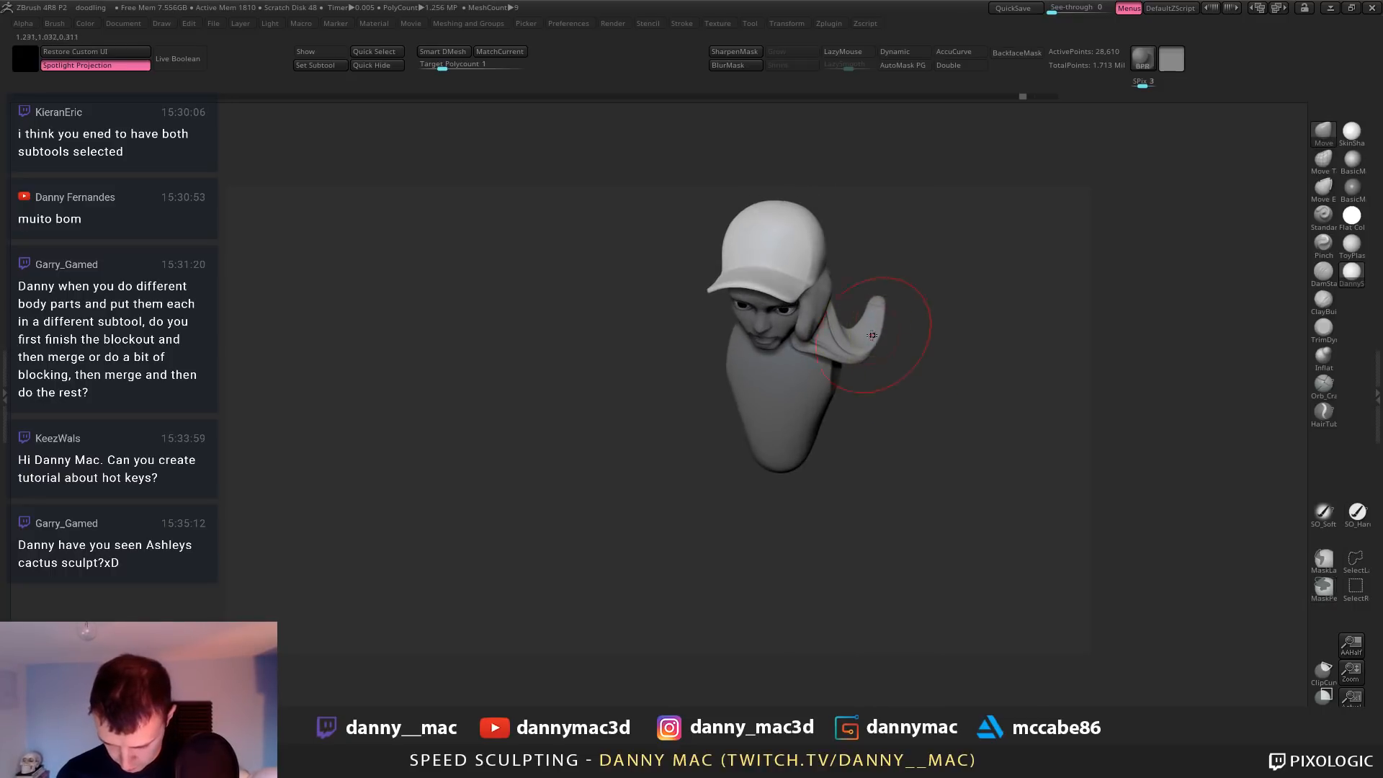
mouse_move(871, 335)
right_down()
mouse_move(893, 288)
mouse_move(868, 338)
mouse_move(848, 334)
right_up()
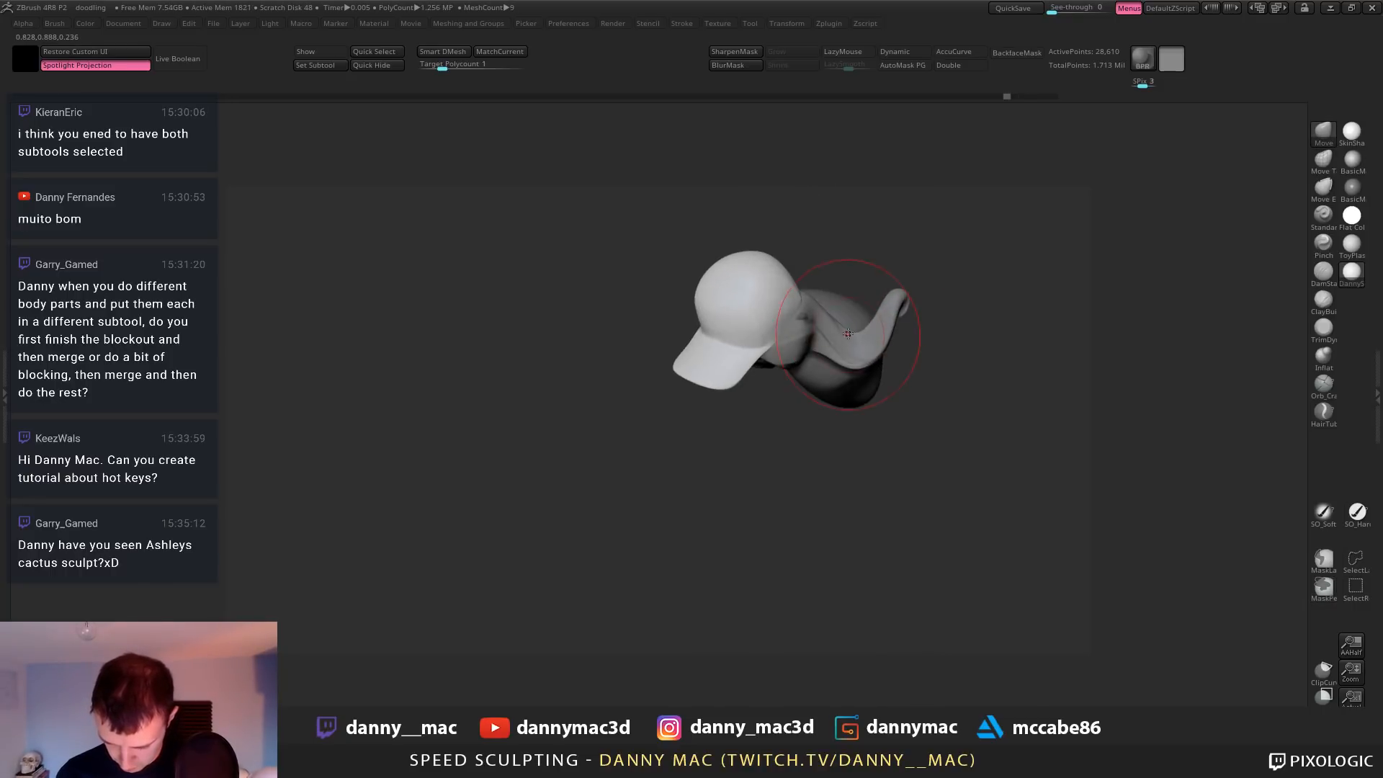
alt+click(857, 322)
mouse_move(860, 325)
mouse_down()
mouse_move(855, 278)
mouse_move(875, 310)
mouse_up()
mouse_move(883, 317)
right_down()
mouse_move(900, 271)
mouse_move(890, 298)
mouse_move(883, 291)
right_up()
key(space)
drag(896, 277, 893, 287)
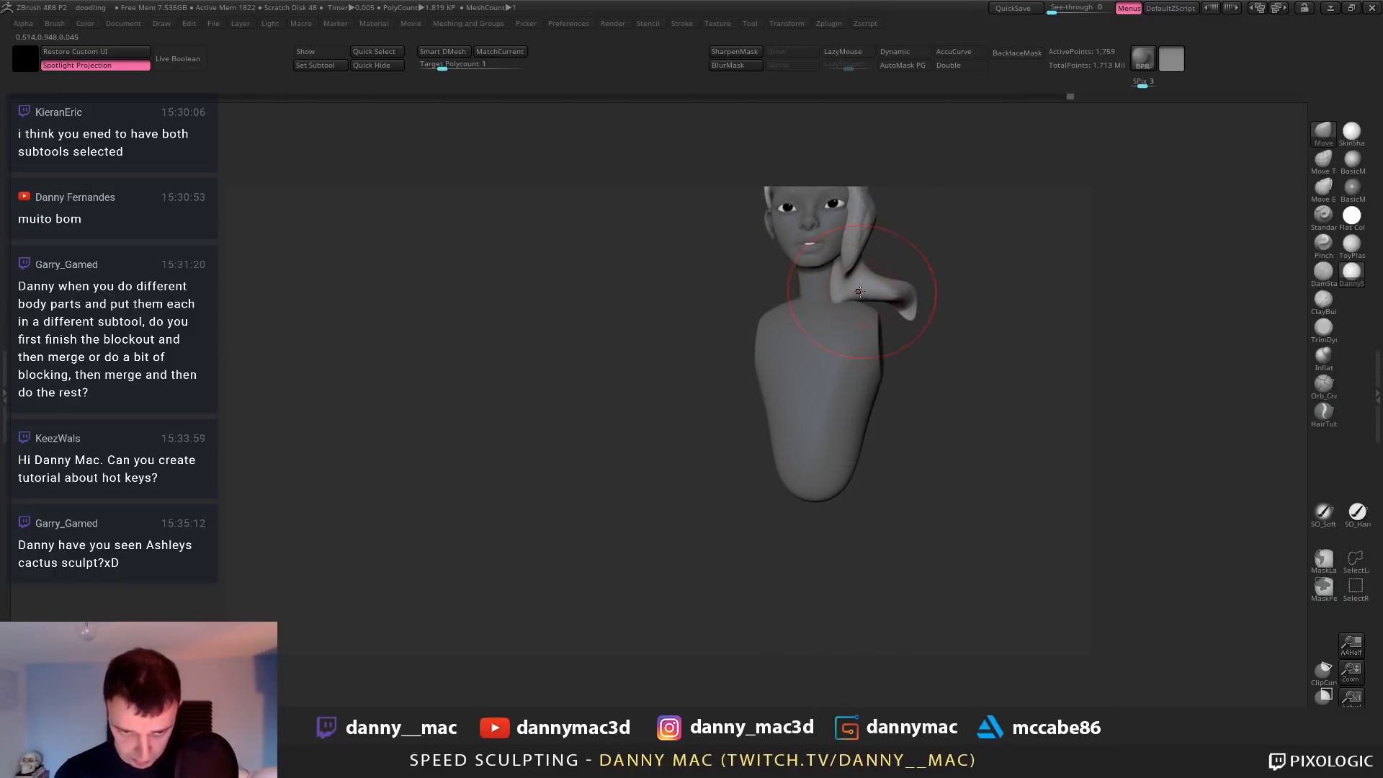
Pull the lower hair down over the shoulder with the Move brush, and raise the hair by one subdivision level
key(space)
right_drag(857, 295, 837, 321)
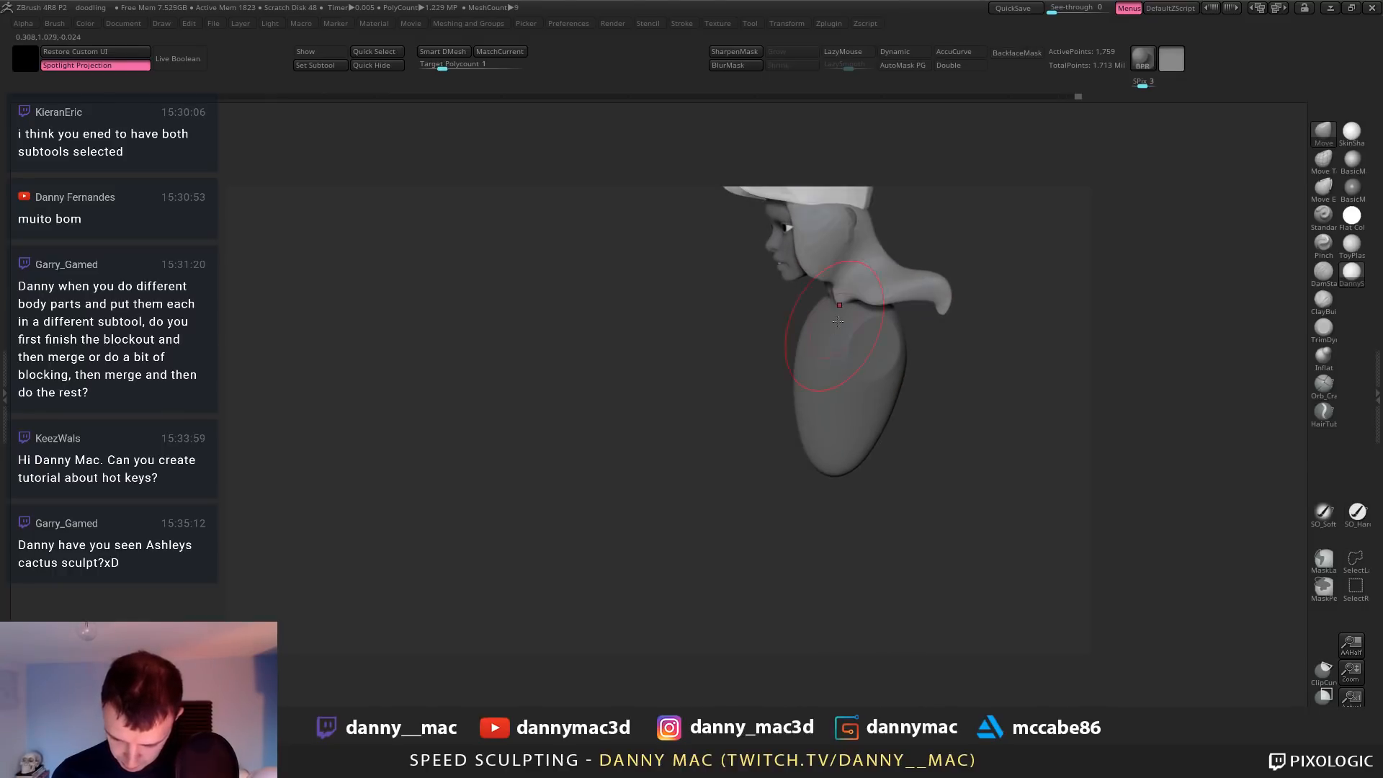
drag(838, 322, 854, 321)
key(ctrl+d)
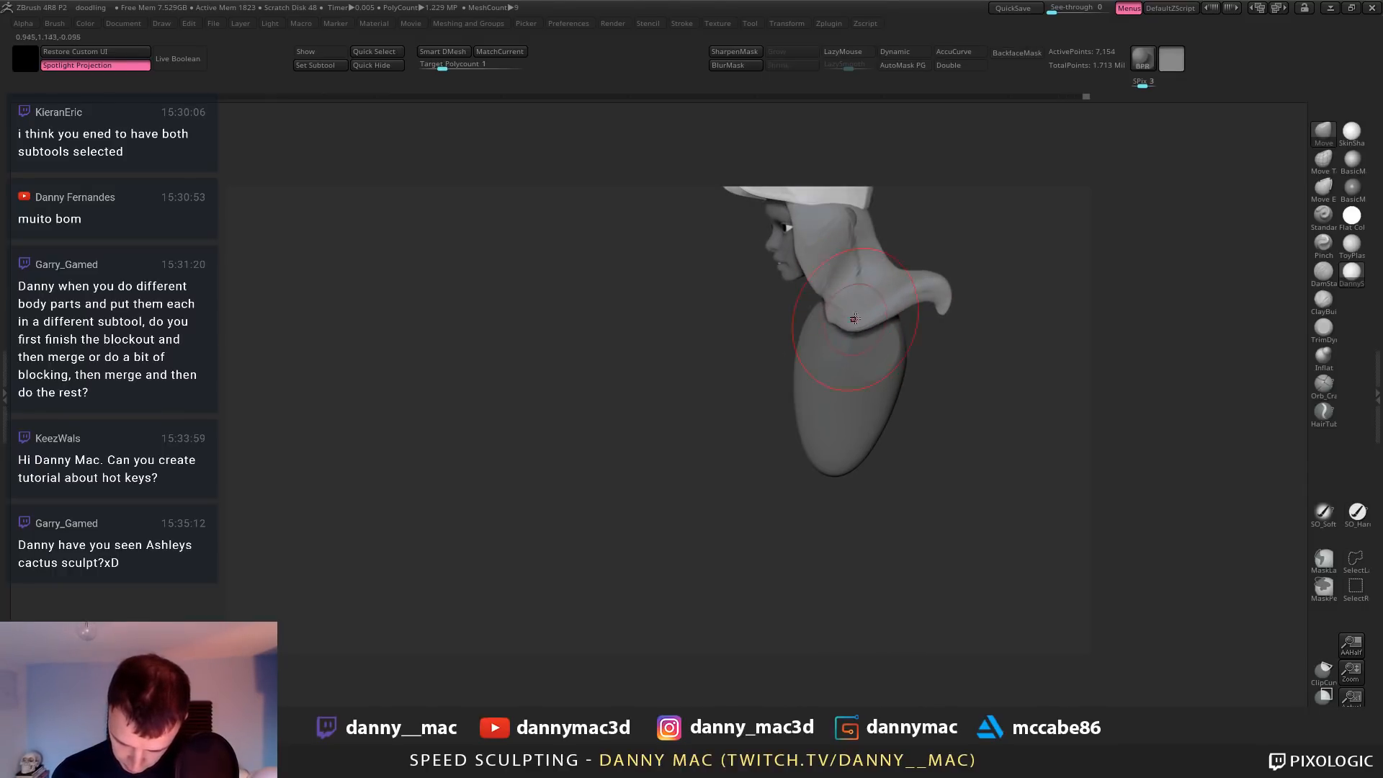
right_drag(853, 318, 856, 323)
drag(854, 325, 846, 344)
mouse_move(850, 341)
right_down()
mouse_move(812, 328)
mouse_move(816, 290)
mouse_move(792, 309)
mouse_move(791, 350)
mouse_move(759, 347)
right_up()
right_click(791, 350)
drag(789, 341, 804, 331)
right_drag(801, 317, 813, 311)
key(b)
key(c)
key(b)
right_drag(798, 264, 823, 249)
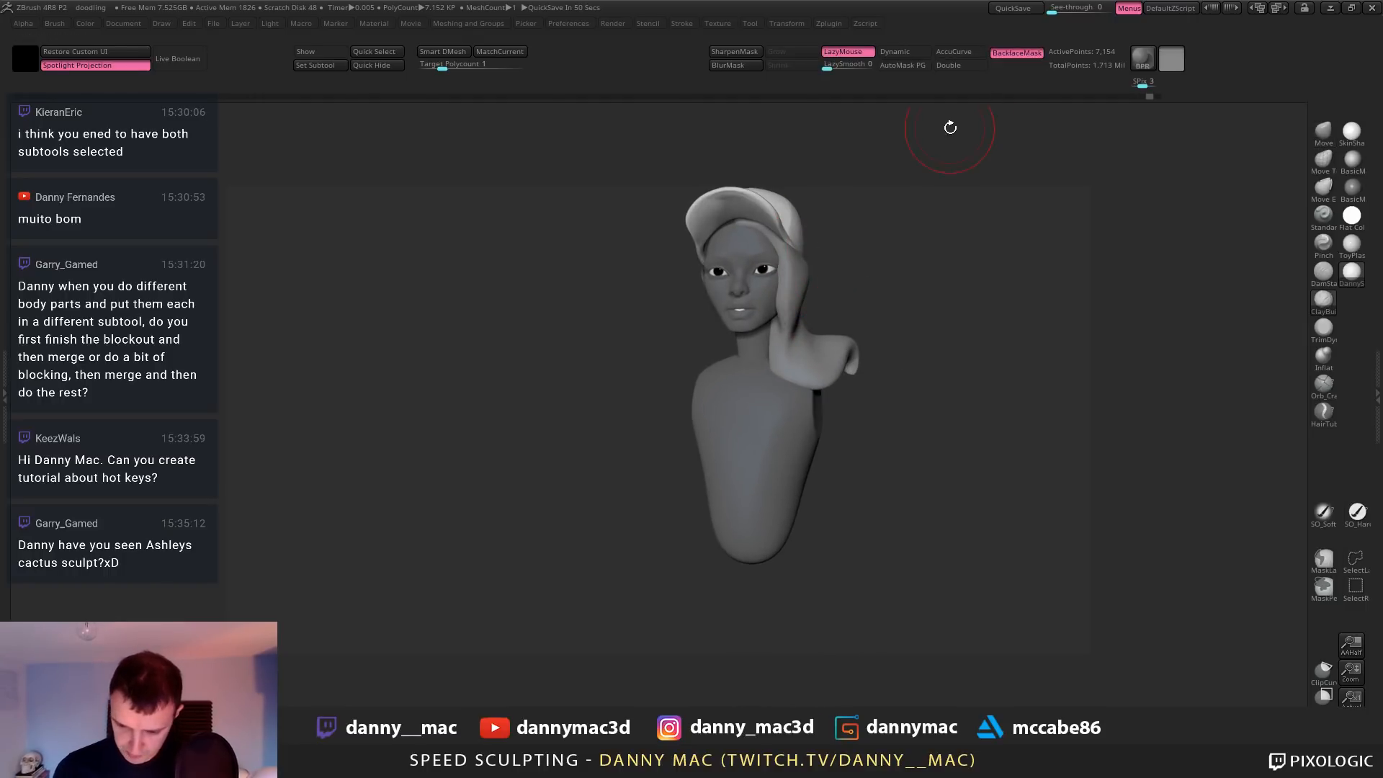
right_drag(950, 127, 972, 130)
mouse_move(799, 293)
right_down()
mouse_move(778, 288)
mouse_move(746, 318)
mouse_move(759, 314)
right_up()
Adjust the hair's front contour beside the neck with a small Move brush correction
key(b)
key(m)
key(v)
drag(782, 324, 770, 324)
alt+right_drag(771, 355, 721, 400)
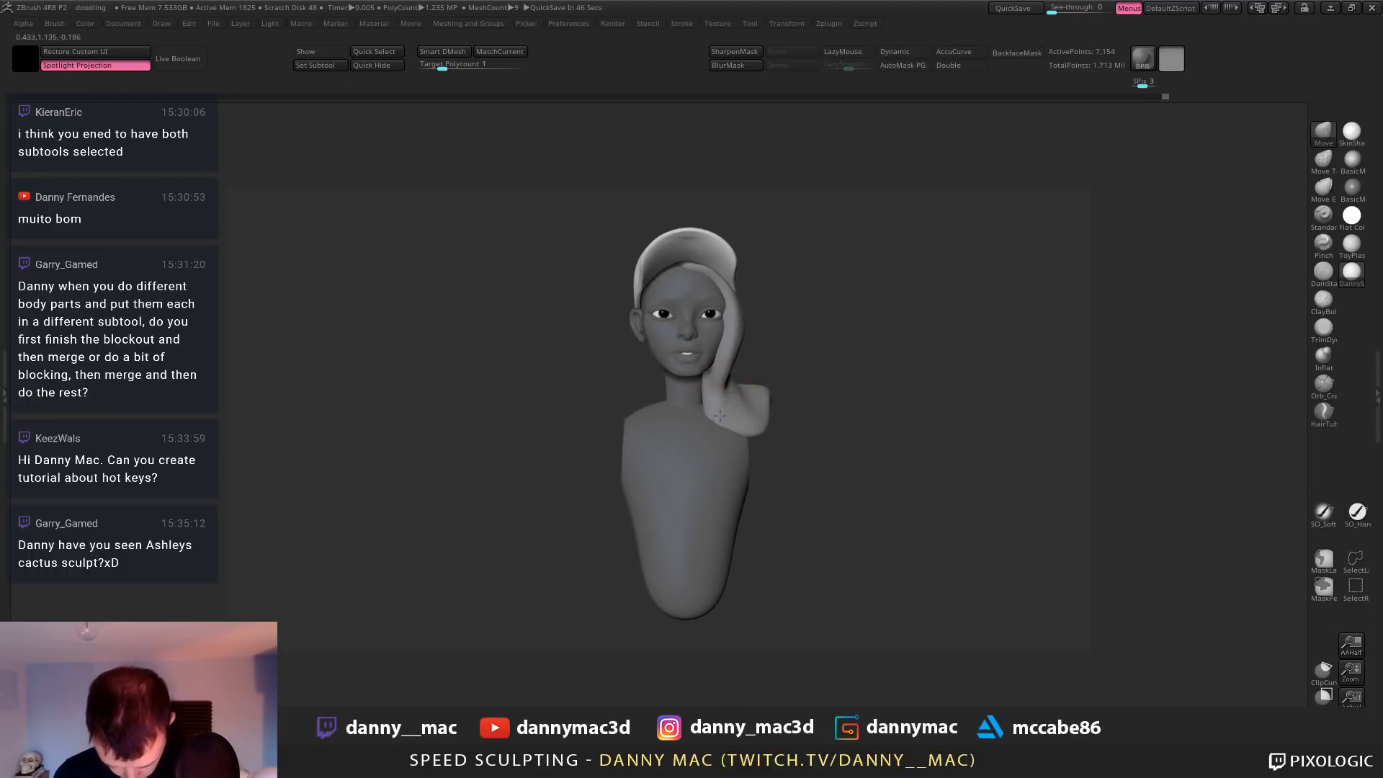
Switch to the torso subtool, change the brush size, and push the side of the torso inward below the shoulder
alt+click(666, 383)
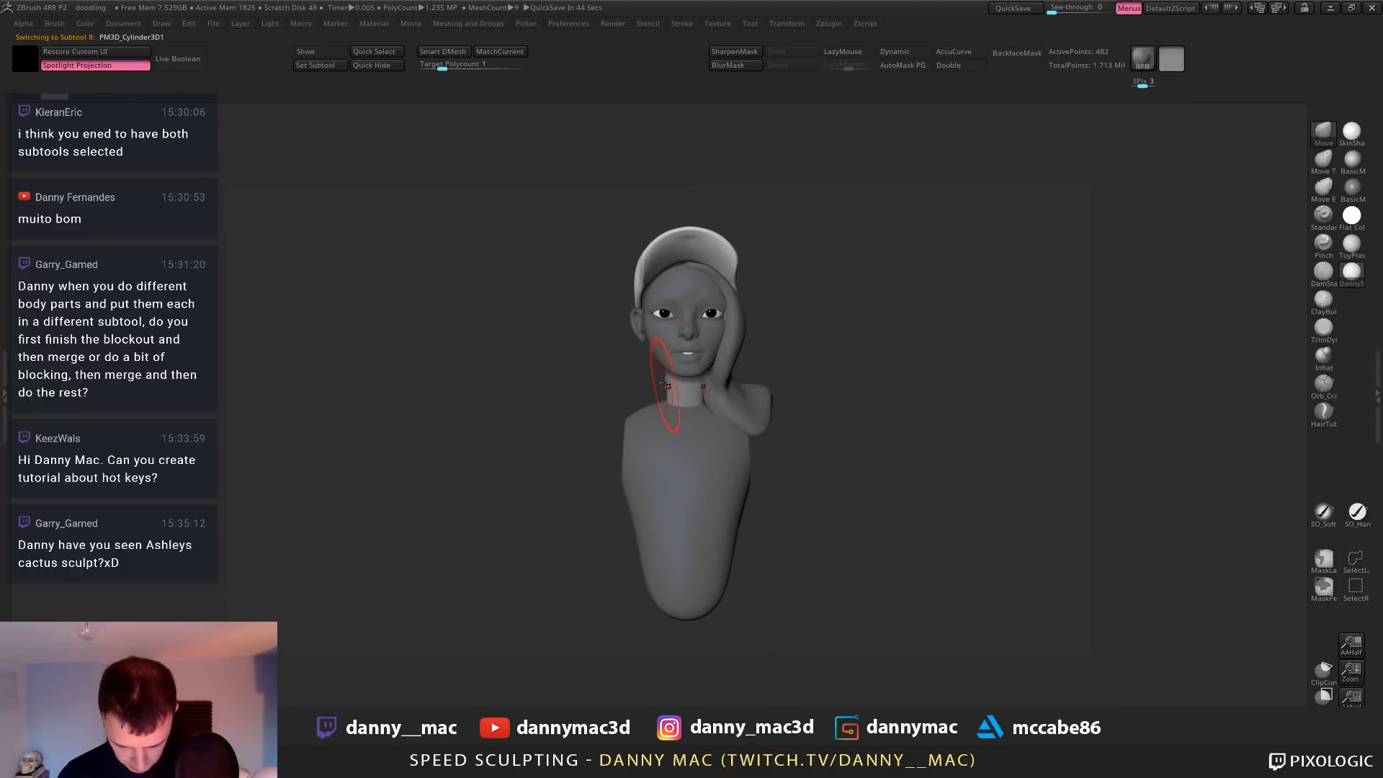
alt+click(651, 455)
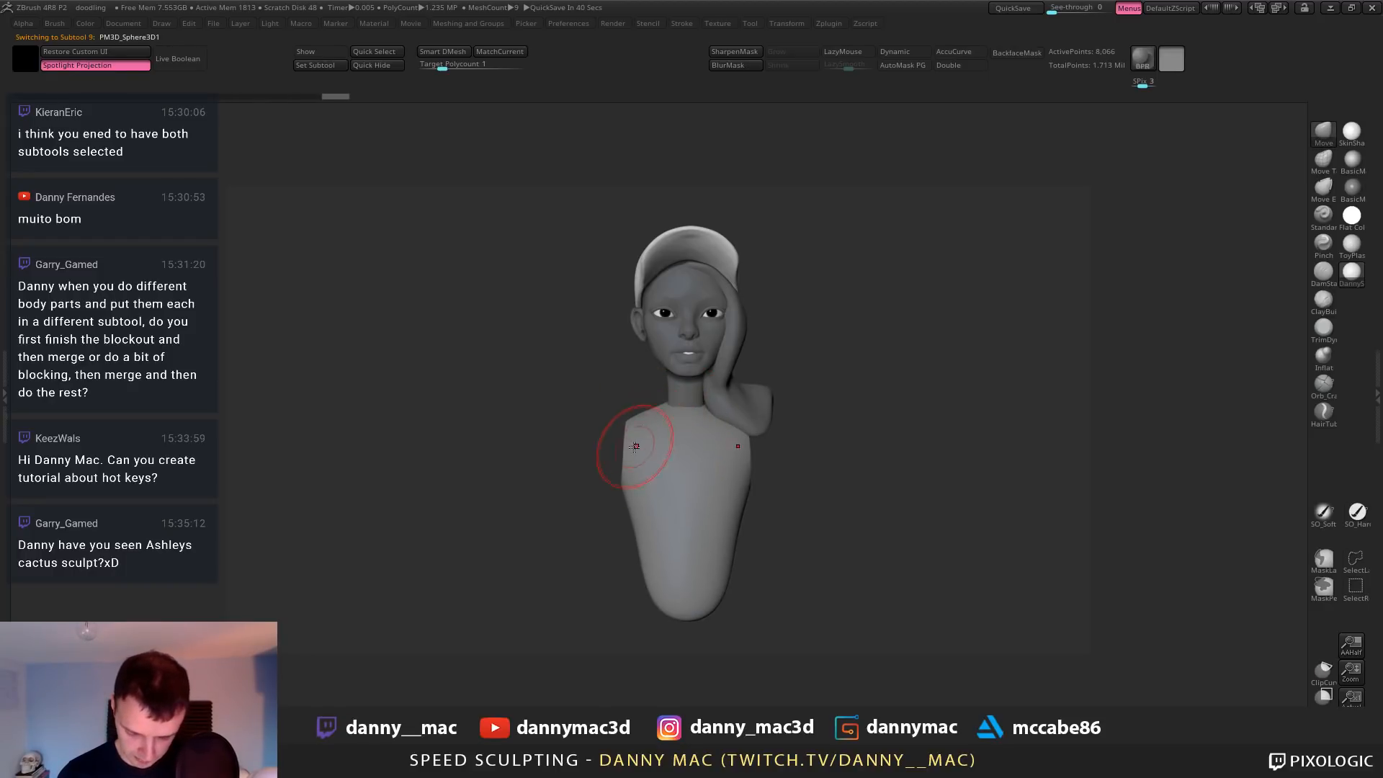
key(space)
drag(635, 494, 647, 494)
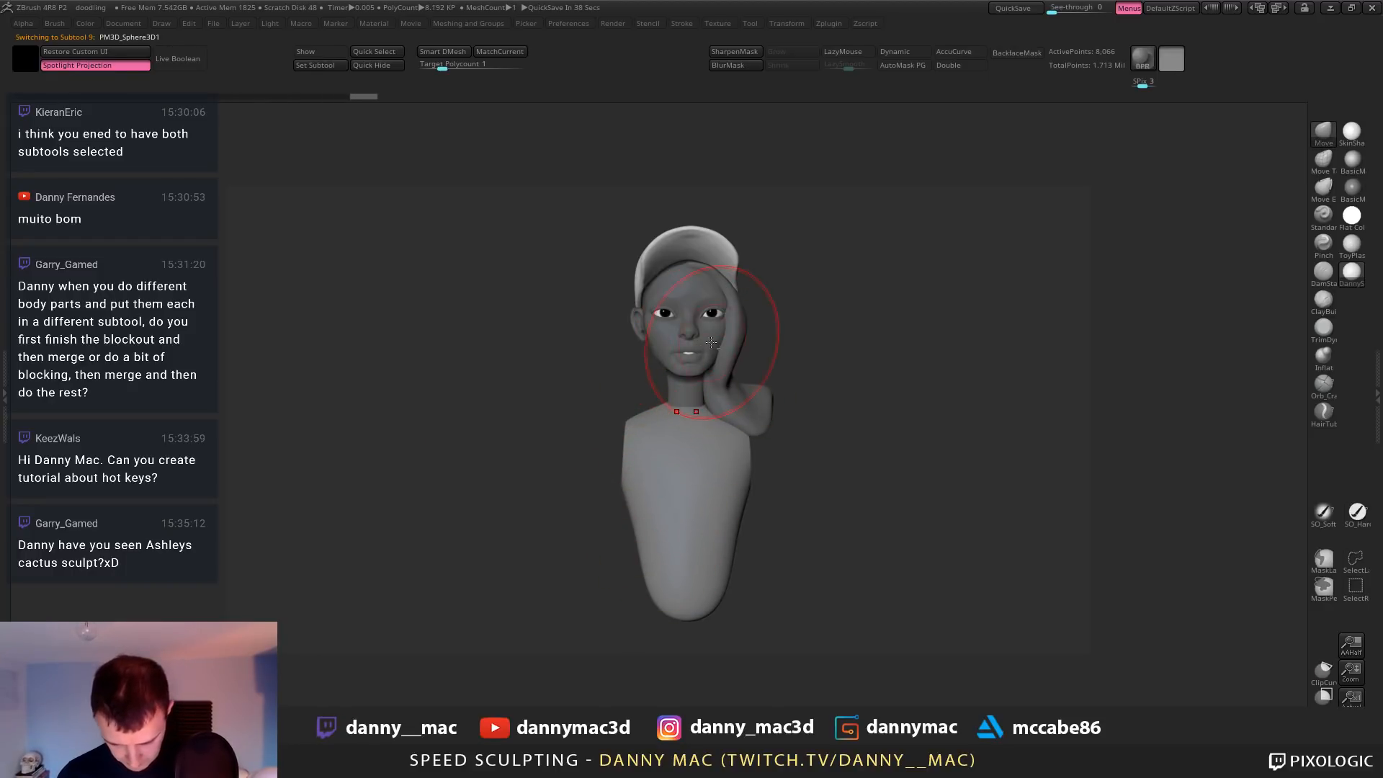
Switch from the torso to the head and then the eyes subtool, and save the project
alt+click(711, 343)
key(space)
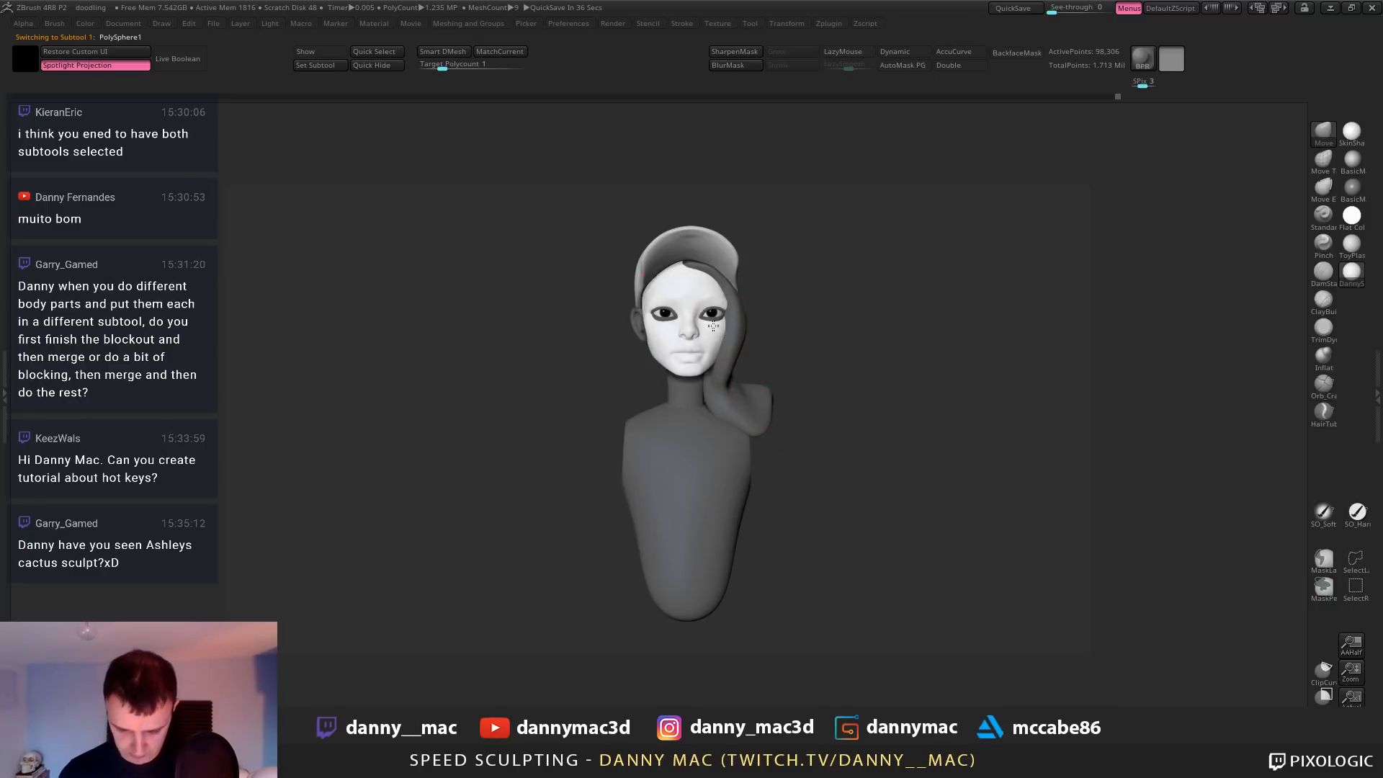
ctrl+right_drag(713, 326, 728, 317)
ctrl+click(720, 432)
key(space)
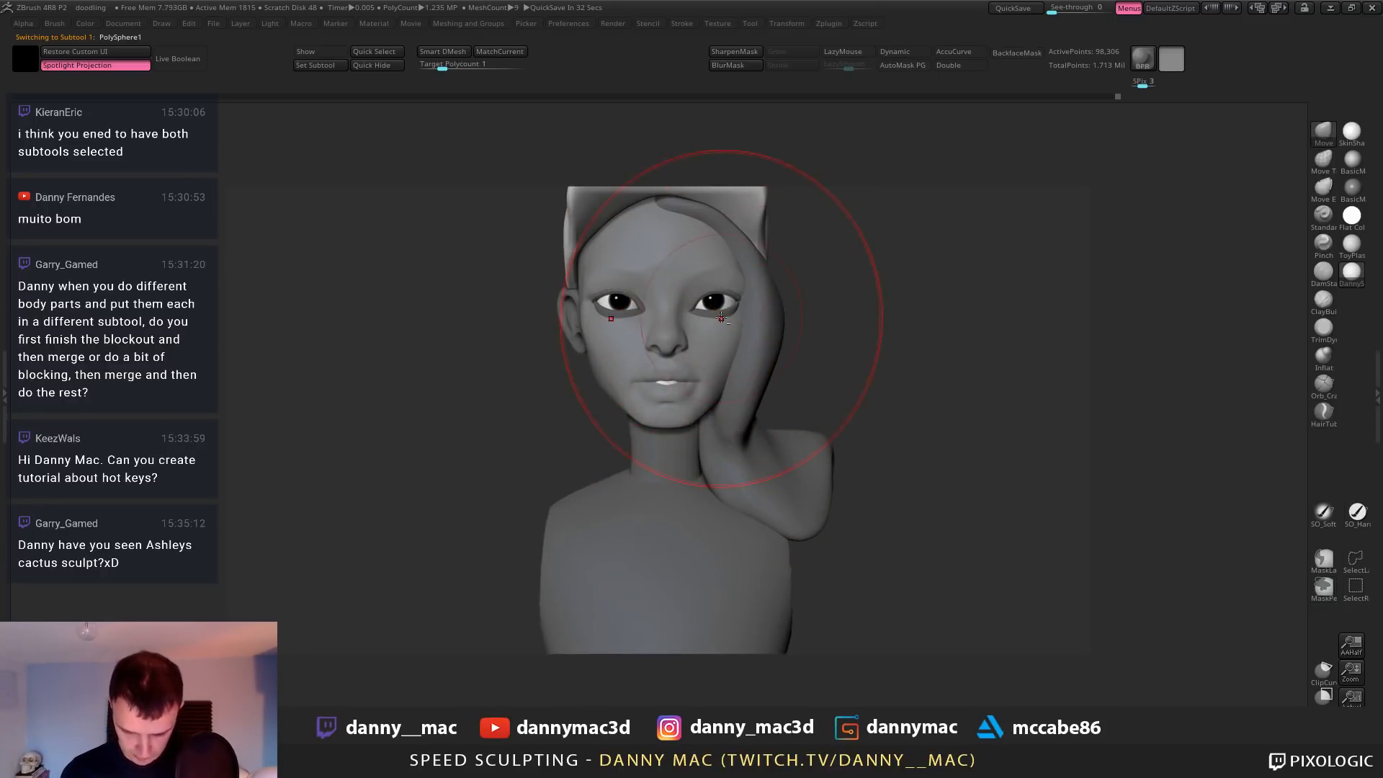
ctrl+right_drag(740, 288, 710, 396)
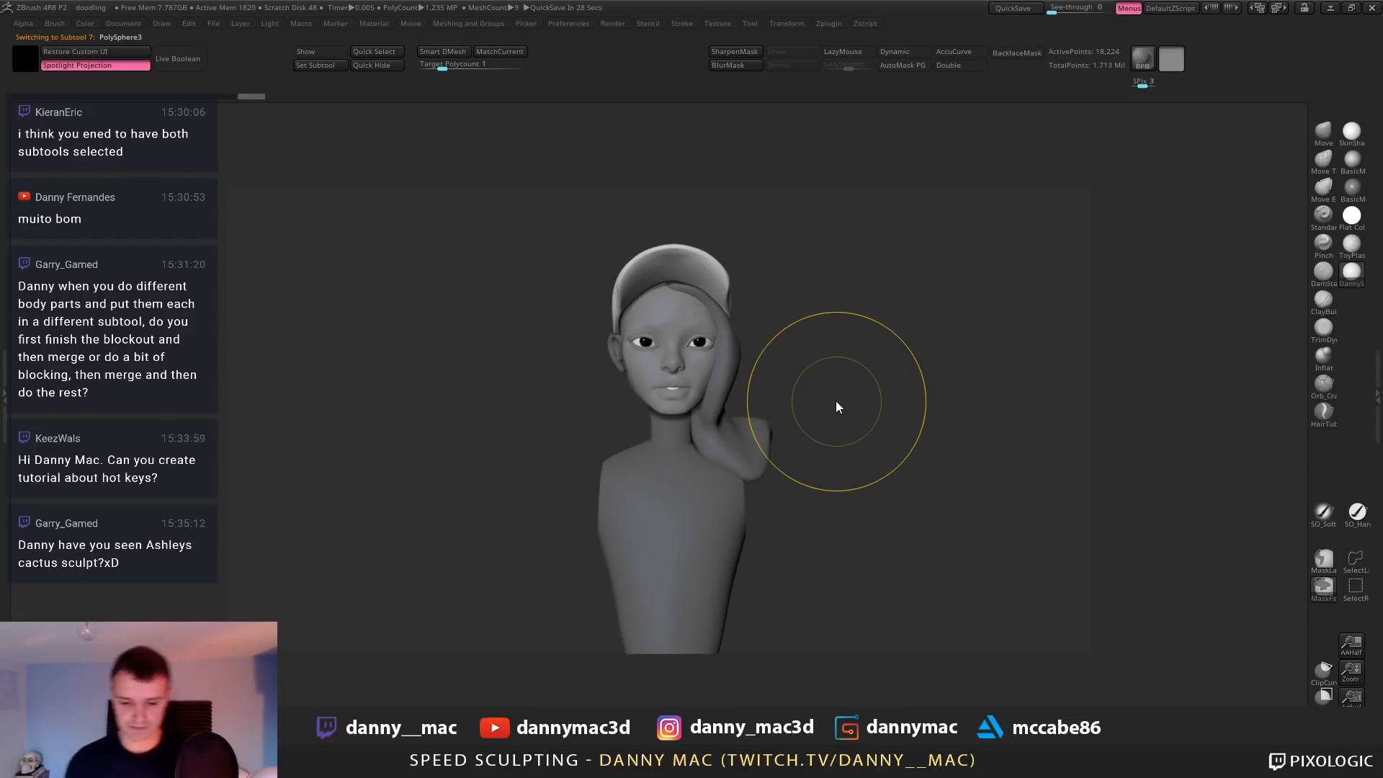
key(ctrl+s)
Append a Sphere3D as a new subtool and import the eyelash mesh in its place
key(ctrl+a)
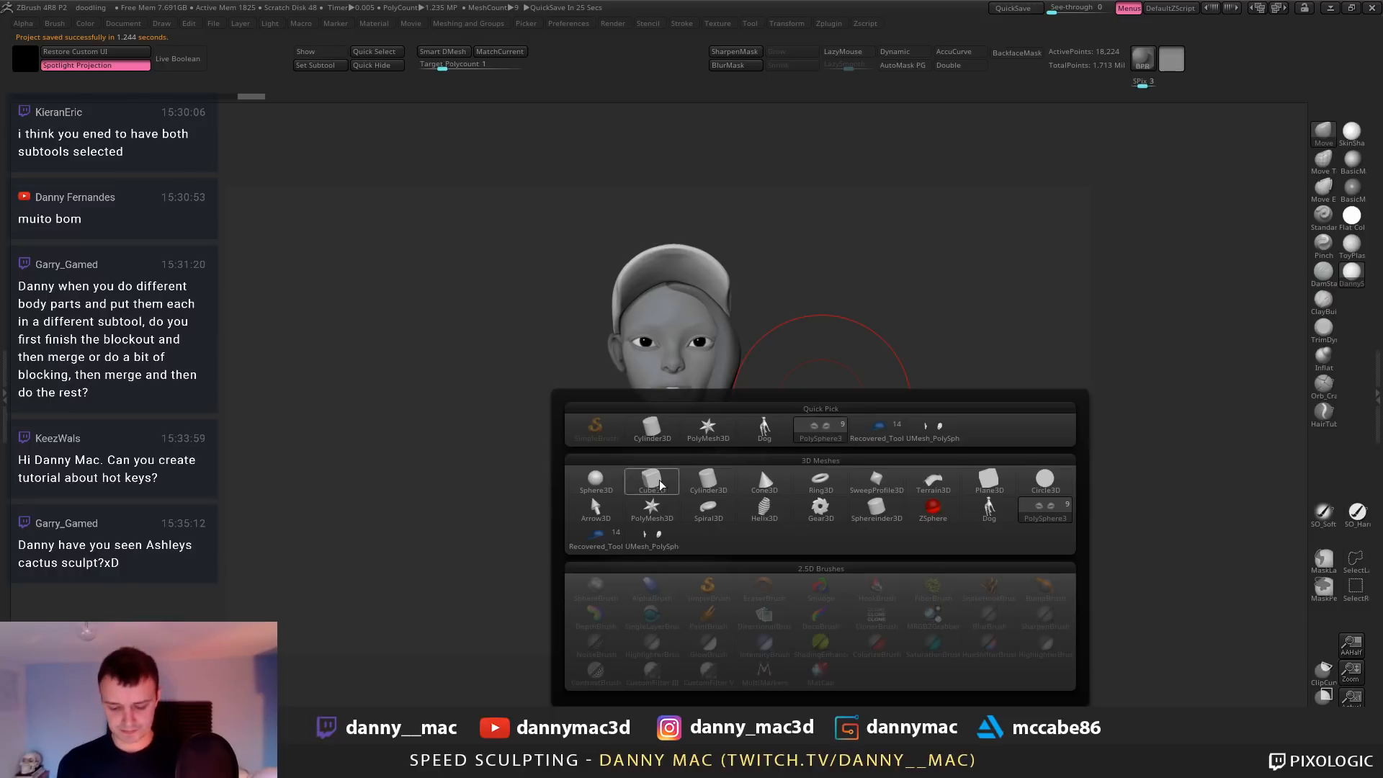
click(597, 481)
alt+click(727, 423)
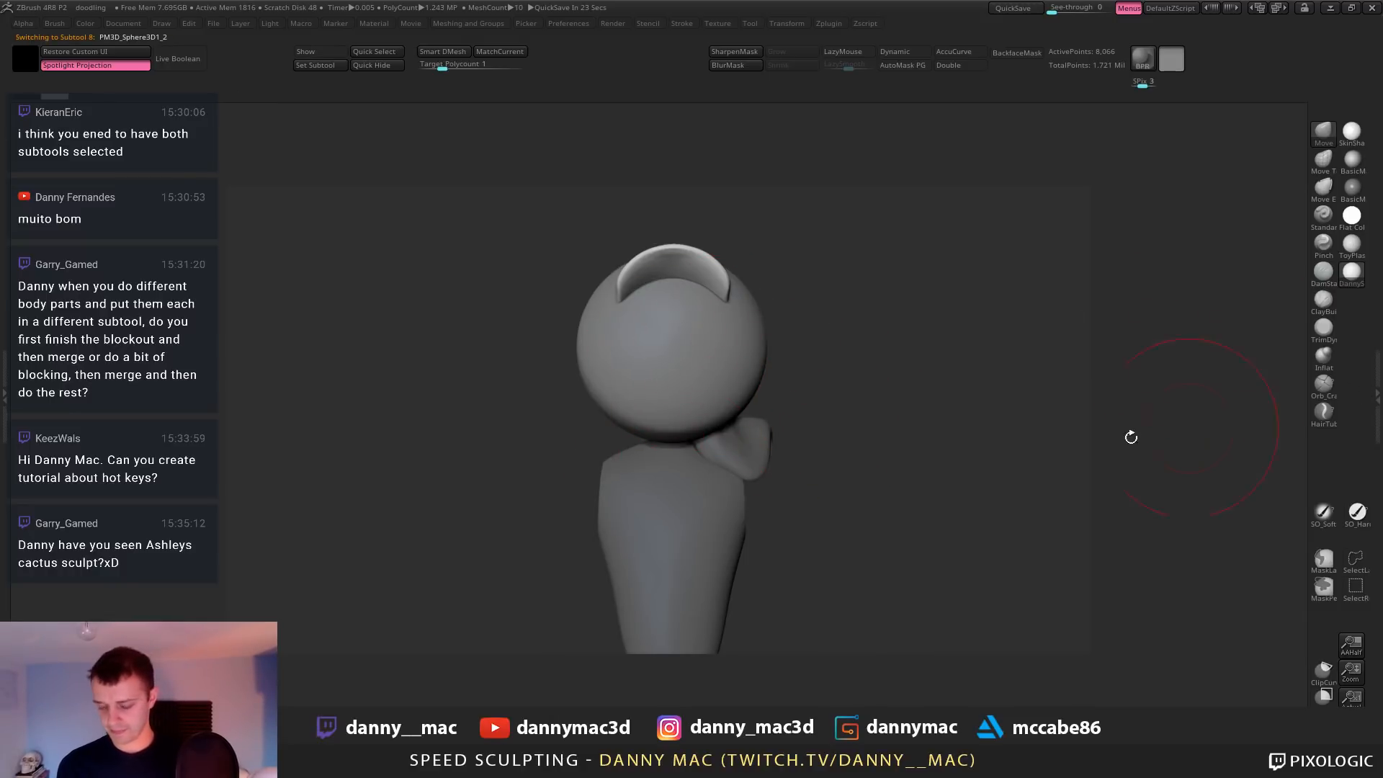
key(n)
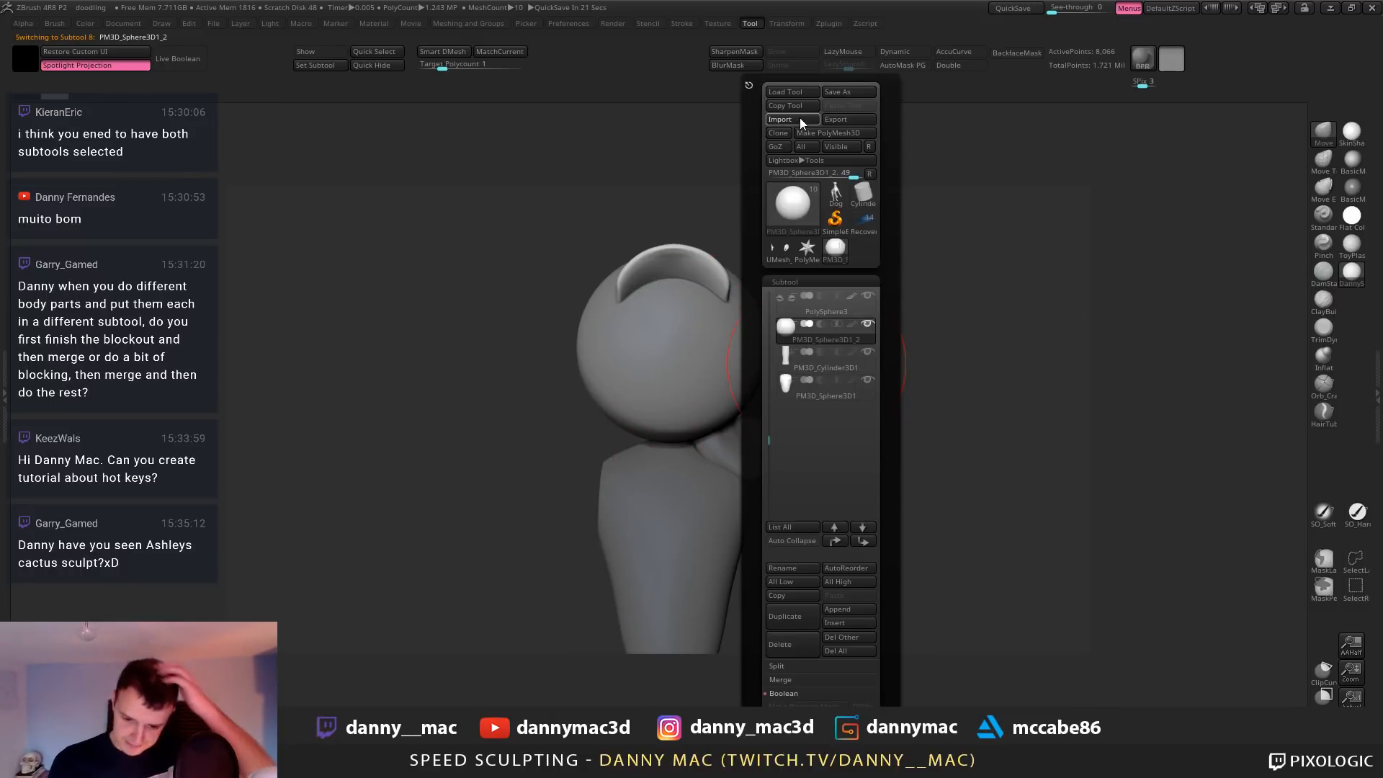
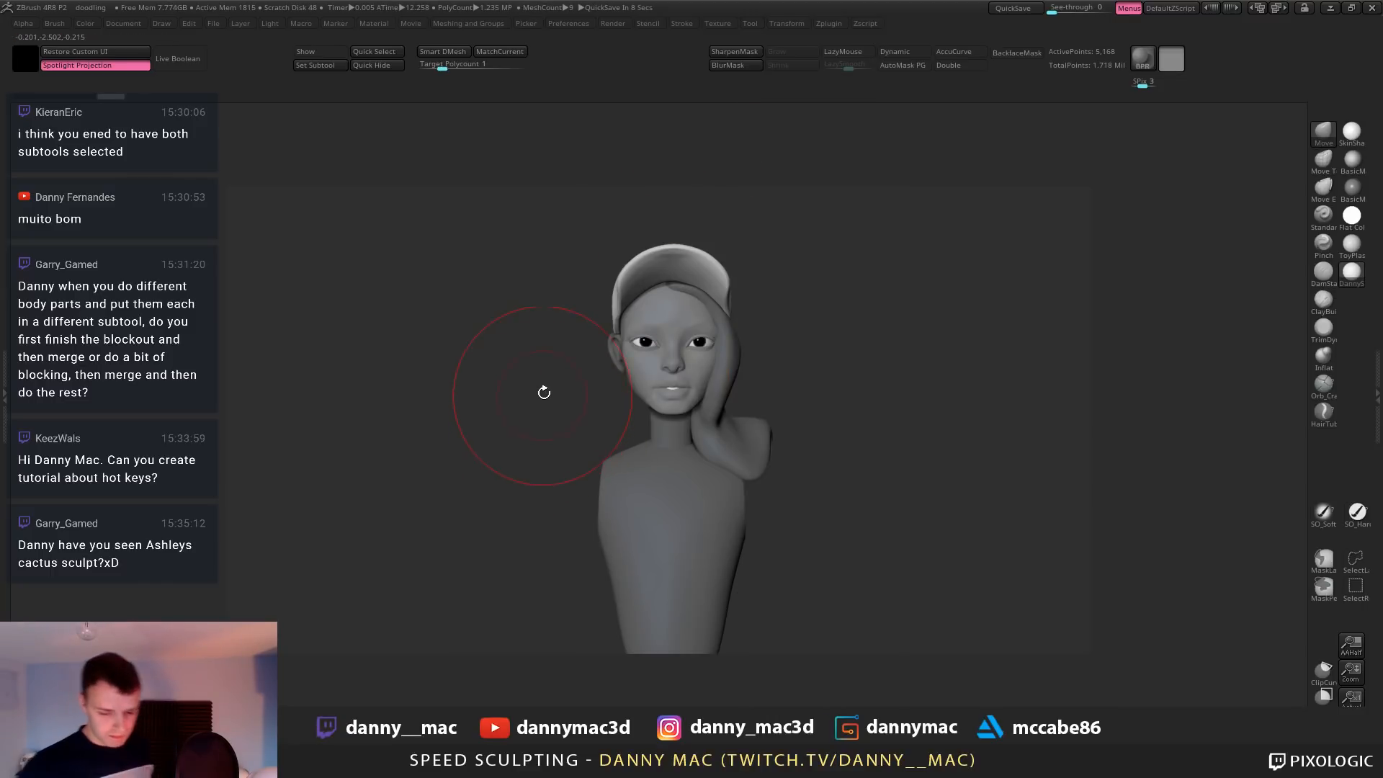
Set the active colour to black and apply the SkinShade material to the imported eyelashes
drag(797, 300, 676, 290)
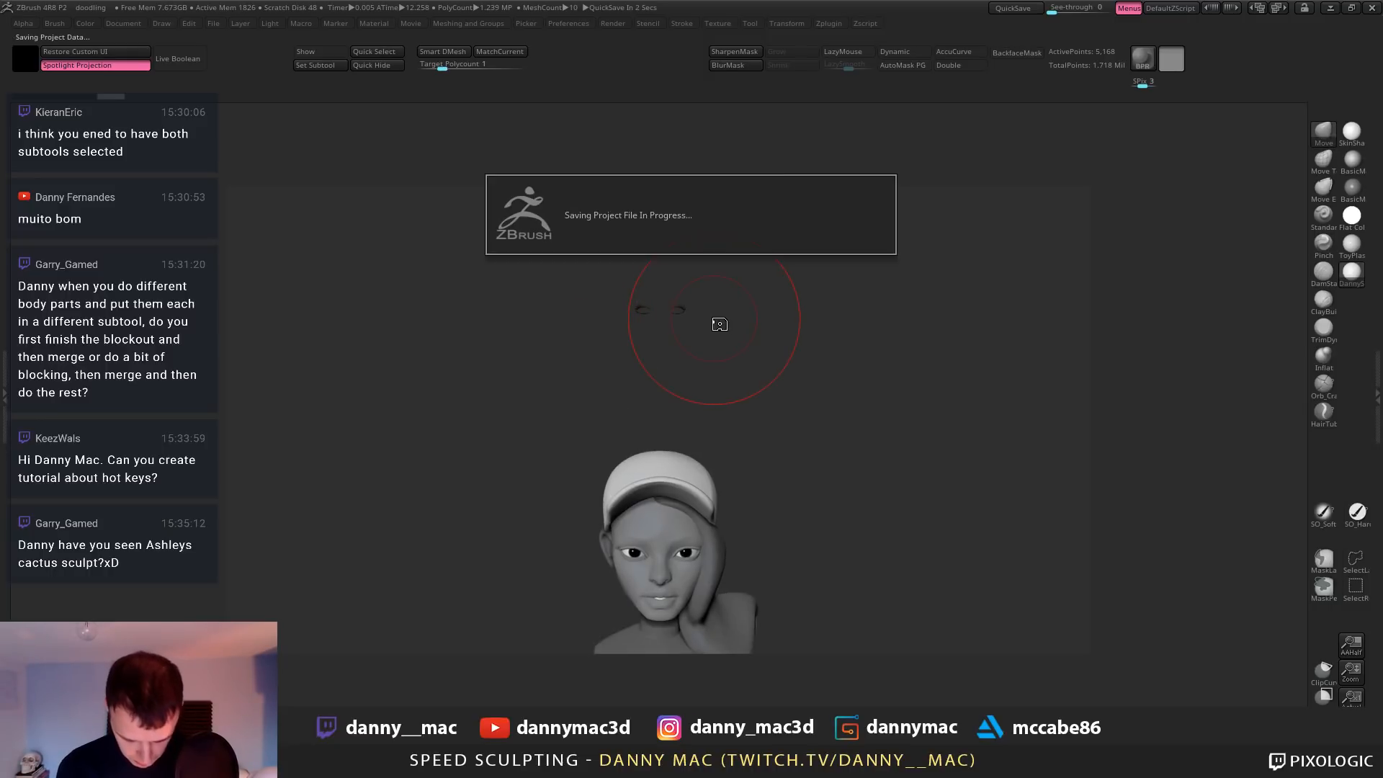
key(space)
key(space)
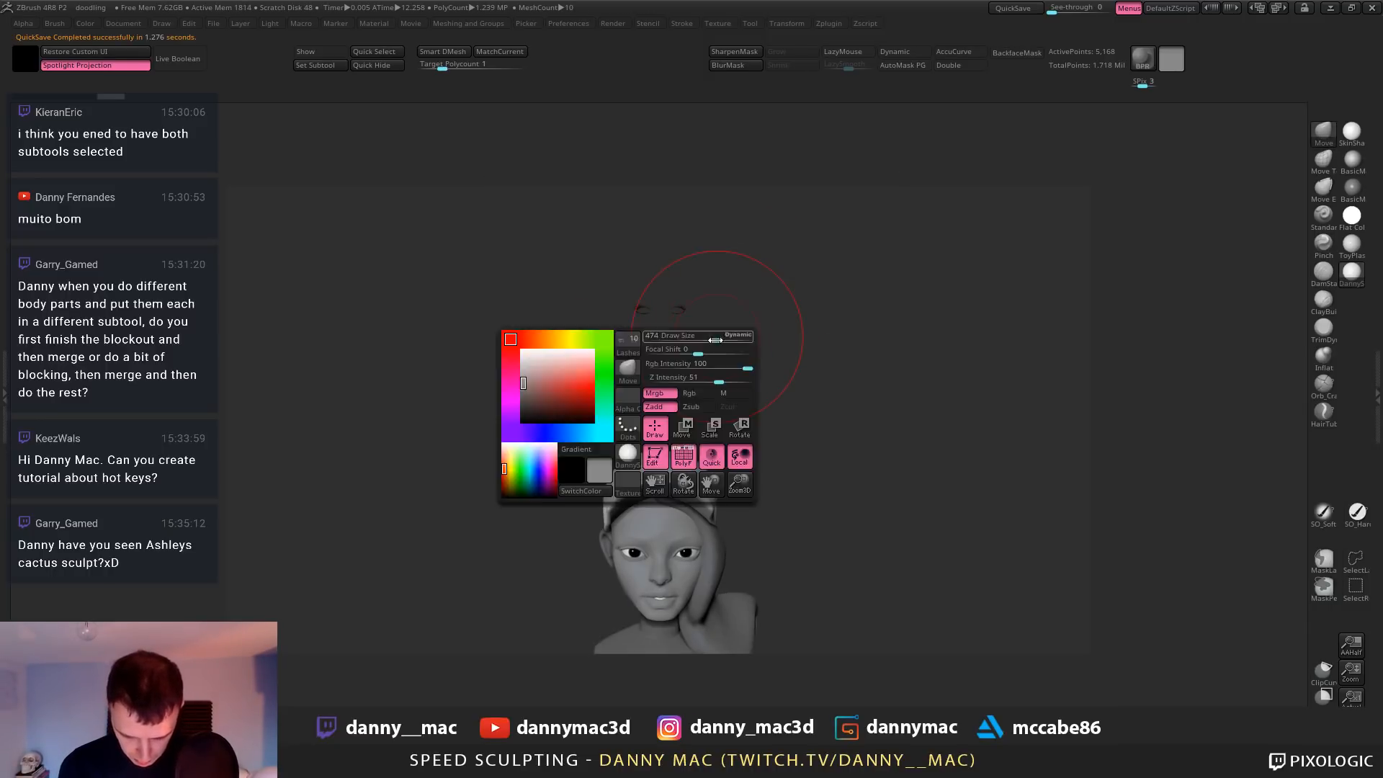
drag(547, 397, 517, 428)
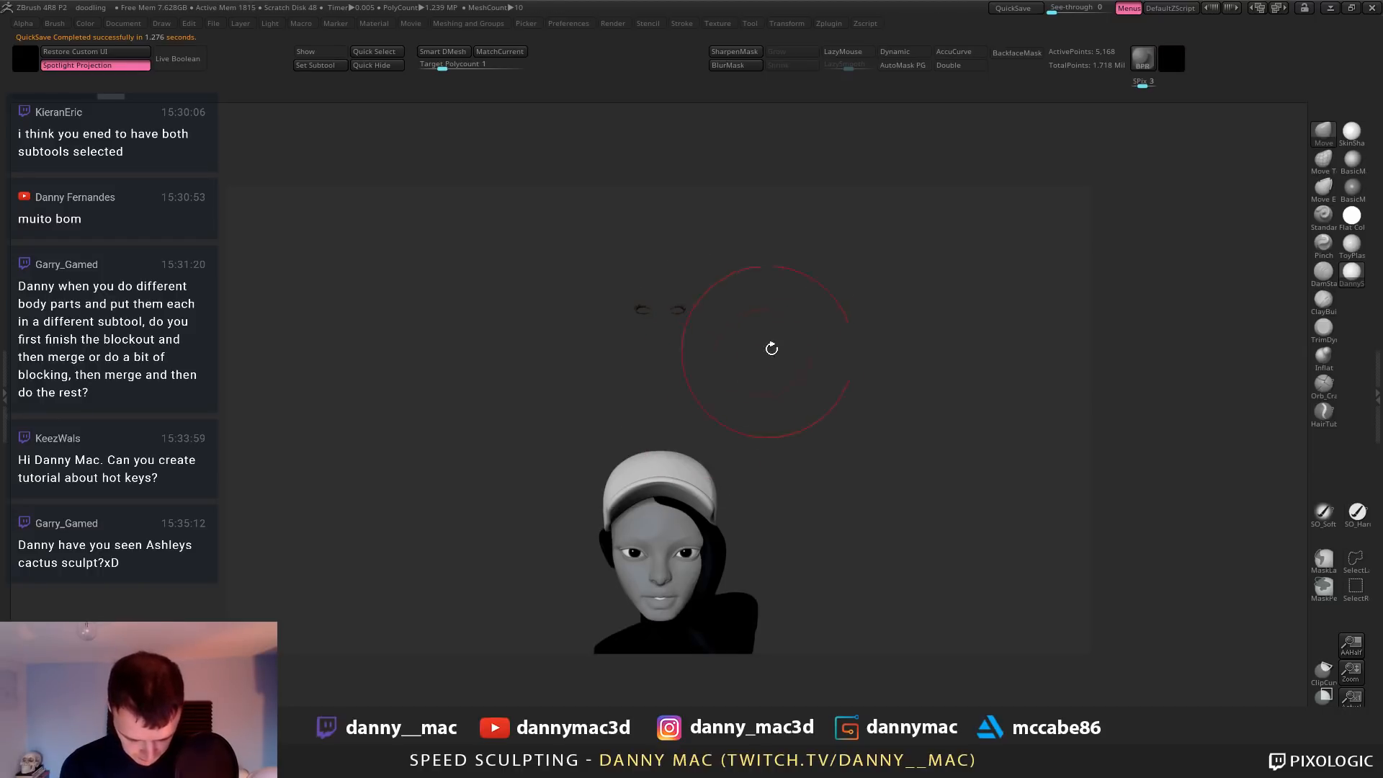
drag(772, 314, 767, 283)
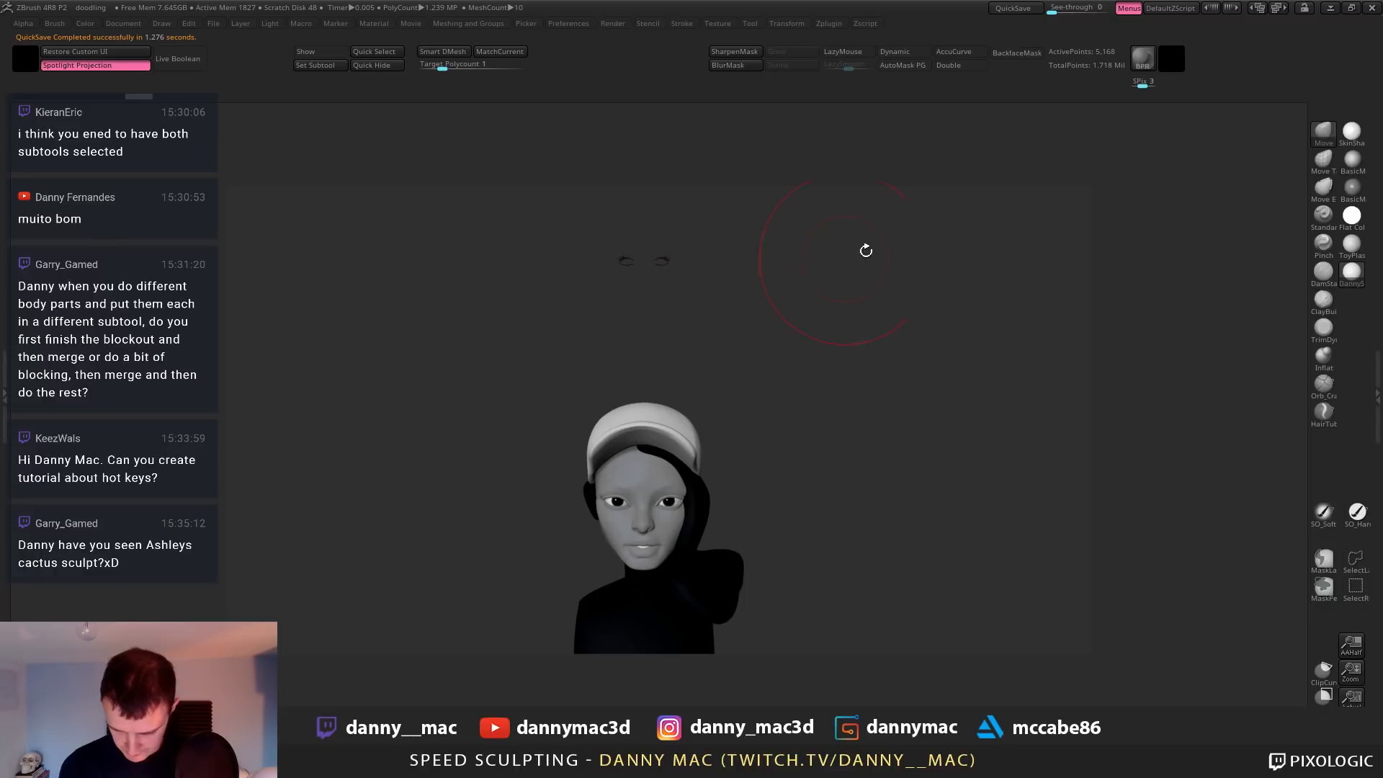
click(1354, 134)
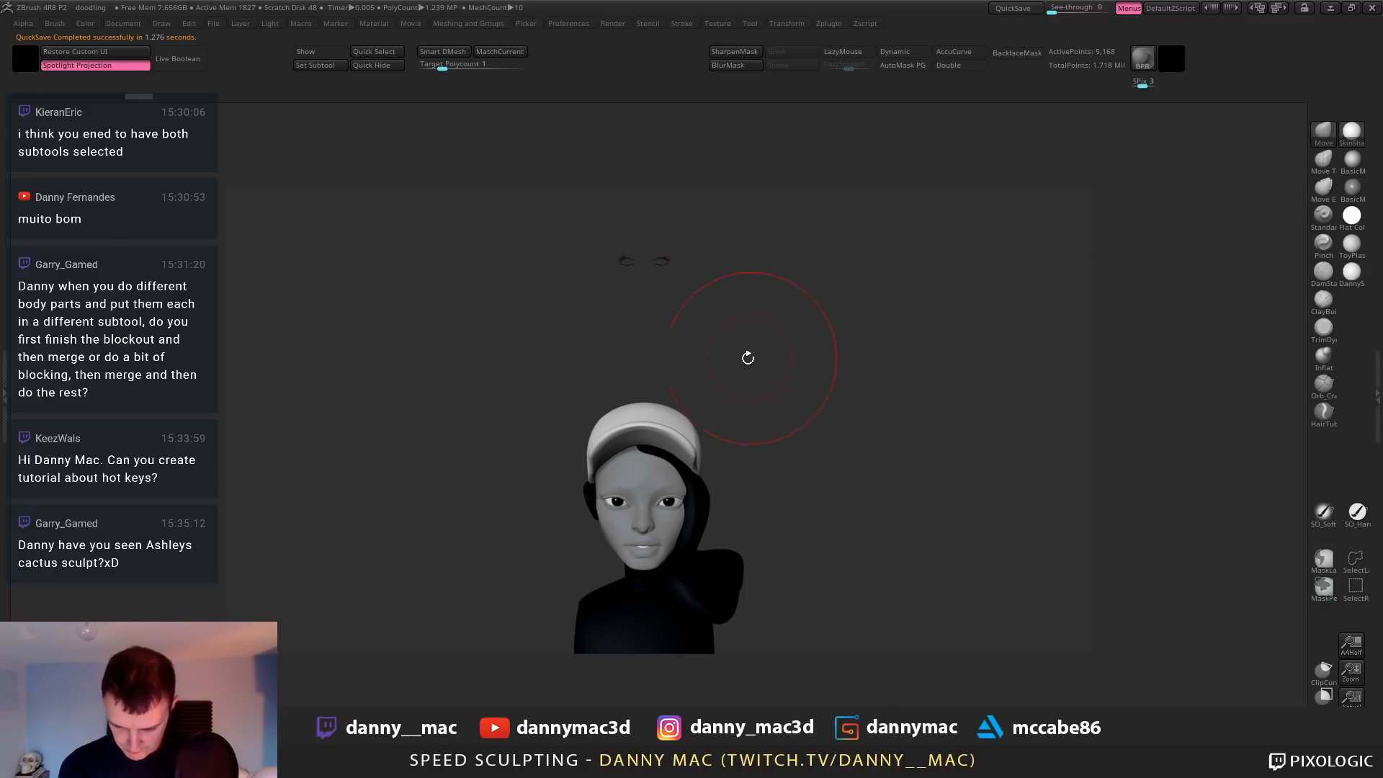
key(space)
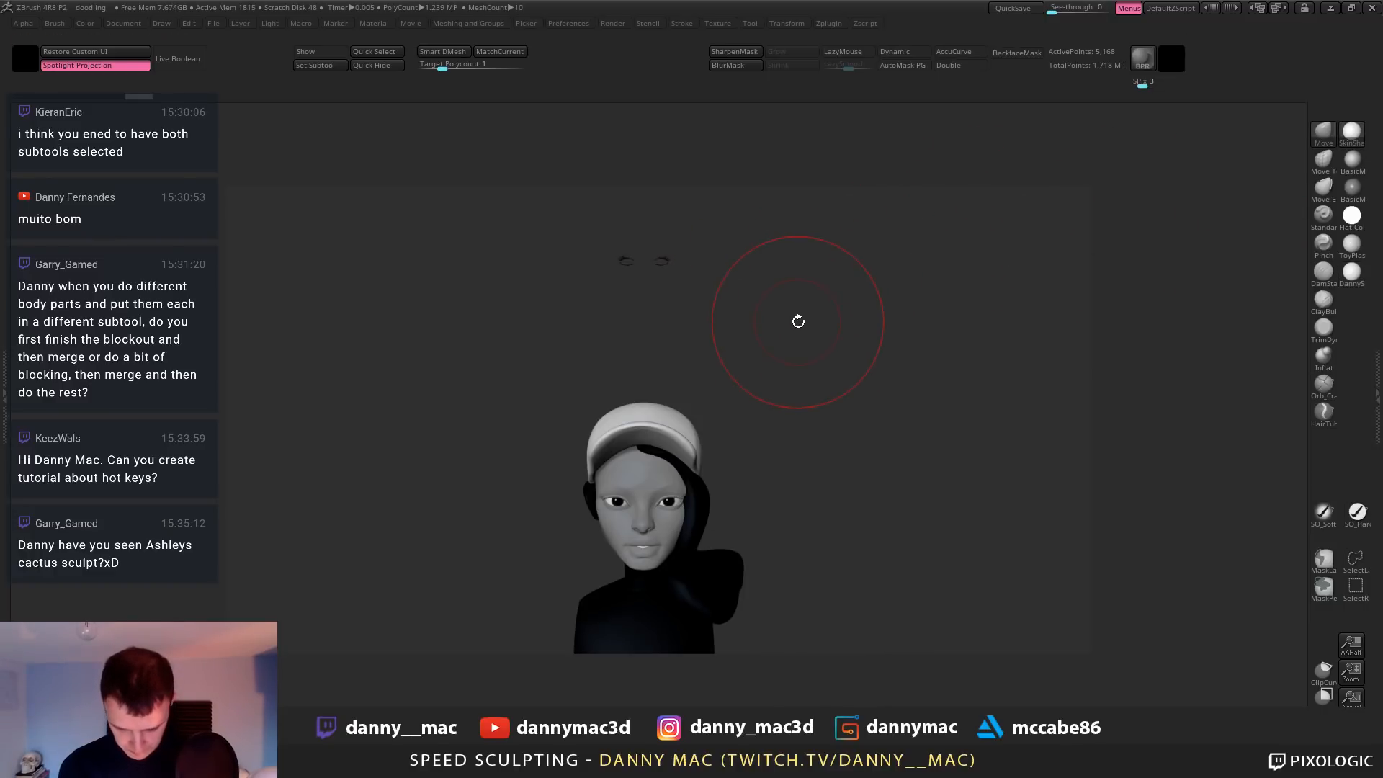
drag(792, 317, 716, 284)
Move the eyelashes down with the gizmo from above the cap to the level of the eyes, and restore grey as active colour
key(w)
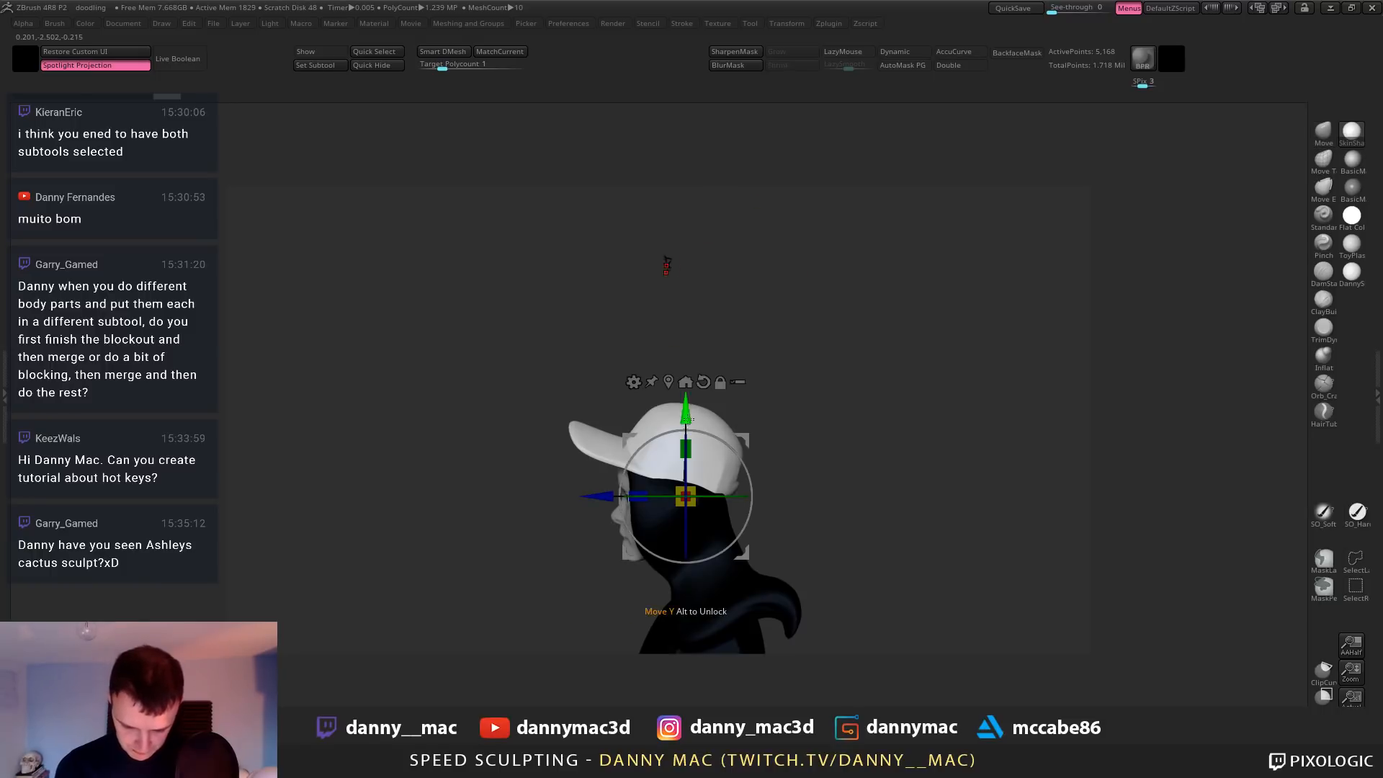
alt+drag(690, 418, 635, 560)
drag(741, 617, 678, 674)
key(c)
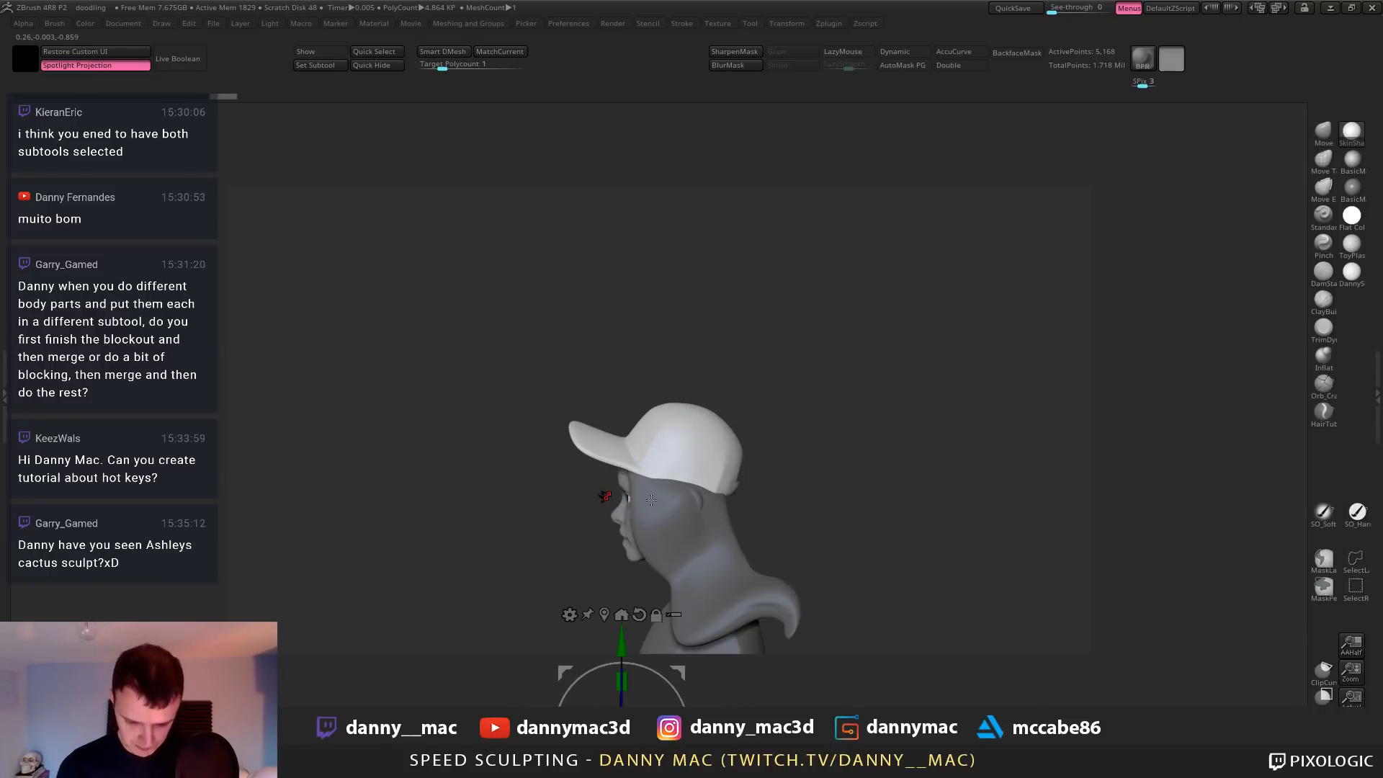
shift+right_drag(632, 524, 679, 341)
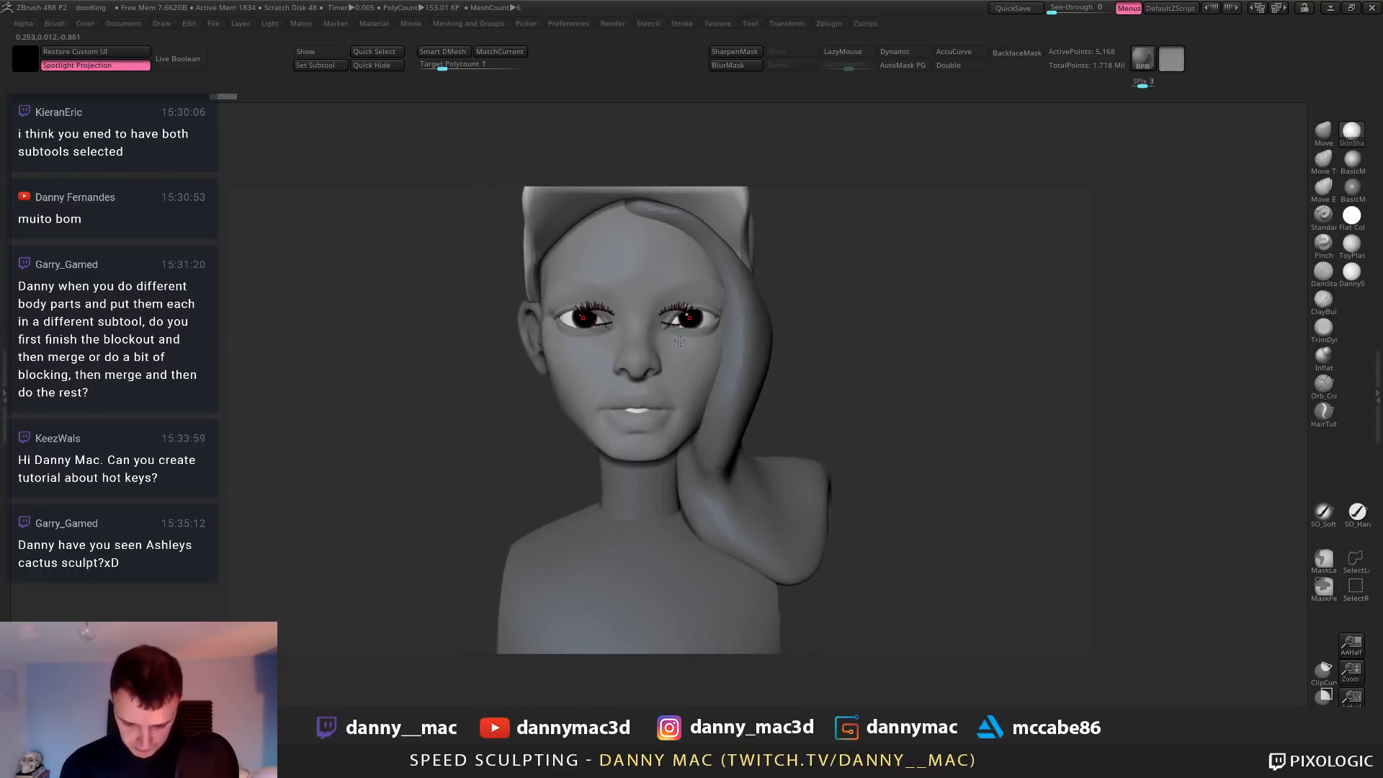
Recentre the transform gizmo and move the eyelashes back in depth until they sit against the eyes
key(f)
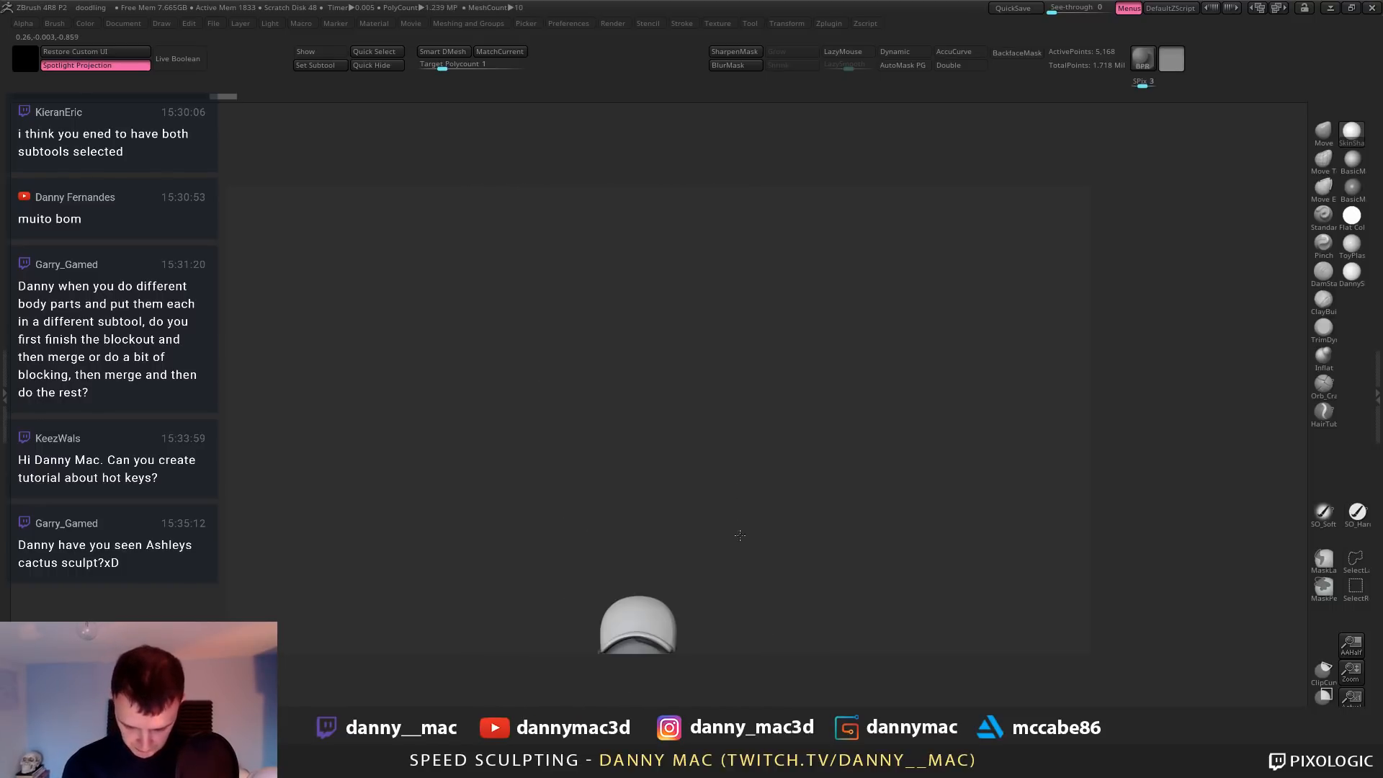
click(661, 322)
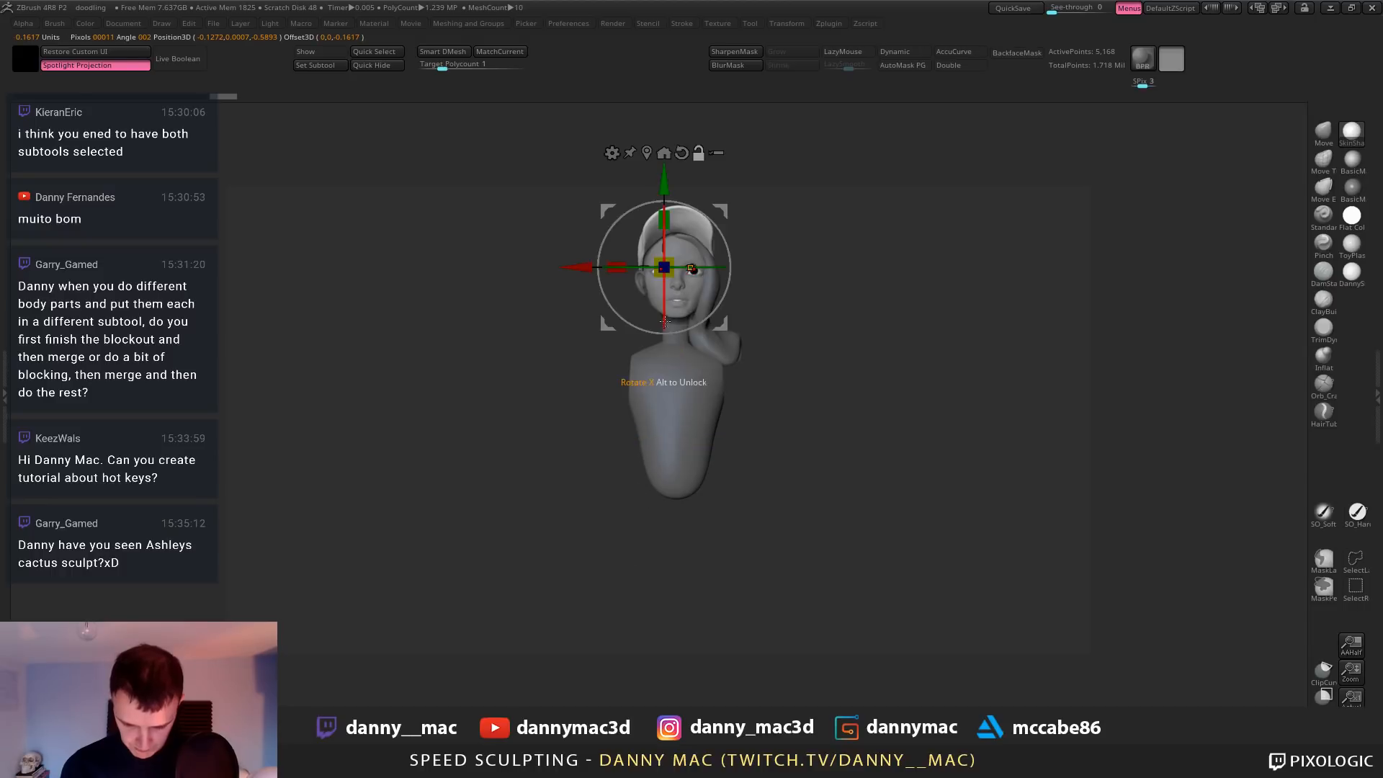
alt+right_drag(772, 290, 944, 336)
alt+drag(681, 325, 785, 326)
drag(727, 378, 768, 385)
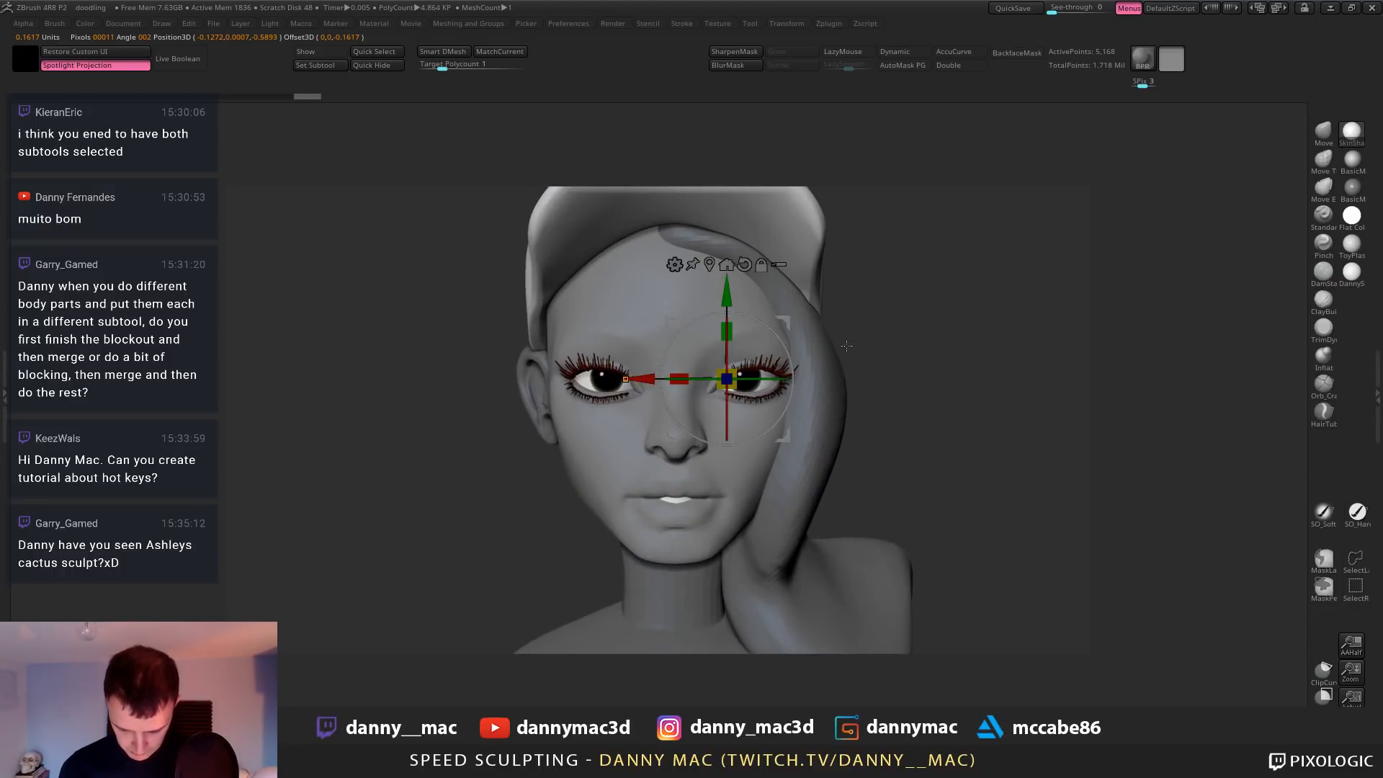
Enable Dynamic brush sizing and slide the eyelashes back along the depth axis until they meet the eyeballs
click(896, 50)
shift+right_drag(890, 245, 727, 288)
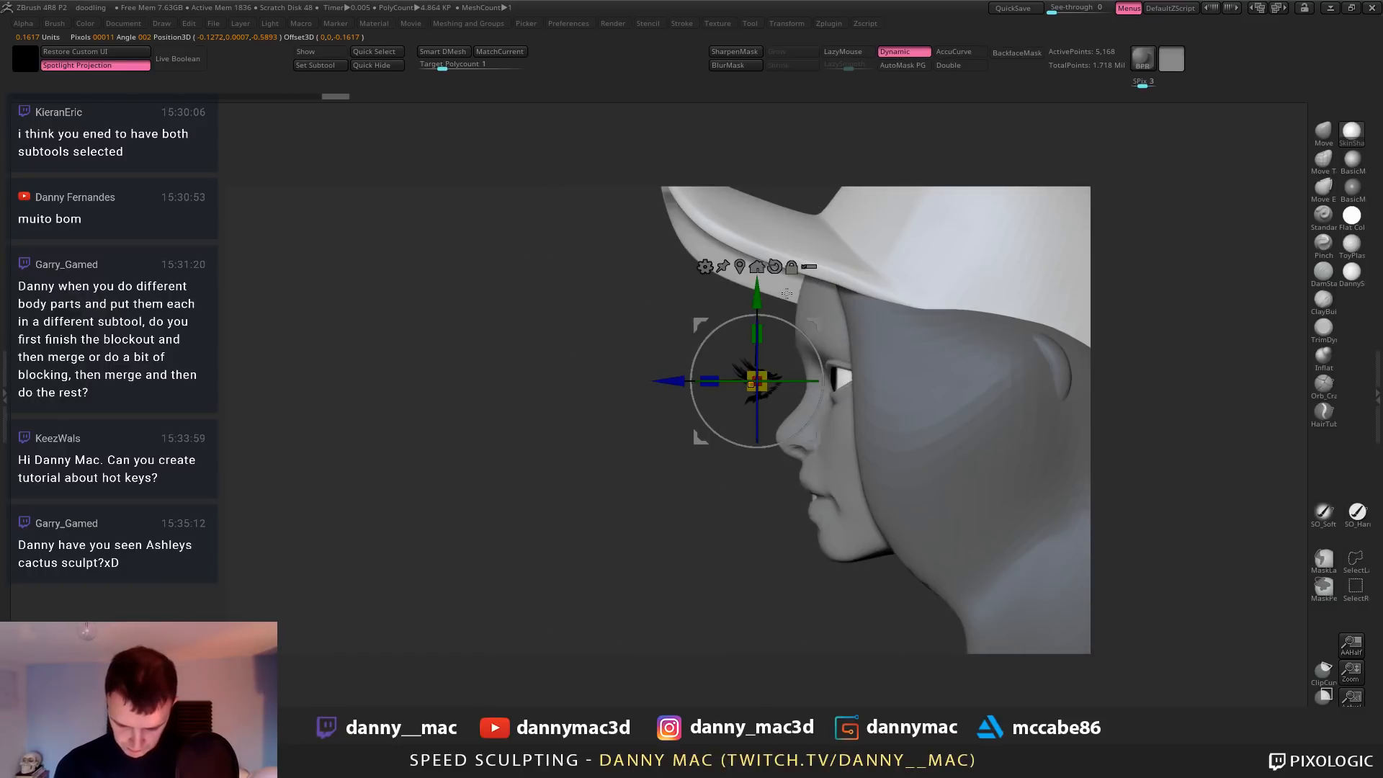
drag(666, 383, 739, 409)
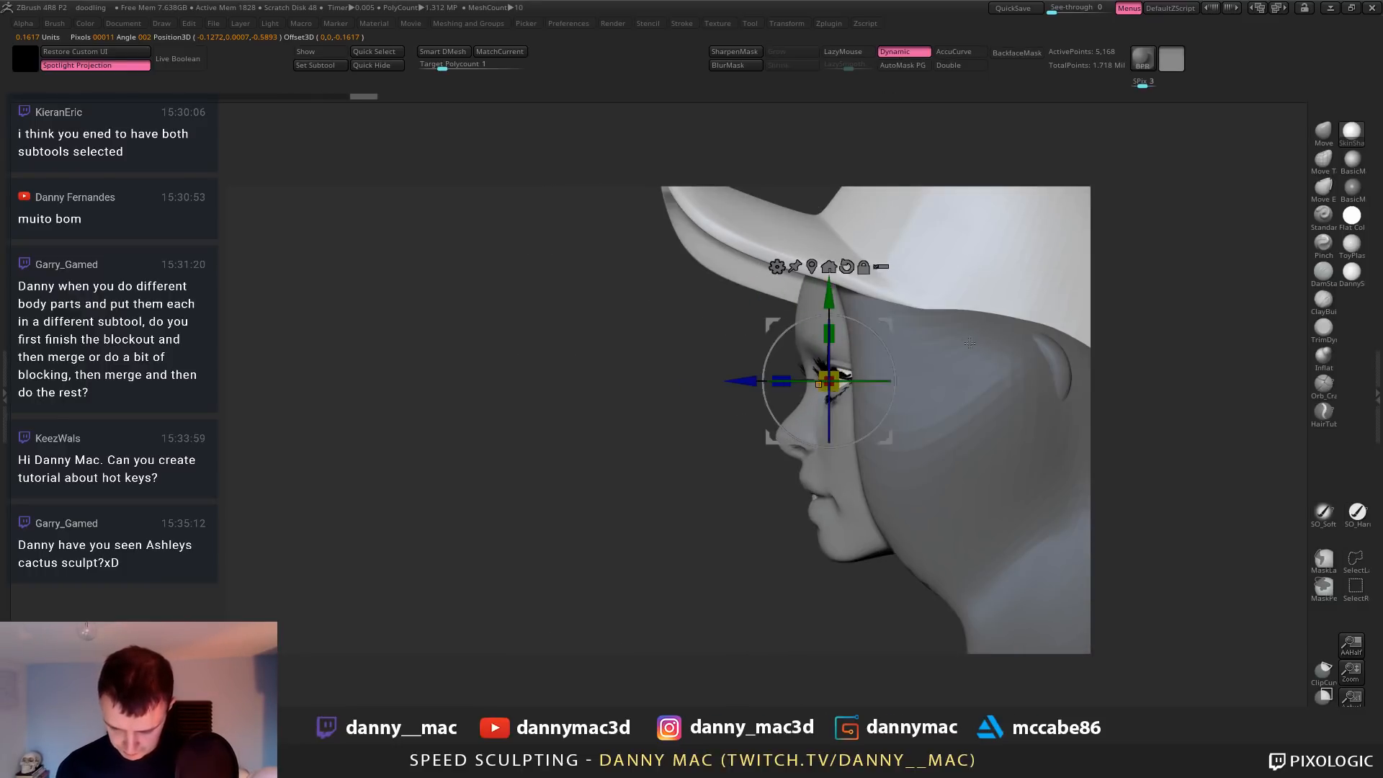
shift+right_drag(727, 345, 883, 315)
drag(801, 288, 802, 282)
Isolate the upper lashes, assign them their own polygroup, show the whole eyelash mesh again and enable masking by polygroup
mouse_move(888, 314)
right_down()
mouse_move(1012, 414)
mouse_move(890, 420)
right_up()
key(shift+f)
key(q)
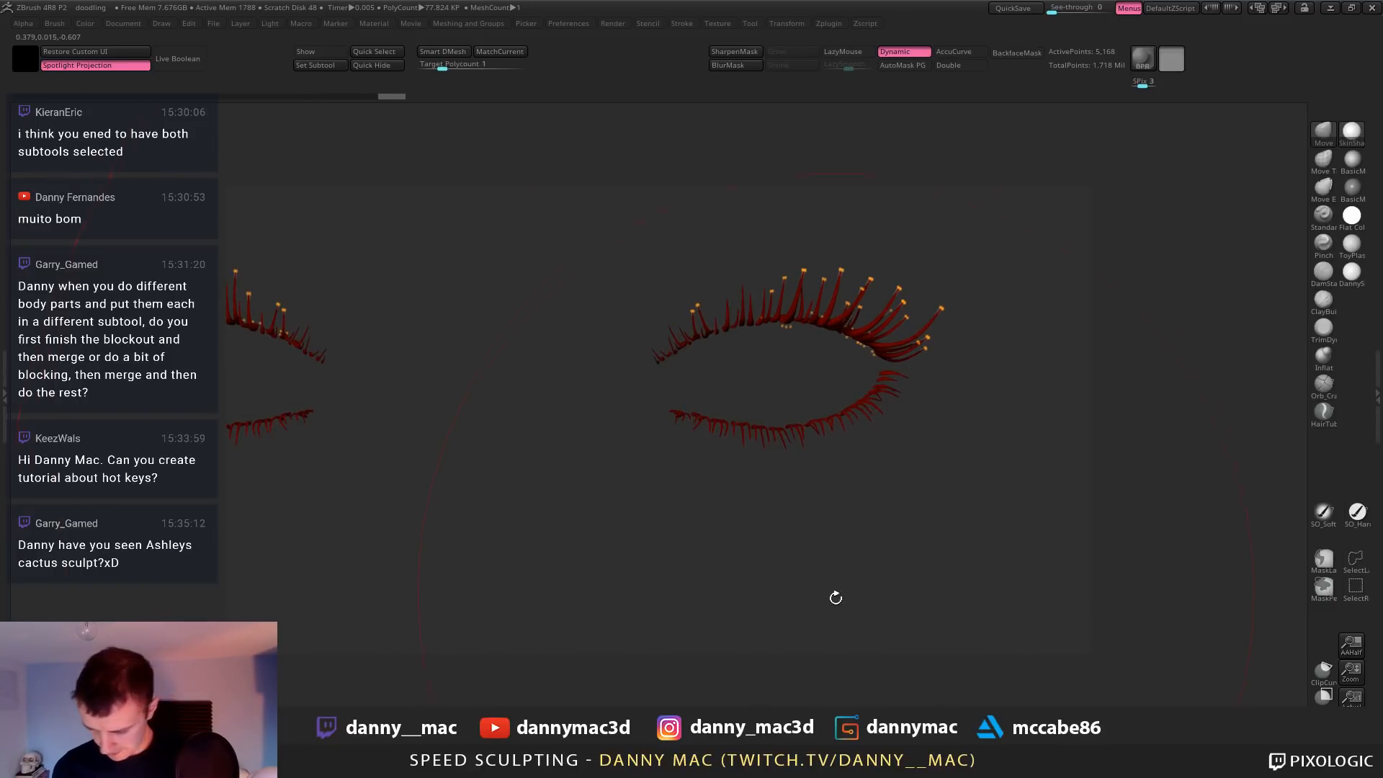
click(1356, 558)
click(1141, 595)
key(space)
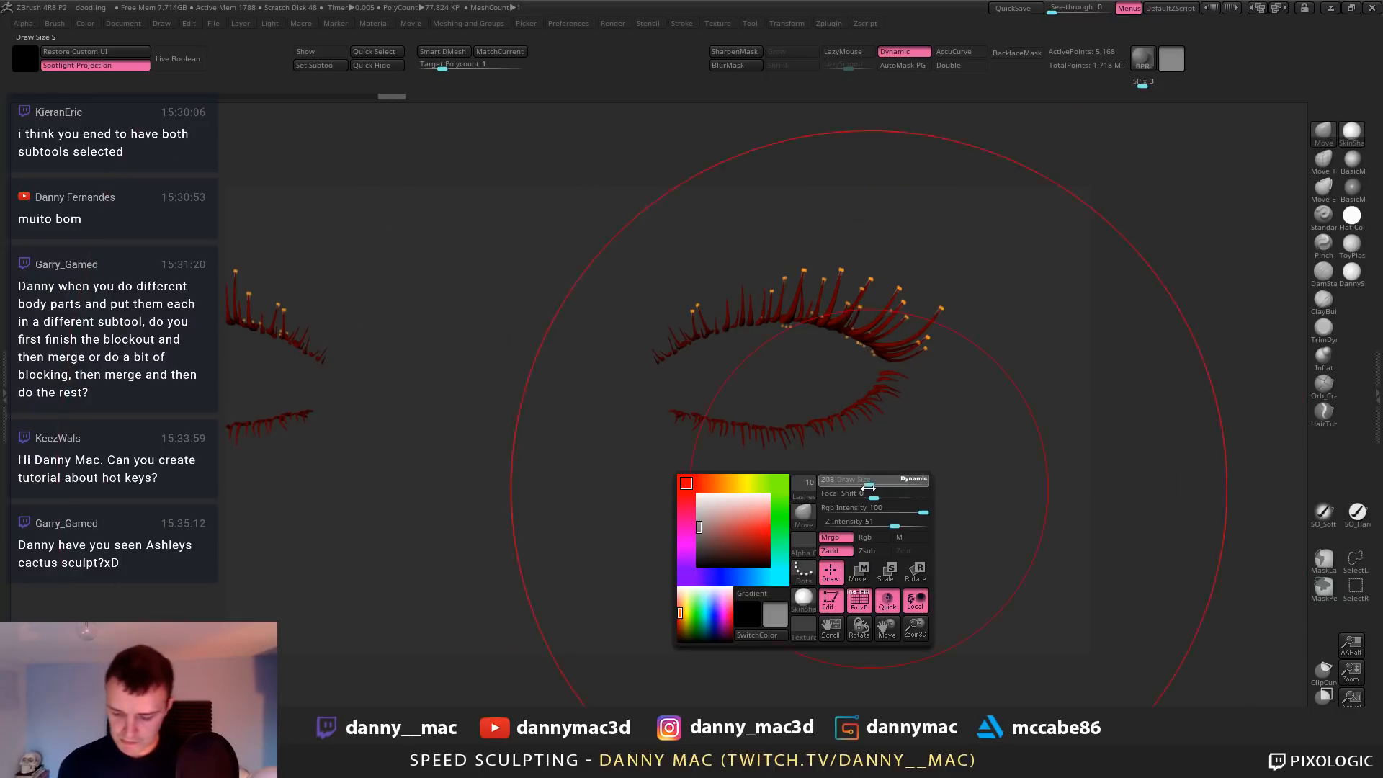
key(space)
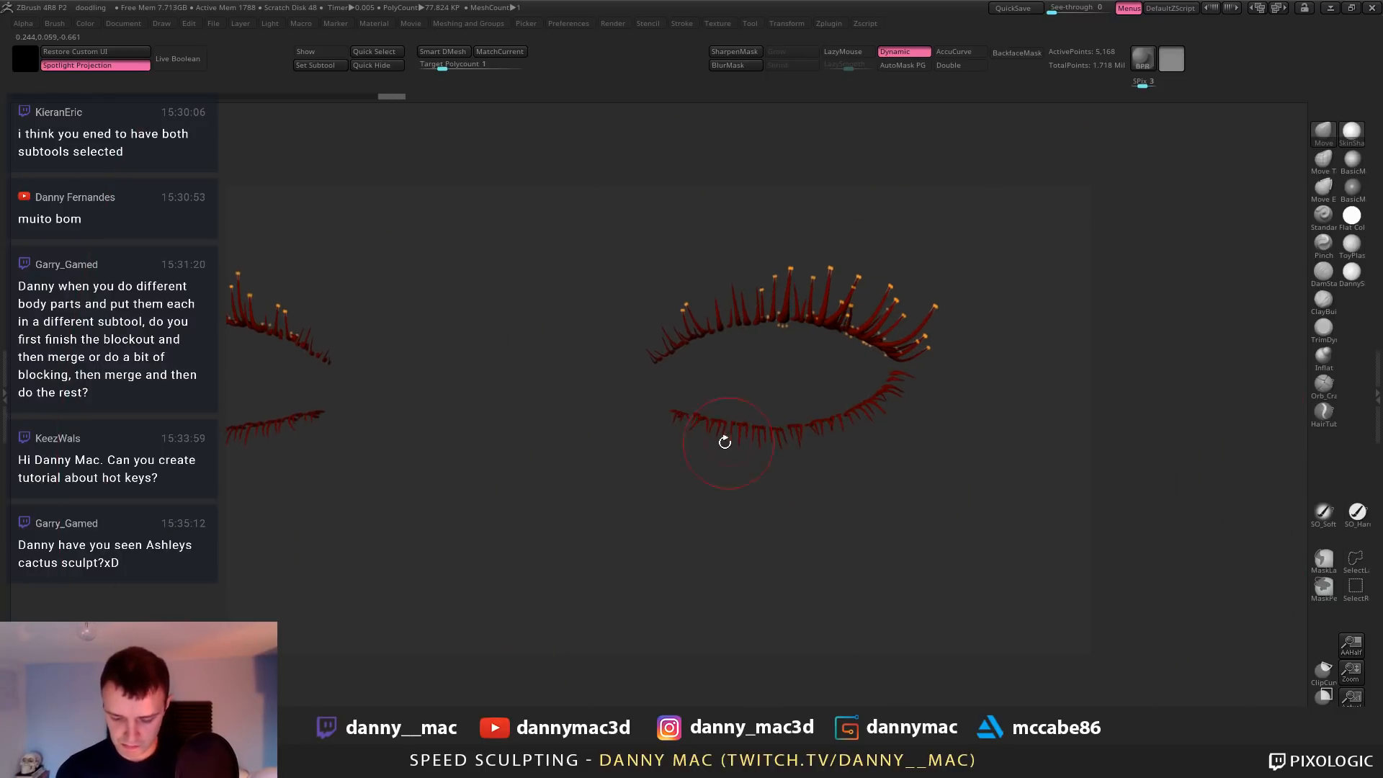
mouse_move(613, 447)
ctrl+shift+mouse_down()
mouse_move(826, 378)
mouse_move(976, 219)
mouse_move(485, 411)
mouse_move(497, 425)
ctrl+shift+mouse_up()
mouse_move(848, 451)
alt+mouse_down()
mouse_move(786, 424)
mouse_move(809, 466)
mouse_move(787, 438)
alt+mouse_up()
key(ctrl+w)
ctrl+shift+click(808, 446)
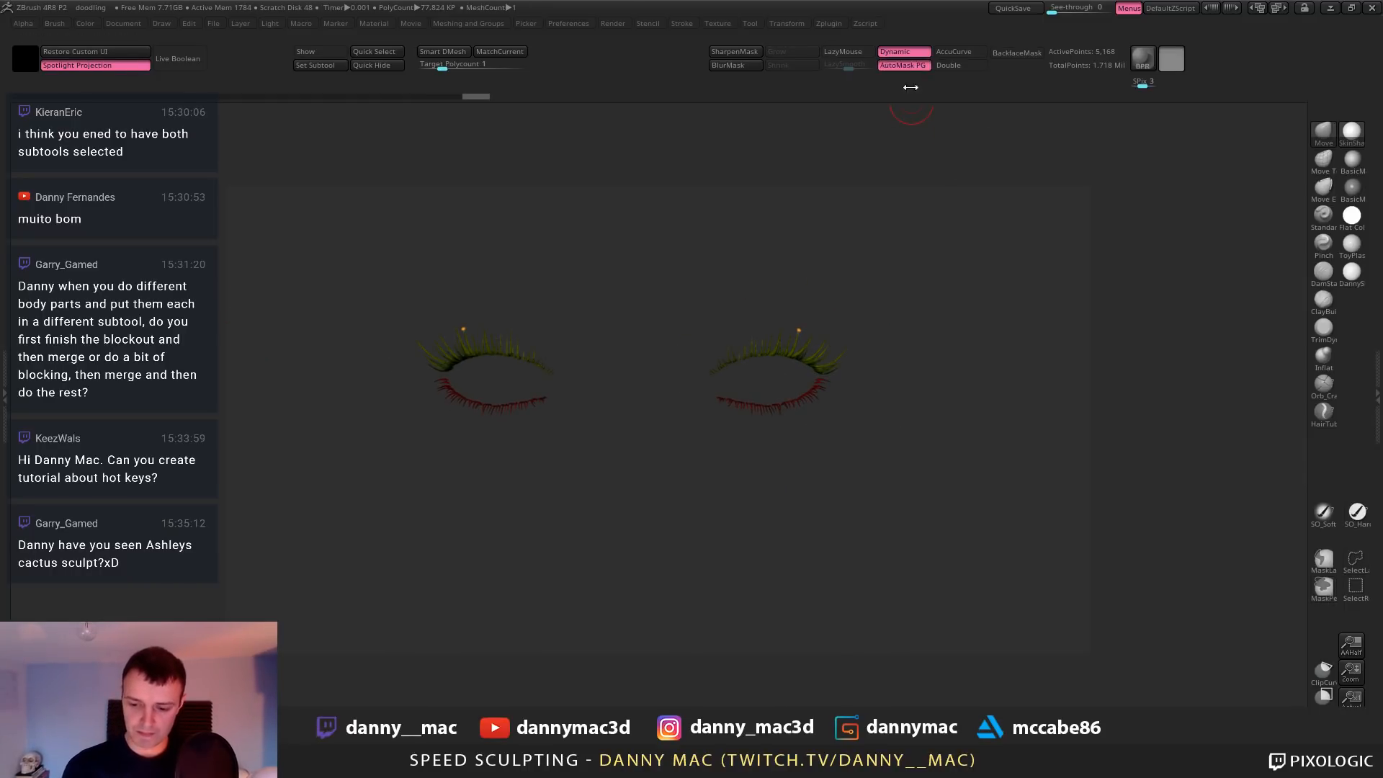
Turn off the polyframe display and nudge the upper lashes down onto the upper eyelids with the Move brush
key(shift+f)
key(space)
click(817, 369)
key(alt+s)
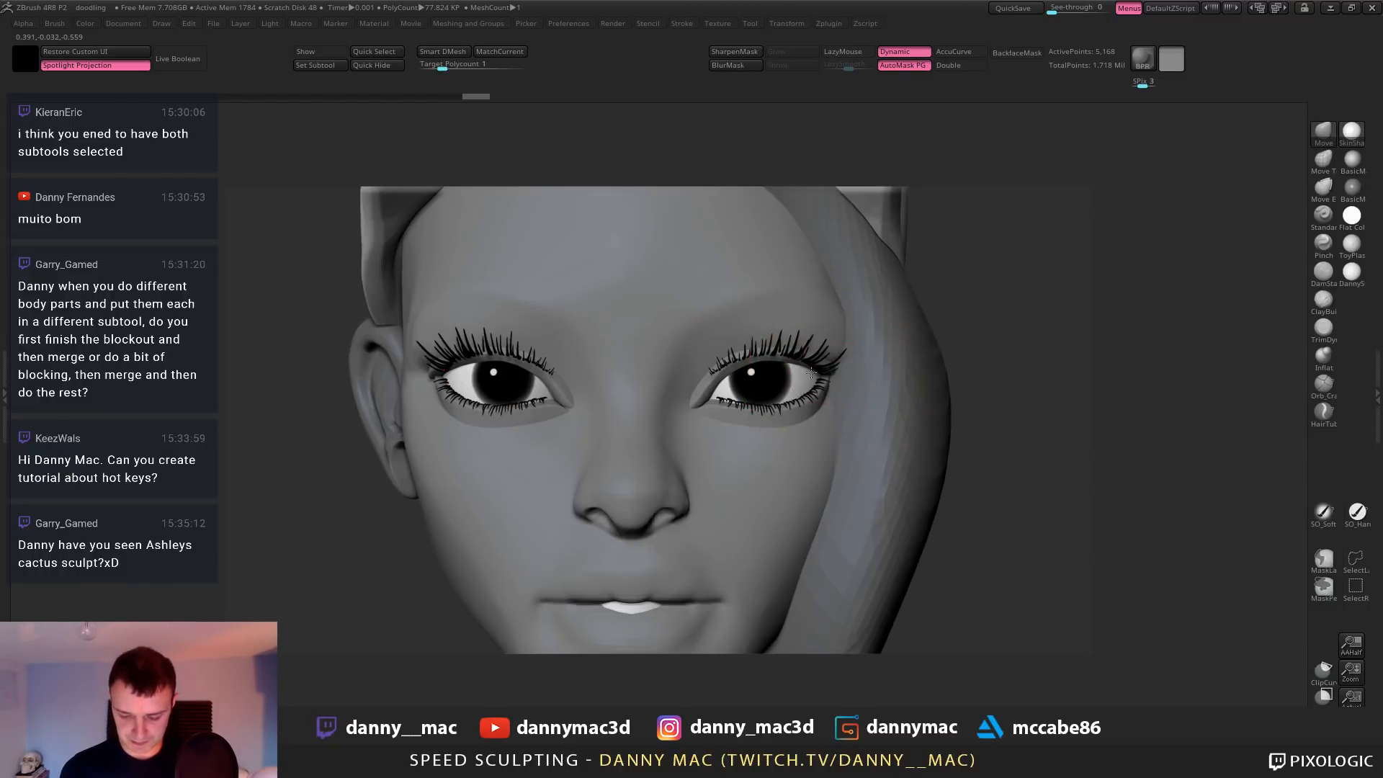
mouse_move(835, 371)
right_down()
mouse_move(709, 365)
mouse_move(705, 382)
mouse_move(780, 360)
mouse_move(753, 360)
mouse_move(795, 380)
right_up()
key(space)
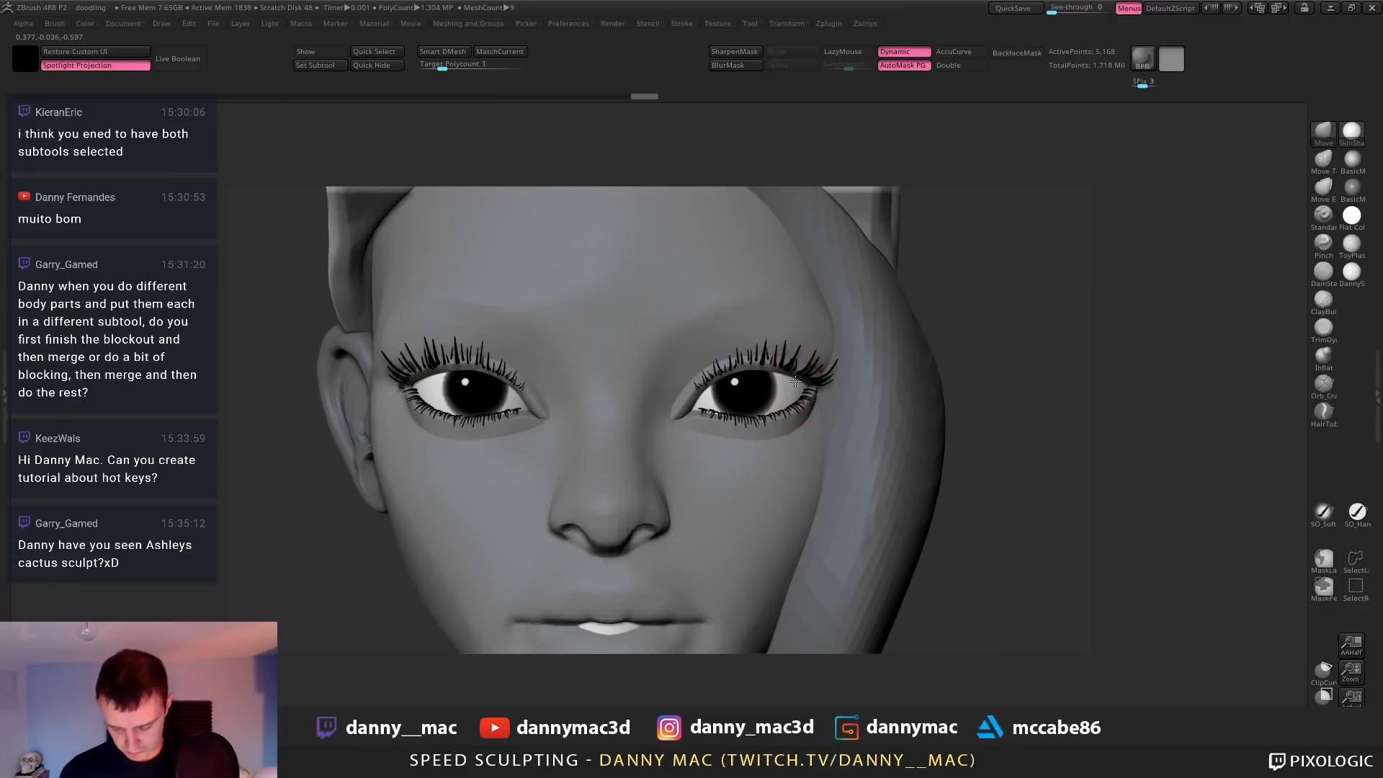
key(space)
drag(766, 362, 764, 366)
key(space)
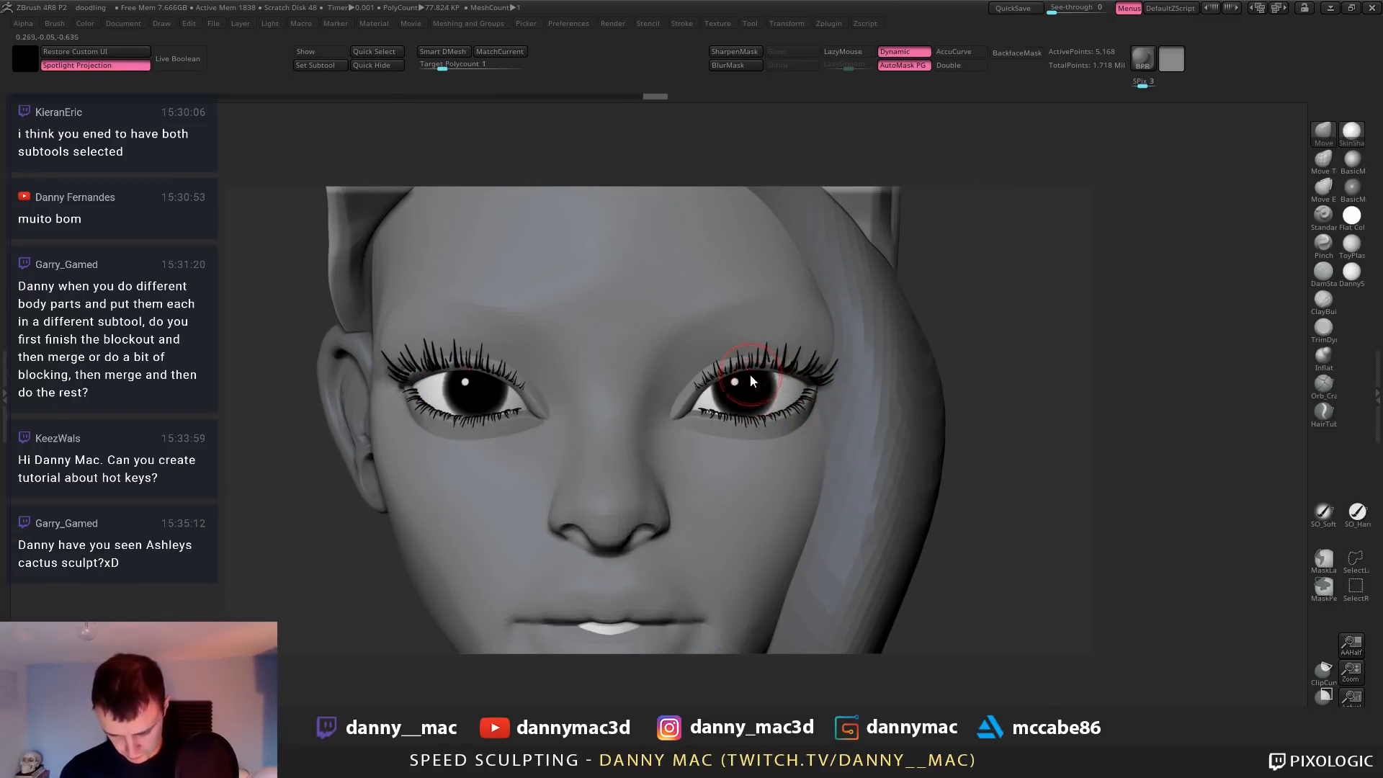
Resize the Move brush and reselect the eyelashes to check their fit along the lower eyelids
ctrl+right_drag(757, 374, 751, 408)
key(space)
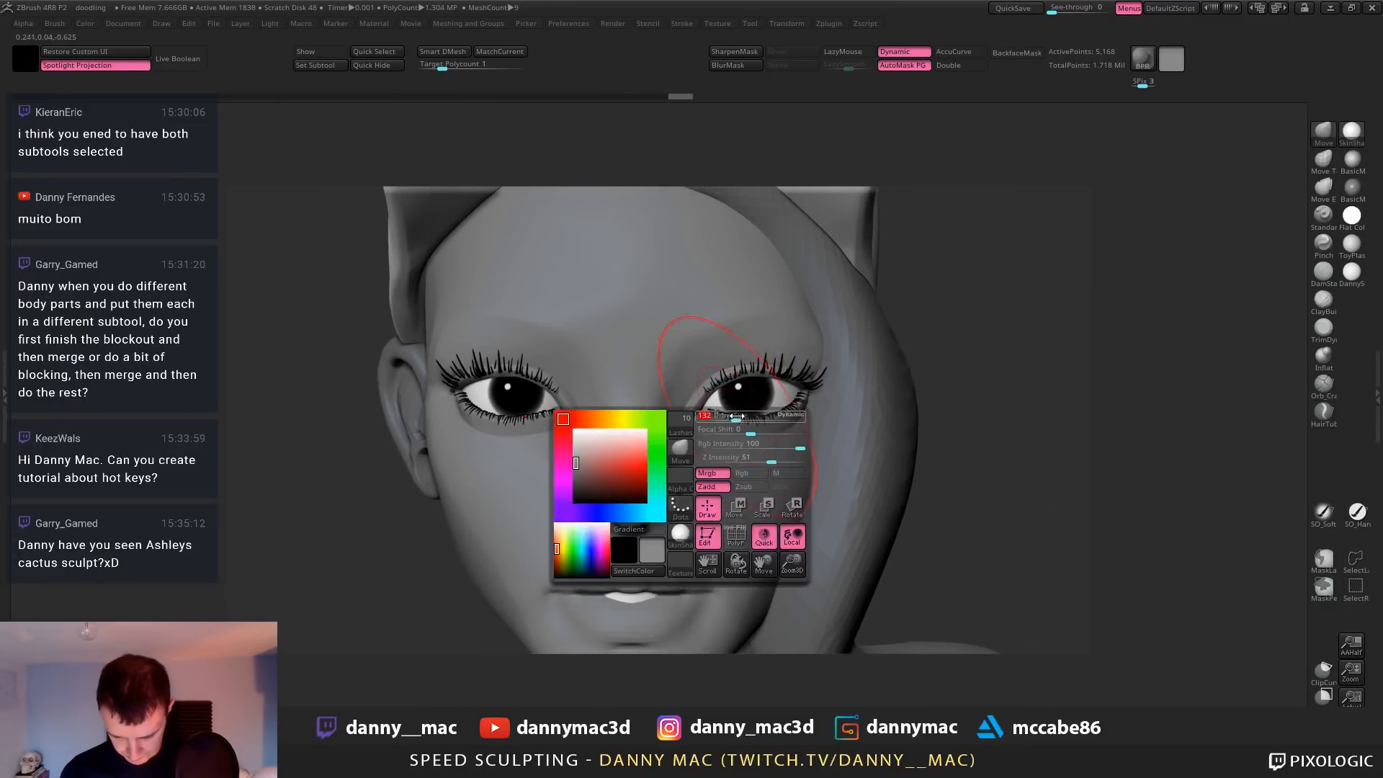
drag(738, 417, 733, 425)
mouse_move(817, 404)
right_down()
mouse_move(795, 400)
mouse_move(809, 395)
right_up()
right_drag(721, 434, 725, 433)
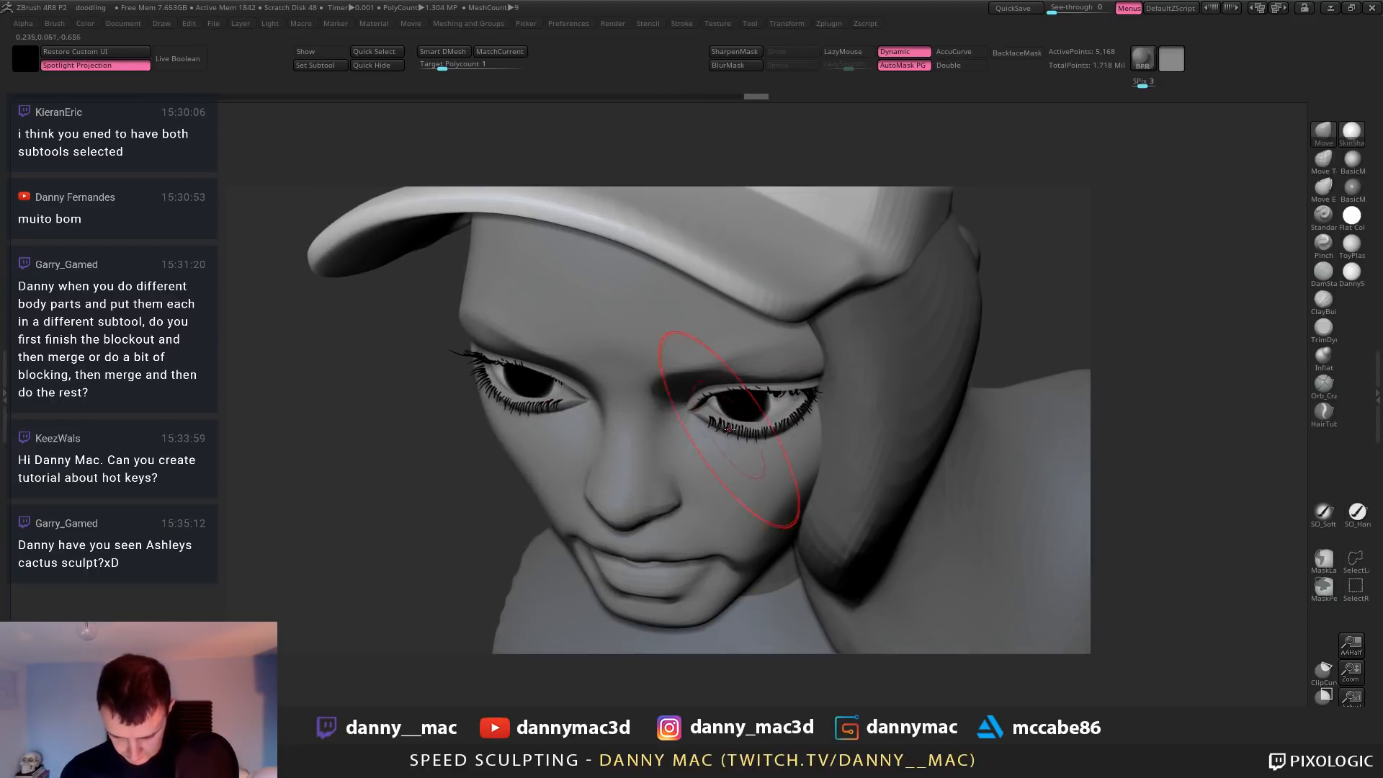
alt+click(731, 427)
mouse_move(772, 361)
shift+right_down()
mouse_move(741, 317)
mouse_move(656, 424)
mouse_move(653, 374)
mouse_move(569, 401)
shift+right_up()
key(space)
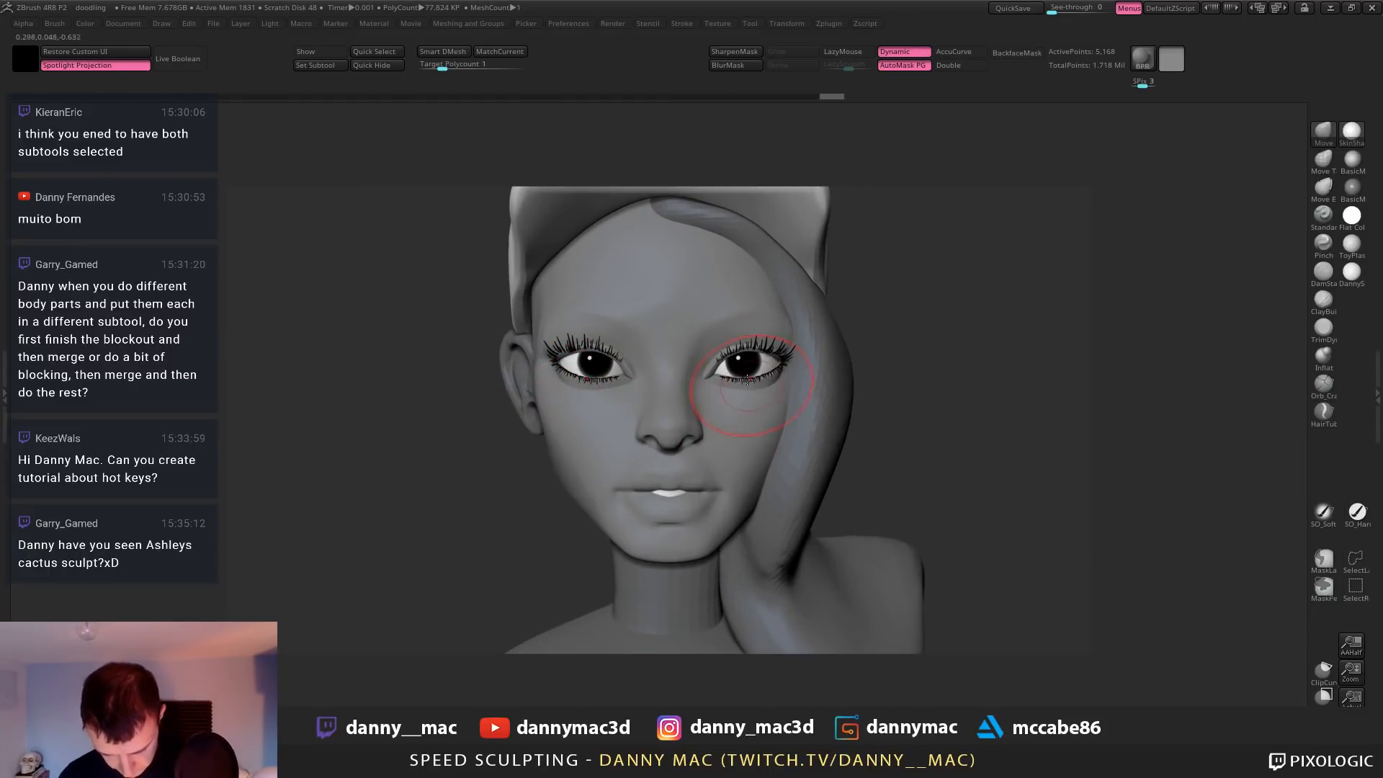
key(space)
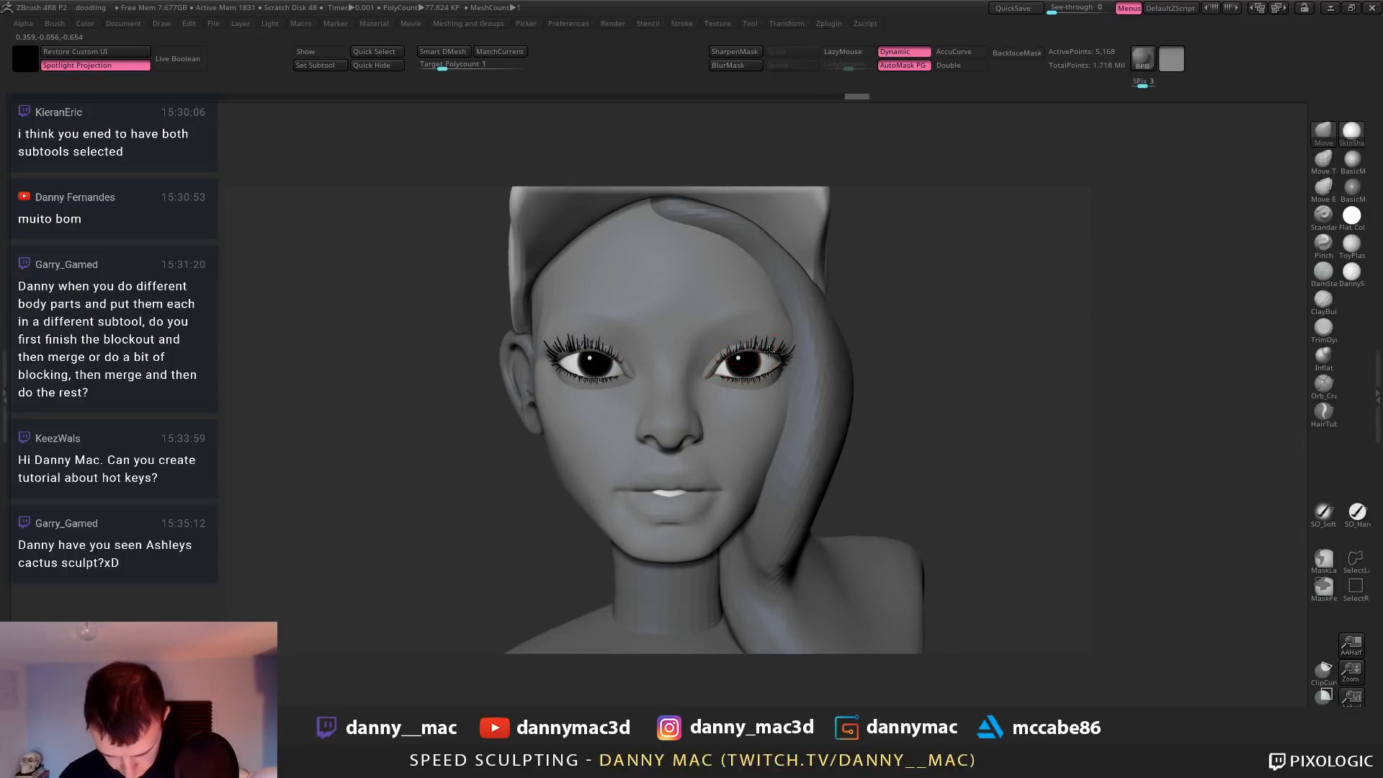
Adjust the outer corners of the upper lashes with the Move brush so they follow the eyelid contour
mouse_move(769, 352)
right_down()
mouse_move(837, 350)
mouse_move(861, 325)
right_up()
drag(773, 355, 777, 349)
mouse_move(779, 346)
right_down()
mouse_move(748, 374)
mouse_move(776, 354)
right_up()
drag(776, 362, 770, 363)
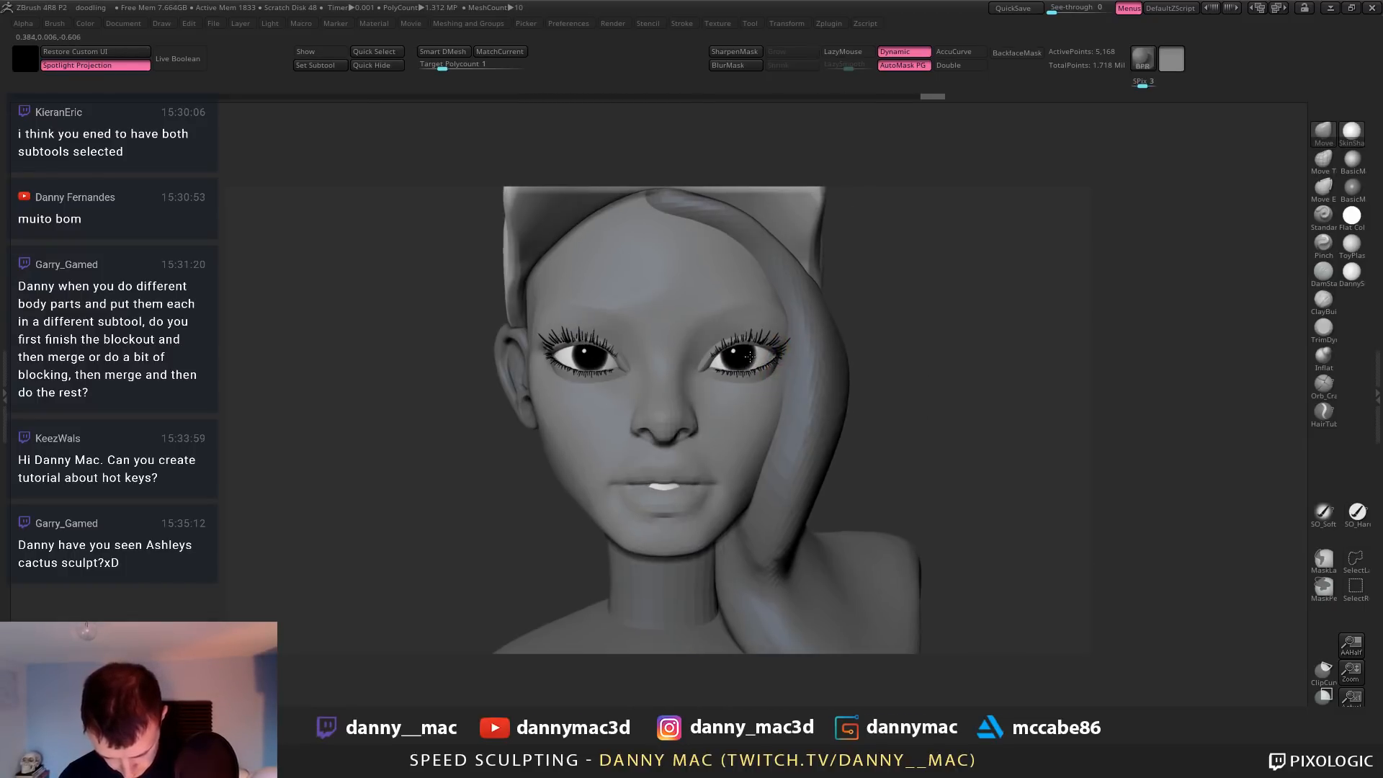
mouse_move(697, 368)
alt+right_down()
mouse_move(639, 385)
mouse_move(635, 360)
mouse_move(560, 375)
alt+right_up()
right_click(560, 375)
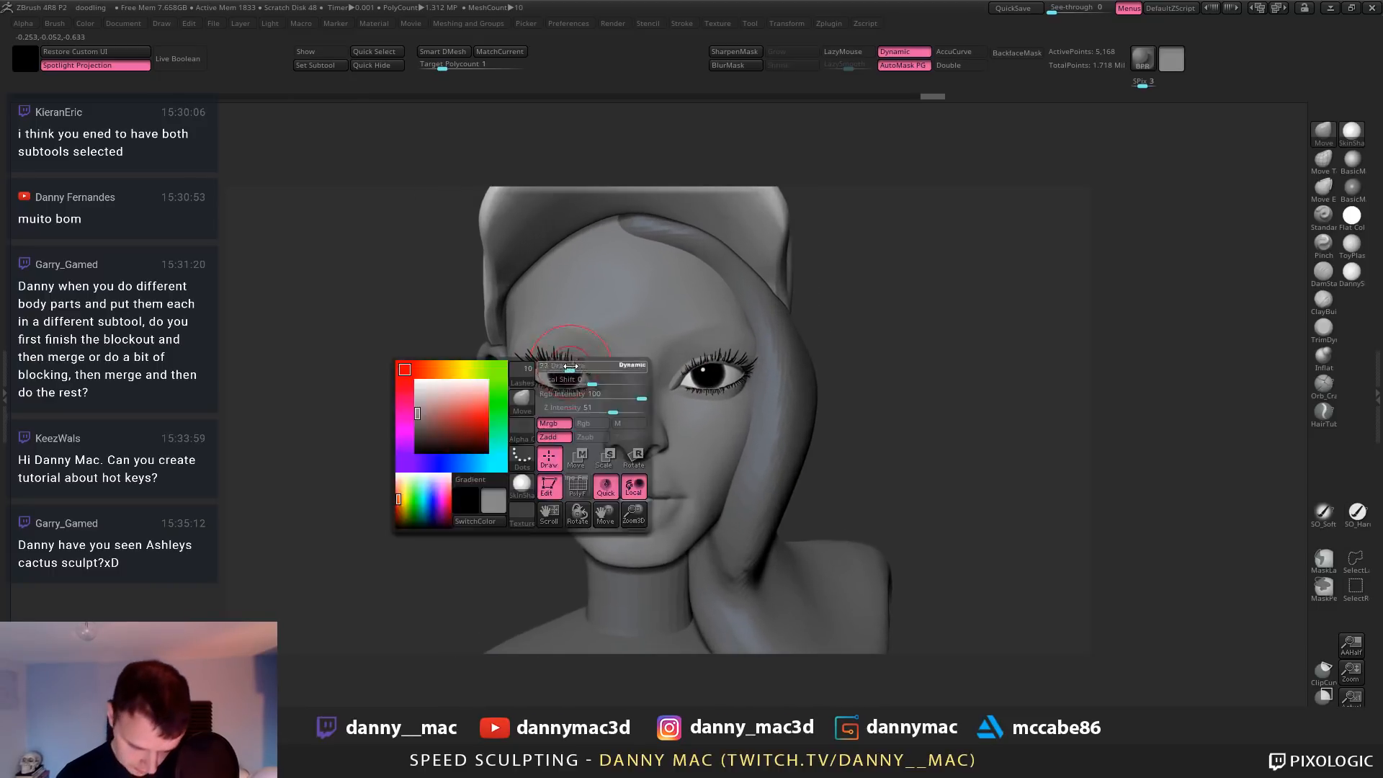
drag(537, 360, 530, 356)
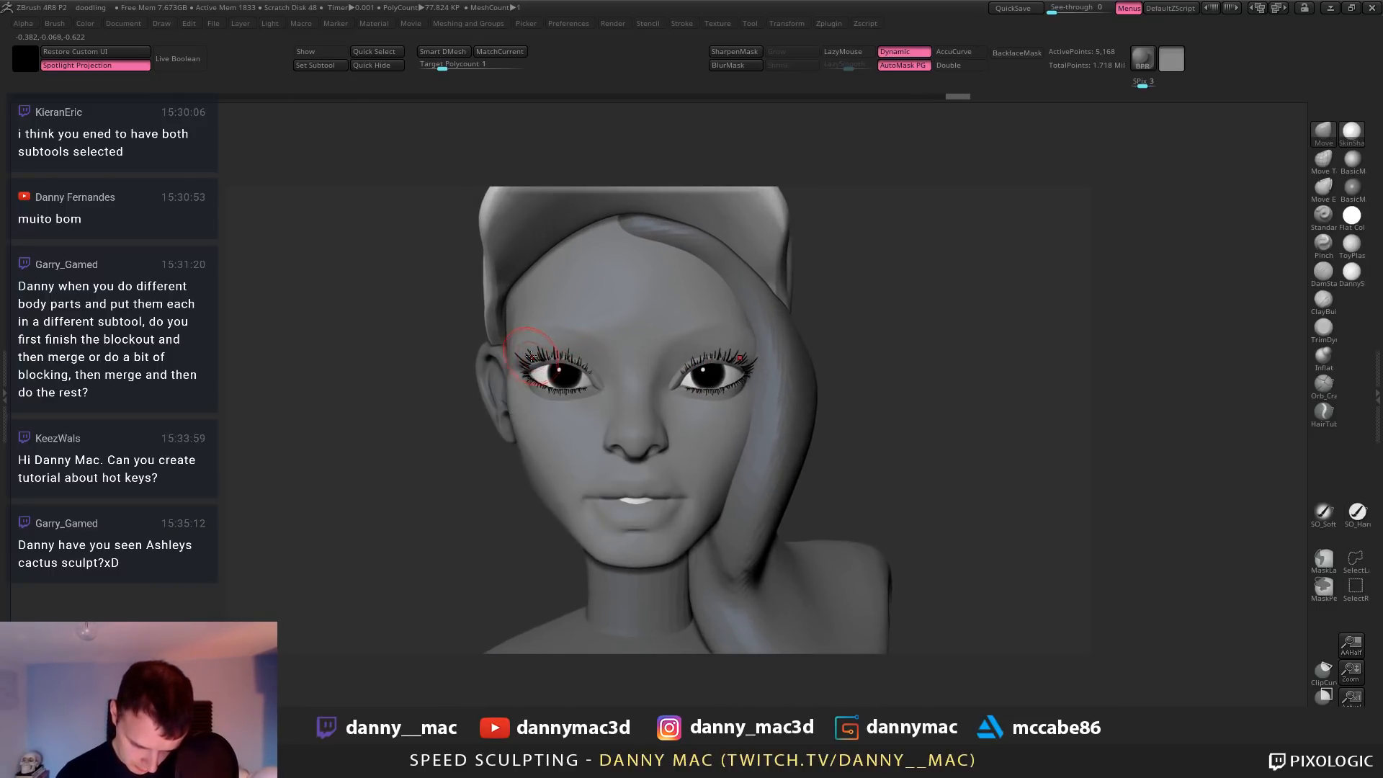
Pull the outer and middle upper lashes onto the eyelid rim with small Move brush strokes at the eye
mouse_move(555, 355)
right_down()
mouse_move(522, 369)
mouse_move(611, 364)
mouse_move(497, 392)
mouse_move(502, 376)
right_up()
right_click(527, 376)
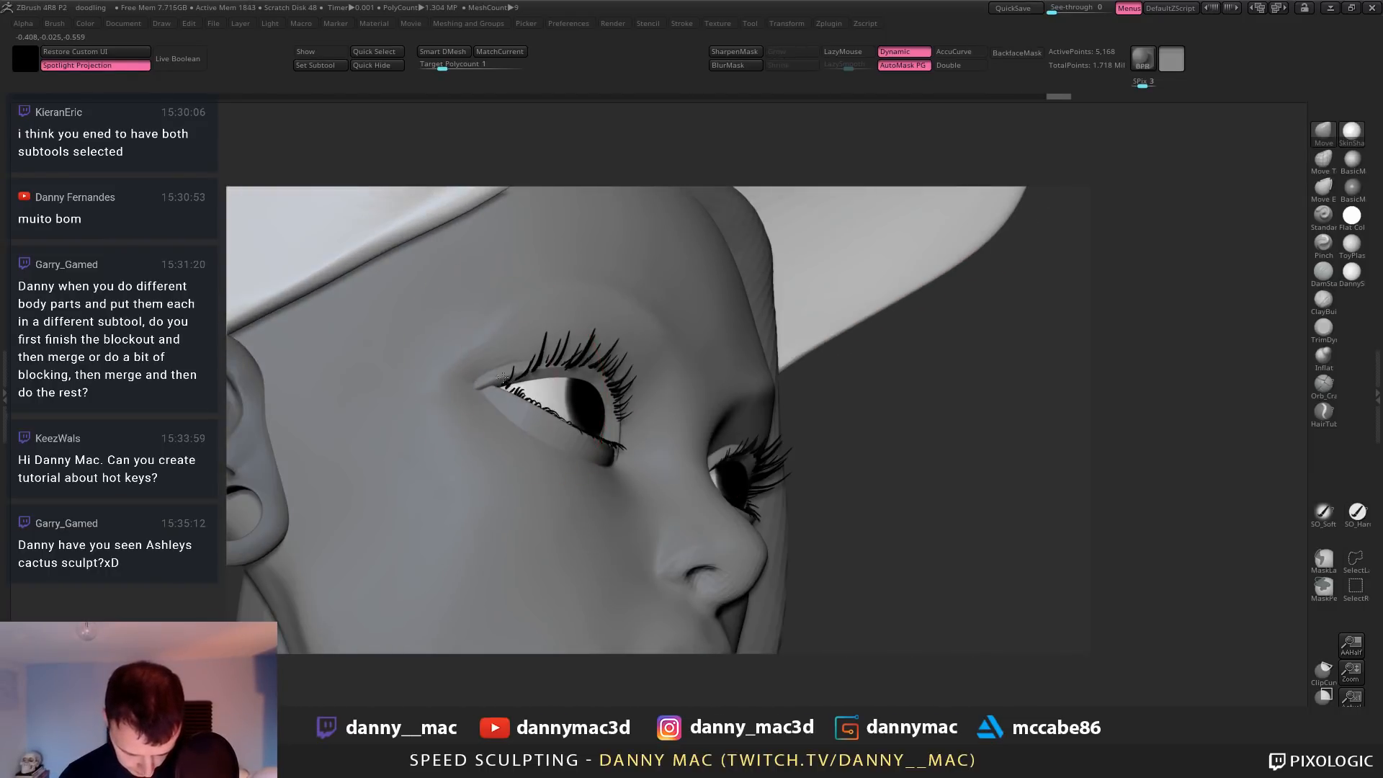
drag(517, 374, 524, 371)
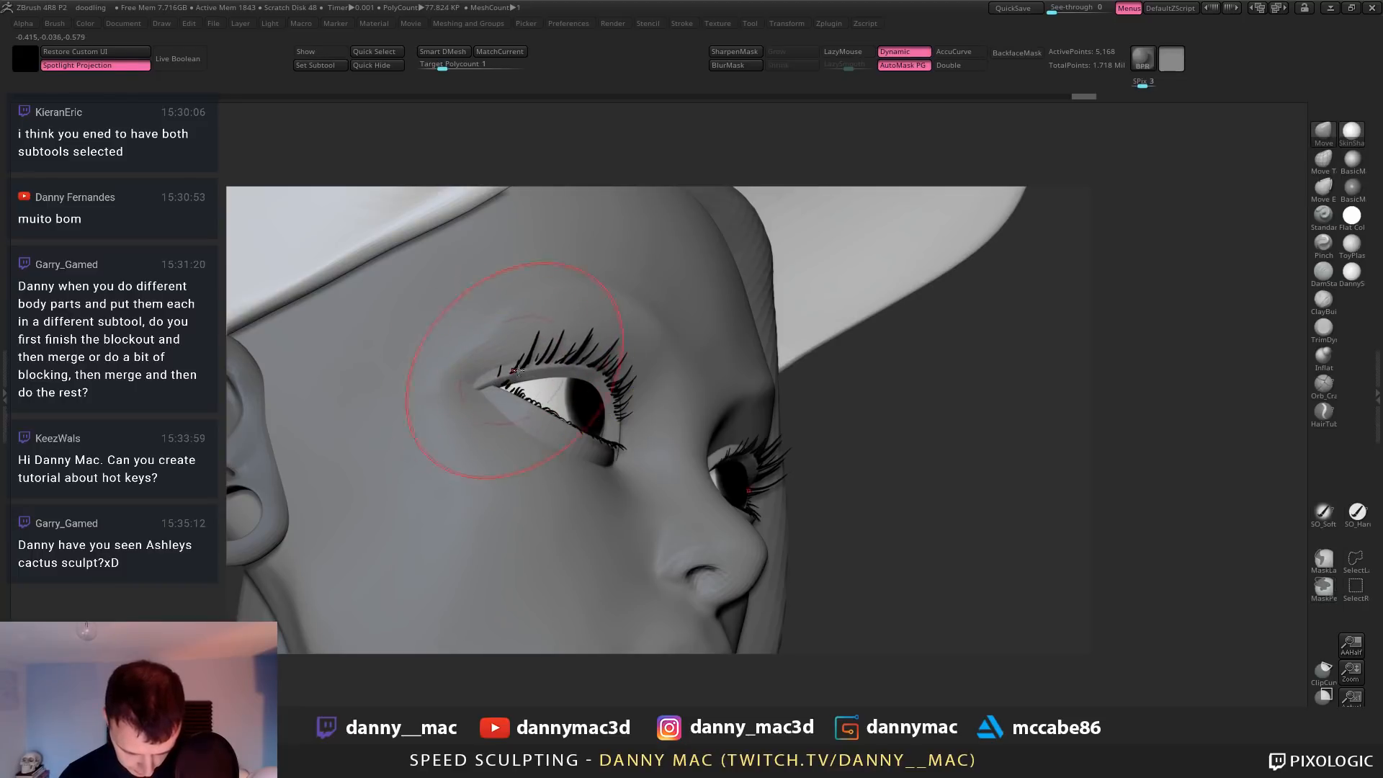
right_drag(525, 371, 545, 370)
right_click(545, 370)
drag(546, 371, 554, 374)
right_click(555, 375)
right_drag(555, 375, 565, 385)
right_click(563, 390)
drag(558, 380, 584, 369)
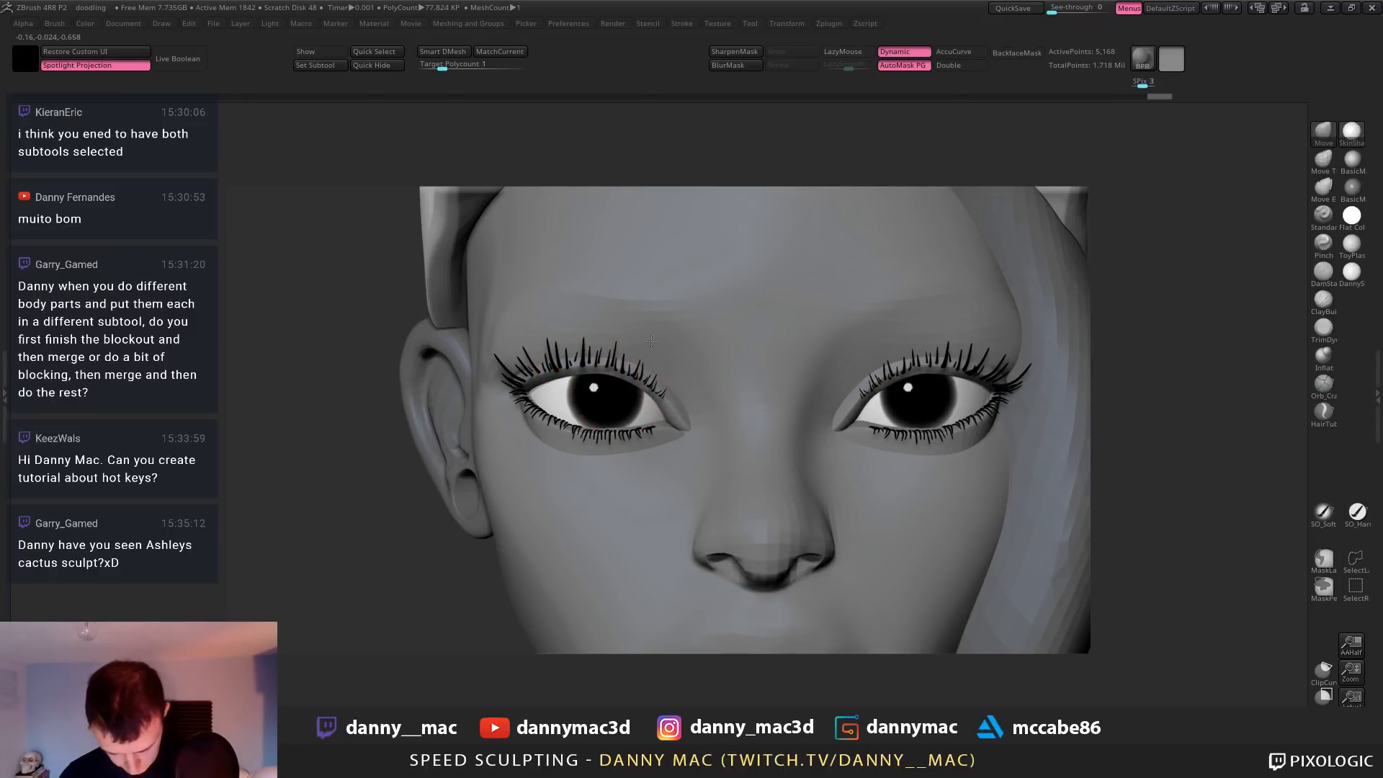
ctrl+right_drag(690, 386, 1034, 379)
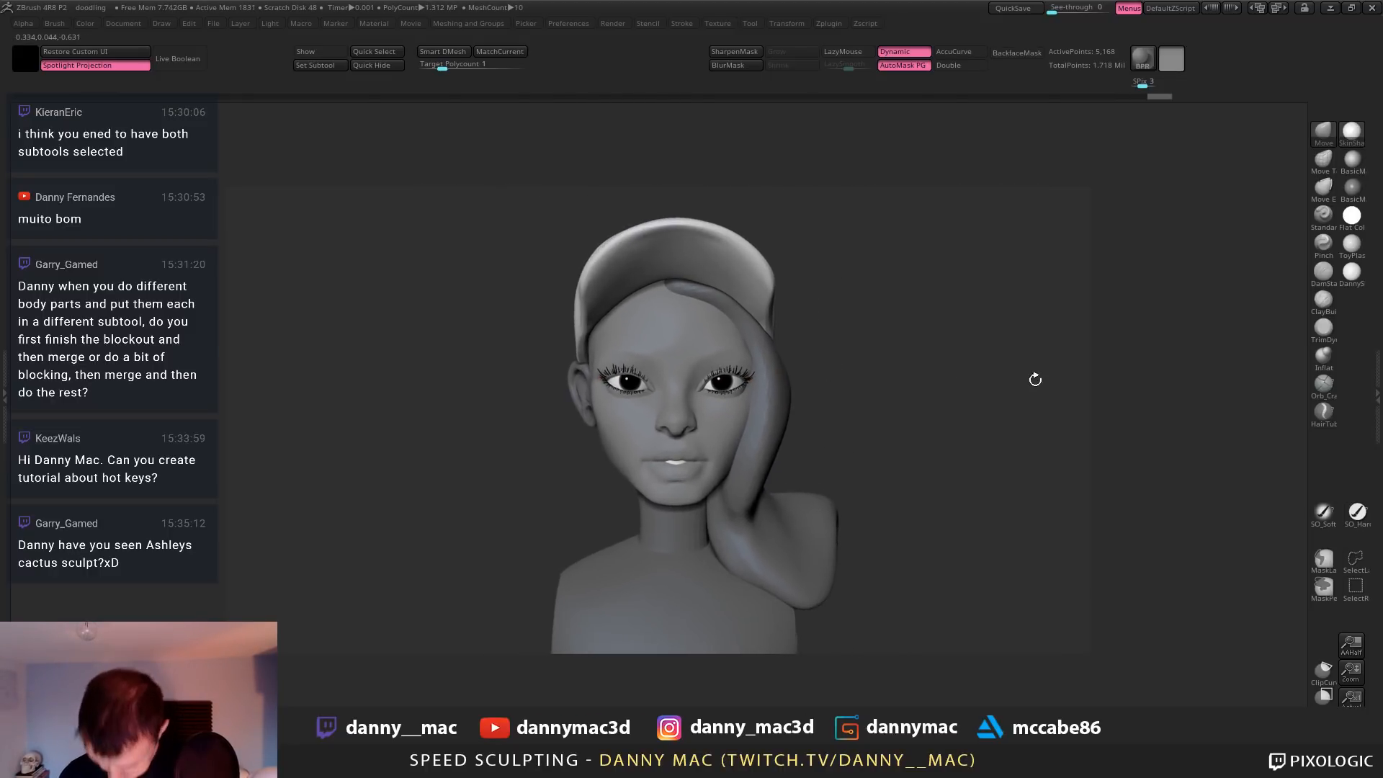
Hide the Lashes subtool and make the head the active subtool
key(n)
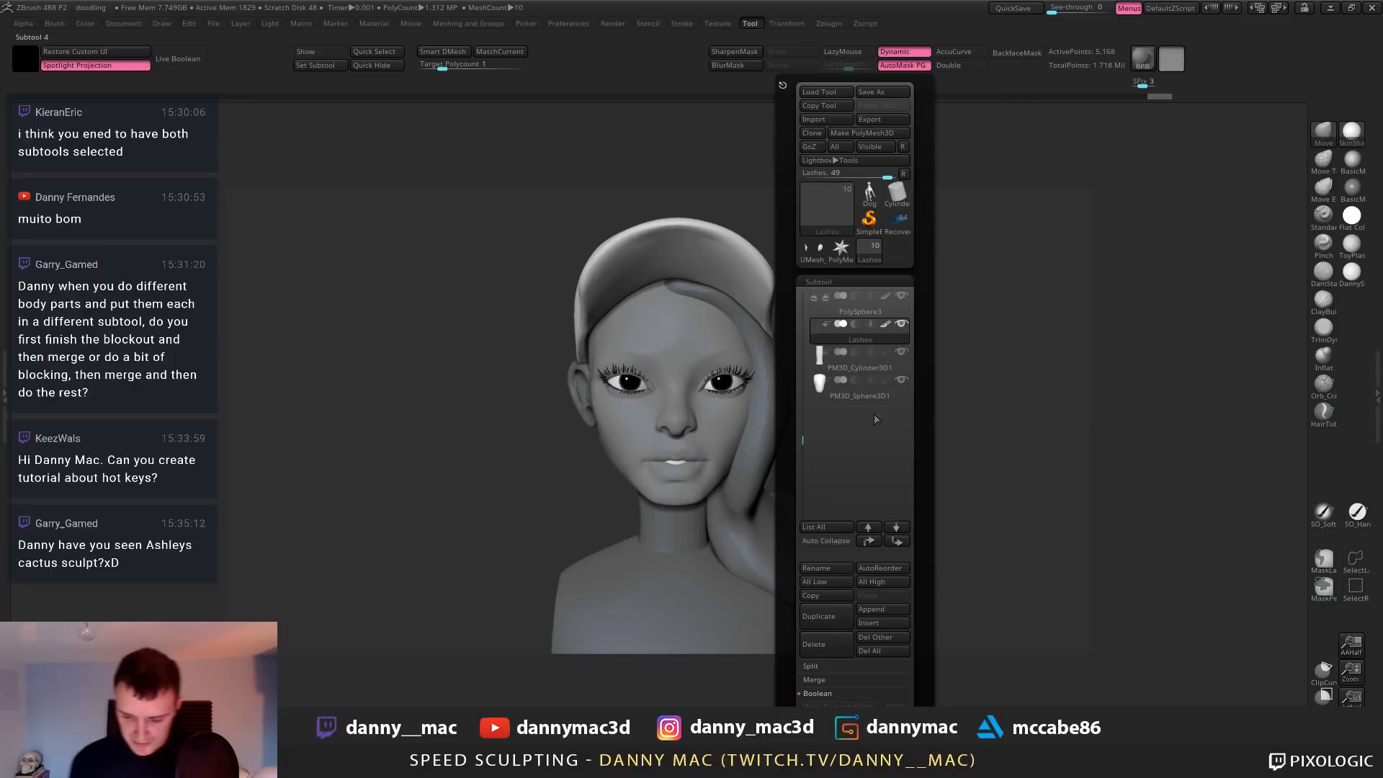
click(902, 324)
alt+click(695, 309)
ctrl+right_drag(685, 321, 609, 432)
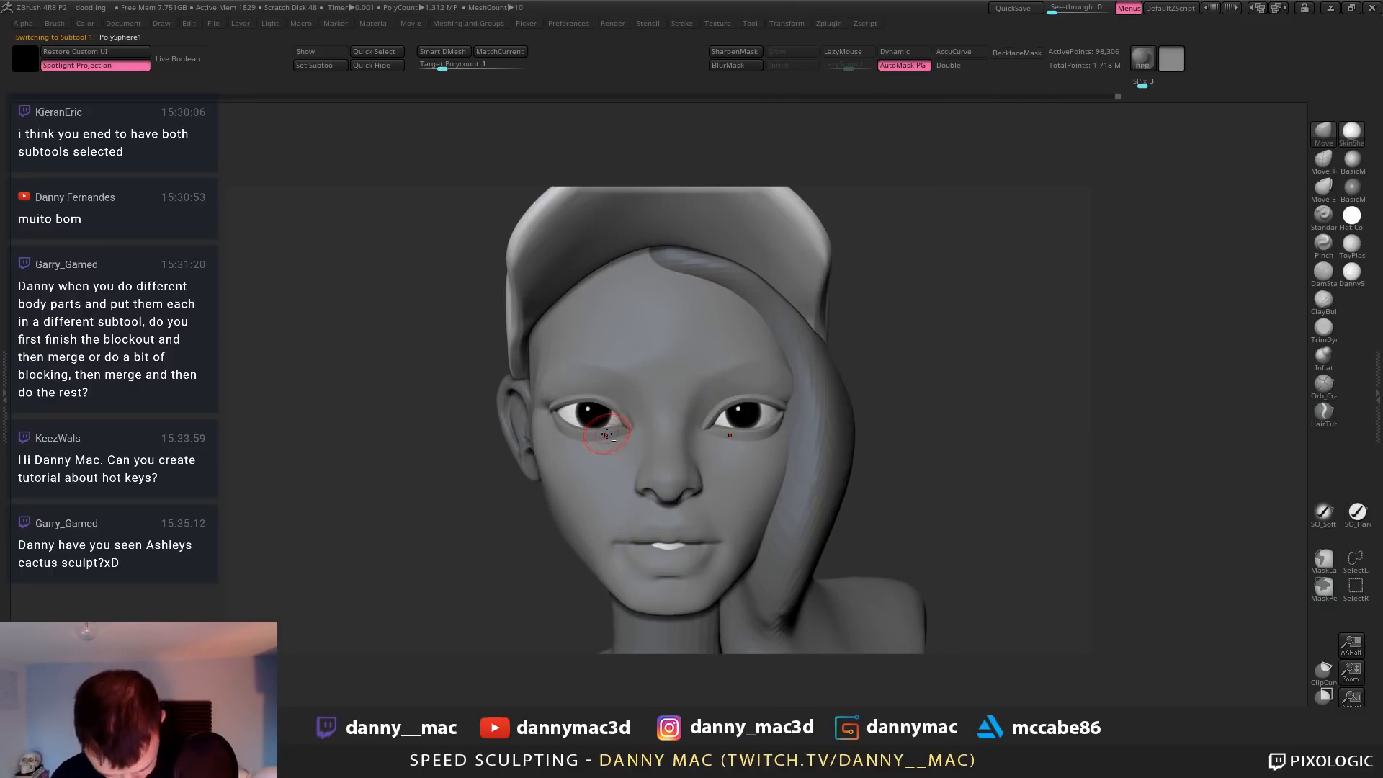
Preview the bust in BasicMaterial and fill the eyes with the Flat Color material
alt+click(592, 419)
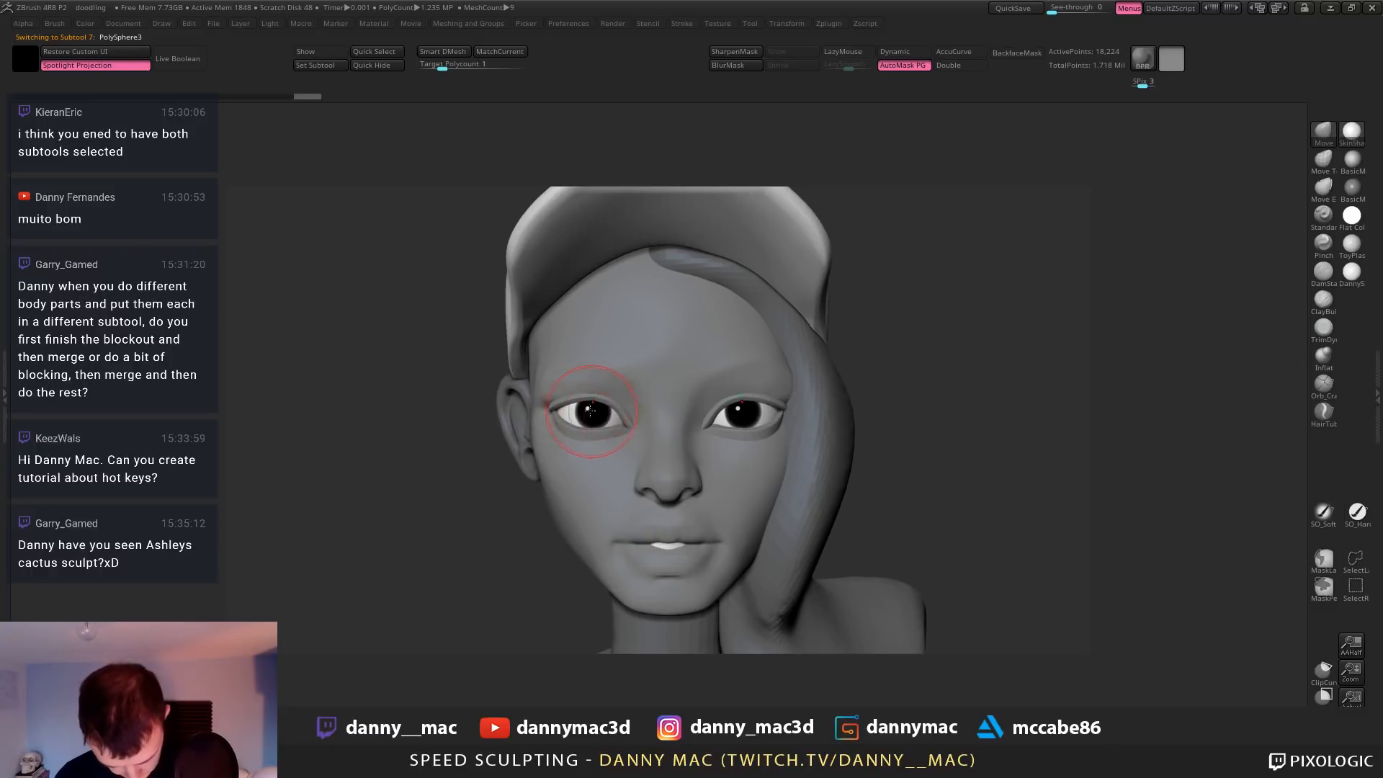
click(1353, 161)
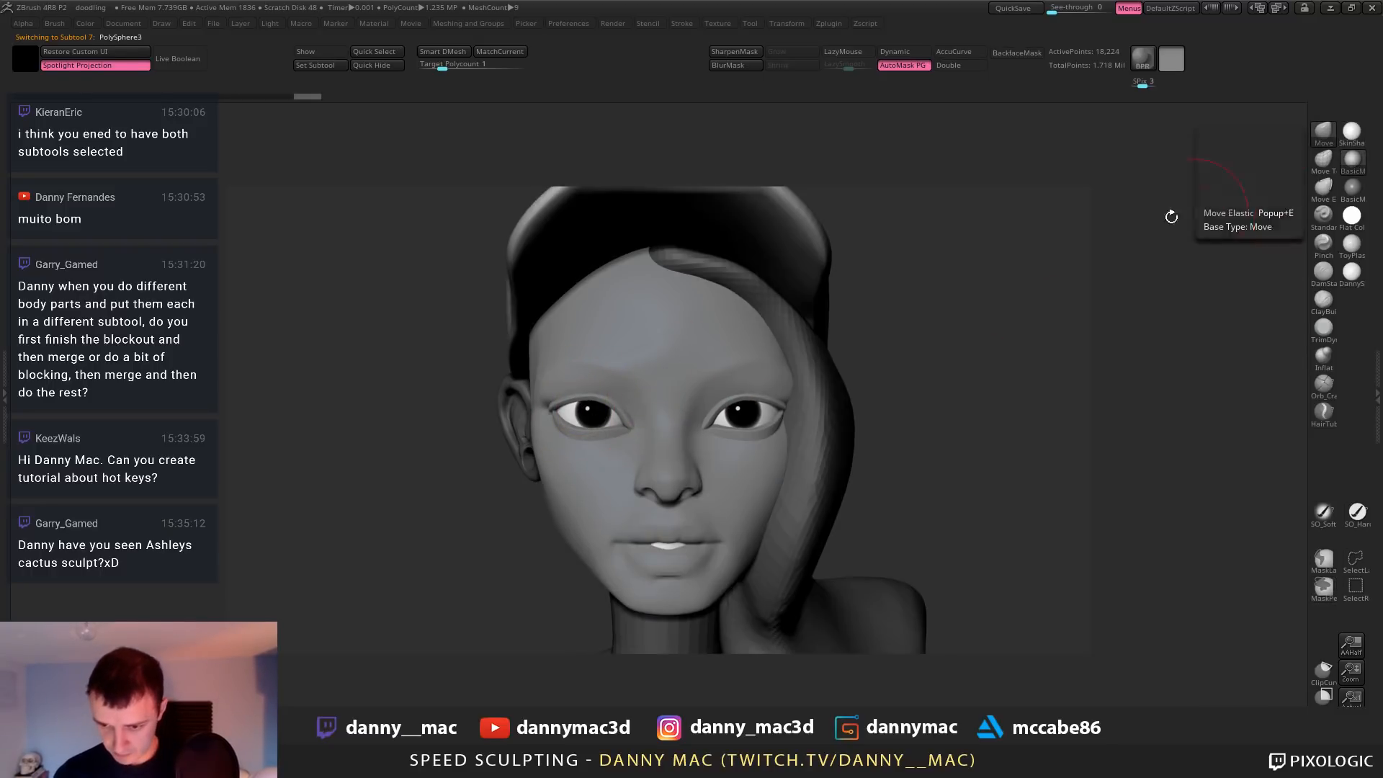
key(space)
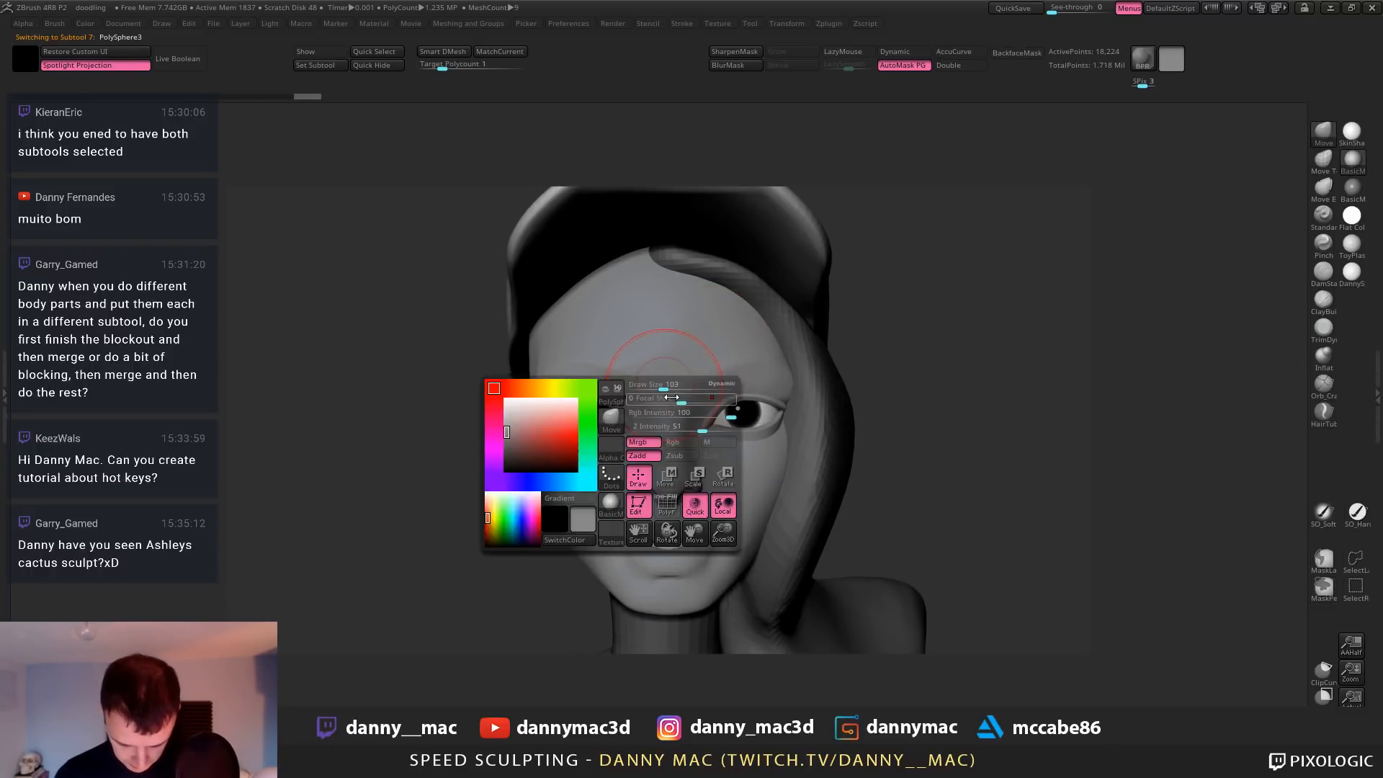
key(ctrl+f)
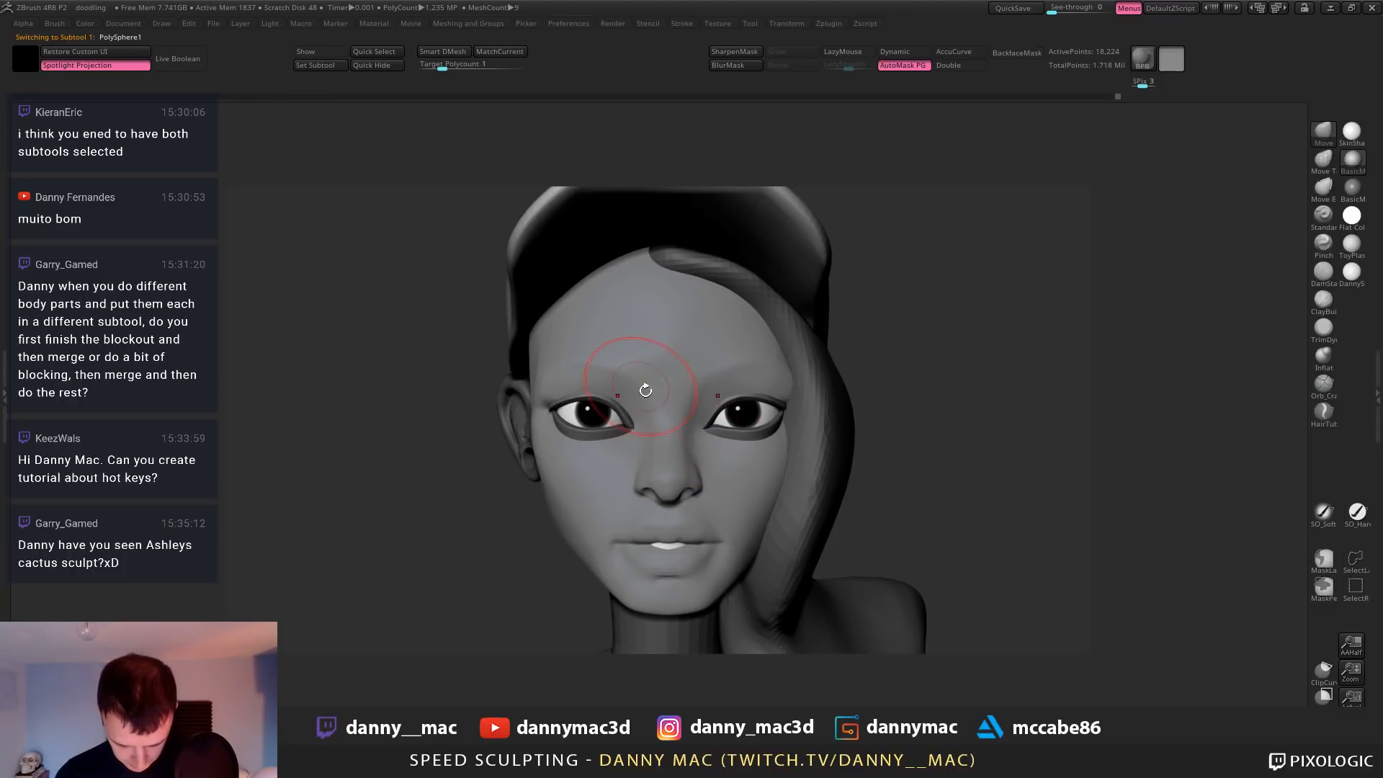
right_drag(645, 390, 600, 393)
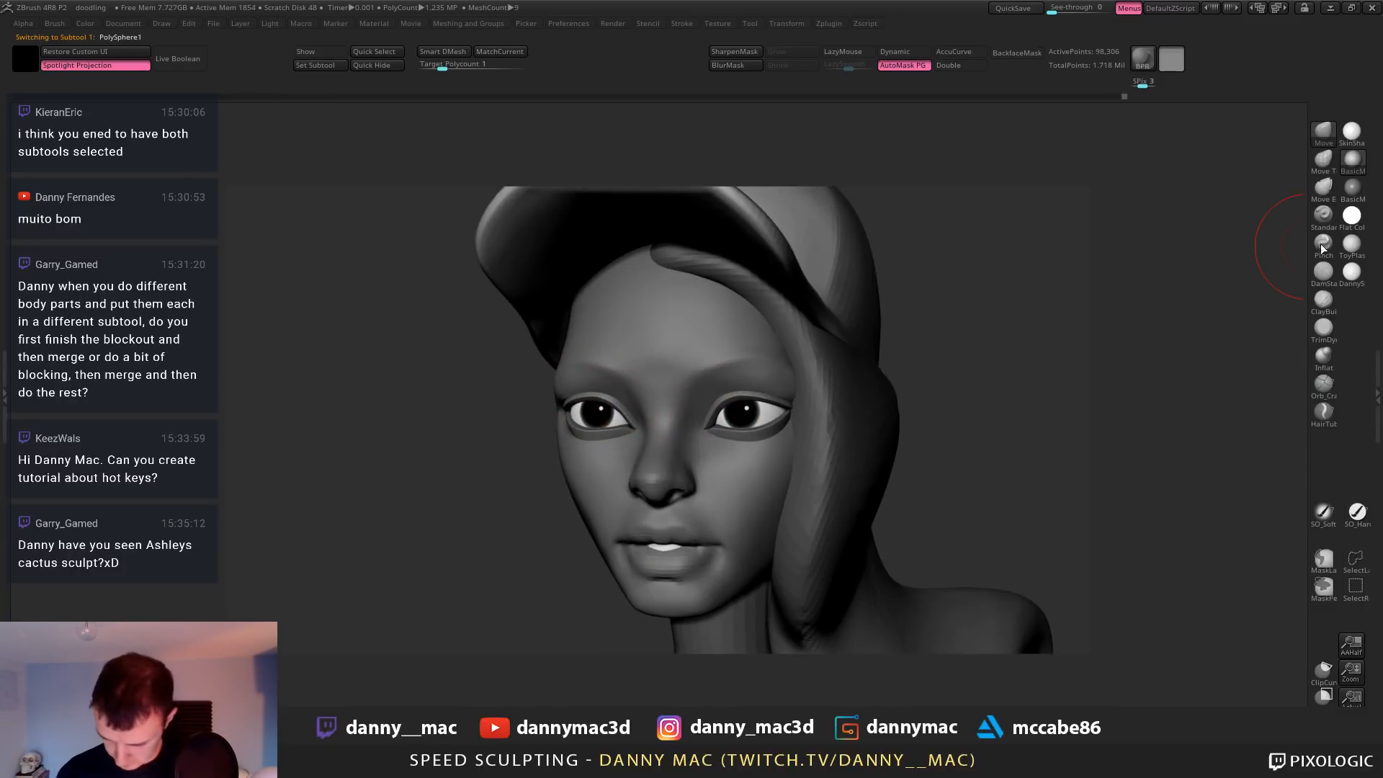
click(1351, 214)
key(ctrl+f)
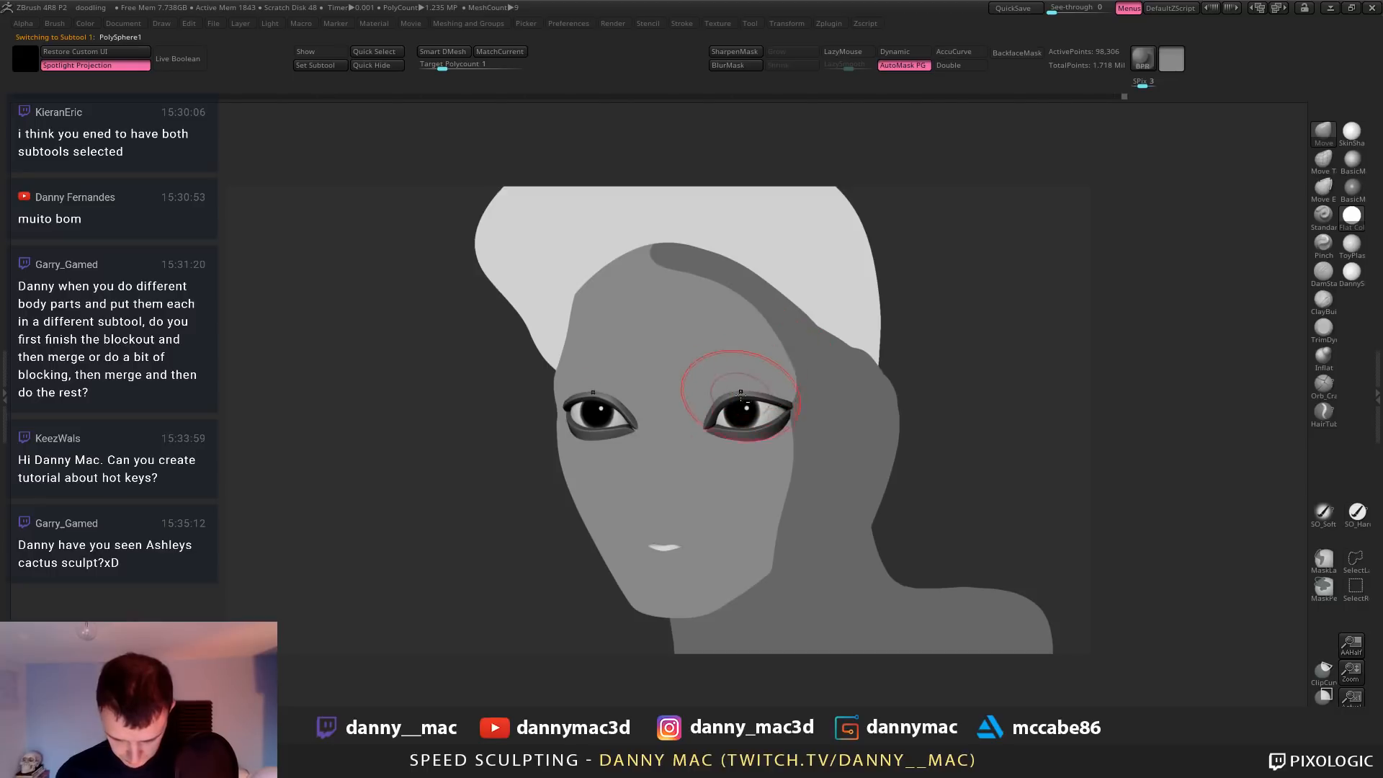
alt+click(753, 396)
key(ctrl+f)
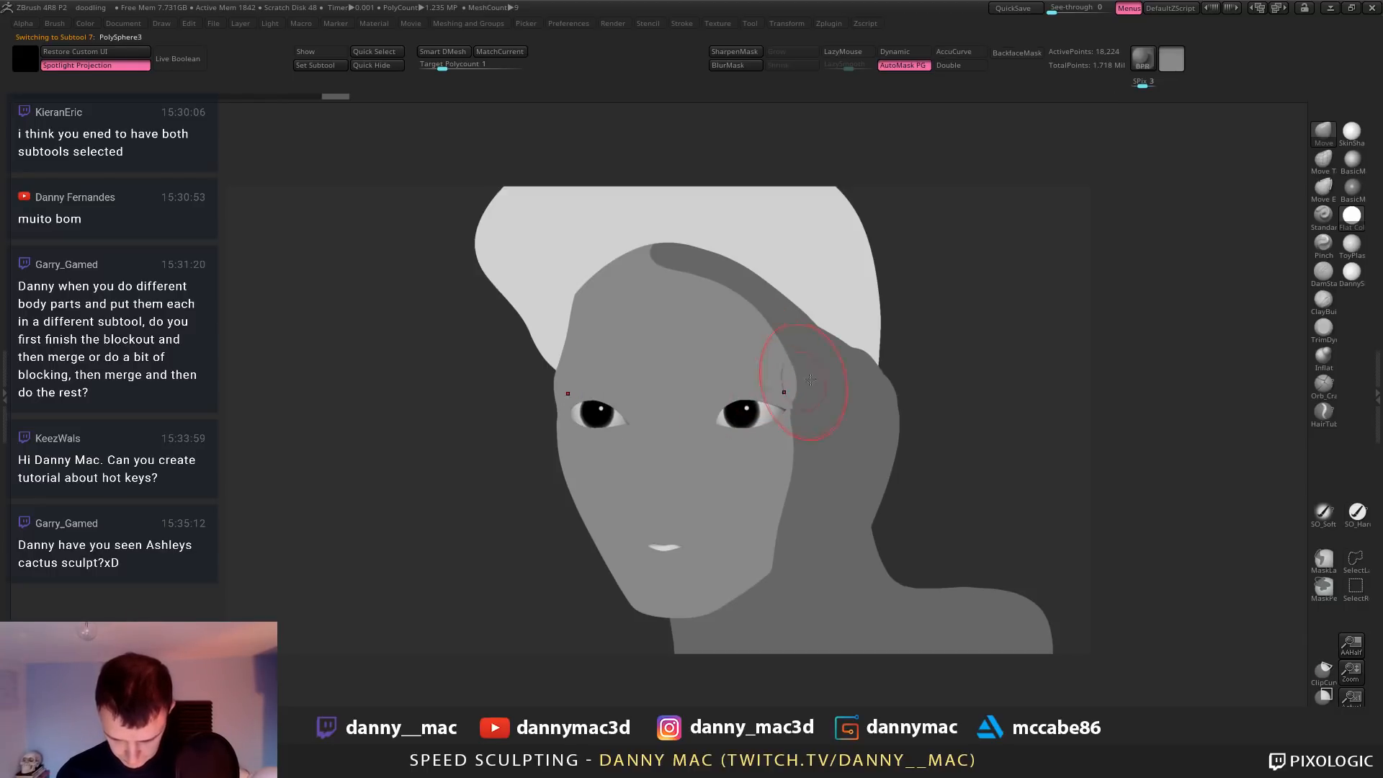
Restore BasicMaterial as the active material, limit painting to the material channel and reselect the head
click(1345, 176)
key(space)
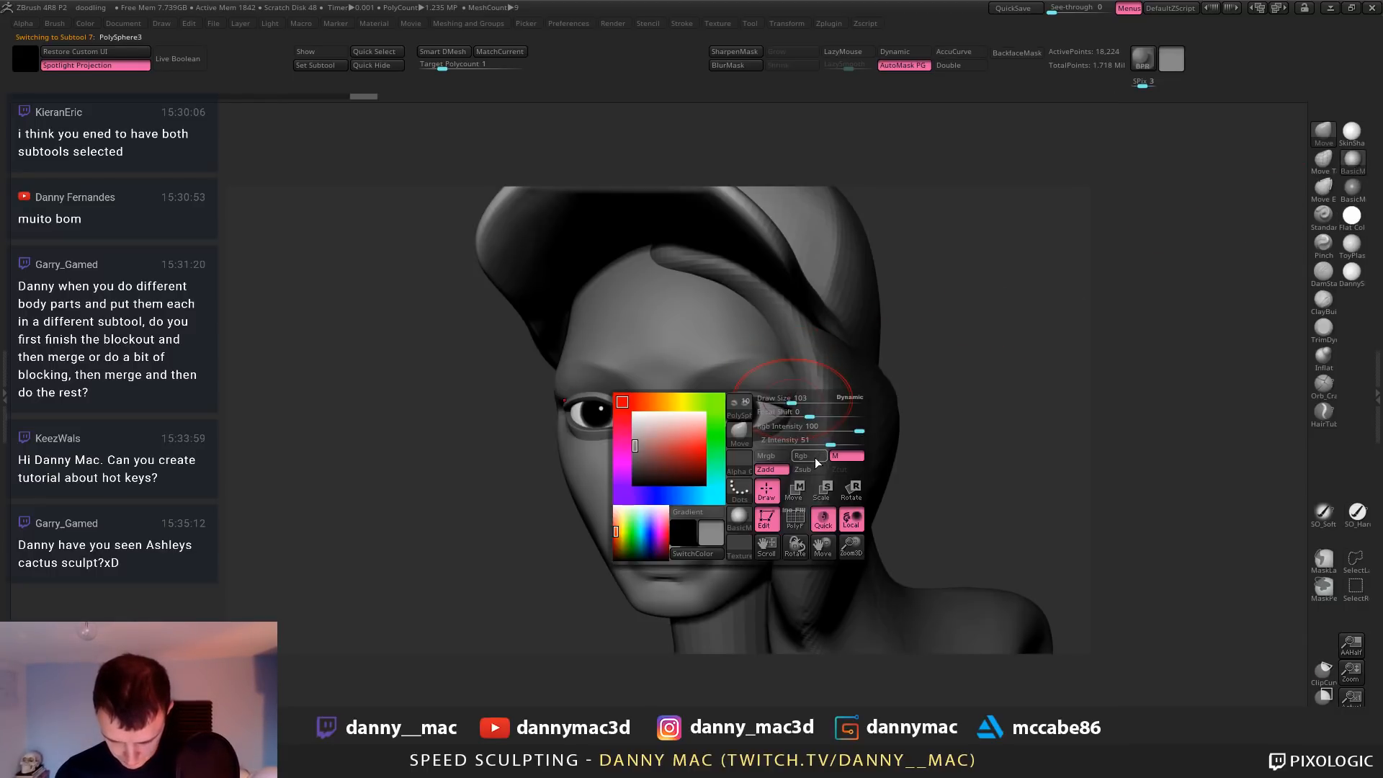
click(837, 457)
mouse_move(616, 399)
right_down()
mouse_move(651, 399)
mouse_move(587, 395)
mouse_move(645, 395)
mouse_move(605, 390)
mouse_move(556, 412)
mouse_move(602, 455)
mouse_move(585, 457)
right_up()
key(space)
key(space)
drag(638, 460, 689, 452)
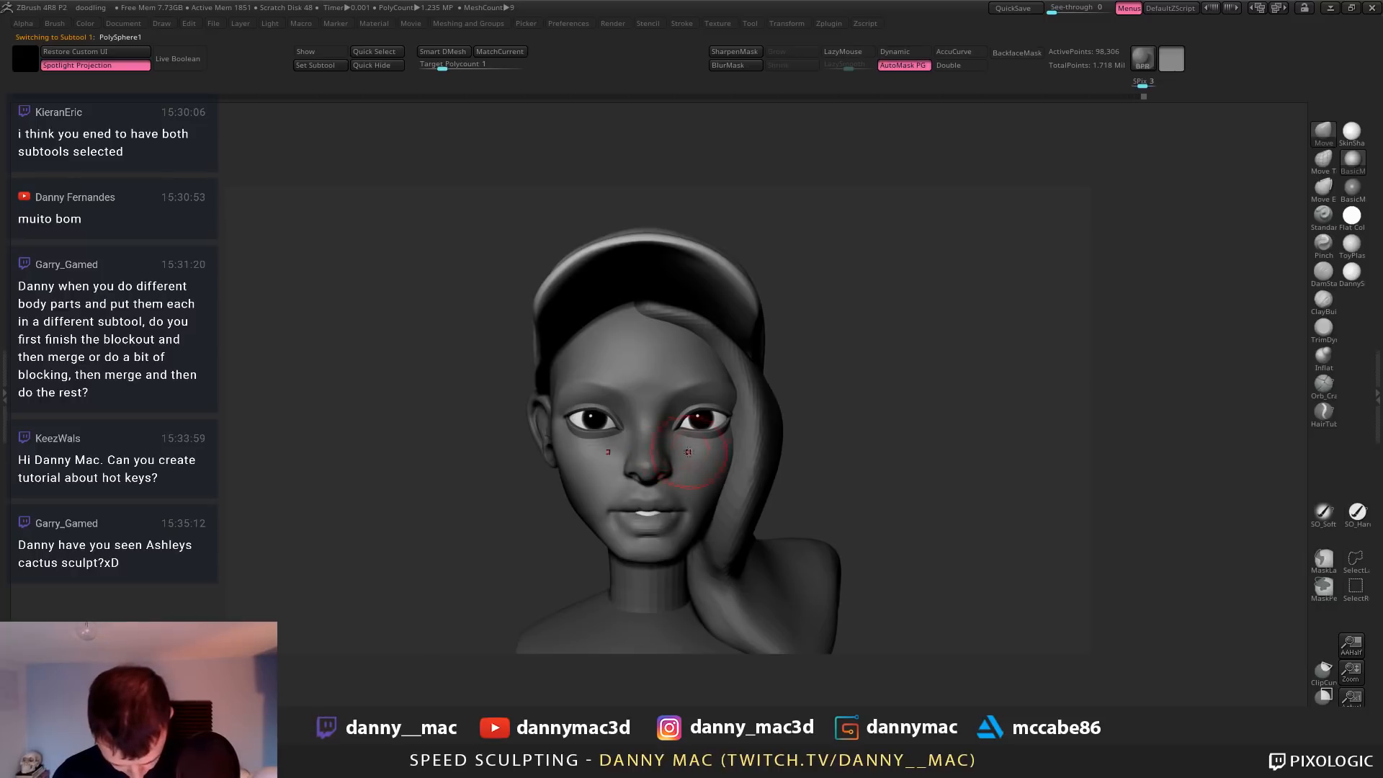
Refine the head's jaw and chin silhouette with the Move brush at a lower subdivision level, checking side and front views
ctrl+right_drag(715, 487, 788, 359)
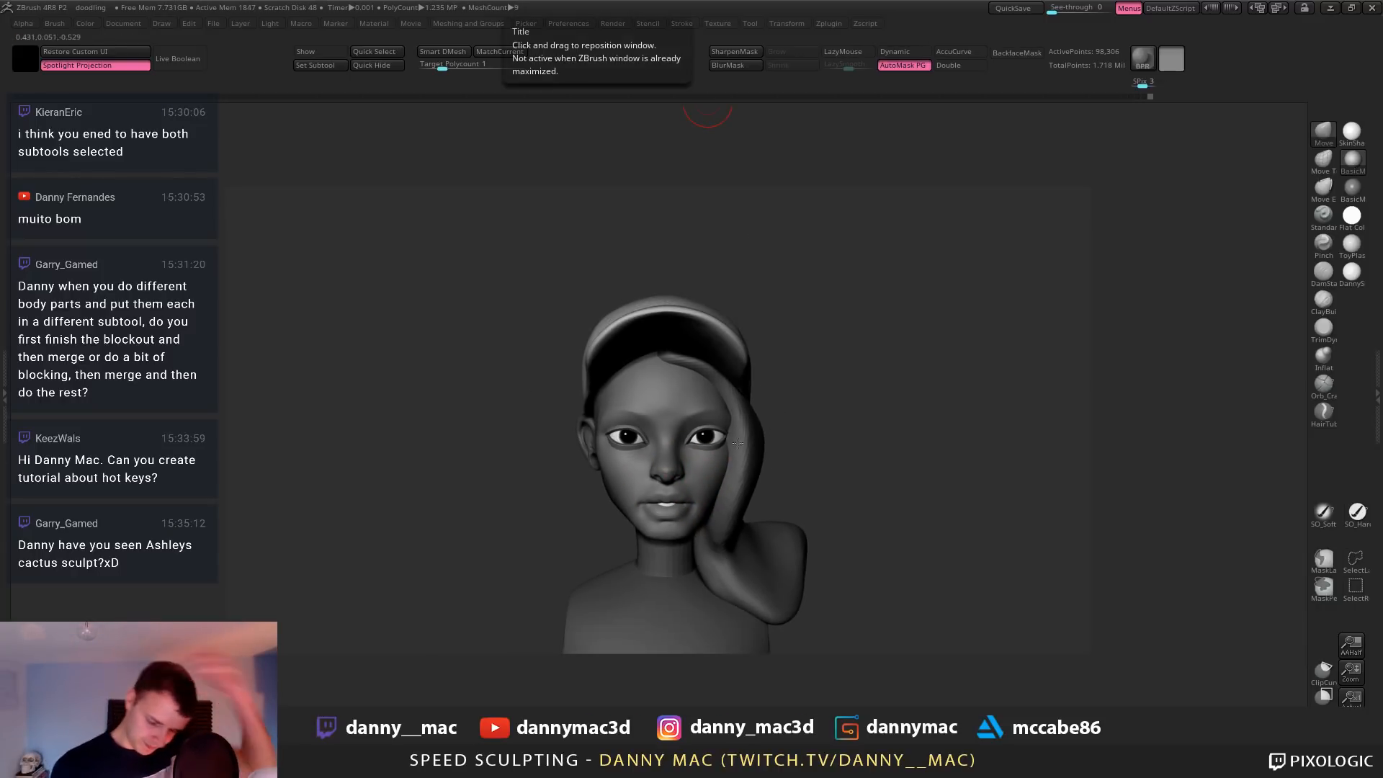
alt+right_drag(694, 469, 702, 426)
key(space)
mouse_move(569, 461)
right_down()
mouse_move(618, 452)
mouse_move(598, 466)
mouse_move(631, 495)
right_up()
key(space)
alt+click(587, 460)
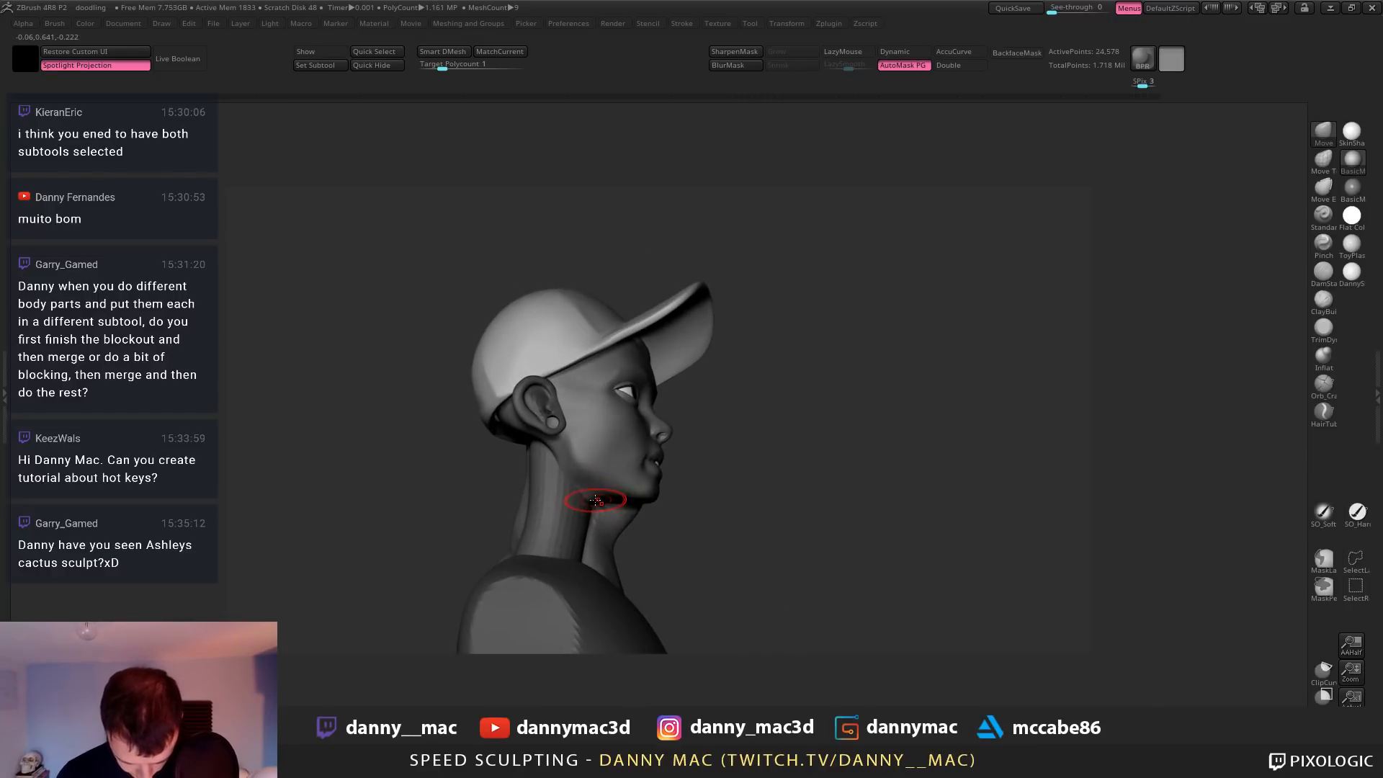
right_drag(584, 502, 623, 486)
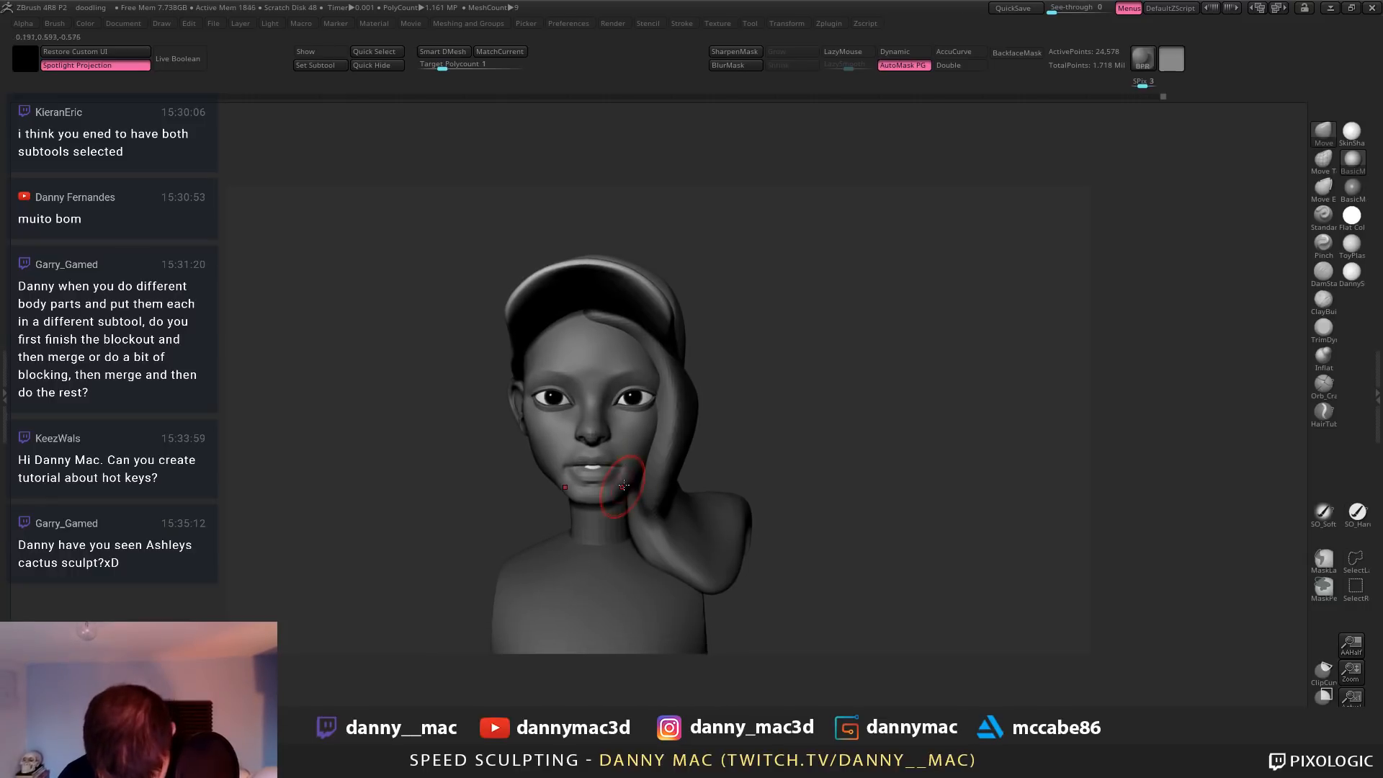
key(space)
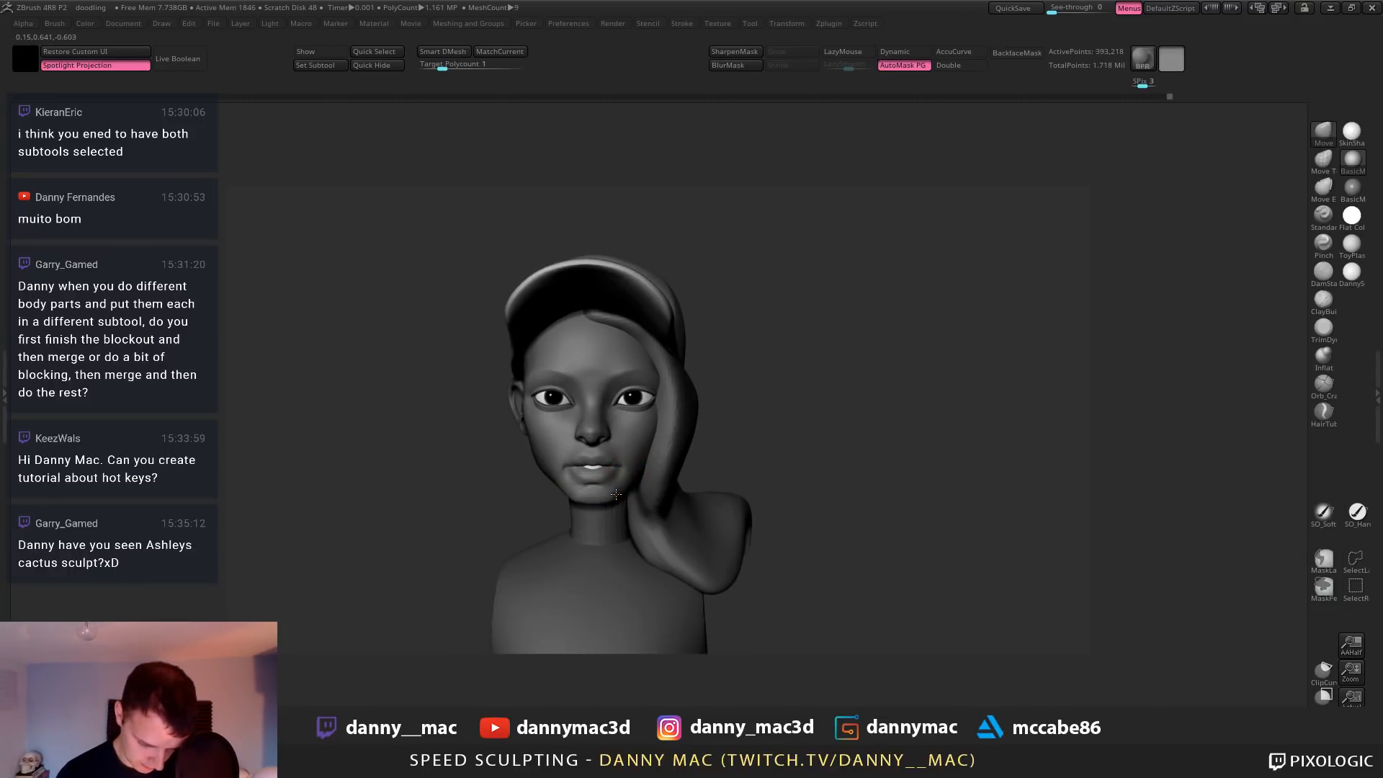
Isolate the head, flatten the cheek and jaw side with the TrimDynamic brush, and show the other subtools again
key(alt+s)
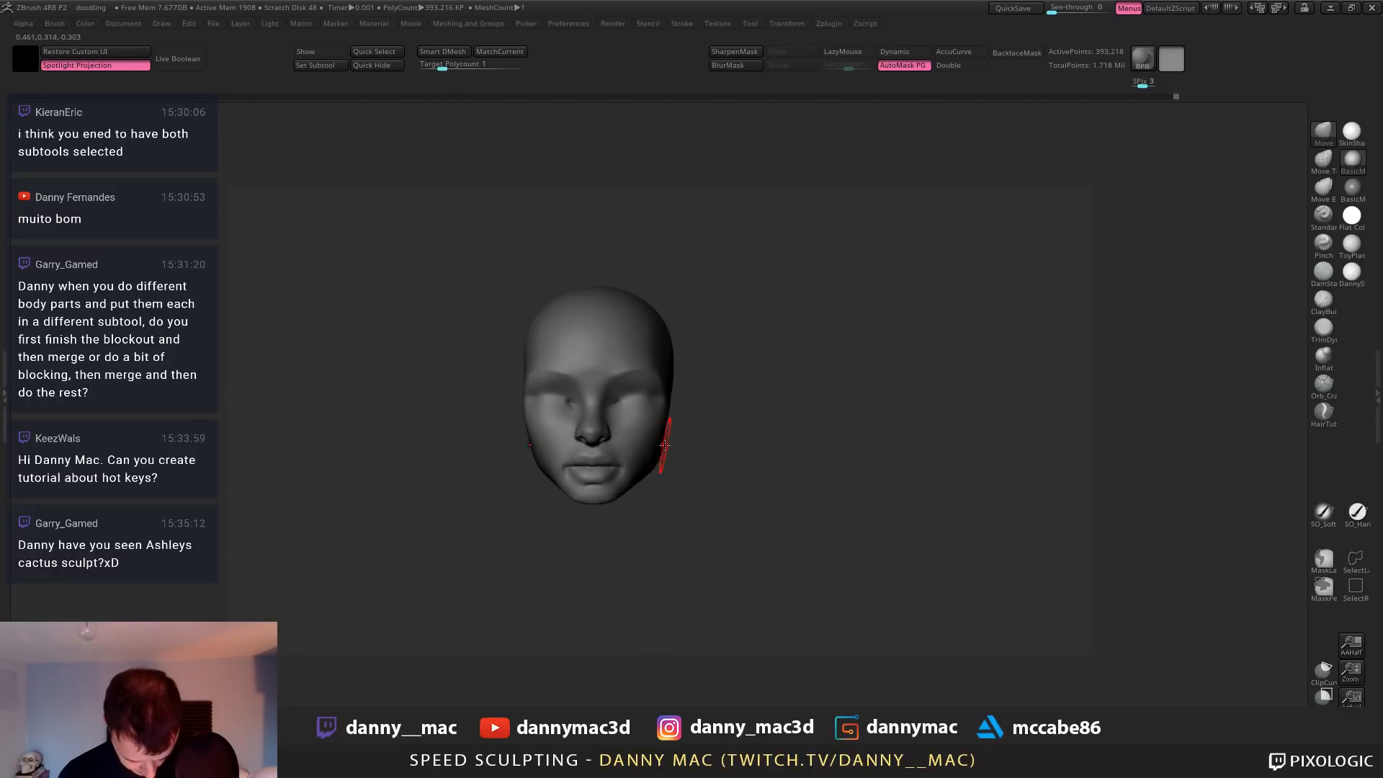
key(b)
key(t)
key(d)
right_drag(673, 451, 639, 440)
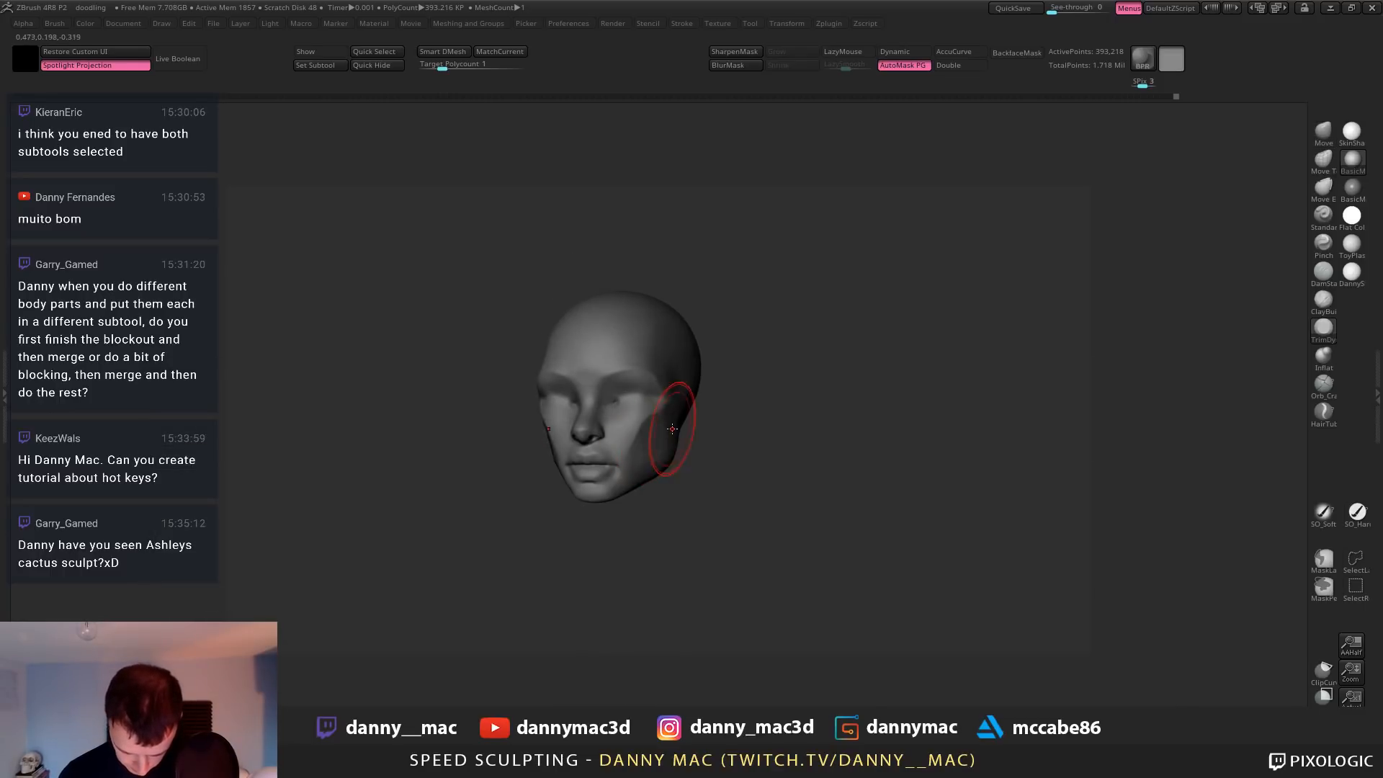
key(space)
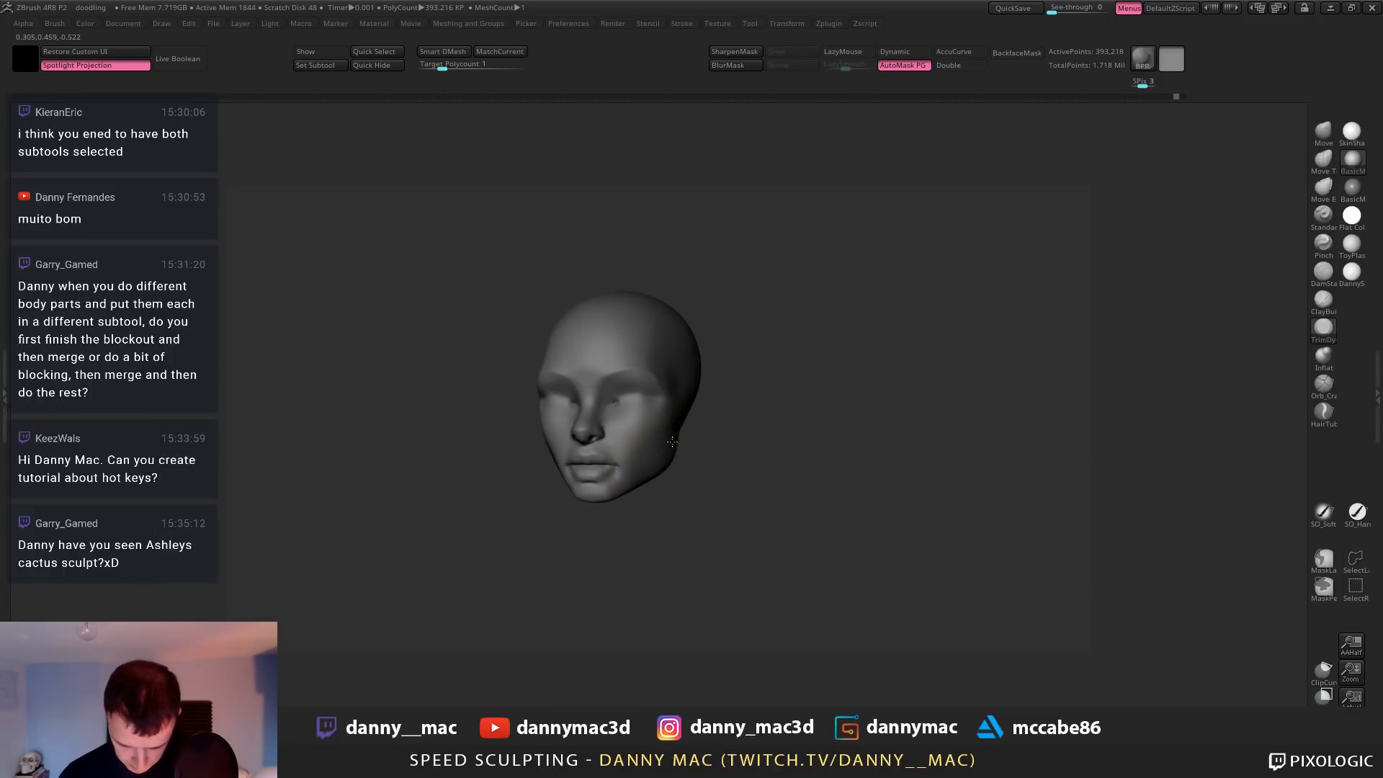
mouse_move(672, 441)
right_down()
mouse_move(639, 467)
mouse_move(666, 443)
mouse_move(643, 447)
right_up()
key(alt+s)
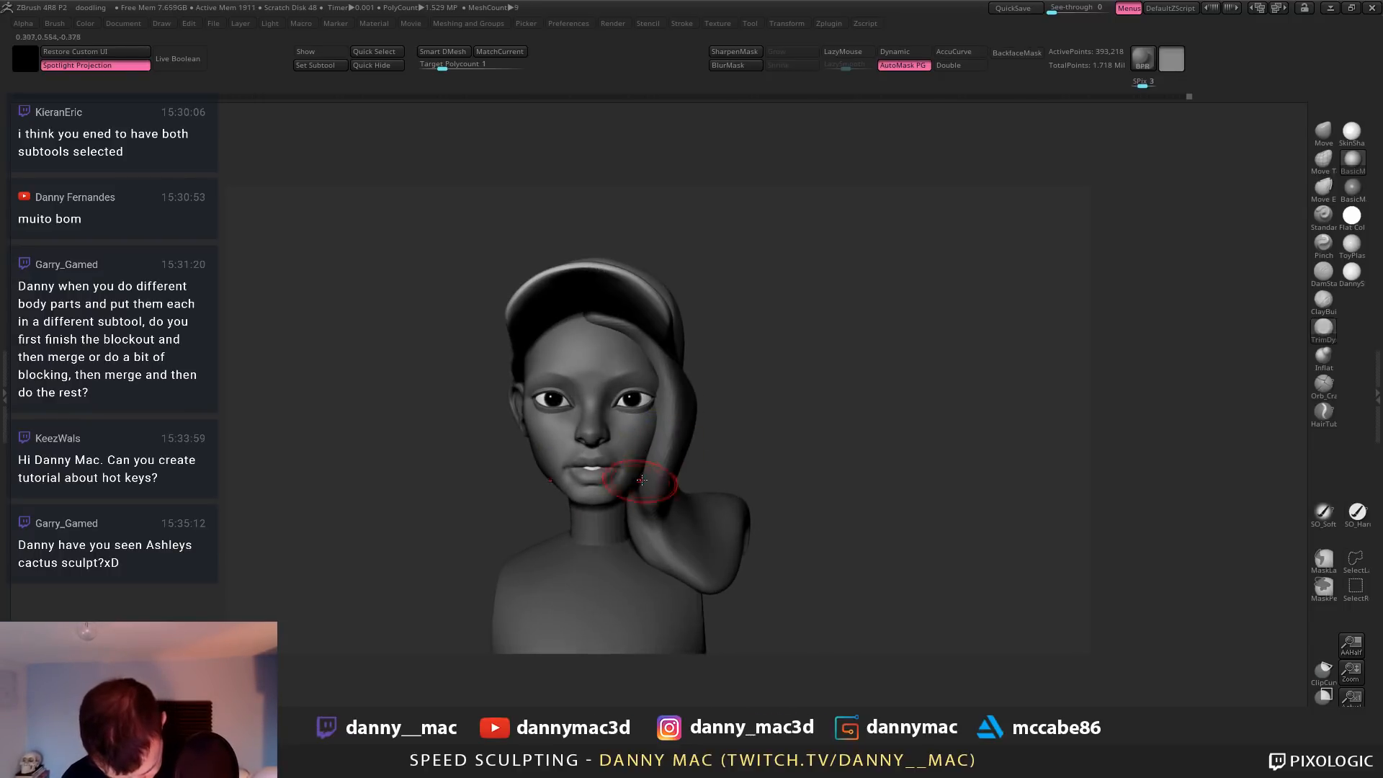
Smooth the chin and crease the mouth corner with the DamStandard brush
shift+drag(602, 491, 606, 487)
mouse_move(624, 484)
ctrl+right_down()
mouse_move(623, 508)
mouse_move(614, 477)
mouse_move(593, 469)
ctrl+right_up()
key(p)
key(d)
mouse_move(625, 456)
mouse_down()
mouse_move(611, 465)
mouse_move(625, 466)
mouse_up()
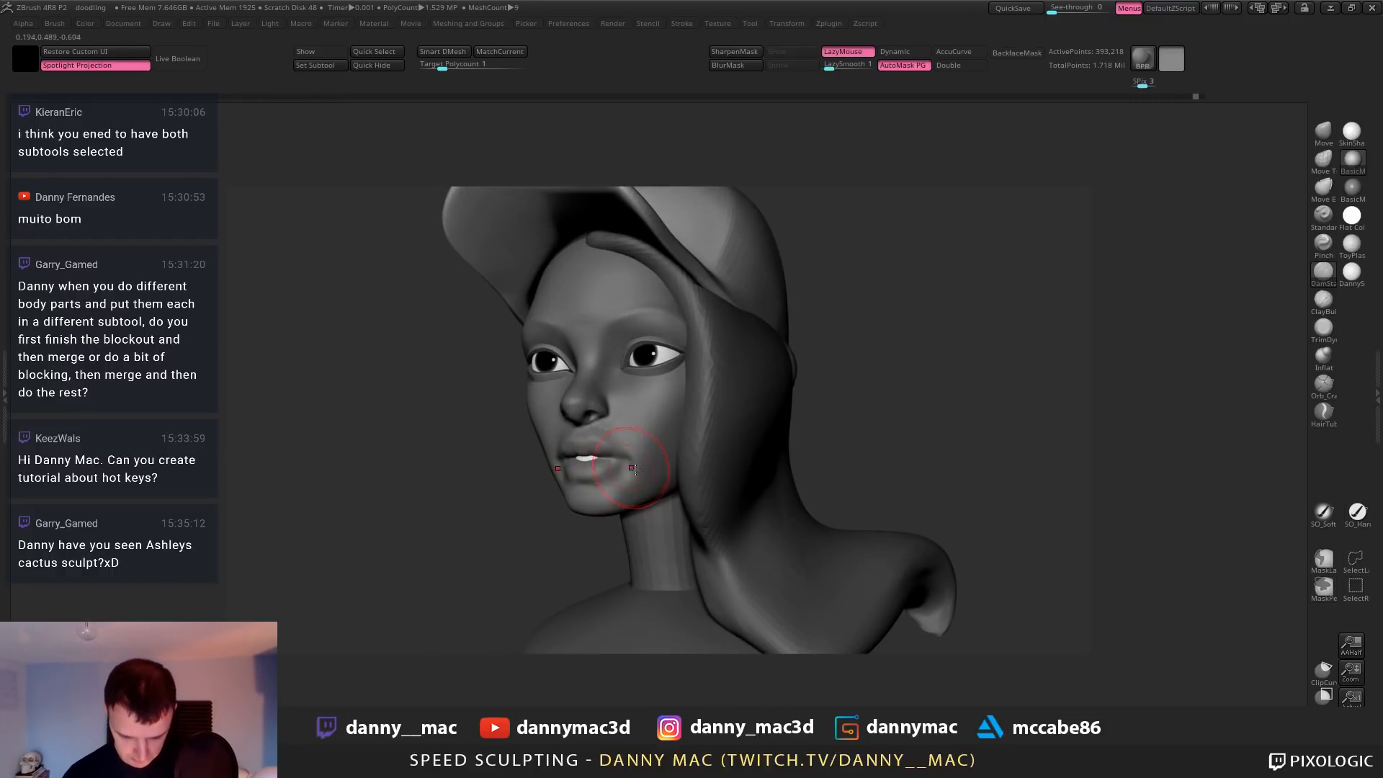
Test the pen pressure in the Pen Tablet settings and return to the maximized sculpting window
click(1350, 9)
click(1211, 764)
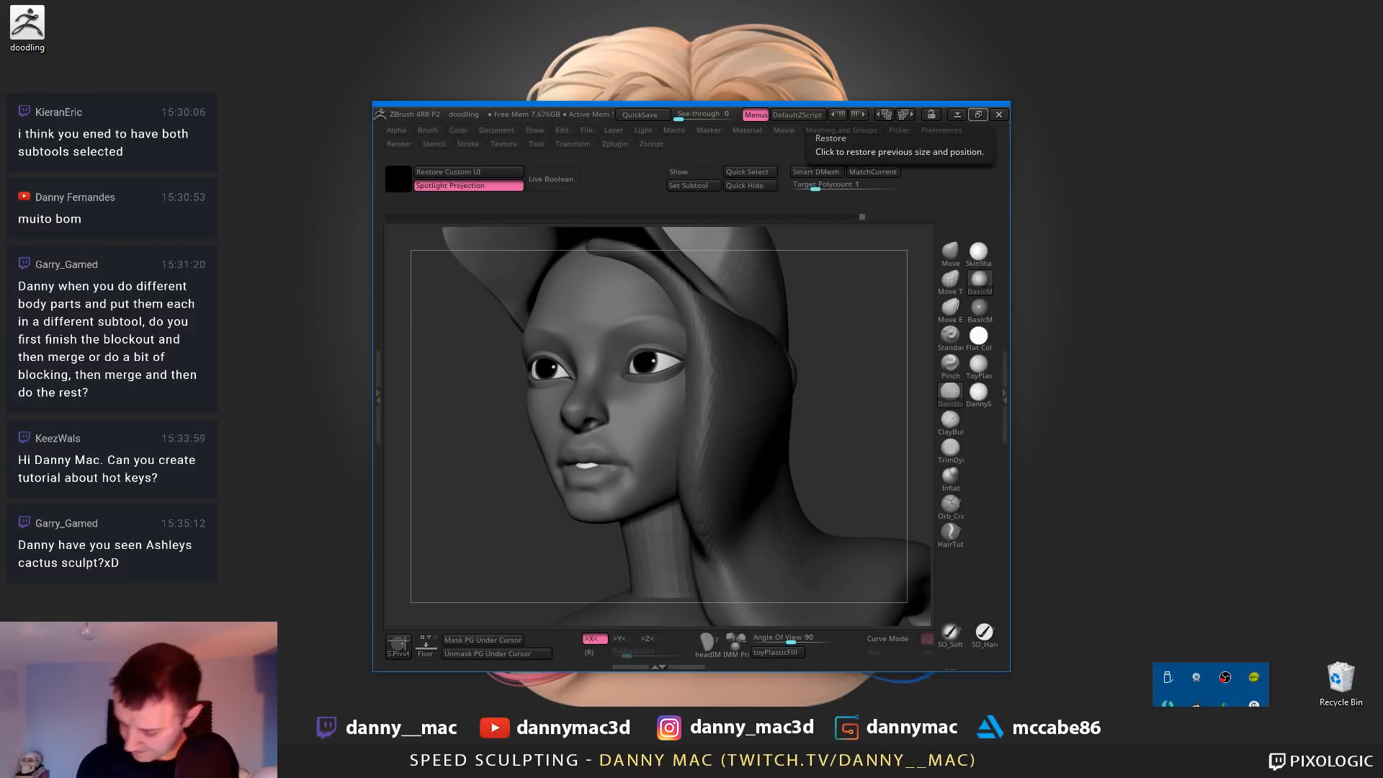
click(1197, 705)
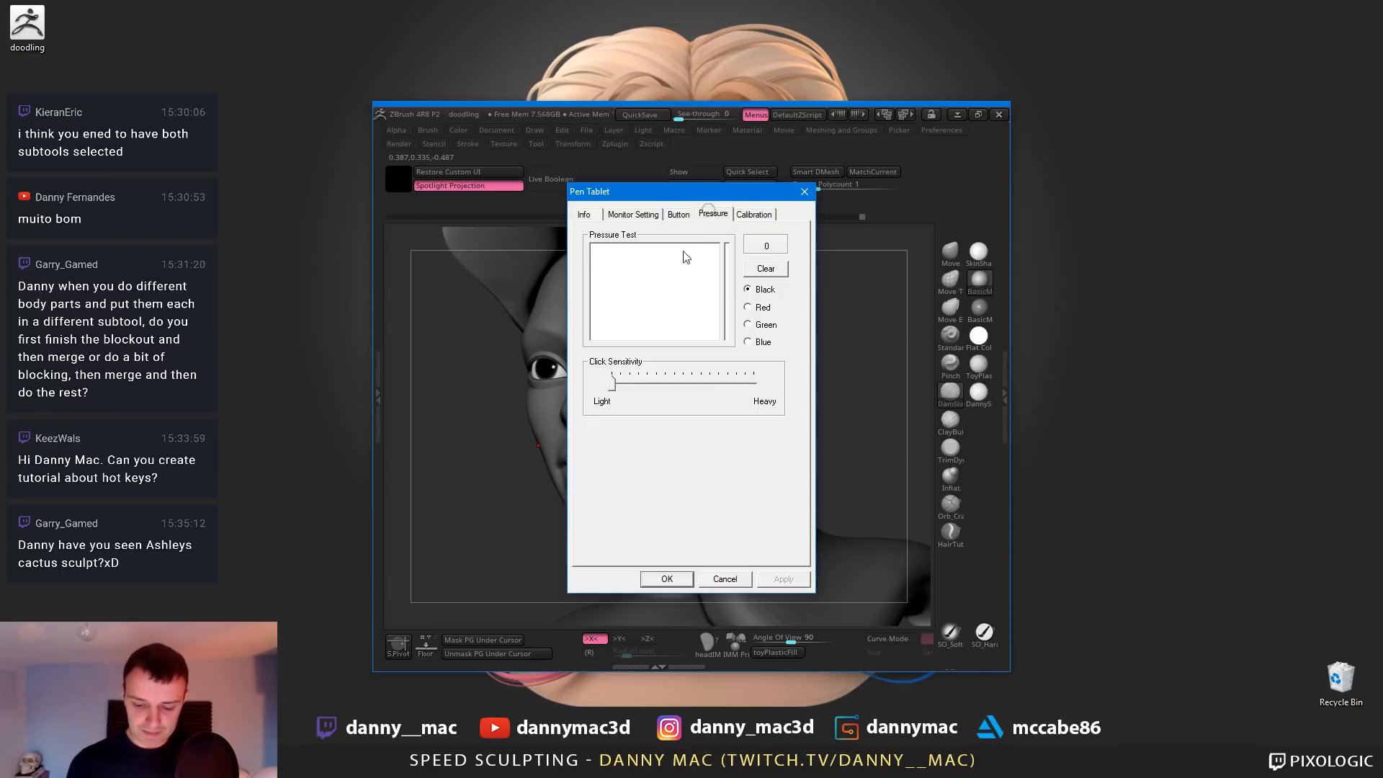
drag(624, 322, 719, 297)
click(975, 116)
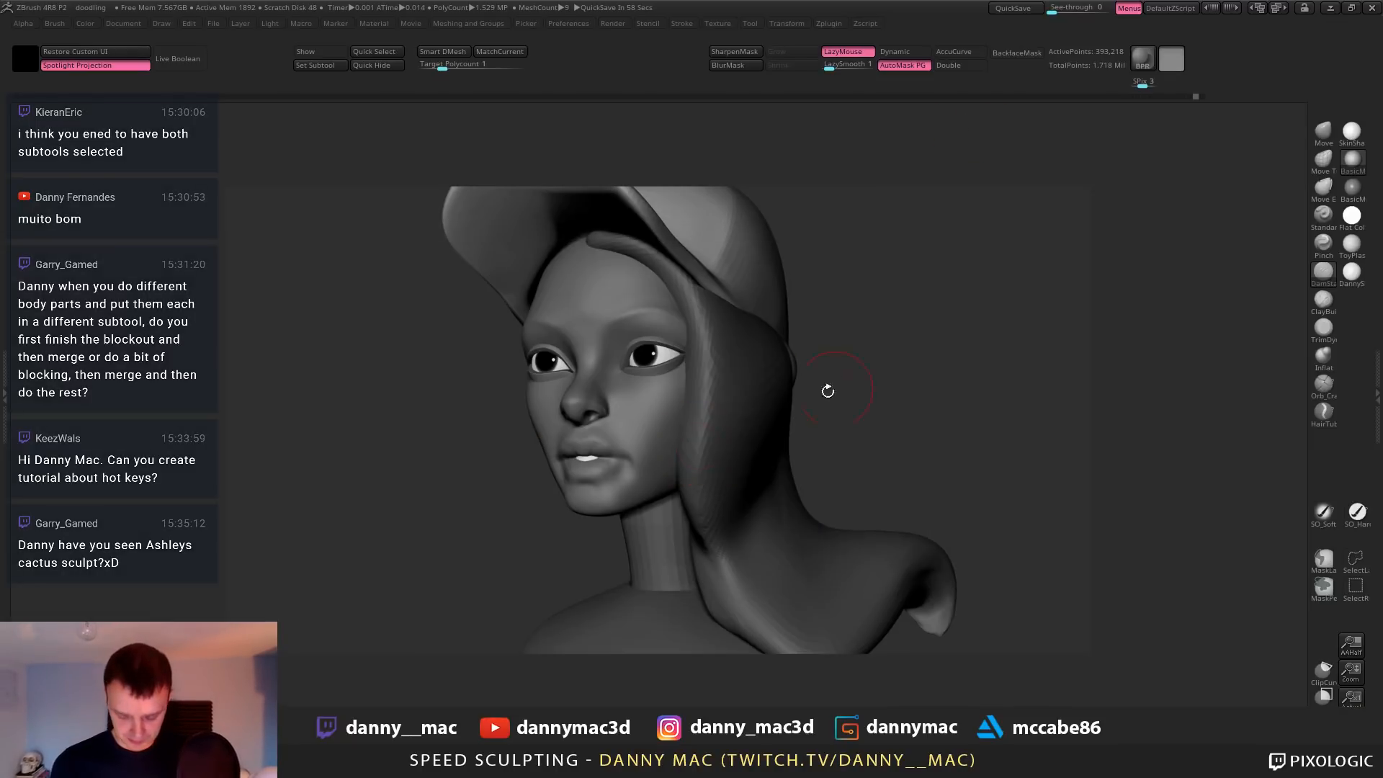
Deepen the corners of the mouth with short DamStandard strokes
right_drag(576, 468, 569, 550)
right_click(558, 553)
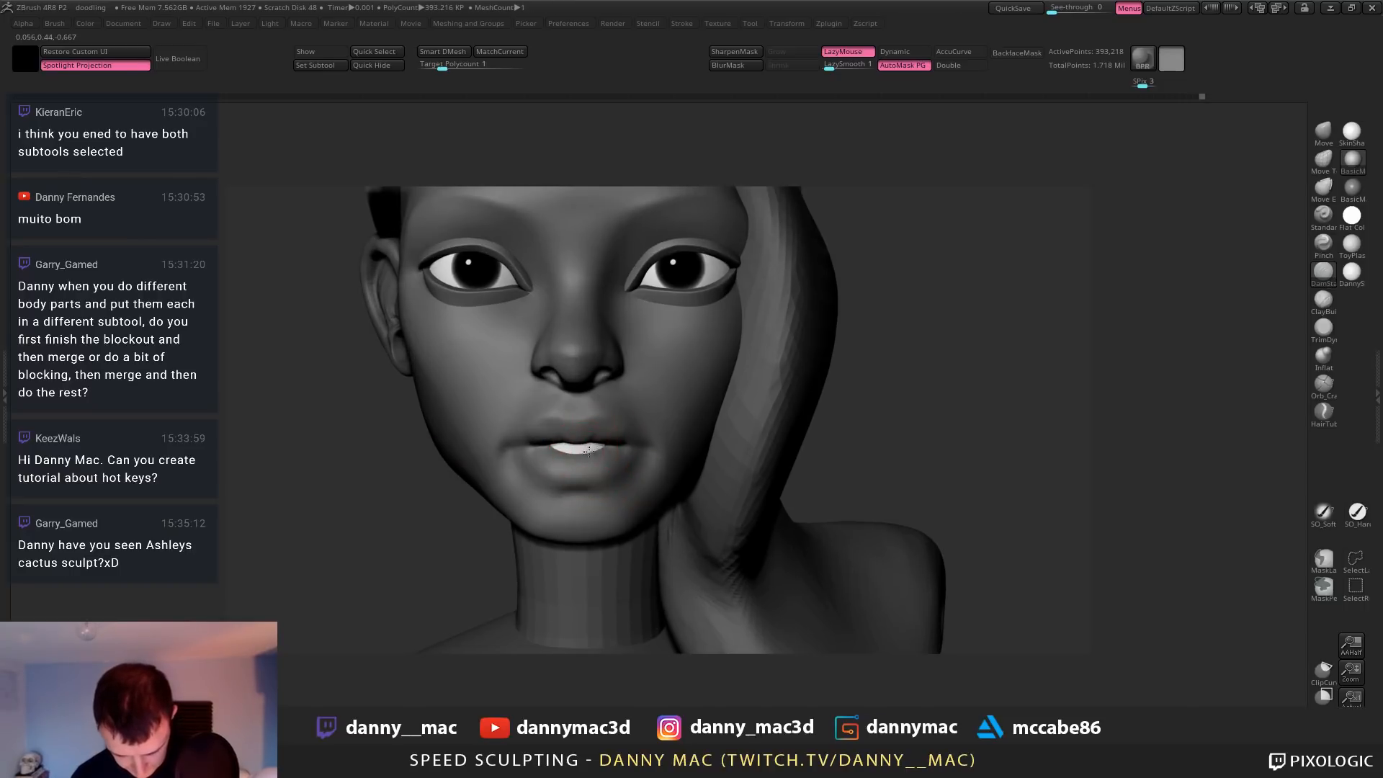
right_drag(592, 446, 603, 444)
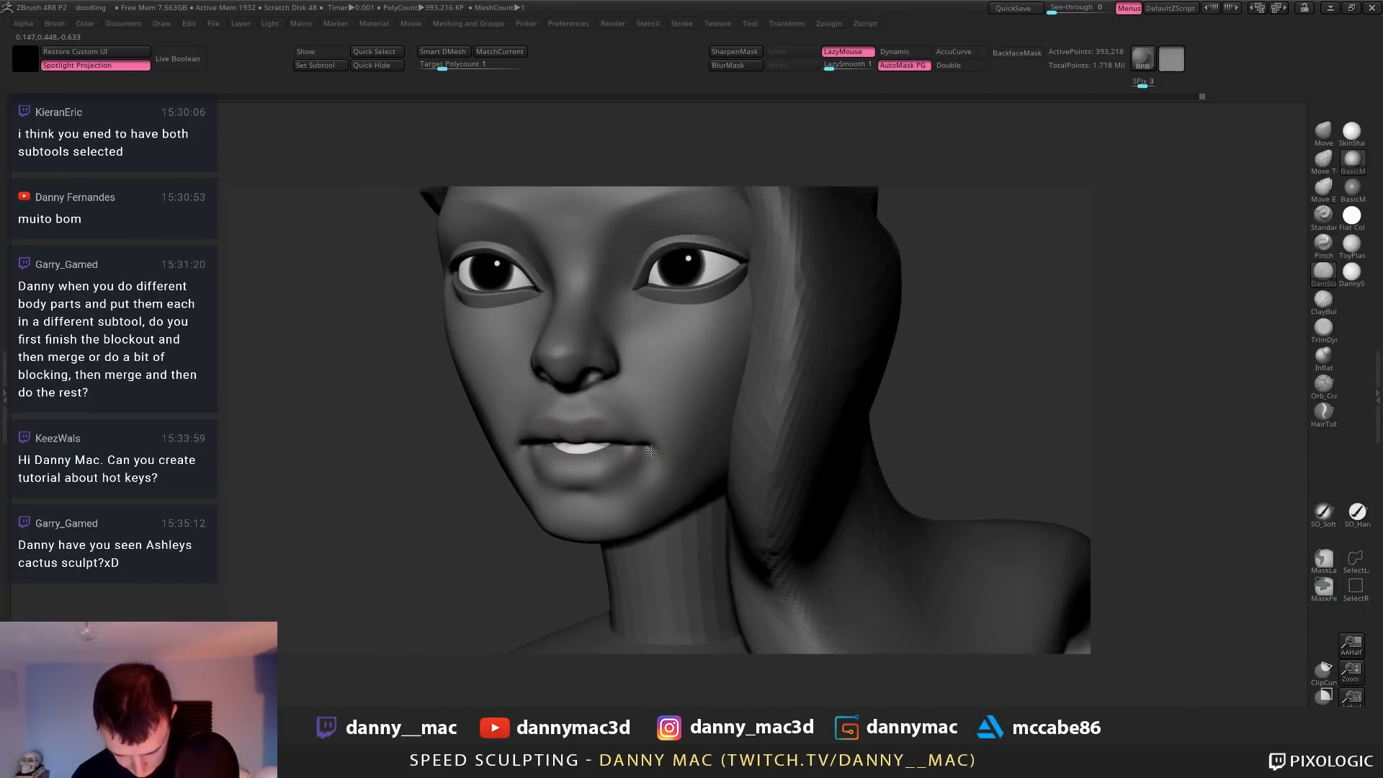
drag(651, 450, 652, 448)
mouse_move(652, 452)
right_down()
mouse_move(688, 458)
mouse_move(587, 469)
mouse_move(608, 468)
right_up()
Soften and flatten the lower lip and mouth corners with a small TrimDynamic brush
key(b)
key(t)
key(d)
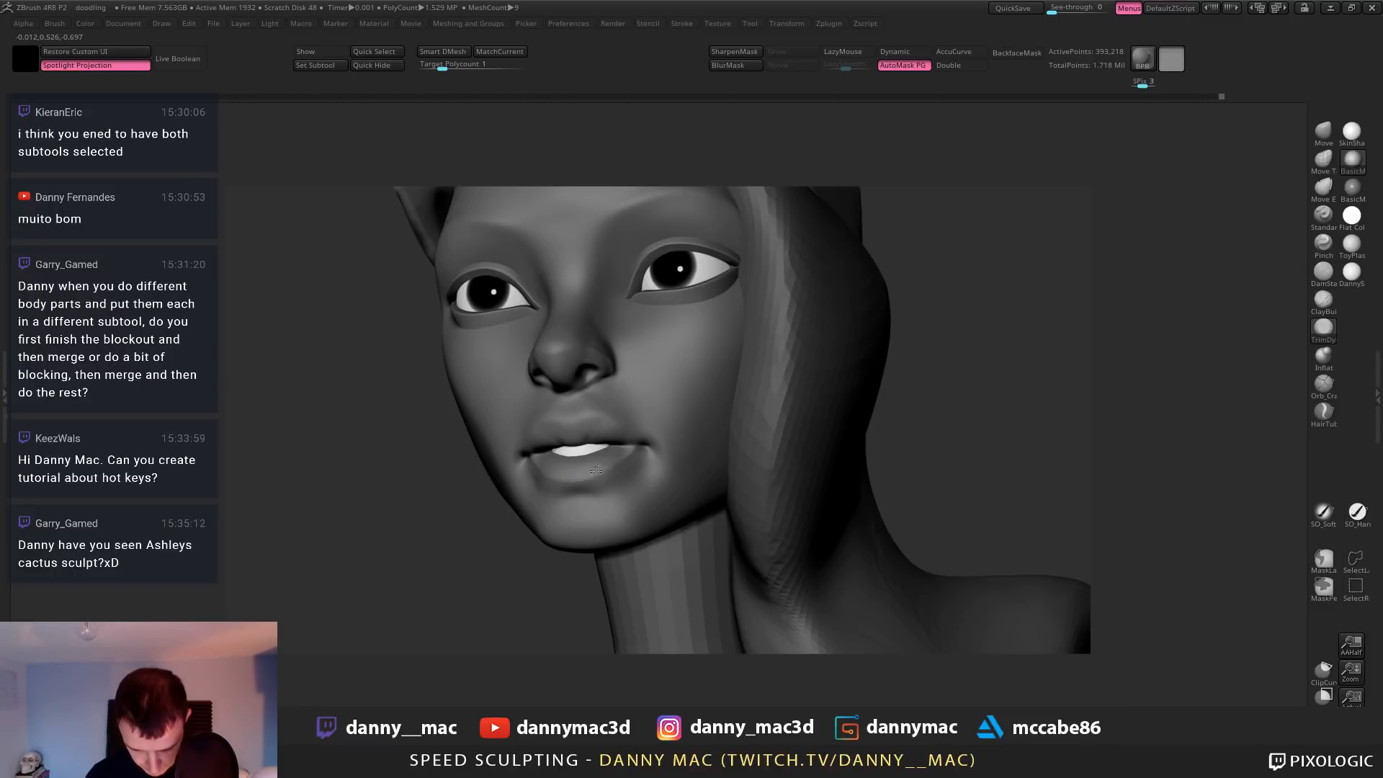
key(space)
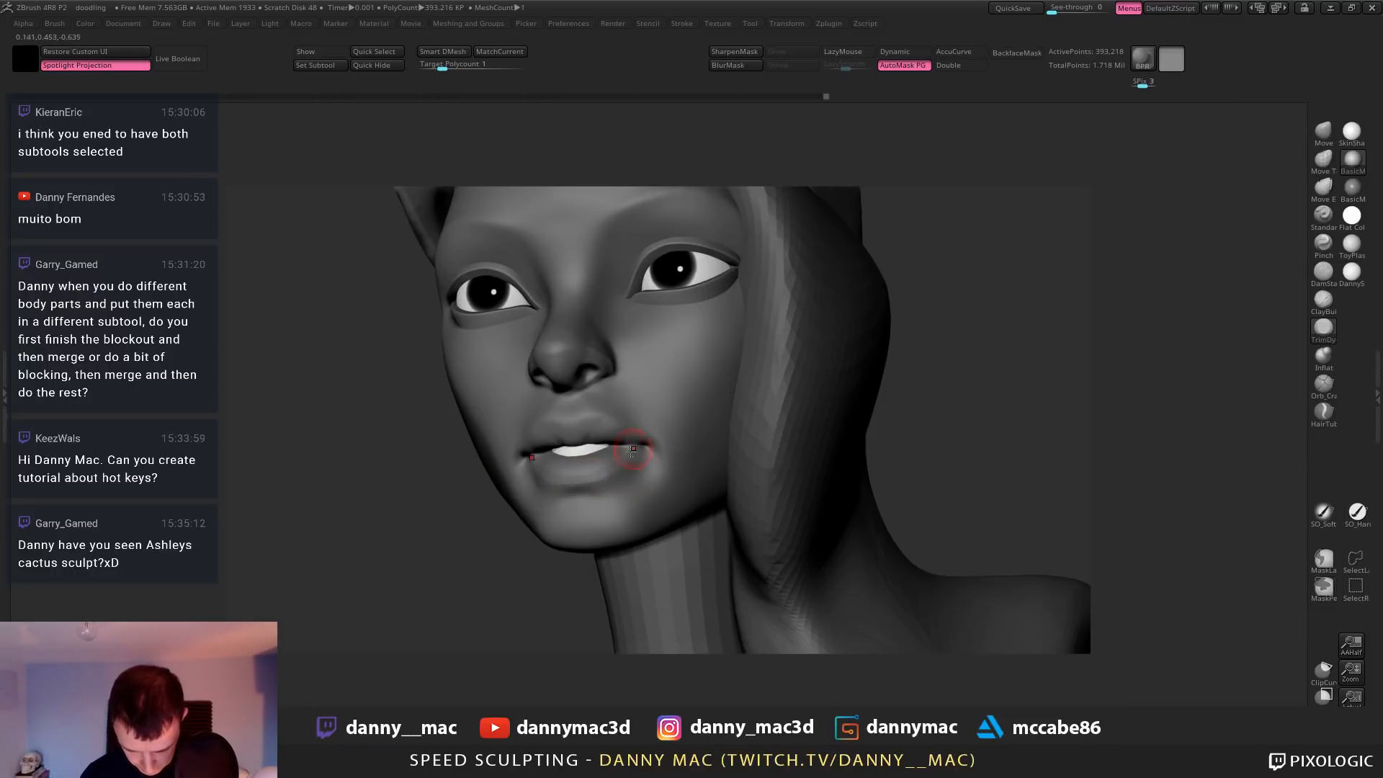
right_drag(632, 450, 596, 448)
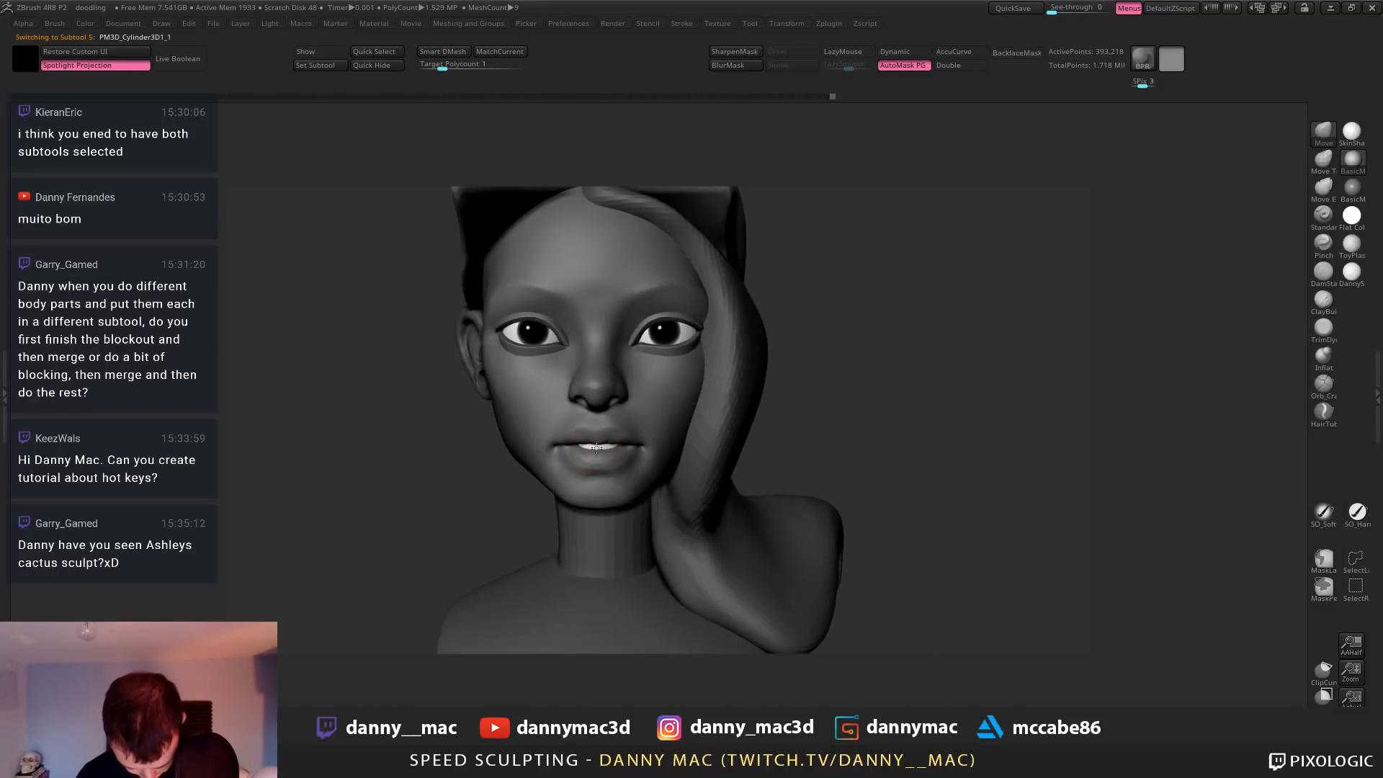
Reposition the teeth subtool behind the lips with the transform gizmo and return to draw mode
key(w)
drag(551, 448, 548, 448)
key(q)
ctrl+right_drag(621, 475, 605, 436)
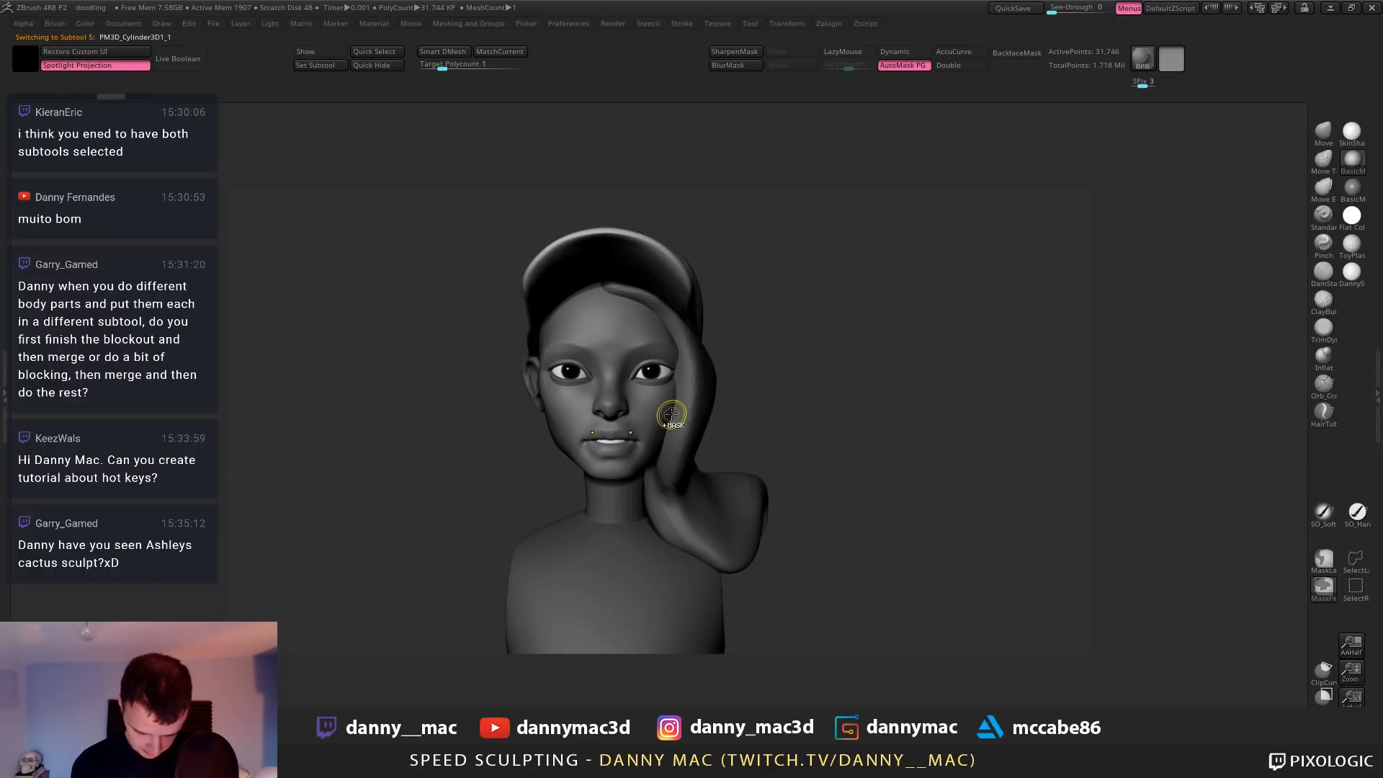
ctrl+right_drag(647, 439, 649, 462)
Adjust the nose, lip and cheek shapes of the head with a smaller Move brush at a low subdivision level
mouse_move(649, 462)
right_down()
mouse_move(616, 440)
mouse_move(553, 432)
mouse_move(563, 454)
right_up()
key(space)
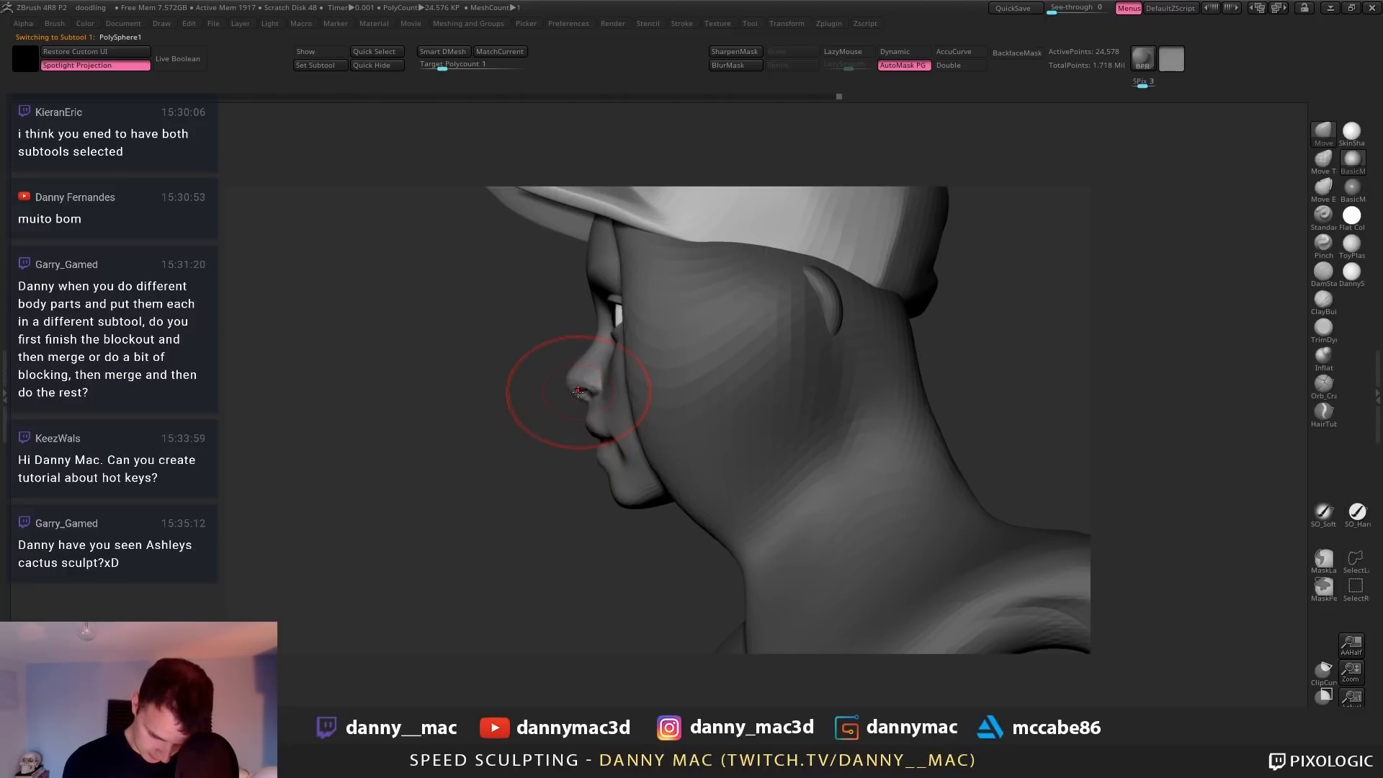
key(bracketleft)
key(space)
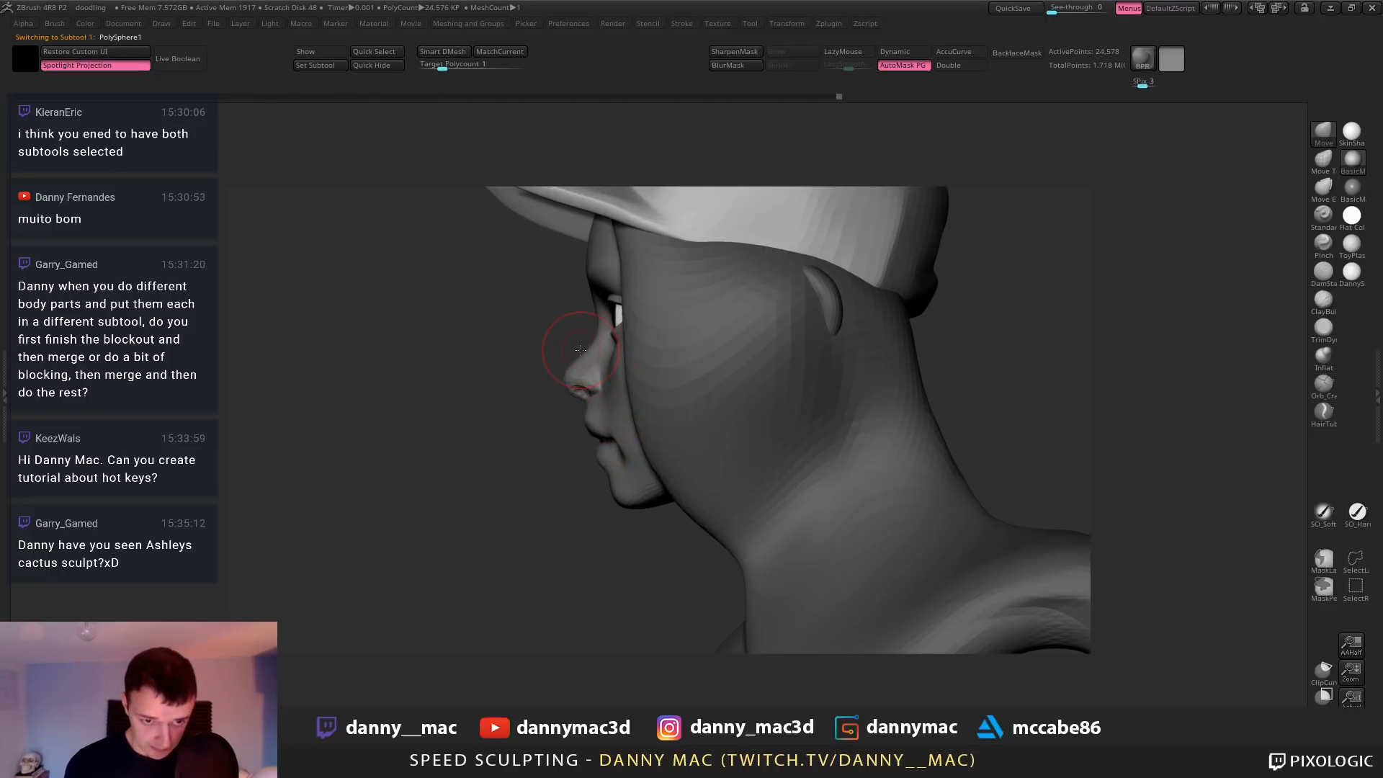
key(space)
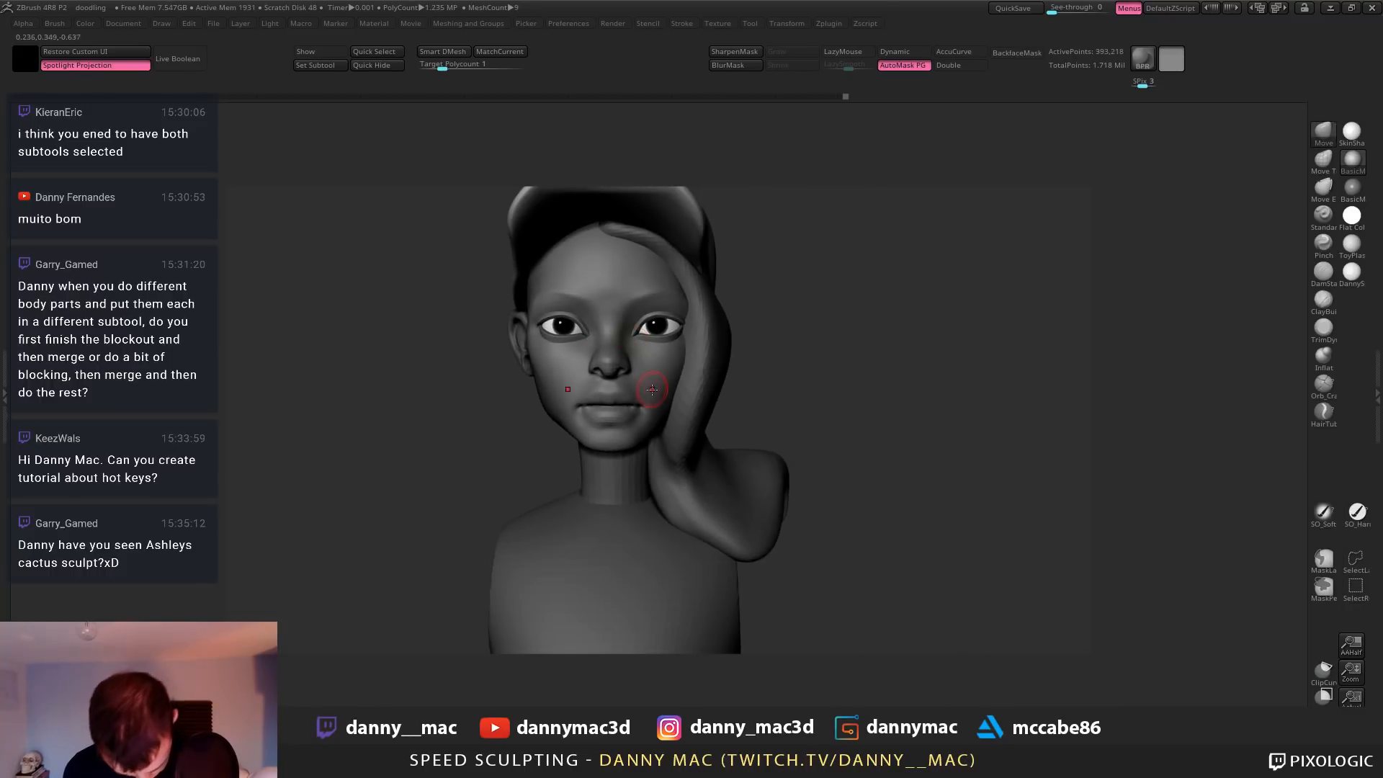
drag(656, 388, 667, 394)
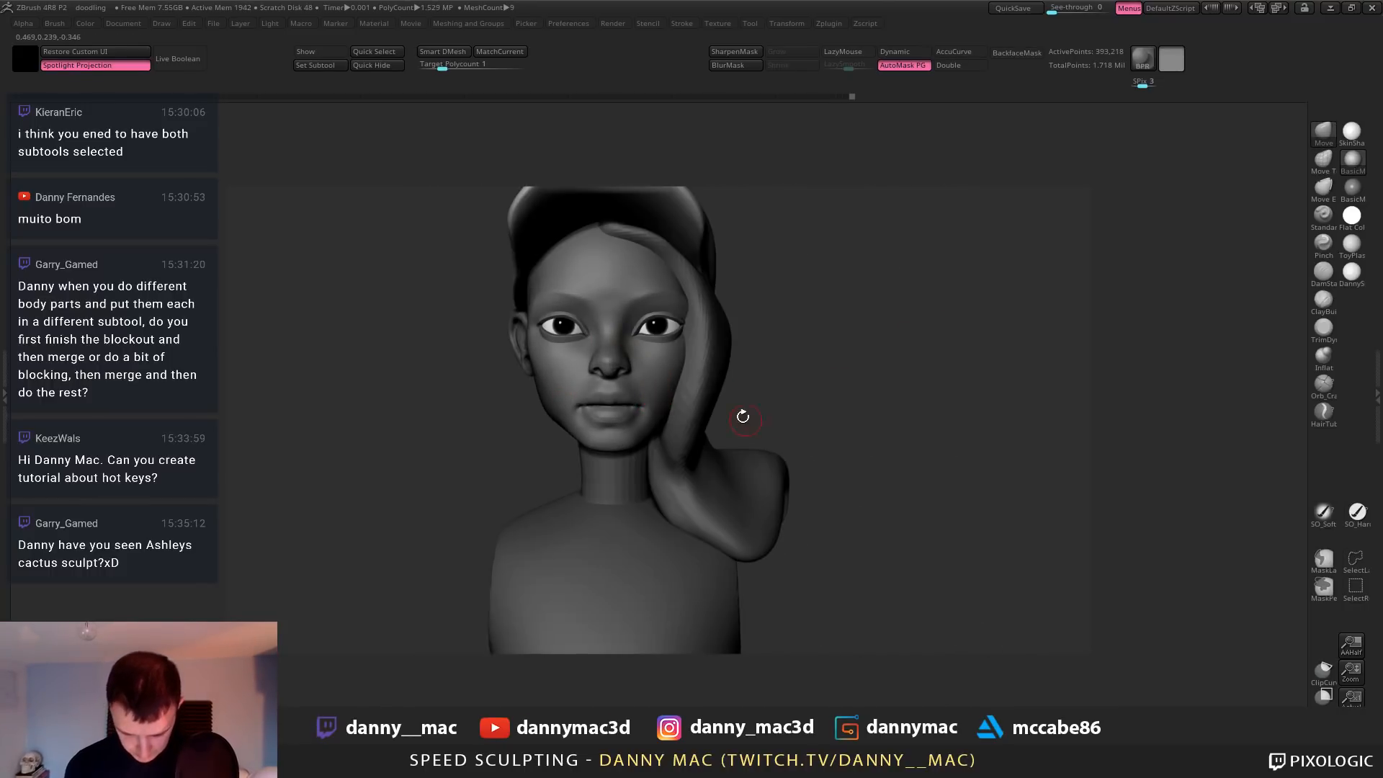
Select the PM3D_Cylinder3D1_1 teeth subtool and shift it forward between the lips in profile view
key(F1)
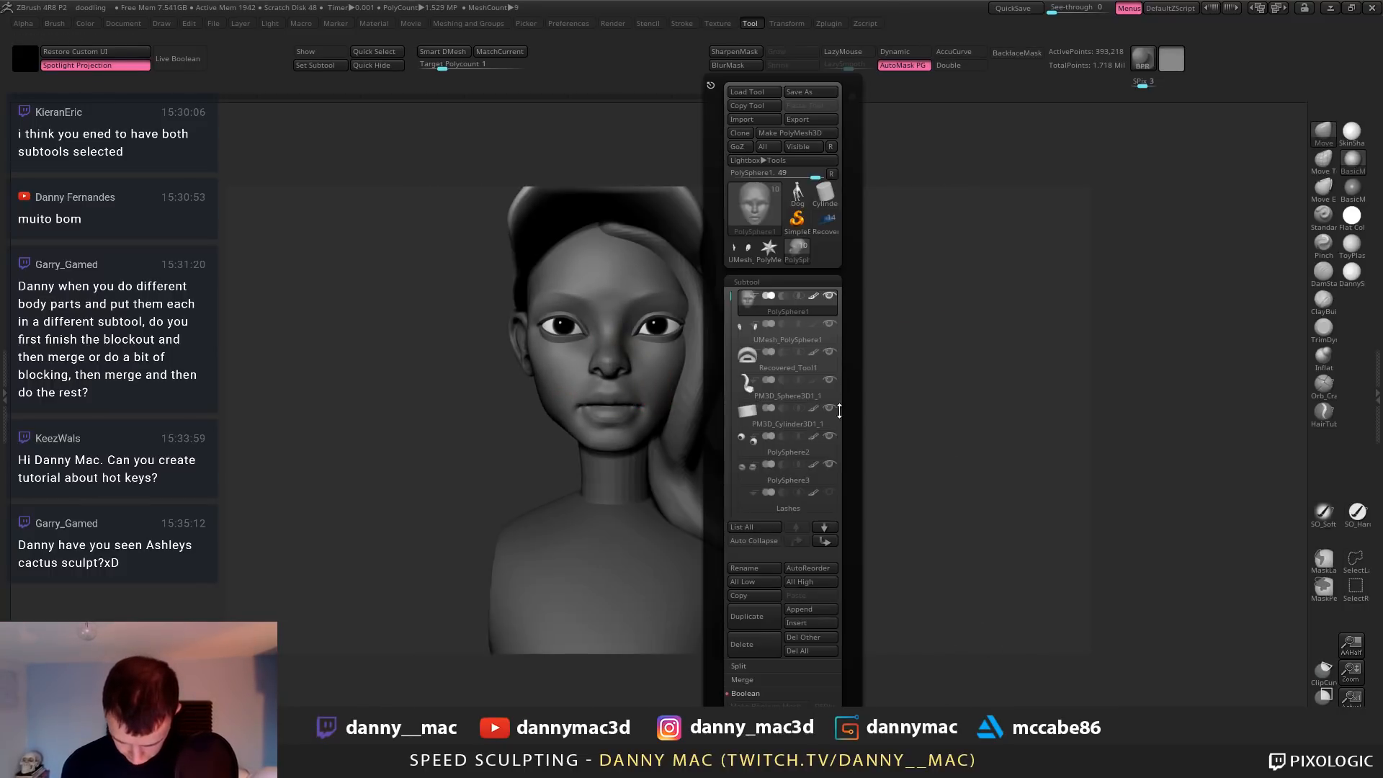
click(811, 421)
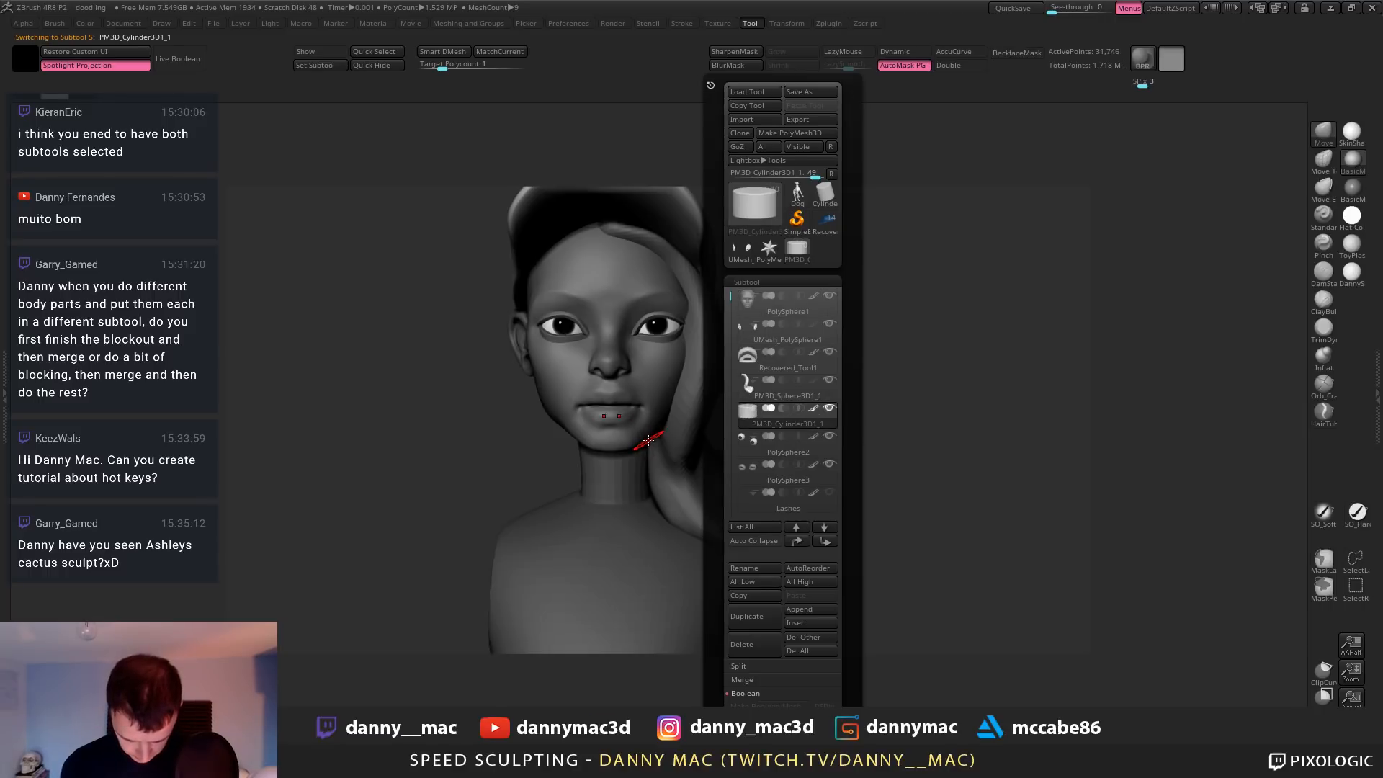
drag(648, 457, 584, 446)
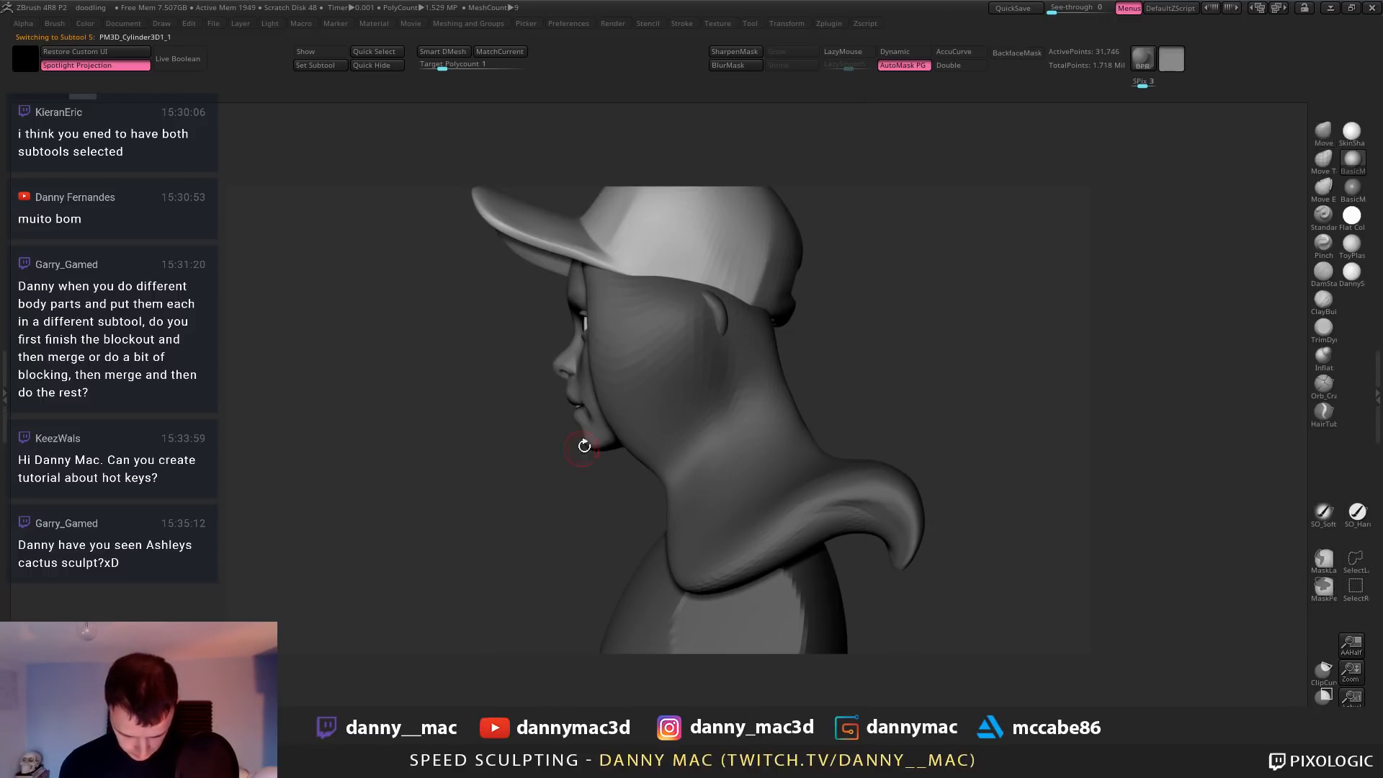
key(w)
alt+drag(601, 519, 593, 530)
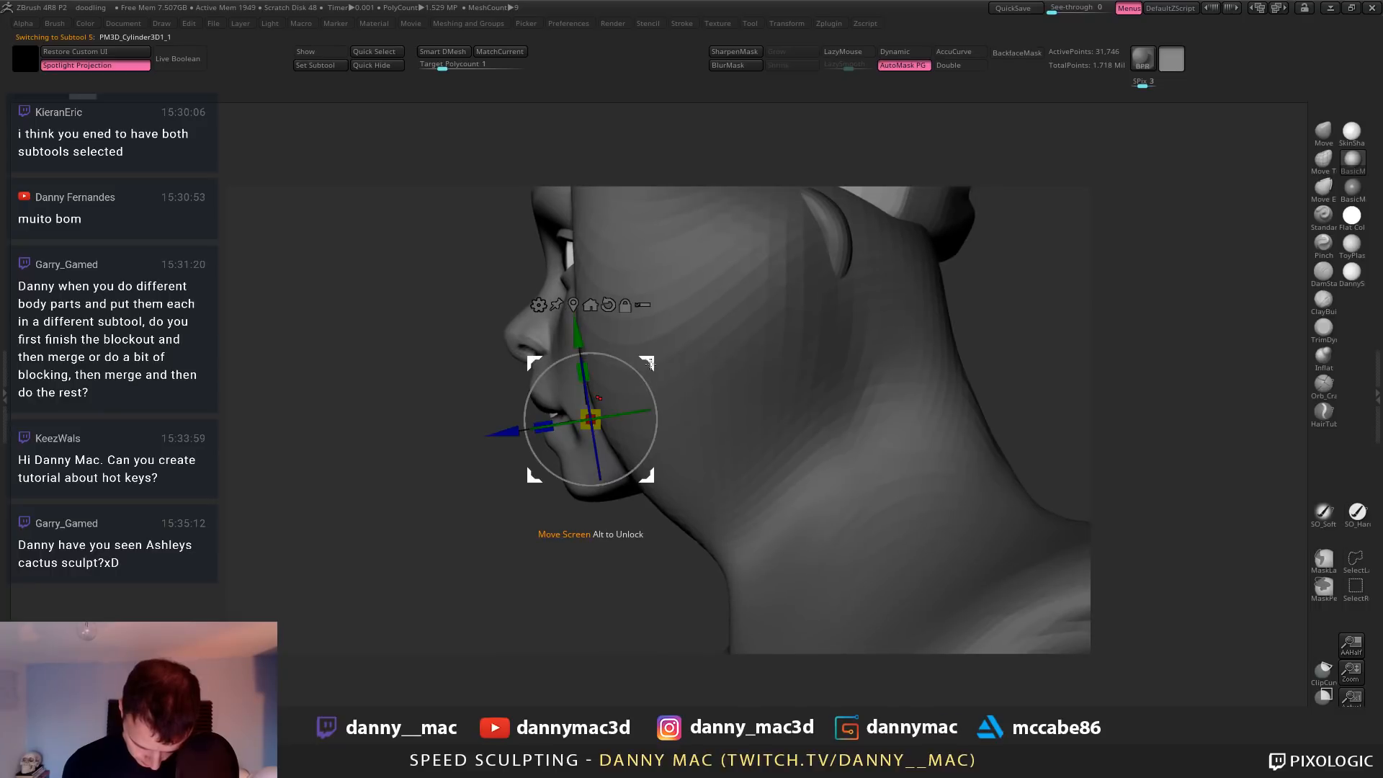
drag(650, 364, 647, 367)
key(q)
alt+drag(534, 368, 548, 377)
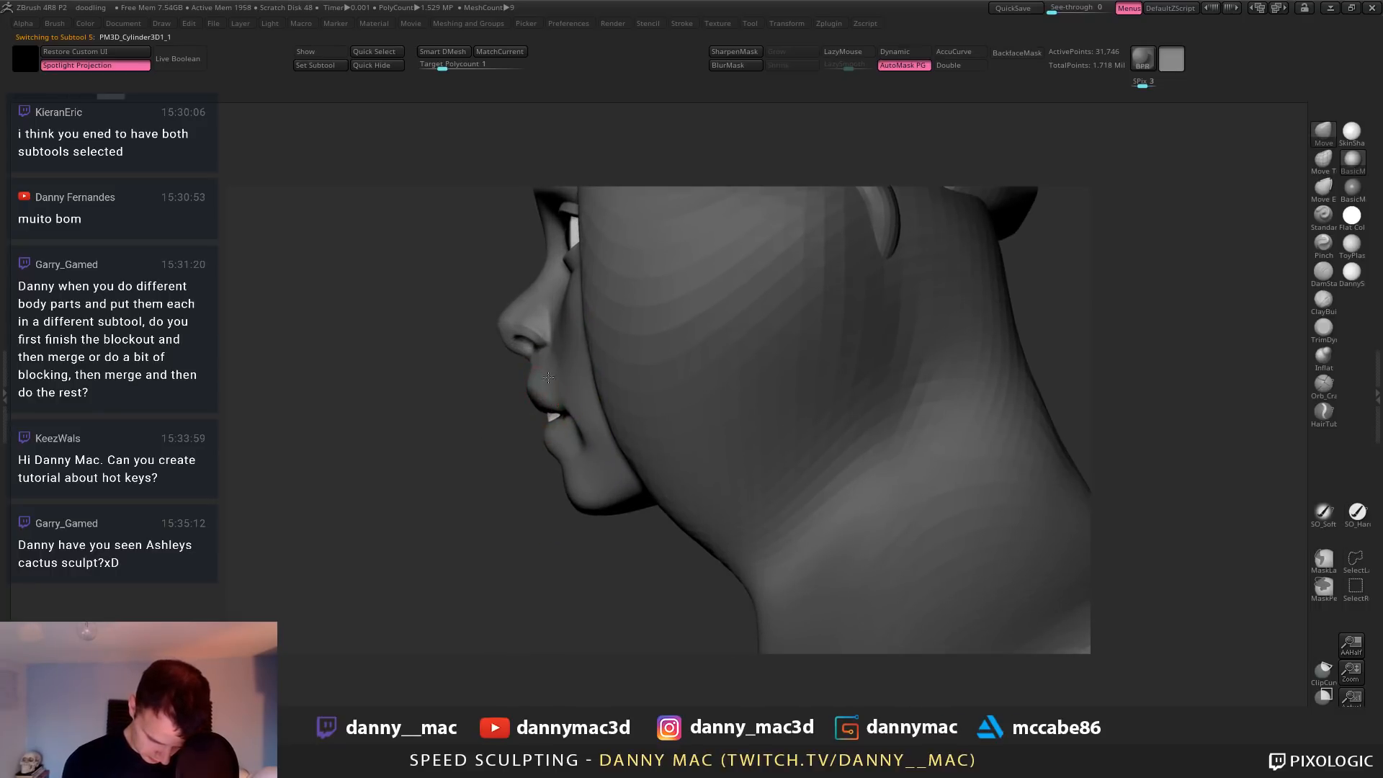
mouse_move(548, 377)
right_down()
mouse_move(534, 389)
mouse_move(543, 414)
mouse_move(571, 425)
mouse_move(495, 450)
mouse_move(571, 476)
mouse_move(592, 432)
mouse_move(490, 426)
right_up()
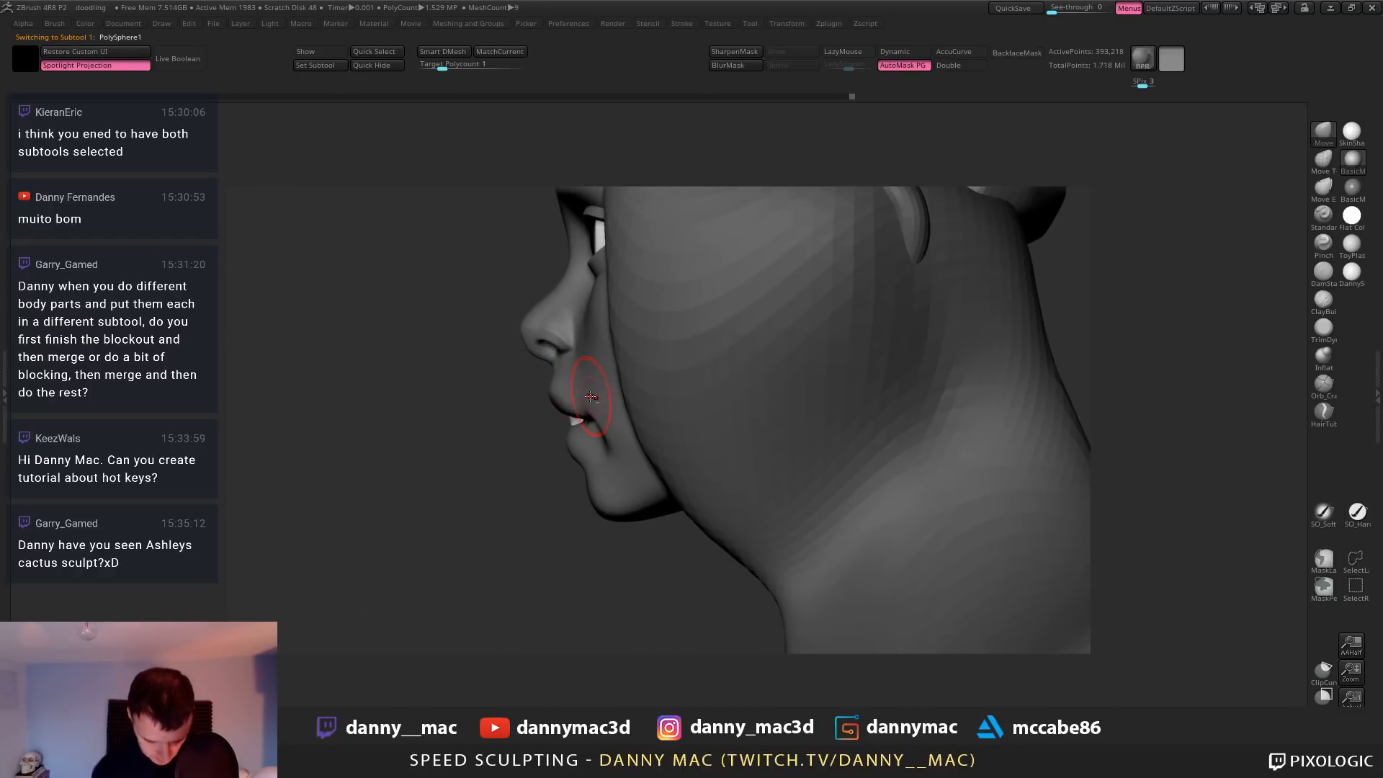
Build up the cheek beside the nose and mouth with a ClayBuildup brush at a lower subdivision level
key(b)
key(c)
key(b)
key(space)
right_drag(577, 373, 533, 380)
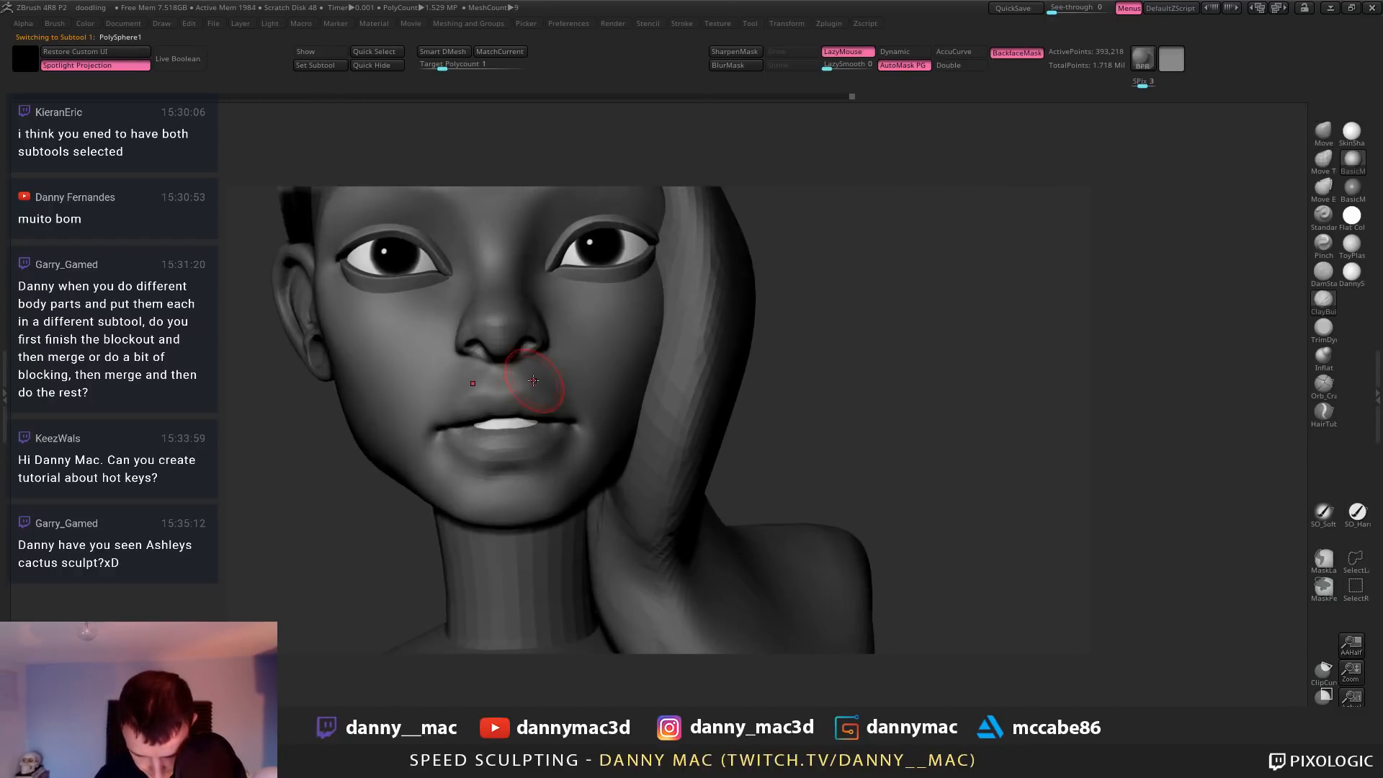
right_drag(439, 453, 459, 456)
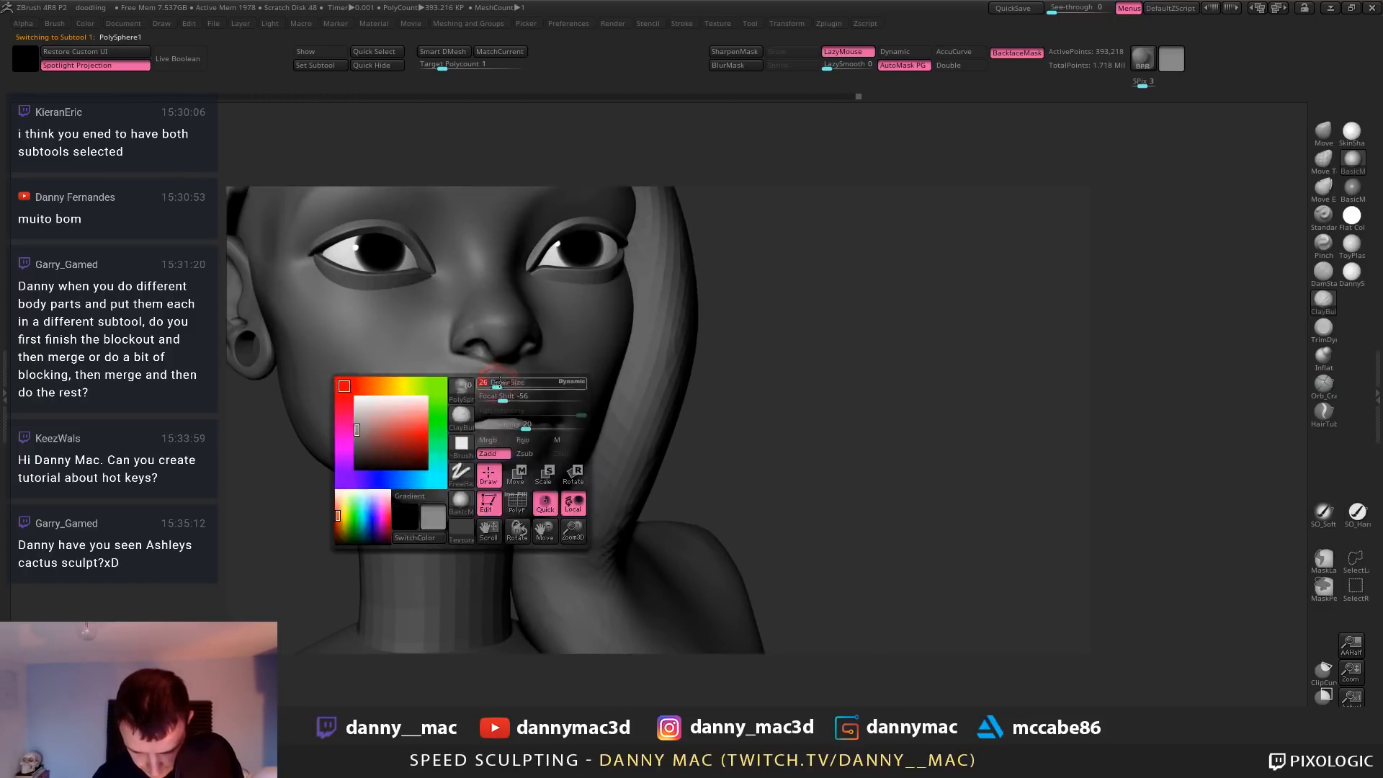
key(shift+d)
right_drag(440, 378, 488, 373)
right_drag(401, 474, 417, 476)
key(space)
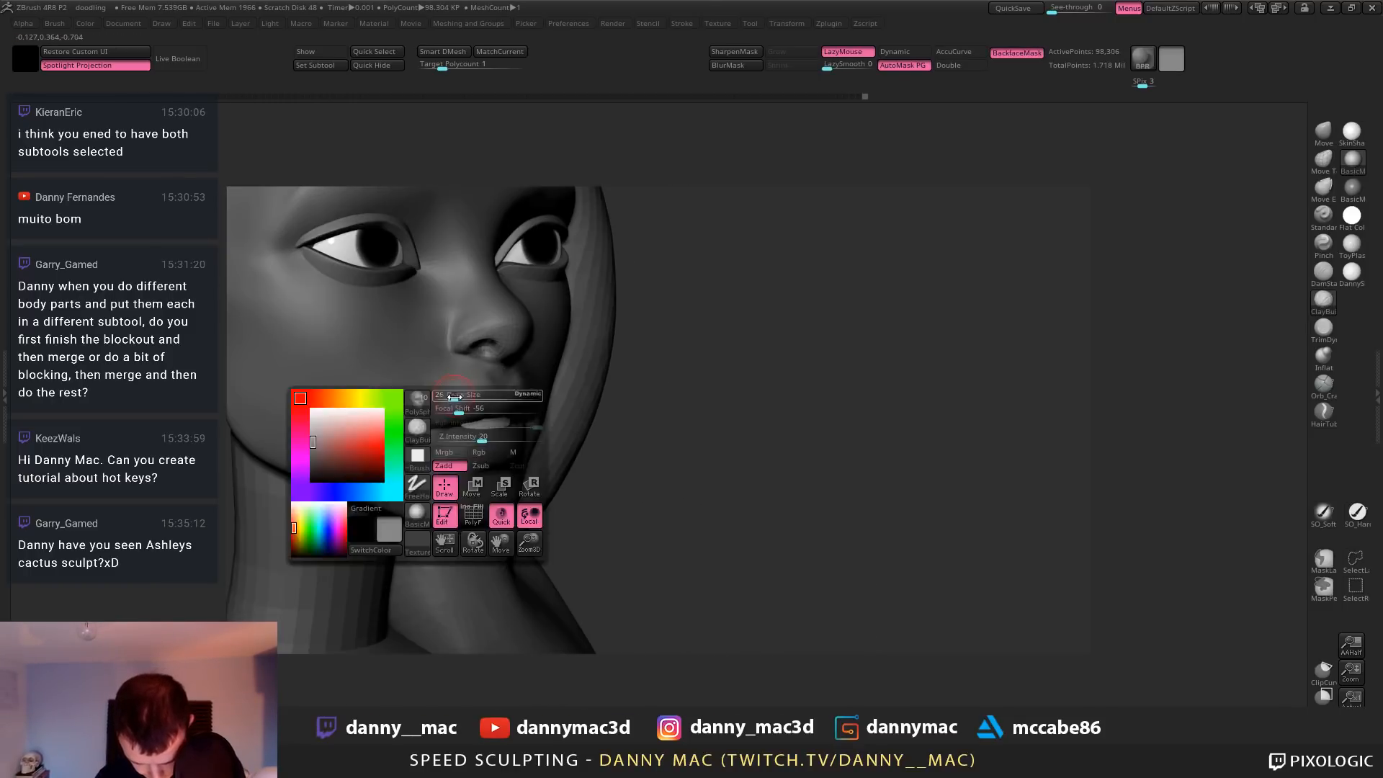
click(455, 394)
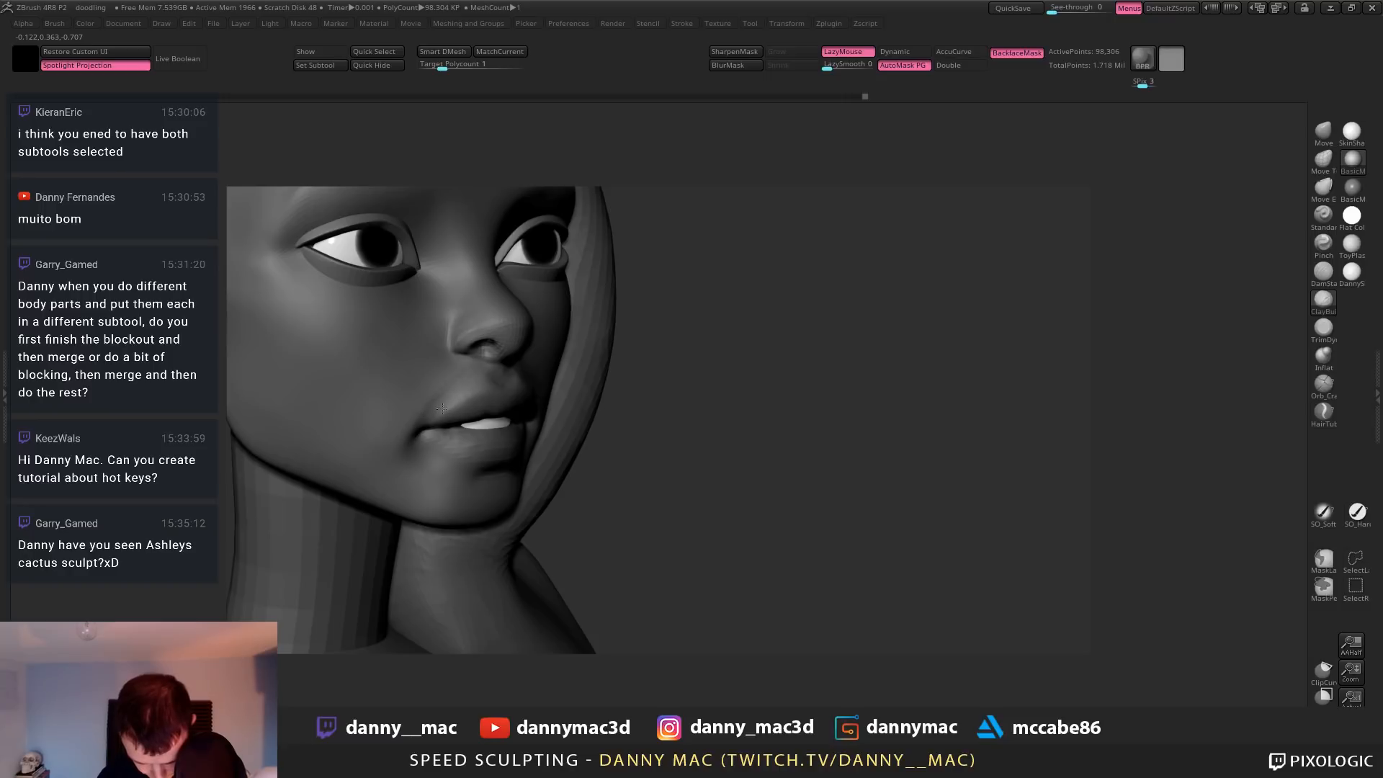
right_drag(442, 408, 465, 403)
drag(455, 379, 437, 396)
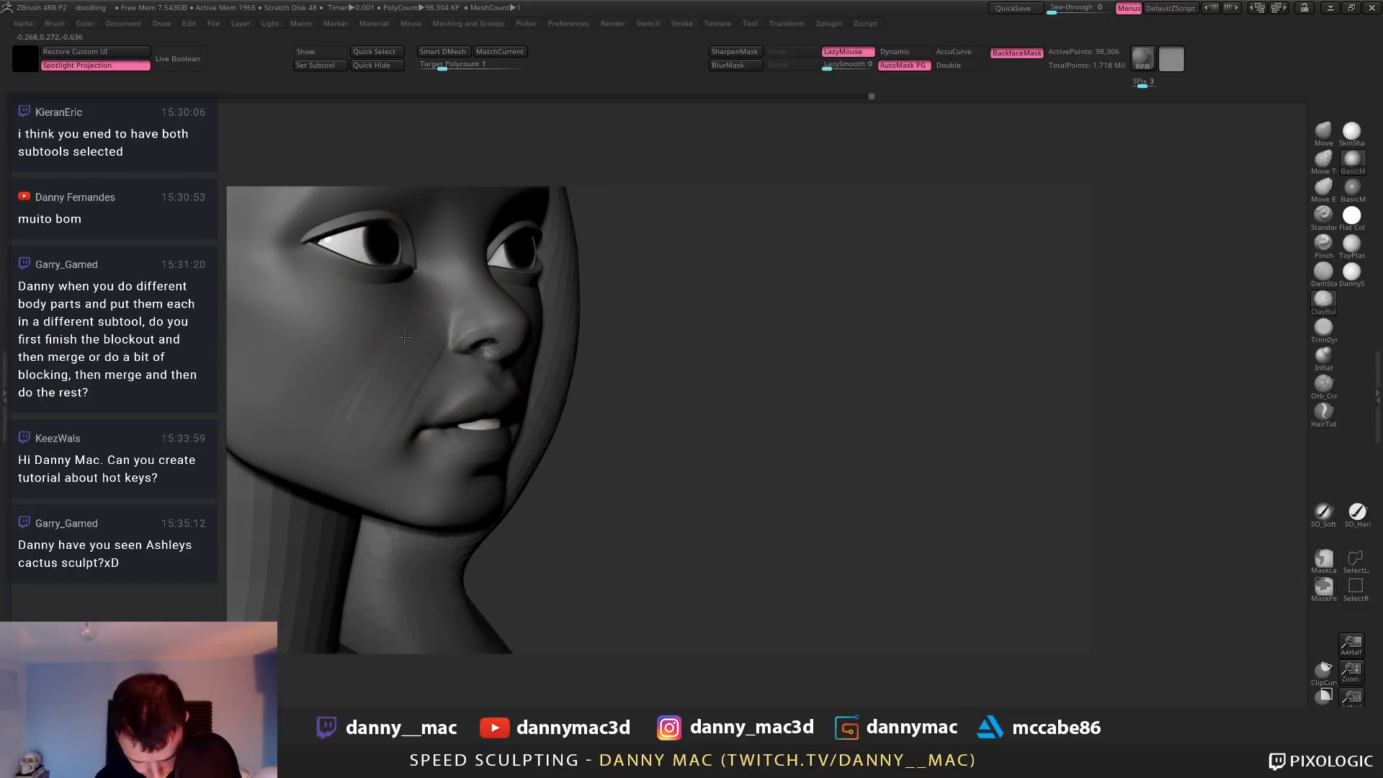
Build up the forms around the mouth corners with the Move and ClayBuildup brushes, checking from the front and below
right_drag(391, 368, 578, 350)
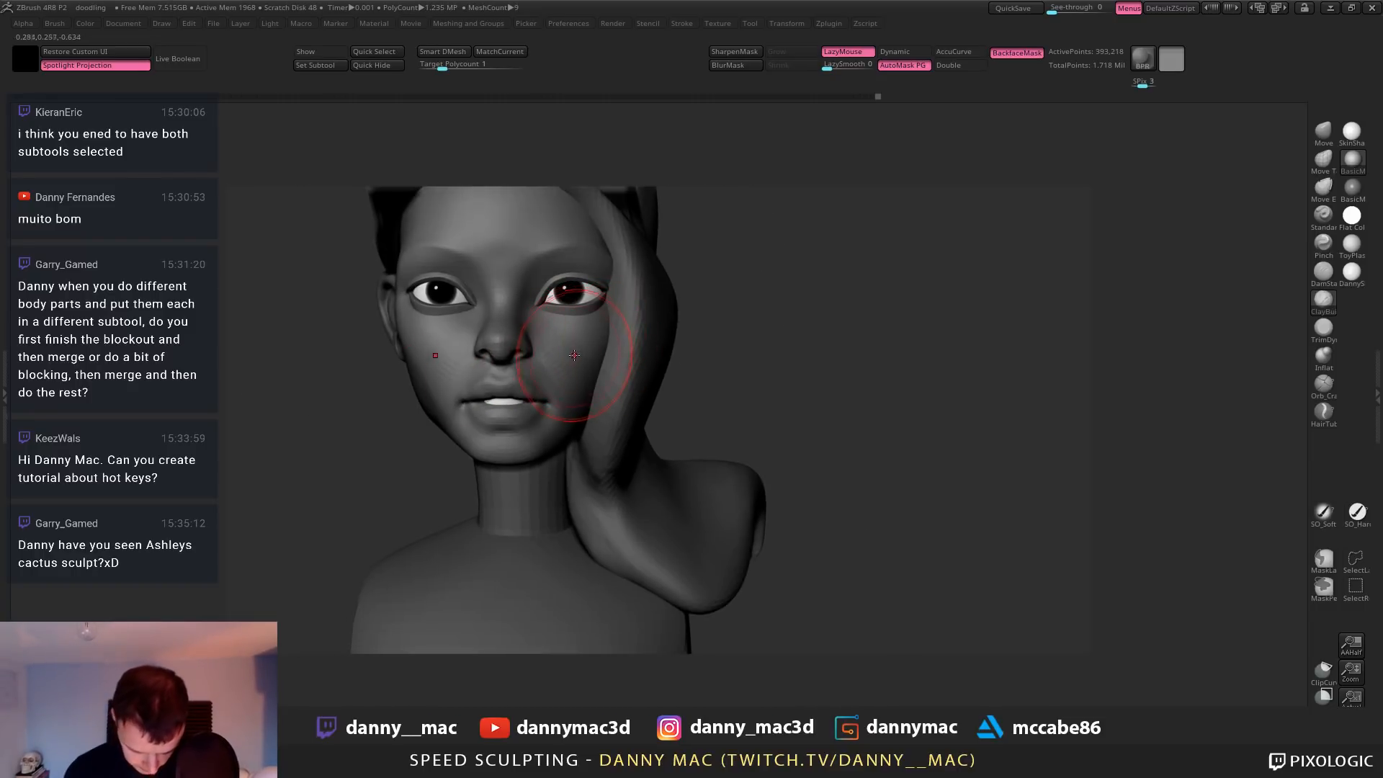
key(d)
right_drag(576, 398, 524, 381)
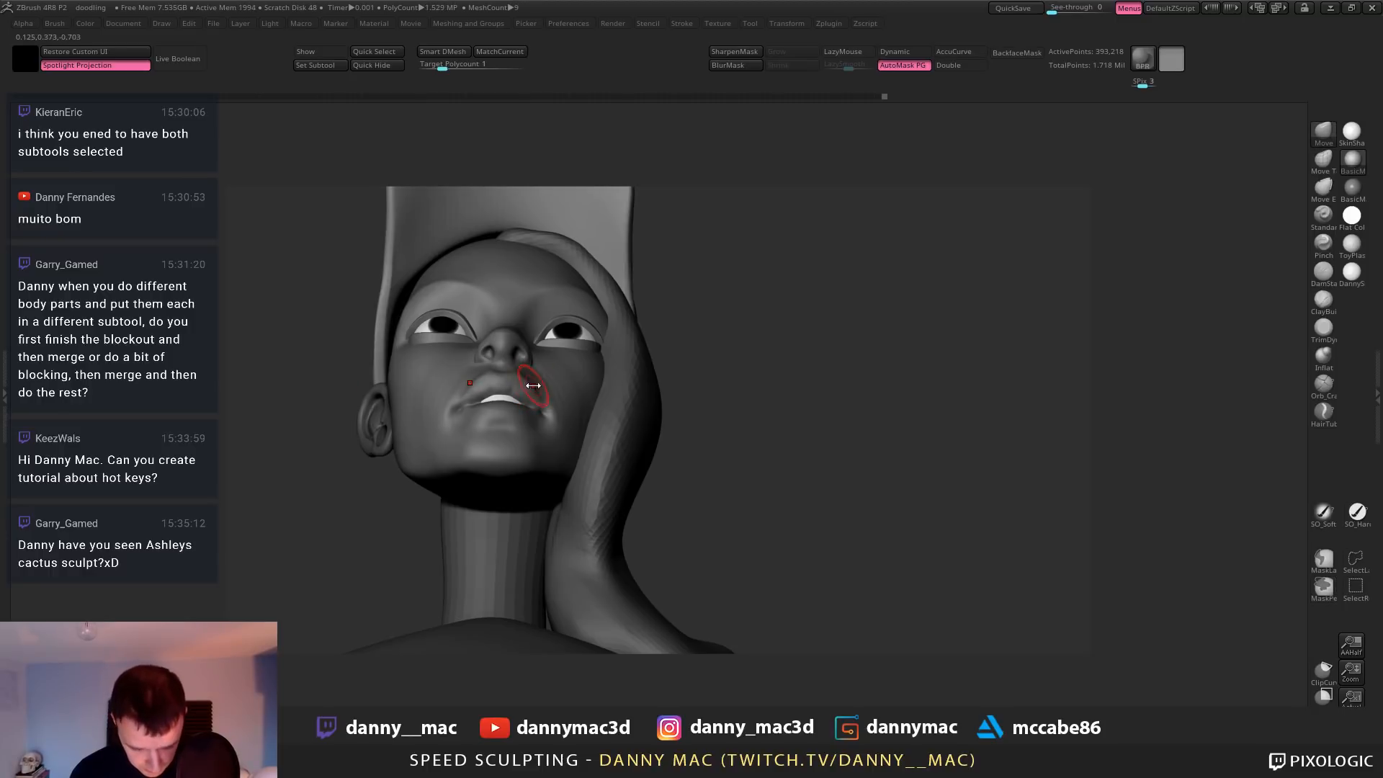
mouse_move(533, 386)
right_down()
mouse_move(540, 370)
mouse_move(518, 406)
mouse_move(521, 441)
right_up()
key(b)
key(c)
key(b)
right_drag(471, 399, 595, 396)
Reshape the mouth corners of the head with the Move brush at the lowest needed subdivision level
key(d)
mouse_move(449, 396)
right_down()
mouse_move(508, 419)
mouse_move(489, 398)
mouse_move(517, 368)
mouse_move(541, 358)
mouse_move(543, 385)
right_up()
key(shift+d)
key(shift+d)
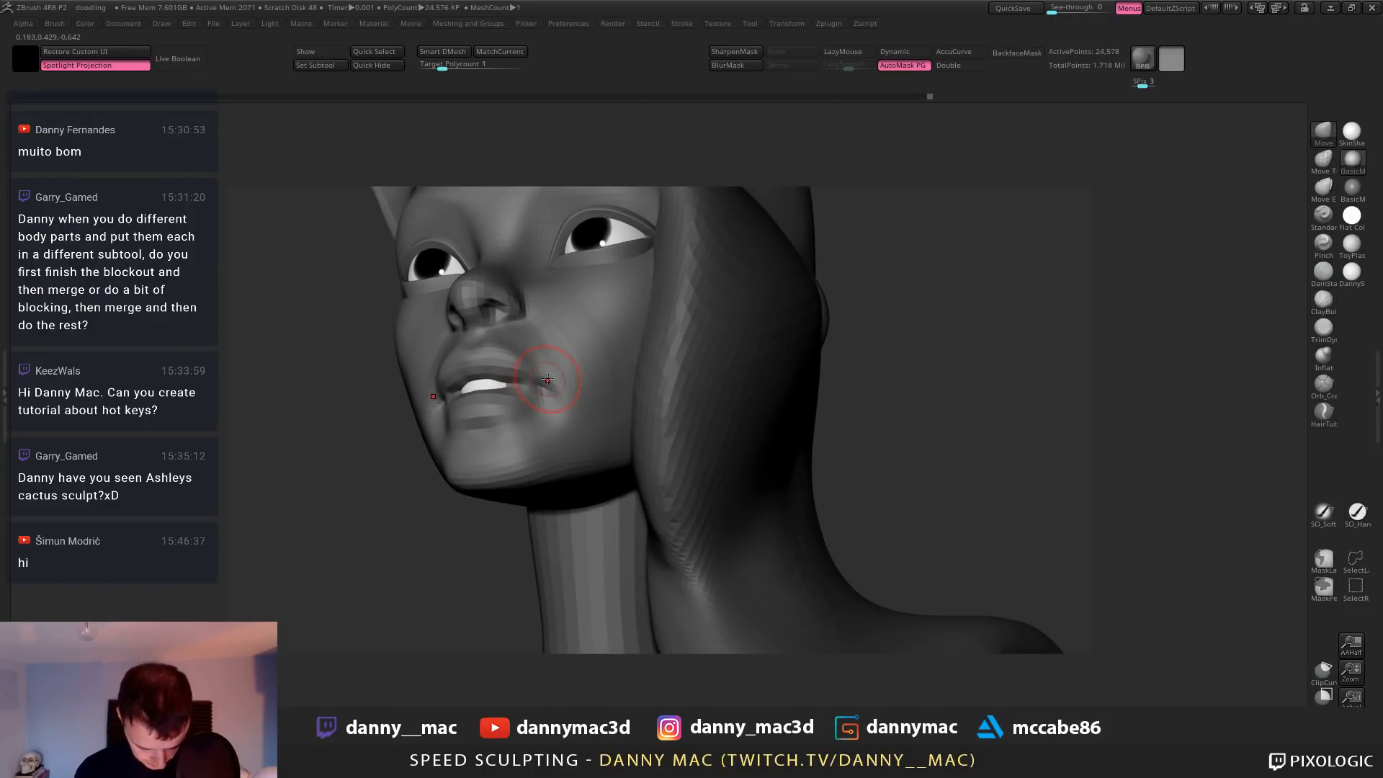
key(space)
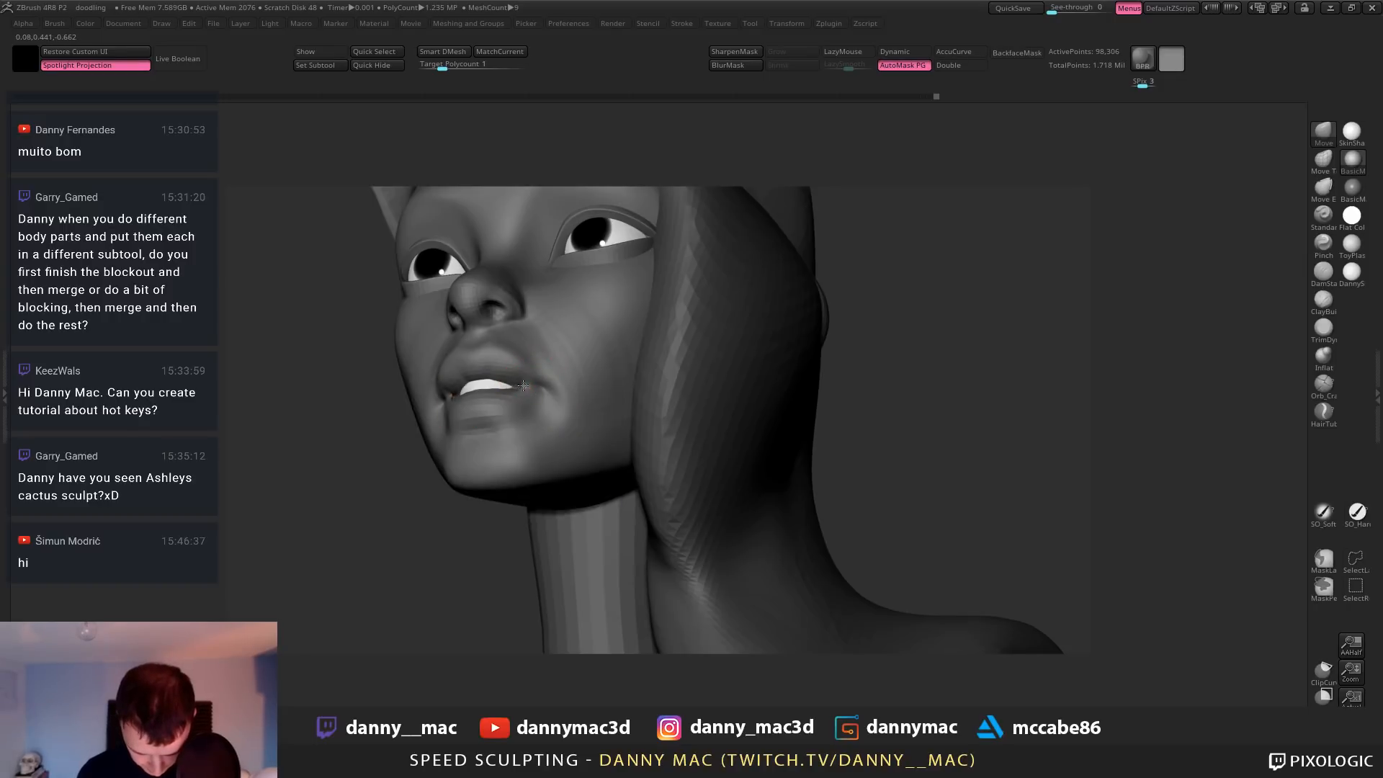
Carve a short crease at the corner of the mouth with the DamStandard brush, redoing the first stroke
key(b)
key(d)
key(s)
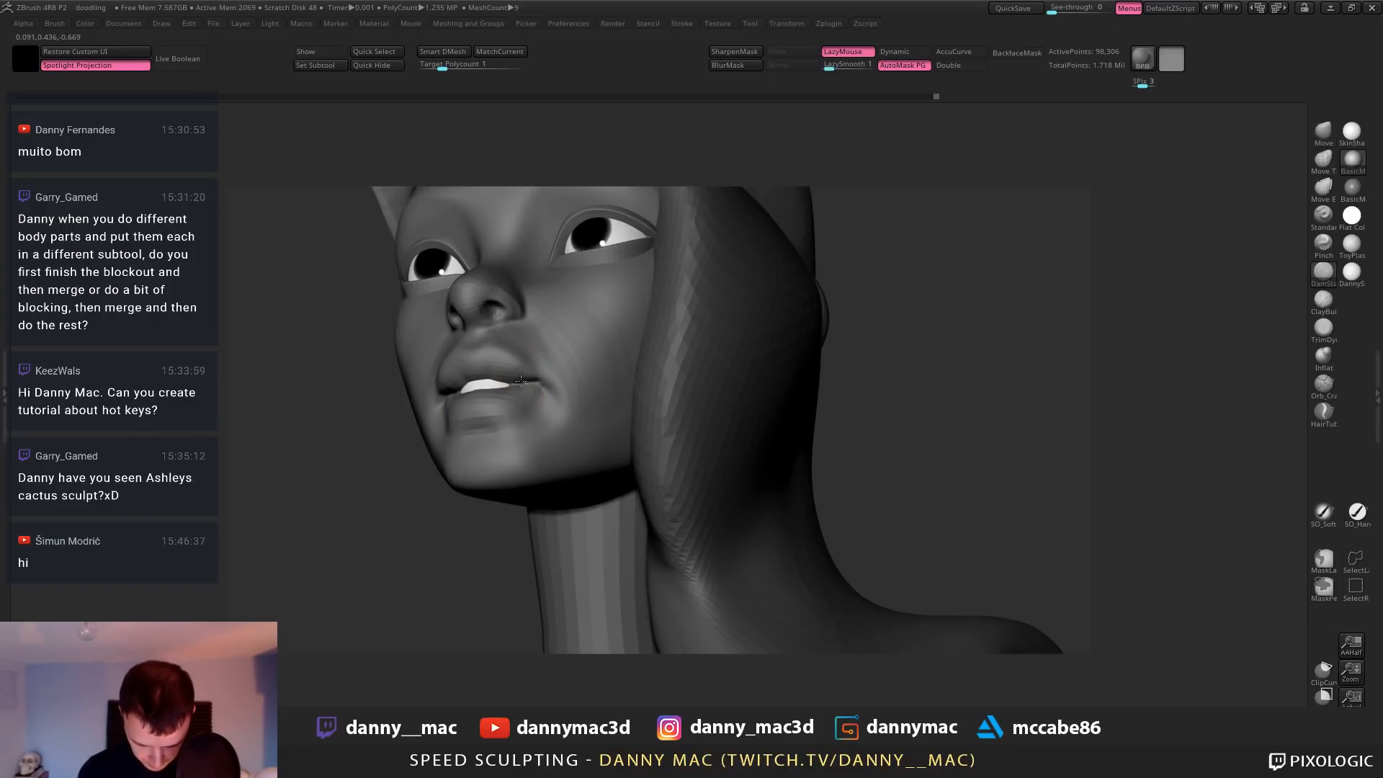
right_drag(520, 381, 516, 381)
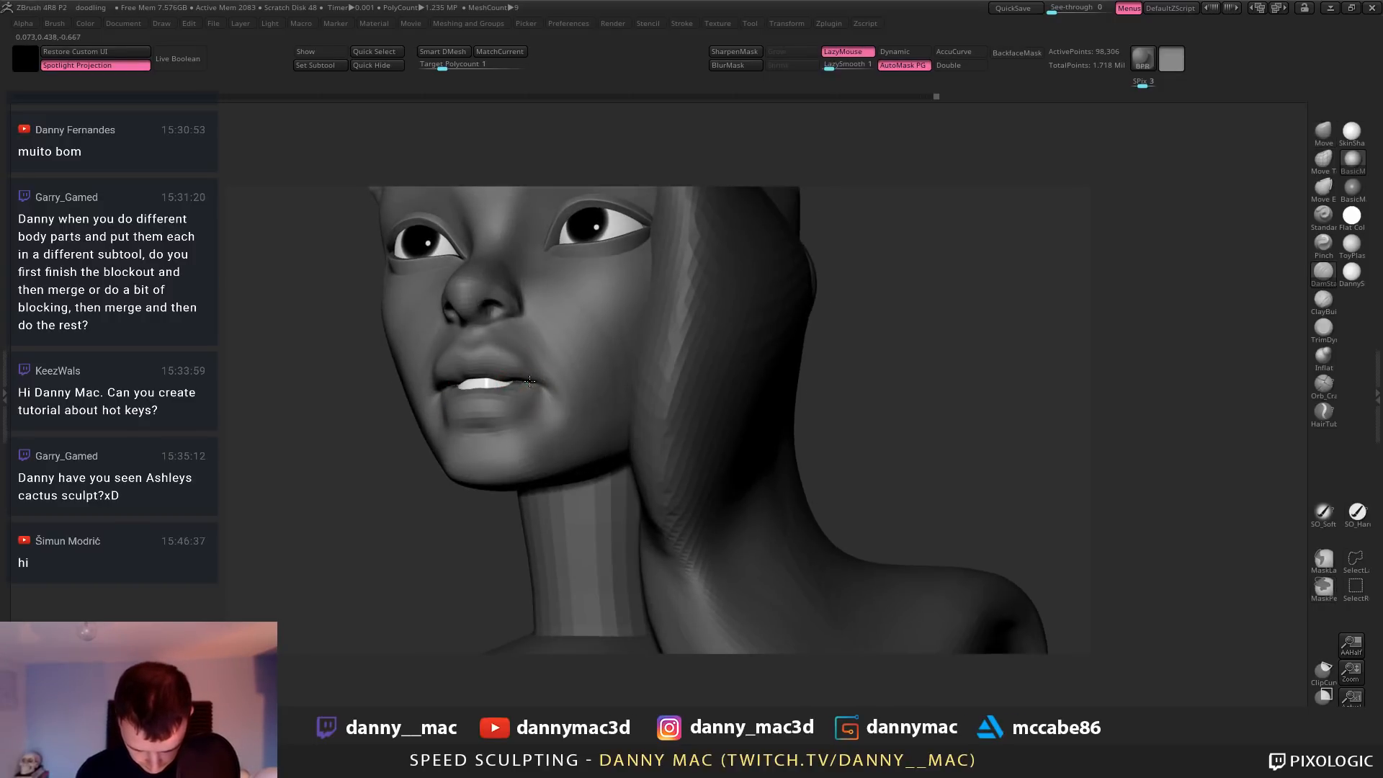
drag(530, 382, 544, 385)
mouse_move(544, 385)
right_down()
mouse_move(569, 392)
mouse_move(551, 389)
right_up()
key(ctrl+z)
drag(512, 382, 536, 385)
mouse_move(536, 385)
right_down()
mouse_move(559, 396)
mouse_move(539, 403)
mouse_move(559, 441)
mouse_move(563, 412)
right_up()
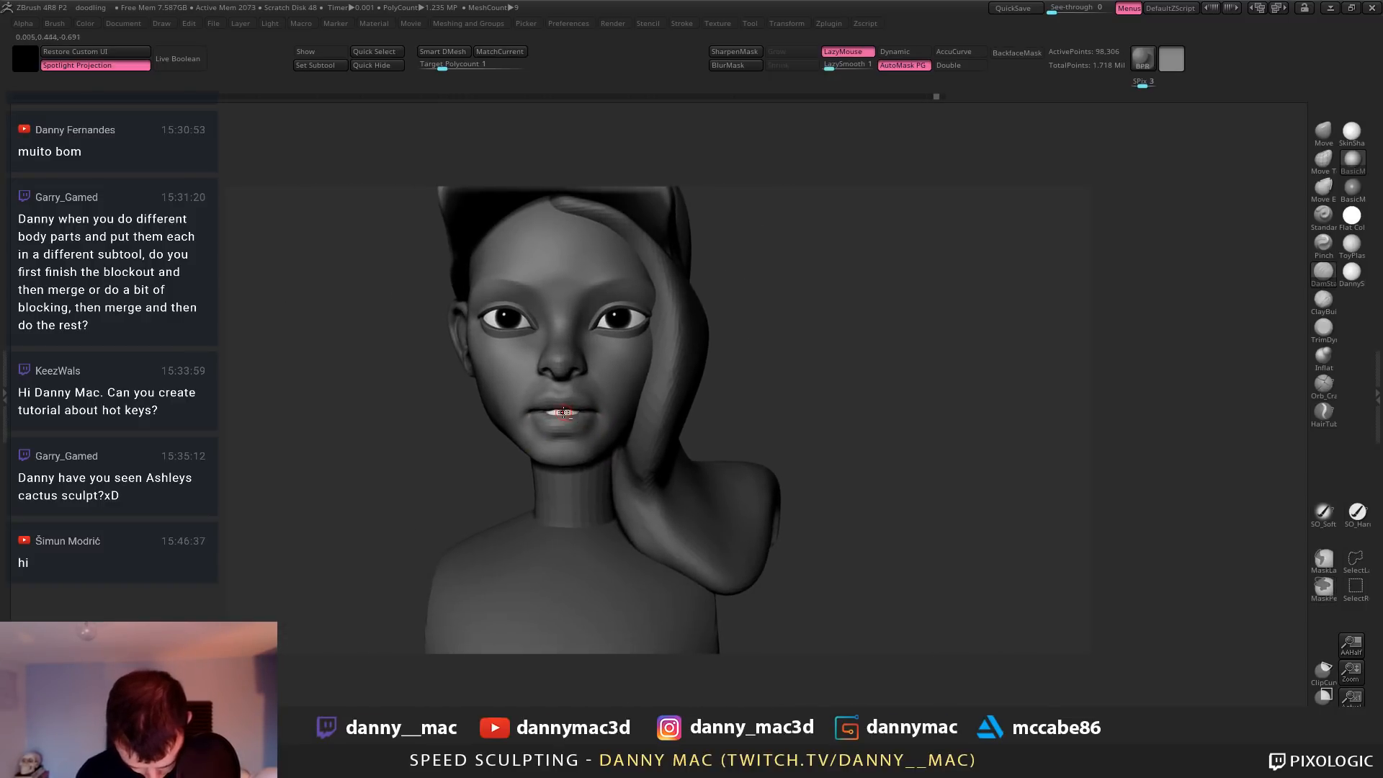
Select the PM3D_Cylinder3D1_1 teeth subtool, widen it horizontally to about 1.19 times, and return to drawing with the Move brush
alt+click(563, 412)
key(w)
drag(517, 416, 511, 416)
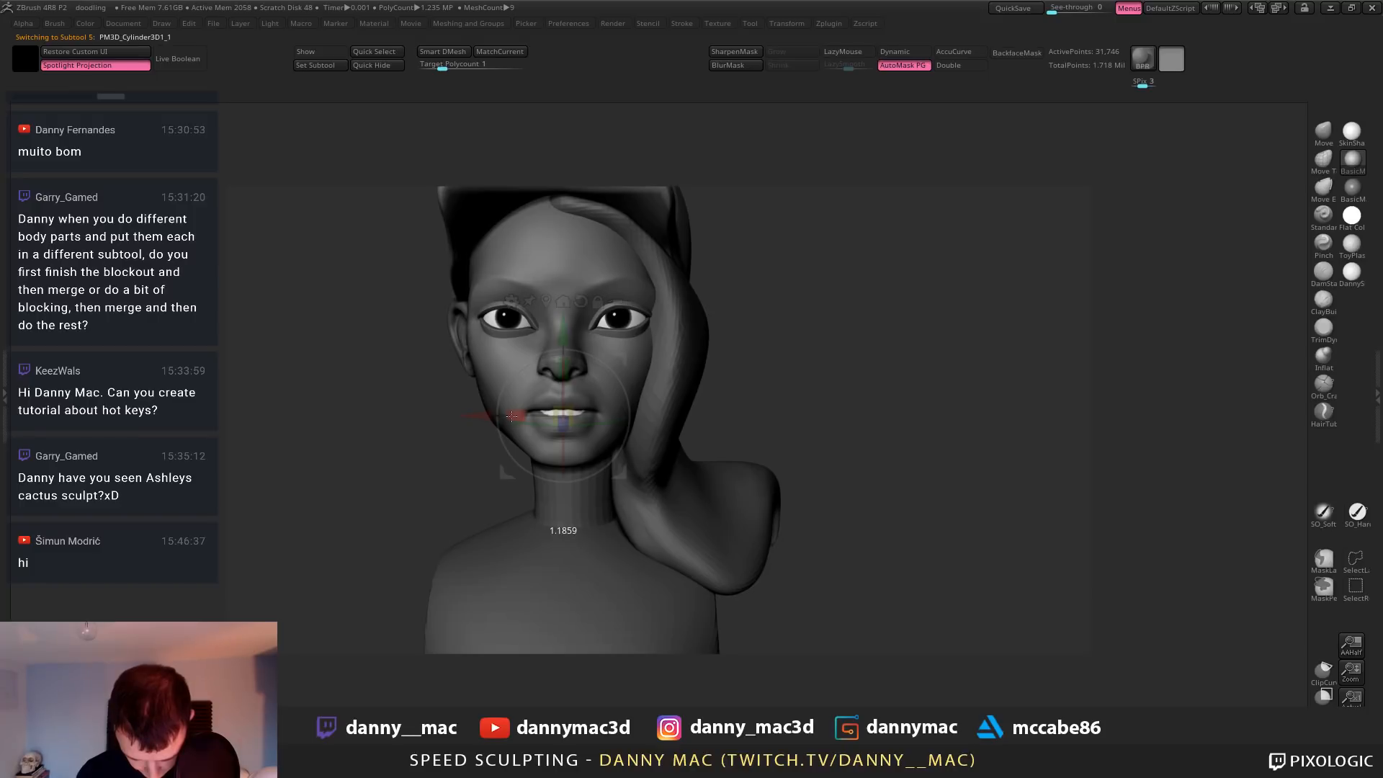
key(q)
key(b)
key(m)
key(v)
mouse_move(577, 394)
right_down()
mouse_move(611, 401)
mouse_move(553, 405)
right_up()
Select the PolySphere1 head and build up the mouth corners with a resized ClayBuildup brush, undoing the smoothing stroke across the lips
alt+click(562, 403)
key(b)
key(c)
key(b)
key(space)
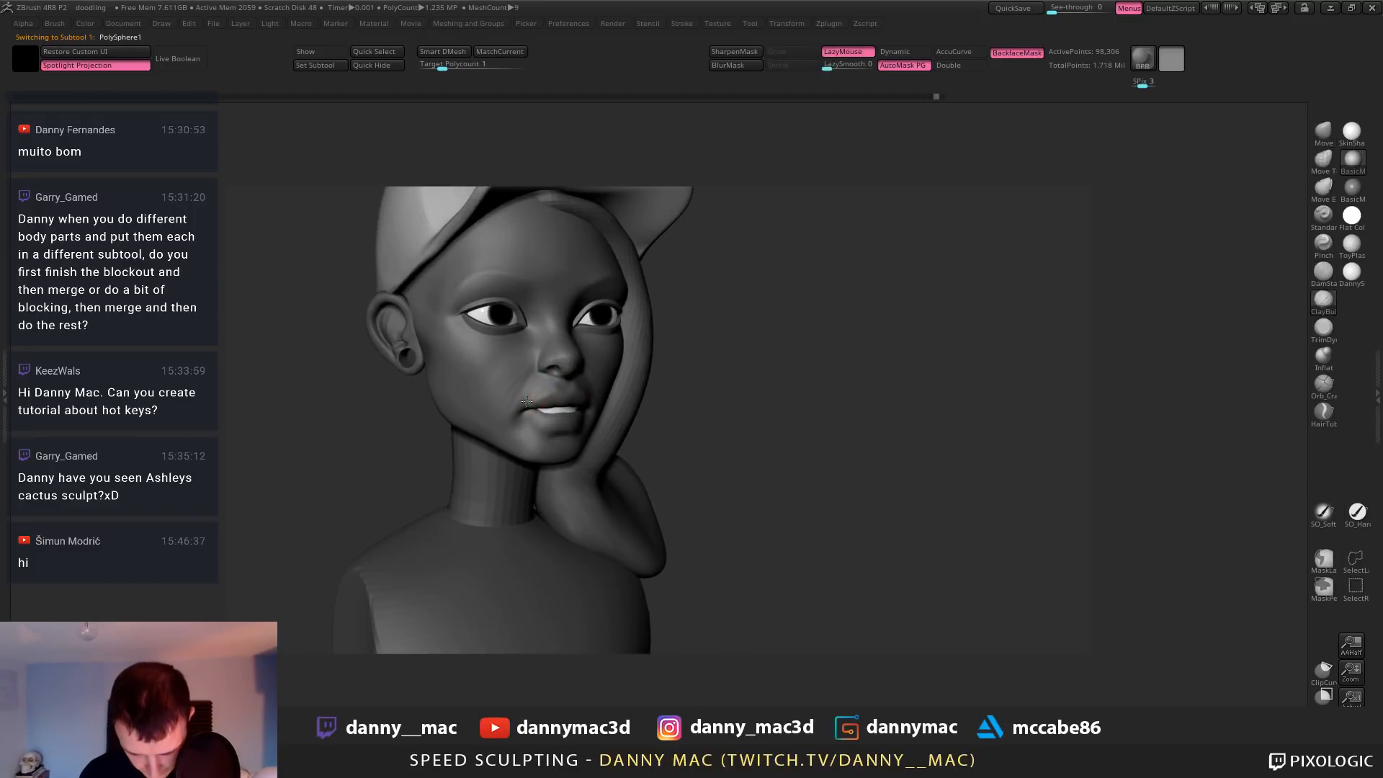
drag(536, 400, 542, 402)
right_drag(566, 401, 532, 399)
shift+drag(538, 399, 570, 412)
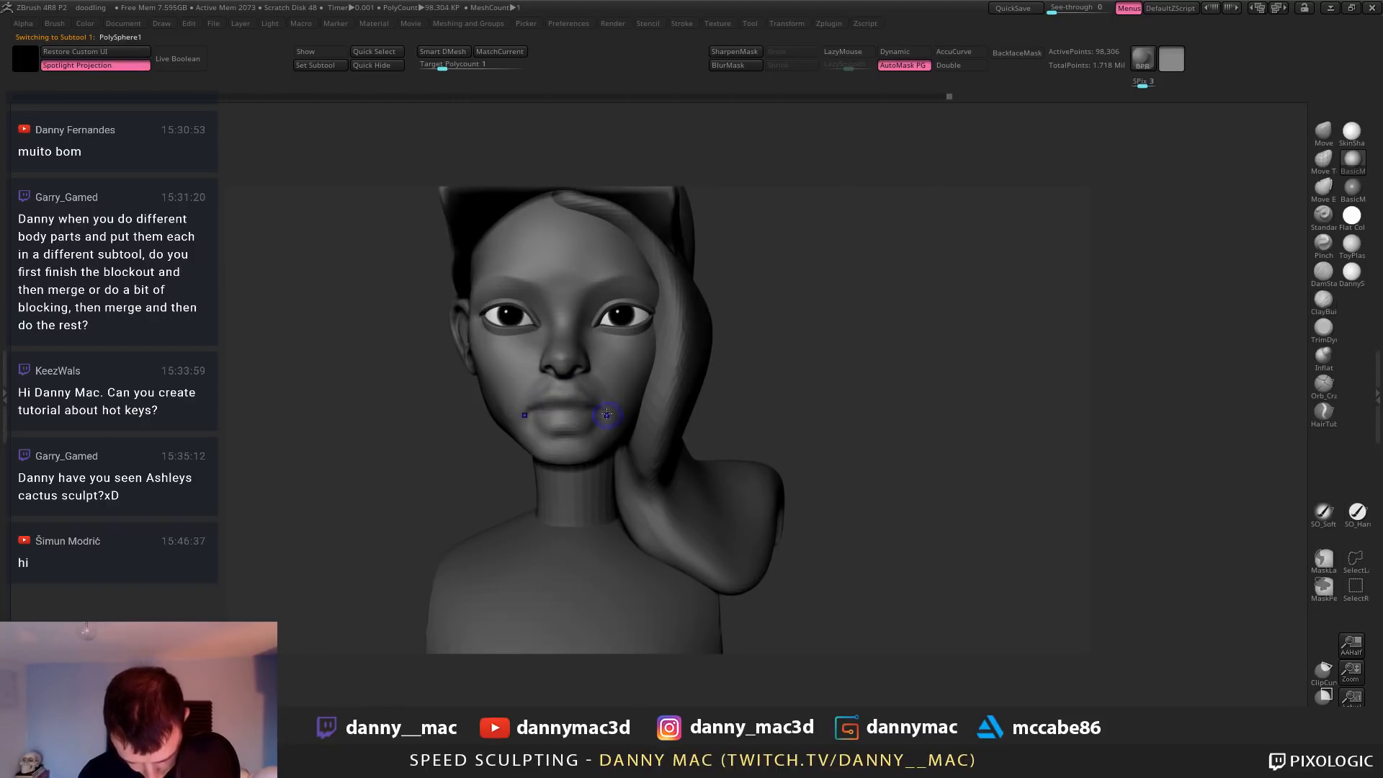
key(ctrl+z)
mouse_move(648, 398)
right_down()
mouse_move(584, 413)
mouse_move(587, 434)
right_up()
drag(586, 411, 589, 406)
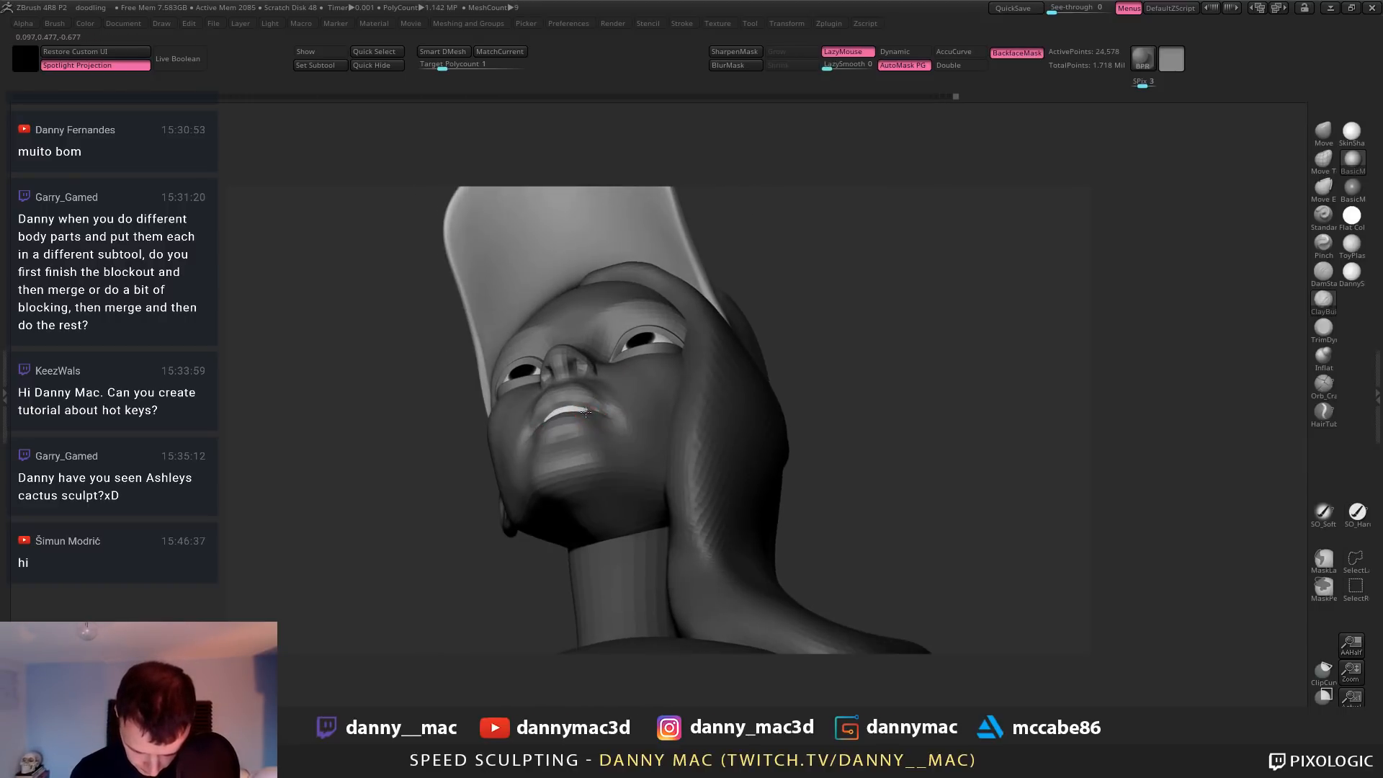
mouse_move(591, 425)
right_down()
mouse_move(594, 406)
mouse_move(616, 412)
right_up()
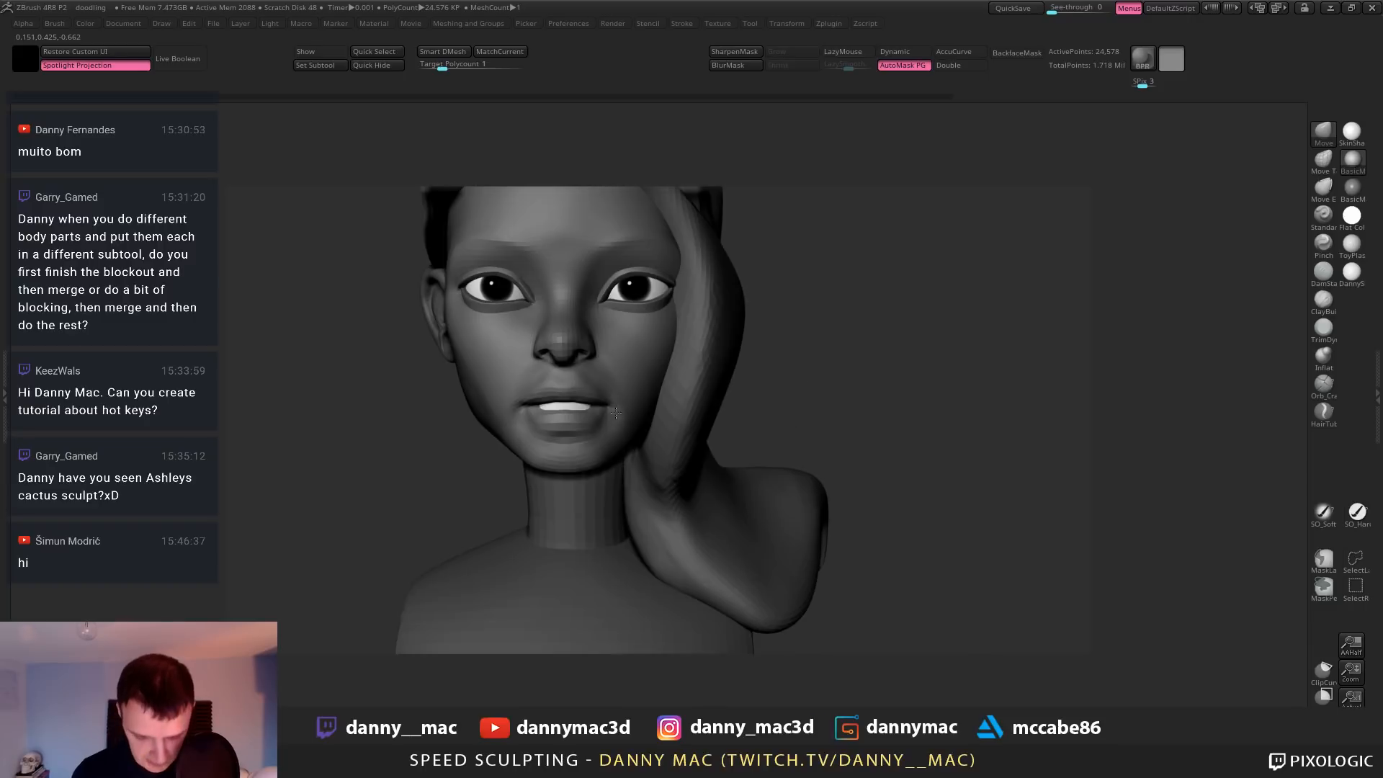
Adjust the mouth corners and cheeks with the Move brush and smooth the area beside the mouth
alt+click(556, 412)
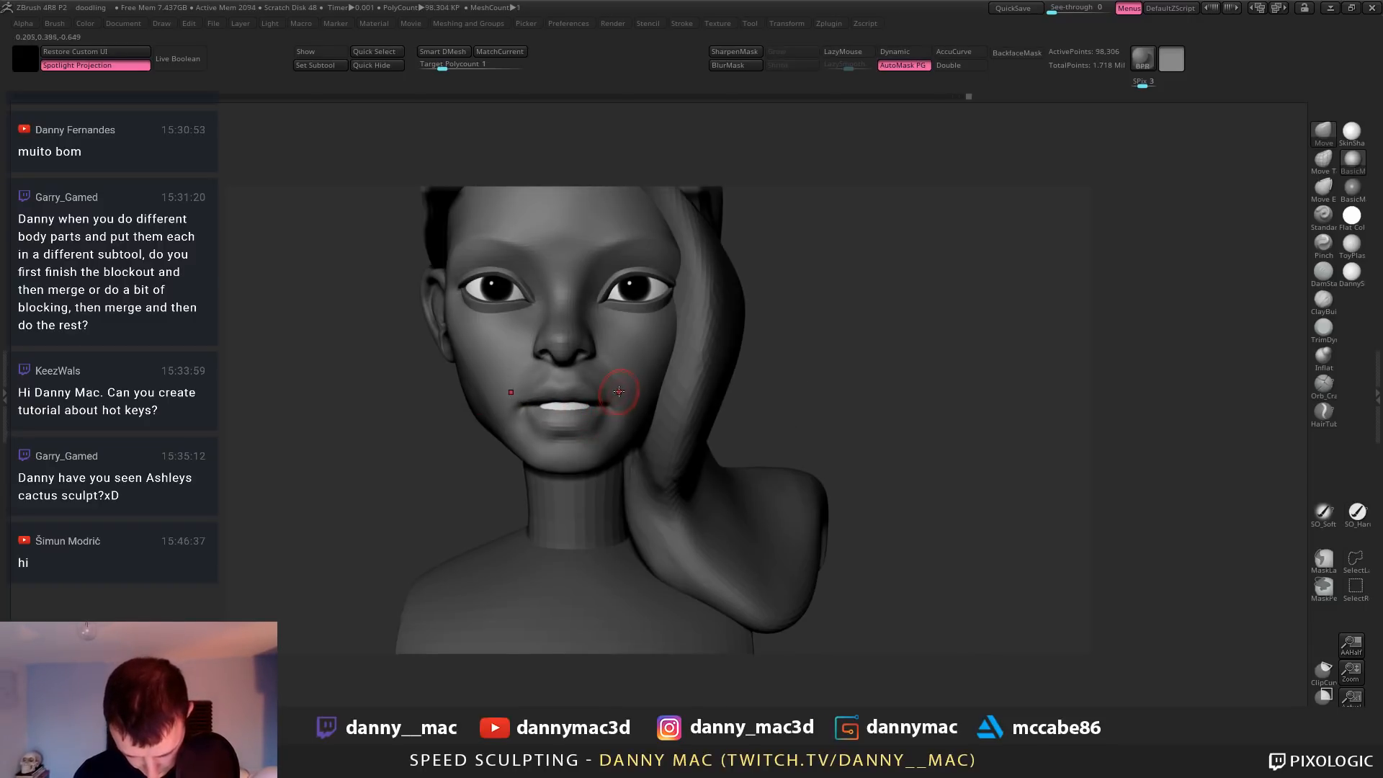
right_drag(619, 391, 551, 400)
drag(608, 408, 602, 408)
mouse_move(577, 397)
right_down()
mouse_move(609, 371)
mouse_move(592, 311)
right_up()
drag(620, 342, 617, 345)
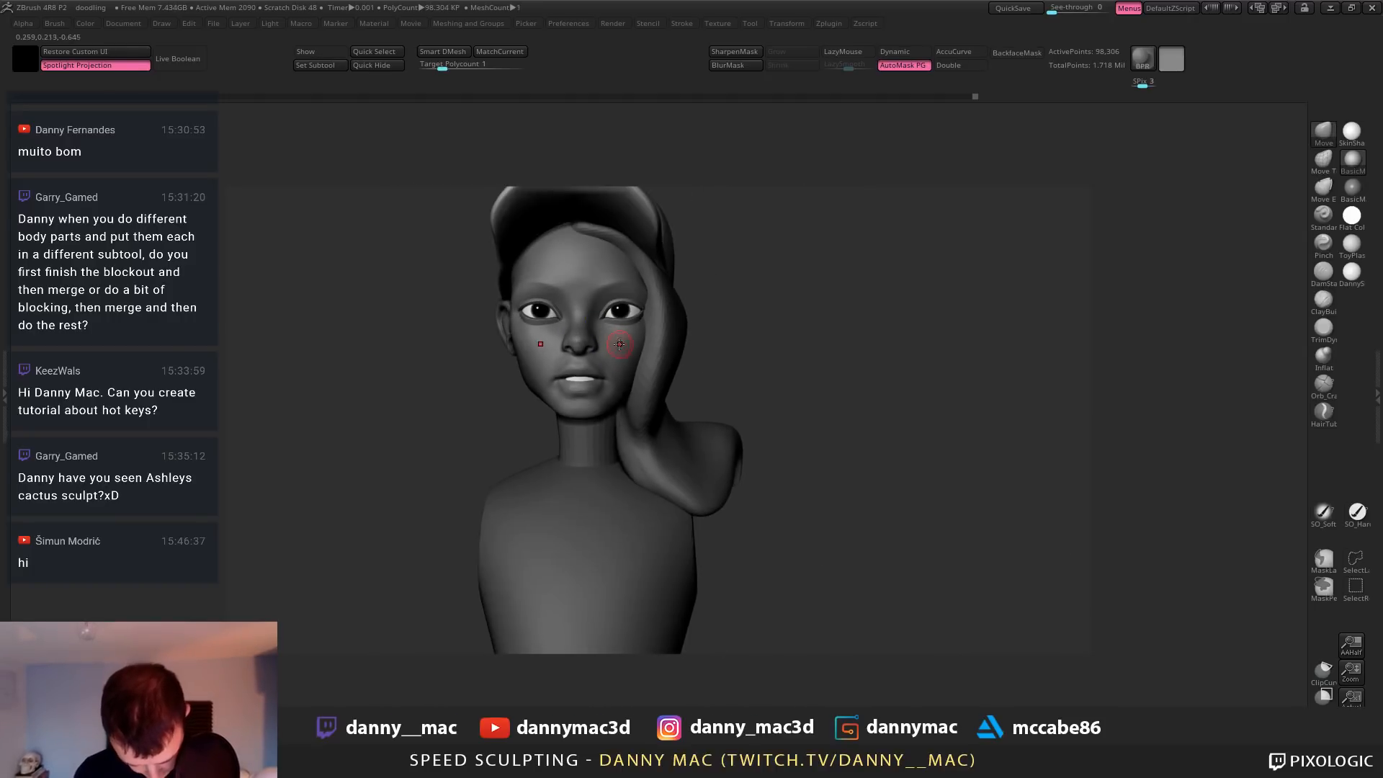
alt+right_drag(617, 346, 625, 354)
shift+drag(619, 364, 612, 372)
mouse_move(613, 372)
alt+right_down()
mouse_move(555, 369)
mouse_move(582, 379)
mouse_move(610, 425)
mouse_move(602, 371)
mouse_move(566, 407)
alt+right_up()
Refine the lips and the area under the nose with a resized Move brush, and smooth the nose bridge in profile
key(shift+d)
drag(563, 407, 561, 409)
right_drag(562, 408, 592, 378)
key(space)
ctrl+right_drag(592, 378, 601, 393)
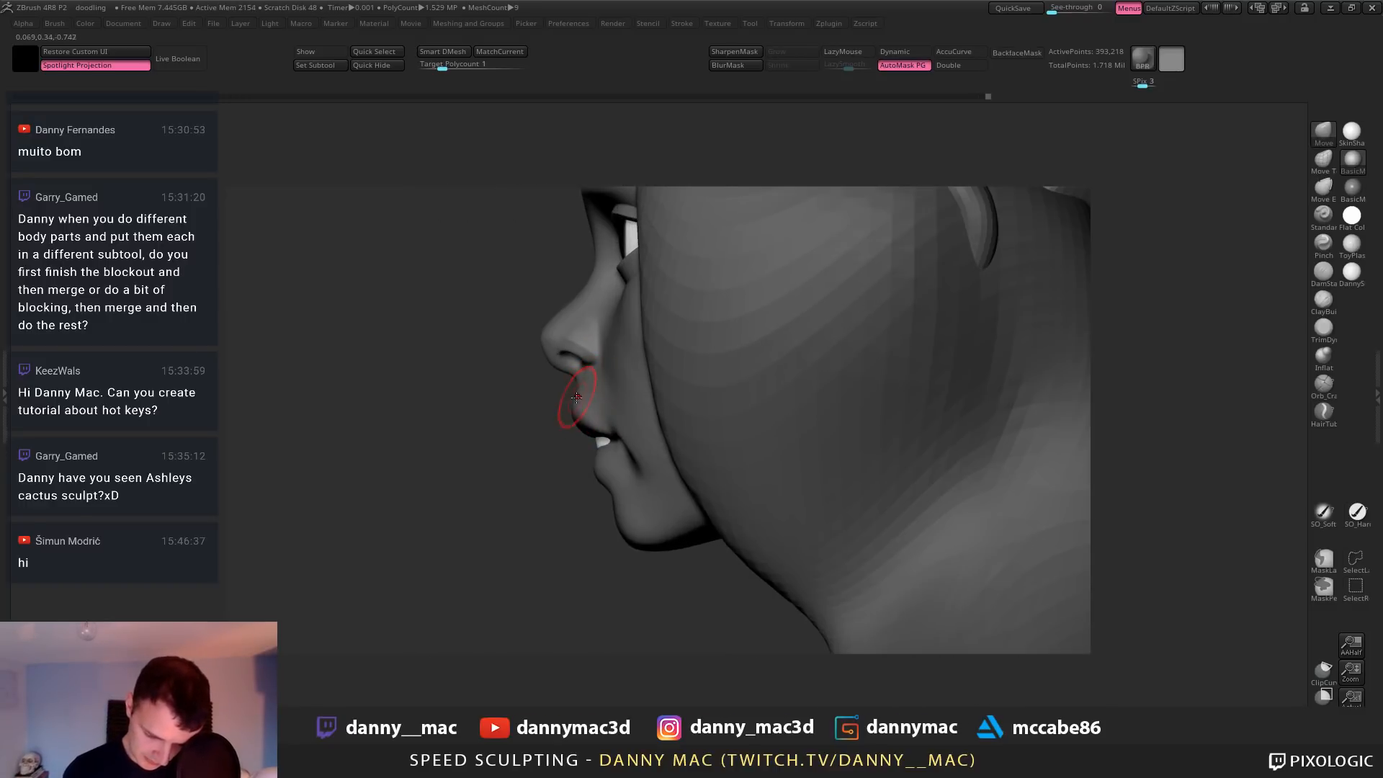
key(space)
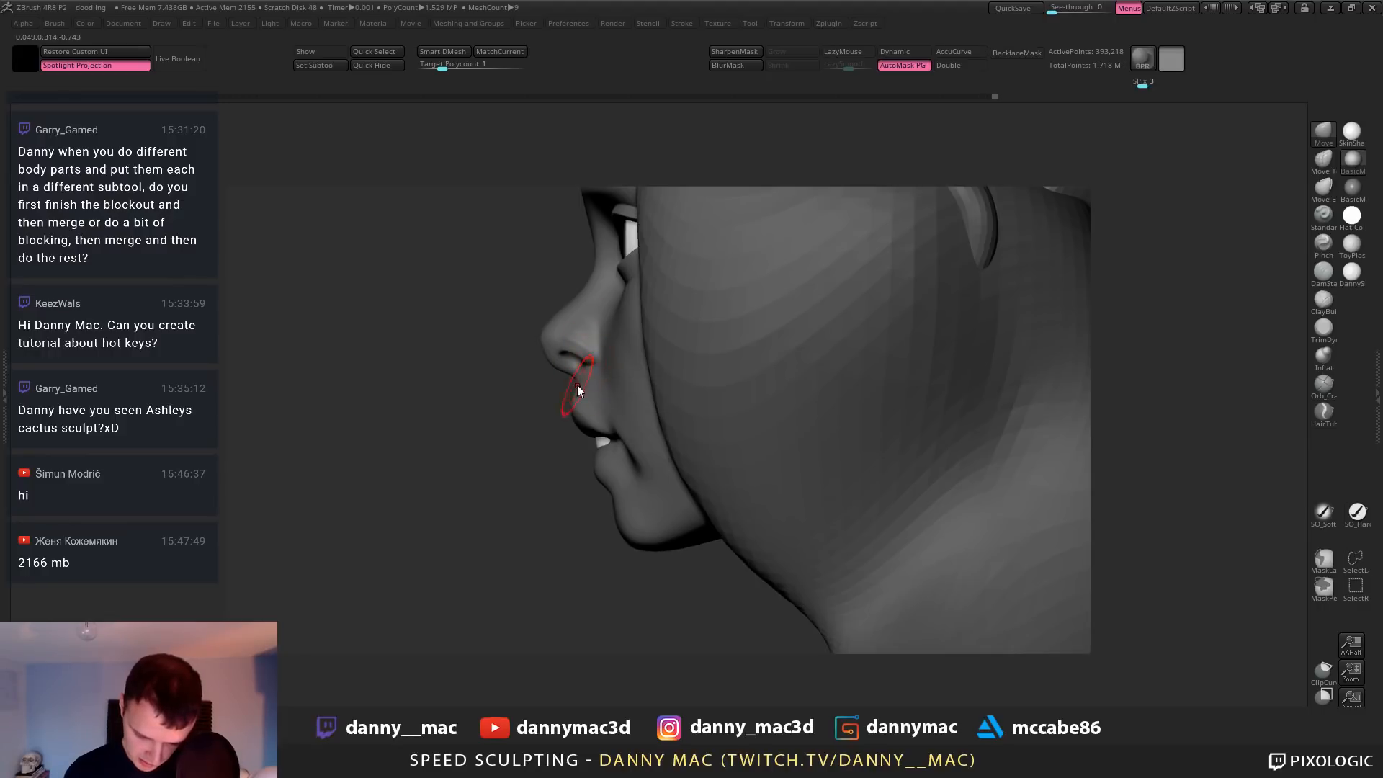
right_drag(587, 379, 547, 365)
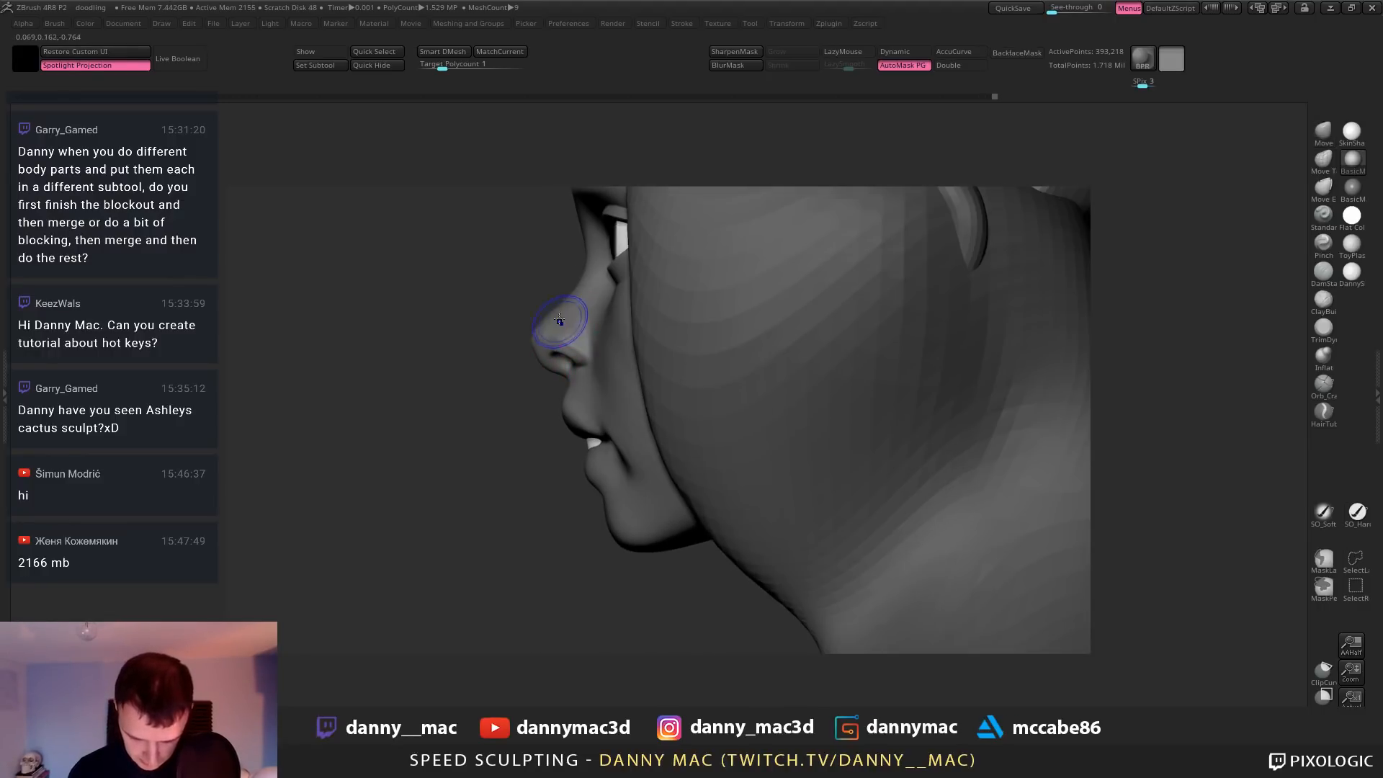
shift+drag(558, 319, 582, 294)
Mask a rectangle over the upper lip area and nudge the mouth corner with the Move brush one subdivision level lower
right_drag(585, 381, 529, 461)
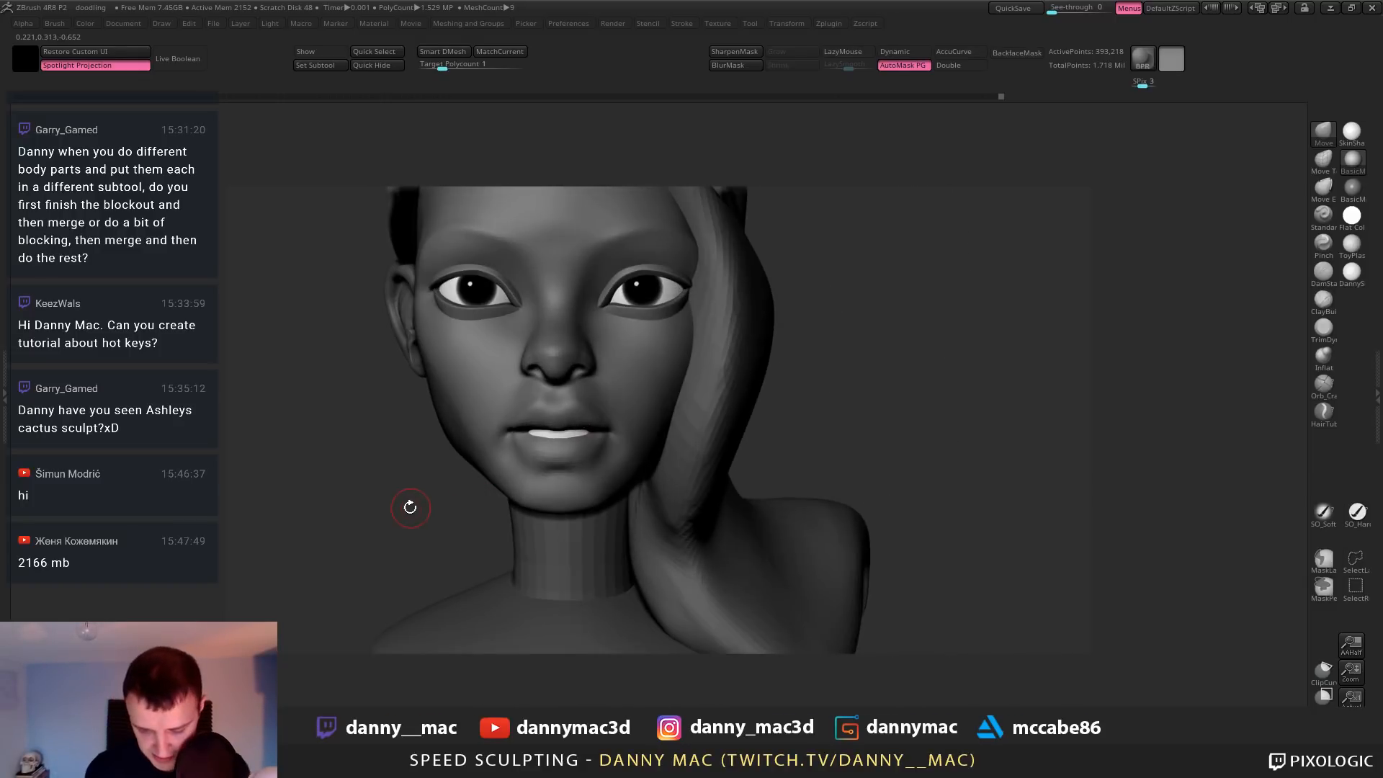
mouse_move(395, 508)
ctrl+mouse_down()
mouse_move(494, 425)
mouse_move(645, 341)
ctrl+mouse_up()
right_drag(597, 455, 595, 443)
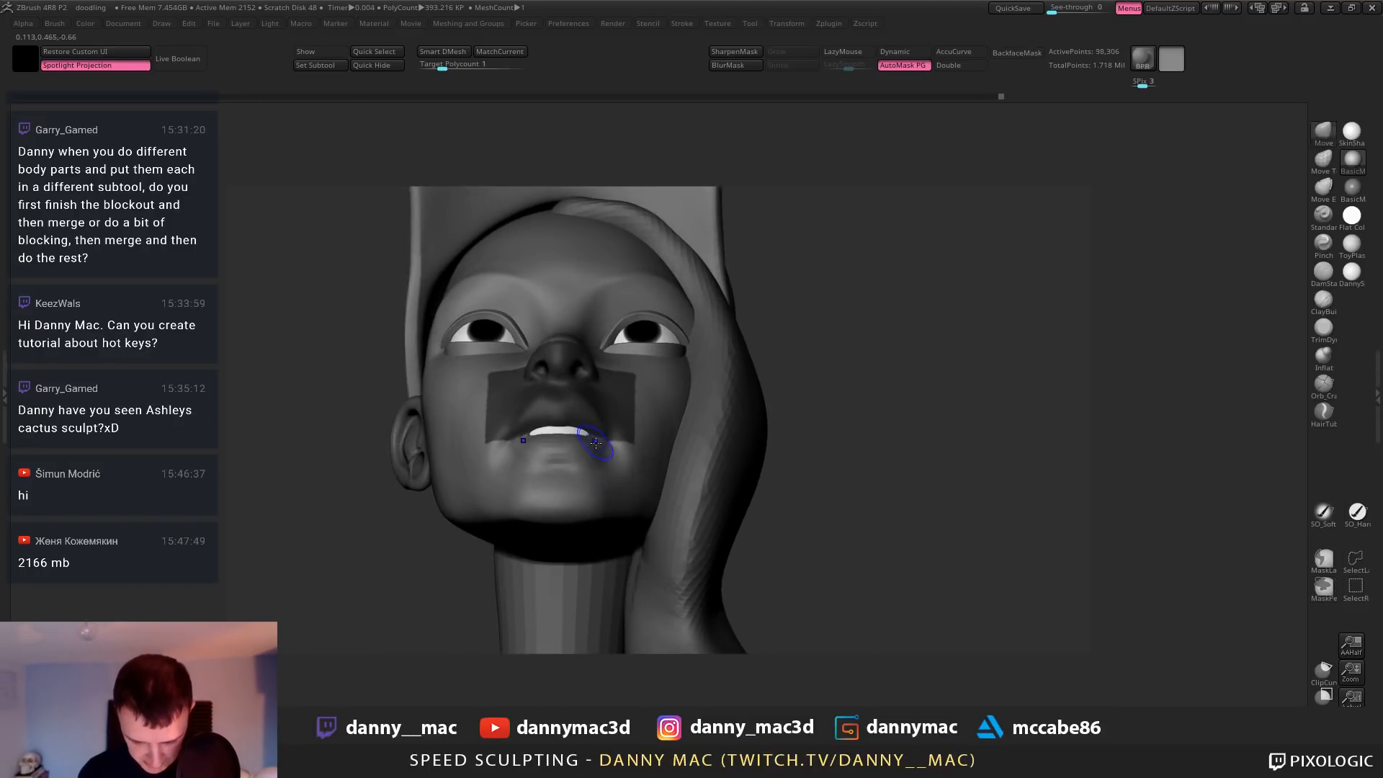
key(shift+d)
drag(587, 440, 589, 434)
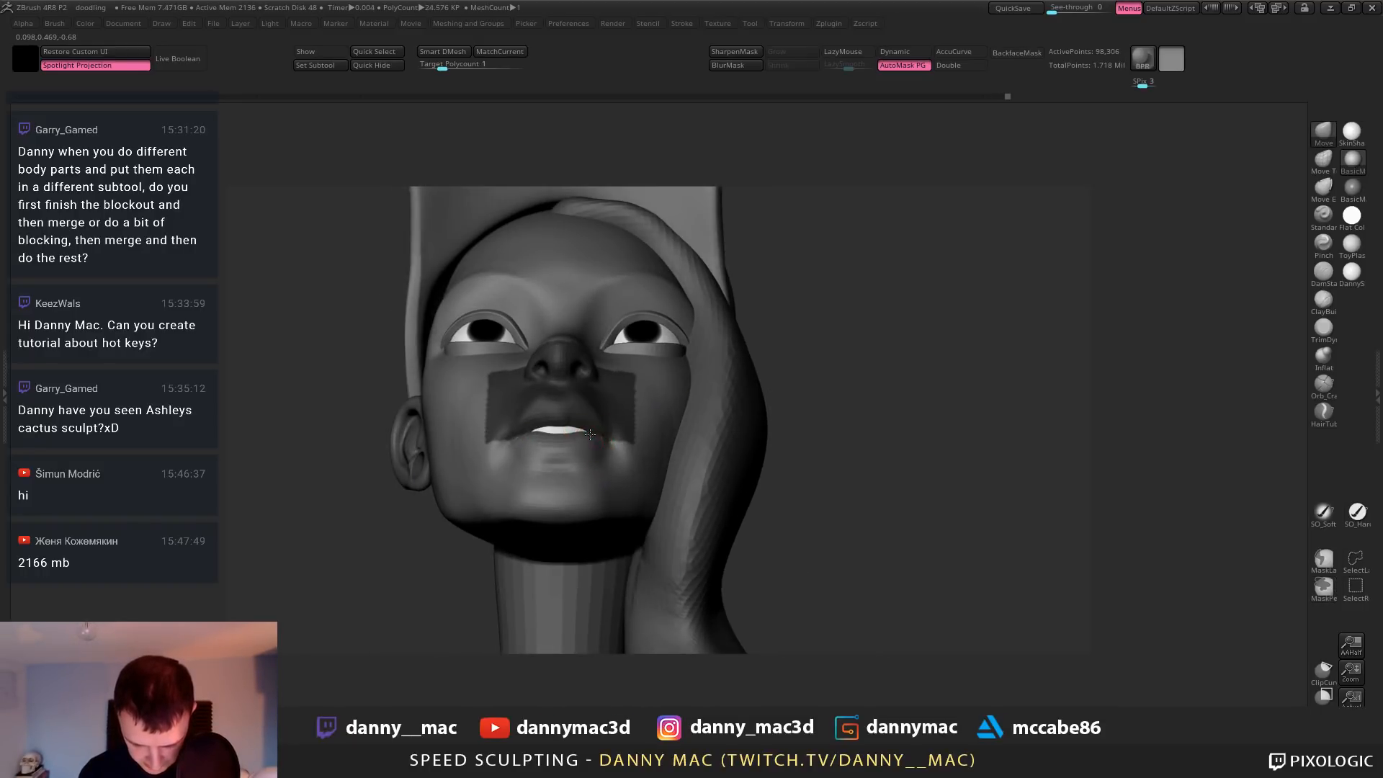
Push the lower lip forward and slightly up in profile with a resized Move brush while the upper lip stays masked
mouse_move(558, 434)
right_down()
mouse_move(478, 502)
mouse_move(432, 496)
right_up()
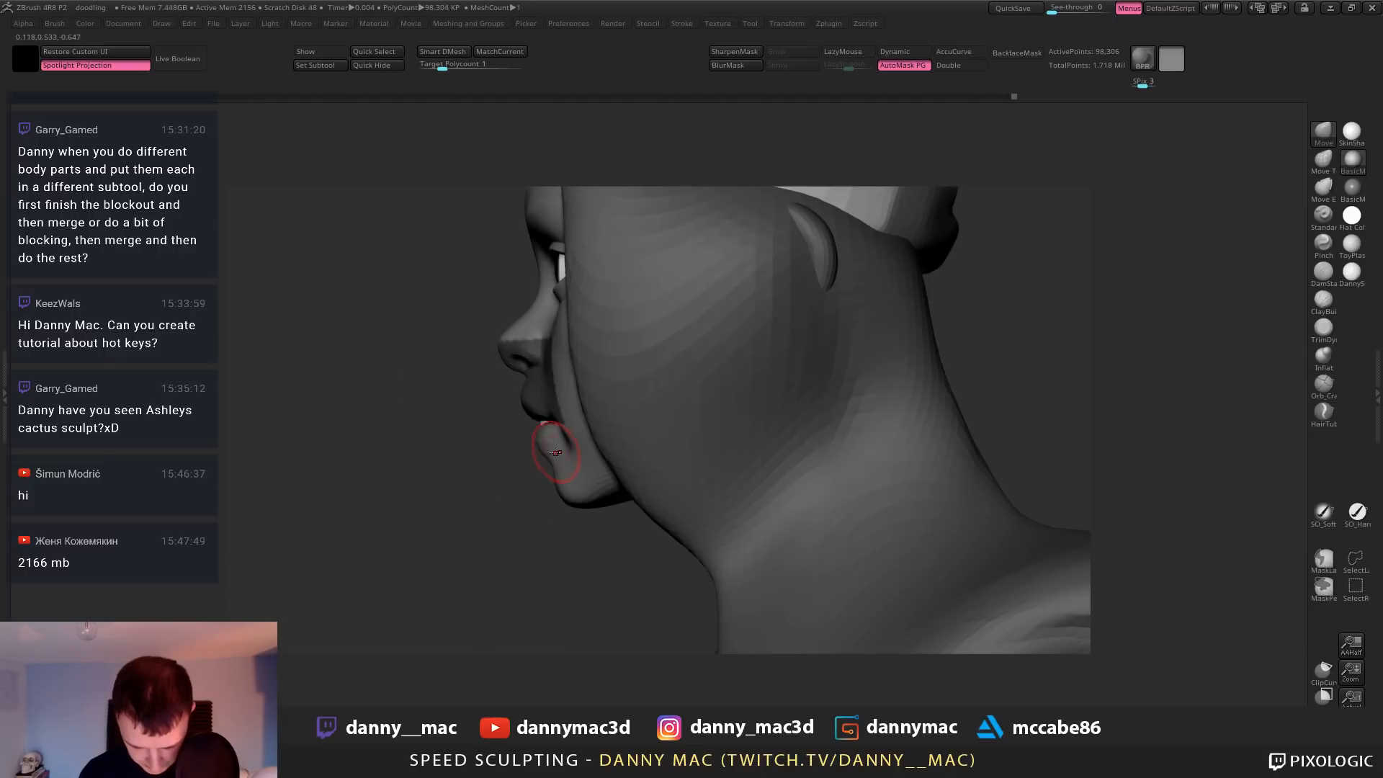
key(space)
drag(546, 455, 538, 449)
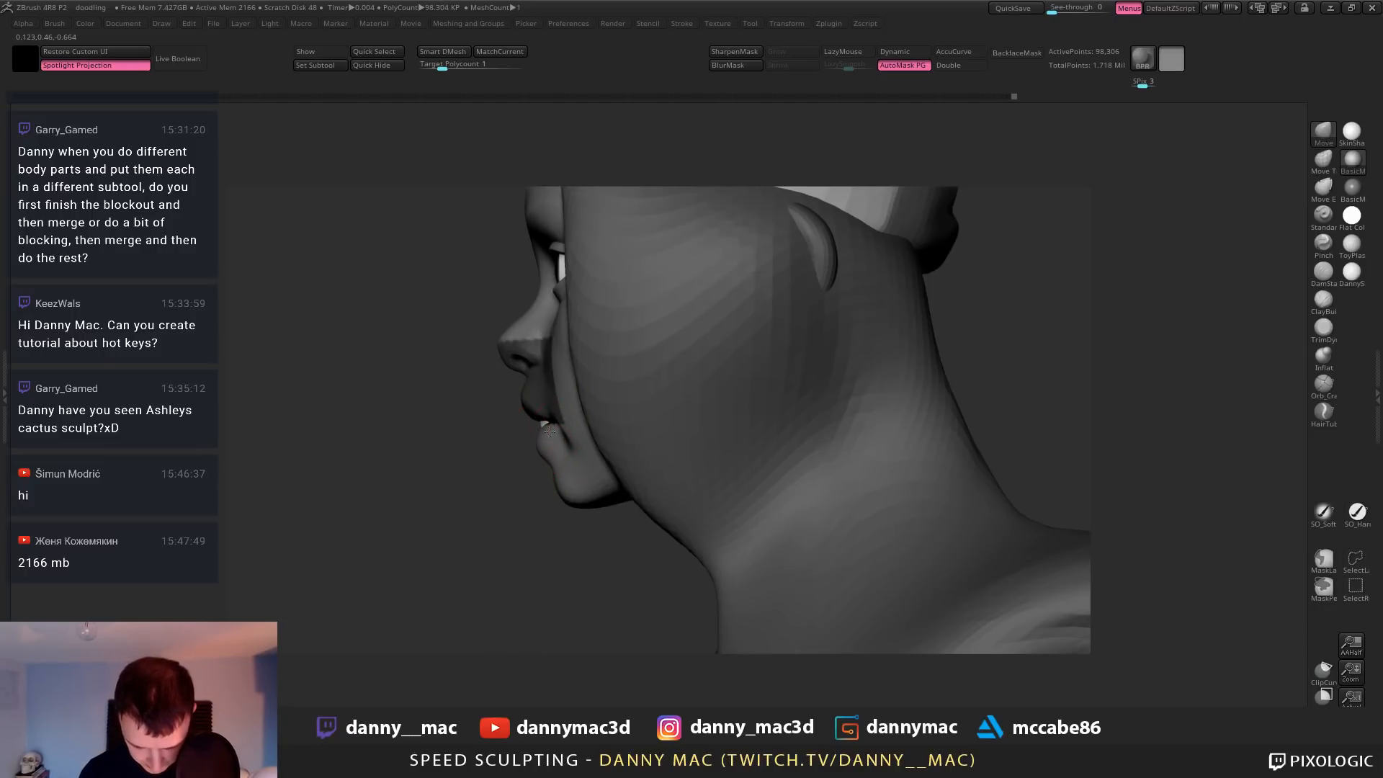
right_drag(548, 430, 611, 413)
key(space)
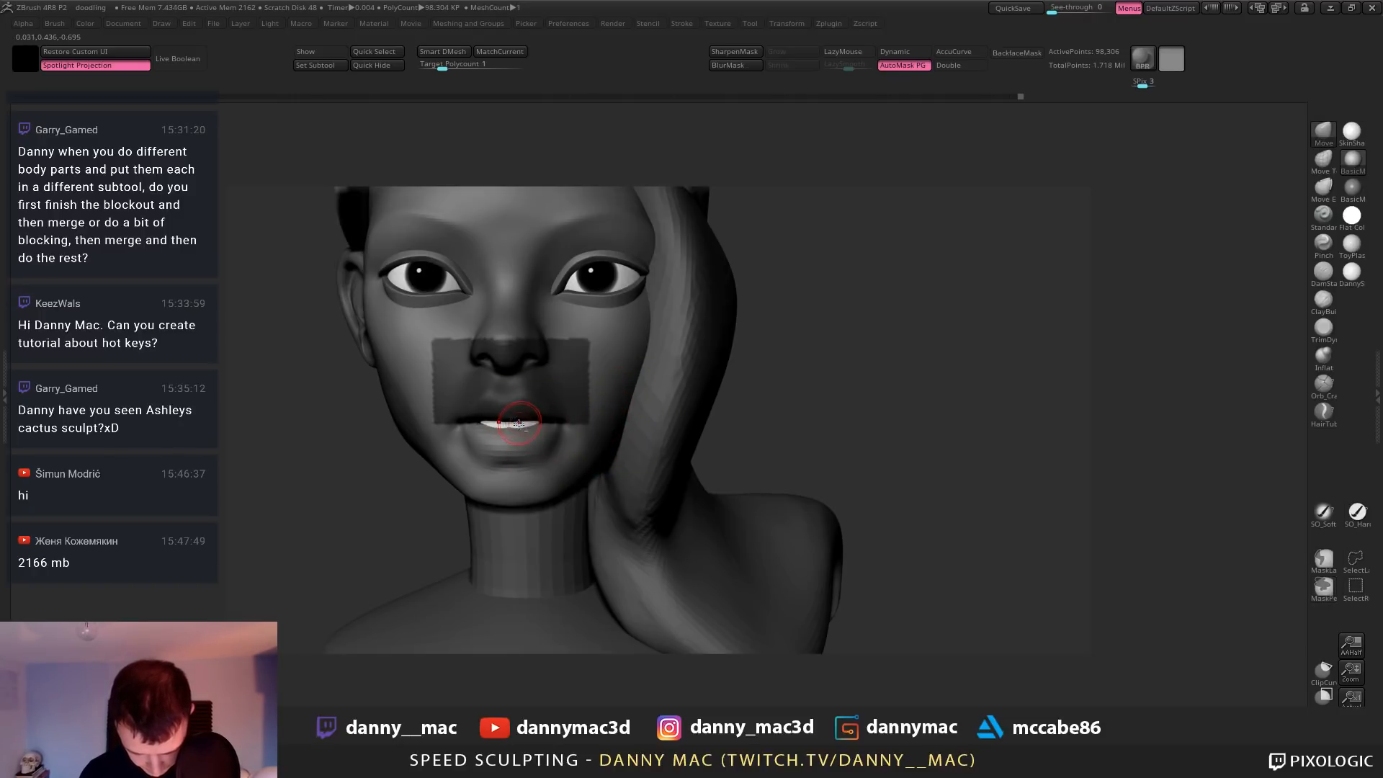
Raise the face mesh to its higher subdivision level and clear the mask around the nose and upper lip
key(ctrl+shift+s)
ctrl+right_drag(521, 419, 555, 413)
key(d)
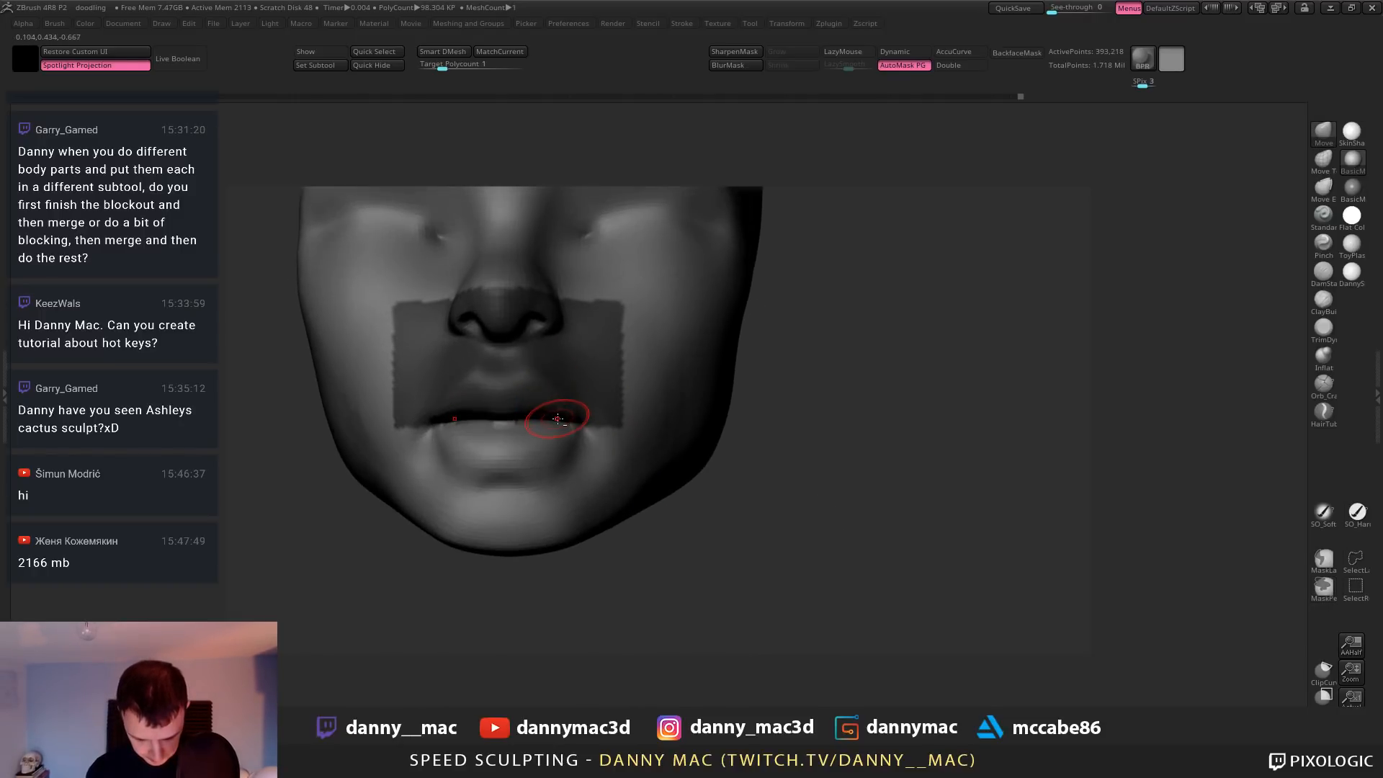
key(b)
key(c)
key(b)
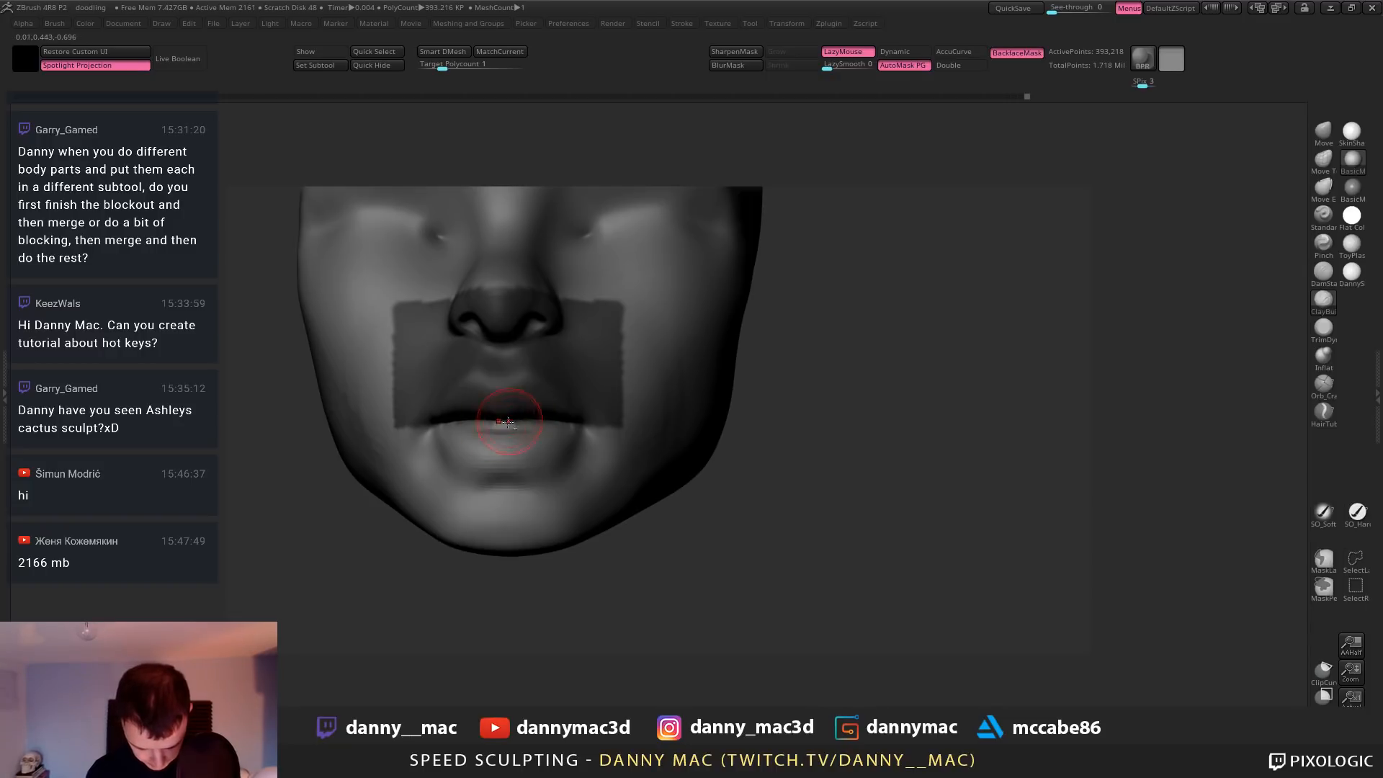
key(b)
key(d)
key(s)
alt+right_drag(567, 408, 563, 374)
ctrl+drag(377, 561, 395, 548)
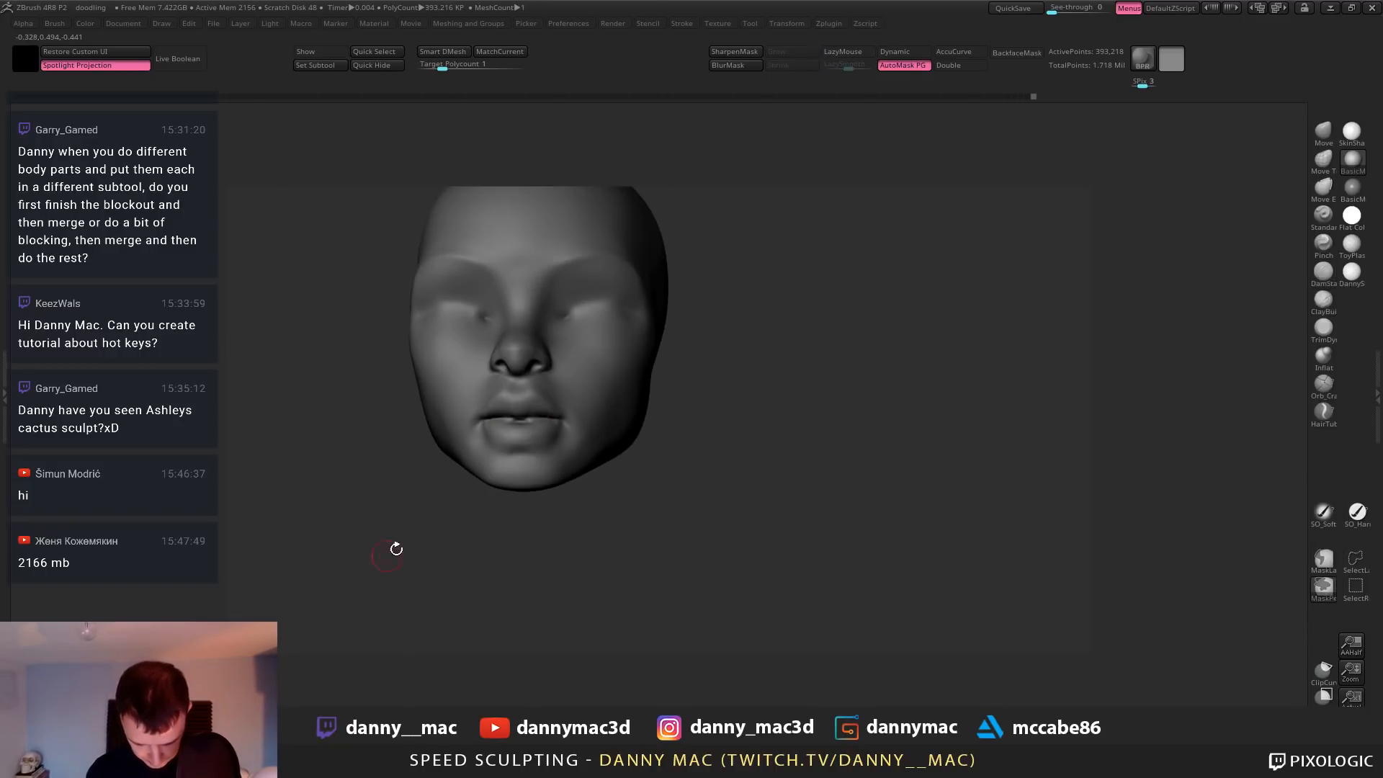
Refine the upper lip and the mouth line with the DamStandard brush, undoing the unwanted strokes
right_drag(542, 481, 528, 416)
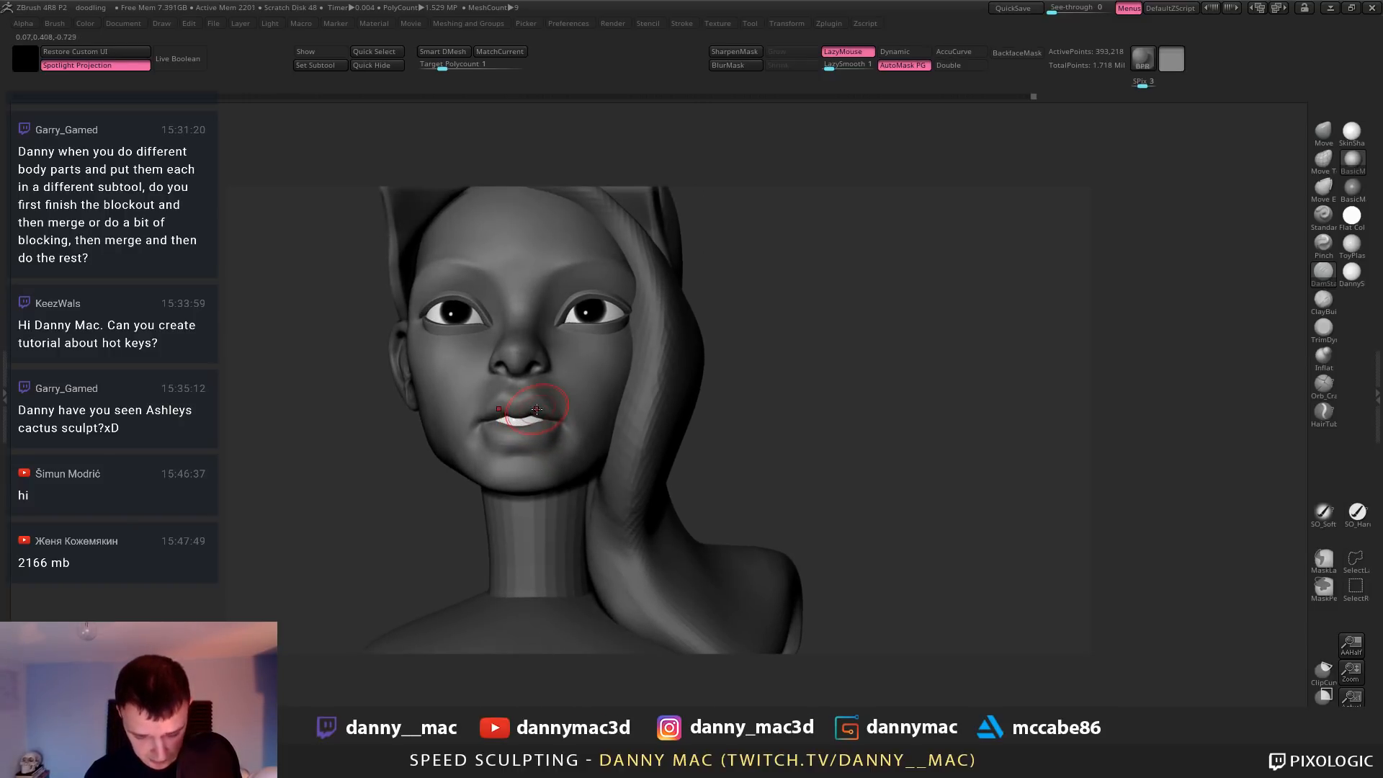
right_drag(540, 413, 513, 426)
key(ctrl+z)
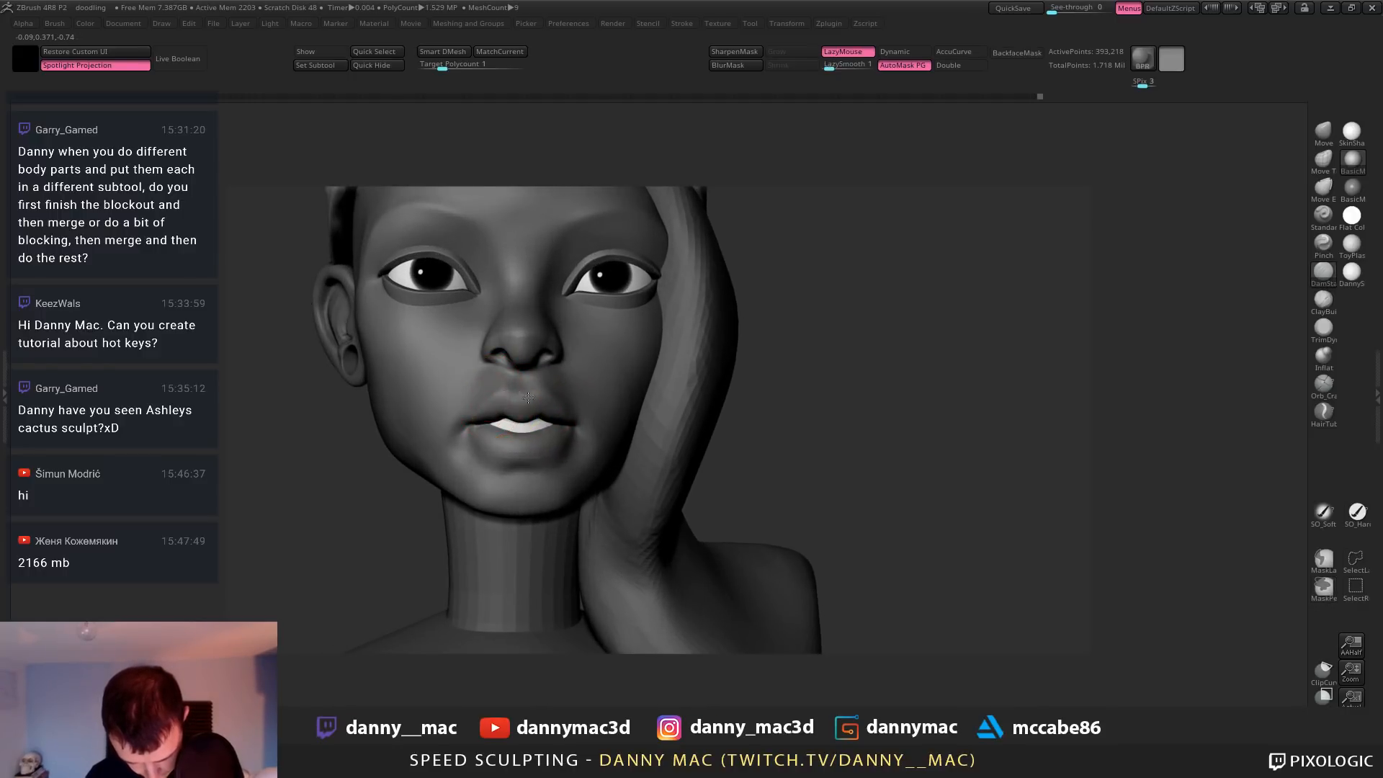
drag(531, 396, 549, 395)
key(ctrl+z)
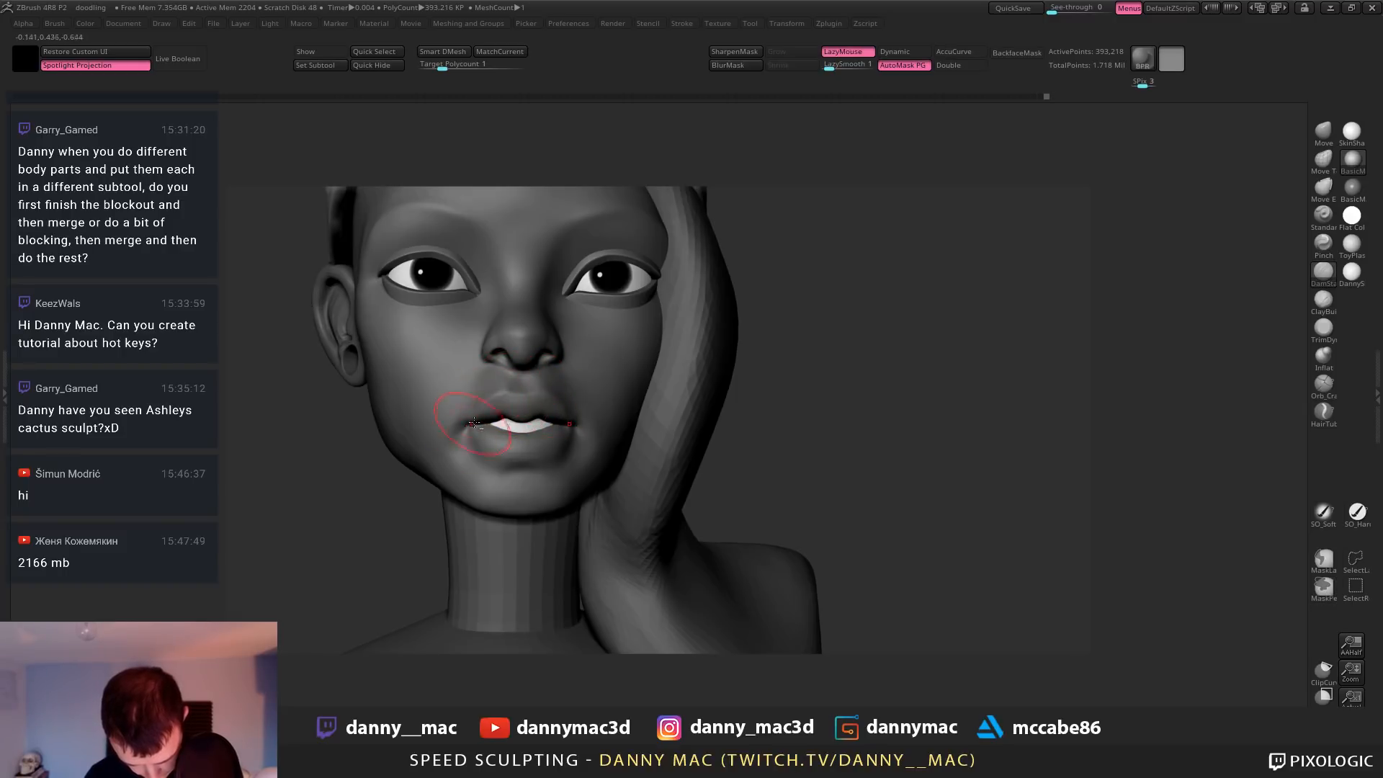
Reshape the upper lip from the front and the side with the Move brush, adjusting its size
mouse_move(522, 416)
right_down()
mouse_move(537, 408)
mouse_move(526, 433)
right_up()
key(1)
key(space)
drag(549, 416, 540, 419)
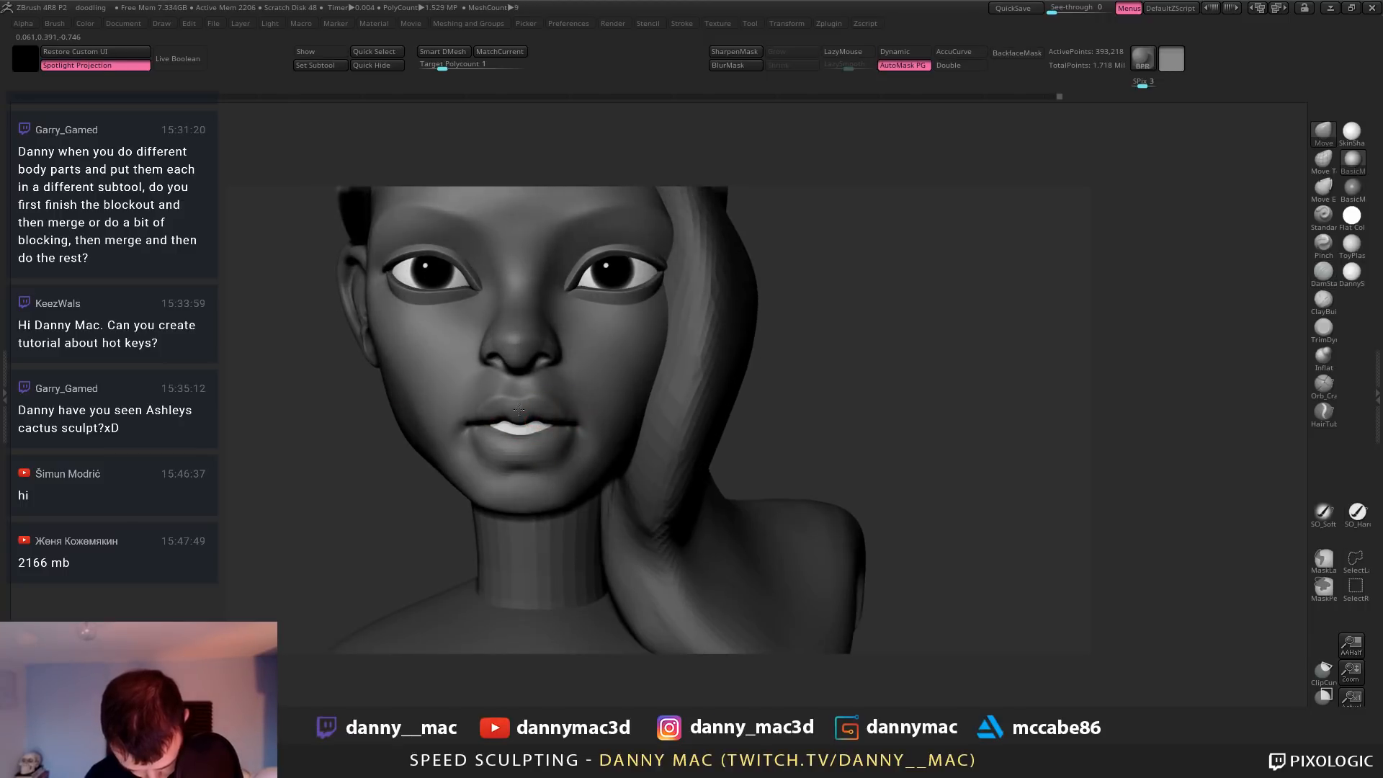
mouse_move(540, 420)
right_down()
mouse_move(500, 418)
mouse_move(531, 436)
mouse_move(536, 382)
right_up()
key(space)
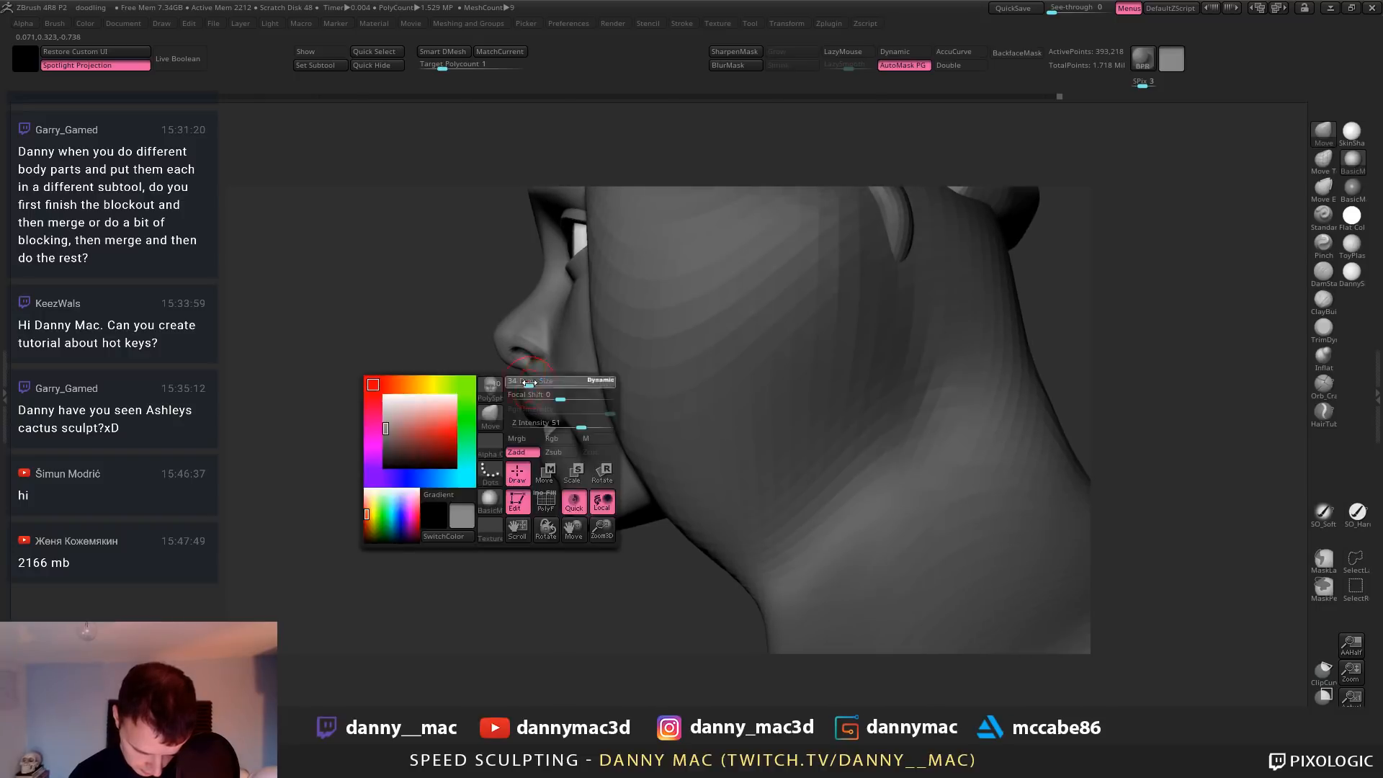
drag(535, 384, 526, 384)
right_drag(529, 380, 704, 367)
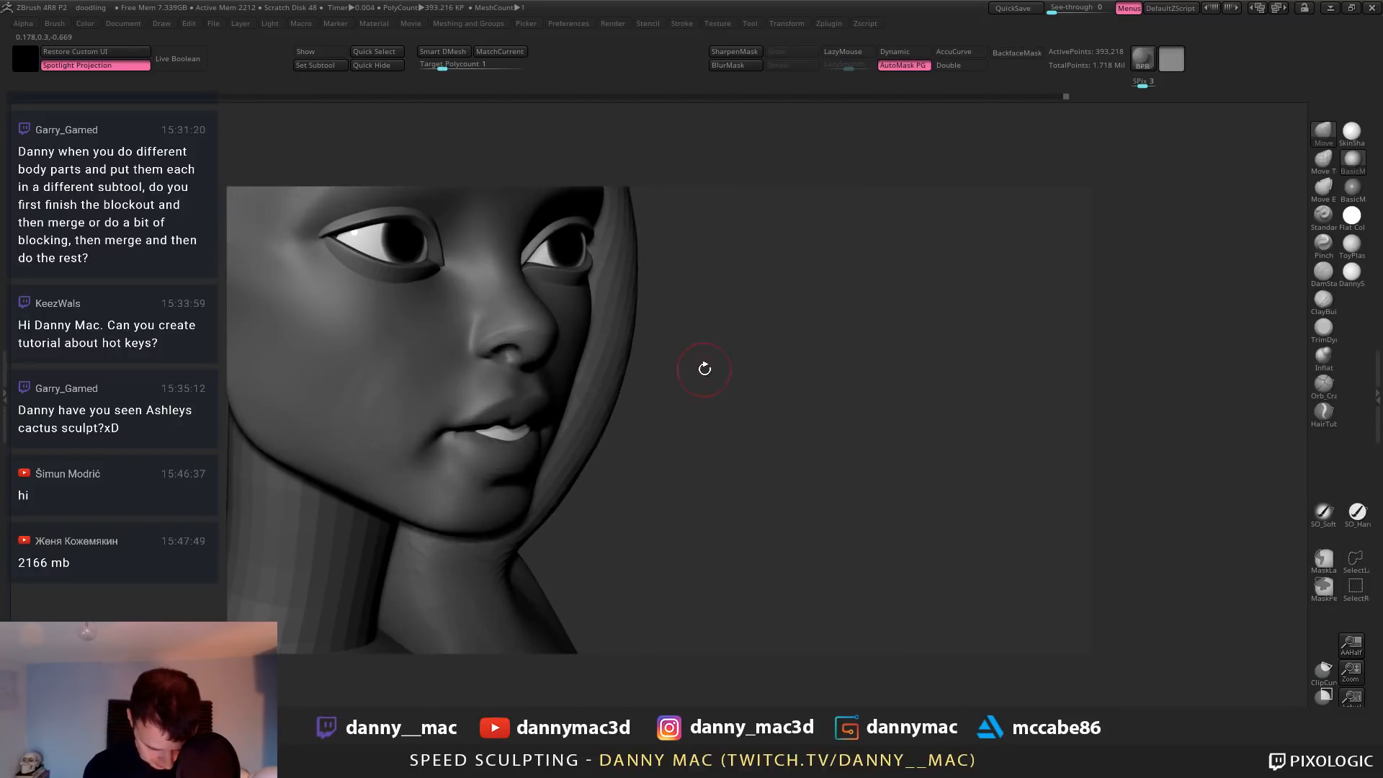
Define the upper lip's contour with DamStandard and flatten the planes above the lip with TrimDynamic
key(3)
mouse_move(497, 429)
right_down()
mouse_move(459, 424)
mouse_move(505, 389)
mouse_move(491, 398)
right_up()
drag(512, 387, 552, 388)
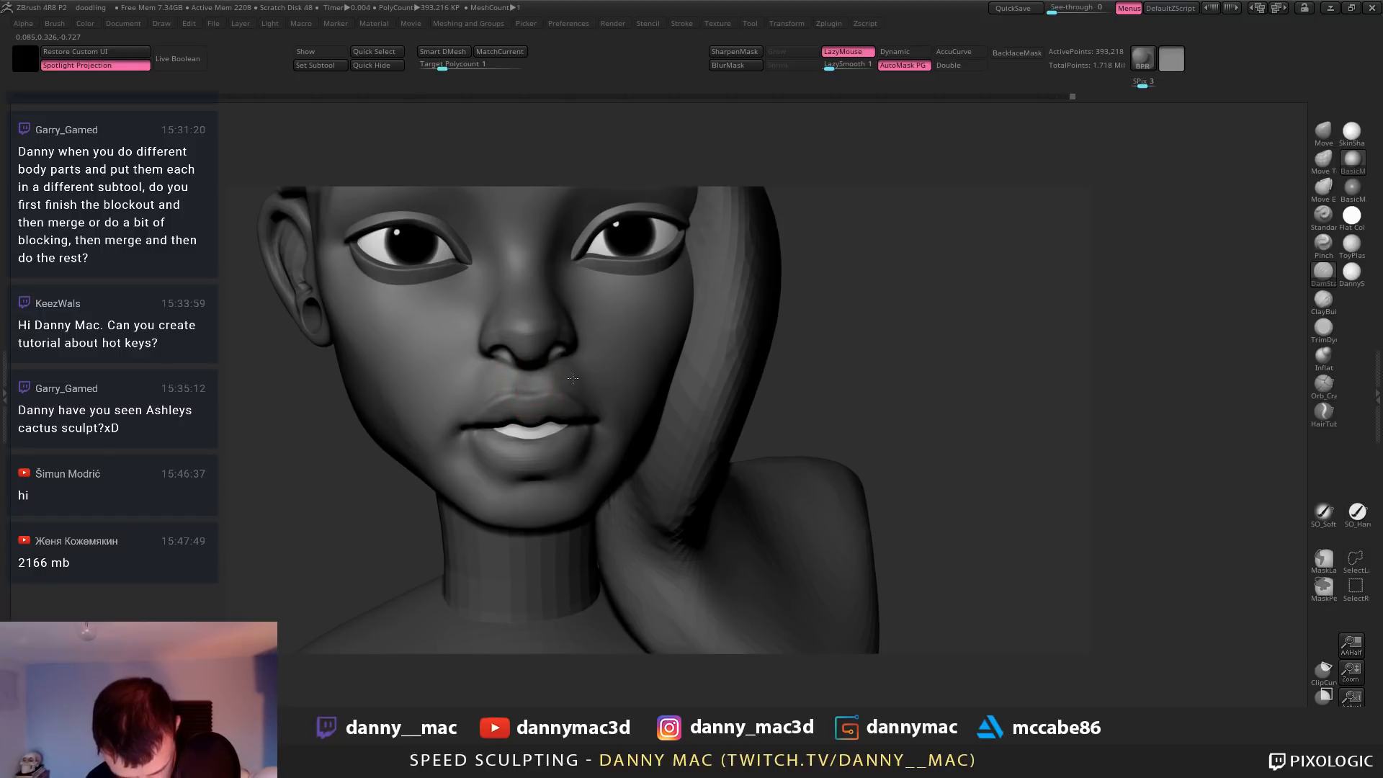
right_drag(555, 379, 569, 374)
key(b)
key(t)
key(d)
mouse_move(484, 404)
ctrl+right_down()
mouse_move(504, 395)
mouse_move(441, 430)
mouse_move(529, 388)
mouse_move(596, 389)
ctrl+right_up()
Lower the face by one subdivision level and smooth the skin beside the upper lip on both sides
key(1)
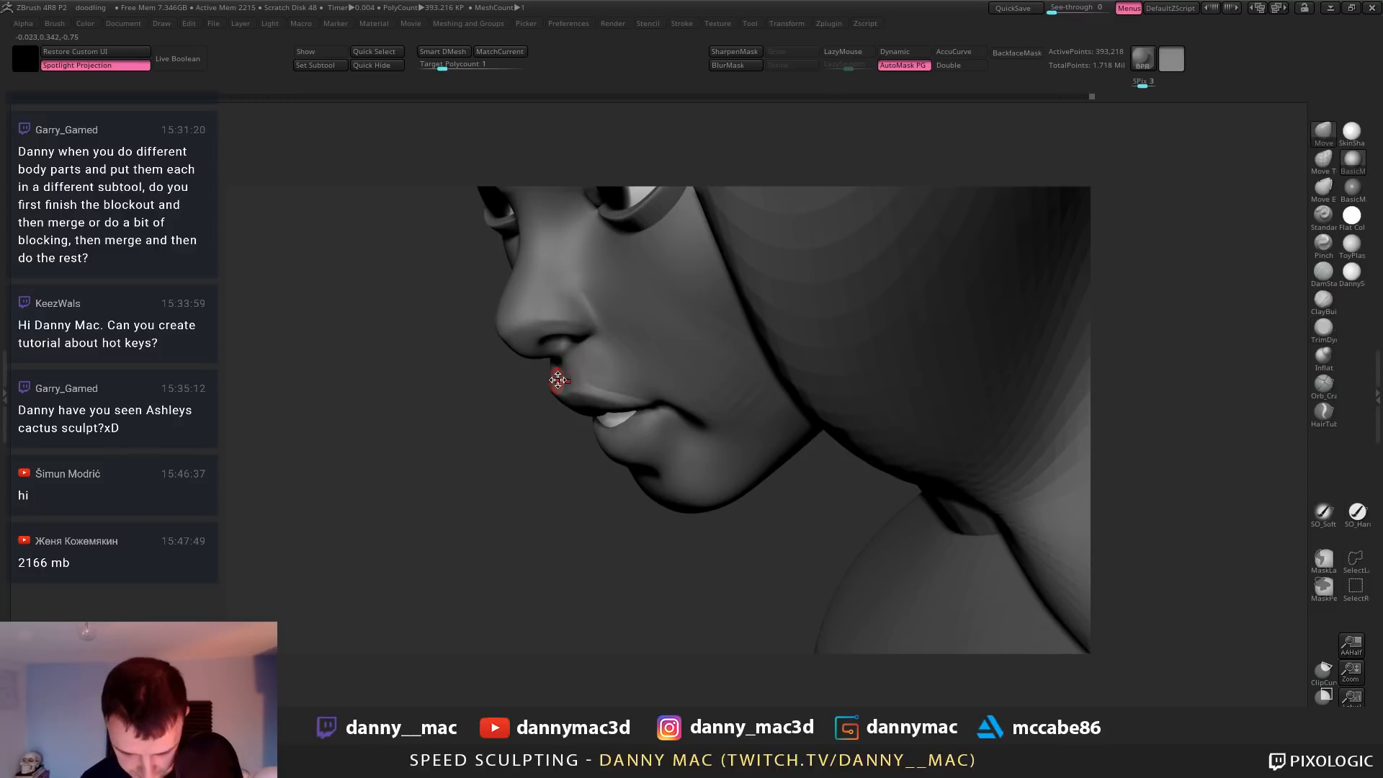
right_drag(564, 371, 600, 353)
key(shift+d)
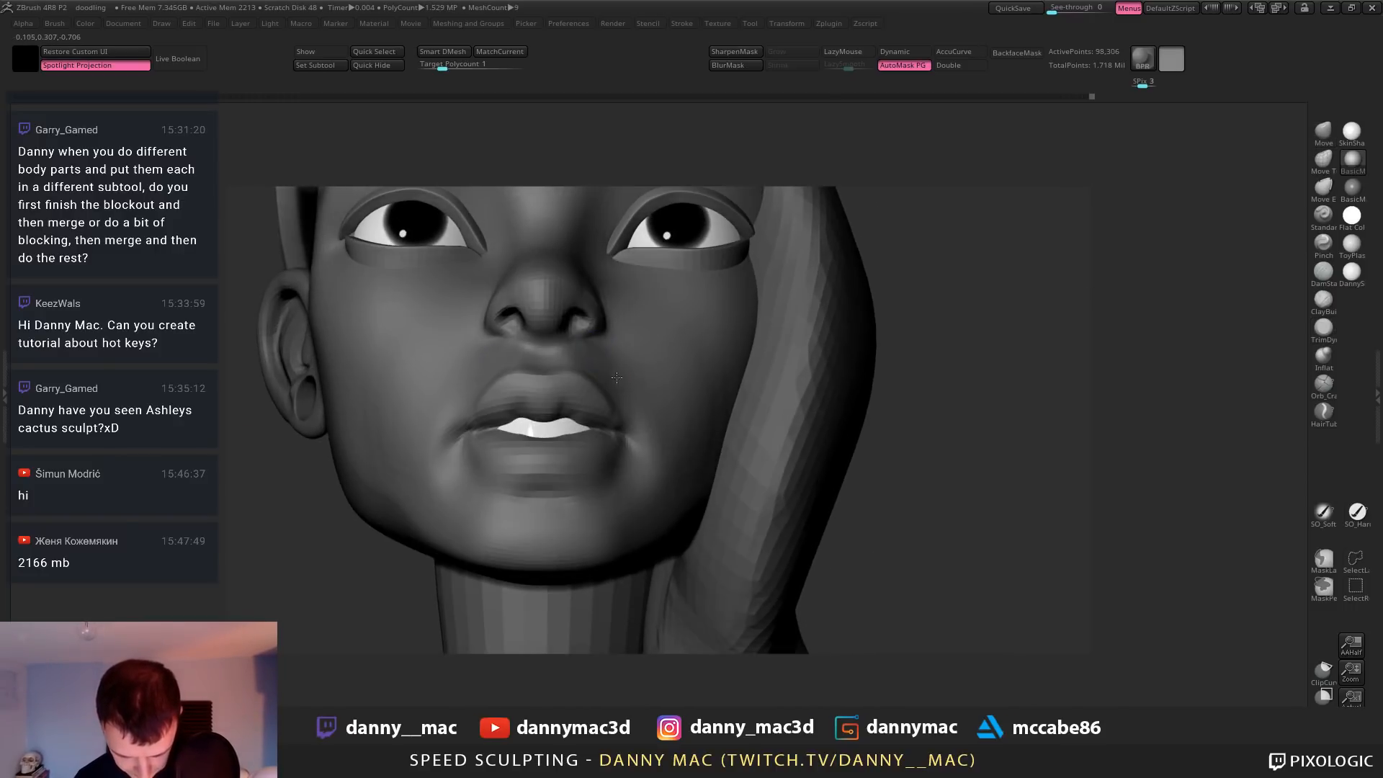
shift+drag(627, 385, 623, 393)
mouse_move(625, 382)
right_down()
mouse_move(648, 376)
mouse_move(639, 366)
right_up()
right_drag(452, 364, 476, 370)
shift+drag(465, 385, 457, 397)
right_drag(458, 397, 471, 389)
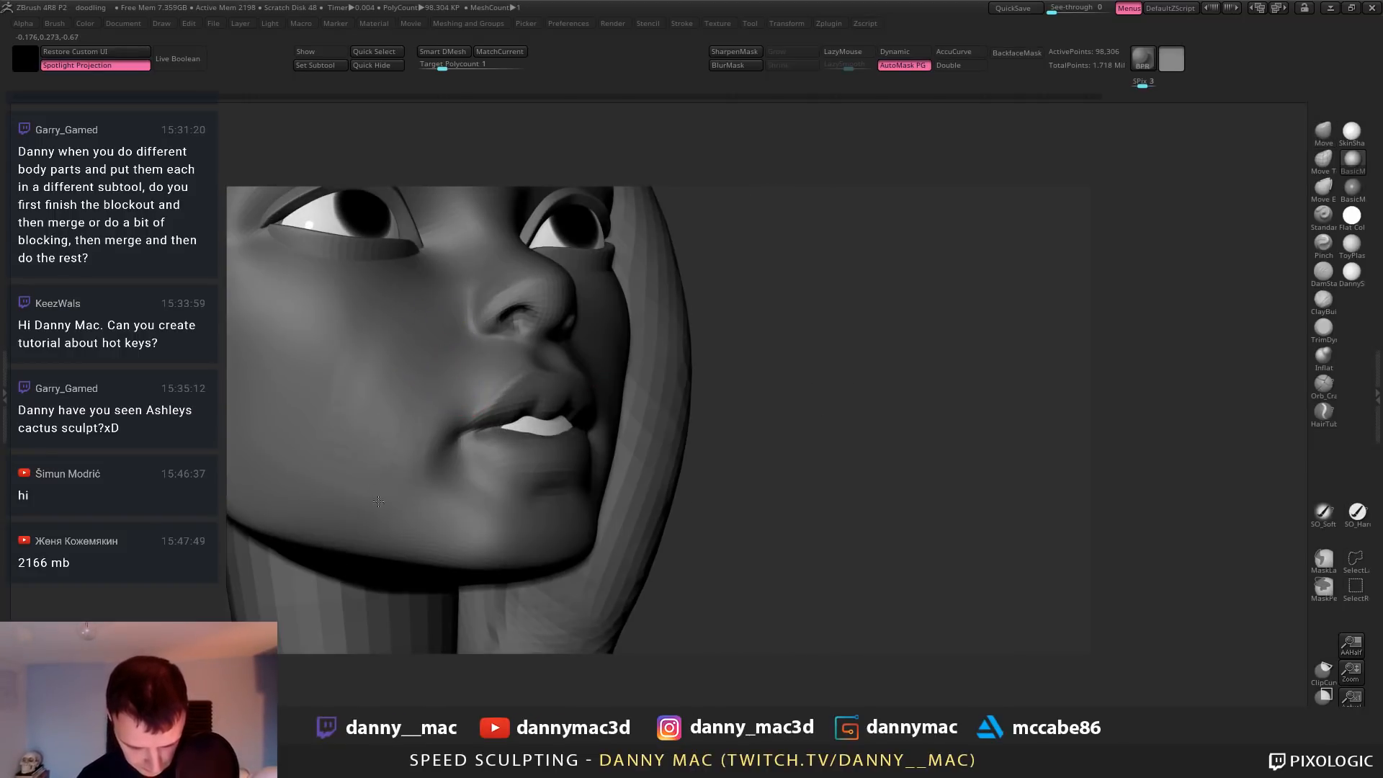
Save the project with the whole bust in view
mouse_move(400, 371)
right_down()
mouse_move(281, 374)
mouse_move(403, 389)
mouse_move(617, 309)
mouse_move(672, 361)
right_up()
alt+right_drag(579, 355, 619, 399)
key(ctrl+s)
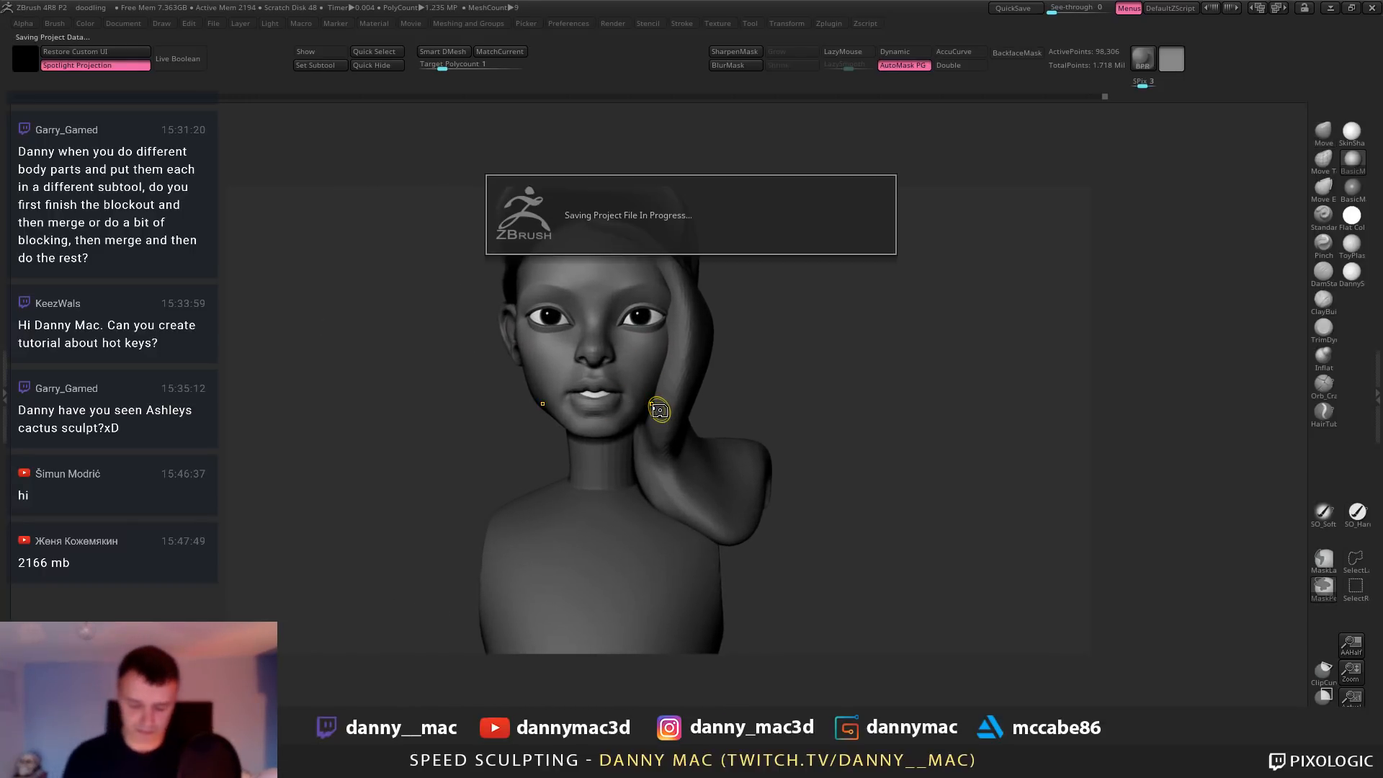
Return the face to its higher subdivision level and adjust the nose shape with the Move brush
ctrl+right_drag(614, 341, 596, 350)
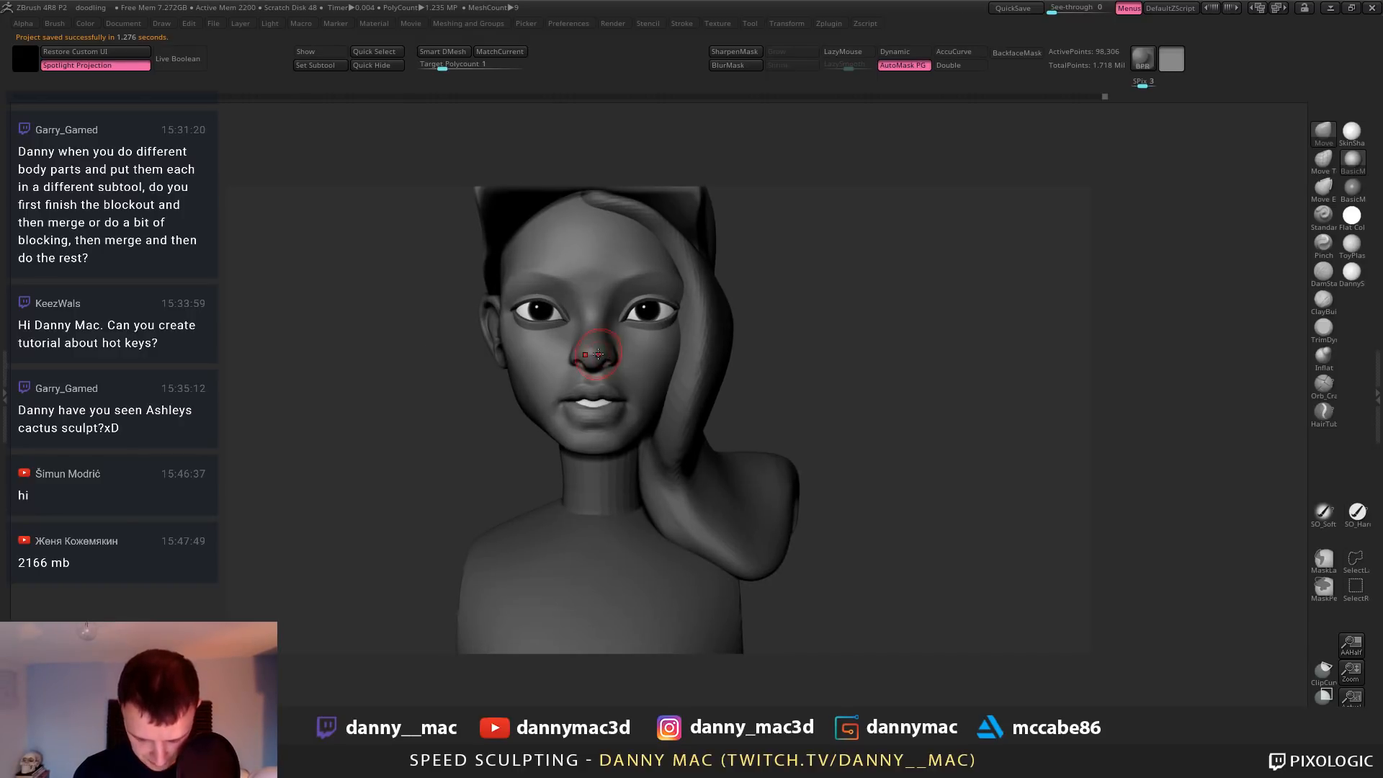
key(shift+d)
right_click(602, 356)
mouse_move(610, 343)
right_down()
mouse_move(600, 354)
mouse_move(612, 335)
right_up()
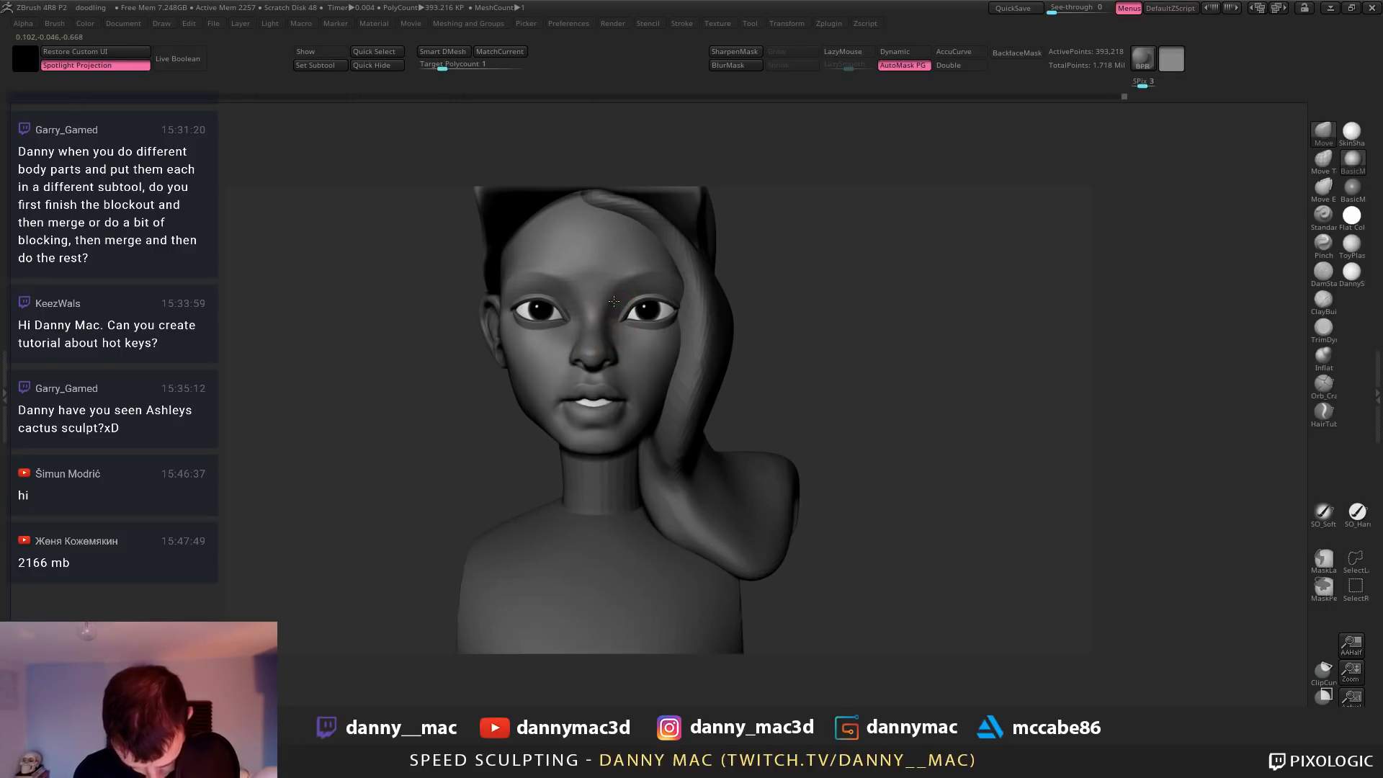
Flatten the planes beside the nose and under the eyes with the TrimDynamic brush
key(b)
key(t)
key(d)
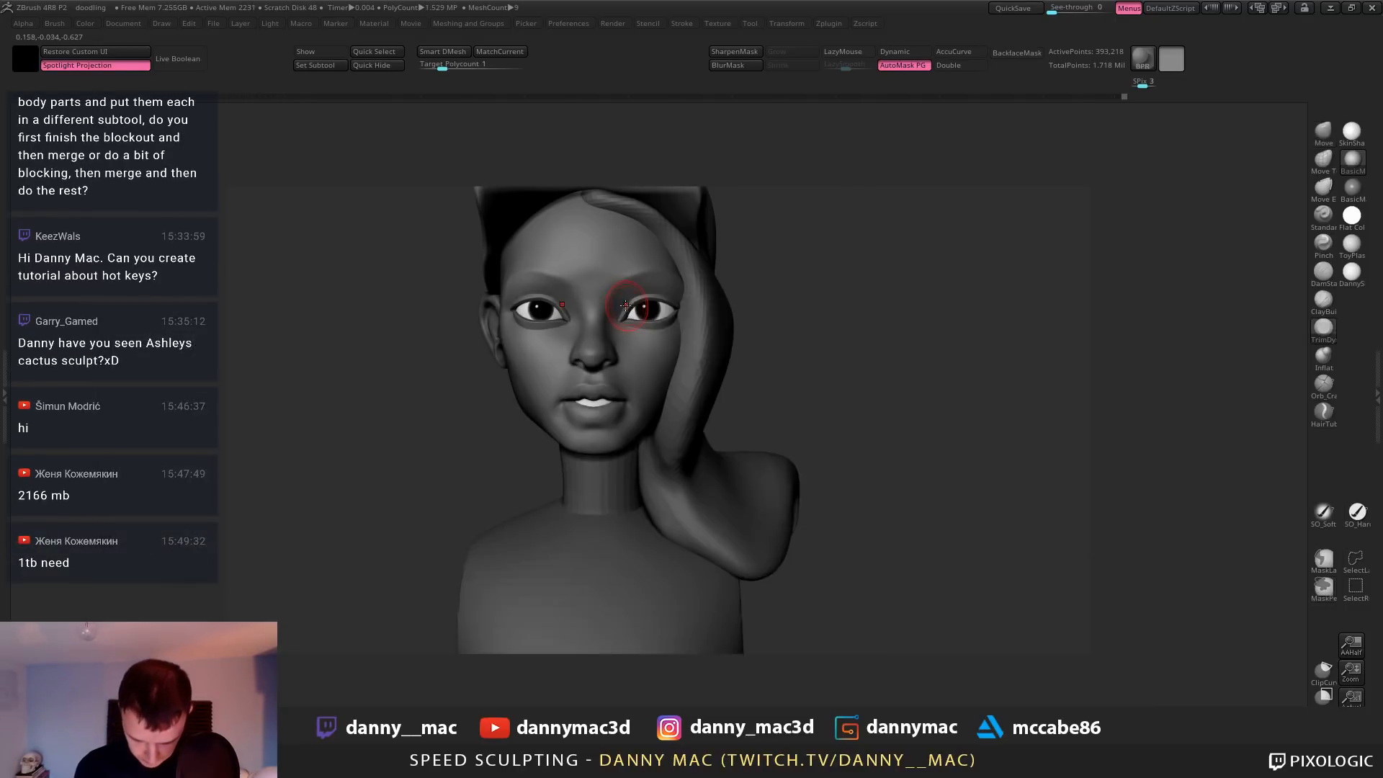
mouse_move(632, 298)
right_down()
mouse_move(619, 293)
mouse_move(613, 319)
right_up()
drag(624, 331, 646, 330)
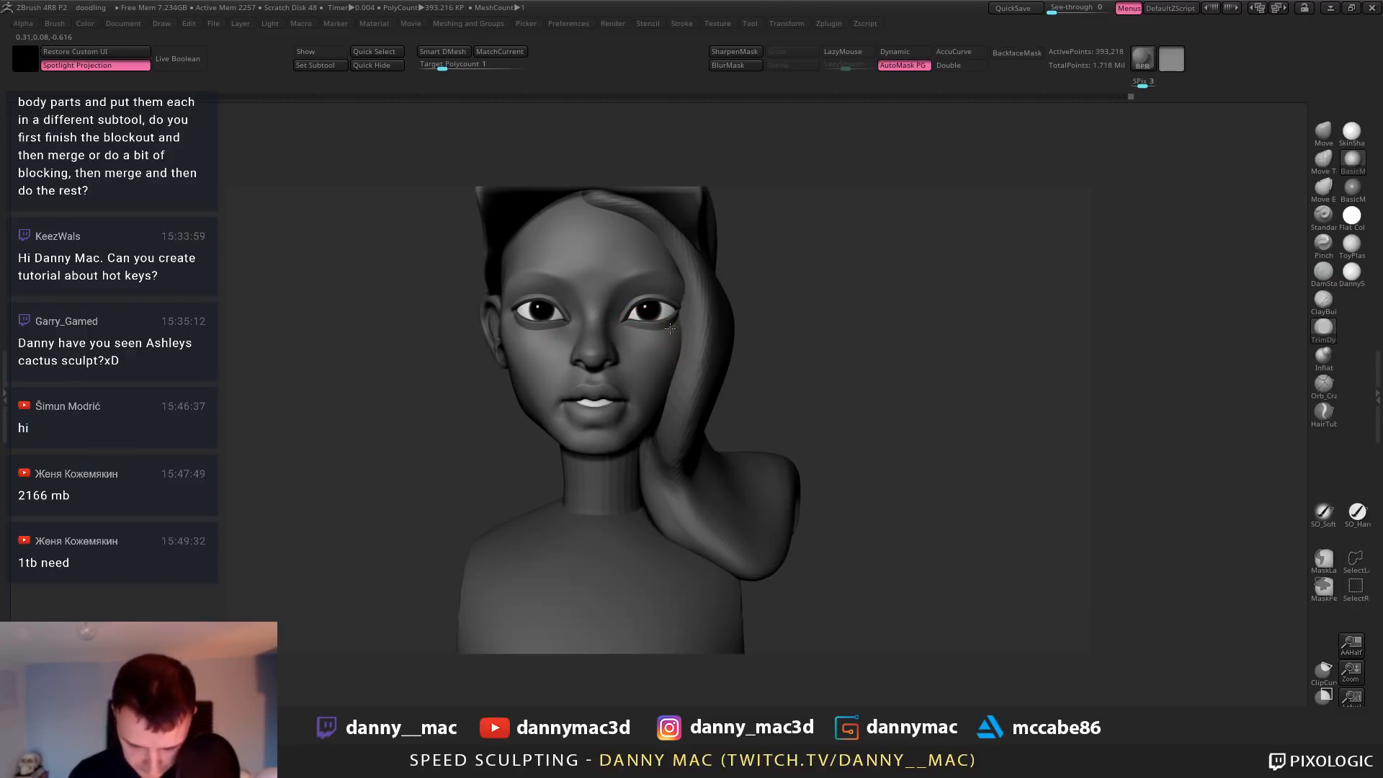
drag(632, 348, 666, 325)
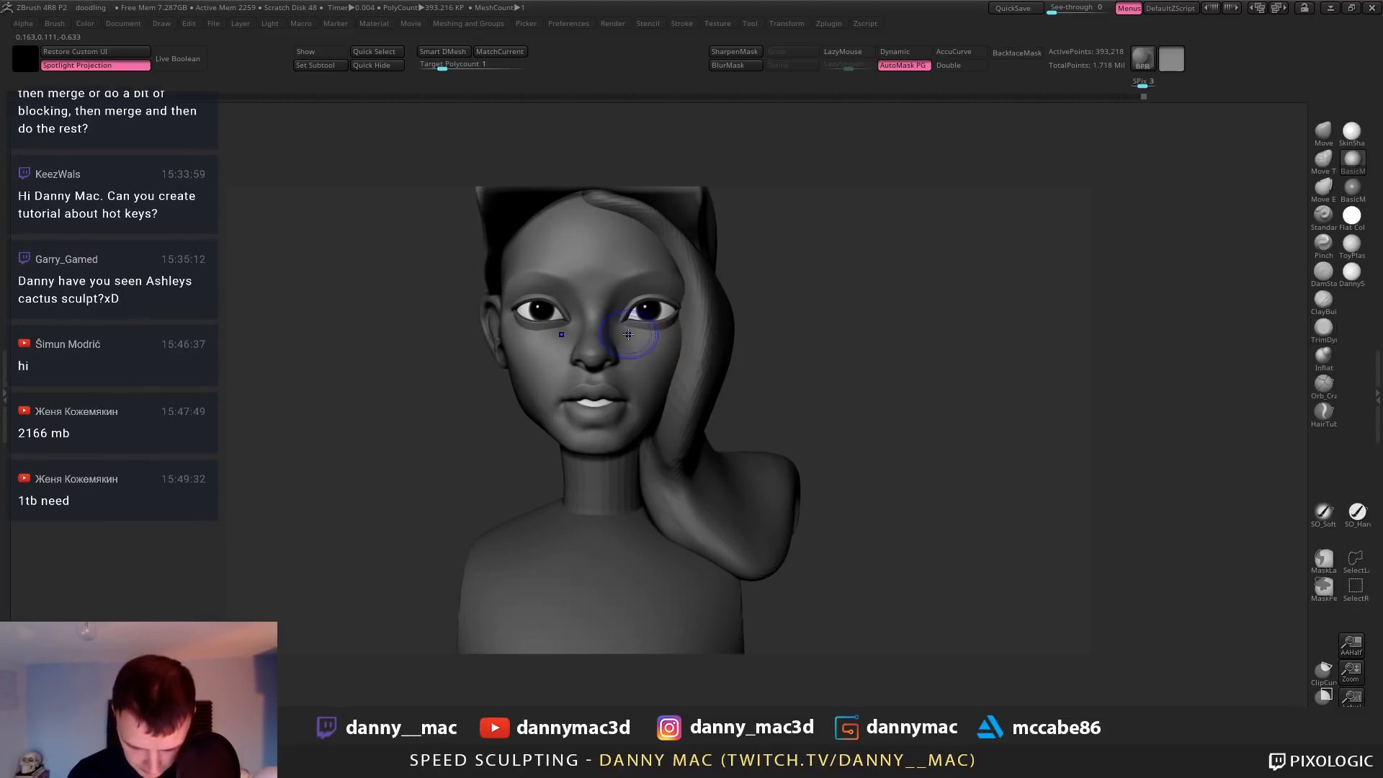
Select the hair strand, return to the head subtool, and adjust the area around the eyes with a resized Move brush
mouse_move(661, 335)
right_down()
mouse_move(519, 329)
mouse_move(710, 370)
right_up()
alt+click(708, 373)
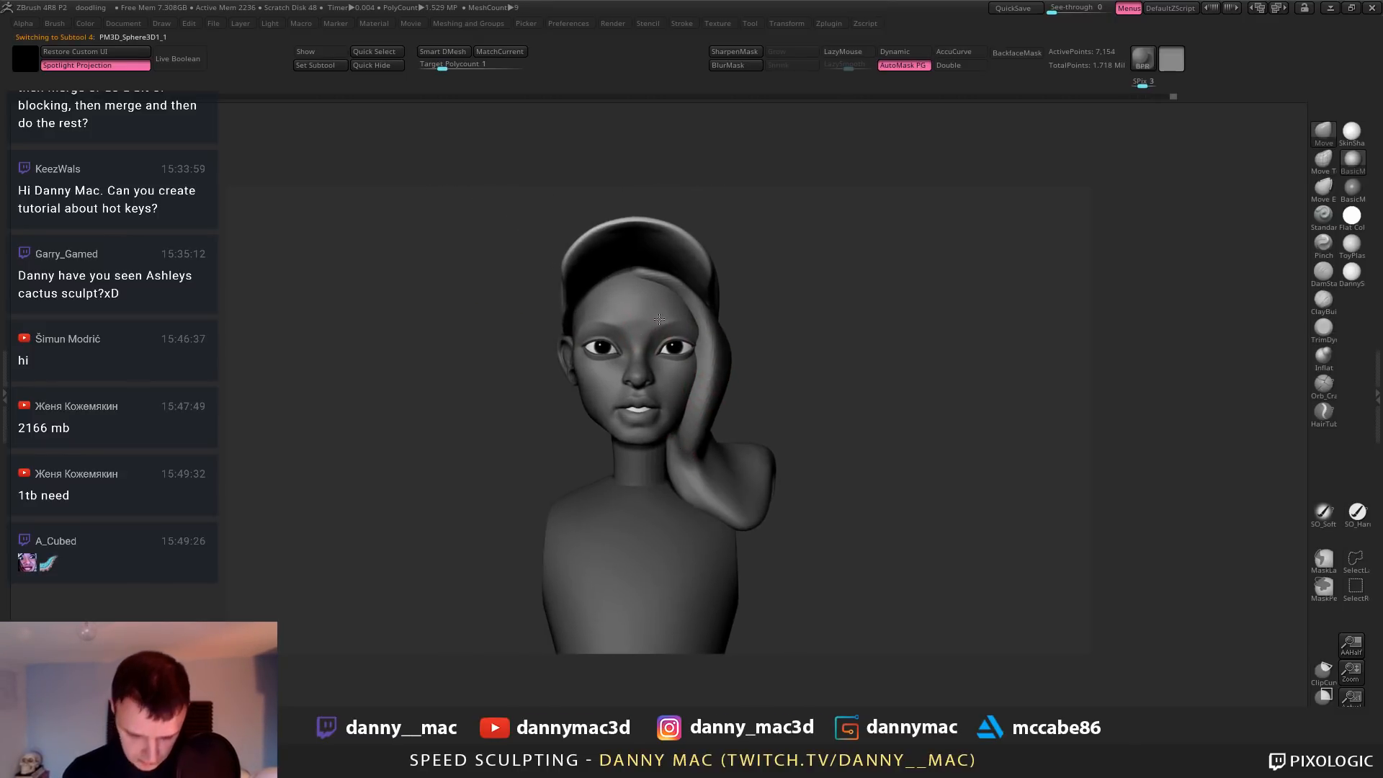
alt+click(611, 303)
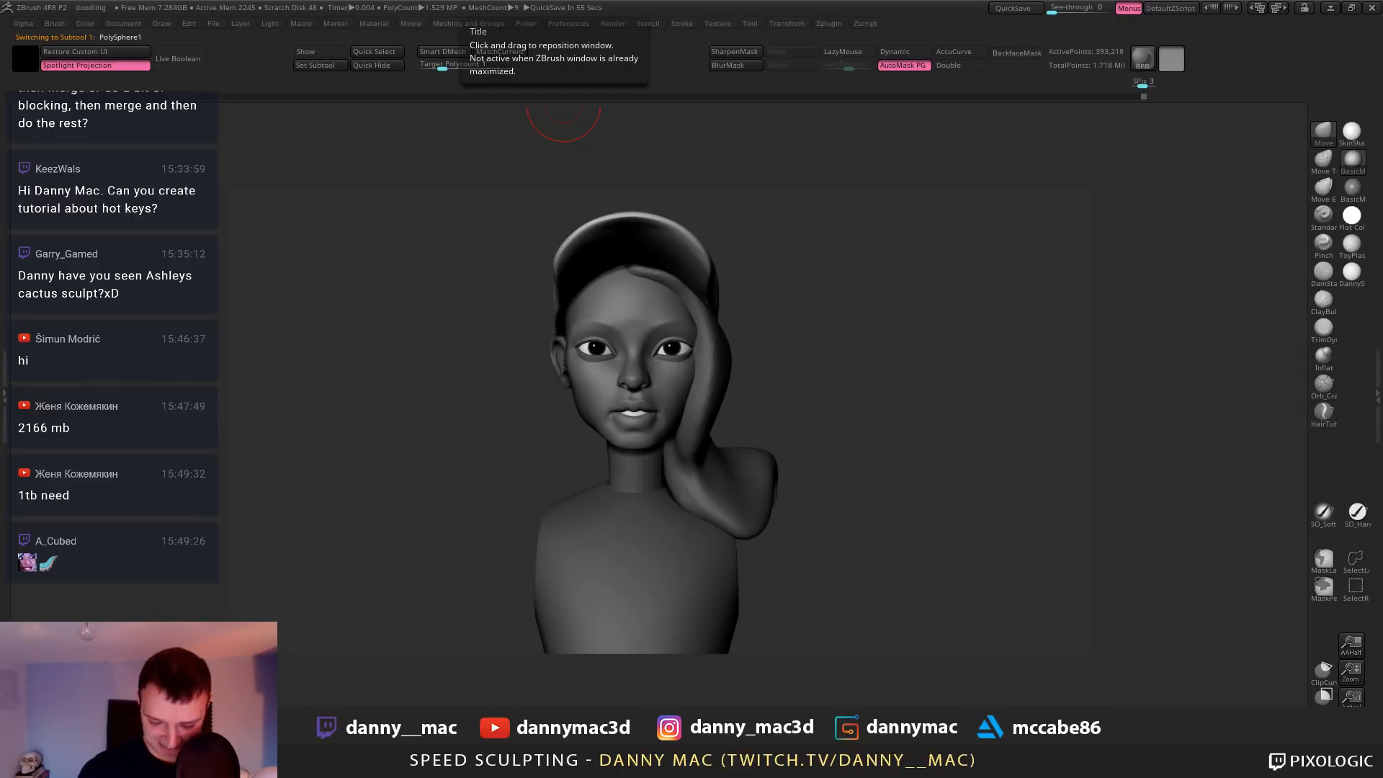
ctrl+right_drag(651, 346, 596, 368)
key(space)
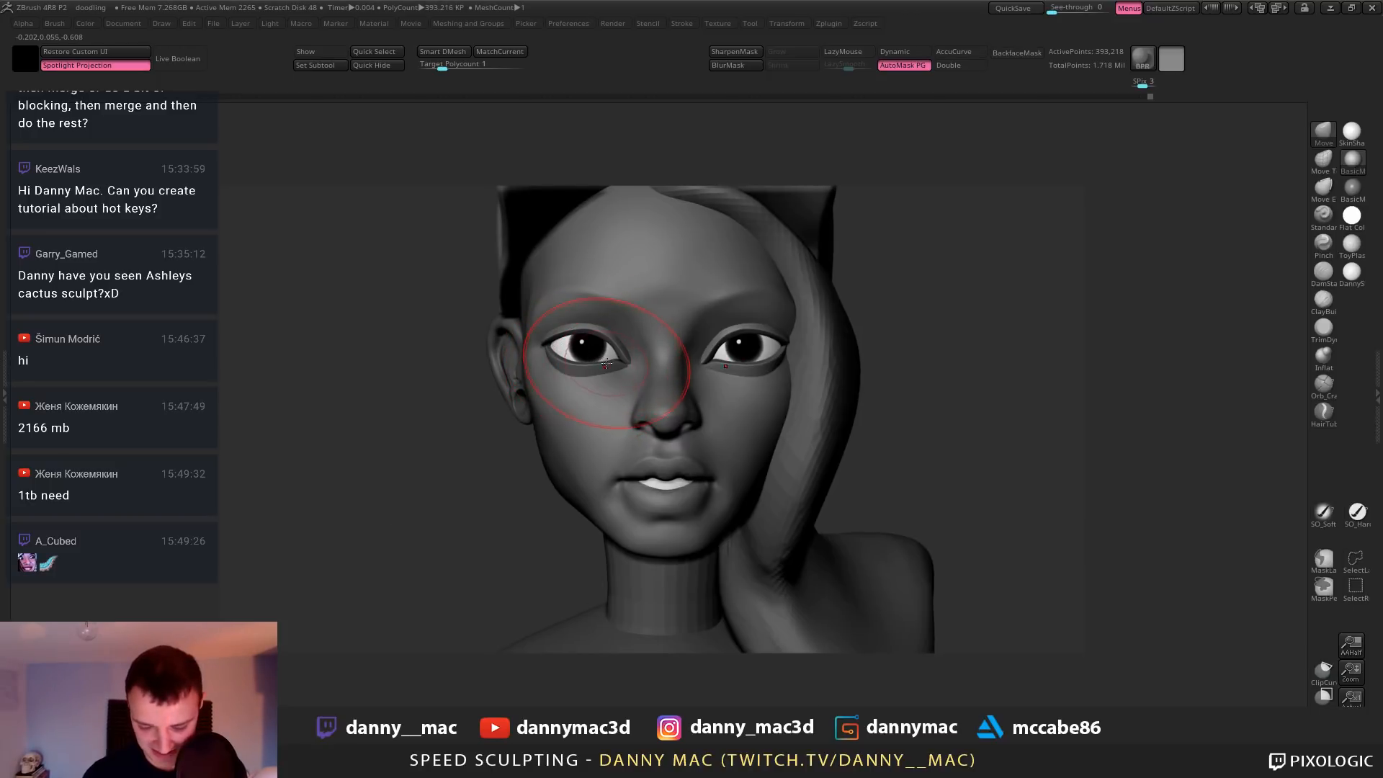
key(space)
drag(612, 375, 602, 375)
Select the PolySphere3 eye subtool and nudge its shape with a resized Move brush
alt+click(600, 343)
key(space)
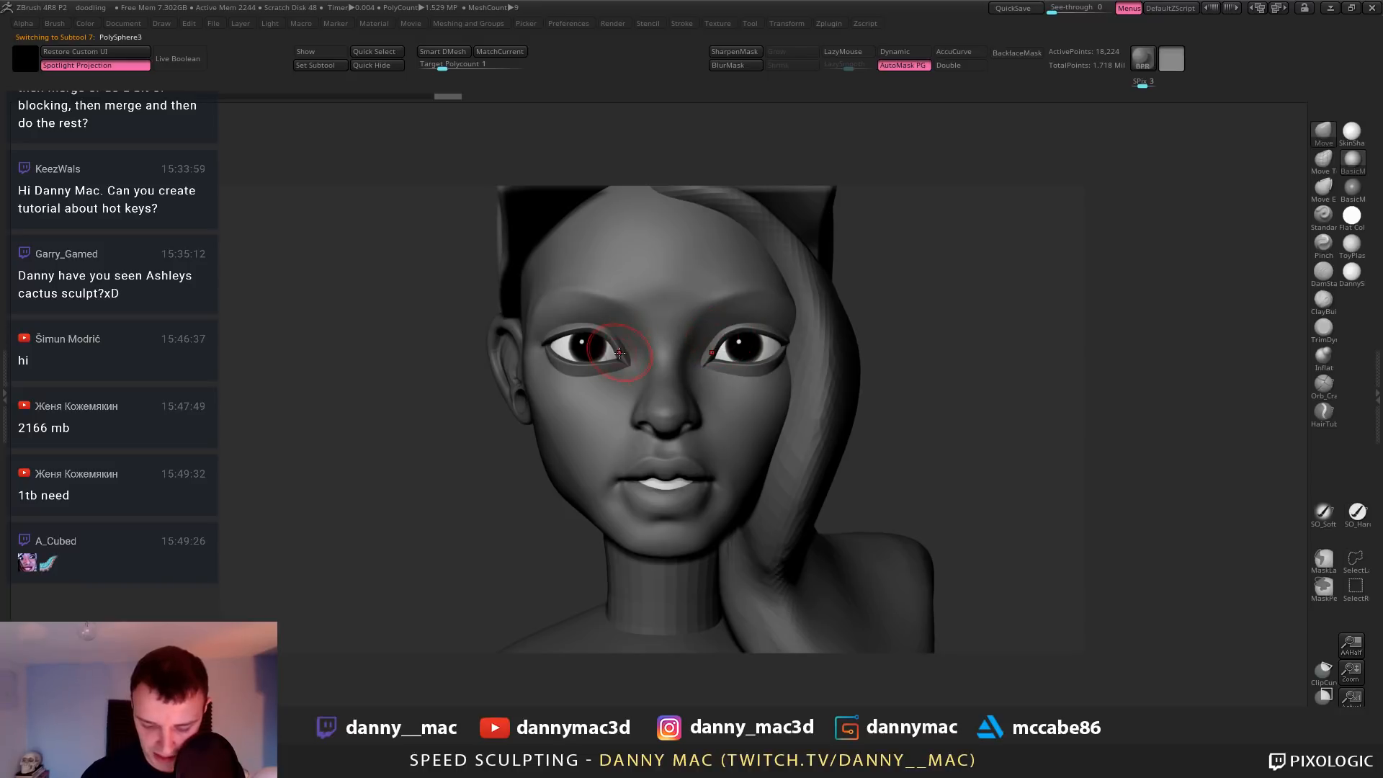
key(space)
drag(593, 347, 600, 353)
right_drag(607, 354, 591, 359)
key(space)
drag(591, 360, 593, 364)
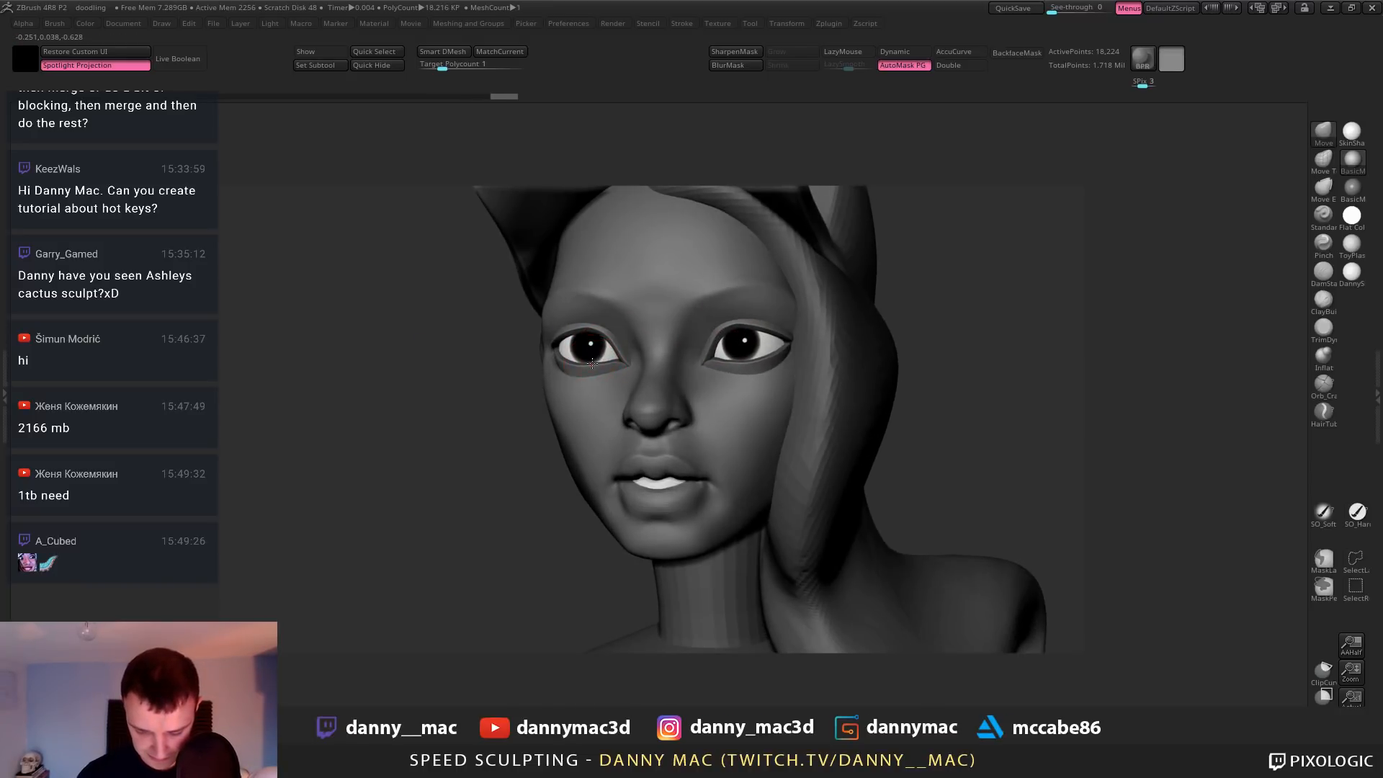
Fine-tune the upper and lower parts of the eye subtool with small Move strokes
mouse_move(595, 362)
right_down()
mouse_move(625, 357)
mouse_move(620, 306)
right_up()
drag(573, 328, 574, 328)
right_drag(576, 322, 584, 359)
key(space)
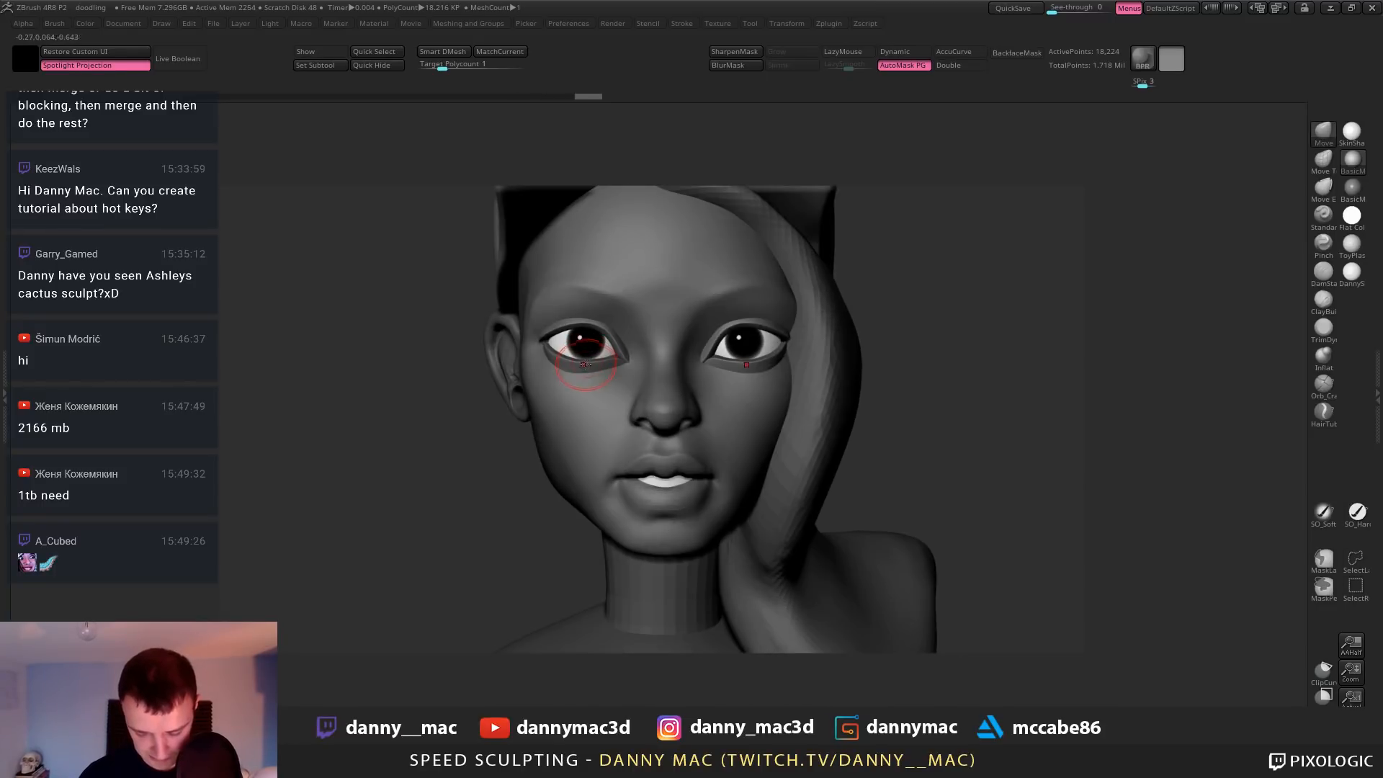
key(space)
drag(588, 365, 588, 361)
mouse_move(591, 360)
ctrl+right_down()
mouse_move(654, 333)
mouse_move(703, 356)
ctrl+right_up()
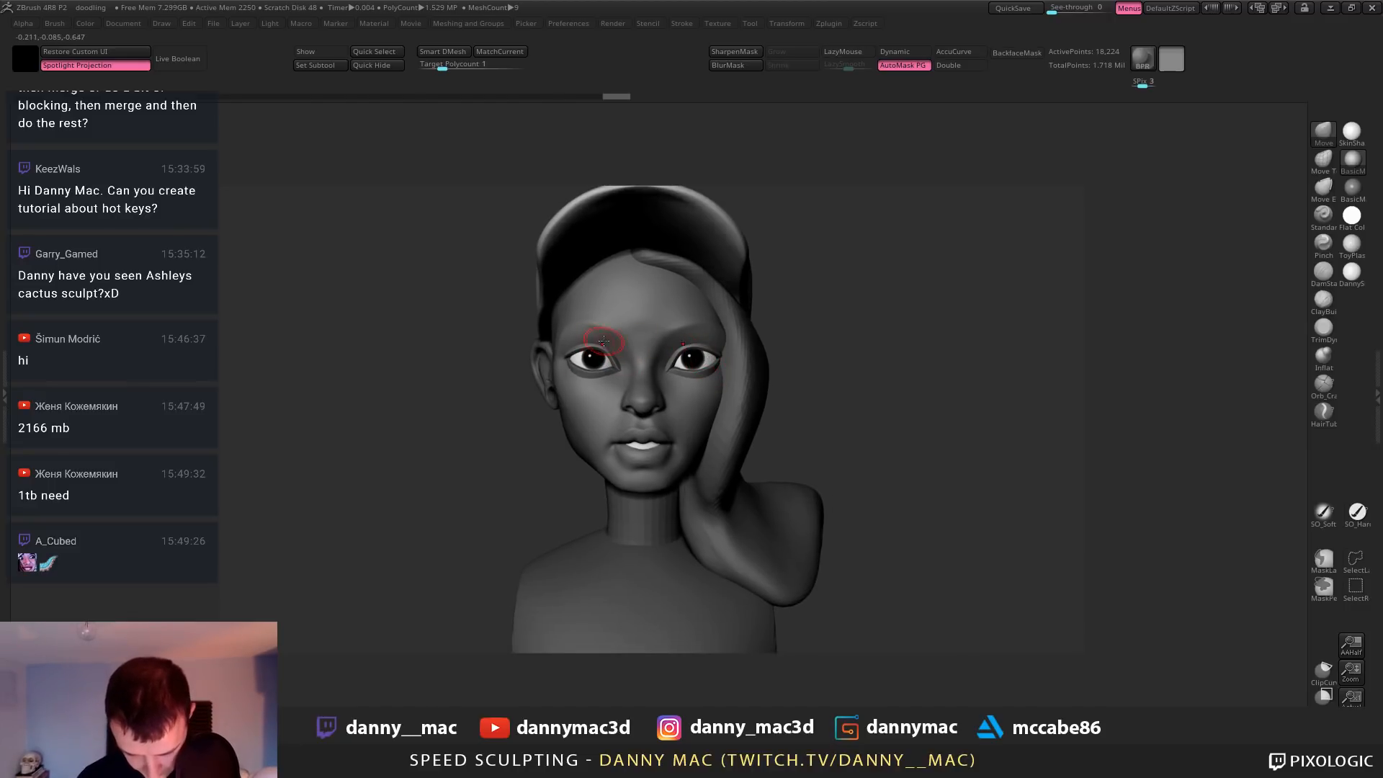
Reselect the head and refine the mouth corners and the area below the lower lip with DamStandard and smoothing
ctrl+right_drag(603, 341, 618, 365)
ctrl+right_drag(681, 432, 669, 358)
alt+click(676, 392)
key(3)
ctrl+right_drag(651, 451, 669, 501)
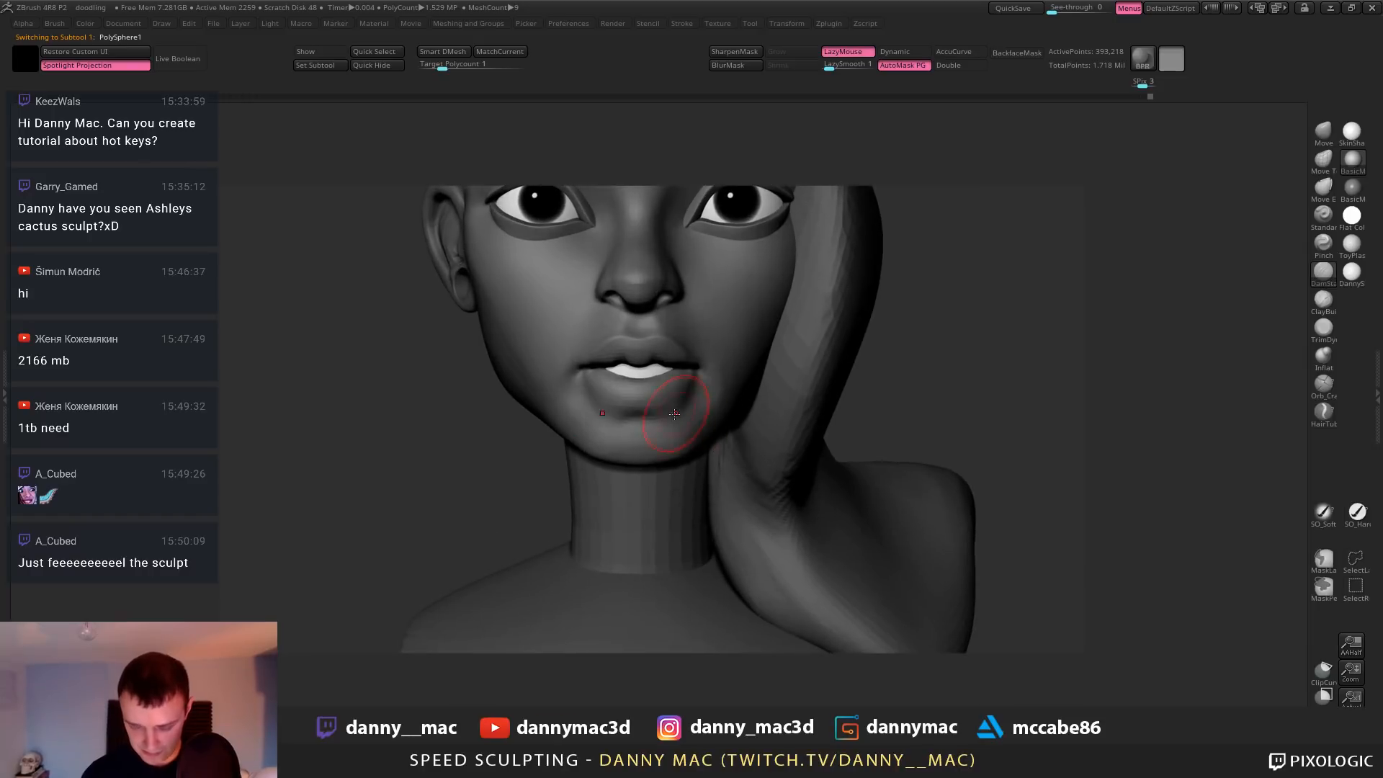
right_drag(654, 408, 640, 403)
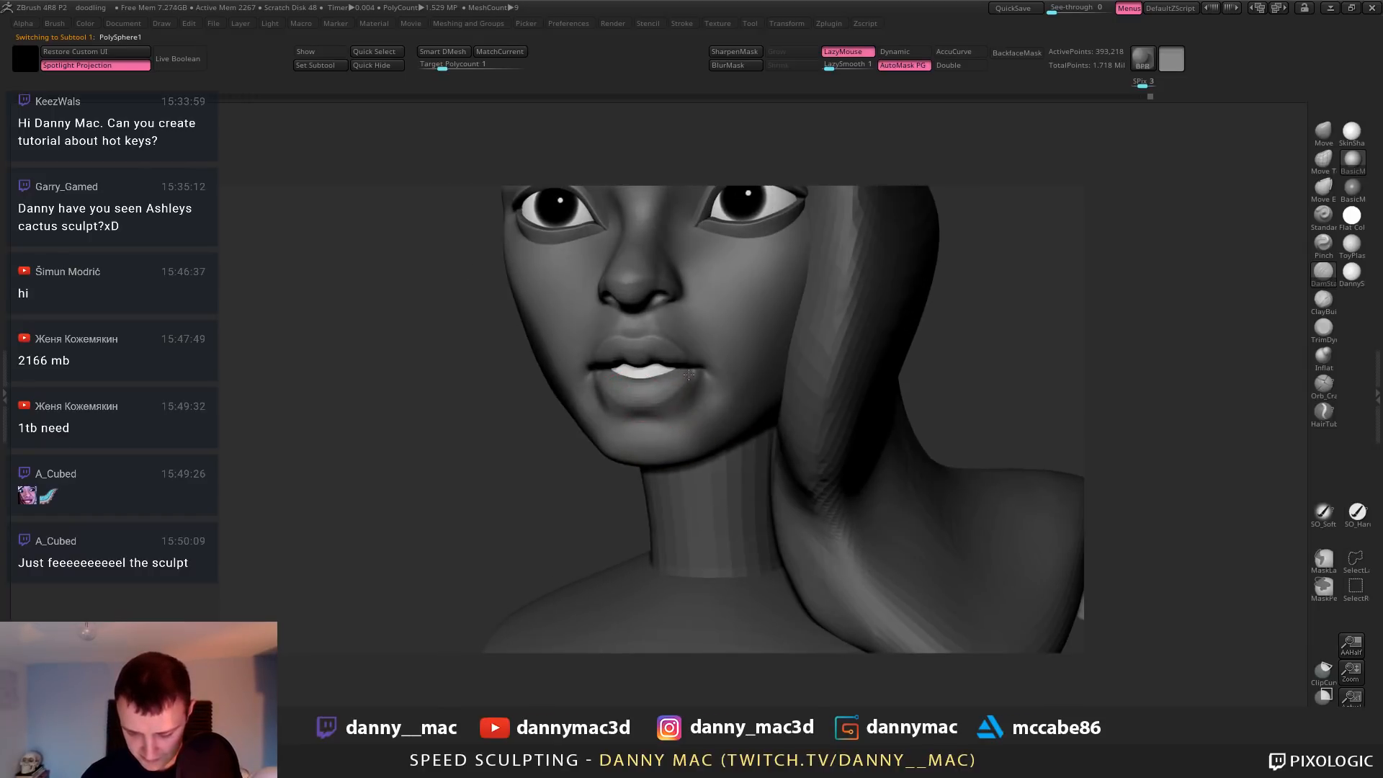
mouse_move(647, 402)
mouse_down()
mouse_move(682, 386)
mouse_move(644, 401)
mouse_up()
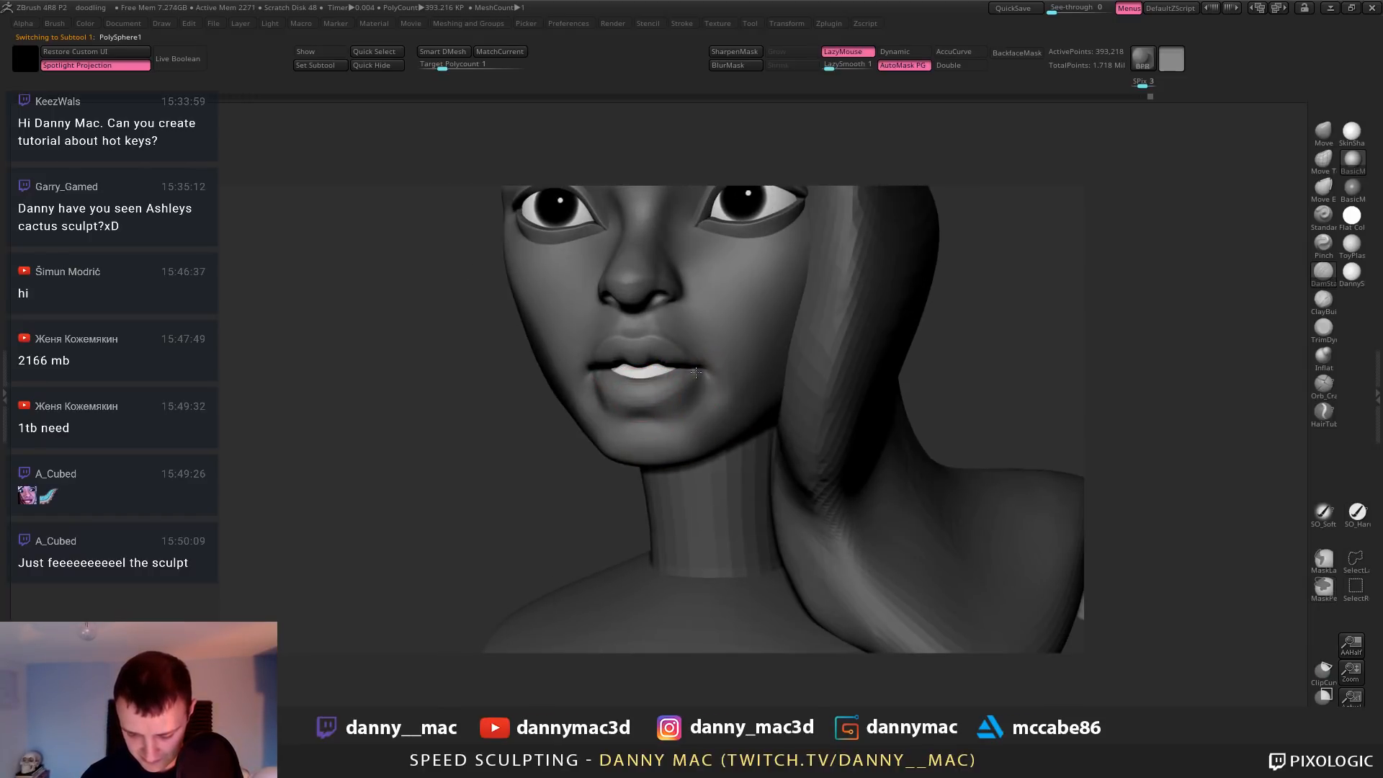
right_drag(642, 401, 623, 401)
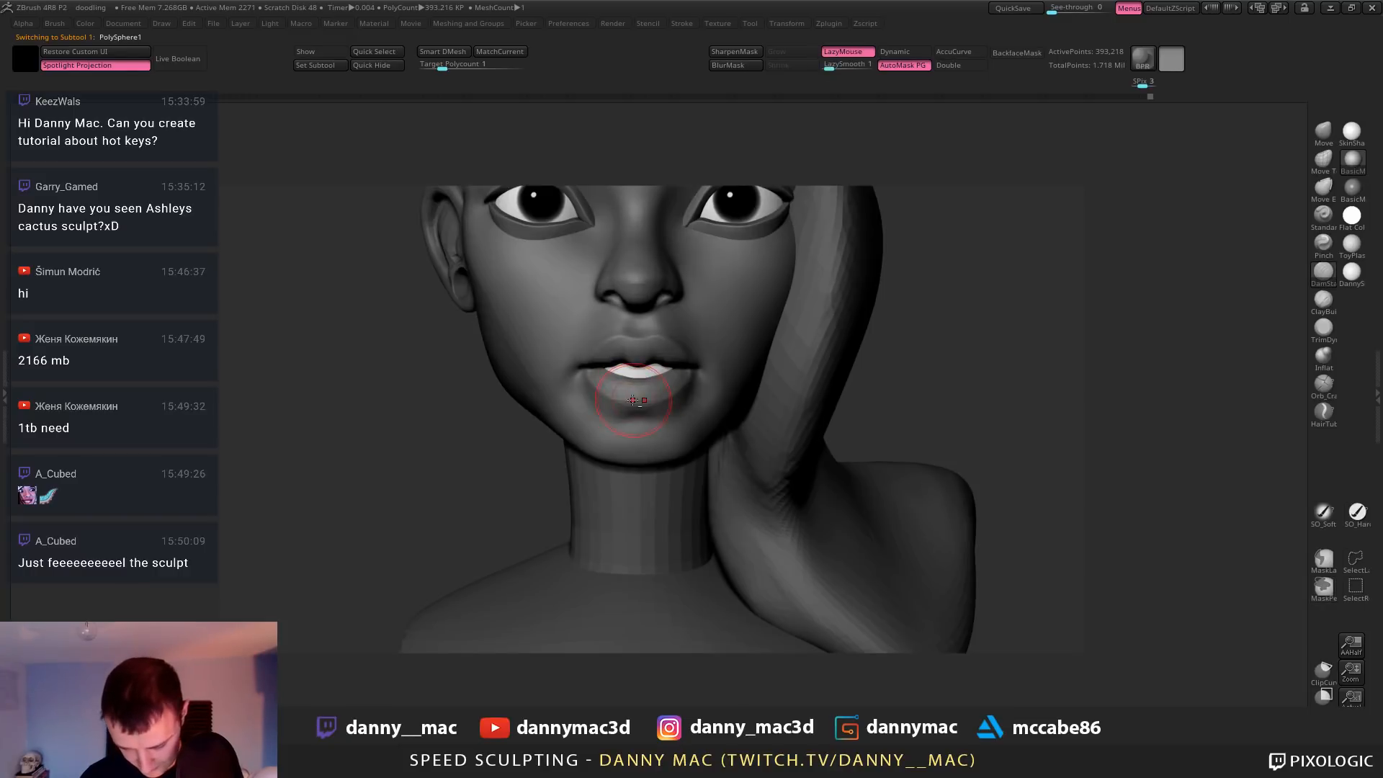
shift+drag(662, 395, 640, 400)
Flatten the area beside and below the mouth corner with a resized TrimDynamic brush
mouse_move(641, 400)
right_down()
mouse_move(687, 391)
mouse_move(666, 391)
mouse_move(678, 404)
mouse_move(692, 376)
right_up()
key(b)
key(t)
key(d)
key(f)
key(b)
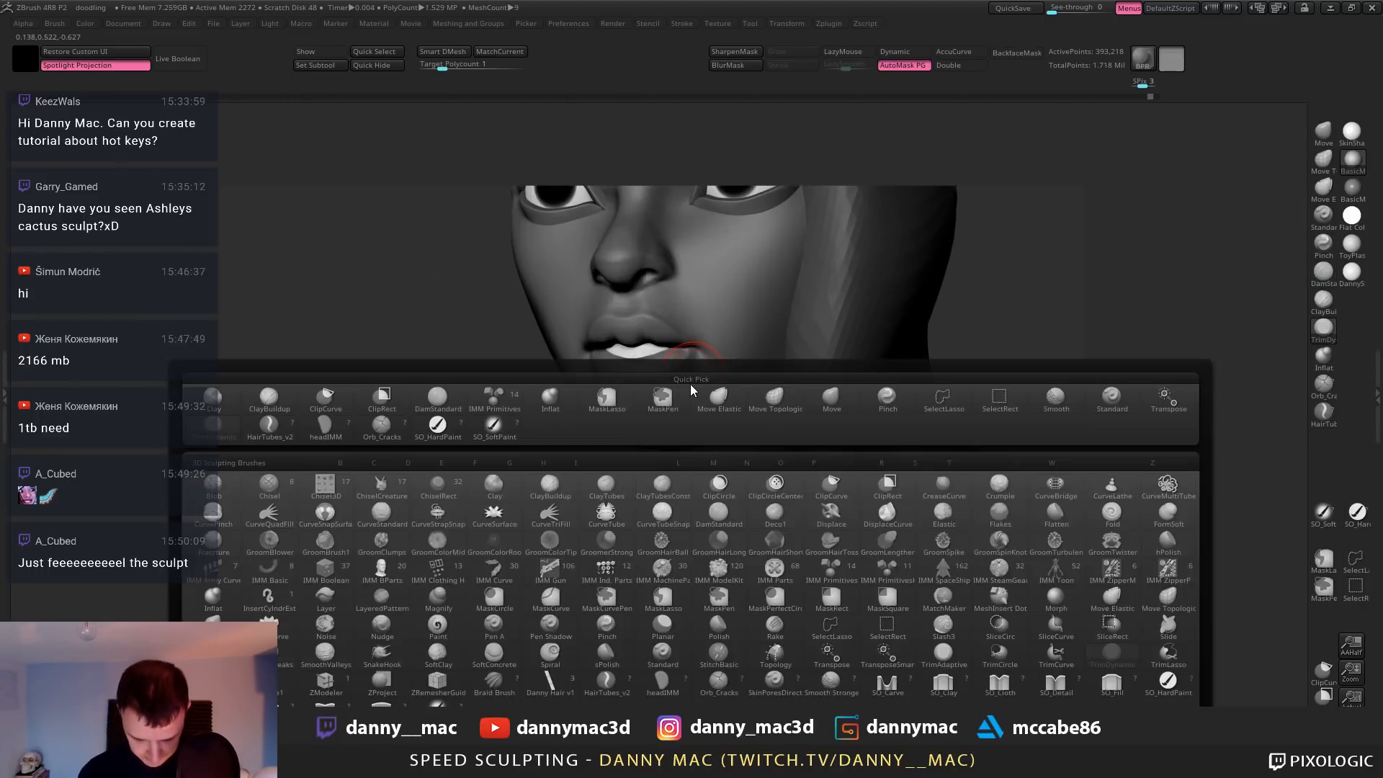
key(t)
key(d)
key(space)
drag(679, 371, 674, 373)
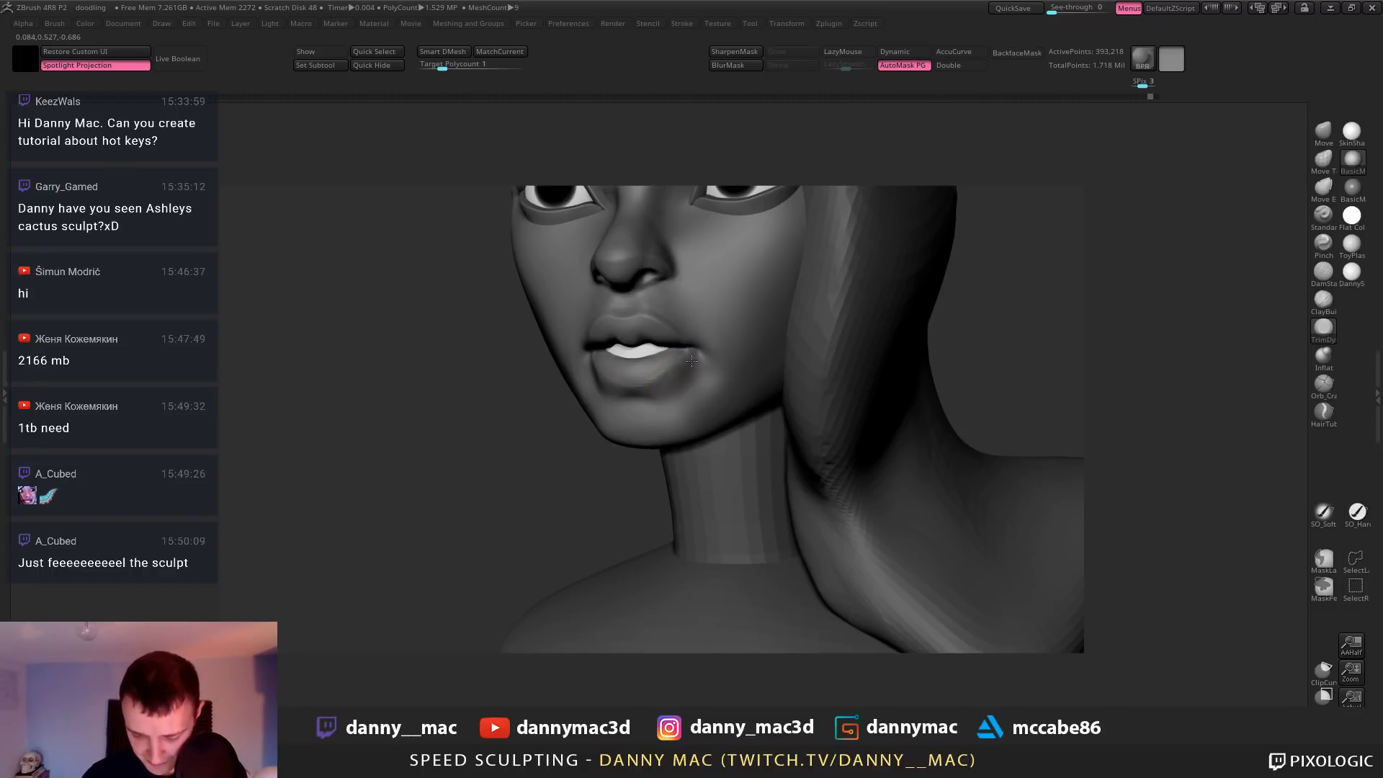
right_drag(691, 360, 695, 367)
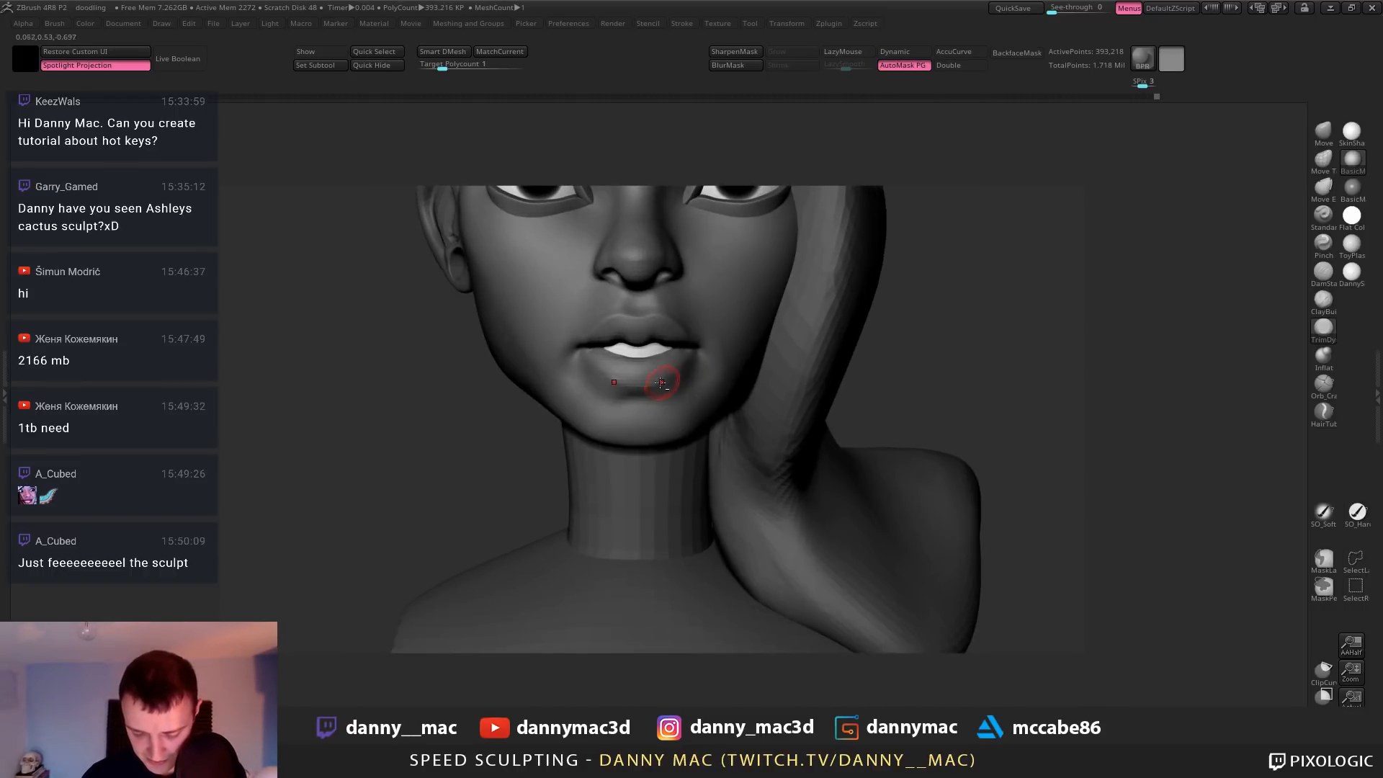
Adjust the lower lip area and reshape the nostril wings with a resized Move brush
key(b)
key(m)
key(v)
key(space)
drag(662, 374, 676, 371)
mouse_move(687, 346)
ctrl+right_down()
mouse_move(664, 309)
mouse_move(690, 333)
ctrl+right_up()
drag(682, 293, 685, 288)
mouse_move(693, 290)
right_down()
mouse_move(661, 279)
mouse_move(689, 287)
right_up()
drag(654, 296, 648, 302)
right_drag(562, 287, 630, 288)
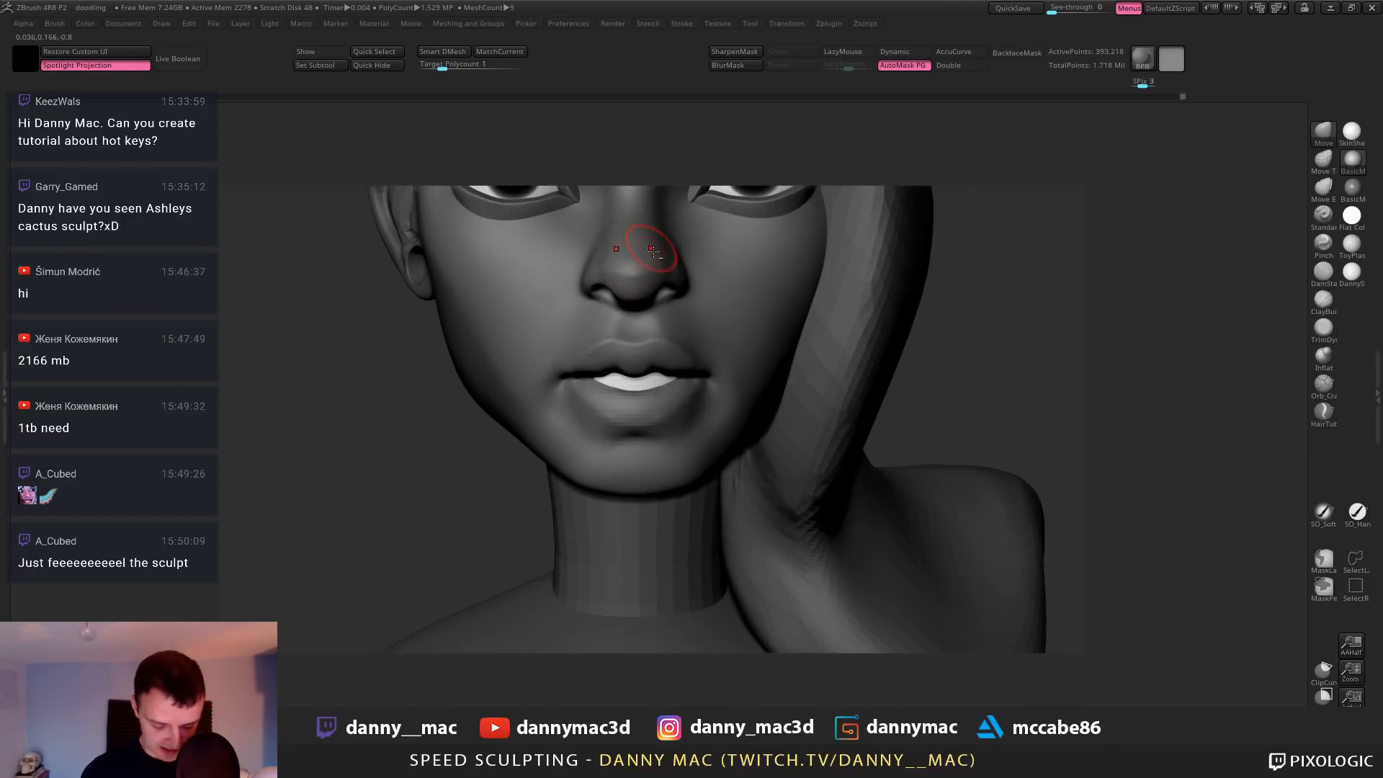
Switch to the TrimDynamic brush and plane the side of the nose just above the nostril wing
key(b)
key(c)
key(b)
key(b)
key(t)
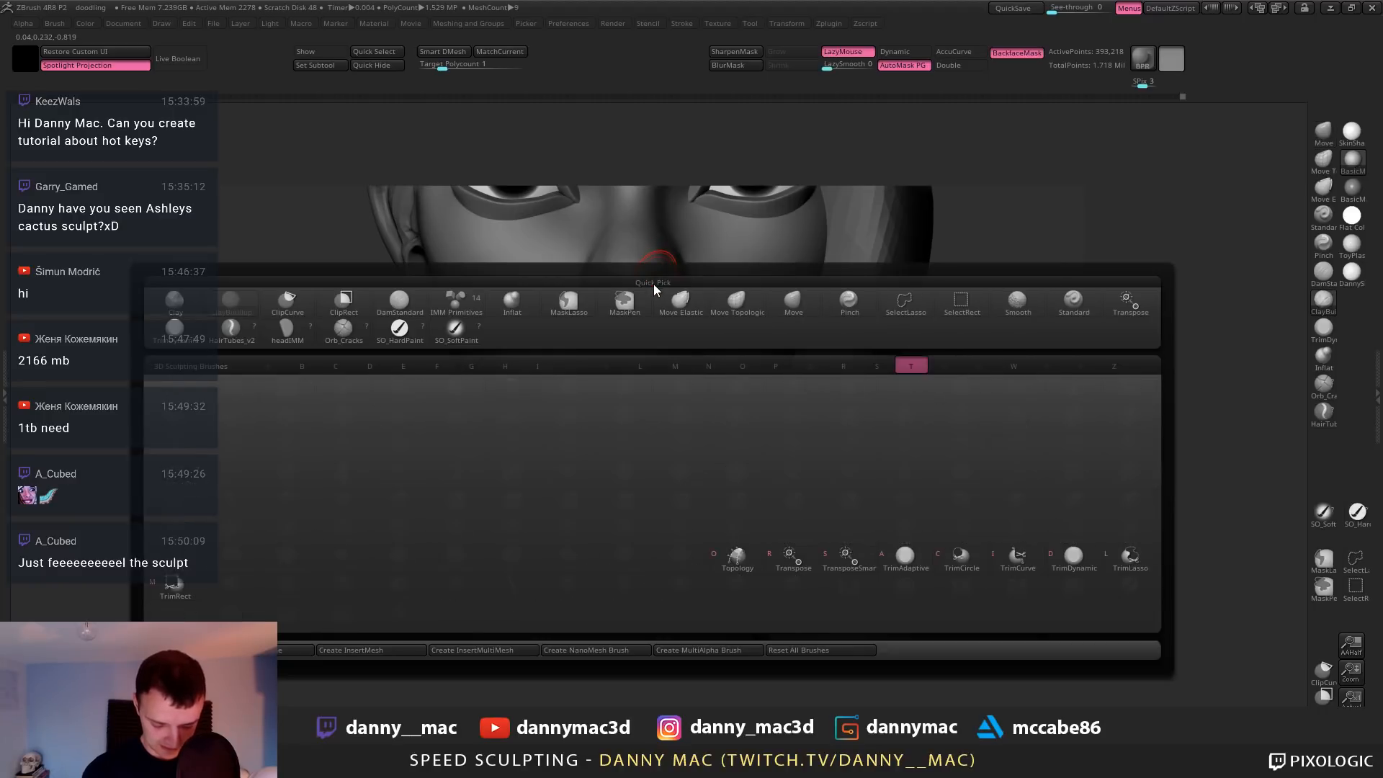
key(t)
key(Escape)
key(b)
key(t)
key(d)
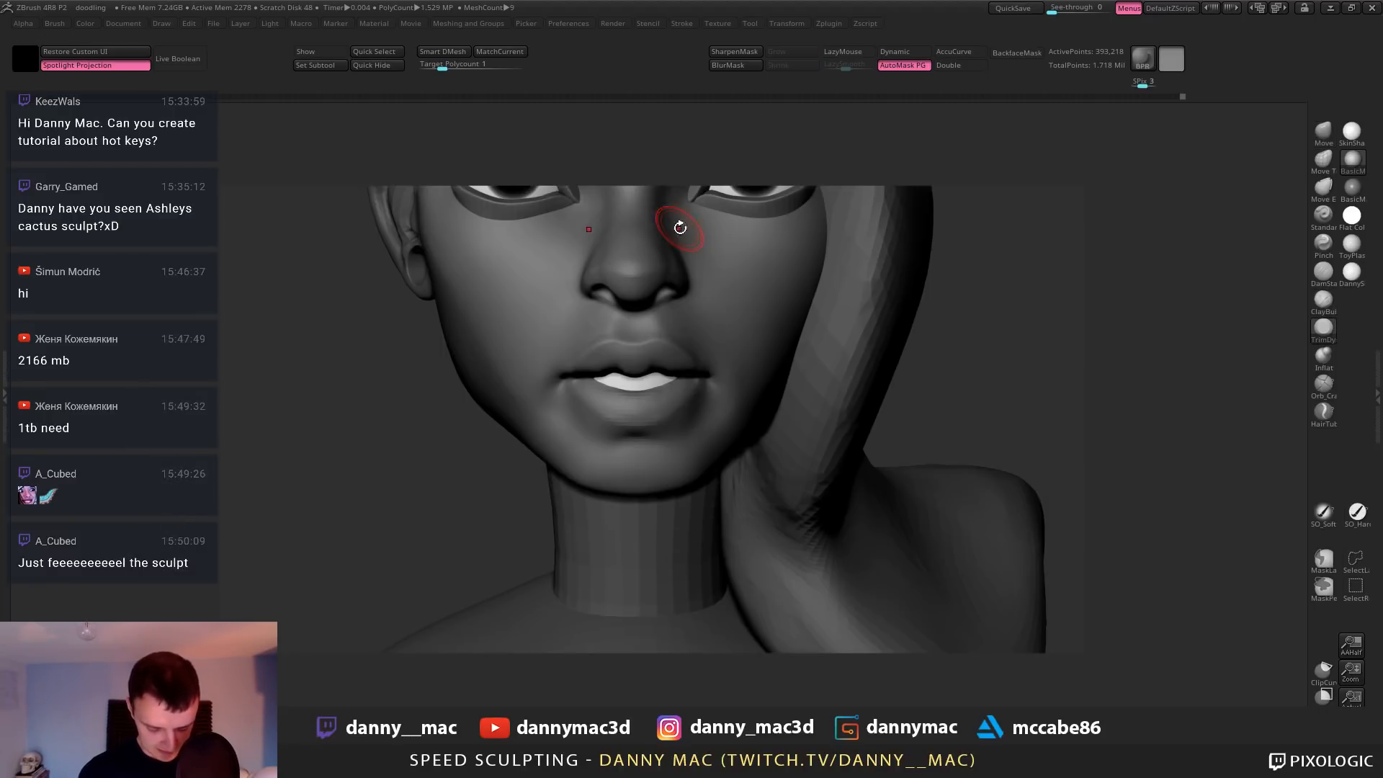
mouse_move(645, 249)
right_down()
mouse_move(617, 294)
mouse_move(628, 280)
right_up()
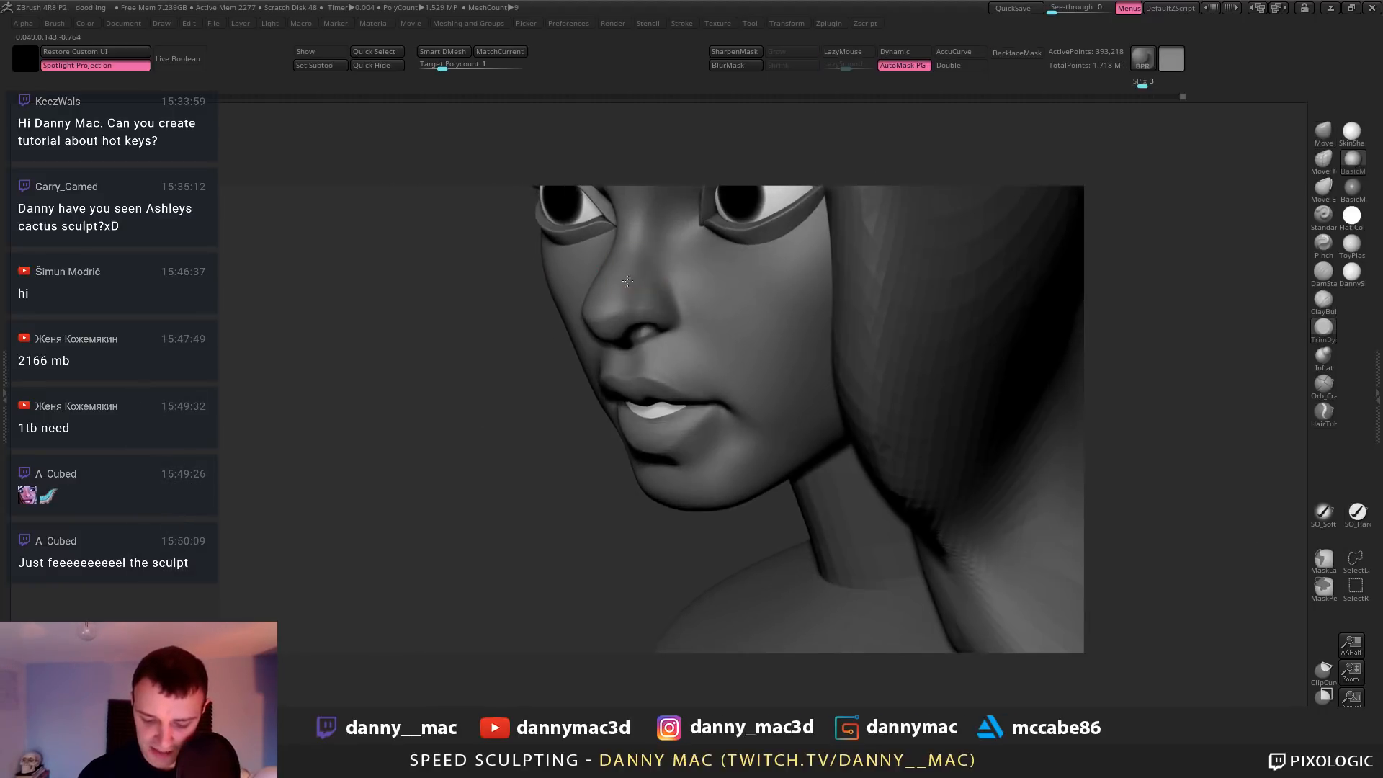
drag(606, 273, 611, 272)
mouse_move(611, 273)
right_down()
mouse_move(601, 302)
mouse_move(596, 283)
mouse_move(612, 289)
right_up()
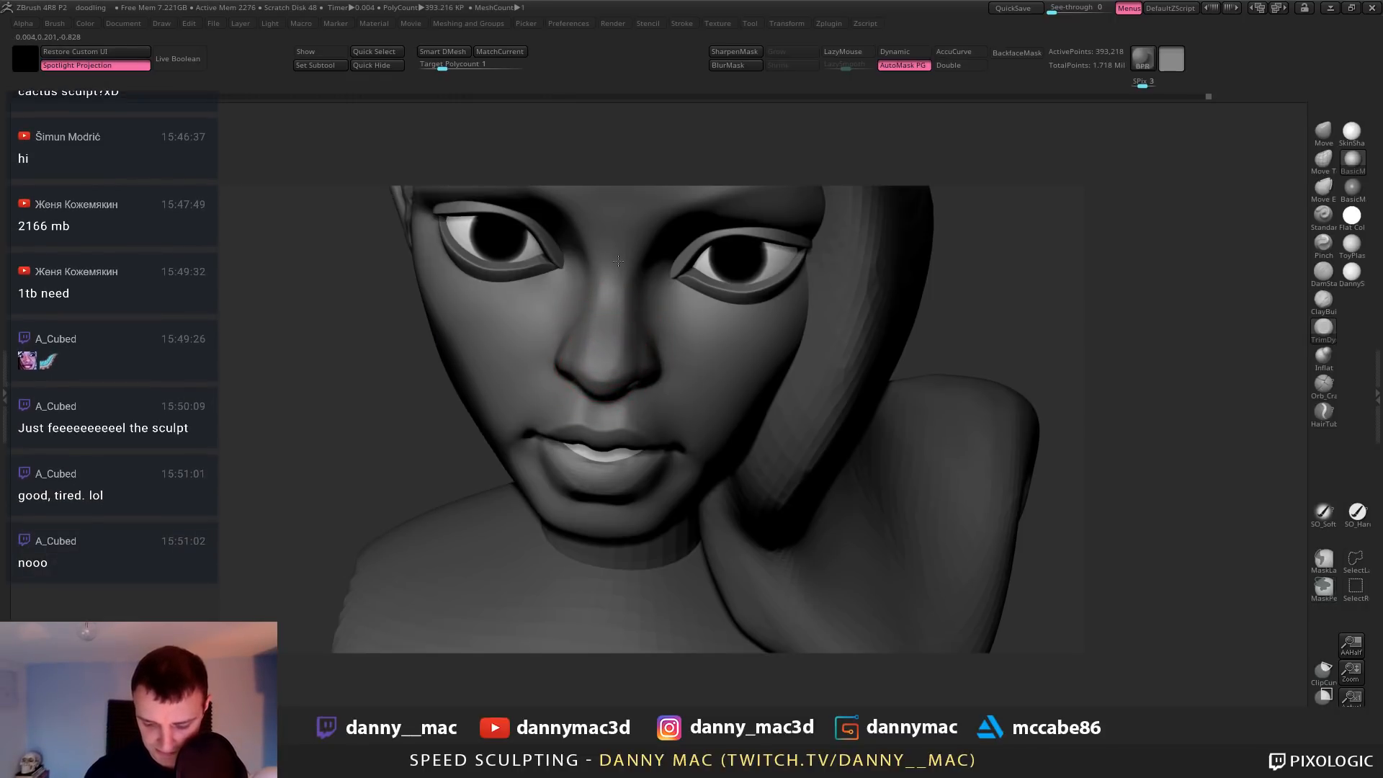
right_drag(618, 260, 624, 346)
right_click(623, 353)
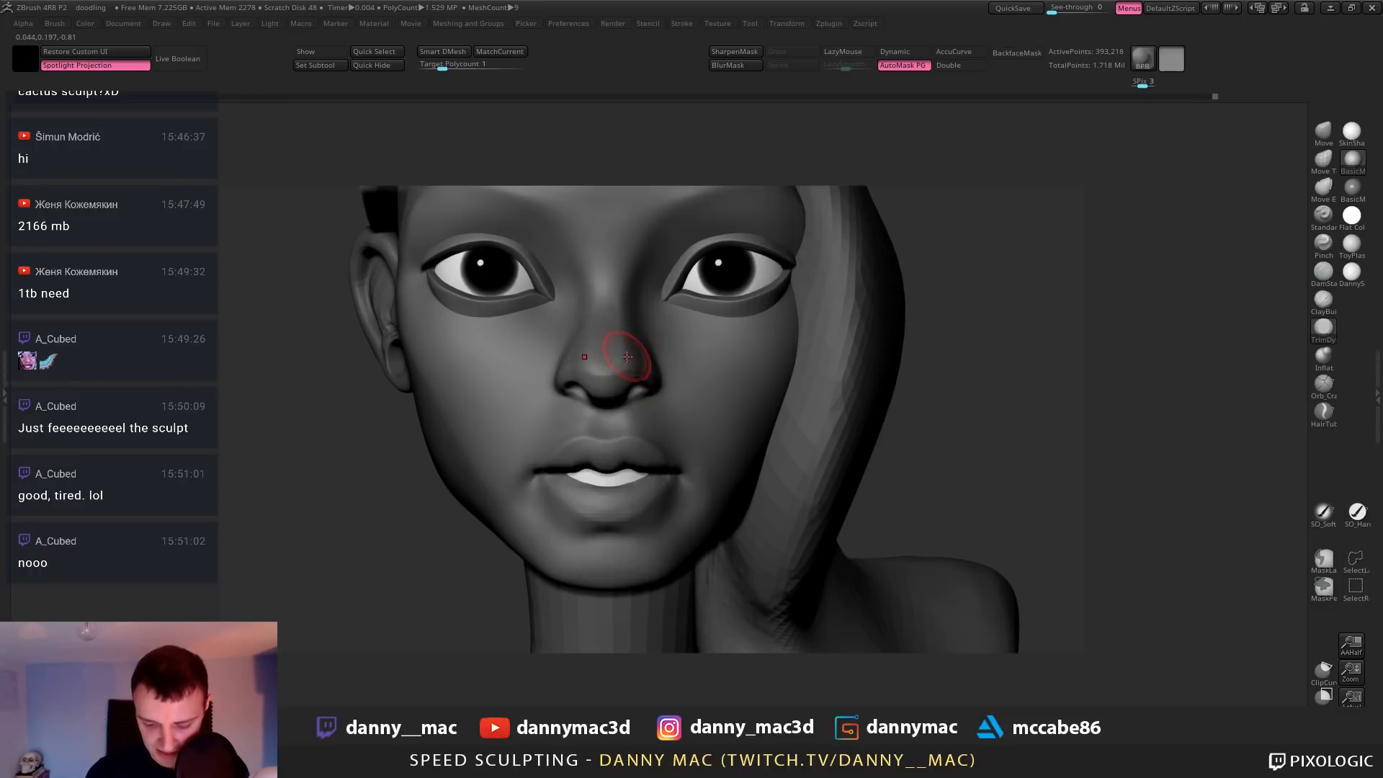
Reshape the nose bridge, tip and underside in profile with the Move brush at different brush sizes
key(1)
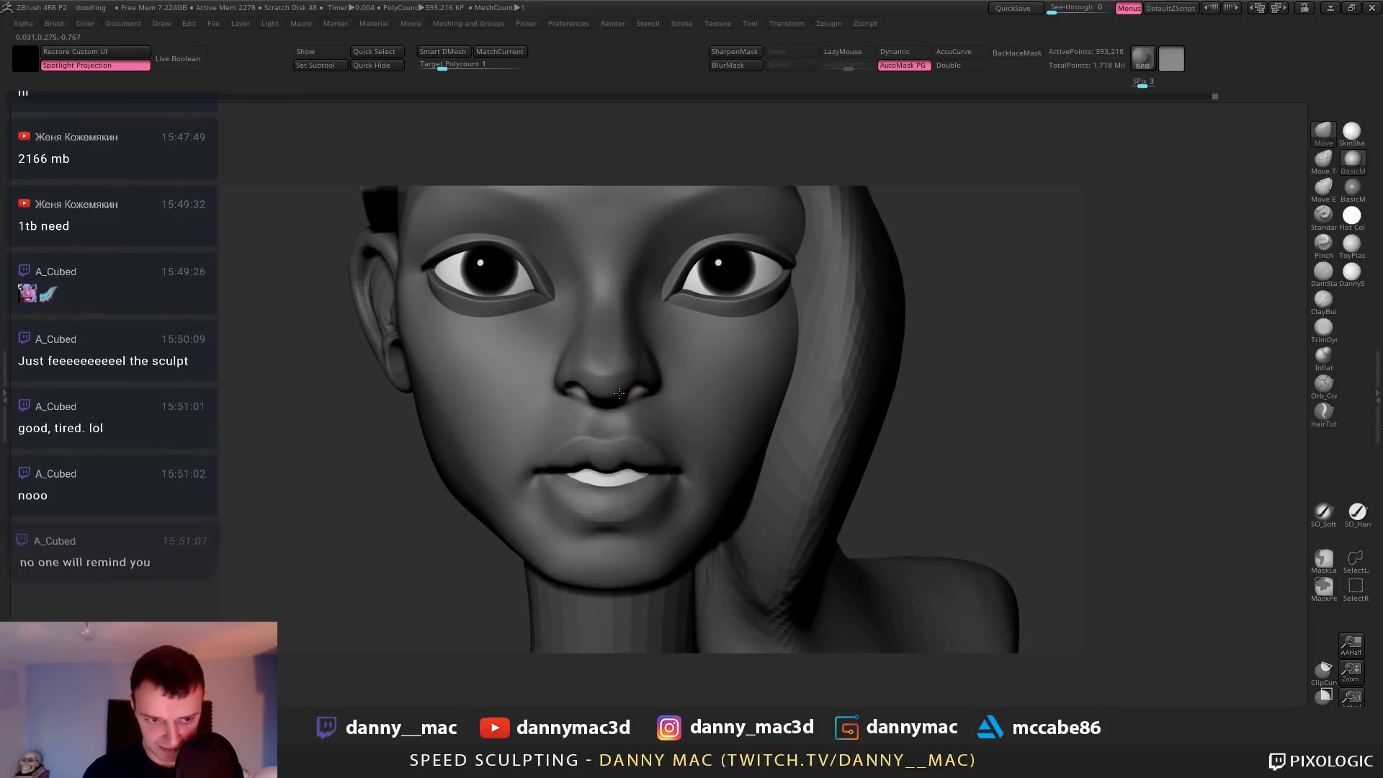
mouse_move(622, 390)
right_down()
mouse_move(639, 387)
mouse_move(630, 379)
mouse_move(619, 398)
right_up()
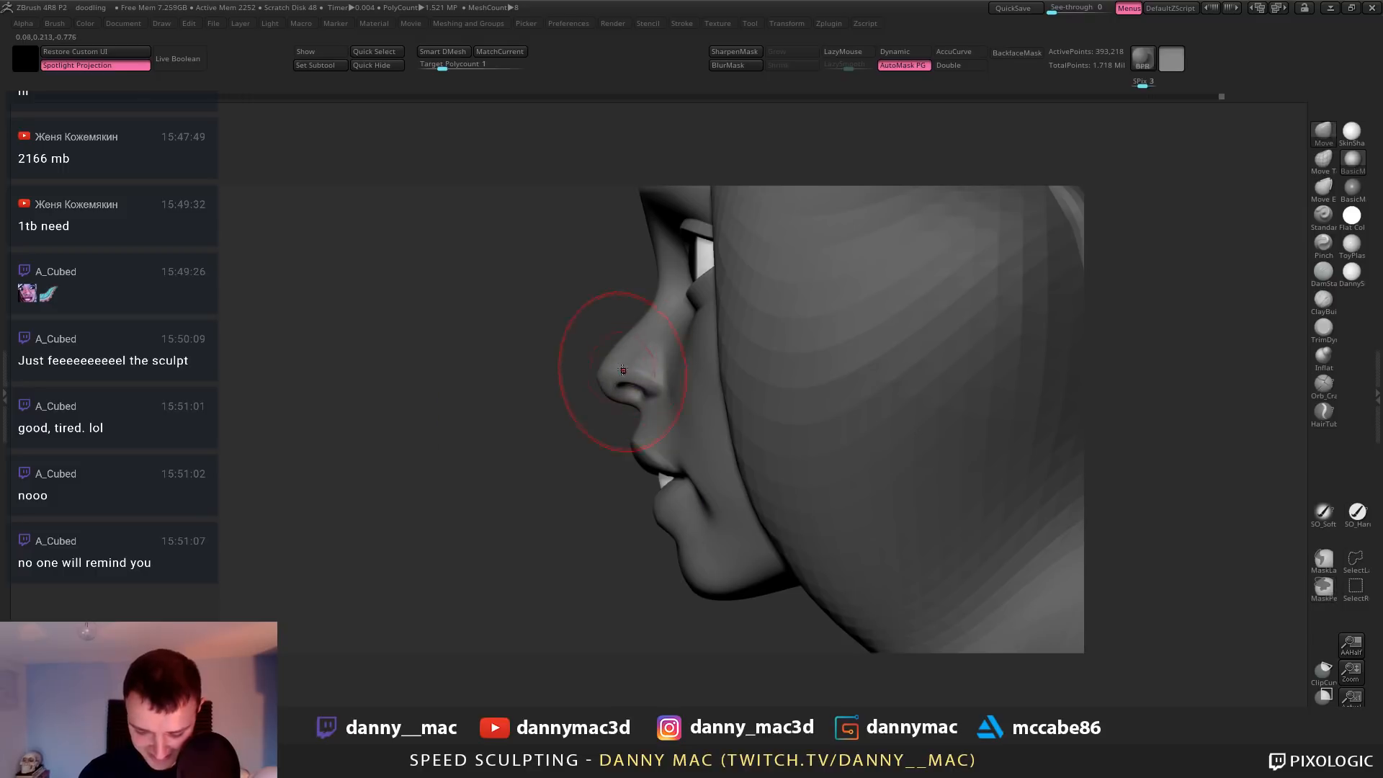
drag(615, 347, 619, 348)
key(space)
drag(633, 398, 629, 396)
key(space)
drag(629, 399, 623, 400)
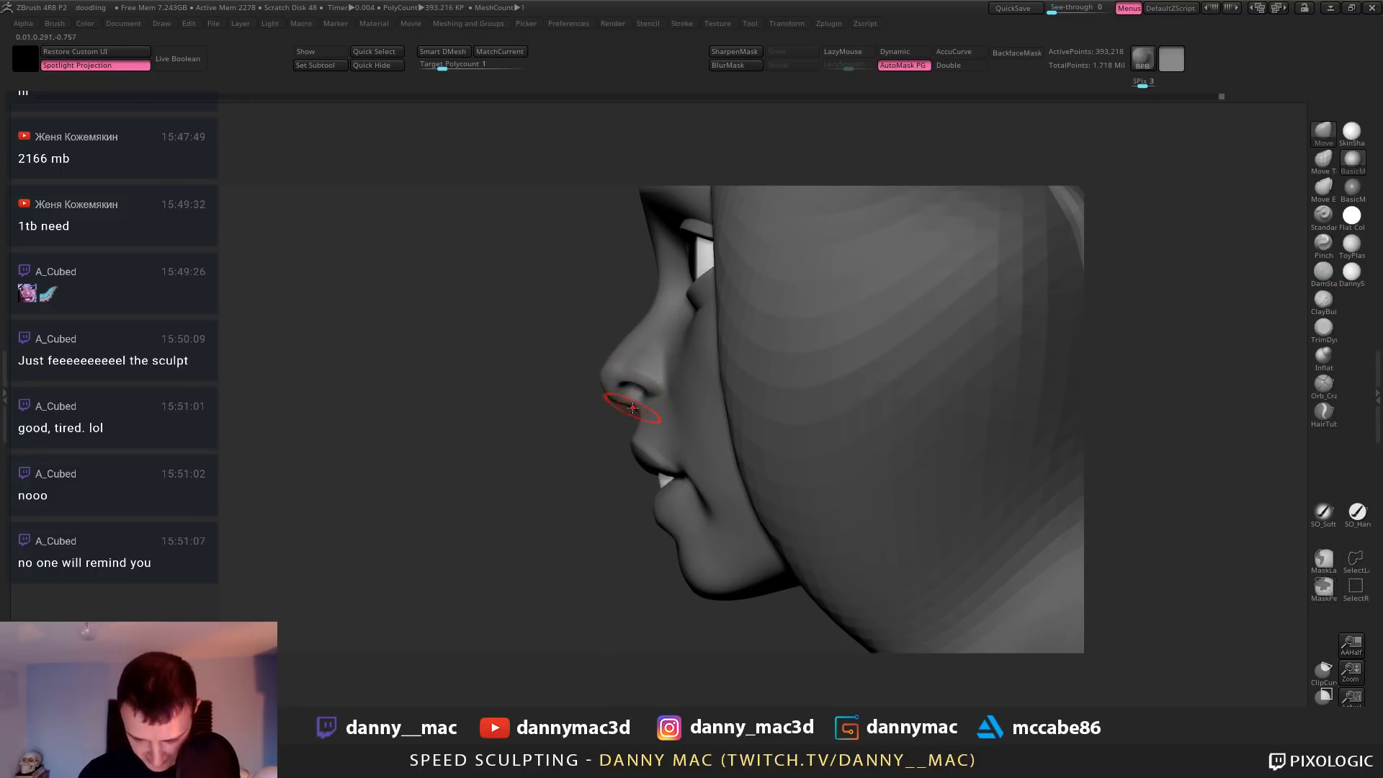
key(space)
Drop the head one subdivision level and smooth the area from the nose to the mouth corner
mouse_move(653, 323)
ctrl+right_down()
mouse_move(663, 341)
mouse_move(633, 339)
mouse_move(653, 339)
mouse_move(630, 327)
mouse_move(659, 279)
mouse_move(655, 303)
ctrl+right_up()
key(shift+d)
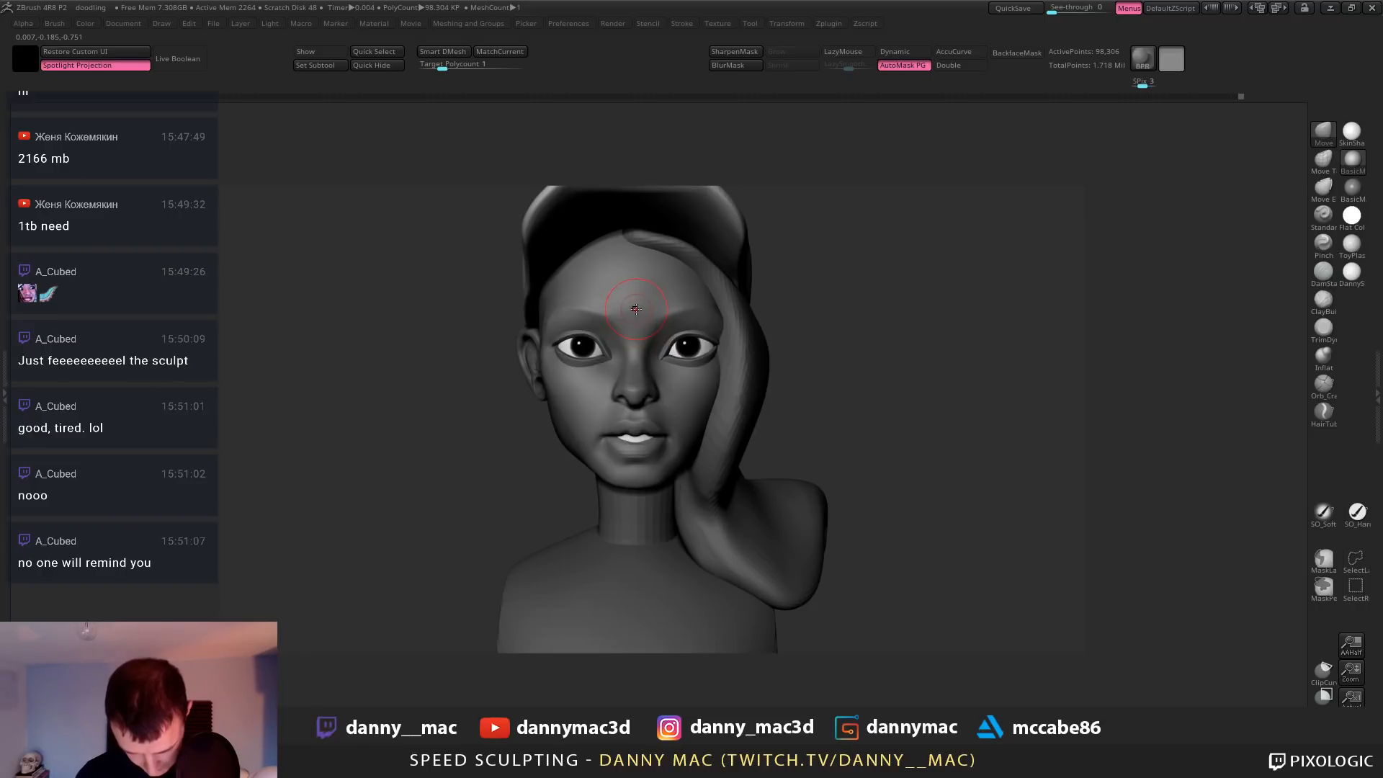
key(shift)
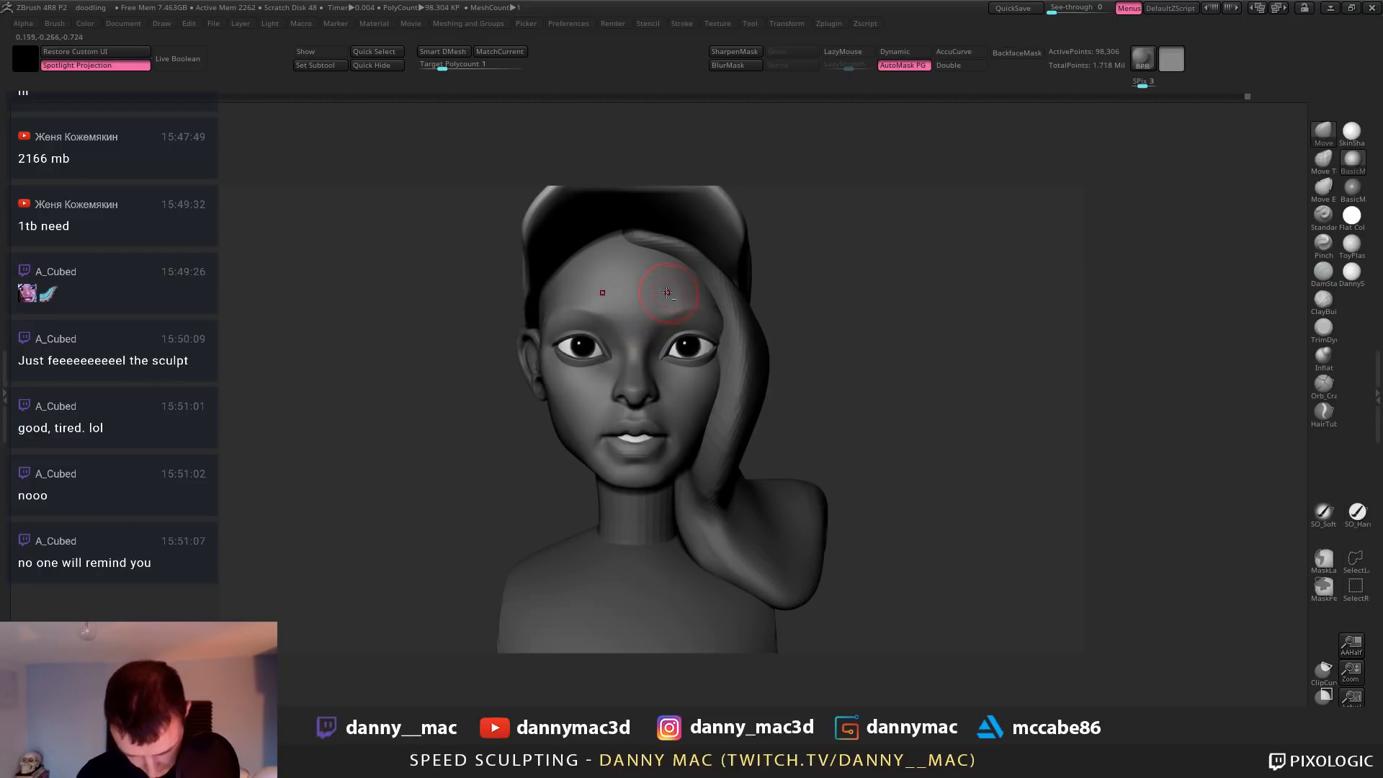
ctrl+right_drag(666, 323, 664, 311)
shift+drag(634, 370, 663, 412)
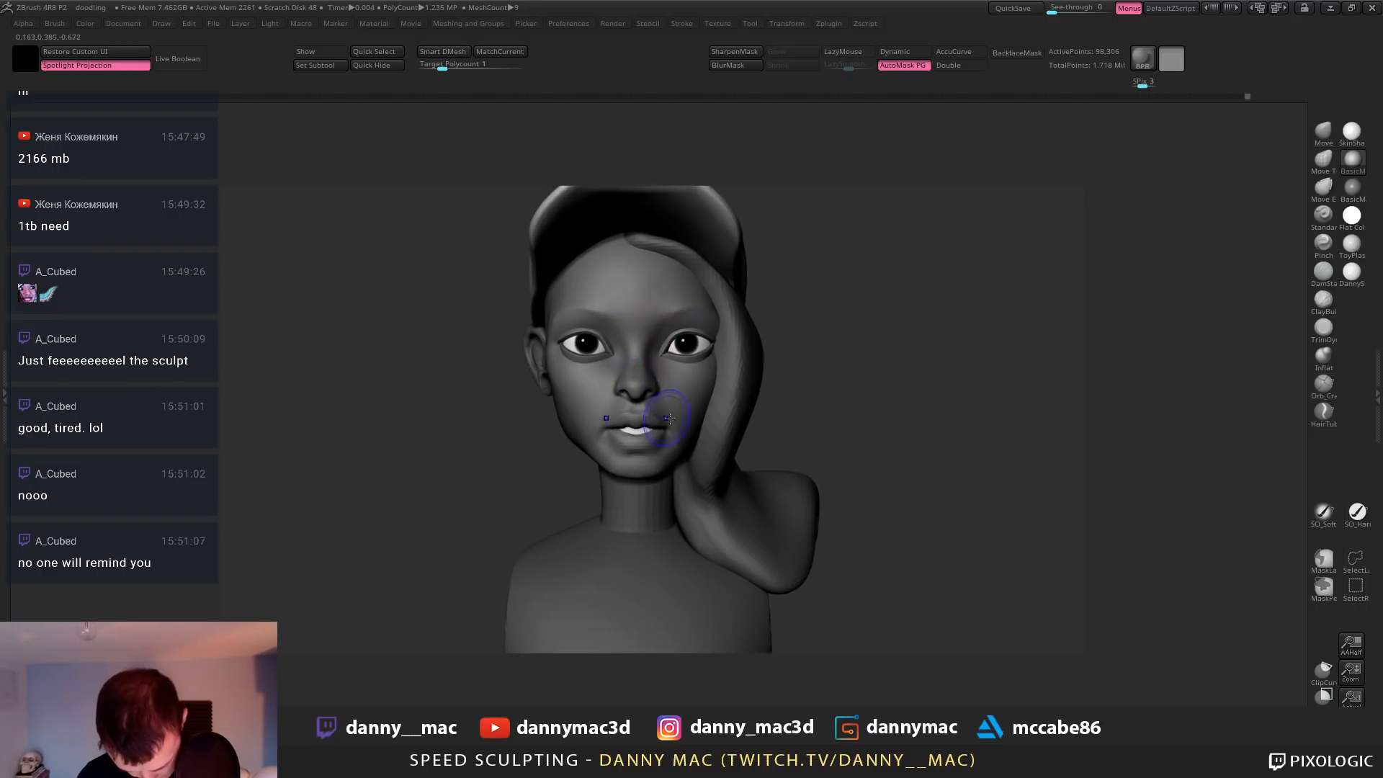
Select the eyelid subtool and adjust the upper and lower lid contours with a resized Move brush
alt+click(584, 337)
key(space)
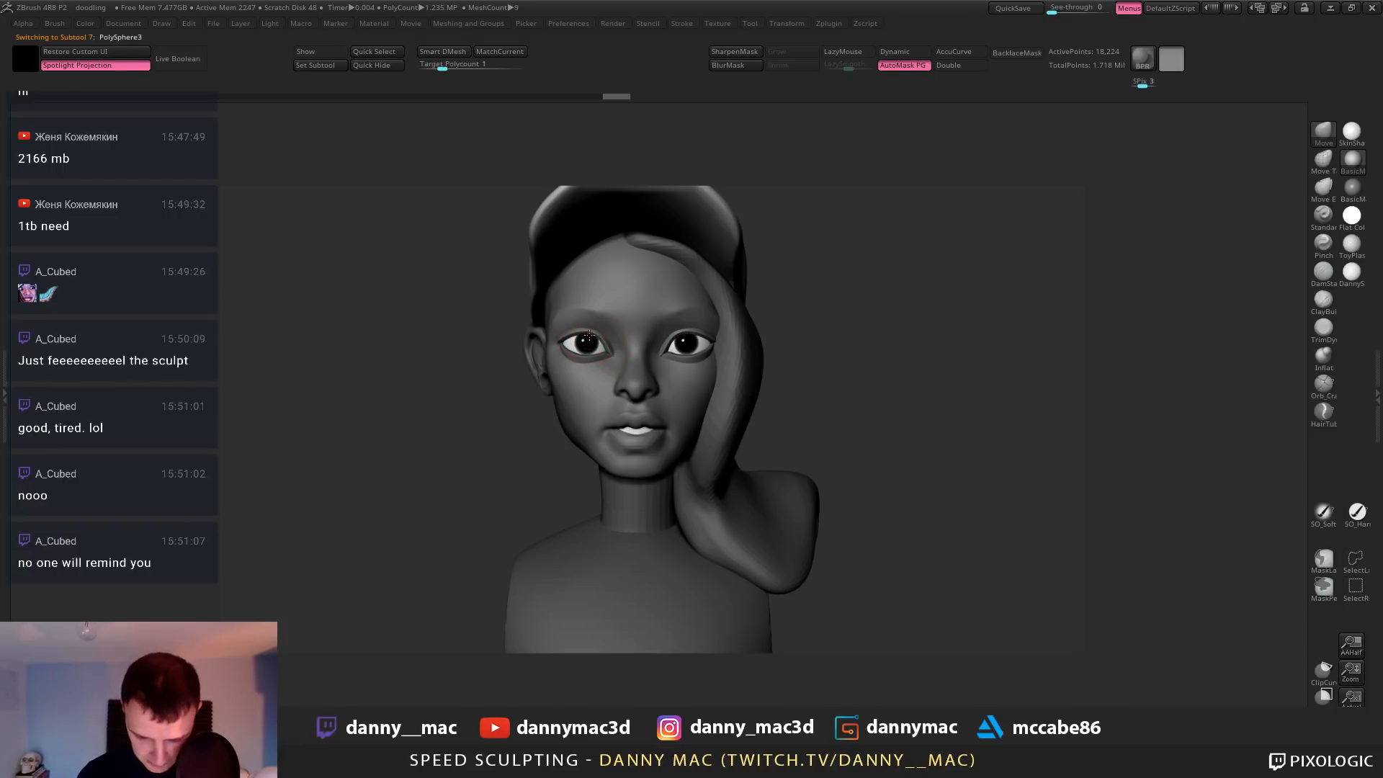
drag(601, 330, 586, 340)
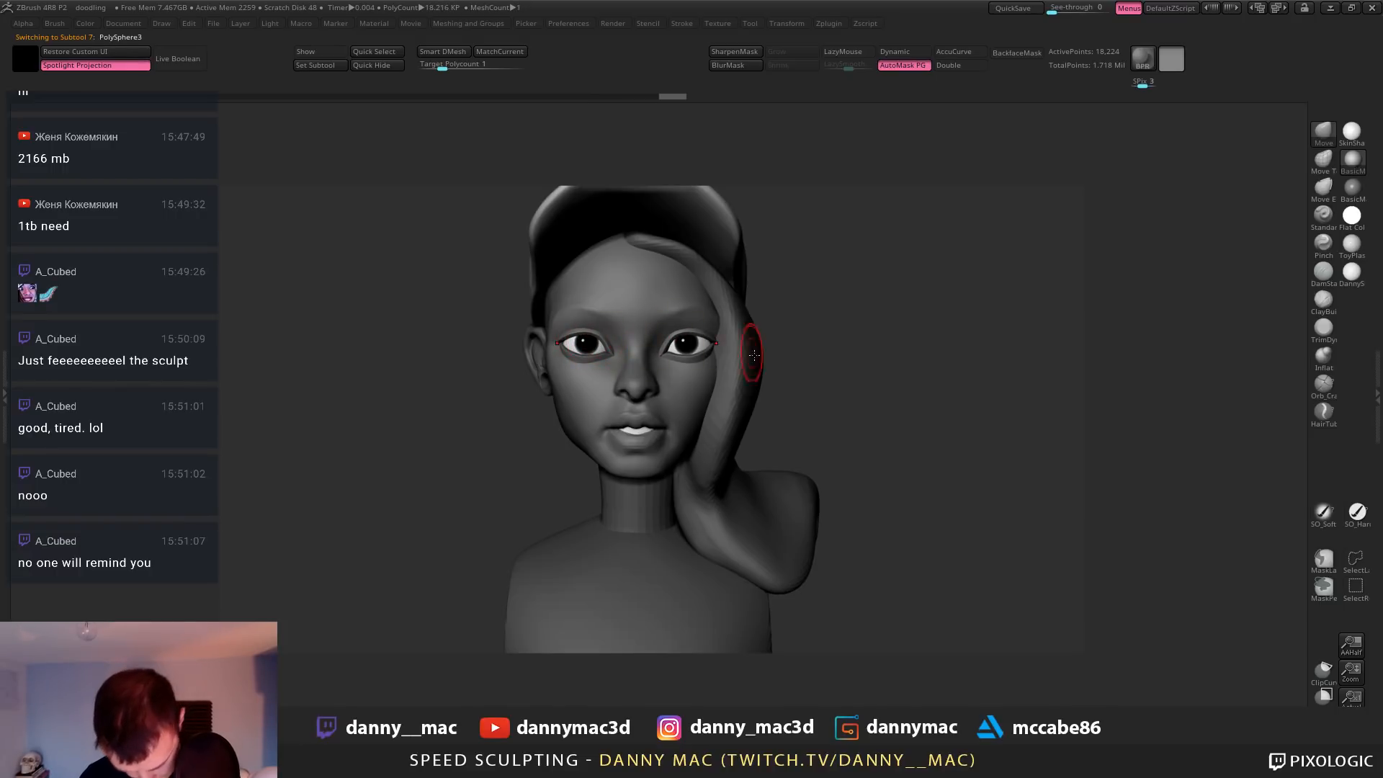
alt+right_drag(750, 355, 752, 359)
key(space)
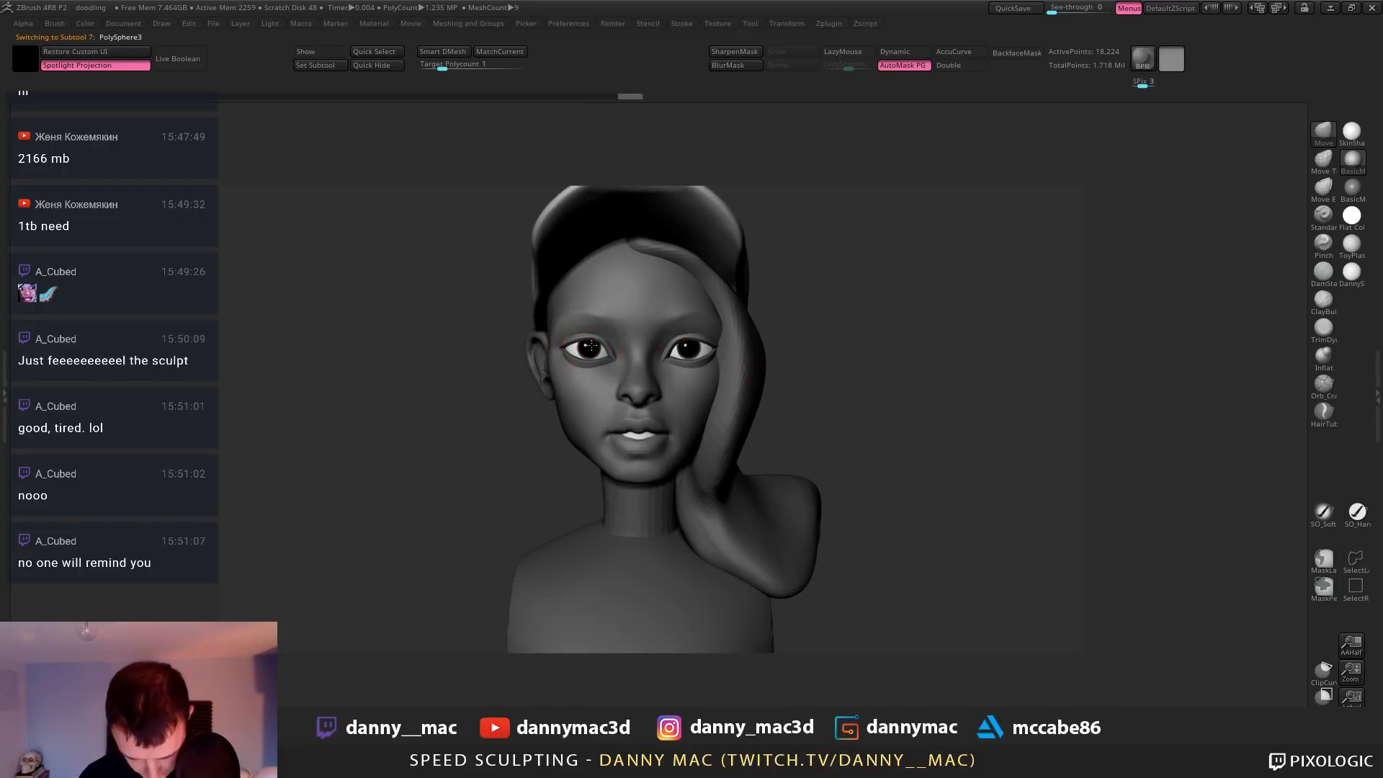
drag(668, 344, 672, 340)
alt+right_drag(697, 372, 699, 384)
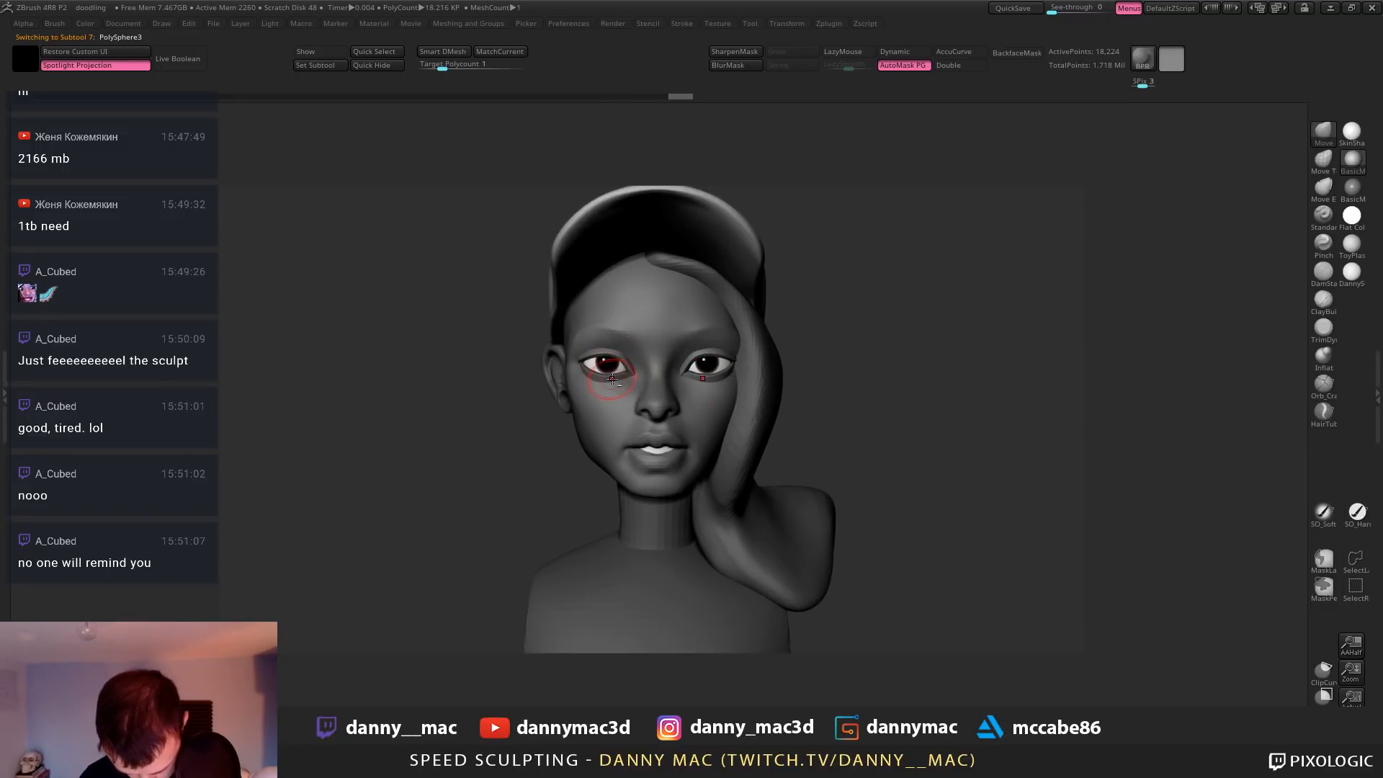
drag(594, 371, 597, 376)
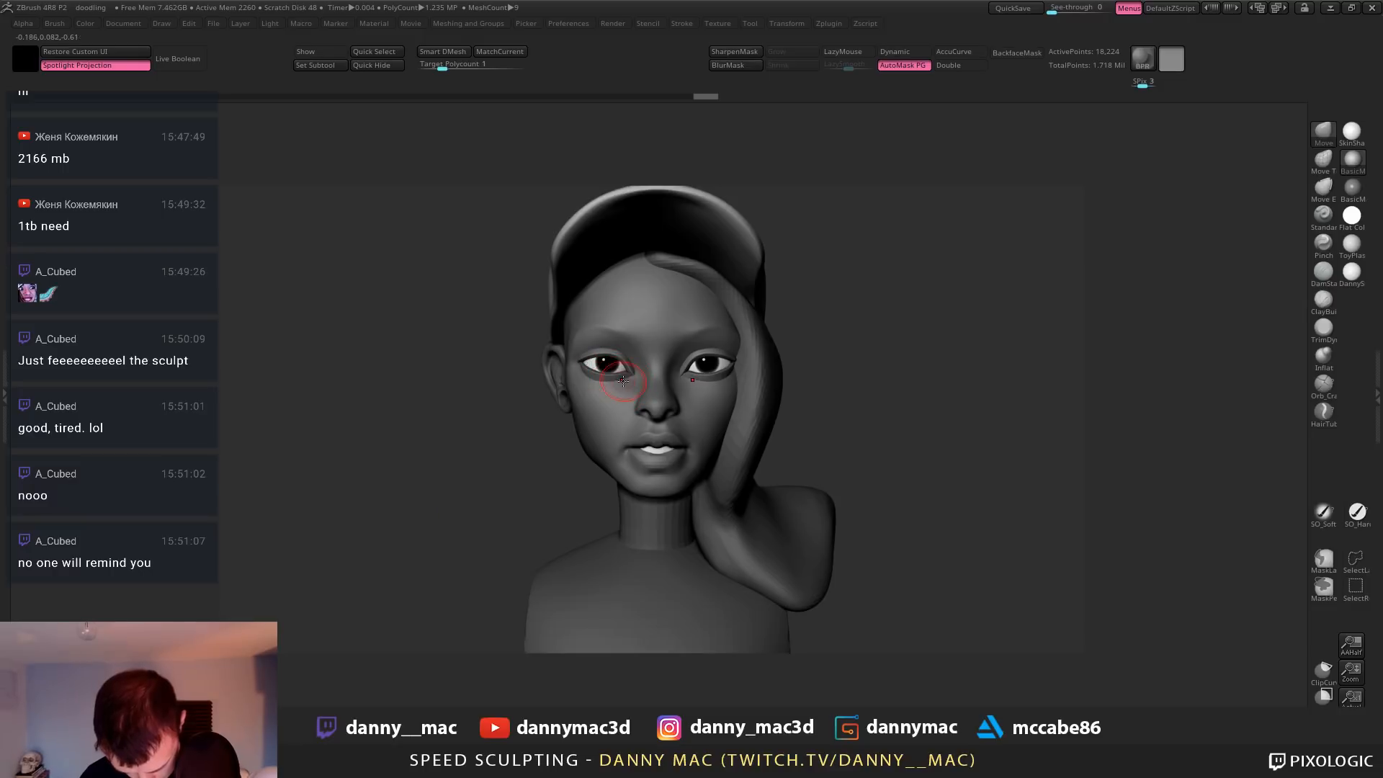
Reselect the eyelid subtool and nudge the outer eye corner and lower lid with small Move strokes
mouse_move(826, 353)
right_down()
mouse_move(711, 383)
mouse_move(719, 395)
right_up()
alt+click(720, 395)
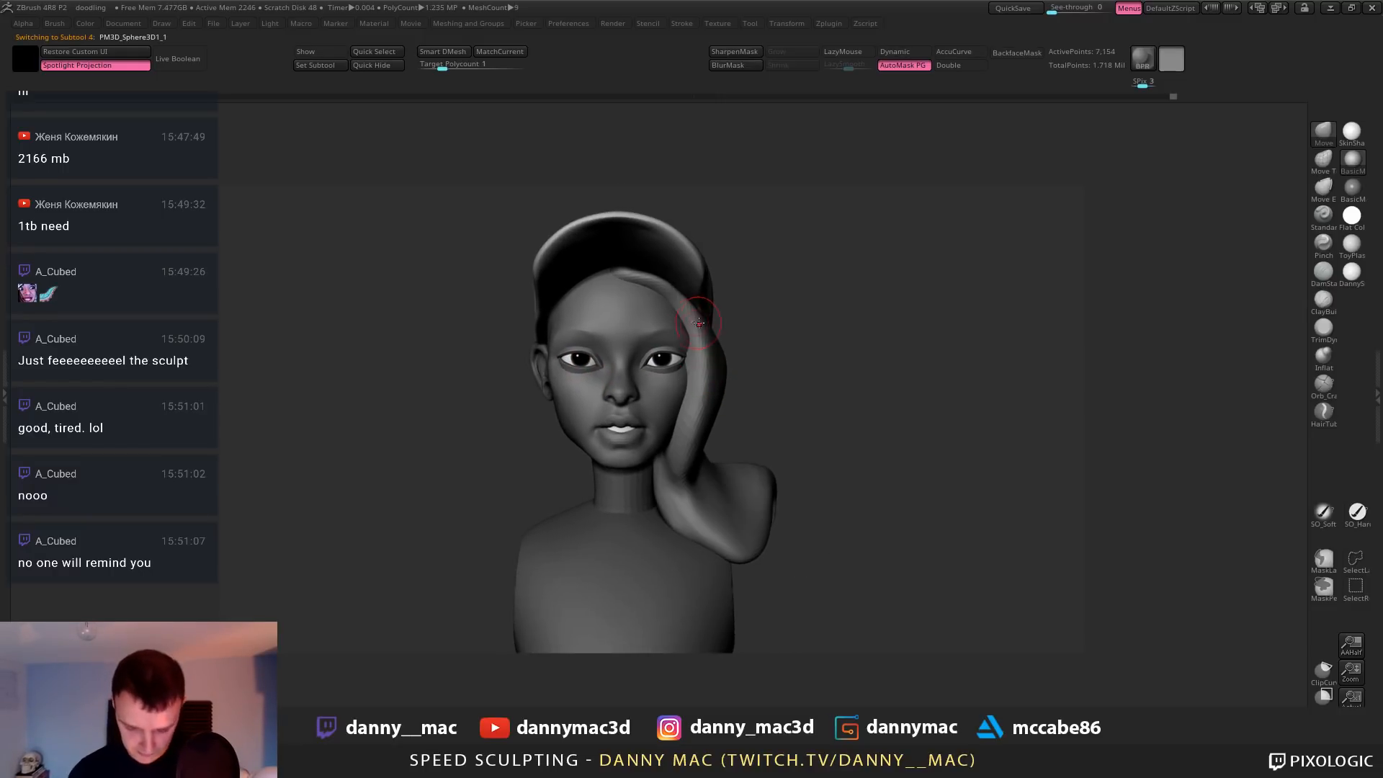
mouse_move(699, 322)
right_down()
mouse_move(749, 339)
mouse_move(676, 393)
right_up()
alt+click(672, 367)
right_drag(742, 364, 663, 360)
key(space)
drag(664, 361, 671, 358)
right_drag(604, 360, 674, 368)
drag(674, 370, 677, 375)
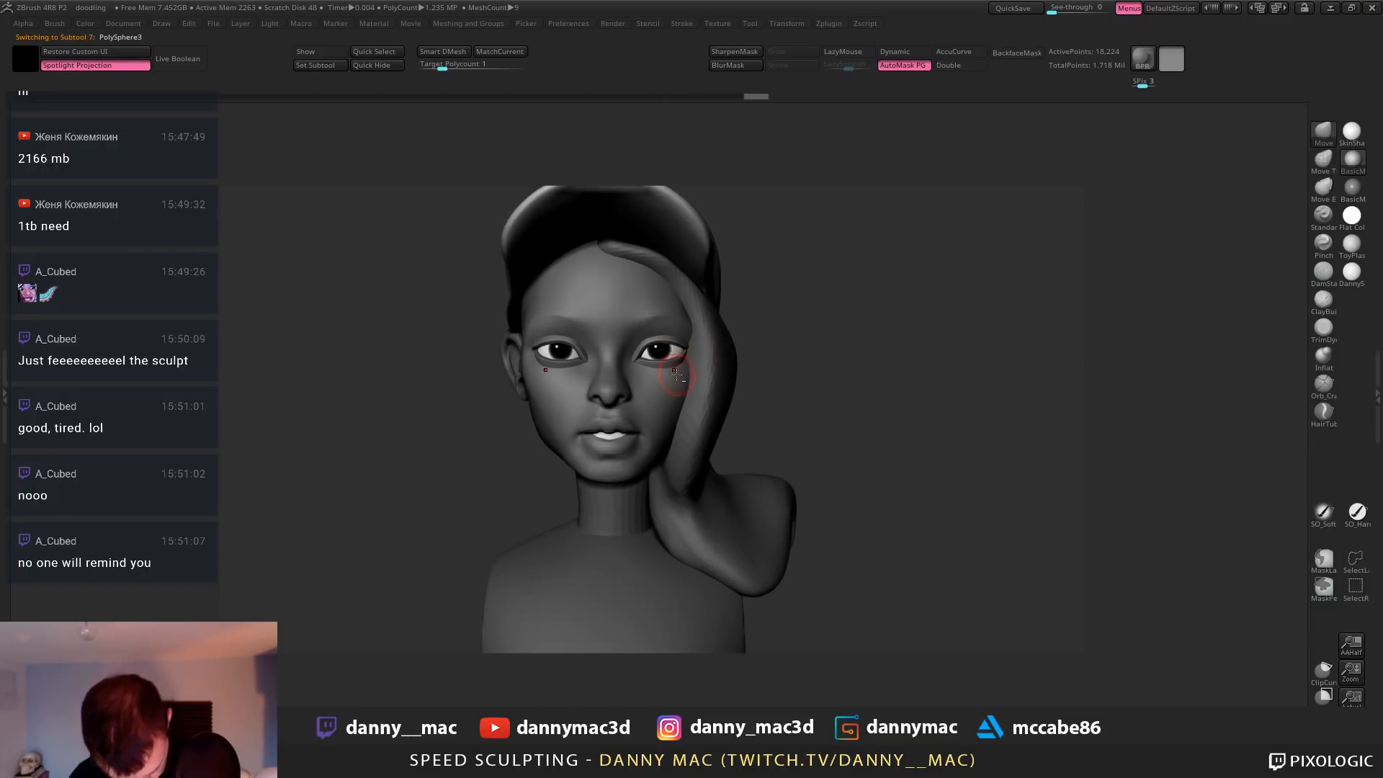
Reposition the outer ends of the eyelids with small Move strokes from turned views
mouse_move(573, 380)
right_down()
mouse_move(638, 383)
mouse_move(704, 432)
mouse_move(695, 352)
mouse_move(545, 373)
right_up()
drag(518, 360, 517, 357)
mouse_move(515, 360)
right_down()
mouse_move(523, 411)
mouse_move(525, 326)
mouse_move(526, 344)
right_up()
drag(526, 344, 523, 339)
right_drag(529, 342, 541, 311)
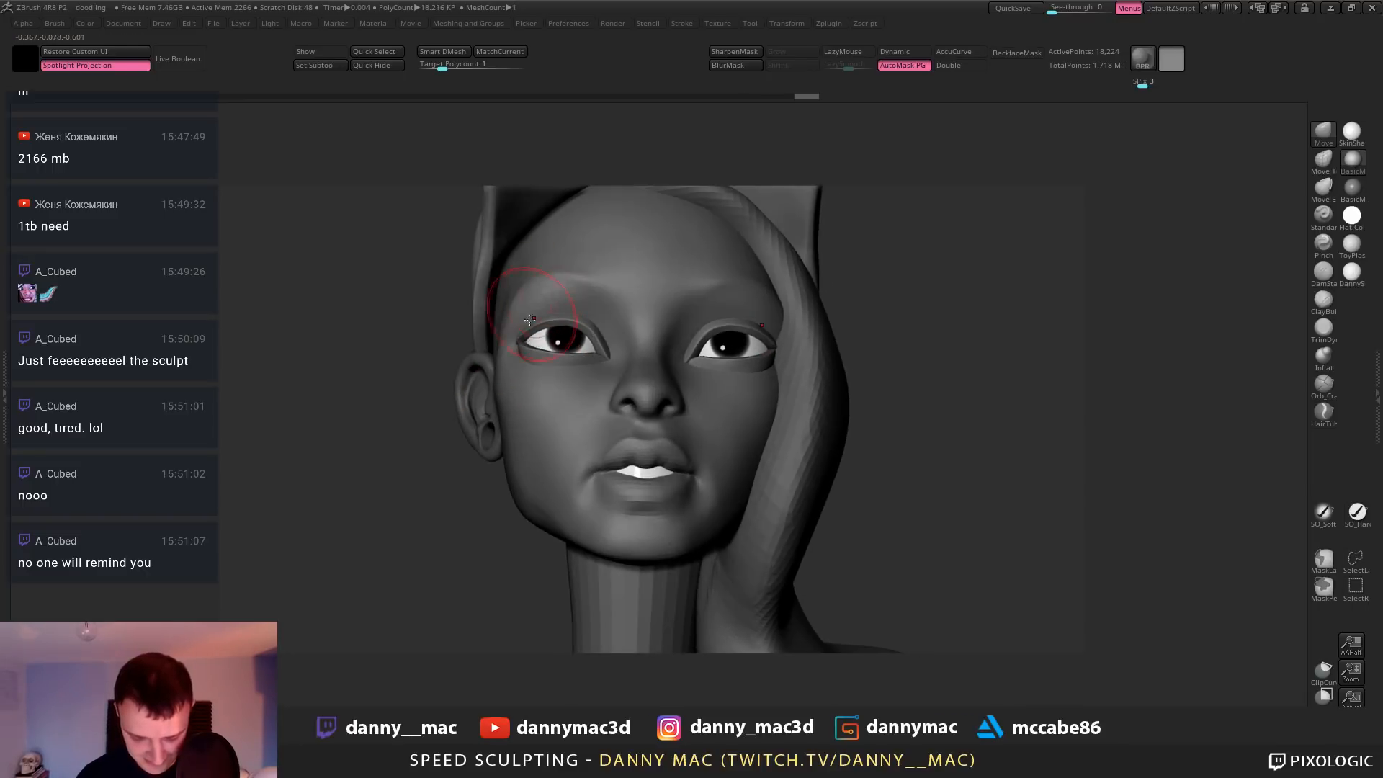
Refine the upper eyelid curve from a low angle with Move strokes and save the project
right_click(524, 342)
drag(524, 341, 526, 325)
right_click(563, 324)
right_drag(529, 338, 578, 321)
drag(580, 322, 580, 327)
mouse_move(580, 326)
shift+right_down()
mouse_move(721, 370)
mouse_move(691, 339)
mouse_move(648, 367)
mouse_move(621, 359)
shift+right_up()
ctrl+right_drag(758, 356, 796, 352)
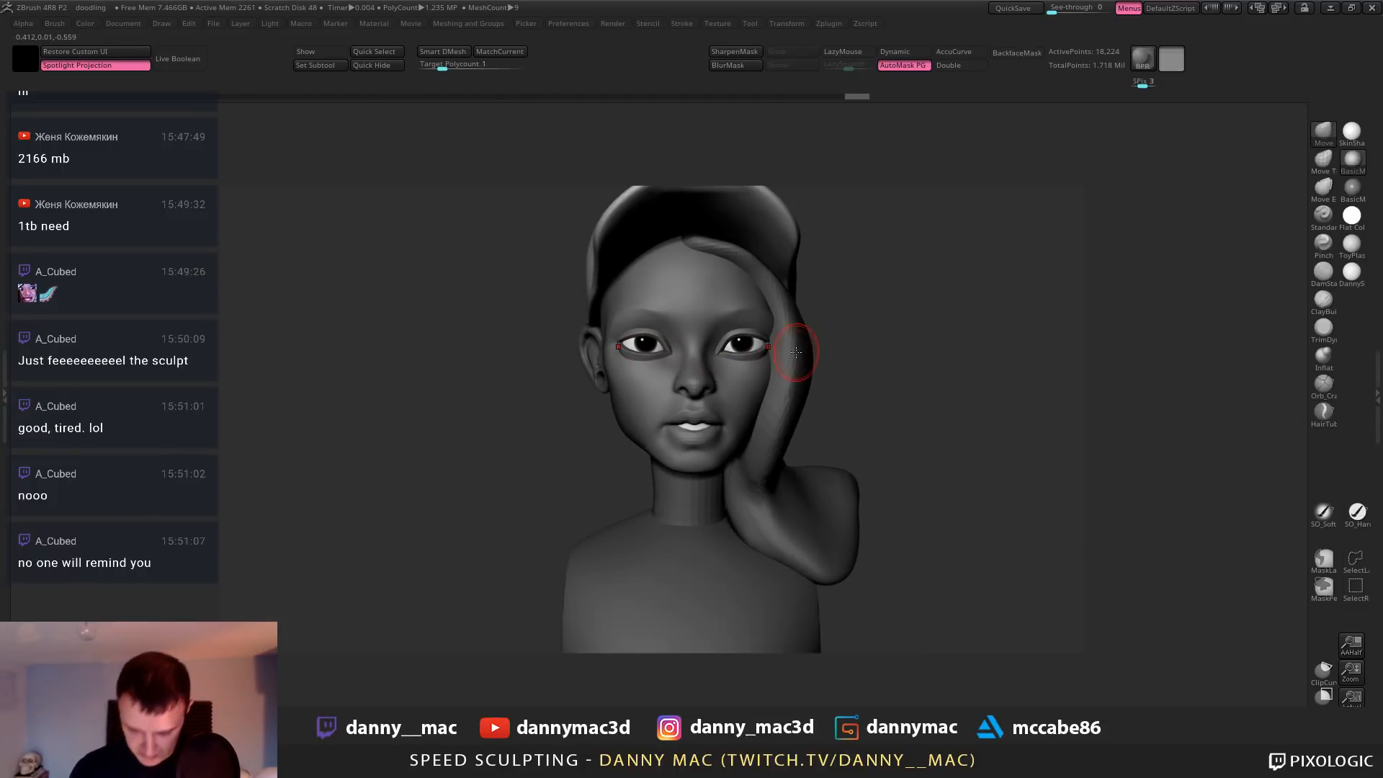
key(ctrl+s)
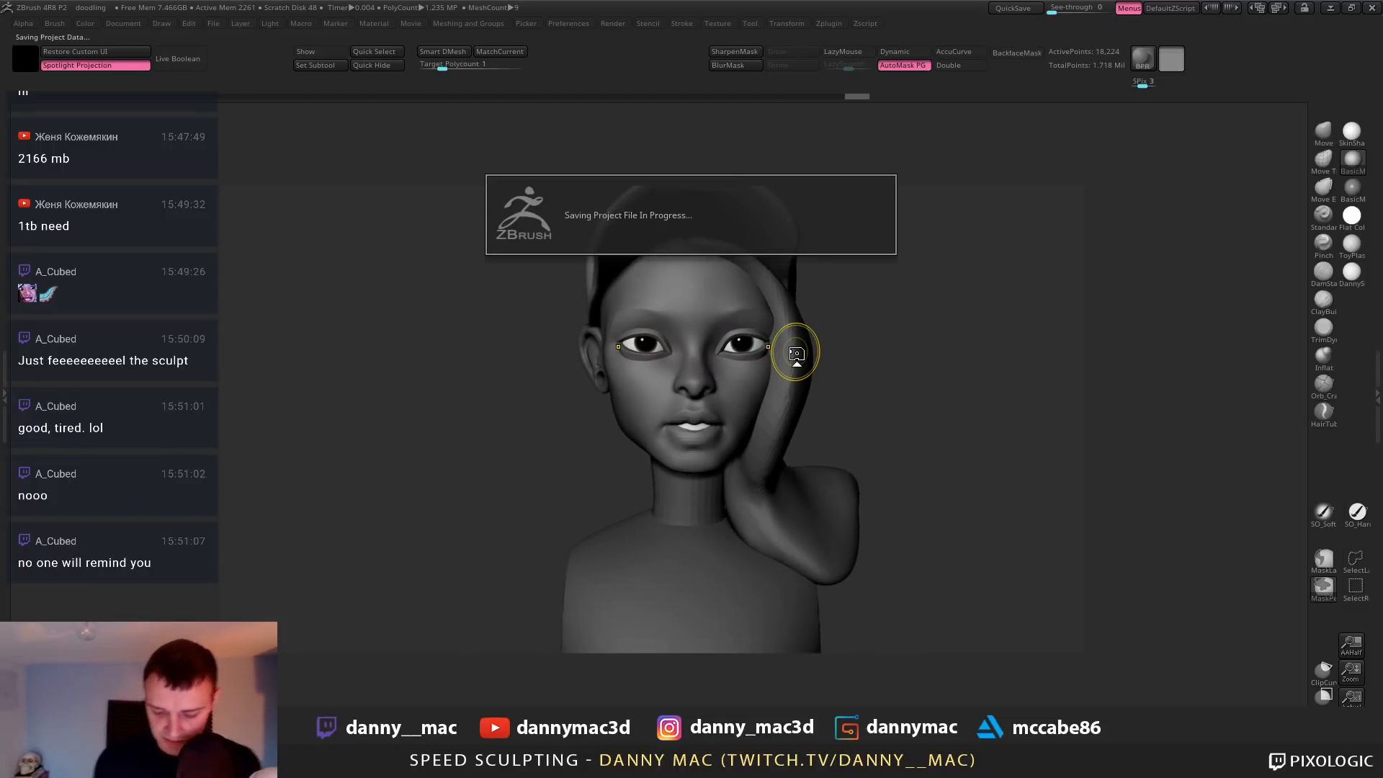
Select the head and refine the chin and underside of the jaw in profile with a resized brush and smoothing
alt+click(717, 460)
mouse_move(759, 461)
right_down()
mouse_move(717, 451)
mouse_move(713, 466)
right_up()
key(b)
key(t)
key(d)
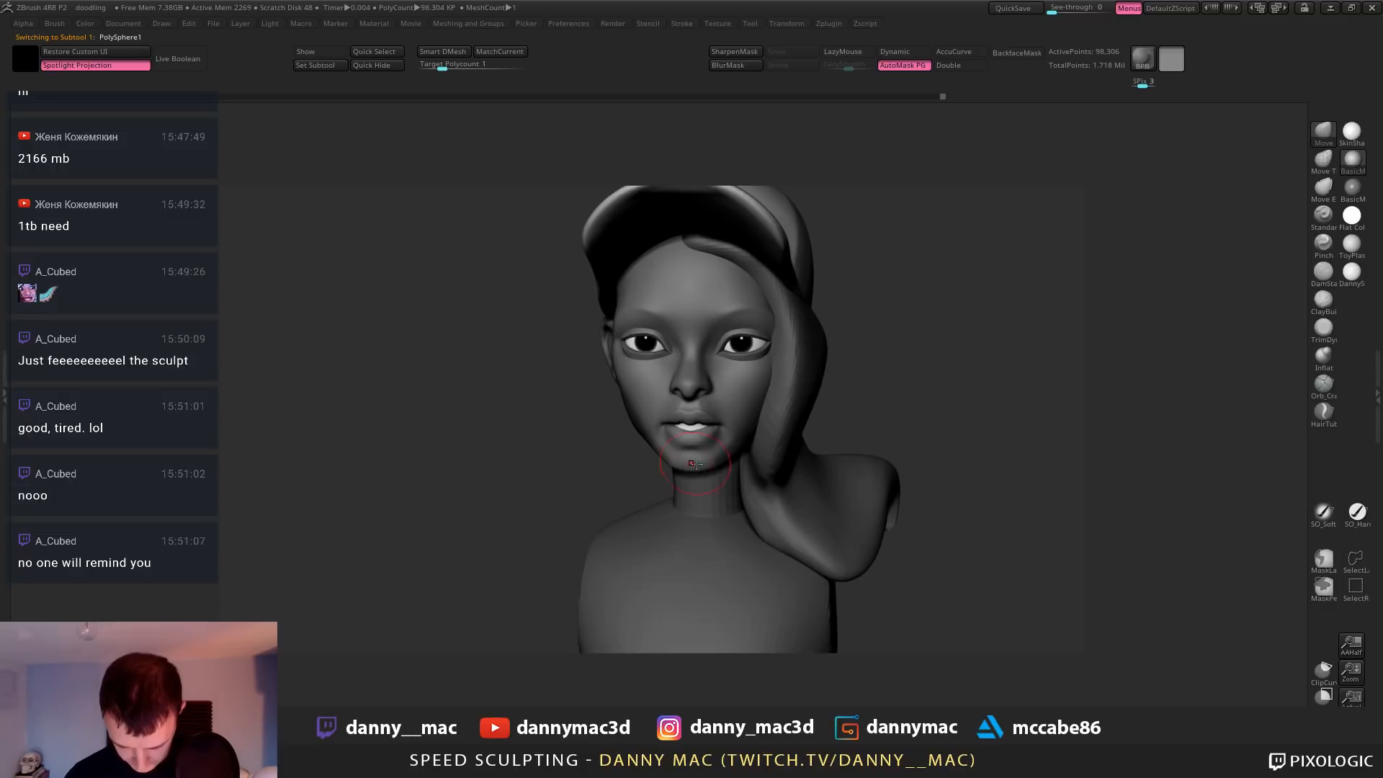
key(space)
mouse_move(696, 463)
right_down()
mouse_move(697, 504)
mouse_move(675, 460)
mouse_move(732, 401)
mouse_move(702, 465)
right_up()
key(space)
key(space)
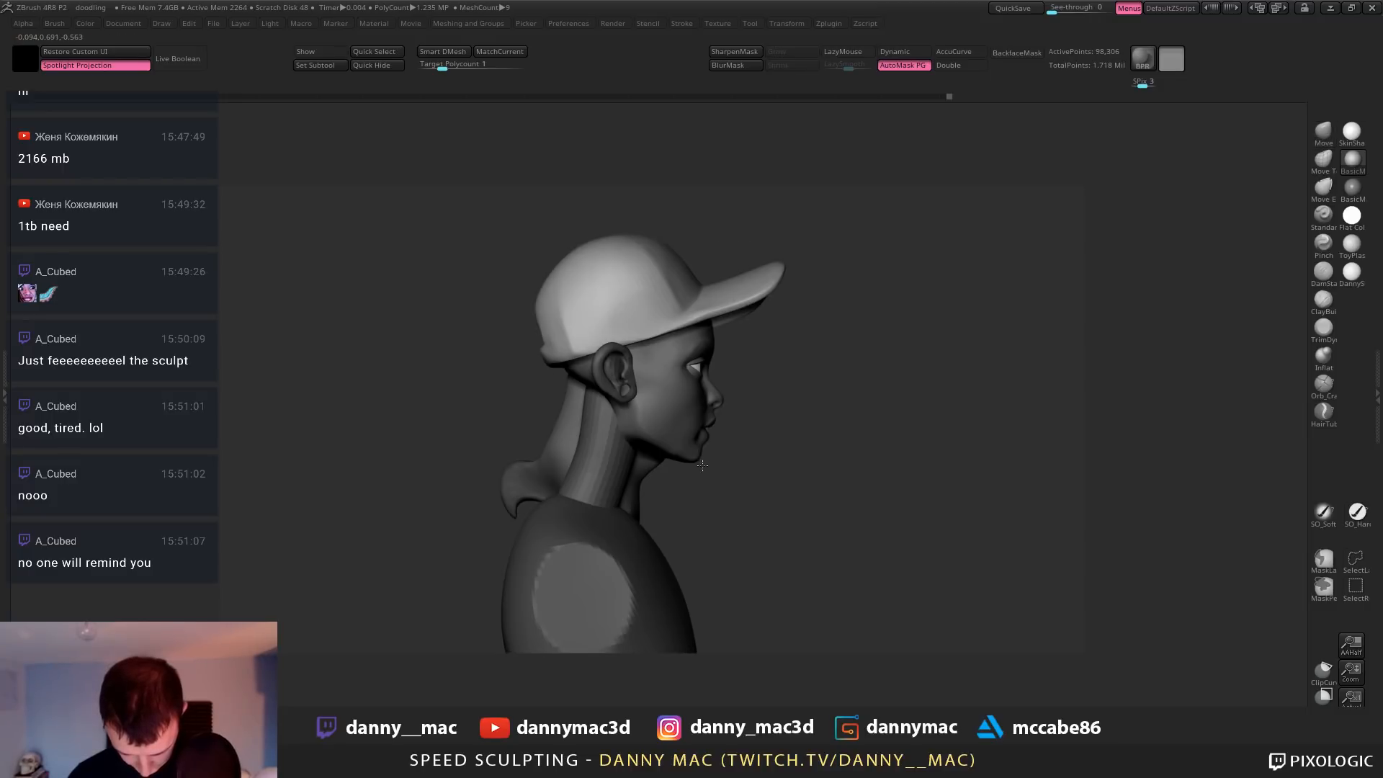
shift+drag(685, 452, 666, 457)
mouse_move(663, 460)
right_down()
mouse_move(650, 442)
mouse_move(708, 434)
mouse_move(660, 387)
mouse_move(676, 382)
mouse_move(629, 435)
mouse_move(742, 407)
mouse_move(644, 440)
right_up()
Lower the head's subdivision level and adjust the cheek and jawline below the ear
key(shift+d)
right_click(644, 440)
right_click(634, 440)
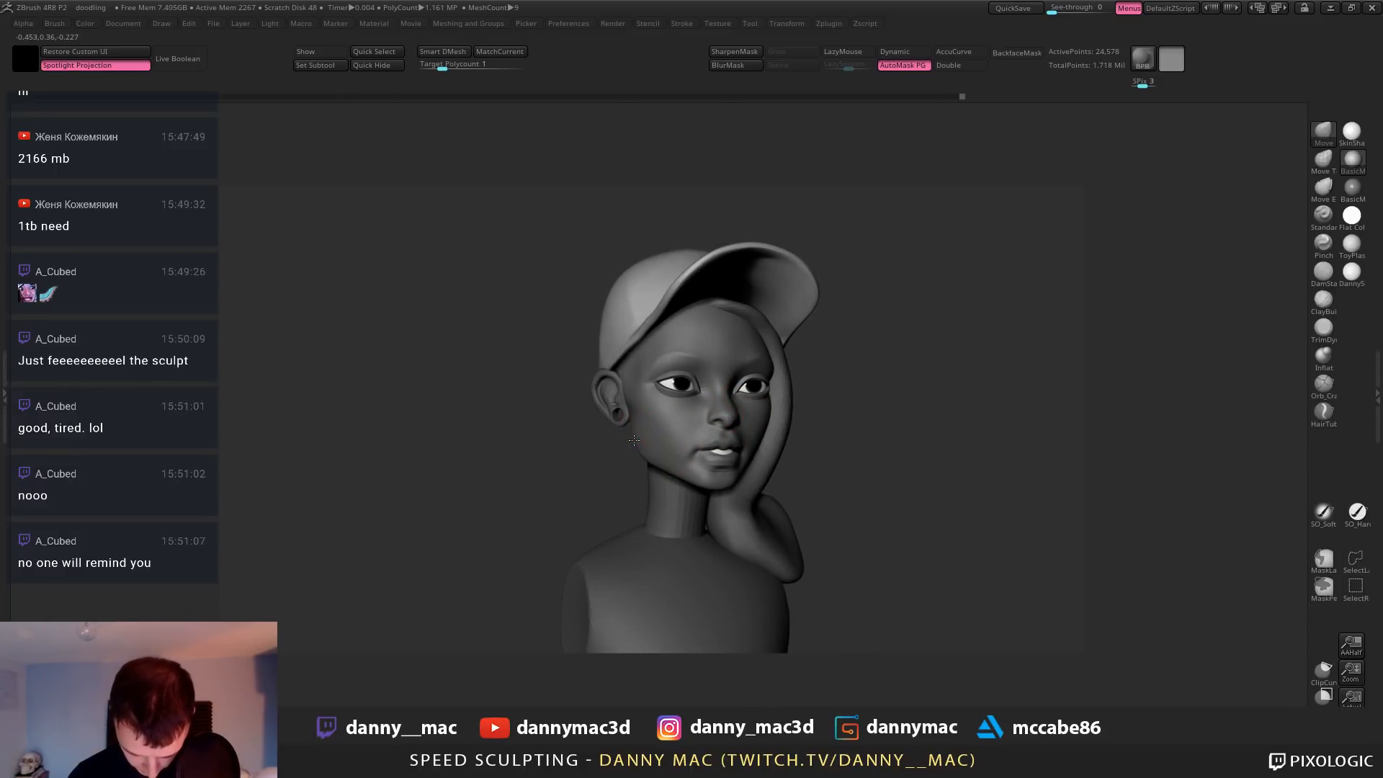
mouse_move(637, 468)
right_down()
mouse_move(677, 466)
mouse_move(628, 468)
right_up()
right_click(648, 472)
right_drag(626, 417, 629, 438)
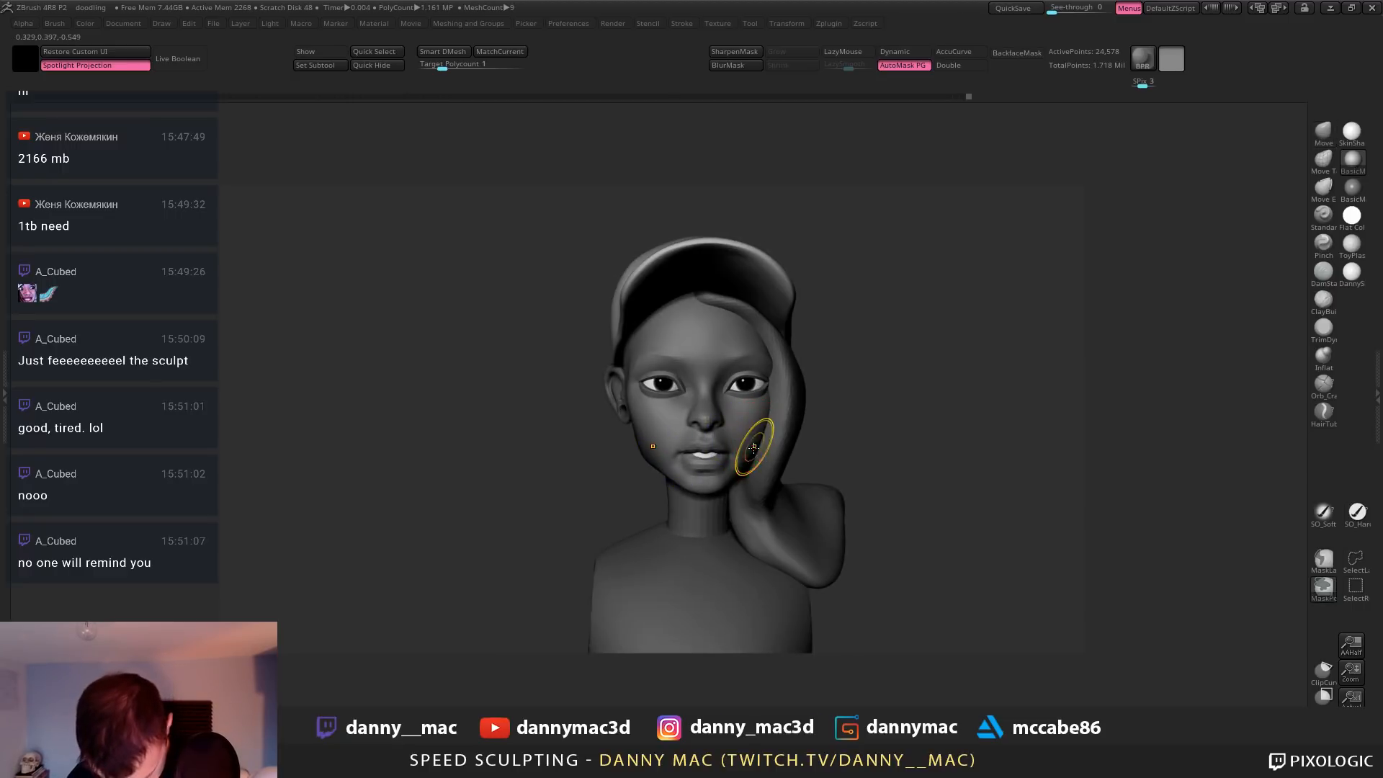
Isolate the head, refine the lower edge of the jaw in side view, and restore the other subtools
mouse_move(748, 460)
right_down()
mouse_move(709, 492)
mouse_move(761, 487)
mouse_move(781, 501)
mouse_move(692, 481)
mouse_move(735, 485)
mouse_move(749, 504)
mouse_move(801, 483)
right_up()
right_click(728, 483)
right_click(725, 484)
key(b)
key(t)
key(d)
key(alt+s)
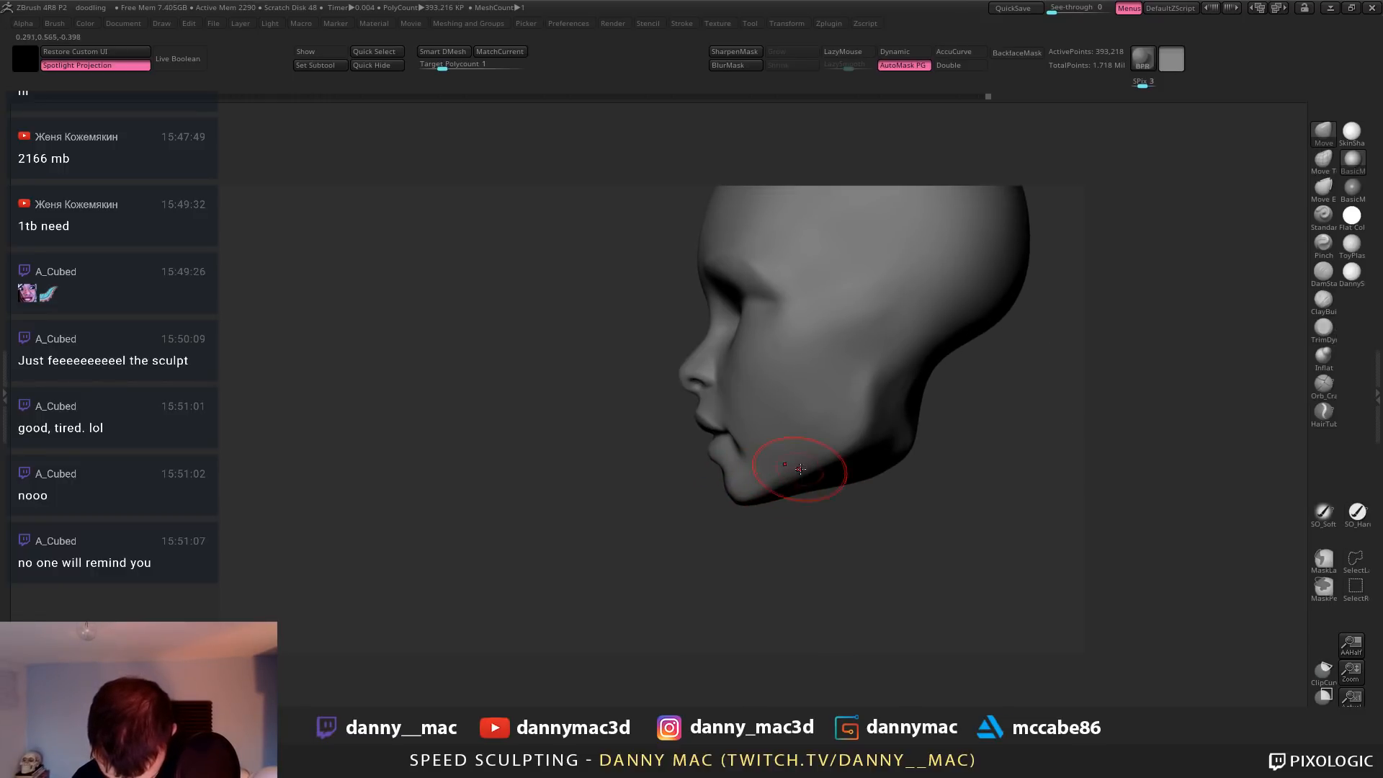
drag(809, 502, 812, 496)
key(alt+s)
Resize the Move brush, adjust the area under the chin from below, and lower the head's subdivision level
right_drag(811, 496, 756, 530)
right_click(757, 529)
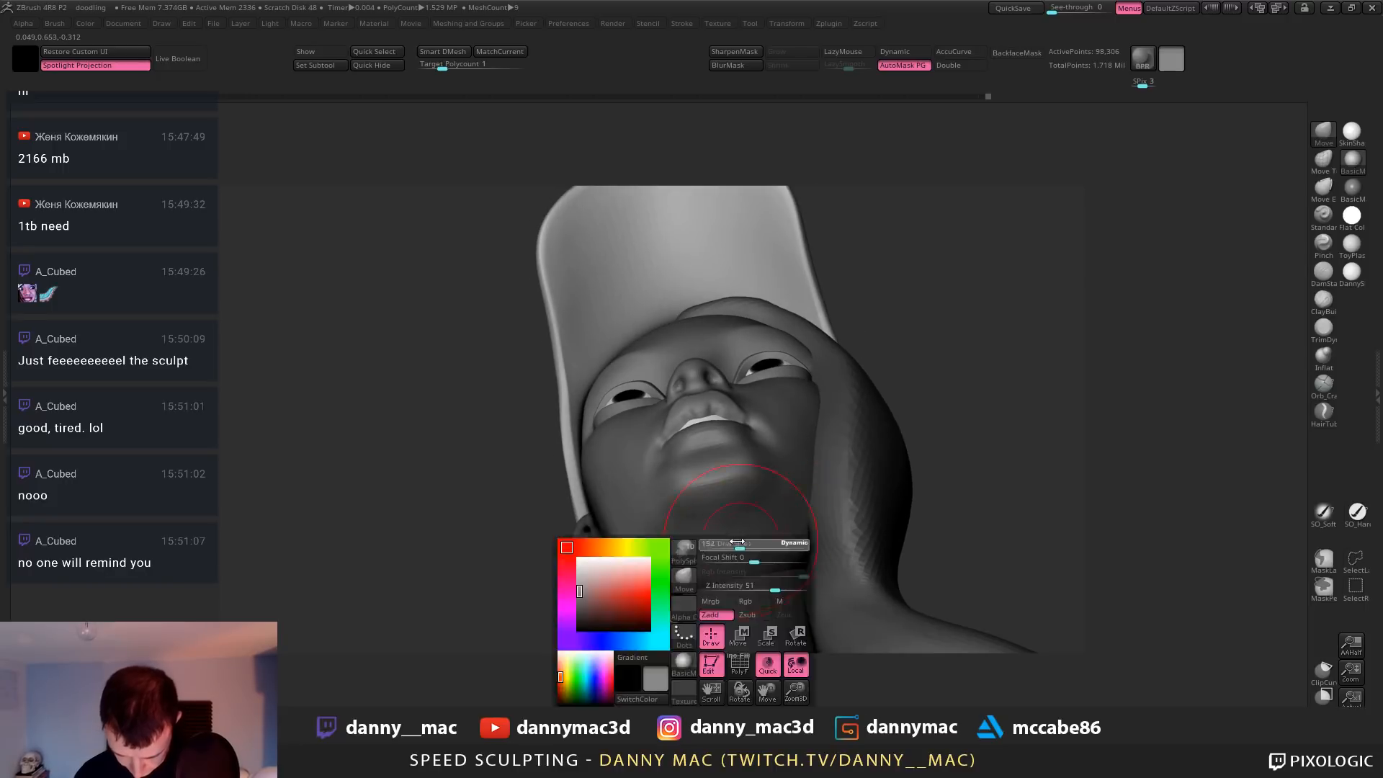
drag(736, 556, 738, 566)
key(shift+d)
mouse_move(756, 569)
shift+right_down()
mouse_move(779, 530)
mouse_move(761, 489)
mouse_move(752, 547)
shift+right_up()
mouse_move(752, 547)
alt+right_down()
mouse_move(716, 469)
mouse_move(662, 451)
mouse_move(726, 415)
alt+right_up()
Reselect the head, reduce its subdivision level further, and adjust the chin width with a resized Move brush
alt+click(693, 440)
key(space)
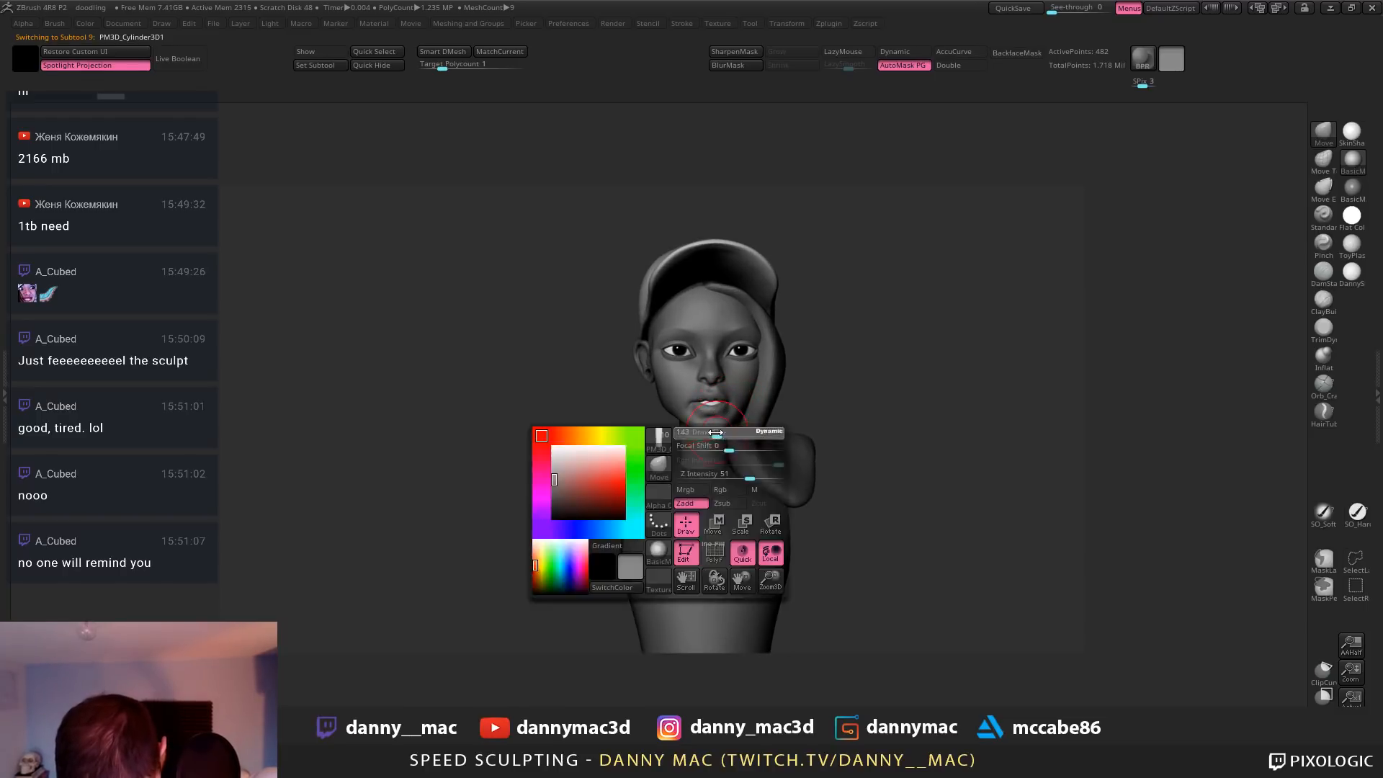
alt+click(719, 432)
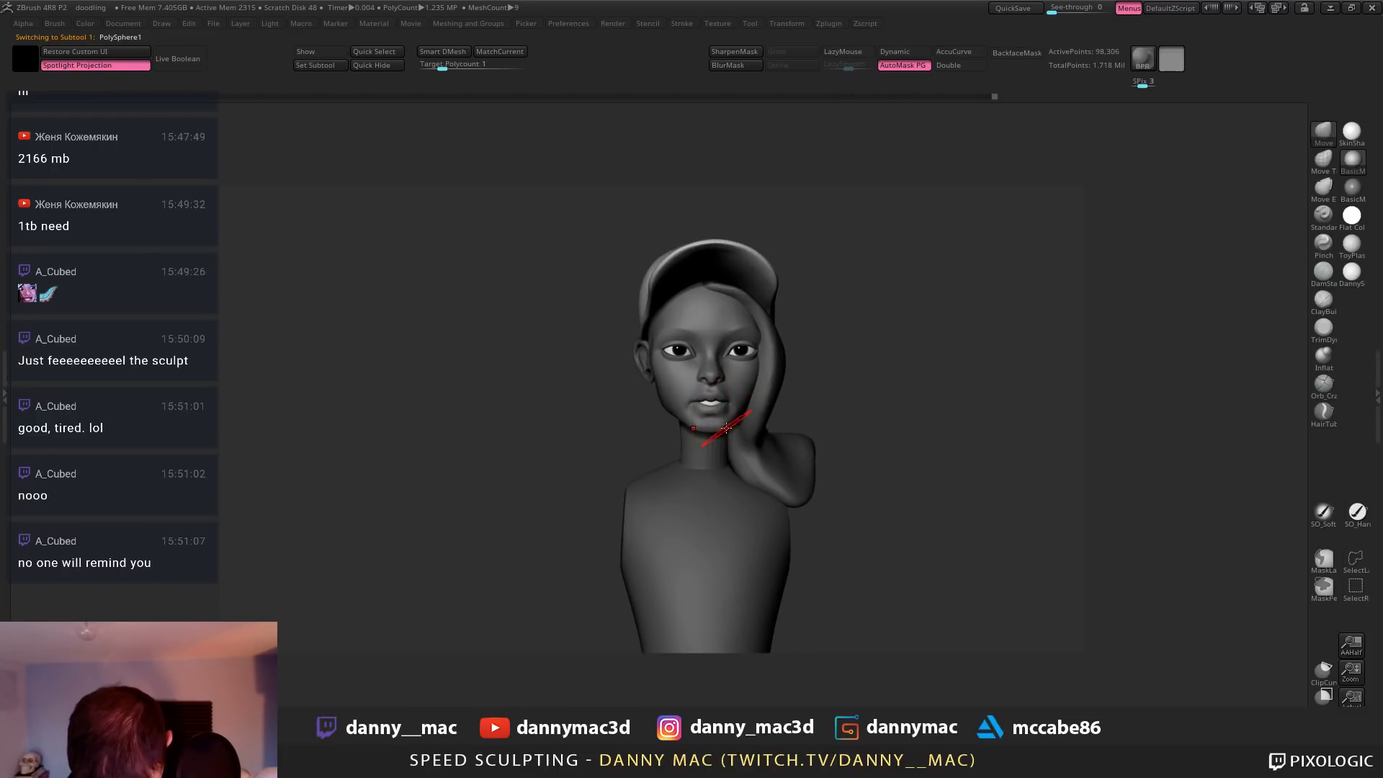
right_drag(690, 423, 729, 424)
key(space)
key(shift+d)
key(shift+d)
key(space)
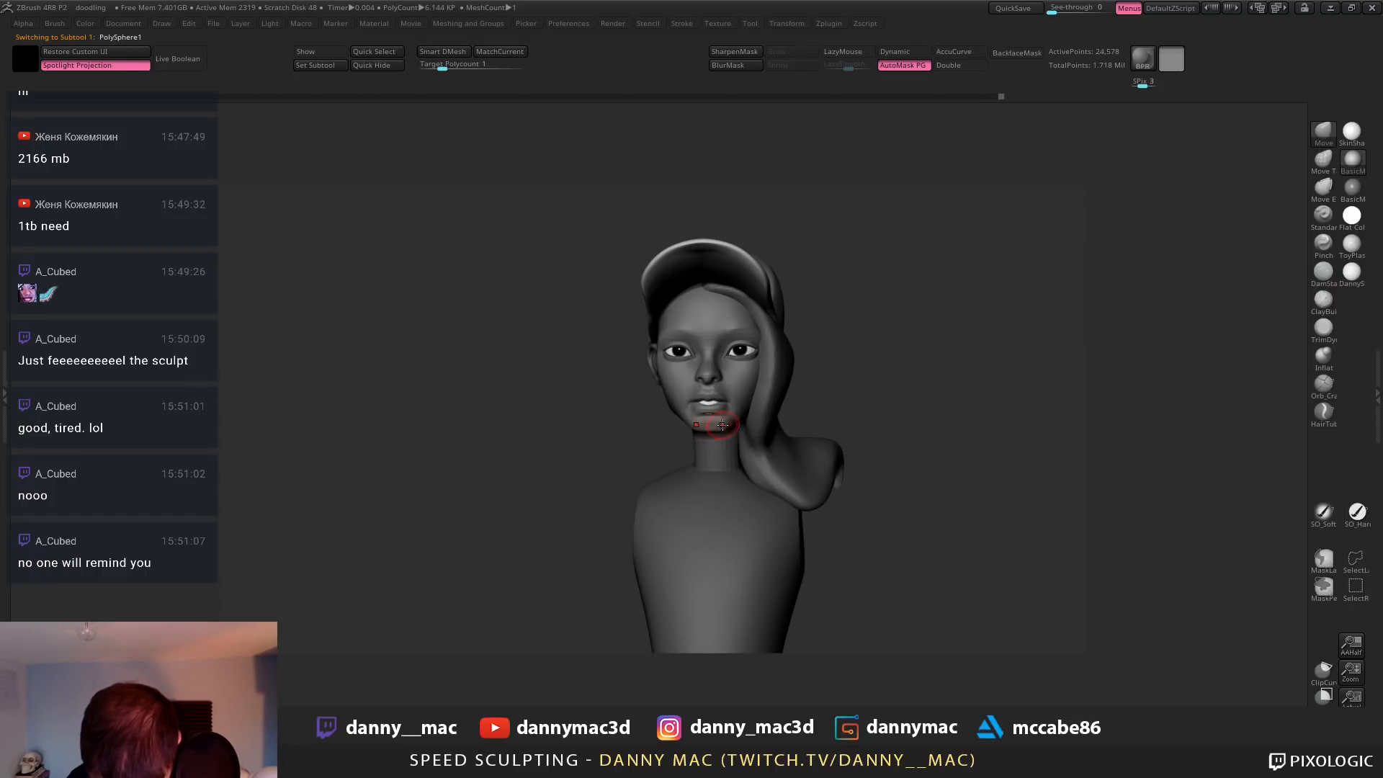
mouse_move(722, 425)
right_down()
mouse_move(702, 435)
mouse_move(727, 428)
right_up()
key(space)
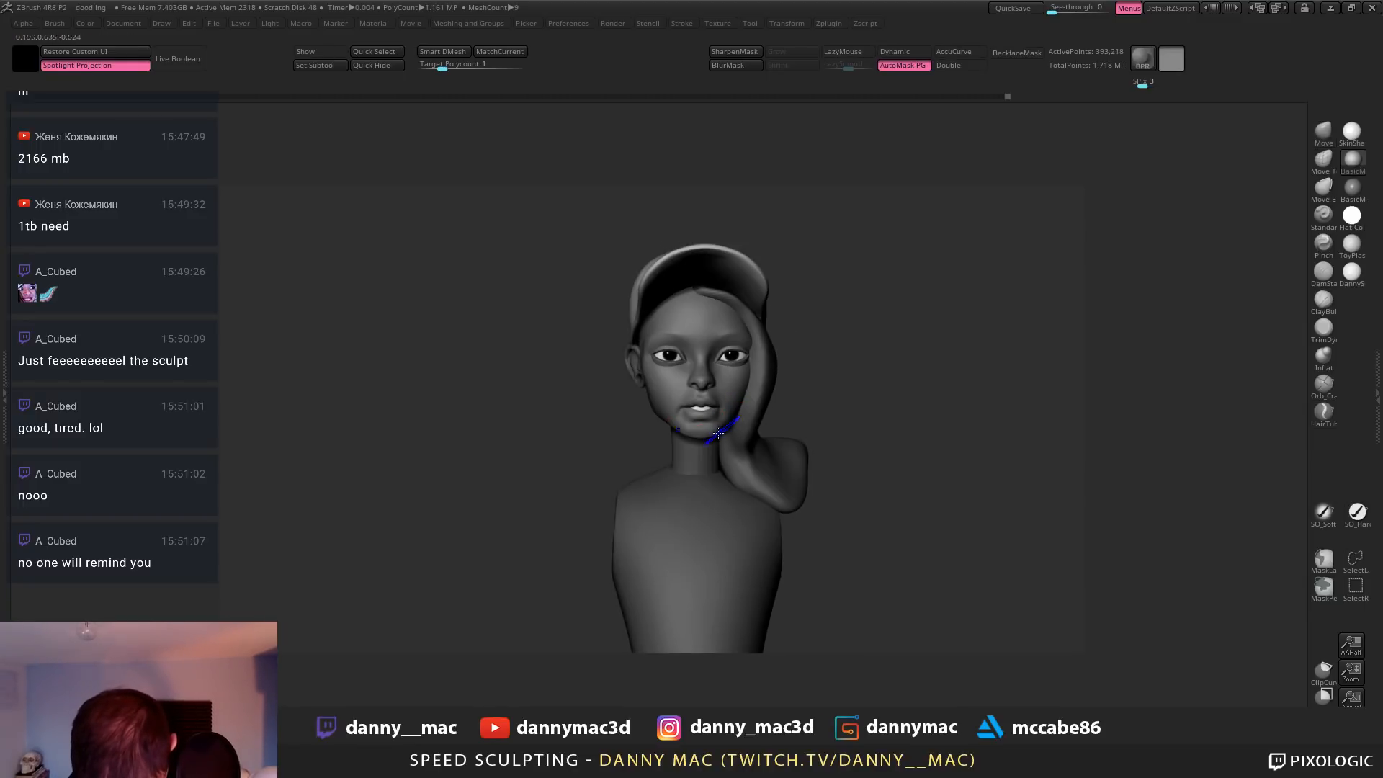
Refine the jawline between chin and ear in side view with a resized brush
mouse_move(708, 433)
right_down()
mouse_move(669, 431)
mouse_move(627, 380)
mouse_move(638, 423)
right_up()
key(space)
key(space)
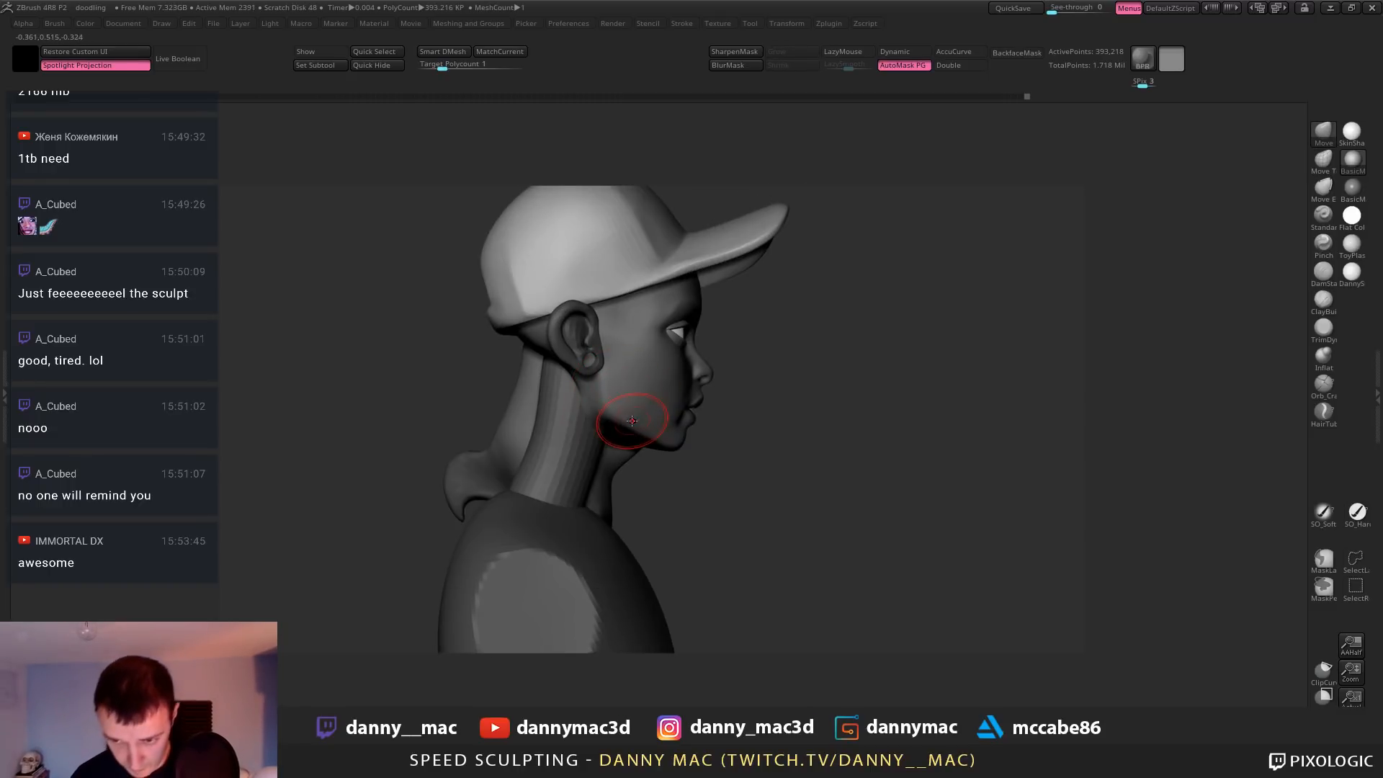
Resize the Move brush and lower the head's subdivision level by two steps for reshaping the chin
mouse_move(645, 398)
right_down()
mouse_move(591, 453)
mouse_move(634, 432)
mouse_move(626, 447)
mouse_move(693, 439)
mouse_move(677, 458)
right_up()
right_click(684, 454)
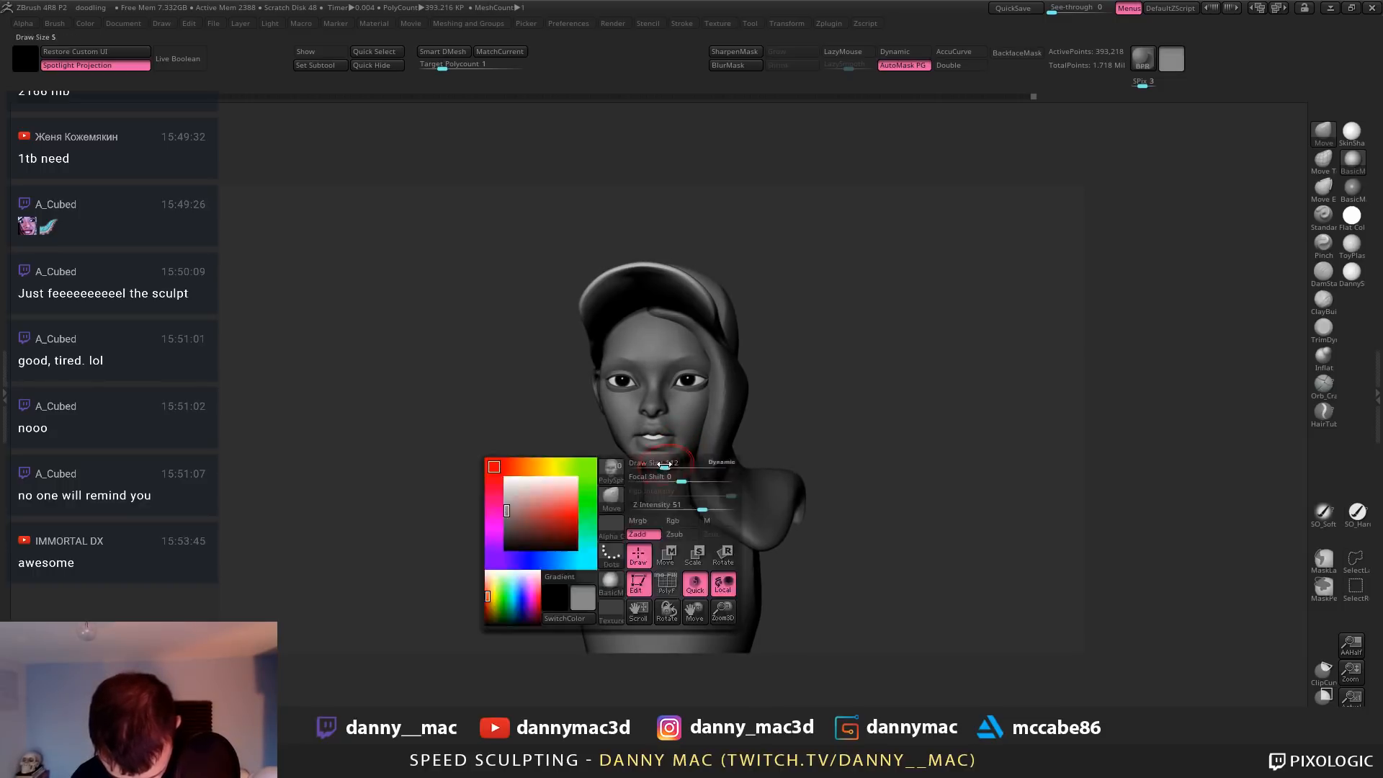
right_click(667, 460)
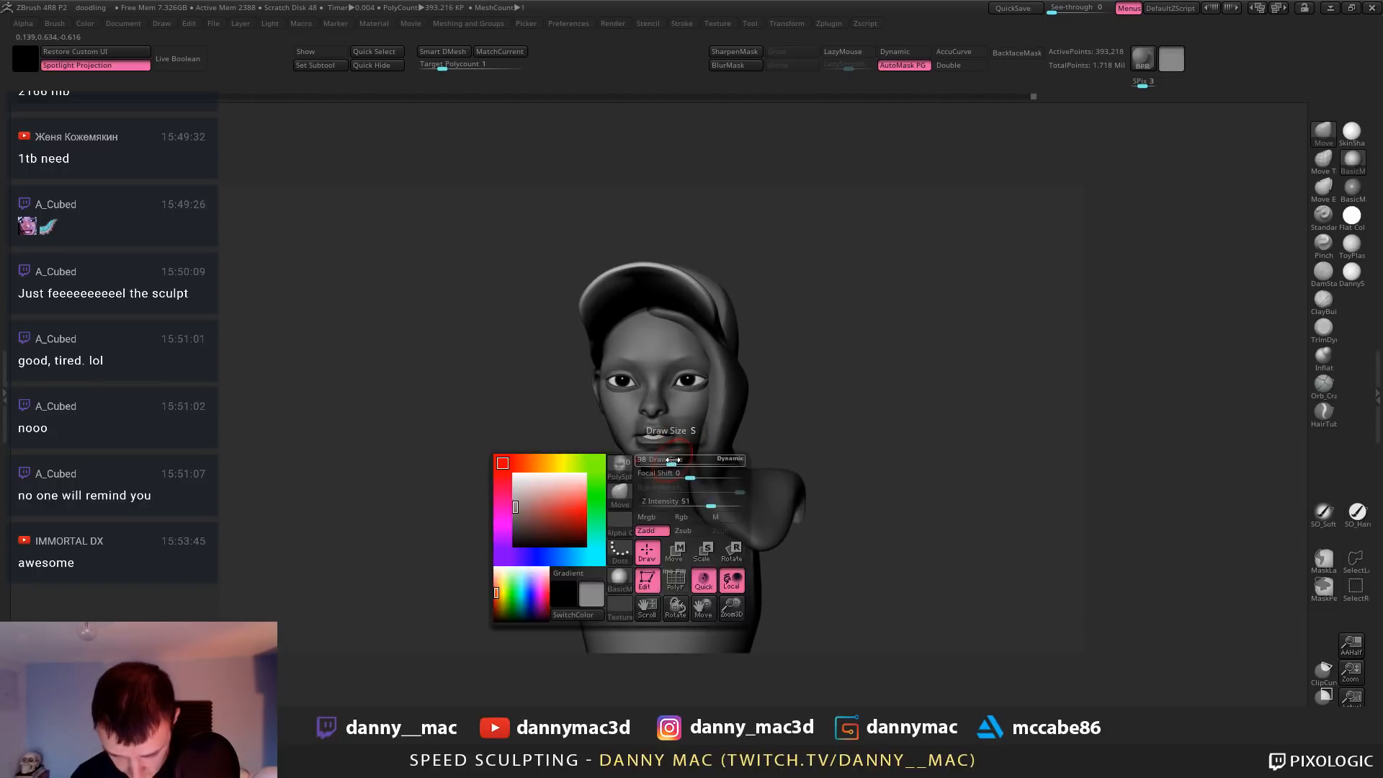
mouse_move(666, 460)
right_down()
mouse_move(679, 468)
mouse_move(659, 457)
mouse_move(648, 502)
right_up()
key(shift+d)
right_click(648, 502)
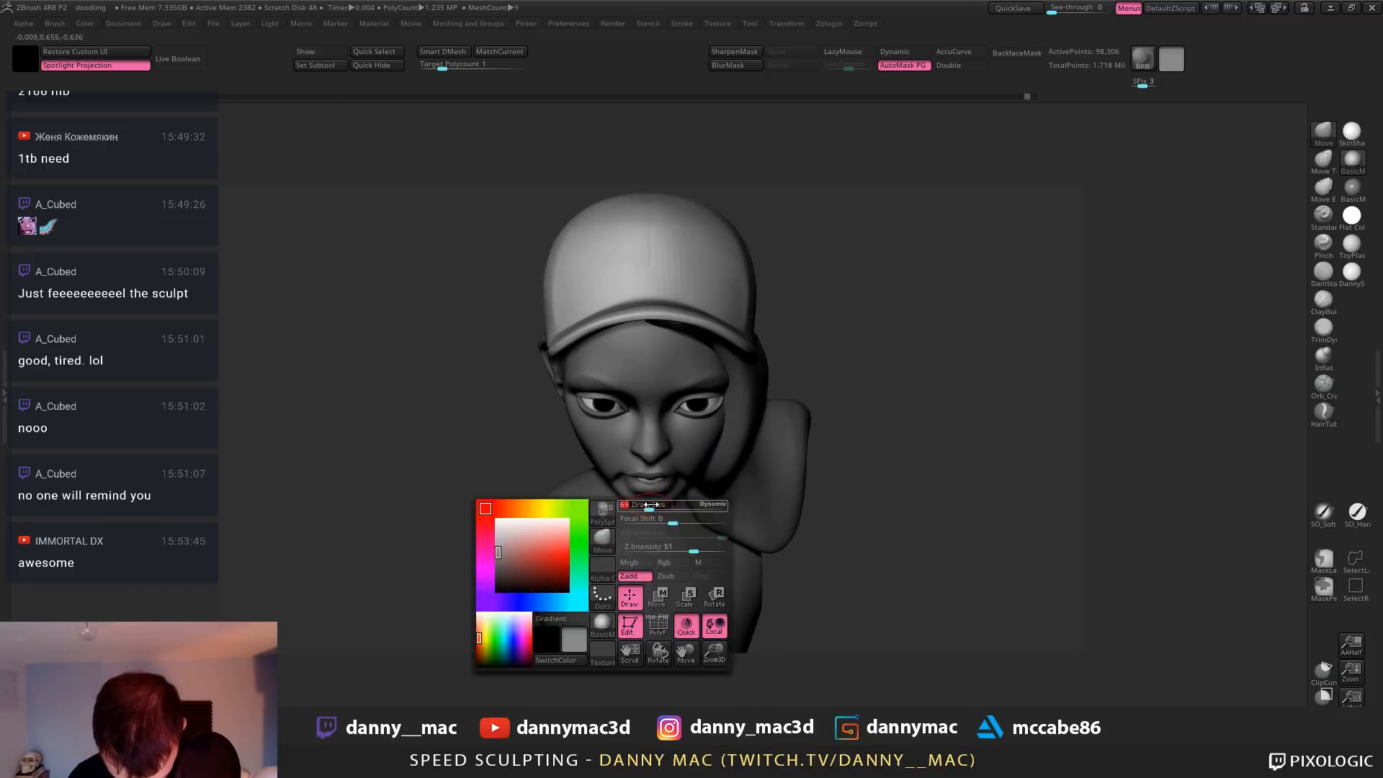
key(shift+d)
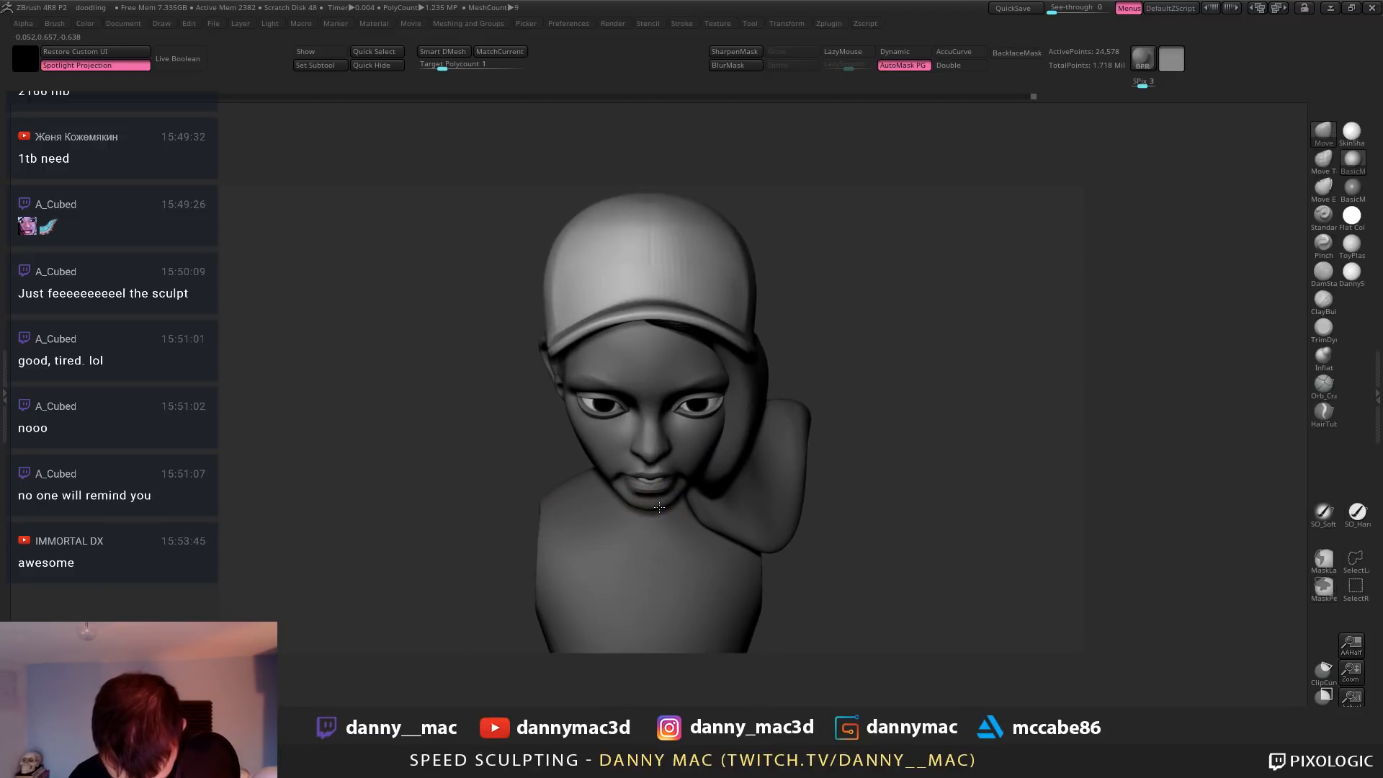
Raise the head's subdivision level once and refine the chin, jaw and cheek contour in three-quarter view with the Move brush
right_drag(669, 506, 676, 452)
key(d)
right_click(664, 461)
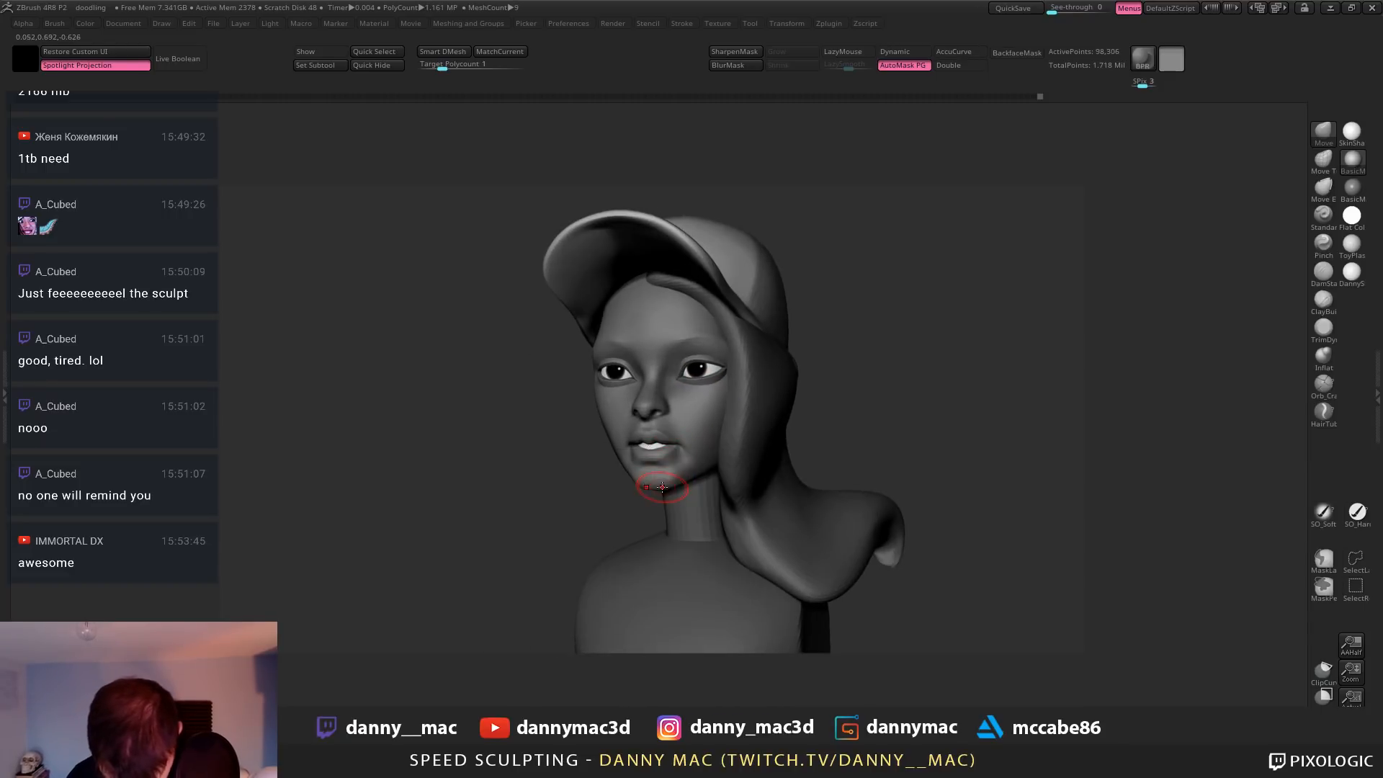
right_click(654, 491)
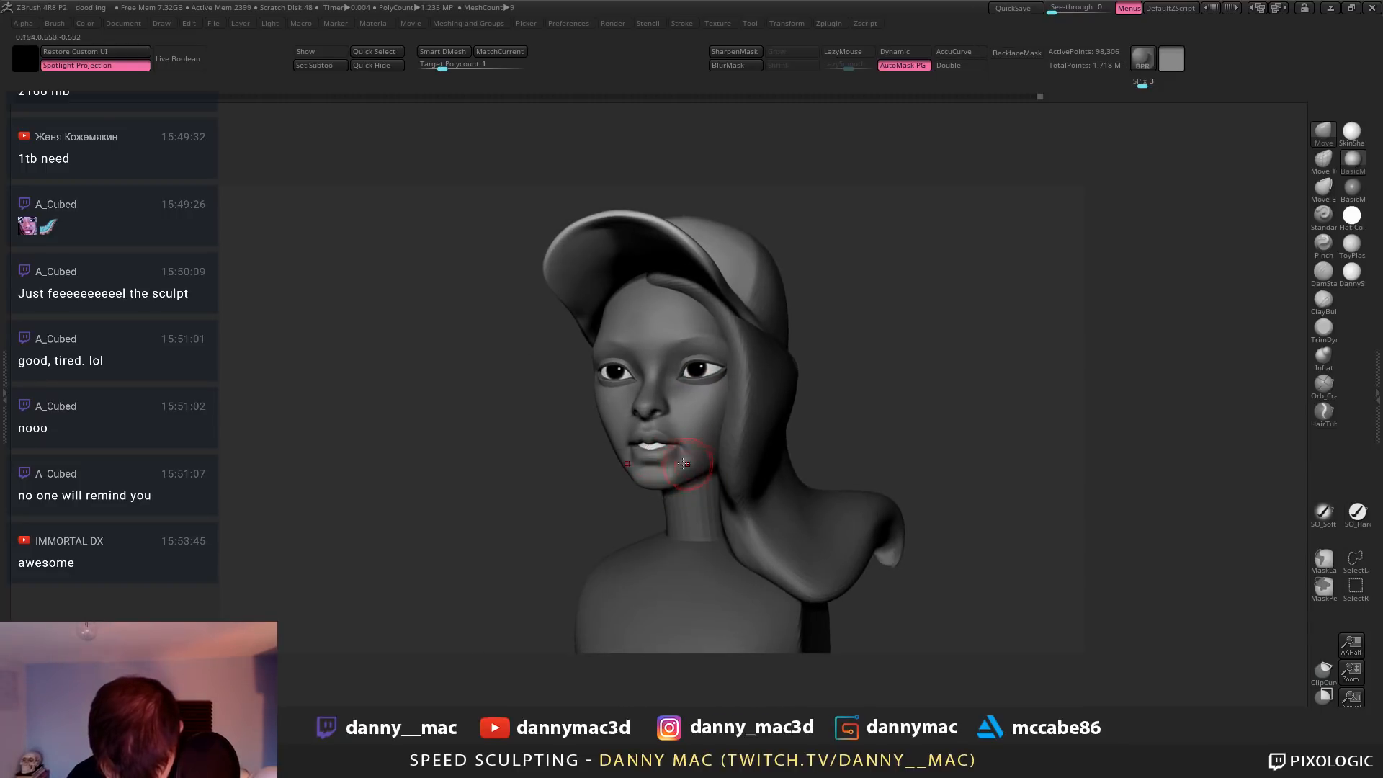
right_click(617, 459)
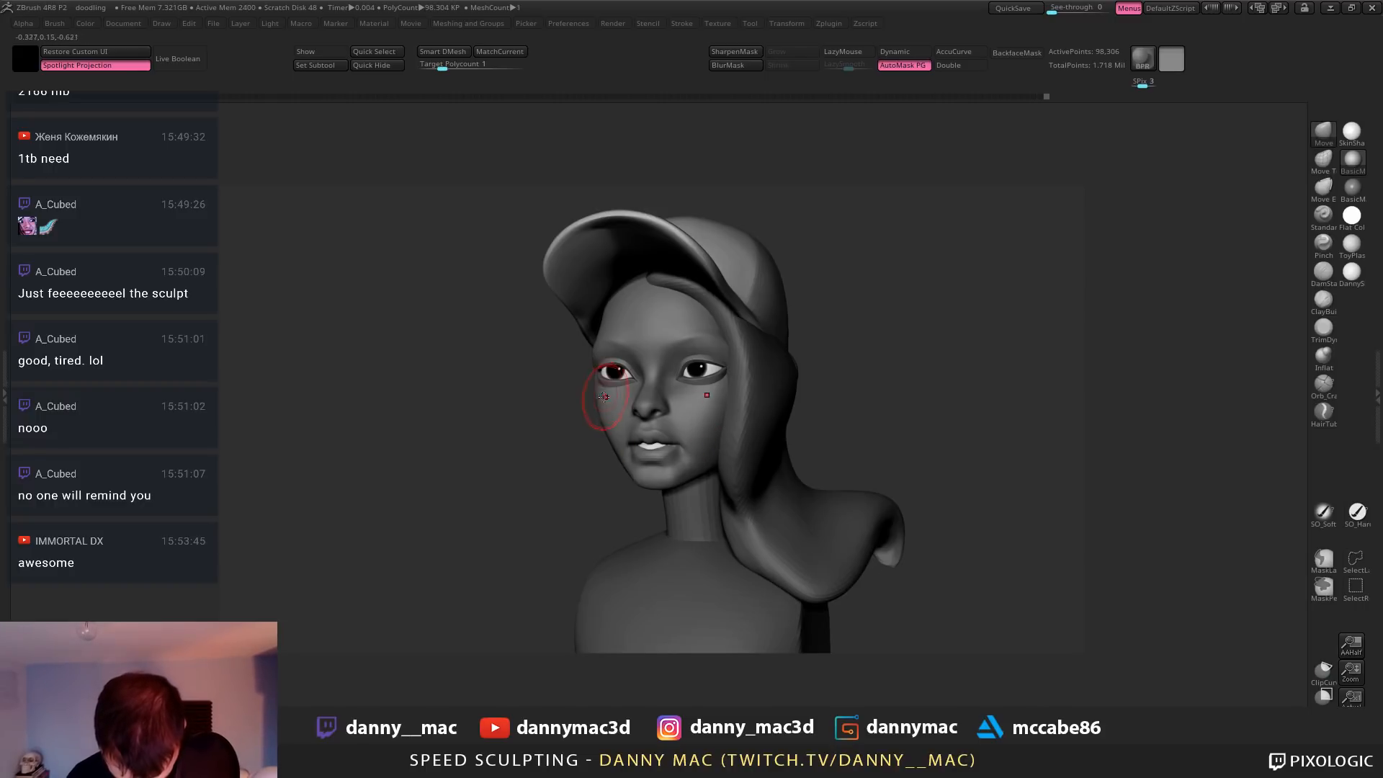
right_click(603, 396)
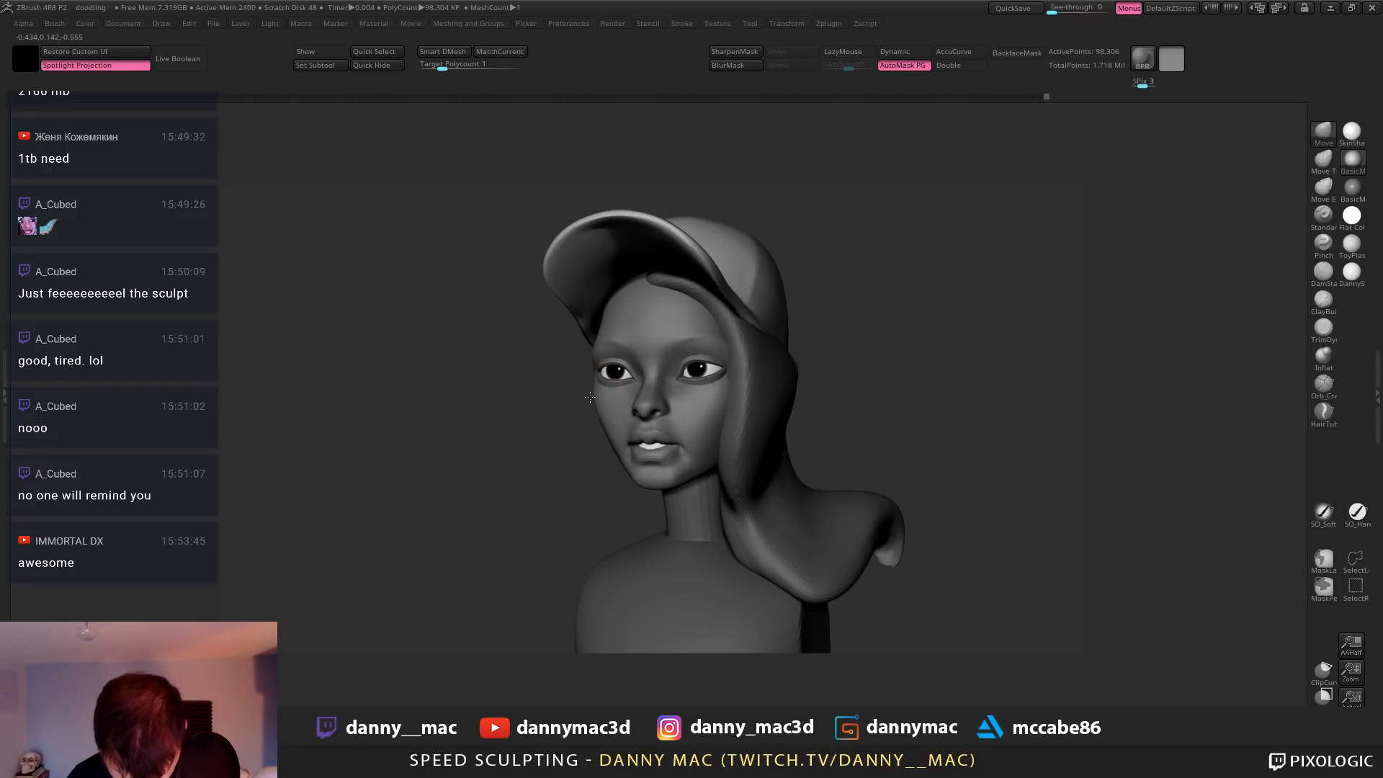
right_drag(589, 396, 683, 371)
right_click(611, 383)
mouse_move(579, 395)
right_down()
mouse_move(634, 395)
mouse_move(633, 382)
mouse_move(712, 391)
right_up()
Nudge the underside of the nose in side view and resize the Move brush for the lower face
key(shift+d)
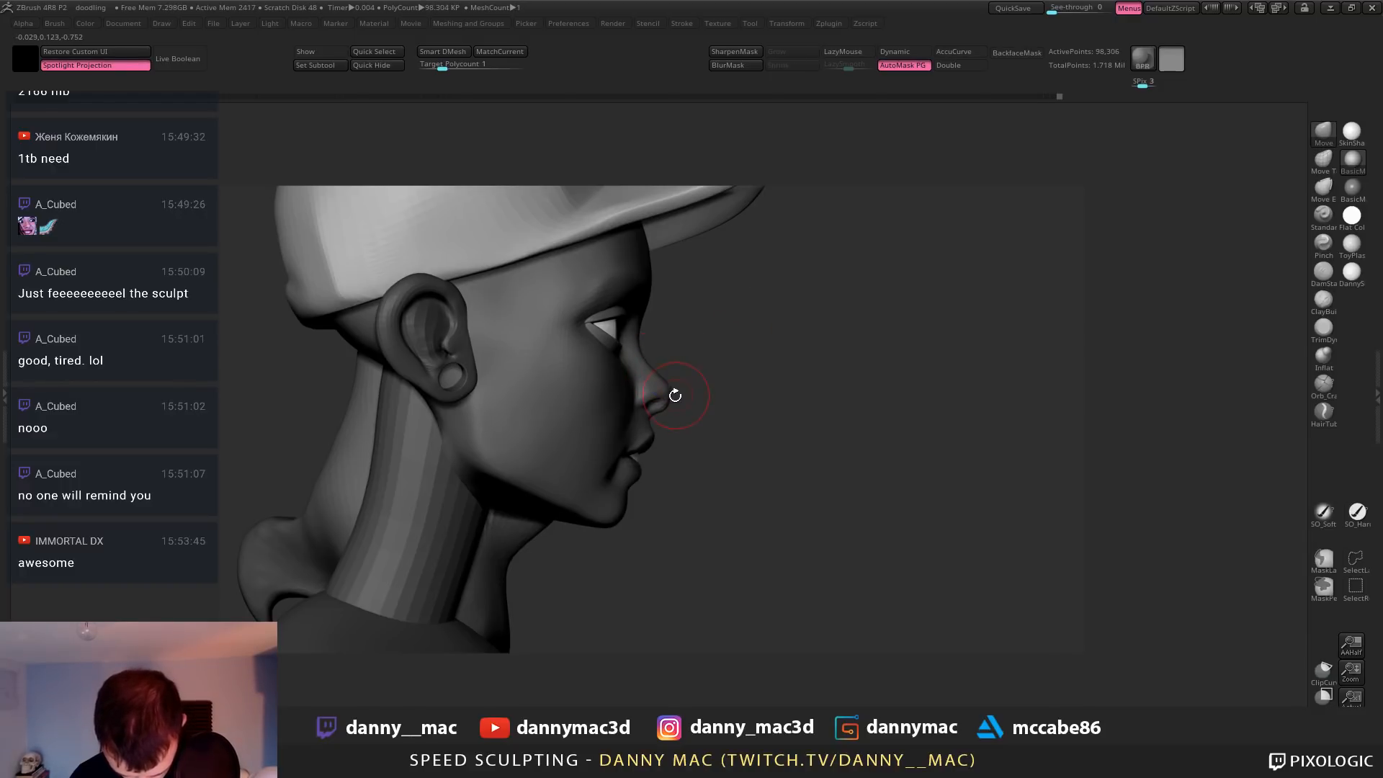
drag(659, 410, 661, 410)
ctrl+right_drag(685, 389, 693, 356)
key(space)
key(space)
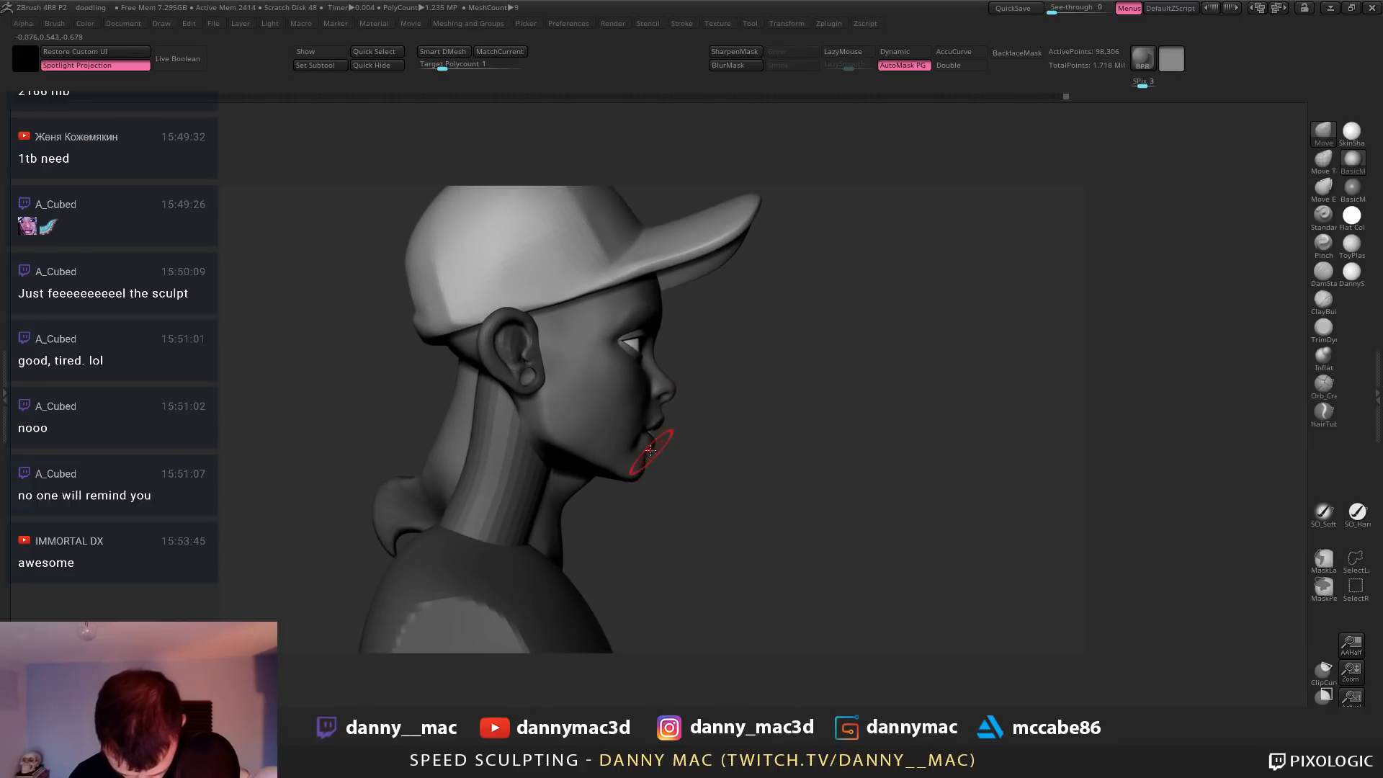
Raise the head's subdivision level and refine the area below the mouth corner with the TrimDynamic brush
mouse_move(864, 438)
right_down()
mouse_move(734, 439)
mouse_move(766, 467)
mouse_move(715, 450)
mouse_move(653, 462)
right_up()
key(b)
key(t)
key(d)
key(d)
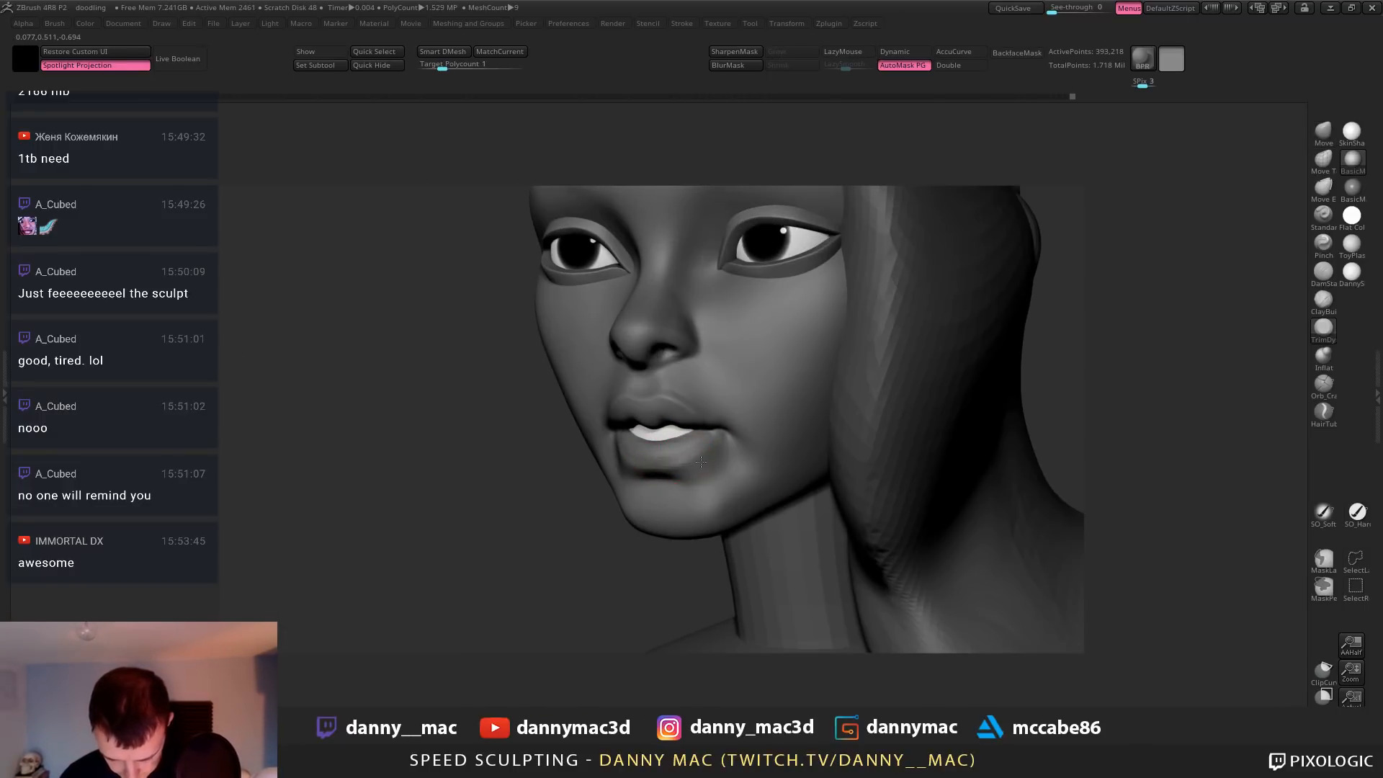
mouse_move(713, 461)
shift+right_down()
mouse_move(727, 443)
mouse_move(644, 466)
shift+right_up()
Sharpen the crease at the corner of the mouth with the DamStandard brush
key(b)
key(d)
key(s)
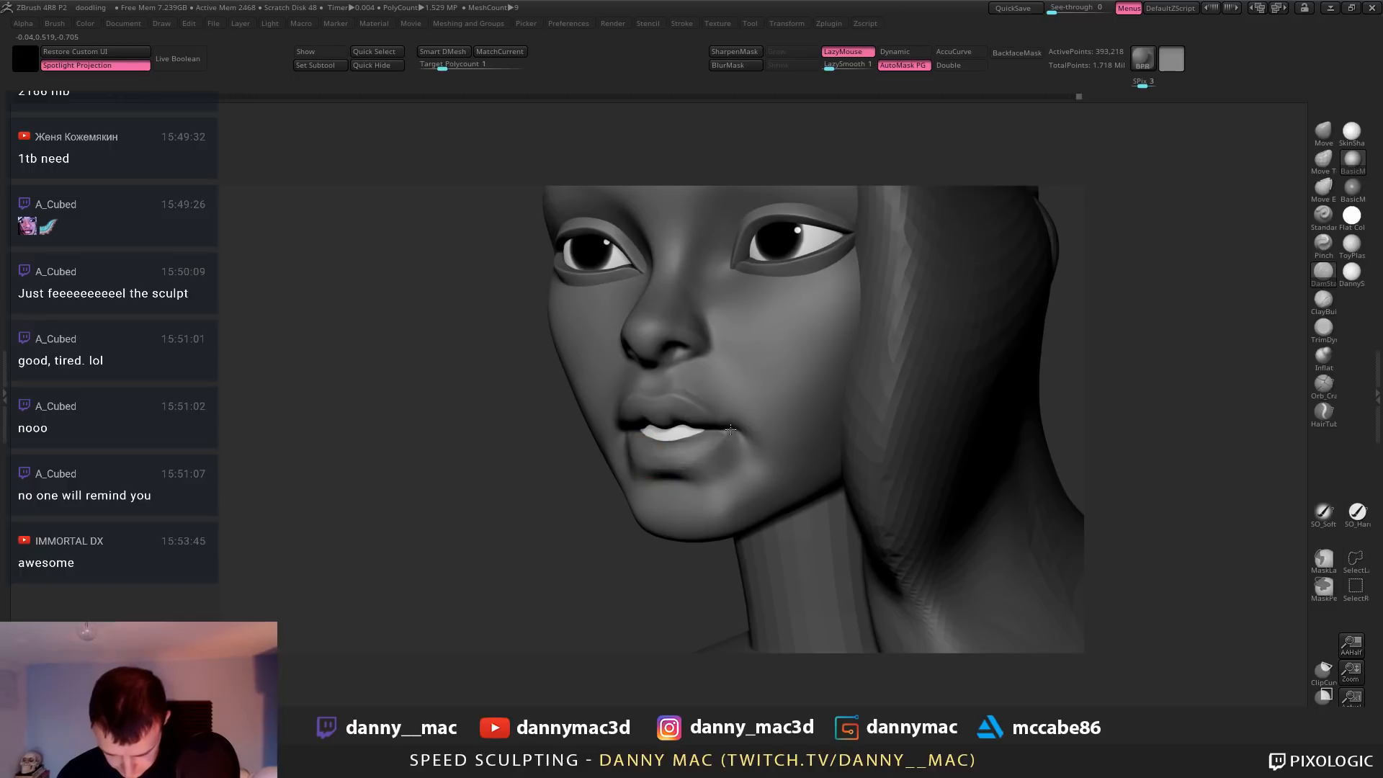
mouse_move(730, 430)
right_down()
mouse_move(783, 435)
mouse_move(634, 443)
right_up()
Adjust the lower lip's shape in three-quarter view with the Move brush
key(b)
key(m)
key(v)
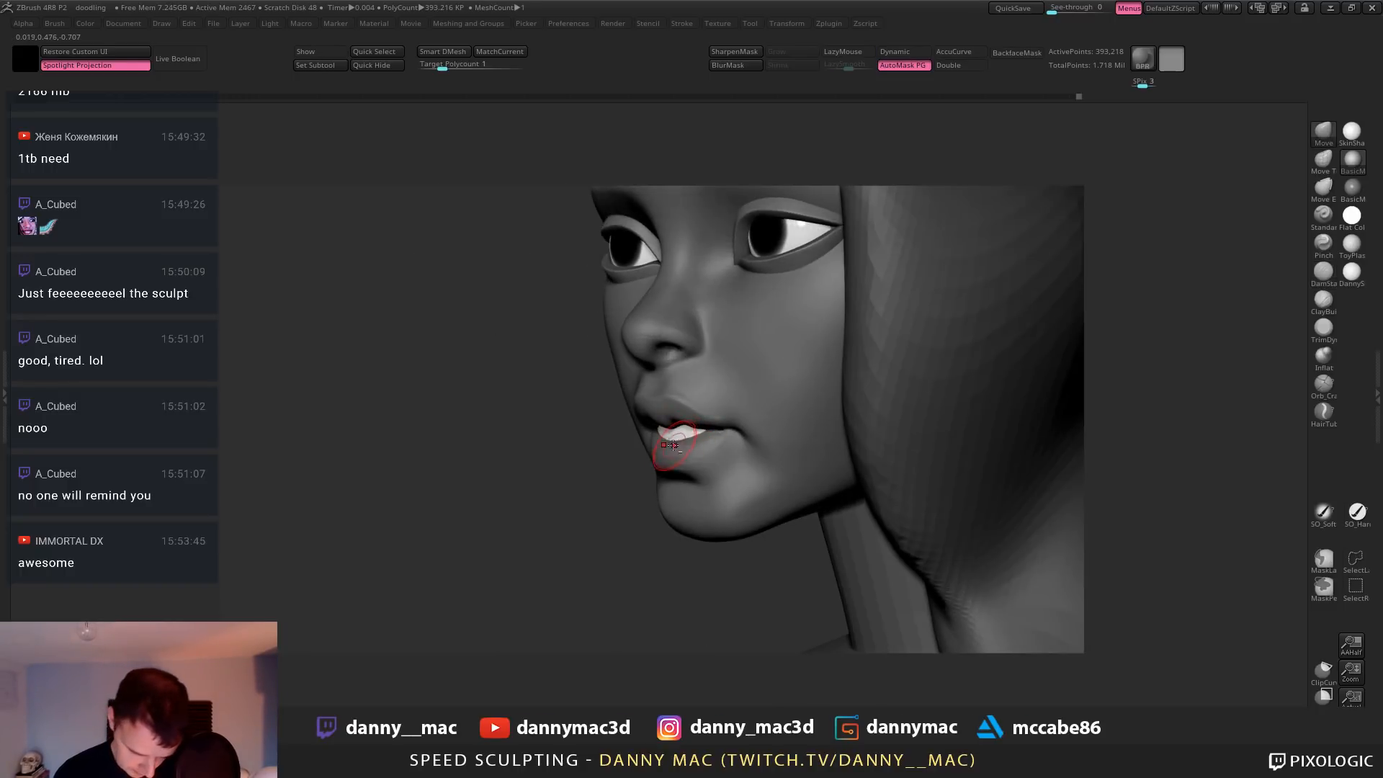
drag(673, 445, 670, 442)
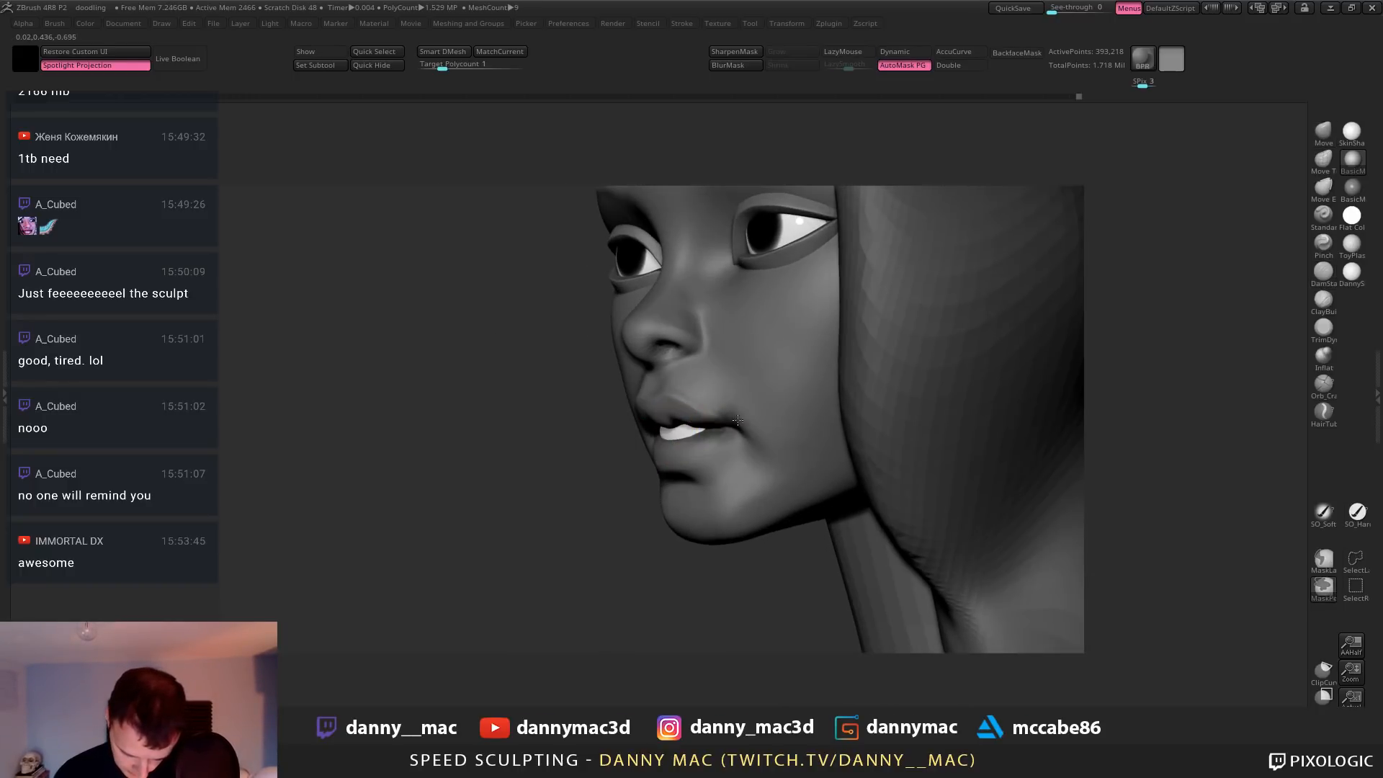
right_drag(703, 376, 754, 376)
Mask a band across the upper lip and cheeks and check the mouth from the front
mouse_move(713, 401)
ctrl+mouse_down()
mouse_move(664, 409)
mouse_move(808, 398)
ctrl+mouse_up()
mouse_move(785, 401)
right_down()
mouse_move(709, 406)
mouse_move(699, 461)
mouse_move(723, 428)
mouse_move(695, 416)
mouse_move(873, 380)
right_up()
key(space)
ctrl+click(875, 380)
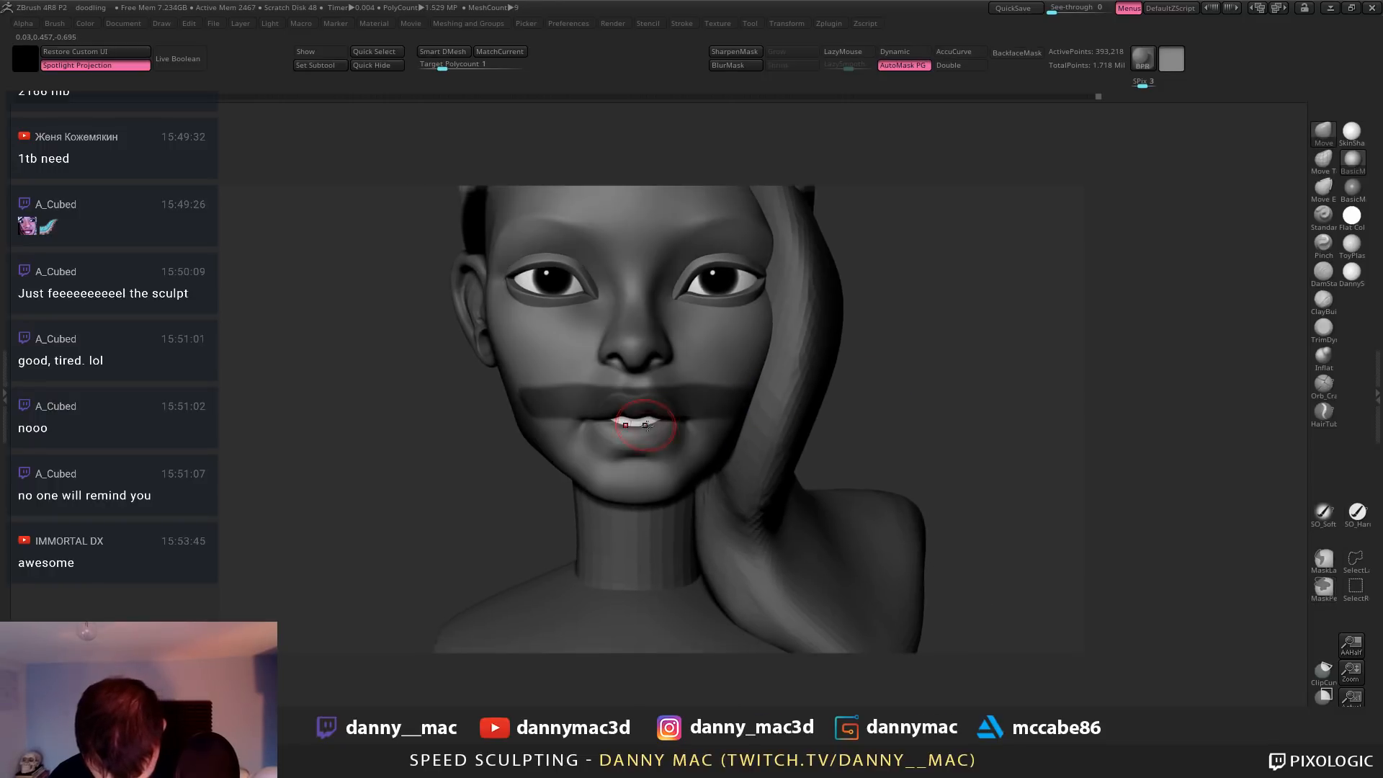
mouse_move(652, 415)
ctrl+right_down()
mouse_move(640, 432)
mouse_move(709, 382)
ctrl+right_up()
ctrl+drag(828, 394, 851, 410)
ctrl+right_drag(832, 430, 806, 445)
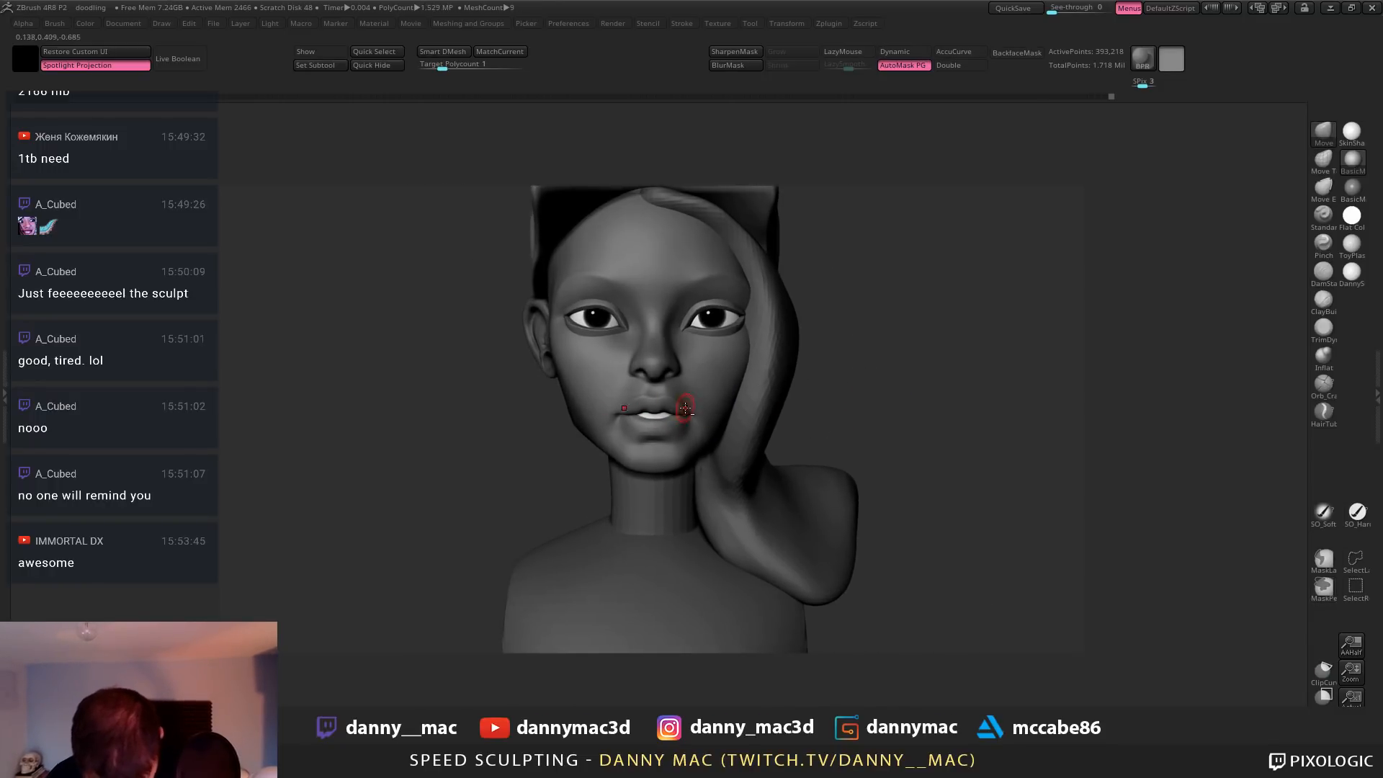
Invert the mask, reshape the upper lip with the Move brush, and clear the mask
key(ctrl)
key(ctrl+i)
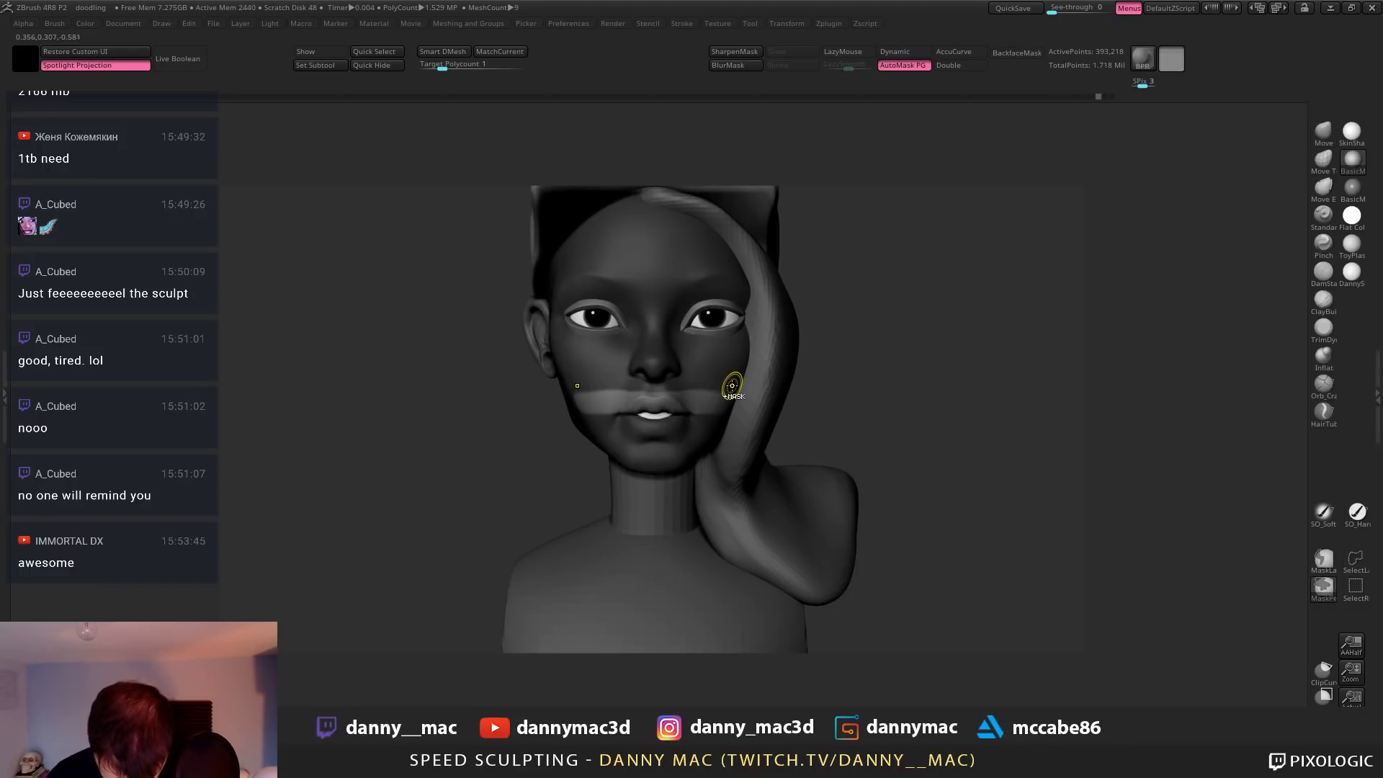
drag(674, 413, 673, 406)
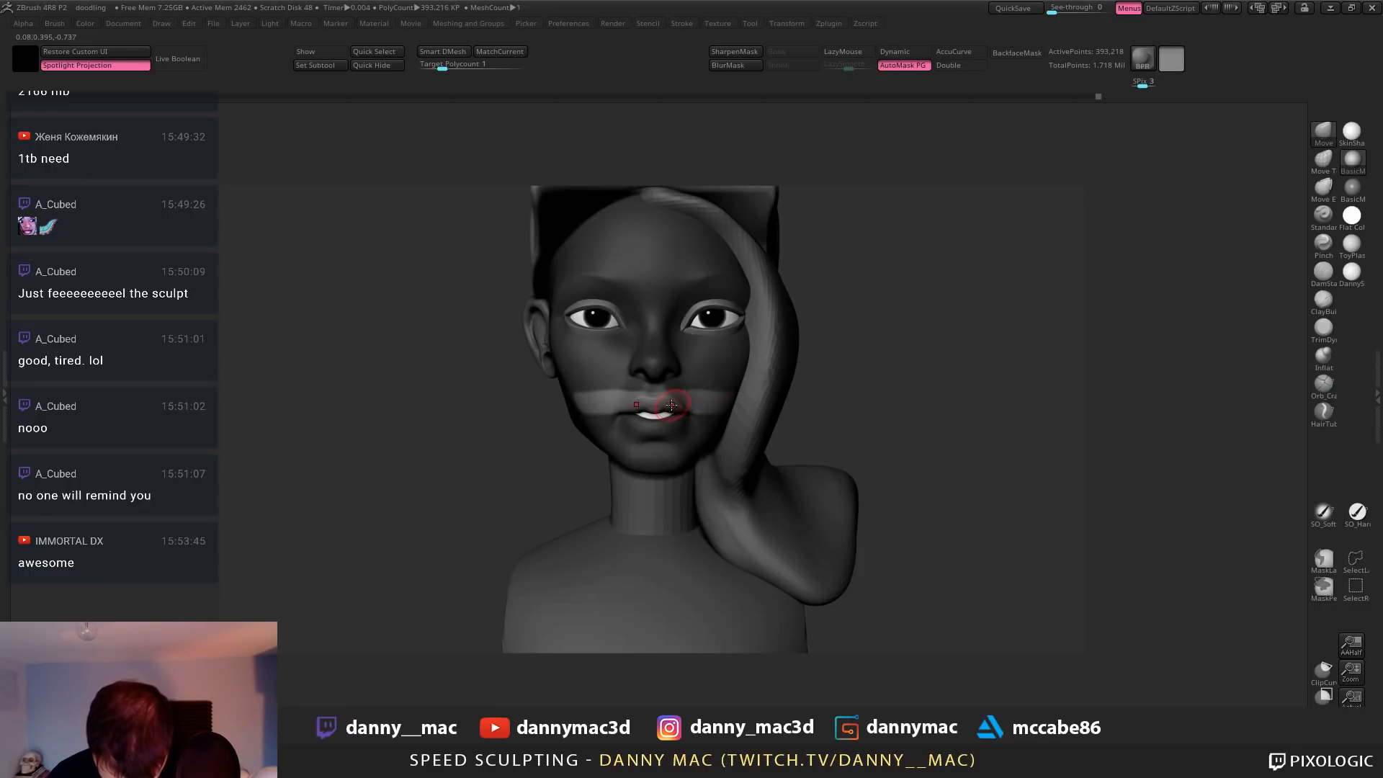
mouse_move(673, 407)
ctrl+right_down()
mouse_move(670, 427)
mouse_move(692, 403)
ctrl+right_up()
ctrl+click(504, 468)
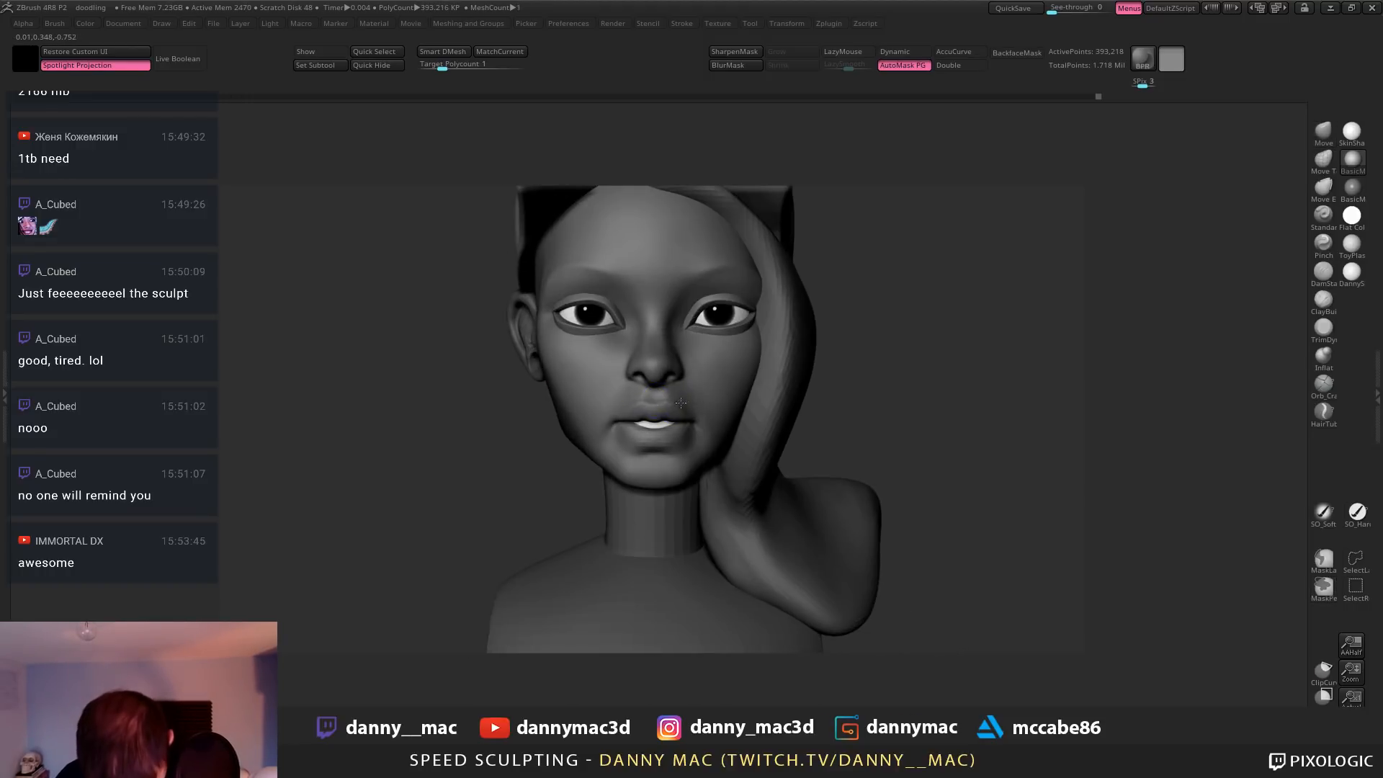
ctrl+drag(675, 409, 660, 418)
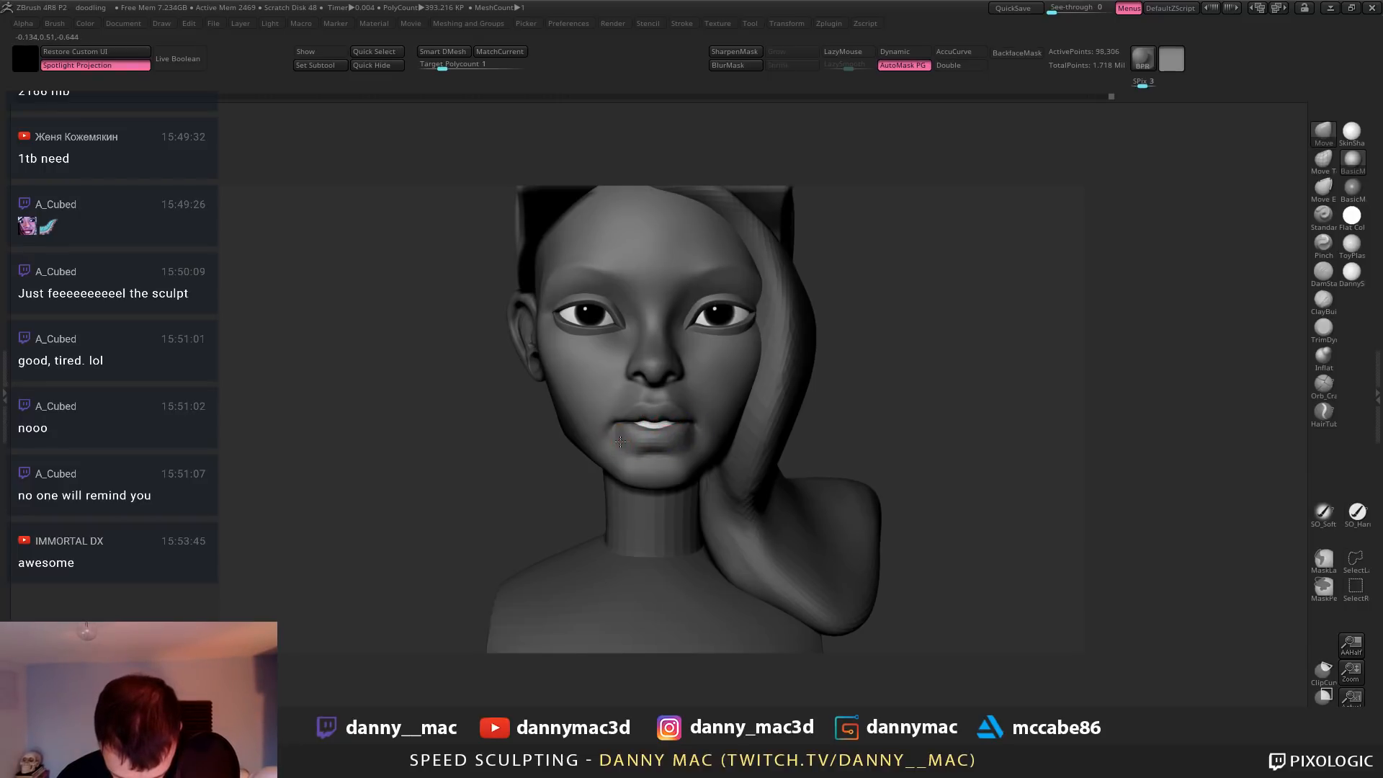
Lower the head's subdivision level and reshape the chin in three-quarter view with a resized Move brush
key(shift+d)
right_drag(619, 441, 643, 461)
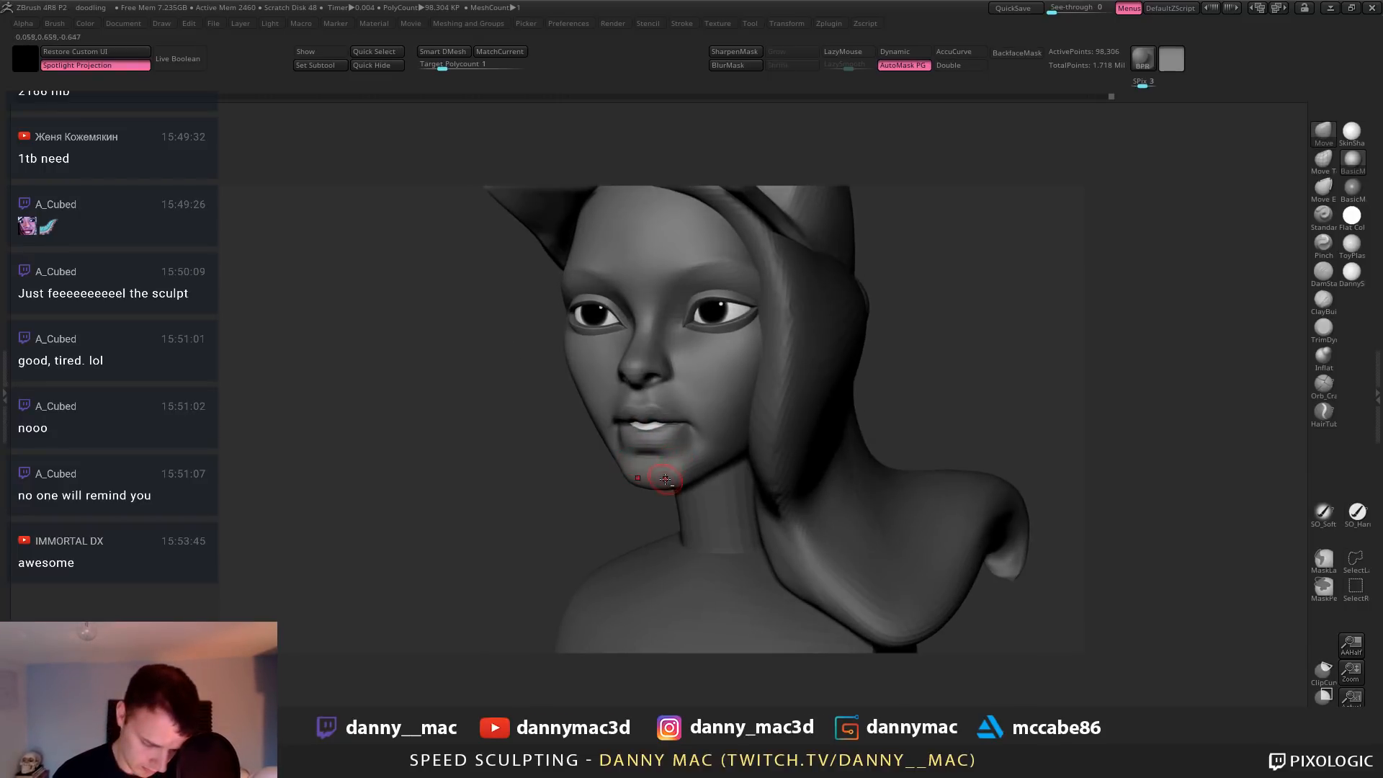
drag(657, 486, 658, 483)
right_click(658, 484)
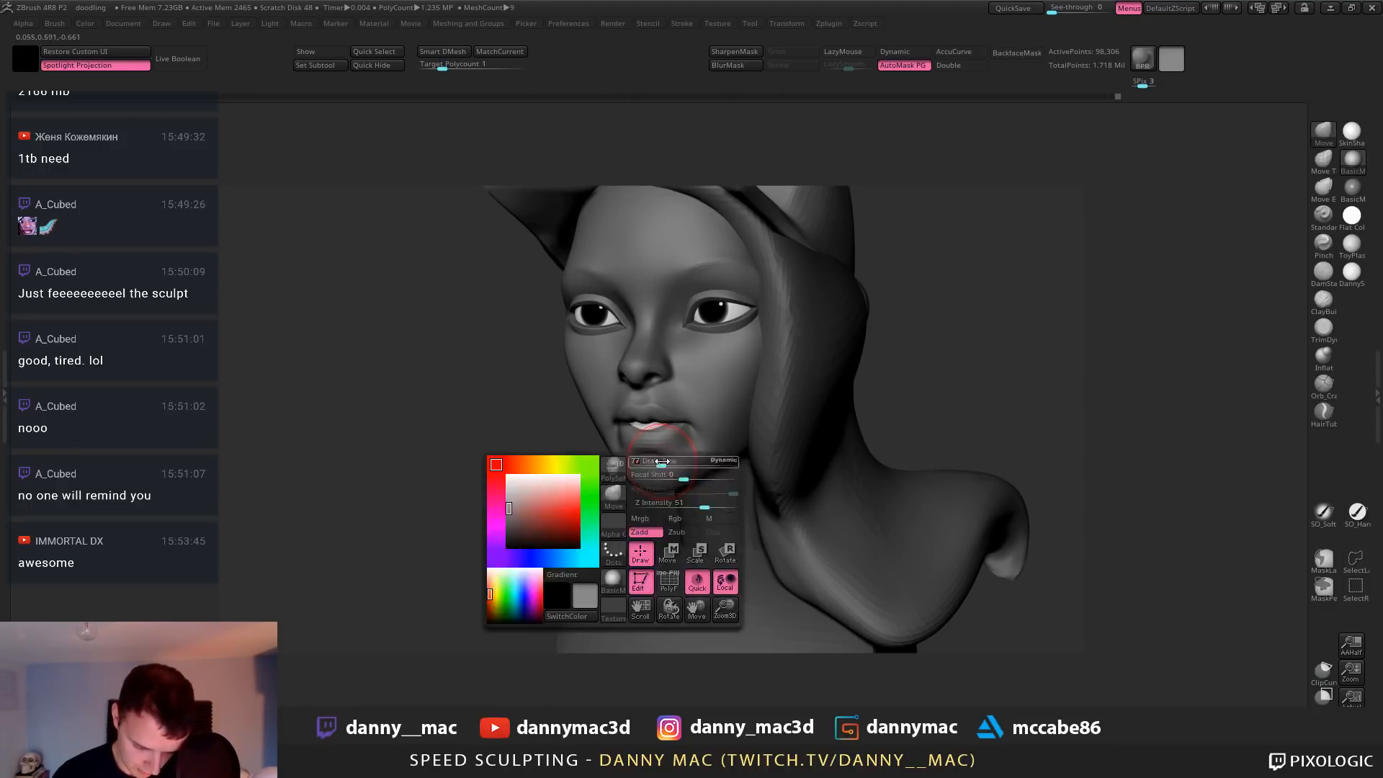
mouse_move(684, 450)
right_down()
mouse_move(709, 446)
mouse_move(676, 447)
mouse_move(708, 399)
mouse_move(754, 375)
right_up()
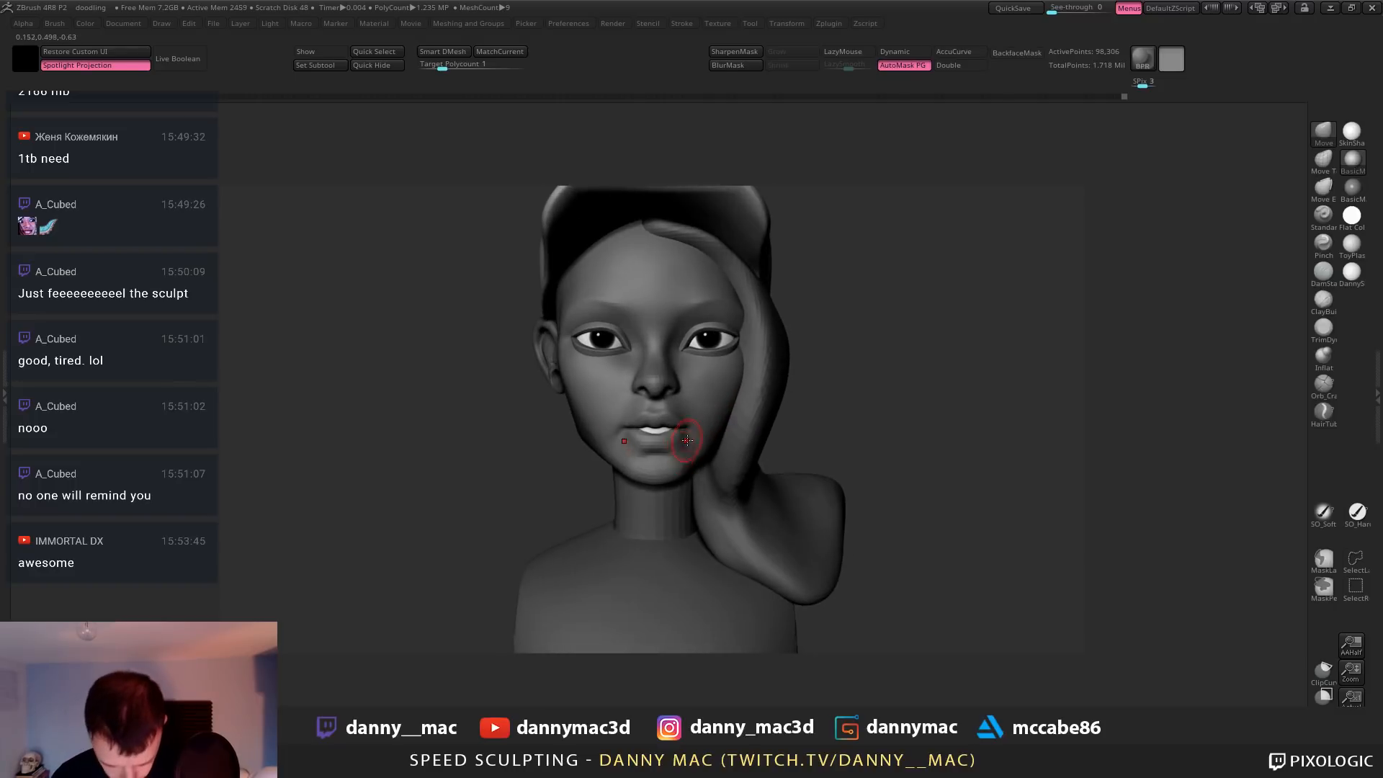
Raise the head's subdivision level and adjust the area beside the lower lip with the Move brush
key(d)
drag(674, 443, 675, 446)
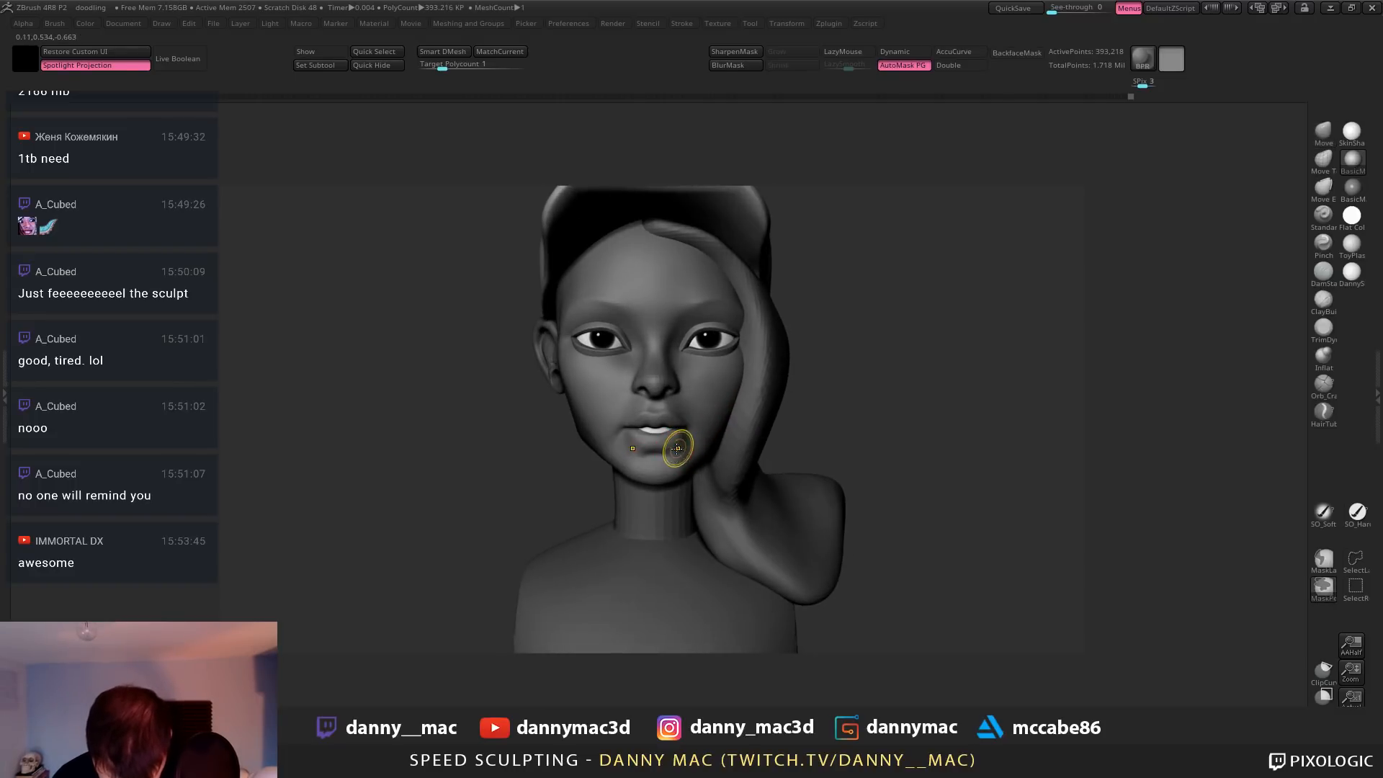
right_drag(677, 443, 591, 435)
right_click(668, 437)
Reselect the head, resize the Move brush, and adjust the jaw while checking the full bust from the front
alt+click(826, 398)
mouse_move(826, 399)
ctrl+right_down()
mouse_move(848, 385)
mouse_move(796, 318)
mouse_move(797, 344)
mouse_move(801, 311)
mouse_move(782, 317)
mouse_move(806, 285)
mouse_move(836, 315)
mouse_move(828, 331)
mouse_move(737, 369)
mouse_move(749, 392)
mouse_move(735, 389)
ctrl+right_up()
alt+click(753, 382)
key(space)
key(space)
drag(736, 391, 730, 391)
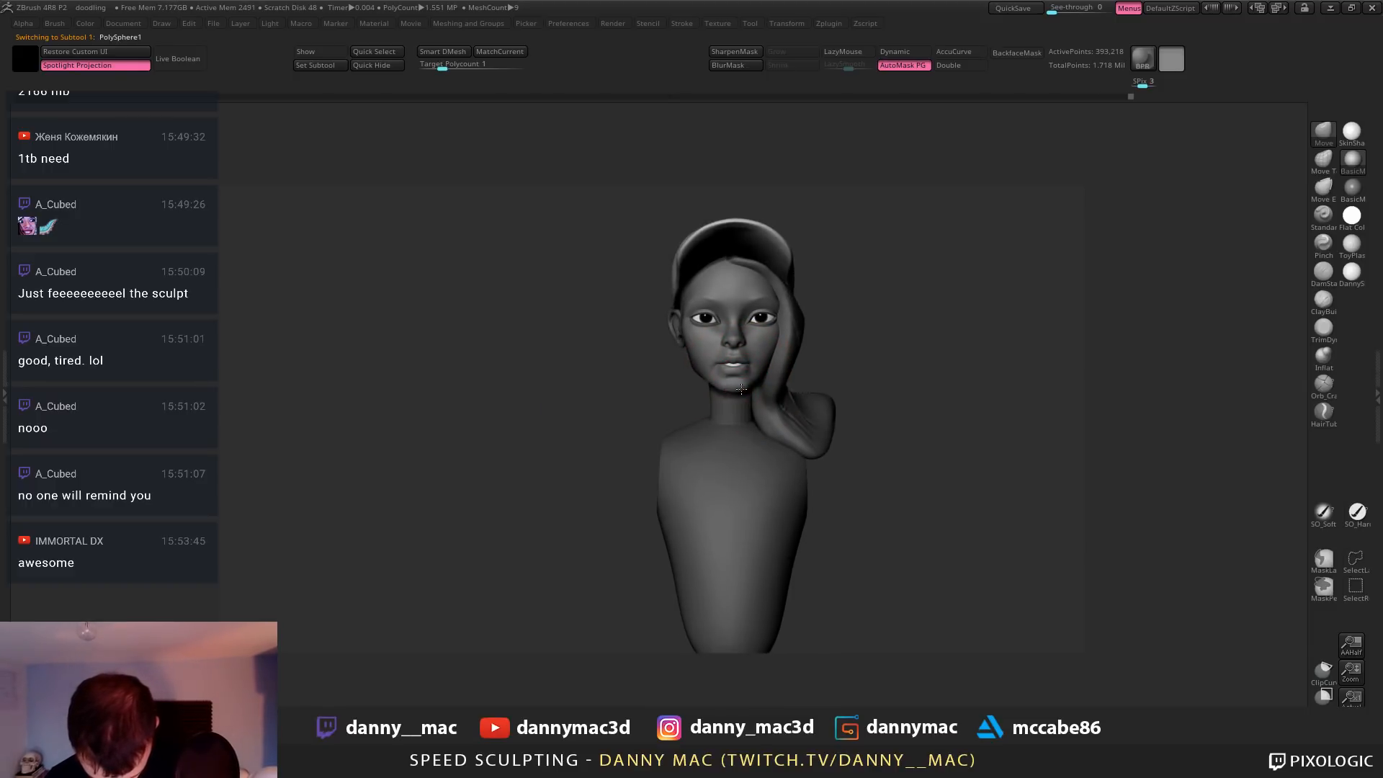
right_drag(741, 388, 750, 374)
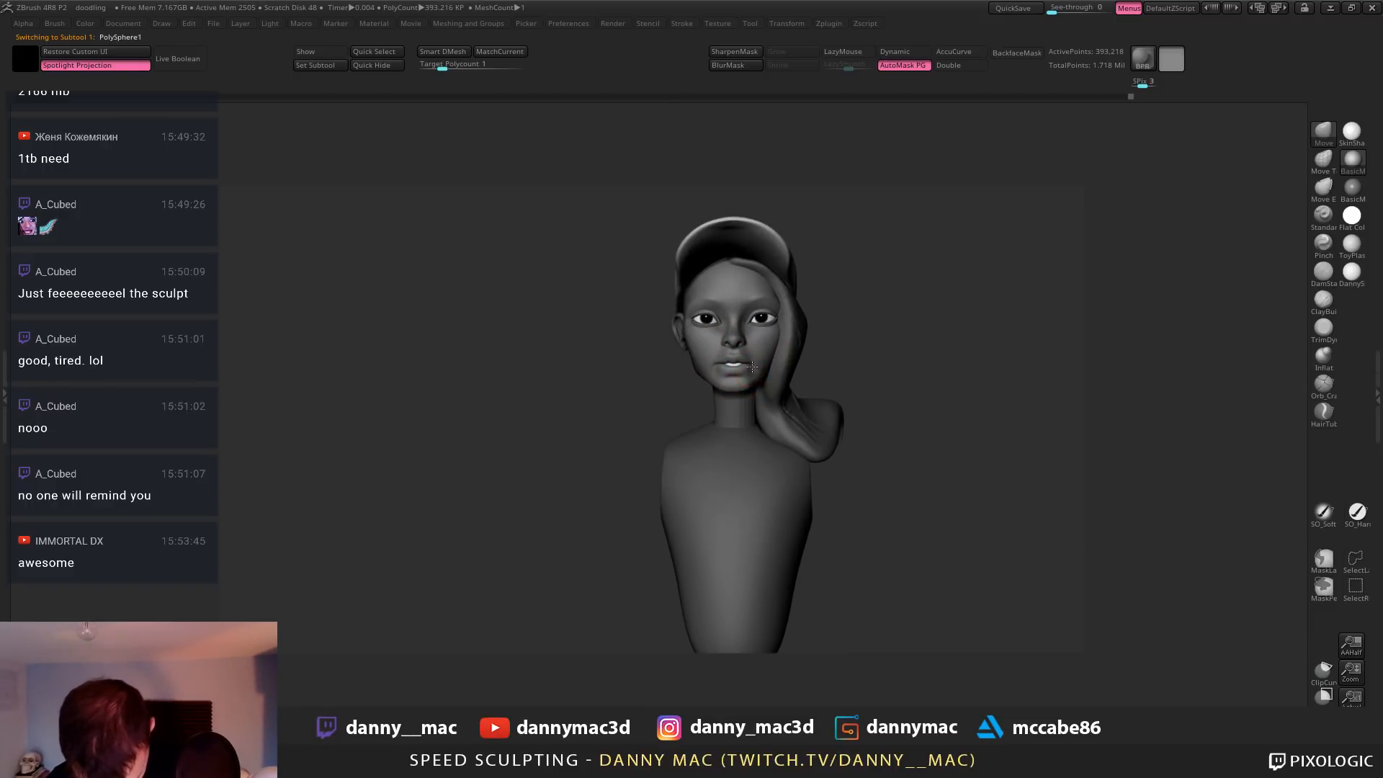
right_drag(871, 303, 888, 299)
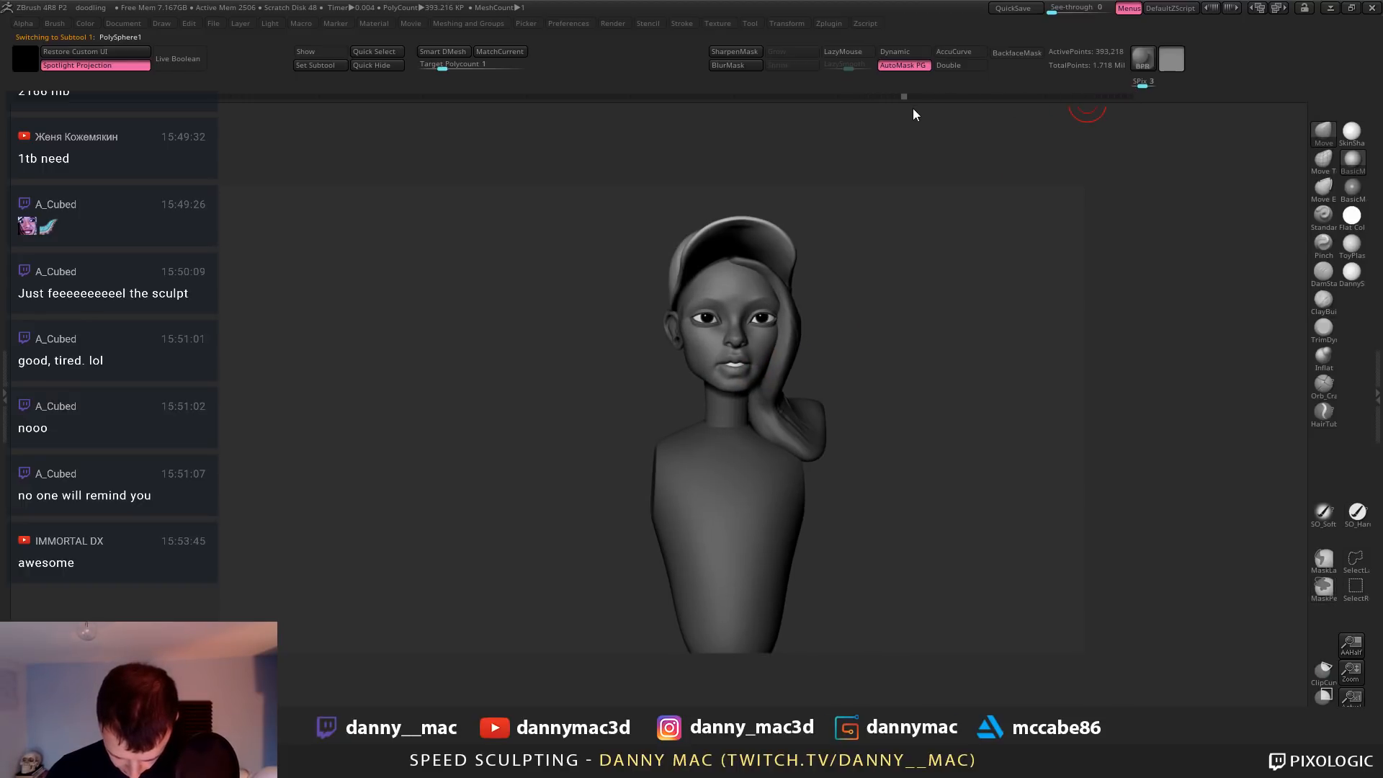
Step the head back through its undo history to state 575 of 692
mouse_move(989, 114)
mouse_down()
mouse_move(912, 119)
mouse_move(935, 116)
mouse_up()
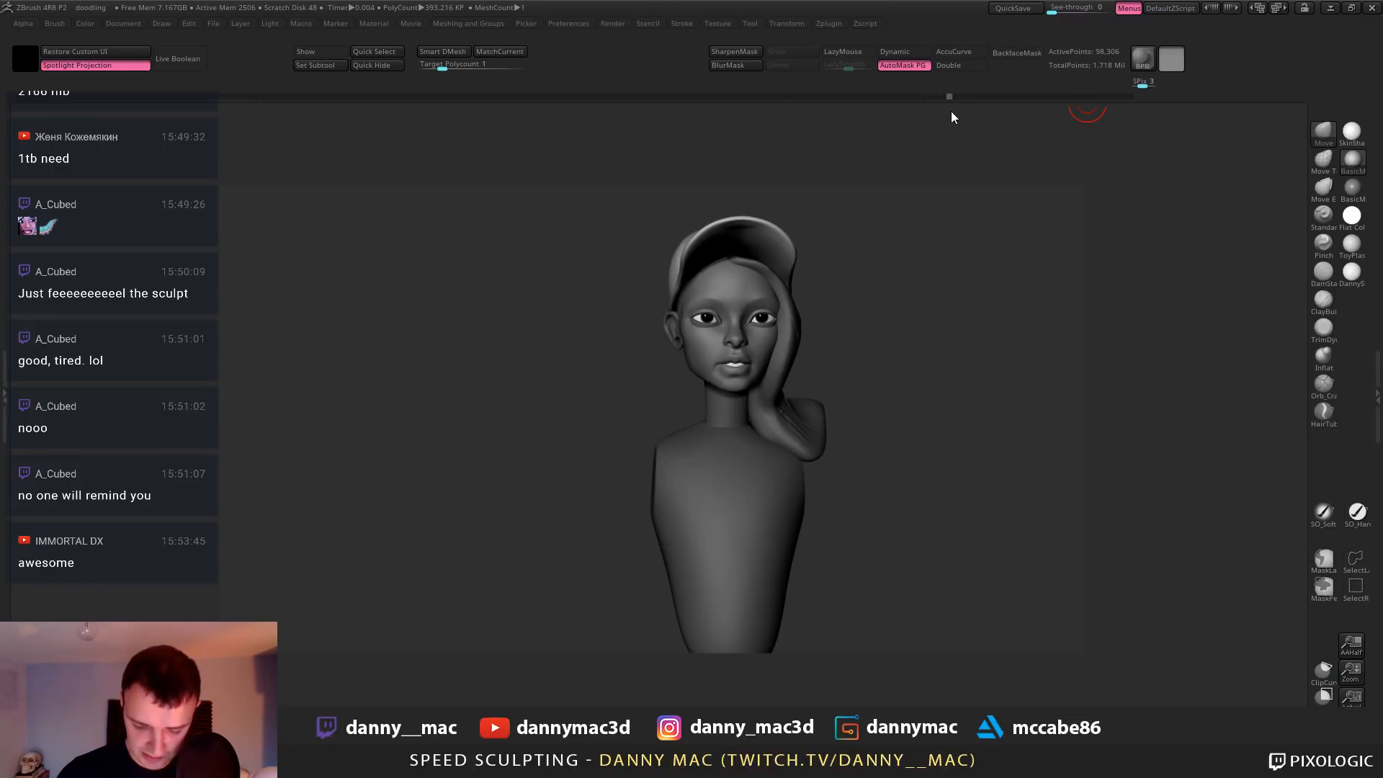
click(950, 98)
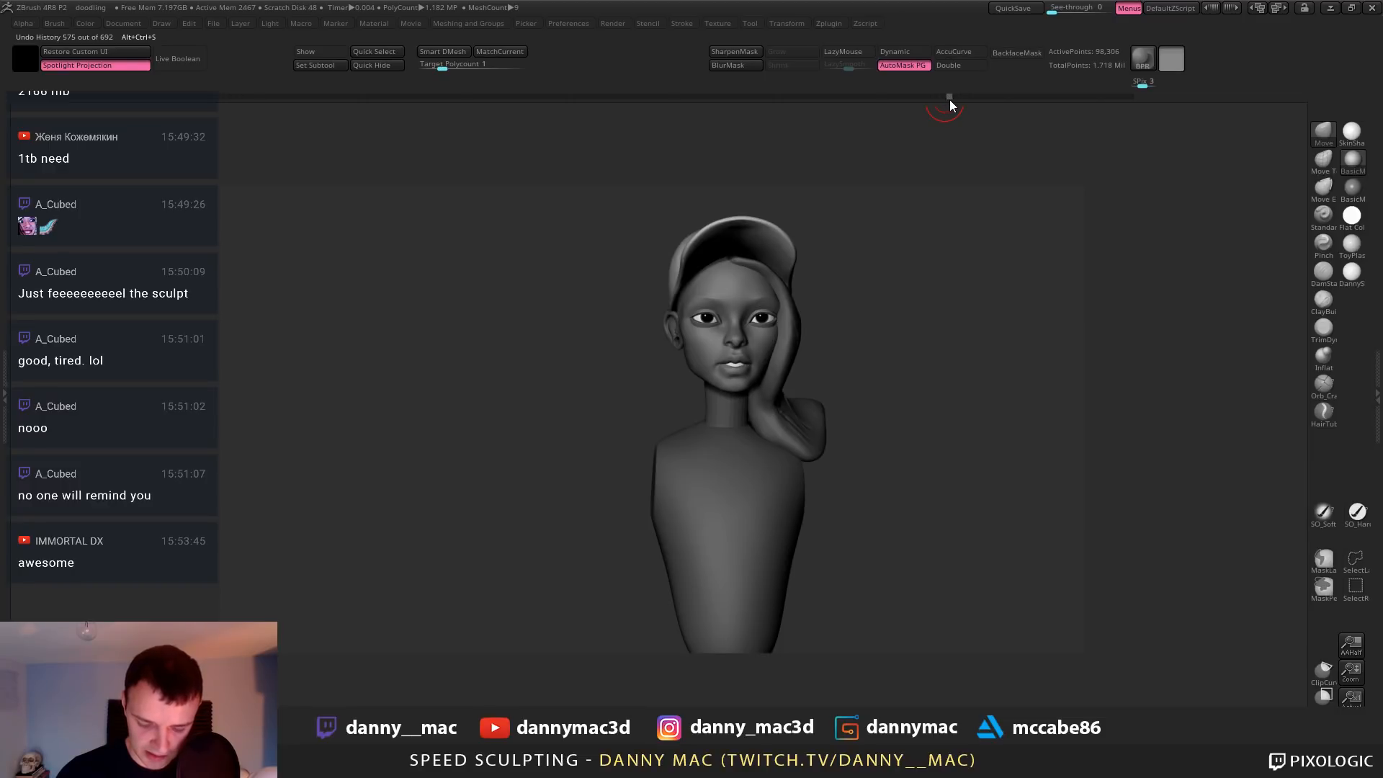
drag(809, 271, 855, 210)
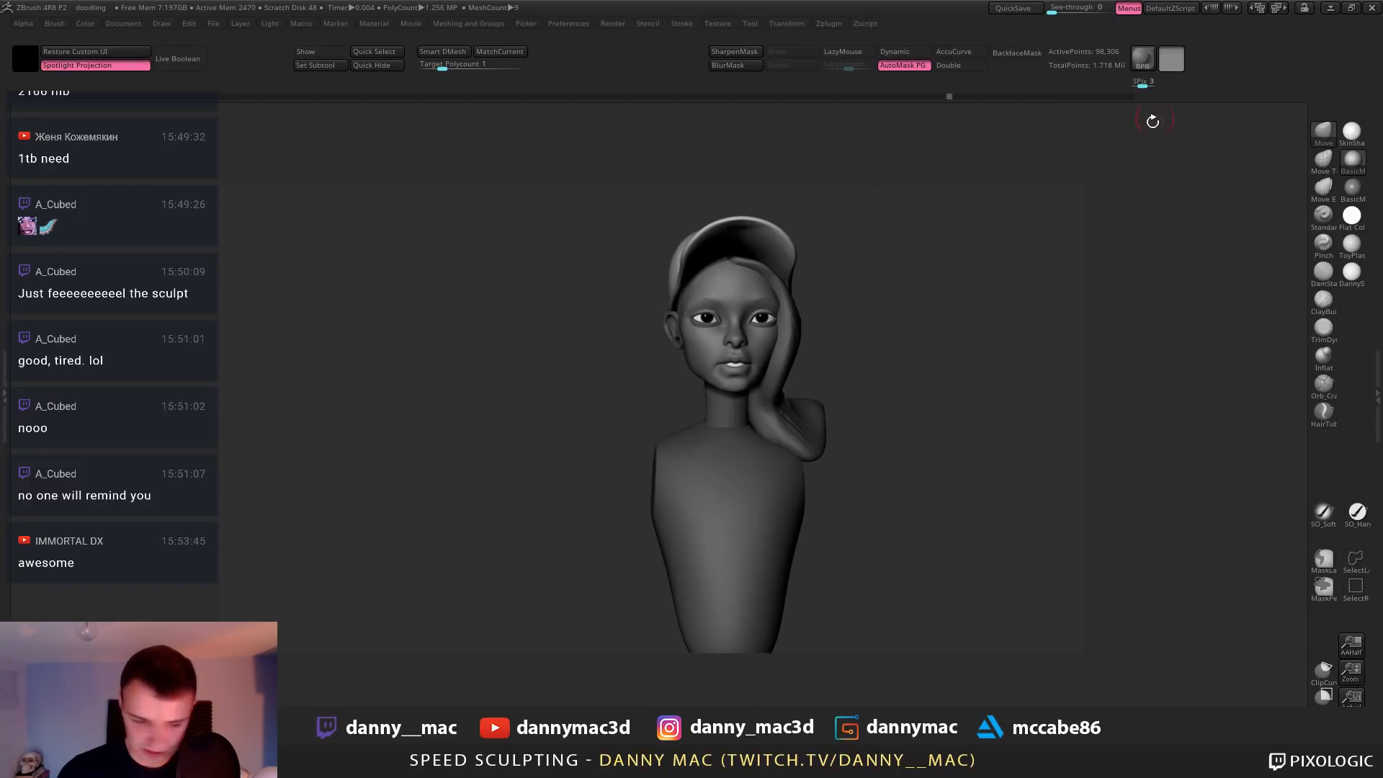
Adjust the nose and mouth profile with the Move brush, lower the head's subdivision level, and resize the brush for the side of the face
mouse_move(756, 312)
alt+right_down()
mouse_move(701, 262)
mouse_move(740, 315)
mouse_move(657, 351)
mouse_move(628, 345)
mouse_move(689, 351)
mouse_move(688, 309)
mouse_move(705, 298)
mouse_move(749, 321)
mouse_move(728, 330)
mouse_move(753, 333)
alt+right_up()
right_click(681, 334)
click(686, 360)
click(697, 401)
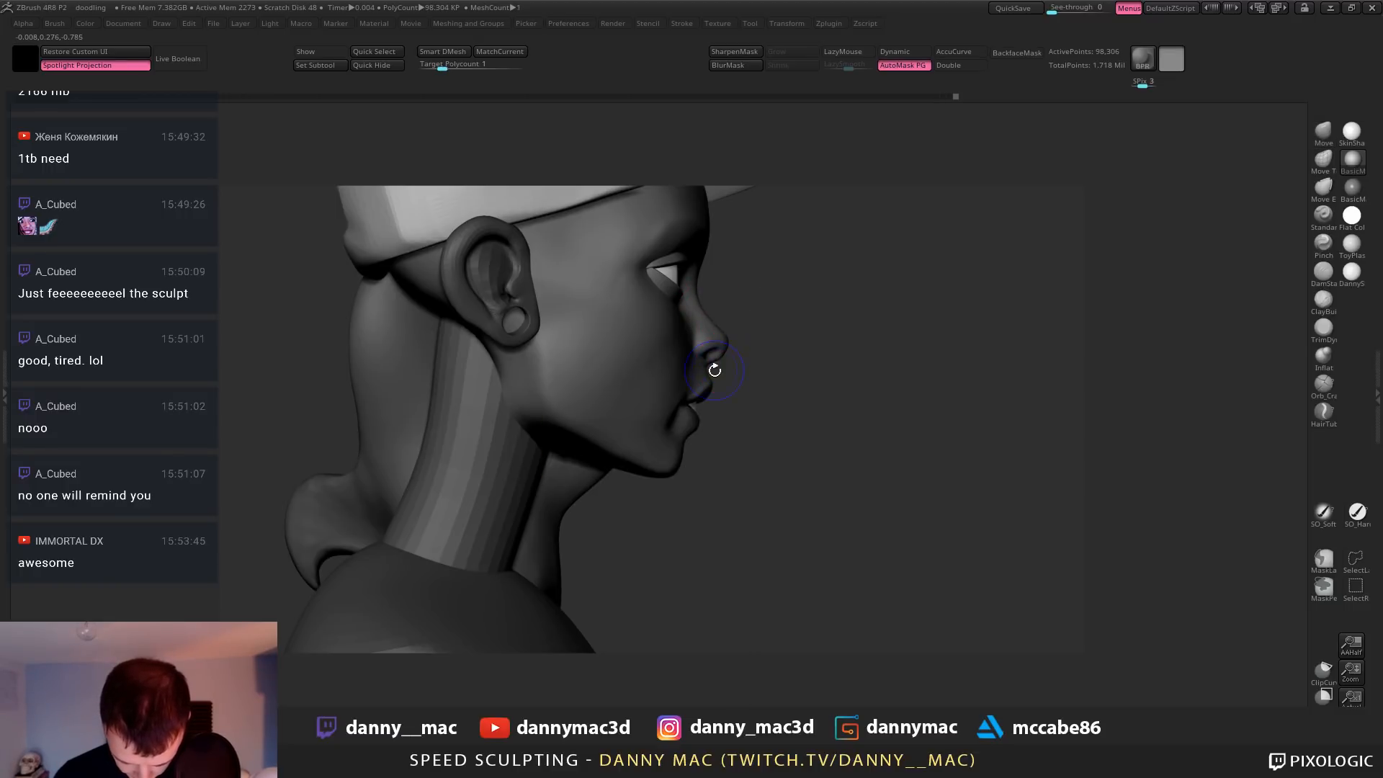
key(shift+d)
mouse_move(715, 370)
ctrl+right_down()
mouse_move(706, 337)
mouse_move(666, 337)
mouse_move(653, 372)
mouse_move(669, 397)
ctrl+right_up()
key(space)
key(space)
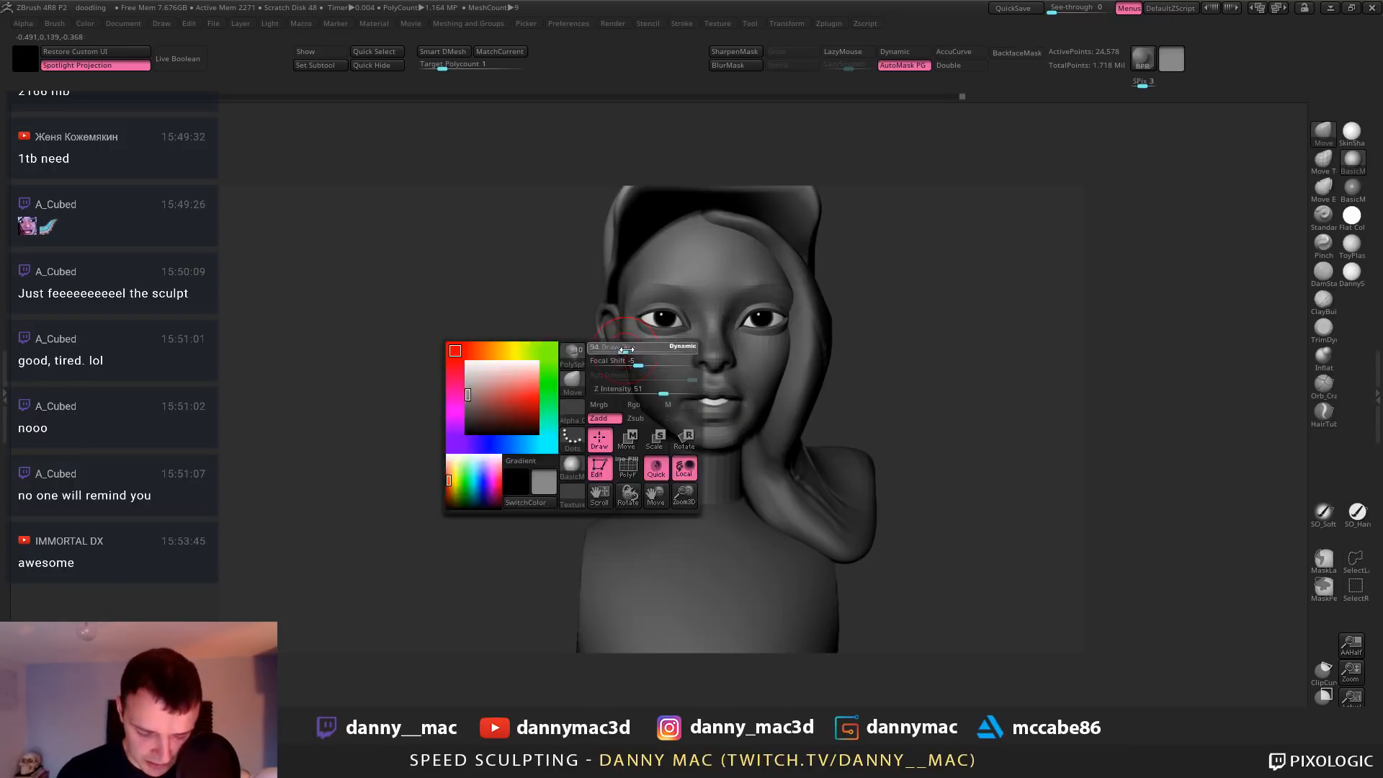
mouse_move(780, 373)
alt+right_down()
mouse_move(774, 336)
mouse_move(758, 342)
alt+right_up()
Select the hair piece under the cap and reshape its upper end below the brim with the Move brush
alt+click(734, 252)
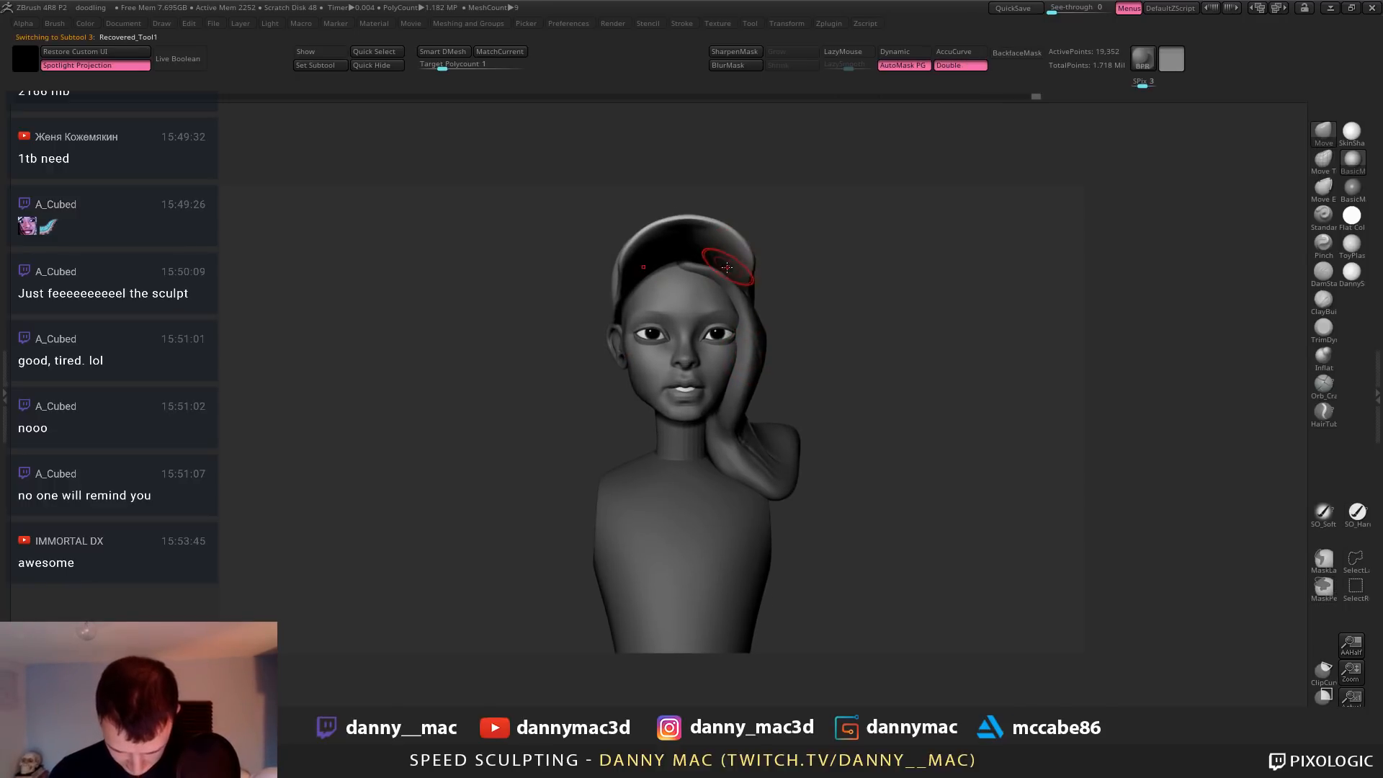
right_drag(725, 269, 731, 238)
alt+click(684, 277)
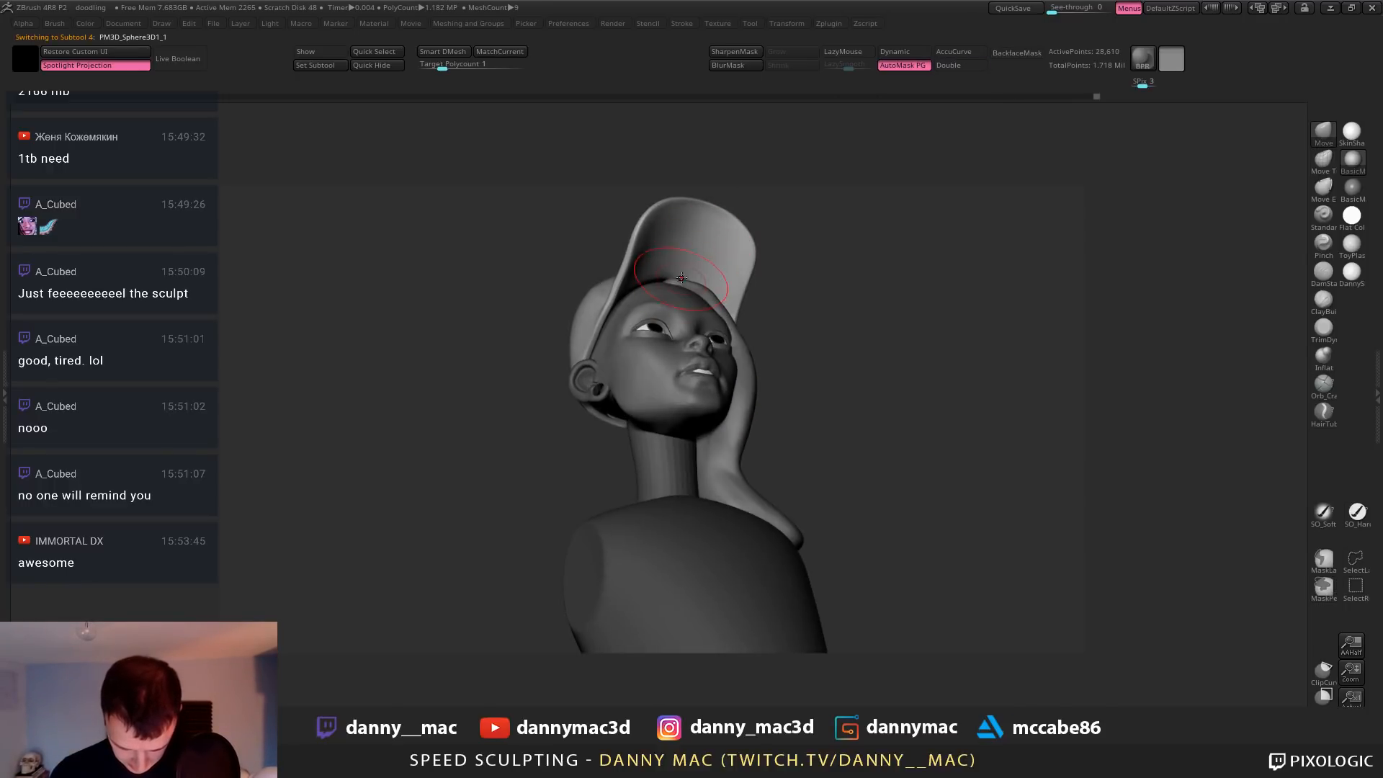
mouse_move(684, 278)
right_down()
mouse_move(666, 310)
mouse_move(749, 322)
mouse_move(677, 298)
mouse_move(694, 291)
mouse_move(624, 287)
mouse_move(695, 232)
mouse_move(698, 202)
right_up()
right_click(683, 291)
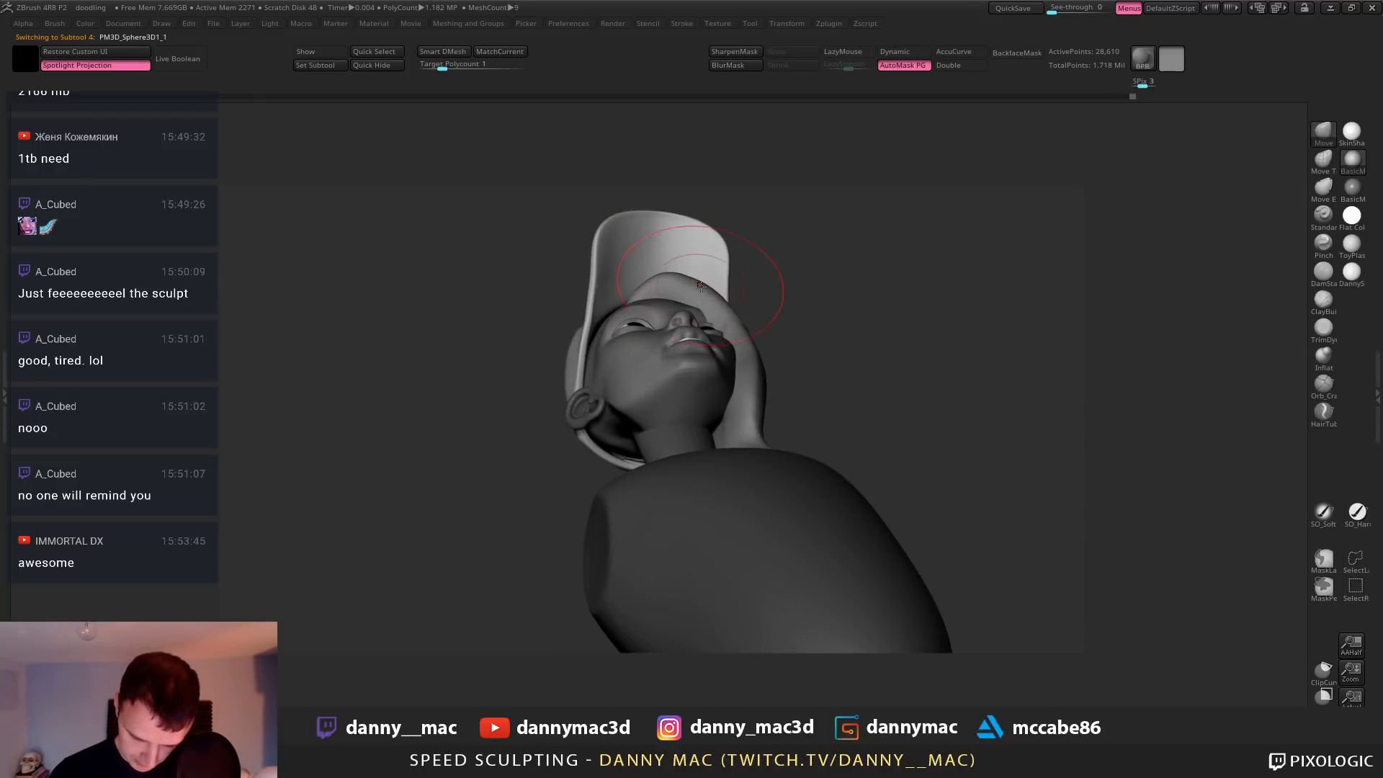
mouse_move(691, 291)
right_down()
mouse_move(700, 384)
mouse_move(721, 308)
right_up()
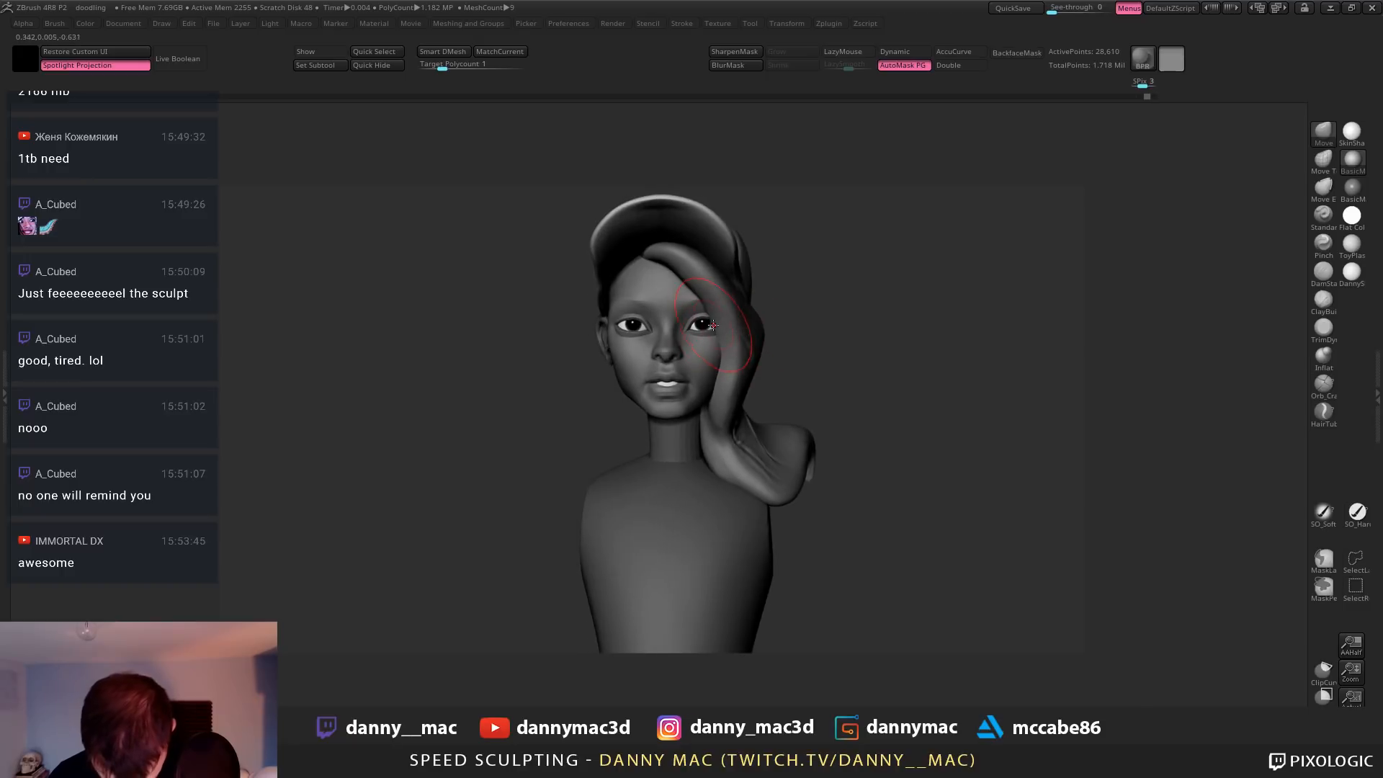
Resize the Move brush and pull the hair's lower front section down beside the neck
ctrl+shift+click(721, 318)
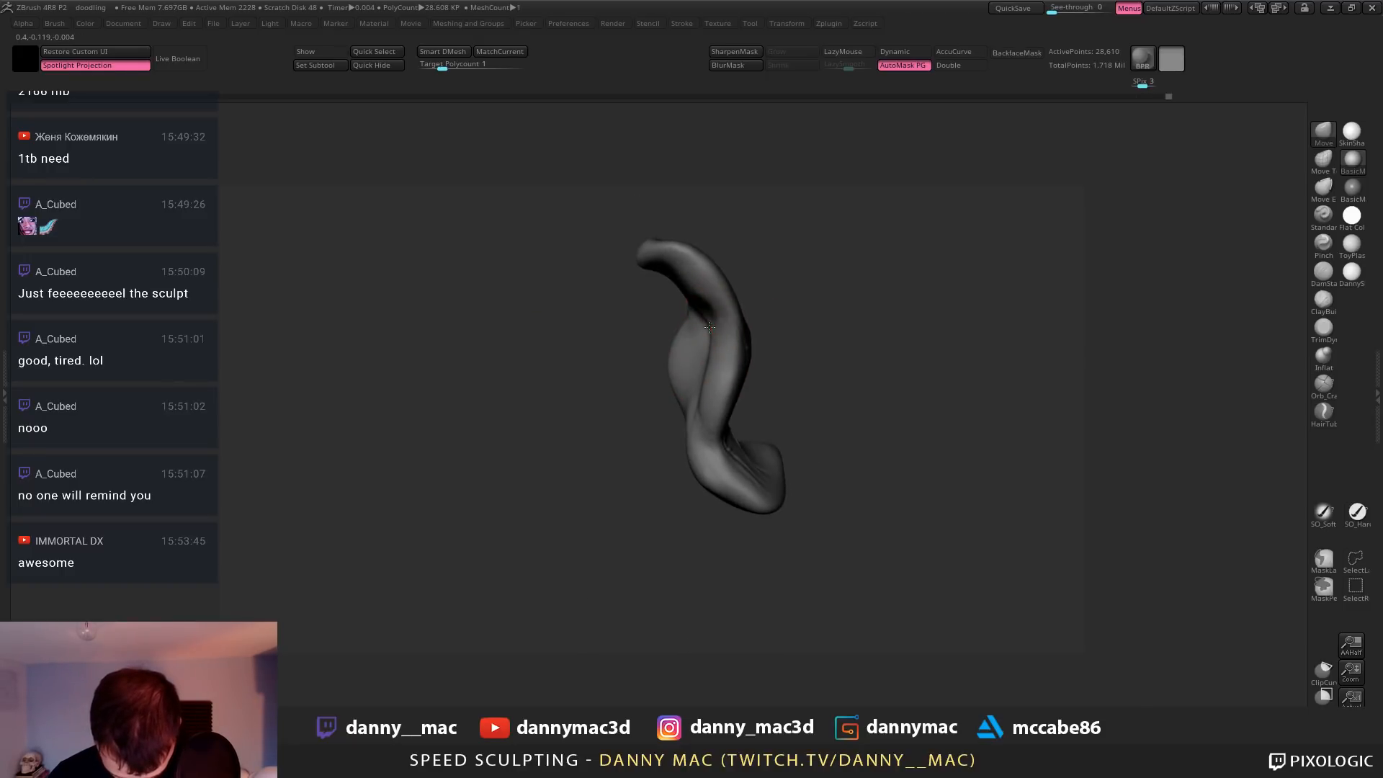
right_drag(709, 327, 733, 343)
key(space)
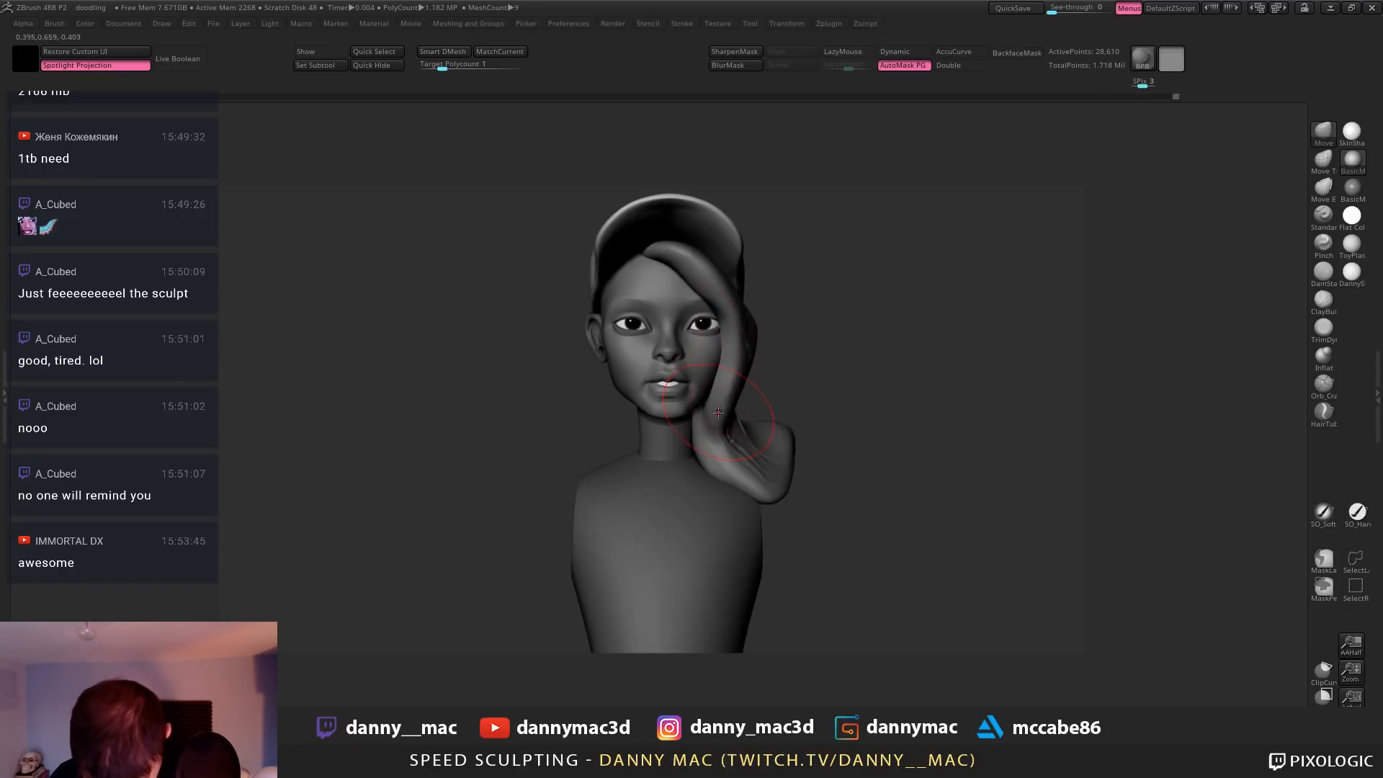
drag(718, 413, 710, 445)
right_drag(728, 443, 681, 448)
drag(720, 440, 720, 461)
mouse_move(722, 457)
shift+right_down()
mouse_move(743, 450)
mouse_move(693, 288)
shift+right_up()
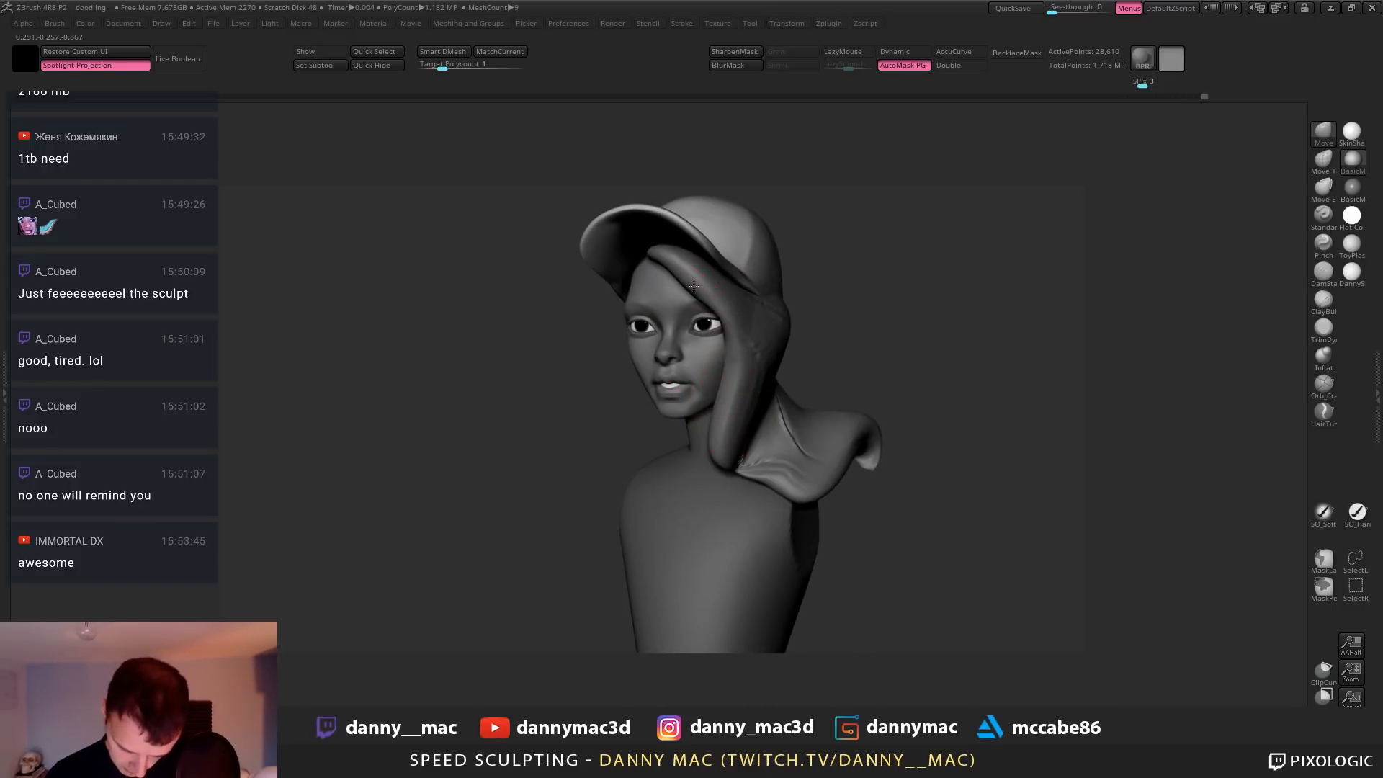
Reshape the hair's front edge along the forehead and cheek, extending its lower tip over the shoulder with the Move brush
drag(693, 287, 723, 309)
drag(724, 392, 732, 392)
drag(714, 446, 700, 457)
right_drag(744, 441, 693, 458)
drag(732, 473, 741, 485)
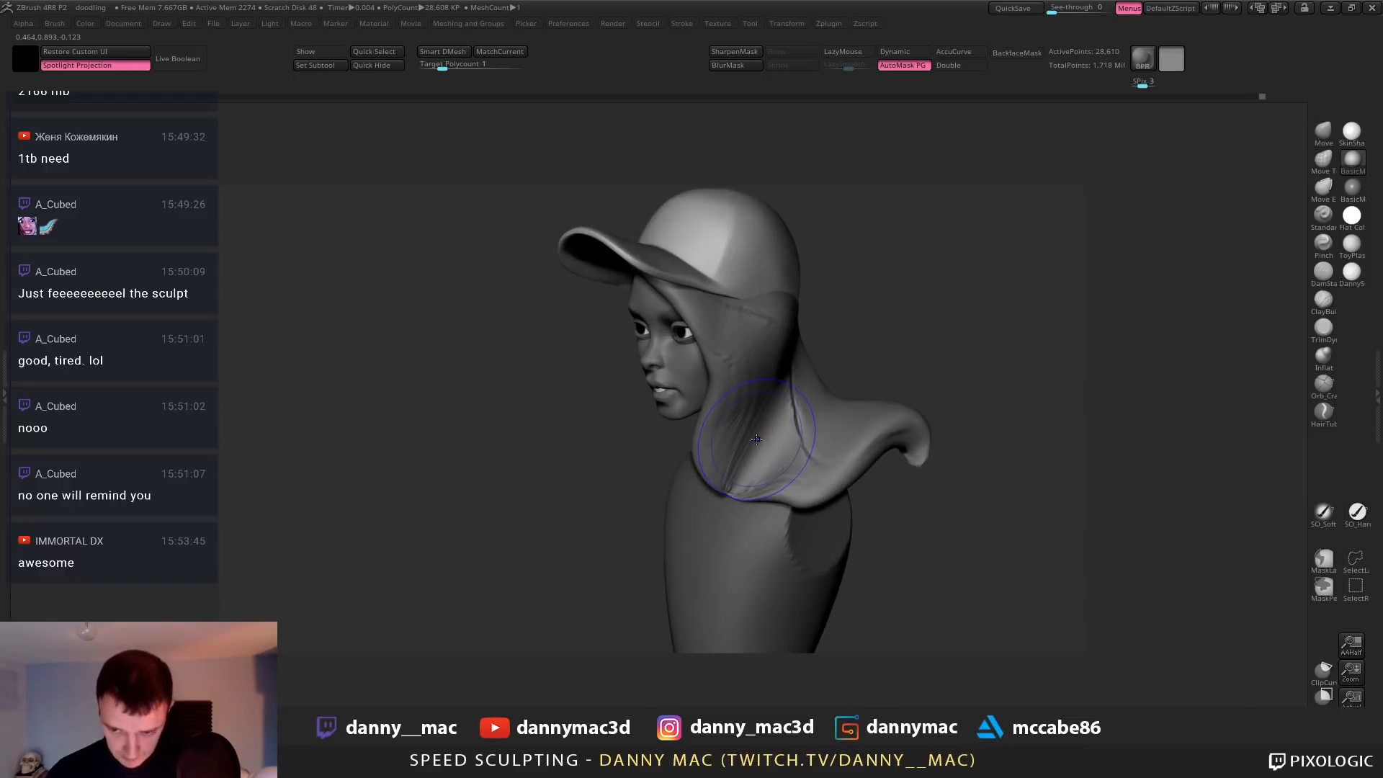
Remesh the hair piece with ZRemesher and subdivide it once
alt+click(756, 438)
key(2)
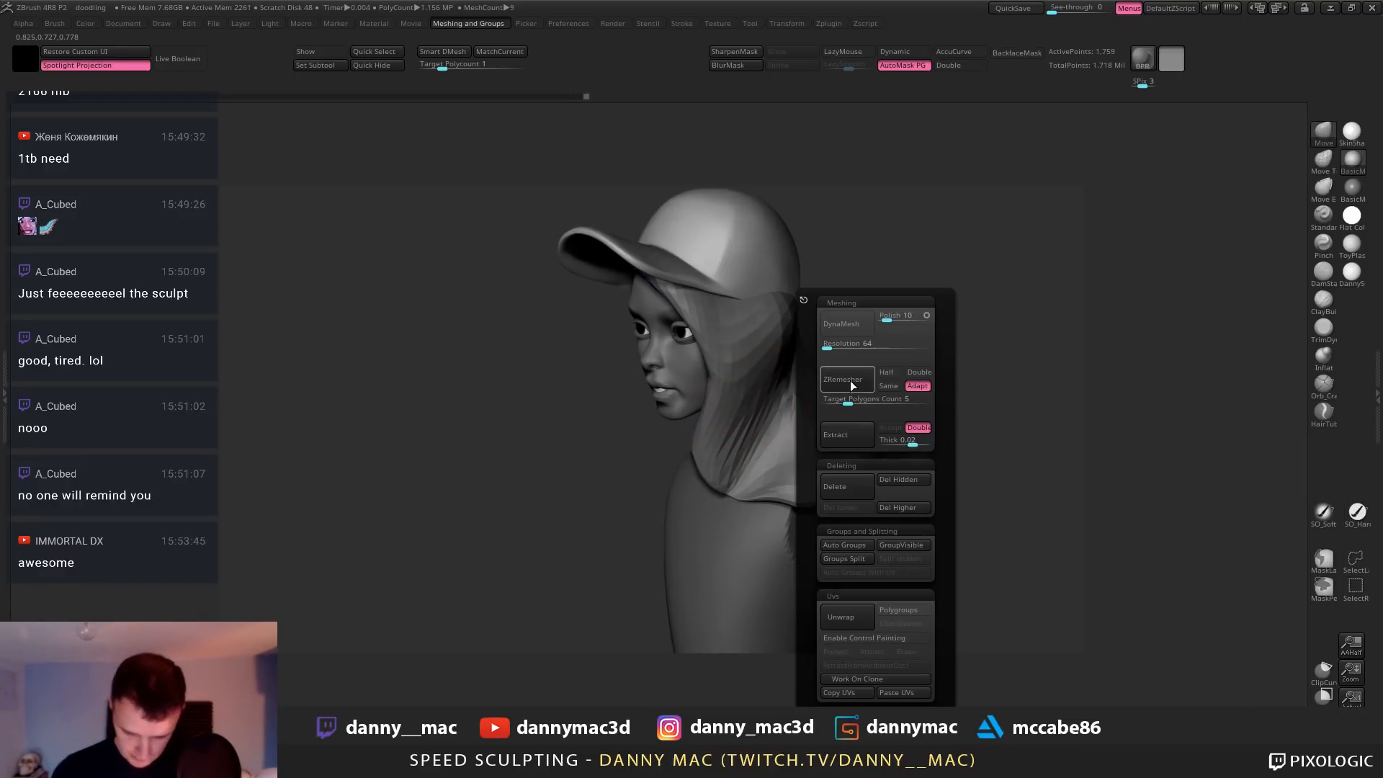
key(d)
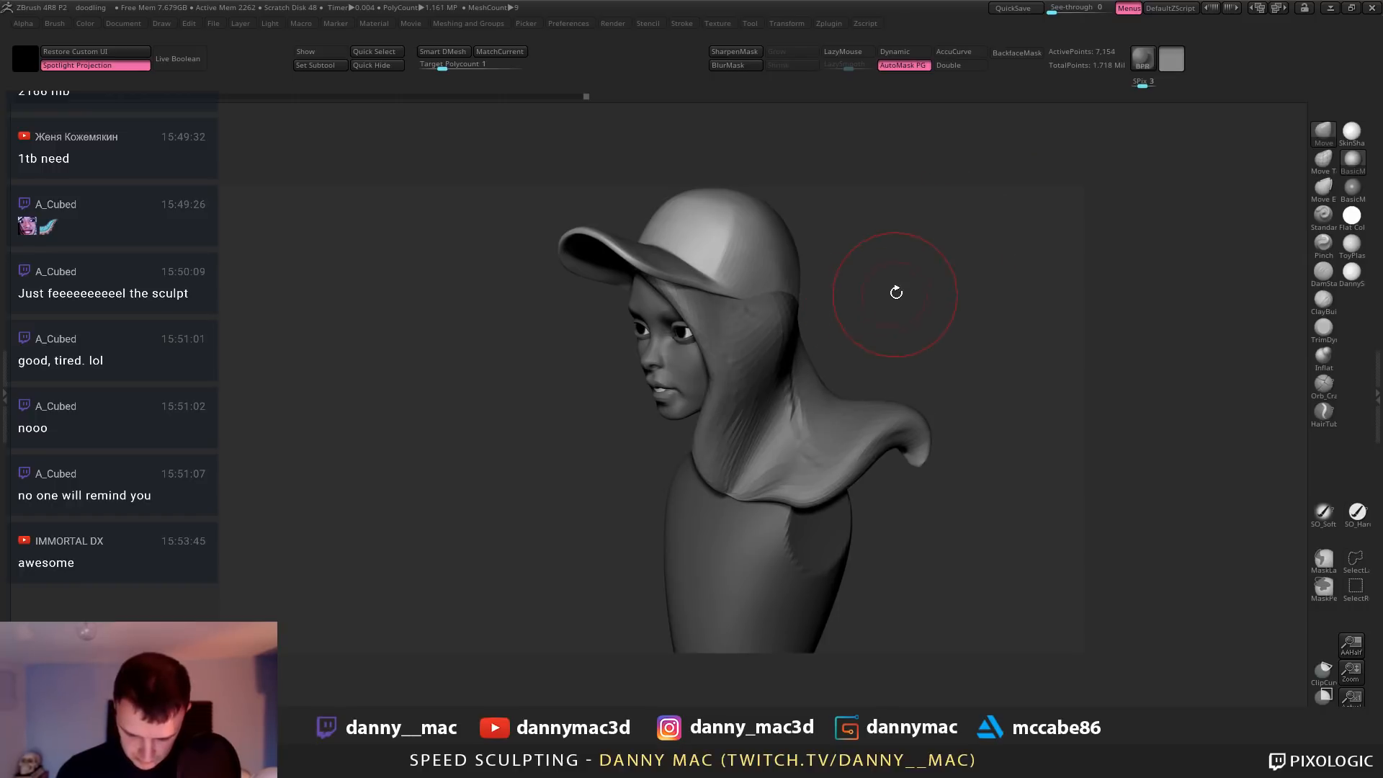
Smooth the side of the hair and adjust its lower edge over the shoulder with the Move brush
right_drag(758, 343, 801, 326)
shift+drag(757, 344, 745, 468)
shift+right_drag(745, 468, 800, 464)
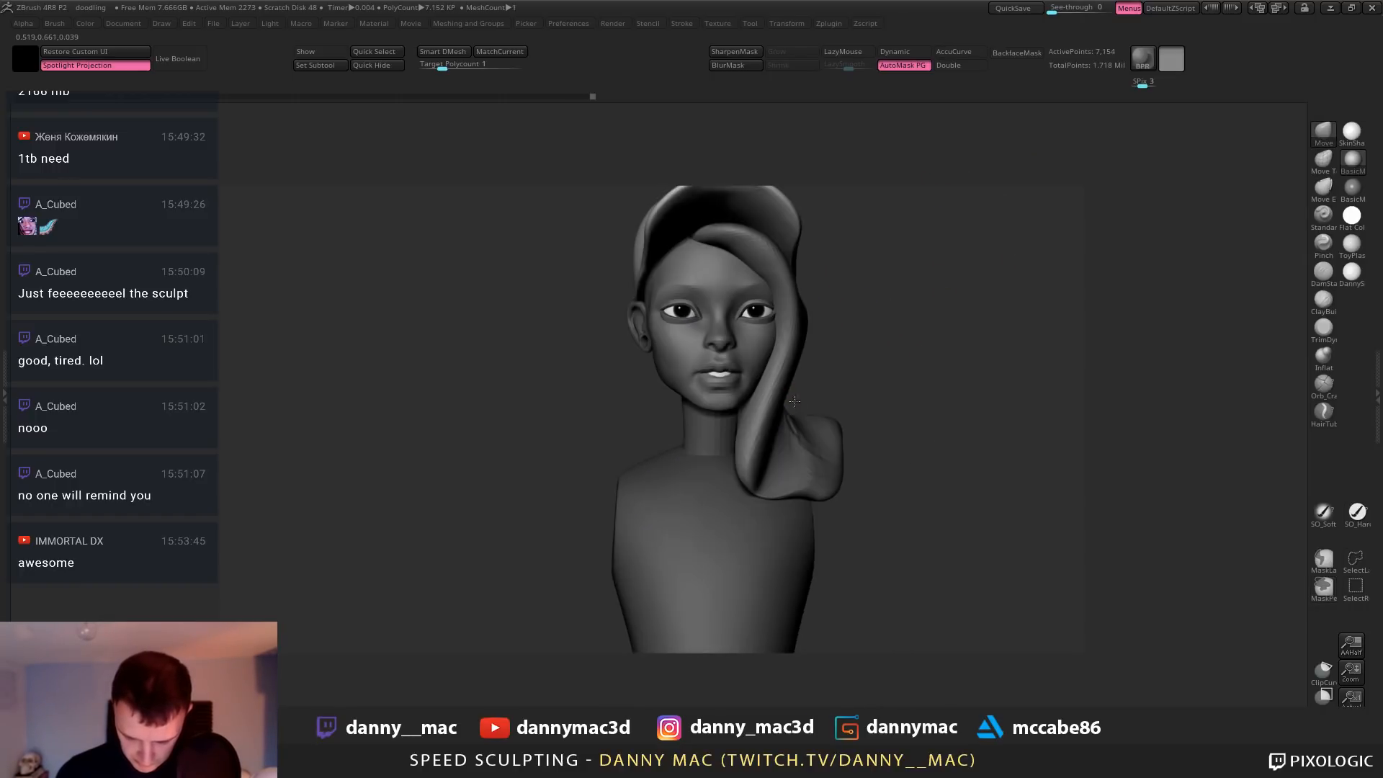
drag(786, 483, 779, 445)
right_drag(780, 445, 770, 281)
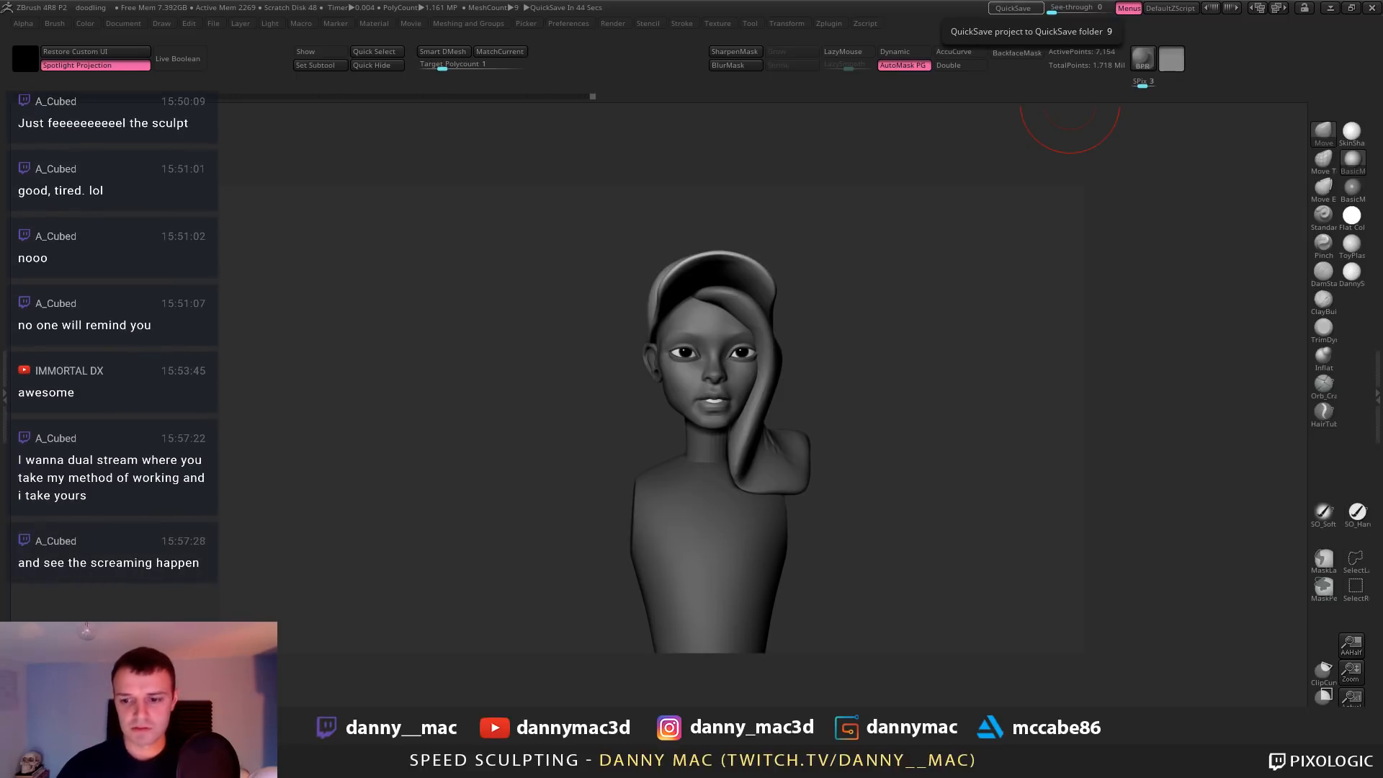
Switch to the web browser, view the cactus post on the artist's Instagram profile, and look over the gallery
drag(744, 0, 744, 15)
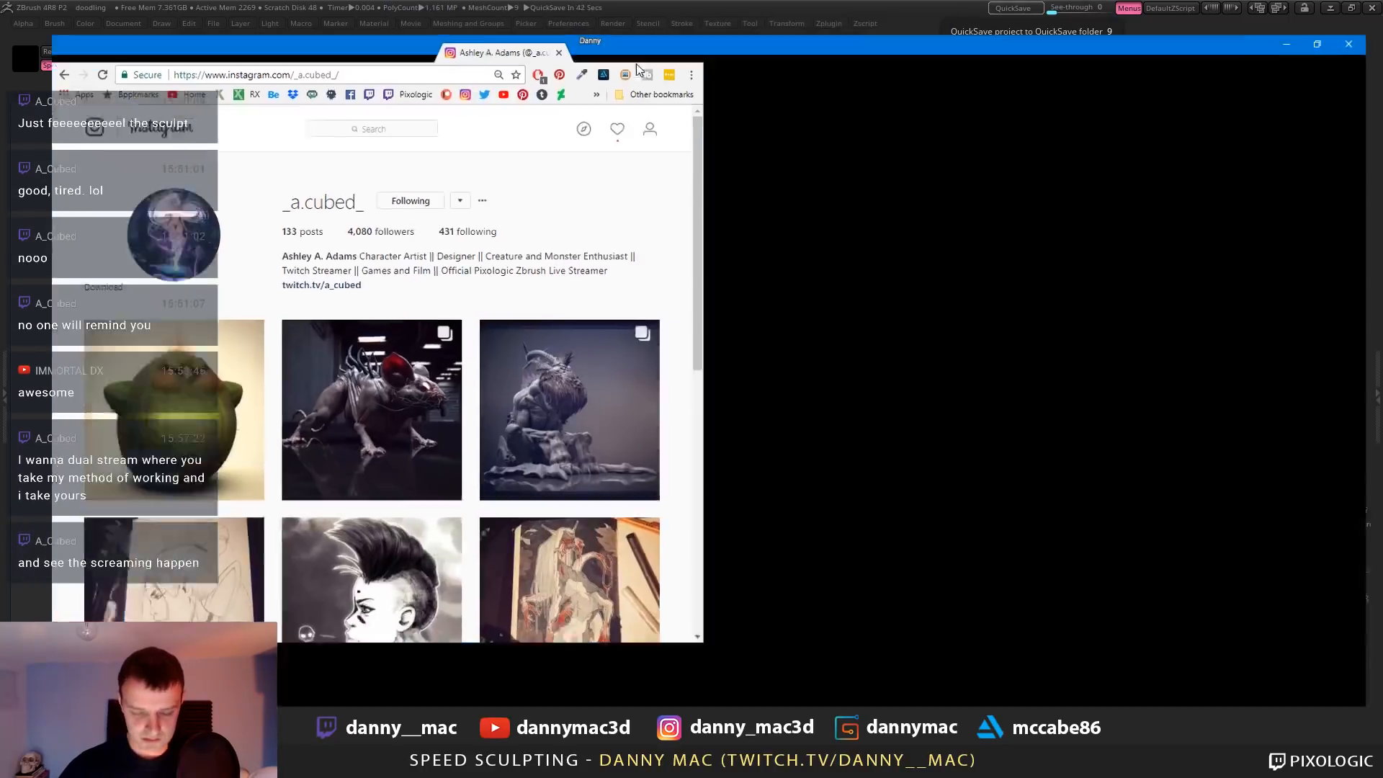
click(495, 347)
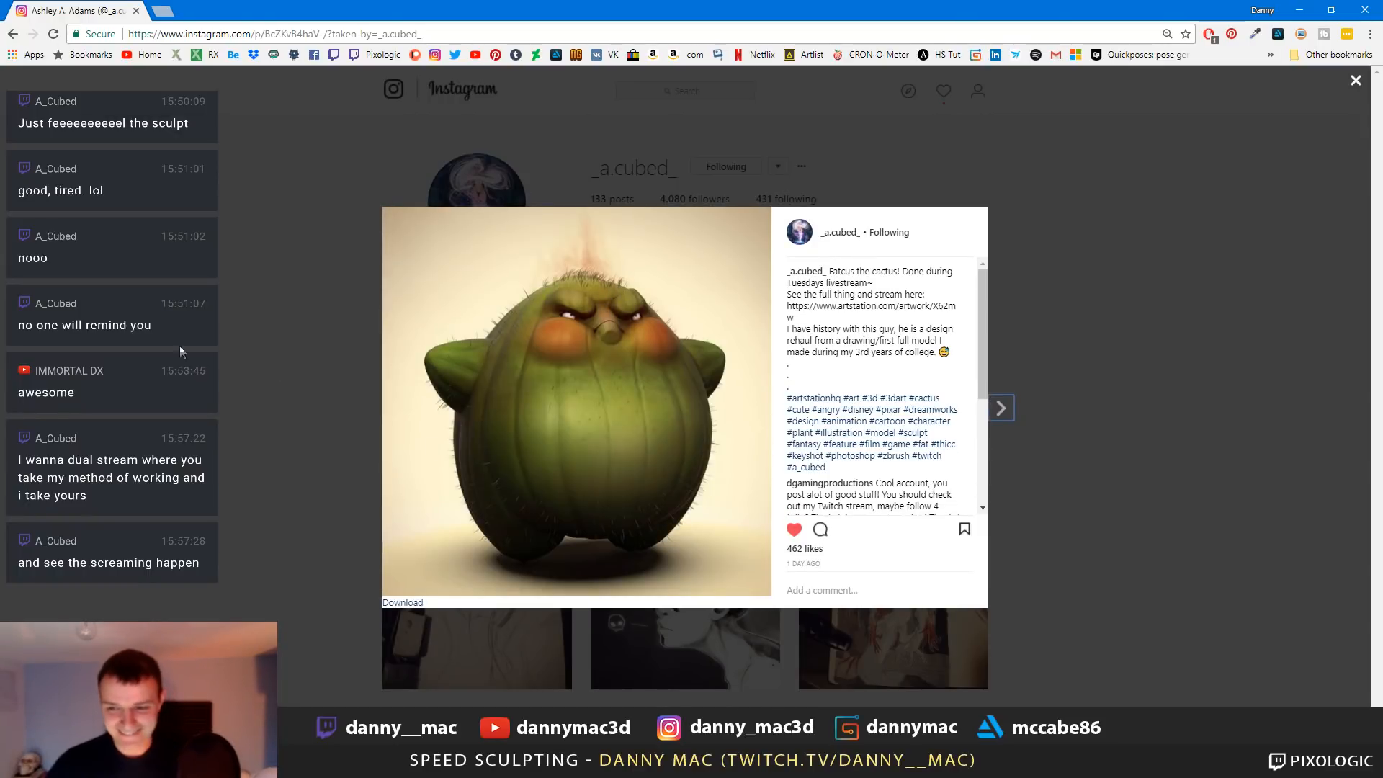
click(190, 308)
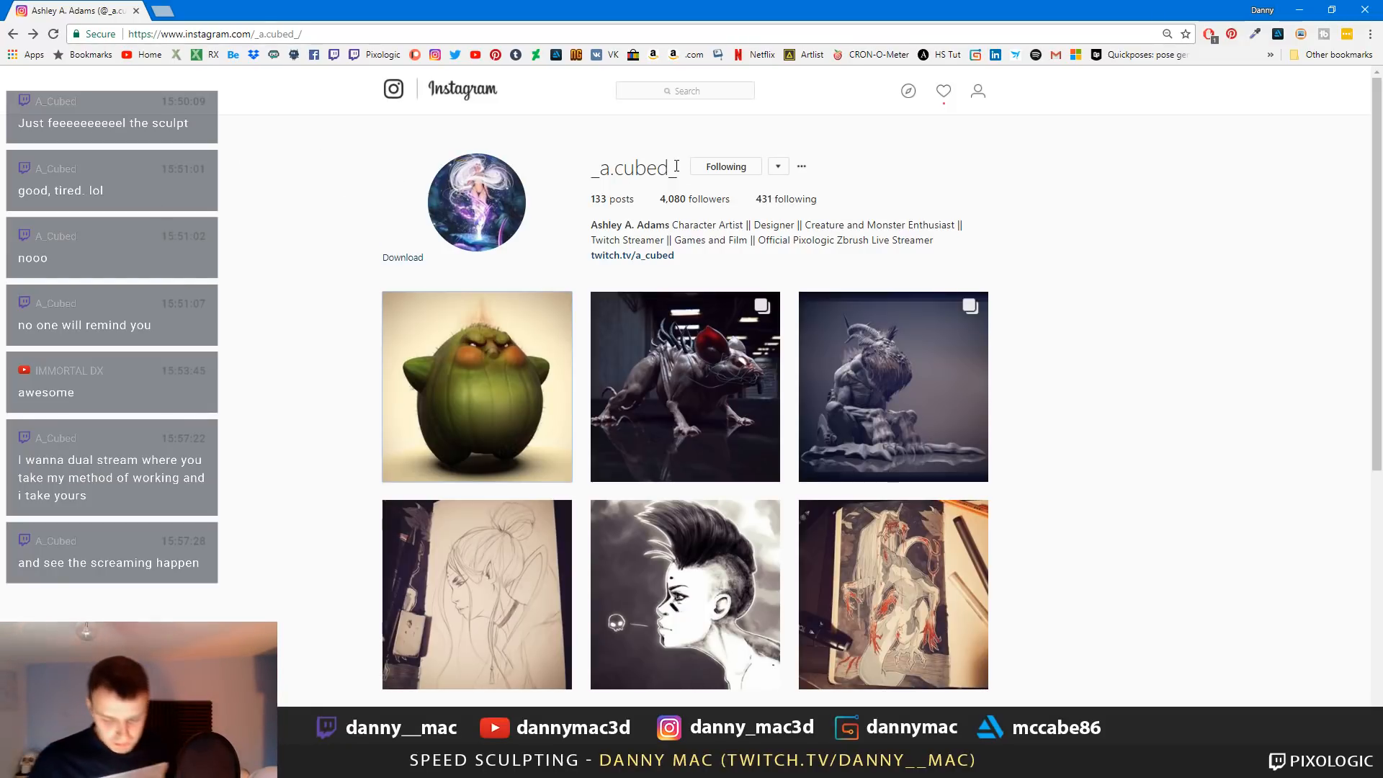
scroll(1126, 368, down, 2)
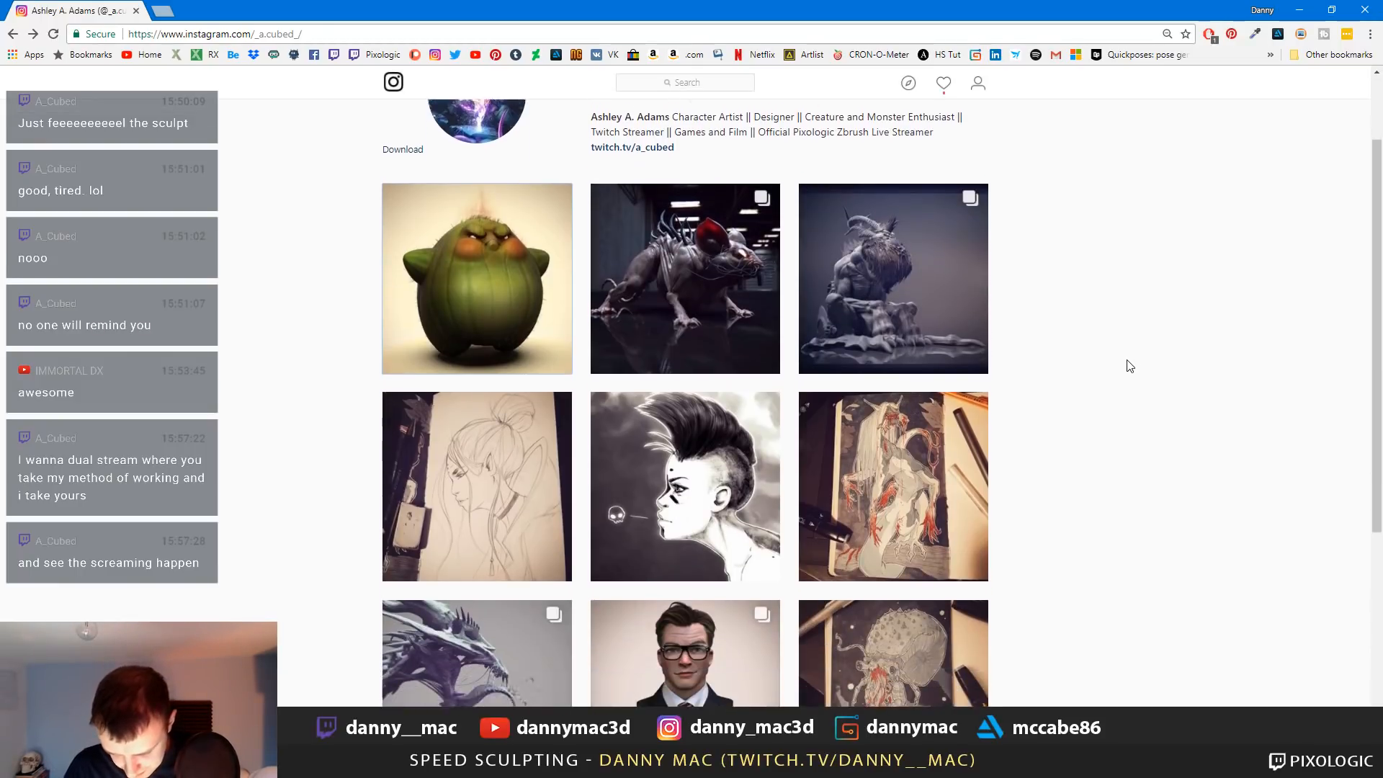
scroll(1128, 365, up, 1)
scroll(1126, 365, up, 1)
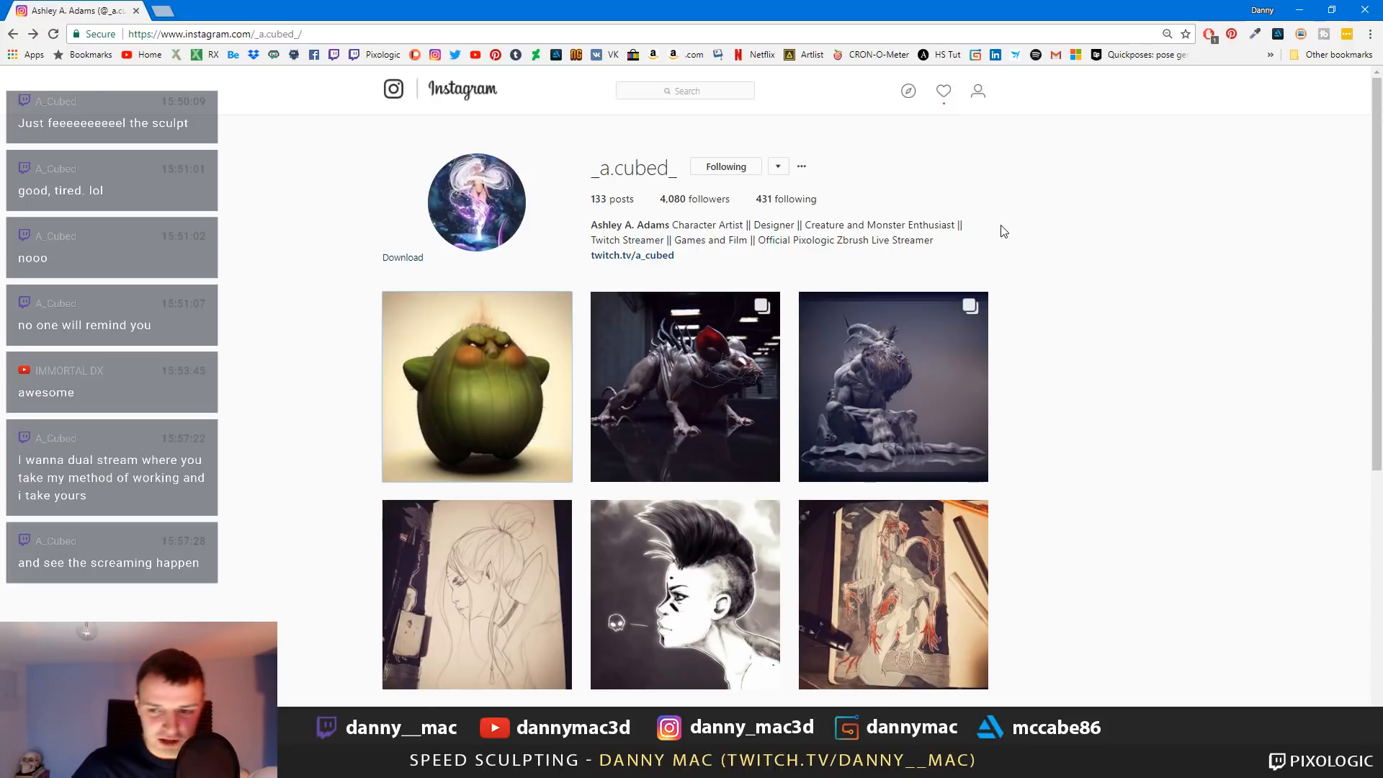
scroll(997, 227, down, 2)
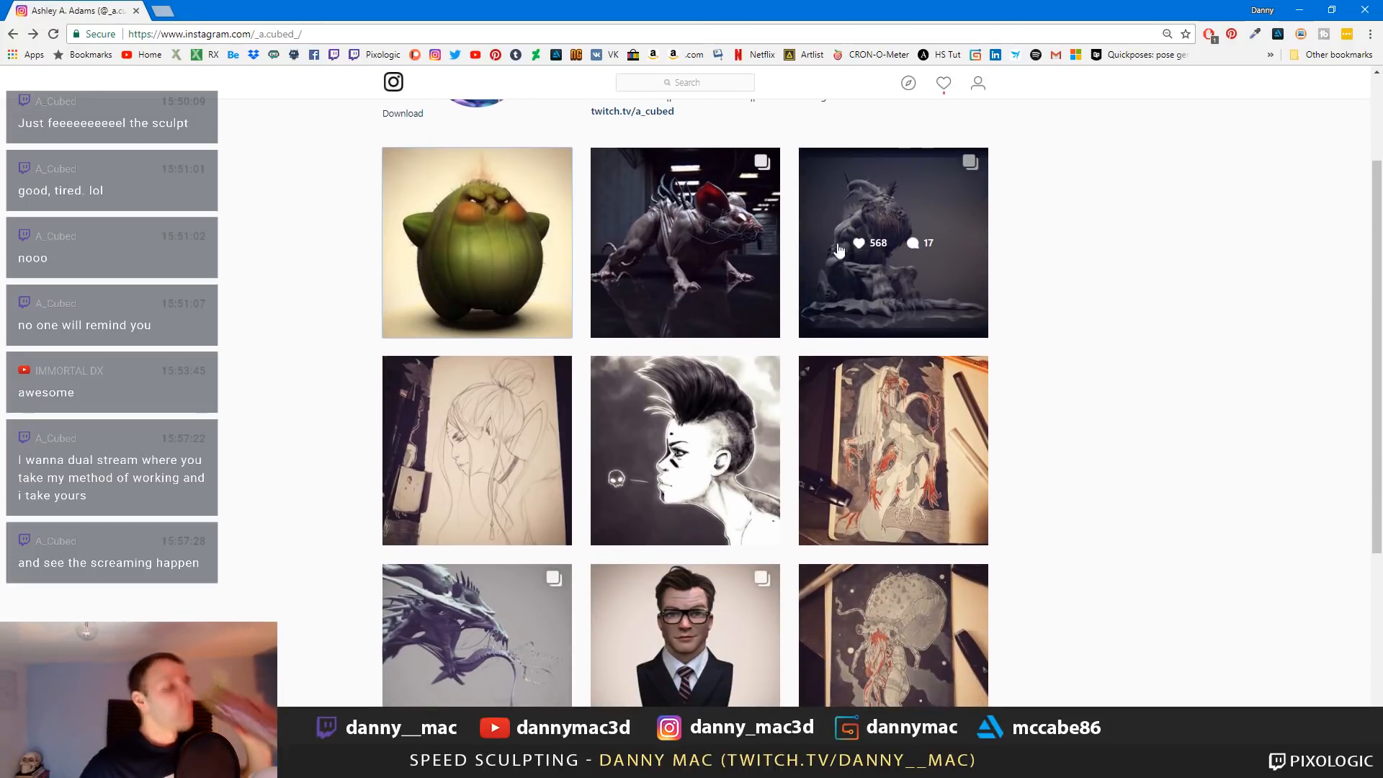
Open the rat creature post in the Instagram gallery and like it
click(753, 311)
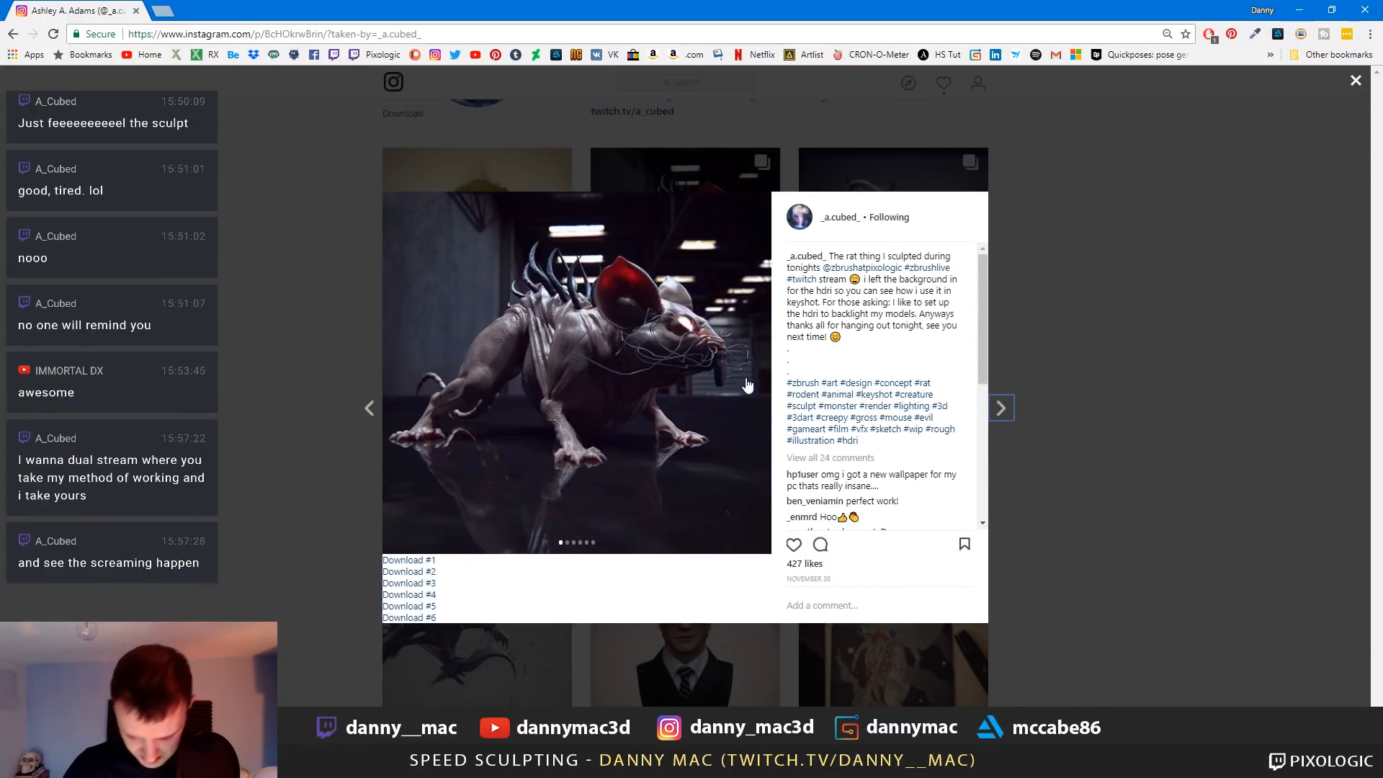
click(794, 545)
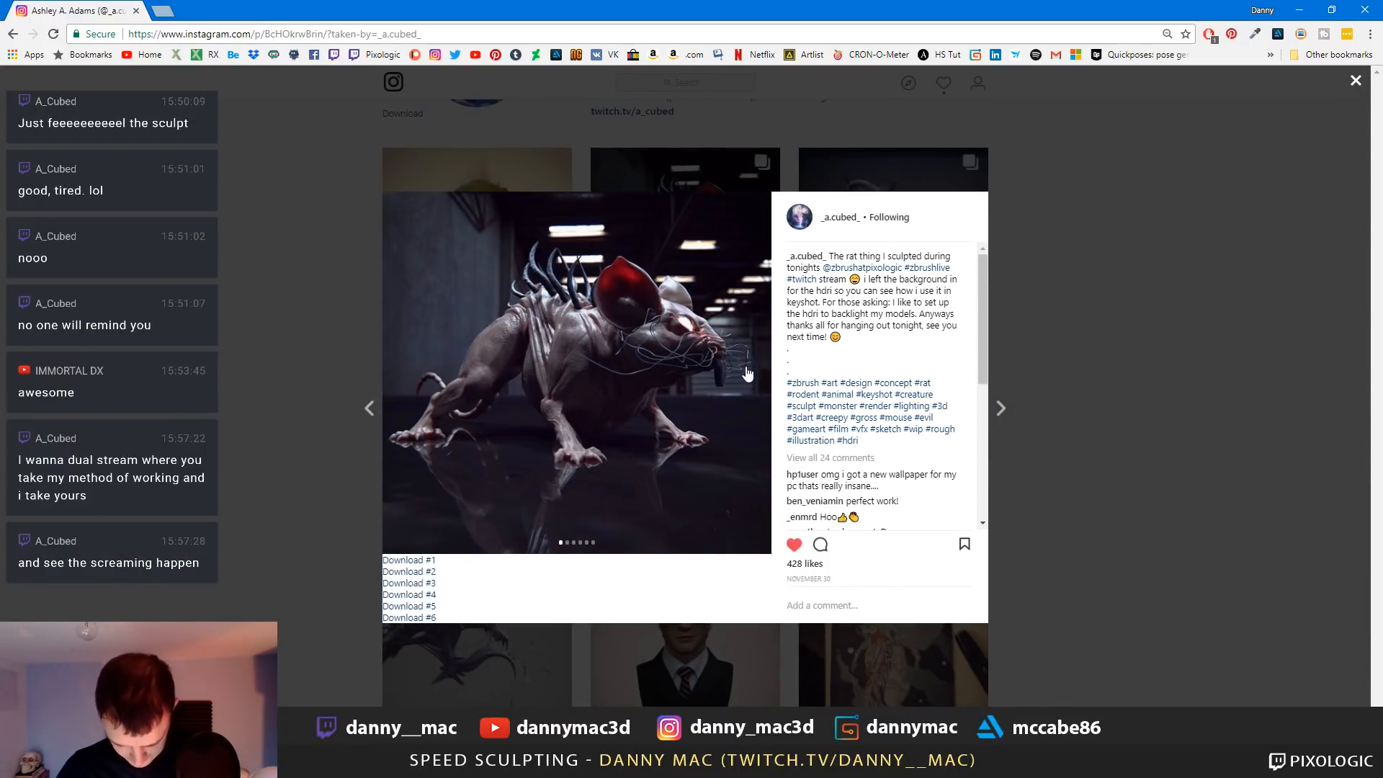
Look through the rat creature post's images to the last one and back, and return to the profile gallery
right_click(753, 371)
click(753, 373)
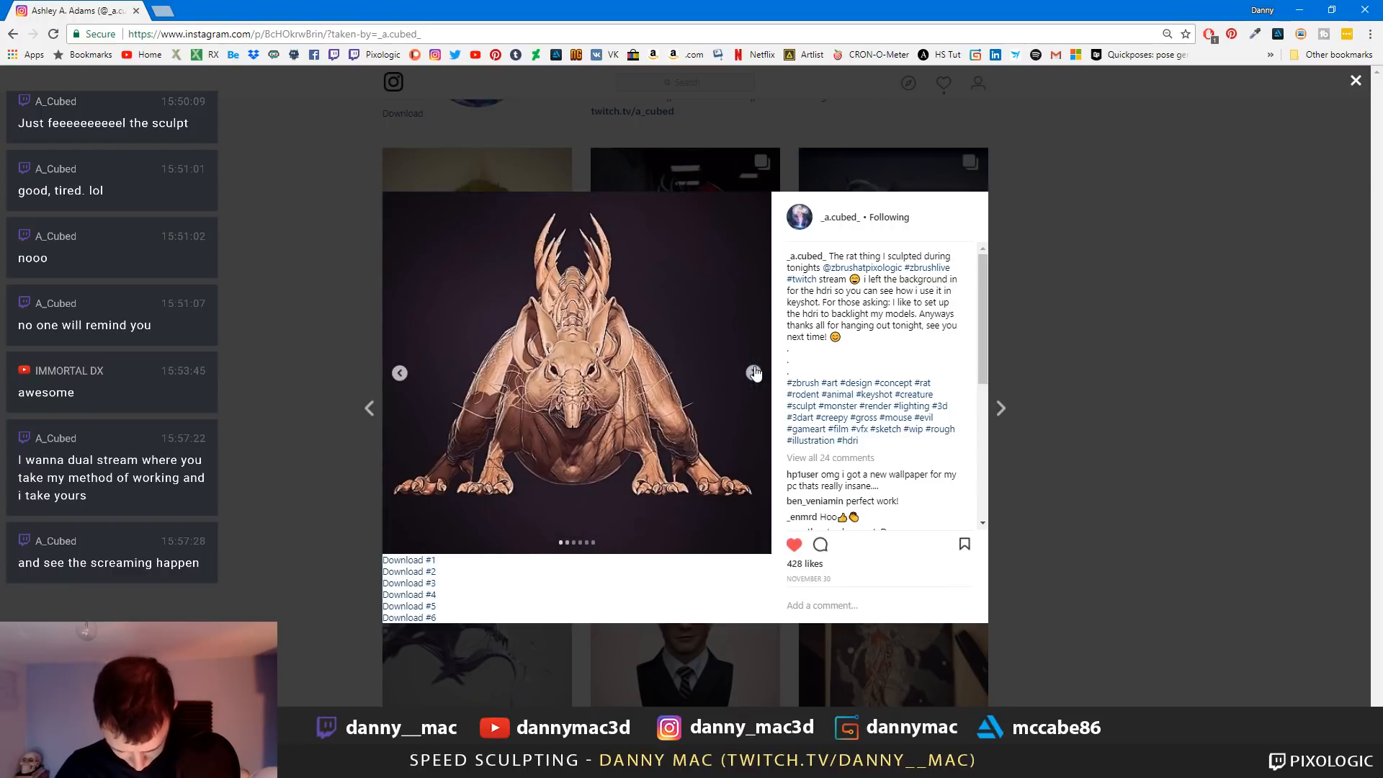
click(753, 373)
click(753, 373)
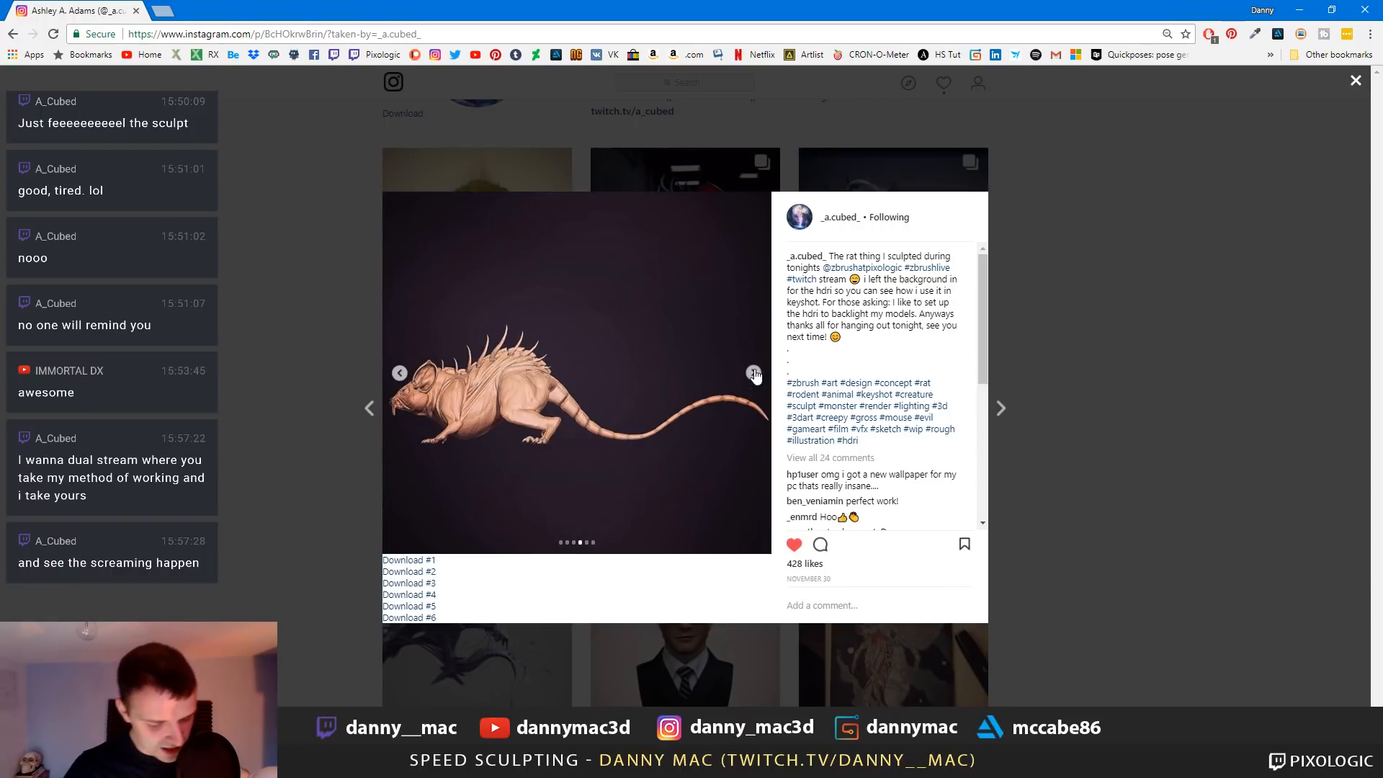
click(753, 373)
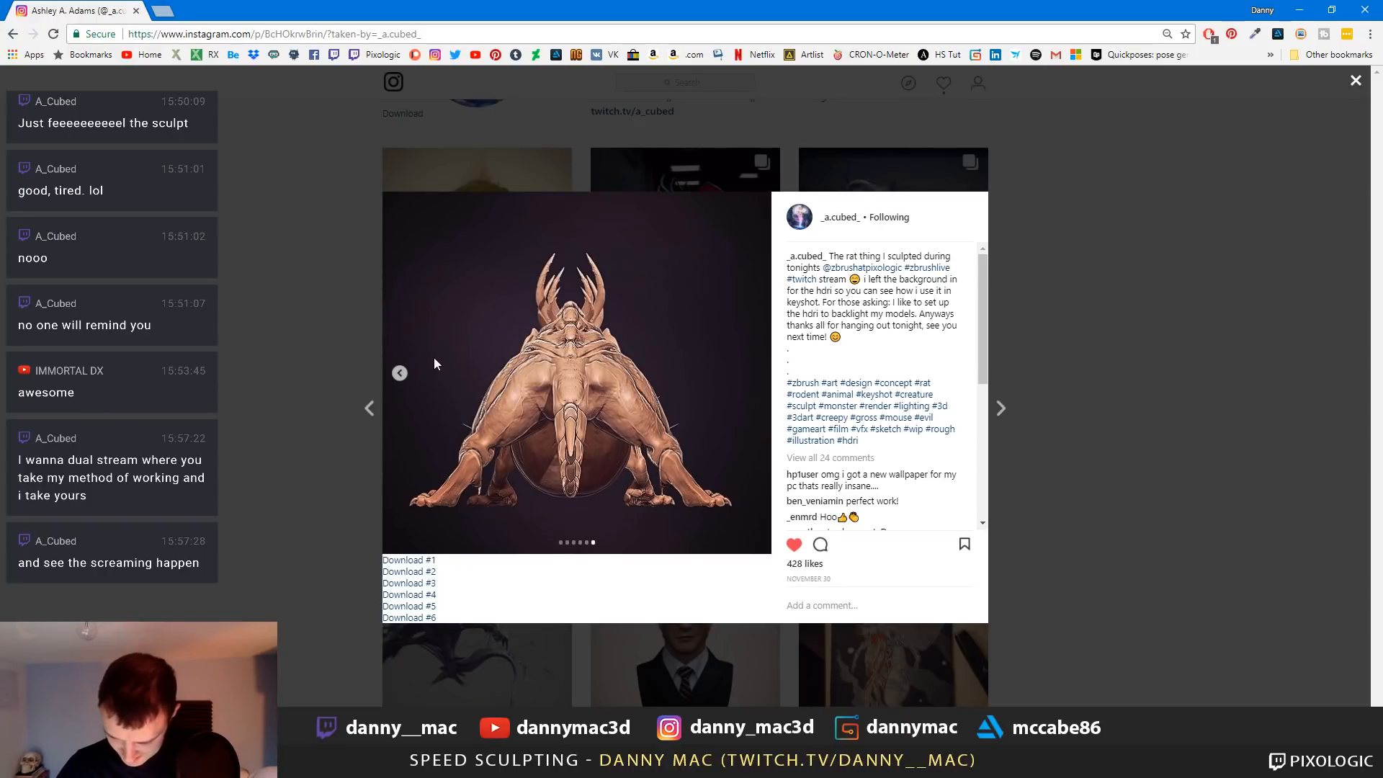
click(399, 373)
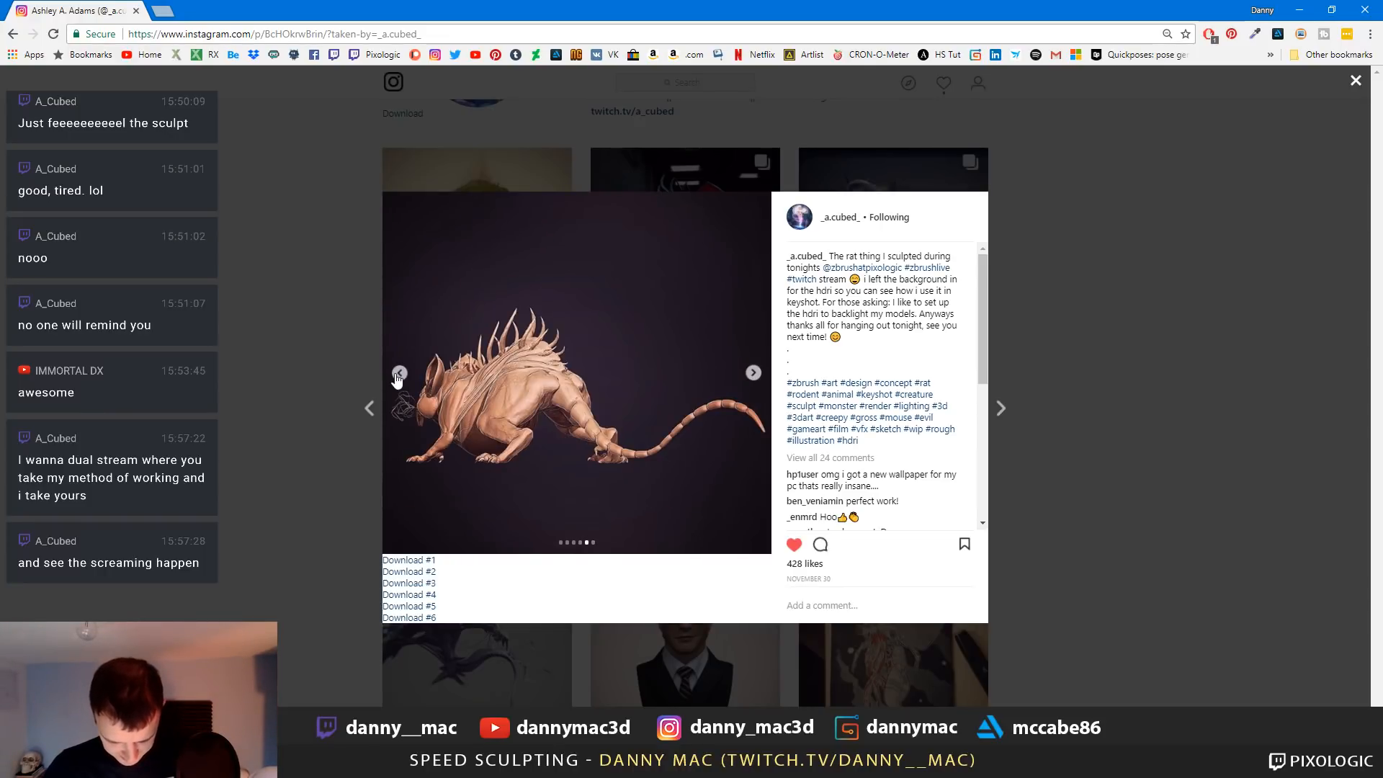
click(399, 373)
click(399, 373)
click(399, 373)
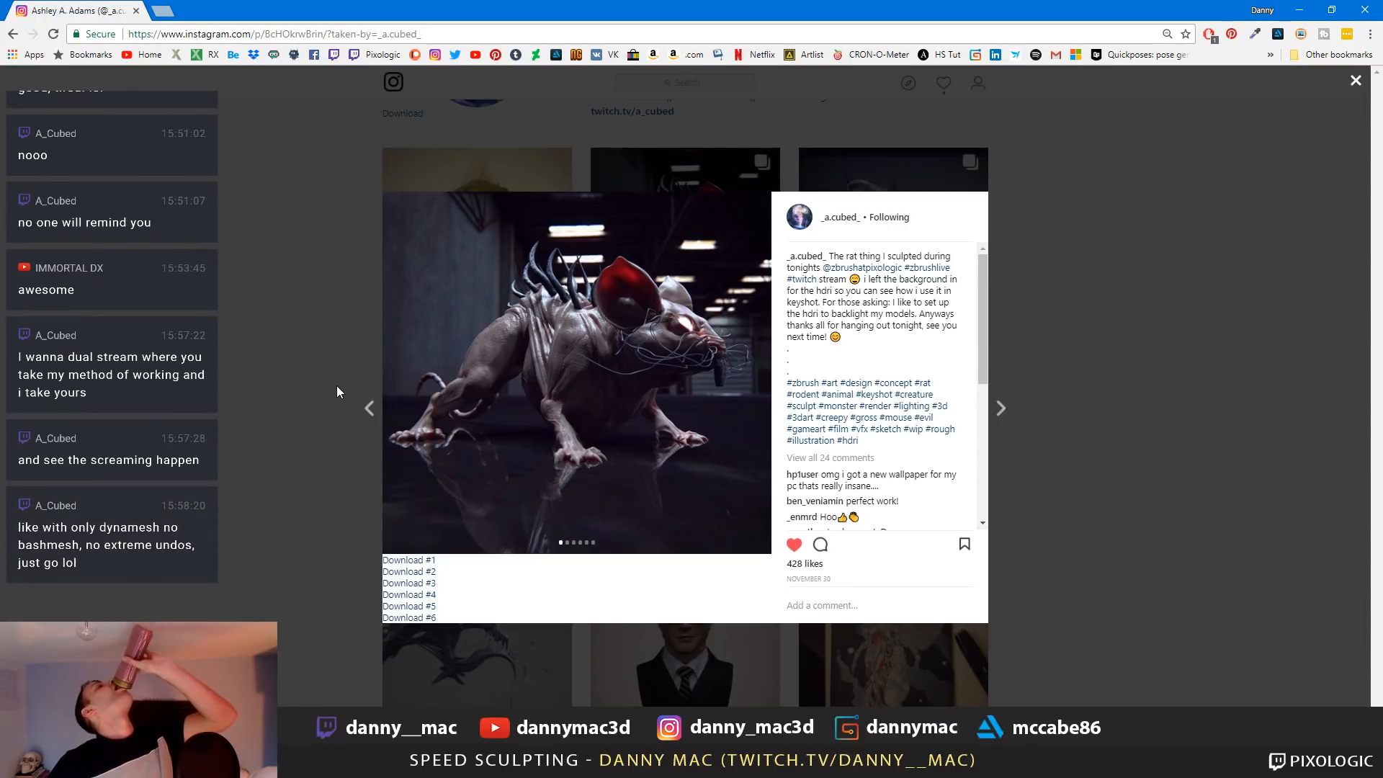
click(231, 351)
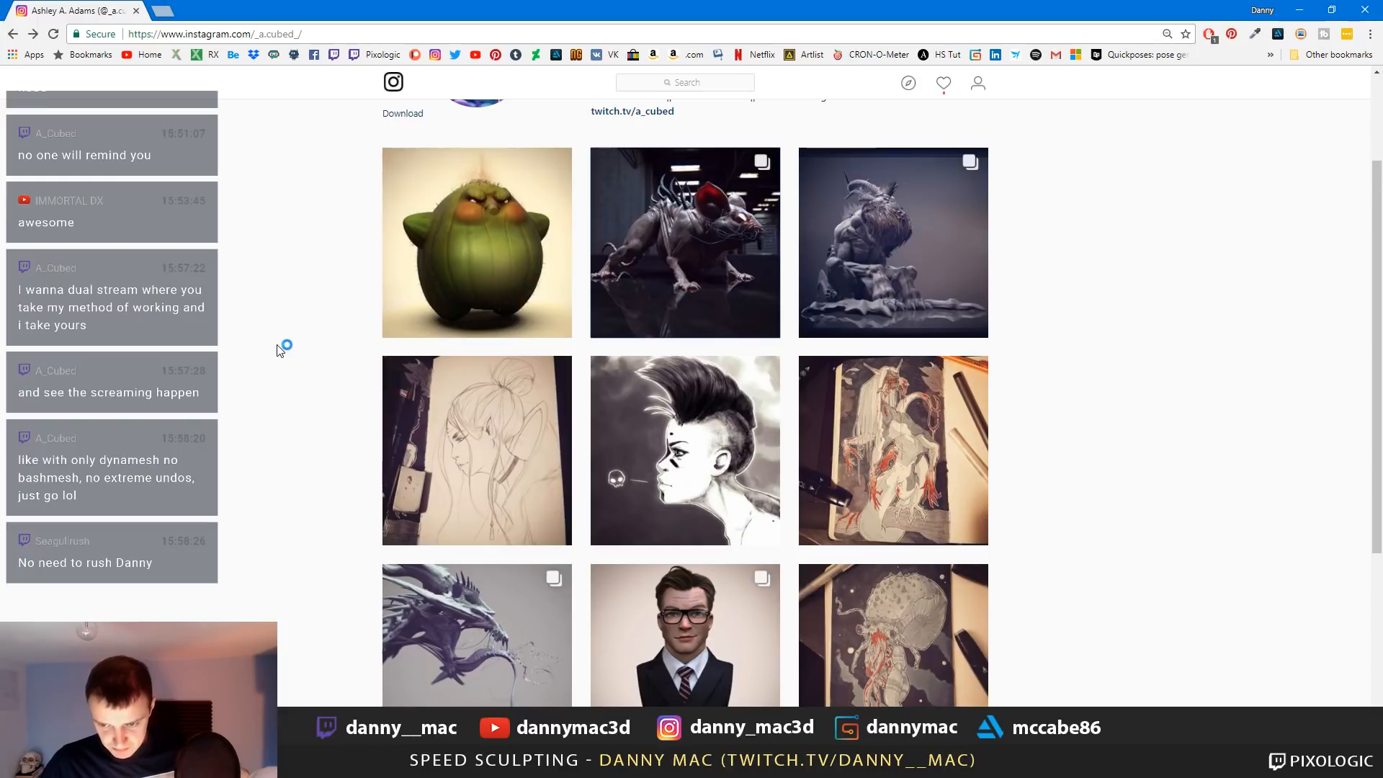
right_click(323, 329)
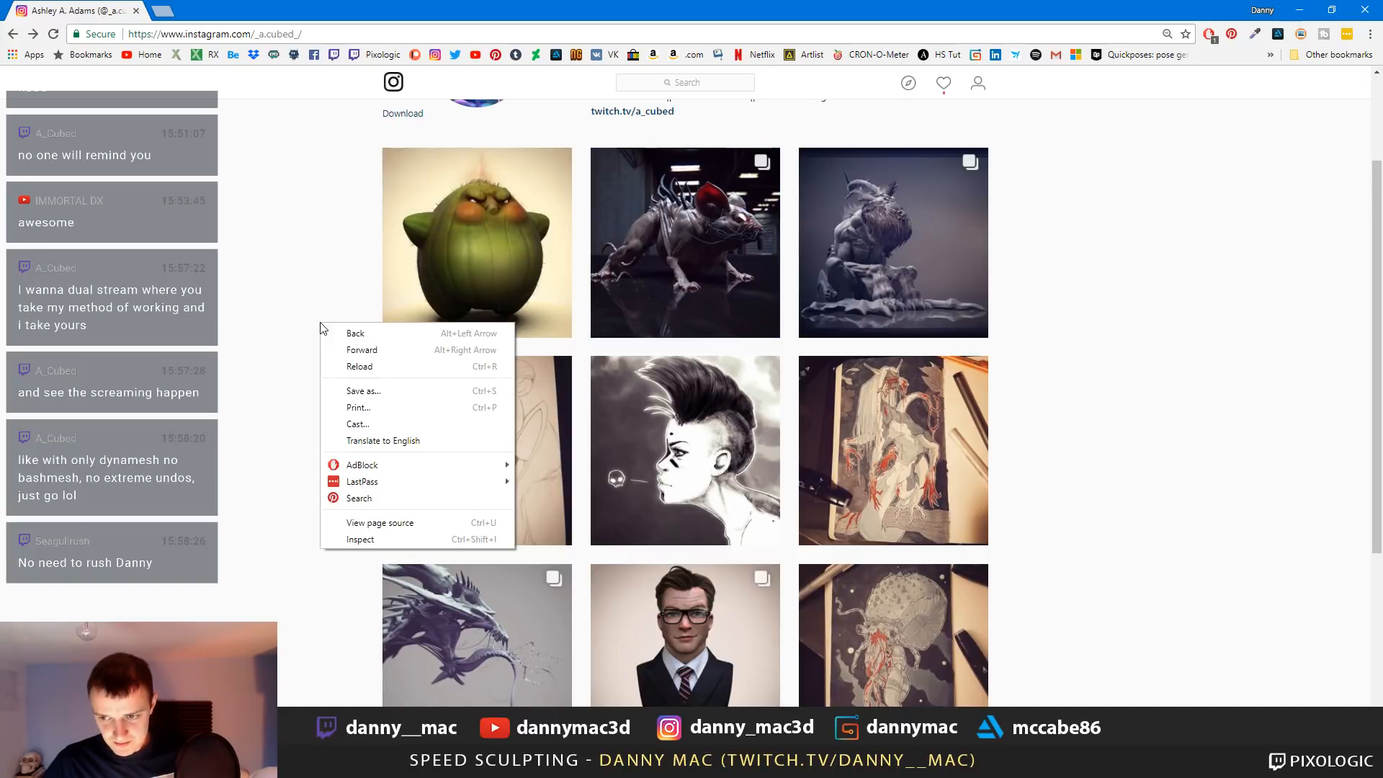
click(195, 312)
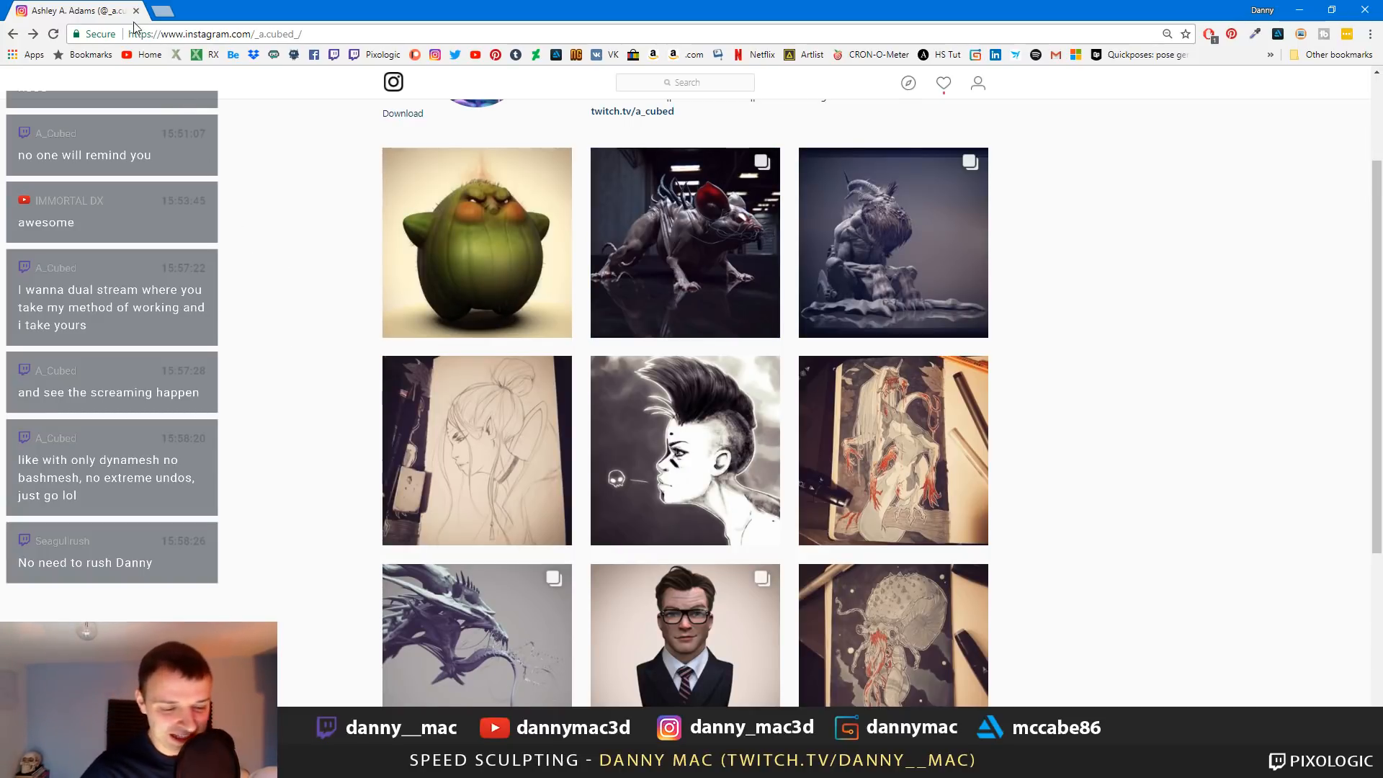
Switch back to ZBrush and reshape the back and side of the hair below the cap with the Move brush
key(alt+Tab)
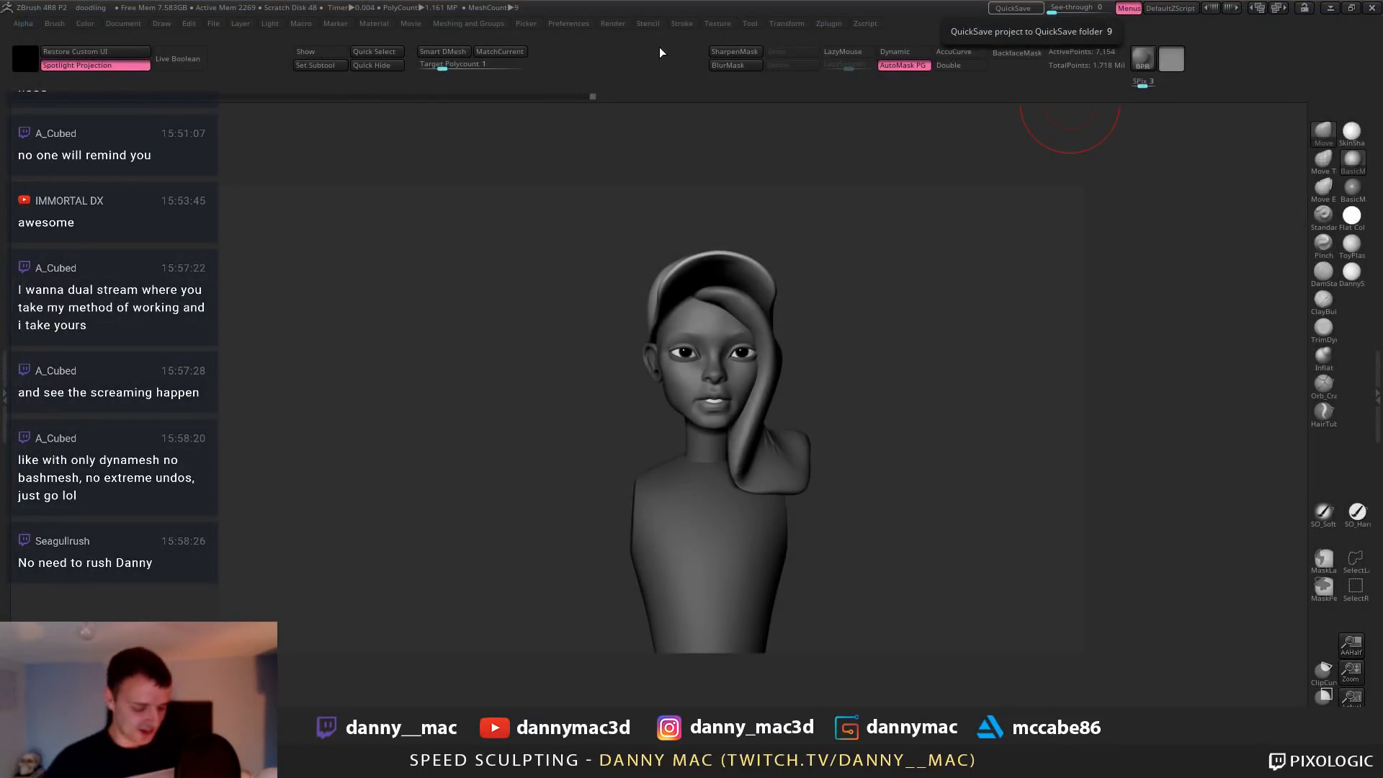
mouse_move(828, 423)
mouse_down()
mouse_move(790, 394)
mouse_move(792, 354)
mouse_move(818, 343)
mouse_move(799, 332)
mouse_up()
drag(828, 288, 857, 296)
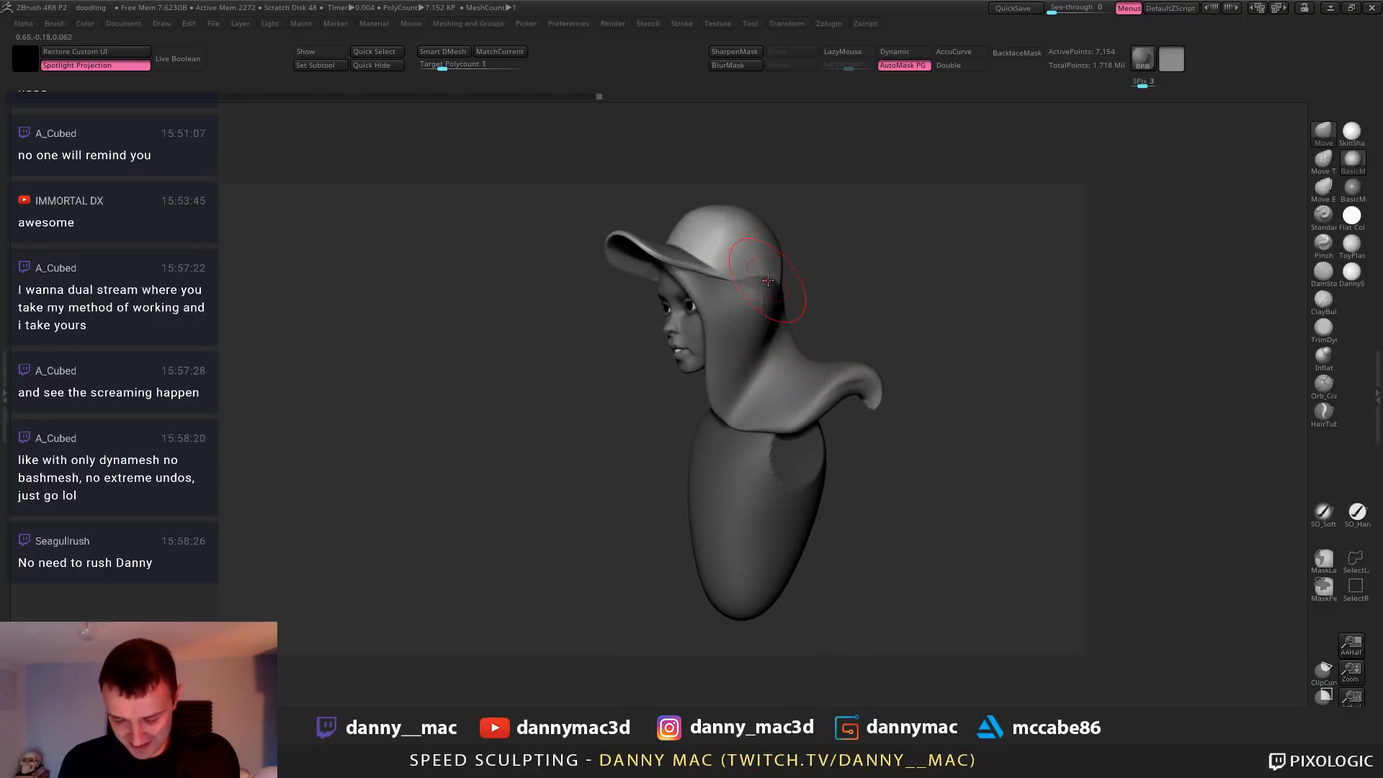
mouse_move(764, 309)
shift+mouse_down()
mouse_move(763, 288)
mouse_move(900, 299)
shift+mouse_up()
alt+right_drag(716, 330, 701, 284)
Smooth the hair's lower front section beside the neck and add volume to it with the Inflat brush
mouse_move(686, 389)
shift+mouse_down()
mouse_move(684, 432)
mouse_move(711, 433)
mouse_move(695, 393)
shift+mouse_up()
key(b)
key(i)
key(n)
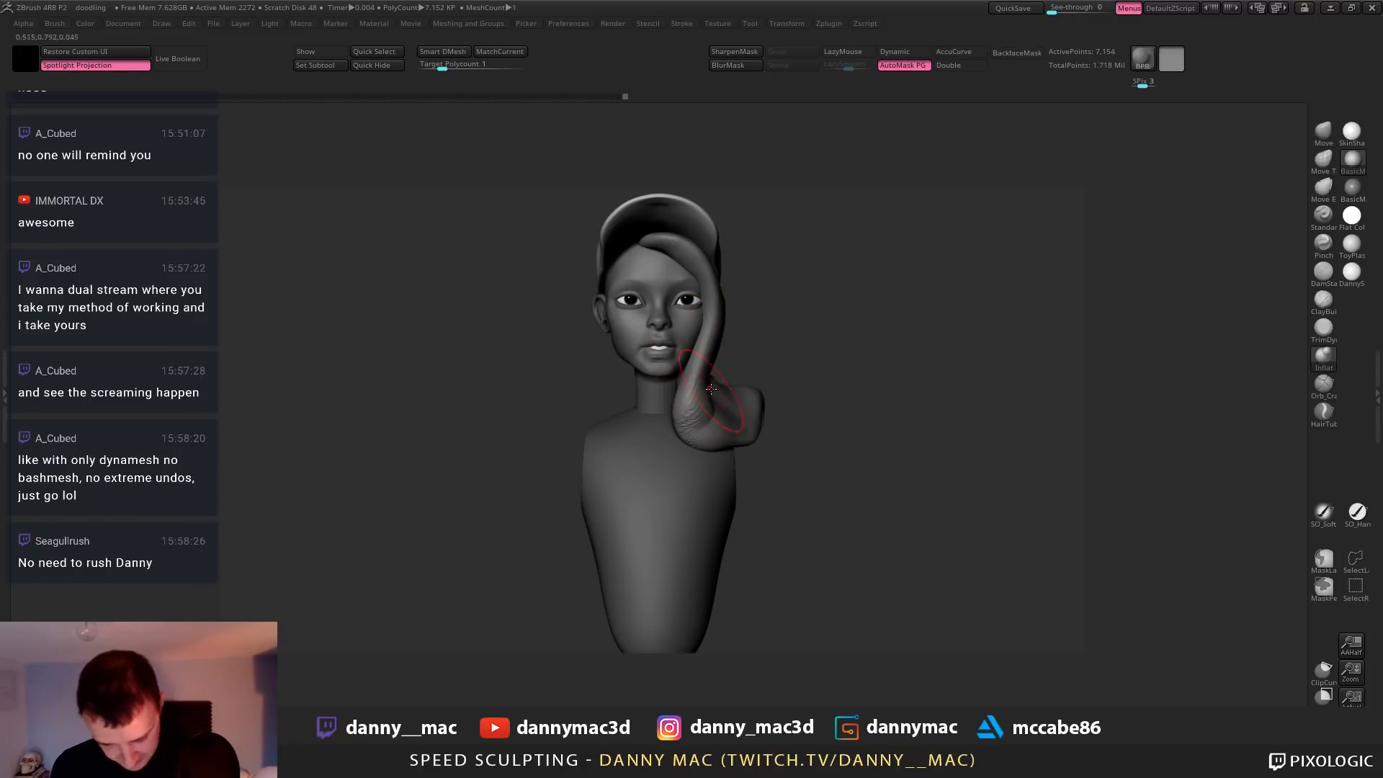
Select the head, frame the face in a three-quarter view, and resize the brush for detail work
alt+click(686, 326)
key(alt+s)
alt+right_drag(679, 315, 759, 337)
key(shift+f)
right_drag(744, 351, 1003, 337)
ctrl+drag(1003, 337, 1023, 360)
mouse_move(1022, 361)
right_down()
mouse_move(893, 343)
mouse_move(885, 363)
mouse_move(709, 360)
right_up()
key(space)
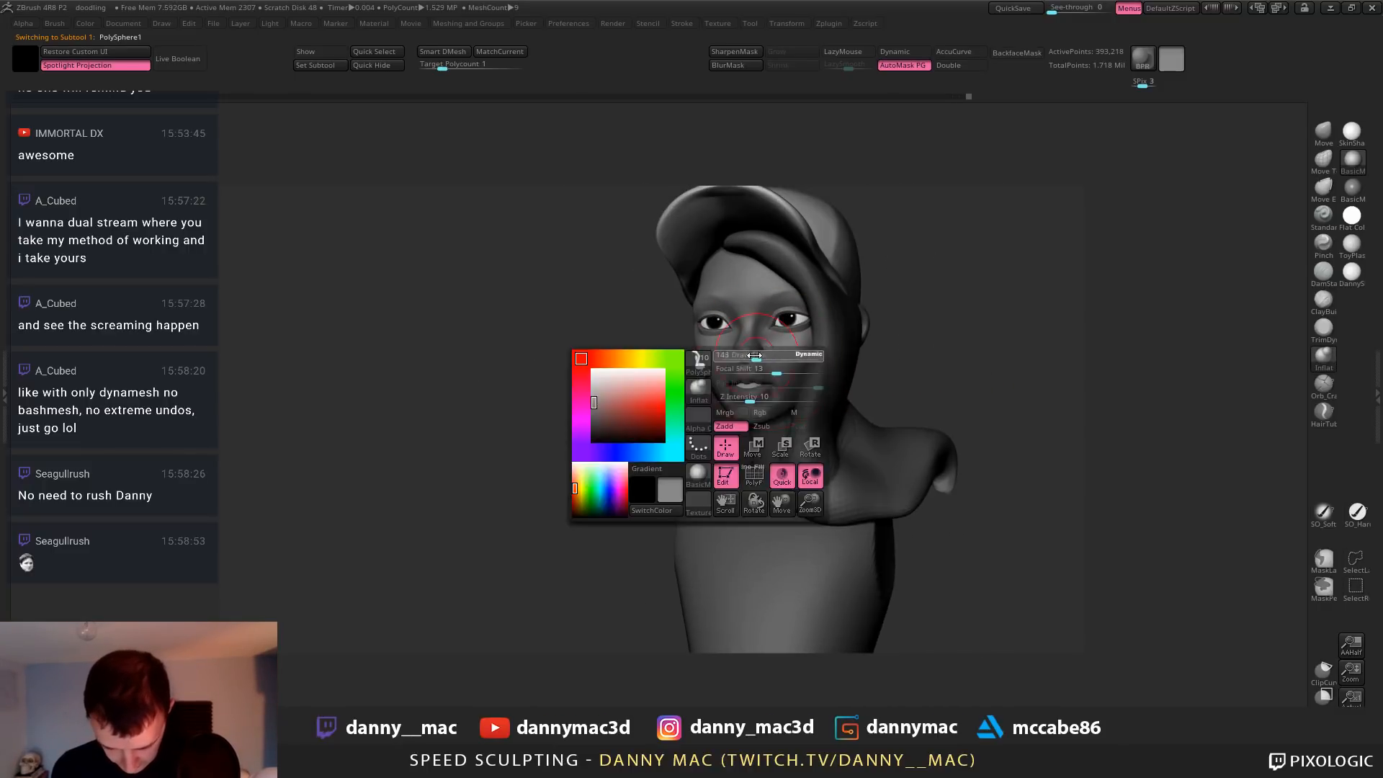
mouse_move(800, 353)
right_down()
mouse_move(748, 347)
mouse_move(818, 359)
mouse_move(769, 347)
mouse_move(777, 335)
mouse_move(707, 337)
mouse_move(661, 404)
mouse_move(625, 387)
right_up()
Raise the head's subdivision level and refine the nose with the TrimDynamic and Move brushes
key(d)
key(d)
key(b)
key(m)
key(v)
key(b)
key(t)
key(d)
key(space)
key(b)
key(m)
key(v)
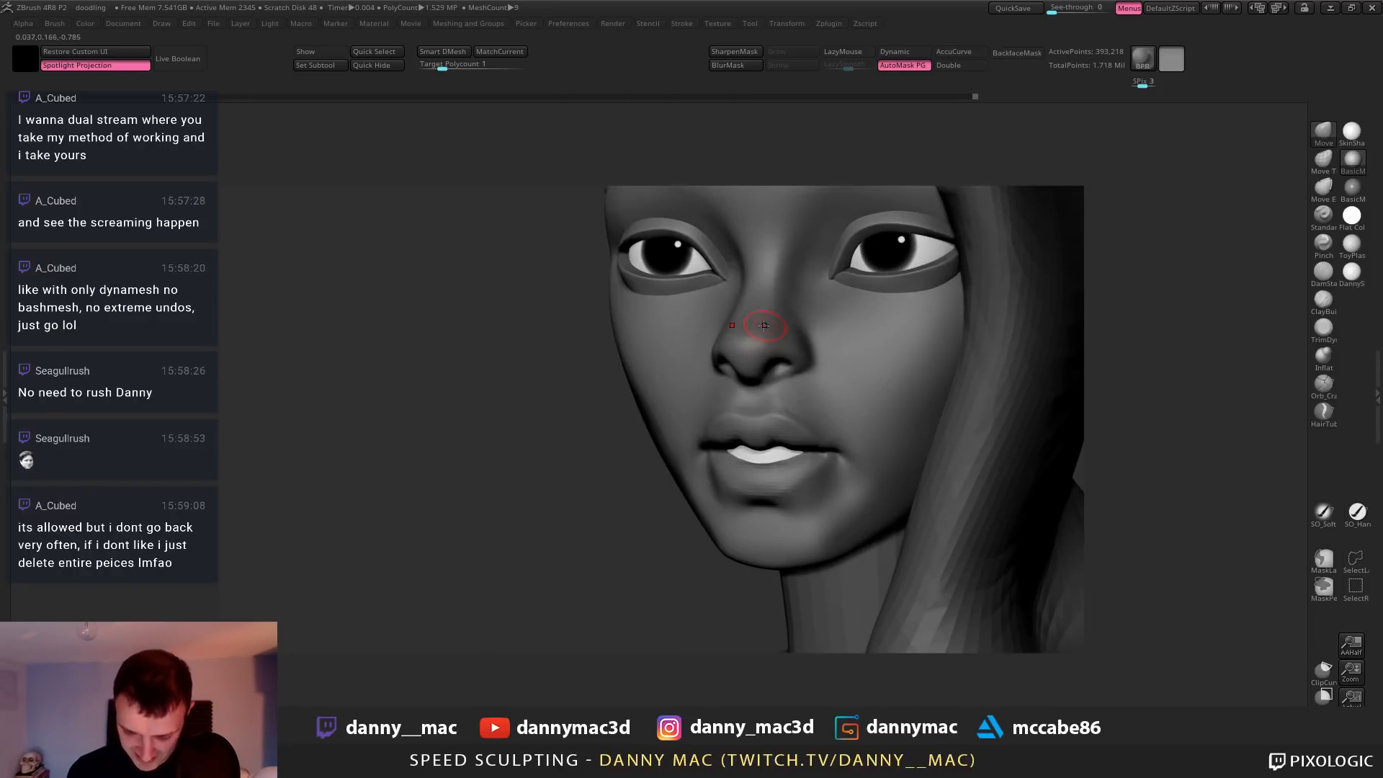
Lower the head's subdivision level by one and carve the crease around the nostril wing with the DamStandard brush
key(shift+d)
mouse_move(761, 319)
right_down()
mouse_move(814, 304)
mouse_move(818, 315)
mouse_move(759, 336)
mouse_move(780, 345)
mouse_move(760, 325)
right_up()
key(b)
key(d)
key(s)
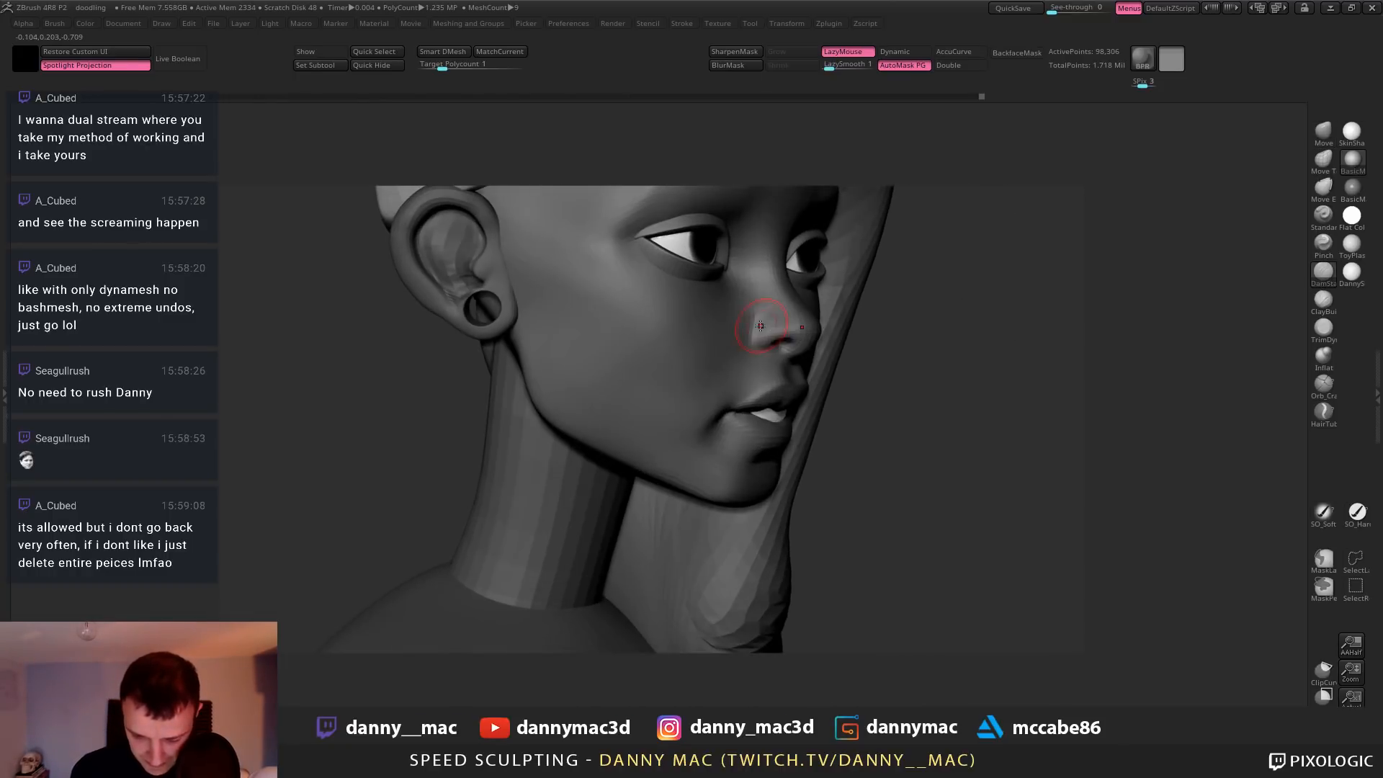
drag(754, 347, 759, 344)
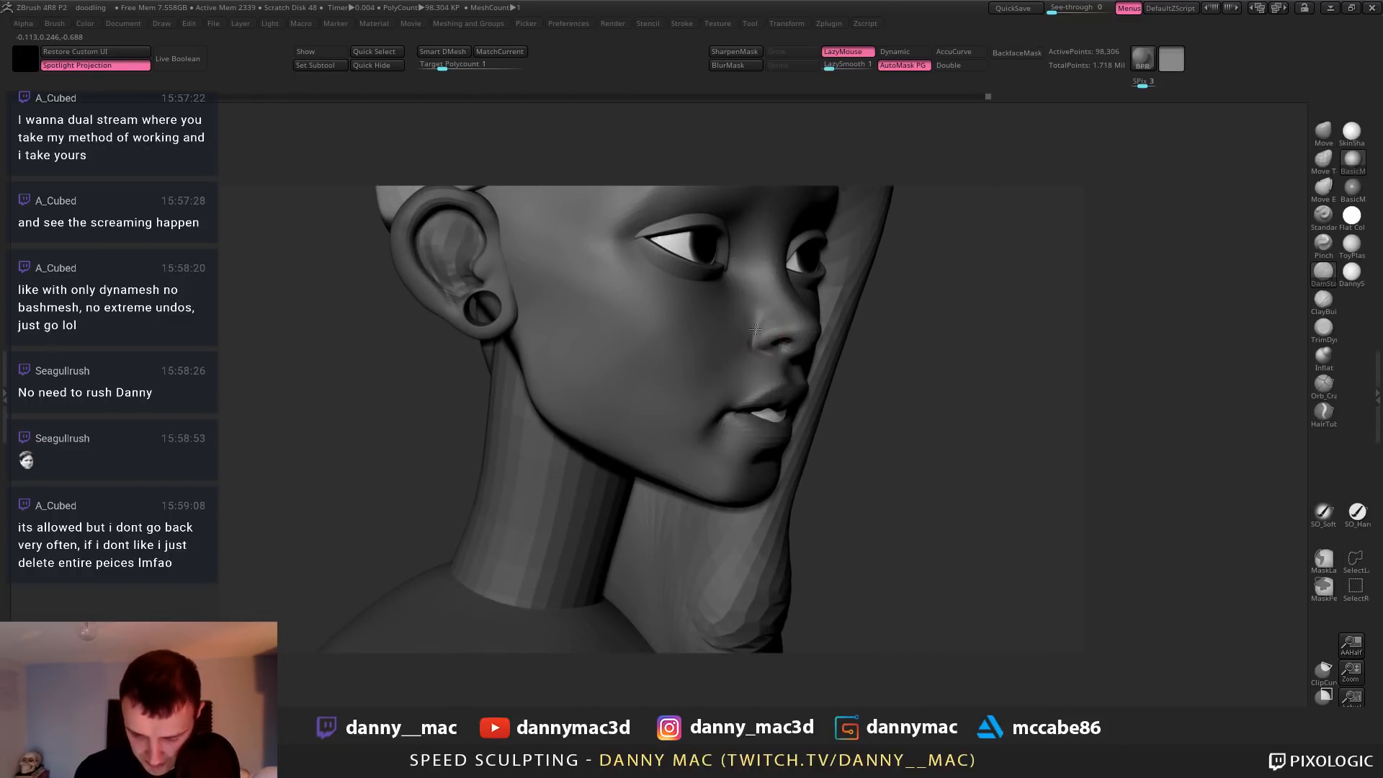
Raise the head's subdivision level by one and smooth the skin around the corners of the mouth
mouse_move(754, 329)
right_down()
mouse_move(840, 382)
mouse_move(791, 379)
mouse_move(741, 409)
right_up()
key(ctrl+d)
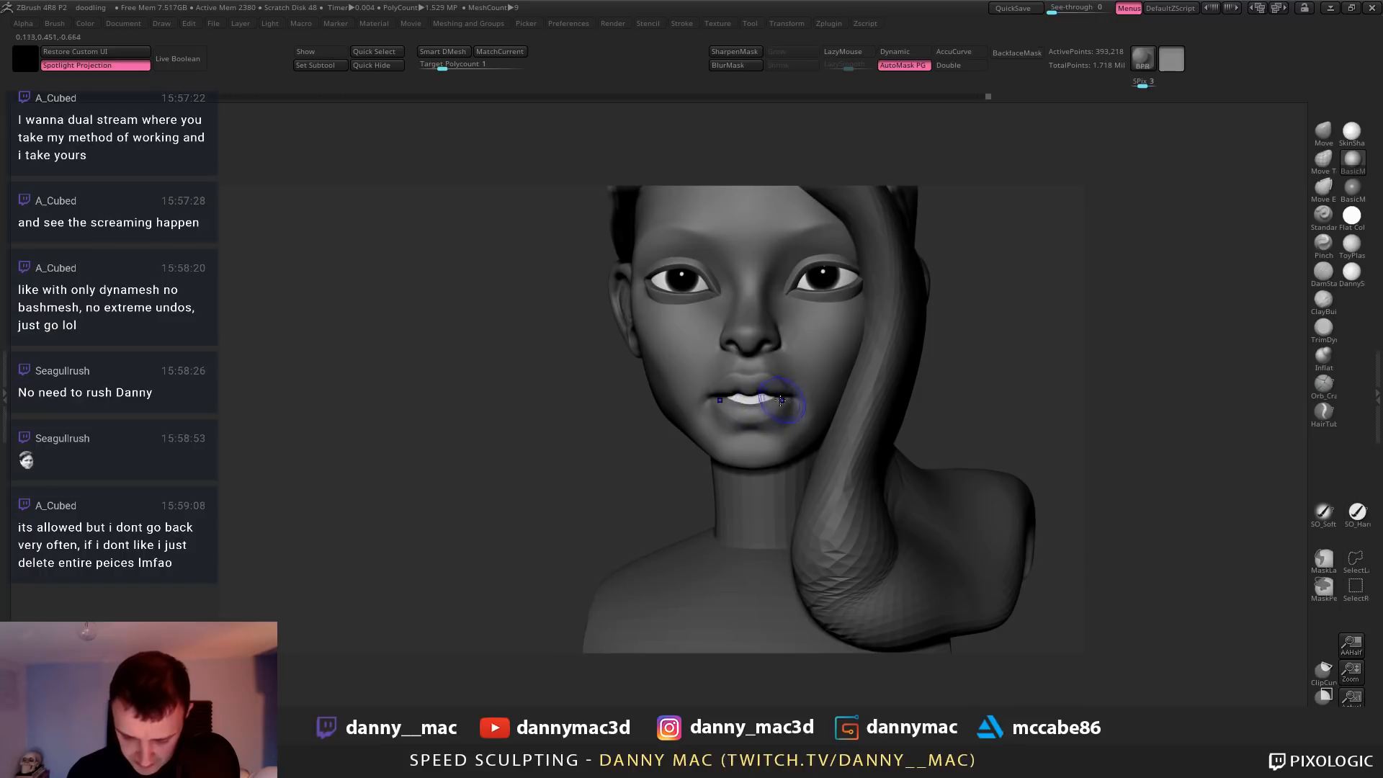
shift+drag(781, 400, 785, 398)
right_drag(785, 397, 749, 405)
shift+drag(772, 397, 779, 402)
mouse_move(768, 401)
right_down()
mouse_move(805, 396)
mouse_move(758, 394)
mouse_move(752, 424)
mouse_move(802, 394)
right_up()
Lower the head's subdivision level by one and reshape the corners of the mouth with the Move brush
key(b)
key(m)
key(v)
key(shift+d)
key(space)
drag(795, 404, 784, 404)
right_drag(784, 404, 785, 392)
drag(800, 390, 810, 389)
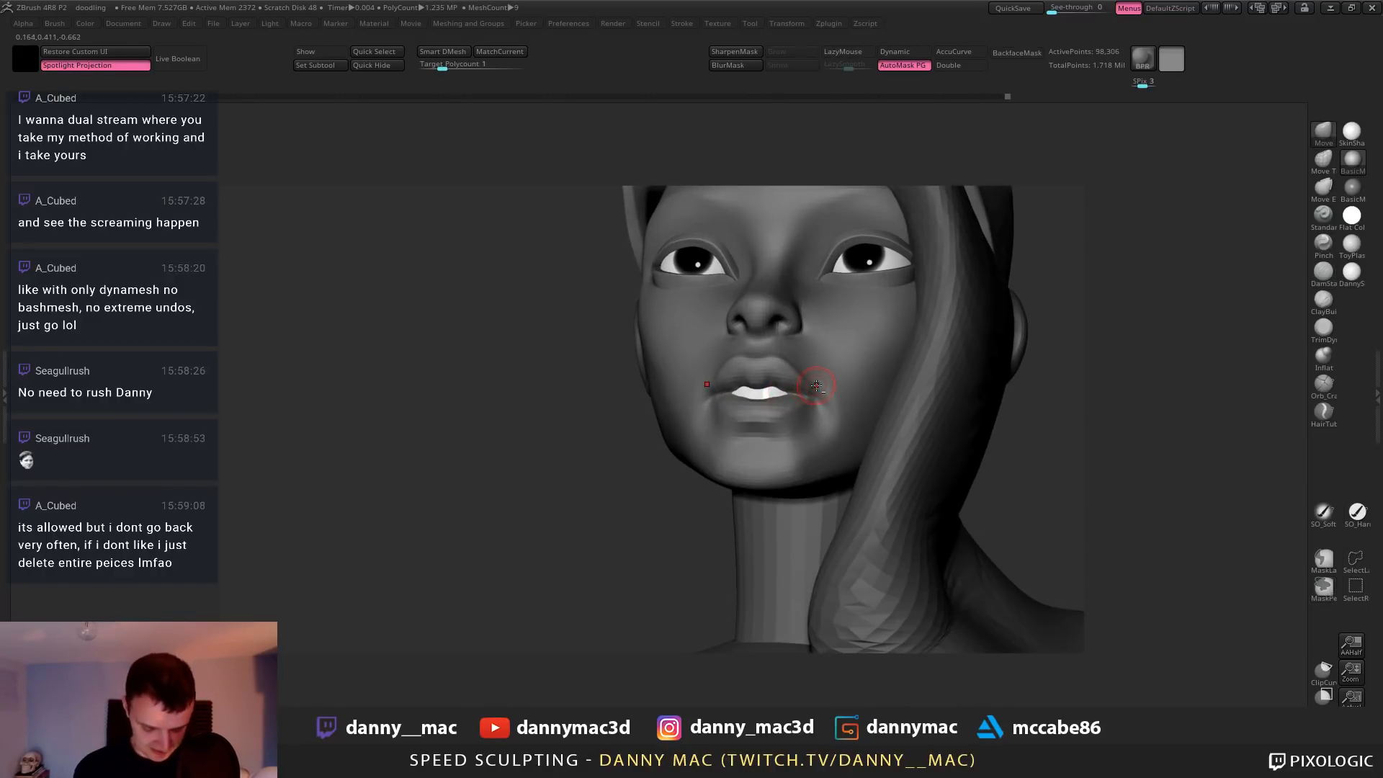
Try to reshape the lower lip in side view with the Move brush, and undo the stroke
right_drag(816, 386, 728, 388)
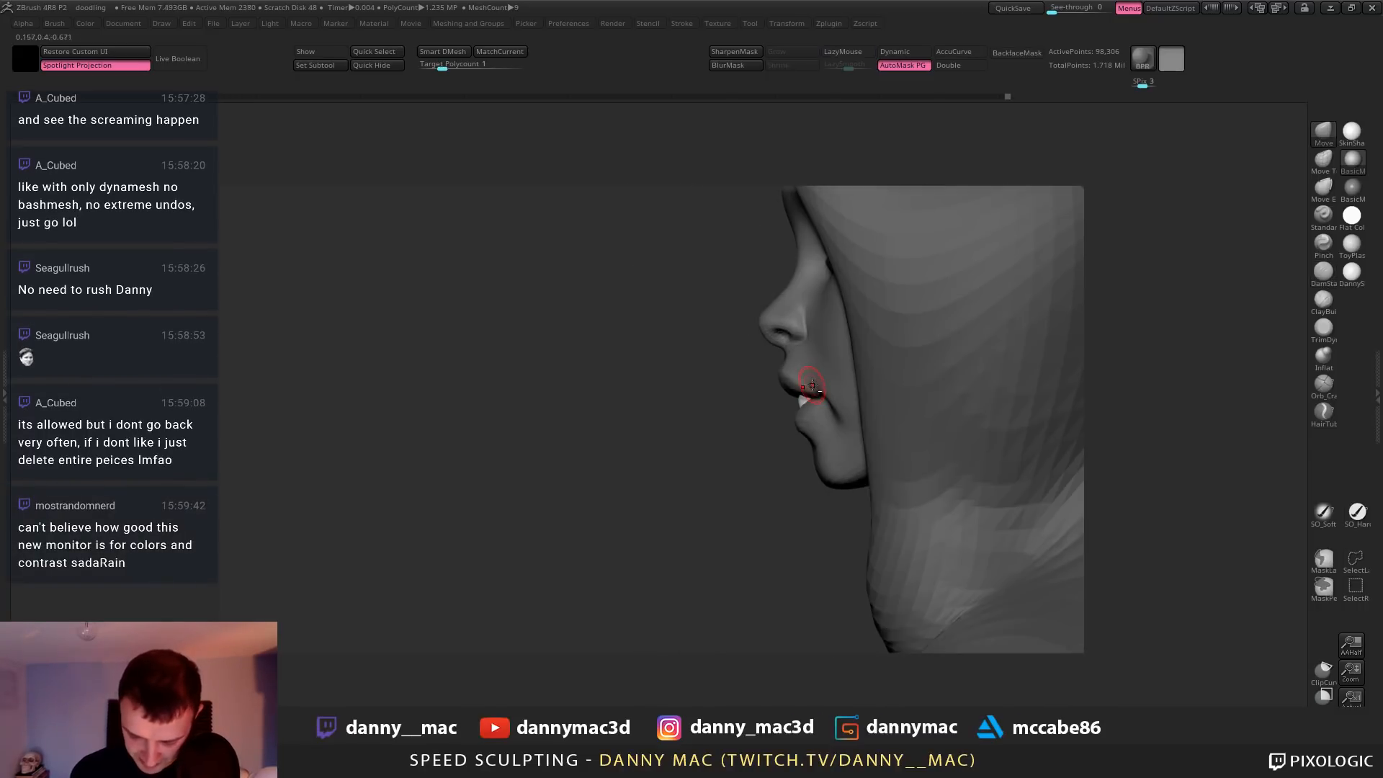
right_drag(811, 405, 835, 406)
drag(788, 432, 784, 429)
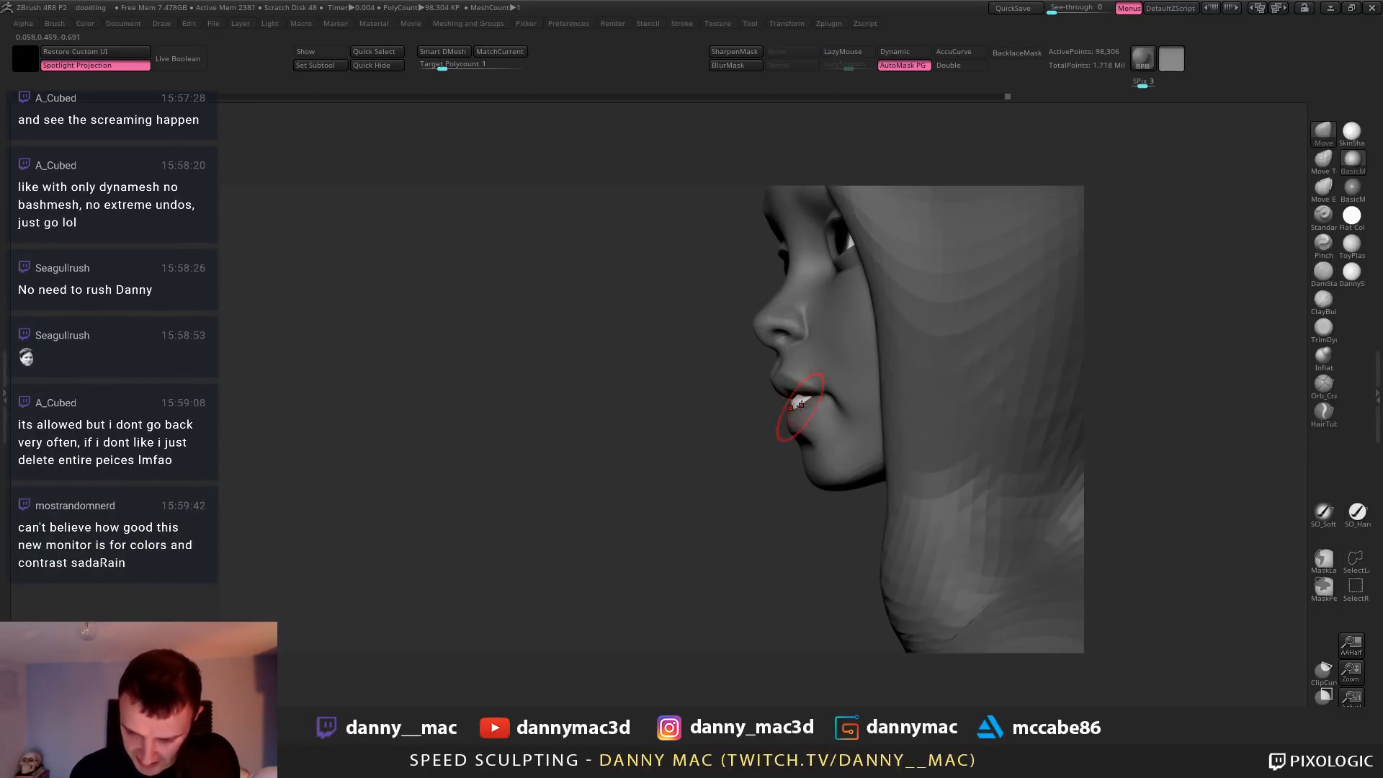
key(ctrl+z)
Raise the head's subdivision level by one, smooth the jaw beside the chin, and adjust the jawline with the Move brush
mouse_move(801, 396)
right_down()
mouse_move(830, 398)
mouse_move(786, 404)
mouse_move(777, 432)
mouse_move(809, 407)
mouse_move(813, 435)
right_up()
right_click(792, 407)
key(d)
shift+drag(812, 452, 803, 454)
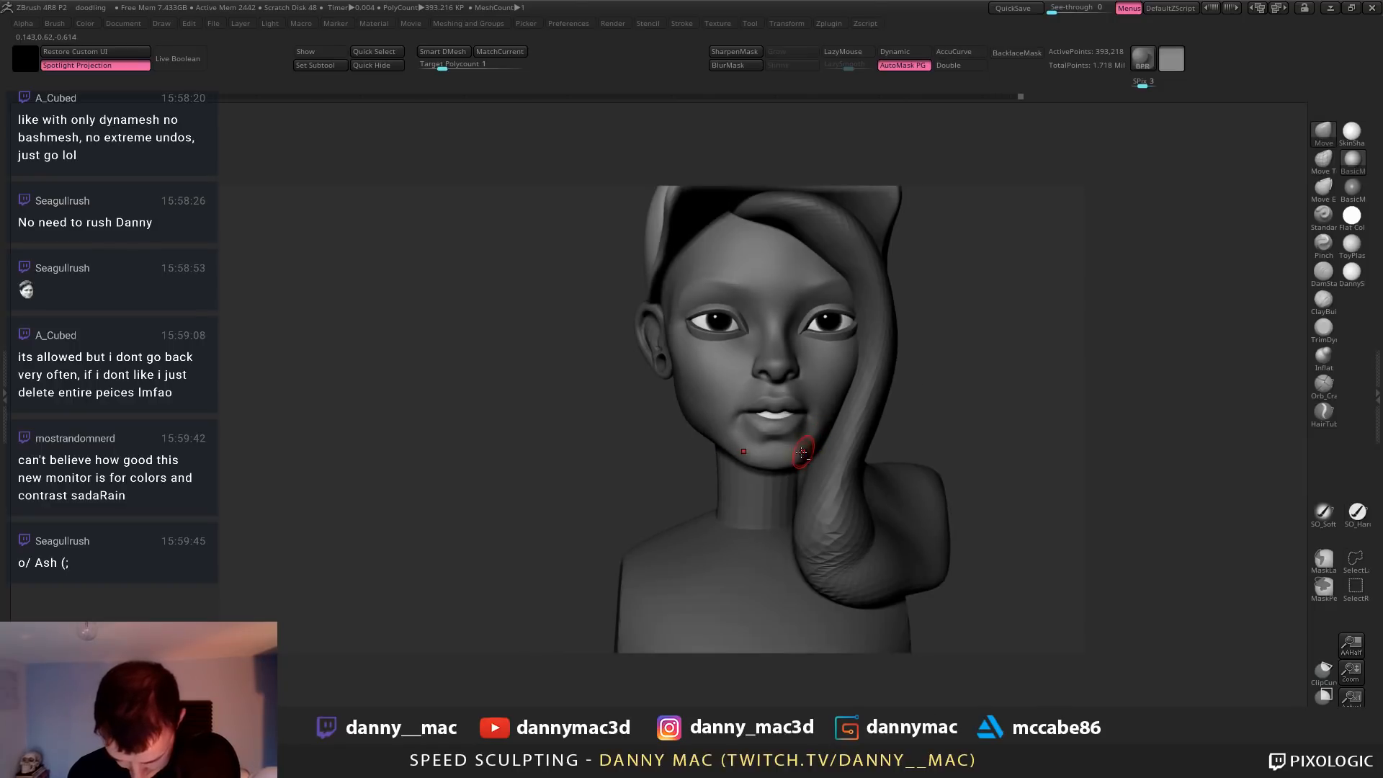
right_drag(802, 450, 771, 452)
key(space)
drag(801, 461, 809, 458)
mouse_move(818, 447)
right_down()
mouse_move(833, 433)
mouse_move(816, 424)
right_up()
mouse_move(815, 423)
right_down()
mouse_move(785, 425)
mouse_move(803, 371)
right_up()
key(space)
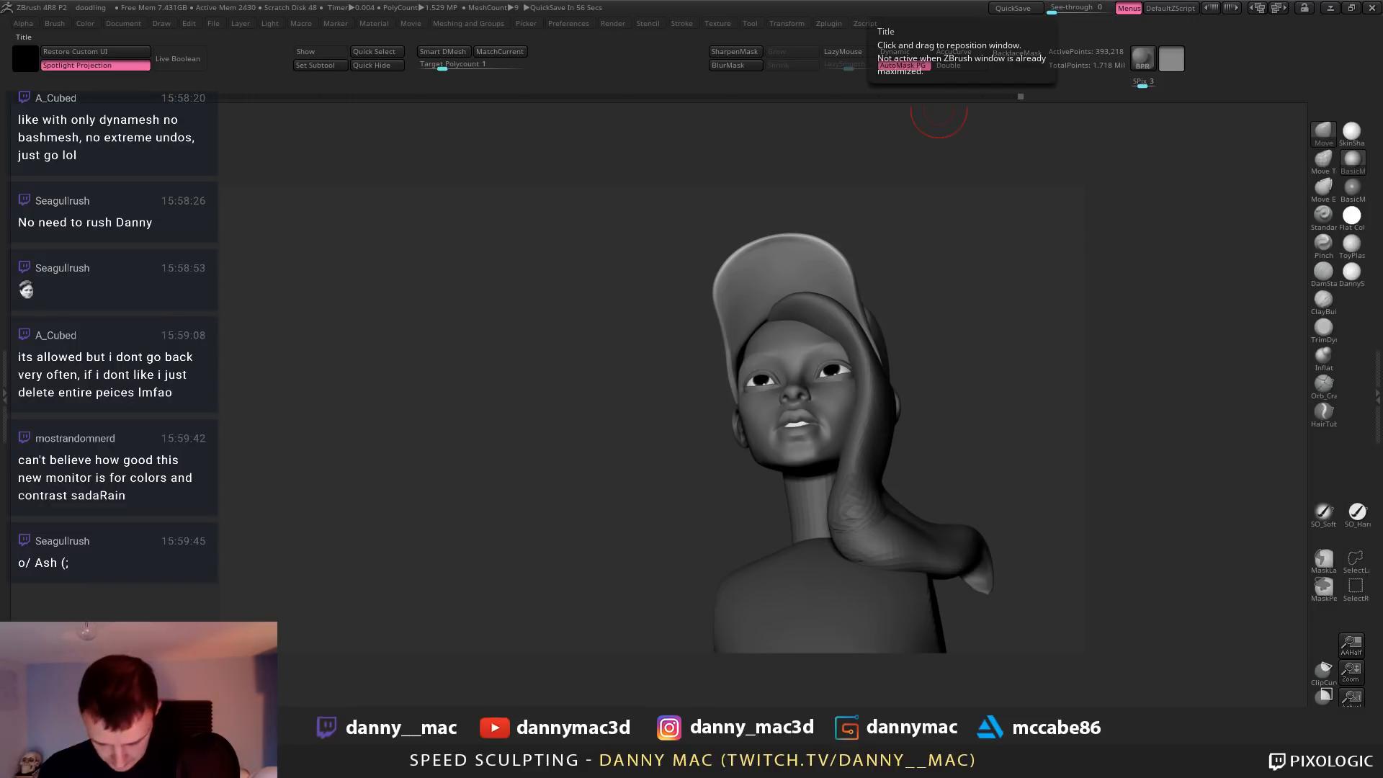
mouse_move(786, 360)
right_down()
mouse_move(798, 422)
mouse_move(798, 396)
mouse_move(814, 395)
mouse_move(795, 394)
right_up()
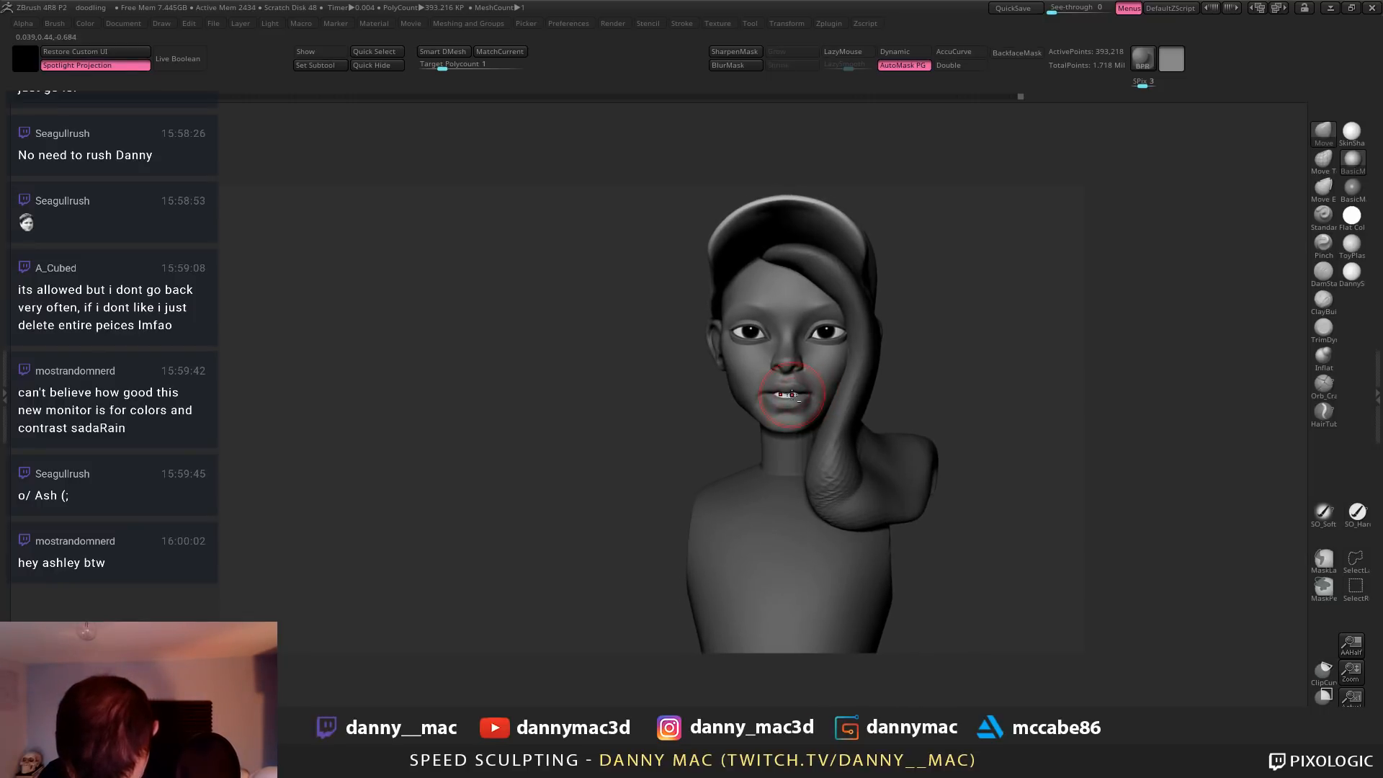
key(w)
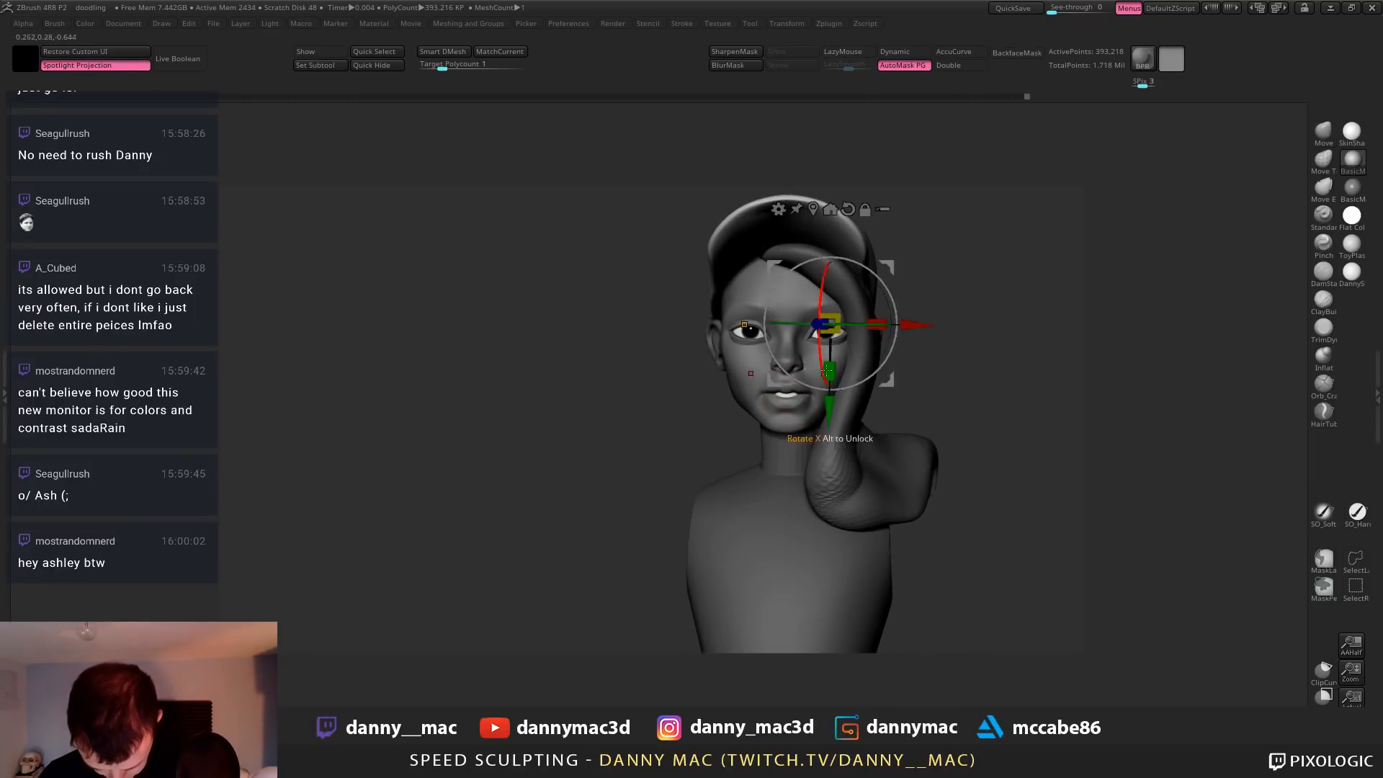
click(813, 209)
right_drag(859, 318, 847, 314)
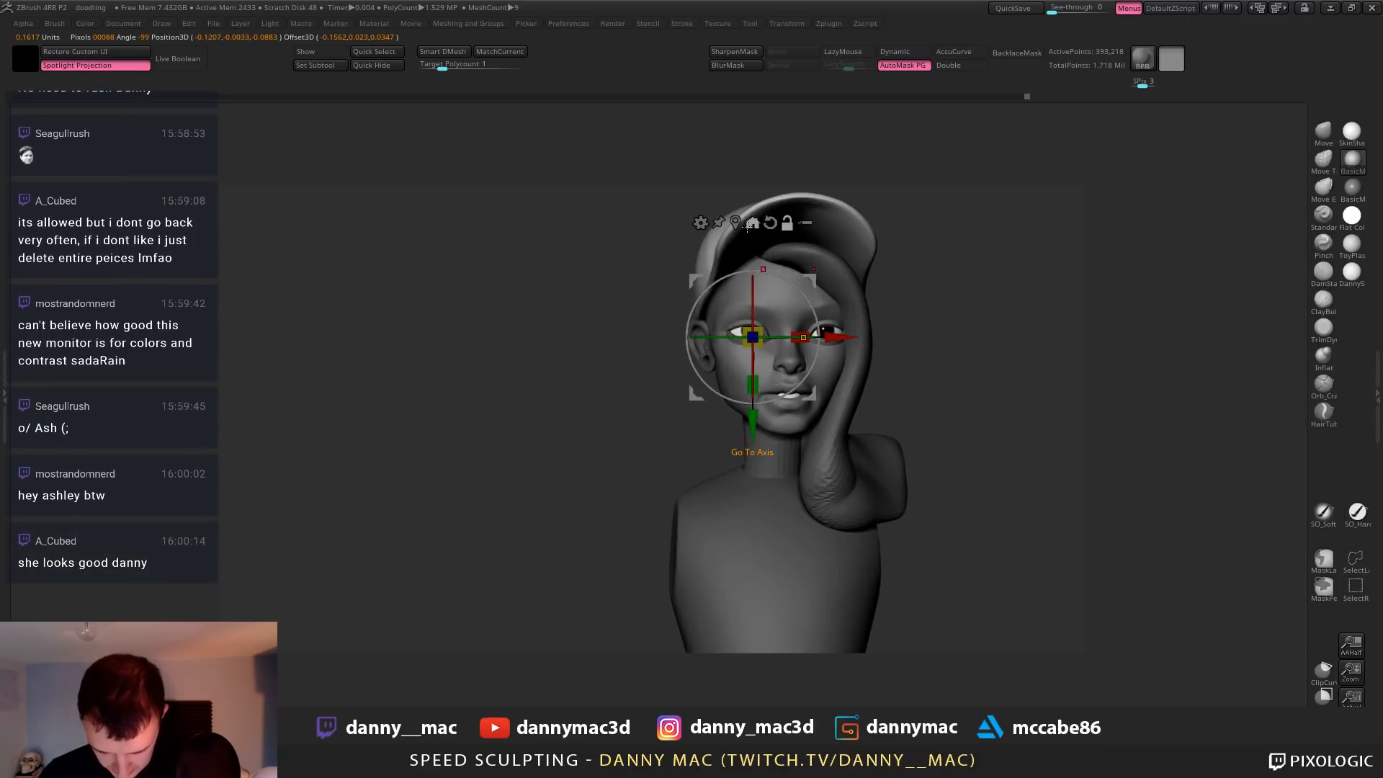
mouse_move(880, 362)
alt+right_down()
mouse_move(796, 342)
mouse_move(805, 403)
alt+right_up()
key(shift+f)
key(q)
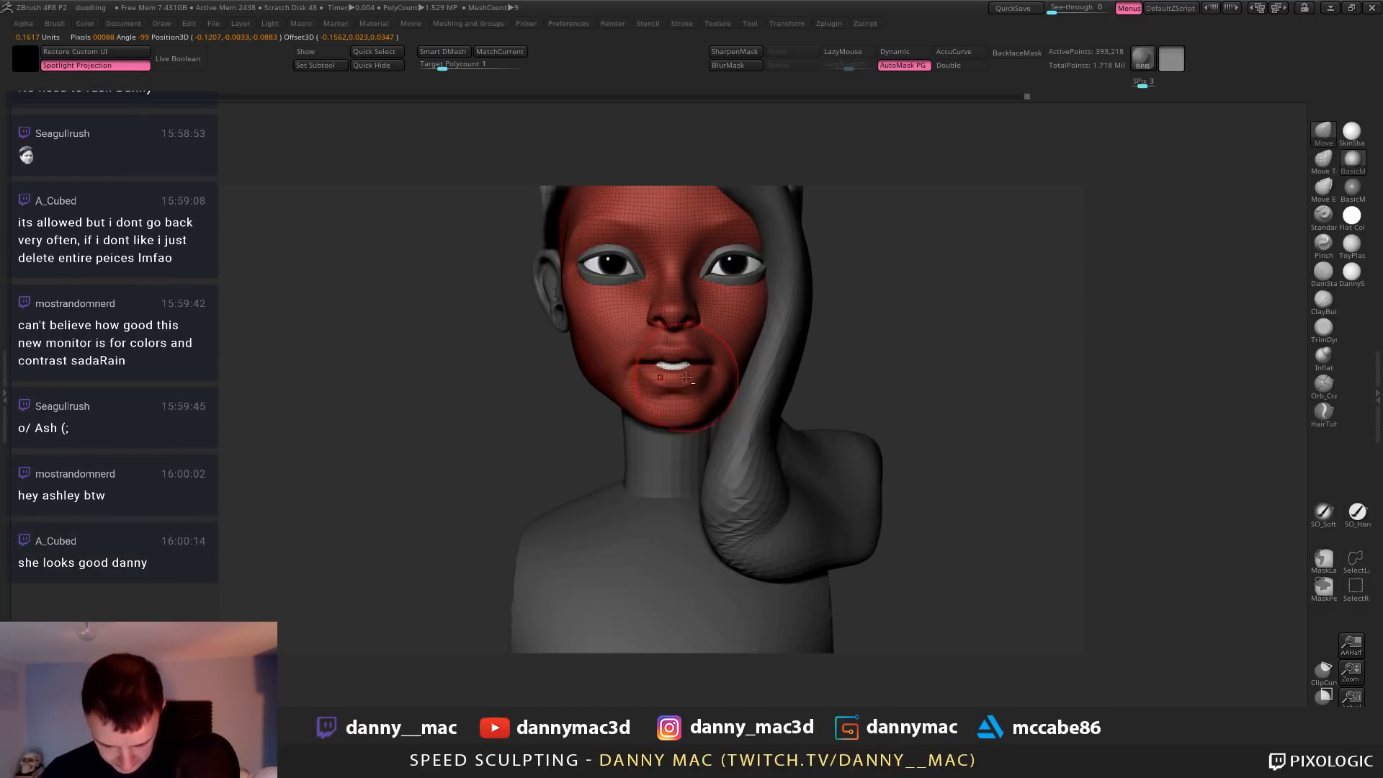
Select the teeth, center the gizmo on them, and adjust their placement behind the lips in side view
alt+click(684, 365)
mouse_move(762, 320)
alt+right_down()
mouse_move(755, 374)
mouse_move(749, 324)
alt+right_up()
key(w)
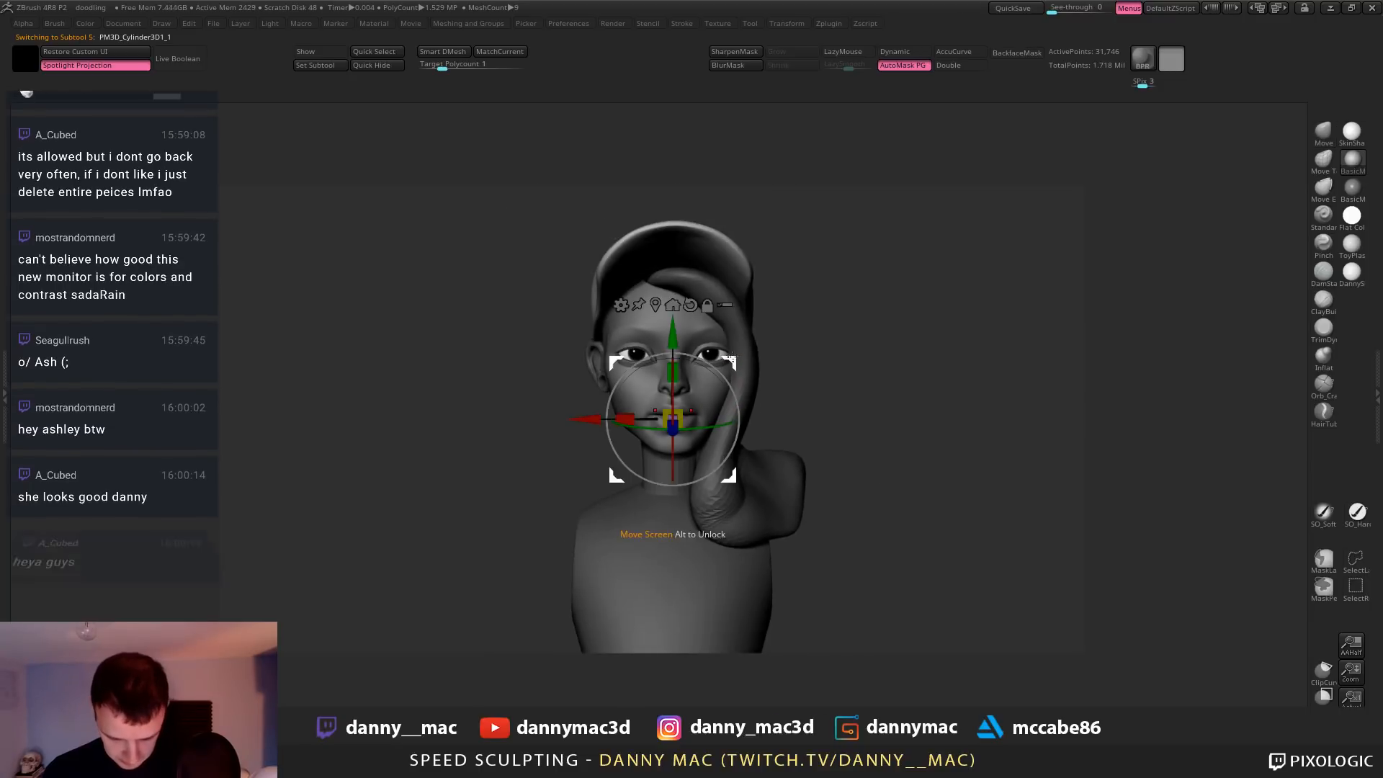
click(686, 308)
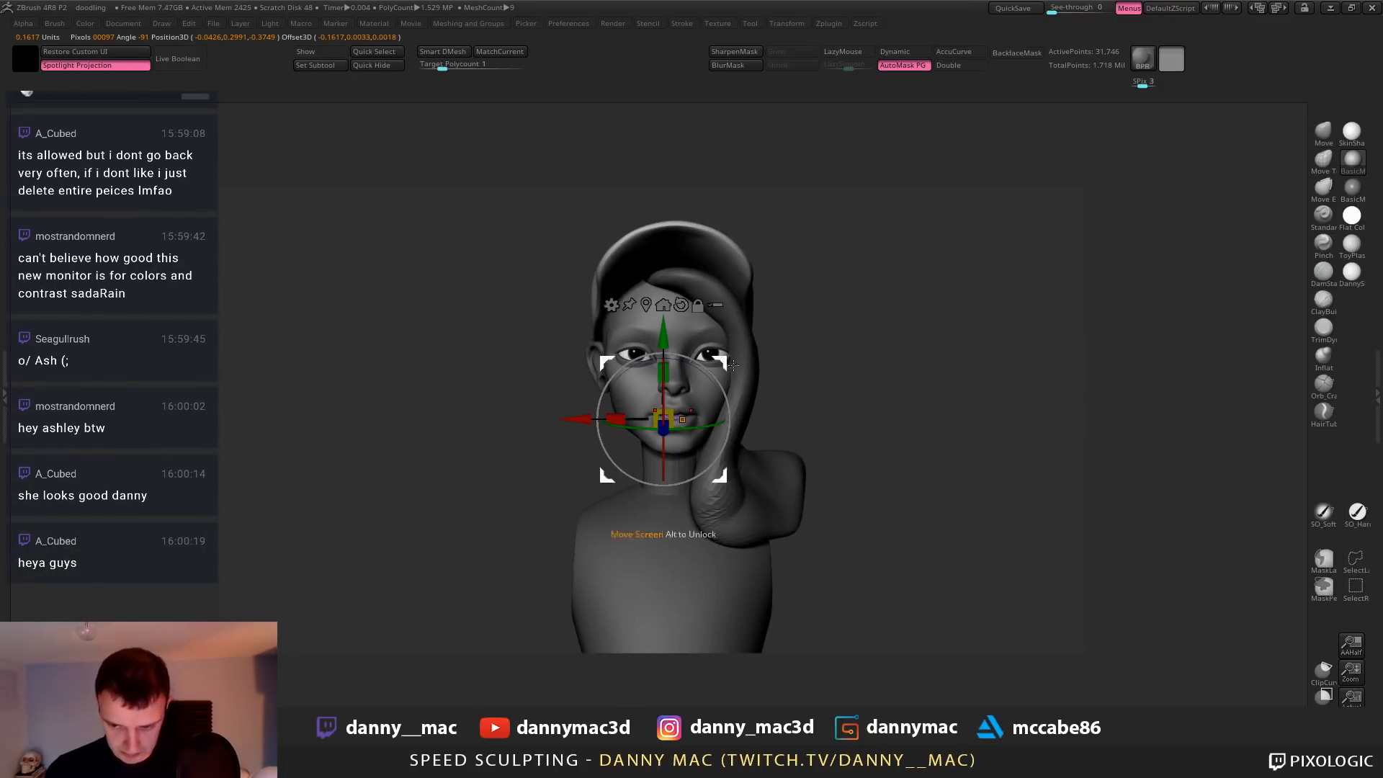
ctrl+right_drag(685, 313, 620, 390)
key(q)
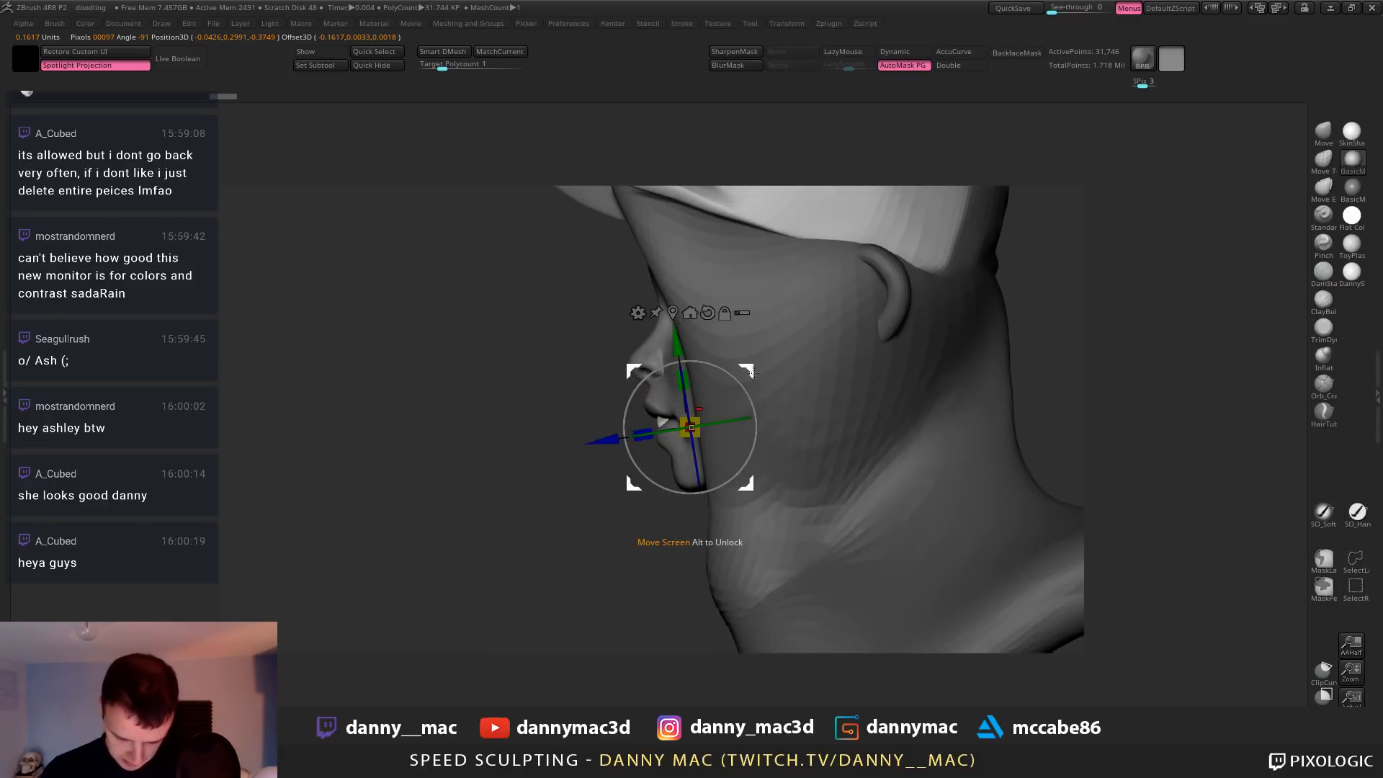
drag(753, 373, 752, 366)
mouse_move(752, 365)
right_down()
mouse_move(909, 307)
mouse_move(886, 224)
right_up()
key(q)
Reselect the head and smooth the area between the corner of the mouth and the lower lip
alt+click(723, 444)
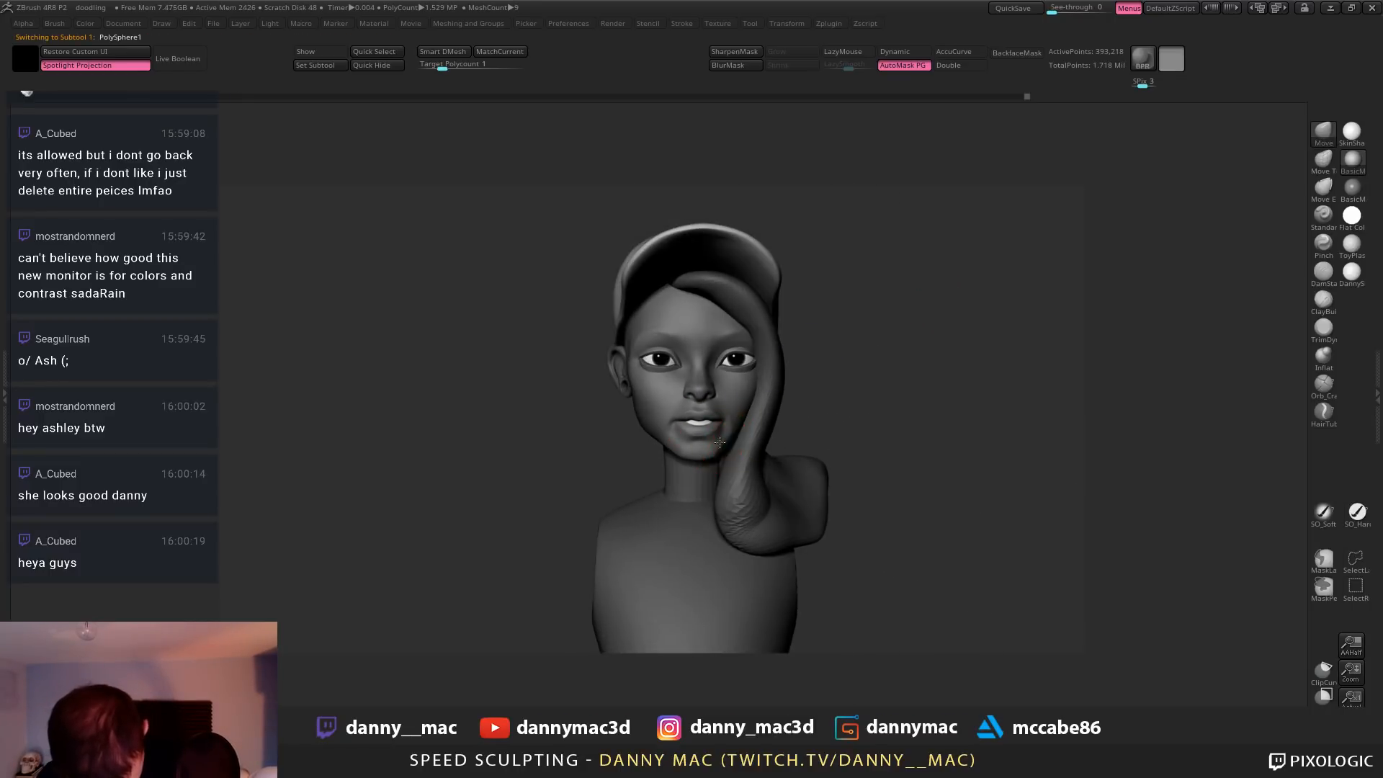
key(space)
mouse_move(723, 445)
right_down()
mouse_move(673, 446)
mouse_move(729, 453)
mouse_move(707, 446)
right_up()
key(space)
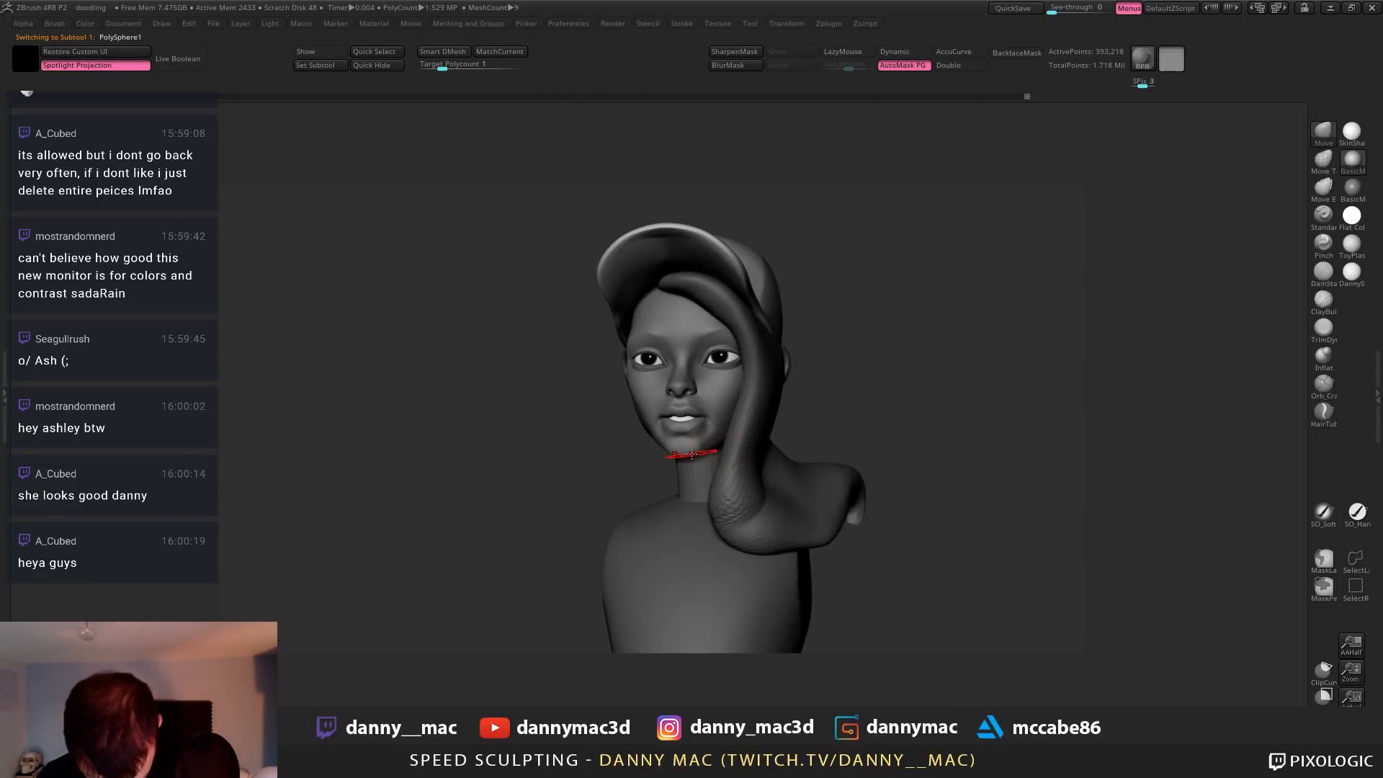
shift+right_drag(682, 452, 692, 452)
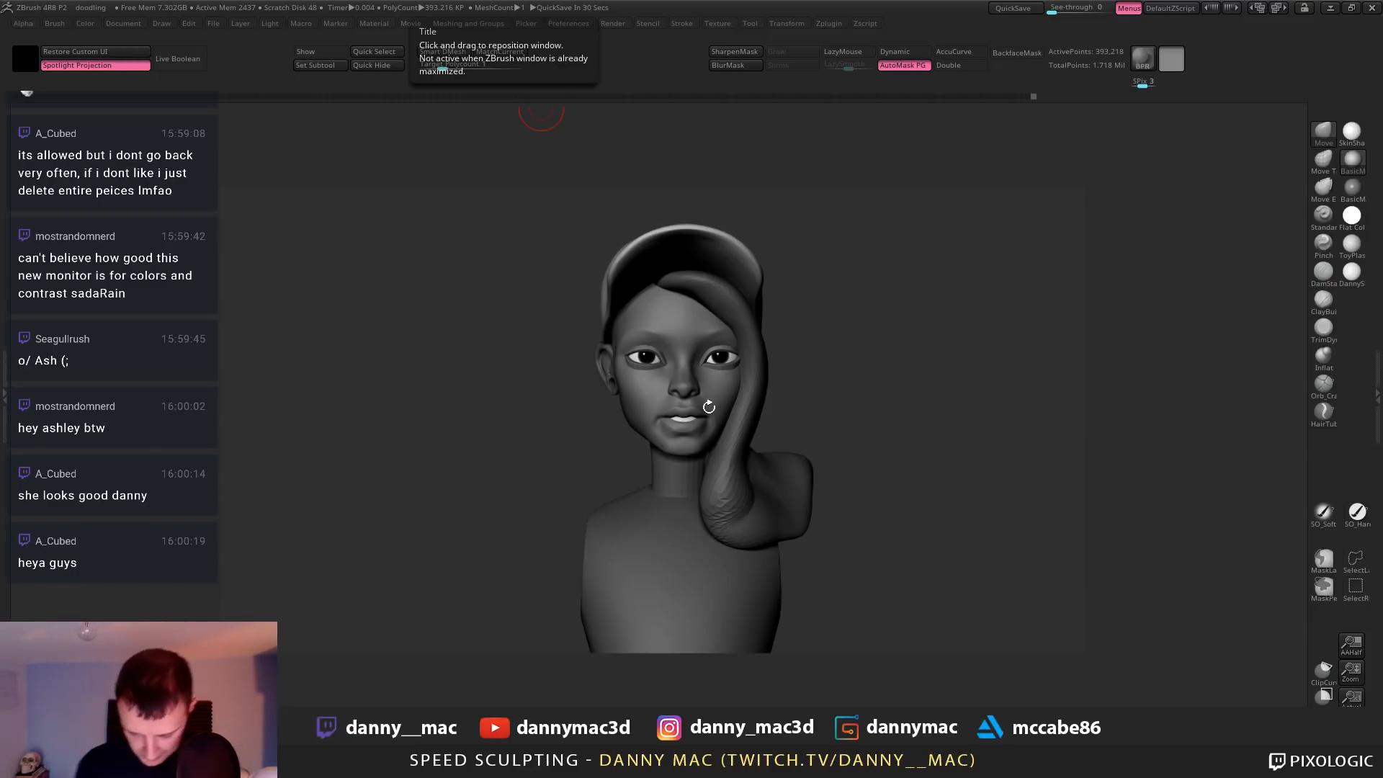
right_drag(707, 405, 726, 434)
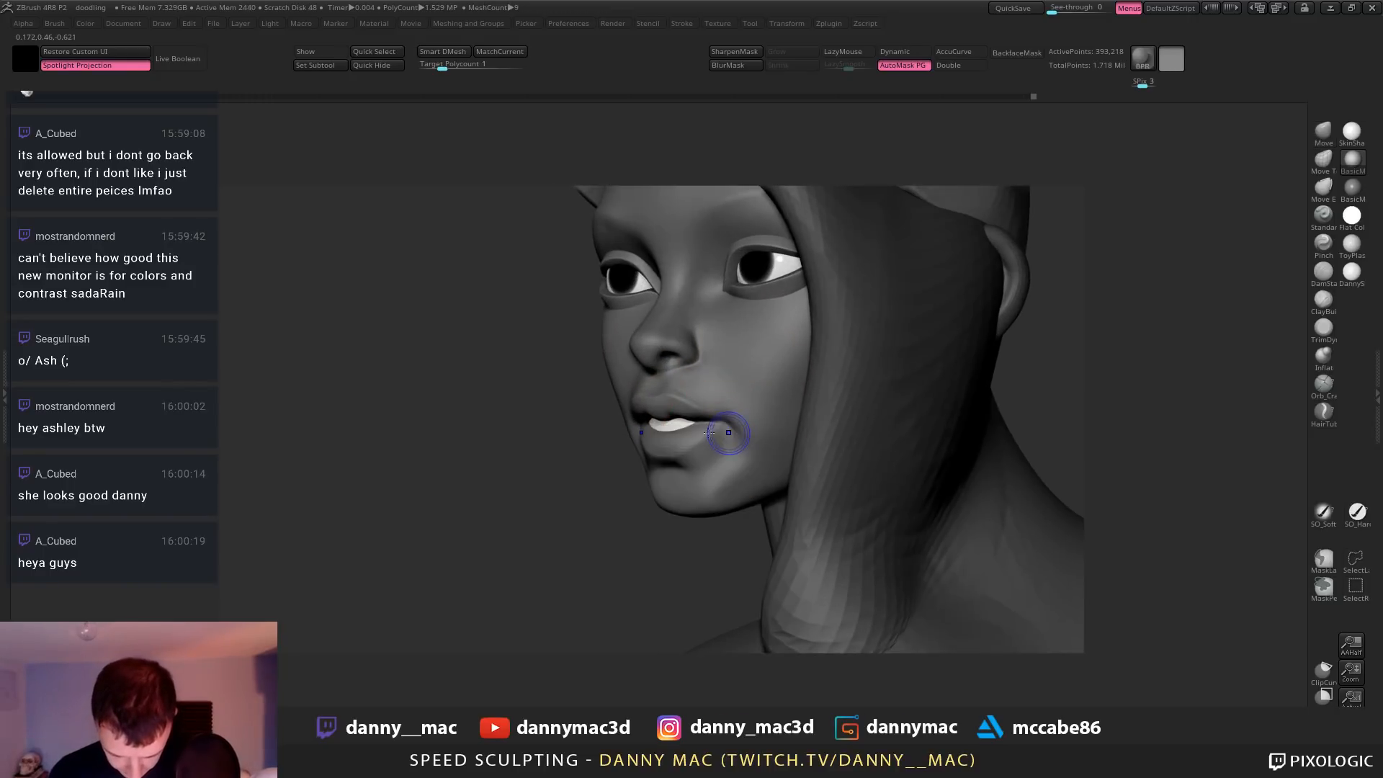
shift+drag(728, 435, 700, 434)
right_drag(682, 436, 713, 440)
Check the mouth and face at lower subdivision levels and with perspective toggled, returning the head to its highest level
key(shift+d)
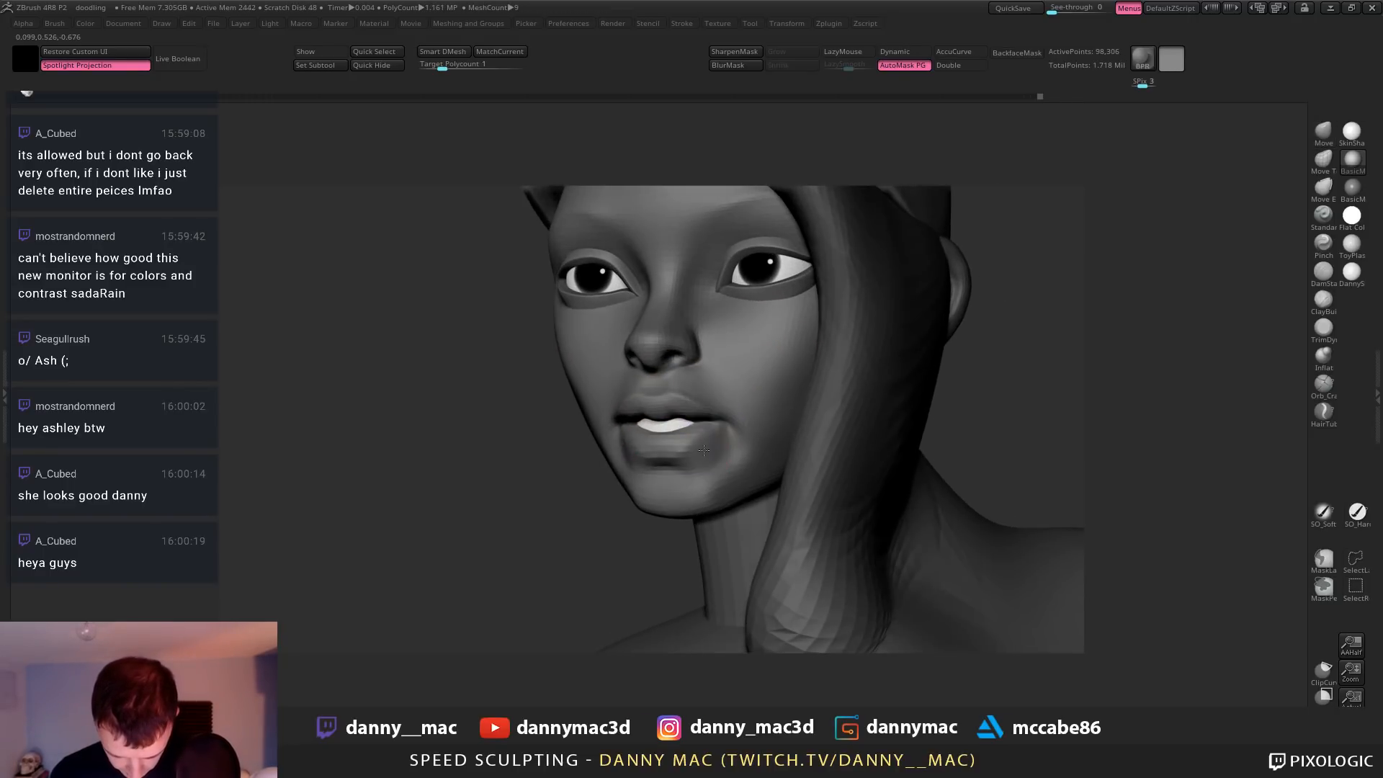
key(shift+d)
right_drag(725, 454, 729, 453)
key(d)
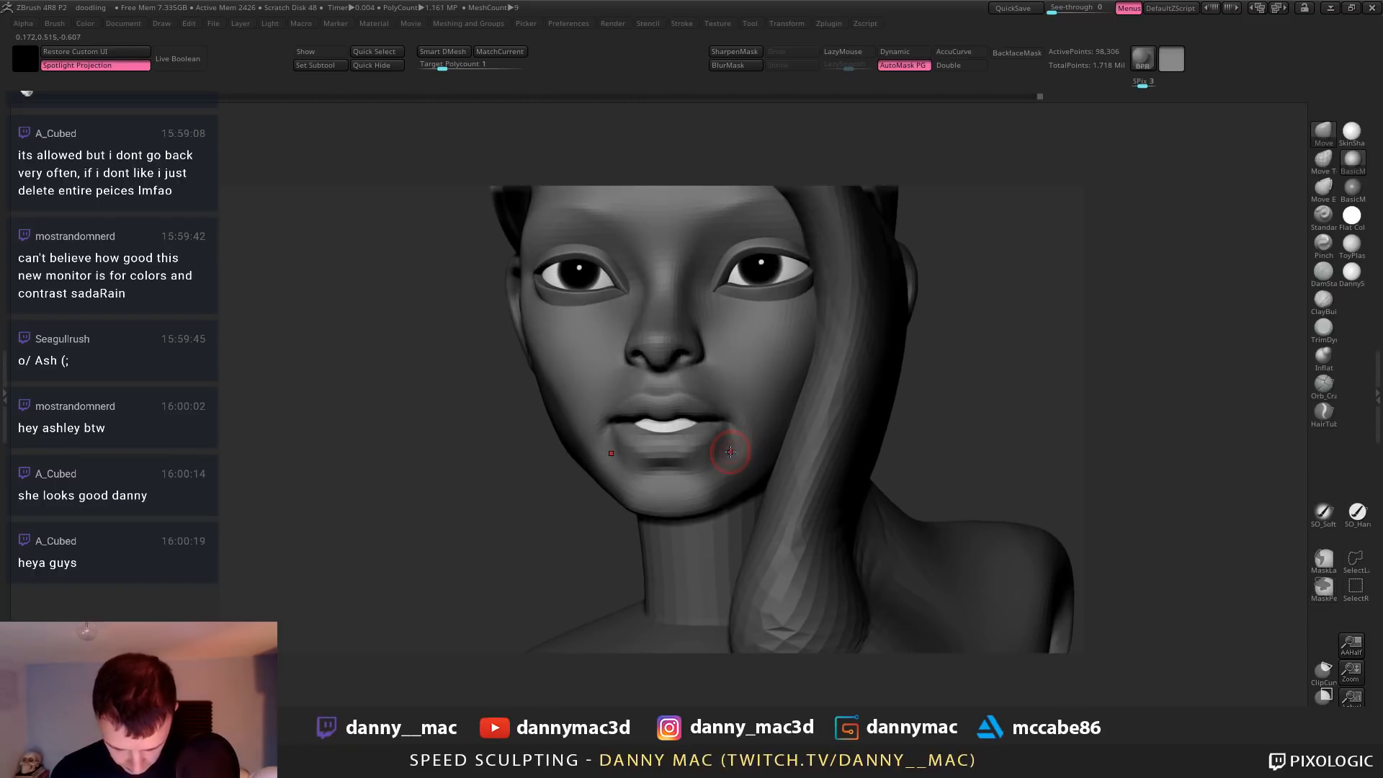
ctrl+right_drag(734, 442, 702, 469)
key(d)
key(p)
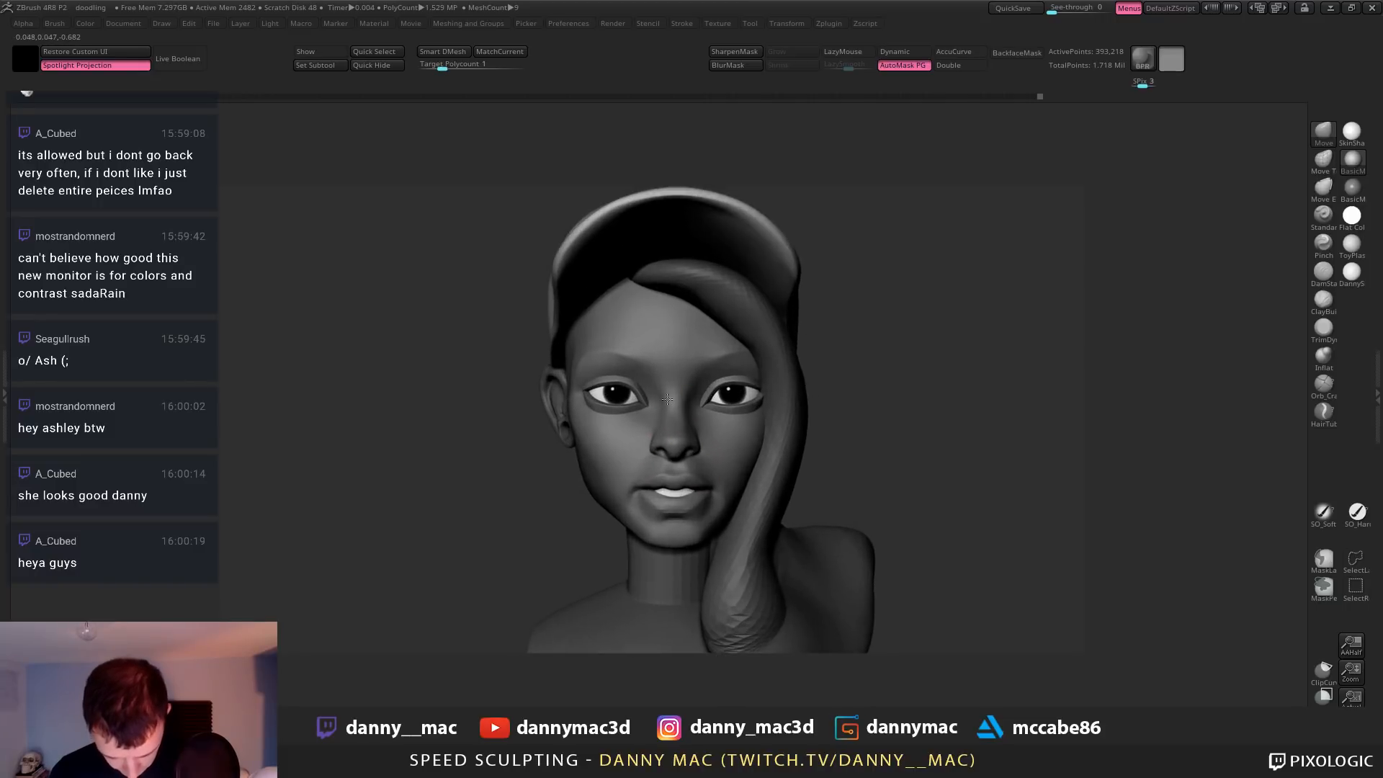
key(p)
Select the eyelids subtool PolySphere3 and move it to the start of the subtool list
alt+right_drag(852, 374, 830, 415)
key(n)
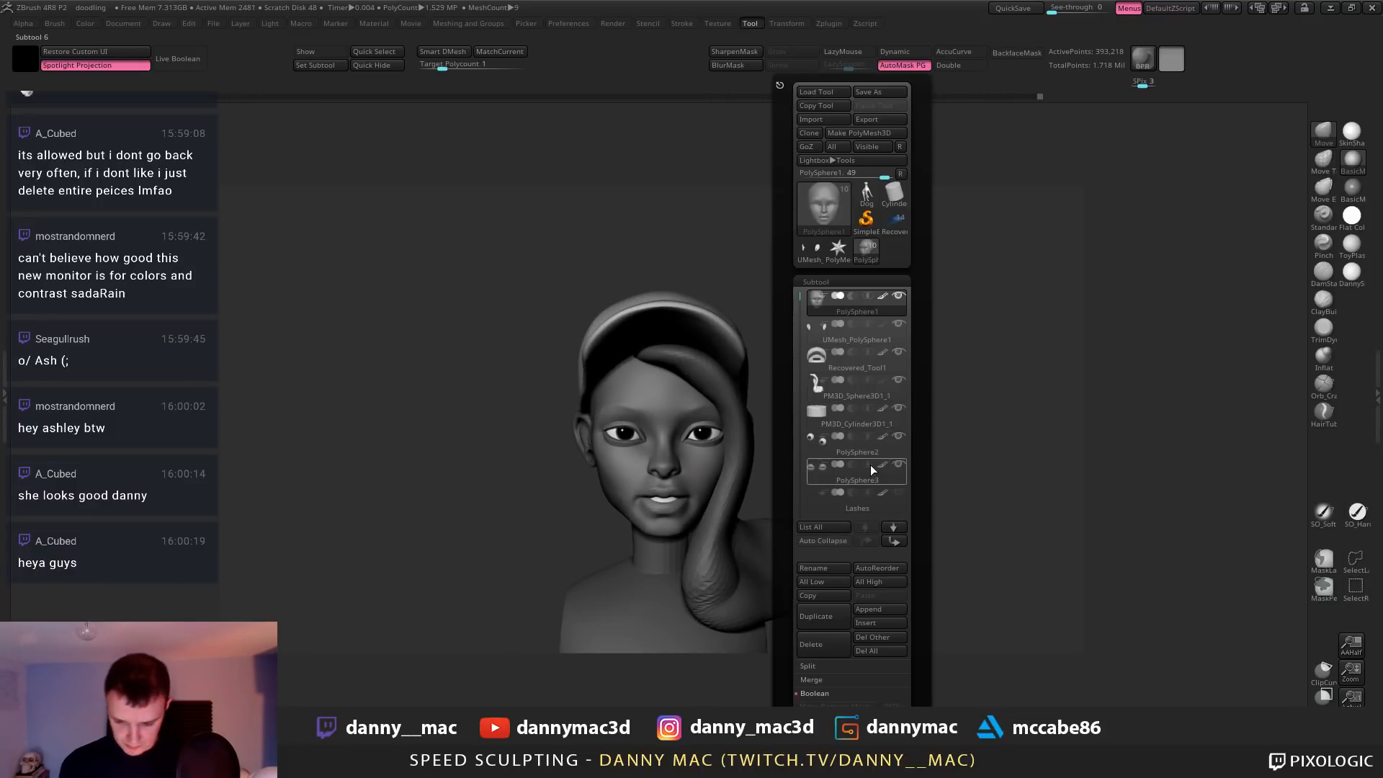
alt+click(720, 441)
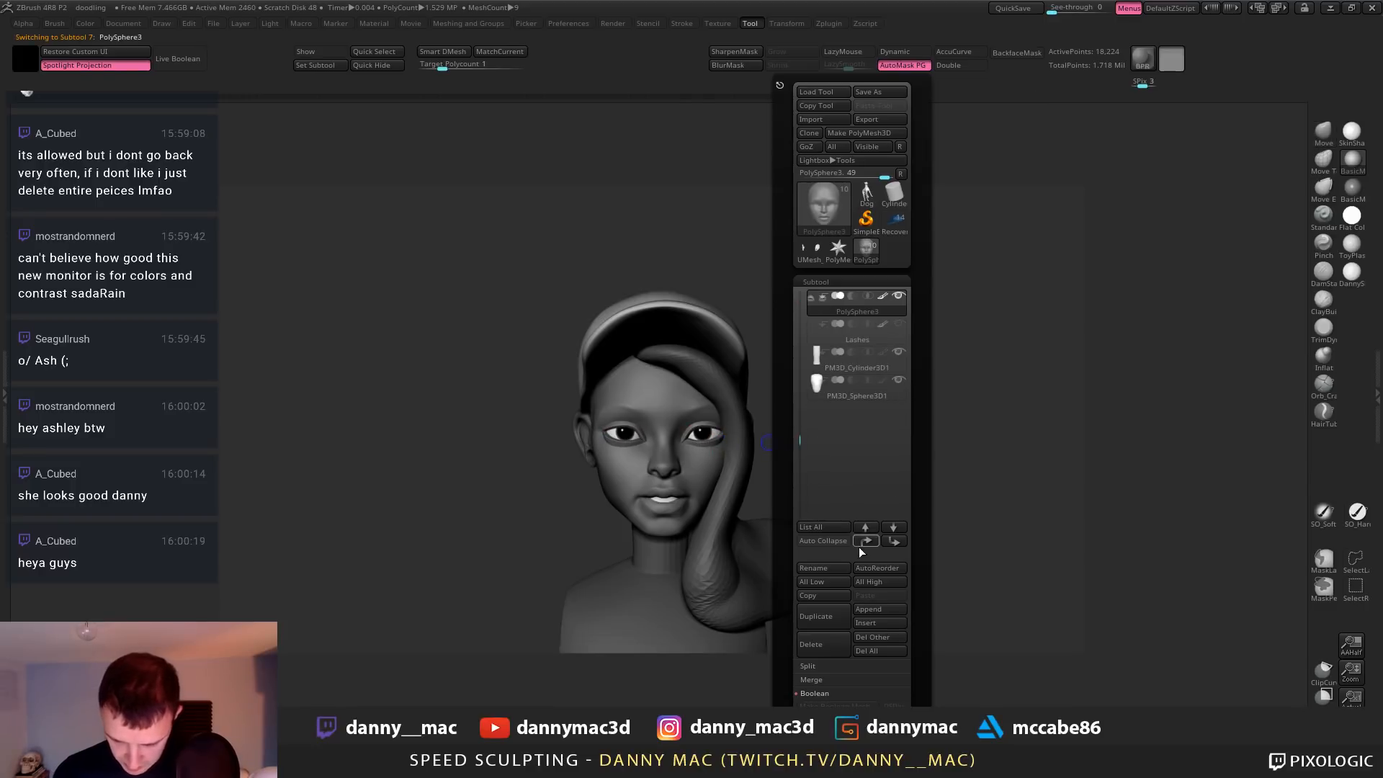
click(865, 541)
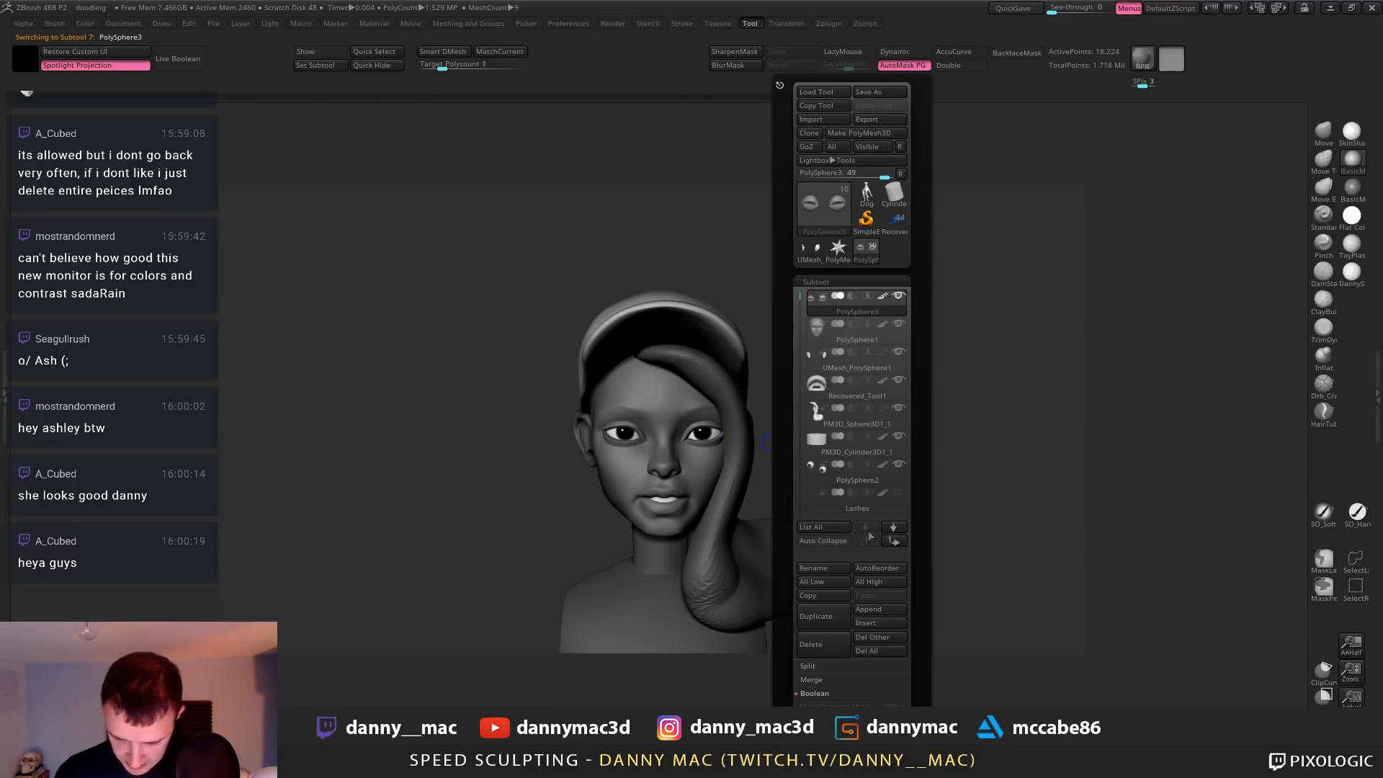
Select the ears subtool UMesh_PolySphere1 and move it above the eyelids at the start of the subtool list
alt+click(585, 435)
drag(561, 434, 807, 425)
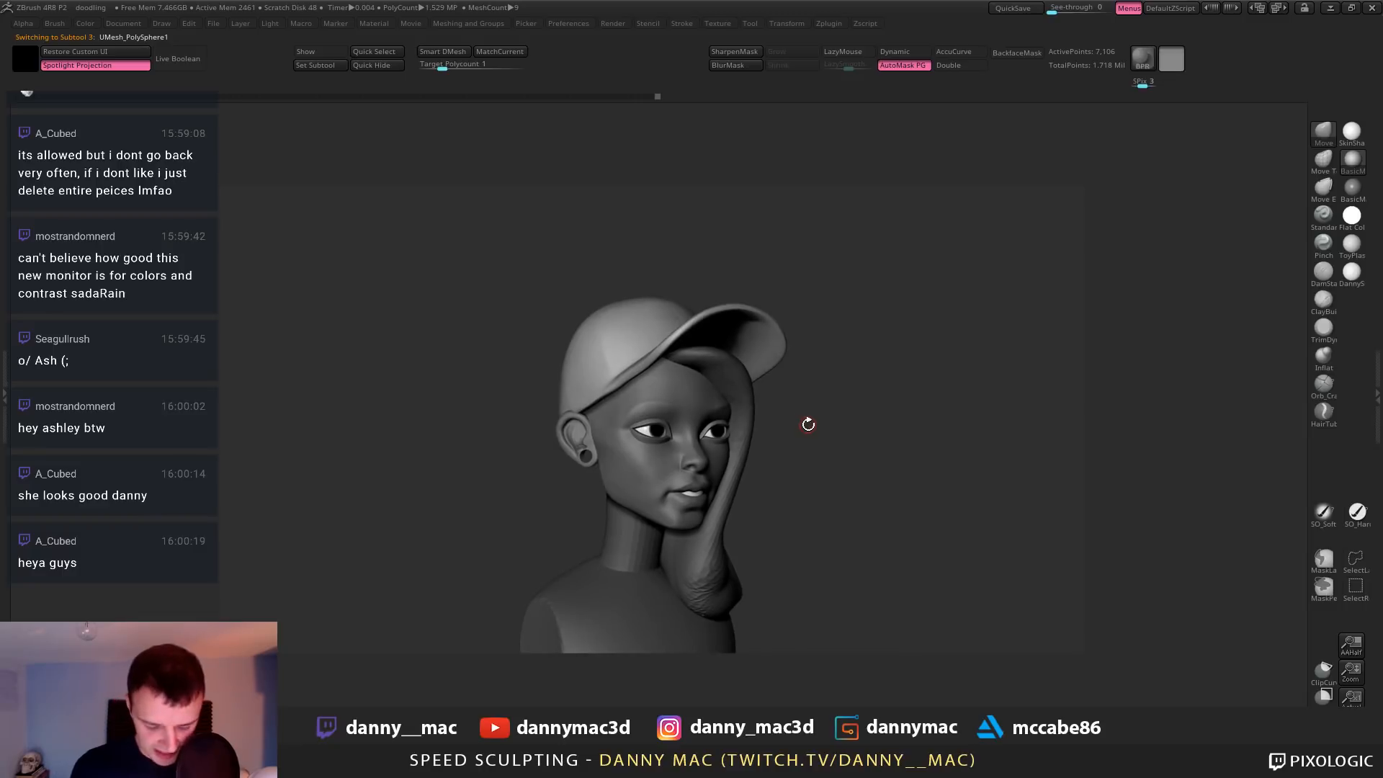
key(2)
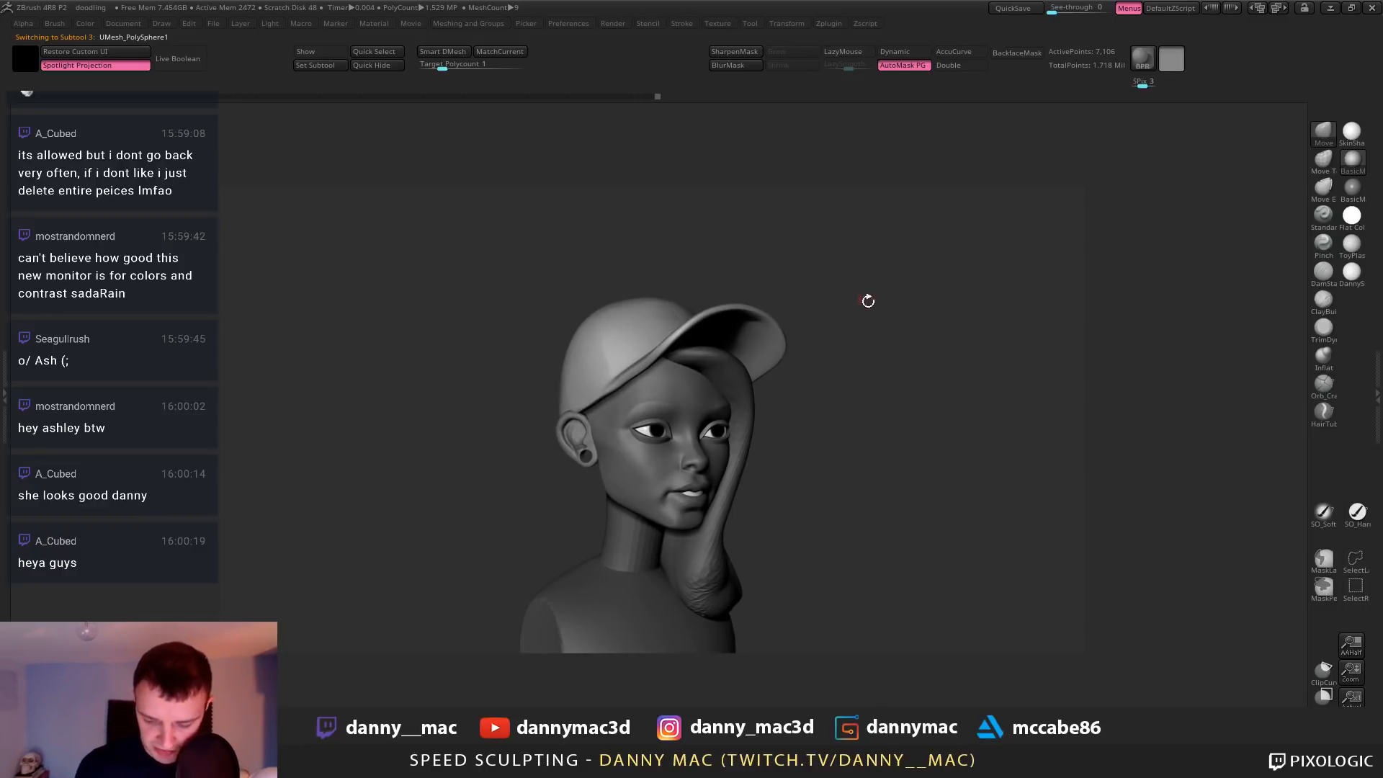
key(1)
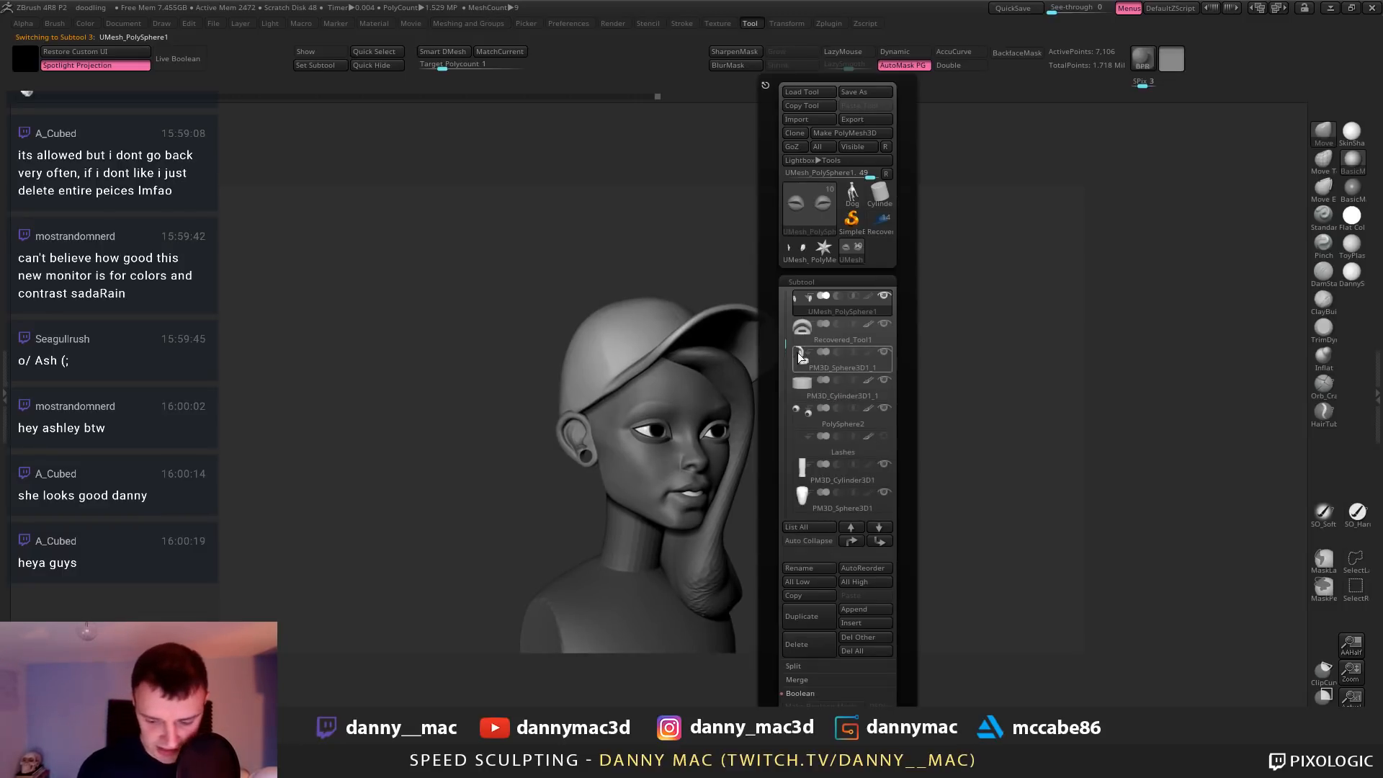
click(857, 544)
click(857, 544)
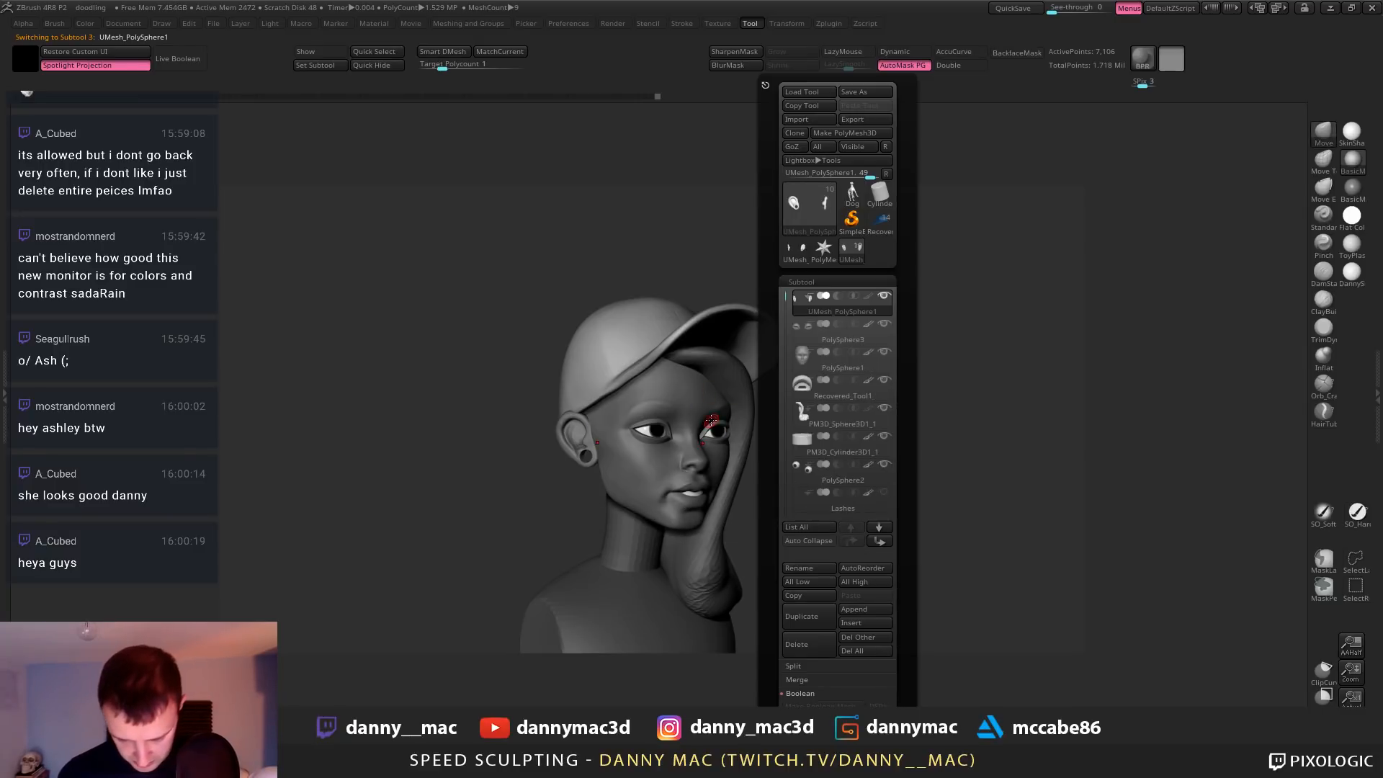
Select the neck cylinder PM3D_Cylinder3D1 and move it to the start of the subtool list, above the ears
alt+right_drag(699, 376, 692, 353)
alt+click(623, 513)
key(2)
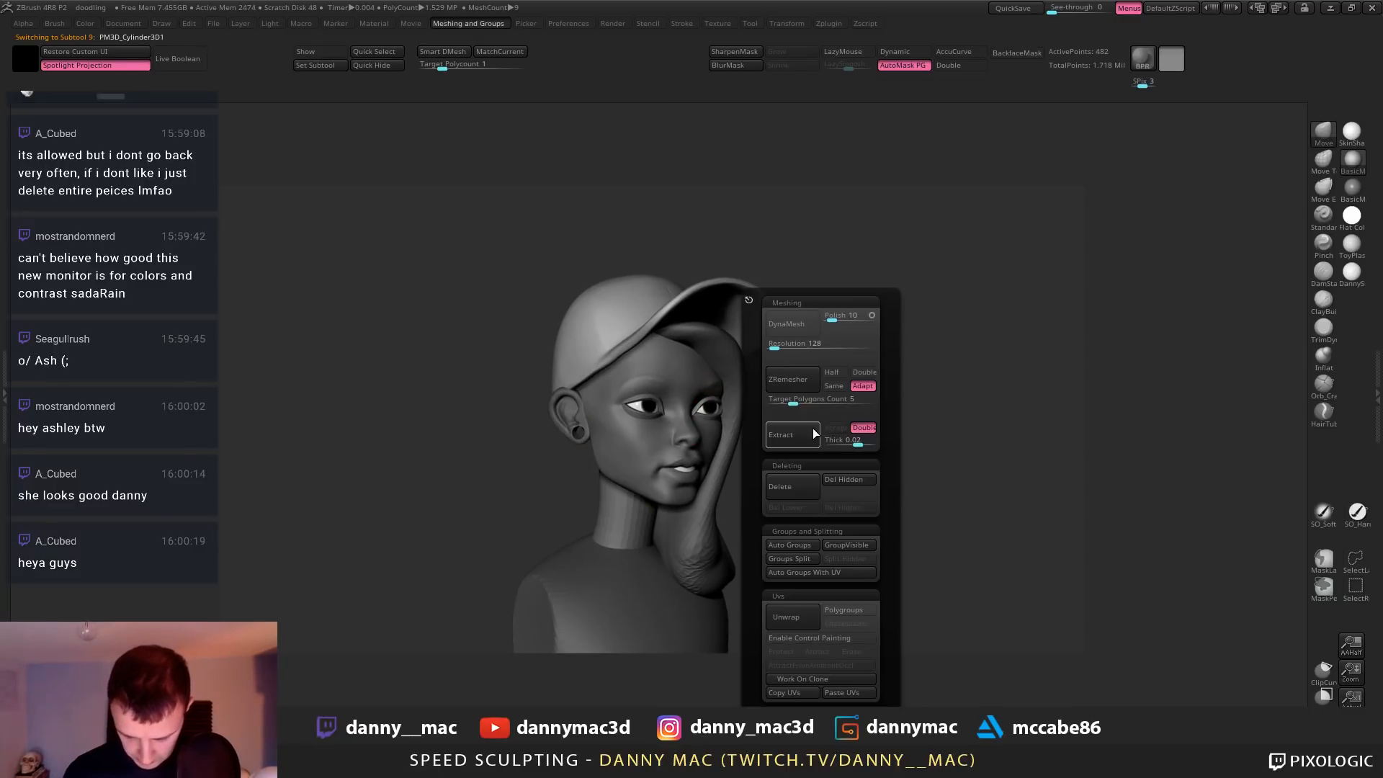
key(1)
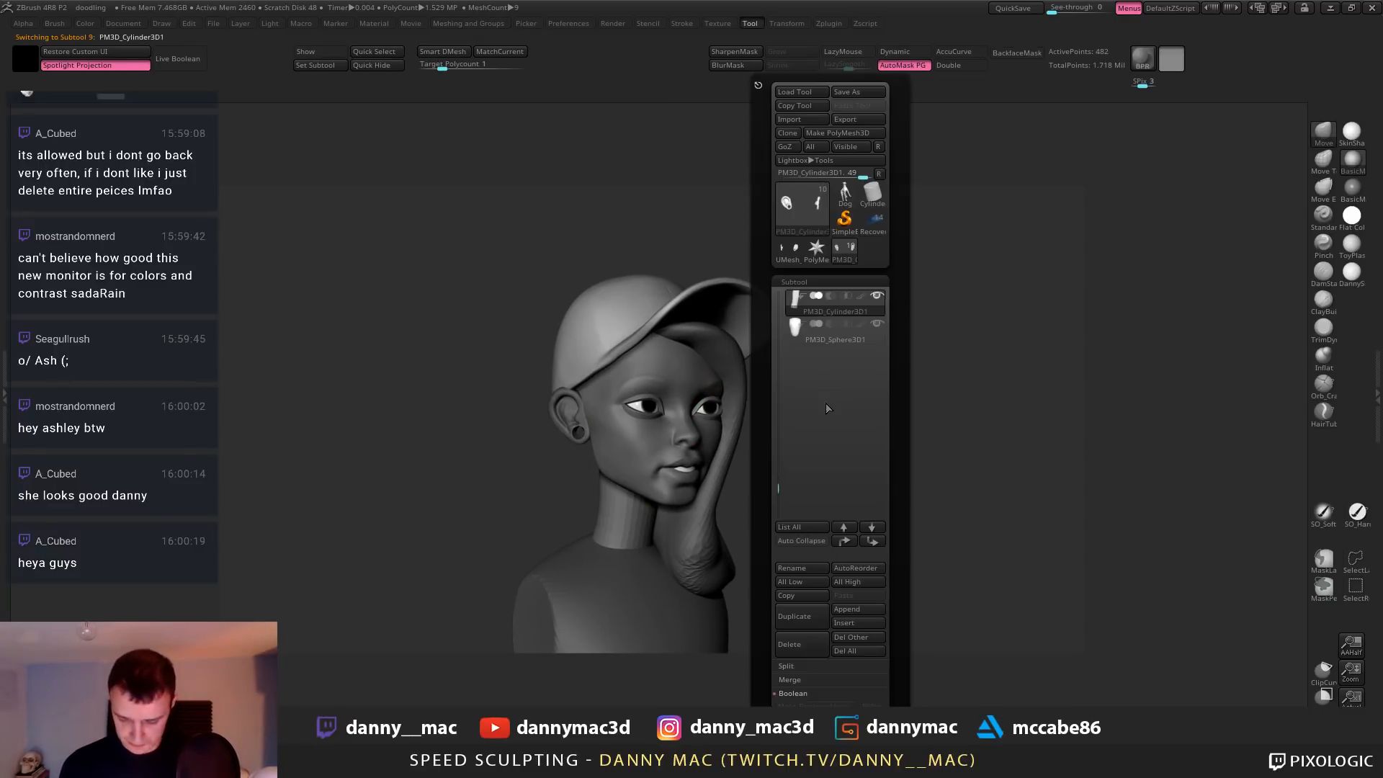
shift+click(847, 542)
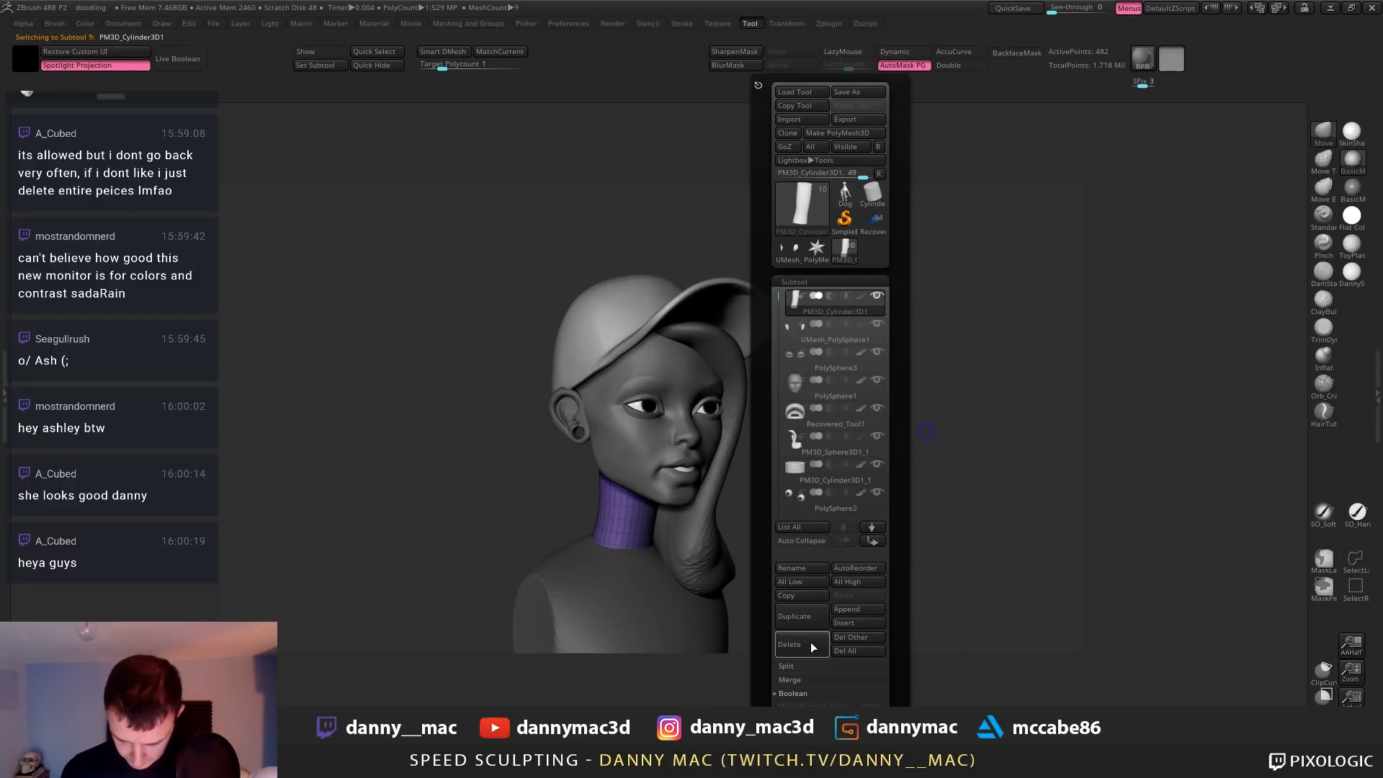
Merge the neck down with the ears, the eyelids and the head into a single subtool
click(804, 680)
click(816, 696)
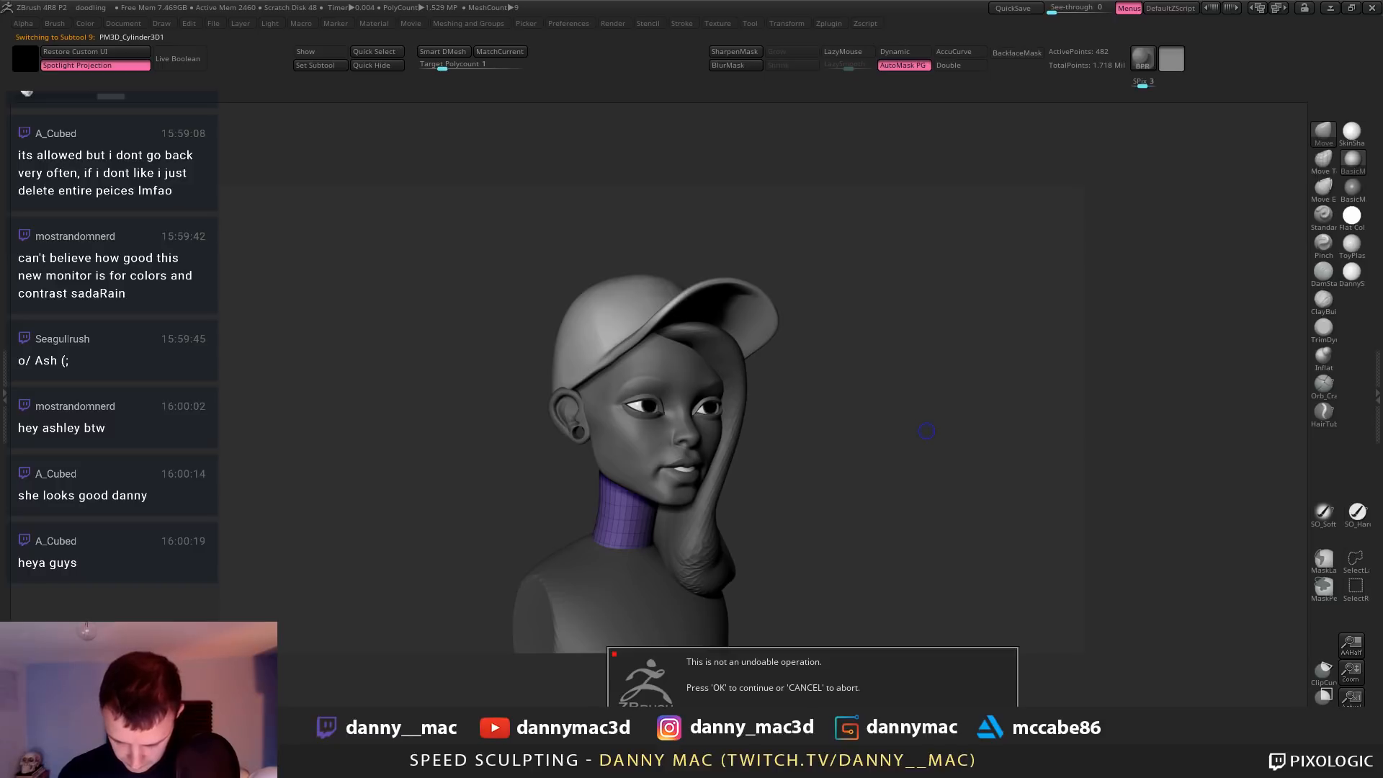
key(Return)
key(Tab)
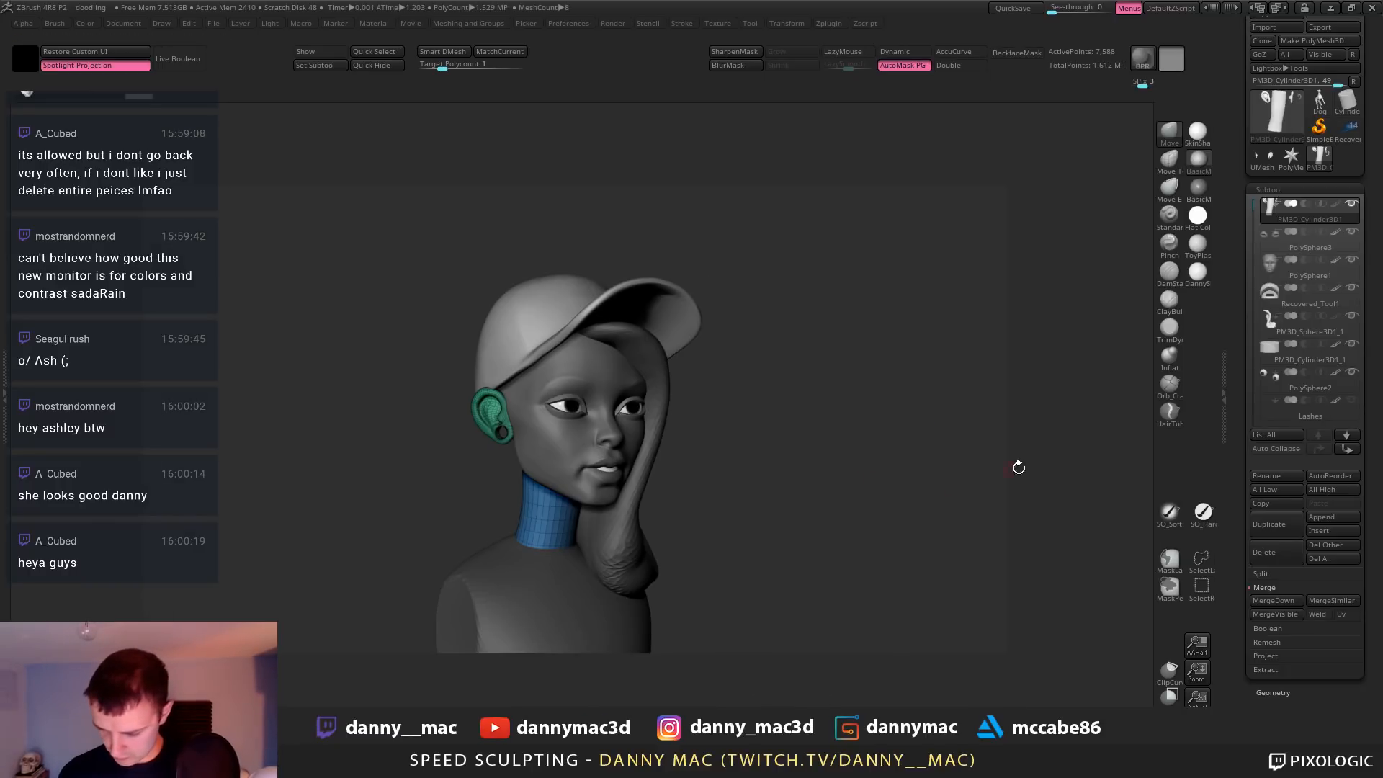
click(1272, 602)
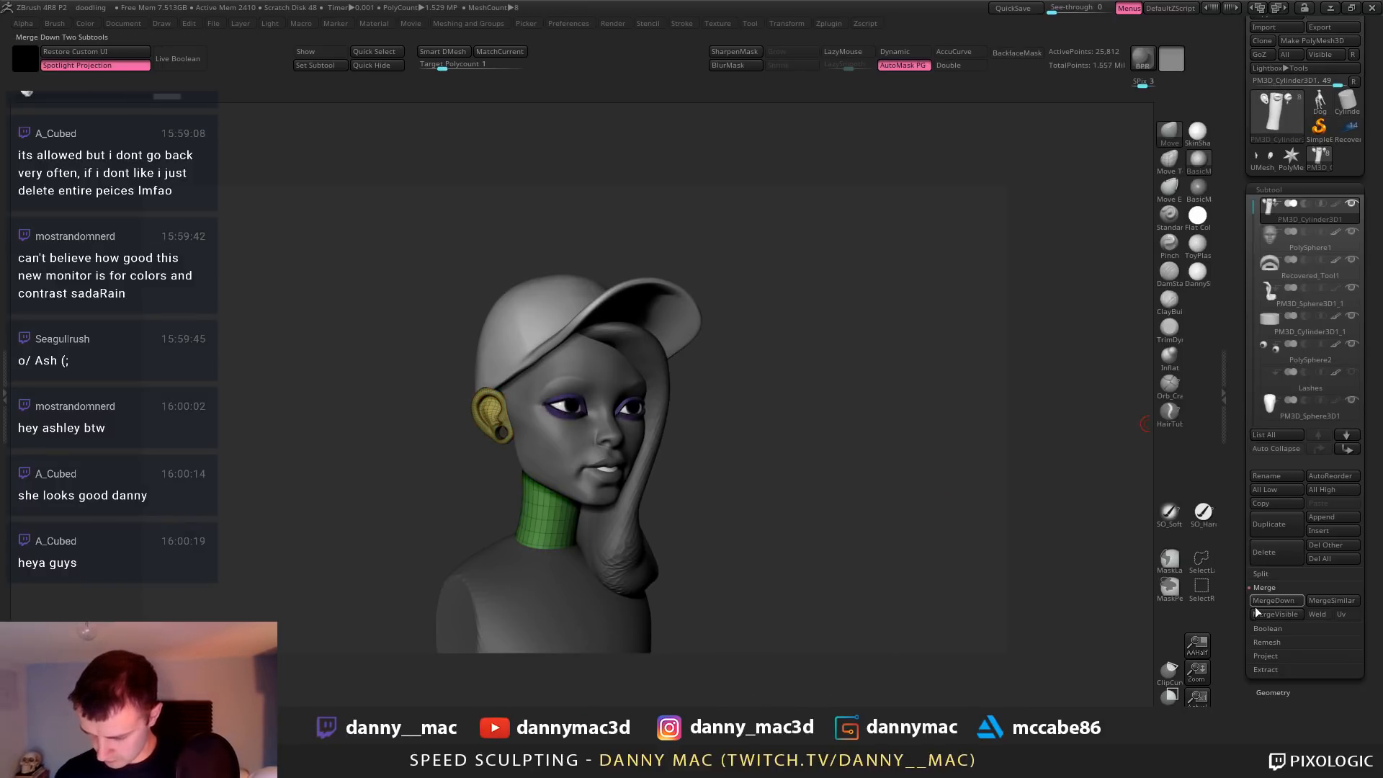
click(1263, 601)
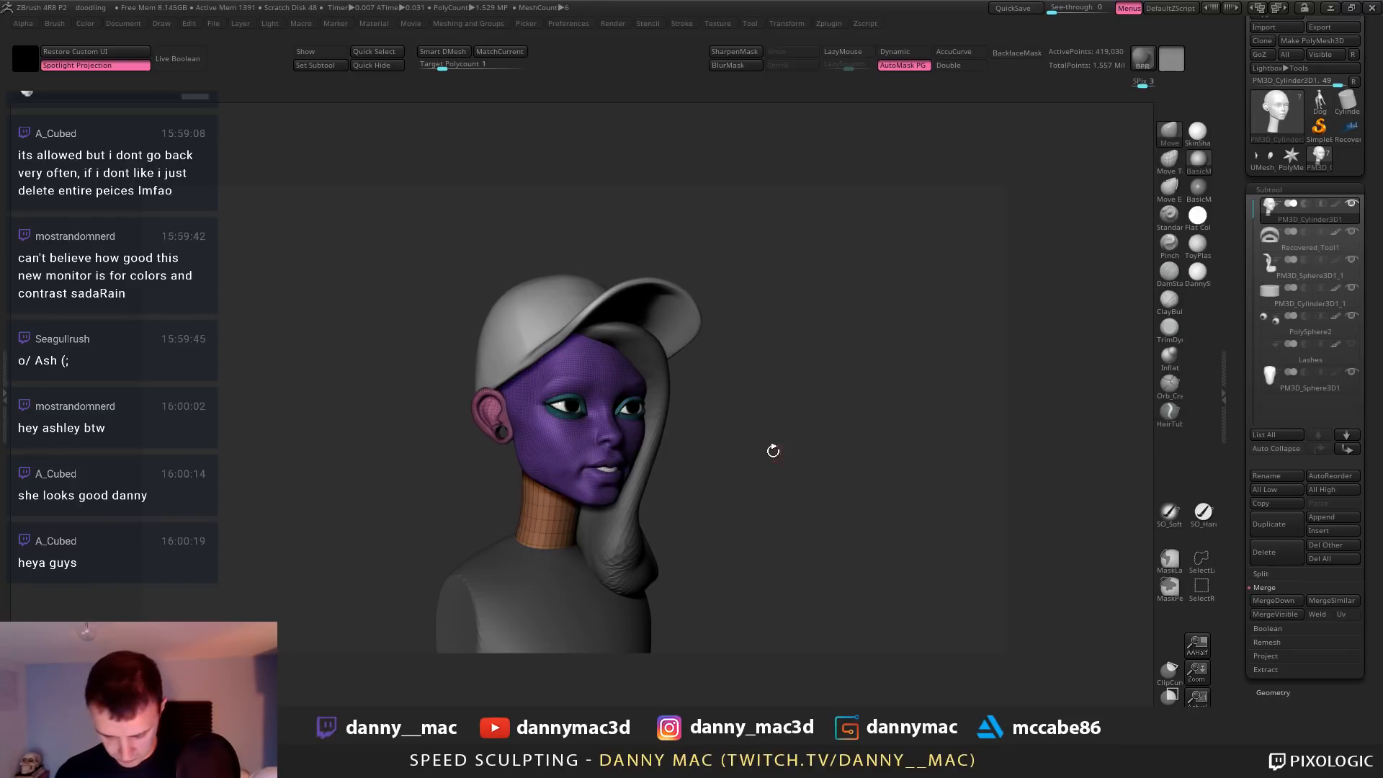
Select the torso subtool, move it to the start of the subtool list and merge it down with the head
drag(756, 442, 581, 542)
alt+click(521, 539)
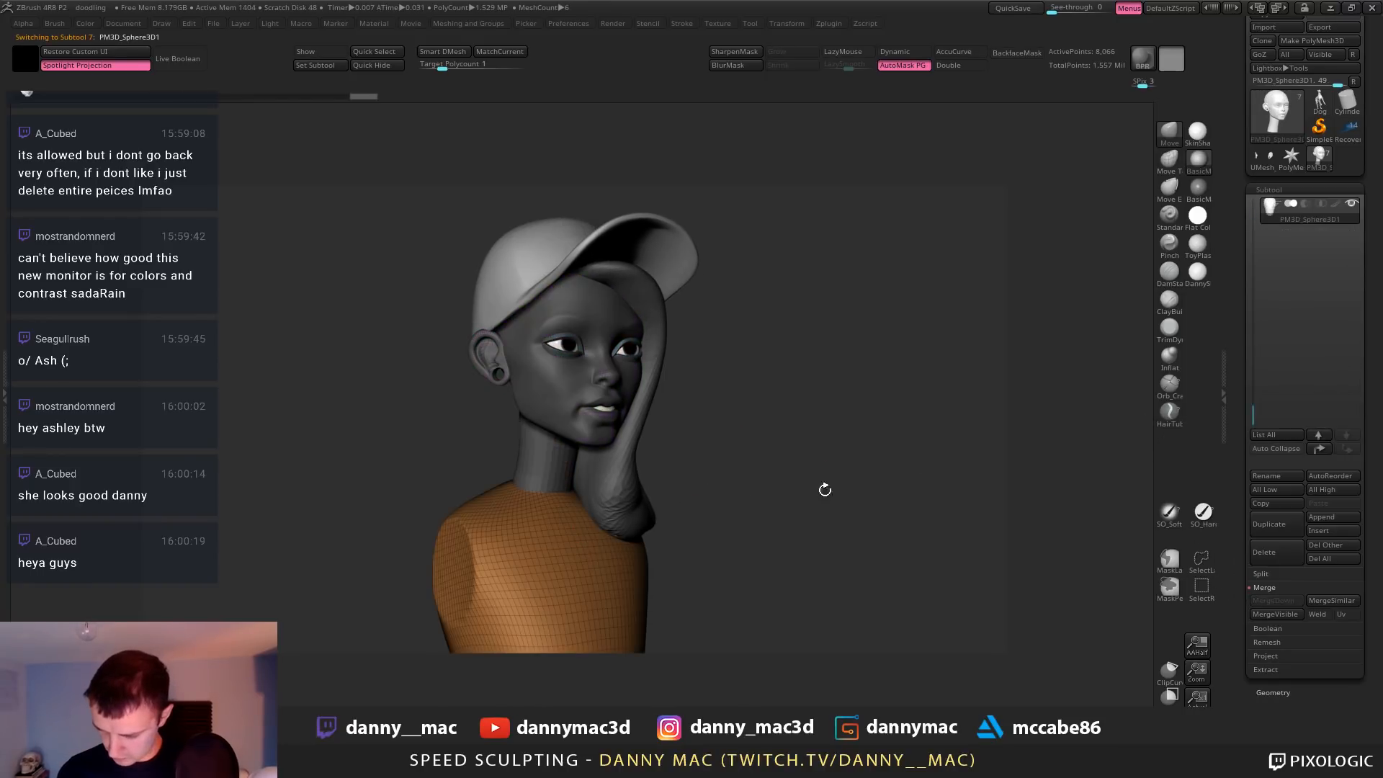
shift+click(1317, 450)
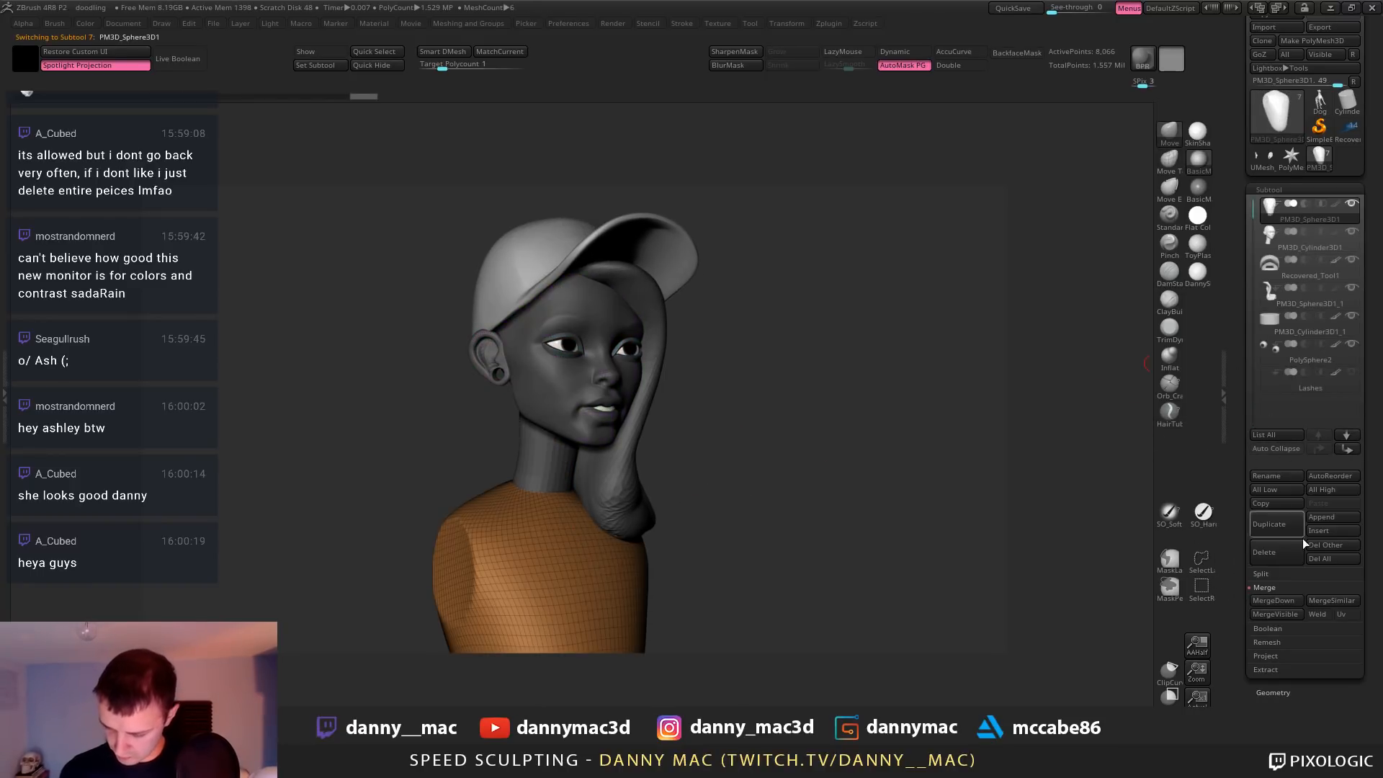
click(1270, 601)
Try a DynaMesh of the merged bust near its current point count and check the seams with polygroups shown
drag(799, 432, 744, 382)
key(ctrl+s)
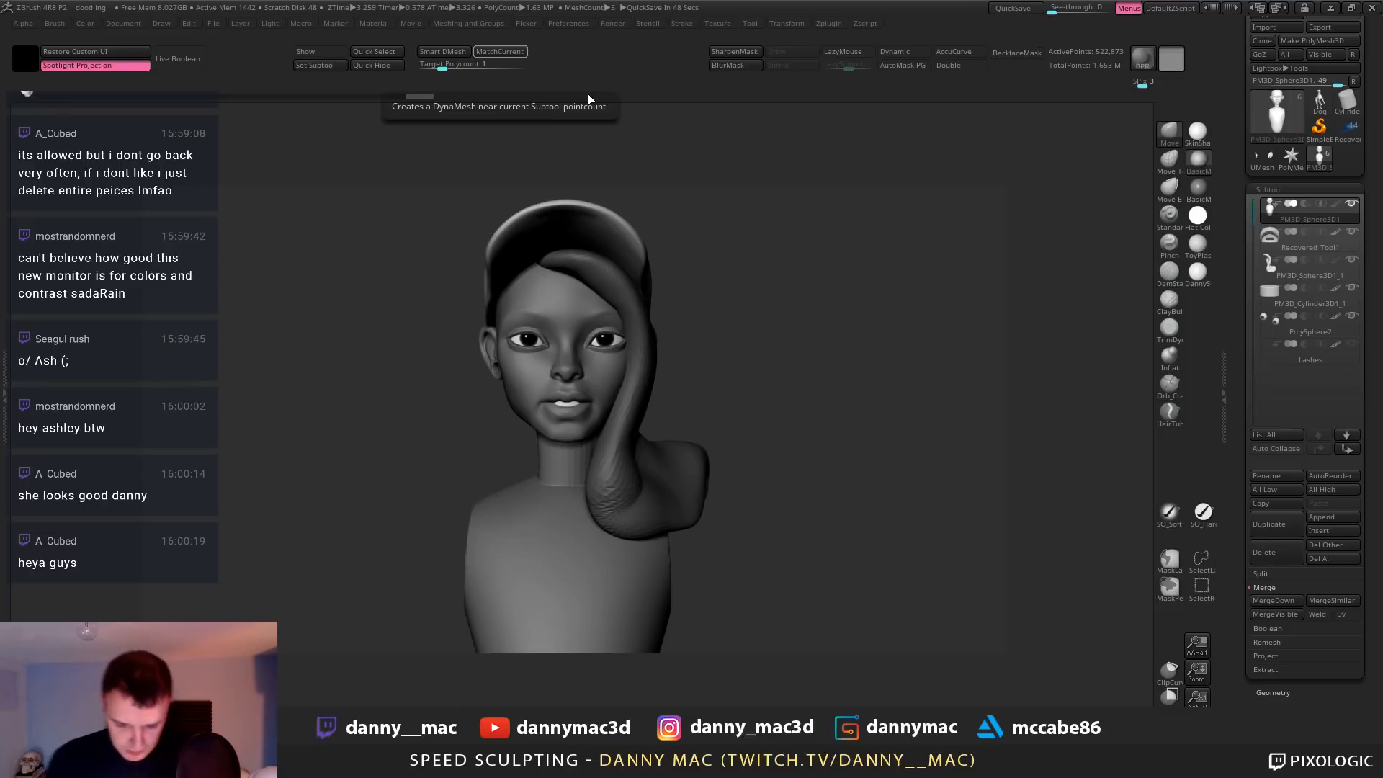
mouse_move(703, 341)
mouse_down()
mouse_move(579, 384)
mouse_move(512, 379)
mouse_up()
mouse_move(594, 468)
alt+right_down()
mouse_move(608, 447)
mouse_move(569, 497)
mouse_move(618, 425)
alt+right_up()
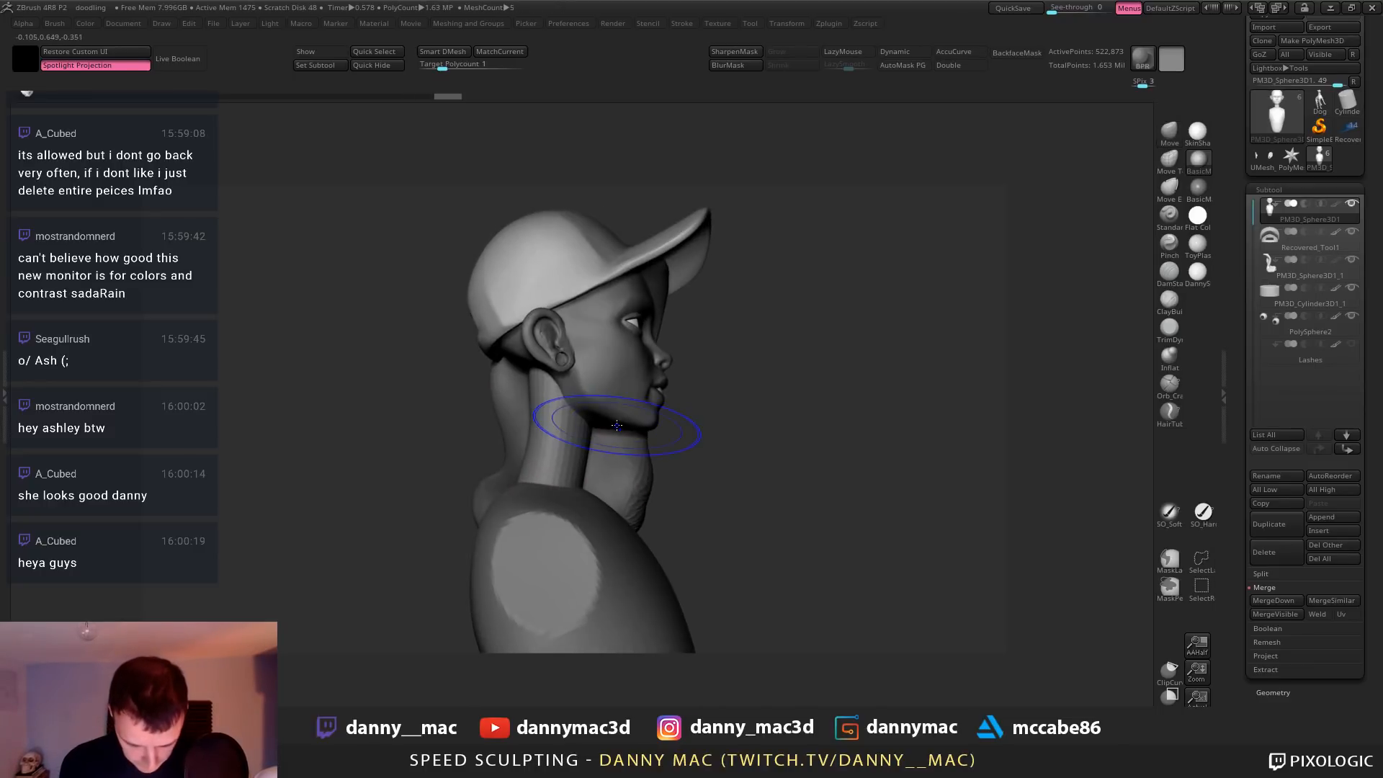
key(shift+f)
right_click(501, 492)
mouse_move(501, 492)
right_down()
mouse_move(562, 402)
mouse_move(594, 403)
right_up()
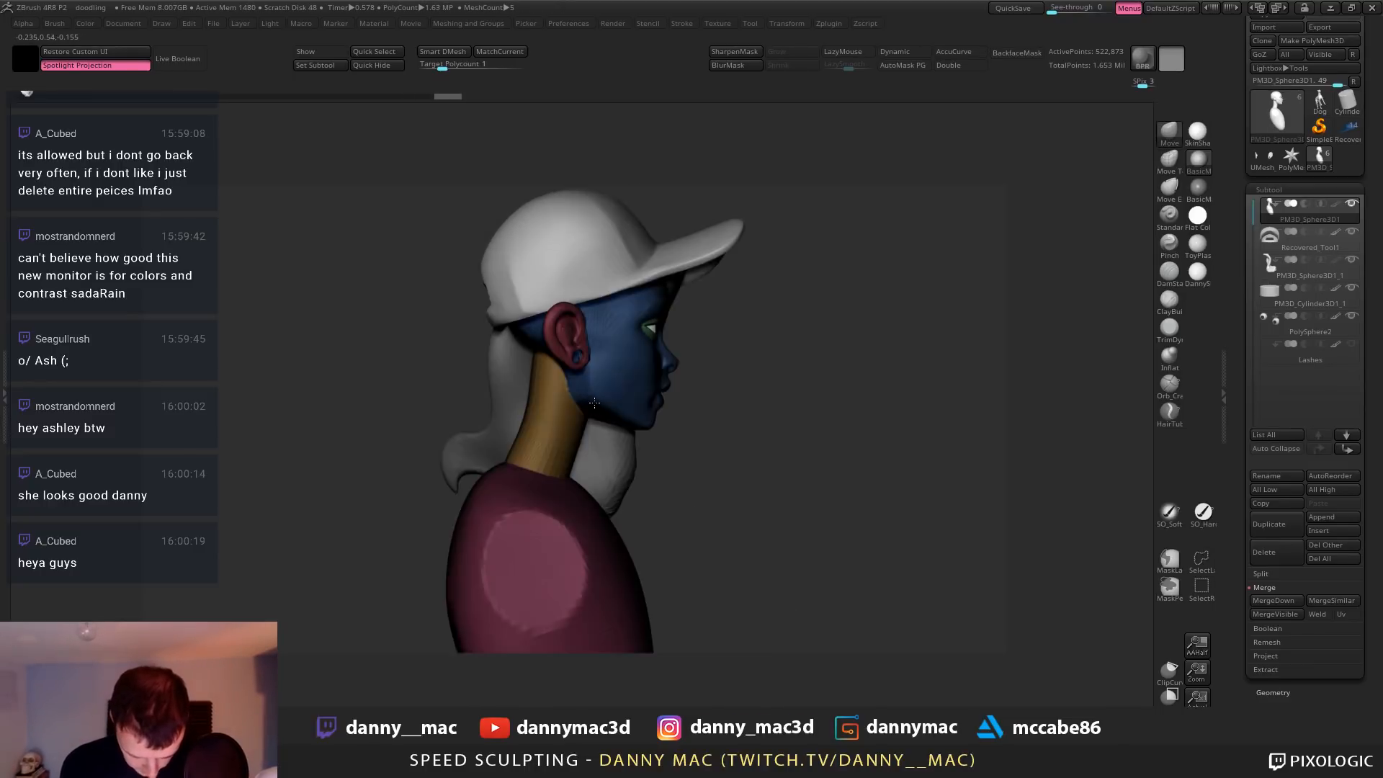
drag(594, 403, 586, 402)
key(shift+f)
Inspect the ear up close and undo the DynaMesh of the merged bust
mouse_move(612, 371)
ctrl+right_down()
mouse_move(623, 343)
mouse_move(596, 318)
ctrl+right_up()
right_click(609, 338)
right_click(535, 387)
mouse_move(535, 387)
right_down()
mouse_move(507, 331)
mouse_move(656, 218)
mouse_move(536, 335)
right_up()
key(ctrl+z)
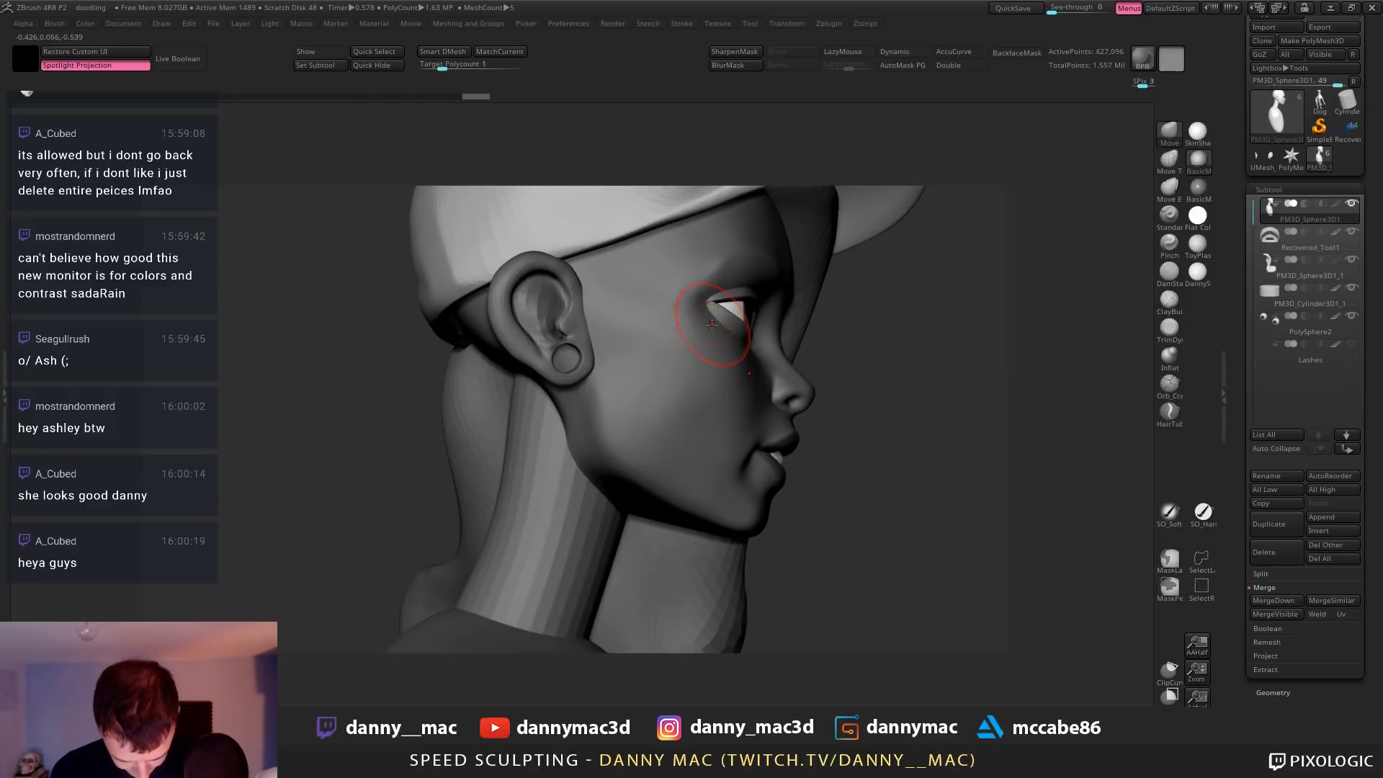
Move the ears slightly outward from the head along a horizontal transpose line
mouse_move(711, 324)
right_down()
mouse_move(648, 328)
mouse_move(696, 329)
mouse_move(666, 353)
mouse_move(677, 328)
right_up()
right_click(667, 354)
right_click(661, 361)
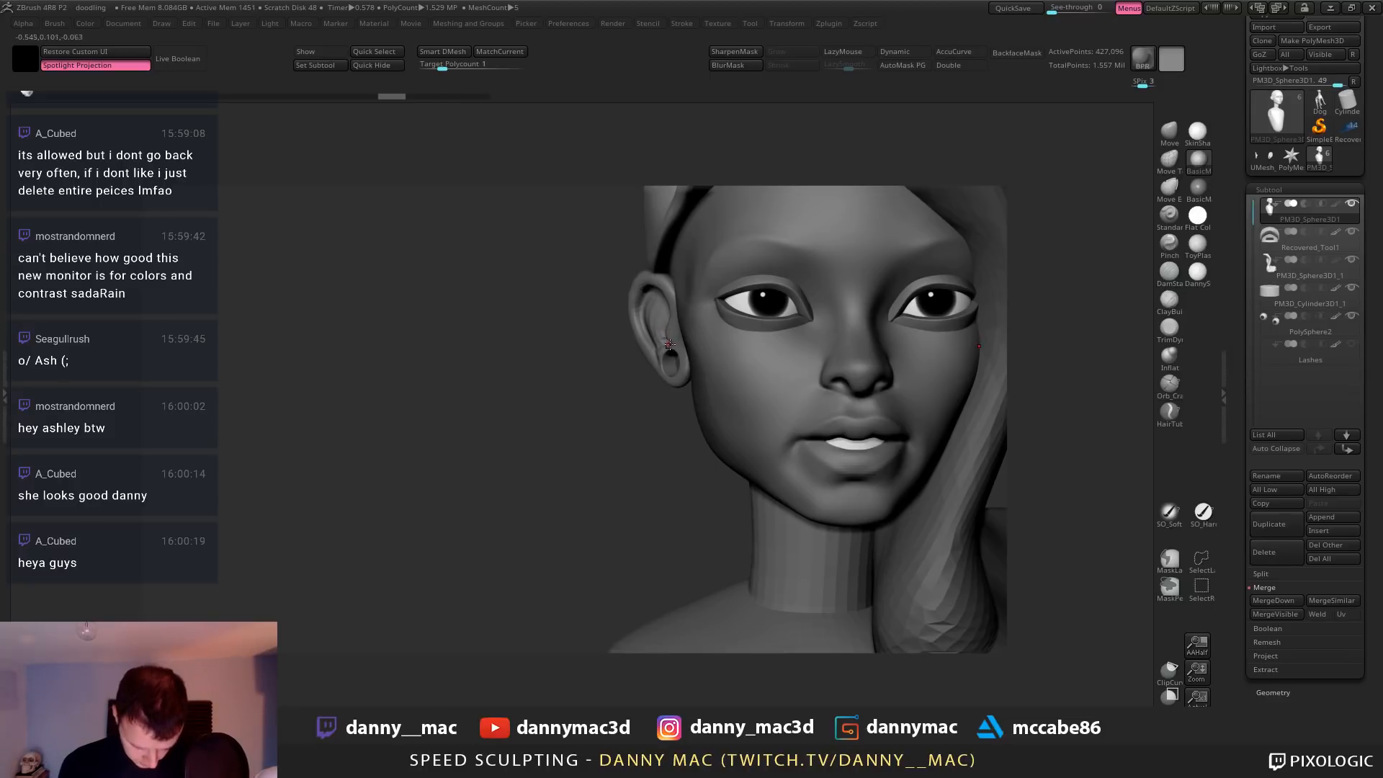
key(w)
shift+drag(660, 330, 852, 330)
drag(756, 330, 752, 331)
key(q)
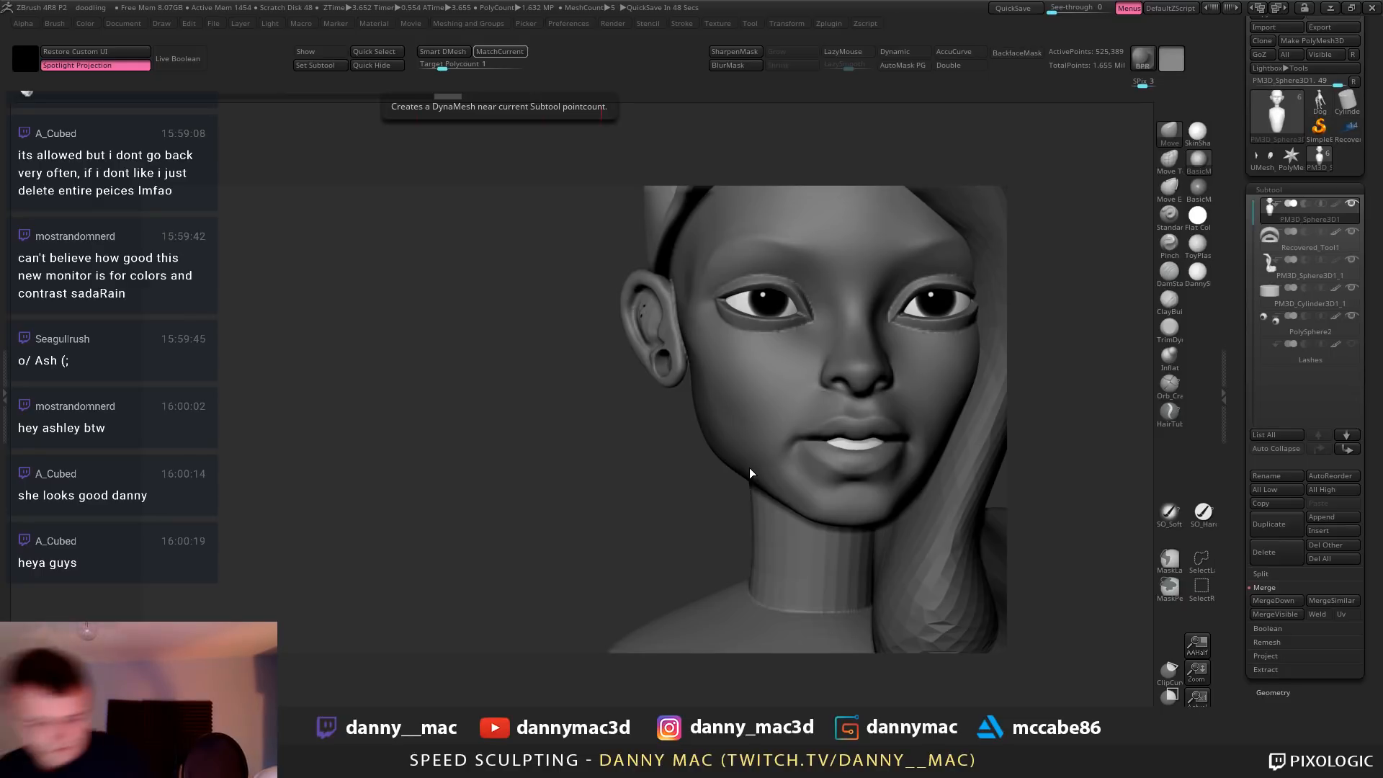
Try another DynaMesh of the bust, examine the inner ear surface and undo the remesh
drag(749, 473, 746, 332)
right_drag(746, 332, 733, 330)
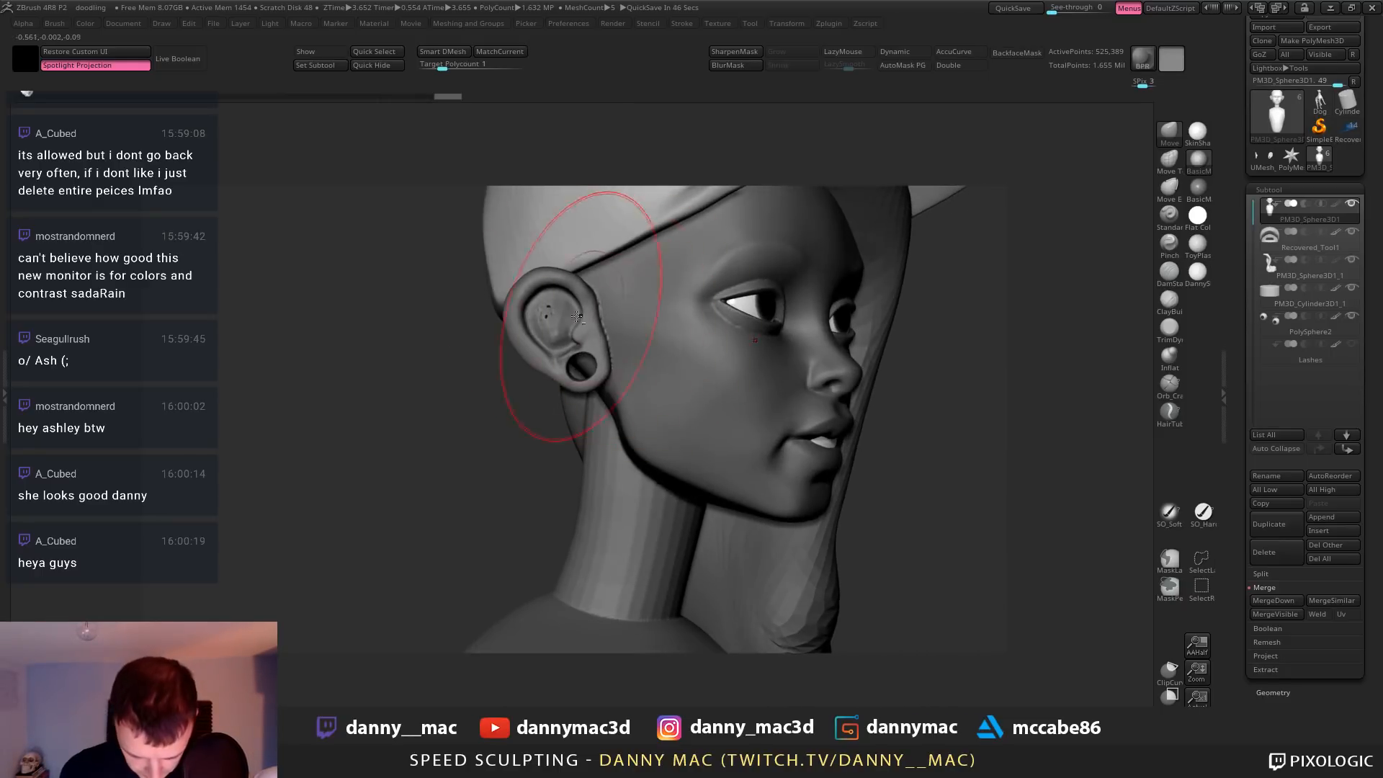
alt+right_drag(586, 318, 599, 439)
mouse_move(504, 310)
right_down()
mouse_move(679, 278)
mouse_move(542, 294)
mouse_move(590, 272)
right_up()
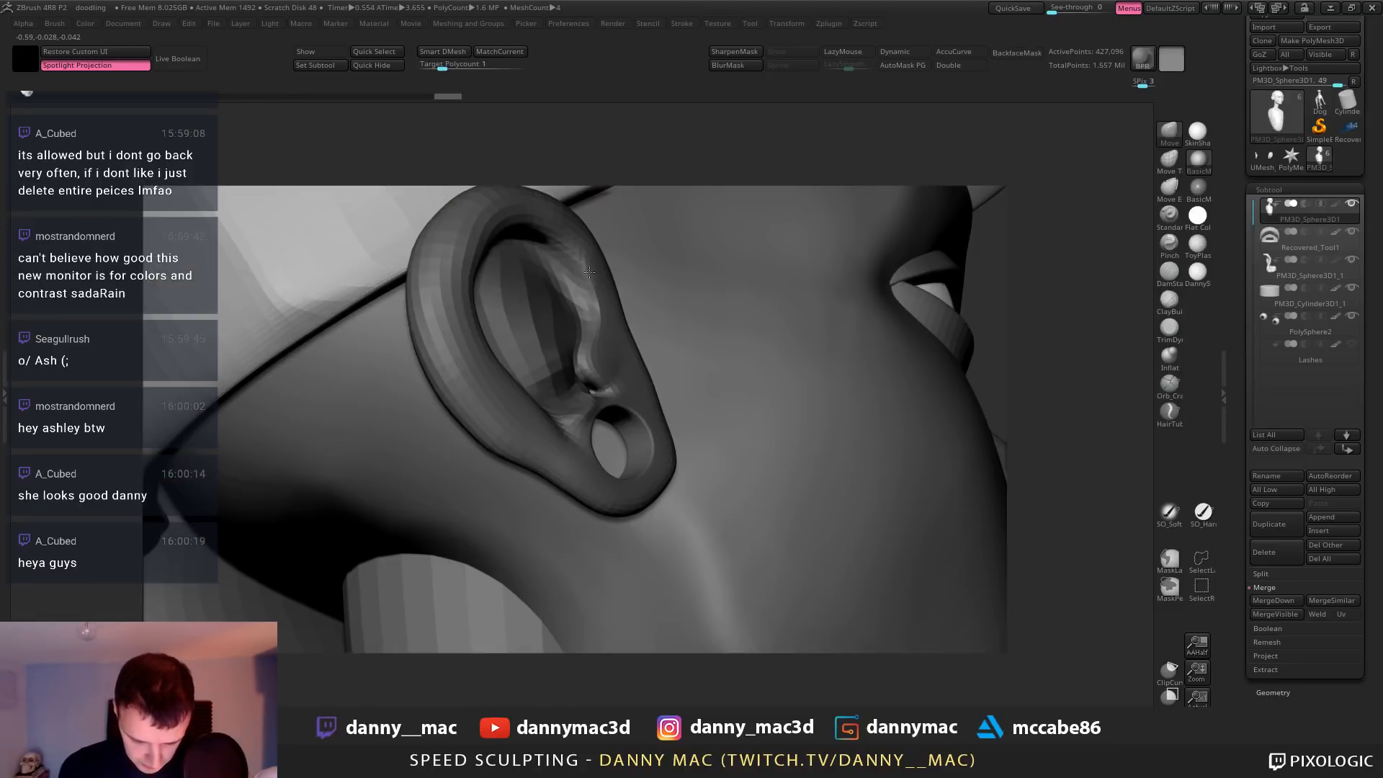
key(d)
click(657, 257)
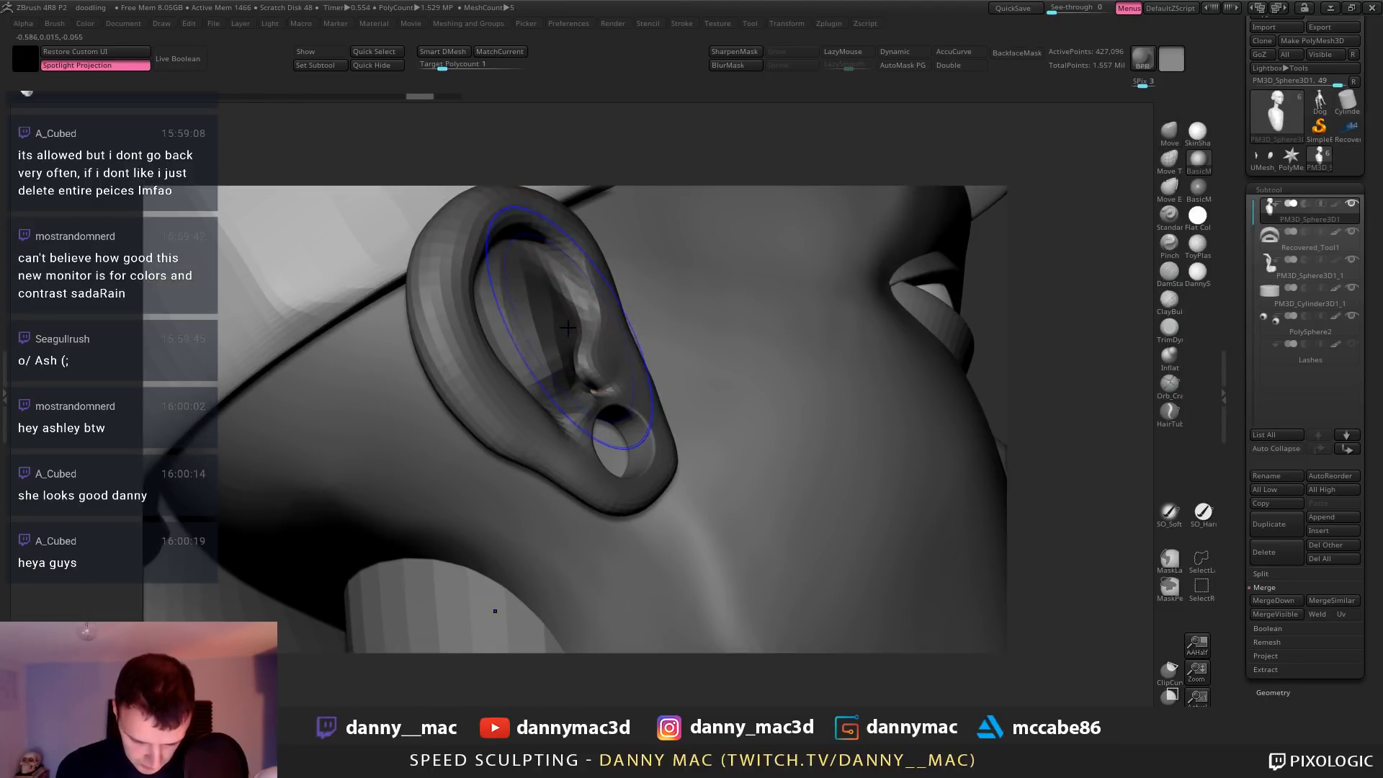
Thicken and smooth the thin inner ear surface with the Inflat brush, and turn on BackfaceMask
key(b)
key(i)
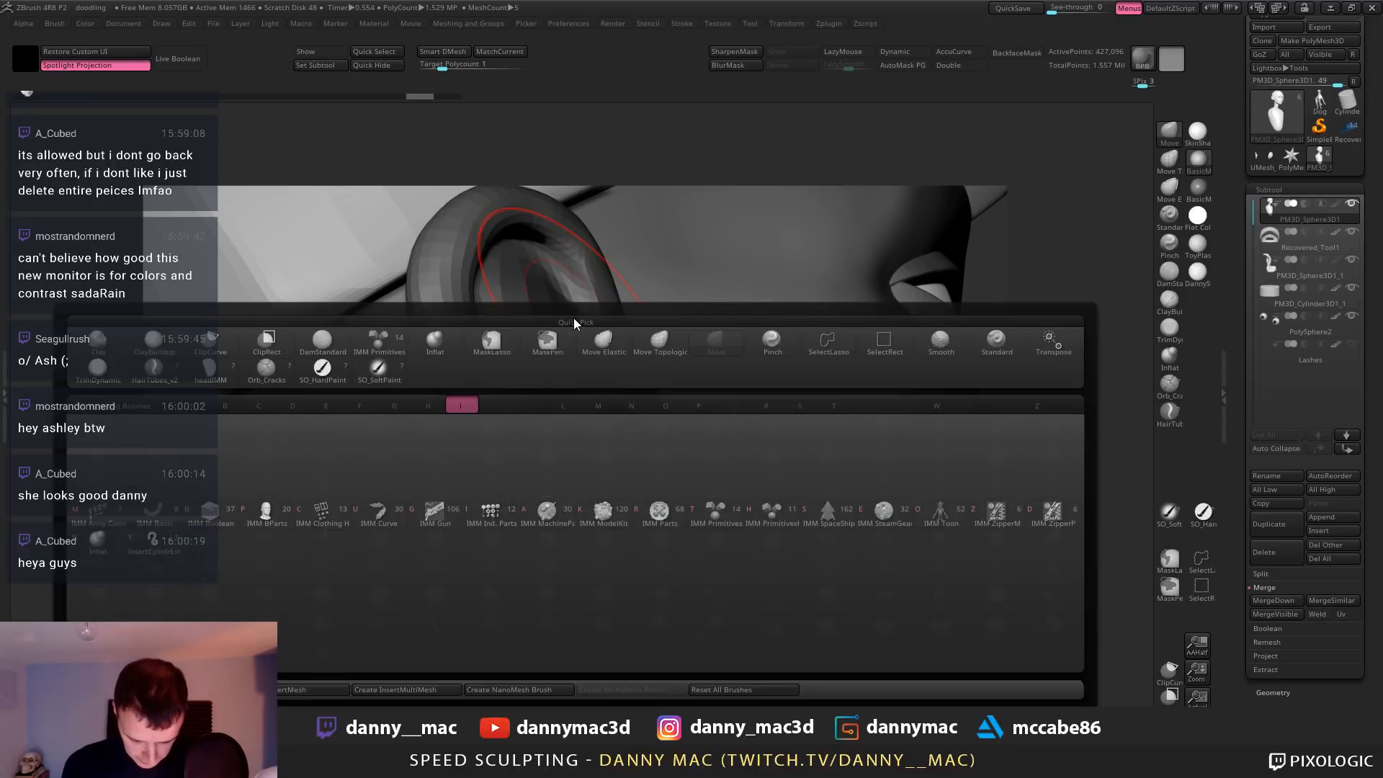
key(n)
mouse_move(574, 315)
mouse_down()
mouse_move(577, 332)
mouse_move(580, 289)
mouse_up()
right_drag(581, 289, 536, 320)
mouse_move(527, 319)
shift+mouse_down()
mouse_move(533, 385)
mouse_move(520, 327)
mouse_move(534, 328)
mouse_move(520, 364)
shift+mouse_up()
mouse_move(706, 352)
right_down()
mouse_move(592, 328)
mouse_move(432, 324)
right_up()
click(1012, 54)
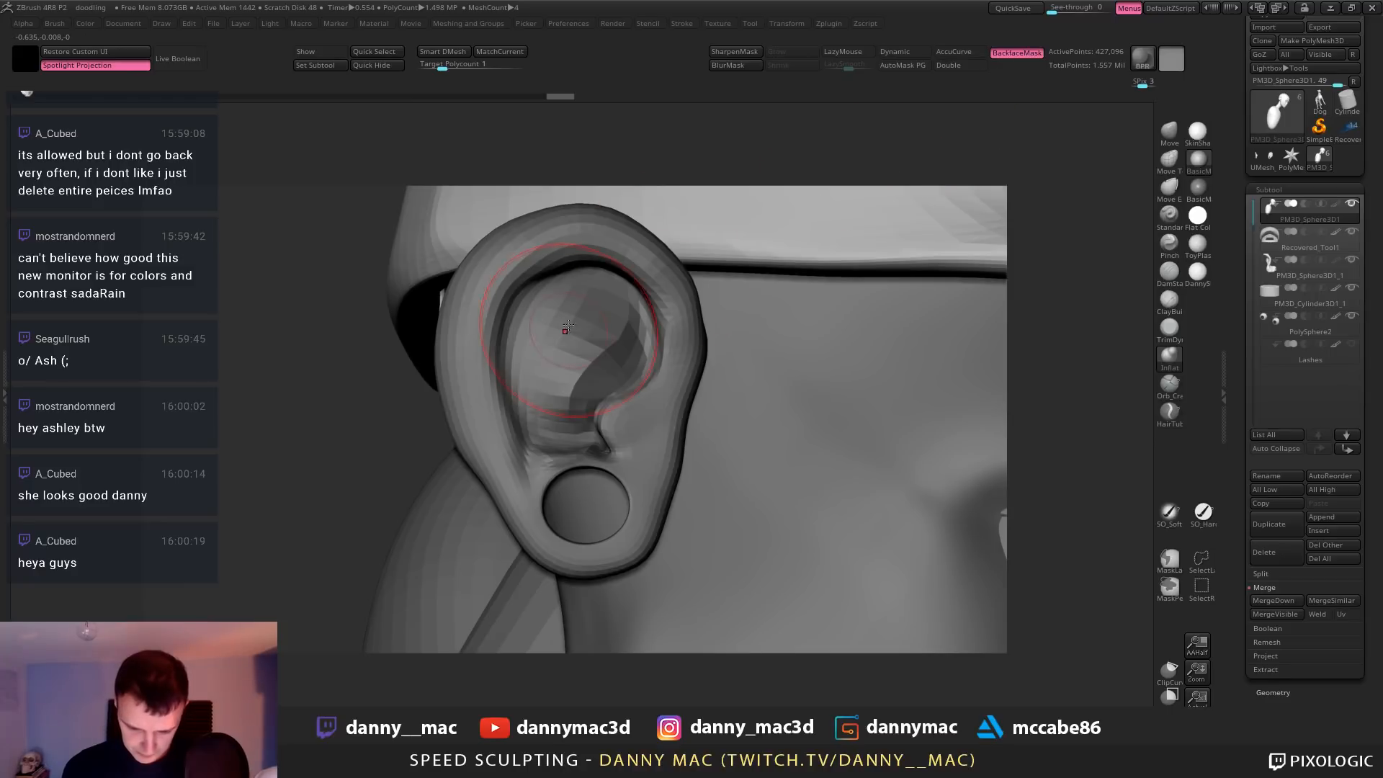
Inflate the bowl of the ear with several strokes while BackfaceMask protects its rear side
drag(564, 322, 578, 340)
right_drag(612, 332, 576, 328)
mouse_move(566, 332)
mouse_down()
mouse_move(573, 314)
mouse_move(628, 317)
mouse_up()
right_drag(518, 317, 623, 325)
drag(636, 334, 642, 351)
Check the back of the ears and DynaMesh the bust near its current point count
ctrl+right_drag(778, 403, 763, 302)
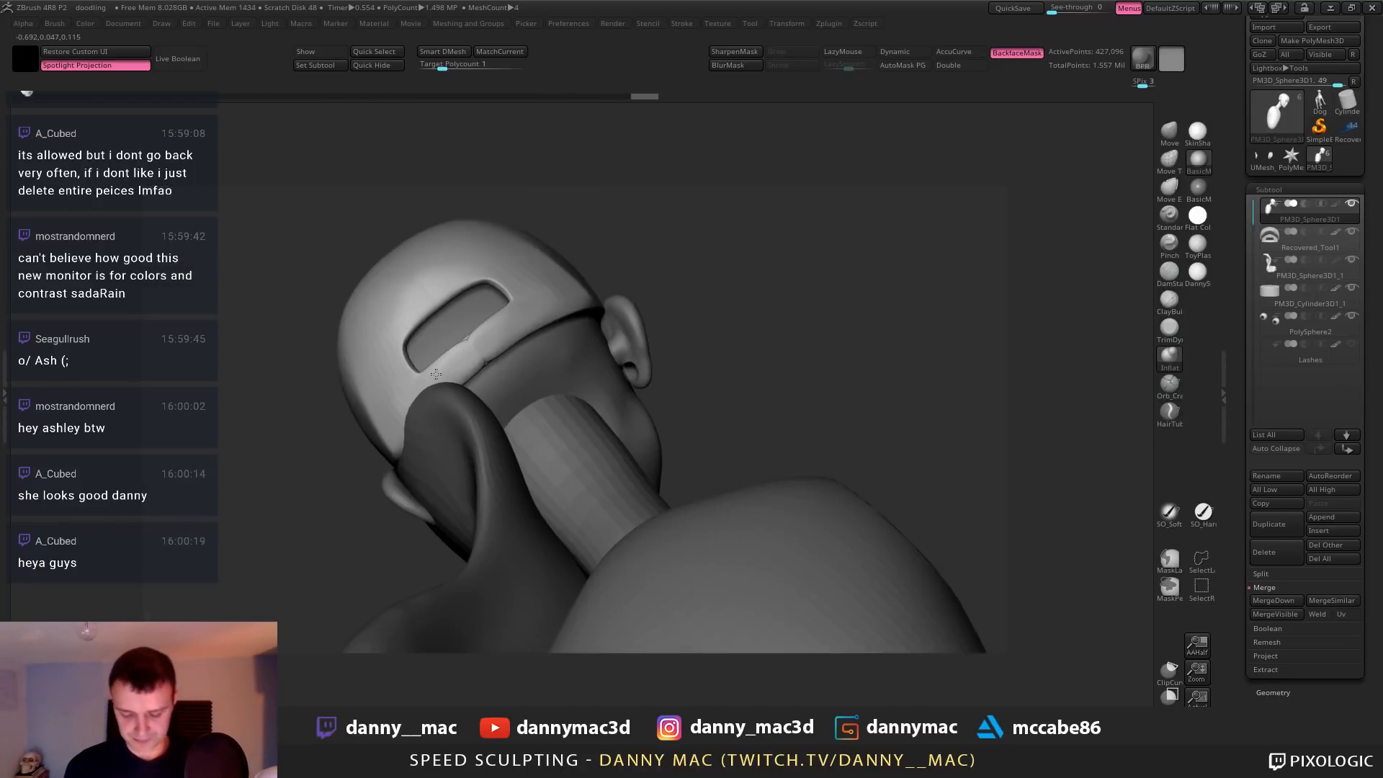
right_drag(807, 346, 619, 355)
ctrl+right_drag(691, 345, 710, 377)
click(504, 51)
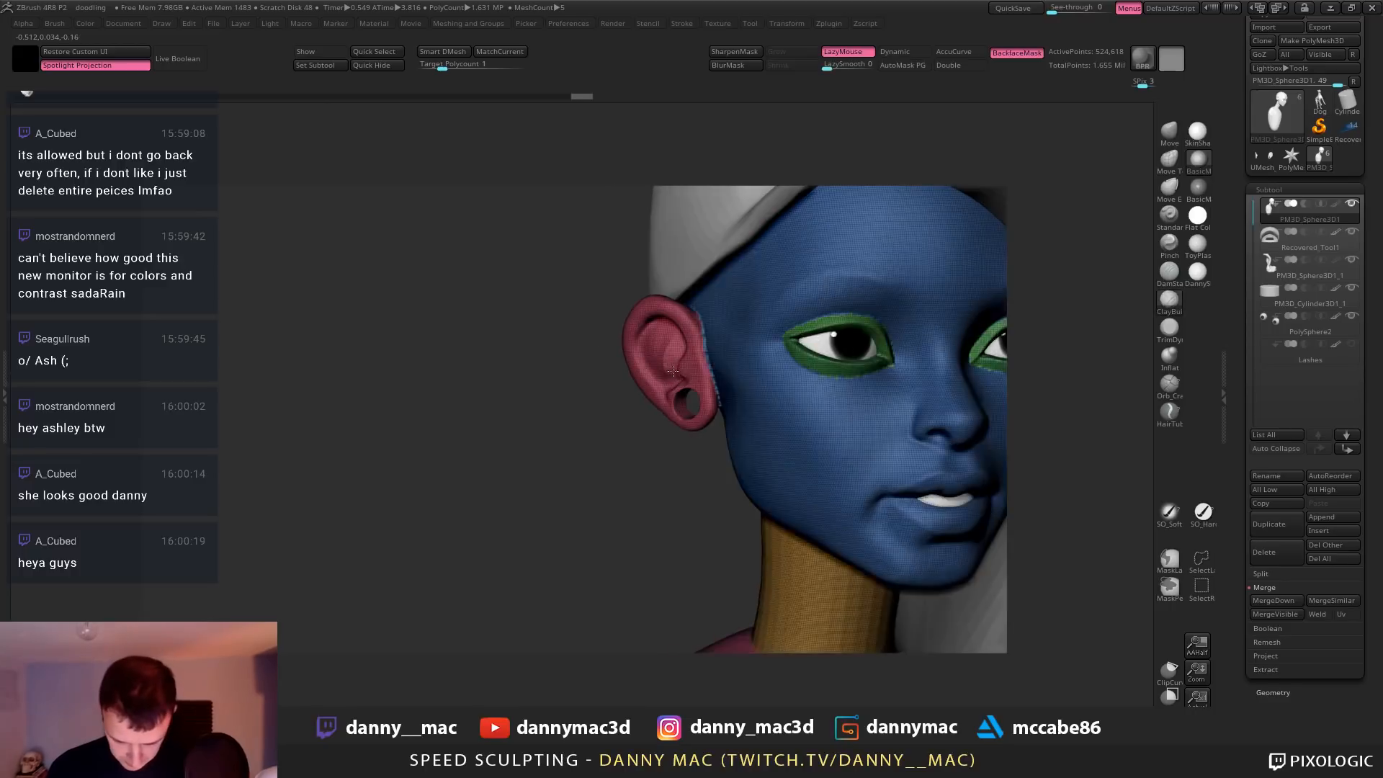
Re-DynaMesh the bust with a horizontal transpose line set at the ear, and turn off the polyframe display
drag(670, 354, 476, 354)
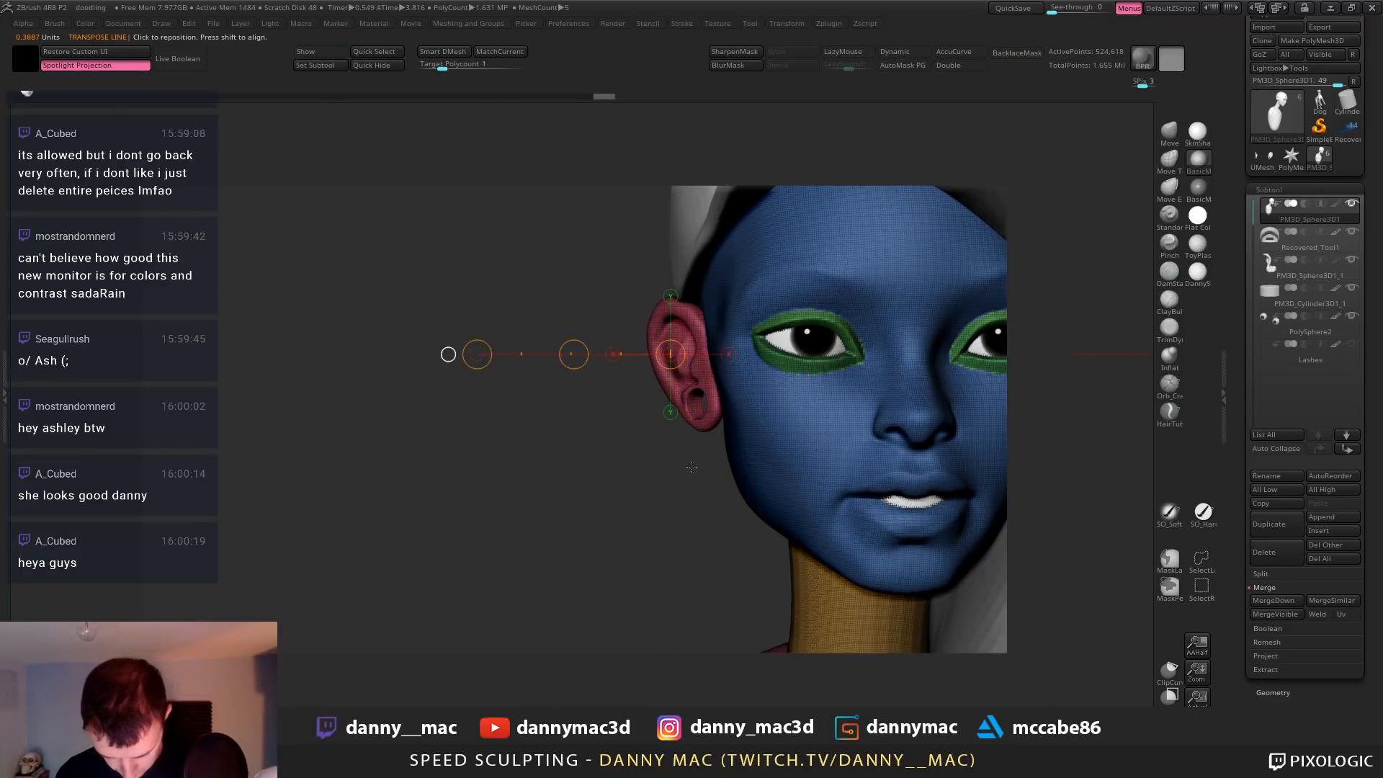
ctrl+drag(688, 471, 686, 488)
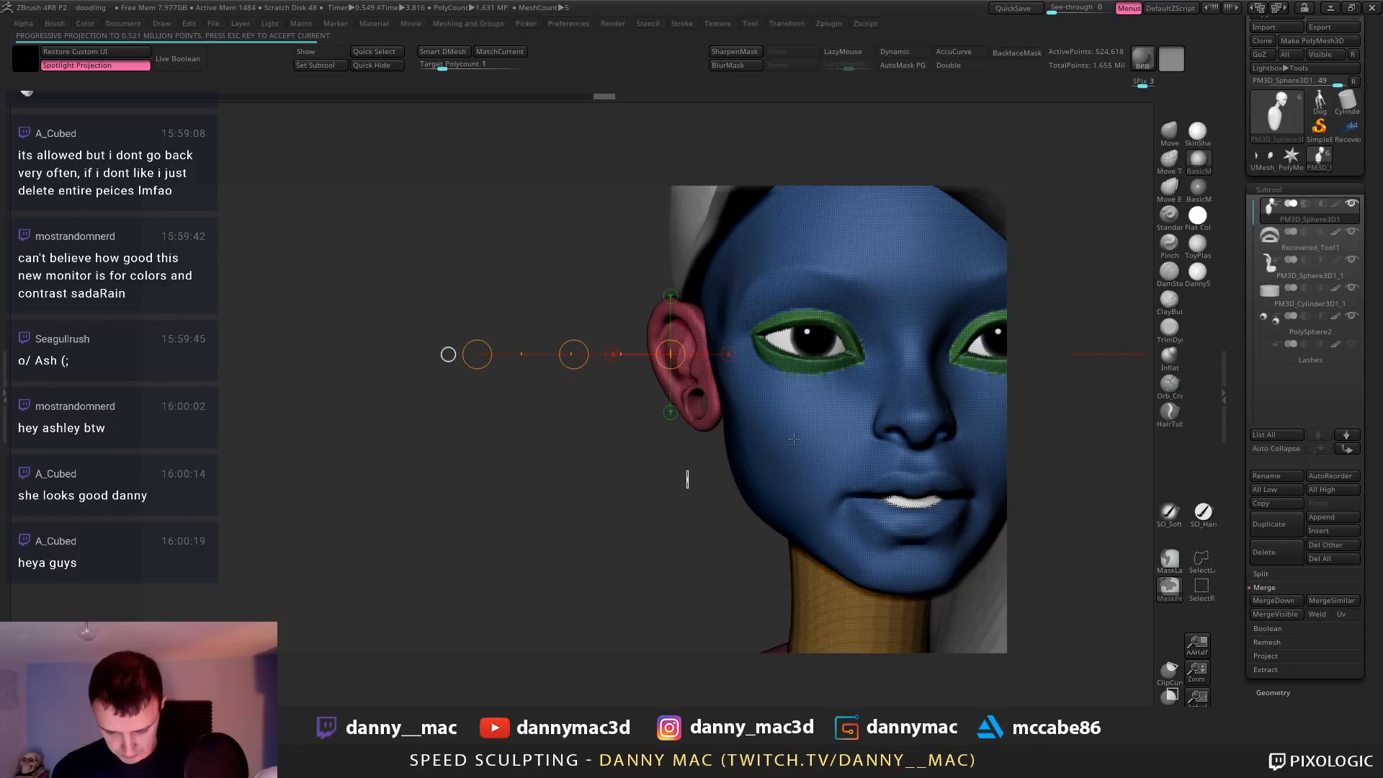
key(q)
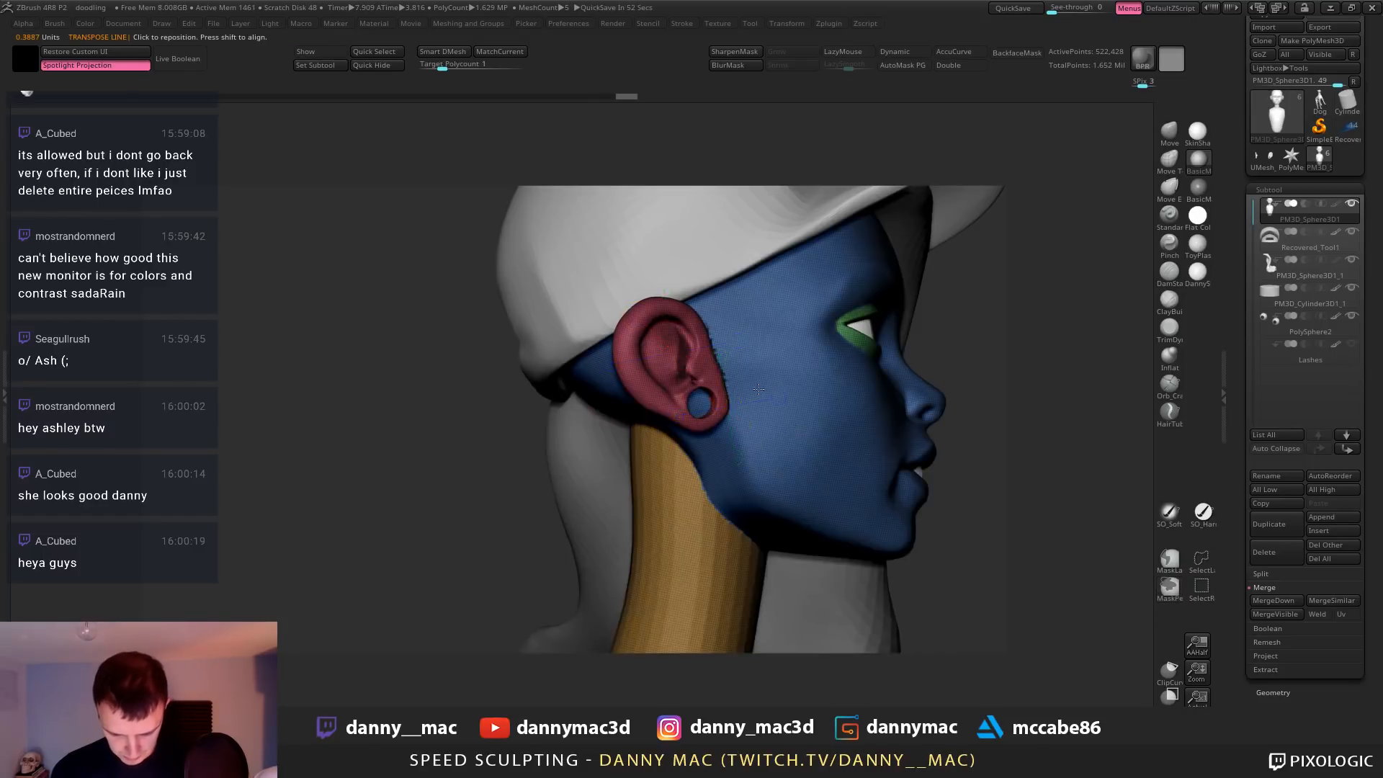
drag(1094, 403, 1022, 407)
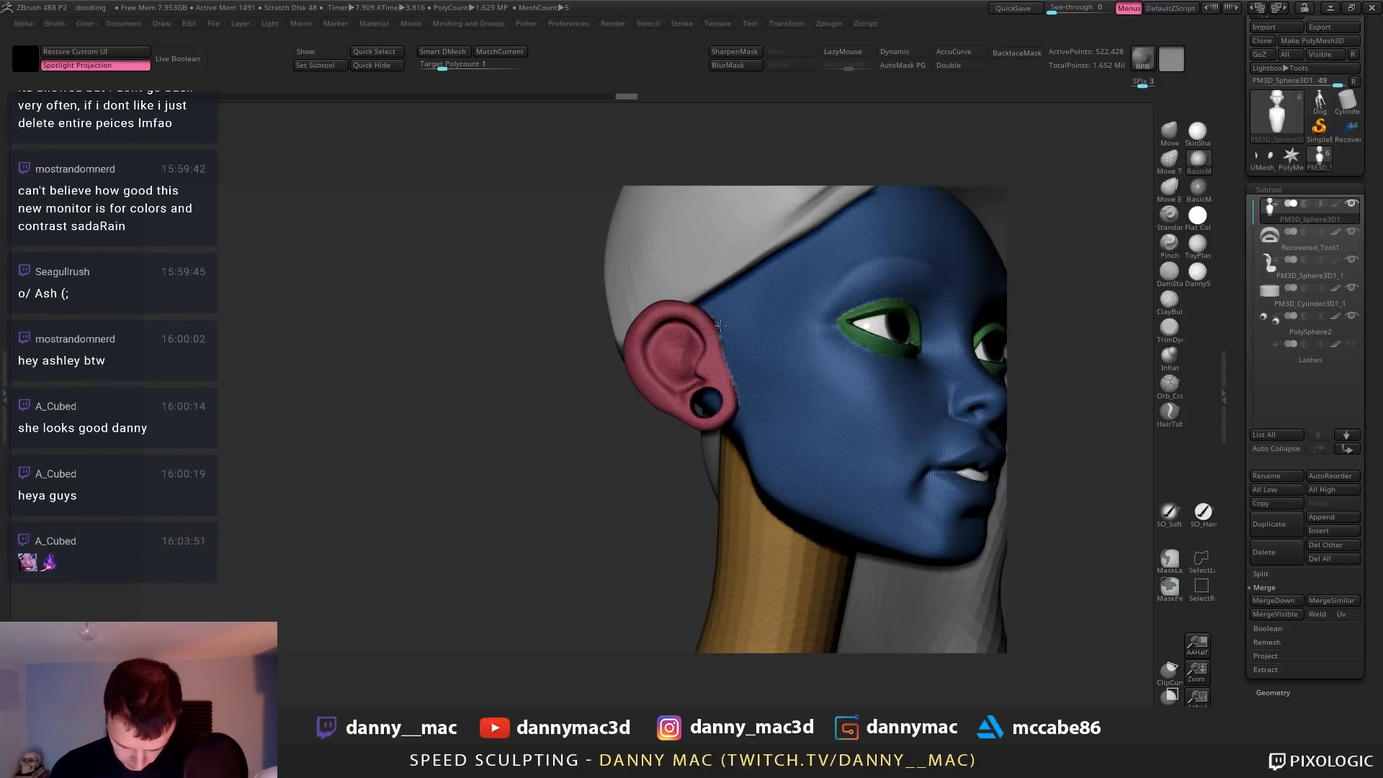
key(shift+f)
right_drag(772, 353, 766, 373)
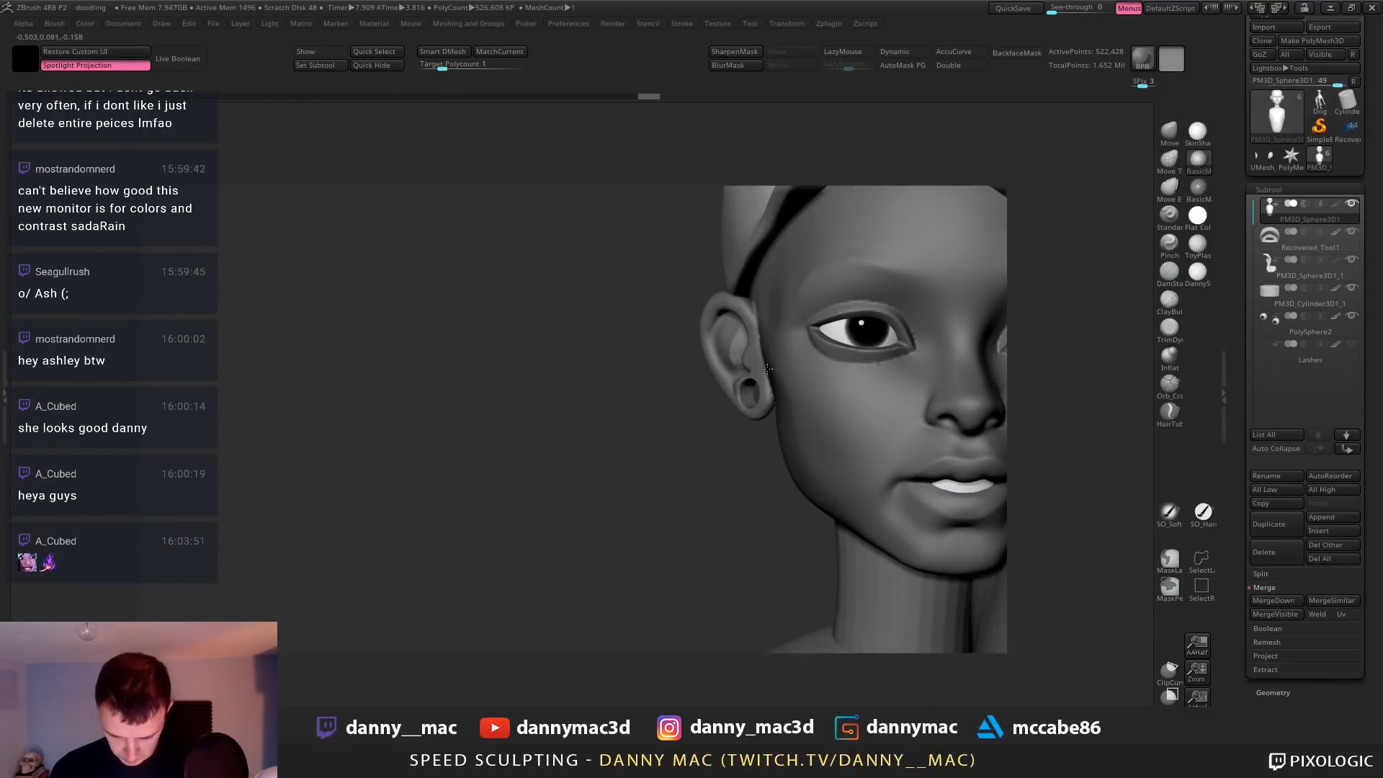
right_drag(775, 300, 741, 361)
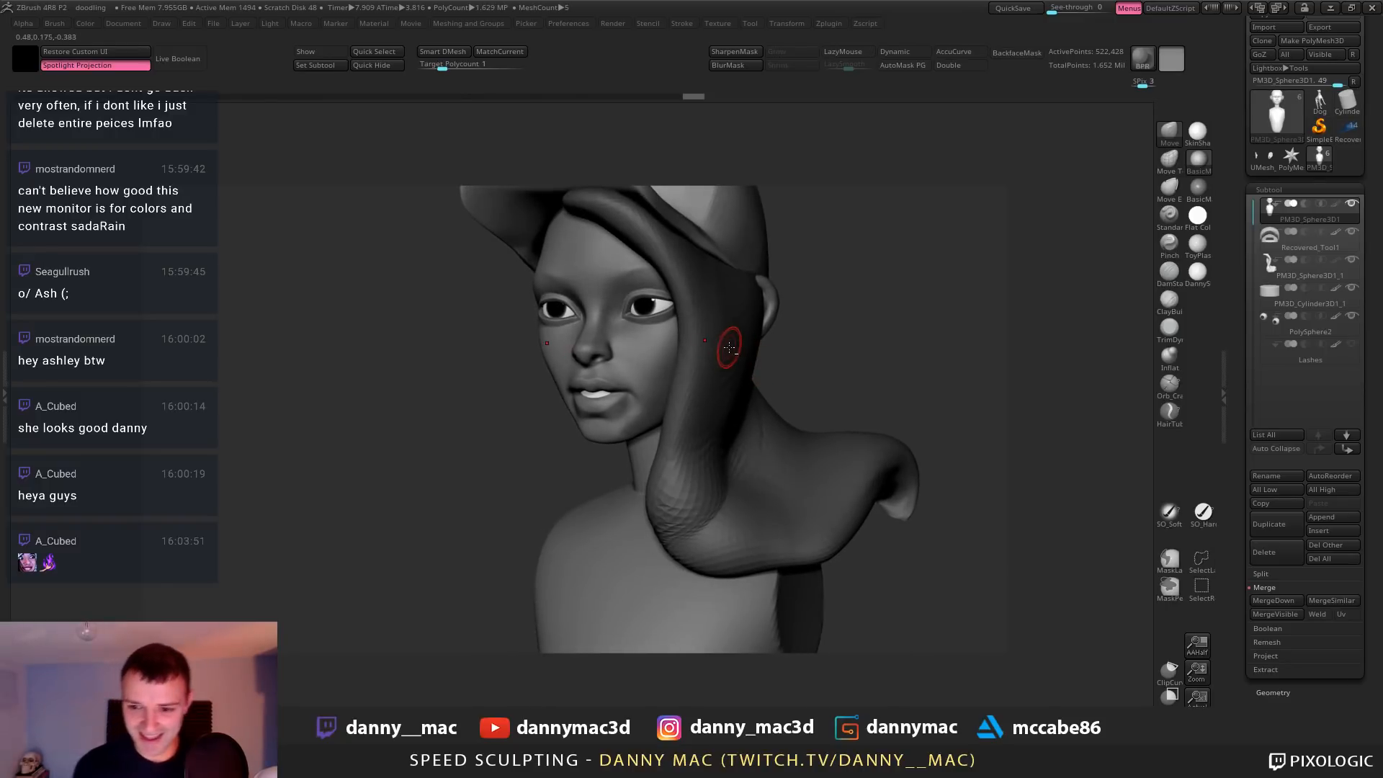
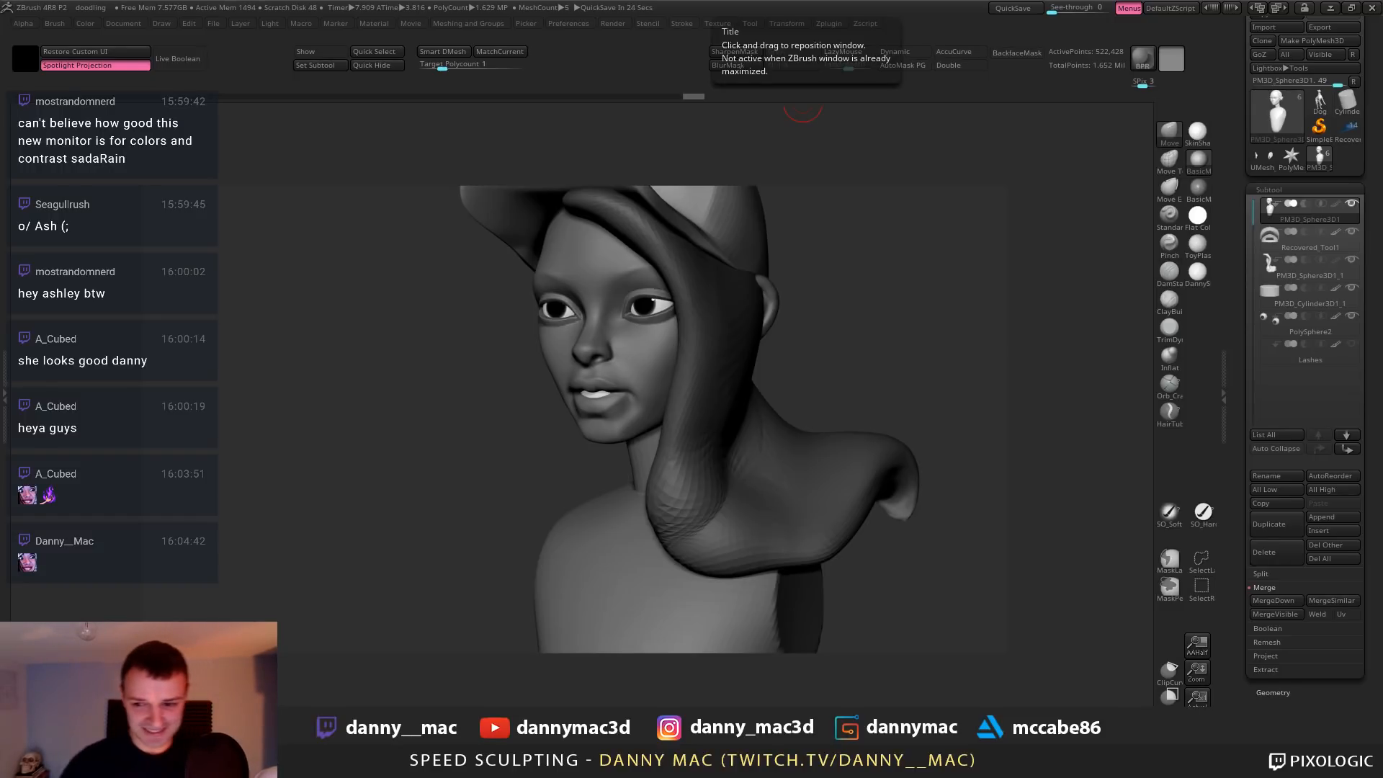
Subdivide the long hair strand, smooth its lower bend, and reselect the merged bust subtool
drag(790, 377, 909, 349)
alt+click(712, 392)
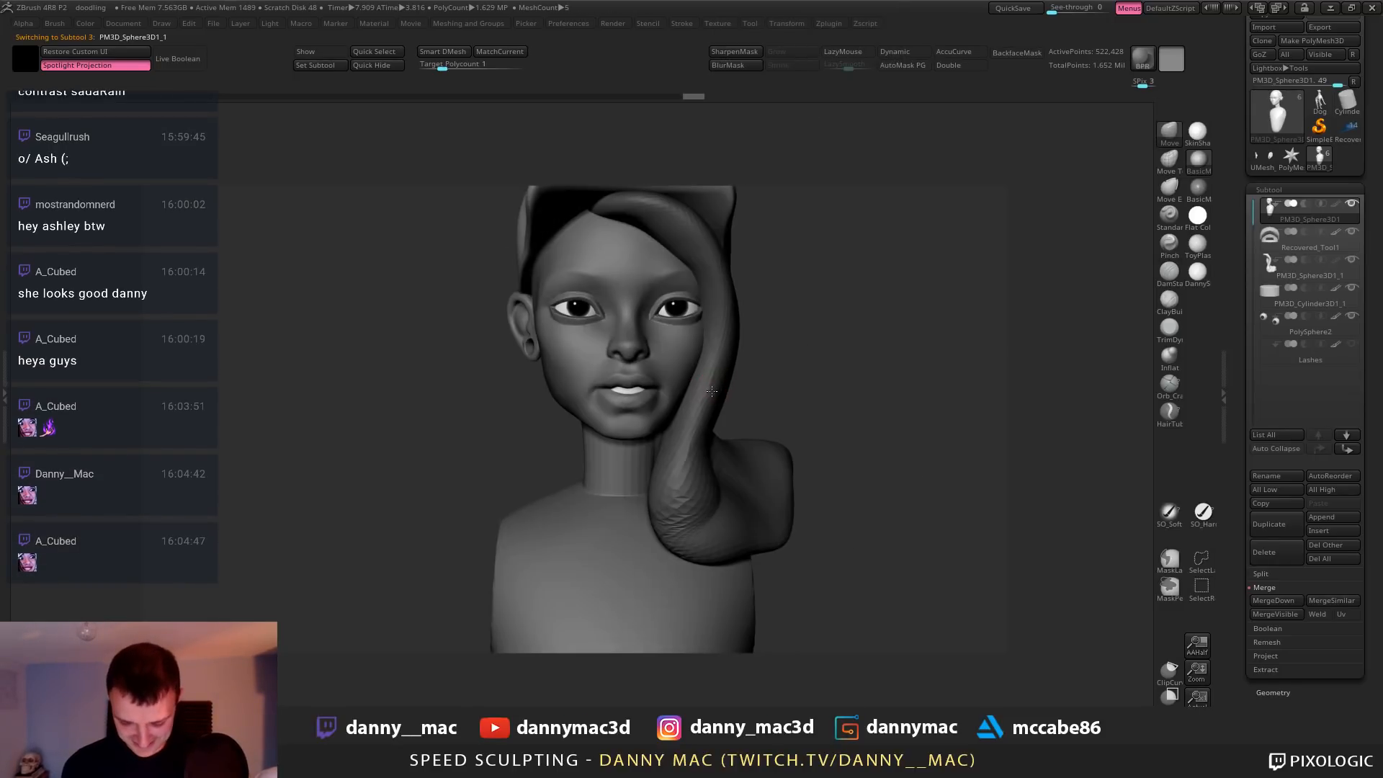
key(ctrl+d)
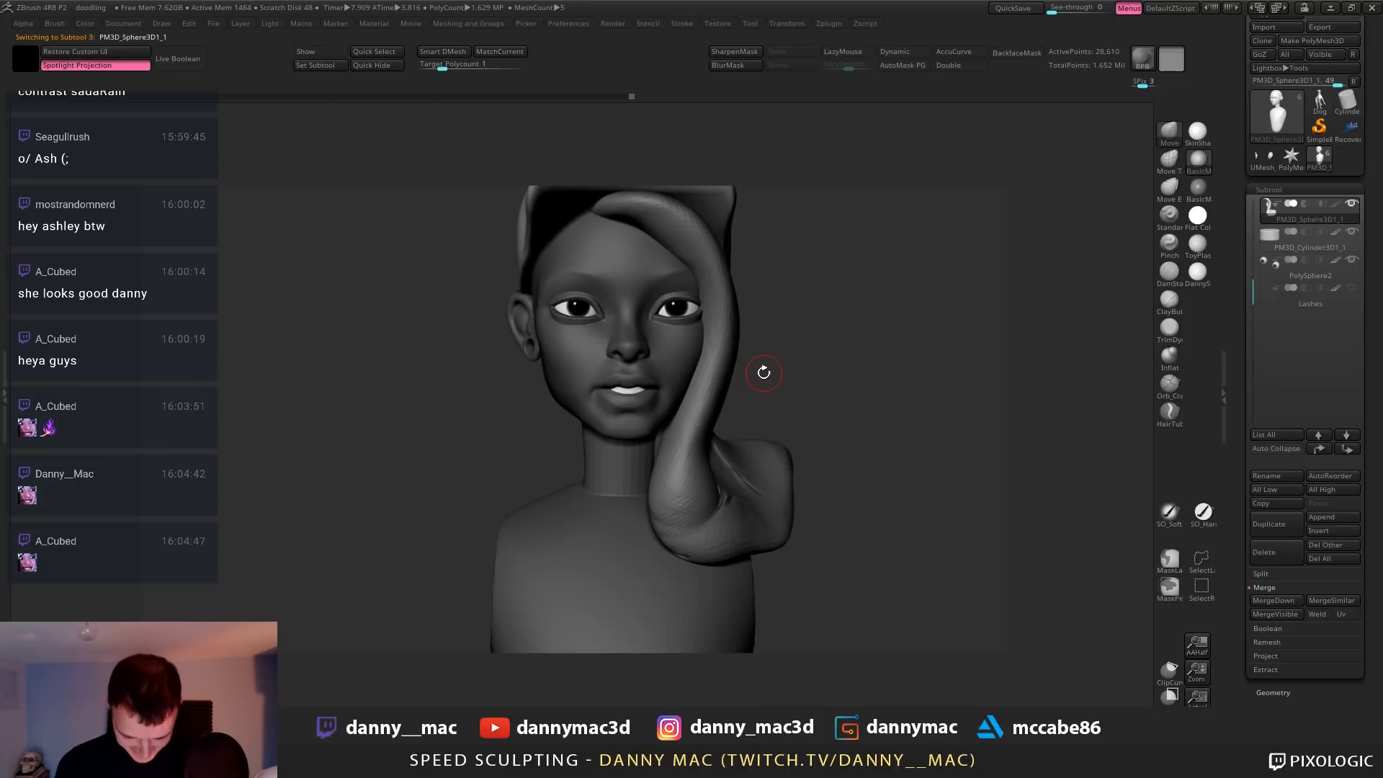
drag(763, 372, 684, 371)
mouse_move(720, 443)
shift+mouse_down()
mouse_move(722, 515)
mouse_move(710, 500)
shift+mouse_up()
drag(789, 424, 764, 451)
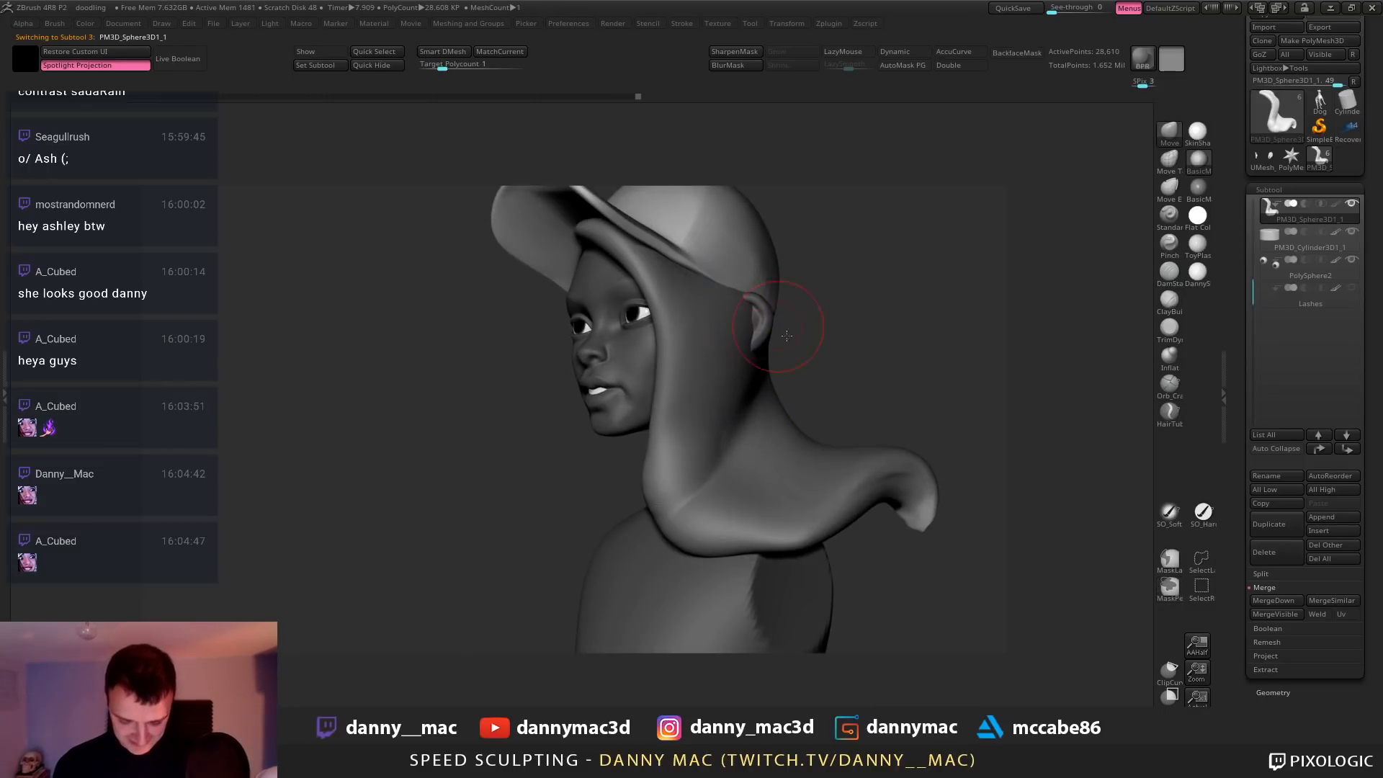
mouse_move(787, 336)
mouse_down()
mouse_move(778, 312)
mouse_move(727, 411)
mouse_move(670, 468)
mouse_move(621, 457)
mouse_up()
alt+click(628, 448)
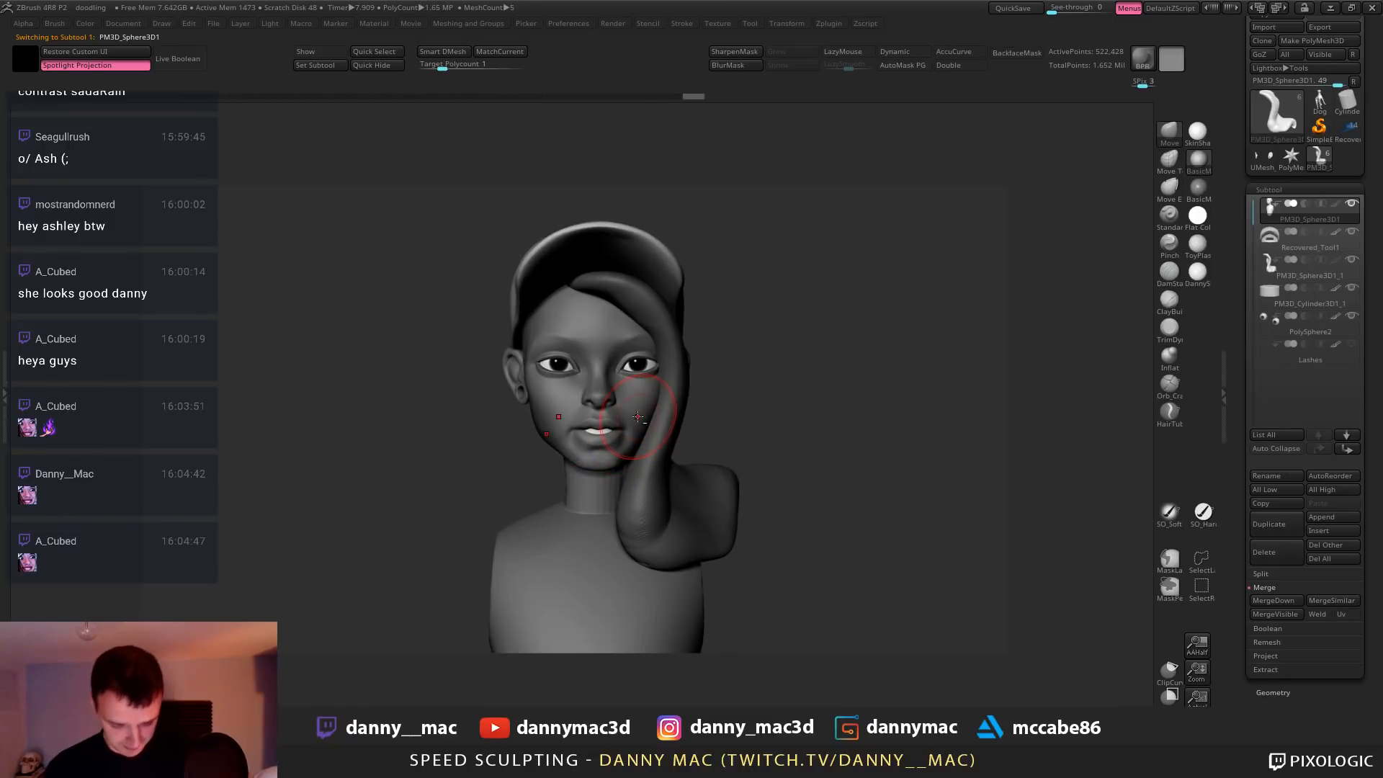
Try adjusting the cheeks and jawline with a resized Move brush, and undo both strokes
key(space)
drag(556, 441, 547, 435)
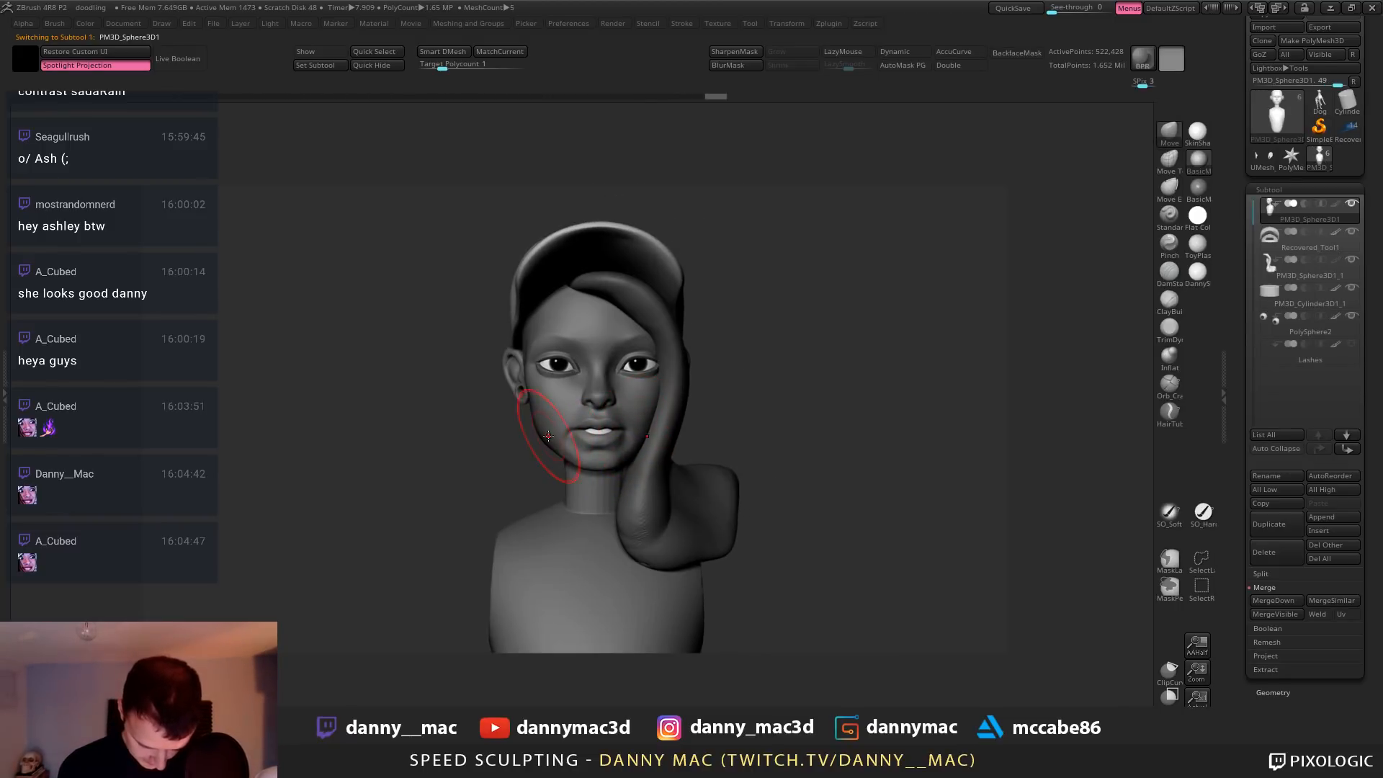
drag(649, 448, 637, 452)
key(ctrl+z)
key(ctrl+z)
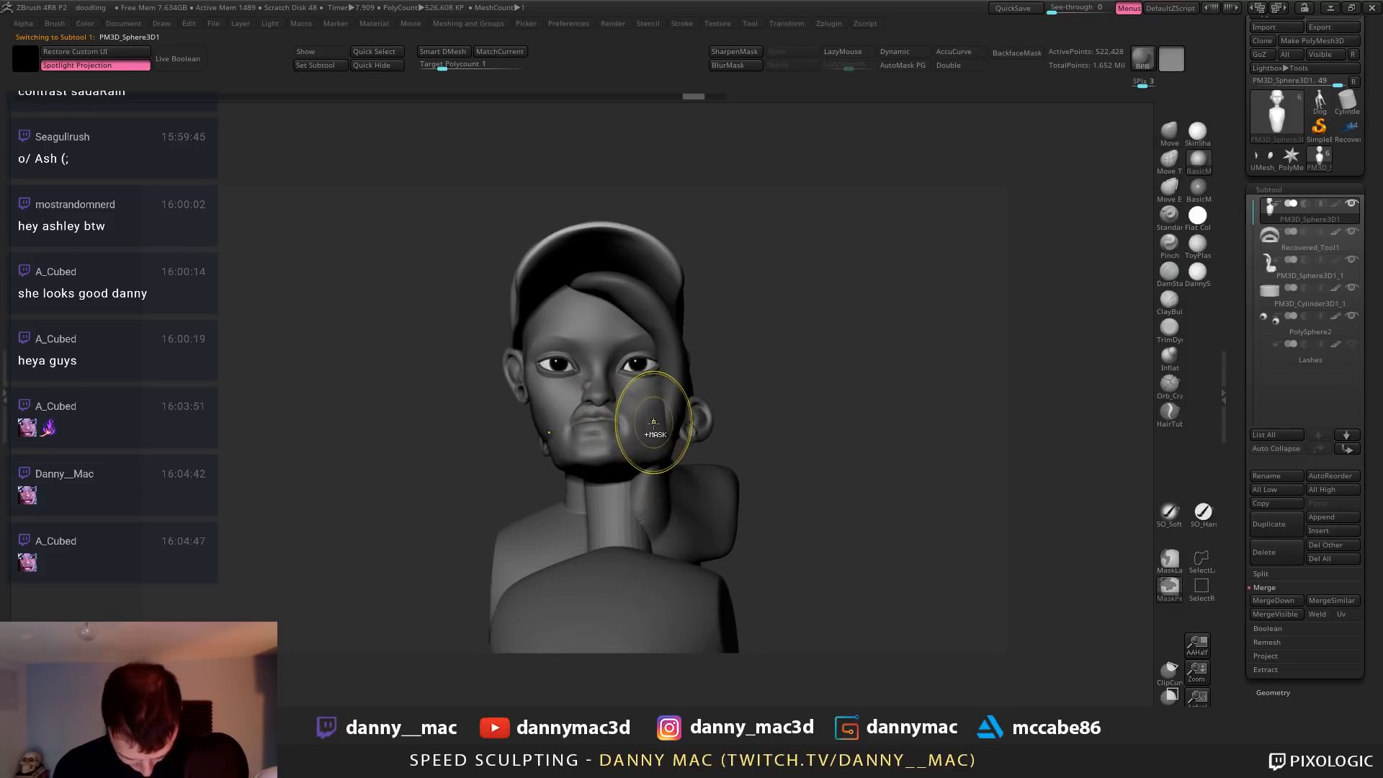
Isolate the face polygroup, adjust its jaw with the Move brush, and show the whole bust again
click(765, 390)
right_drag(642, 438, 648, 375)
ctrl+shift+click(637, 462)
right_drag(642, 466, 618, 434)
mouse_move(618, 437)
mouse_down()
mouse_move(654, 475)
mouse_move(619, 443)
mouse_up()
key(space)
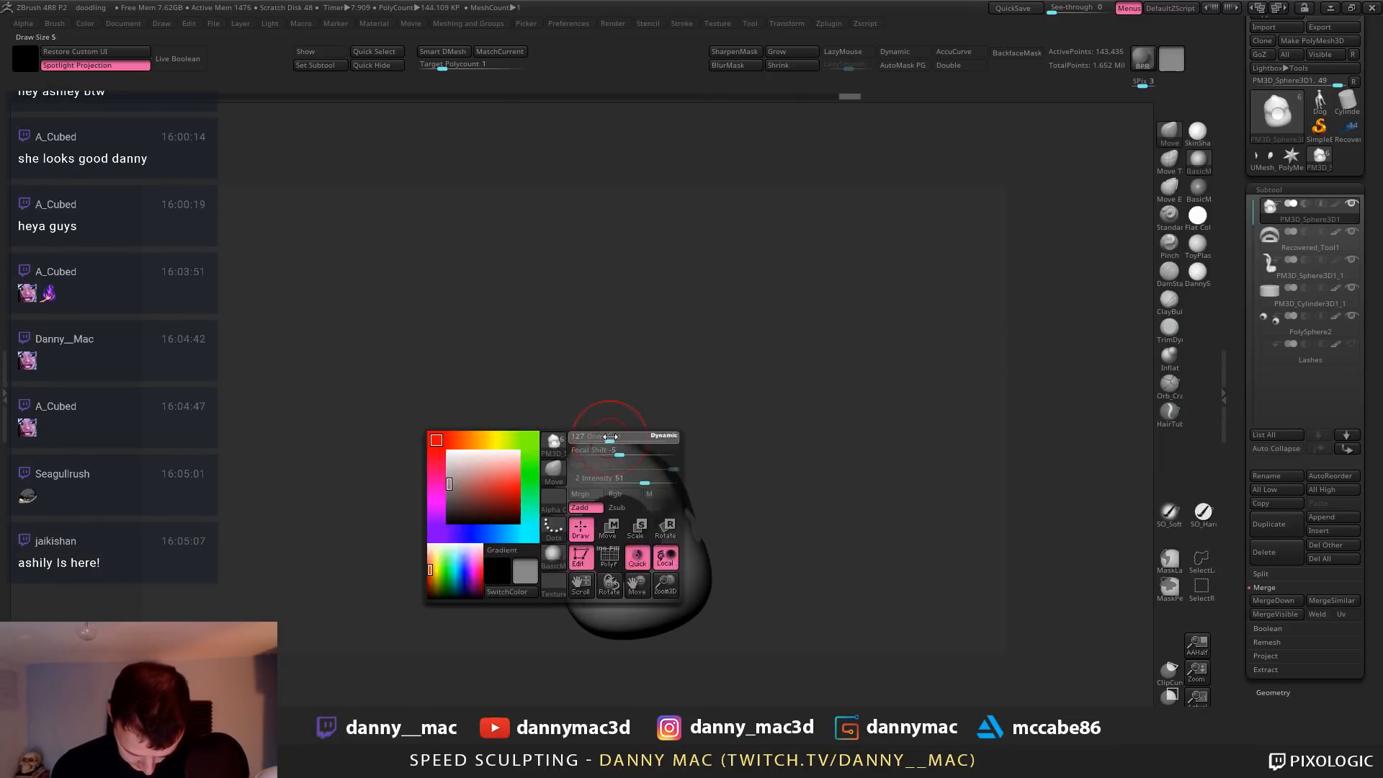
ctrl+shift+click(648, 407)
right_drag(648, 407, 647, 605)
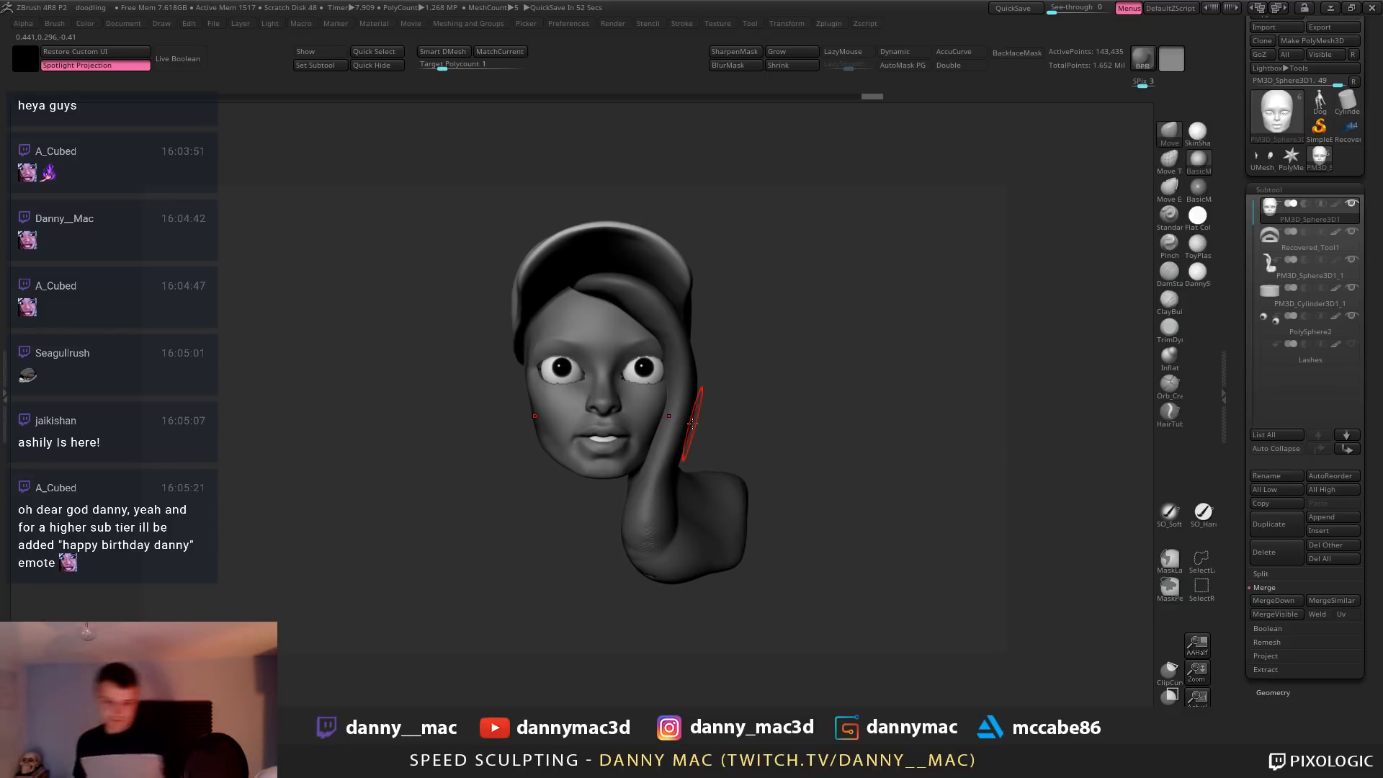
ctrl+shift+click(751, 353)
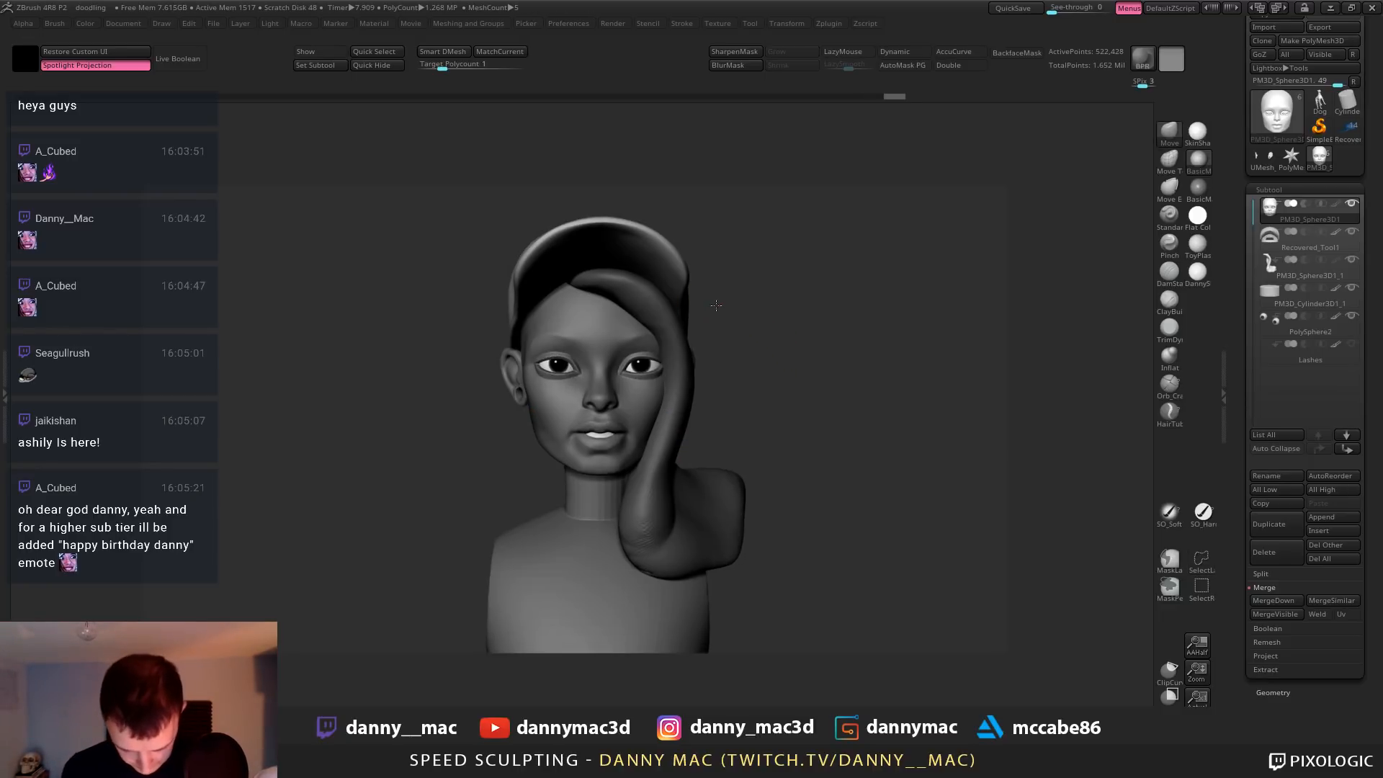
Refine the jawline and cheek contour below the ear with symmetrical Move brush strokes
mouse_move(647, 386)
ctrl+right_down()
mouse_move(646, 454)
mouse_move(641, 411)
ctrl+right_up()
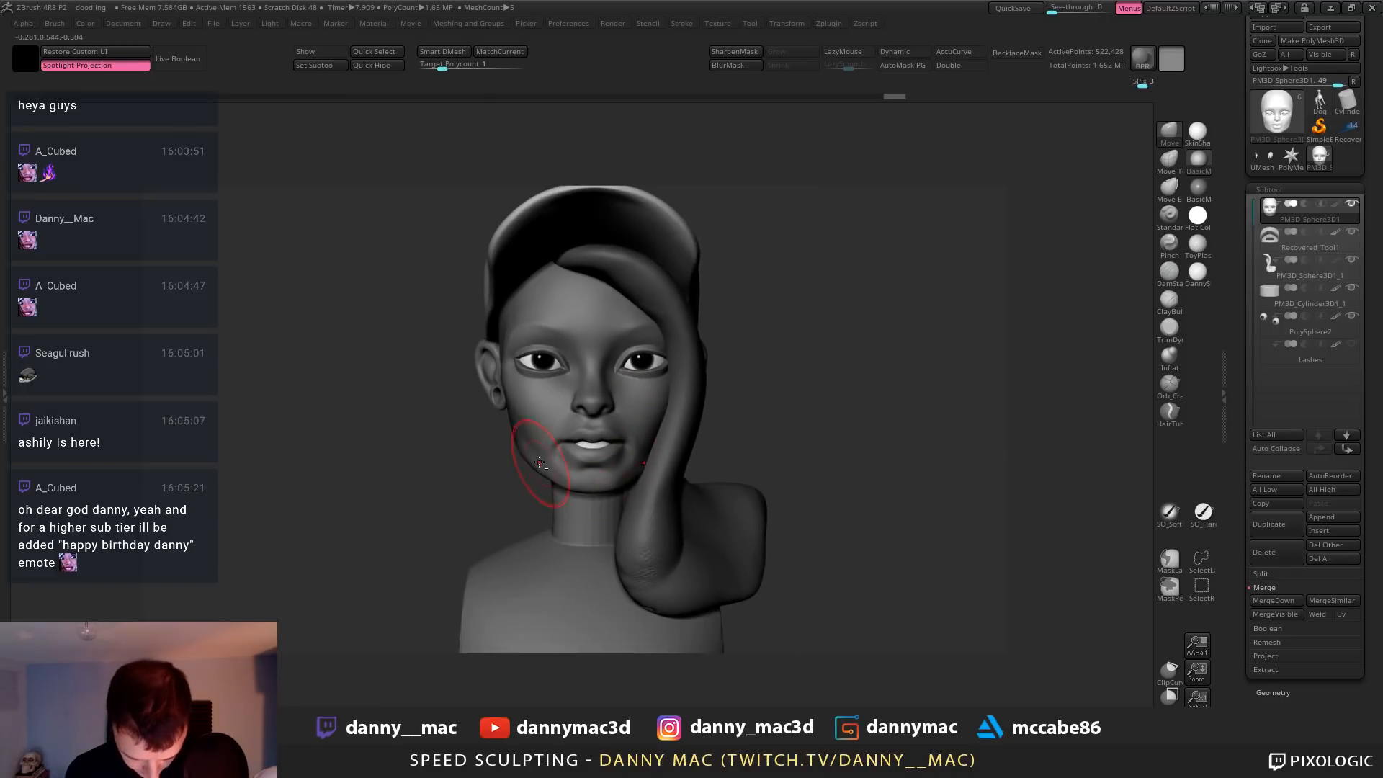
drag(533, 463, 547, 473)
right_drag(550, 476, 606, 476)
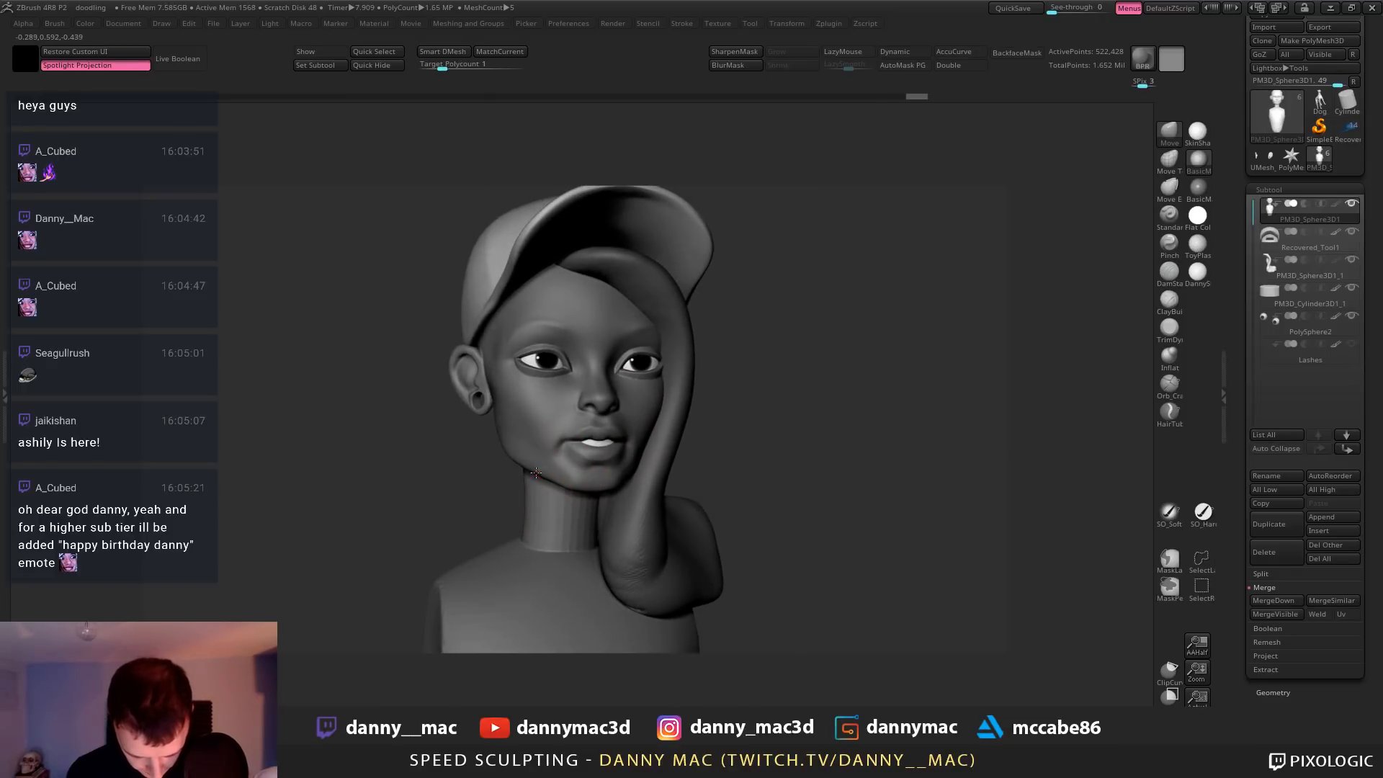
drag(561, 471, 557, 477)
right_click(495, 549)
mouse_move(557, 477)
right_down()
mouse_move(540, 511)
mouse_move(540, 481)
right_up()
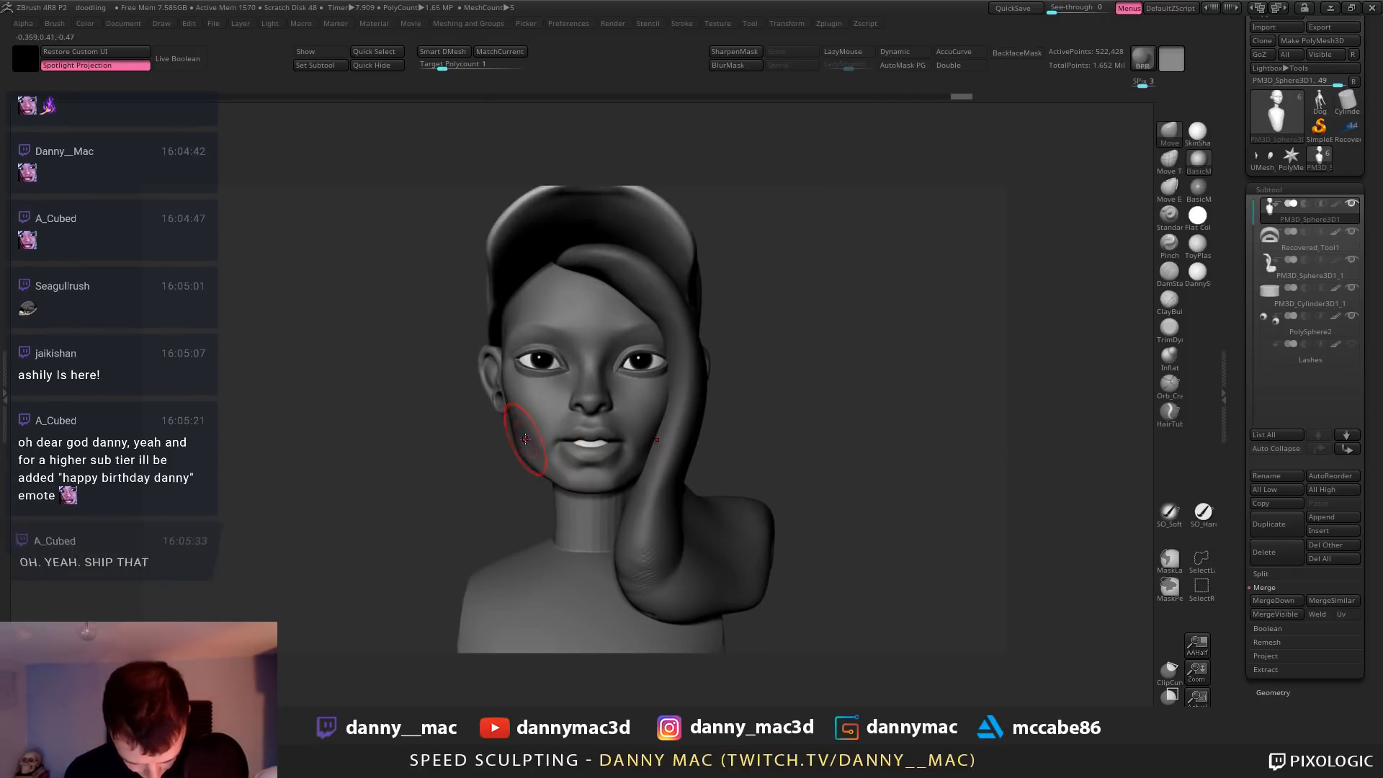
drag(521, 442, 520, 400)
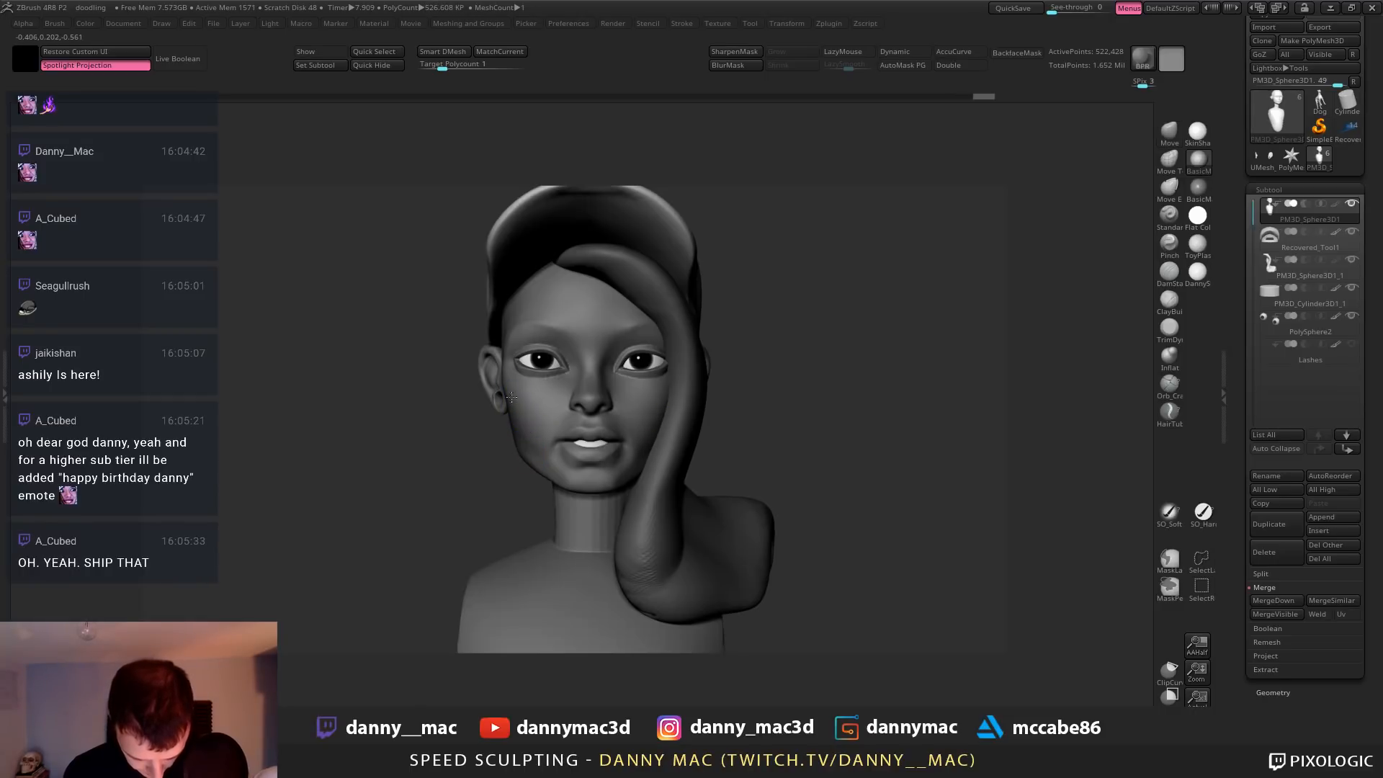
Nudge the jawline below the ear slightly upward with a resized Move brush
right_drag(526, 395, 569, 432)
key(space)
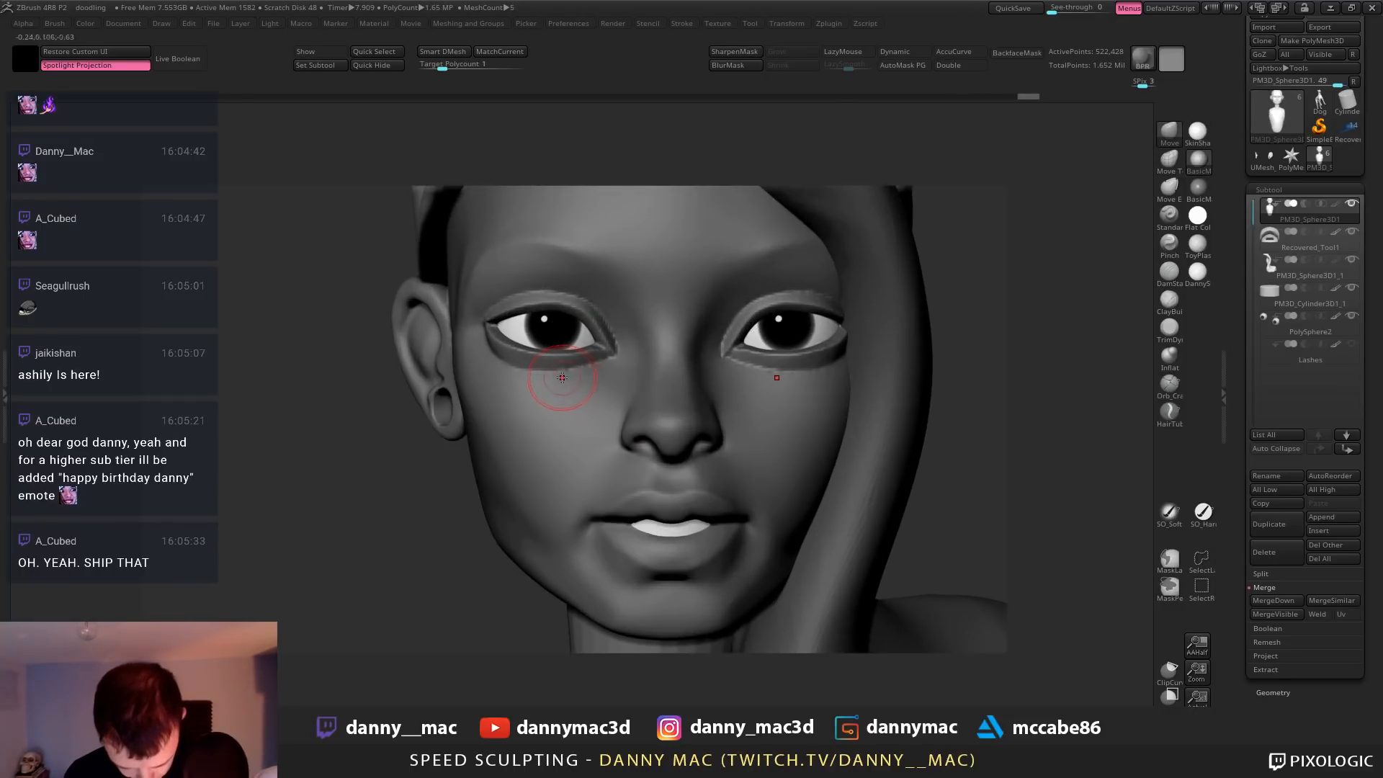
key(space)
right_drag(553, 376, 564, 374)
mouse_move(396, 364)
right_down()
mouse_move(501, 364)
mouse_move(471, 345)
mouse_move(469, 318)
mouse_move(576, 317)
mouse_move(631, 345)
mouse_move(747, 322)
mouse_move(676, 326)
right_up()
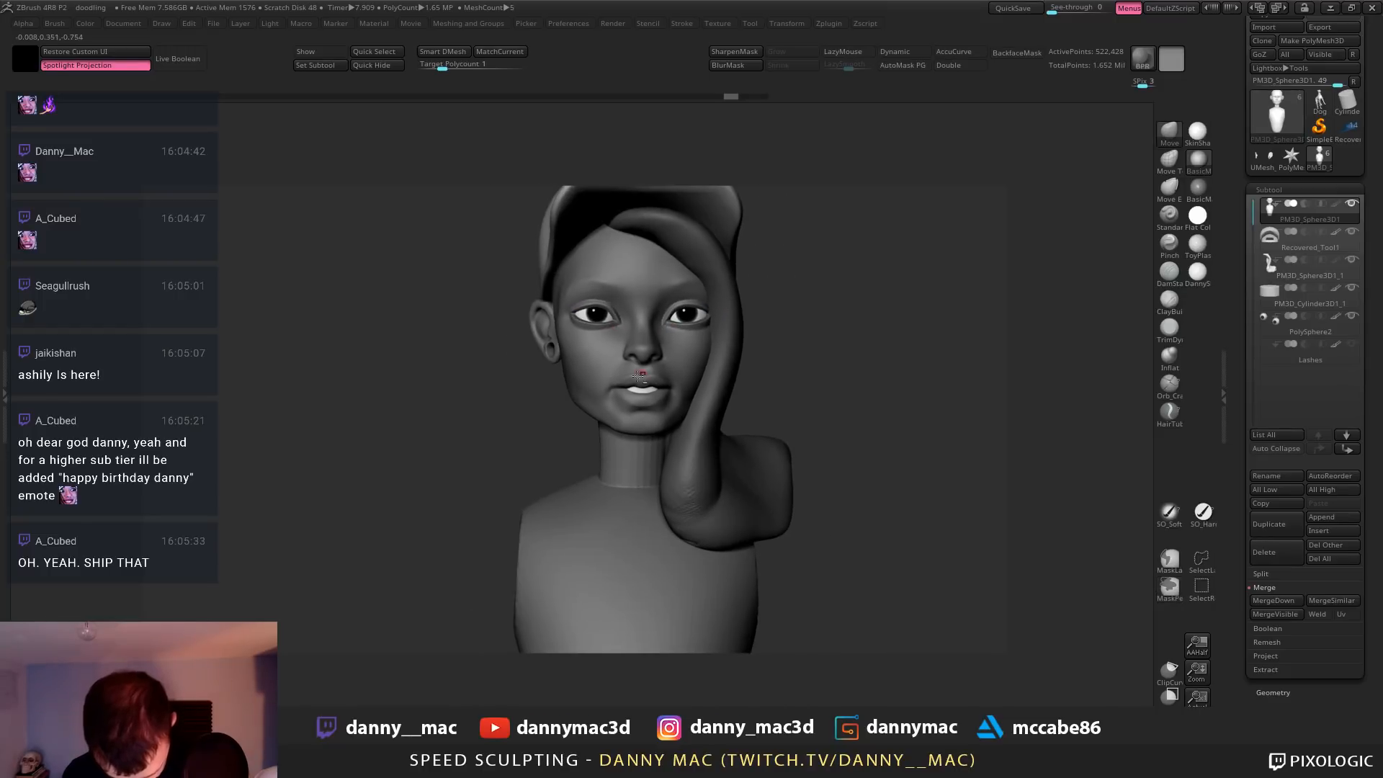
mouse_move(584, 405)
mouse_down()
mouse_move(595, 408)
mouse_move(580, 397)
mouse_up()
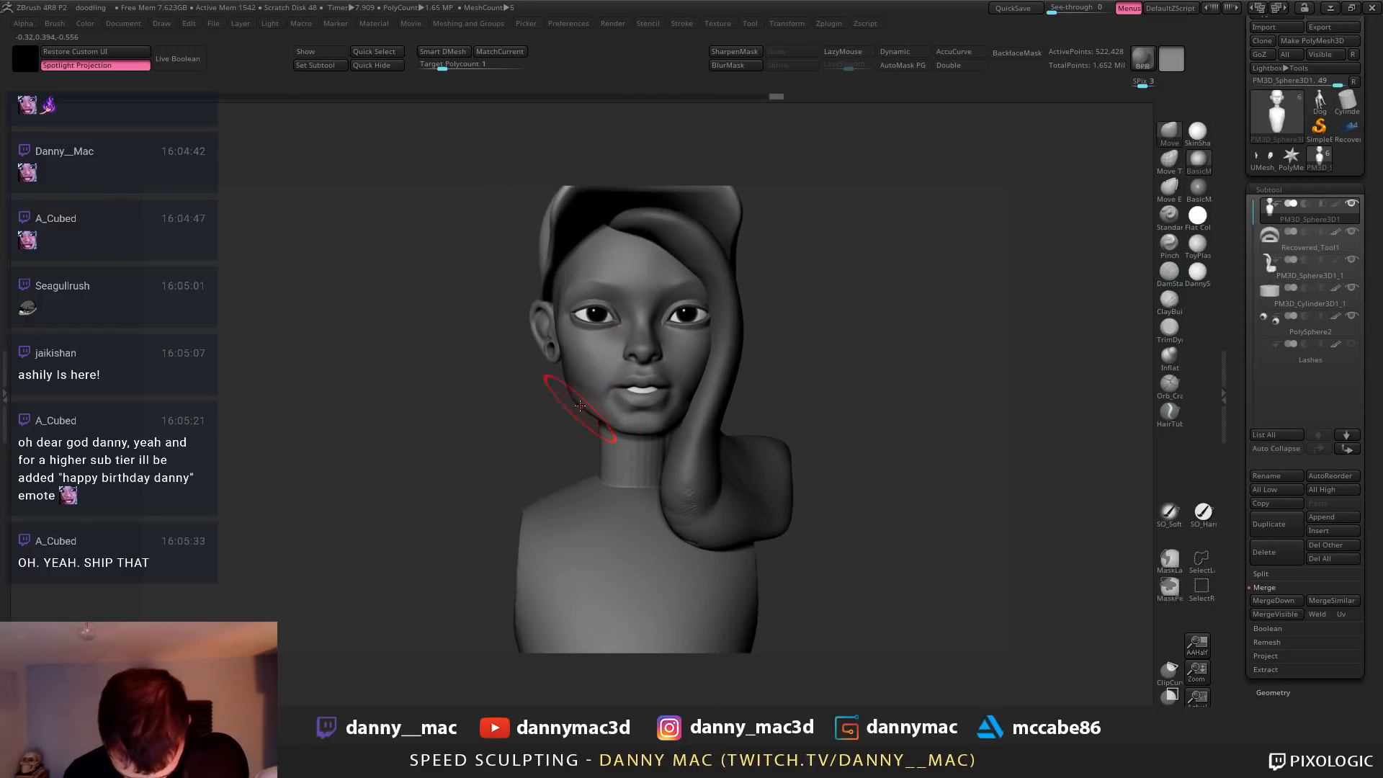
mouse_move(656, 426)
alt+right_down()
mouse_move(630, 442)
mouse_move(648, 416)
alt+right_up()
right_click(630, 442)
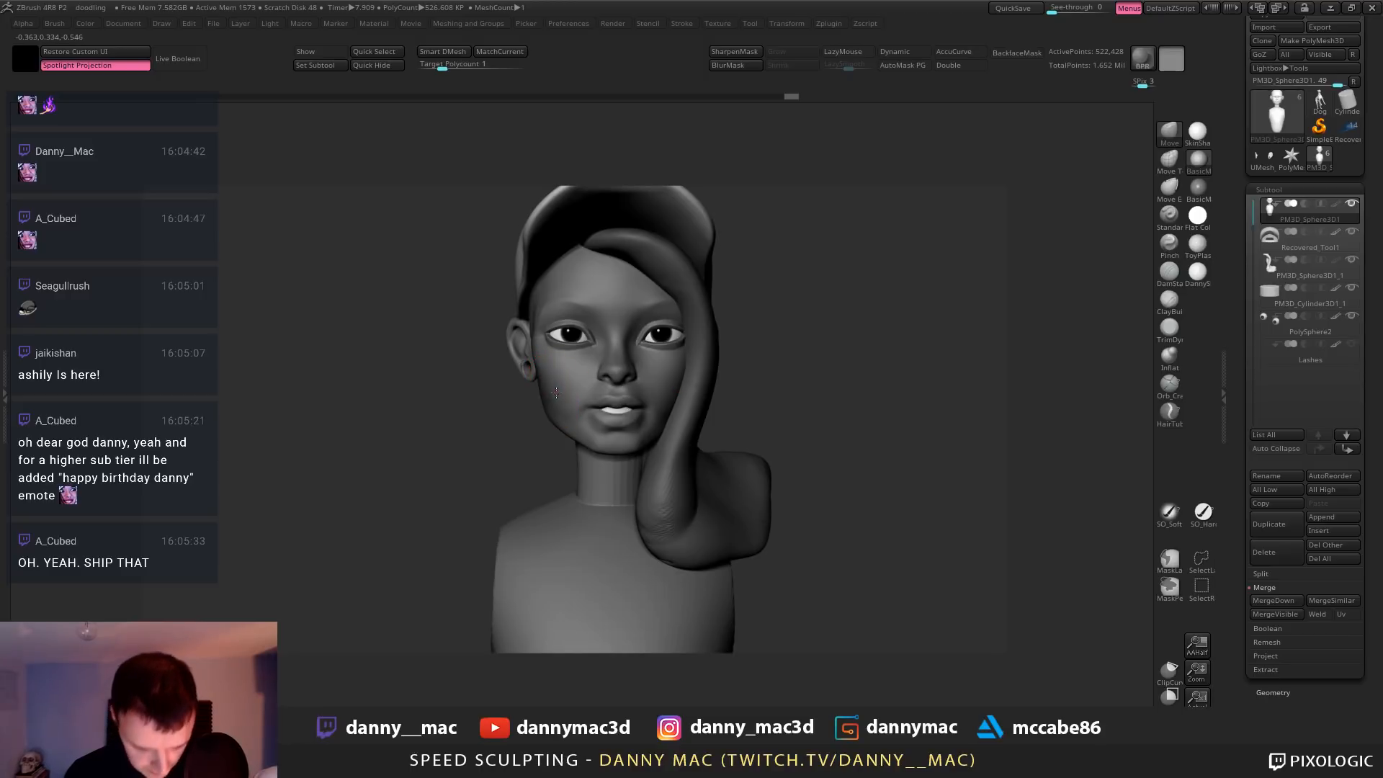
right_click(607, 439)
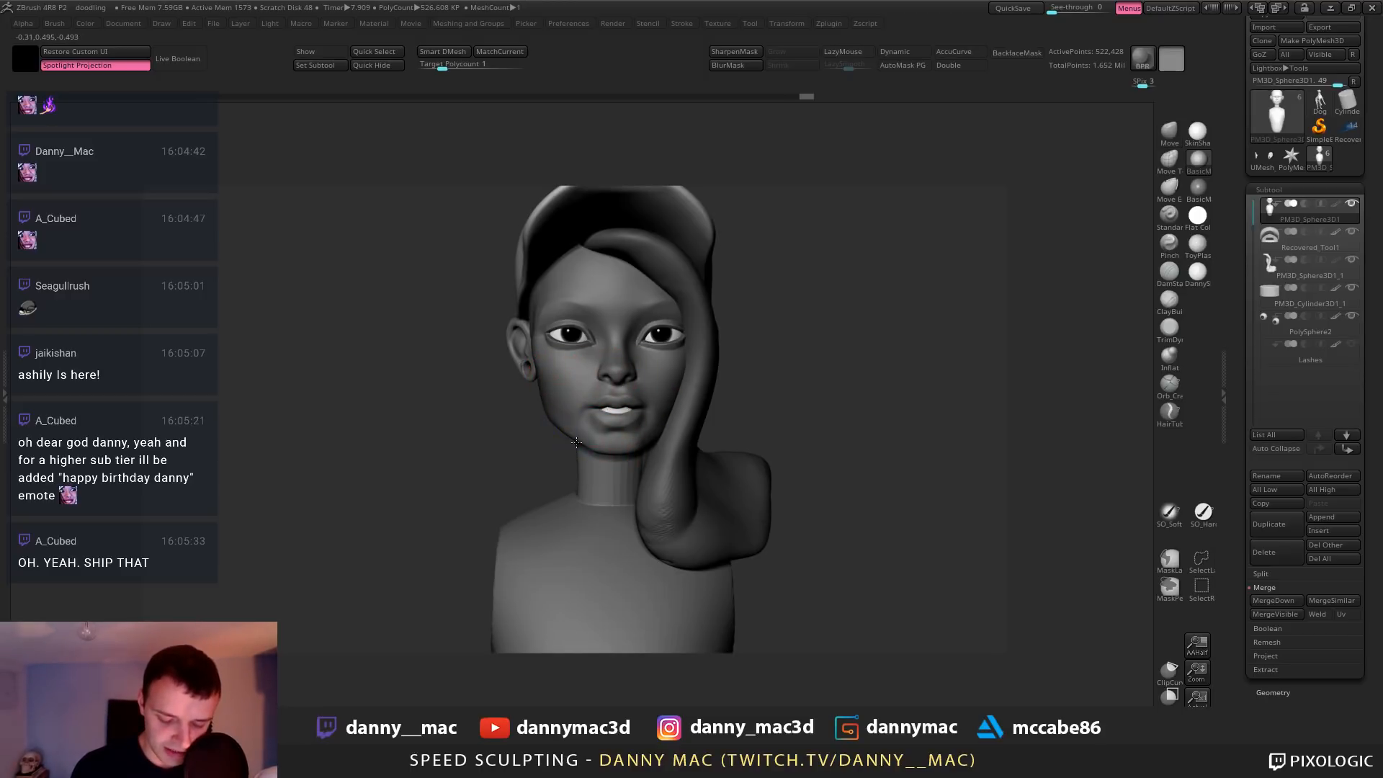
Smooth the face just in front of the ear and nudge the lower jaw contour with the Move brush
mouse_move(567, 434)
right_down()
mouse_move(670, 435)
mouse_move(632, 452)
mouse_move(666, 431)
mouse_move(648, 411)
mouse_move(580, 398)
mouse_move(596, 400)
mouse_move(599, 381)
mouse_move(556, 364)
right_up()
right_click(574, 421)
right_click(525, 342)
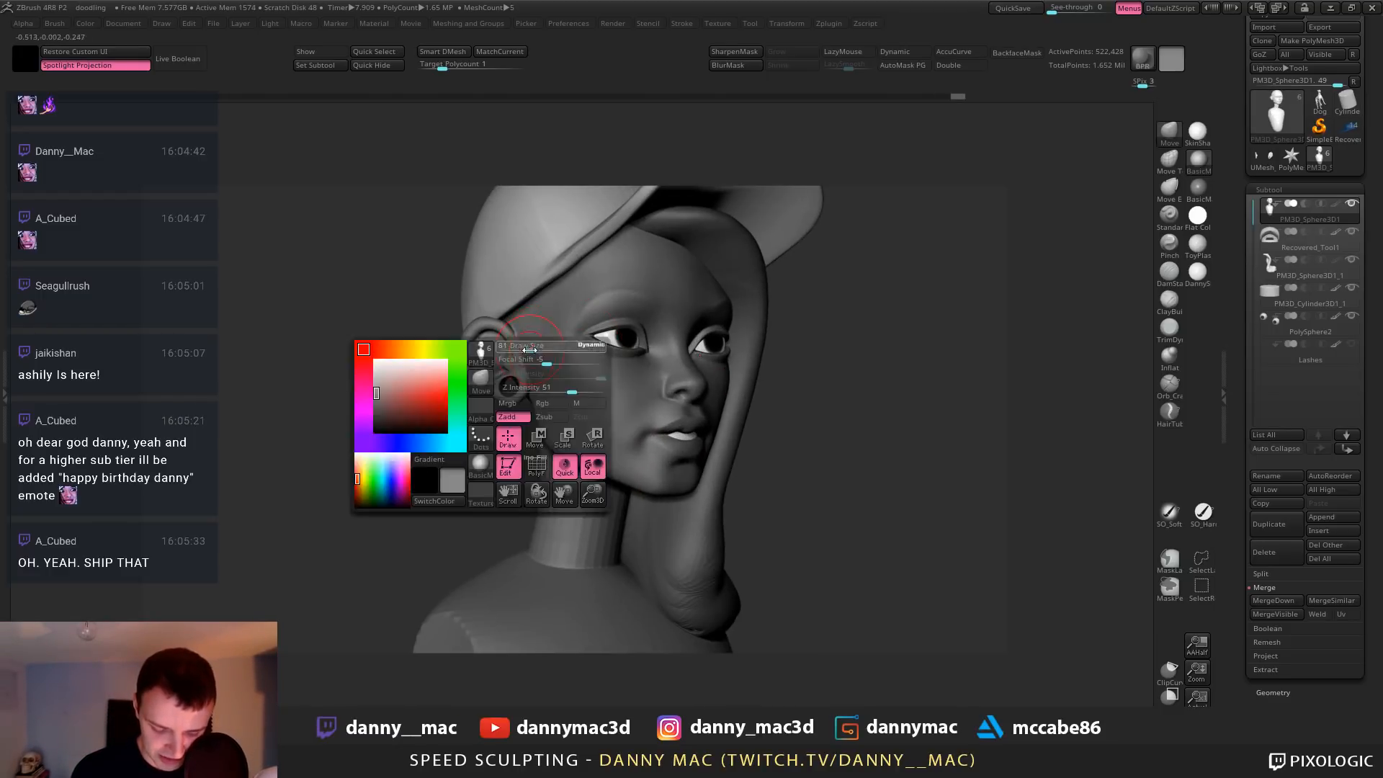
shift+drag(523, 342, 521, 340)
mouse_move(540, 378)
right_down()
mouse_move(583, 385)
mouse_move(518, 403)
right_up()
mouse_move(647, 497)
ctrl+right_down()
mouse_move(646, 443)
mouse_move(674, 456)
ctrl+right_up()
drag(640, 466, 635, 466)
mouse_move(666, 466)
right_down()
mouse_move(623, 469)
mouse_move(709, 443)
right_up()
alt+right_drag(746, 393, 689, 413)
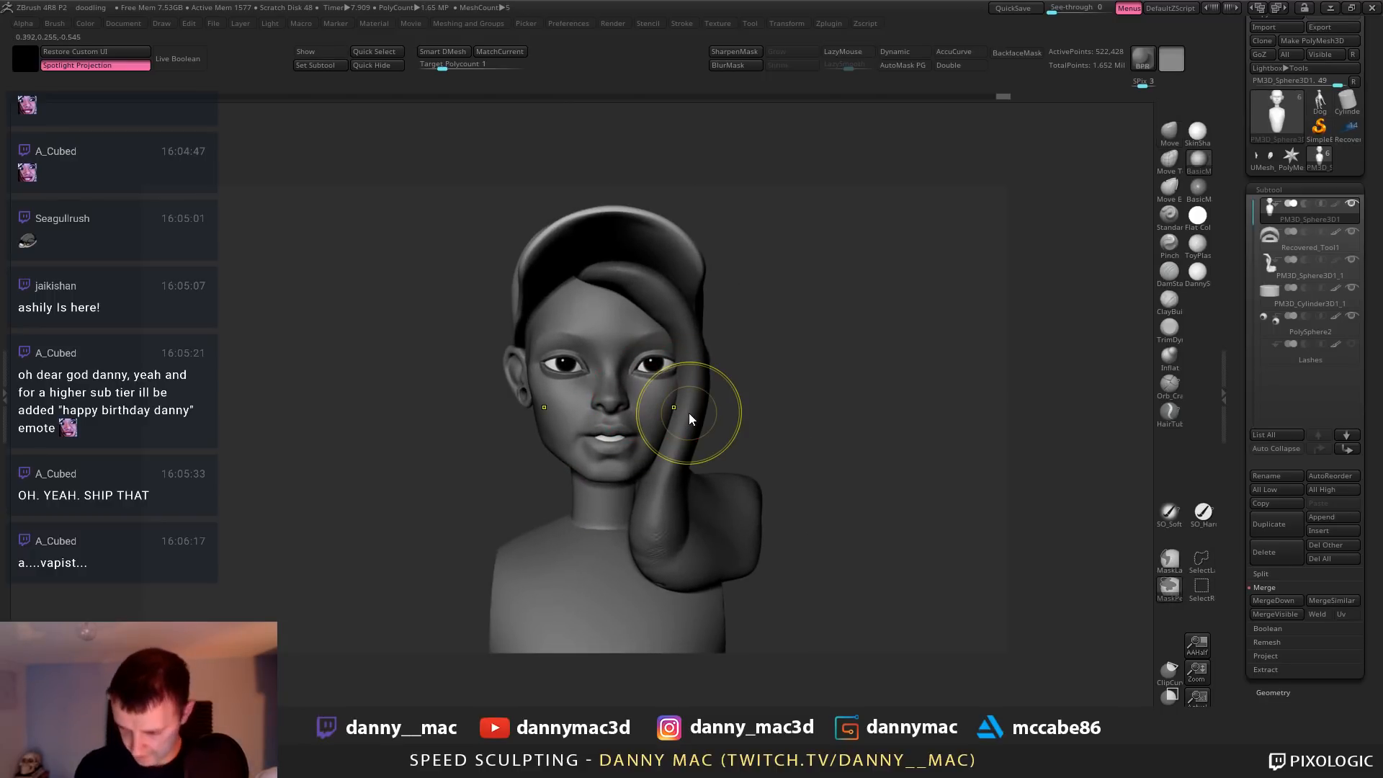
Save the project and duplicate the bust subtool, hiding the original
key(ctrl+s)
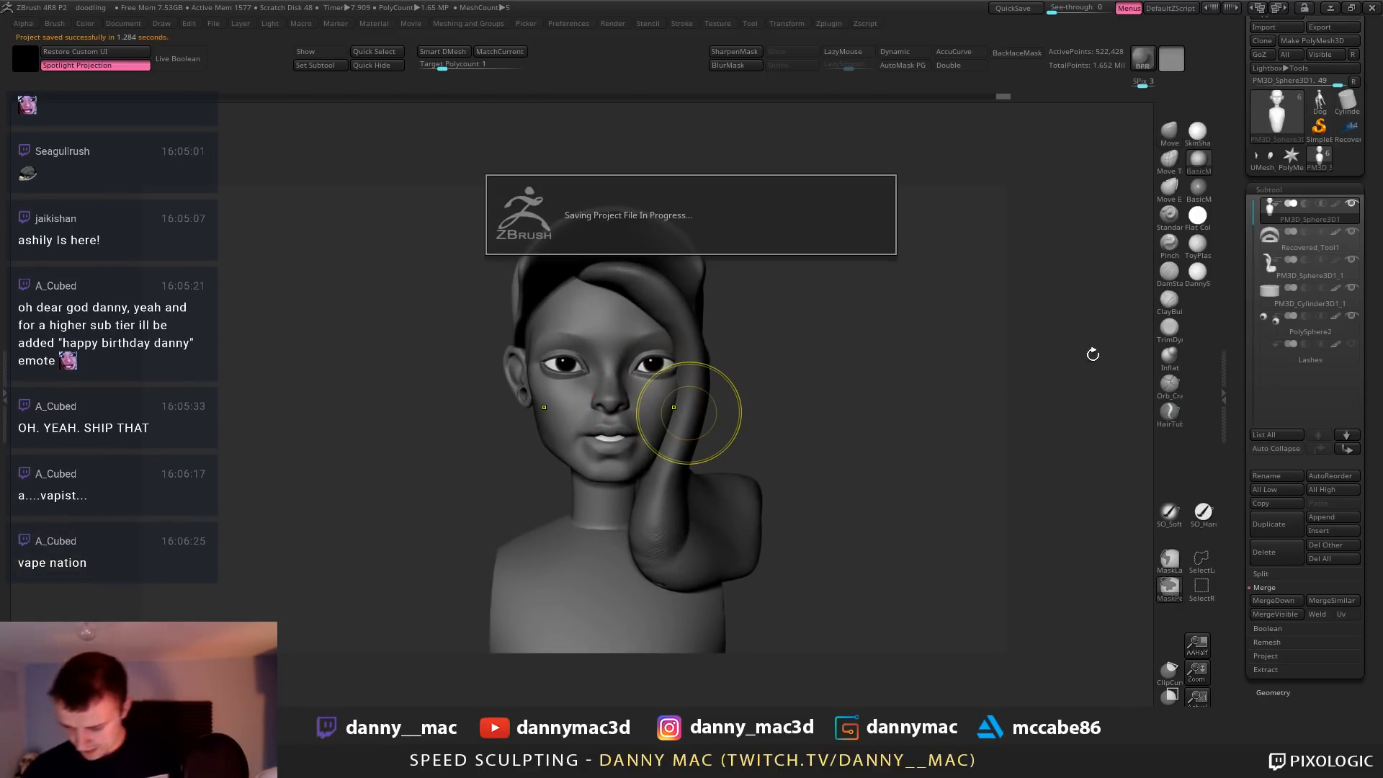
click(1268, 524)
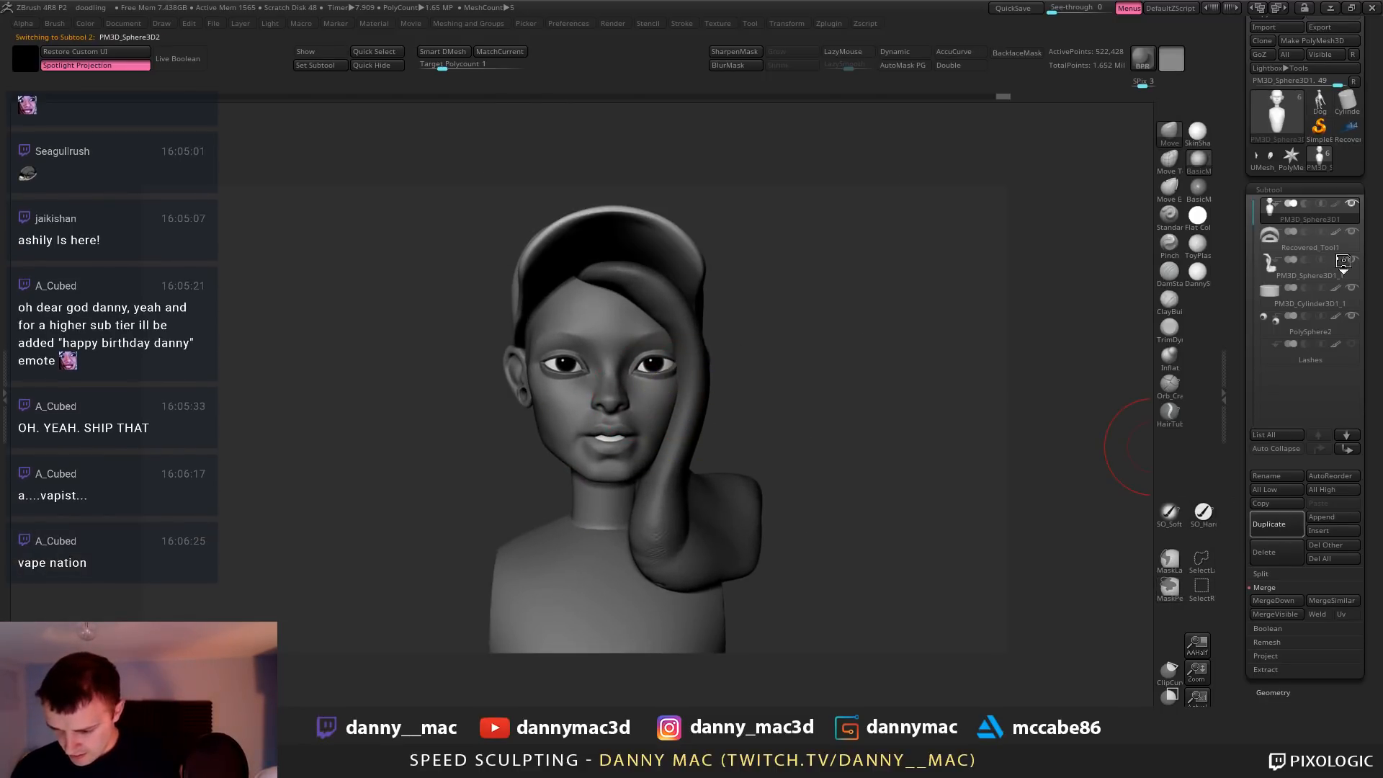
click(1351, 204)
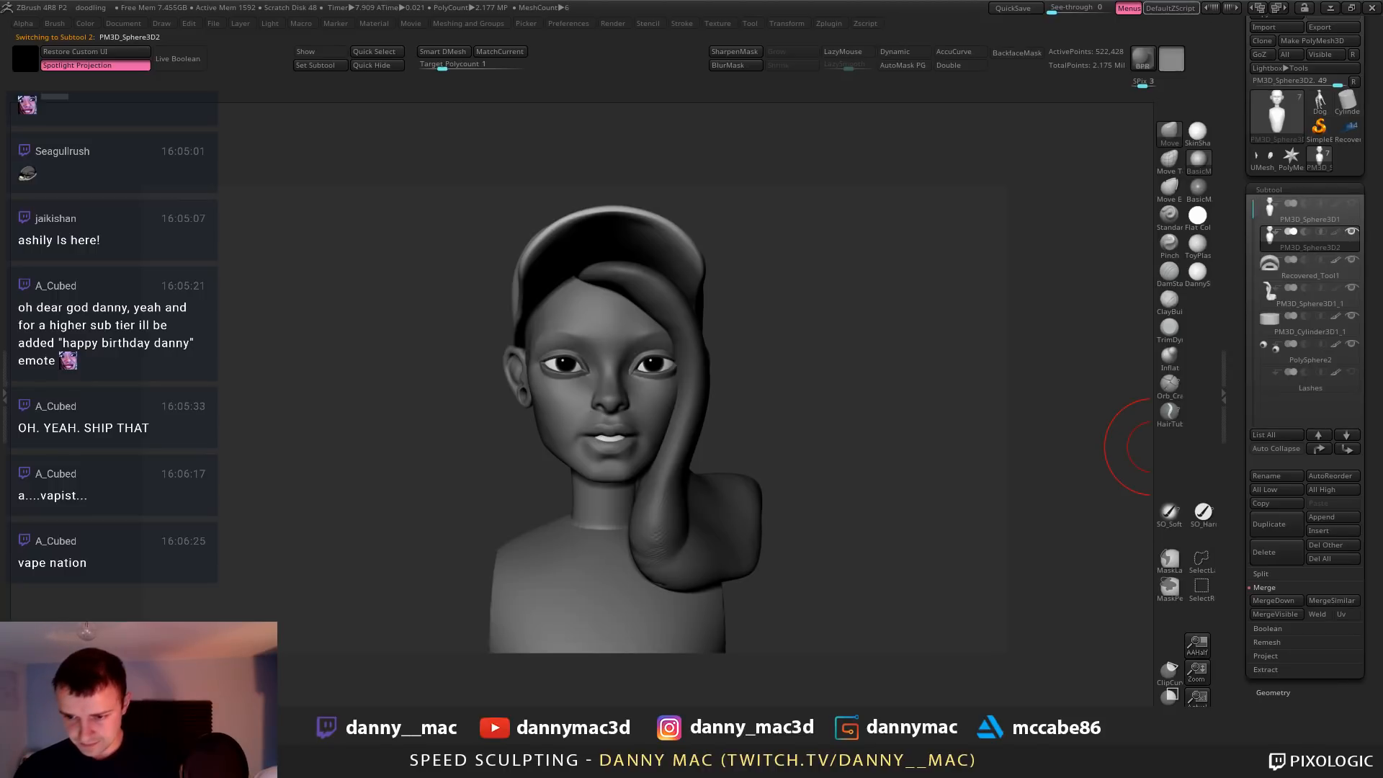
Examine the duplicated bust's polygroups from the front and the side
key(f)
key(shift+f)
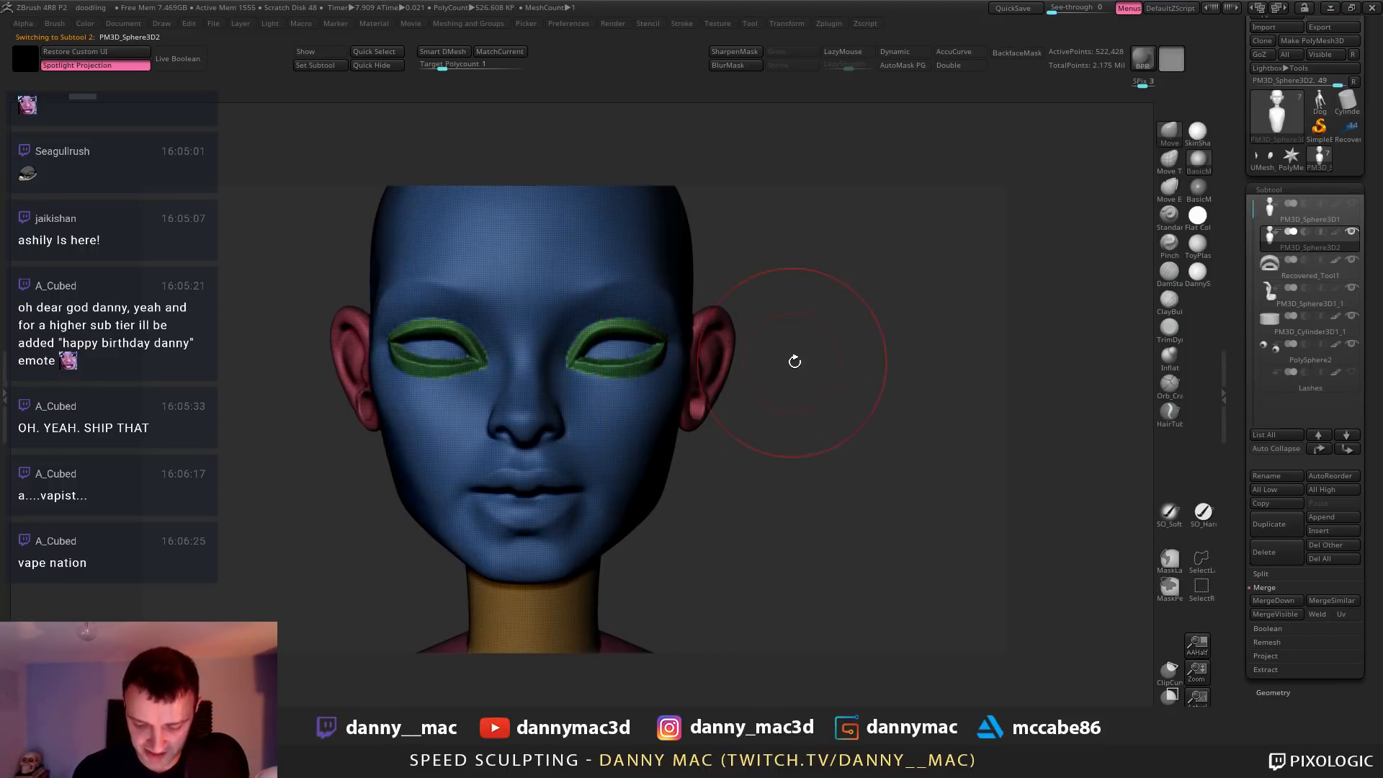
ctrl+right_drag(737, 370, 685, 384)
right_click(711, 372)
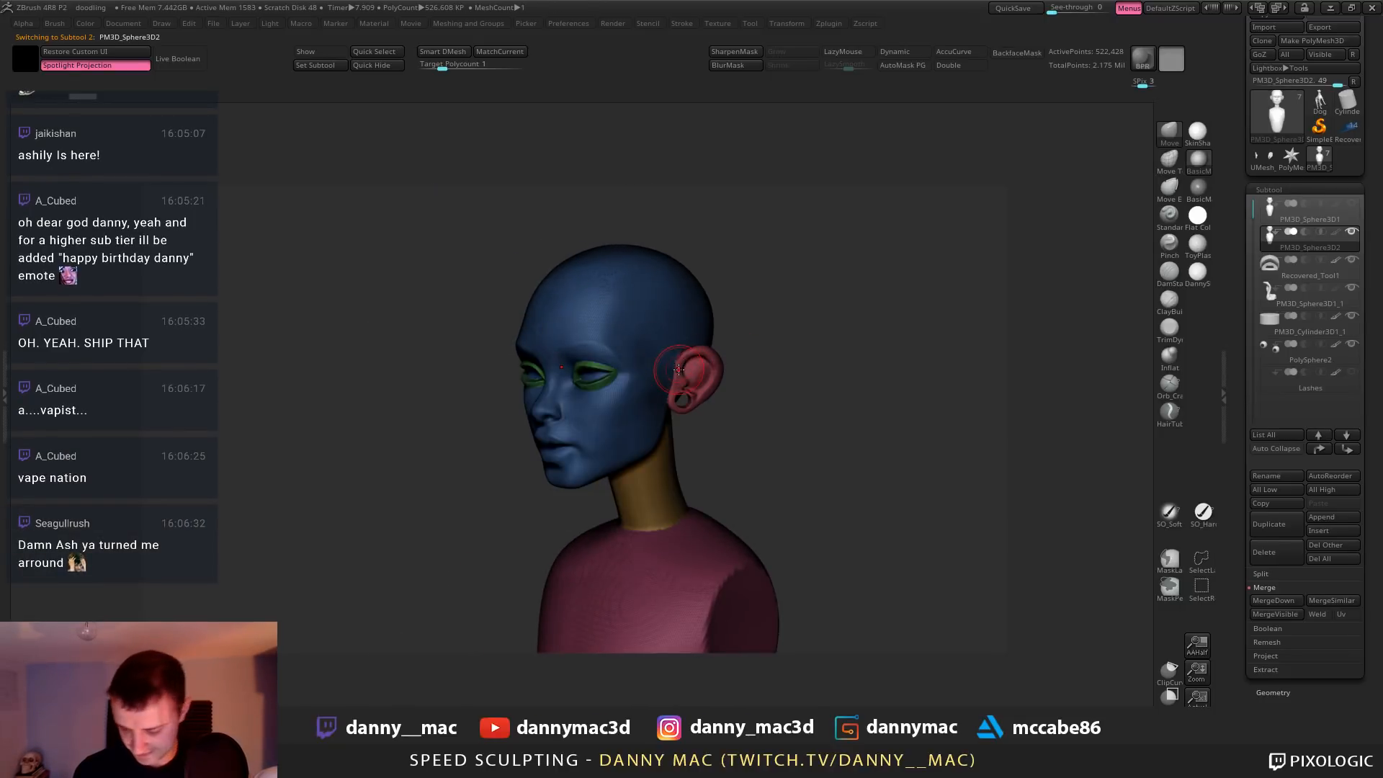
shift+right_drag(702, 359, 656, 357)
key(shift+f)
ZRemesh the duplicated bust with Half, Same and Adapt off and a target polygon count of about 13
key(alt+shift+s)
key(m)
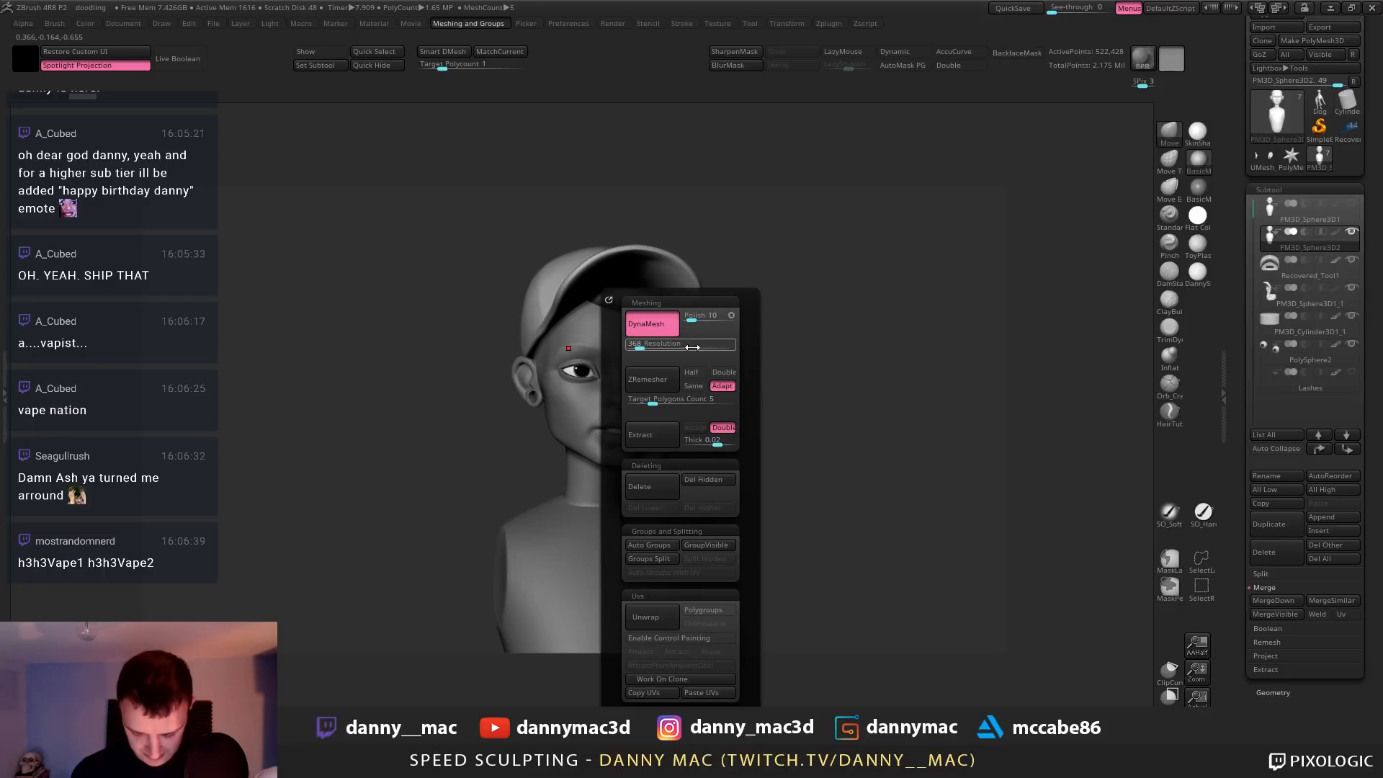
click(693, 372)
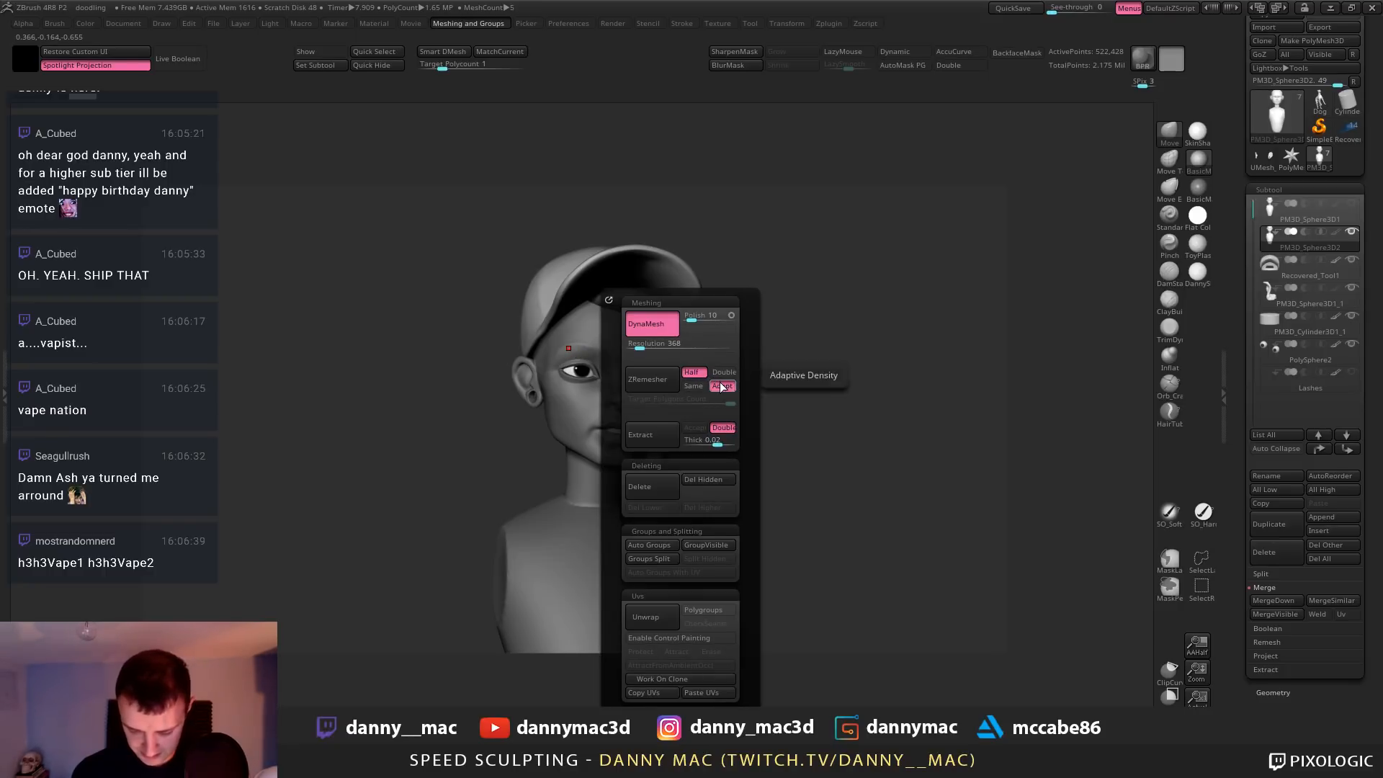
click(724, 390)
click(692, 375)
drag(682, 400, 658, 401)
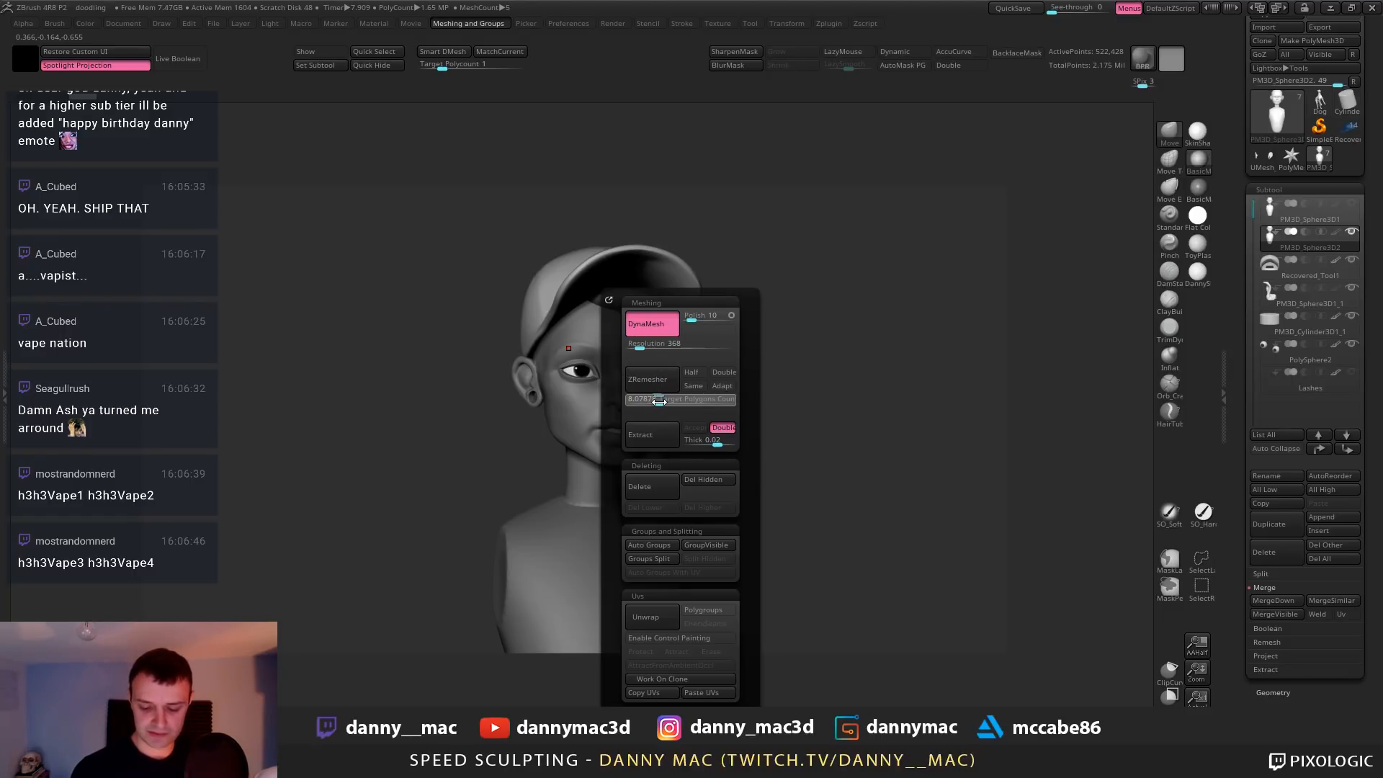
click(654, 385)
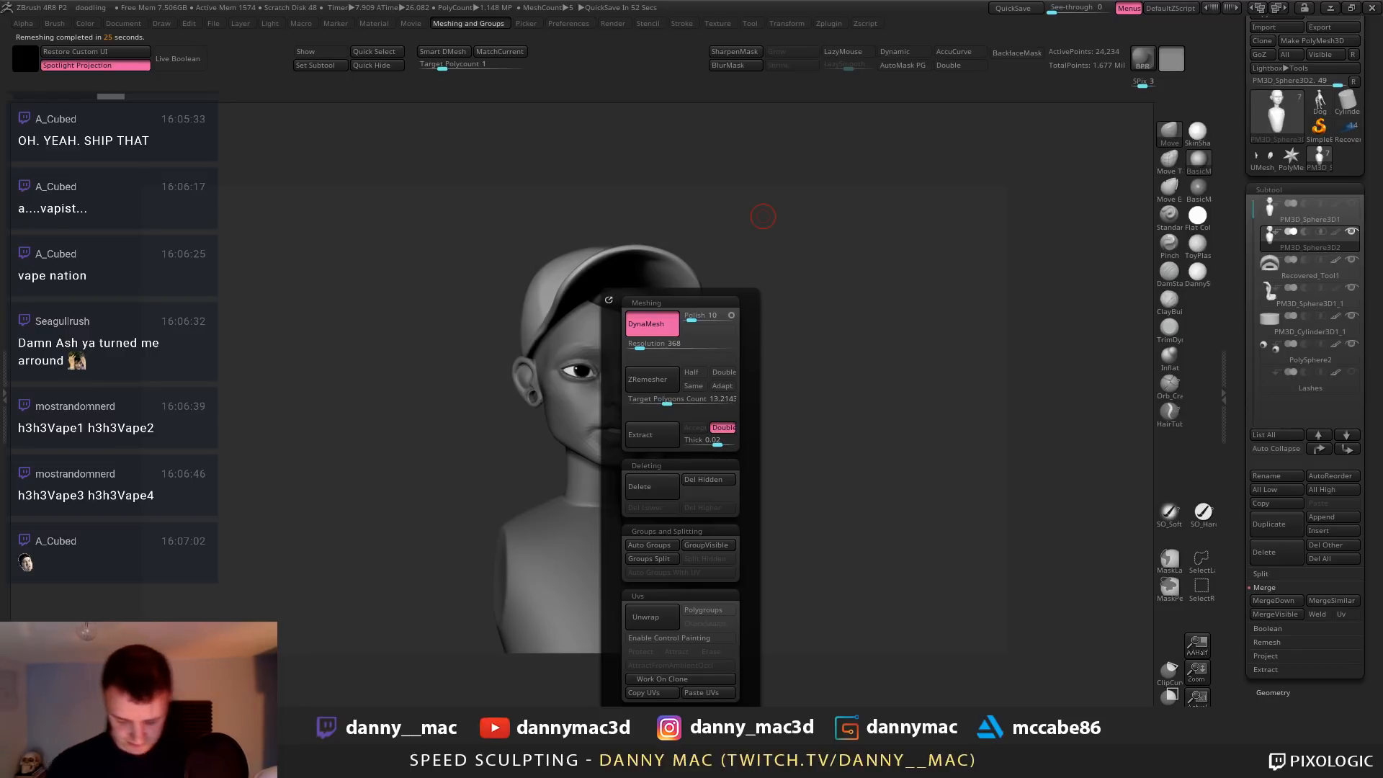
Decline automatic Dynamic Subdiv and hide every subtool except the original and remeshed busts
key(d)
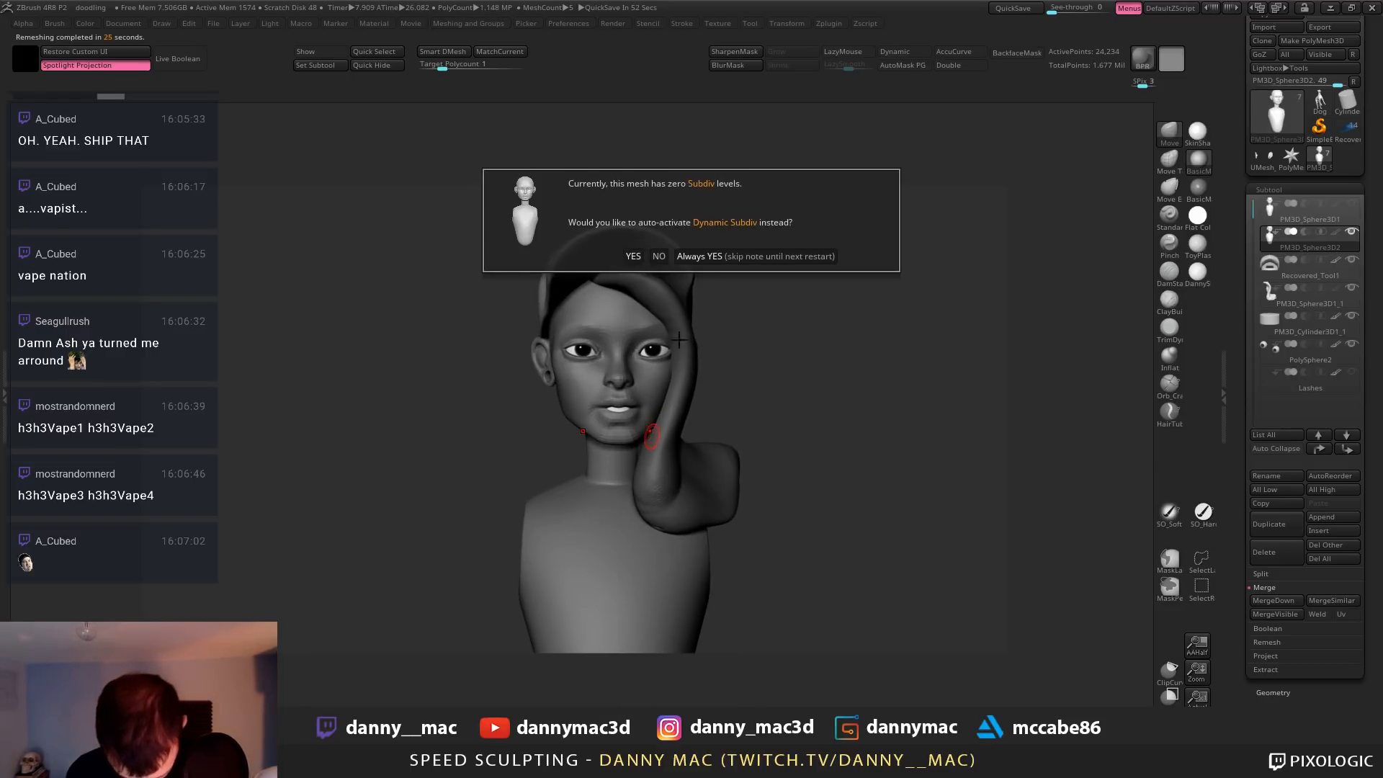
click(659, 257)
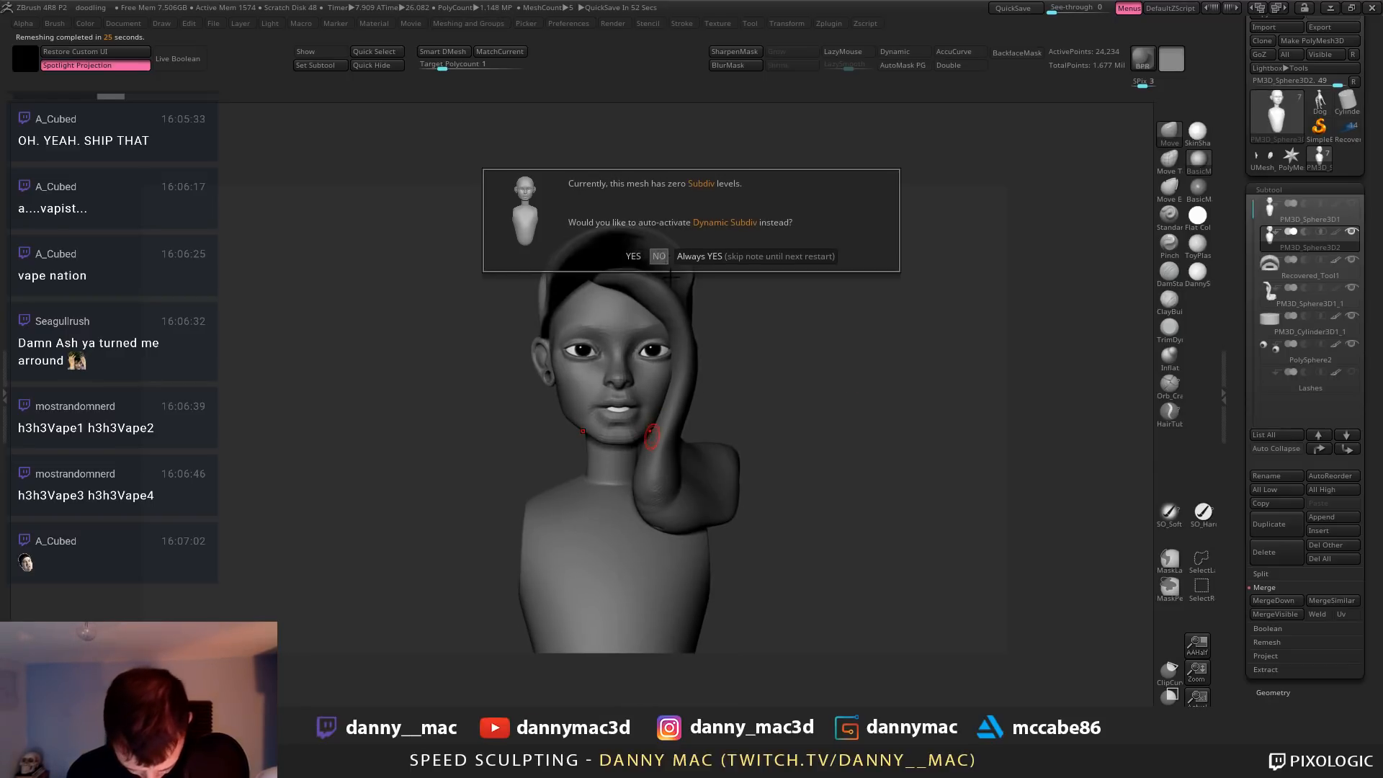
shift+click(1351, 228)
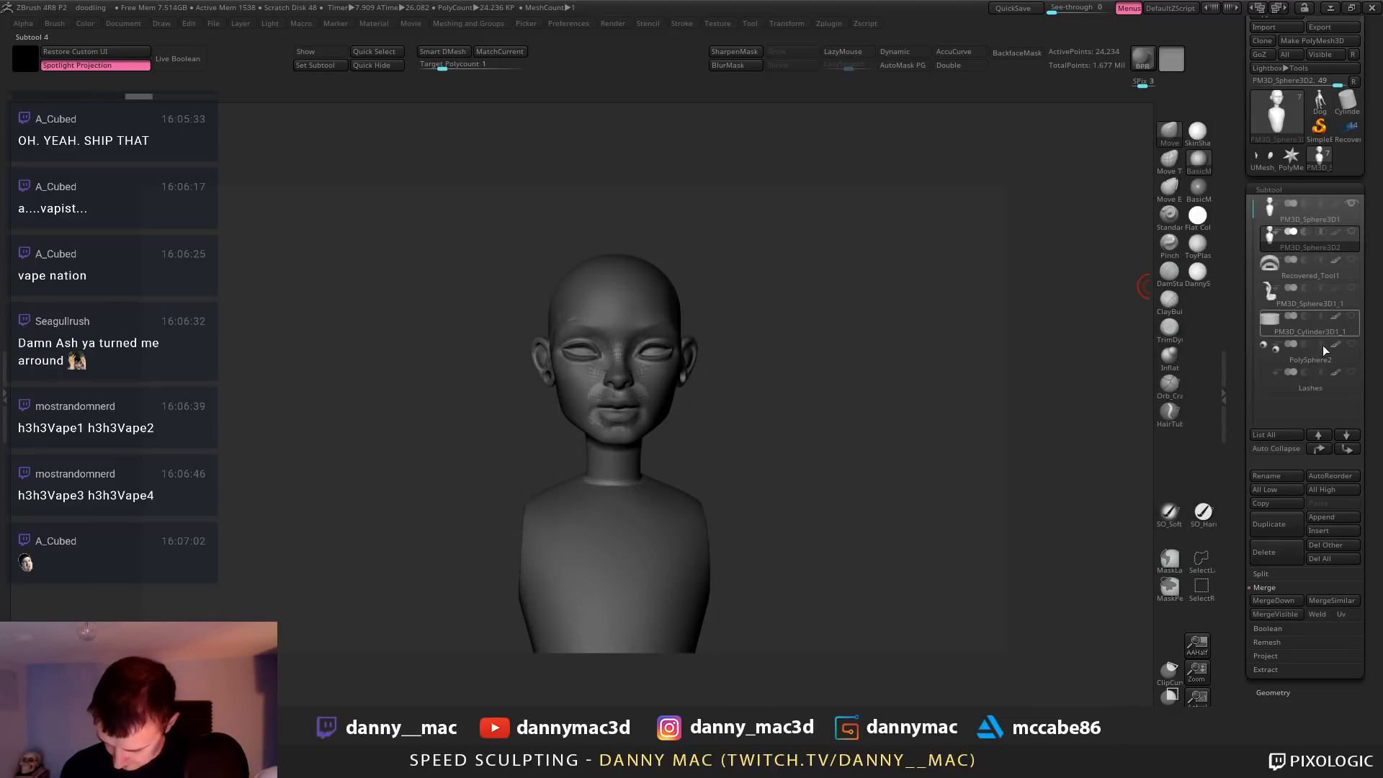
Subdivide the remeshed bust twice, projecting the original bust's detail onto it at each level with ProjectAll
click(1282, 640)
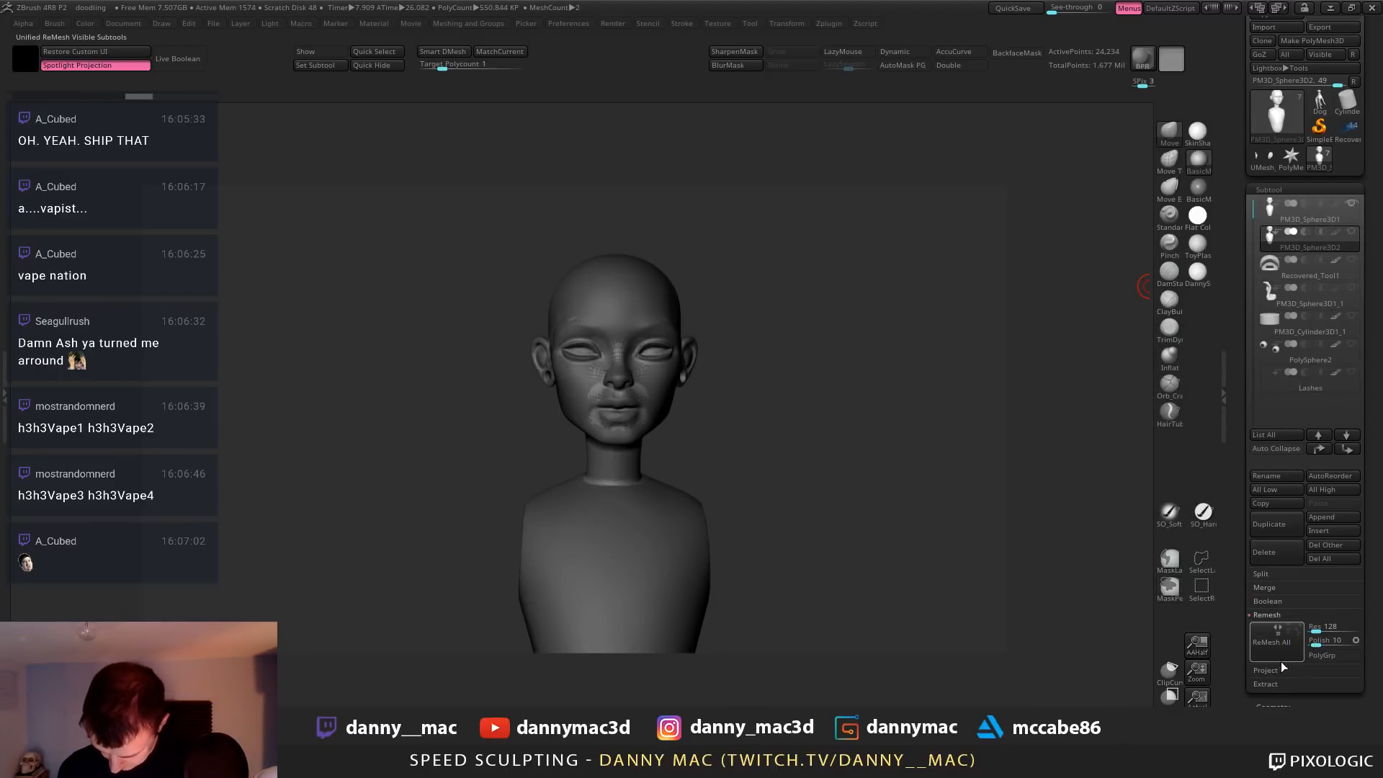
click(1280, 669)
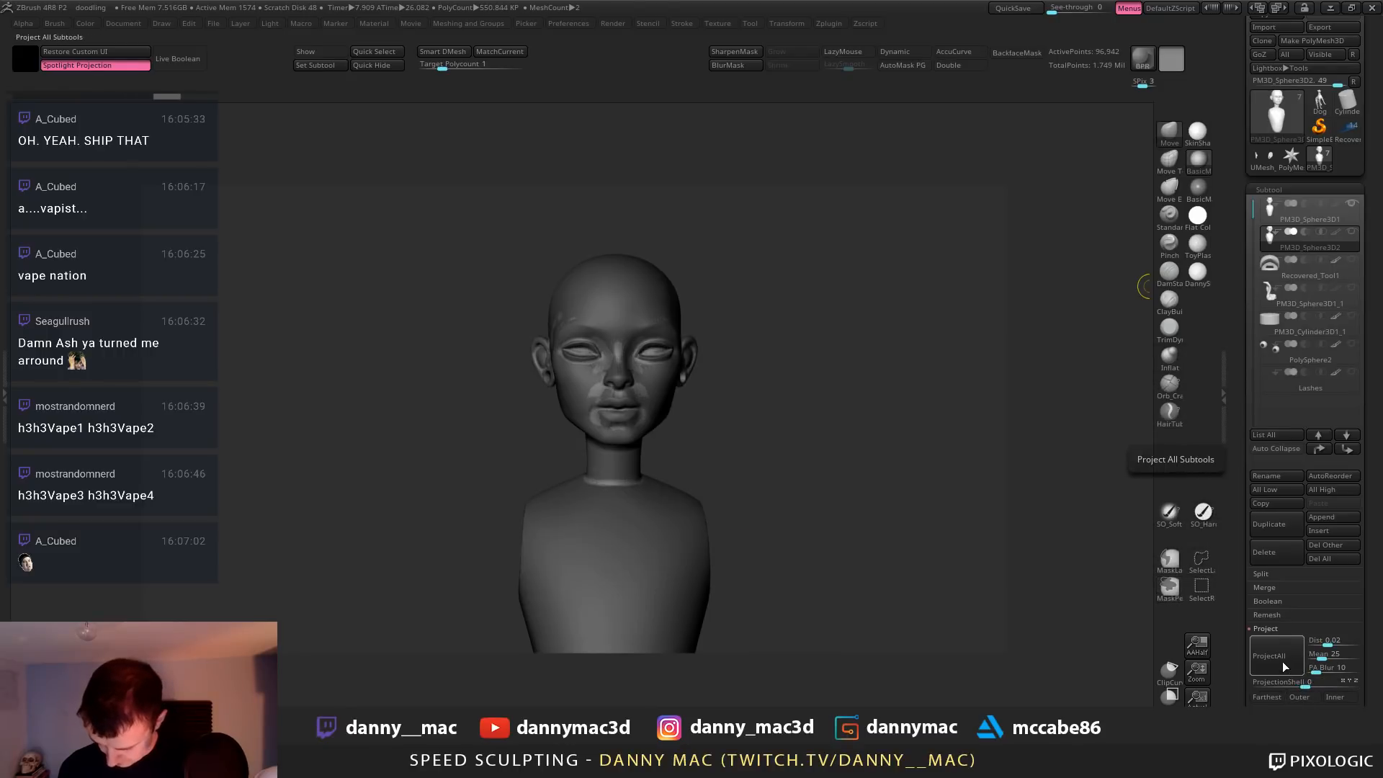
click(1278, 663)
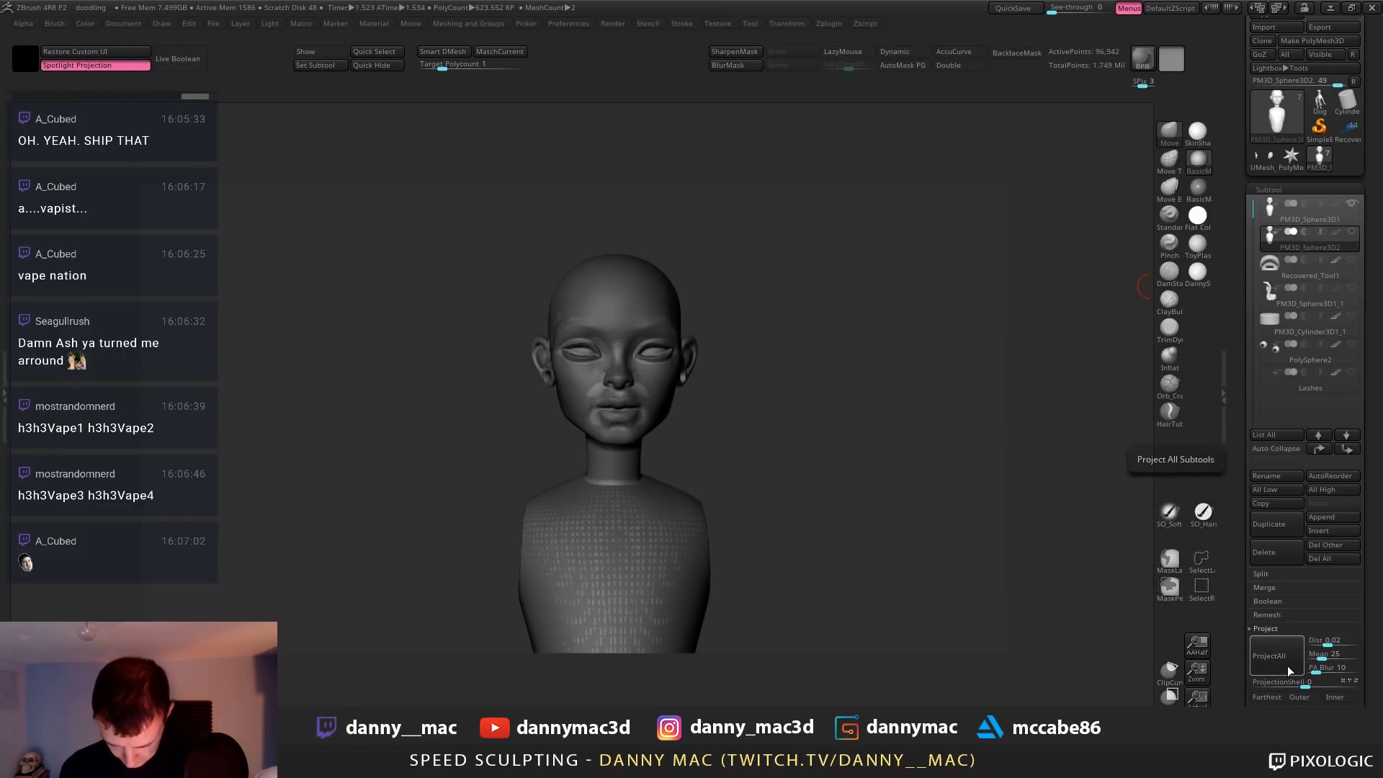
click(1276, 657)
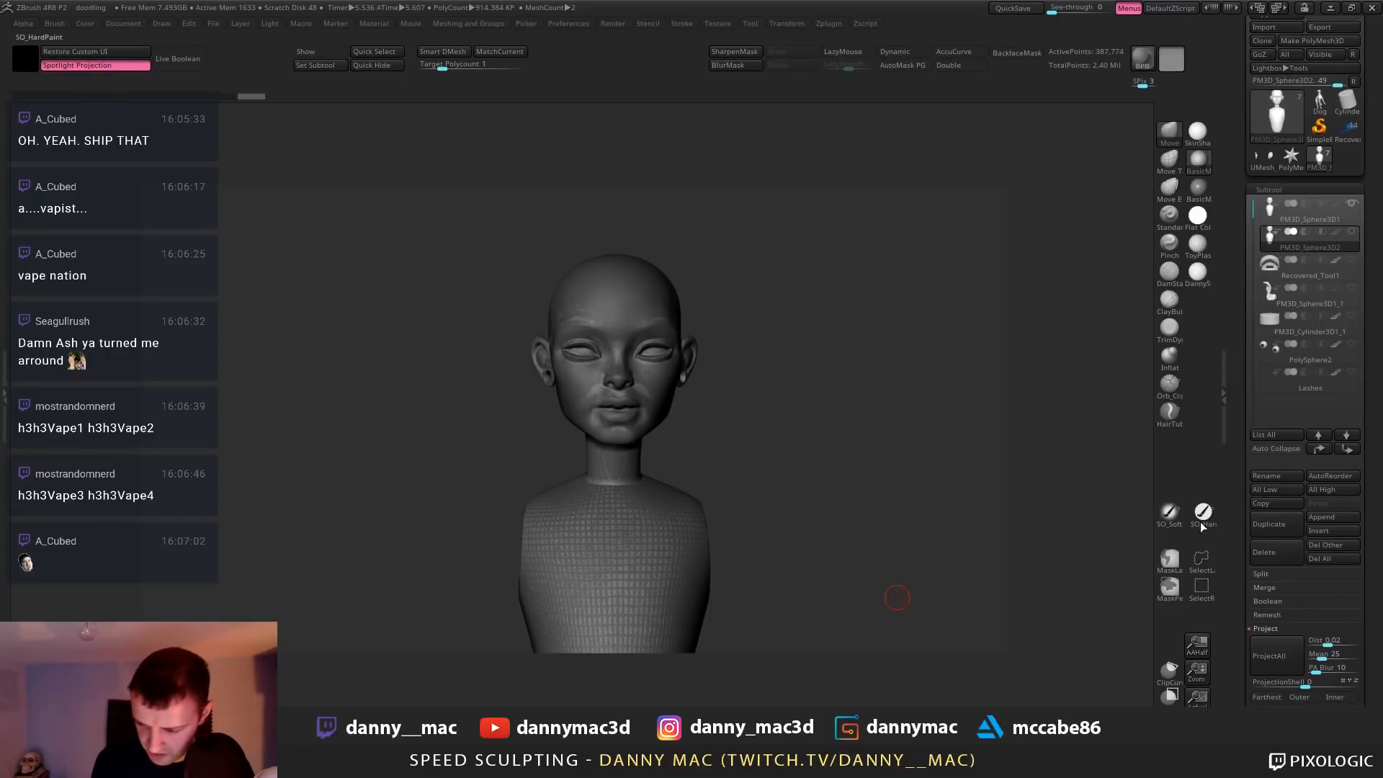
key(ctrl+z)
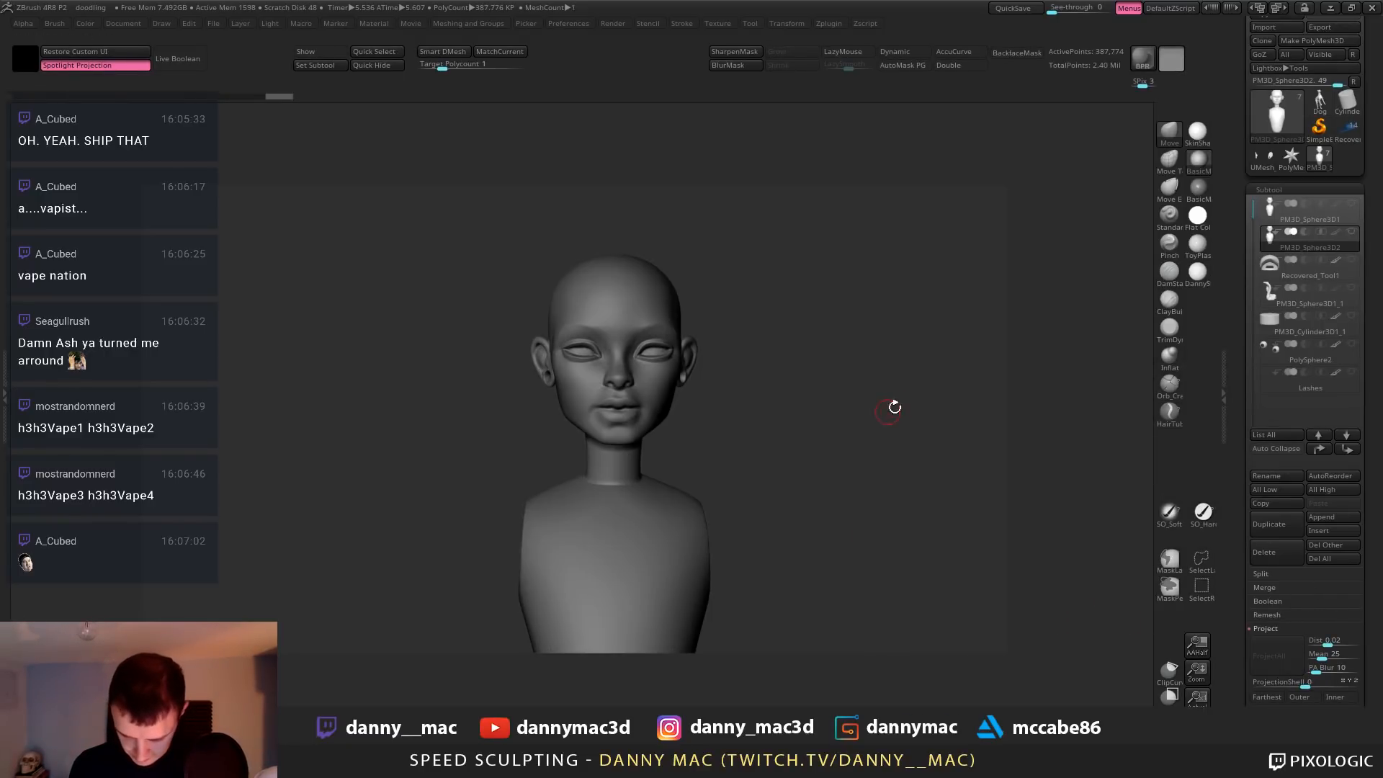
Show the cap, hair, eyes and lashes again with the remeshed bust, and hide the original bust
click(1351, 232)
click(1352, 204)
drag(715, 349, 701, 359)
Examine the remeshed face's topology at its lowest subdivision level and return to the highest level
key(shift+f)
key(shift+d)
key(shift+d)
key(shift+f)
ctrl+right_drag(654, 380, 652, 432)
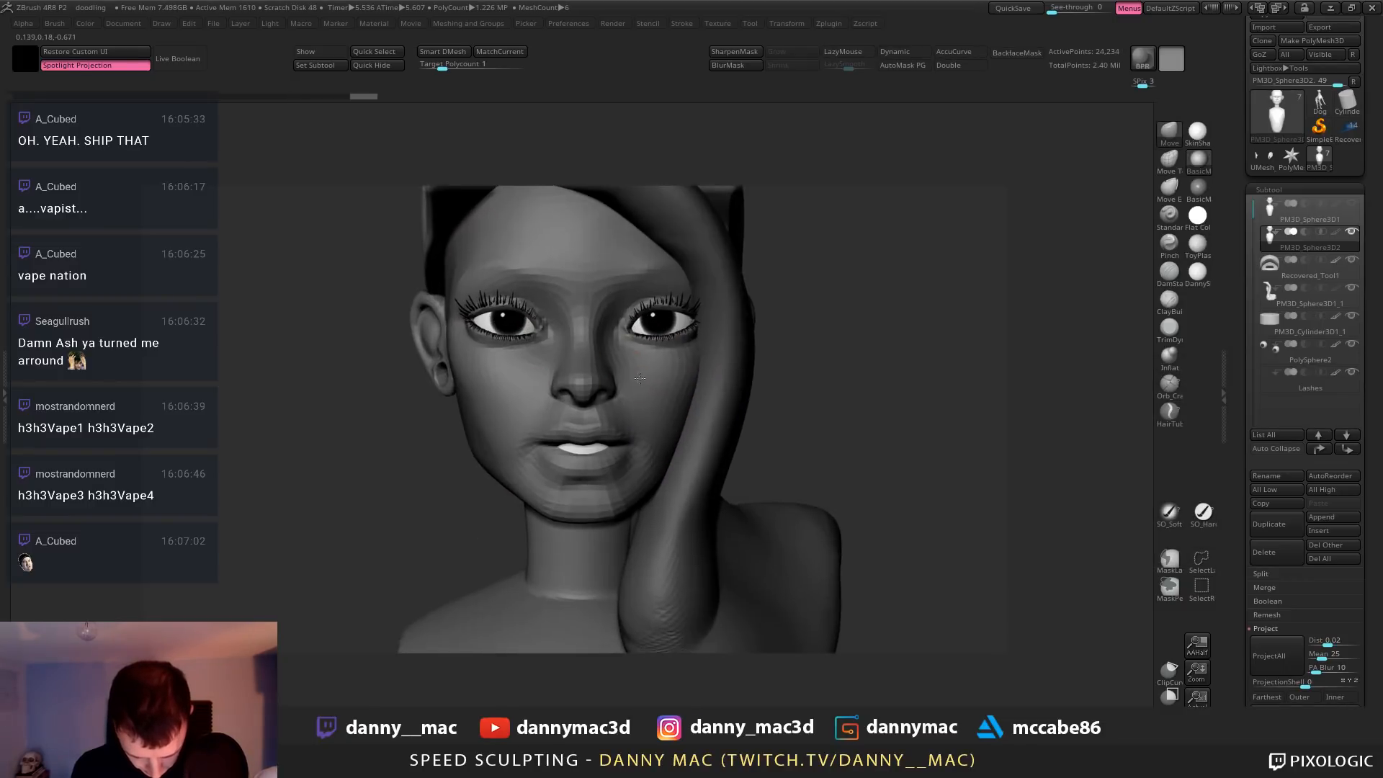
mouse_move(515, 354)
right_down()
mouse_move(577, 355)
mouse_move(541, 349)
right_up()
key(d)
key(d)
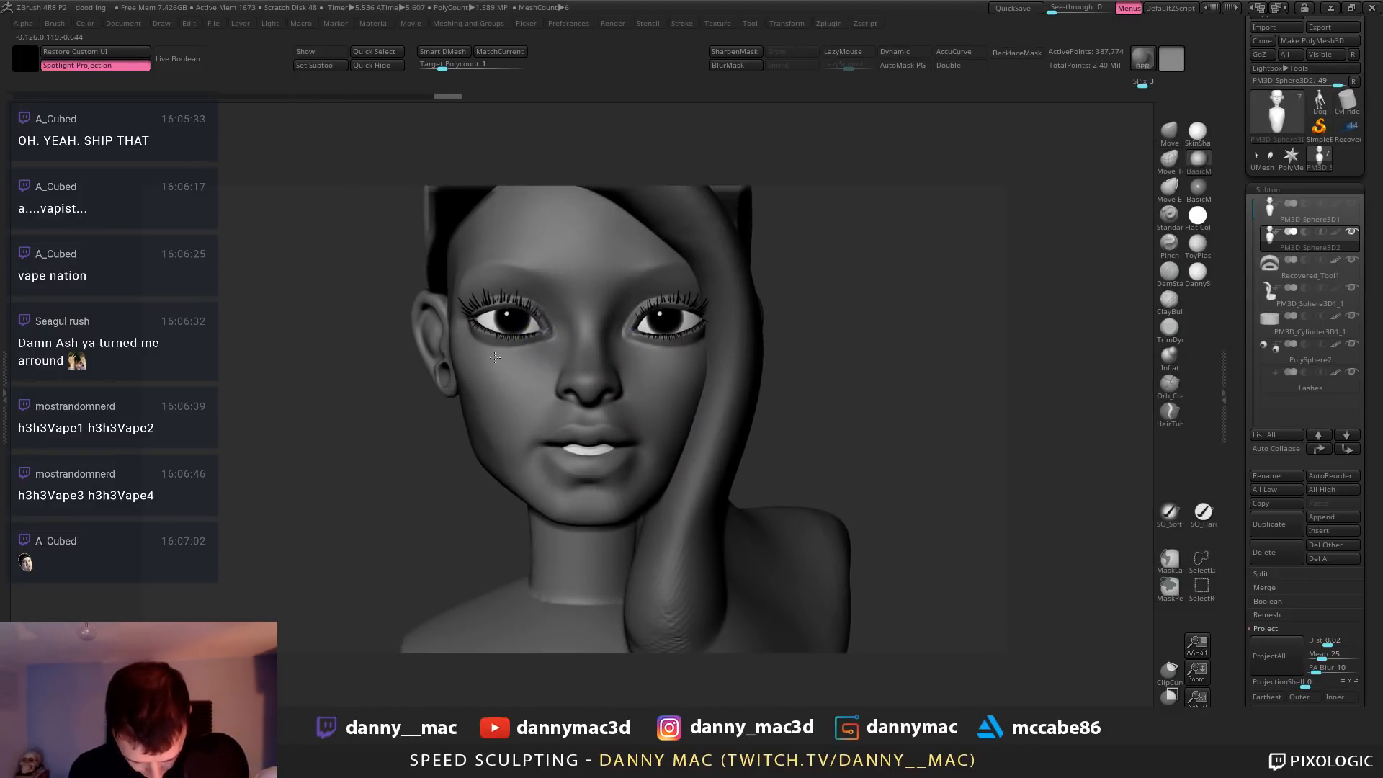
Smooth the side of the face beside the eye and adjust the upper ear with the Move brush
shift+drag(484, 348, 469, 337)
right_drag(425, 345, 472, 341)
shift+drag(472, 341, 461, 342)
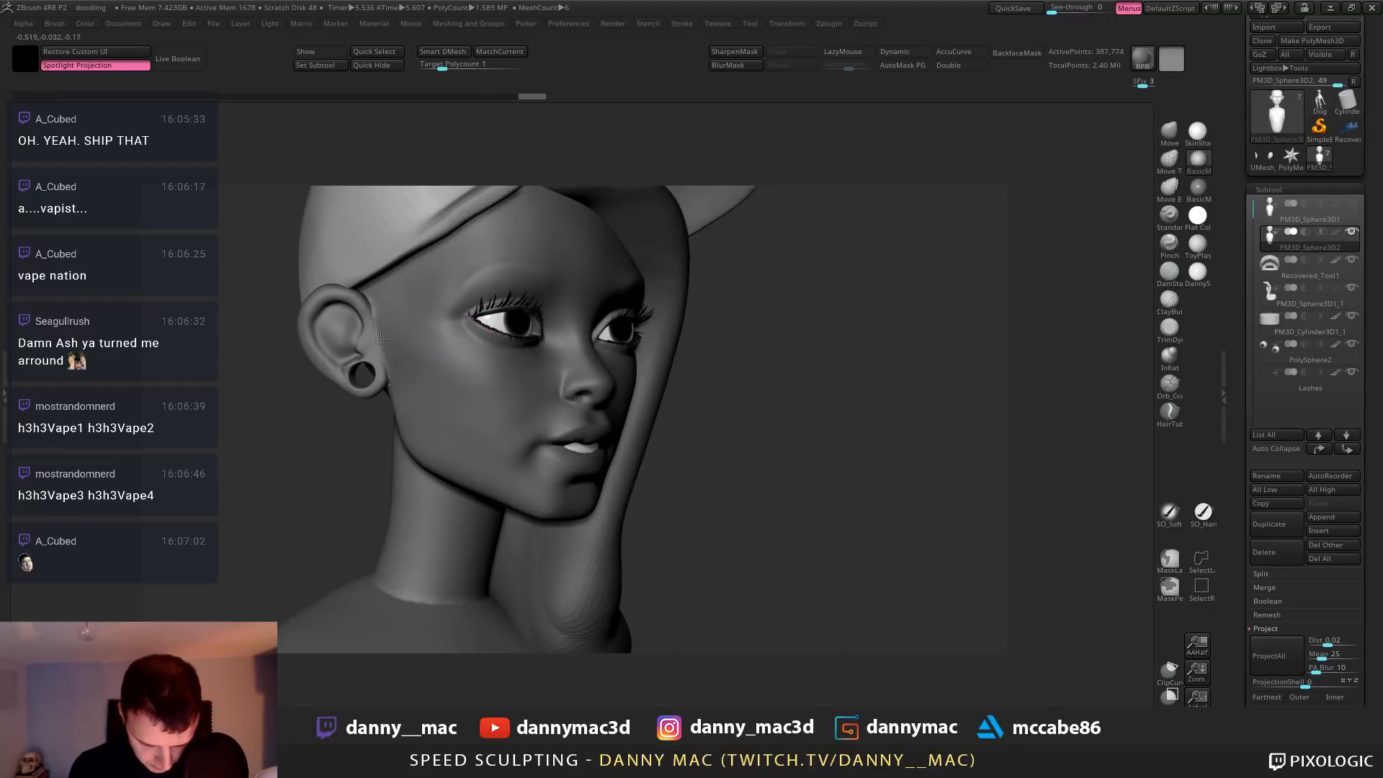
right_drag(379, 340, 322, 337)
drag(367, 334, 360, 318)
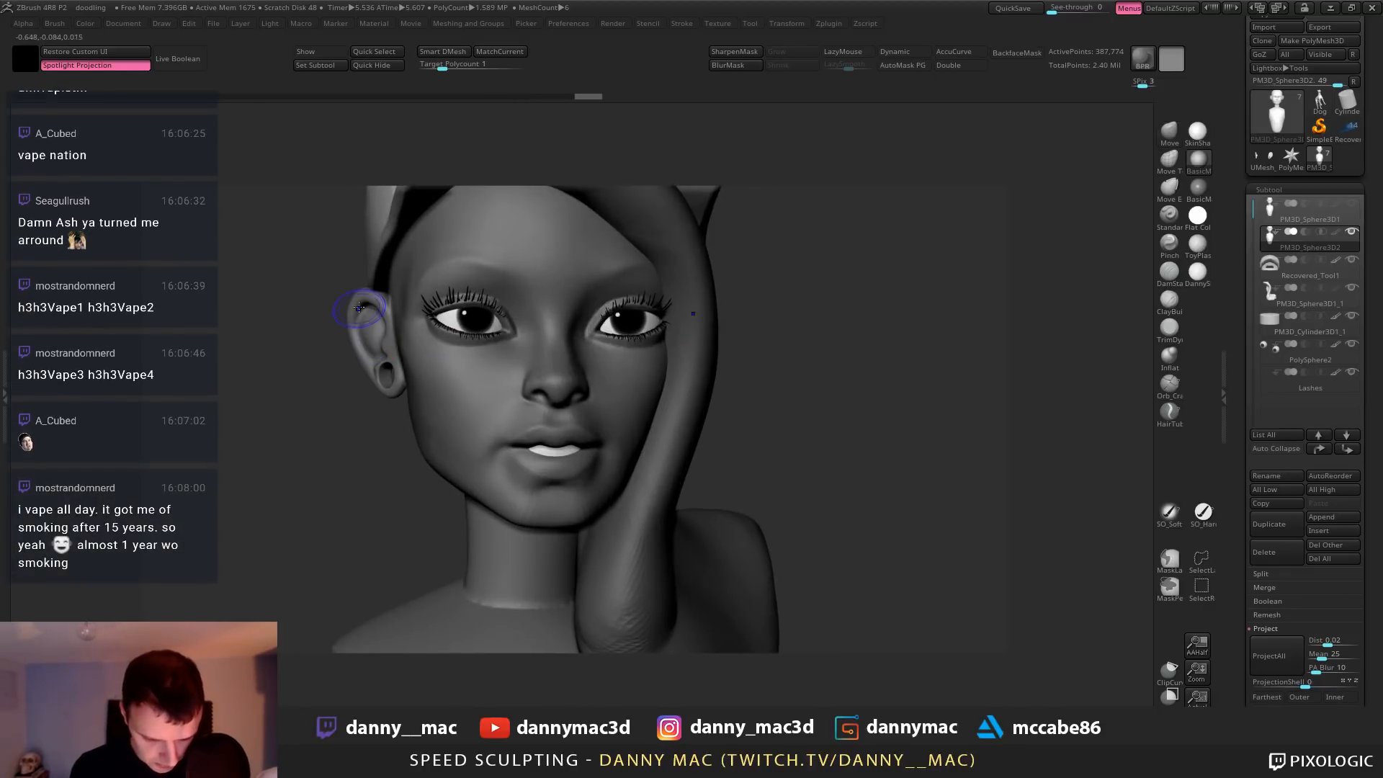
right_drag(354, 312, 391, 311)
Resize the Move brush and nudge the chin area below the mouth upward
mouse_move(566, 376)
ctrl+right_down()
mouse_move(580, 353)
mouse_move(571, 335)
mouse_move(549, 383)
mouse_move(532, 367)
mouse_move(598, 426)
mouse_move(559, 497)
ctrl+right_up()
key(space)
key(space)
right_click(559, 501)
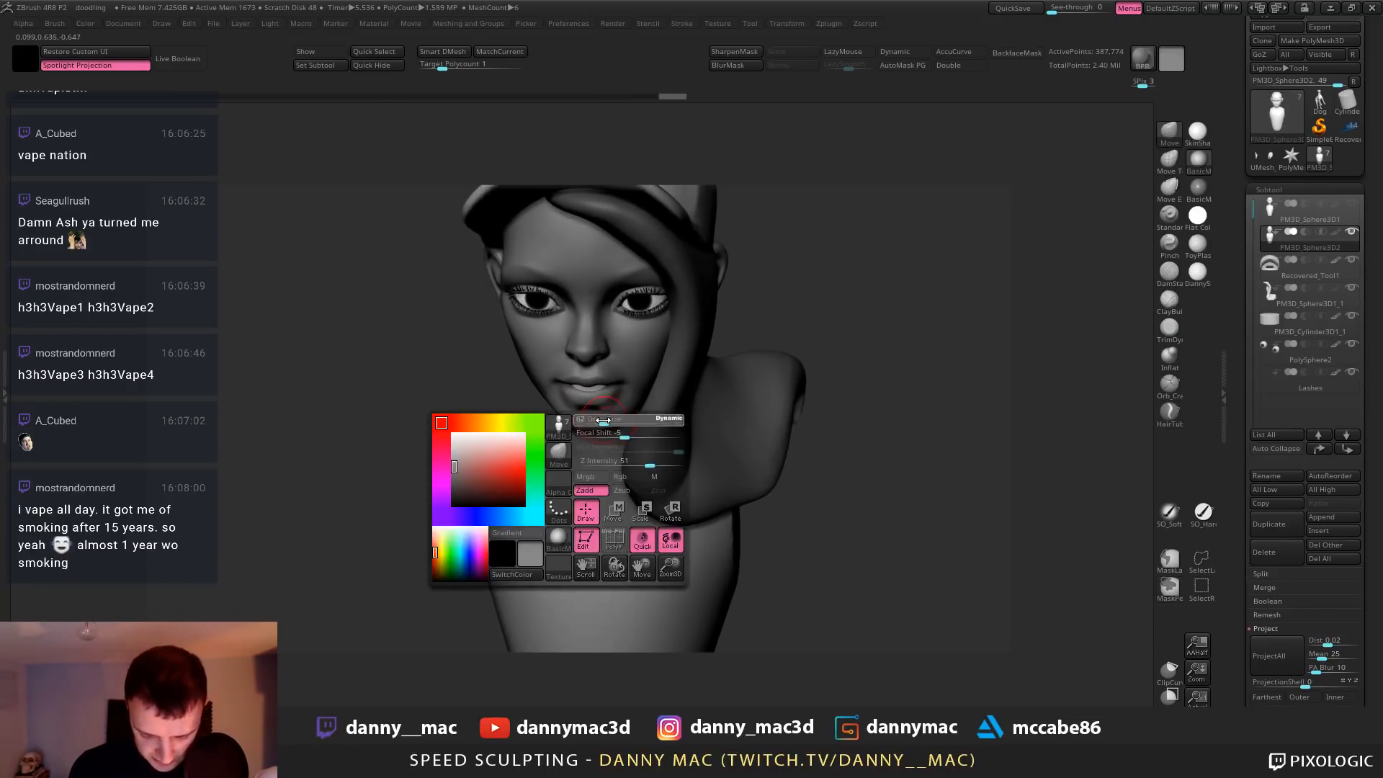
right_drag(612, 401, 605, 410)
drag(605, 409, 606, 401)
right_drag(606, 400, 569, 389)
Shape the corner of the mouth with a short outward stroke and smooth the surface beside it
ctrl+right_drag(569, 389, 628, 377)
key(l)
drag(616, 375, 635, 374)
shift+right_drag(612, 381, 641, 380)
shift+drag(640, 380, 636, 377)
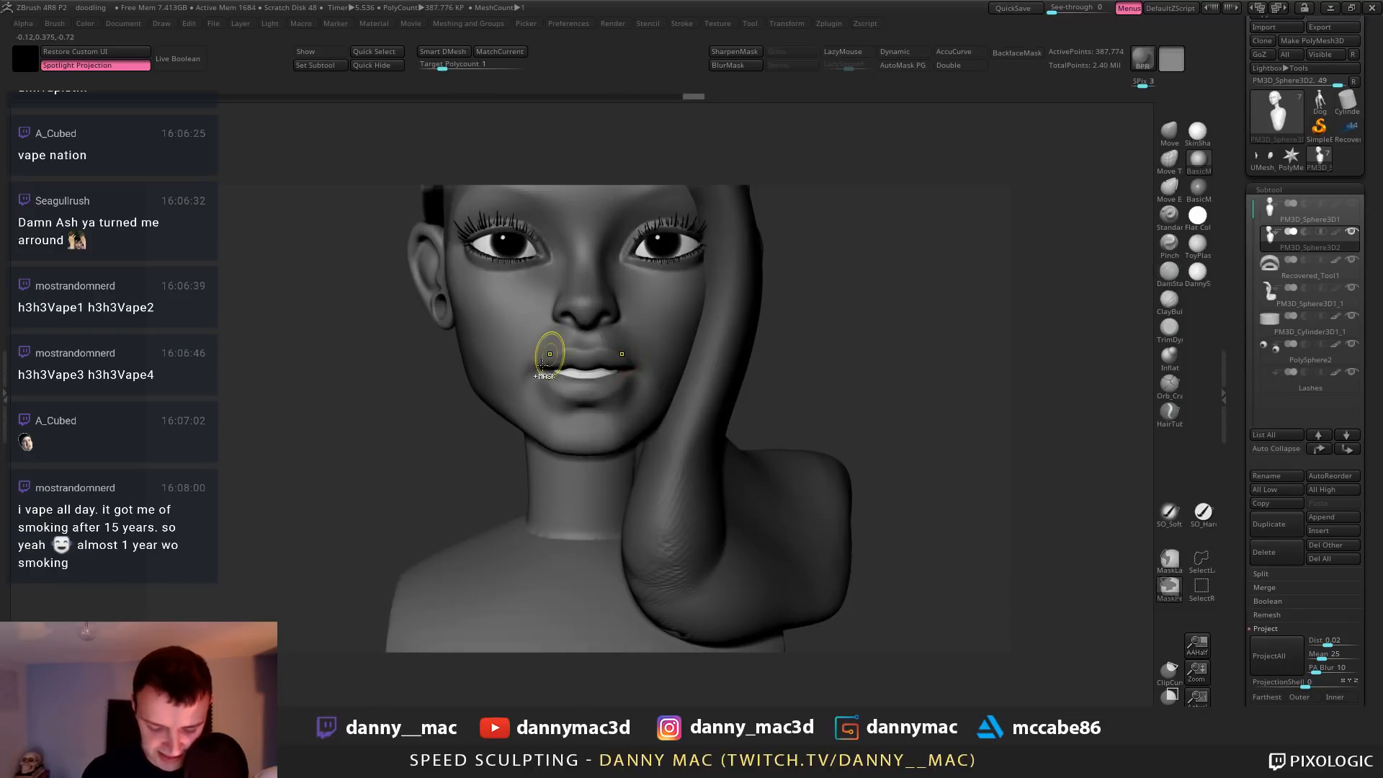
right_drag(549, 354, 537, 368)
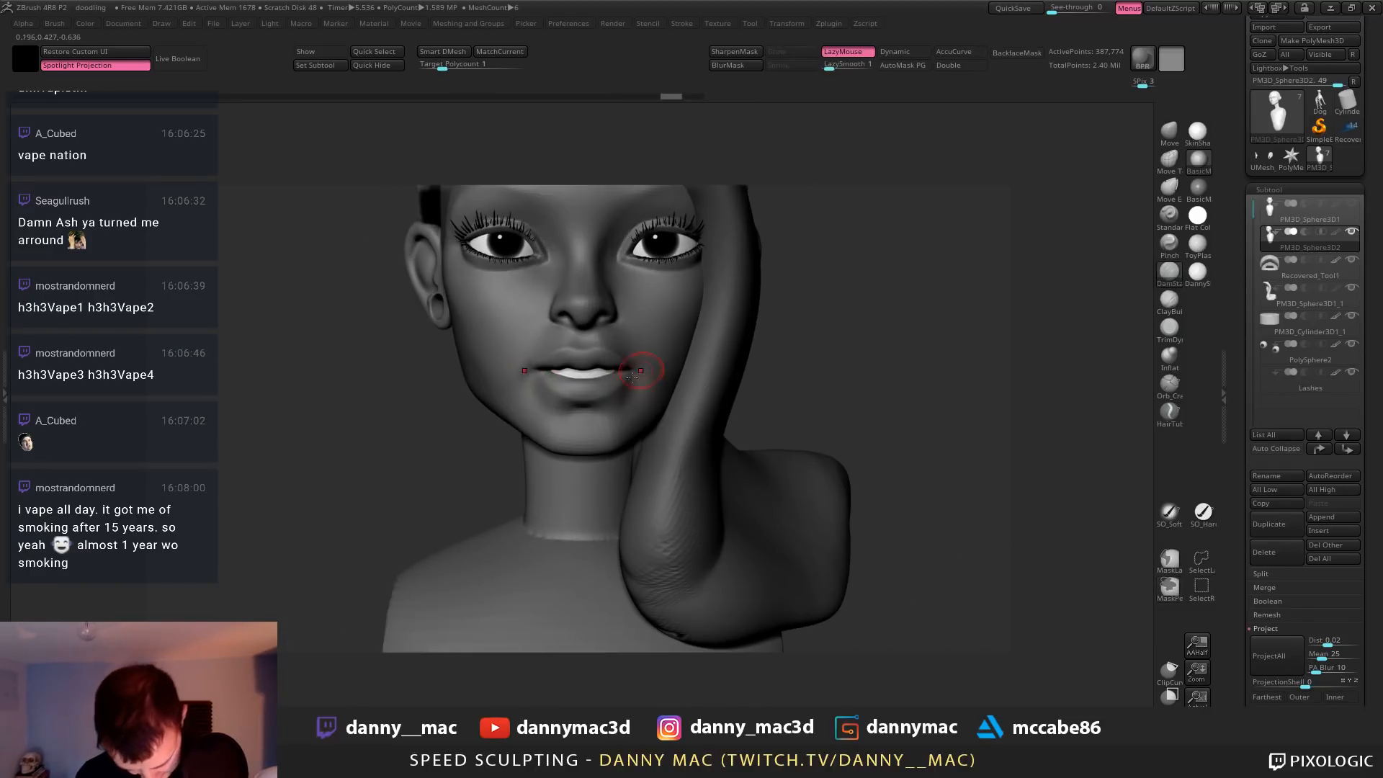
mouse_move(632, 364)
right_down()
mouse_move(683, 370)
mouse_move(611, 332)
right_up()
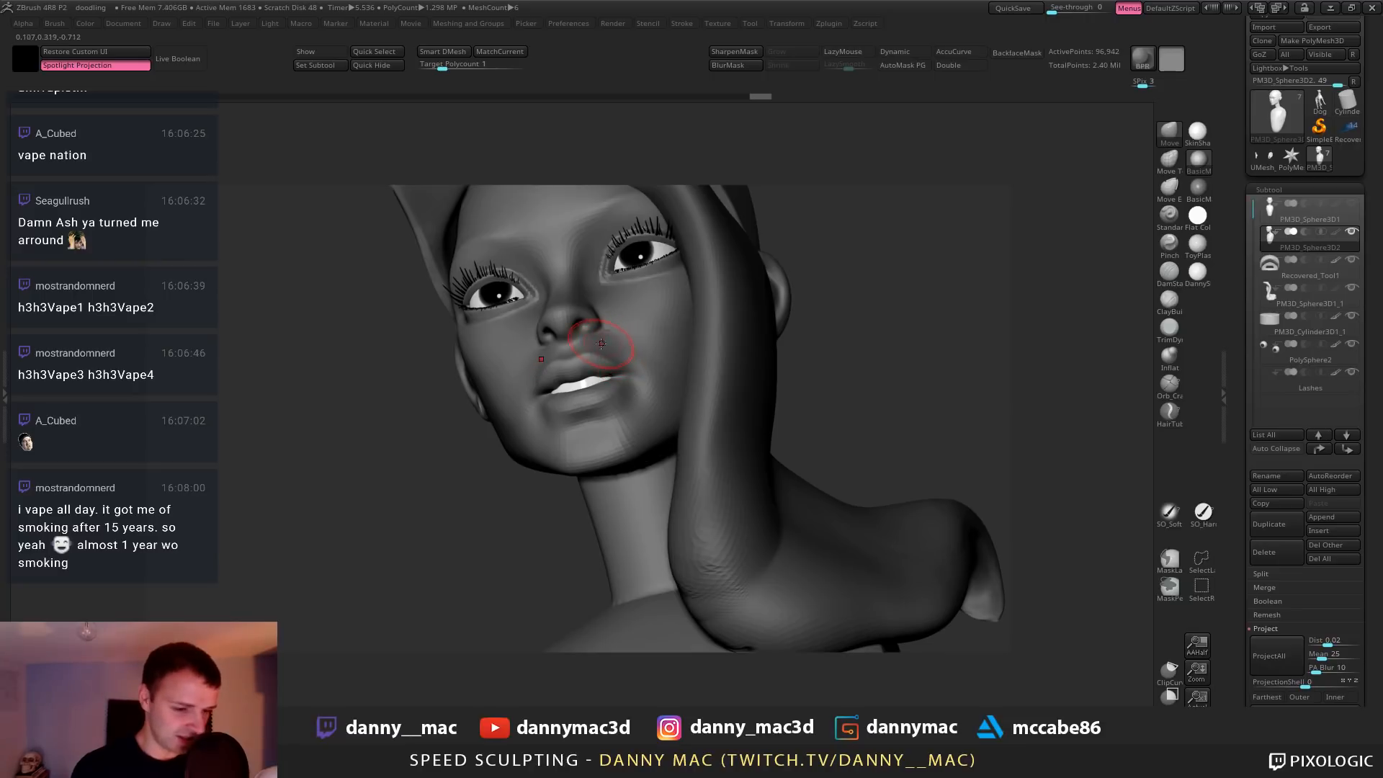
Nudge the corners of the mouth with the Move brush
ctrl+drag(457, 533, 580, 388)
right_drag(577, 393, 532, 461)
ctrl+drag(489, 495, 523, 462)
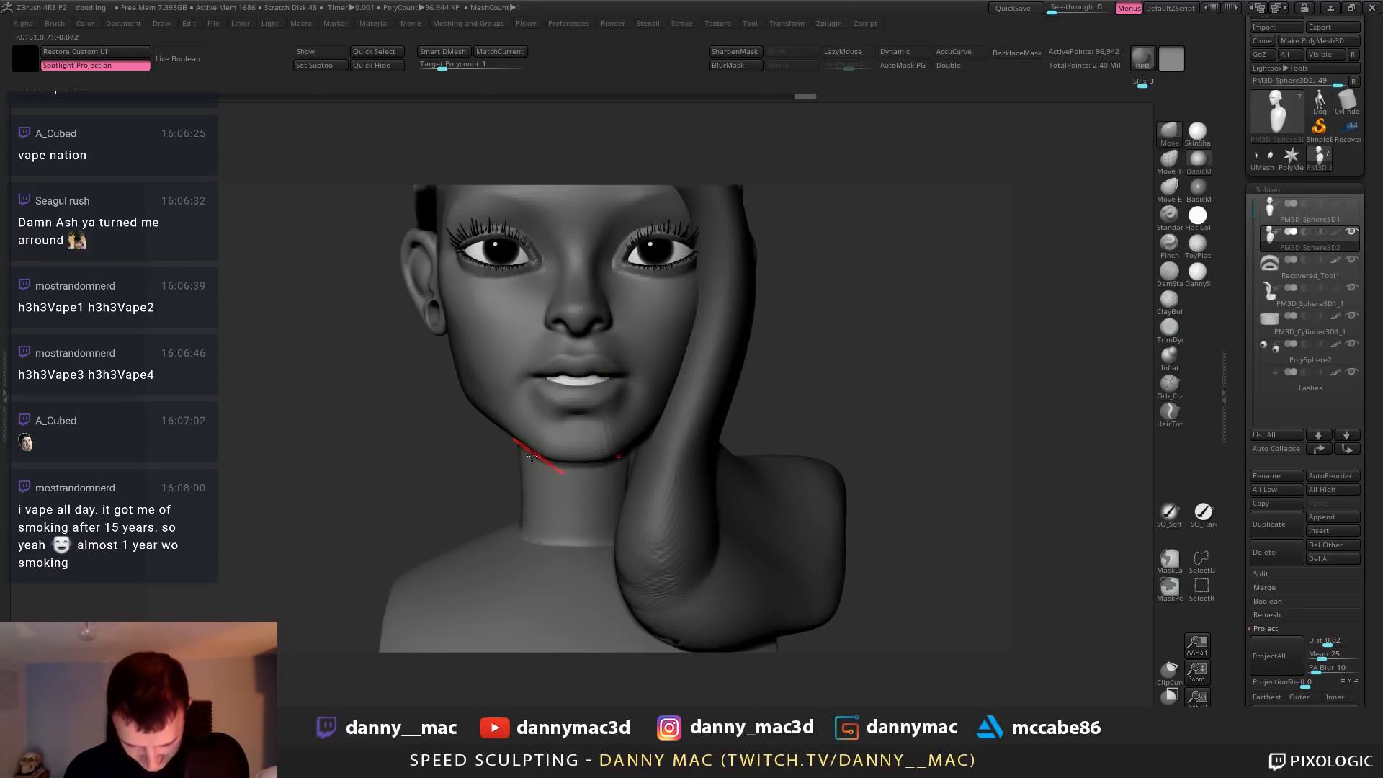
mouse_move(636, 387)
right_down()
mouse_move(617, 375)
mouse_move(642, 377)
right_up()
key(b)
key(d)
key(s)
right_click(621, 382)
right_click(615, 376)
key(b)
key(m)
key(v)
drag(644, 376, 641, 379)
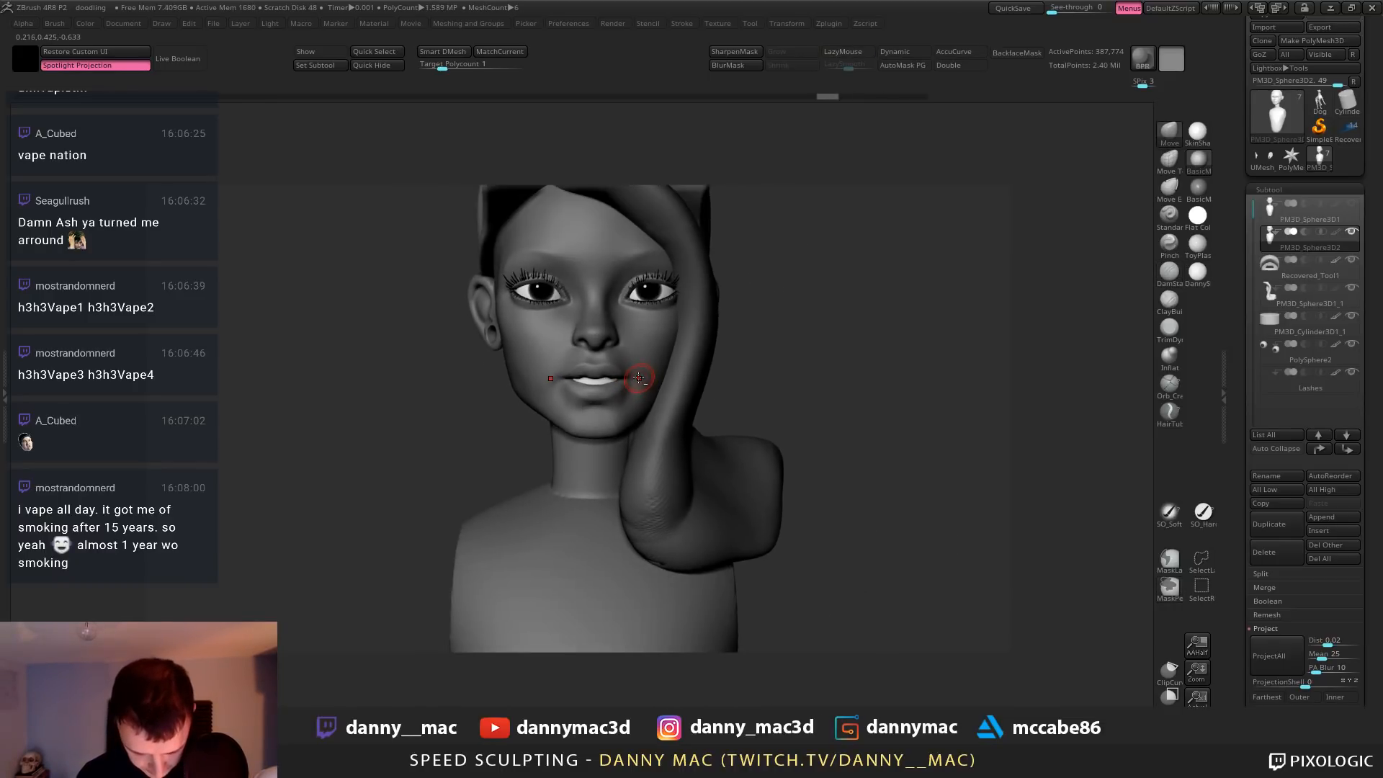
Carve a short crease at the corner of the mouth with the Dam Standard brush
mouse_move(642, 379)
right_down()
mouse_move(621, 378)
mouse_move(651, 380)
right_up()
key(b)
key(d)
key(s)
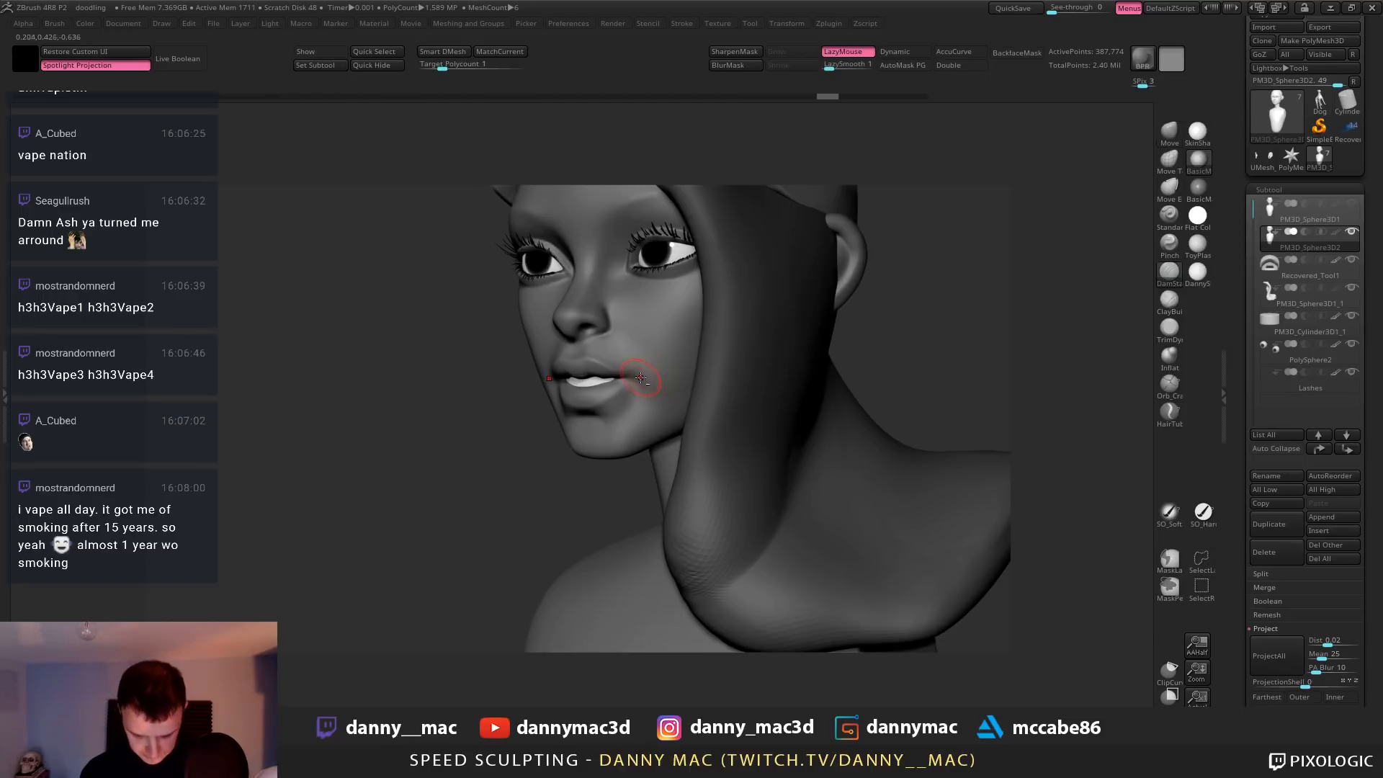
drag(628, 374, 640, 375)
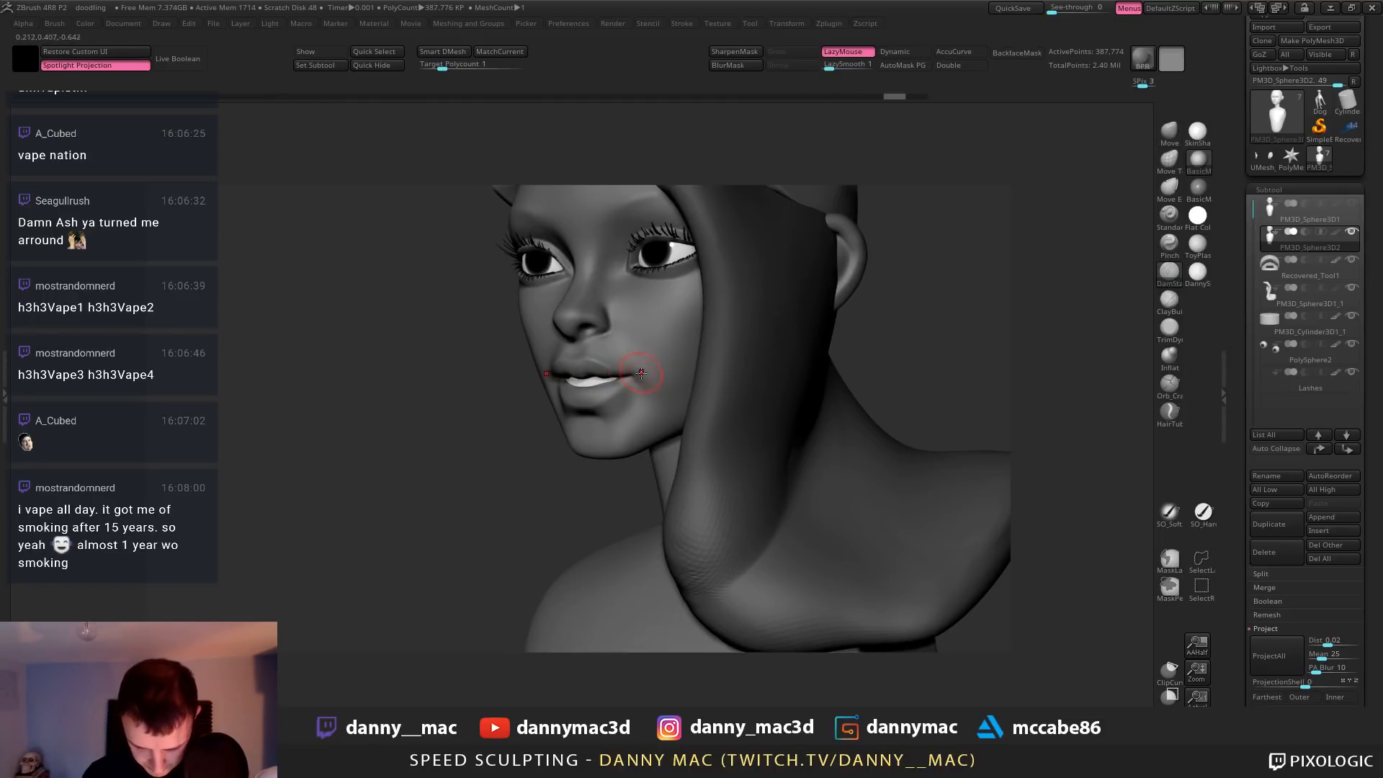
Switch to the Move brush and mask the lower lip and jaw with the MaskLasso brush
mouse_move(641, 374)
right_down()
mouse_move(645, 355)
mouse_move(710, 396)
right_up()
key(b)
key(m)
key(v)
key(ctrl+shift+z)
right_drag(577, 425, 472, 506)
key(ctrl+z)
ctrl+drag(436, 506, 568, 399)
click(1172, 572)
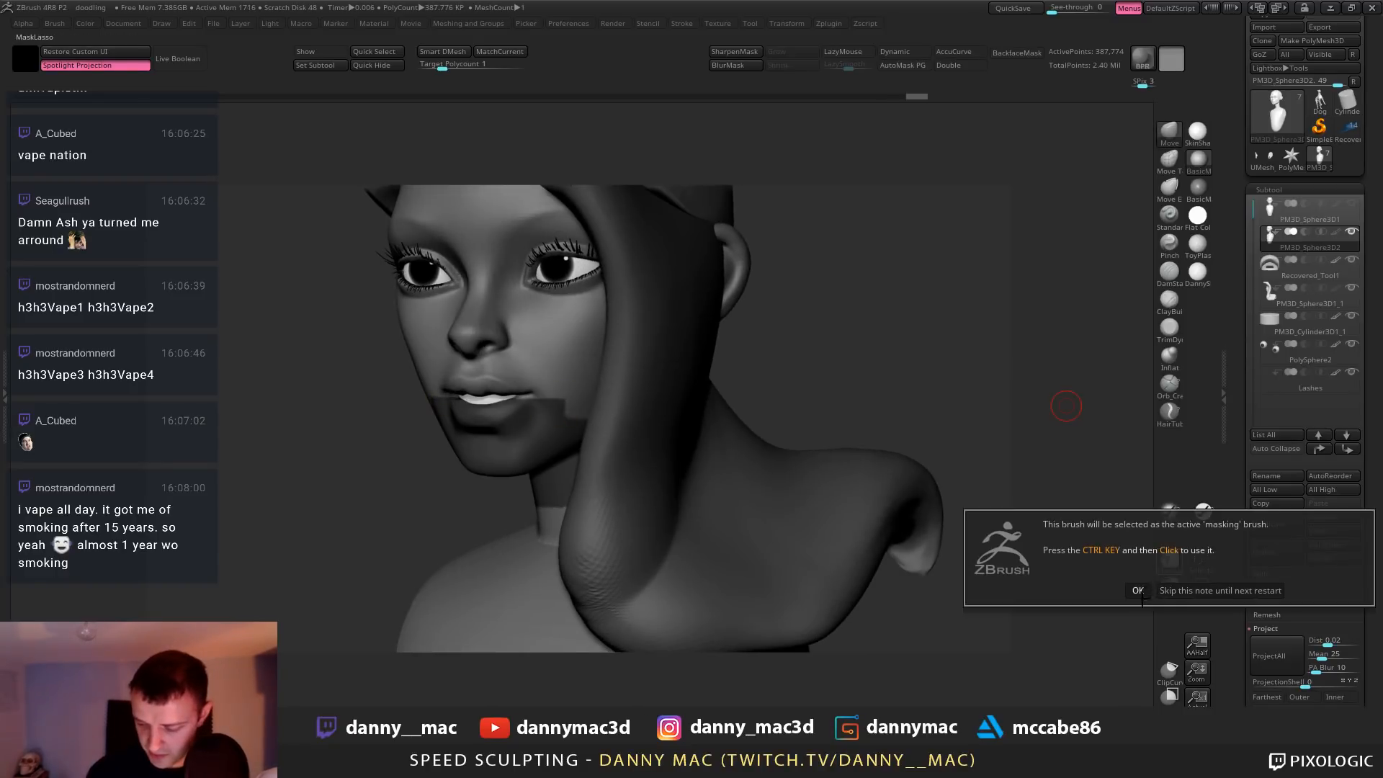
click(1136, 591)
drag(515, 536, 449, 518)
mouse_move(422, 508)
ctrl+mouse_down()
mouse_move(422, 361)
mouse_move(460, 356)
mouse_move(494, 504)
mouse_move(432, 513)
ctrl+mouse_up()
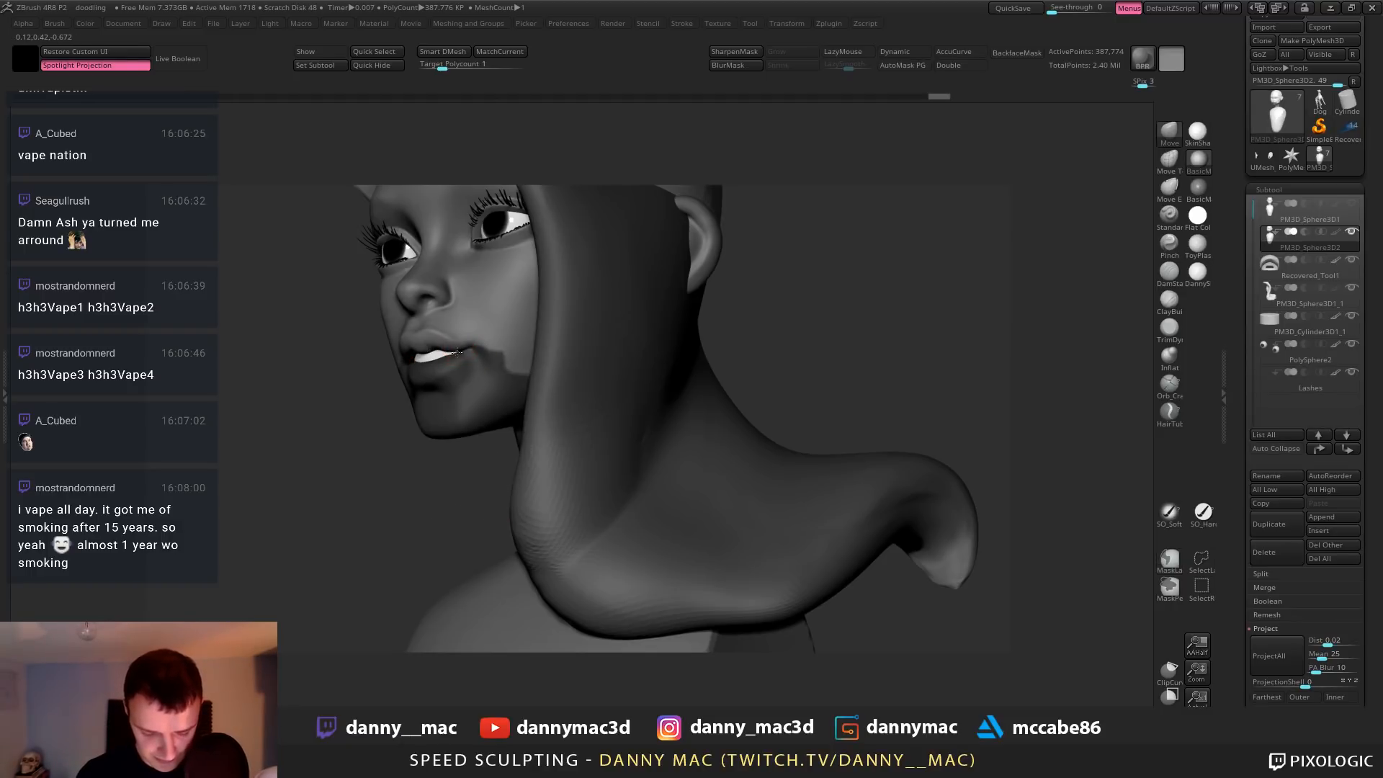
Adjust the mouth corner and the cheek beside it with small Move brush strokes
mouse_move(460, 352)
right_down()
mouse_move(418, 354)
mouse_move(455, 352)
mouse_move(445, 420)
mouse_move(515, 388)
mouse_move(477, 349)
right_up()
alt+right_drag(477, 350, 518, 390)
drag(525, 395, 527, 395)
right_drag(521, 392, 526, 394)
key(space)
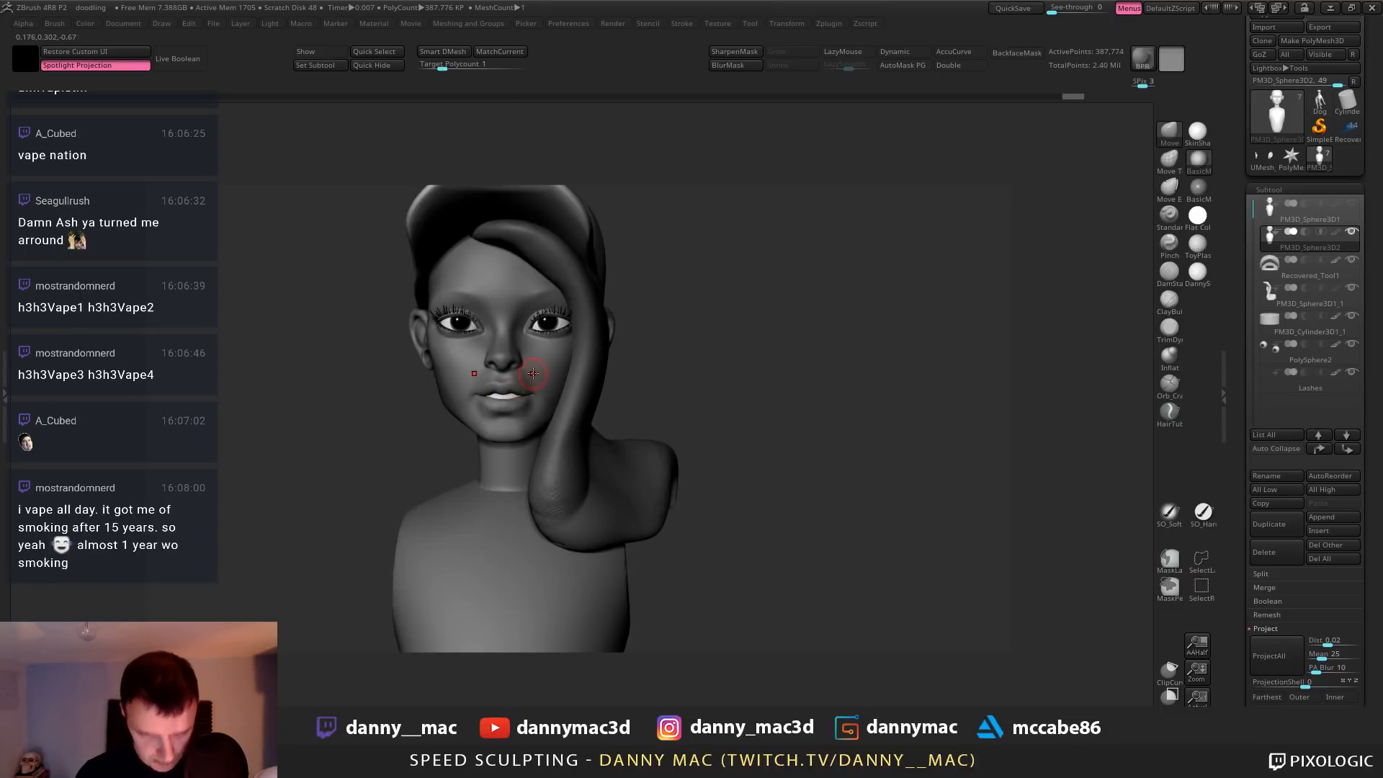
drag(533, 373, 554, 350)
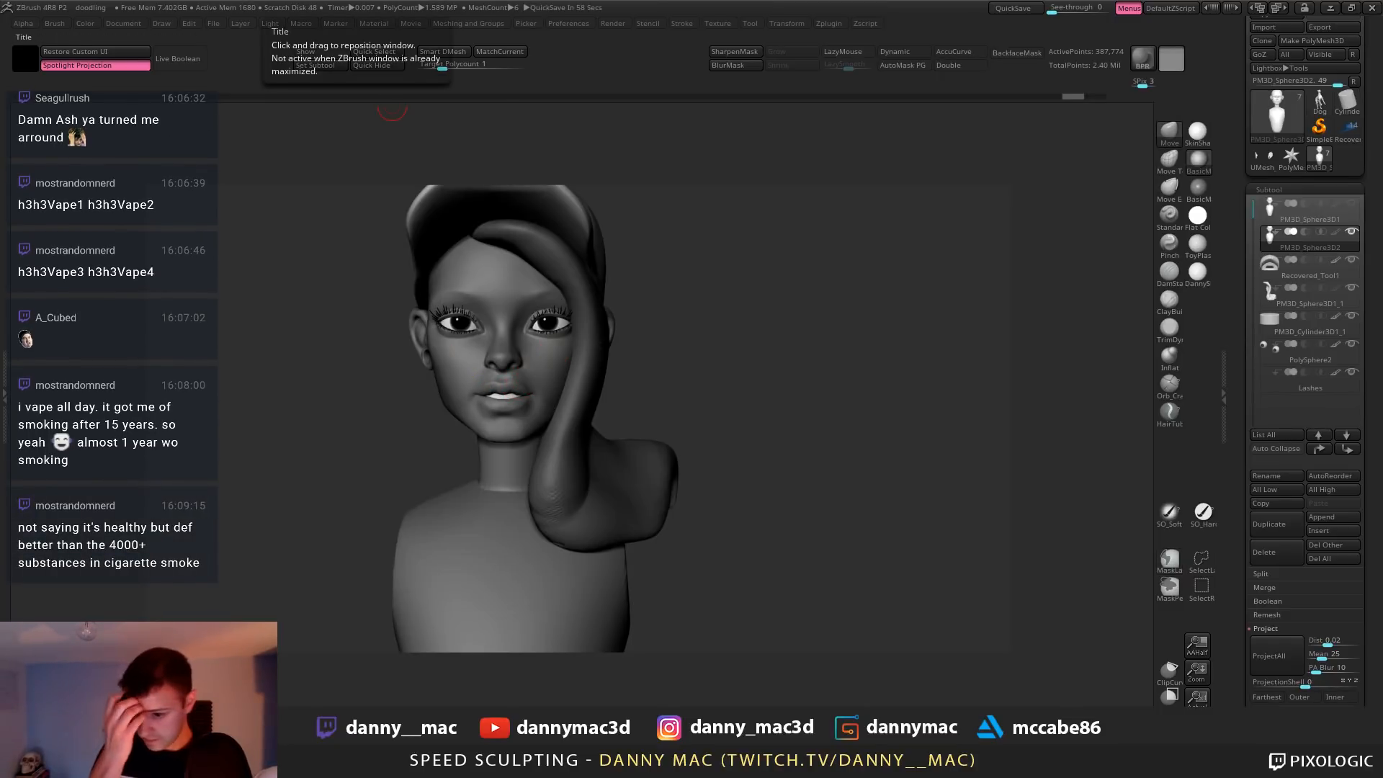
Nudge the middle of the upper lip upward with the Move brush
mouse_move(555, 374)
alt+right_down()
mouse_move(566, 380)
mouse_move(486, 389)
alt+right_up()
right_click(487, 389)
drag(487, 394, 489, 389)
right_click(489, 389)
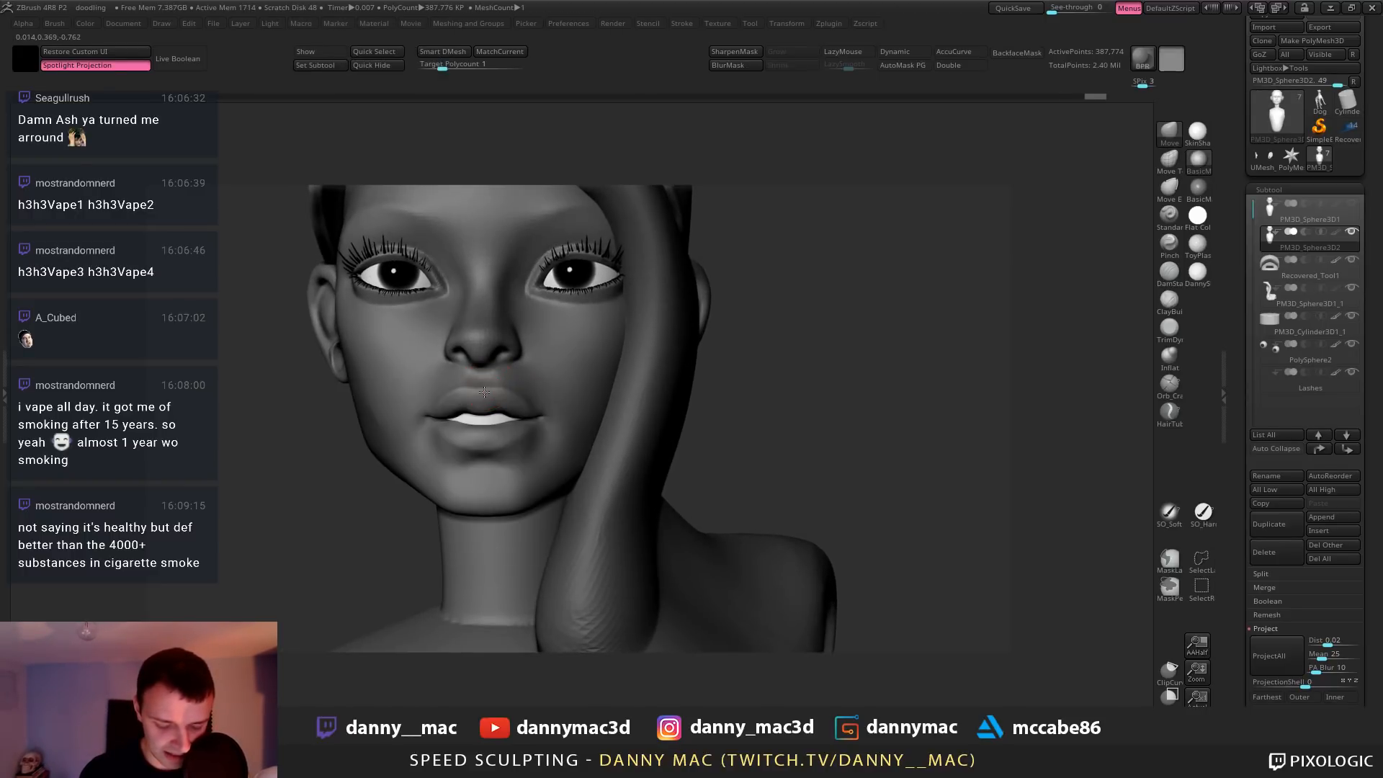
Resize the Move brush and adjust the skin between nose and upper lip, undoing the last stroke
right_drag(490, 395, 495, 380)
drag(513, 397, 517, 397)
right_click(518, 397)
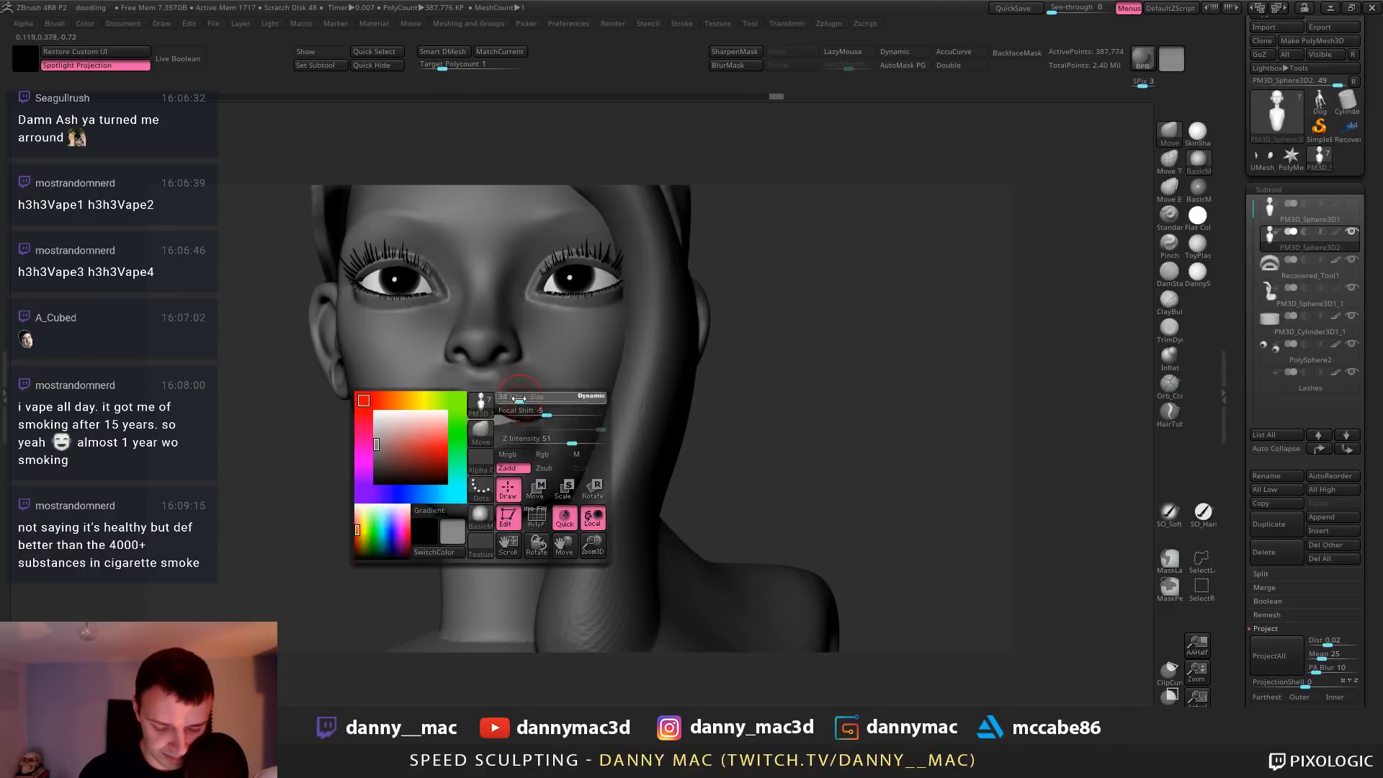
right_drag(521, 397, 525, 414)
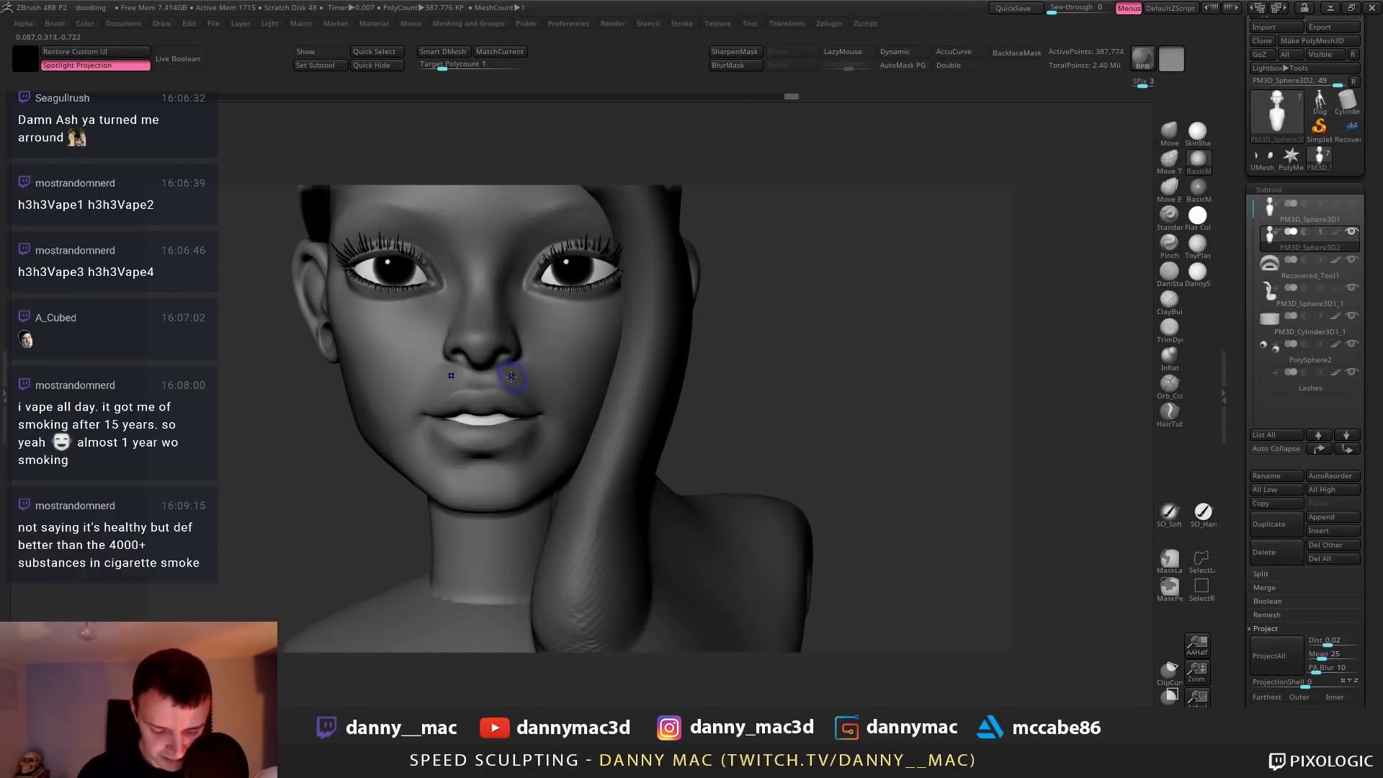
key(ctrl+z)
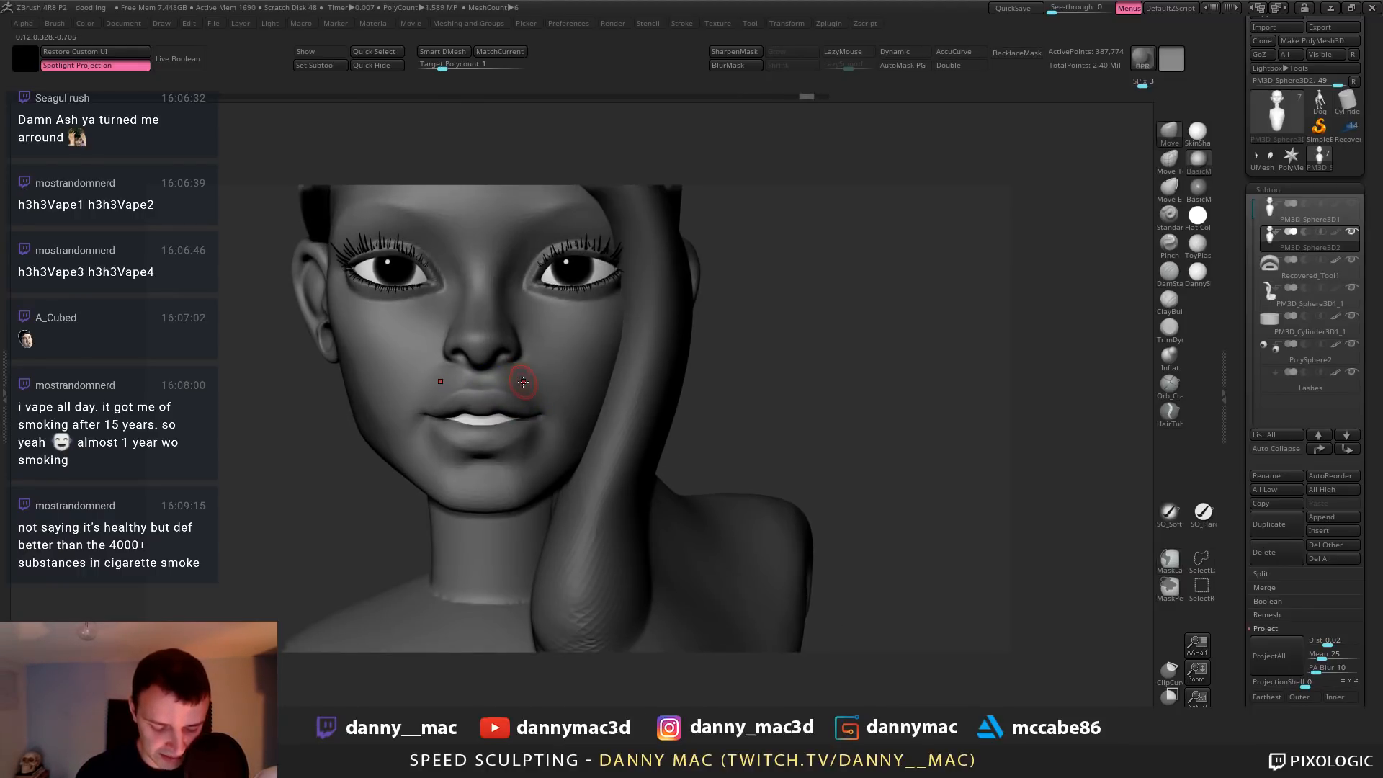
Smooth the skin above the mouth corner and resize the Move brush to refine it
right_drag(519, 385, 479, 386)
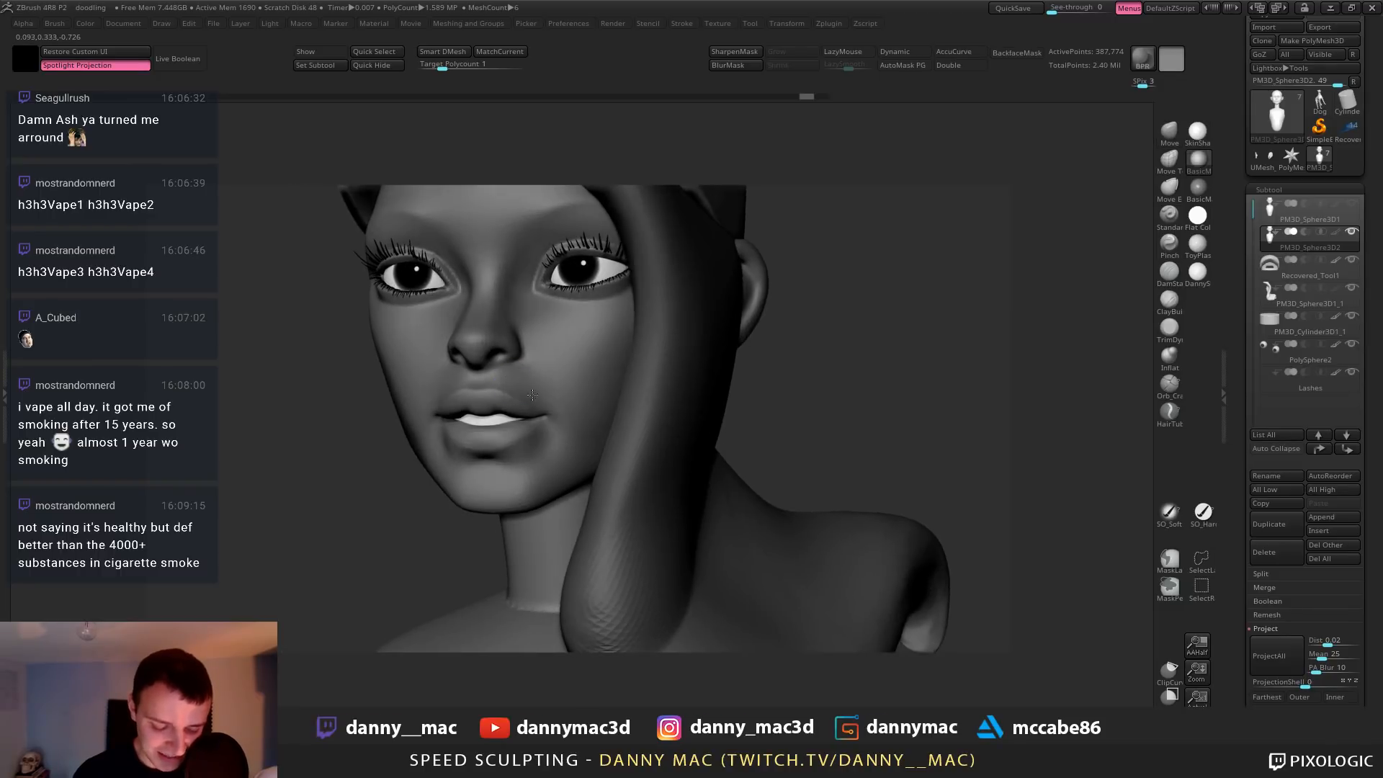
mouse_move(540, 387)
shift+mouse_down()
mouse_move(487, 380)
mouse_move(510, 375)
shift+mouse_up()
mouse_move(506, 378)
right_down()
mouse_move(483, 385)
mouse_move(527, 344)
mouse_move(484, 380)
mouse_move(507, 377)
right_up()
key(space)
drag(507, 378, 501, 380)
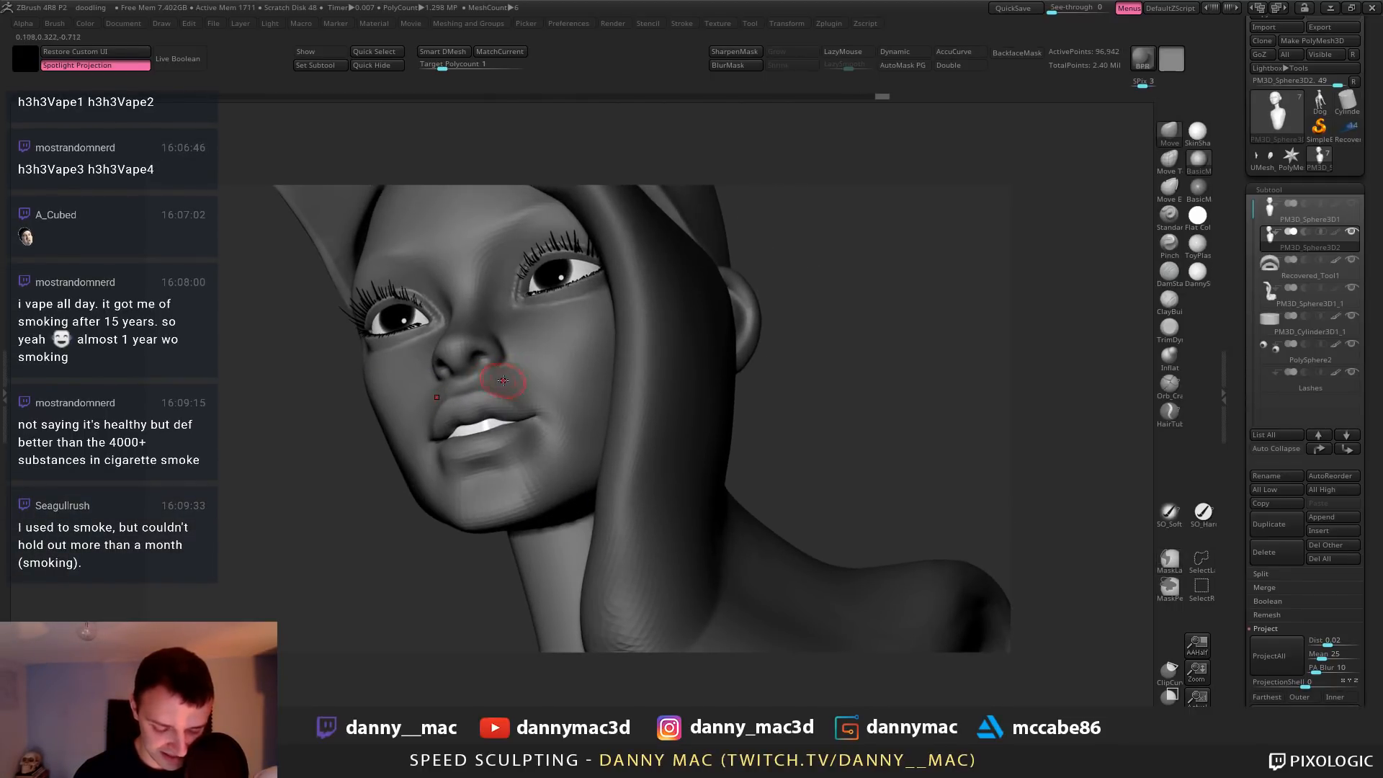
Smooth the chin area below the corners of the mouth
right_drag(487, 379, 498, 450)
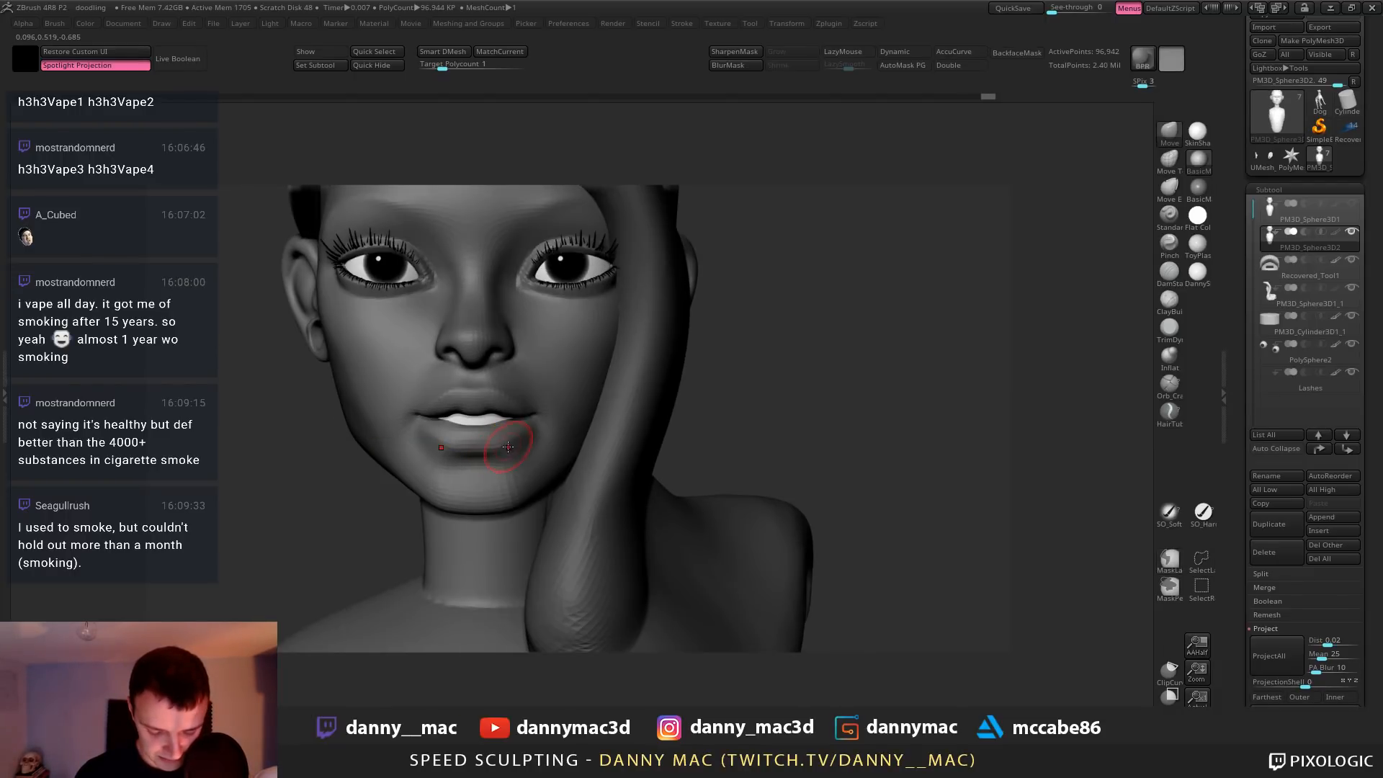
mouse_move(487, 447)
right_down()
mouse_move(472, 450)
mouse_move(526, 413)
mouse_move(530, 460)
mouse_move(515, 465)
mouse_move(530, 462)
mouse_move(535, 402)
right_up()
right_click(527, 448)
shift+drag(517, 451, 520, 452)
right_drag(520, 448, 523, 473)
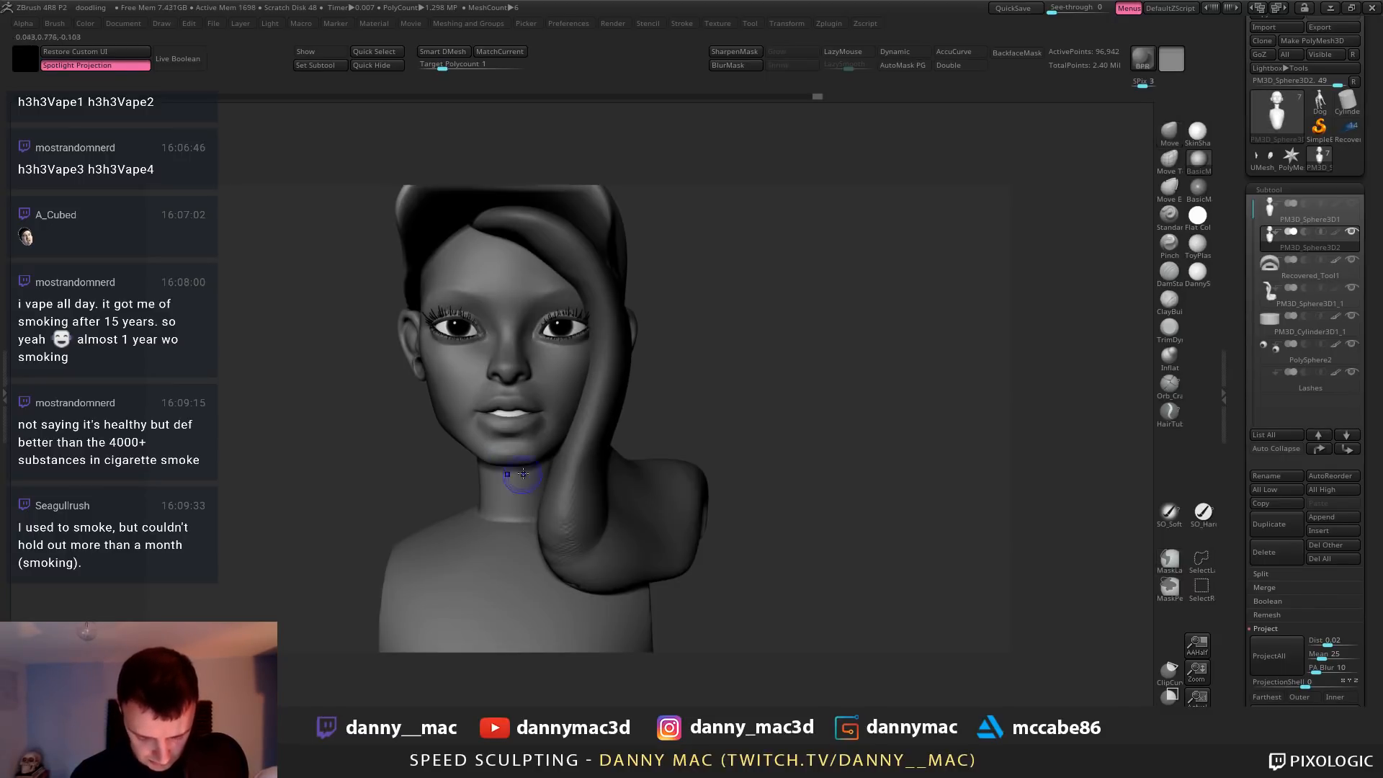
Nudge the underside of the chin upward and resize the Move brush for the jawline
drag(521, 462, 524, 456)
mouse_move(524, 457)
right_down()
mouse_move(447, 432)
mouse_move(467, 440)
mouse_move(460, 430)
right_up()
key(space)
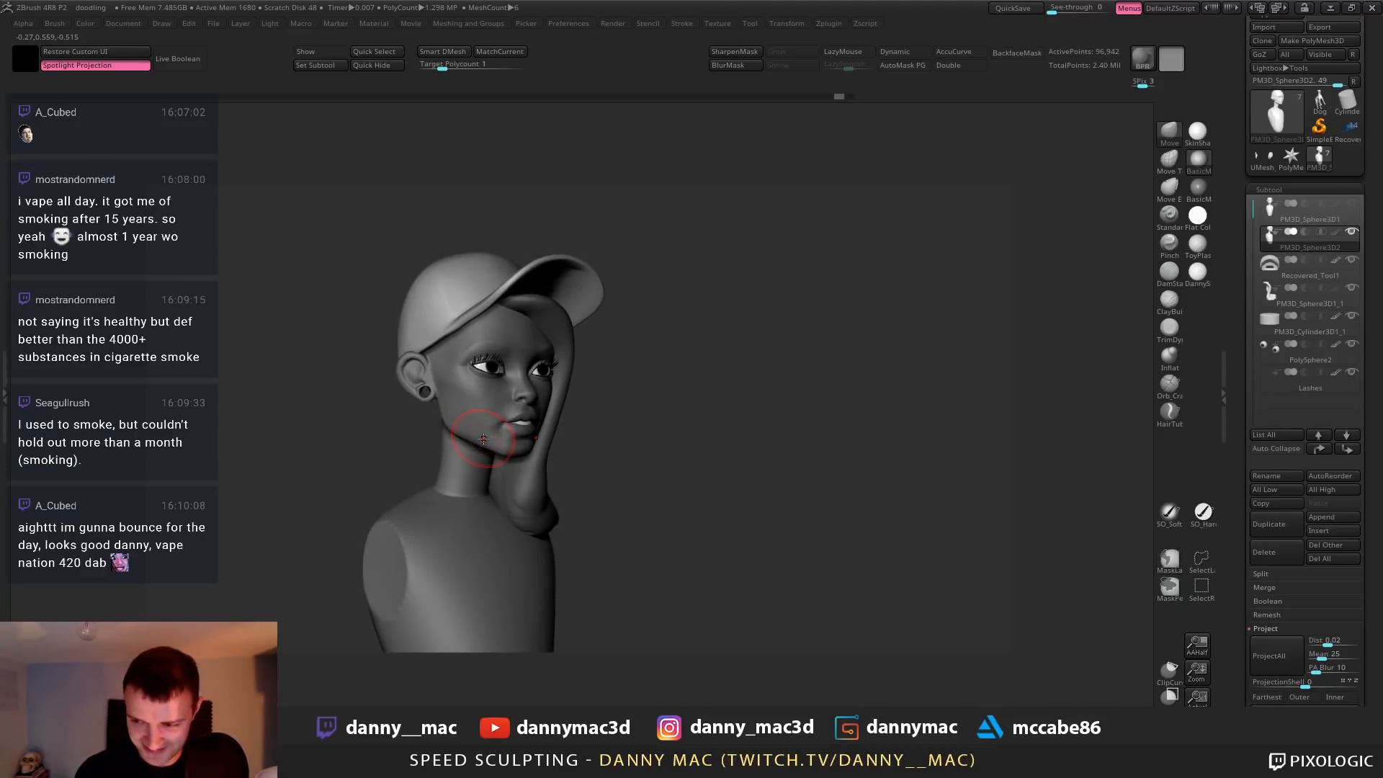
right_click(490, 448)
mouse_move(482, 443)
right_down()
mouse_move(486, 430)
mouse_move(437, 417)
right_up()
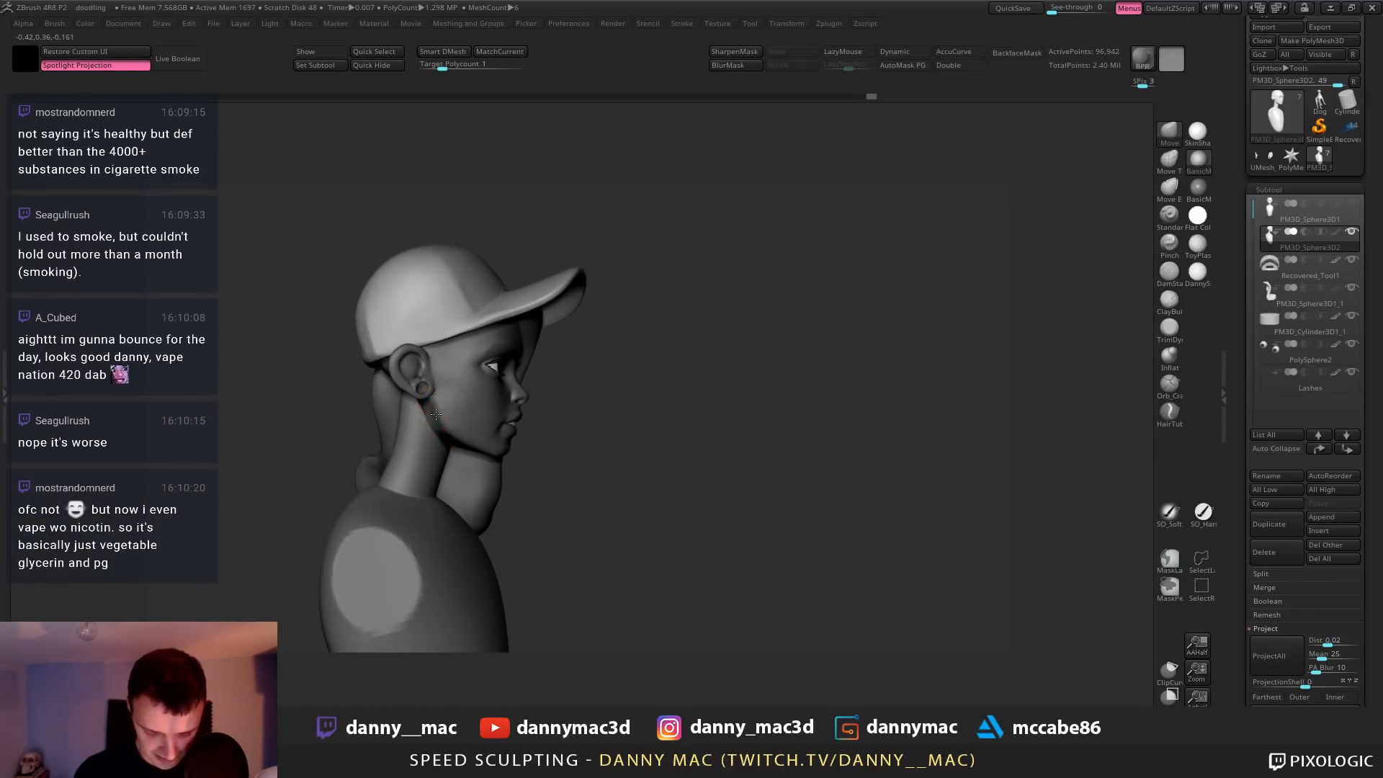
Reshape the back of the jaw and the upper neck below the ear with the Move brush
drag(442, 401, 447, 403)
mouse_move(447, 404)
ctrl+right_down()
mouse_move(457, 411)
mouse_move(450, 392)
ctrl+right_up()
drag(454, 420, 448, 413)
mouse_move(448, 413)
ctrl+right_down()
mouse_move(444, 375)
mouse_move(406, 431)
ctrl+right_up()
right_click(444, 375)
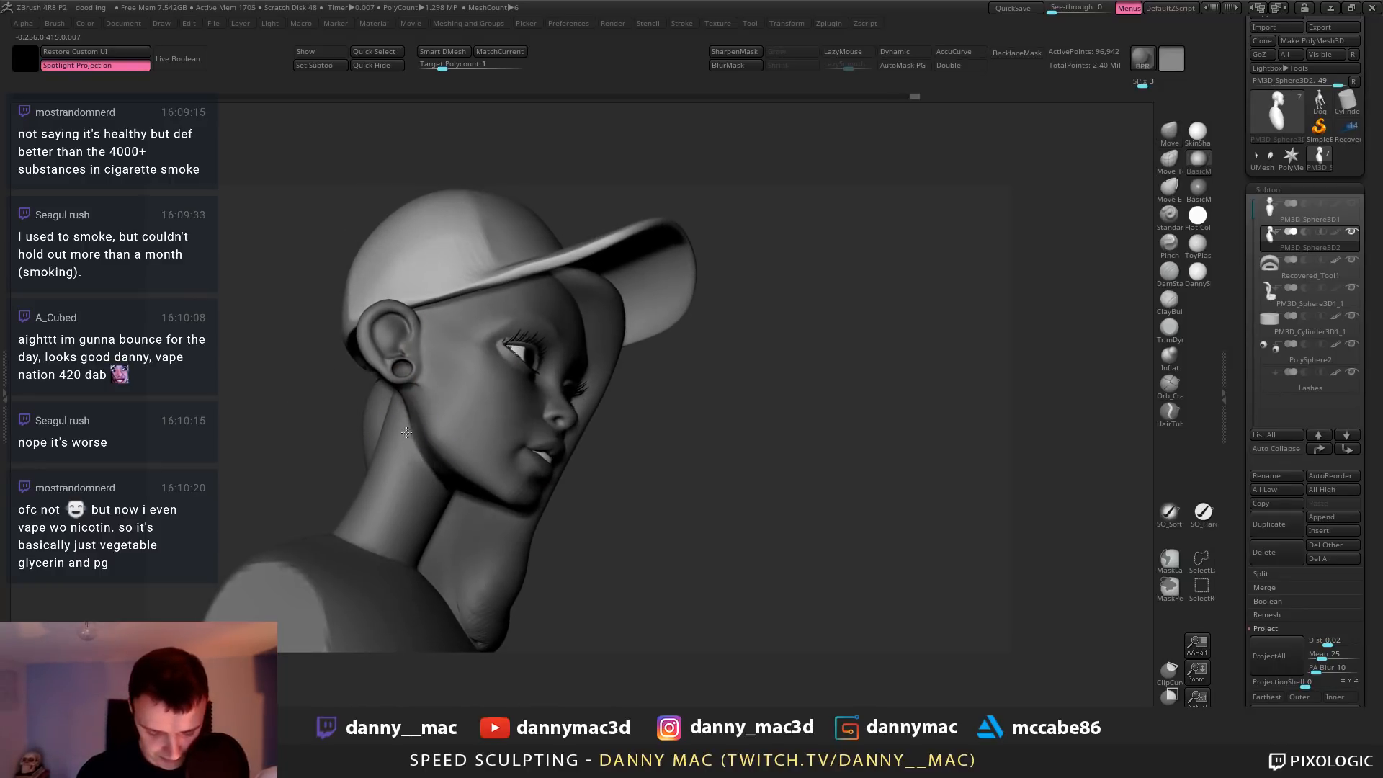
Isolate the body mesh one subdivision level lower and smooth behind the ear, undoing the last stroke
right_drag(445, 512, 421, 376)
key(ctrl+shift+s)
key(shift+d)
right_click(396, 383)
mouse_move(404, 393)
shift+mouse_down()
mouse_move(395, 412)
mouse_move(412, 407)
shift+mouse_up()
key(ctrl+z)
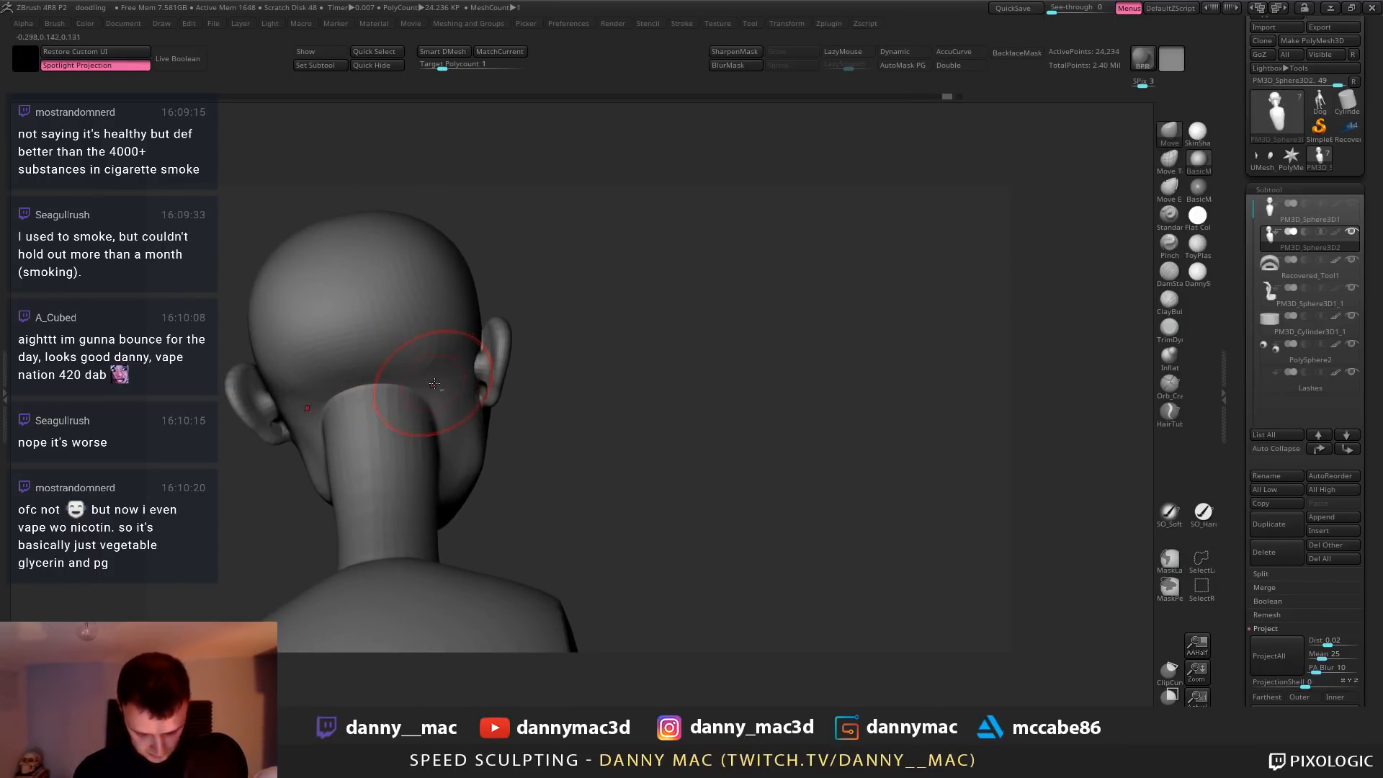
Build up the back of the neck below the skull with the Clay Buildup brush and smooth it
key(b)
key(c)
key(b)
mouse_move(427, 396)
right_down()
mouse_move(411, 330)
mouse_move(377, 375)
mouse_move(439, 346)
mouse_move(403, 360)
right_up()
mouse_move(345, 373)
mouse_down()
mouse_move(332, 417)
mouse_move(361, 447)
mouse_up()
mouse_move(360, 447)
ctrl+right_down()
mouse_move(360, 392)
mouse_move(441, 344)
mouse_move(453, 355)
mouse_move(420, 329)
ctrl+right_up()
shift+drag(413, 352, 417, 310)
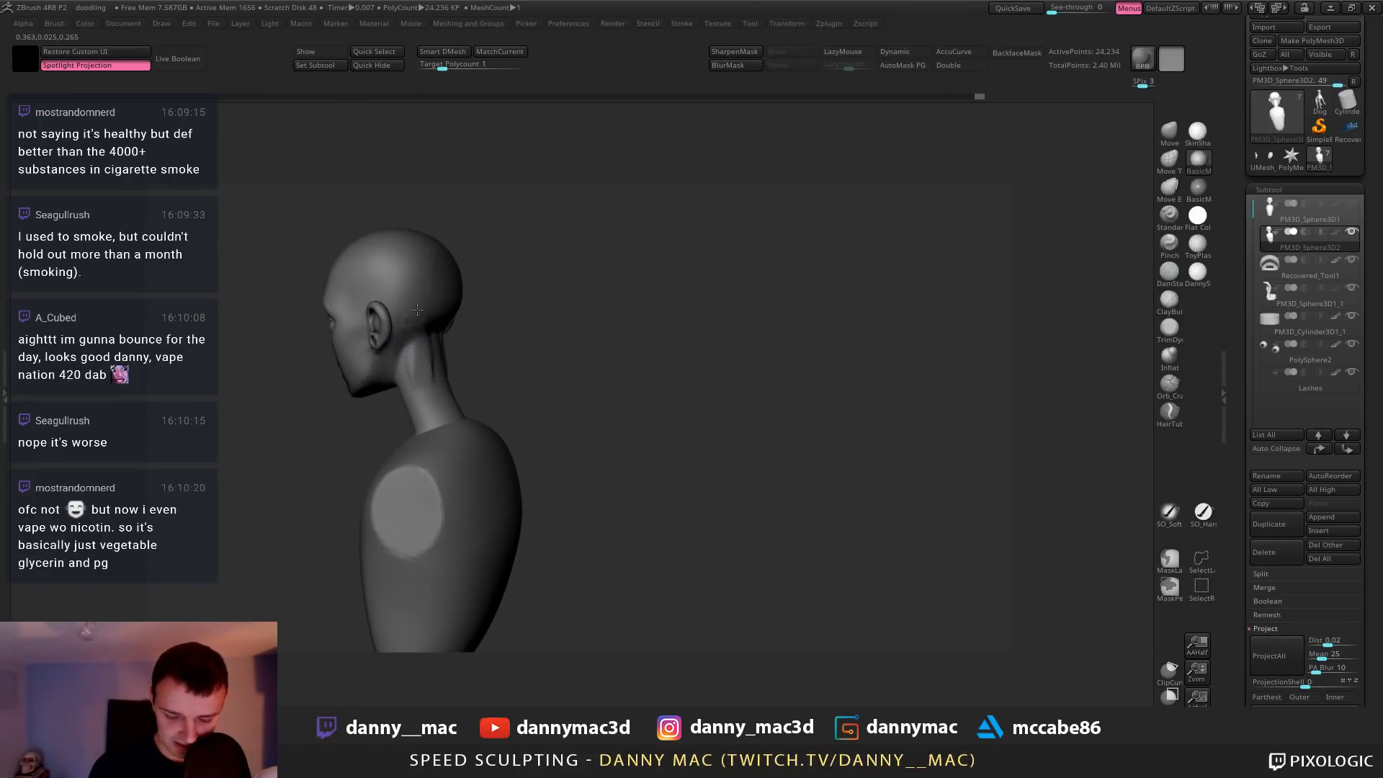
Smooth the base of the skull and the area behind the ears
mouse_move(425, 330)
right_down()
mouse_move(392, 320)
mouse_move(447, 303)
mouse_move(417, 306)
right_up()
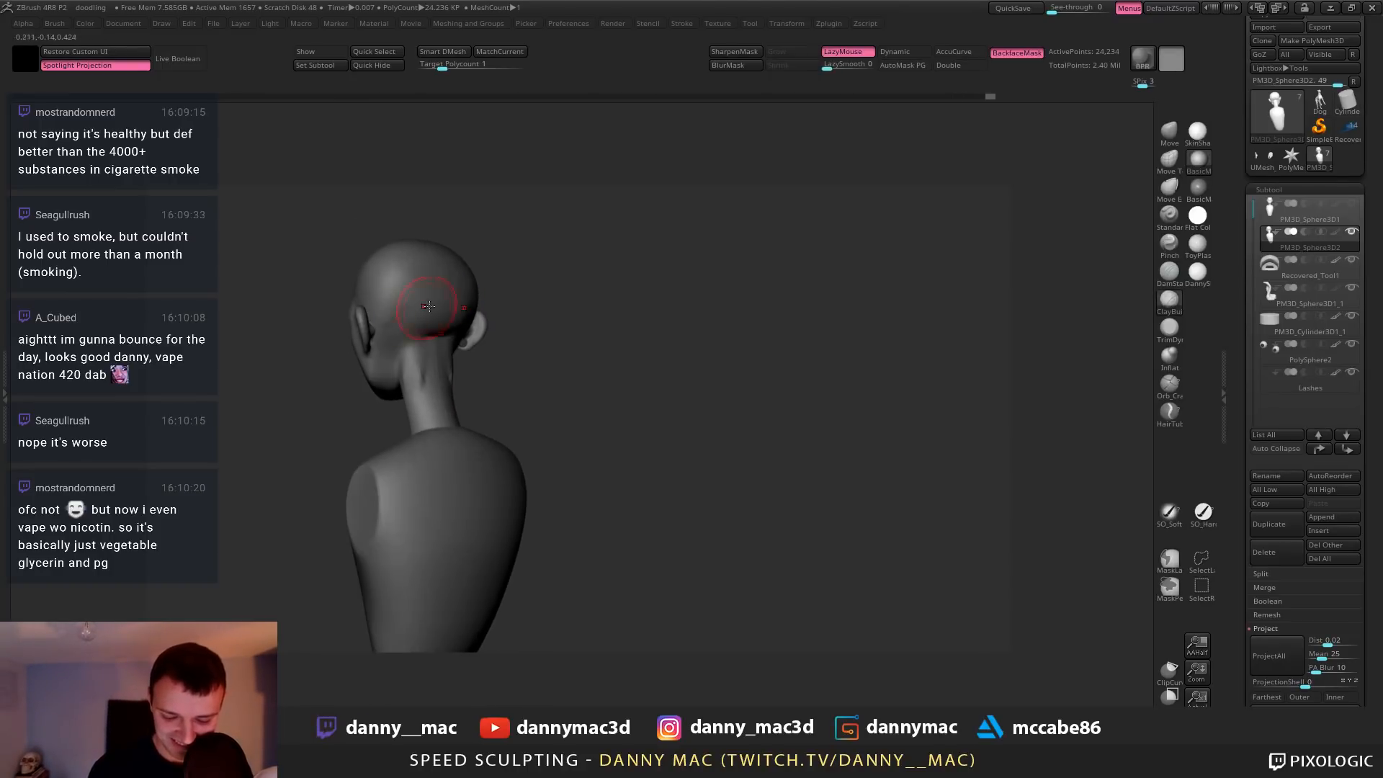
mouse_move(420, 306)
shift+mouse_down()
mouse_move(421, 337)
mouse_move(423, 317)
shift+mouse_up()
right_drag(426, 287, 433, 293)
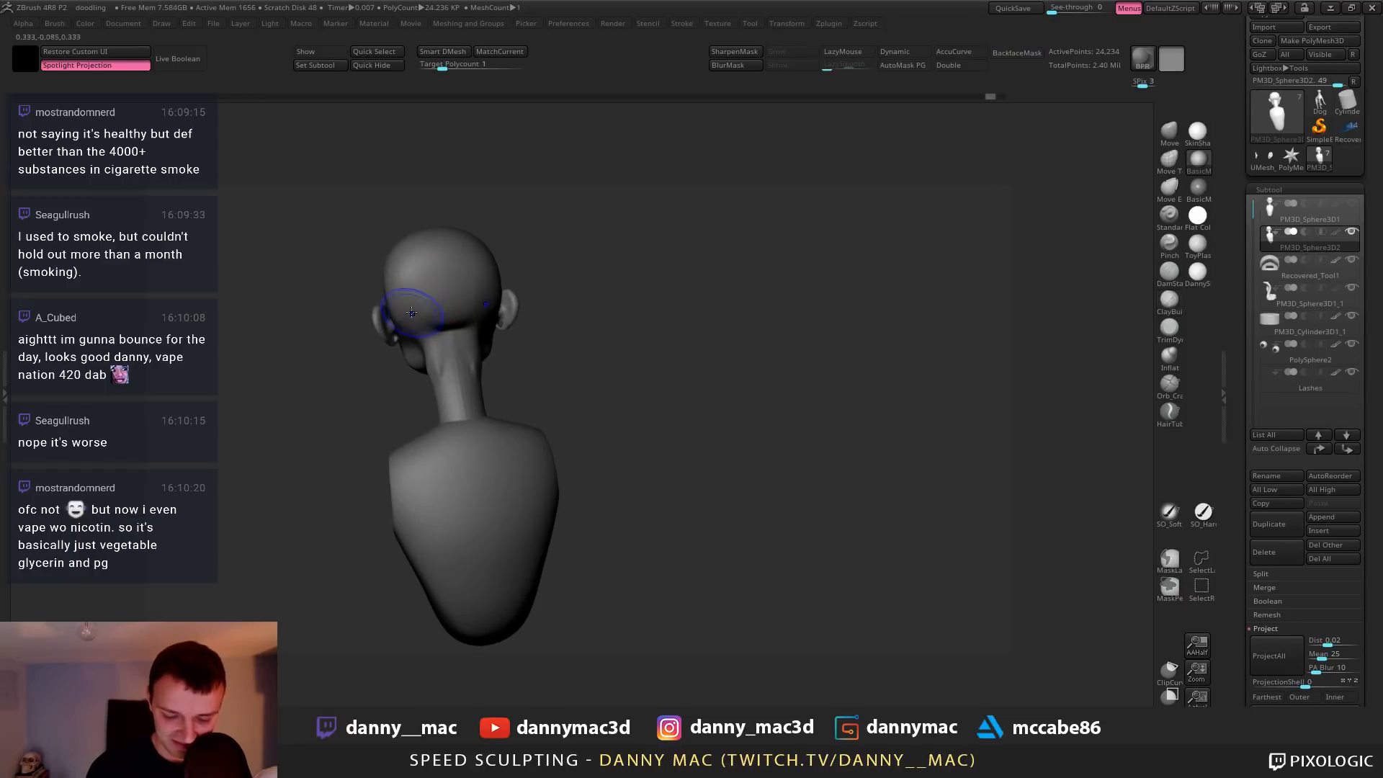
shift+drag(411, 311, 398, 316)
key(space)
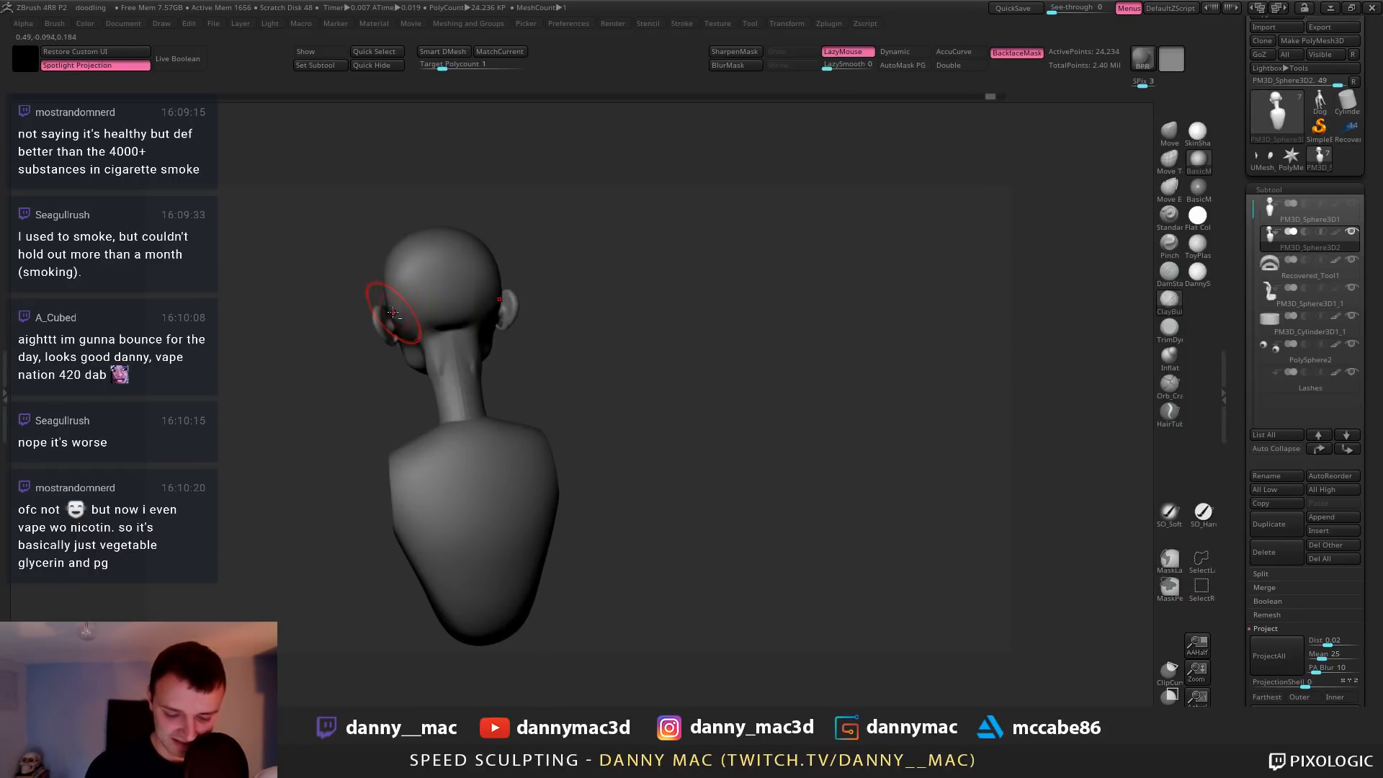
Push the area behind the ears inward with the Move brush and smooth the nape into the skull
key(b)
key(m)
key(v)
drag(393, 313, 399, 311)
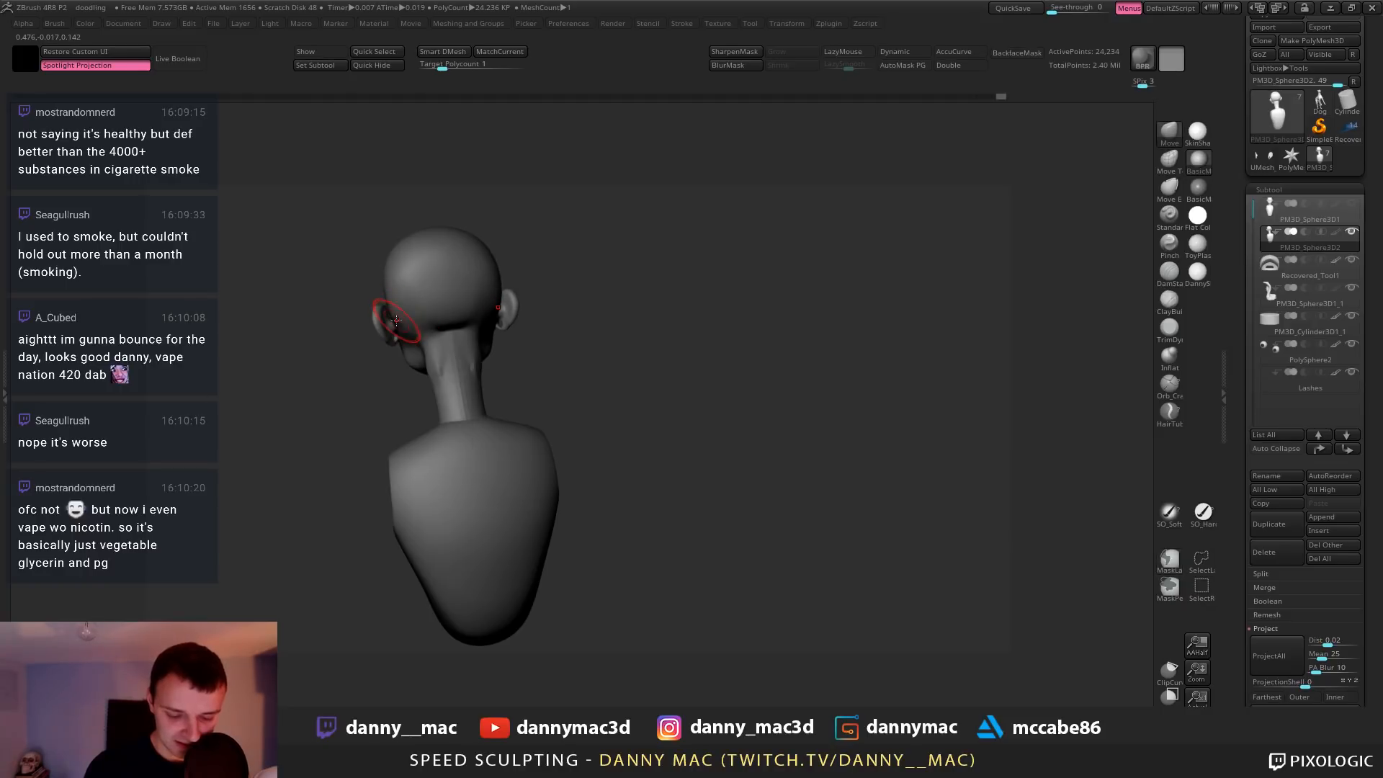
shift+right_drag(415, 271, 440, 346)
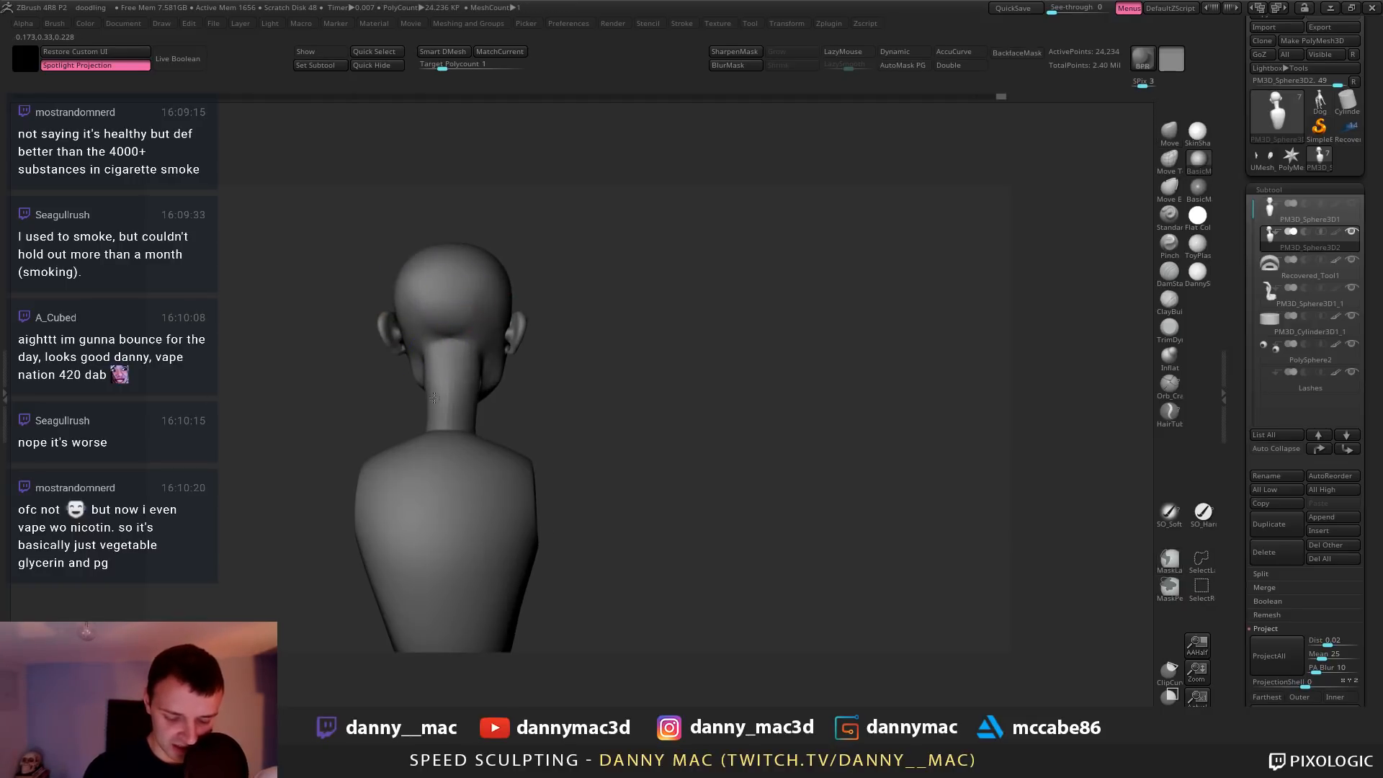
shift+drag(438, 356, 452, 330)
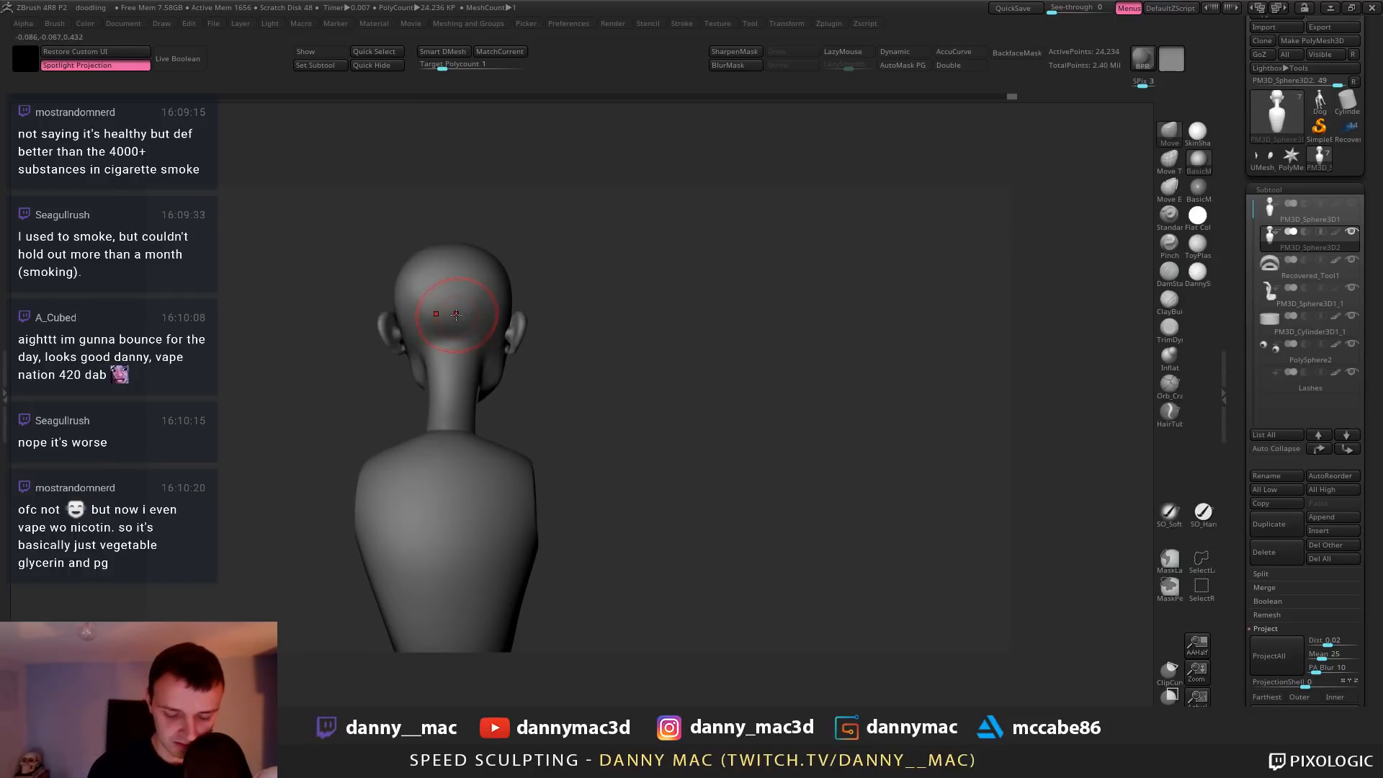
Enlarge the Move brush and reshape the rounded back of the skull
right_drag(465, 288, 421, 224)
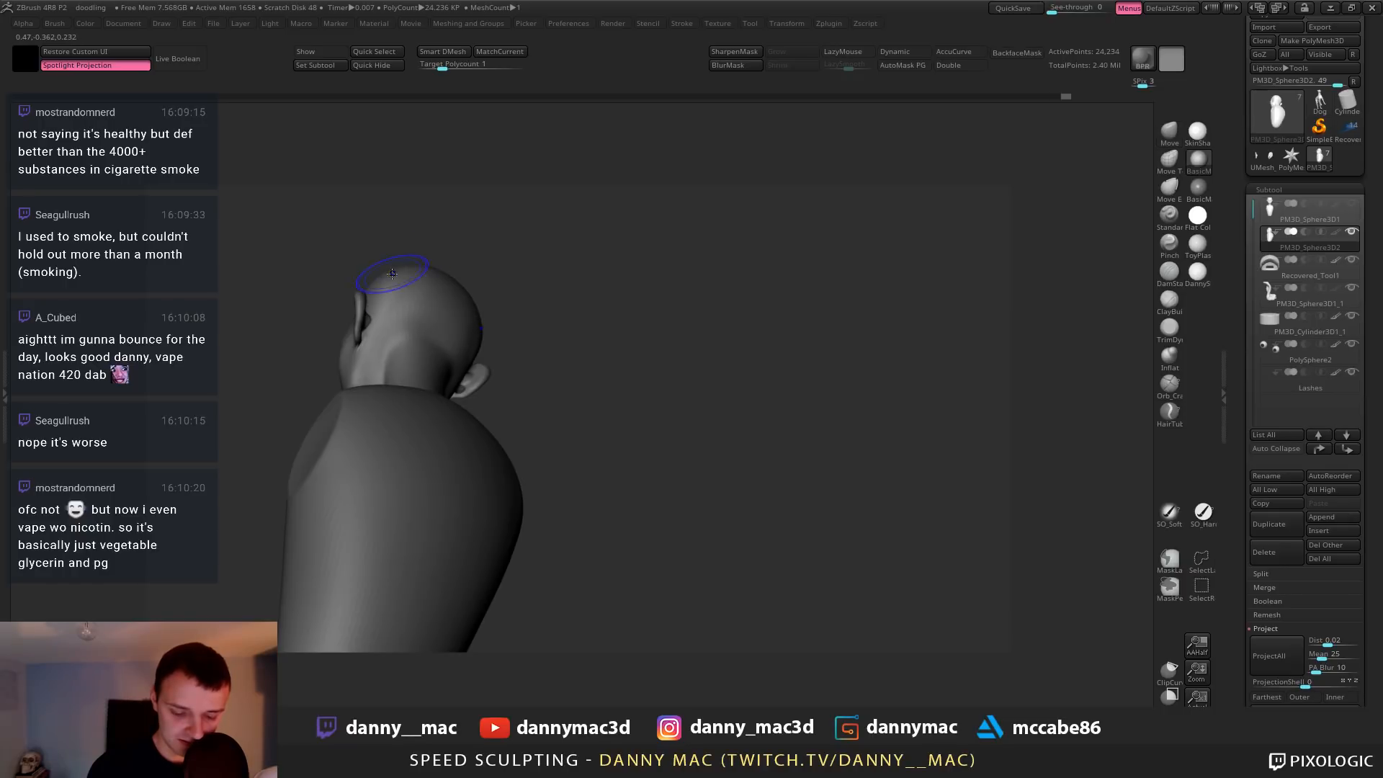
mouse_move(392, 273)
right_down()
mouse_move(398, 313)
mouse_move(407, 282)
mouse_move(438, 283)
mouse_move(400, 269)
mouse_move(432, 273)
mouse_move(441, 299)
mouse_move(484, 292)
right_up()
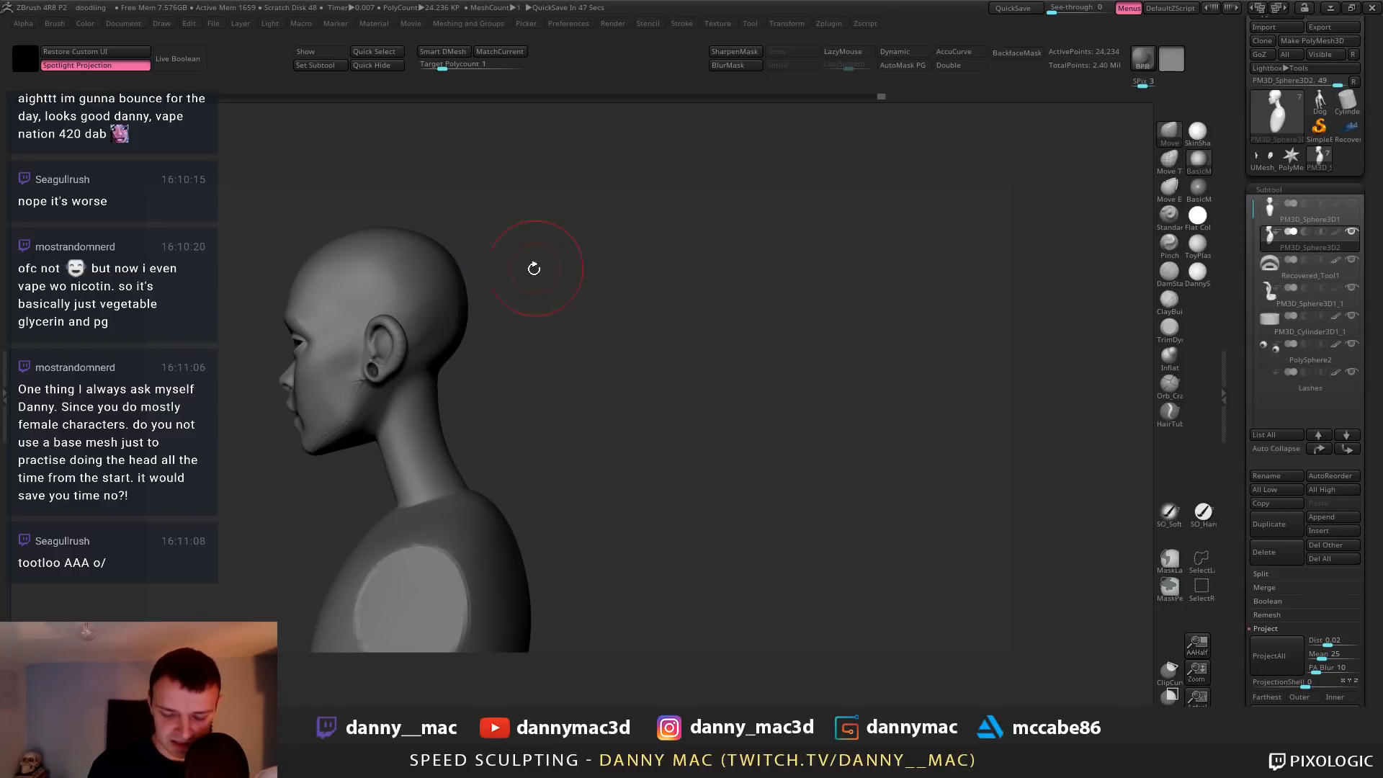
drag(534, 267, 503, 278)
key(space)
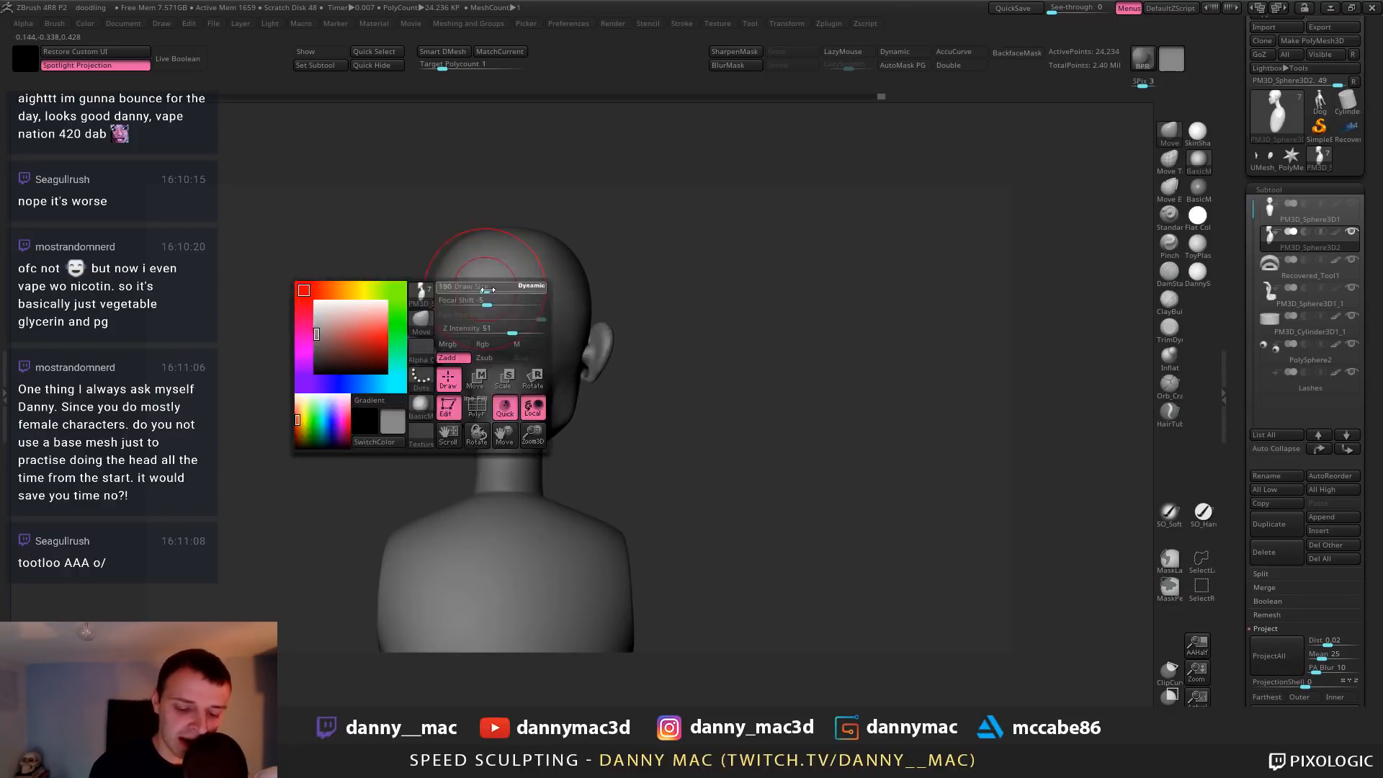
key(space)
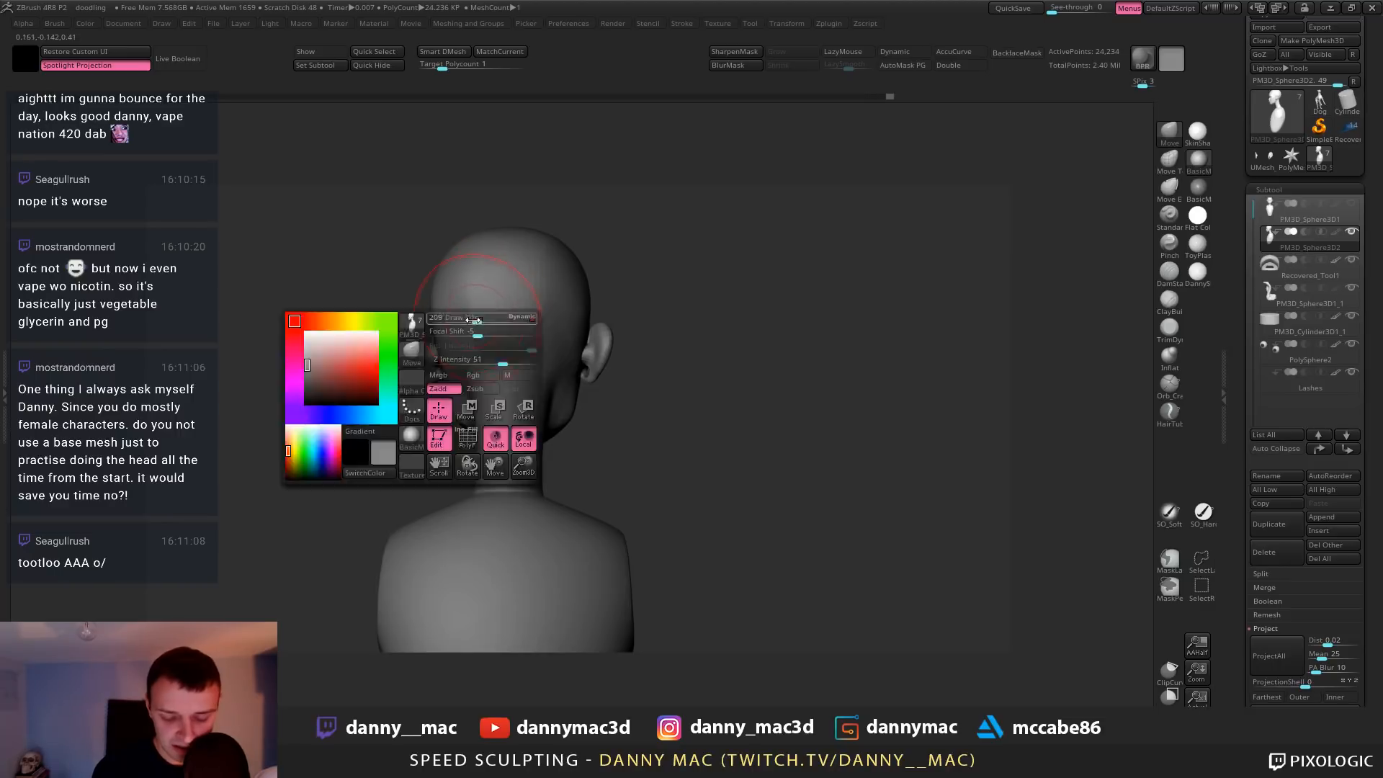
key(space)
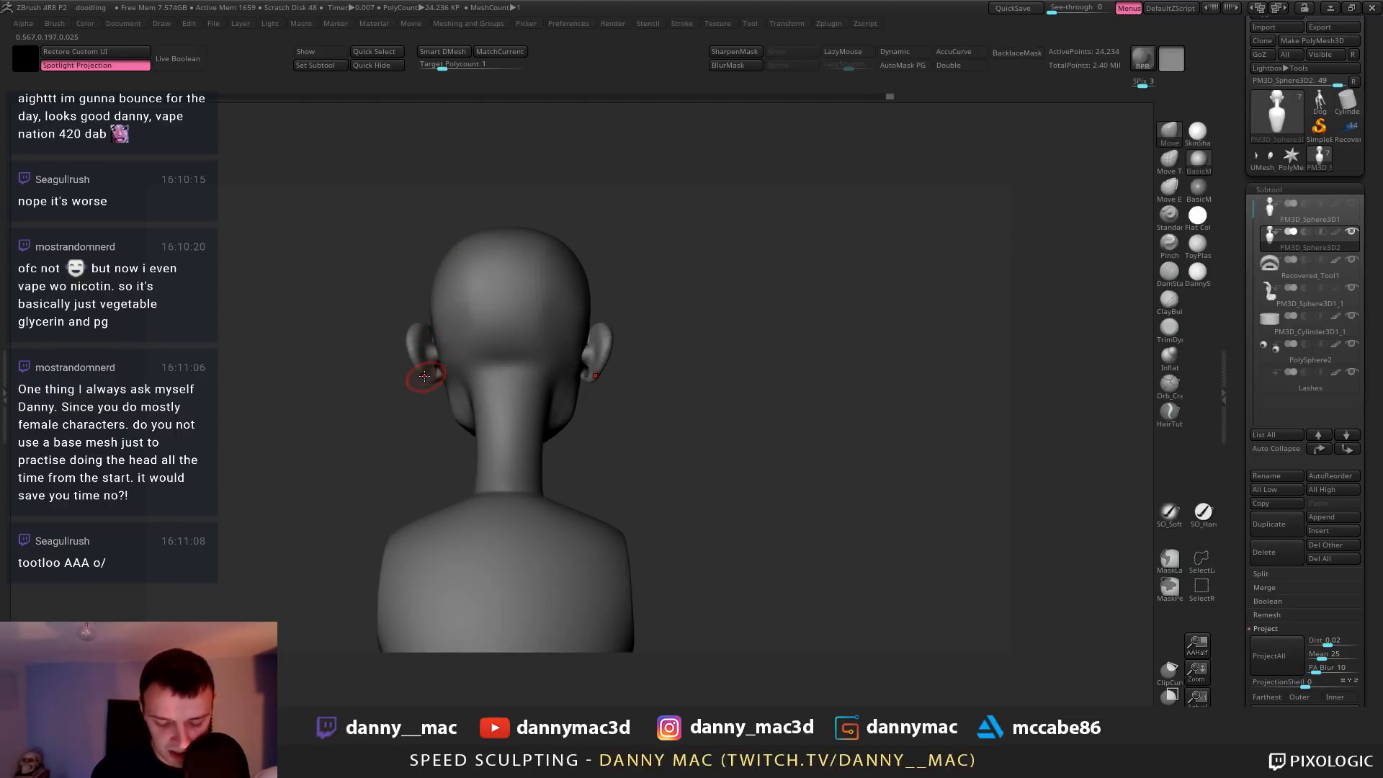
Resize the Move brush and refine the side and upper back of the head
right_drag(427, 374, 548, 295)
right_click(435, 370)
key(space)
drag(547, 296, 559, 296)
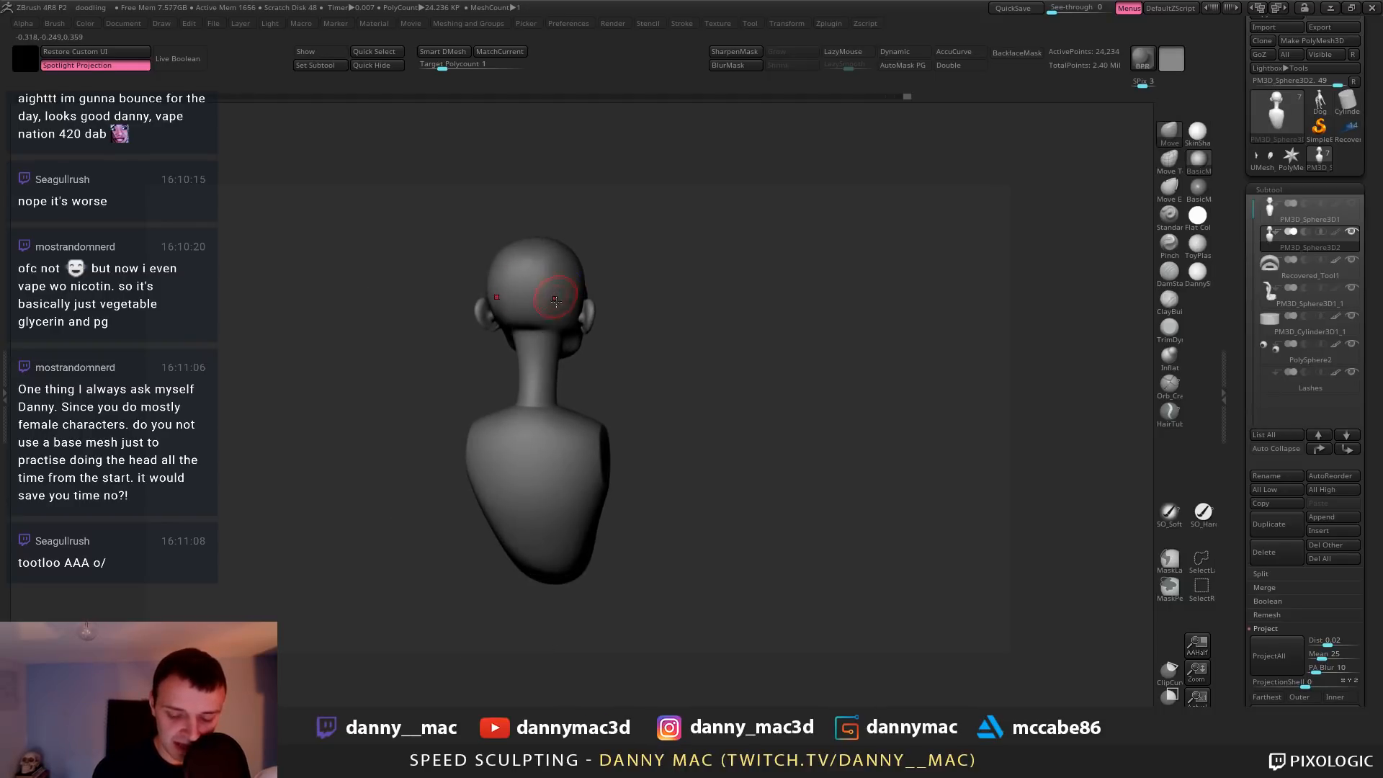
right_drag(550, 298, 559, 298)
key(space)
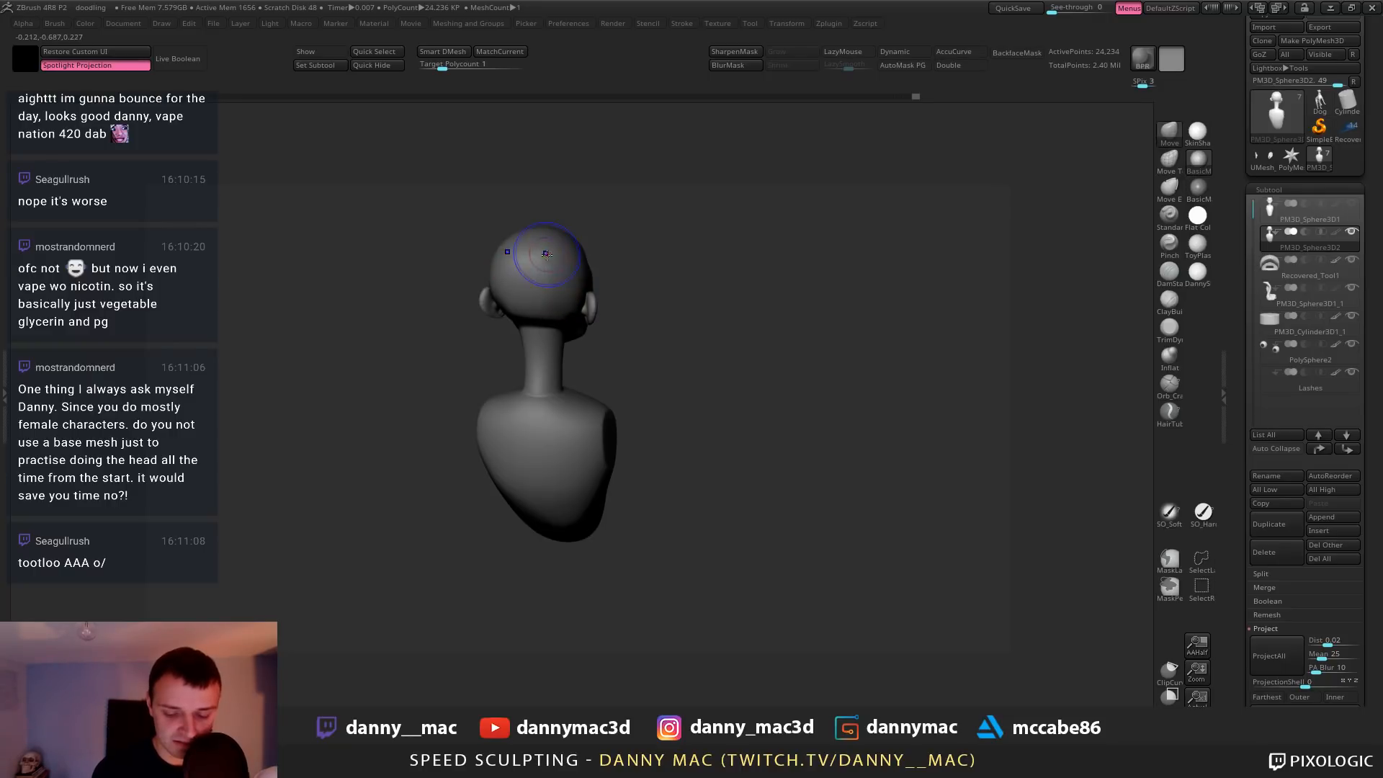
Show the full bust again at its highest subdivision level and resize the Move brush for the neck
mouse_move(567, 241)
right_down()
mouse_move(634, 253)
mouse_move(590, 301)
mouse_move(595, 319)
mouse_move(622, 325)
mouse_move(610, 370)
right_up()
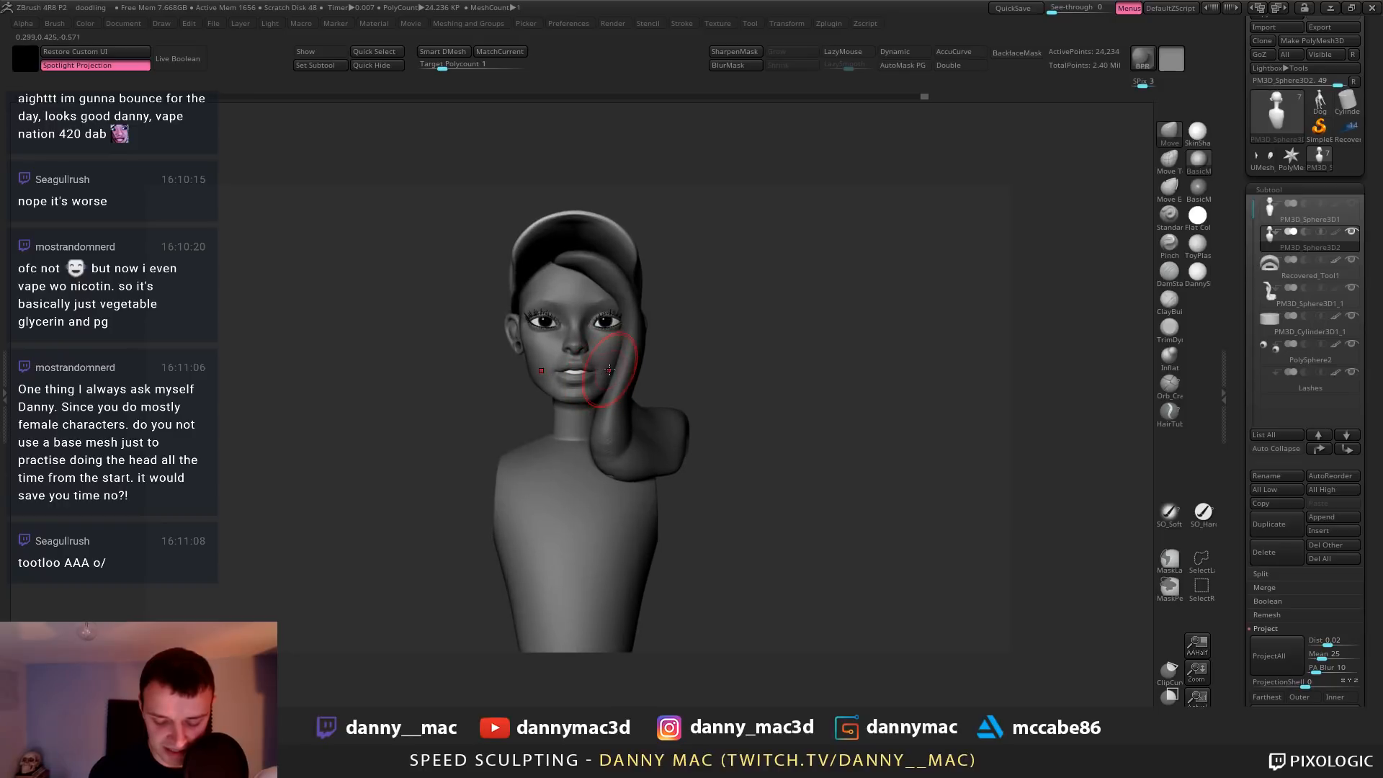
right_drag(572, 425, 581, 423)
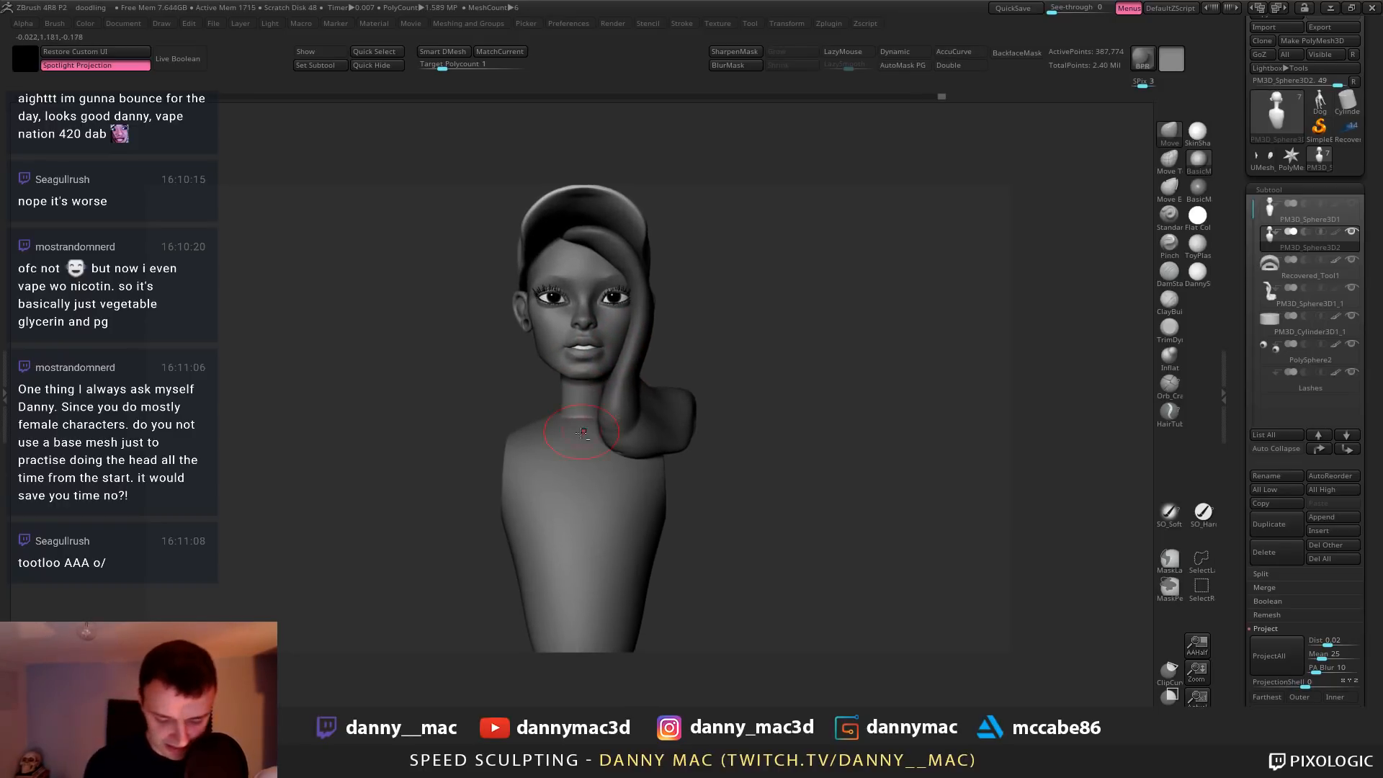
key(space)
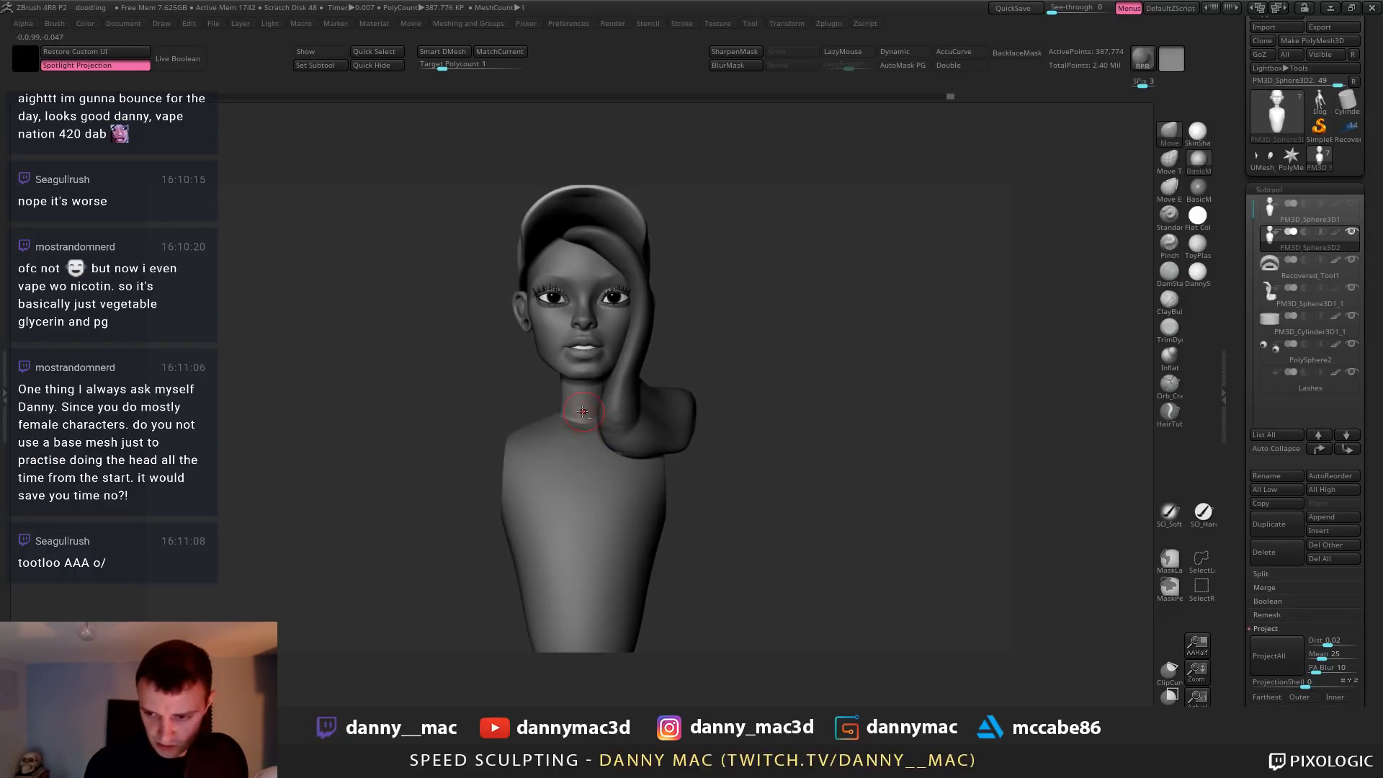
Smooth the top of the shoulders and the base of the neck
right_drag(576, 418, 500, 441)
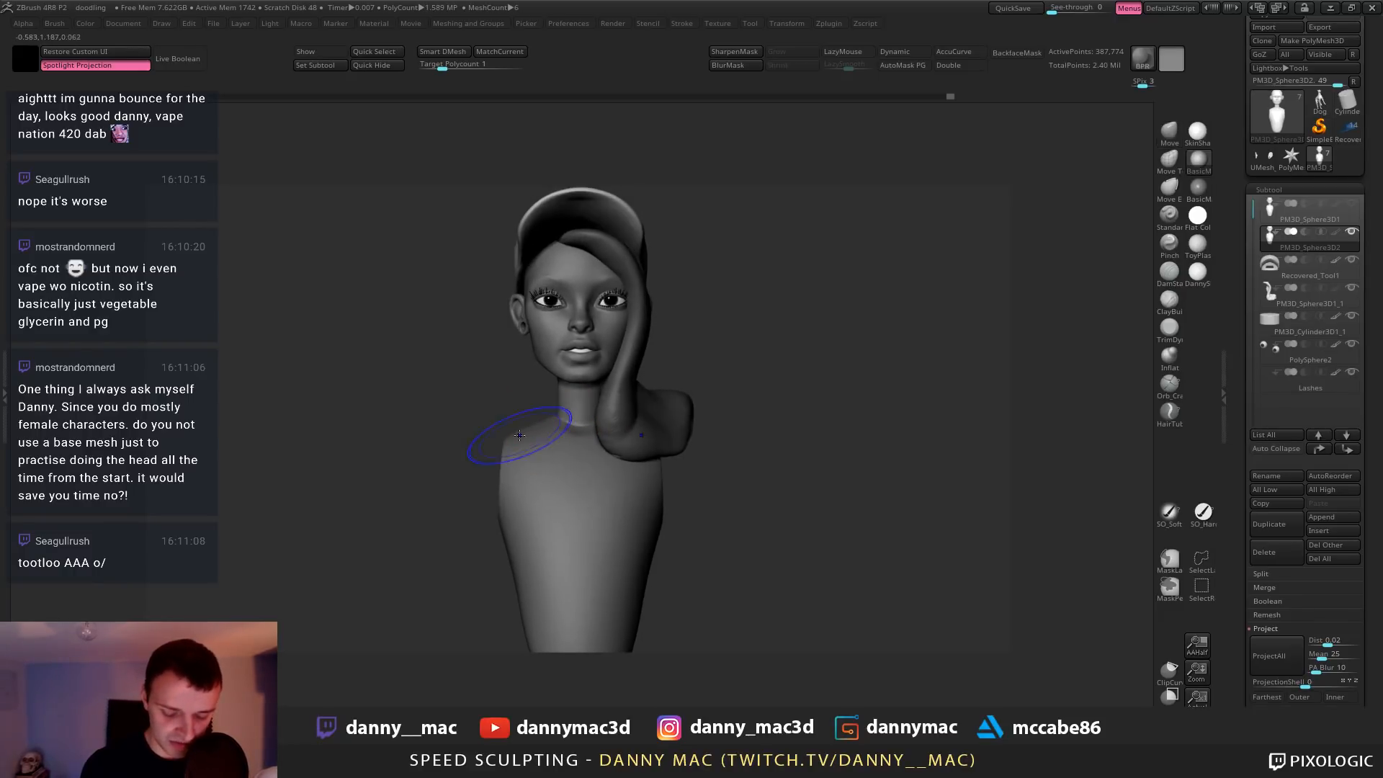
drag(505, 436, 560, 429)
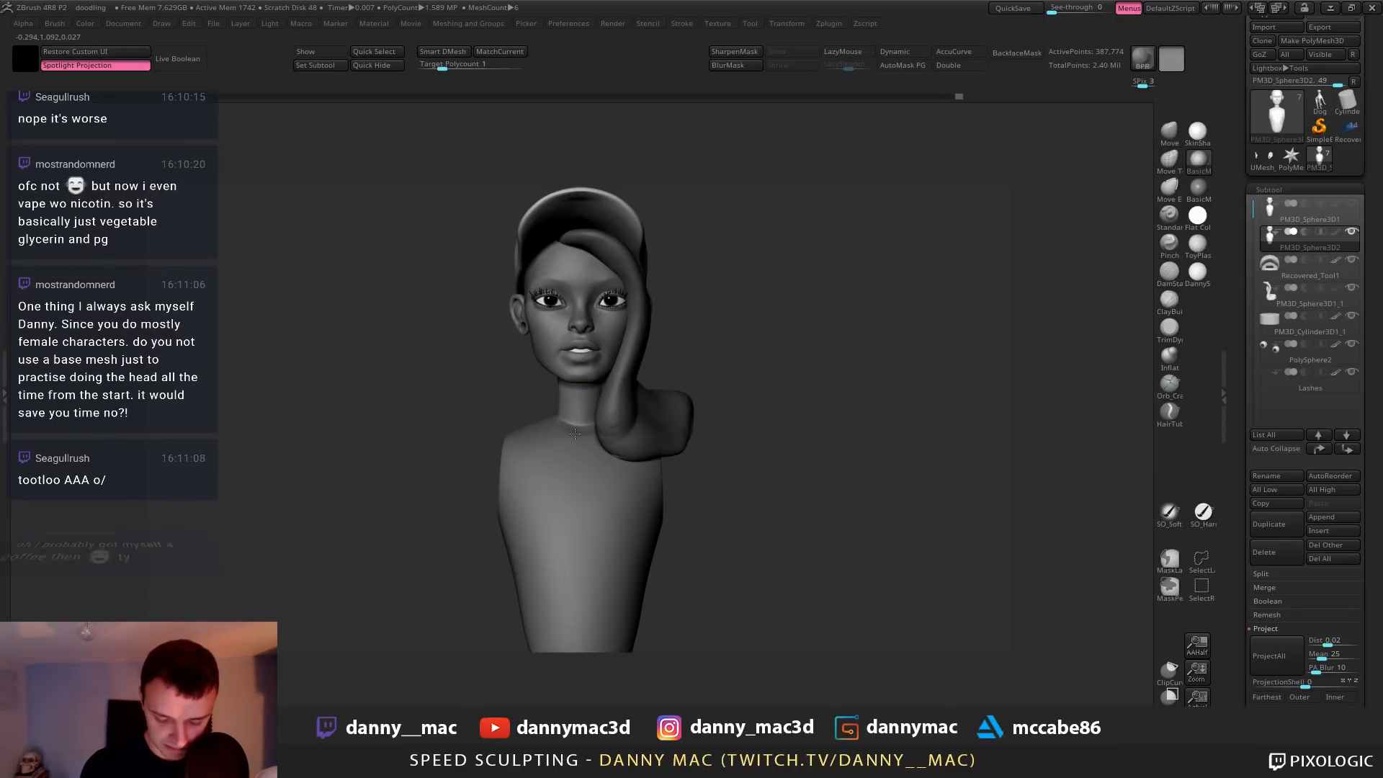
mouse_move(581, 435)
right_down()
mouse_move(596, 427)
mouse_move(572, 424)
right_up()
right_drag(589, 362, 568, 408)
Try to smooth the neck just below the jaw and undo the last strokes
right_click(552, 418)
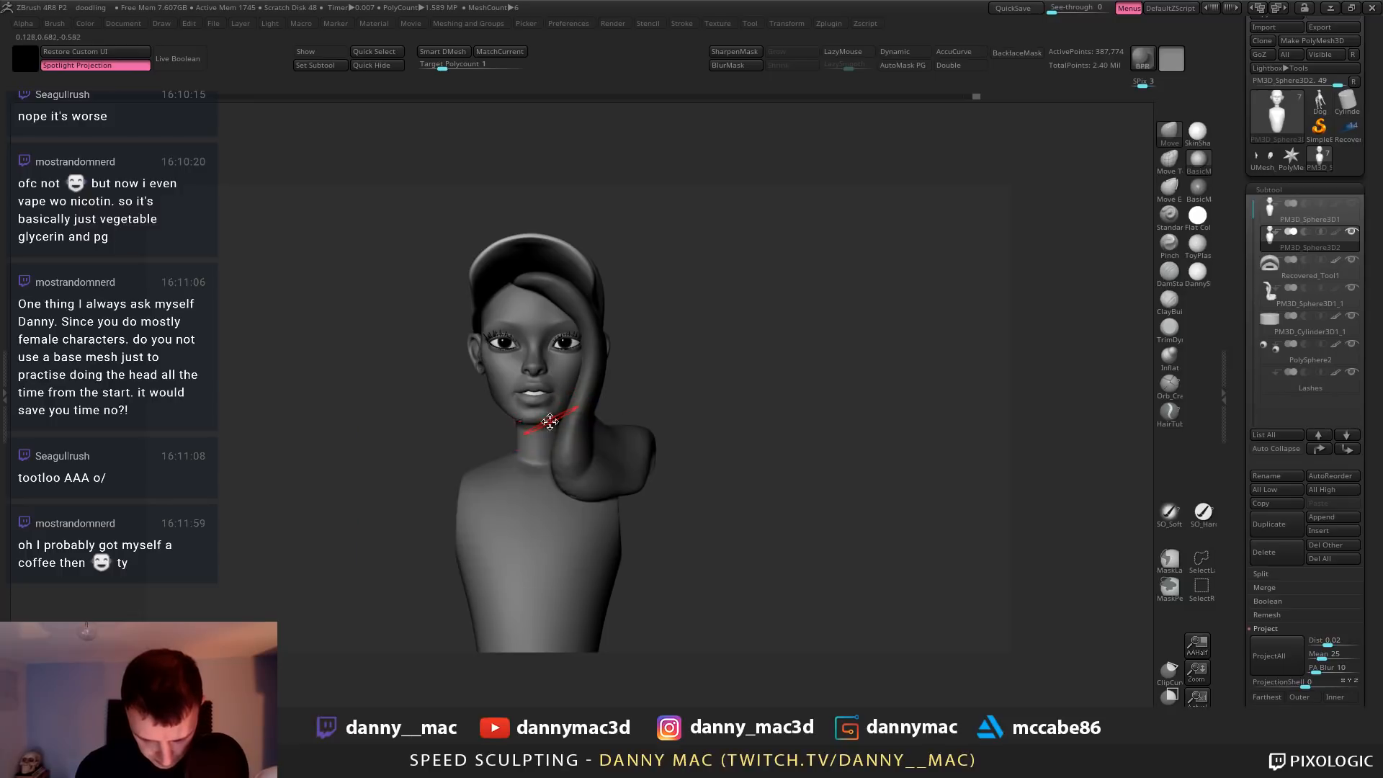
right_click(552, 425)
shift+drag(554, 420, 551, 419)
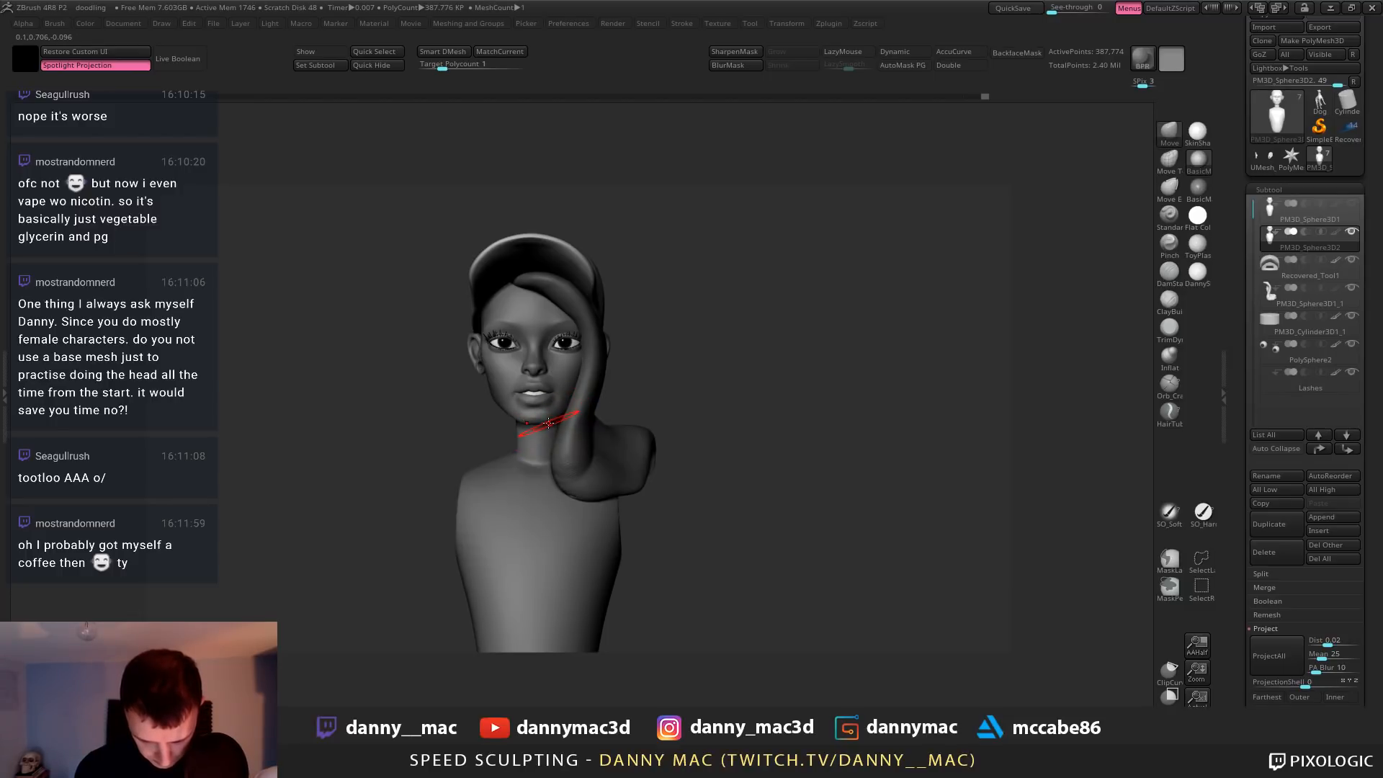
key(ctrl+z)
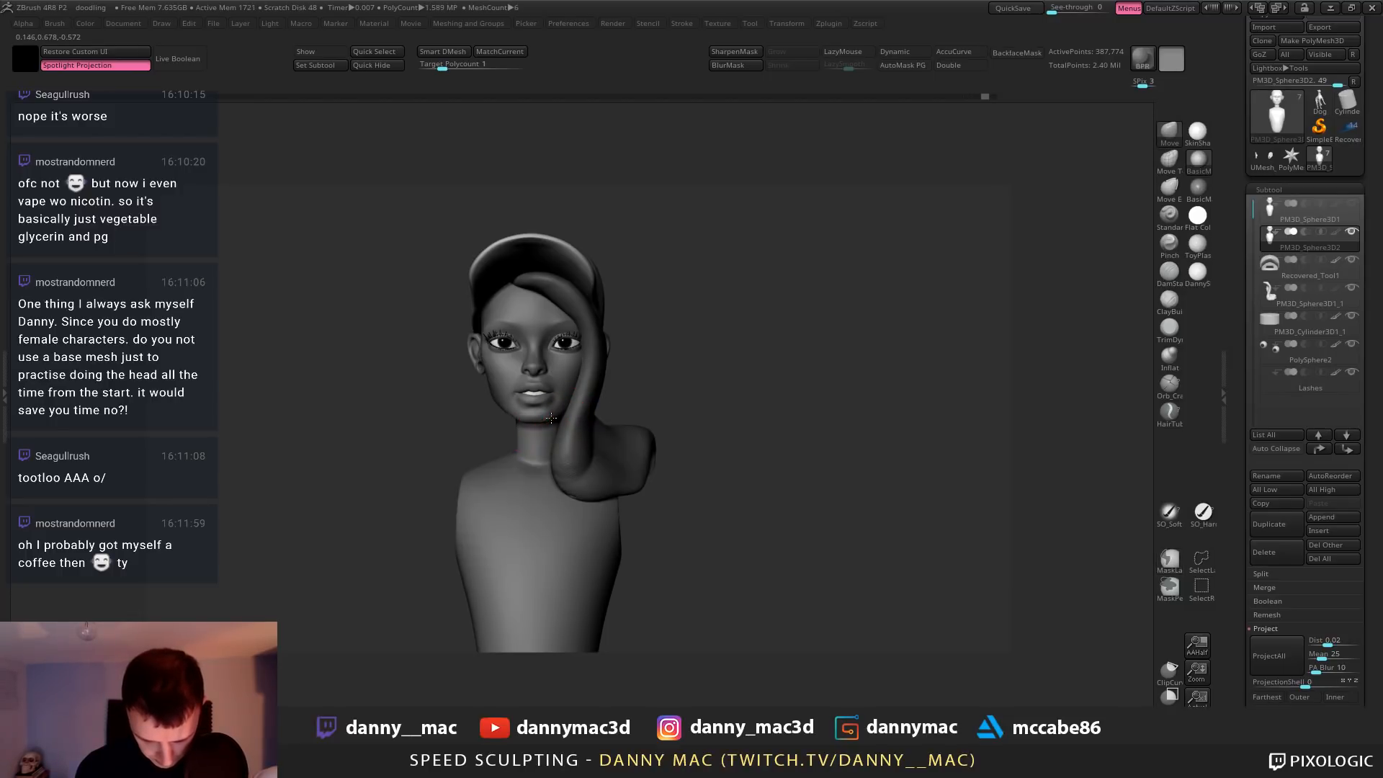
key(ctrl+z)
Adjust the side of the cheek with the Move brush and hide only the Lashes subtool
right_drag(555, 408, 498, 397)
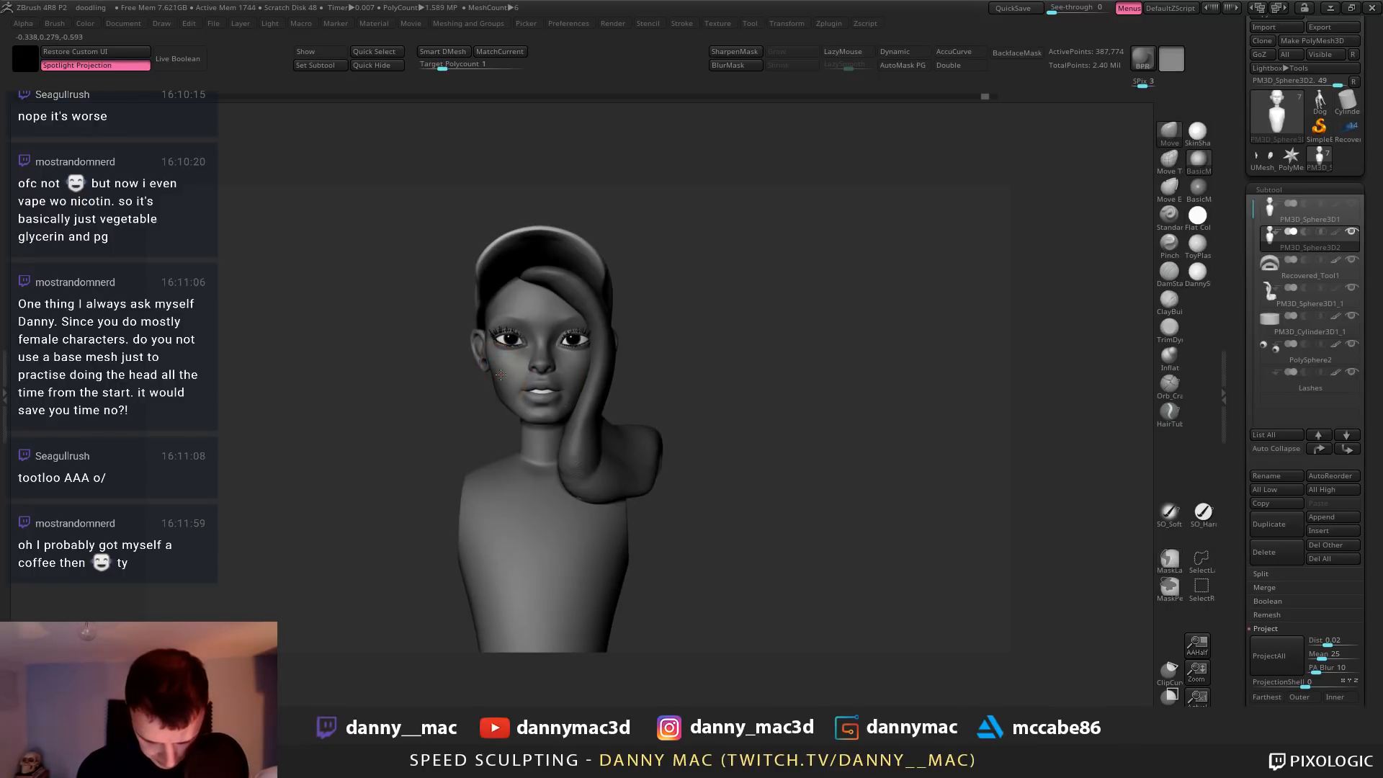
drag(500, 374, 507, 367)
ctrl+right_drag(510, 358, 589, 359)
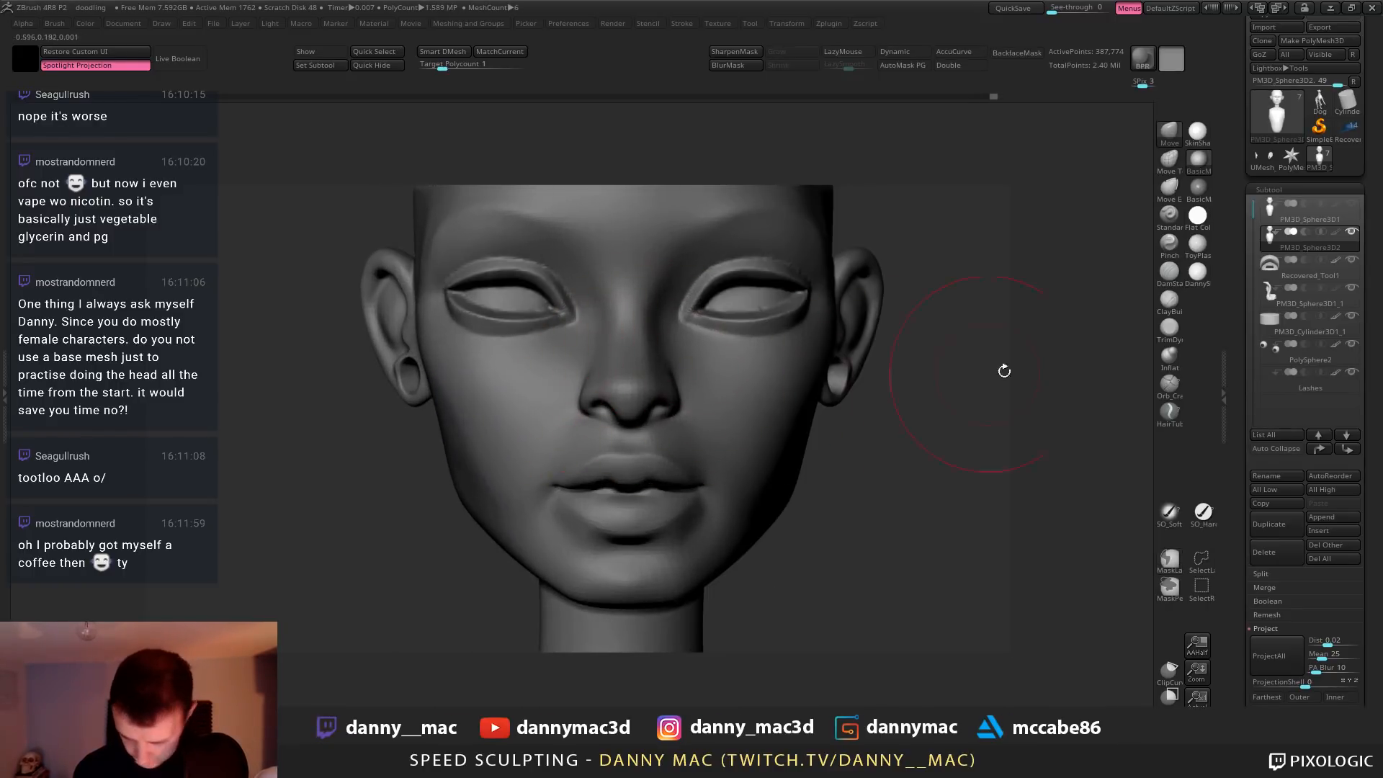
shift+click(1352, 372)
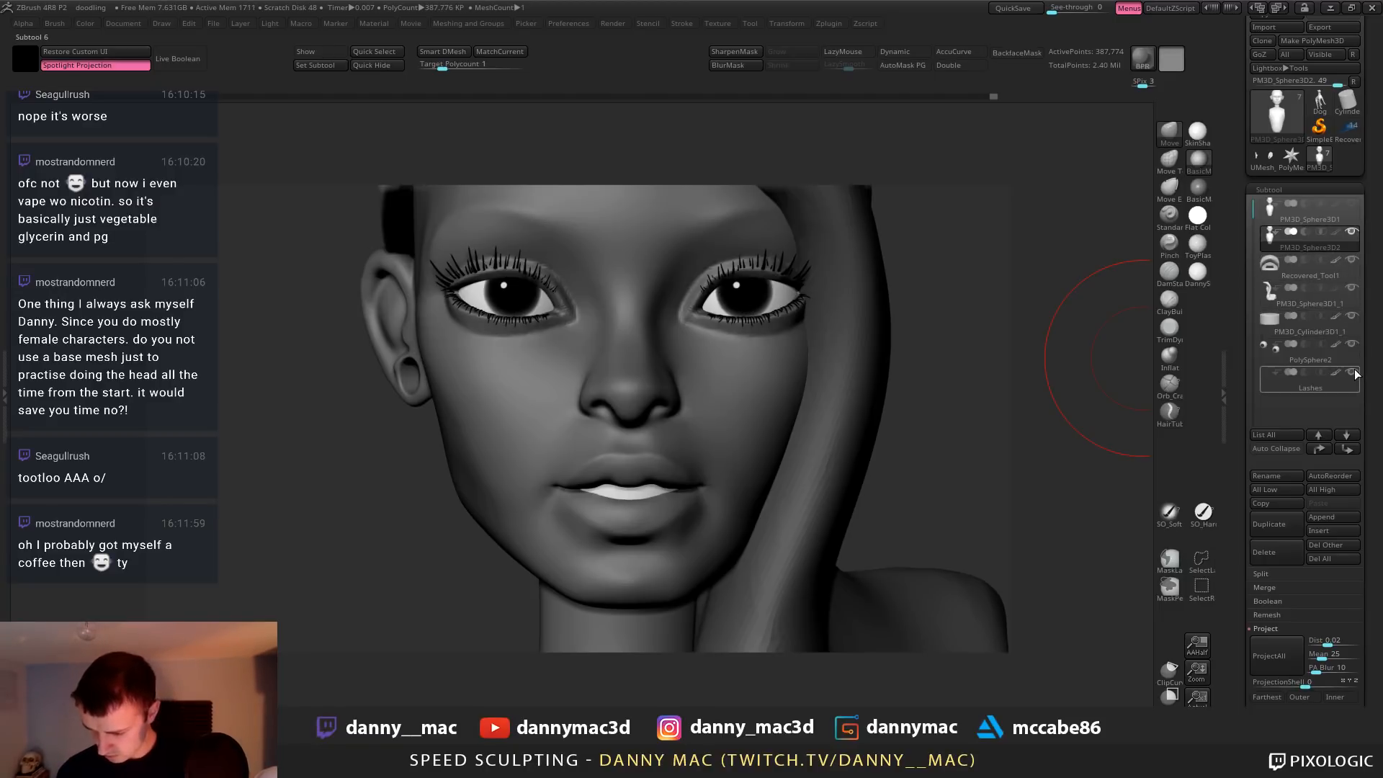
click(1352, 372)
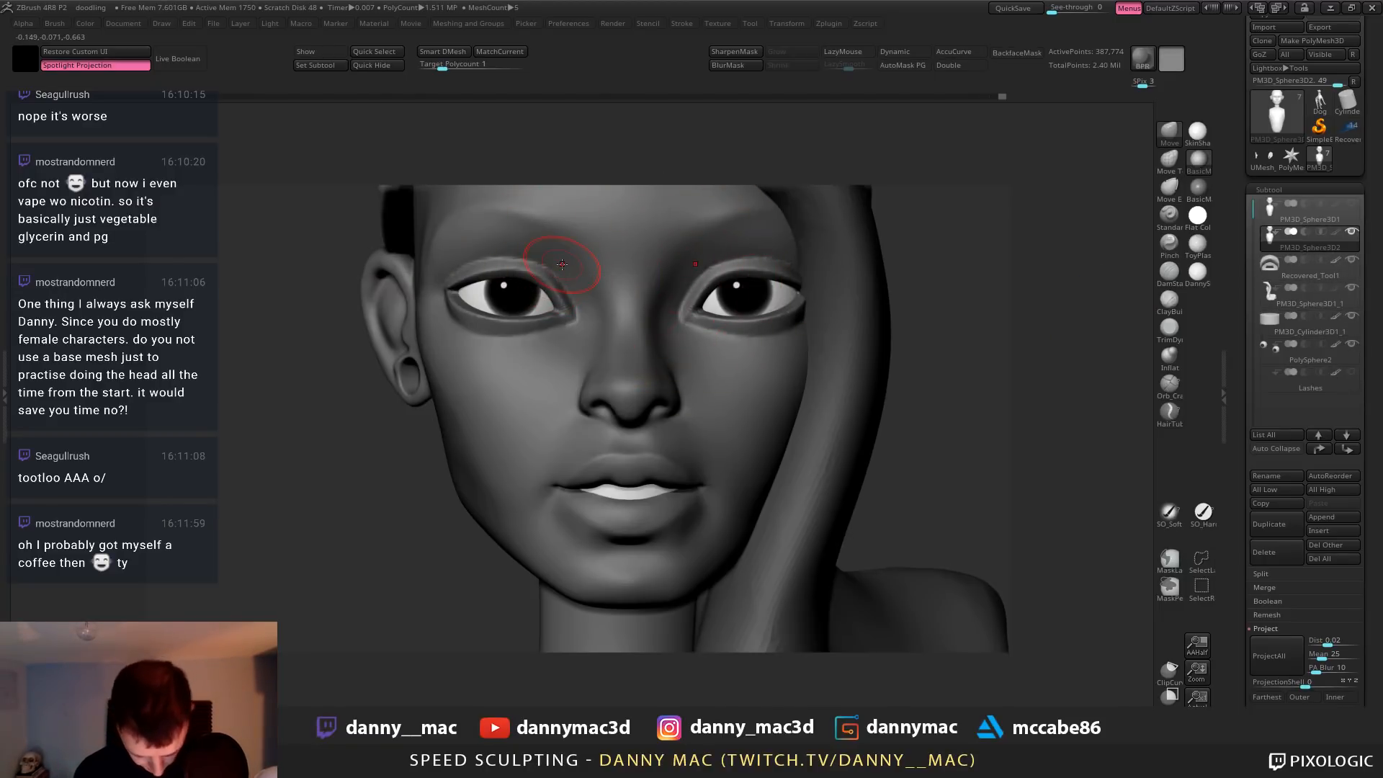
Refine the upper eyelids and inner eye corners with a small TrimDynamic brush
key(b)
key(d)
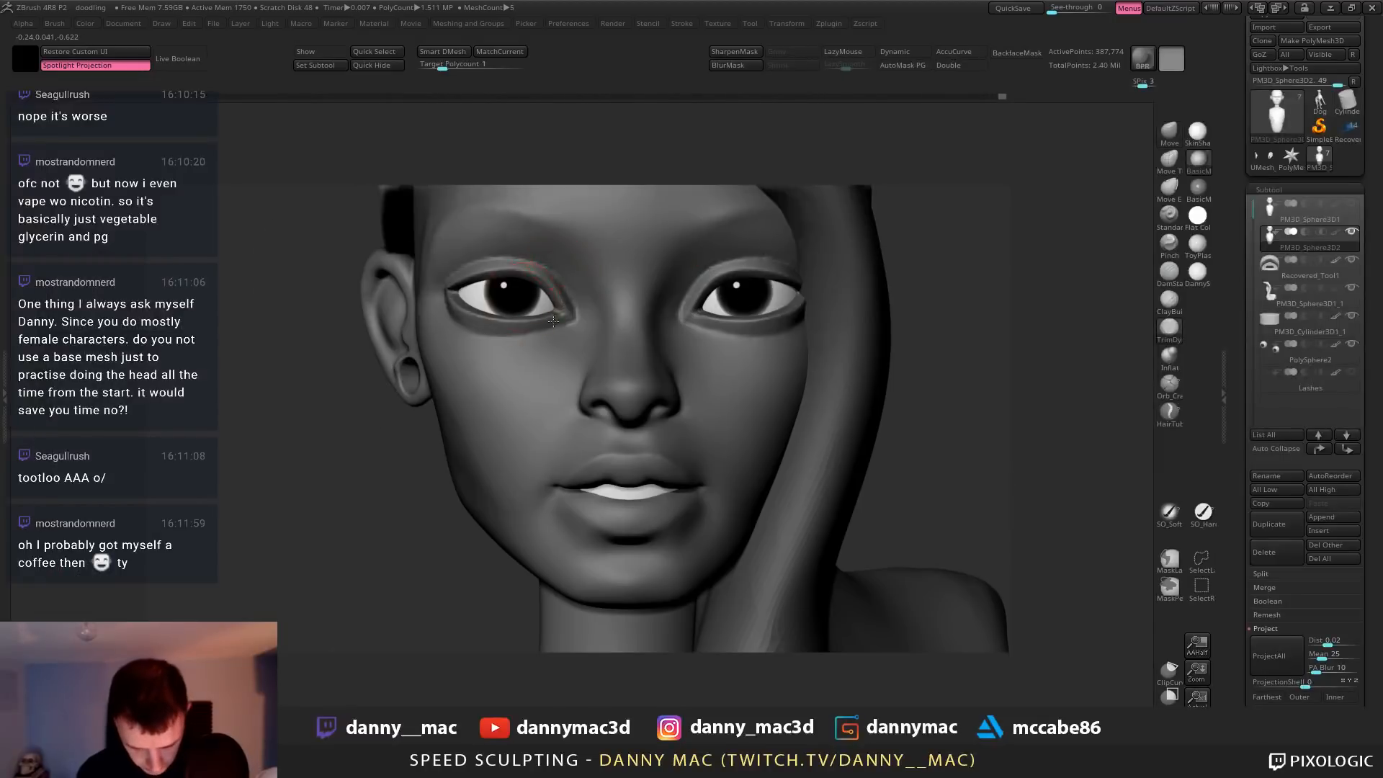
mouse_move(562, 302)
right_down()
mouse_move(692, 309)
mouse_move(612, 324)
right_up()
key(space)
drag(558, 325, 555, 325)
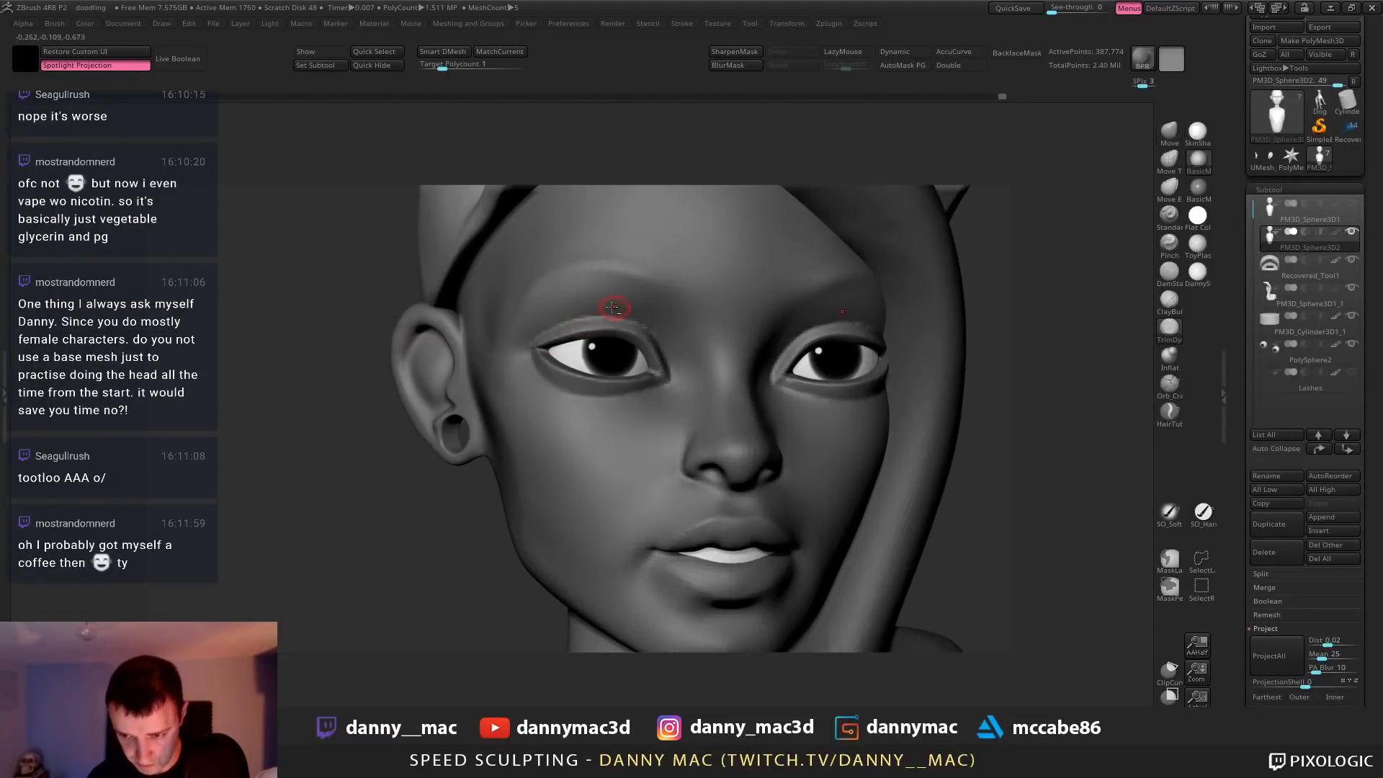
right_drag(600, 318, 568, 329)
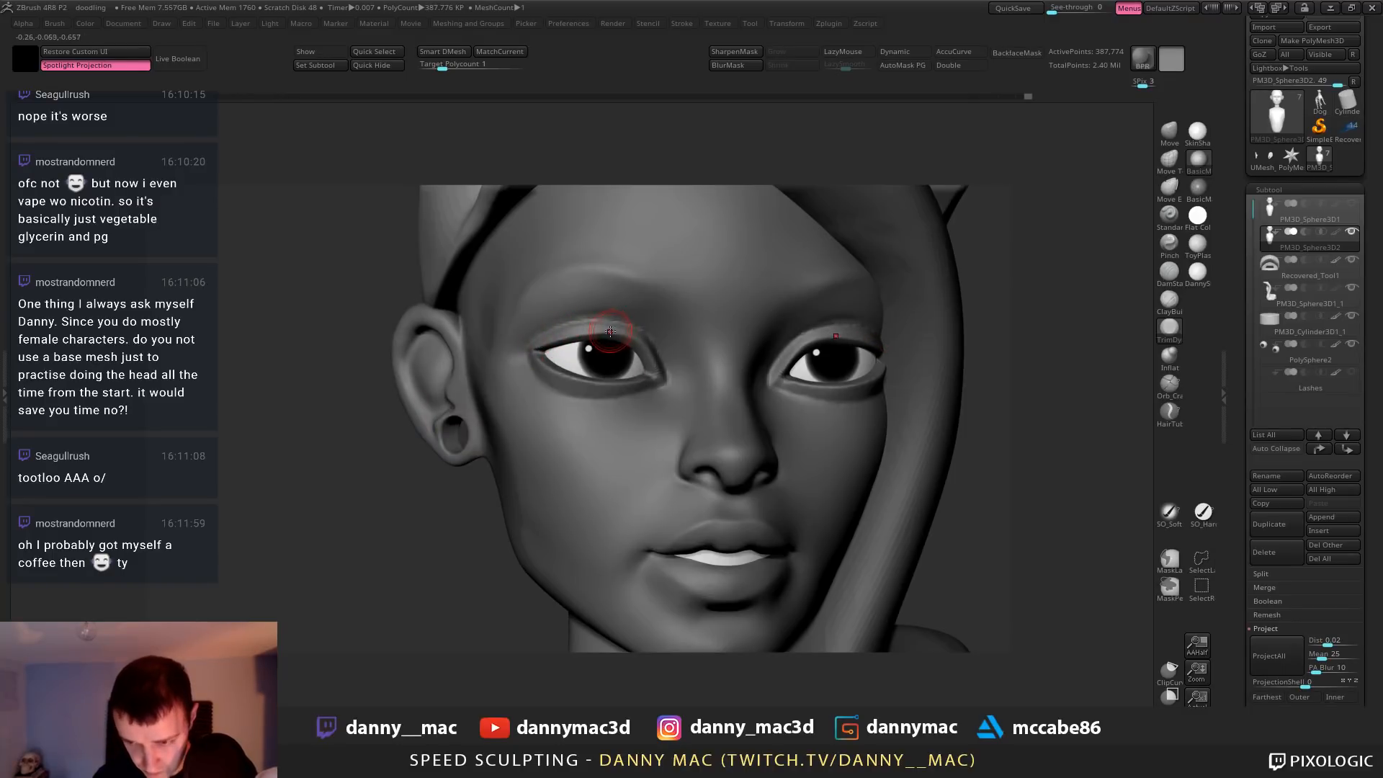
mouse_move(610, 331)
right_down()
mouse_move(571, 355)
mouse_move(611, 336)
right_up()
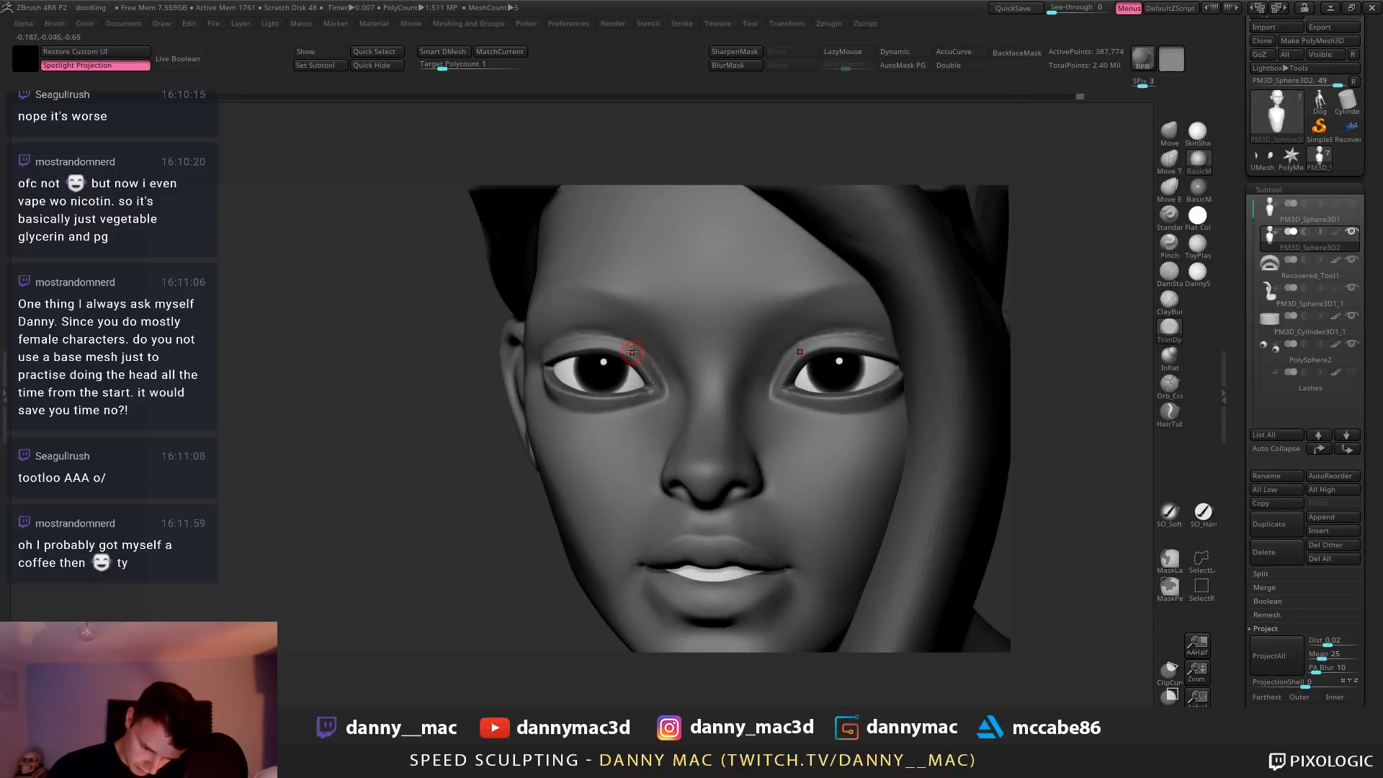
drag(629, 348, 619, 345)
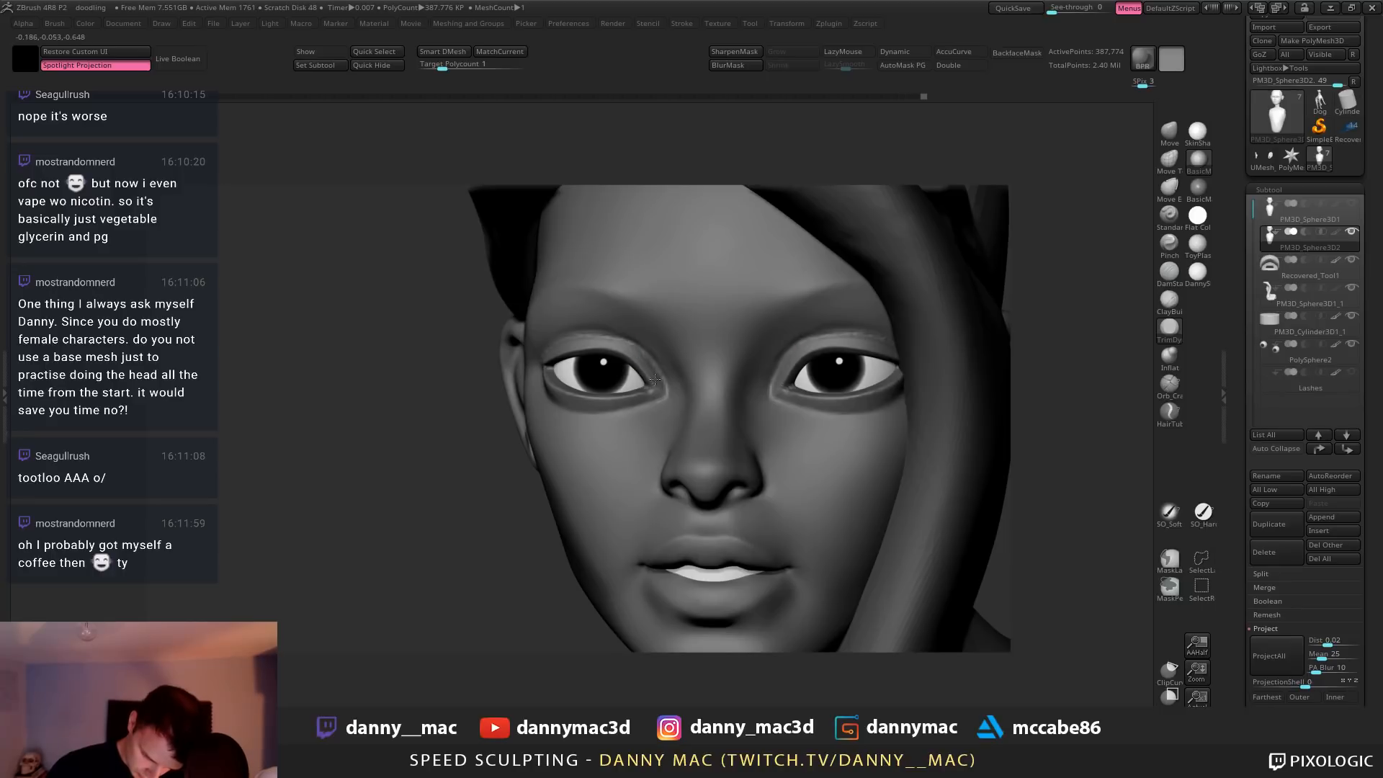
Resize the TrimDynamic brush, then flatten and smooth the lower eyelids and the area below them
right_drag(654, 378, 506, 362)
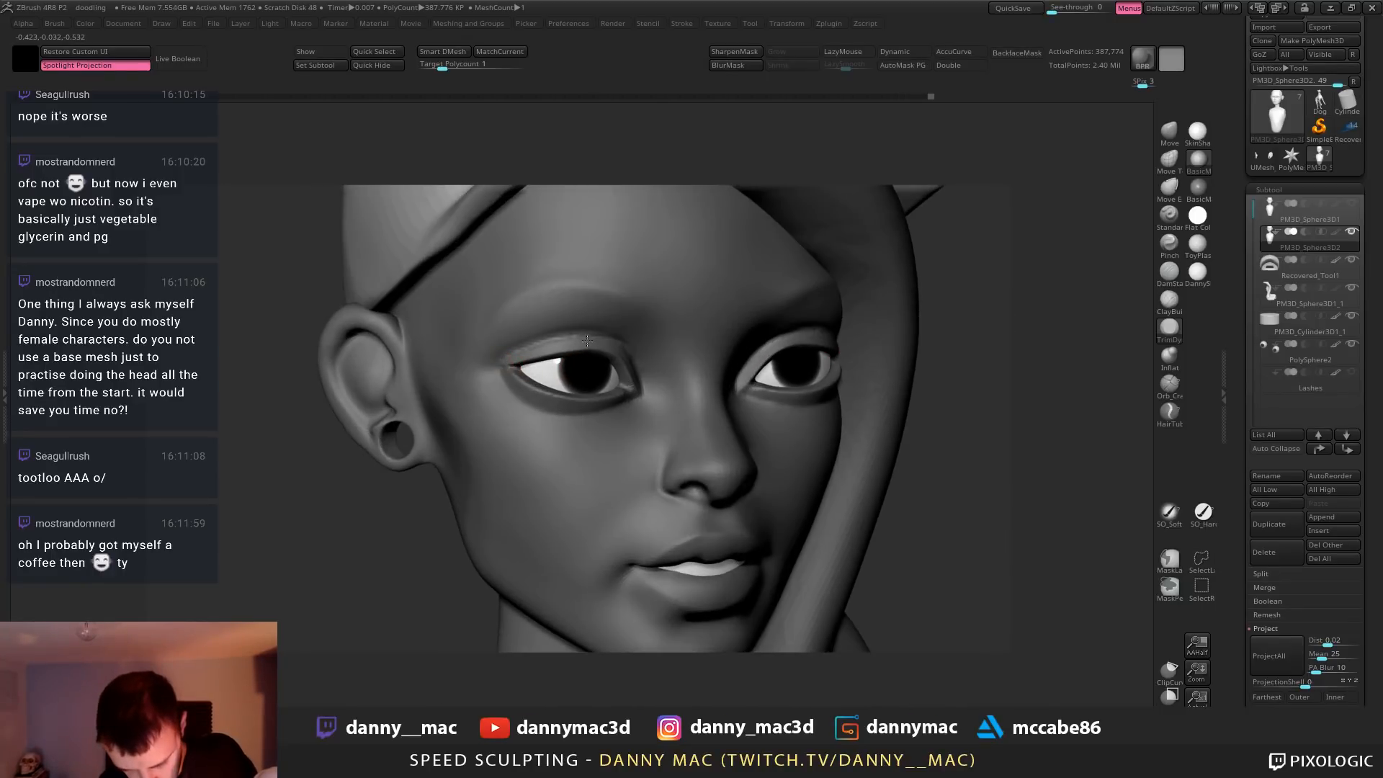
right_drag(631, 359, 568, 410)
drag(633, 400, 641, 397)
key(space)
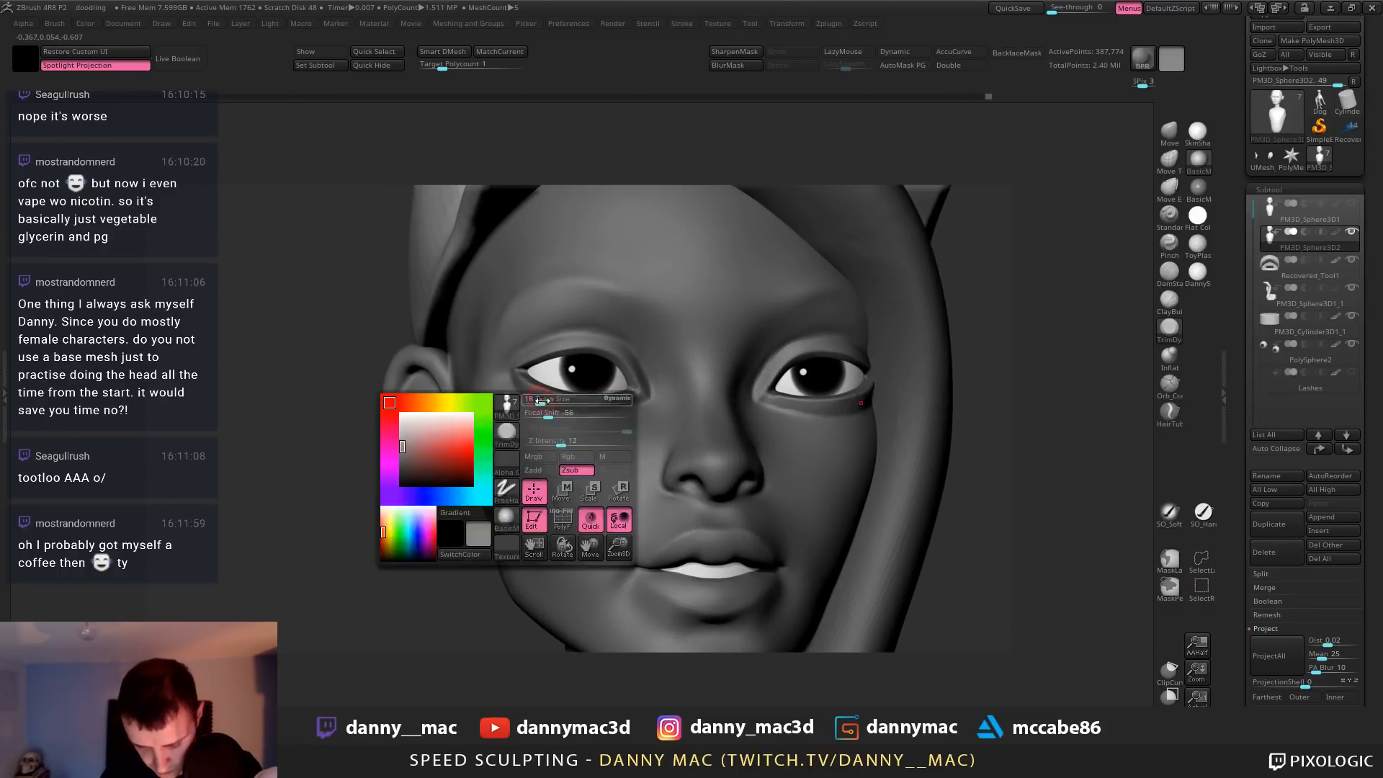
drag(524, 393, 556, 401)
right_drag(602, 406, 584, 413)
drag(627, 406, 570, 404)
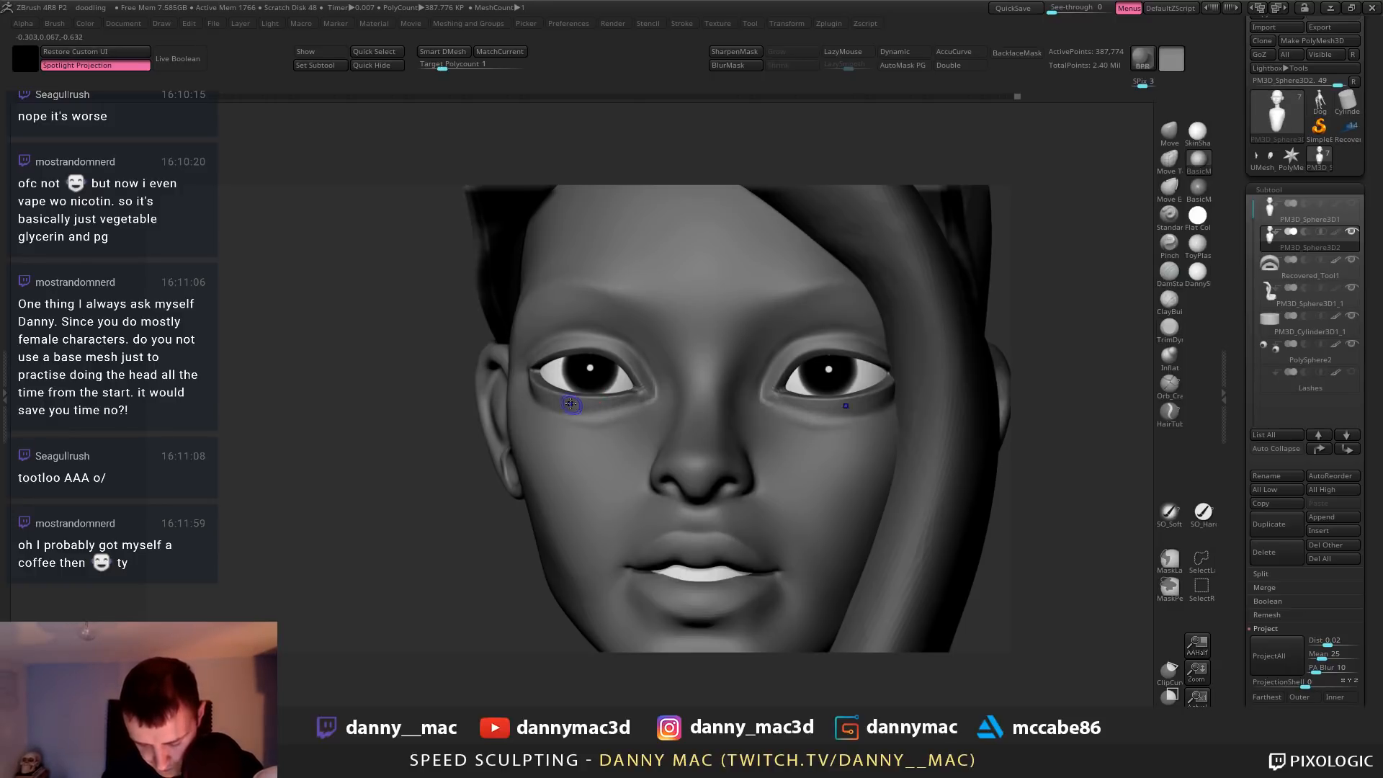
alt+right_drag(581, 405, 556, 445)
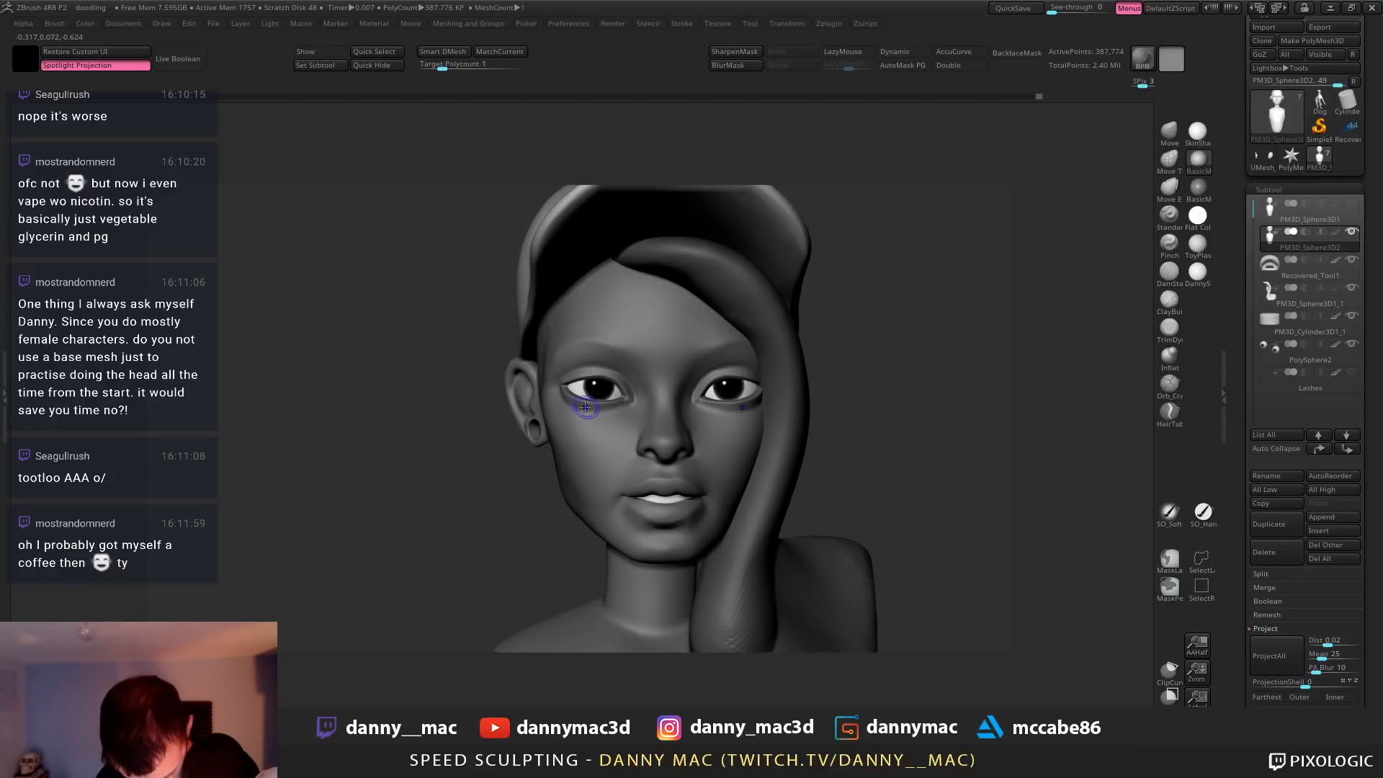
shift+drag(584, 407, 633, 404)
Sharpen the upper eyelid crease from the inner to the outer corner with the DamStandard brush
mouse_move(632, 405)
right_down()
mouse_move(659, 405)
mouse_move(620, 403)
mouse_move(609, 375)
mouse_move(629, 374)
right_up()
key(1)
key(space)
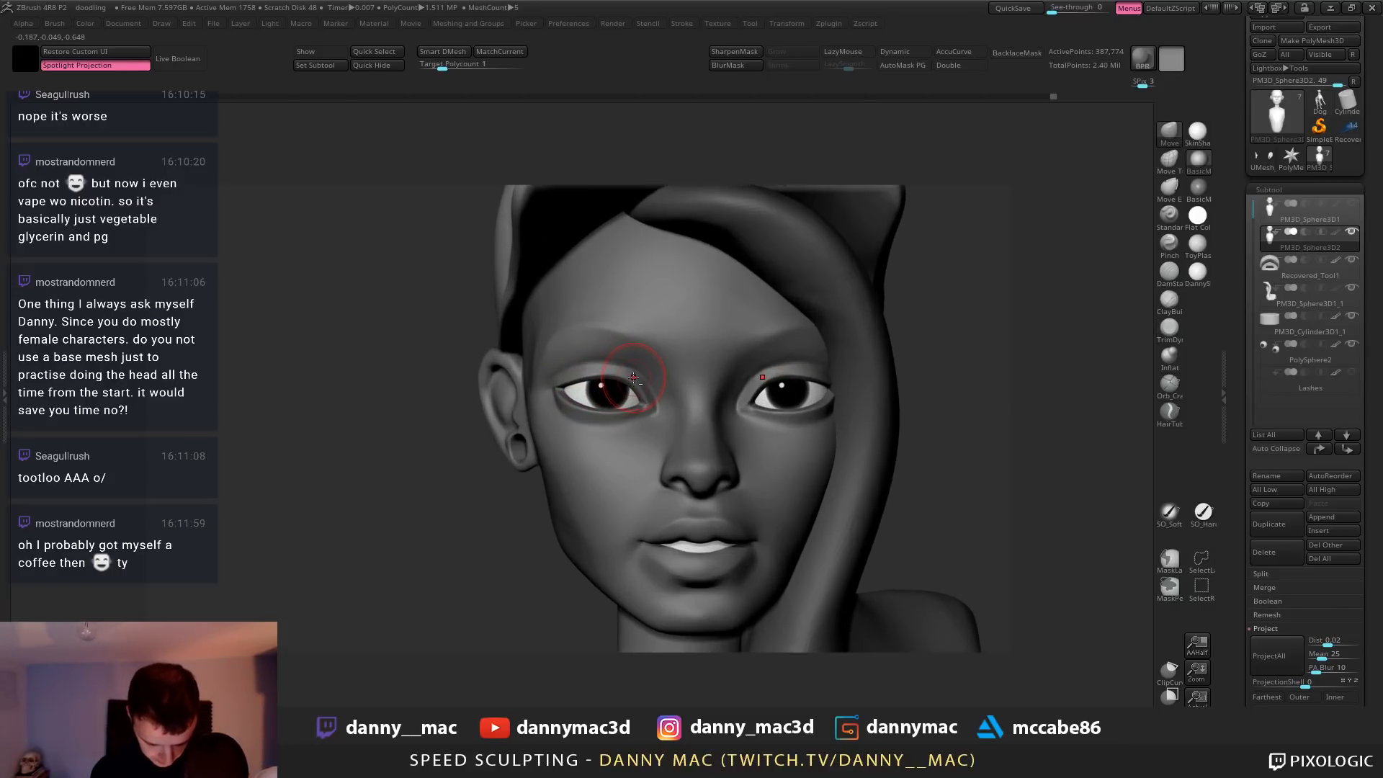
key(2)
right_drag(533, 376, 579, 375)
key(space)
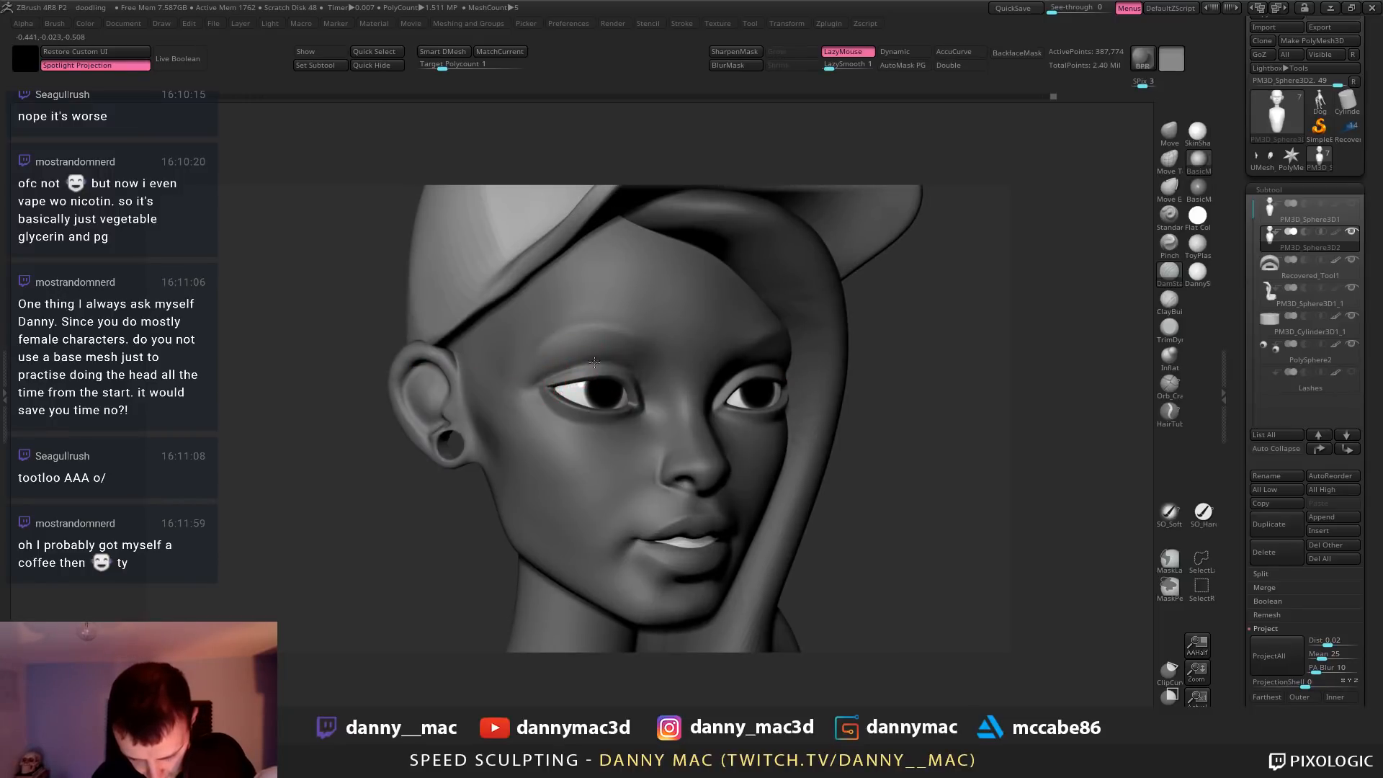
drag(594, 362, 542, 380)
mouse_move(620, 375)
right_down()
mouse_move(567, 376)
mouse_move(631, 355)
mouse_move(608, 362)
mouse_move(662, 368)
mouse_move(605, 373)
mouse_move(618, 358)
mouse_move(605, 362)
right_up()
drag(603, 355, 613, 364)
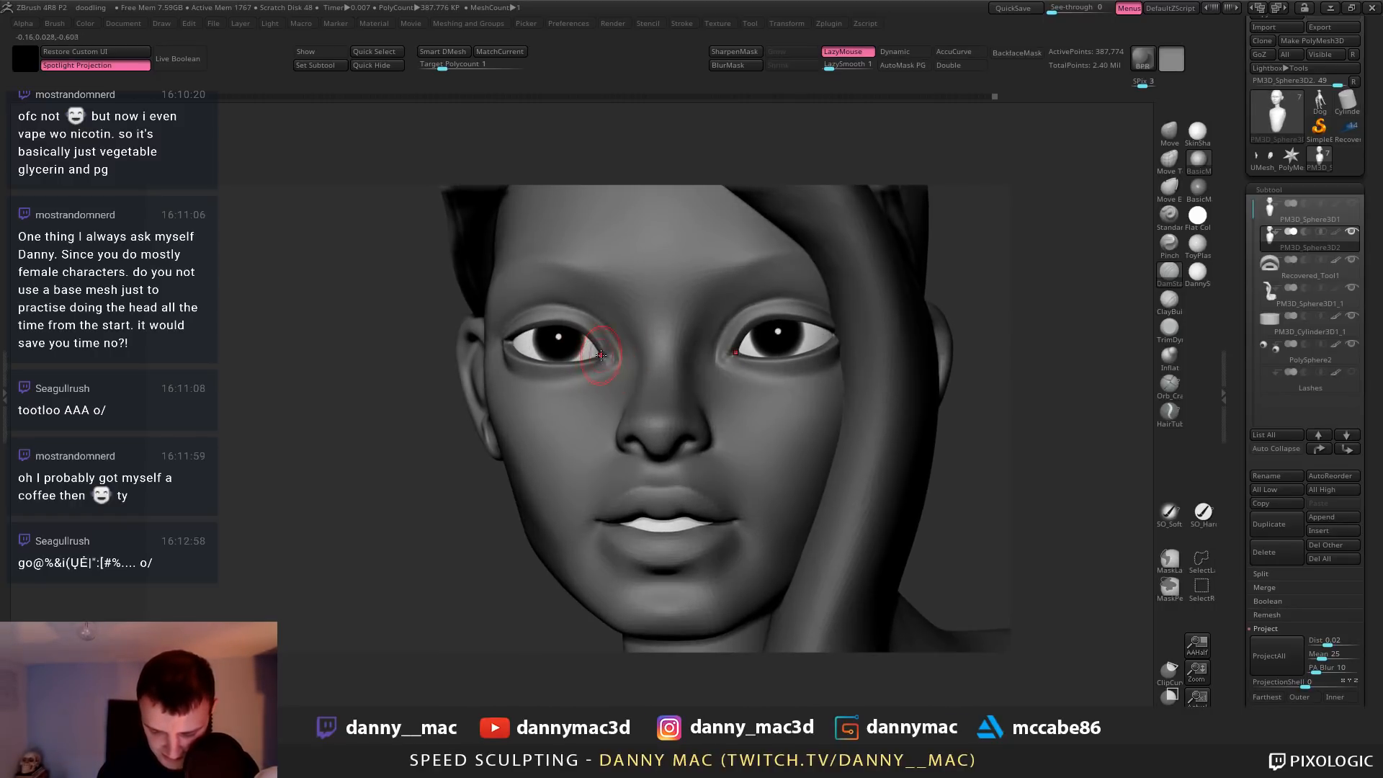
Switch to the Move brush and adjust the upper eyelids from a low angle
mouse_move(601, 355)
right_down()
mouse_move(621, 356)
mouse_move(548, 312)
right_up()
key(b)
key(m)
key(v)
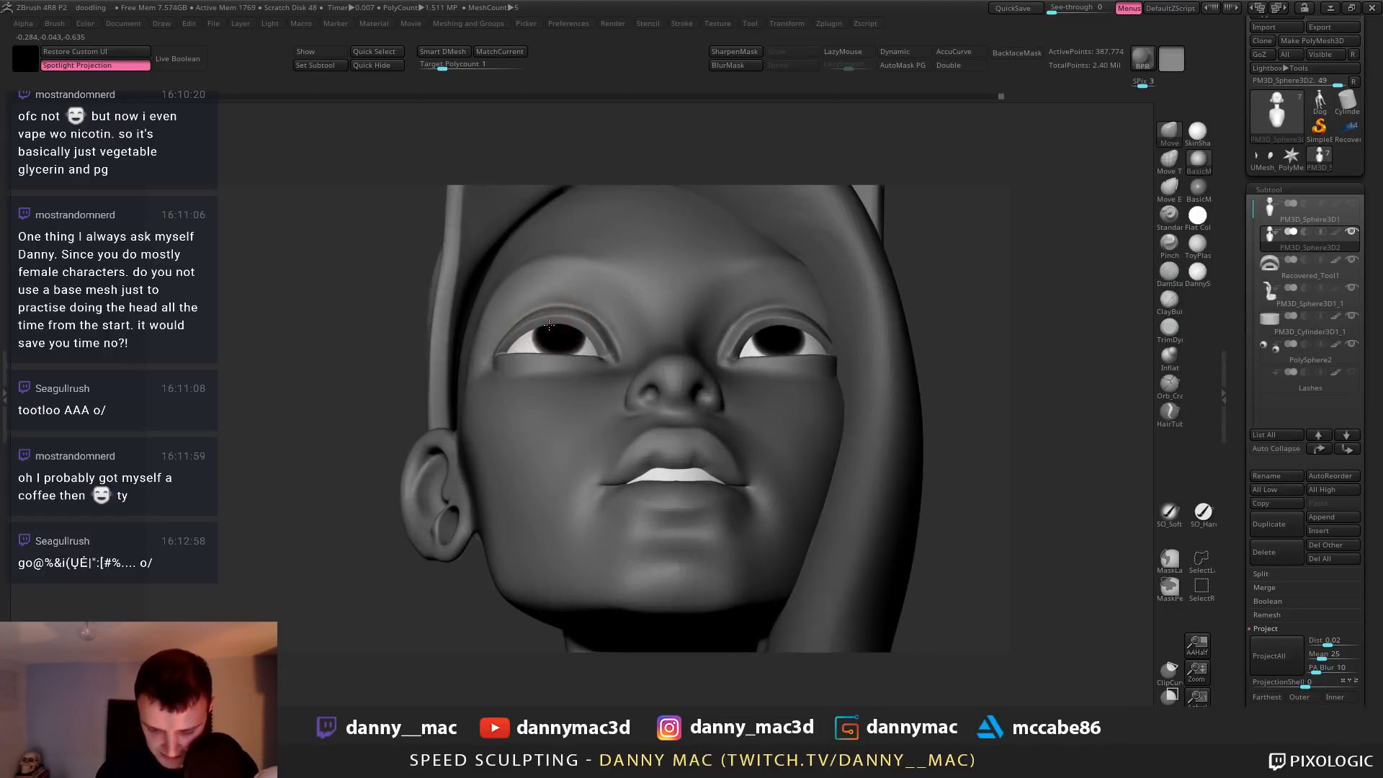
right_drag(549, 361, 574, 342)
key(f)
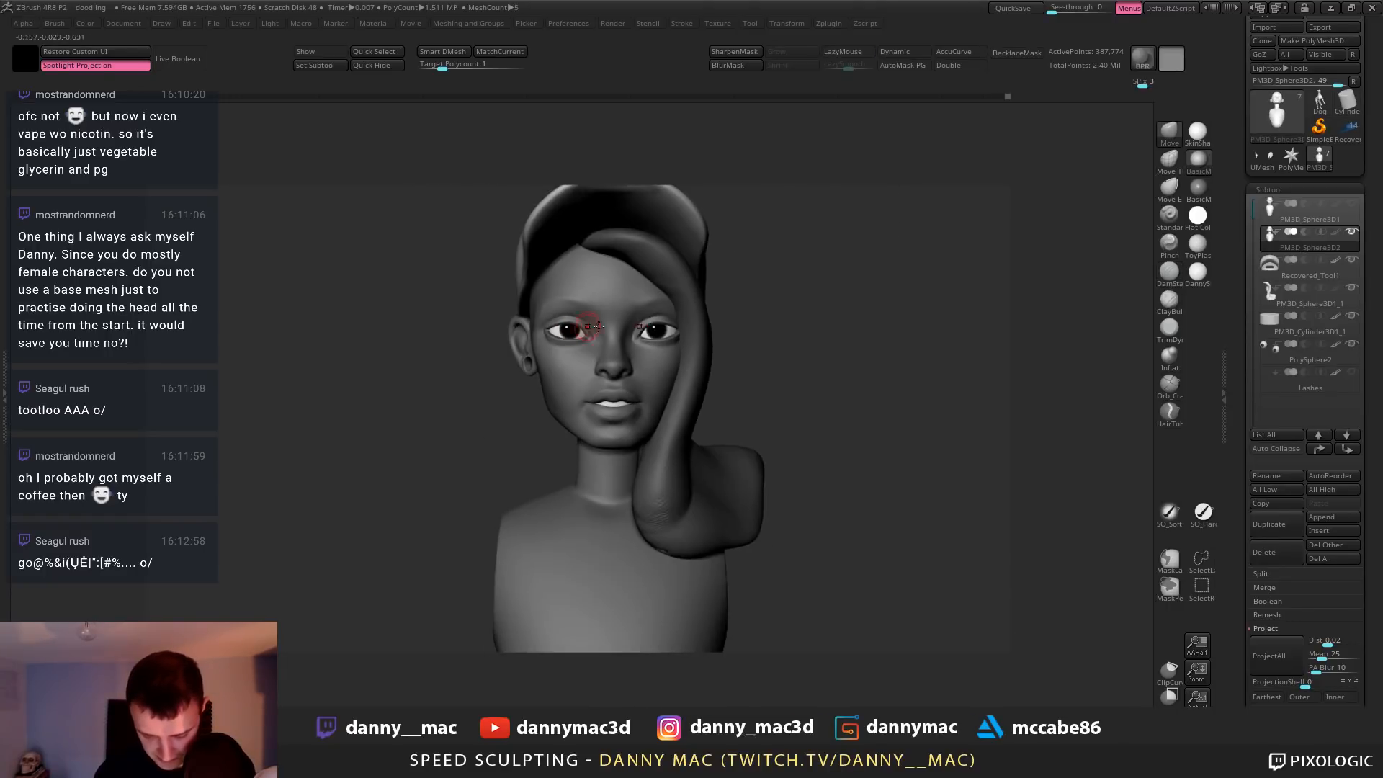
Check the bust from three-quarter and front views and save the project
right_drag(659, 328, 616, 324)
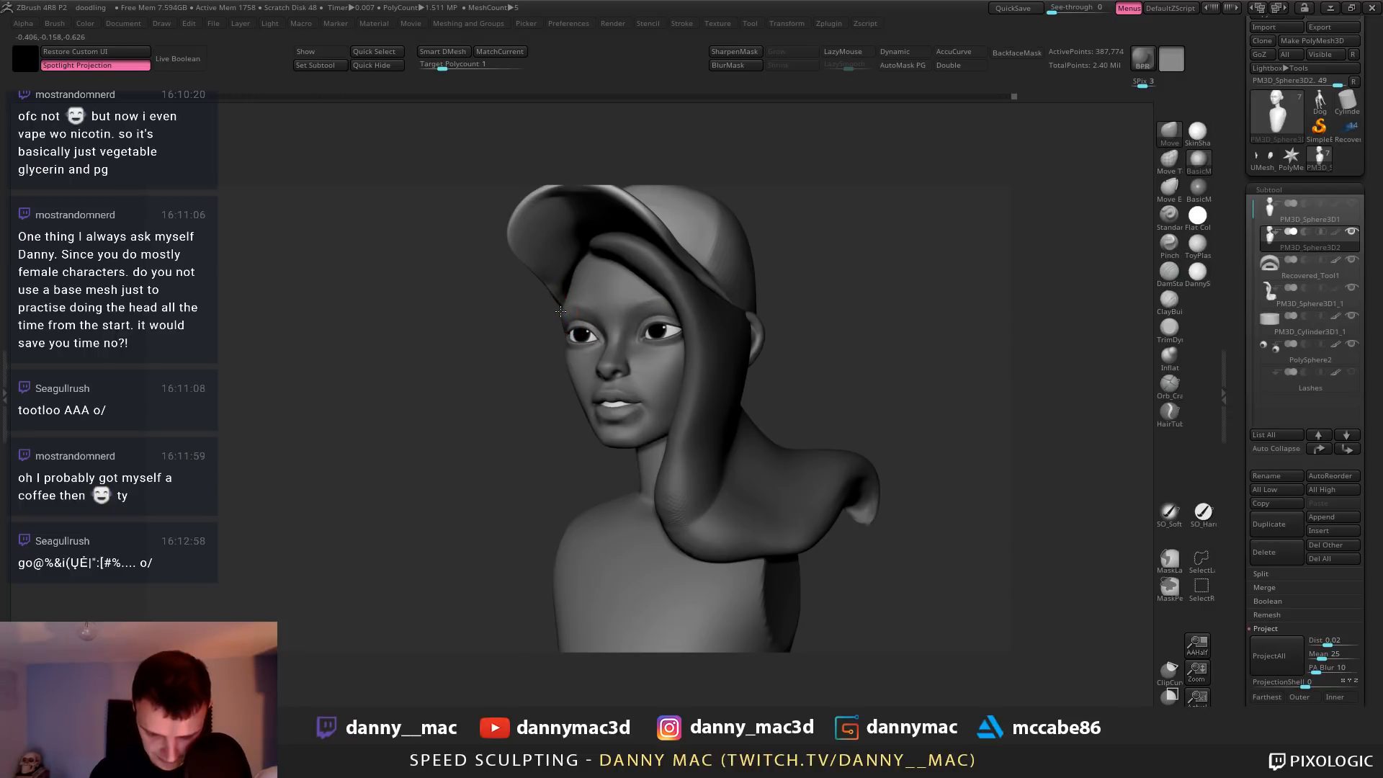
mouse_move(560, 311)
right_down()
mouse_move(624, 329)
mouse_move(679, 314)
mouse_move(655, 337)
mouse_move(663, 371)
mouse_move(569, 334)
right_up()
key(ctrl+s)
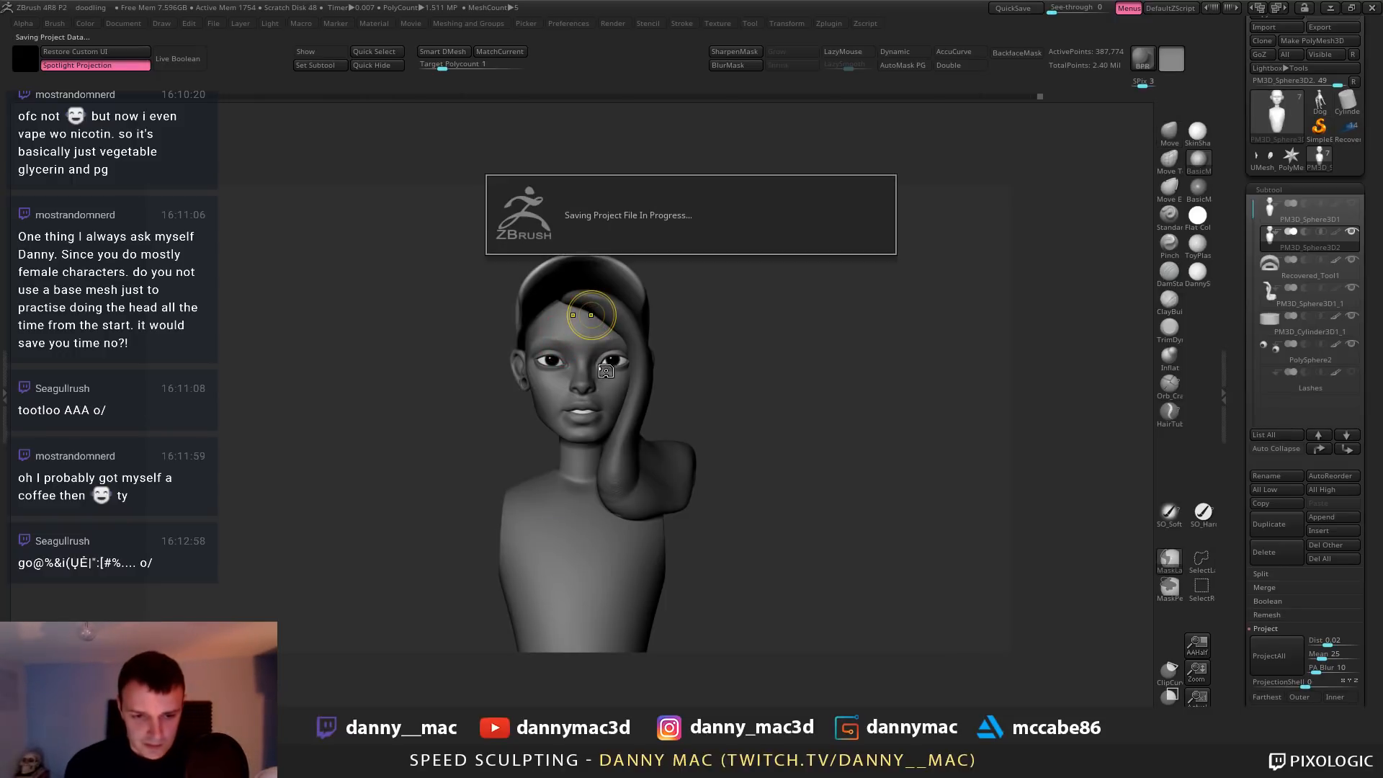
Reshape the eyelids, outer eye area and brow ridge with the Move brush, stepping down one subdivision level
ctrl+right_drag(591, 314, 673, 328)
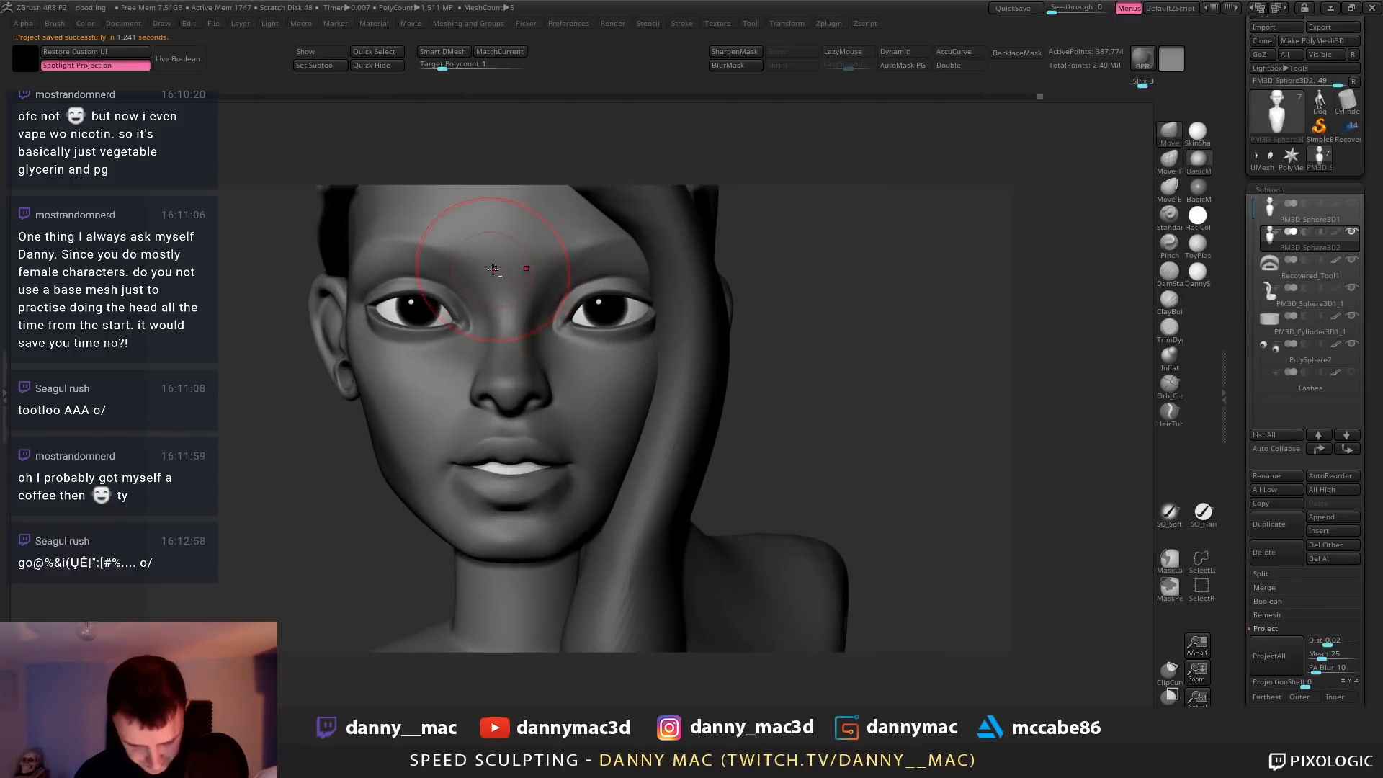
mouse_move(509, 271)
alt+right_down()
mouse_move(531, 290)
mouse_move(569, 285)
alt+right_up()
drag(432, 307, 429, 294)
mouse_move(430, 345)
right_down()
mouse_move(426, 287)
mouse_move(379, 276)
right_up()
key(shift+d)
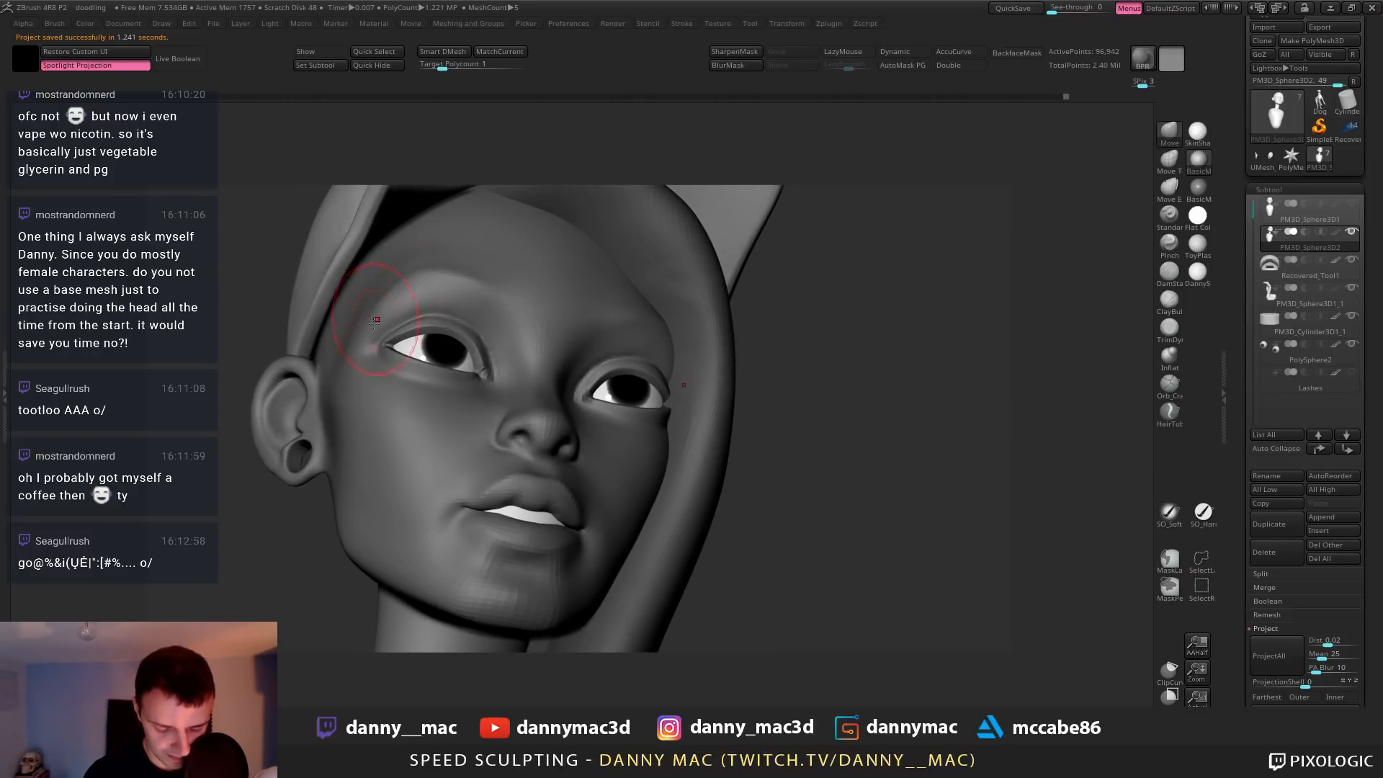
right_drag(374, 323, 353, 374)
mouse_move(460, 324)
right_down()
mouse_move(479, 299)
mouse_move(530, 313)
mouse_move(435, 332)
right_up()
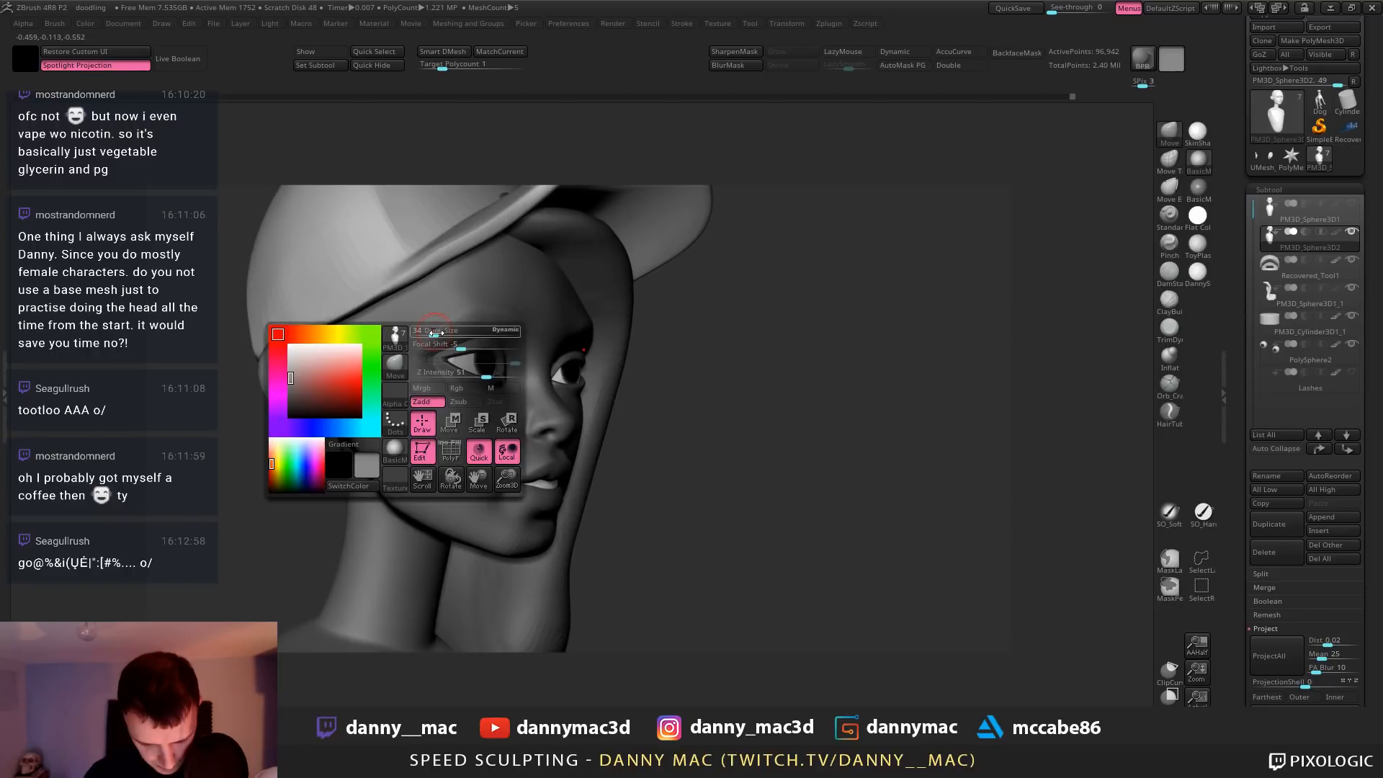
right_click(496, 296)
right_drag(485, 309, 458, 320)
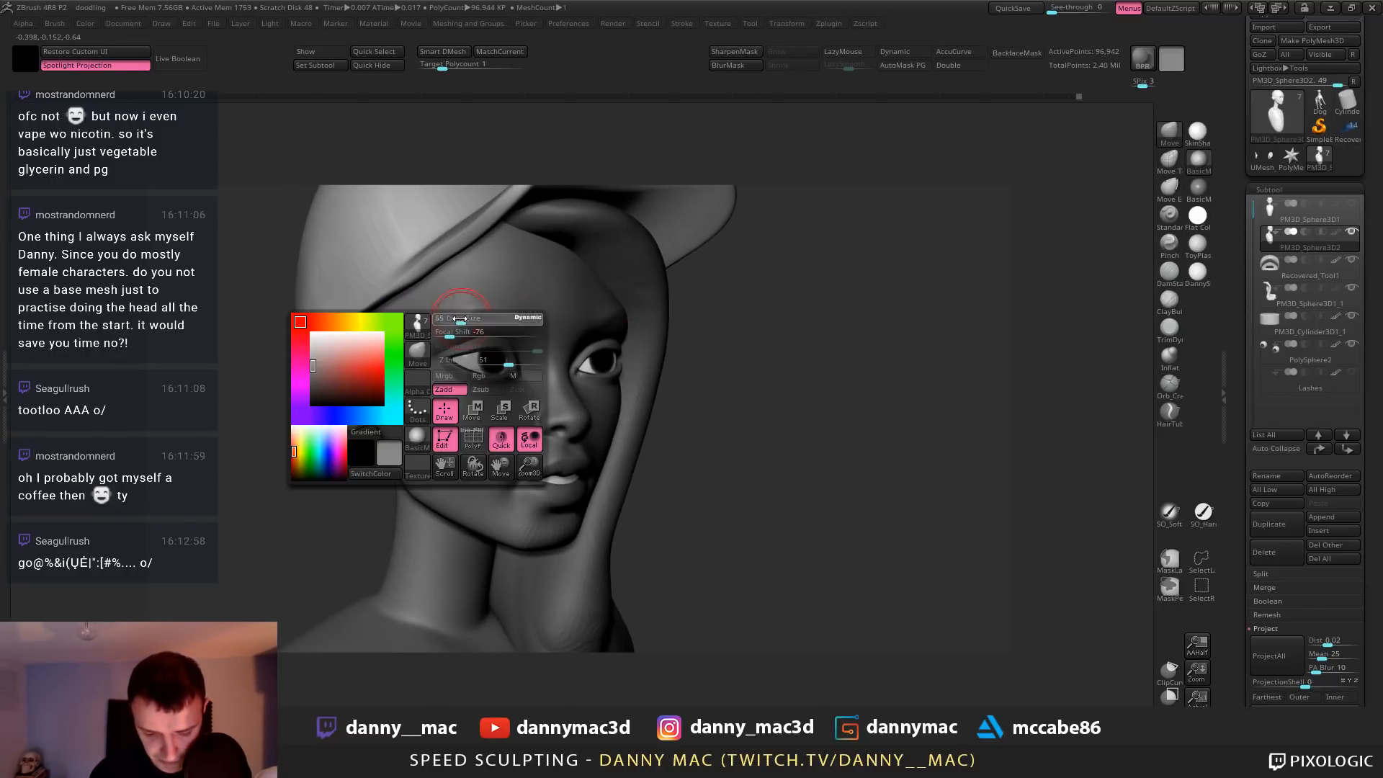
click(458, 332)
Return to the higher subdivision level, choose the MaskPen brush and reduce the brush size for the eyebrows
key(d)
key(space)
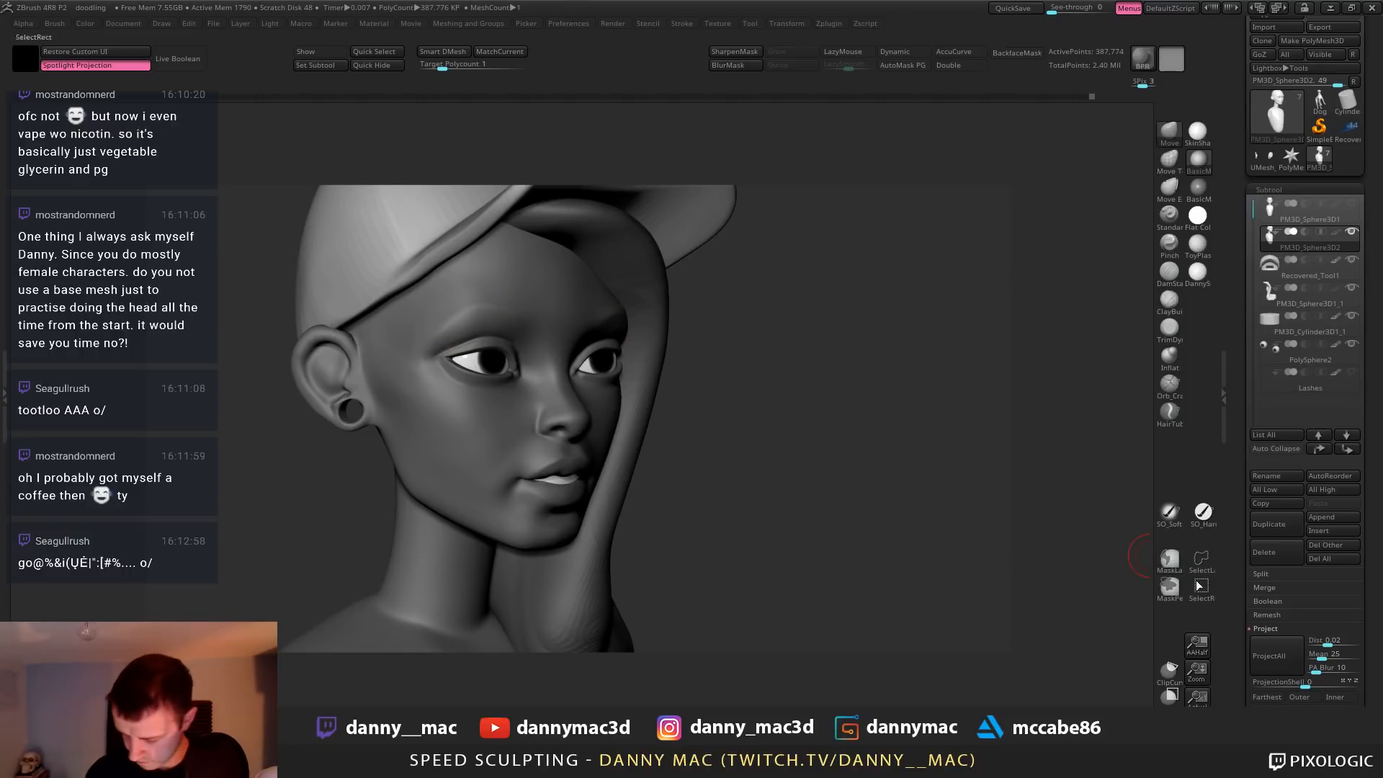
click(1169, 587)
key(space)
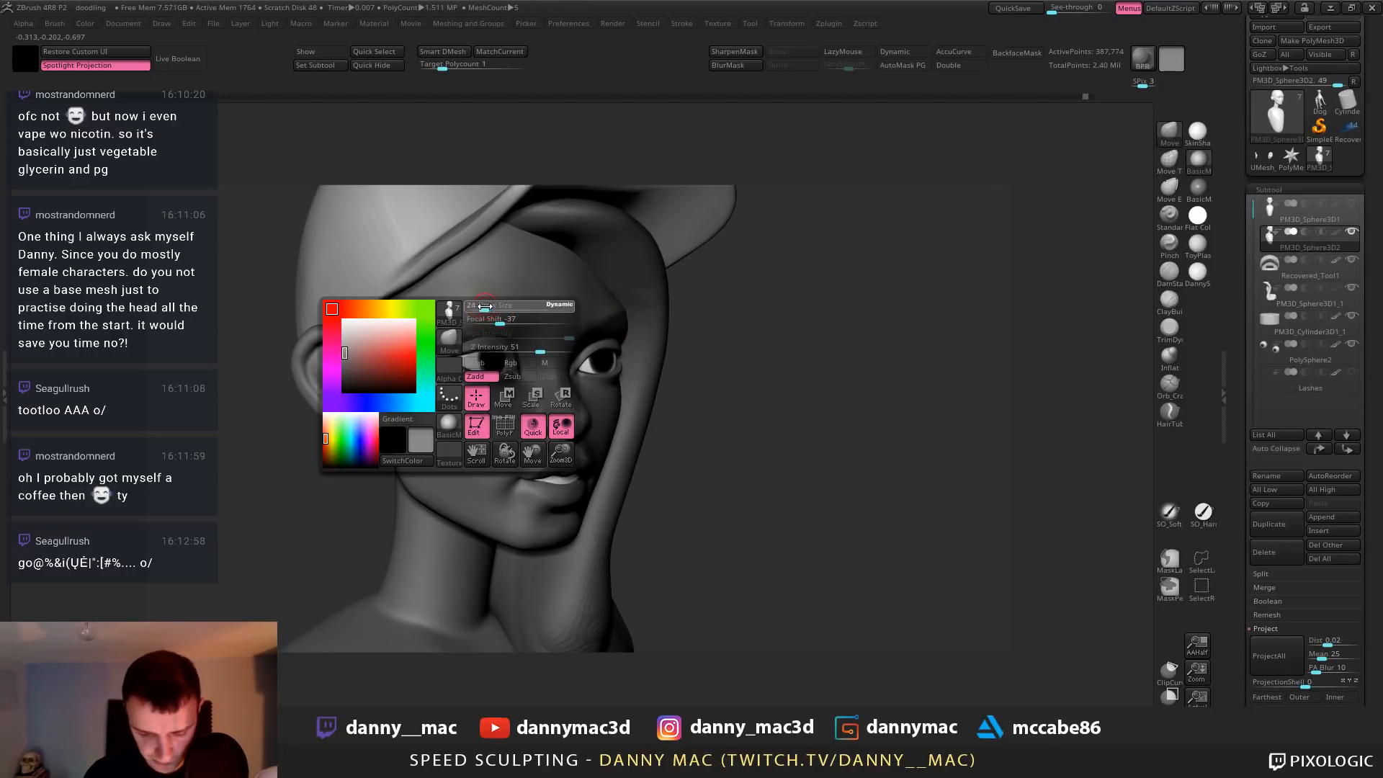
Paint a symmetrical eyebrow-shaped mask along the brow ridge above the eyes
ctrl+drag(425, 344, 470, 308)
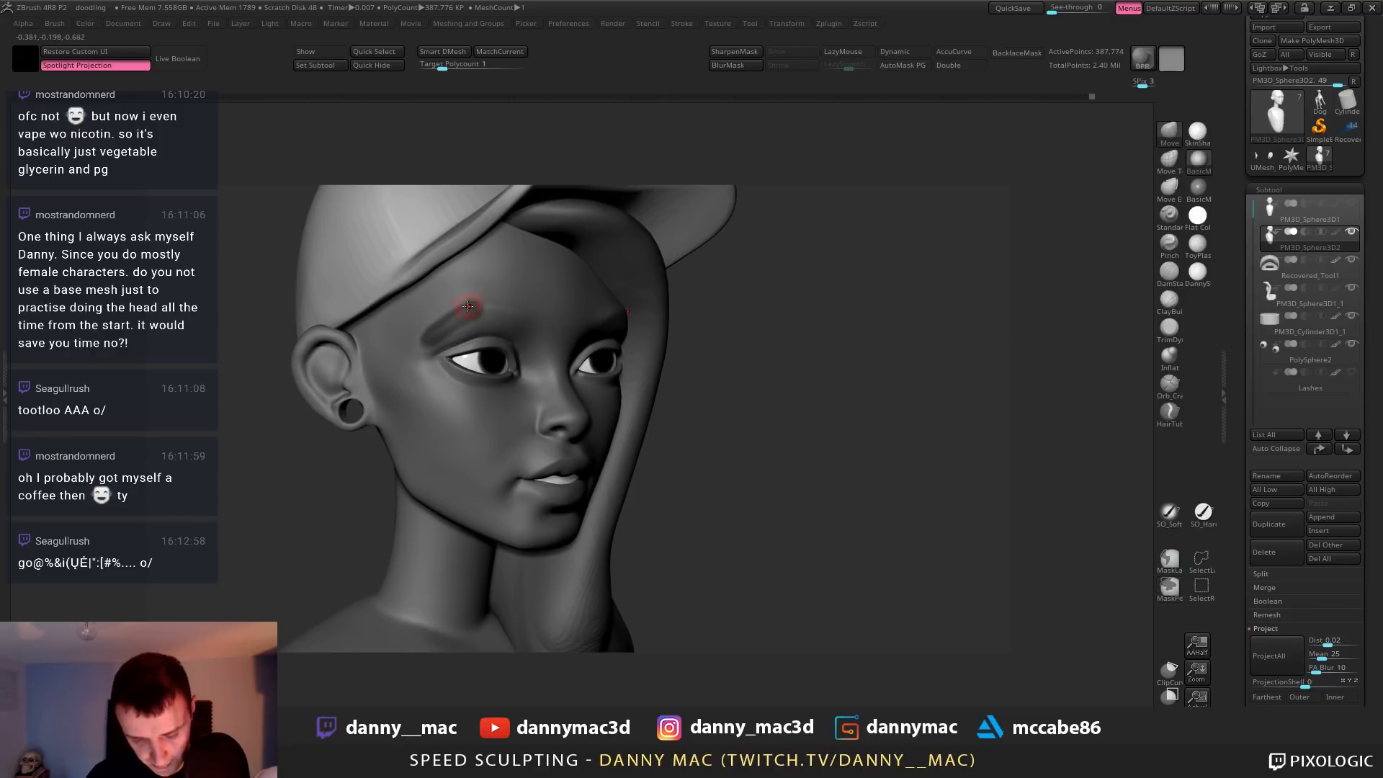
shift+right_drag(469, 308, 475, 322)
ctrl+drag(468, 307, 537, 318)
ctrl+drag(476, 310, 547, 326)
Fill in the eyebrow masks and erase along their lower edges to thin the brow shape
right_drag(538, 308, 421, 349)
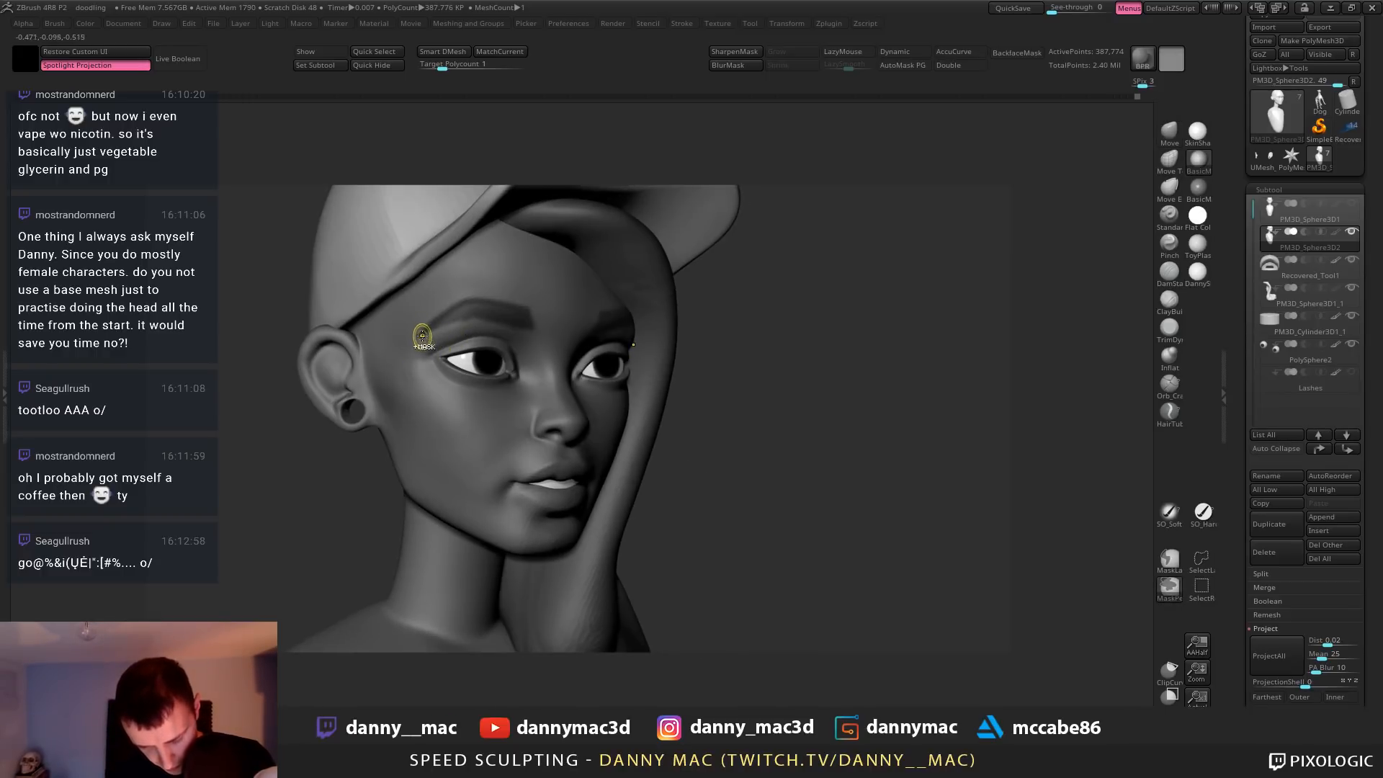
ctrl+drag(474, 315, 484, 318)
right_drag(484, 317, 440, 339)
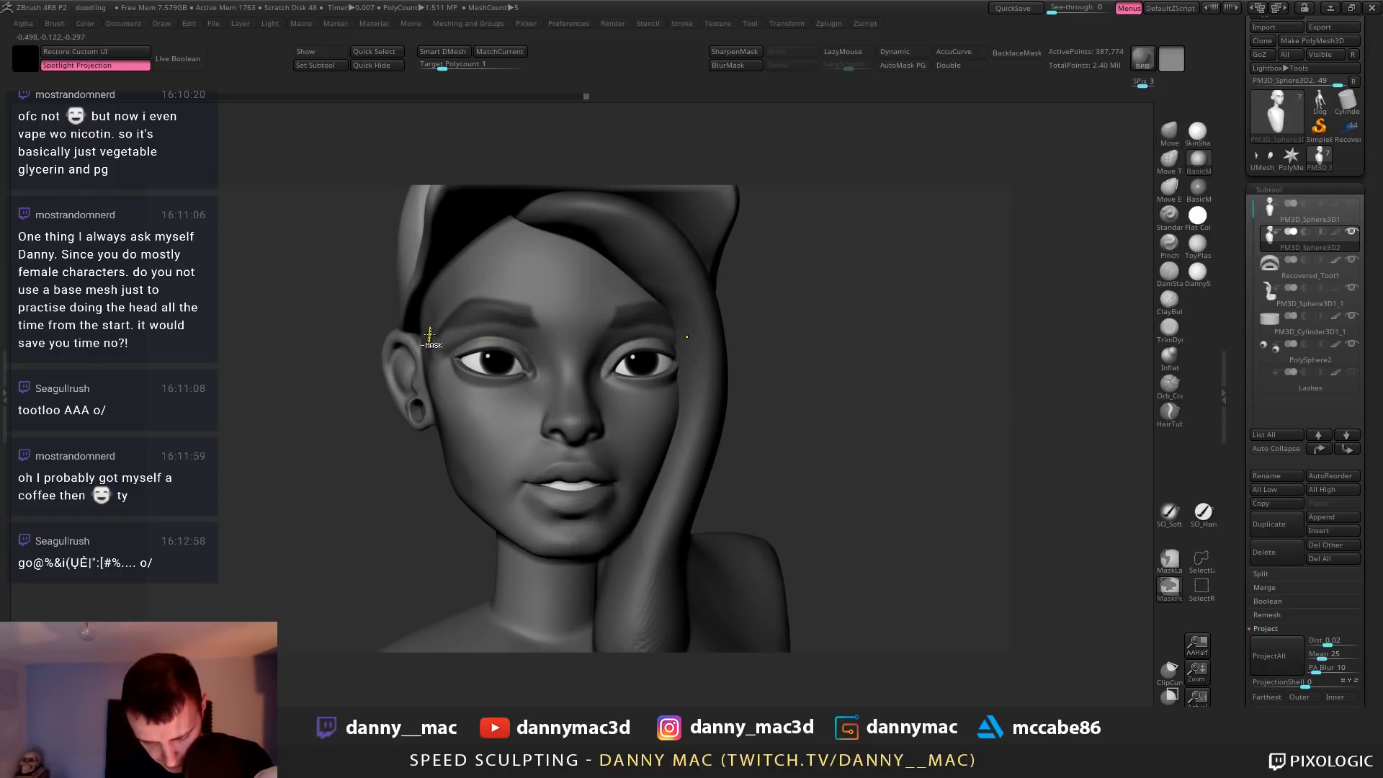
ctrl+alt+drag(438, 330, 537, 327)
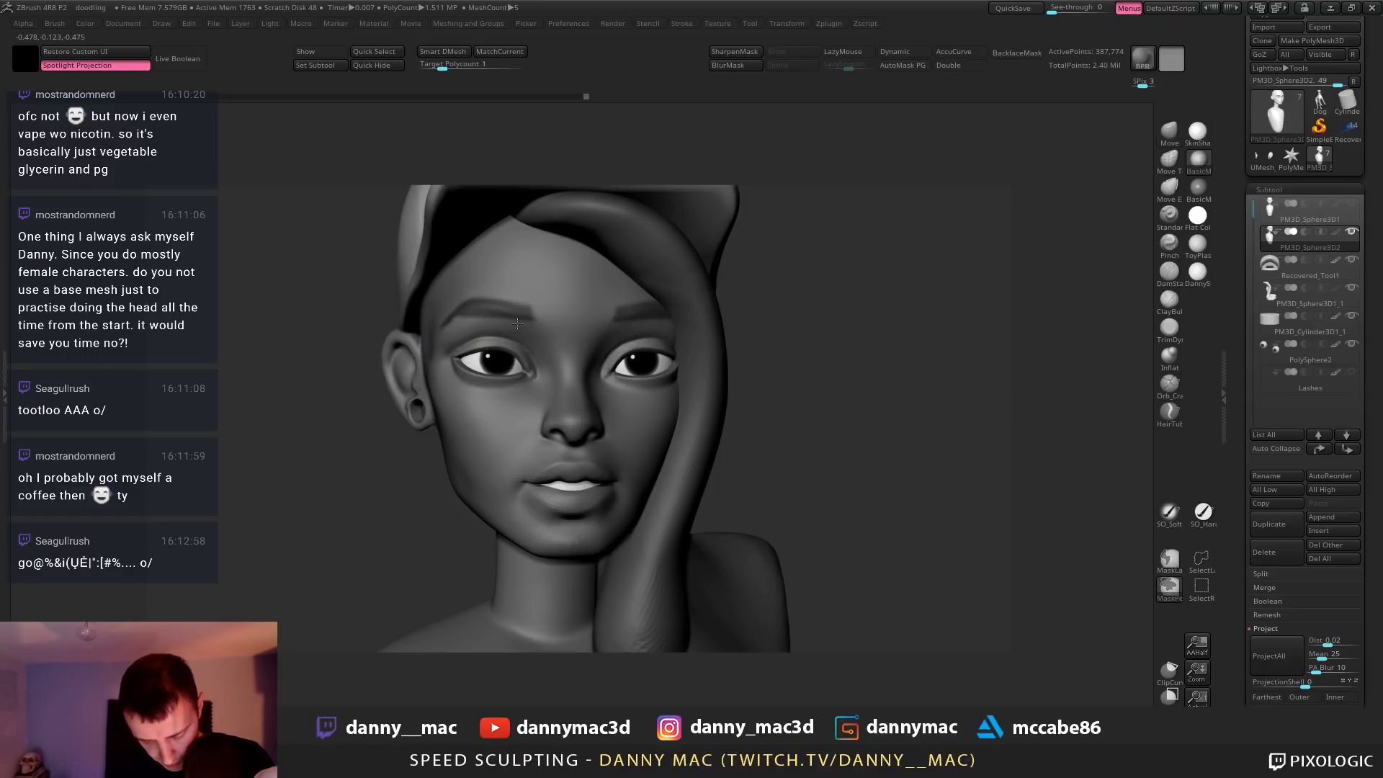
Paint more mask along the eyebrows toward their inner ends above the nose
right_drag(470, 322, 618, 321)
right_drag(469, 318, 487, 320)
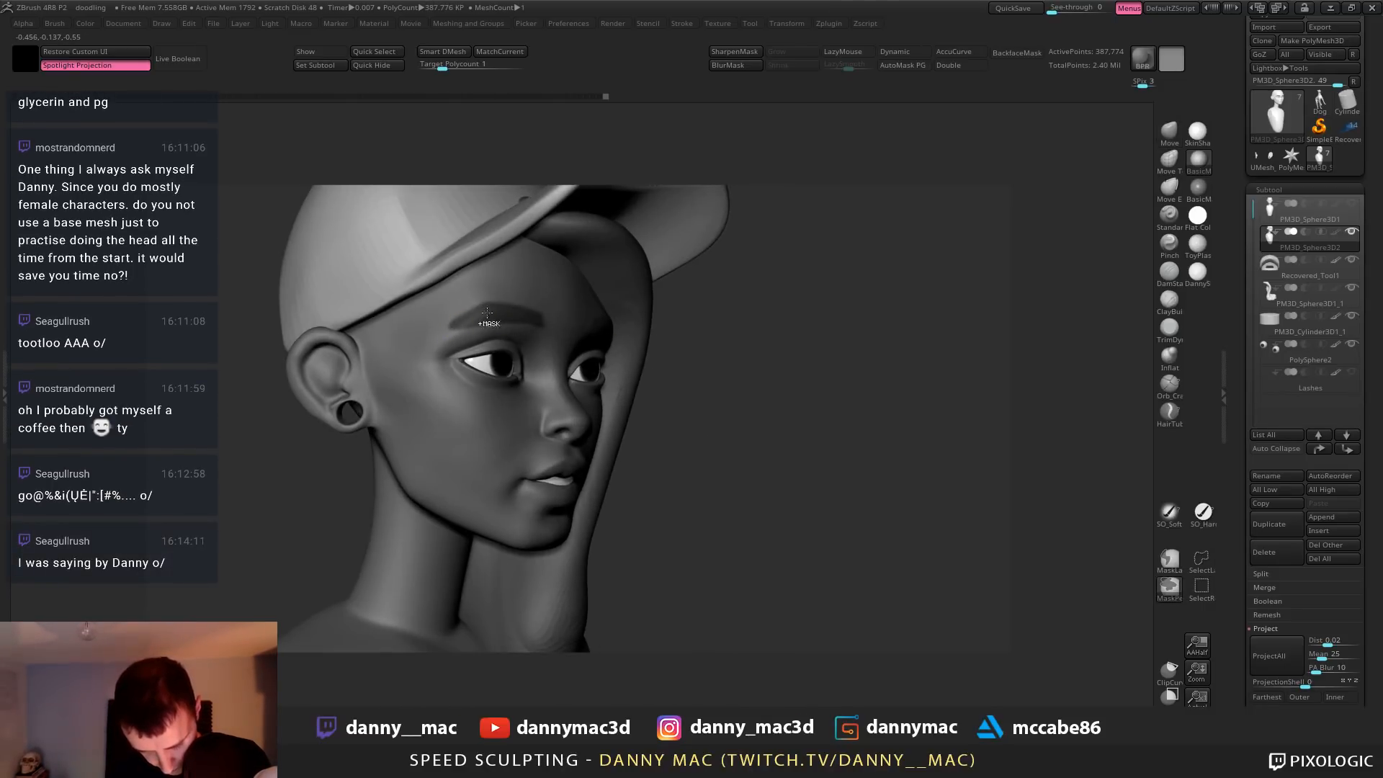
right_drag(487, 313, 469, 321)
right_click(470, 321)
ctrl+drag(497, 321, 550, 325)
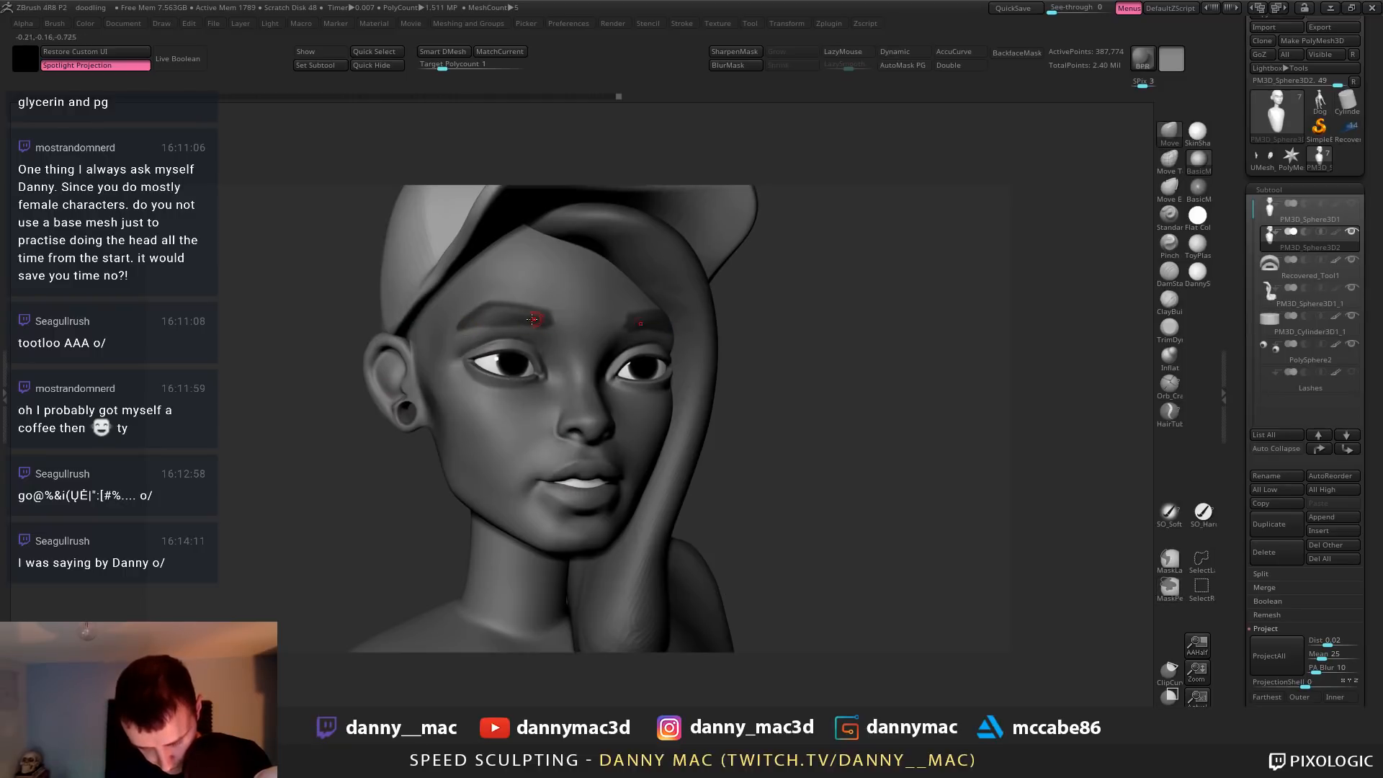
right_drag(532, 319, 501, 325)
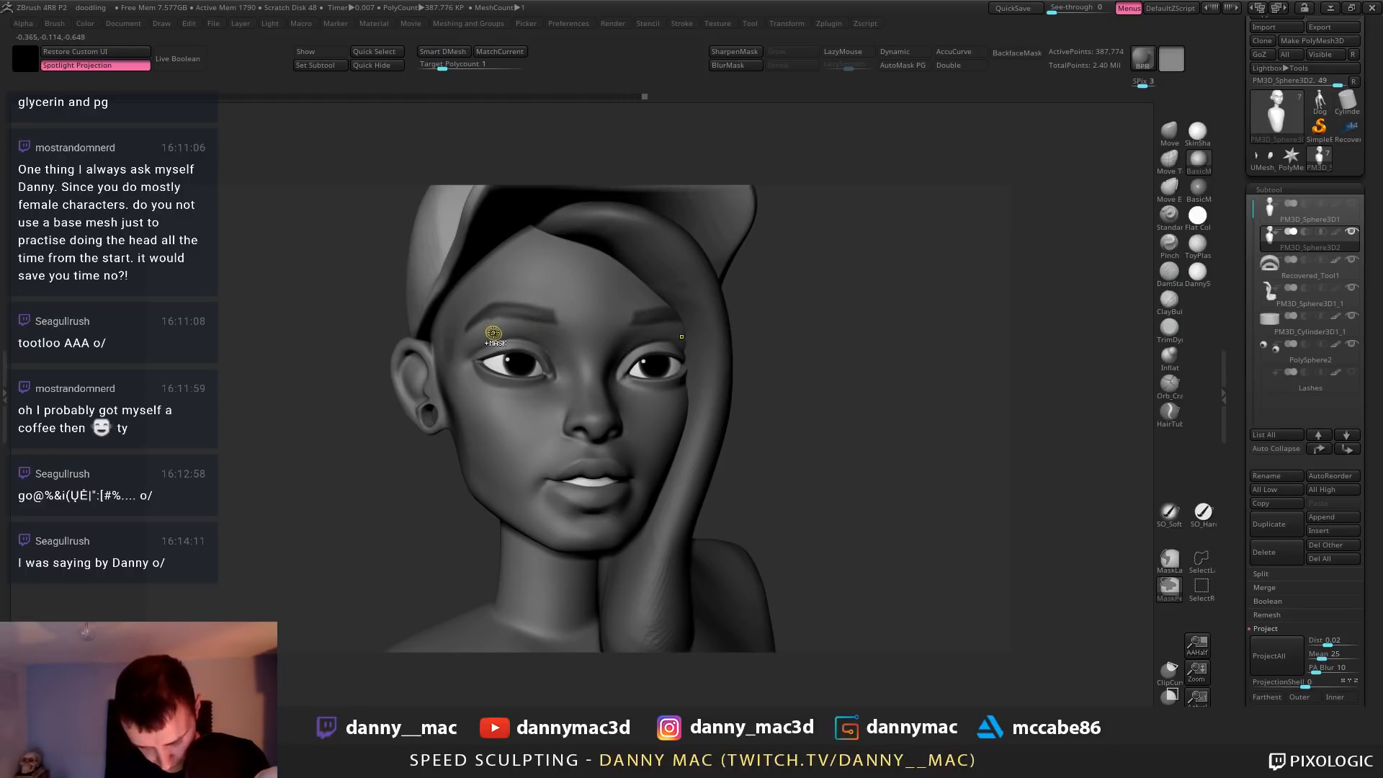
right_drag(470, 338, 433, 335)
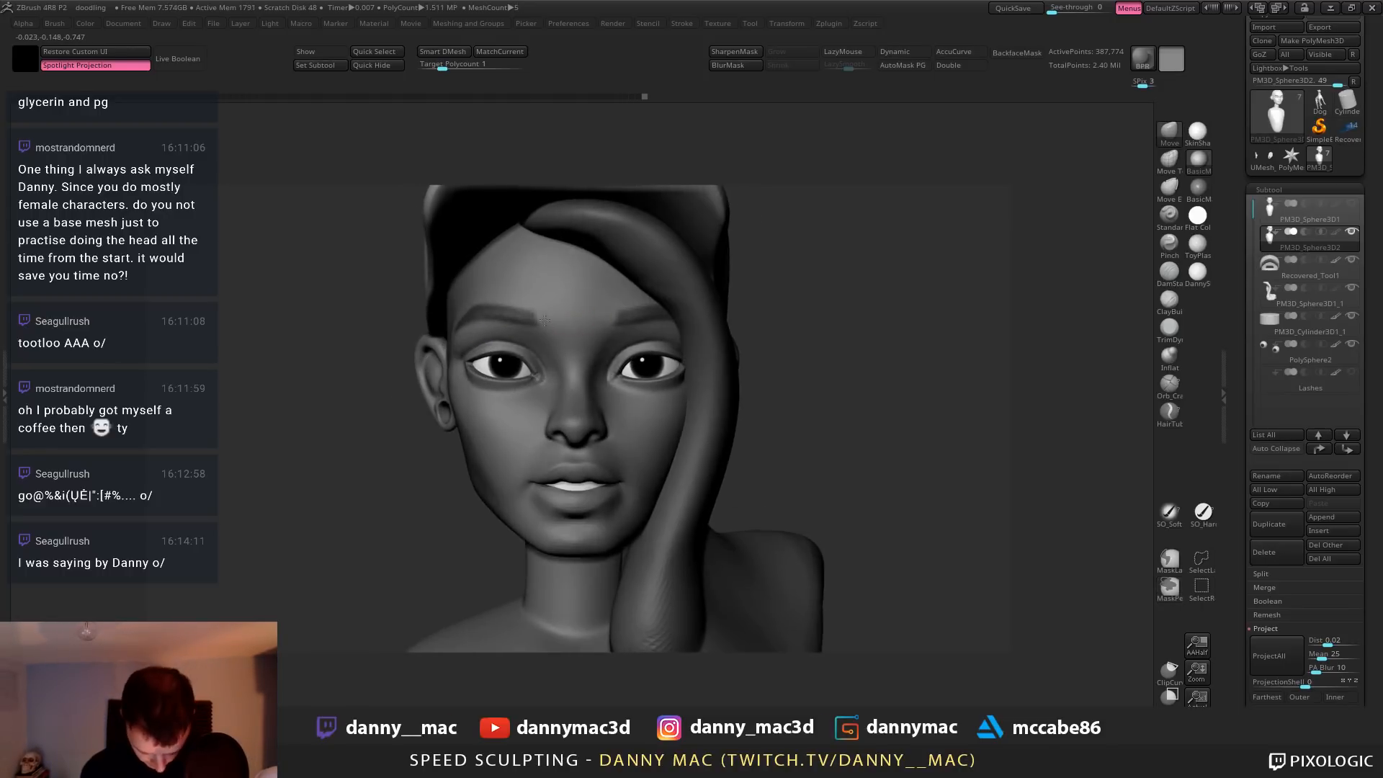
Erase the inner edge of the eyebrow masks and fill in the mask along the middle of the brows
mouse_move(576, 367)
ctrl+right_down()
mouse_move(607, 310)
mouse_move(543, 360)
mouse_move(541, 342)
mouse_move(461, 342)
ctrl+right_up()
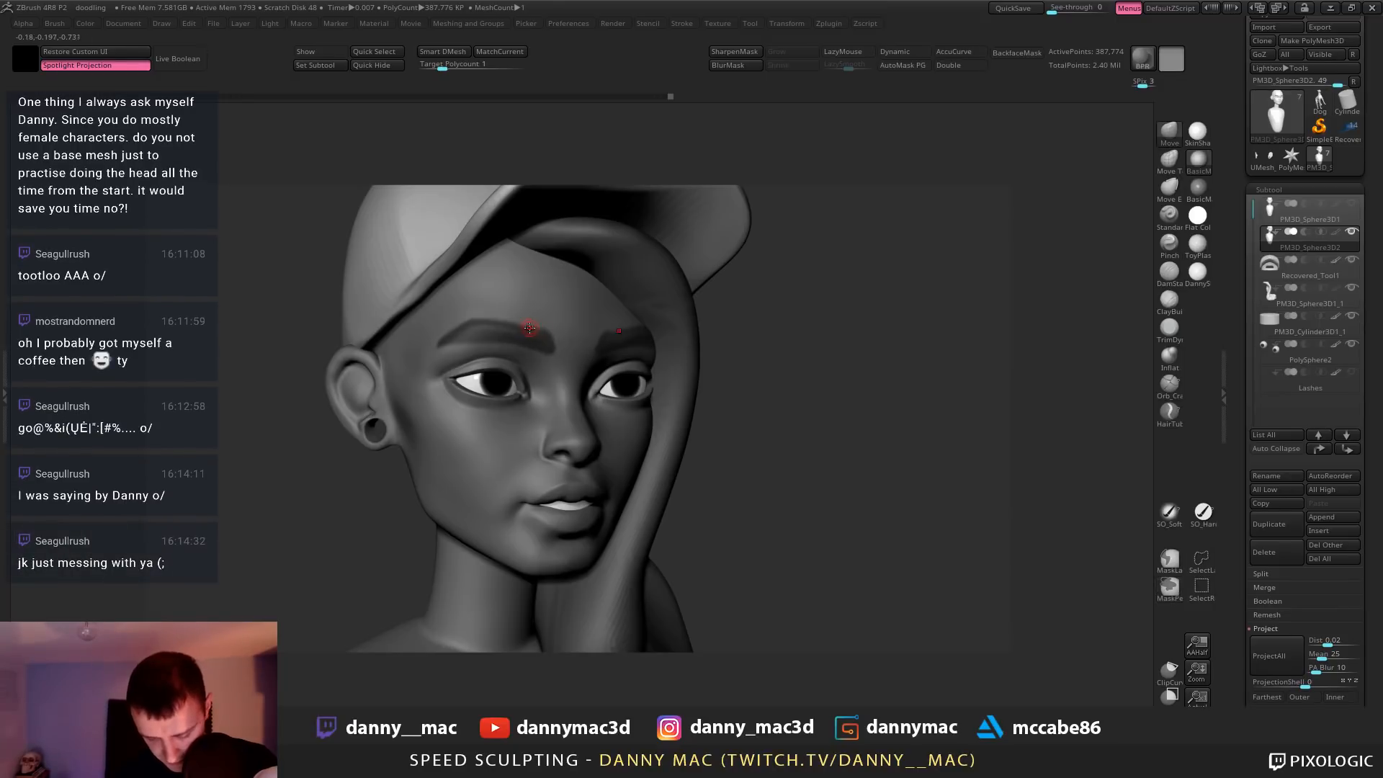
shift+right_drag(531, 329, 568, 325)
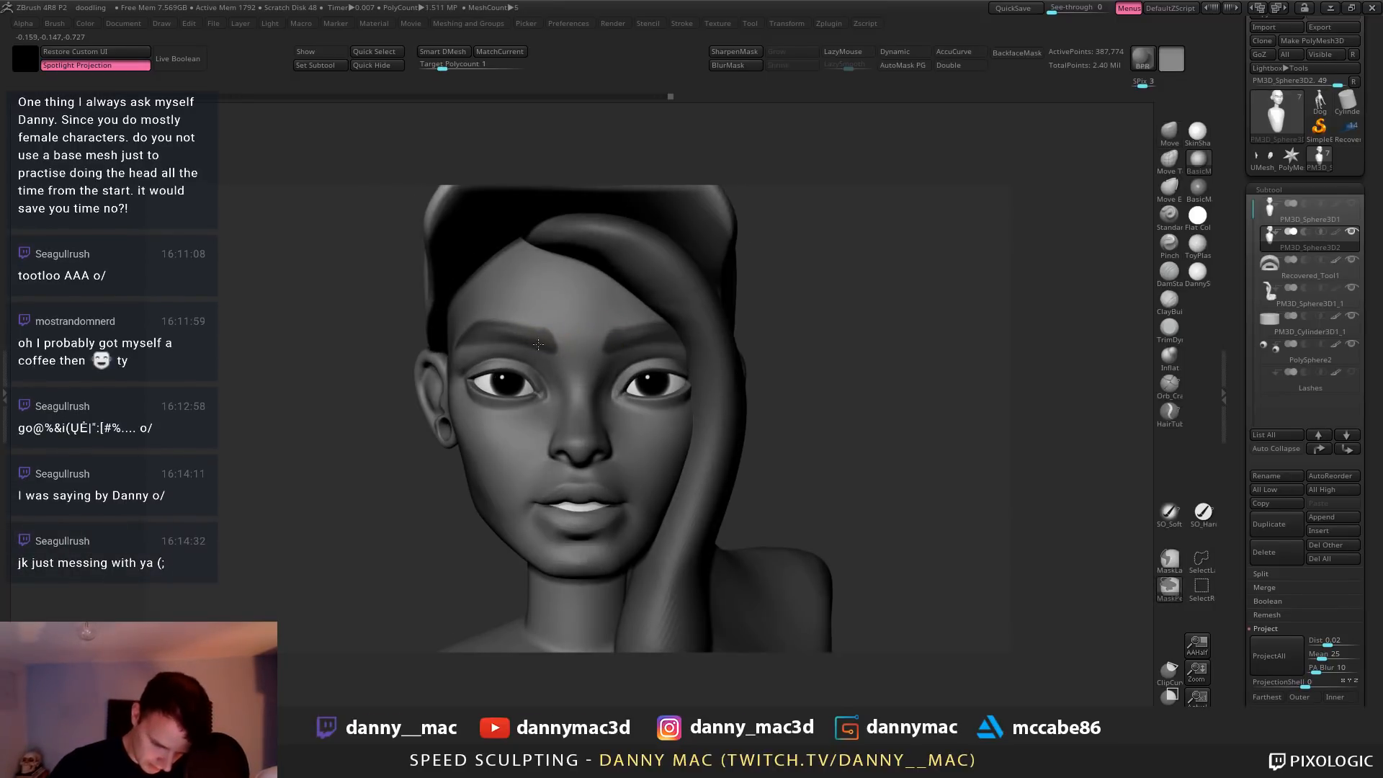
ctrl+alt+drag(561, 337, 550, 337)
alt+right_drag(554, 339, 537, 310)
ctrl+drag(479, 344, 500, 337)
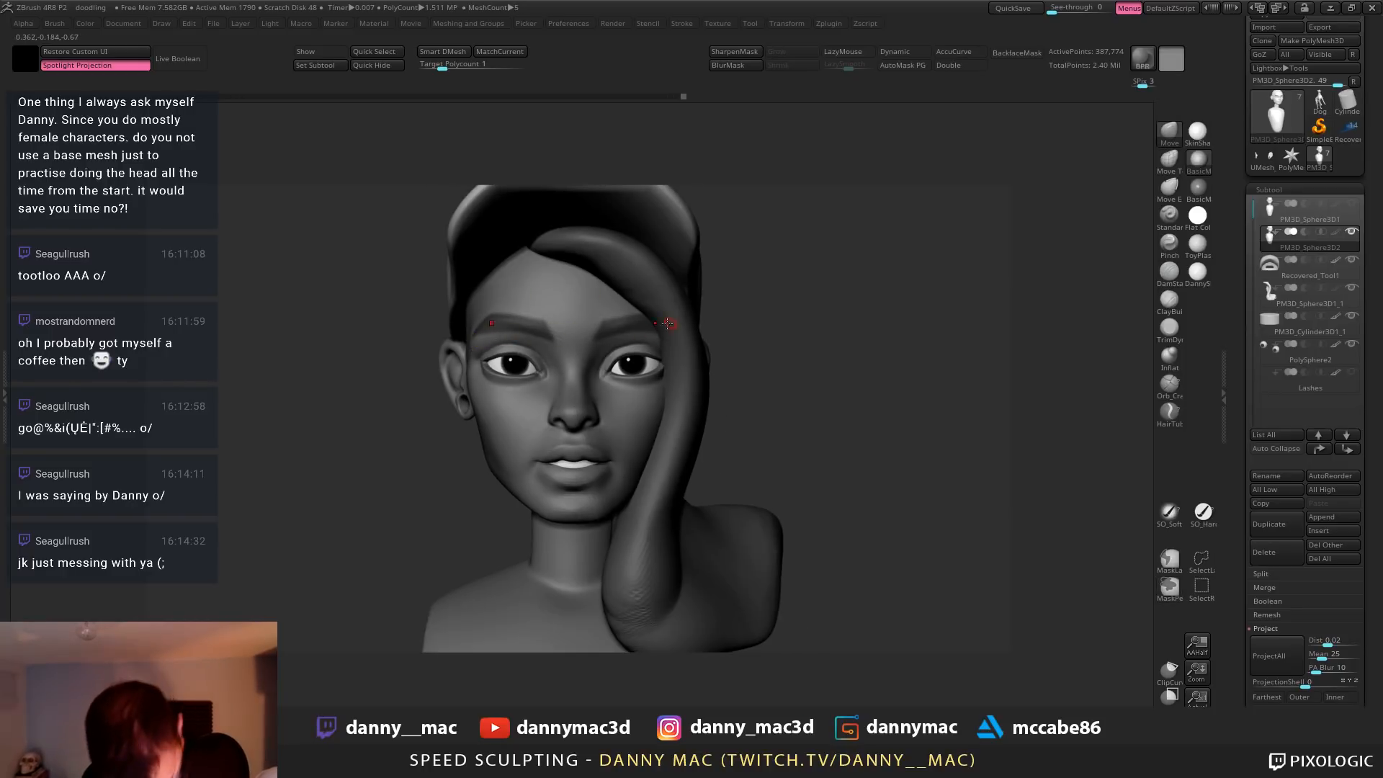
Extract the masked eyebrows as a separate mesh with a thickness of 0.01 and accept the extraction
alt+right_drag(652, 325, 657, 342)
key(2)
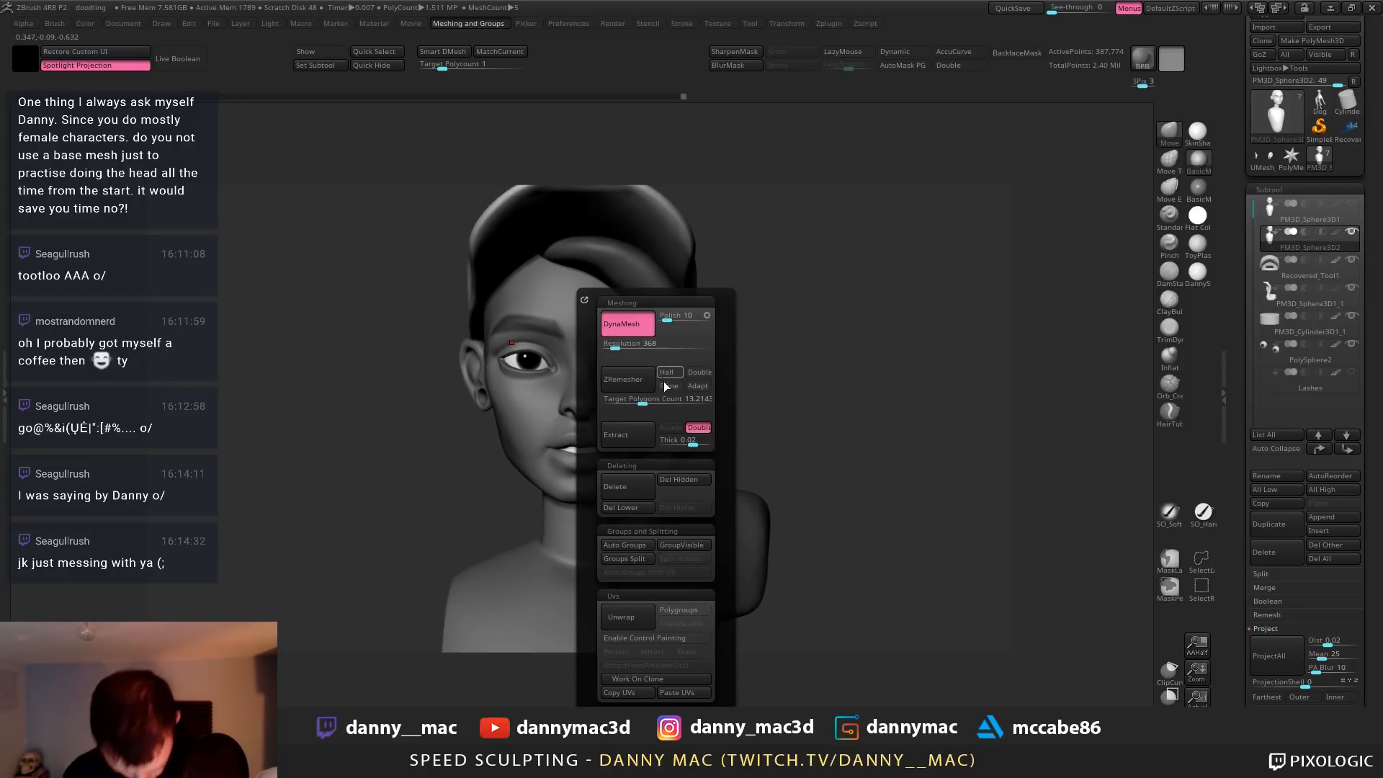
click(645, 436)
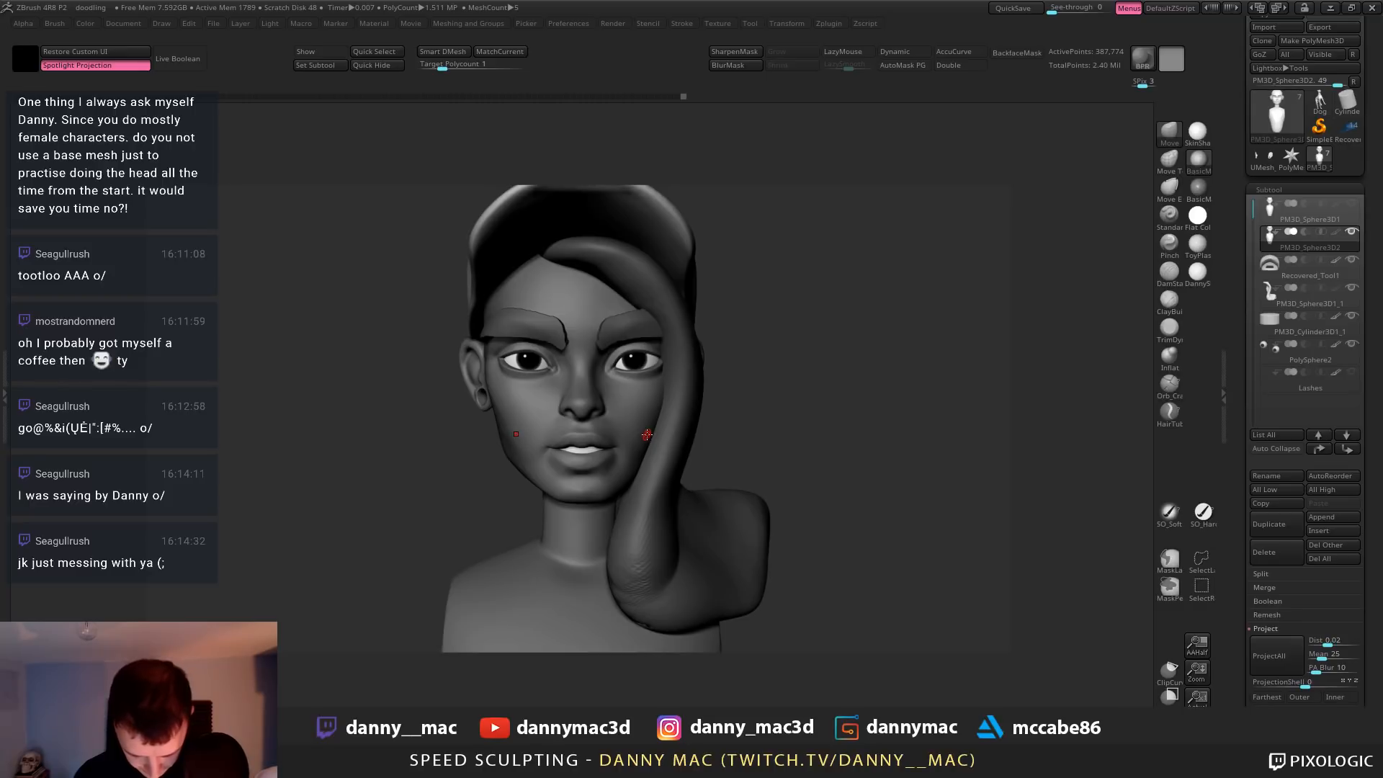
alt+right_drag(647, 434, 672, 403)
key(2)
click(734, 431)
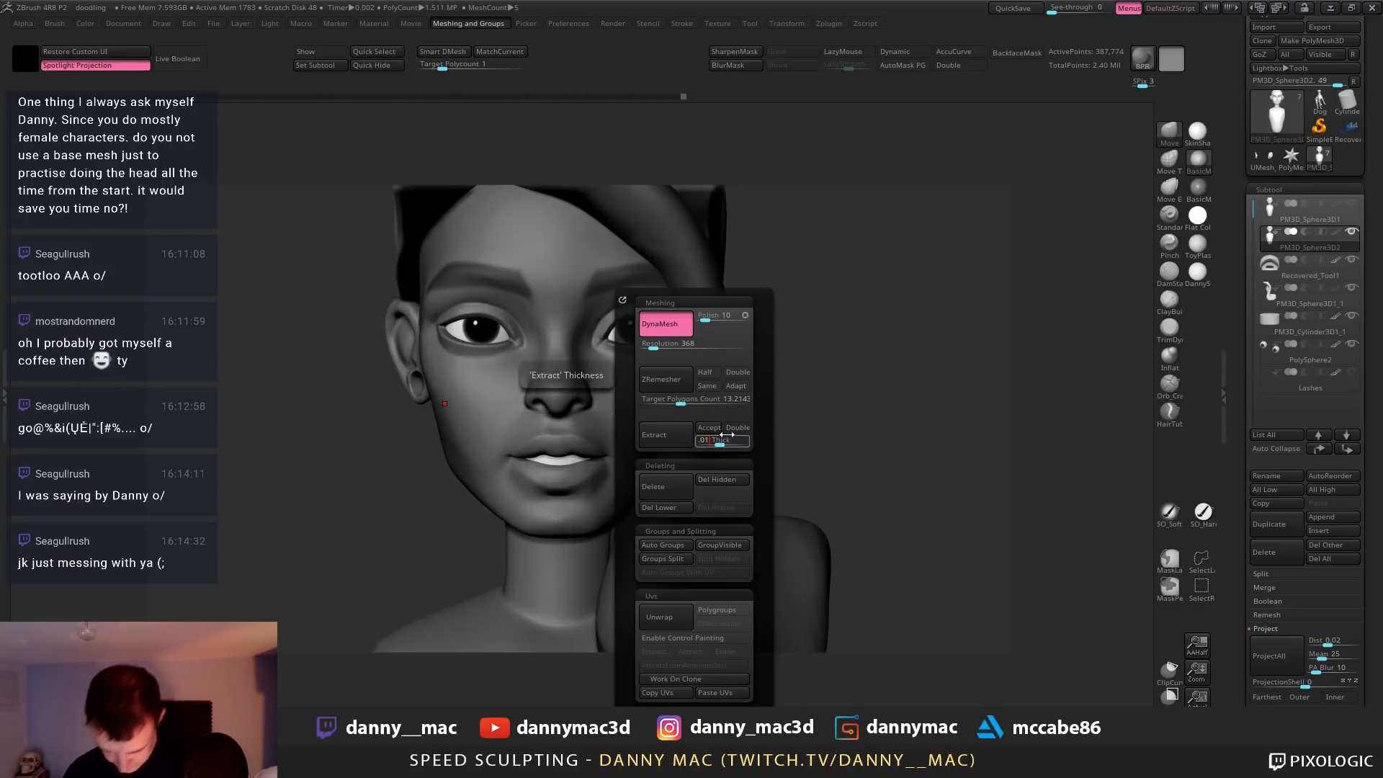
click(654, 434)
key(2)
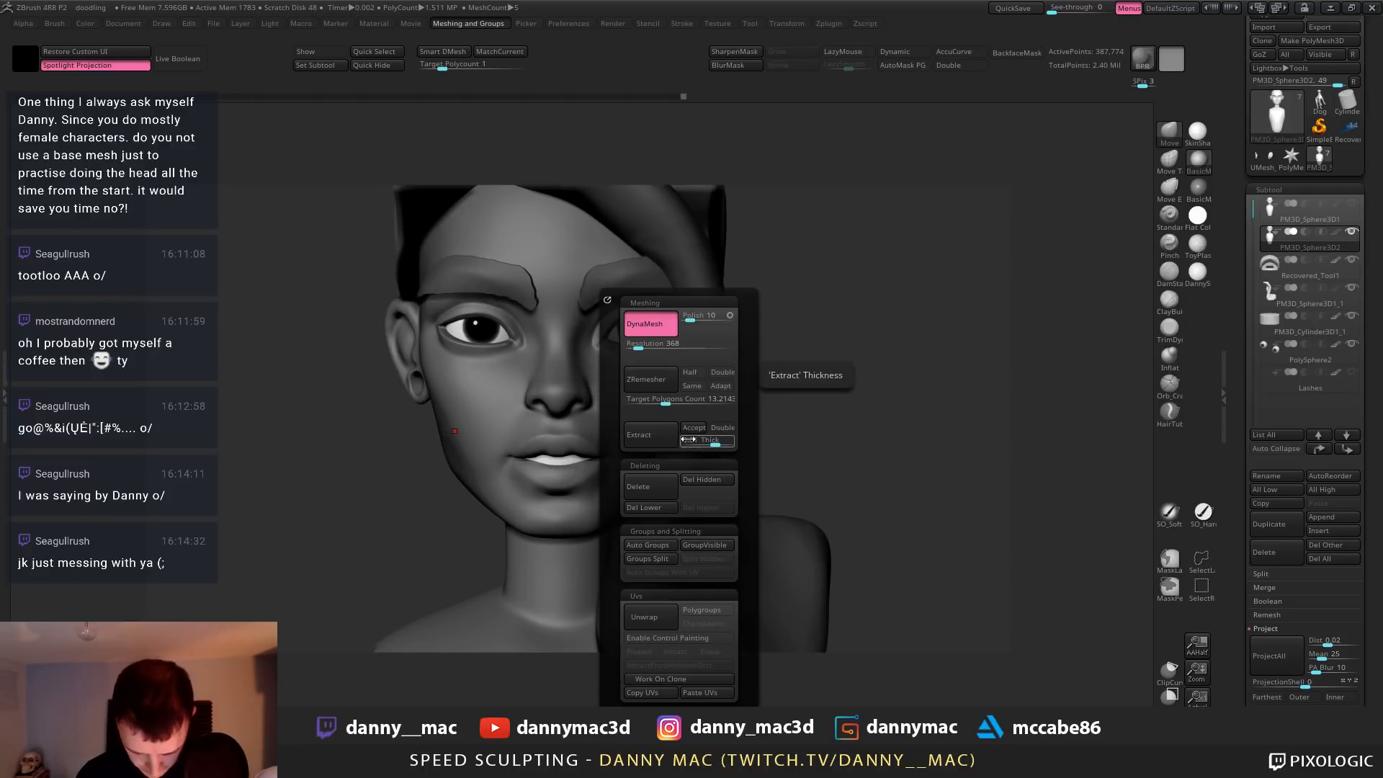
click(696, 431)
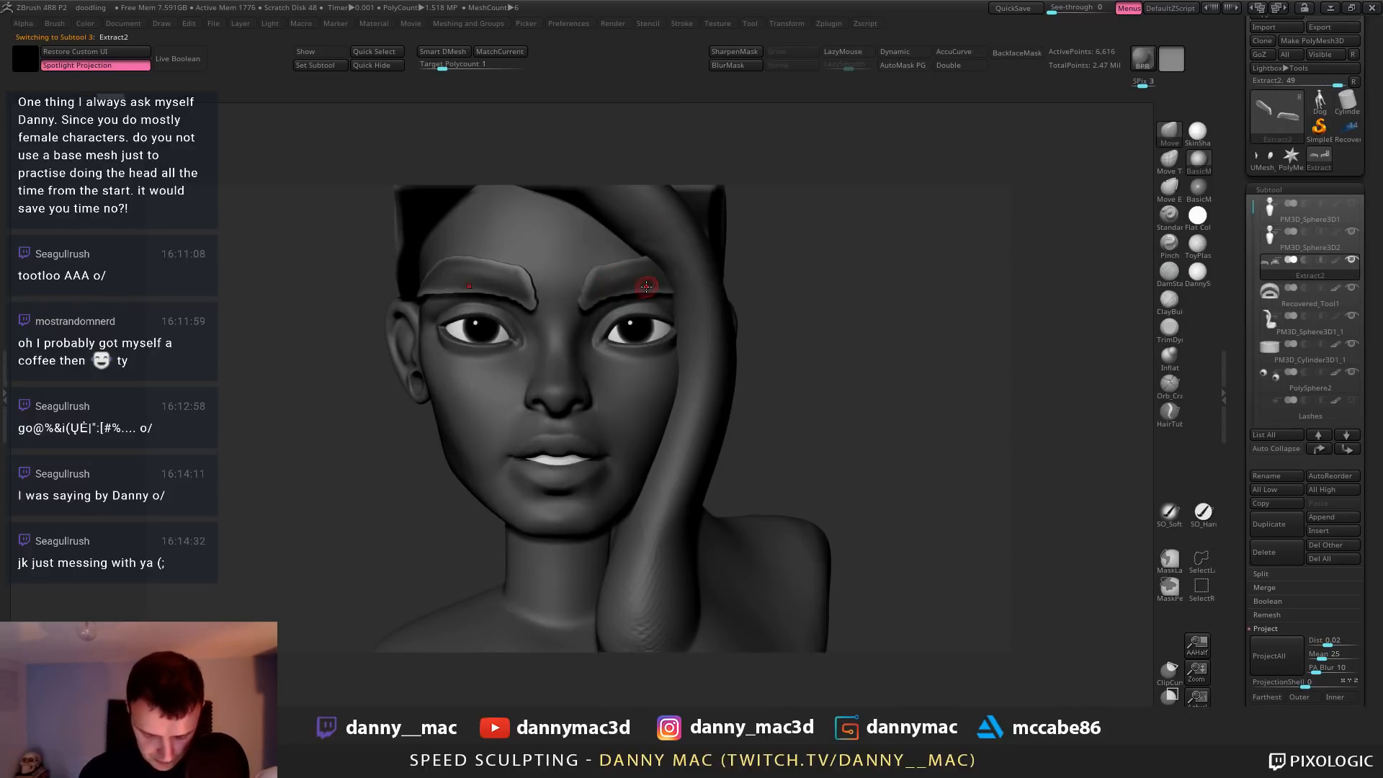
ZRemesh the extracted eyebrows at half the polygon count and check their wireframe
key(2)
click(677, 356)
click(700, 368)
key(z)
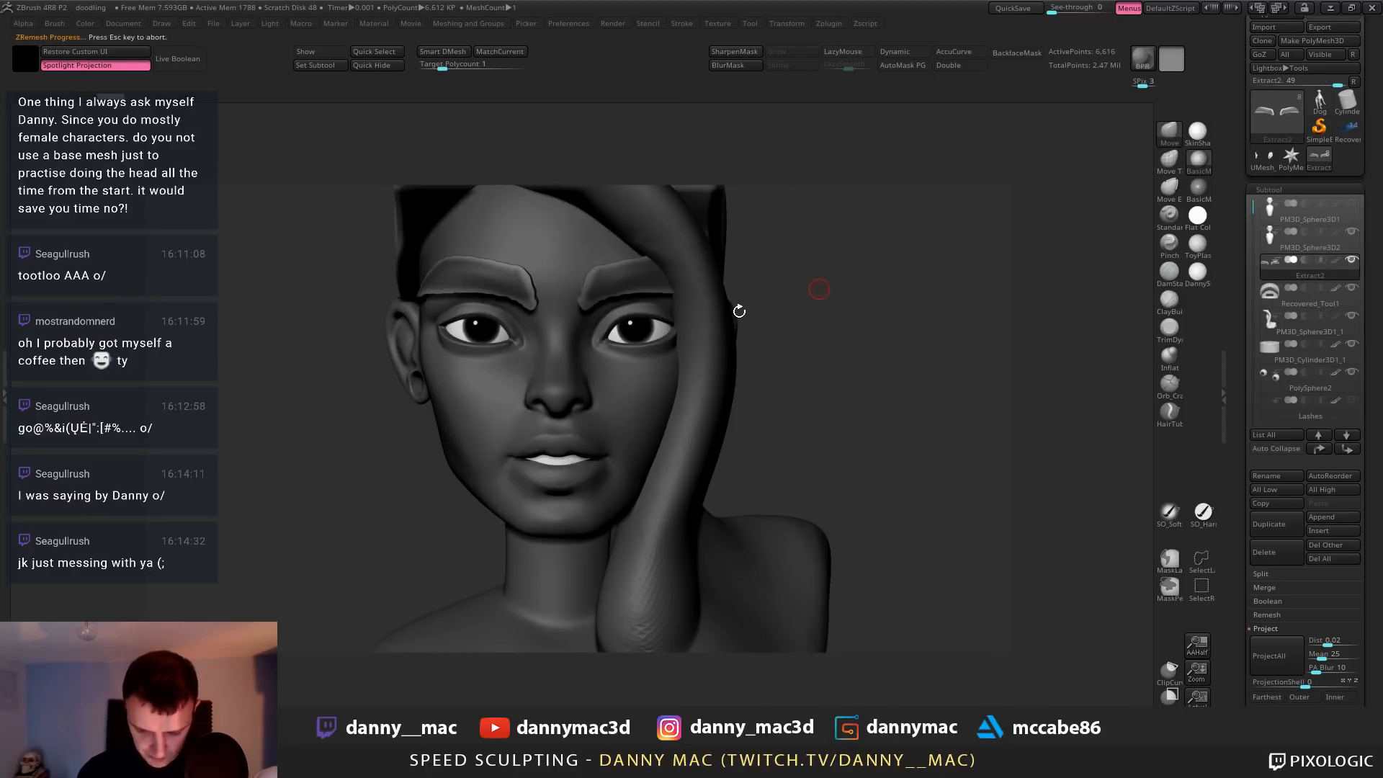
key(shift+f)
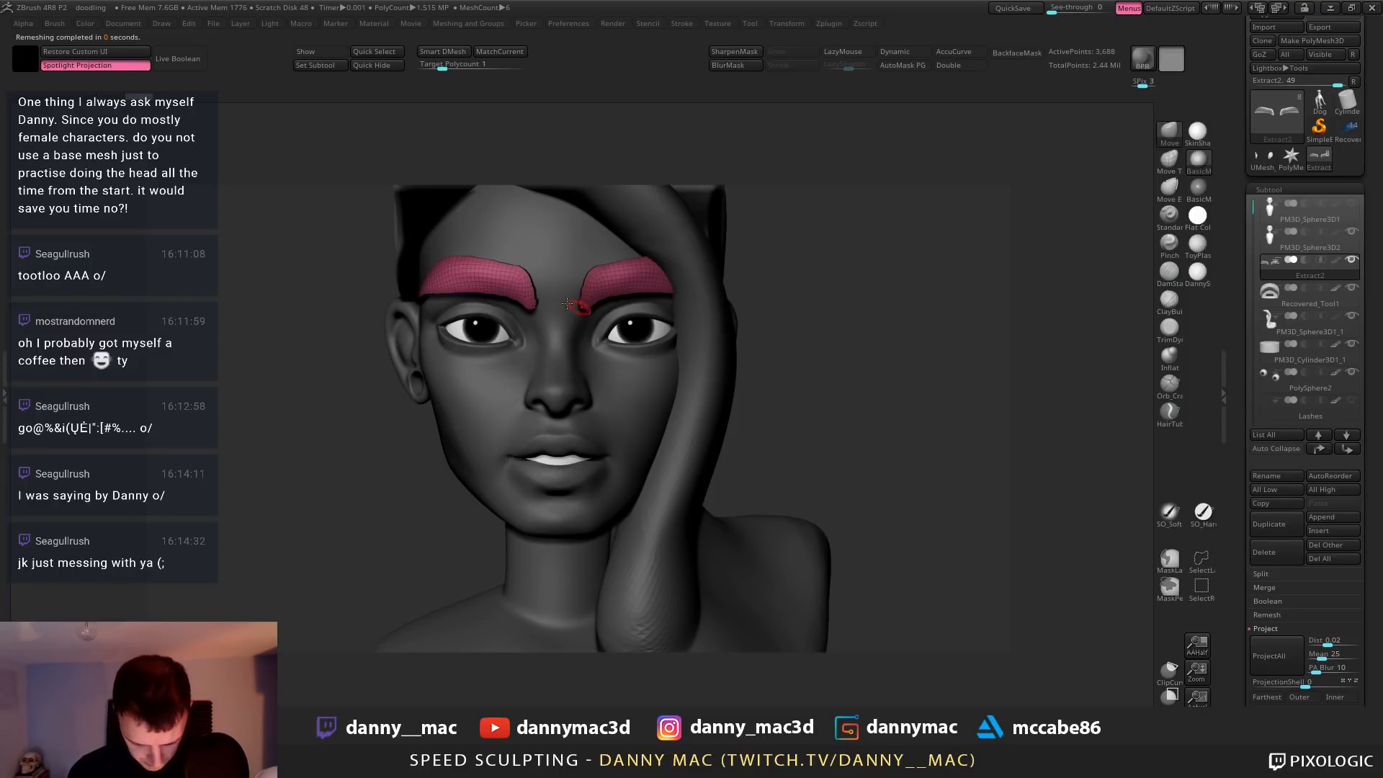
key(shift+f)
Pull the inner ends of the eyebrows into shape with the Move brush, working from front and below
mouse_move(530, 307)
mouse_down()
mouse_move(448, 291)
mouse_move(508, 269)
mouse_move(532, 287)
mouse_up()
right_drag(576, 324, 562, 281)
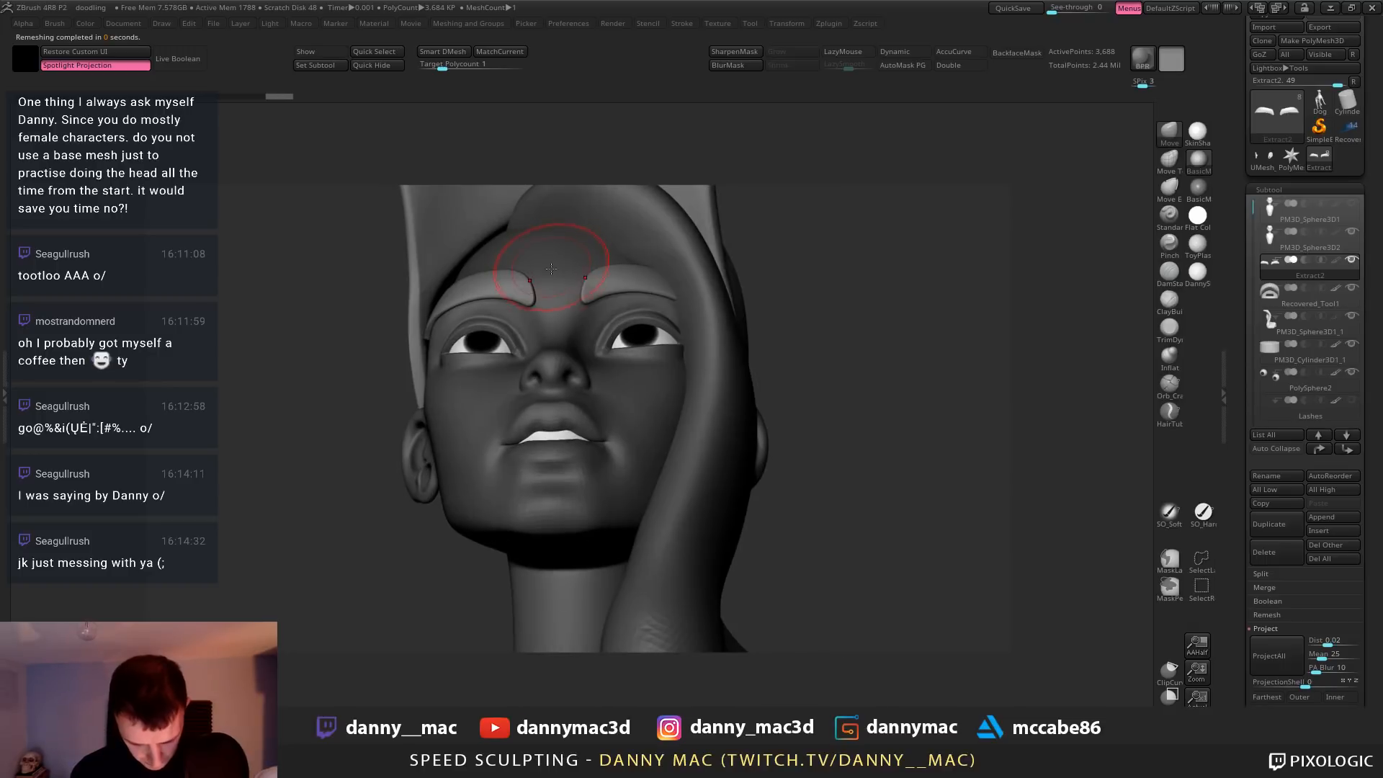
drag(535, 299, 545, 303)
right_drag(580, 326, 626, 416)
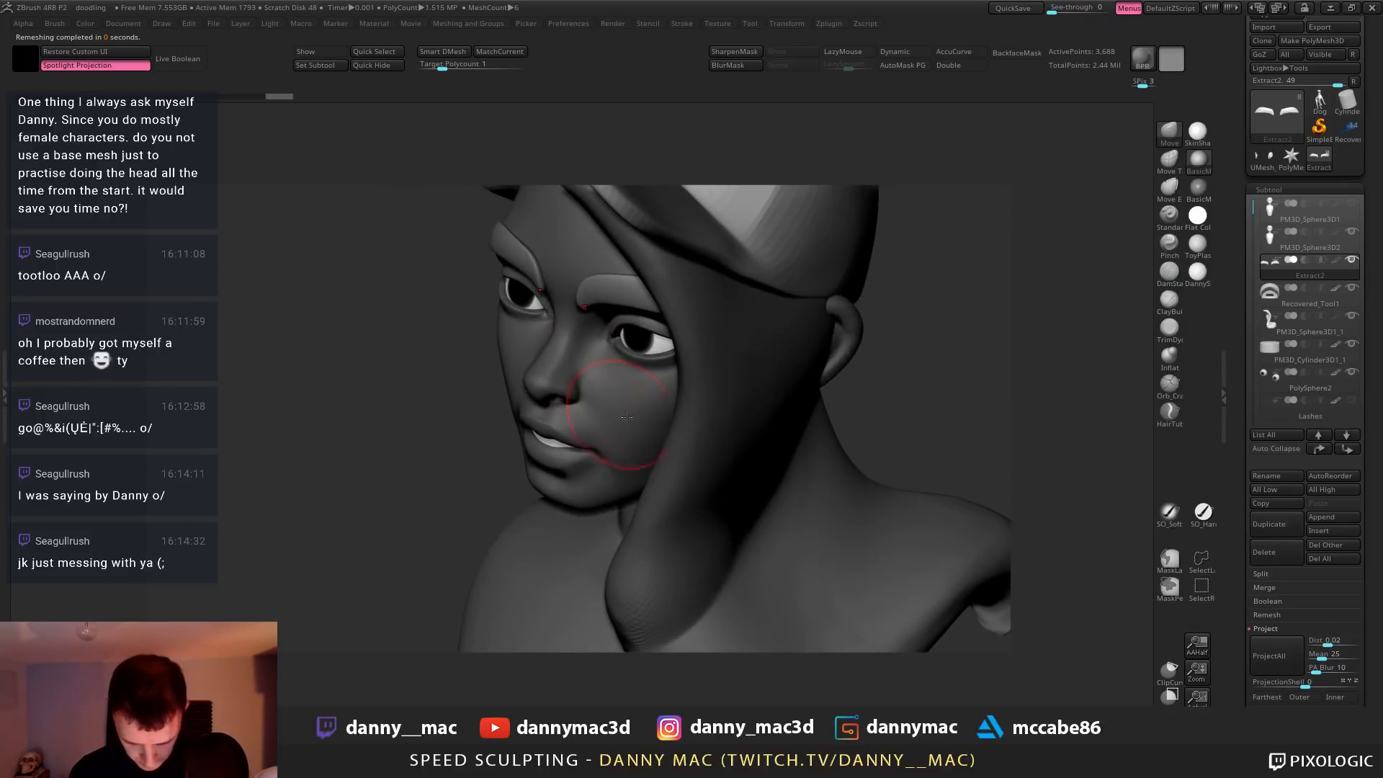
Fit the eyebrows against the forehead and adjust the upper corners of their inner ends with the Move brush
scroll(1246, 625, down, 10)
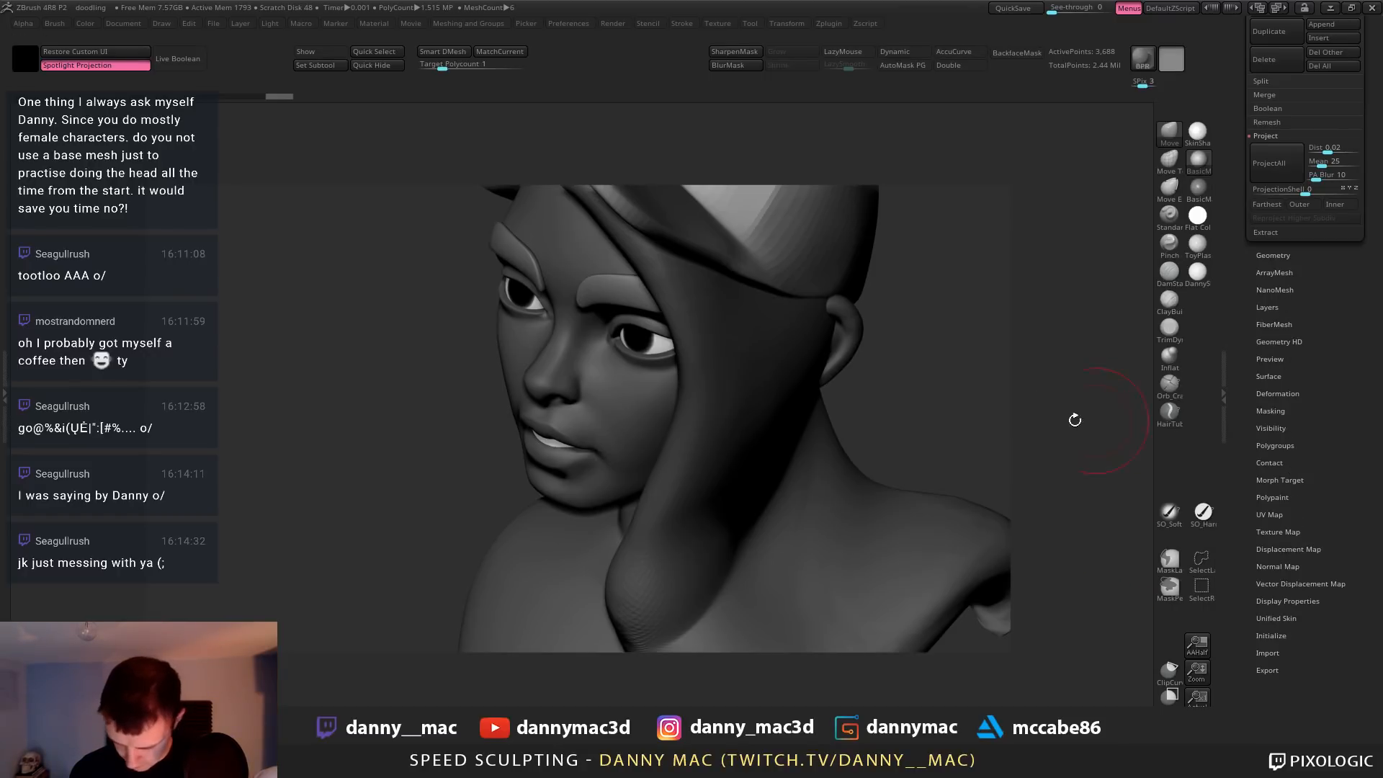
key(alt+s)
mouse_move(638, 365)
mouse_down()
mouse_move(651, 439)
mouse_move(674, 428)
mouse_move(699, 370)
mouse_move(736, 483)
mouse_up()
key(w)
key(alt+s)
right_drag(741, 435, 751, 352)
key(q)
right_drag(486, 358, 427, 416)
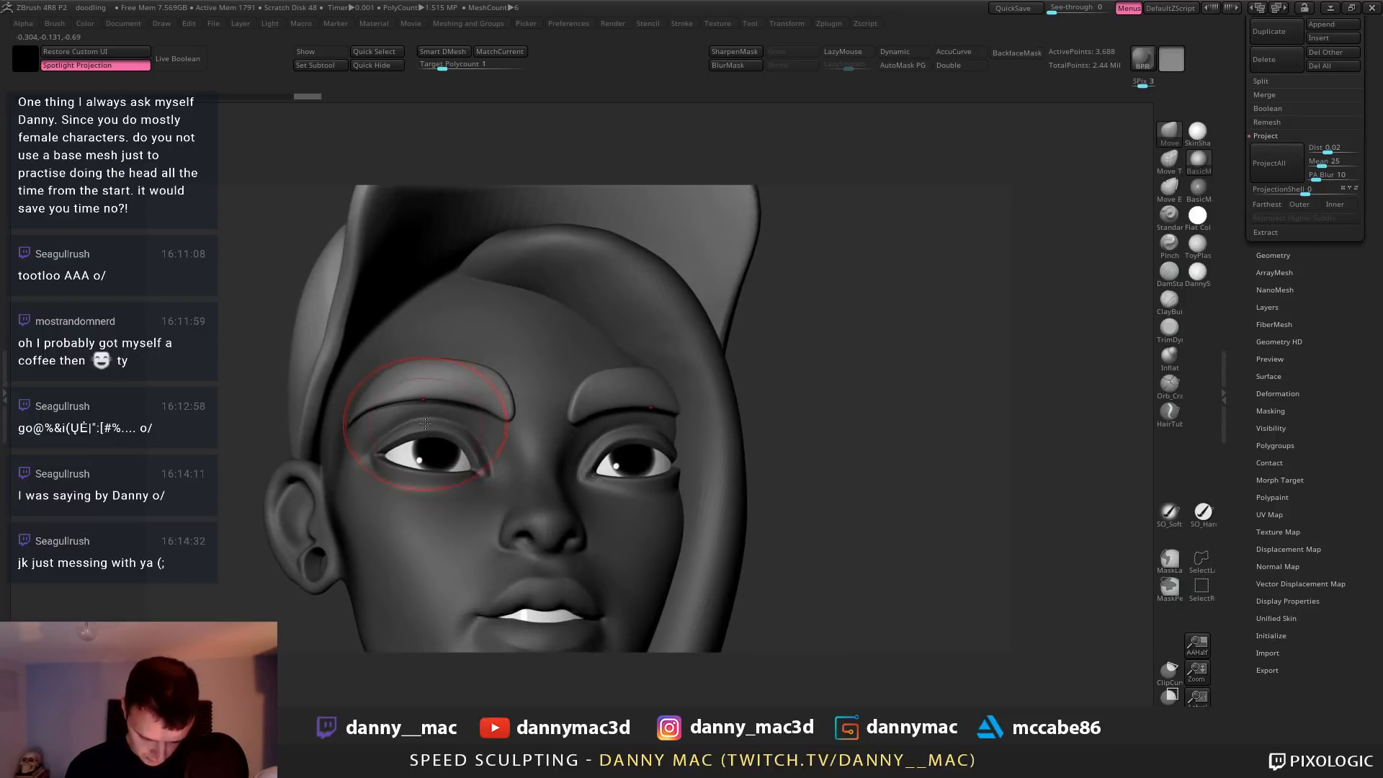
right_drag(503, 396, 448, 414)
drag(506, 359, 517, 369)
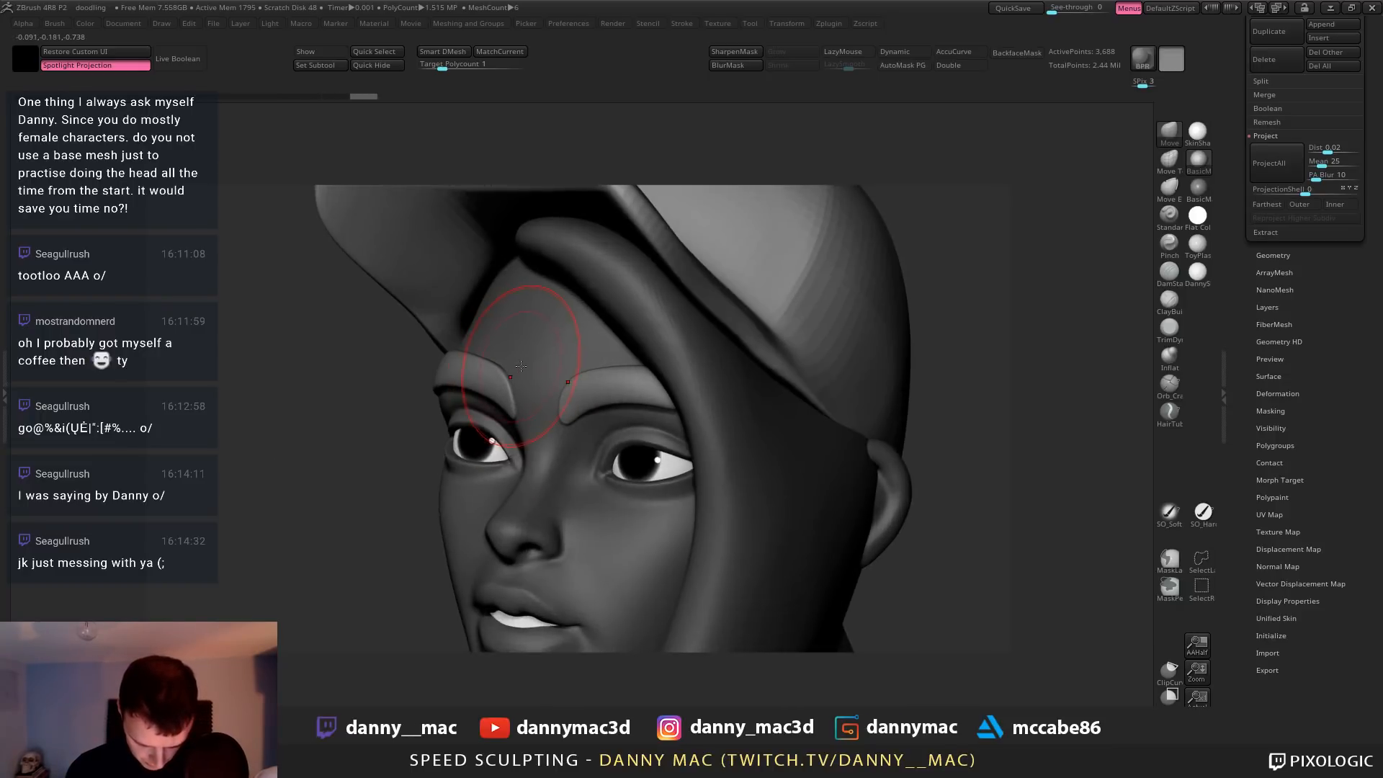
right_drag(517, 369, 568, 357)
Choose the TrimDynamic brush and flatten the surface of the eyebrows, working from below
key(b)
key(t)
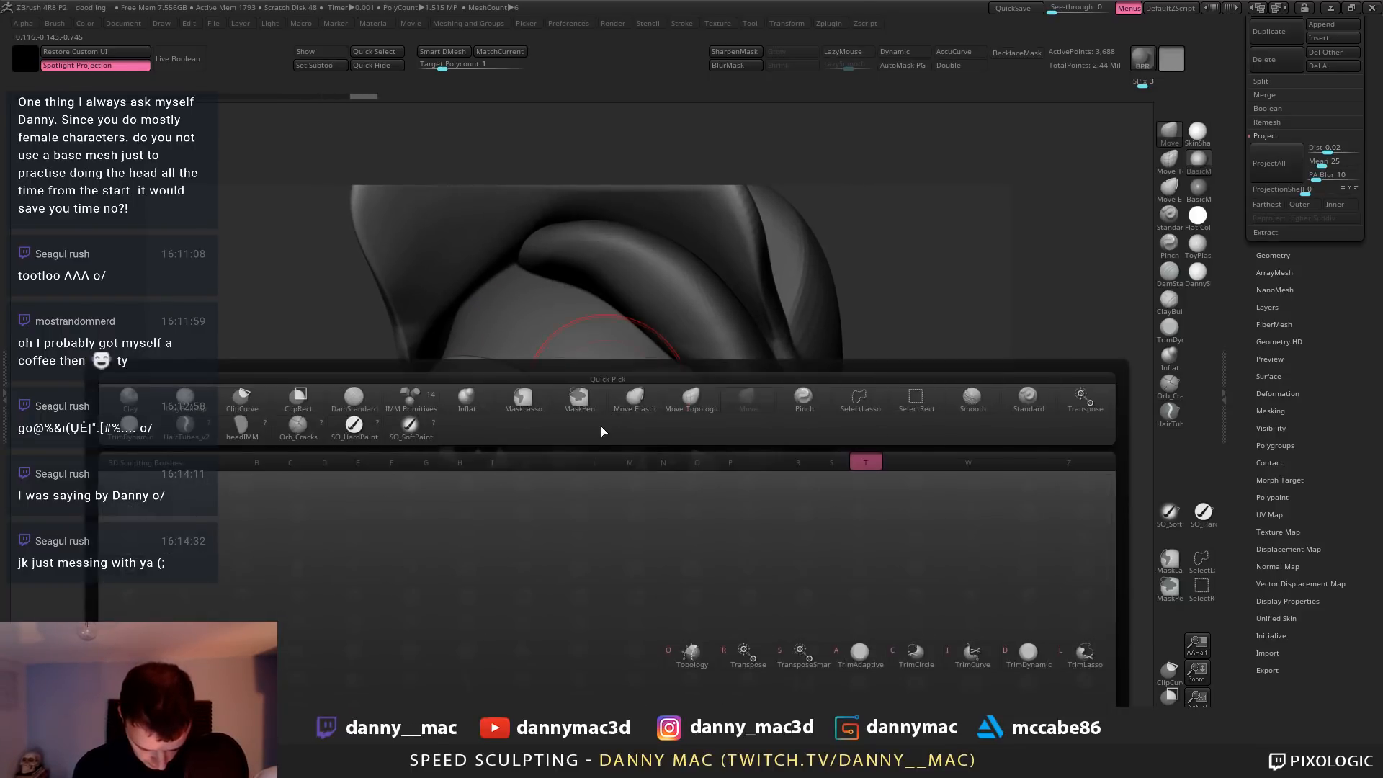
key(d)
mouse_move(536, 400)
right_down()
mouse_move(609, 374)
mouse_move(554, 393)
mouse_move(509, 382)
right_up()
drag(504, 399, 502, 413)
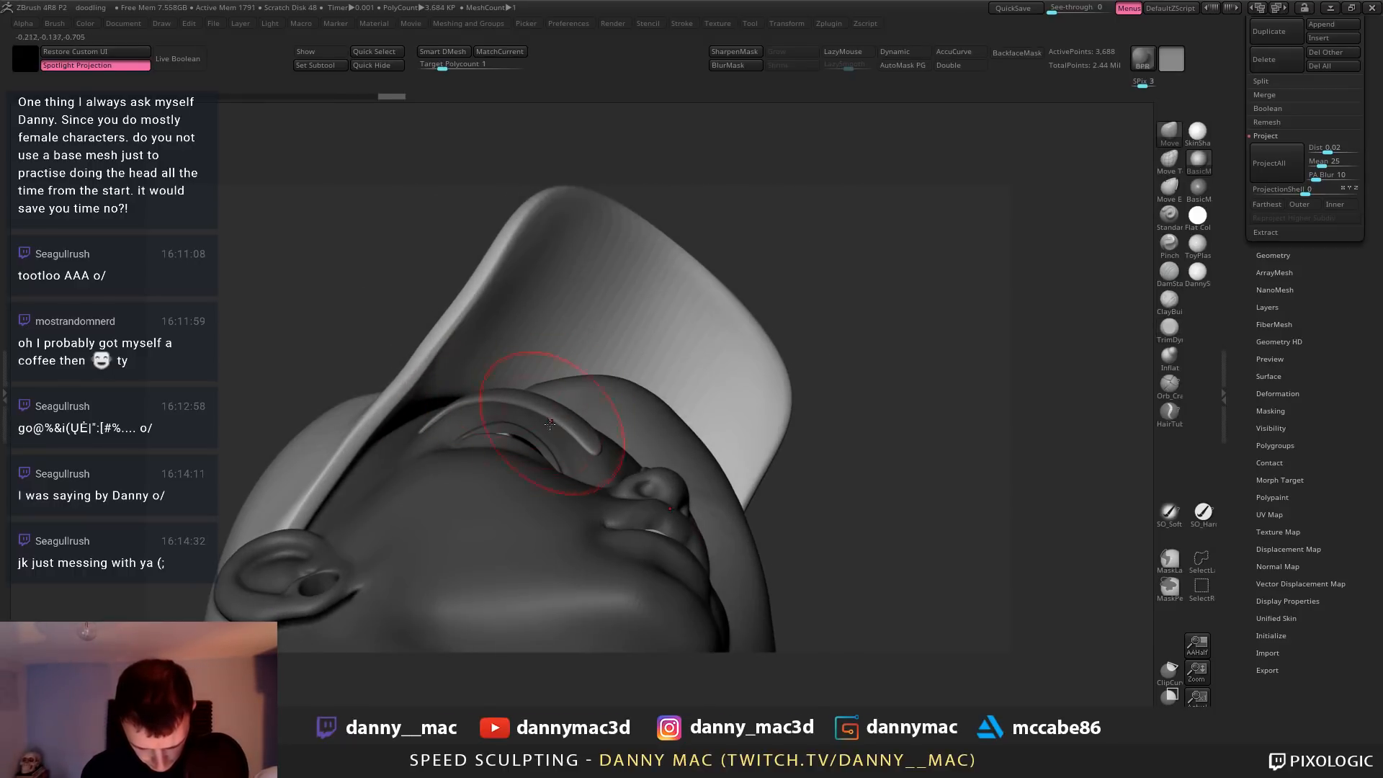
right_drag(576, 403, 573, 453)
drag(572, 453, 574, 455)
Resize the brush and square off the inner ends of the eyebrows, drawing their lower corners to a point
key(space)
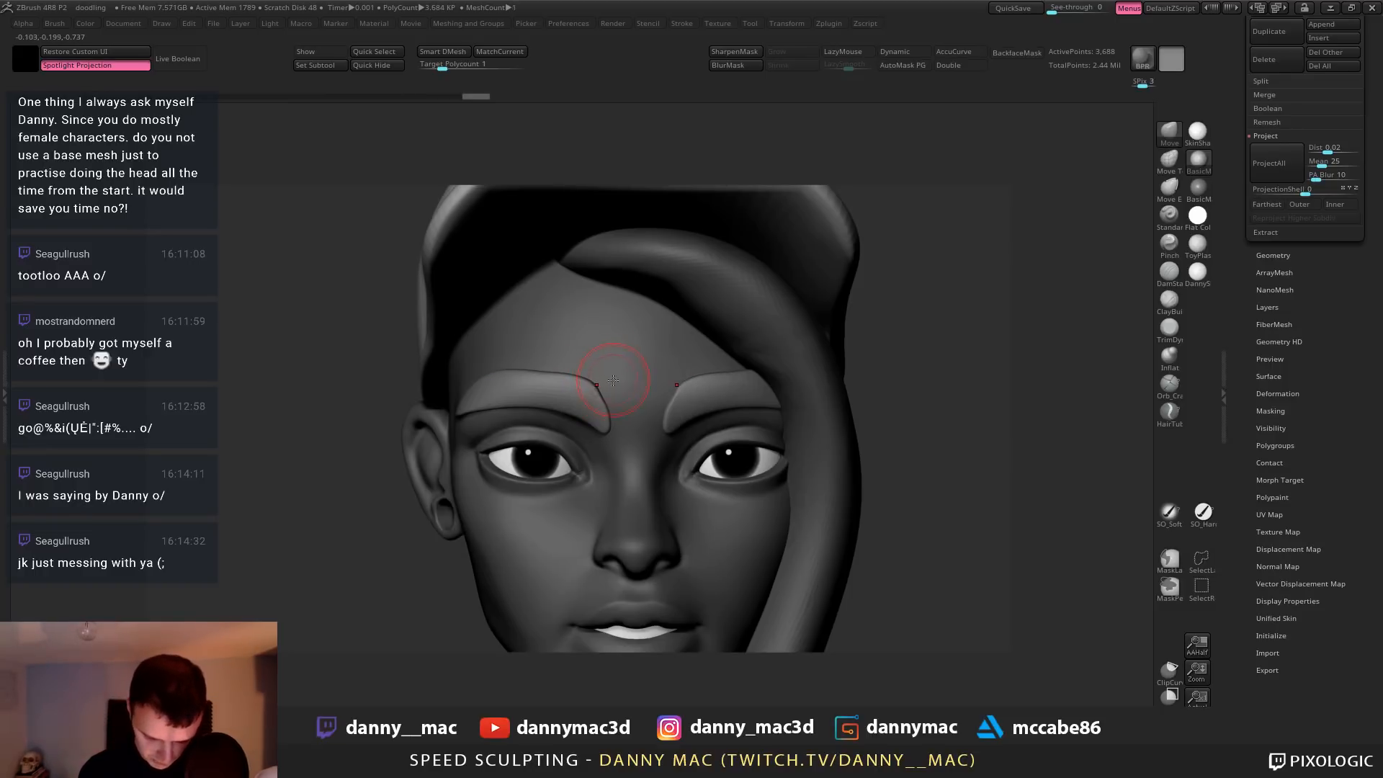
mouse_move(603, 392)
mouse_down()
mouse_move(614, 407)
mouse_move(571, 356)
mouse_up()
right_drag(572, 411, 600, 380)
drag(582, 428, 613, 406)
drag(590, 451, 582, 445)
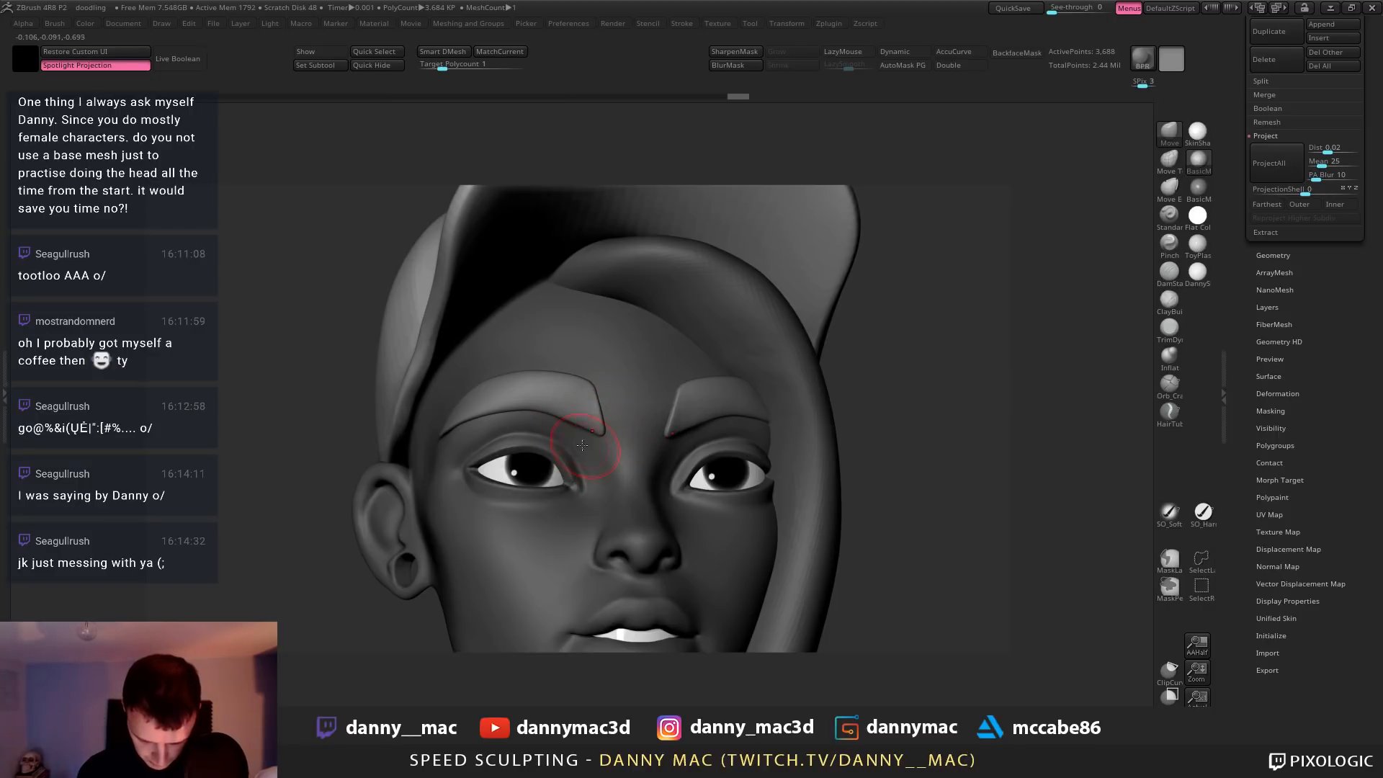
right_drag(537, 450, 570, 462)
mouse_move(596, 405)
shift+mouse_down()
mouse_move(601, 419)
mouse_move(579, 430)
shift+mouse_up()
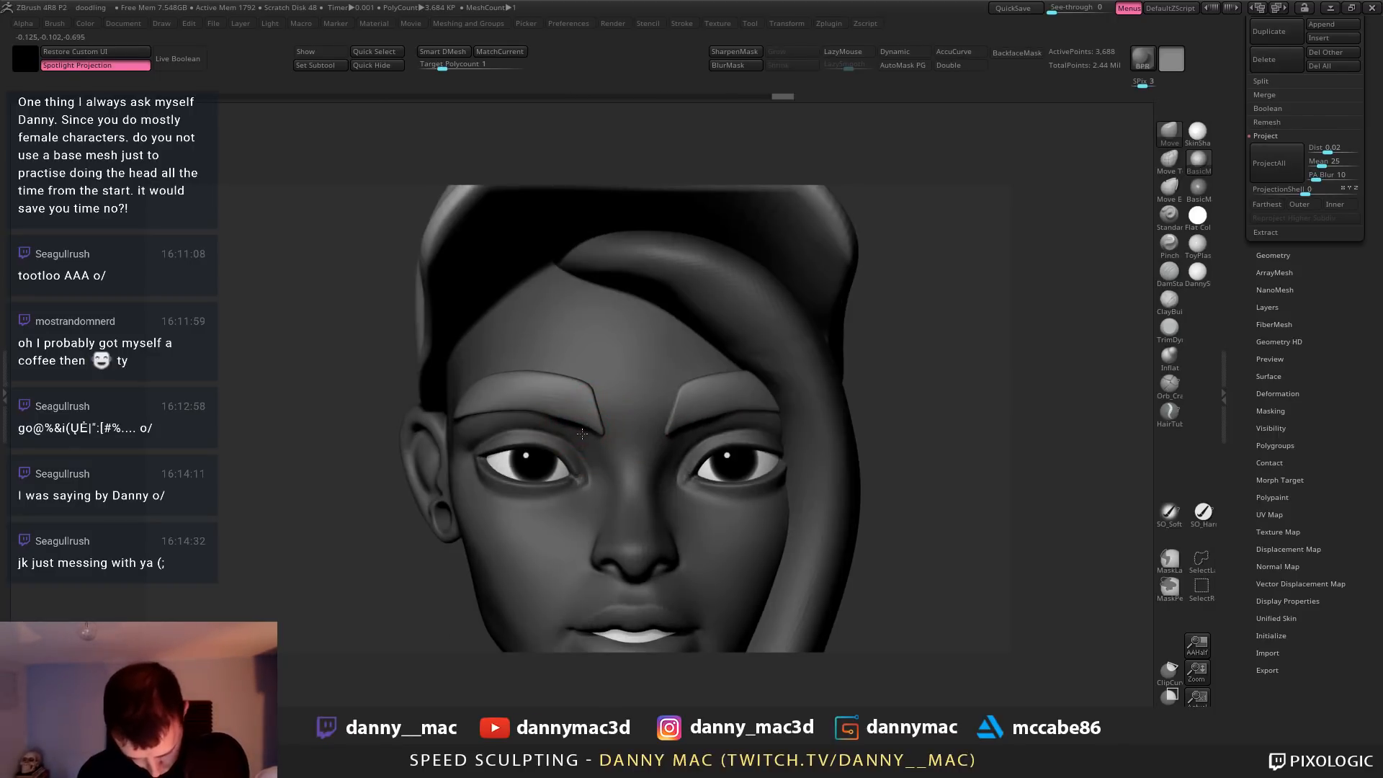
Change the brush size and refine the lower inner corners and middle section of the eyebrows
key(space)
right_drag(558, 462, 582, 435)
key(space)
drag(573, 436, 582, 435)
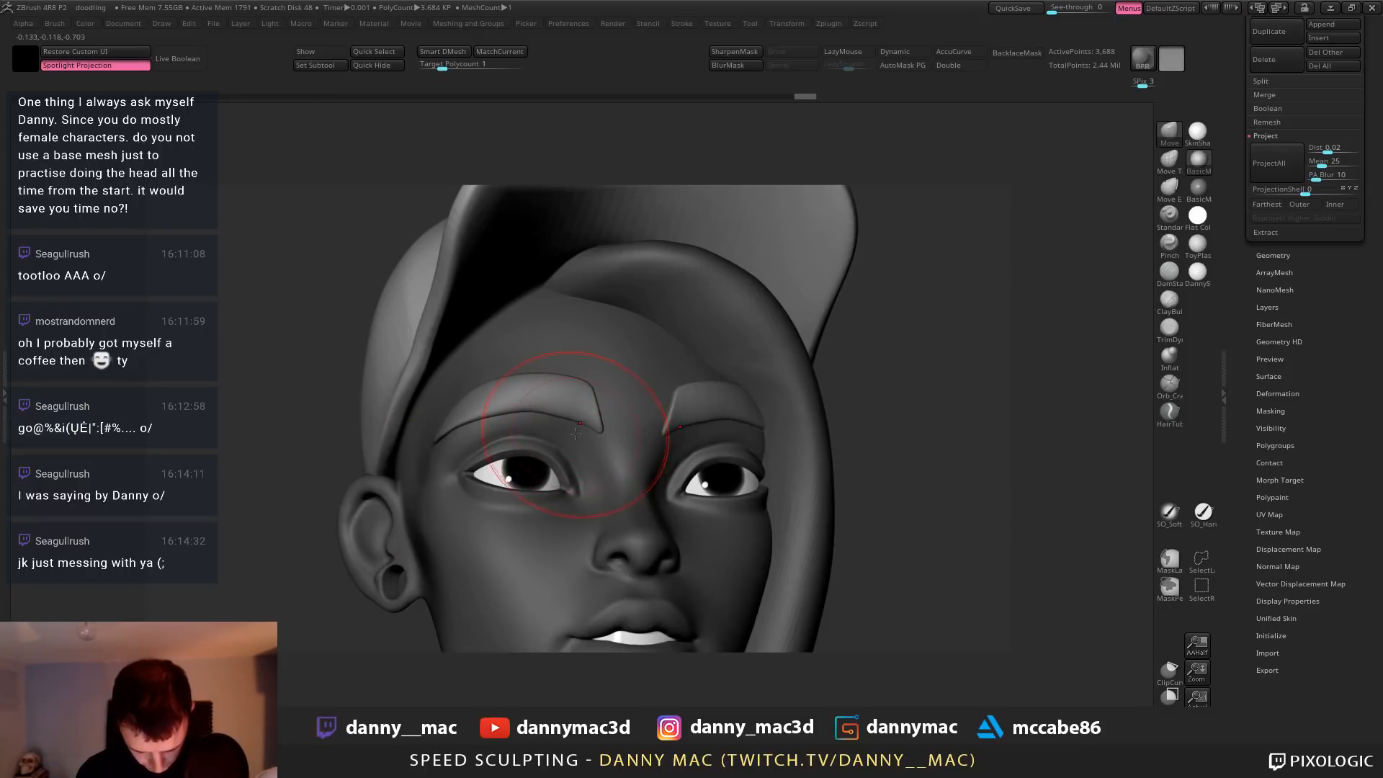
right_drag(560, 433, 536, 432)
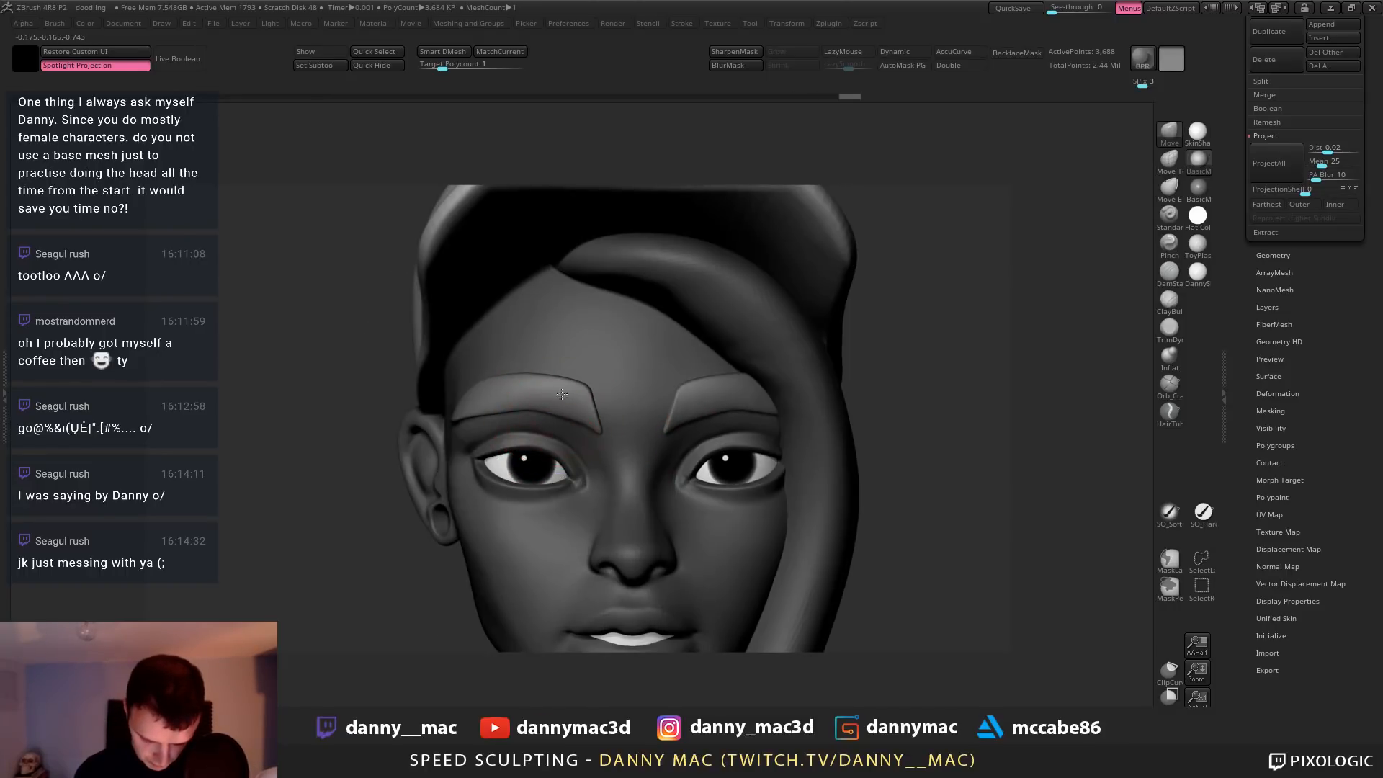
mouse_move(561, 394)
mouse_down()
mouse_move(586, 379)
mouse_move(517, 389)
mouse_up()
right_drag(403, 402, 514, 406)
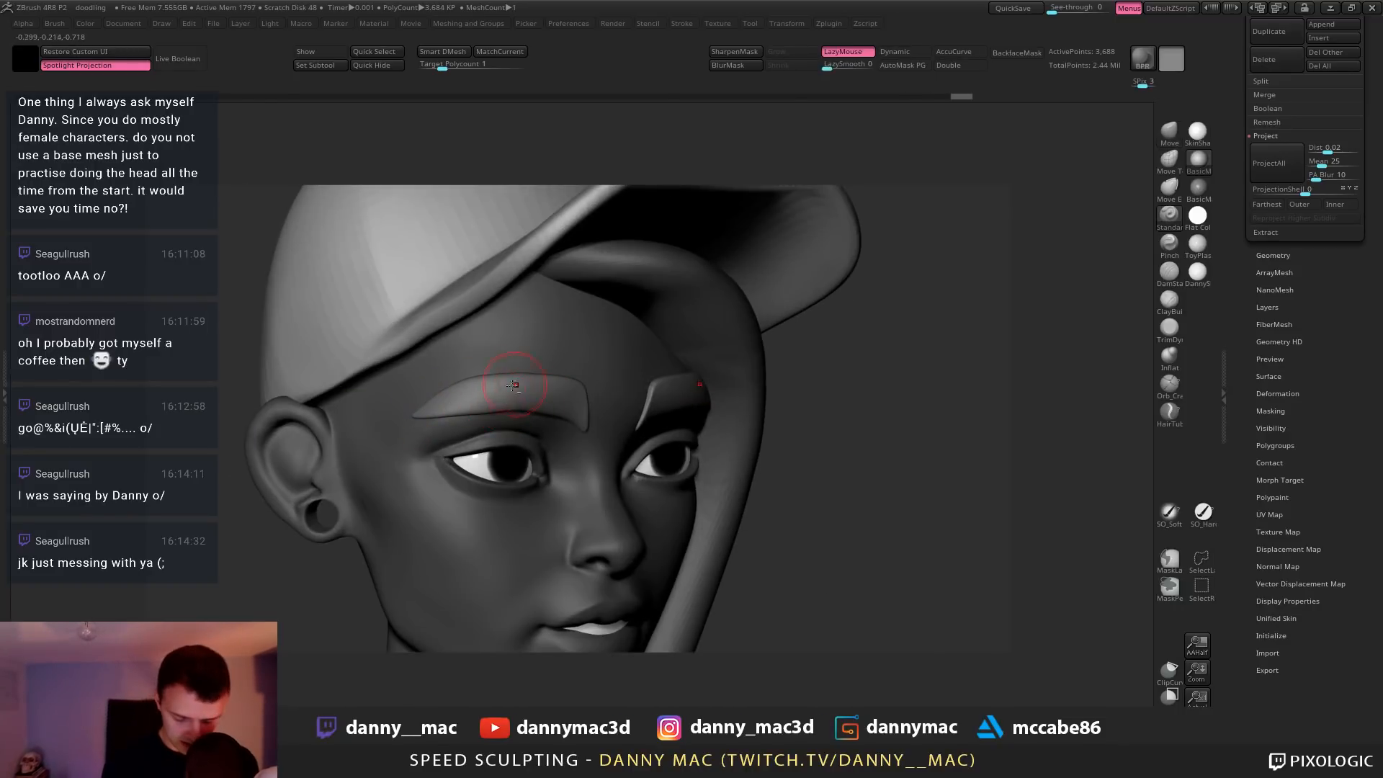
Try to sharpen the eyebrow edges with the Pinch brush, and undo the strokes
key(b)
key(p)
key(i)
right_click(403, 404)
drag(537, 414, 416, 422)
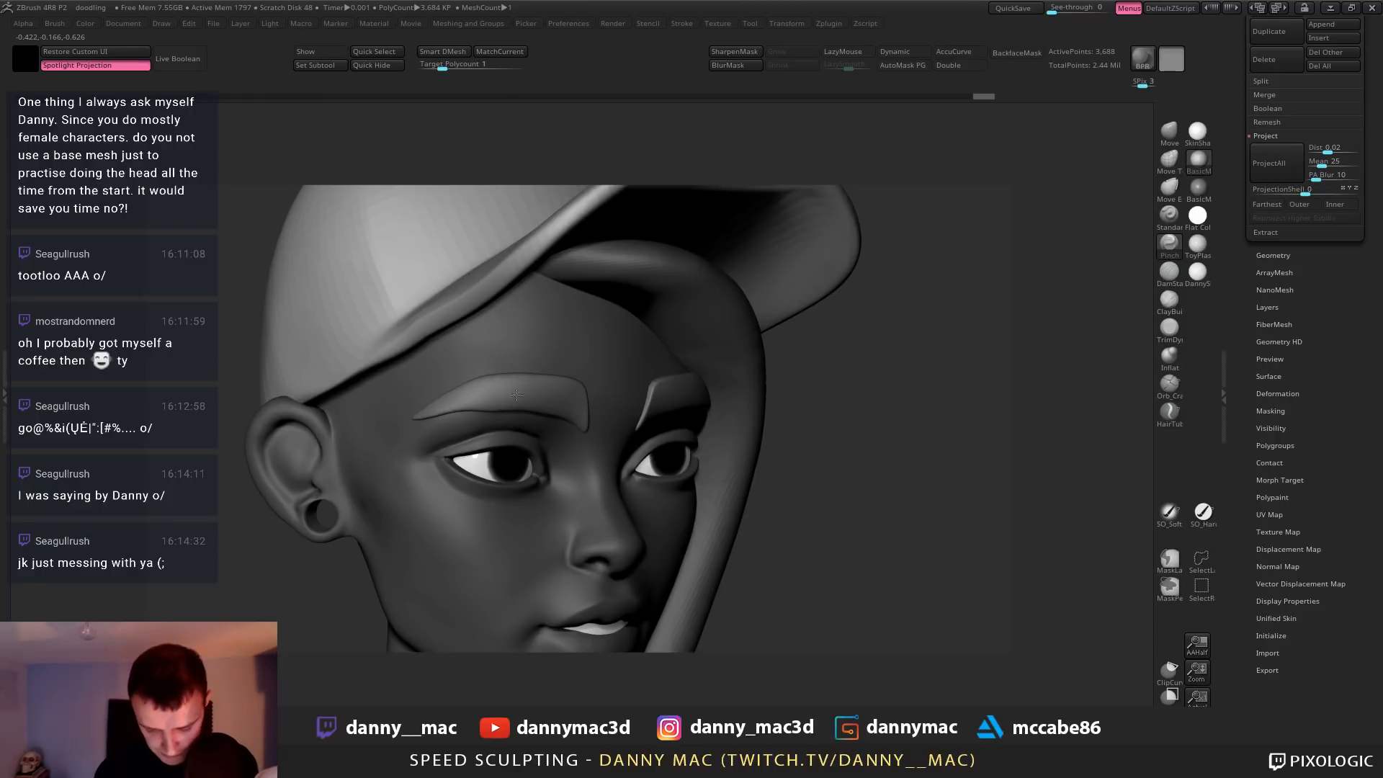
drag(516, 395, 537, 396)
right_drag(548, 399, 507, 404)
mouse_move(494, 399)
mouse_down()
mouse_move(528, 400)
mouse_move(538, 383)
mouse_up()
key(ctrl+z)
key(ctrl+z)
Switch back to the Move brush and nudge the pointed inner corners of the eyebrows into place
key(b)
key(m)
key(v)
right_drag(541, 385, 498, 390)
right_drag(622, 425, 592, 433)
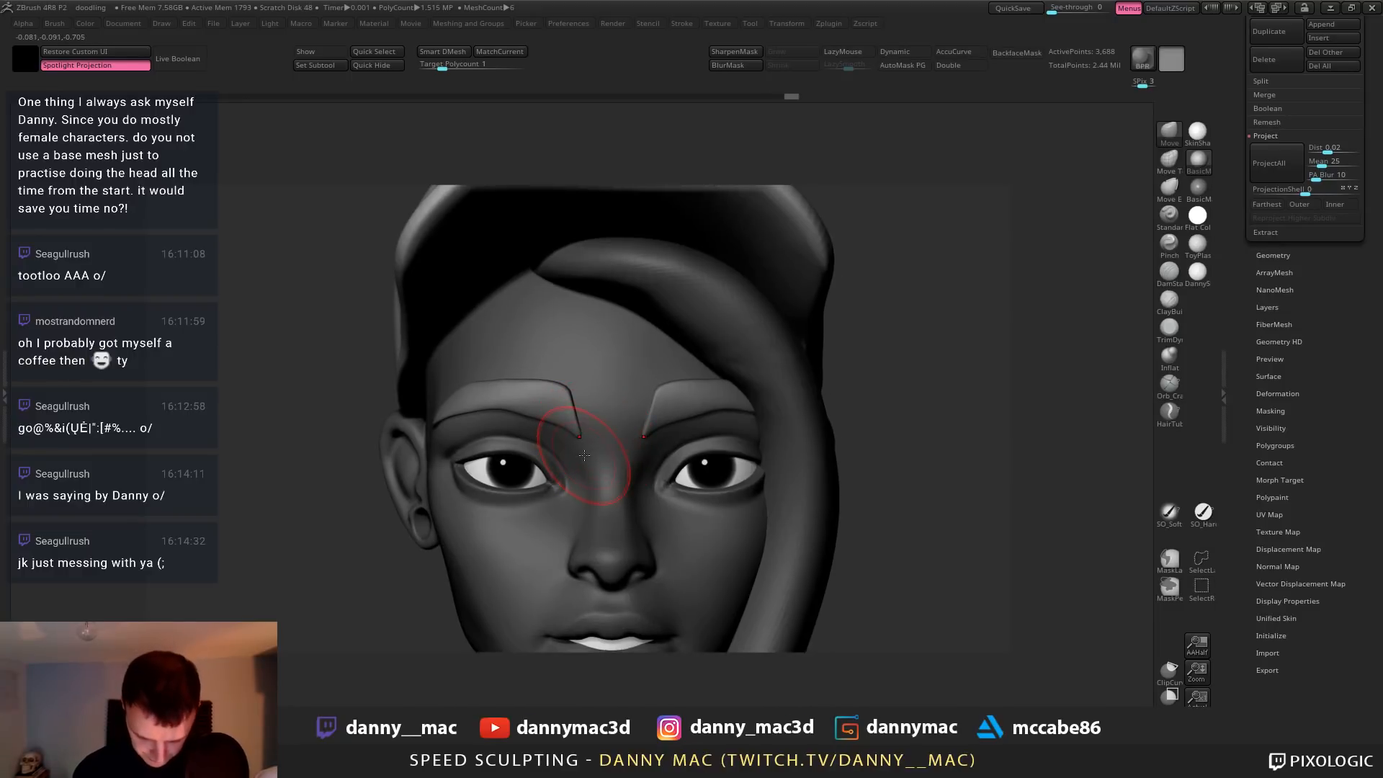
drag(584, 455, 581, 447)
right_drag(585, 445, 539, 414)
drag(574, 445, 571, 432)
Thicken the eyebrows with the Inflate deformation at 14
right_drag(577, 400, 694, 324)
click(1277, 393)
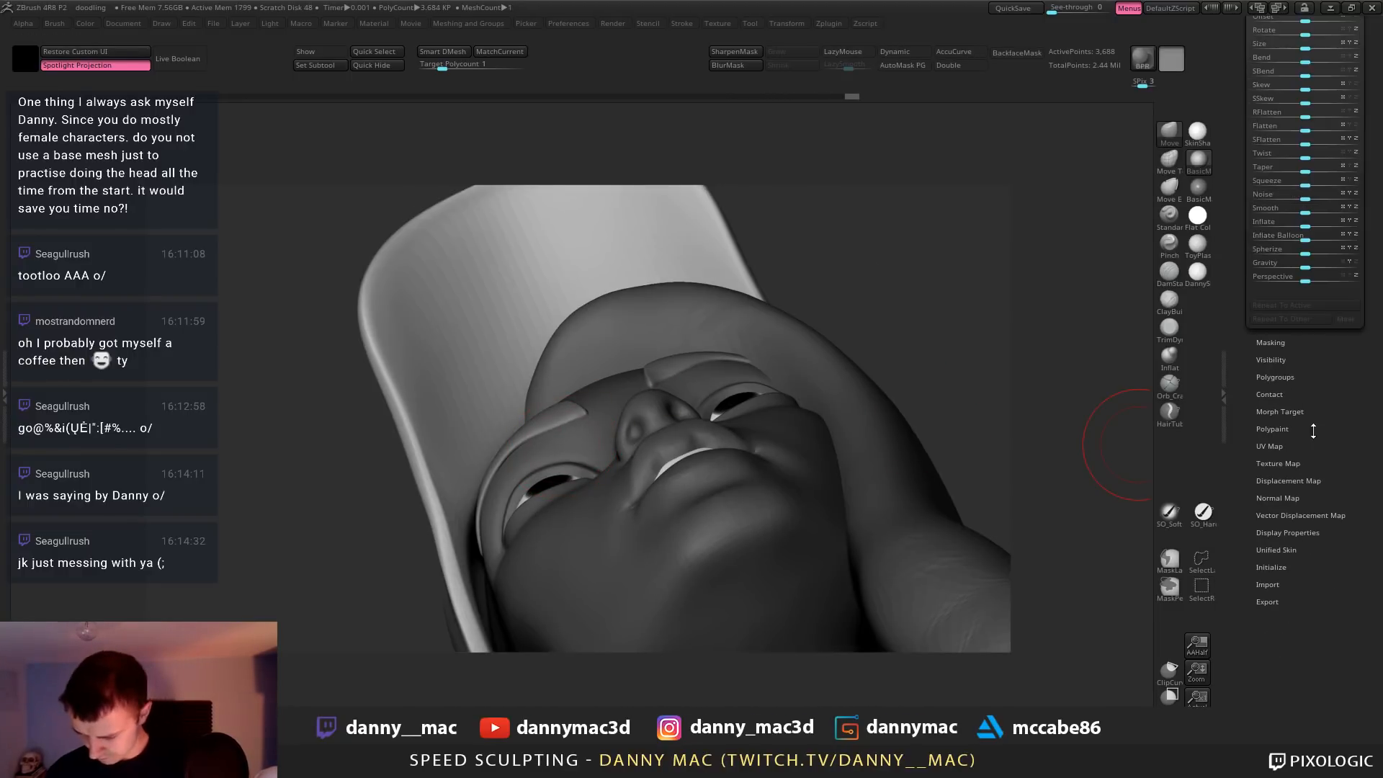
drag(1292, 224, 1299, 226)
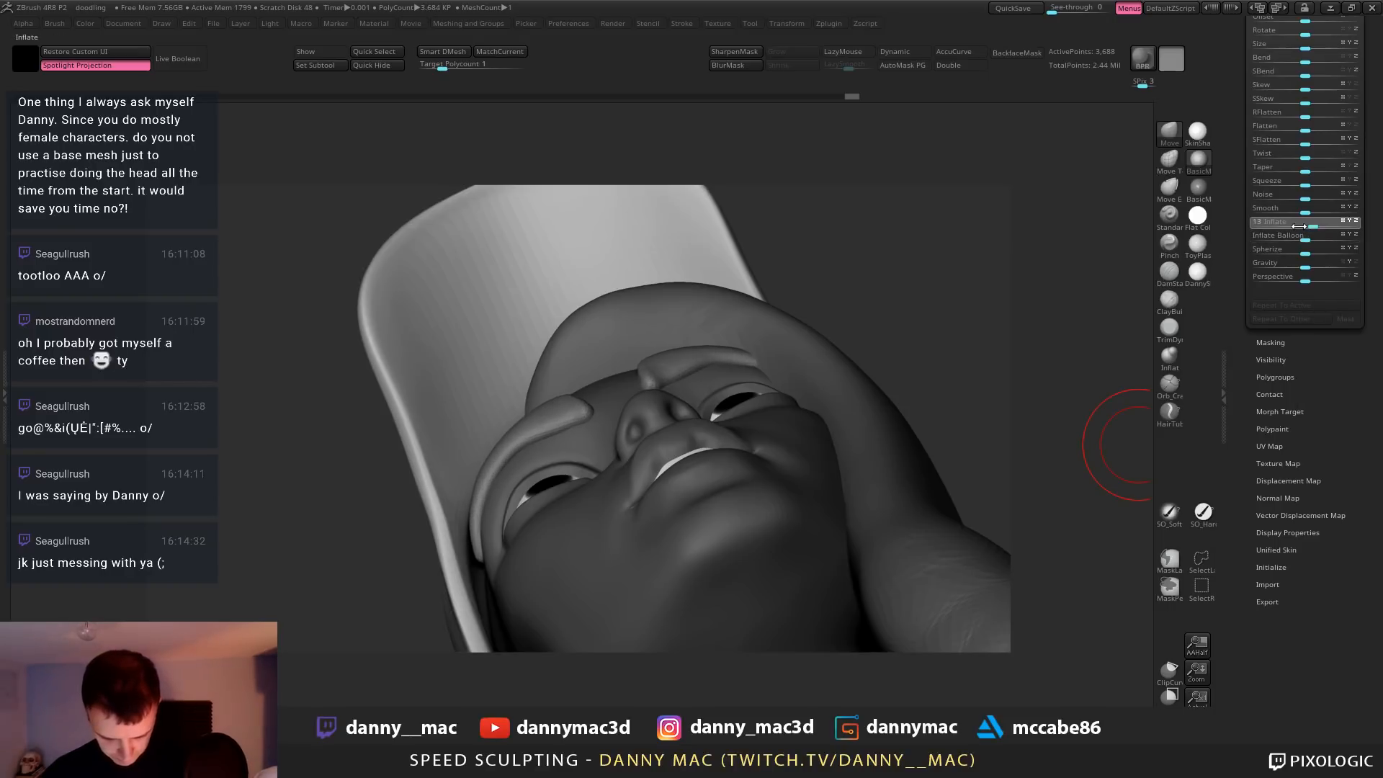
right_drag(709, 411, 680, 501)
Apply ClayPolish to the eyebrow mesh to smooth its surface and edges
drag(1241, 170, 1300, 243)
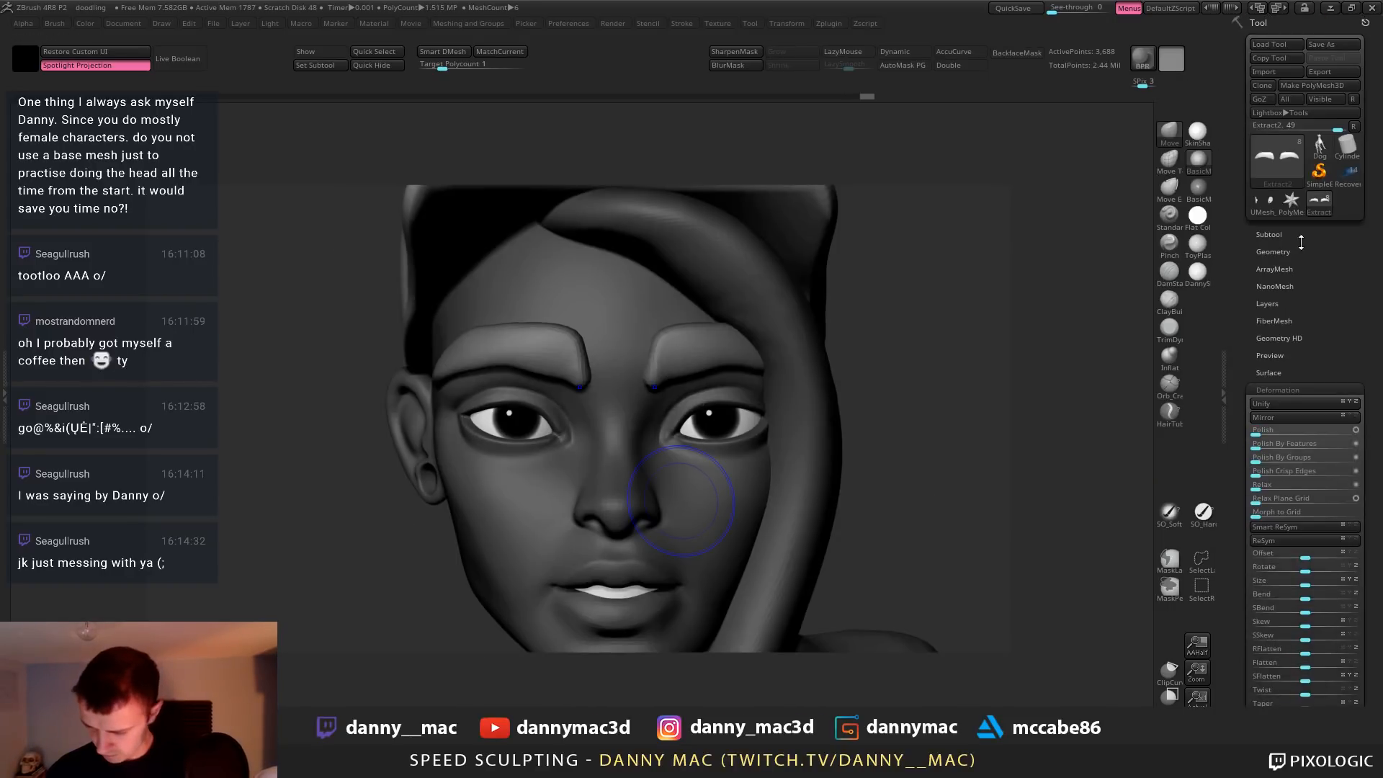
click(1274, 252)
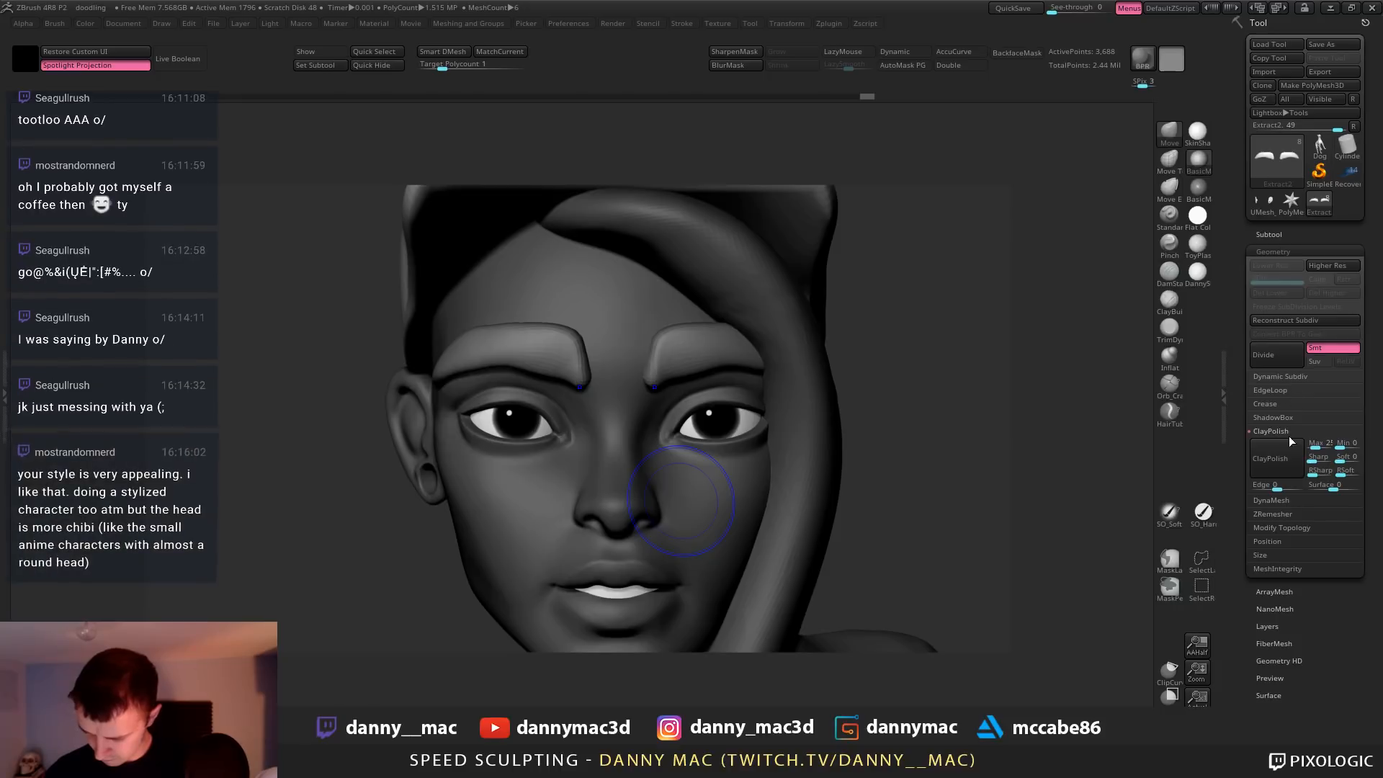
click(1279, 459)
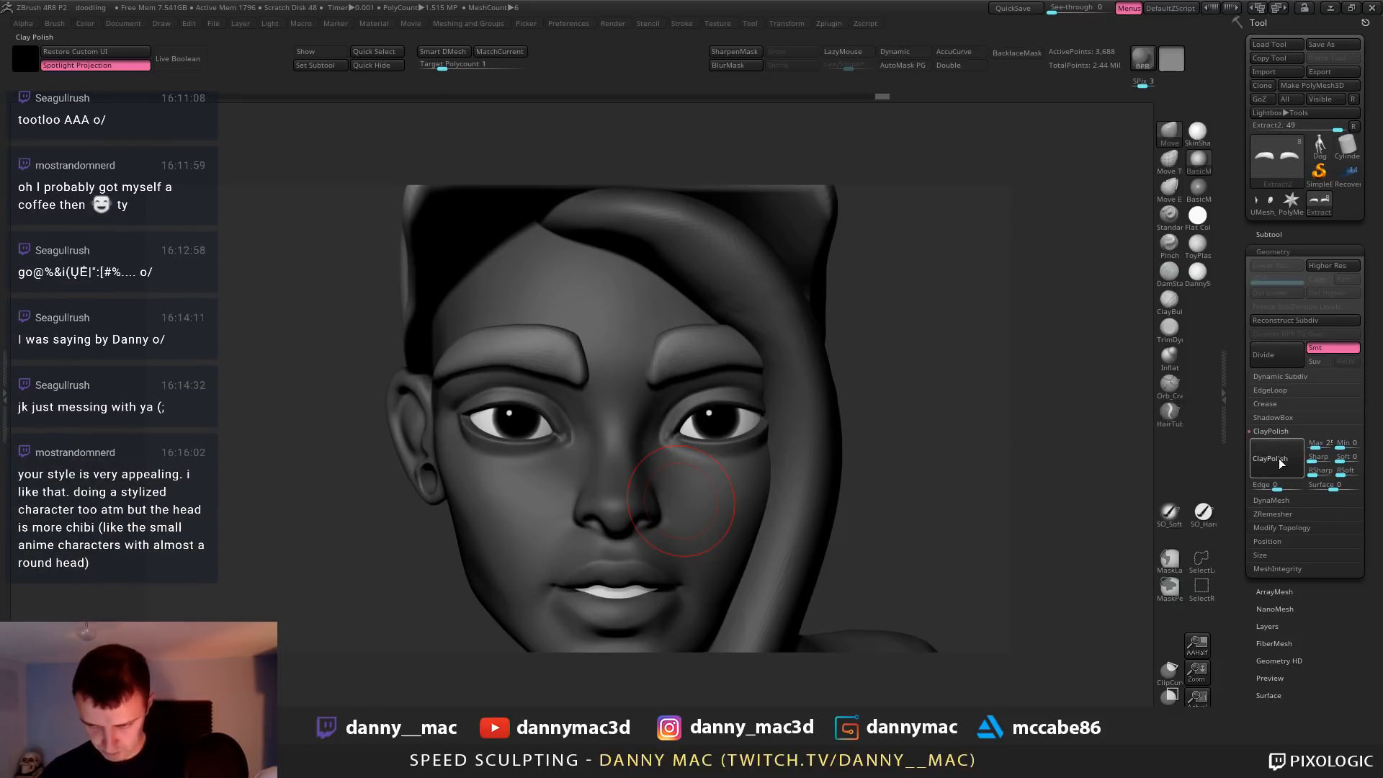
click(1278, 461)
mouse_move(664, 353)
alt+right_down()
mouse_move(651, 313)
mouse_move(678, 339)
alt+right_up()
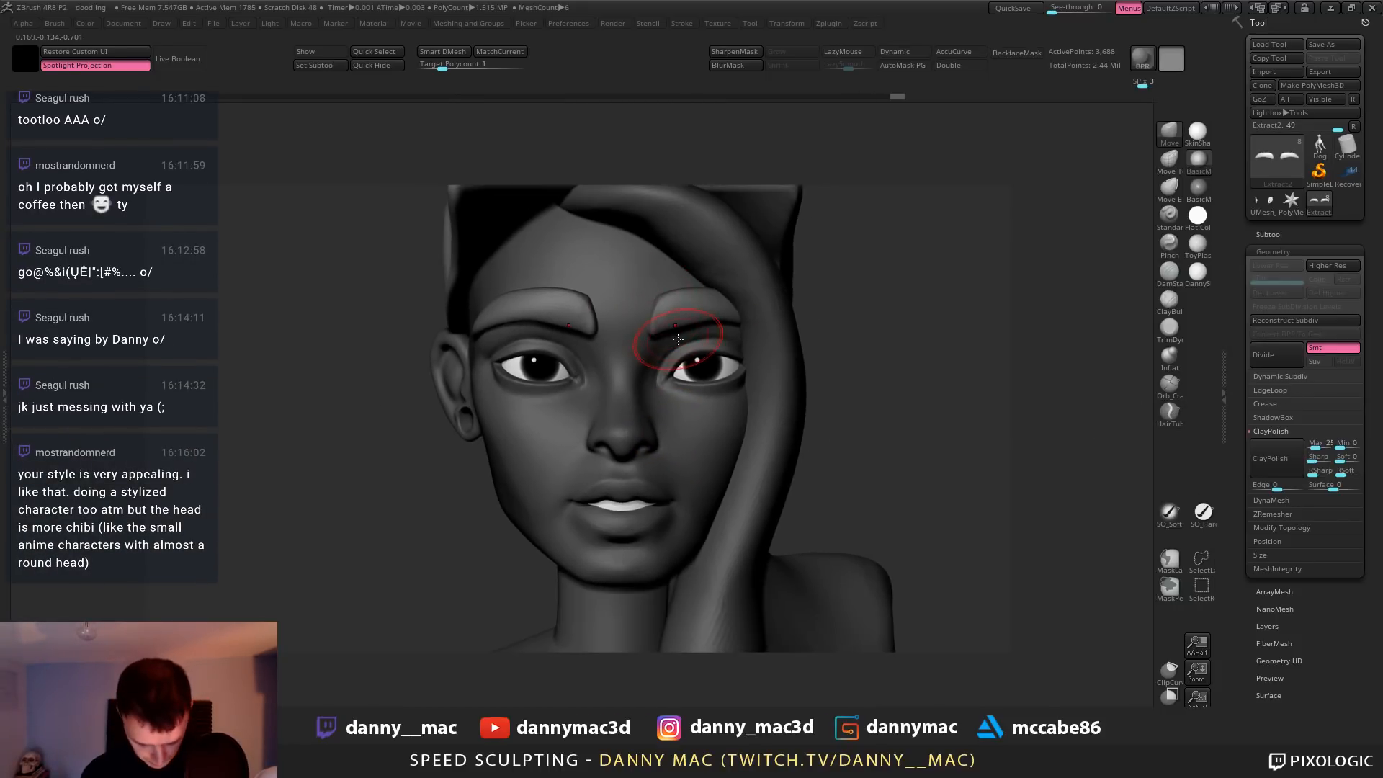
Isolate the eyebrow mesh and flatten the underside of the brow arch with the TrimDynamic brush
key(b)
key(t)
key(d)
mouse_move(481, 348)
right_down()
mouse_move(544, 346)
mouse_move(556, 319)
mouse_move(511, 339)
right_up()
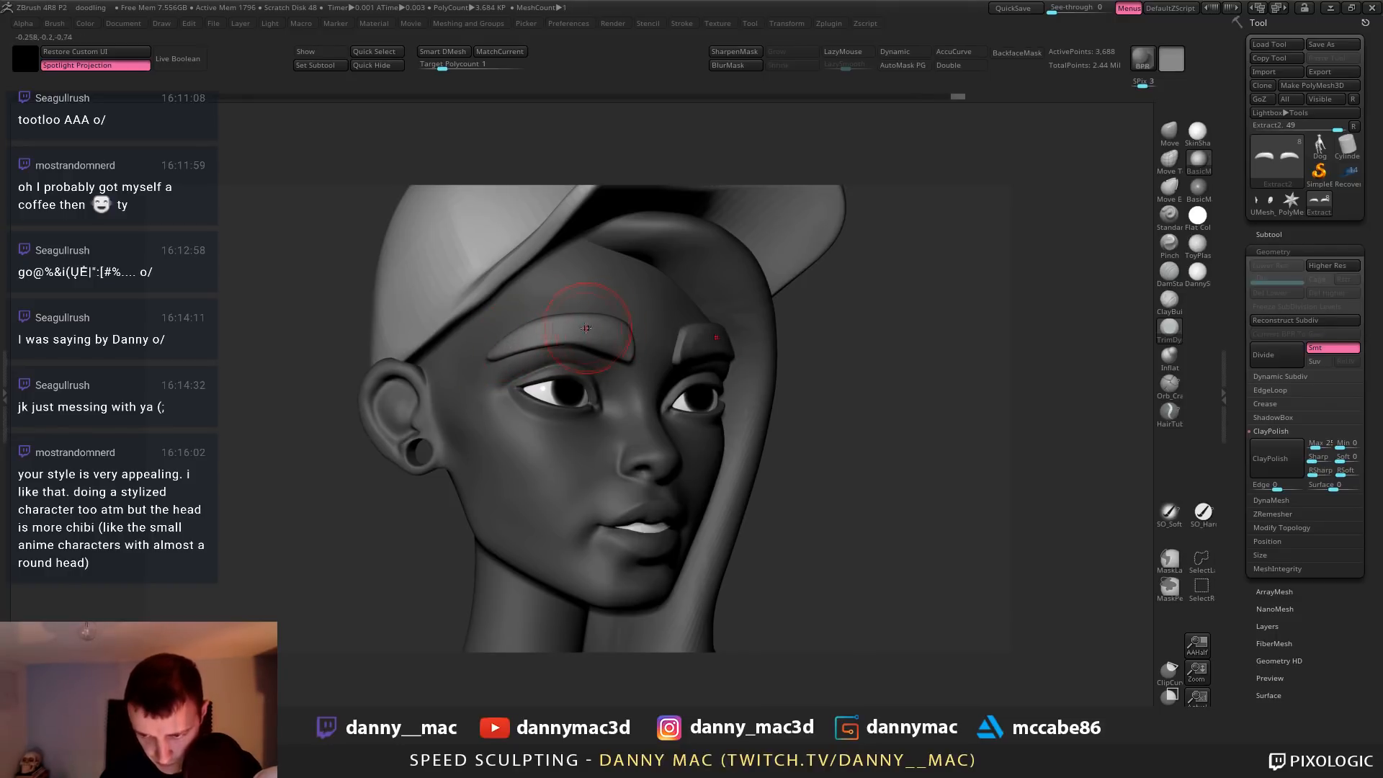
right_drag(585, 327, 593, 336)
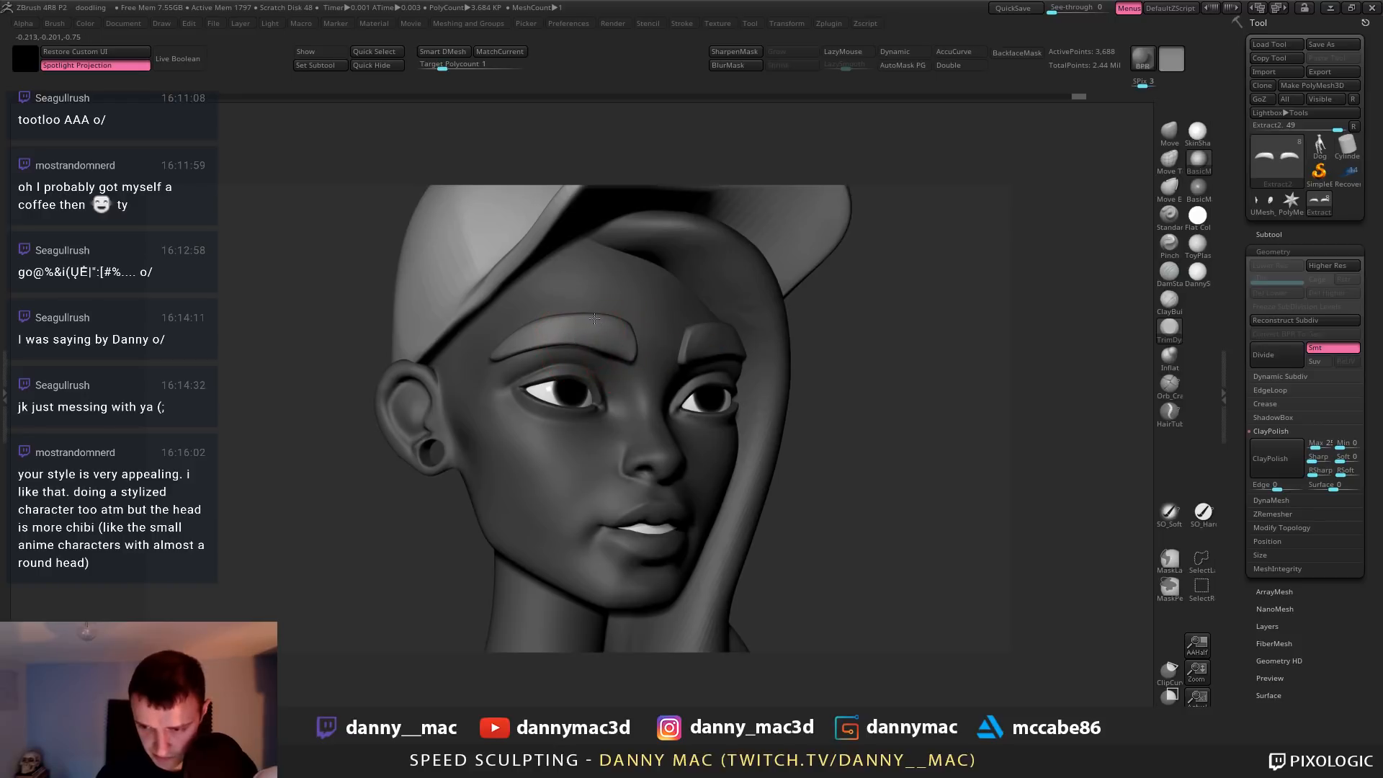
mouse_move(594, 319)
right_down()
mouse_move(553, 383)
mouse_move(530, 352)
mouse_move(527, 385)
mouse_move(437, 455)
right_up()
key(alt+s)
right_click(524, 382)
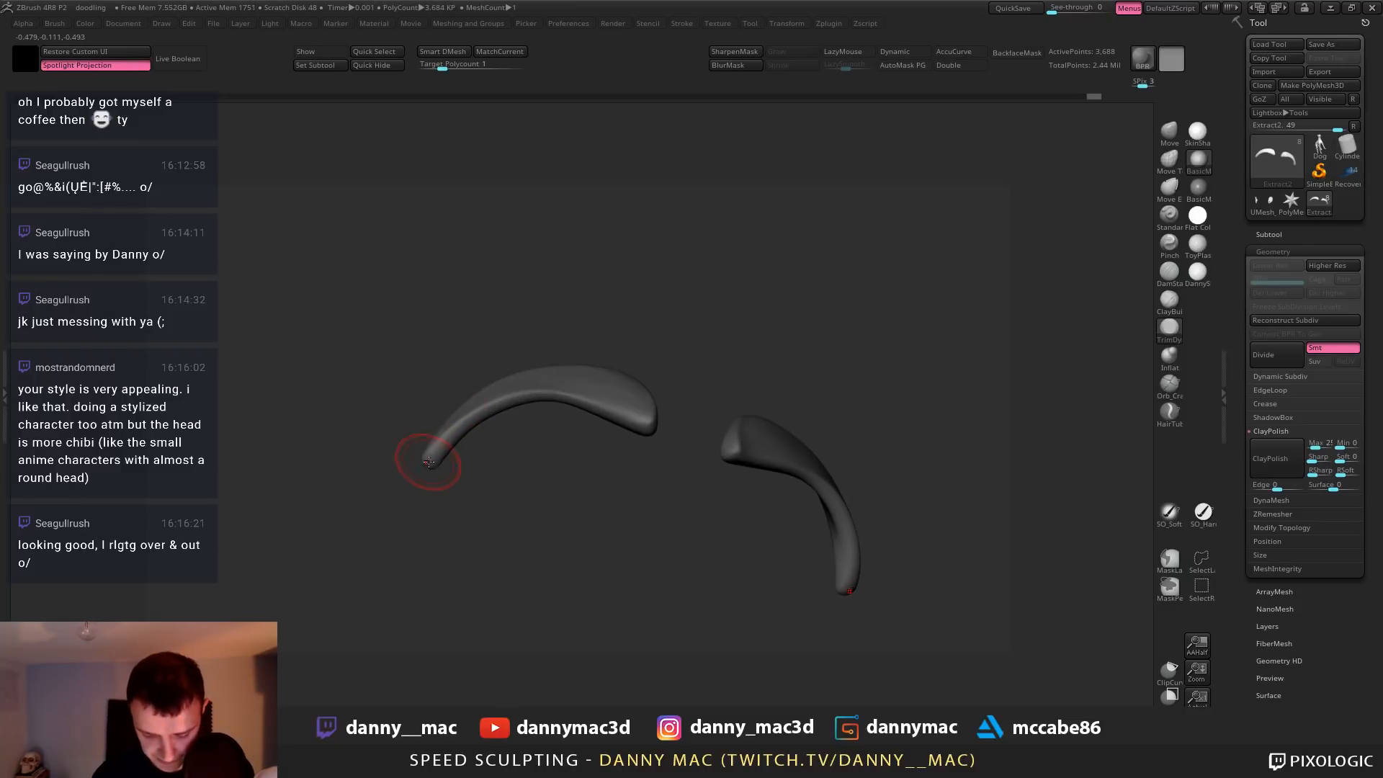
right_drag(504, 407, 470, 422)
drag(504, 403, 534, 400)
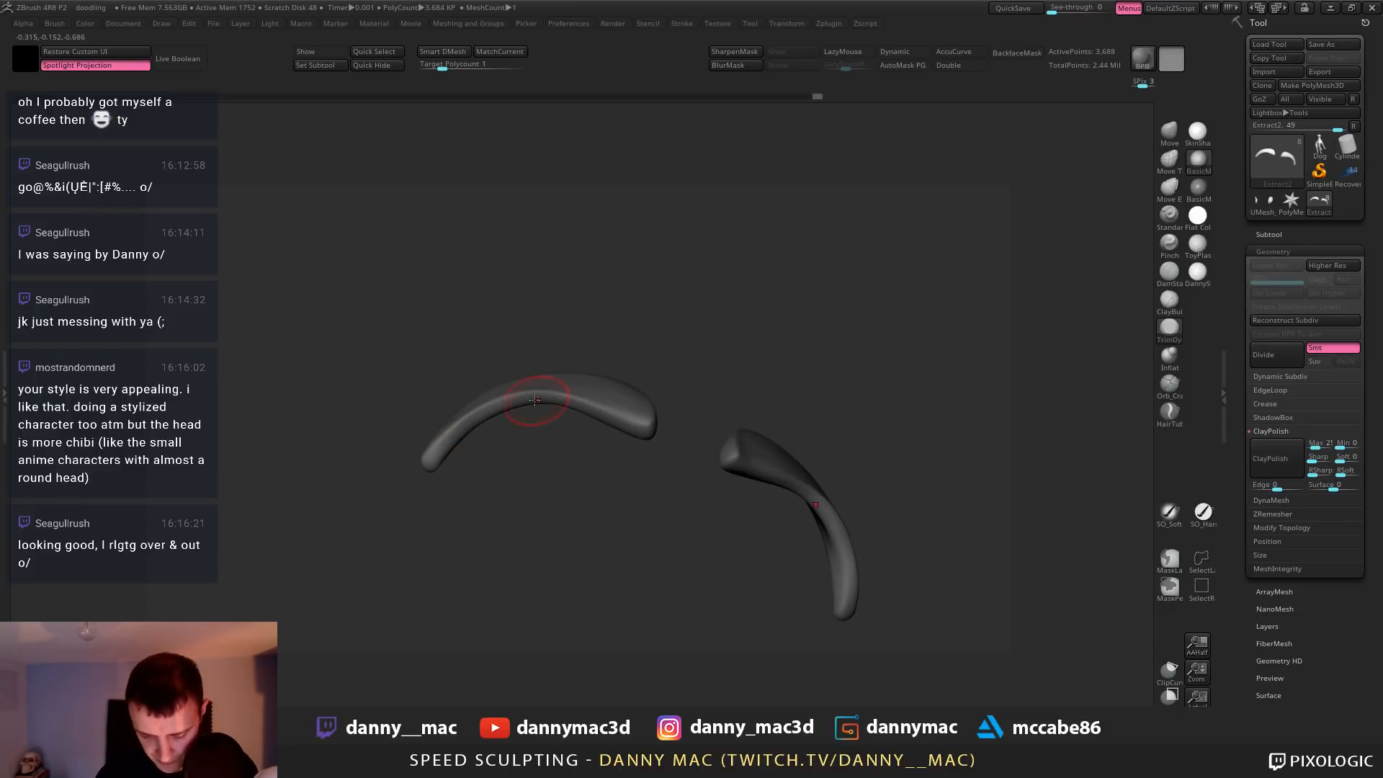
Trim the thicker inner half of the eyebrows into a cleaner, flatter plane
right_drag(598, 411, 552, 384)
ctrl+shift+click(543, 465)
drag(552, 384, 558, 374)
right_drag(557, 375, 540, 382)
drag(540, 382, 556, 365)
Reshape the inner ends of the eyebrows against the forehead with the Move brush and smooth them
mouse_move(557, 365)
right_down()
mouse_move(584, 391)
mouse_move(584, 489)
right_up()
right_click(583, 490)
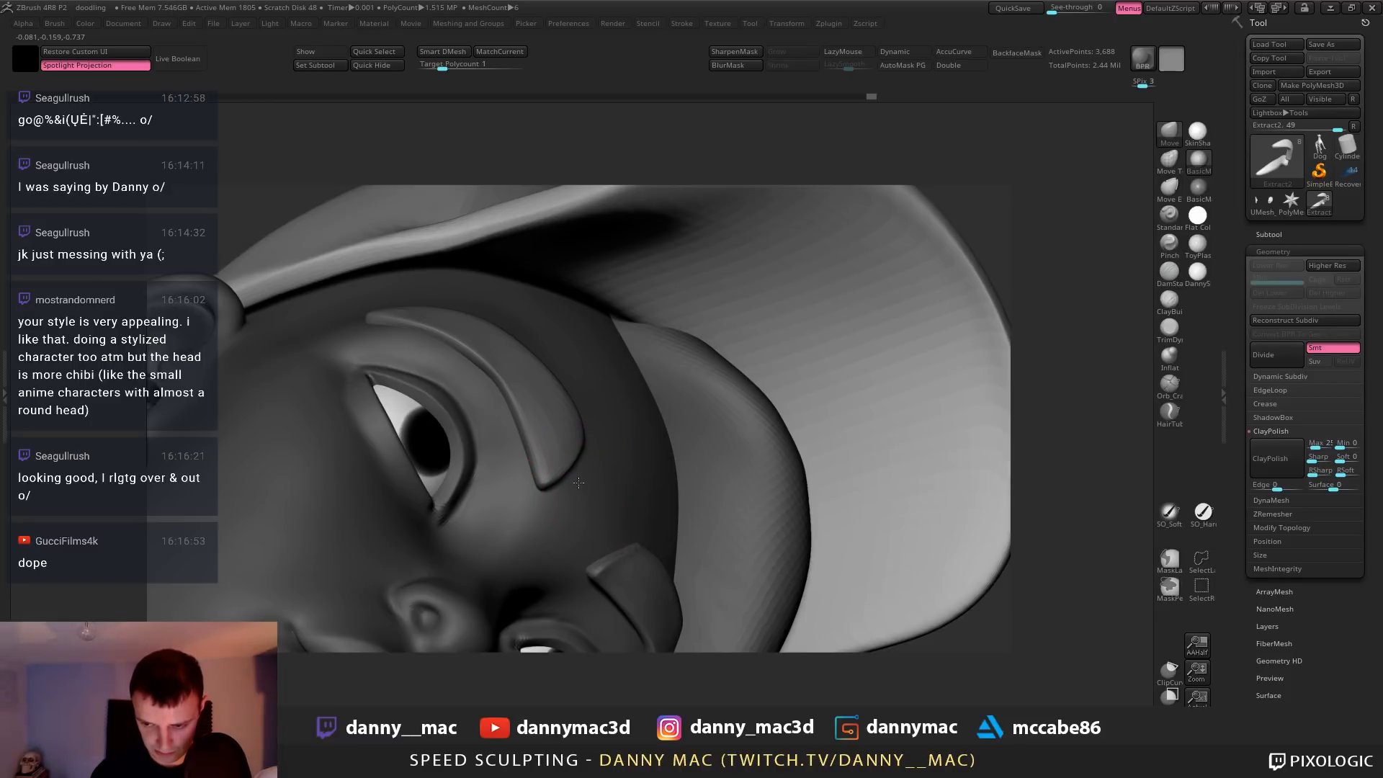
right_drag(578, 481, 575, 457)
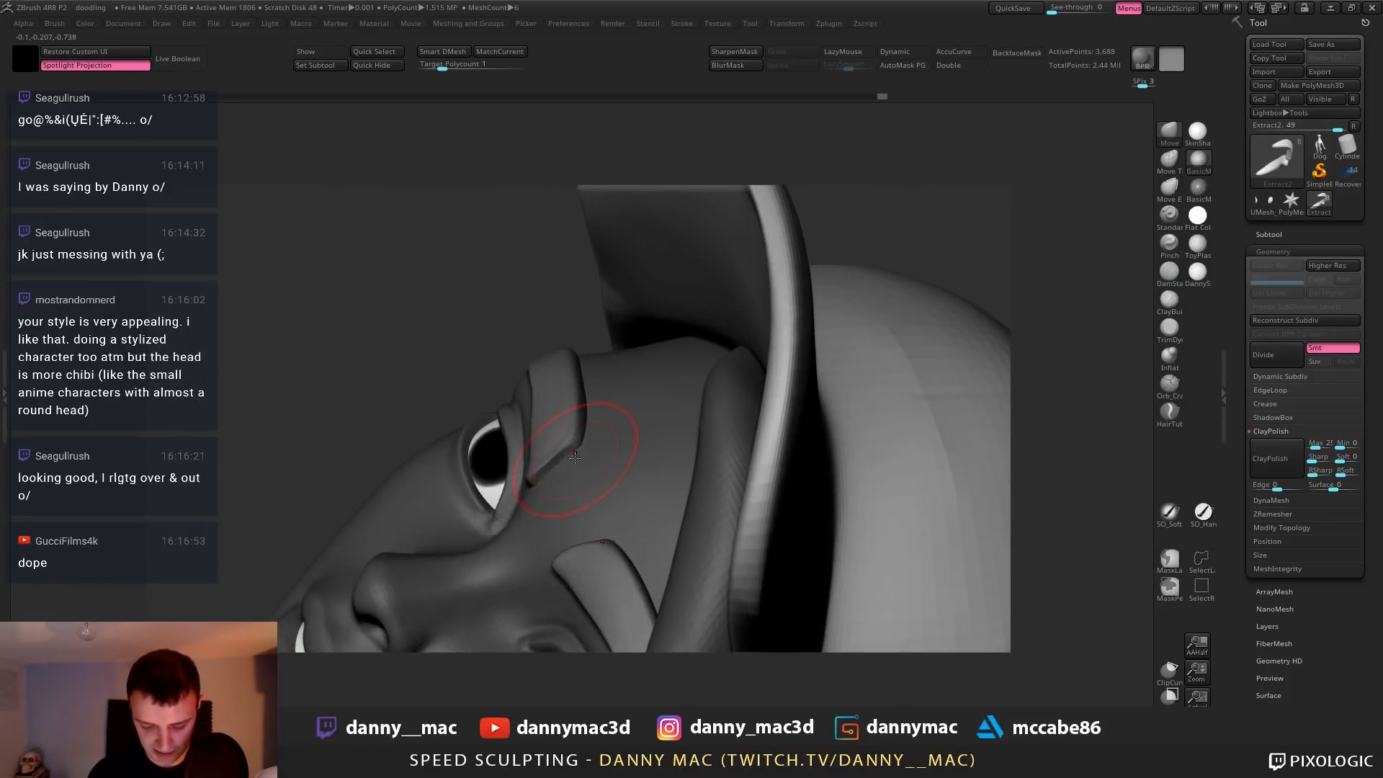
drag(575, 458, 552, 466)
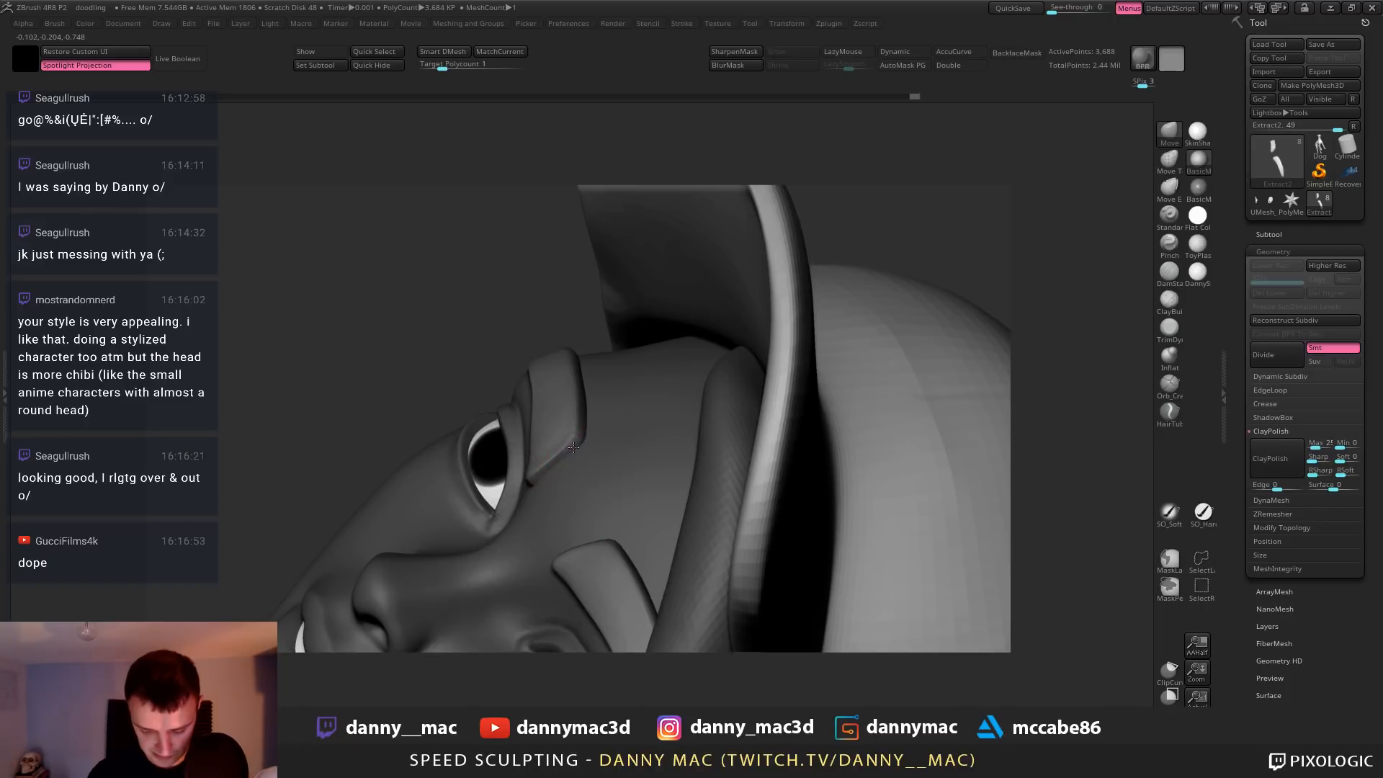
mouse_move(573, 448)
right_down()
mouse_move(654, 420)
mouse_move(659, 475)
mouse_move(626, 515)
mouse_move(574, 448)
right_up()
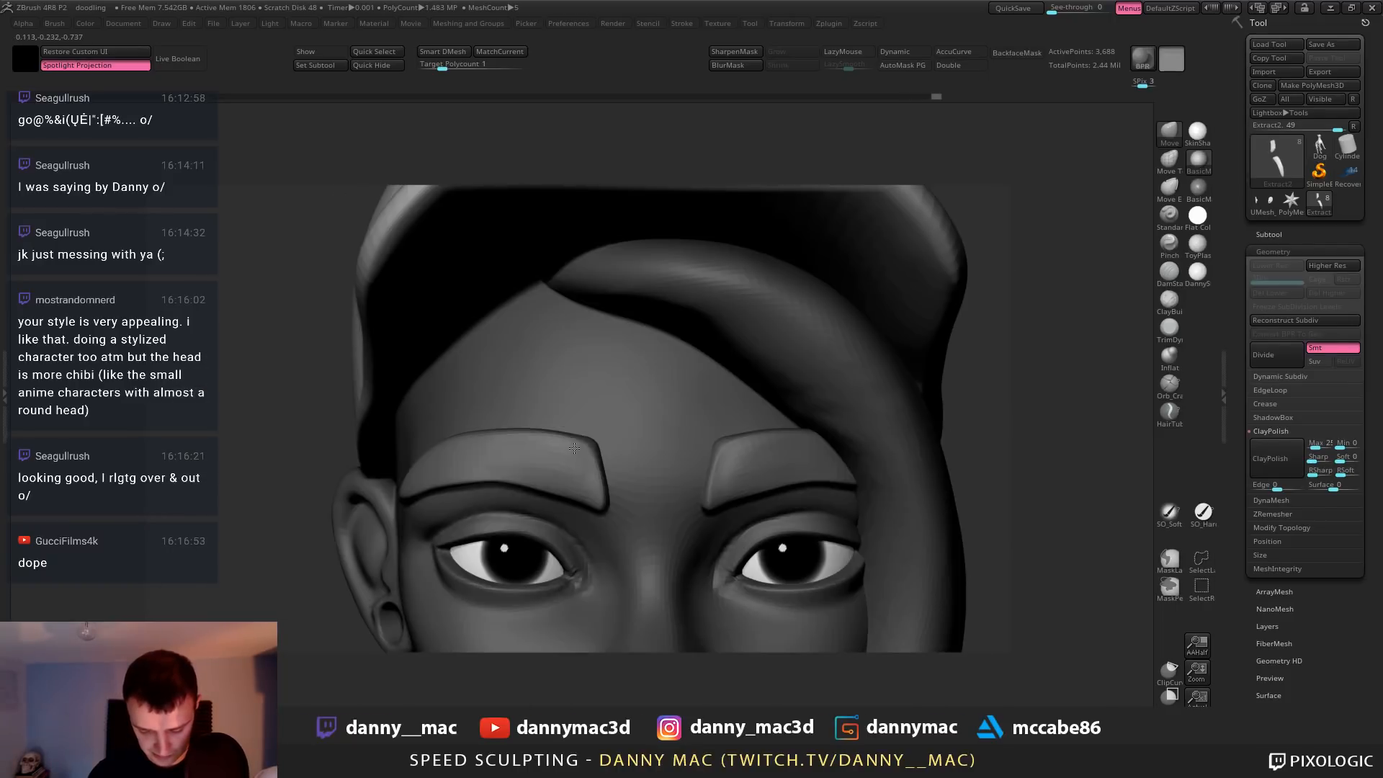
mouse_move(571, 450)
shift+mouse_down()
mouse_move(538, 414)
mouse_move(461, 422)
shift+mouse_up()
Adjust the eyebrow shape from the front with the Move brush, nudging the inner corners and the outer part
mouse_move(497, 432)
ctrl+right_down()
mouse_move(501, 457)
mouse_move(499, 442)
mouse_move(576, 403)
mouse_move(648, 403)
mouse_move(704, 373)
mouse_move(504, 412)
mouse_move(577, 421)
ctrl+right_up()
key(w)
key(q)
alt+right_drag(663, 425, 803, 382)
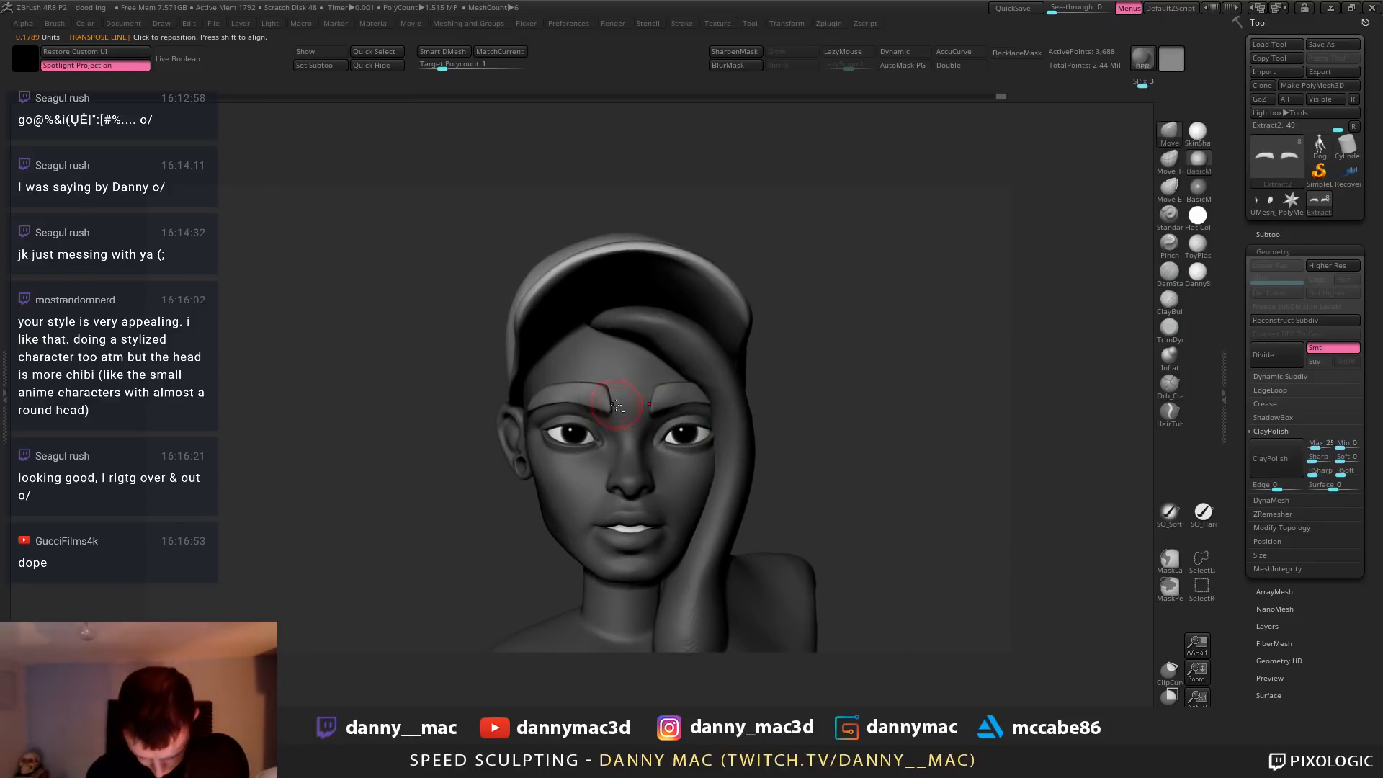
mouse_move(613, 409)
mouse_down()
mouse_move(614, 396)
mouse_move(588, 408)
mouse_up()
key(space)
right_drag(588, 409, 529, 416)
key(space)
drag(520, 414, 539, 414)
shift+right_drag(543, 414, 605, 422)
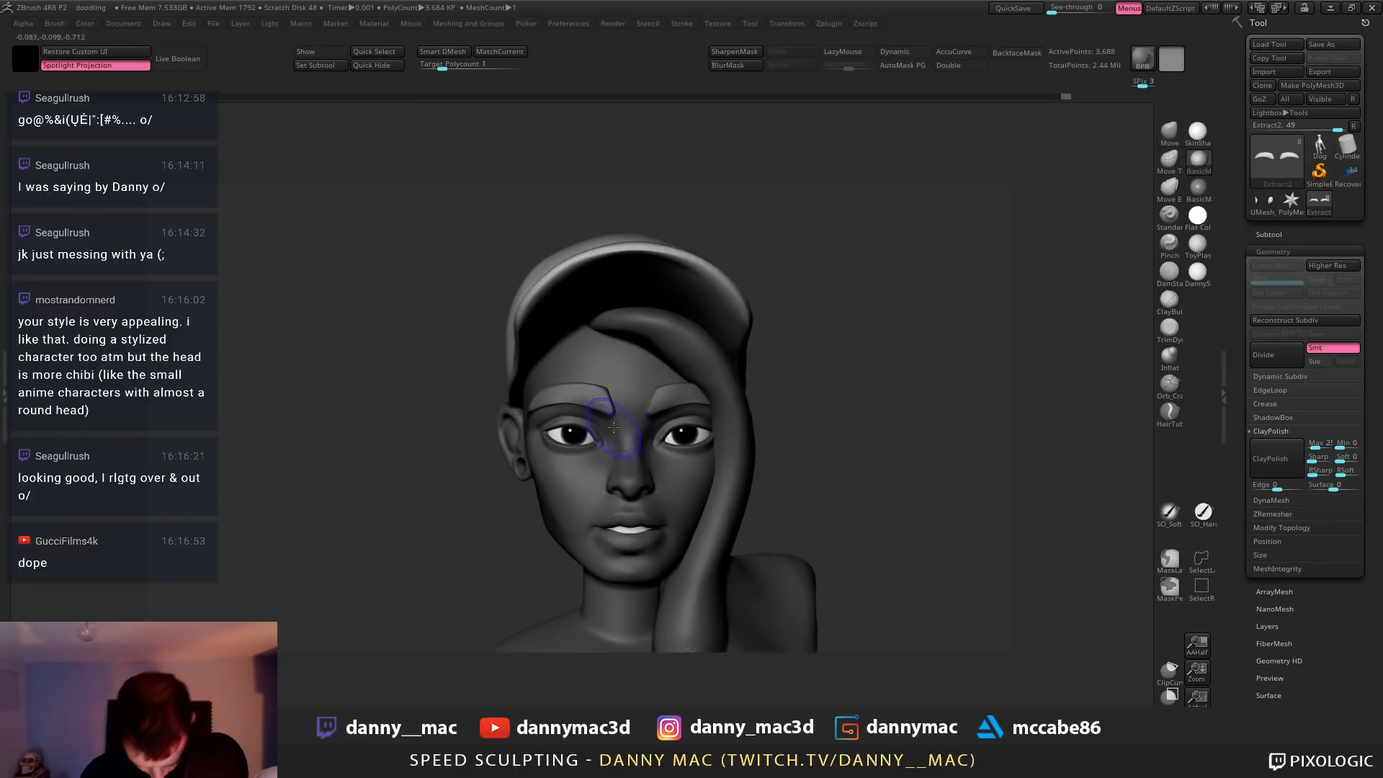
Check the eyebrows from three-quarter and low angles, and make the head mesh the active subtool
right_drag(569, 361, 545, 373)
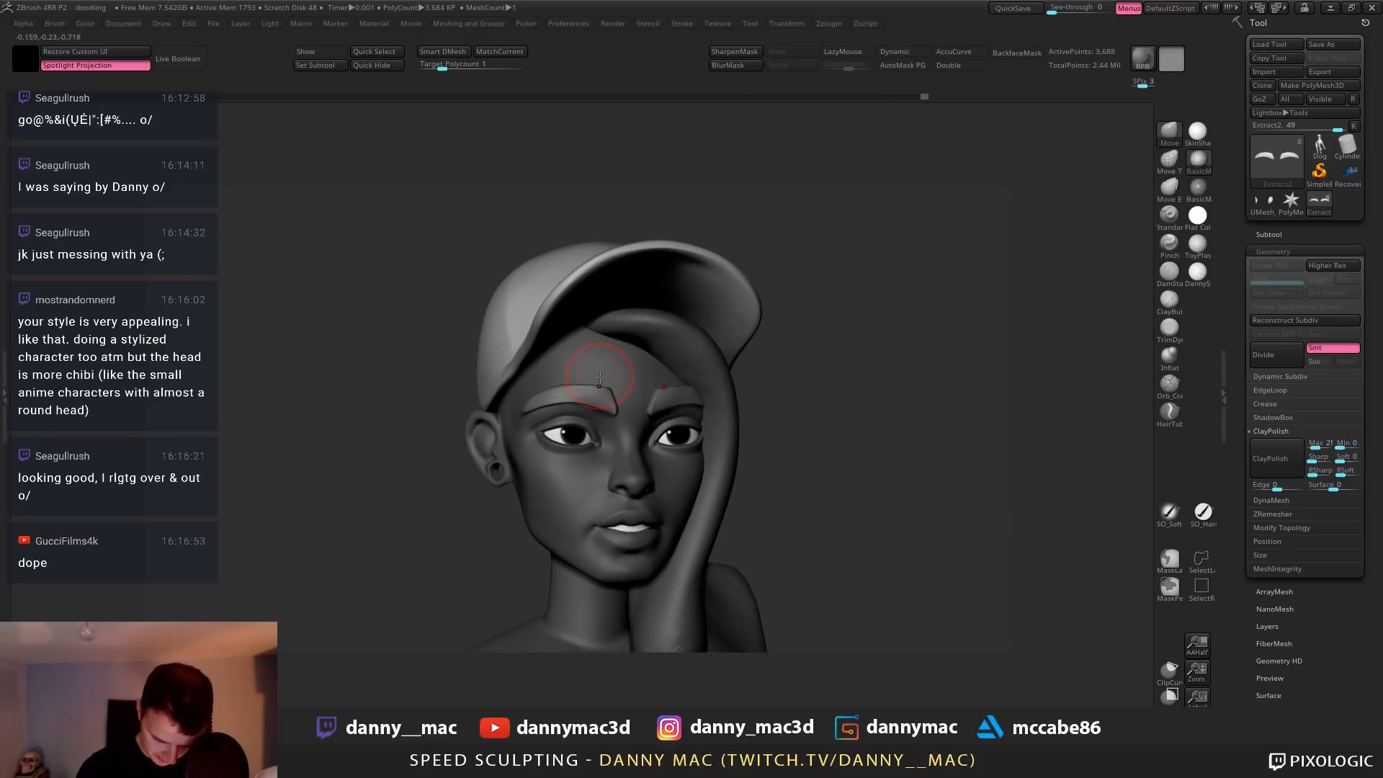
mouse_move(564, 370)
right_down()
mouse_move(530, 416)
mouse_move(639, 293)
right_up()
right_click(541, 436)
right_drag(541, 436, 558, 400)
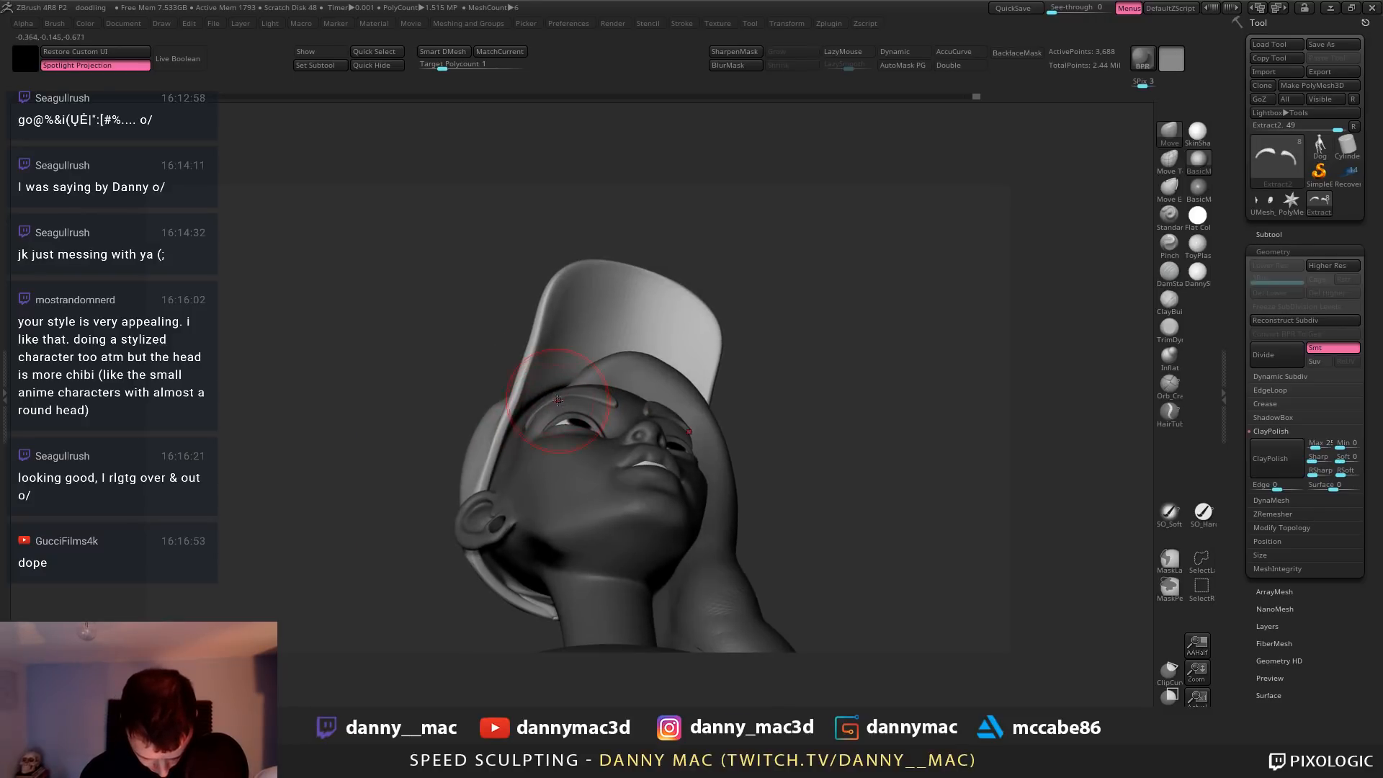
alt+click(547, 416)
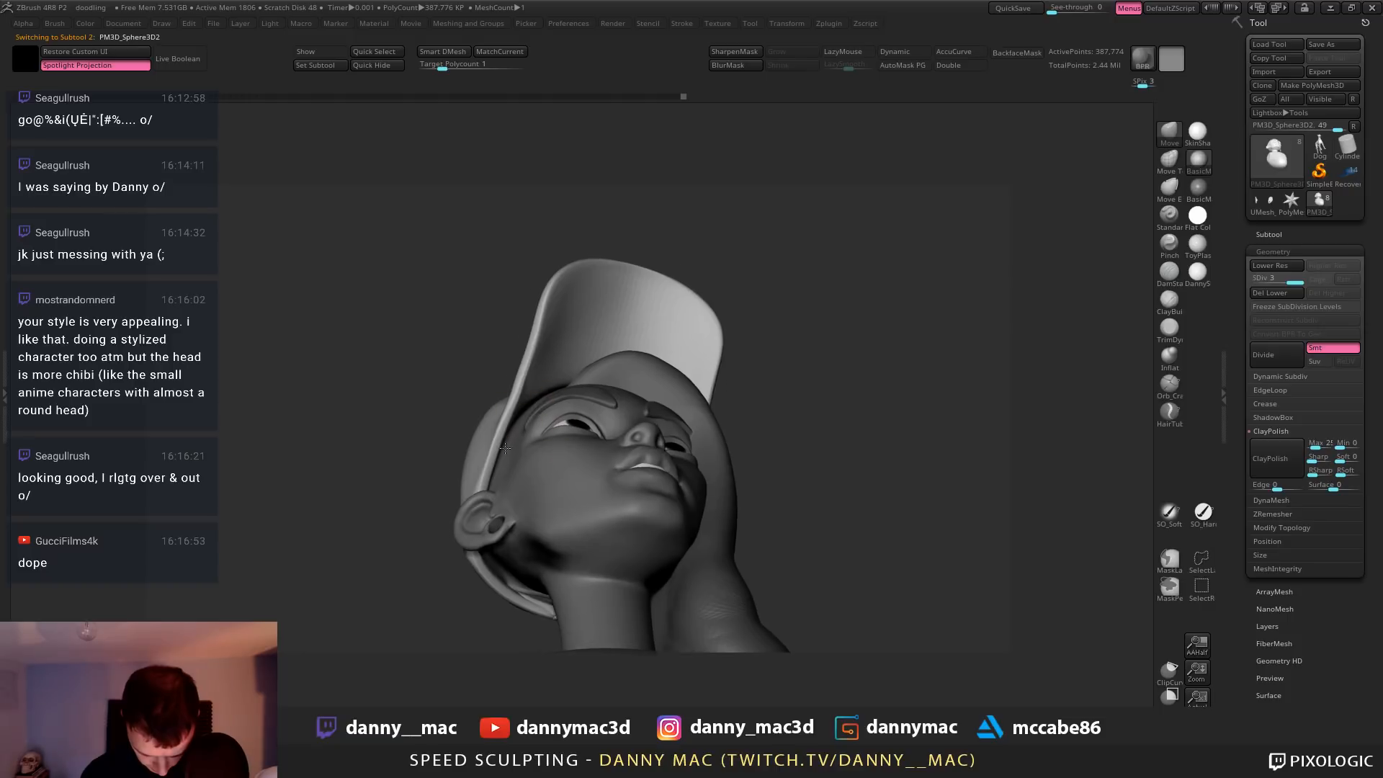
right_drag(537, 423, 650, 477)
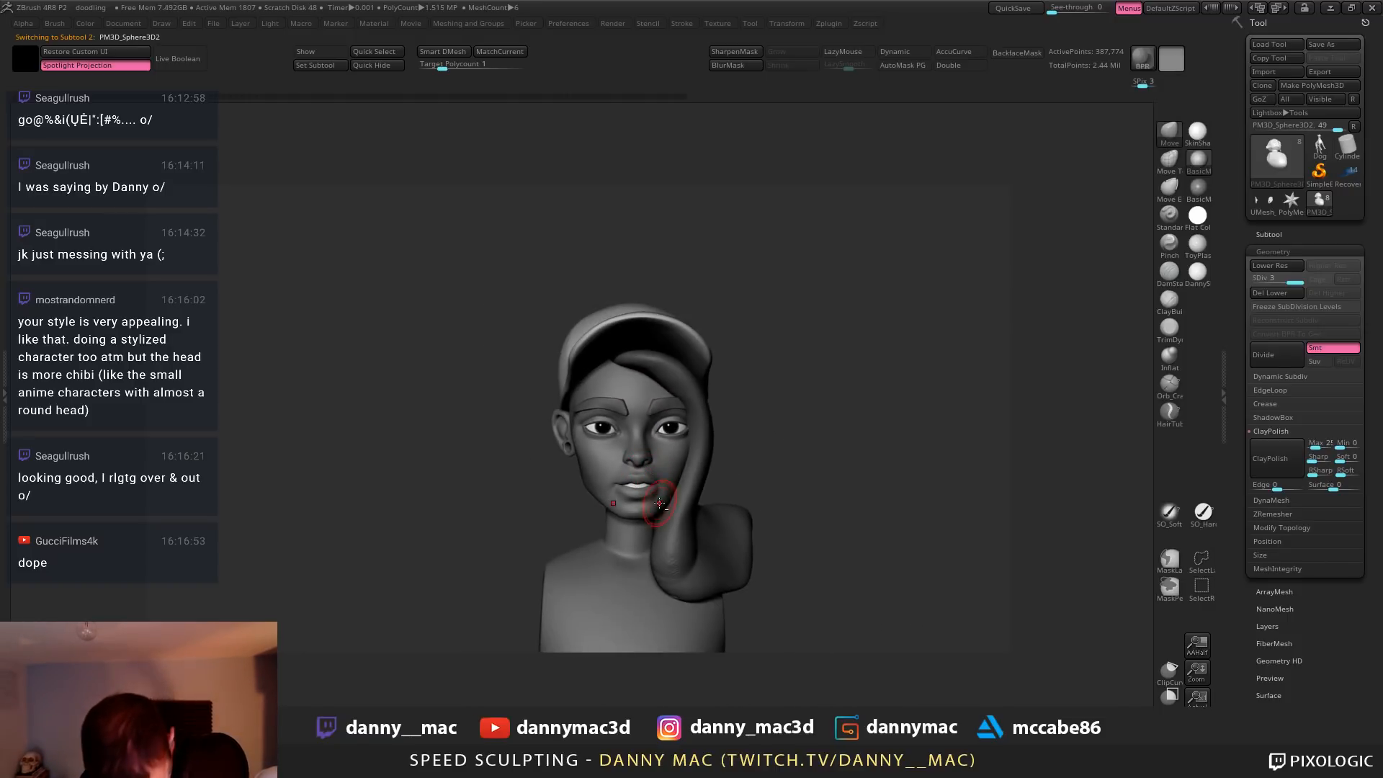
Nudge the head's ear and earlobe area into shape with small Move brush adjustments, checking from the side and three-quarter angles
right_click(621, 513)
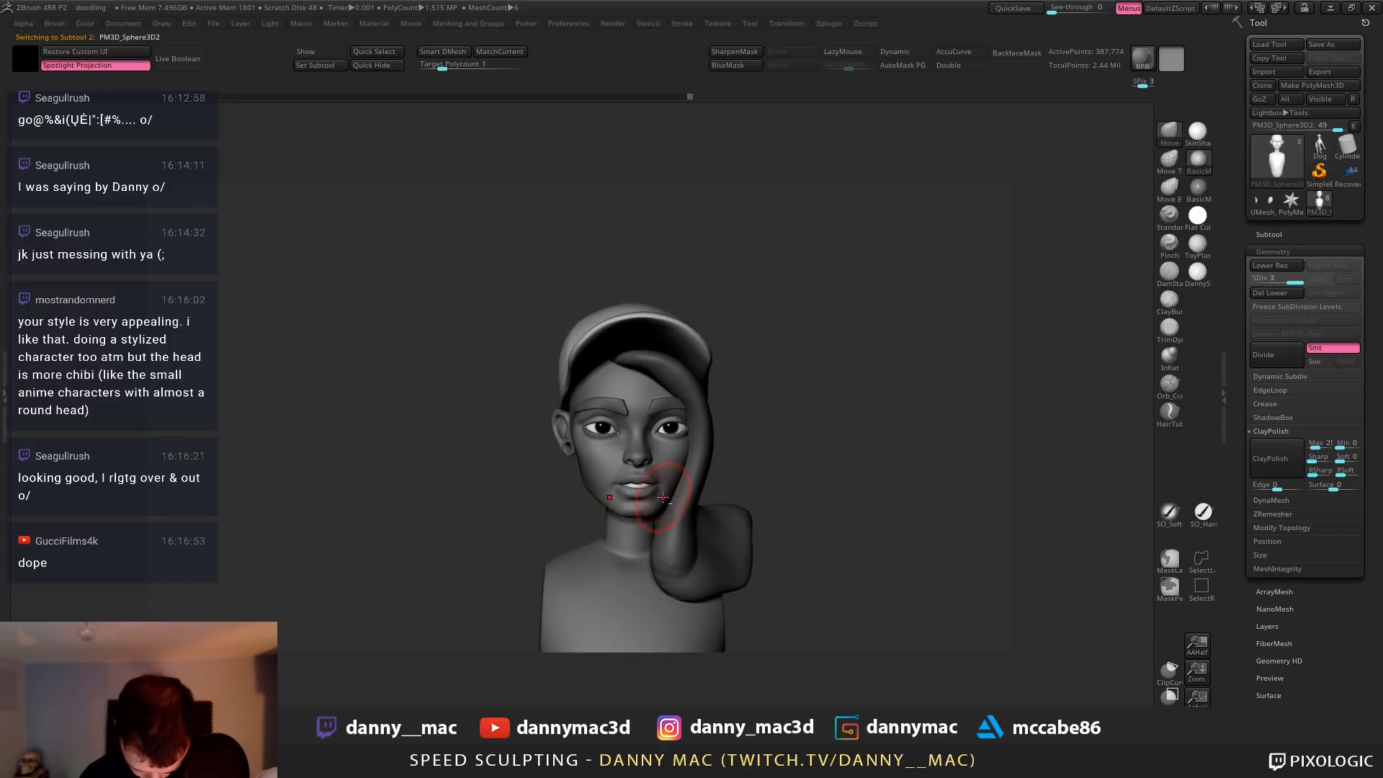
mouse_move(663, 496)
right_down()
mouse_move(616, 514)
mouse_move(657, 497)
mouse_move(587, 486)
mouse_move(603, 503)
mouse_move(584, 499)
right_up()
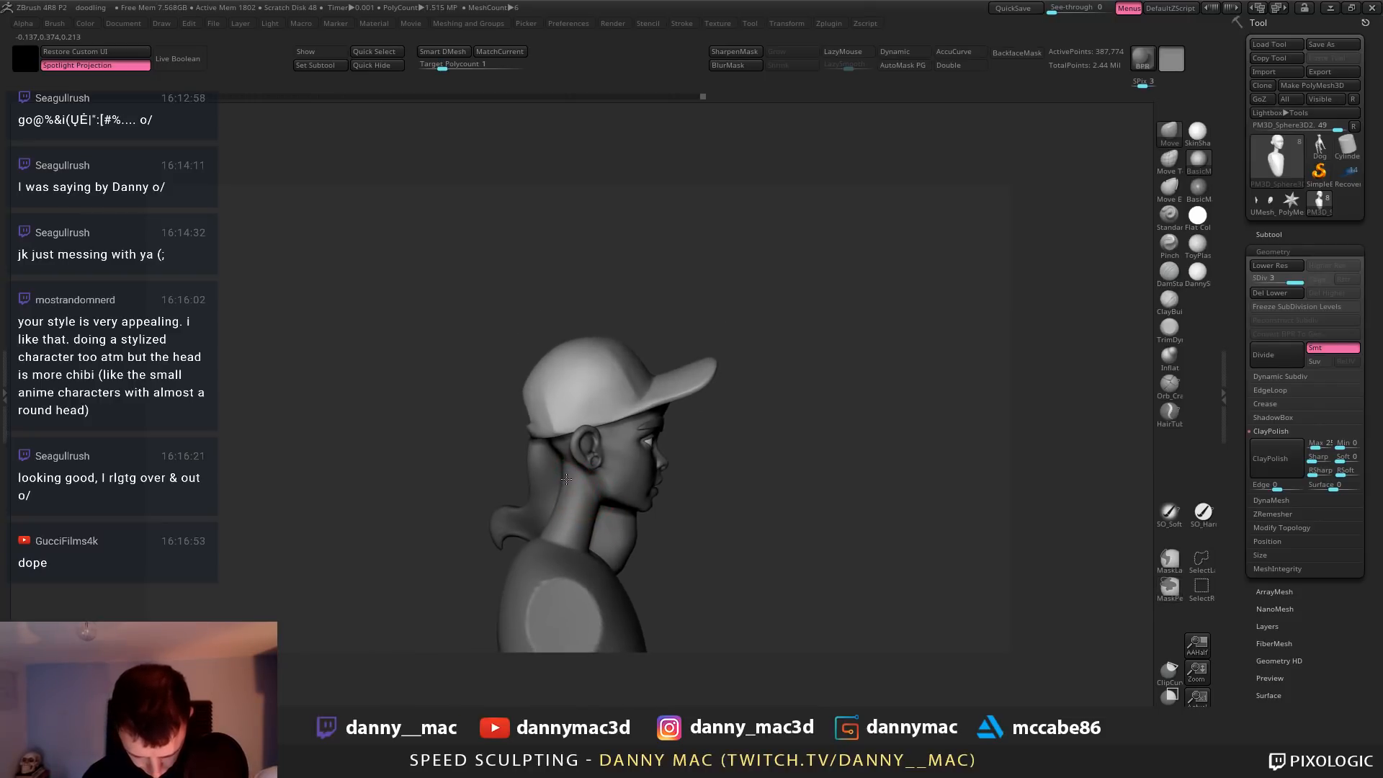
key(ctrl+z)
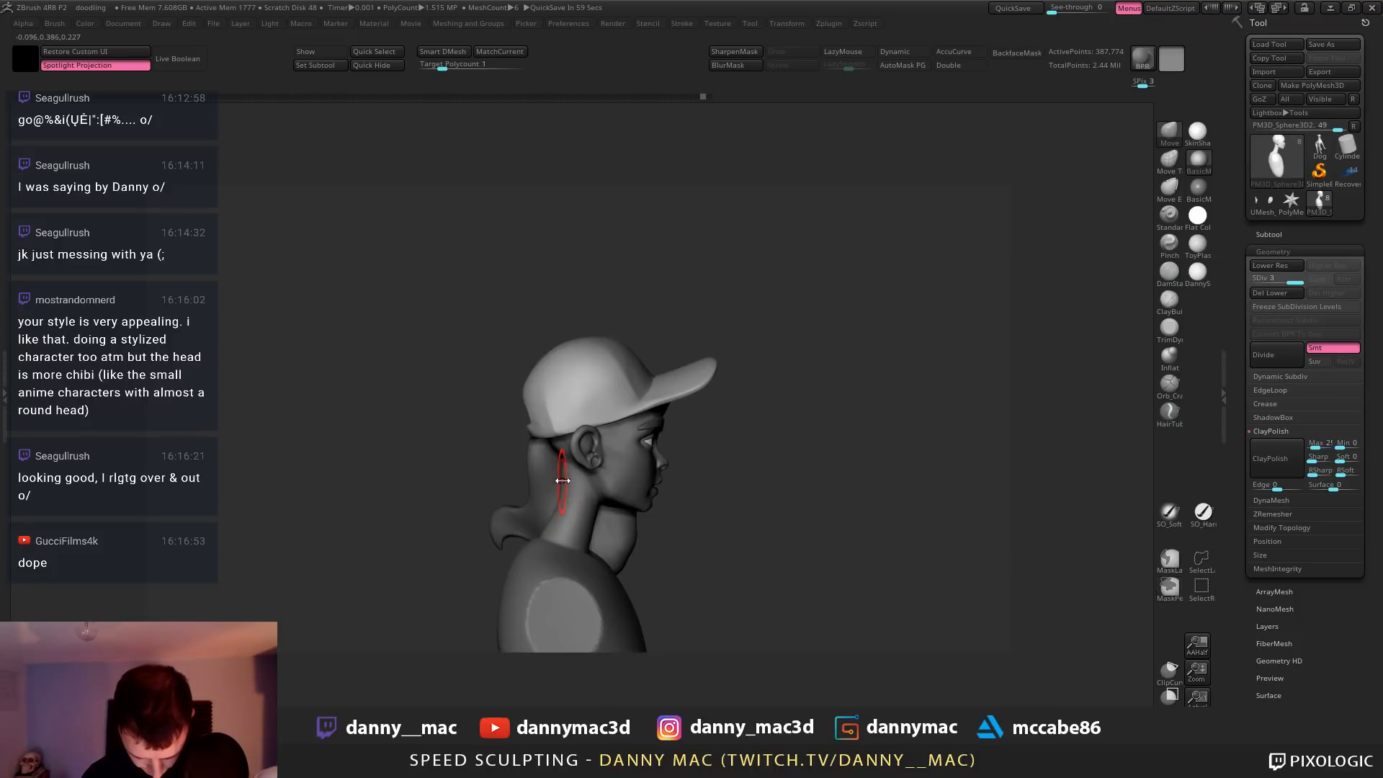
ctrl+right_drag(598, 461, 656, 455)
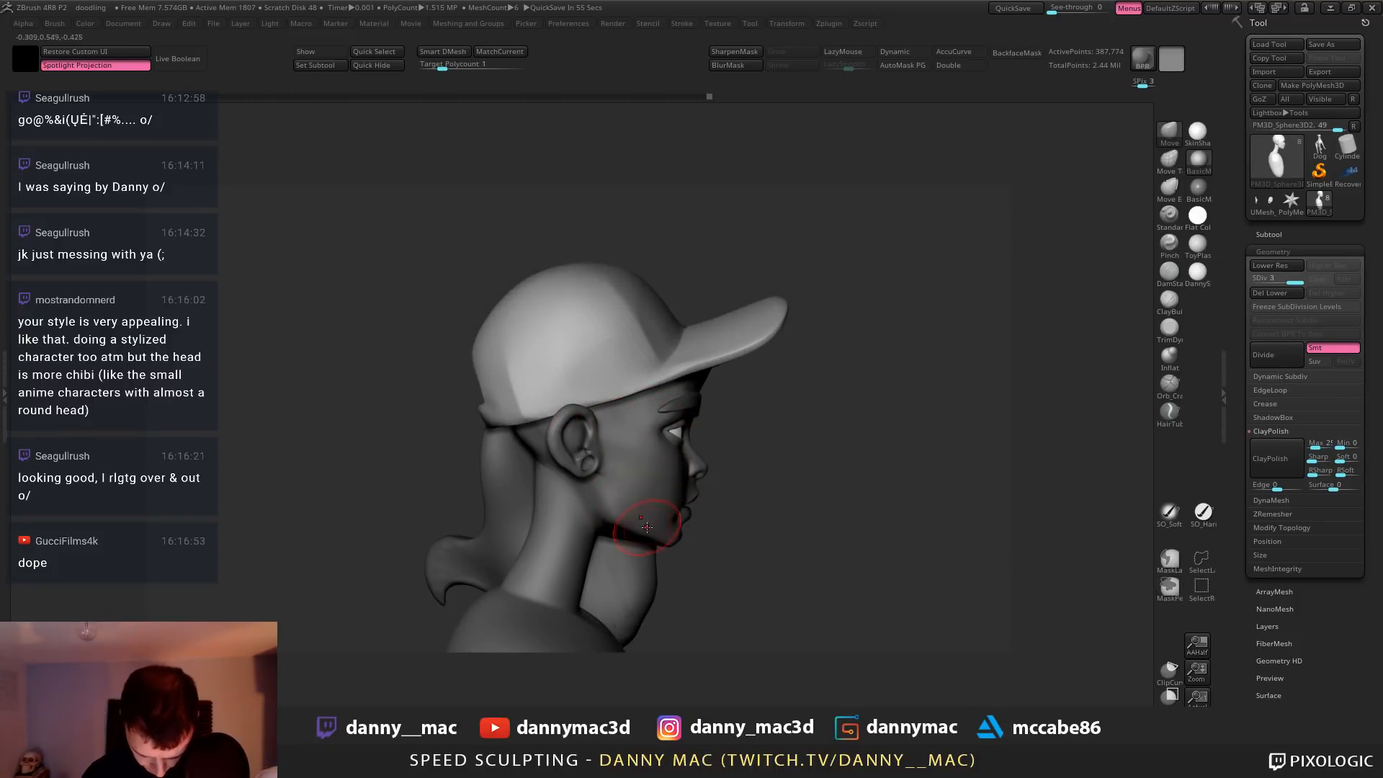
key(space)
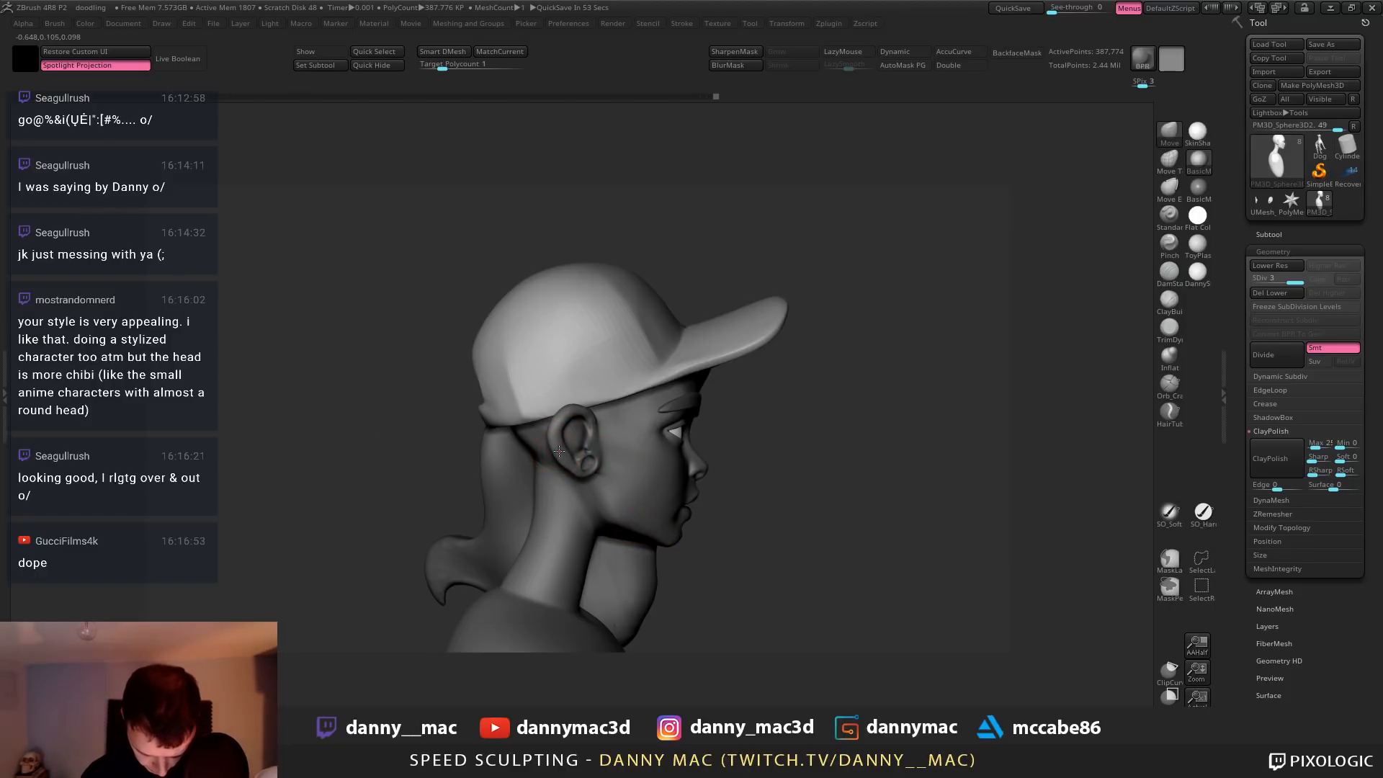
drag(578, 469, 578, 465)
mouse_move(580, 464)
right_down()
mouse_move(545, 440)
mouse_move(571, 443)
right_up()
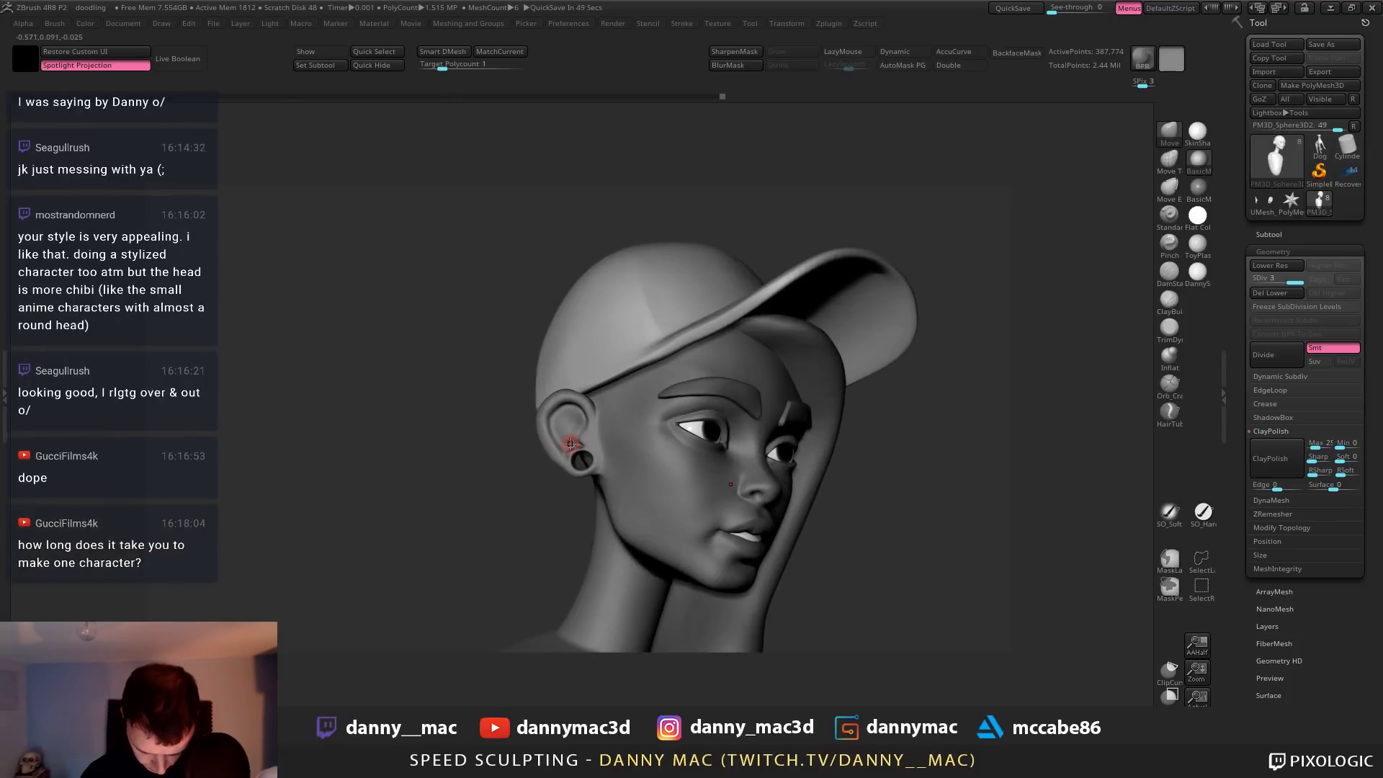
right_click(584, 471)
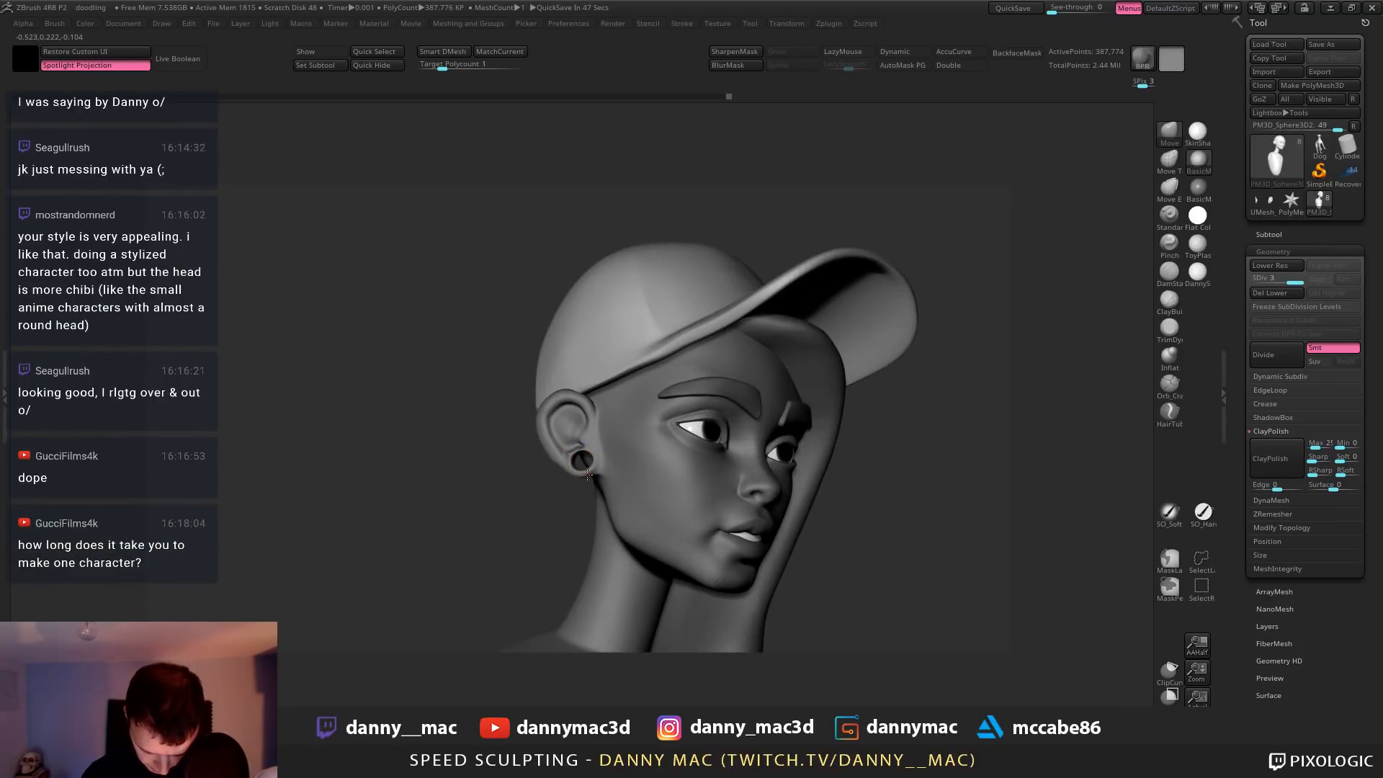
mouse_move(562, 412)
right_down()
mouse_move(705, 424)
mouse_move(678, 401)
right_up()
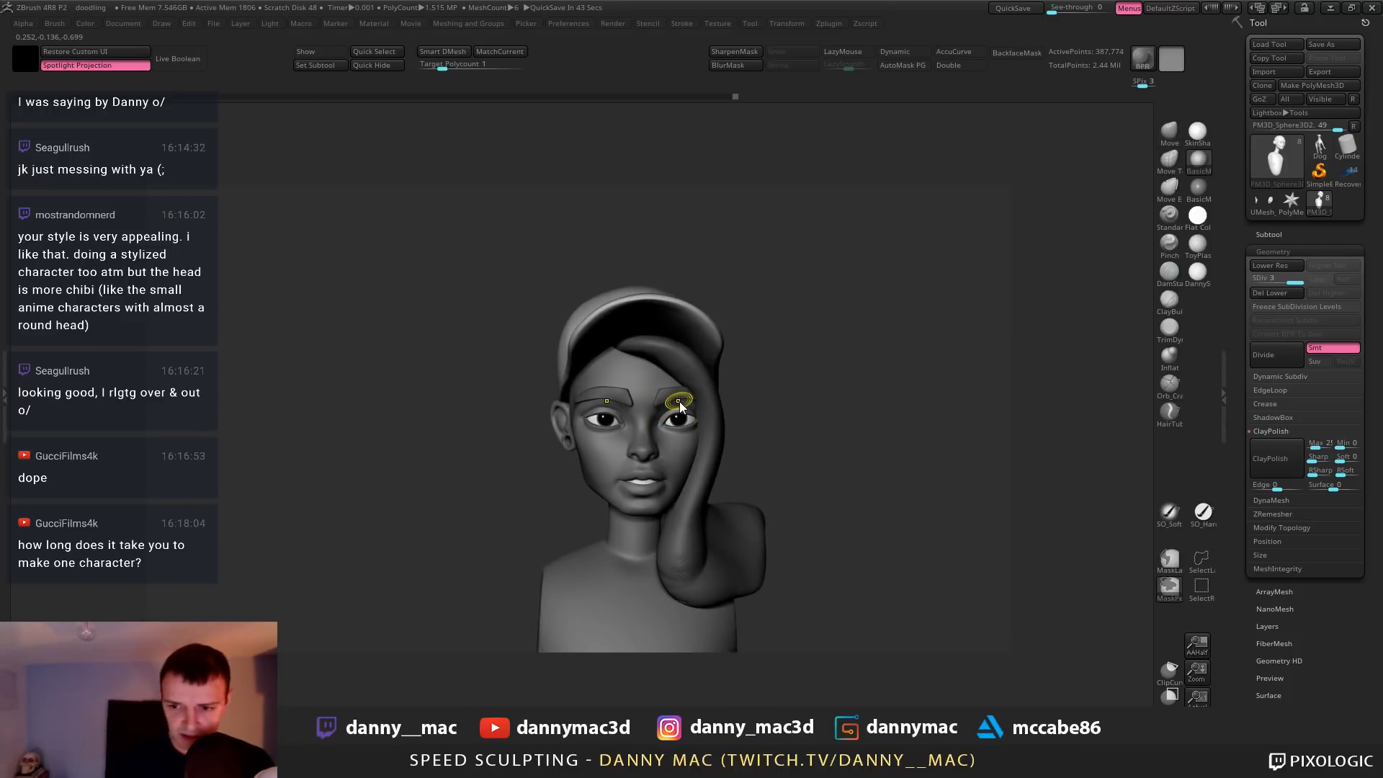
Make the eyebrows the active subtool and pick the TrimDynamic brush with a smaller draw size
key(ctrl+s)
mouse_move(607, 373)
right_down()
mouse_move(652, 374)
mouse_move(657, 418)
mouse_move(551, 426)
right_up()
alt+click(628, 410)
key(b)
key(t)
key(d)
key(space)
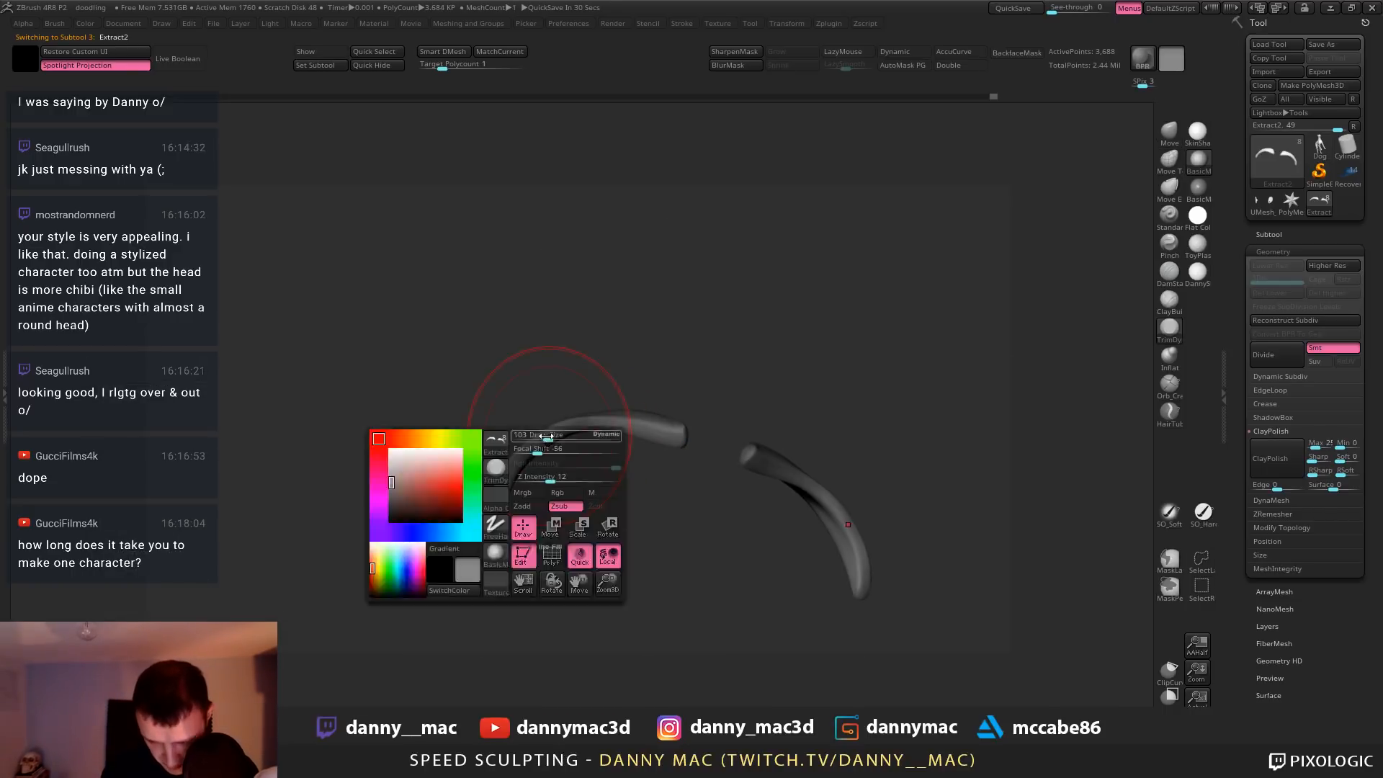
drag(549, 430, 526, 436)
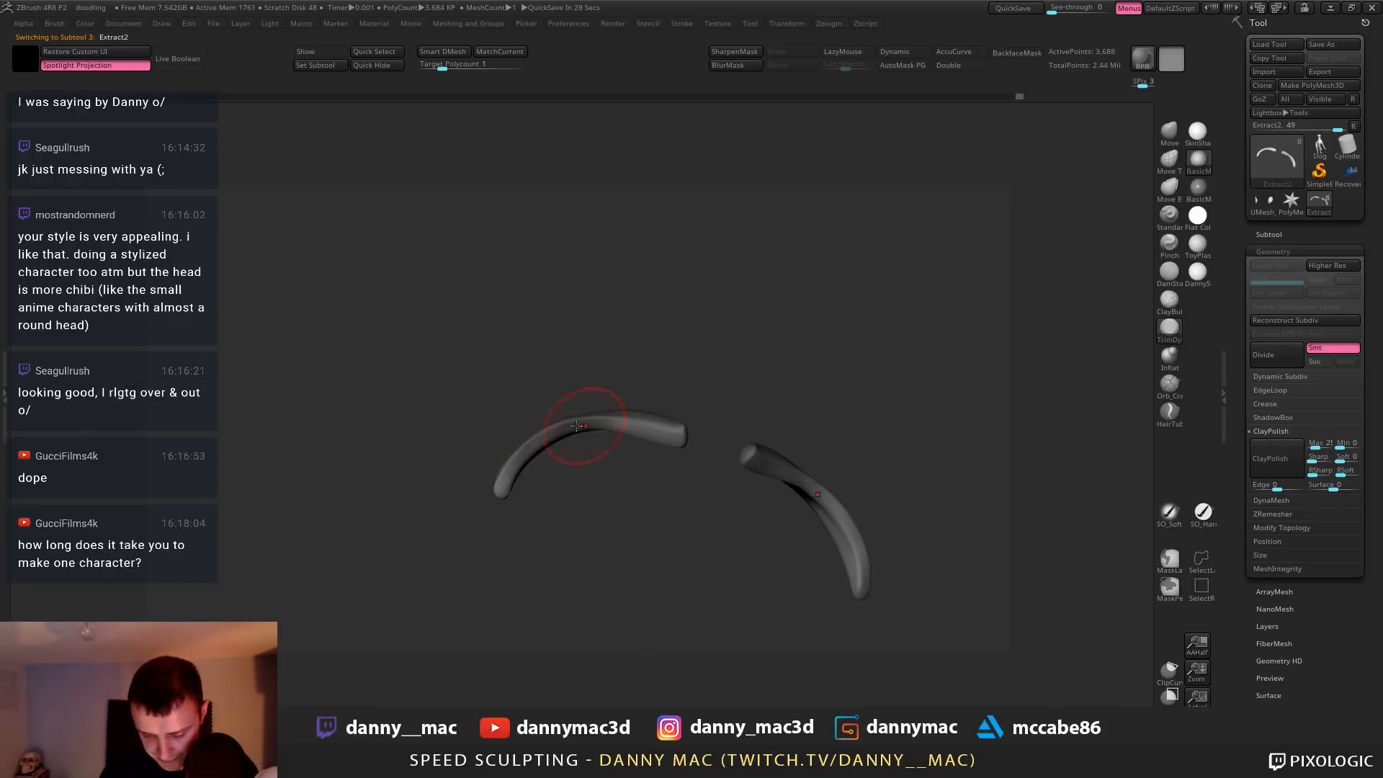
Bring the rest of the head back into view and subdivide the eyebrow mesh, declining Dynamic Subdiv
mouse_move(577, 426)
right_down()
mouse_move(577, 446)
mouse_move(538, 438)
mouse_move(585, 416)
mouse_move(569, 433)
mouse_move(608, 433)
mouse_move(556, 436)
right_up()
key(alt+s)
right_drag(652, 426, 617, 428)
key(d)
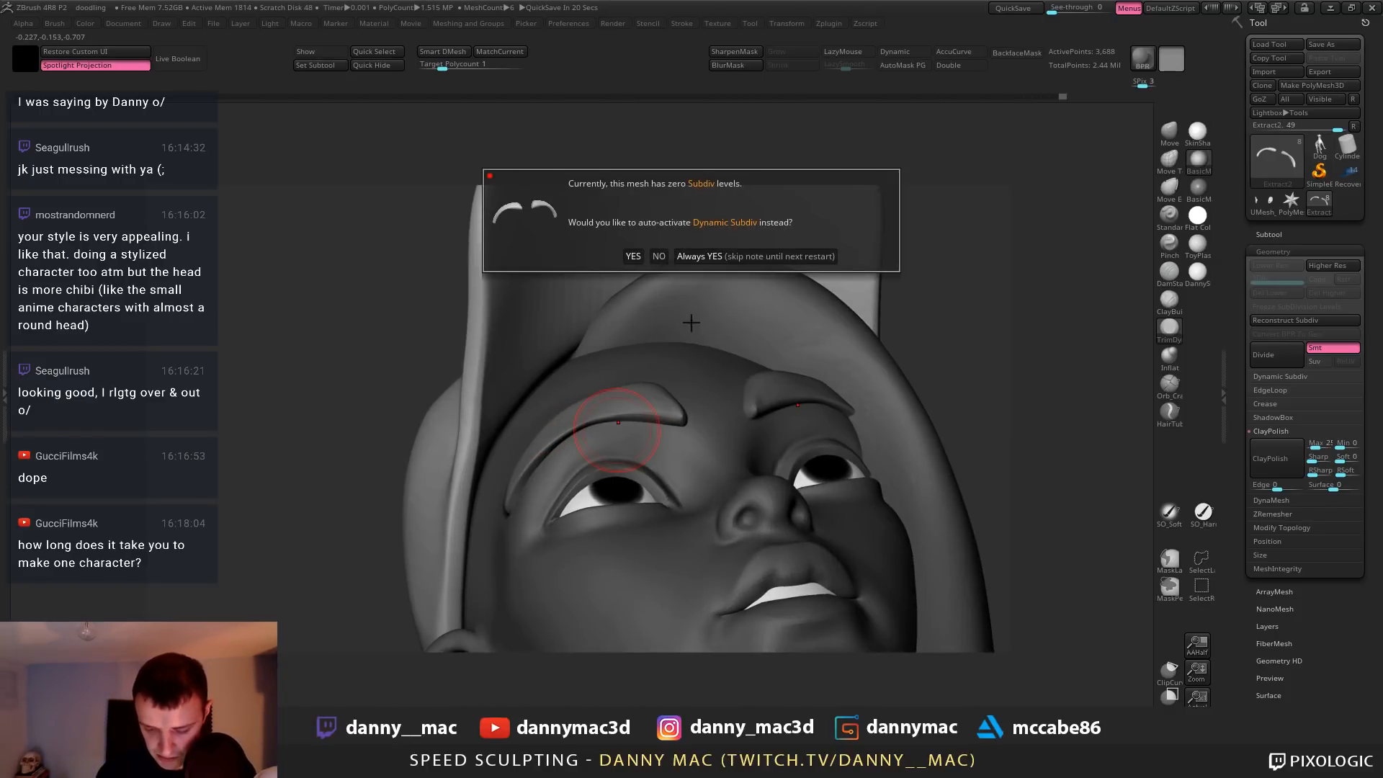
click(658, 255)
Fit the outer half of the eyebrows to the brow surface with small Move brush adjustments
right_drag(685, 399, 519, 482)
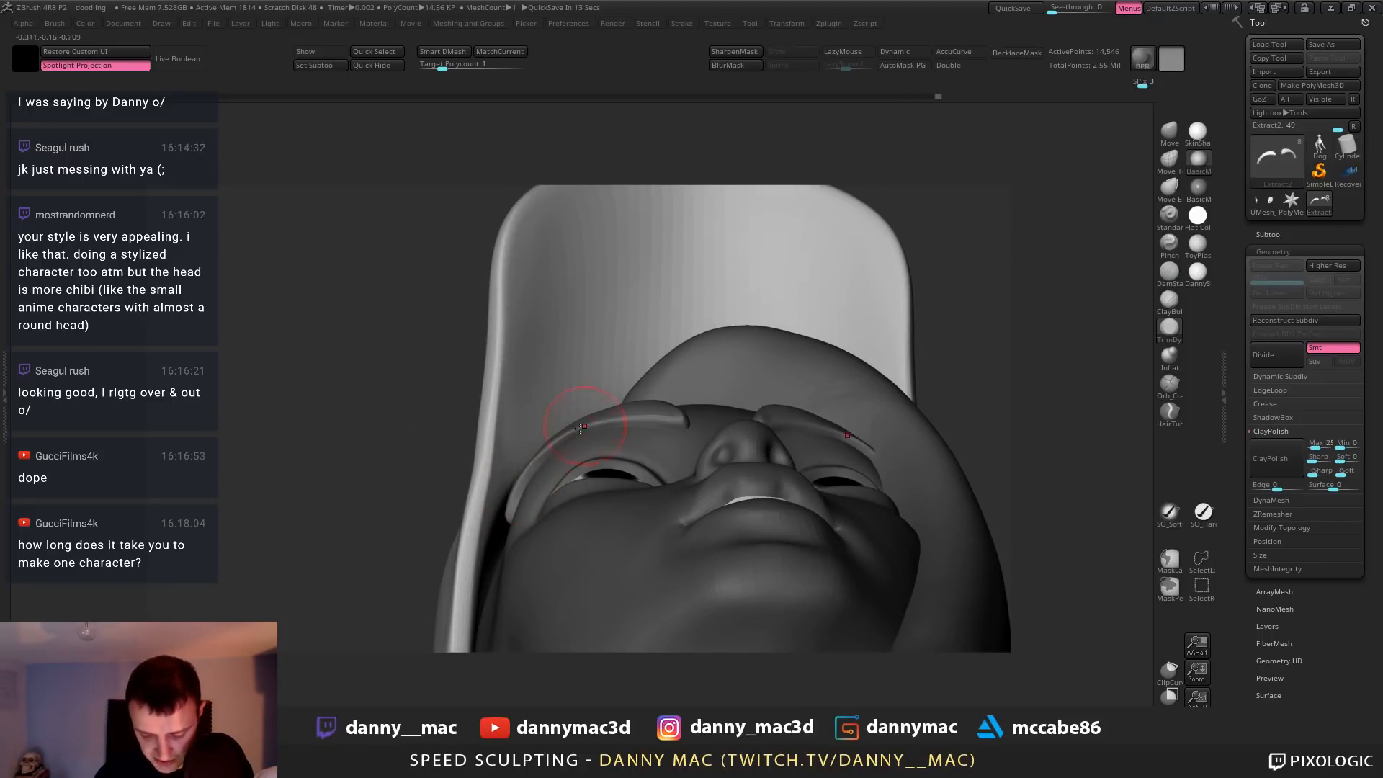
right_drag(576, 461, 540, 436)
right_click(532, 515)
key(b)
key(m)
key(v)
drag(581, 432, 584, 428)
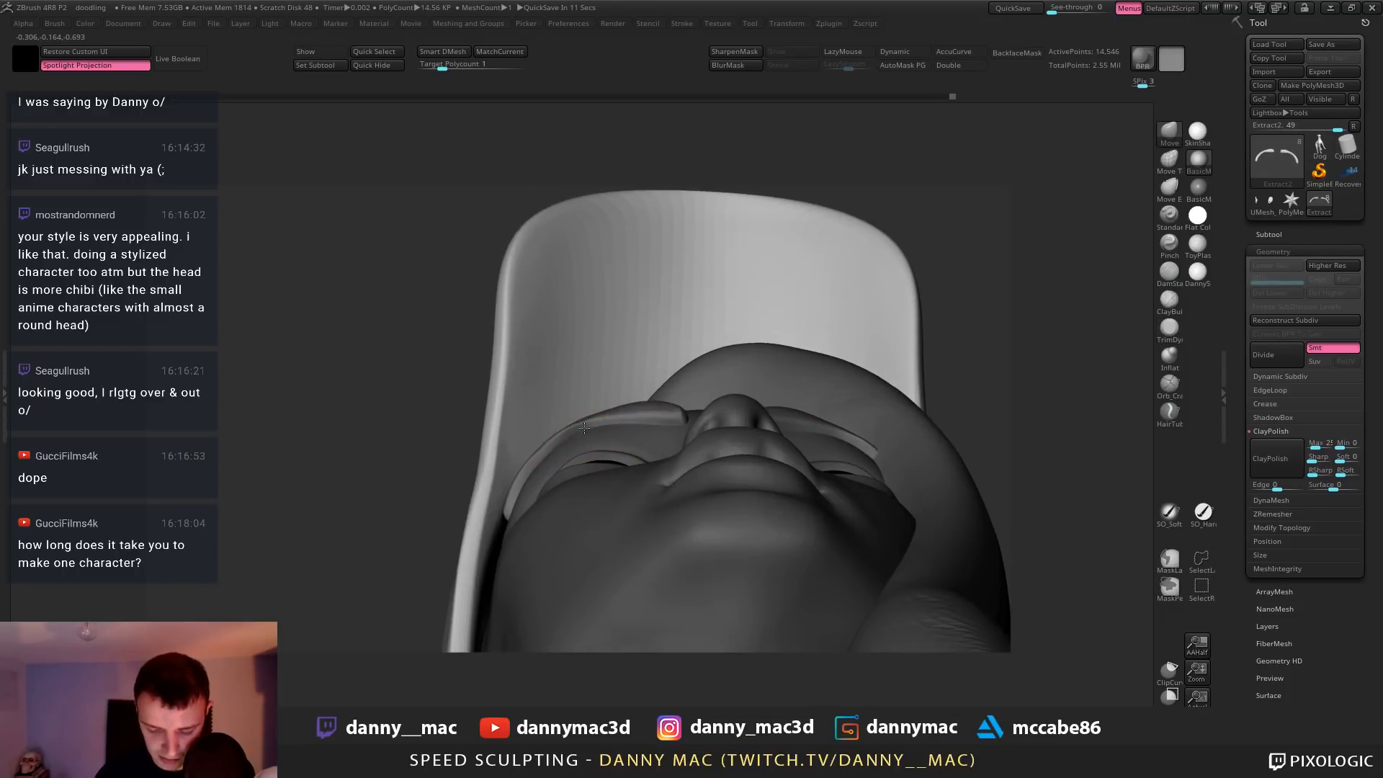
right_drag(575, 429, 558, 449)
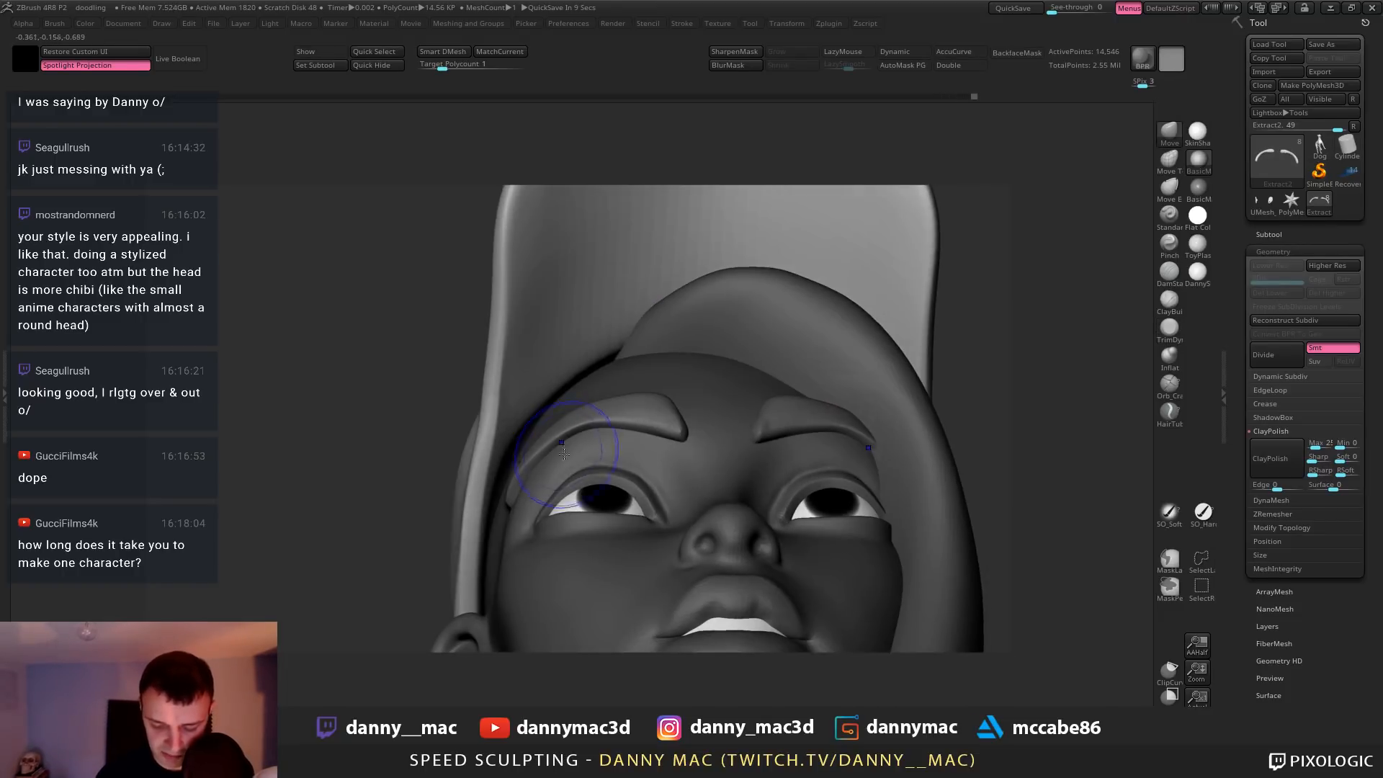
drag(546, 461, 548, 457)
right_drag(554, 450, 606, 463)
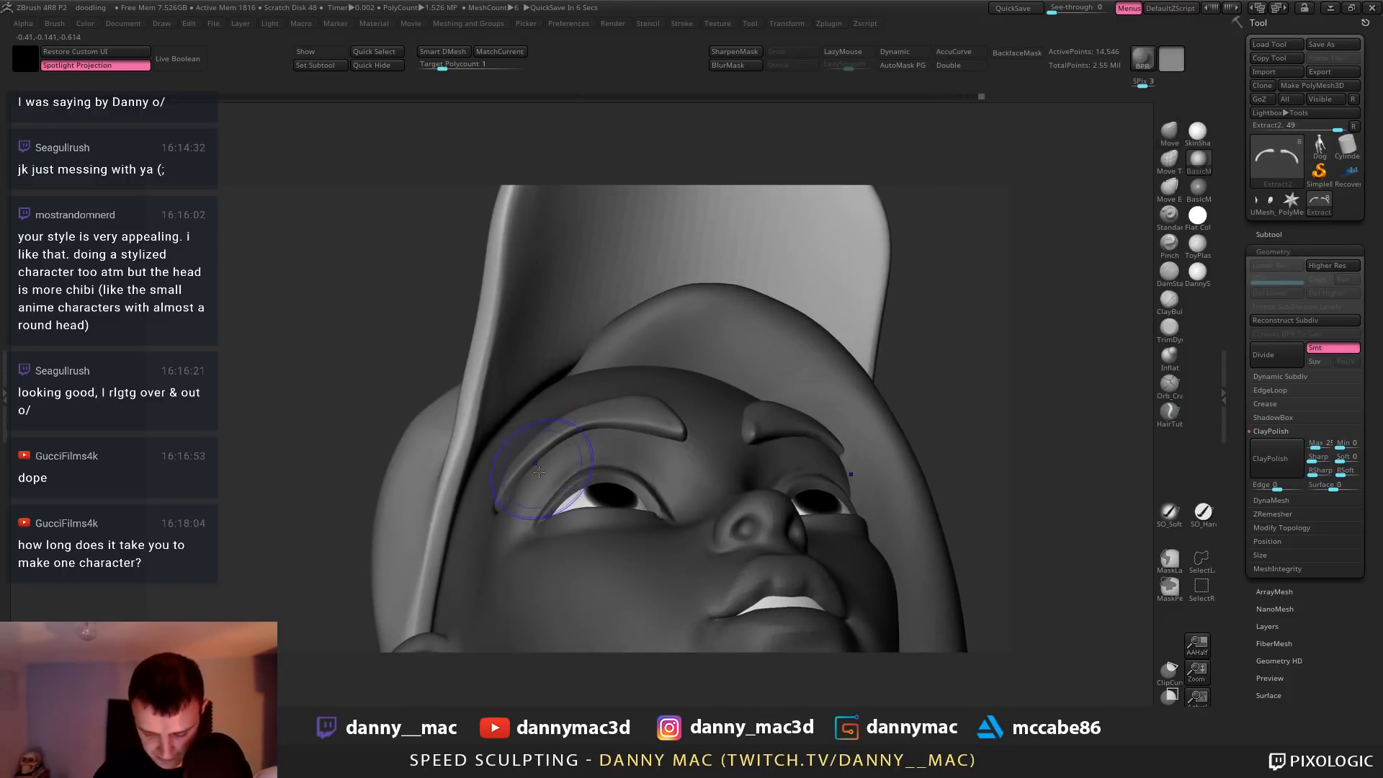
drag(544, 468, 547, 464)
Flatten the lower edge of the eyebrows from outer tail to inner end with a resized TrimDynamic brush
mouse_move(587, 461)
right_down()
mouse_move(547, 476)
mouse_move(565, 513)
mouse_move(608, 447)
mouse_move(484, 500)
right_up()
key(b)
key(t)
key(d)
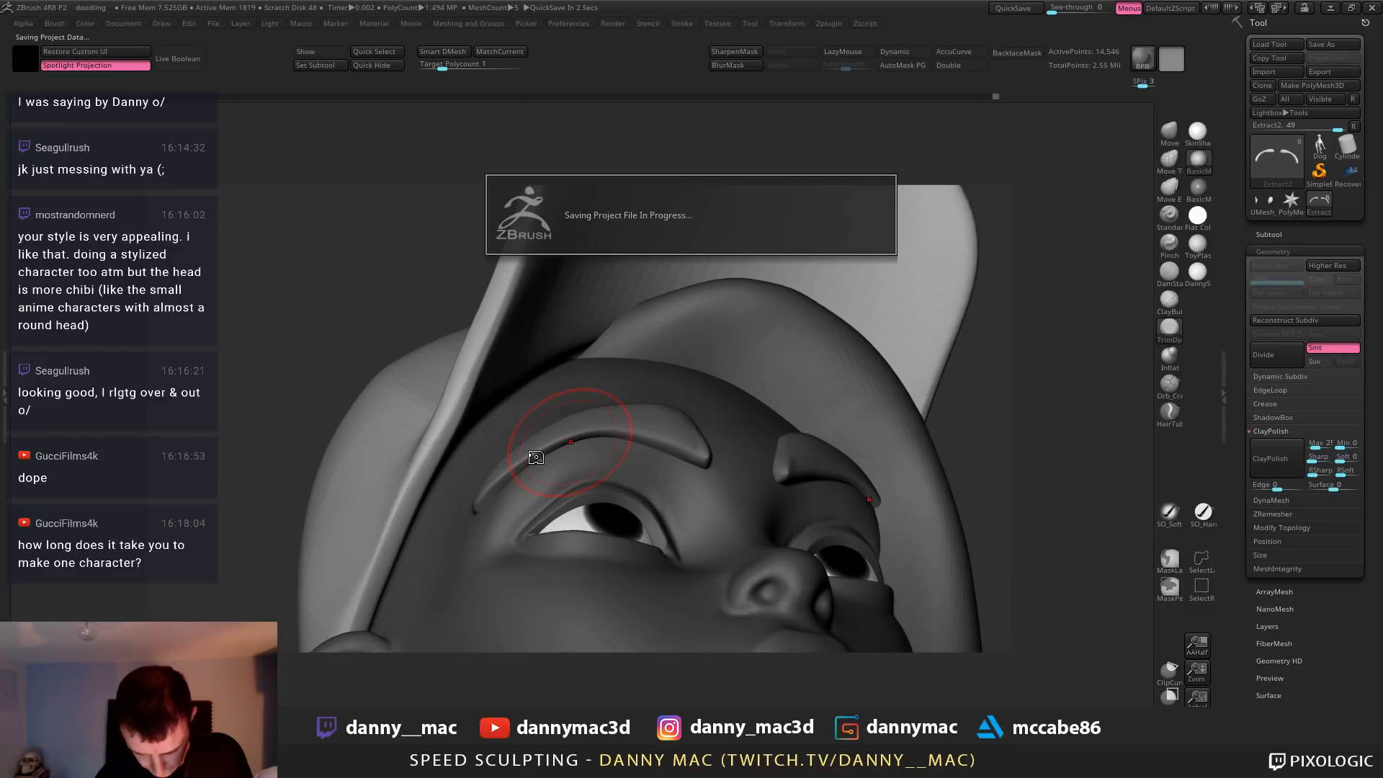
ctrl+right_drag(543, 453, 534, 468)
key(space)
key(space)
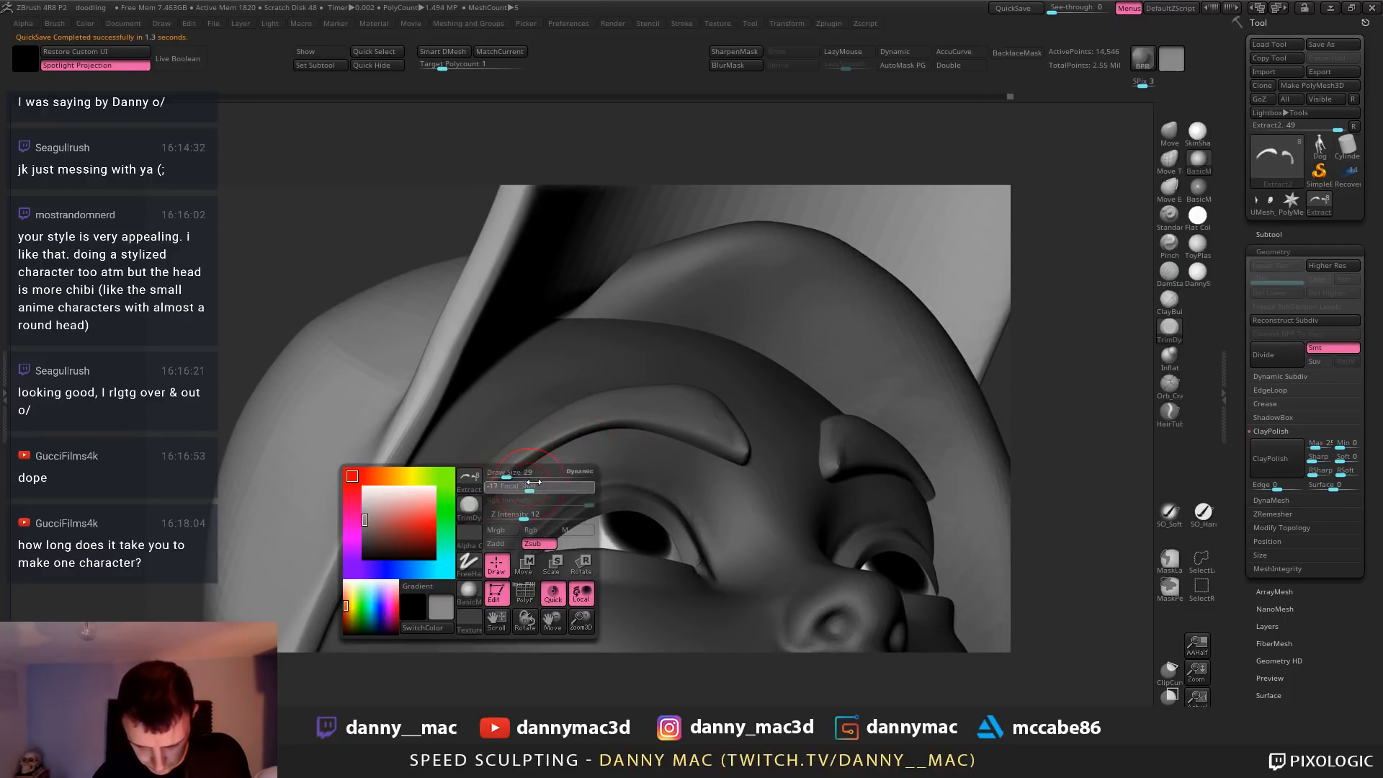
drag(507, 483, 575, 433)
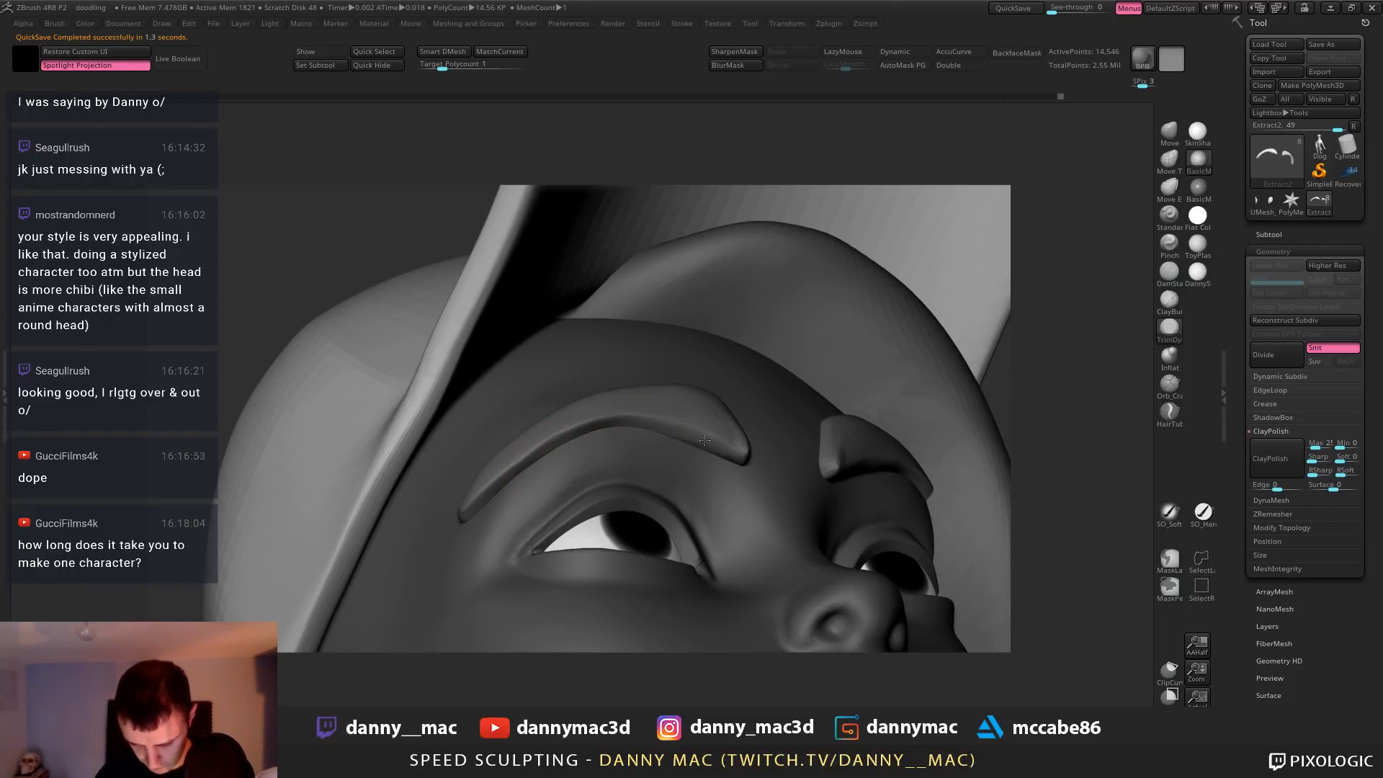
drag(503, 479, 478, 503)
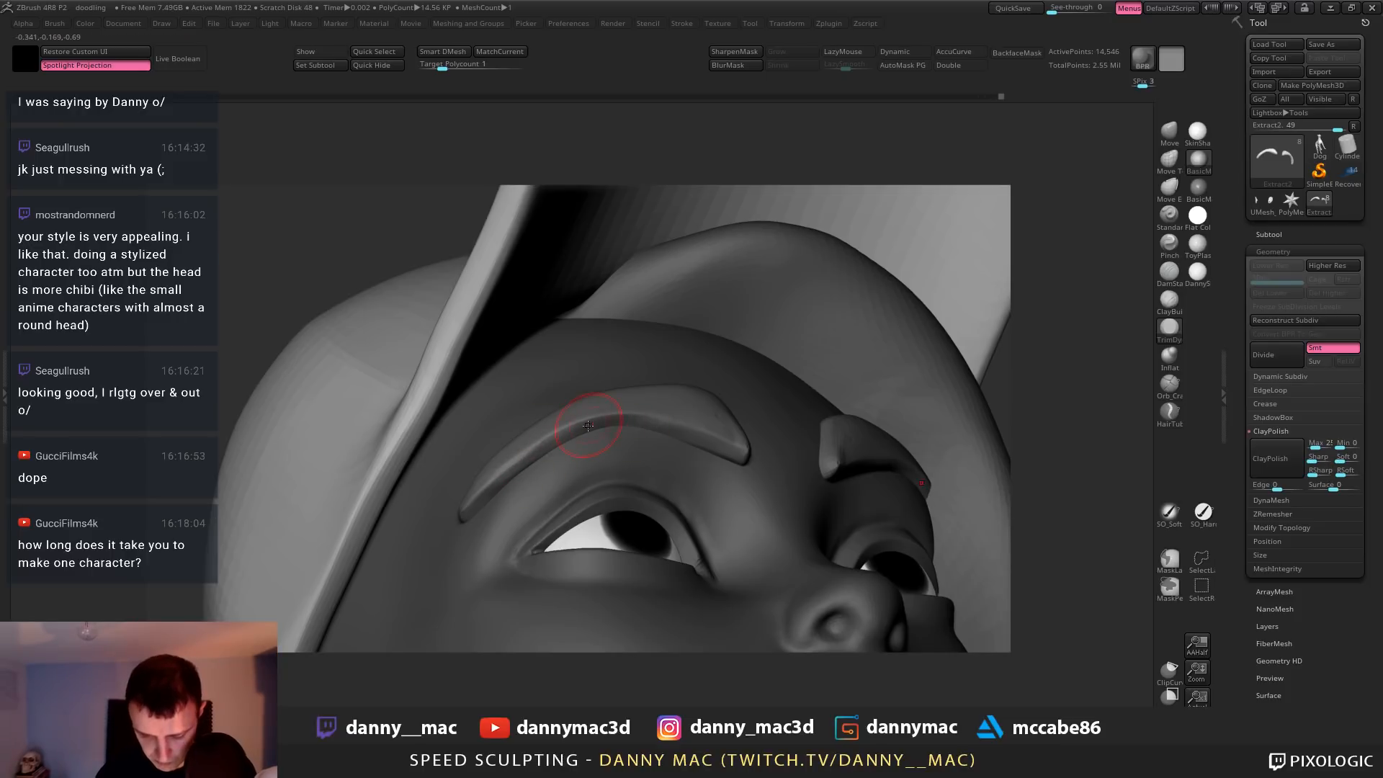
drag(693, 432, 728, 449)
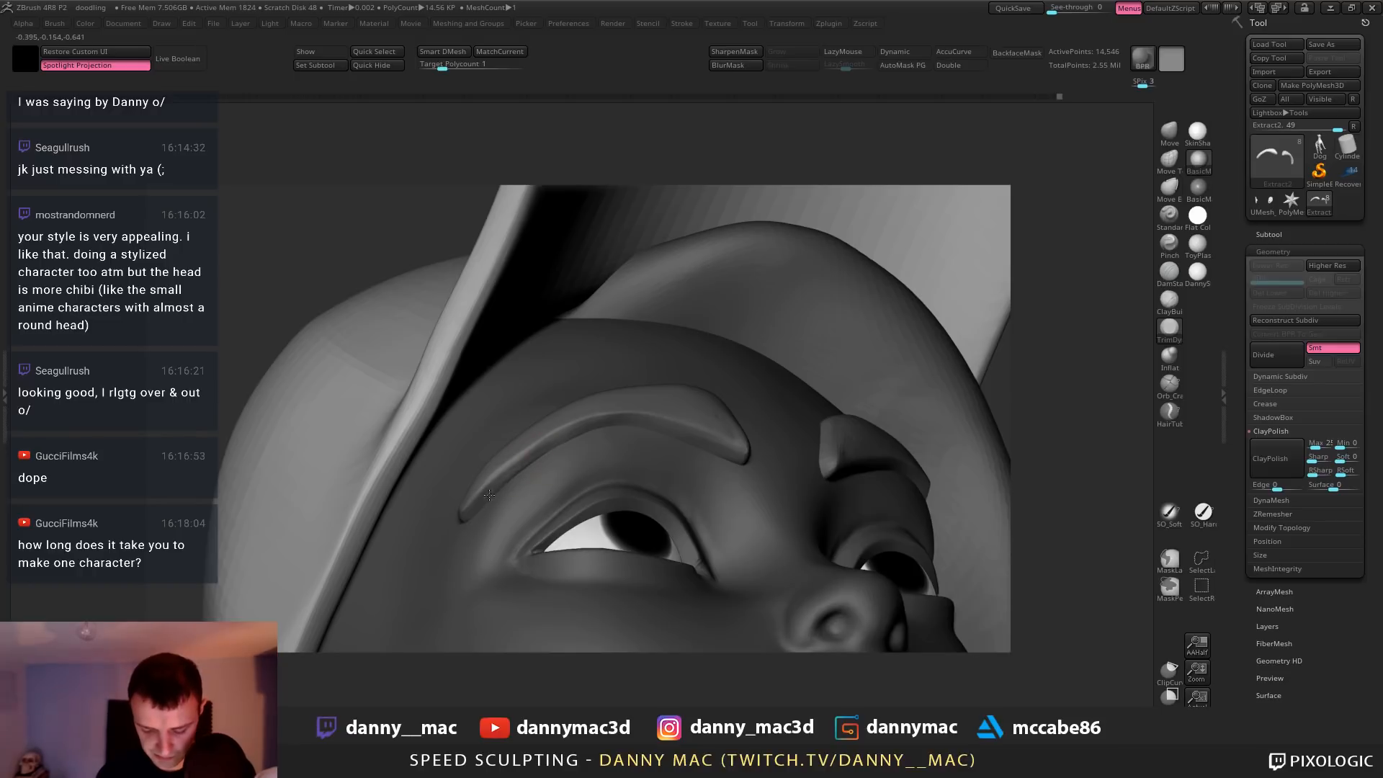
Reshape the outer tails and inner ends of the eyebrows with the Move brush, adjusting its draw size
key(b)
key(m)
key(v)
mouse_move(460, 515)
right_down()
mouse_move(461, 529)
mouse_move(469, 486)
right_up()
key(space)
mouse_move(478, 487)
mouse_down()
mouse_move(519, 498)
mouse_move(531, 457)
mouse_up()
key(space)
key(space)
drag(486, 499, 481, 494)
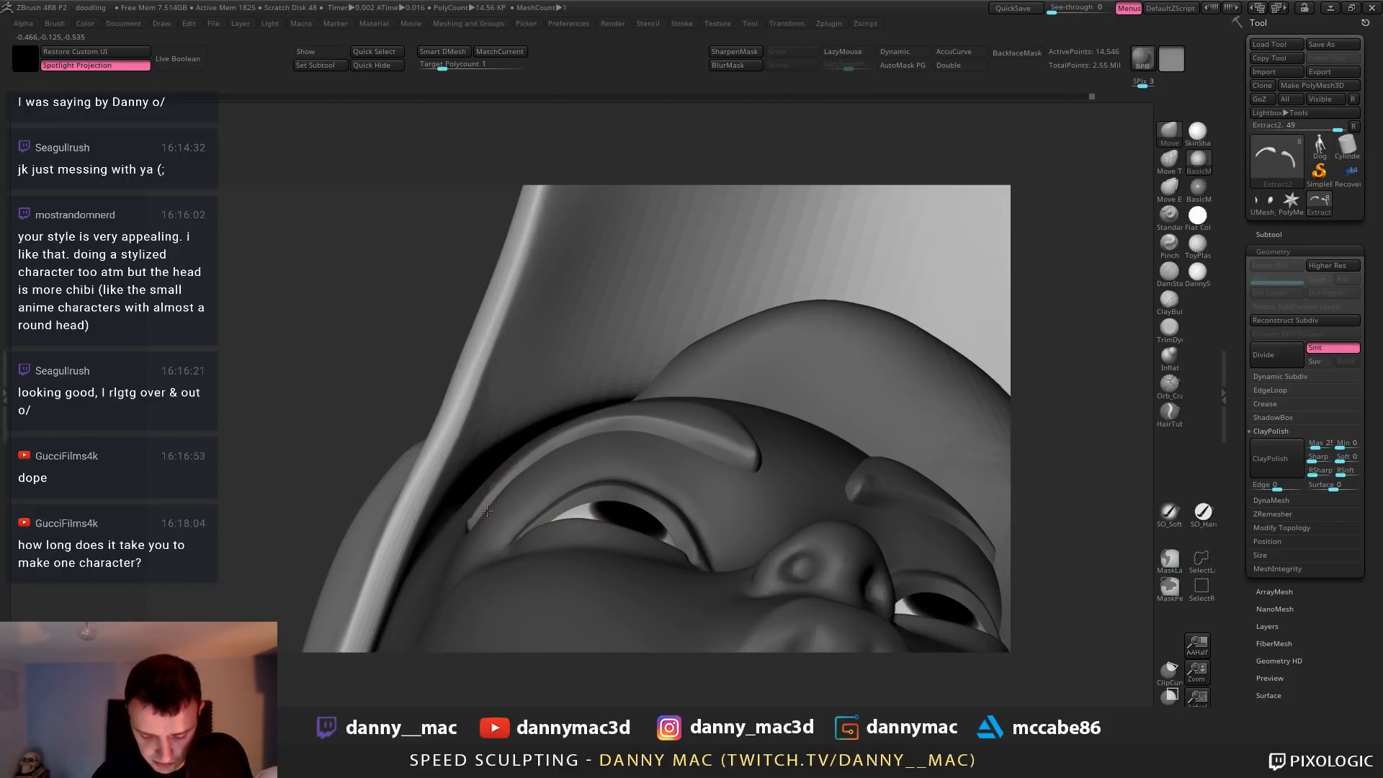
right_drag(482, 514, 504, 604)
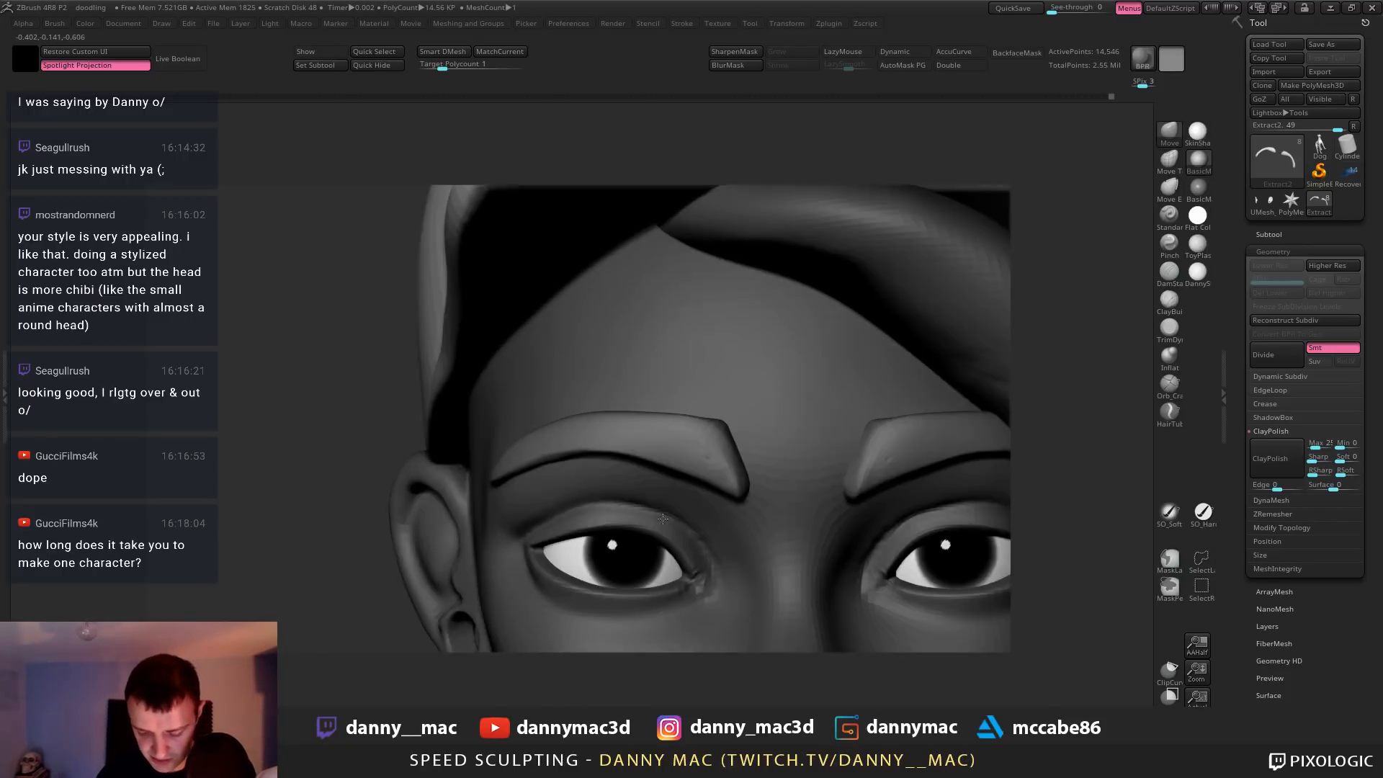
mouse_move(710, 434)
mouse_down()
mouse_move(702, 449)
mouse_move(713, 446)
mouse_up()
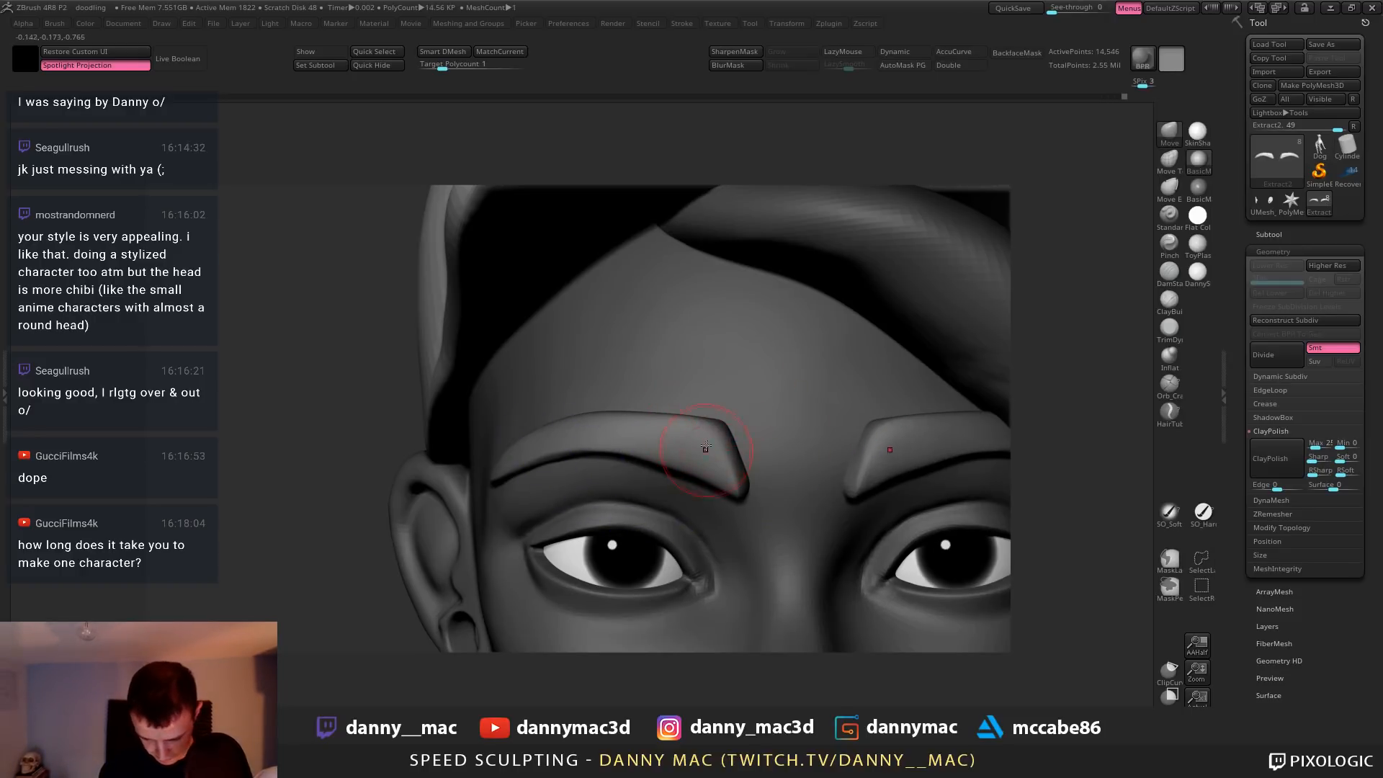
Plane the underside of the eyebrows along their full length with the TrimDynamic brush
right_drag(705, 448, 733, 393)
key(b)
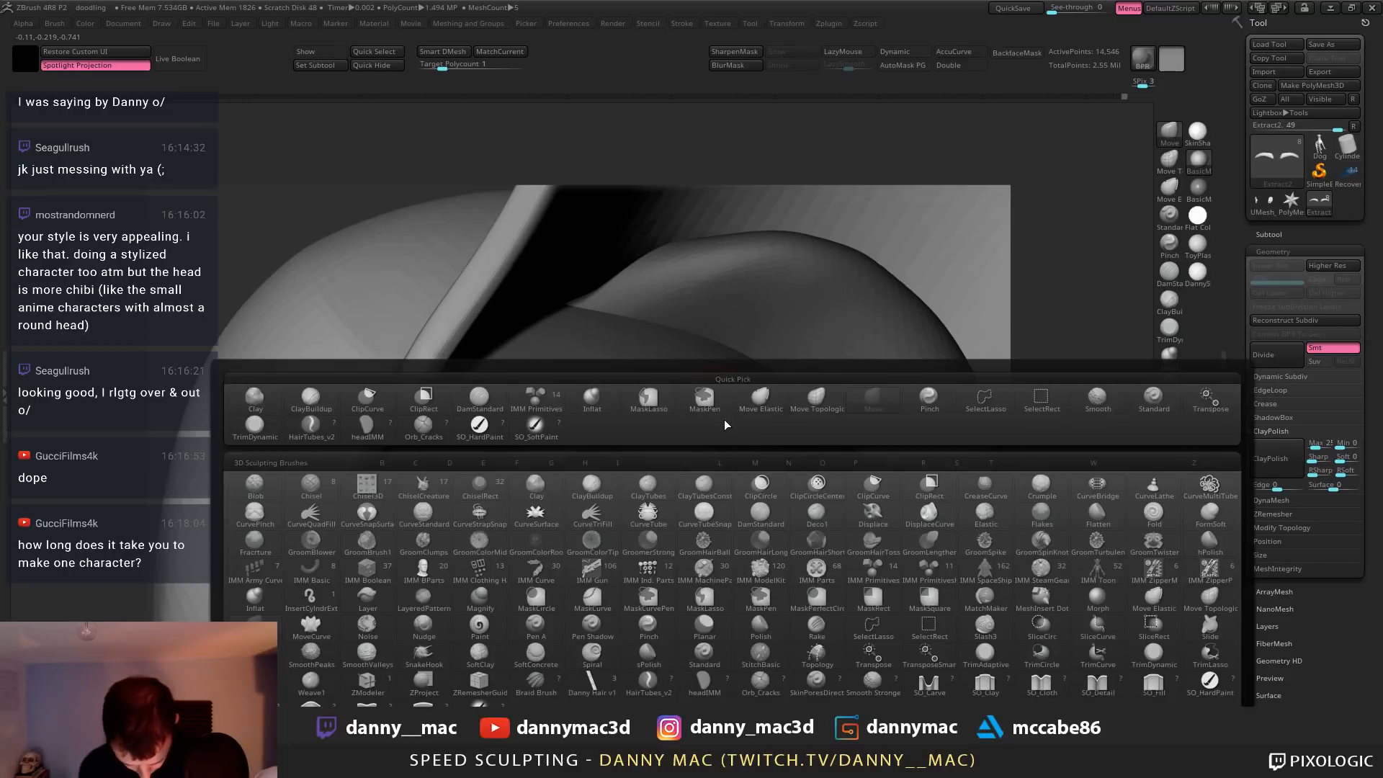
key(t)
key(d)
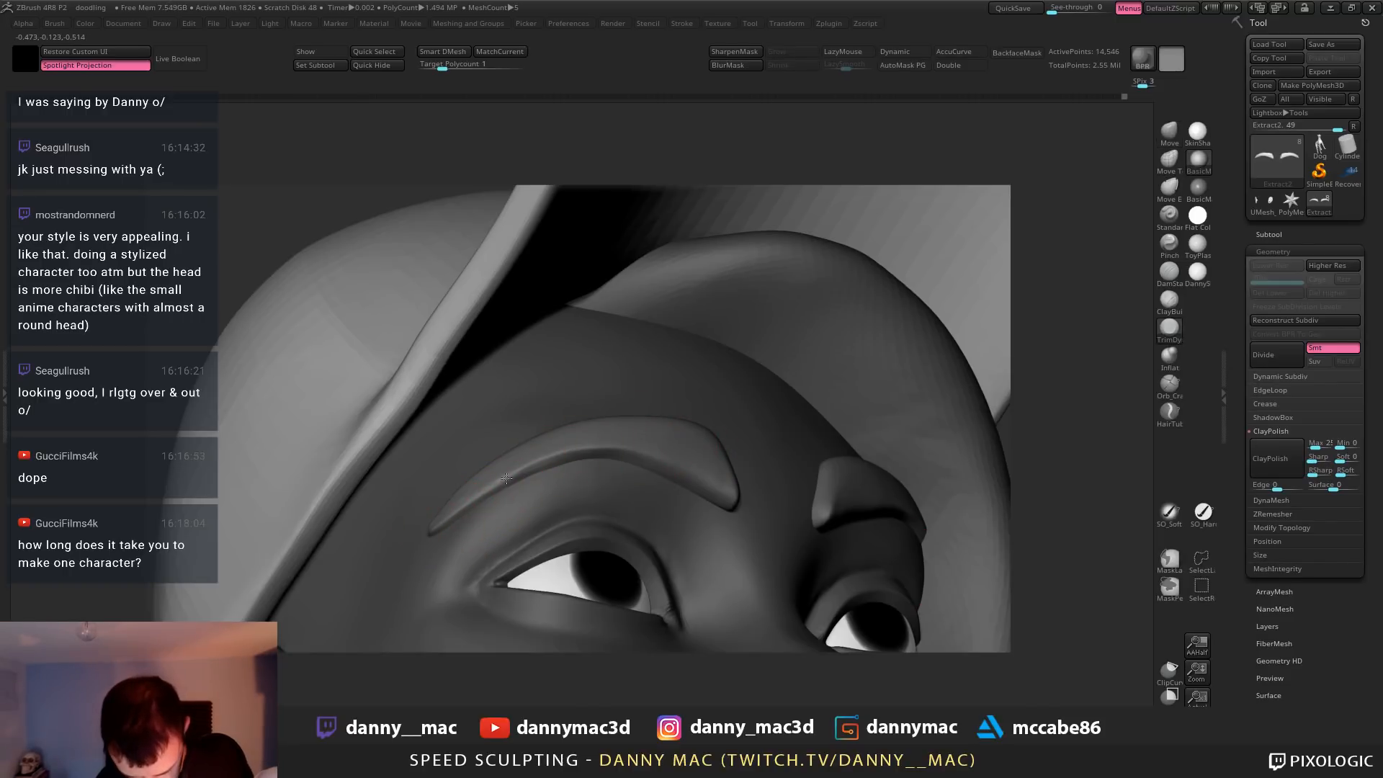
mouse_move(484, 495)
mouse_down()
mouse_move(520, 475)
mouse_move(646, 460)
mouse_up()
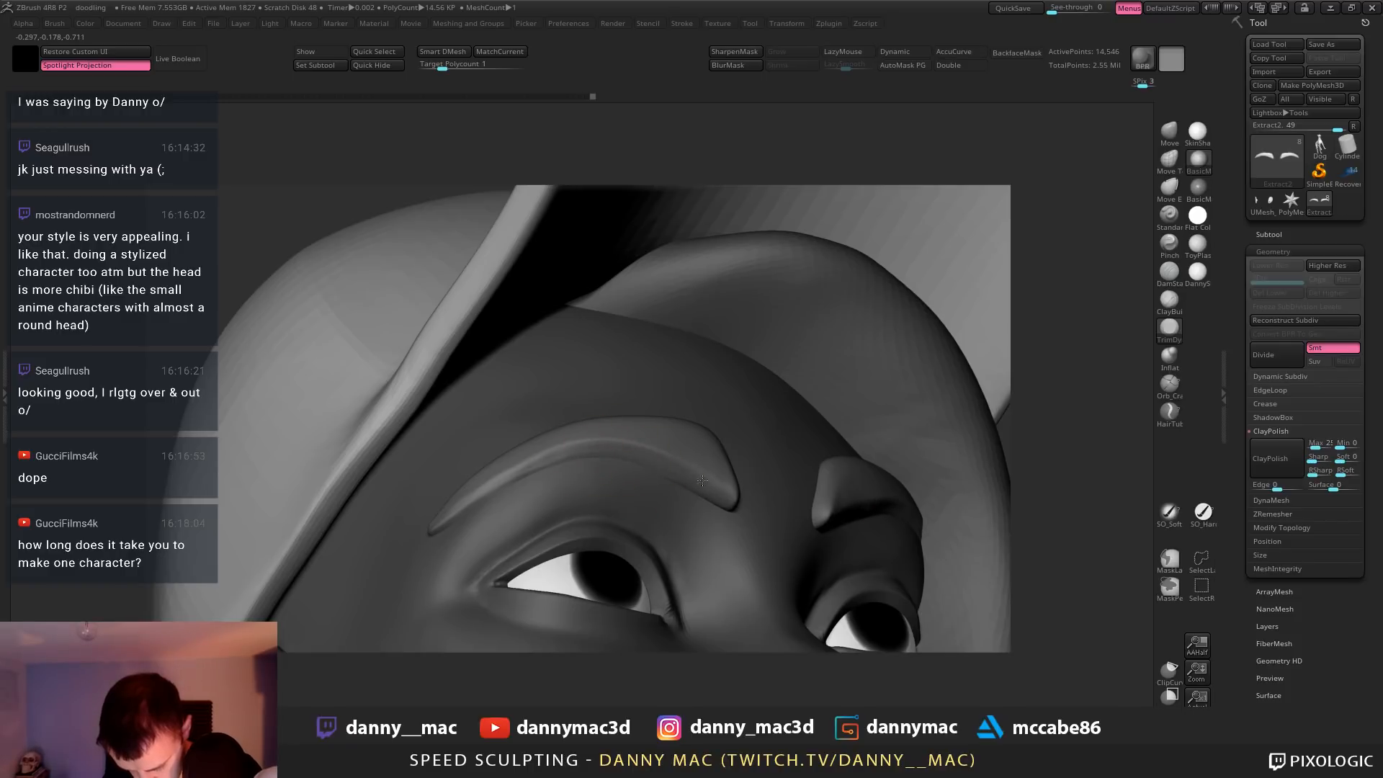
drag(709, 491, 666, 477)
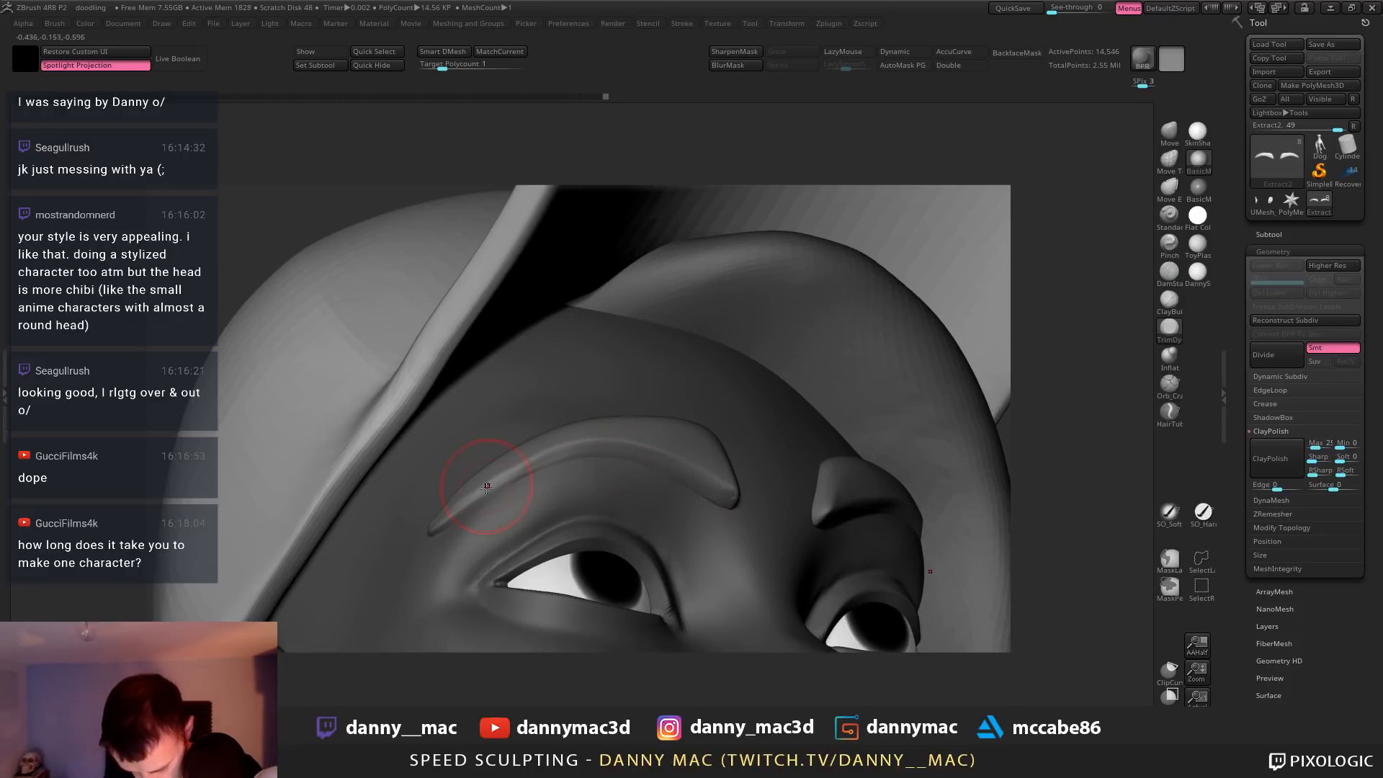
drag(509, 477, 558, 459)
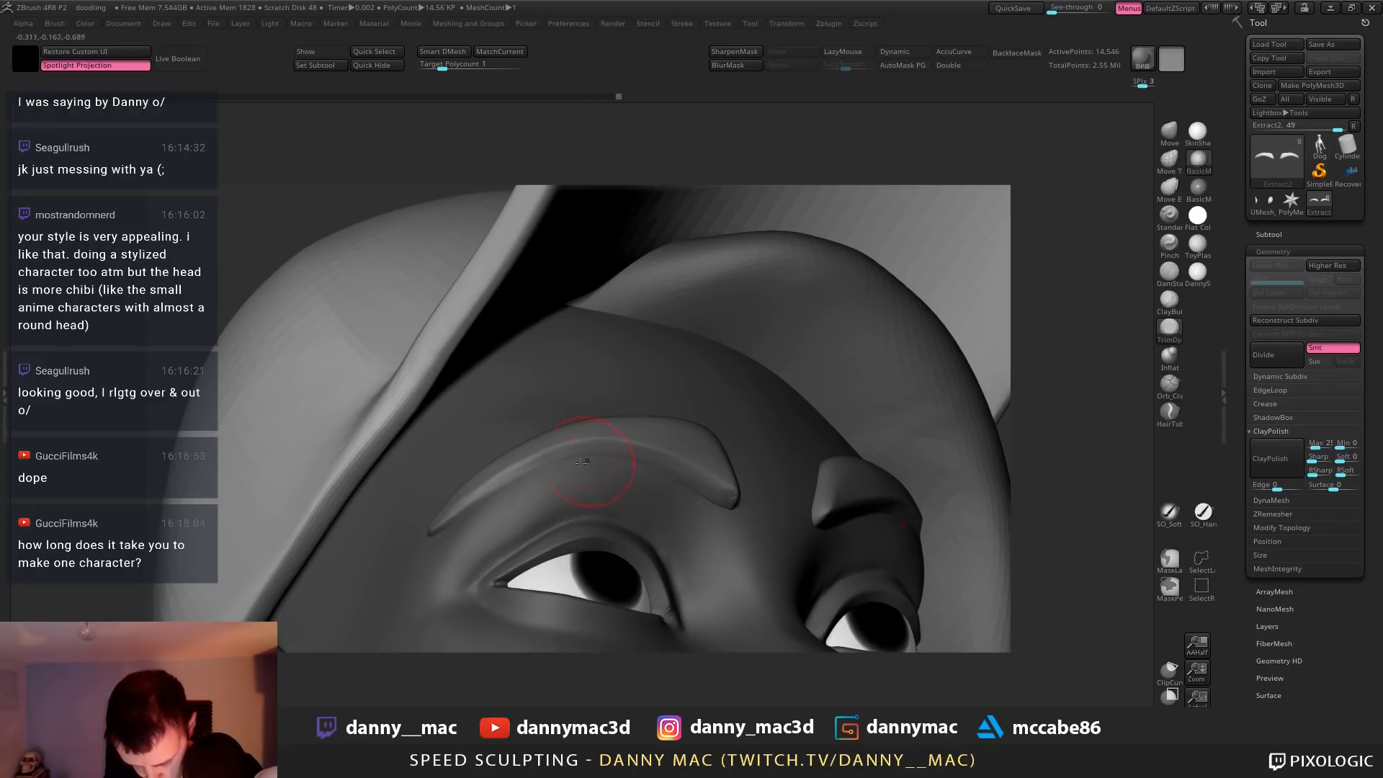
Smooth the underside of the eyebrows from the outer tail toward the inner end
right_drag(547, 464, 500, 432)
shift+drag(478, 491, 683, 484)
mouse_move(558, 433)
right_down()
mouse_move(592, 446)
mouse_move(577, 466)
right_up()
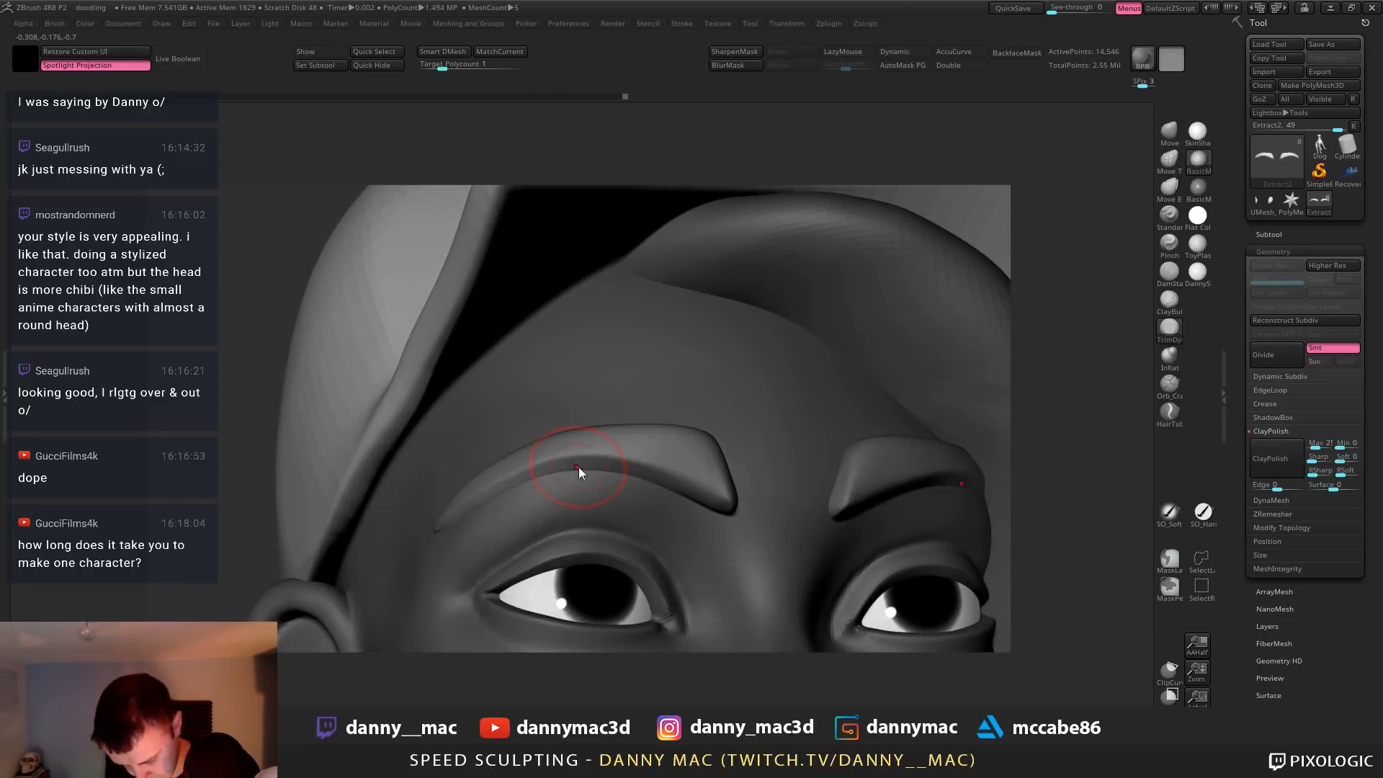
Trim a crisper lower edge on the eyebrows, redoing the inner stroke and finishing at the outer tail
drag(577, 462, 720, 498)
drag(631, 468, 680, 485)
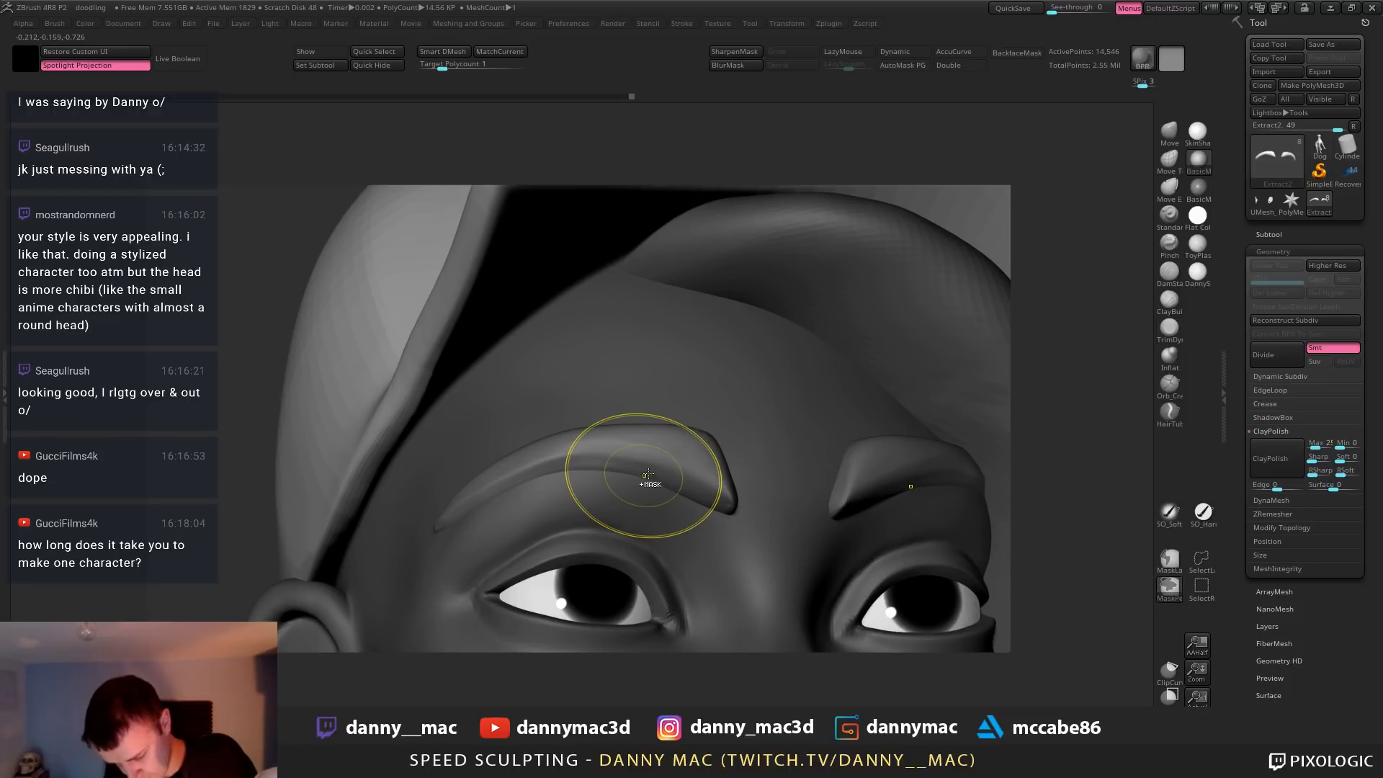
key(ctrl+z)
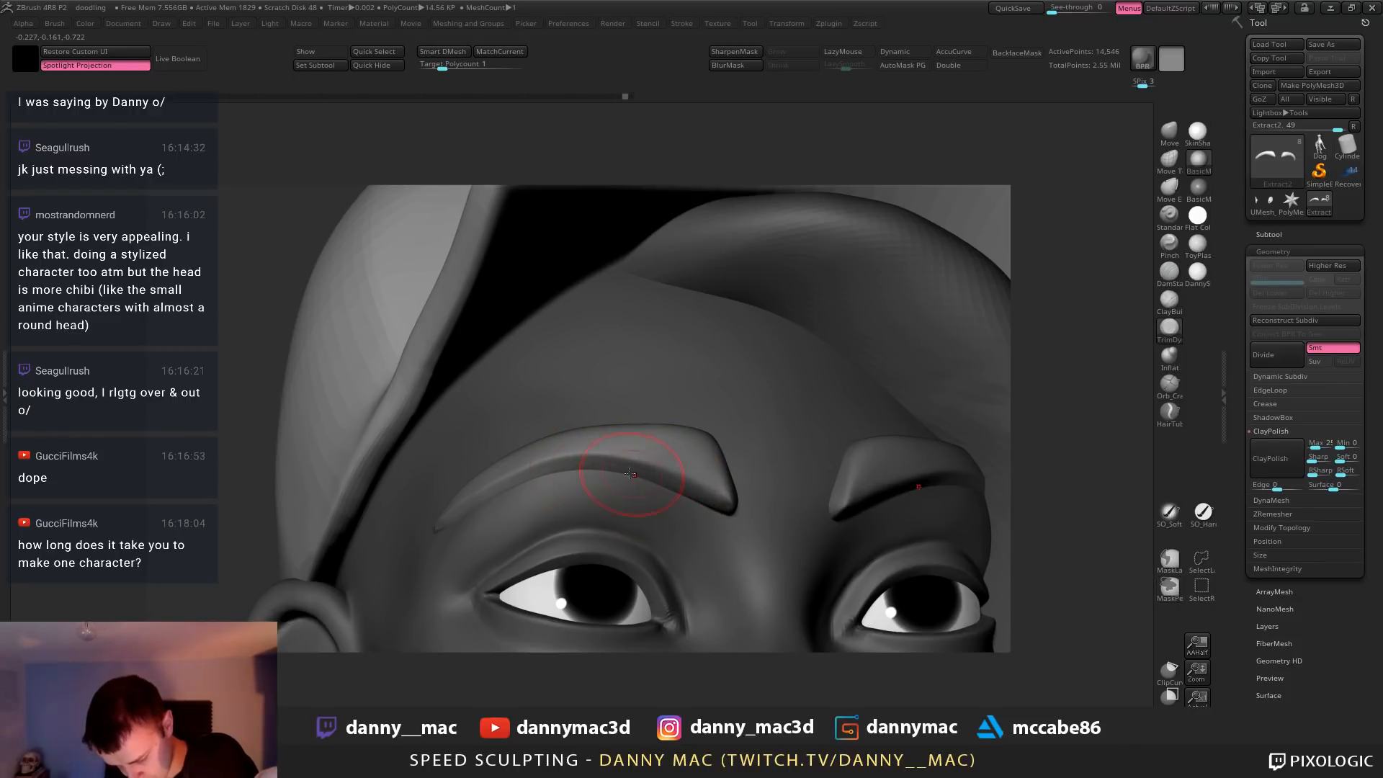
drag(631, 473, 724, 507)
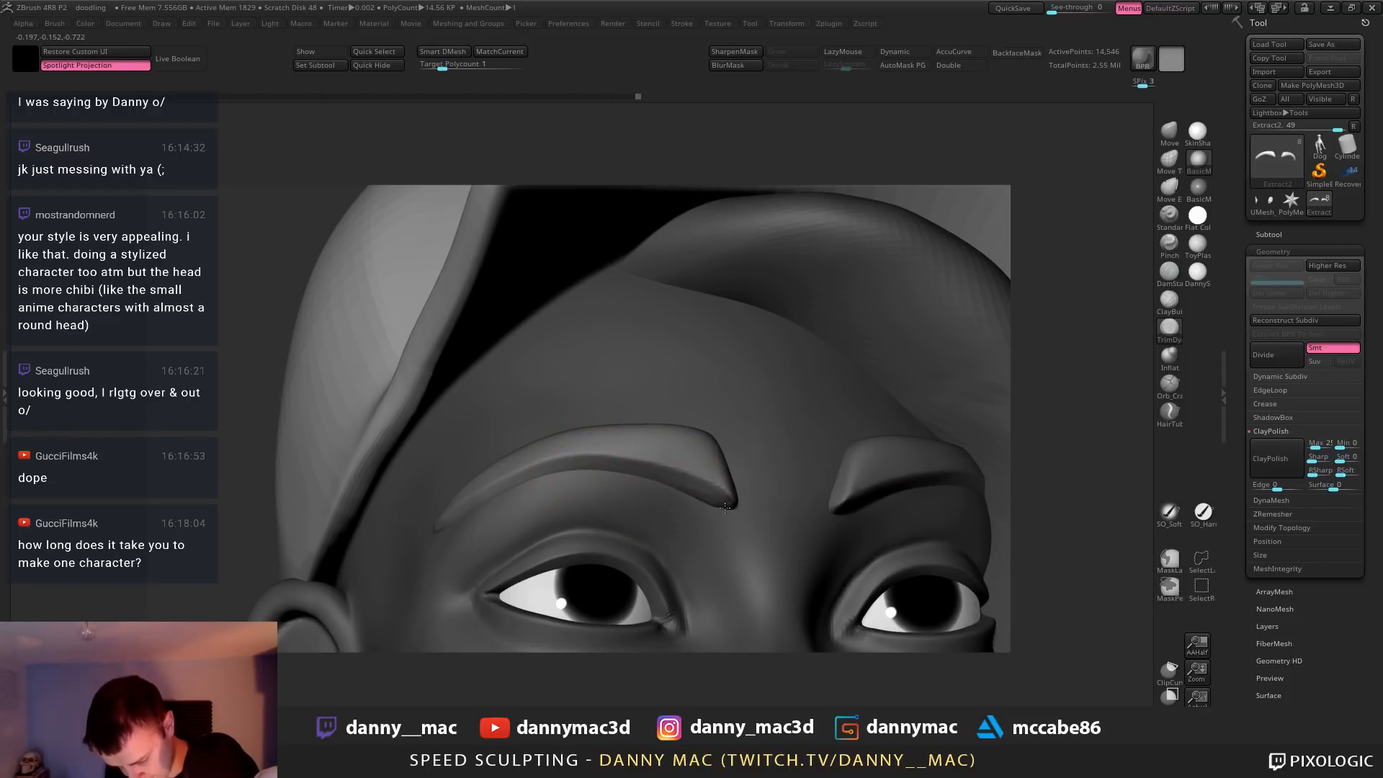
drag(558, 471, 604, 465)
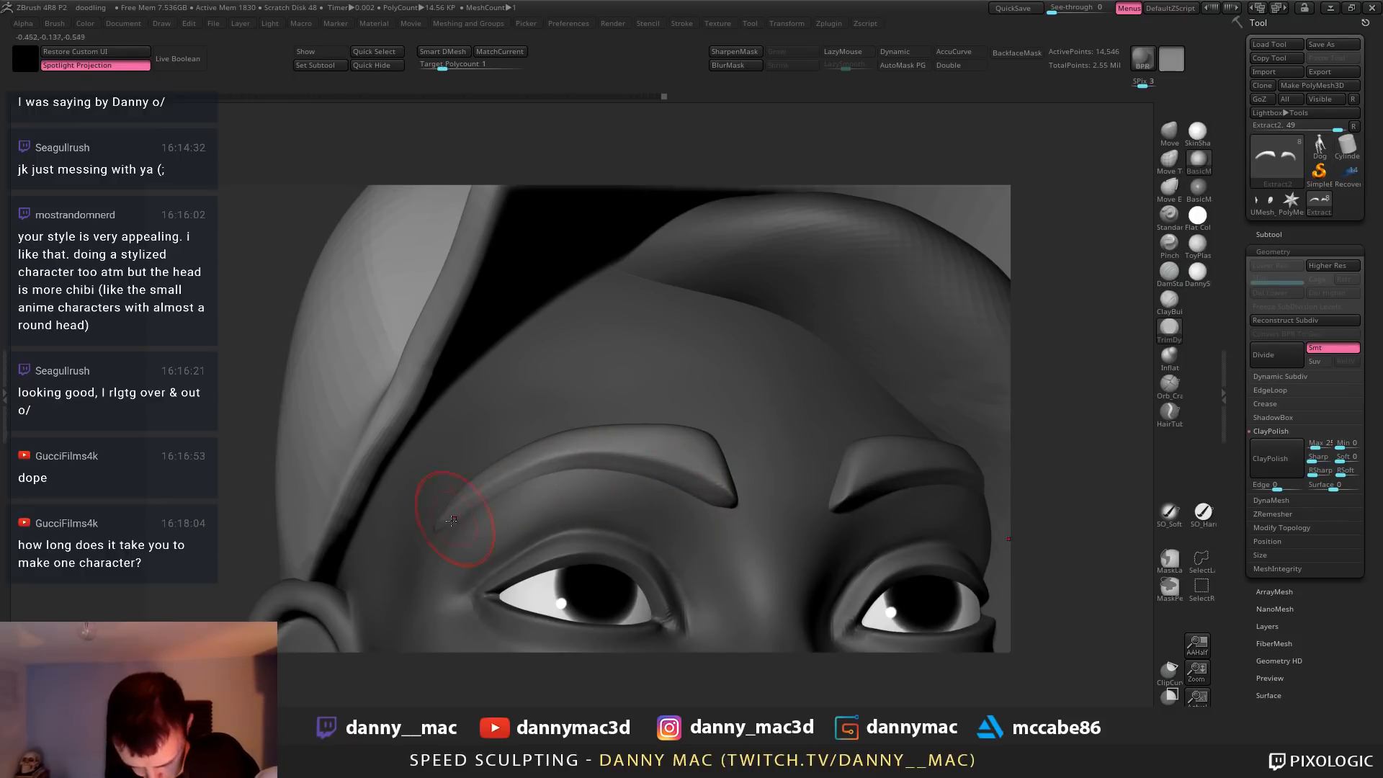
drag(486, 502, 470, 512)
Tuck the outer tails of the eyebrows against the temples with the Move brush and smooth them
right_drag(470, 512, 426, 491)
key(b)
key(m)
key(v)
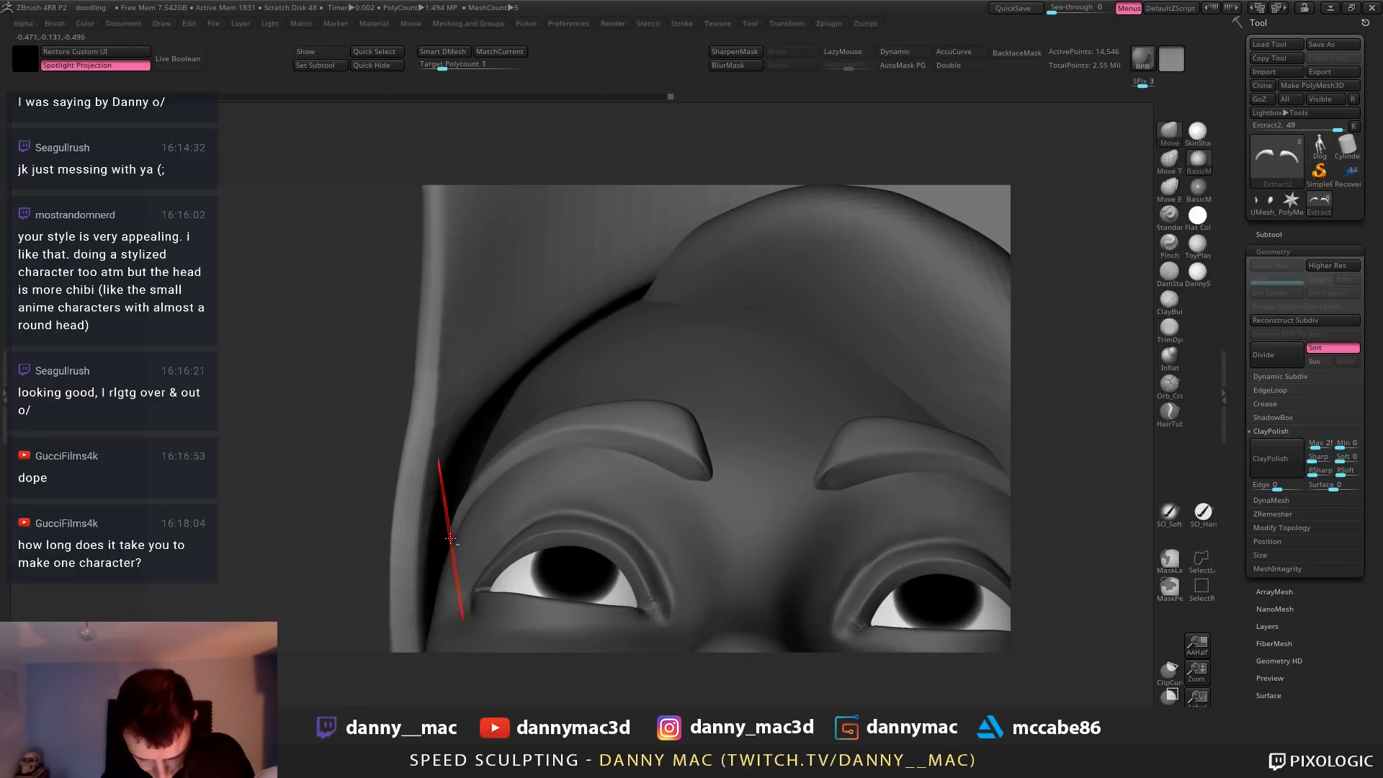
drag(451, 536, 451, 543)
mouse_move(418, 550)
right_down()
mouse_move(448, 546)
mouse_move(434, 552)
right_up()
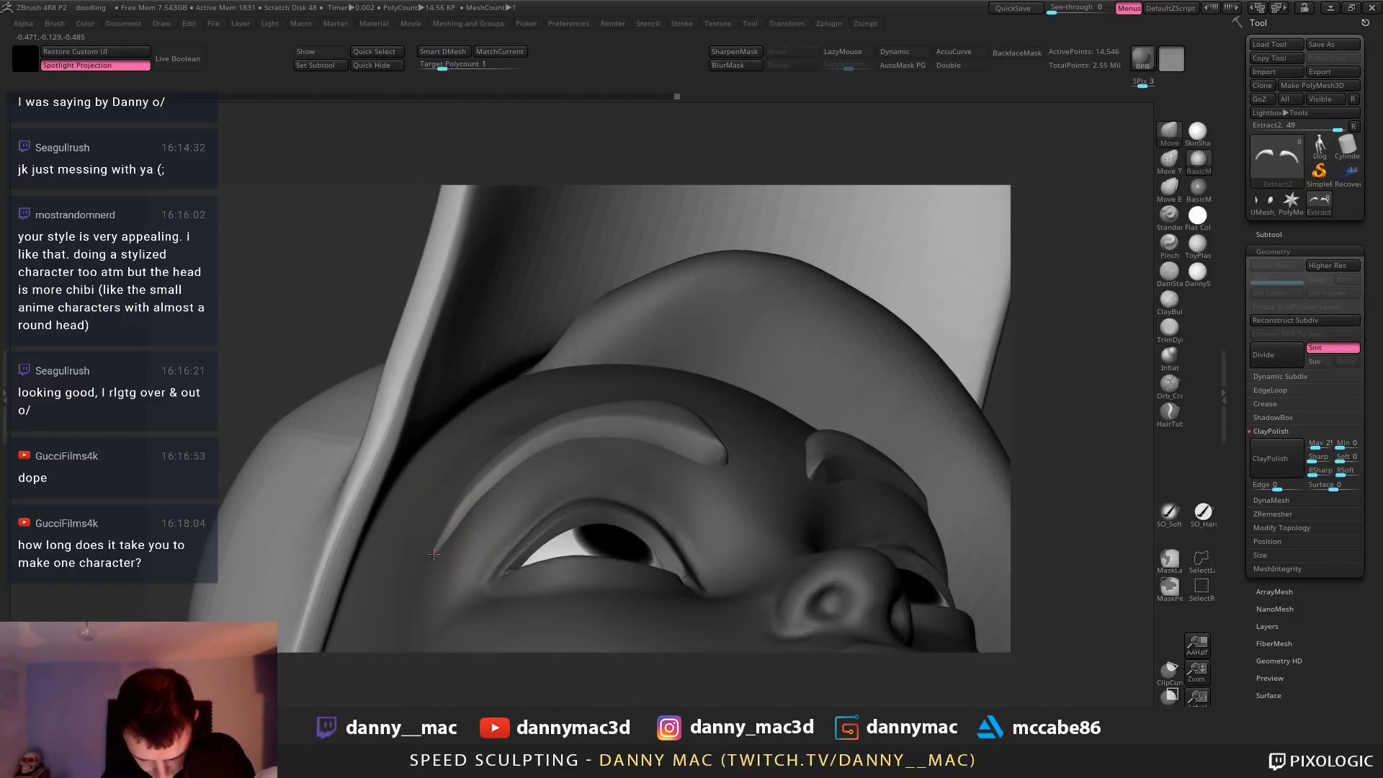
shift+drag(422, 576, 425, 569)
mouse_move(424, 576)
right_down()
mouse_move(404, 673)
mouse_move(417, 677)
right_up()
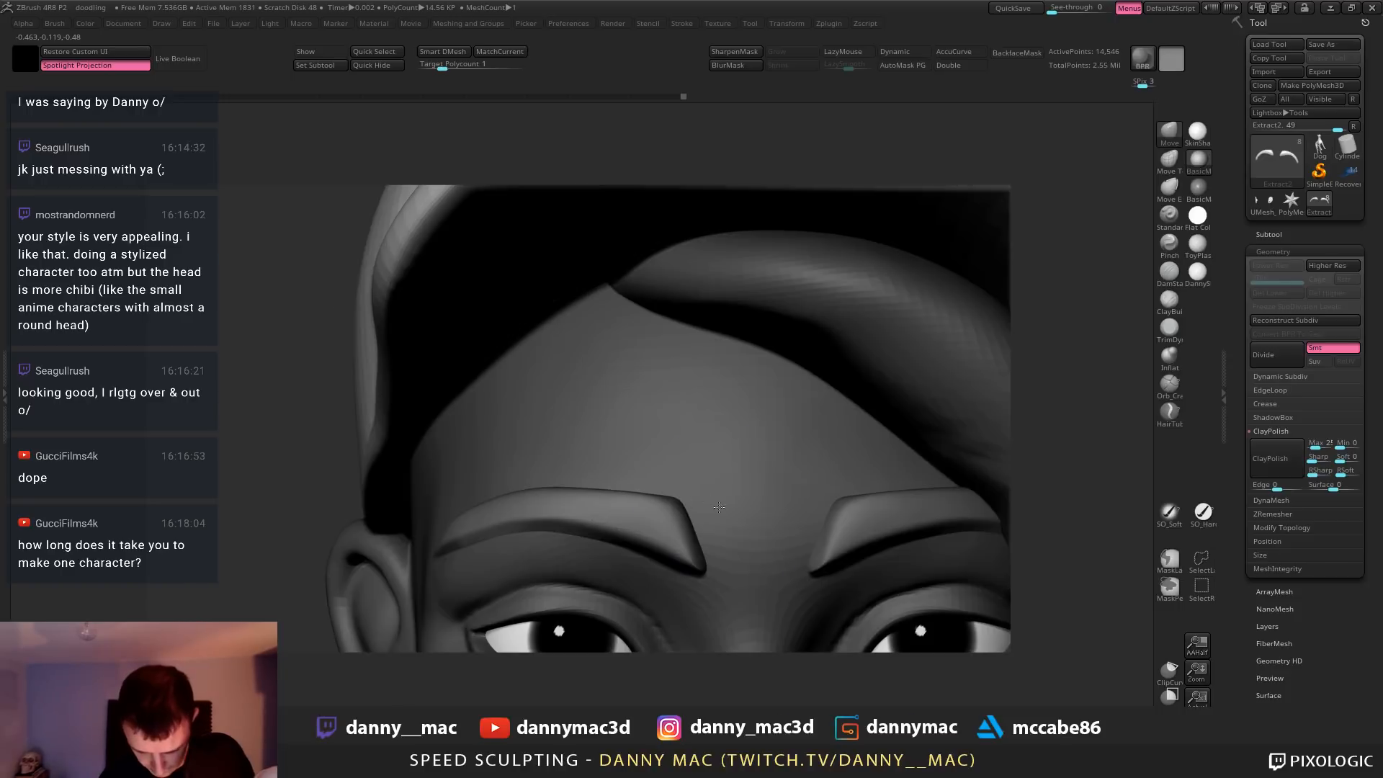
Nudge the lower corners of the eyebrows' inner ends into shape with the Move brush and smooth them
right_drag(705, 551, 723, 545)
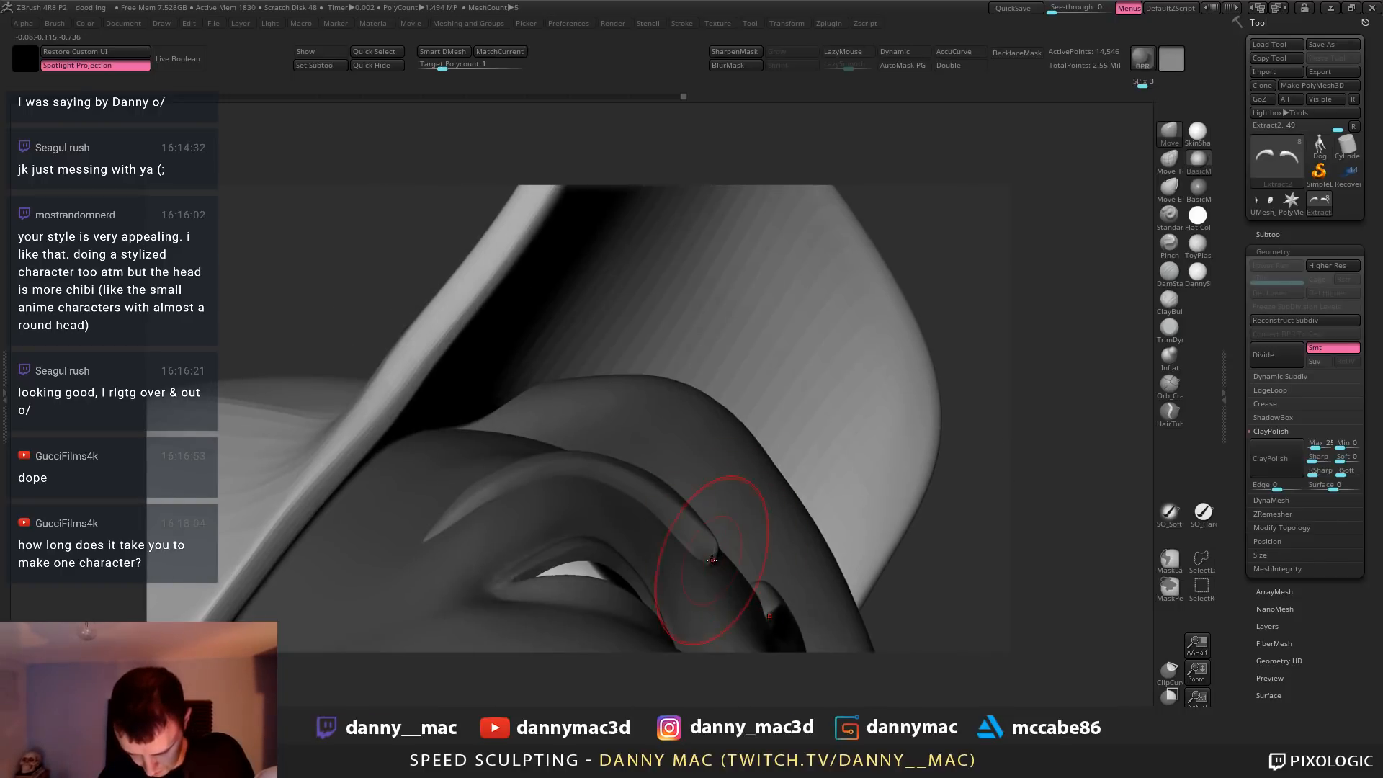
drag(711, 560, 705, 570)
mouse_move(685, 561)
right_down()
mouse_move(672, 560)
mouse_move(693, 561)
right_up()
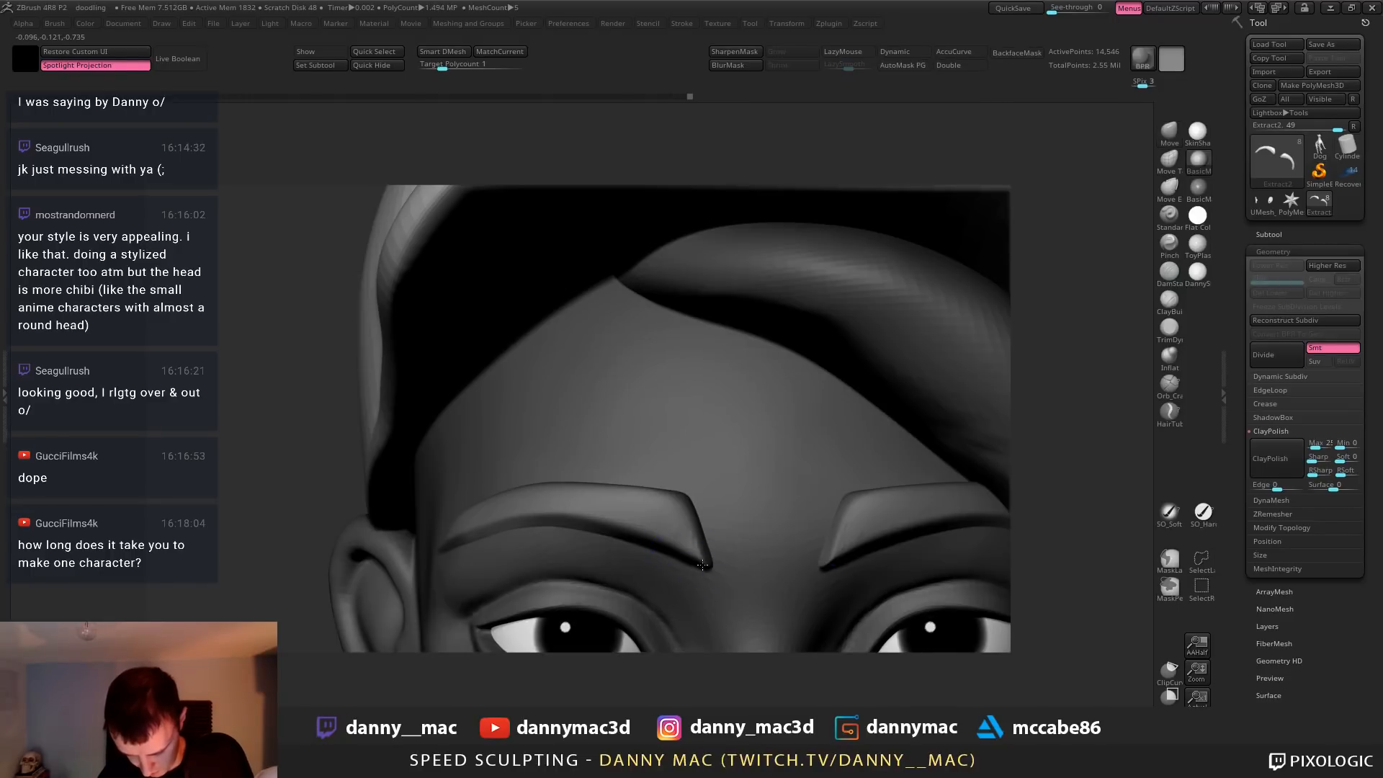
shift+drag(692, 561, 690, 506)
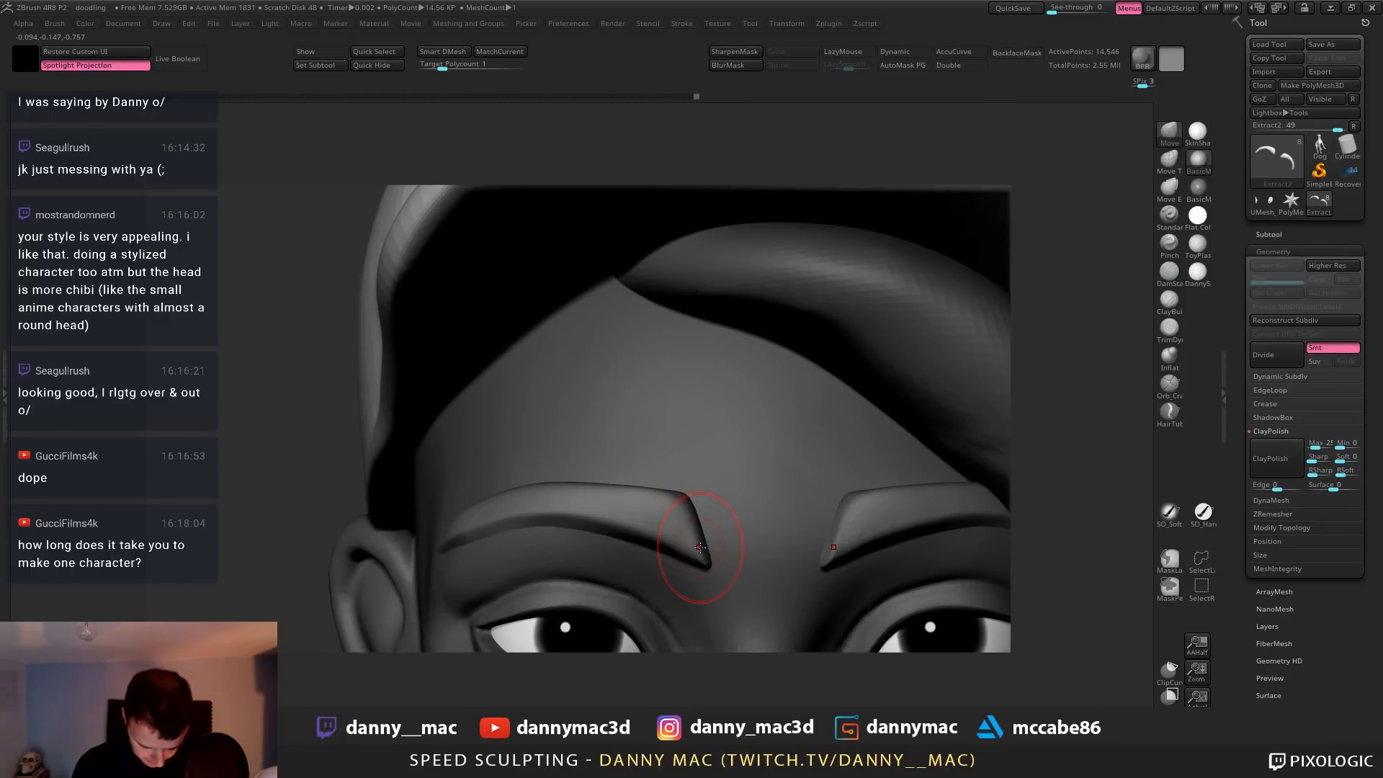
Flatten the inner ends of the eyebrows with the TrimDynamic brush
key(b)
key(t)
key(d)
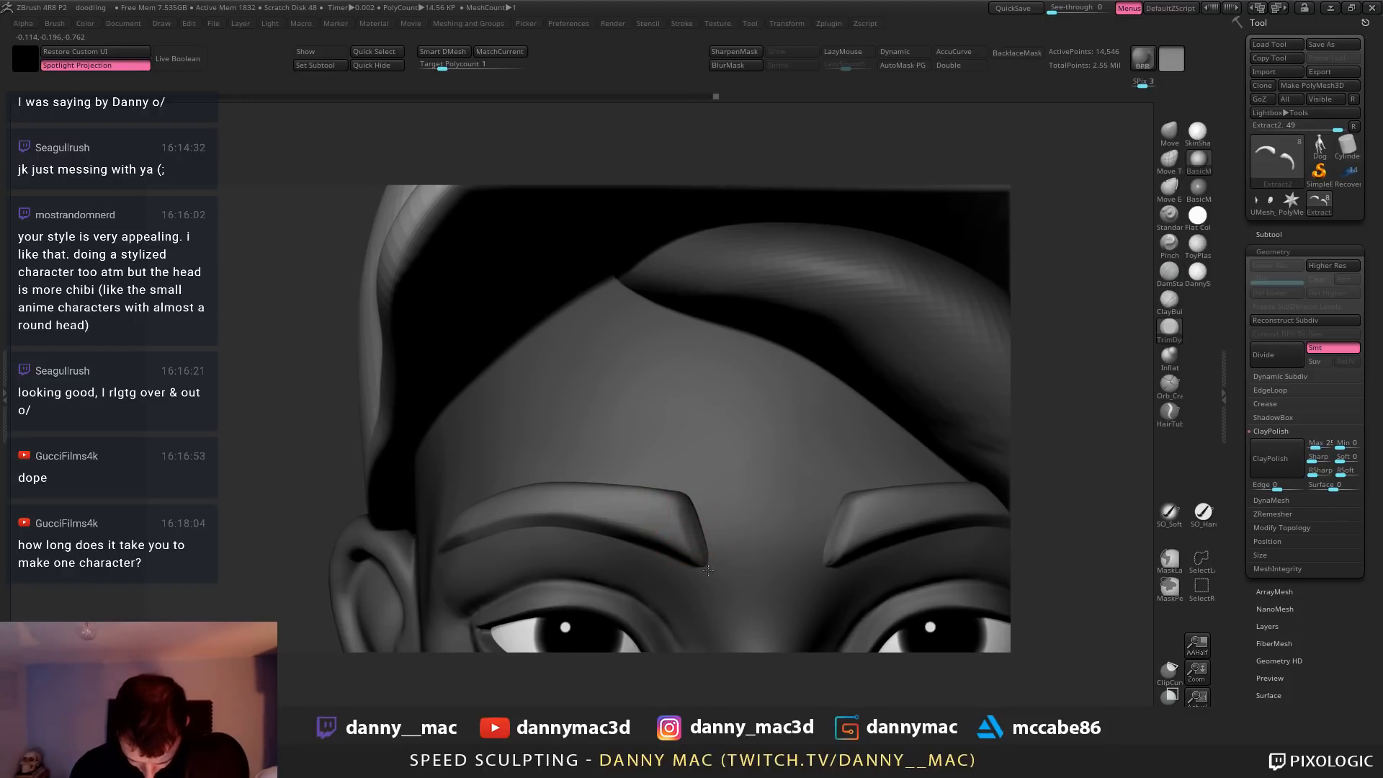
drag(686, 546, 688, 553)
alt+right_drag(685, 551, 683, 553)
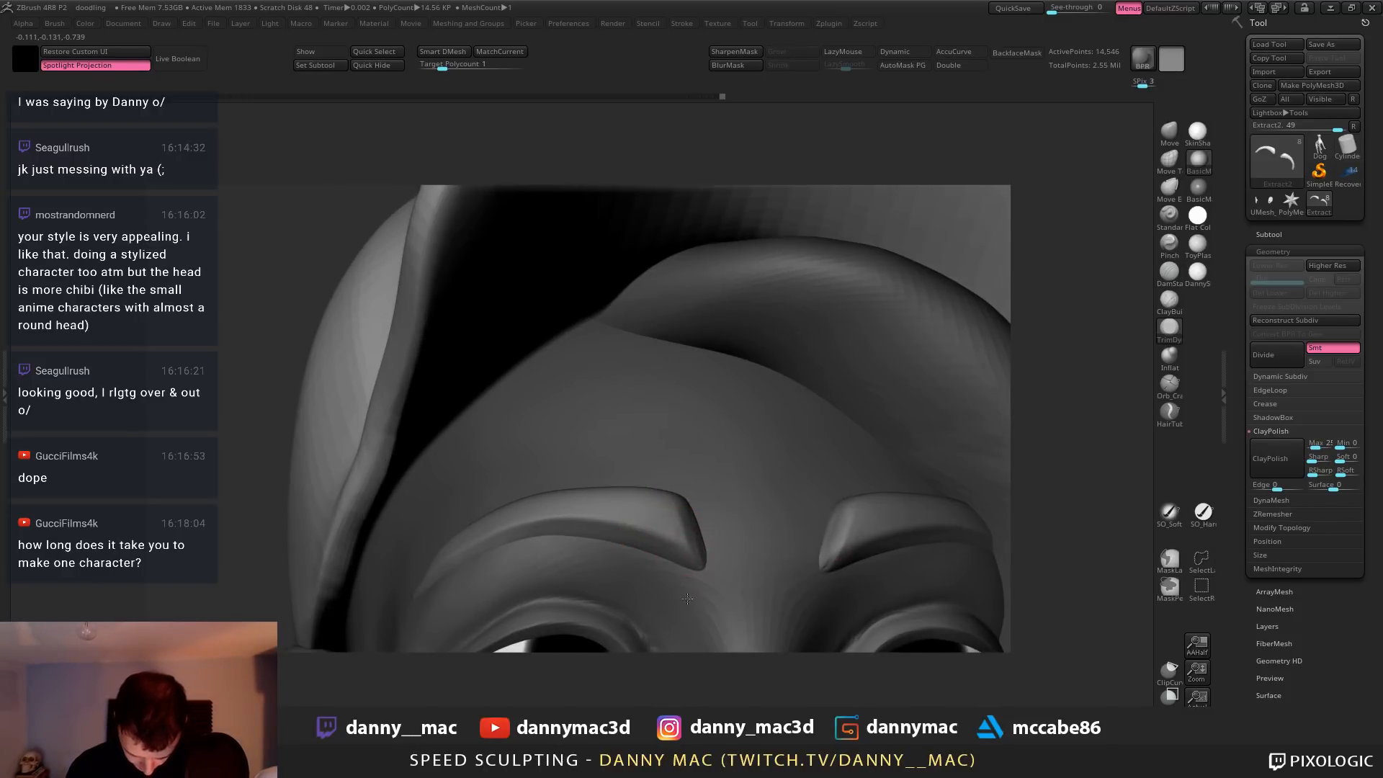
drag(684, 552, 676, 516)
Plane the upper edge of the eyebrows with TrimDynamic from the outer tail toward the inner end
mouse_move(600, 477)
right_down()
mouse_move(725, 465)
mouse_move(479, 463)
mouse_move(449, 498)
right_up()
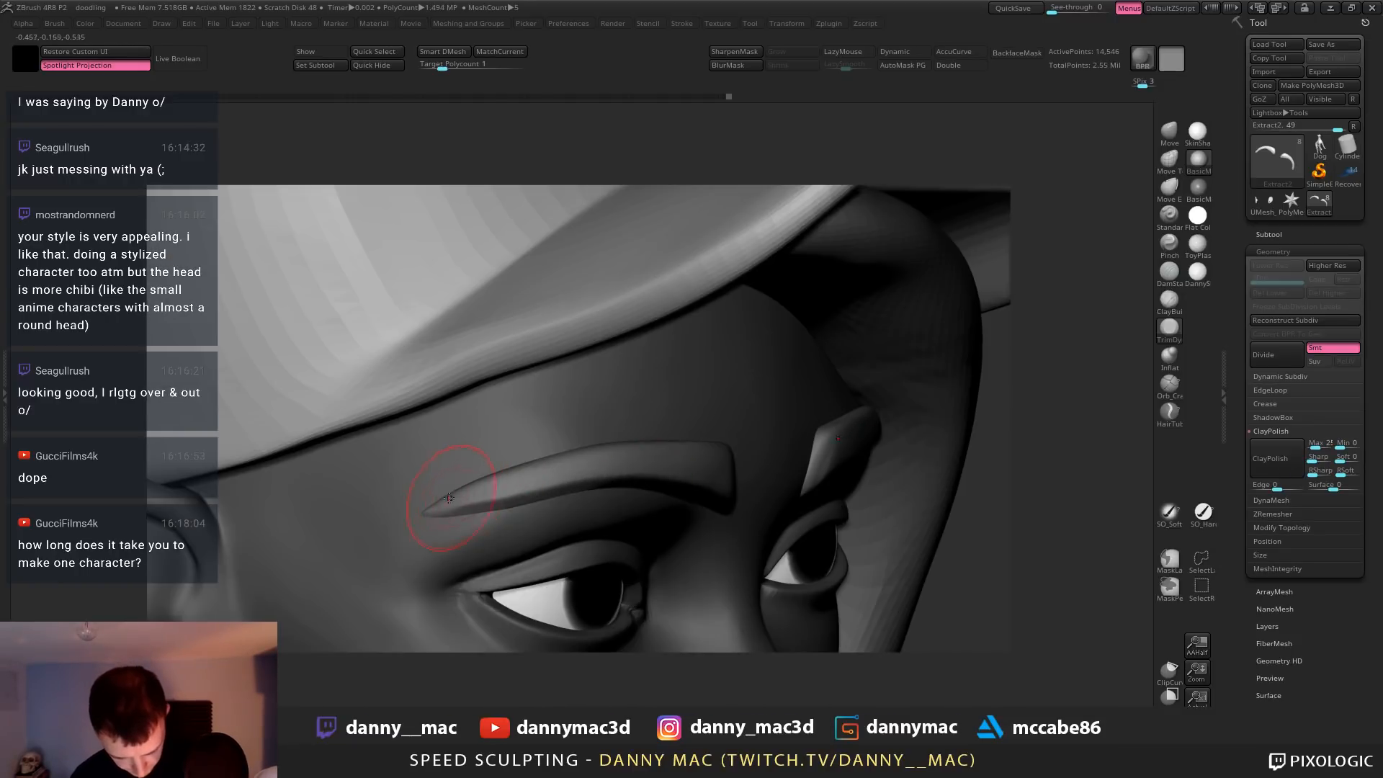
drag(457, 485, 608, 447)
right_drag(585, 449, 614, 440)
drag(609, 442, 698, 447)
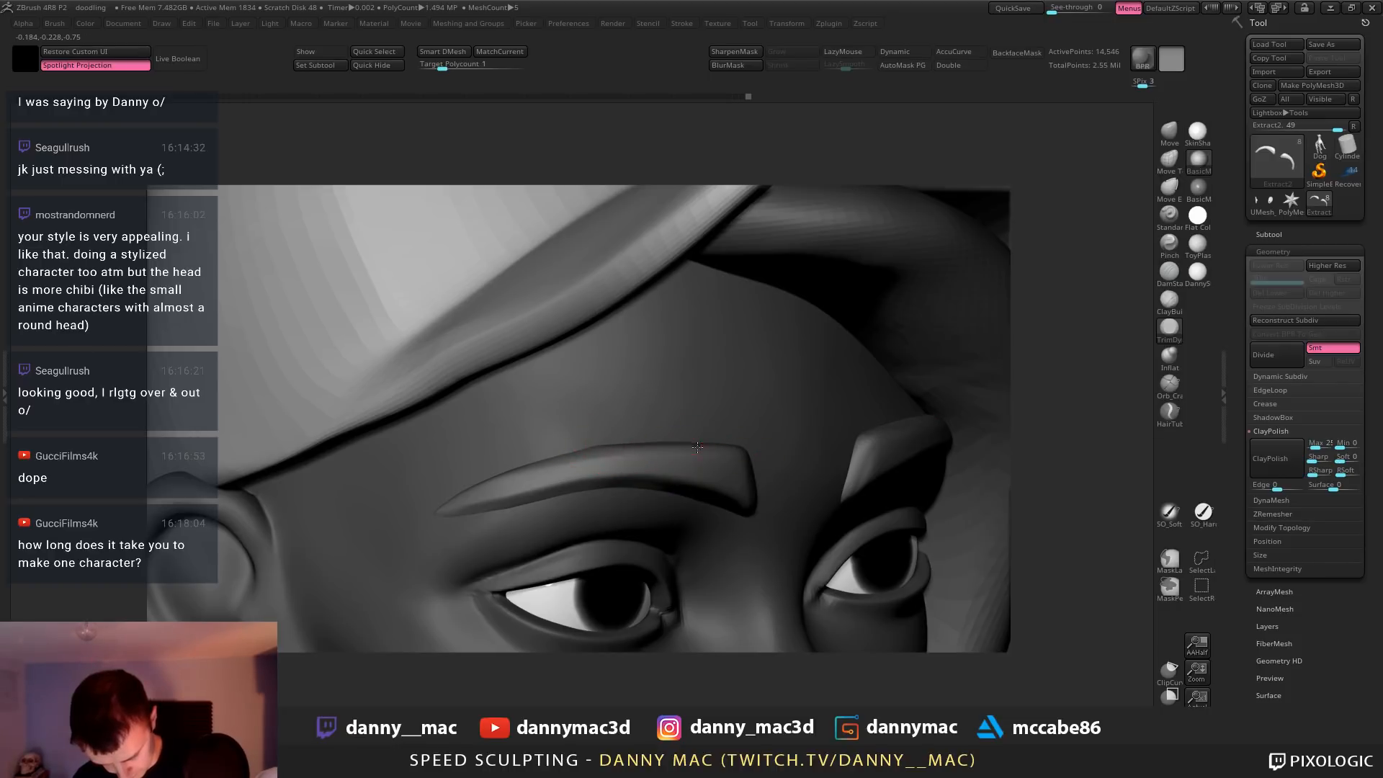
right_drag(681, 445, 580, 448)
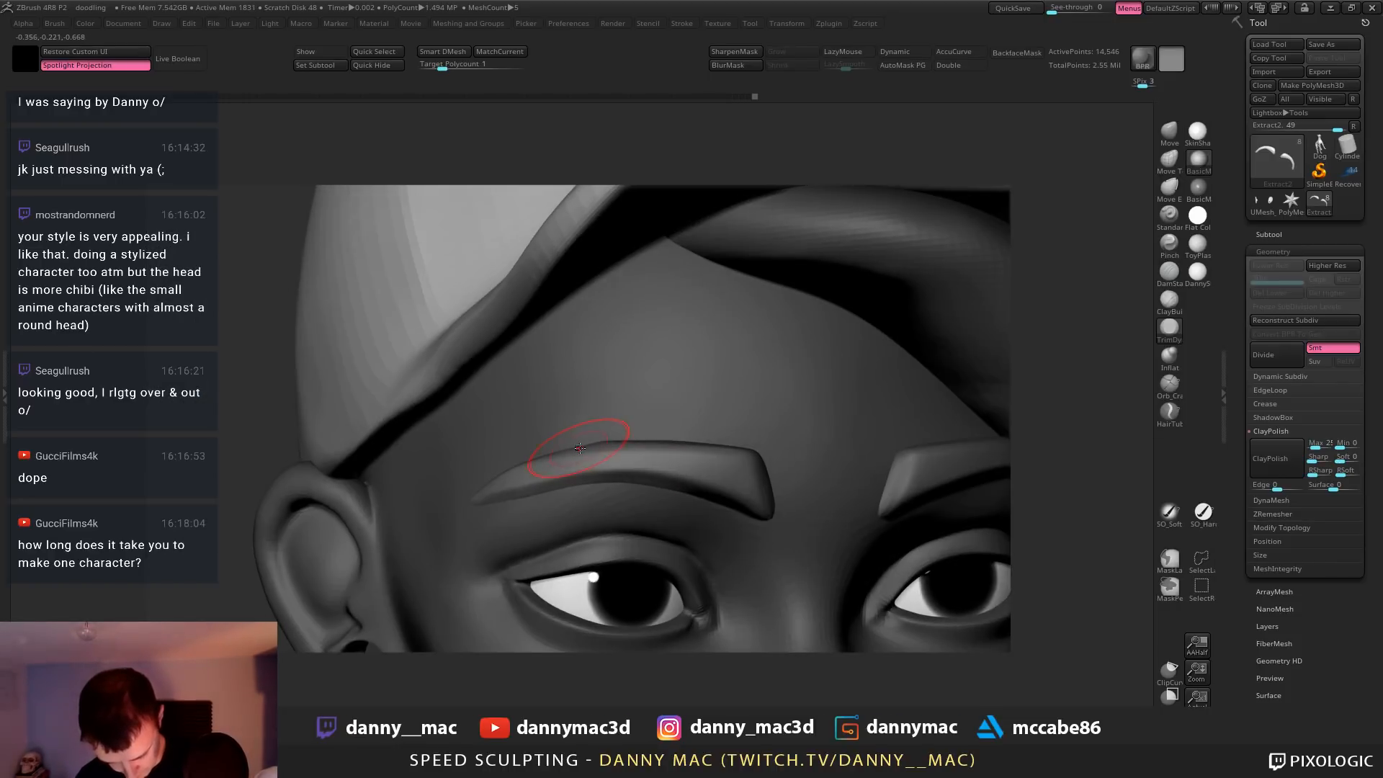
drag(579, 438, 648, 443)
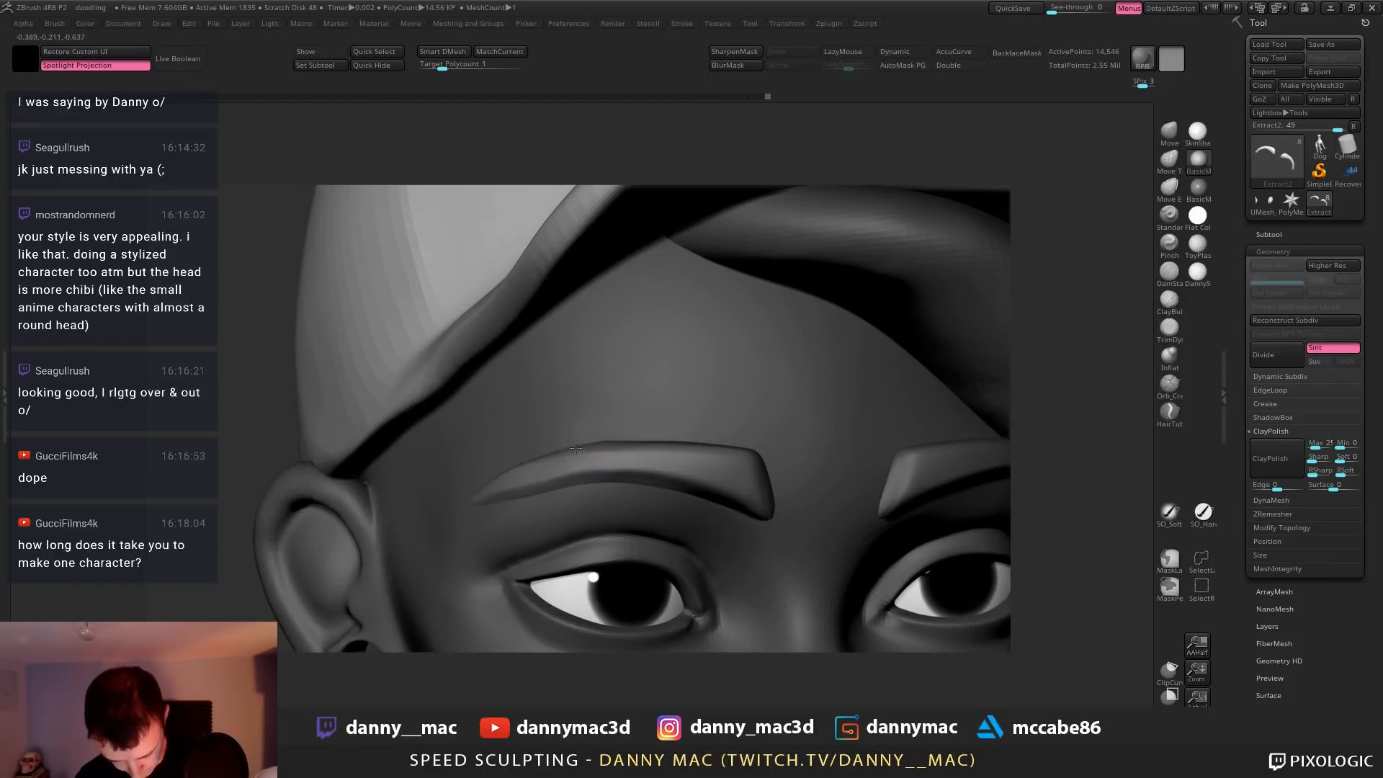
right_drag(653, 442, 578, 459)
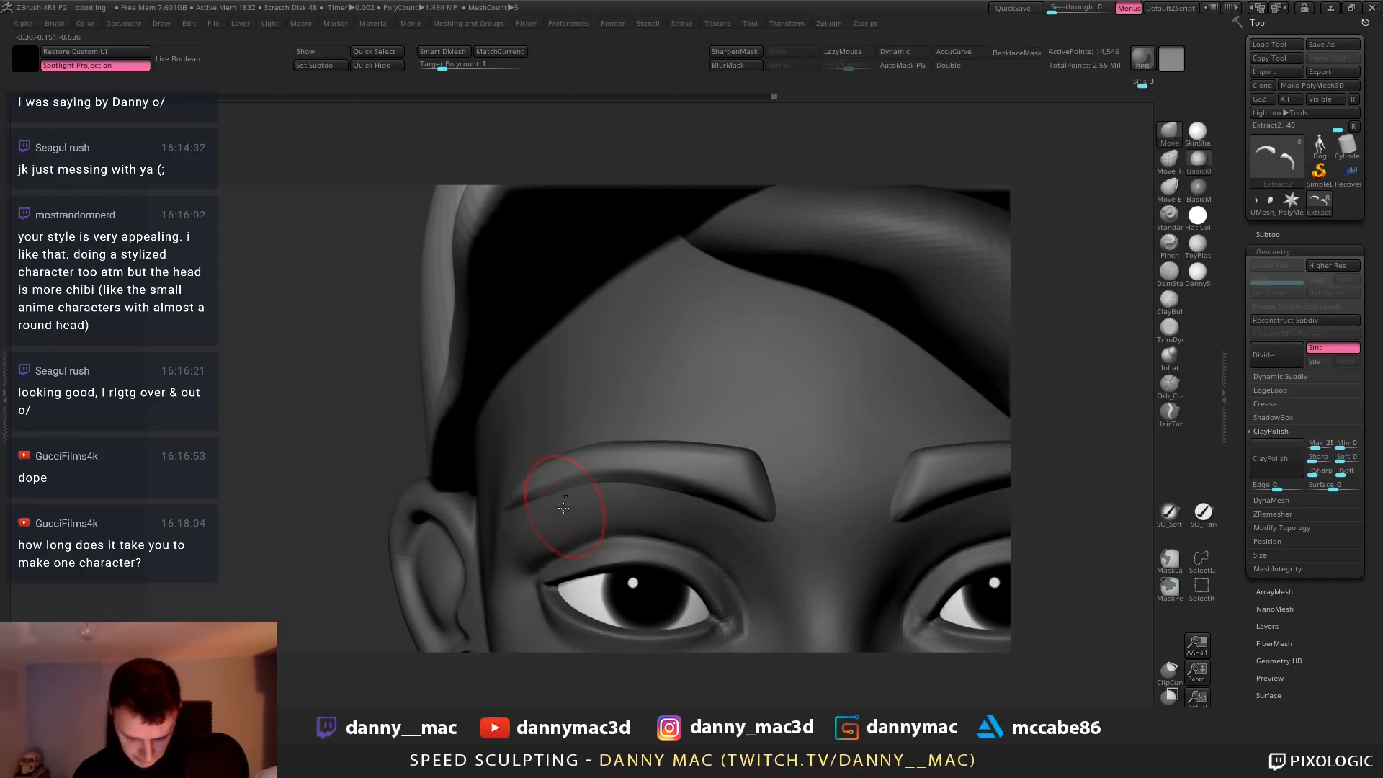
Pull the tips of the eyebrows' outer tails outward and down with the Move brush
right_drag(547, 519, 556, 509)
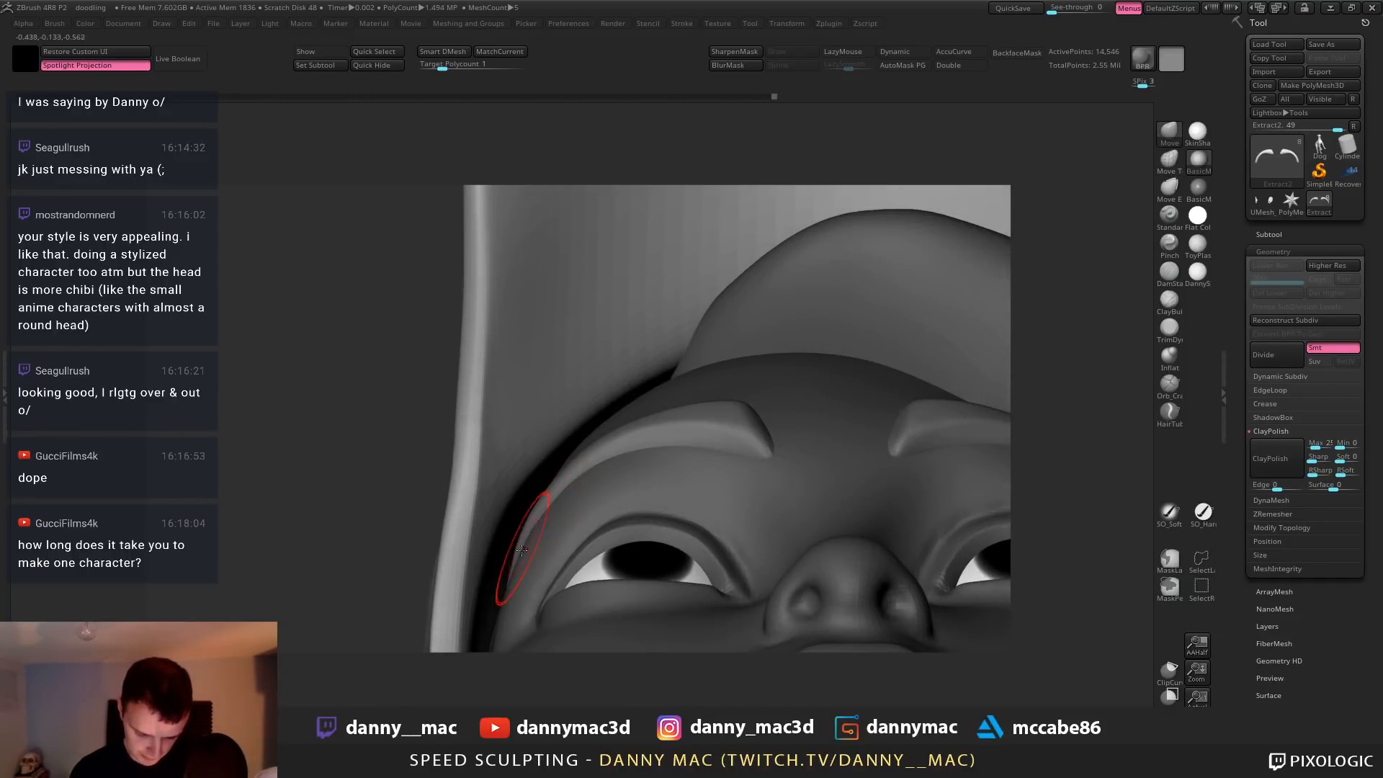
drag(528, 546, 509, 560)
mouse_move(603, 497)
right_down()
mouse_move(598, 574)
mouse_move(787, 438)
mouse_move(581, 410)
mouse_move(581, 426)
right_up()
Select the head mesh and smooth the area between the inner eye corners and nose bridge, undoing the last stroke
alt+click(713, 434)
drag(579, 403, 576, 393)
right_drag(575, 394, 616, 394)
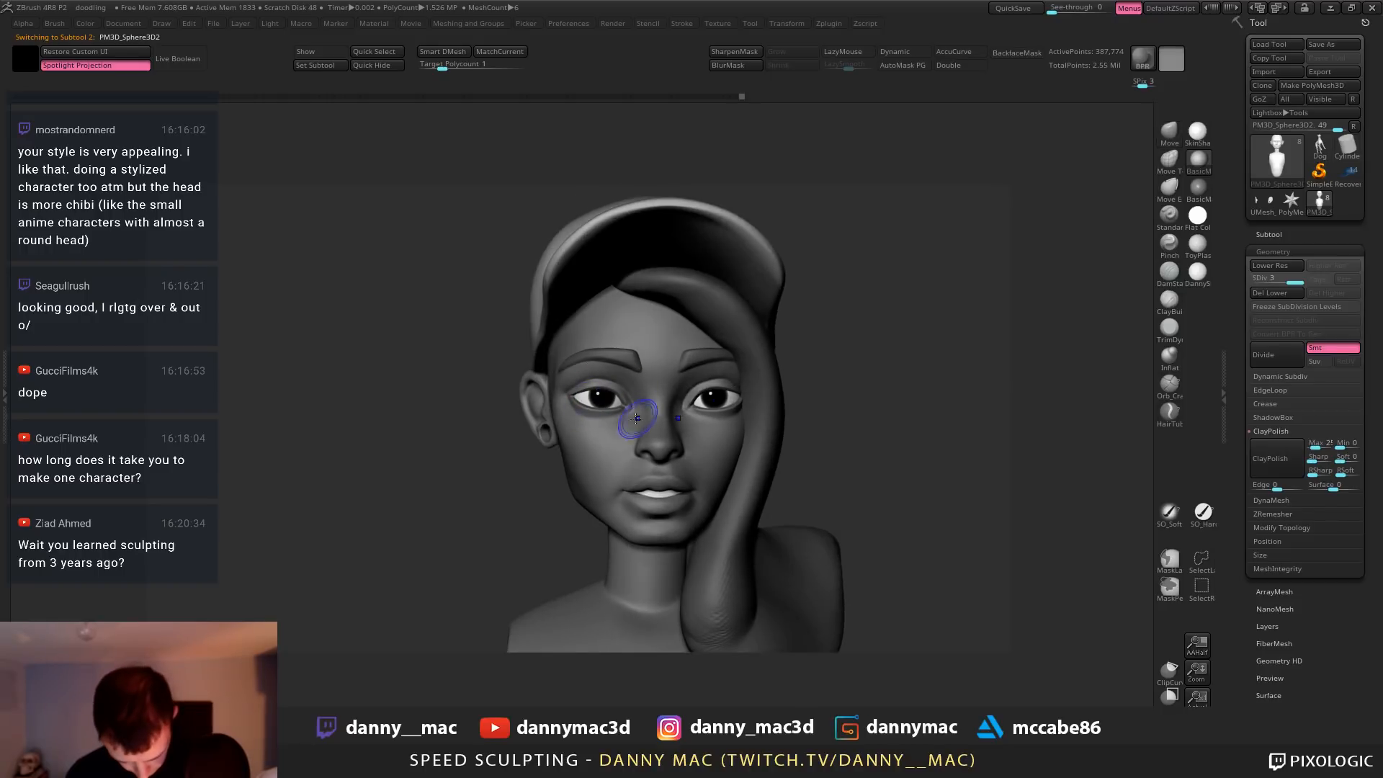
shift+drag(640, 415, 635, 411)
alt+right_drag(625, 407, 656, 413)
ctrl+right_drag(655, 413, 653, 476)
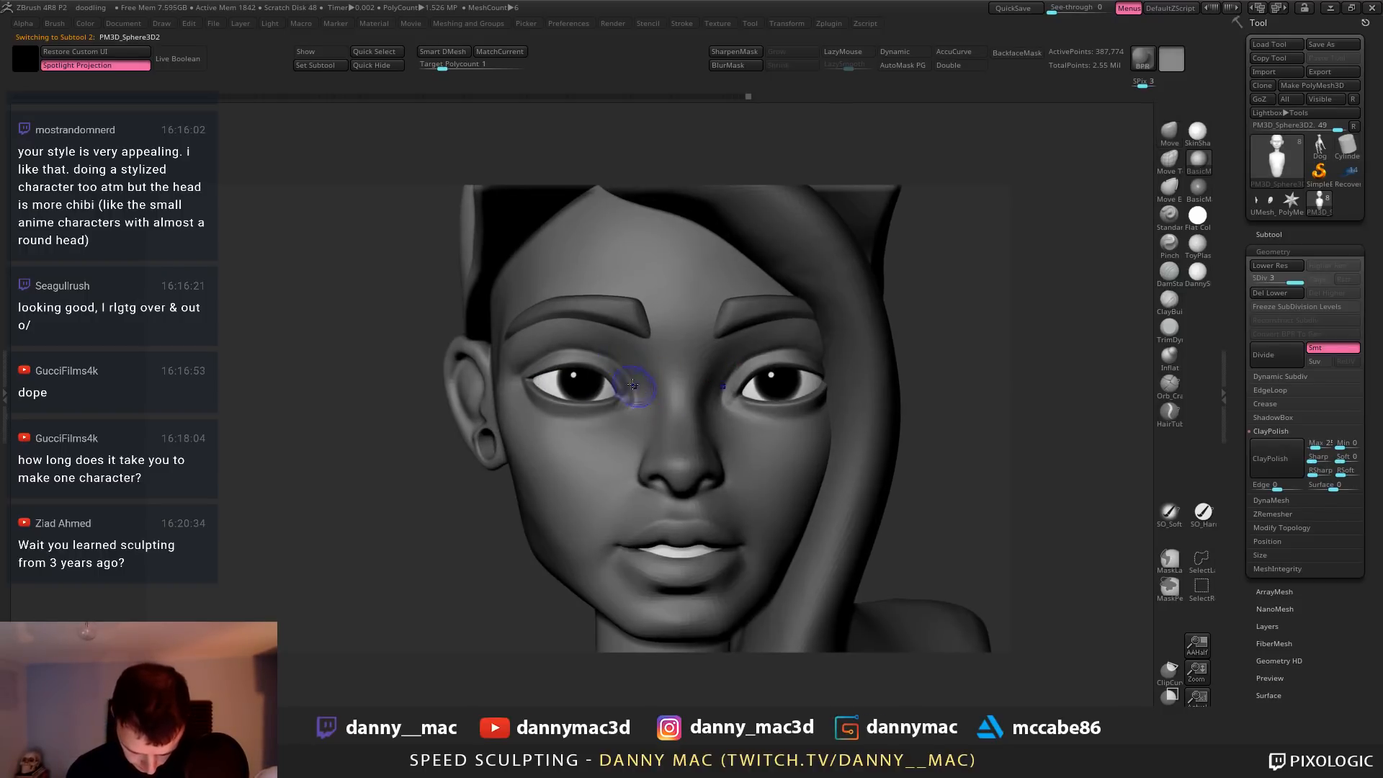
shift+drag(632, 386, 621, 377)
key(ctrl+z)
Adjust the brow area above the eyelids with a resized Move brush and smooth near the outer eye corners
key(space)
mouse_move(559, 345)
mouse_down()
mouse_move(576, 353)
mouse_move(550, 350)
mouse_up()
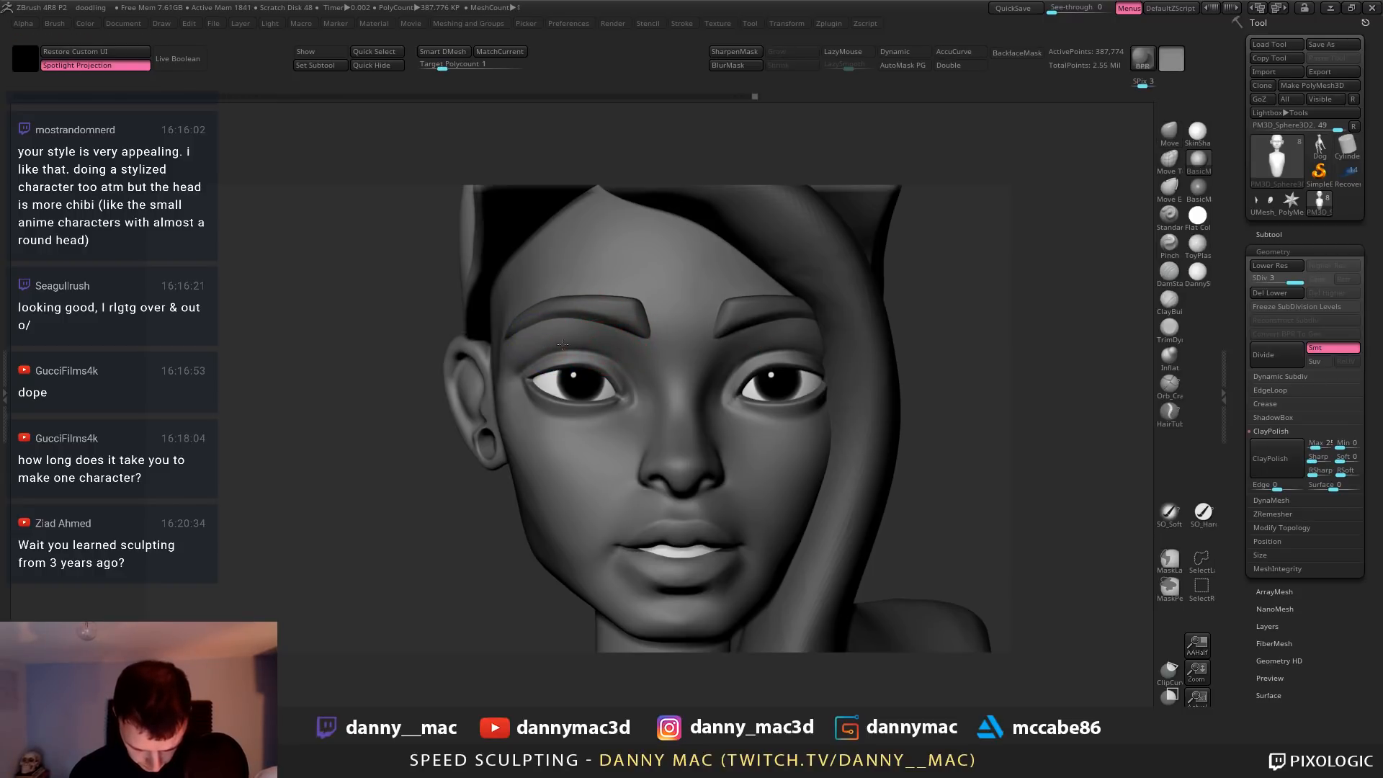
right_drag(544, 362, 572, 364)
shift+drag(527, 393, 537, 408)
right_drag(538, 408, 525, 373)
right_drag(542, 299, 530, 325)
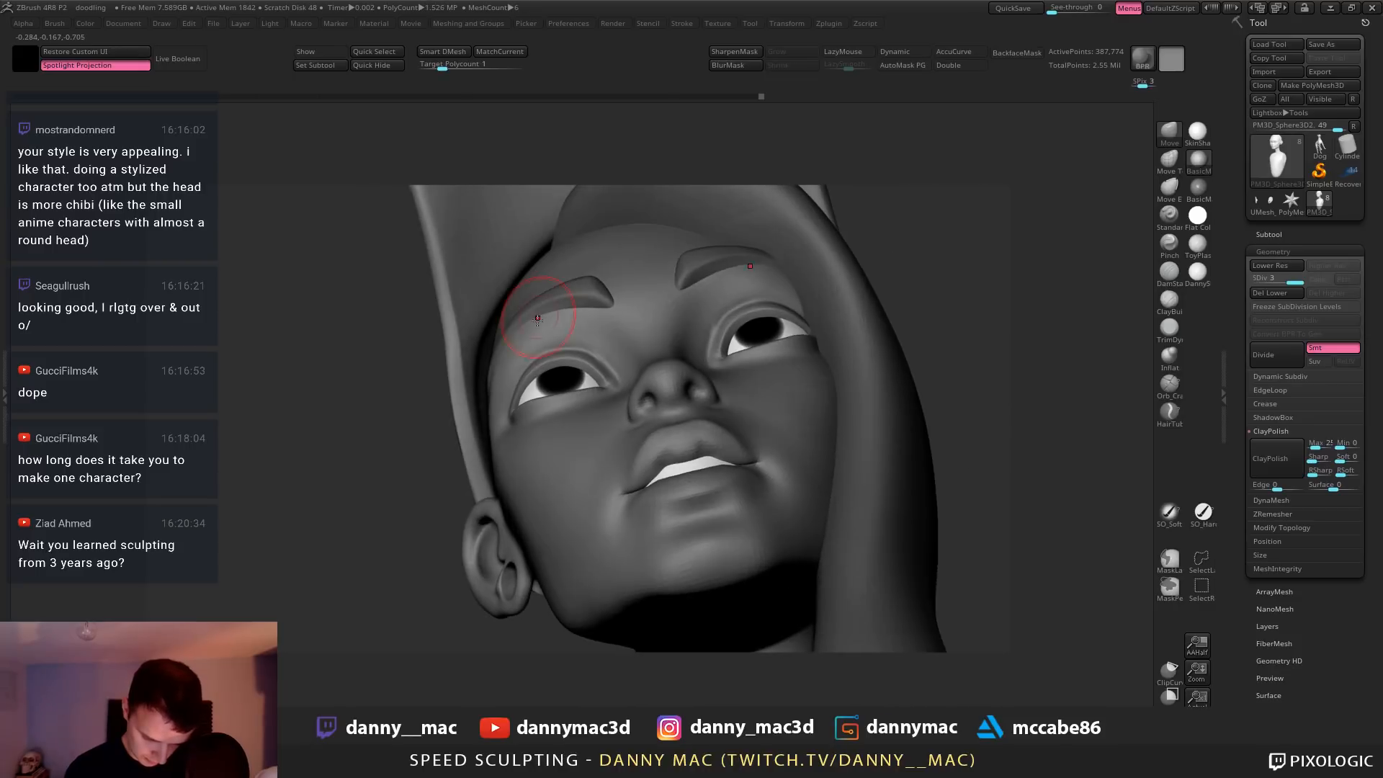
key(space)
drag(561, 311, 559, 306)
mouse_move(559, 306)
right_down()
mouse_move(611, 324)
mouse_move(569, 410)
mouse_move(583, 317)
mouse_move(591, 336)
mouse_move(535, 367)
mouse_move(549, 390)
mouse_move(638, 429)
mouse_move(608, 399)
mouse_move(611, 429)
right_up()
key(space)
key(space)
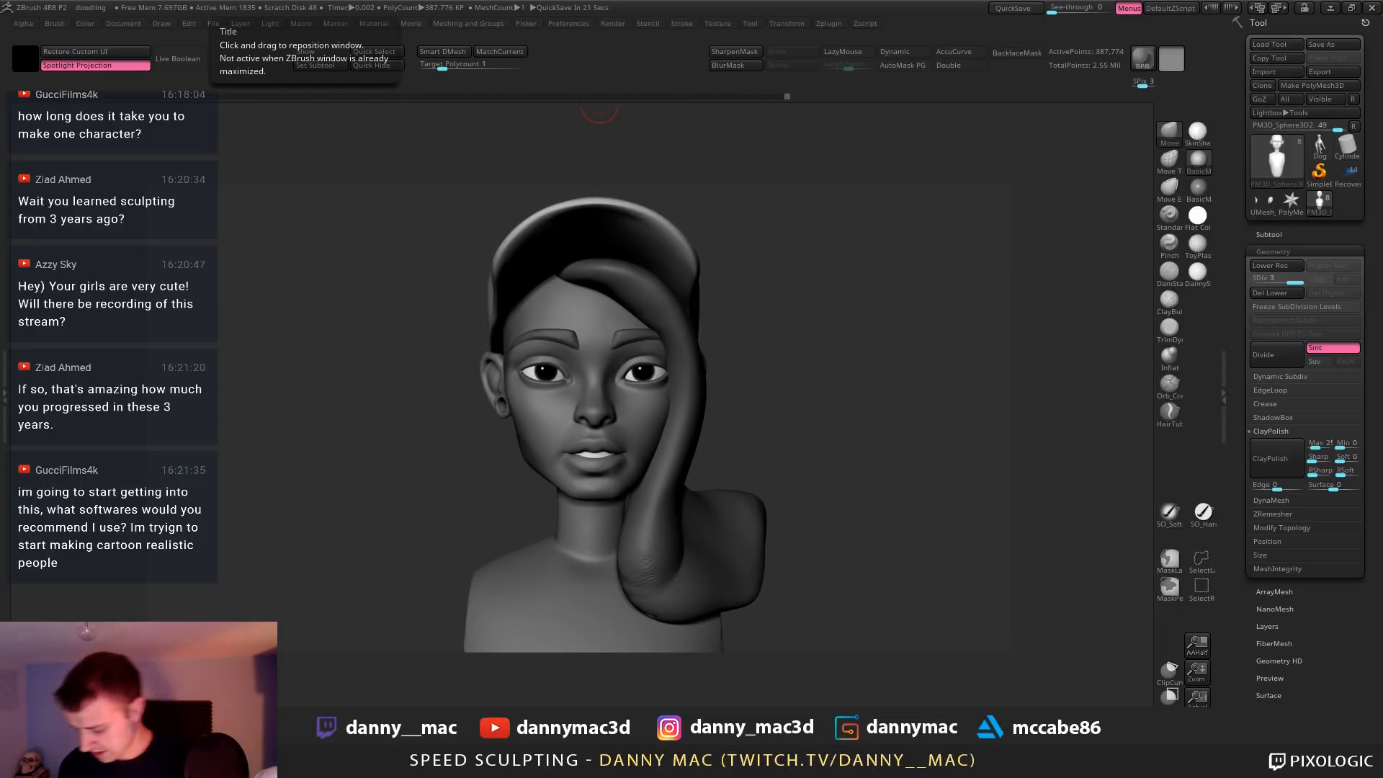
key(XF86AudioPlay)
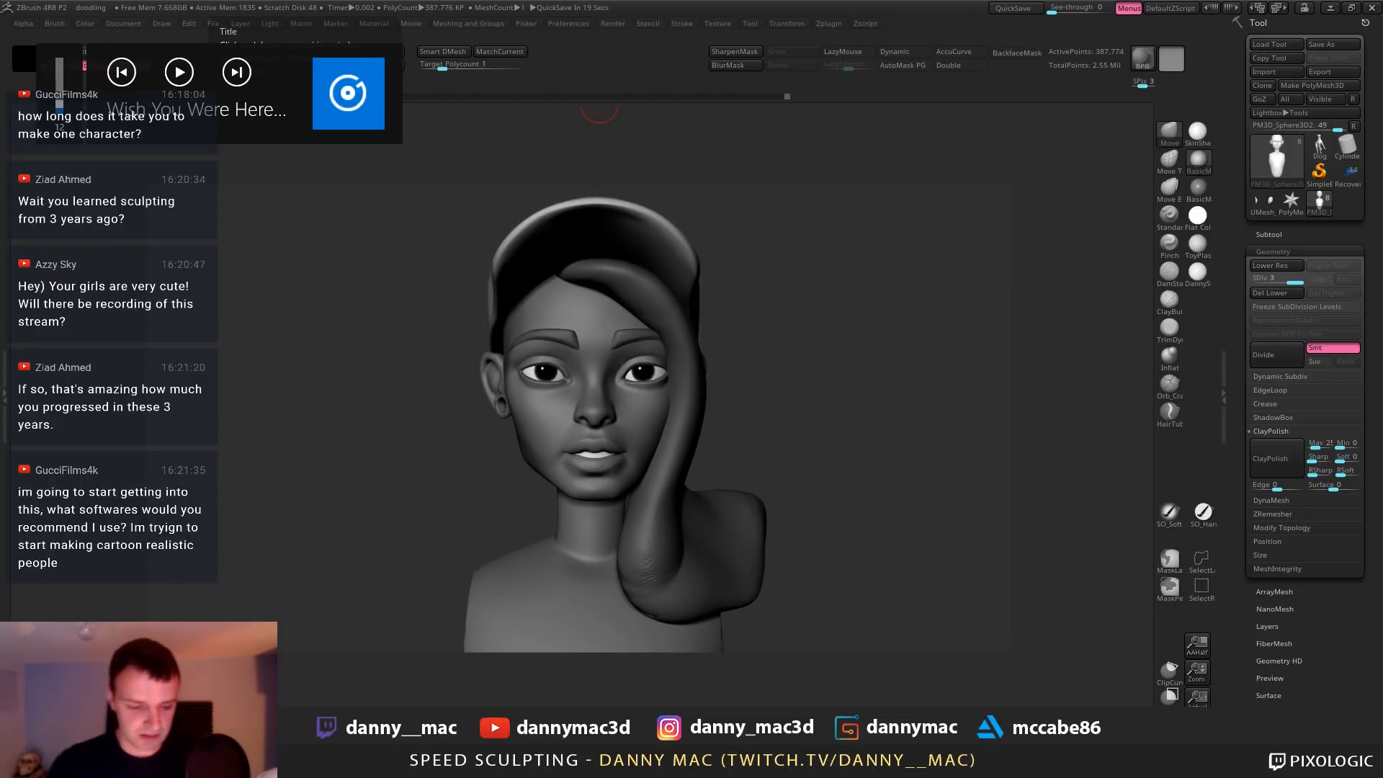
mouse_move(757, 284)
mouse_down()
mouse_move(587, 309)
mouse_move(611, 309)
mouse_up()
right_drag(610, 308, 651, 310)
mouse_move(555, 320)
right_down()
mouse_move(624, 313)
mouse_move(628, 333)
mouse_move(577, 349)
right_up()
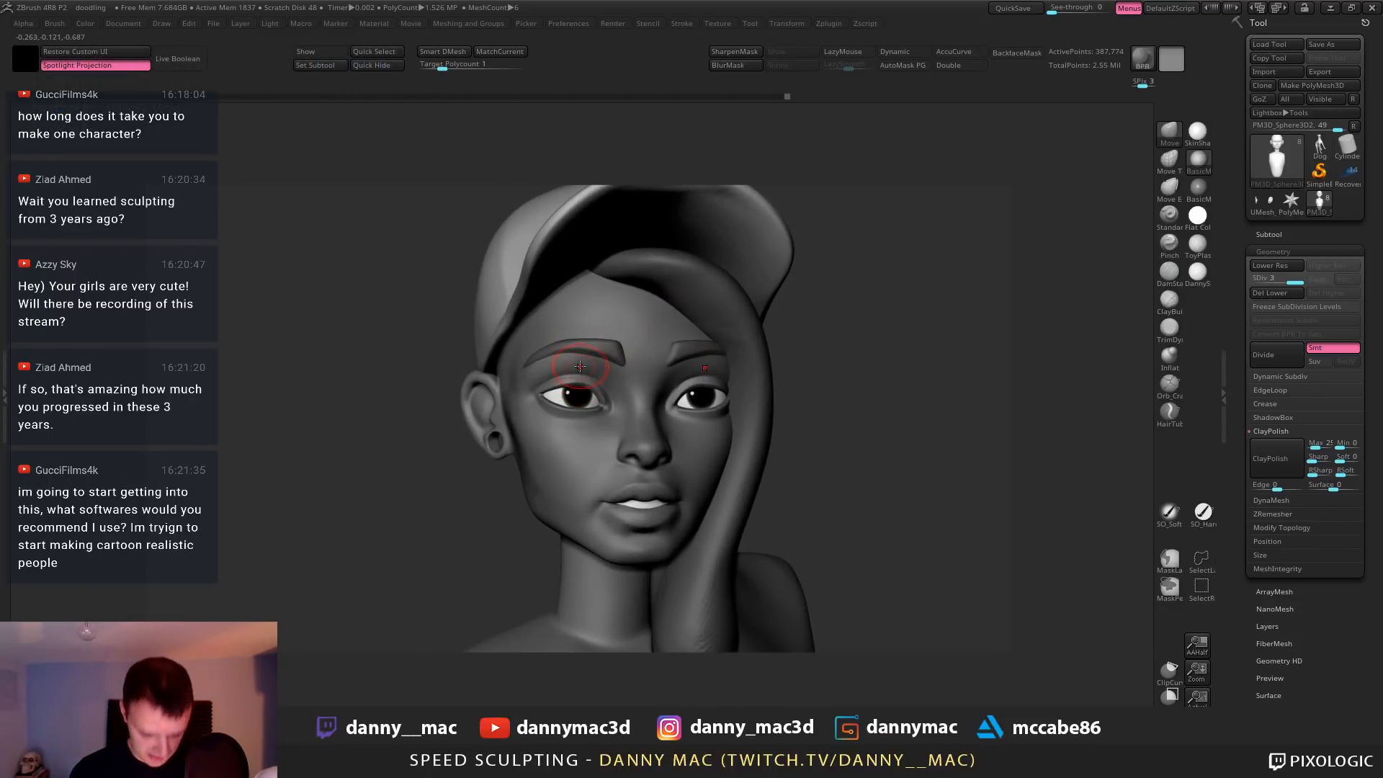
Add a Sphere3D as a new subtool of the bust and make it the active subtool
key(shift+a)
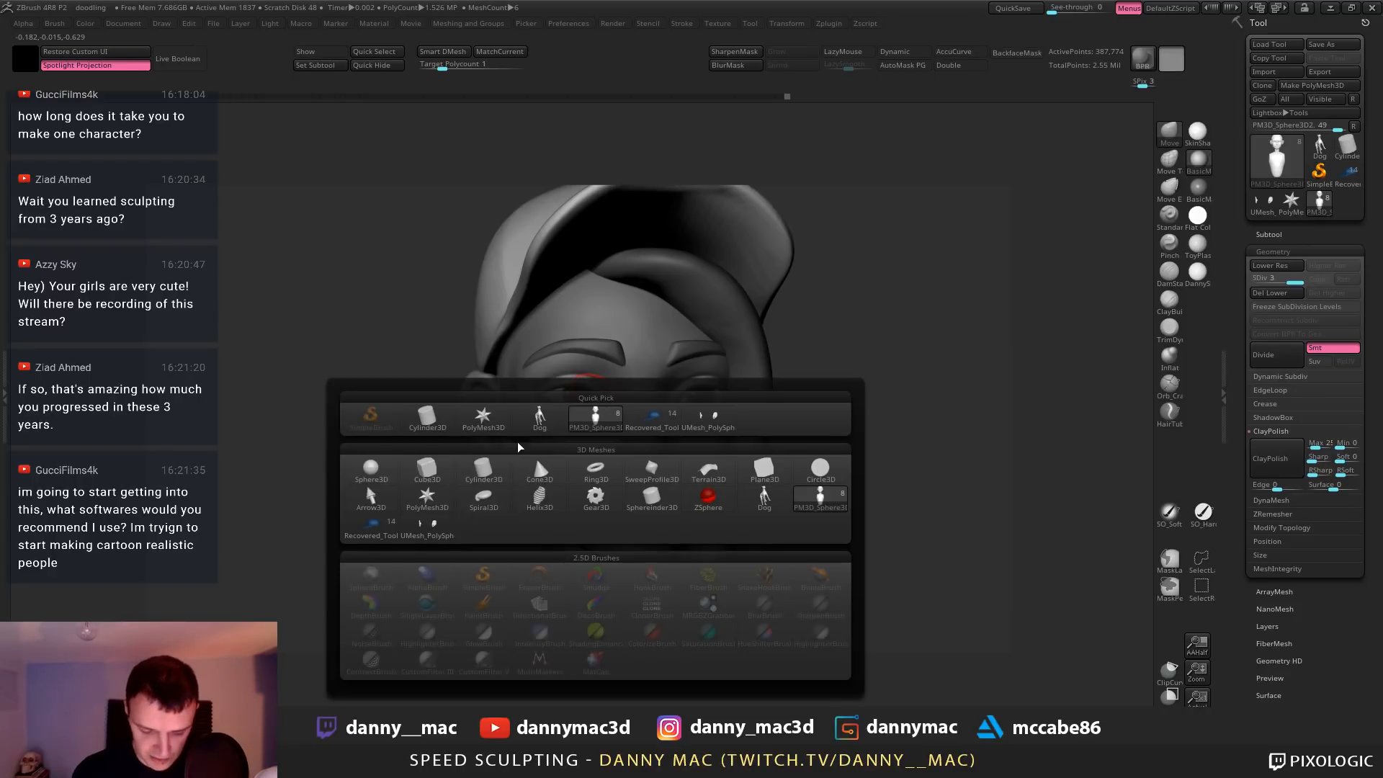
click(378, 472)
alt+click(636, 391)
right_drag(636, 392, 620, 388)
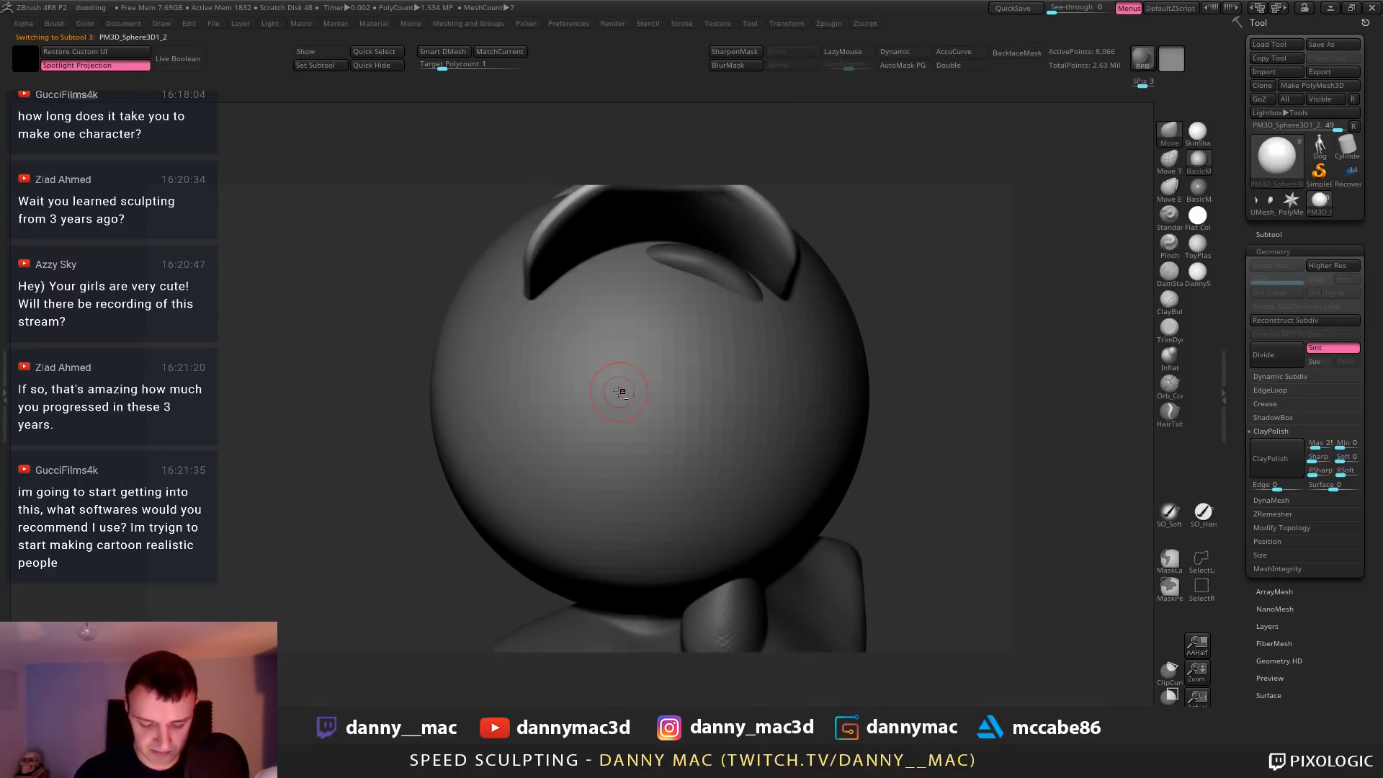
Shrink the new sphere to a tiny ball with the transpose line
key(w)
key(shift+f)
key(shift+f)
click(509, 393)
mouse_move(509, 393)
mouse_down()
mouse_move(917, 393)
mouse_move(591, 449)
mouse_up()
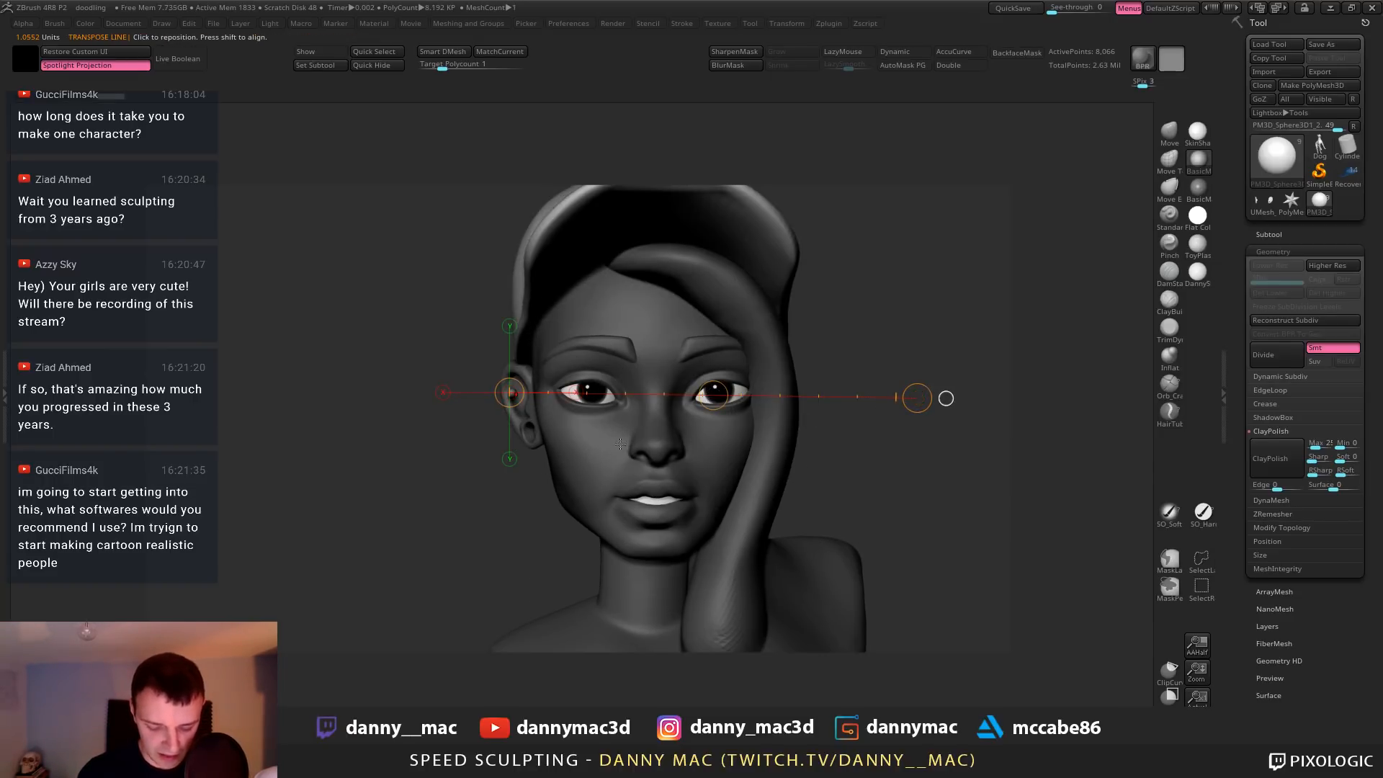
Move the tiny sphere with the transpose line to just above the outer tail of the eyebrow
alt+right_drag(618, 390, 564, 424)
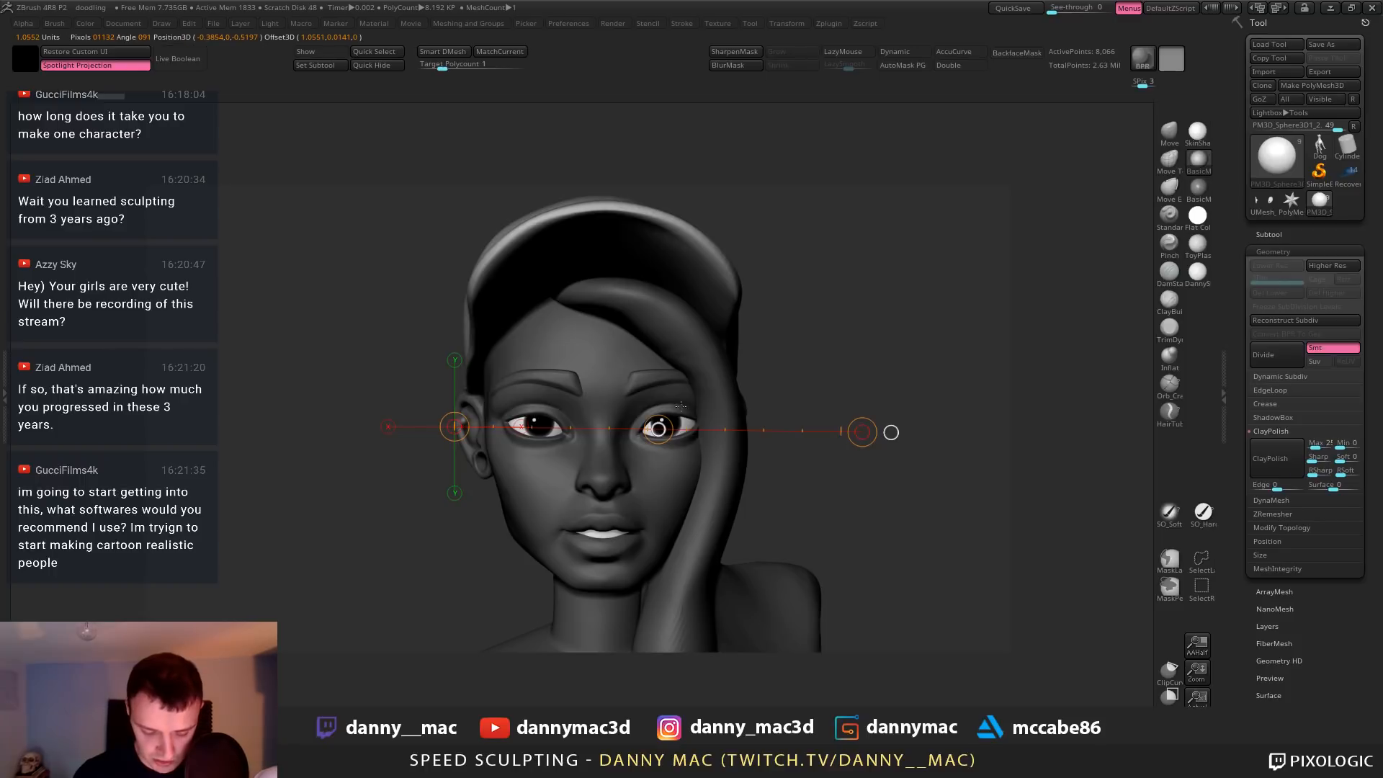
drag(659, 429, 764, 359)
right_drag(649, 297, 775, 415)
drag(617, 345, 413, 589)
drag(516, 468, 429, 475)
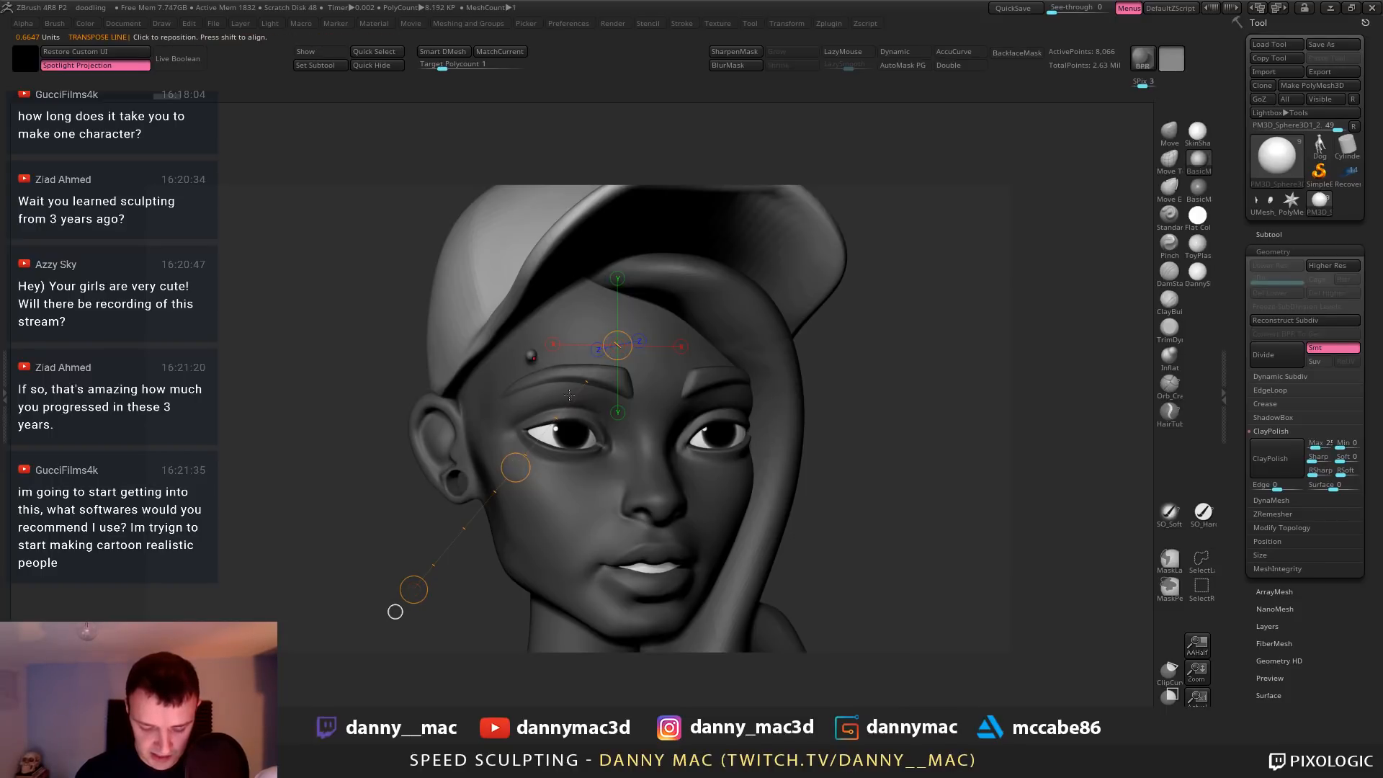
Centre the gizmo on the tiny sphere and fine-tune its placement against the skin beside the eyebrow's outer tail
right_drag(431, 476, 657, 441)
key(y)
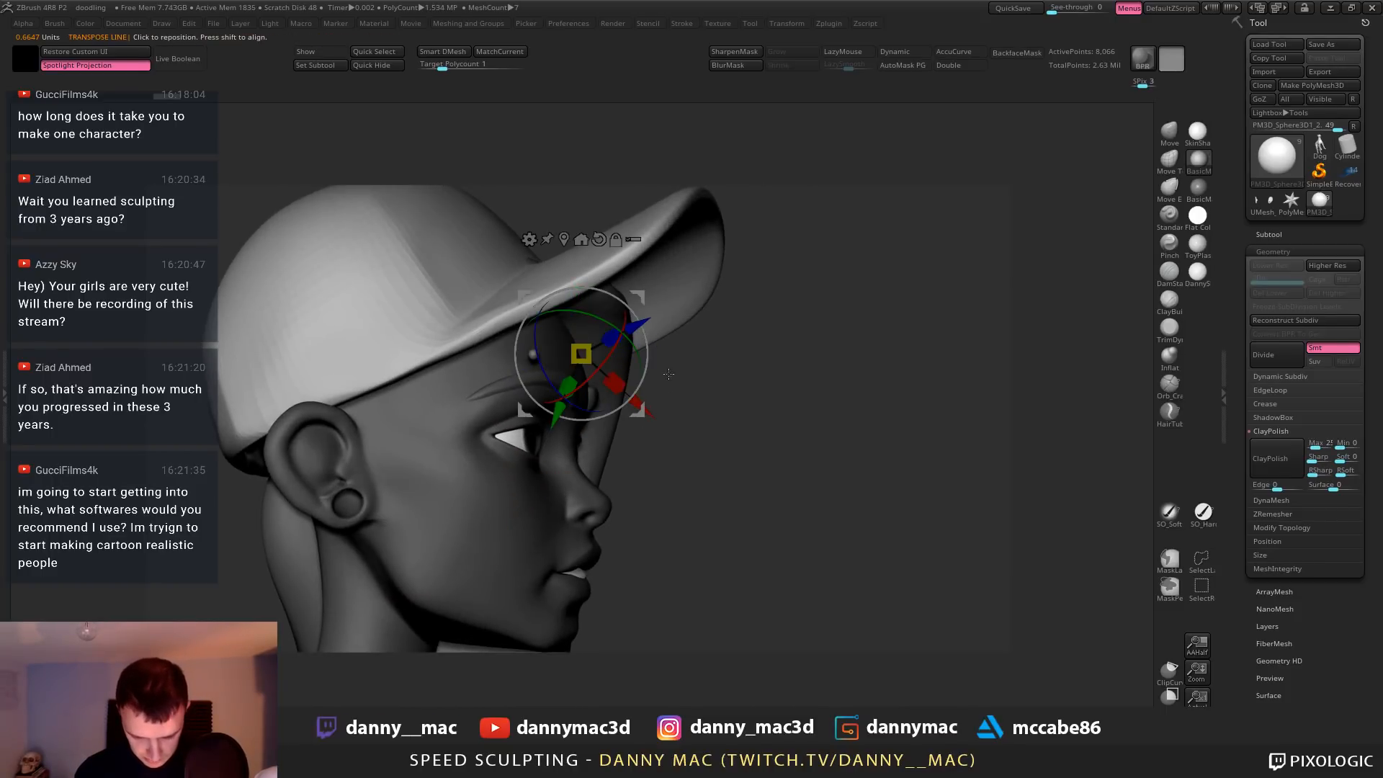
click(564, 239)
right_drag(634, 269, 694, 255)
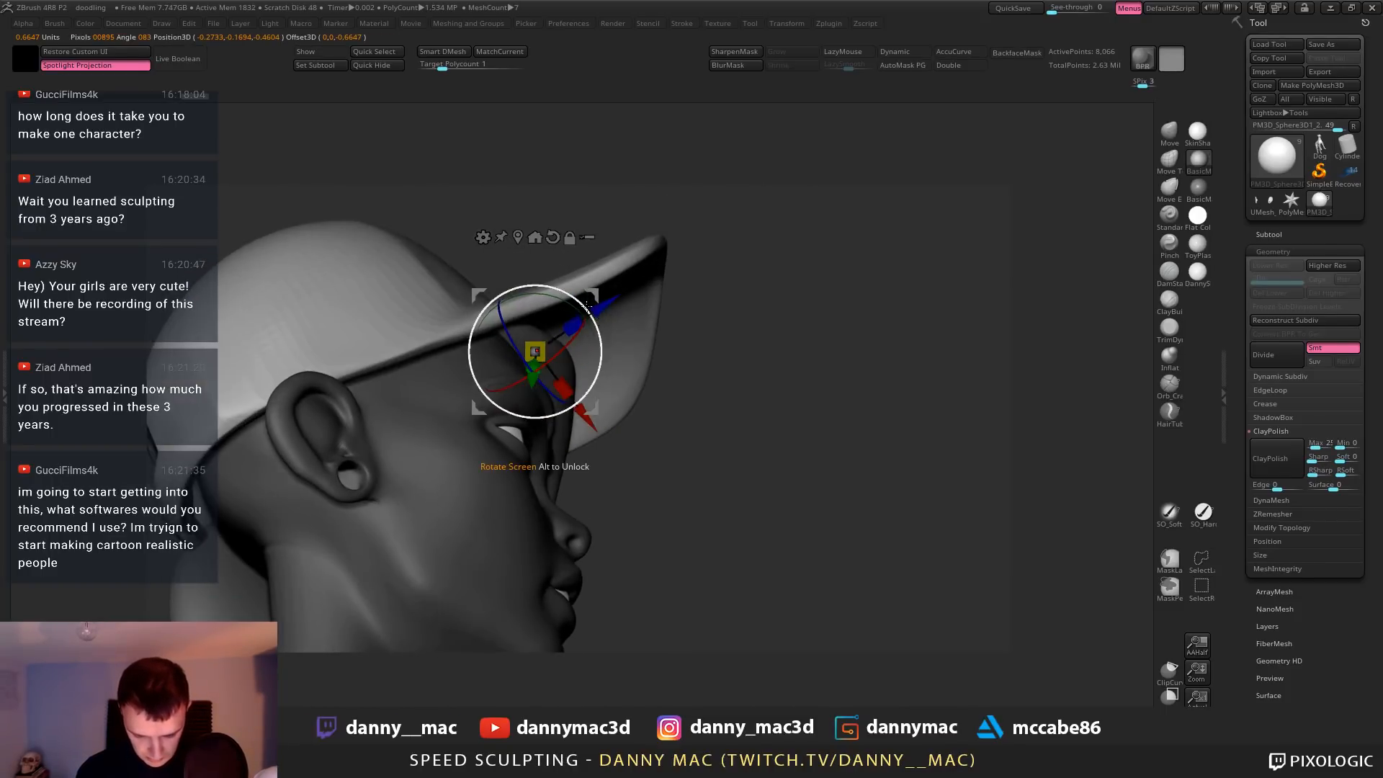
drag(590, 409, 551, 421)
mouse_move(551, 417)
right_down()
mouse_move(549, 386)
mouse_move(553, 405)
right_up()
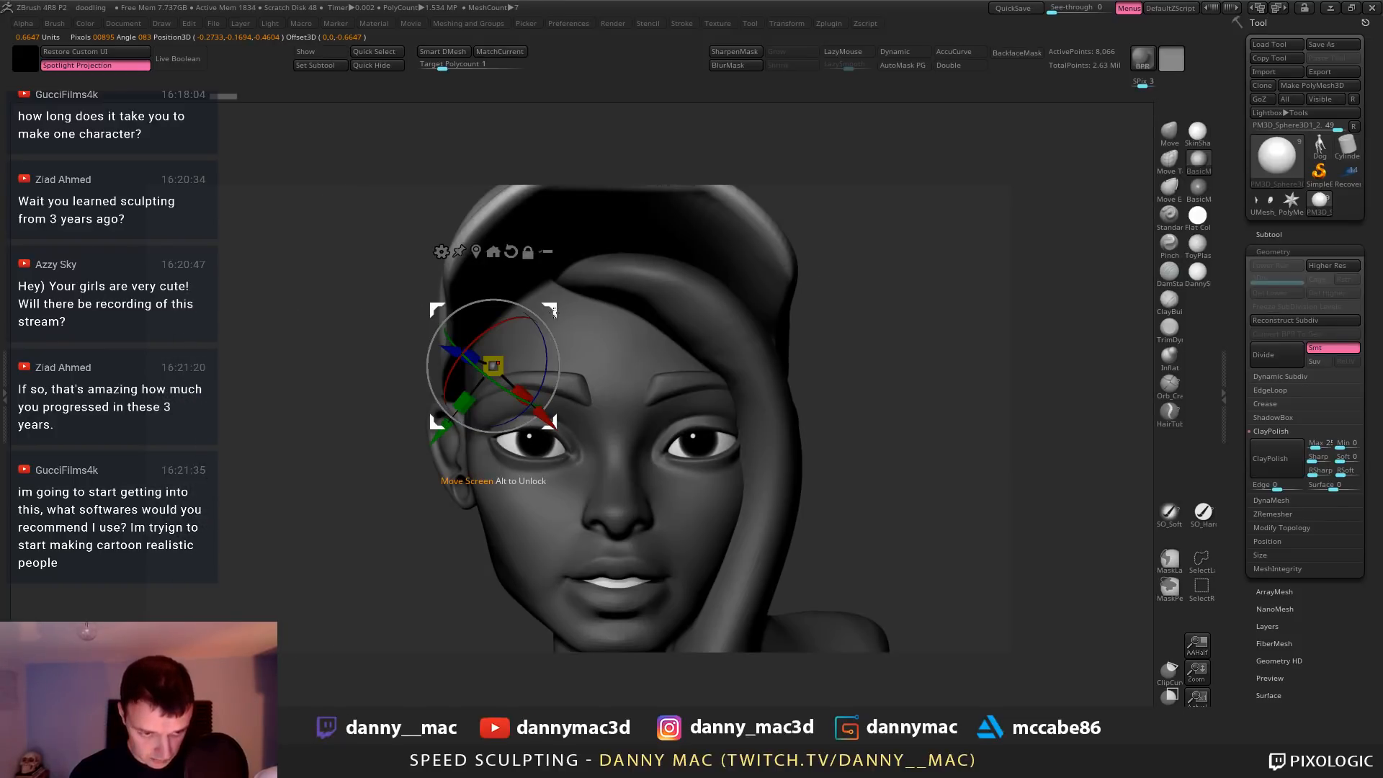
drag(553, 309, 548, 315)
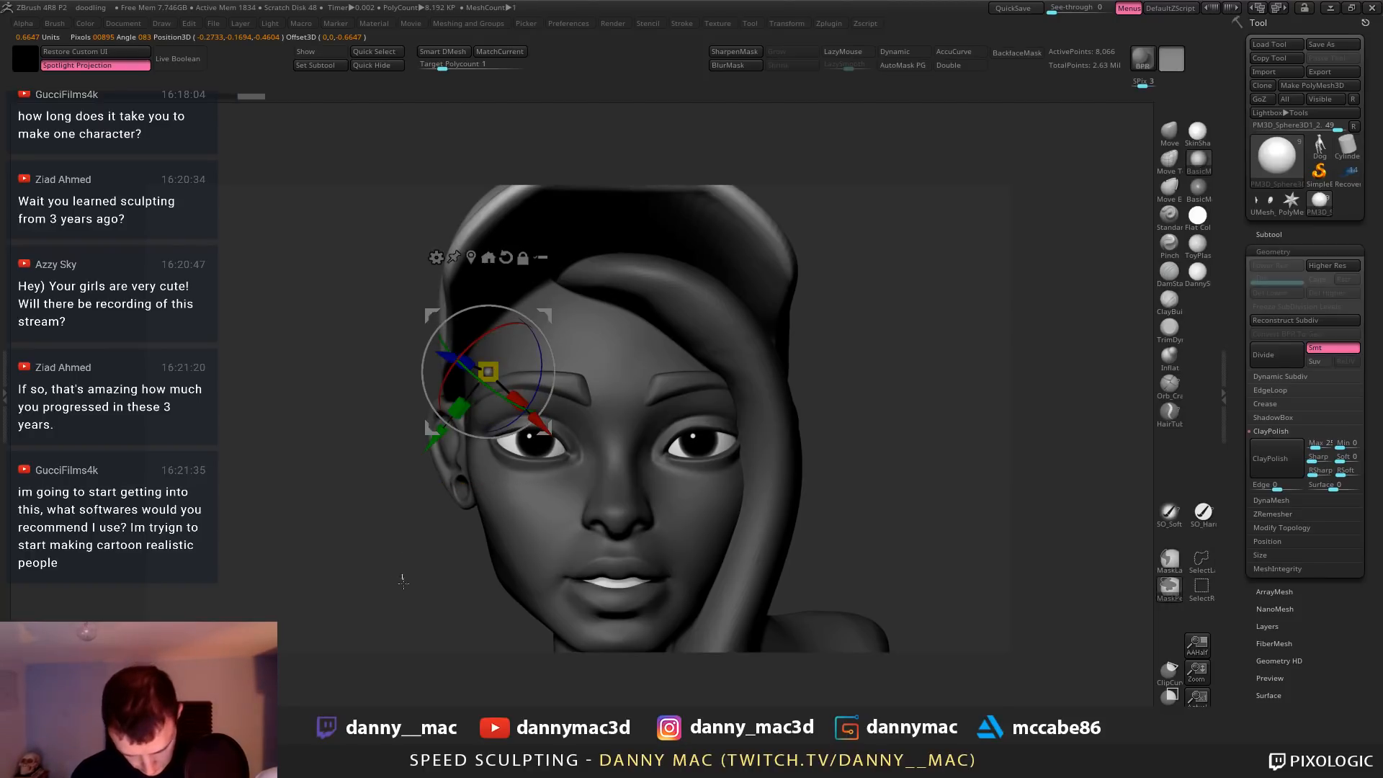
Return to Draw mode, select the eyebrows and nudge their outer half slightly with the Move brush
key(q)
alt+click(541, 387)
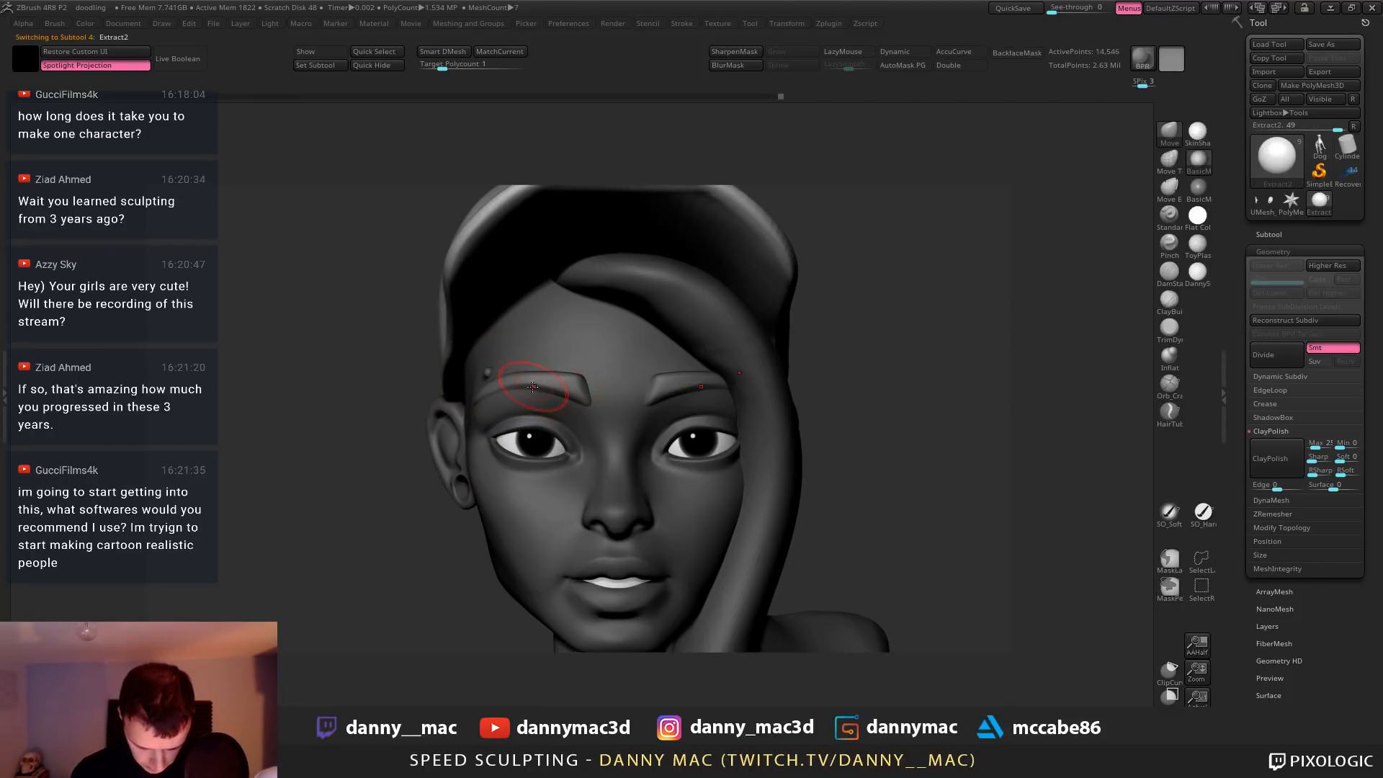
drag(525, 390, 522, 395)
key(c)
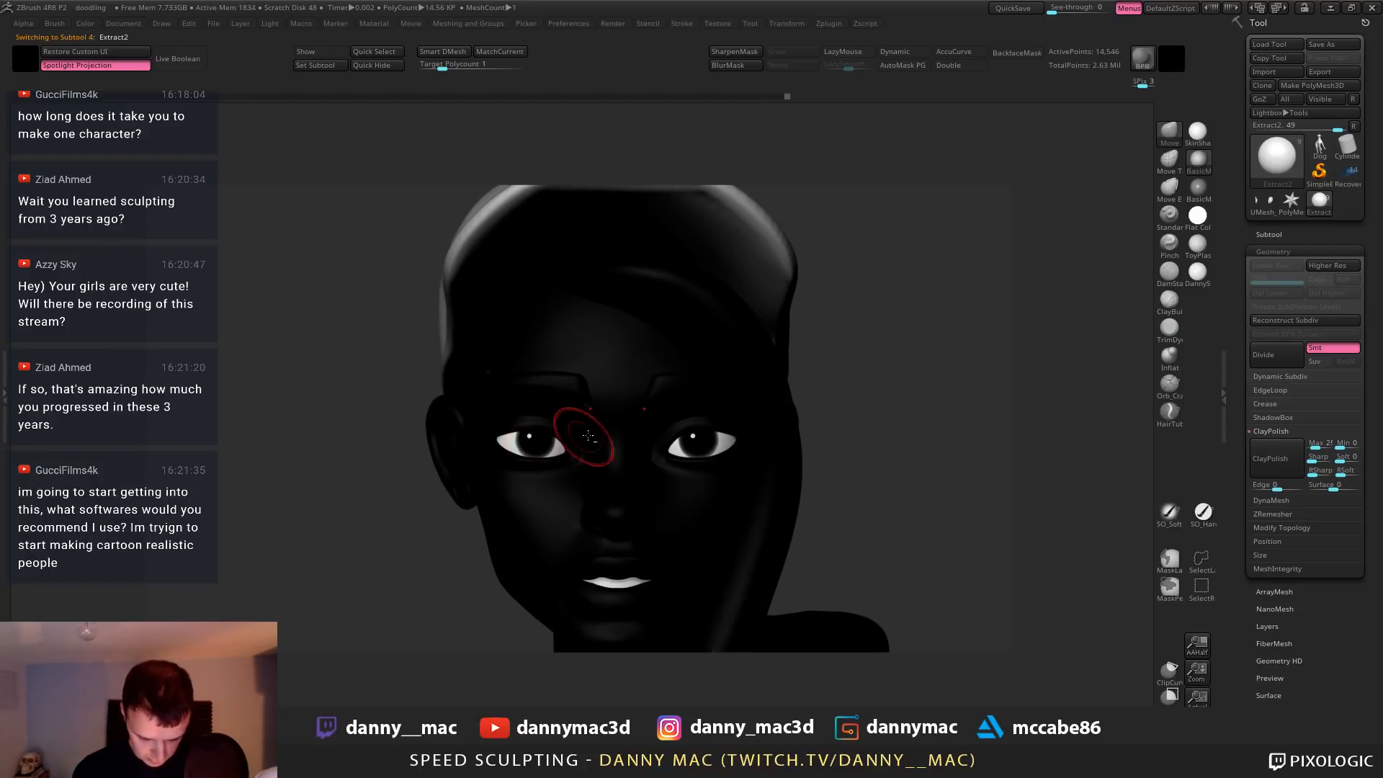
key(space)
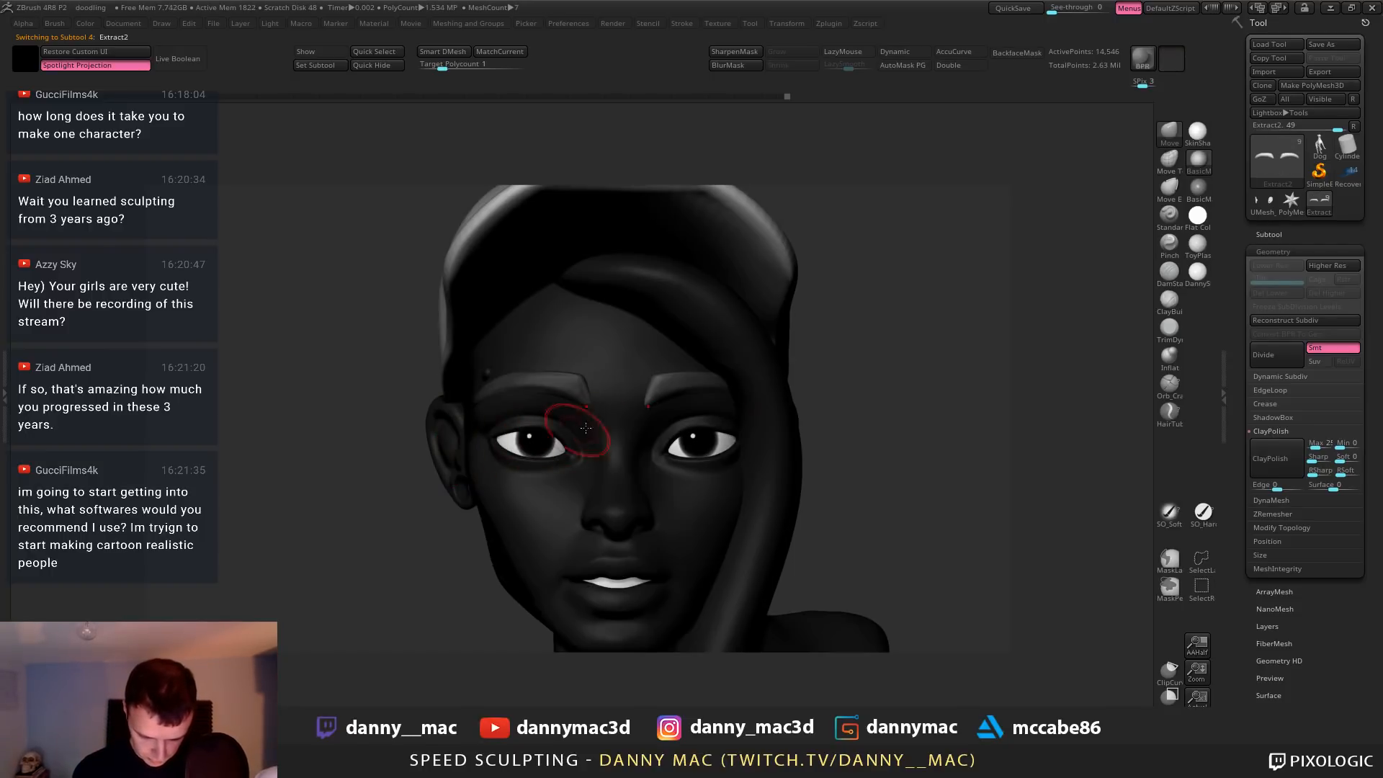
key(space)
click(471, 469)
Smooth the inner part of the eyebrows and apply ClayPolish to them
ctrl+right_drag(592, 430, 601, 368)
shift+drag(601, 369, 591, 365)
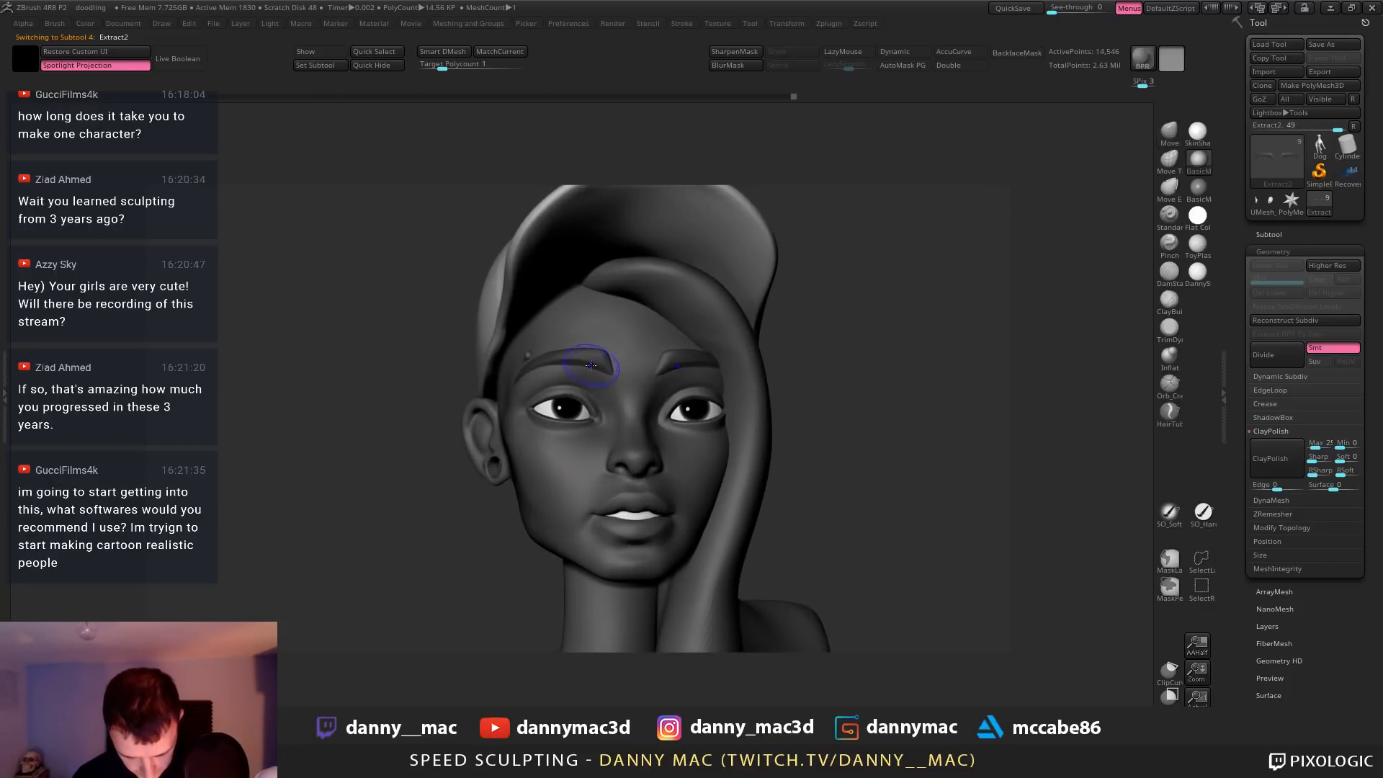
click(1272, 460)
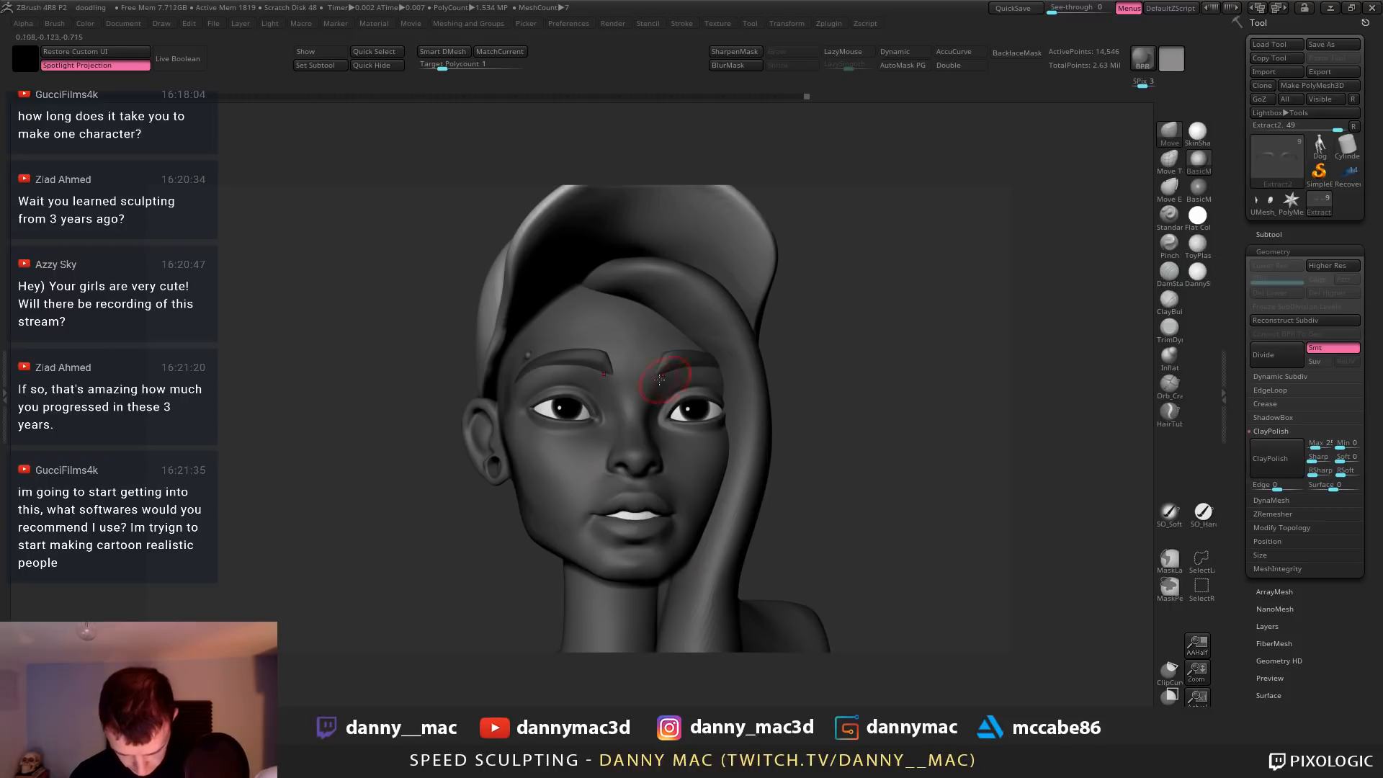
Switch to the Move brush and adjust the shape of the eyebrows from the front and from below
mouse_move(674, 371)
right_down()
mouse_move(765, 374)
mouse_move(652, 364)
mouse_move(636, 376)
mouse_move(715, 364)
mouse_move(728, 443)
right_up()
key(b)
key(m)
key(v)
key(b)
key(f)
click(1067, 528)
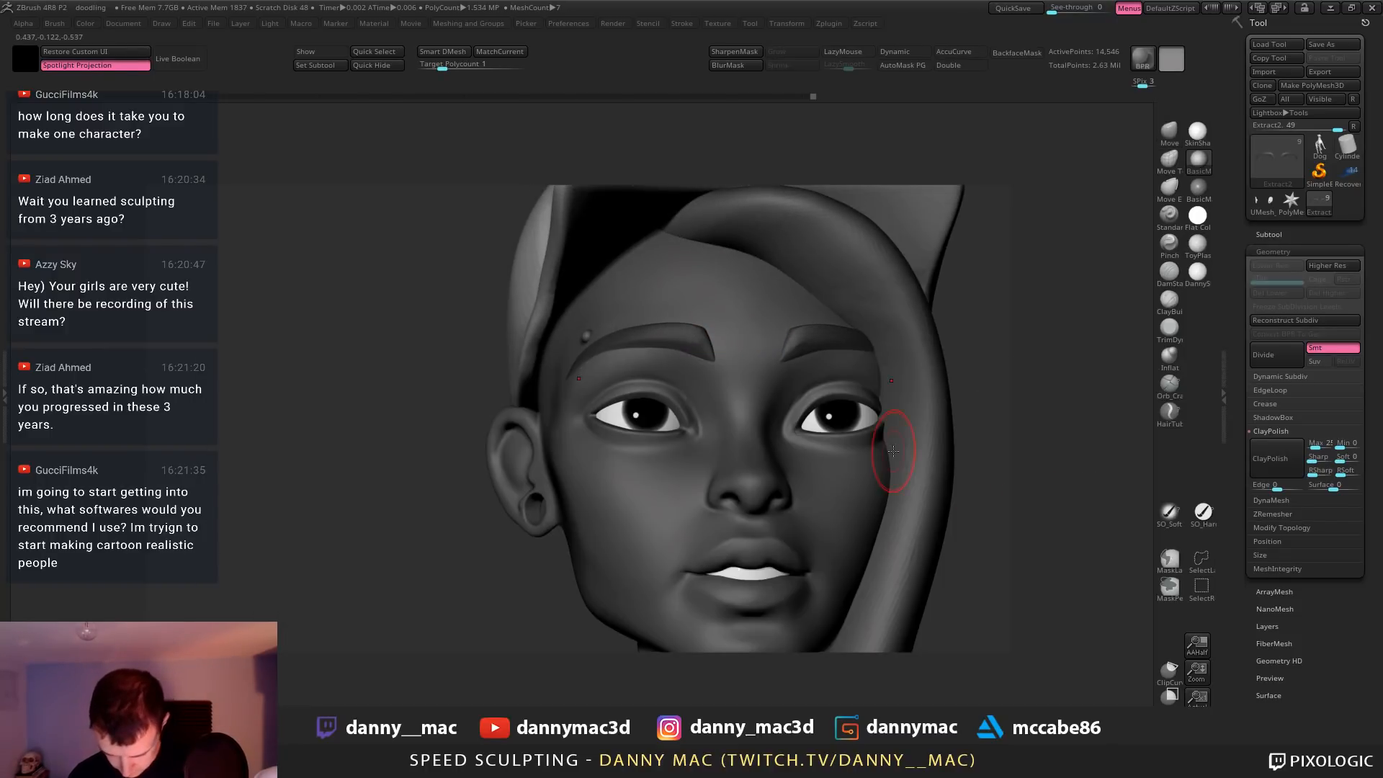
mouse_move(558, 378)
right_down()
mouse_move(639, 367)
mouse_move(631, 356)
mouse_move(574, 373)
right_up()
key(space)
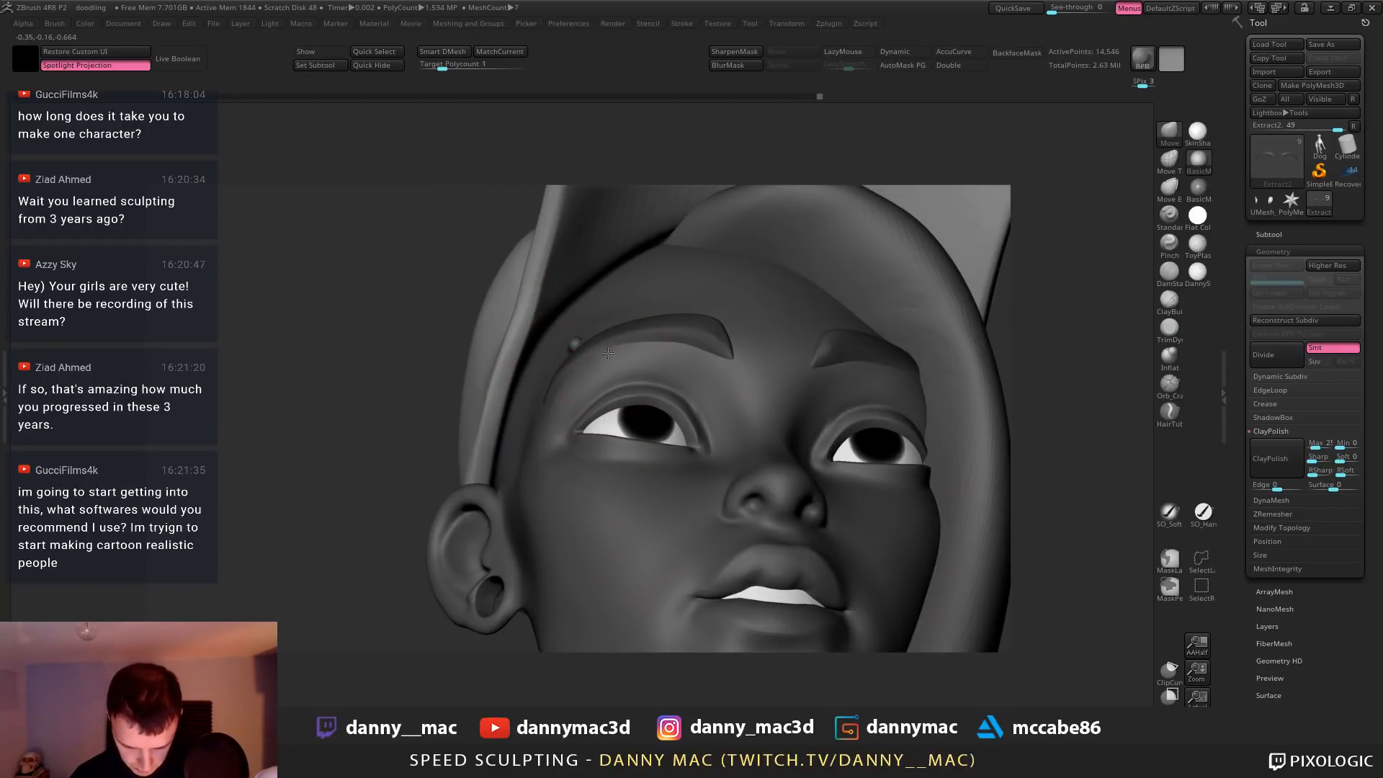
Choose the Flatten brush and flatten the eyebrow surface from its outer tail toward the middle
key(b)
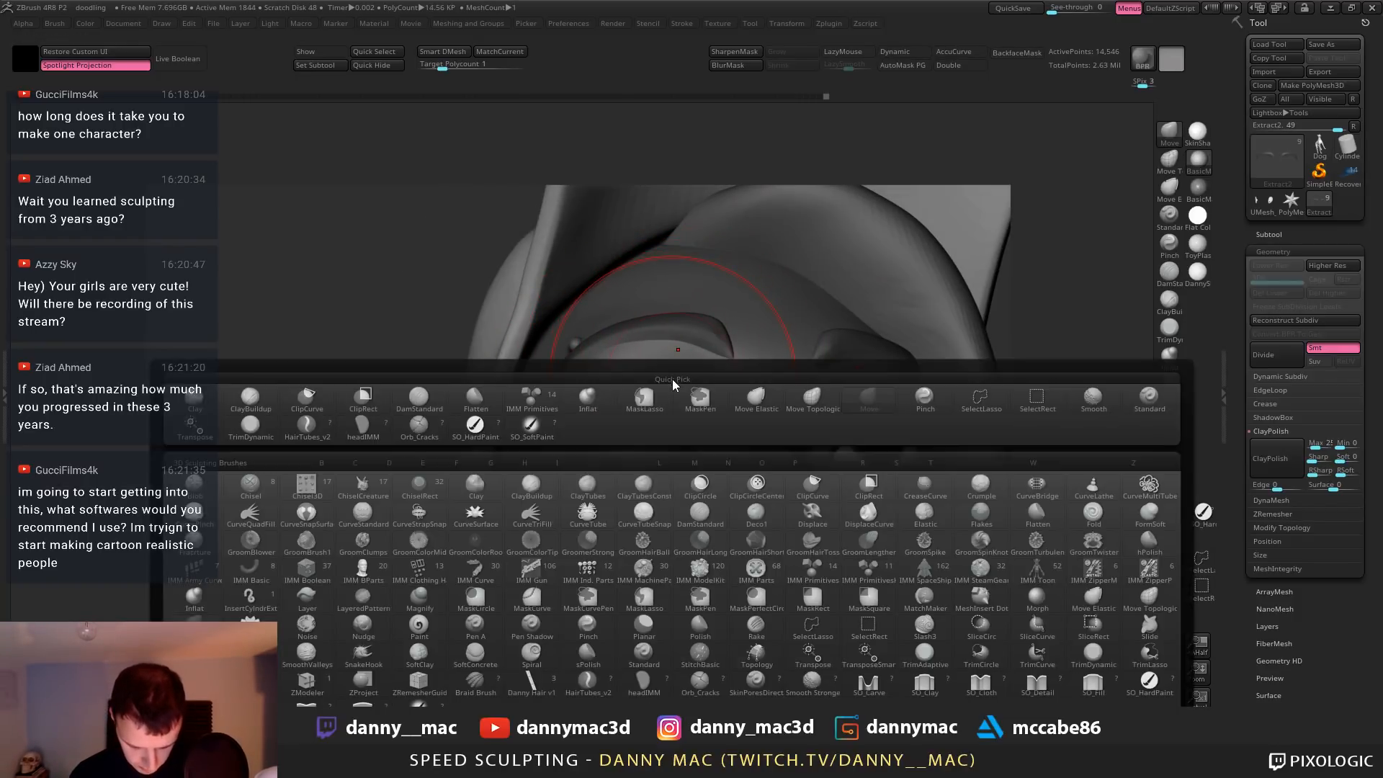
click(471, 405)
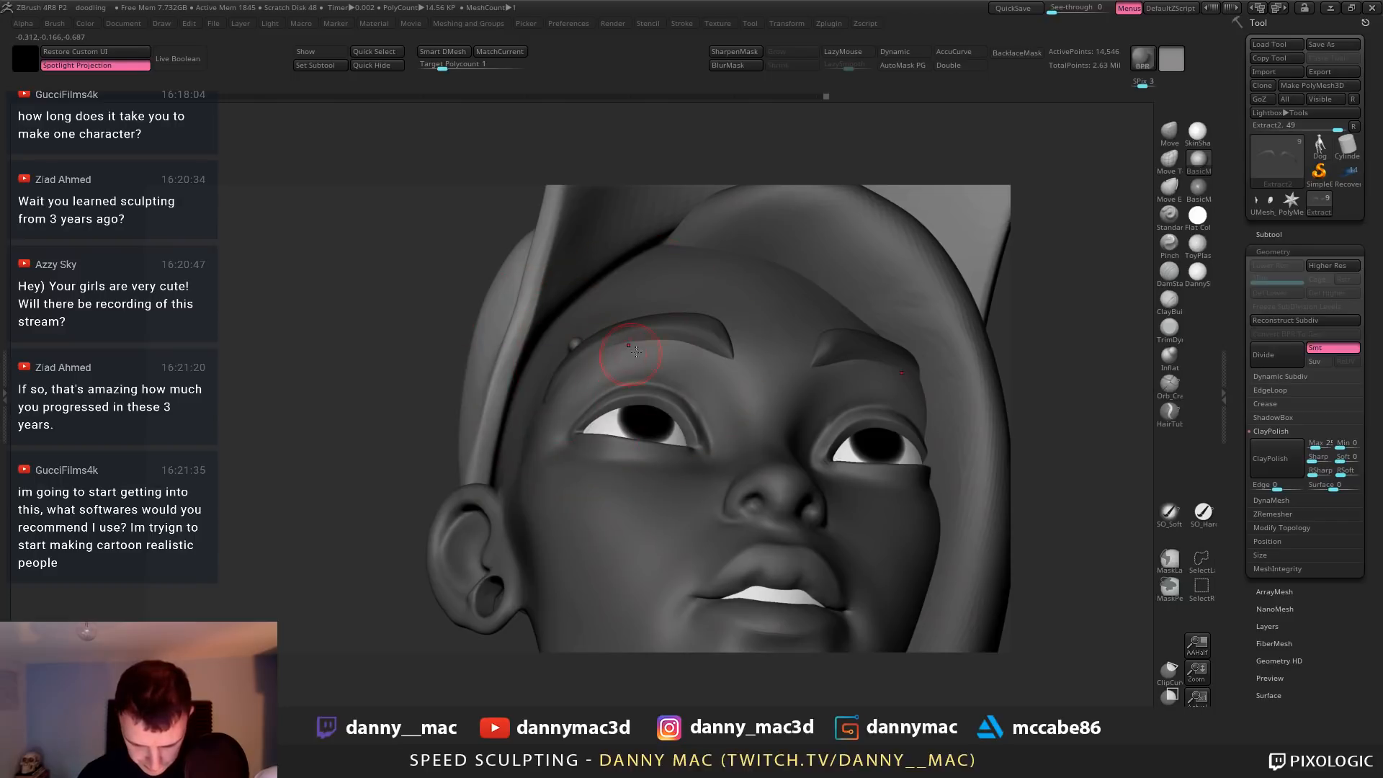
right_drag(636, 351, 552, 387)
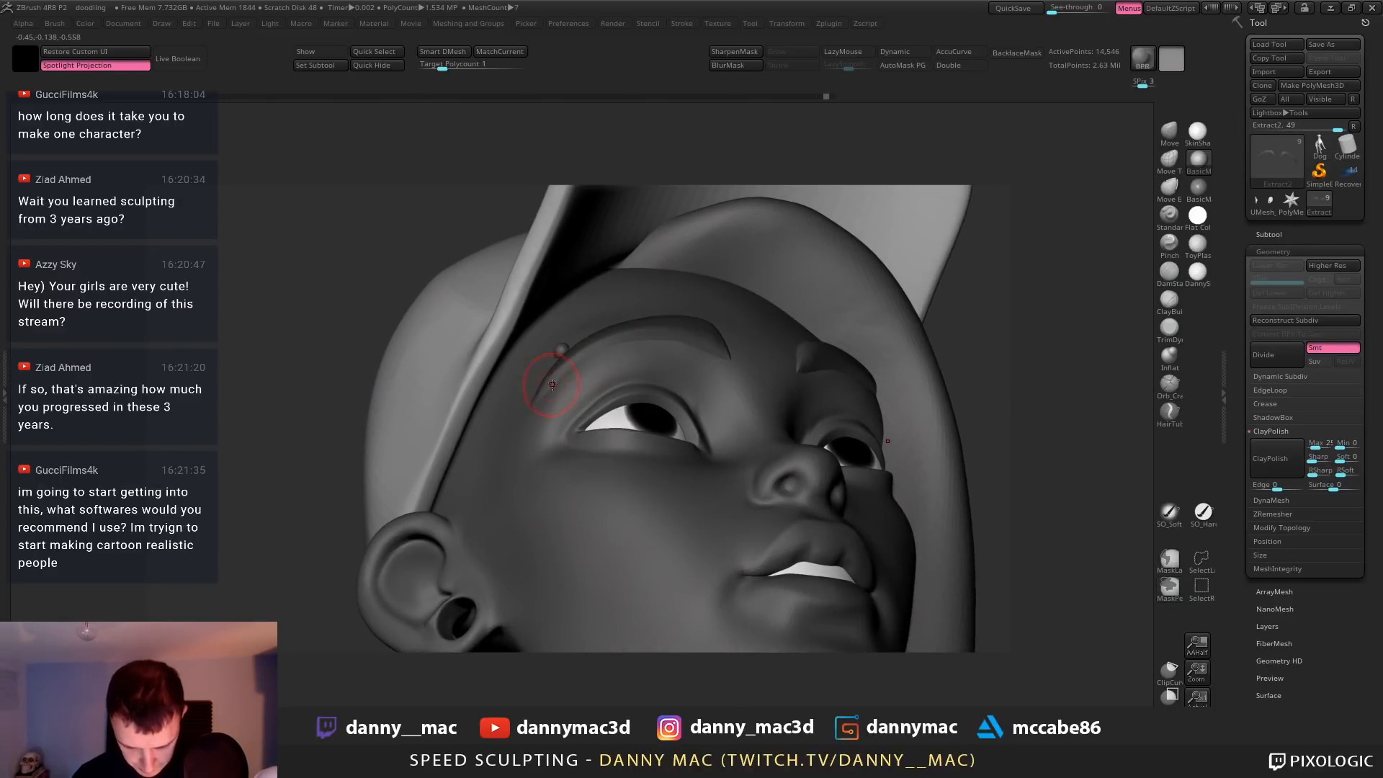
key(space)
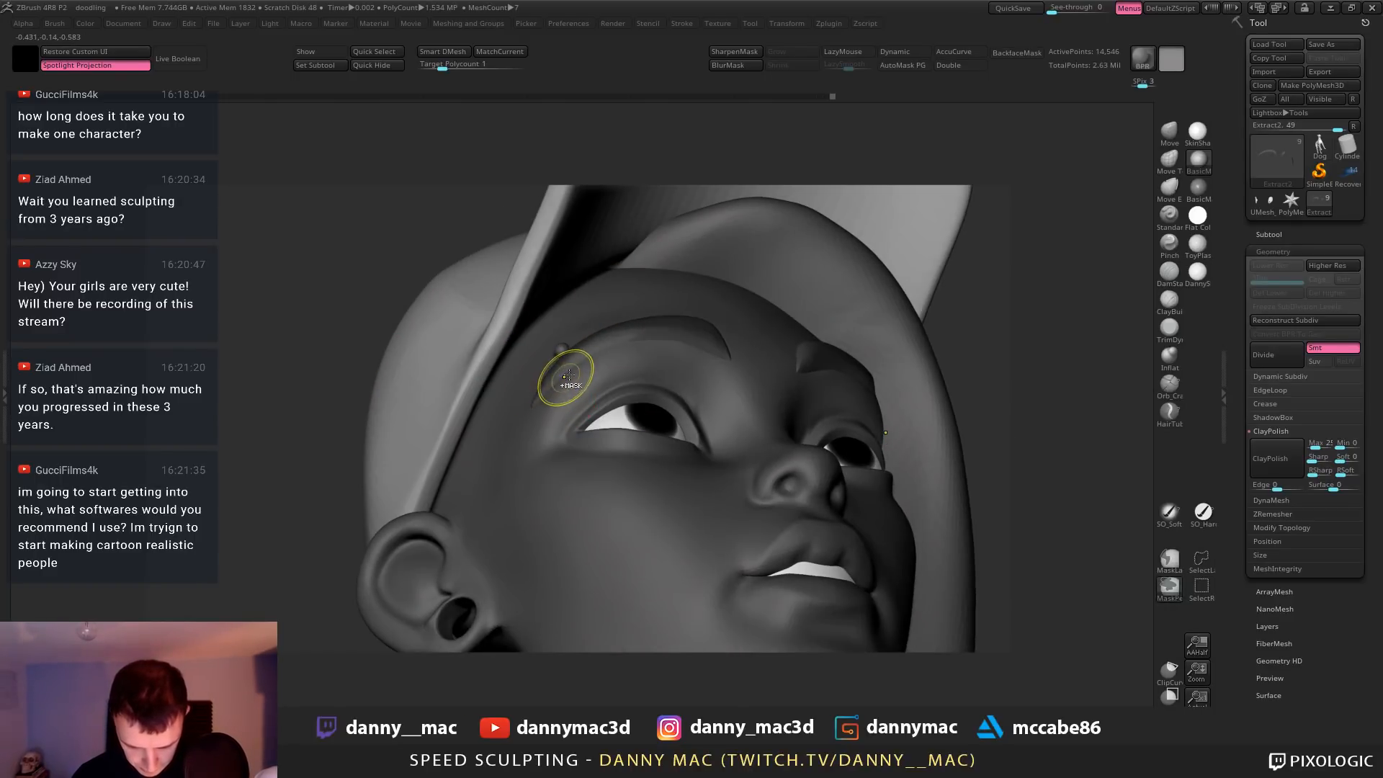
key(space)
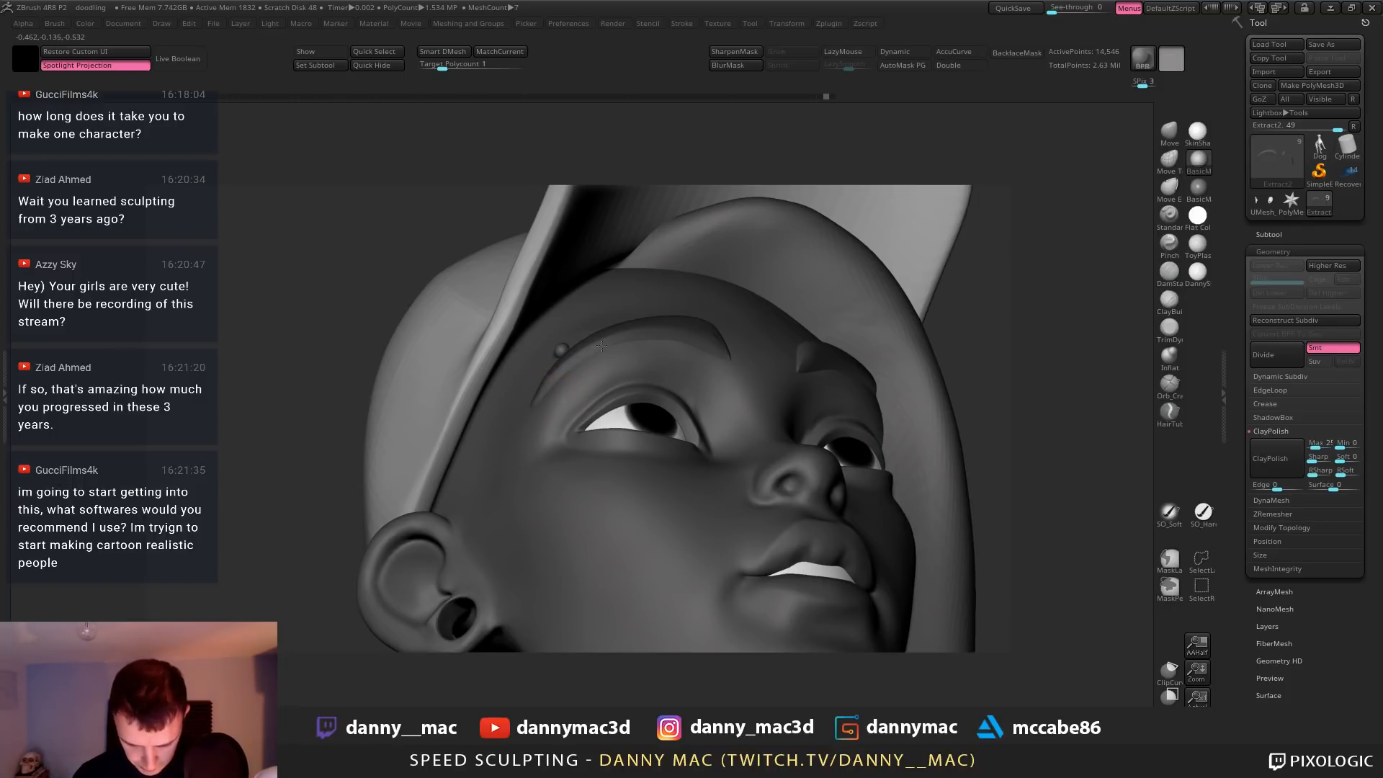
drag(601, 345, 645, 331)
right_drag(648, 335, 679, 392)
drag(572, 368, 640, 333)
right_drag(641, 346, 634, 320)
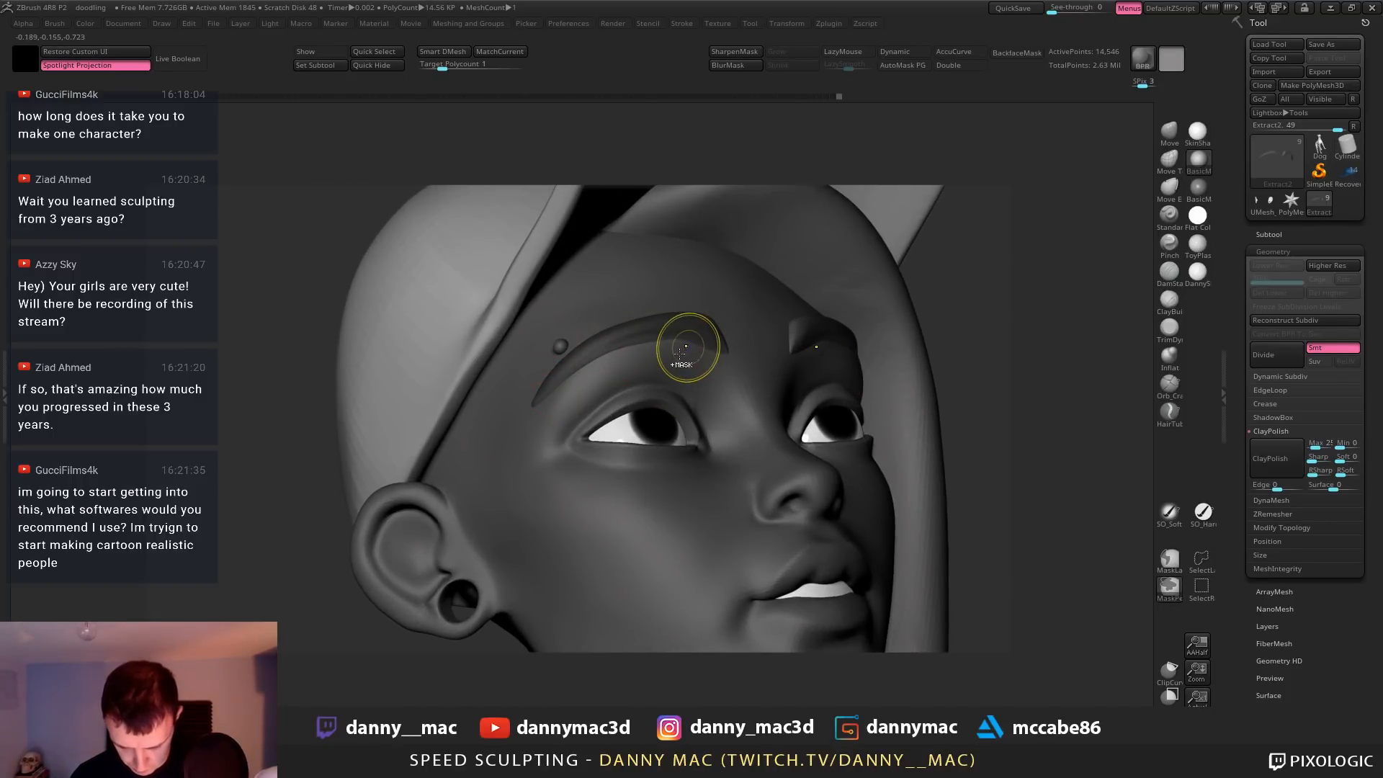
Smooth the inner end of the eyebrow and apply ClayPolish to the eyebrows
mouse_move(680, 350)
shift+mouse_down()
mouse_move(625, 346)
mouse_move(693, 349)
shift+mouse_up()
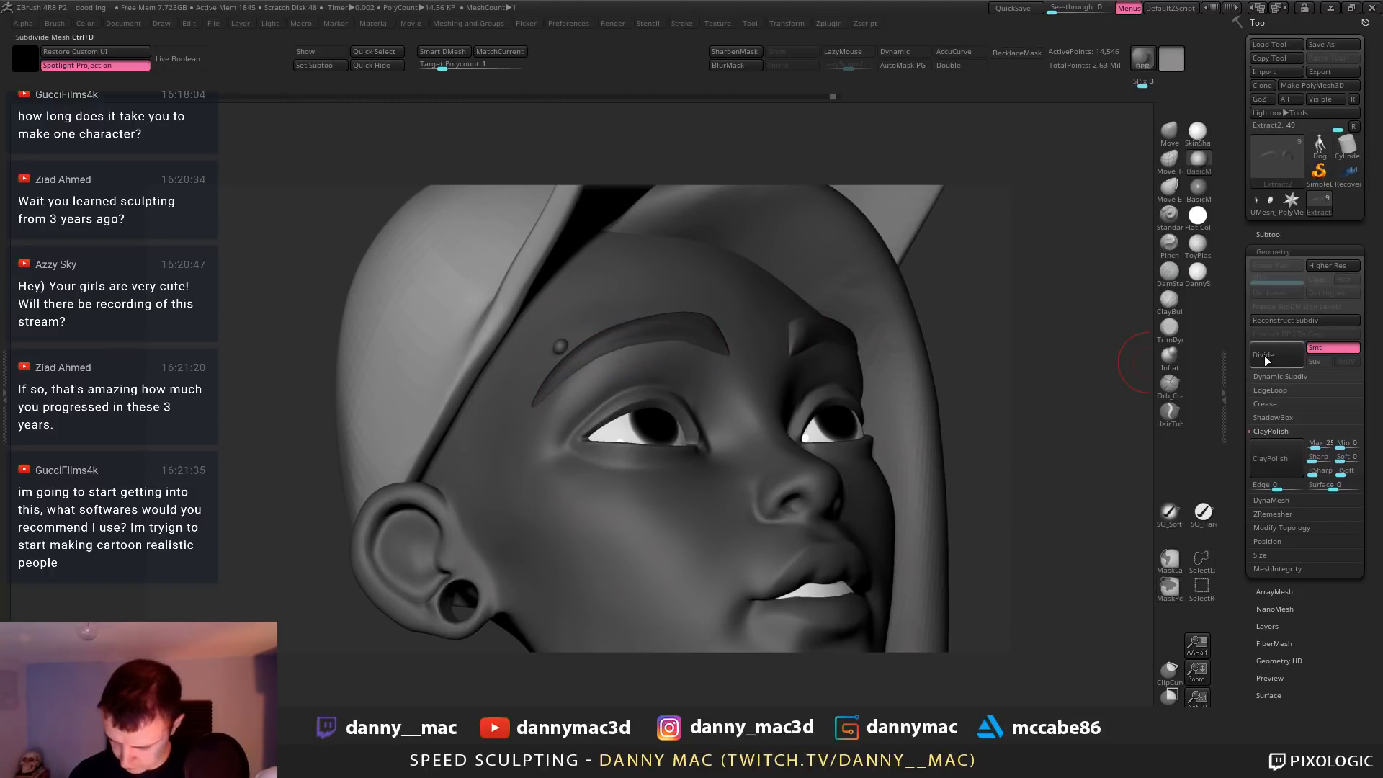
click(1277, 455)
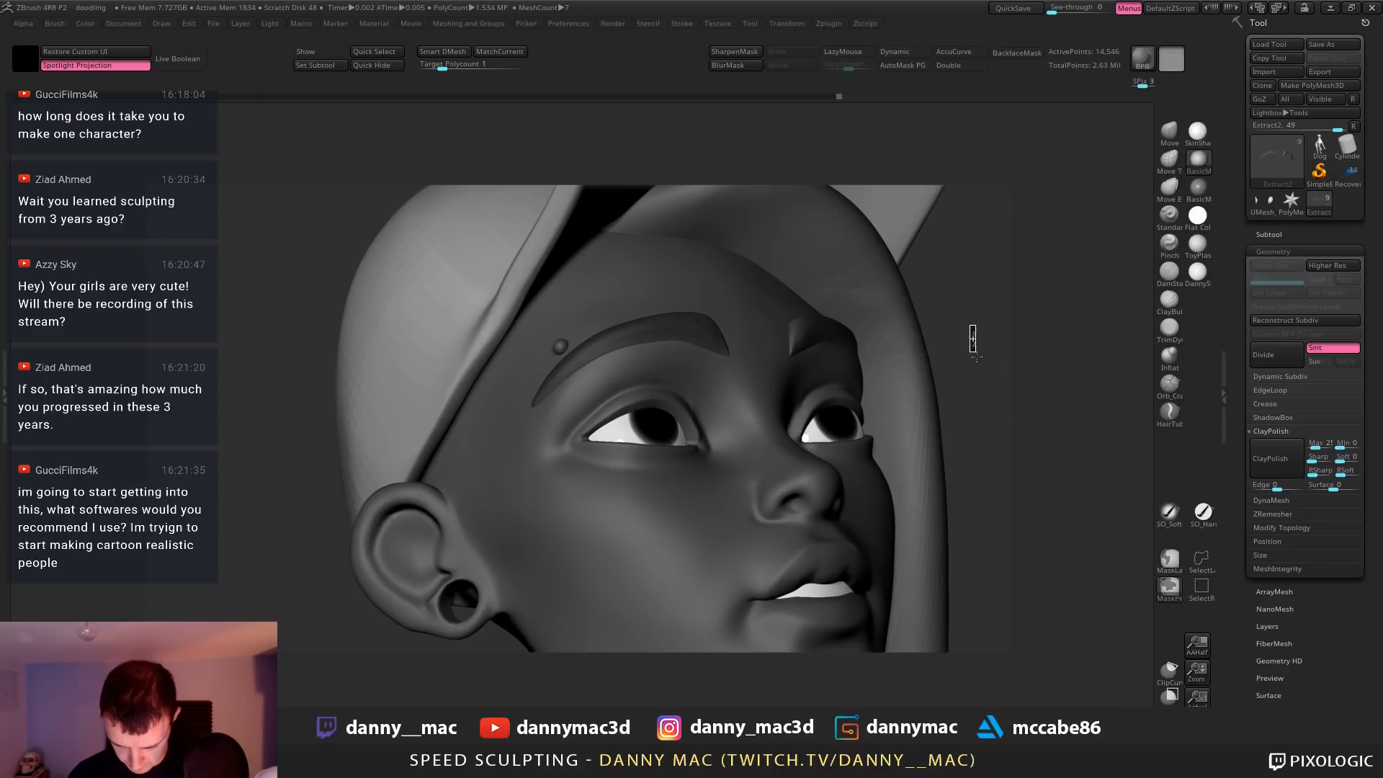
drag(1038, 444, 1037, 393)
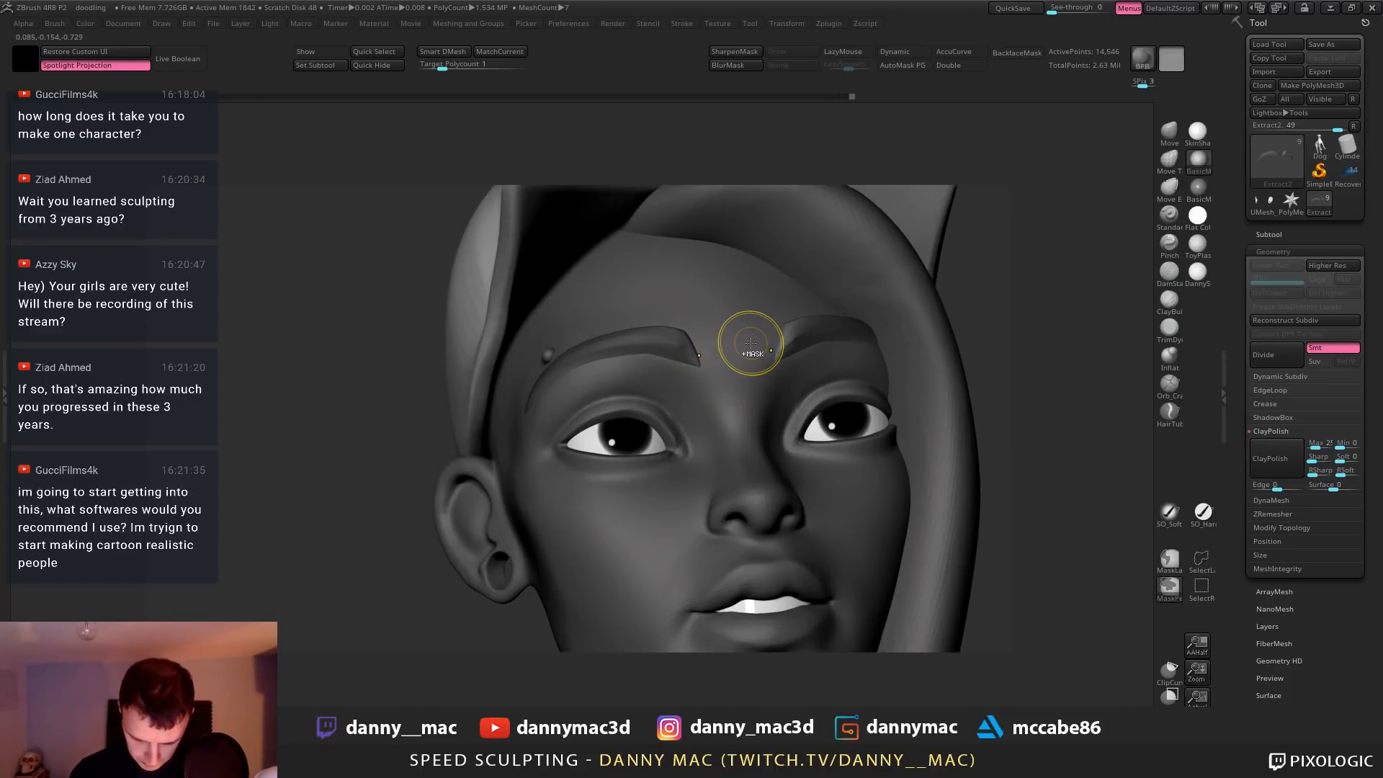
Subdivide the eyebrow mesh up to subdivision level 3
key(ctrl+d)
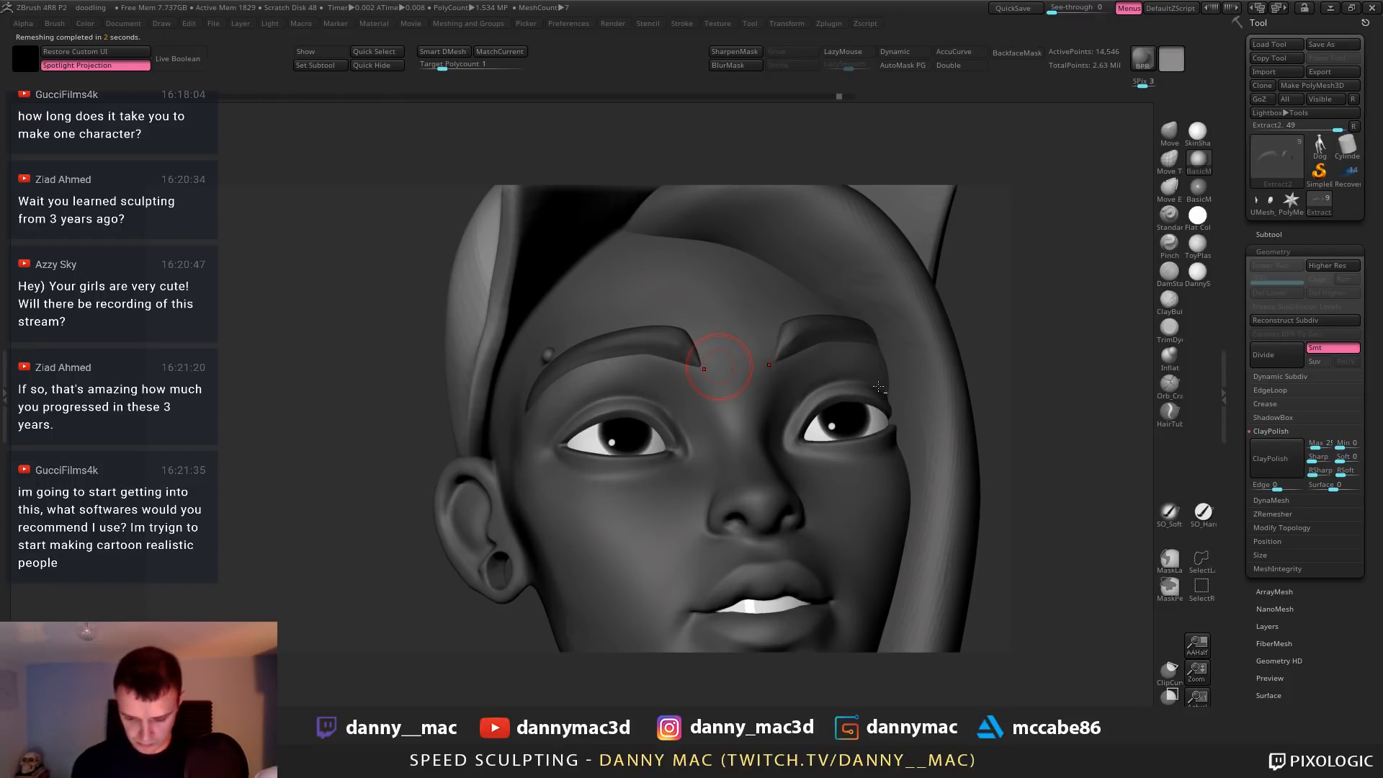
key(ctrl+d)
key(ctrl+d)
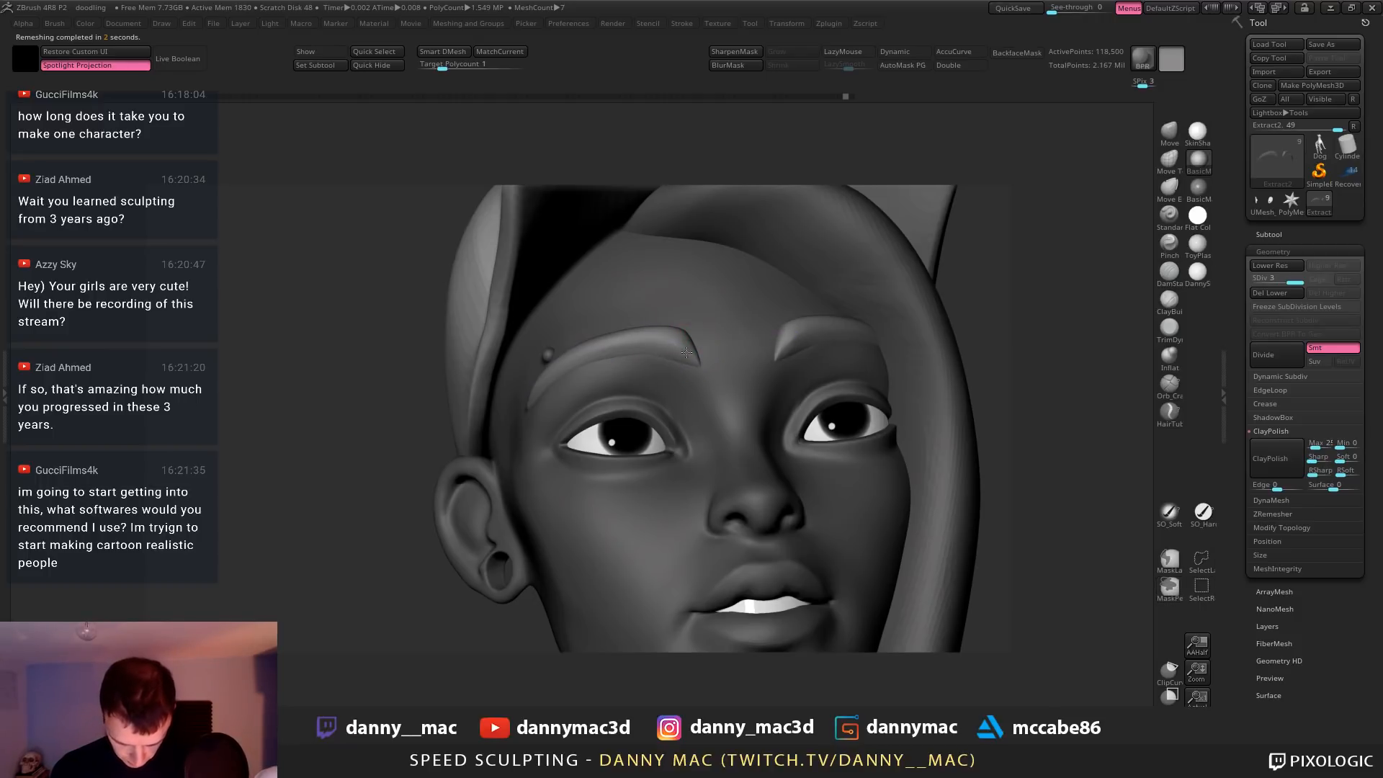
Scale the eyebrows slightly taller with the gizmo and return to Draw mode
mouse_move(731, 335)
shift+right_down()
mouse_move(702, 374)
mouse_move(765, 383)
mouse_move(770, 295)
mouse_move(756, 432)
shift+right_up()
key(space)
mouse_move(574, 382)
mouse_down()
mouse_move(592, 384)
mouse_move(574, 389)
mouse_up()
key(w)
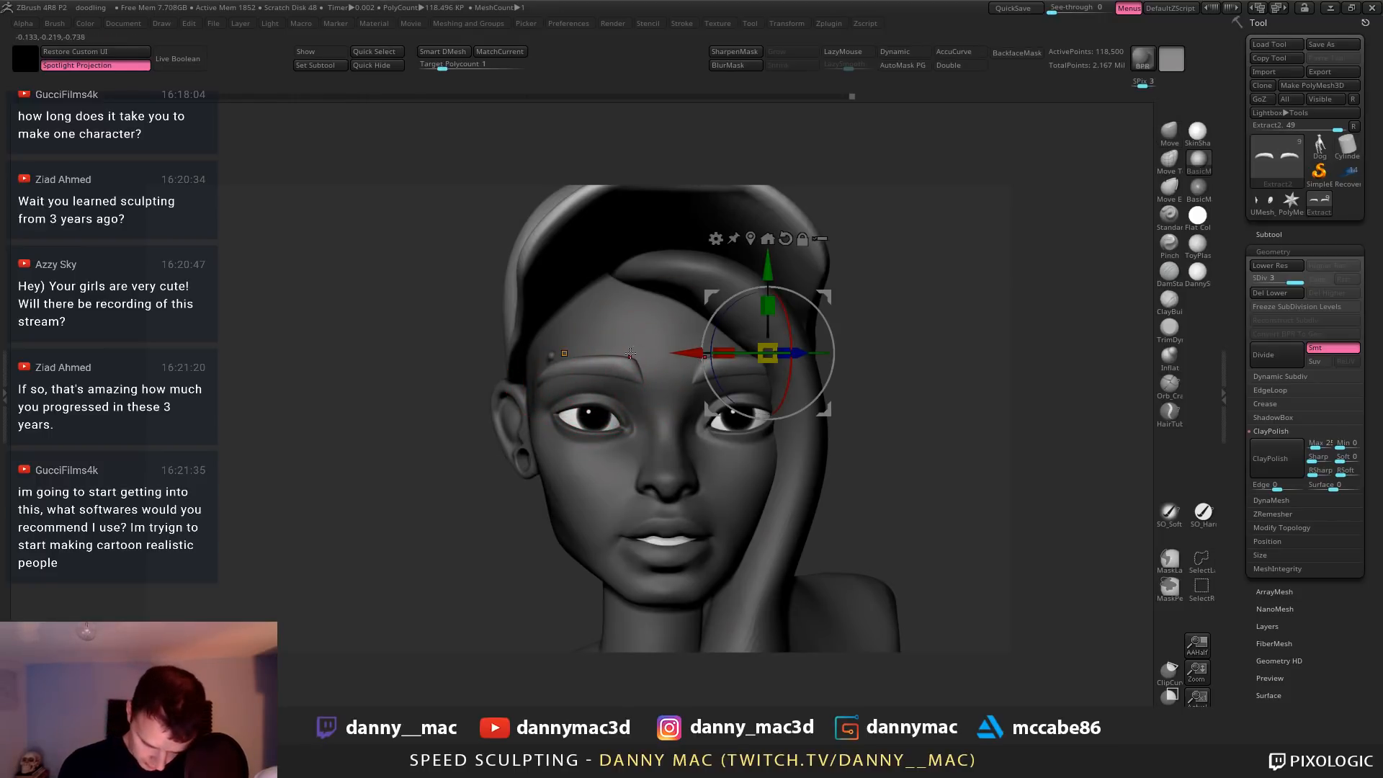
drag(768, 306, 774, 296)
key(q)
Refine the eyebrows' fit against the brow with the Move brush, working from three-quarter and low views
key(space)
drag(727, 460, 627, 367)
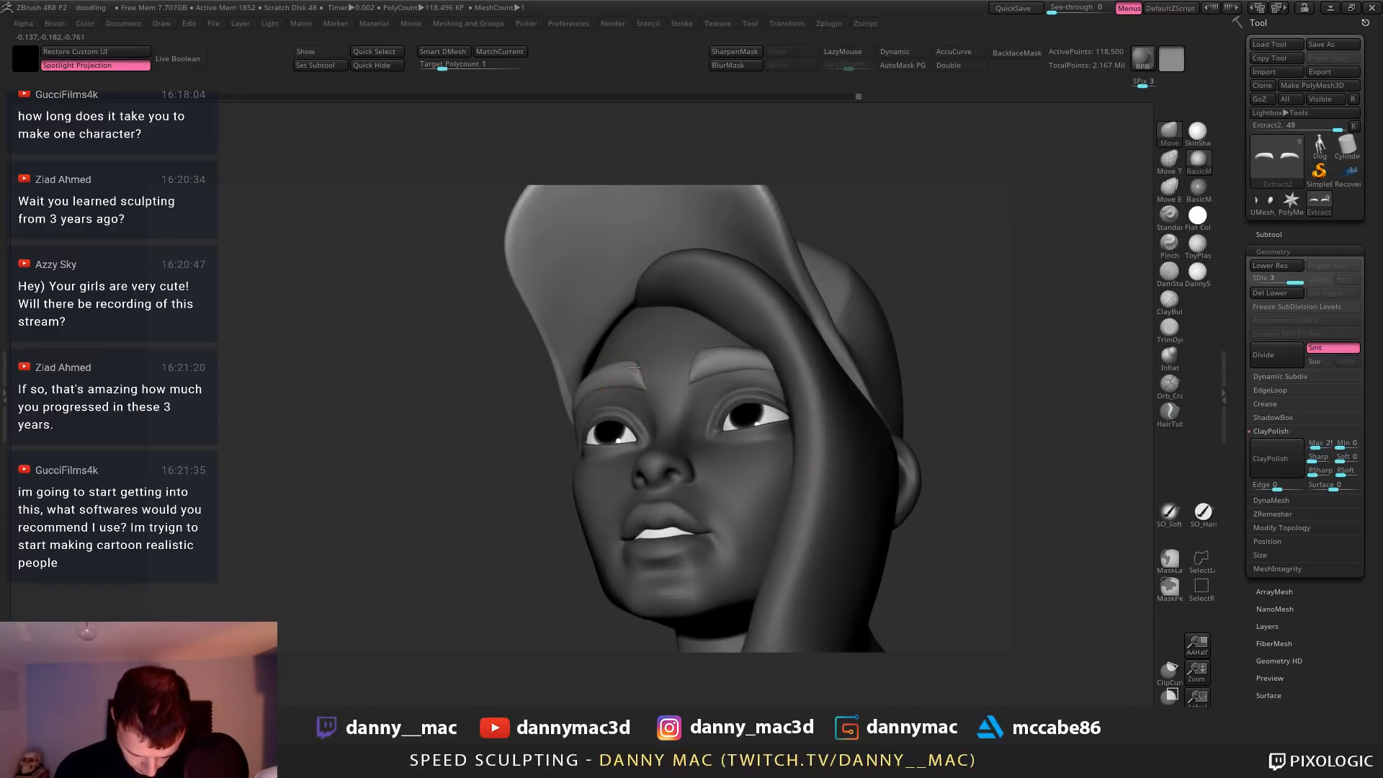
right_drag(630, 357, 728, 310)
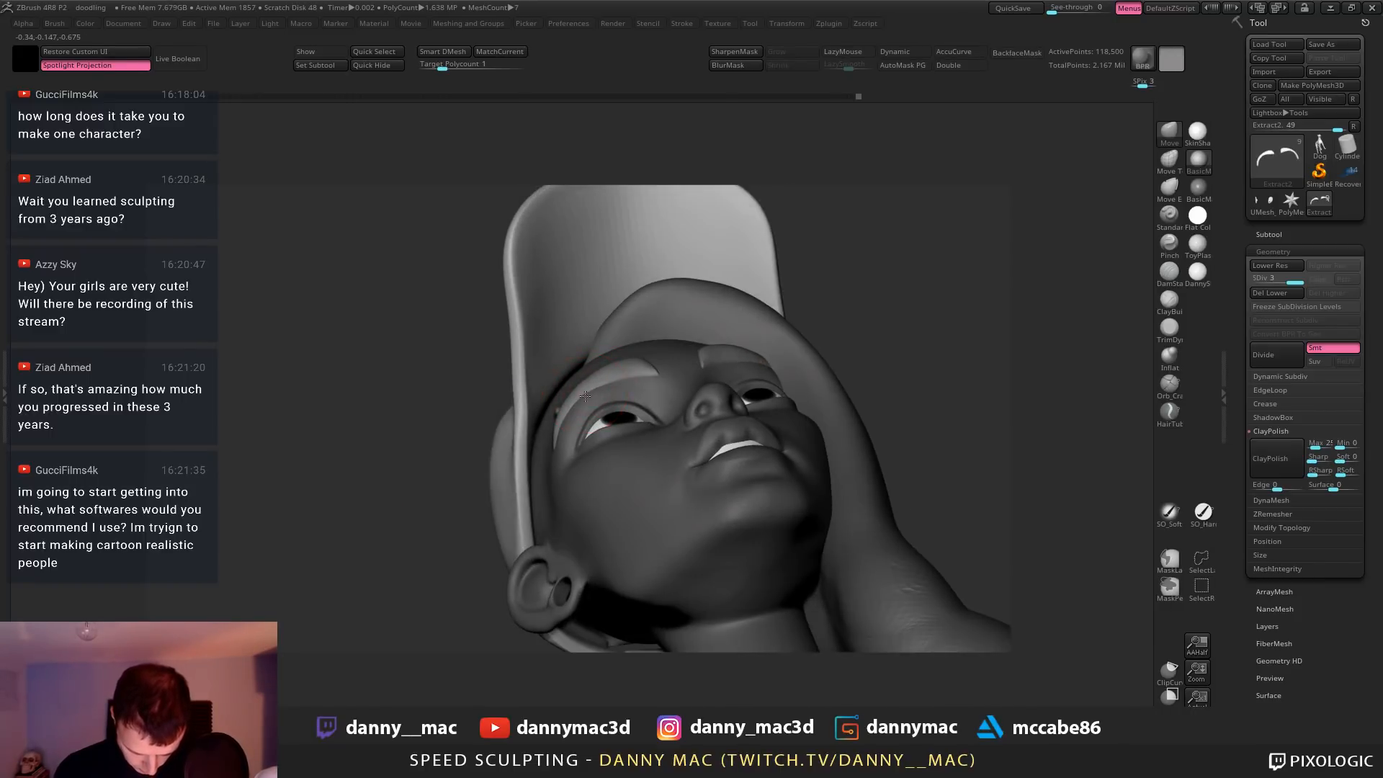
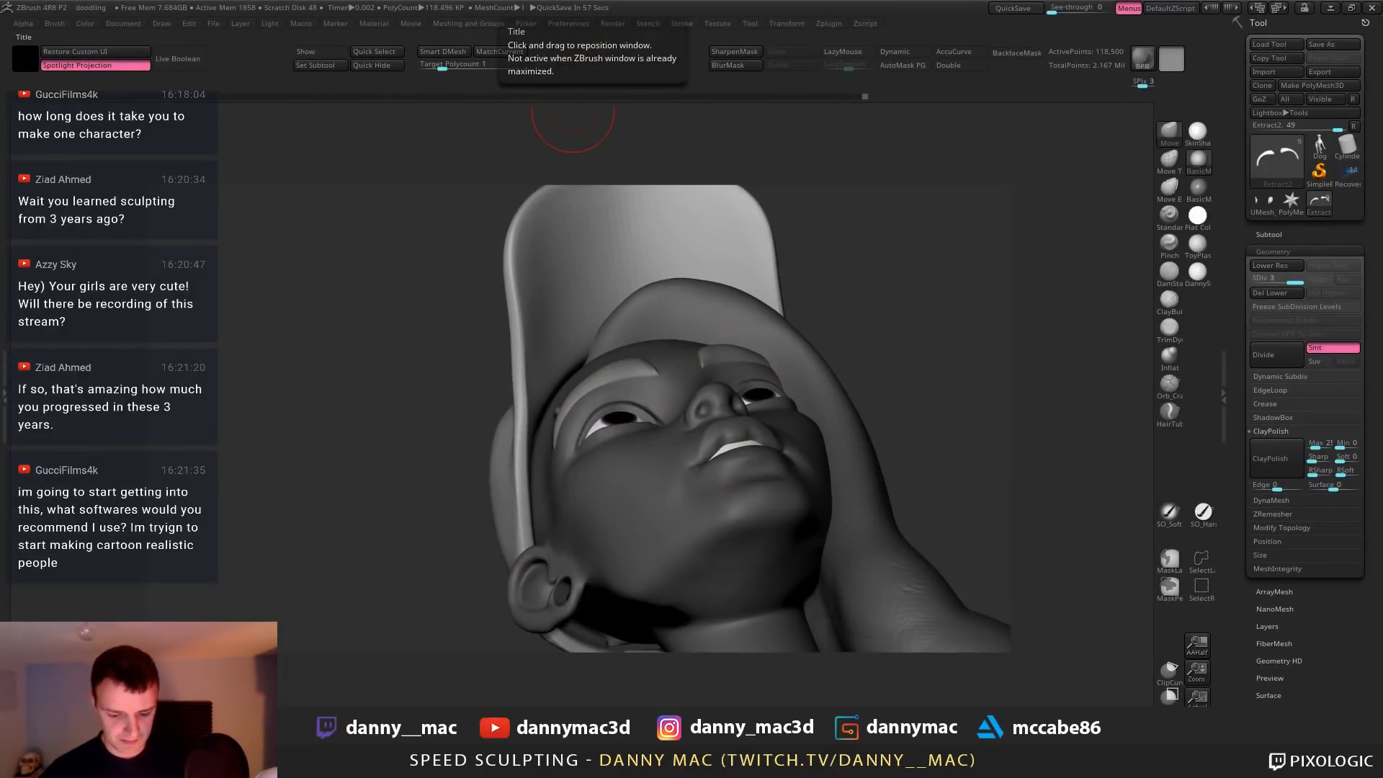
Nudge the small piercing ball toward the eyebrow's tail and place a duplicate of it just below the tail
right_drag(626, 216, 586, 314)
alt+click(586, 315)
key(space)
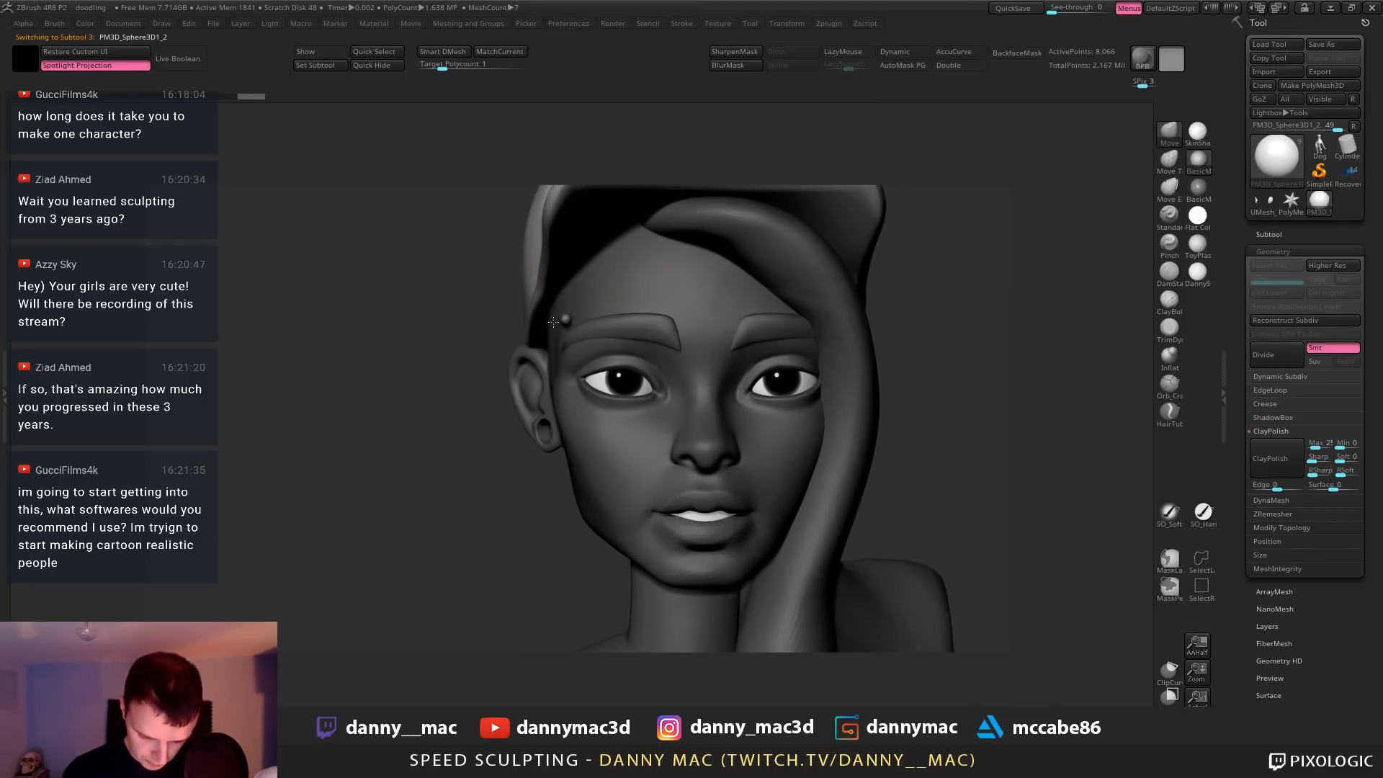
right_drag(552, 322, 583, 317)
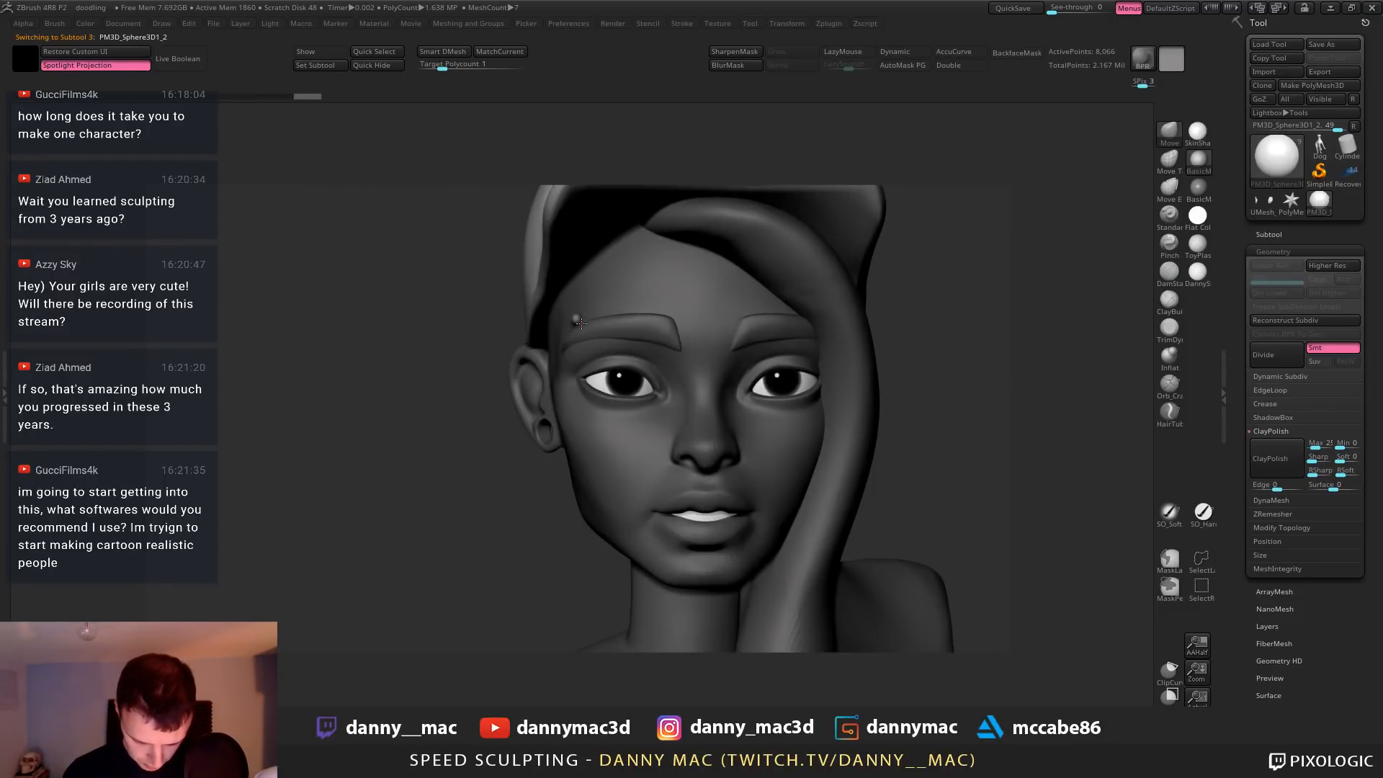
click(582, 321)
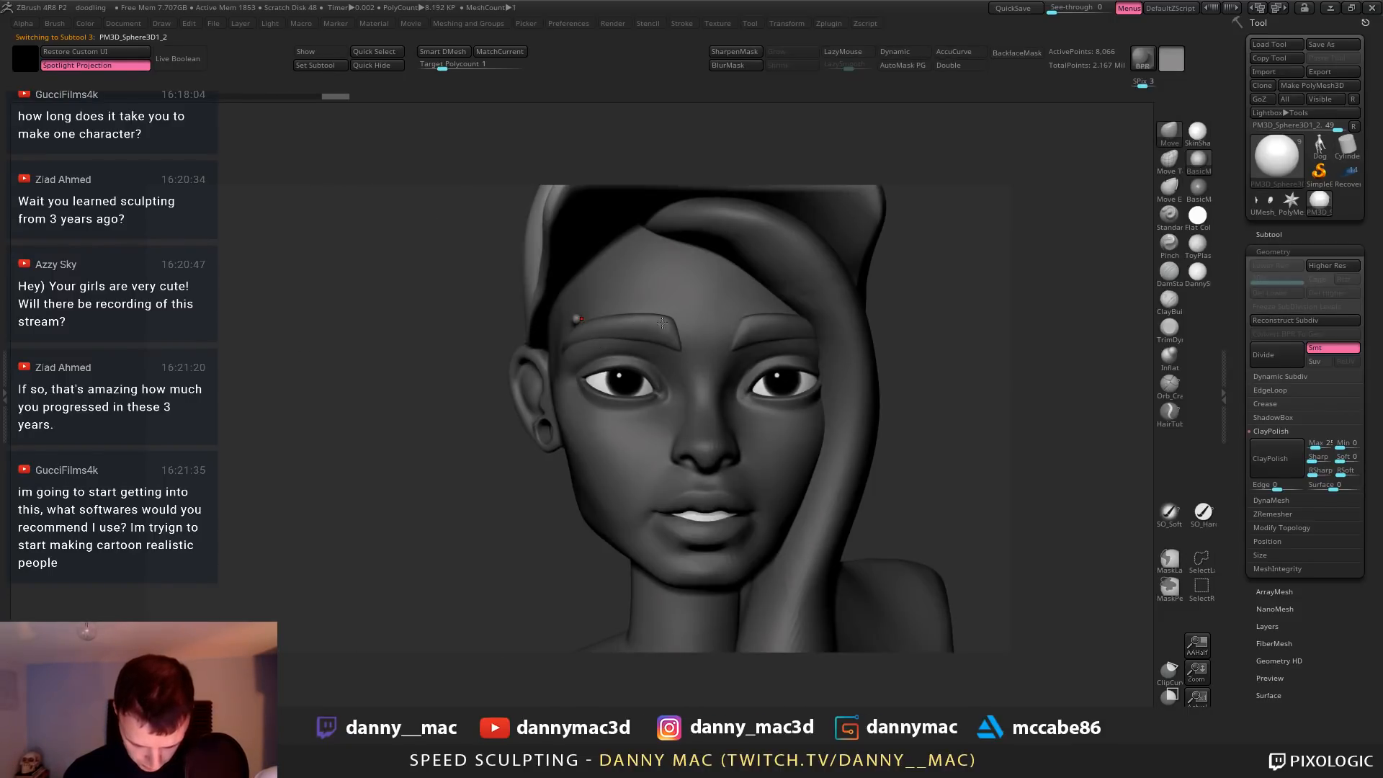
alt+click(578, 316)
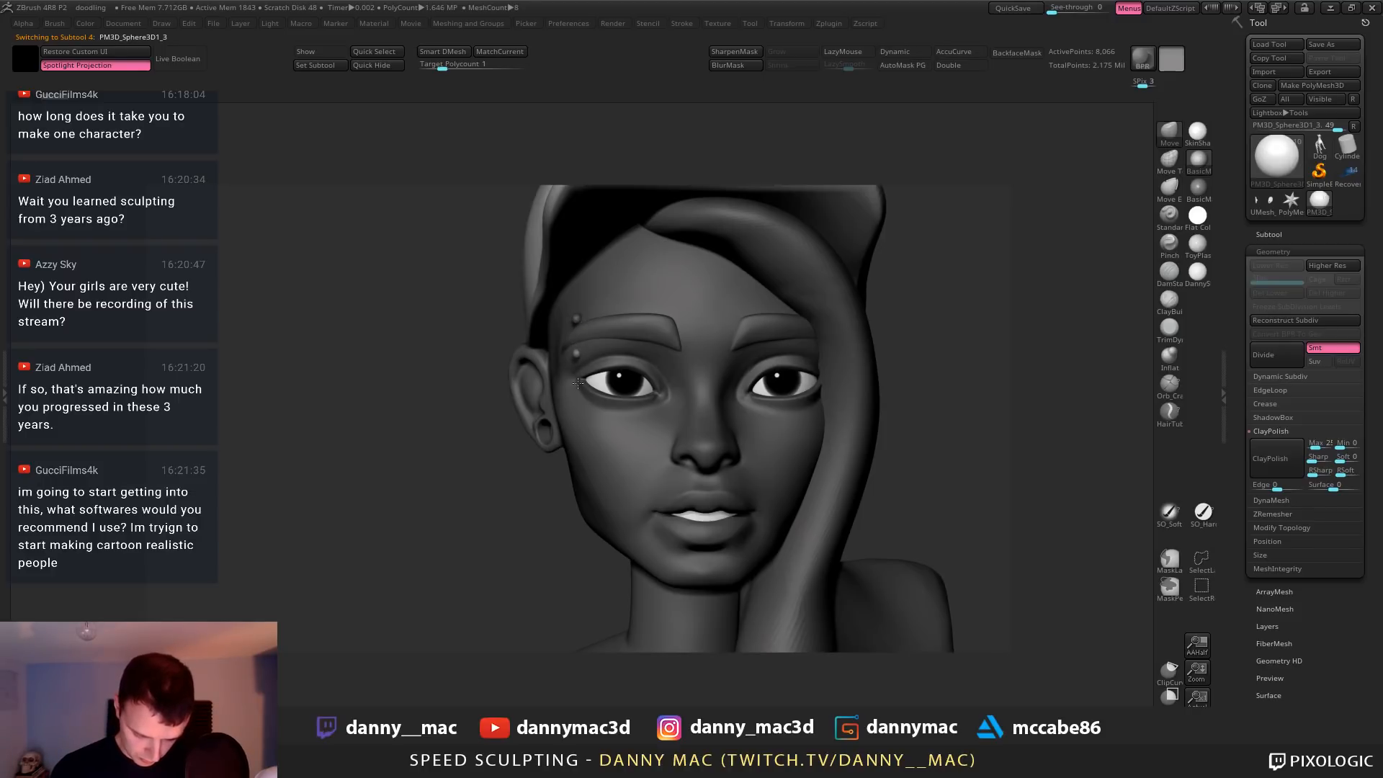
click(579, 352)
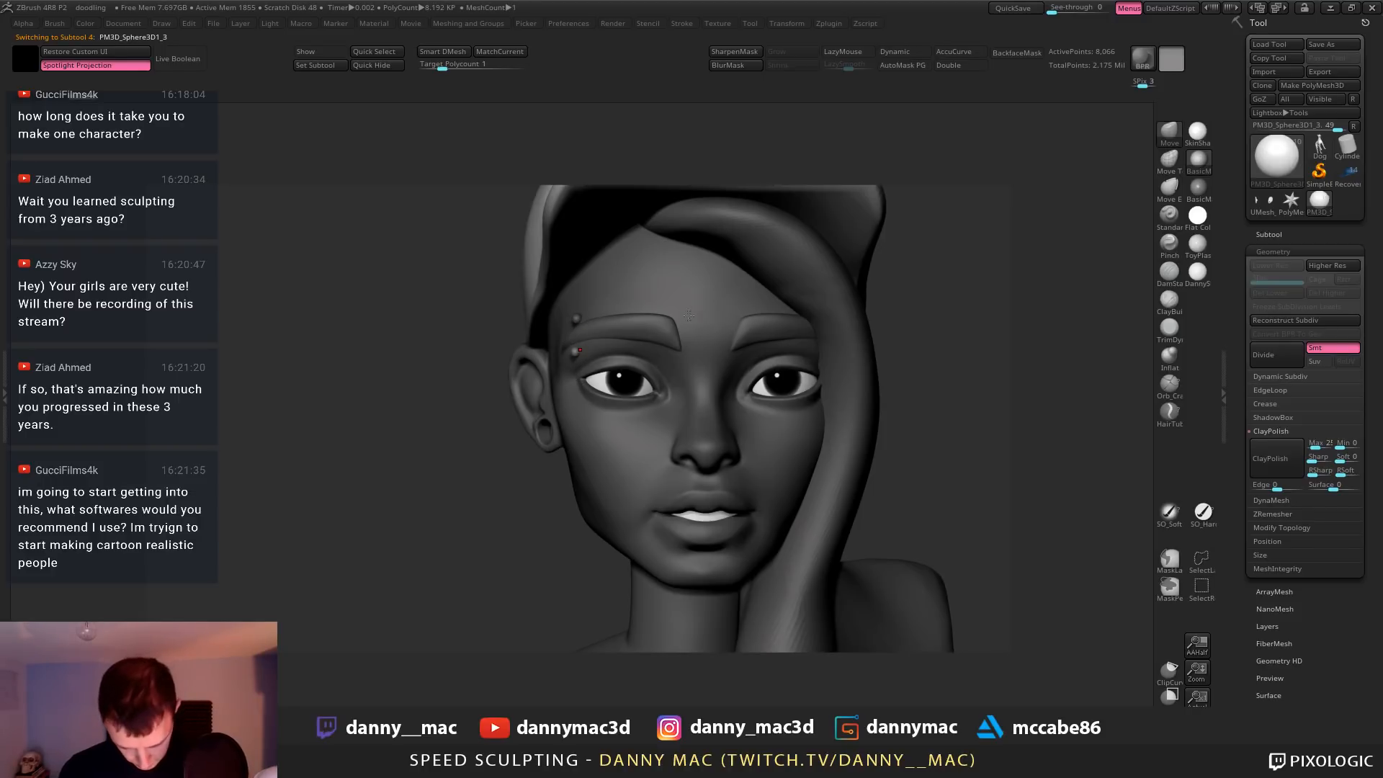
Select the eyebrows and fill them with a dark colour
alt+click(650, 330)
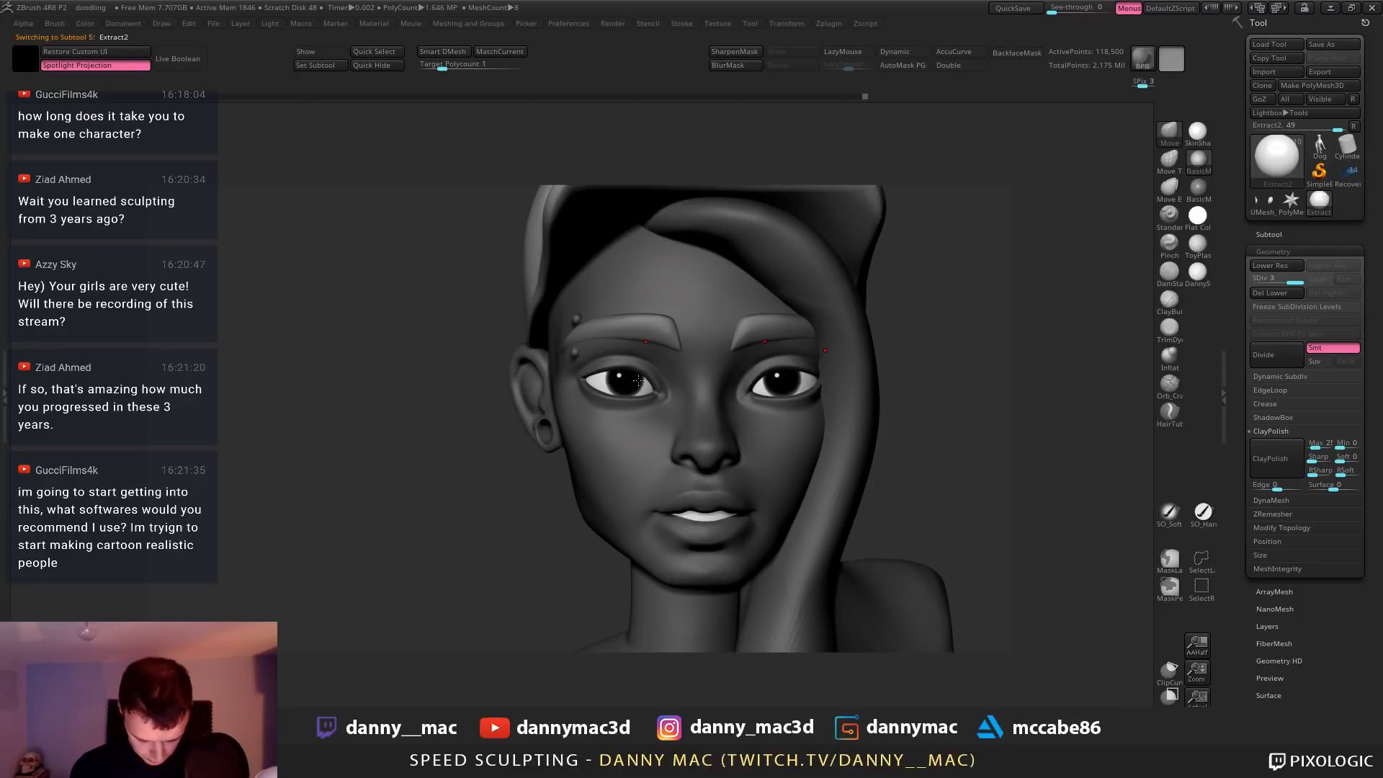
key(space)
click(510, 477)
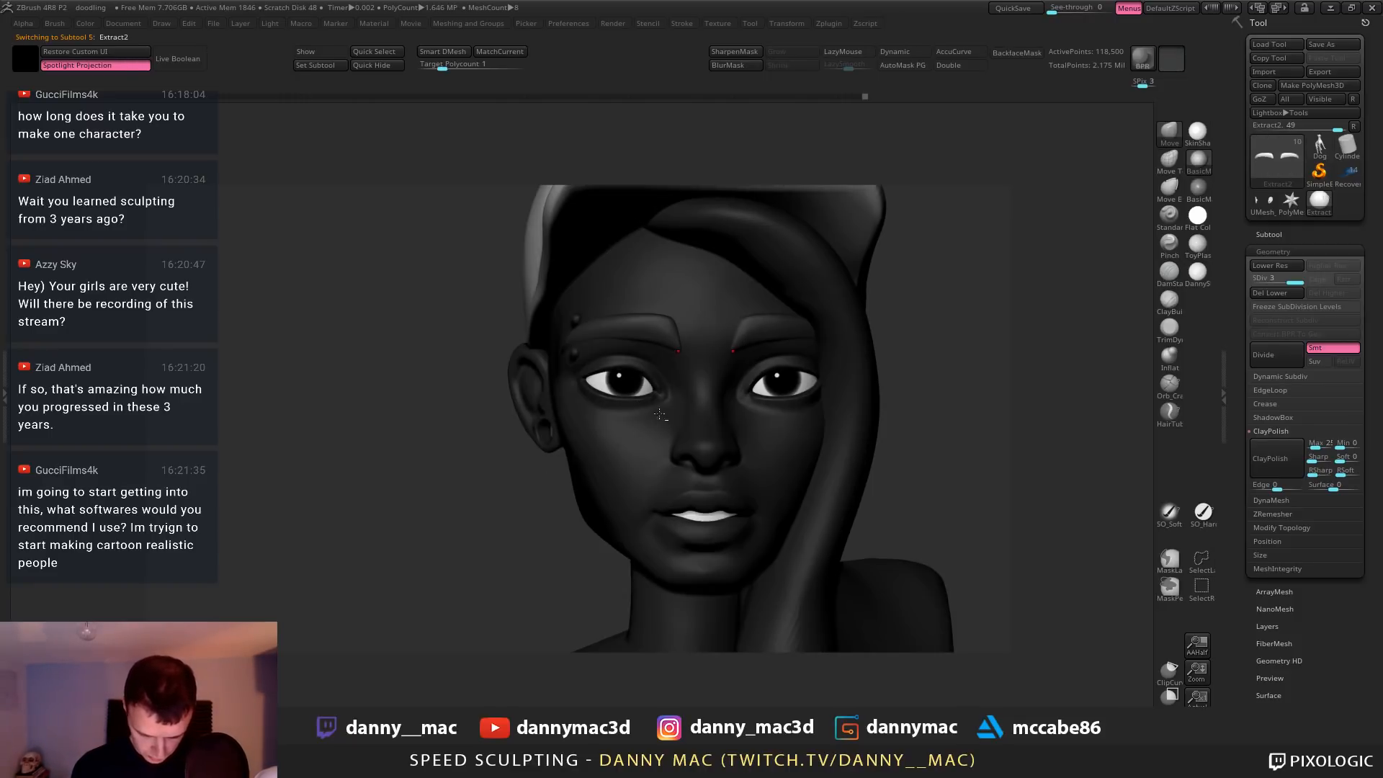
key(space)
click(586, 401)
ctrl+right_drag(725, 334, 682, 383)
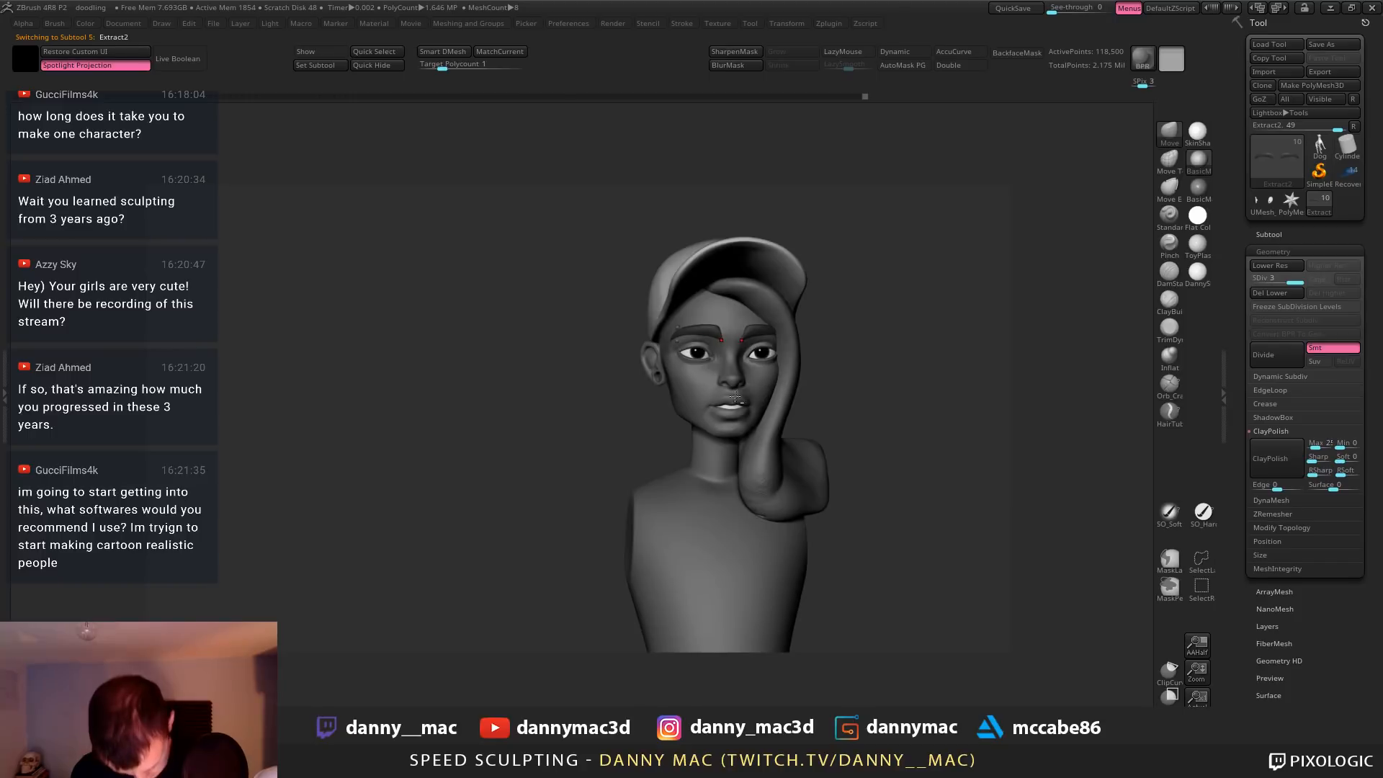
Turn on polypaint display for the eyebrow subtool Extract2 in the subtool list
key(shift+d)
key(shift+d)
alt+click(677, 380)
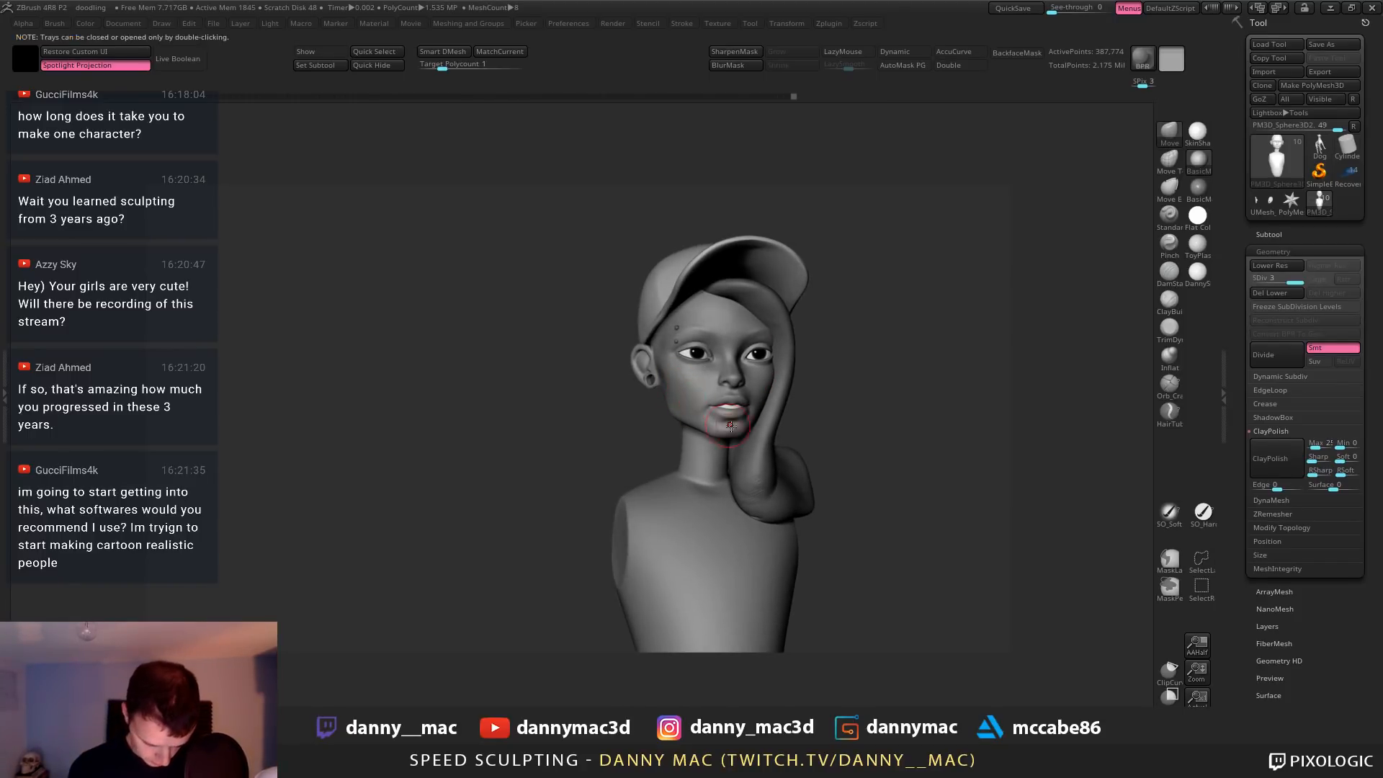
key(F1)
click(870, 282)
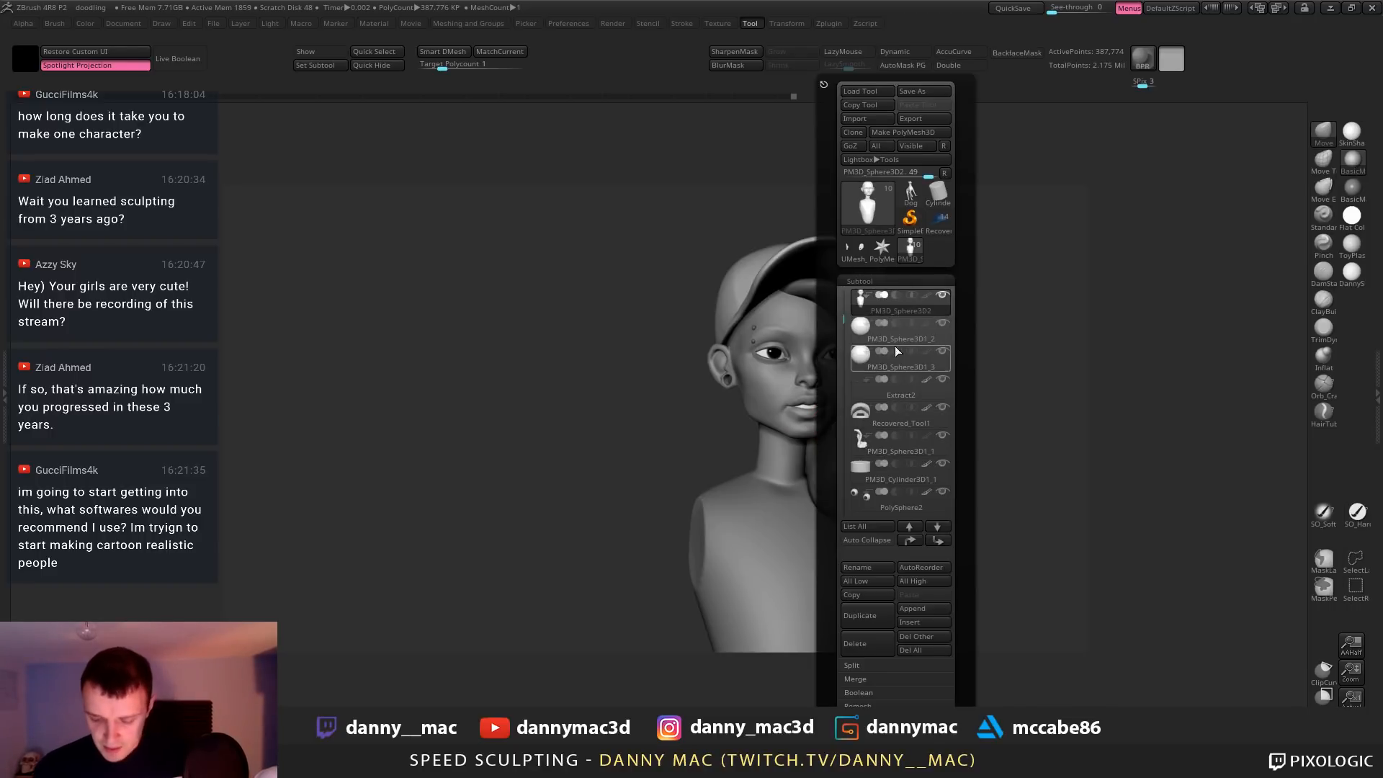
drag(845, 321, 855, 292)
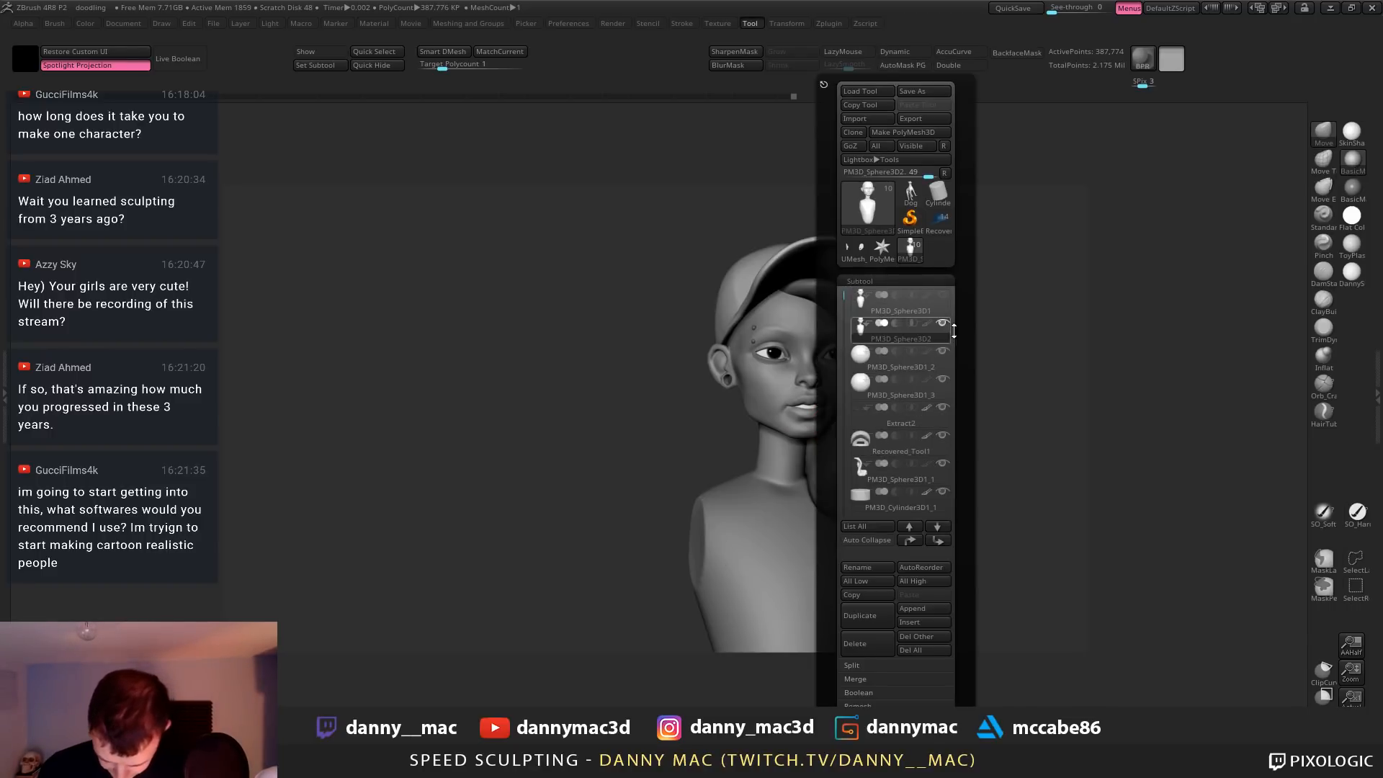
click(927, 420)
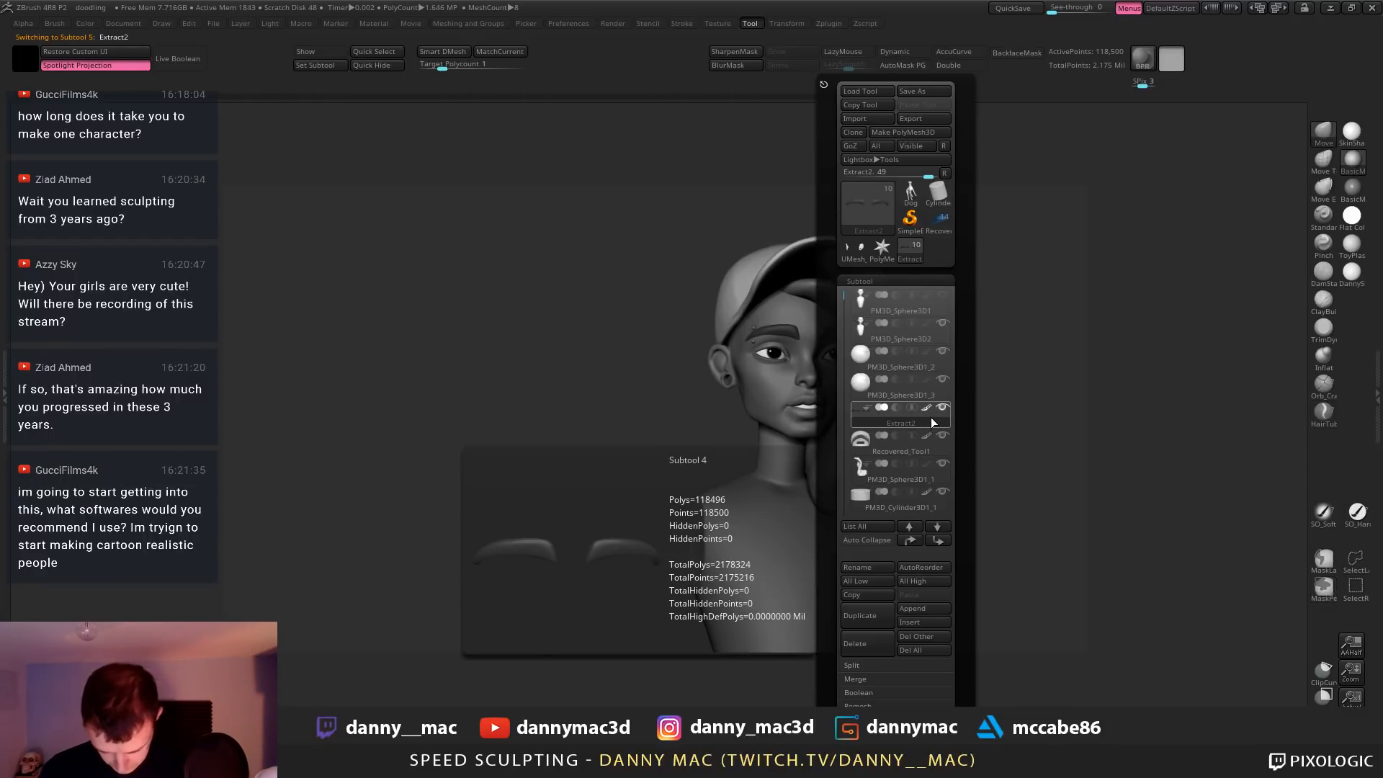
drag(928, 307, 725, 345)
Select the body mesh, drop it to a lower subdivision level and adjust the jaw and cheek outline with the Move brush
alt+click(670, 391)
mouse_move(583, 395)
mouse_down()
mouse_move(652, 402)
mouse_move(580, 445)
mouse_move(601, 461)
mouse_up()
right_click(650, 400)
key(space)
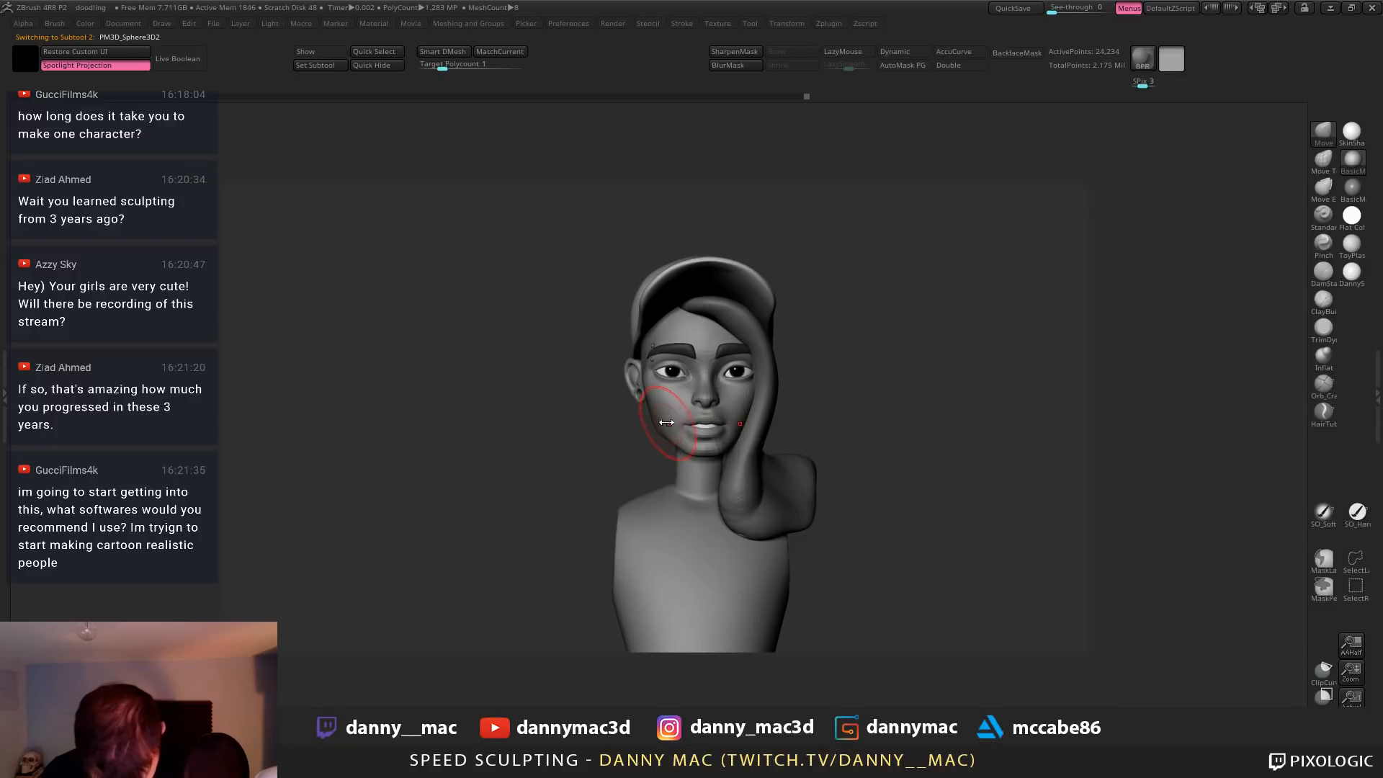
drag(652, 397, 655, 400)
key(space)
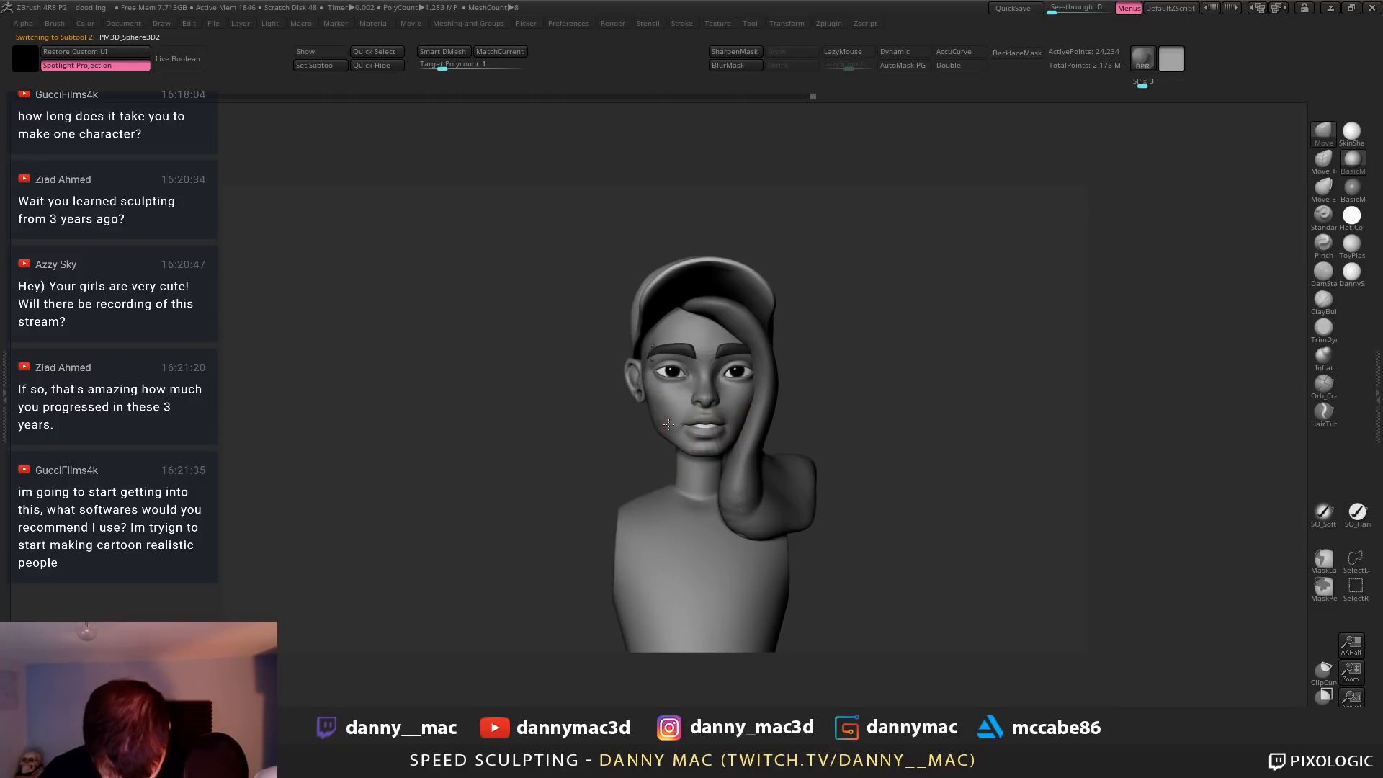
Reshape the cheek beside the nose and eye with the Move brush in three-quarter view
drag(666, 461, 585, 472)
key(space)
drag(616, 414, 587, 412)
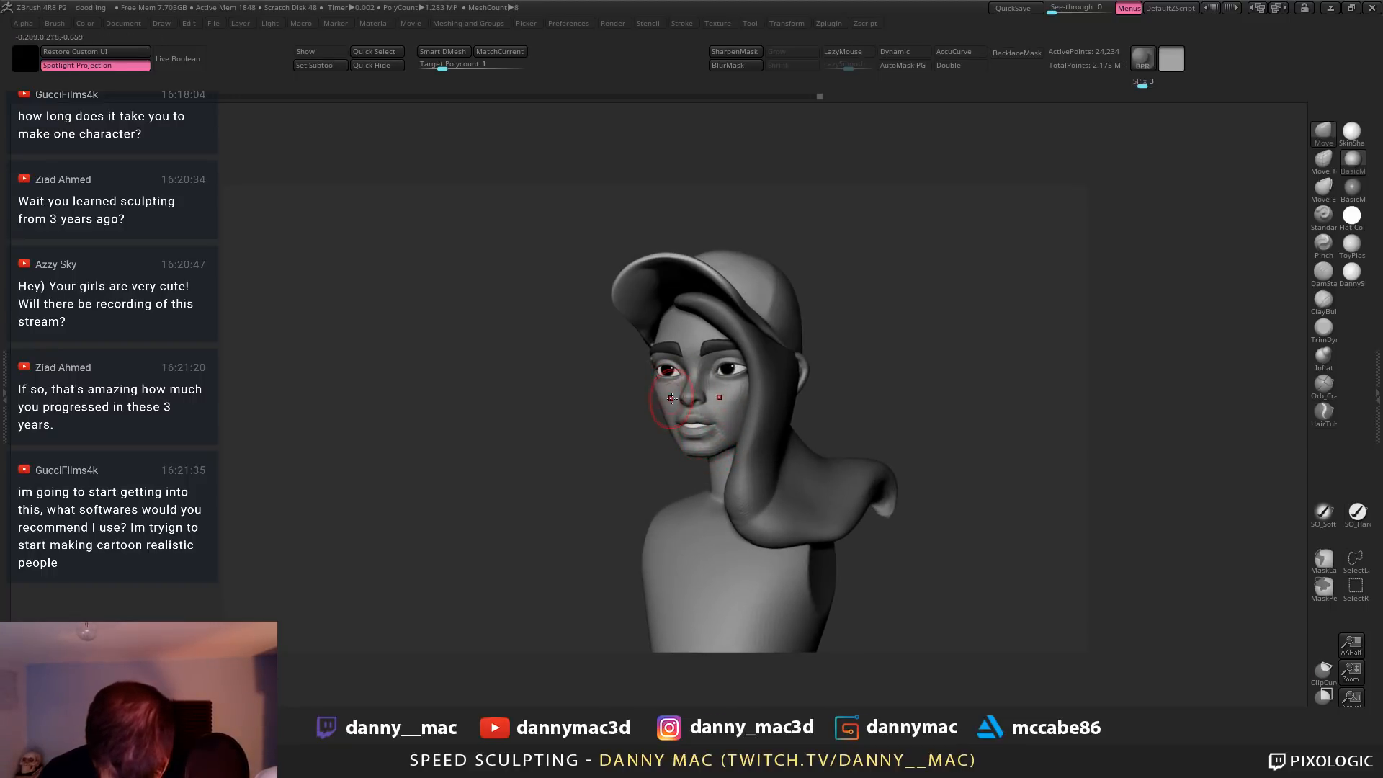
key(space)
drag(599, 478, 618, 477)
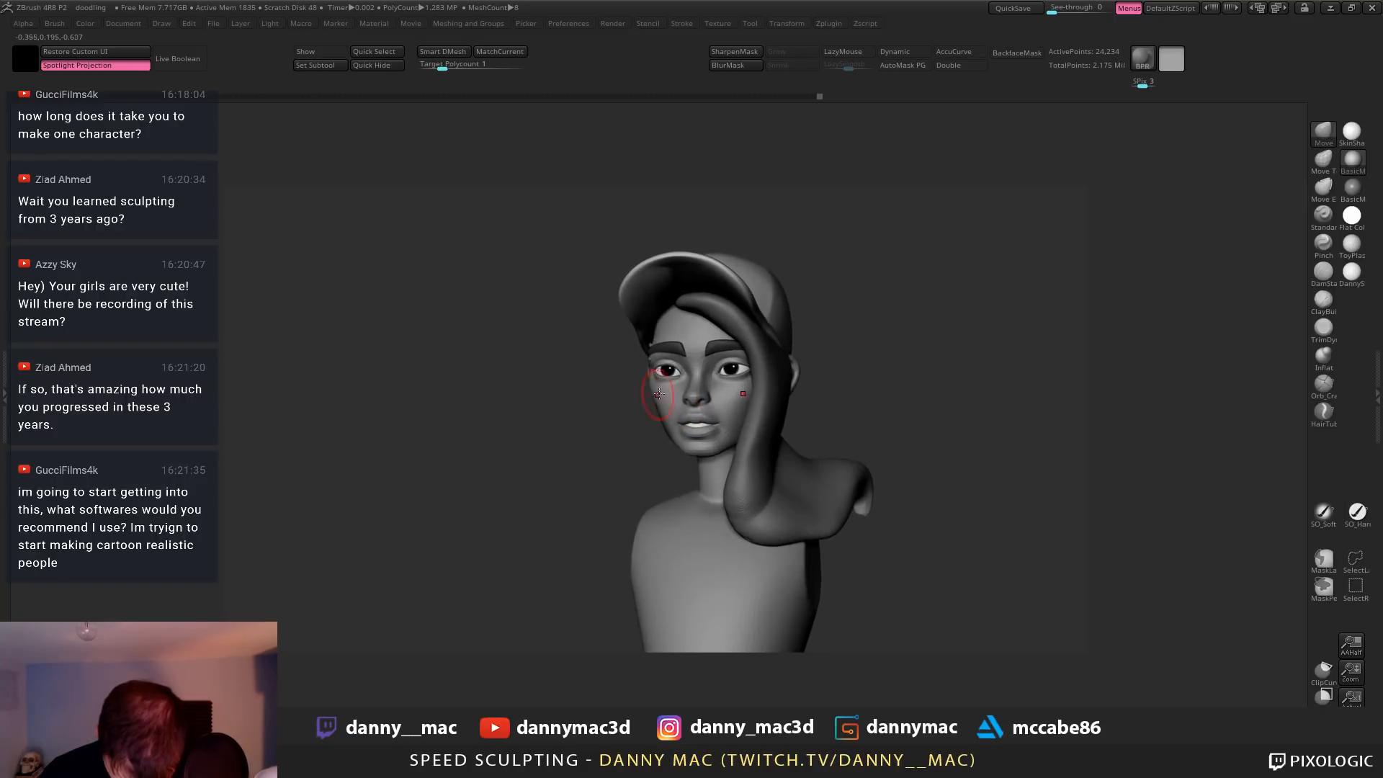
drag(609, 416, 636, 413)
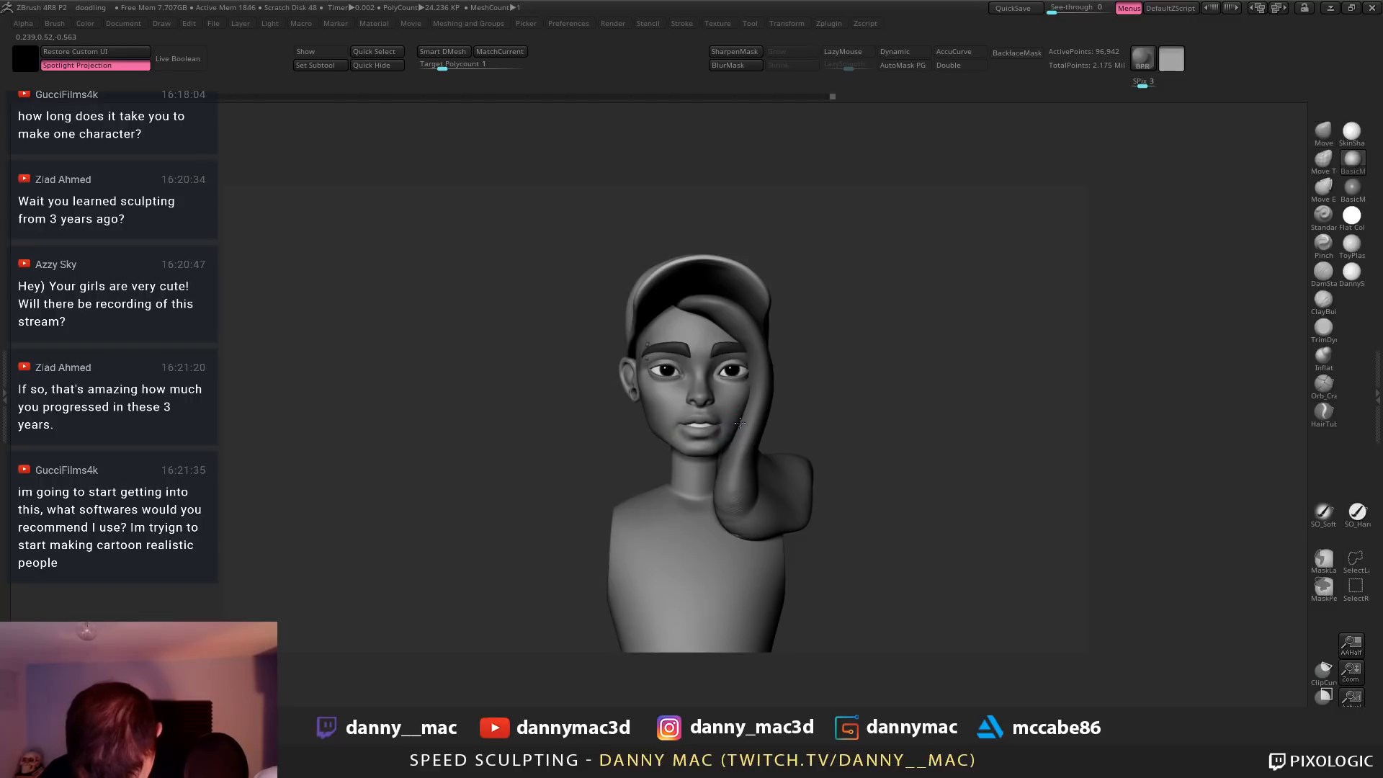
Raise the body mesh one subdivision level and smooth the cheek beside the hanging hair
right_drag(739, 423, 726, 421)
shift+drag(749, 382, 745, 404)
mouse_move(757, 402)
right_down()
mouse_move(693, 413)
mouse_move(722, 413)
right_up()
right_click(625, 478)
right_drag(625, 478, 617, 476)
right_drag(654, 408, 742, 397)
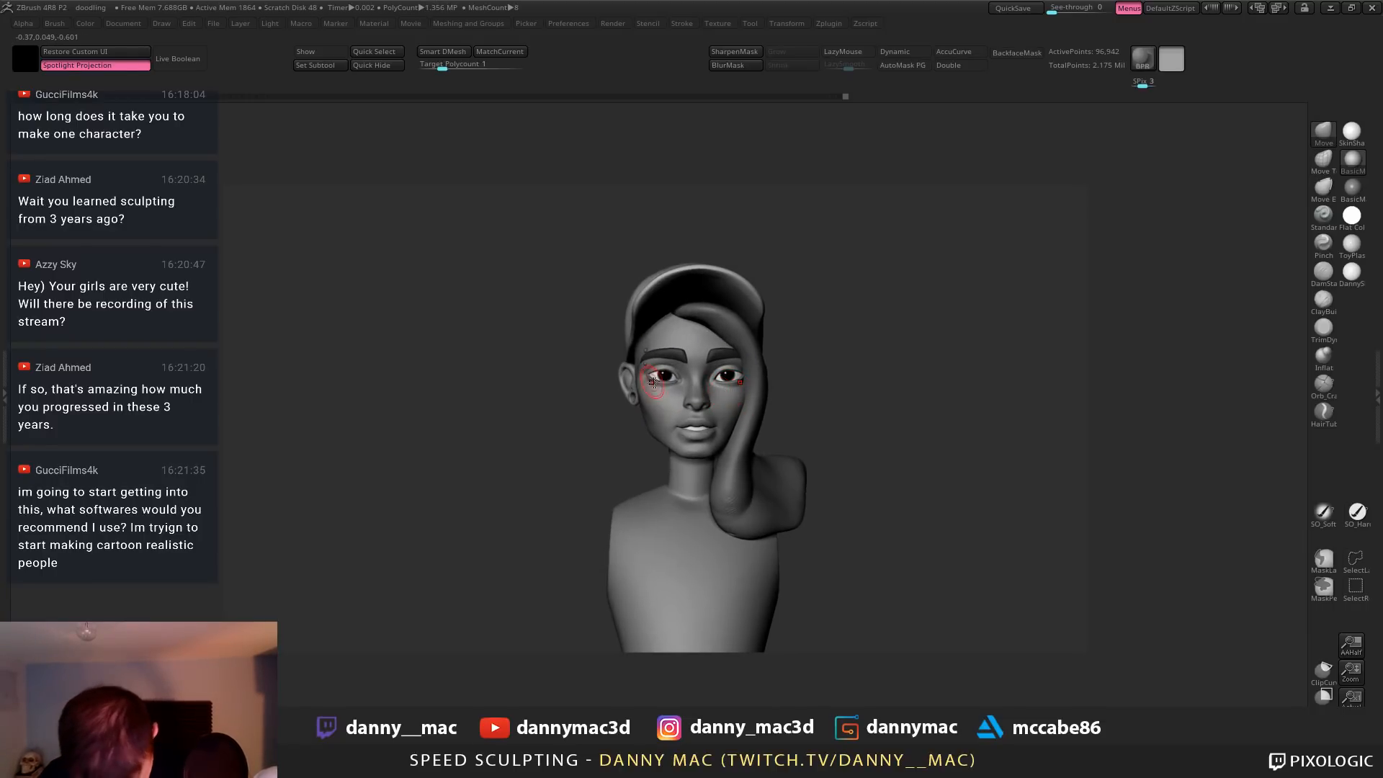
Adjust the body mesh around the eye with the Move brush at the lower subdivision level
ctrl+right_drag(653, 382, 670, 457)
right_drag(670, 458, 618, 473)
right_click(617, 473)
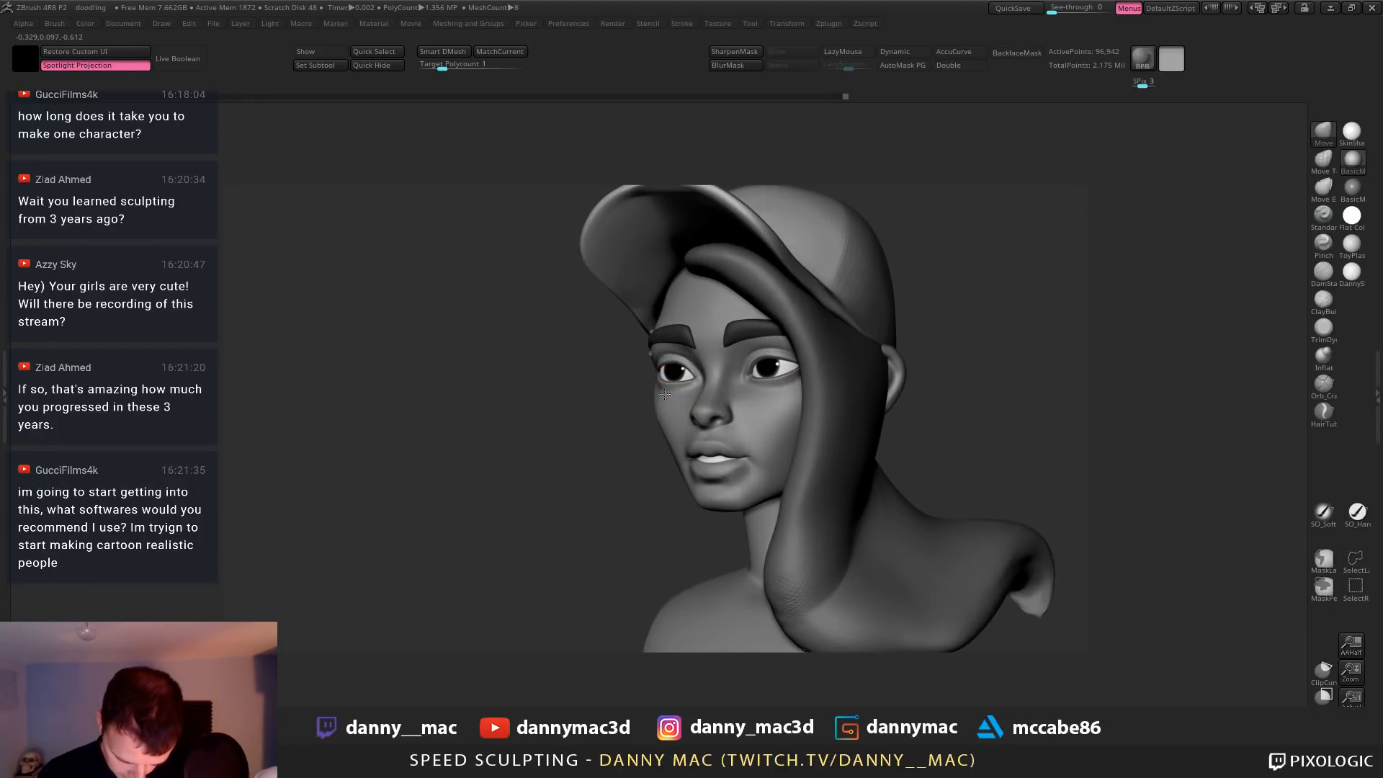
mouse_move(659, 375)
right_down()
mouse_move(716, 371)
mouse_move(666, 373)
right_up()
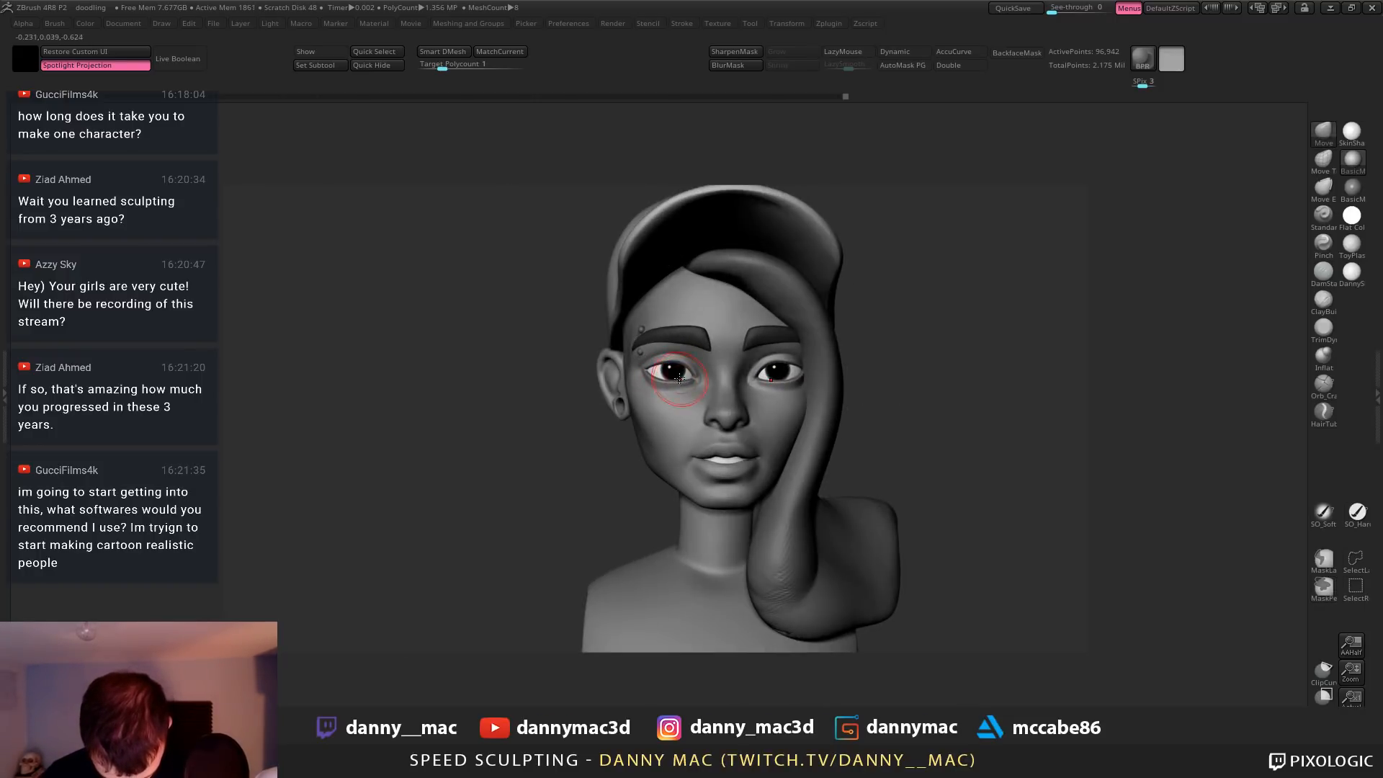
right_click(679, 379)
drag(677, 369, 678, 366)
right_click(707, 373)
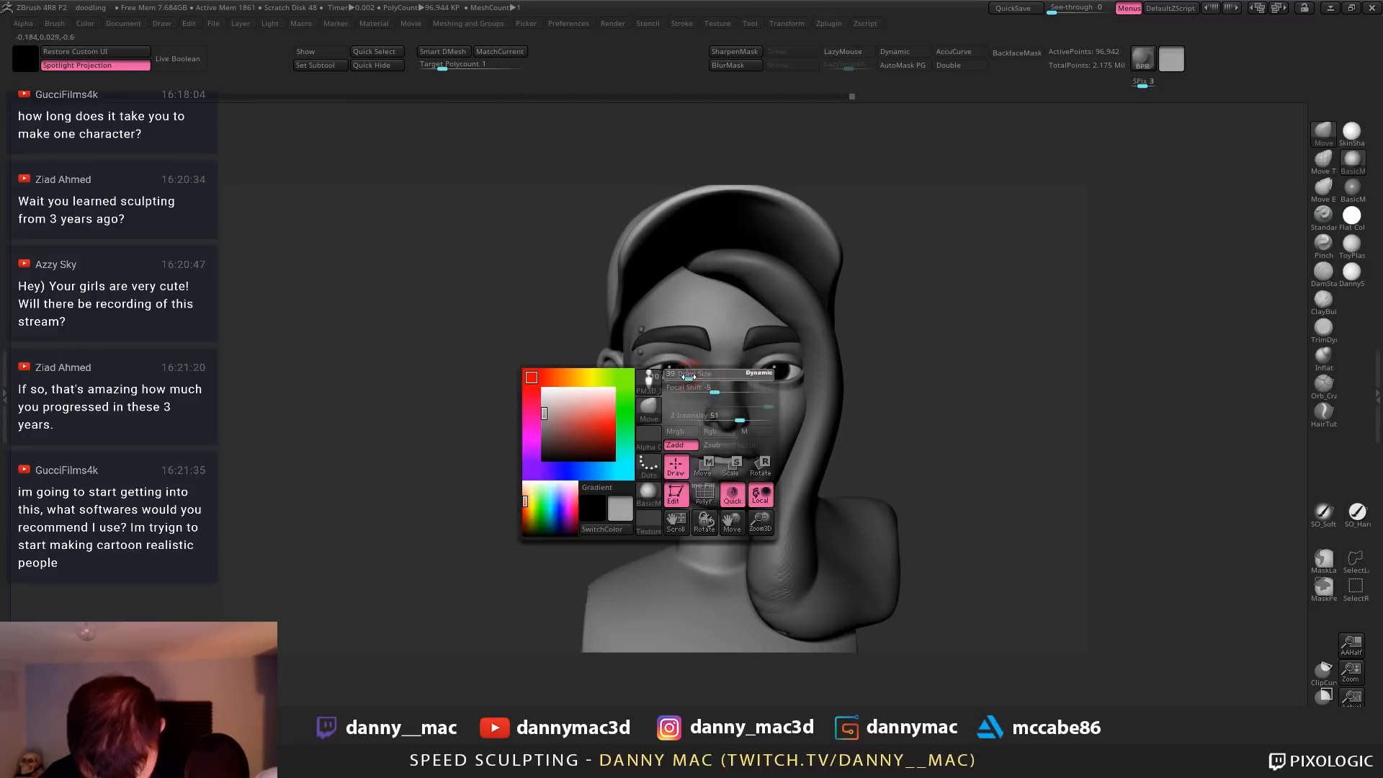
Raise the body mesh one subdivision level and carve the inner eye corner with the Dam Standard brush
mouse_move(708, 373)
right_down()
mouse_move(722, 425)
mouse_move(724, 375)
mouse_move(731, 425)
right_up()
key(b)
key(d)
key(s)
key(d)
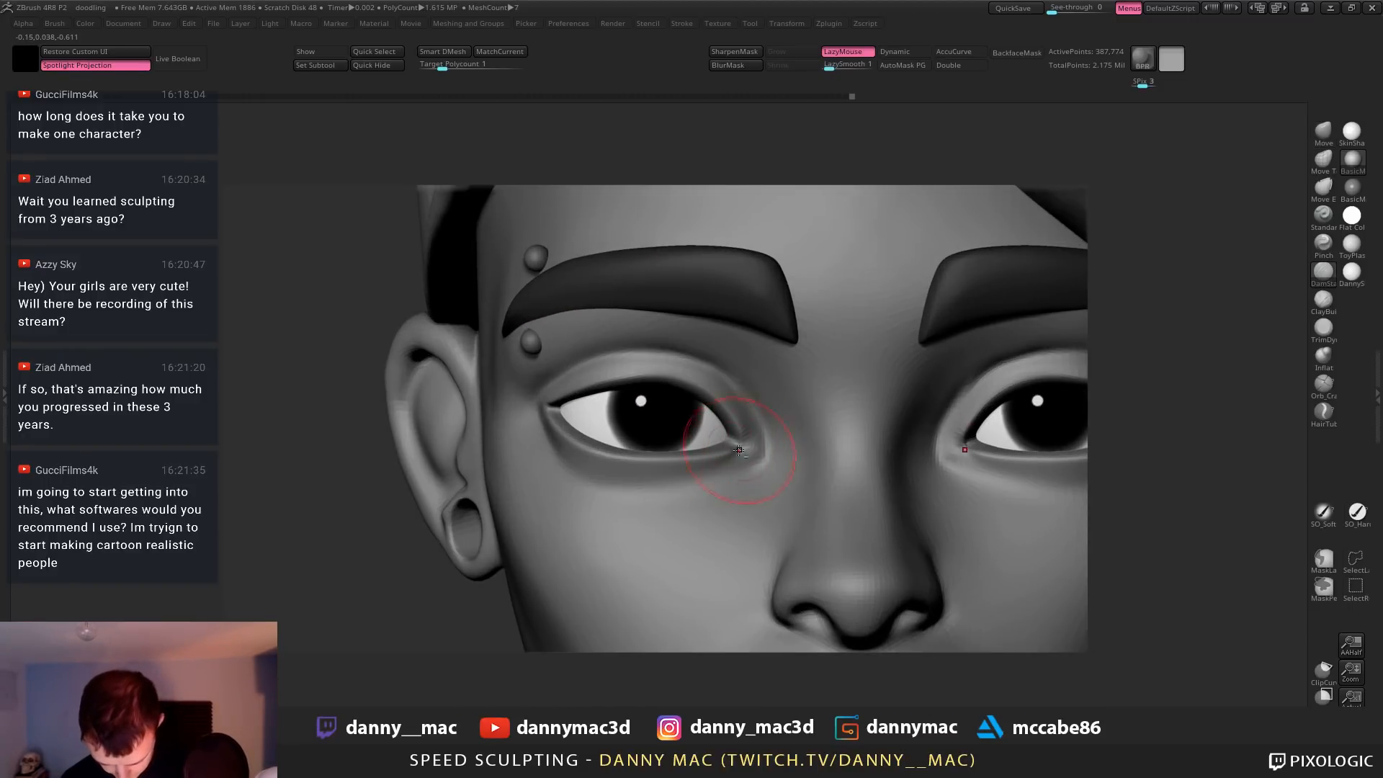
mouse_move(739, 449)
mouse_down()
mouse_move(750, 439)
mouse_move(722, 463)
mouse_up()
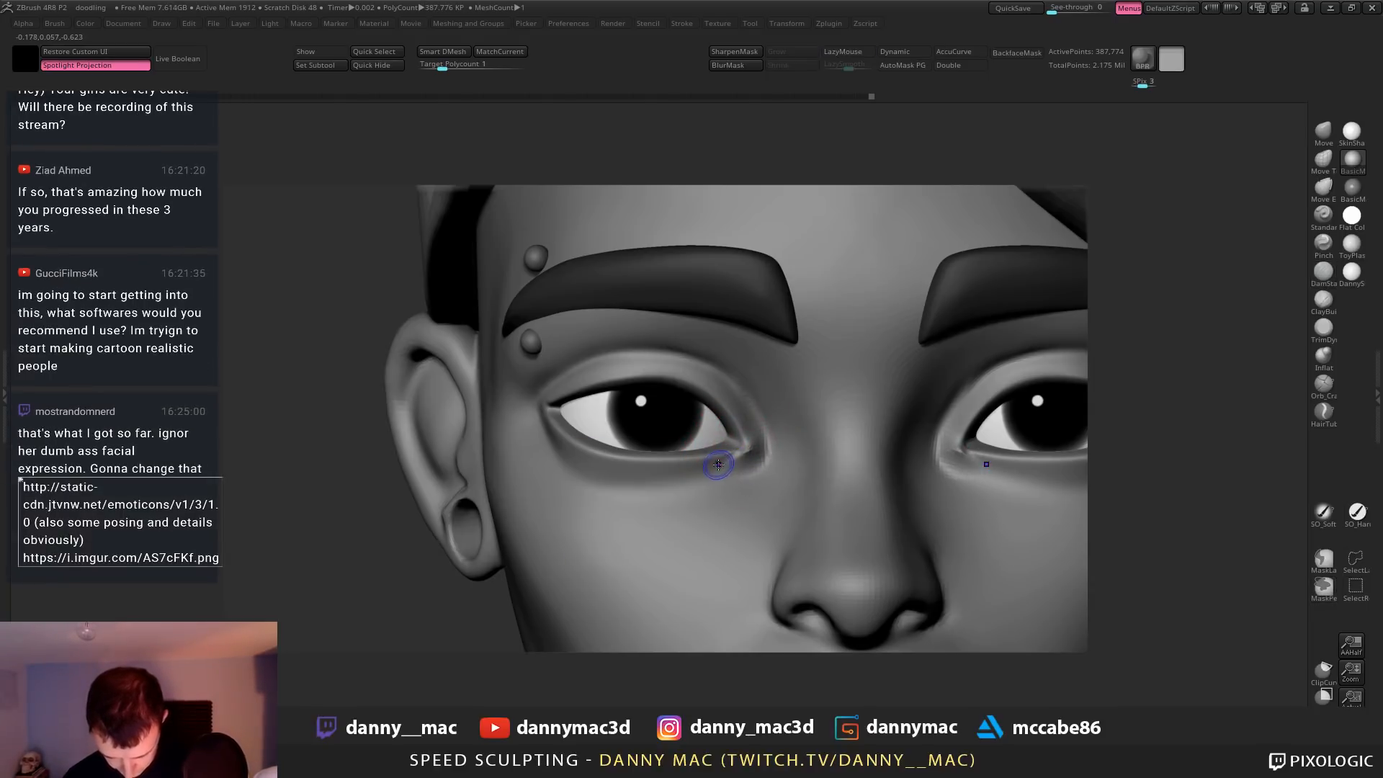
Build up the lower eyelid beside the inner eye corner with the ClayBuildup brush
mouse_move(720, 464)
right_down()
mouse_move(752, 460)
mouse_move(742, 473)
right_up()
key(b)
key(c)
key(b)
drag(732, 472, 738, 464)
right_drag(749, 465, 723, 466)
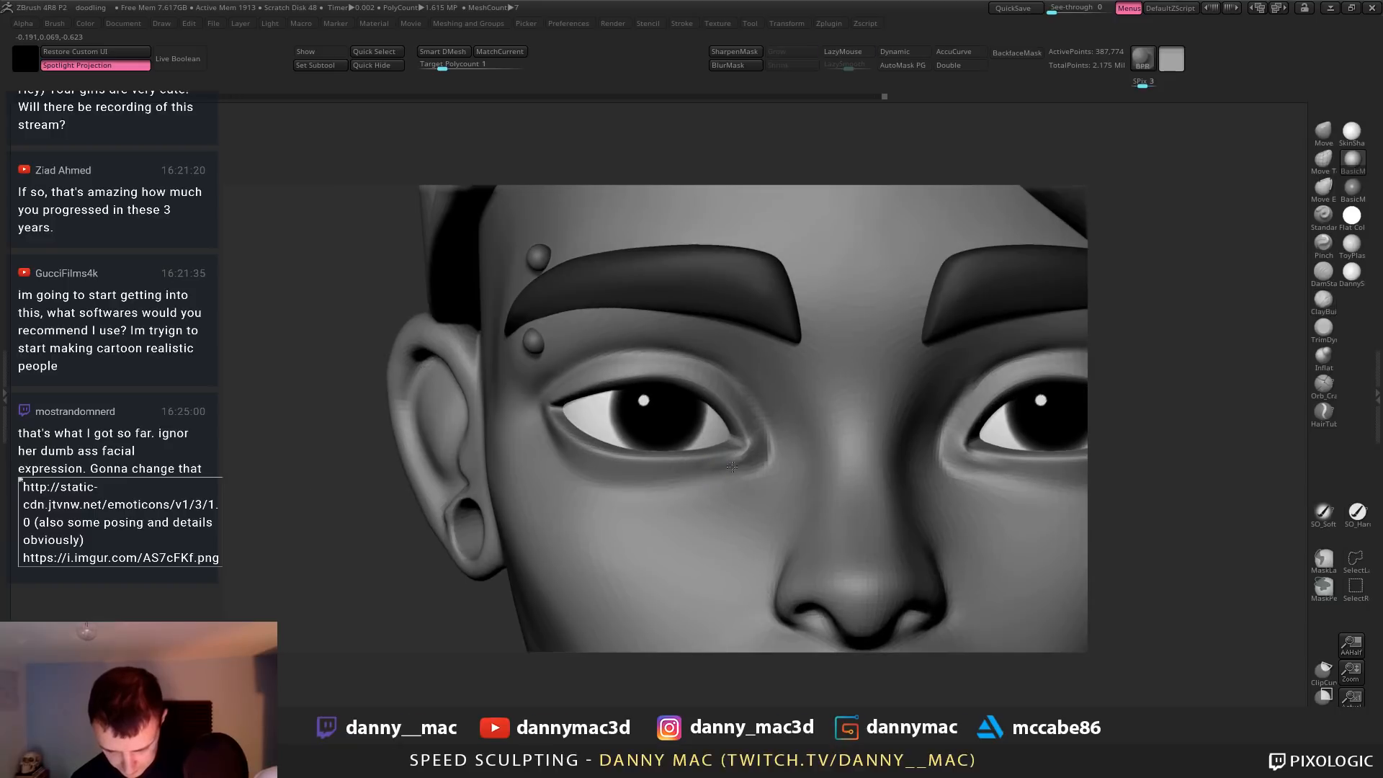
key(f)
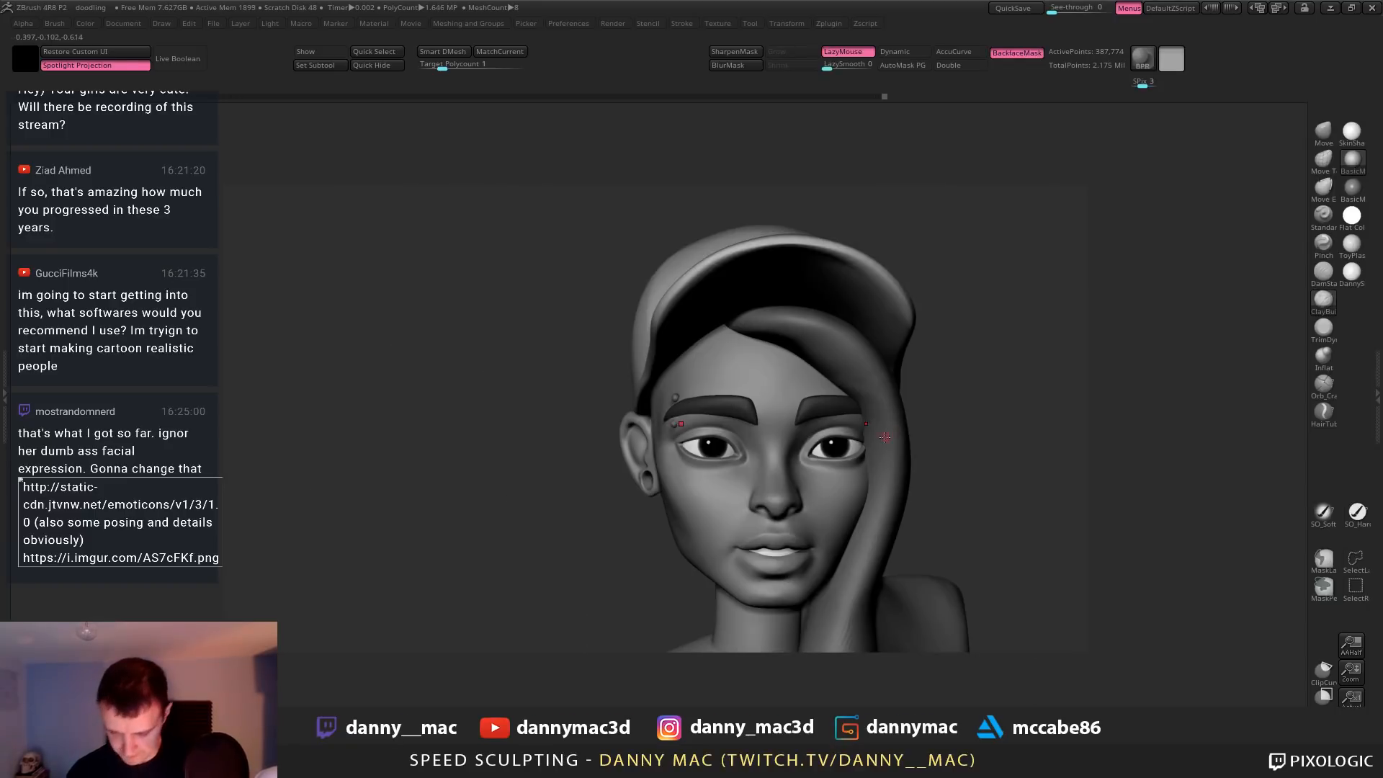
Reshape the upper eyelid with the Move brush, working from a low three-quarter view of the face
mouse_move(867, 368)
alt+right_down()
mouse_move(810, 329)
mouse_move(797, 447)
mouse_move(833, 432)
alt+right_up()
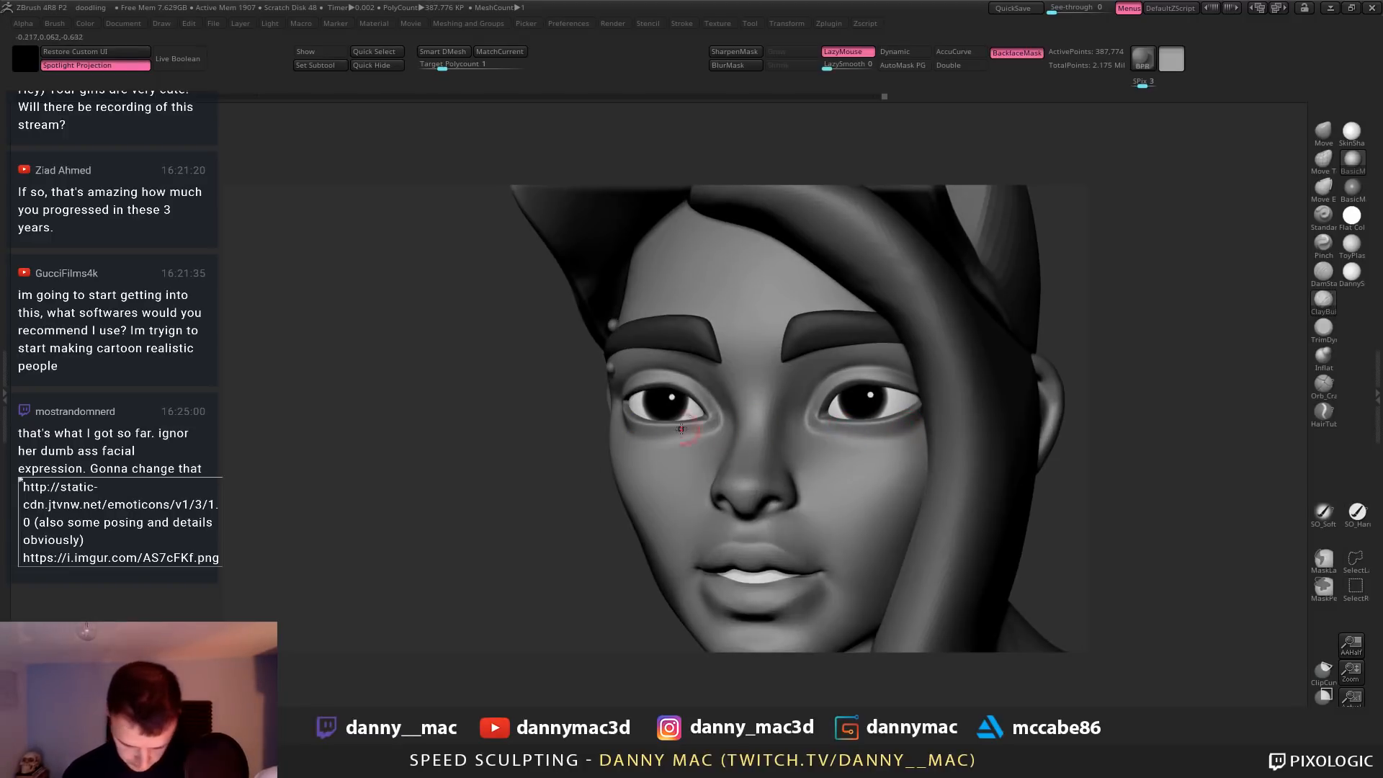
right_drag(637, 405, 634, 364)
key(b)
key(m)
key(v)
key(space)
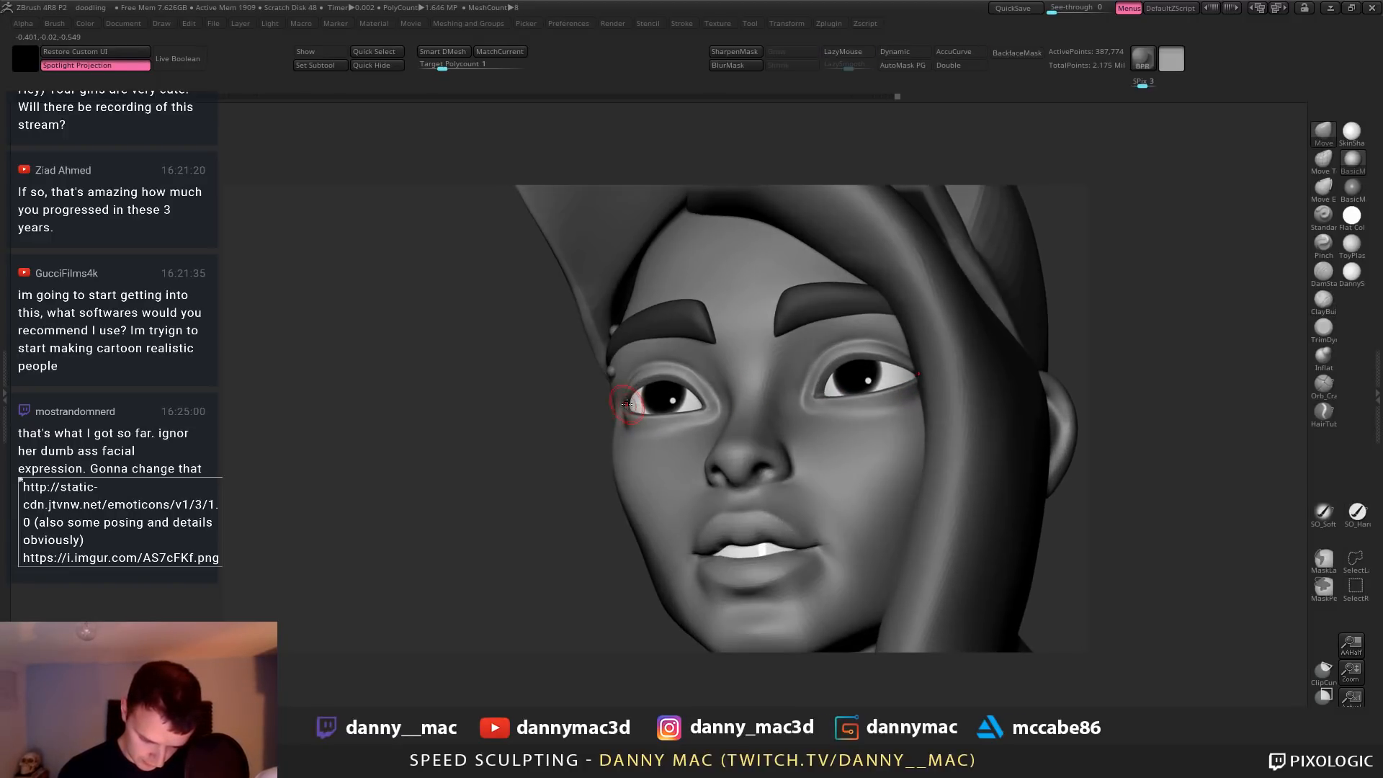
drag(670, 355, 684, 370)
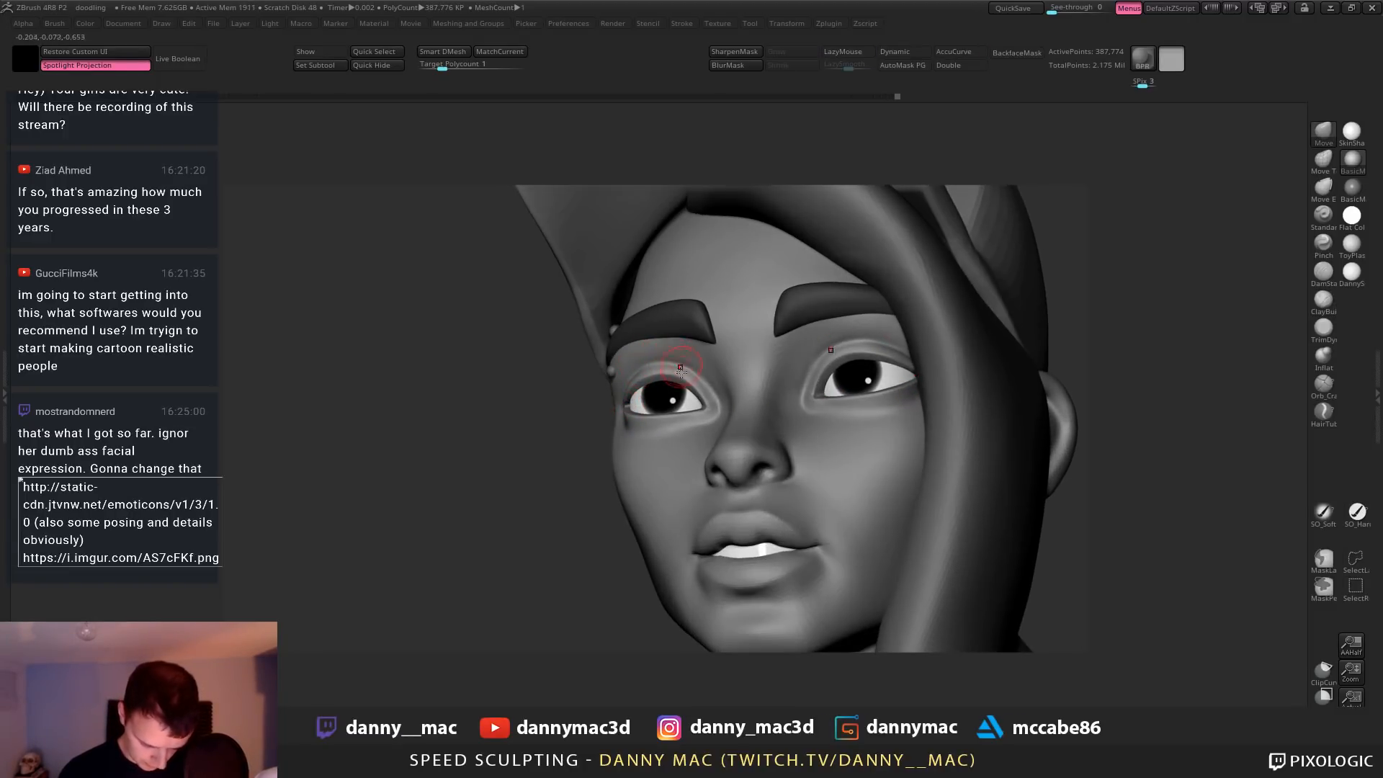
Make the Lashes subtool visible and select it for editing
key(n)
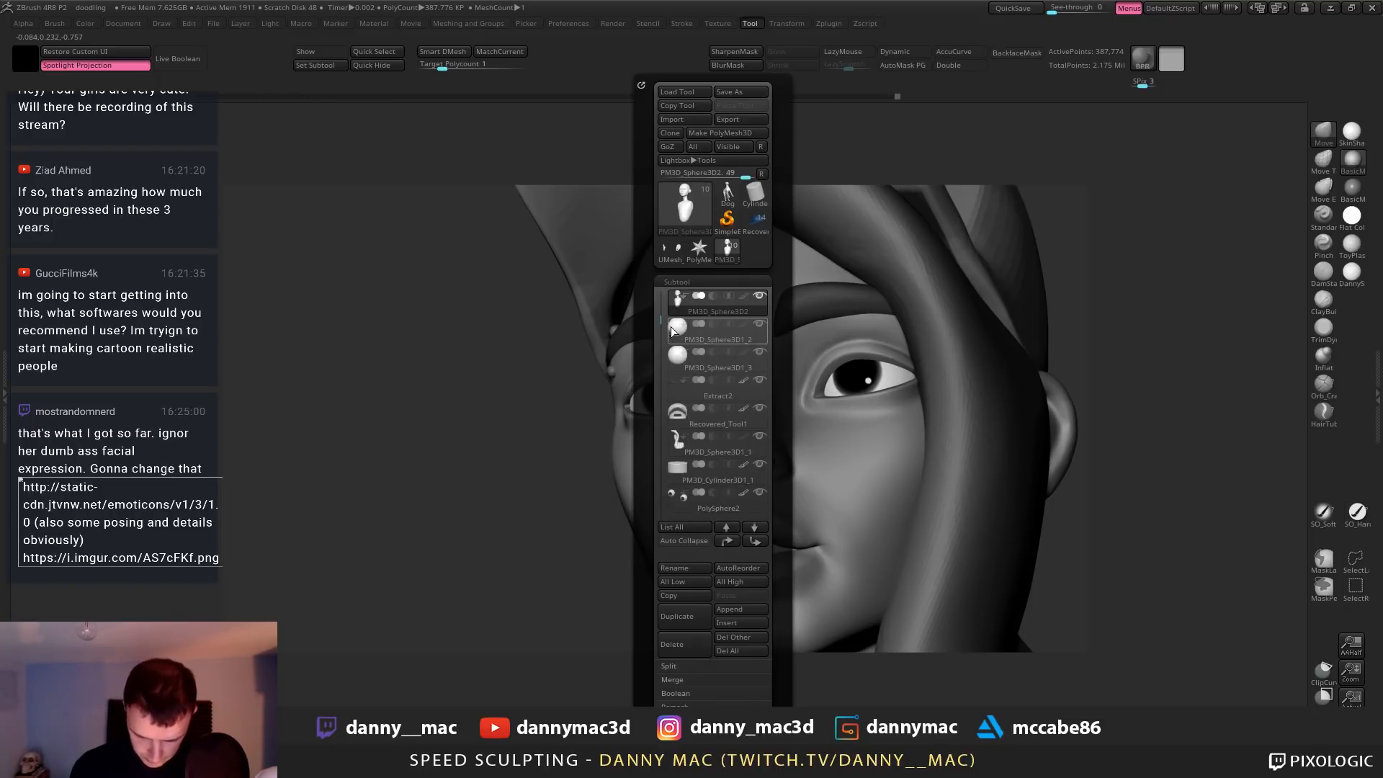
drag(660, 319, 662, 392)
click(760, 437)
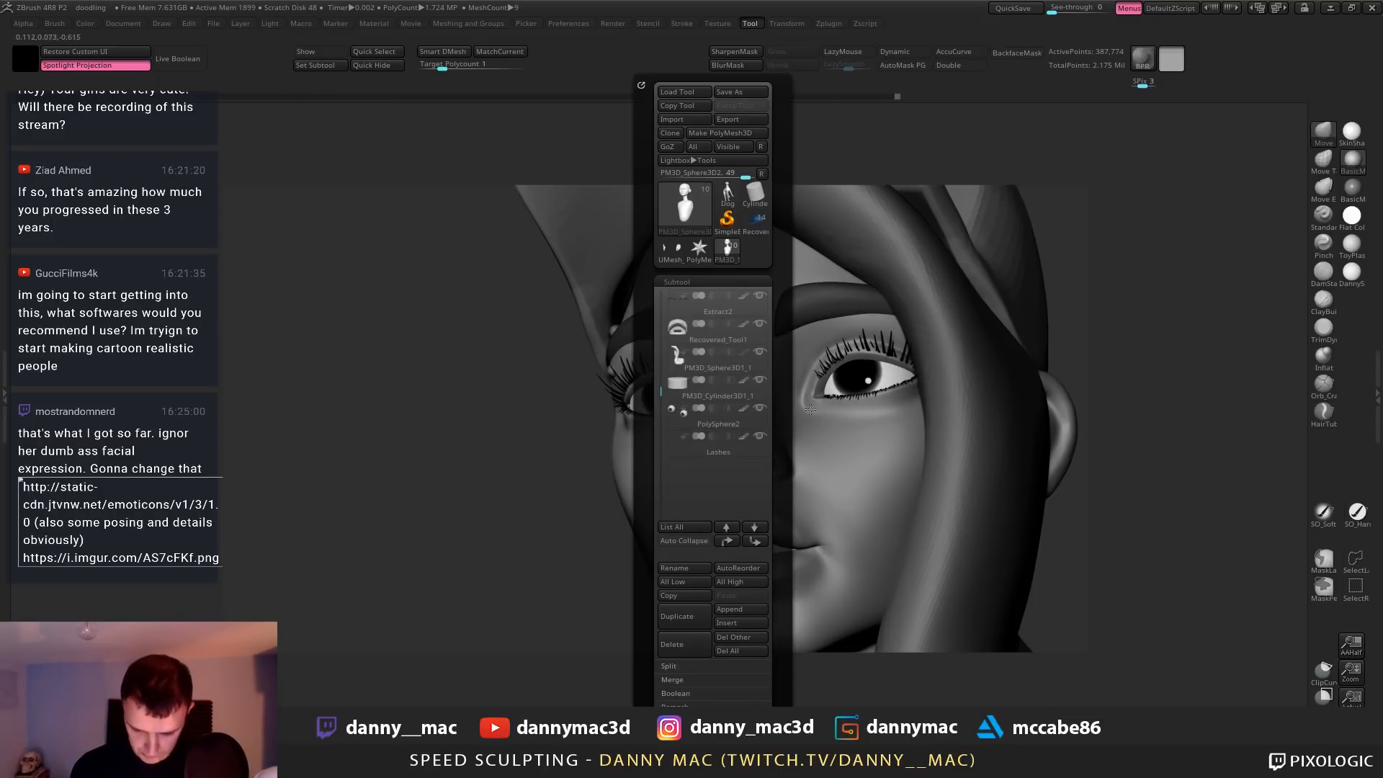
mouse_move(720, 350)
right_down()
mouse_move(745, 359)
mouse_move(738, 370)
right_up()
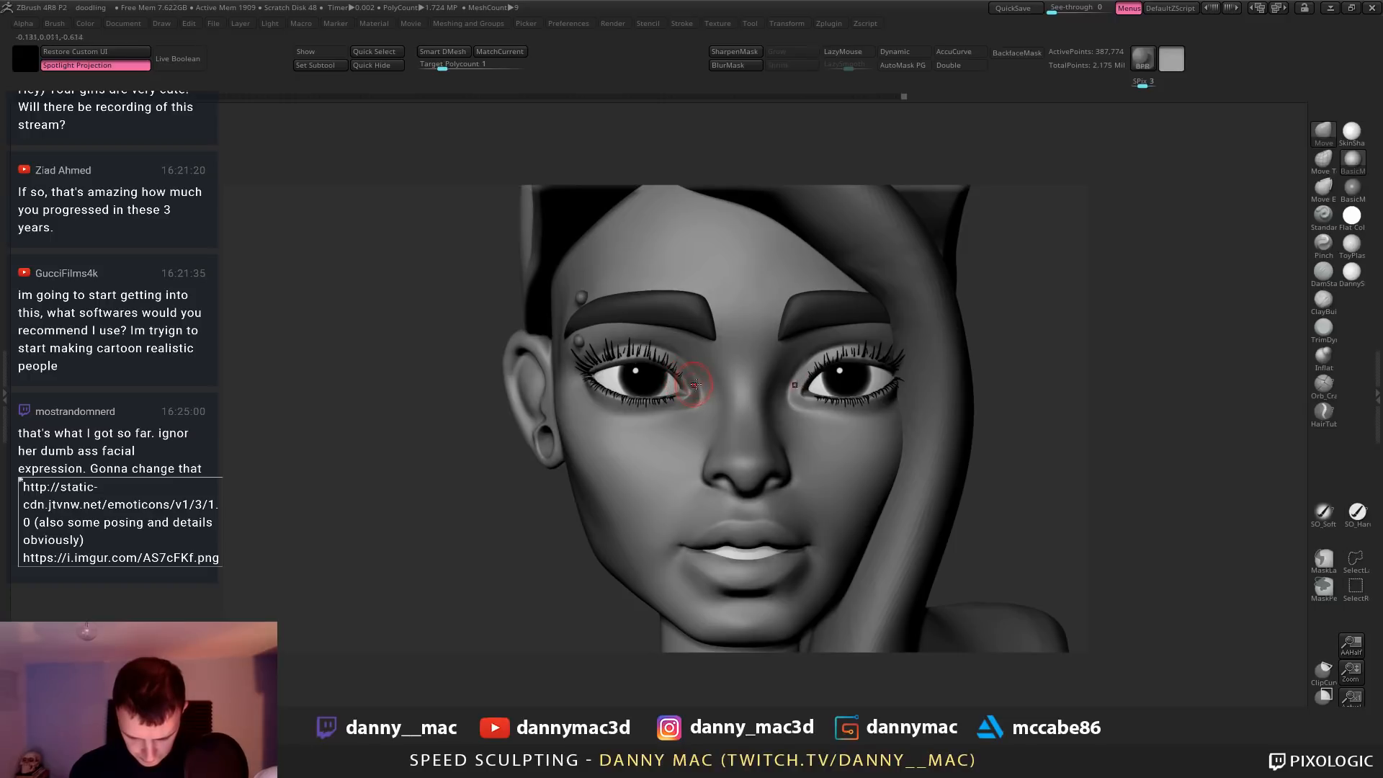
key(shift+f)
key(shift+f)
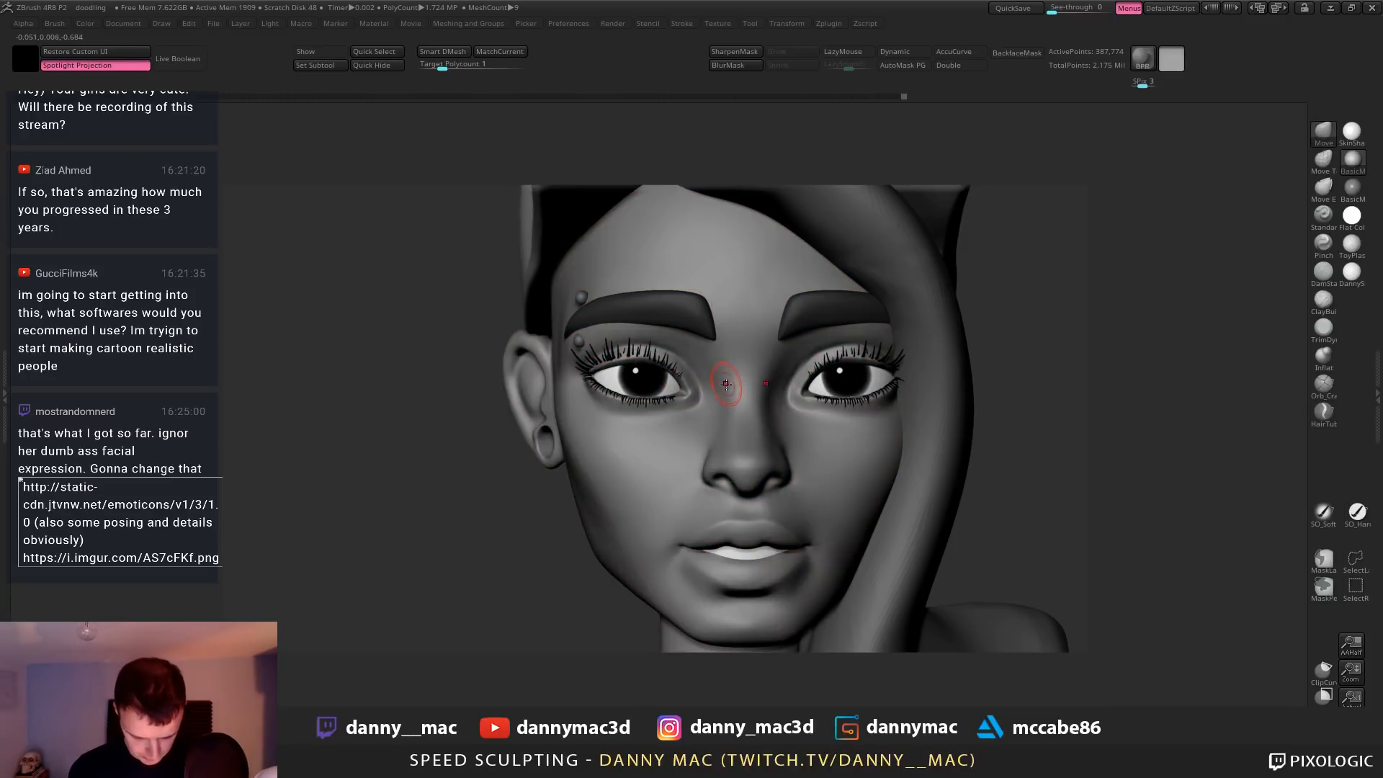
key(n)
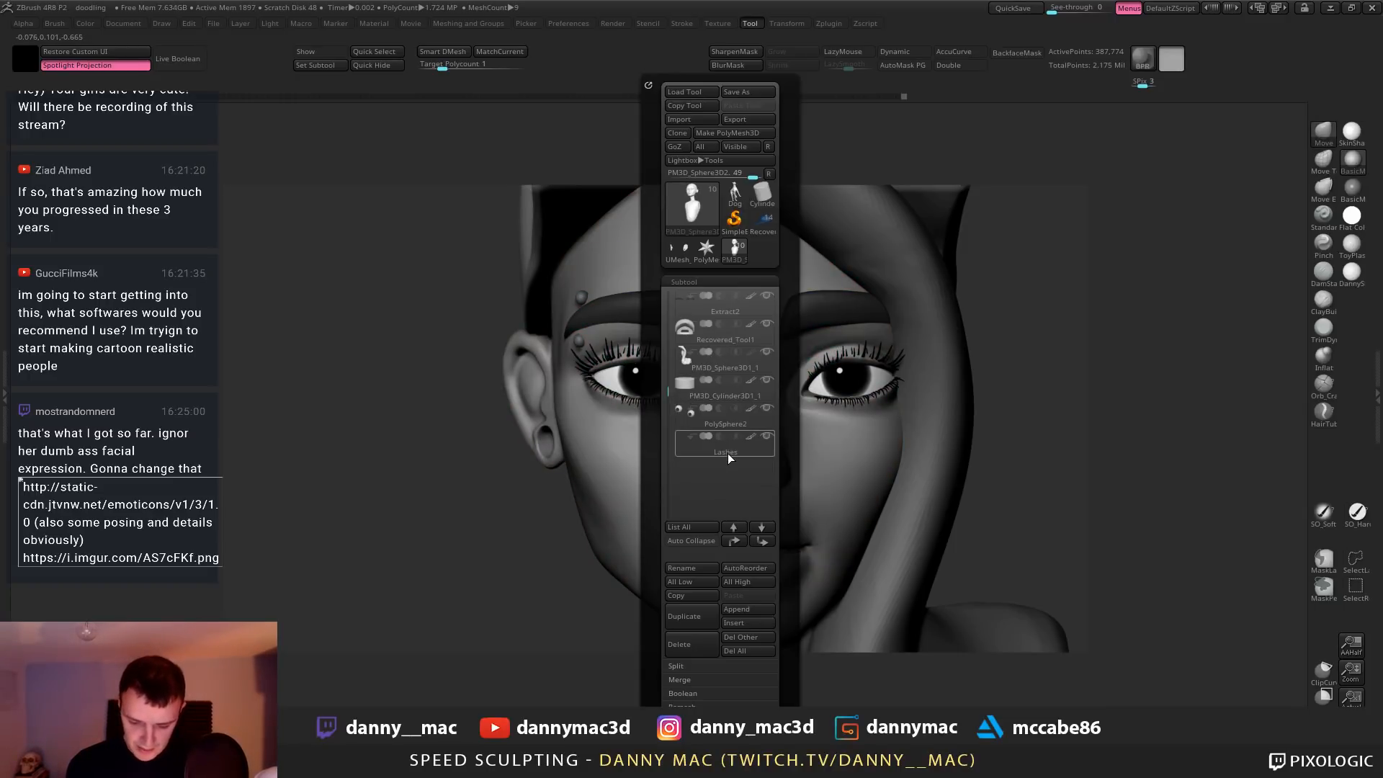
click(728, 456)
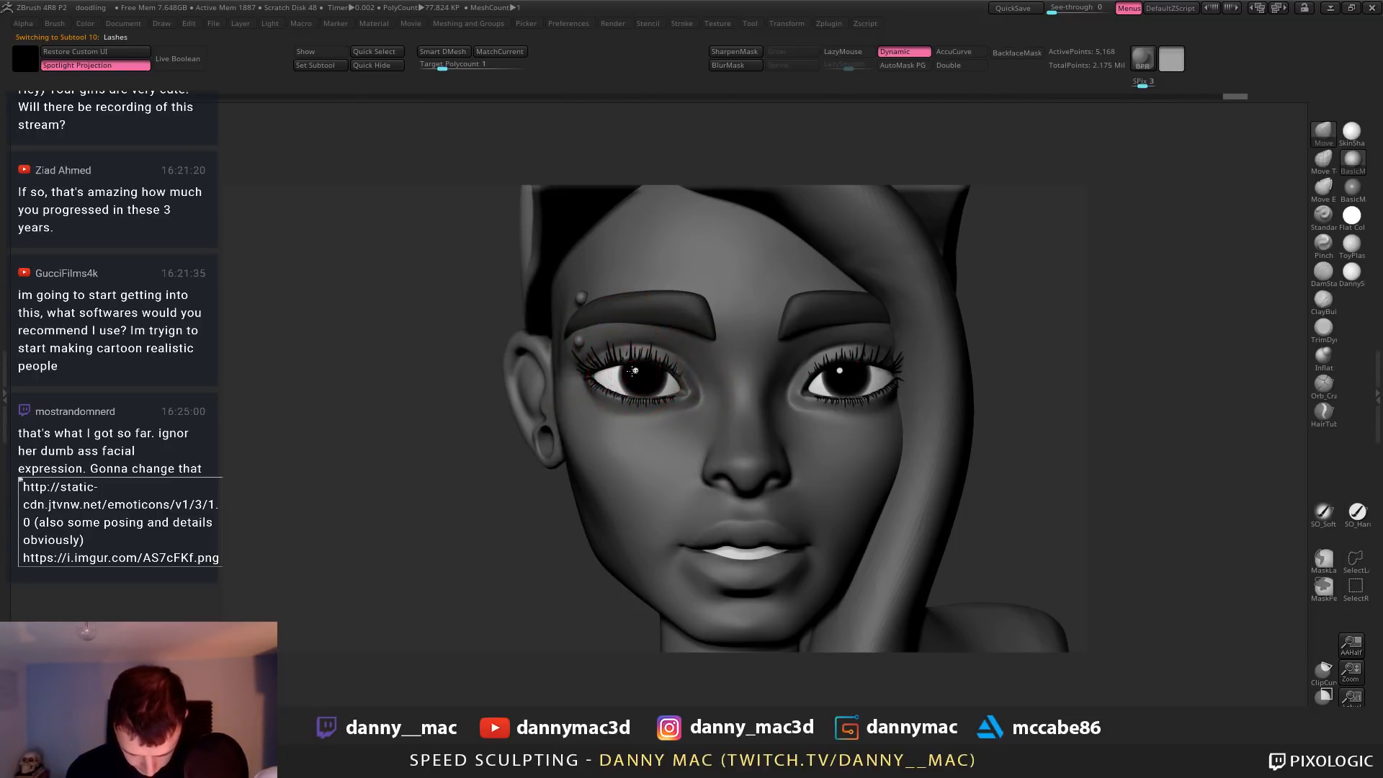
Adjust the inner part of the lower lashes to fit the eyelid with the Move brush
mouse_move(619, 526)
right_down()
mouse_move(587, 443)
mouse_move(623, 466)
mouse_move(636, 540)
right_up()
right_click(587, 442)
ctrl+right_drag(640, 324, 662, 392)
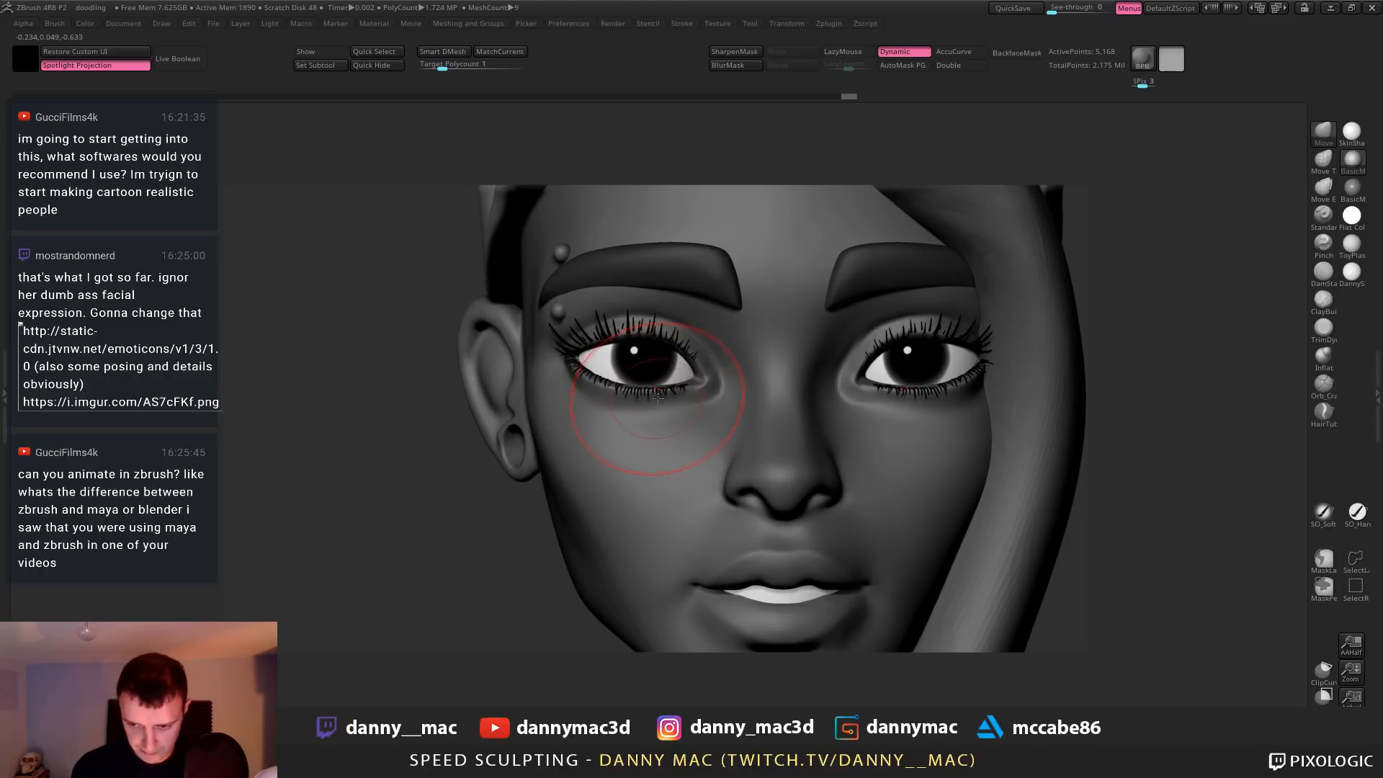
alt+right_drag(673, 393, 580, 389)
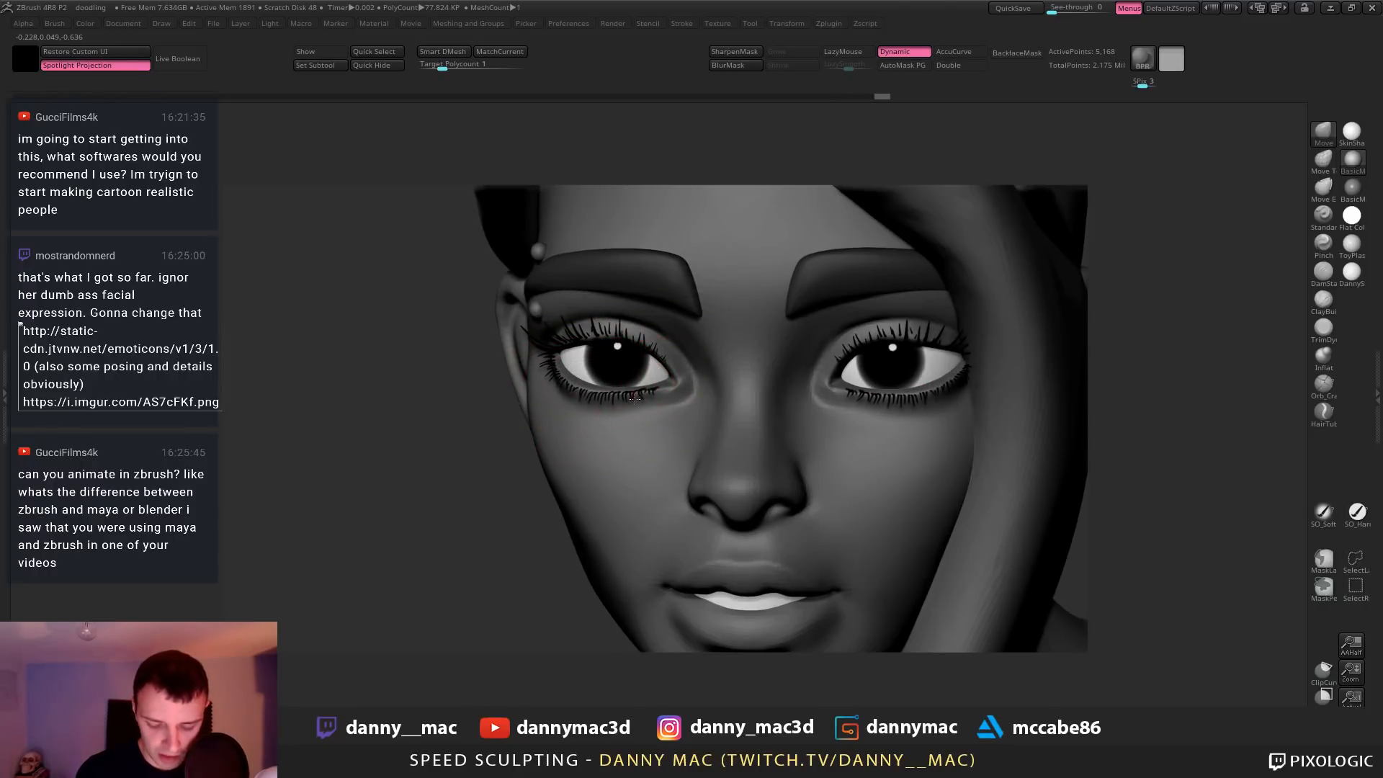
right_drag(654, 391, 675, 391)
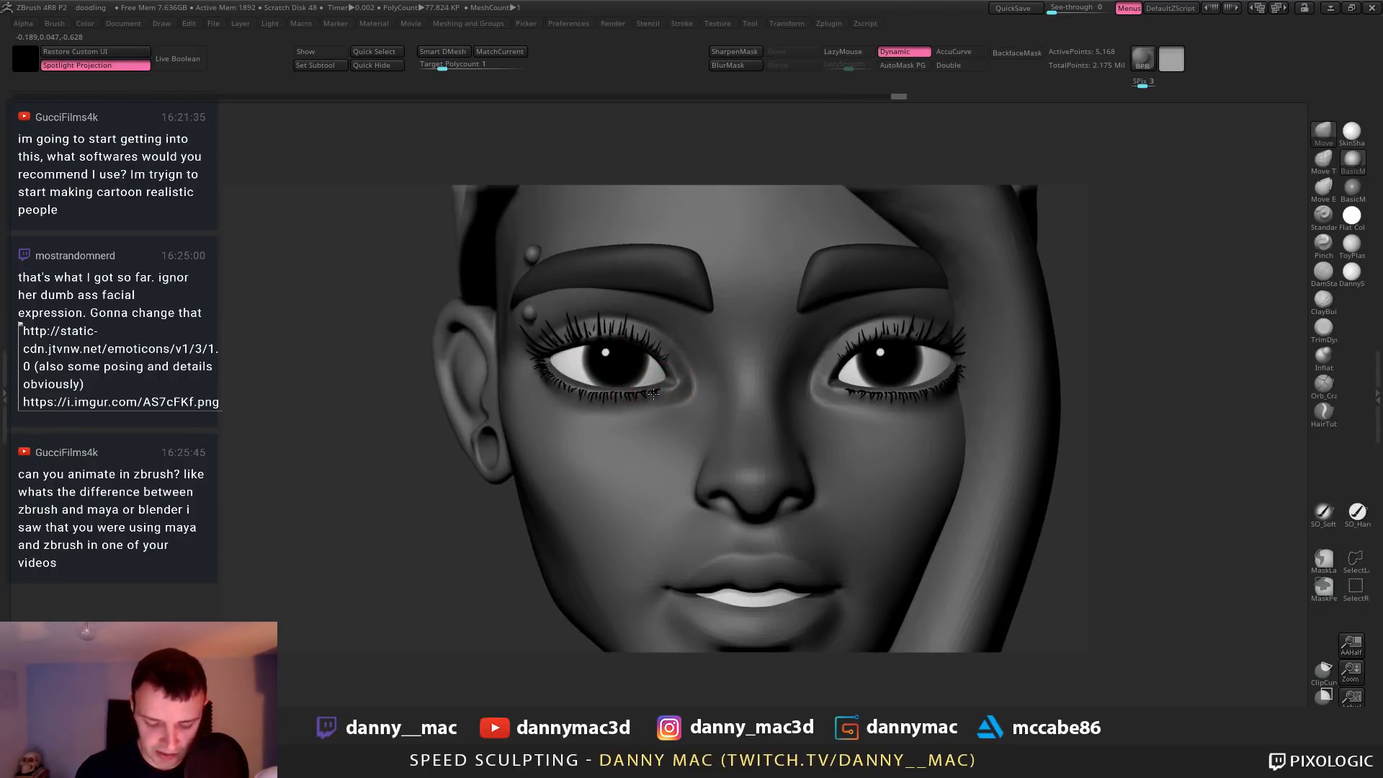
drag(653, 394, 654, 391)
right_click(597, 393)
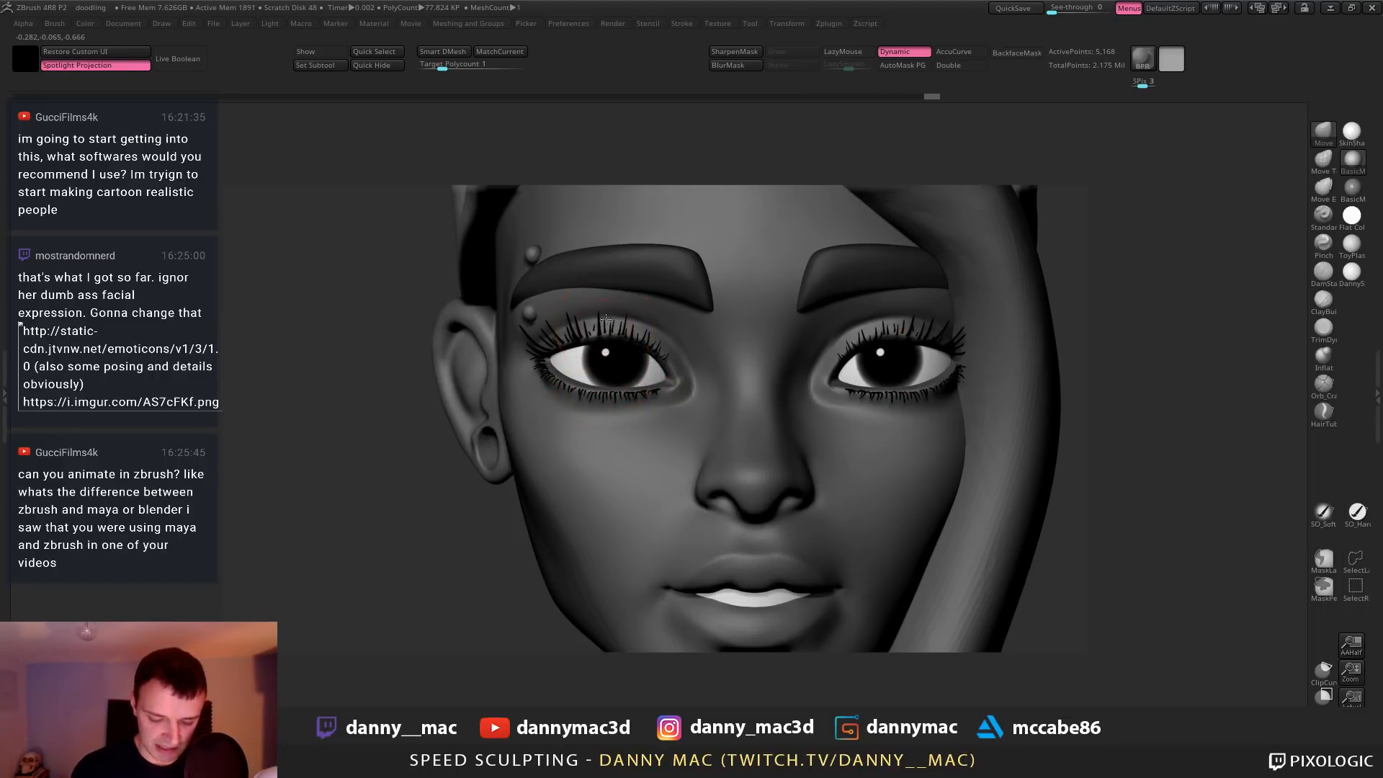
Reposition the upper lashes along the upper eyelid with the Move brush
mouse_move(606, 319)
right_down()
mouse_move(569, 324)
mouse_move(598, 316)
mouse_move(569, 299)
right_up()
drag(599, 325, 582, 345)
right_drag(605, 361, 624, 346)
right_drag(574, 433, 593, 416)
right_click(593, 417)
mouse_move(607, 351)
right_down()
mouse_move(631, 342)
mouse_move(609, 328)
right_up()
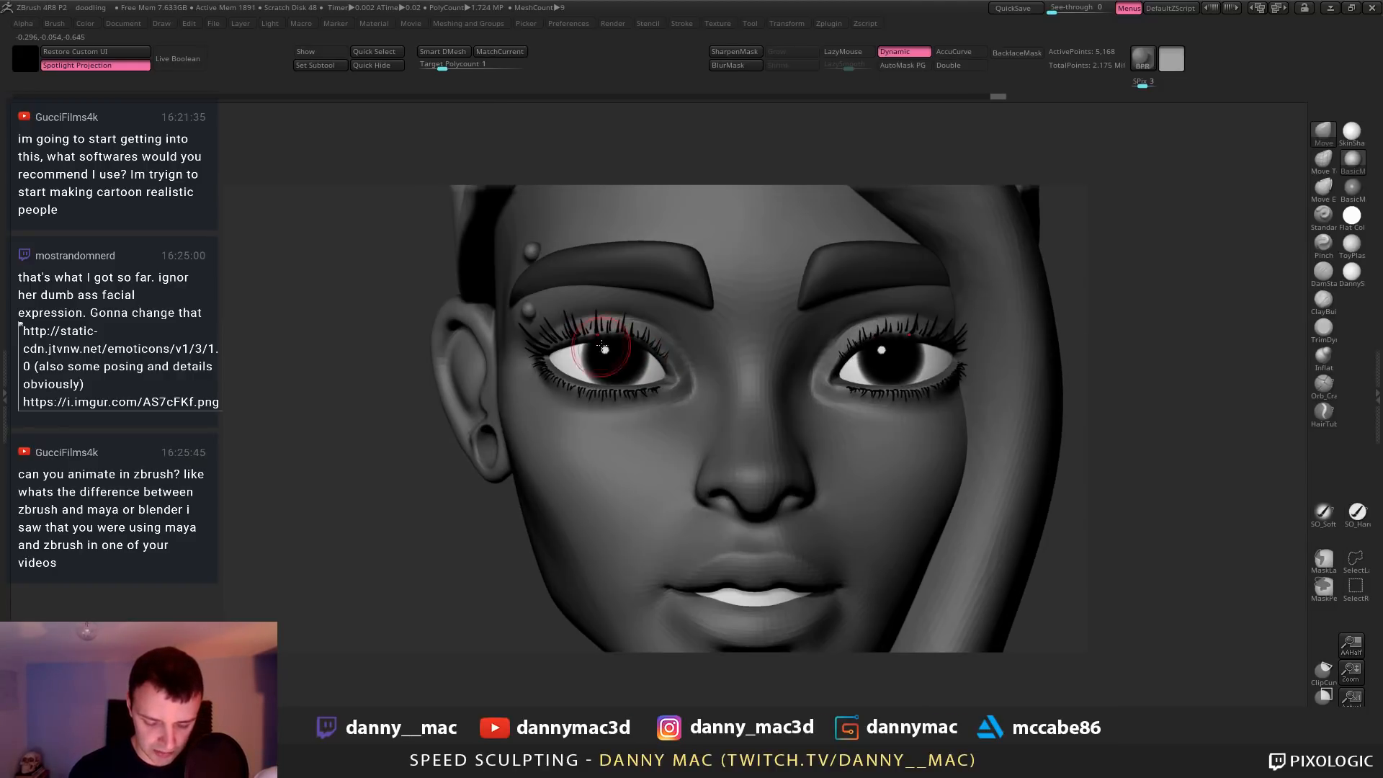
drag(609, 331, 561, 340)
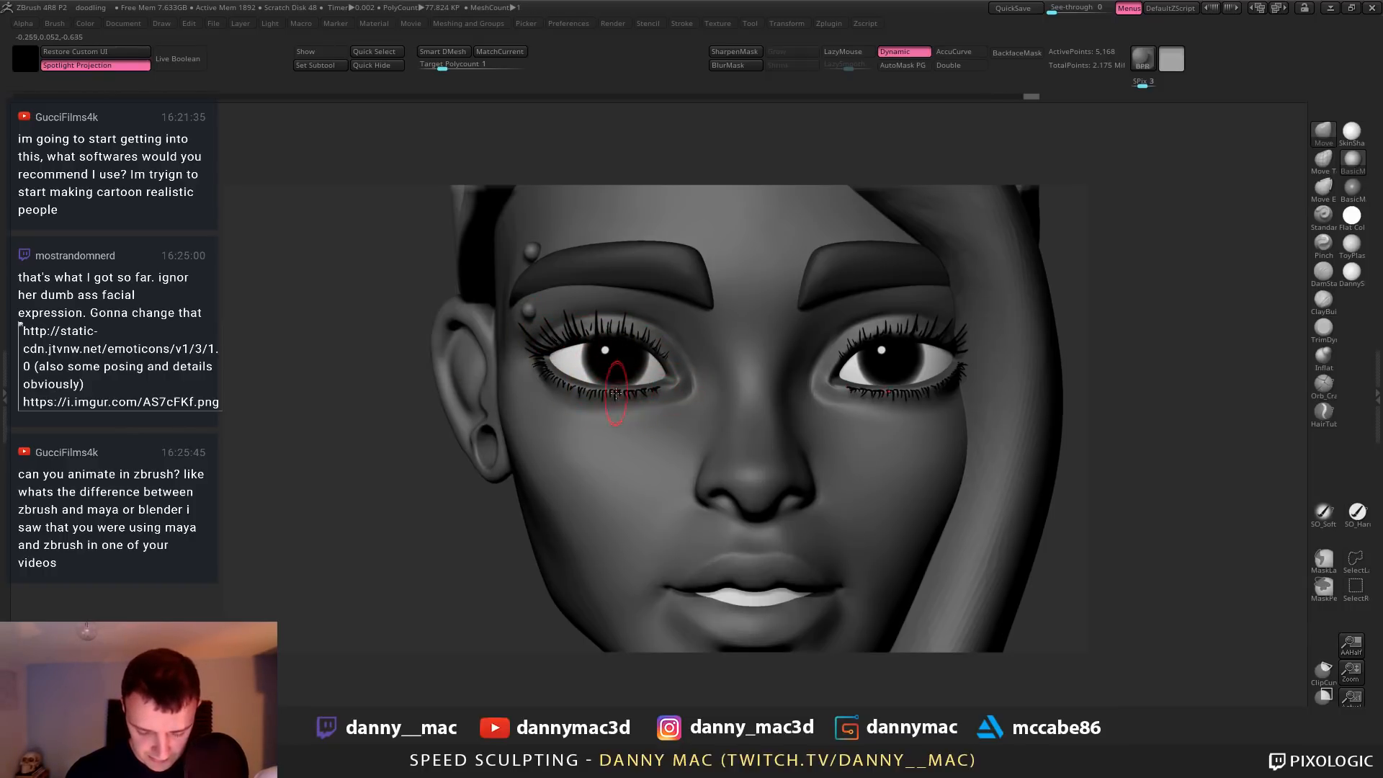
right_drag(613, 315, 616, 270)
drag(591, 336, 589, 322)
key(ctrl+z)
Adjust the individual upper lashes above the iris with the Move Topological brush
mouse_move(584, 321)
ctrl+right_down()
mouse_move(585, 346)
mouse_move(607, 326)
ctrl+right_up()
right_click(607, 325)
right_drag(661, 245, 649, 272)
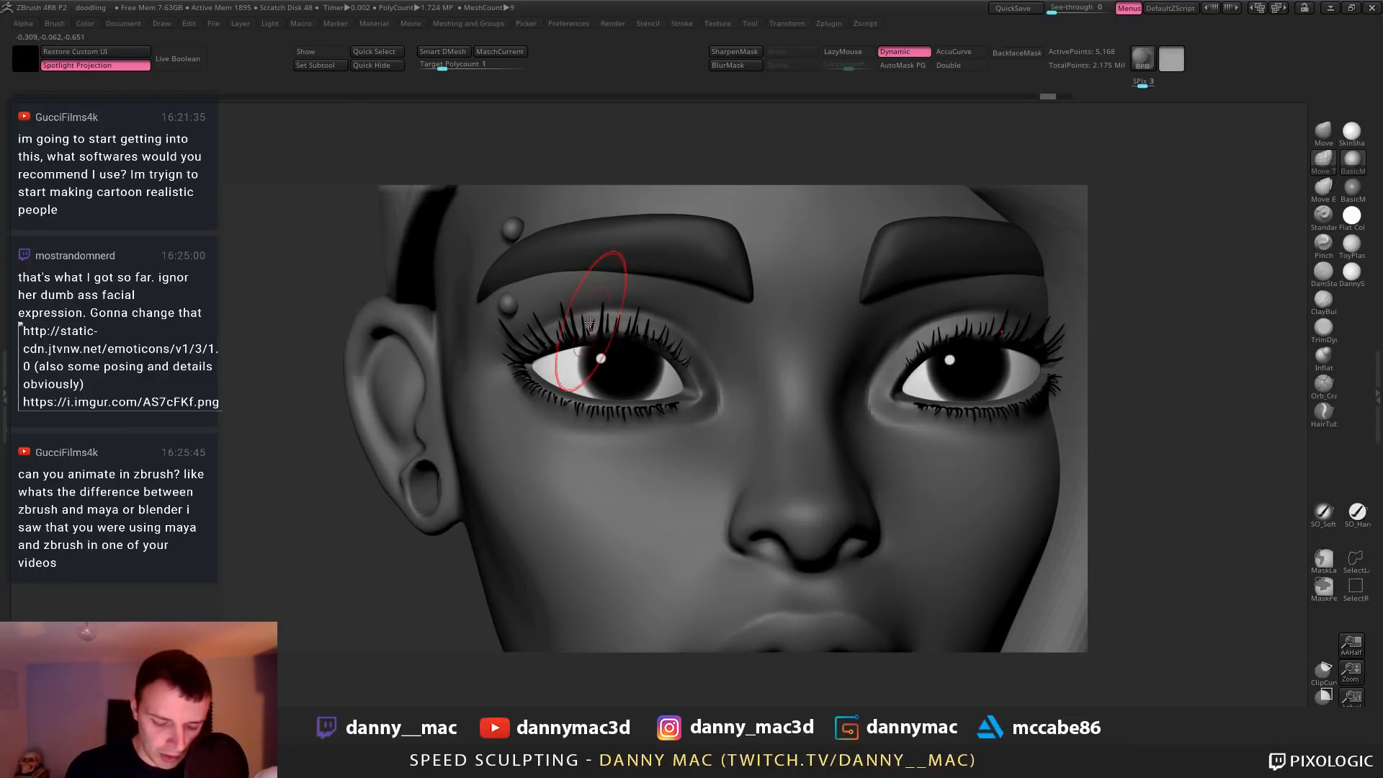
right_drag(591, 309, 595, 327)
drag(595, 326, 599, 338)
right_drag(604, 332, 609, 288)
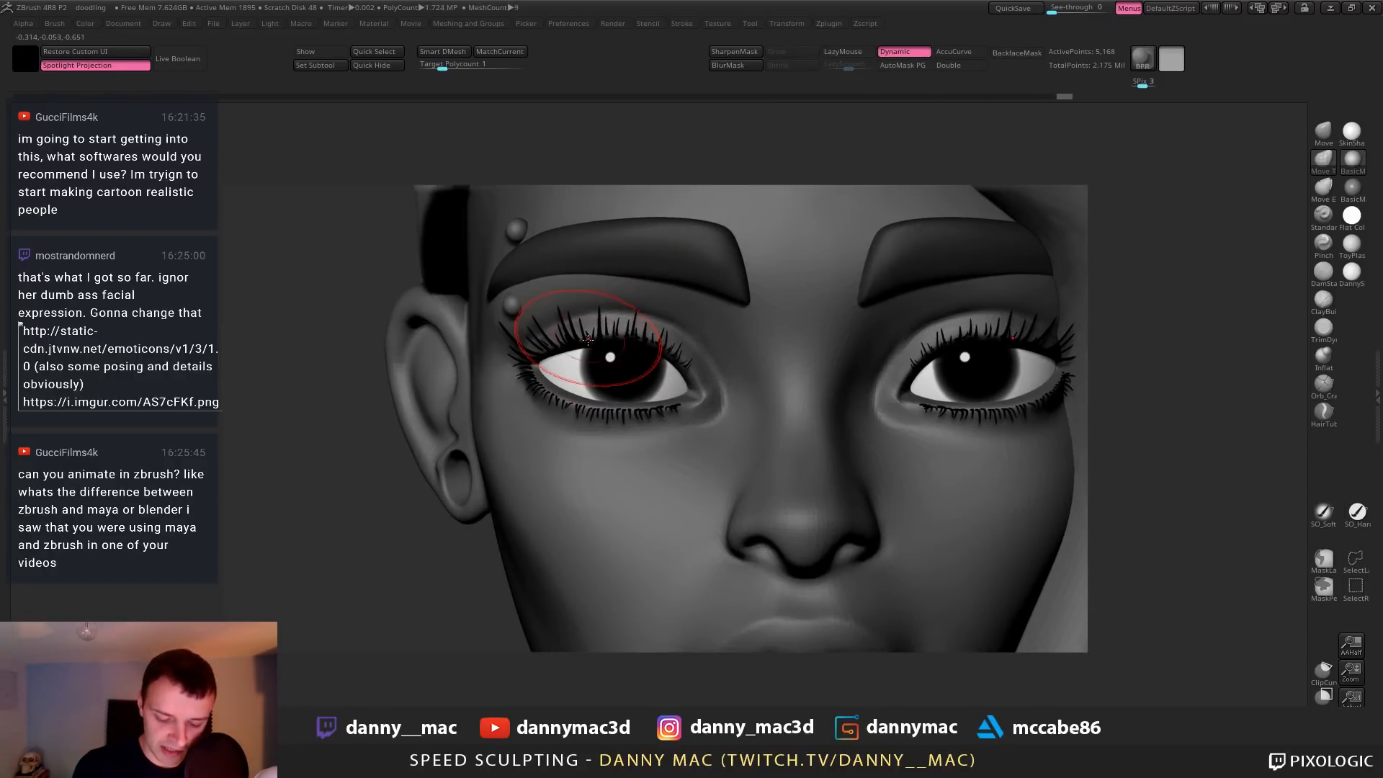
Reshape the outer upper lashes toward the eye's outer corner with the Move Topological brush
right_drag(590, 338, 586, 291)
mouse_move(574, 353)
mouse_down()
mouse_move(581, 343)
mouse_move(579, 357)
mouse_move(568, 348)
mouse_up()
right_drag(572, 338, 624, 364)
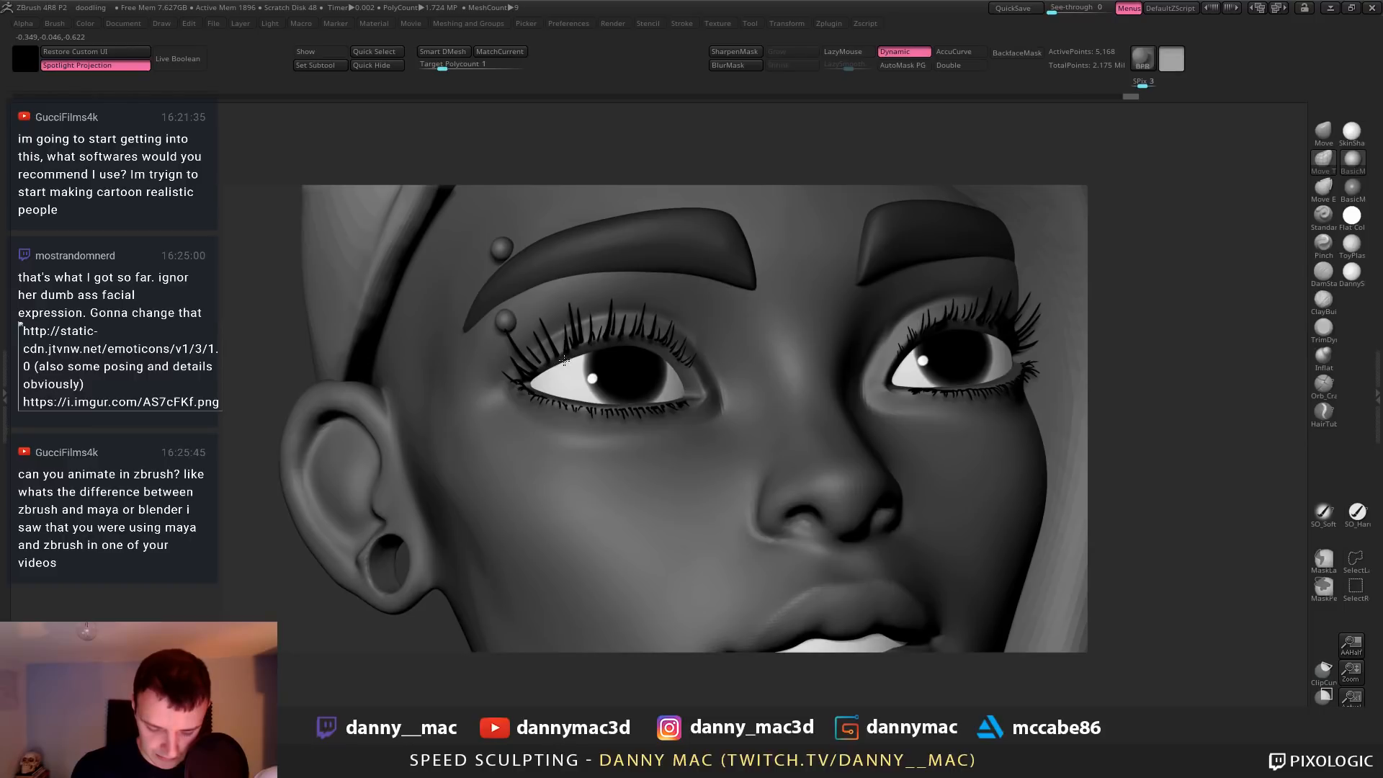
mouse_move(564, 360)
mouse_down()
mouse_move(550, 355)
mouse_move(533, 382)
mouse_up()
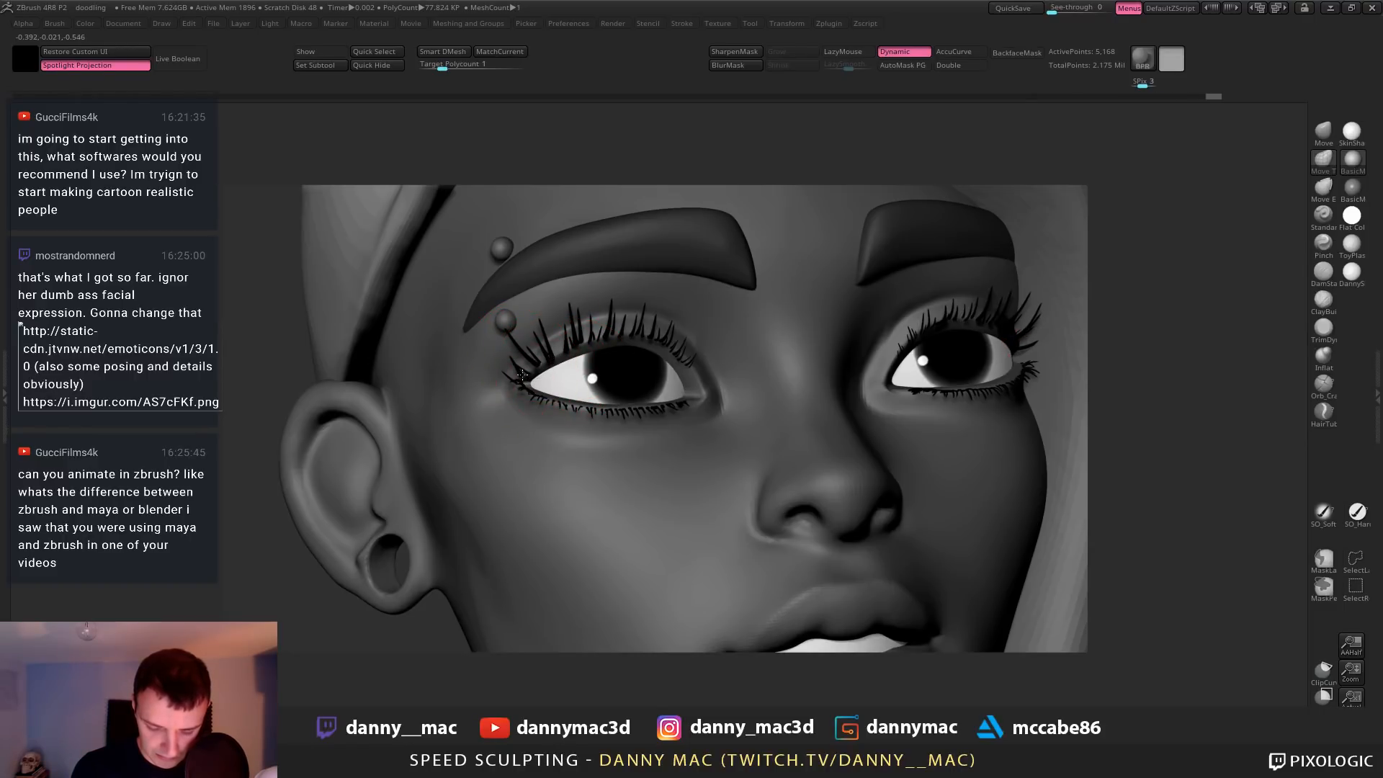
right_drag(612, 347, 559, 342)
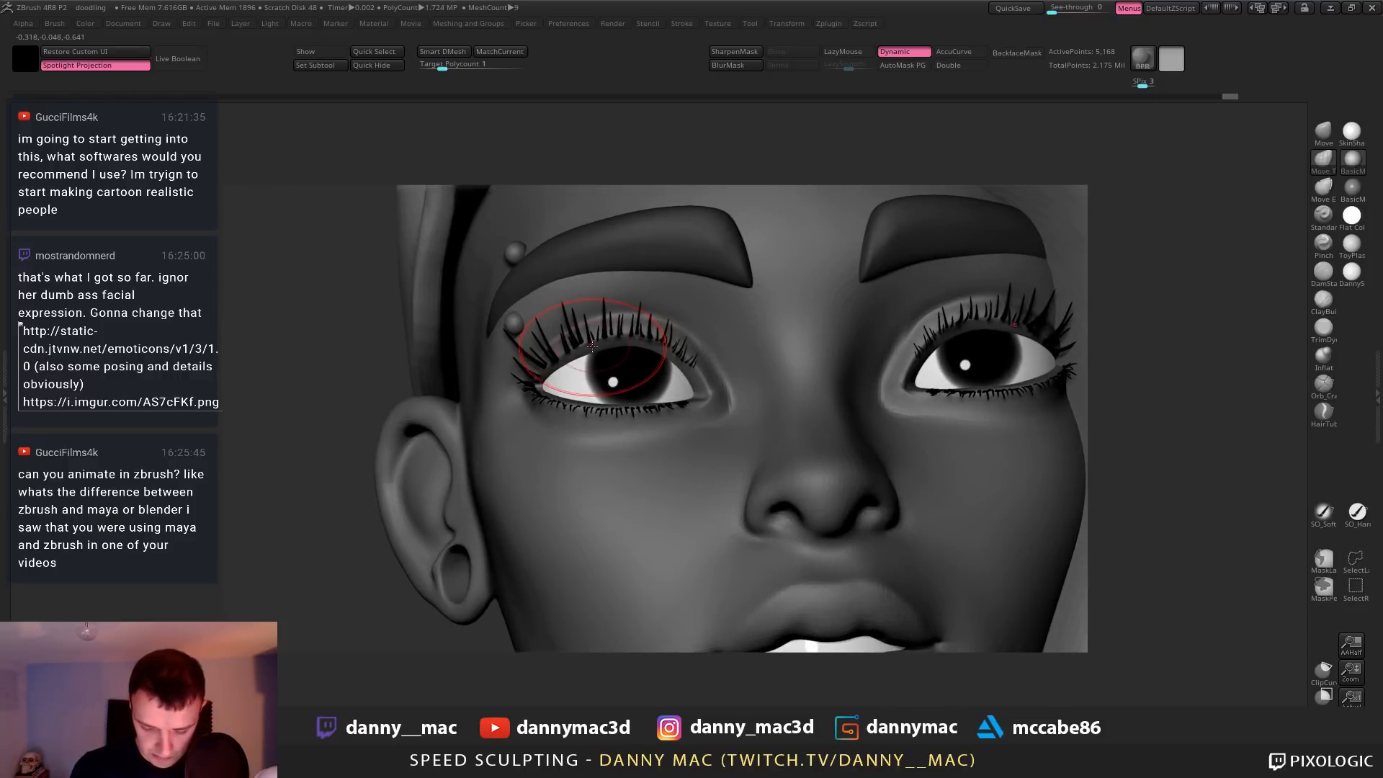
drag(592, 345, 603, 343)
mouse_move(601, 346)
right_down()
mouse_move(633, 330)
mouse_move(639, 306)
mouse_move(580, 338)
mouse_move(561, 378)
mouse_move(489, 366)
right_up()
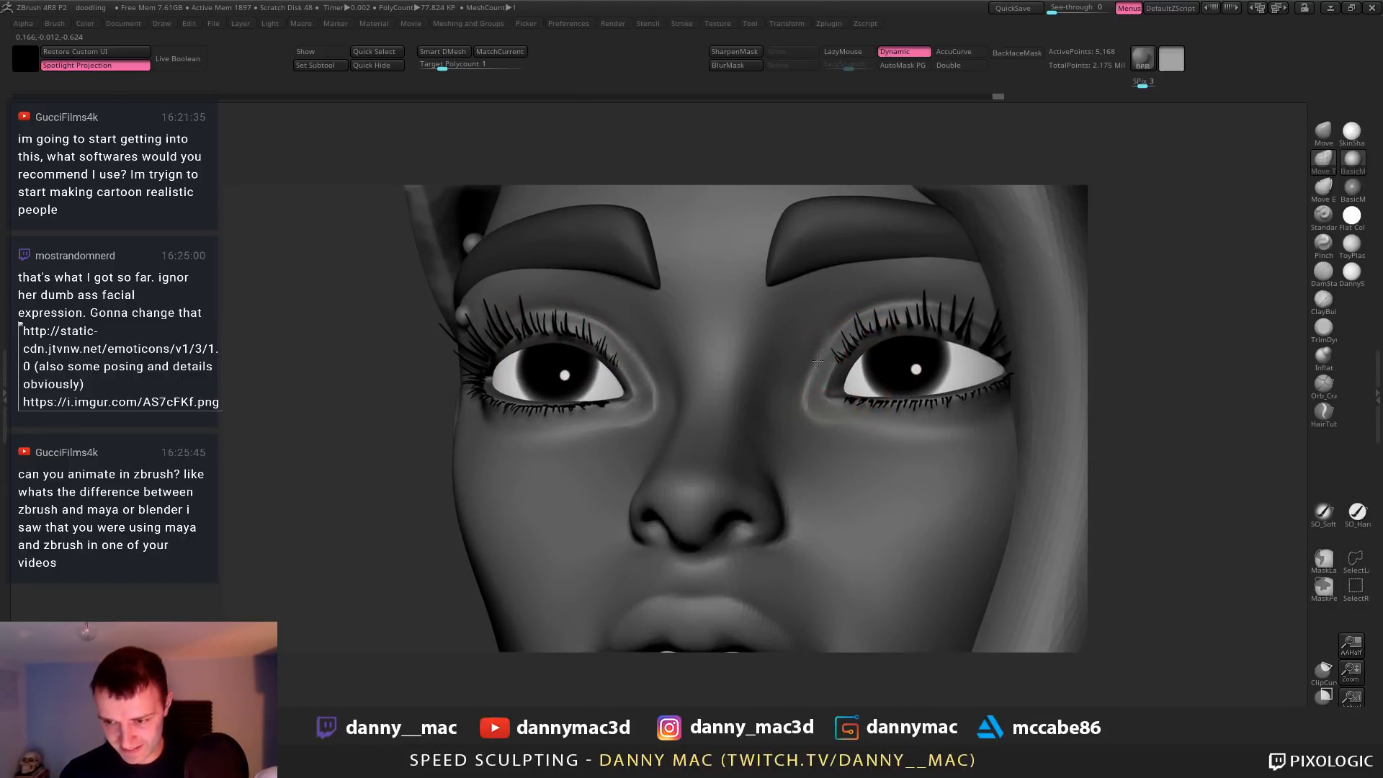
Select the body mesh and adjust the cheek beside the hanging hair with the Move brush
mouse_move(832, 354)
right_down()
mouse_move(792, 367)
mouse_move(829, 389)
mouse_move(741, 375)
mouse_move(617, 391)
mouse_move(585, 348)
right_up()
key(b)
key(m)
key(v)
mouse_move(652, 416)
alt+right_down()
mouse_move(585, 393)
mouse_move(634, 412)
alt+right_up()
mouse_move(634, 412)
right_down()
mouse_move(573, 415)
mouse_move(598, 395)
mouse_move(601, 436)
mouse_move(575, 453)
right_up()
alt+click(588, 413)
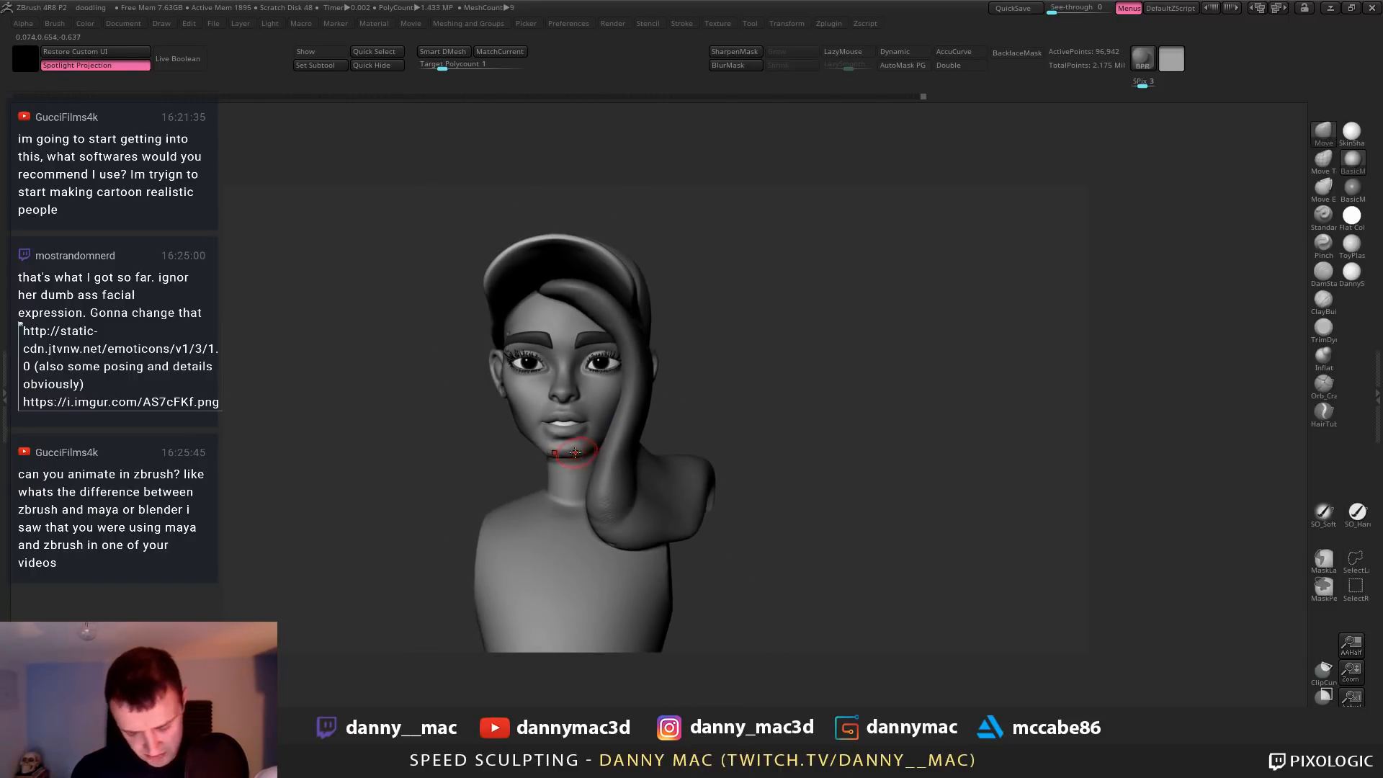
drag(612, 412, 614, 416)
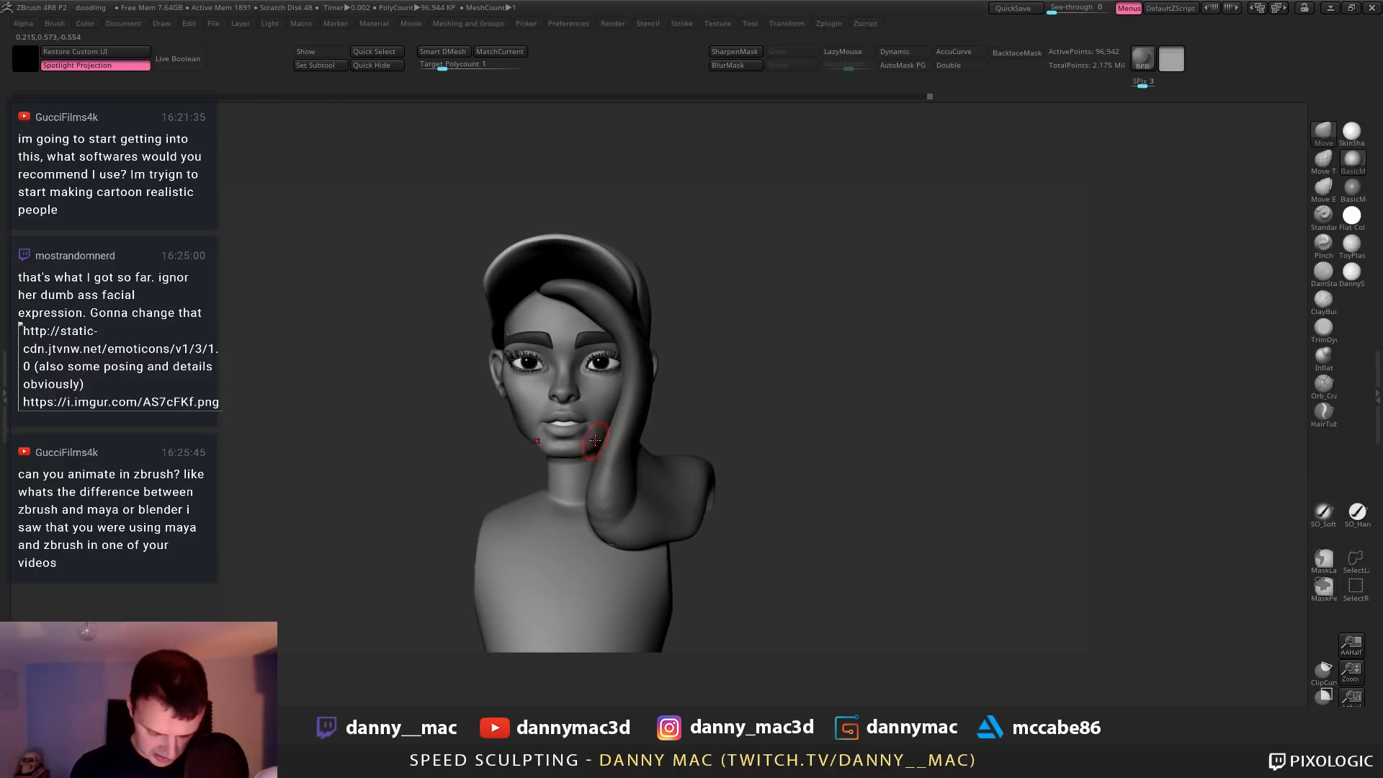
Refine the lower cheek and jaw contour with the Move brush in three-quarter view
mouse_move(595, 440)
right_down()
mouse_move(532, 435)
mouse_move(605, 433)
mouse_move(584, 432)
right_up()
key(shift+d)
right_click(533, 435)
key(d)
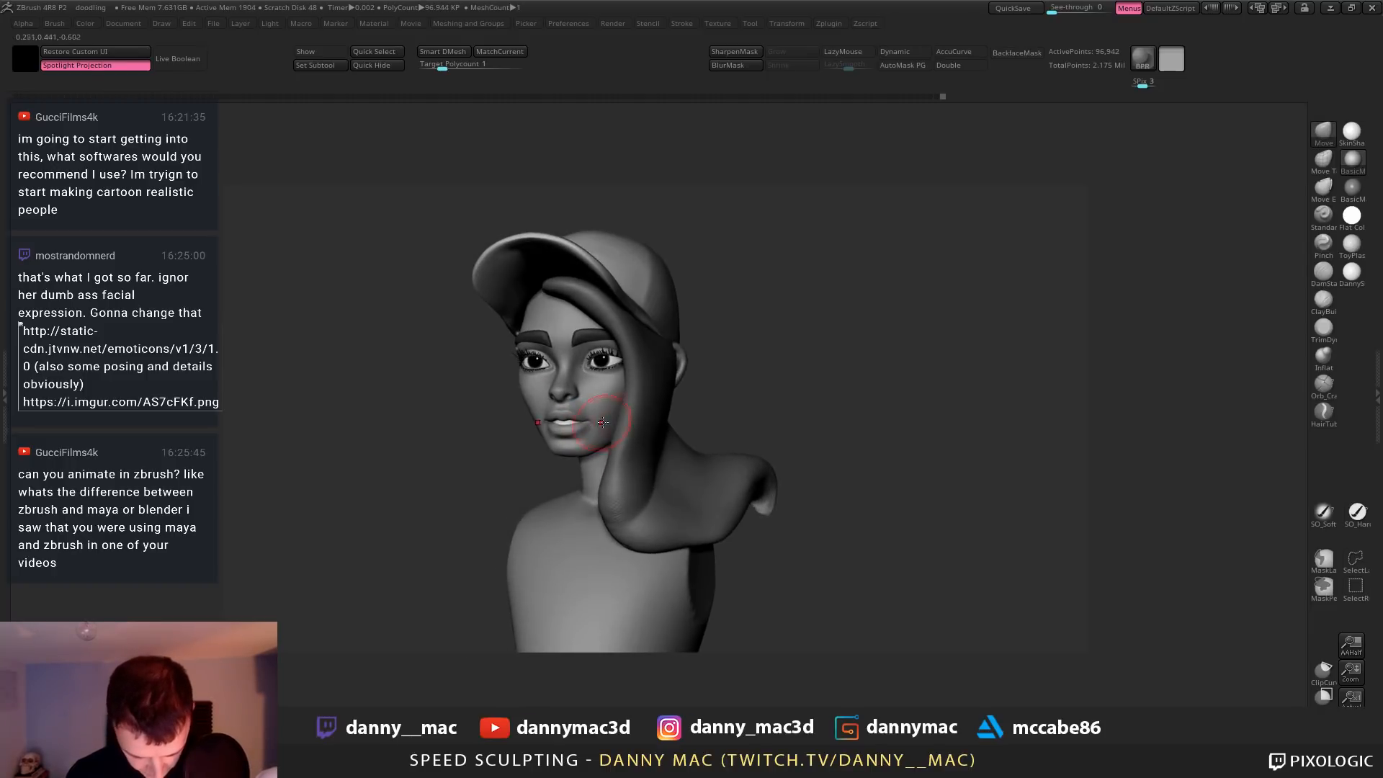
drag(615, 414, 610, 414)
Adjust the lower cheek and jaw contour with the Move brush in front view, undoing one unwanted change
right_drag(609, 426, 618, 438)
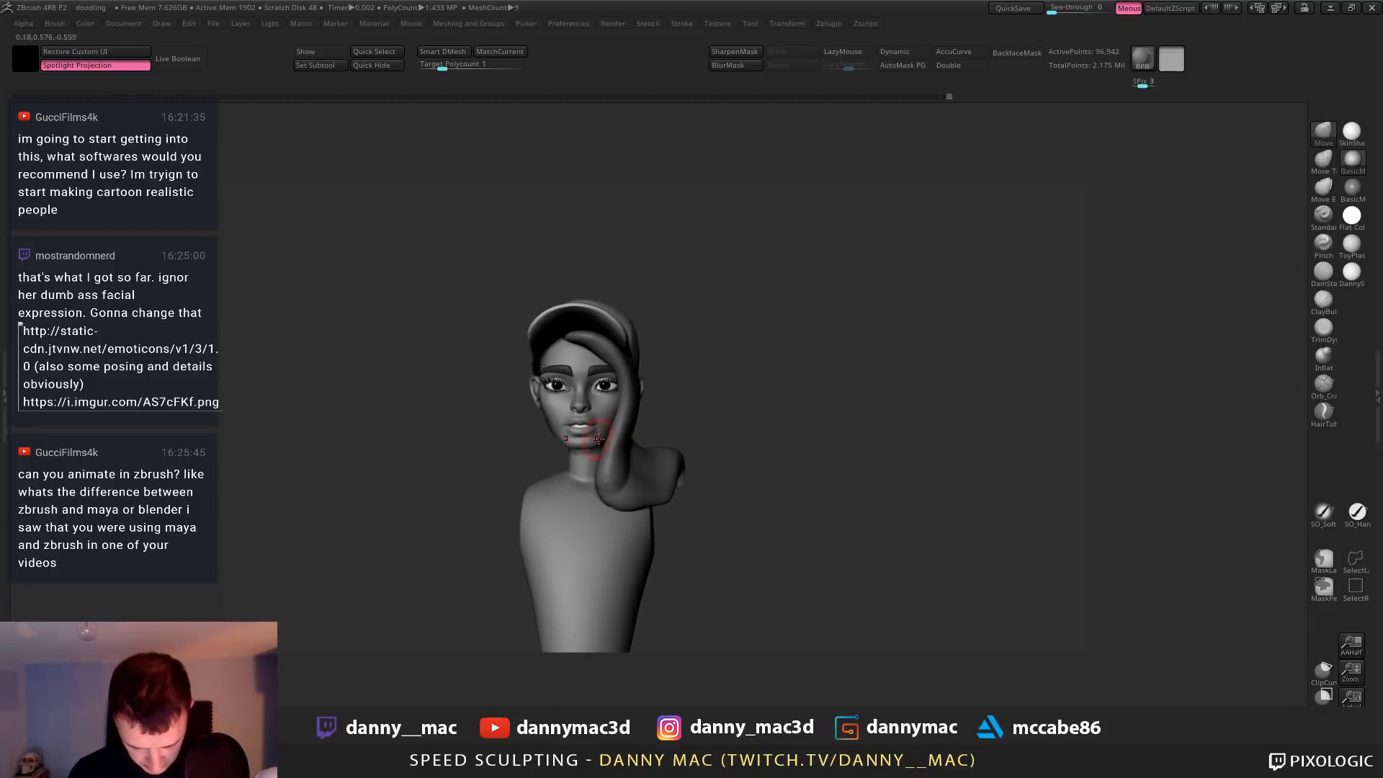
right_click(497, 507)
right_drag(498, 441, 540, 461)
key(ctrl+z)
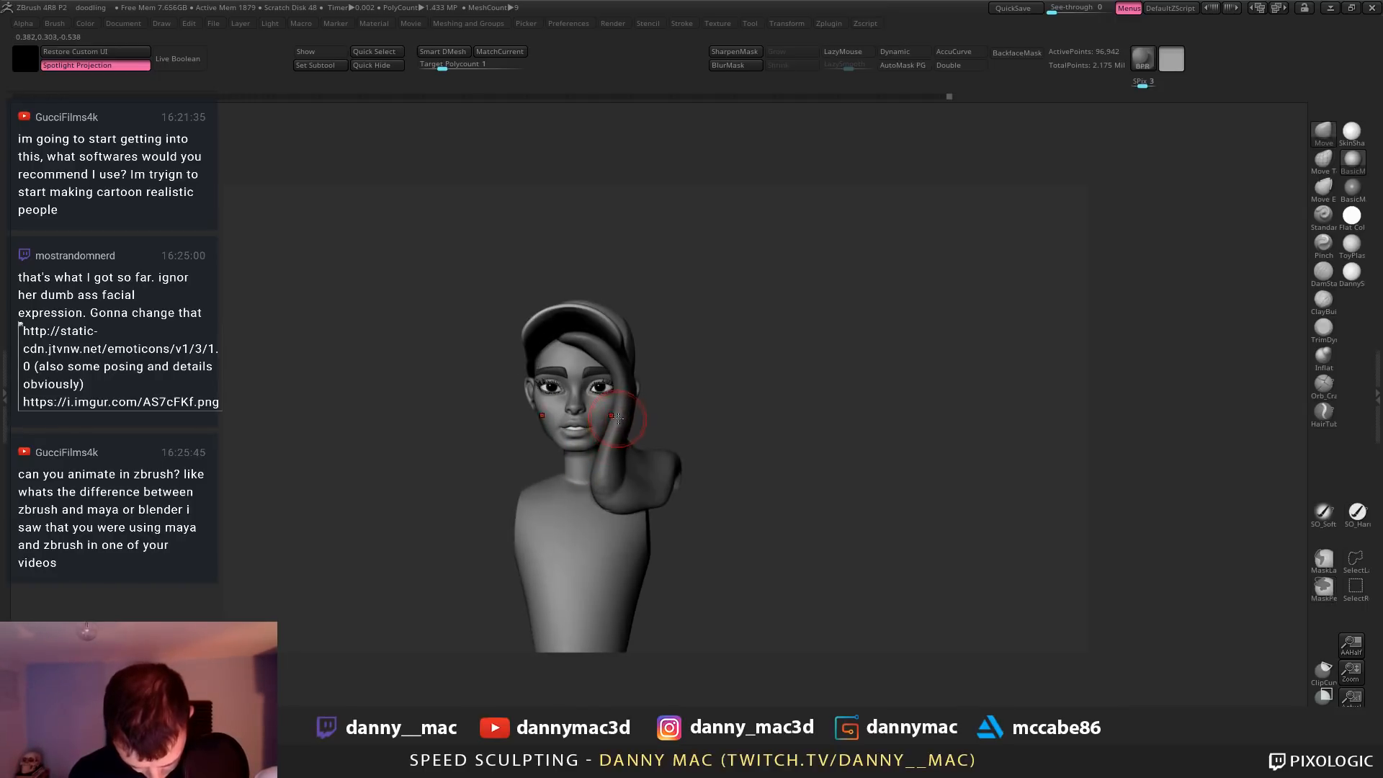
right_click(529, 509)
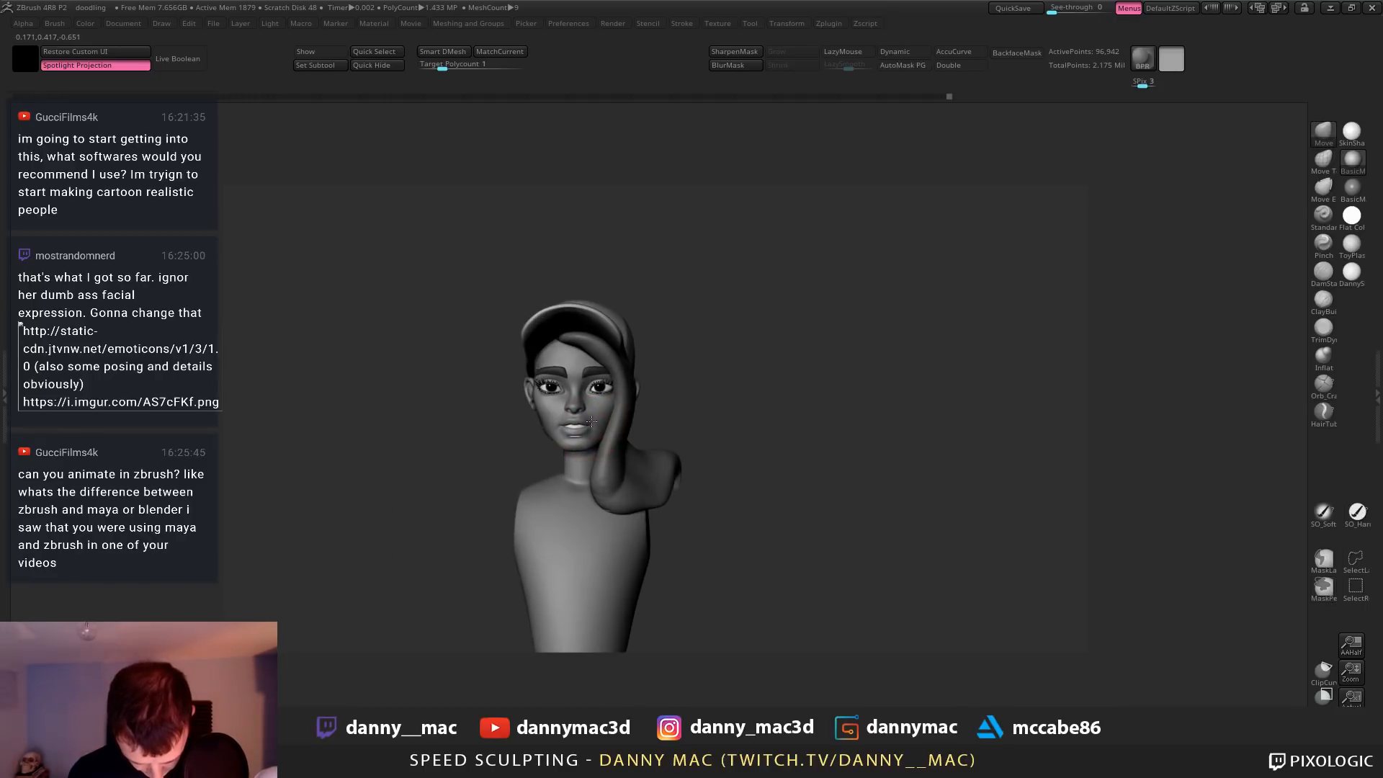
drag(591, 422, 582, 427)
key(w)
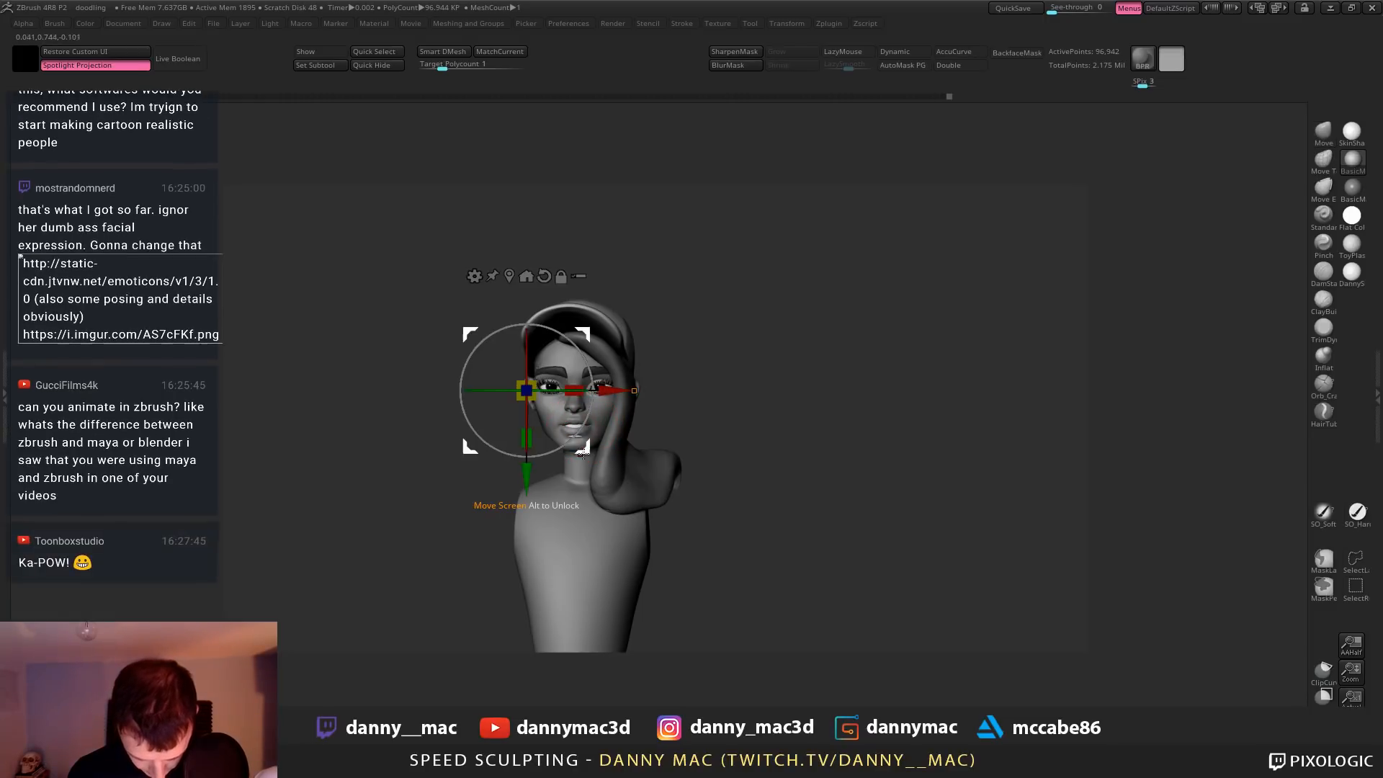
ctrl+right_drag(582, 437, 625, 450)
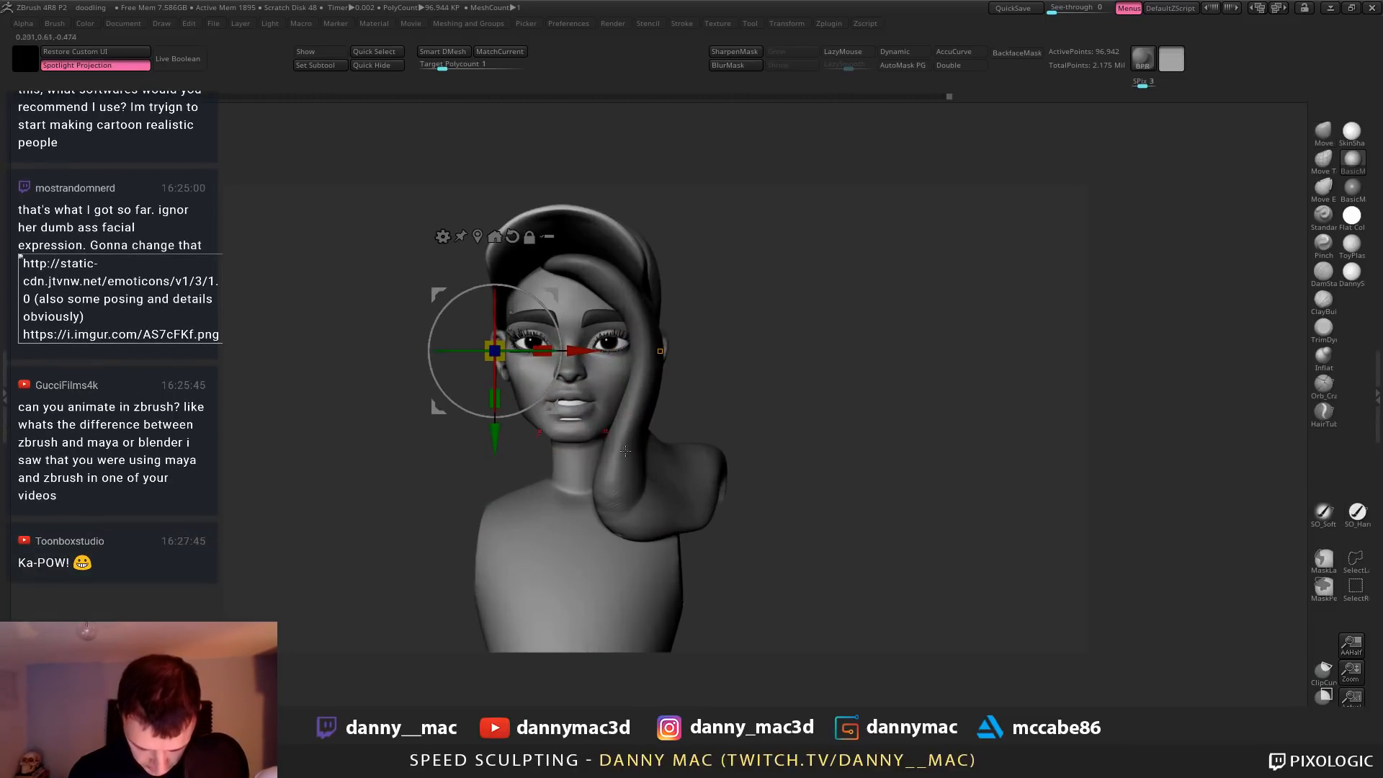
Select the cap mesh and nudge the cap above the forehead with the Move brush
alt+click(573, 405)
drag(566, 324, 565, 316)
key(q)
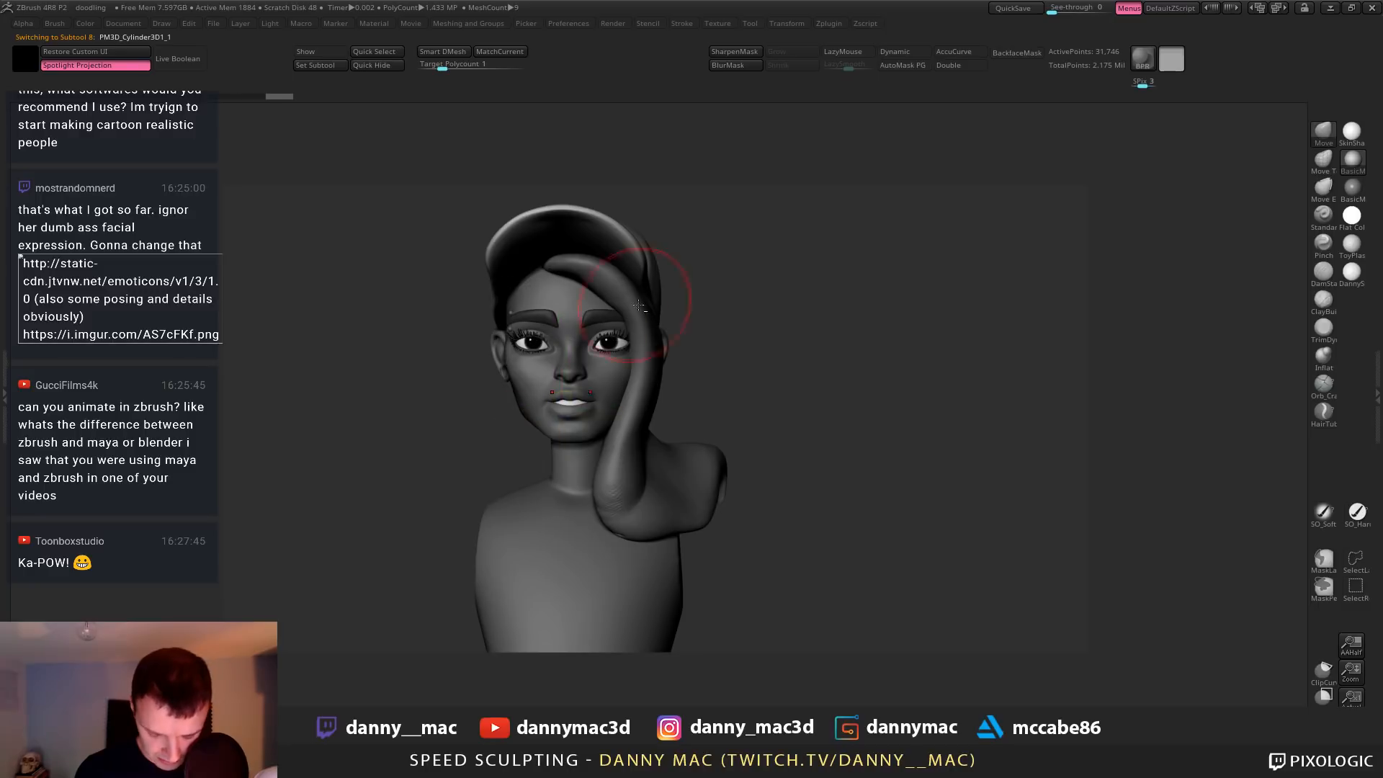
mouse_move(675, 338)
alt+right_down()
mouse_move(714, 368)
mouse_move(675, 375)
mouse_move(684, 388)
alt+right_up()
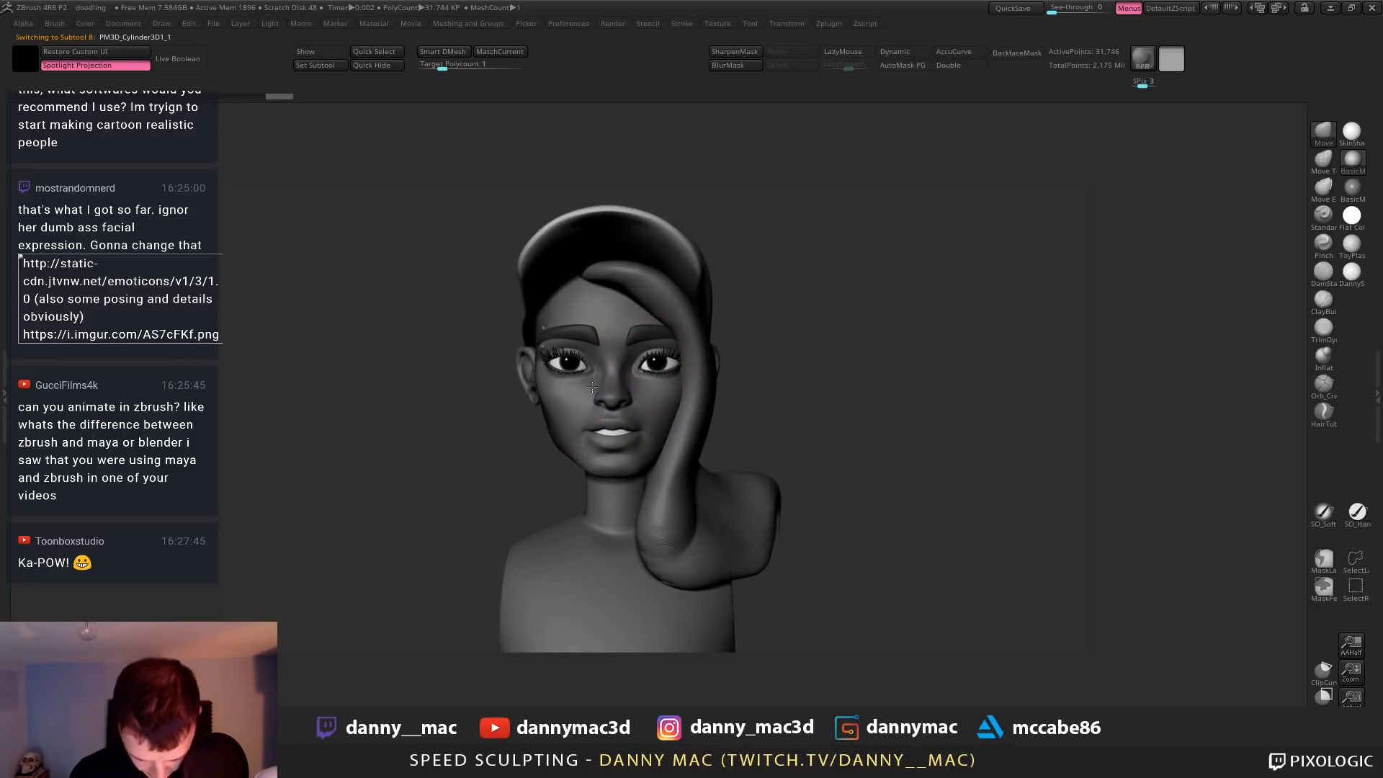
Select the body mesh and nudge the area around the inner eye corners with the Move brush
alt+click(576, 394)
key(space)
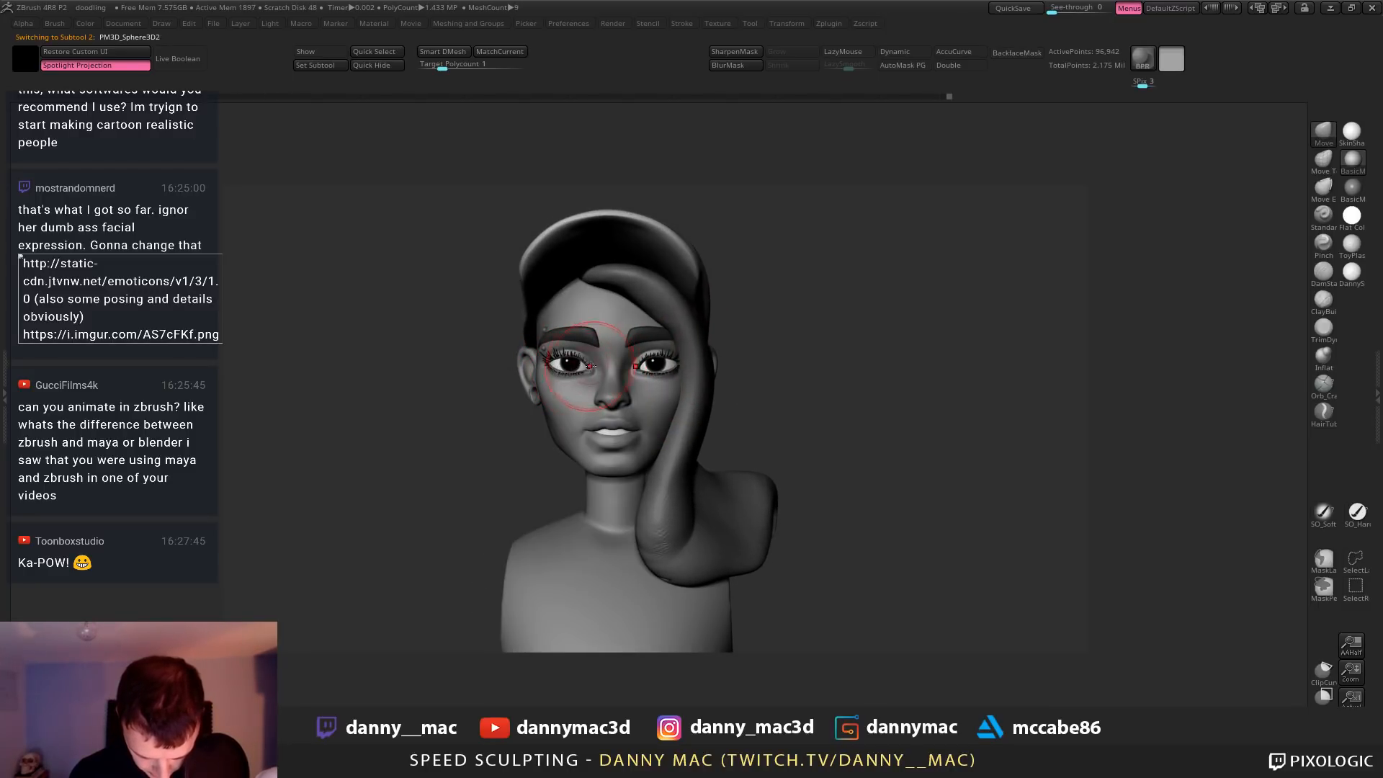
drag(589, 366, 586, 373)
key(space)
ctrl+right_drag(587, 373, 592, 400)
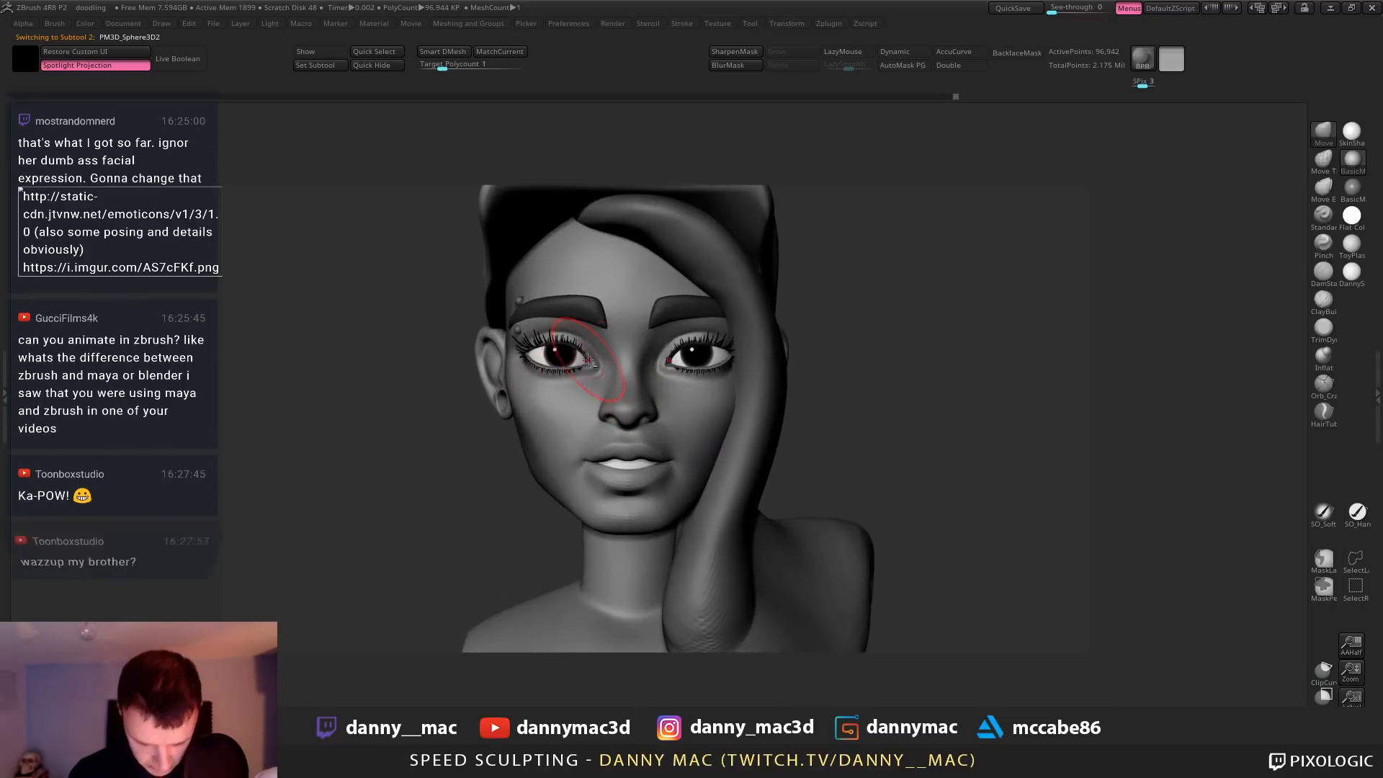
key(space)
key(space)
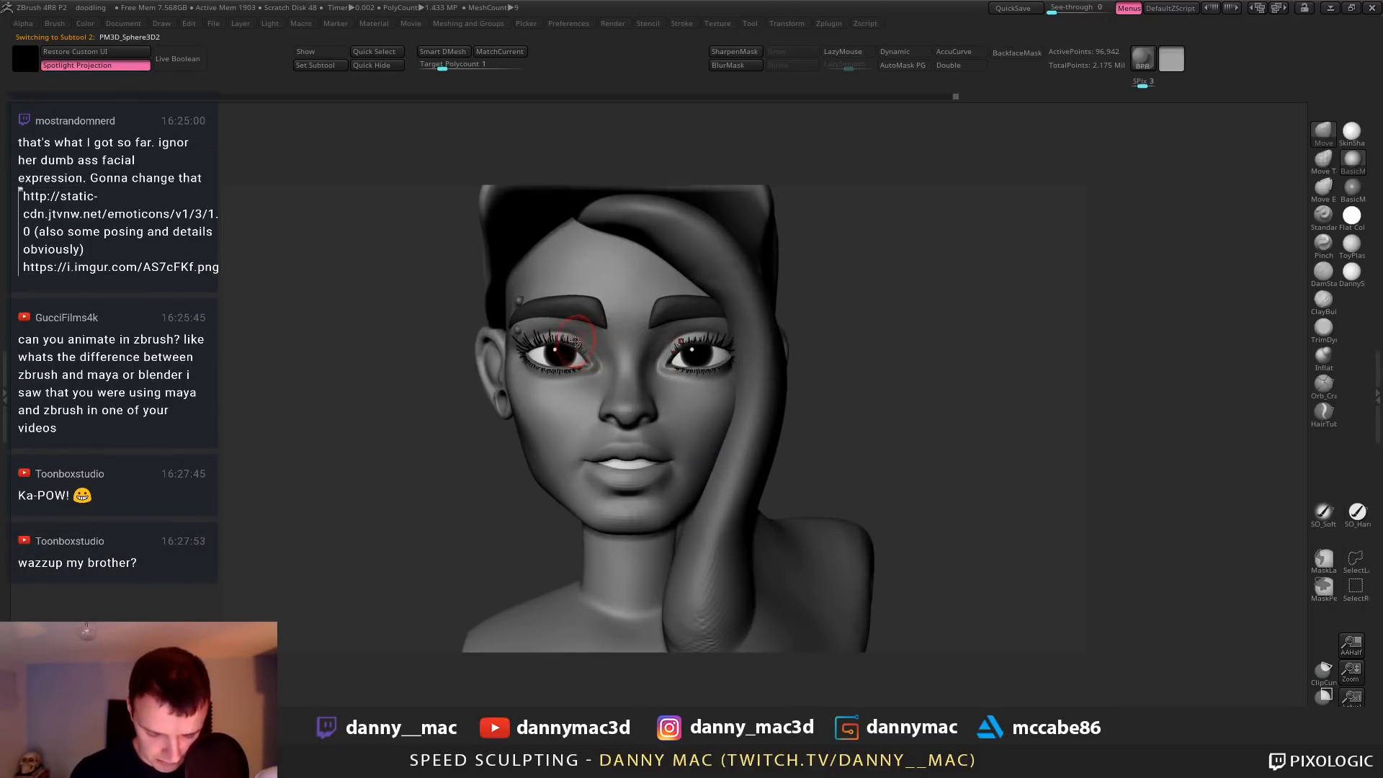
alt+click(573, 340)
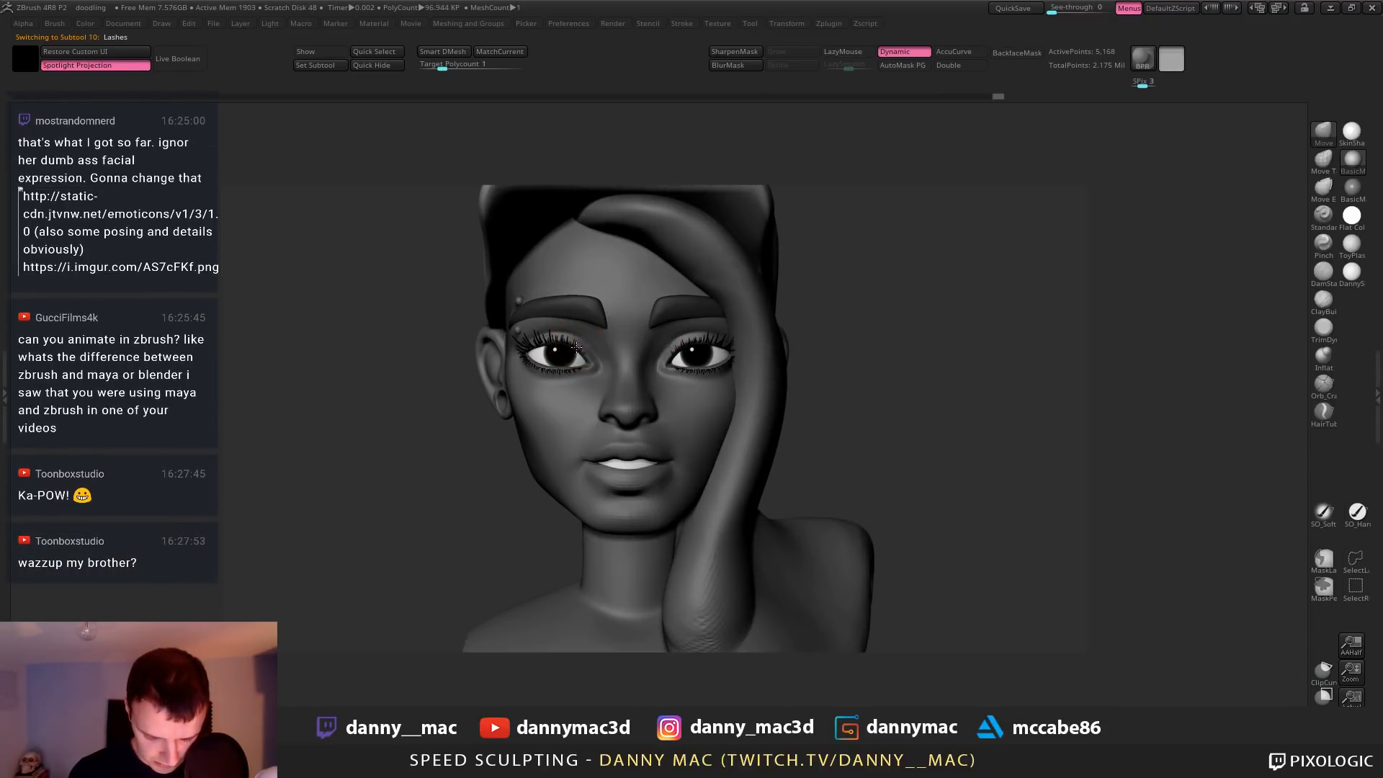
ctrl+right_drag(576, 347, 582, 308)
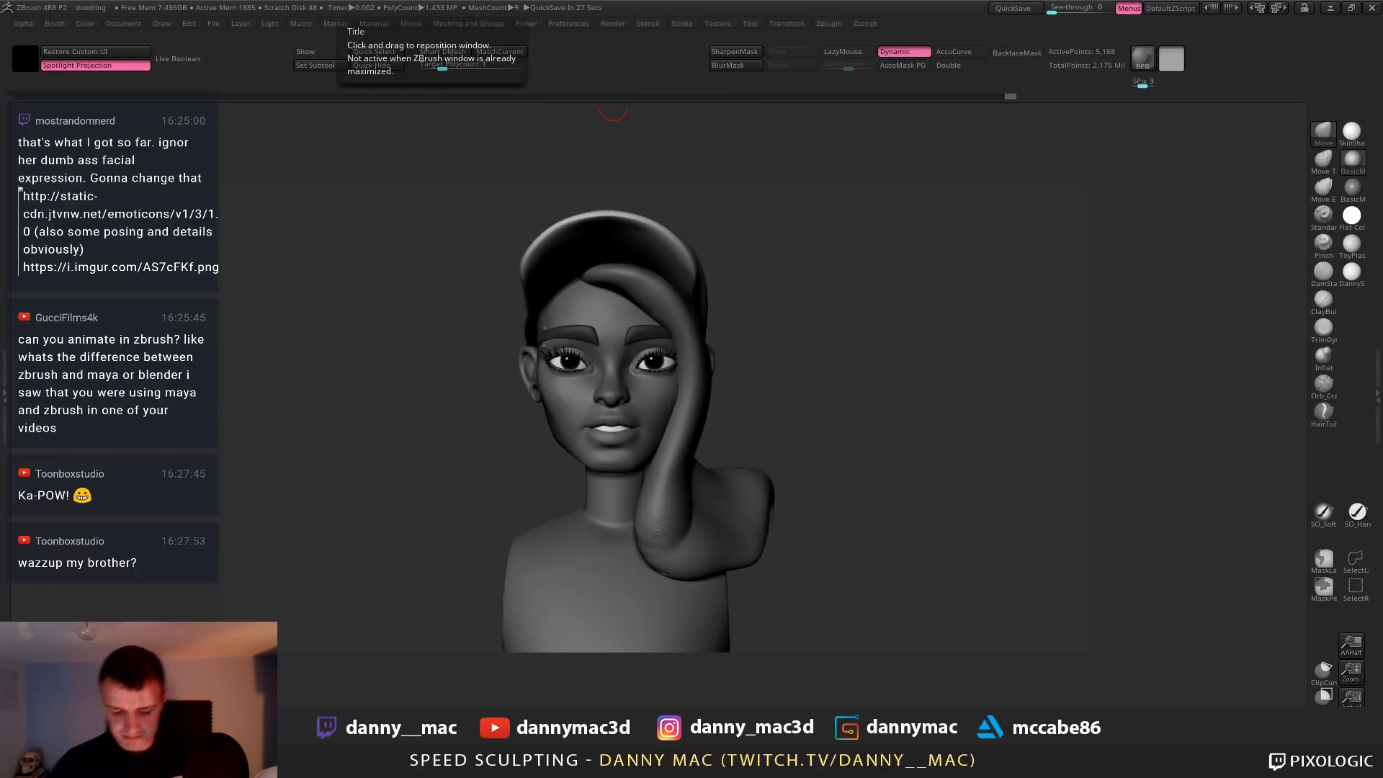
Select the body mesh again and hide the Lashes subtool
drag(725, 376, 735, 411)
alt+click(652, 425)
right_drag(659, 419, 709, 393)
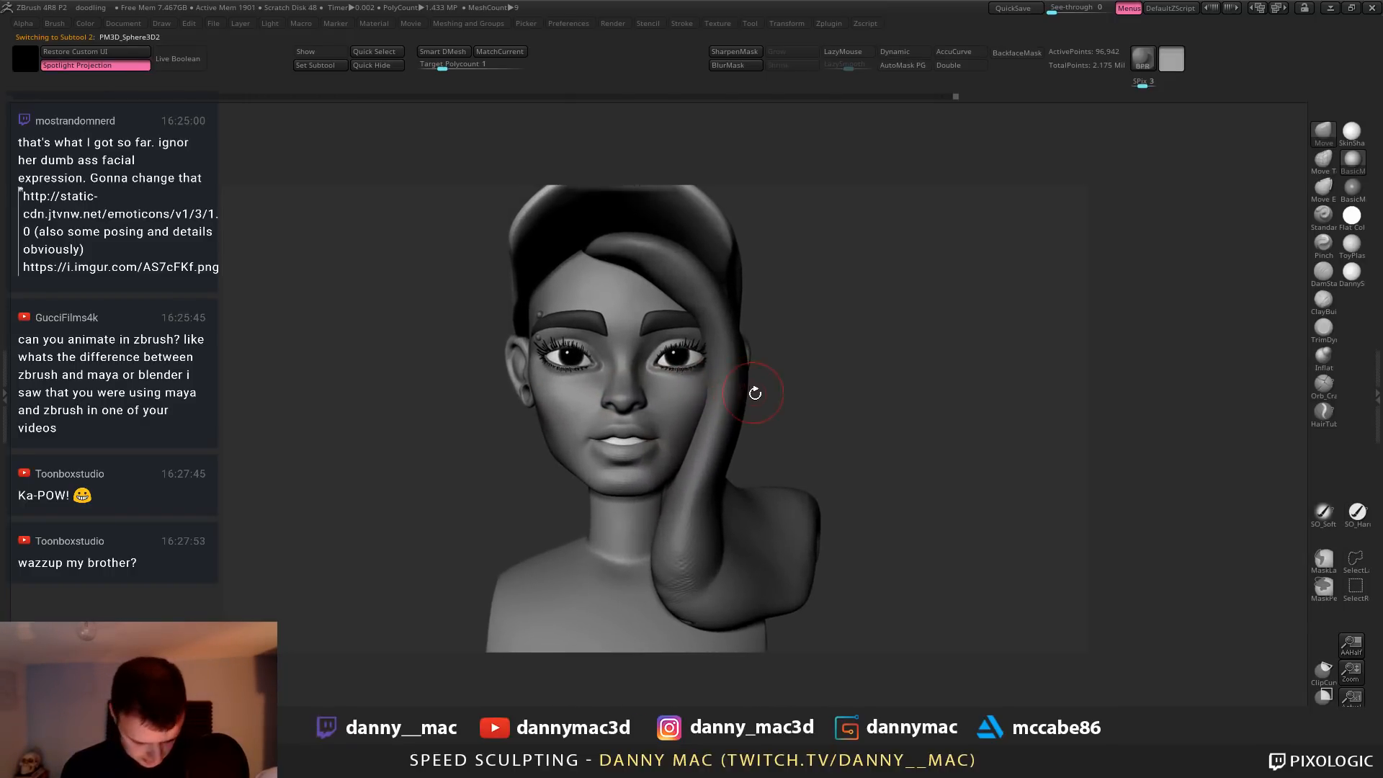
key(t)
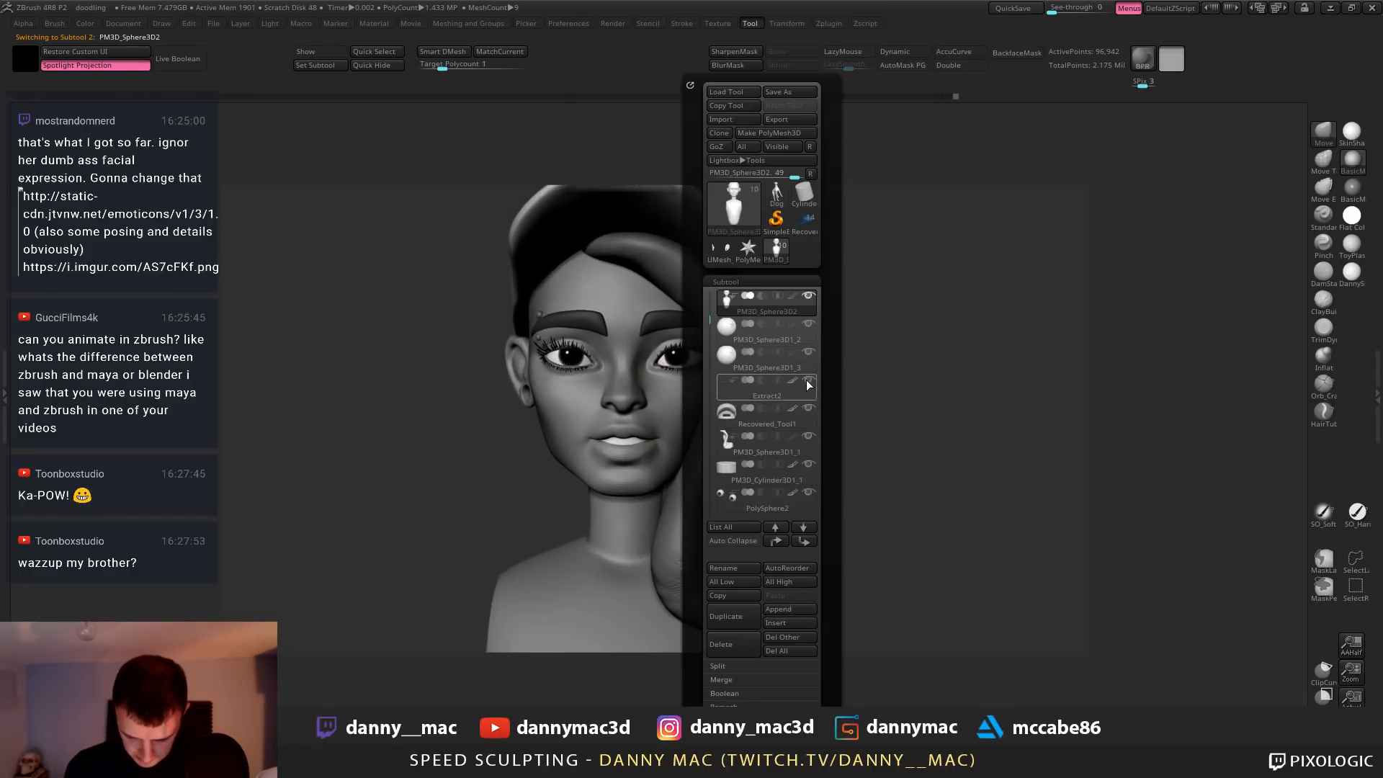
scroll(799, 389, down, 4)
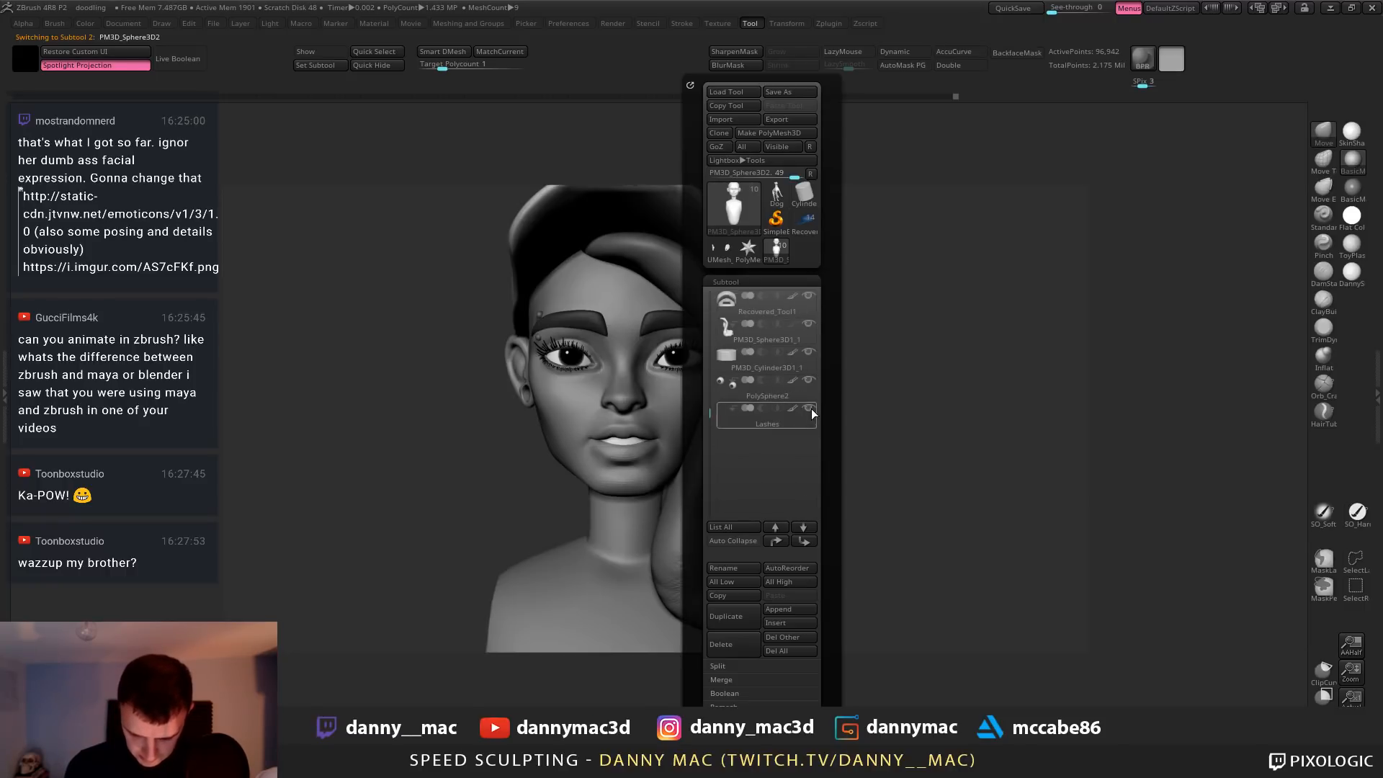
click(810, 409)
Reshape the lower eyelids toward the inner eye corners with the Move brush, undoing one unwanted stroke
ctrl+right_drag(590, 389, 593, 405)
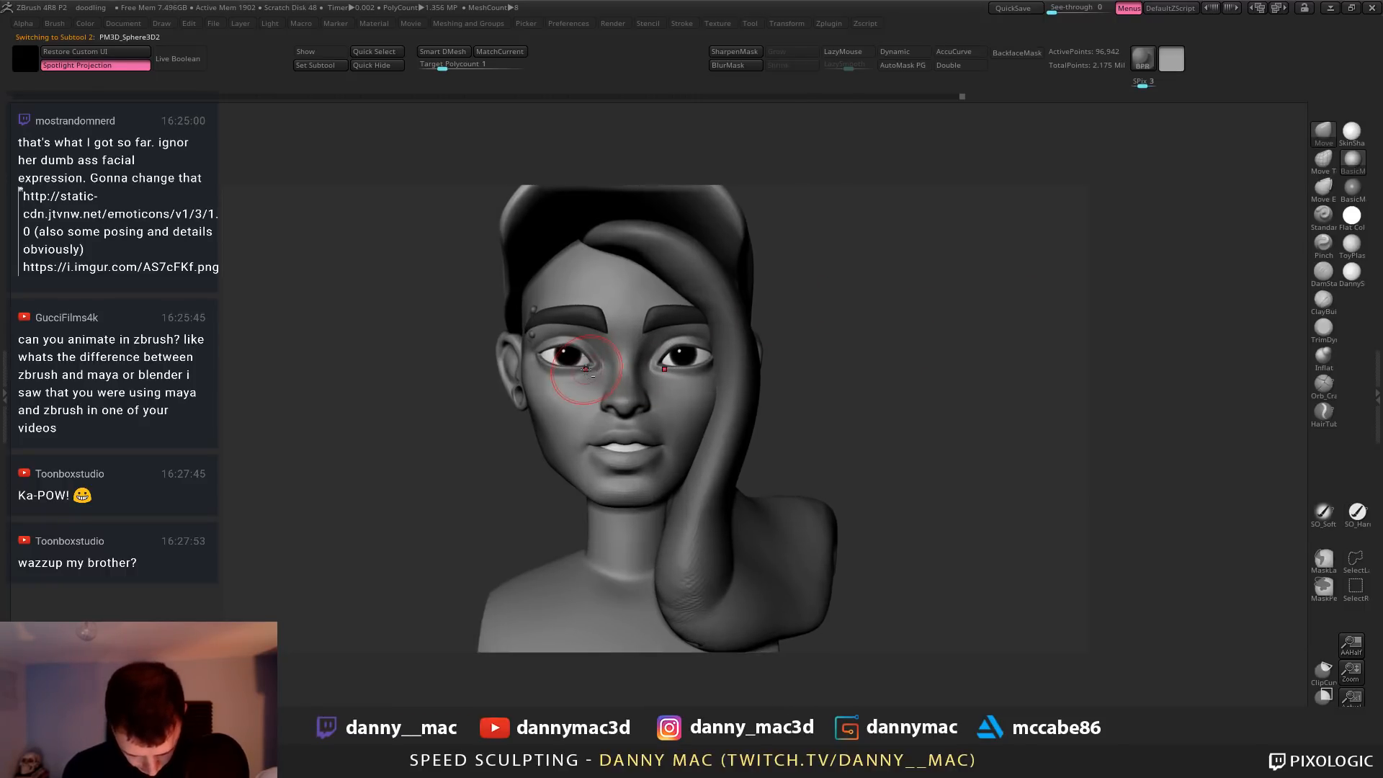
drag(569, 347, 570, 352)
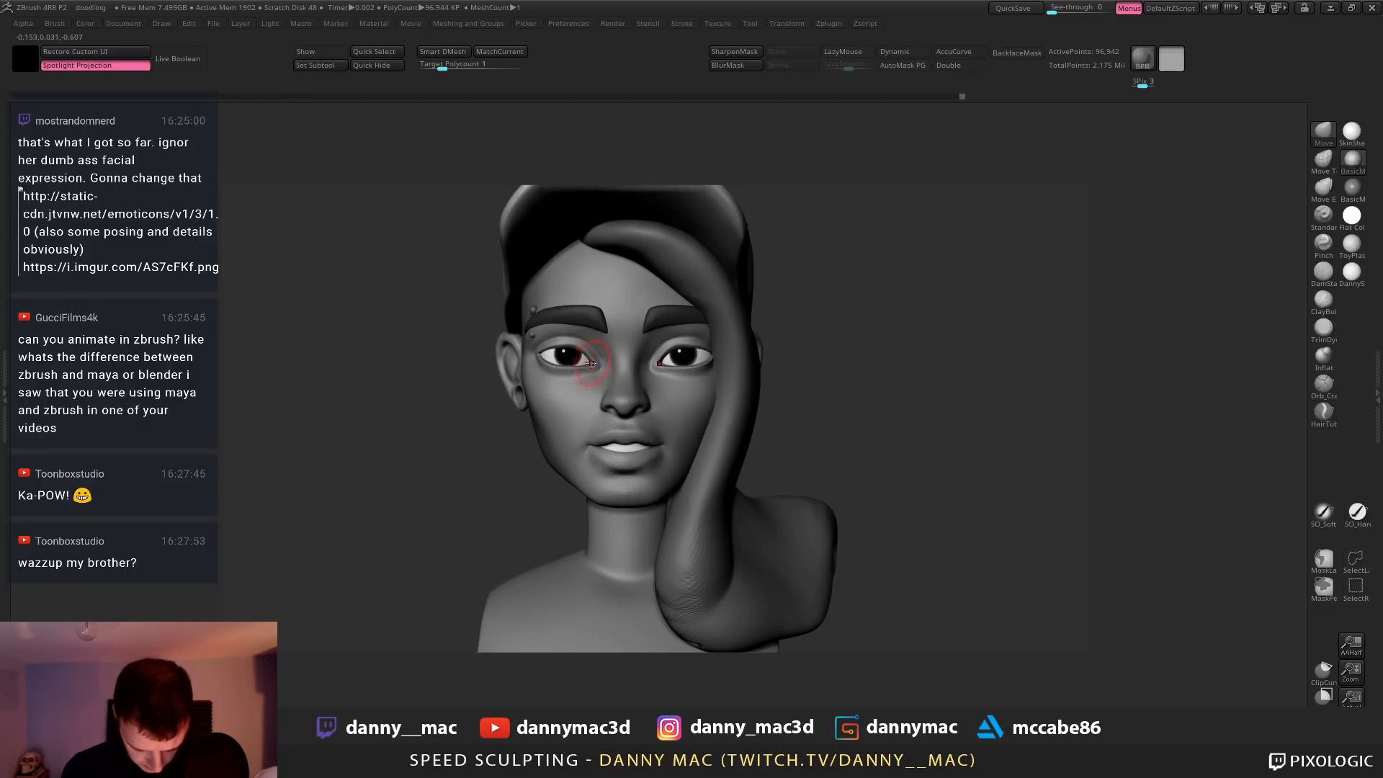
key(space)
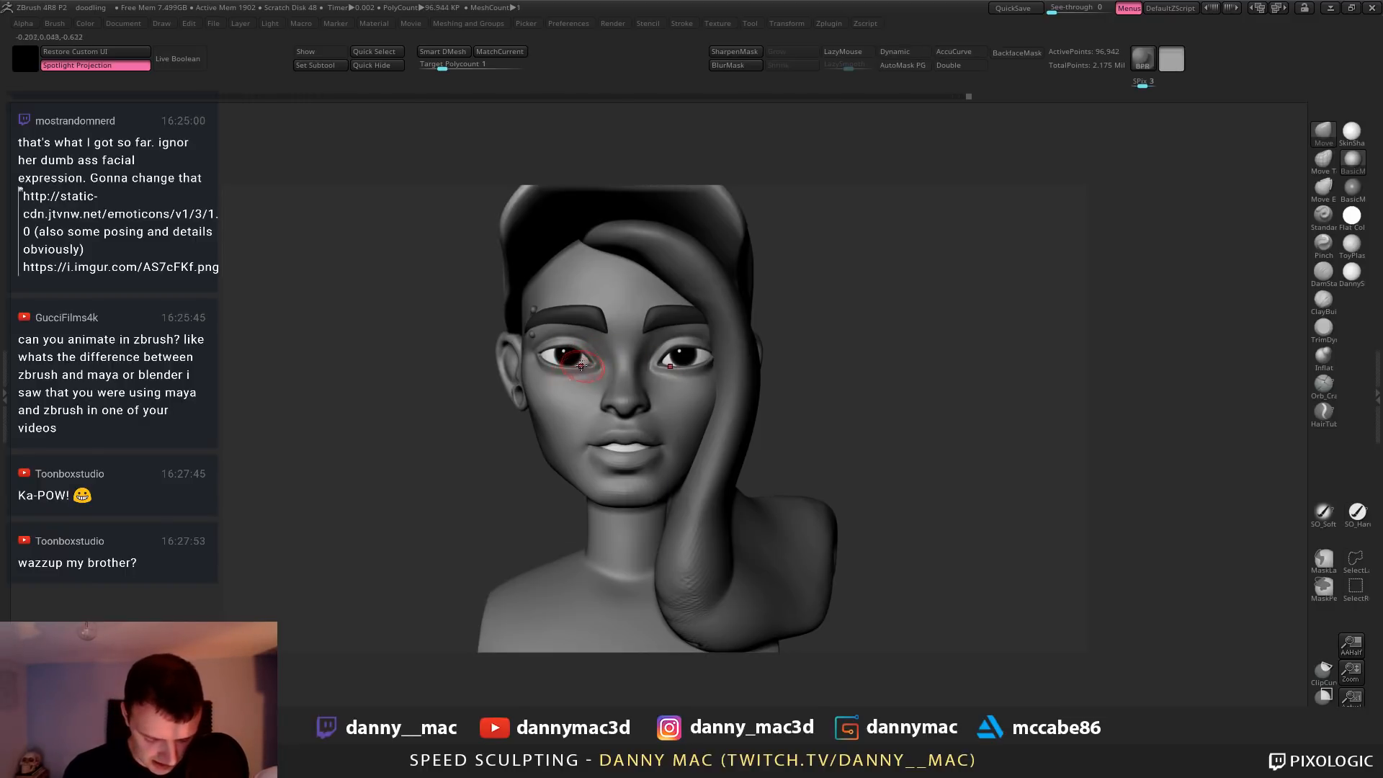
key(ctrl+z)
ctrl+right_drag(589, 348, 600, 359)
key(space)
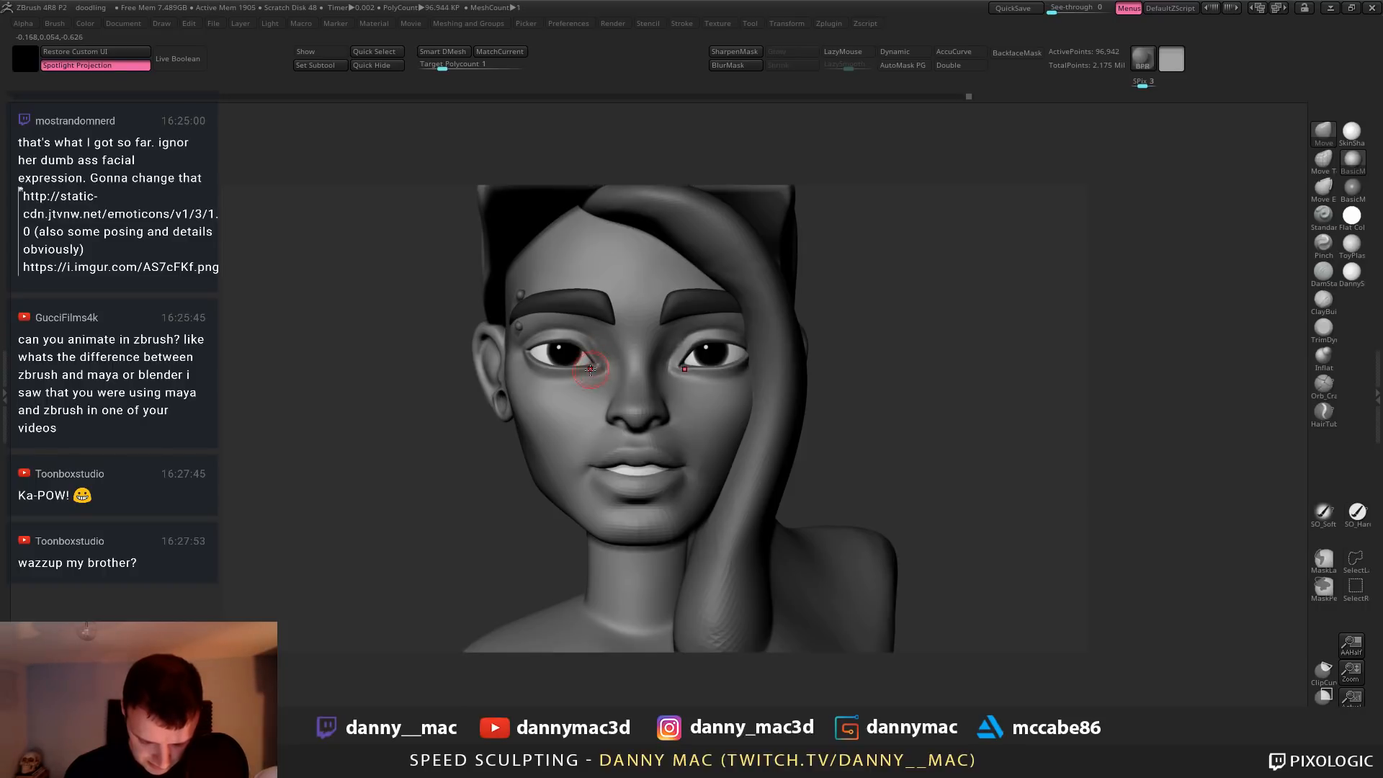
Fine-tune the eyelid shape at the inner eye corners with the Move brush and undo the last stroke
mouse_move(565, 348)
right_down()
mouse_move(551, 342)
mouse_move(570, 368)
right_up()
key(space)
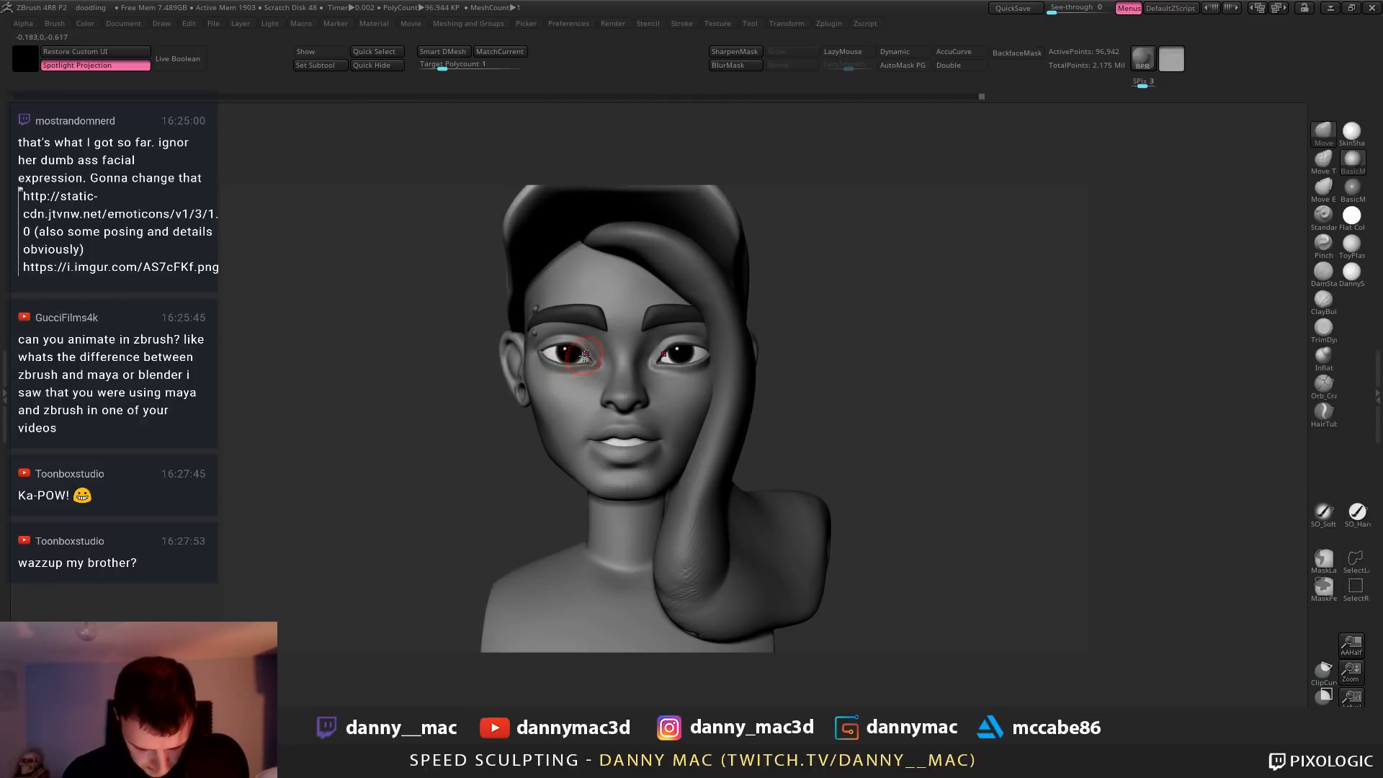
key(space)
mouse_move(627, 338)
ctrl+right_down()
mouse_move(672, 327)
mouse_move(639, 377)
mouse_move(582, 374)
ctrl+right_up()
drag(575, 371, 591, 352)
key(ctrl+z)
mouse_move(591, 350)
alt+right_down()
mouse_move(635, 353)
mouse_move(620, 376)
alt+right_up()
Isolate the body mesh and refine the cheek and jawline, switching briefly to a lower subdivision level
right_drag(652, 368, 671, 482)
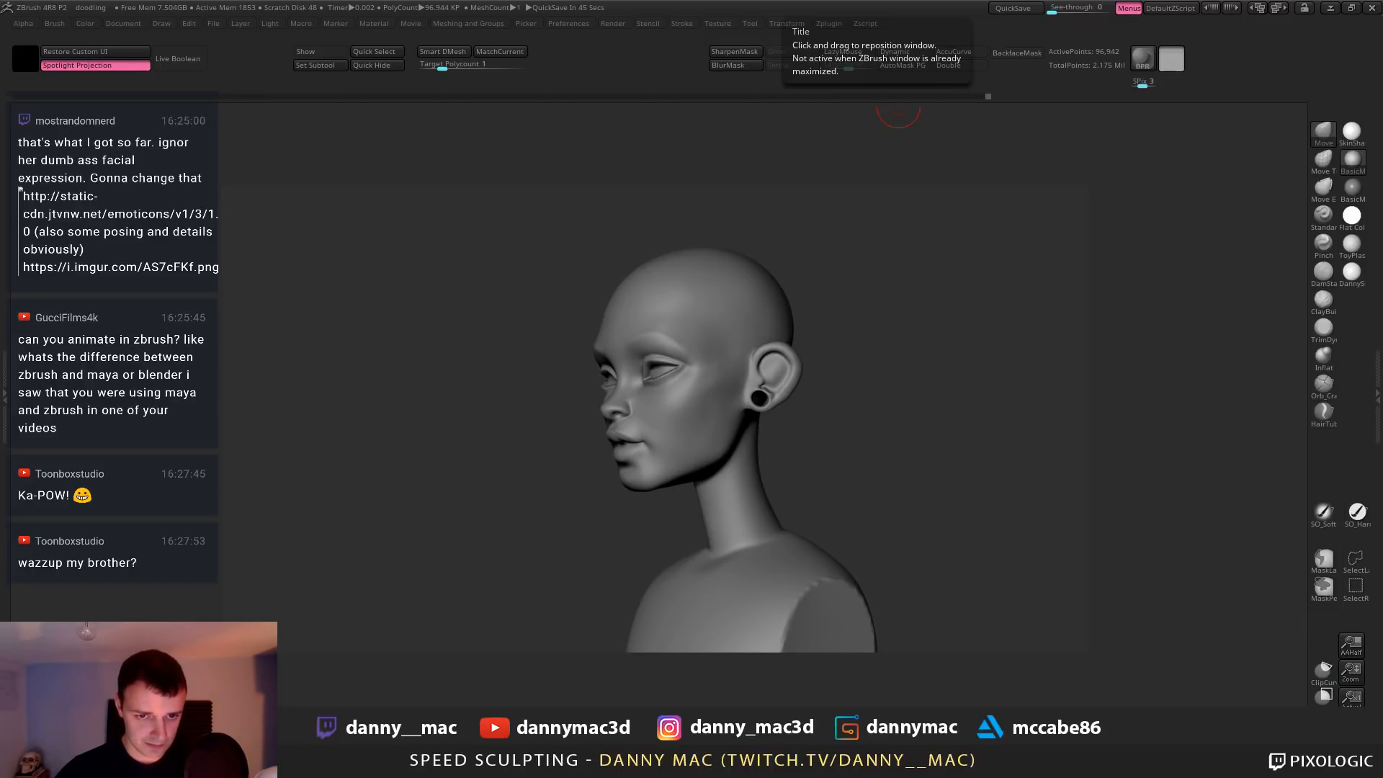
mouse_move(726, 440)
right_down()
mouse_move(680, 469)
mouse_move(707, 450)
right_up()
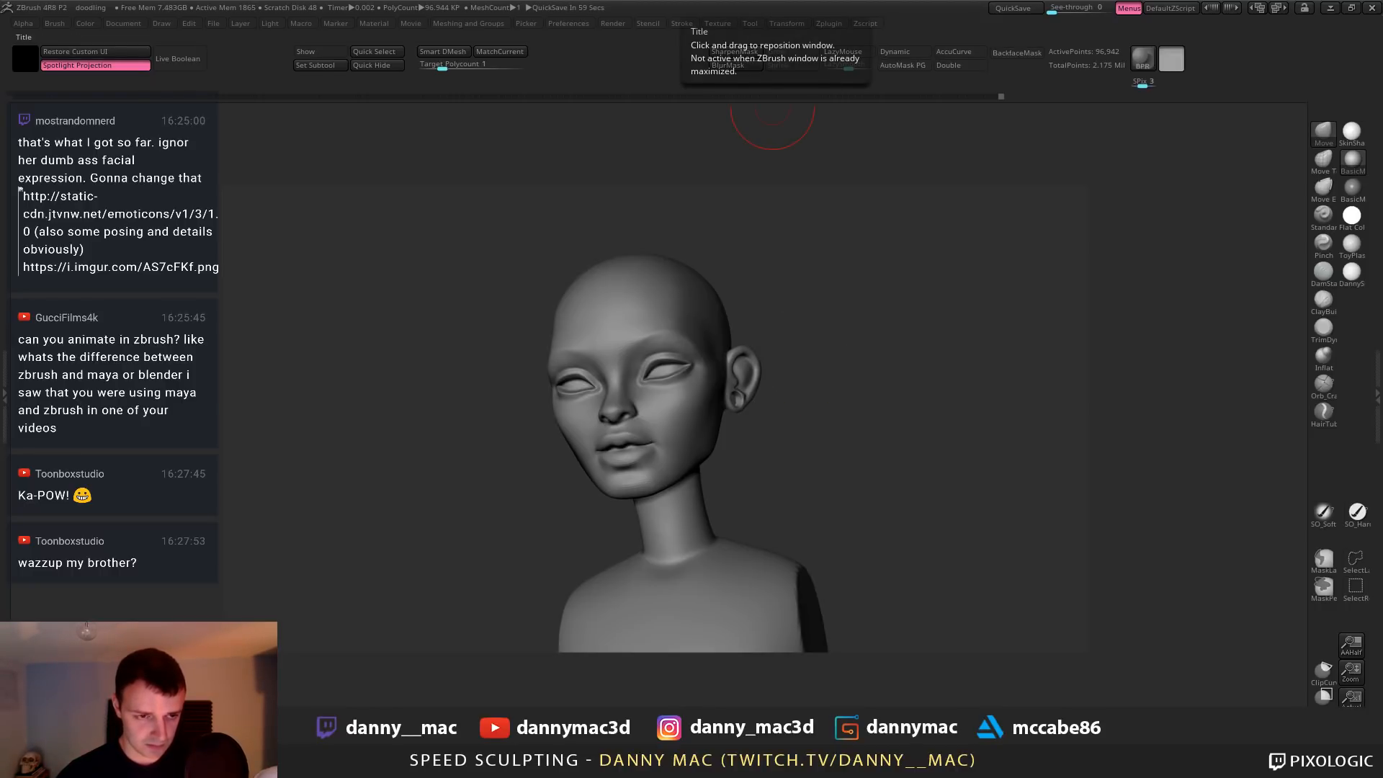
mouse_move(569, 458)
mouse_down()
mouse_move(732, 456)
mouse_move(685, 461)
mouse_up()
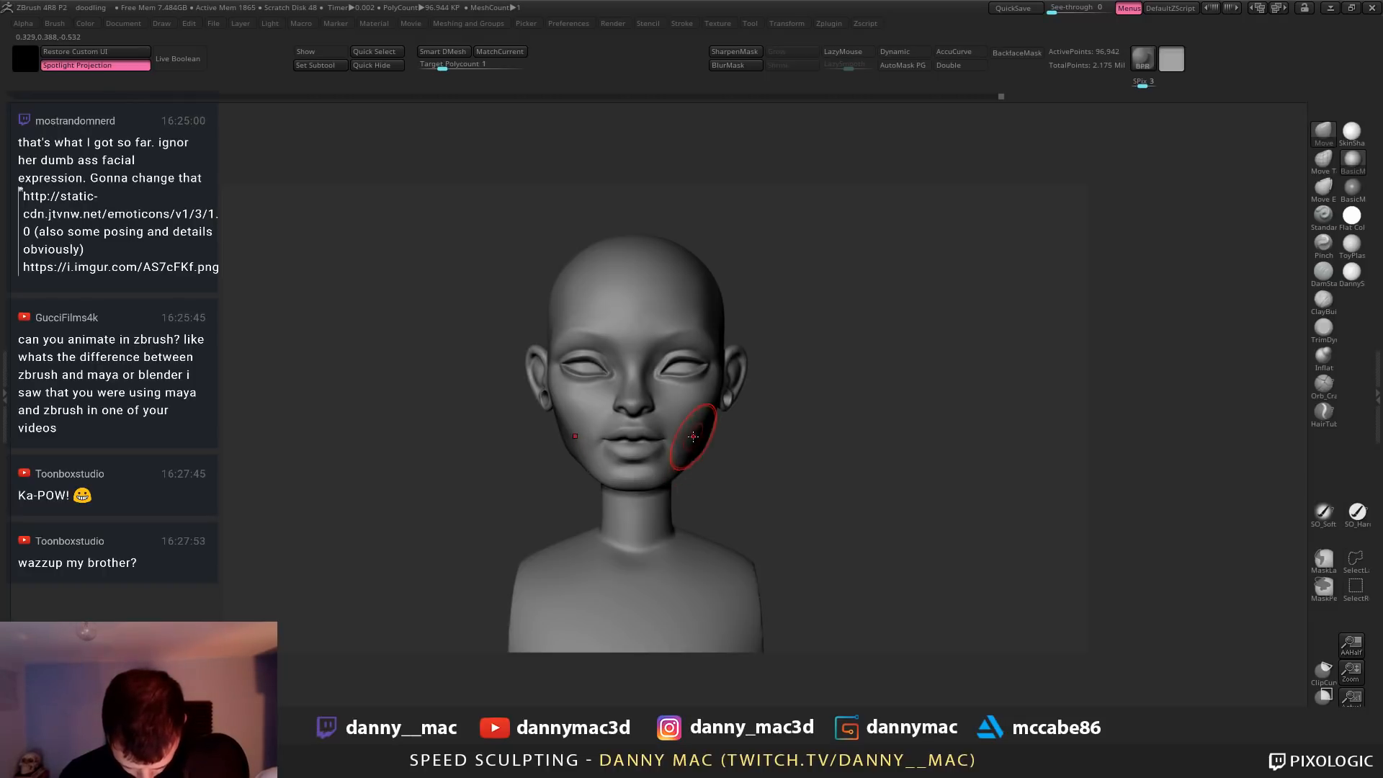
key(shift+d)
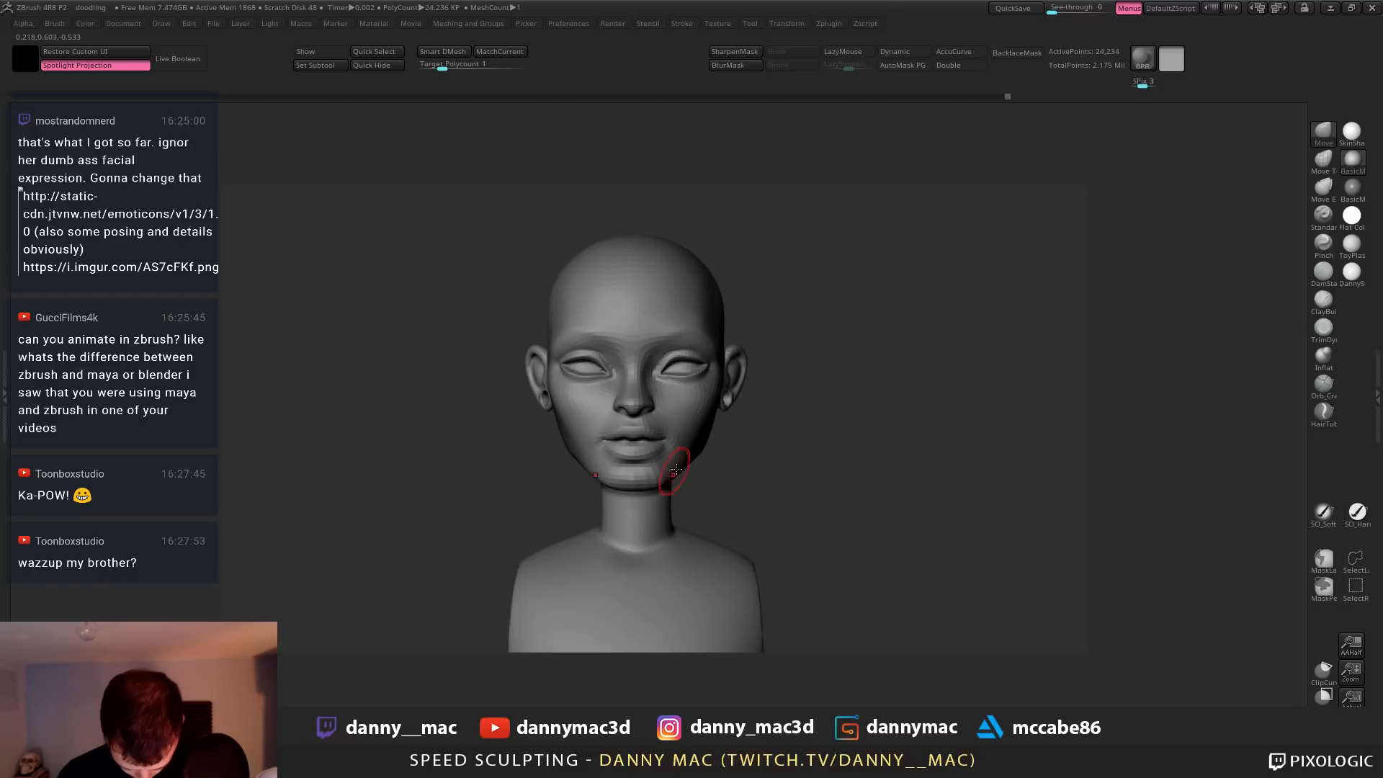
key(d)
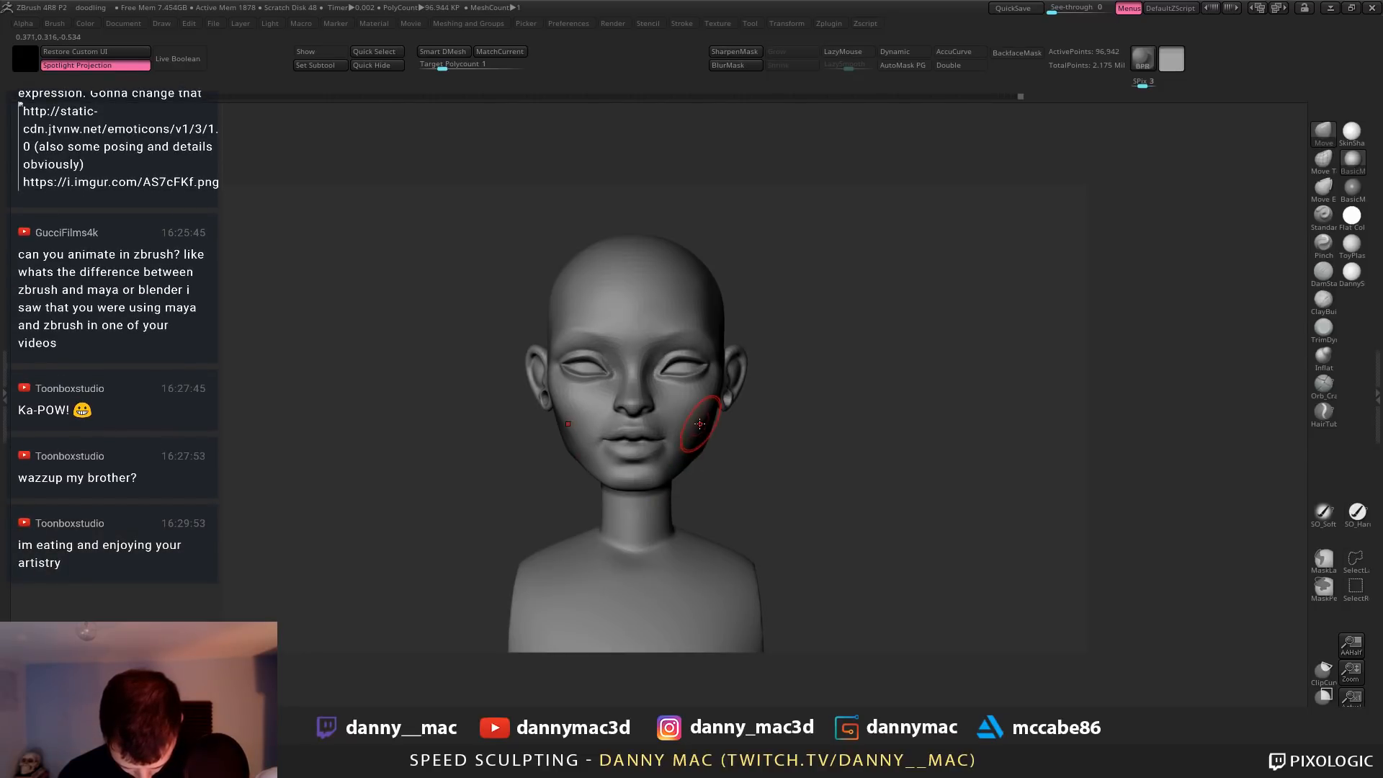
Refine the chin and jaw contour of the isolated body mesh from front, three-quarter and side views
mouse_move(700, 436)
right_down()
mouse_move(675, 434)
mouse_move(689, 449)
mouse_move(660, 458)
right_up()
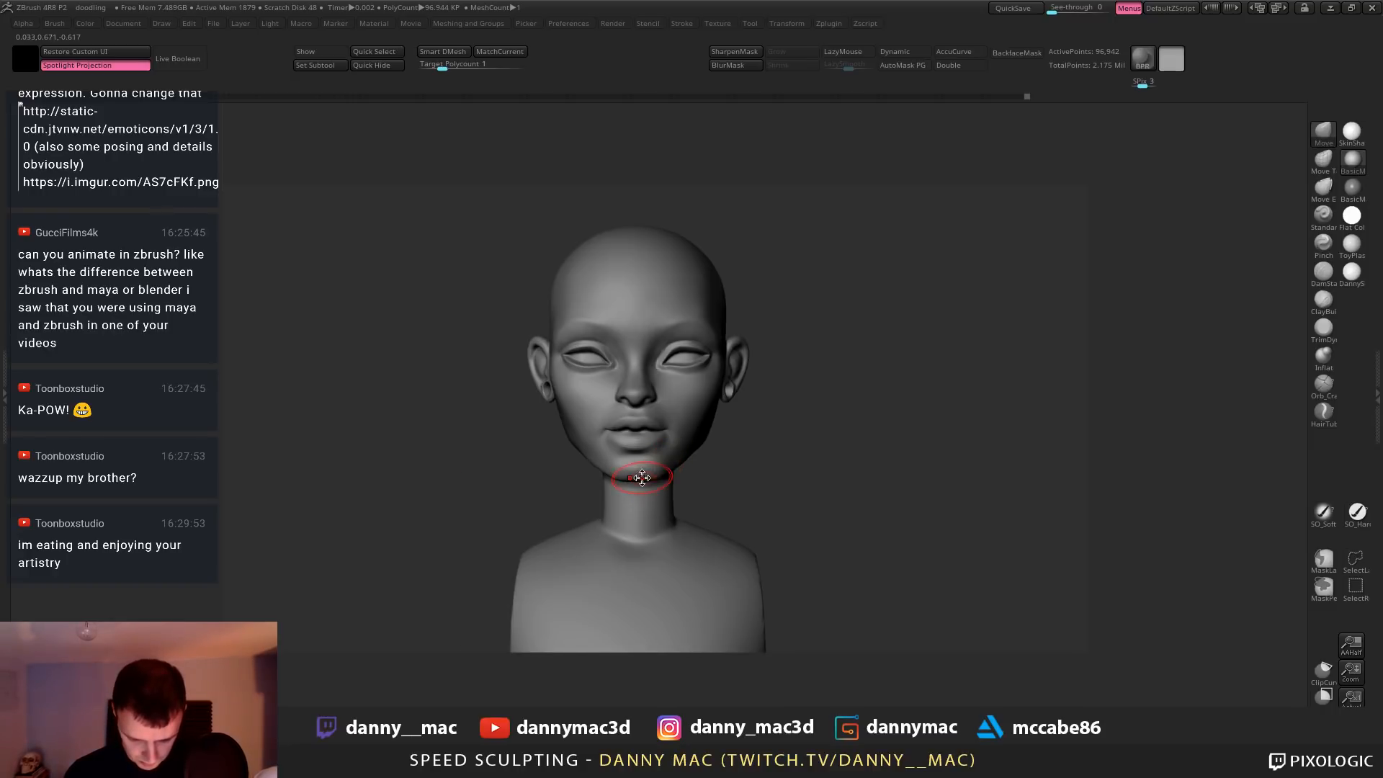
right_drag(643, 482, 681, 463)
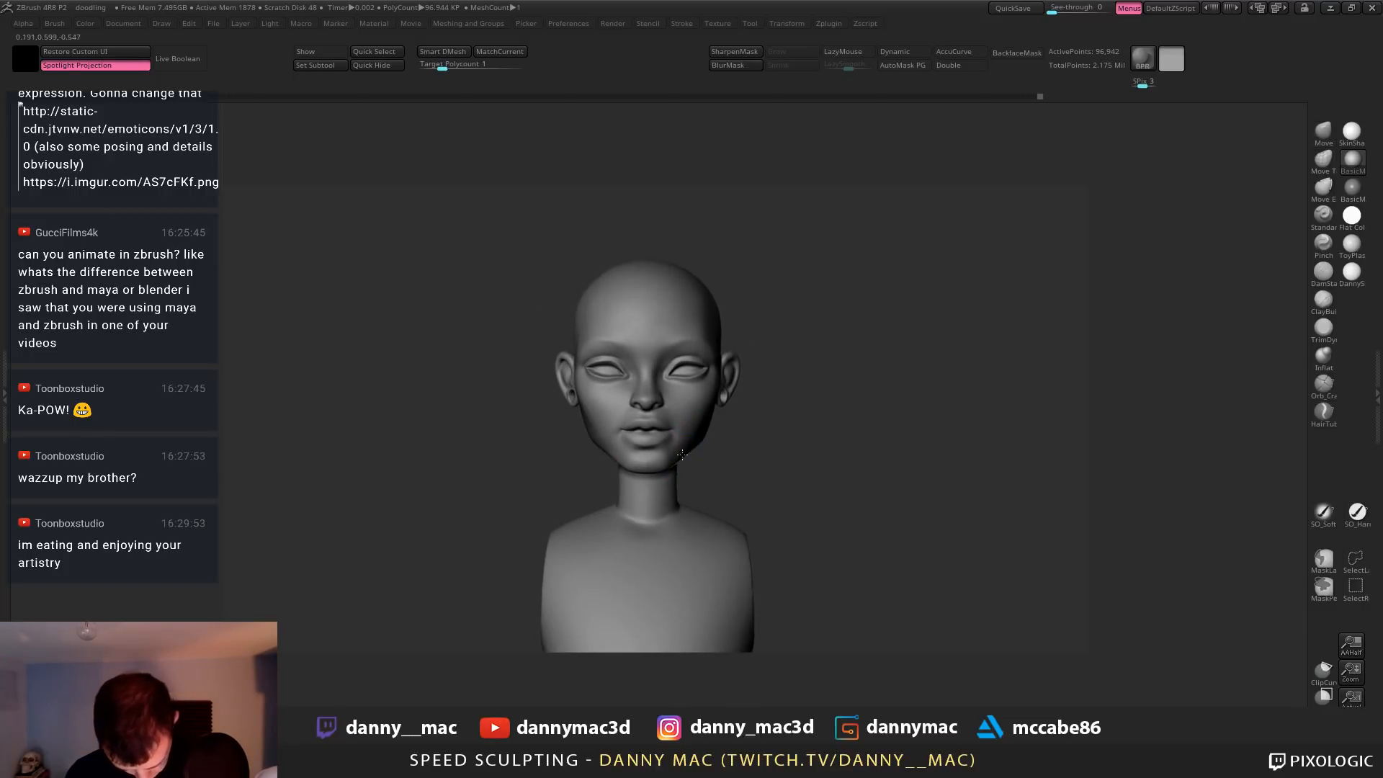
mouse_move(619, 423)
right_down()
mouse_move(600, 410)
mouse_move(709, 432)
right_up()
right_drag(589, 389, 605, 374)
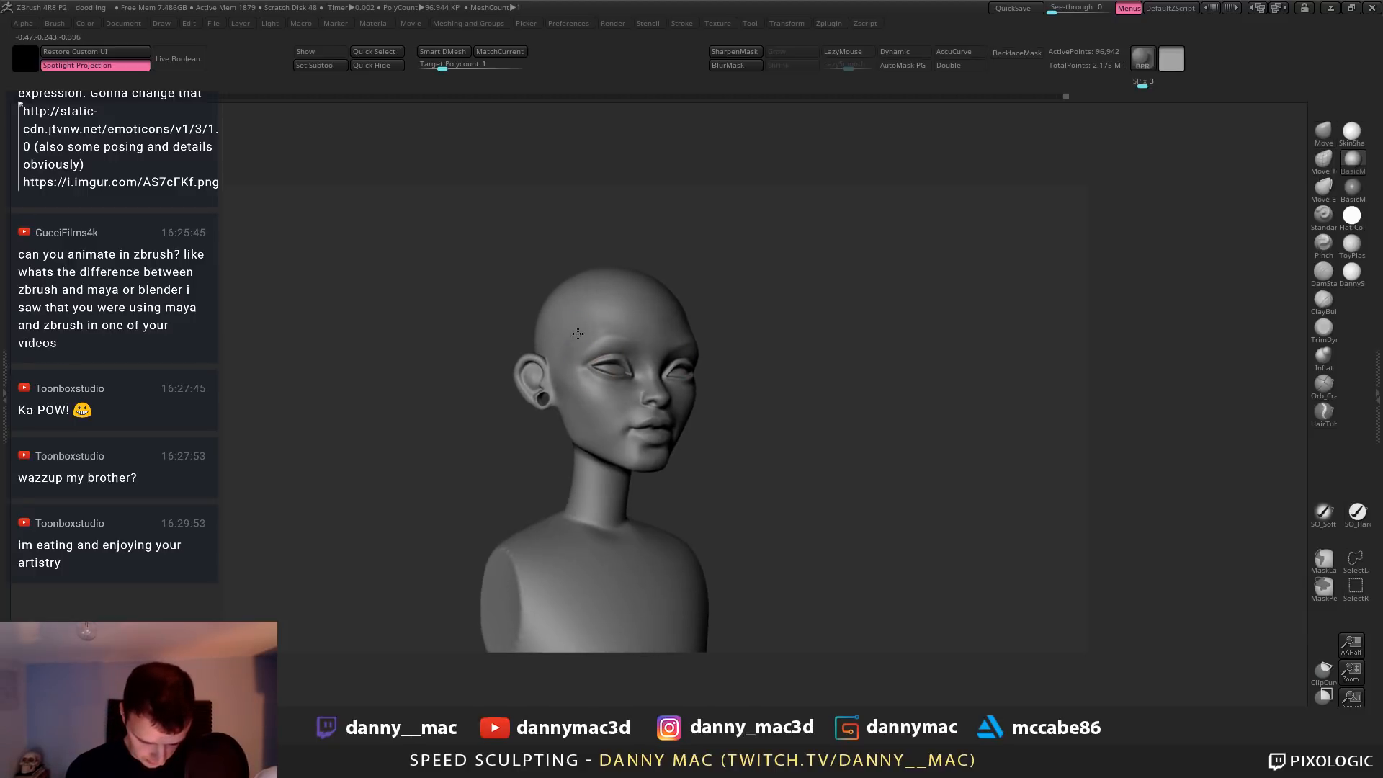
mouse_move(588, 326)
right_down()
mouse_move(702, 373)
mouse_move(713, 393)
mouse_move(750, 376)
right_up()
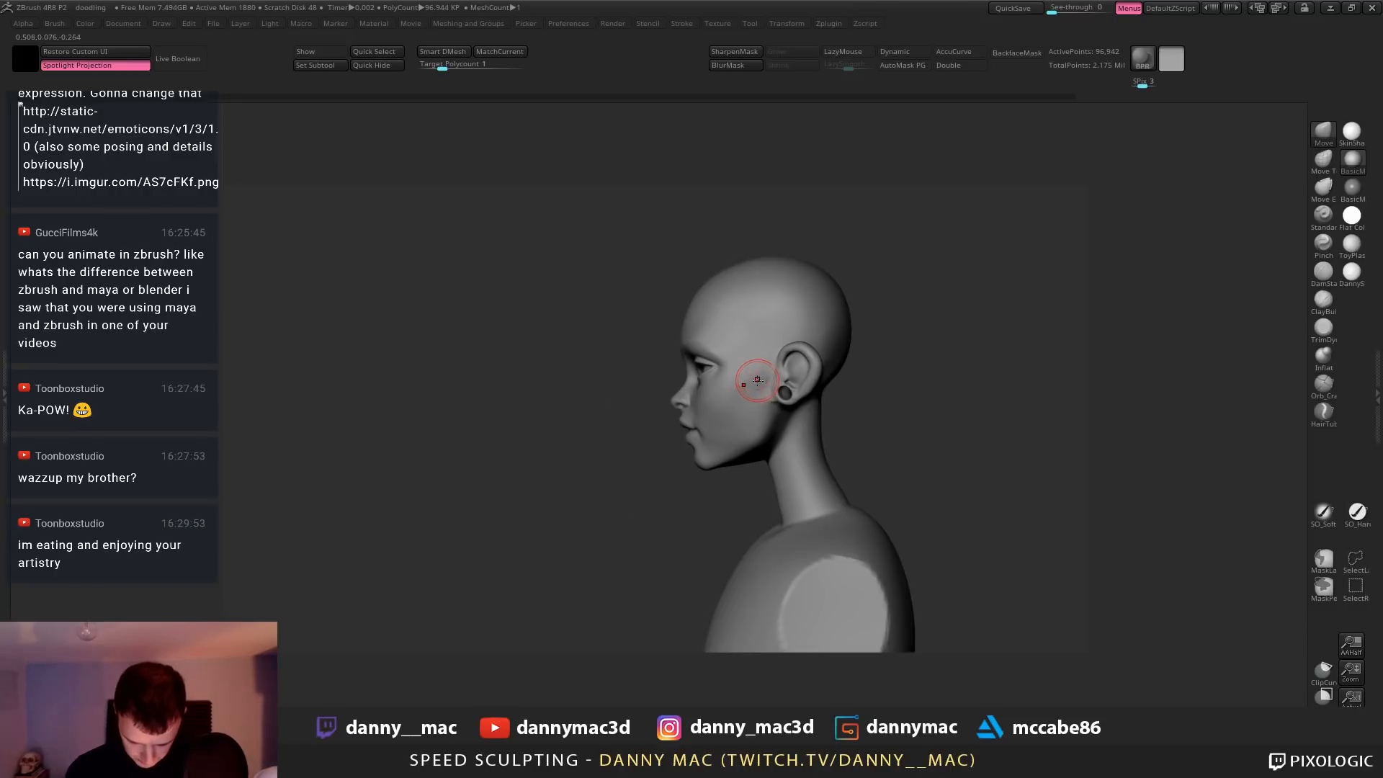
Lower the body mesh by one subdivision level and smooth the transition from neck to shoulder
mouse_move(781, 453)
ctrl+right_down()
mouse_move(796, 436)
mouse_move(786, 418)
ctrl+right_up()
key(space)
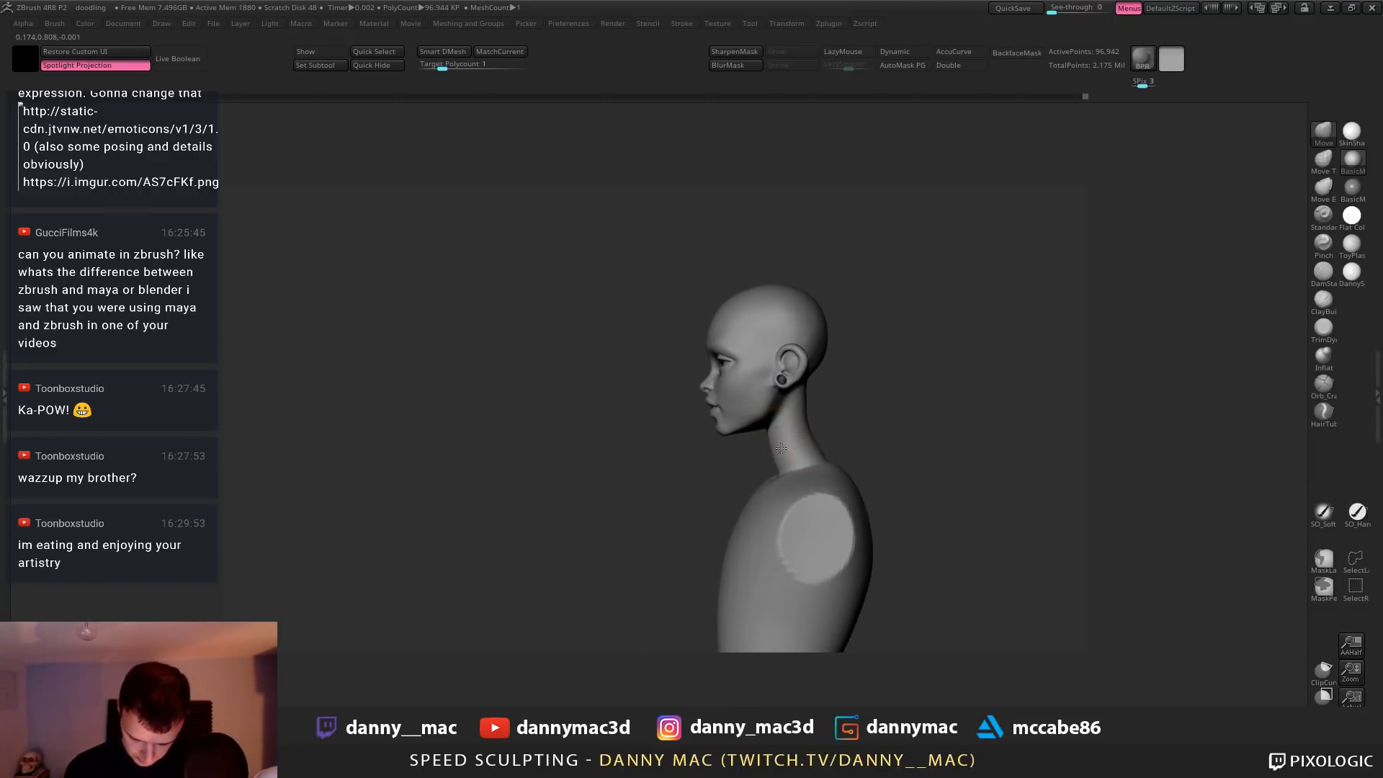
right_drag(782, 448, 795, 483)
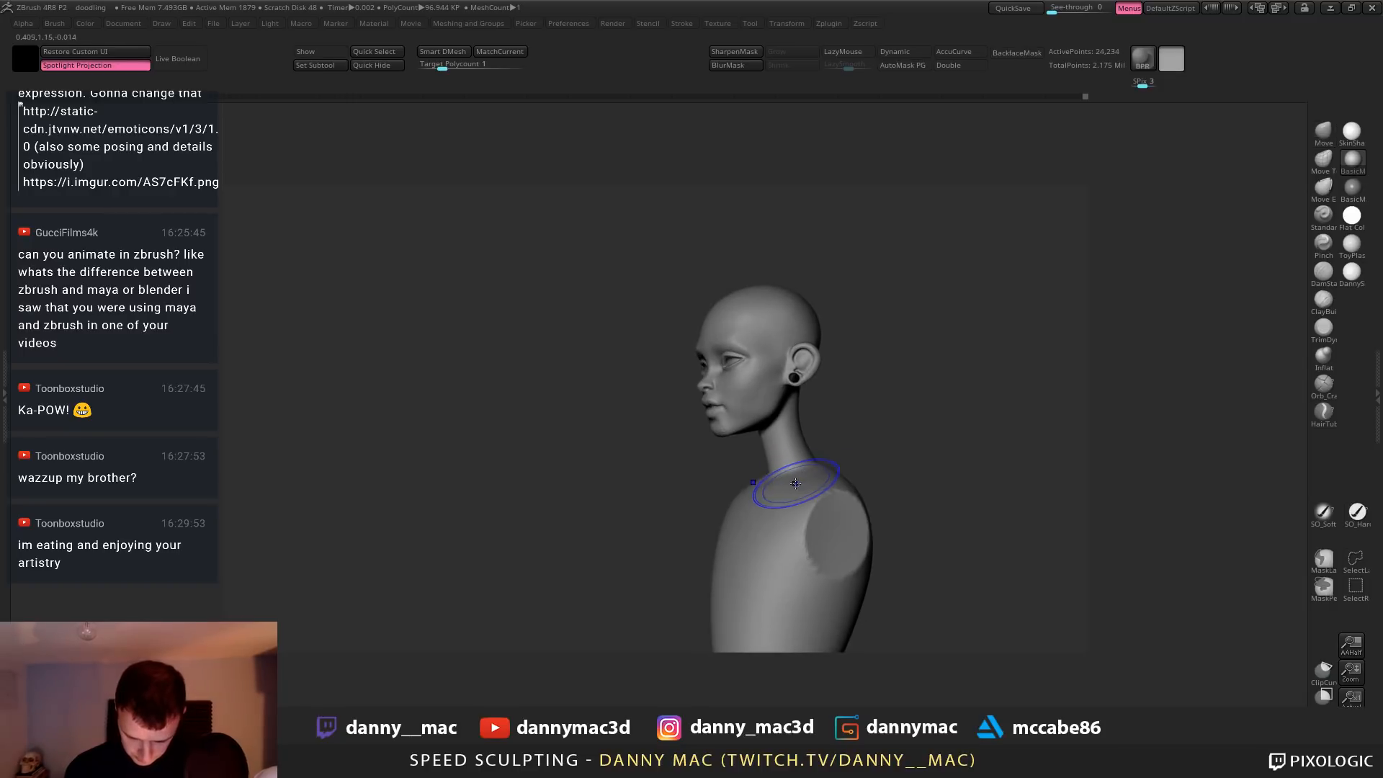
shift+drag(795, 484, 803, 471)
mouse_move(811, 469)
right_down()
mouse_move(775, 492)
mouse_move(752, 459)
right_up()
Build up the pit of the neck and the inner collarbone ends with the ClayBuildup brush
key(b)
key(c)
key(b)
right_click(780, 464)
mouse_move(759, 452)
alt+right_down()
mouse_move(739, 475)
mouse_move(717, 463)
alt+right_up()
right_click(735, 485)
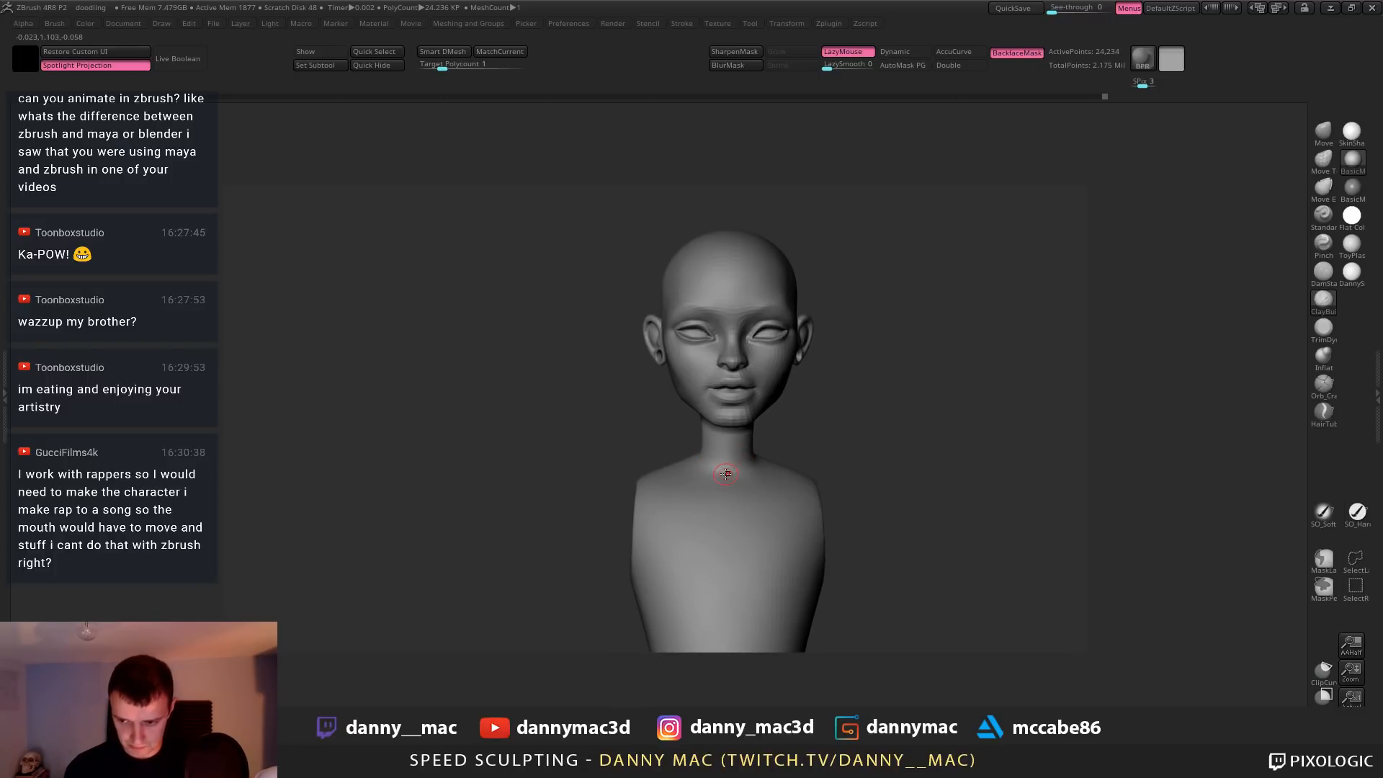
right_click(725, 479)
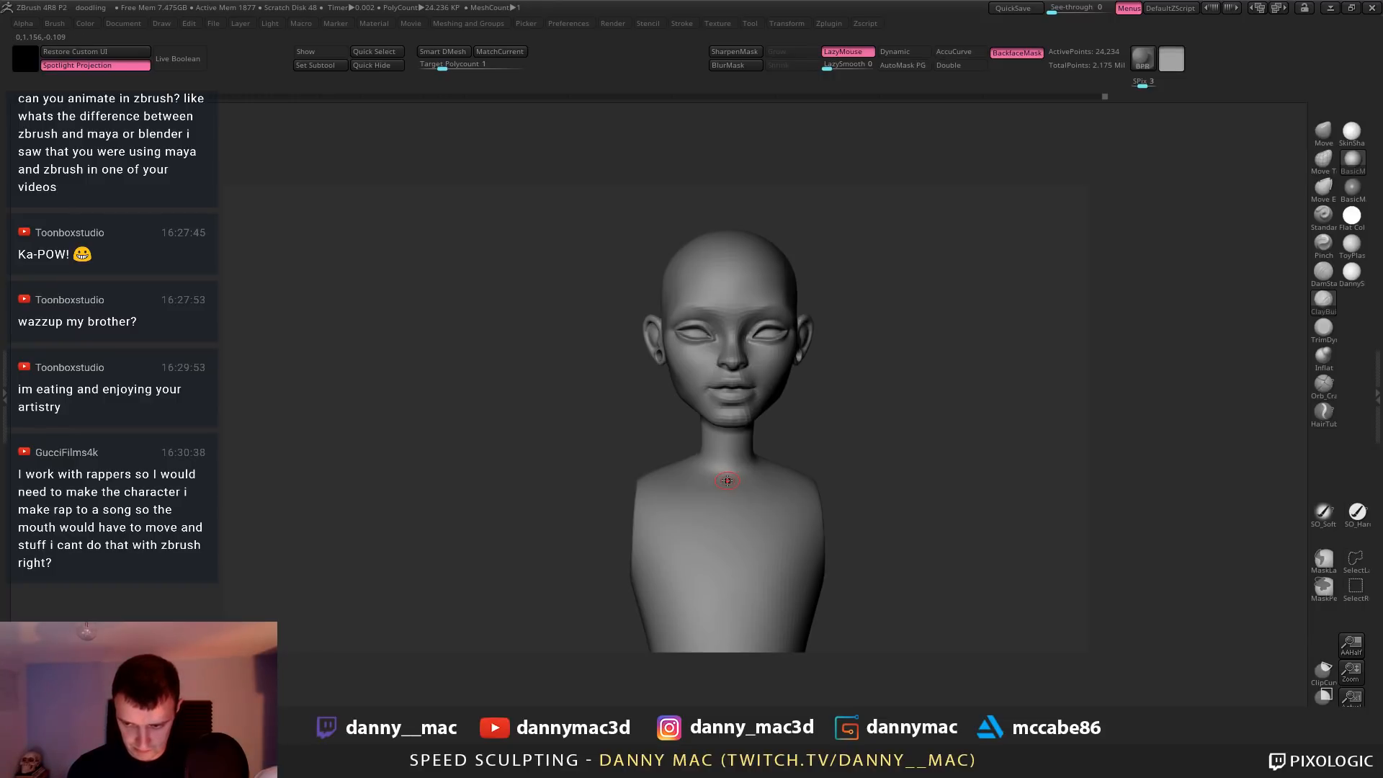
right_click(726, 484)
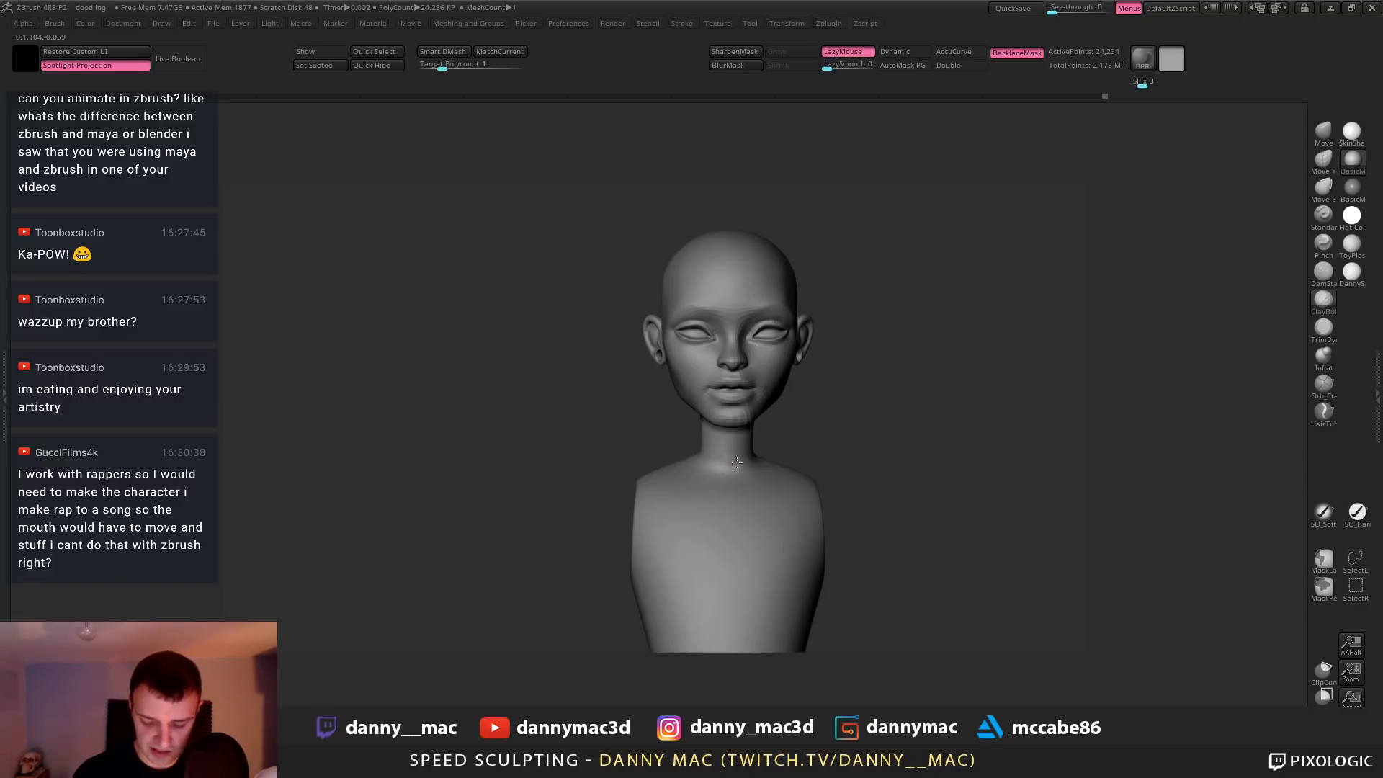
right_drag(739, 474, 711, 496)
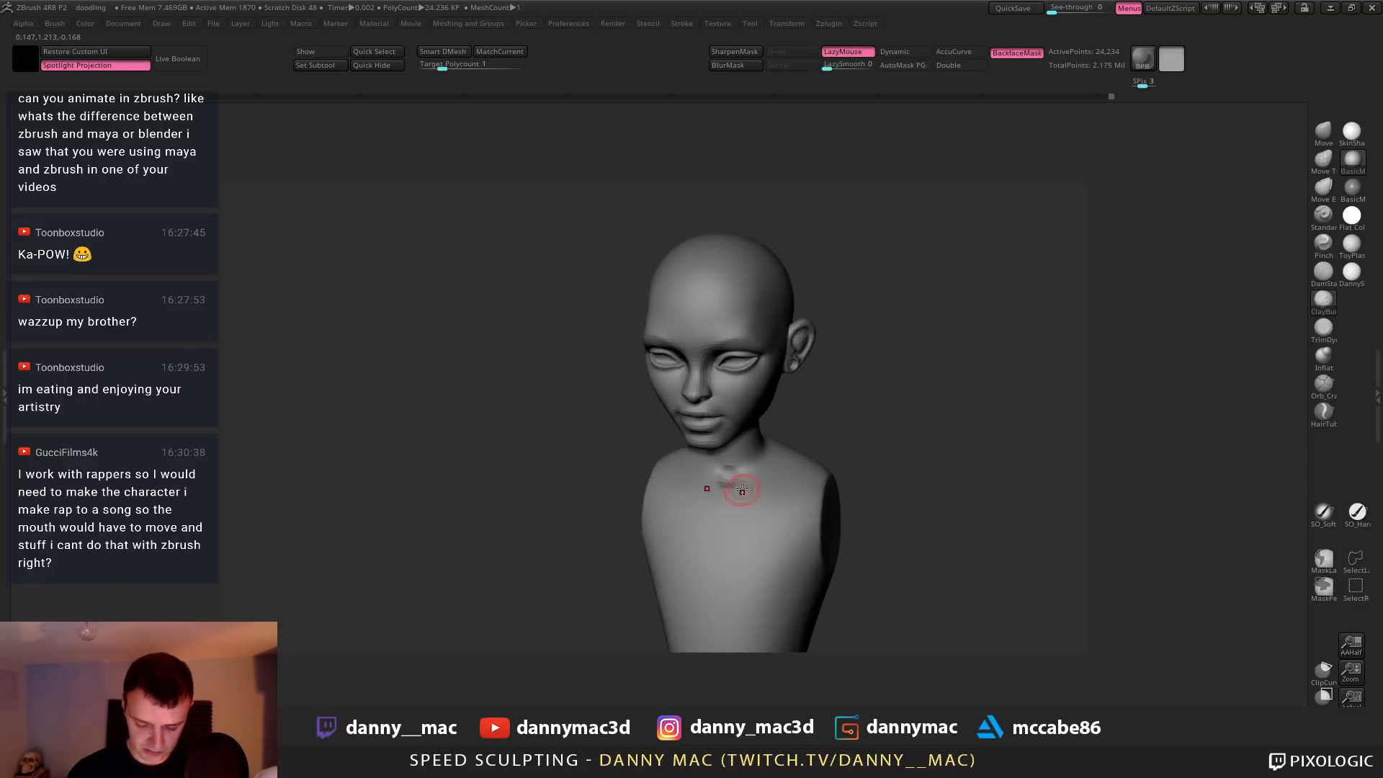
Build up the collarbones with clay strokes running from the base of the neck out to the shoulders
drag(740, 482, 728, 492)
right_drag(729, 492, 735, 507)
drag(728, 482, 777, 482)
right_drag(778, 481, 751, 492)
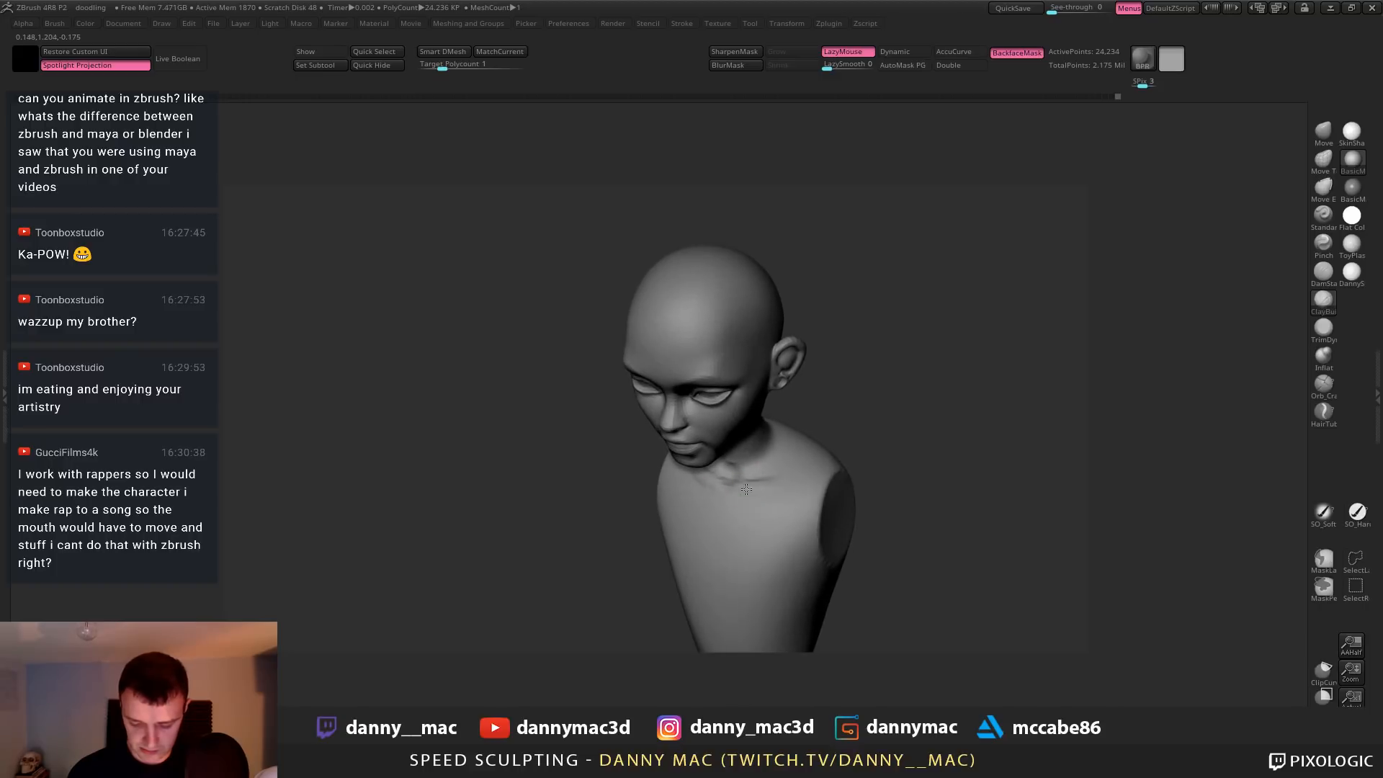
drag(752, 485, 827, 480)
mouse_move(833, 472)
right_down()
mouse_move(862, 462)
mouse_move(838, 484)
right_up()
Reposition and shape the collarbone ridges with the Move brush from above and from the front
key(b)
key(m)
key(v)
drag(794, 487, 792, 479)
right_drag(777, 486, 756, 484)
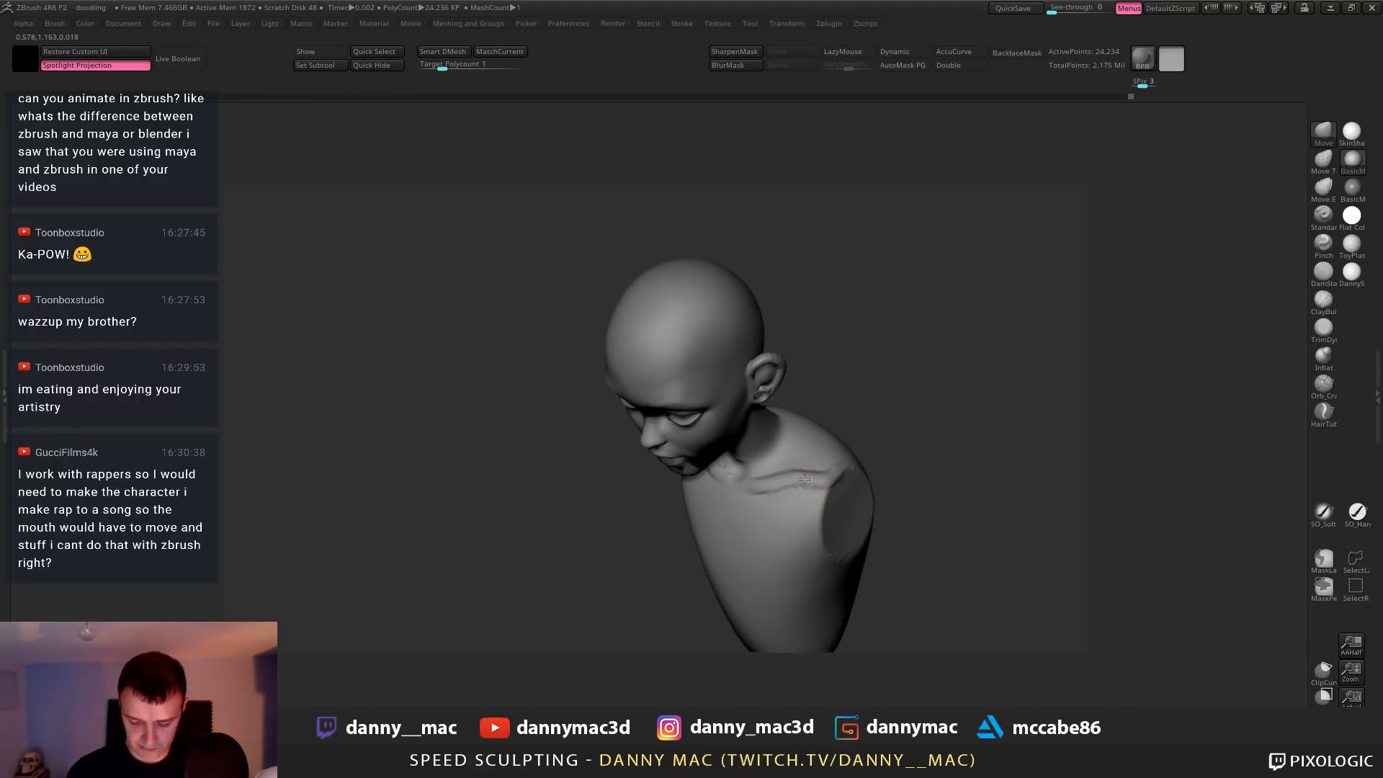
drag(801, 482, 803, 475)
mouse_move(795, 478)
right_down()
mouse_move(823, 475)
mouse_move(761, 490)
right_up()
drag(755, 494, 750, 488)
mouse_move(750, 487)
right_down()
mouse_move(765, 461)
mouse_move(730, 472)
right_up()
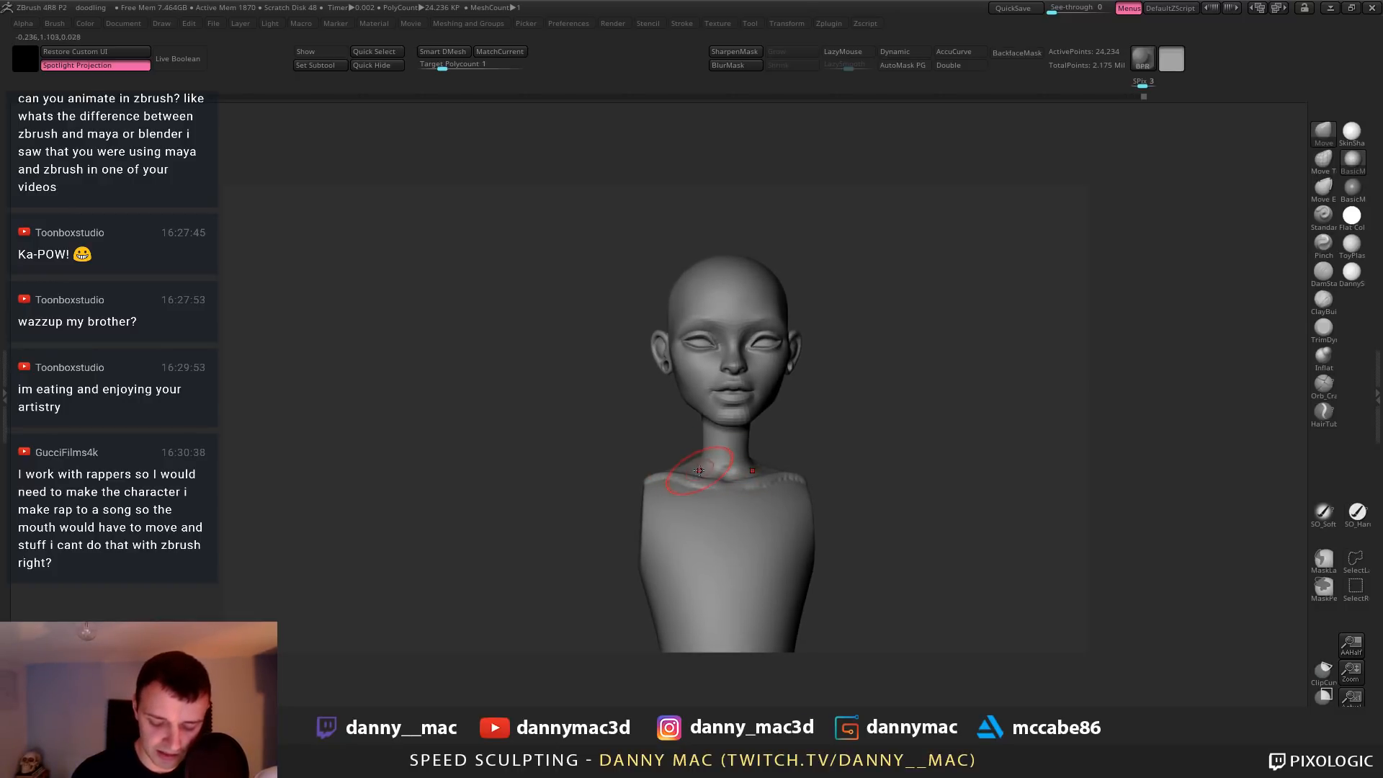
Build up the side neck muscle between the ear and the collarbone with the ClayBuildup brush
key(b)
key(c)
key(b)
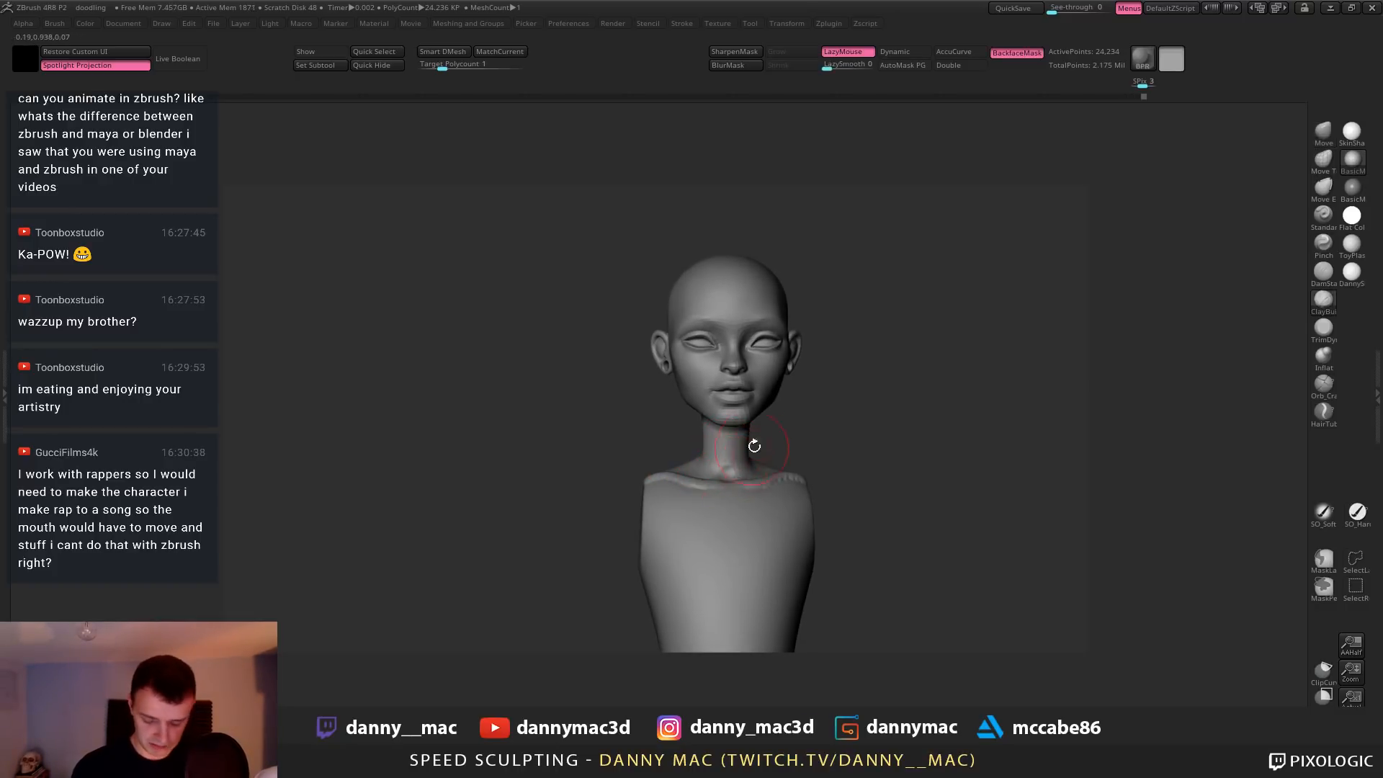
mouse_move(753, 444)
right_down()
mouse_move(727, 472)
mouse_move(723, 452)
mouse_move(716, 462)
mouse_move(671, 409)
right_up()
right_click(675, 432)
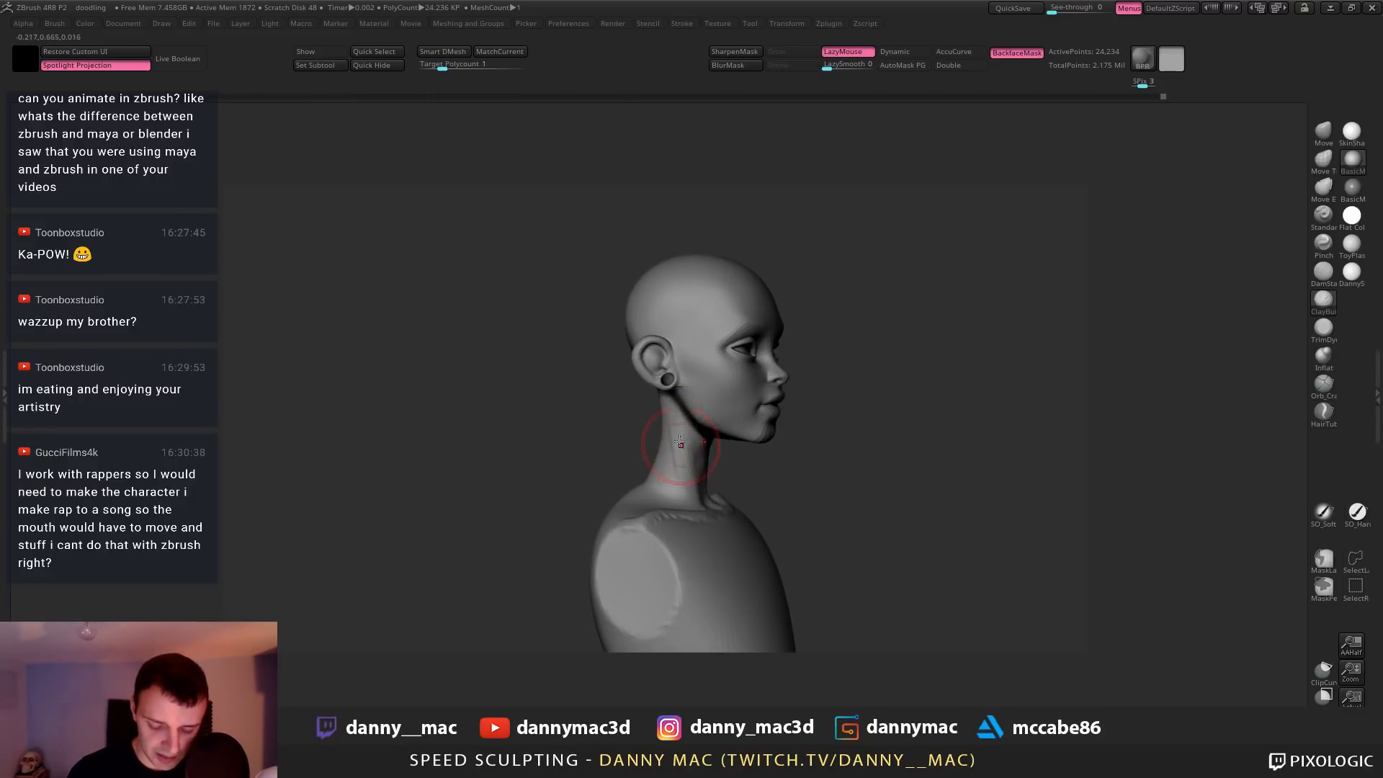
right_drag(686, 488, 681, 489)
Adjust the neck contour with the Move brush, checking it from the front and side
key(b)
key(m)
key(v)
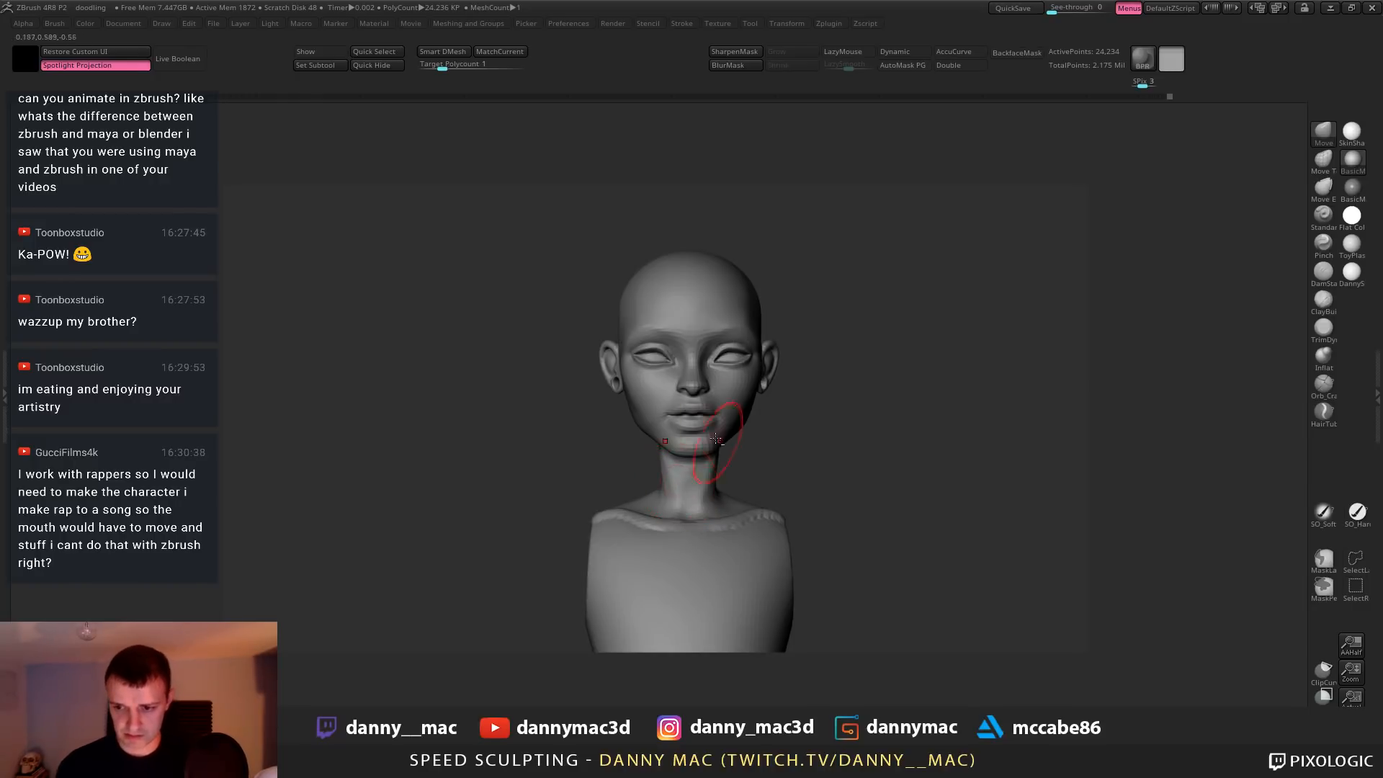
alt+right_drag(715, 438, 672, 407)
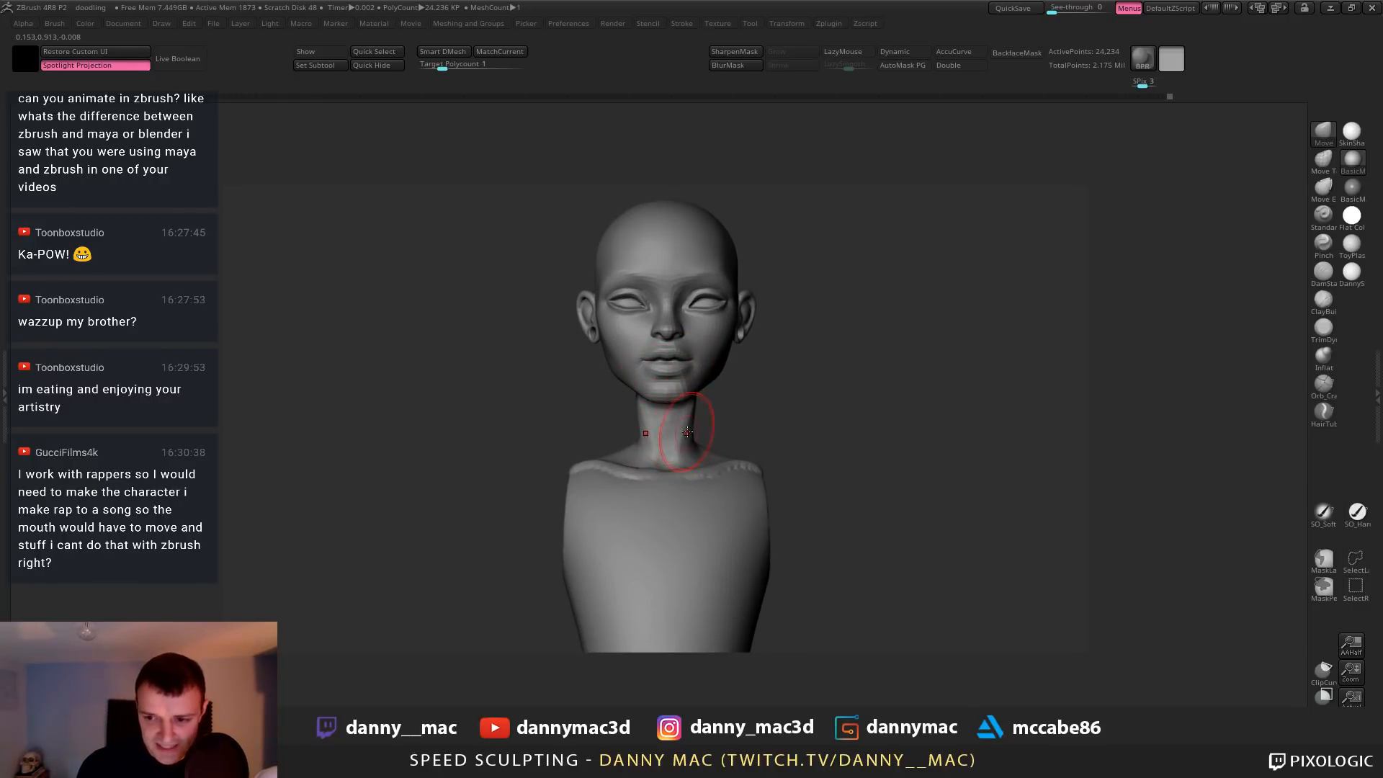
key(space)
key(space)
mouse_move(701, 420)
right_down()
mouse_move(677, 417)
mouse_move(751, 420)
mouse_move(659, 436)
mouse_move(641, 420)
right_up()
key(space)
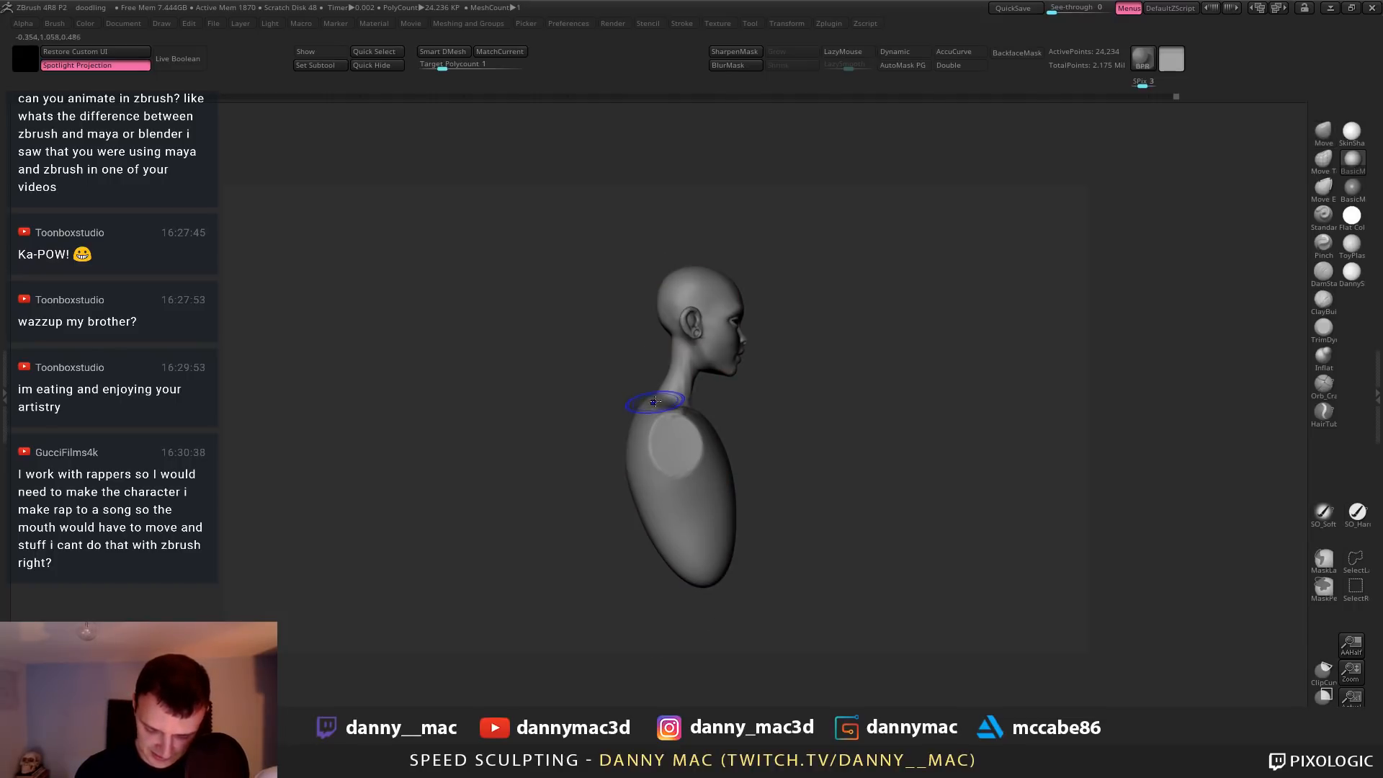
Smooth the upper back and push its profile inward, reshaping the transition from the nape
shift+drag(627, 438, 623, 459)
key(space)
mouse_move(628, 460)
mouse_down()
mouse_move(641, 461)
mouse_move(654, 520)
mouse_move(639, 444)
mouse_up()
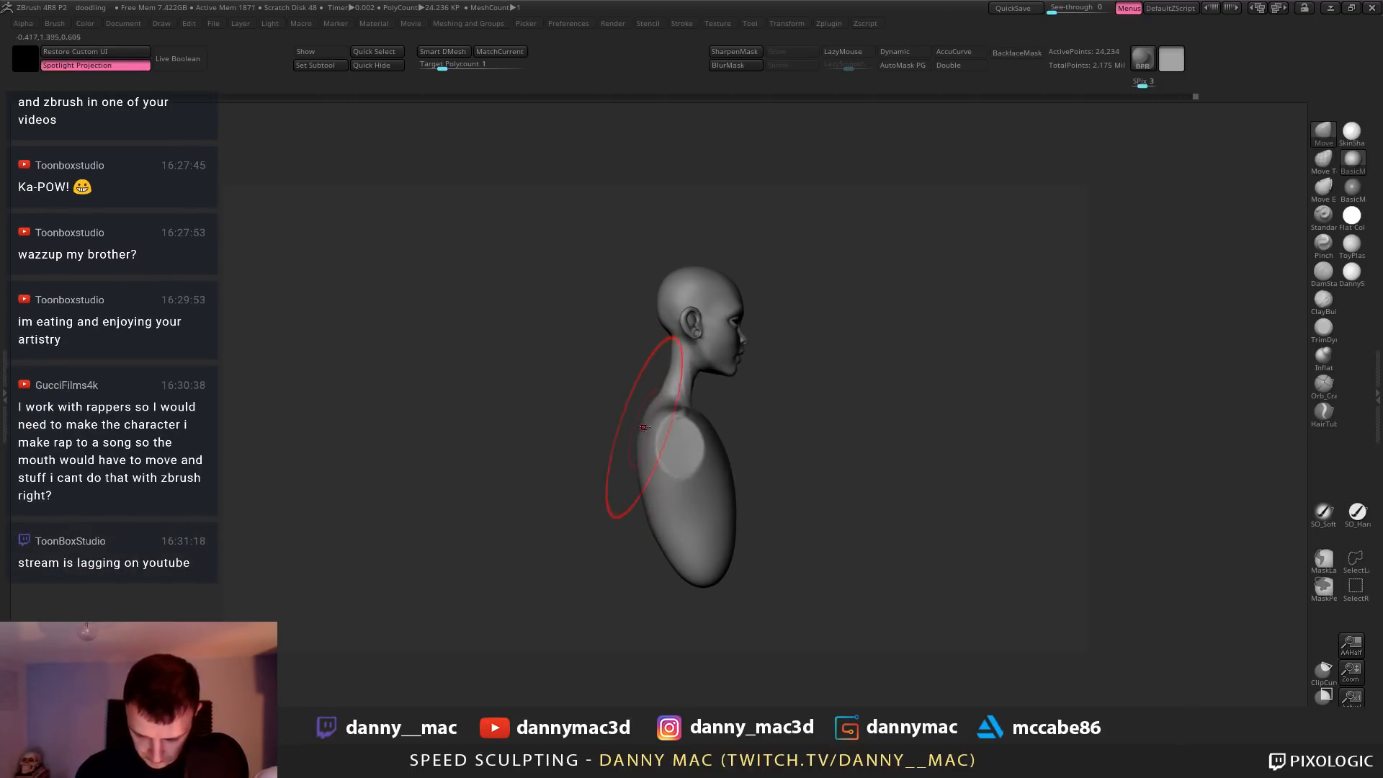
key(space)
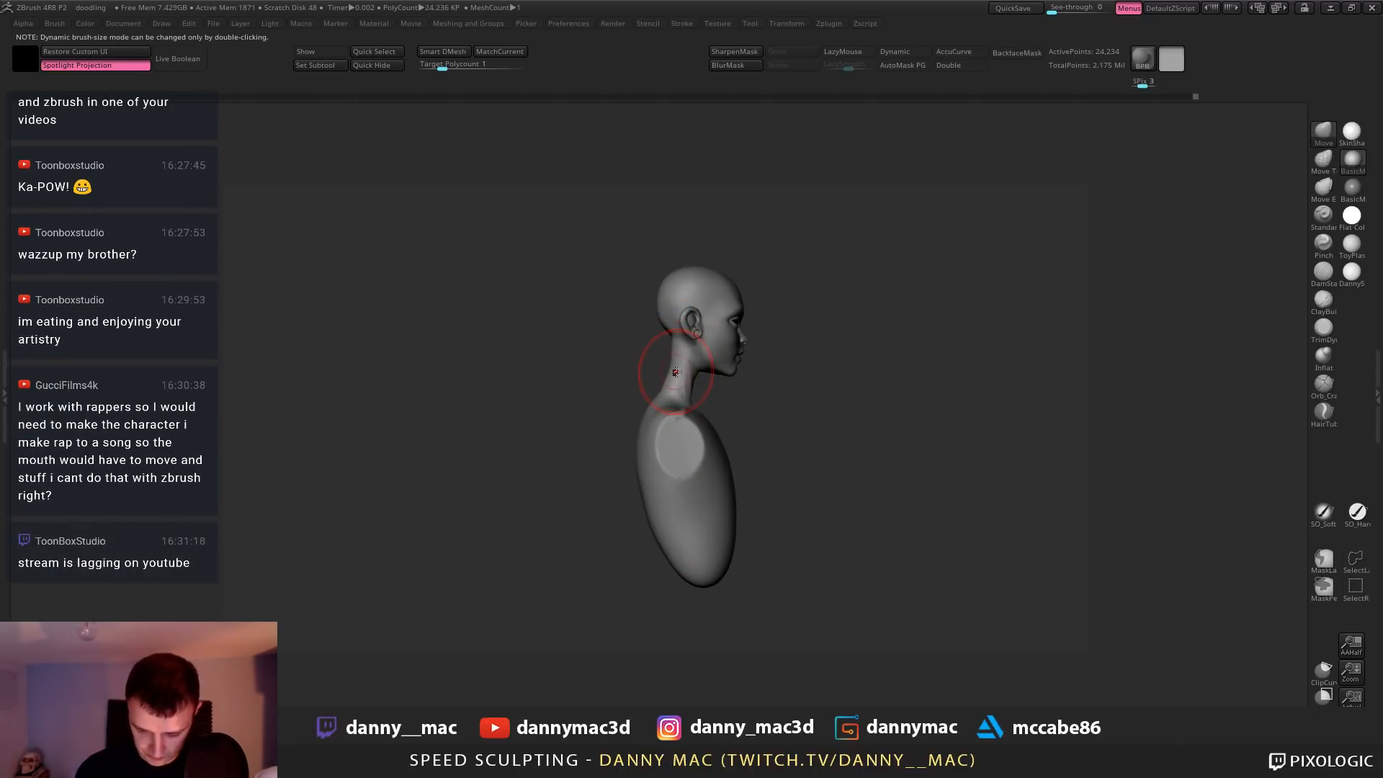
drag(673, 372, 652, 405)
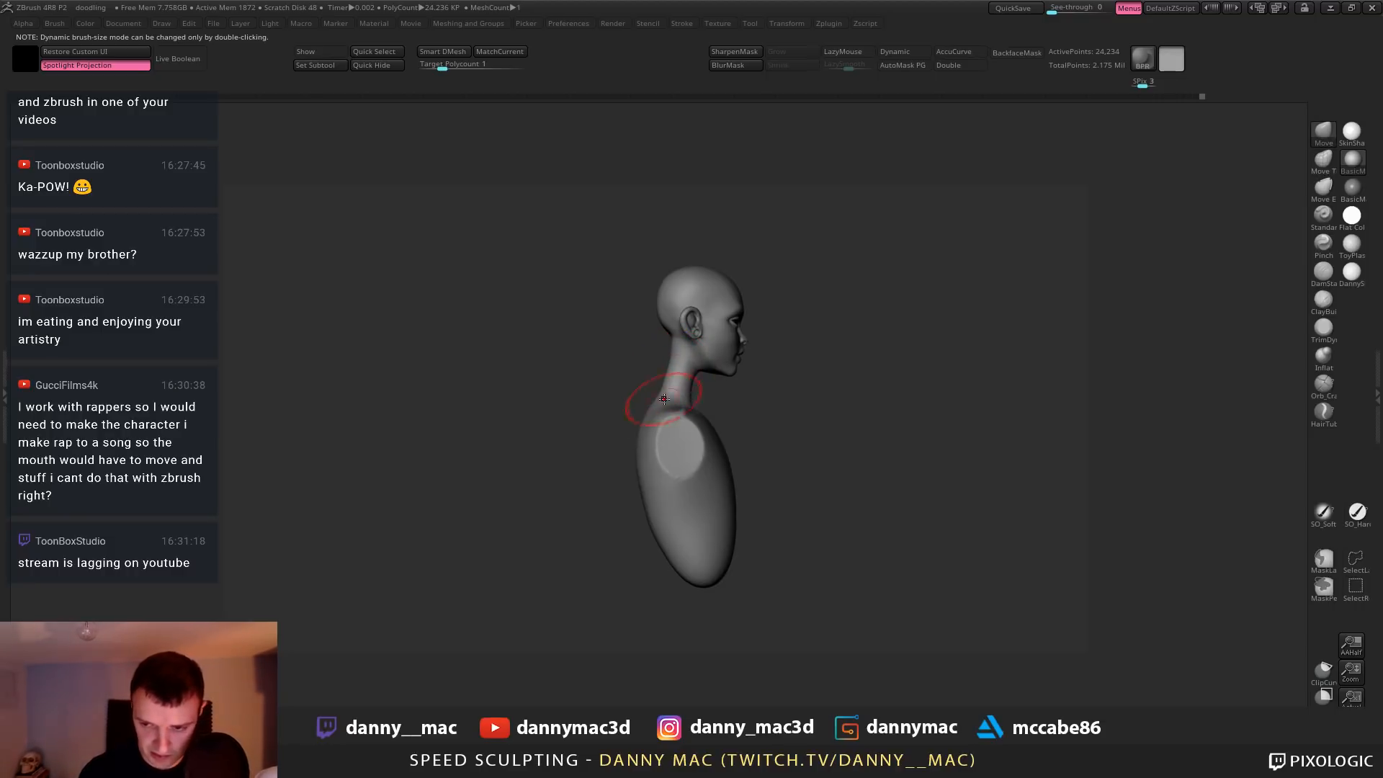
Refine and smooth the shoulder line and collarbones from the front and bring back the hidden subtools
right_drag(663, 404, 710, 422)
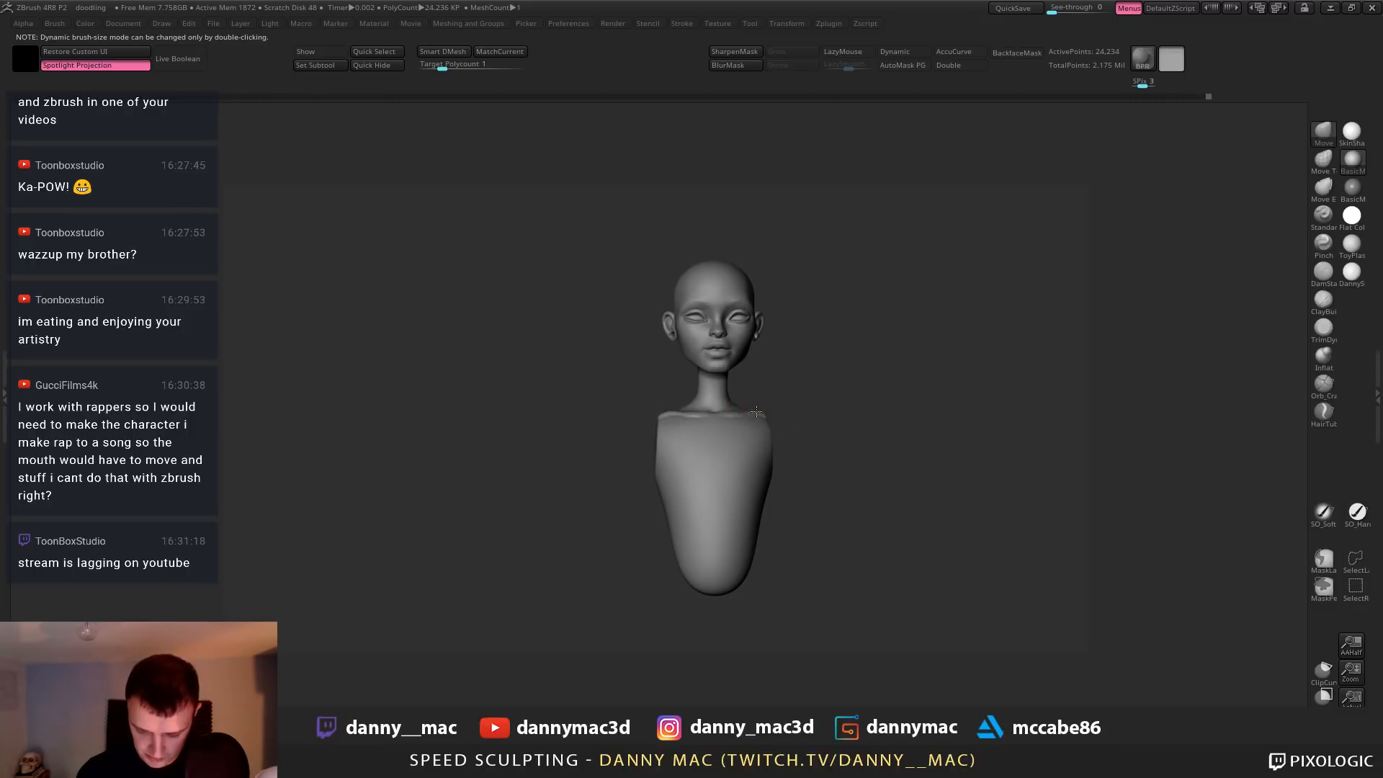
key(space)
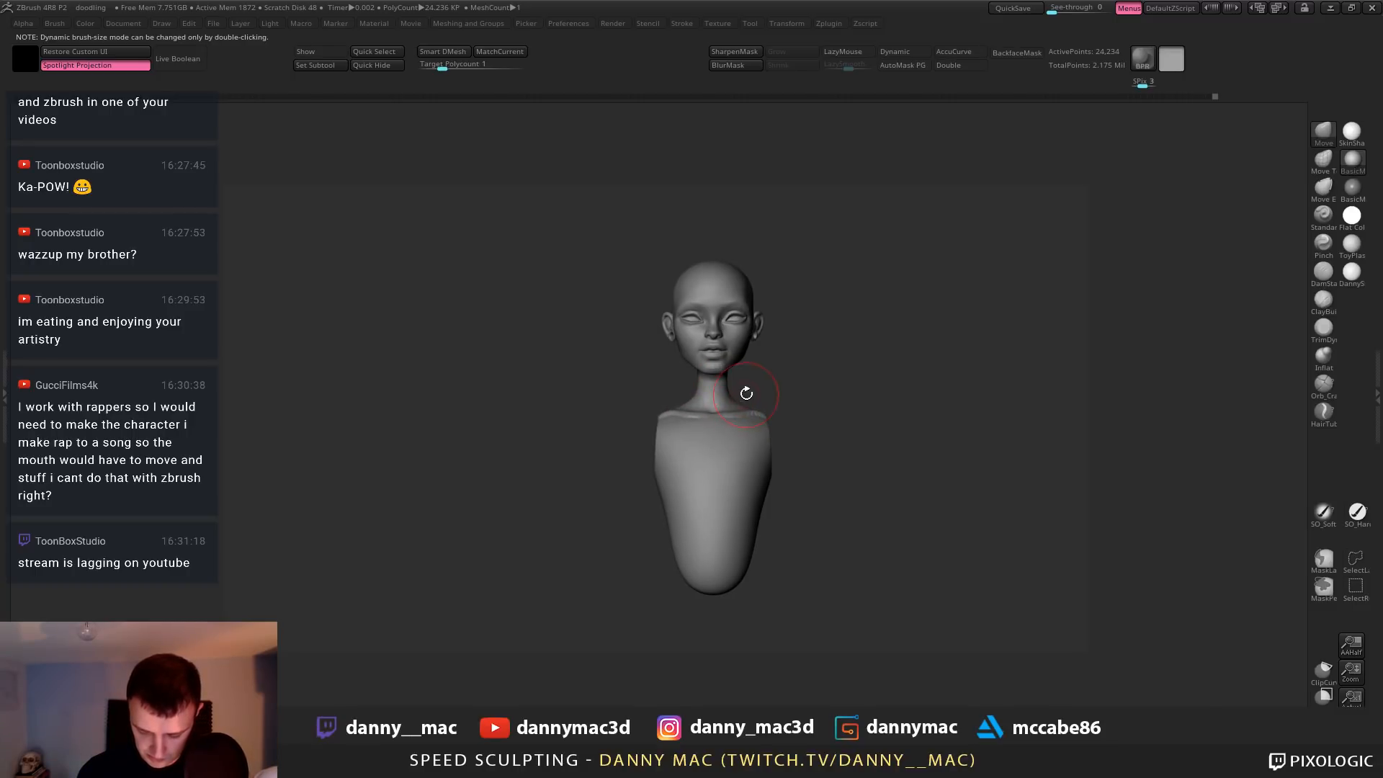
right_drag(746, 393, 762, 415)
shift+drag(684, 424, 670, 430)
alt+right_drag(687, 444, 679, 459)
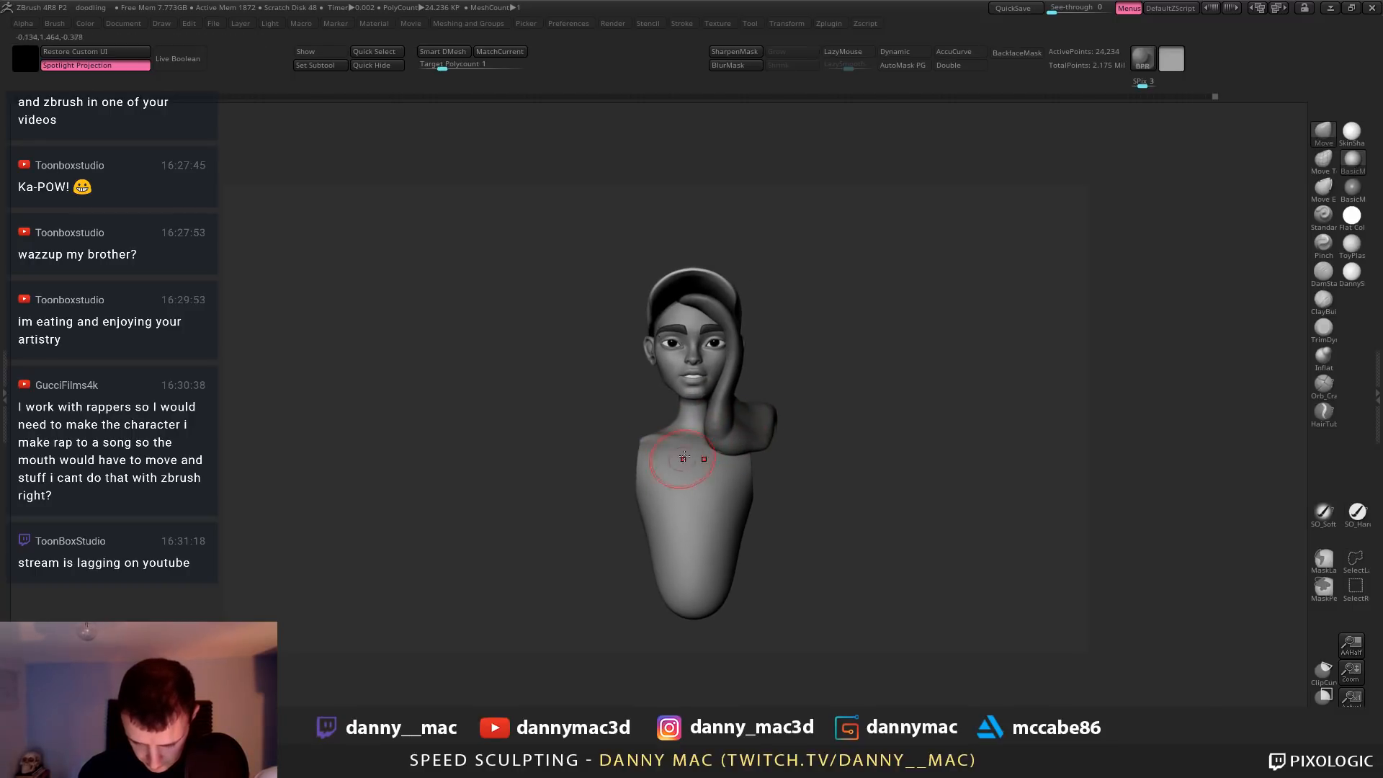
alt+click(691, 426)
mouse_move(682, 405)
ctrl+right_down()
mouse_move(694, 384)
mouse_move(658, 380)
mouse_move(679, 405)
mouse_move(657, 391)
ctrl+right_up()
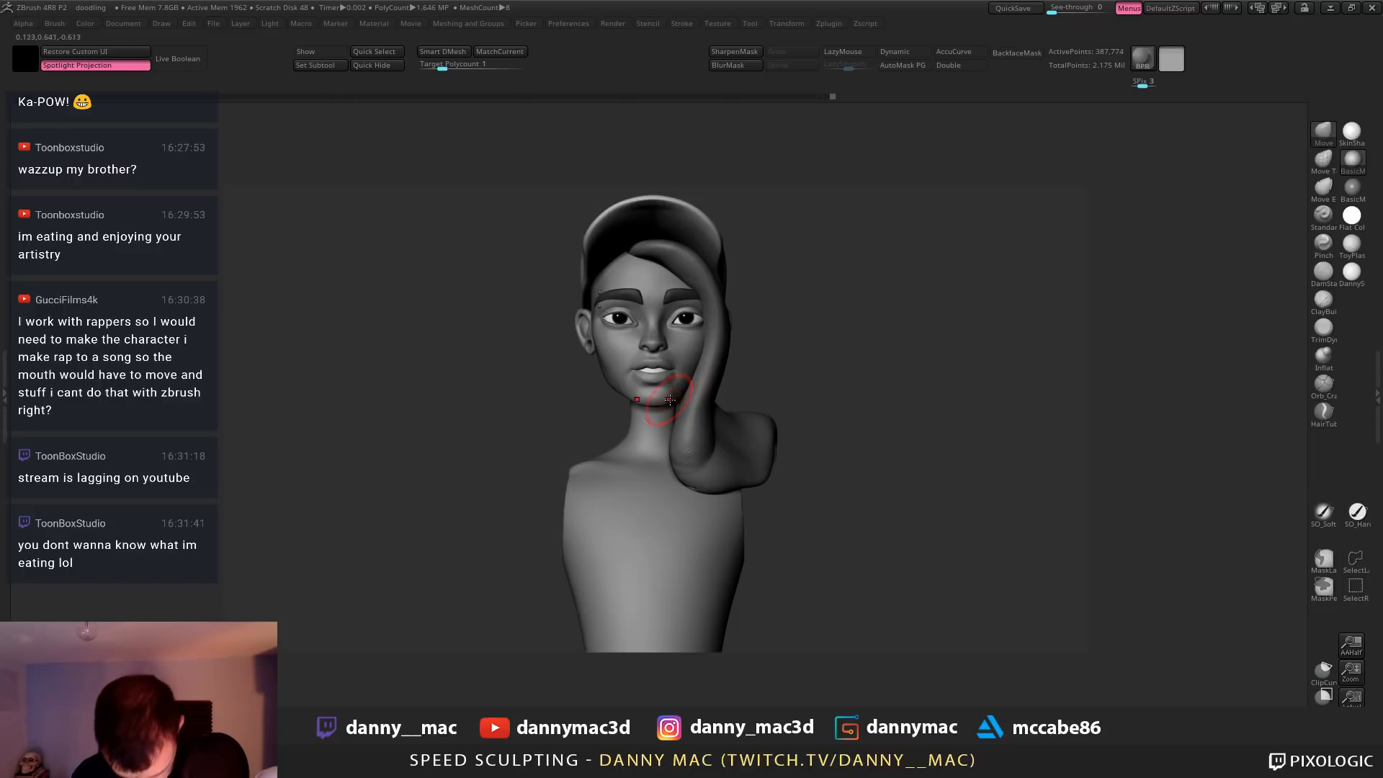
Lower the body mesh by one subdivision level and adjust the cheek and jaw contour with the Move brush
mouse_move(654, 405)
right_down()
mouse_move(611, 388)
mouse_move(600, 410)
mouse_move(698, 421)
mouse_move(681, 424)
right_up()
key(space)
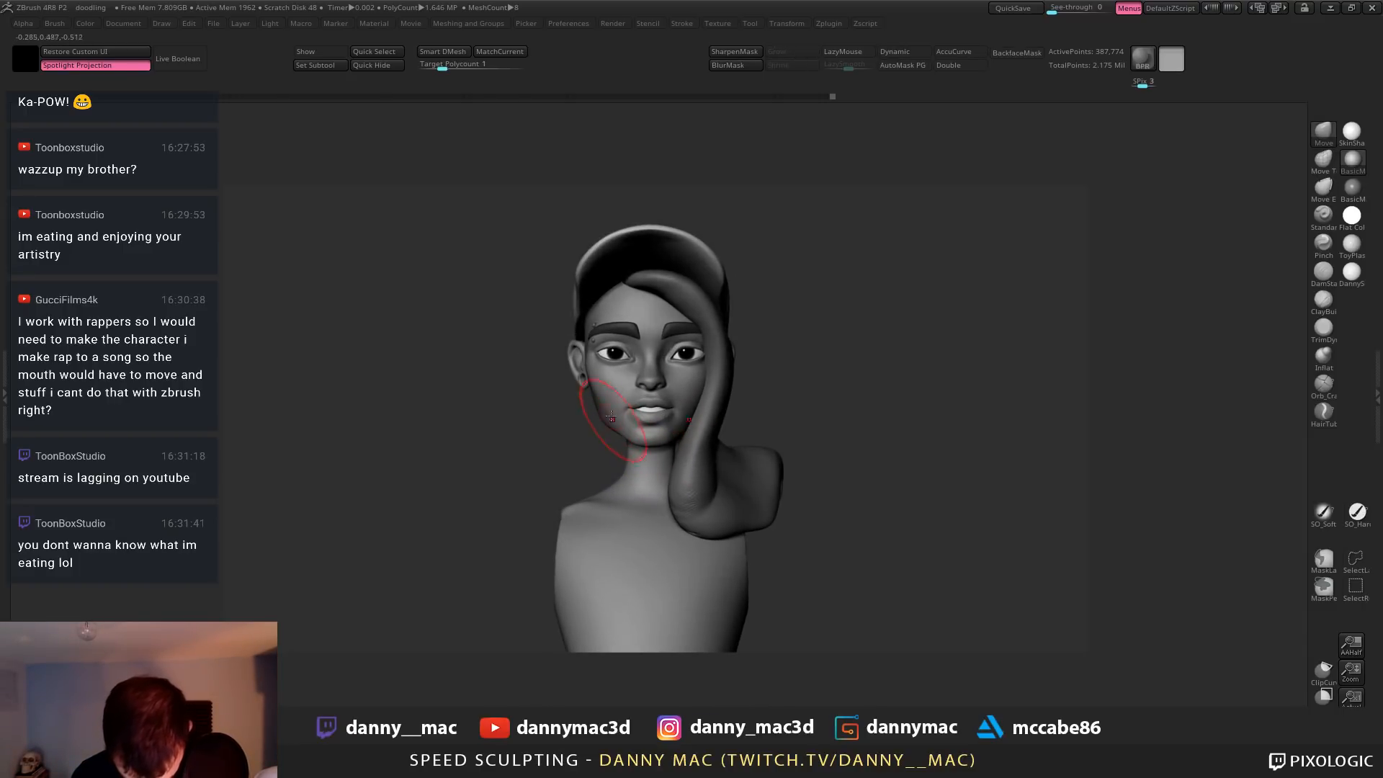
key(shift+d)
key(space)
drag(612, 416, 601, 416)
mouse_move(598, 384)
right_down()
mouse_move(616, 386)
mouse_move(603, 407)
right_up()
key(space)
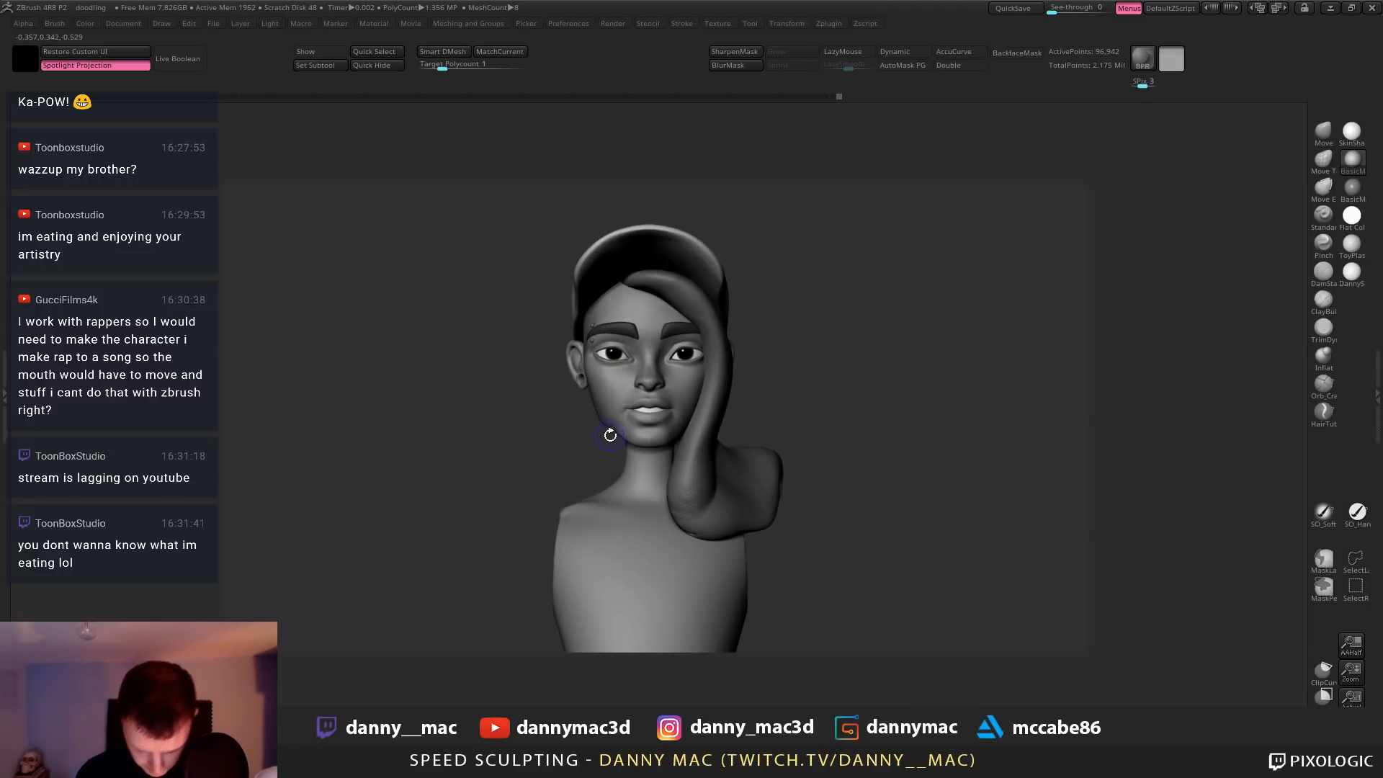
drag(698, 426, 687, 403)
right_drag(687, 402, 694, 392)
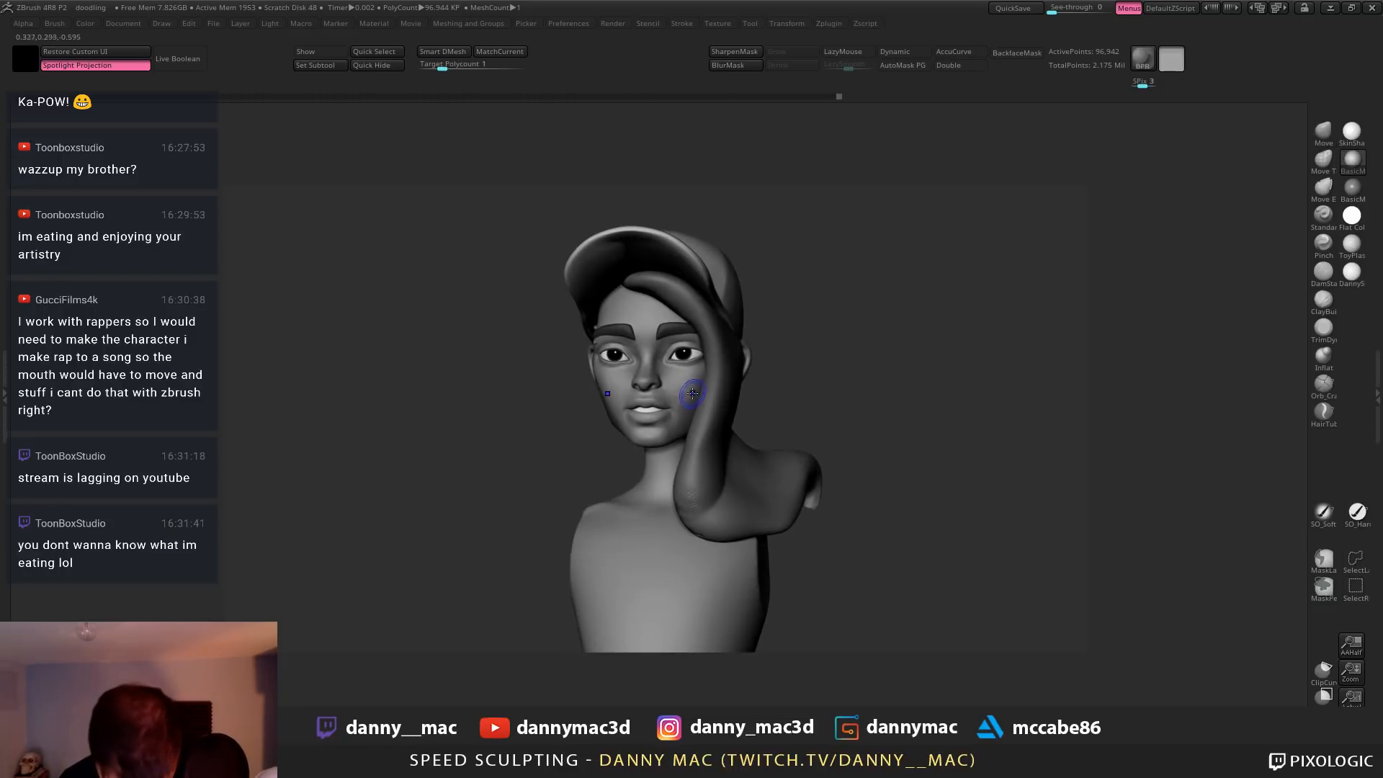
Smooth the cheek and adjust the contour below the eye from a close three-quarter view
shift+drag(694, 392, 690, 380)
right_drag(689, 380, 724, 367)
key(space)
drag(723, 367, 709, 368)
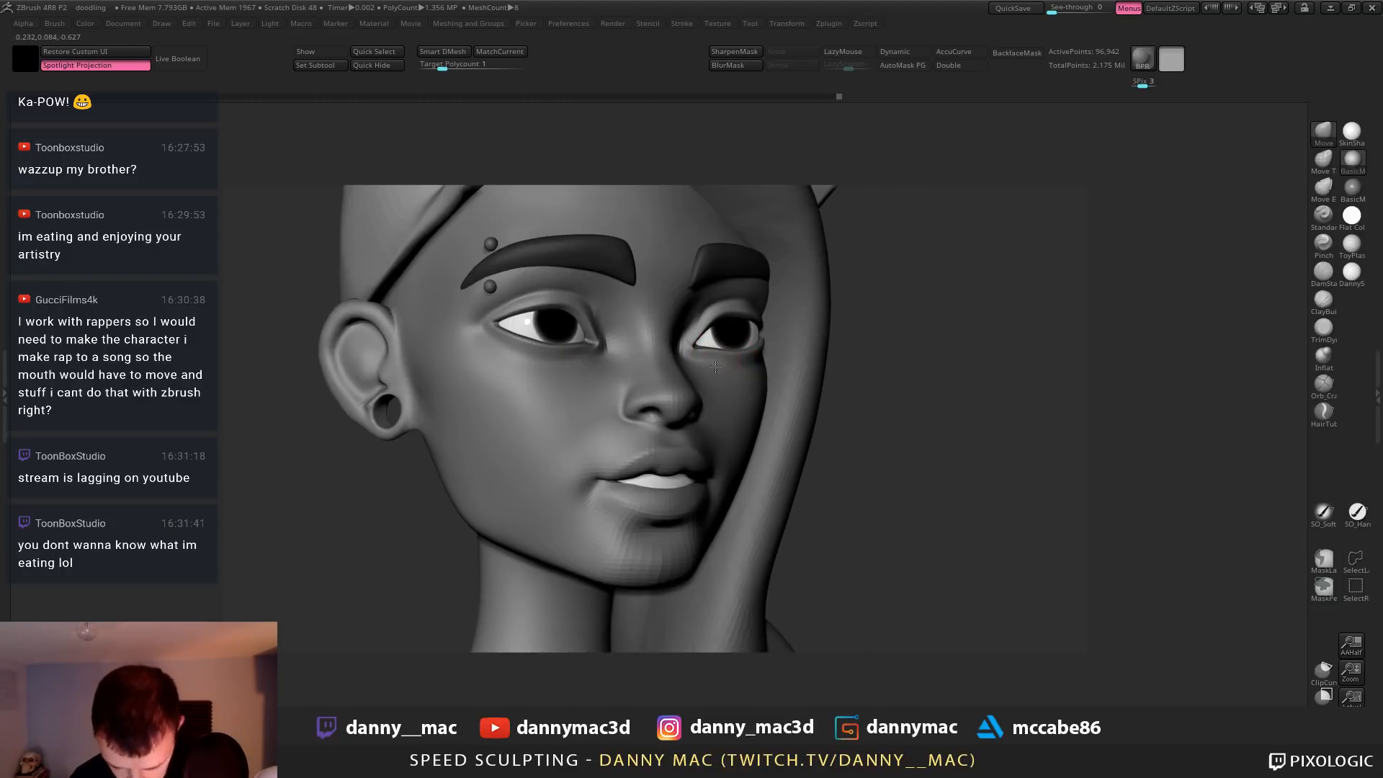
mouse_move(728, 354)
right_down()
mouse_move(782, 351)
mouse_move(598, 347)
mouse_move(670, 345)
right_up()
Select the eyeball subtool and adjust its placement in the socket with the transform gizmo
alt+click(575, 345)
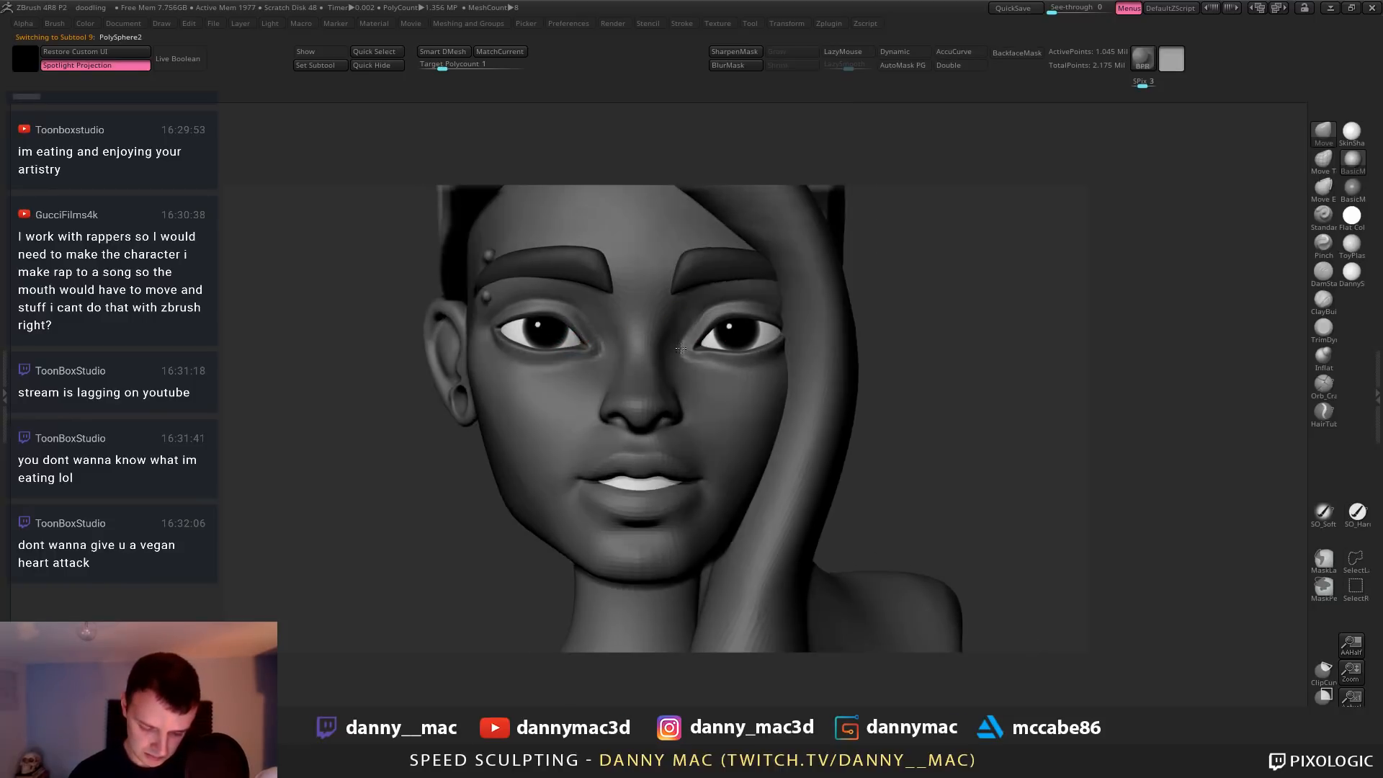
key(w)
right_drag(763, 317, 792, 282)
alt+drag(795, 279, 769, 291)
drag(717, 340, 707, 346)
Select the body mesh, refine the eyelids from below, raise it one subdivision level and smooth the inner eye corners
alt+click(510, 356)
mouse_move(510, 356)
right_down()
mouse_move(500, 328)
mouse_move(518, 308)
right_up()
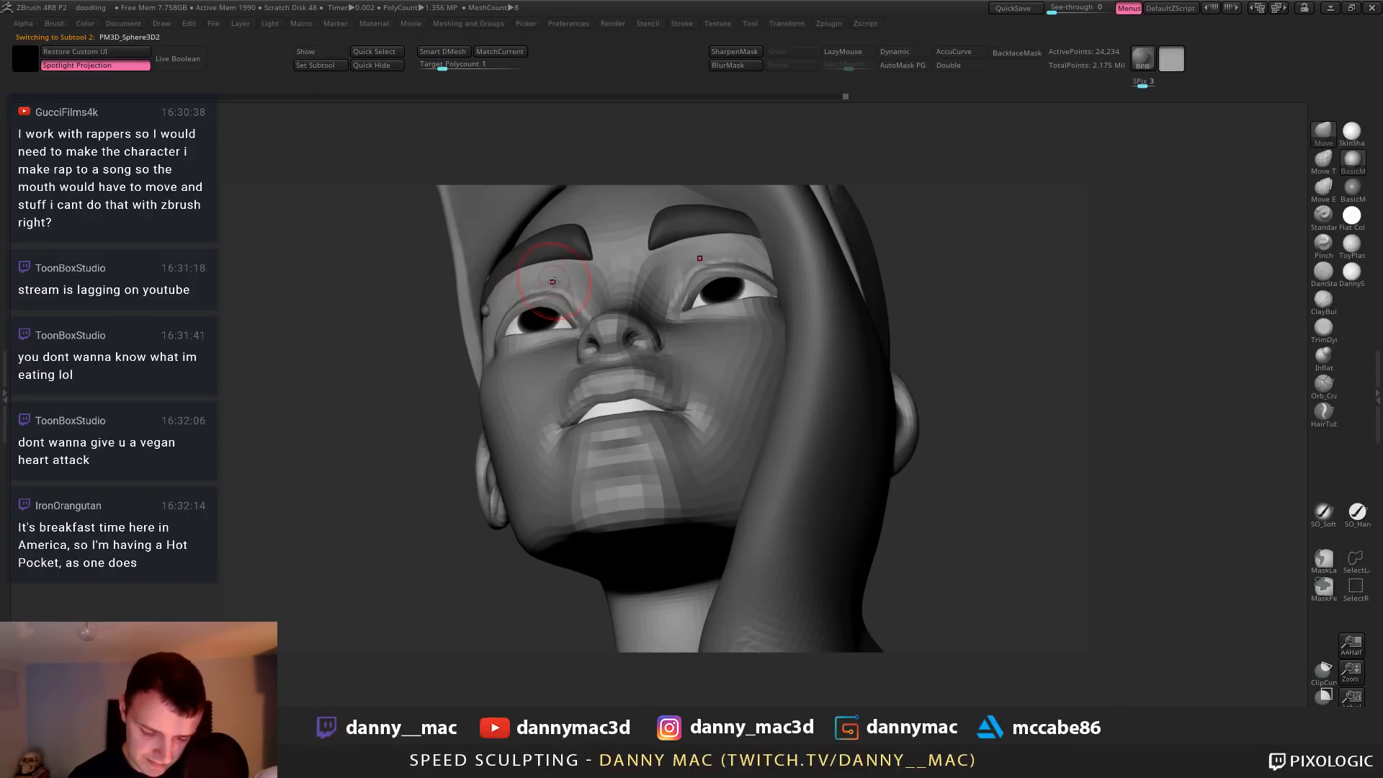
key(d)
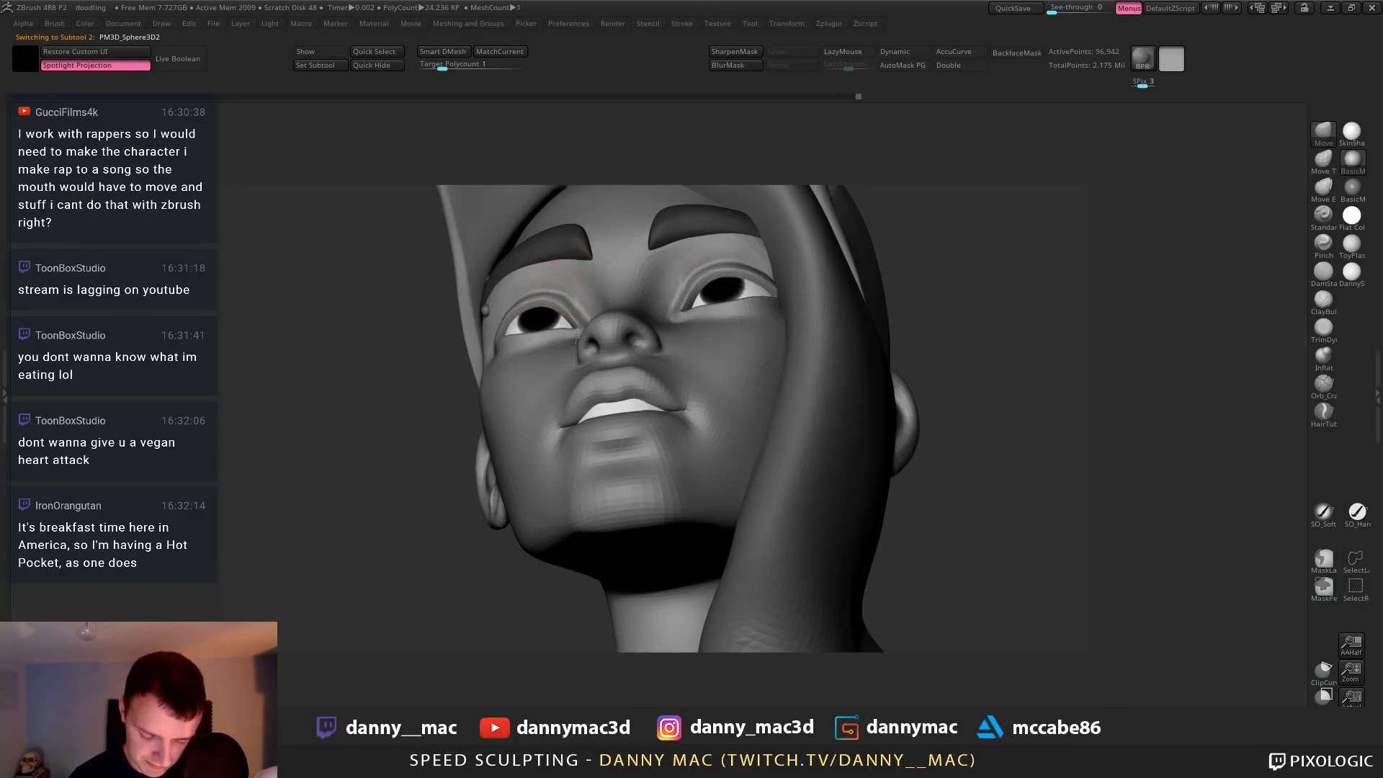
mouse_move(576, 339)
right_down()
mouse_move(573, 403)
mouse_move(587, 407)
right_up()
mouse_move(564, 340)
shift+mouse_down()
mouse_move(571, 350)
mouse_move(579, 335)
shift+mouse_up()
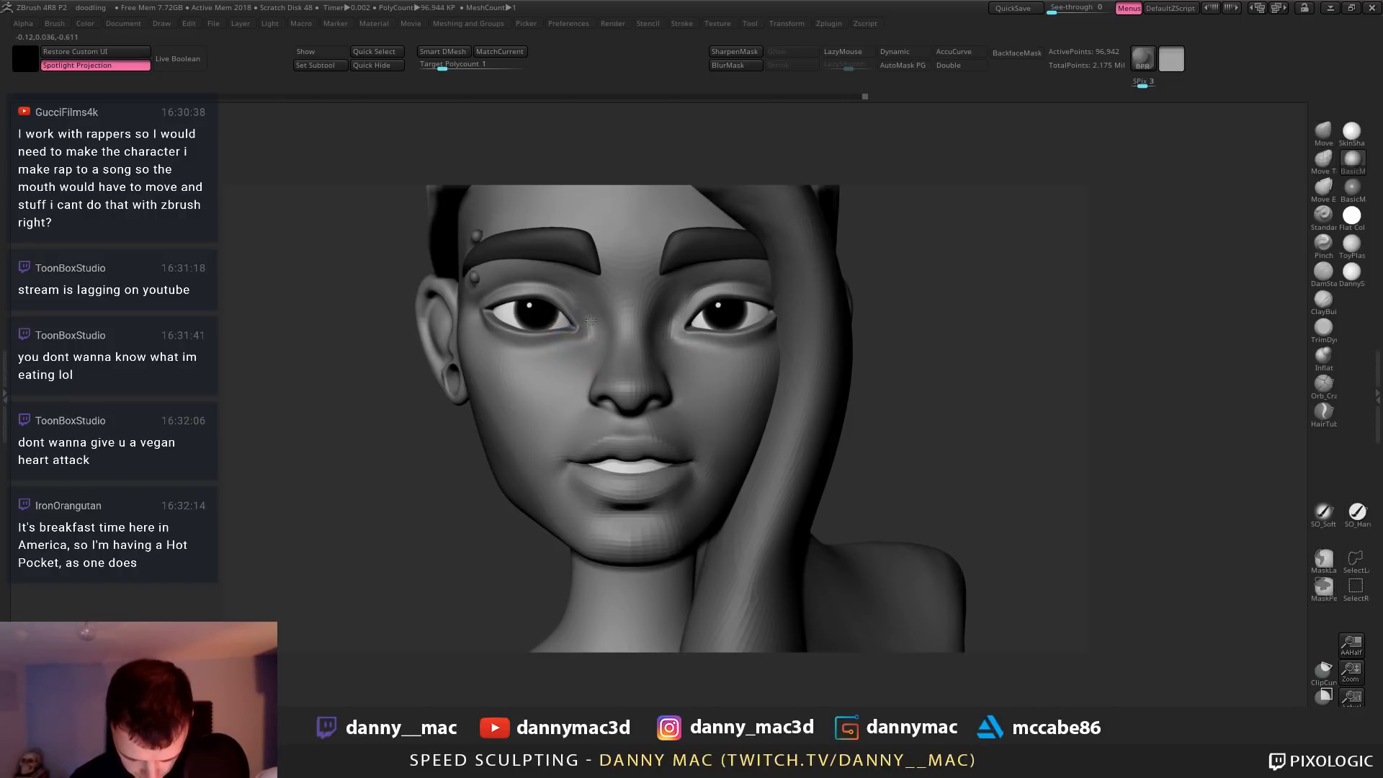
Sharpen the eyelid creases around the inner and outer eye corners with the DamStandard brush
key(b)
key(d)
key(s)
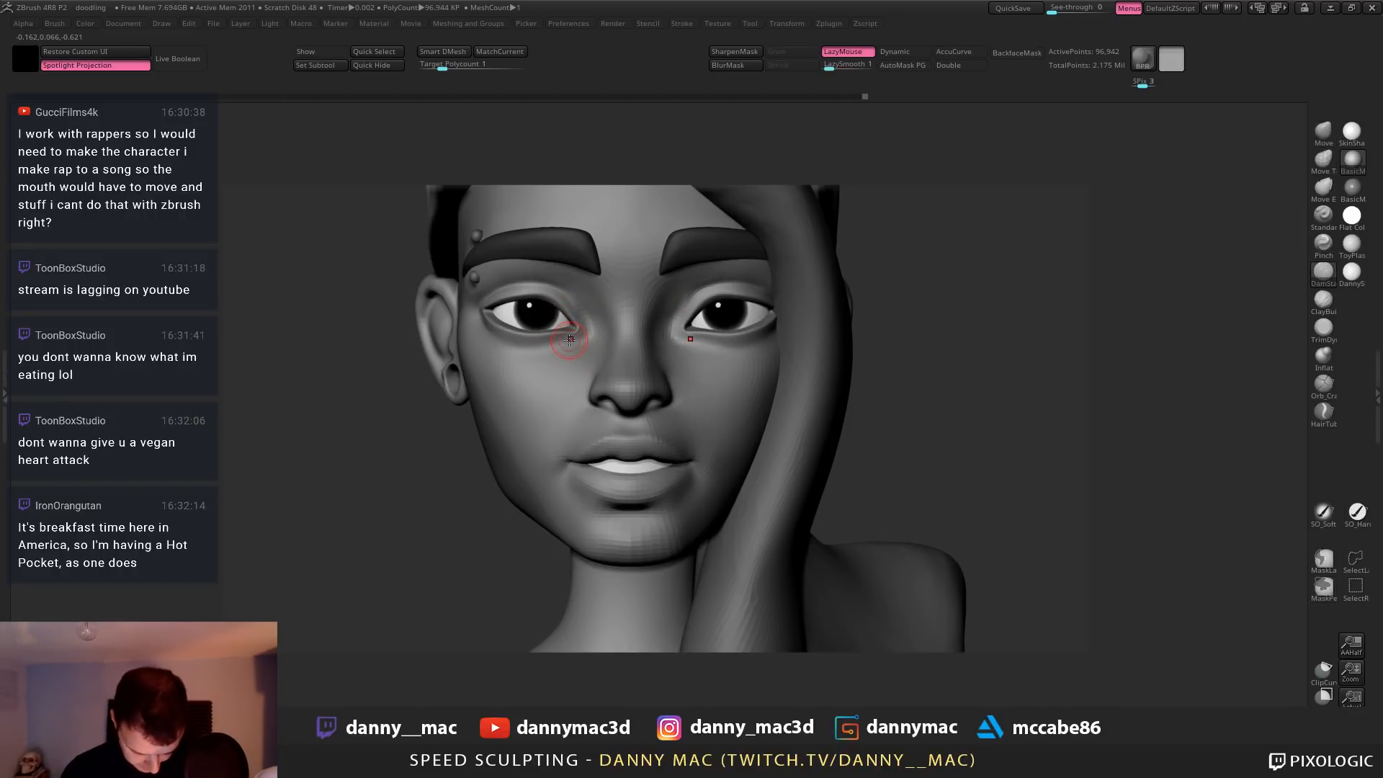
mouse_move(562, 305)
mouse_down()
mouse_move(562, 292)
mouse_move(577, 305)
mouse_up()
right_drag(588, 311, 495, 307)
drag(480, 302, 505, 289)
mouse_move(484, 300)
right_down()
mouse_move(575, 300)
mouse_move(607, 410)
mouse_move(638, 373)
right_up()
Adjust the cheek and side of the face with the Move brush, judging the bust's proportions from a distance
key(b)
key(m)
key(v)
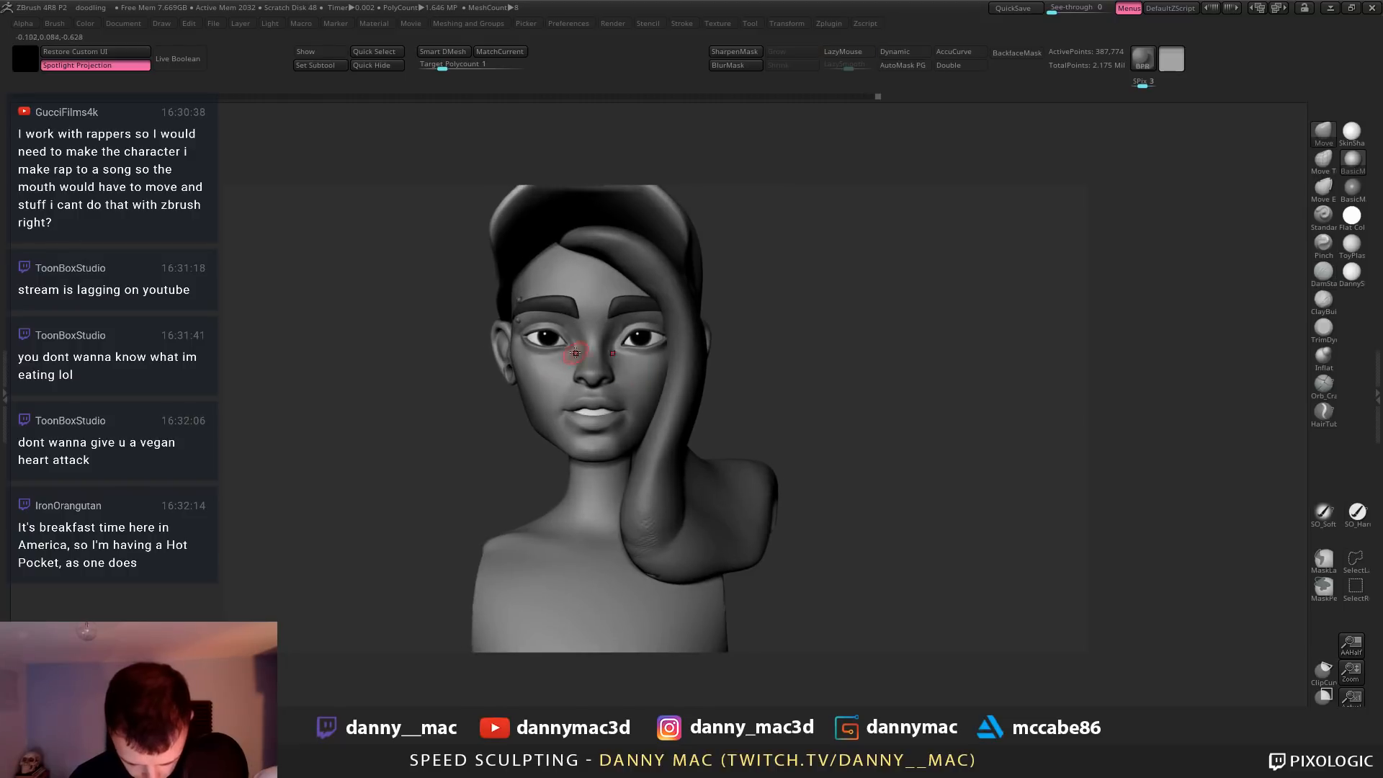
key(space)
alt+right_drag(565, 343, 587, 416)
drag(667, 440, 663, 443)
mouse_move(662, 444)
ctrl+right_down()
mouse_move(657, 469)
mouse_move(636, 403)
ctrl+right_up()
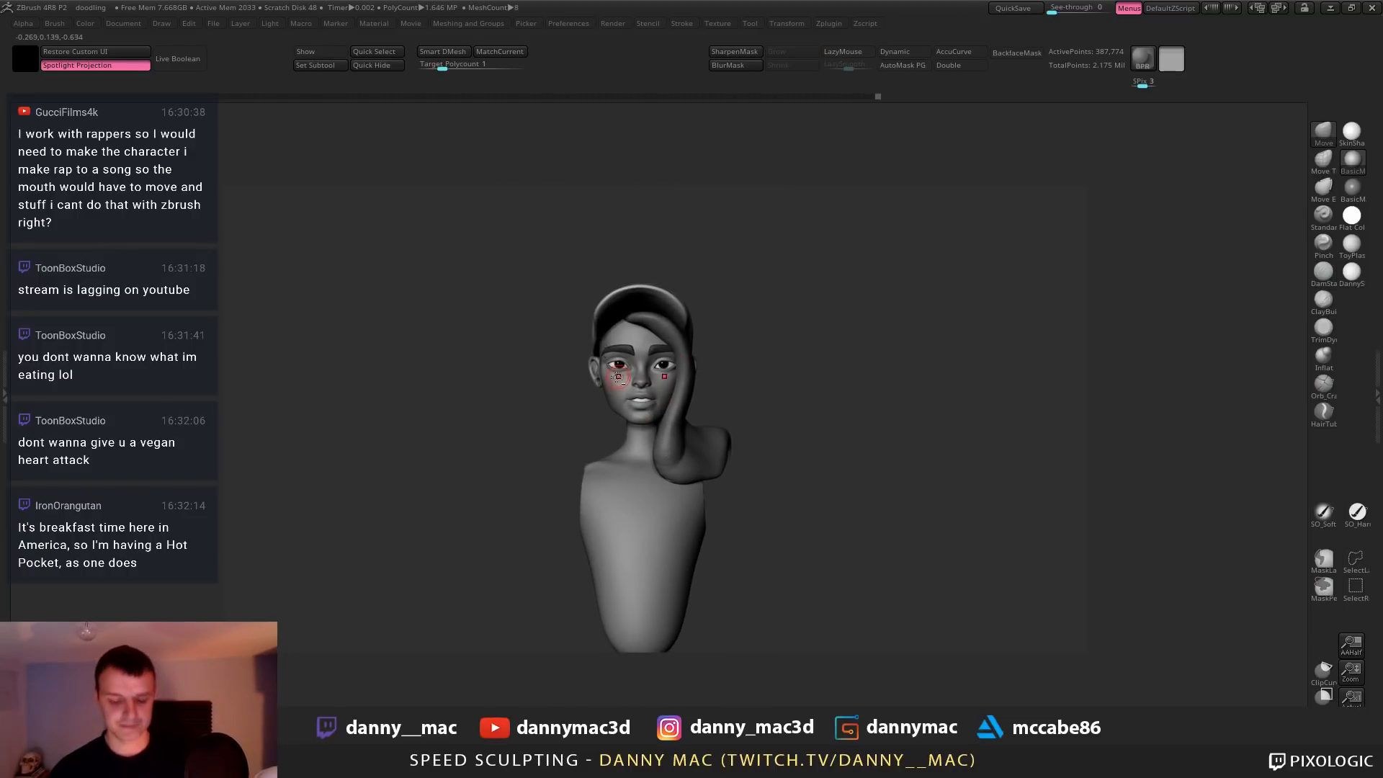
key(space)
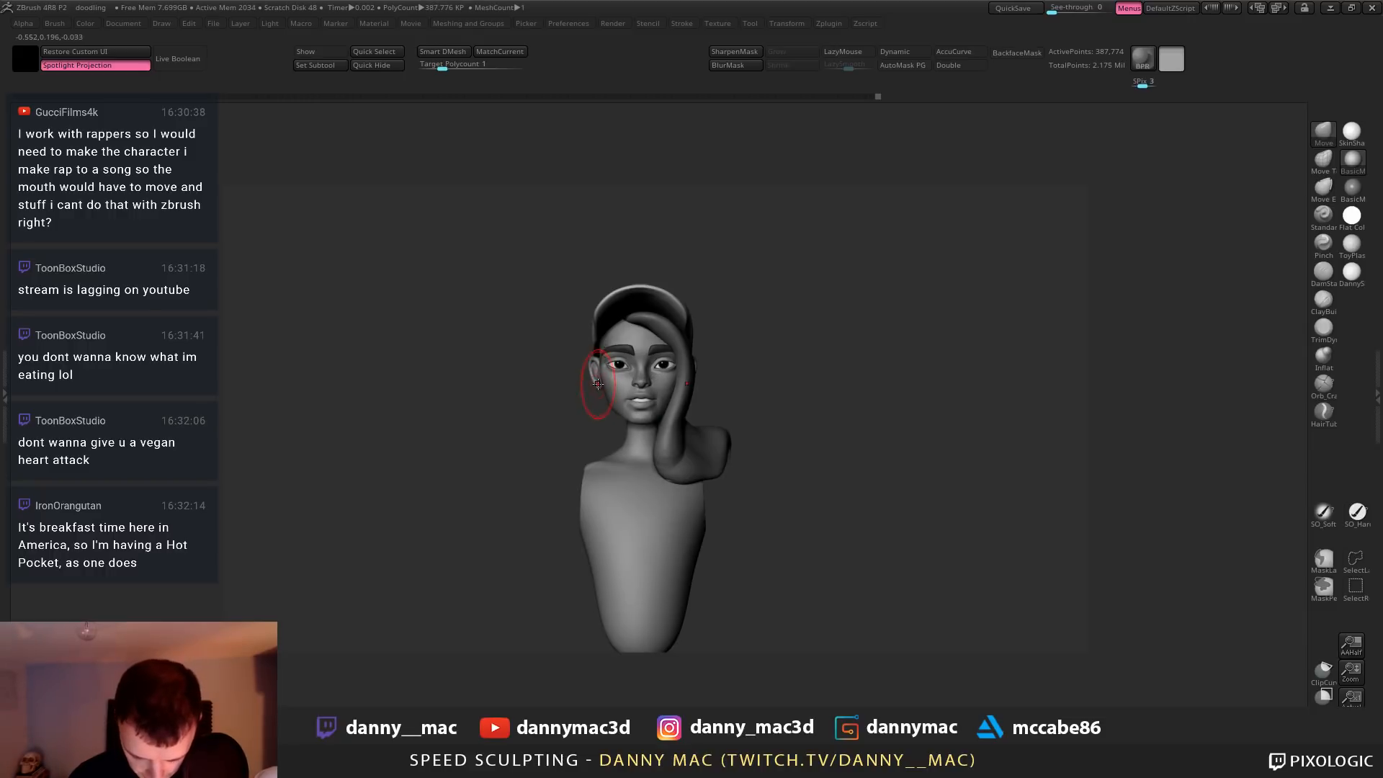
right_drag(629, 474, 613, 427)
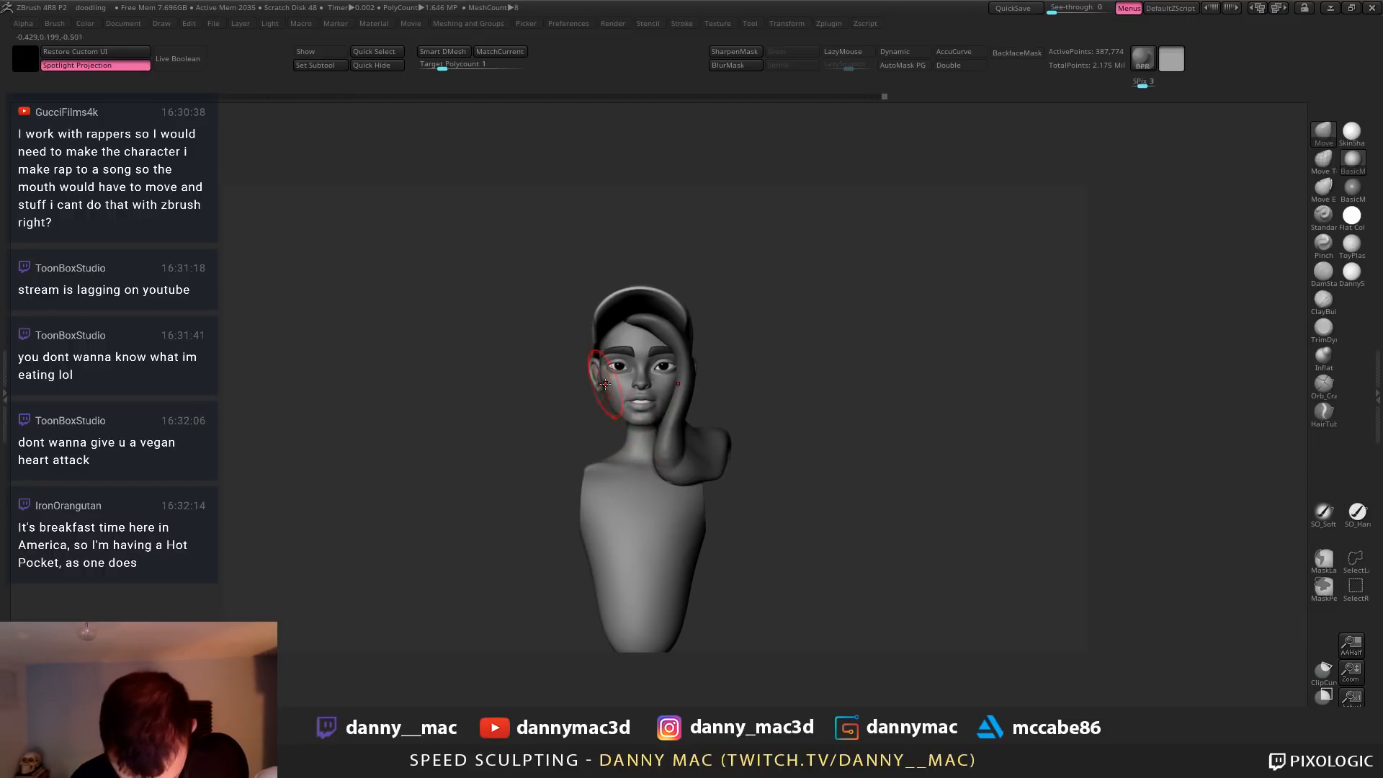
mouse_move(663, 365)
alt+right_down()
mouse_move(662, 338)
mouse_move(653, 377)
mouse_move(639, 369)
alt+right_up()
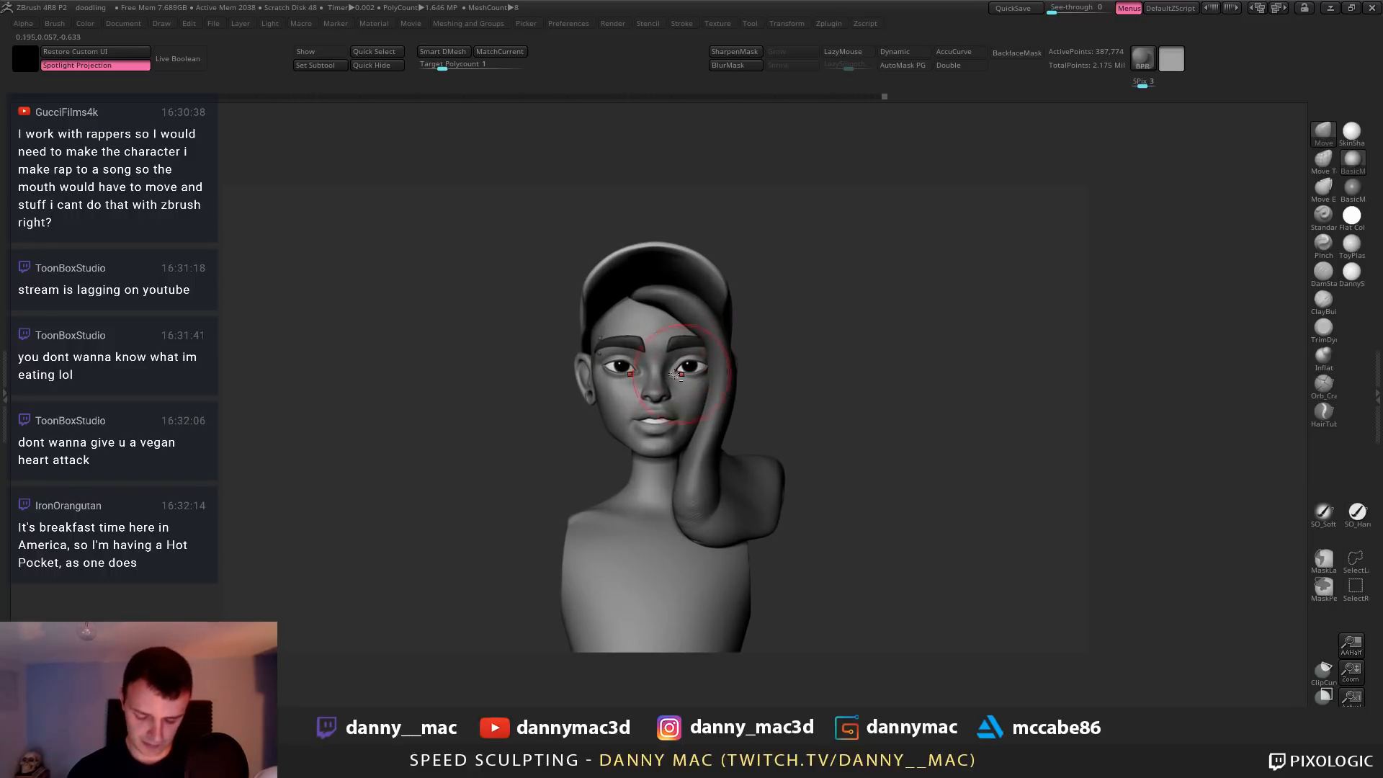
Select the eyeball subtool and shift its transform gizmo sideways
alt+click(620, 365)
key(w)
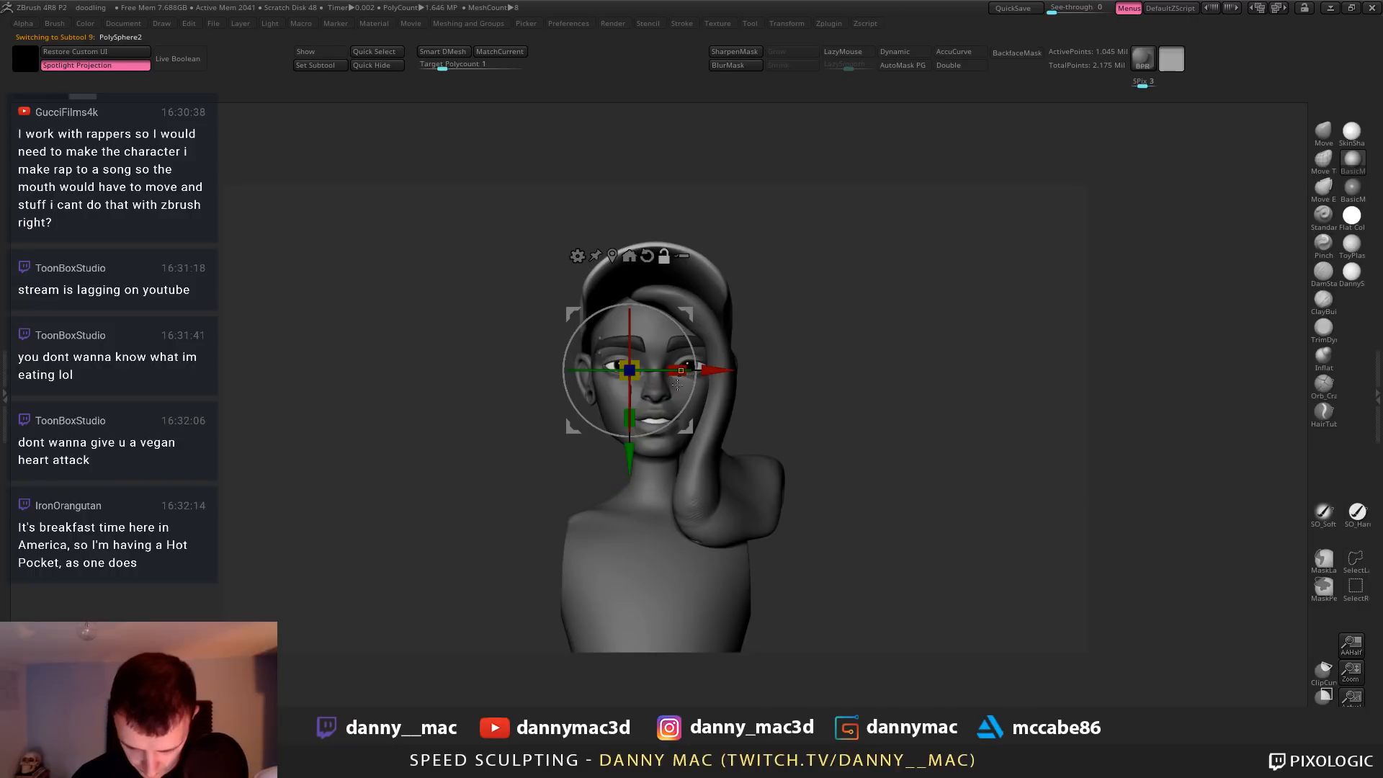
alt+drag(709, 373, 653, 371)
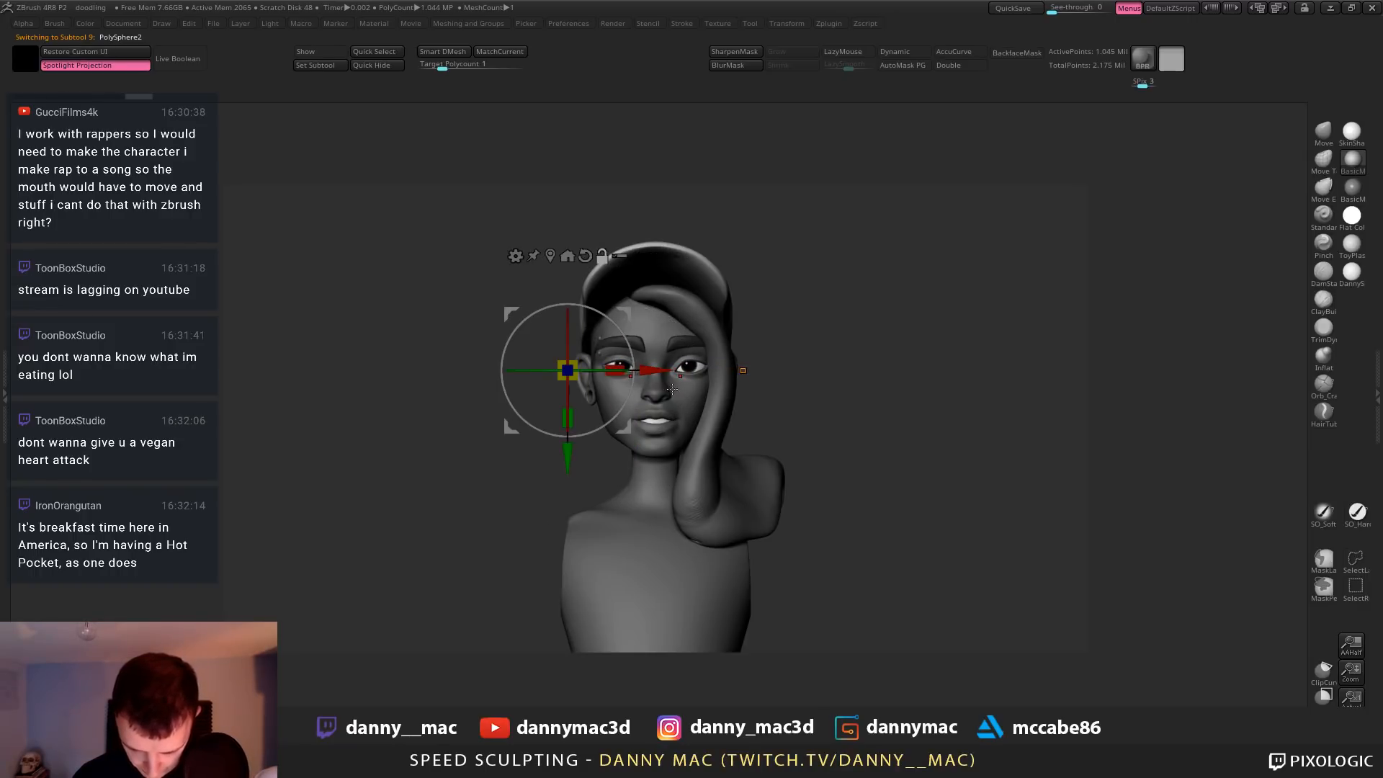
key(q)
Select the head mesh, nudge the area around the eye with the Move brush and work one subdivision level higher
alt+click(661, 383)
alt+right_drag(621, 370, 619, 373)
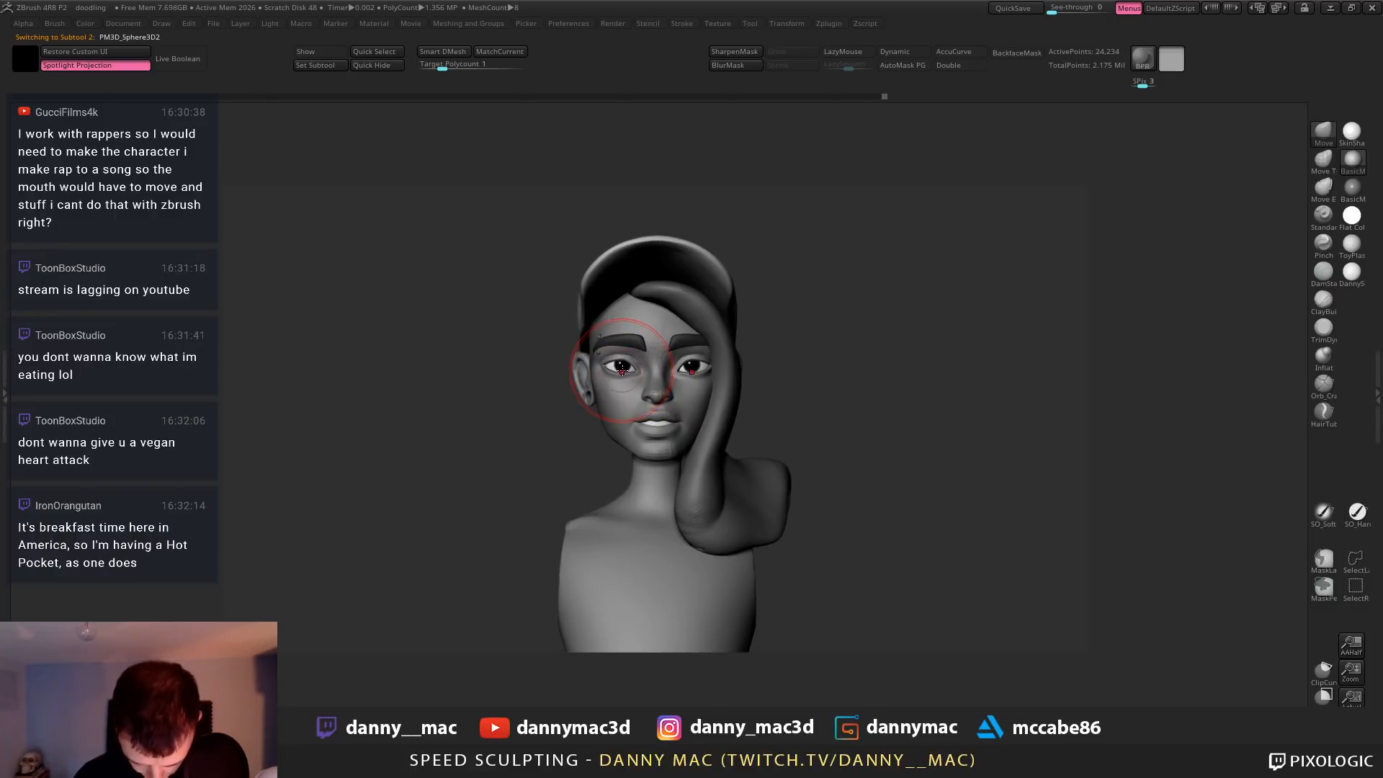
drag(619, 368, 612, 371)
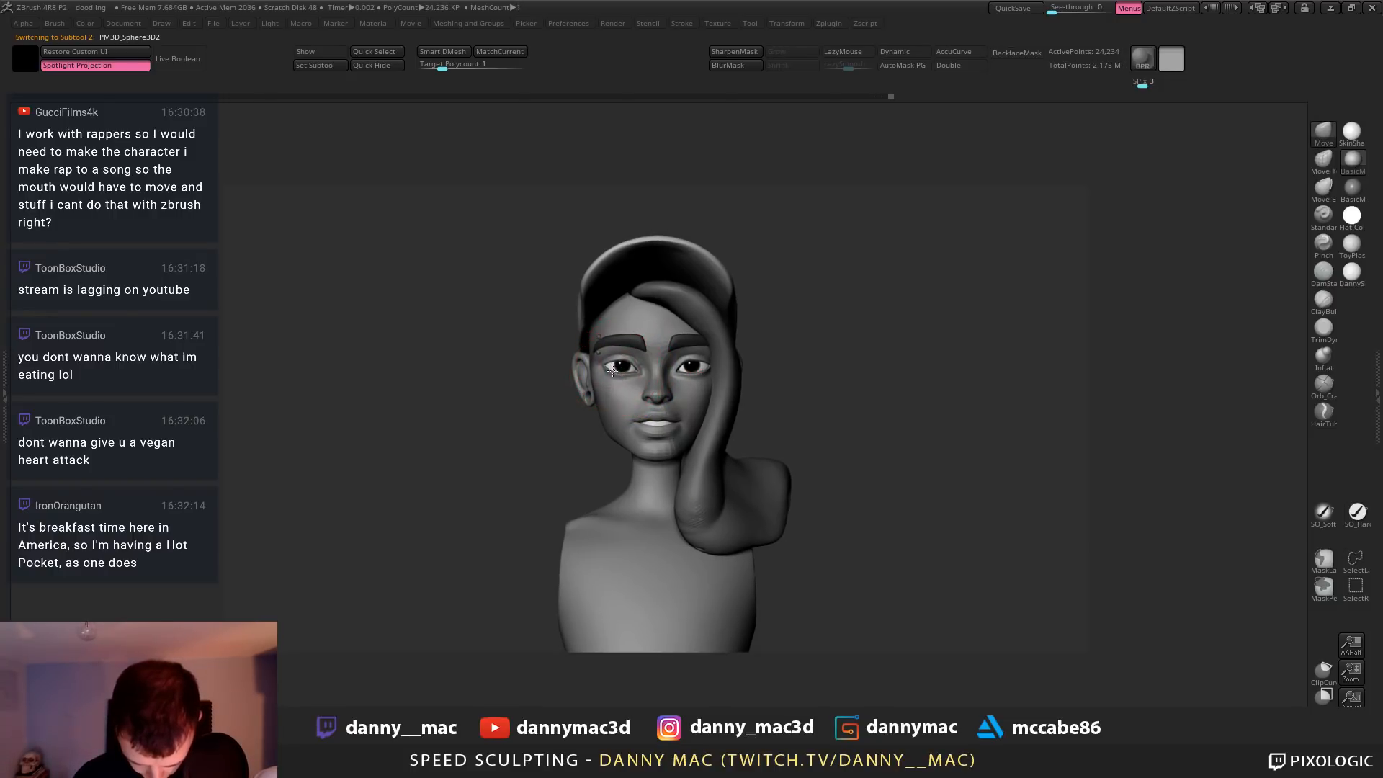
alt+right_drag(705, 329, 671, 338)
key(d)
key(d)
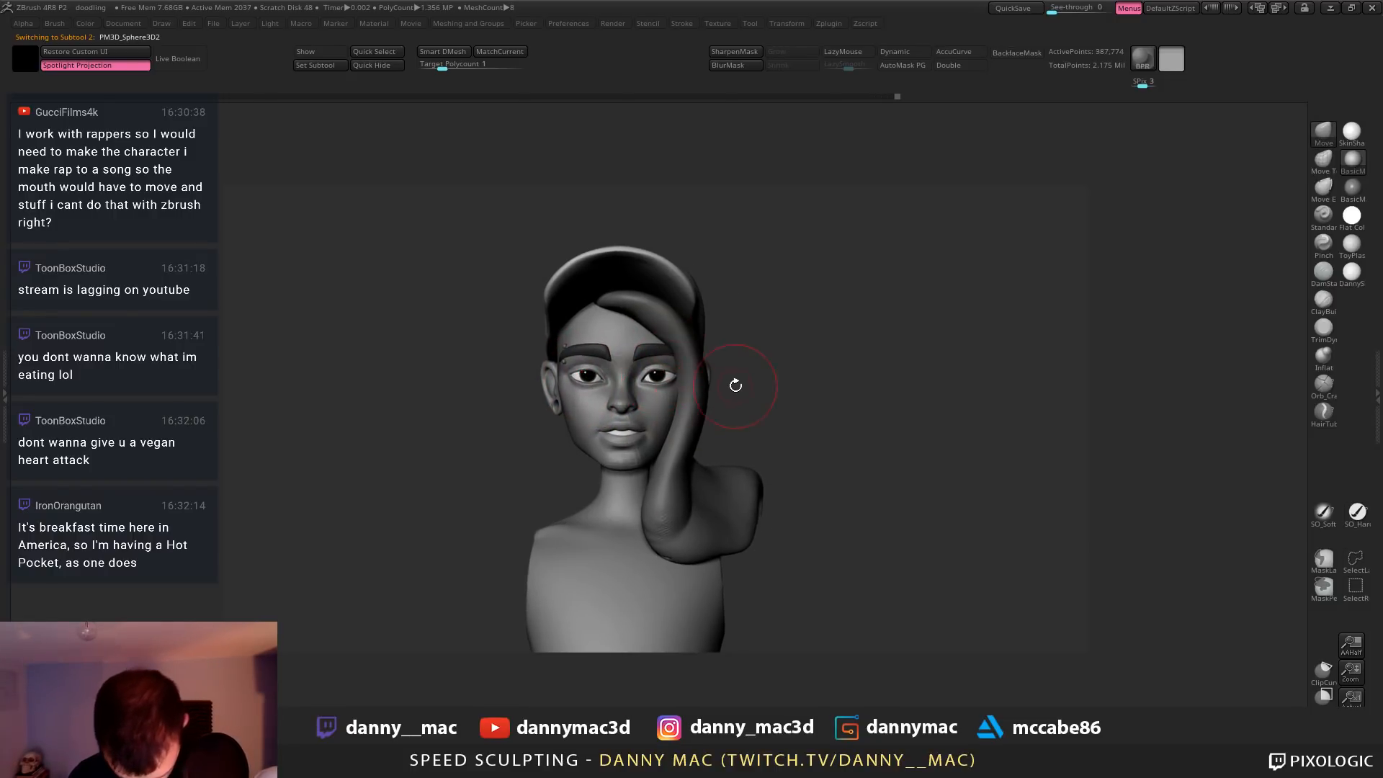
key(shift+d)
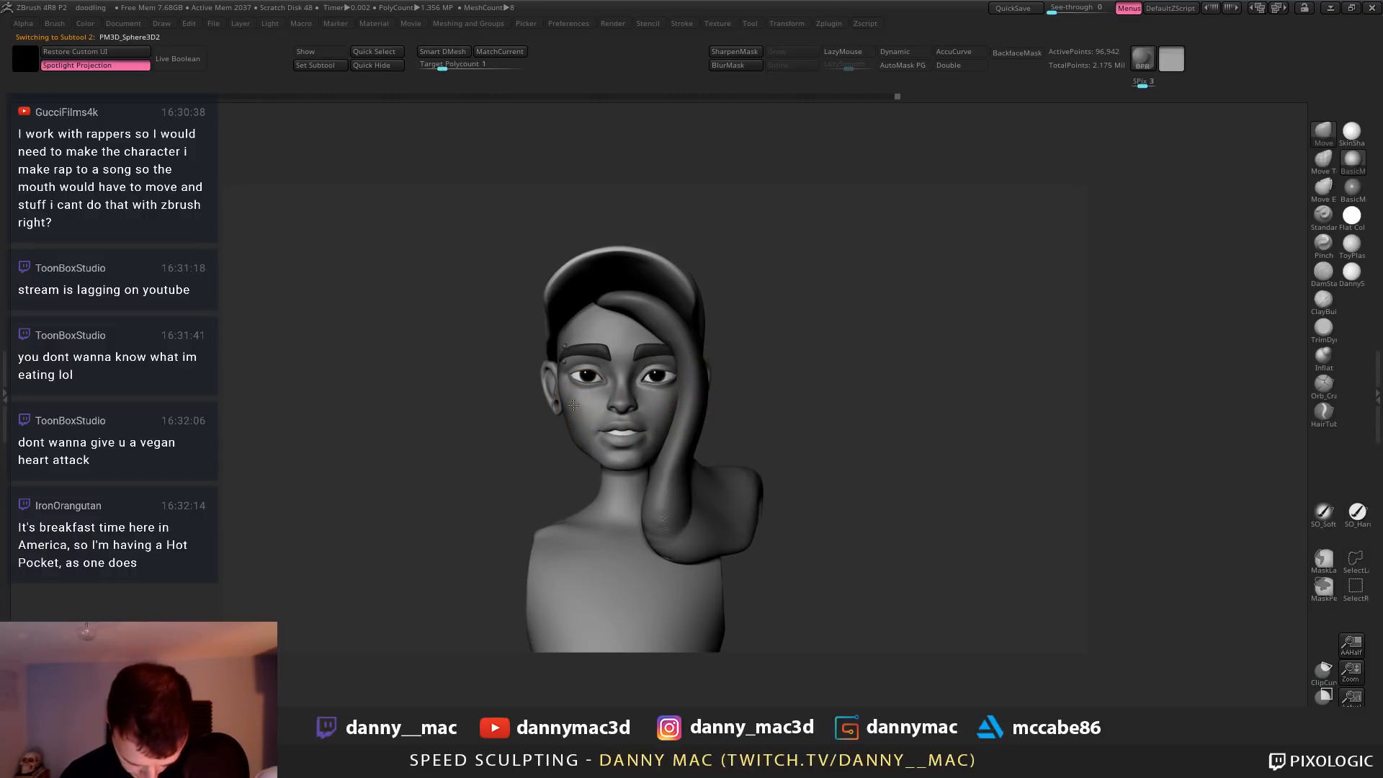
Adjust the cheek, jawline and ear area of the head with the Move brush from several angles
right_drag(573, 404, 669, 405)
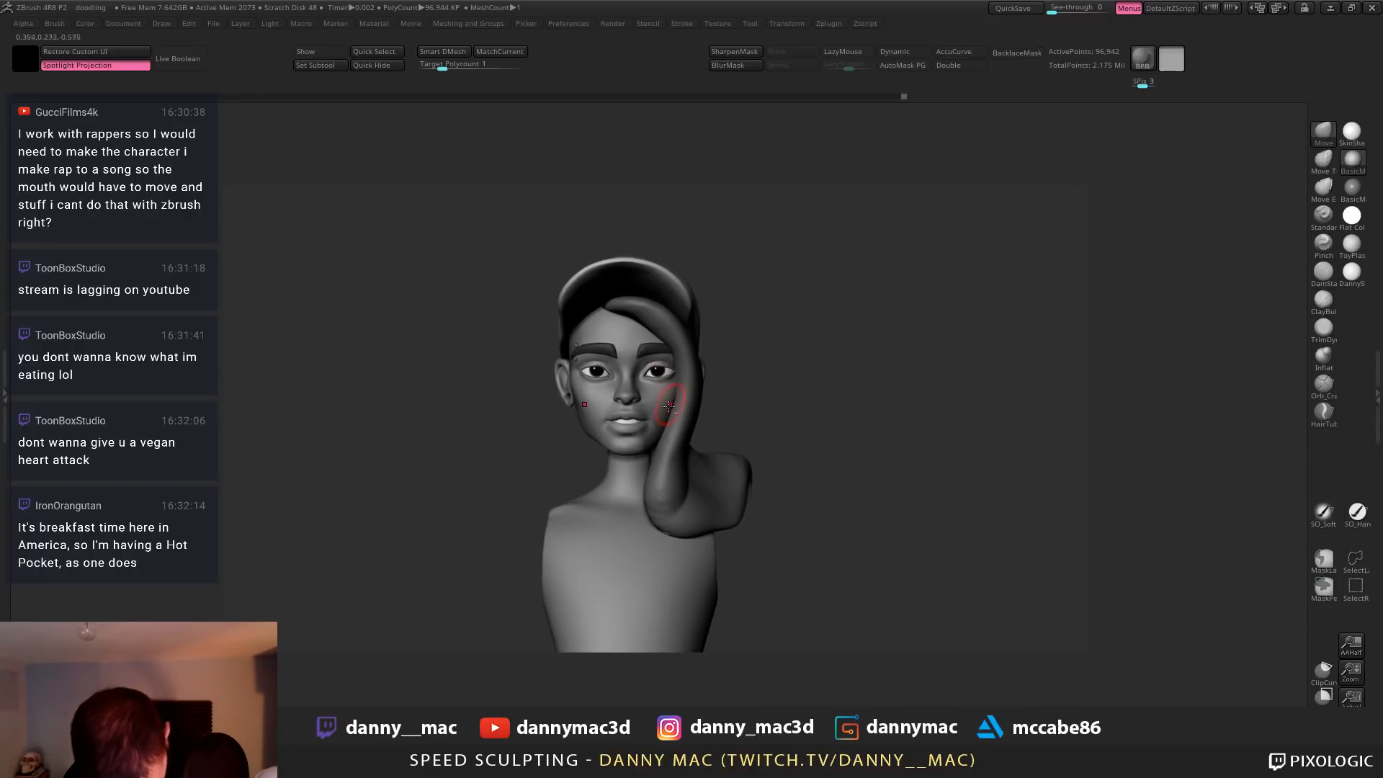
right_click(658, 425)
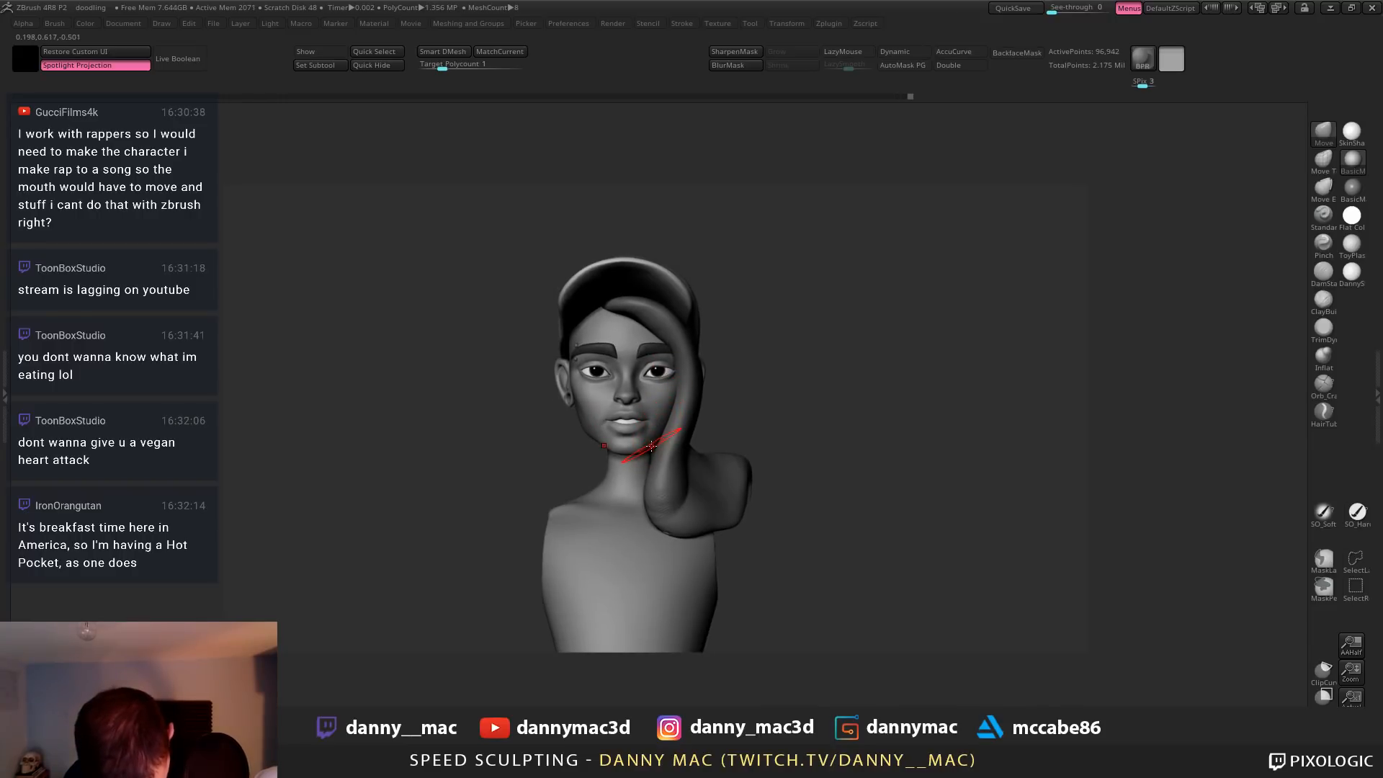
right_click(648, 443)
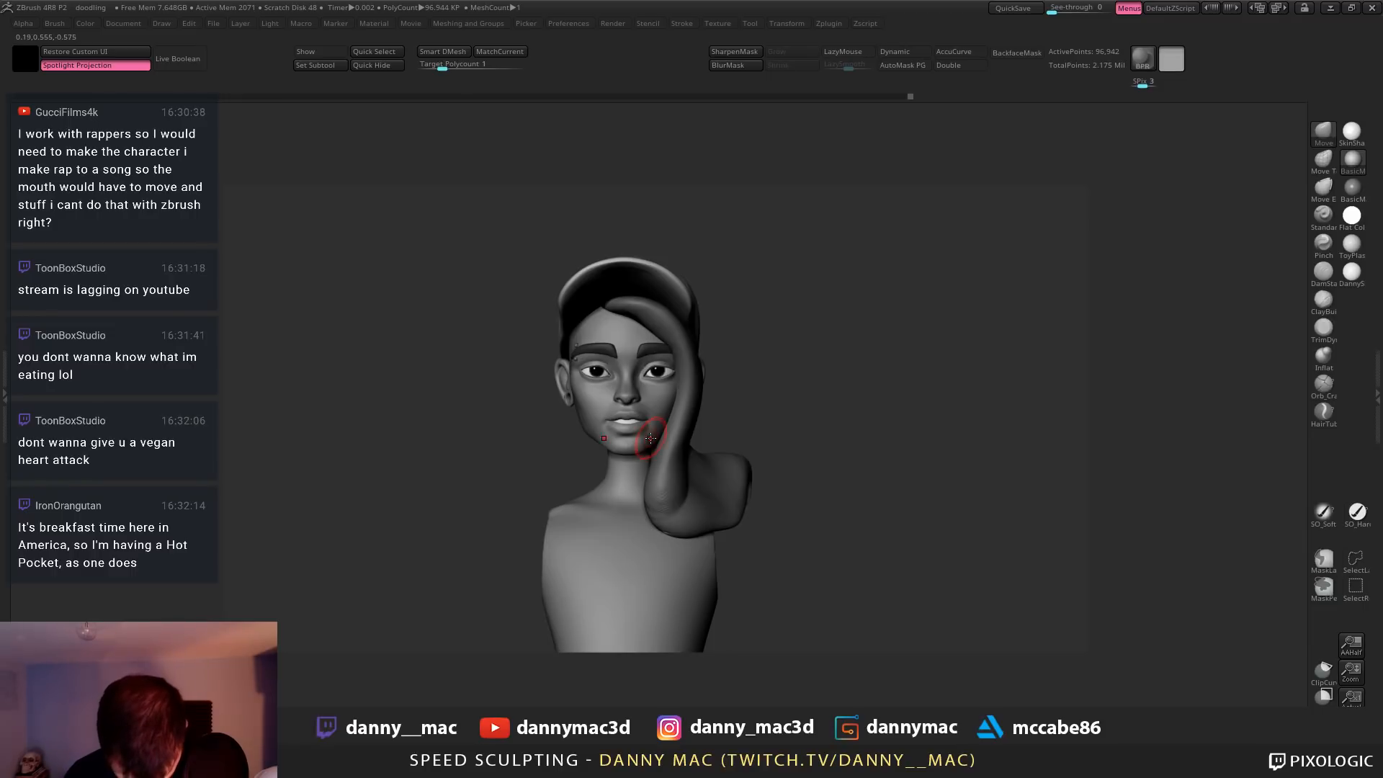
right_click(650, 438)
right_drag(648, 439, 585, 437)
drag(575, 437, 583, 436)
right_drag(584, 435, 630, 435)
right_click(537, 387)
drag(529, 383, 533, 390)
right_drag(576, 369, 597, 368)
drag(534, 387, 528, 384)
Select the cap and reshape its crown and the lower edge above the brow with the Move brush
alt+click(539, 332)
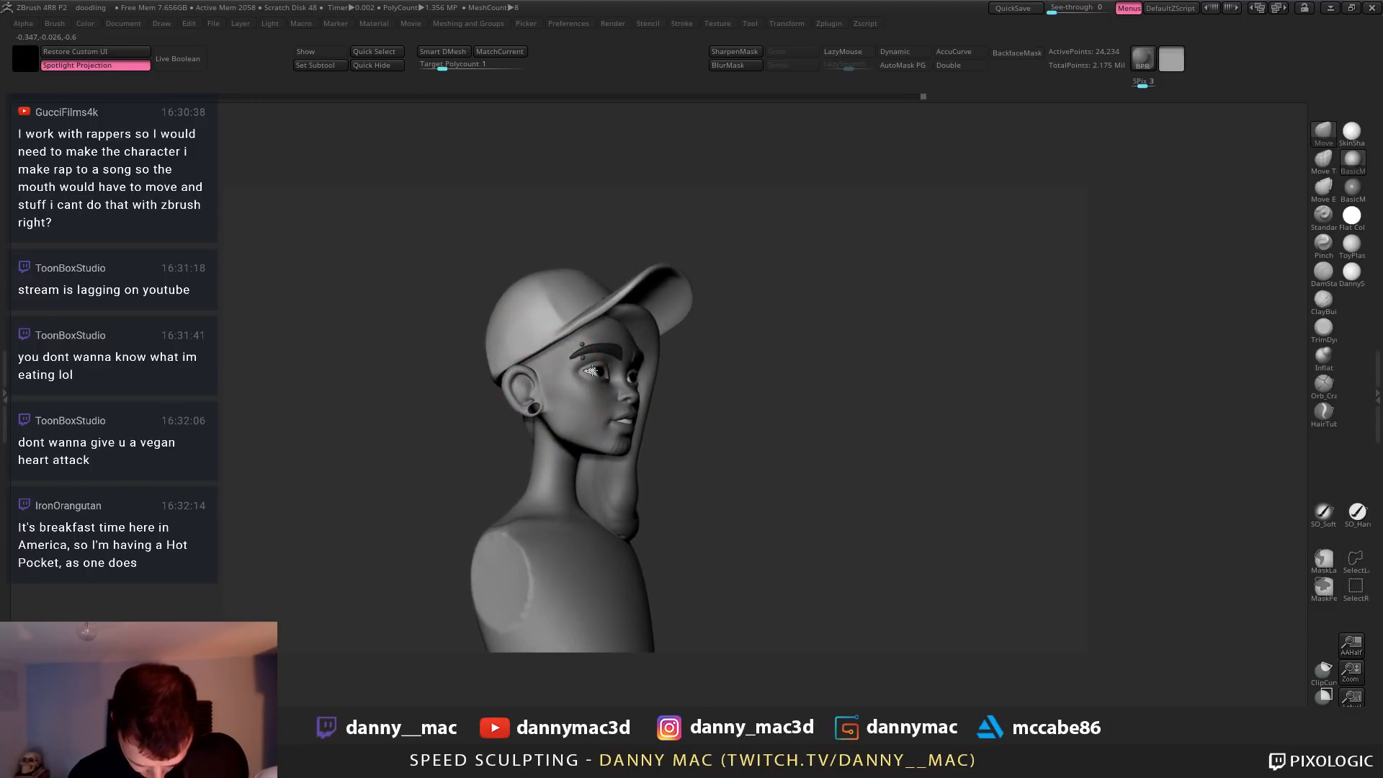
right_drag(590, 370, 640, 333)
alt+click(481, 344)
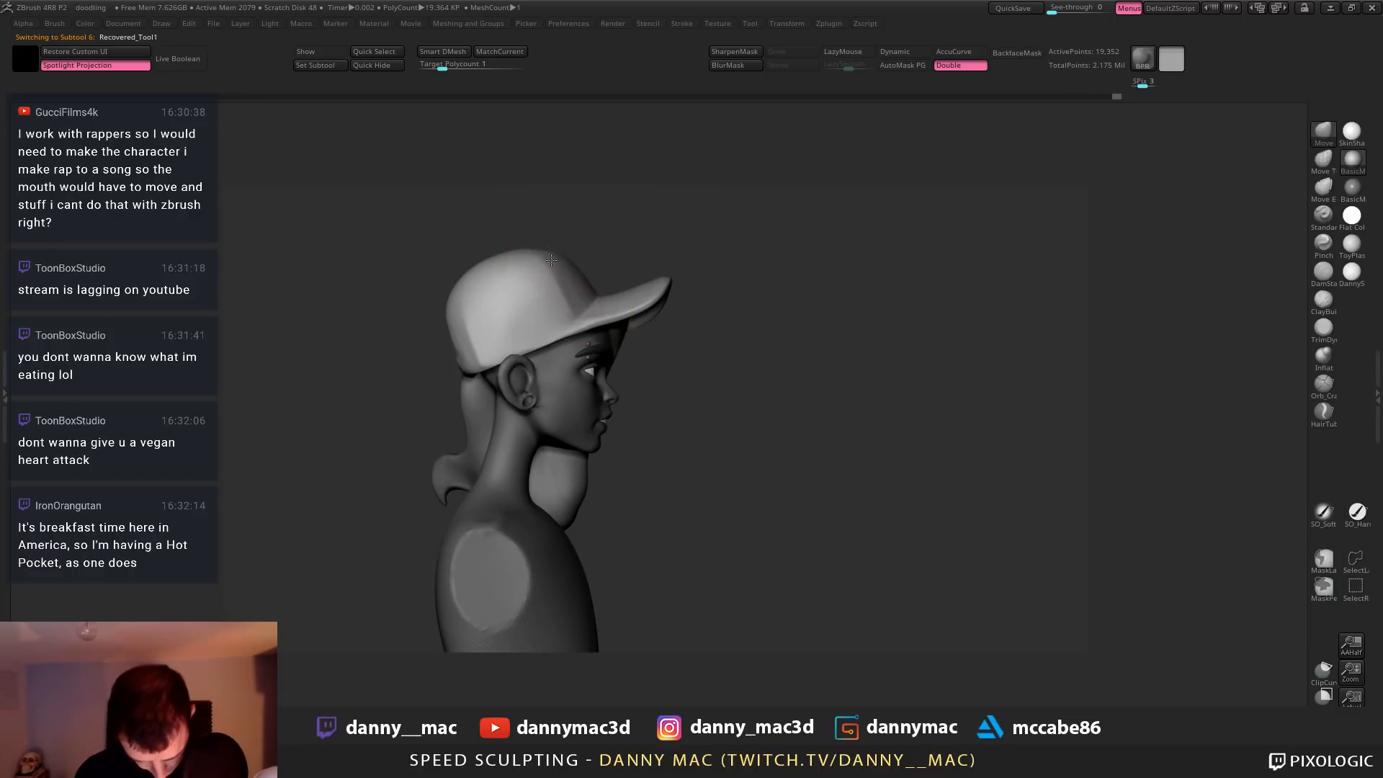
right_click(512, 296)
mouse_move(512, 296)
right_down()
mouse_move(581, 269)
mouse_move(475, 302)
mouse_move(456, 331)
right_up()
drag(426, 340, 419, 333)
mouse_move(461, 328)
right_down()
mouse_move(601, 312)
mouse_move(602, 343)
mouse_move(657, 324)
mouse_move(663, 340)
mouse_move(551, 313)
mouse_move(512, 326)
mouse_move(572, 317)
mouse_move(529, 313)
right_up()
drag(528, 312, 524, 321)
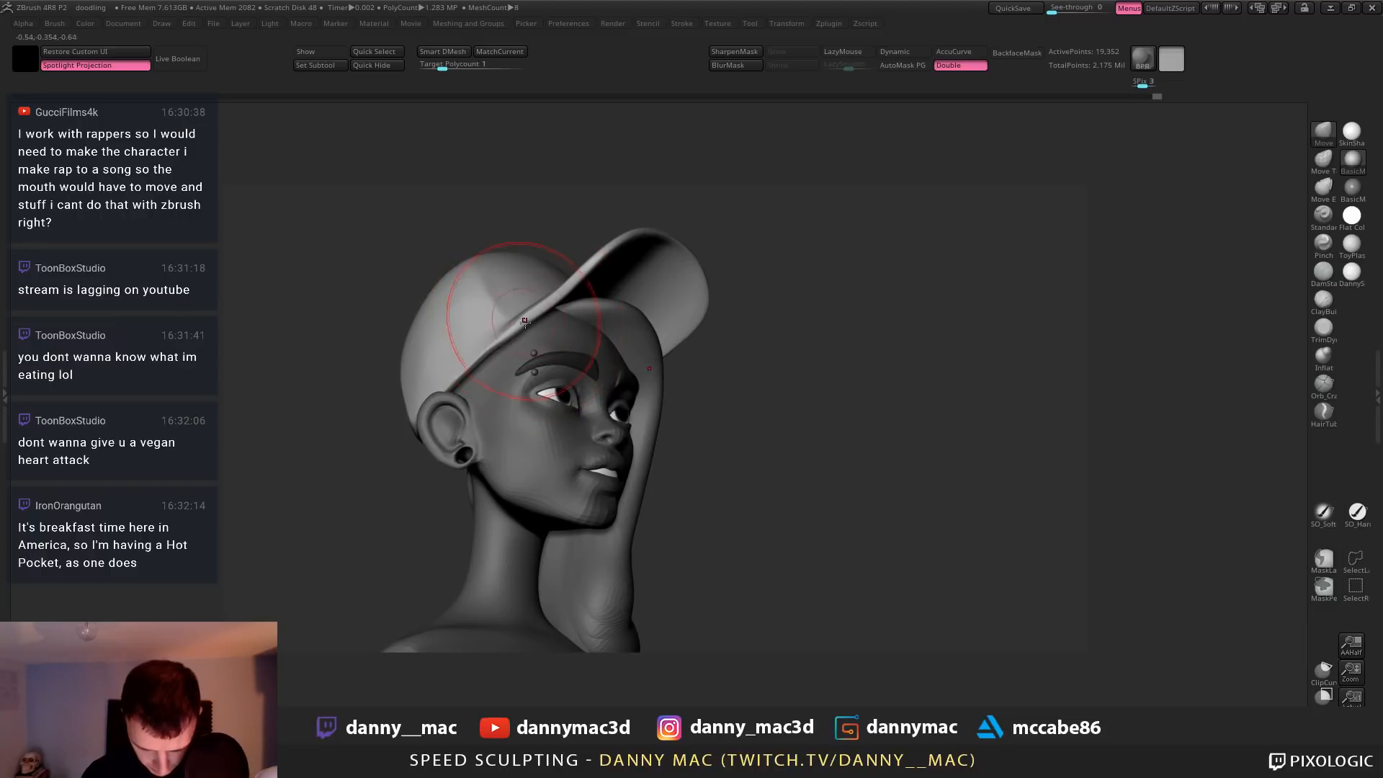
right_drag(525, 321, 531, 337)
key(space)
drag(532, 337, 522, 336)
mouse_move(523, 317)
right_down()
mouse_move(569, 342)
mouse_move(618, 400)
mouse_move(577, 411)
right_up()
Select the head mesh and nudge the upper eyelid and brow bone with the Move brush, checking from below
alt+click(620, 400)
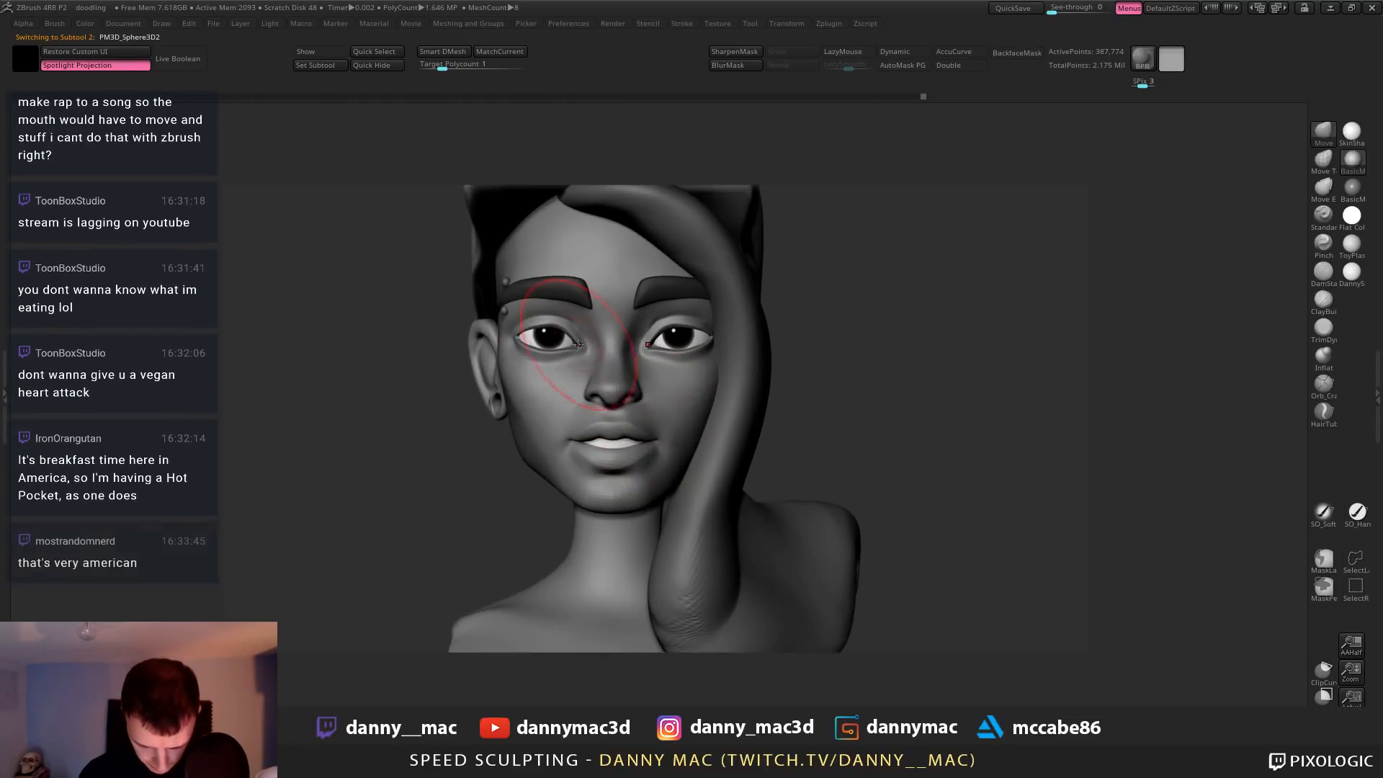
right_drag(573, 337, 573, 315)
key(space)
drag(558, 315, 564, 313)
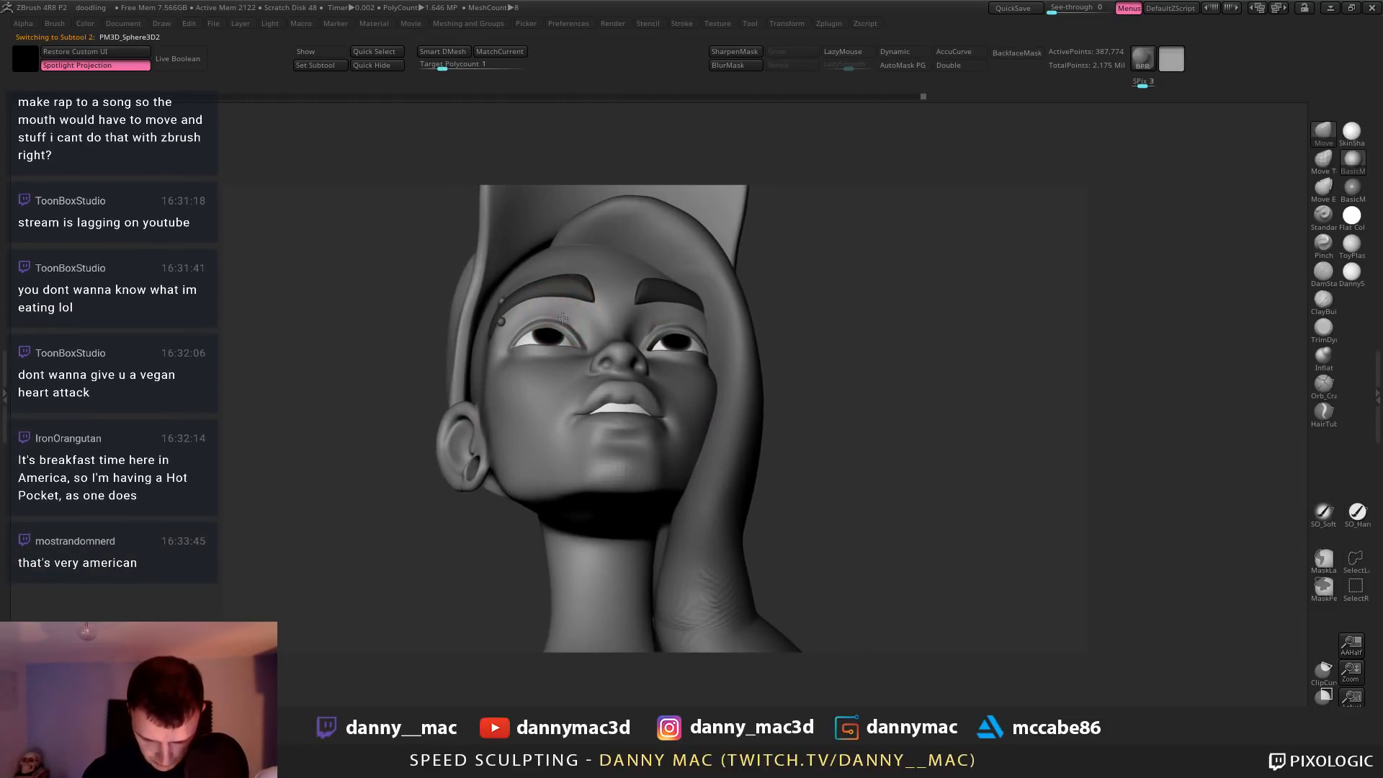
mouse_move(562, 318)
right_down()
mouse_move(554, 357)
mouse_move(563, 322)
mouse_move(561, 335)
right_up()
Select the hair, save the project and reshape the hair along the side of the face with the Move brush
alt+click(692, 401)
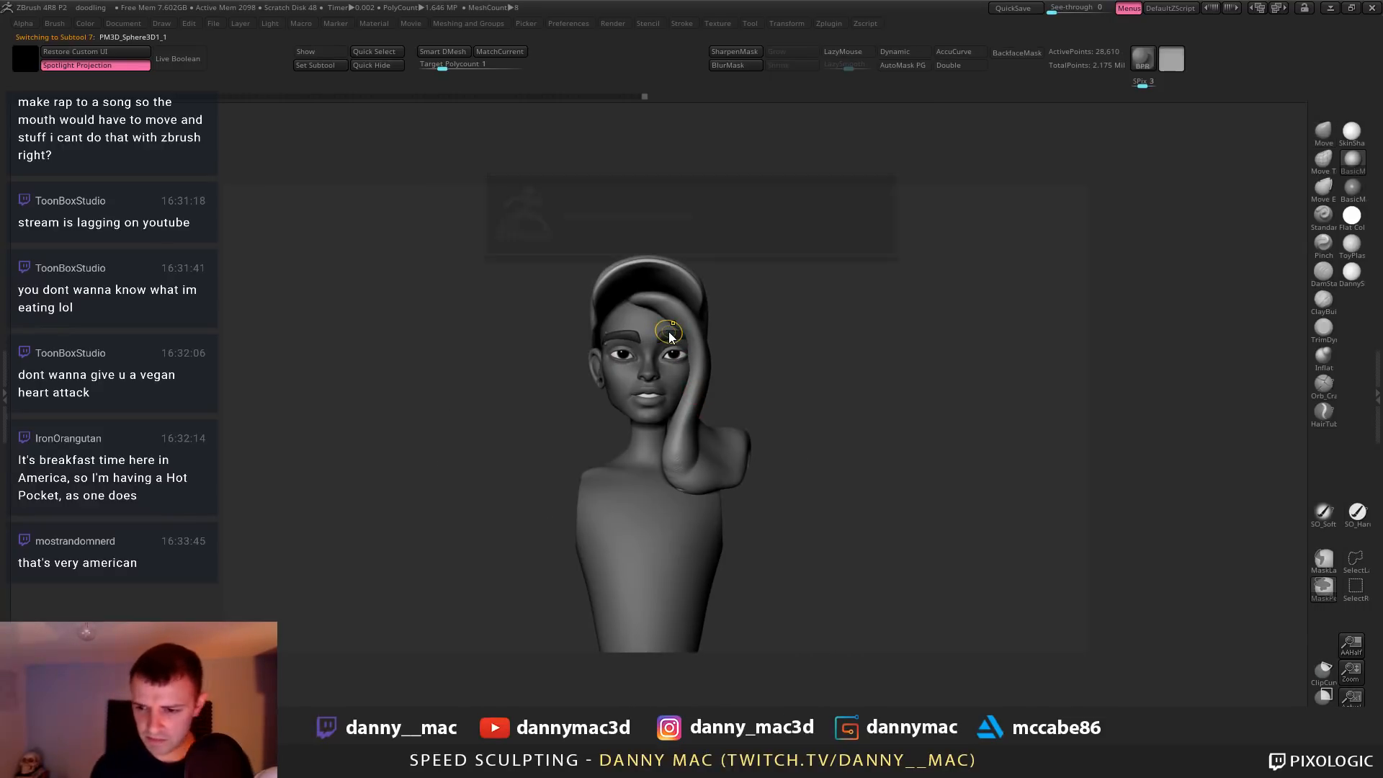
key(ctrl+s)
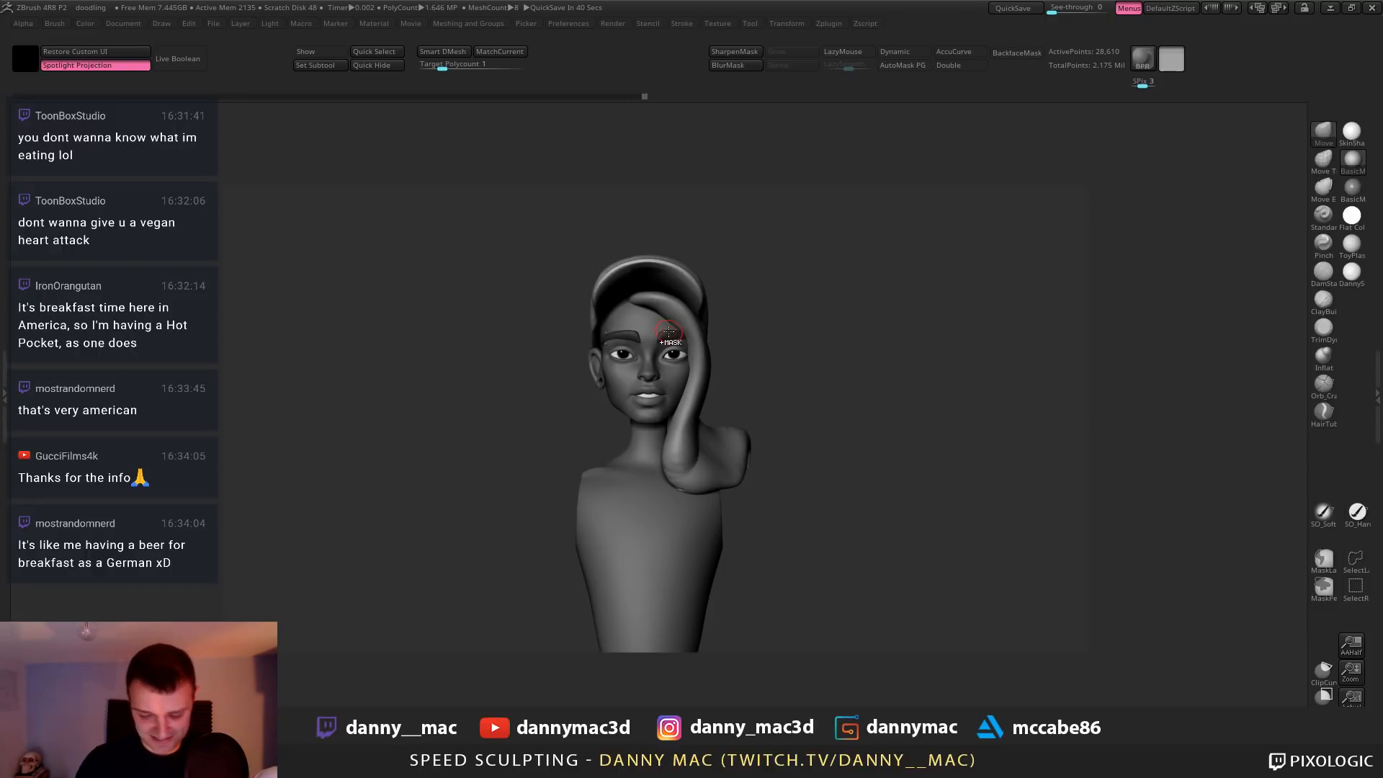
drag(738, 349, 671, 372)
right_drag(671, 371, 651, 370)
key(space)
drag(657, 382, 675, 379)
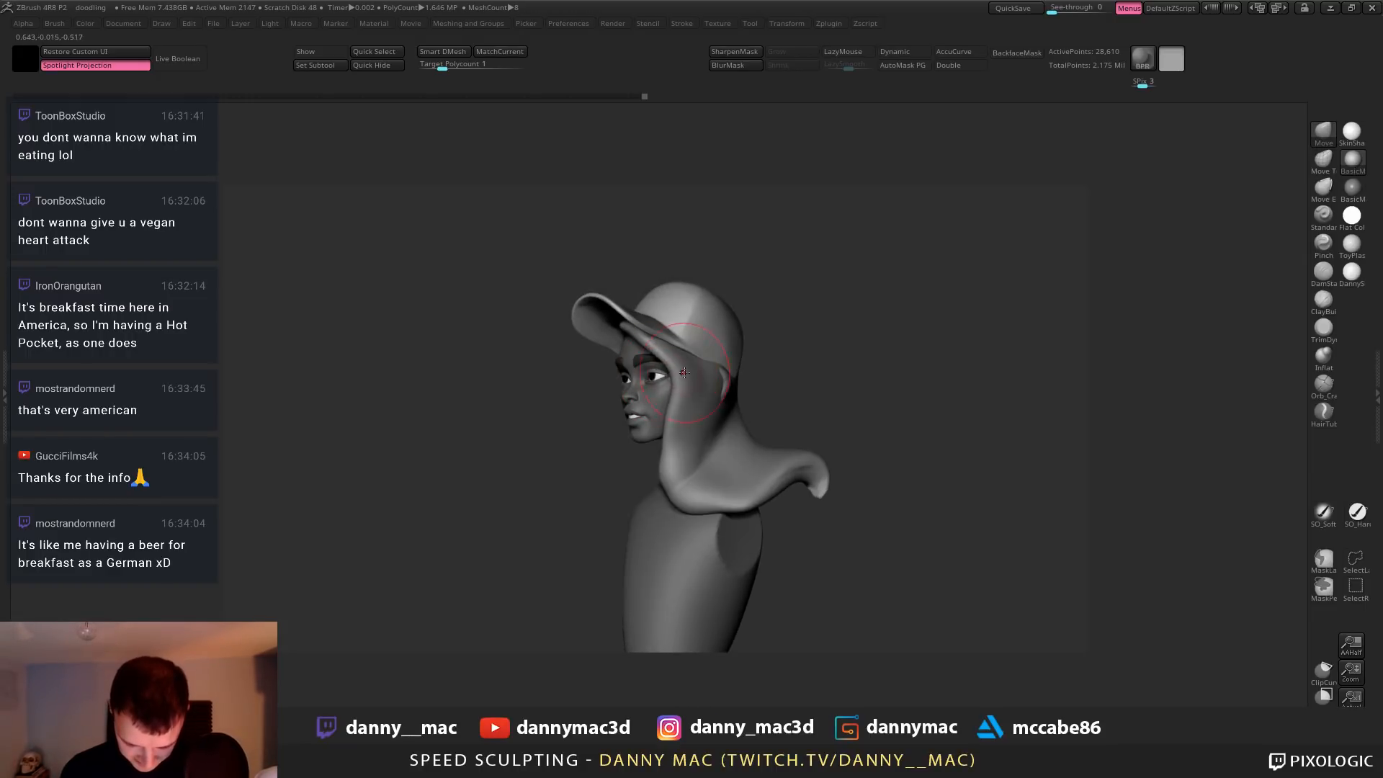
right_drag(674, 378, 690, 376)
mouse_move(689, 375)
mouse_down()
mouse_move(679, 411)
mouse_move(701, 460)
mouse_move(680, 464)
mouse_move(700, 457)
mouse_up()
key(space)
key(space)
Select the head mesh and refine the back of the neck in profile with the Move brush
alt+click(698, 437)
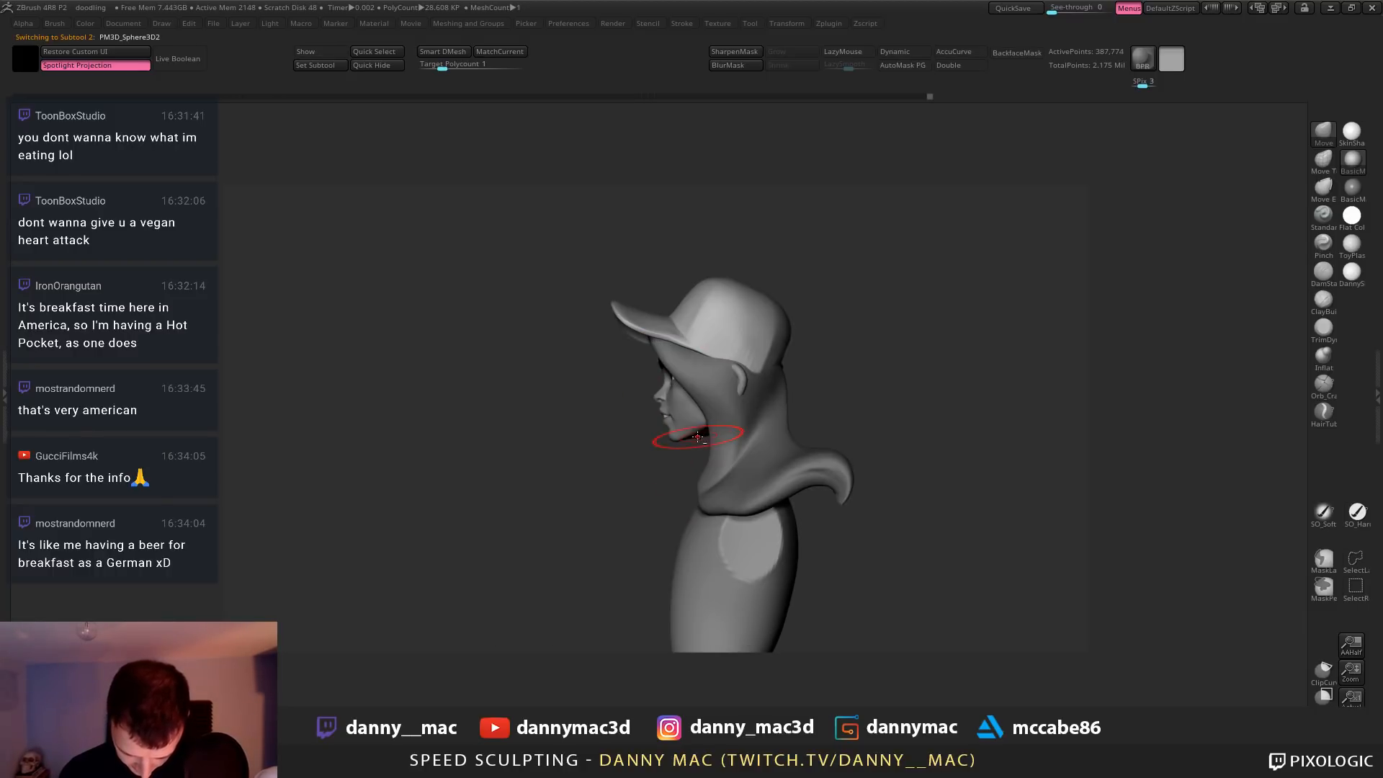
key(space)
mouse_move(694, 434)
ctrl+right_down()
mouse_move(721, 461)
mouse_move(687, 423)
mouse_move(691, 459)
mouse_move(762, 416)
ctrl+right_up()
key(space)
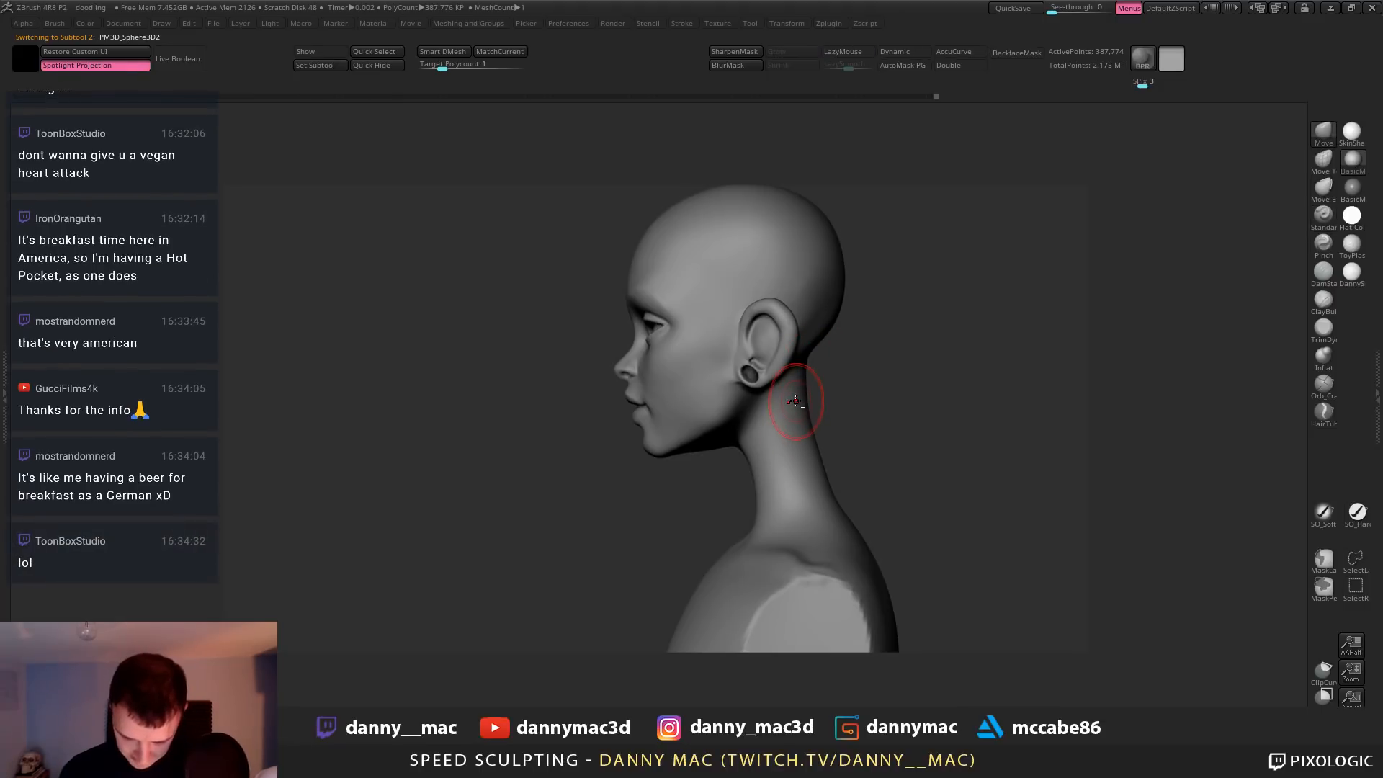
key(space)
drag(806, 397, 799, 396)
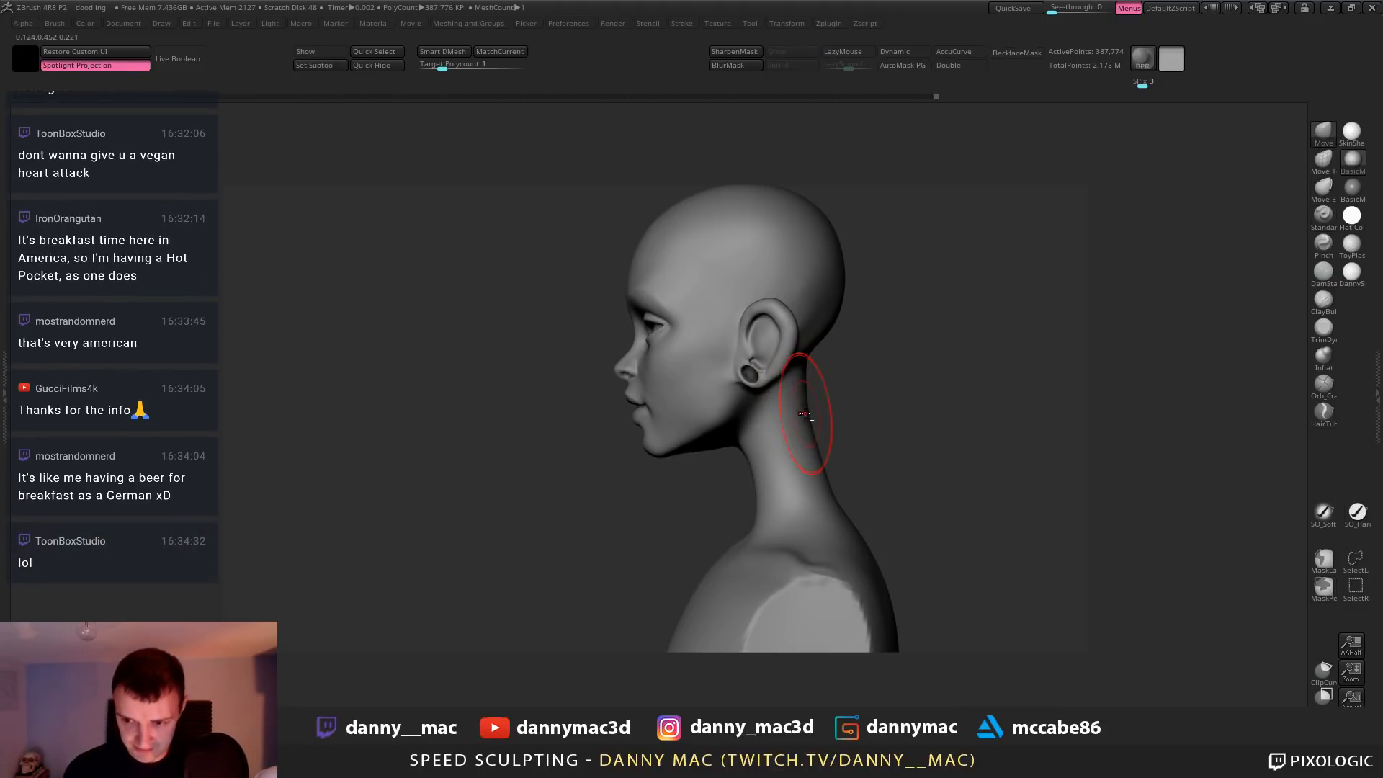
key(space)
drag(812, 448, 805, 442)
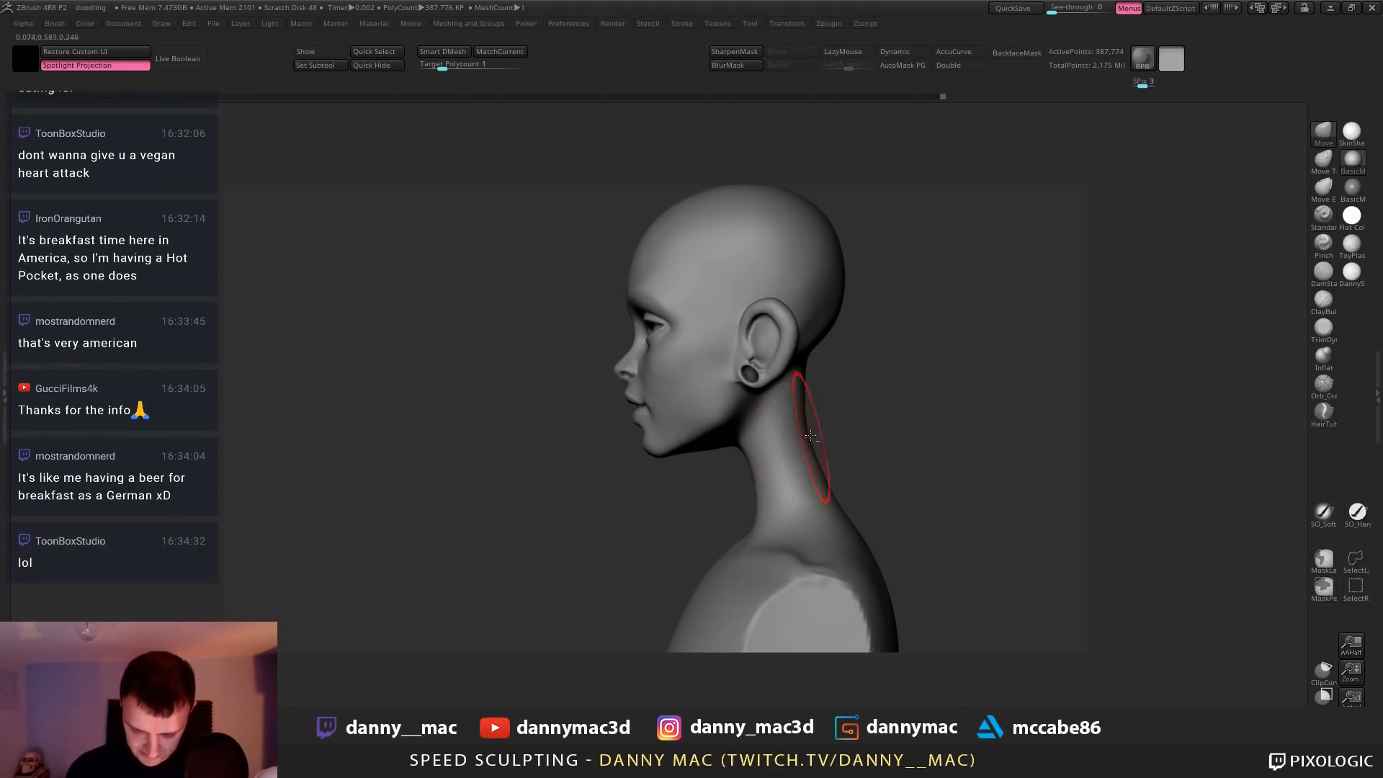
Adjust the throat under the jaw with the Move brush at one subdivision level lower, and save the project
ctrl+right_drag(810, 437, 771, 429)
key(space)
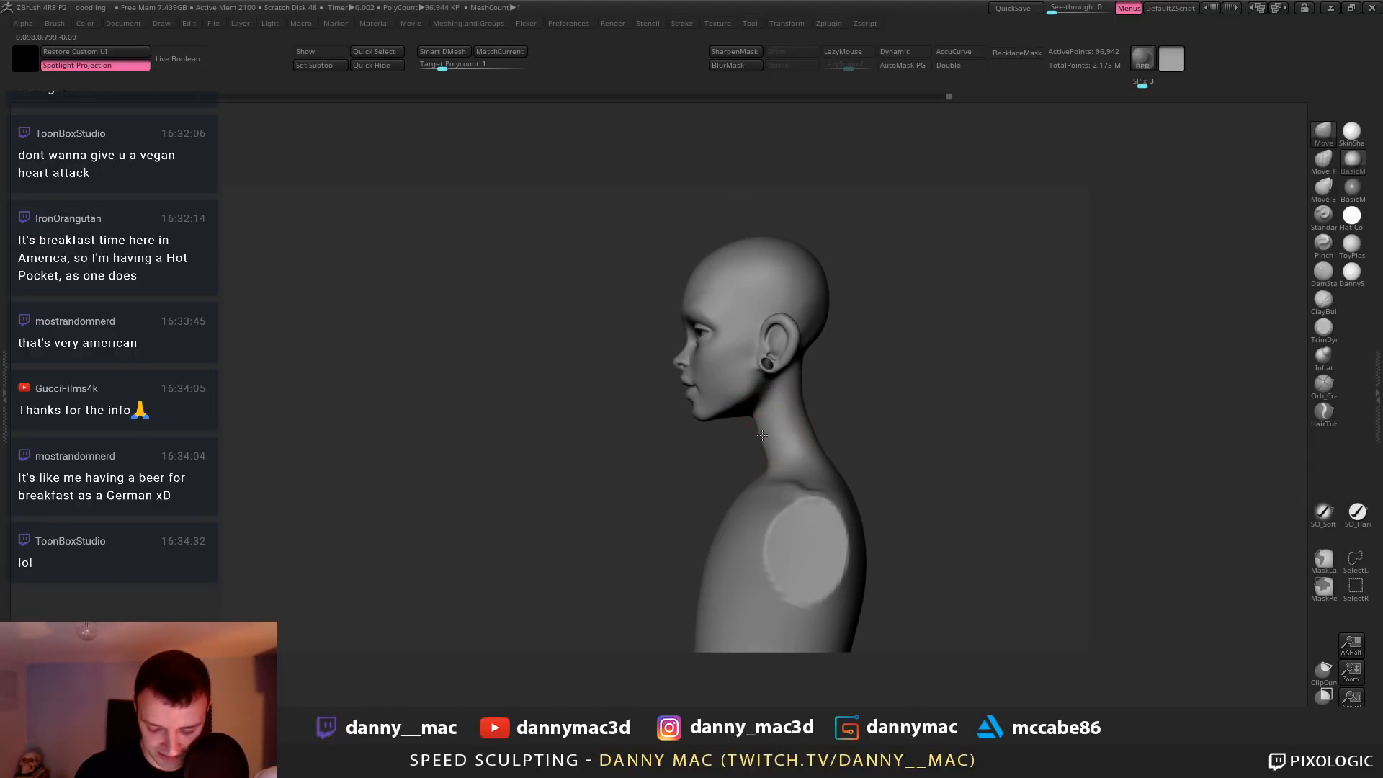
drag(757, 426, 750, 421)
right_drag(652, 529, 677, 502)
key(space)
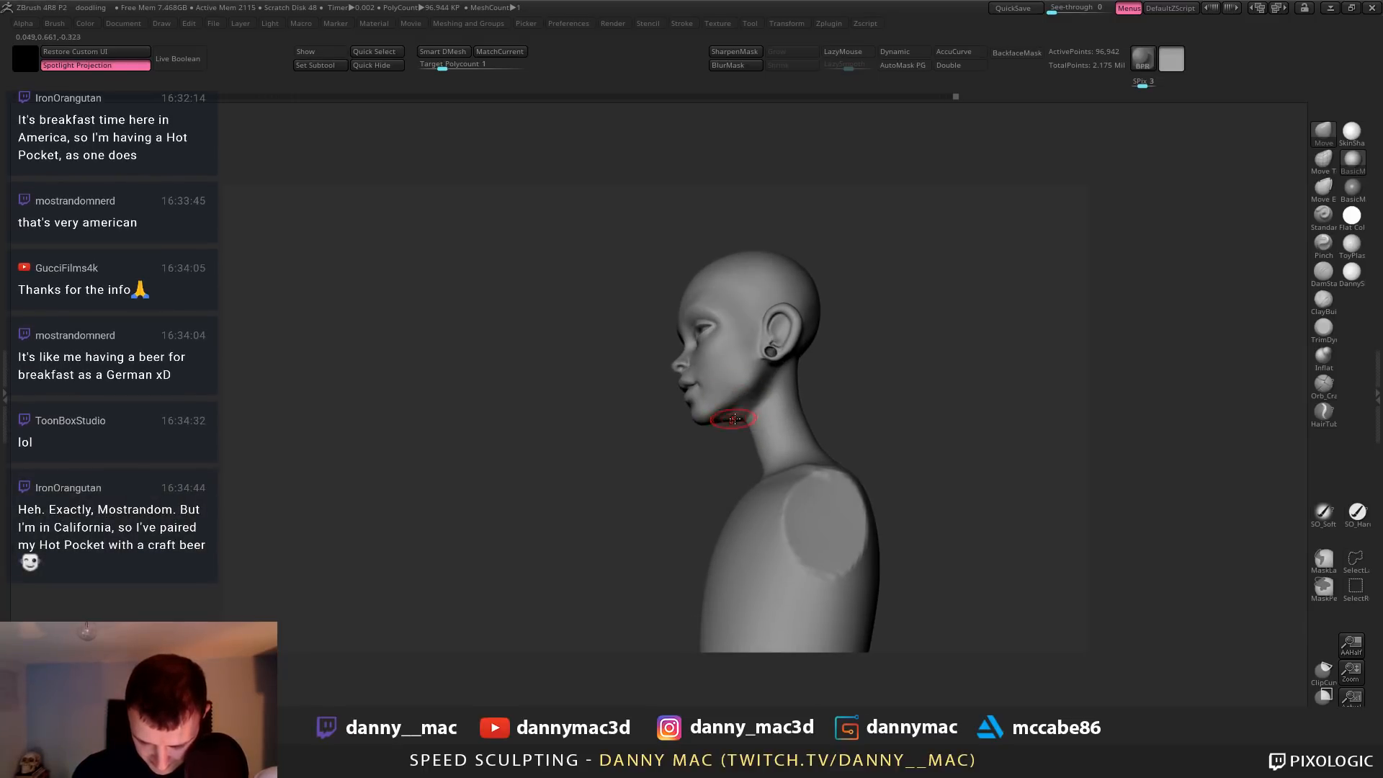
mouse_move(735, 419)
right_down()
mouse_move(721, 423)
mouse_move(792, 387)
mouse_move(758, 412)
right_up()
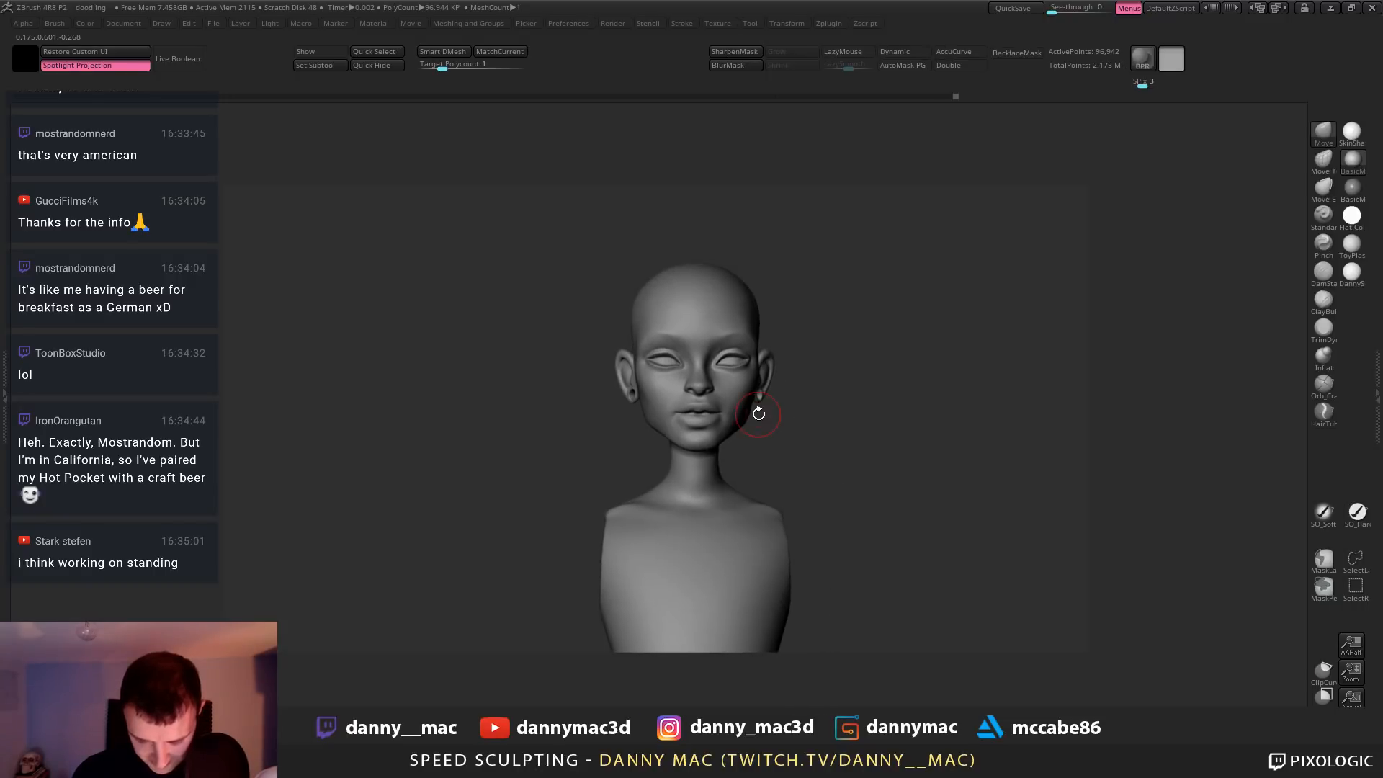
mouse_move(664, 465)
right_down()
mouse_move(717, 417)
mouse_move(719, 398)
right_up()
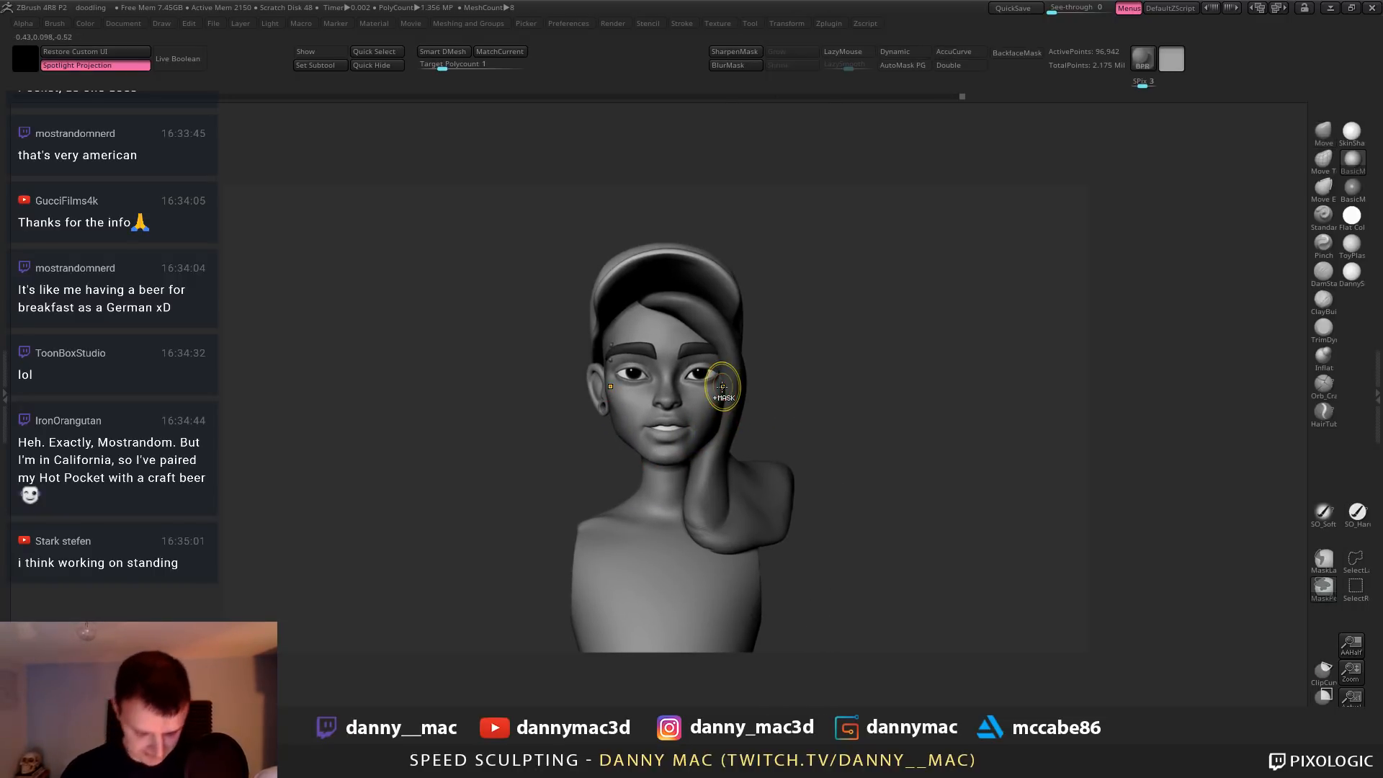
key(ctrl+s)
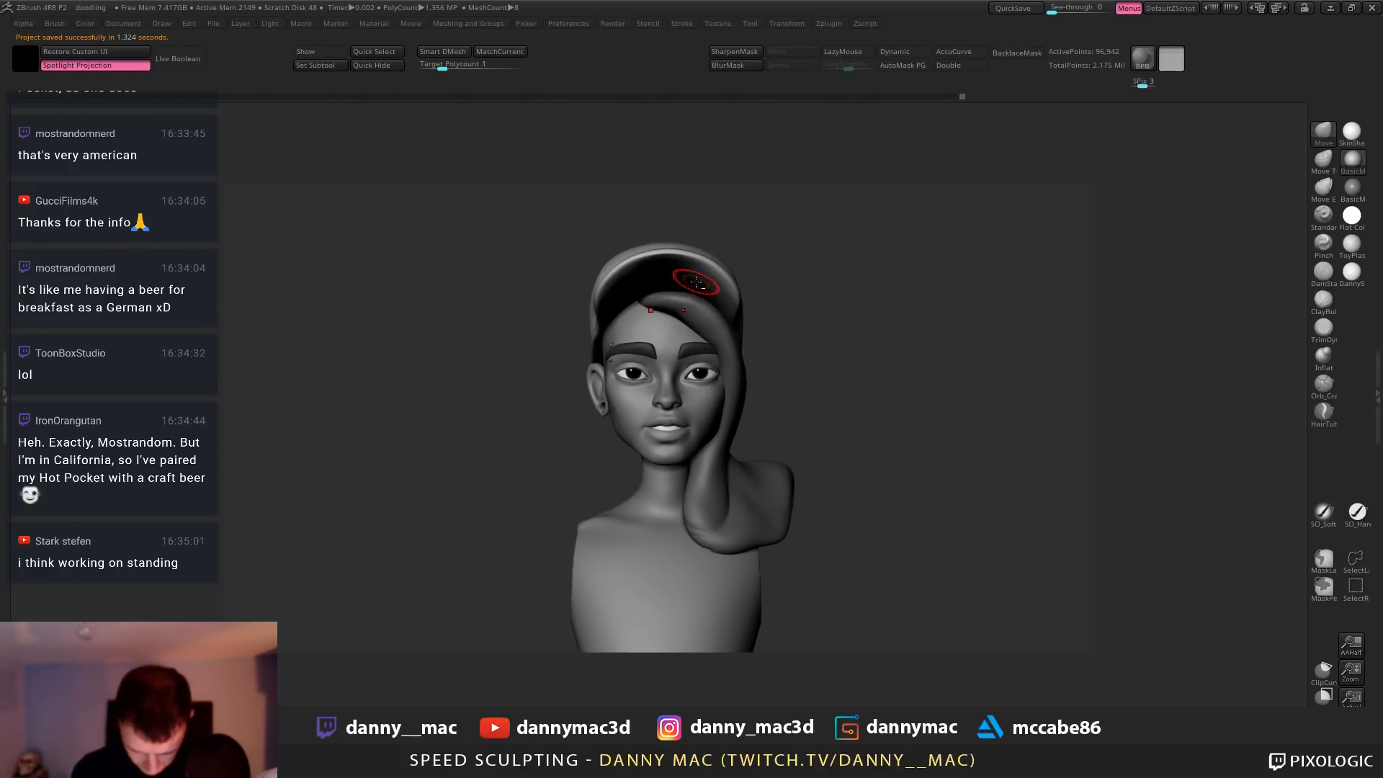
Select the hair and build up its volume where it sweeps across the forehead with the ClayBuildup brush
alt+click(693, 308)
mouse_move(685, 308)
right_down()
mouse_move(656, 322)
mouse_move(689, 362)
right_up()
alt+click(656, 323)
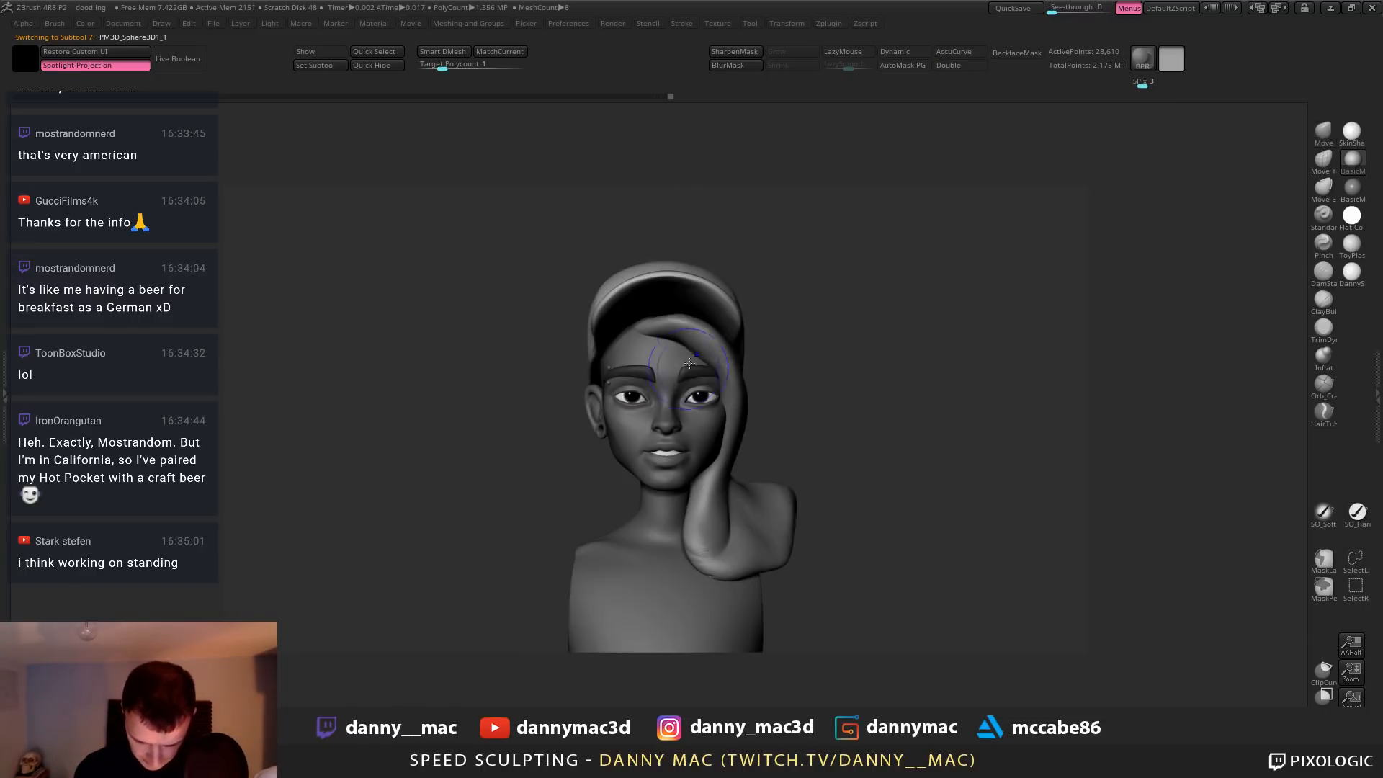
key(b)
key(c)
key(b)
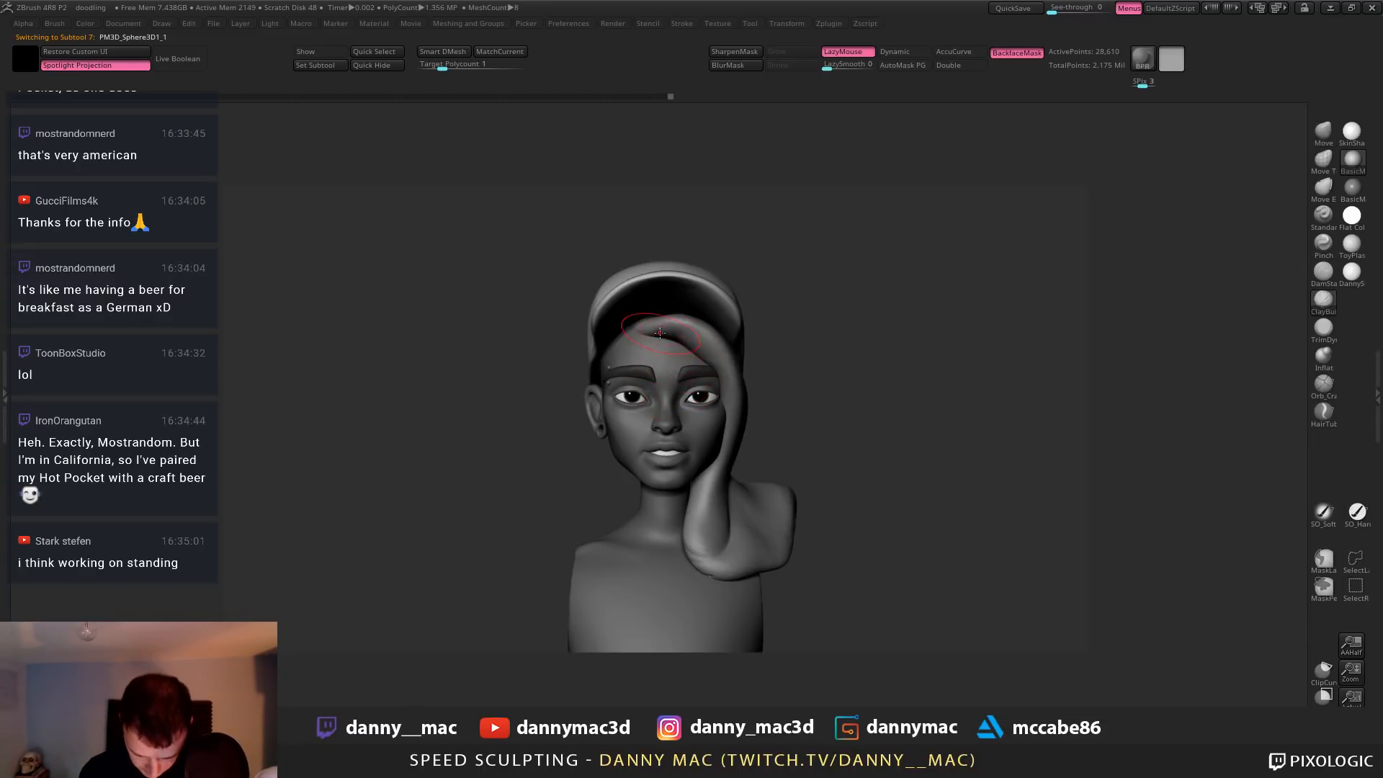
right_drag(659, 336, 654, 338)
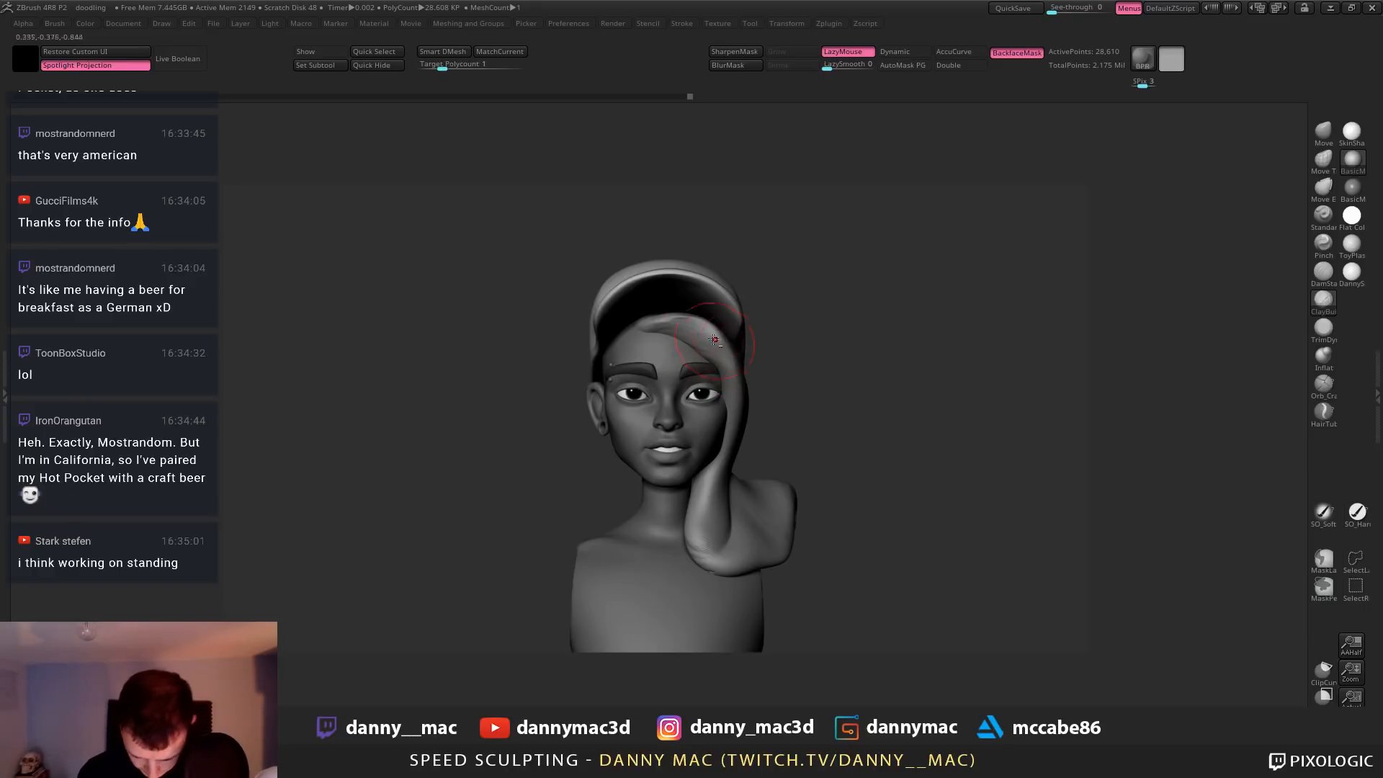
Pull the hair above the forehead upward under the cap brim with the Move brush
key(b)
key(m)
key(v)
drag(675, 338, 675, 309)
mouse_move(675, 308)
right_down()
mouse_move(676, 260)
mouse_move(710, 349)
mouse_move(718, 320)
mouse_move(625, 340)
right_up()
Select the eyebrows and adjust them vertically with the transform gizmo
alt+click(616, 378)
key(w)
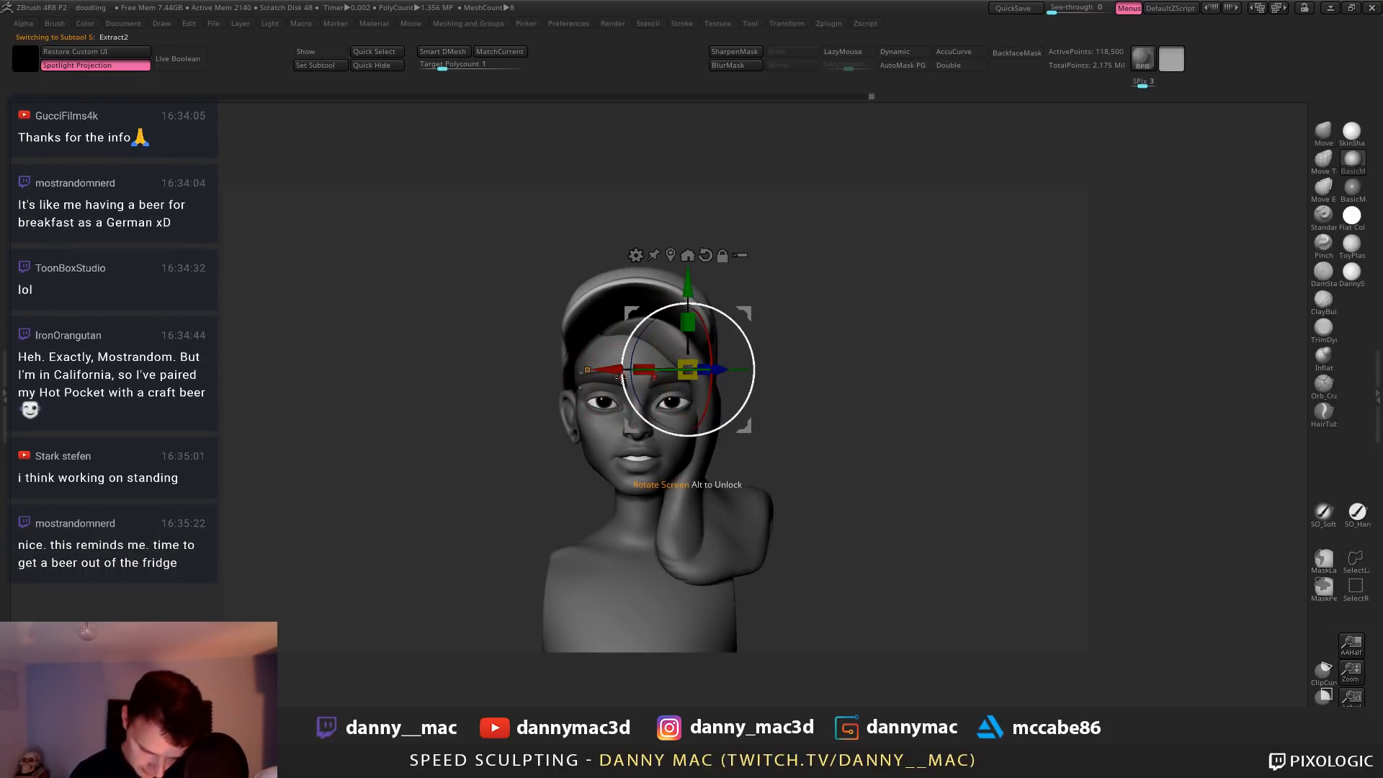
drag(690, 321, 688, 289)
key(q)
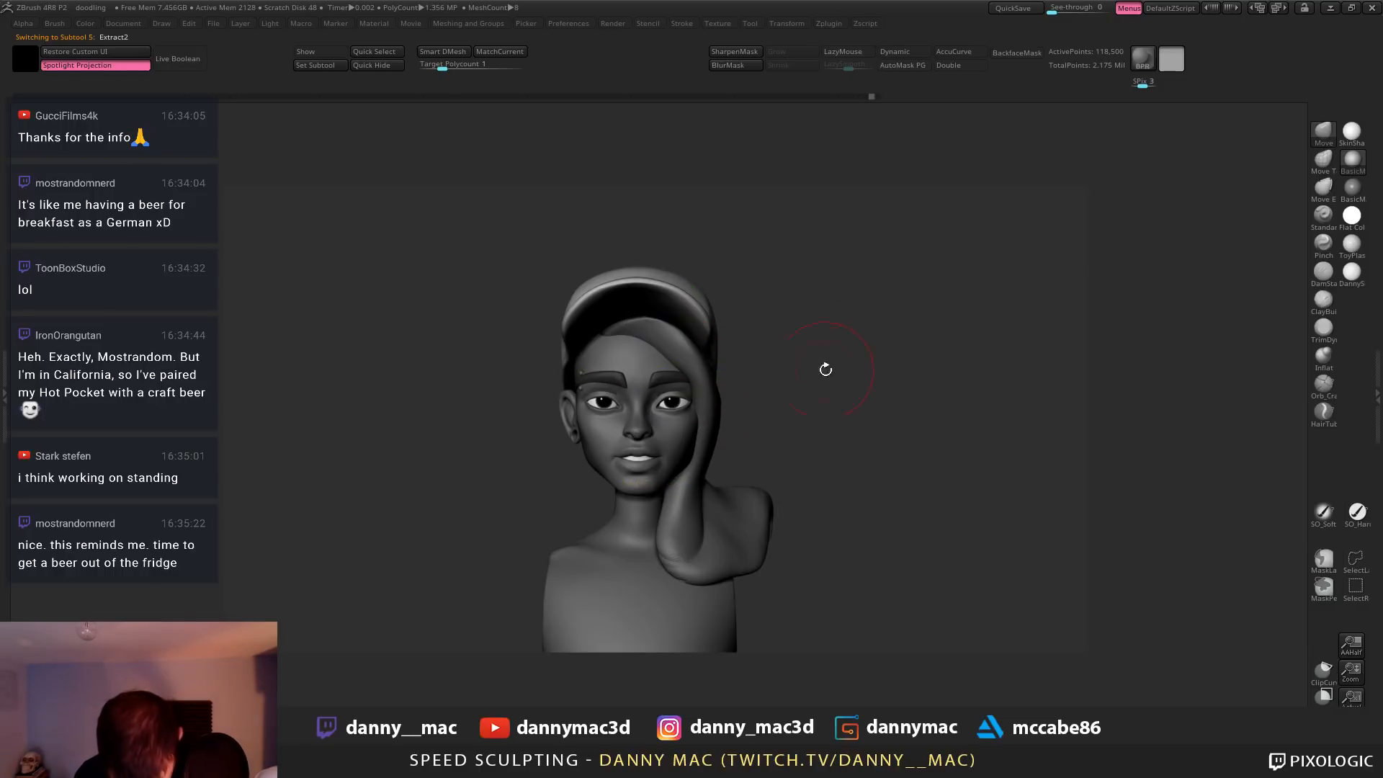
Select the head mesh, smooth the cheek and jaw beside the hair, and nudge the outer eye area in profile
alt+click(677, 433)
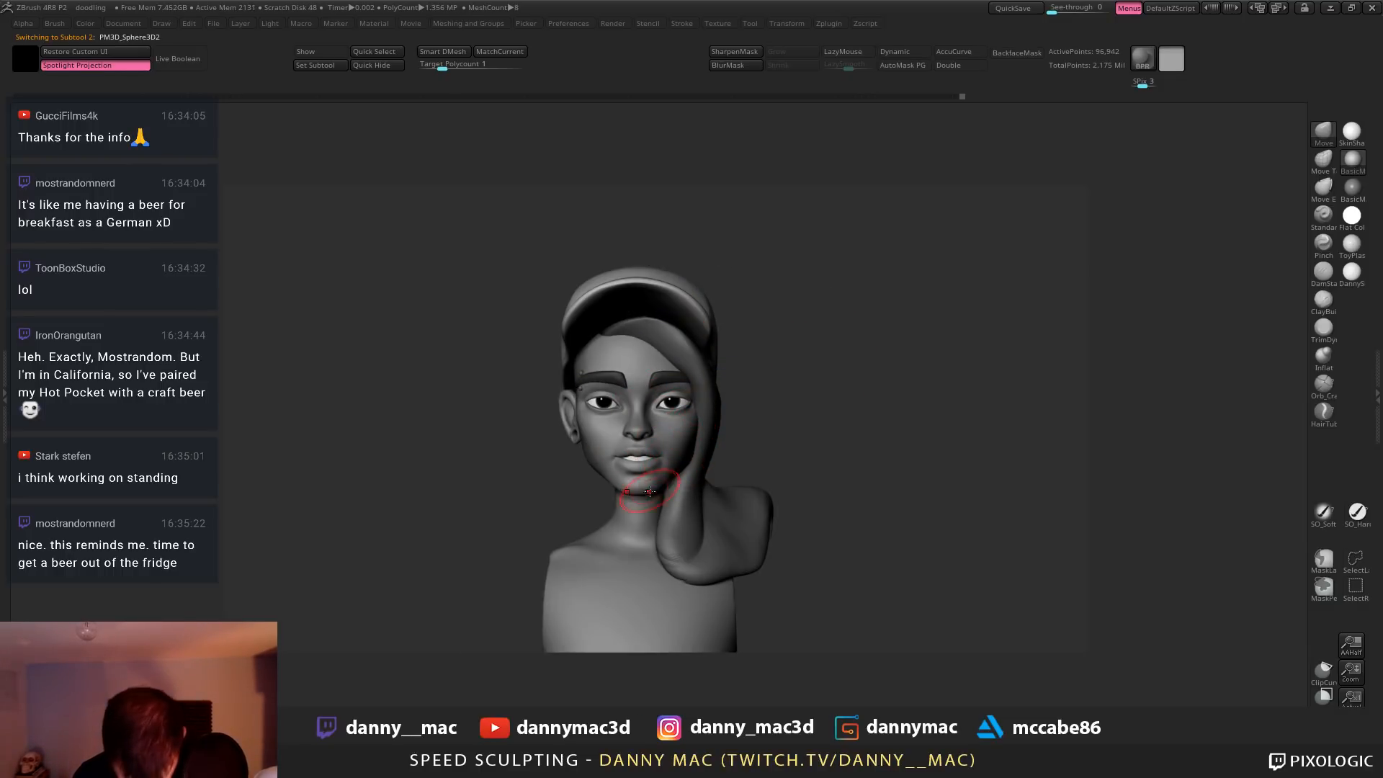
key(space)
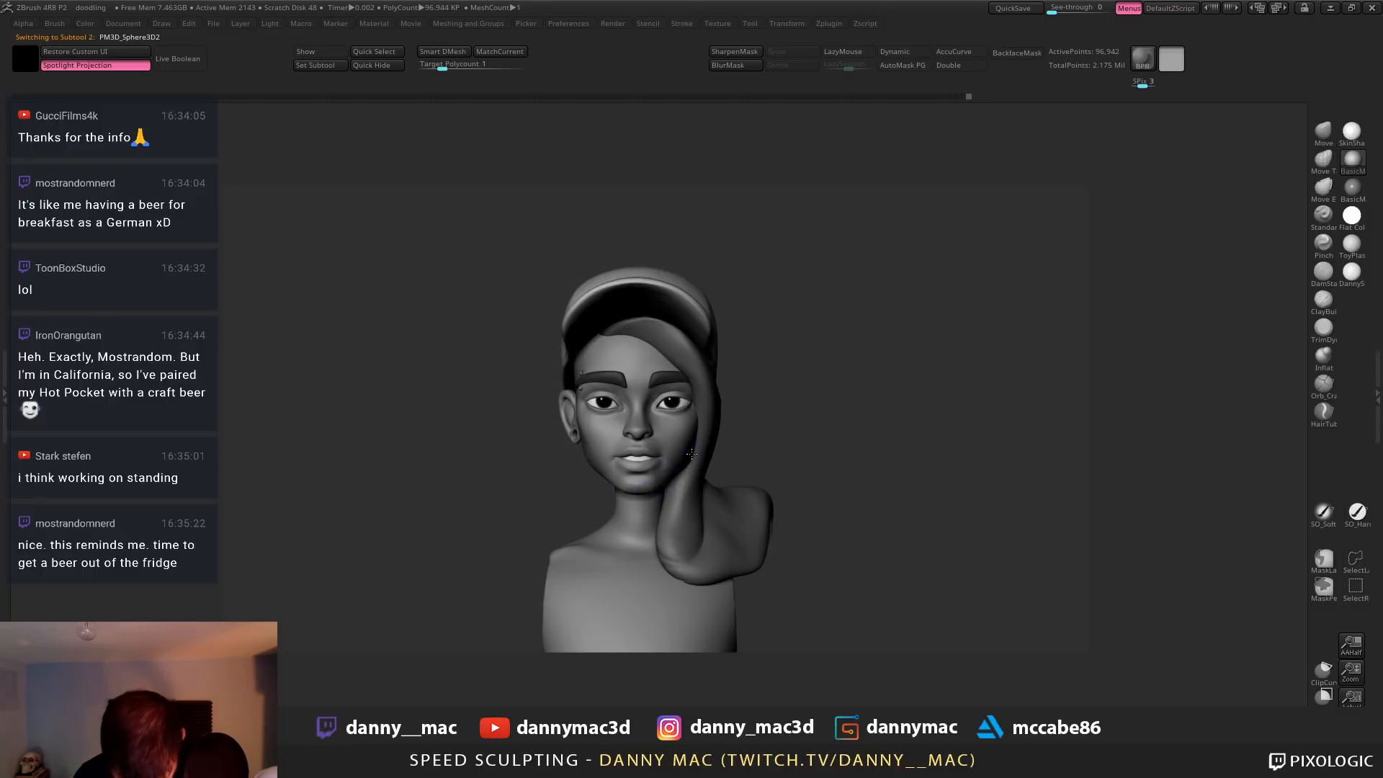
shift+drag(692, 453, 690, 442)
mouse_move(581, 441)
right_down()
mouse_move(693, 426)
mouse_move(561, 403)
right_up()
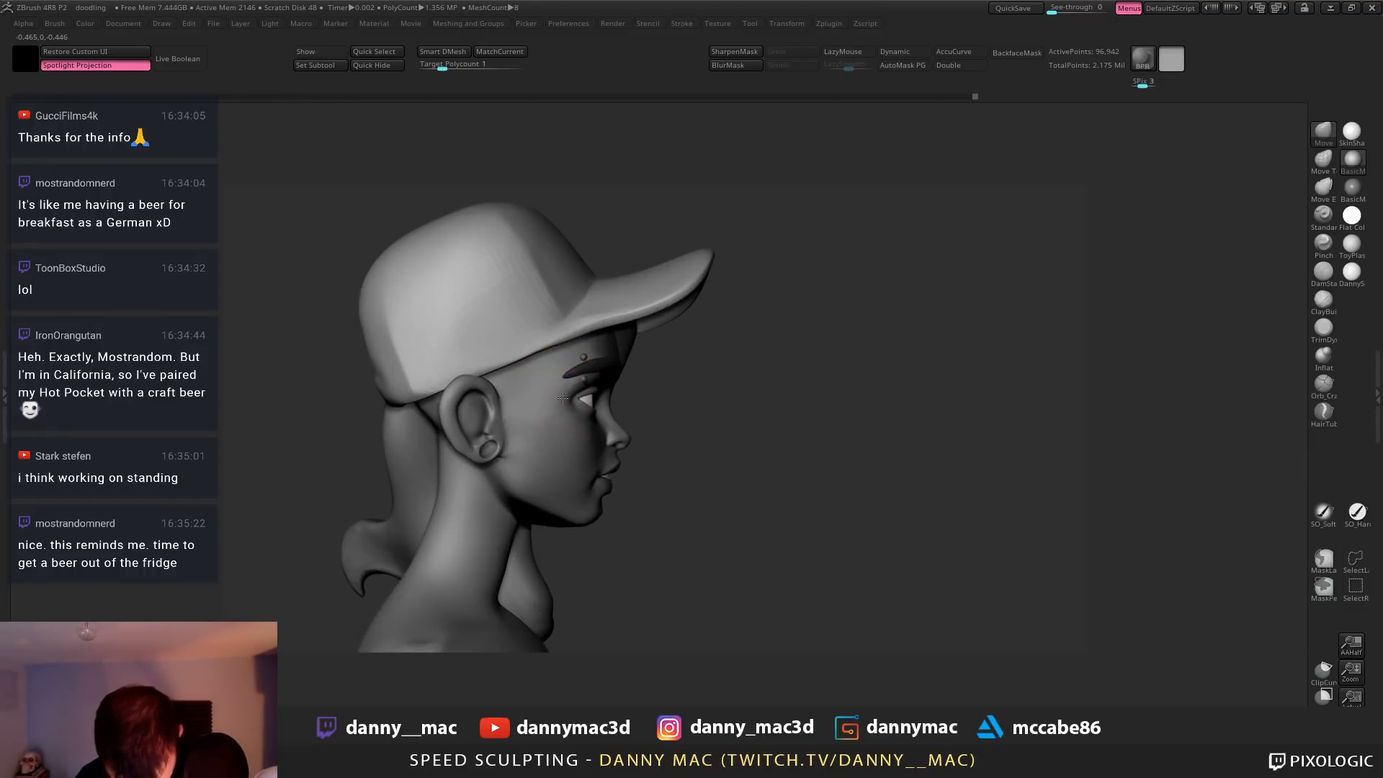
key(space)
drag(568, 395, 558, 395)
mouse_move(558, 396)
right_down()
mouse_move(612, 399)
mouse_move(576, 382)
mouse_move(602, 341)
mouse_move(502, 393)
mouse_move(512, 302)
right_up()
Select the eyebrows and hide them
key(space)
key(space)
alt+click(508, 363)
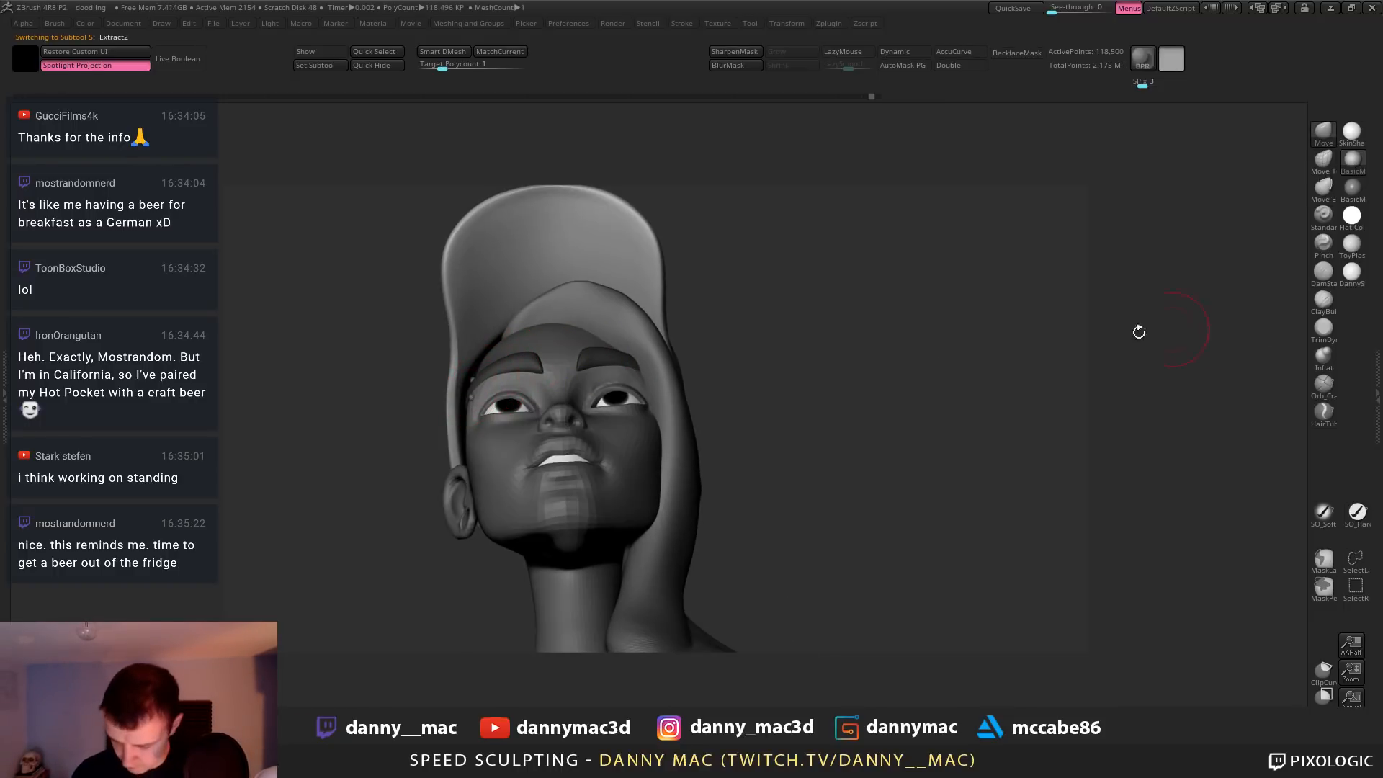
right_drag(715, 389, 736, 376)
key(F1)
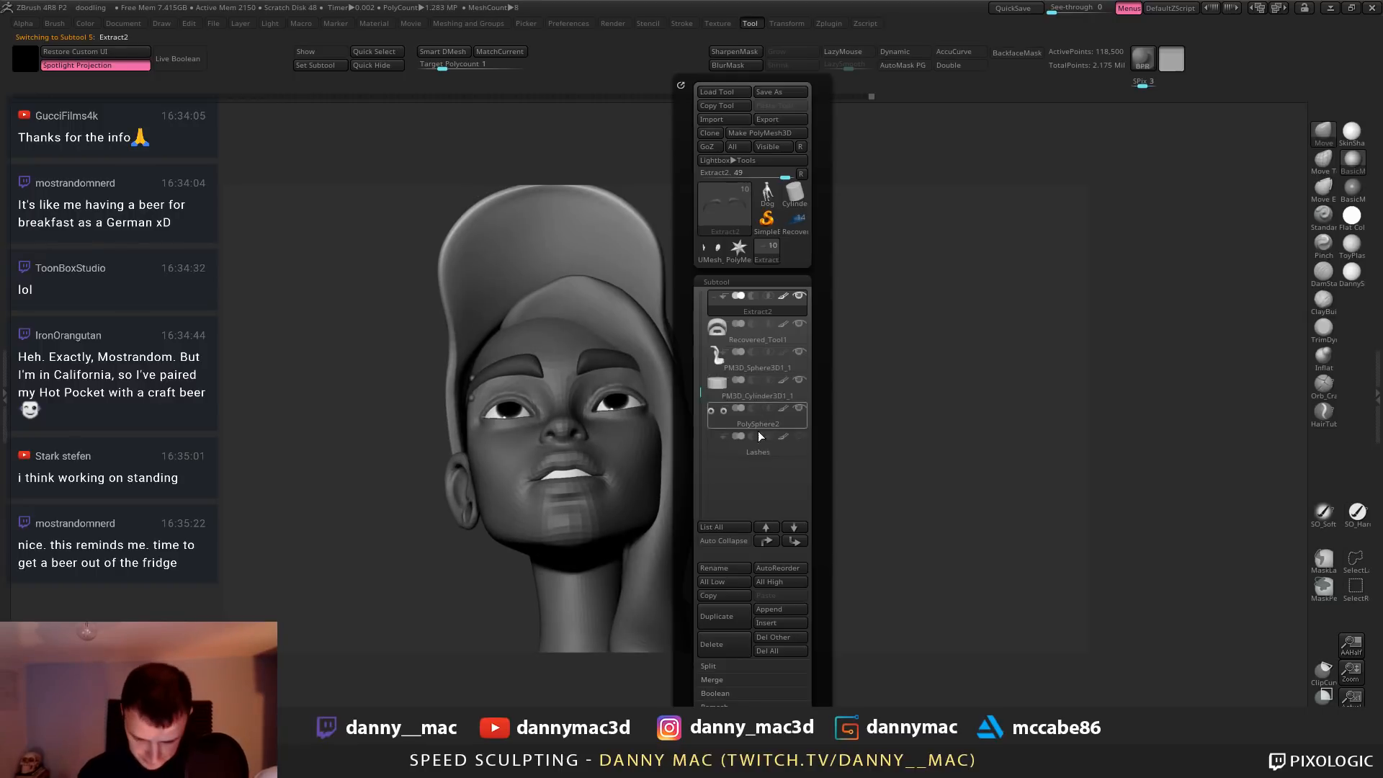
click(799, 296)
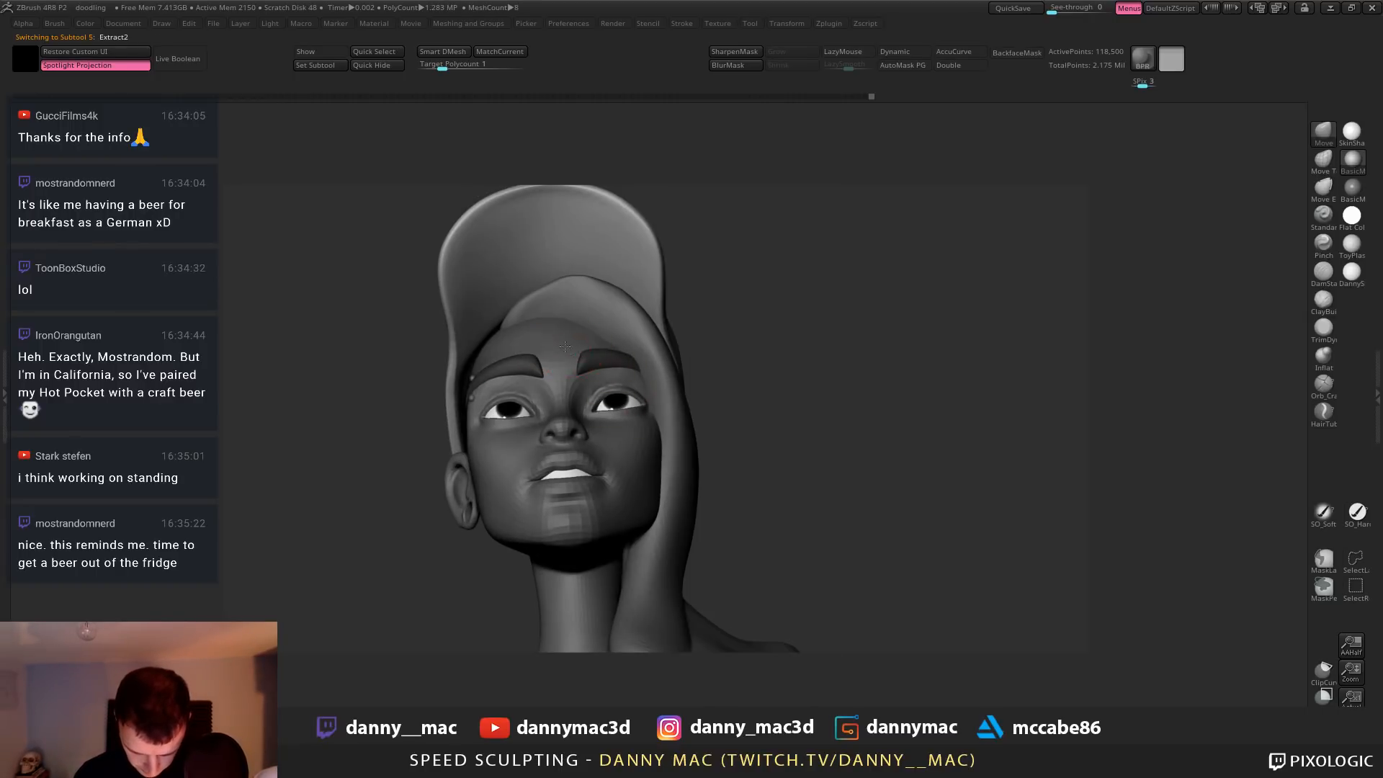
Select the head mesh and reshape the brow ridge and outer eye area from a low angle with the Move brush
alt+click(533, 425)
right_drag(530, 418, 504, 389)
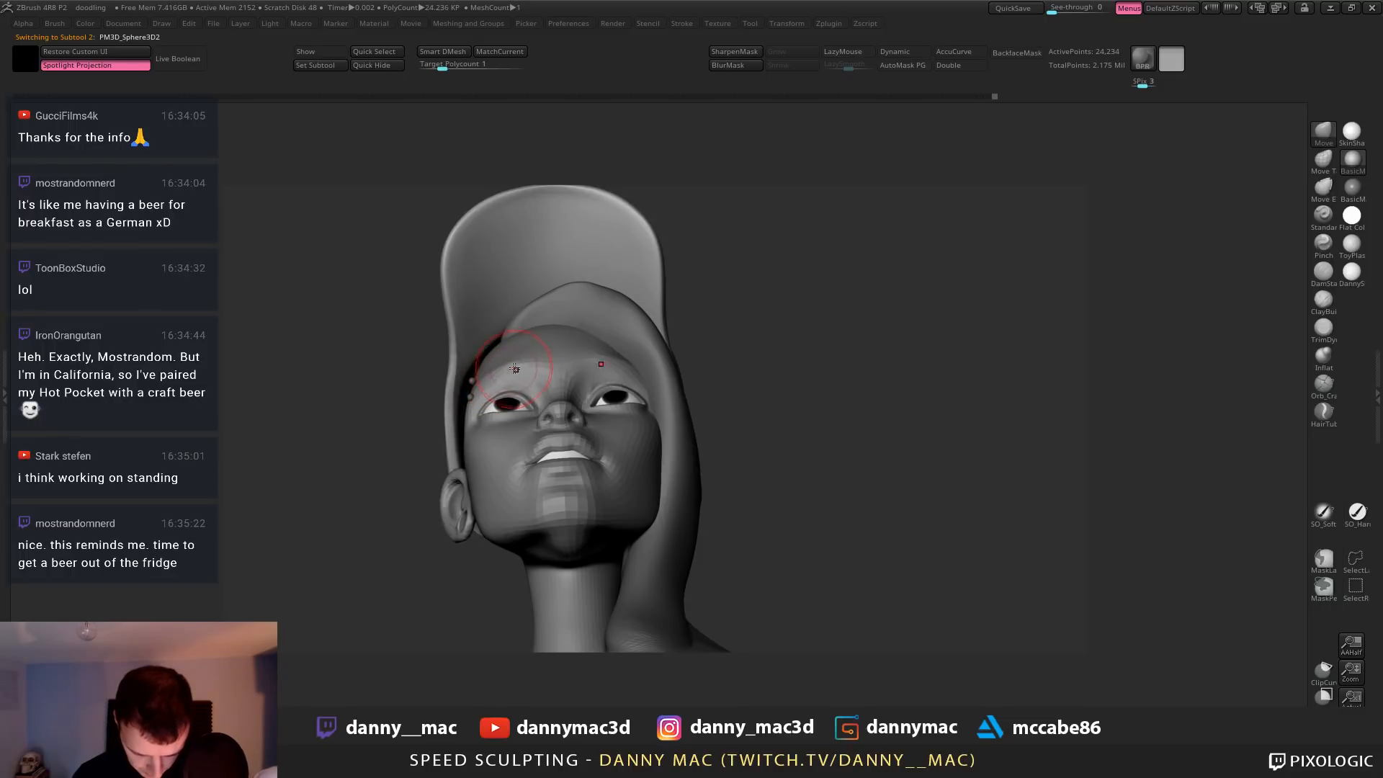
right_drag(563, 355, 555, 353)
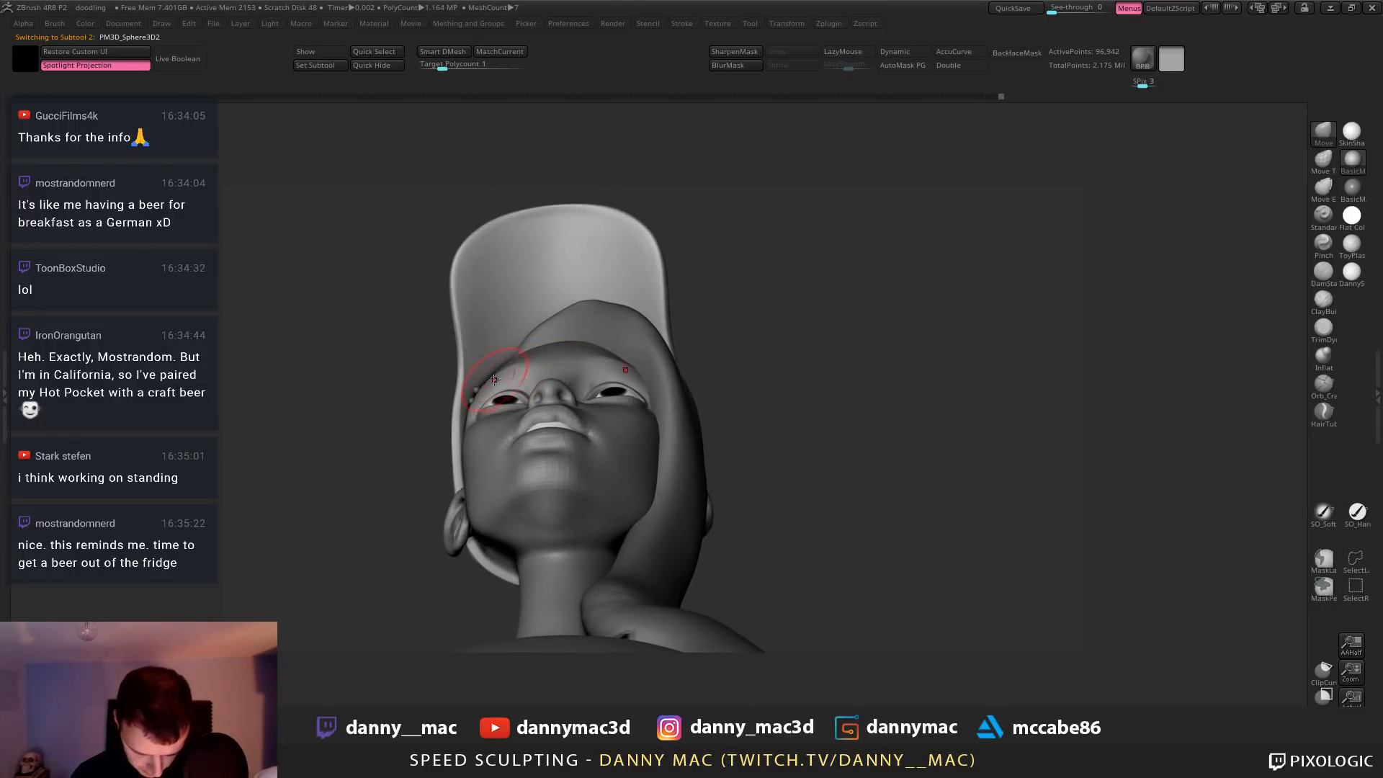
mouse_move(522, 370)
right_down()
mouse_move(621, 473)
mouse_move(583, 405)
mouse_move(572, 408)
mouse_move(564, 478)
mouse_move(602, 477)
right_up()
Apply the SkinShade material and push in the sides of the forehead from above with the Move brush
click(1352, 136)
right_click(605, 475)
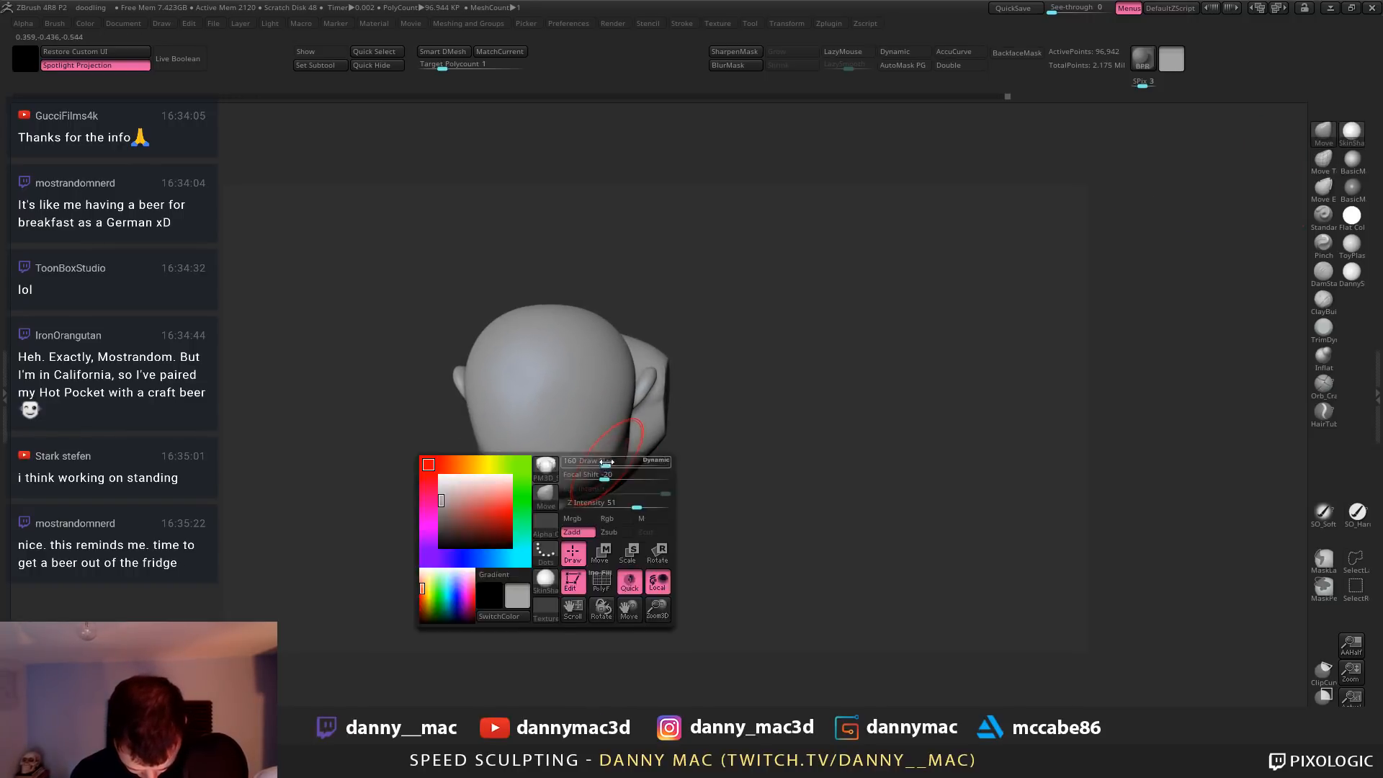
key(space)
click(607, 474)
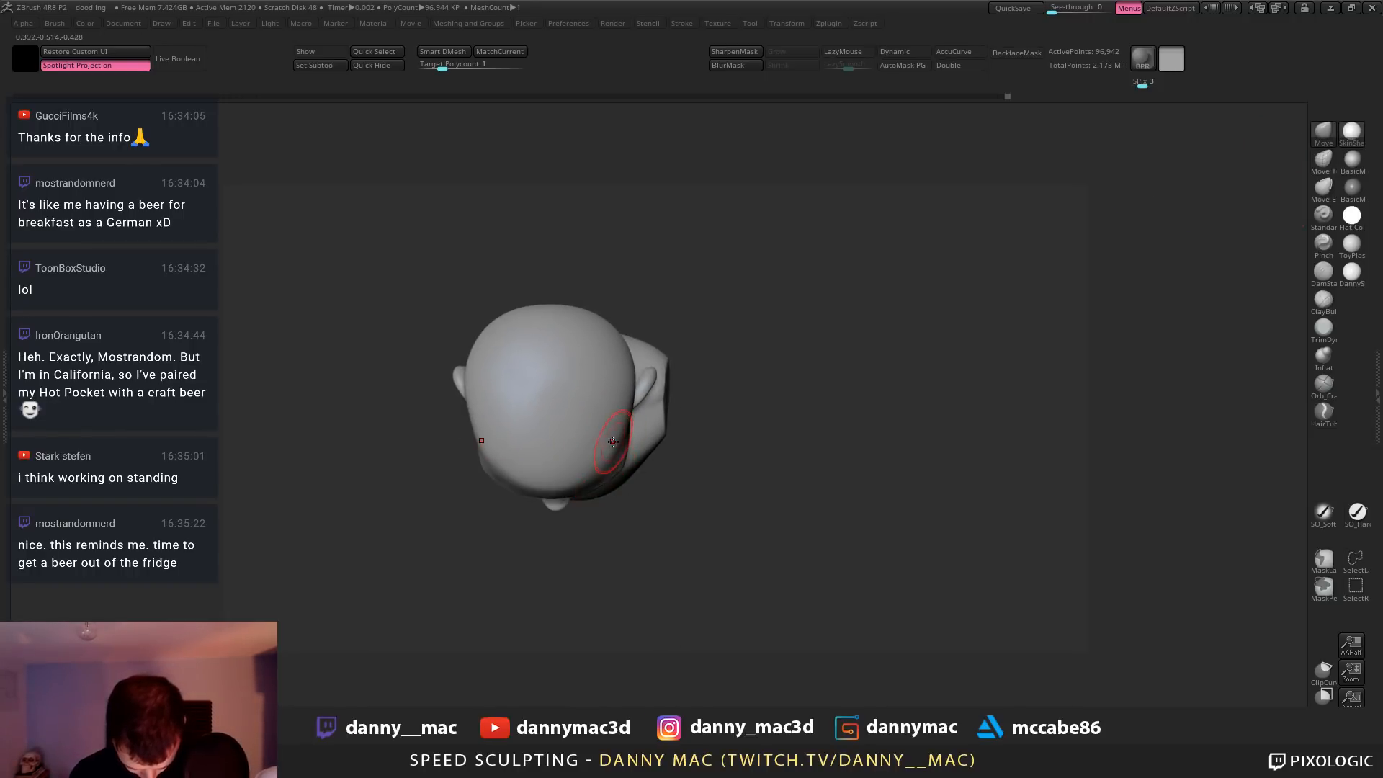
key(space)
drag(631, 395, 615, 358)
mouse_move(621, 359)
right_down()
mouse_move(647, 281)
mouse_move(642, 511)
mouse_move(746, 528)
mouse_move(762, 579)
right_up()
Select each of the two small piercing studs beside the eyebrow and reposition them against the temple with the Move brush
key(s)
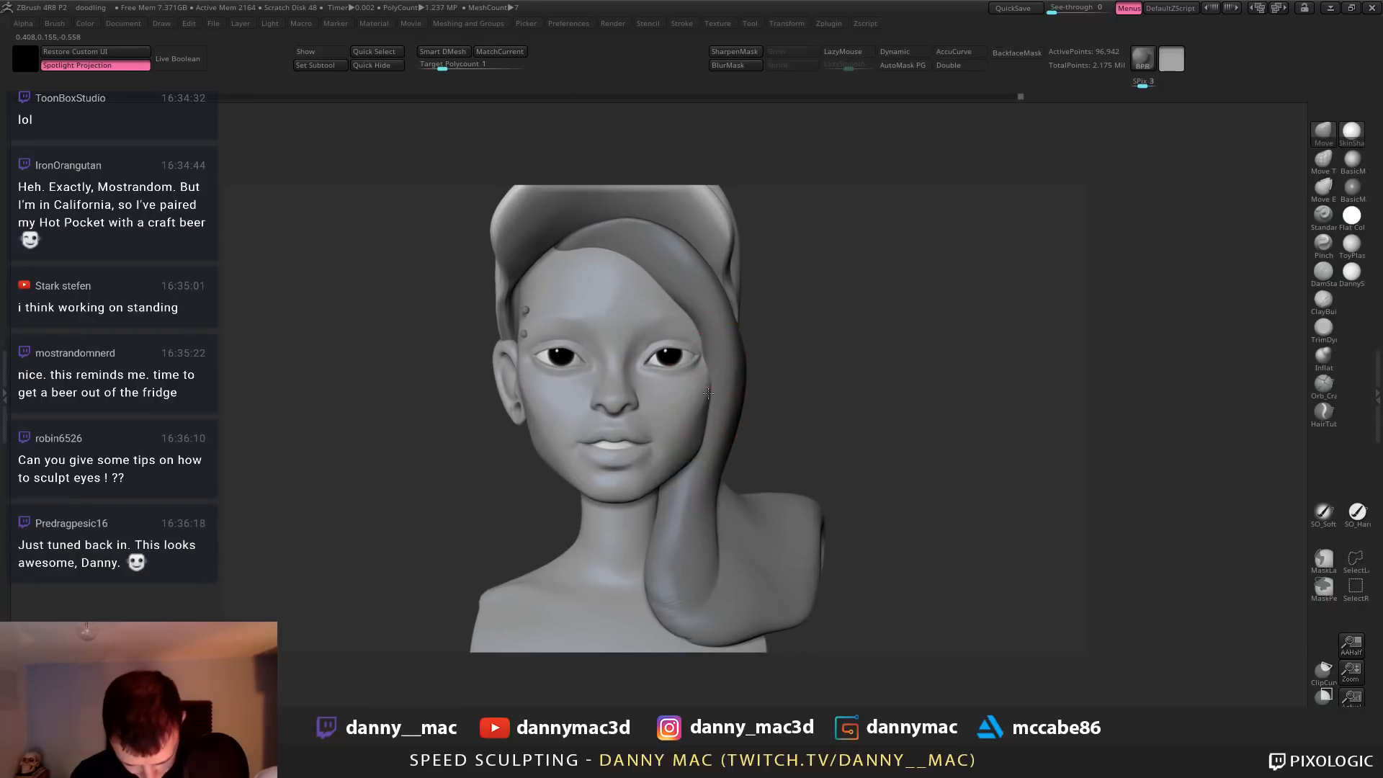
ctrl+right_drag(763, 403, 763, 472)
alt+click(450, 214)
mouse_move(472, 316)
right_down()
mouse_move(452, 274)
mouse_move(457, 309)
right_up()
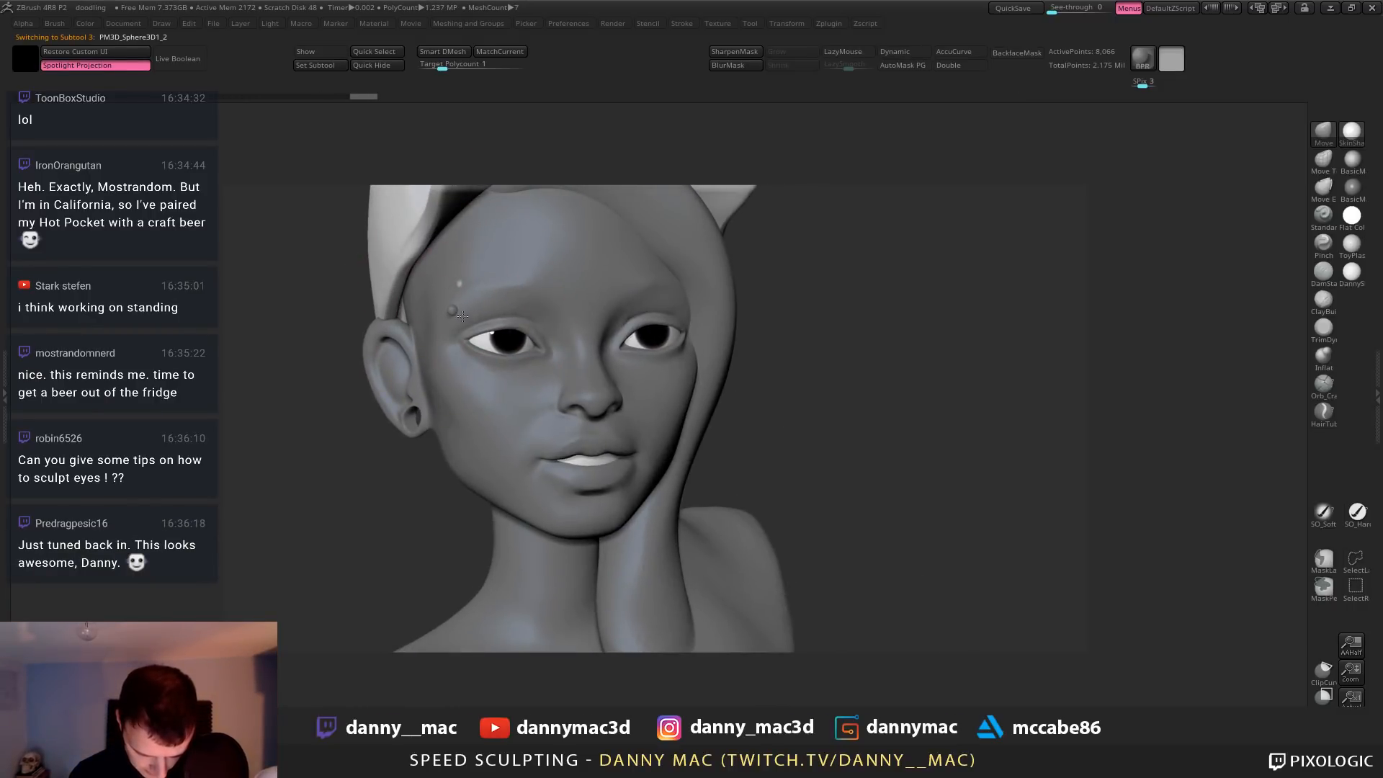
drag(461, 315, 452, 313)
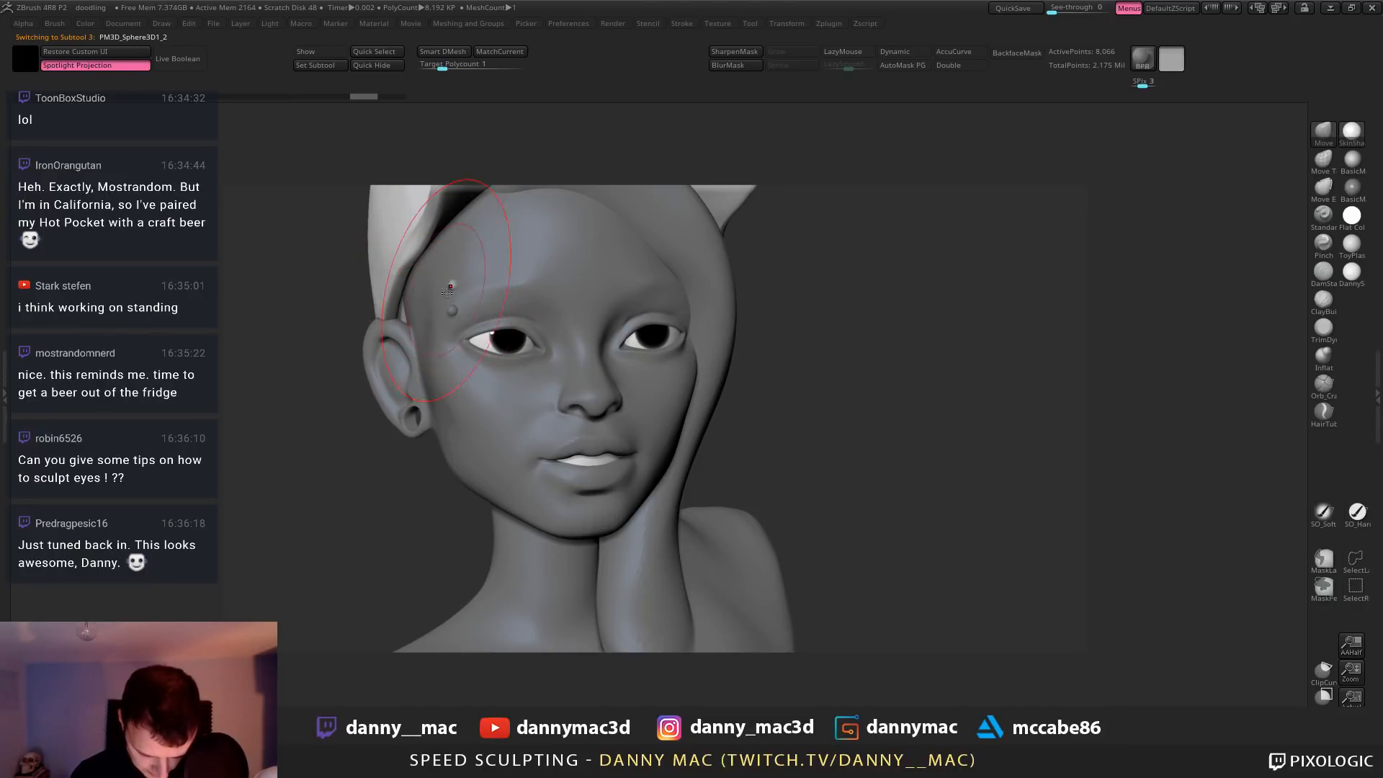
alt+click(452, 311)
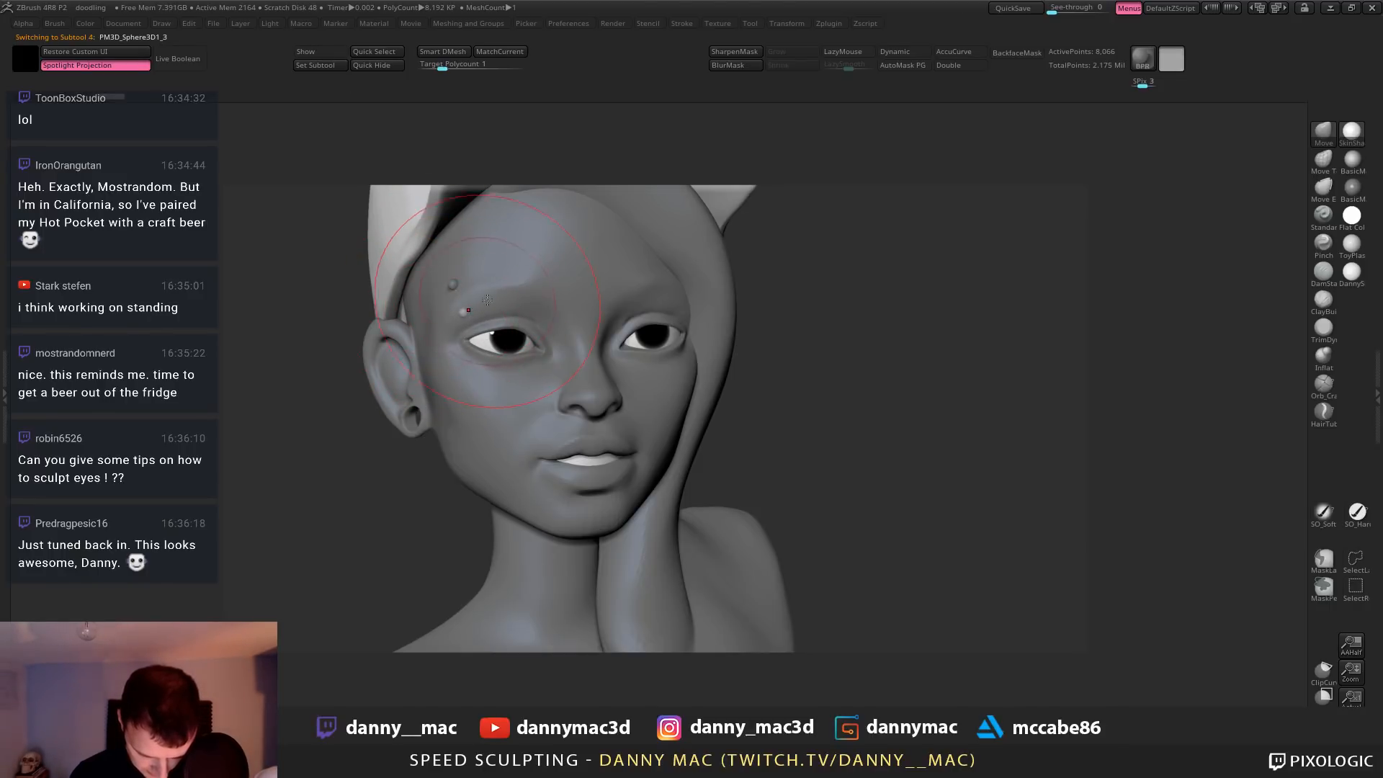
key(d)
click(659, 257)
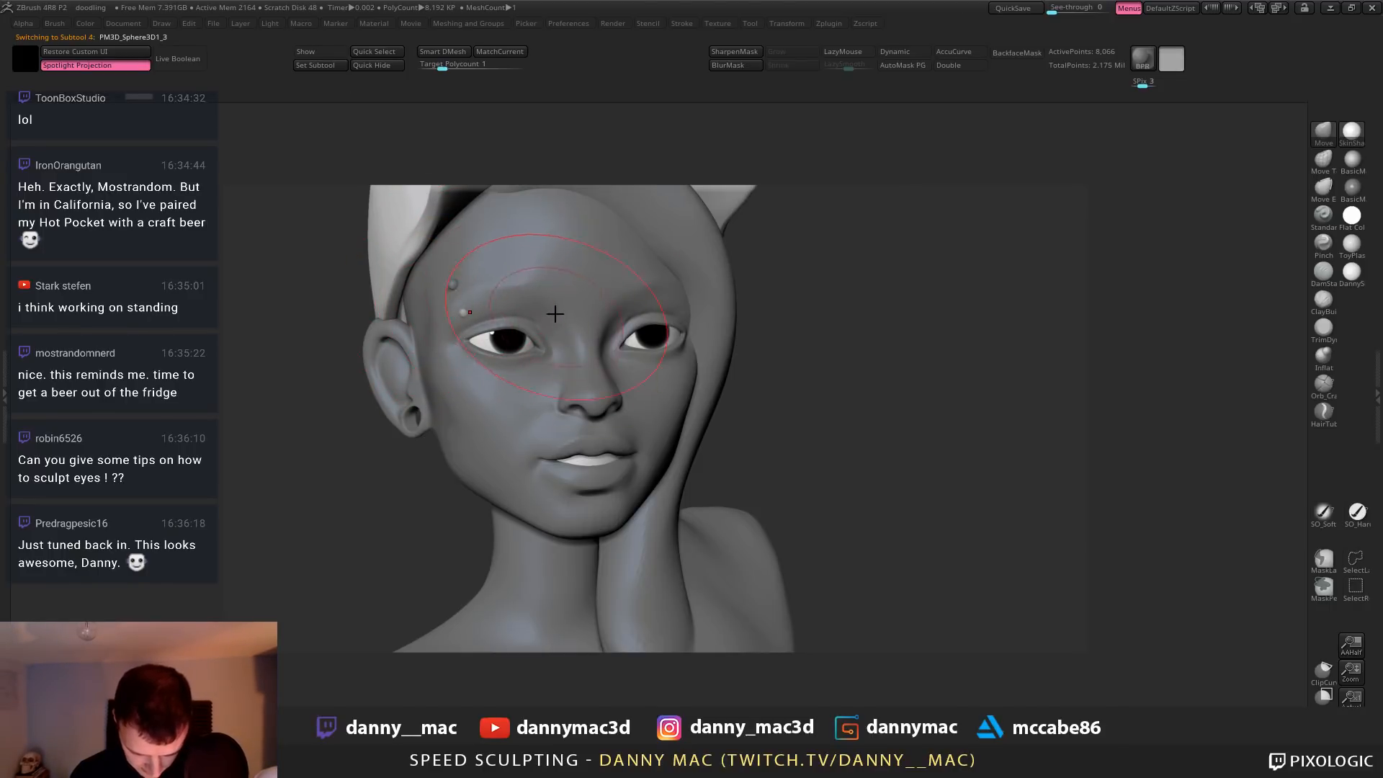
Select the head, raise its subdivision level, apply the DannyS skin material and show the eyebrows again
alt+click(555, 303)
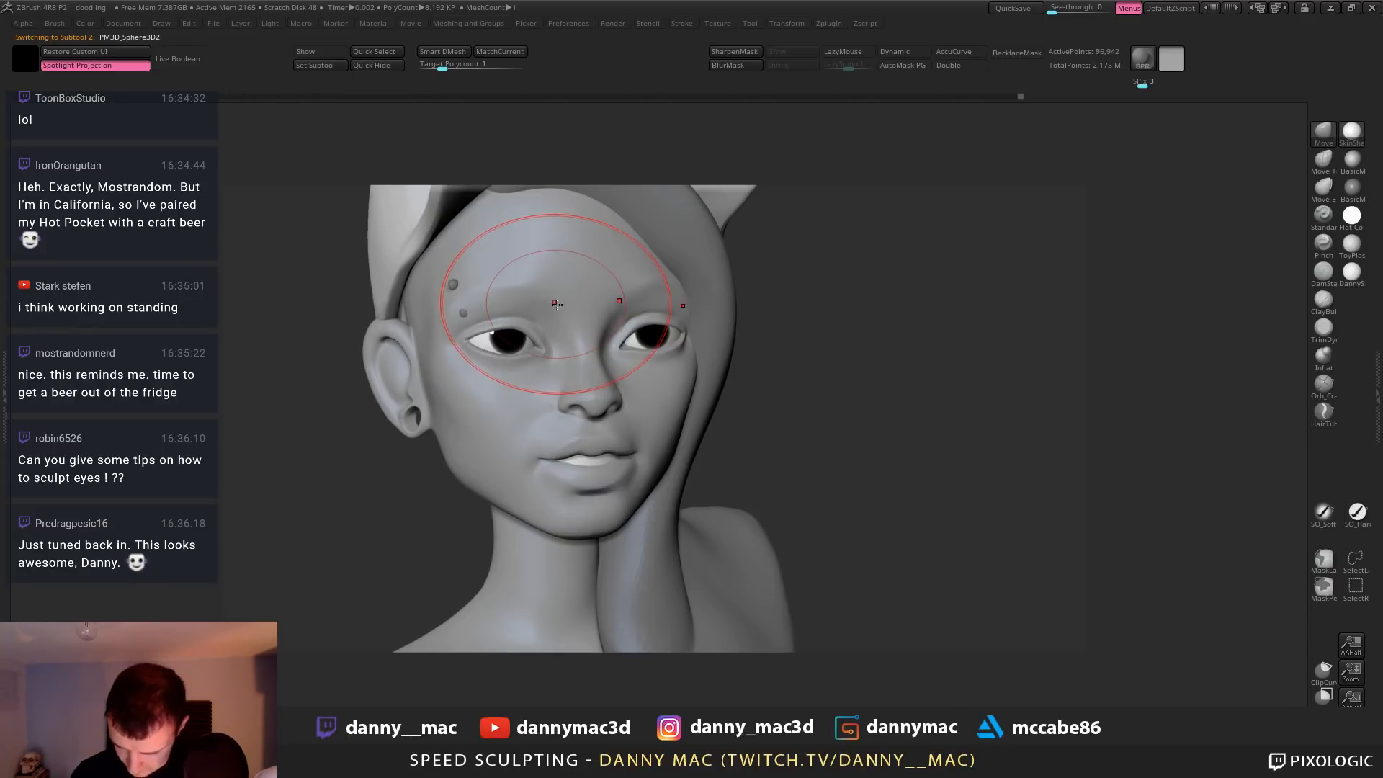
click(1339, 280)
drag(828, 347, 628, 404)
key(space)
drag(462, 438, 461, 459)
alt+drag(775, 393, 865, 420)
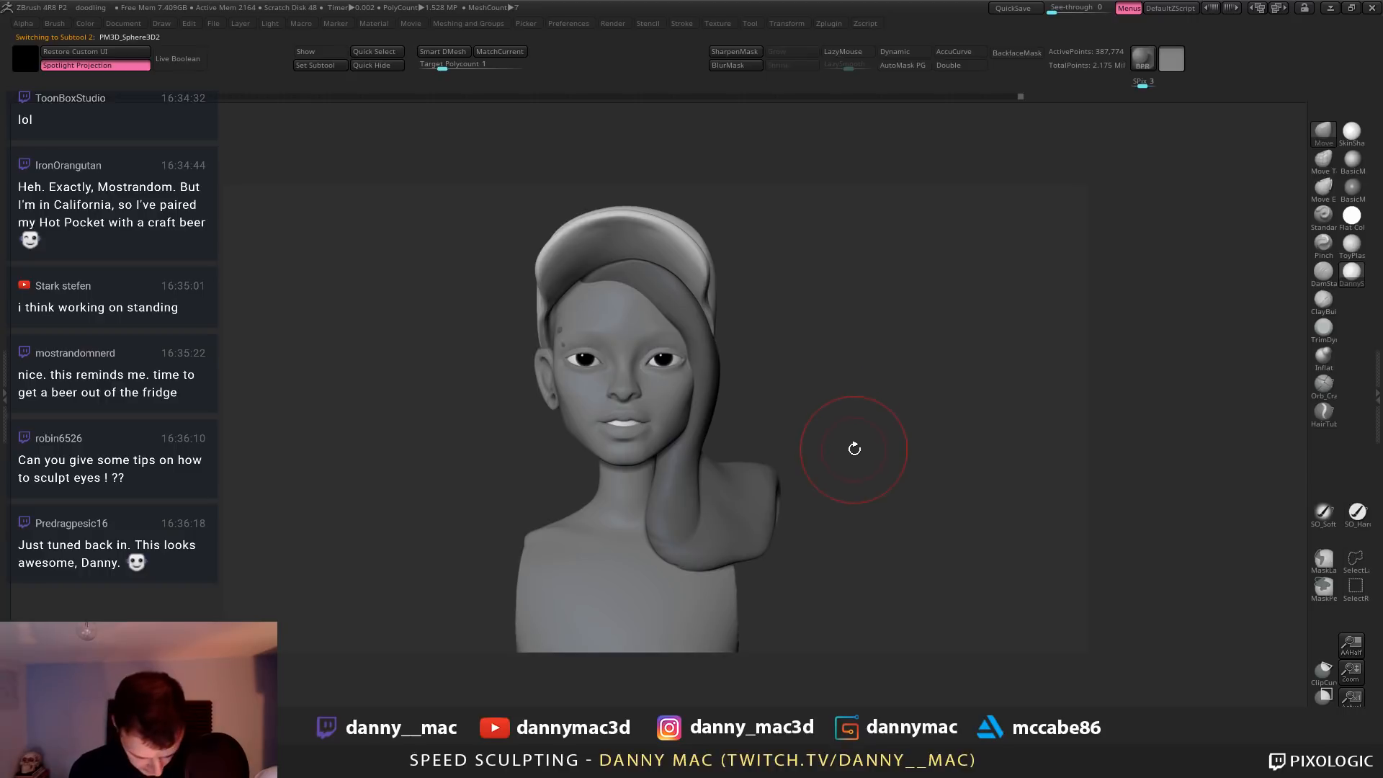
key(t)
click(902, 382)
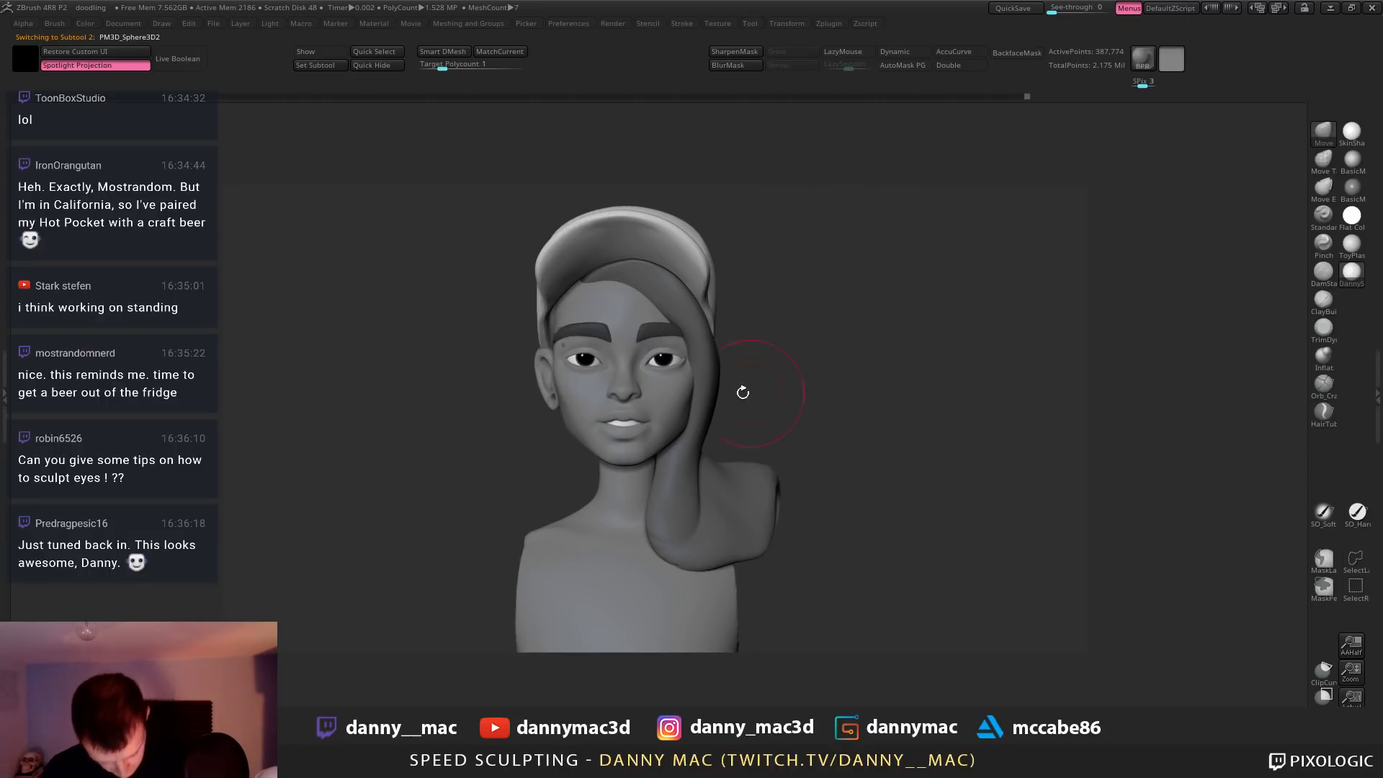
Select the eyebrows, nudge their shape with the Move brush, and reselect the head mesh
alt+click(597, 340)
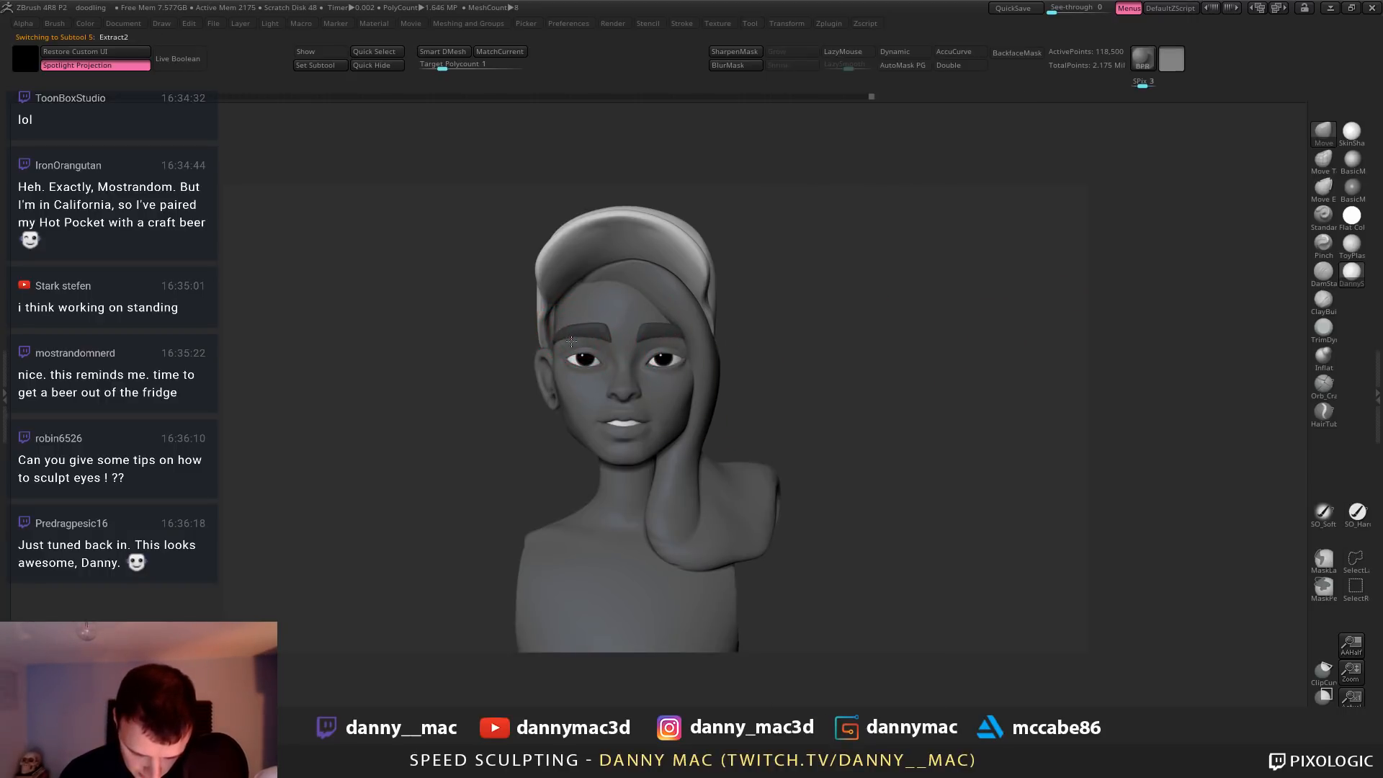
drag(610, 342, 614, 342)
alt+drag(745, 337, 761, 346)
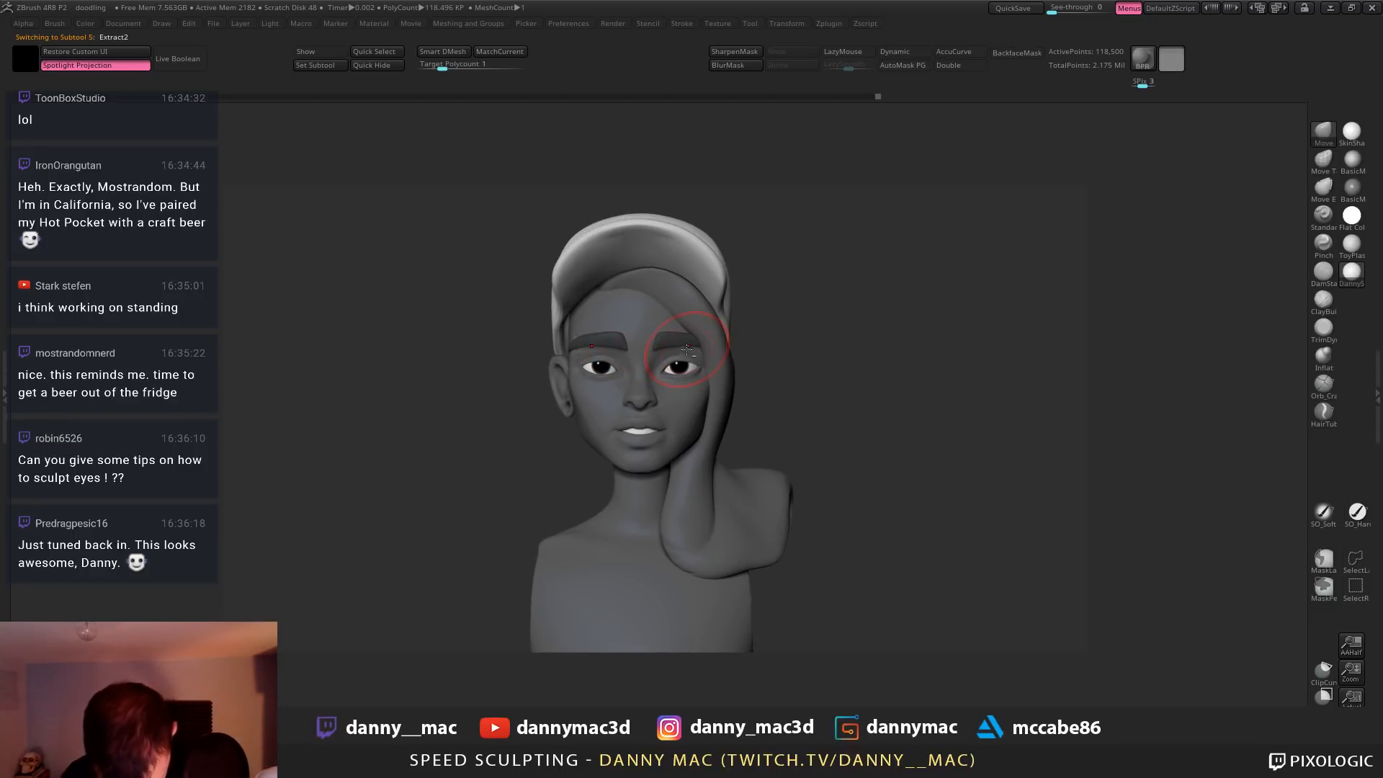
ctrl+right_drag(659, 375, 650, 392)
alt+click(589, 390)
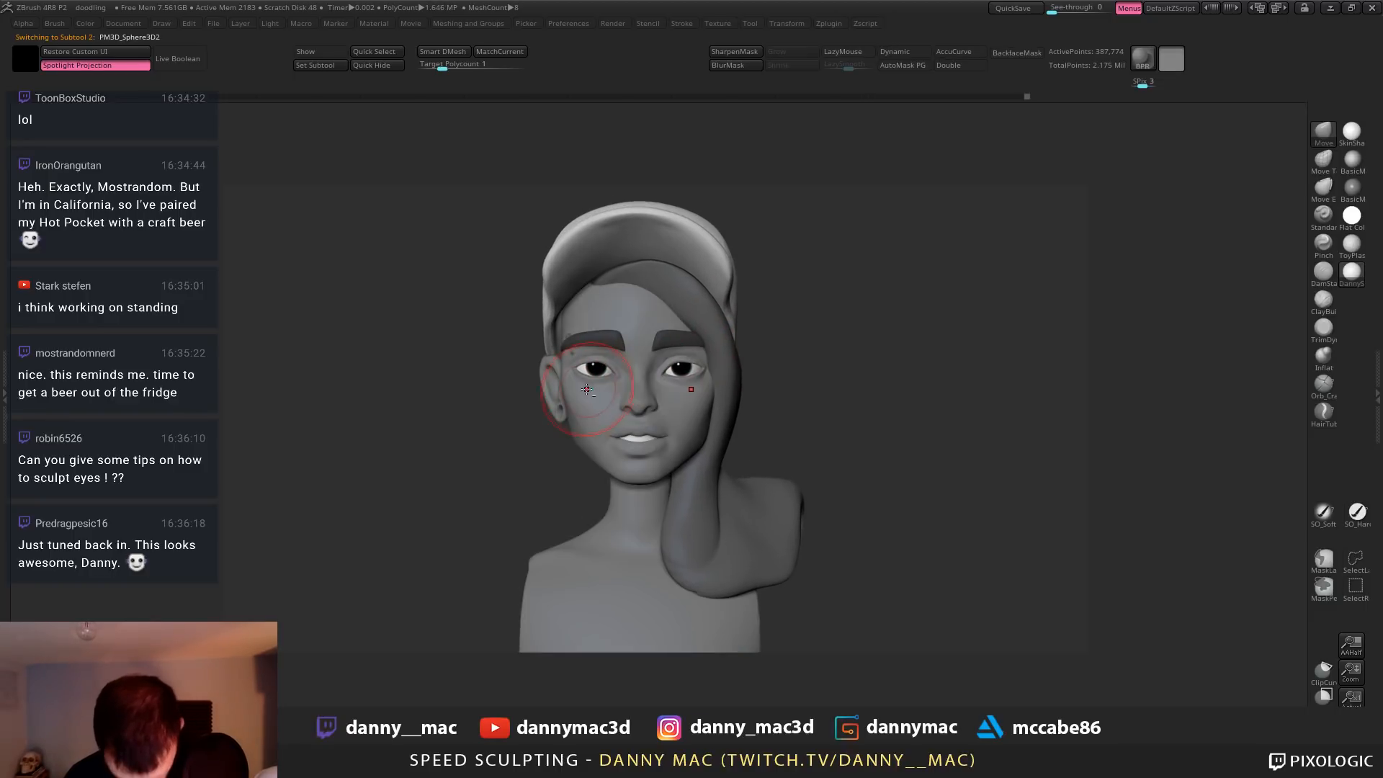
mouse_move(734, 390)
alt+right_down()
mouse_move(718, 387)
mouse_move(735, 377)
alt+right_up()
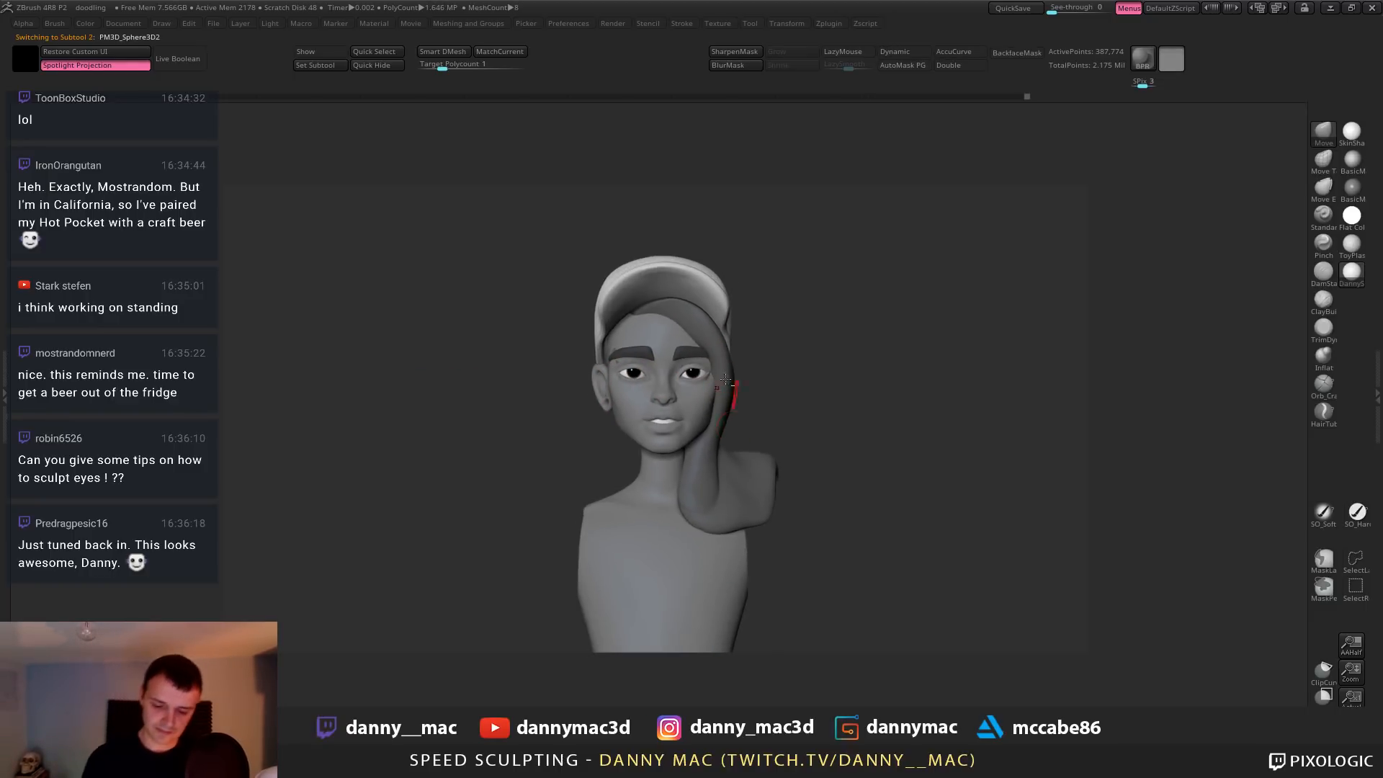
Select the cap and reshape its sides and brim edge with the Move brush
key(ctrl+s)
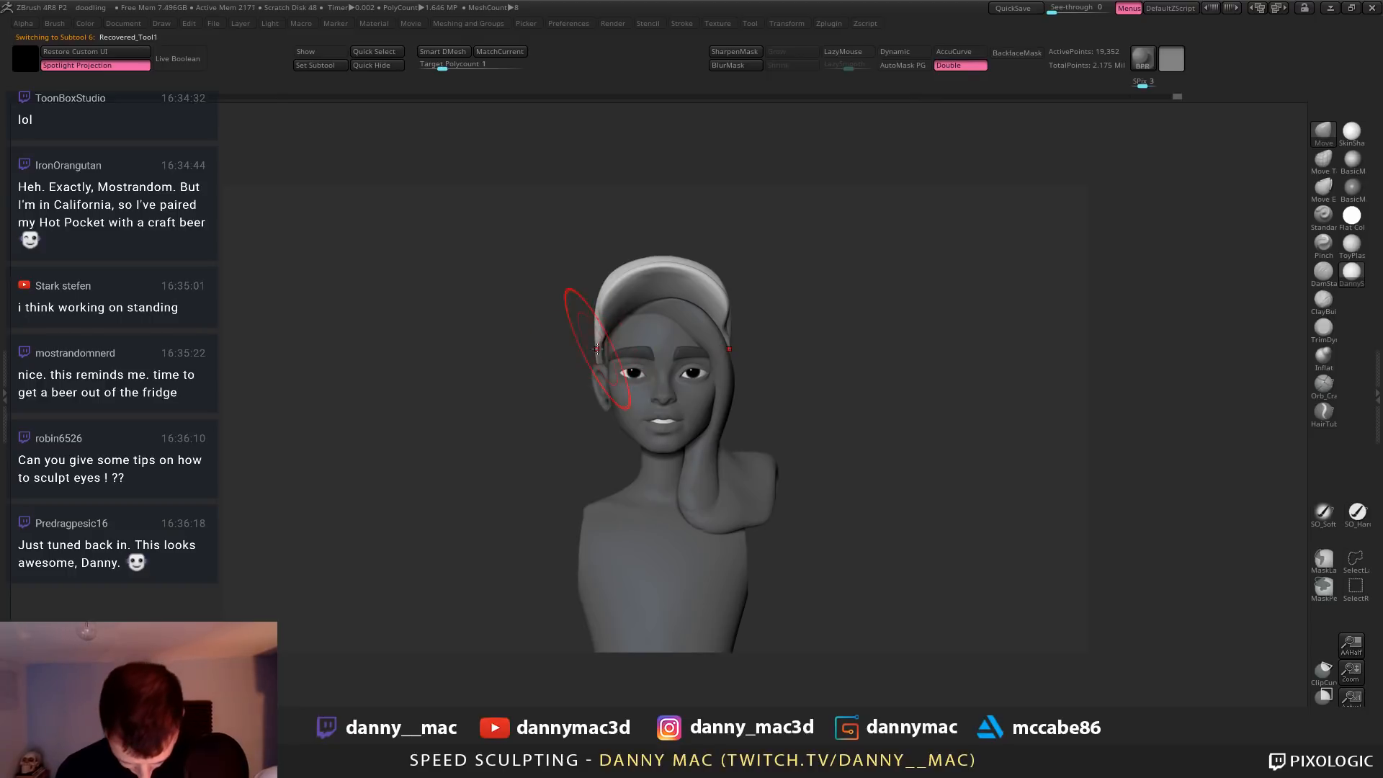
drag(540, 320, 579, 310)
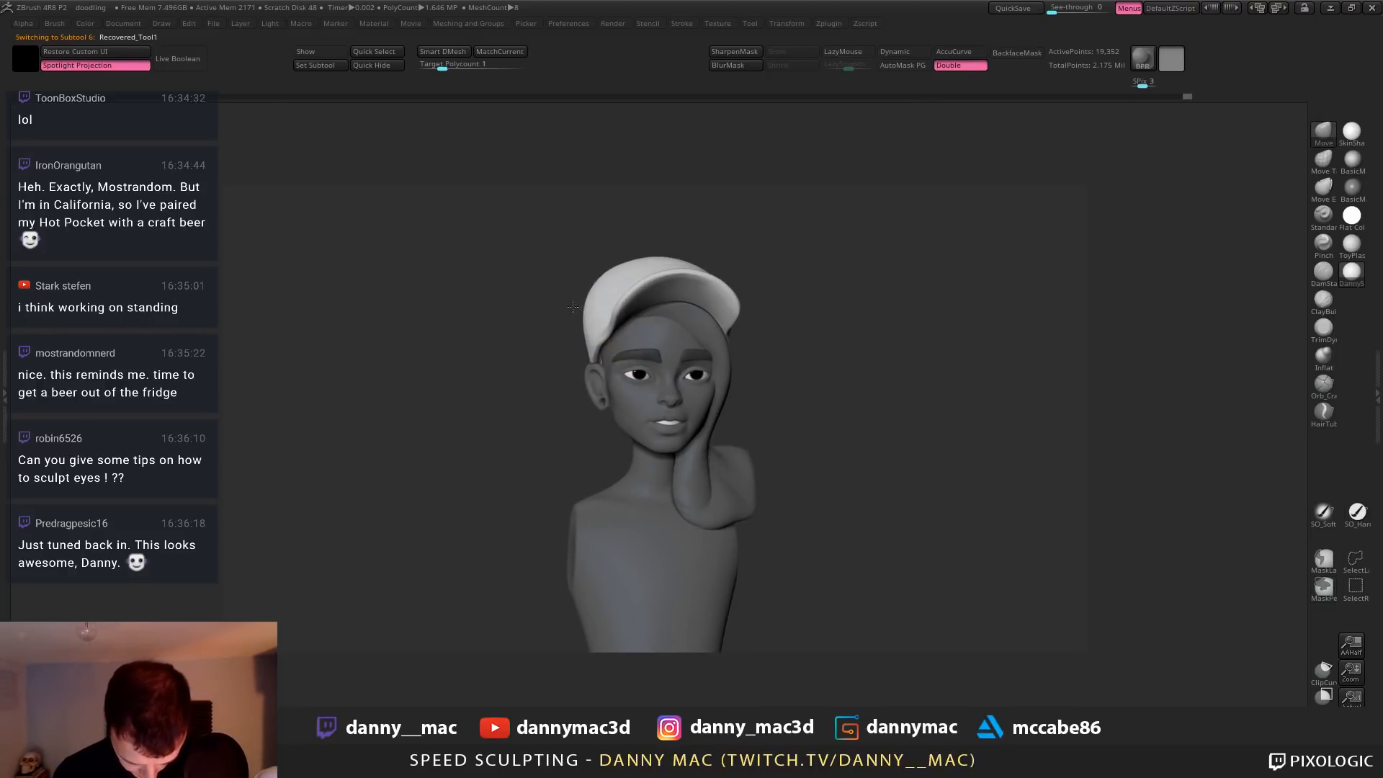
drag(818, 263, 769, 260)
key(space)
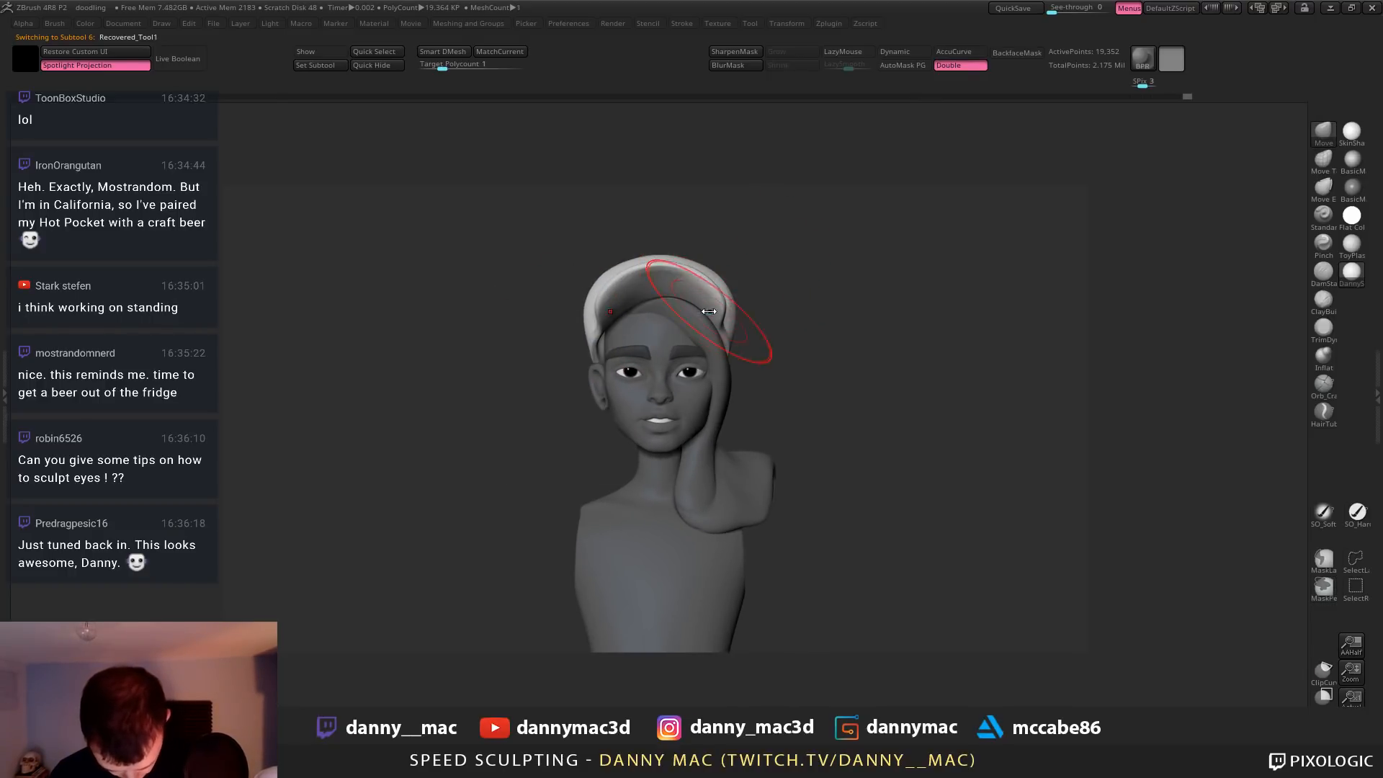
drag(709, 309, 696, 301)
drag(788, 282, 785, 264)
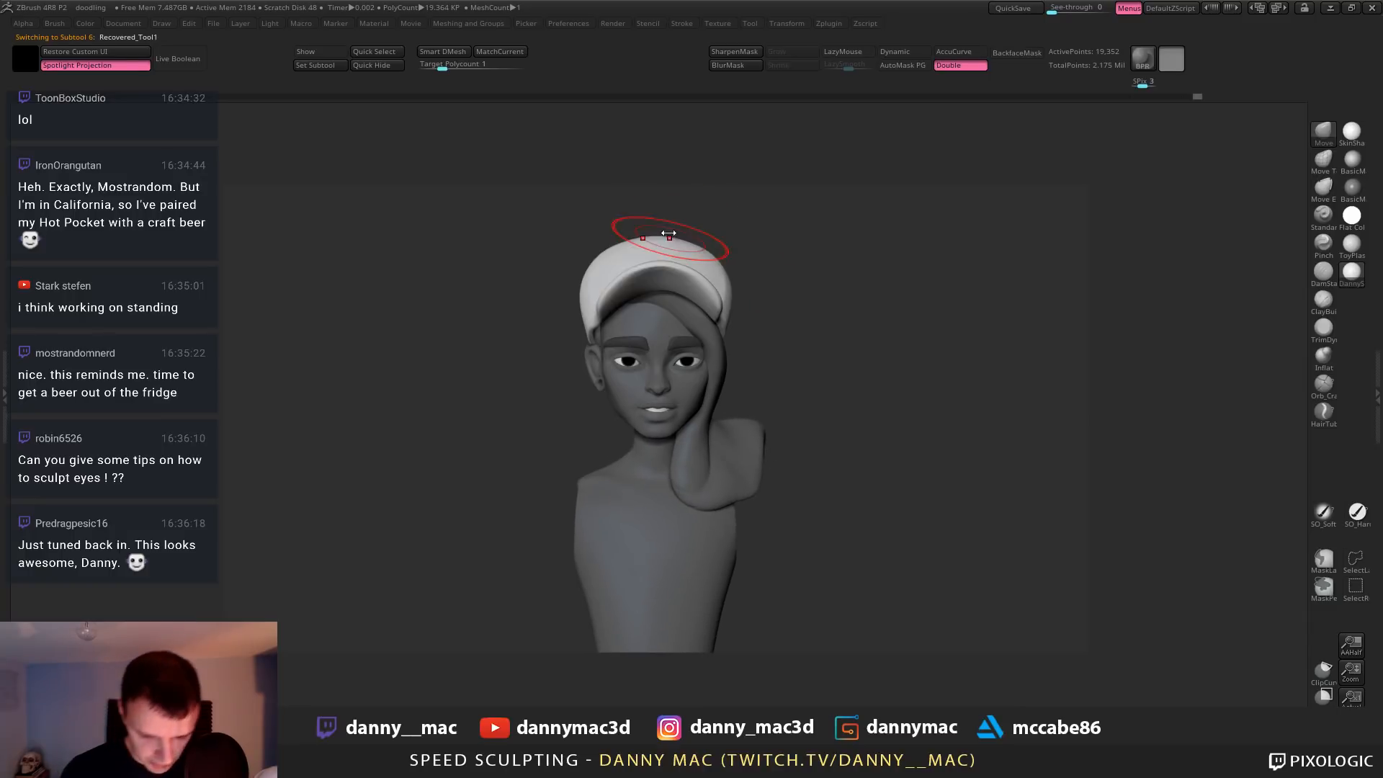
Pull up the crown of the cap with the Move brush and undo the unwanted extra strokes
drag(662, 240, 662, 220)
drag(674, 192, 673, 186)
key(ctrl+z)
mouse_move(825, 238)
mouse_down()
mouse_move(763, 272)
mouse_move(781, 326)
mouse_move(718, 321)
mouse_up()
mouse_move(774, 310)
mouse_down()
mouse_move(800, 309)
mouse_move(743, 296)
mouse_up()
key(ctrl+z)
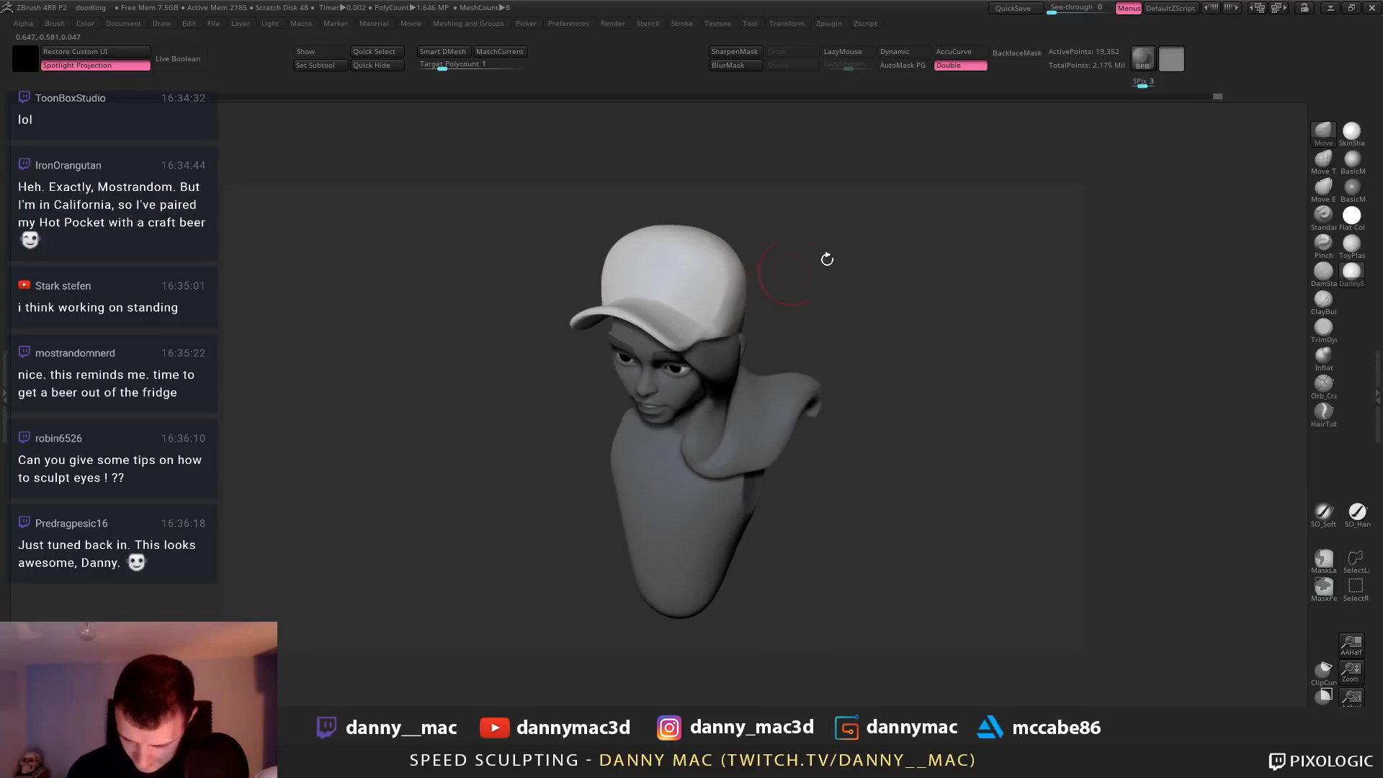
Apply the BasicMaterial, adjust the back of the cap, and even out its side with the TrimDynamic brush
click(1352, 159)
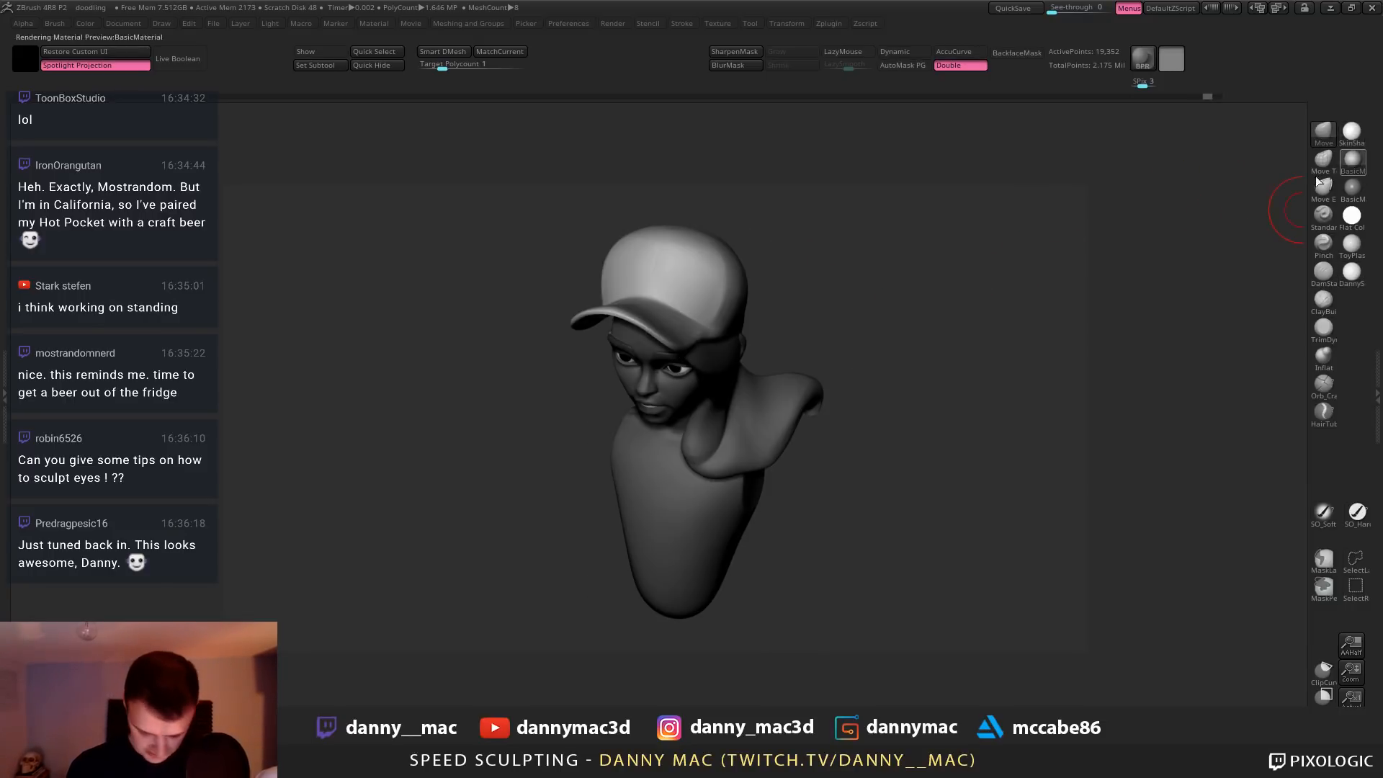
drag(757, 331, 777, 316)
key(space)
drag(746, 296, 807, 288)
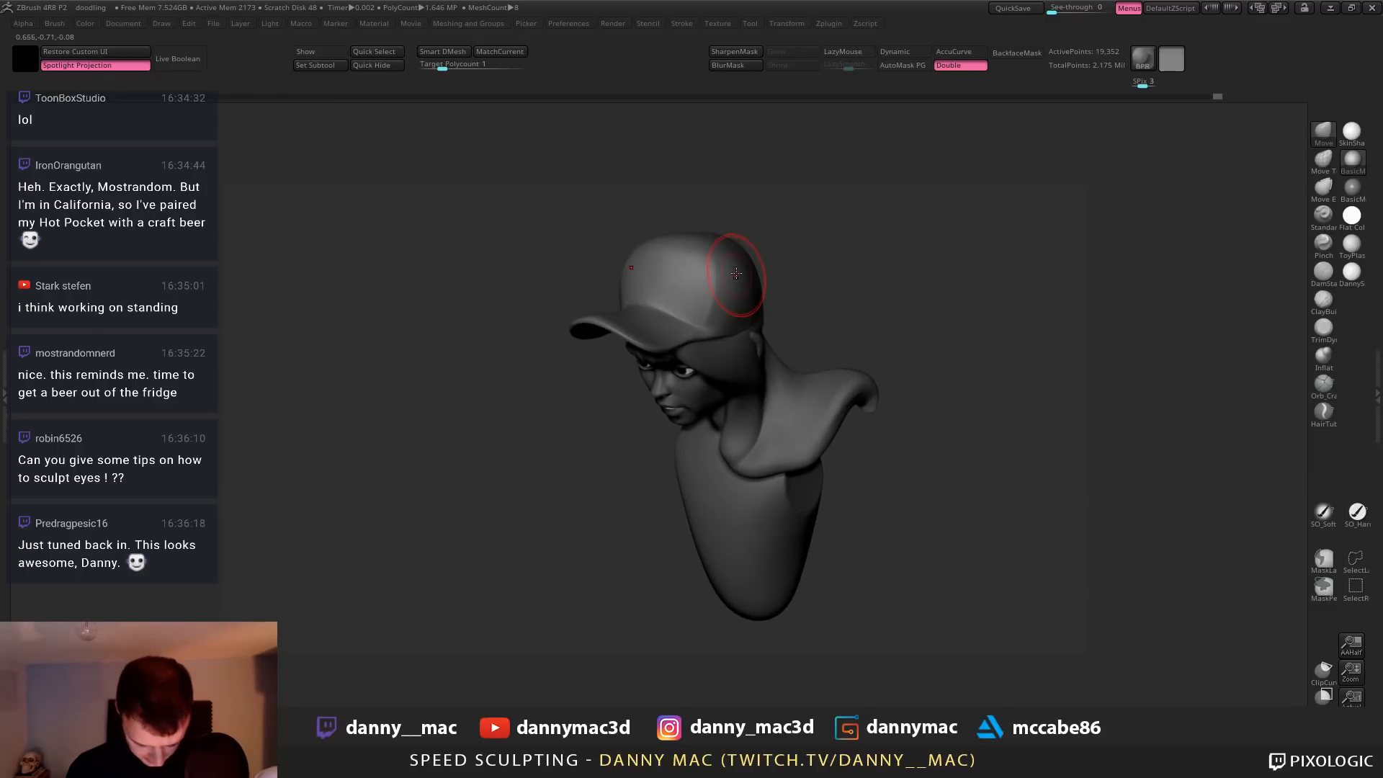
key(b)
key(t)
key(d)
mouse_move(744, 315)
right_down()
mouse_move(733, 294)
mouse_move(711, 298)
mouse_move(695, 353)
right_up()
Push in the front of the cap above the brim with the Move brush
key(b)
key(m)
key(v)
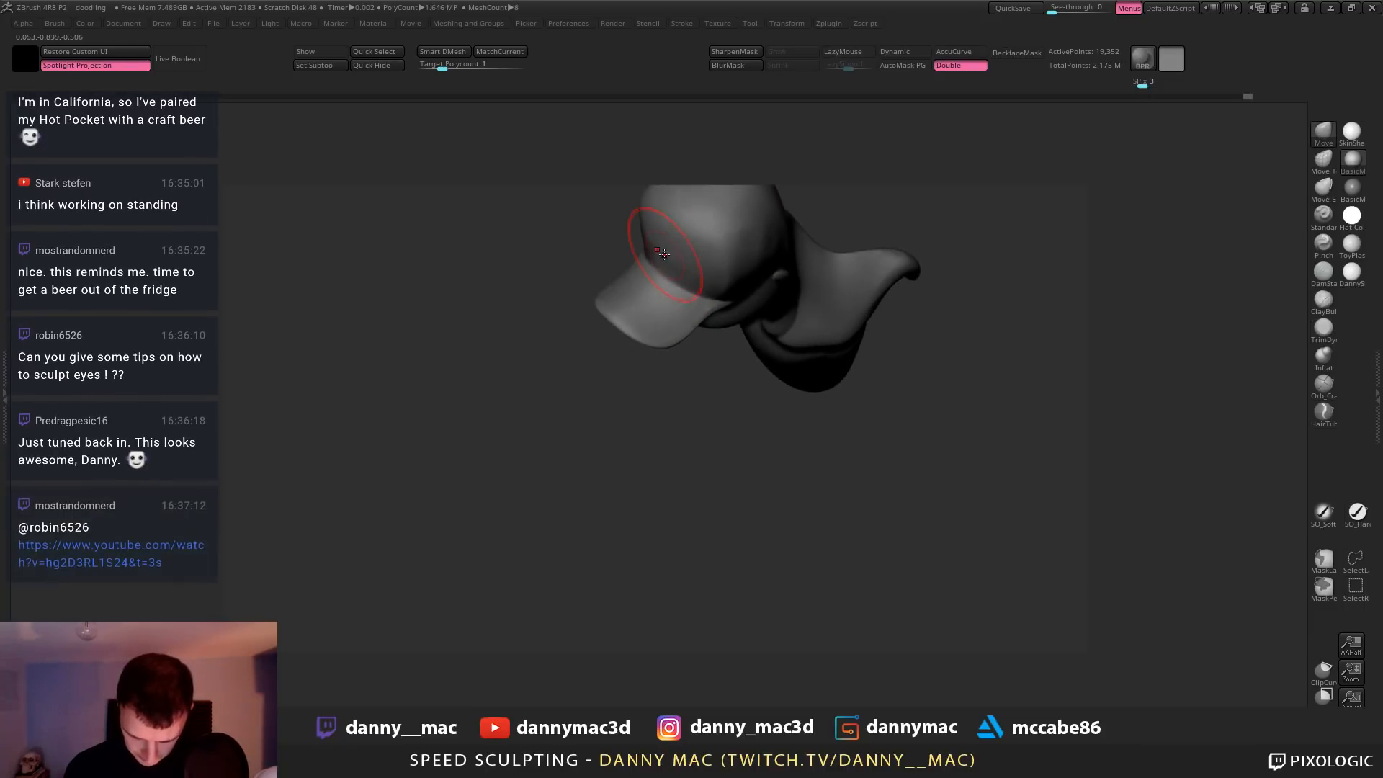
drag(666, 255, 677, 250)
mouse_move(678, 250)
right_down()
mouse_move(709, 276)
mouse_move(735, 278)
mouse_move(769, 250)
mouse_move(777, 265)
mouse_move(706, 313)
mouse_move(713, 287)
mouse_move(714, 299)
mouse_move(684, 301)
mouse_move(710, 283)
mouse_move(704, 238)
mouse_move(774, 249)
right_up()
key(space)
key(space)
ctrl+right_drag(692, 348, 787, 329)
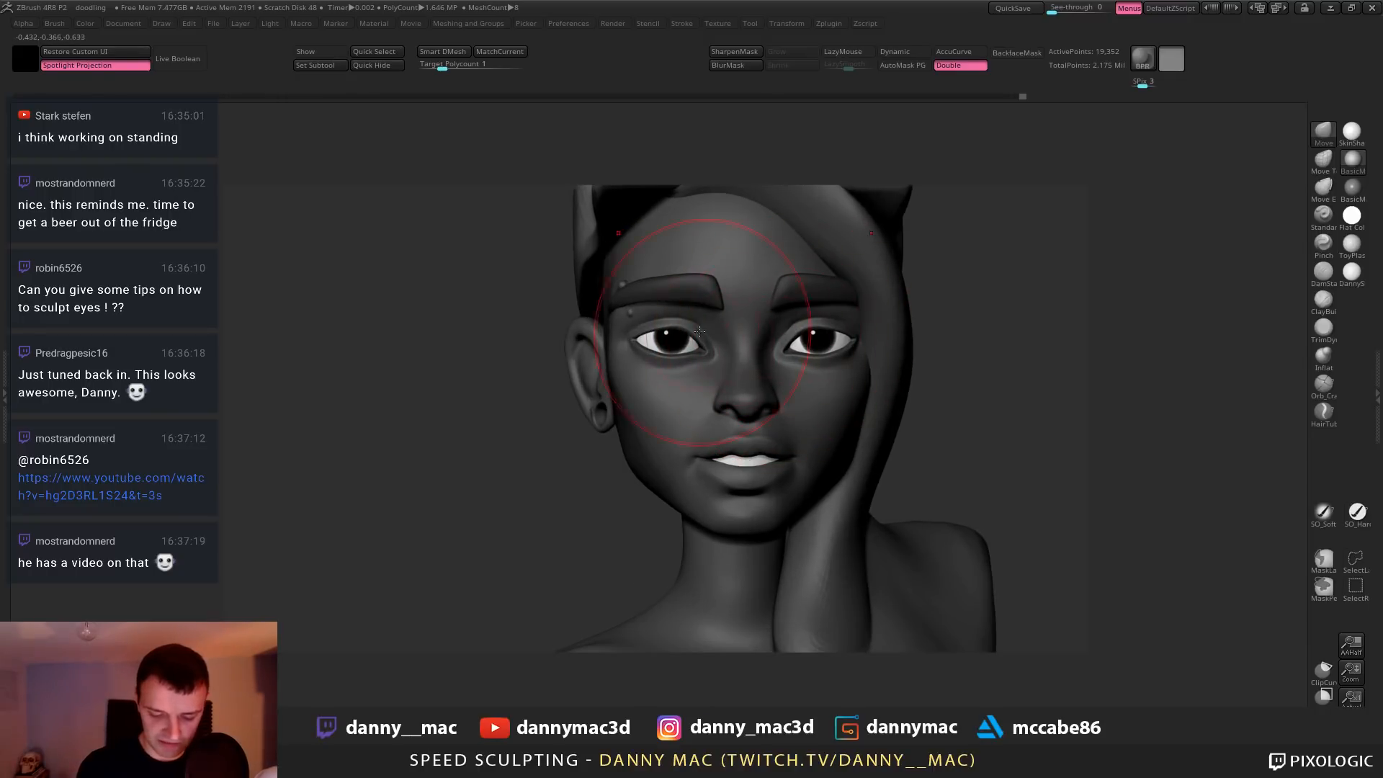
Select the eyes and isolate them to examine how they are built
key(space)
drag(515, 368, 500, 366)
drag(817, 343, 818, 338)
mouse_move(818, 337)
alt+right_down()
mouse_move(726, 405)
mouse_move(769, 396)
mouse_move(750, 352)
alt+right_up()
alt+click(803, 362)
key(alt+s)
key(shift+f)
Append a Sphere3D subtool and examine its polygon layout in isolation
key(F1)
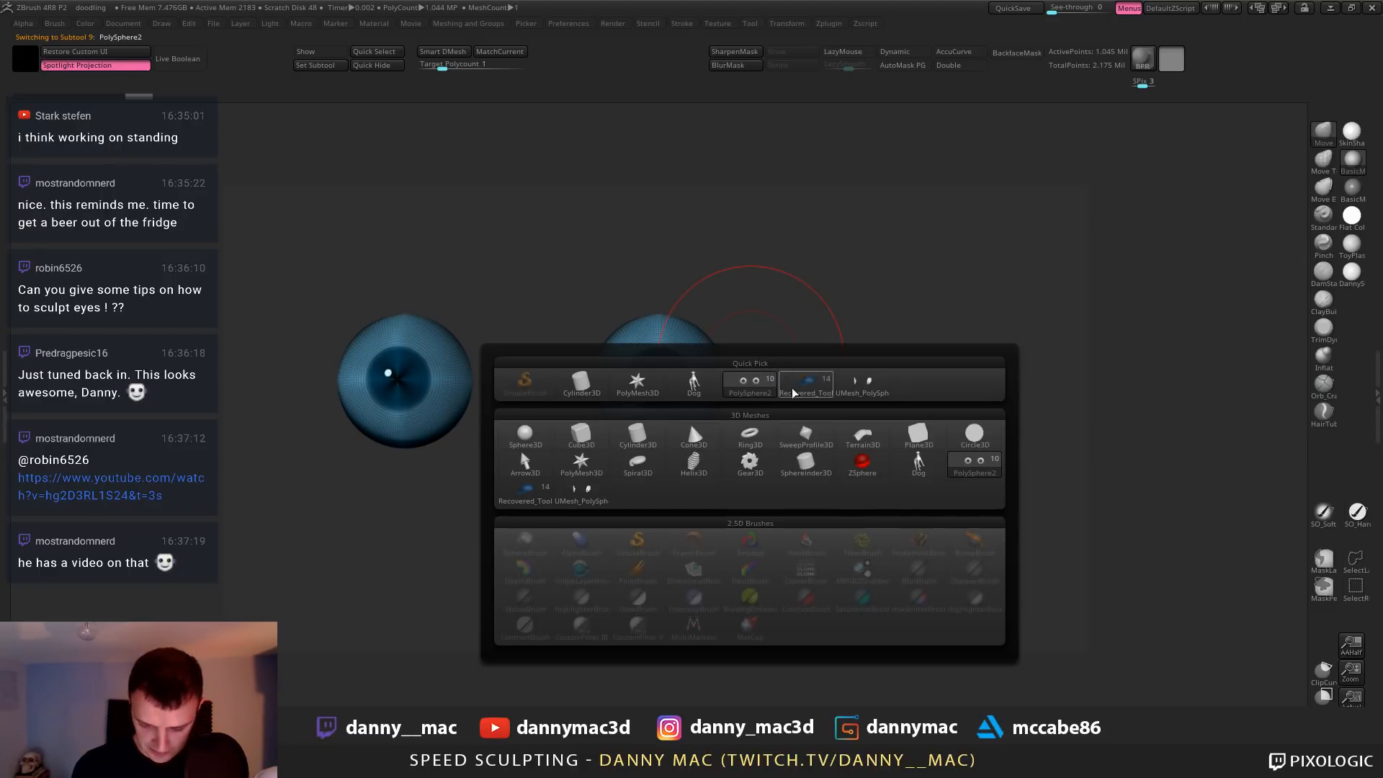
click(532, 440)
ctrl+right_drag(677, 390, 506, 413)
key(shift+f)
key(shift+f)
mouse_move(754, 459)
right_down()
mouse_move(734, 550)
mouse_move(732, 477)
right_up()
key(shift+f)
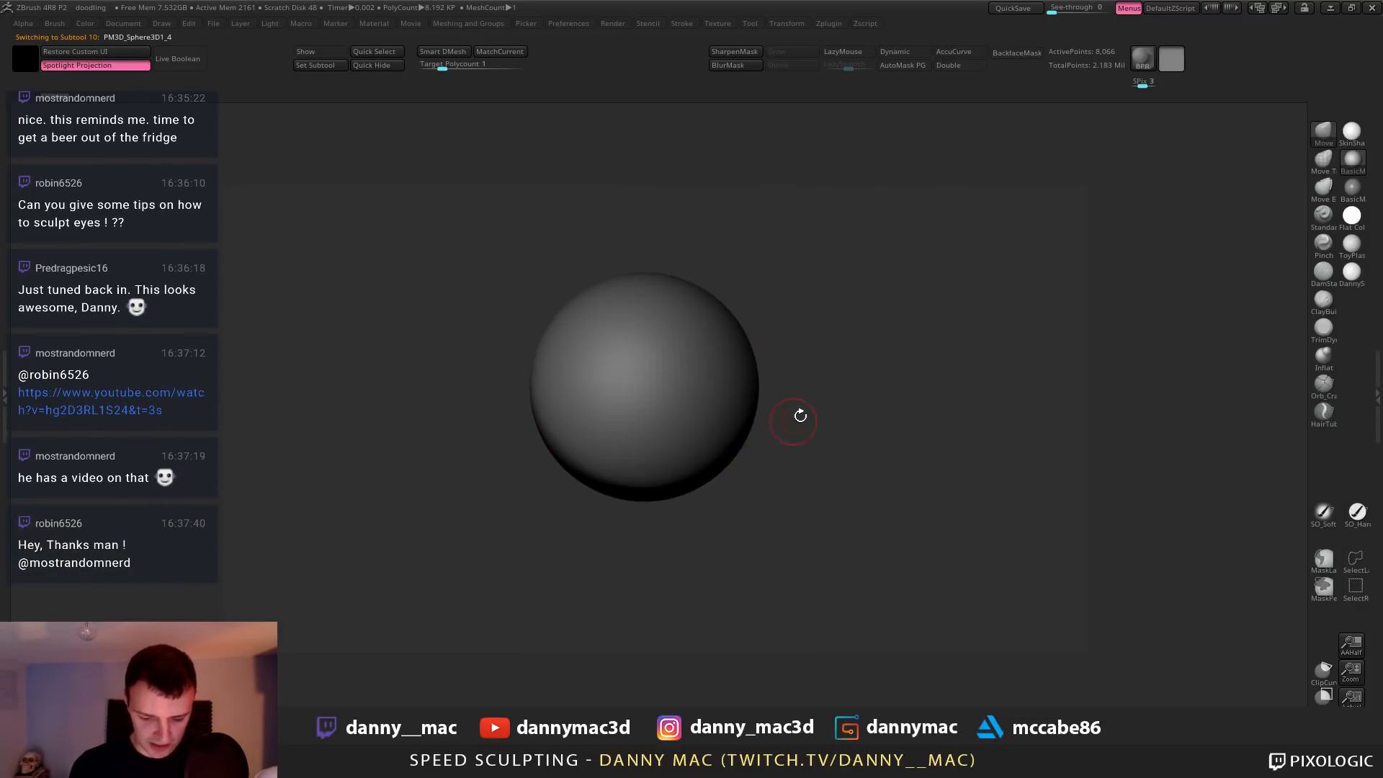
Delete the appended sphere subtool
key(2)
shift+right_drag(886, 339, 764, 475)
key(2)
click(767, 490)
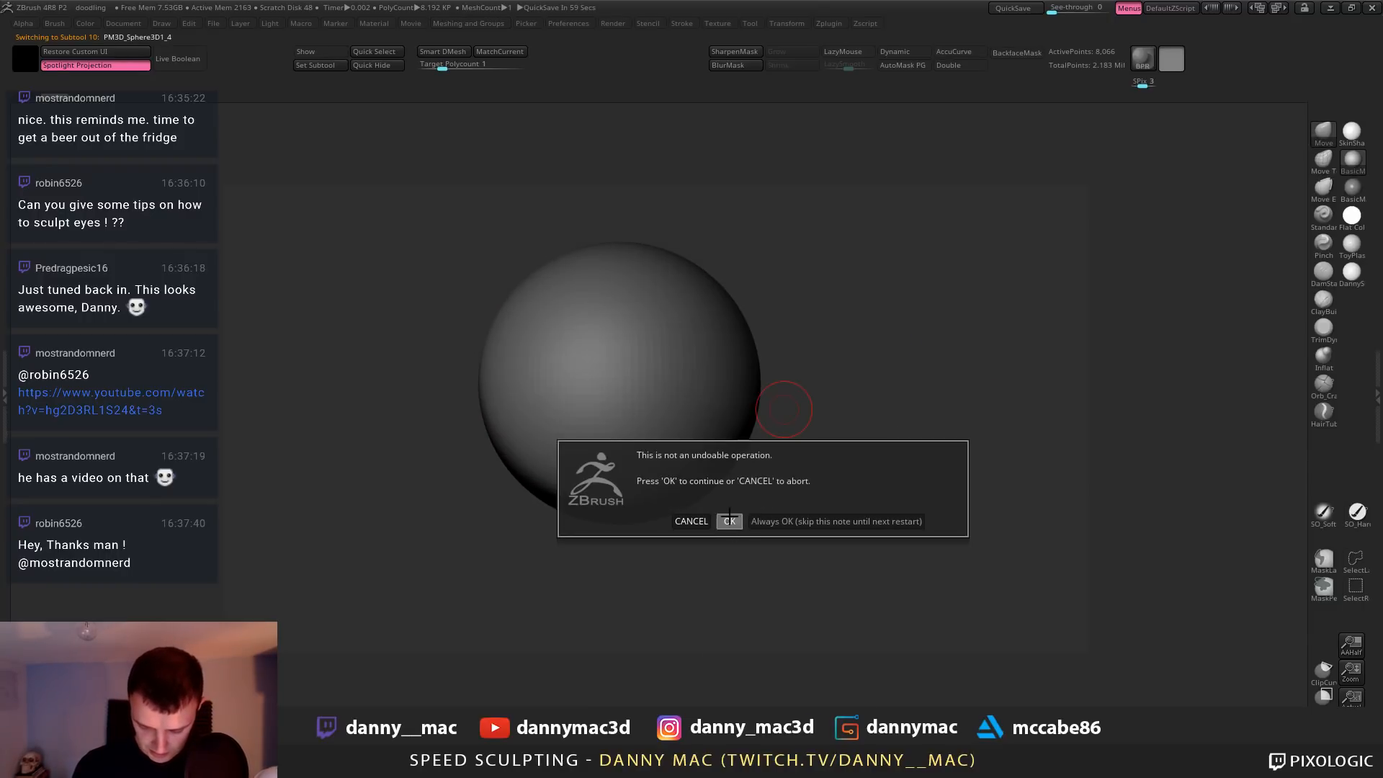
click(729, 522)
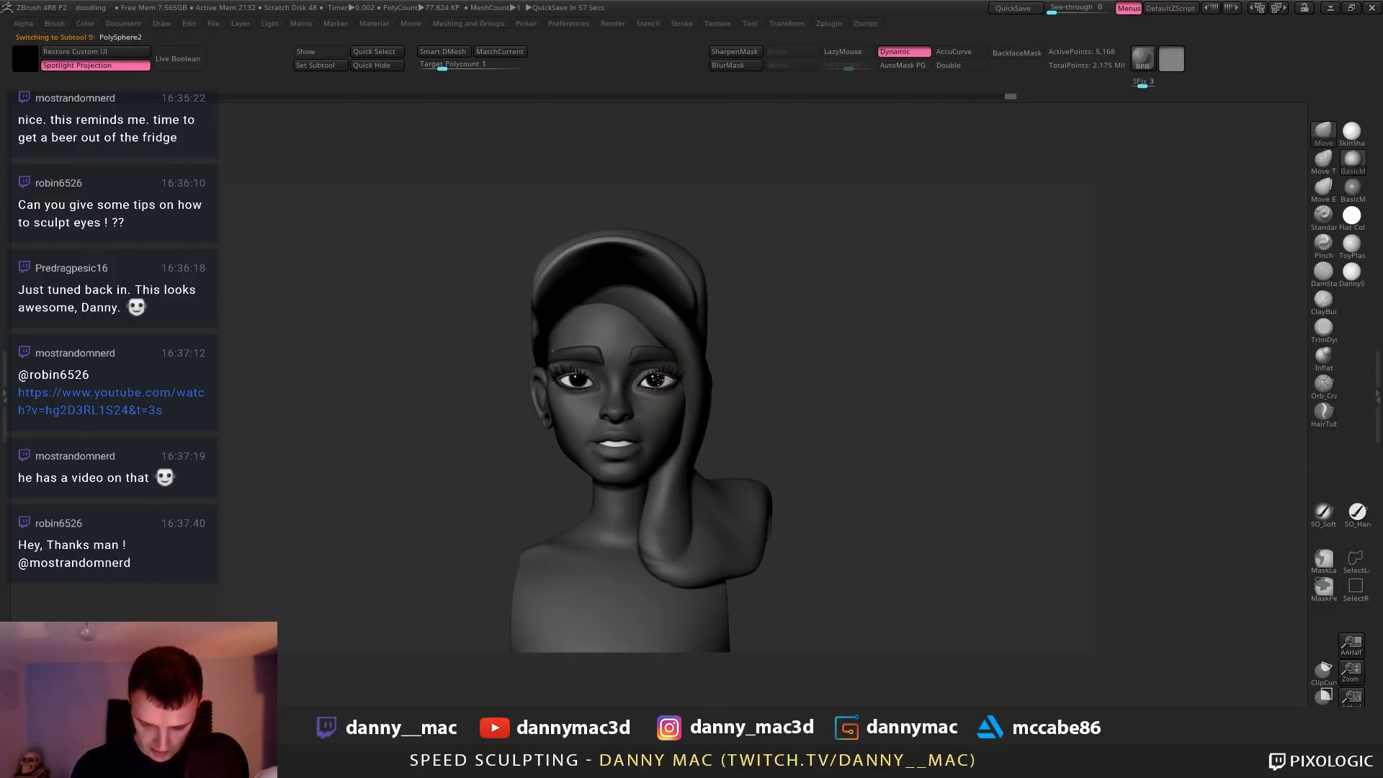
Examine the isolated eyeball's pupil recess and outer shape from the side
key(t)
ctrl+right_drag(701, 390, 933, 473)
key(s)
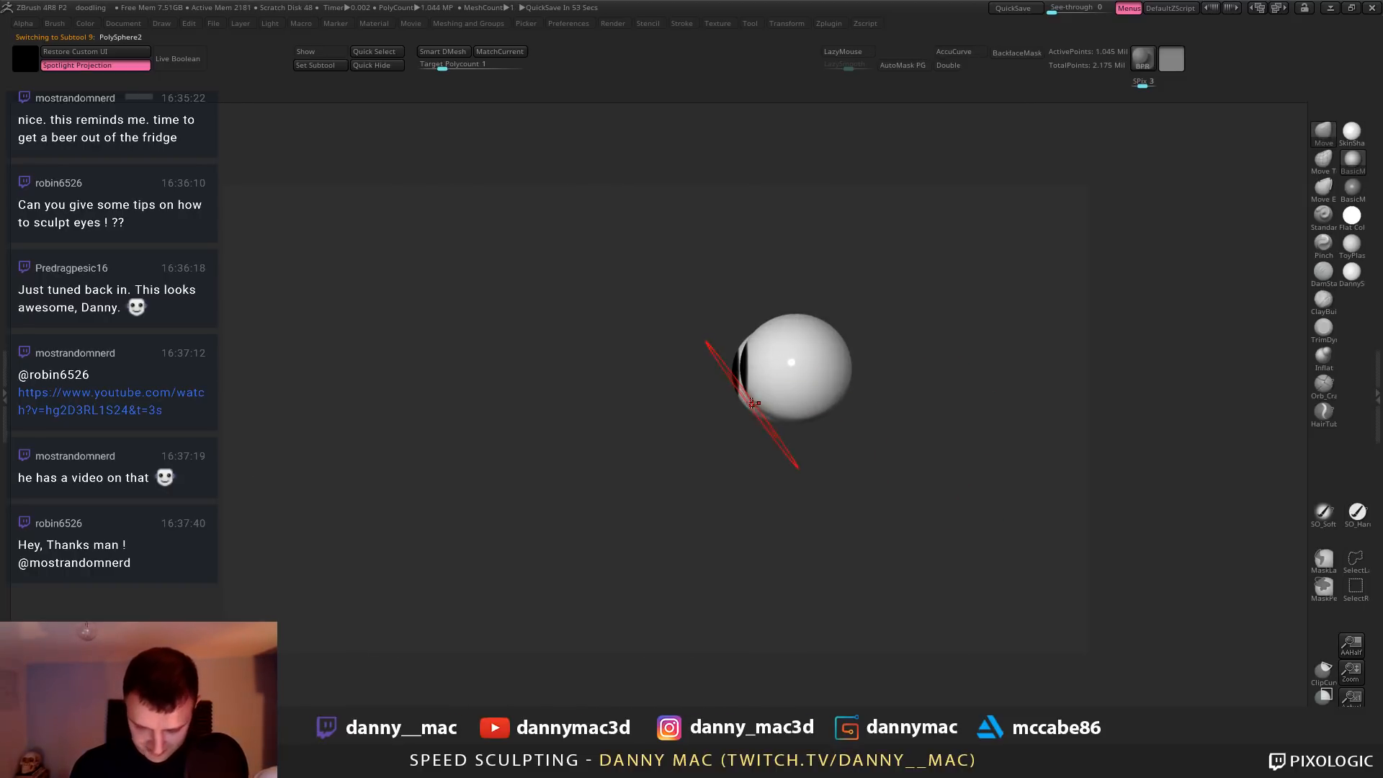
right_drag(831, 412, 724, 384)
key(s)
Bring back the full bust with the head active and flatten the skin around the eyelids with the TrimDynamic brush
alt+click(738, 401)
key(b)
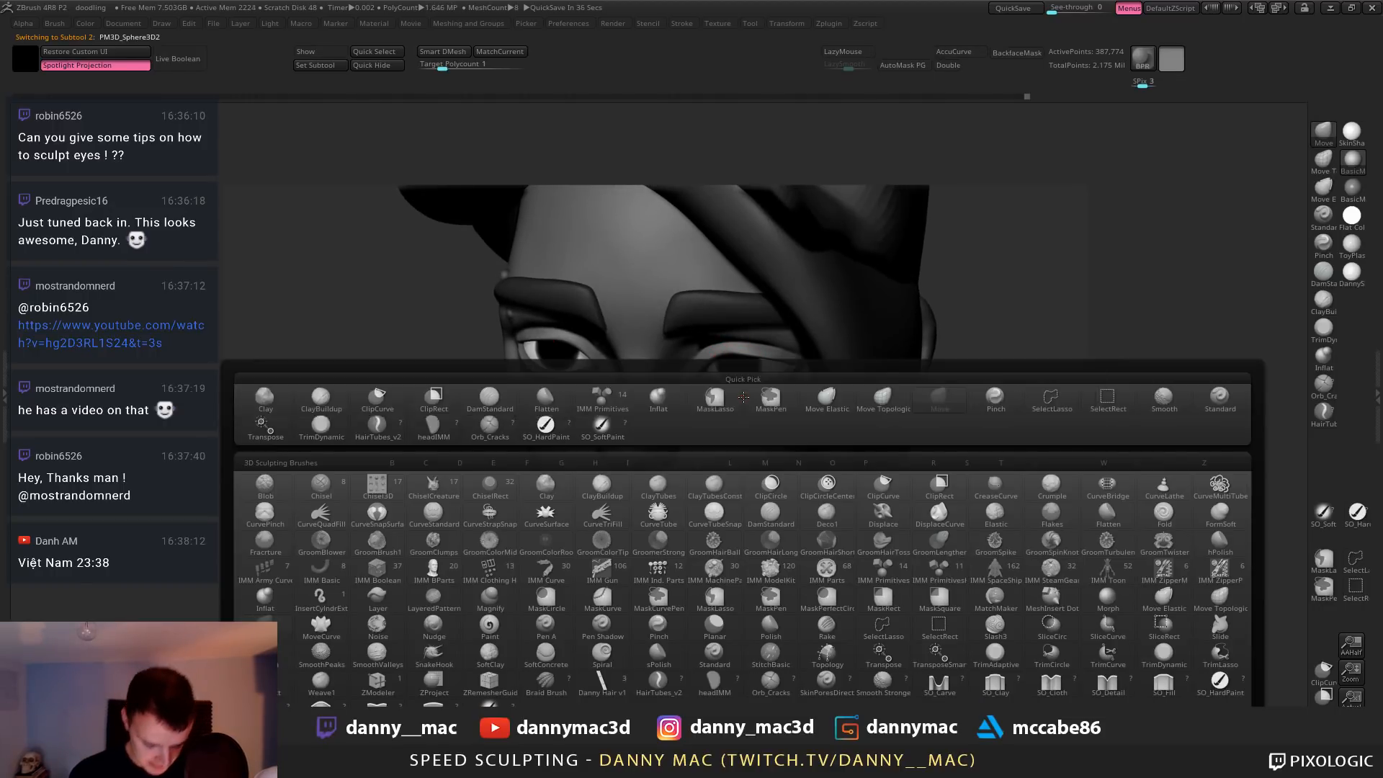
key(t)
key(d)
mouse_move(722, 398)
shift+right_down()
mouse_move(712, 393)
mouse_move(691, 461)
mouse_move(714, 402)
mouse_move(789, 389)
mouse_move(713, 394)
shift+right_up()
right_click(688, 475)
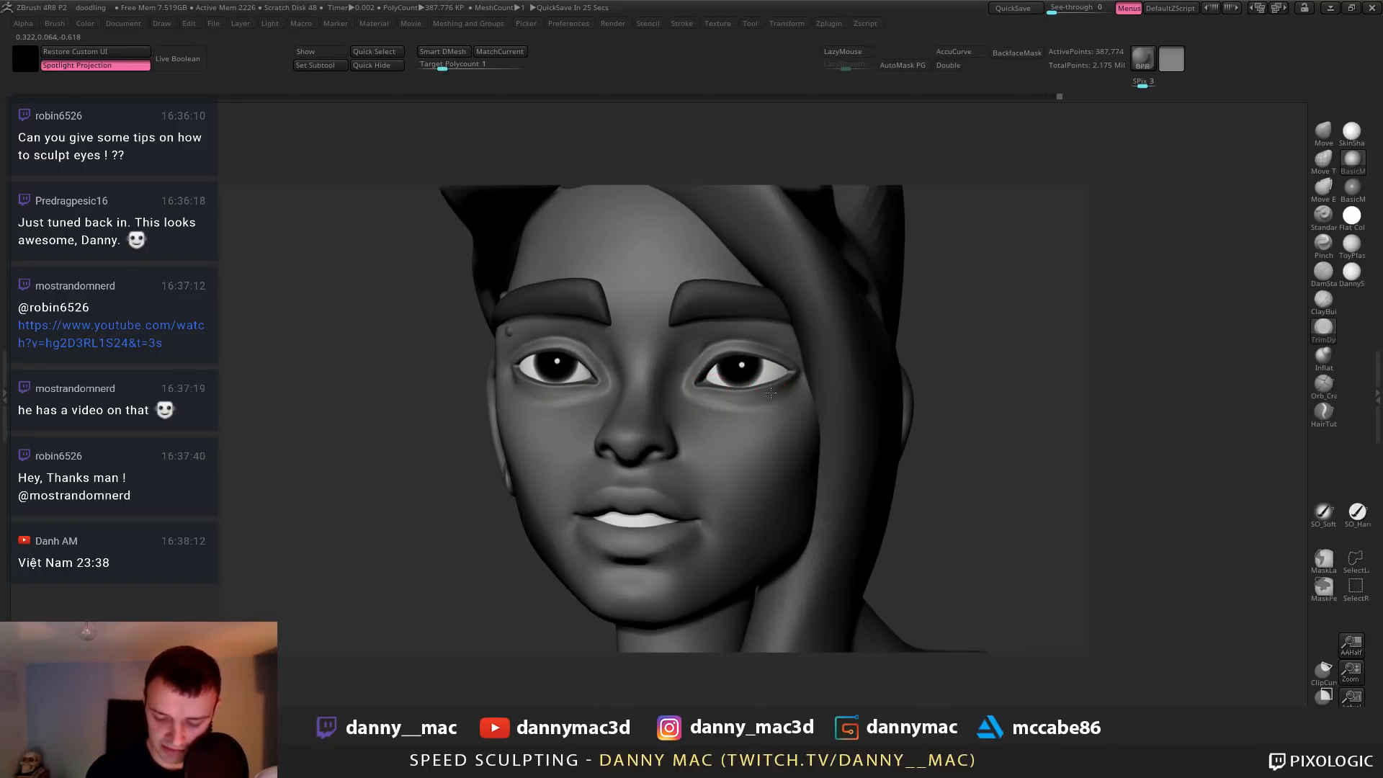
mouse_move(671, 390)
right_down()
mouse_move(599, 405)
mouse_move(578, 373)
mouse_move(593, 370)
right_up()
right_click(594, 370)
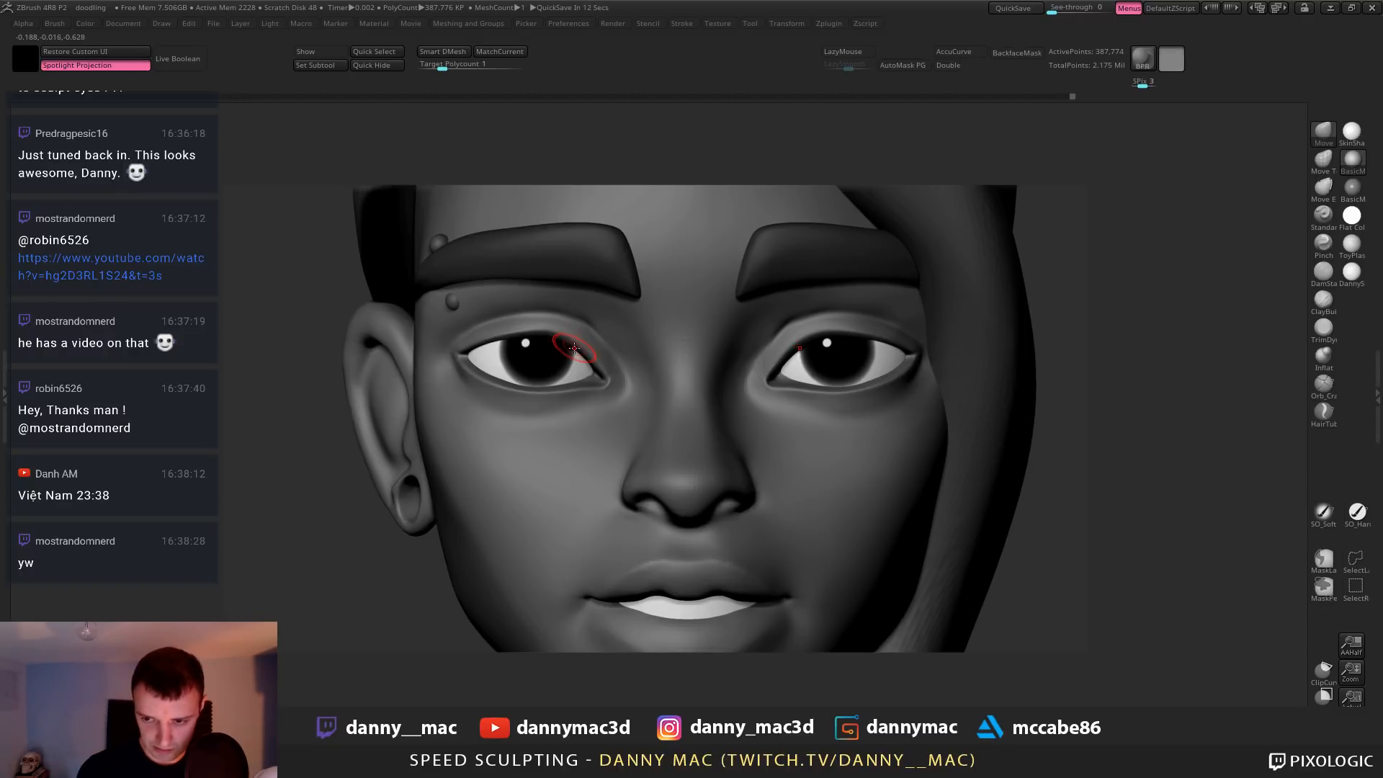
Nudge the inner part of the upper eyelids with a smaller Move brush, checking the lid shape from below
key(space)
drag(577, 344, 585, 344)
right_drag(565, 378, 527, 346)
key(space)
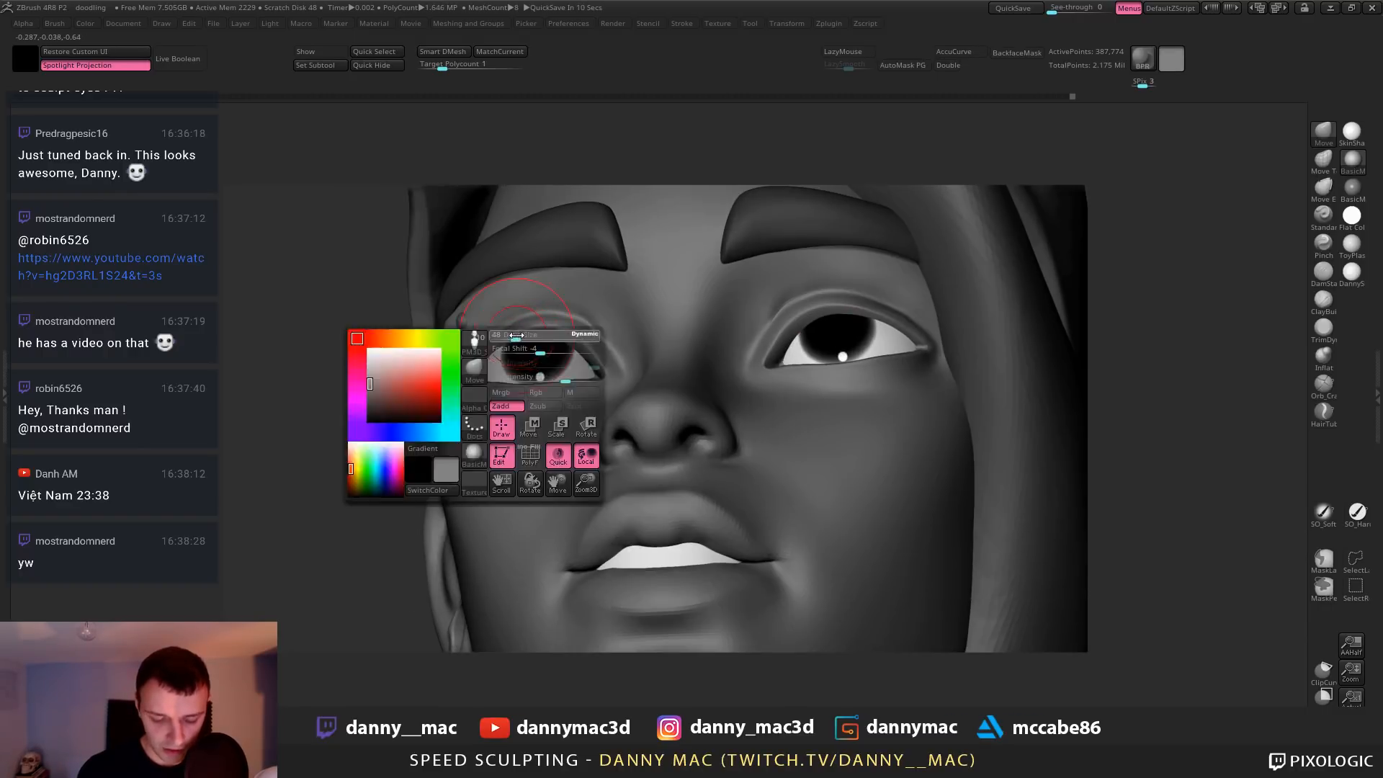
drag(516, 335, 502, 336)
right_drag(520, 349, 463, 373)
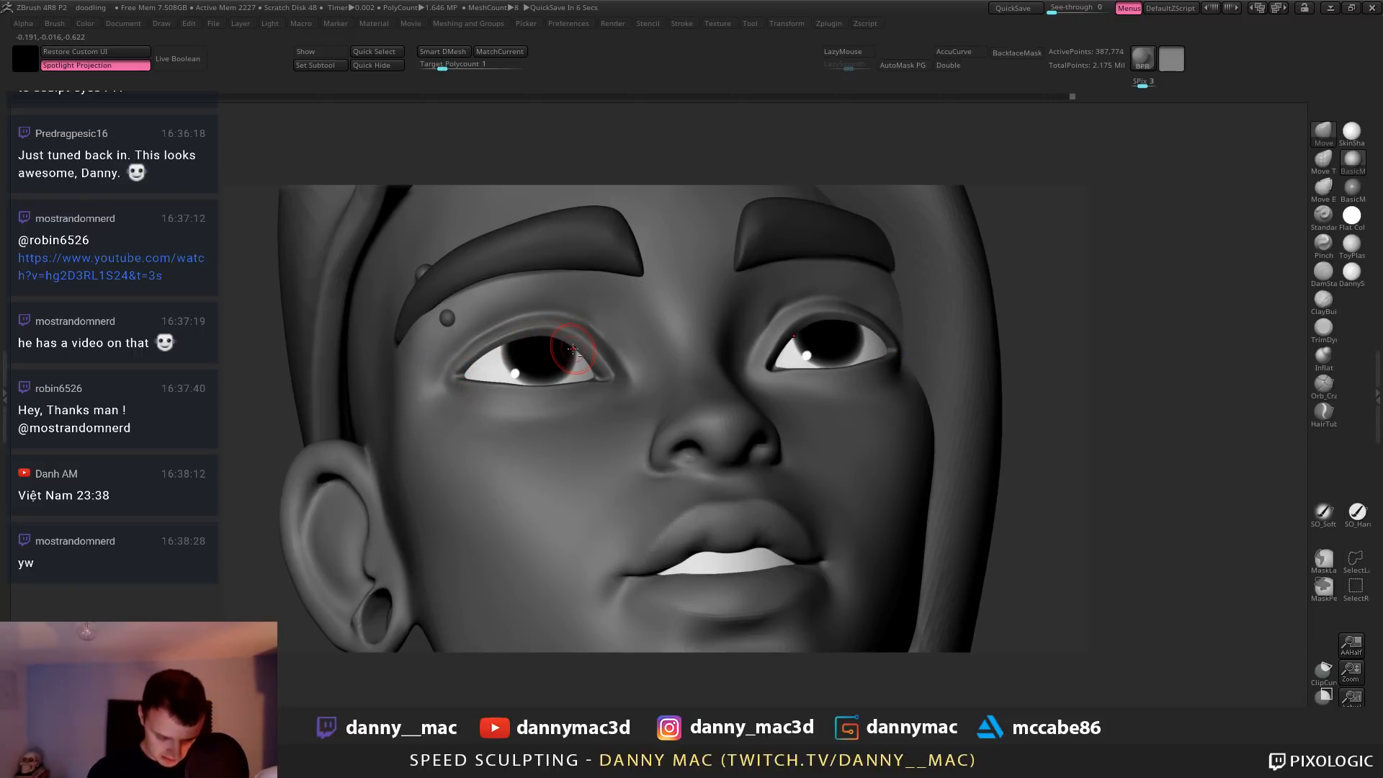
Build up the upper eyelids and the fold above them with the ClayBuildup brush and smooth the added volume
key(2)
right_drag(492, 364, 446, 375)
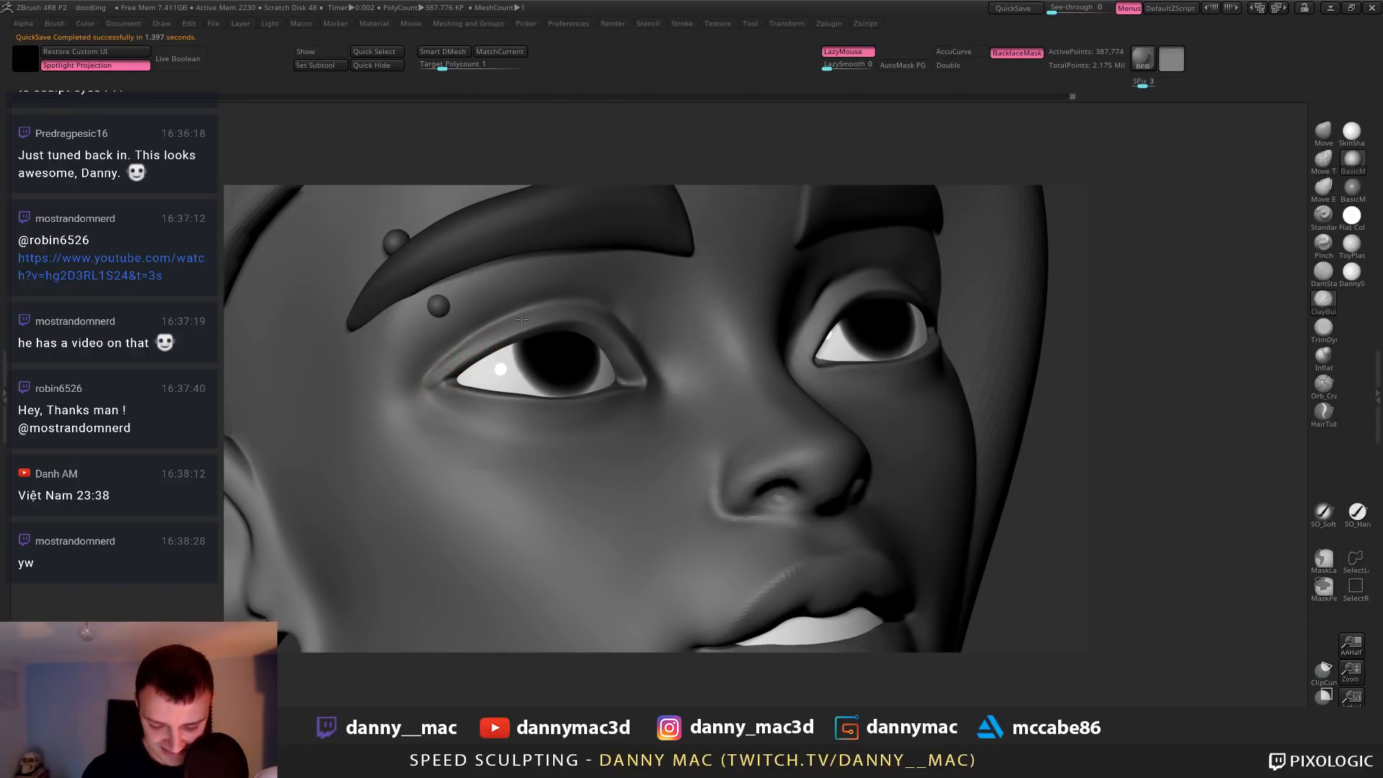
right_drag(494, 330, 579, 312)
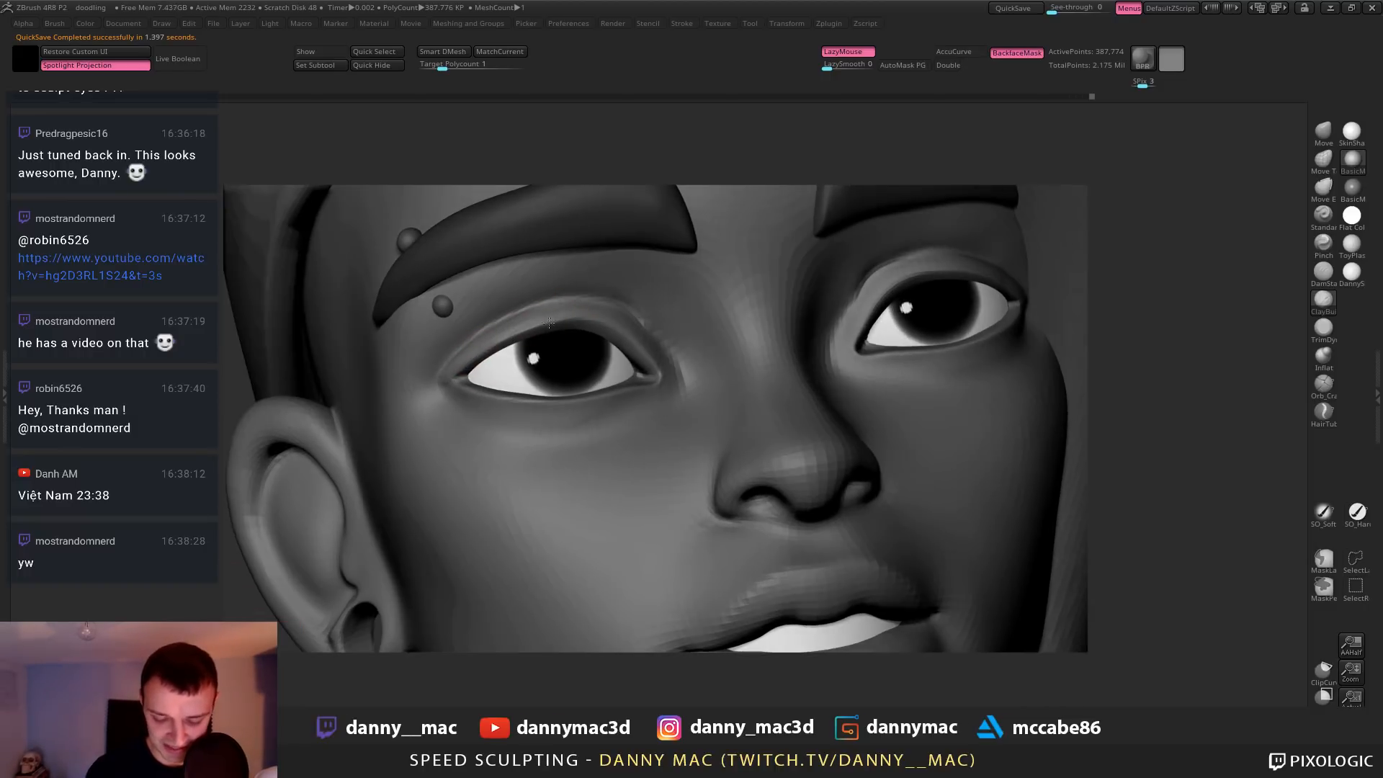
mouse_move(561, 329)
right_down()
mouse_move(608, 311)
mouse_move(618, 321)
right_up()
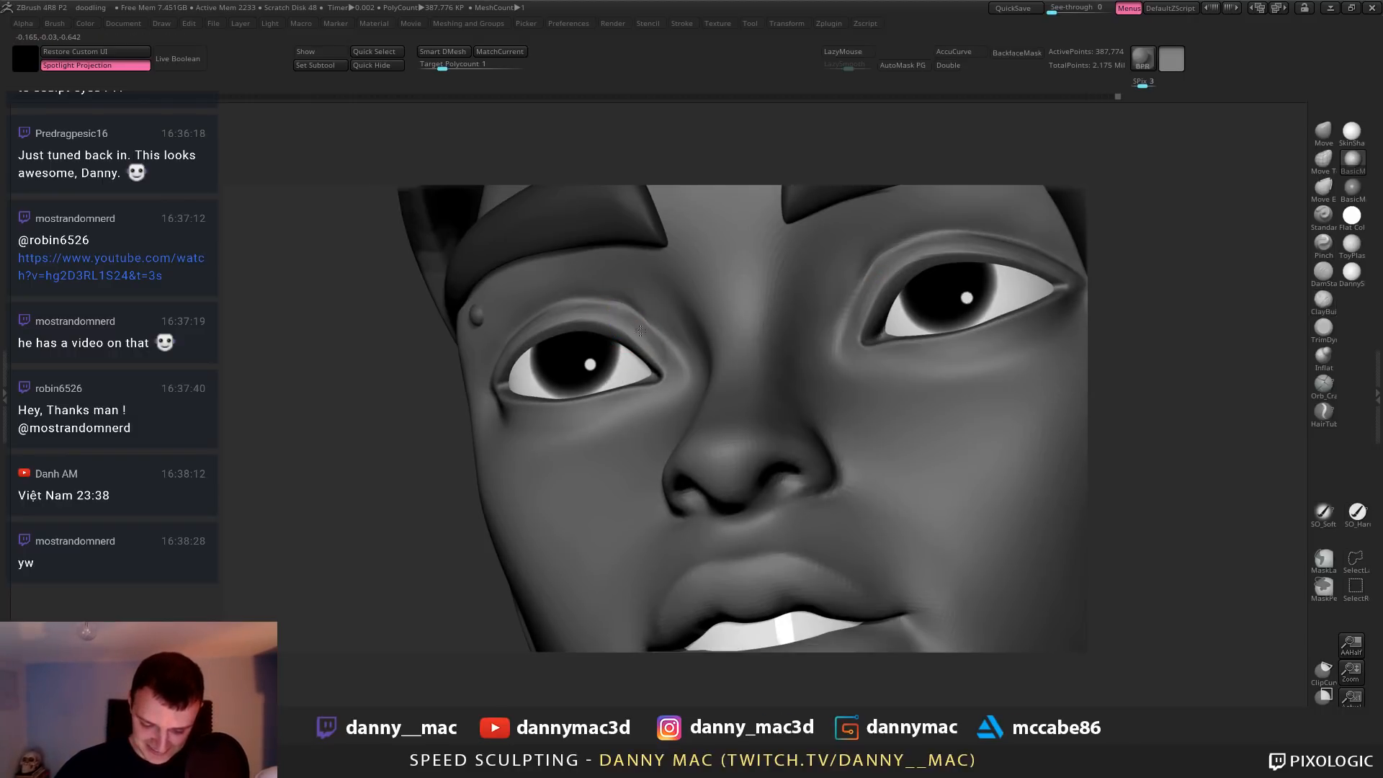
right_drag(645, 328, 568, 301)
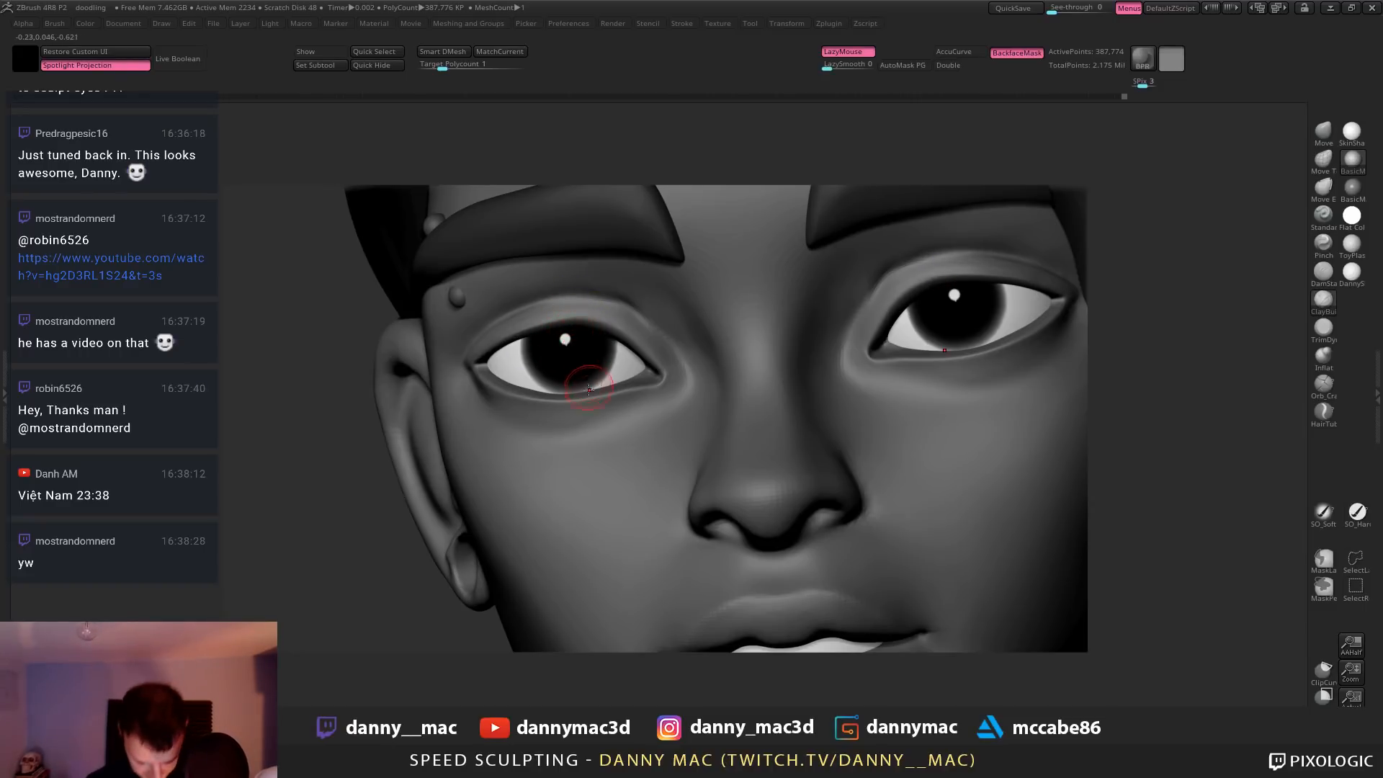
Flatten the surfaces of the lower and upper eyelids with the TrimDynamic brush
key(b)
key(t)
key(d)
mouse_move(607, 386)
right_down()
mouse_move(498, 352)
mouse_move(466, 376)
right_up()
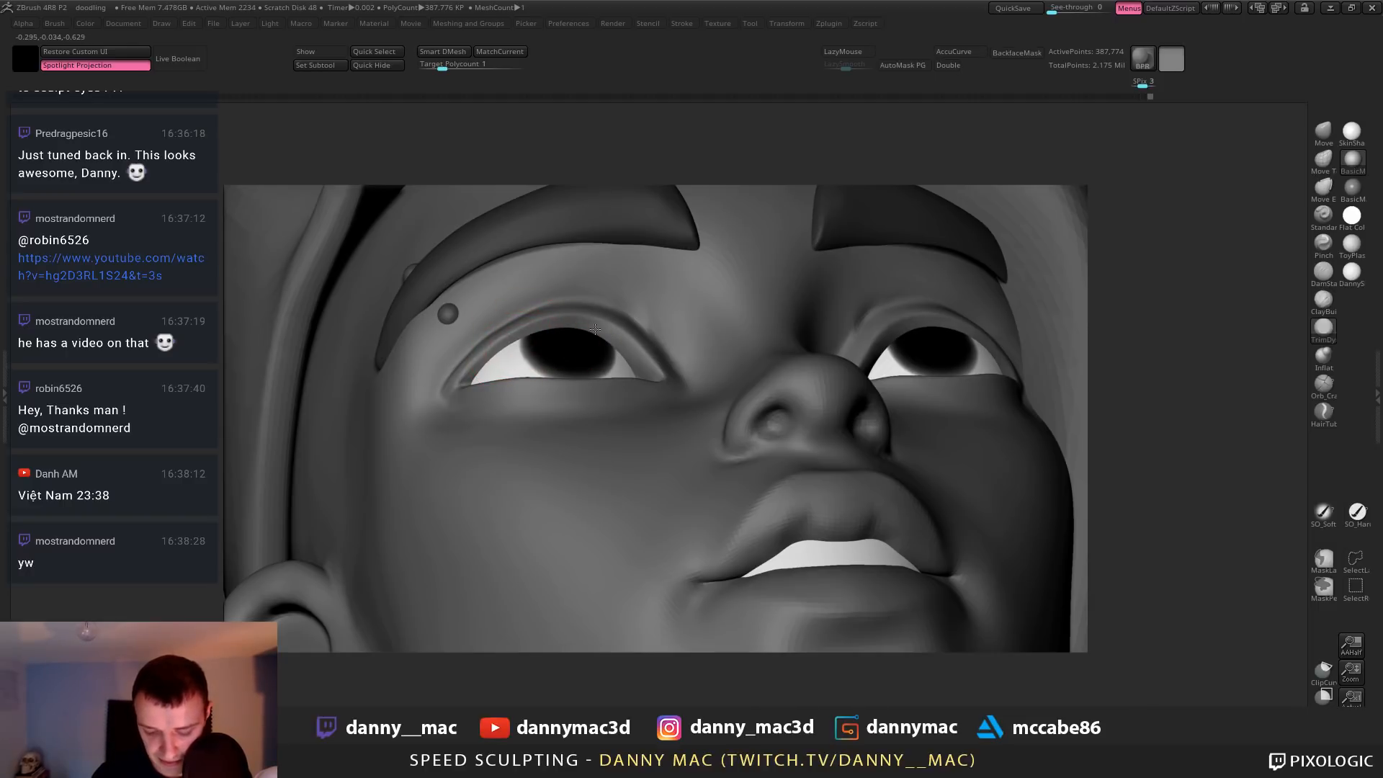
Reshape the curve of the upper eyelids from a low angle with the Move brush
key(b)
key(m)
key(v)
right_drag(540, 354, 523, 339)
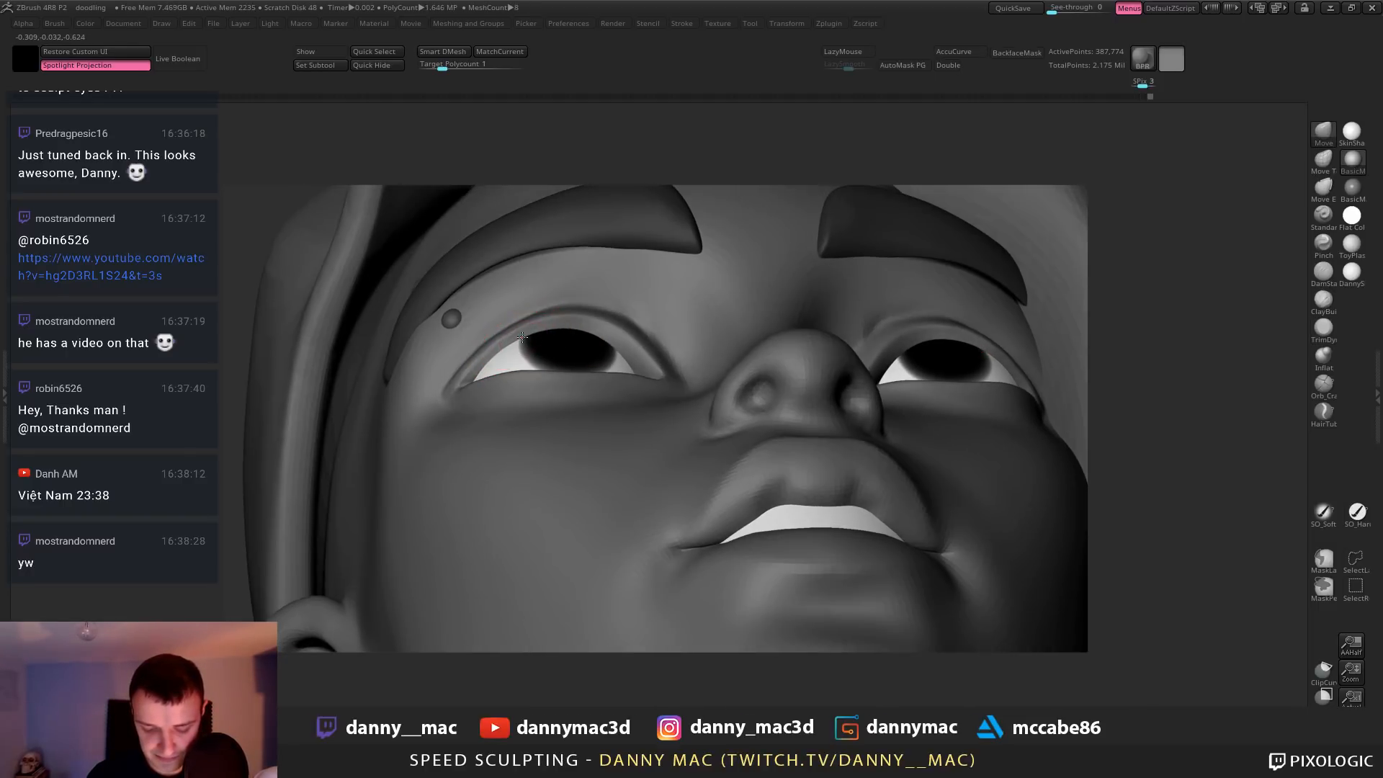
drag(549, 337, 613, 309)
shift+right_drag(630, 293, 677, 339)
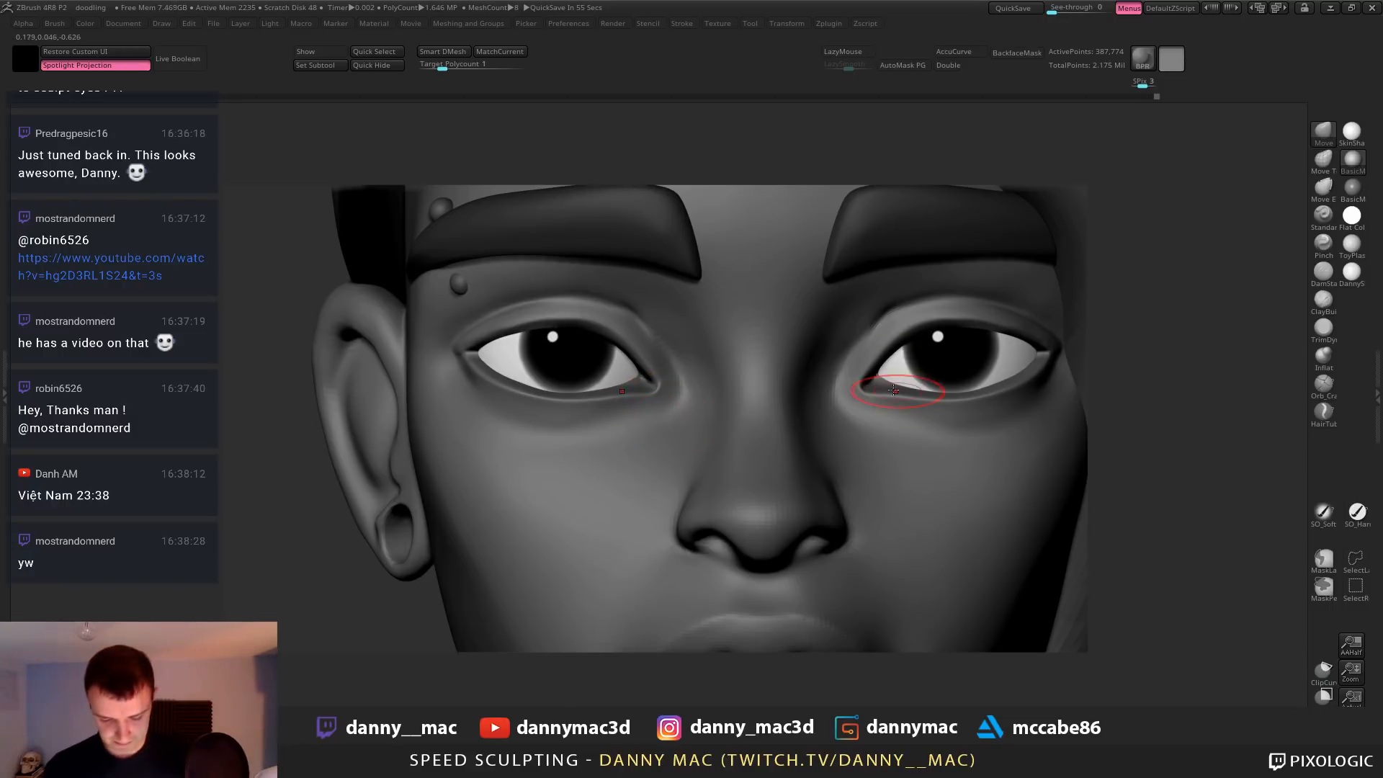
Carve the crease above the upper eyelids with the DamStandard brush
key(b)
key(d)
key(s)
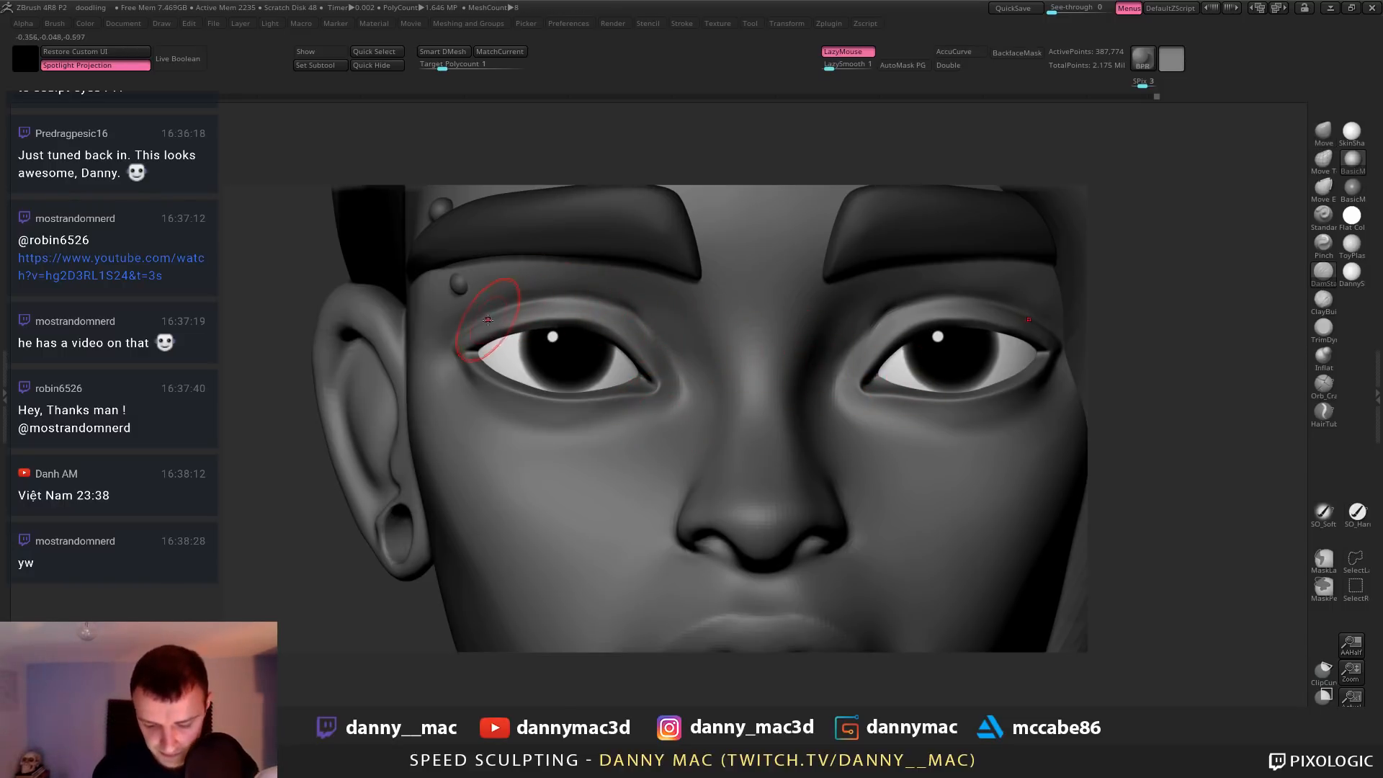
drag(541, 297, 612, 308)
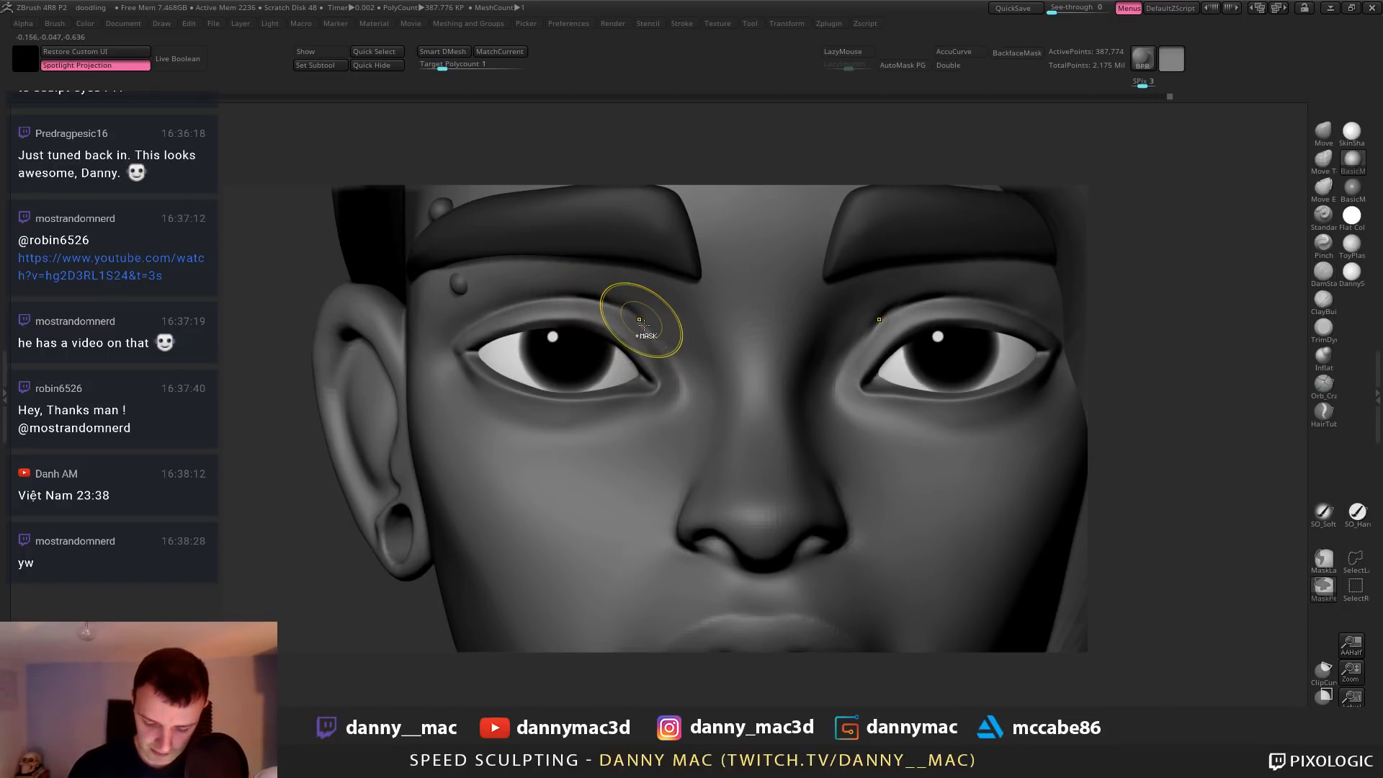
right_drag(683, 387, 634, 375)
Flatten the upper eyelids and their outer corners with the TrimDynamic brush
key(b)
key(t)
key(d)
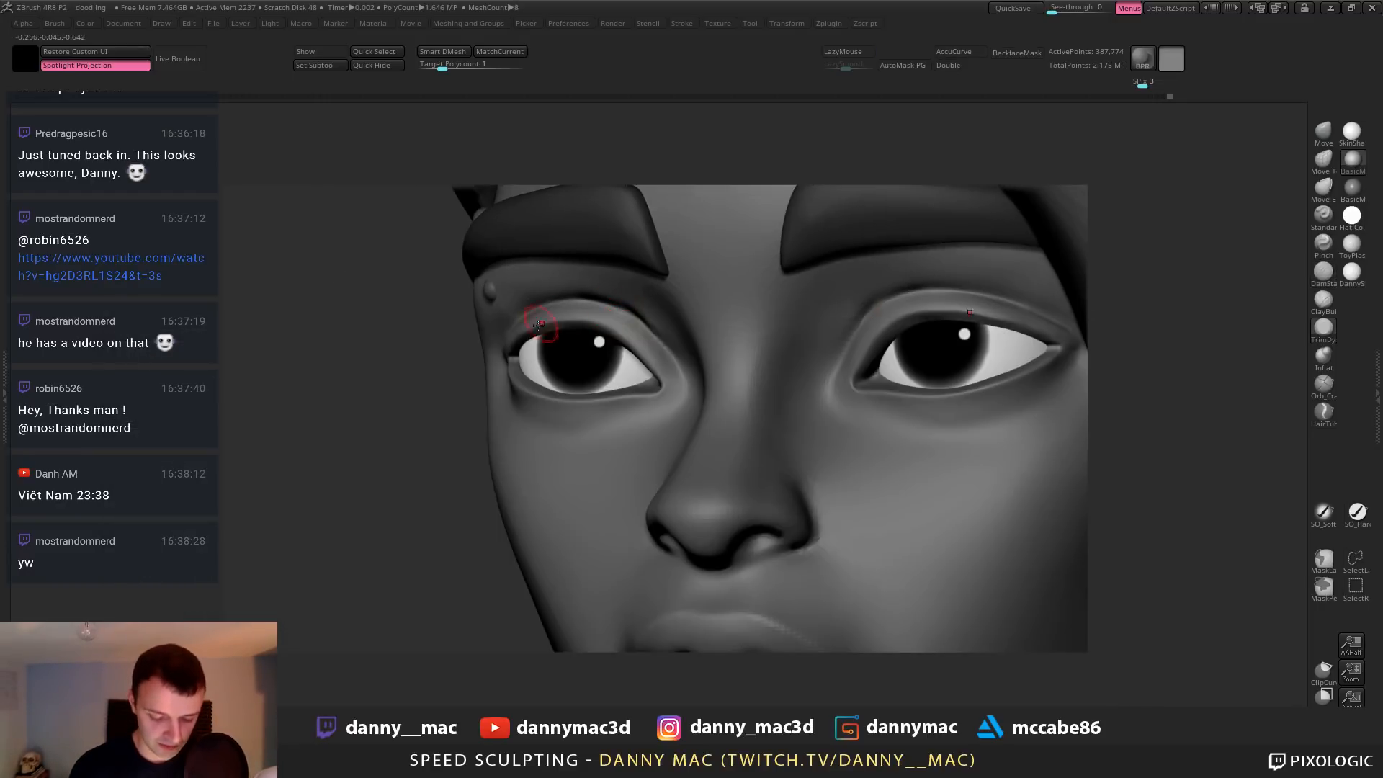
right_drag(546, 327, 659, 333)
drag(449, 349, 445, 349)
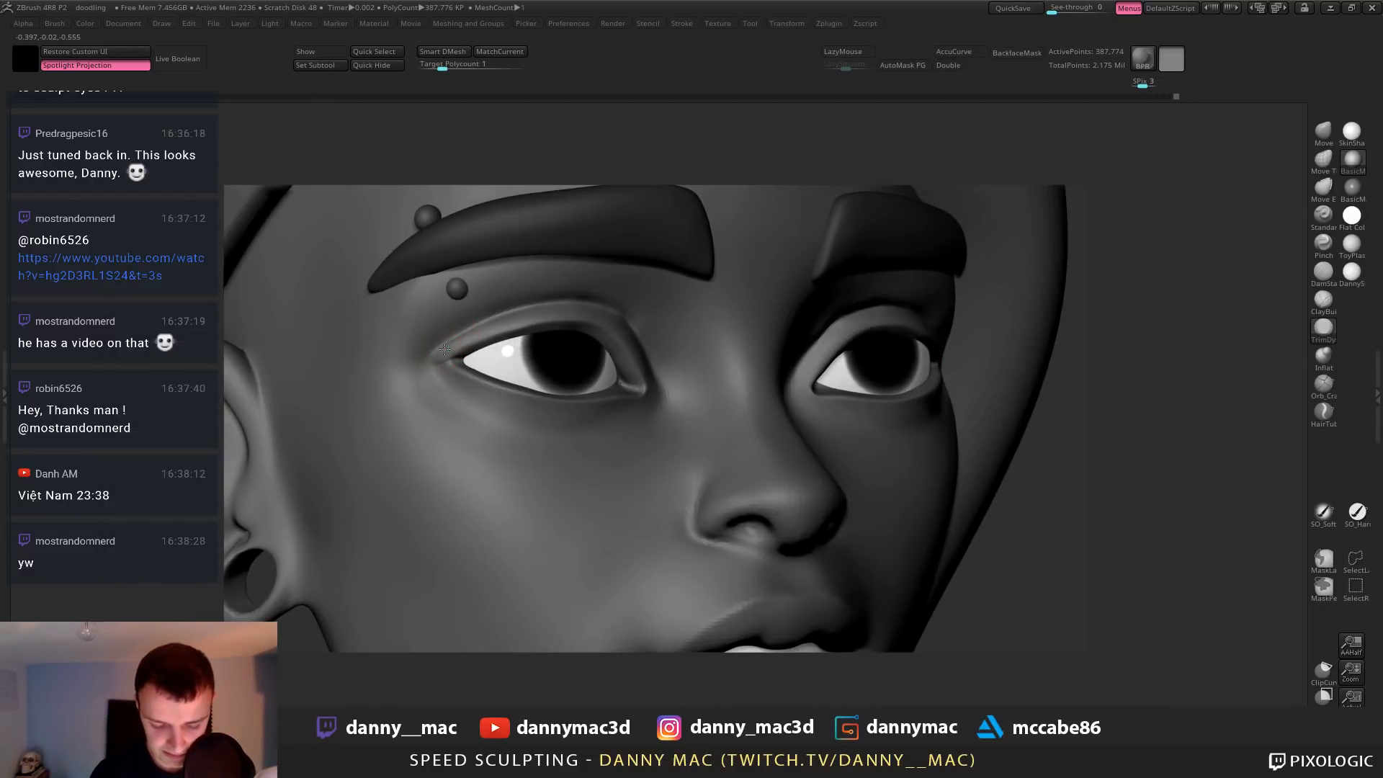
right_drag(540, 304, 509, 332)
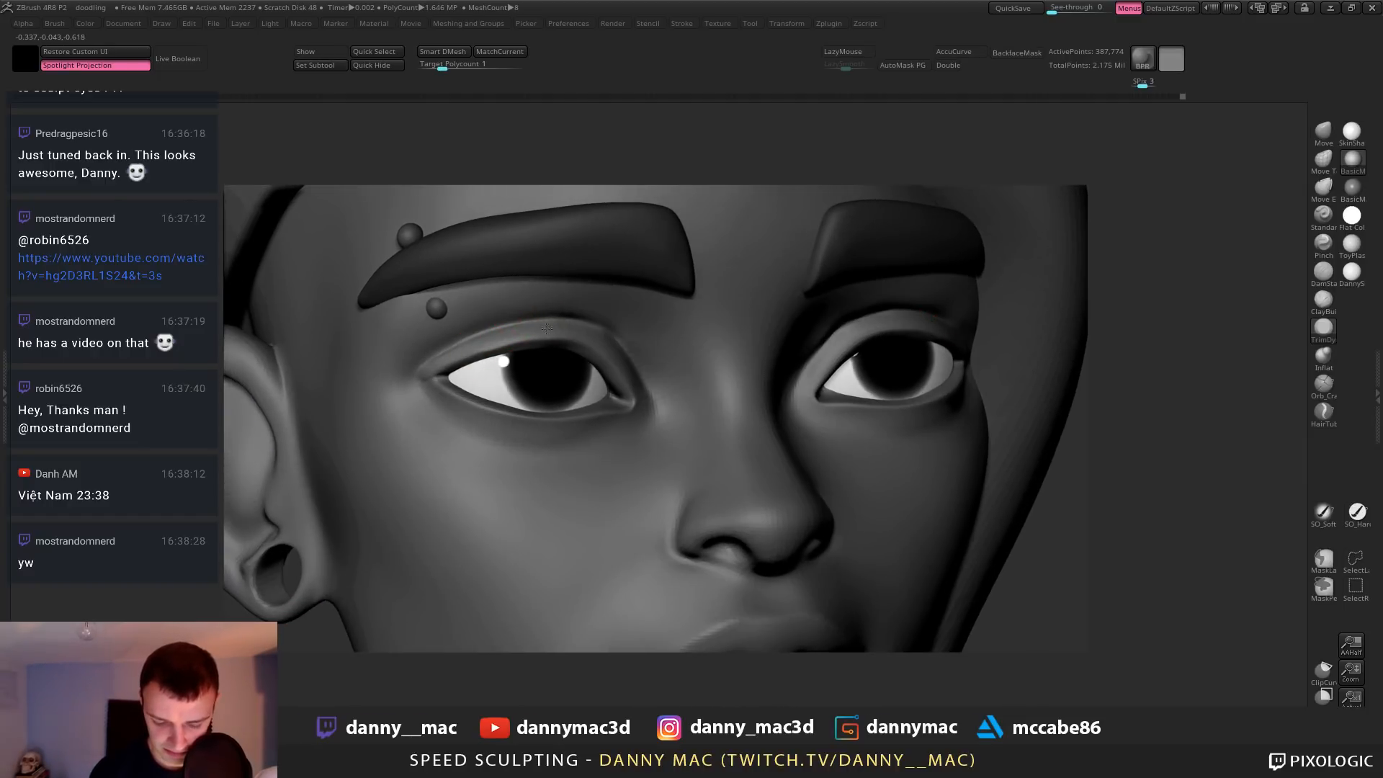
right_drag(605, 326, 589, 335)
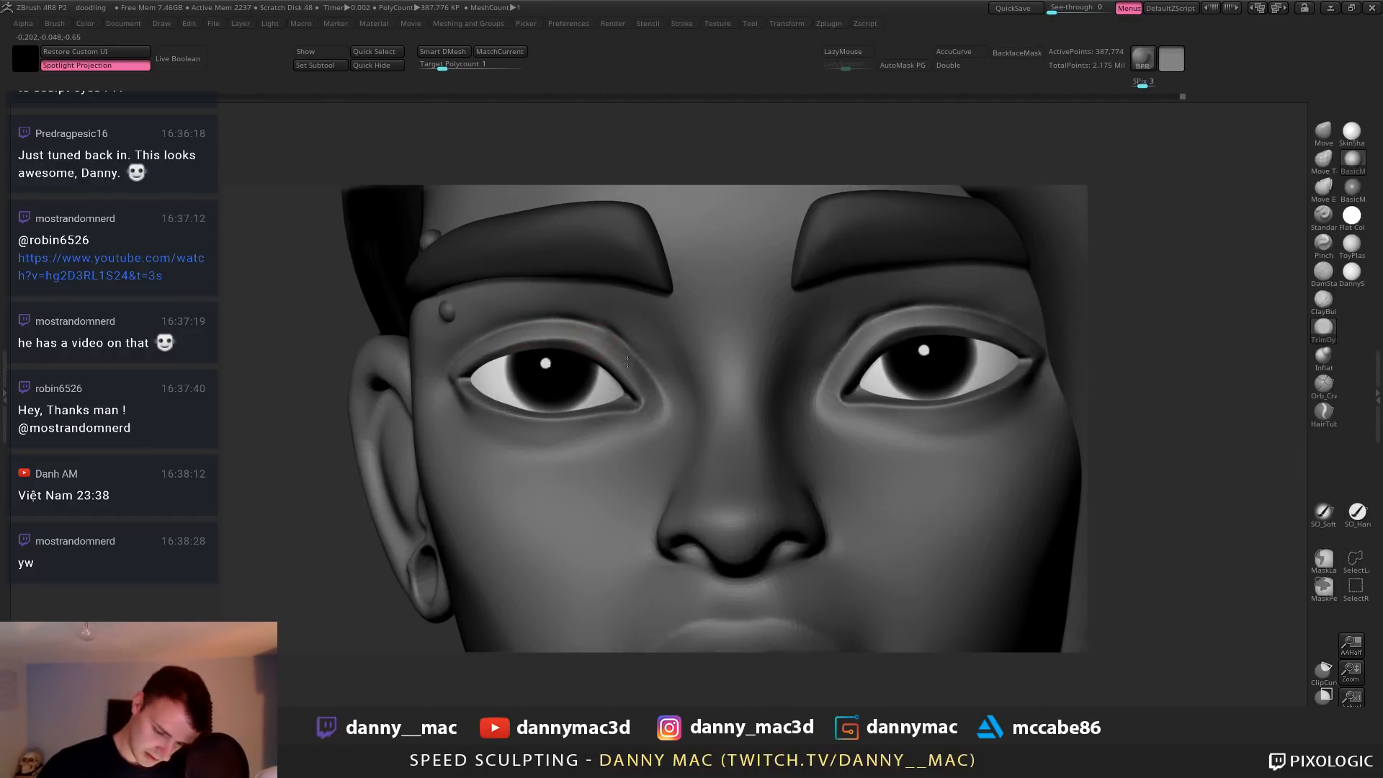
Plane the upper eyelids down toward the inner eye corners
drag(610, 349, 601, 332)
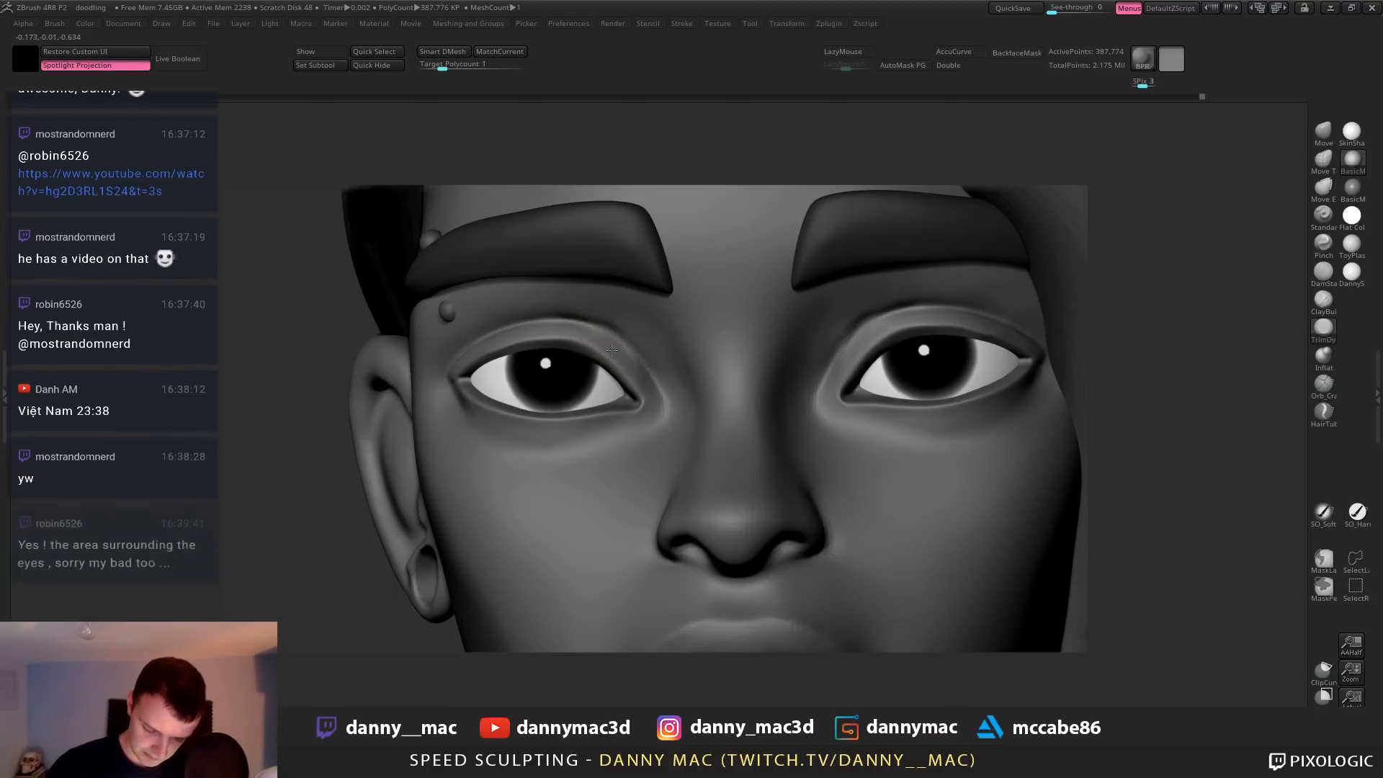
mouse_move(612, 340)
right_down()
mouse_move(606, 364)
mouse_move(618, 354)
right_up()
drag(596, 361, 612, 377)
right_drag(612, 367, 595, 368)
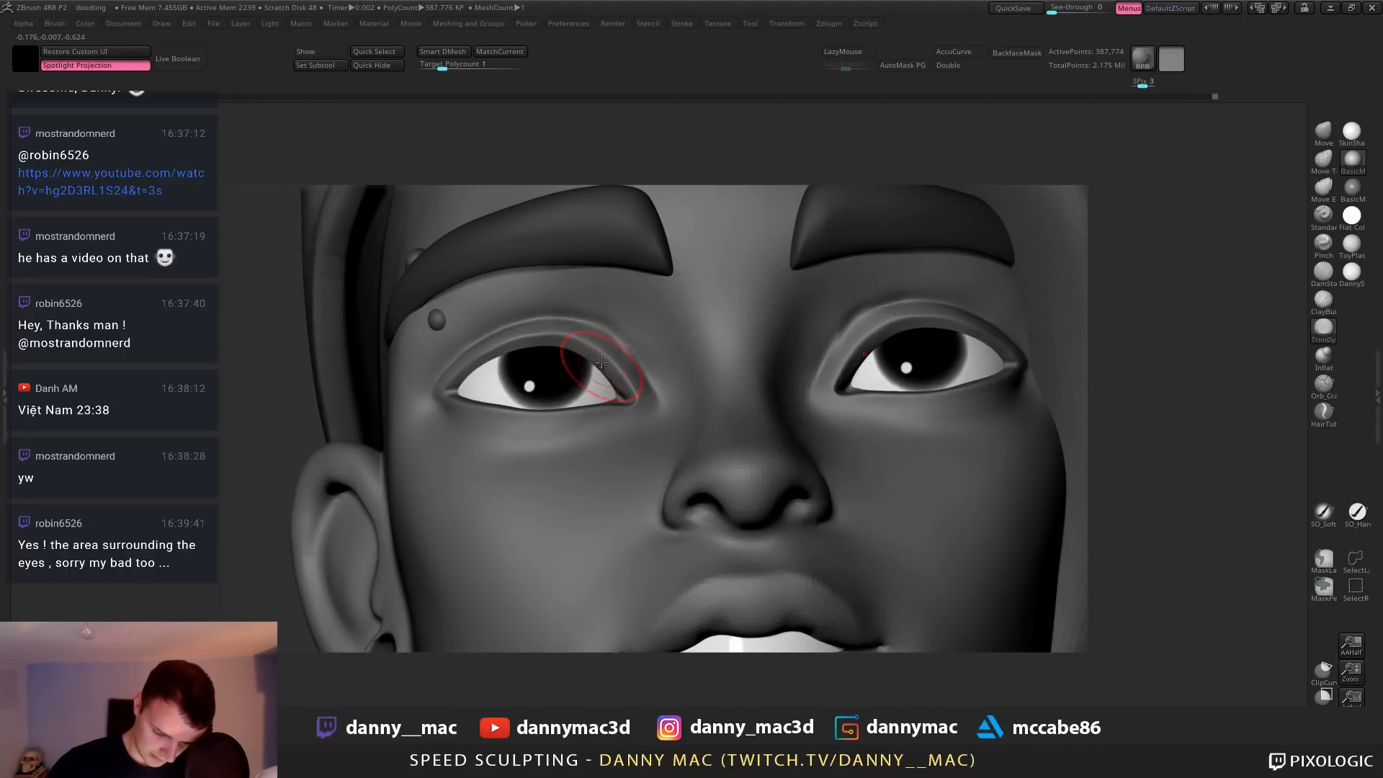
Adjust the fold above the inner eye corners from below with the Move brush at draw size 29
right_drag(606, 372, 602, 346)
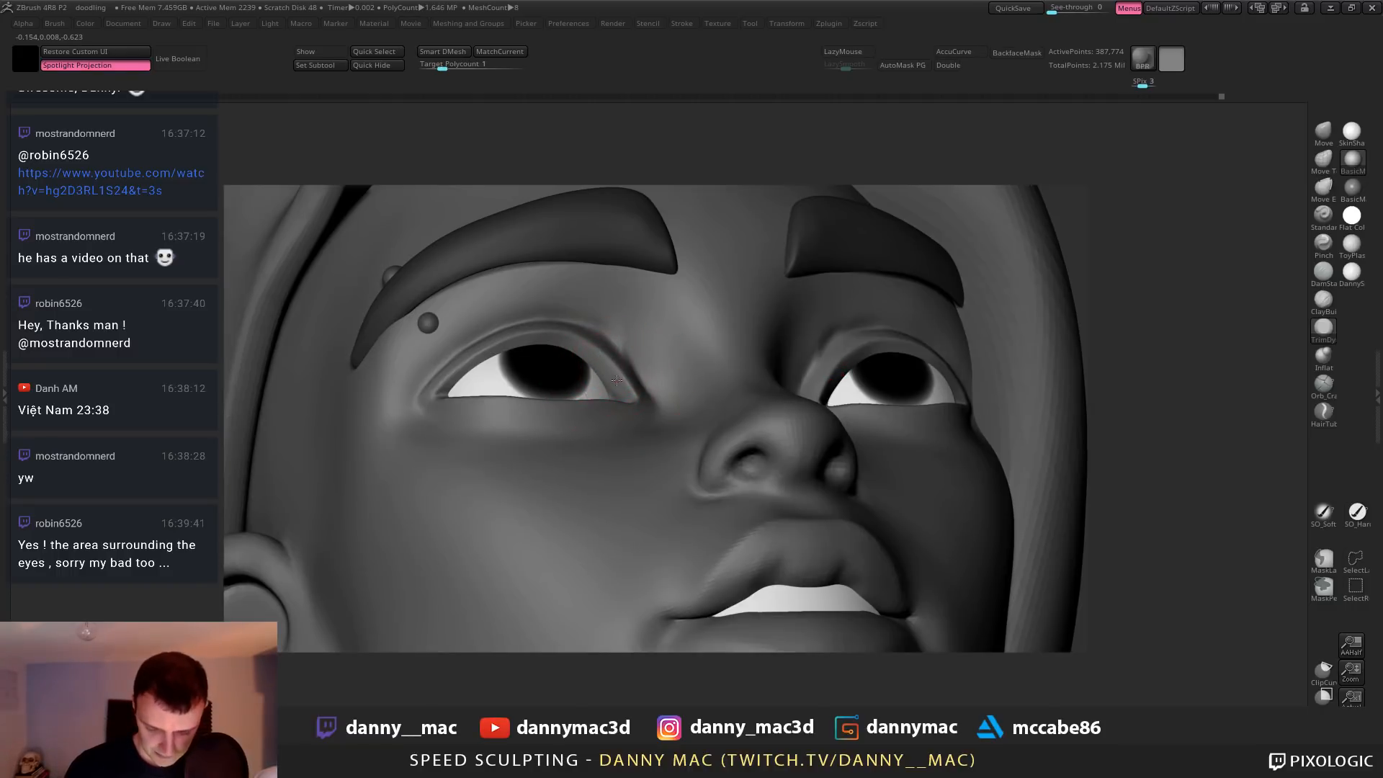
key(space)
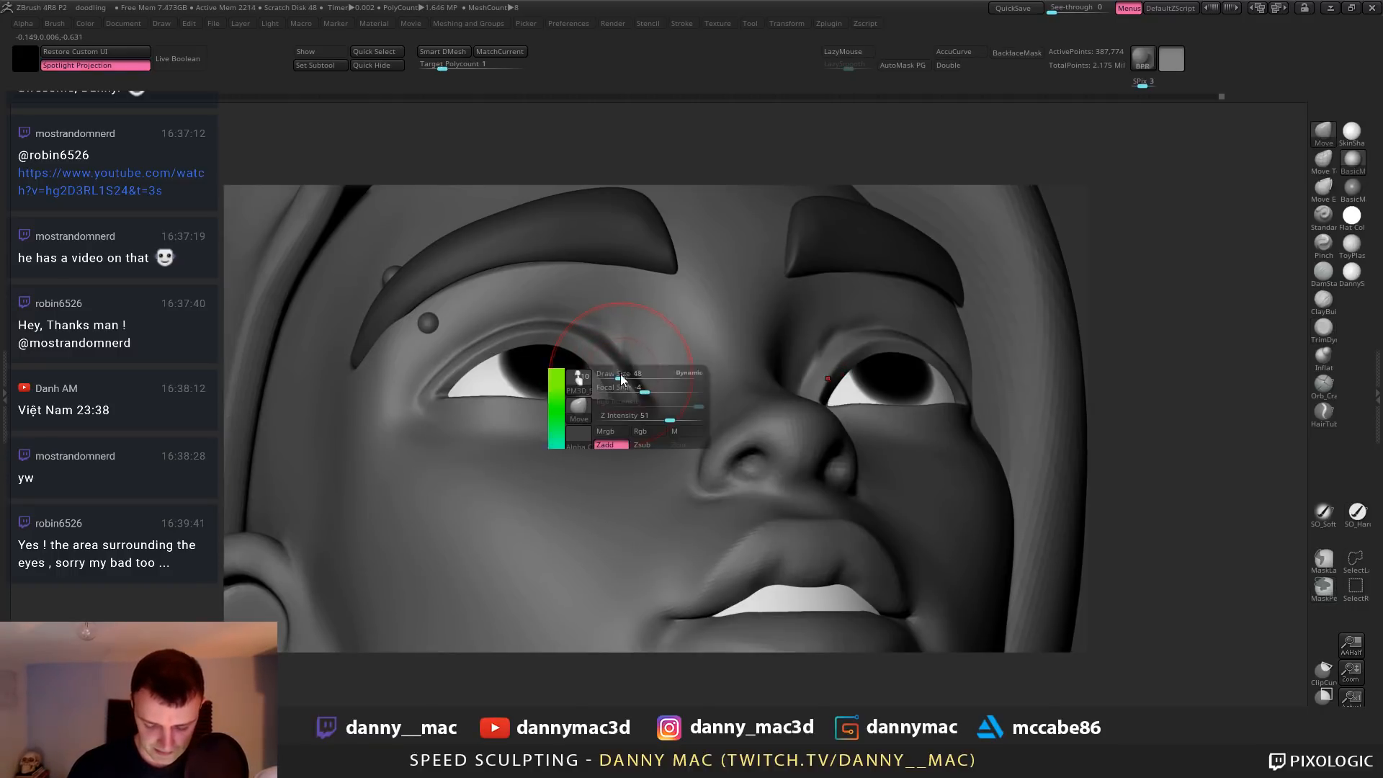
key(space)
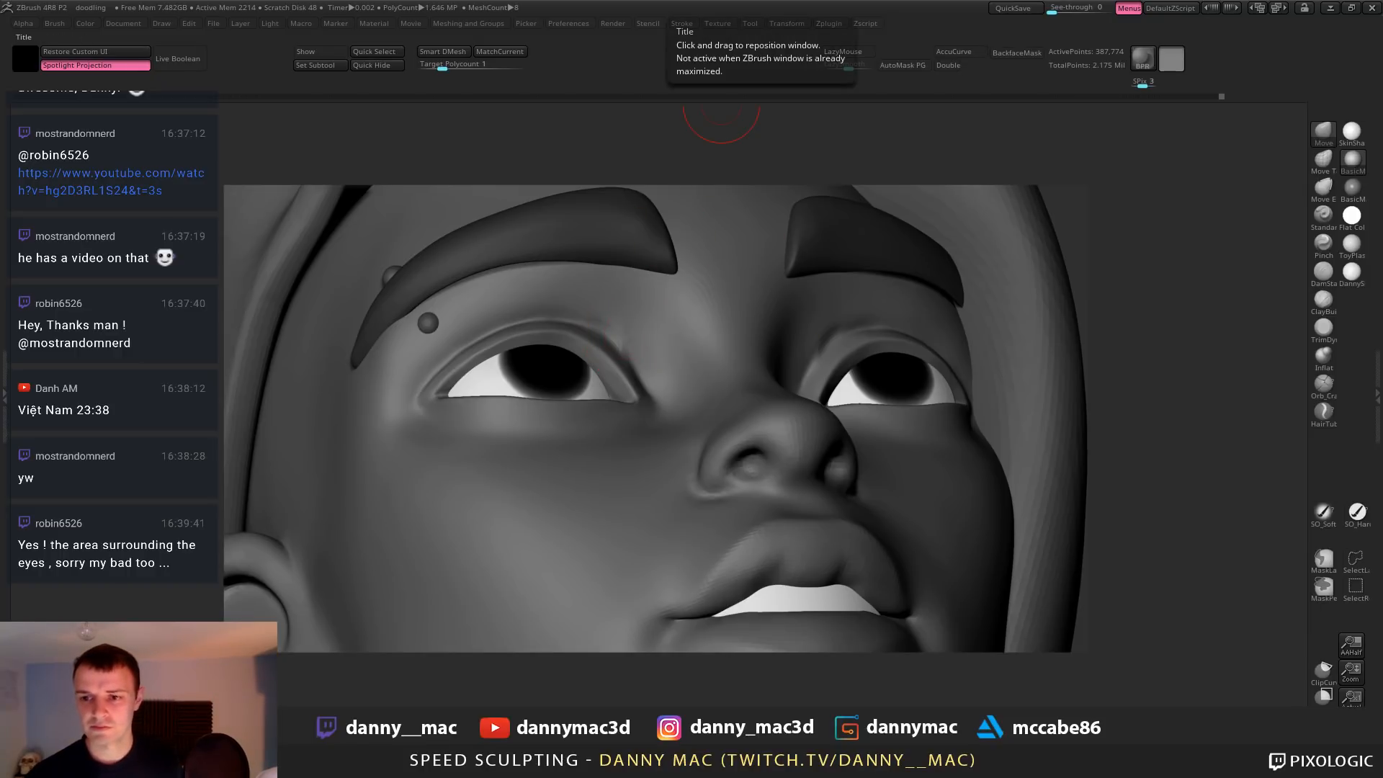
key(space)
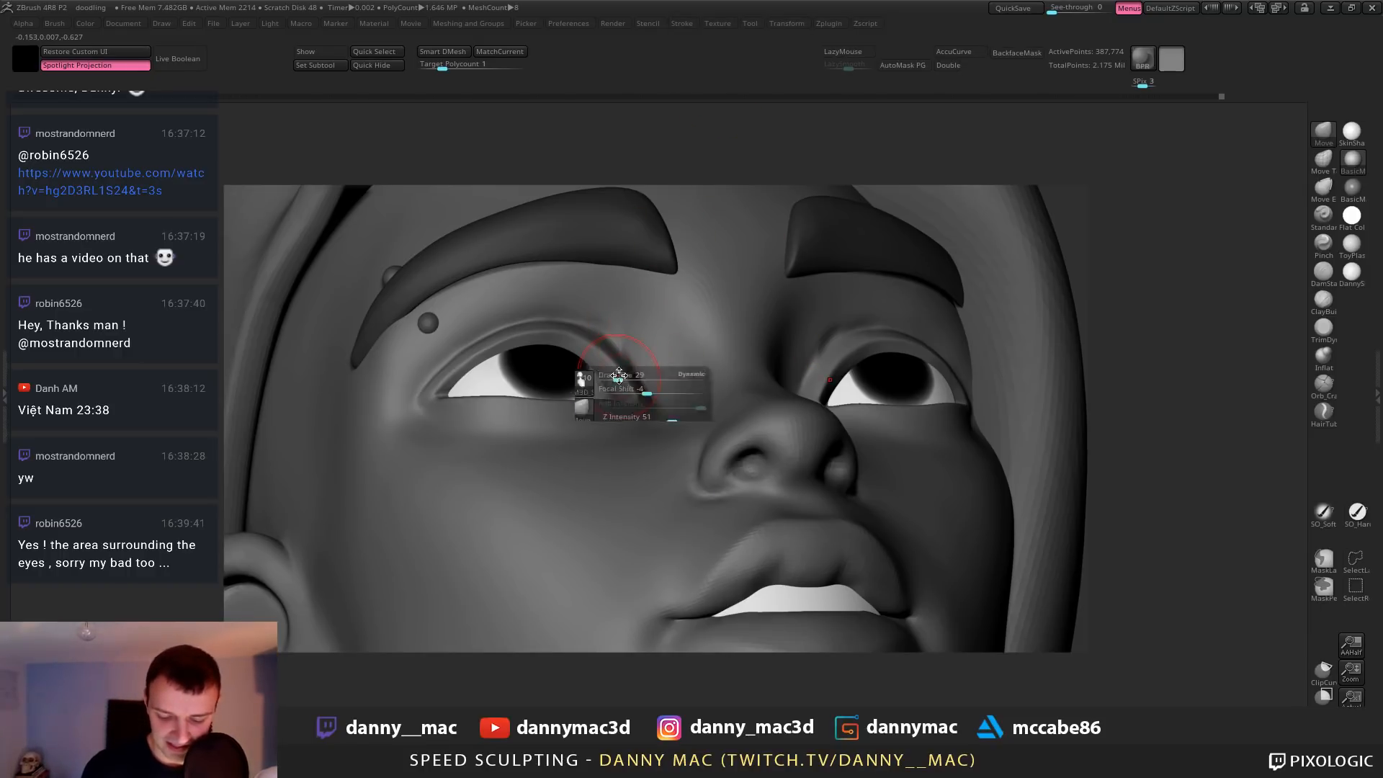
drag(615, 383, 627, 333)
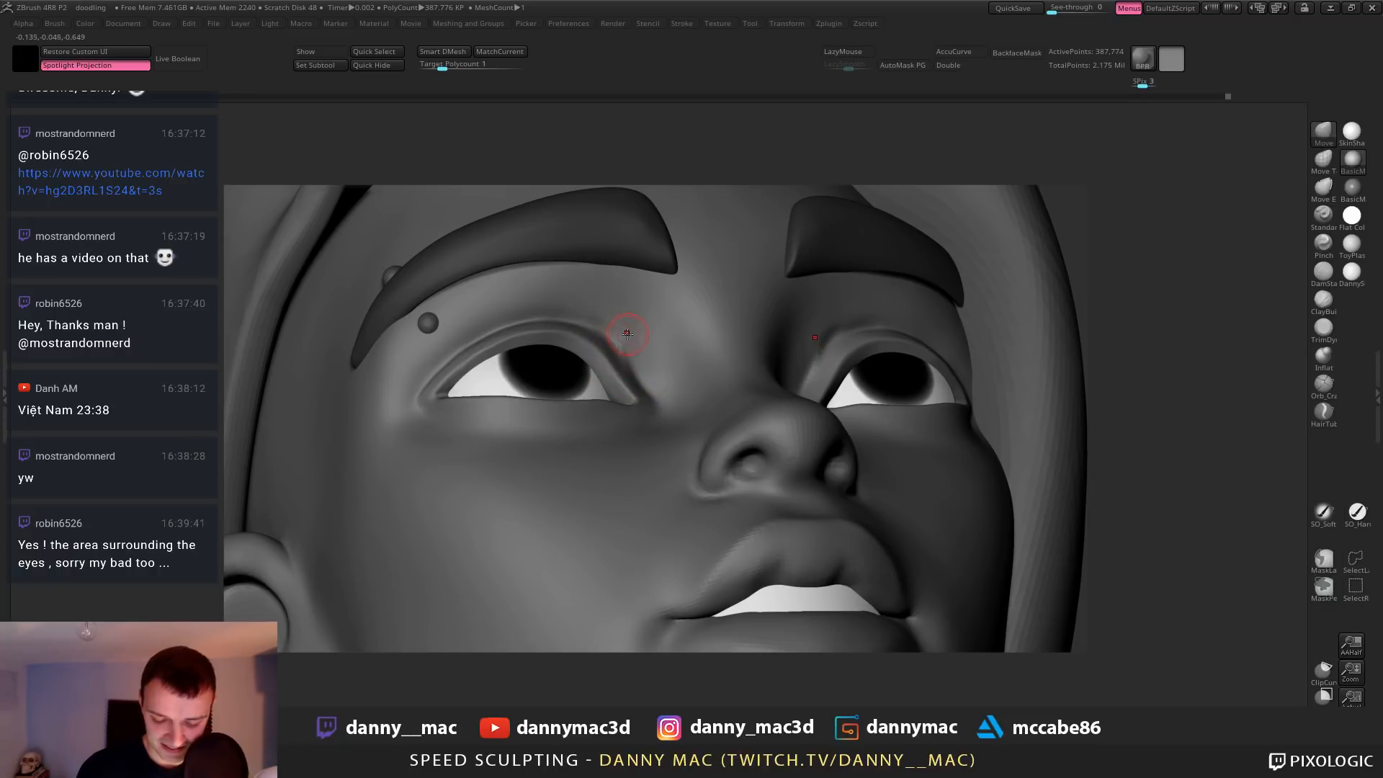
mouse_move(621, 329)
right_down()
mouse_move(596, 374)
mouse_move(628, 339)
mouse_move(615, 317)
right_up()
Carve the inner end of the upper eyelid crease with a resized DamStandard brush, redoing the first strokes, and smooth it
key(3)
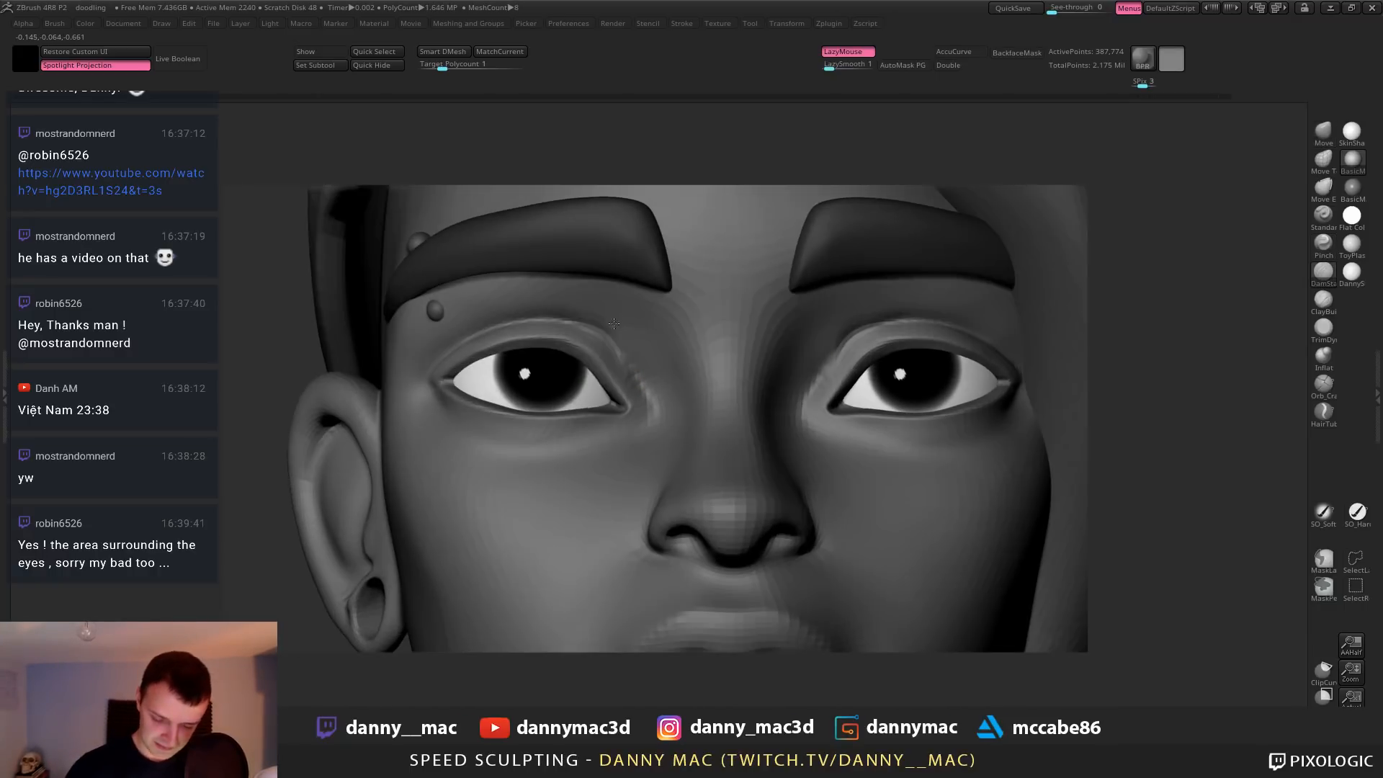
key(s)
key(s)
drag(597, 332, 627, 366)
key(ctrl+z)
key(ctrl+z)
right_drag(618, 354, 612, 342)
key(s)
drag(615, 342, 630, 375)
right_drag(584, 308, 596, 328)
shift+drag(599, 330, 627, 363)
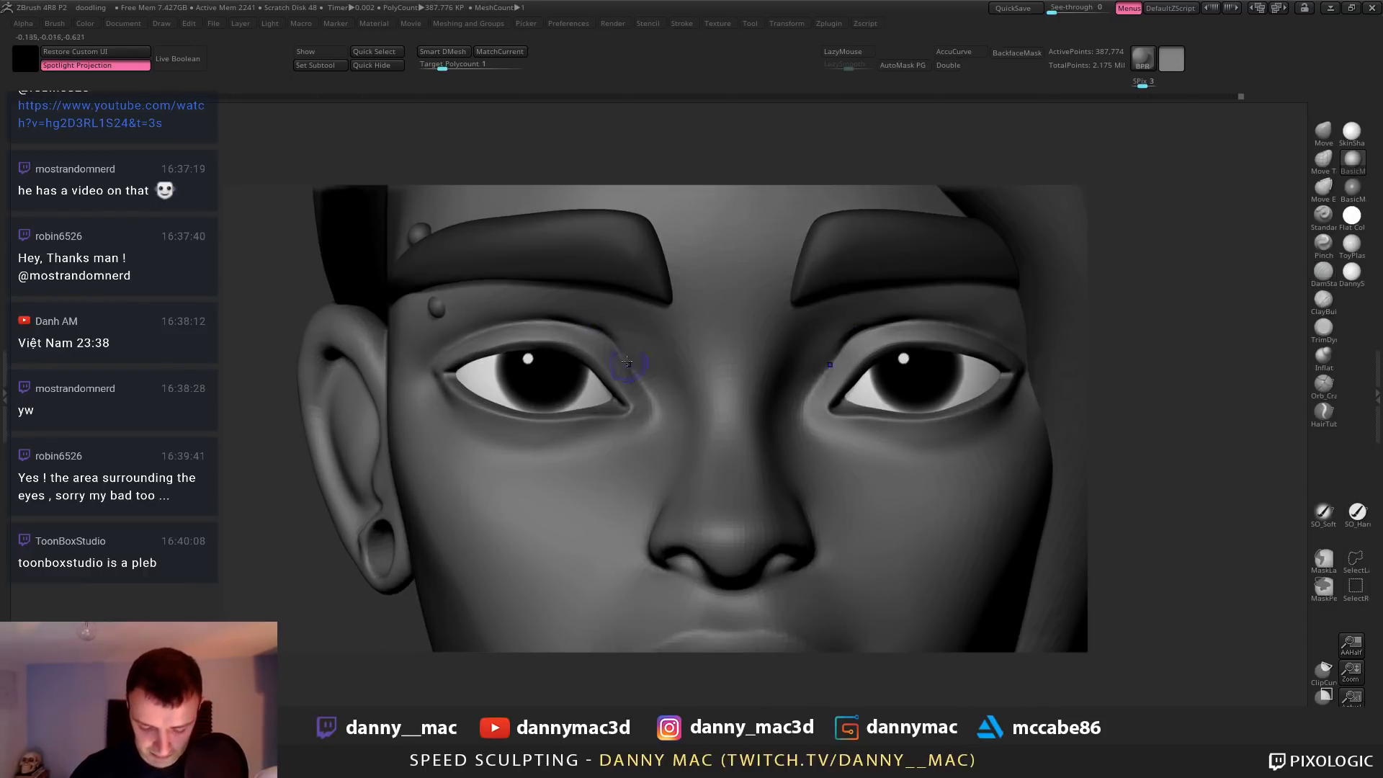
Refine the crease beside the inner eye corners with a short DamStandard stroke
key(l)
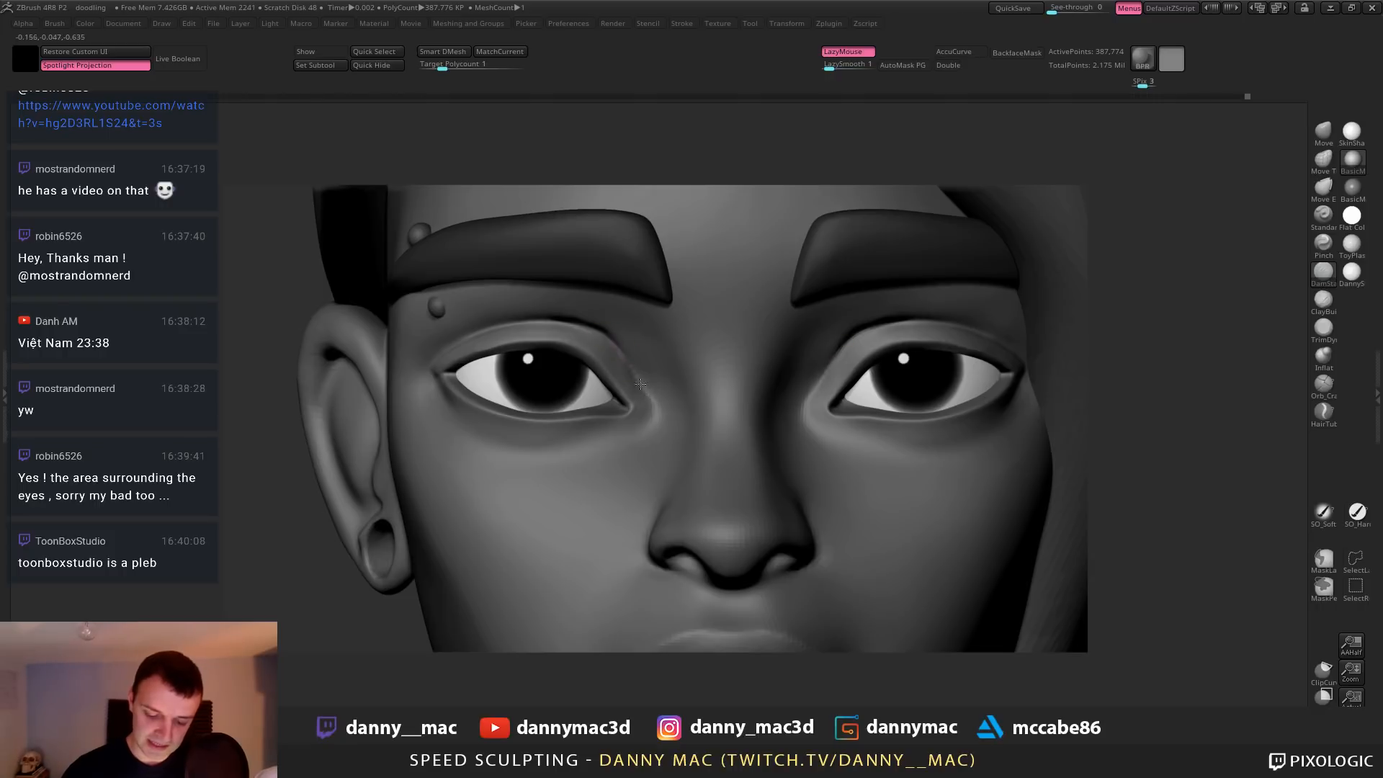
drag(641, 385, 642, 389)
ctrl+right_drag(607, 337, 618, 342)
key(space)
key(l)
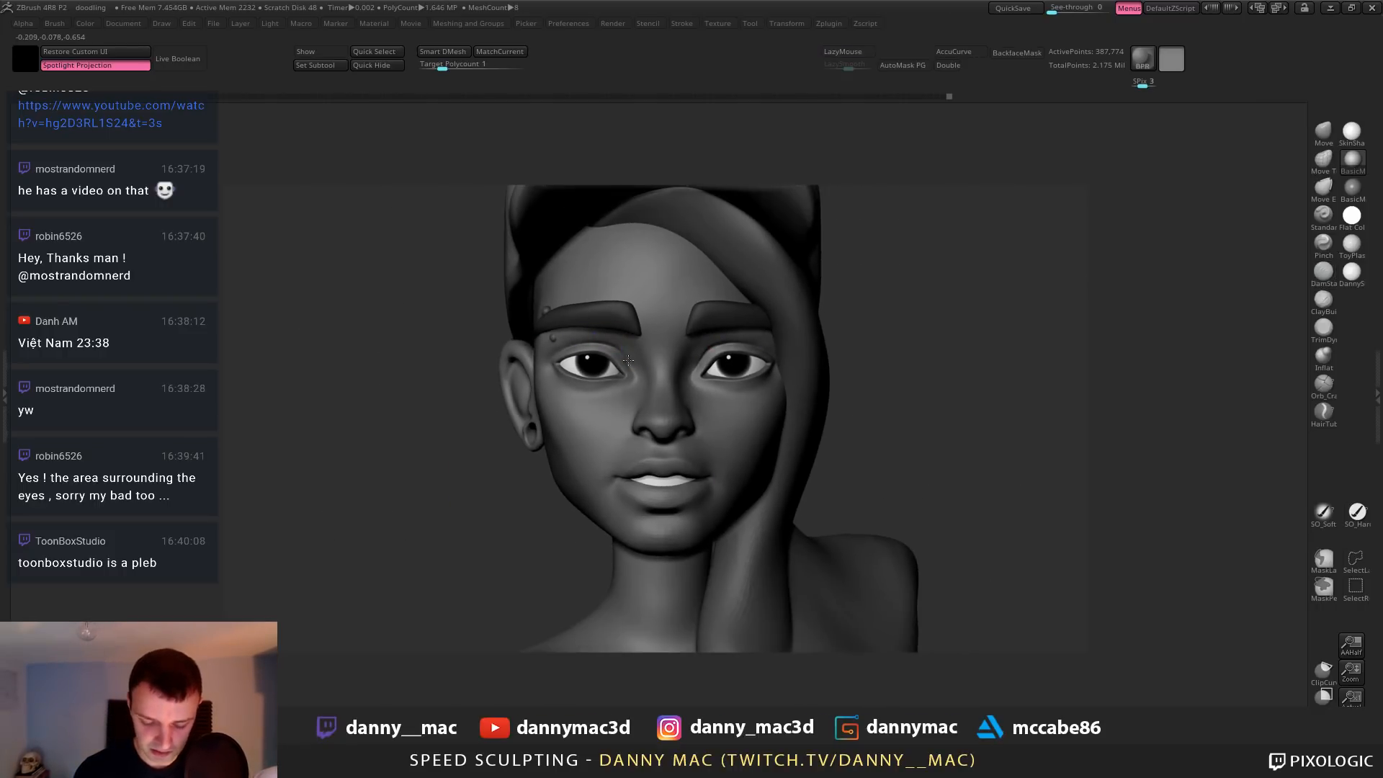
Adjust the inner and outer eye corners with the Move brush, undoing the first pulls at the inner corners
key(b)
key(m)
key(v)
key(space)
drag(629, 351, 610, 361)
key(ctrl+z)
key(ctrl+z)
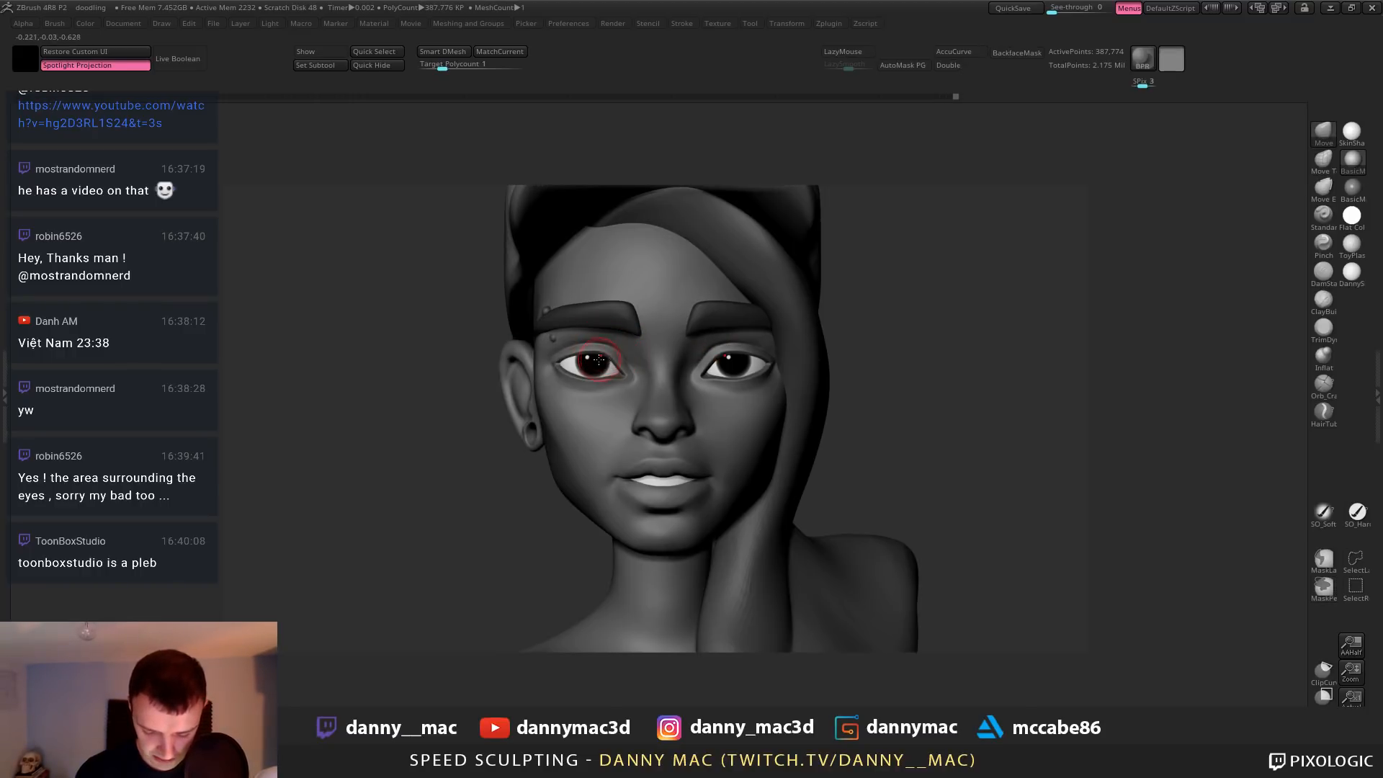
mouse_move(605, 375)
right_down()
mouse_move(591, 370)
mouse_move(620, 407)
mouse_move(529, 371)
right_up()
key(space)
key(space)
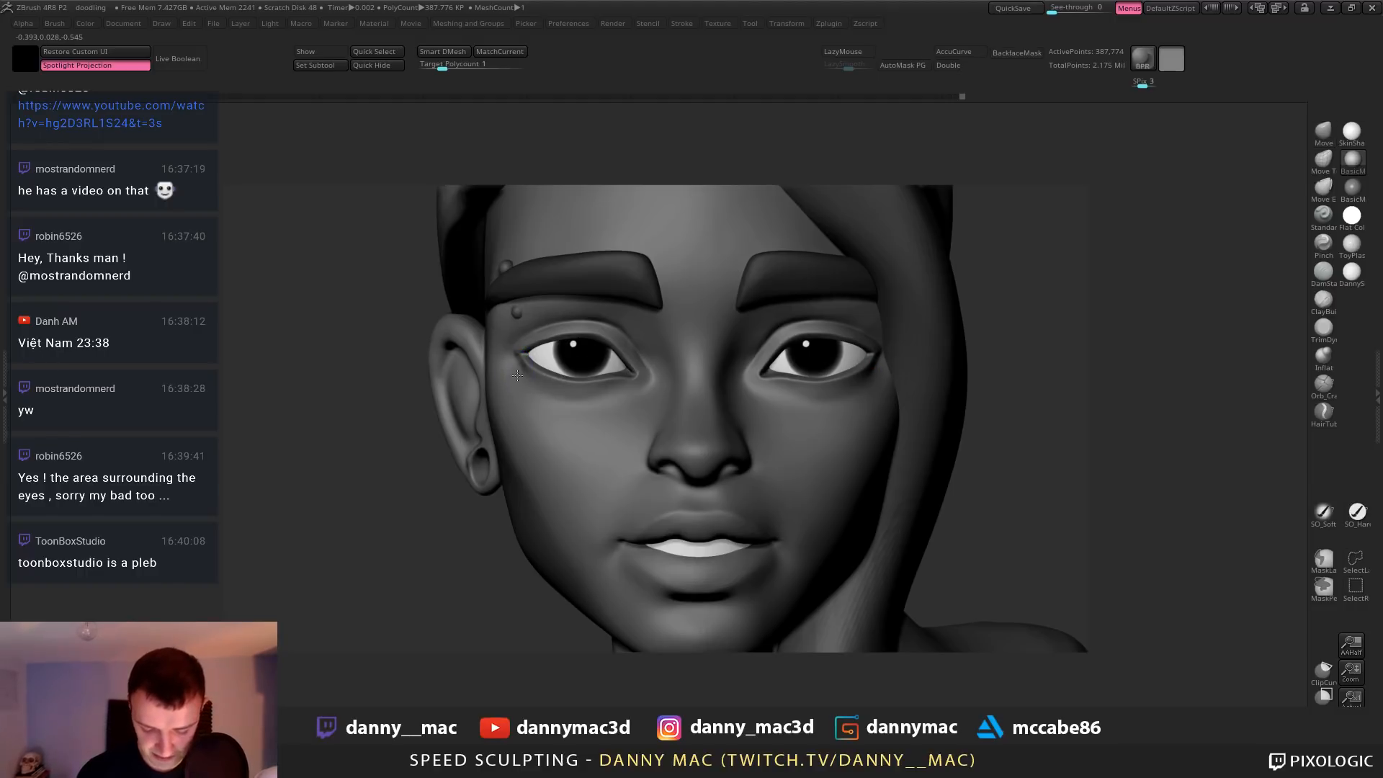
mouse_move(603, 405)
ctrl+right_down()
mouse_move(606, 382)
mouse_move(539, 468)
ctrl+right_up()
key(space)
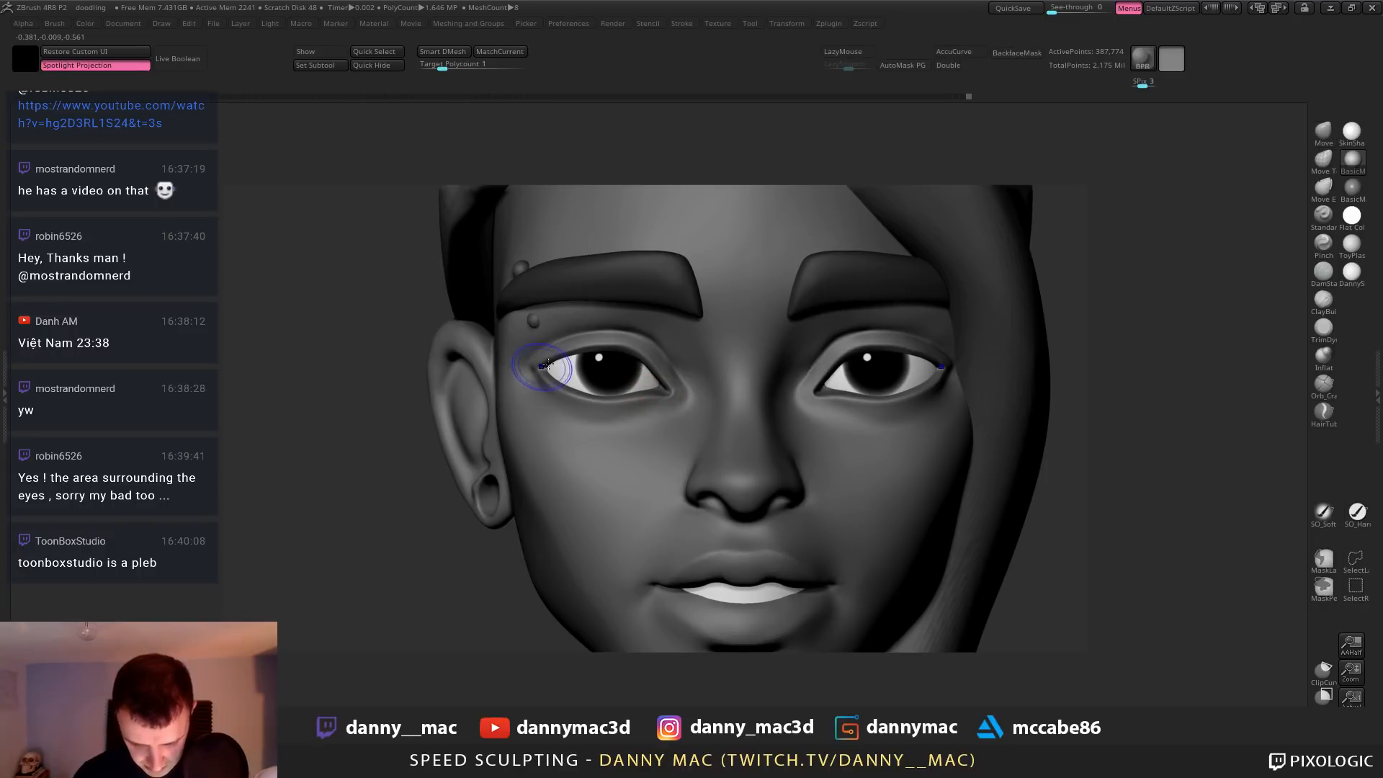
right_drag(648, 389, 620, 364)
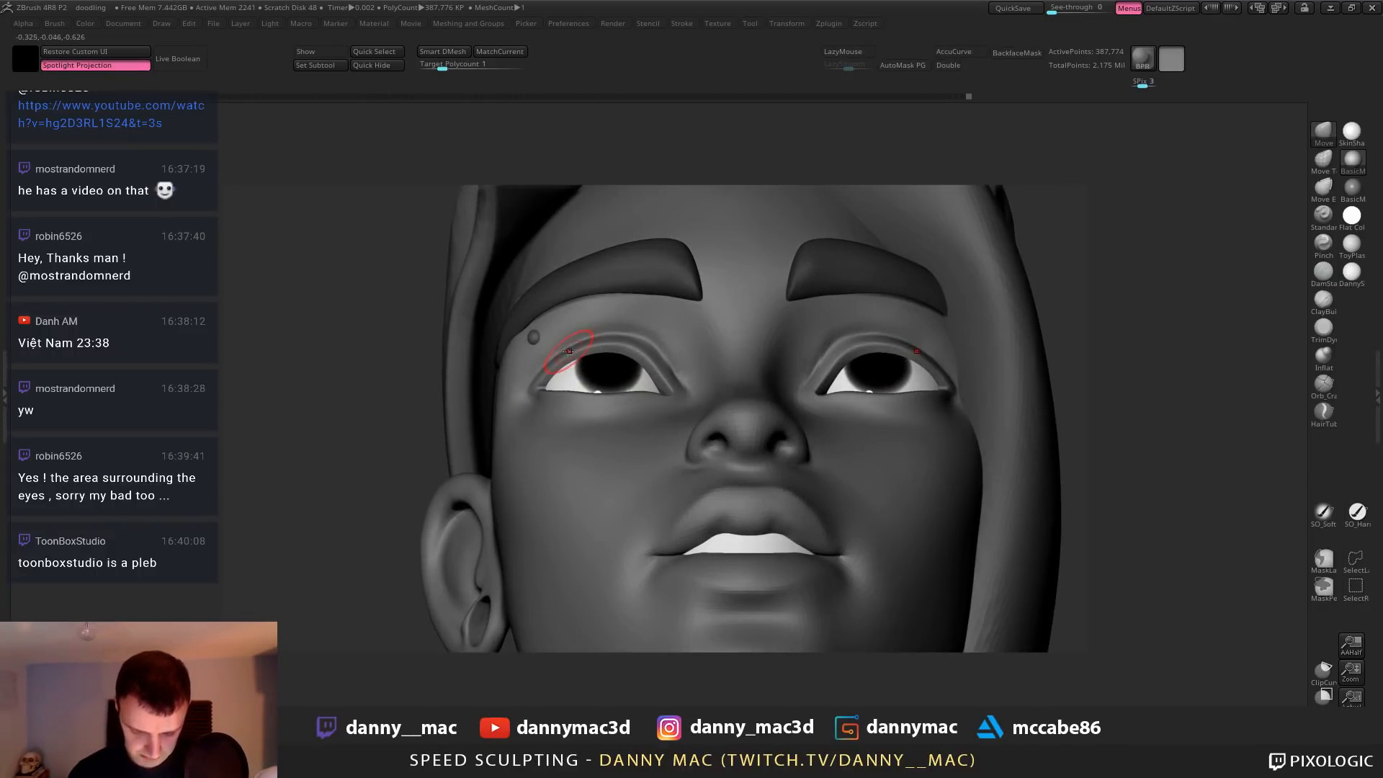
Reshape the outer part of the lower eyelids from a high angle with the Move brush
mouse_move(556, 462)
right_down()
mouse_move(576, 537)
mouse_move(673, 371)
mouse_move(670, 460)
mouse_move(671, 414)
mouse_move(652, 450)
right_up()
key(space)
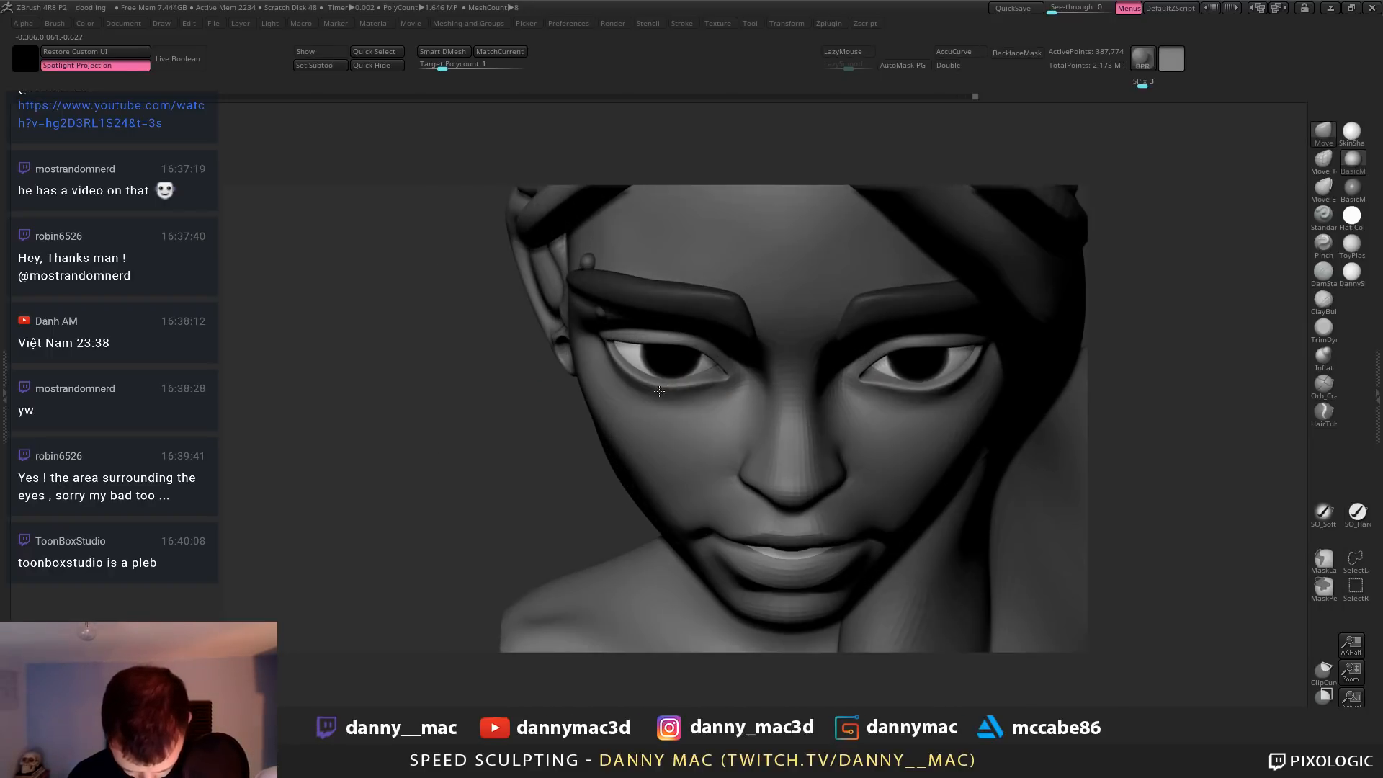
drag(637, 381, 634, 391)
mouse_move(639, 439)
right_down()
mouse_move(683, 383)
mouse_move(612, 393)
mouse_move(691, 394)
mouse_move(673, 422)
mouse_move(697, 417)
mouse_move(643, 391)
mouse_move(619, 411)
right_up()
right_click(622, 453)
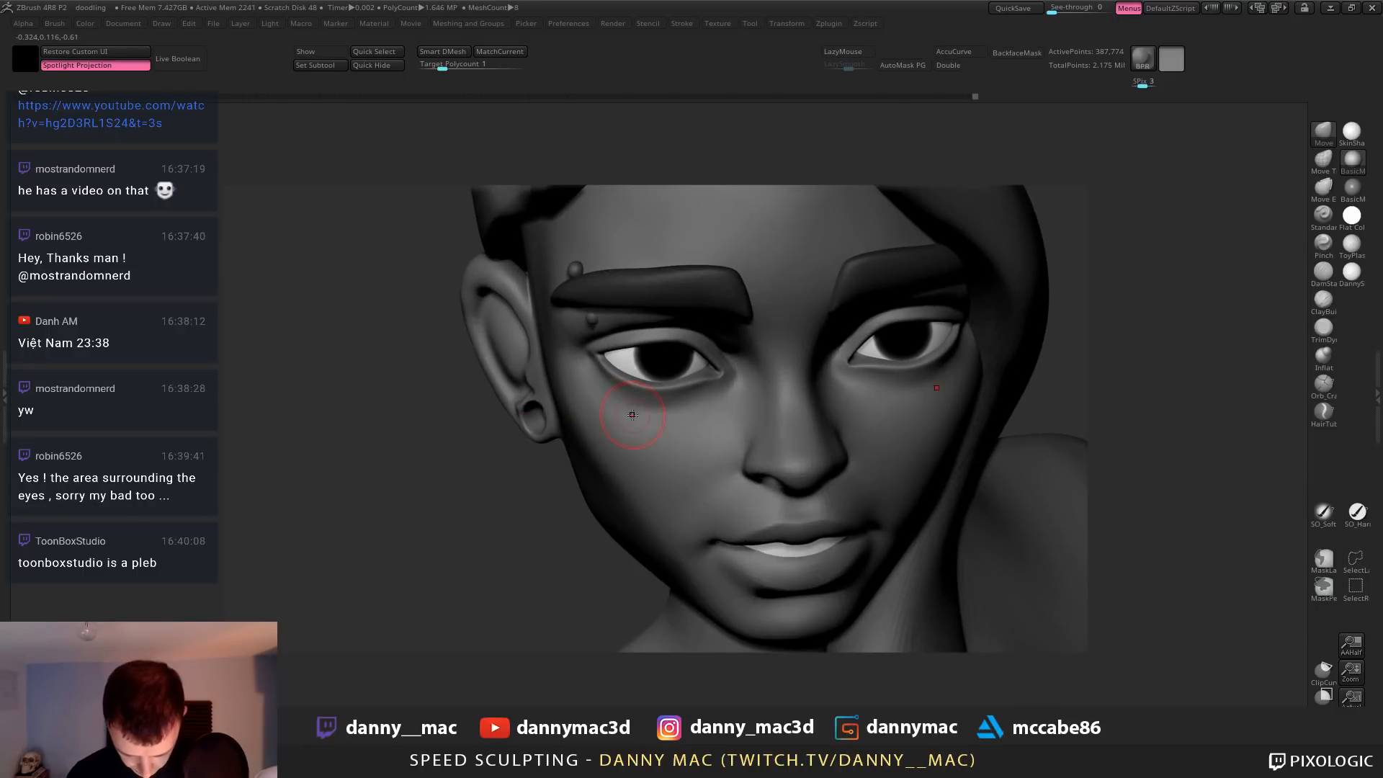
Select the eyebrow subtool, return to the head mesh, and nudge the area around the eye with a resized Move brush
mouse_move(678, 364)
shift+right_down()
mouse_move(638, 376)
mouse_move(769, 346)
mouse_move(691, 353)
shift+right_up()
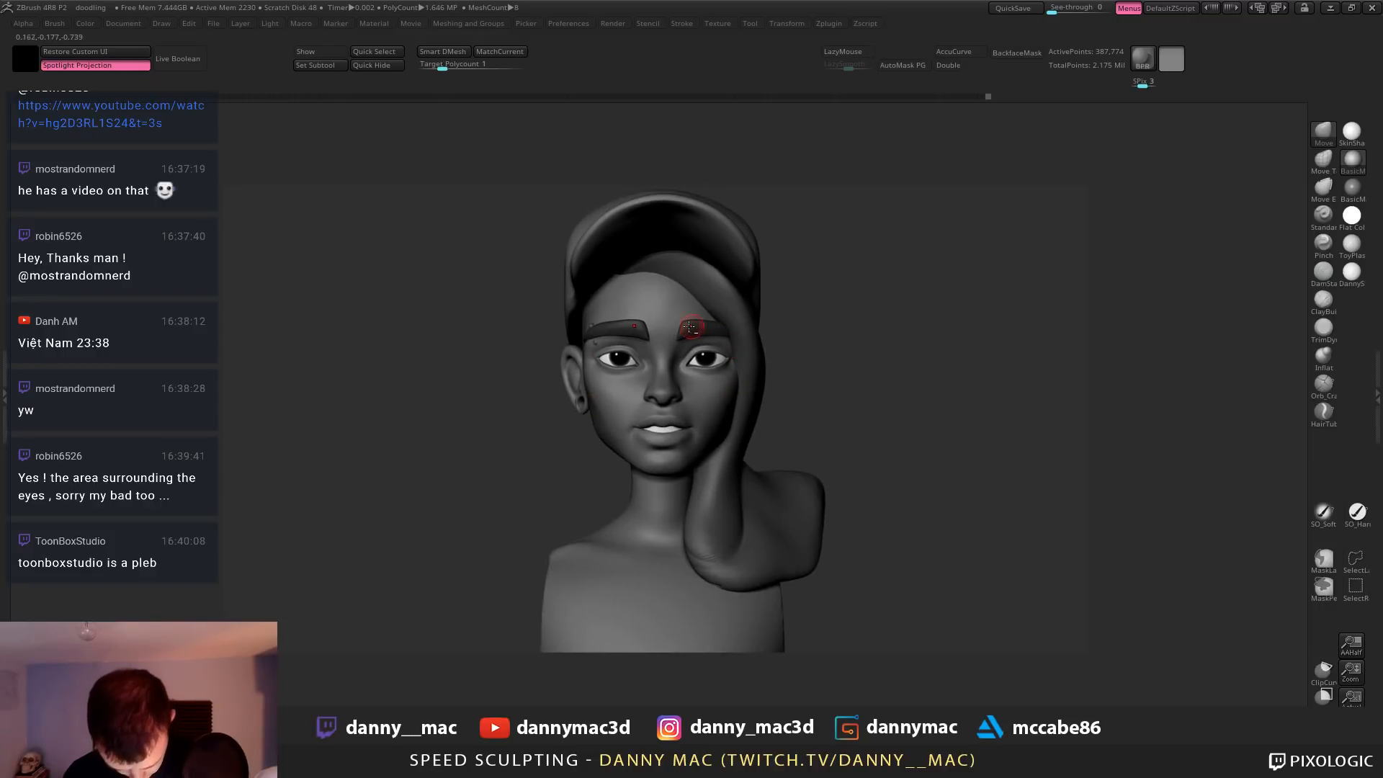
alt+click(628, 331)
key(space)
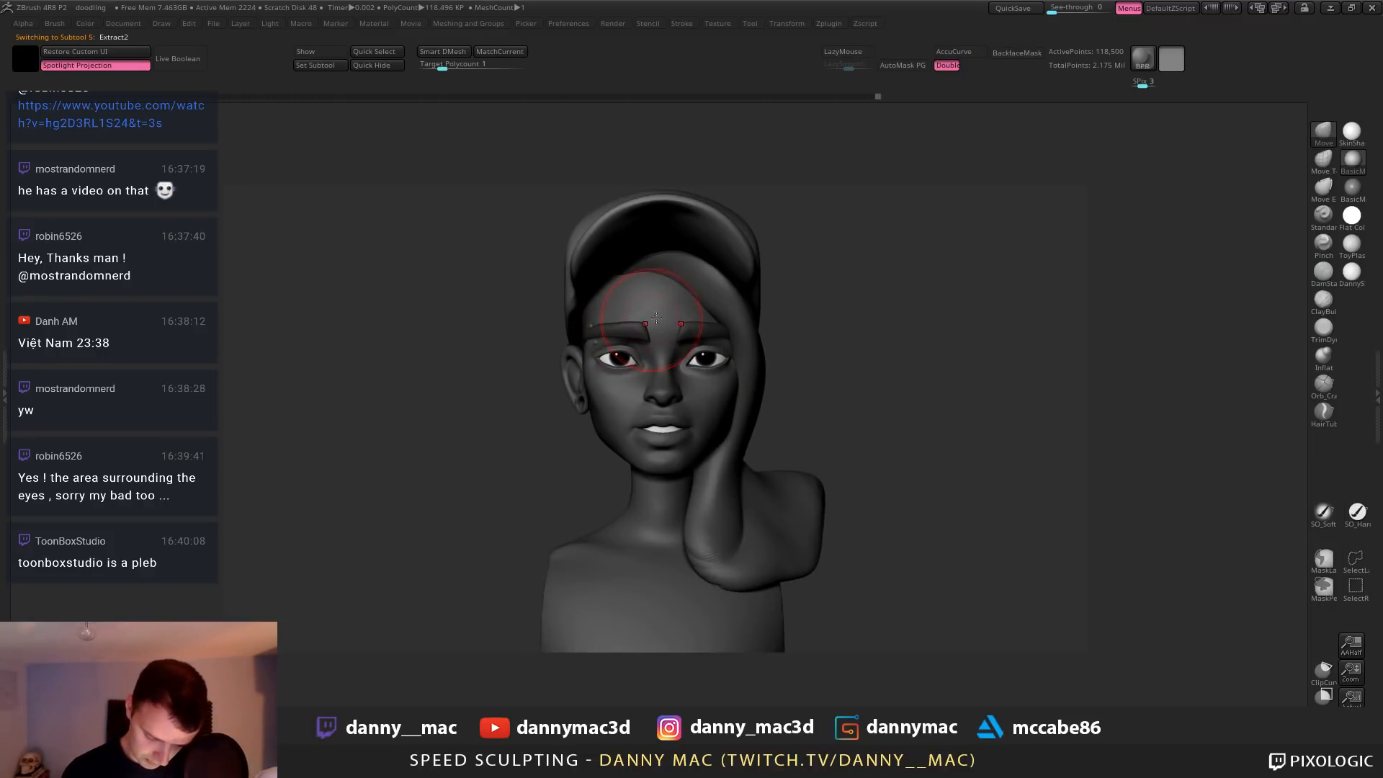
alt+click(632, 353)
key(space)
drag(632, 353, 624, 357)
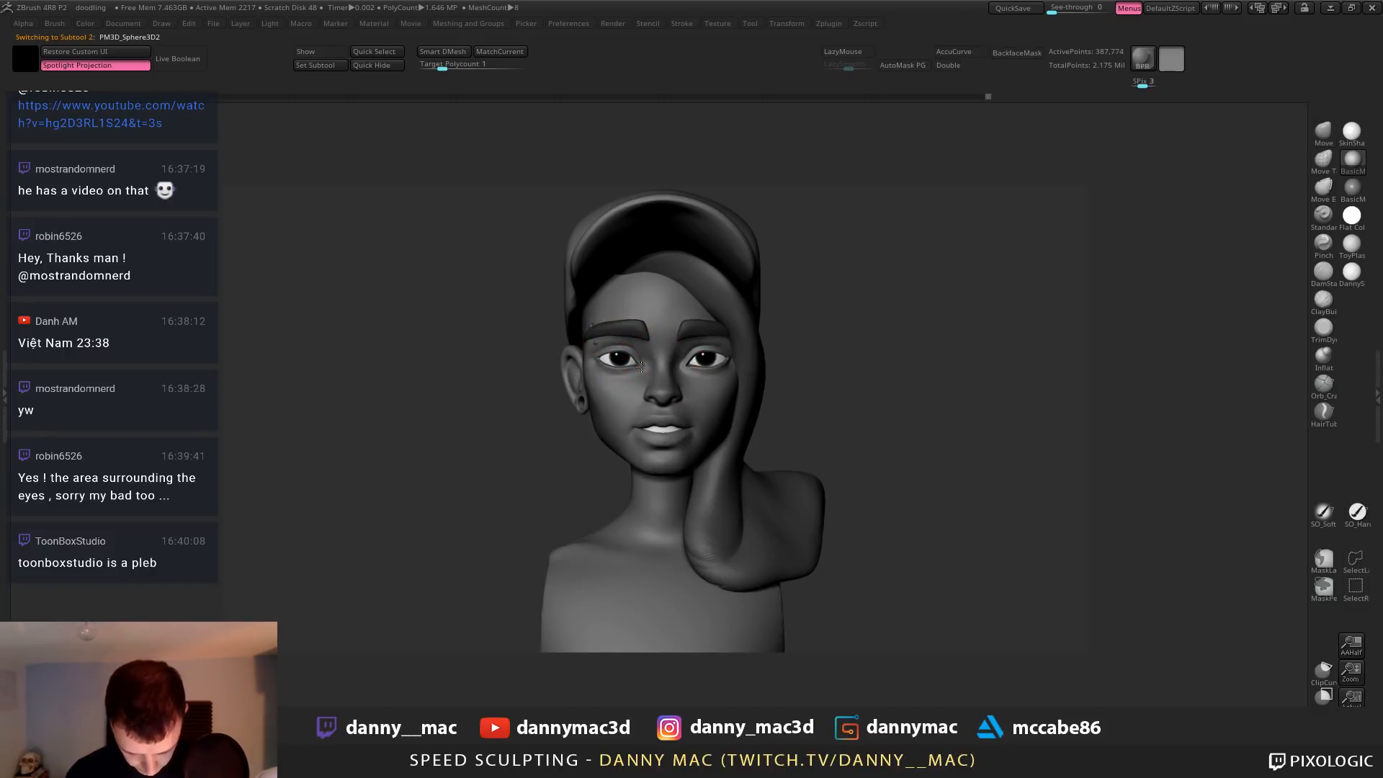
right_drag(610, 369, 627, 376)
key(space)
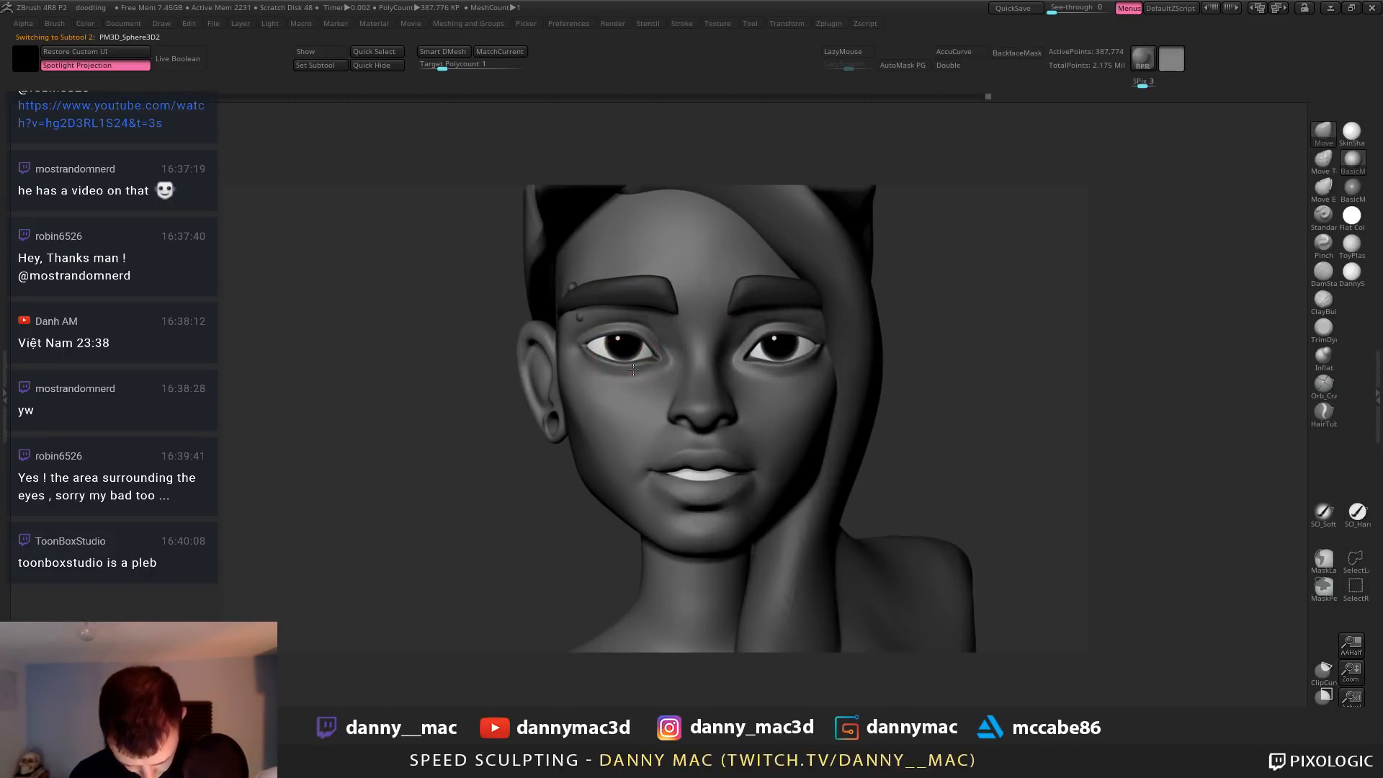
key(space)
ctrl+right_drag(645, 340, 733, 392)
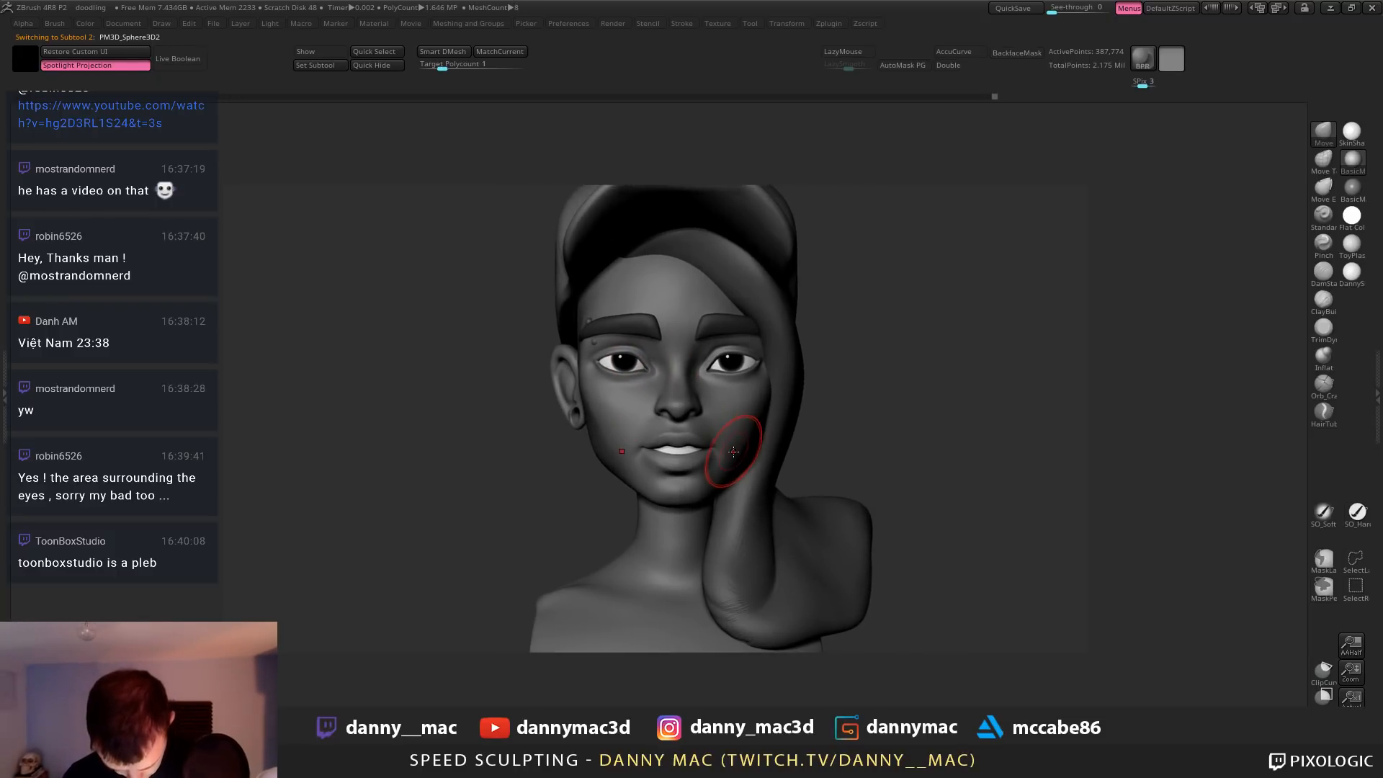
Adjust the jaw and chin from the front and slightly turned angles with the Move brush
mouse_move(728, 456)
right_down()
mouse_move(720, 501)
mouse_move(687, 479)
mouse_move(639, 481)
right_up()
drag(642, 470, 642, 463)
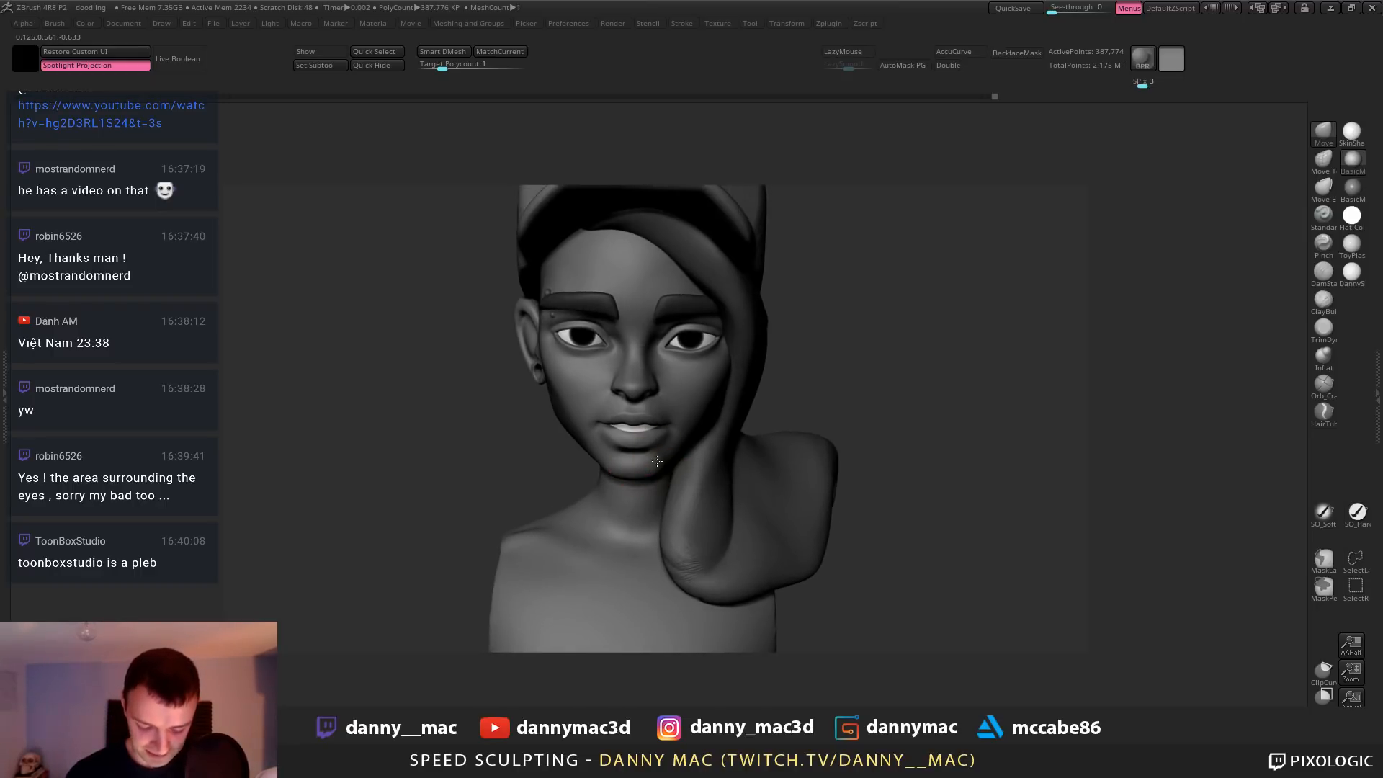
right_drag(679, 454, 667, 460)
key(space)
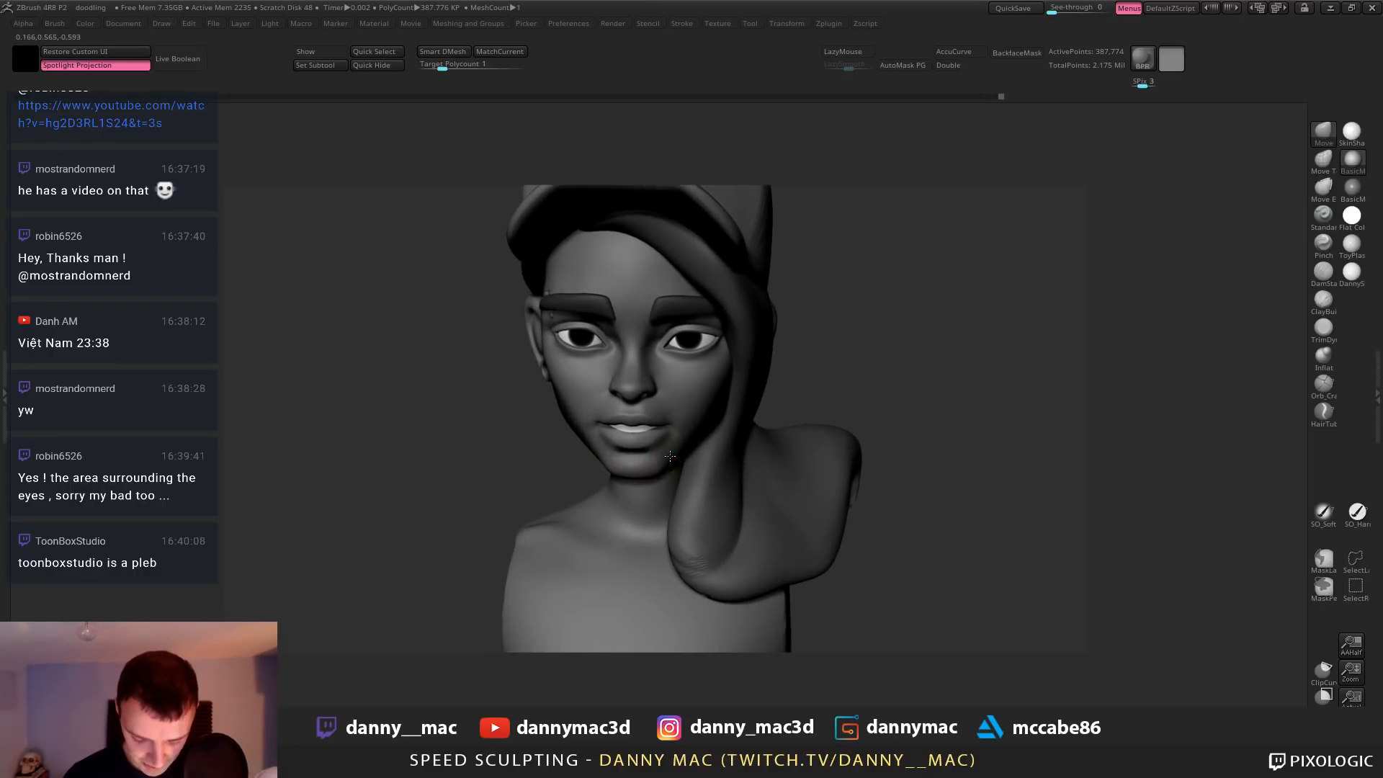
right_drag(682, 444, 677, 448)
drag(720, 597, 718, 587)
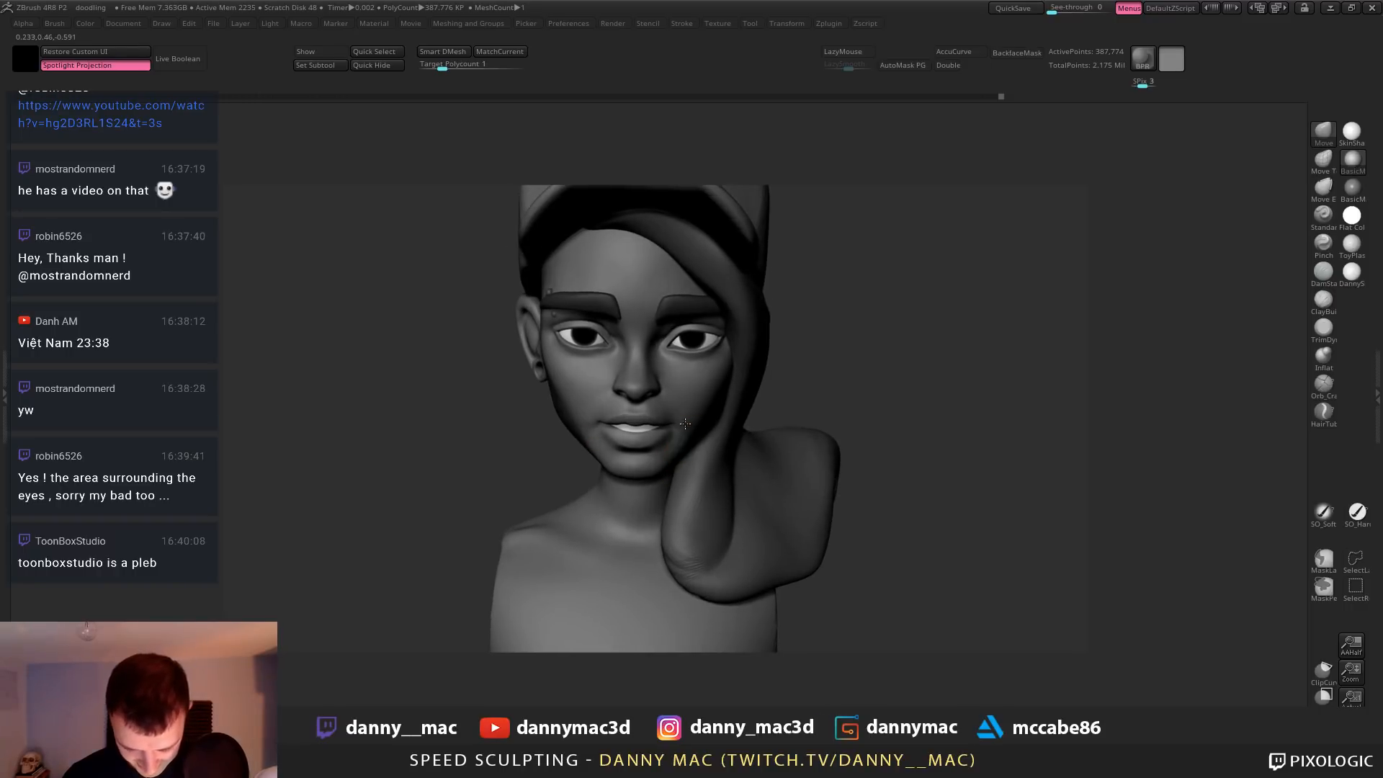
Refine the chin and the area below the lips in side profile with a resized brush
right_drag(702, 504, 664, 468)
key(space)
key(space)
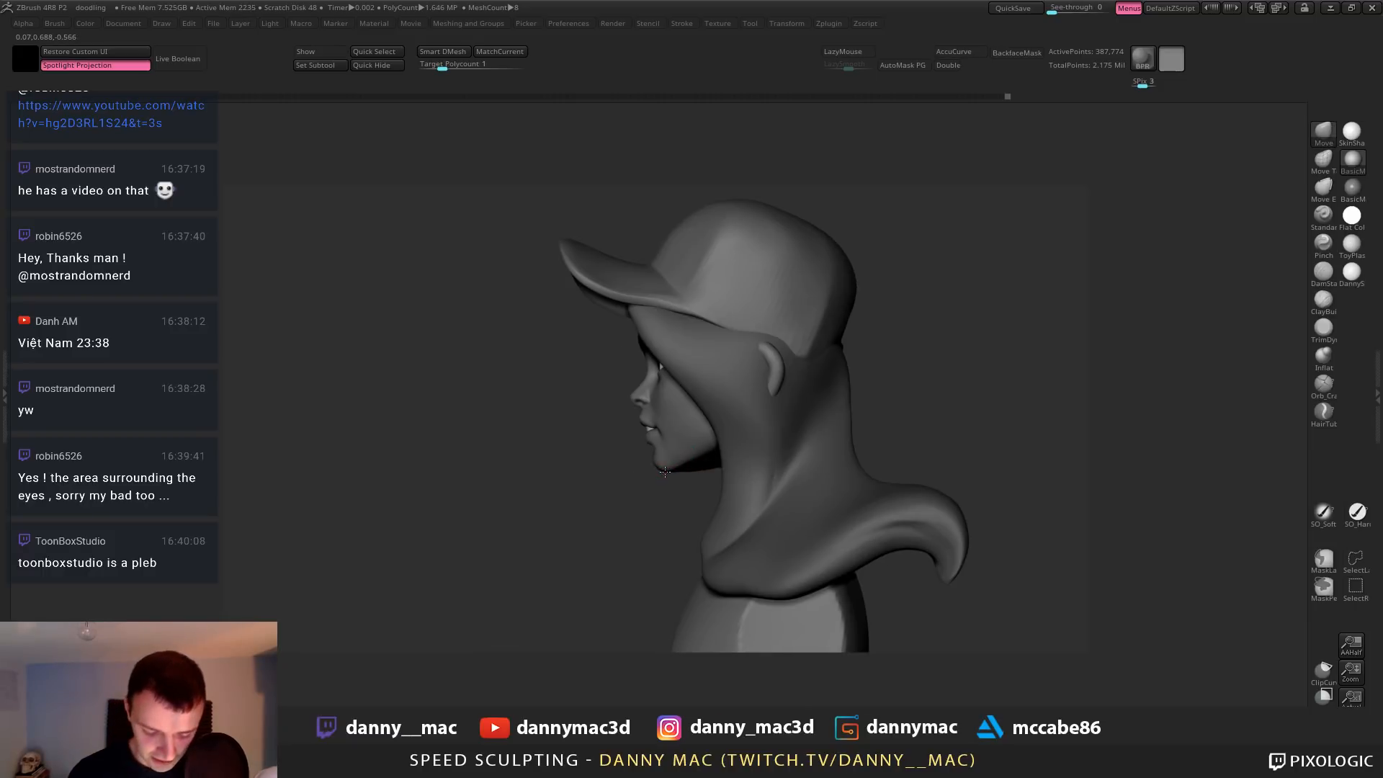
ctrl+right_click(667, 469)
alt+right_drag(667, 466, 657, 453)
shift+drag(658, 452, 656, 459)
mouse_move(637, 481)
right_down()
mouse_move(675, 465)
mouse_move(660, 455)
mouse_move(660, 469)
mouse_move(654, 435)
right_up()
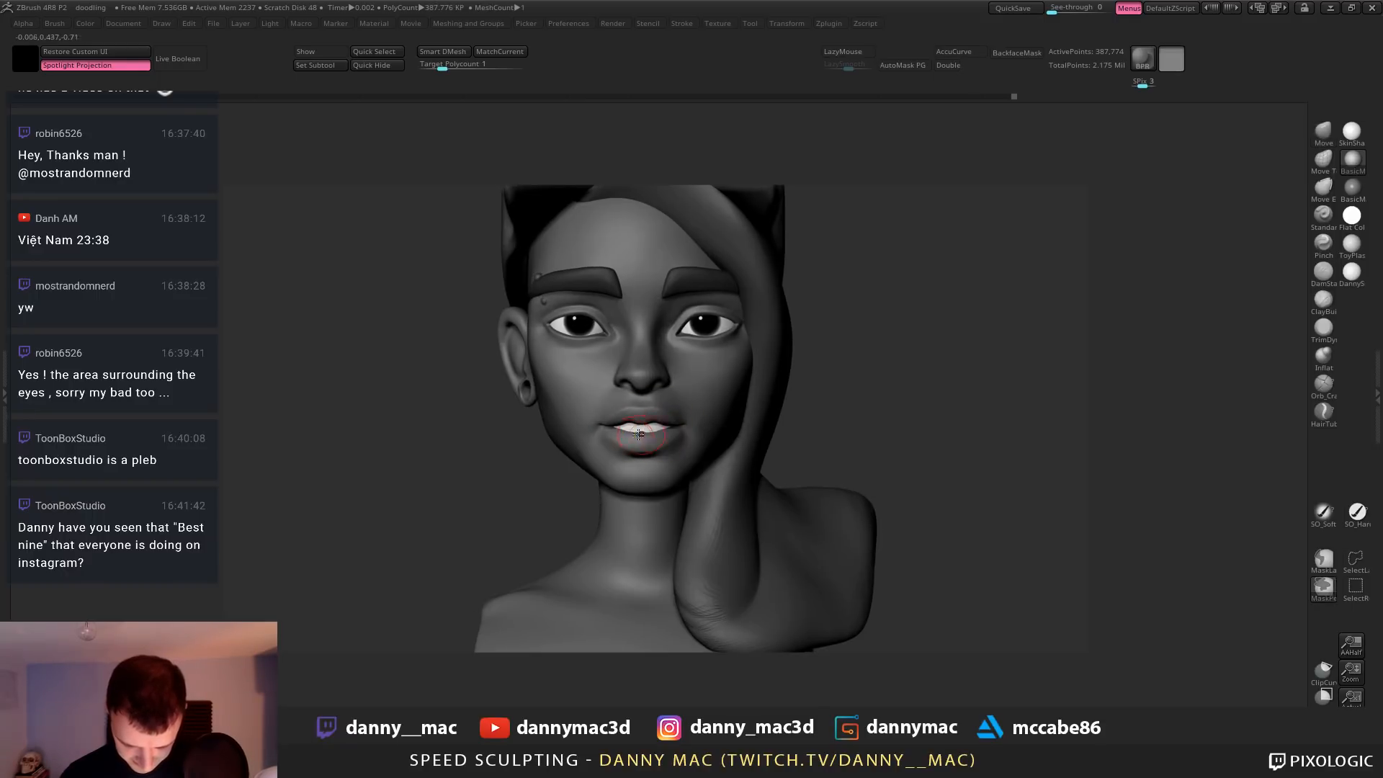
Mask the lower face from the mouth down with a soft-edged mask, redoing the first attempt
ctrl+drag(511, 483, 640, 426)
ctrl+drag(519, 509, 532, 521)
mouse_move(704, 442)
alt+right_down()
mouse_move(681, 460)
mouse_move(584, 265)
mouse_move(655, 432)
mouse_move(590, 431)
alt+right_up()
key(ctrl+z)
ctrl+click(426, 554)
ctrl+click(497, 556)
key(ctrl+shift+a)
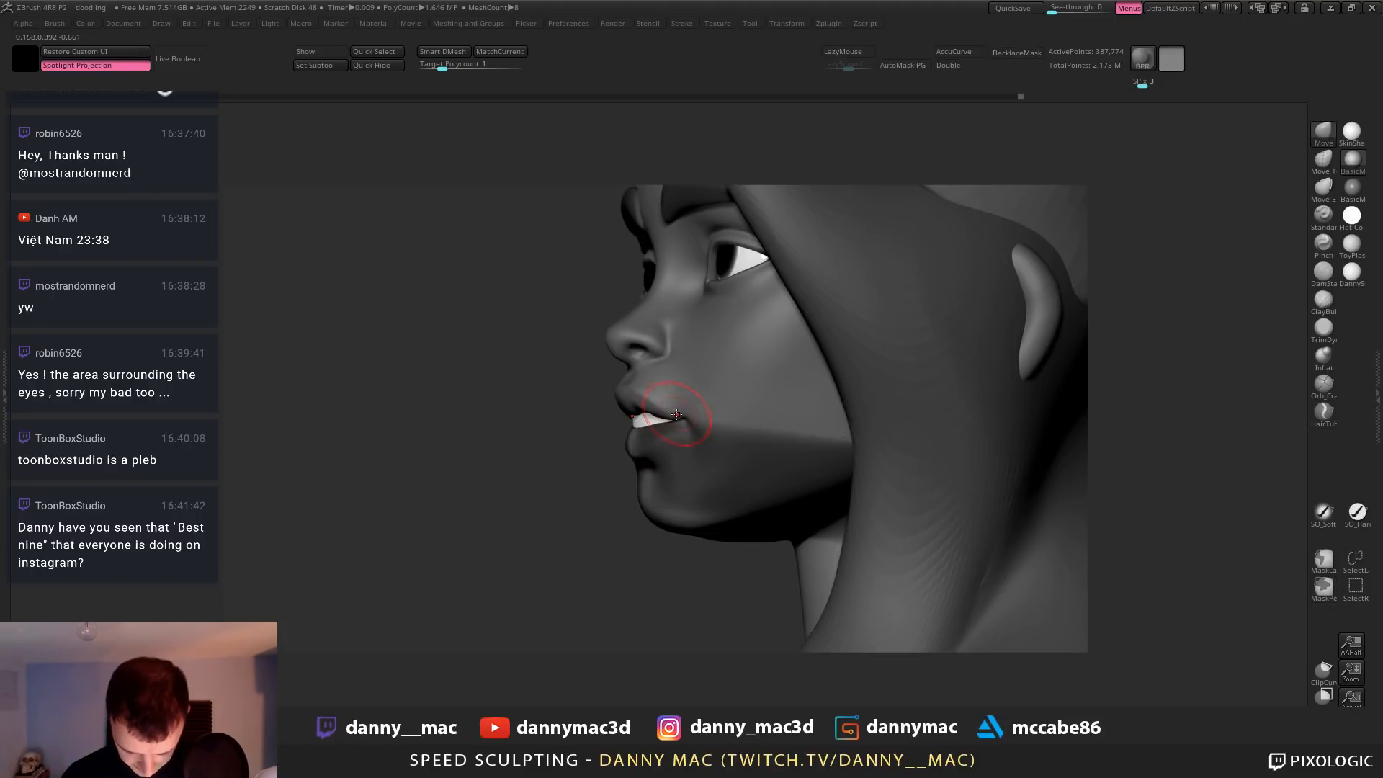
Reshape the unmasked upper lip and the area under the nose with a resized Move brush
mouse_move(680, 423)
right_down()
mouse_move(643, 426)
mouse_move(675, 409)
mouse_move(637, 410)
mouse_move(634, 389)
right_up()
key(space)
key(space)
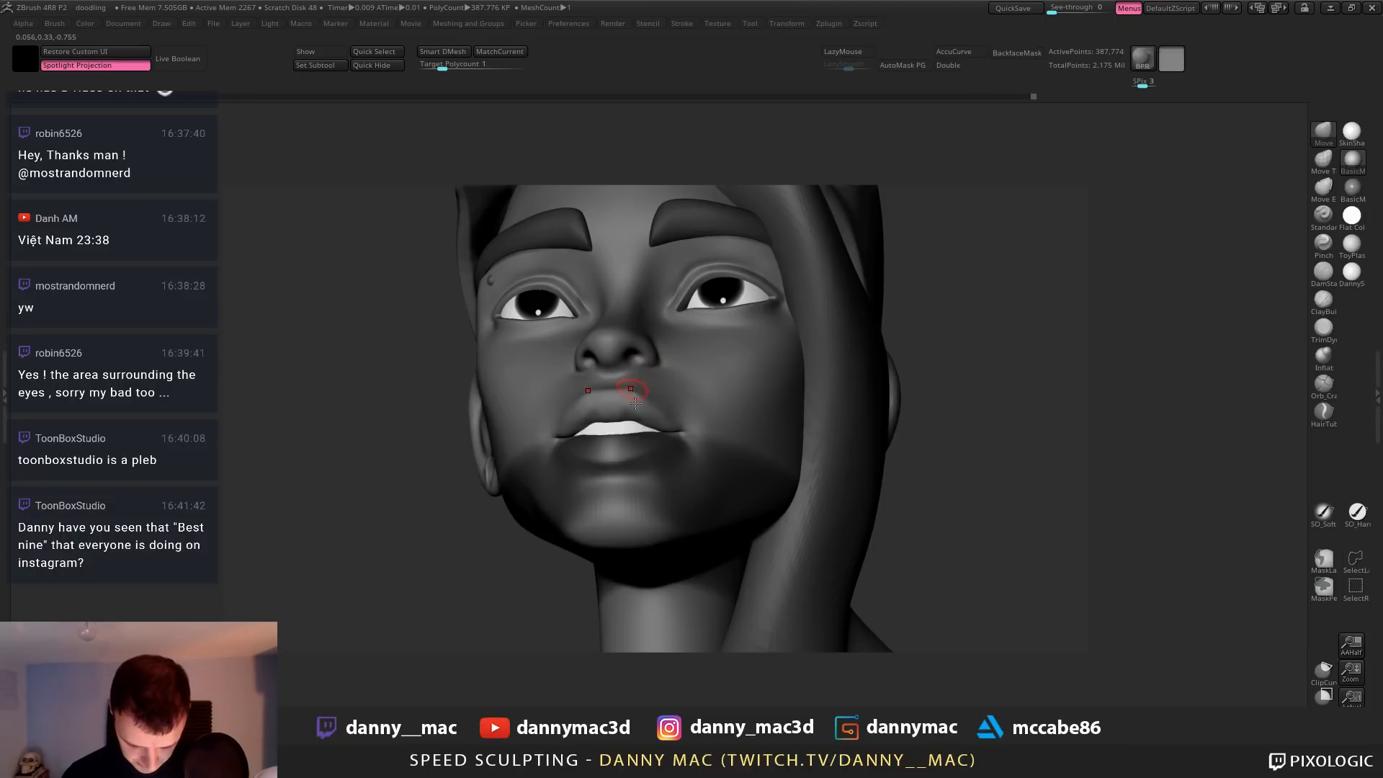
mouse_move(665, 389)
right_down()
mouse_move(647, 327)
mouse_move(644, 368)
mouse_move(645, 353)
mouse_move(591, 352)
mouse_move(642, 356)
right_up()
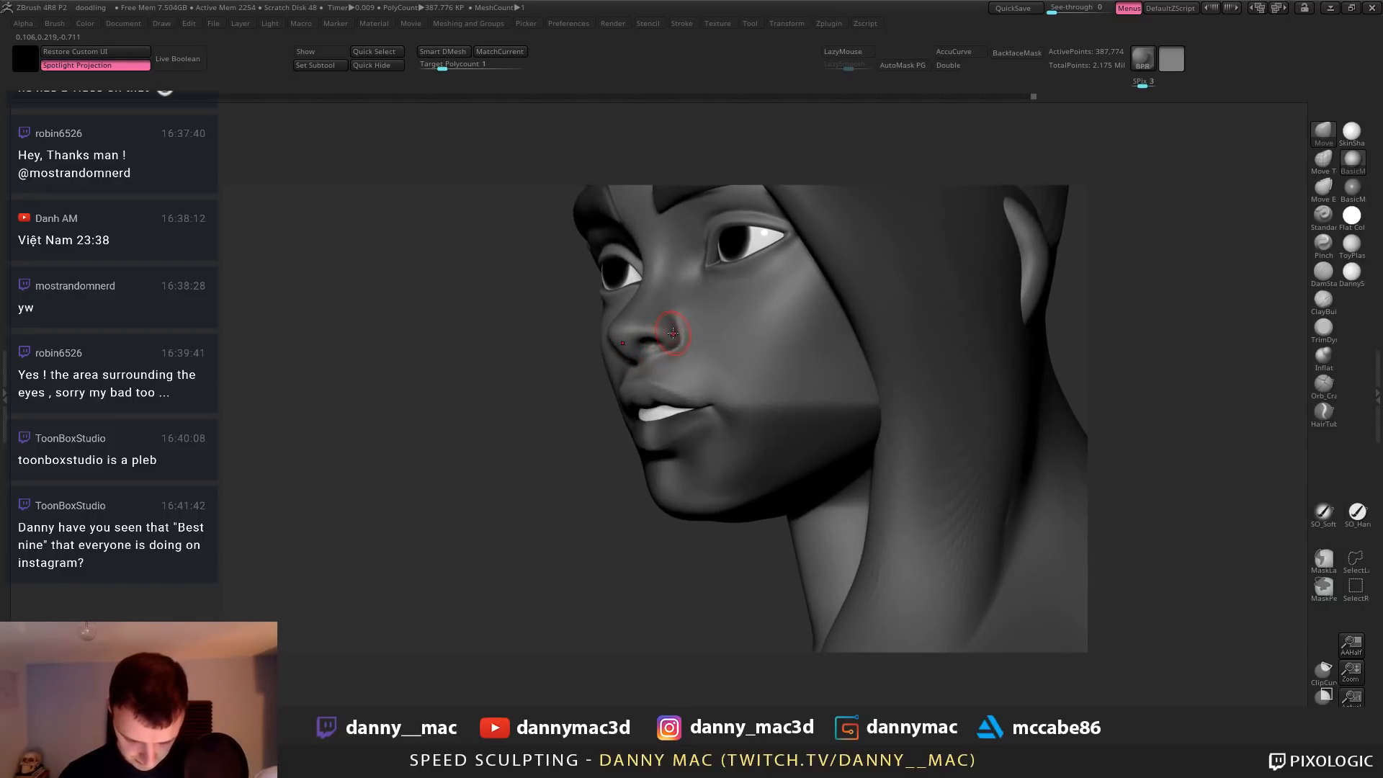
Flatten the side of the nostril with a resized TrimDynamic brush
key(b)
key(t)
key(d)
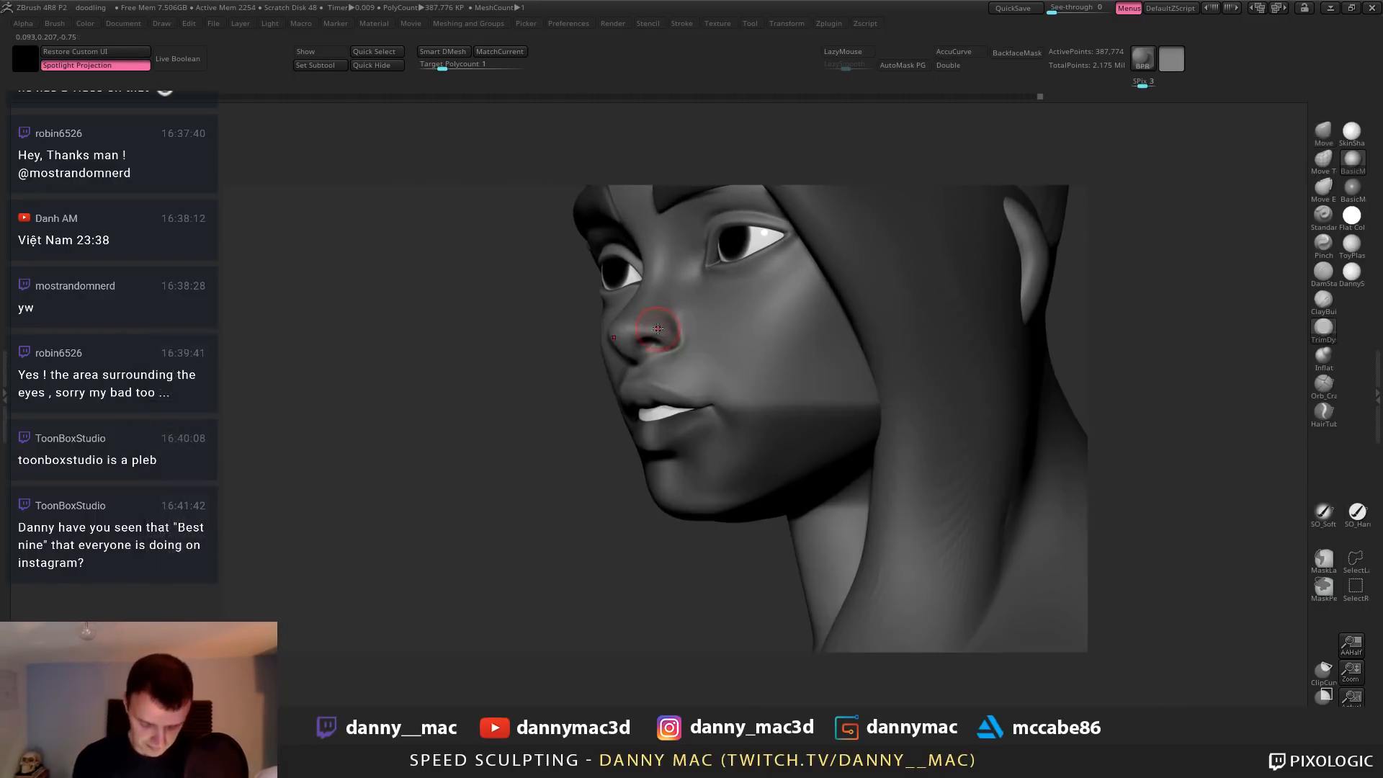
key(space)
click(645, 332)
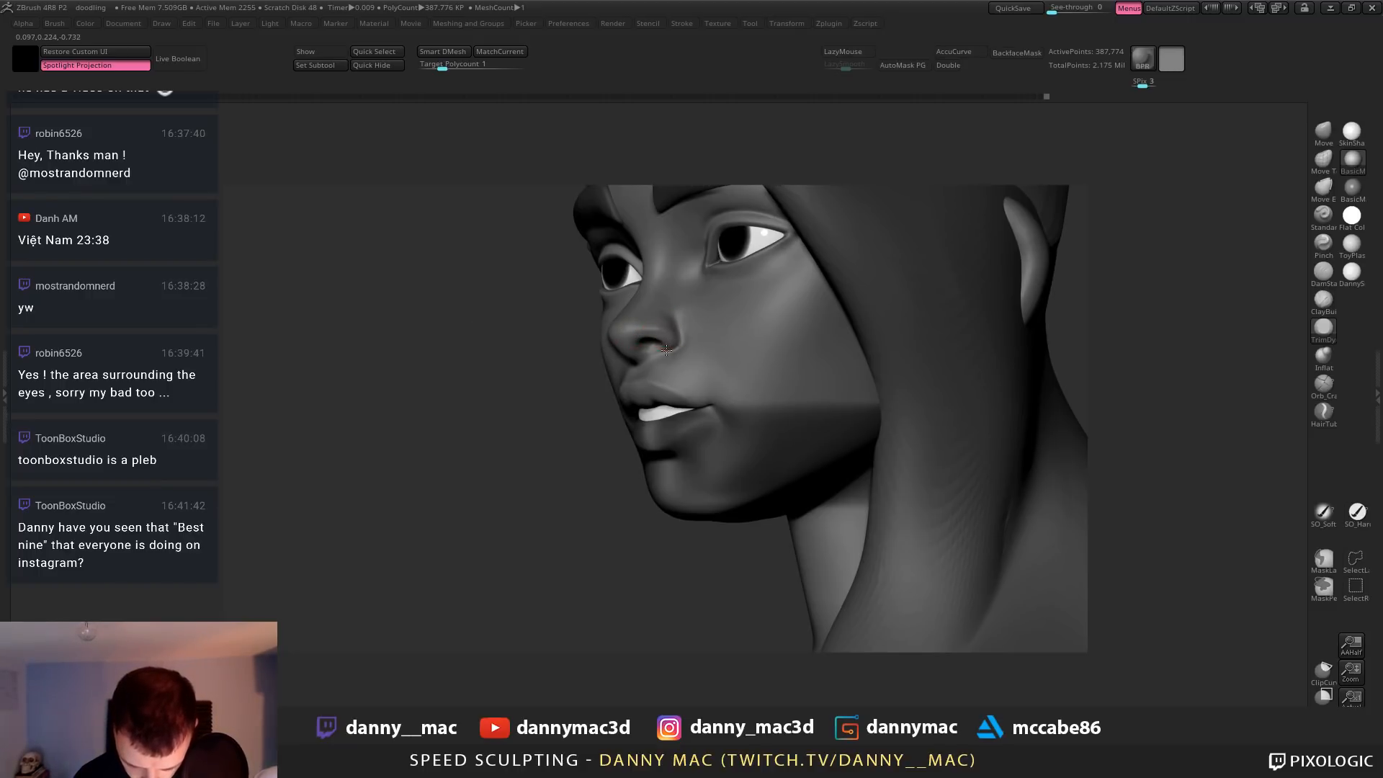
Clear the mask on the lower face and save the project
mouse_move(666, 350)
right_down()
mouse_move(639, 331)
mouse_move(681, 353)
mouse_move(655, 345)
mouse_move(643, 434)
right_up()
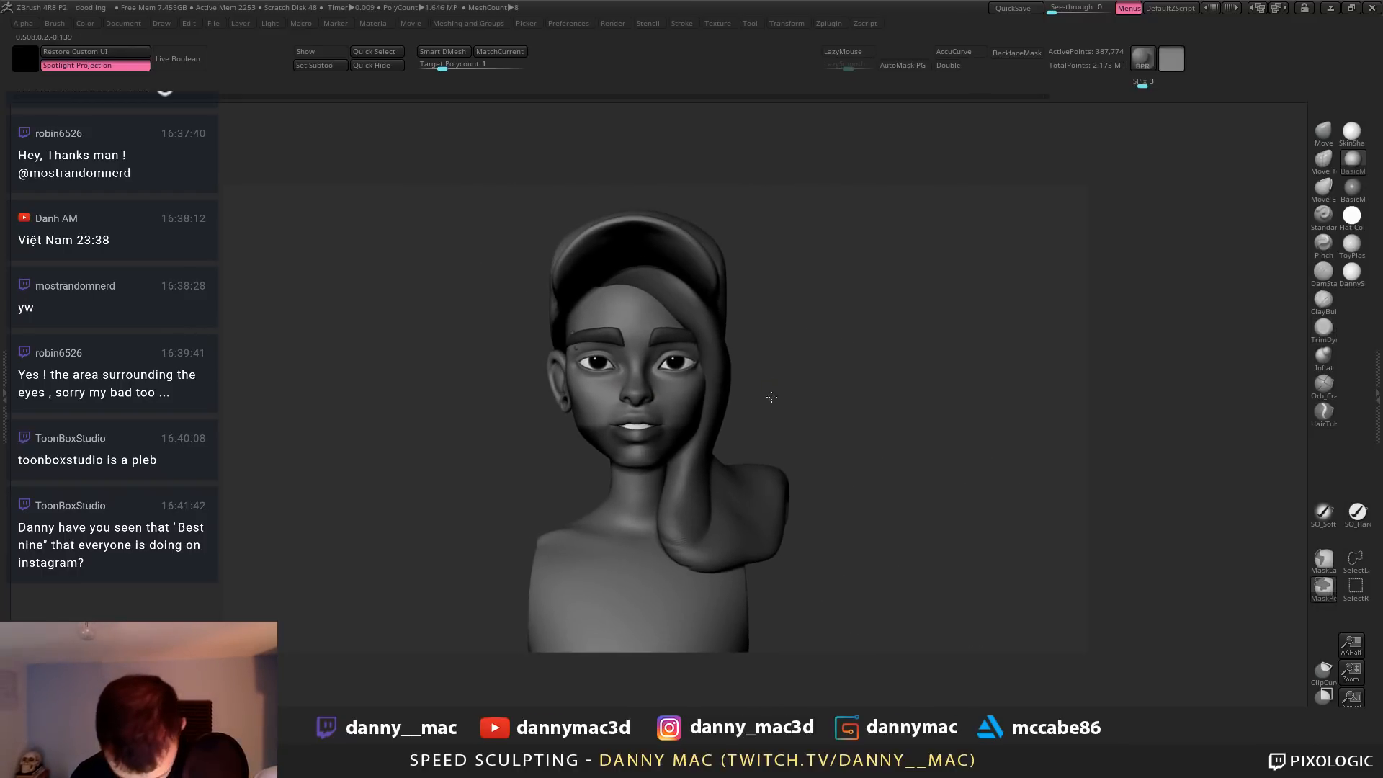
right_drag(772, 396, 729, 432)
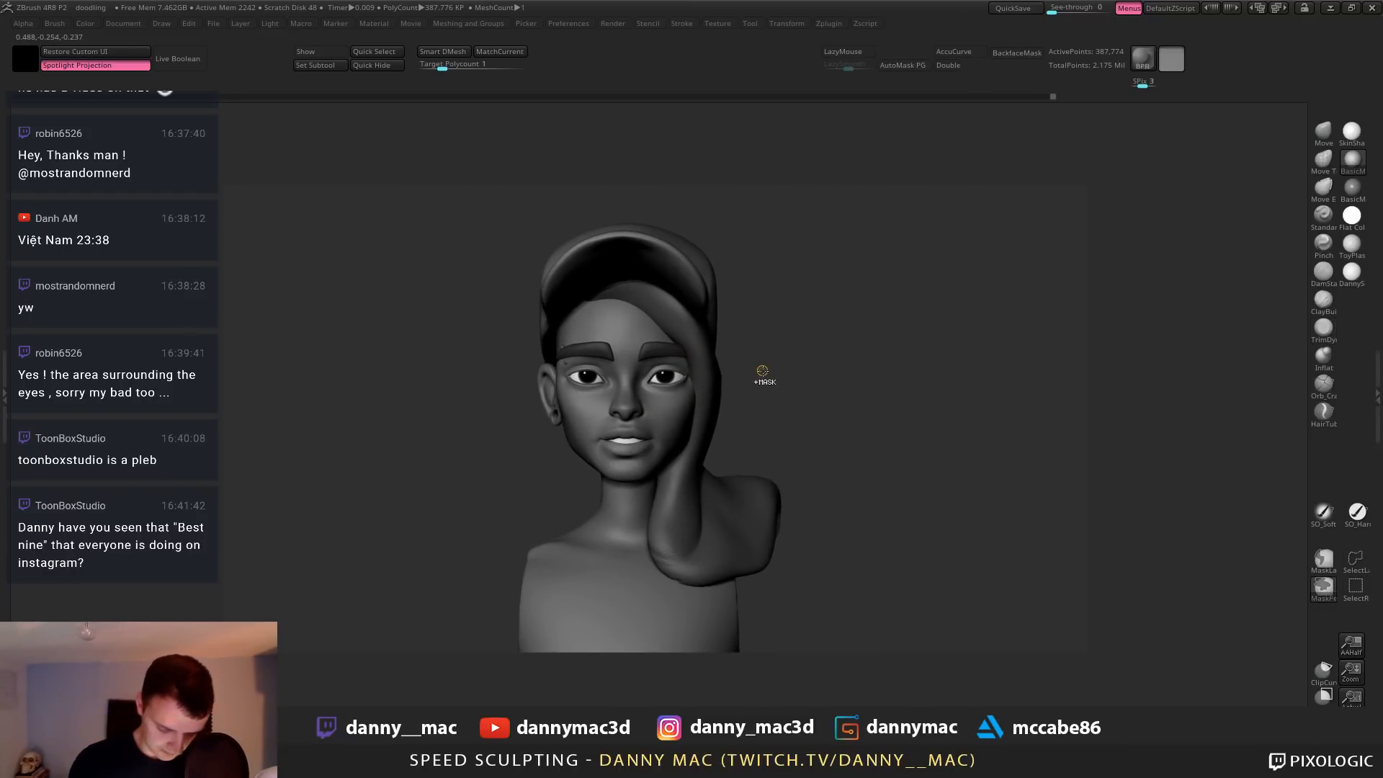
key(ctrl+s)
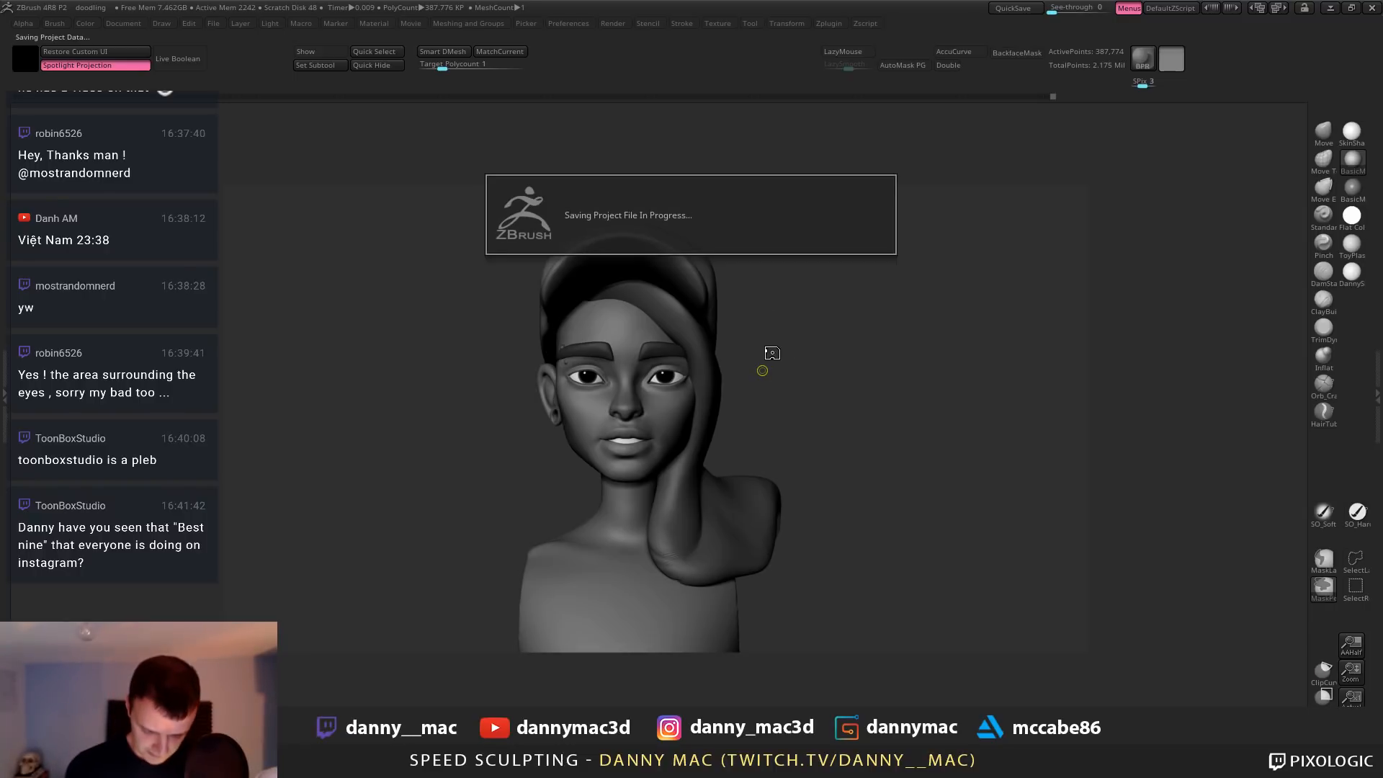
Isolate the head mesh and mask the rims of the upper eyelids for an extraction
alt+right_drag(624, 382, 632, 379)
key(alt+s)
right_drag(541, 334, 617, 295)
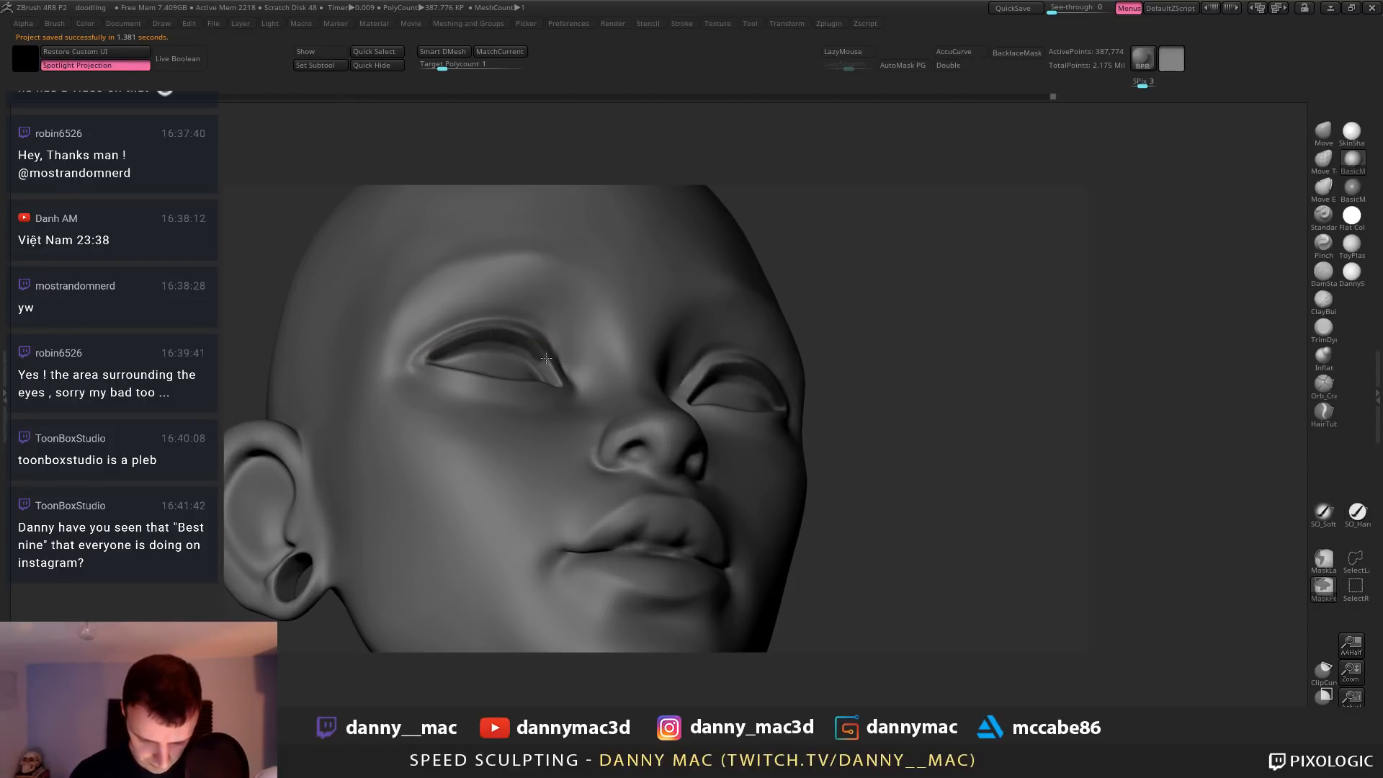
right_drag(584, 361, 530, 330)
right_drag(561, 380, 448, 387)
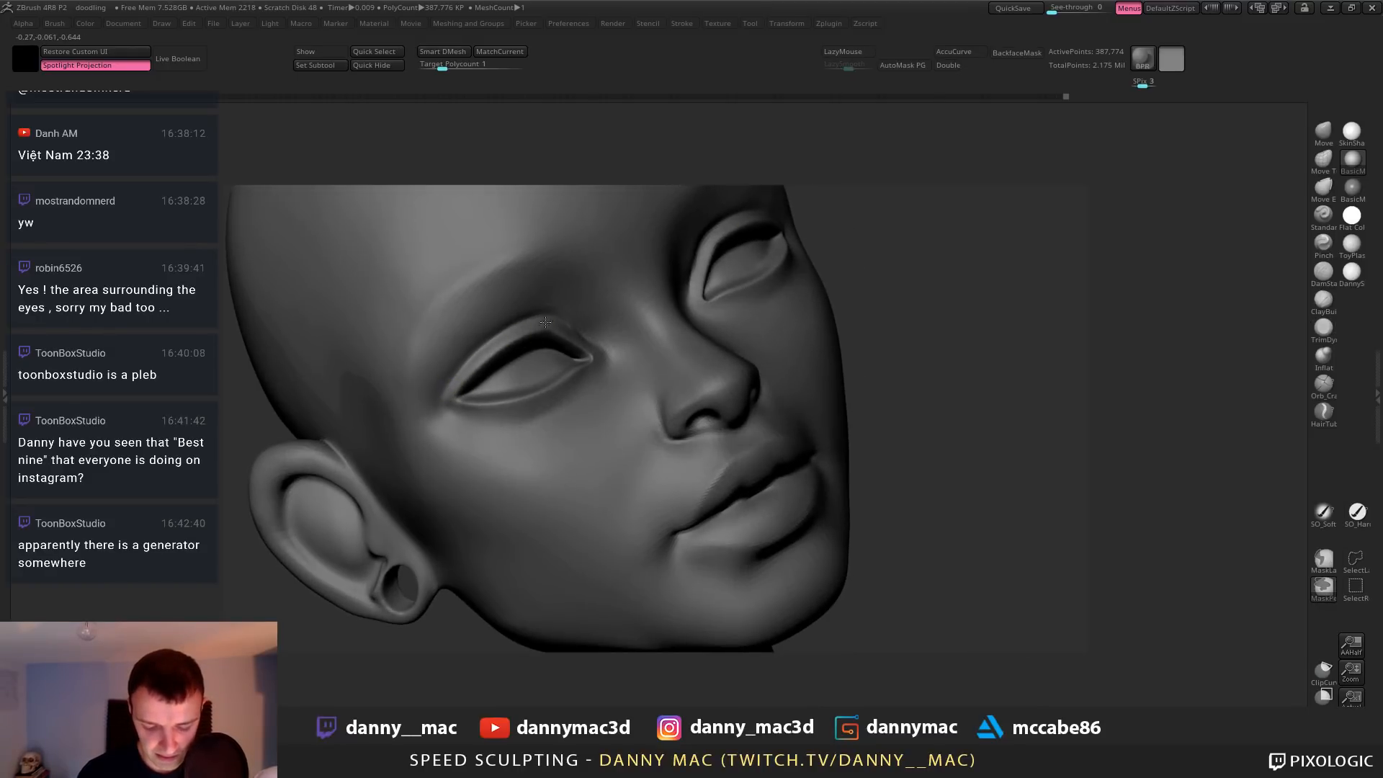
right_drag(573, 326, 598, 225)
Restore the custom interface layout and extract the masked upper eyelid rims as a new subtool with thickness 0.01
key(m)
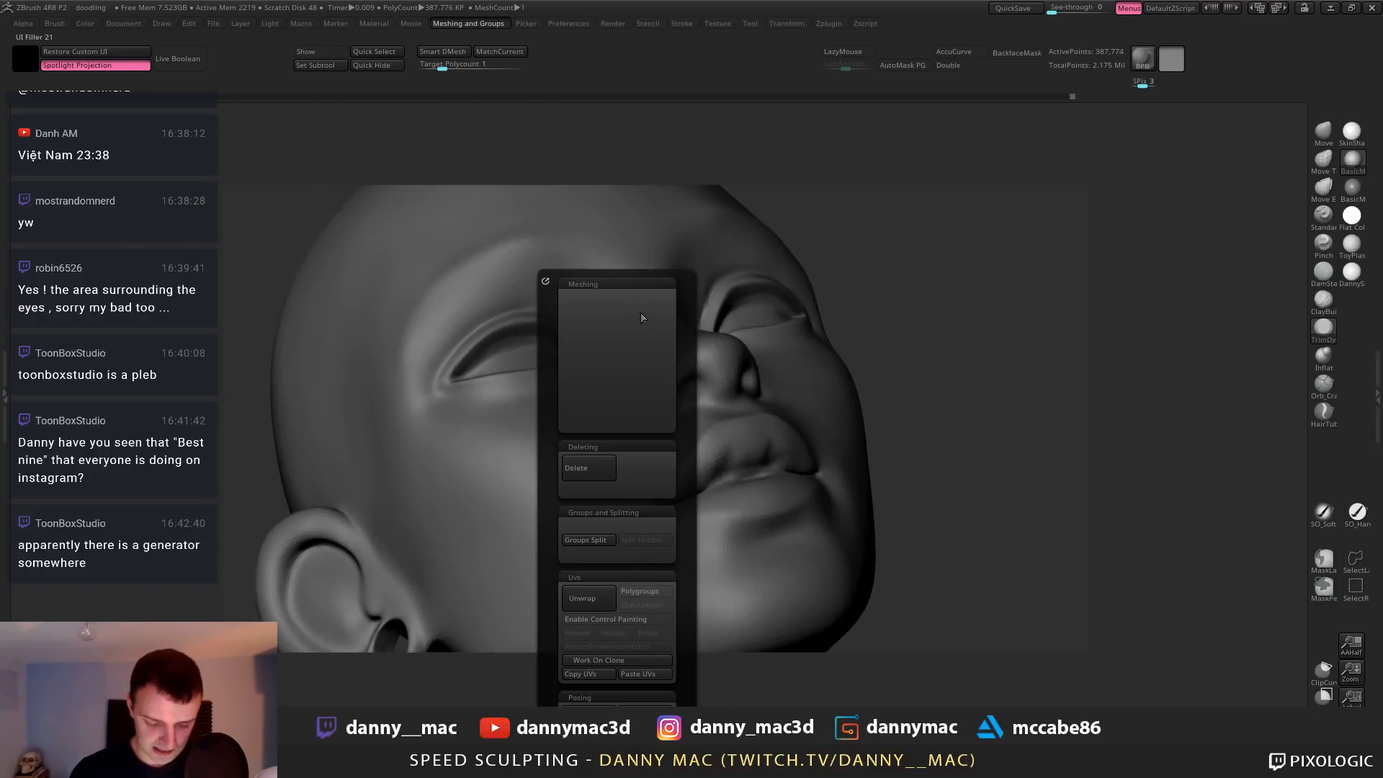
click(120, 54)
key(m)
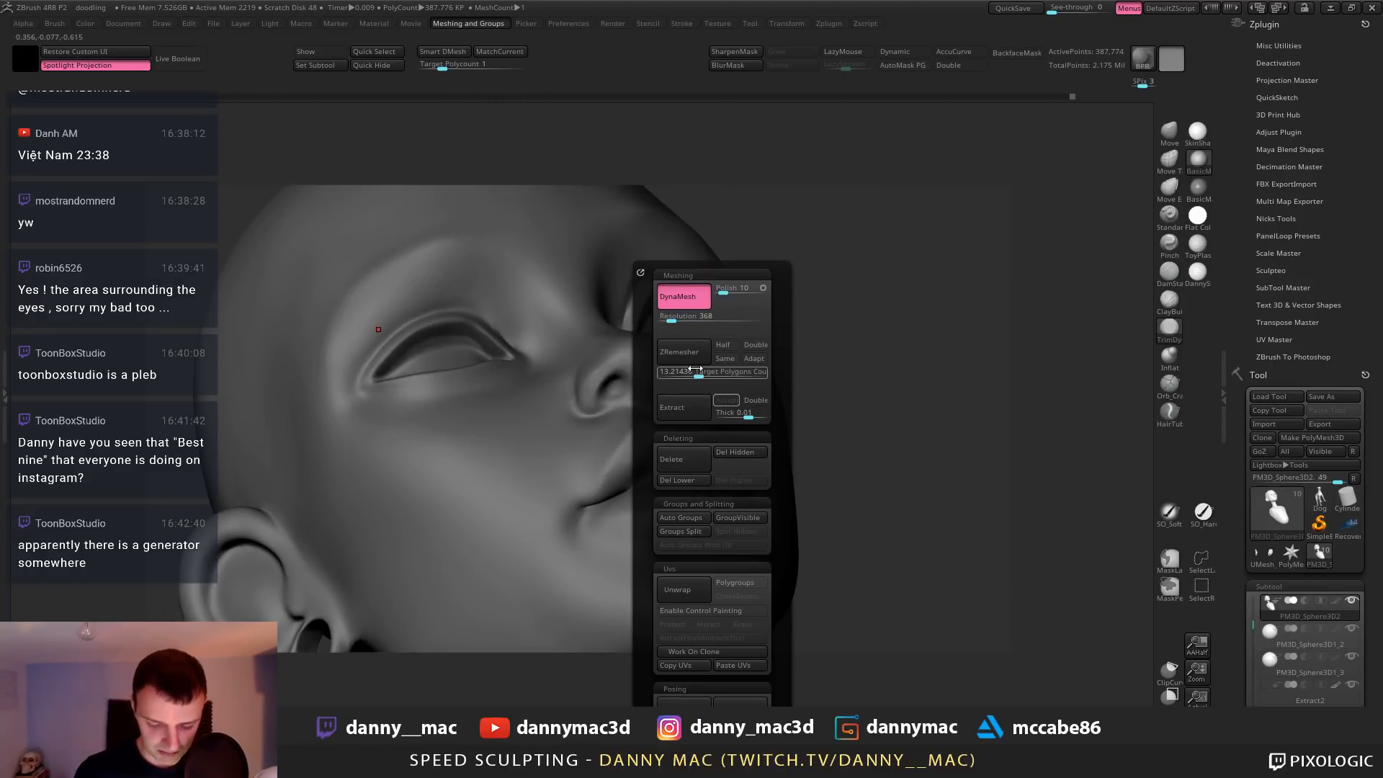
key(Escape)
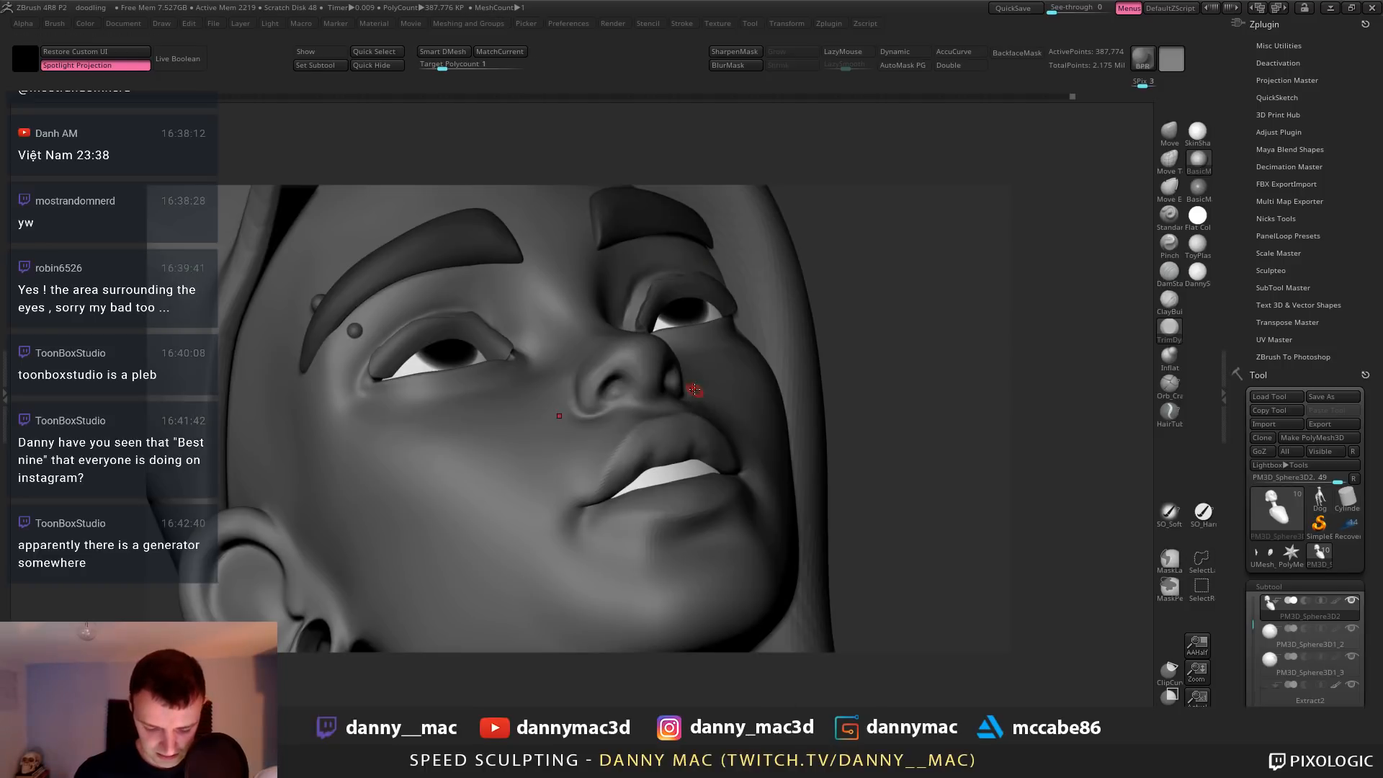
right_drag(692, 386, 700, 426)
key(m)
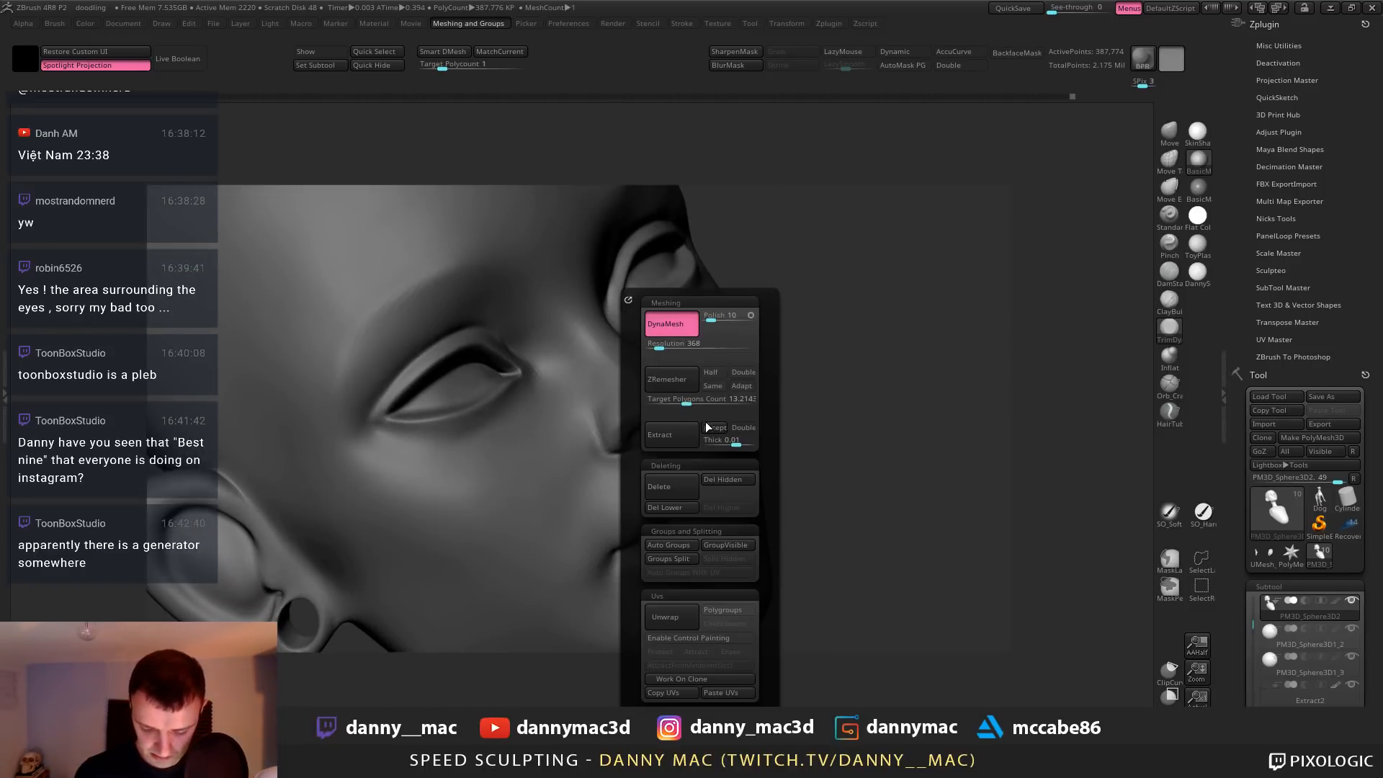
key(Escape)
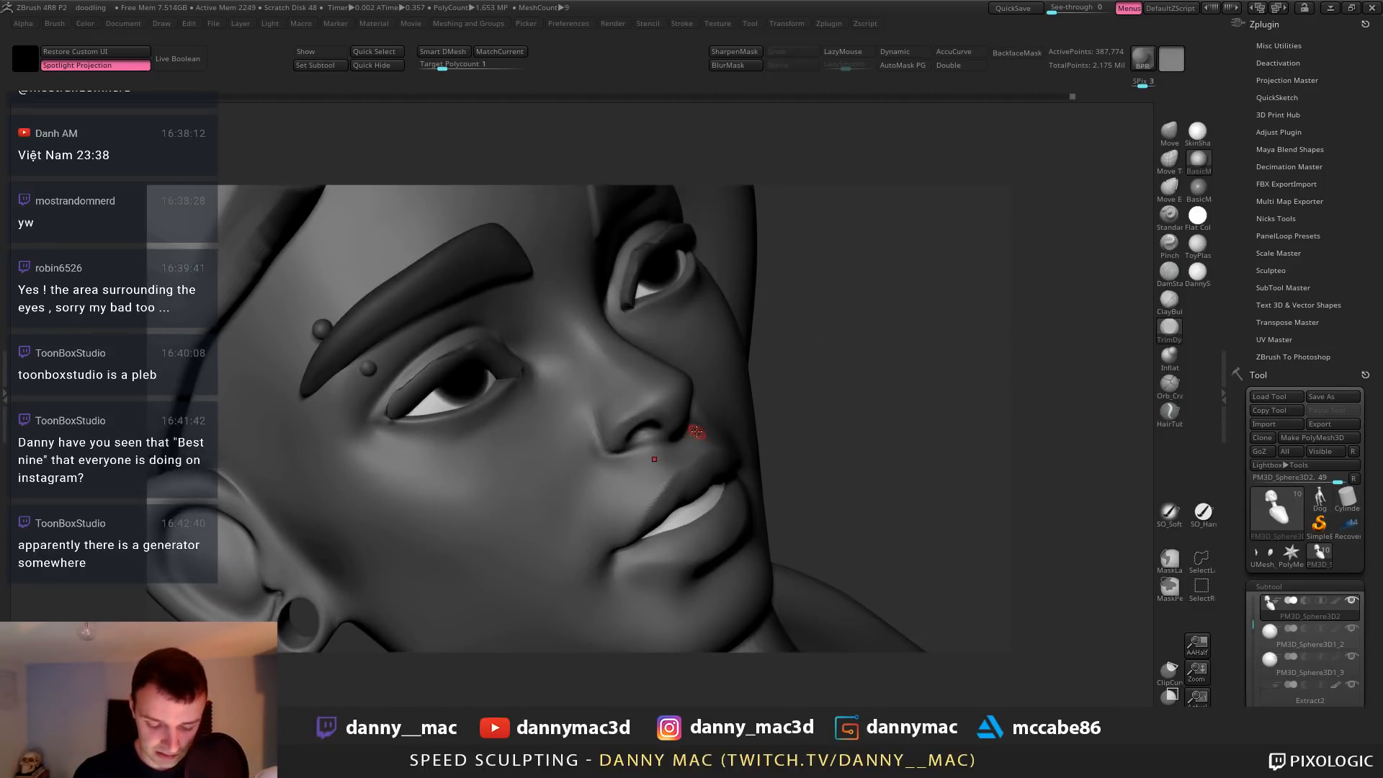
key(m)
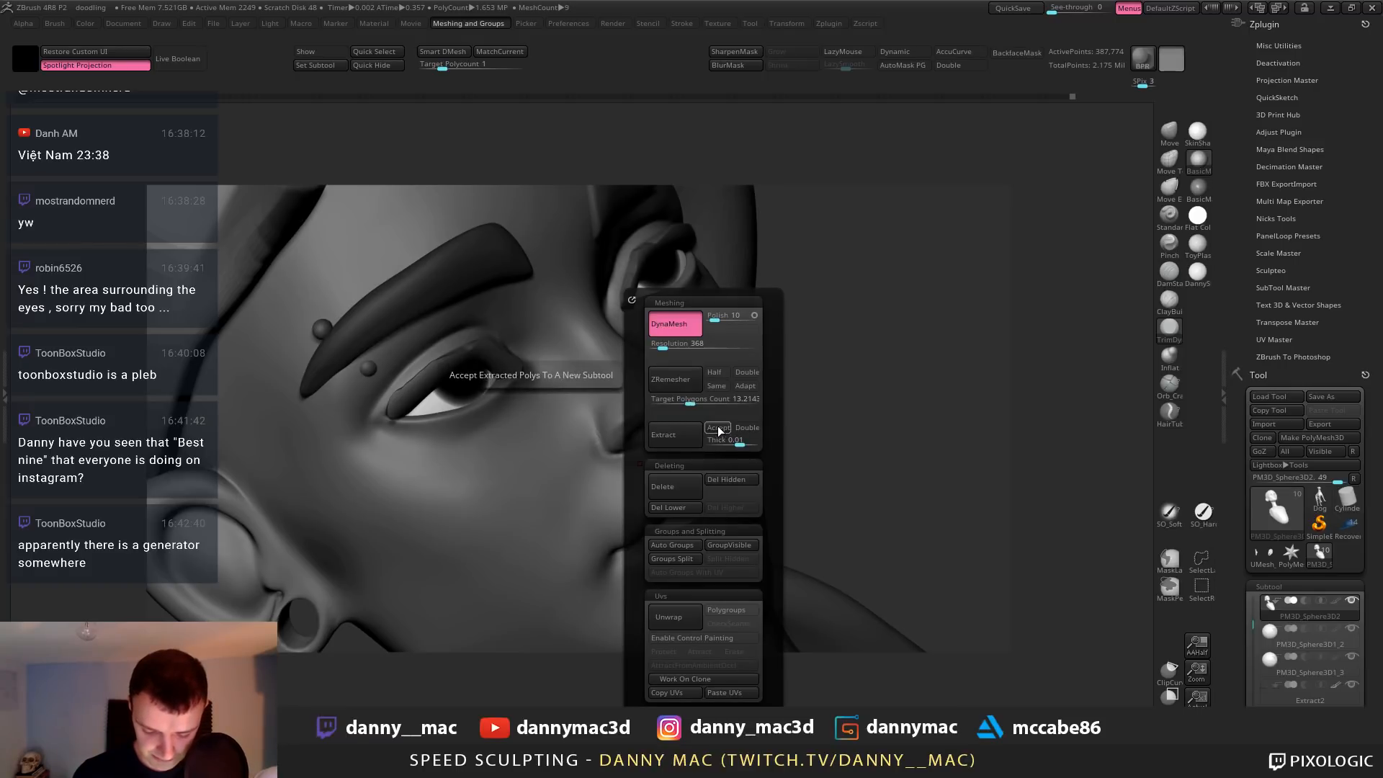
click(720, 431)
ctrl+drag(592, 345, 593, 362)
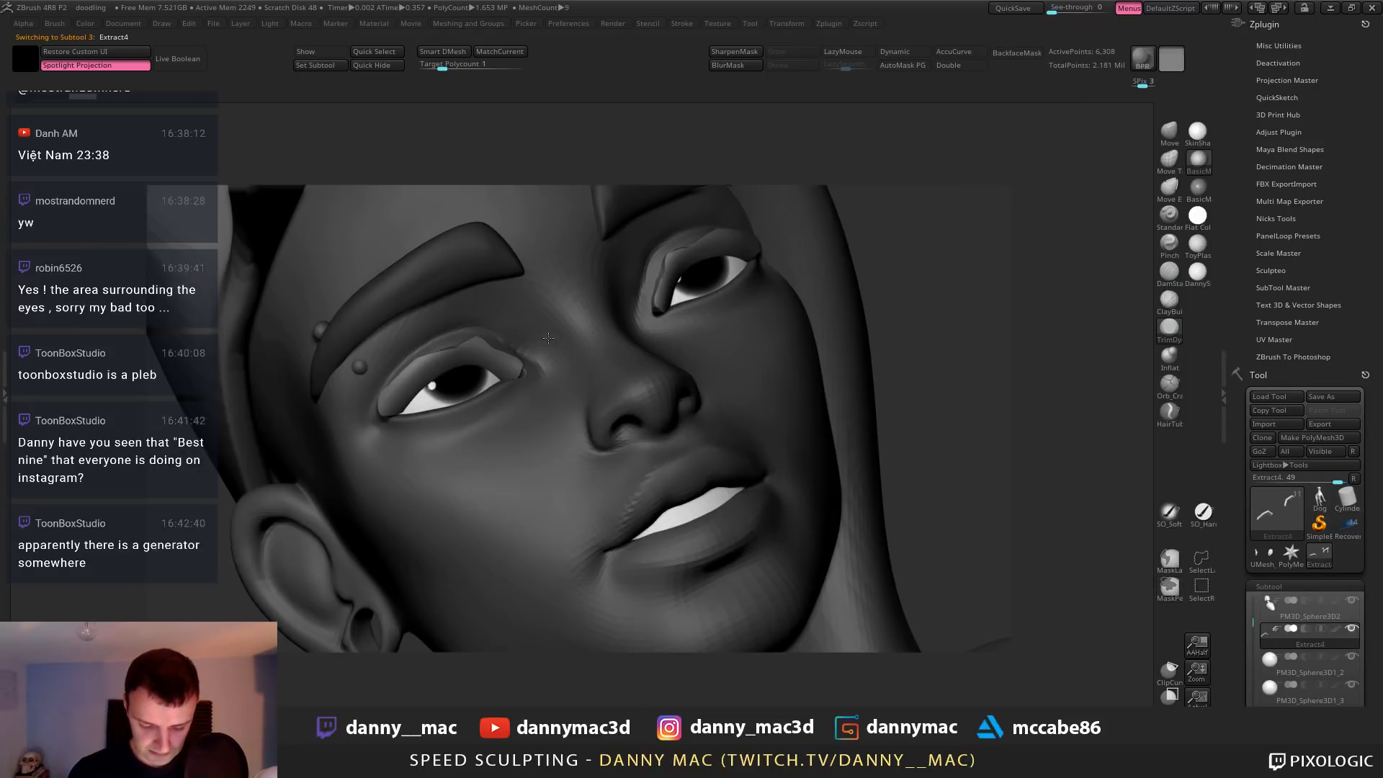
Remesh the extracted eyelid strips with ZRemesher and smooth their upper edge out to the outer eye corner
key(m)
click(520, 378)
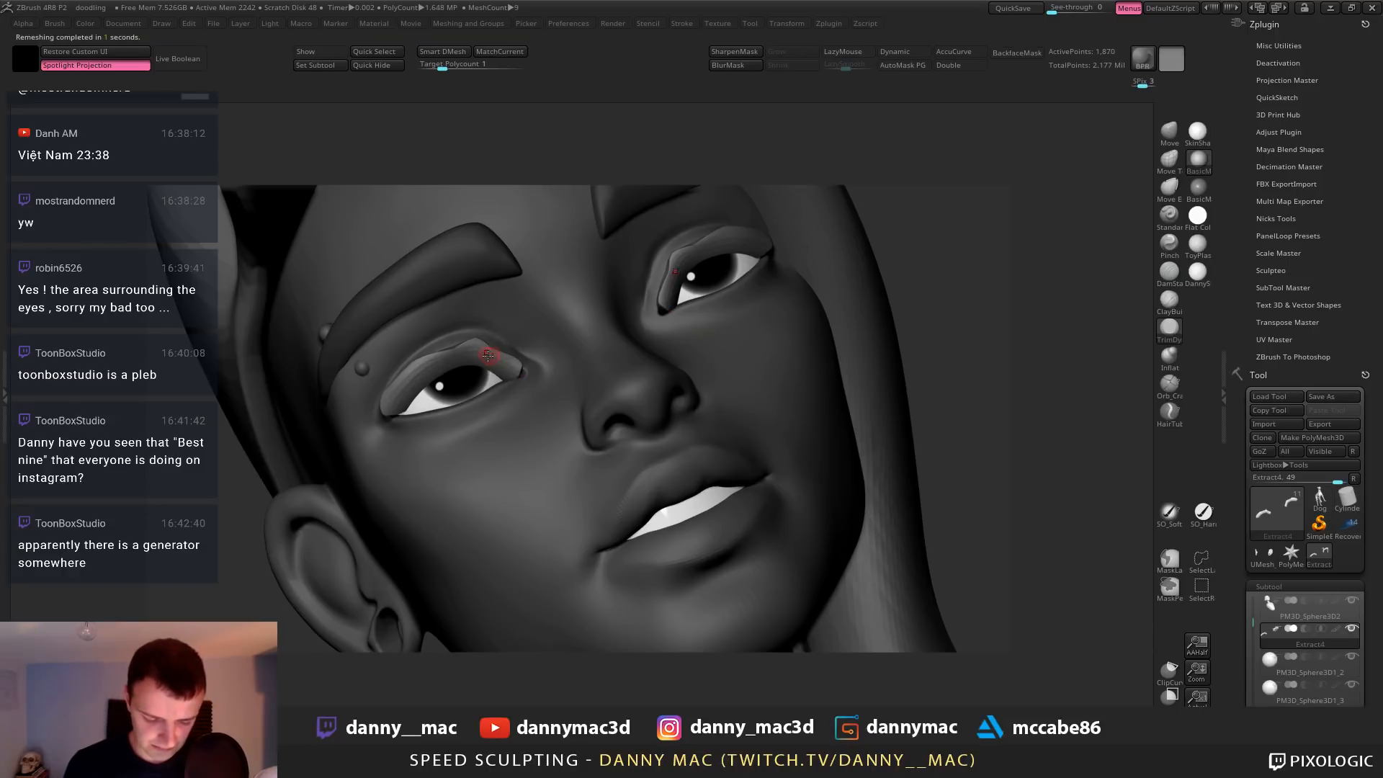
shift+drag(445, 357, 398, 403)
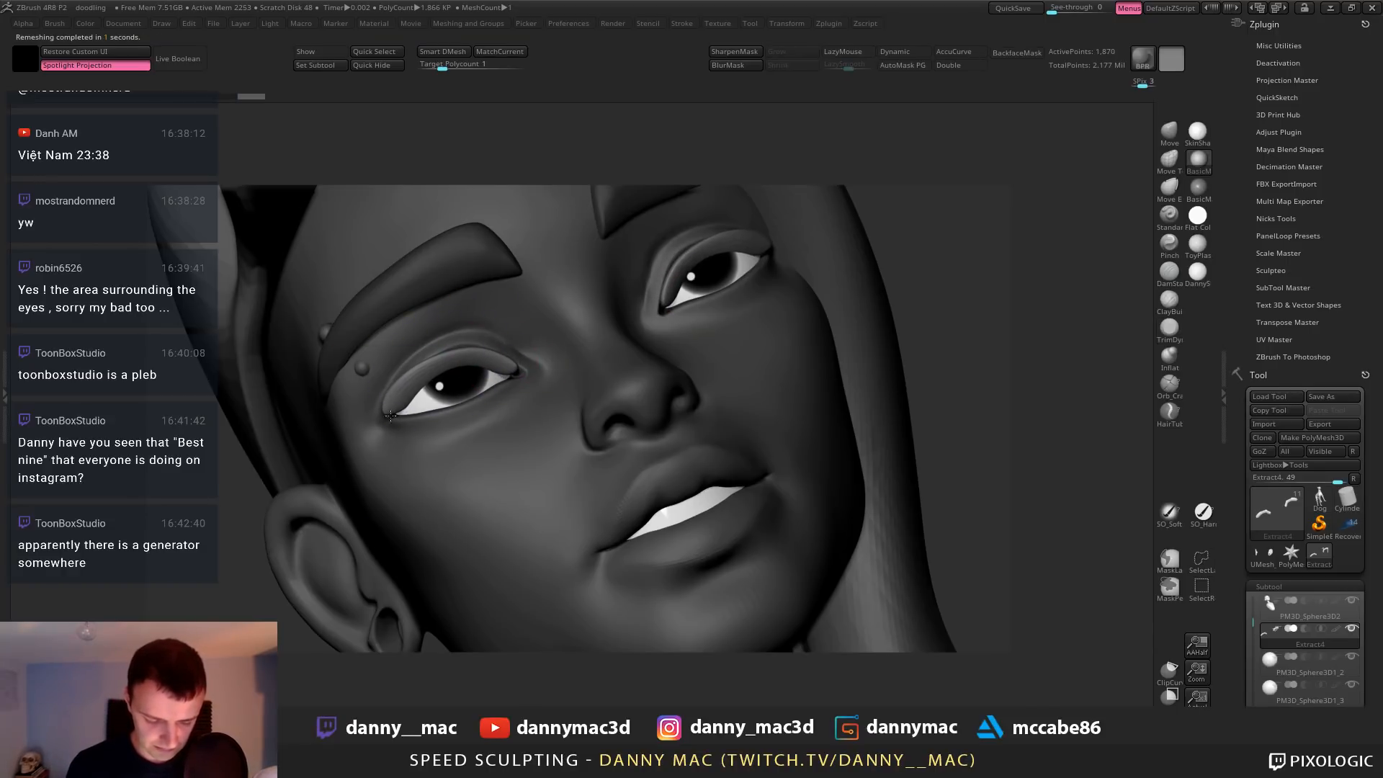
Reshape the extracted lash strips with the Move brush so they follow the curve of the upper eyelids from front and below
mouse_move(477, 314)
right_down()
mouse_move(463, 306)
mouse_move(743, 271)
mouse_move(727, 261)
right_up()
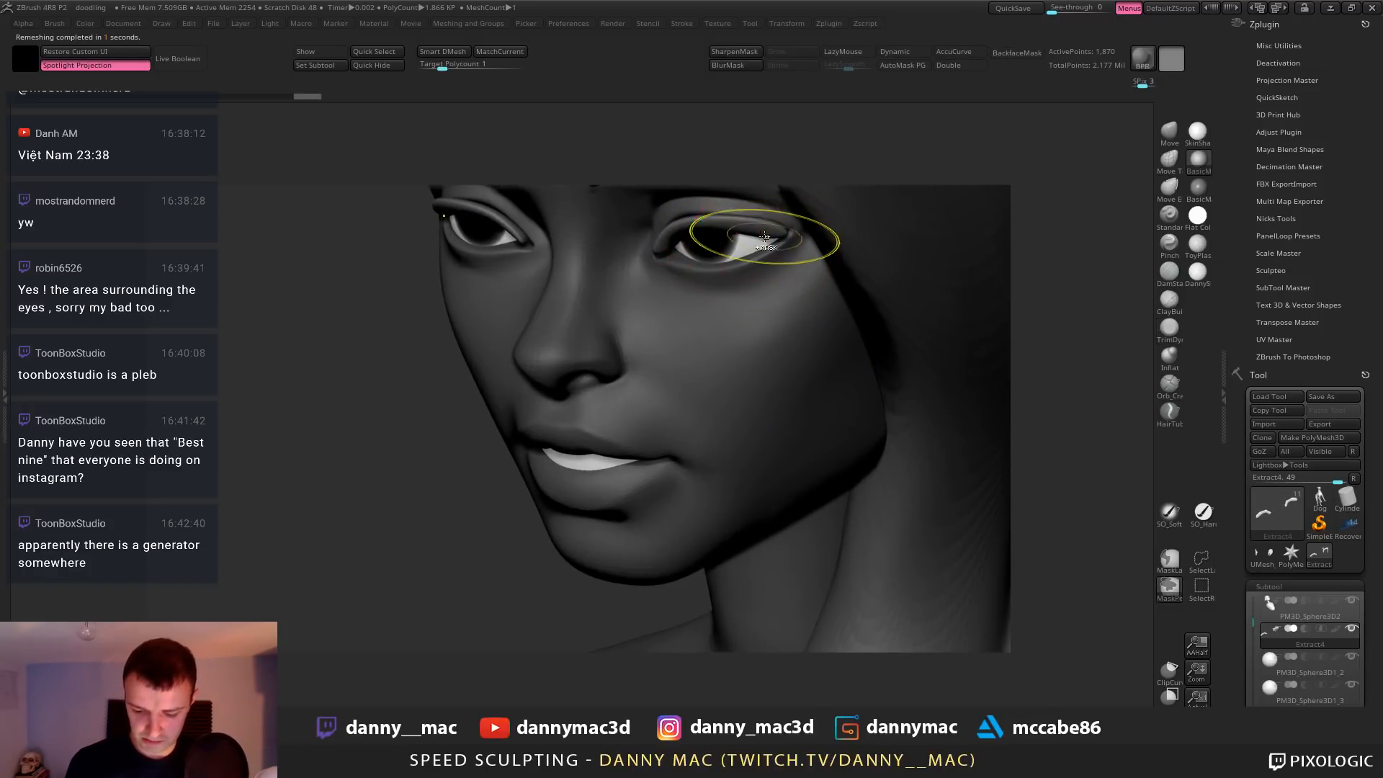
right_drag(741, 249, 734, 264)
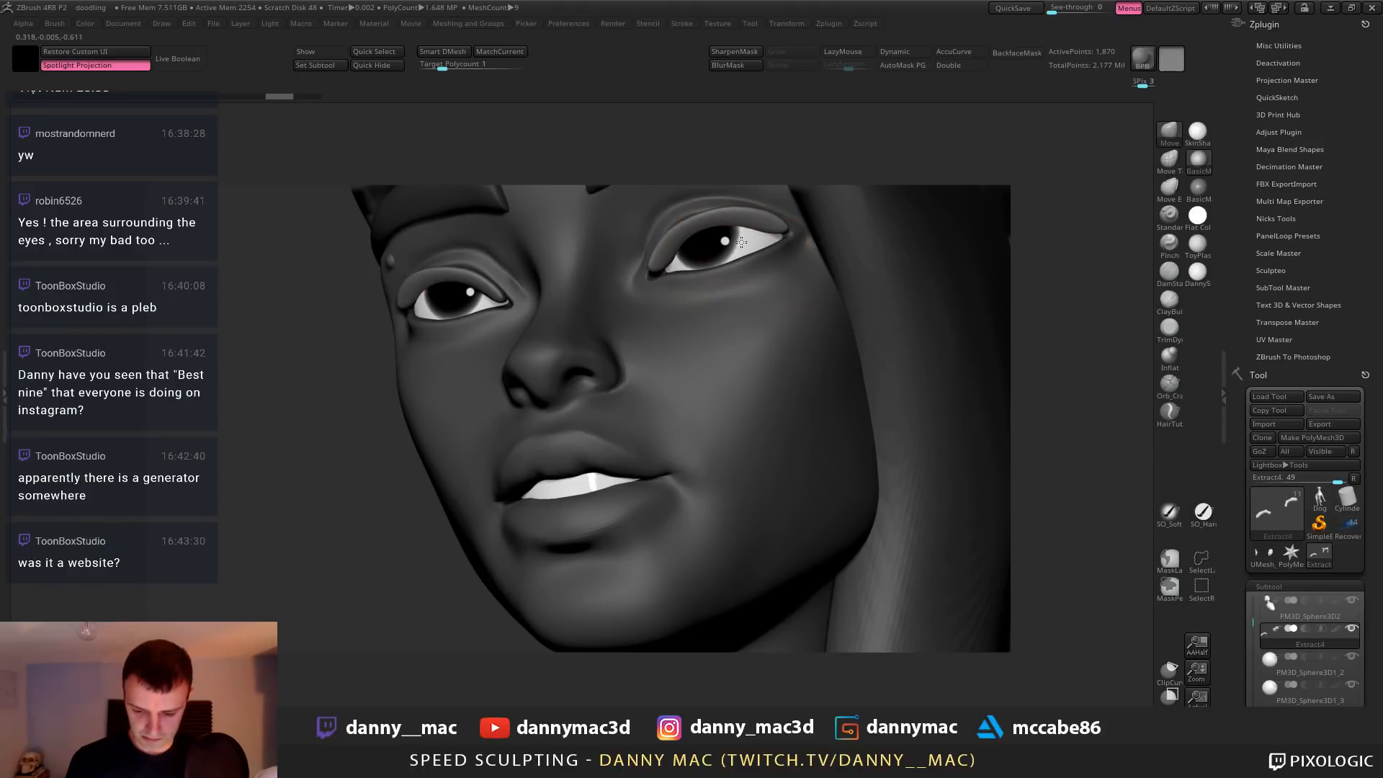
mouse_move(737, 267)
right_down()
mouse_move(678, 233)
mouse_move(653, 265)
mouse_move(697, 285)
mouse_move(739, 268)
right_up()
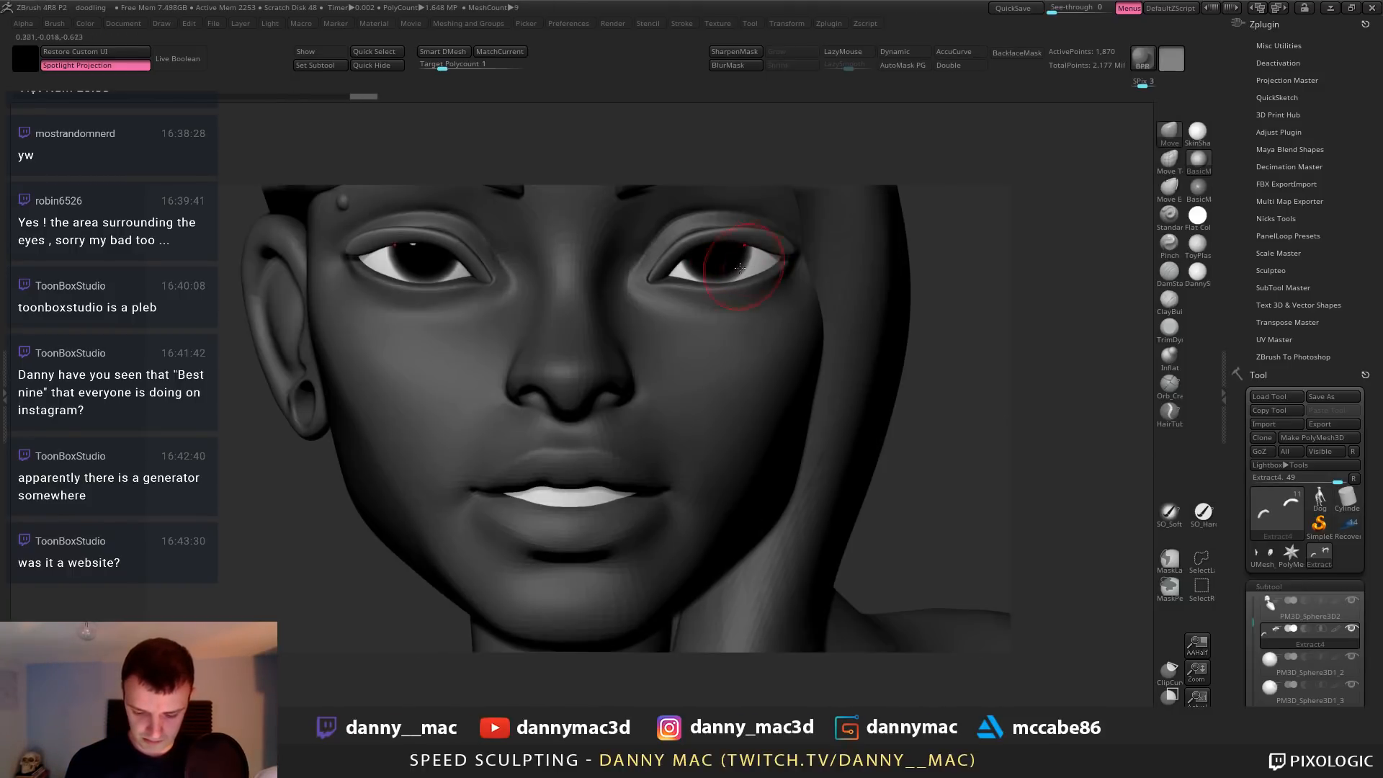
drag(660, 275, 677, 258)
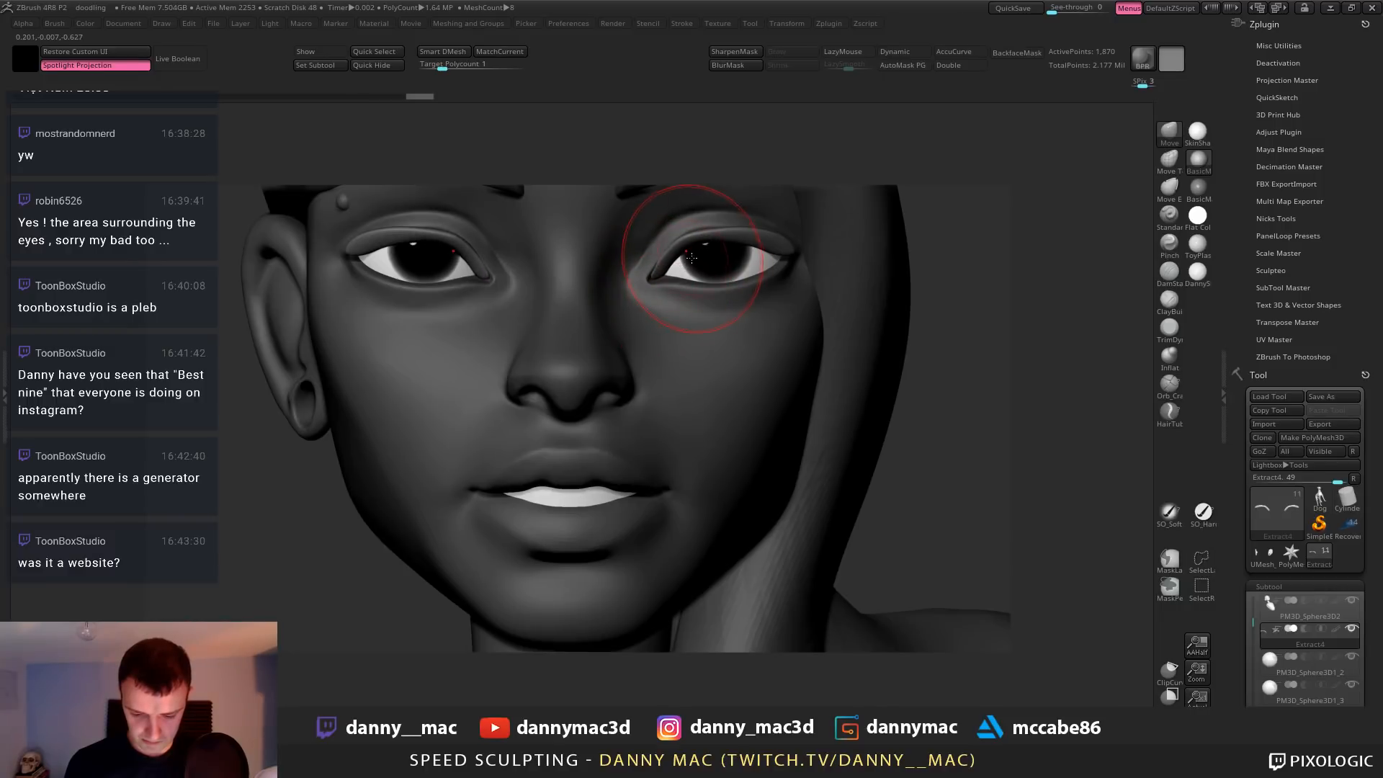
drag(431, 243, 424, 235)
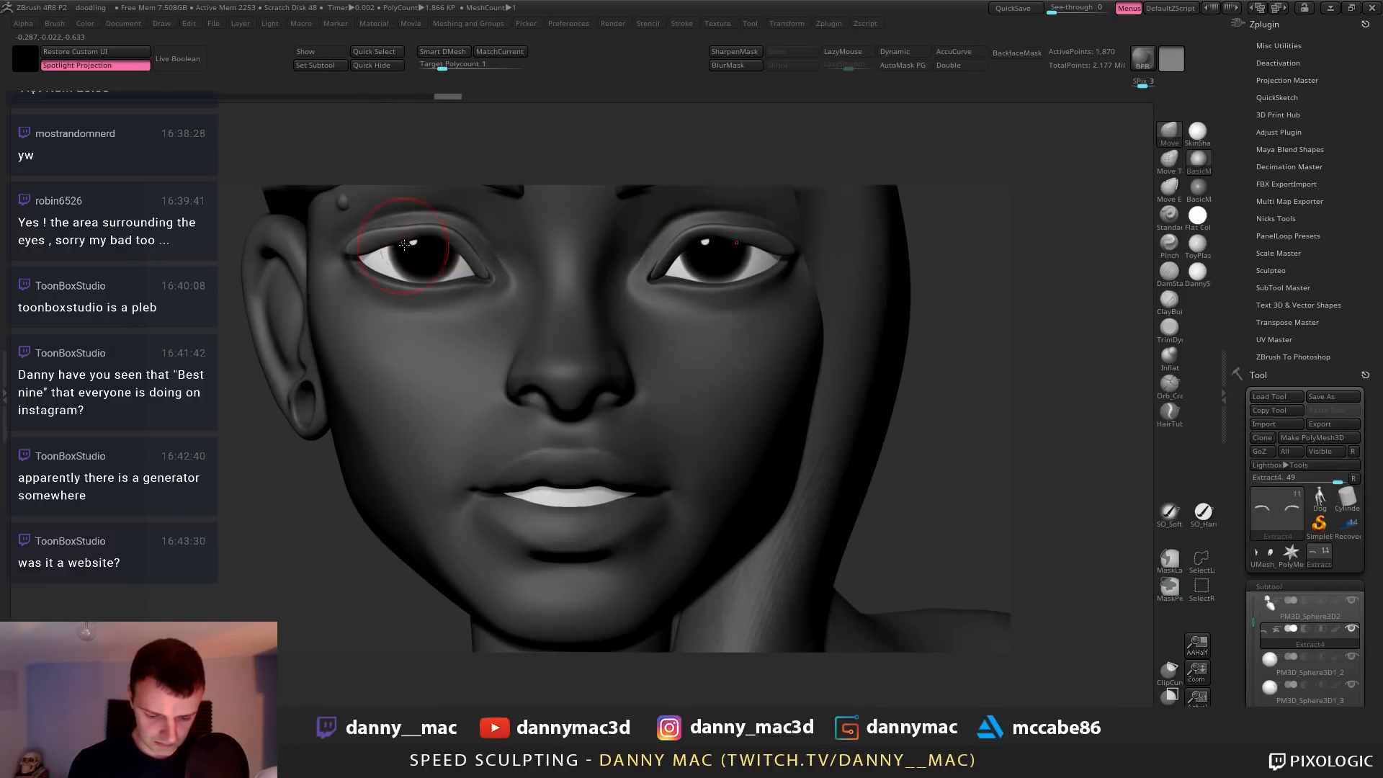
mouse_move(404, 245)
right_down()
mouse_move(337, 294)
mouse_move(340, 276)
right_up()
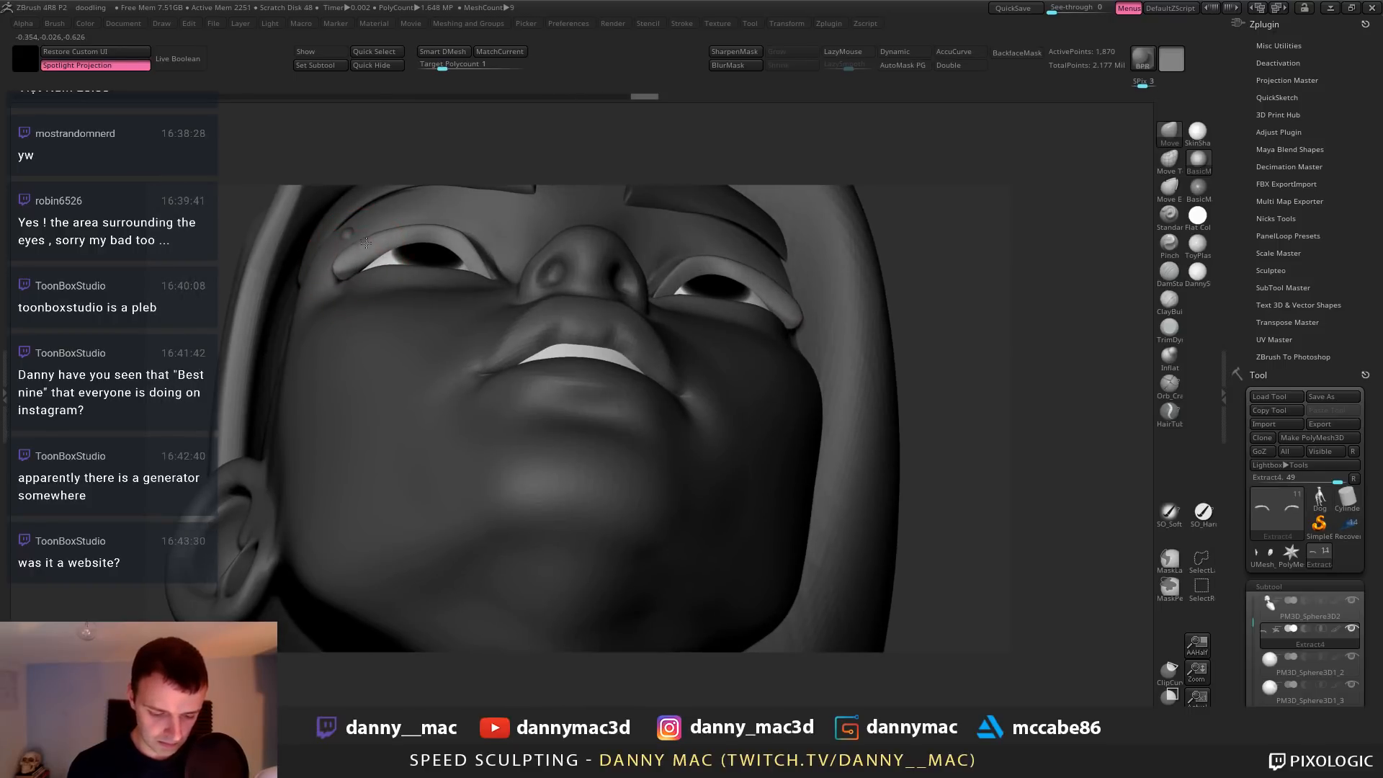
drag(366, 242, 369, 236)
Subdivide the eyelash strips once and smooth their surface and outer ends, isolating them from the head while working
key(ctrl+d)
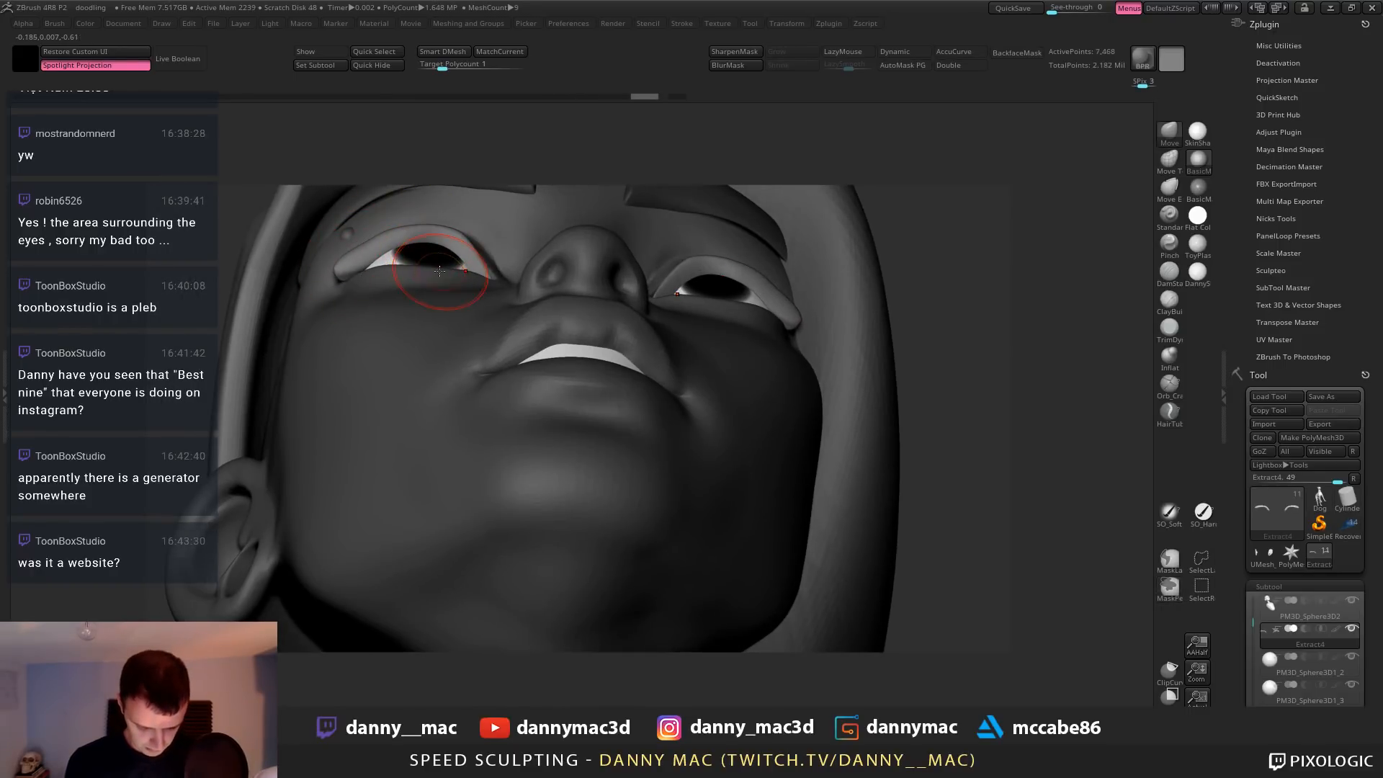
key(alt+s)
mouse_move(375, 258)
shift+mouse_down()
mouse_move(396, 248)
mouse_move(367, 254)
shift+mouse_up()
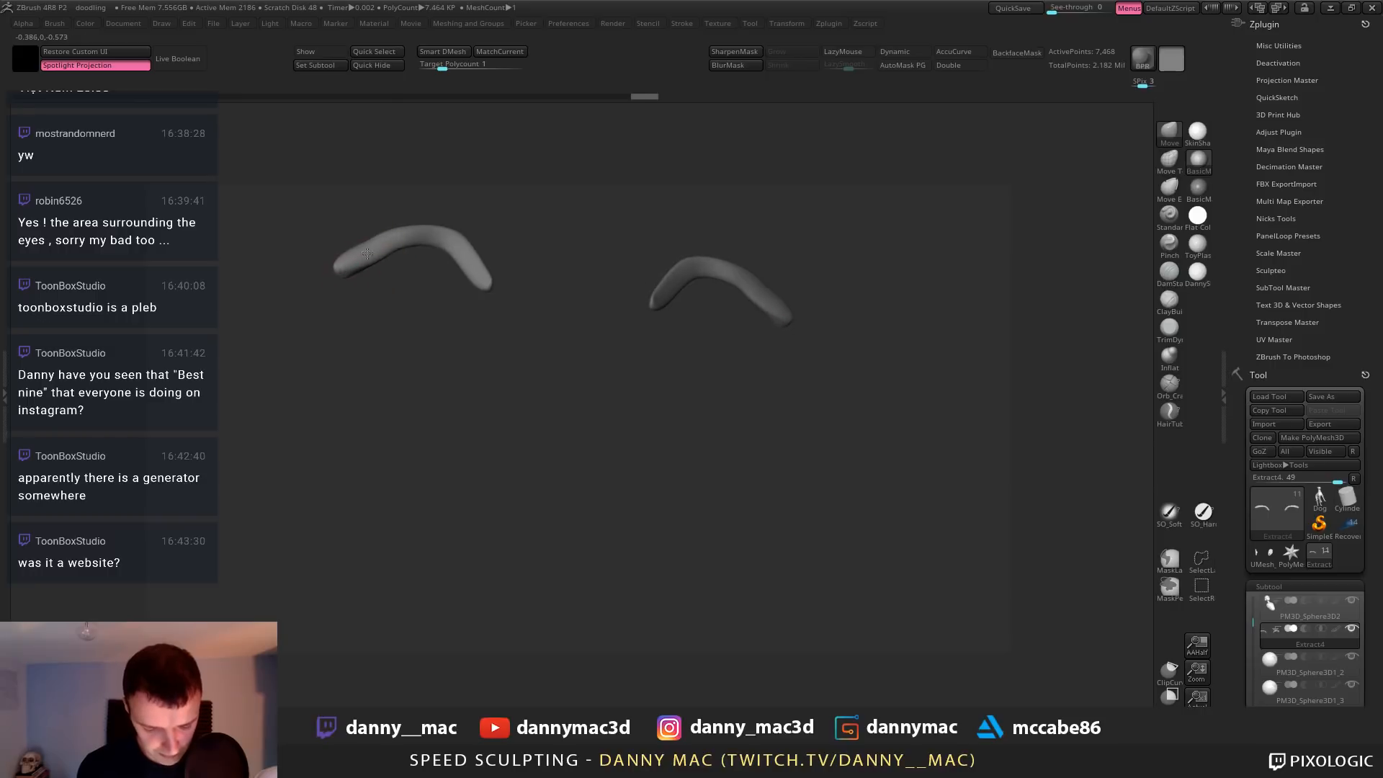
key(b)
key(t)
key(d)
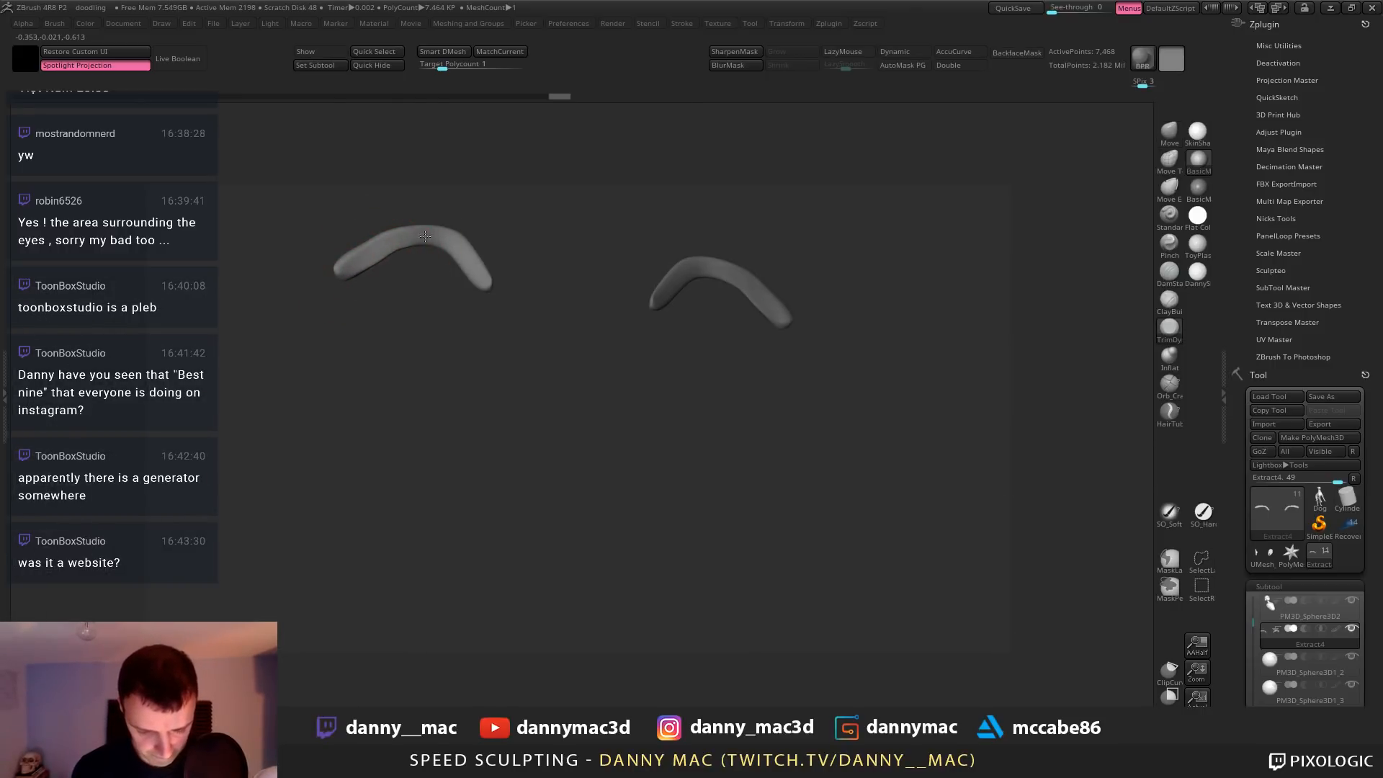
key(alt+s)
right_drag(466, 257, 430, 317)
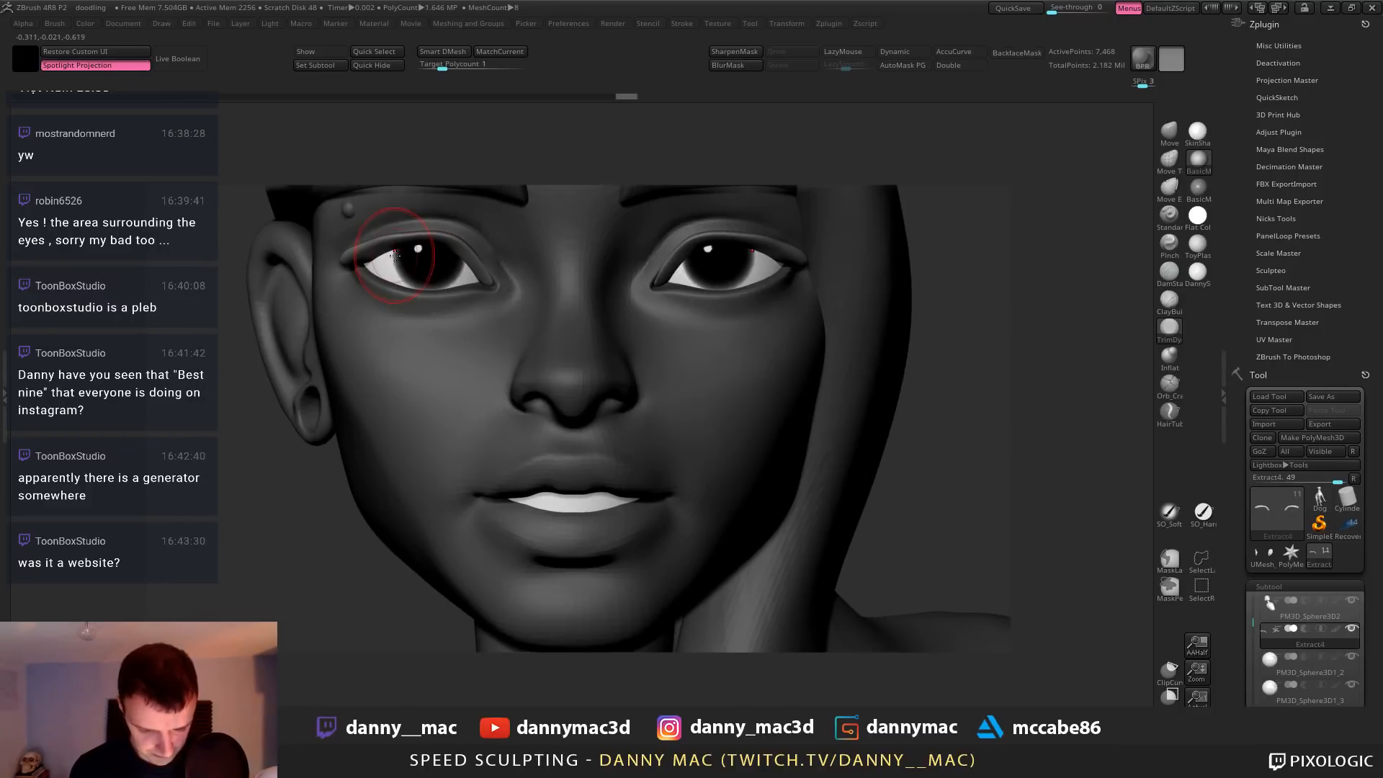
shift+drag(393, 241, 417, 252)
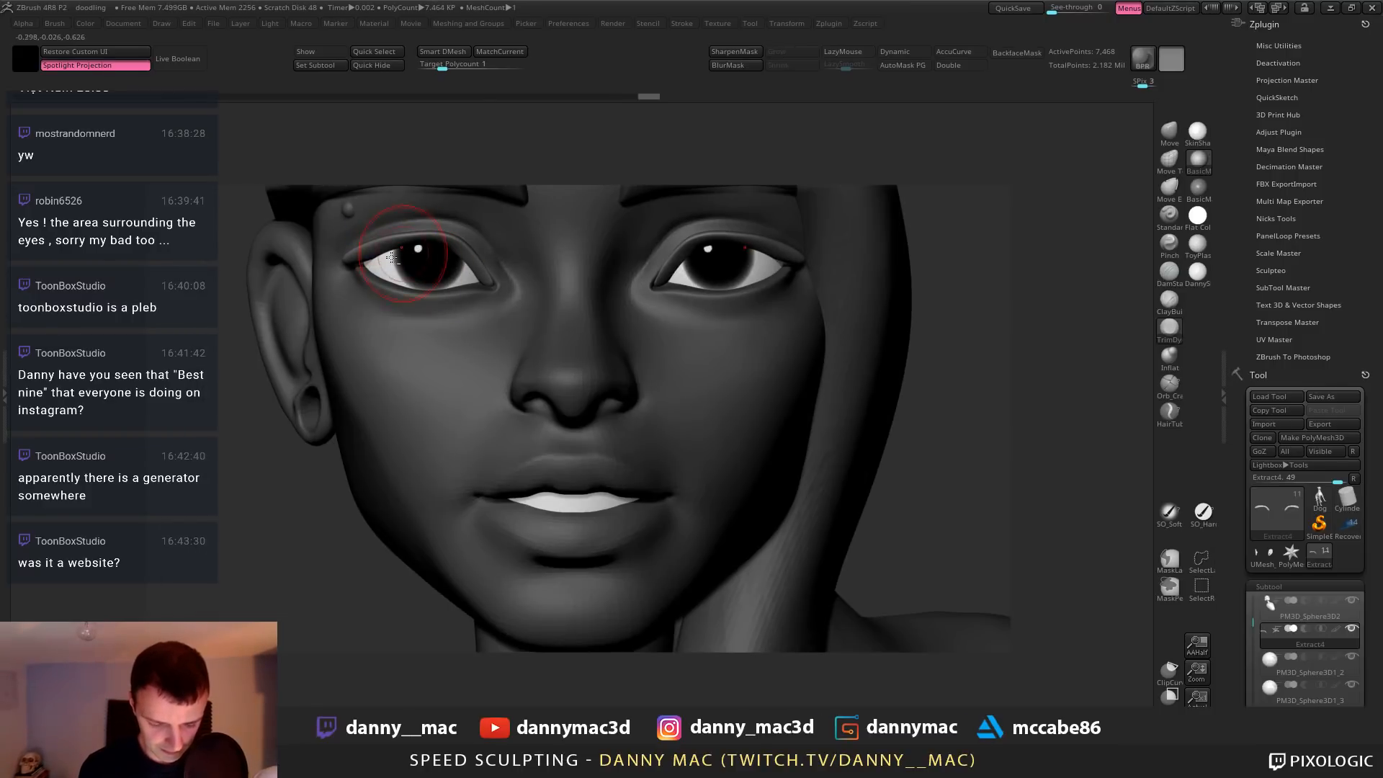
Pull the outer ends of the eyelash strips into pointed wings using the Move brush with AccuCurve, finishing with AccuCurve off
key(b)
key(m)
key(v)
right_drag(421, 260, 419, 245)
drag(373, 261, 370, 263)
click(954, 51)
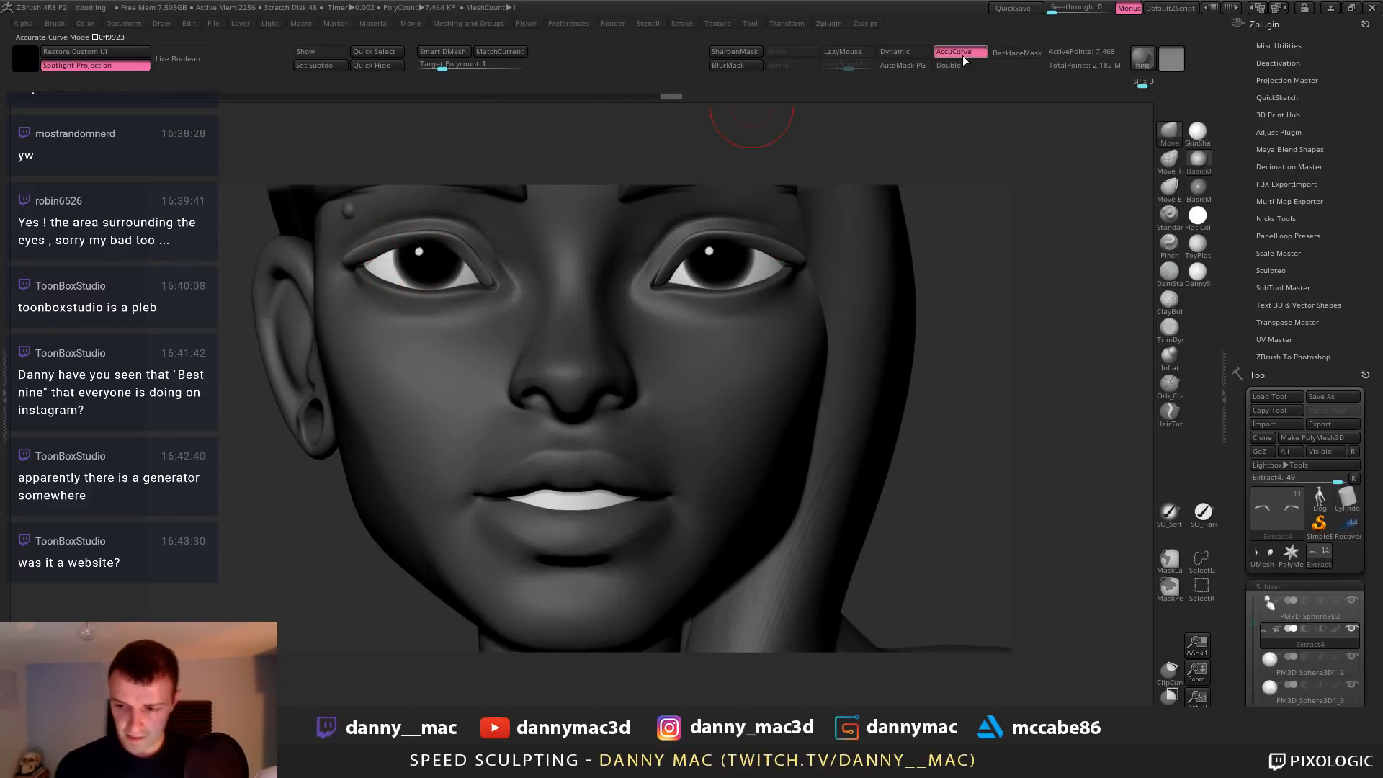
right_drag(407, 247, 648, 152)
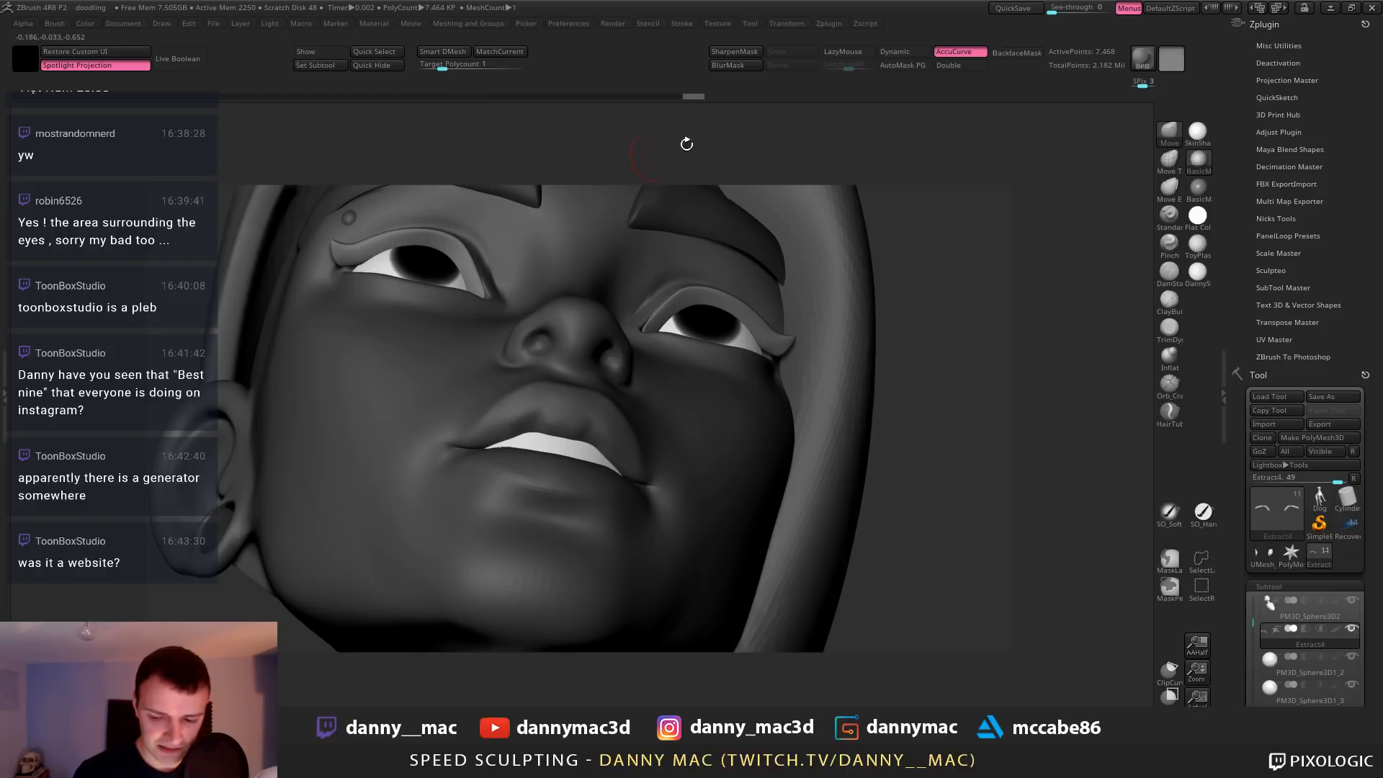
click(954, 51)
mouse_move(339, 279)
right_down()
mouse_move(338, 263)
mouse_move(351, 289)
mouse_move(292, 349)
mouse_move(328, 356)
right_up()
right_click(327, 355)
mouse_move(360, 248)
right_down()
mouse_move(392, 188)
mouse_move(382, 247)
mouse_move(364, 255)
mouse_move(386, 240)
mouse_move(454, 251)
right_up()
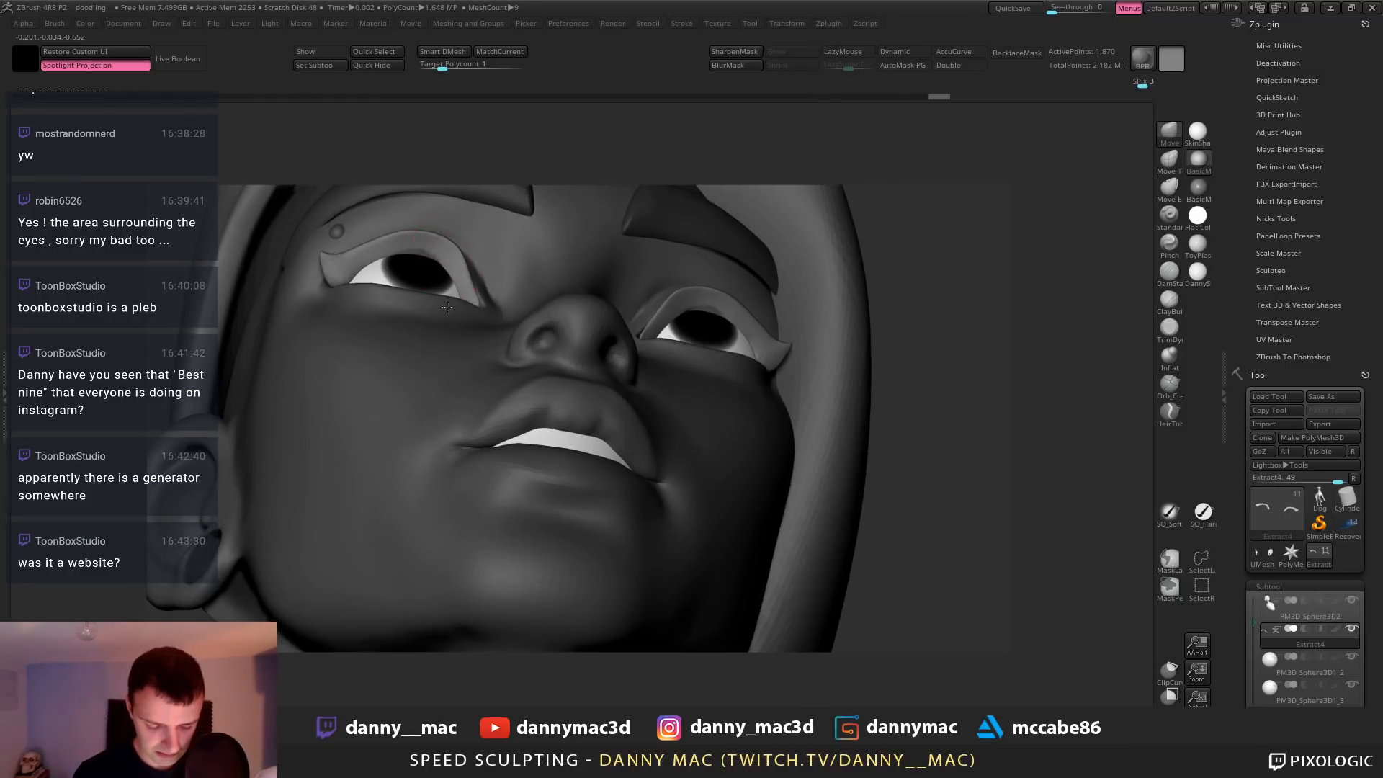
Refine the middle, inner corners and outer wings of the eyelash strips with the Move brush to sit on the lids
right_drag(447, 306, 398, 343)
drag(424, 254, 425, 268)
right_drag(470, 286, 370, 297)
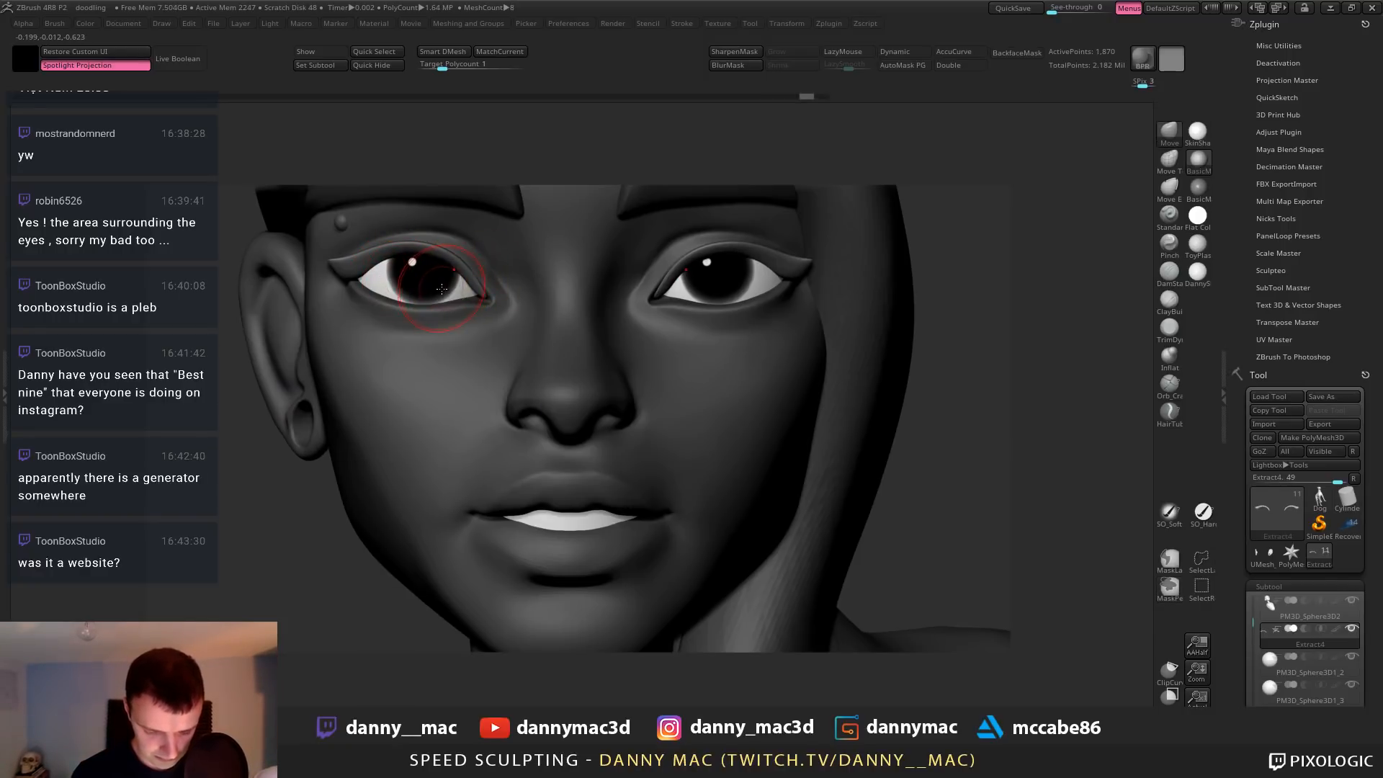
drag(462, 308, 465, 301)
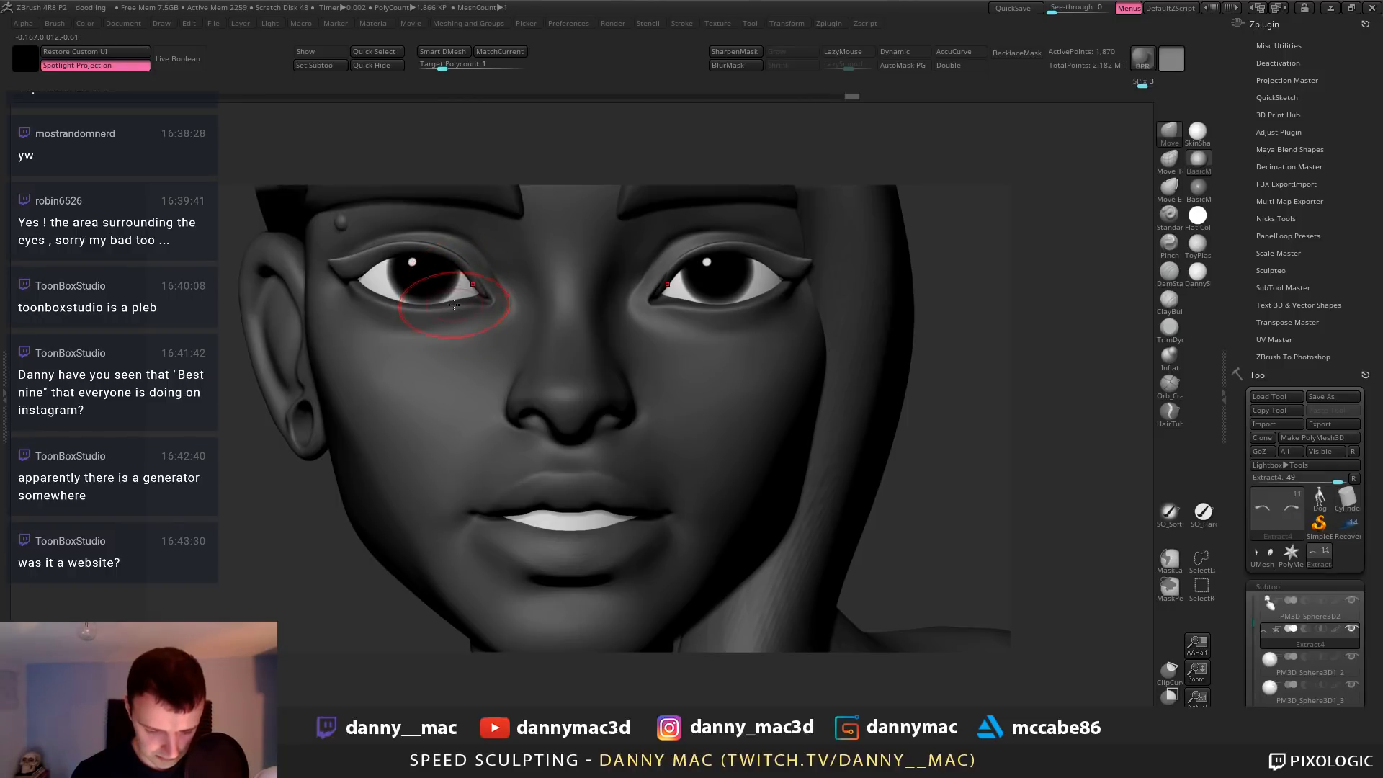
drag(367, 282, 368, 274)
right_drag(342, 279, 369, 264)
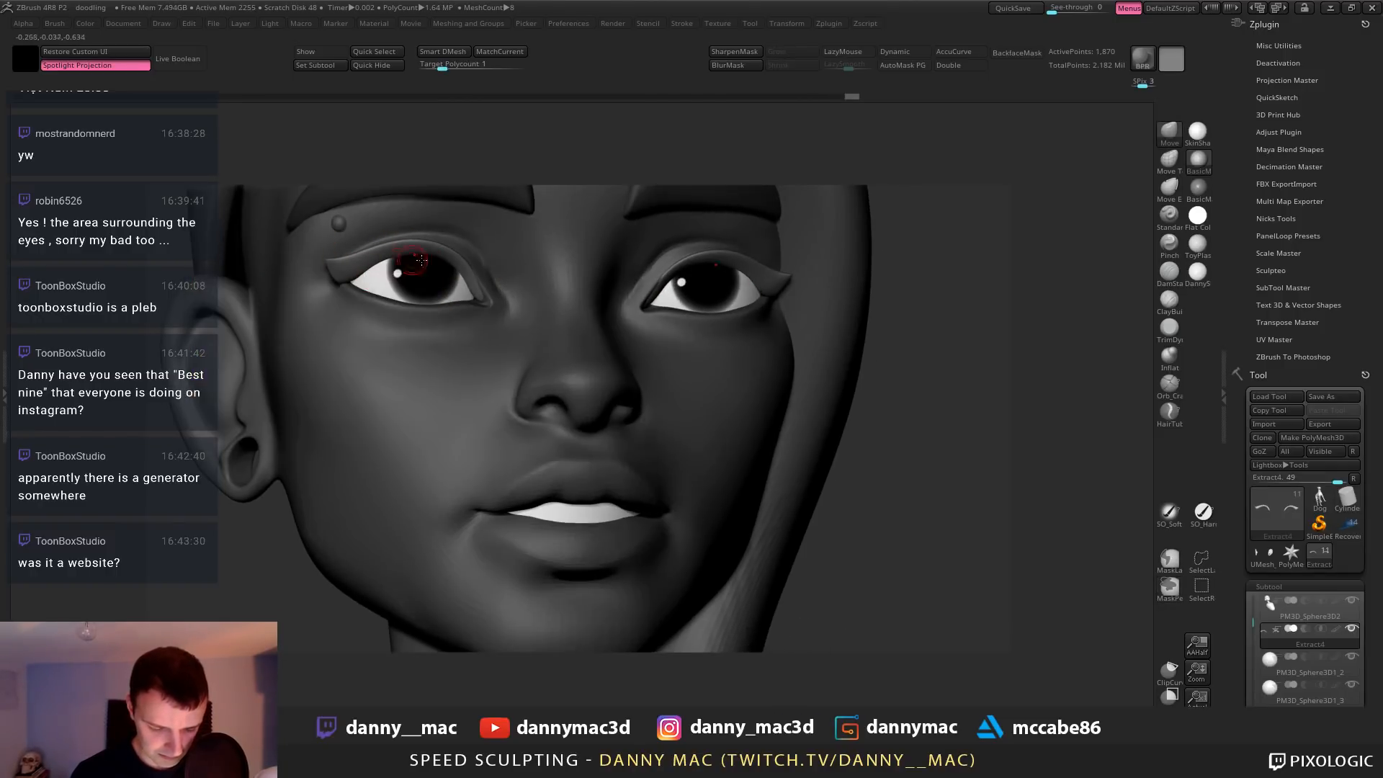
Pick black as the active colour and apply it to the eyelash strips
key(v)
key(space)
drag(407, 382, 377, 344)
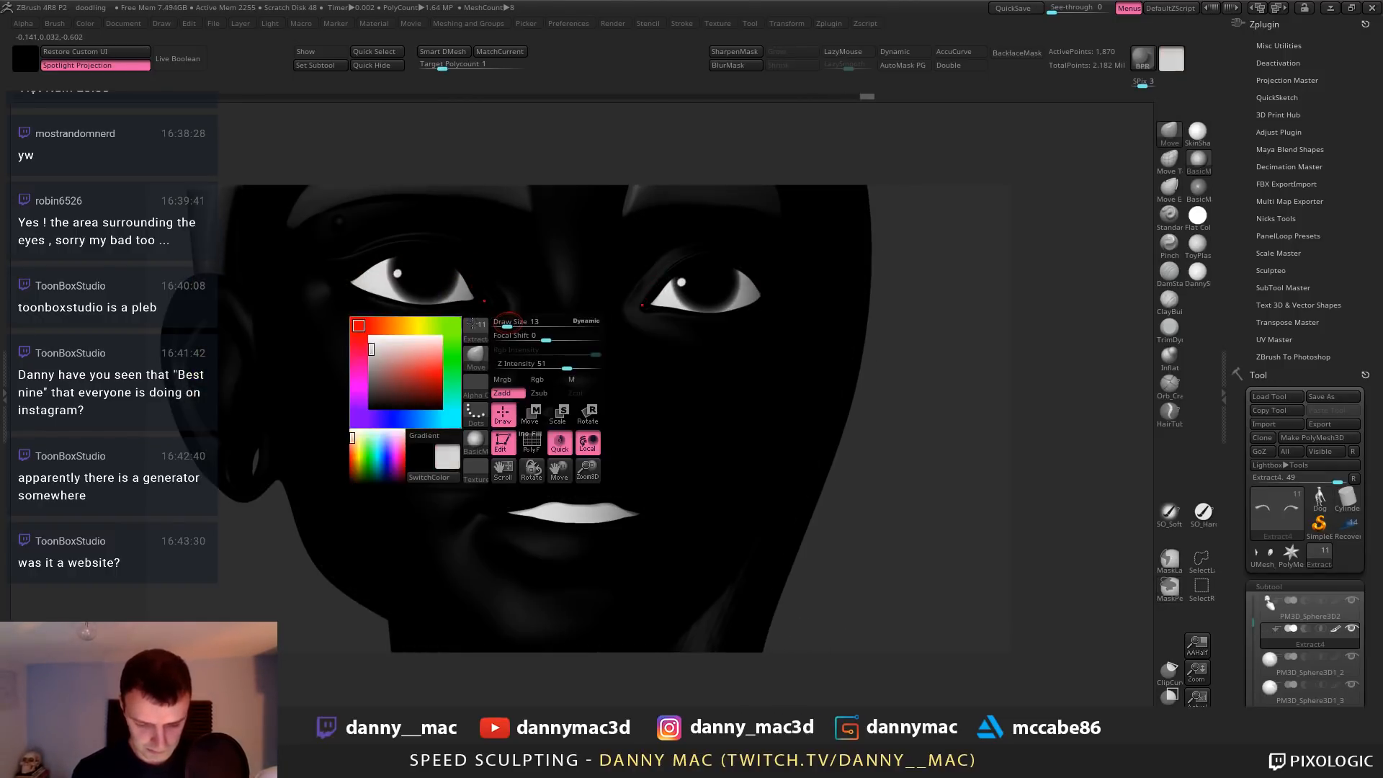
right_drag(403, 317, 460, 288)
Enlarge the brush, nudge the outer lash wings slightly upward and save the project
key(space)
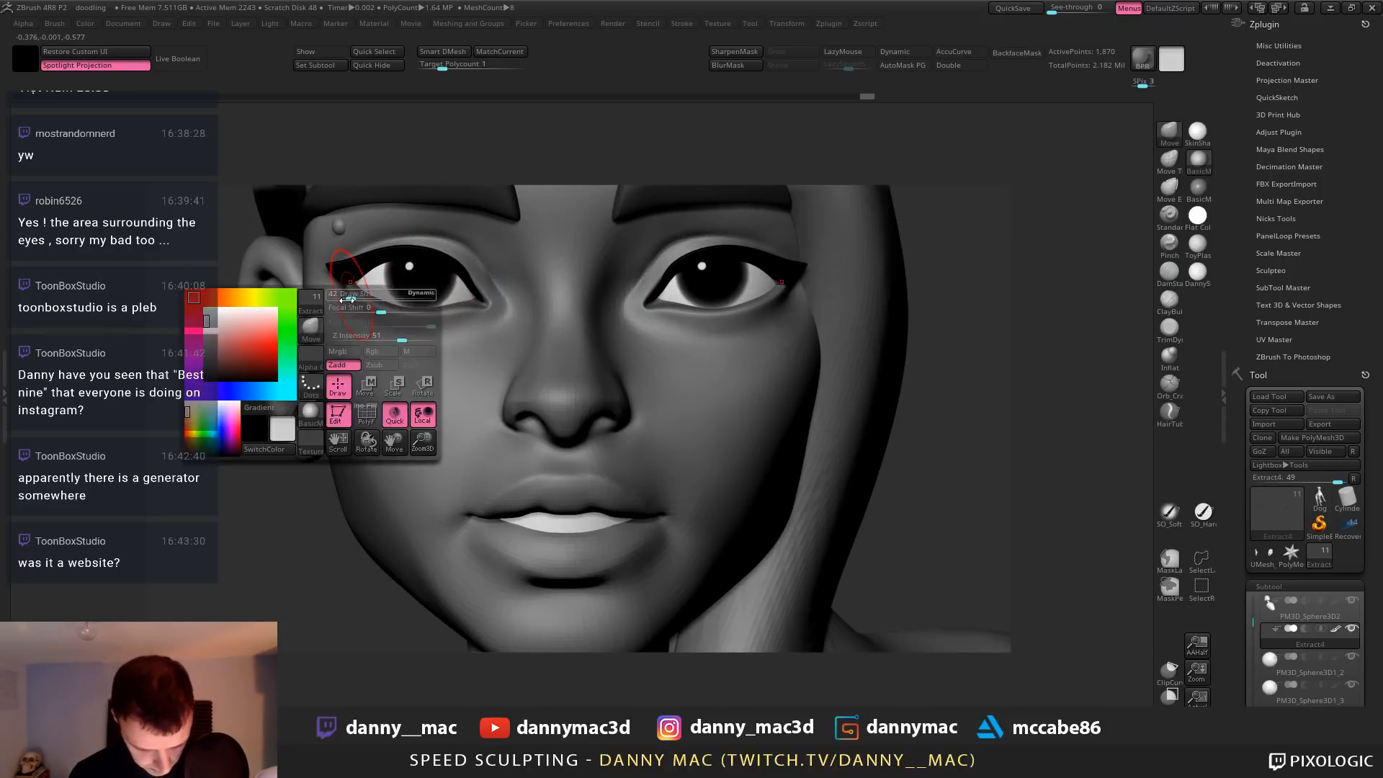
drag(364, 306, 365, 303)
mouse_move(634, 404)
ctrl+right_down()
mouse_move(663, 300)
mouse_move(685, 417)
mouse_move(693, 380)
ctrl+right_up()
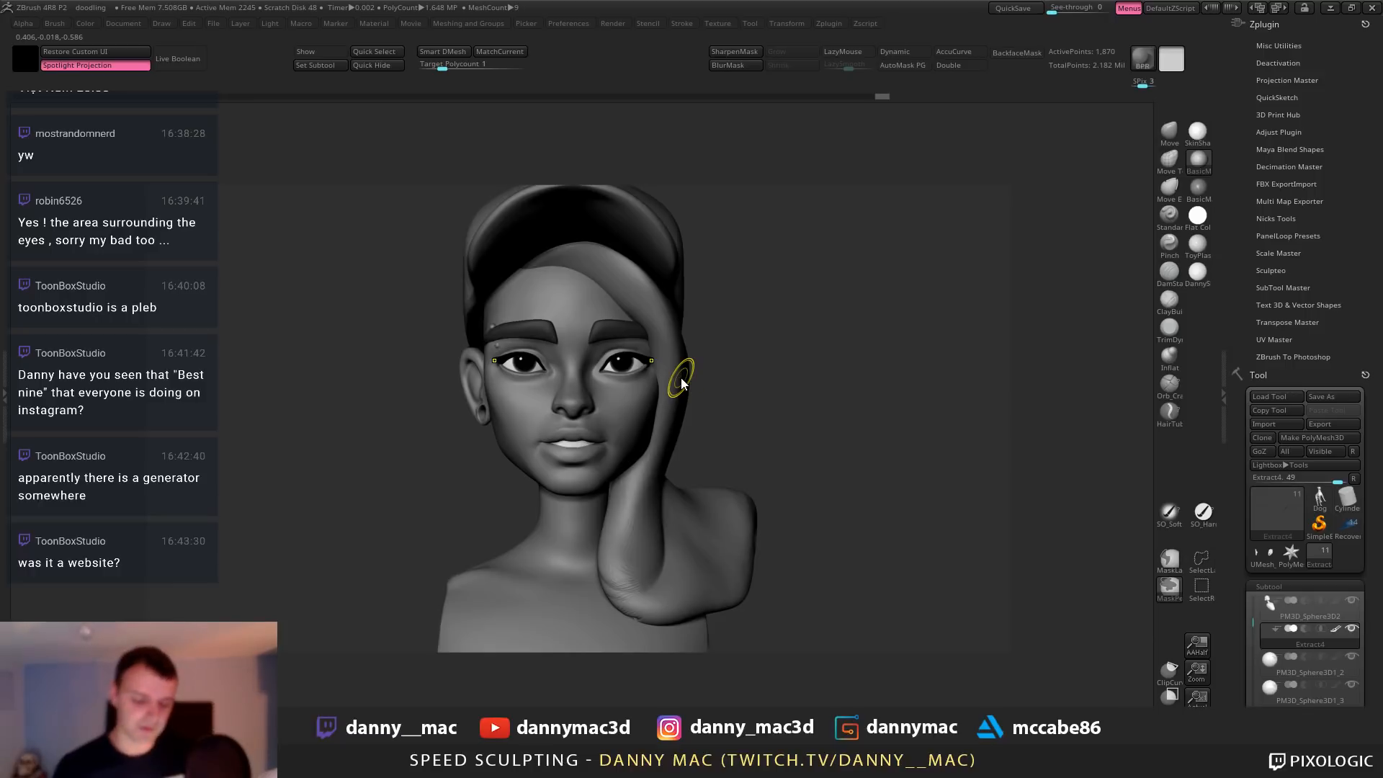
key(ctrl+s)
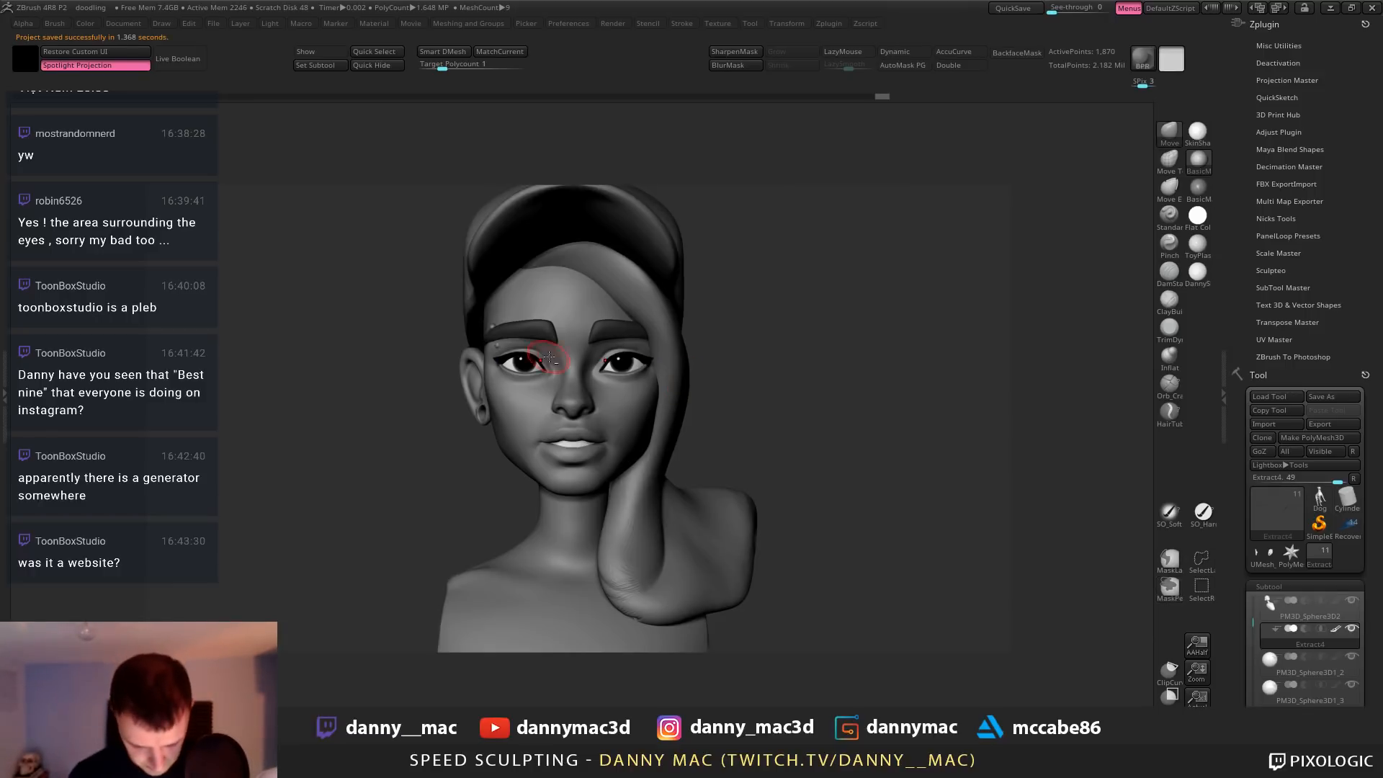
Make the eyebrow subtool active and nudge the outer ends of the eyebrows slightly upward with the Move brush
alt+click(532, 350)
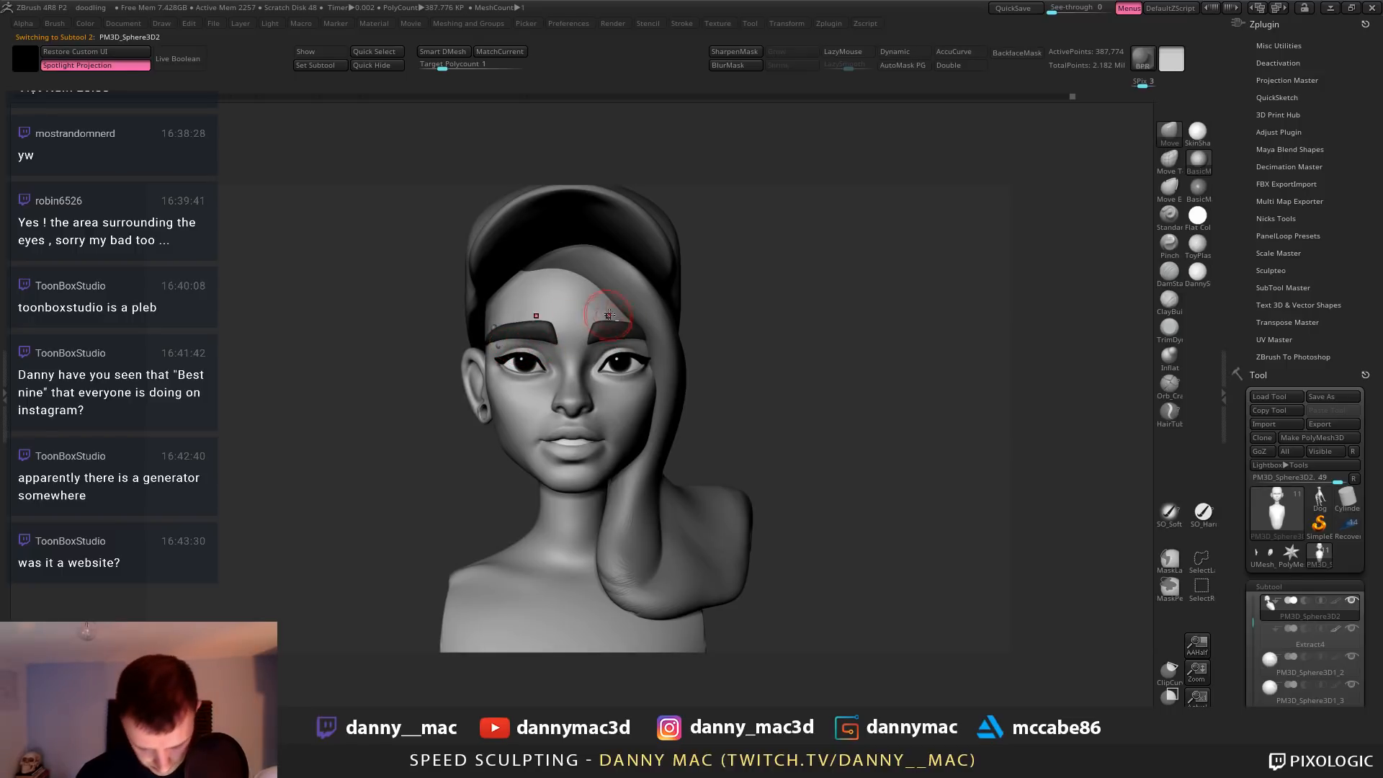
alt+click(557, 321)
key(w)
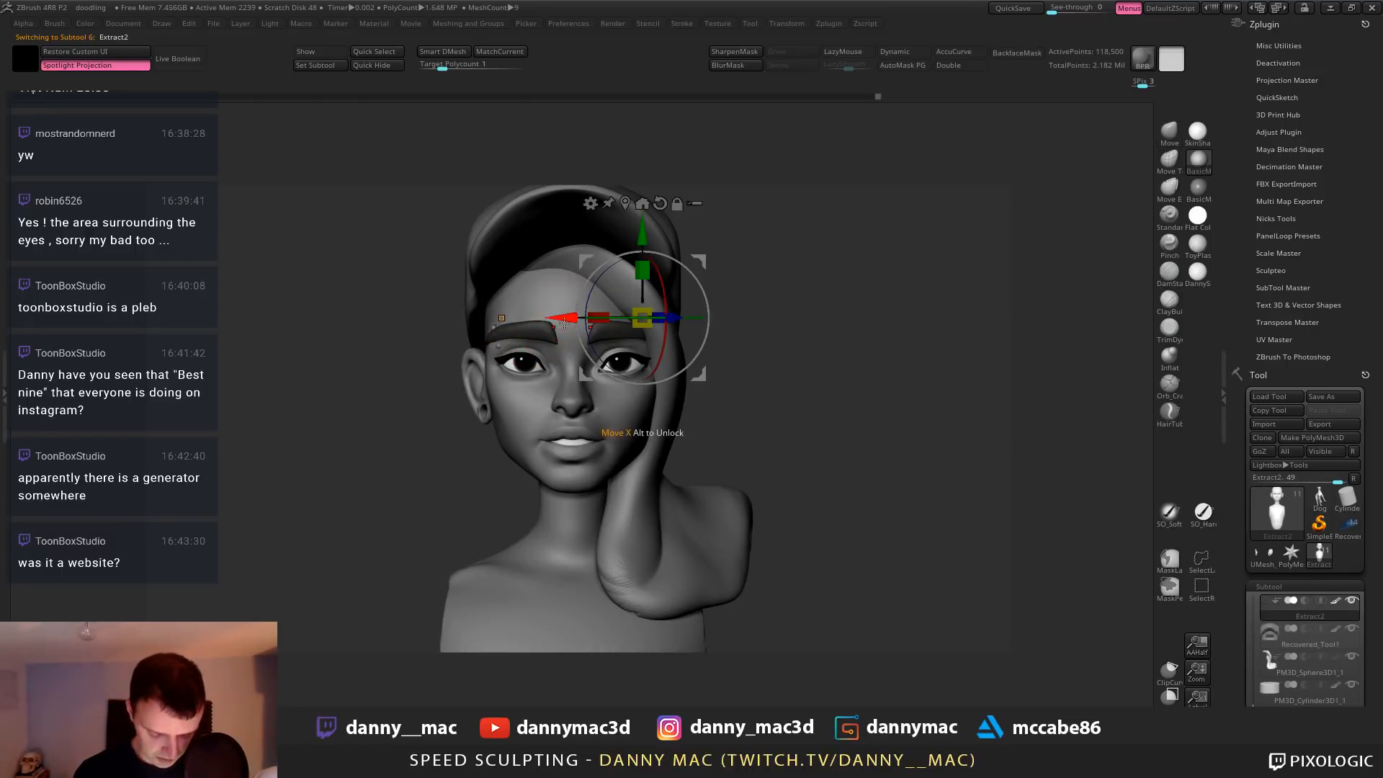
key(q)
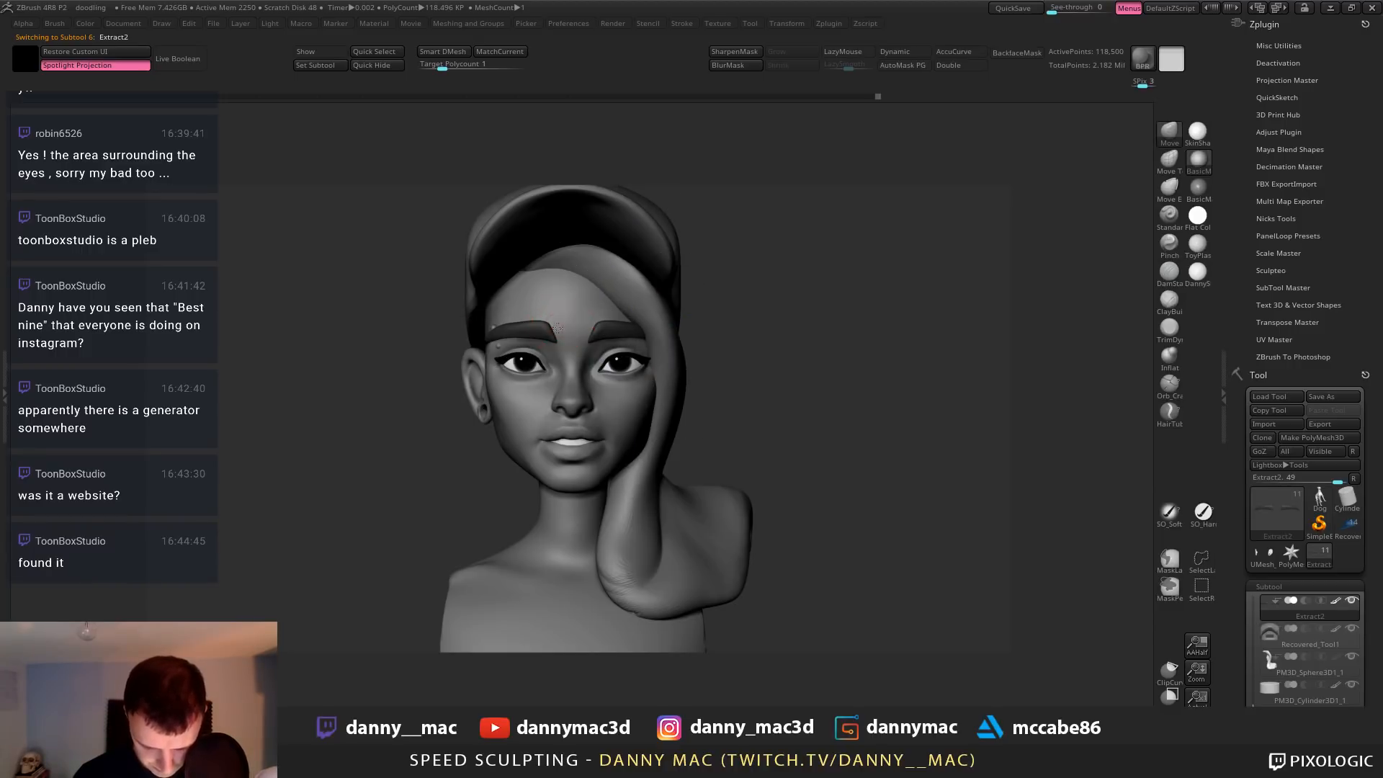
right_drag(555, 313, 492, 314)
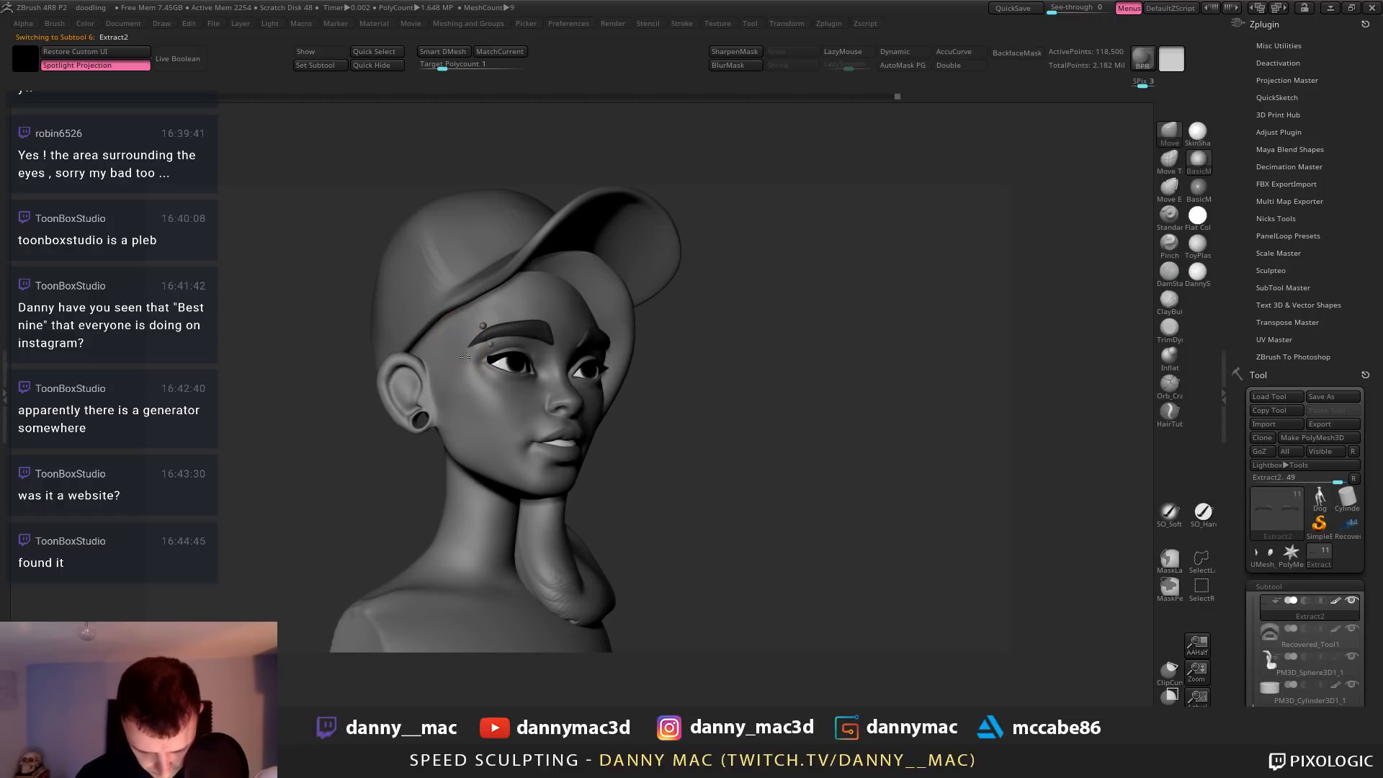
drag(464, 358, 468, 350)
right_drag(472, 361, 447, 371)
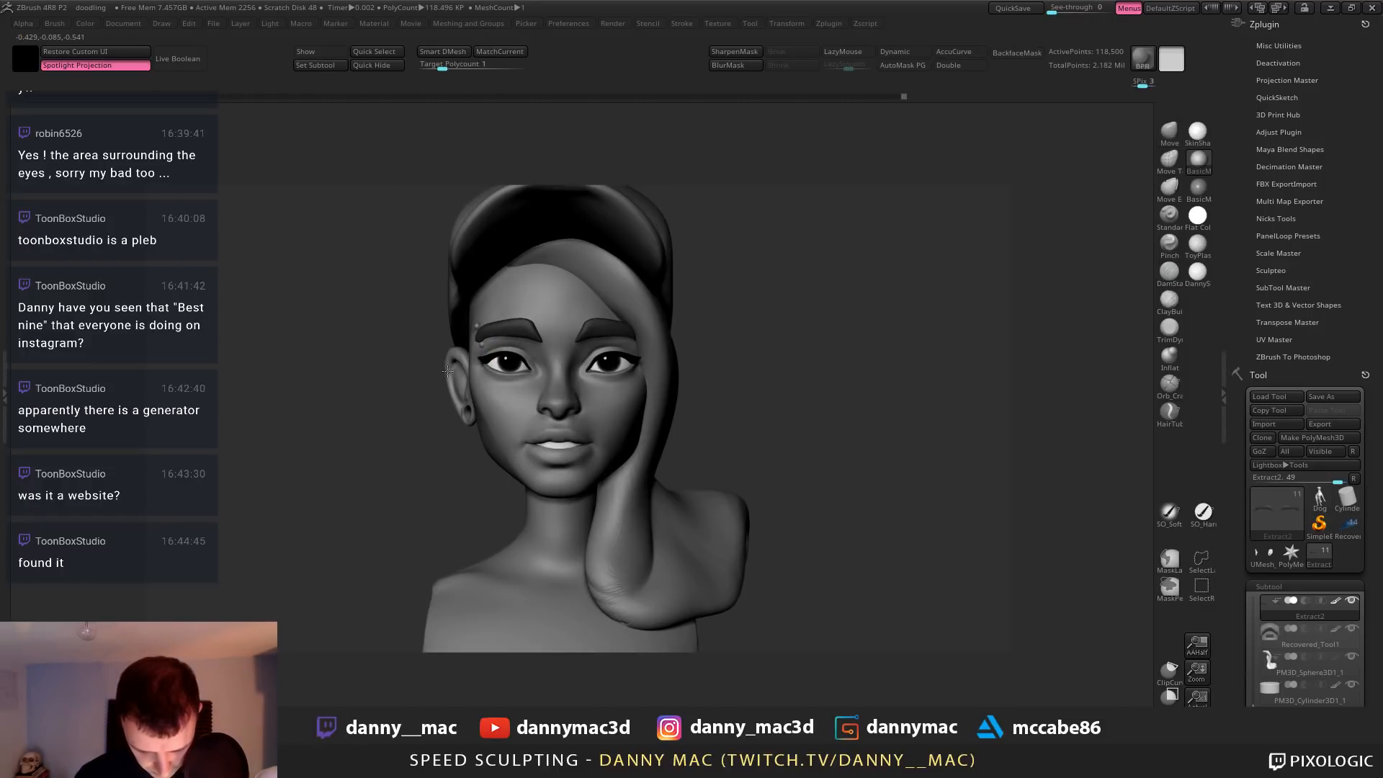
mouse_move(573, 296)
right_down()
mouse_move(472, 339)
mouse_move(457, 371)
mouse_move(484, 367)
mouse_move(478, 344)
mouse_move(540, 279)
mouse_move(544, 357)
mouse_move(566, 355)
mouse_move(529, 337)
right_up()
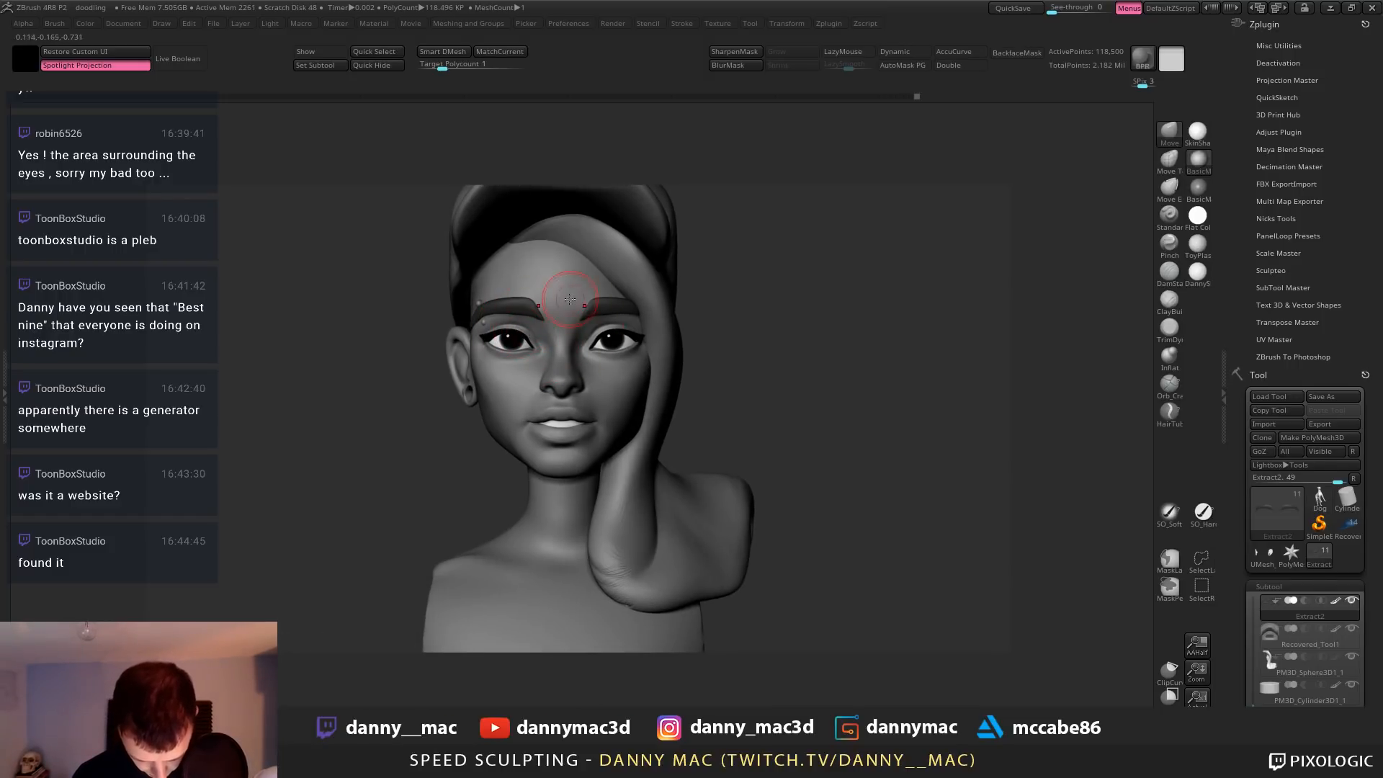
Select the head and smooth its jaw beside the hair, then save the project
alt+right_drag(629, 406, 634, 410)
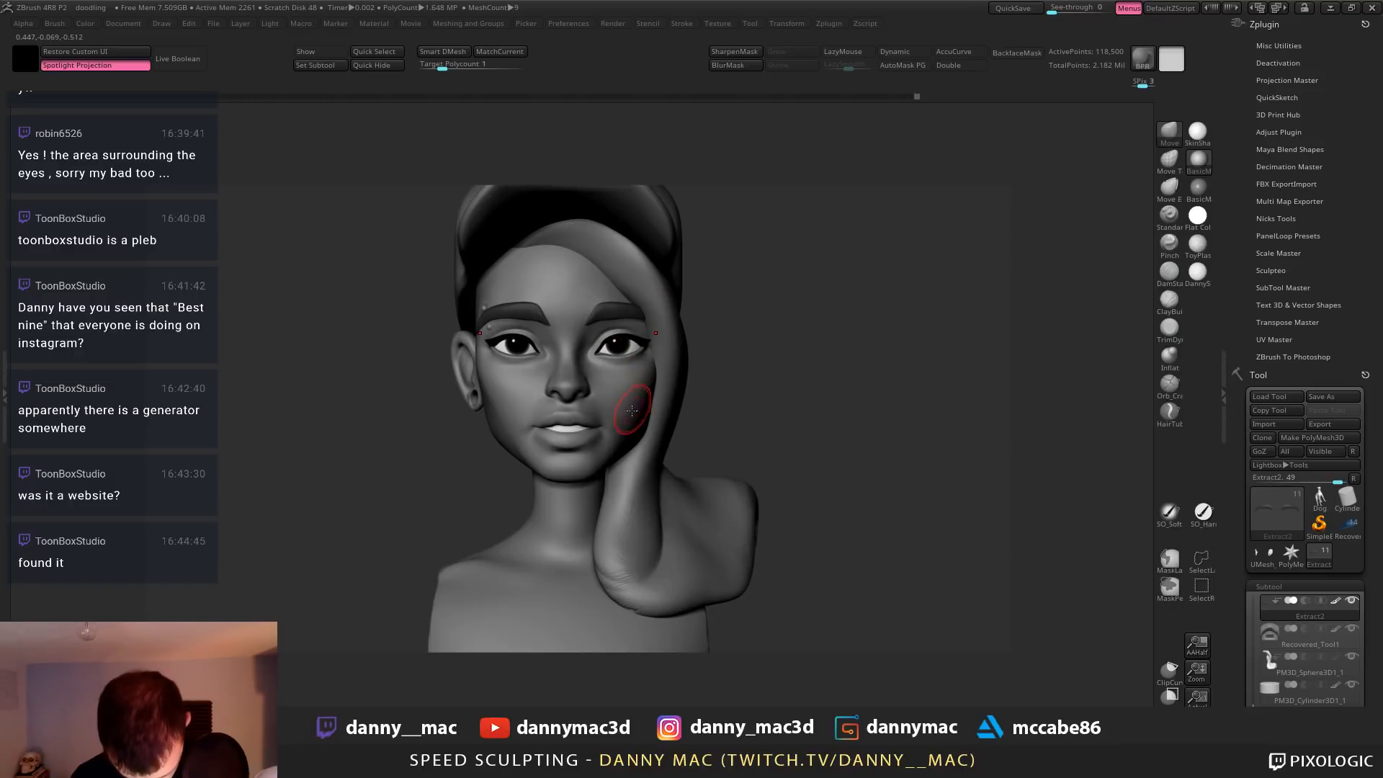
alt+click(628, 413)
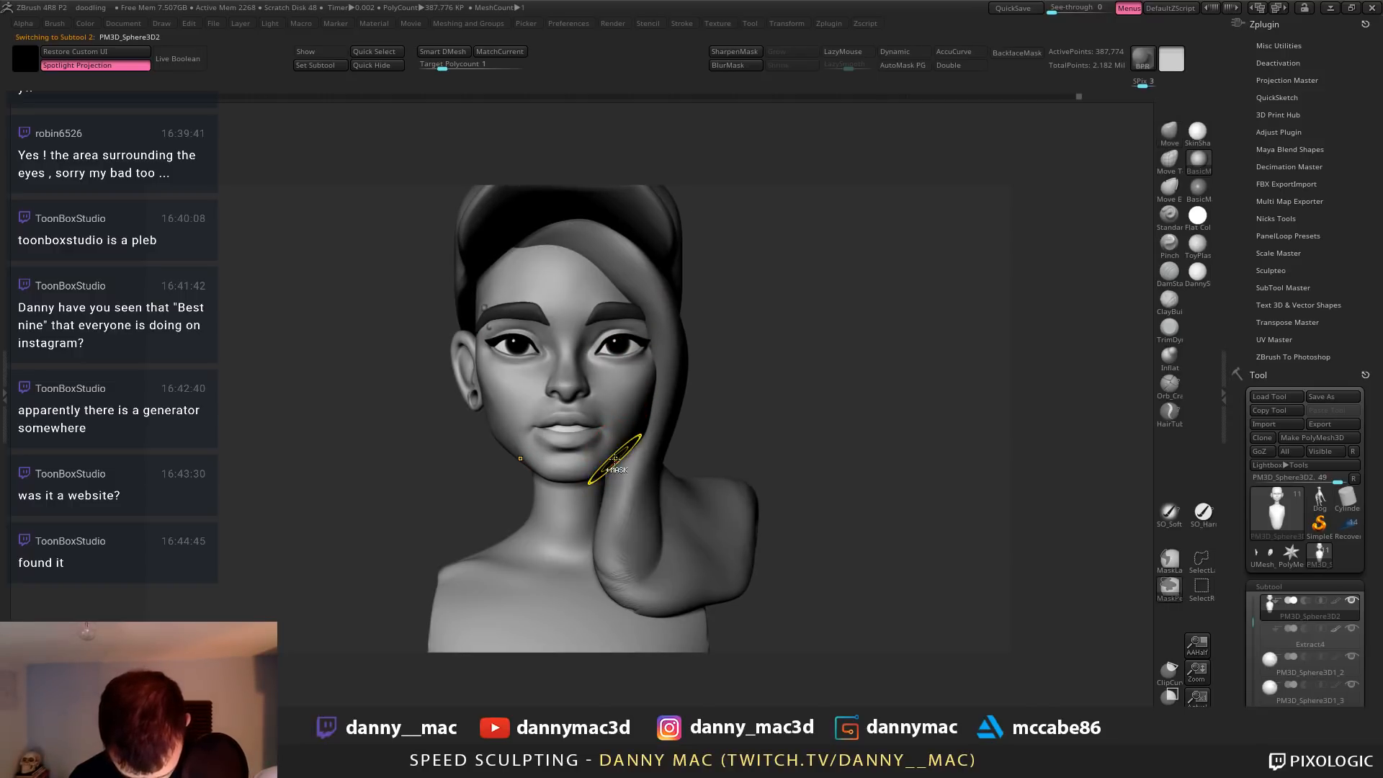
shift+drag(617, 457, 624, 452)
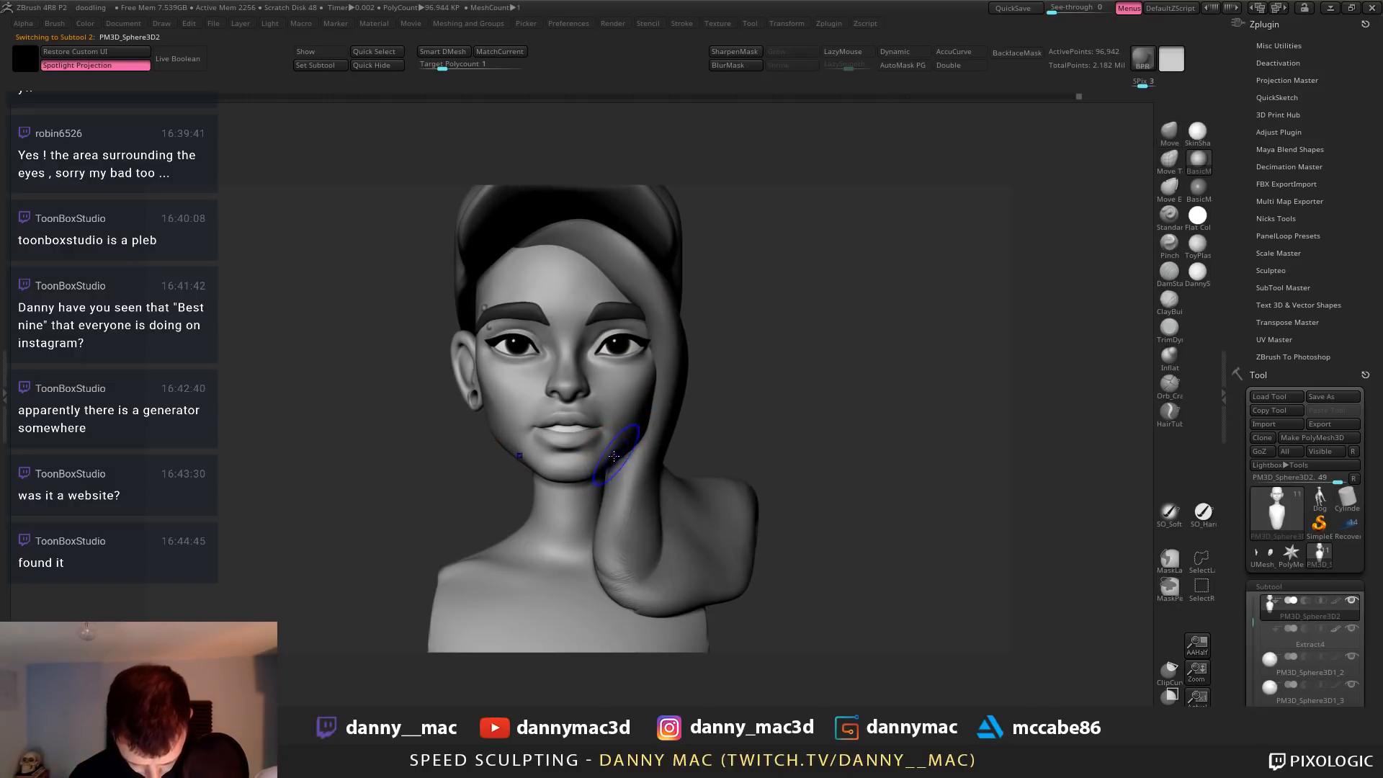
right_drag(626, 450, 679, 432)
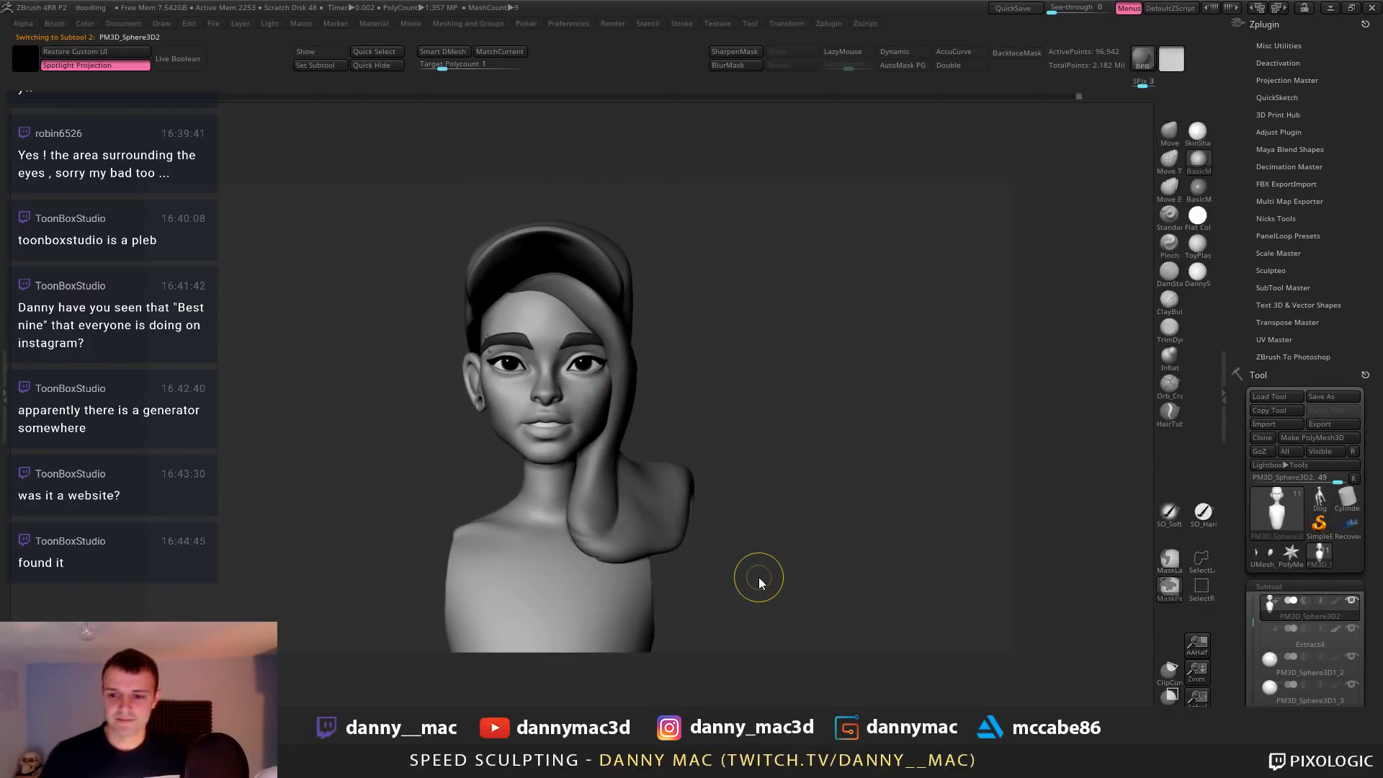
key(ctrl+s)
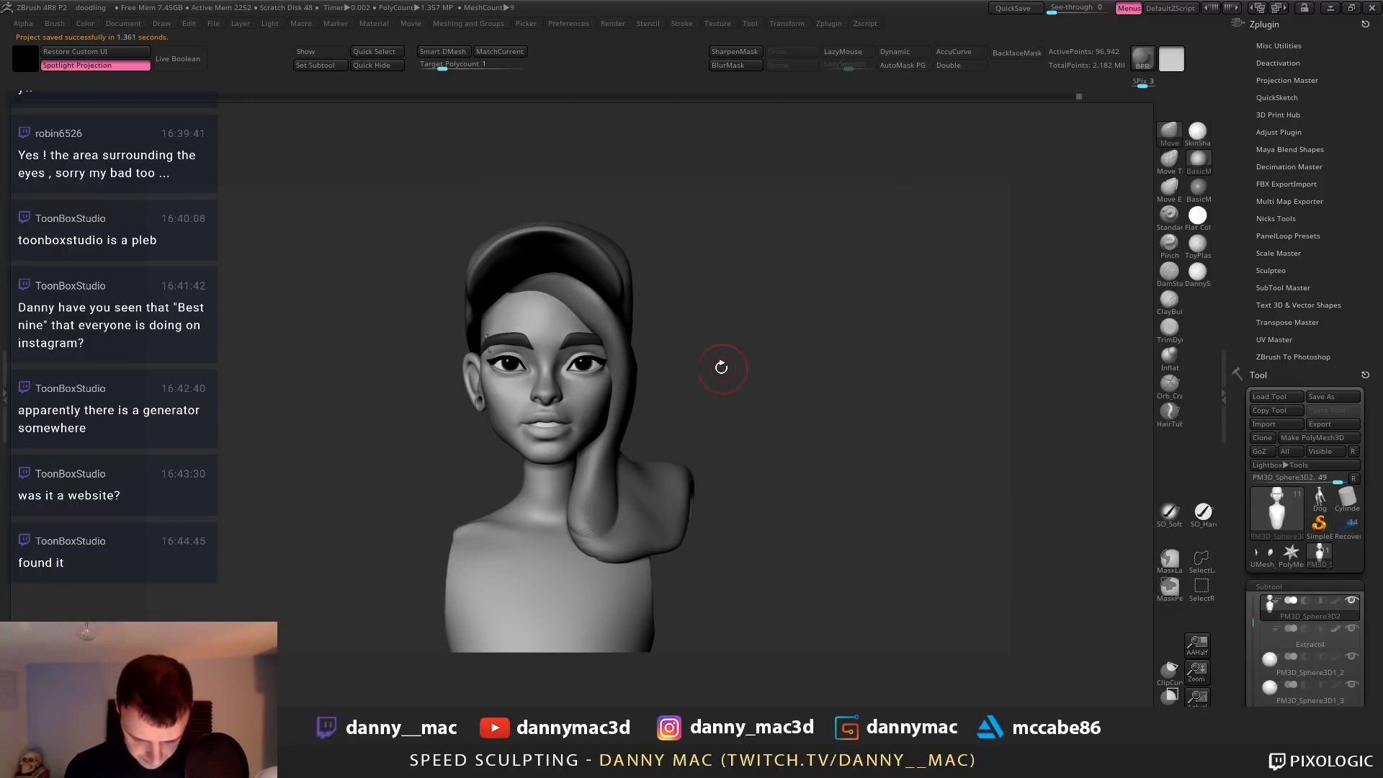
Select the hair and build up strand forms with the ClayBuildup brush on the section sweeping over the forehead
drag(721, 368, 628, 366)
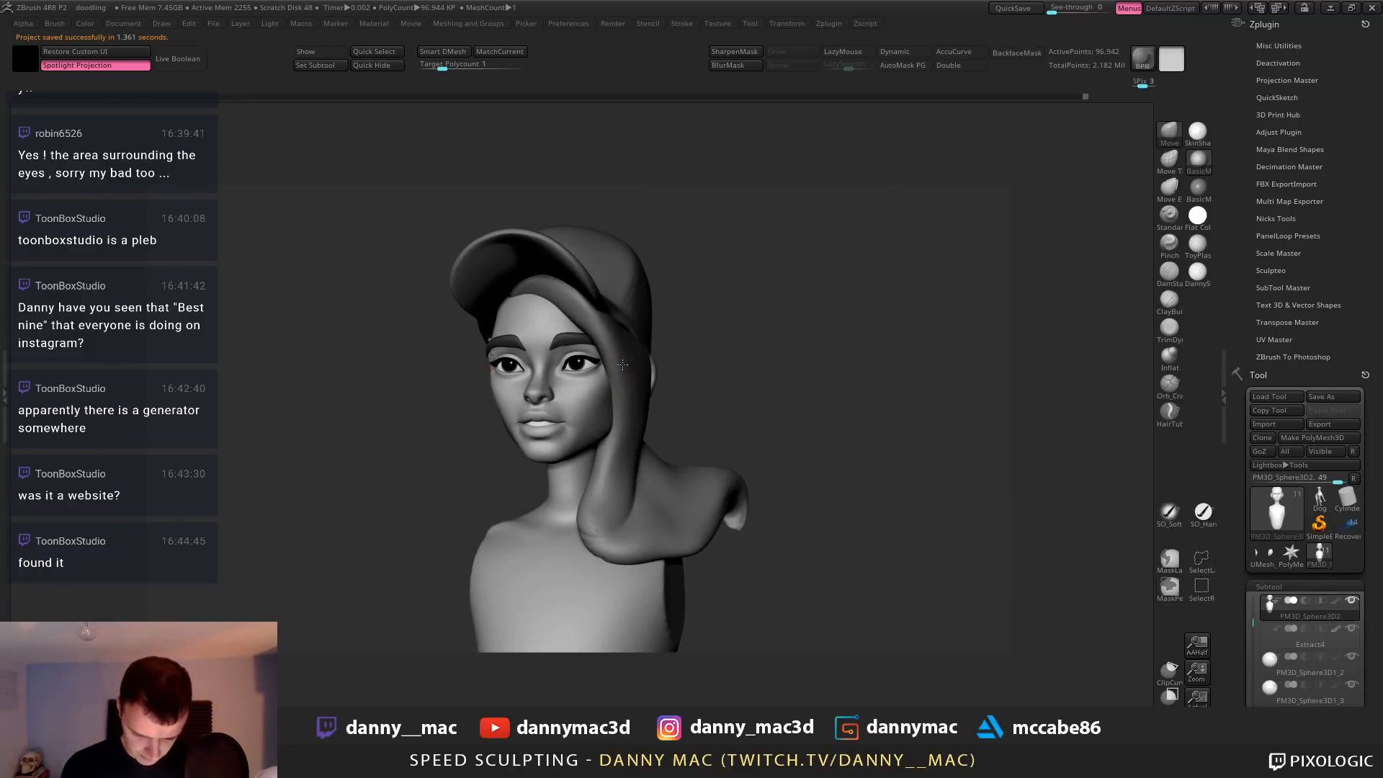
key(b)
key(c)
key(b)
alt+click(617, 331)
right_drag(602, 317, 562, 291)
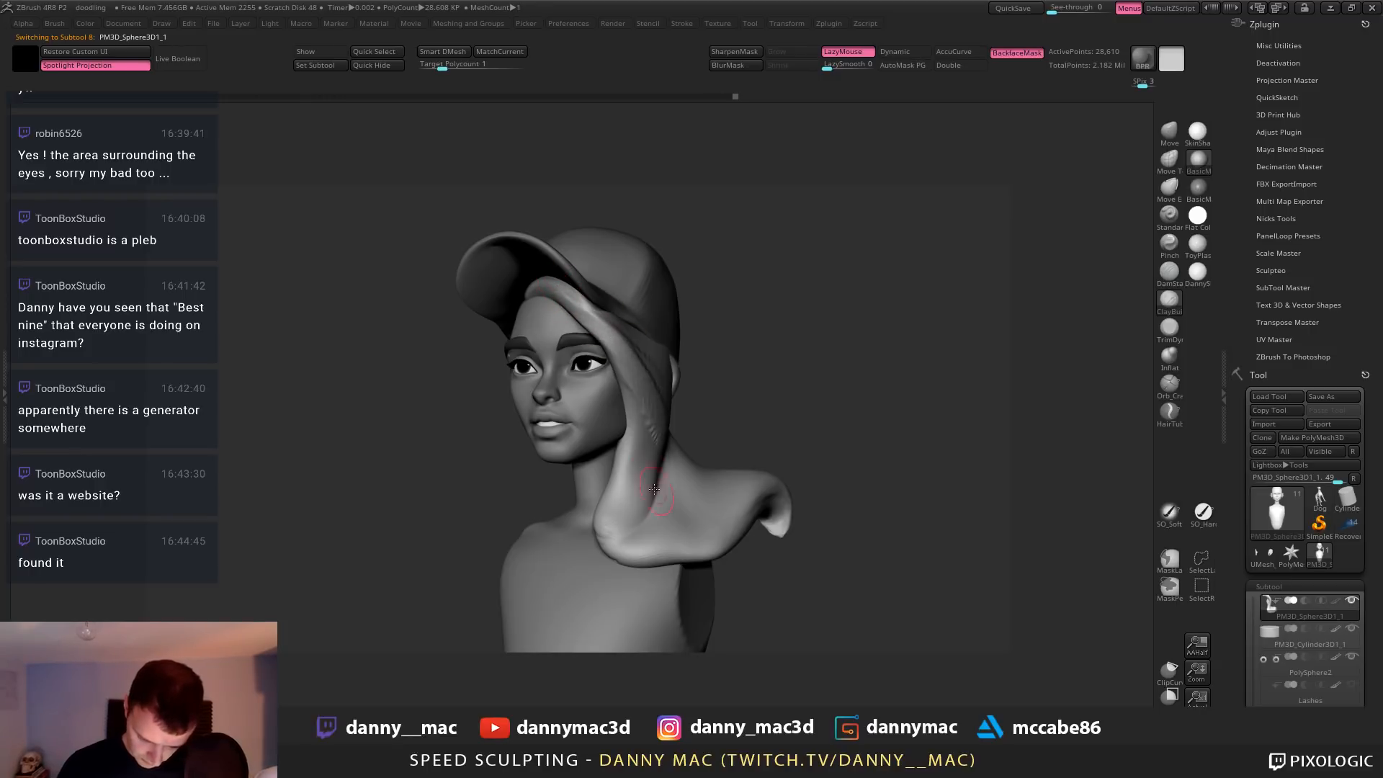
mouse_move(641, 364)
right_down()
mouse_move(642, 338)
mouse_move(586, 299)
mouse_move(586, 278)
mouse_move(611, 263)
mouse_move(534, 278)
mouse_move(632, 265)
mouse_move(586, 259)
mouse_move(535, 282)
right_up()
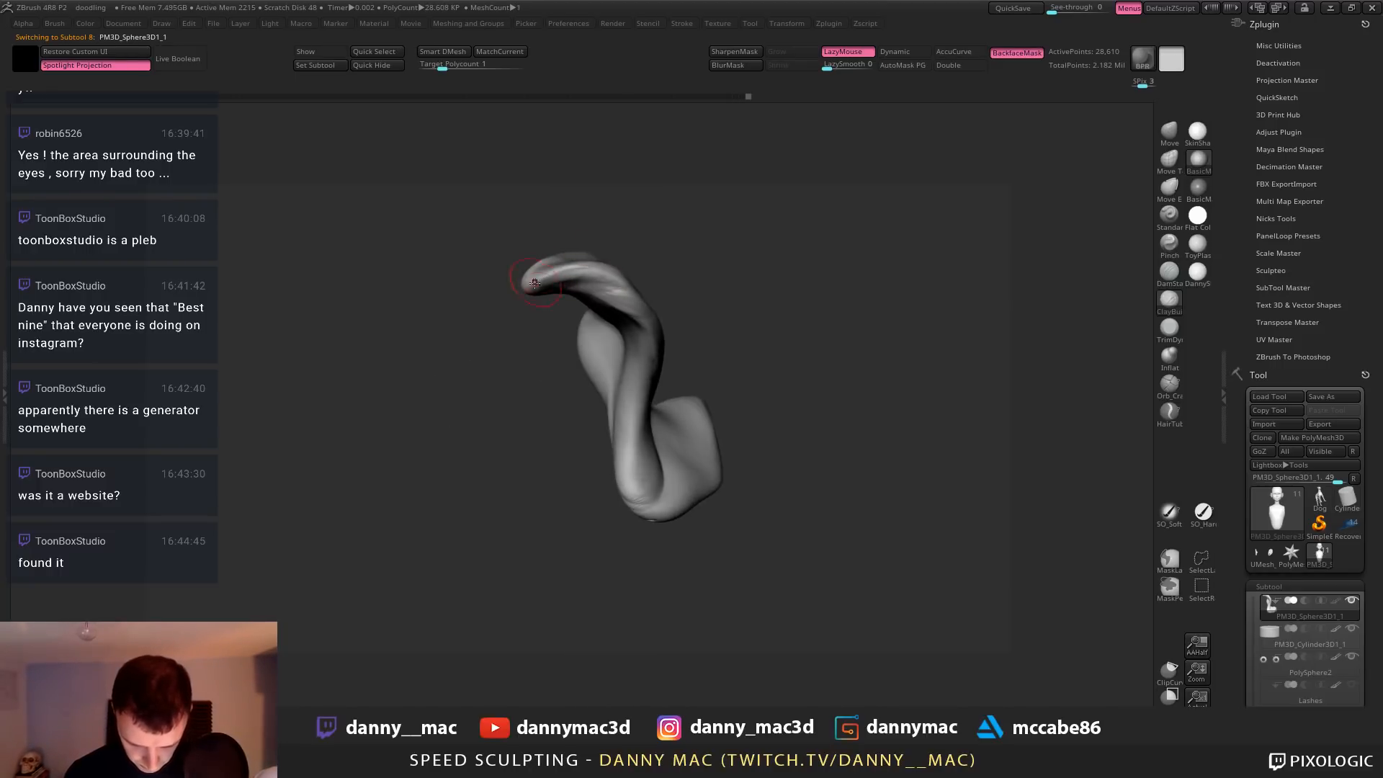
drag(548, 285, 587, 269)
mouse_move(586, 270)
right_down()
mouse_move(632, 256)
mouse_move(599, 296)
right_up()
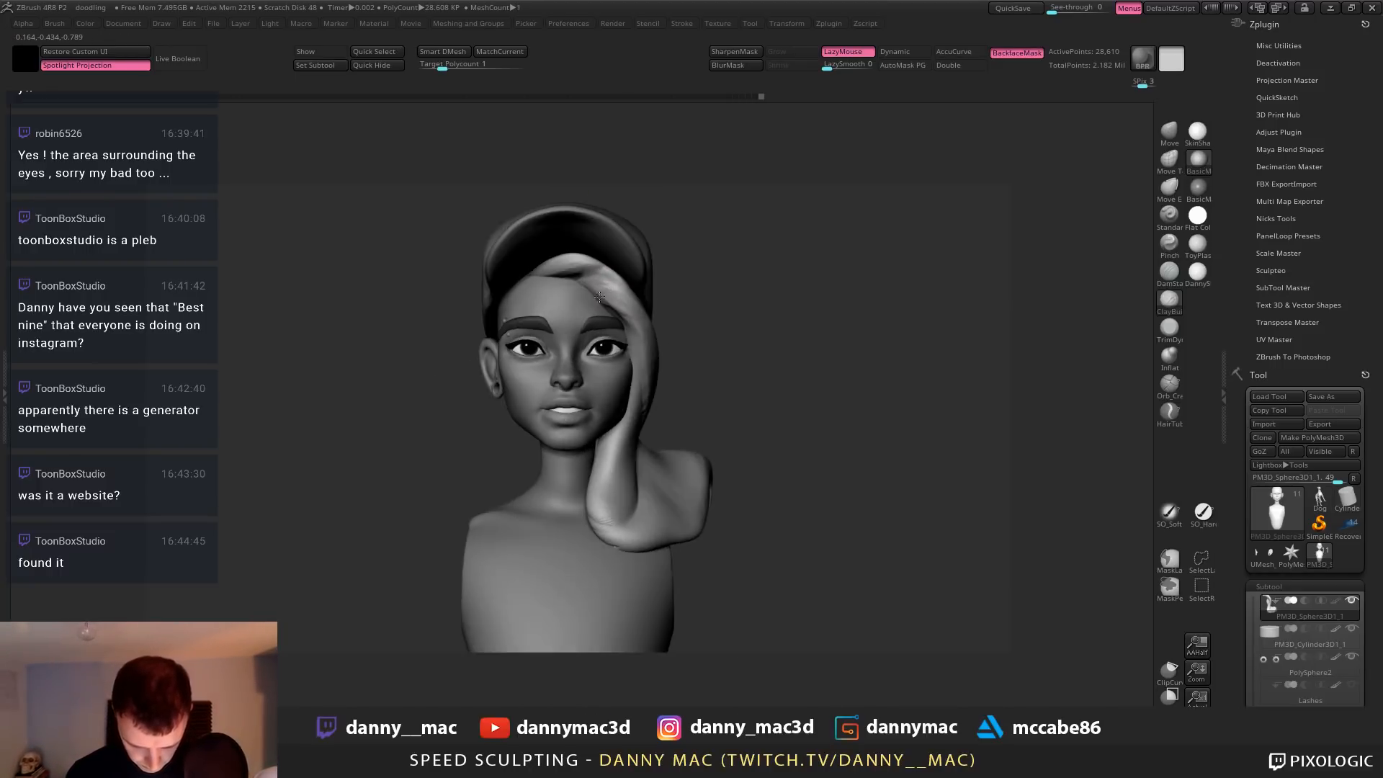
Build up strand volume with ClayBuildup along the lower hair lock, from beside the cheek down over the shoulder
mouse_move(640, 340)
right_down()
mouse_move(691, 335)
mouse_move(633, 327)
mouse_move(670, 320)
mouse_move(649, 318)
right_up()
alt+right_drag(663, 441, 610, 408)
drag(639, 402, 651, 405)
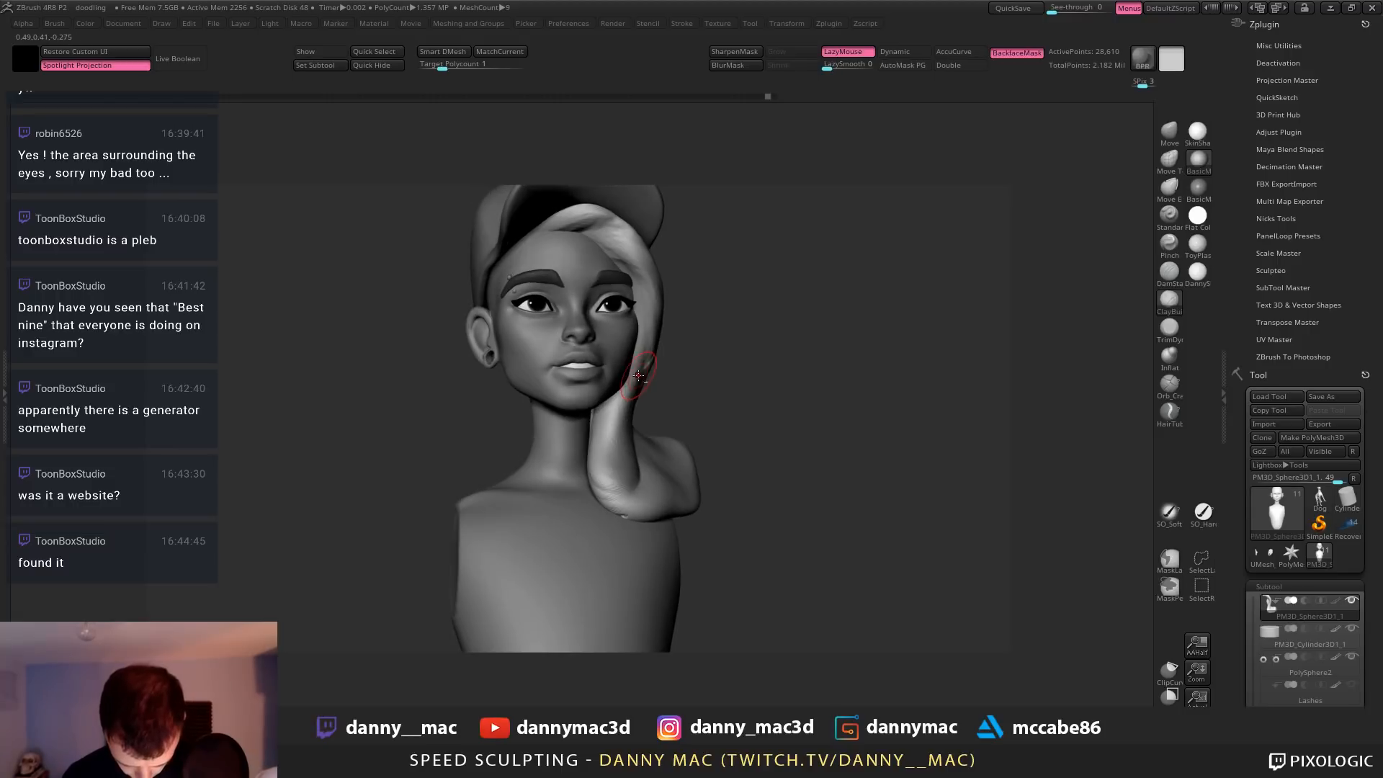
key(shift+s)
mouse_move(507, 421)
mouse_down()
mouse_move(605, 405)
mouse_move(575, 430)
mouse_move(609, 486)
mouse_up()
drag(596, 424, 616, 479)
key(shift+s)
mouse_move(713, 461)
mouse_down()
mouse_move(638, 472)
mouse_move(677, 495)
mouse_up()
mouse_move(641, 407)
mouse_down()
mouse_move(664, 468)
mouse_move(654, 337)
mouse_move(668, 468)
mouse_up()
key(ctrl+z)
mouse_move(654, 418)
mouse_down()
mouse_move(662, 453)
mouse_move(691, 472)
mouse_move(731, 471)
mouse_up()
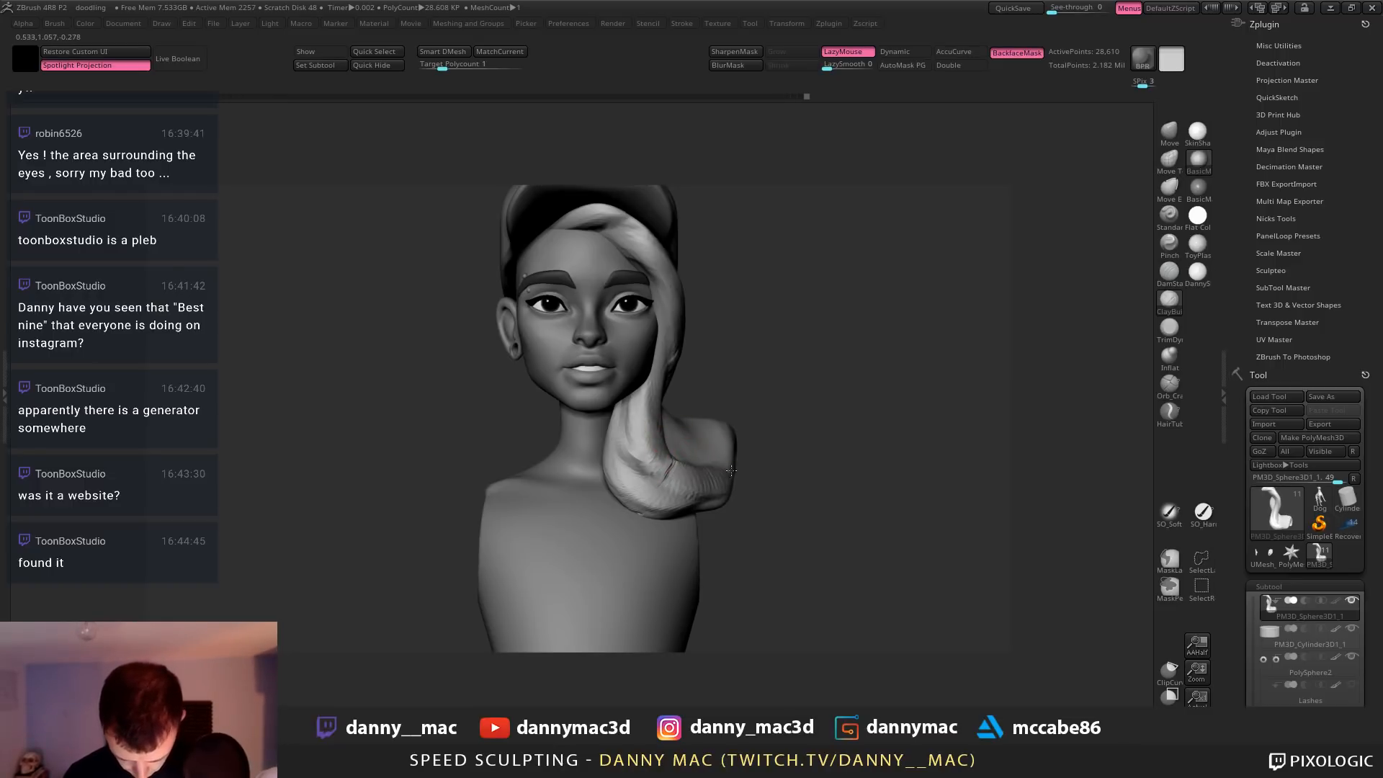
right_drag(670, 403, 644, 393)
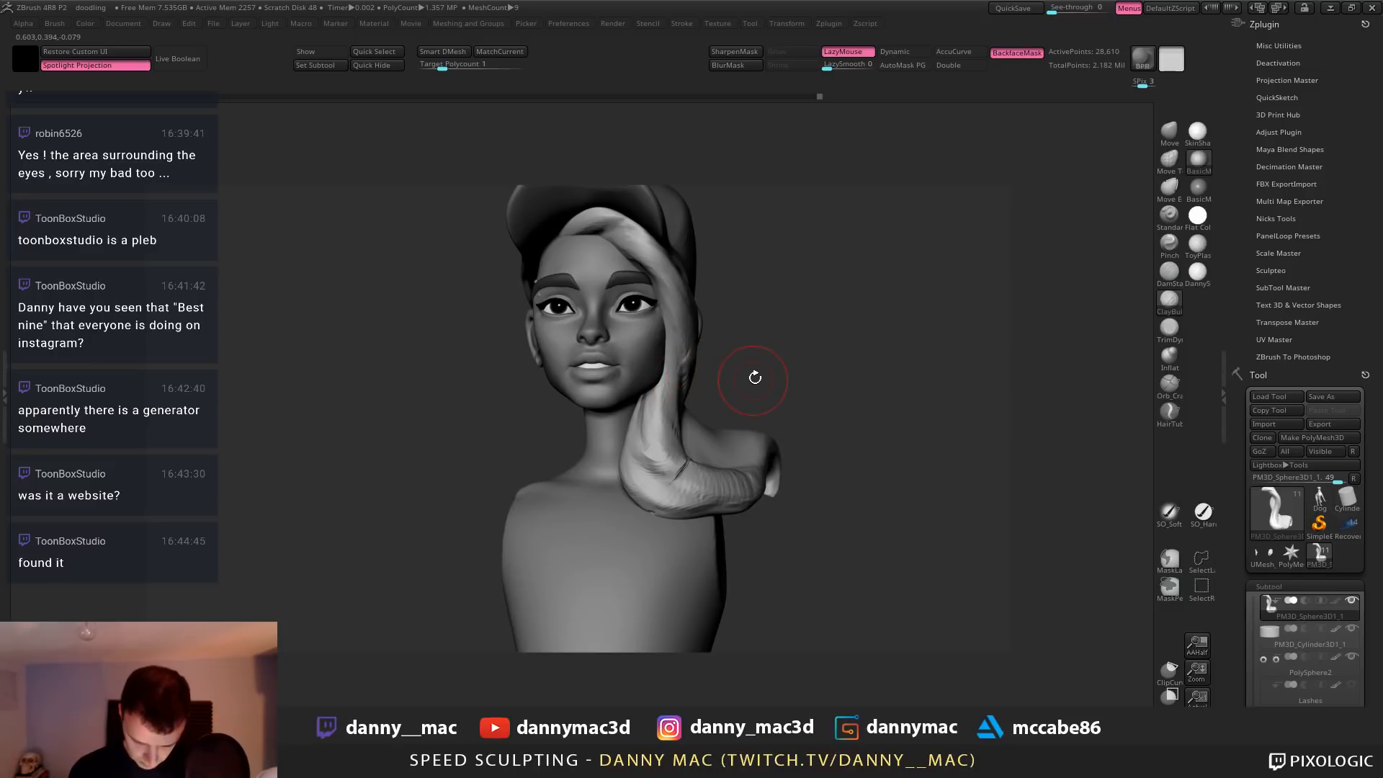
Subdivide the hair mesh once and refine the strand lines beside the face with the DamStandard brush
key(ctrl+d)
key(b)
key(d)
key(s)
right_drag(703, 343, 676, 328)
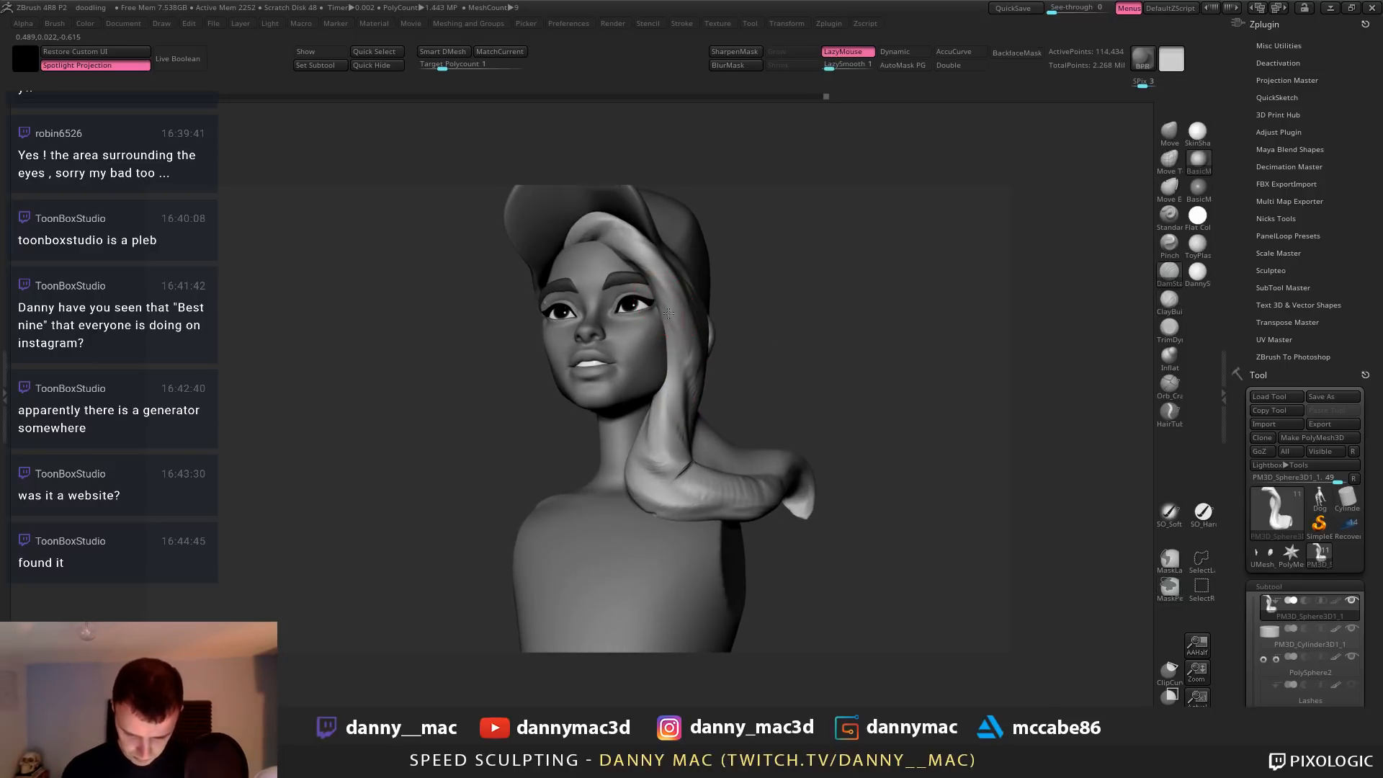
right_drag(681, 416, 704, 312)
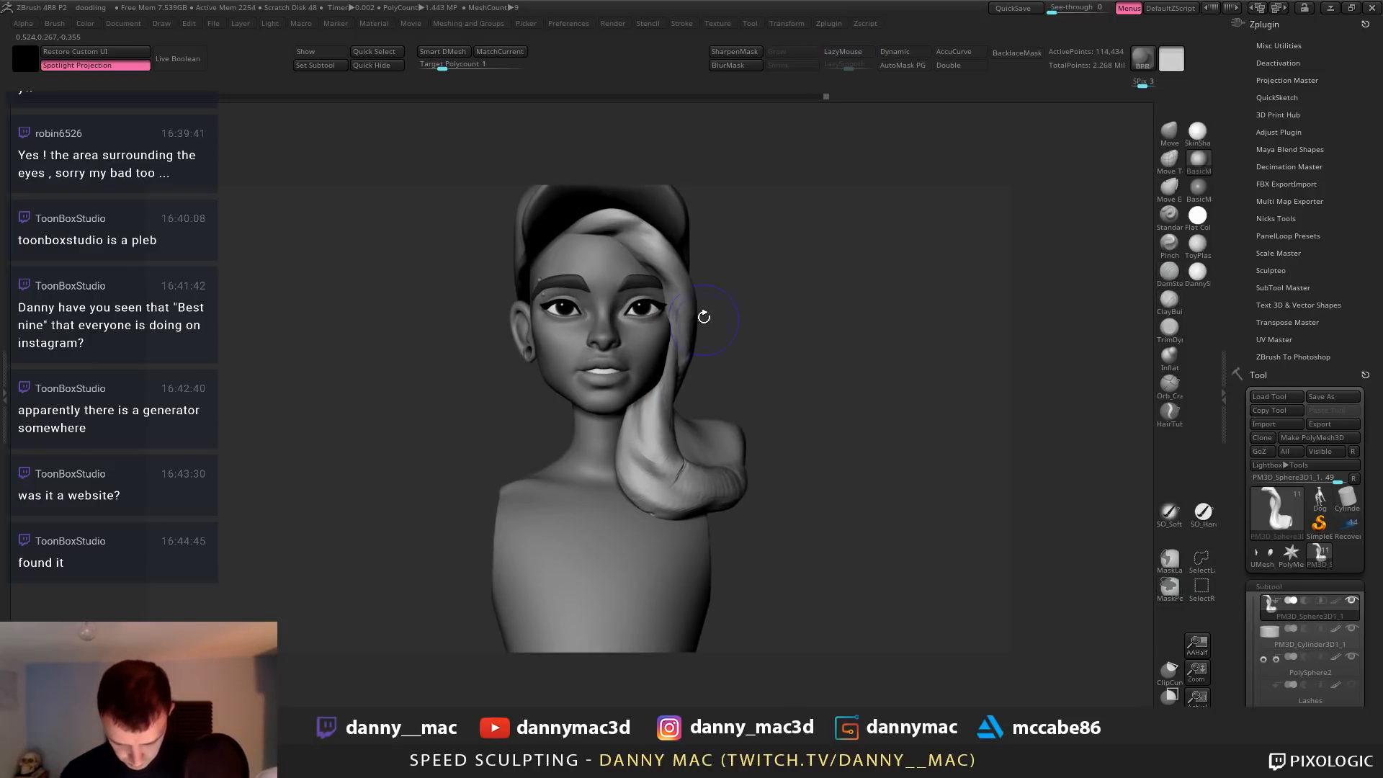
Reshape the hair's silhouette beside the face and at the shoulder with the Move brush
key(b)
key(m)
key(v)
key(space)
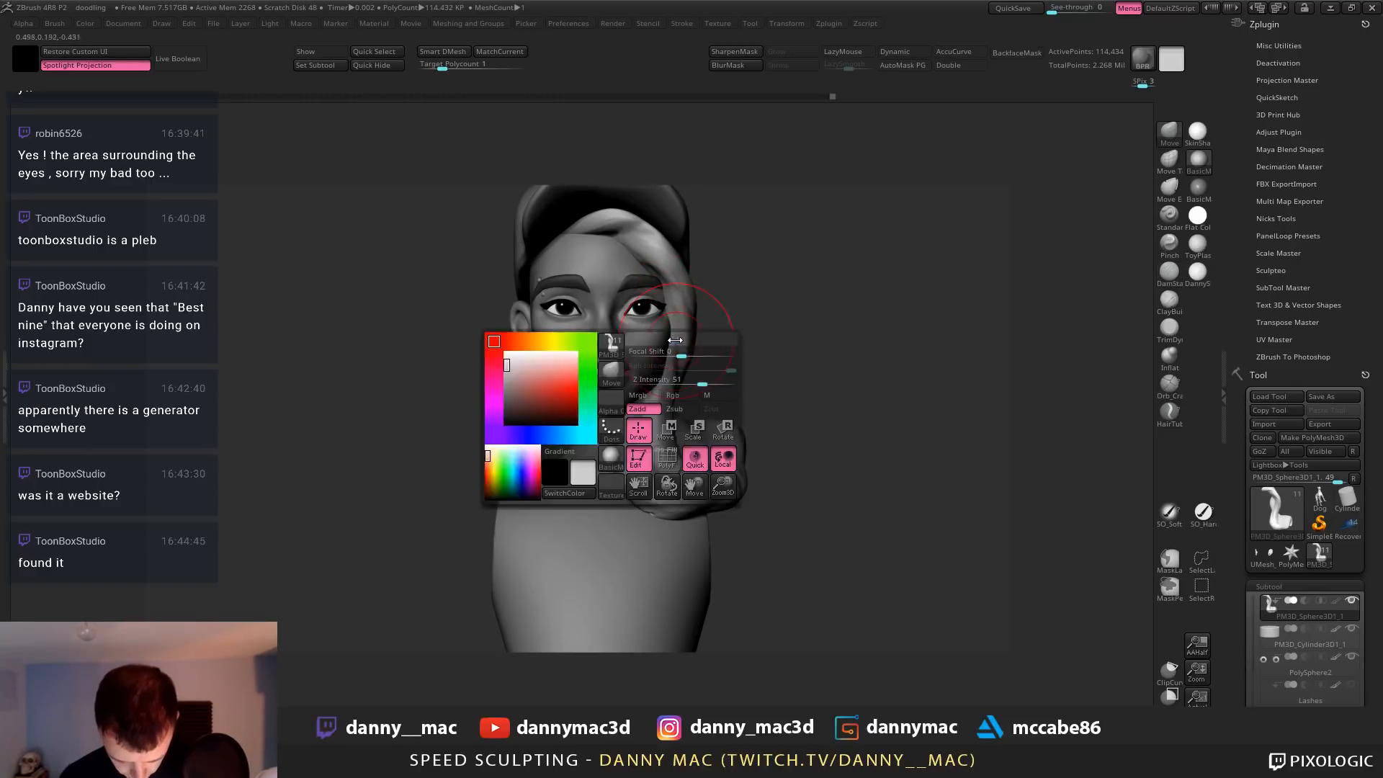
mouse_move(671, 295)
right_down()
mouse_move(652, 214)
mouse_move(646, 241)
mouse_move(618, 238)
mouse_move(667, 311)
mouse_move(631, 311)
mouse_move(704, 309)
mouse_move(648, 333)
mouse_move(679, 515)
mouse_move(746, 281)
right_up()
key(space)
key(space)
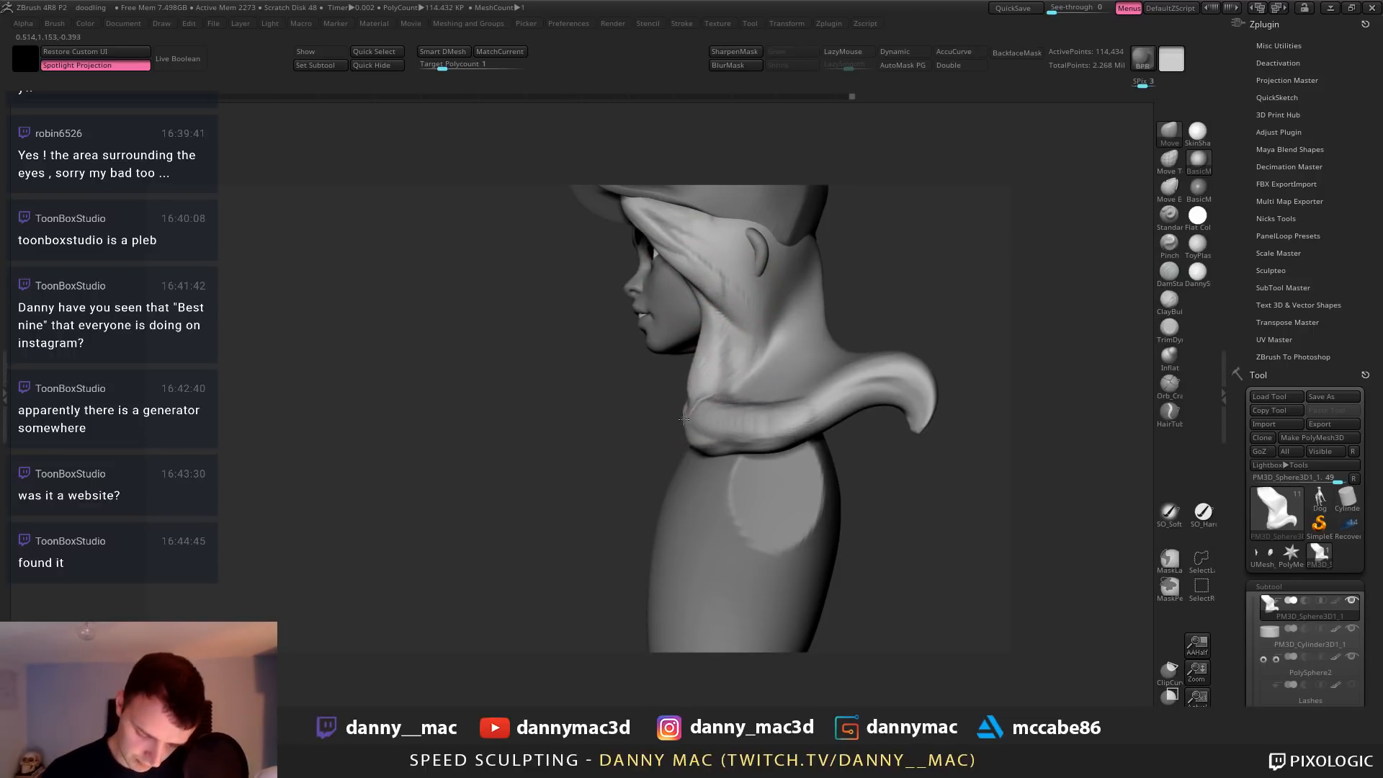
mouse_move(684, 419)
right_down()
mouse_move(785, 416)
mouse_move(695, 387)
mouse_move(653, 409)
mouse_move(667, 413)
right_up()
right_drag(758, 418, 702, 419)
Enlarge the Move brush and bend the hair's trailing end over the shoulder into a wavy curl
key(space)
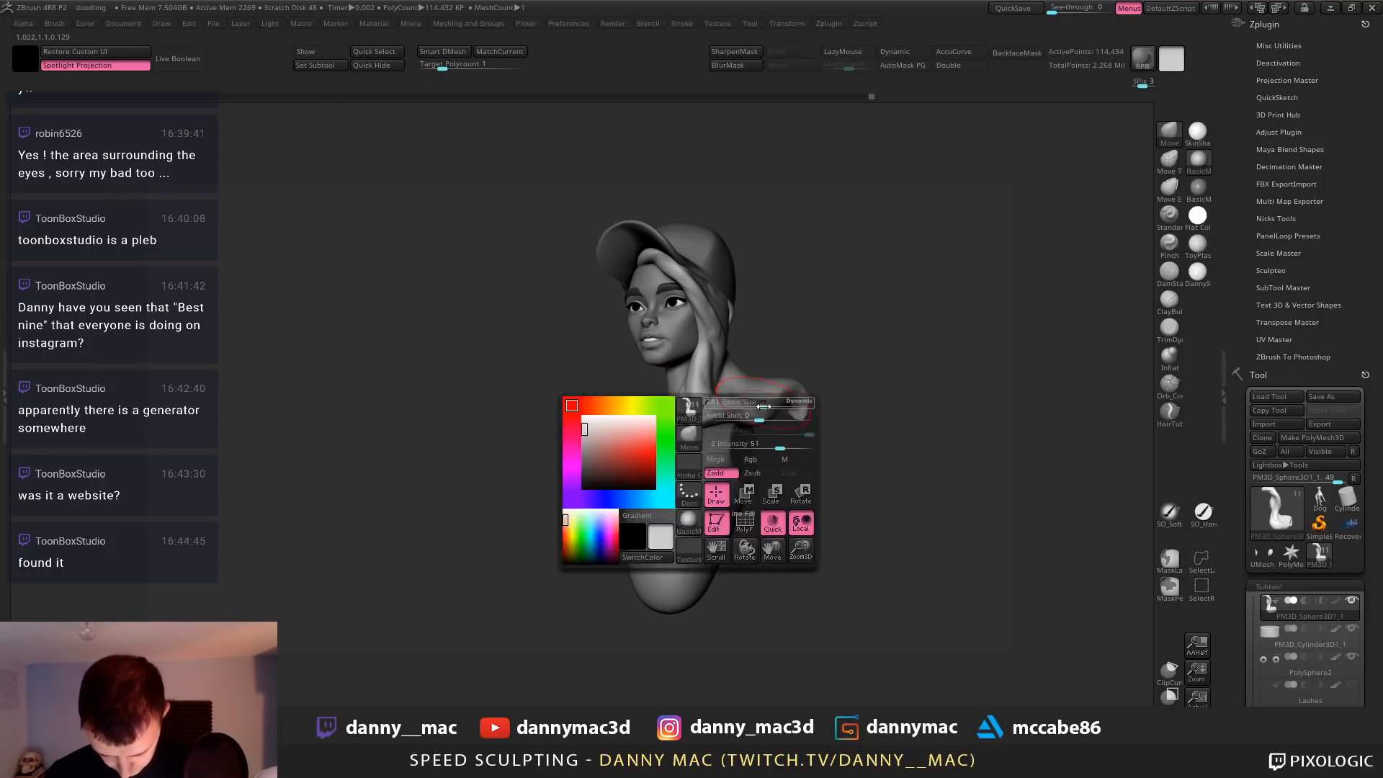
drag(778, 406, 815, 403)
mouse_move(815, 403)
right_down()
mouse_move(792, 405)
mouse_move(799, 476)
right_up()
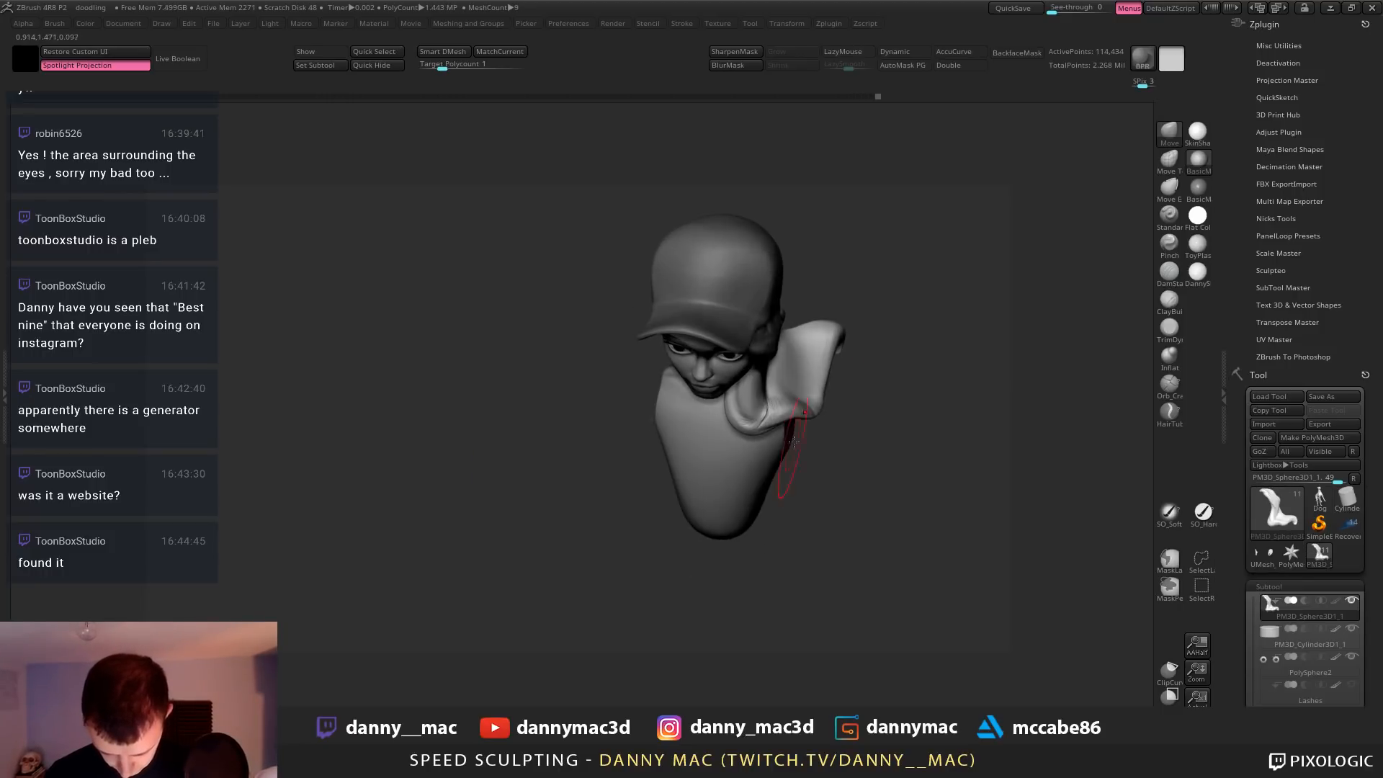
drag(790, 426, 800, 416)
right_drag(818, 404, 819, 409)
mouse_move(828, 353)
mouse_down()
mouse_move(844, 335)
mouse_move(855, 346)
mouse_up()
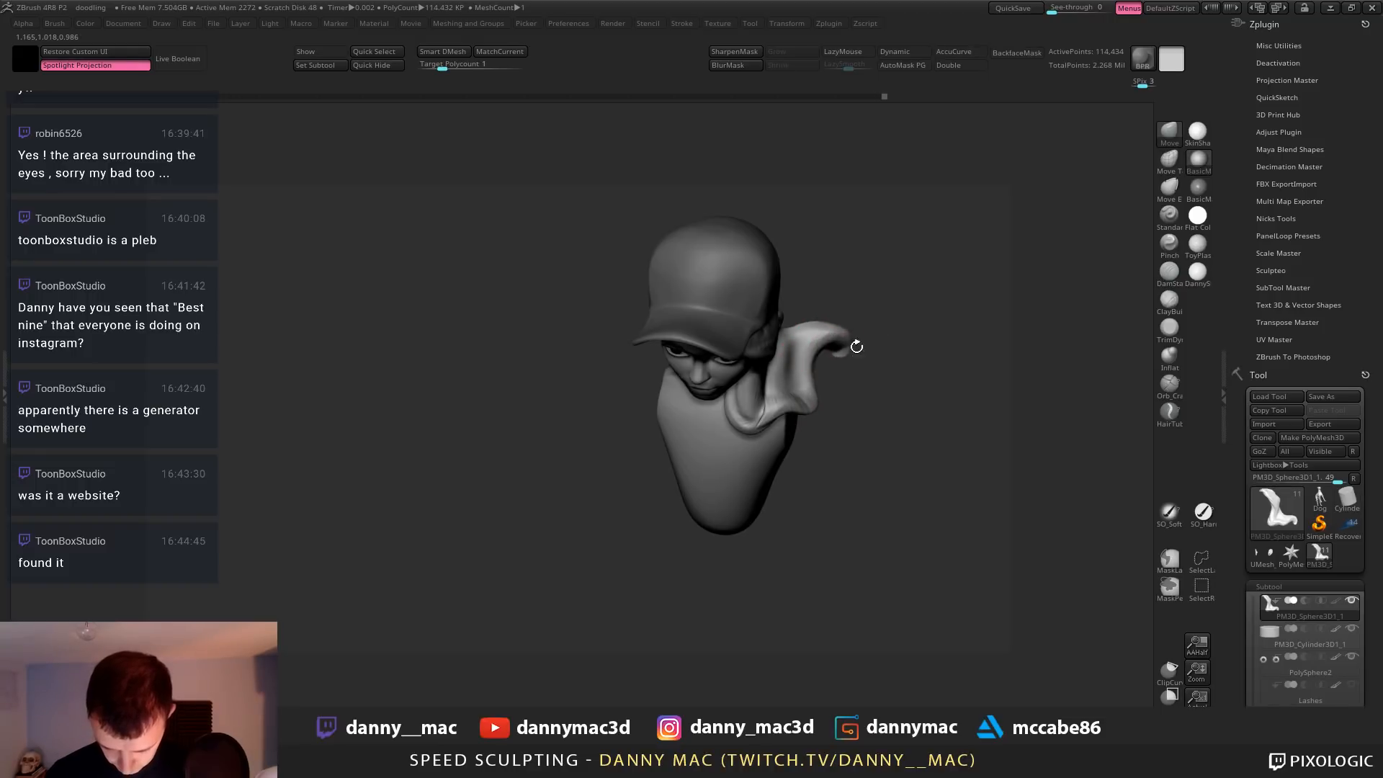
right_drag(854, 346, 839, 288)
mouse_move(801, 426)
right_down()
mouse_move(775, 439)
mouse_move(746, 491)
right_up()
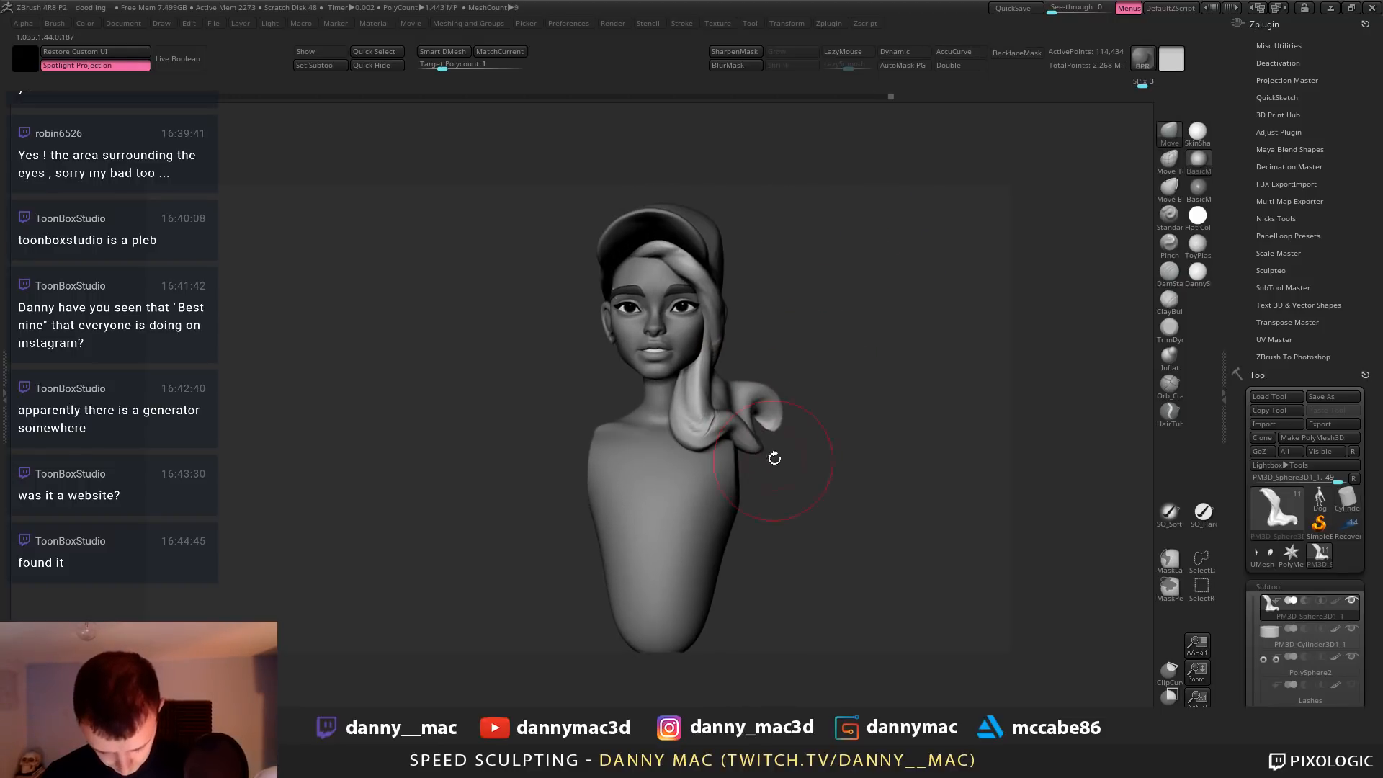
Select the eyebrows and adjust their shape with the Move brush
mouse_move(763, 389)
right_down()
mouse_move(669, 450)
mouse_move(679, 404)
mouse_move(662, 399)
right_up()
ctrl+right_drag(602, 355, 572, 314)
alt+click(559, 327)
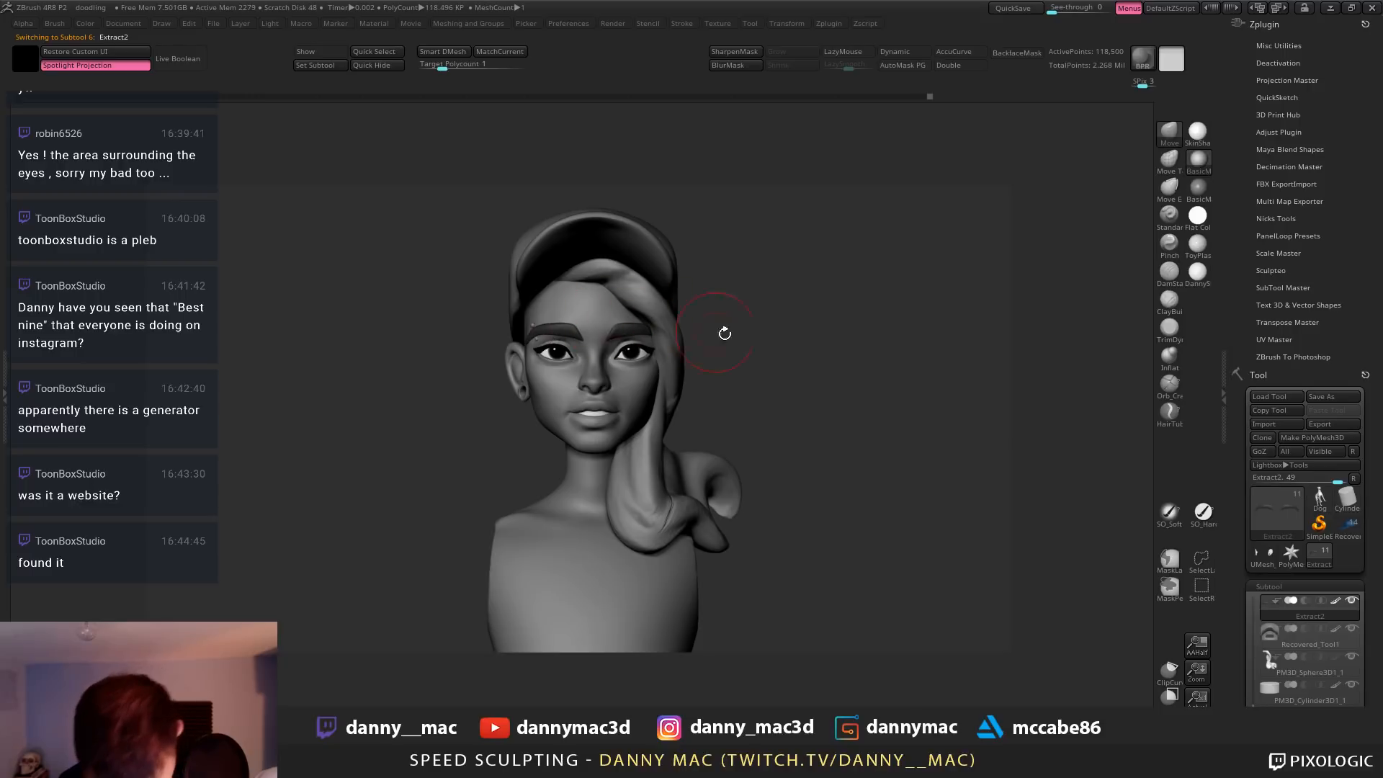
drag(724, 332, 564, 369)
key(space)
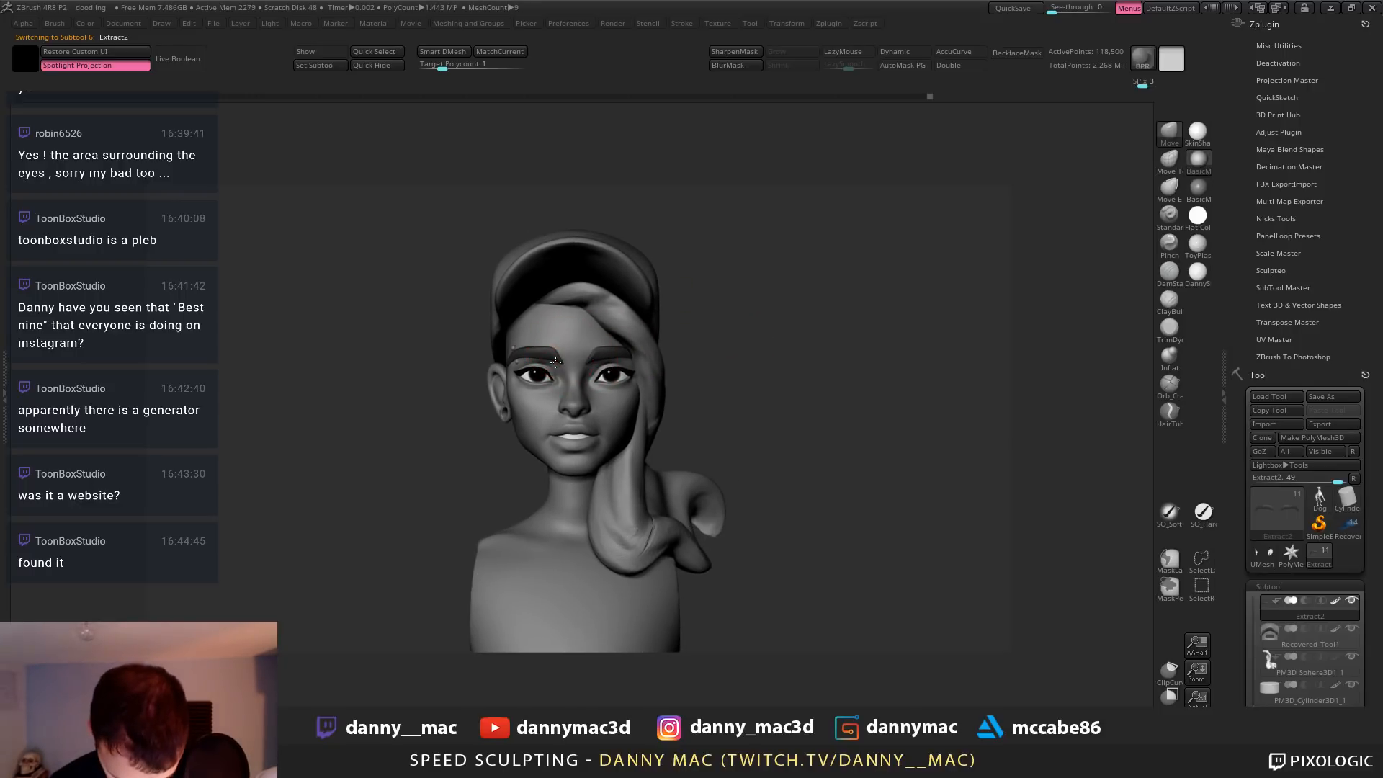
key(space)
alt+drag(676, 327, 647, 313)
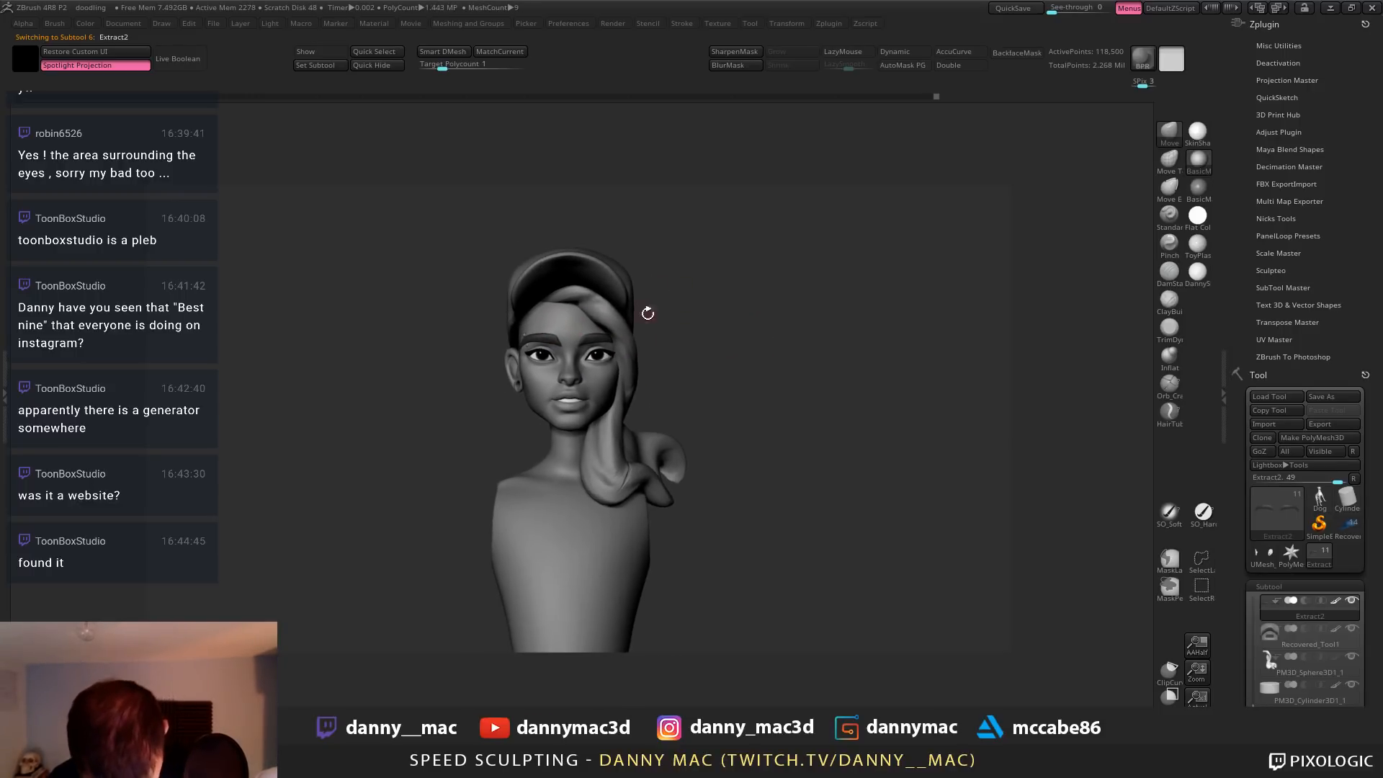
Select the hair, display its polyframe, and remesh it using ZRemesher with Half enabled and Adapt disabled
alt+click(589, 454)
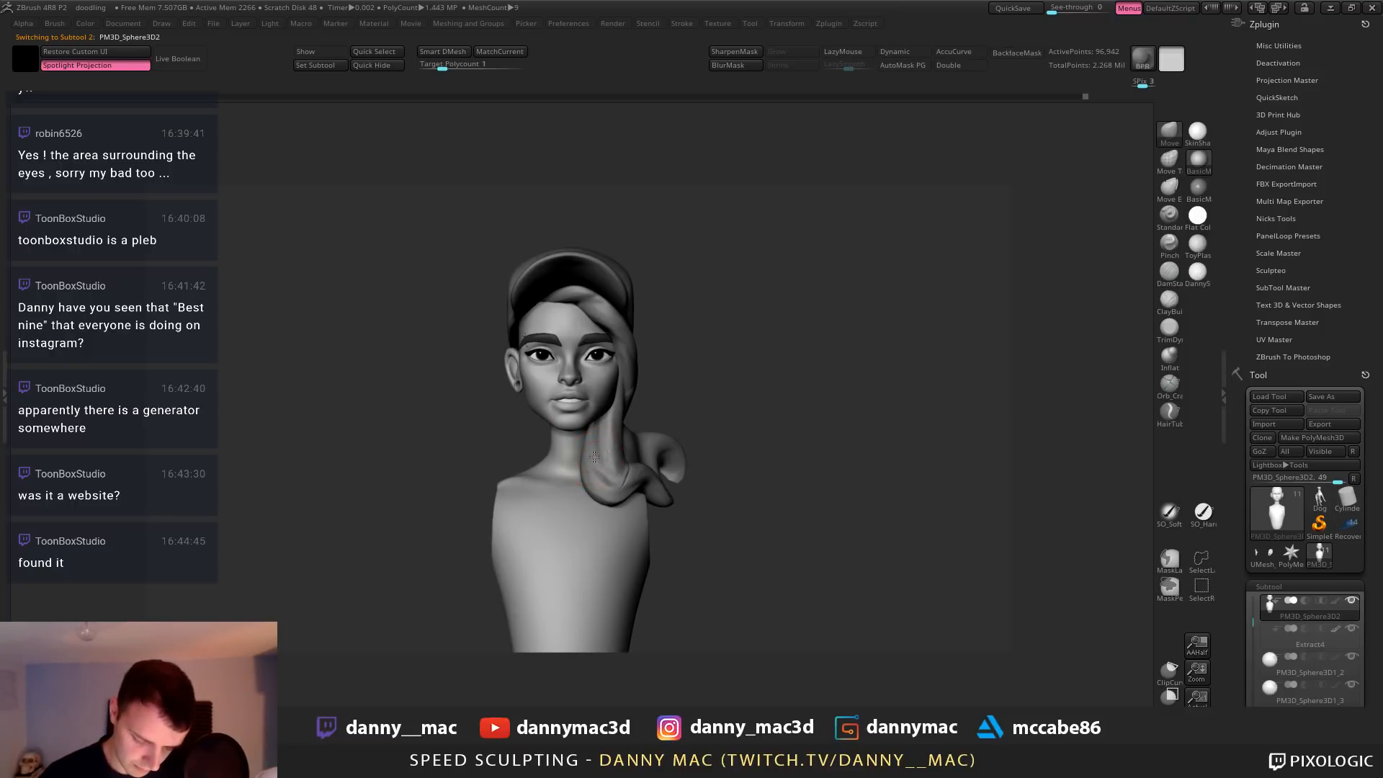
alt+click(594, 456)
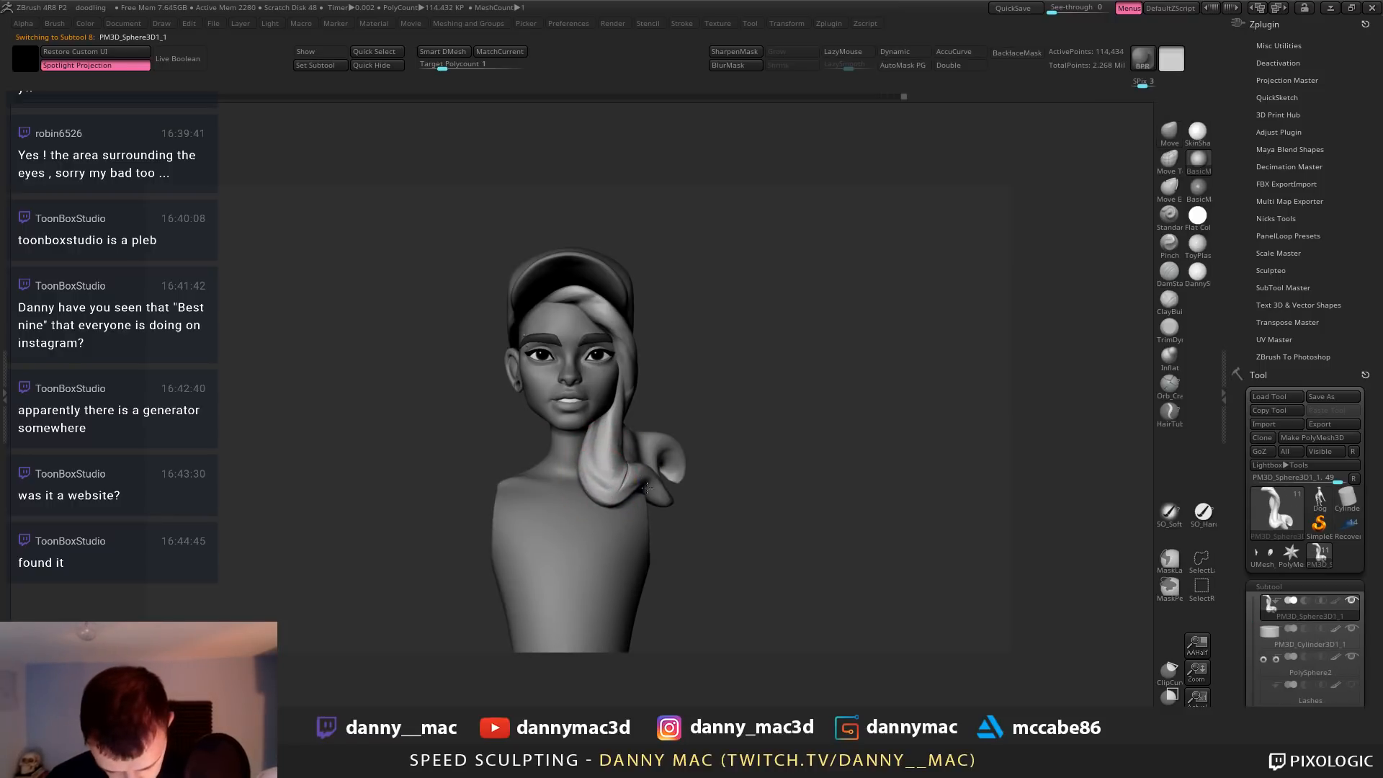
mouse_move(631, 481)
right_down()
mouse_move(598, 474)
mouse_move(623, 491)
right_up()
key(shift+f)
key(m)
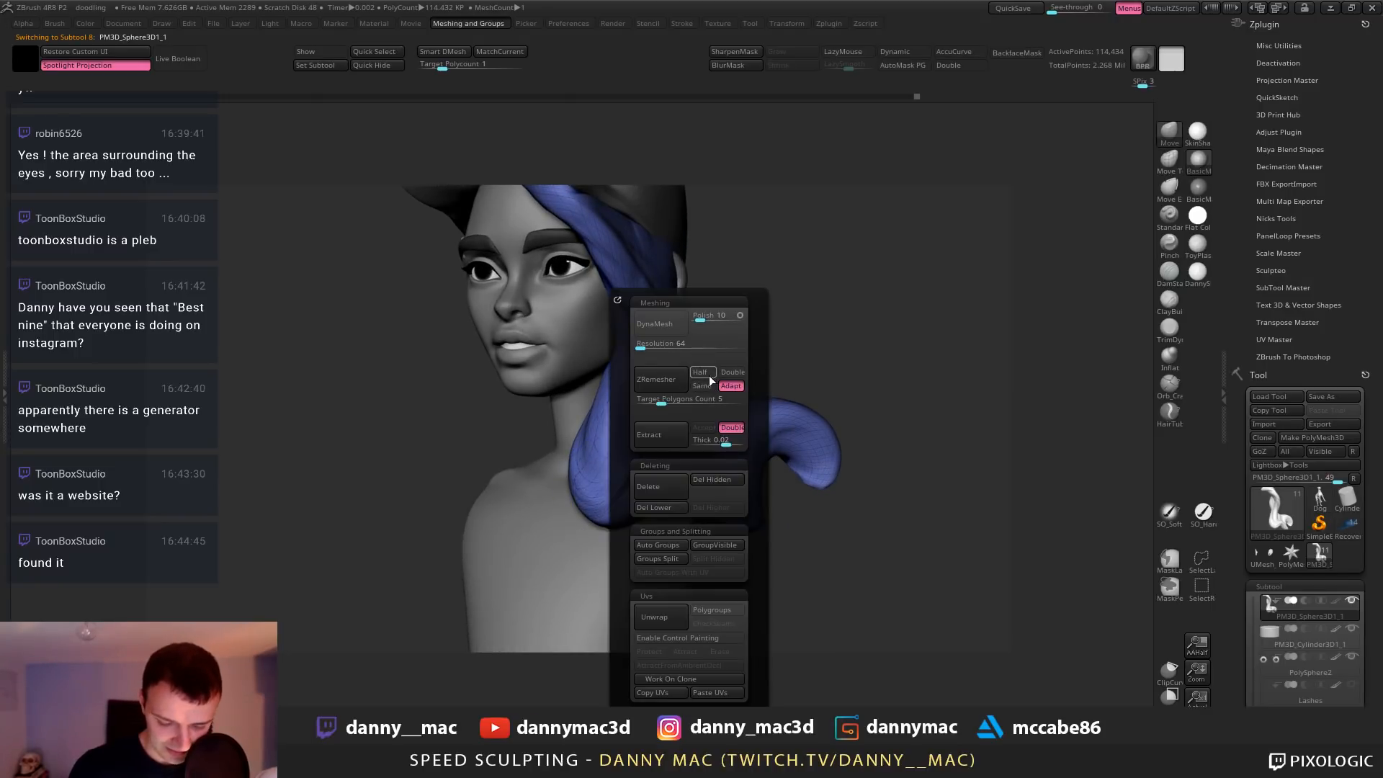
click(706, 373)
click(736, 384)
click(666, 379)
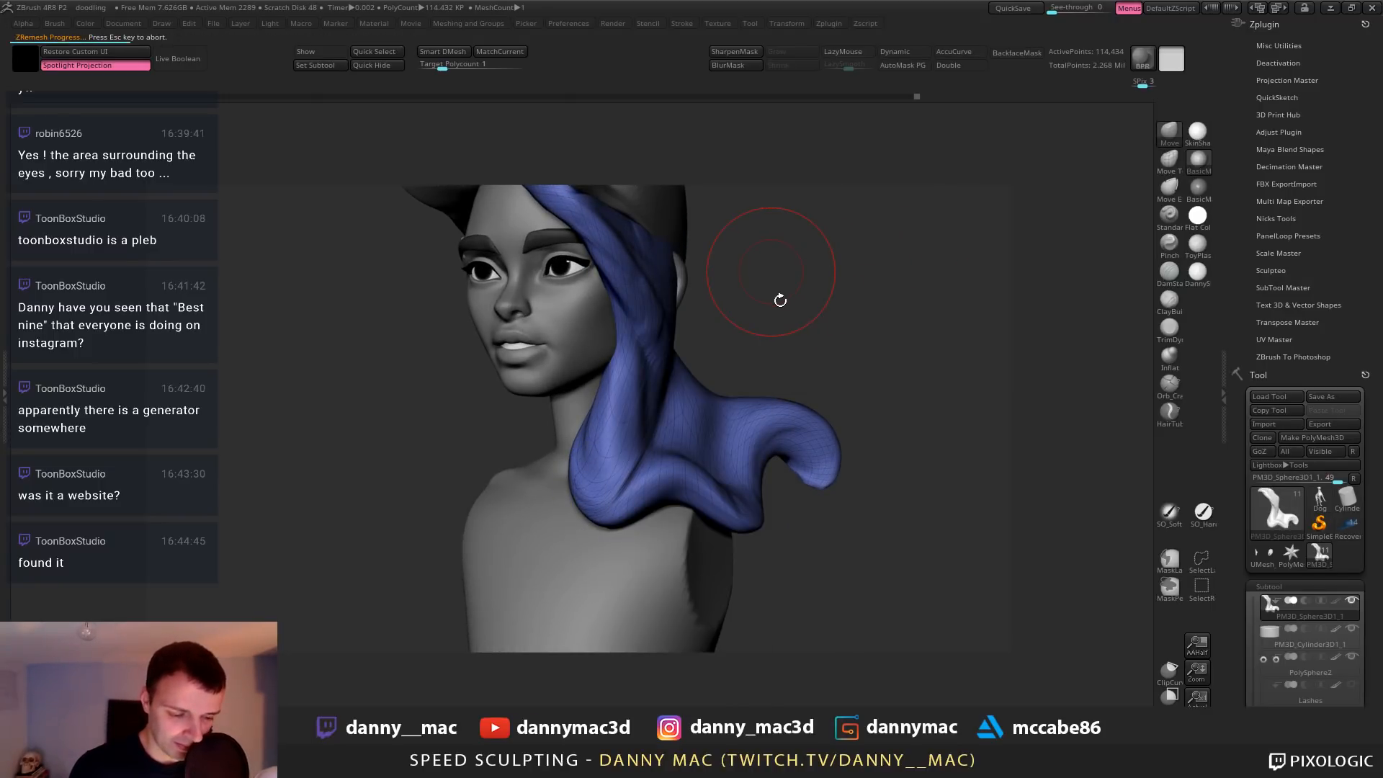
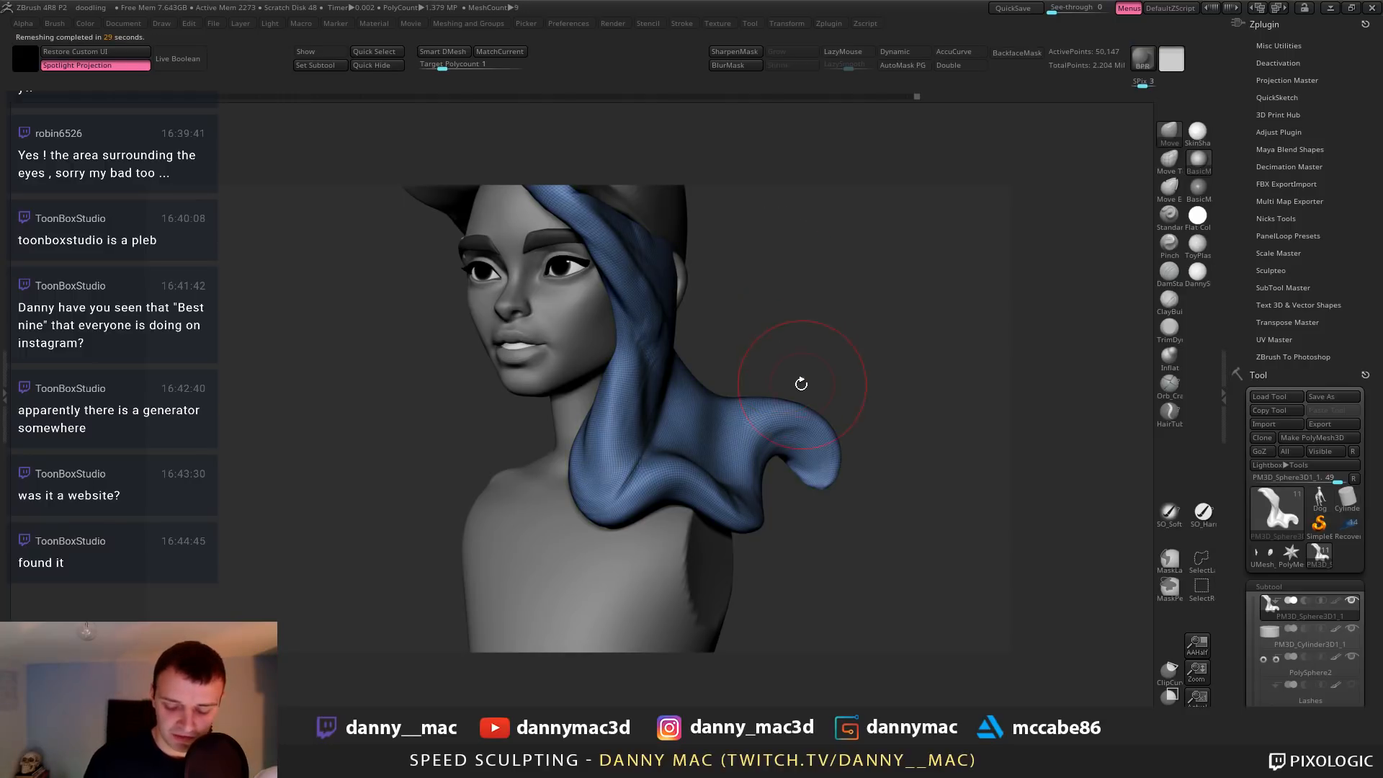
Hide the polyframe and use the Move brush to slim and reshape the hair lock beside the face and neck
mouse_move(792, 337)
mouse_down()
mouse_move(749, 360)
mouse_move(792, 404)
mouse_move(777, 396)
mouse_move(783, 444)
mouse_move(814, 425)
mouse_move(771, 462)
mouse_up()
key(space)
key(1)
mouse_move(637, 461)
mouse_down()
mouse_move(624, 465)
mouse_move(629, 491)
mouse_up()
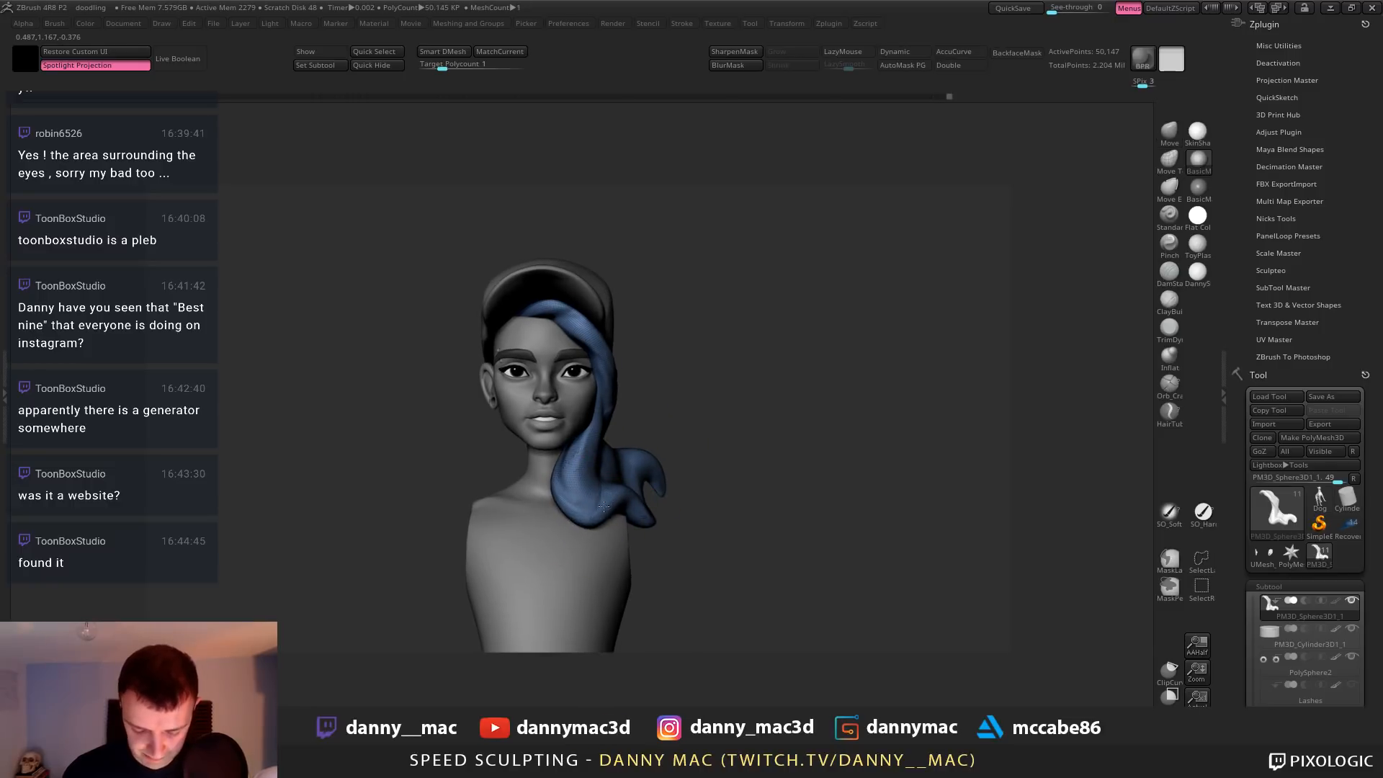
key(shift+f)
alt+drag(635, 439, 617, 415)
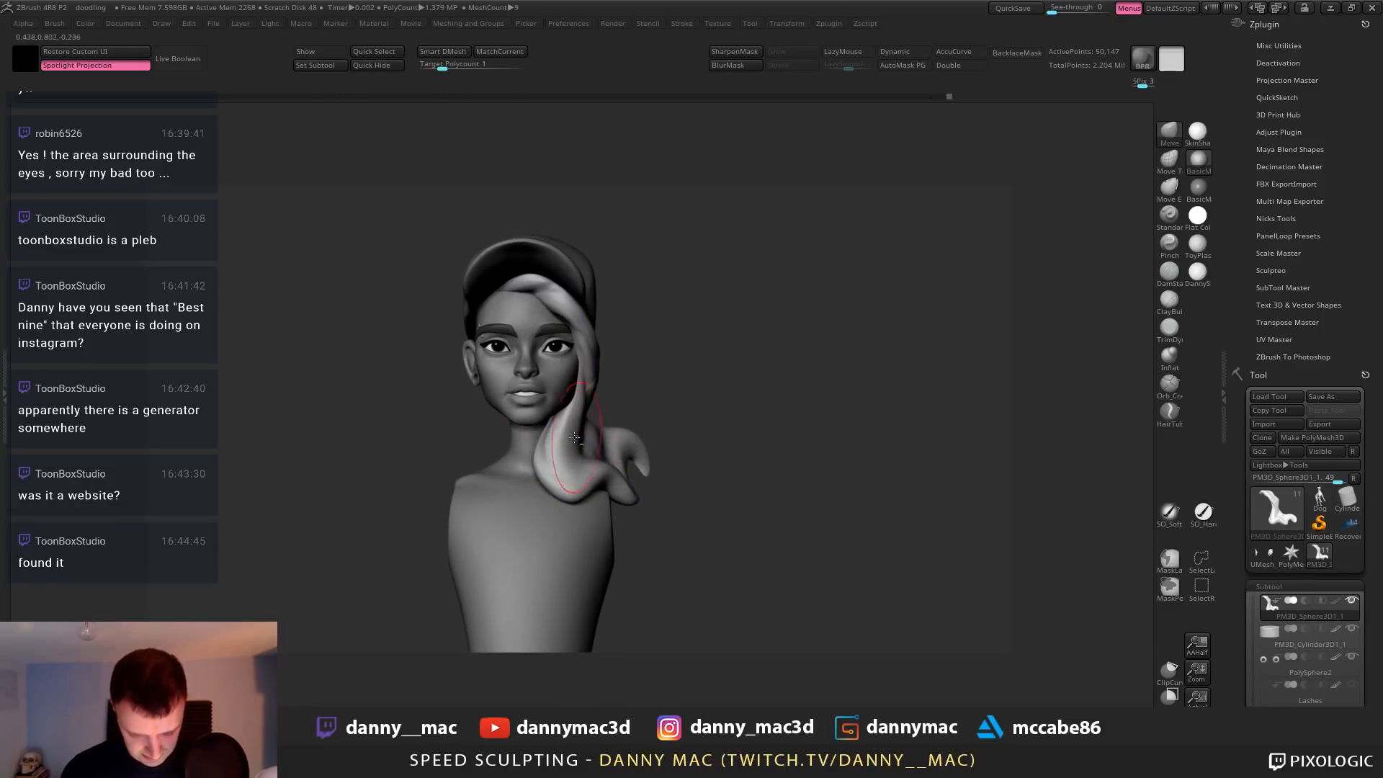
drag(537, 452, 549, 450)
drag(587, 366, 594, 361)
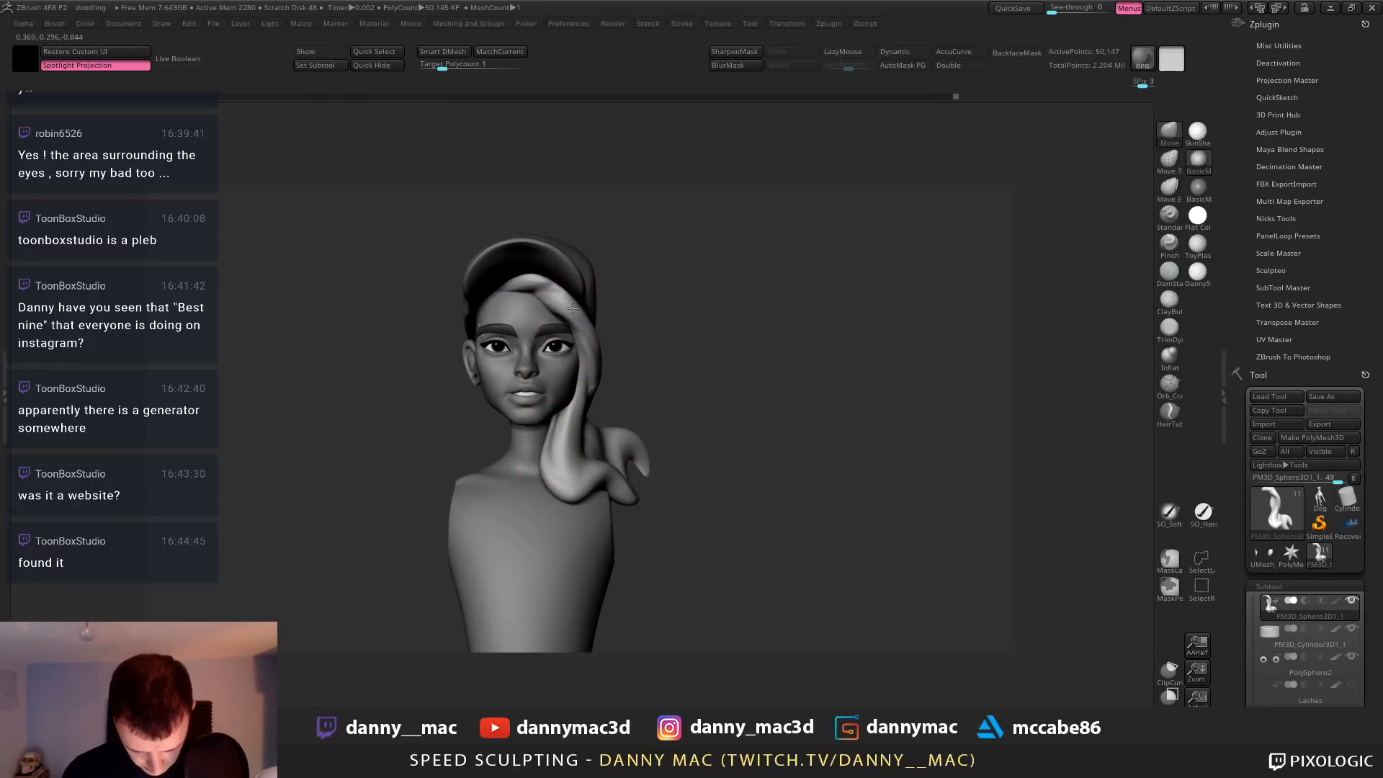
drag(573, 308, 581, 368)
mouse_move(612, 368)
mouse_down()
mouse_move(580, 368)
mouse_move(597, 376)
mouse_up()
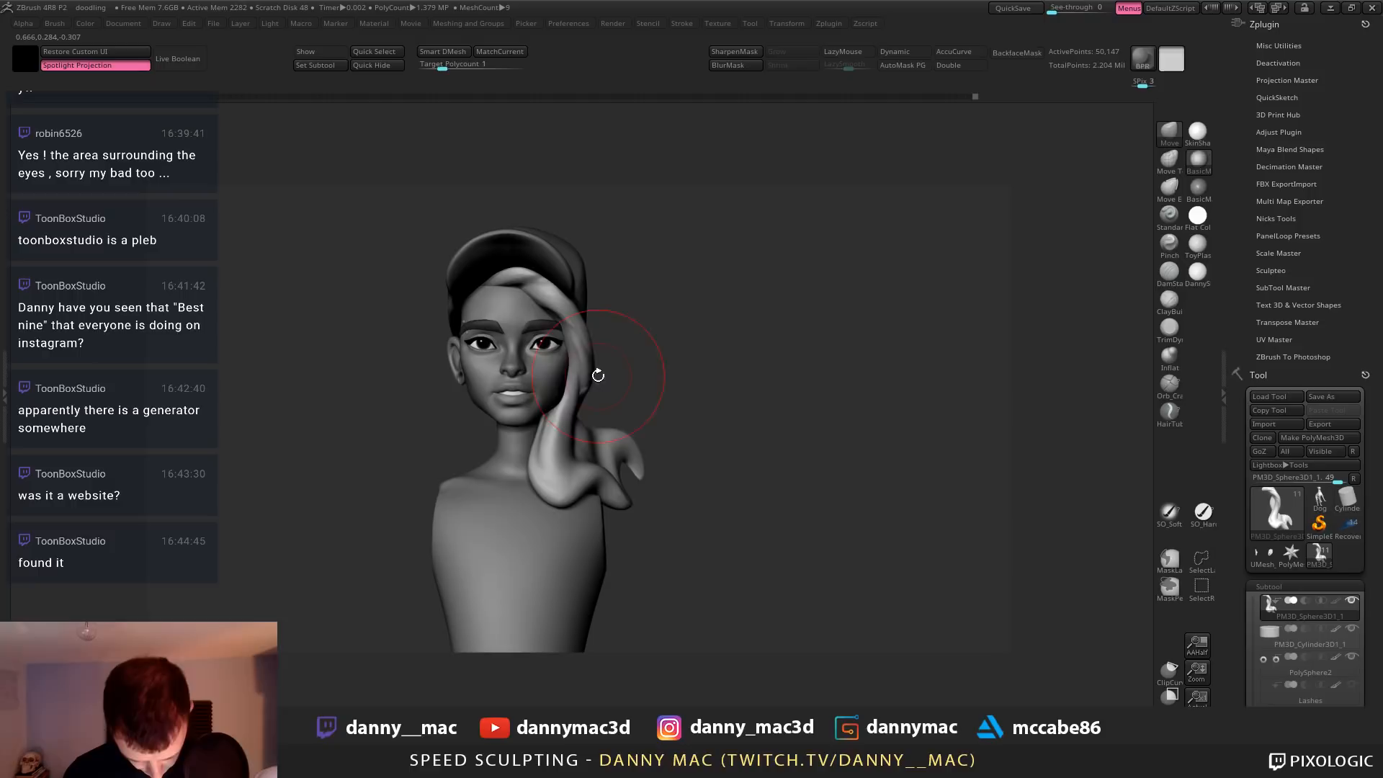
Select the head and adjust the exposed ear's shape with a smaller Move brush
alt+click(461, 358)
mouse_move(403, 360)
alt+mouse_down()
mouse_move(434, 355)
mouse_move(432, 378)
mouse_move(407, 357)
alt+mouse_up()
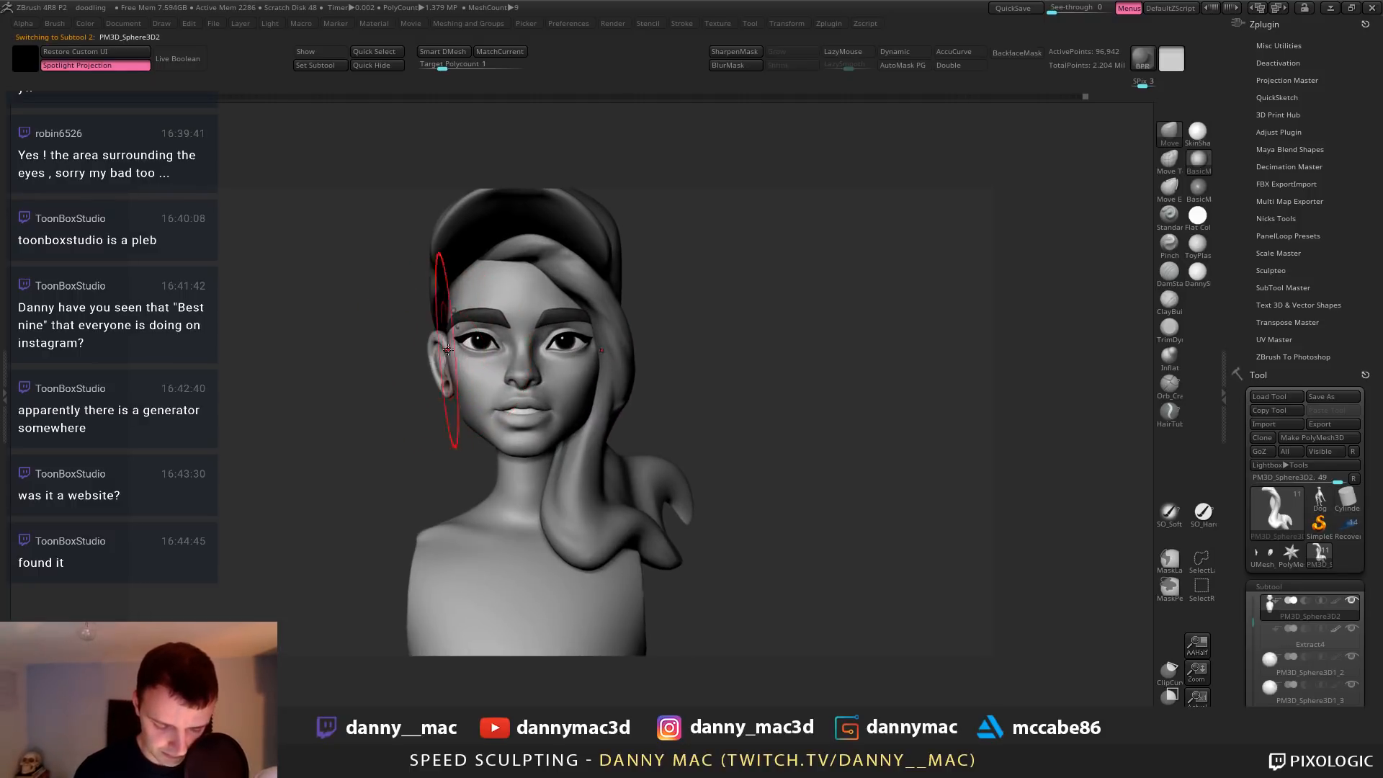
key(space)
key(space)
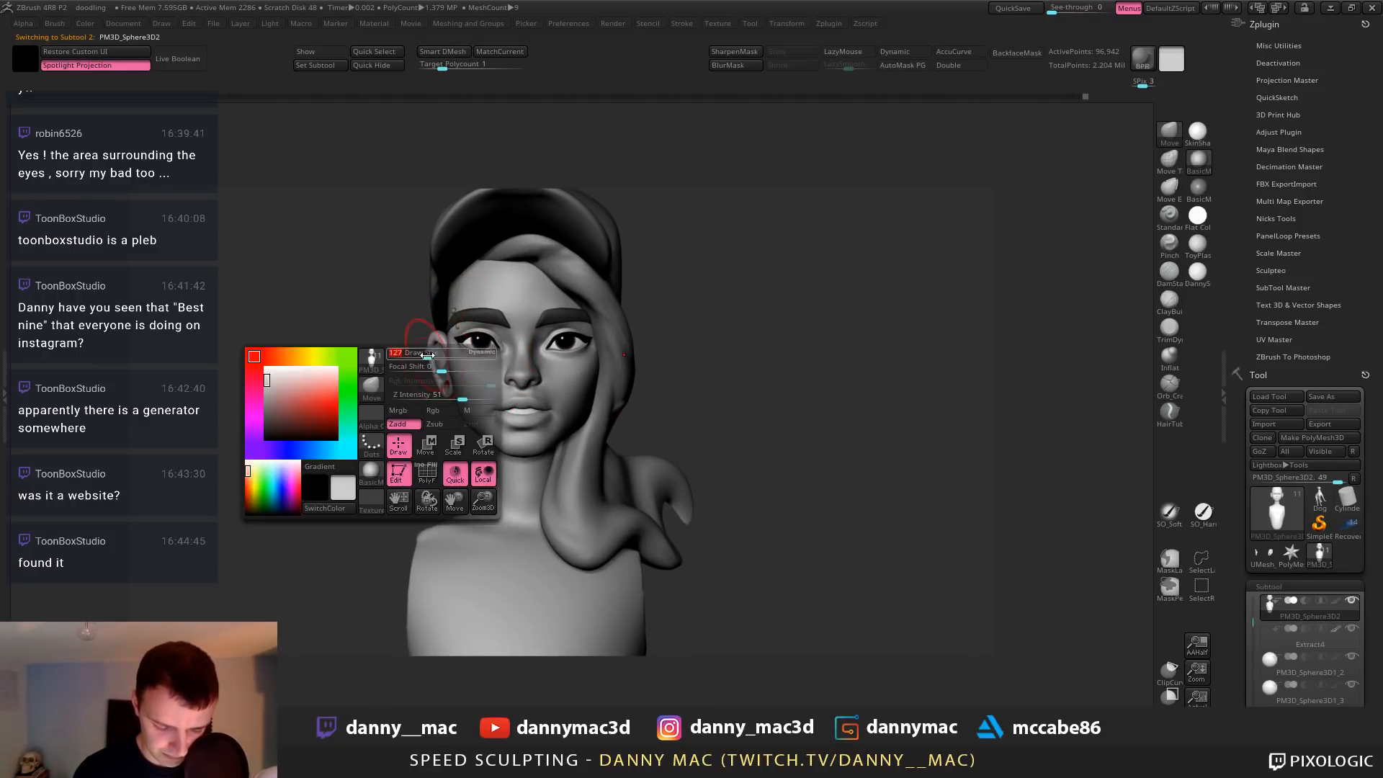
click(1197, 651)
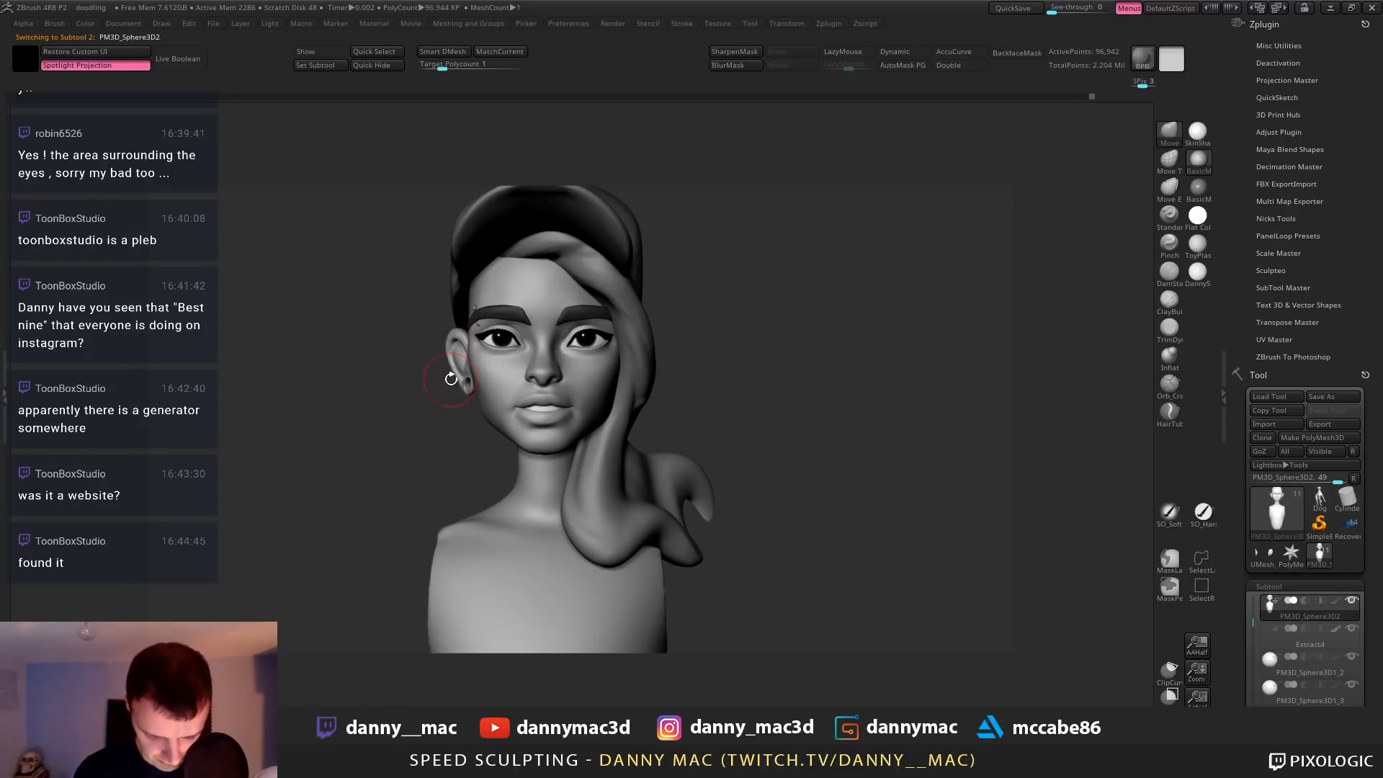
Mask the lower part of the head's face from the upper lip line down over the chin
alt+drag(677, 368, 702, 356)
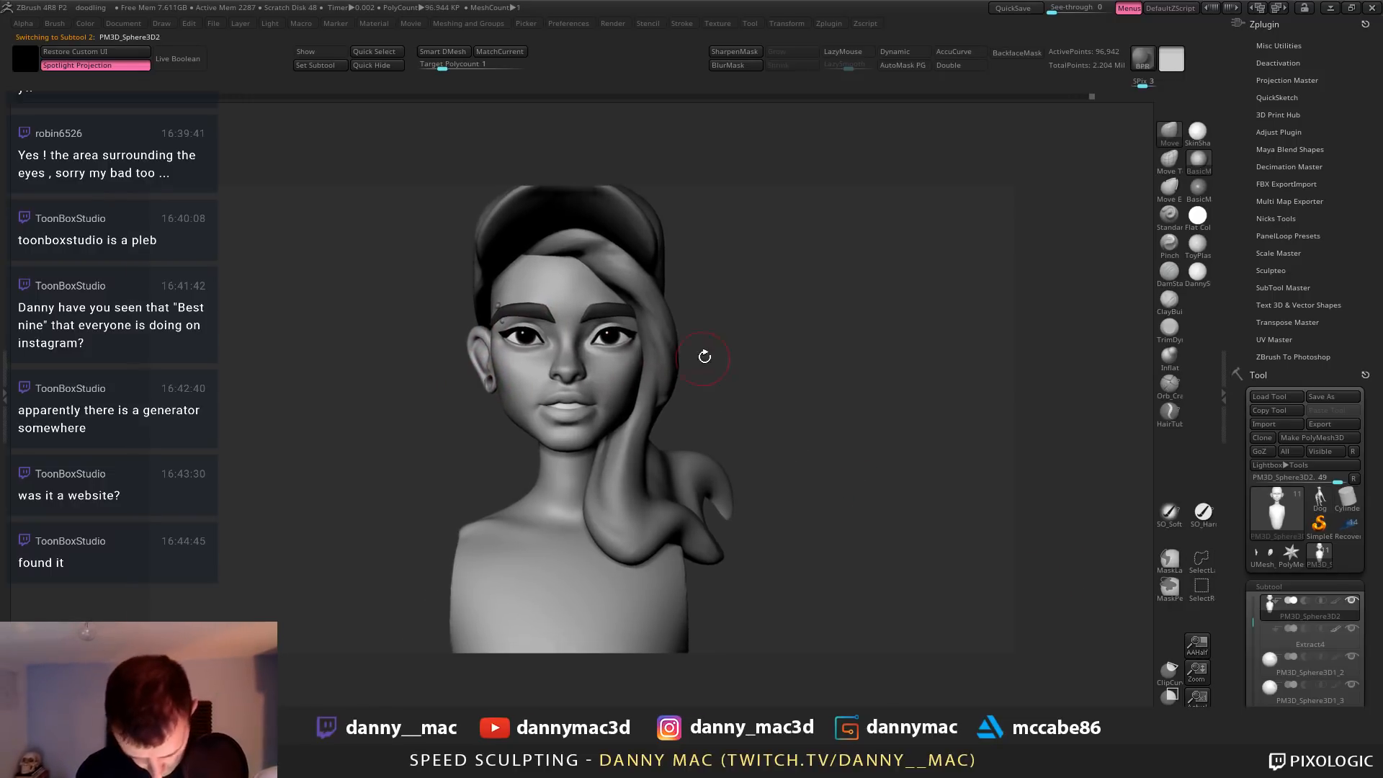
drag(601, 395, 601, 393)
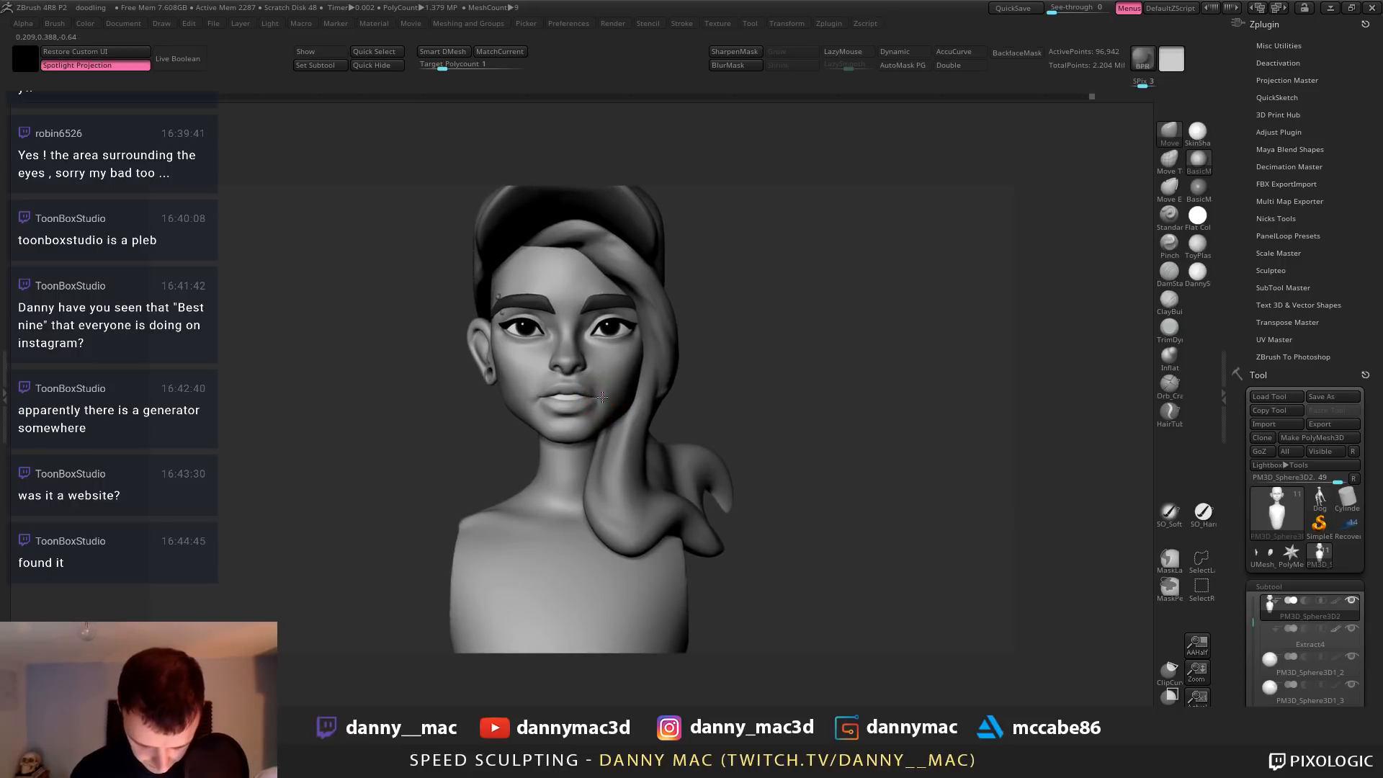
key(ctrl)
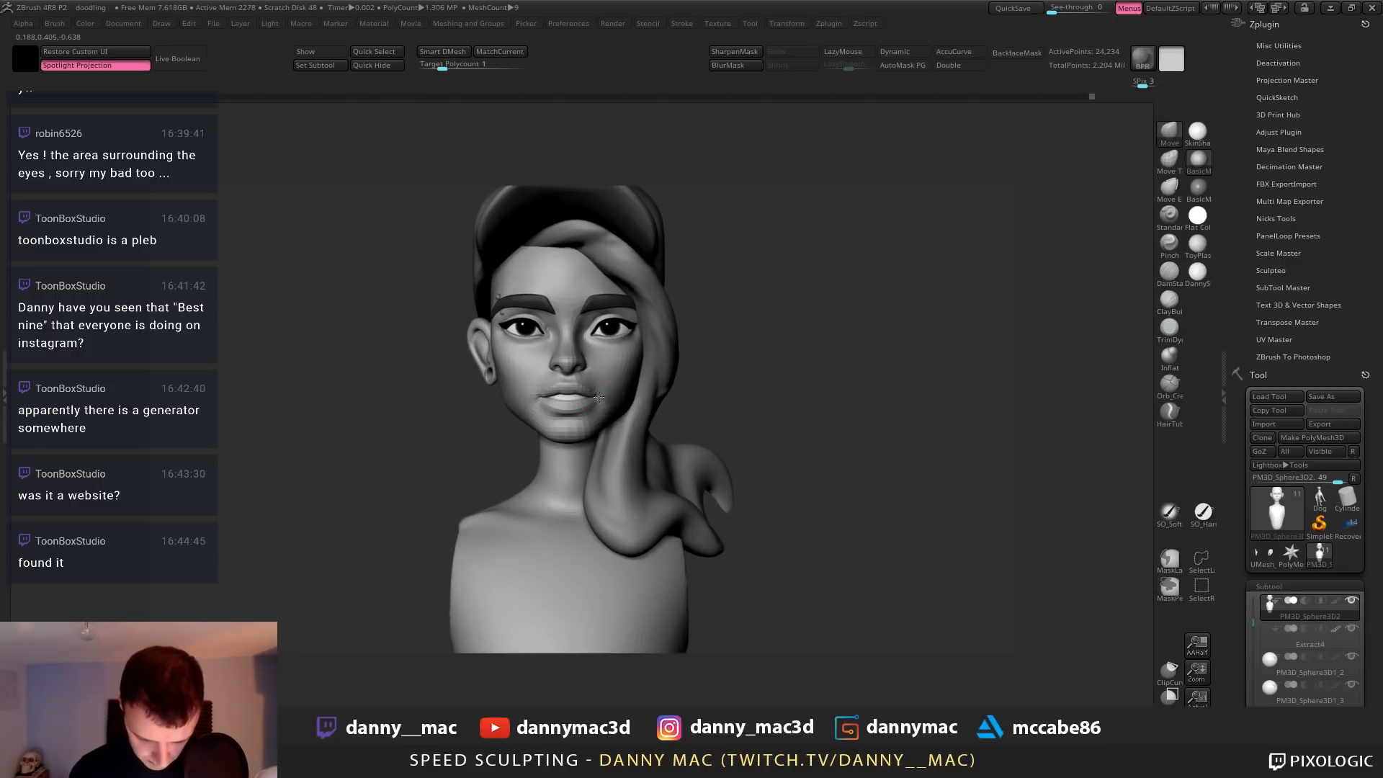
ctrl+right_drag(580, 399, 572, 421)
ctrl+drag(424, 471, 571, 395)
key(space)
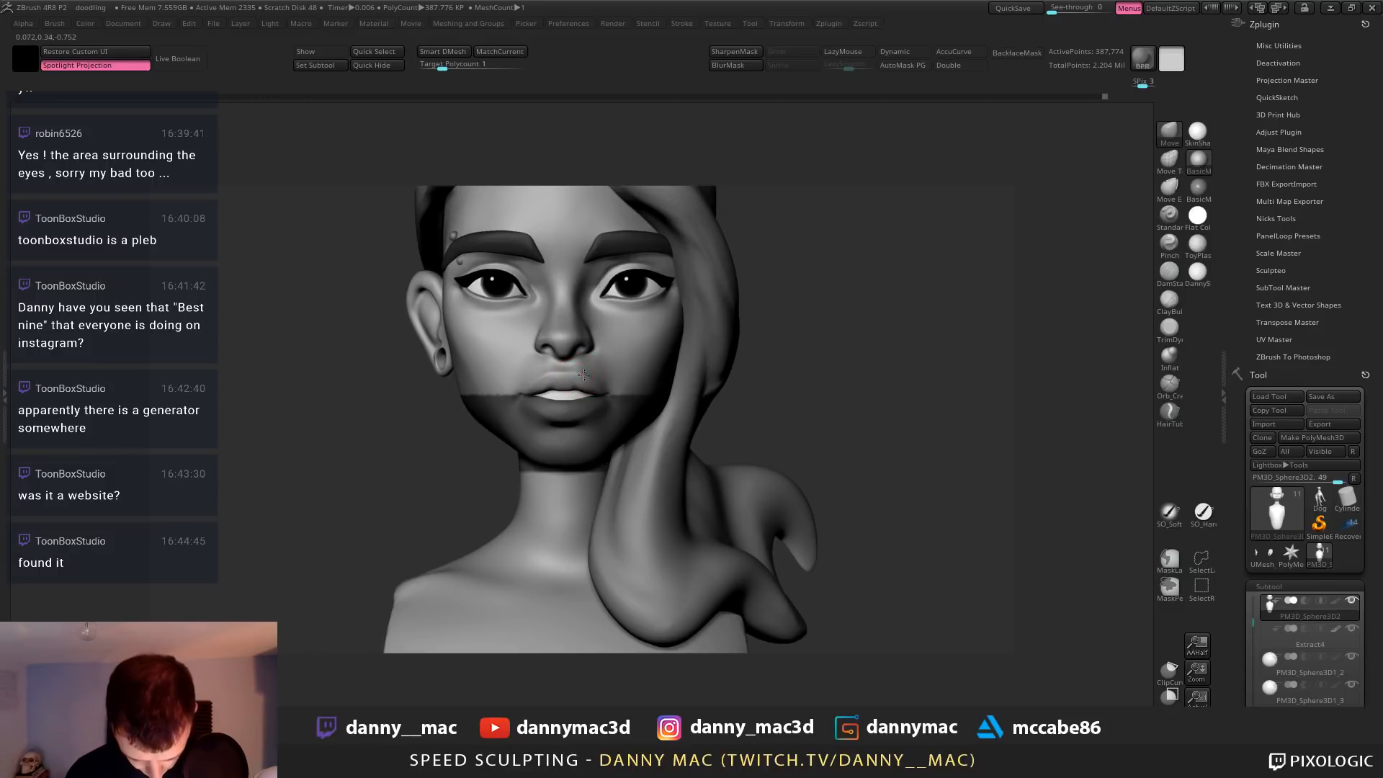
ctrl+click(610, 375)
Reshape the unmasked upper lip with the Move brush, checking it from the side, and clear the mask
alt+right_drag(551, 382, 594, 376)
key(space)
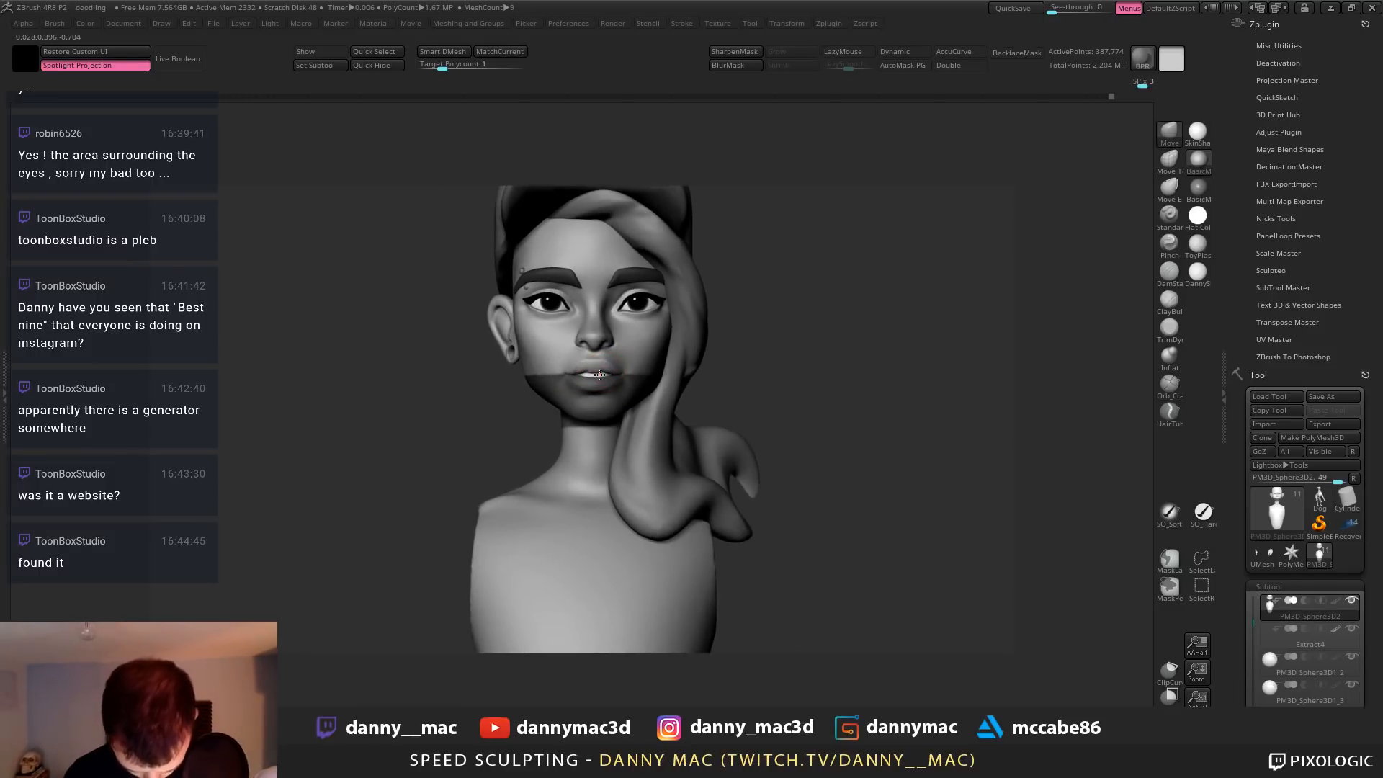
key(space)
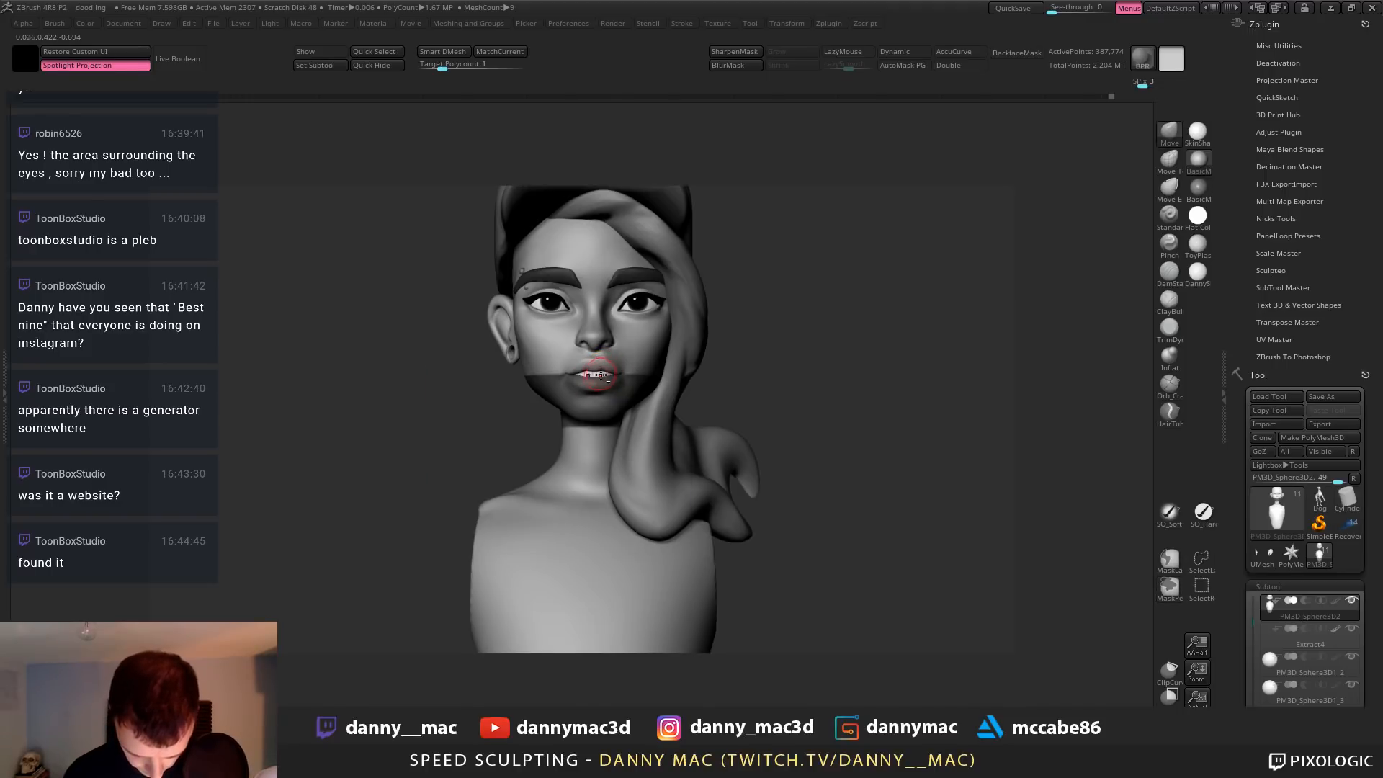
mouse_move(599, 373)
ctrl+right_down()
mouse_move(618, 373)
mouse_move(509, 457)
ctrl+right_up()
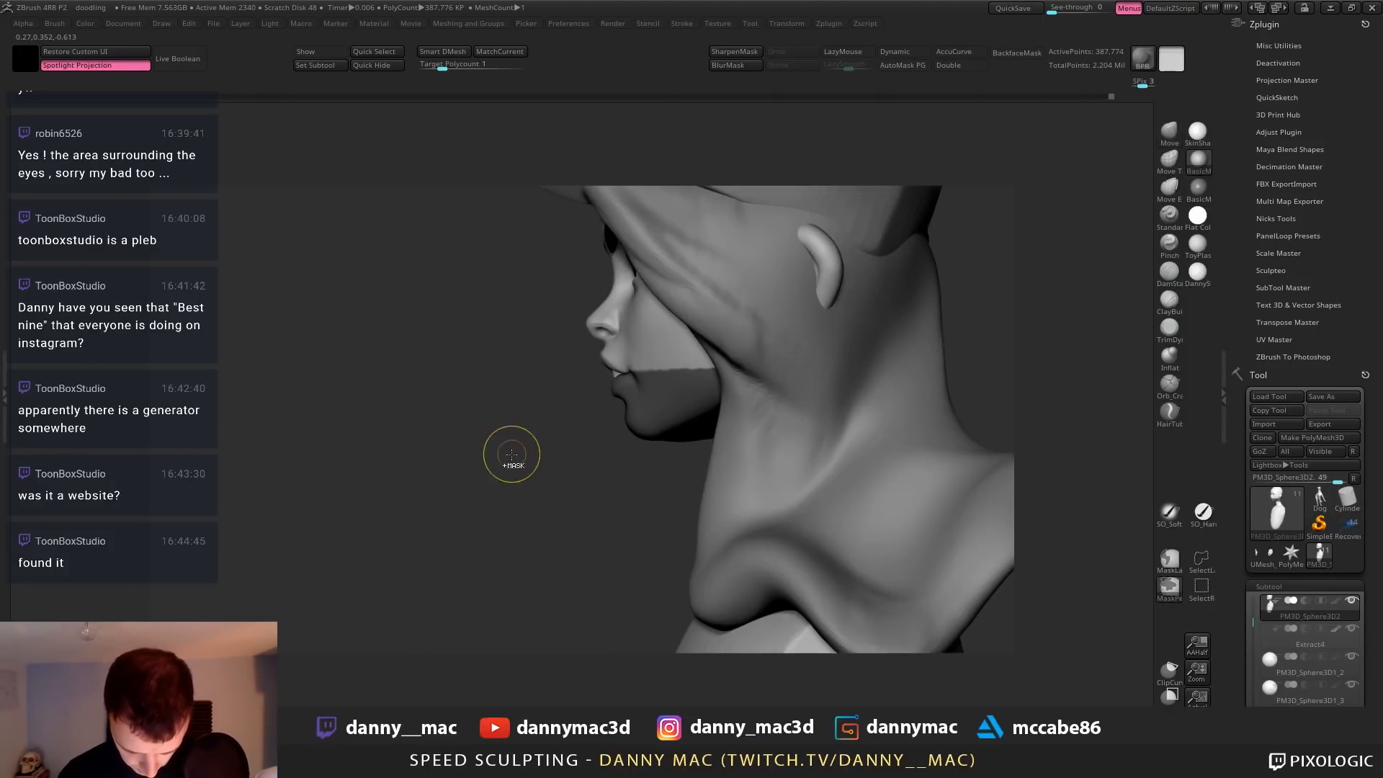
right_click(612, 392)
mouse_move(605, 395)
right_down()
mouse_move(586, 377)
mouse_move(648, 382)
mouse_move(637, 415)
mouse_move(601, 392)
right_up()
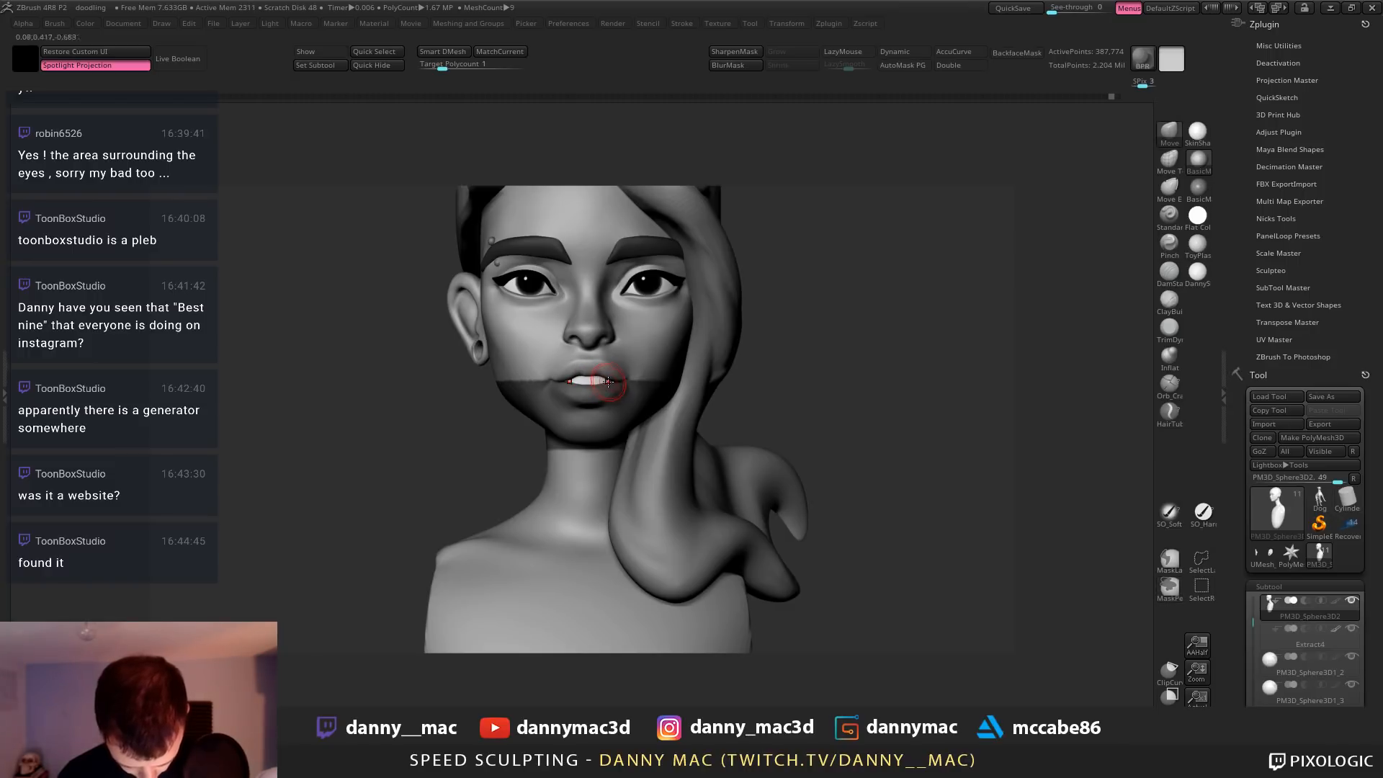
drag(601, 380, 565, 386)
ctrl+drag(506, 430, 484, 455)
Adjust the lower lip near the mouth corners with the Move brush and save the project
drag(543, 382, 608, 390)
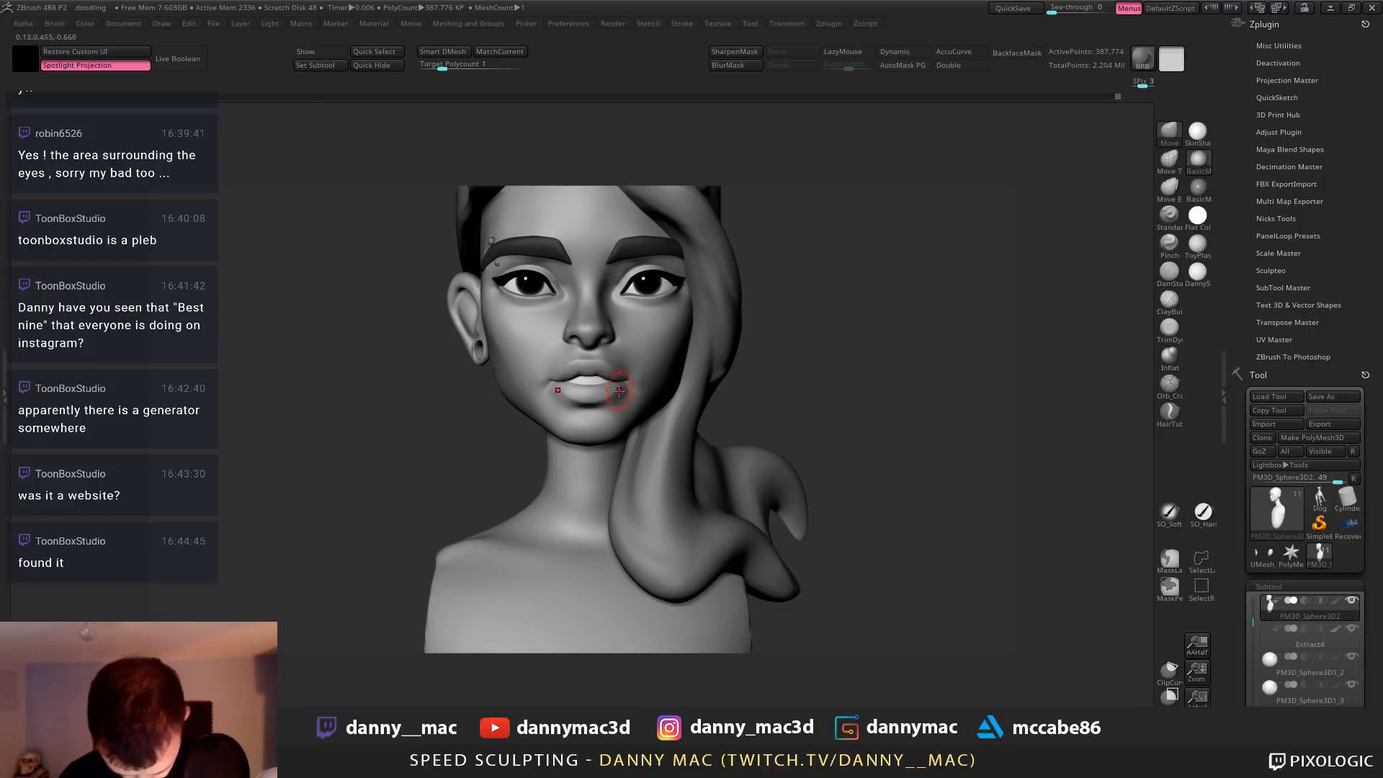
mouse_move(619, 391)
right_down()
mouse_move(638, 390)
mouse_move(615, 400)
mouse_move(626, 390)
mouse_move(607, 432)
right_up()
key(space)
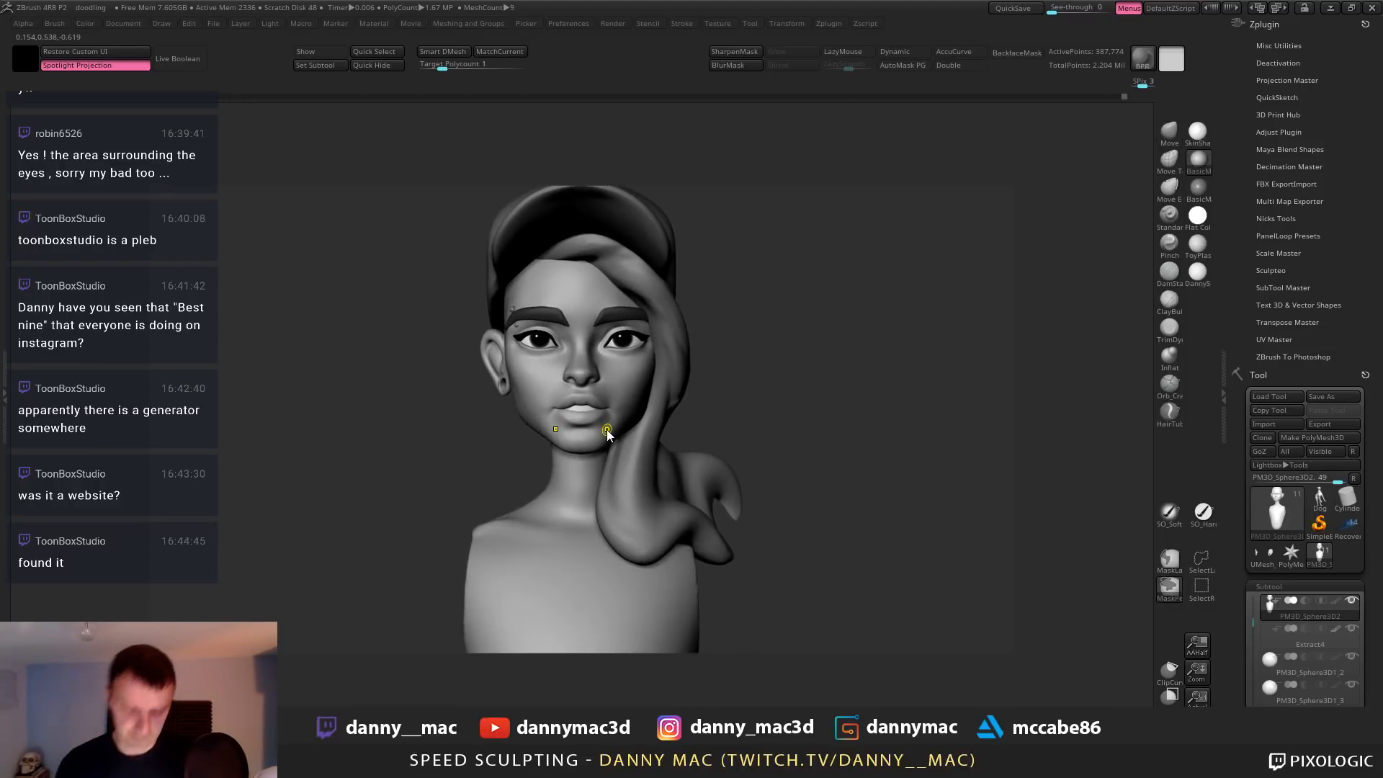
key(ctrl+s)
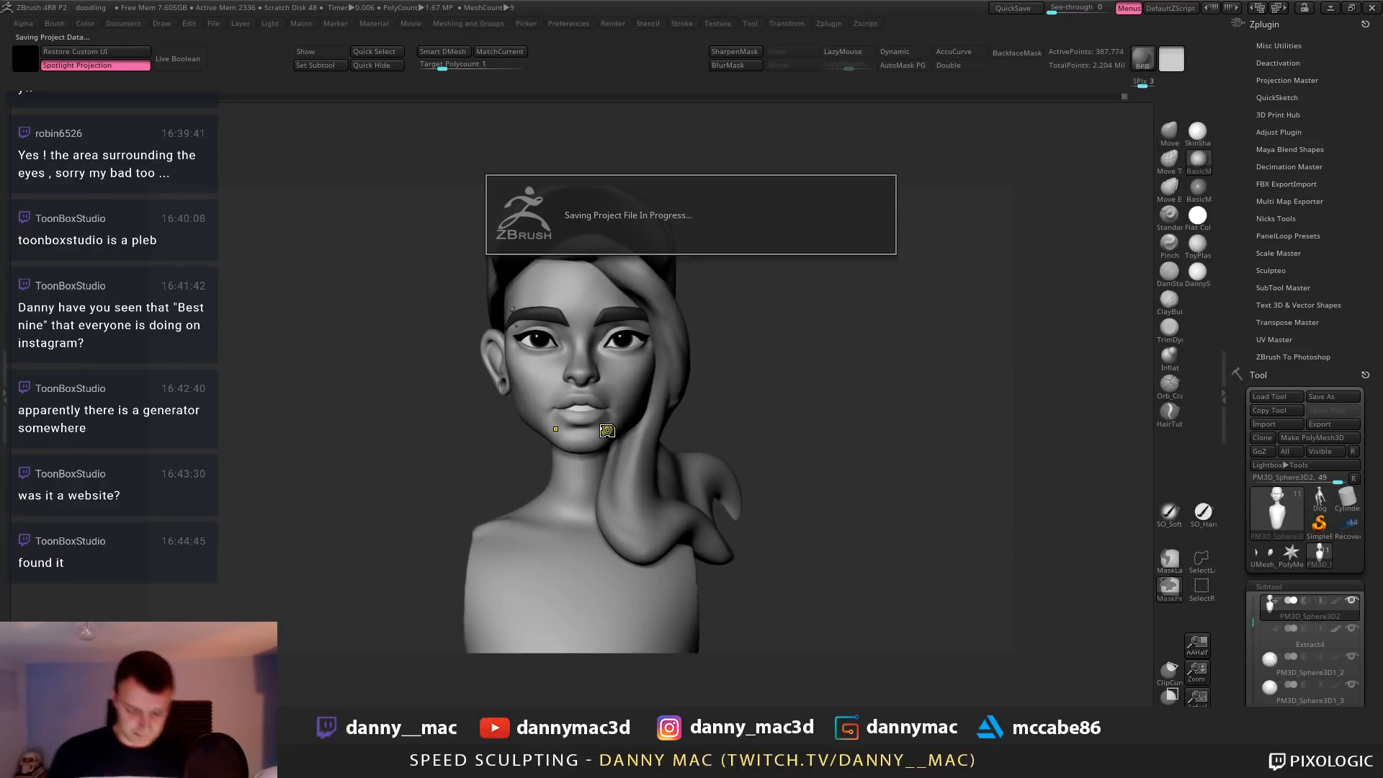
Add a Ring3D primitive to the bust as a new subtool
ctrl+right_drag(628, 415, 632, 435)
key(F1)
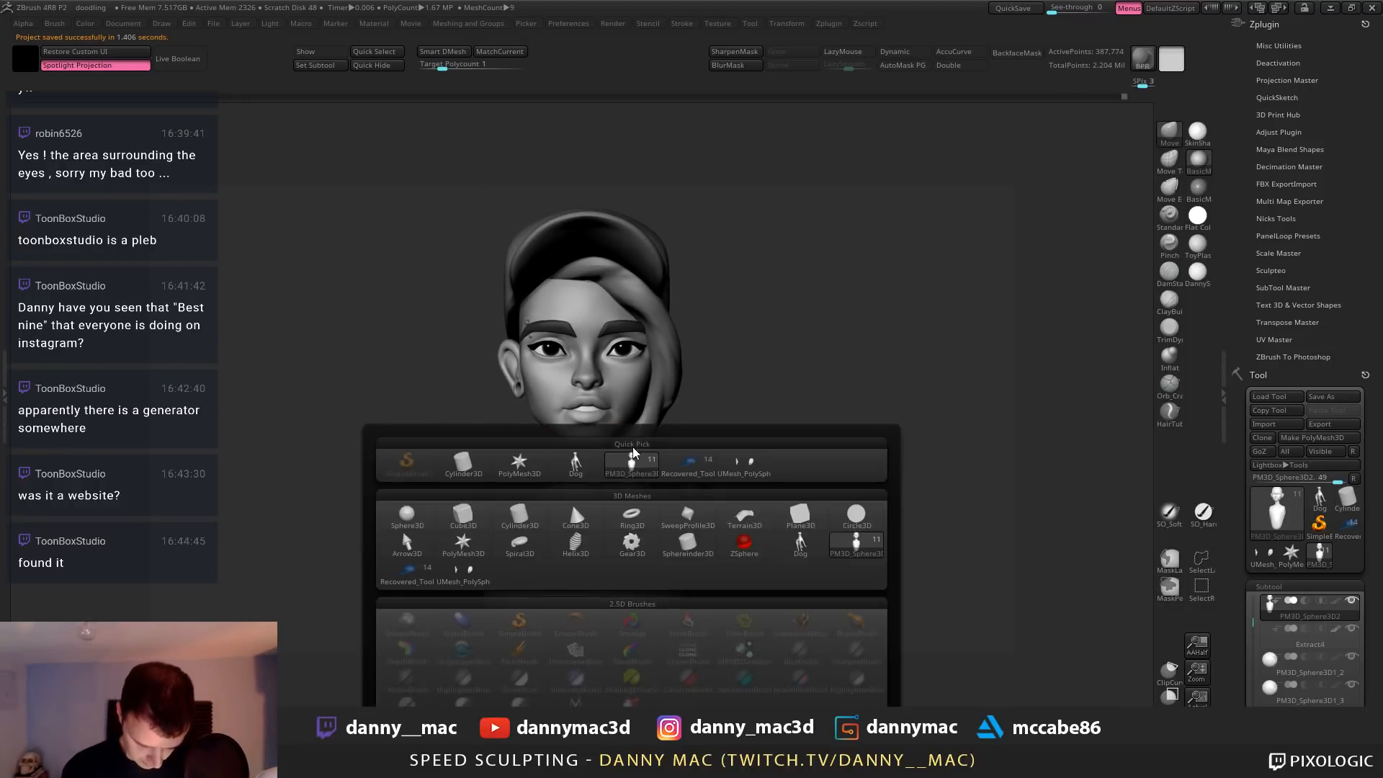
click(631, 514)
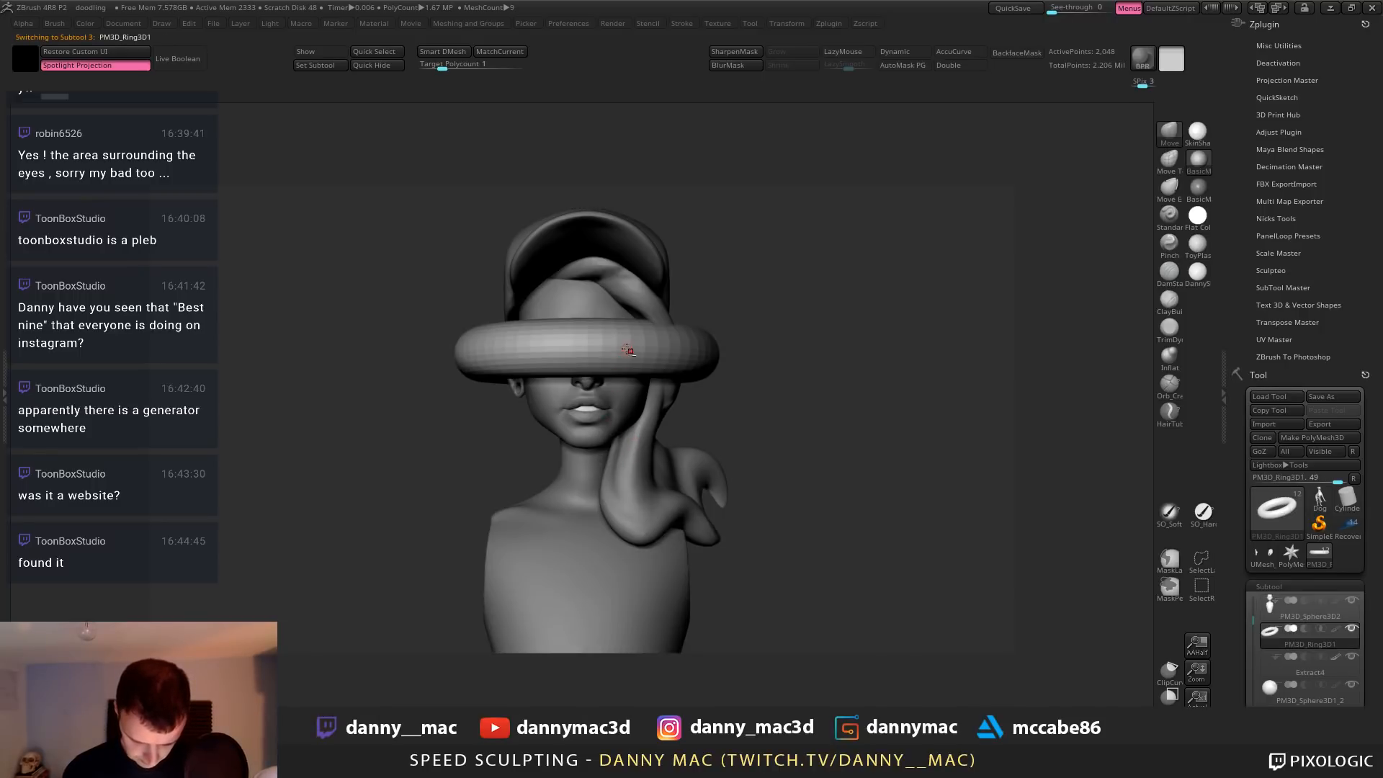
right_drag(646, 343, 634, 364)
alt+right_drag(635, 364, 615, 388)
Rotate the ring upright and scale it down to a small loop with the Transform gizmo
key(w)
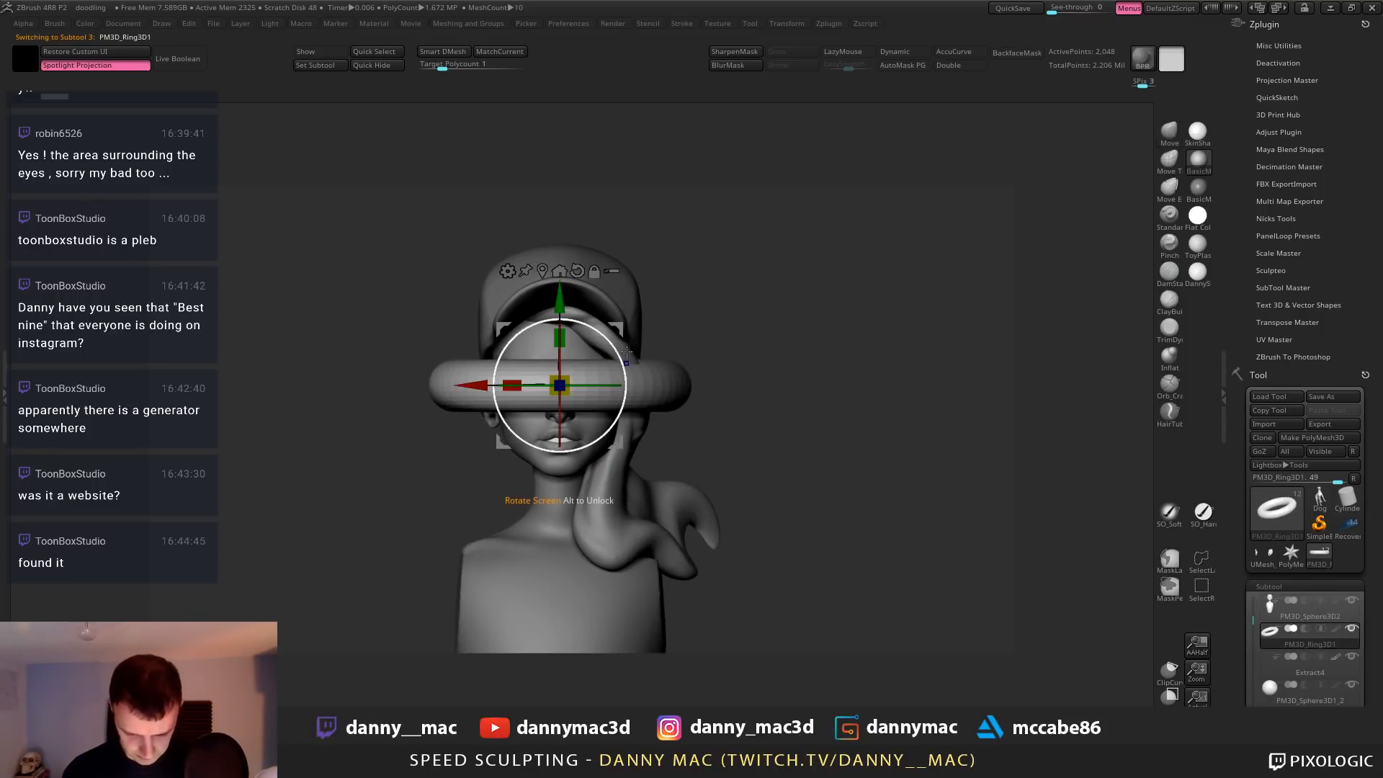
drag(618, 353, 516, 305)
drag(566, 389, 614, 411)
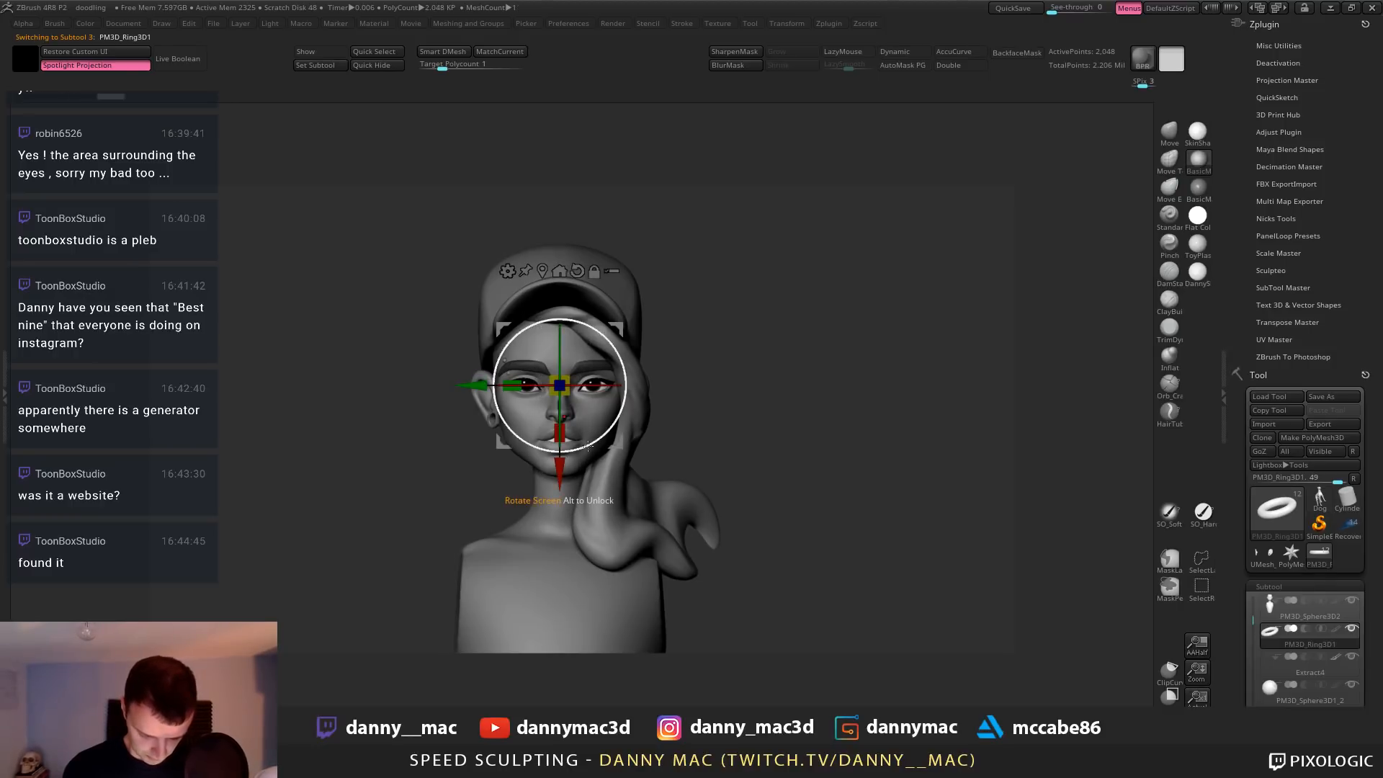
right_drag(650, 430, 639, 382)
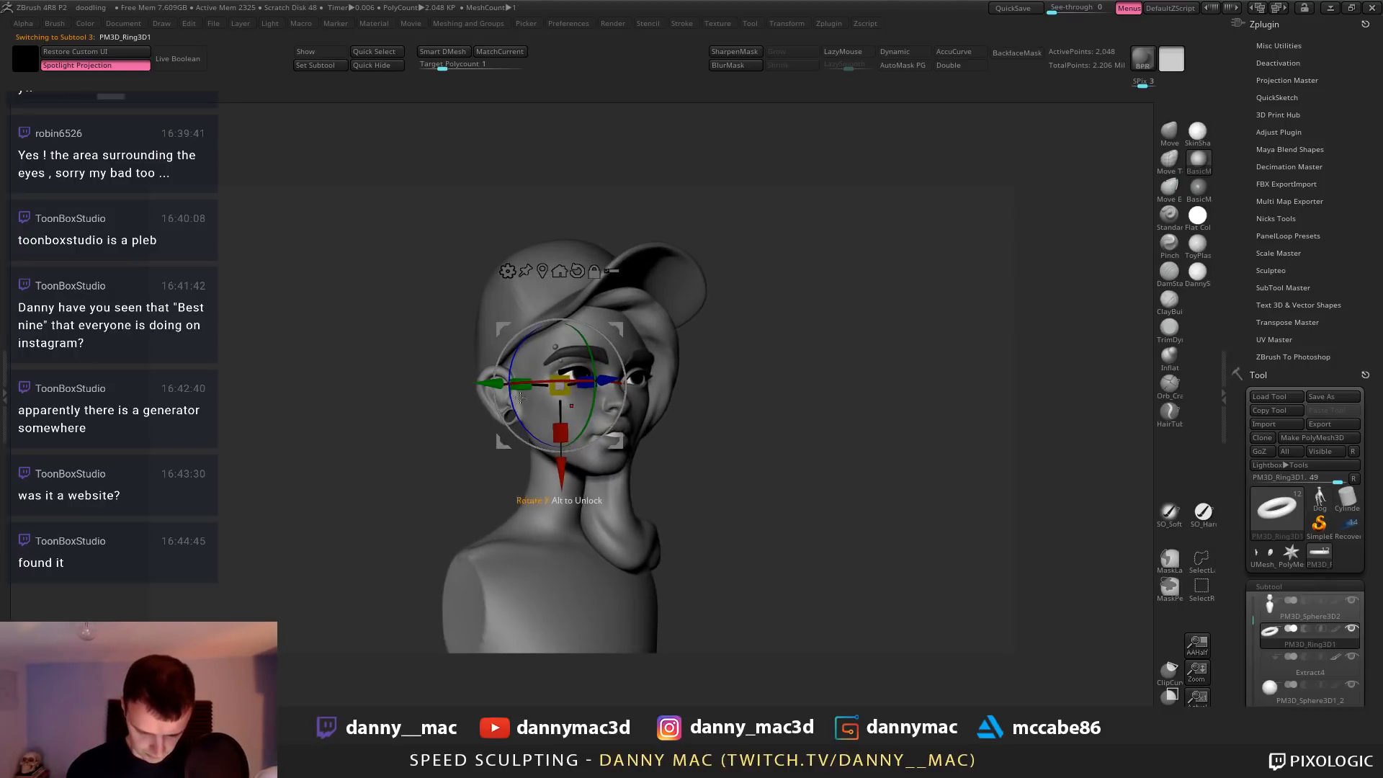
Move the small ring out to the front of the face beside the lower lip
drag(616, 440, 779, 412)
drag(722, 356, 709, 349)
shift+right_drag(799, 346, 749, 338)
ctrl+right_drag(810, 274, 644, 291)
drag(583, 293, 631, 425)
right_drag(720, 380, 817, 374)
drag(629, 427, 328, 452)
right_drag(439, 435, 778, 441)
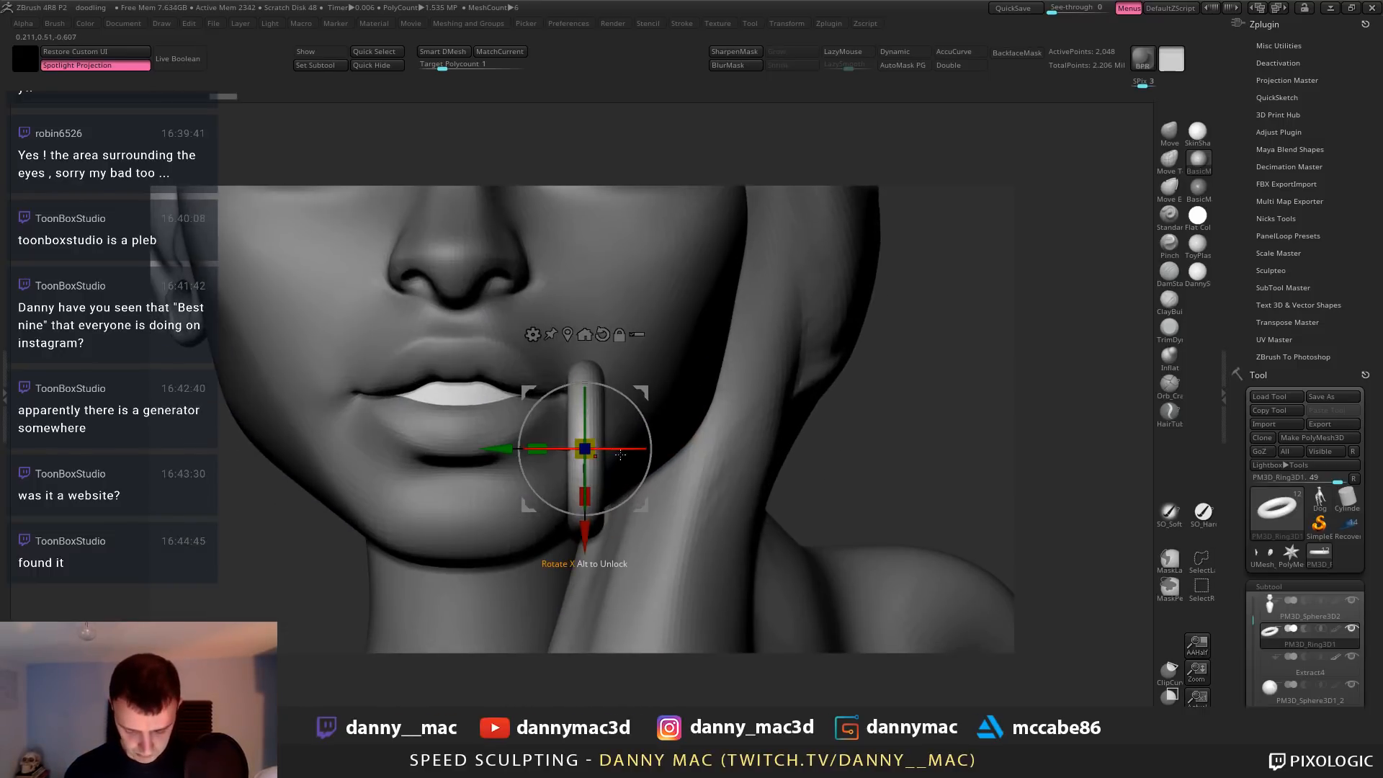
Shrink the ring further and position it so that it wraps around one side of the lower lip
drag(609, 447, 568, 476)
drag(639, 393, 551, 372)
right_drag(551, 373, 493, 365)
drag(551, 369, 584, 369)
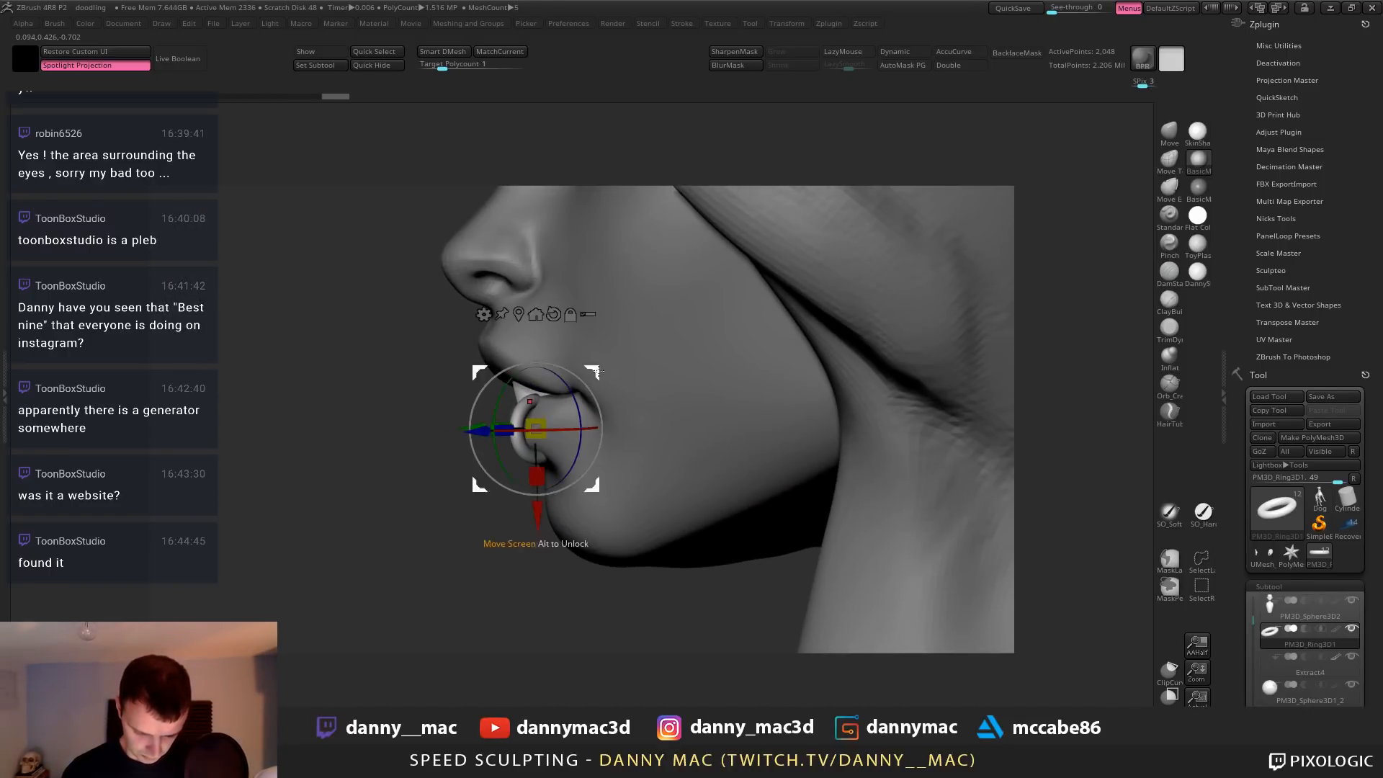
right_drag(586, 369, 915, 472)
Thin the lip ring with an Inflate deformation of -4
drag(1222, 656, 1224, 590)
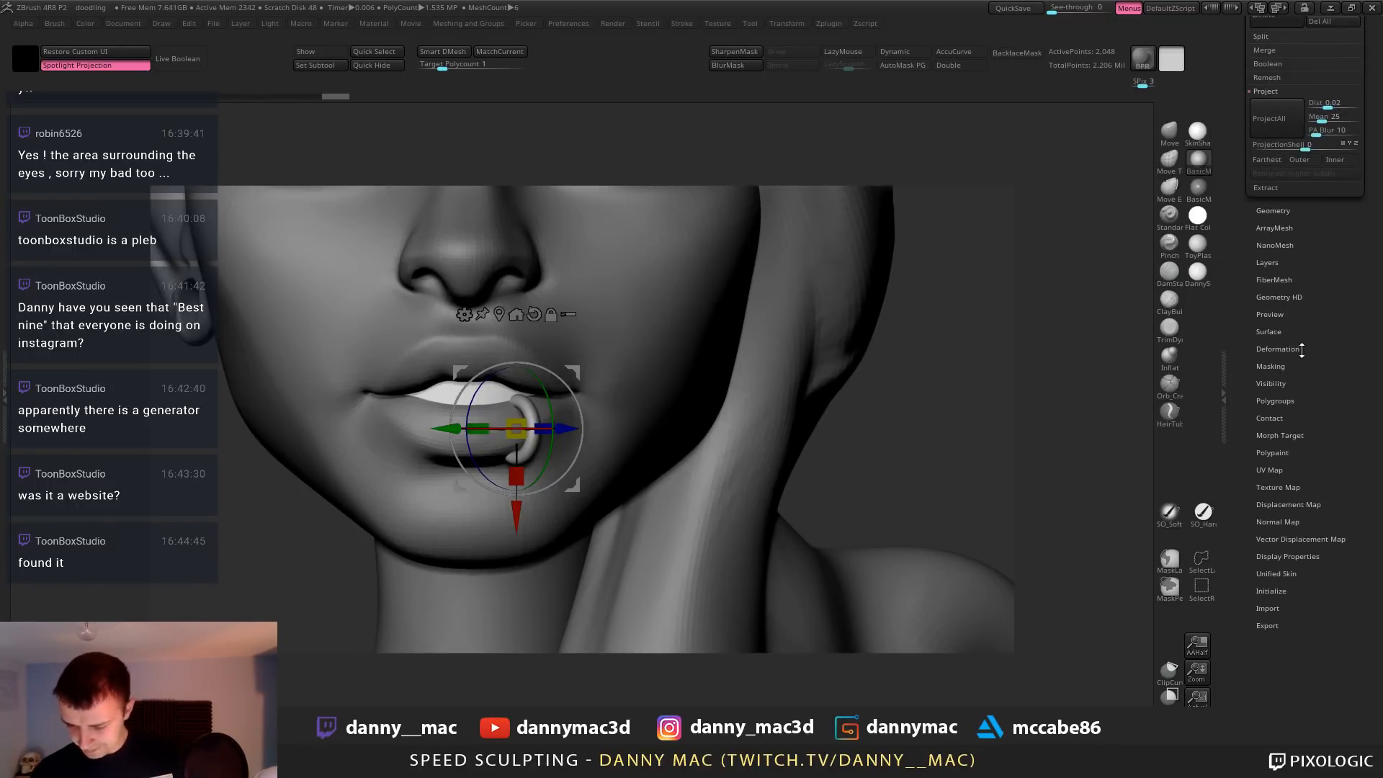
click(1301, 349)
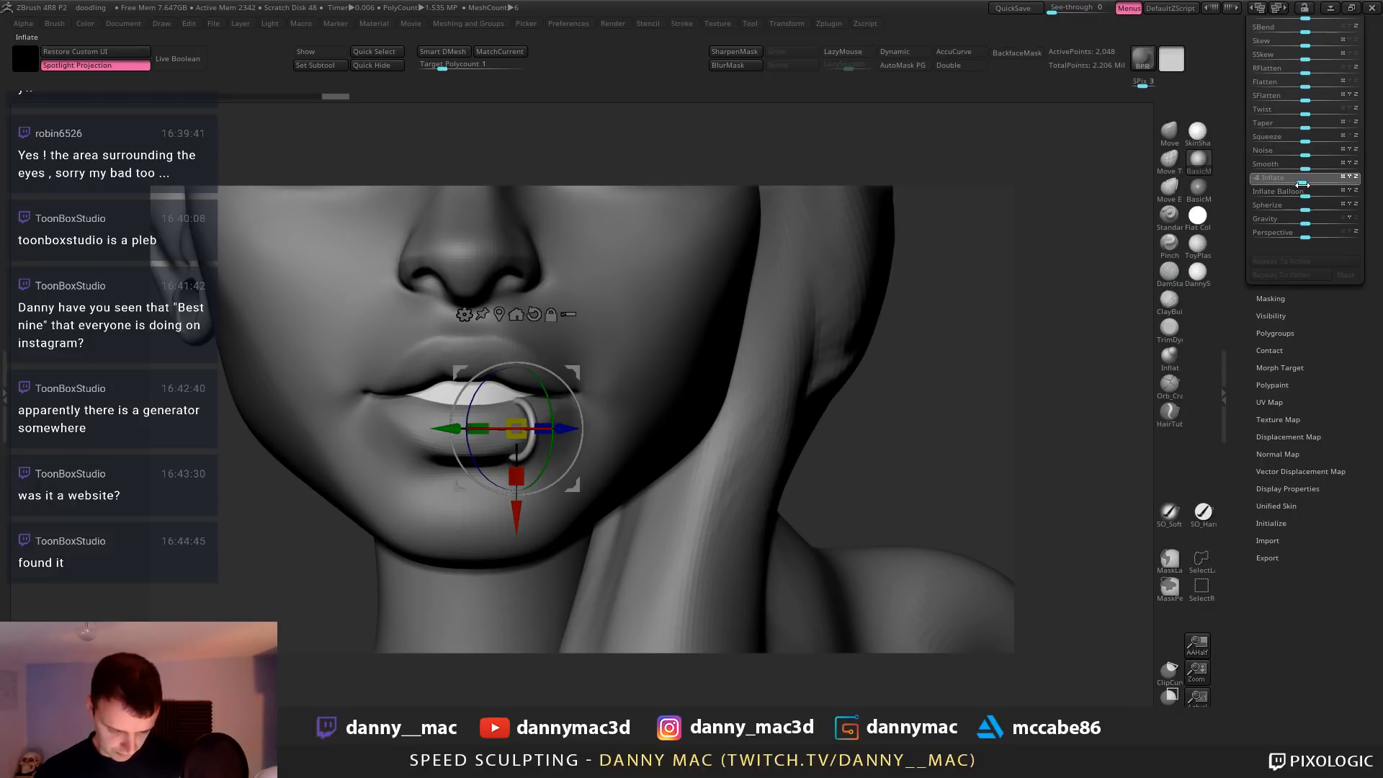
drag(1301, 184, 1300, 184)
Tilt the lip ring and nudge it to follow the curve of the lower lip
right_drag(603, 409, 575, 411)
drag(519, 429, 587, 369)
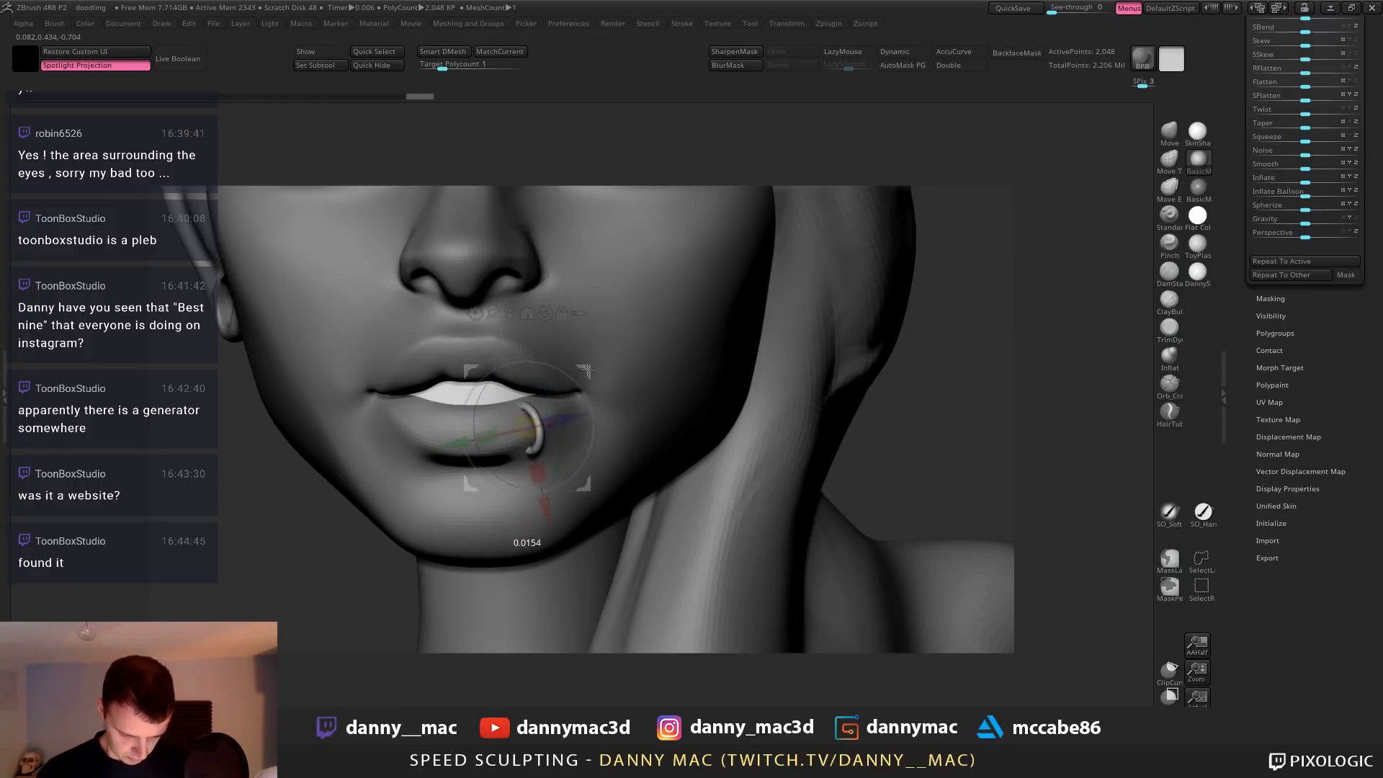
right_drag(602, 393, 615, 391)
drag(535, 420, 531, 425)
right_drag(584, 415, 618, 417)
drag(534, 425, 530, 426)
right_drag(621, 407, 586, 404)
drag(585, 373, 596, 371)
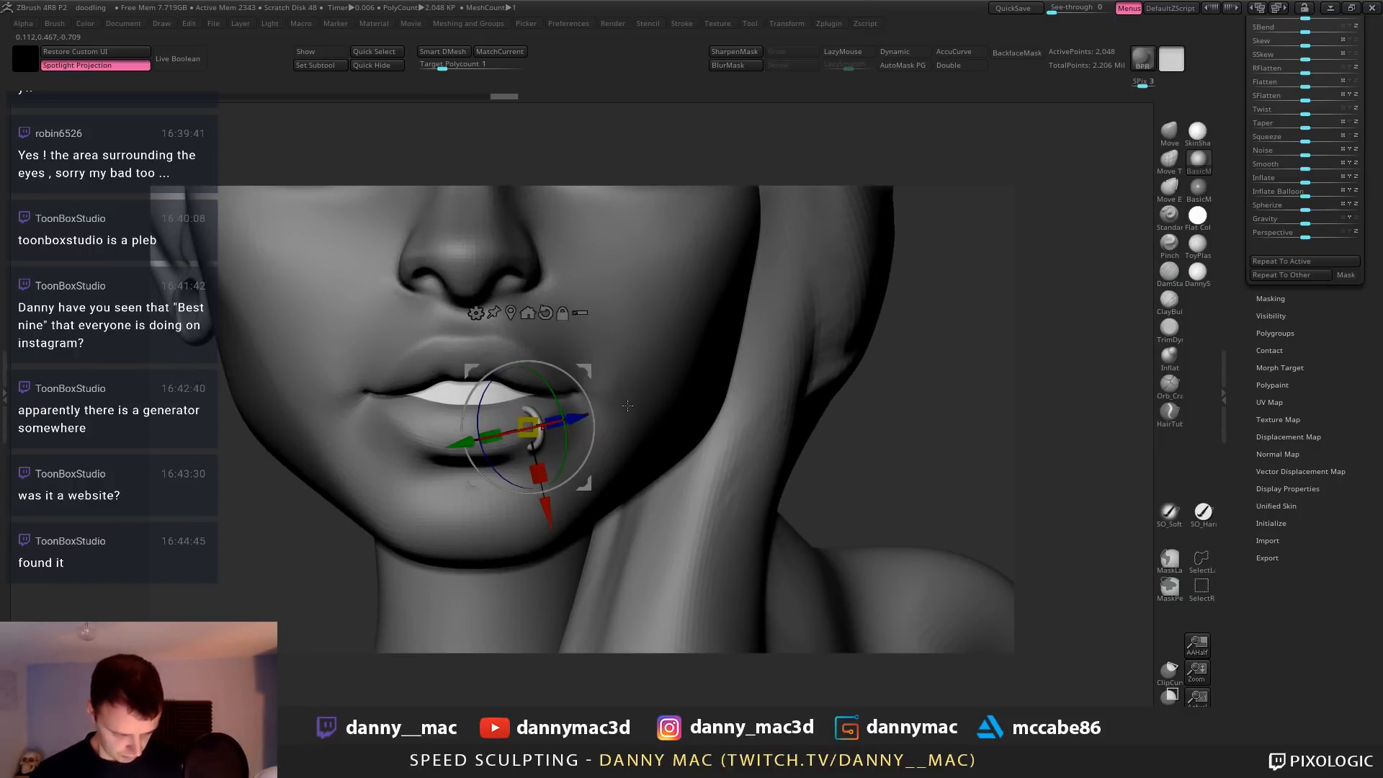
Duplicate the lip ring and move and rotate the copy onto the nostril opposite the lip ring
key(ctrl+shift+d)
drag(582, 369, 486, 218)
right_drag(487, 219, 483, 180)
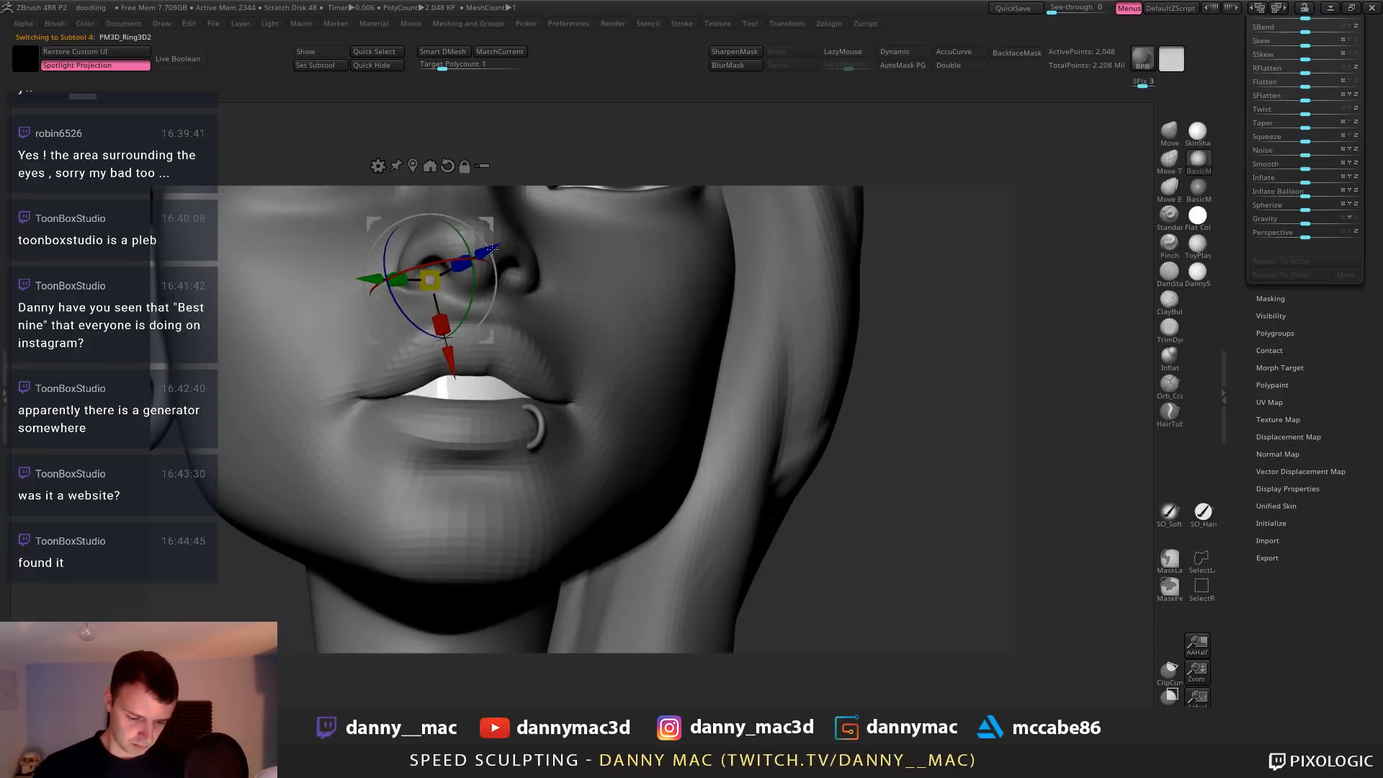
drag(485, 239, 550, 200)
right_drag(578, 306, 547, 204)
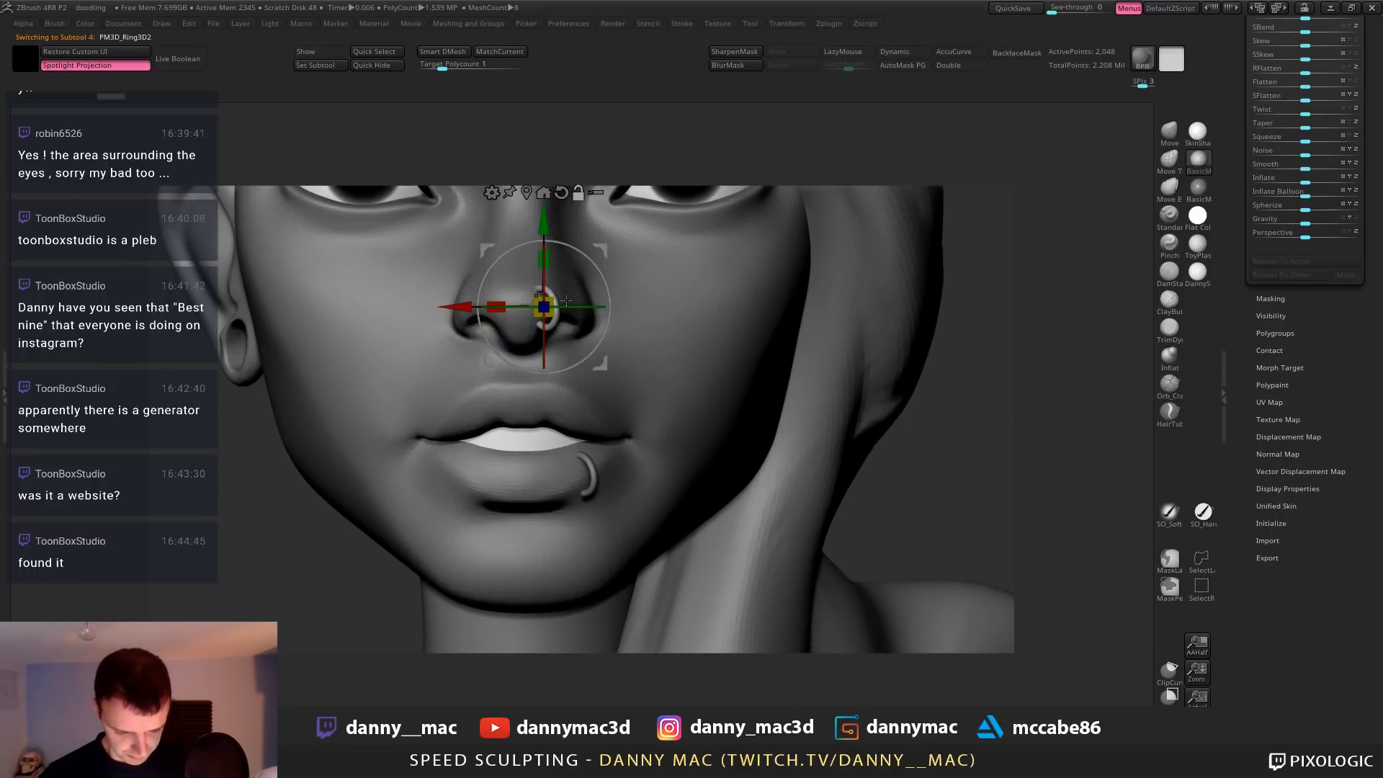
drag(566, 299, 528, 262)
right_drag(612, 302, 567, 278)
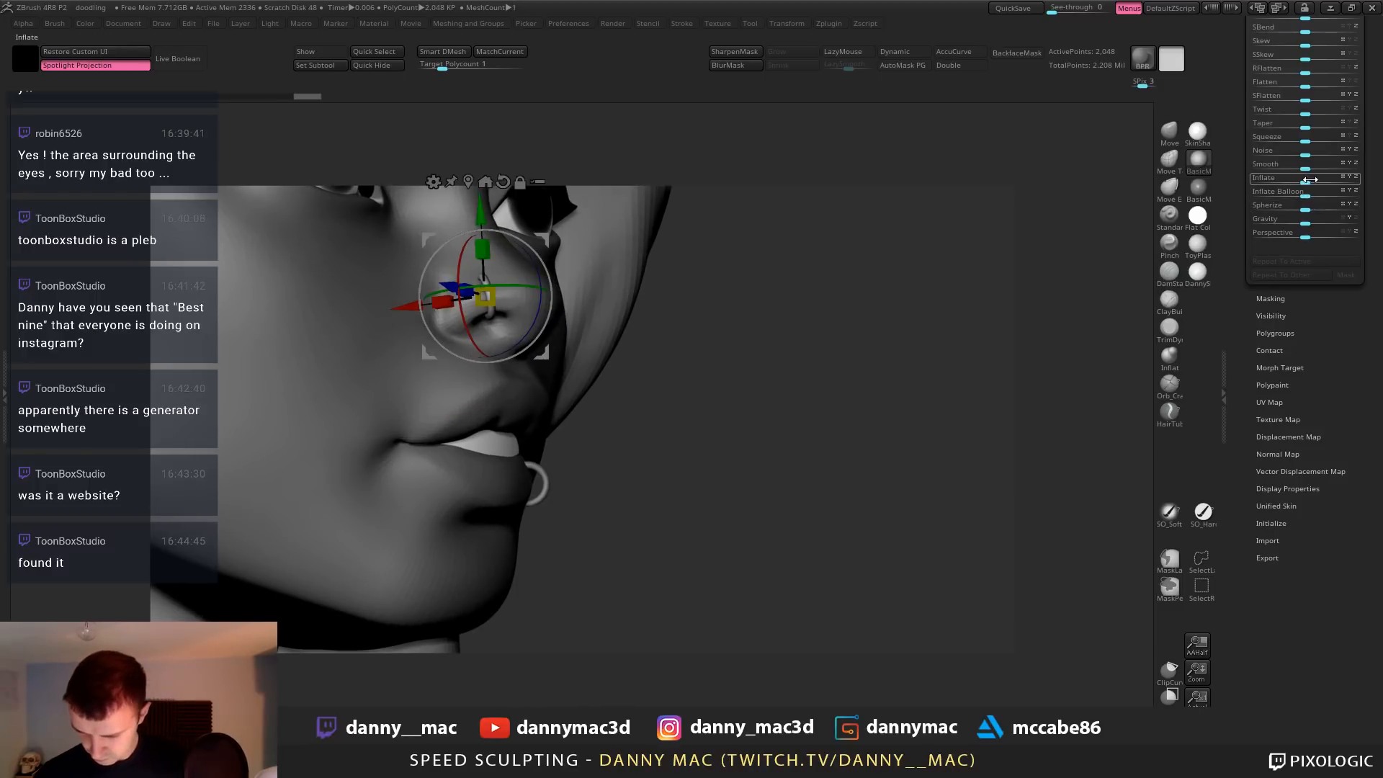
Thicken the nose ring with the Inflate deformation and refine its placement around the nostril
drag(1305, 180, 1307, 180)
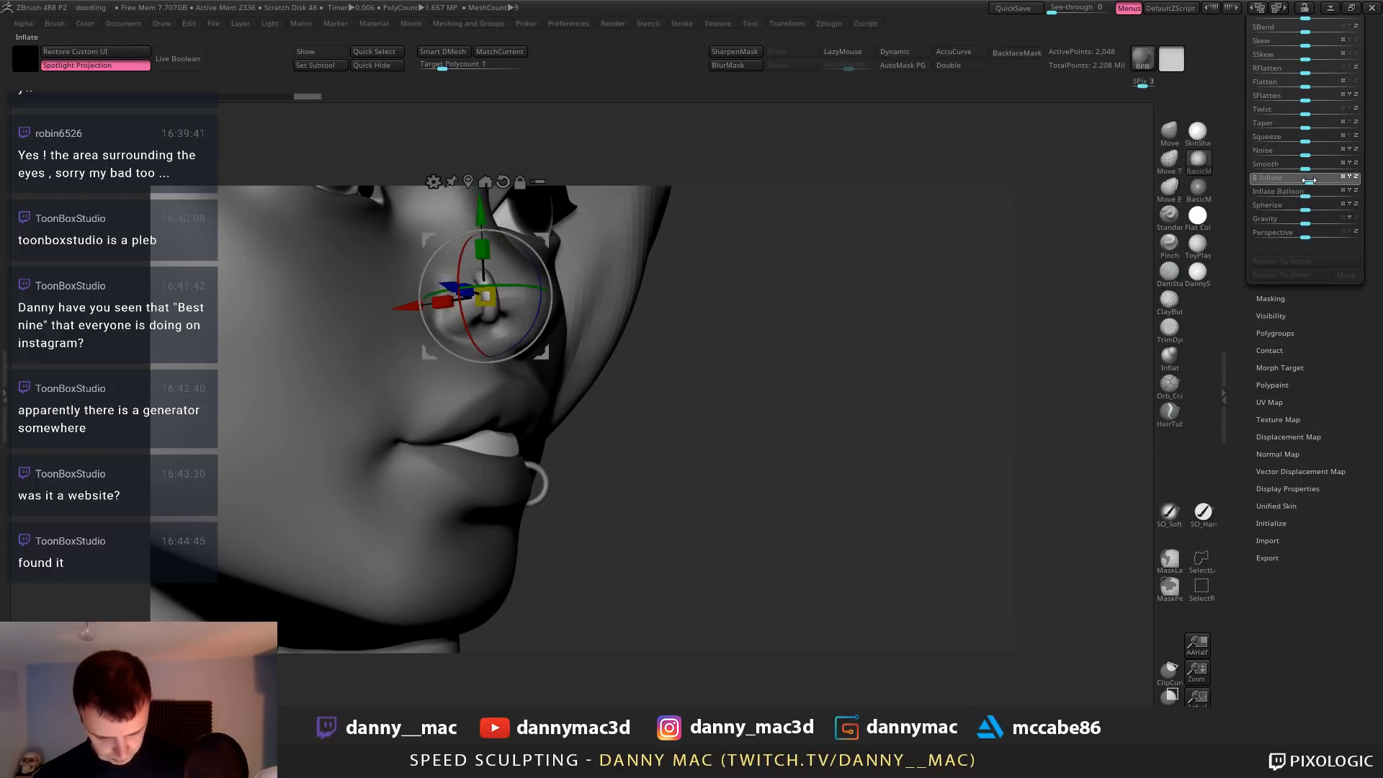
drag(1308, 180, 1310, 181)
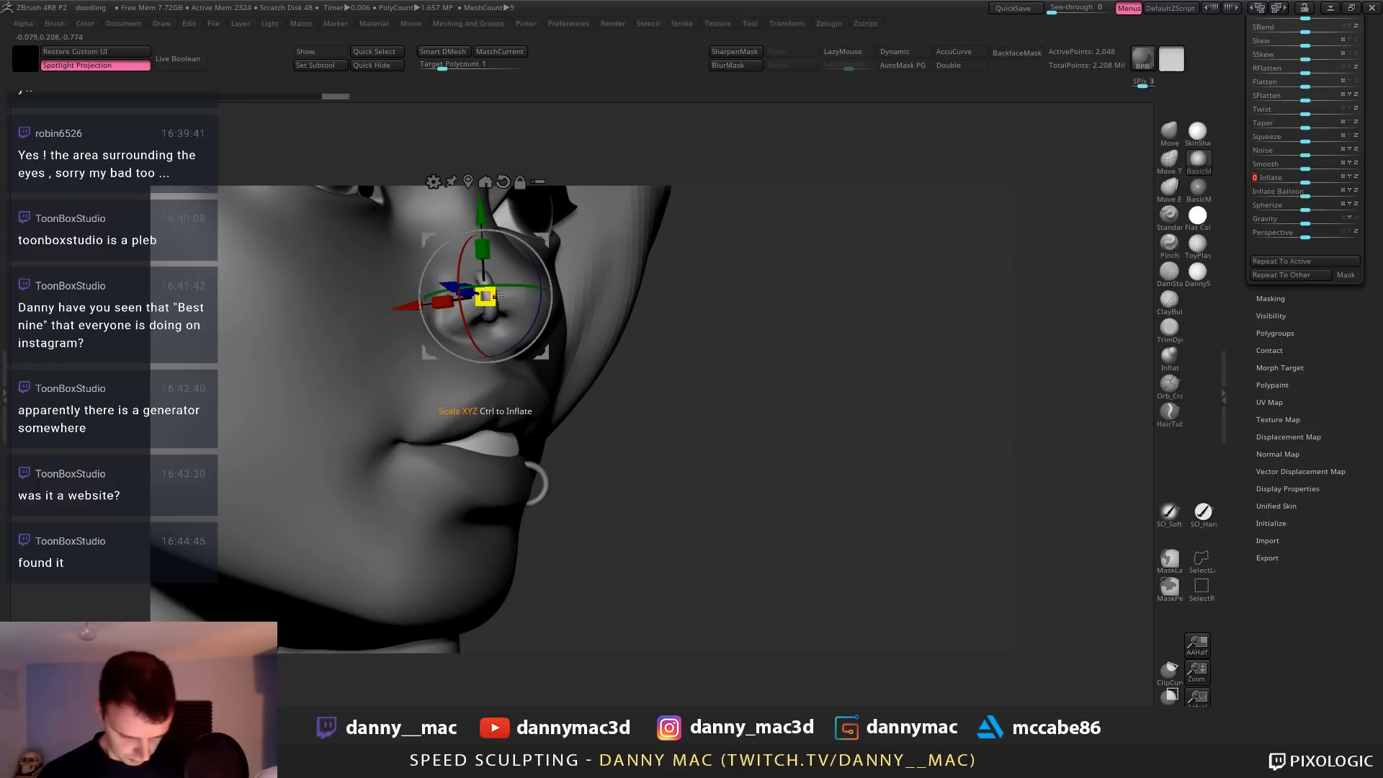
right_drag(534, 310, 436, 304)
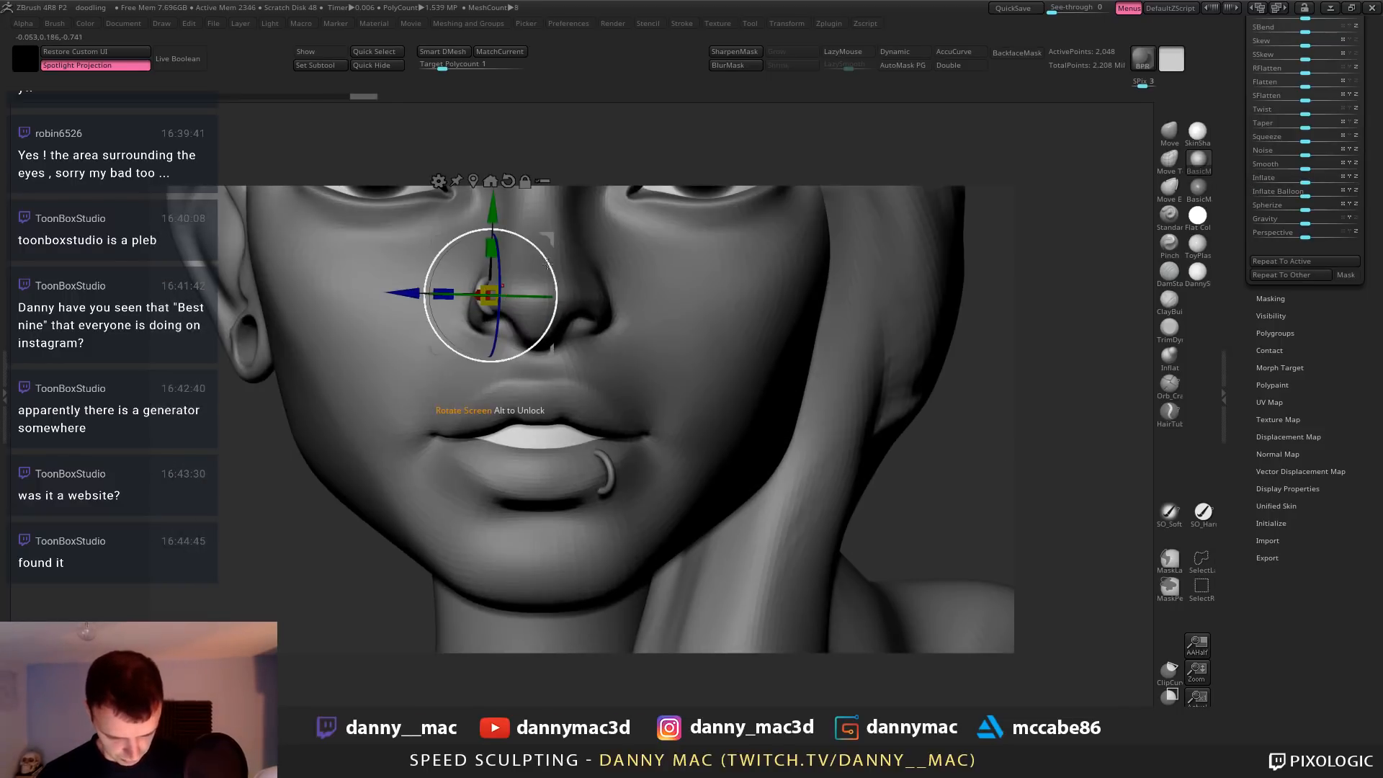
drag(550, 234, 553, 234)
right_drag(478, 288, 538, 283)
drag(562, 241, 557, 244)
mouse_move(537, 284)
right_down()
mouse_move(475, 287)
mouse_move(477, 312)
mouse_move(497, 259)
right_up()
Leave the Transform gizmo, return to a front view of the bust and save the project
key(q)
alt+right_drag(696, 396, 769, 488)
key(ctrl+s)
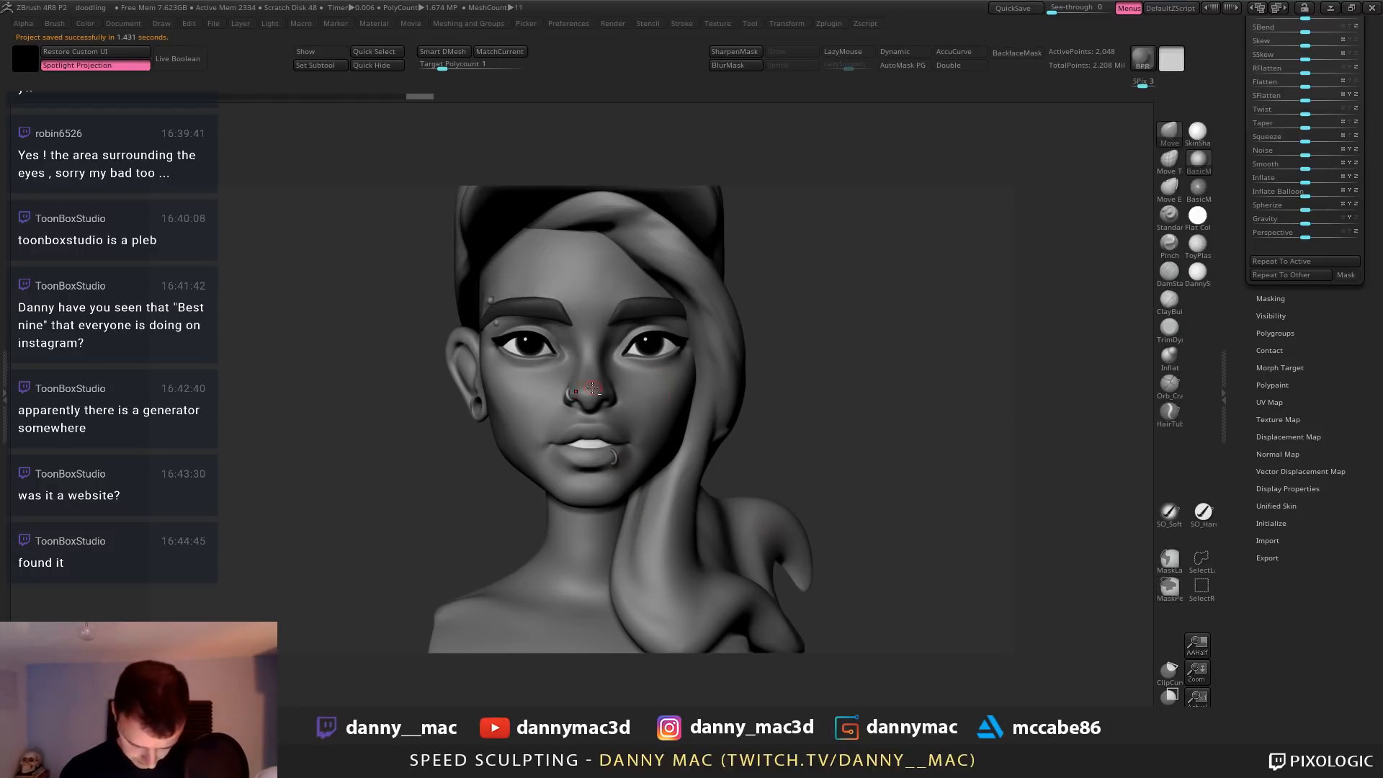
Delete the nose ring subtool
ctrl+right_drag(592, 389, 601, 396)
key(1)
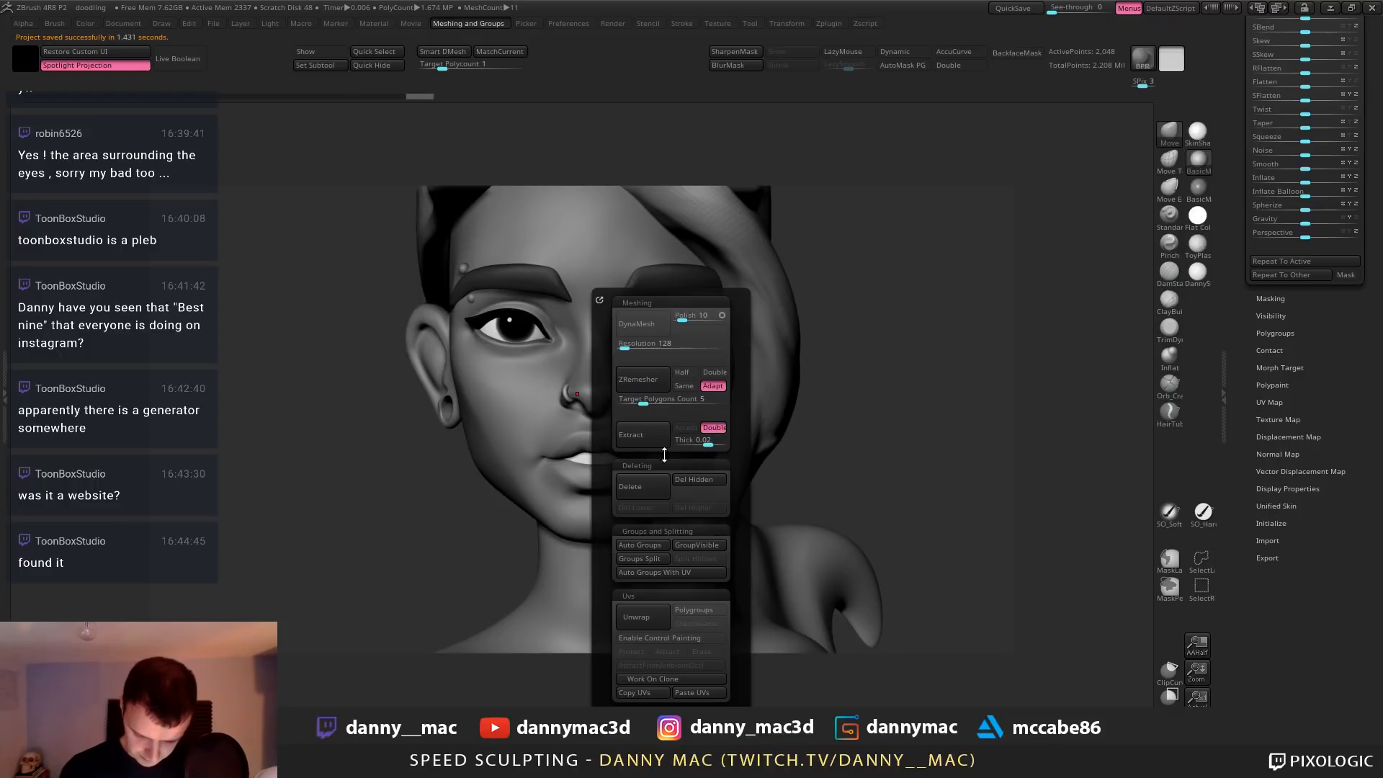
click(641, 489)
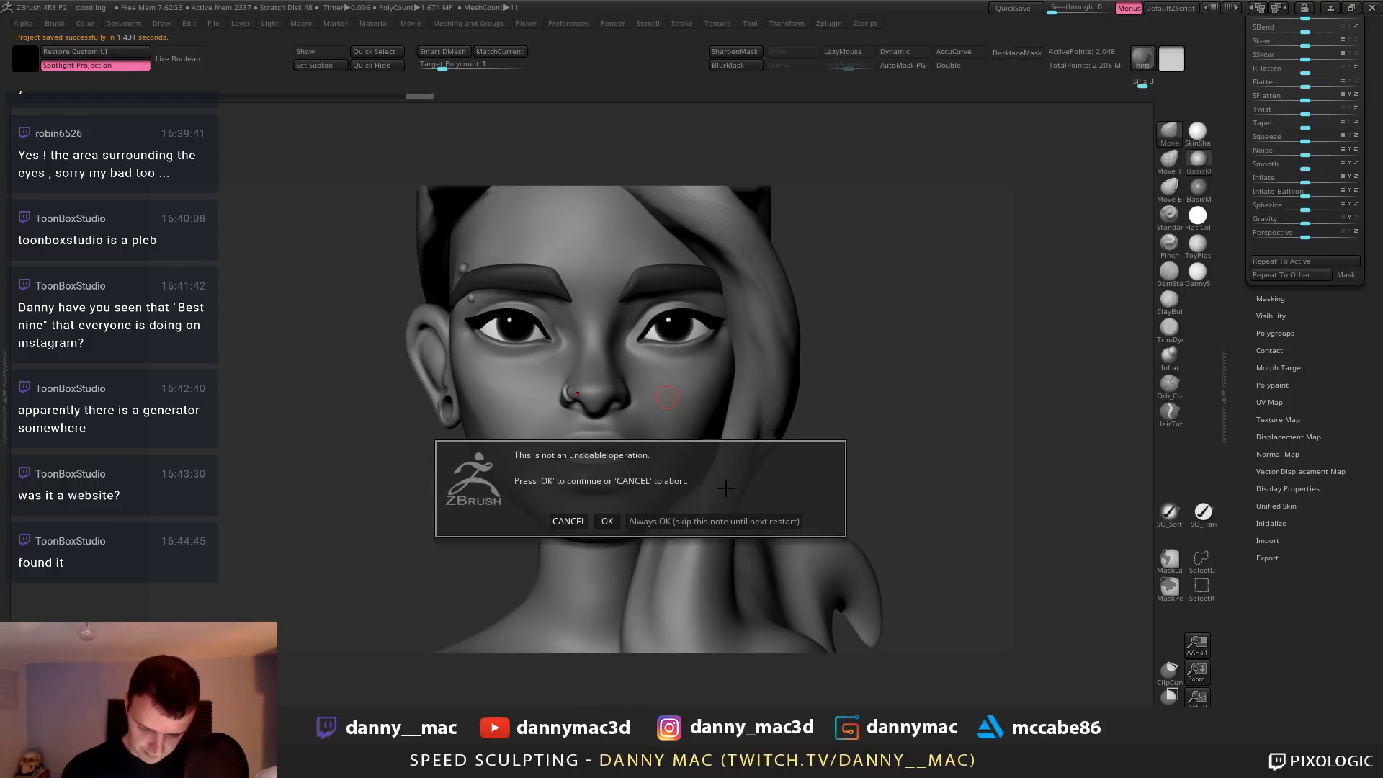
click(607, 521)
Add a Sphere3D primitive to the bust as a new subtool
key(F1)
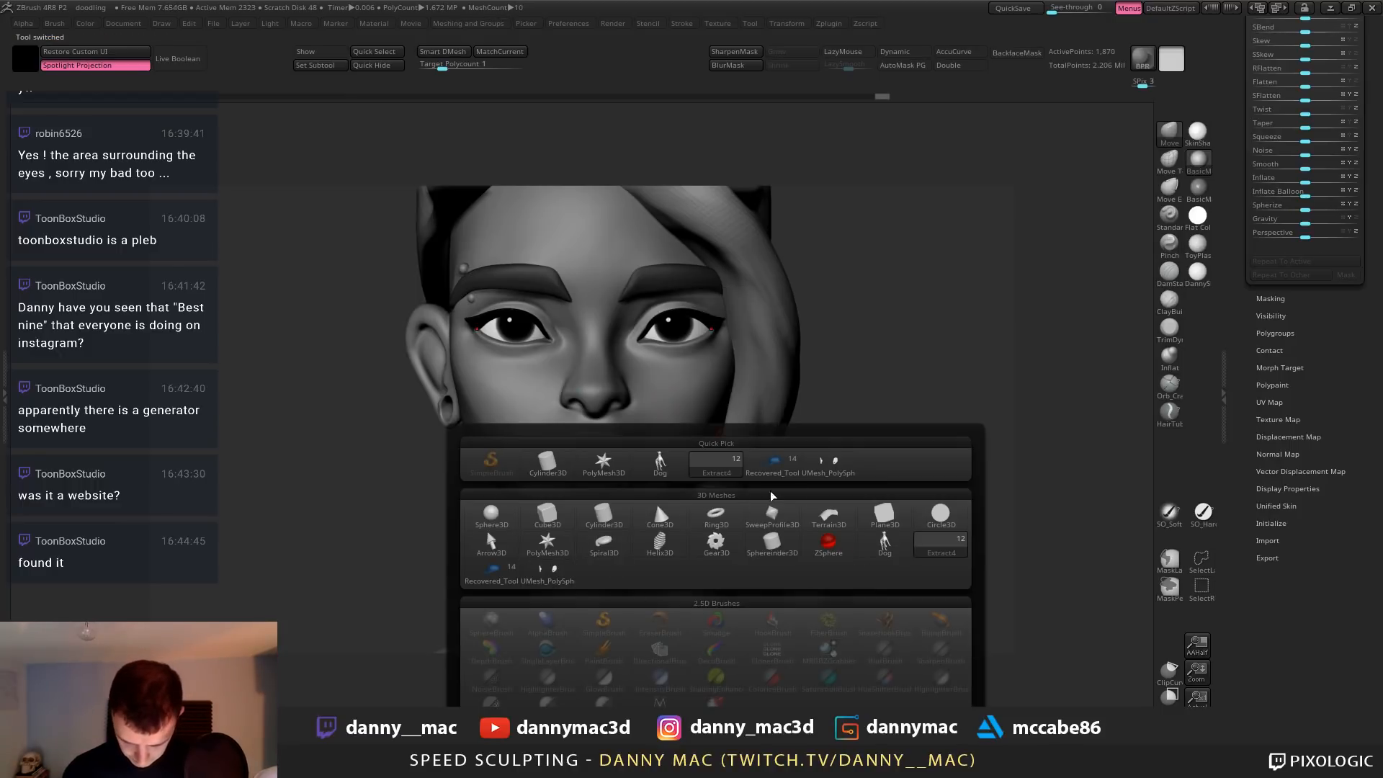
key(F1)
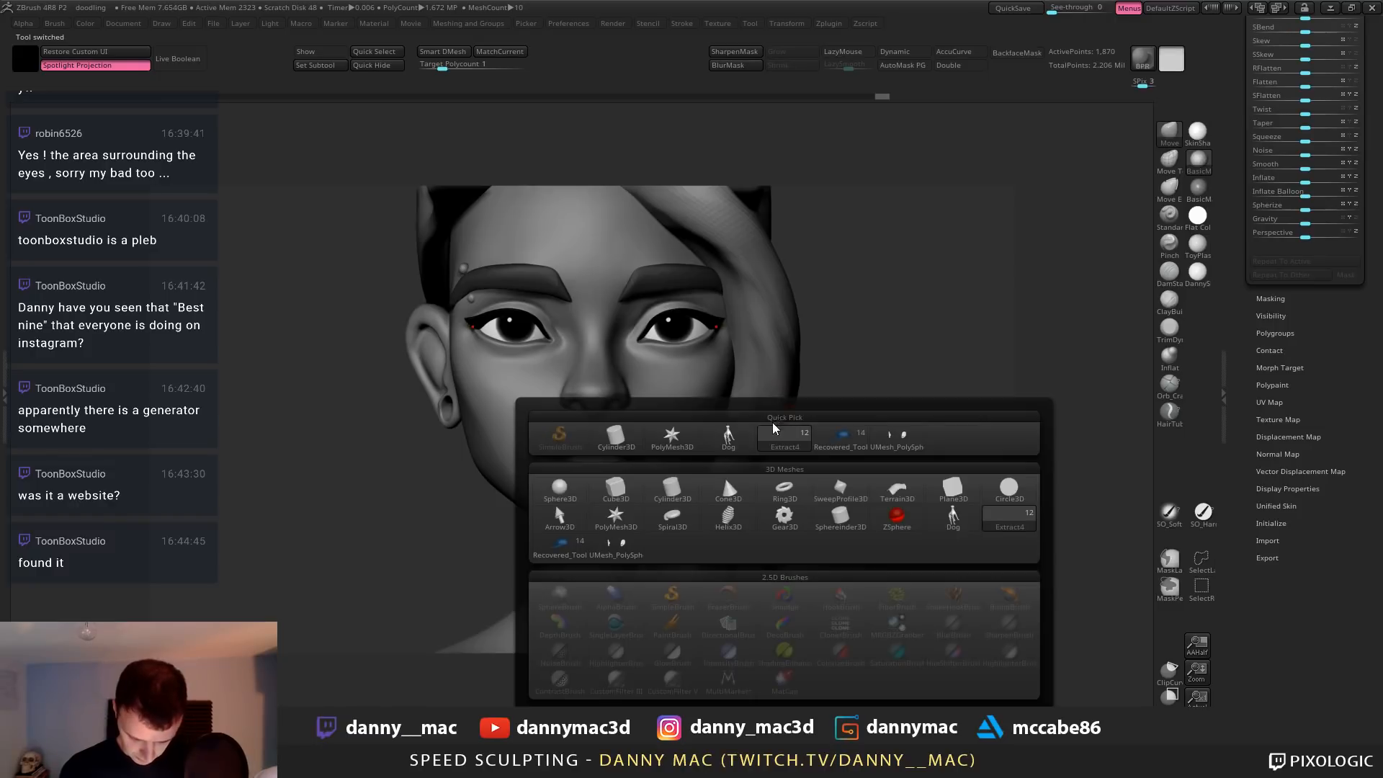
click(560, 488)
Scale the new sphere down to a small stud and move it beside the nose
key(w)
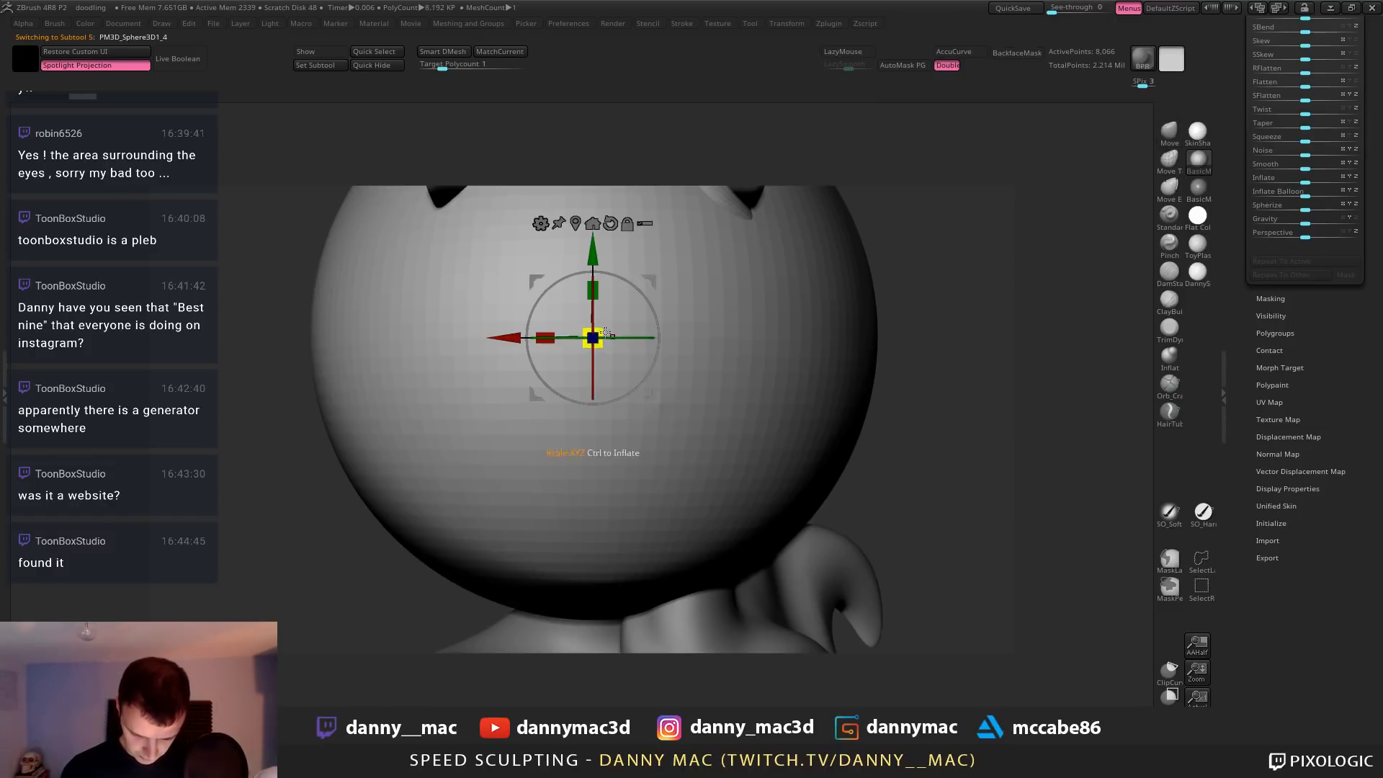
drag(593, 338, 691, 472)
key(ctrl+t)
drag(689, 339, 938, 359)
drag(965, 425, 785, 424)
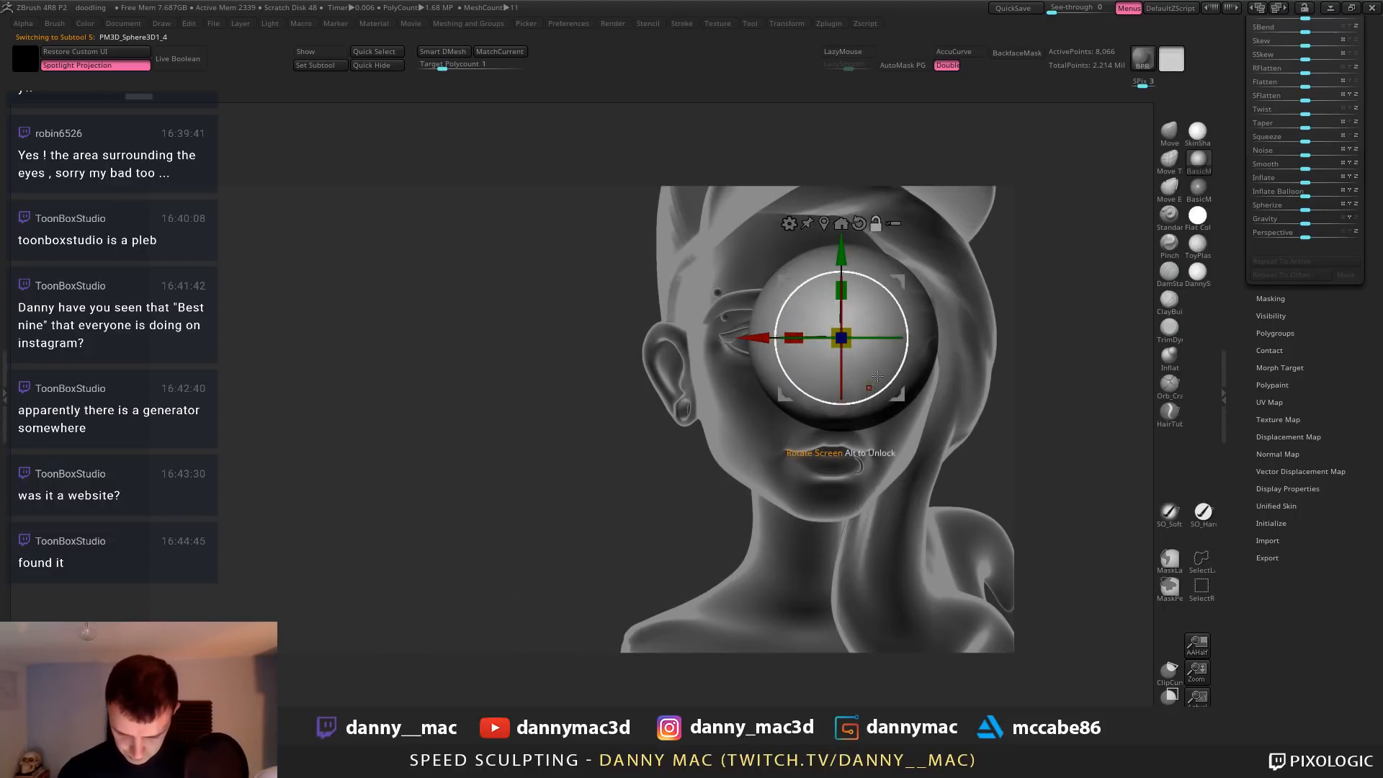
key(ctrl+t)
drag(841, 337, 650, 436)
drag(679, 314, 573, 463)
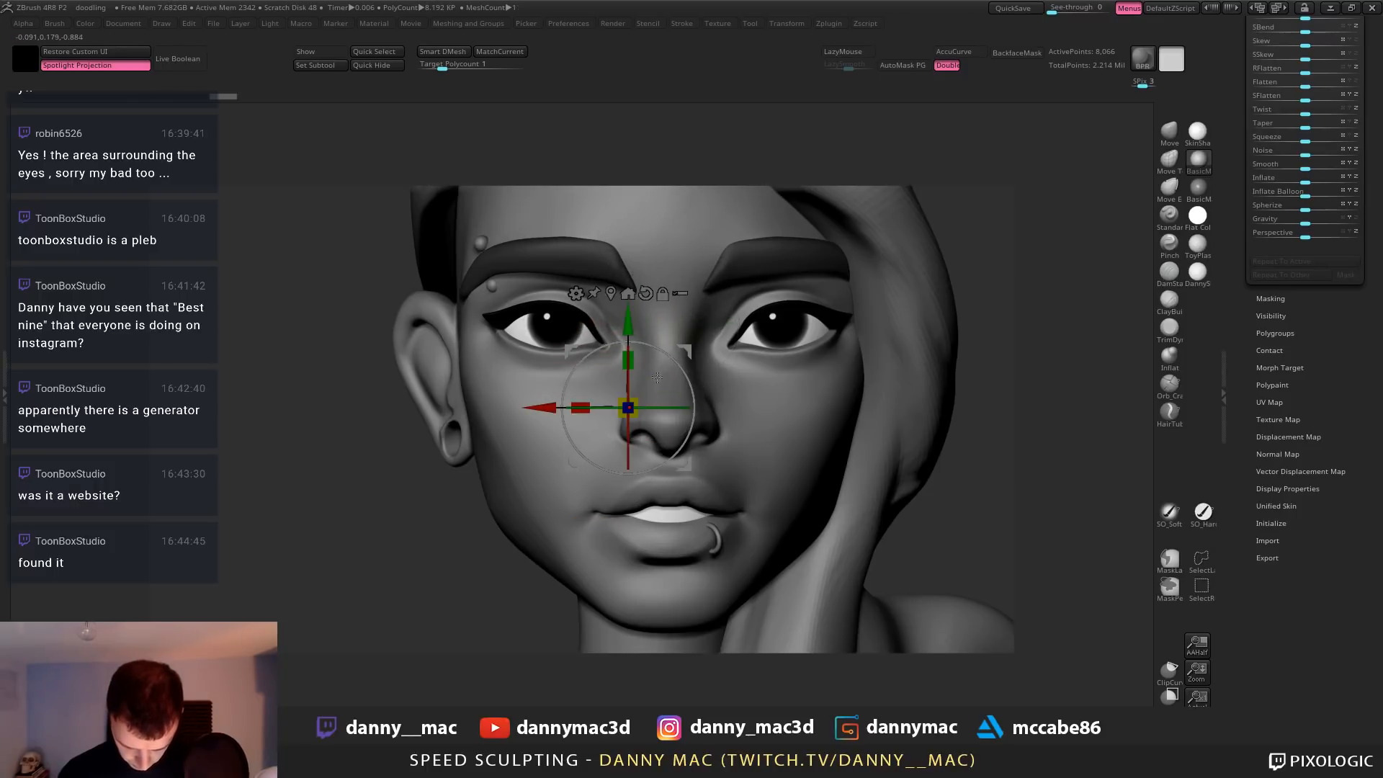
Shrink the sphere further and seat it on the side of the nostril as a nose stud, checking from several angles
drag(630, 405, 644, 397)
right_drag(644, 404, 727, 361)
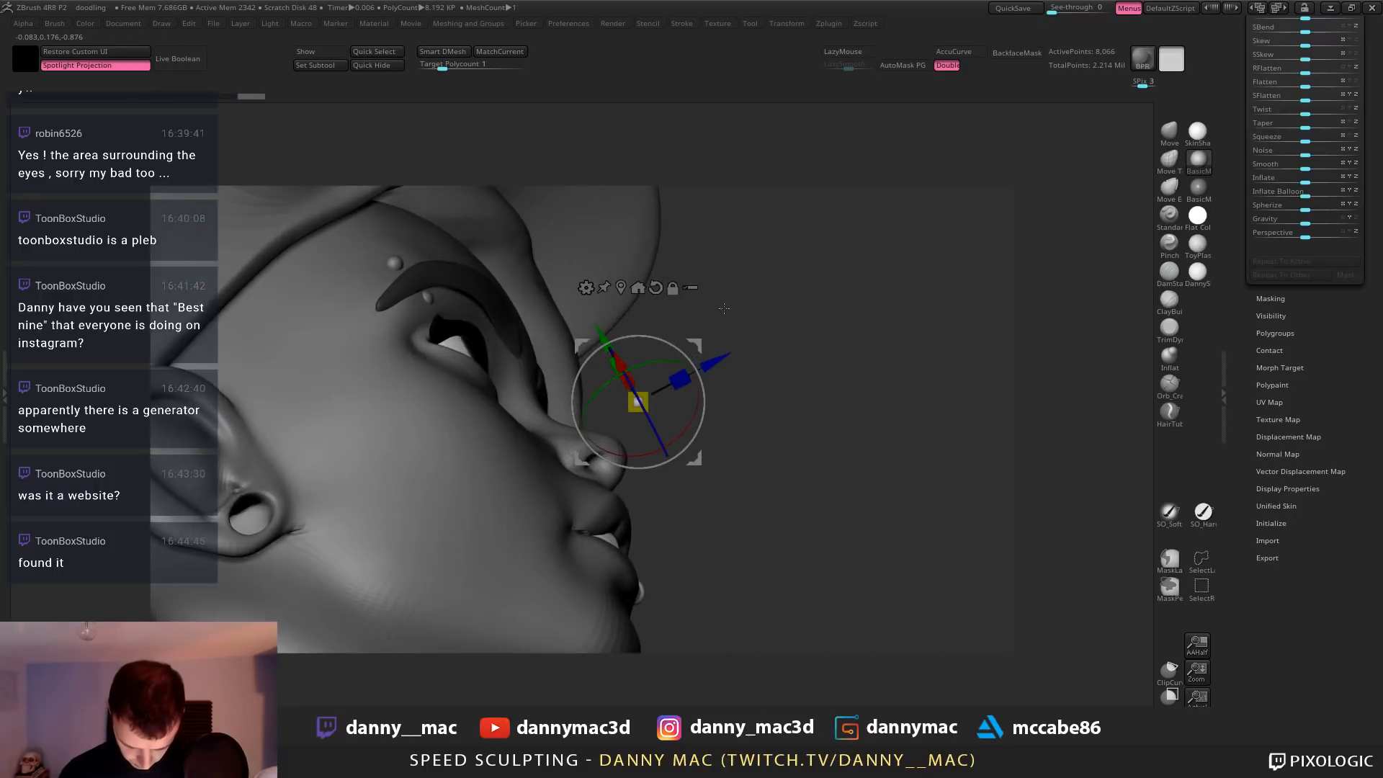
drag(712, 363, 664, 405)
right_drag(720, 364, 652, 373)
drag(640, 382, 640, 376)
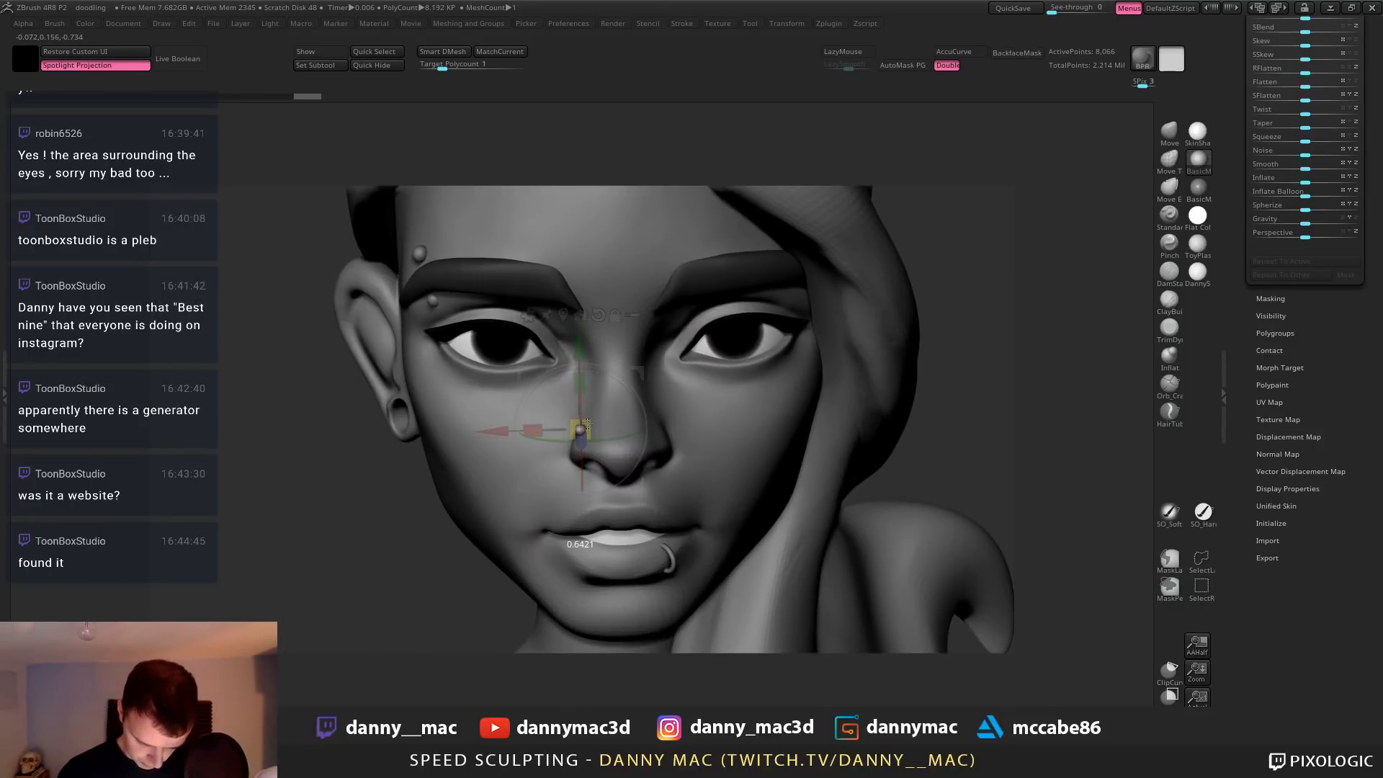
drag(587, 424, 587, 424)
drag(643, 373, 645, 375)
right_drag(645, 374, 646, 351)
key(q)
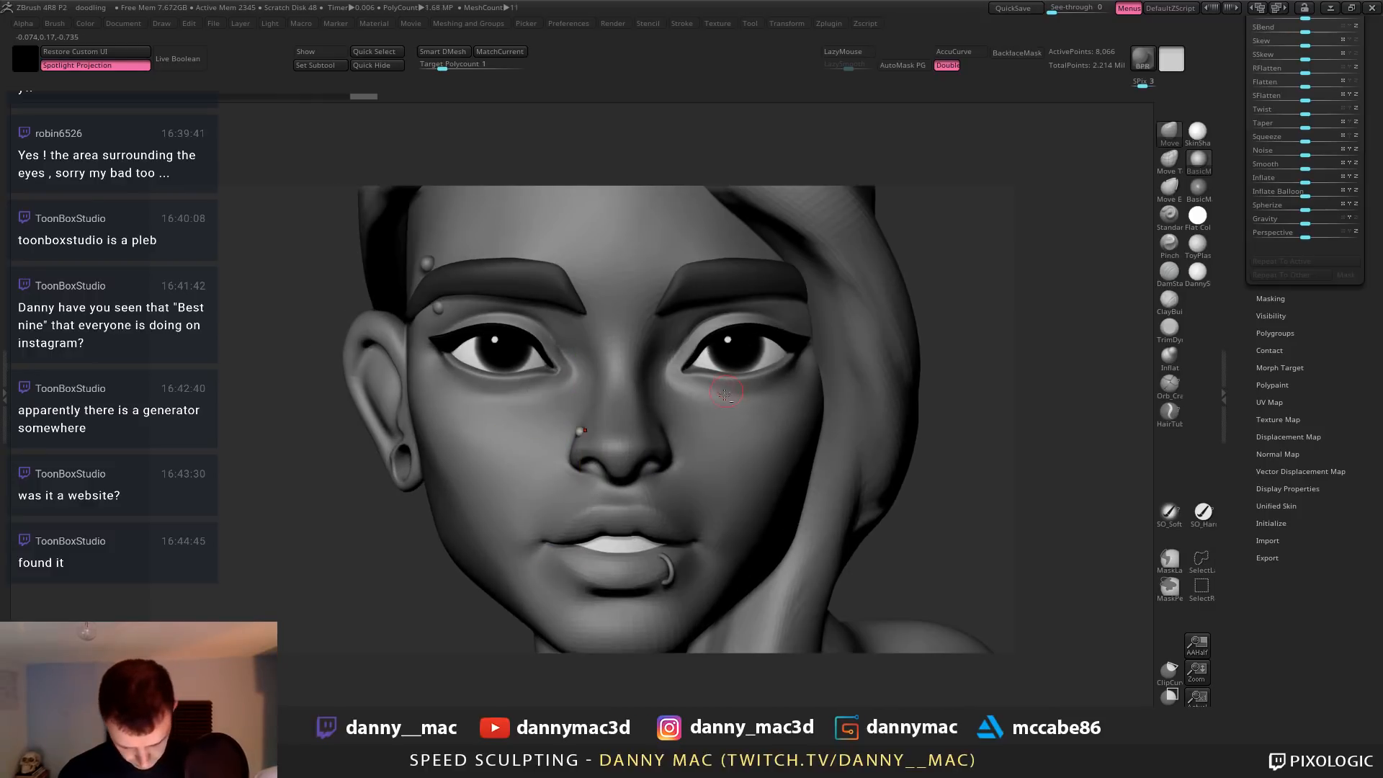
Nudge the nose stud slightly inward on the nostril with the Transform gizmo
ctrl+right_drag(725, 389, 688, 360)
key(w)
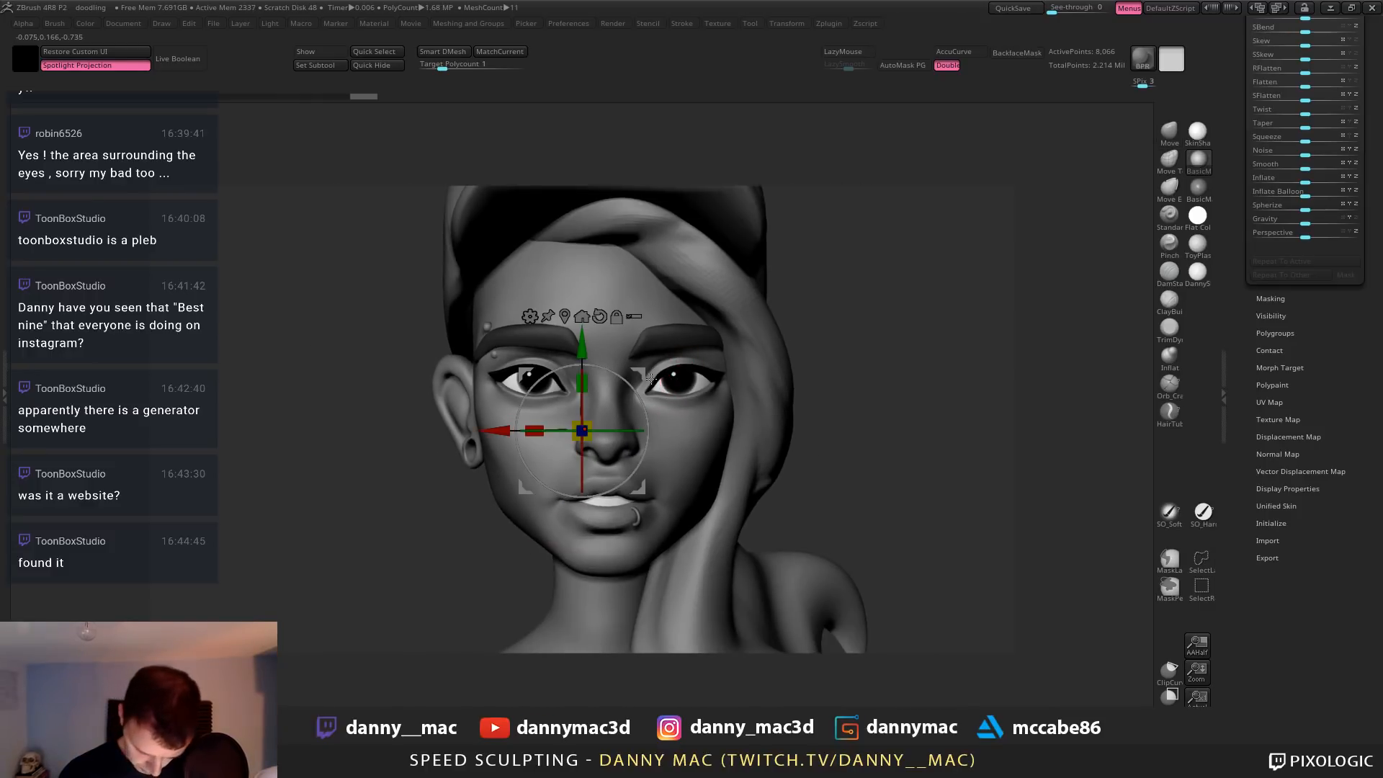
drag(650, 378, 653, 373)
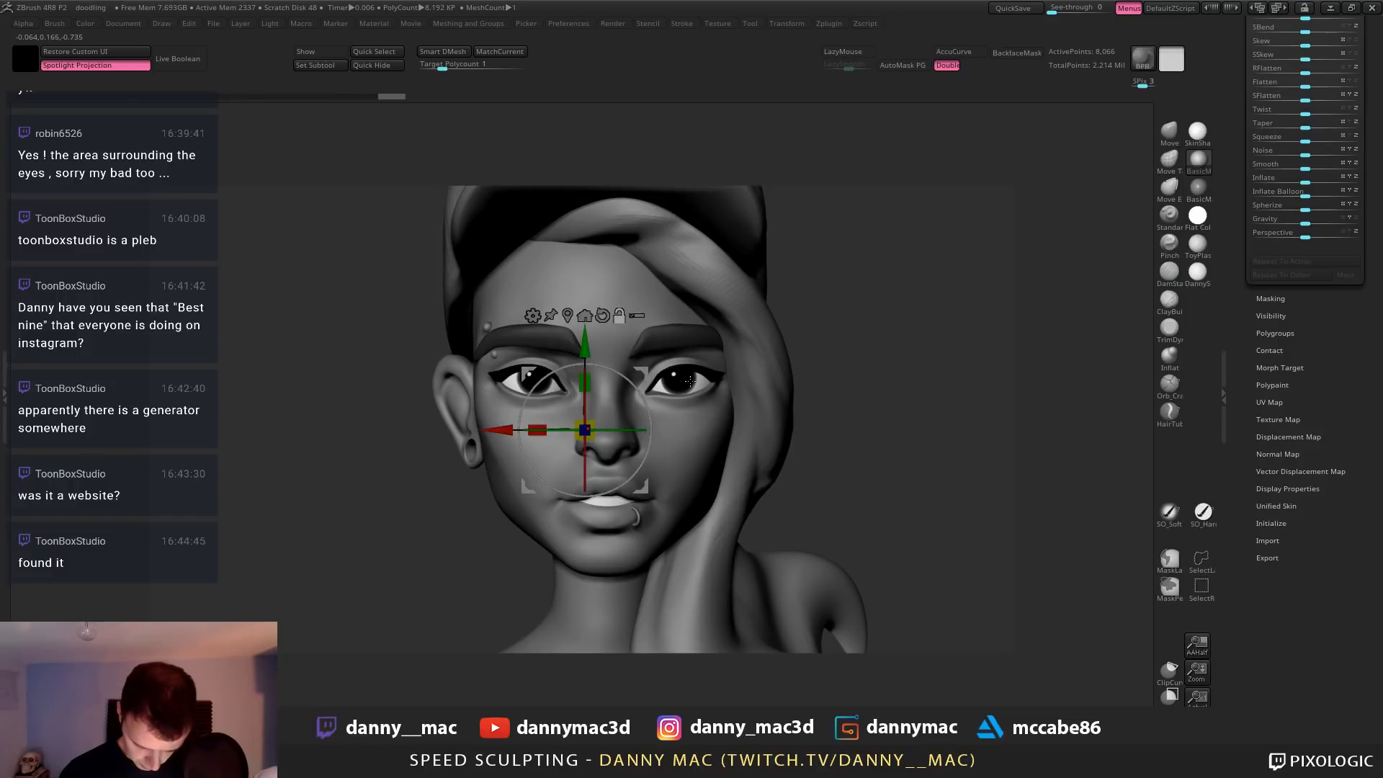
key(q)
Select the head subtool and adjust the shape of the nostrils with the Move brush
alt+click(628, 449)
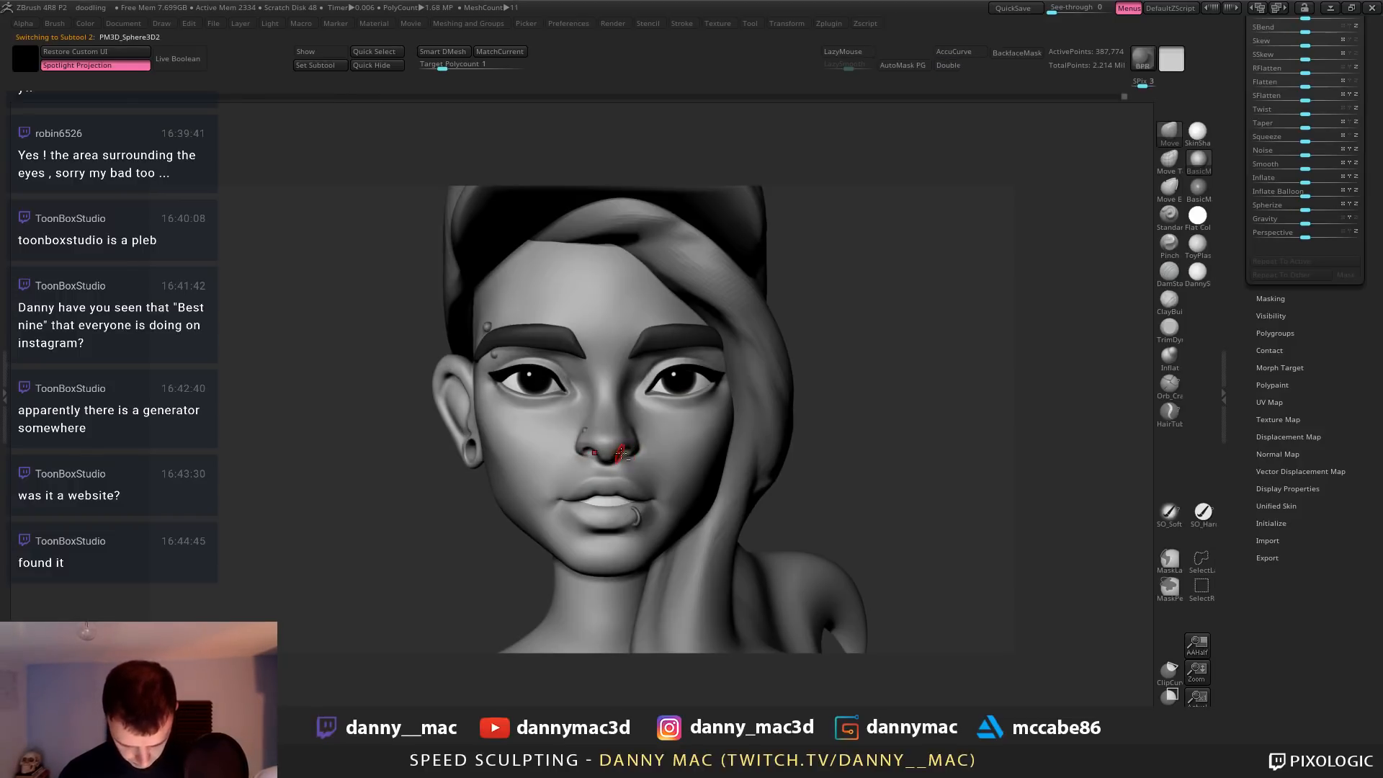
scroll(628, 448, up, 3)
right_drag(628, 443, 613, 459)
drag(613, 460, 615, 460)
right_drag(616, 460, 619, 464)
key(space)
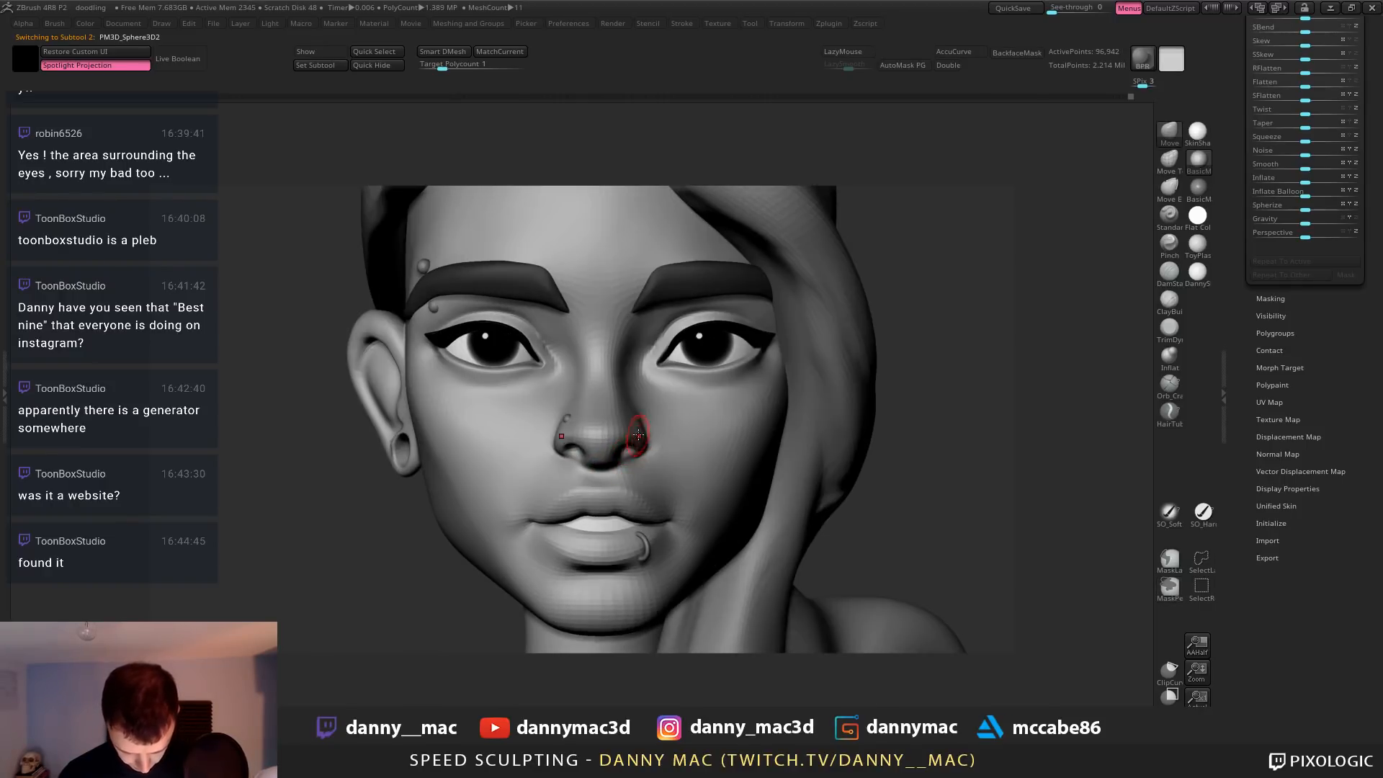
Sharpen the creases around the nostril wings with the DamStandard brush and save the project
key(b)
key(d)
key(s)
right_drag(644, 461, 592, 504)
right_click(592, 504)
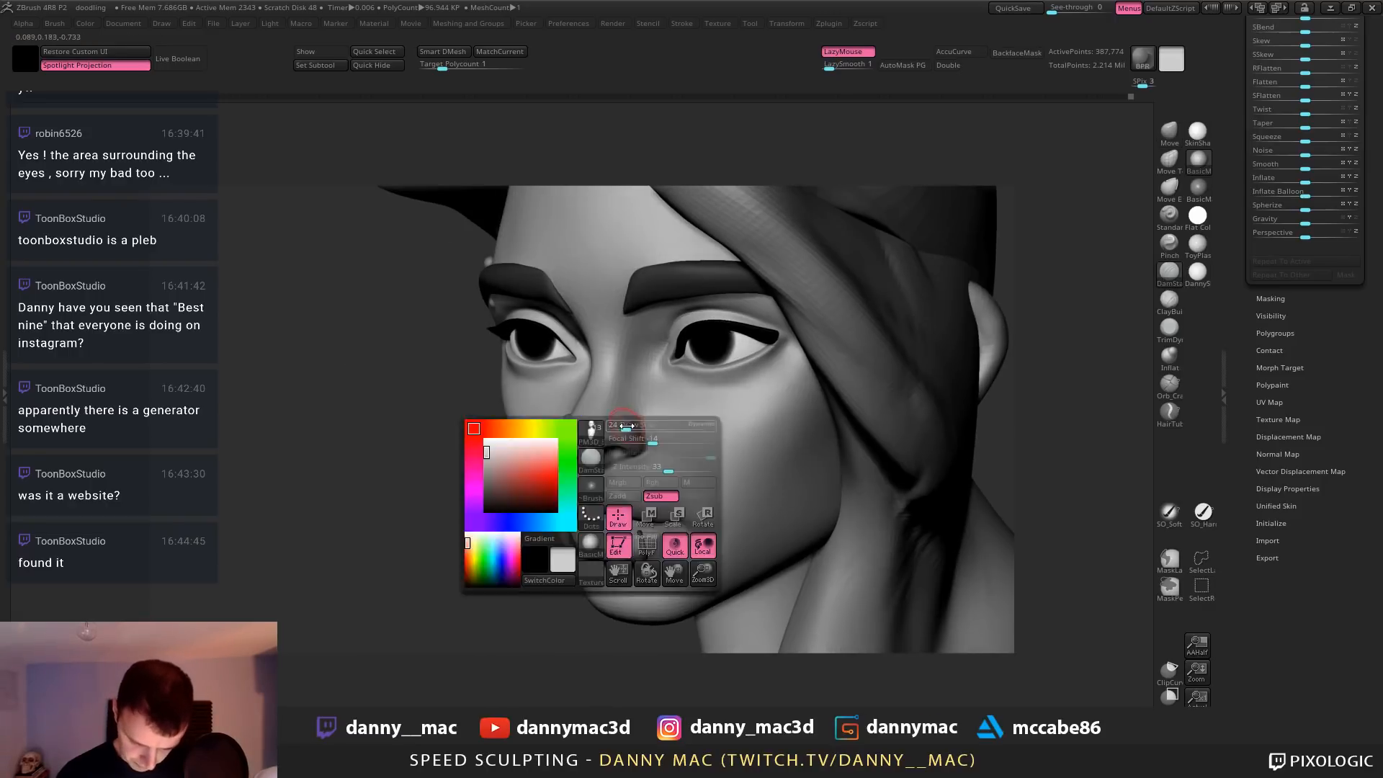
mouse_move(629, 438)
right_down()
mouse_move(648, 442)
mouse_move(623, 418)
mouse_move(633, 410)
mouse_move(726, 357)
mouse_move(654, 376)
right_up()
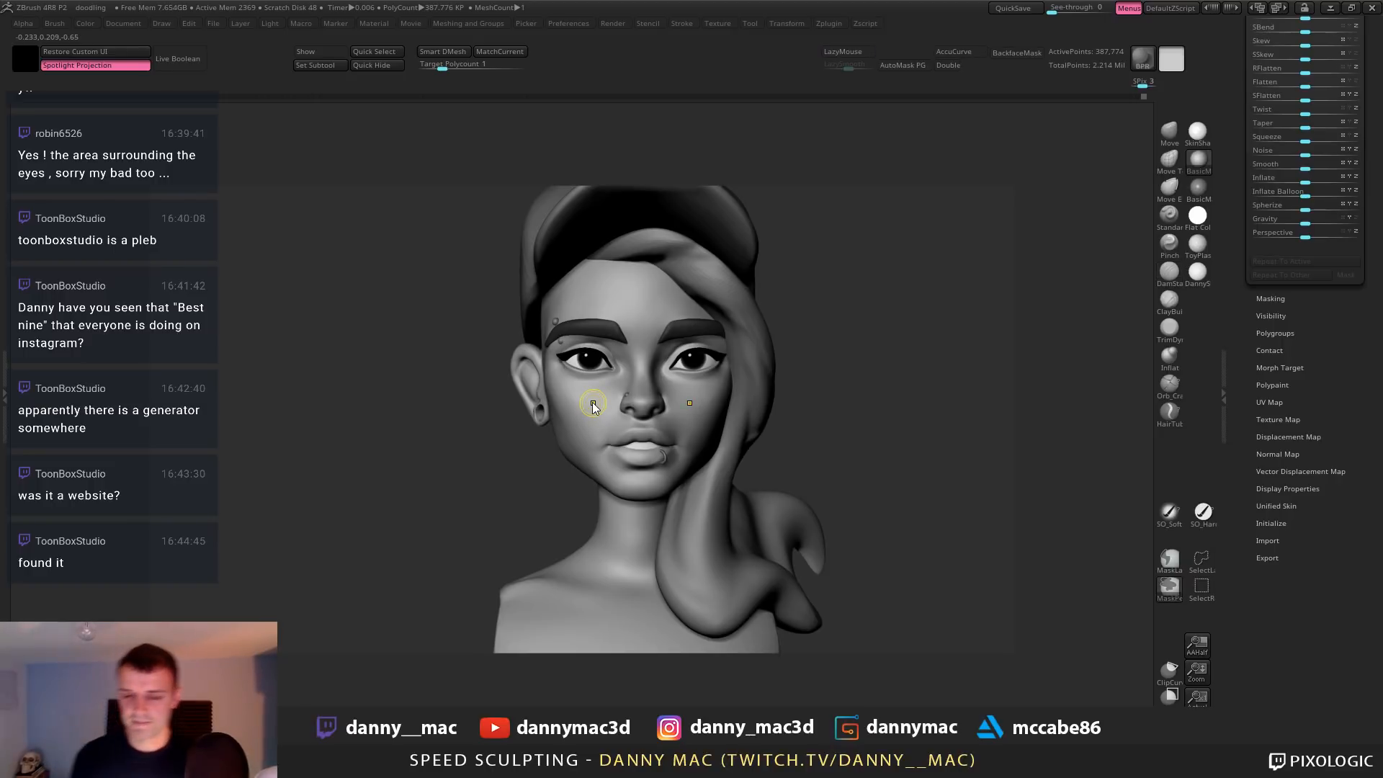
key(ctrl+s)
alt+right_drag(736, 380, 689, 377)
drag(685, 472, 691, 480)
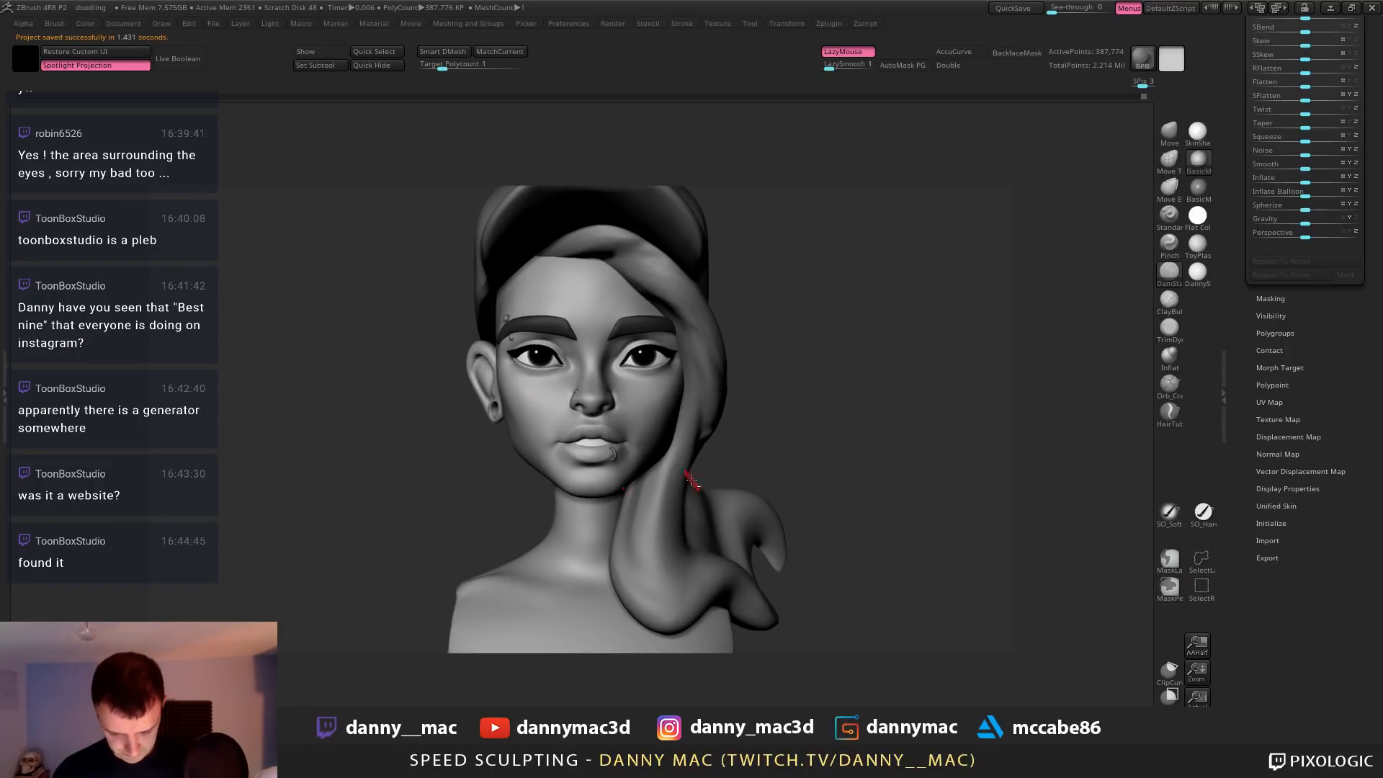
Reshape the nostril wing and nose profile in side view with the Move brush
key(b)
key(m)
key(v)
mouse_move(642, 432)
right_down()
mouse_move(598, 432)
mouse_move(630, 432)
mouse_move(666, 390)
mouse_move(627, 394)
mouse_move(633, 413)
mouse_move(572, 412)
mouse_move(566, 393)
mouse_move(573, 413)
mouse_move(538, 416)
mouse_move(594, 406)
right_up()
right_click(566, 415)
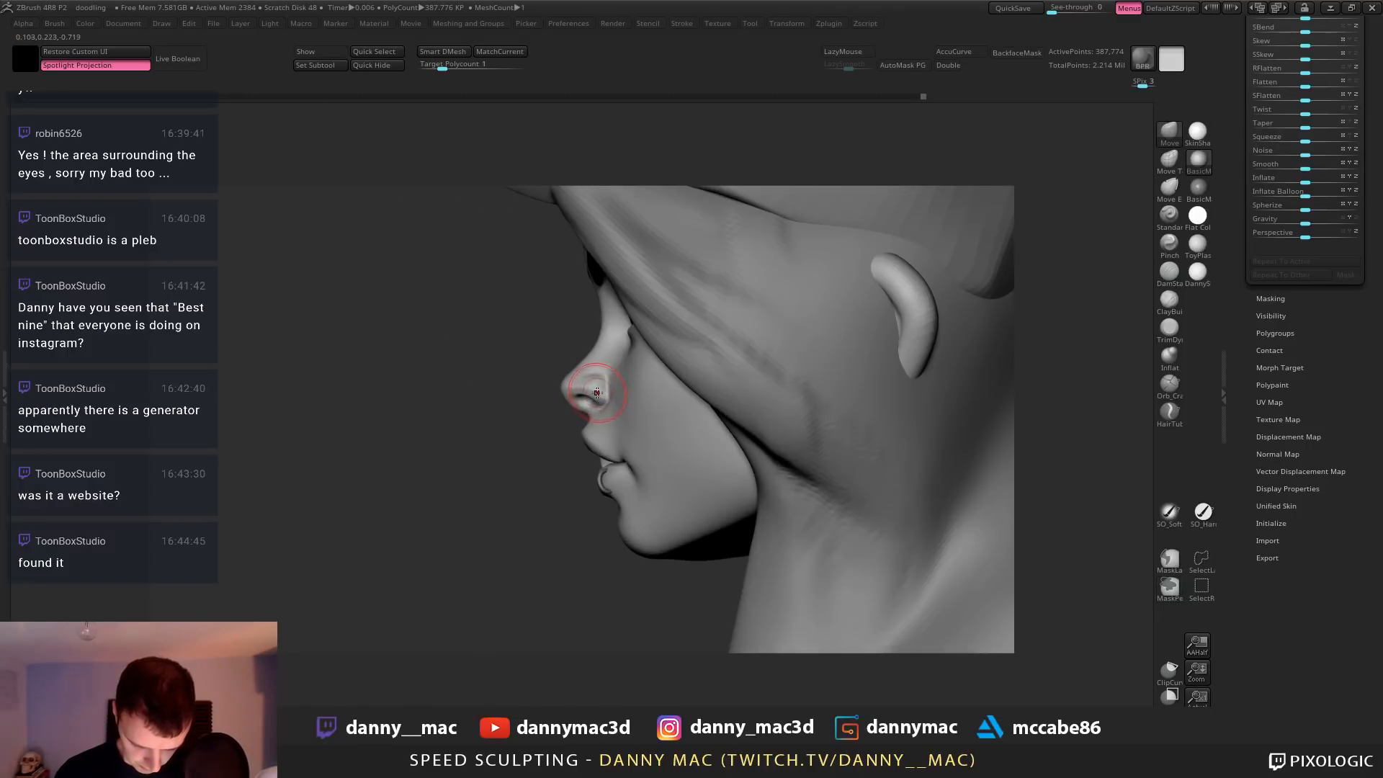
drag(597, 392, 601, 383)
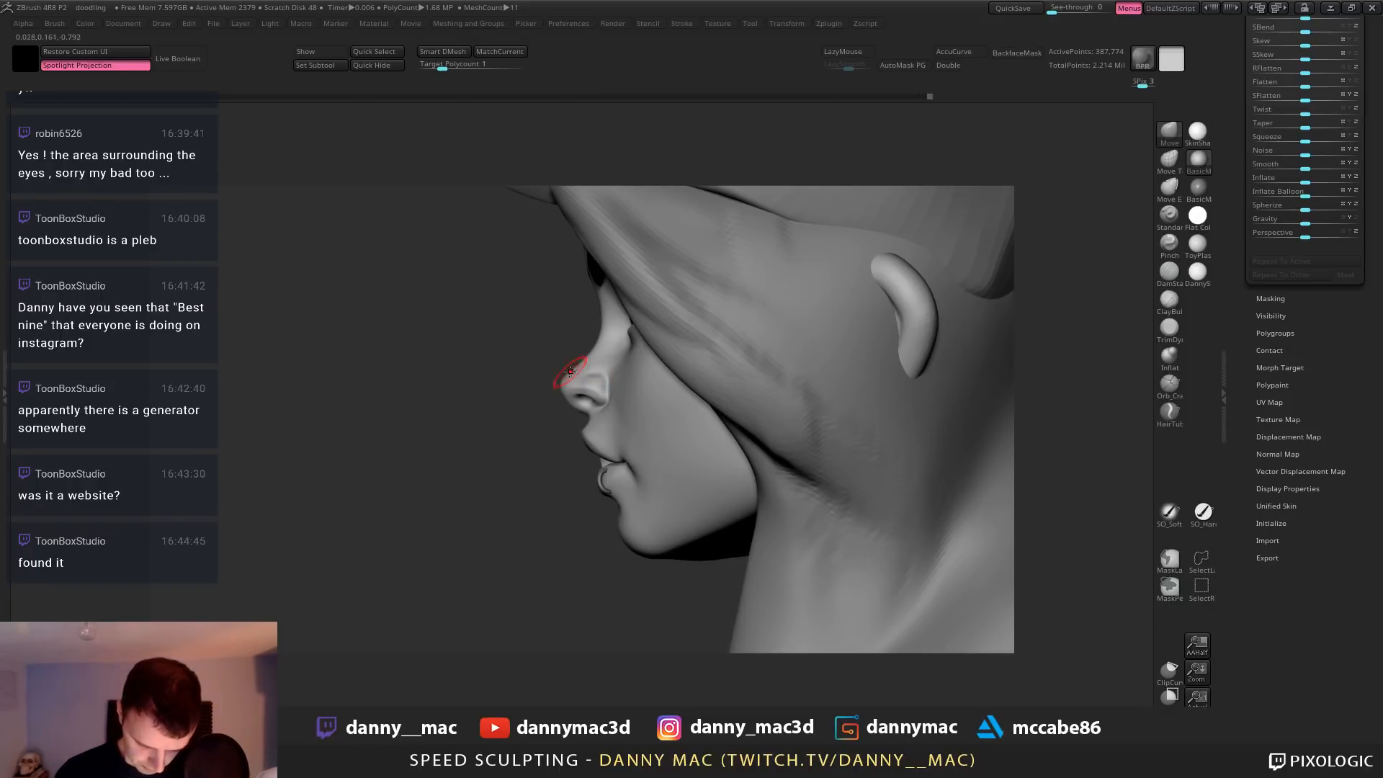
right_drag(598, 380, 634, 395)
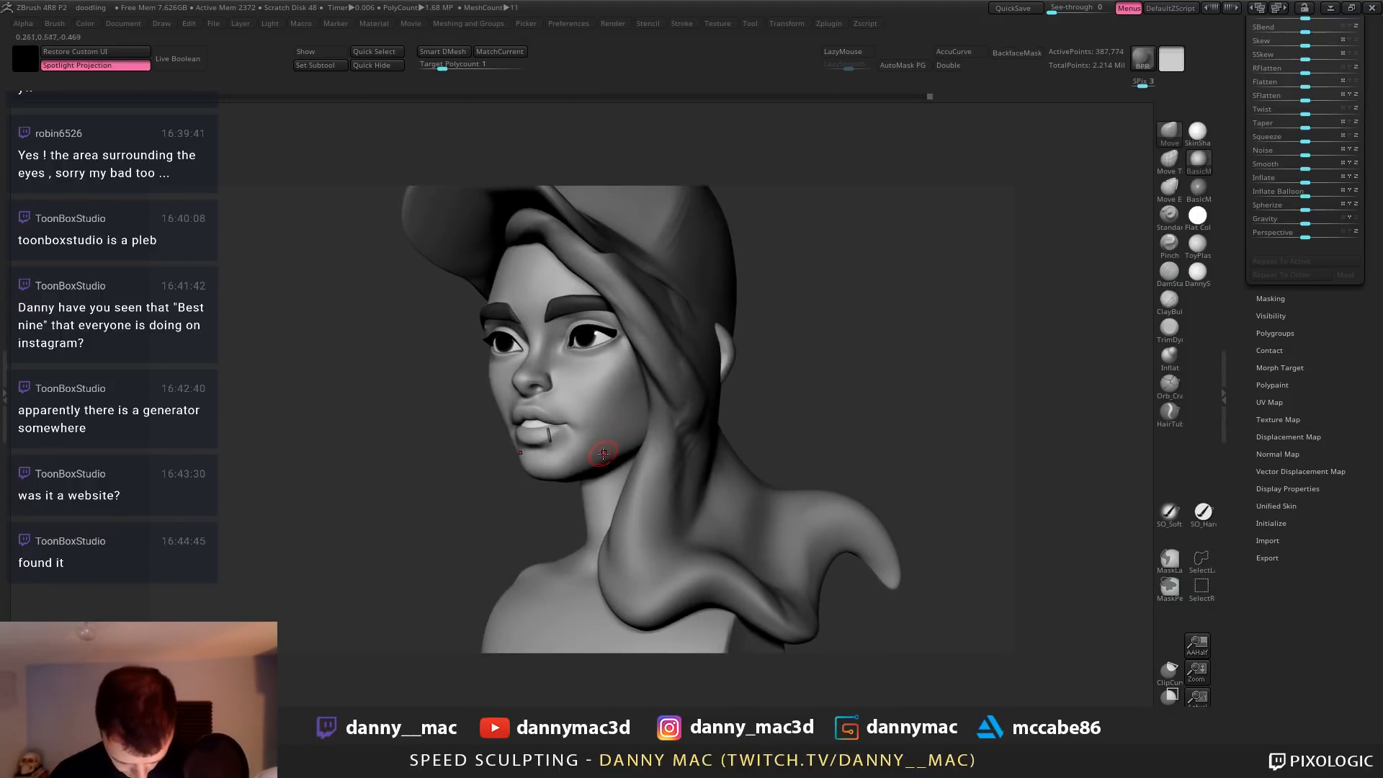
Refine the jawline and the underside of the chin, dropping two subdivision levels for the broader form
drag(604, 455, 586, 472)
mouse_move(580, 475)
right_down()
mouse_move(600, 493)
mouse_move(587, 508)
mouse_move(630, 395)
mouse_move(596, 509)
mouse_move(633, 497)
mouse_move(633, 475)
mouse_move(608, 584)
right_up()
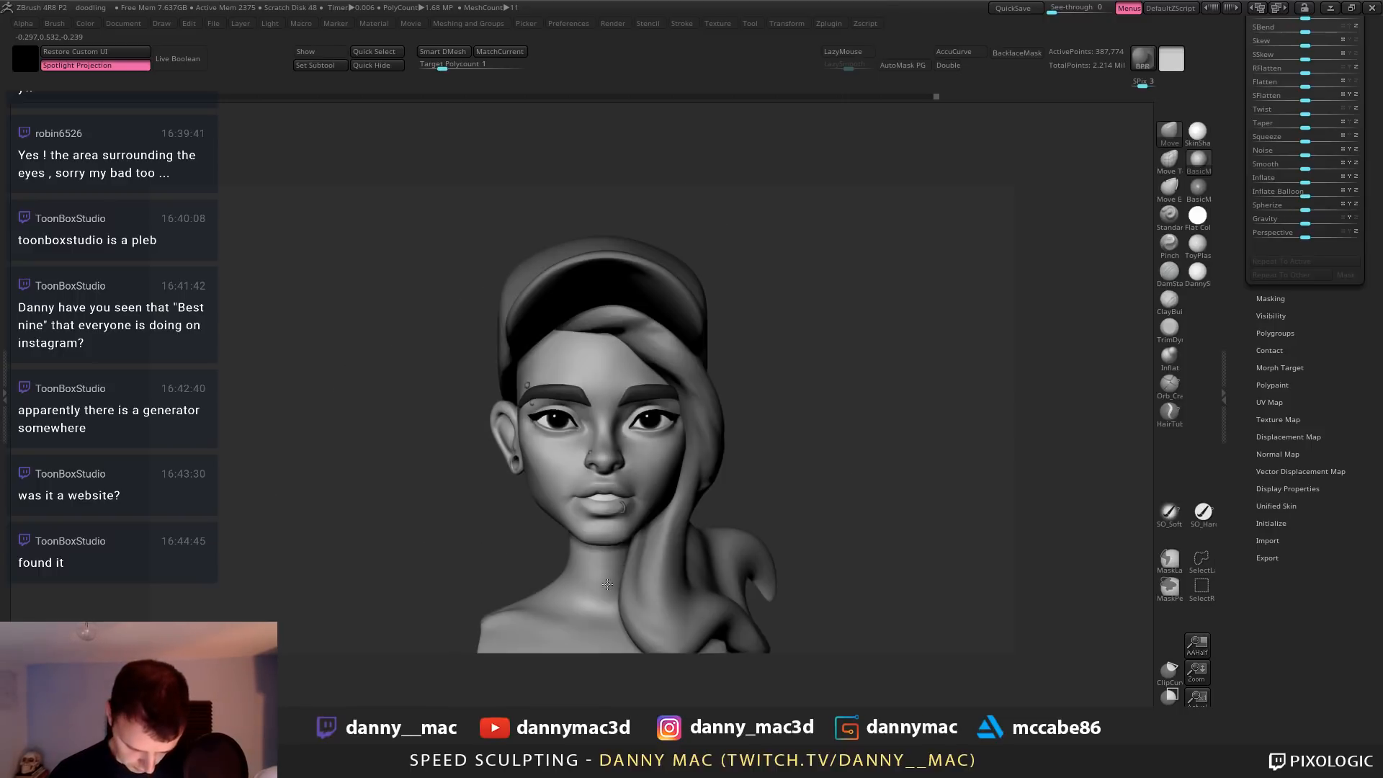
right_drag(648, 459, 585, 570)
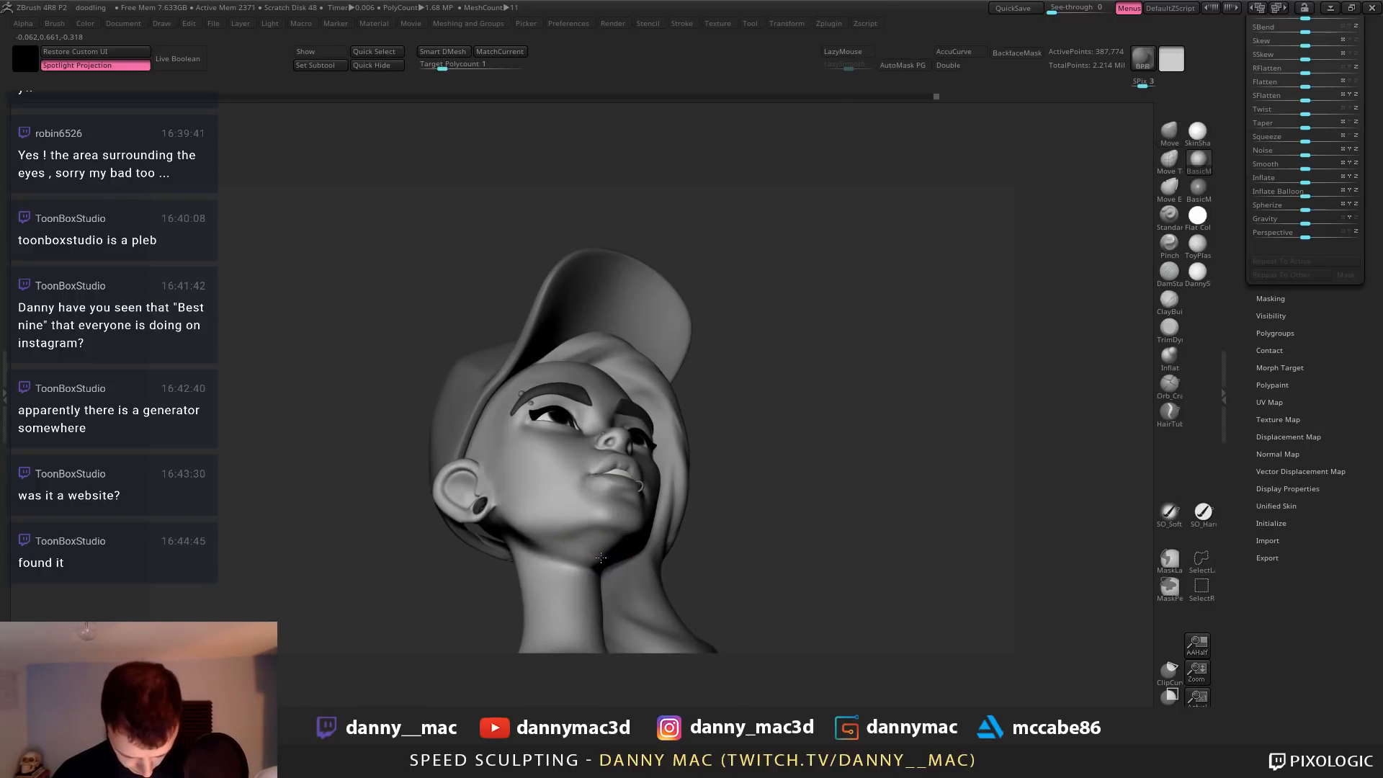
key(shift+d)
key(shift+d)
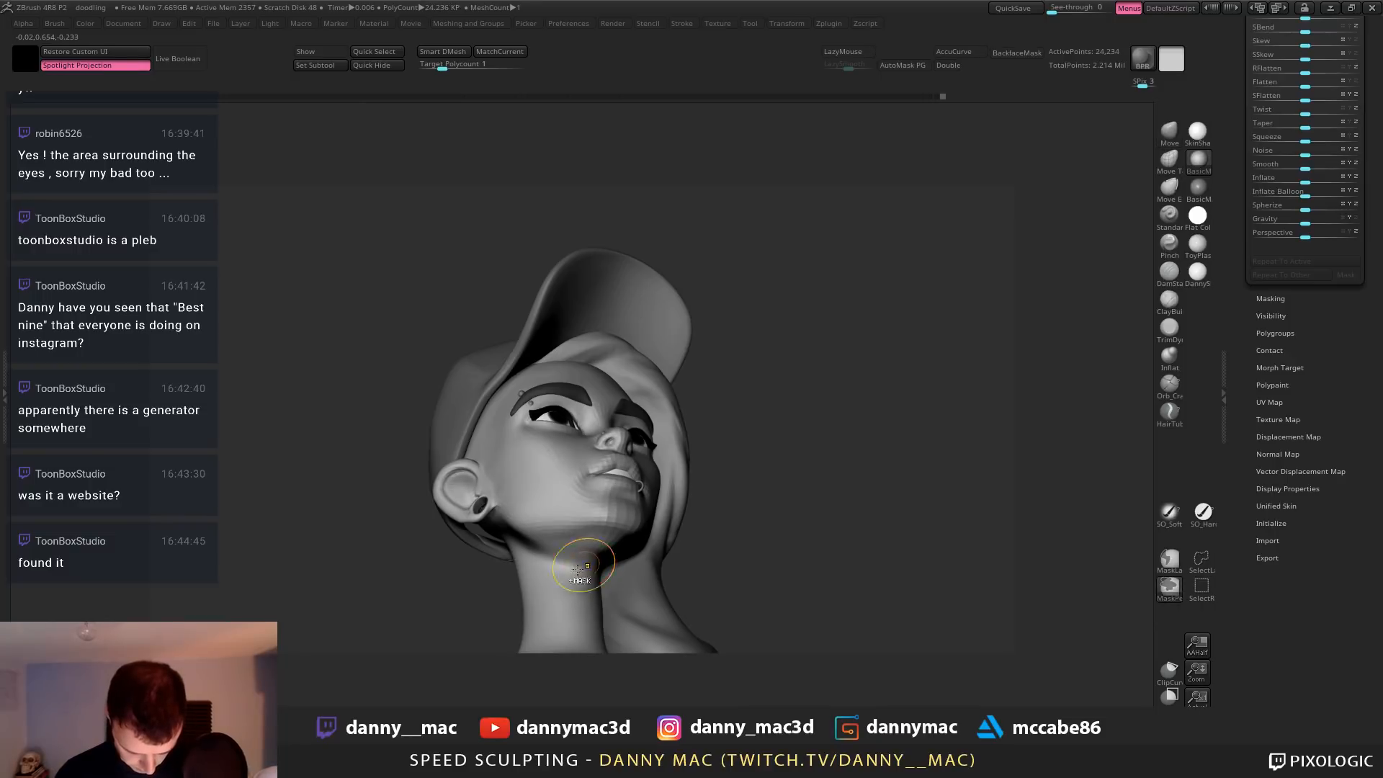
mouse_move(587, 555)
right_down()
mouse_move(671, 496)
mouse_move(618, 361)
right_up()
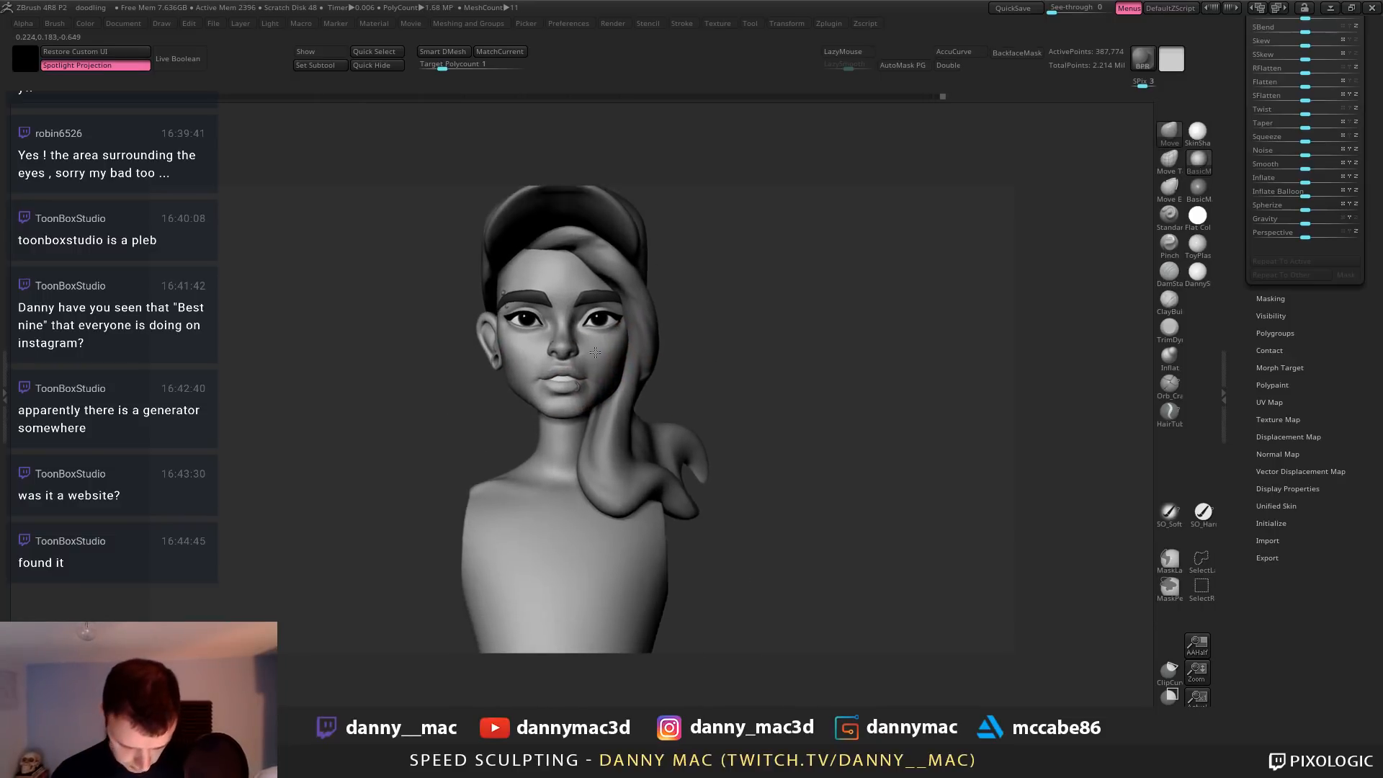
Enlarge the Move brush and pull in the jawline with the head shown alone
key(space)
drag(590, 378, 617, 381)
key(ctrl+z)
right_drag(625, 384, 598, 376)
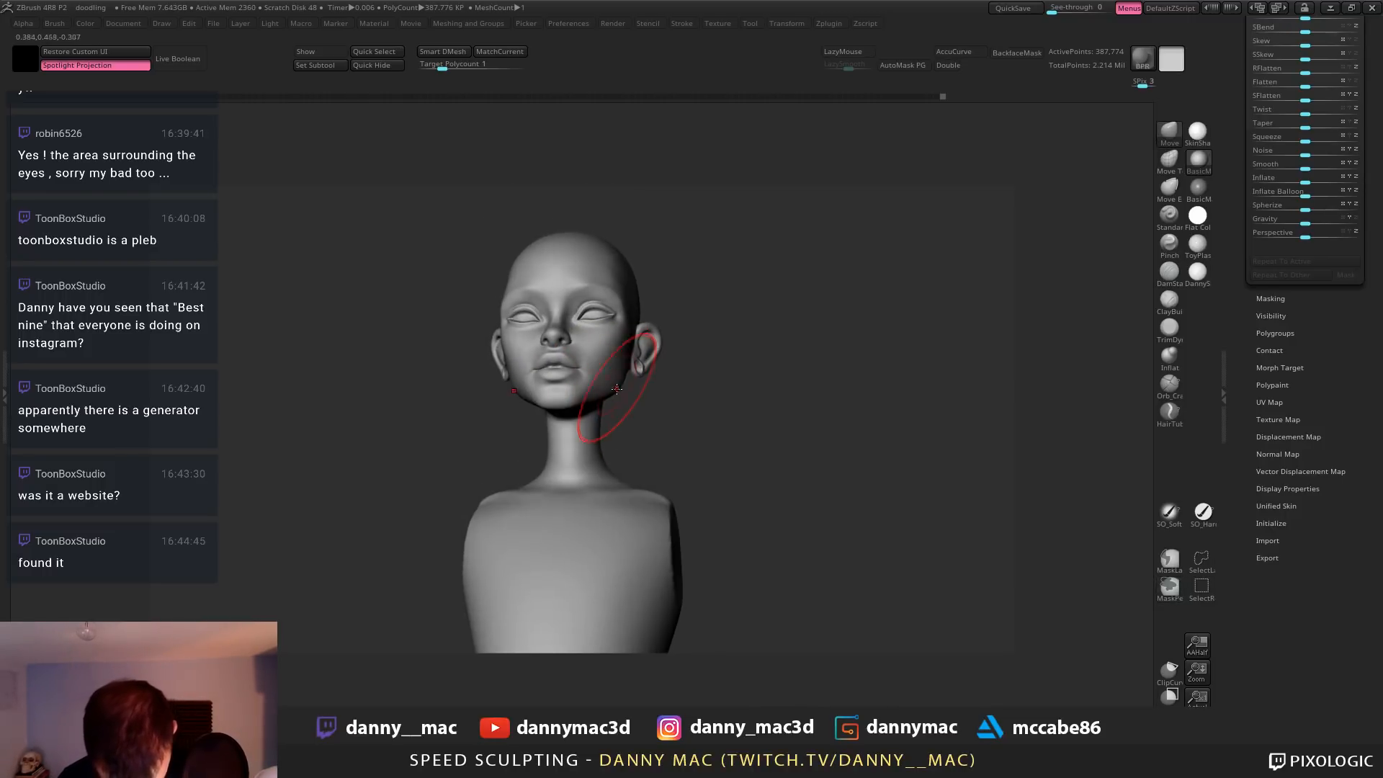
drag(612, 395, 605, 387)
right_drag(637, 360, 629, 440)
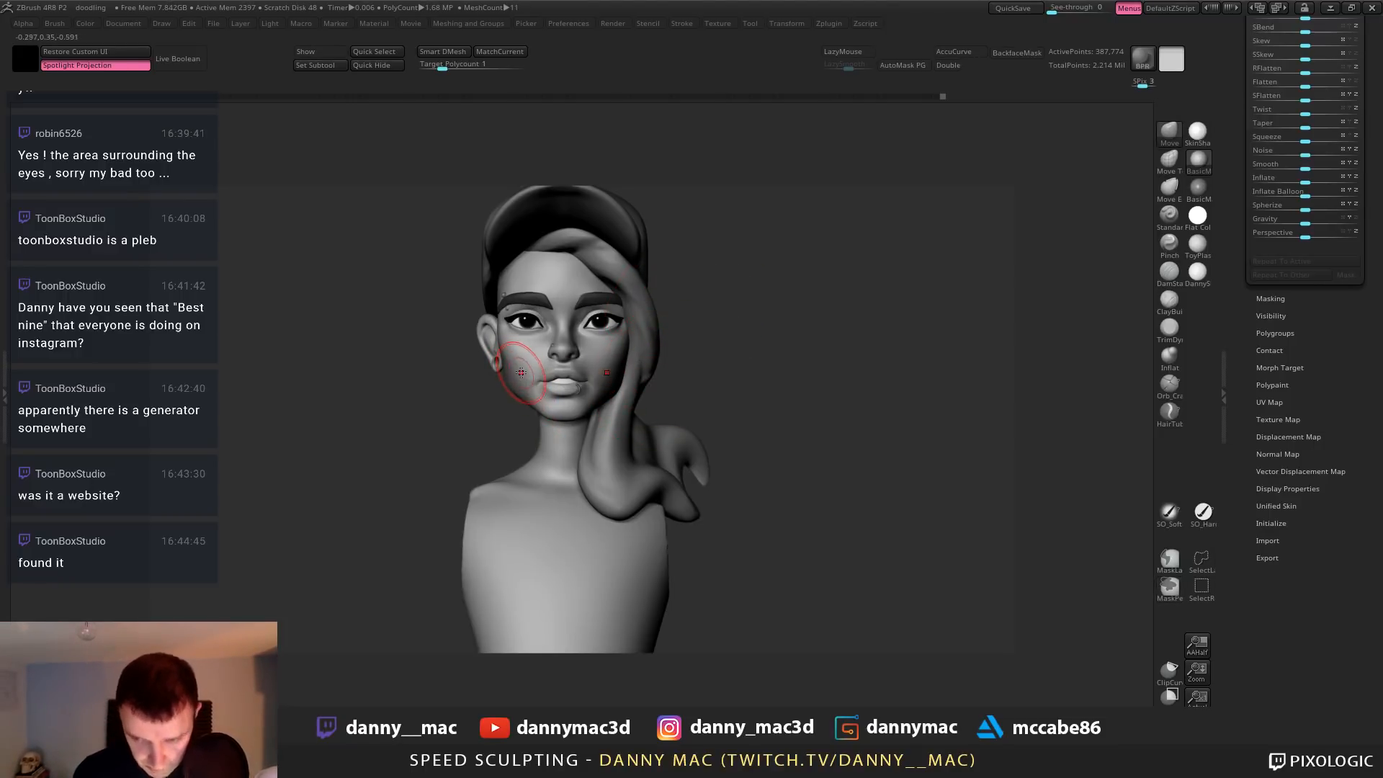
Adjust the Move brush settings and reshape the corner of the jaw from a three-quarter view
mouse_move(536, 374)
right_down()
mouse_move(532, 389)
mouse_move(534, 274)
mouse_move(607, 348)
mouse_move(584, 360)
right_up()
key(space)
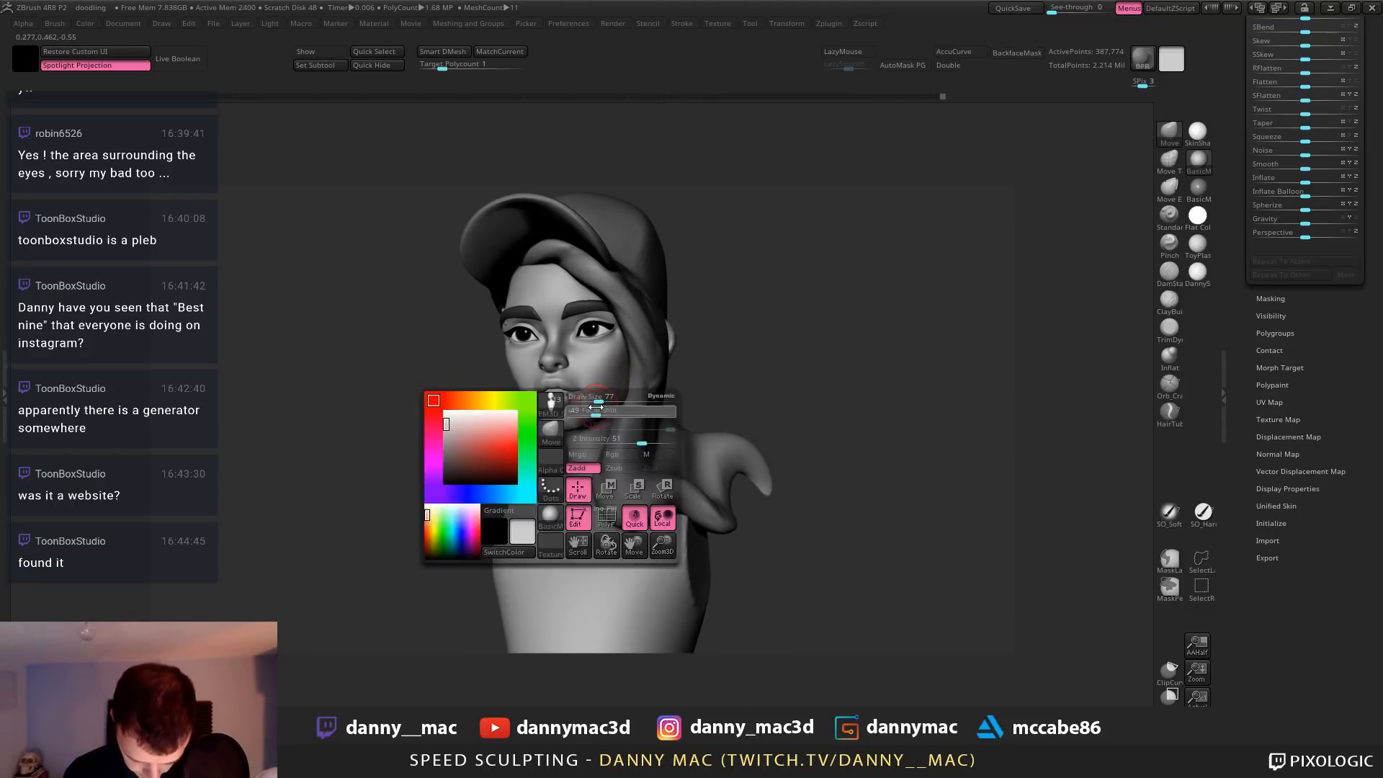
mouse_move(611, 415)
right_down()
mouse_move(598, 401)
mouse_move(554, 424)
right_up()
key(space)
drag(555, 415, 568, 415)
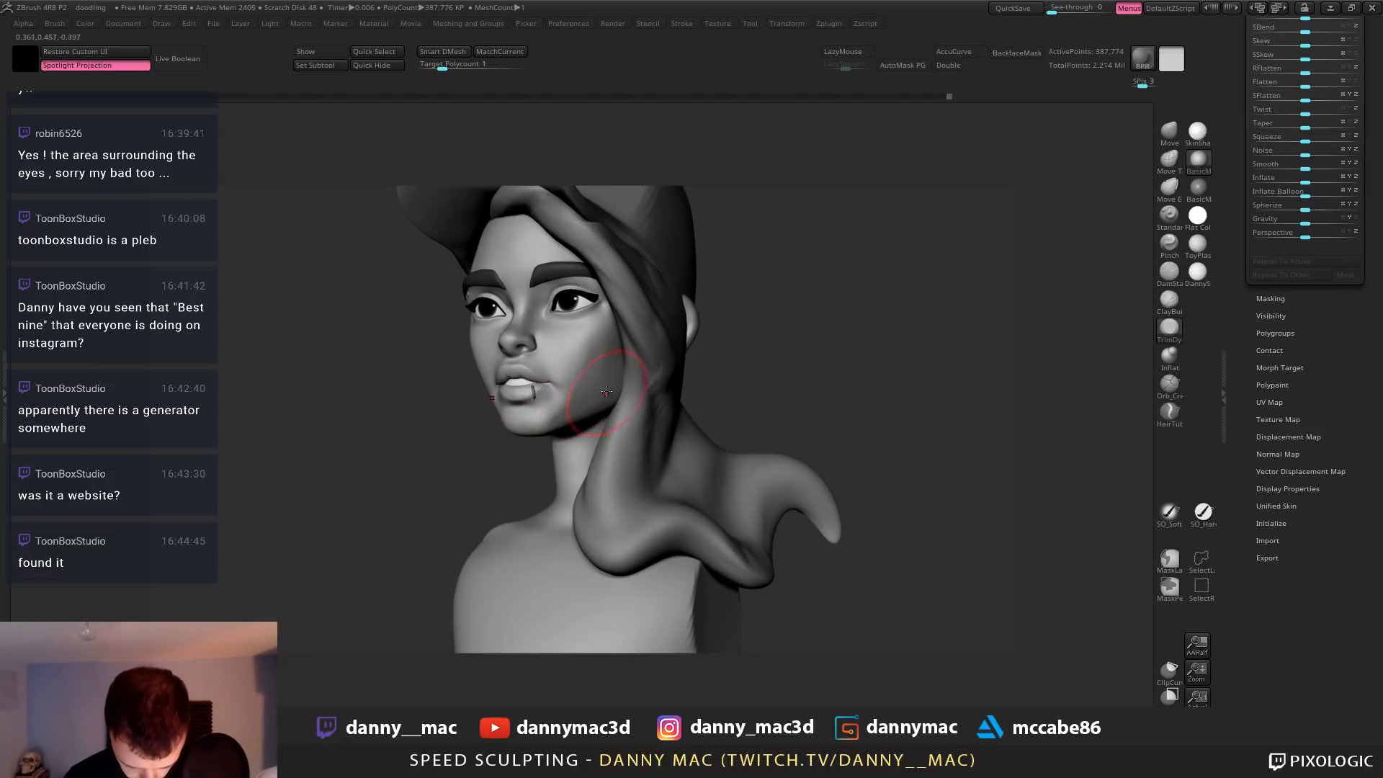
Refine the cheek and jaw below the ear on the isolated head
right_drag(594, 357, 609, 357)
mouse_move(582, 402)
right_down()
mouse_move(596, 398)
mouse_move(517, 430)
mouse_move(581, 421)
mouse_move(570, 429)
mouse_move(600, 398)
right_up()
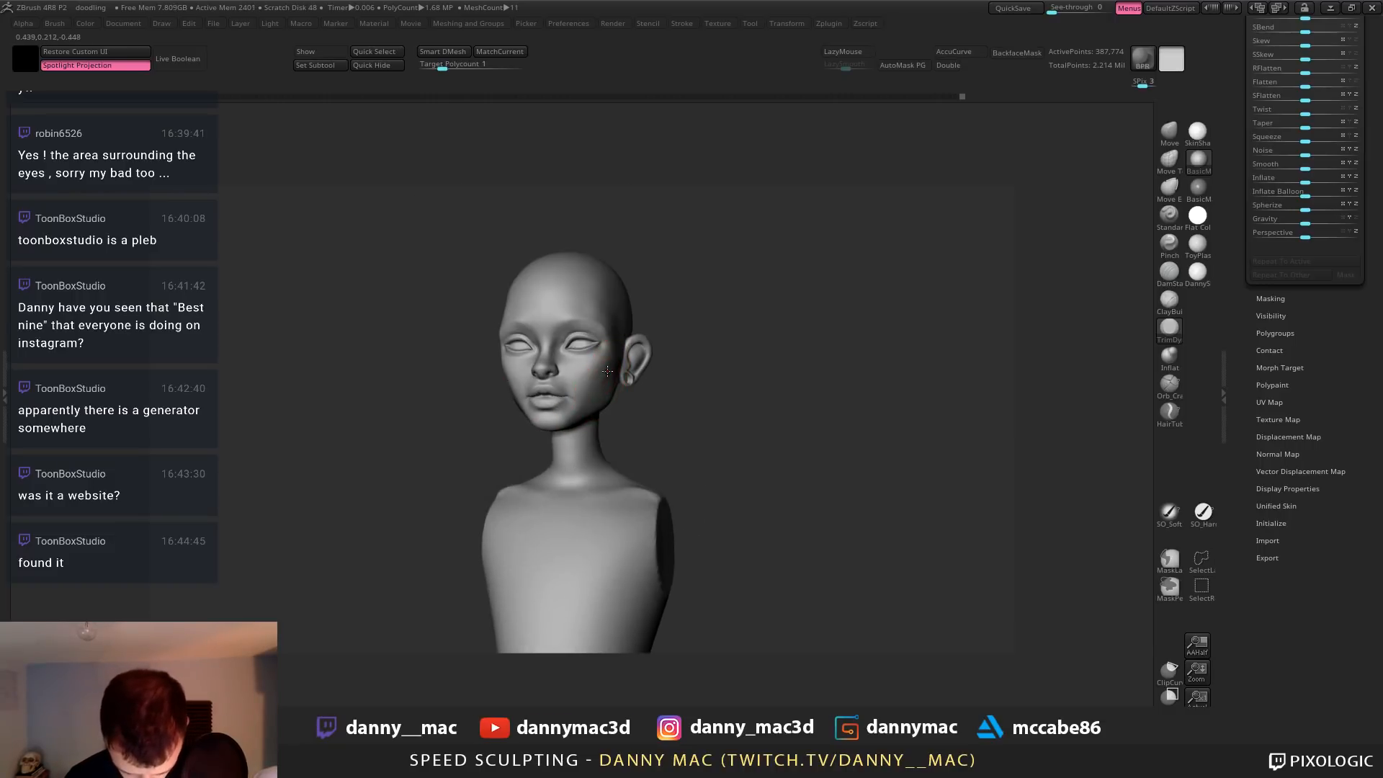
mouse_move(608, 383)
right_down()
mouse_move(627, 386)
mouse_move(607, 382)
right_up()
drag(603, 381, 598, 360)
mouse_move(605, 383)
right_down()
mouse_move(625, 389)
mouse_move(599, 389)
mouse_move(617, 376)
right_up()
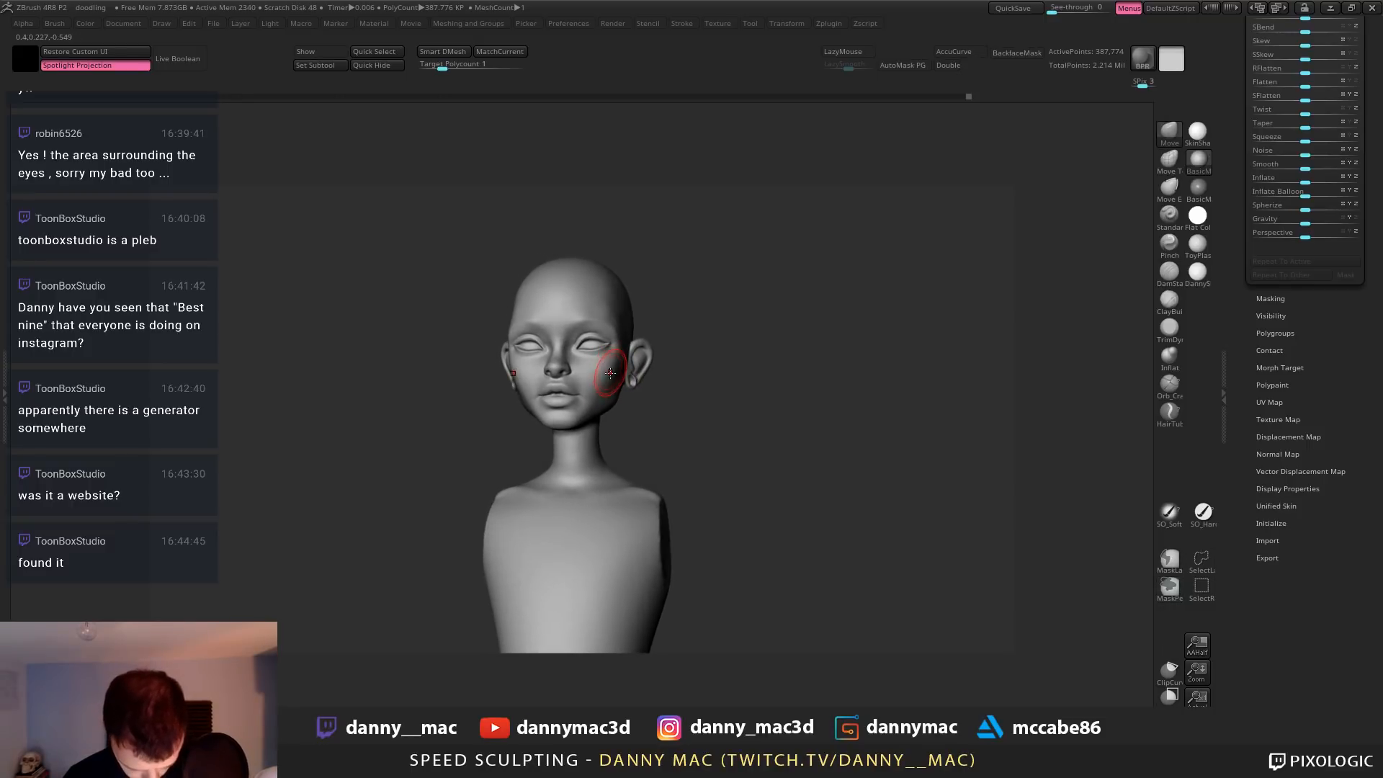
Flatten the side plane of the cheek with the TrimDynamic brush
key(b)
key(t)
key(d)
key(space)
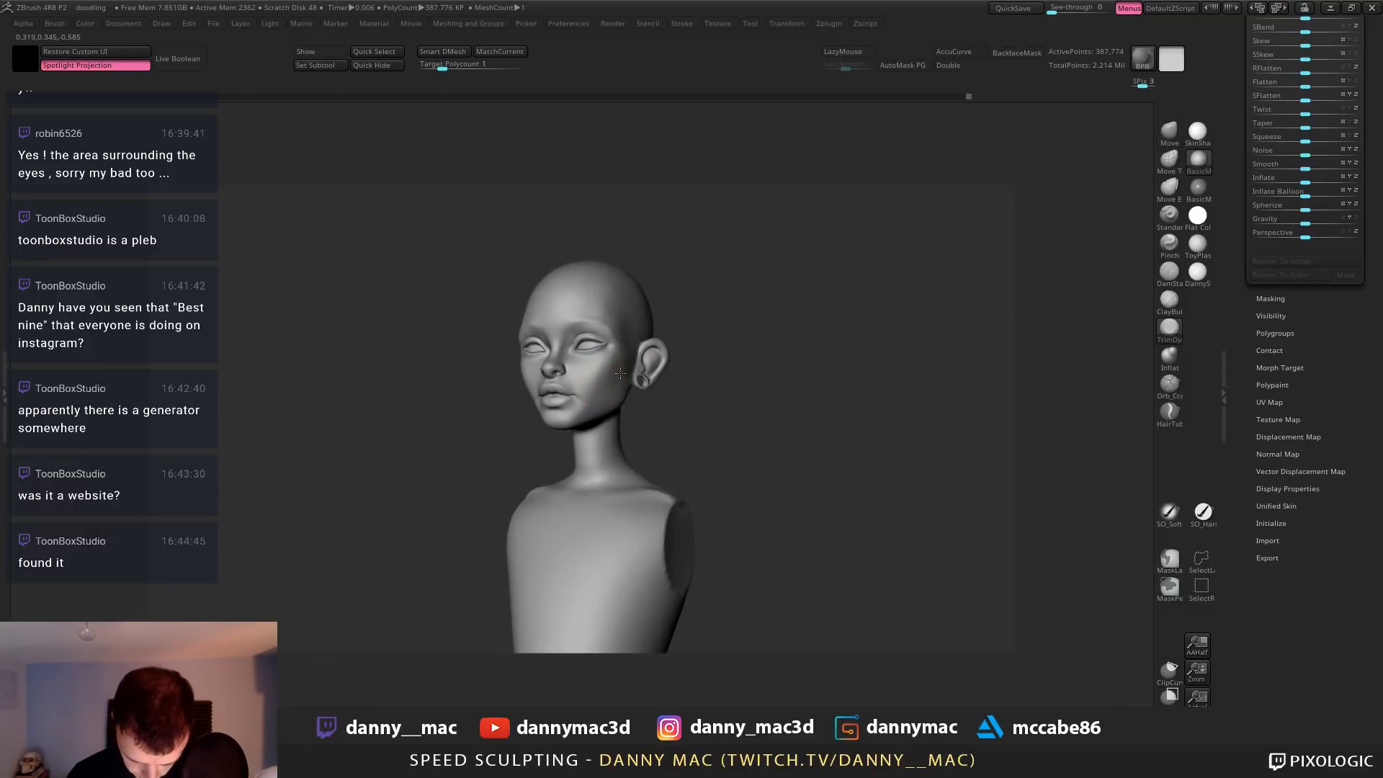
right_drag(627, 376, 621, 379)
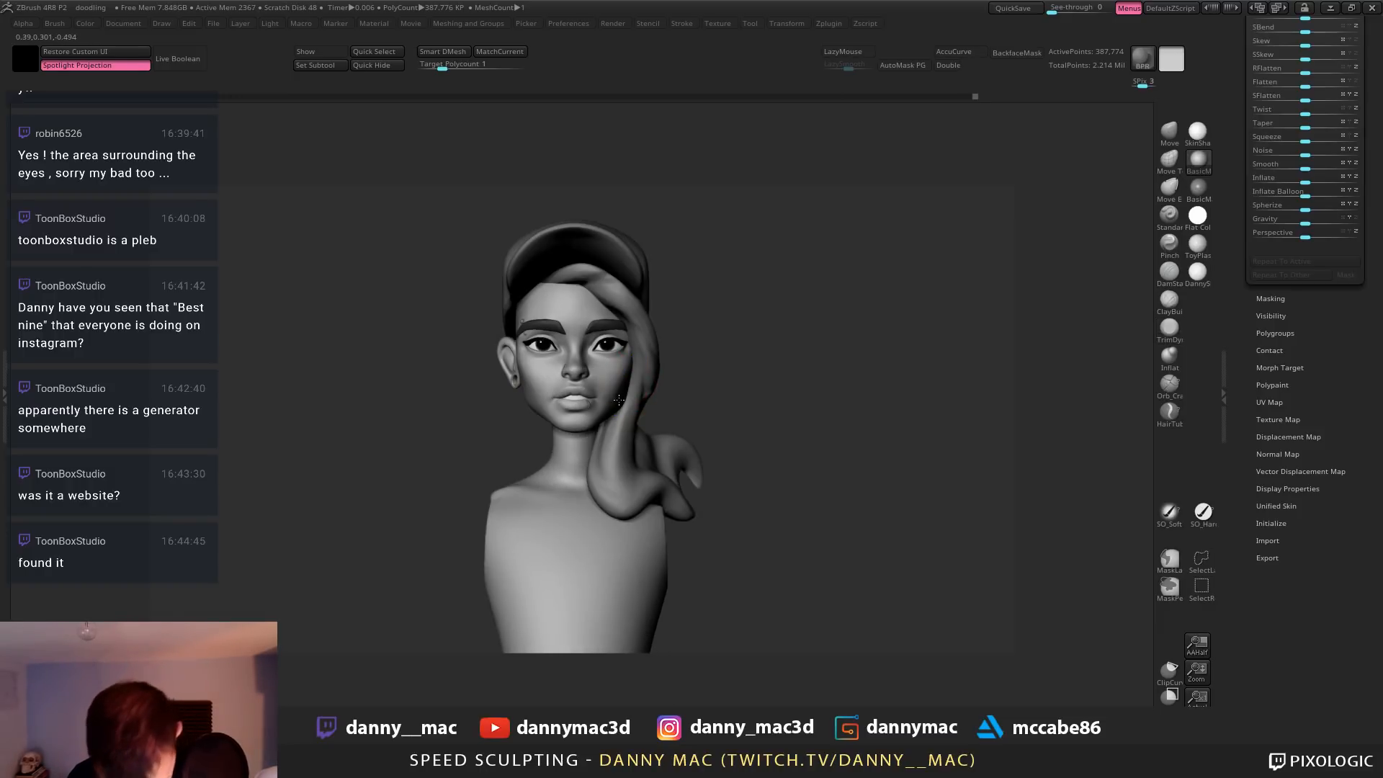
Nudge the chin and the underside of the jaw upward with a resized Move brush and save the project
mouse_move(602, 381)
right_down()
mouse_move(588, 447)
mouse_move(573, 395)
right_up()
key(b)
key(m)
key(v)
key(space)
key(space)
key(space)
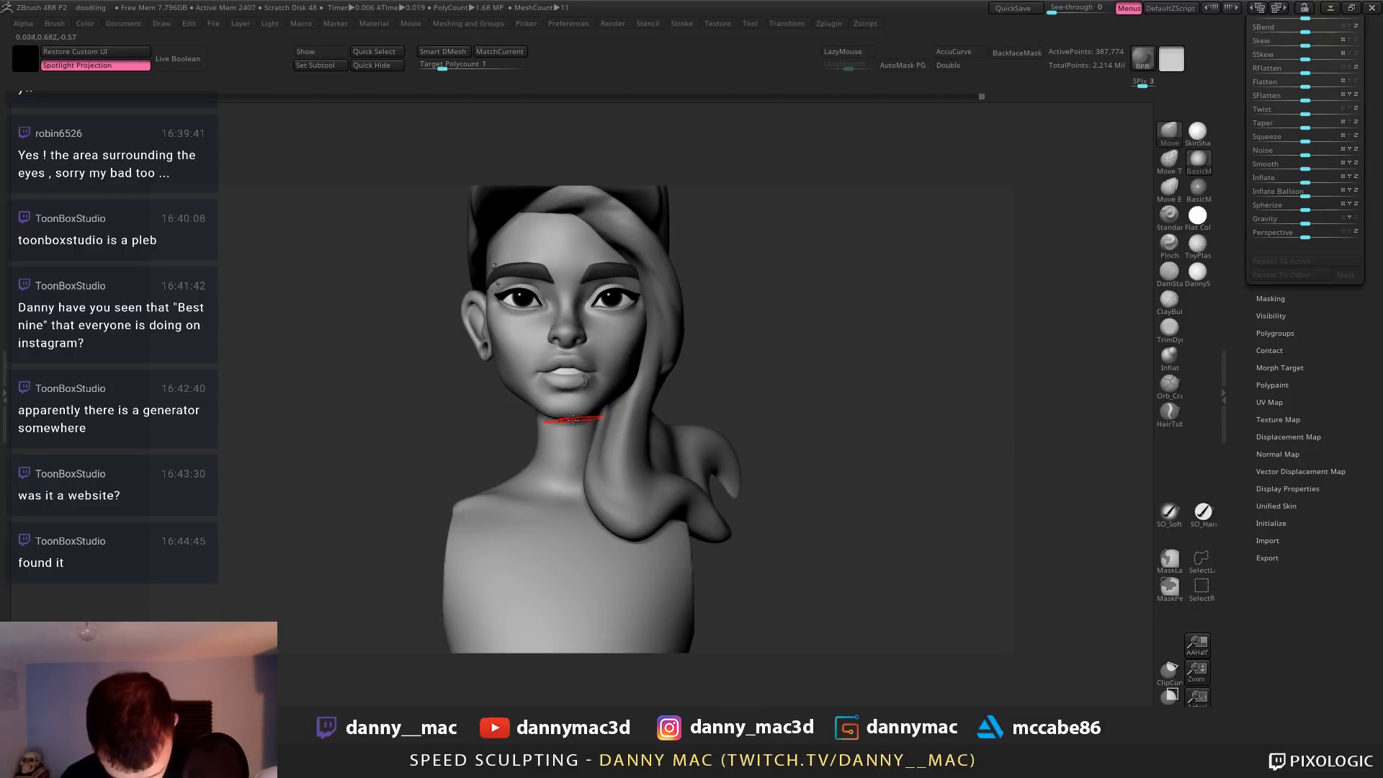
drag(571, 416, 573, 418)
right_drag(573, 418, 582, 389)
drag(557, 423, 560, 418)
mouse_move(569, 422)
right_down()
mouse_move(561, 455)
mouse_move(563, 430)
mouse_move(543, 418)
mouse_move(614, 400)
right_up()
key(ctrl+s)
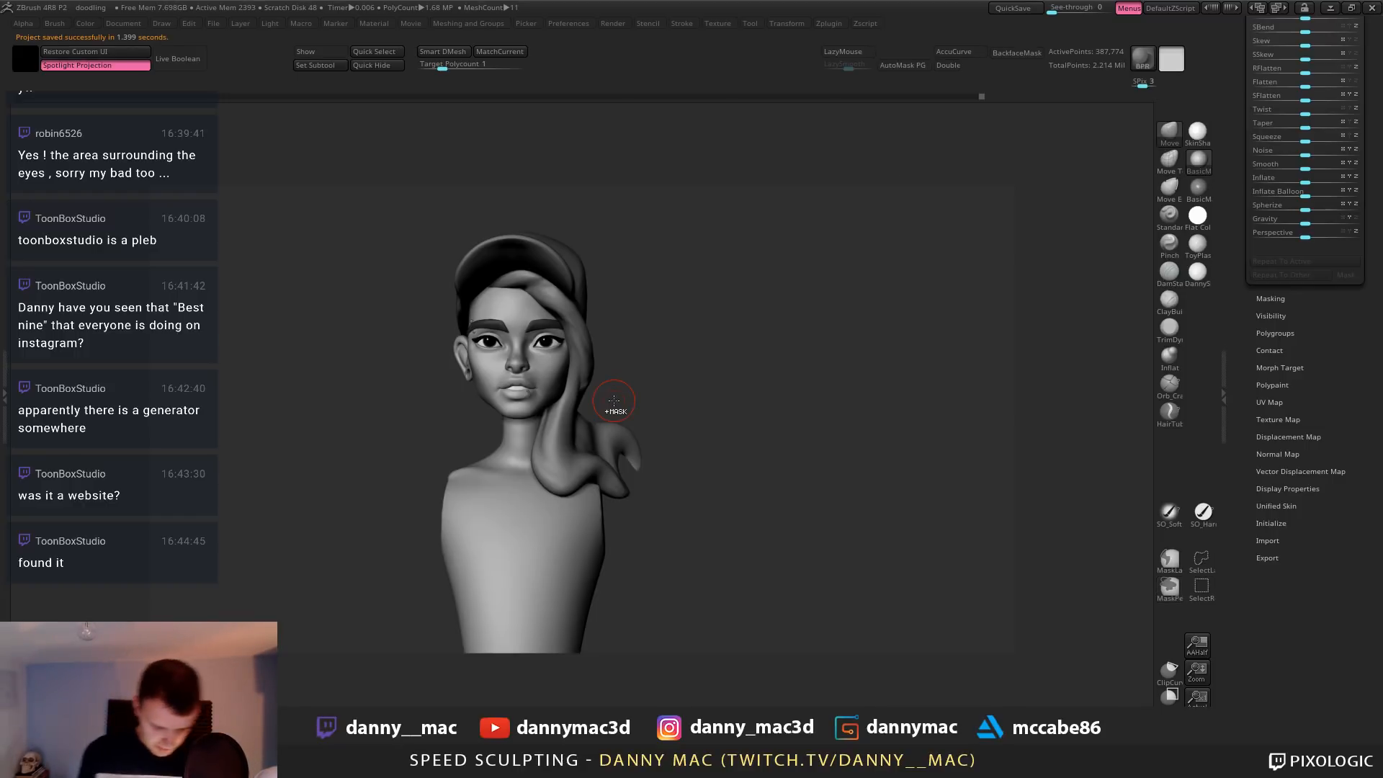
Choose the Braid Brush and switch the bust to the custom DannyS material
key(b)
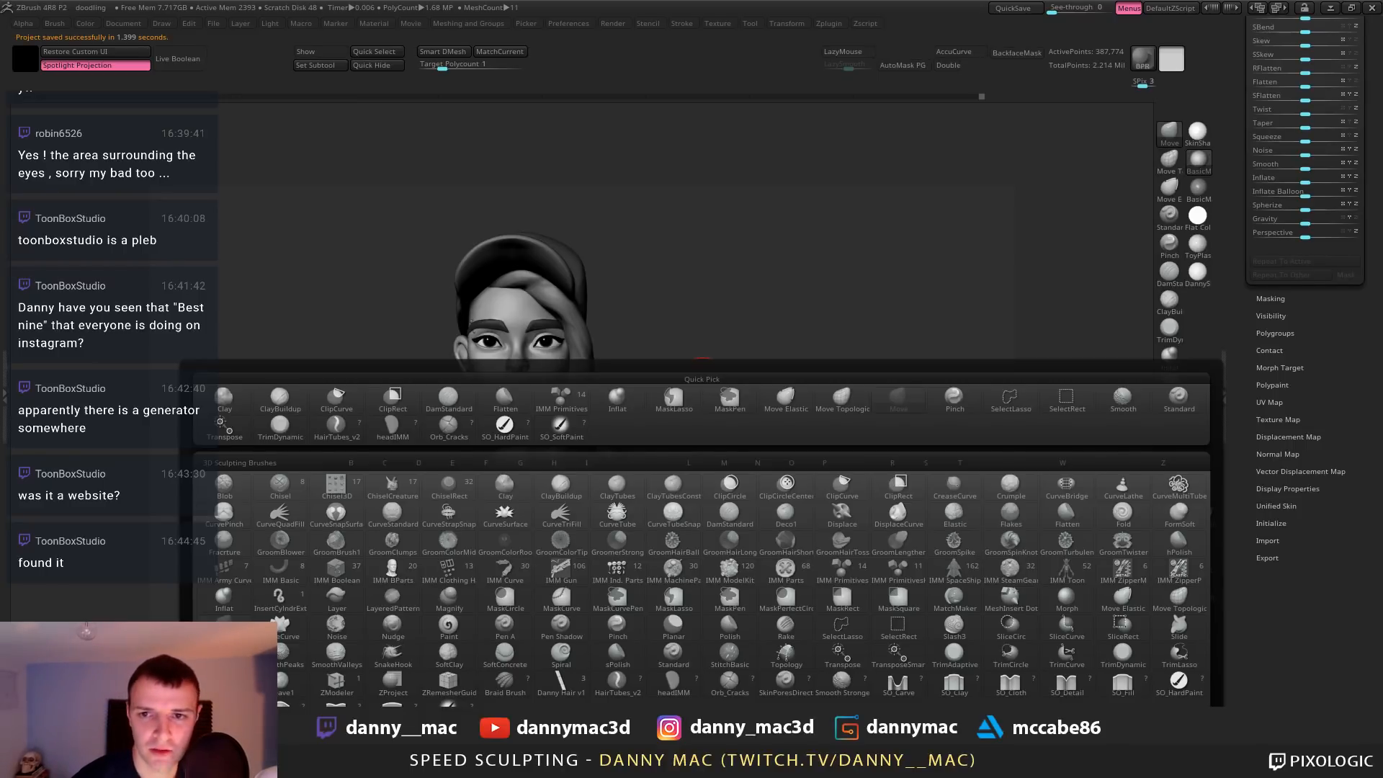
click(505, 682)
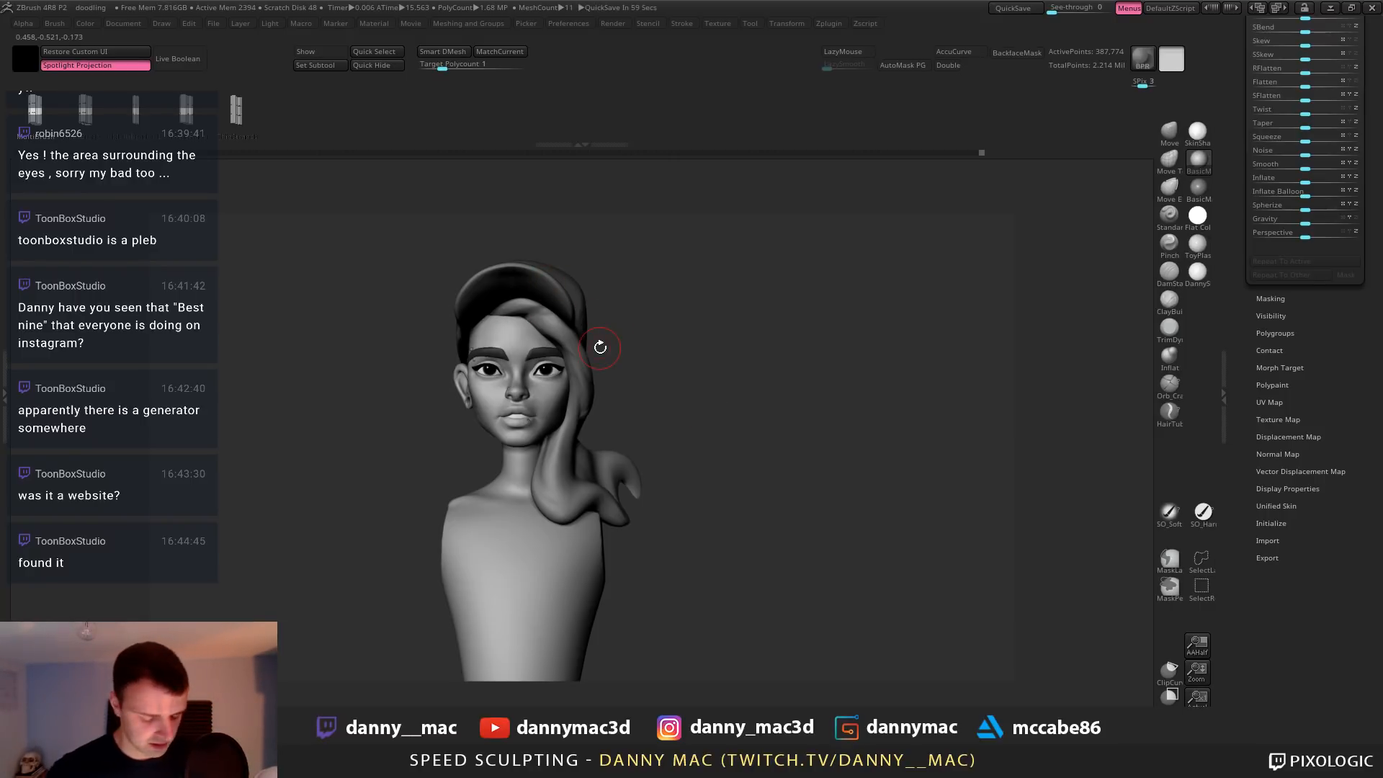
click(1196, 274)
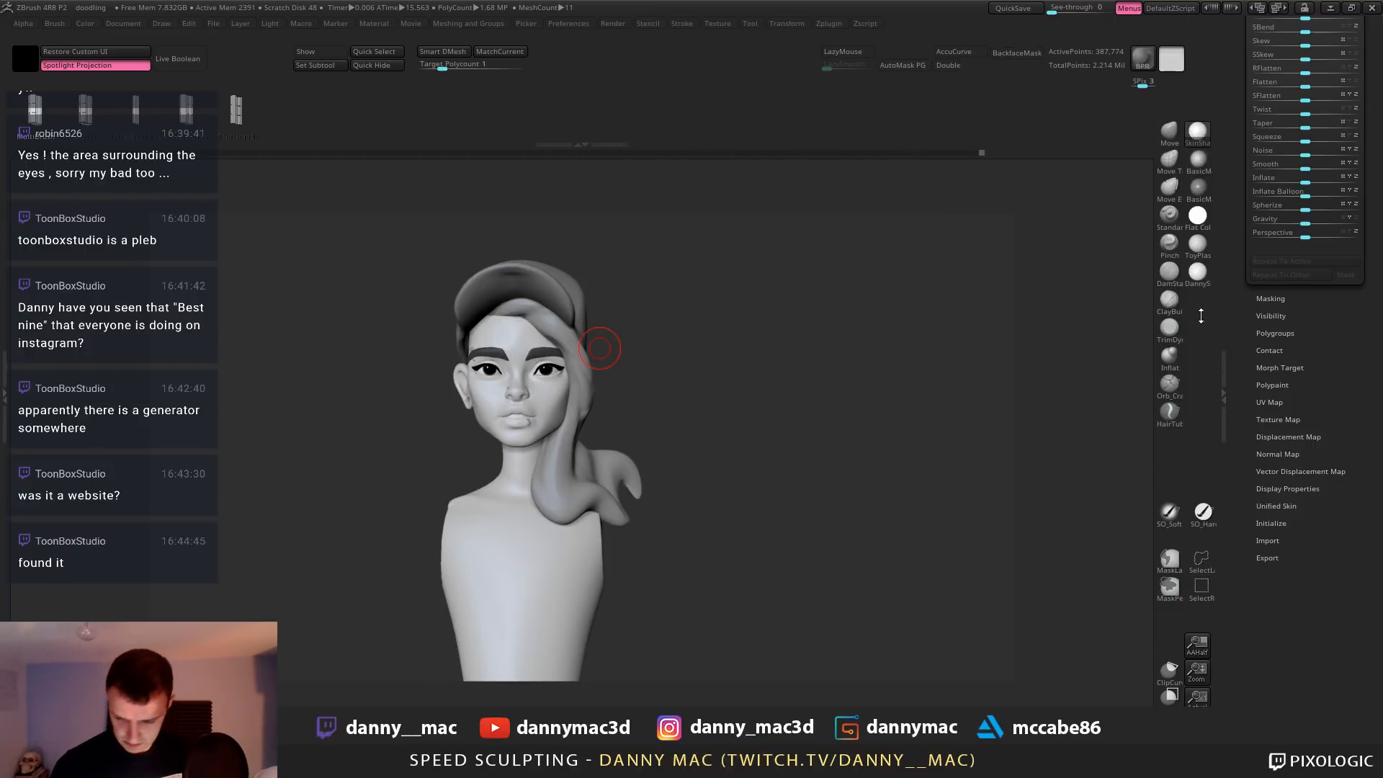
Pick a darker grey colour for the bust and select the hair subtool
mouse_move(735, 415)
alt+mouse_down()
mouse_move(750, 410)
mouse_move(707, 463)
mouse_move(727, 454)
alt+mouse_up()
key(space)
drag(572, 478, 565, 505)
mouse_move(723, 407)
alt+mouse_down()
mouse_move(763, 422)
mouse_move(767, 389)
mouse_move(735, 448)
alt+mouse_up()
key(space)
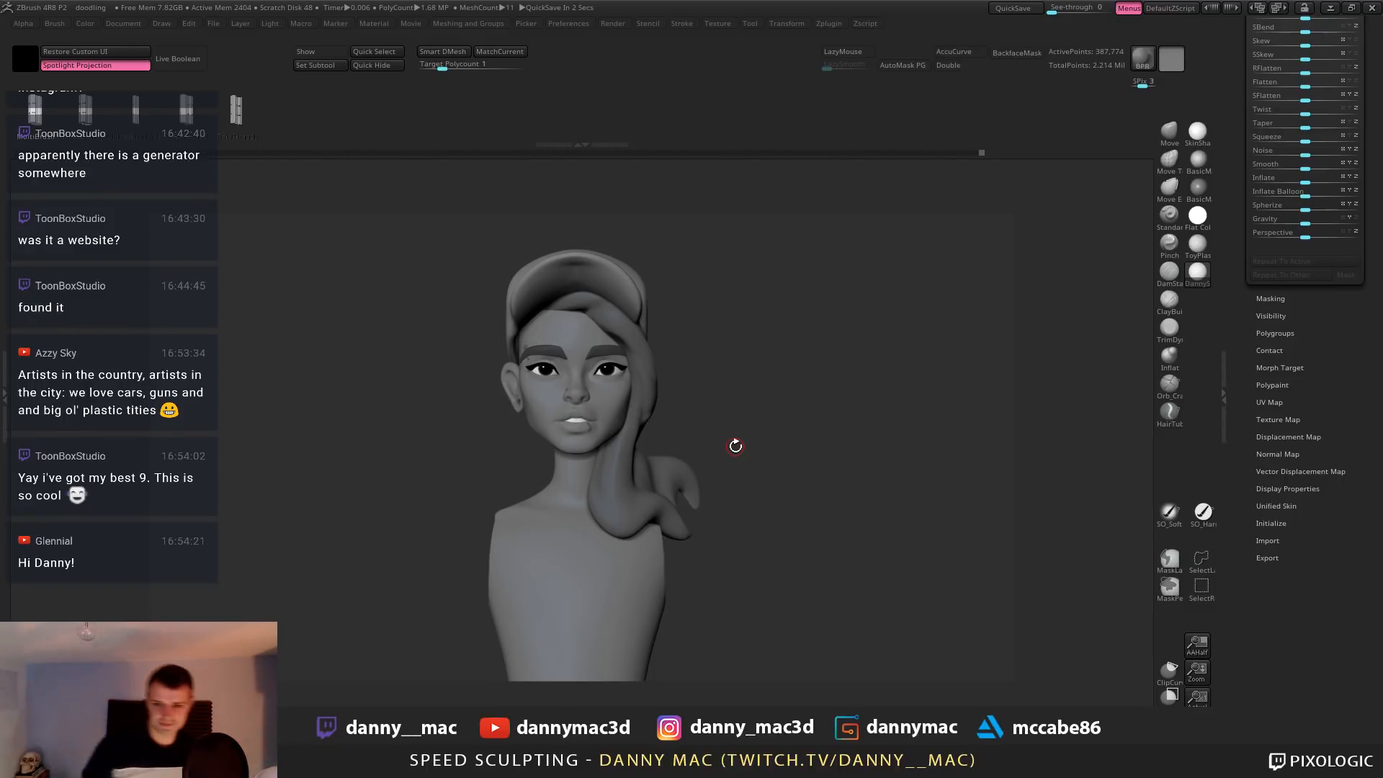
alt+click(636, 368)
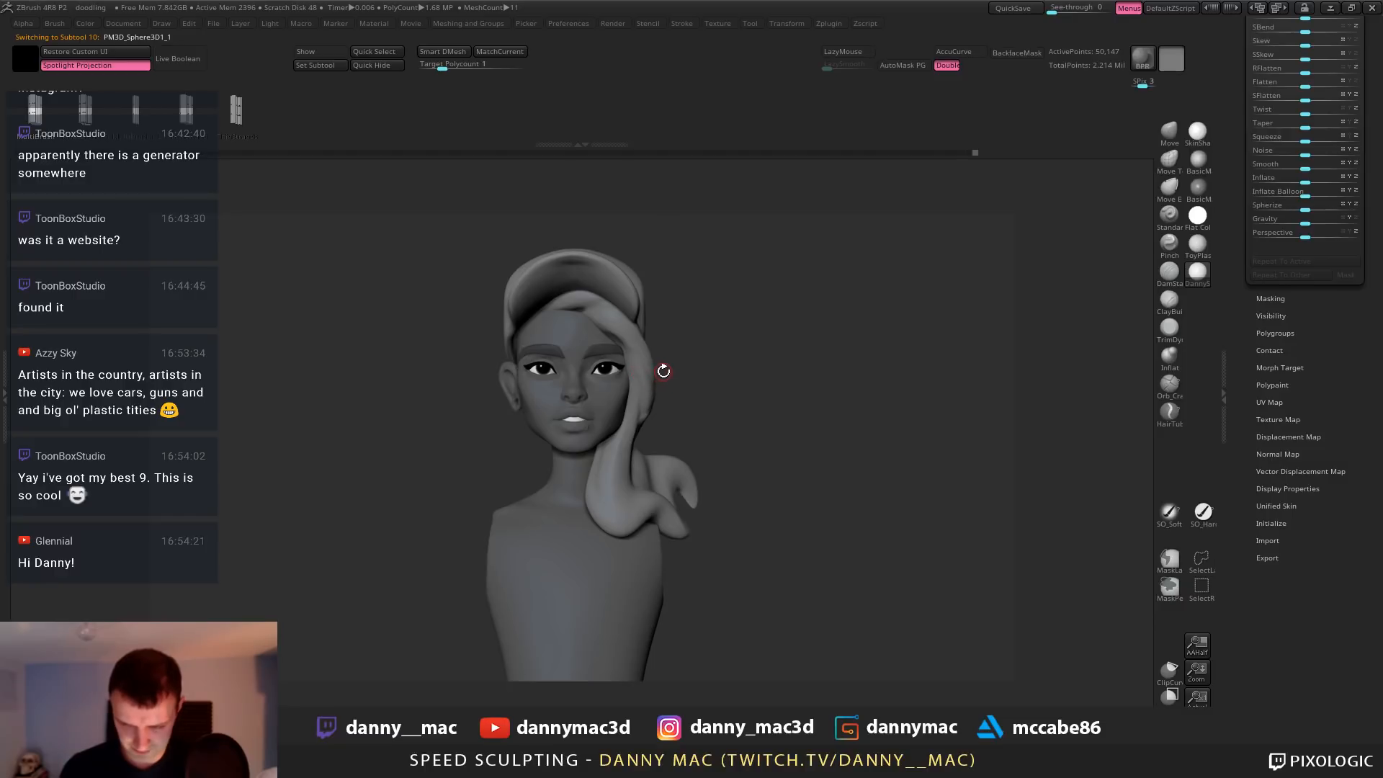
Reshape the hair lock beside the face and neck with the Move brush
right_drag(657, 368, 615, 305)
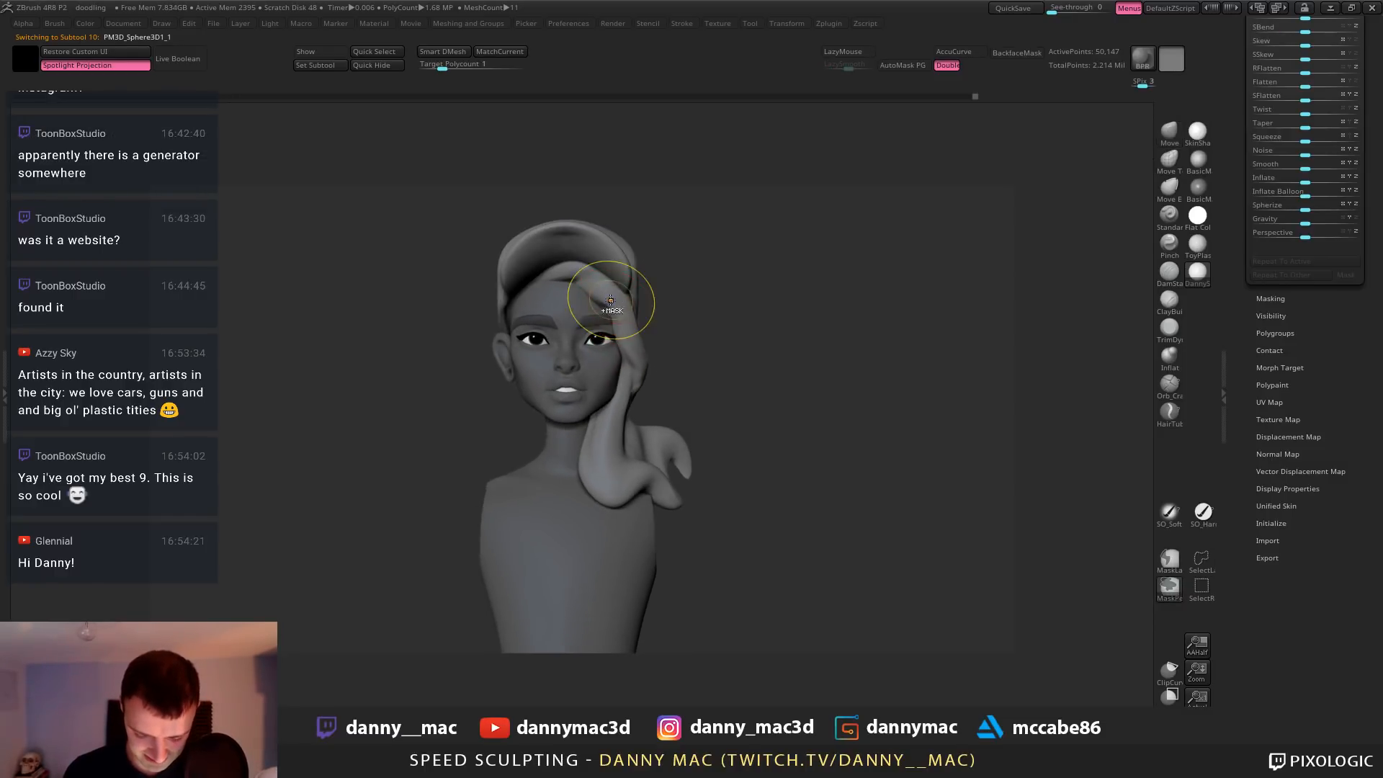
mouse_move(610, 363)
right_down()
mouse_move(595, 264)
mouse_move(614, 237)
mouse_move(598, 268)
mouse_move(634, 348)
right_up()
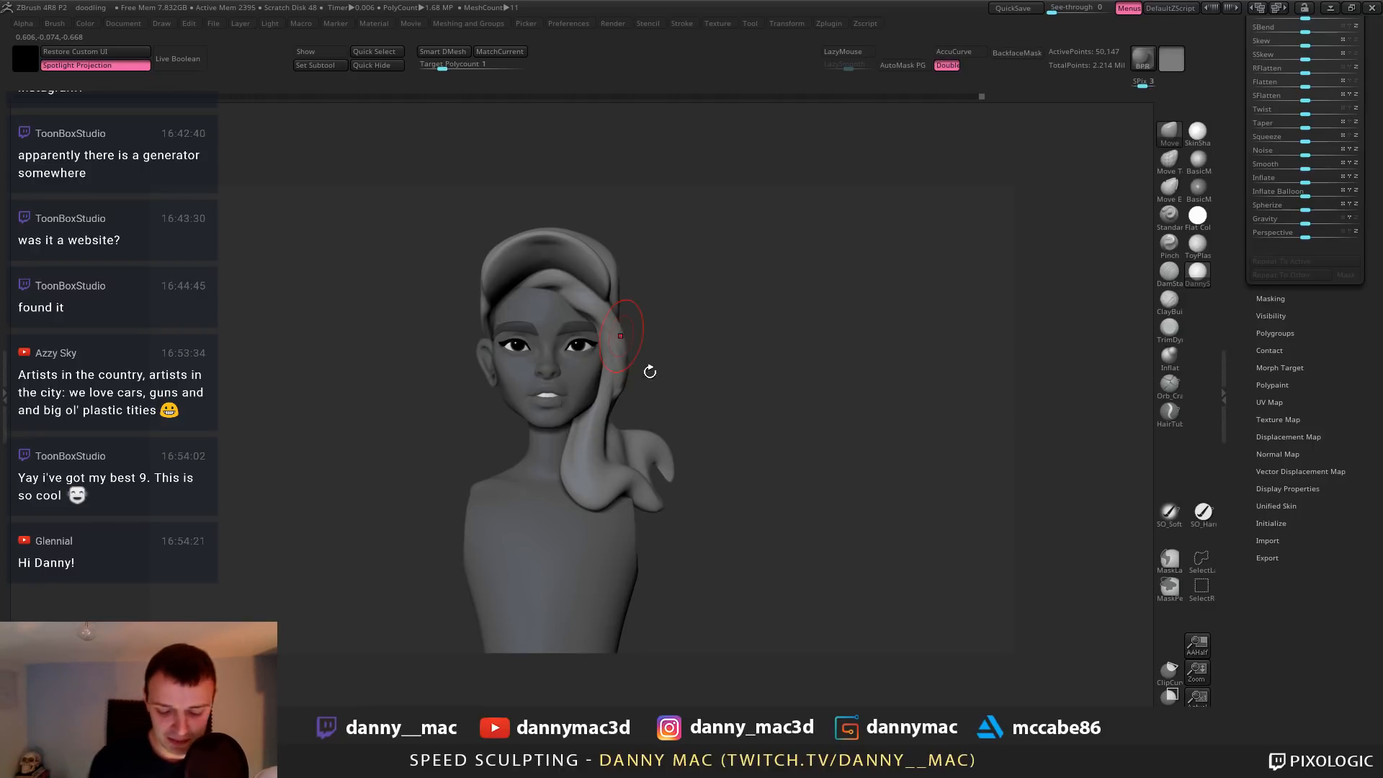
drag(576, 450, 568, 474)
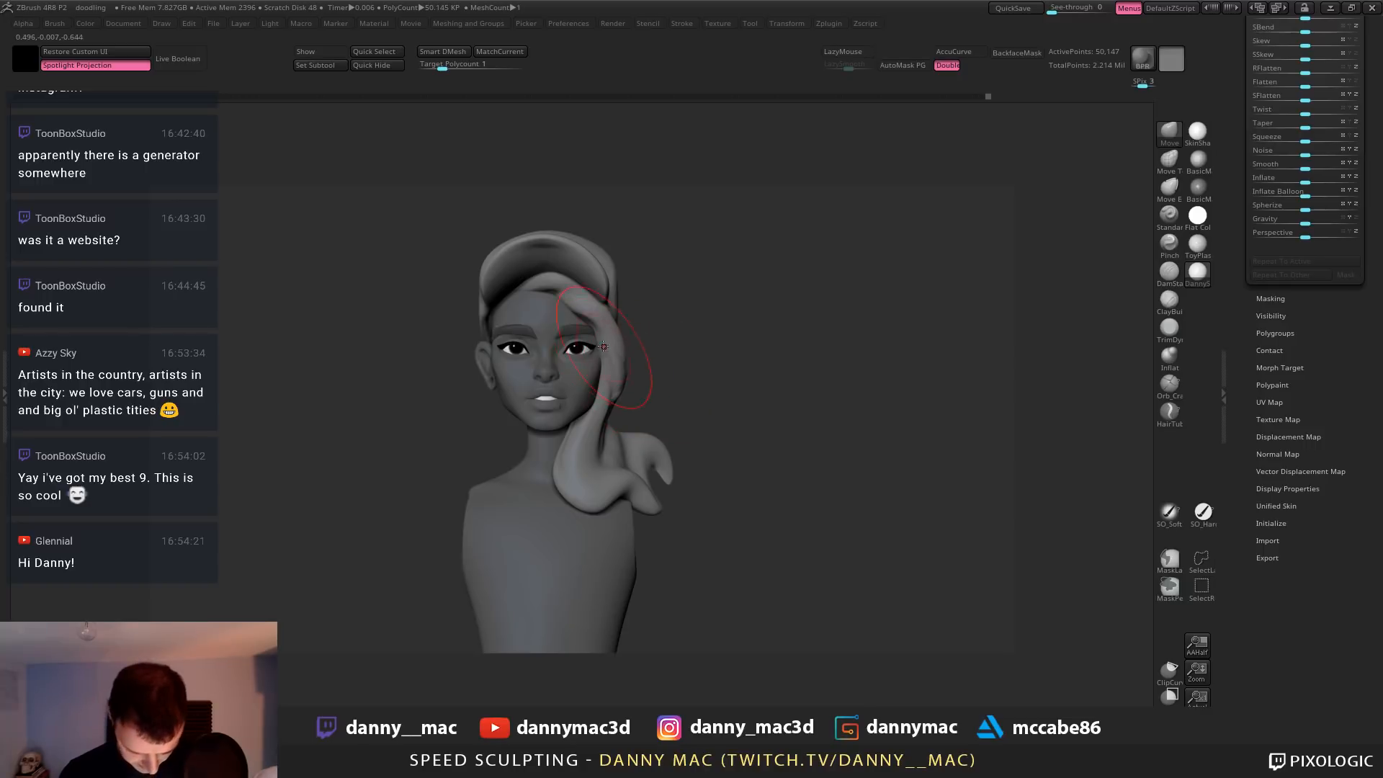
mouse_move(605, 353)
right_down()
mouse_move(588, 325)
mouse_move(589, 355)
right_up()
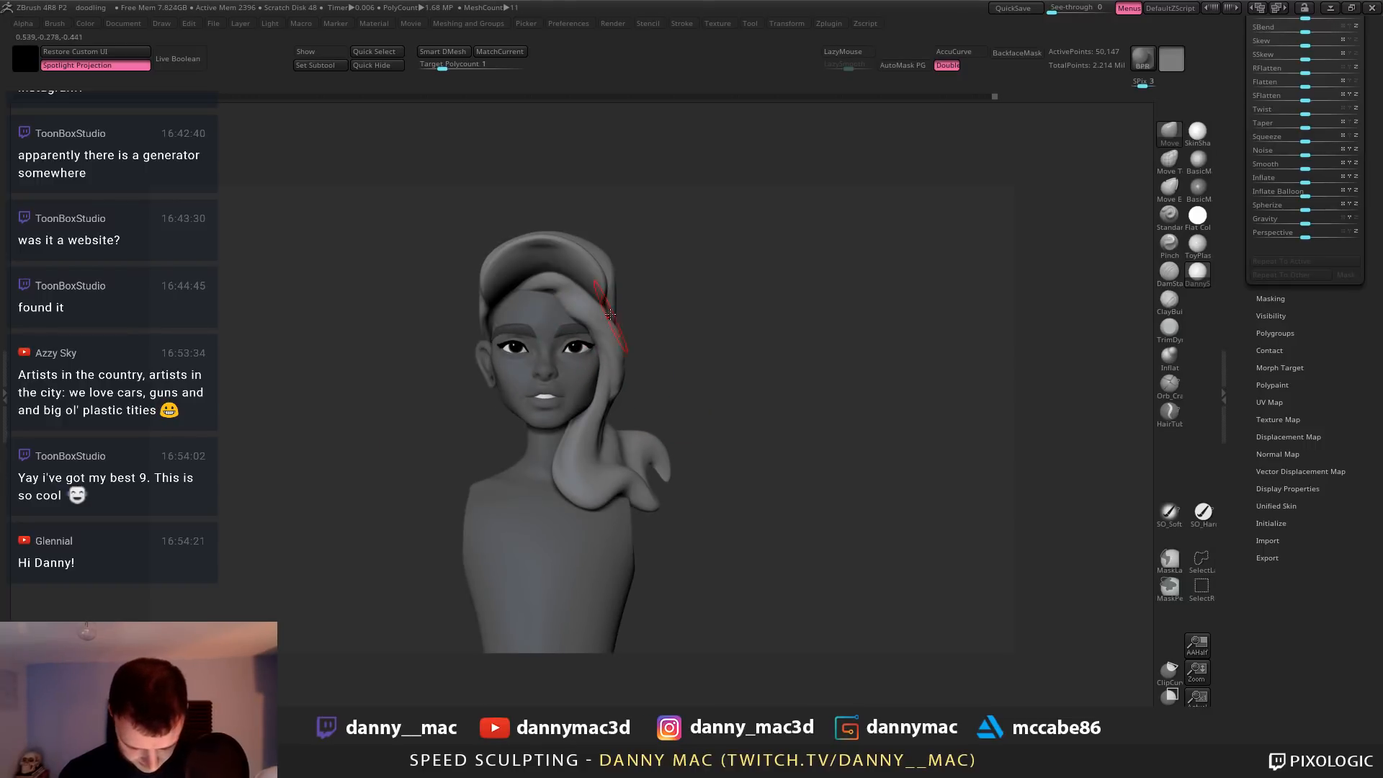
Switch the bust to the basic material and choose the Orb_Cracks brush
click(1187, 171)
mouse_move(586, 262)
right_down()
mouse_move(584, 309)
mouse_move(587, 278)
mouse_move(551, 329)
mouse_move(537, 315)
mouse_move(559, 313)
right_up()
key(b)
key(o)
key(c)
key(space)
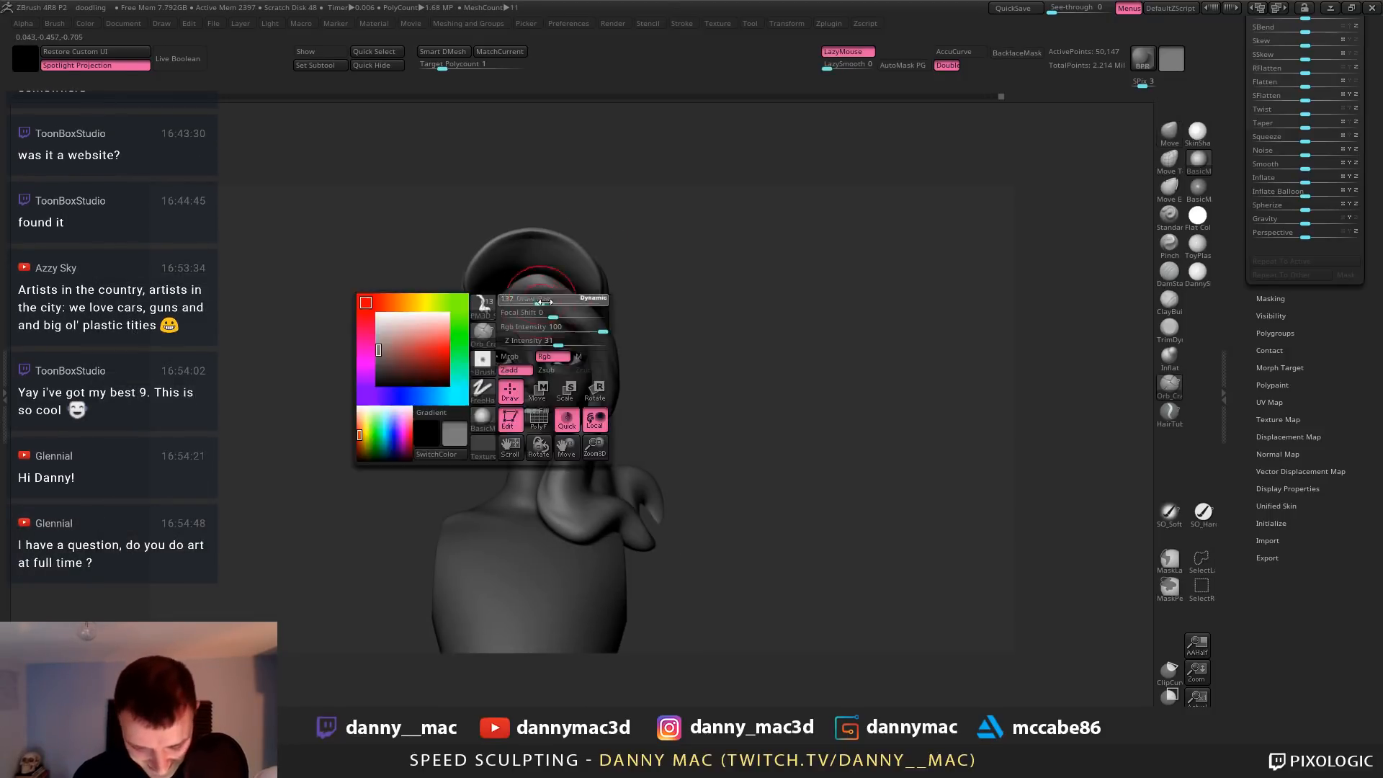
Try a crease at the hairline, undo it, resize the Orb_Cracks brush and carve a crease along the side of the hair lock
drag(534, 292, 572, 317)
key(ctrl+z)
key(space)
mouse_move(562, 299)
right_down()
mouse_move(532, 301)
mouse_move(576, 298)
mouse_move(669, 250)
mouse_move(622, 365)
mouse_move(621, 345)
right_up()
key(alt+s)
key(alt+s)
key(space)
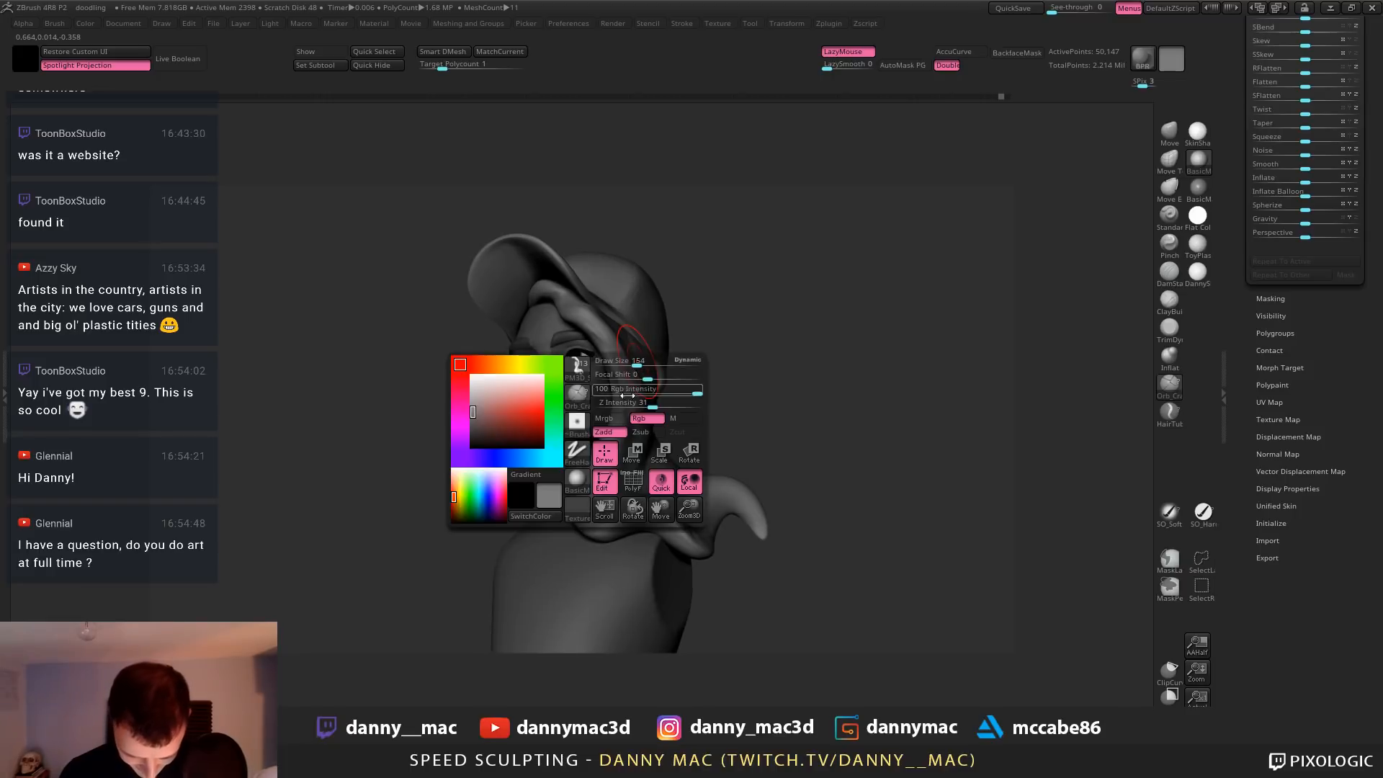
key(space)
drag(634, 414, 614, 321)
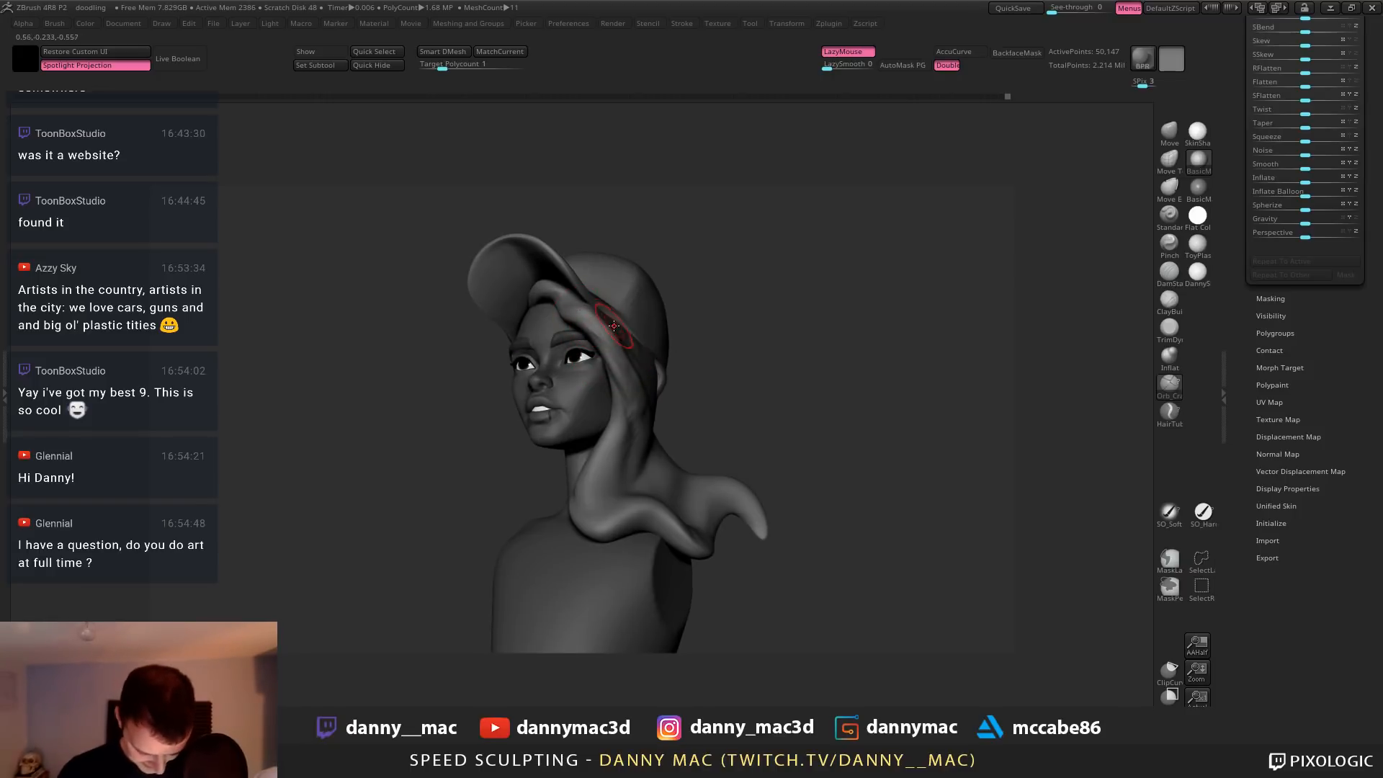
Lay strokes across the hair above the forehead with the ClayBuildup brush and undo the last one
key(b)
key(c)
key(b)
right_drag(569, 306, 632, 285)
drag(527, 273, 492, 284)
right_drag(504, 288, 484, 283)
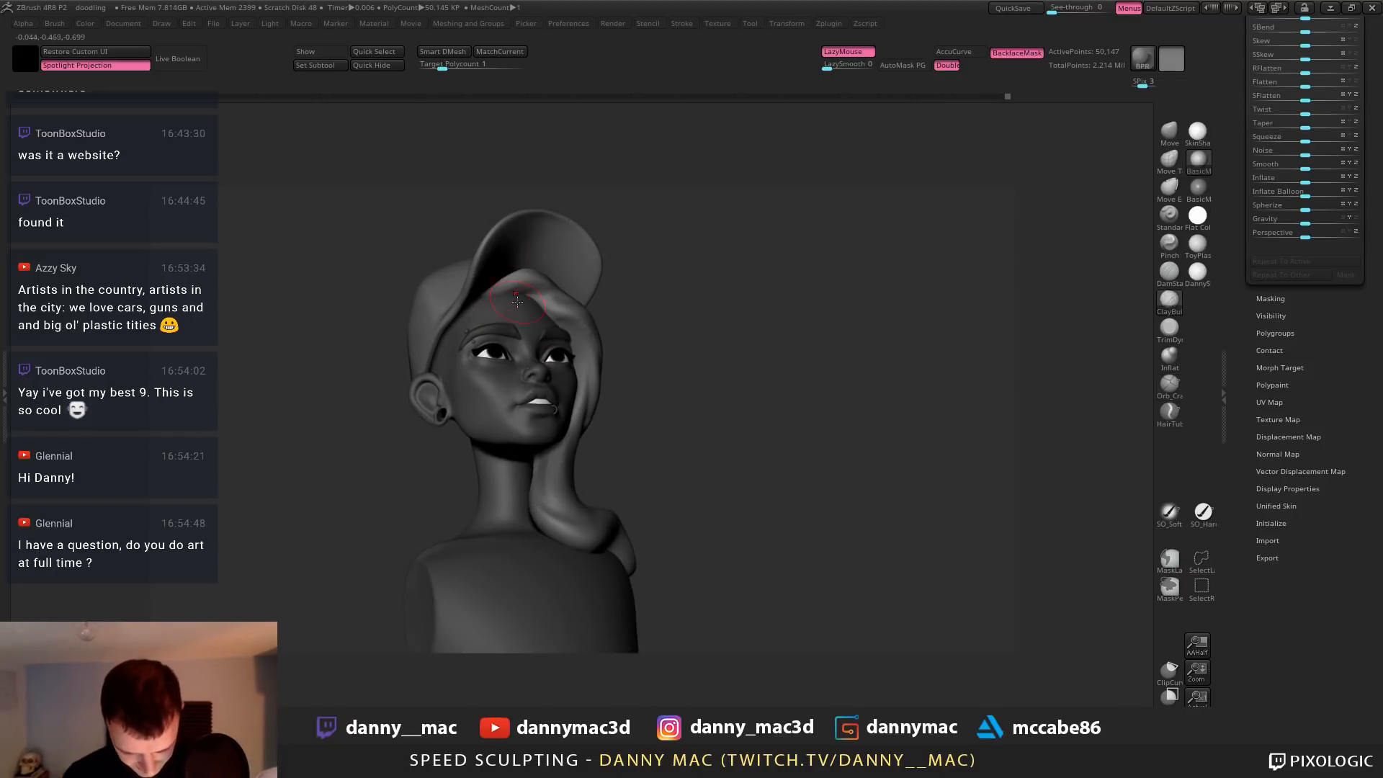
drag(492, 278, 547, 292)
right_drag(553, 288, 520, 285)
drag(520, 294, 554, 297)
key(ctrl+z)
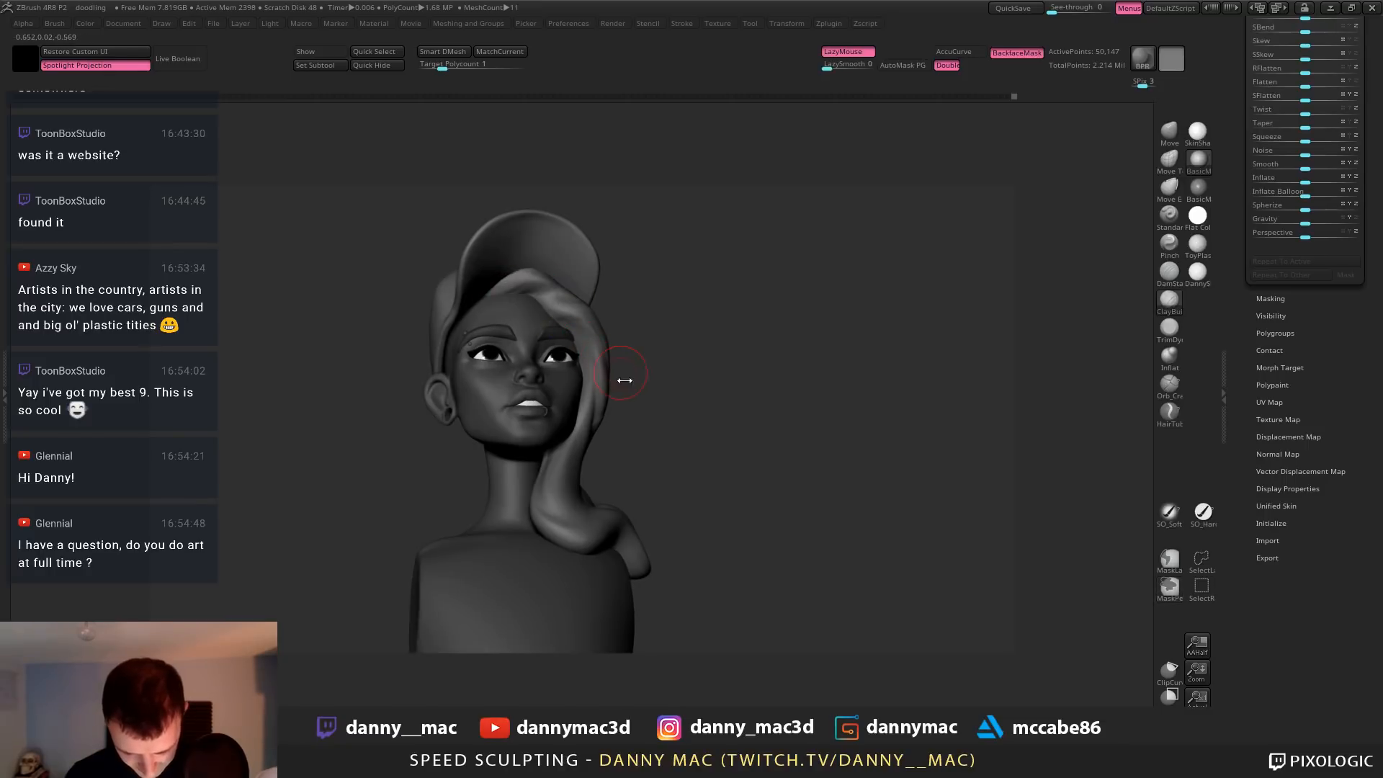
Resize the ClayBuildup brush and add another stroke to the hair just under the cap brim
key(space)
drag(651, 414, 624, 415)
right_drag(516, 302, 513, 301)
drag(527, 289, 565, 297)
mouse_move(565, 293)
right_down()
mouse_move(534, 314)
mouse_move(562, 296)
right_up()
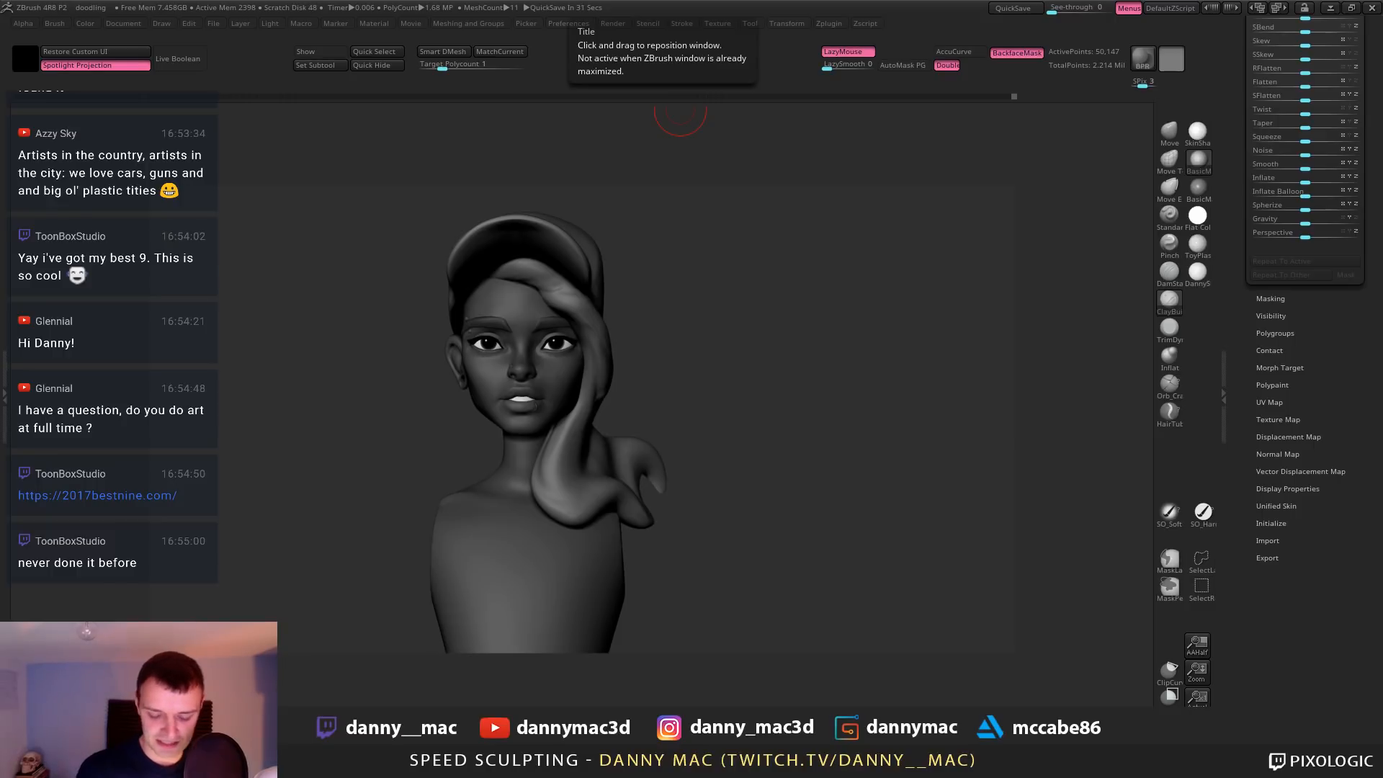
Choose the Danny Hair v1.1 insert brush
drag(663, 309, 608, 382)
key(b)
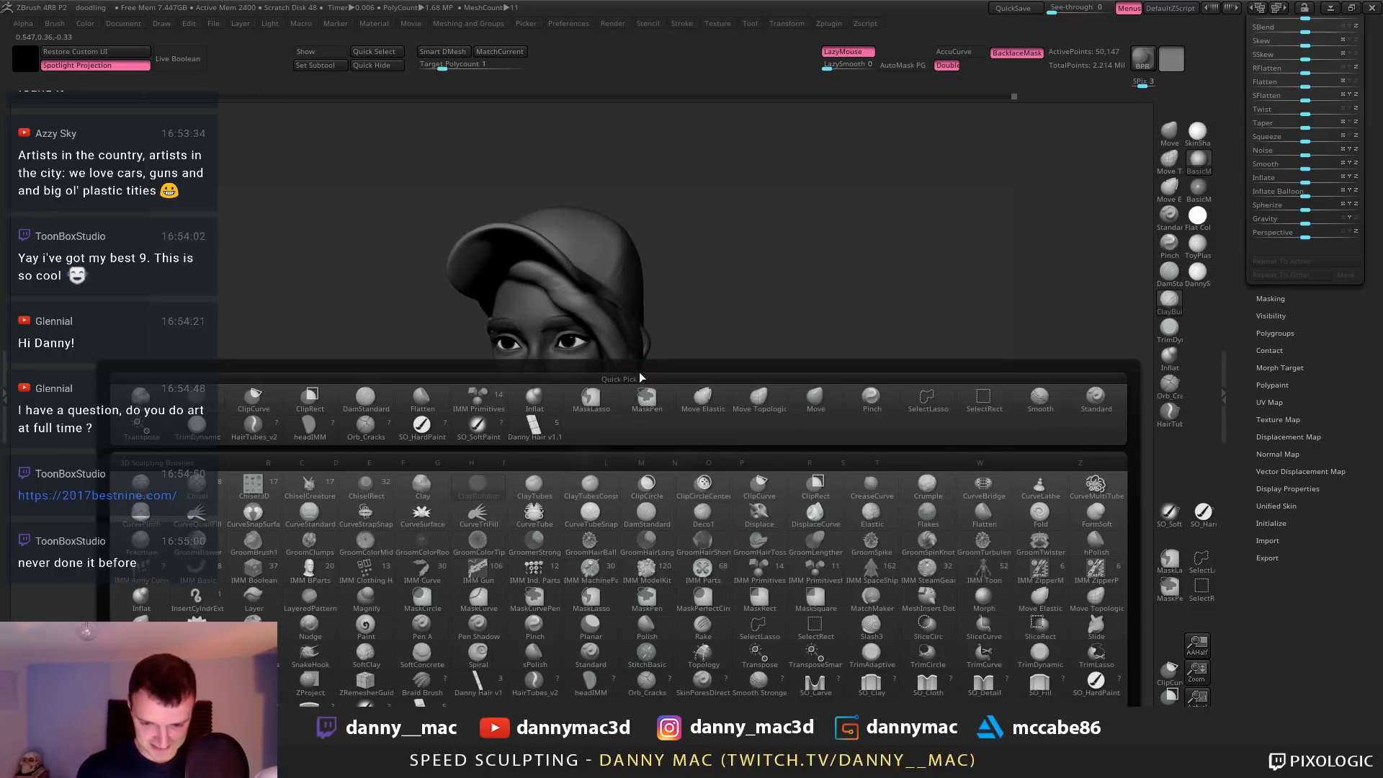
key(c)
key(b)
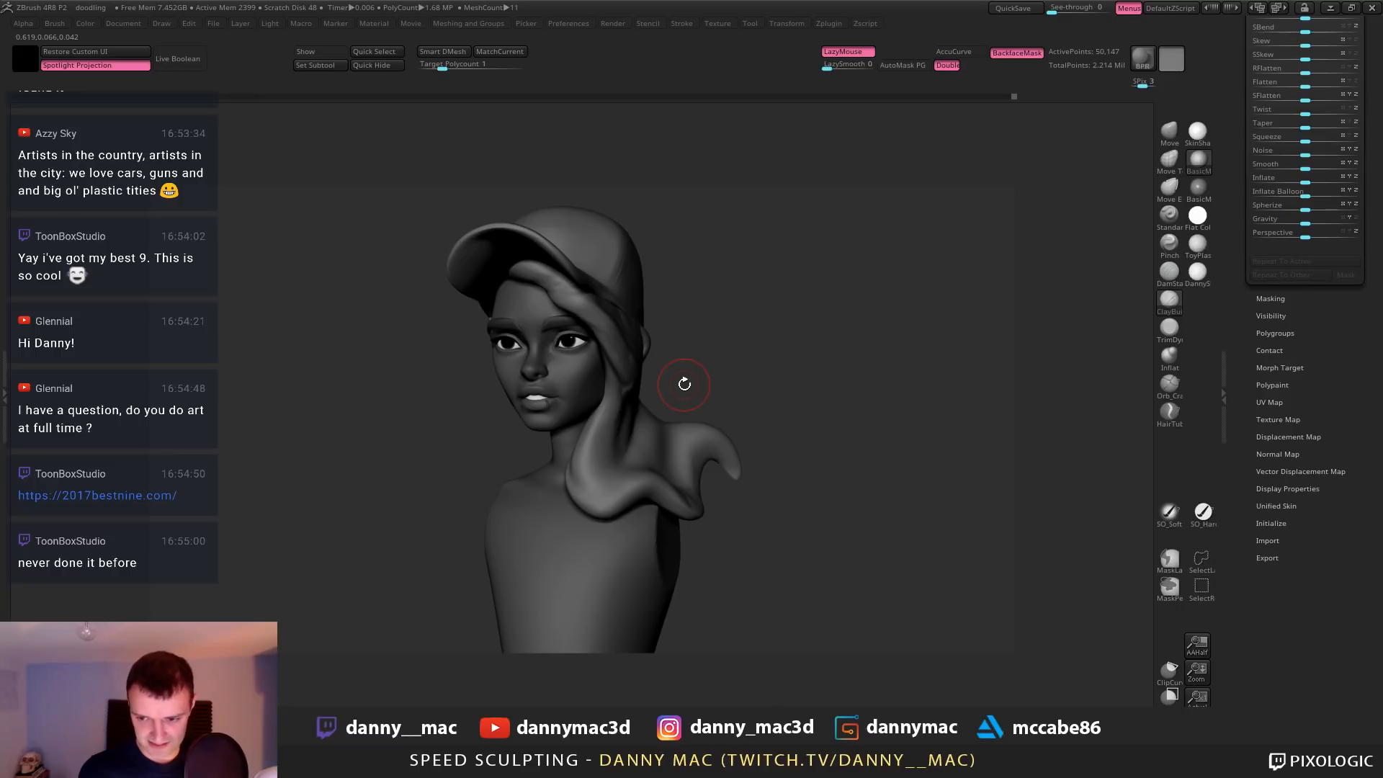
key(b)
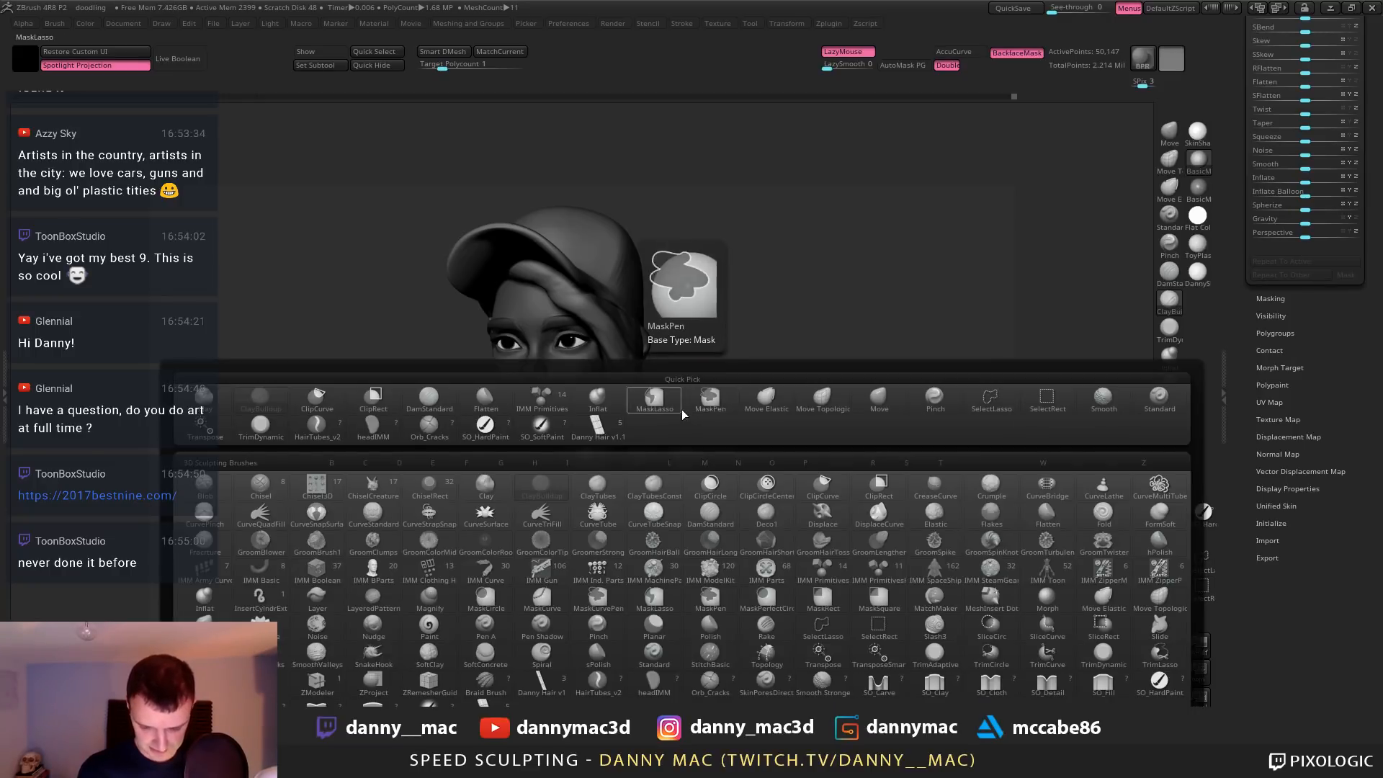
click(598, 428)
mouse_move(587, 349)
right_down()
mouse_move(499, 410)
mouse_move(540, 288)
mouse_move(619, 330)
mouse_move(606, 350)
right_up()
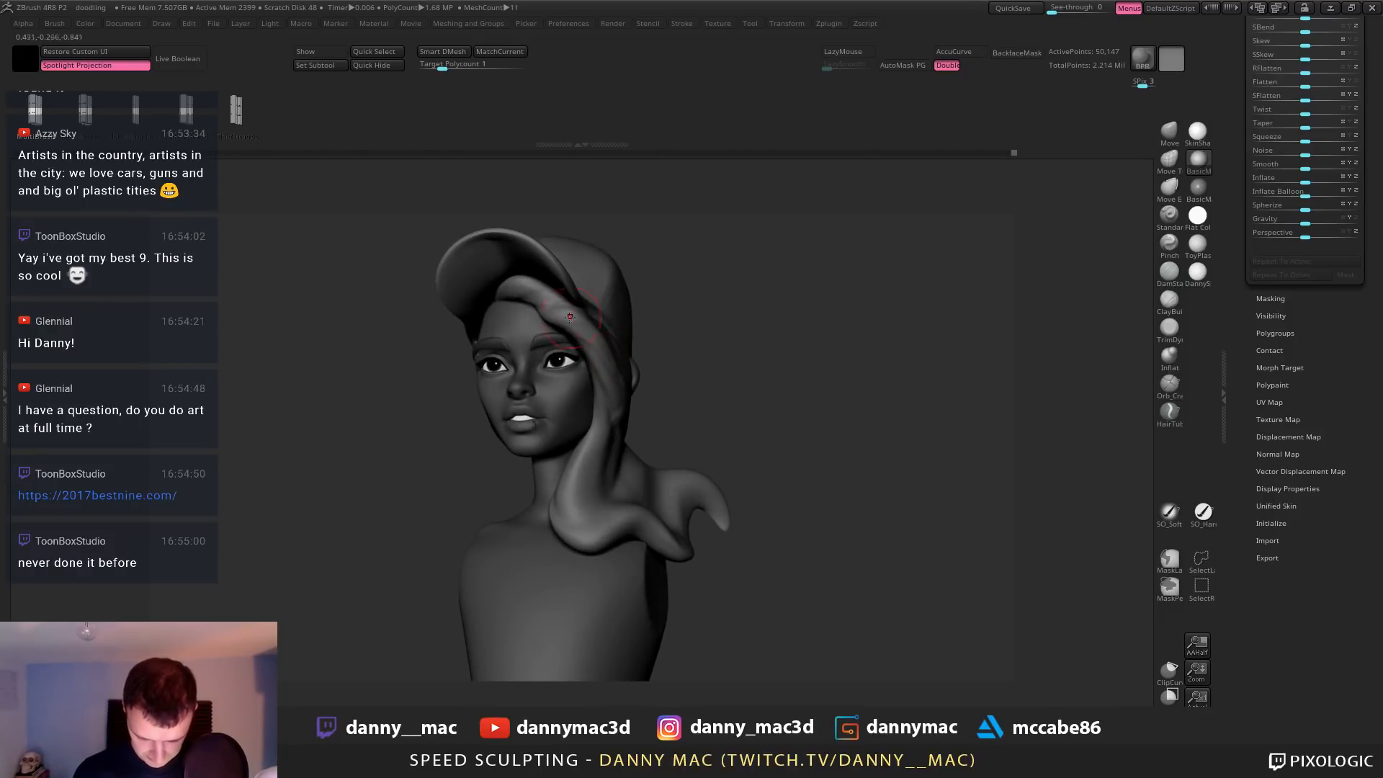
drag(570, 317, 542, 303)
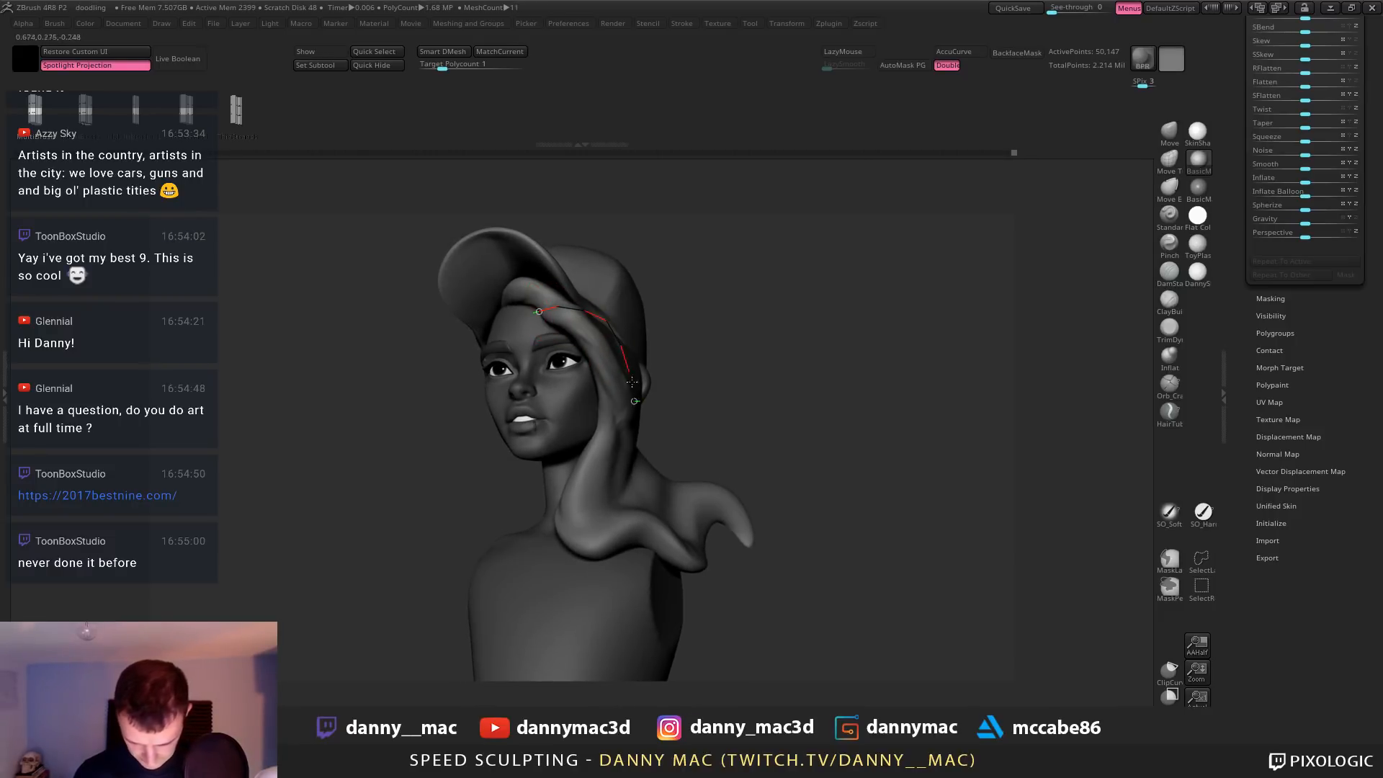
drag(631, 381, 634, 400)
mouse_move(652, 375)
right_down()
mouse_move(621, 356)
mouse_move(668, 344)
right_up()
key(ctrl+z)
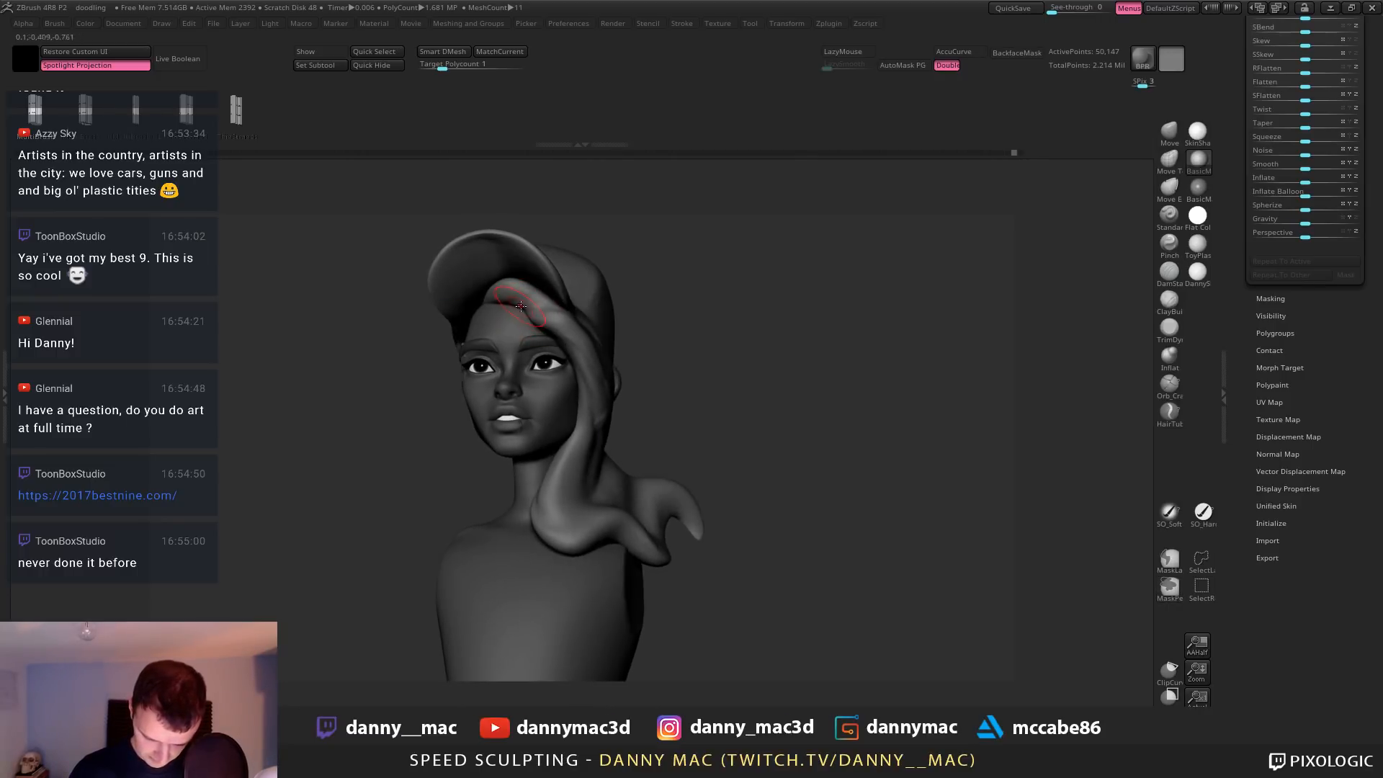
Draw a hair strand curve from under the cap brim down the side hair to the shoulder
drag(607, 393, 609, 398)
right_drag(652, 386, 617, 391)
drag(605, 395, 619, 448)
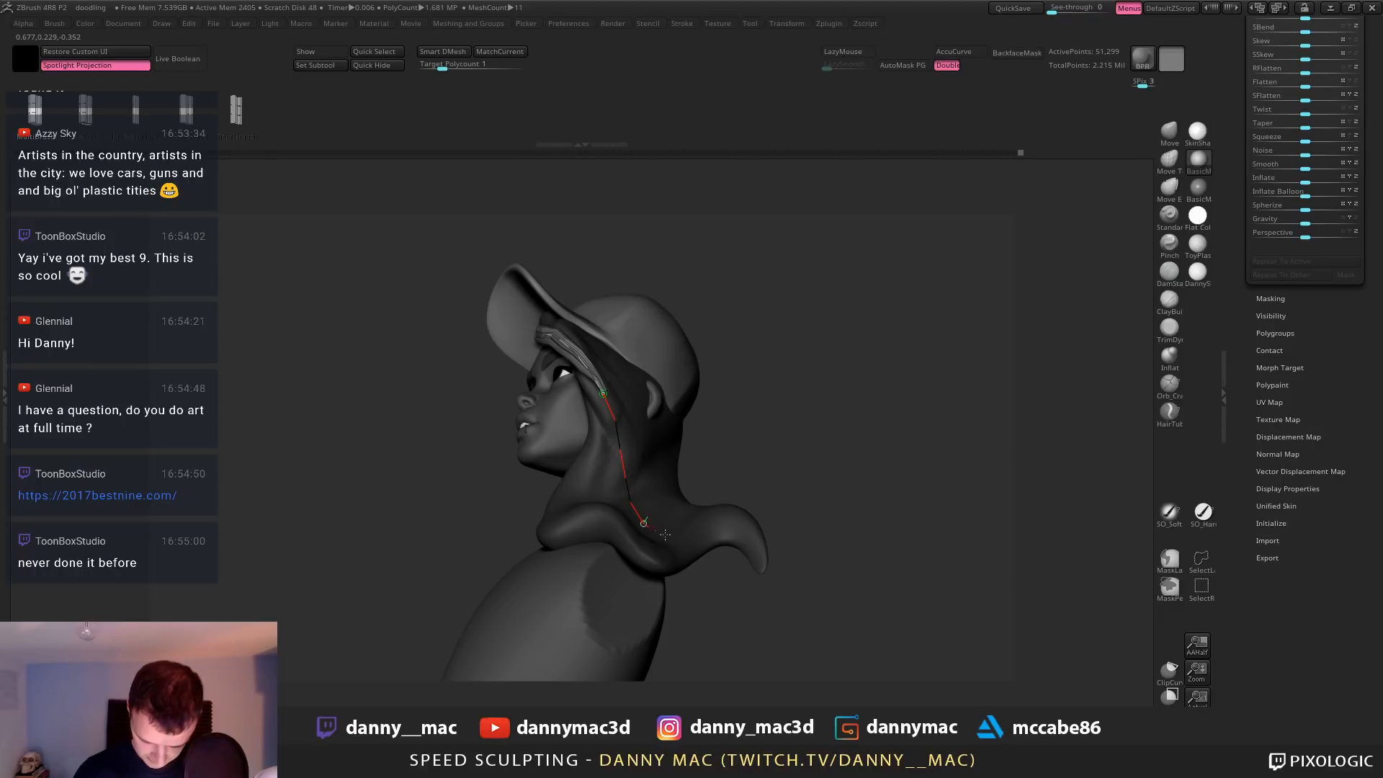
drag(665, 534, 700, 537)
Change the brush size and reapply it to the curve to resize the hair strand
mouse_move(736, 525)
right_down()
mouse_move(680, 455)
mouse_move(654, 460)
mouse_move(656, 448)
right_up()
key(space)
drag(658, 443, 664, 443)
click(617, 458)
mouse_move(619, 455)
right_down()
mouse_move(675, 433)
mouse_move(692, 401)
mouse_move(645, 417)
mouse_move(608, 403)
mouse_move(641, 349)
right_up()
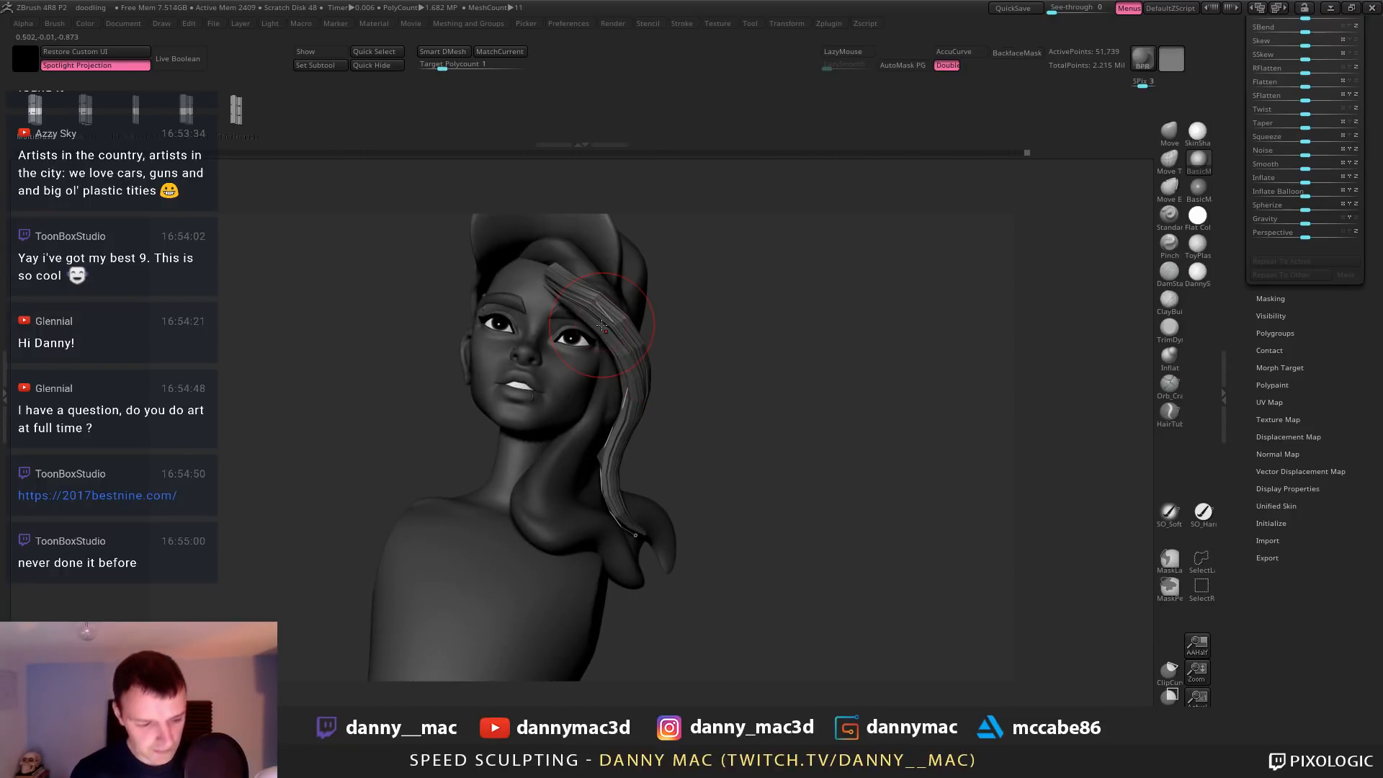
Adjust the hair brush's embed depth in its Depth settings and reapply it to the strand curve
click(4, 396)
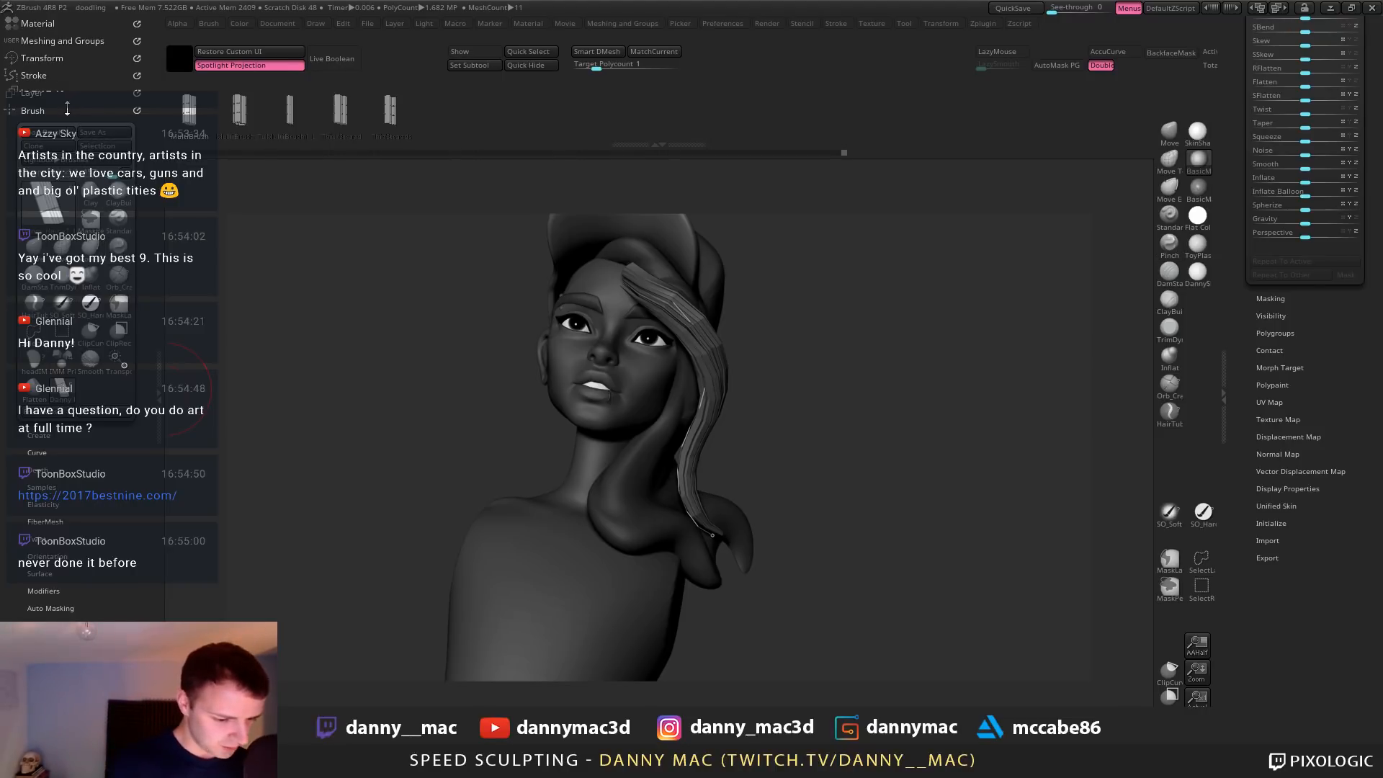
drag(79, 113, 75, 4)
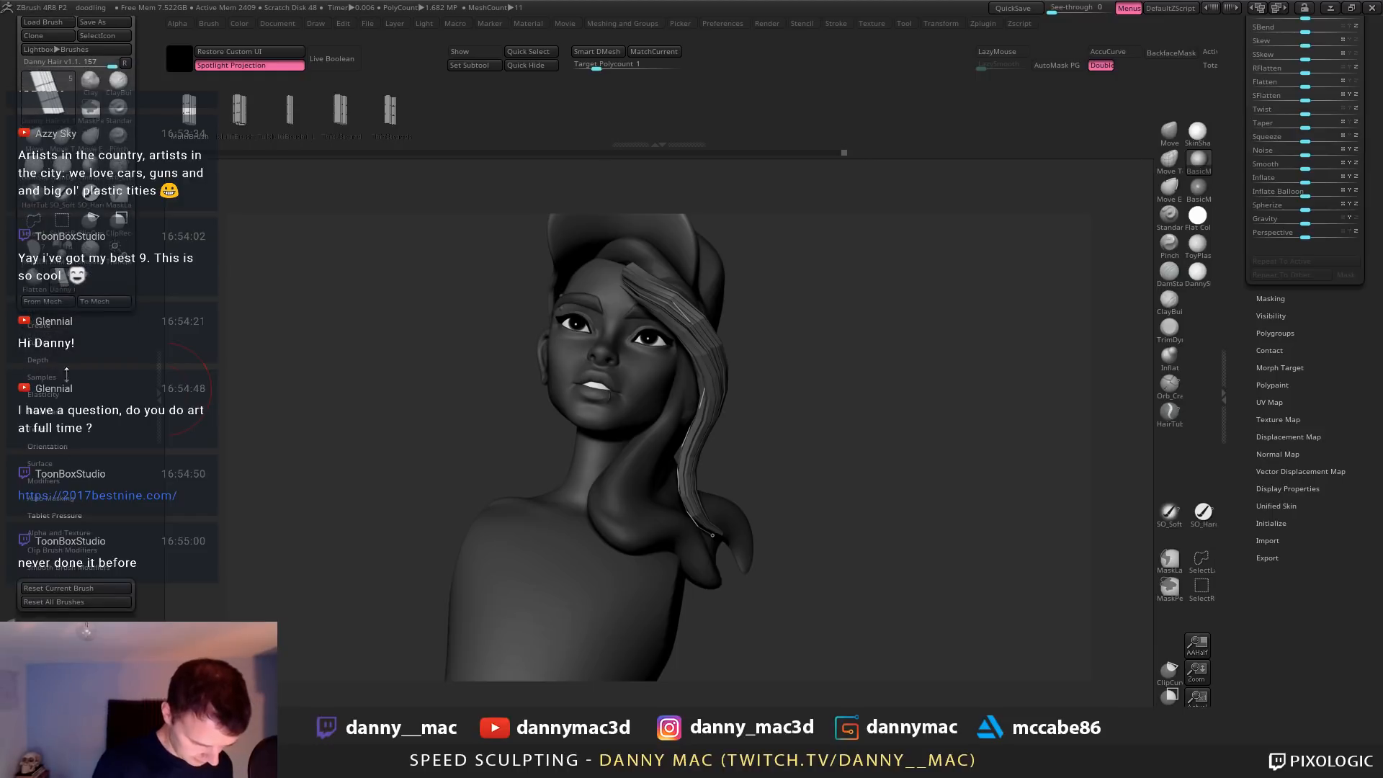
click(46, 358)
drag(46, 381, 47, 395)
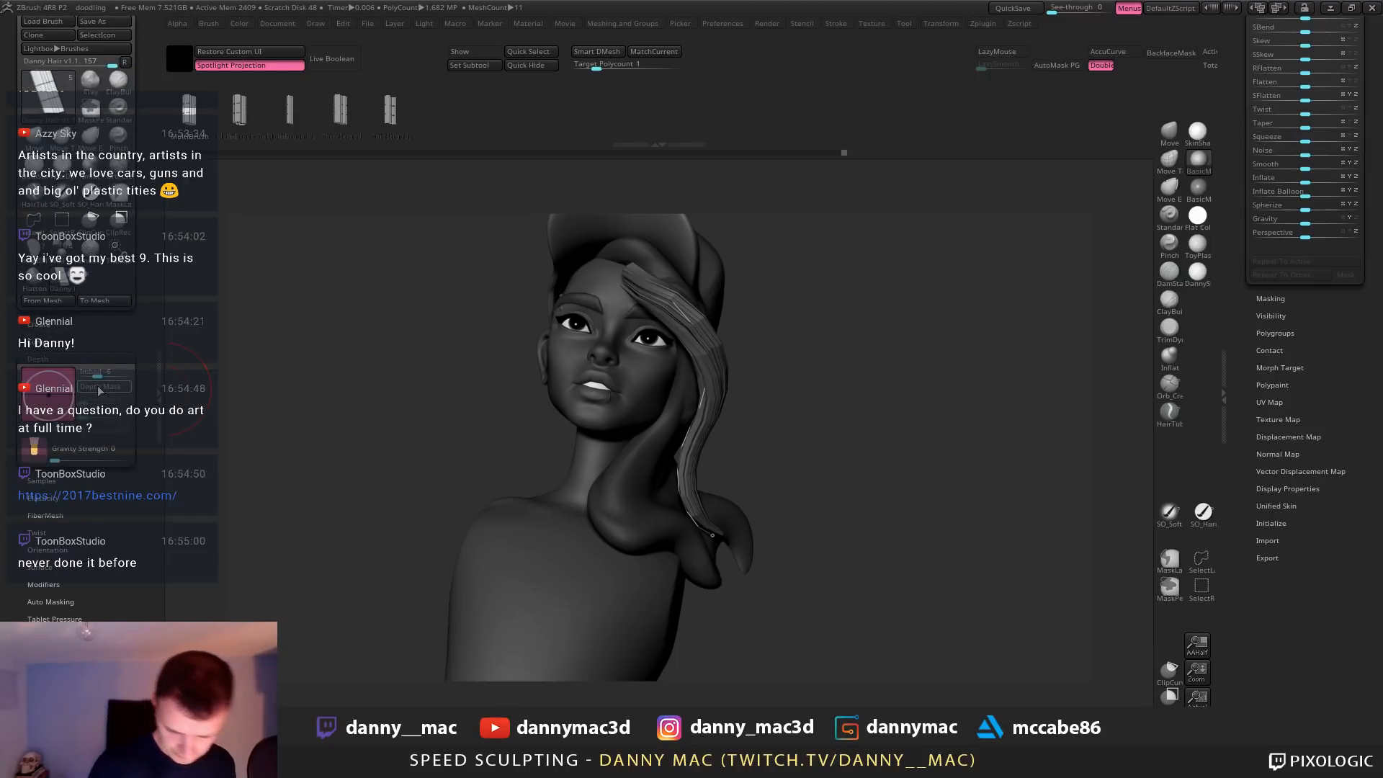
click(688, 329)
drag(748, 346, 796, 298)
mouse_move(667, 277)
mouse_down()
mouse_move(649, 293)
mouse_move(648, 328)
mouse_up()
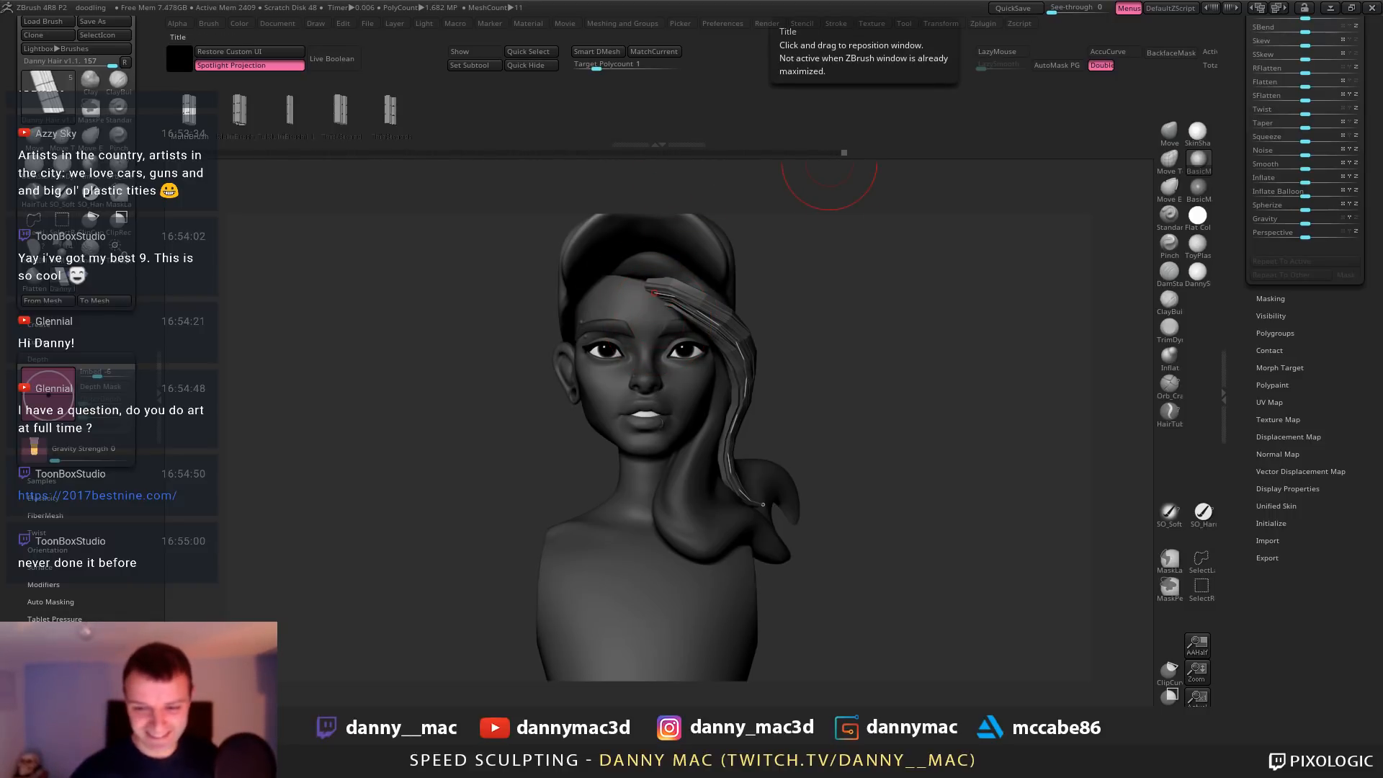
Switch to the browser to view the 2017bestnine page, and return to ZBrush
drag(720, 0, 662, 1)
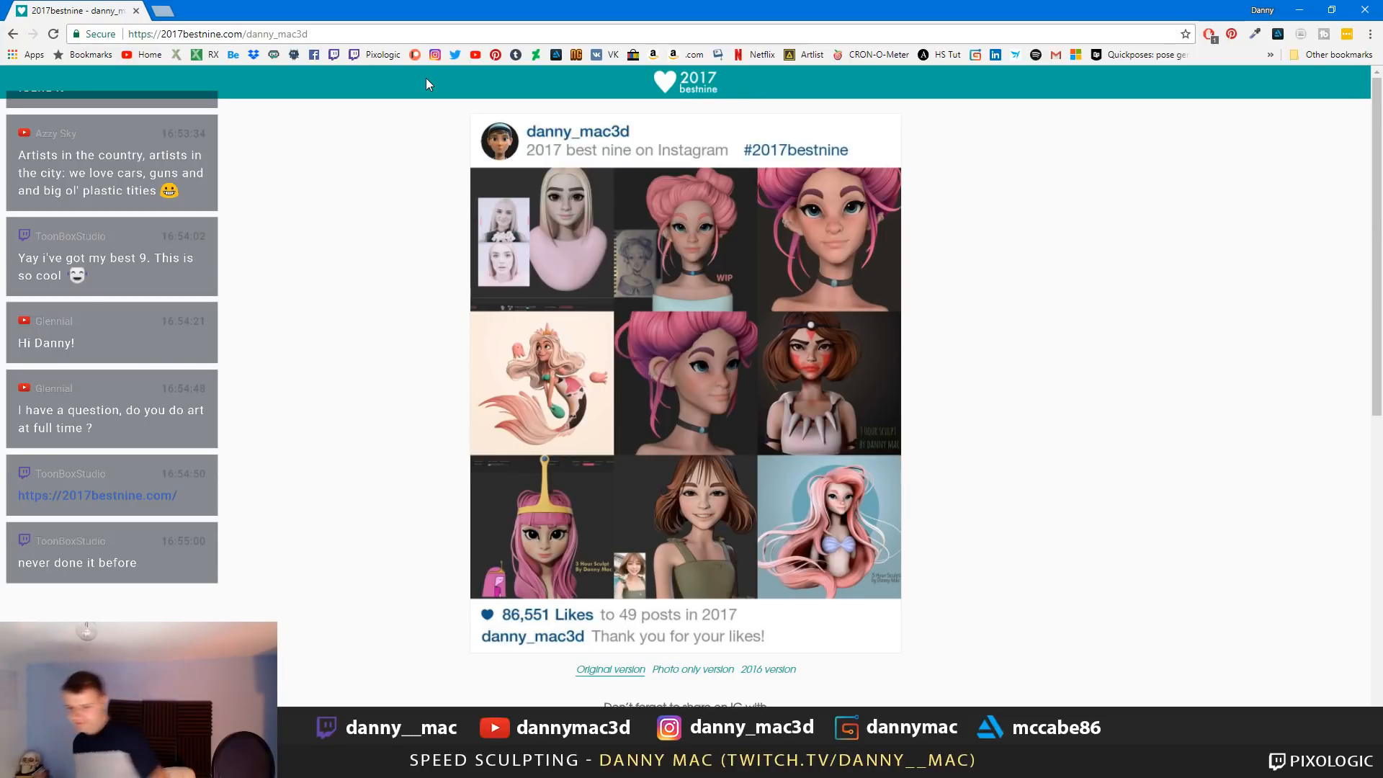
drag(90, 10, 0, 0)
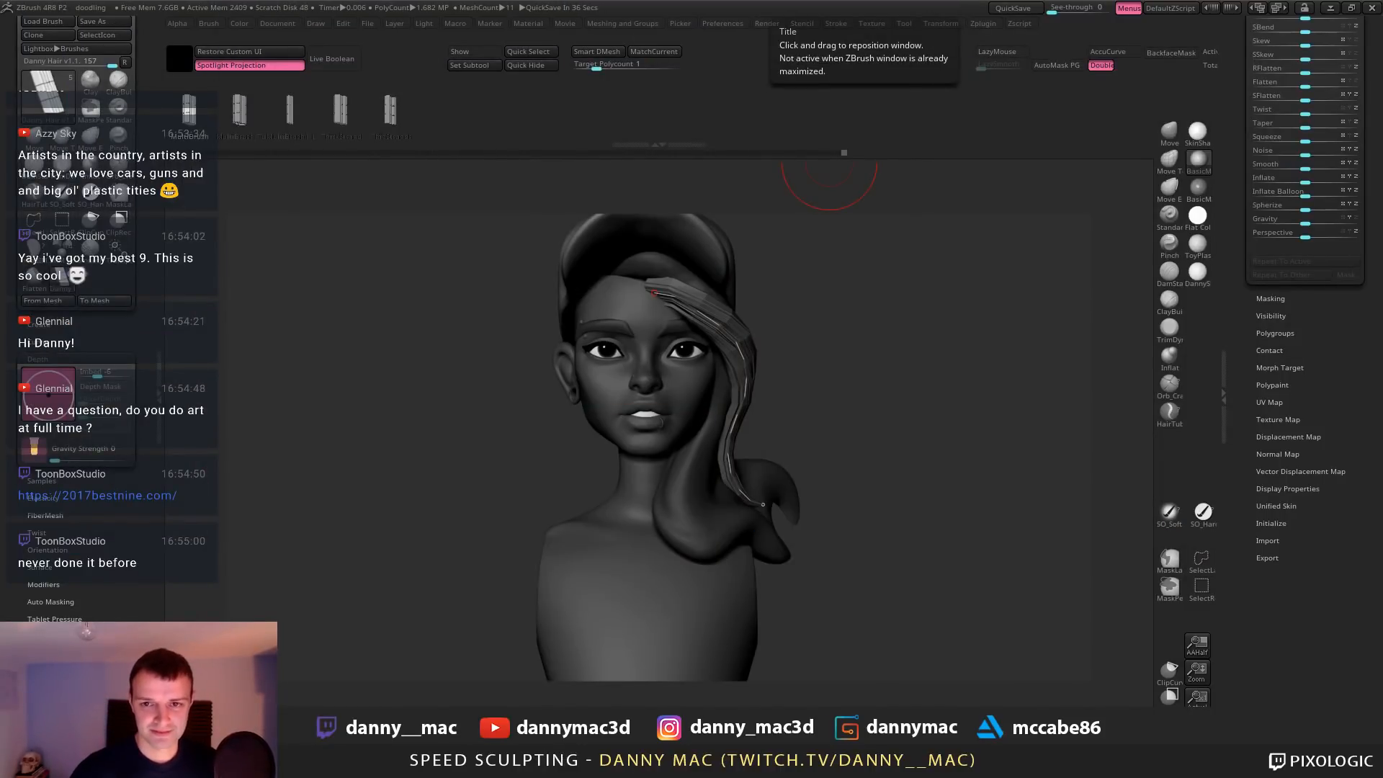
drag(787, 388, 784, 391)
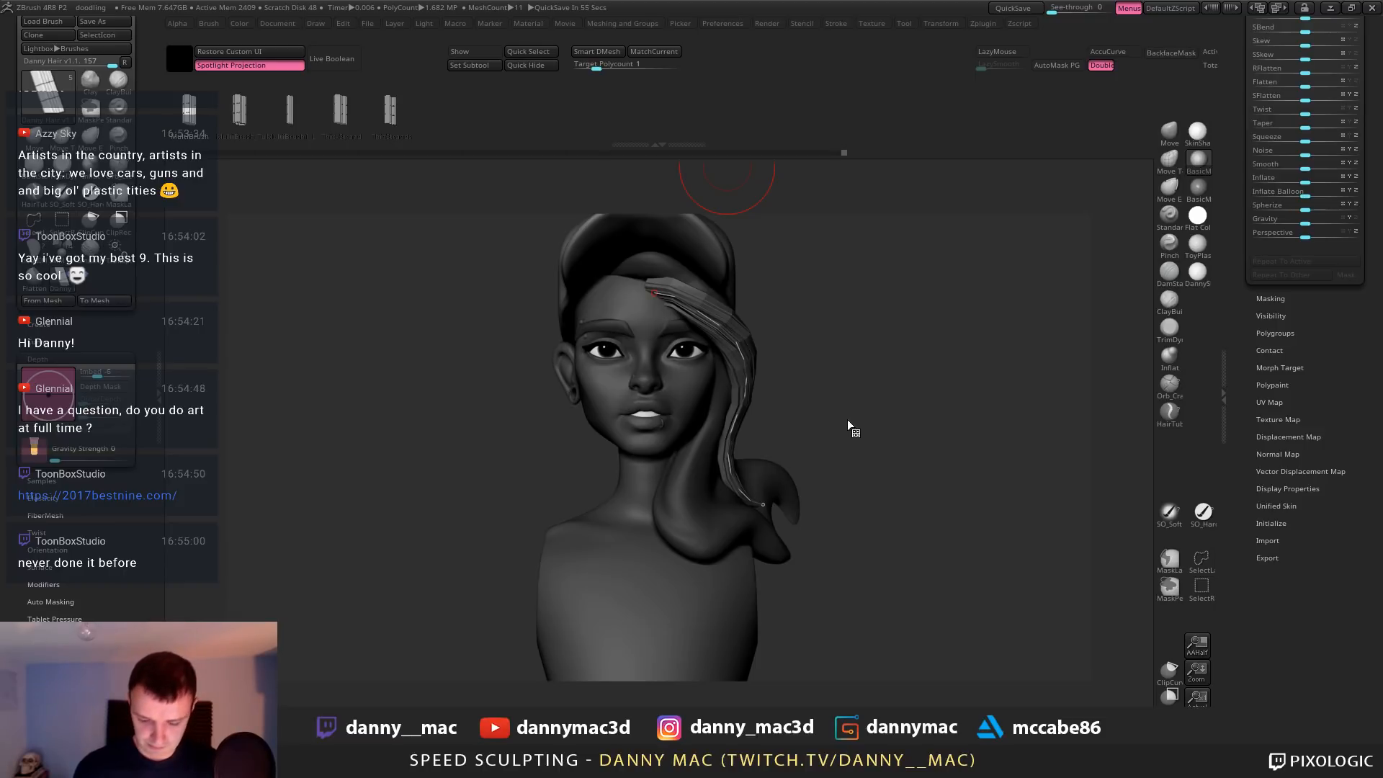
Turn on the polyframe display, isolate the new hair strand and separate it from the base hair with Split Hidden
drag(847, 425, 820, 418)
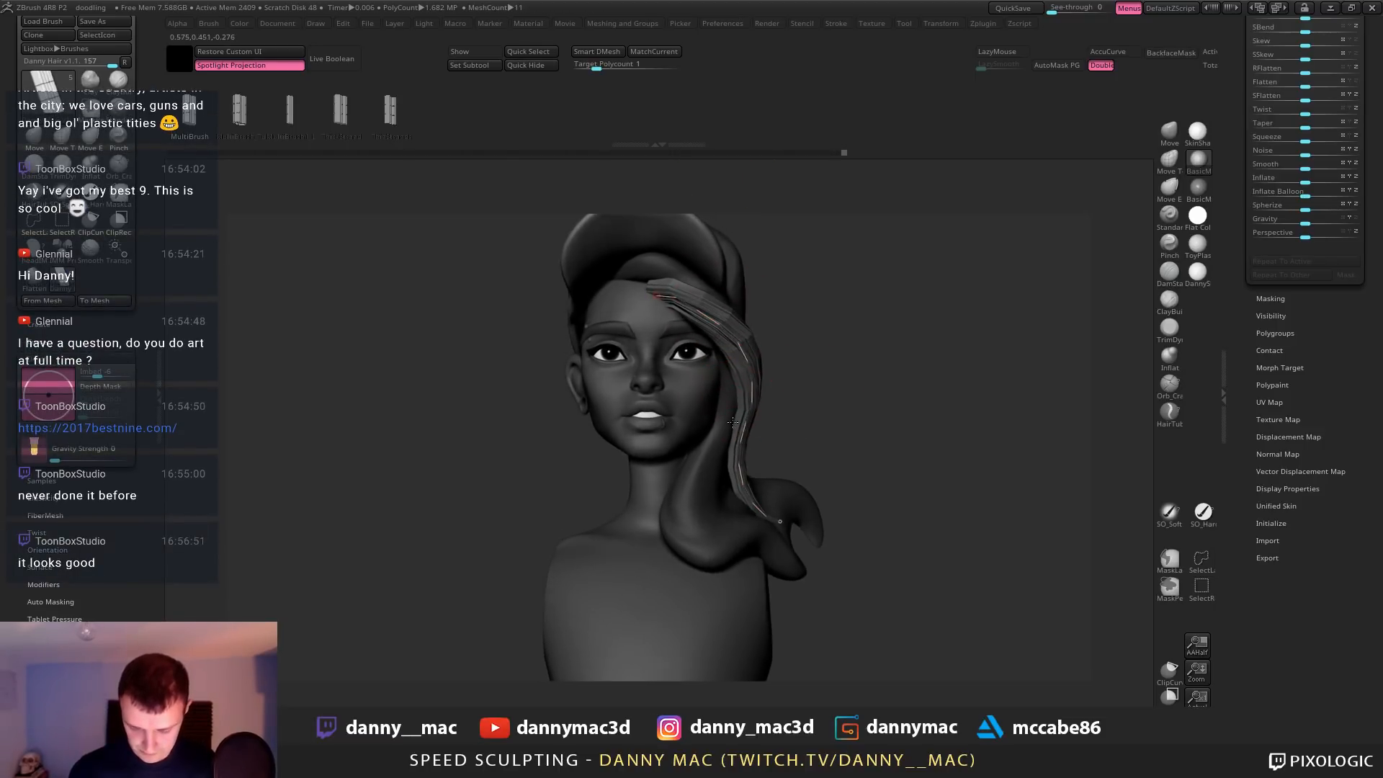
drag(732, 422, 721, 421)
drag(772, 514, 720, 447)
key(shift)
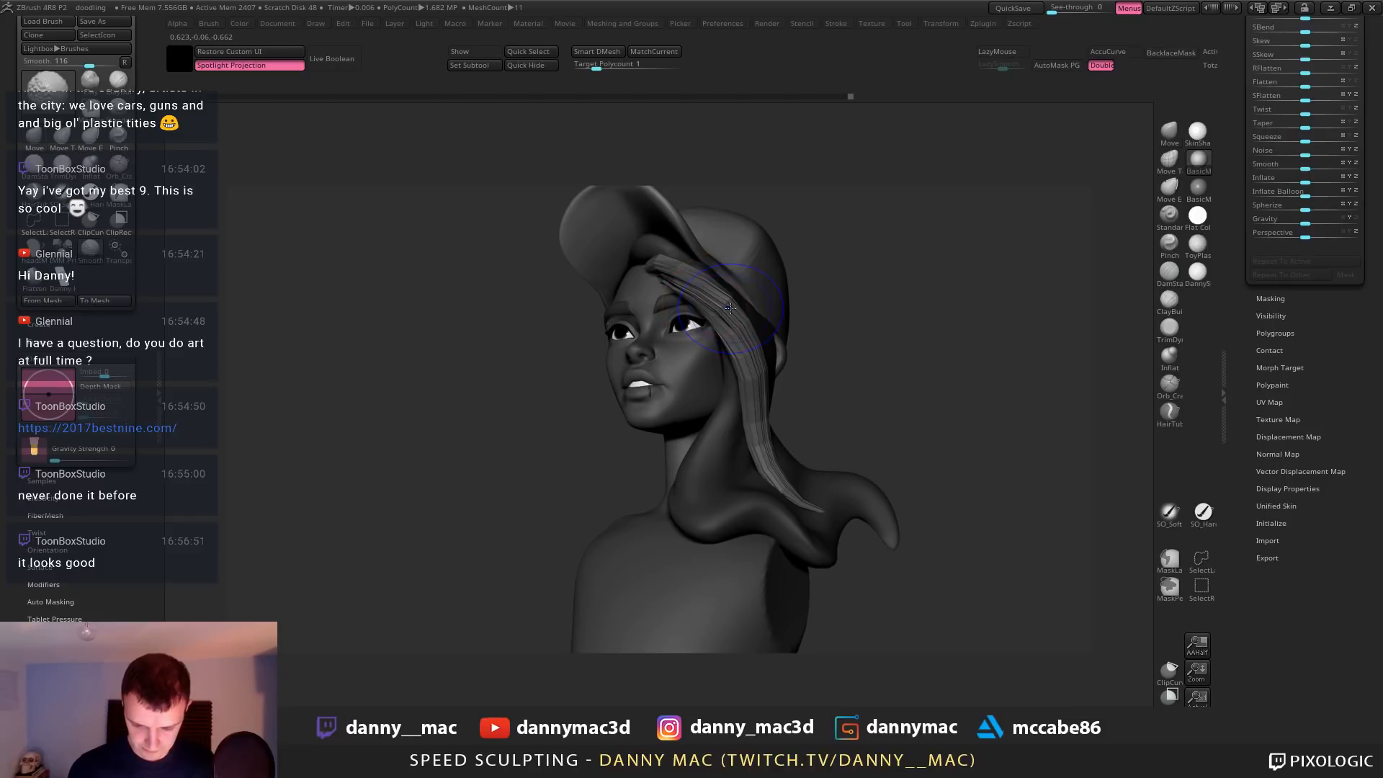
key(shift+f)
ctrl+shift+click(736, 437)
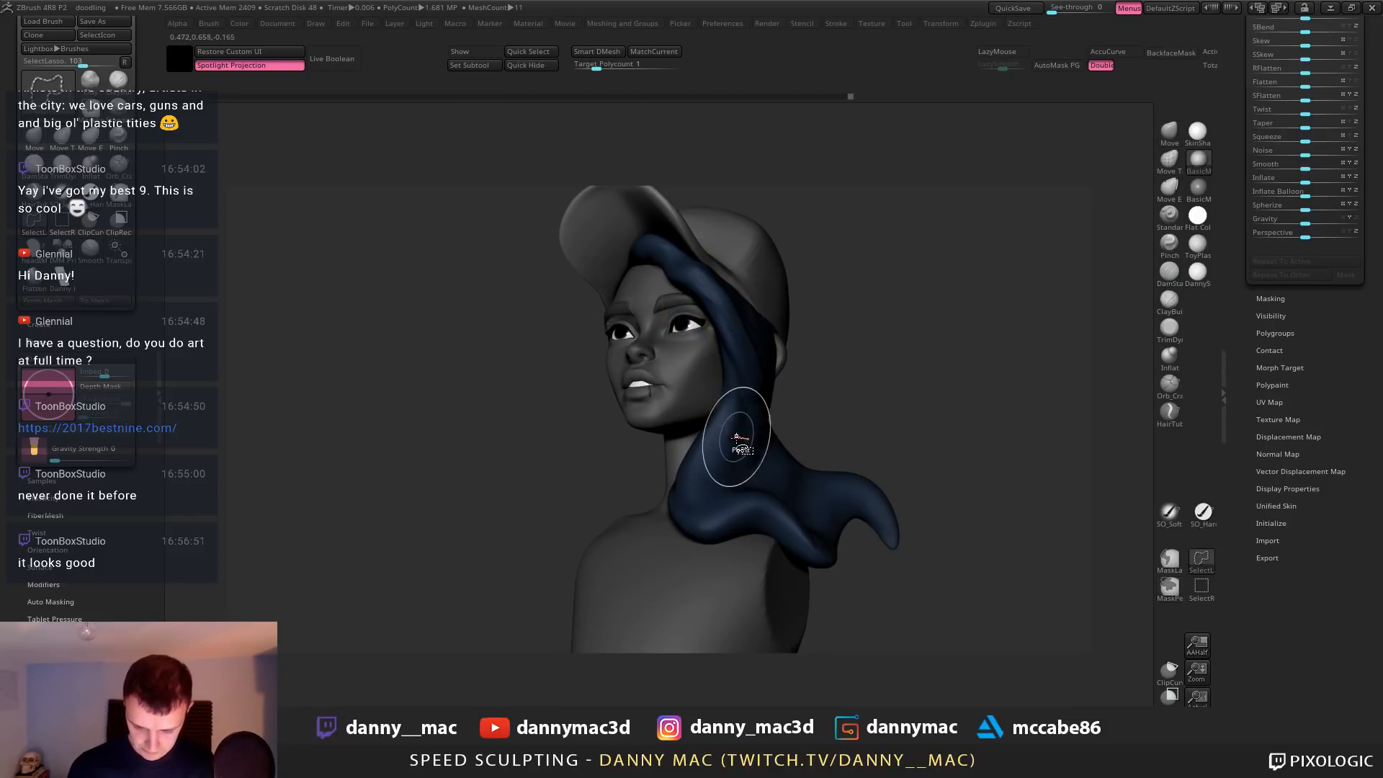
ctrl+shift+drag(824, 383, 836, 391)
key(2)
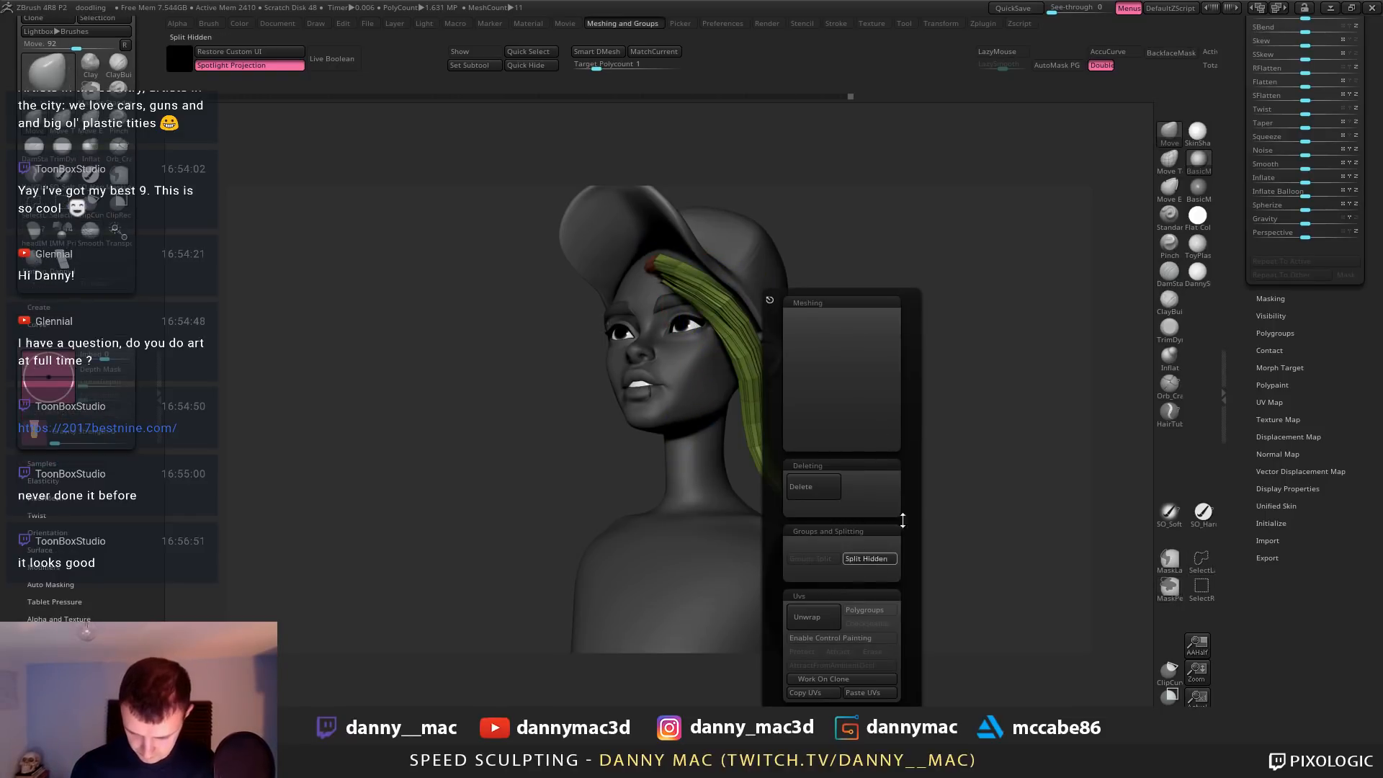
click(869, 558)
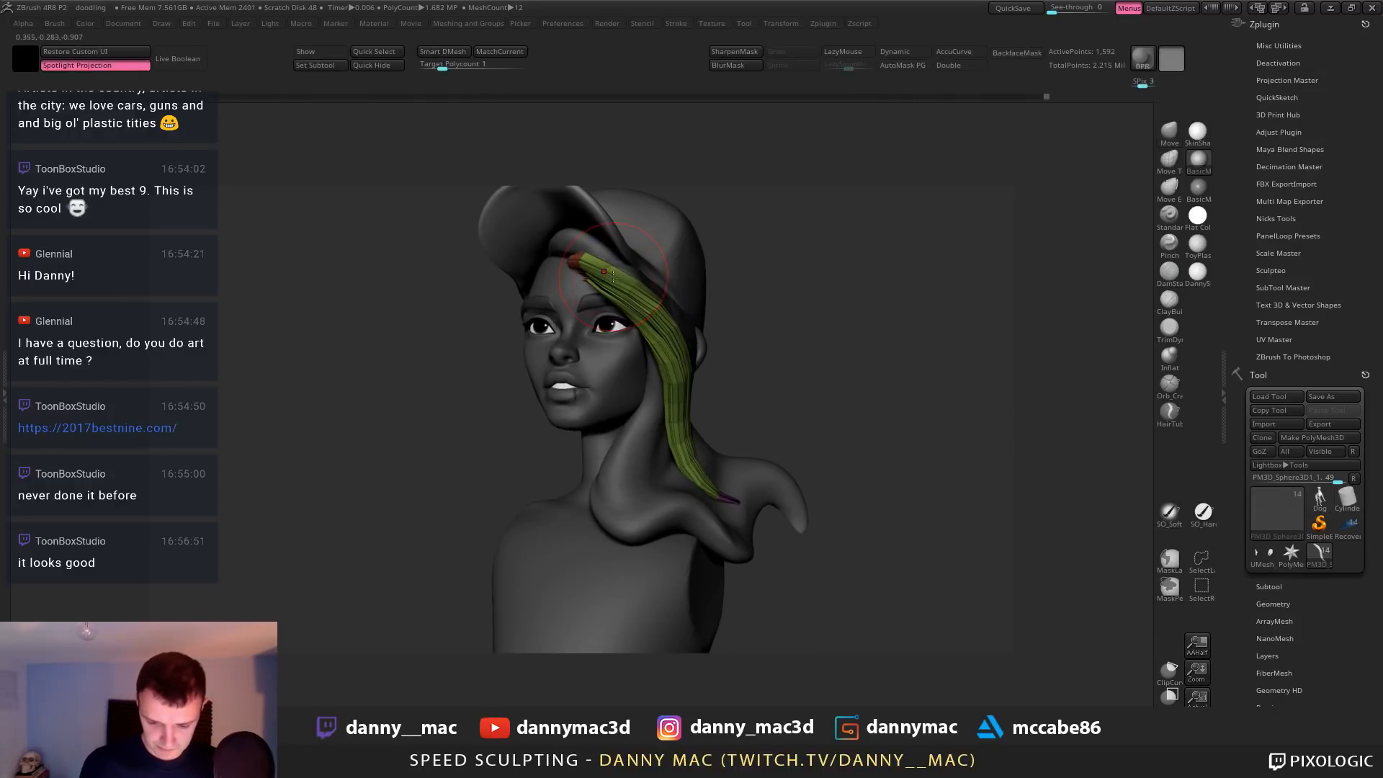
Subdivide the separated hair strand once and assign its pieces separate polygroups with Auto Groups
key(s)
right_drag(604, 287, 635, 262)
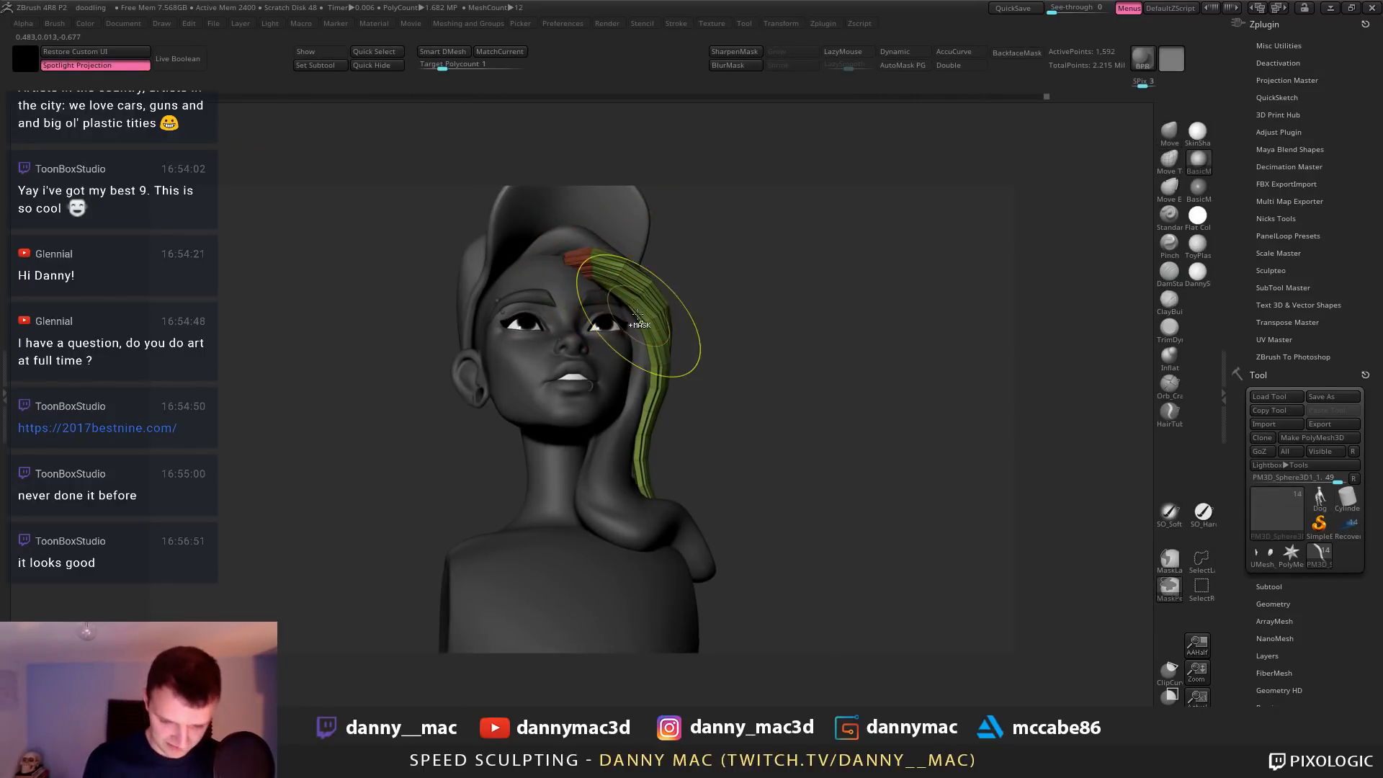
key(ctrl+d)
key(space)
right_drag(632, 262, 618, 234)
key(space)
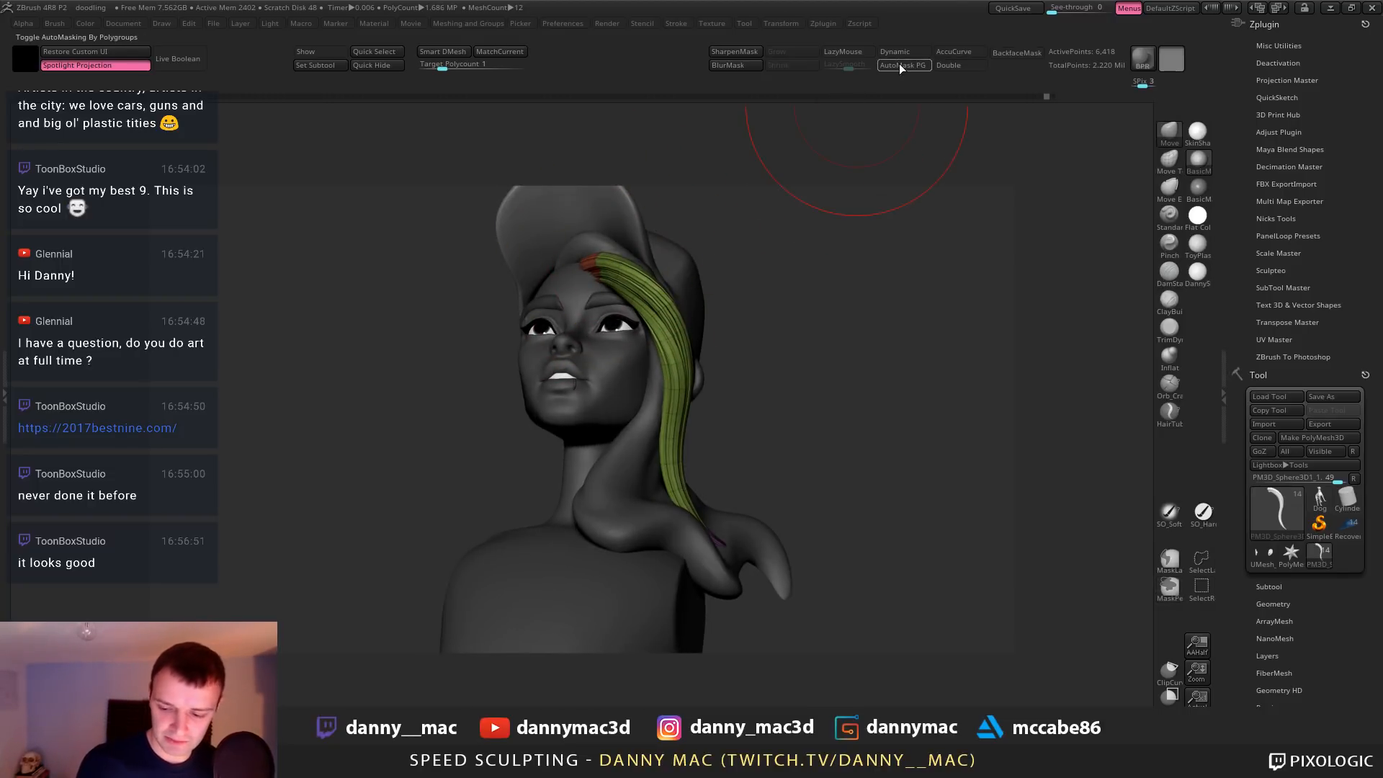
key(2)
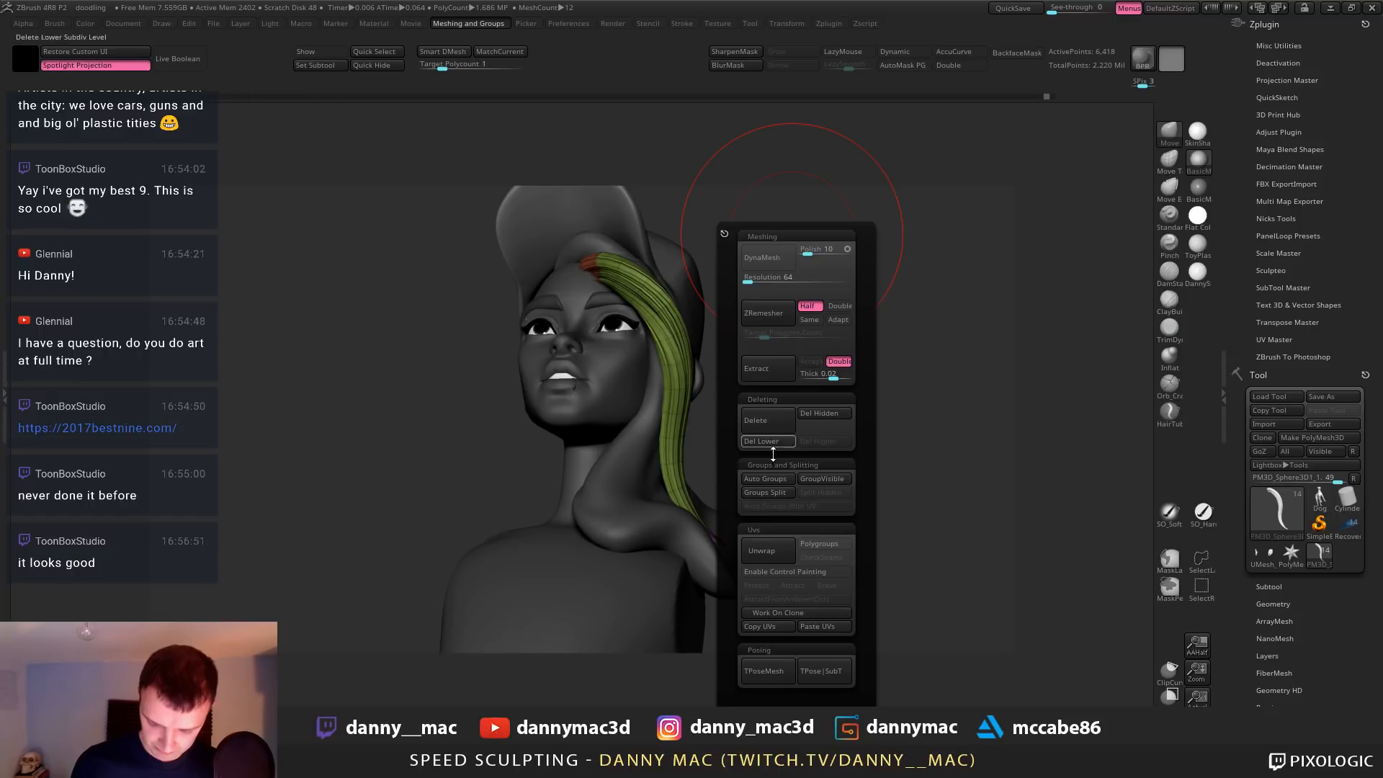
click(772, 475)
Spread and reshape the upper part of the hair strand under the cap brim with a resized Move brush
mouse_move(609, 262)
right_down()
mouse_move(637, 259)
mouse_move(627, 279)
mouse_move(650, 311)
mouse_move(553, 209)
mouse_move(565, 263)
right_up()
right_click(555, 229)
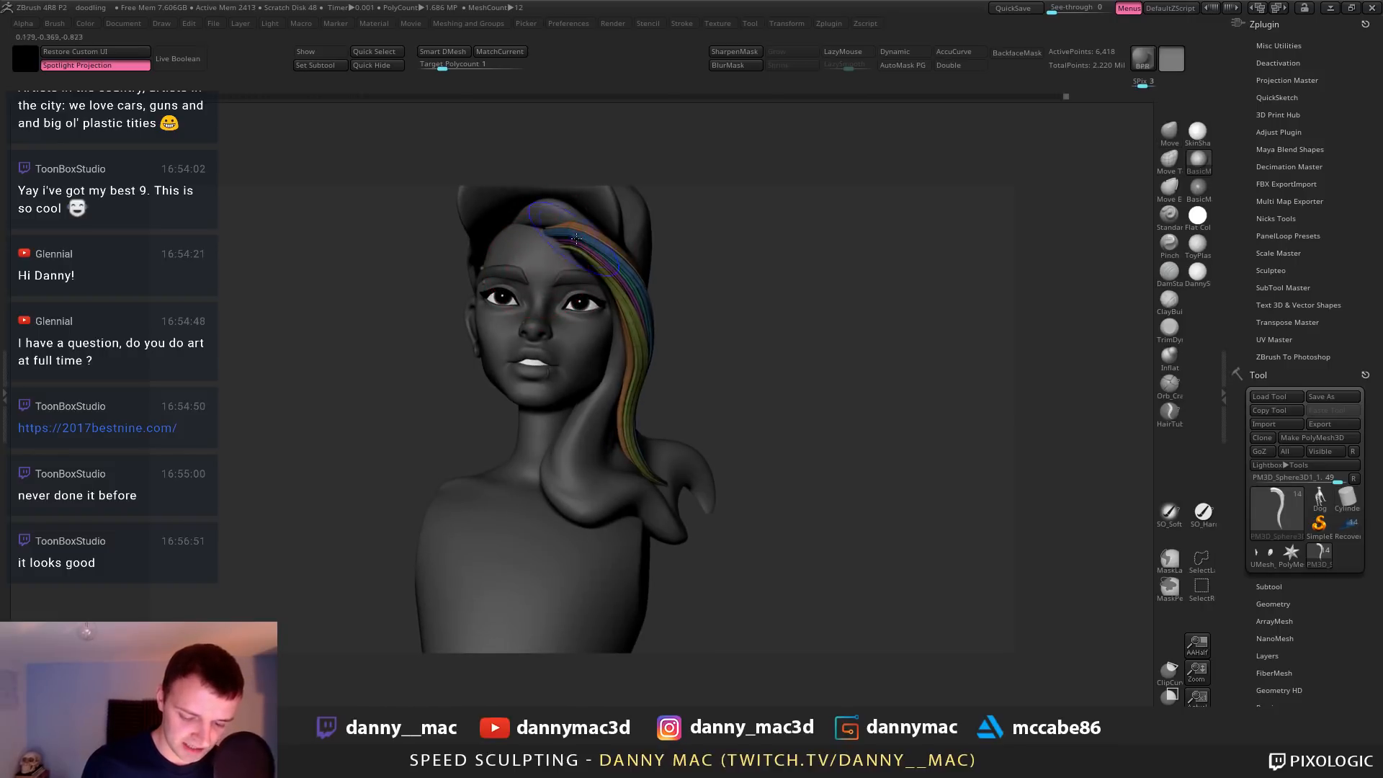
right_drag(691, 282, 630, 270)
key(space)
drag(650, 311, 659, 312)
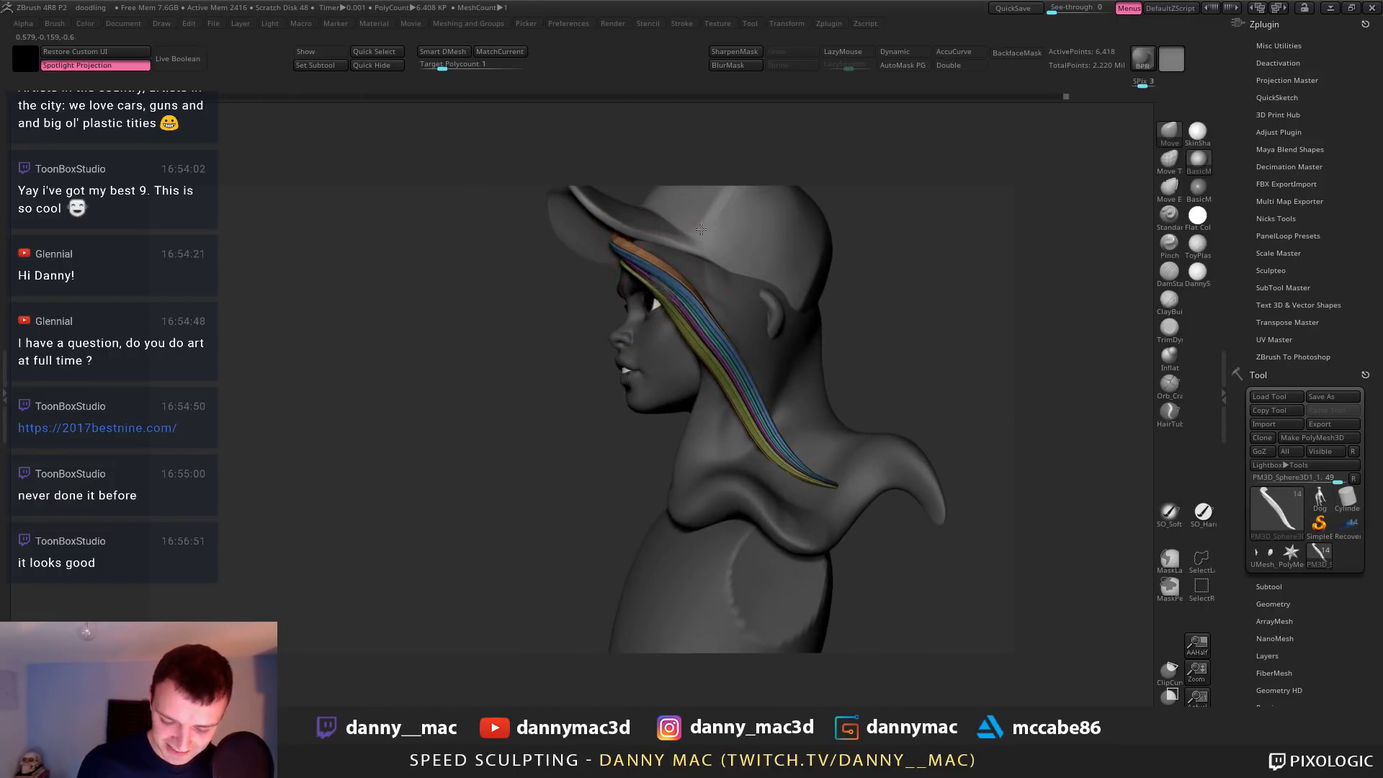
Refine the tip of the hair strands where they emerge under the cap brim with a smaller Move brush
right_drag(660, 313, 720, 284)
right_drag(735, 393, 765, 267)
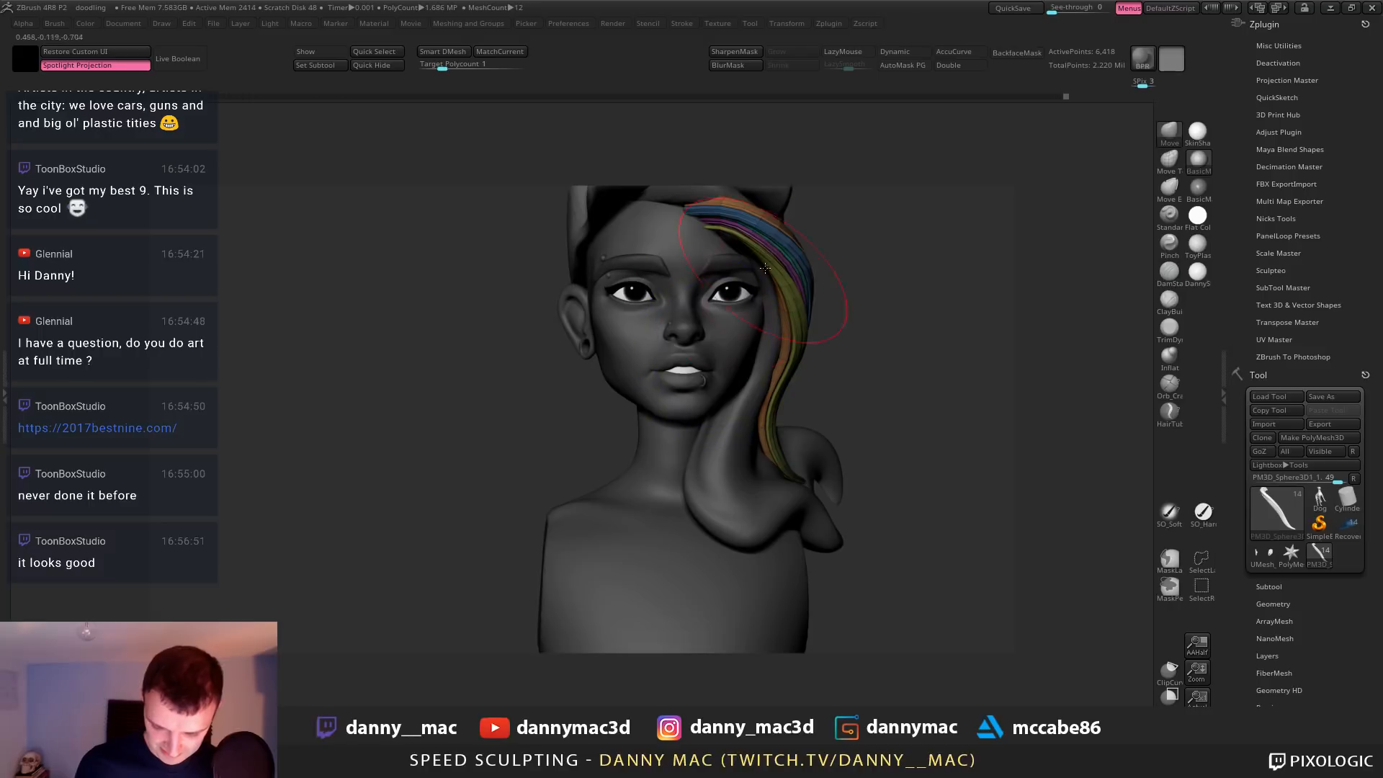
right_drag(767, 214, 539, 334)
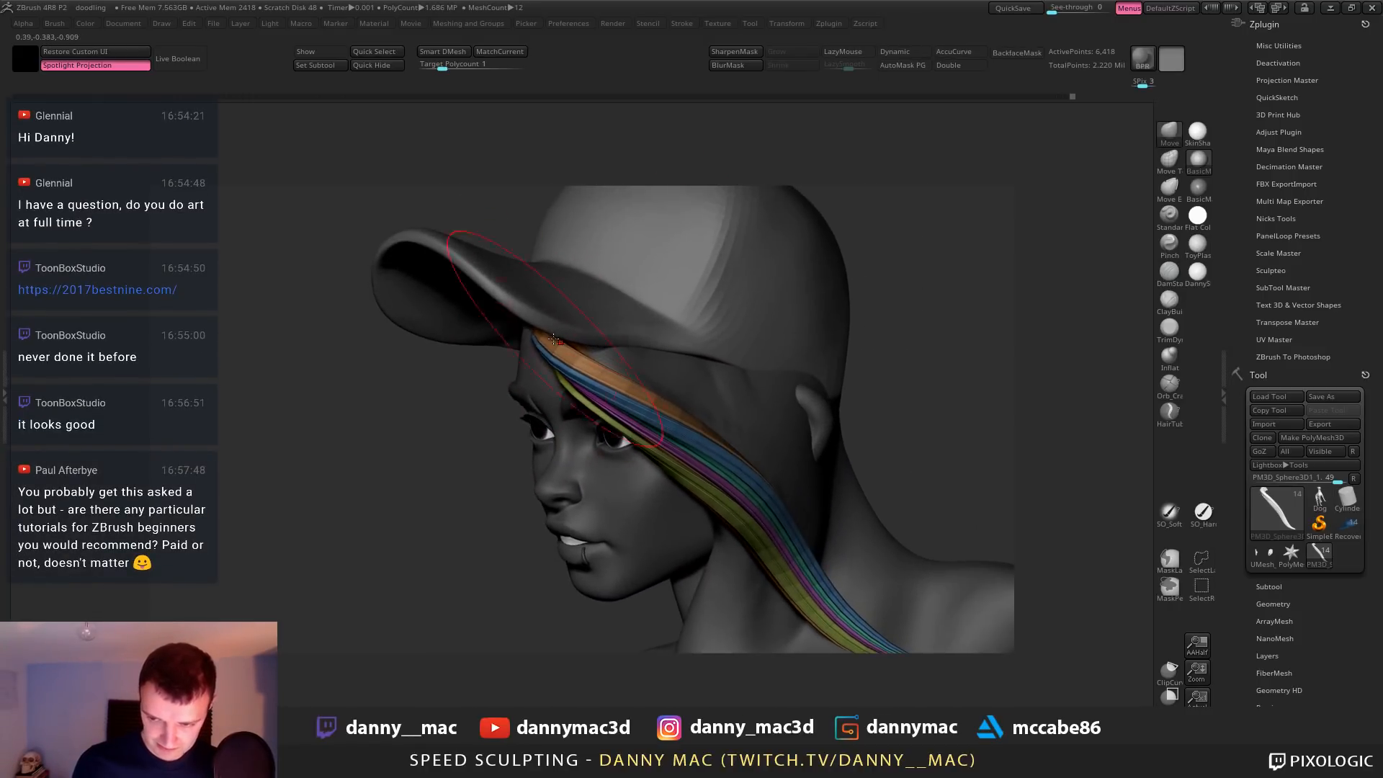
key(space)
drag(539, 333, 537, 333)
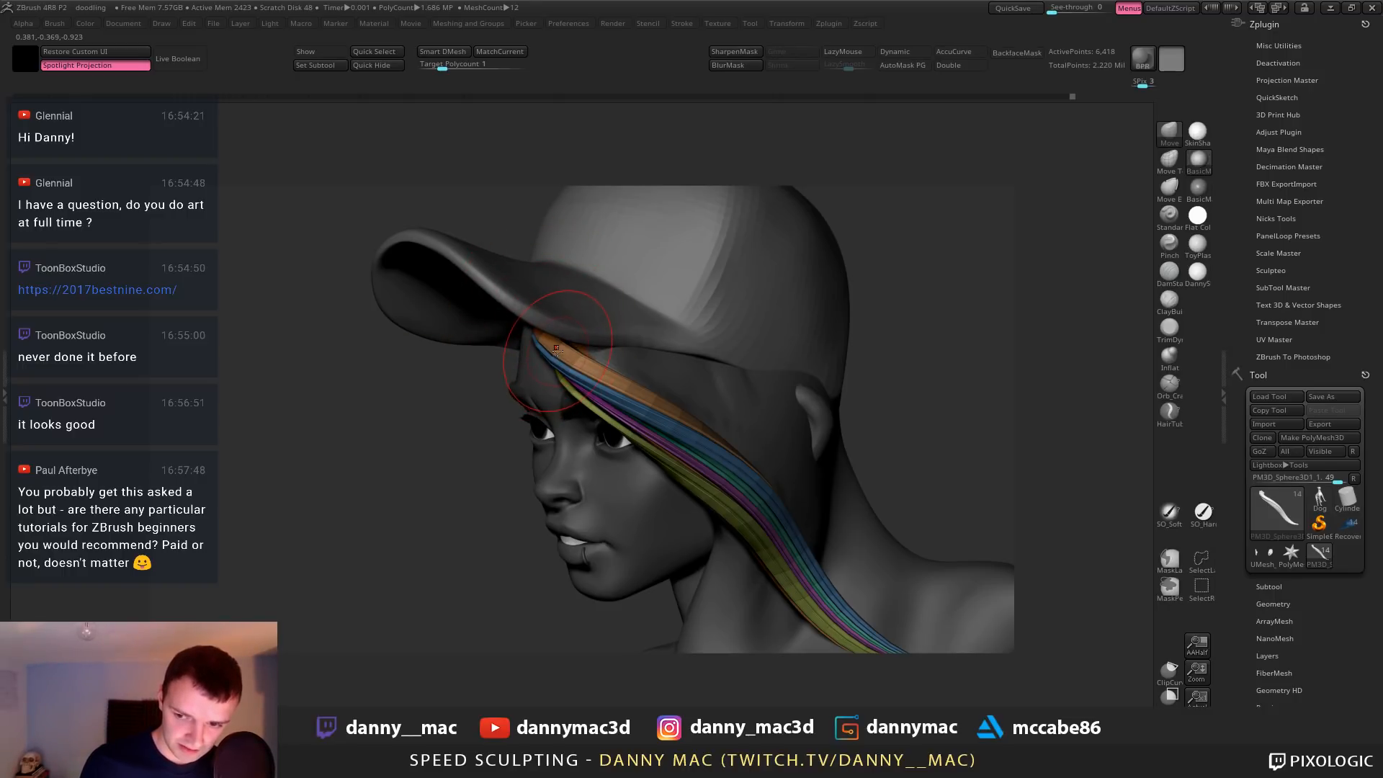
key(space)
key(space)
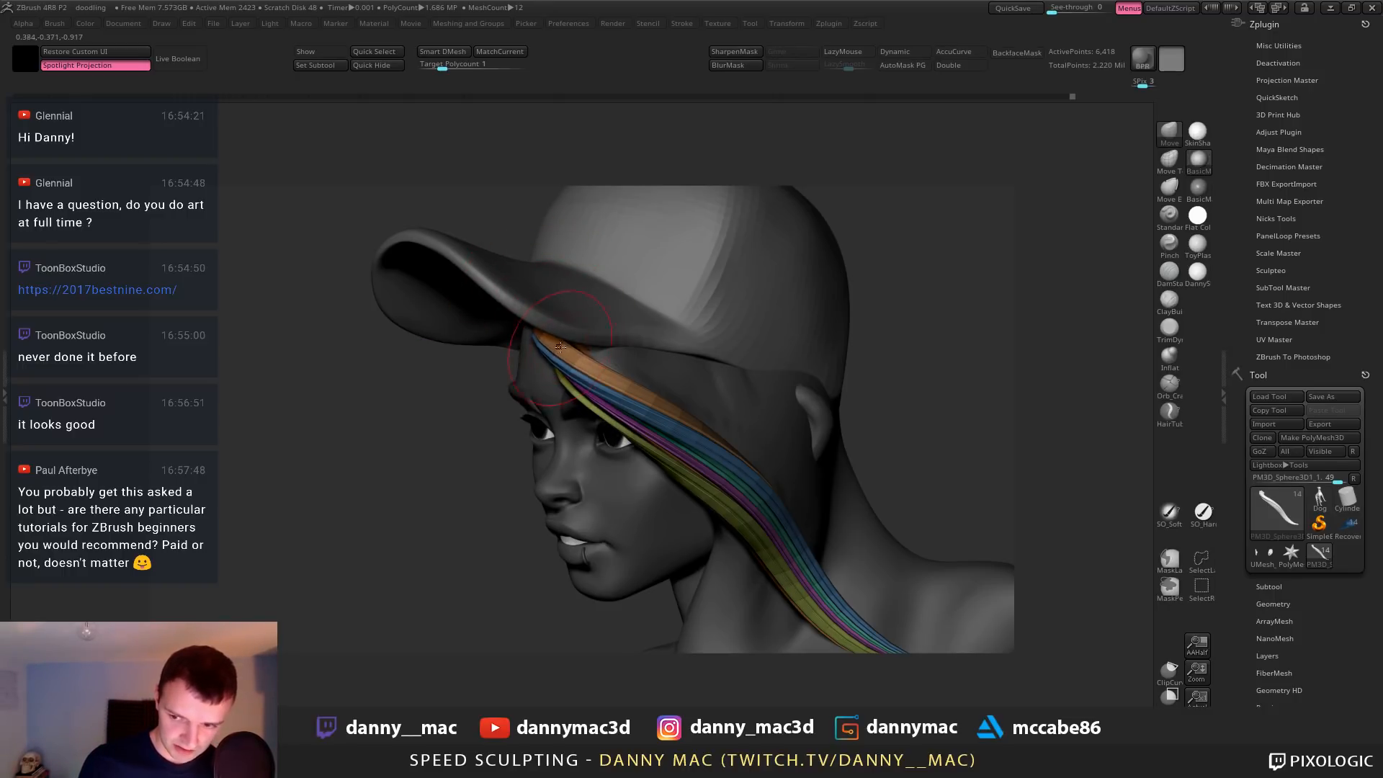
right_drag(561, 347, 641, 337)
drag(551, 354, 539, 346)
Adjust the strands' outer contour beside the face with a resized Move brush
mouse_move(620, 338)
right_down()
mouse_move(561, 337)
mouse_move(603, 372)
mouse_move(667, 365)
mouse_move(682, 387)
right_up()
key(space)
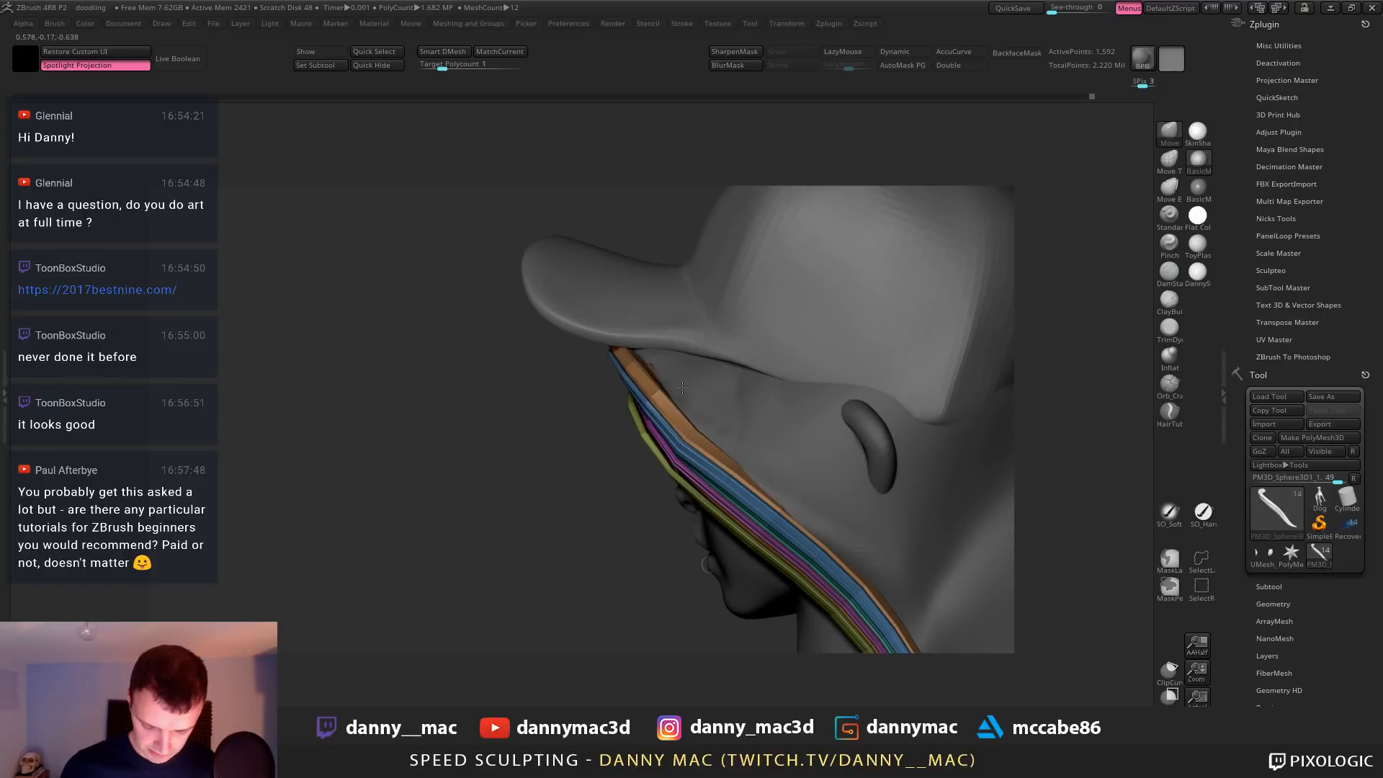
mouse_move(679, 435)
right_down()
mouse_move(683, 355)
mouse_move(735, 368)
mouse_move(742, 339)
mouse_move(678, 355)
mouse_move(700, 362)
mouse_move(688, 366)
mouse_move(597, 382)
mouse_move(563, 417)
mouse_move(523, 428)
mouse_move(540, 353)
mouse_move(557, 394)
mouse_move(634, 360)
mouse_move(650, 398)
mouse_move(679, 349)
right_up()
right_click(625, 403)
right_click(522, 436)
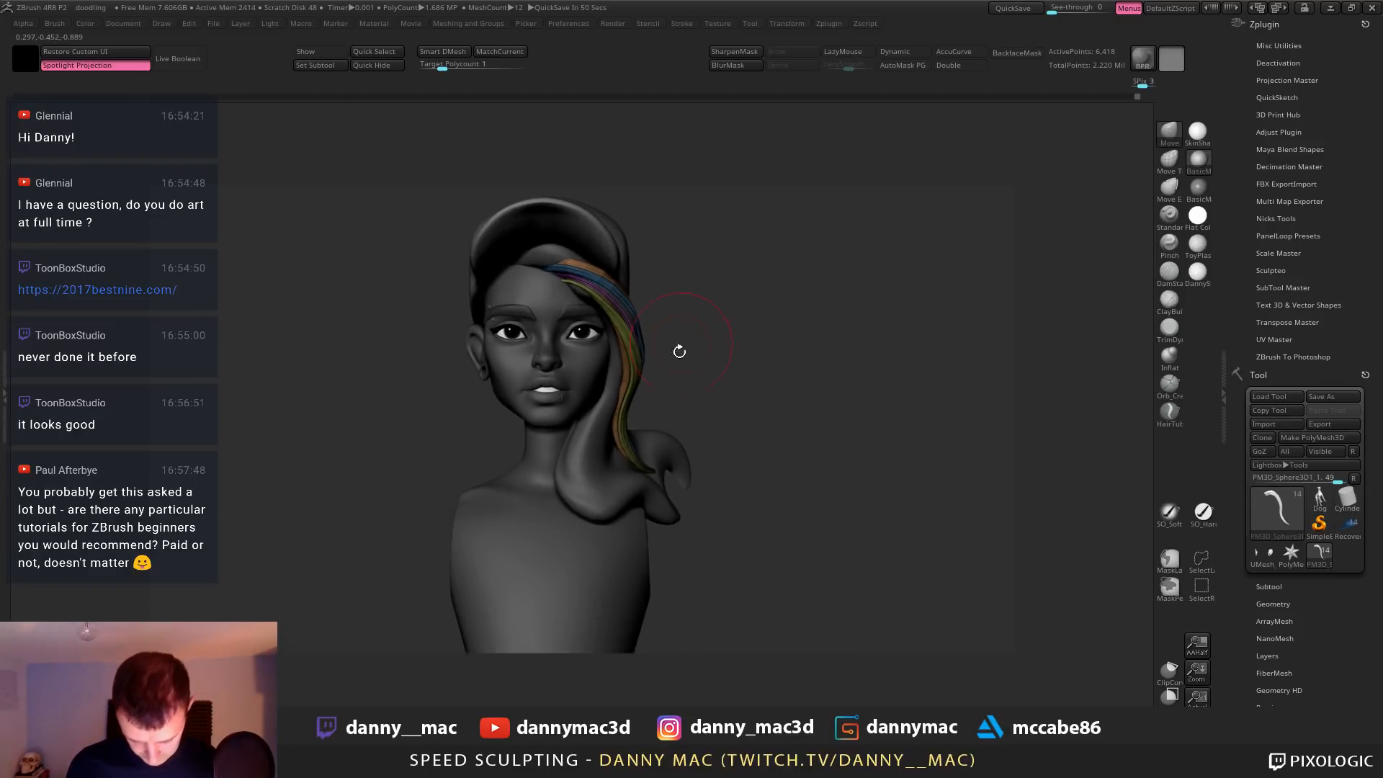
key(space)
drag(642, 365, 636, 365)
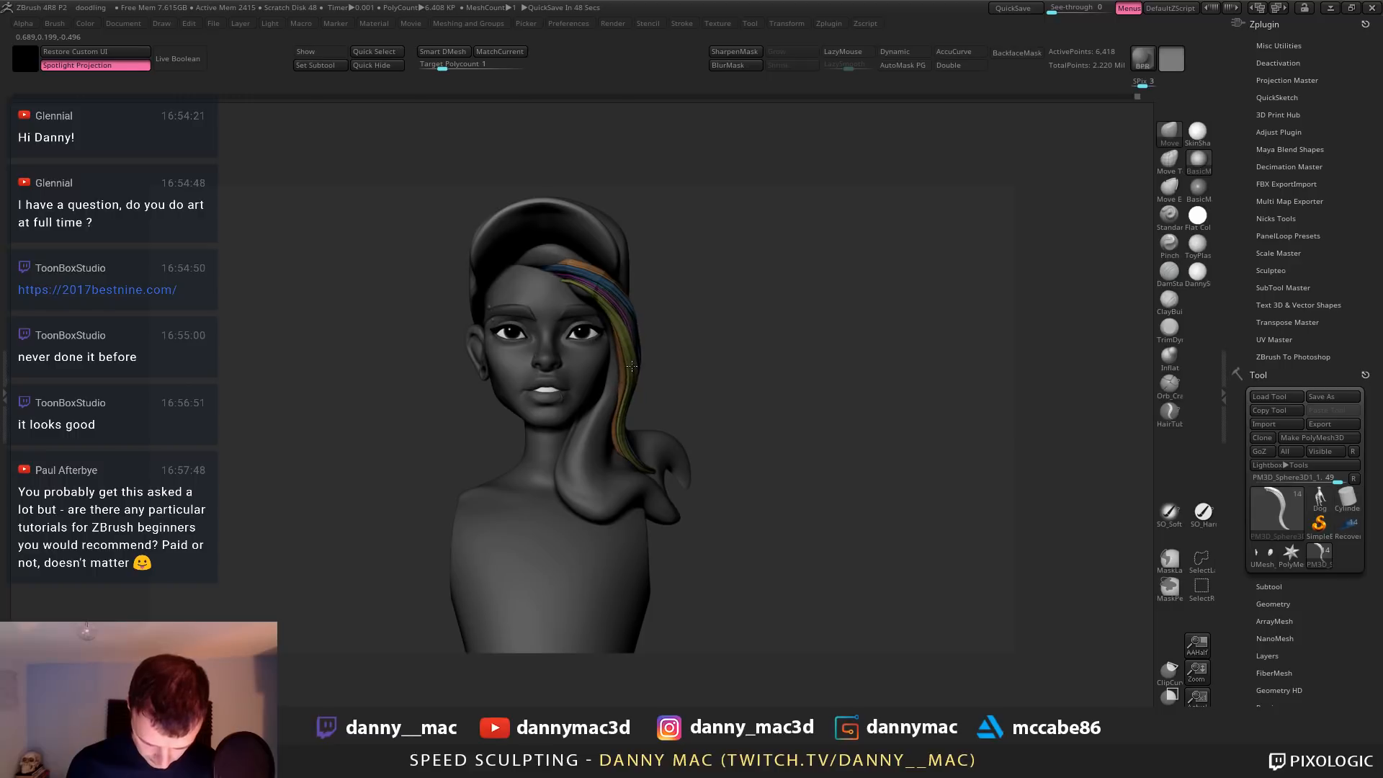
Turn off the polyframe display and make the base hair the active subtool
alt+right_drag(640, 360, 720, 348)
key(shift+f)
alt+click(650, 348)
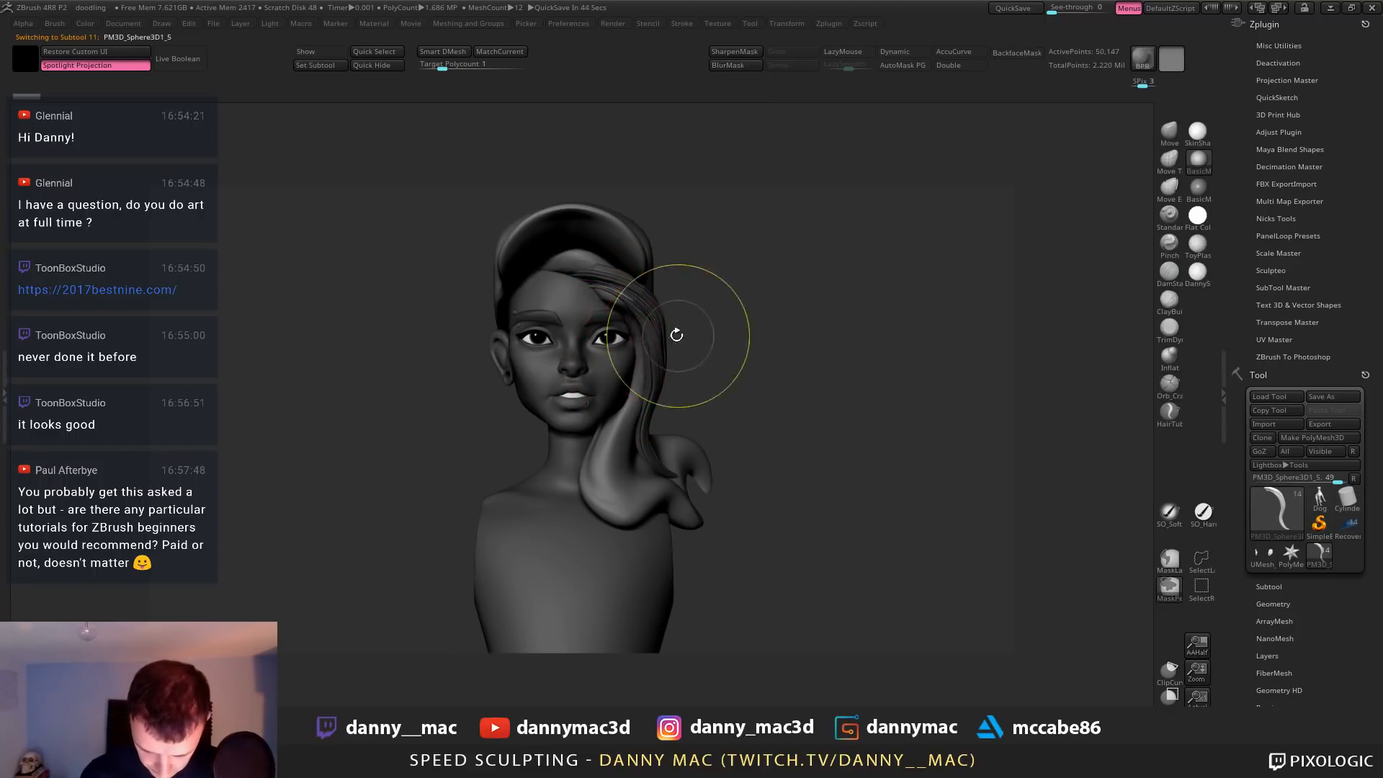
mouse_move(648, 340)
right_down()
mouse_move(617, 335)
mouse_move(635, 351)
right_up()
key(space)
alt+right_drag(685, 396, 673, 414)
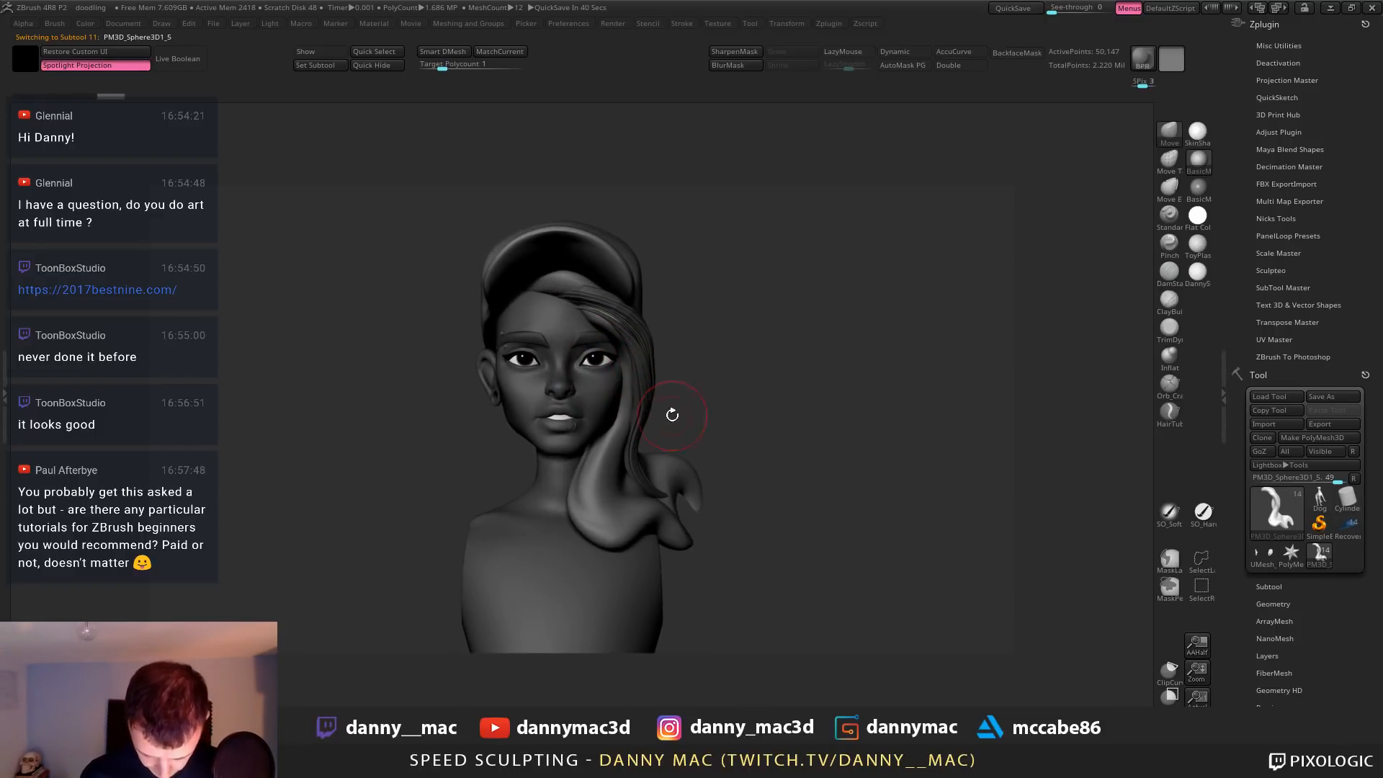
key(space)
click(516, 447)
mouse_move(650, 368)
right_down()
mouse_move(641, 359)
mouse_move(664, 381)
mouse_move(668, 350)
mouse_move(634, 376)
mouse_move(664, 347)
mouse_move(634, 344)
mouse_move(652, 338)
right_up()
key(space)
Reactivate the hair strands, enable AutoMask PG and pull individual strands away from the bundle with the Move brush
alt+click(632, 401)
right_click(658, 373)
right_click(669, 350)
click(905, 68)
right_click(641, 396)
right_drag(641, 396, 679, 372)
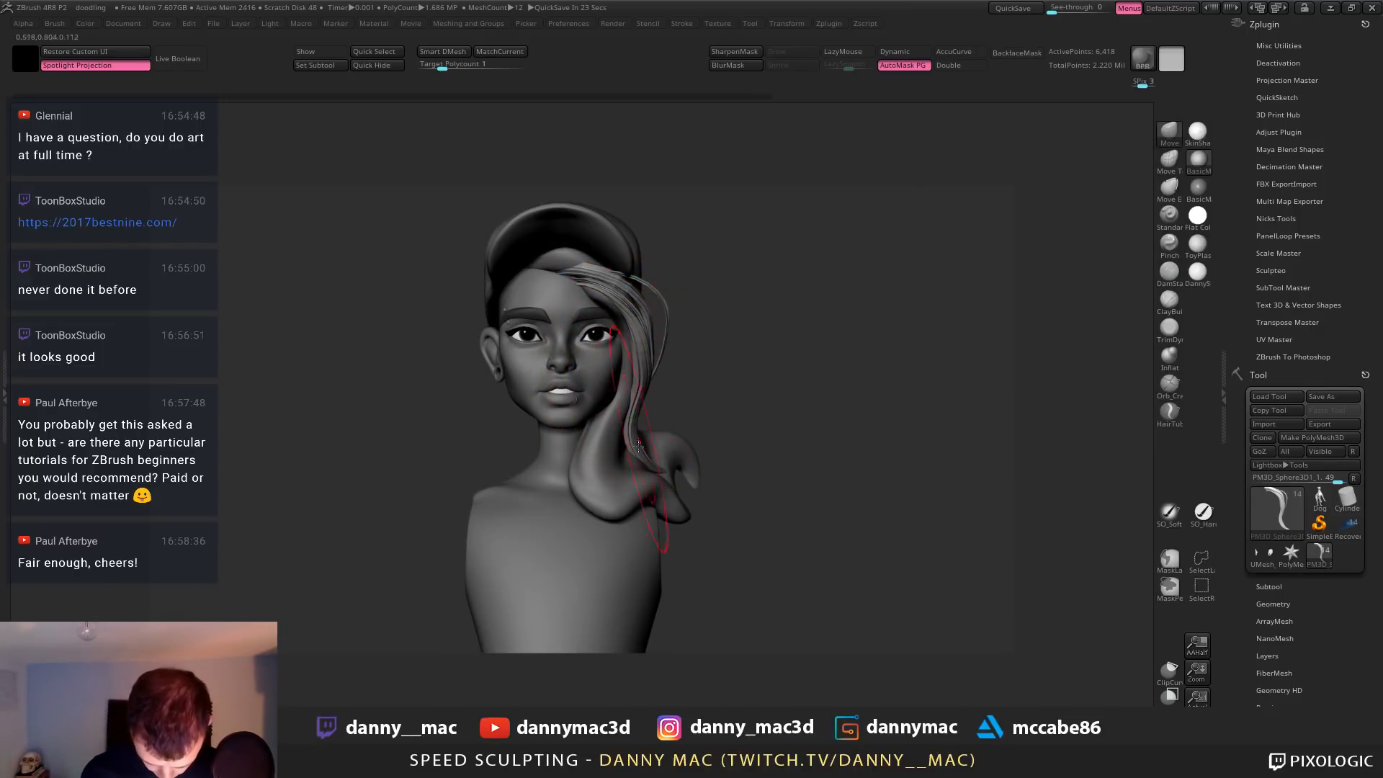
Bend the lower ends of the front strands across the base hair near the shoulder, undoing unwanted strokes
right_drag(638, 446, 630, 480)
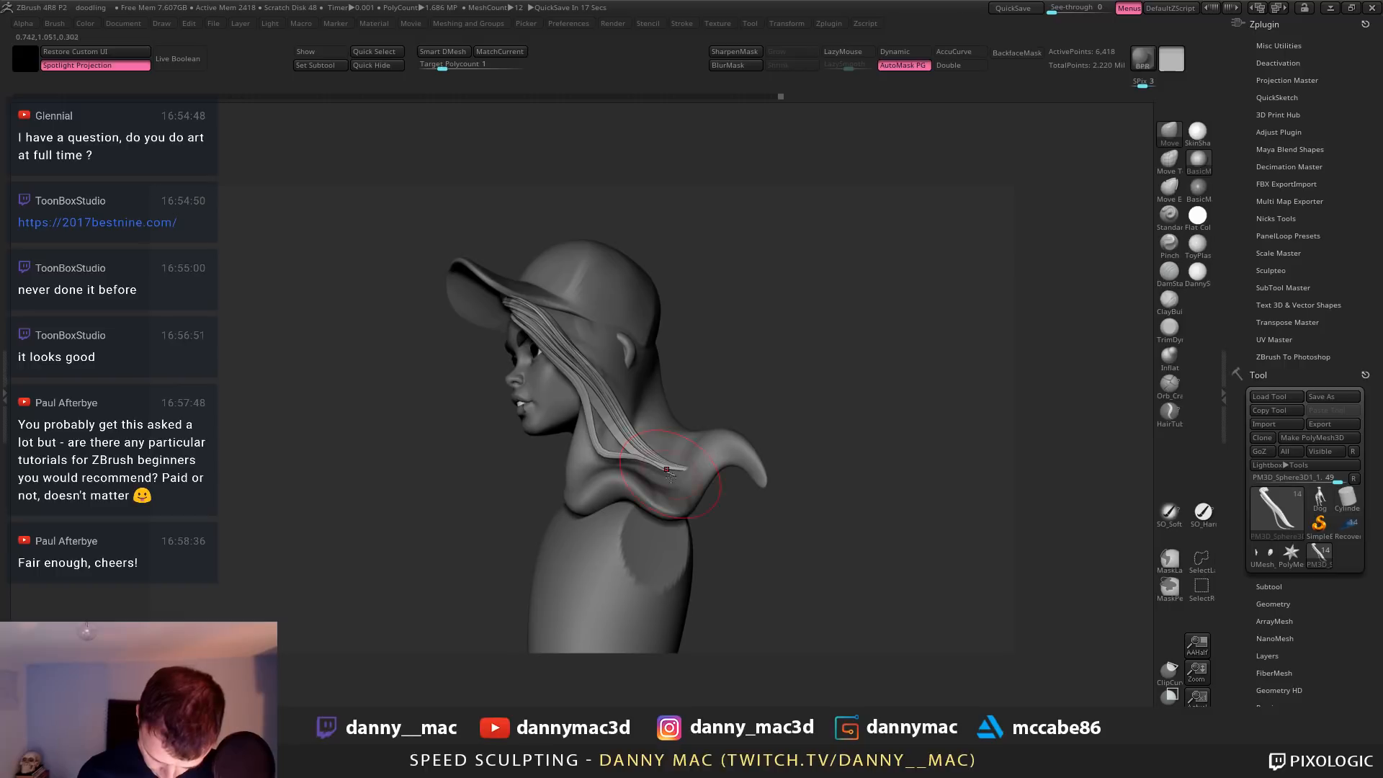
key(ctrl+z)
drag(654, 507, 656, 484)
key(ctrl+z)
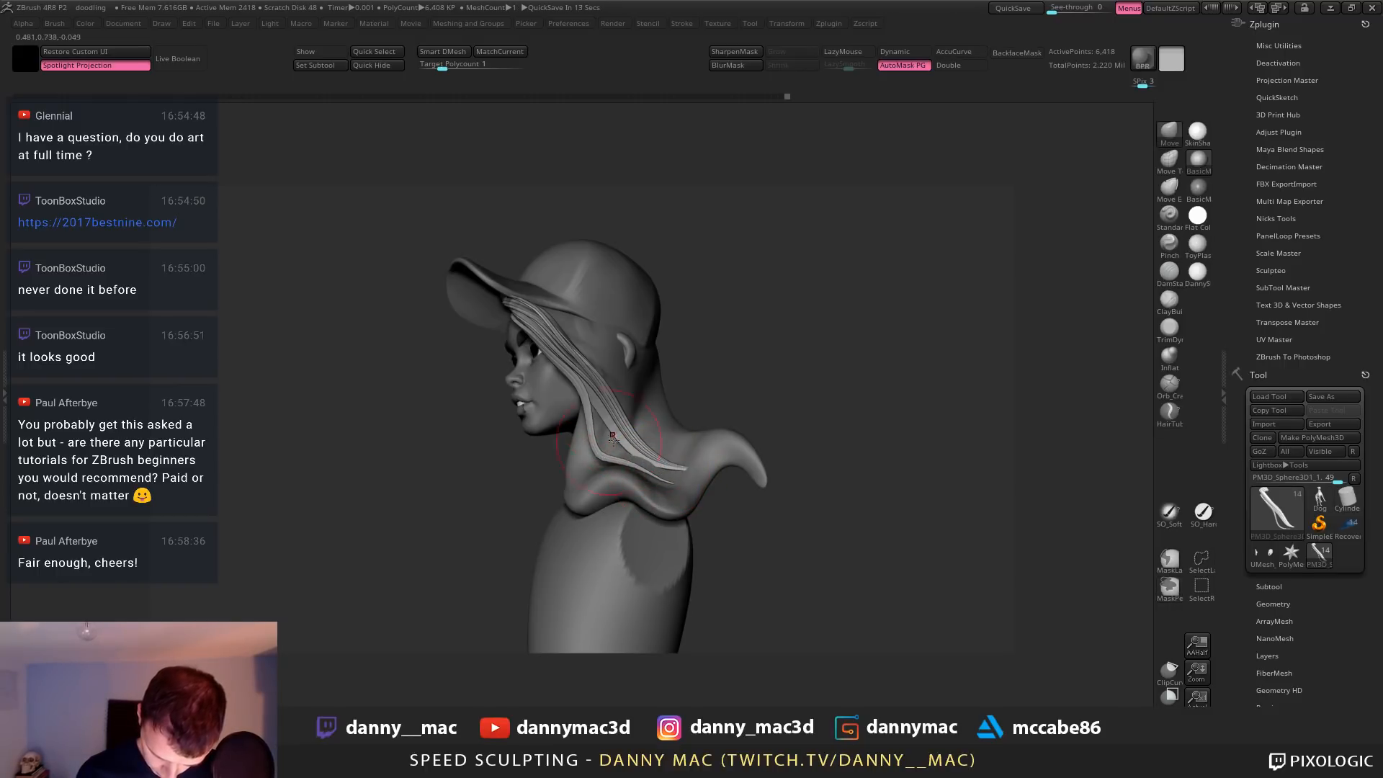
shift+right_drag(612, 441, 622, 433)
mouse_move(632, 383)
right_down()
mouse_move(612, 386)
mouse_move(651, 386)
right_up()
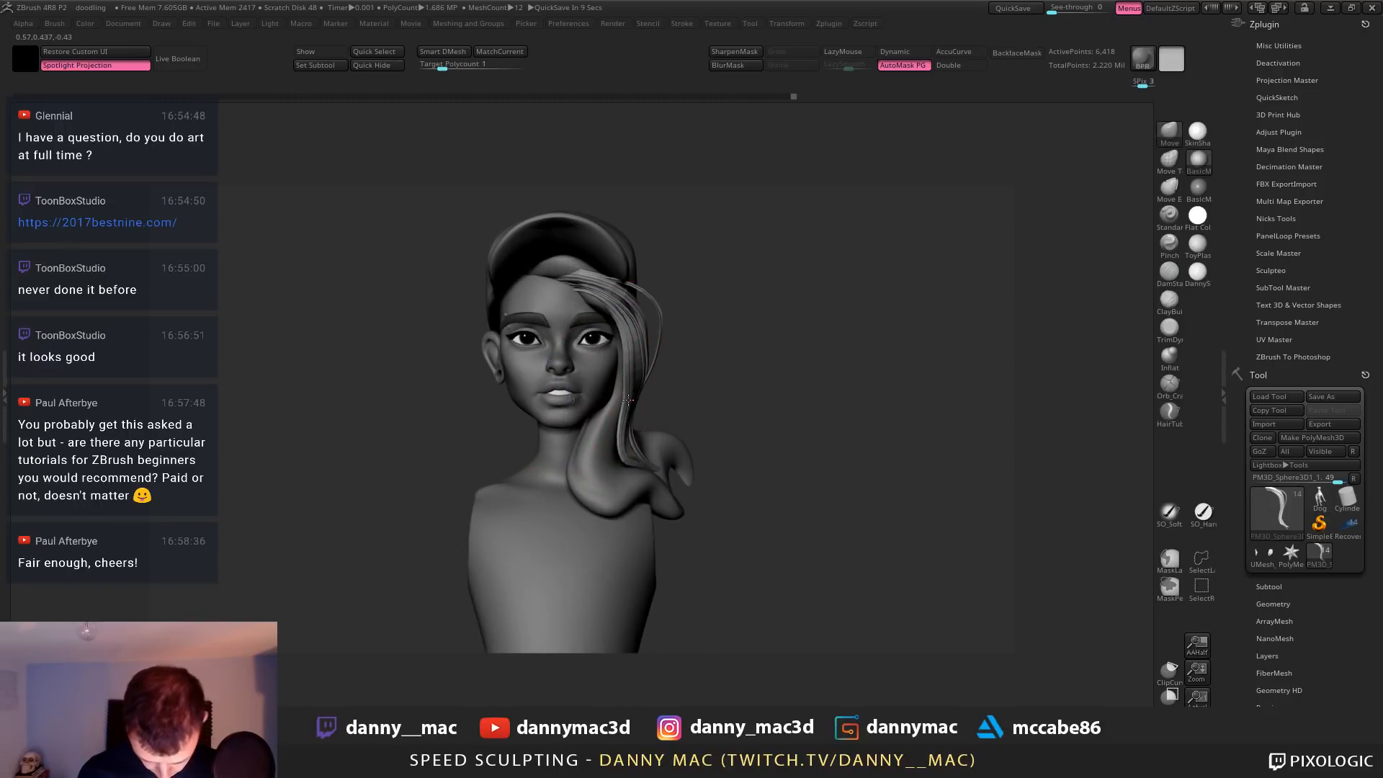
Switch the model's material to the lighter DannyS material and adjust the brush size
click(1198, 135)
key(space)
click(553, 385)
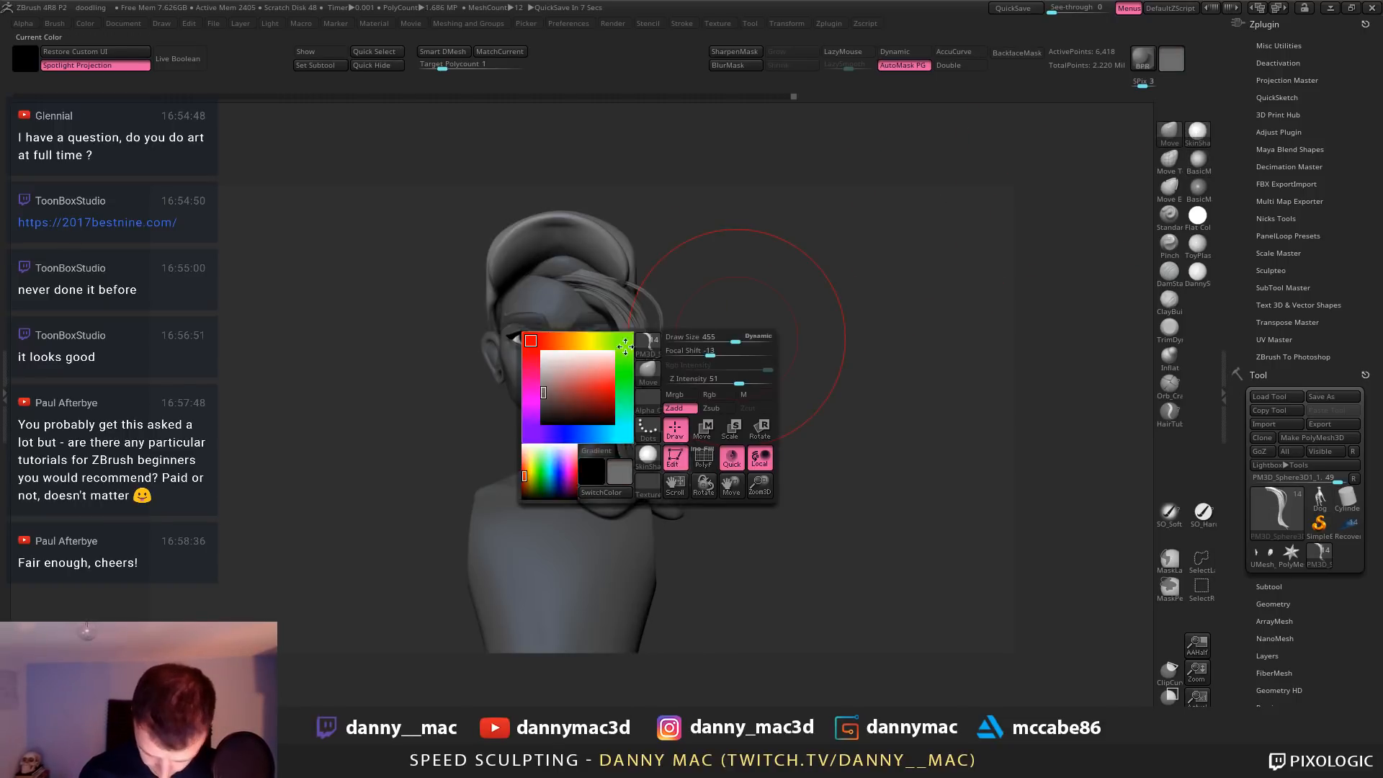
click(1196, 277)
mouse_move(665, 346)
alt+right_down()
mouse_move(689, 353)
mouse_move(648, 401)
alt+right_up()
key(space)
click(464, 397)
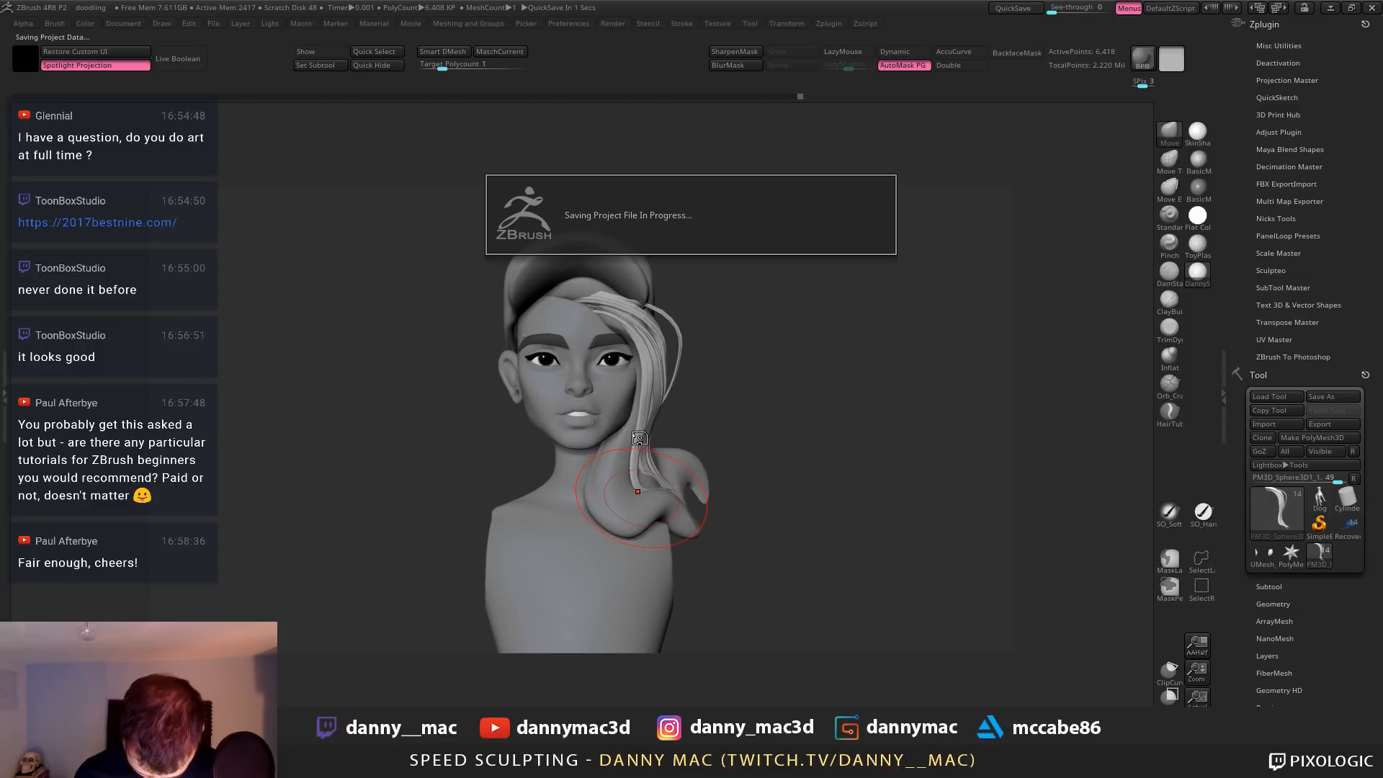
At a lower subdivision level, separate the front strand from the bundle and curve it down past the chin
mouse_move(647, 366)
right_down()
mouse_move(637, 346)
mouse_move(527, 418)
mouse_move(691, 338)
mouse_move(638, 314)
mouse_move(616, 328)
right_up()
mouse_move(626, 383)
right_down()
mouse_move(668, 373)
mouse_move(663, 408)
right_up()
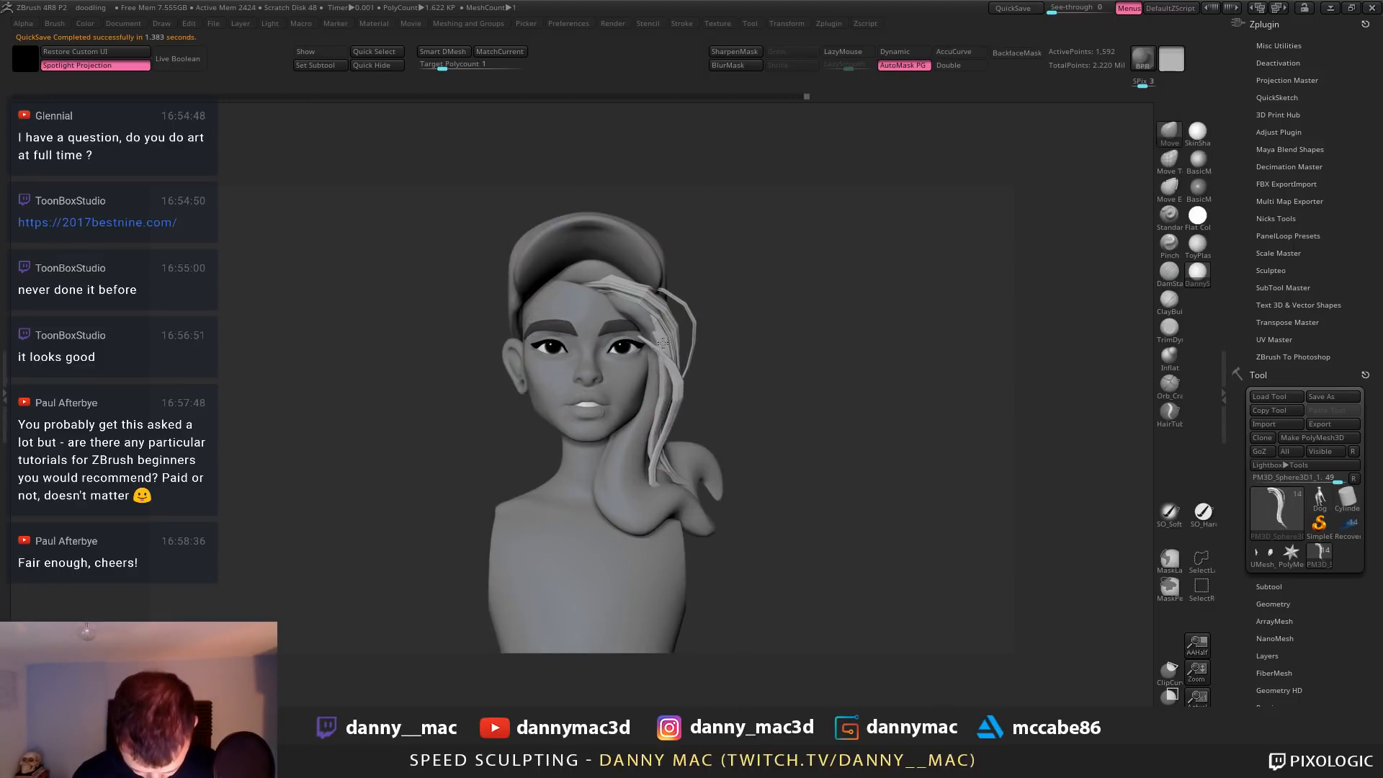
key(space)
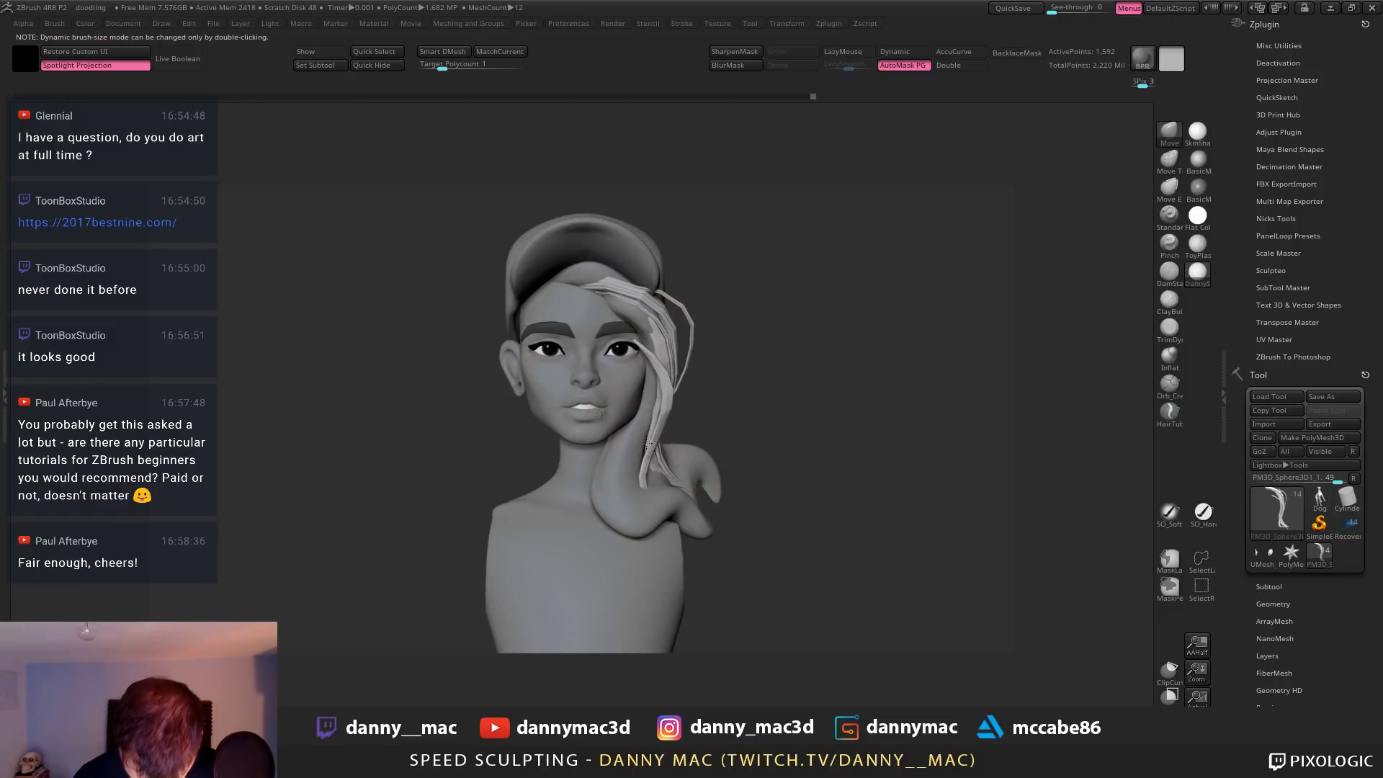
mouse_move(652, 378)
right_down()
mouse_move(603, 559)
mouse_move(619, 545)
mouse_move(547, 461)
mouse_move(586, 462)
right_up()
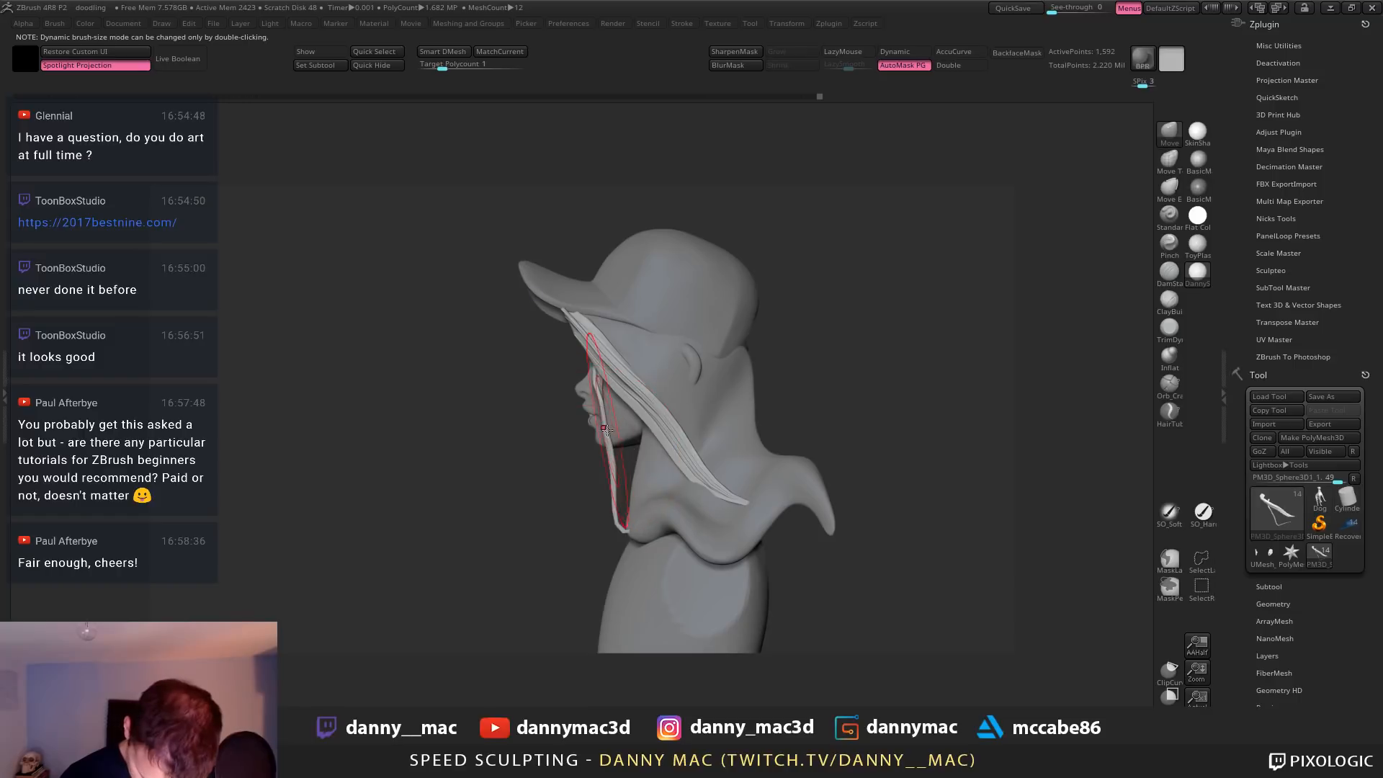
drag(605, 425, 625, 429)
key(space)
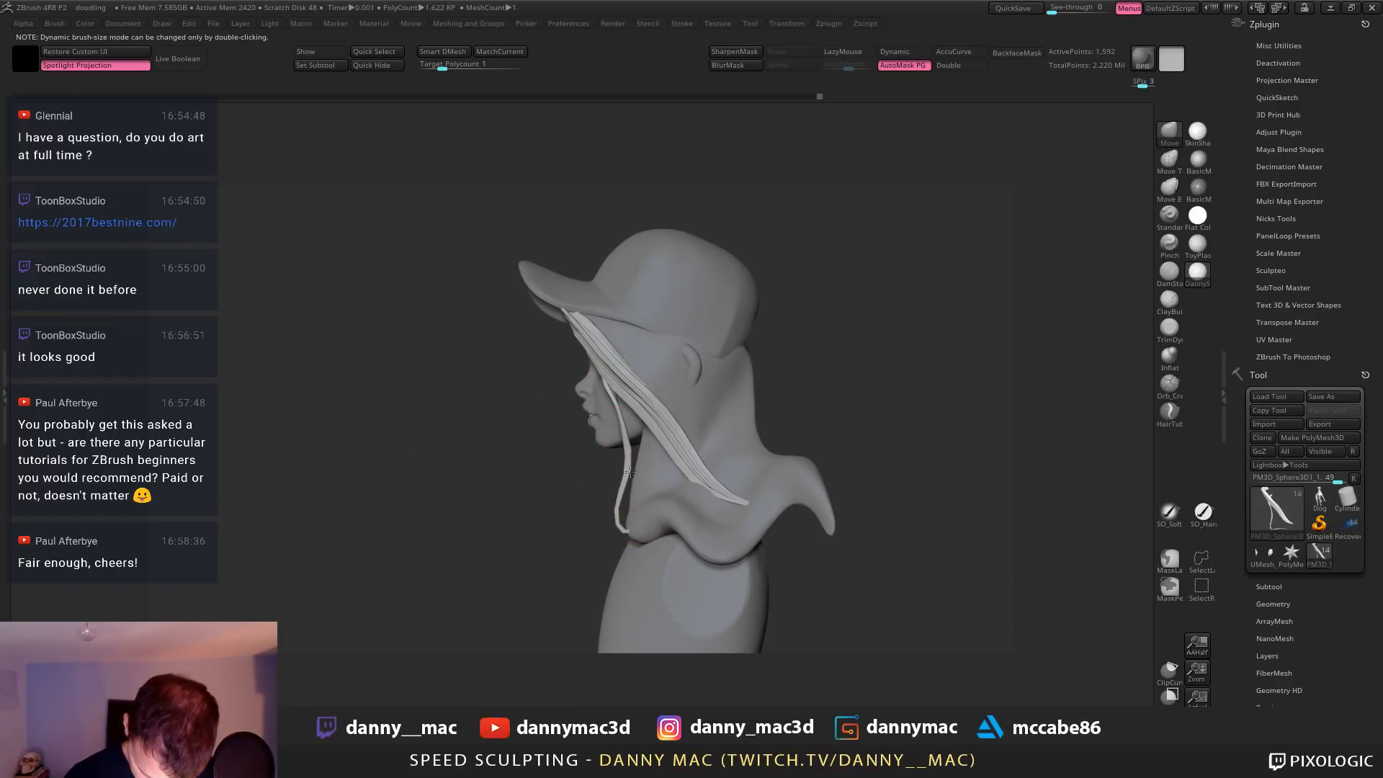
key(space)
drag(641, 524, 638, 522)
Return to the higher subdivision level and shape the front strand's lower end around the base hair's curl
mouse_move(684, 461)
right_down()
mouse_move(739, 424)
mouse_move(763, 432)
mouse_move(684, 517)
mouse_move(677, 565)
right_up()
key(space)
key(d)
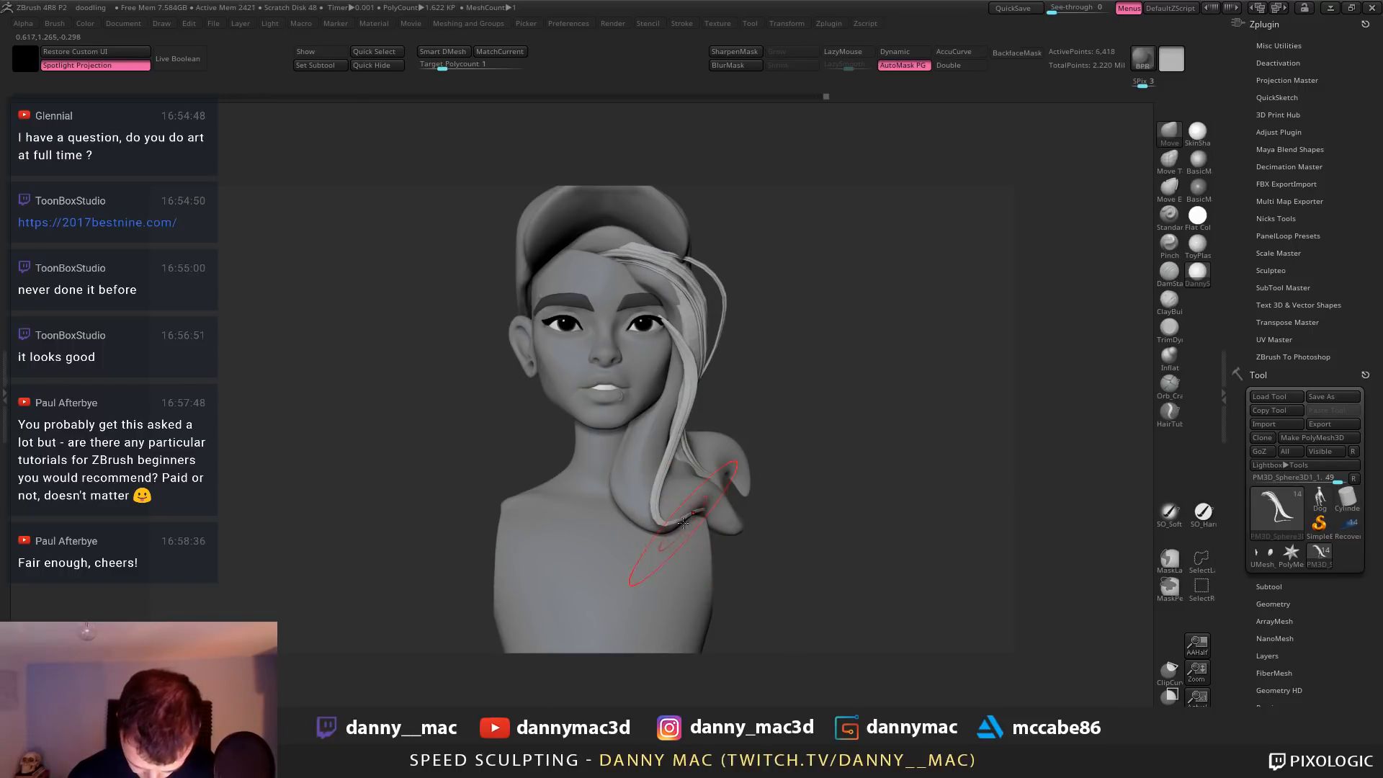
key(space)
click(680, 519)
drag(680, 520, 680, 534)
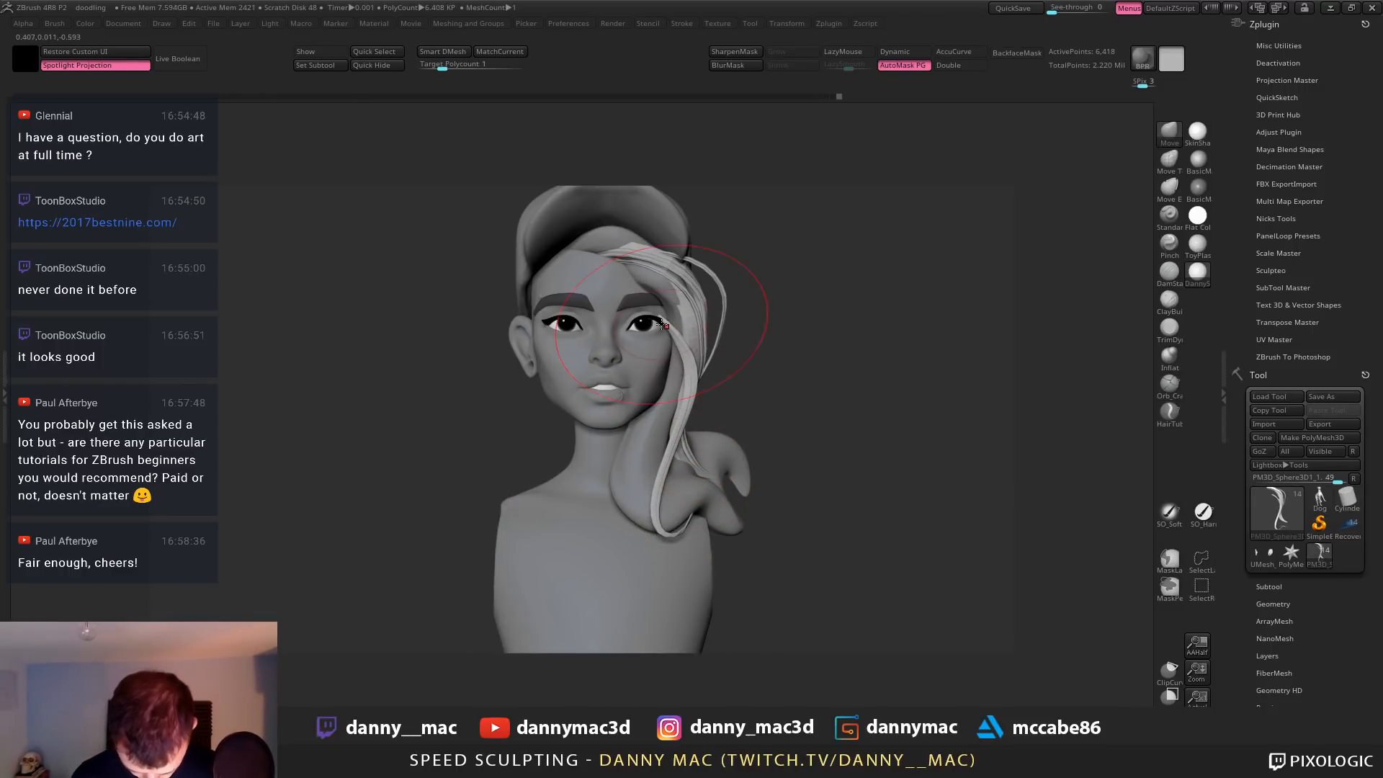
right_drag(697, 318, 641, 324)
drag(710, 344, 702, 347)
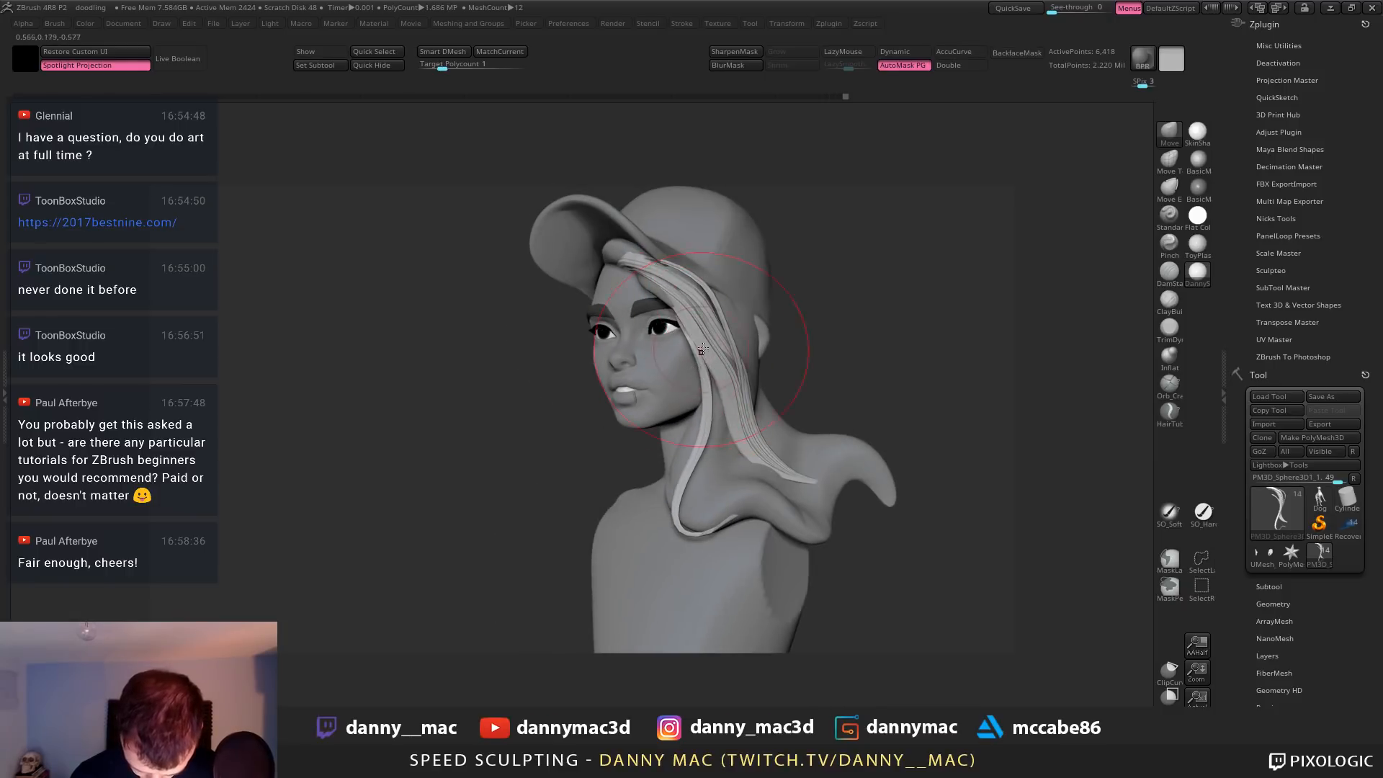
mouse_move(702, 347)
right_down()
mouse_move(697, 334)
mouse_move(707, 417)
right_up()
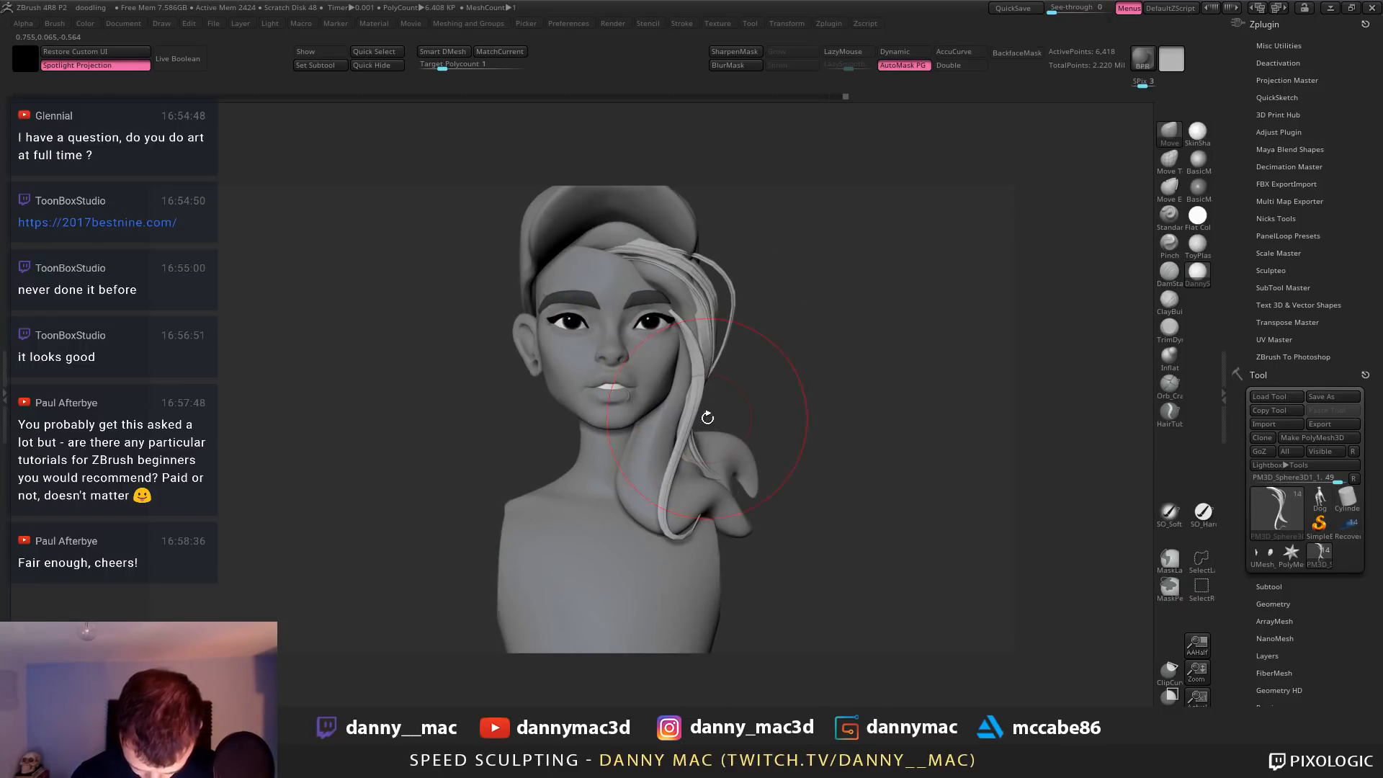
Hide the unwanted strands of the bundle and remove them with Del Hidden
ctrl+shift+click(707, 333)
ctrl+shift+drag(772, 302, 769, 331)
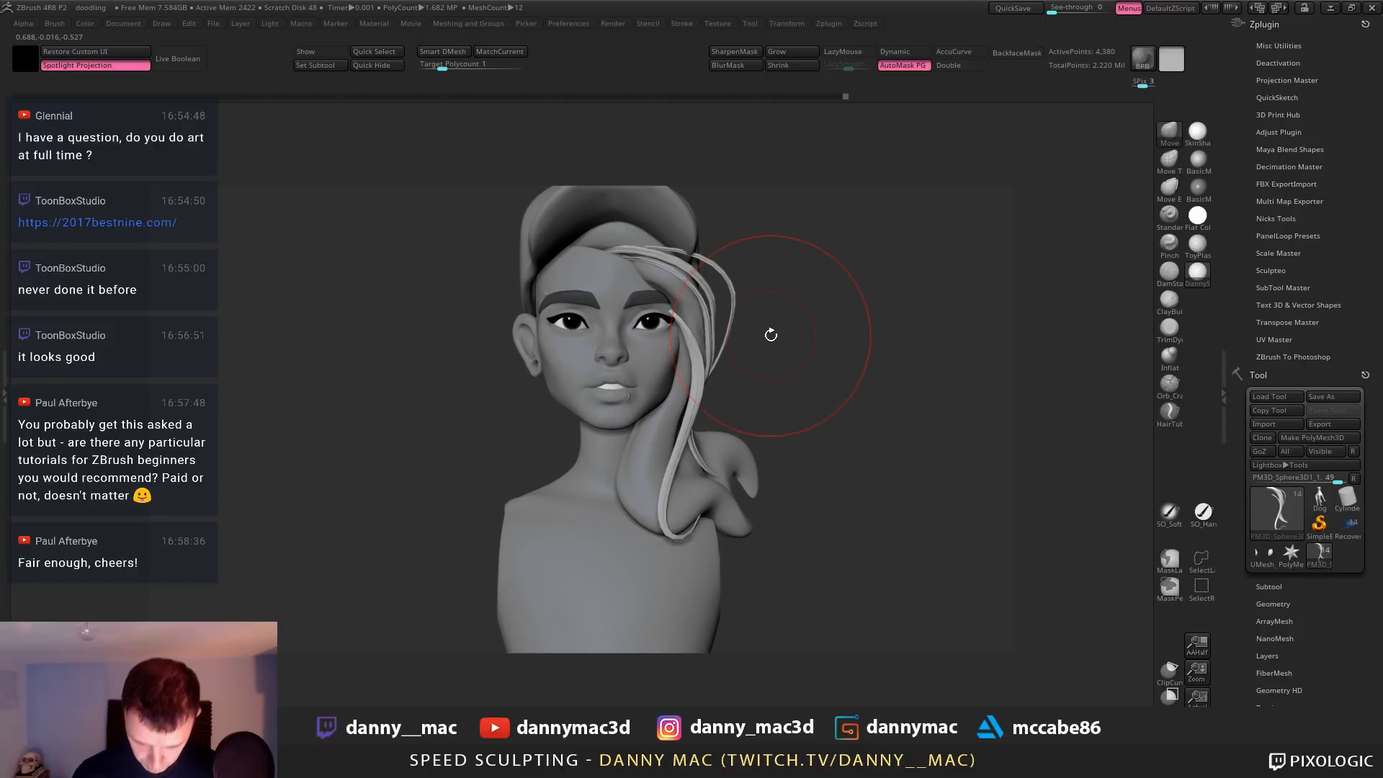
key(2)
click(796, 478)
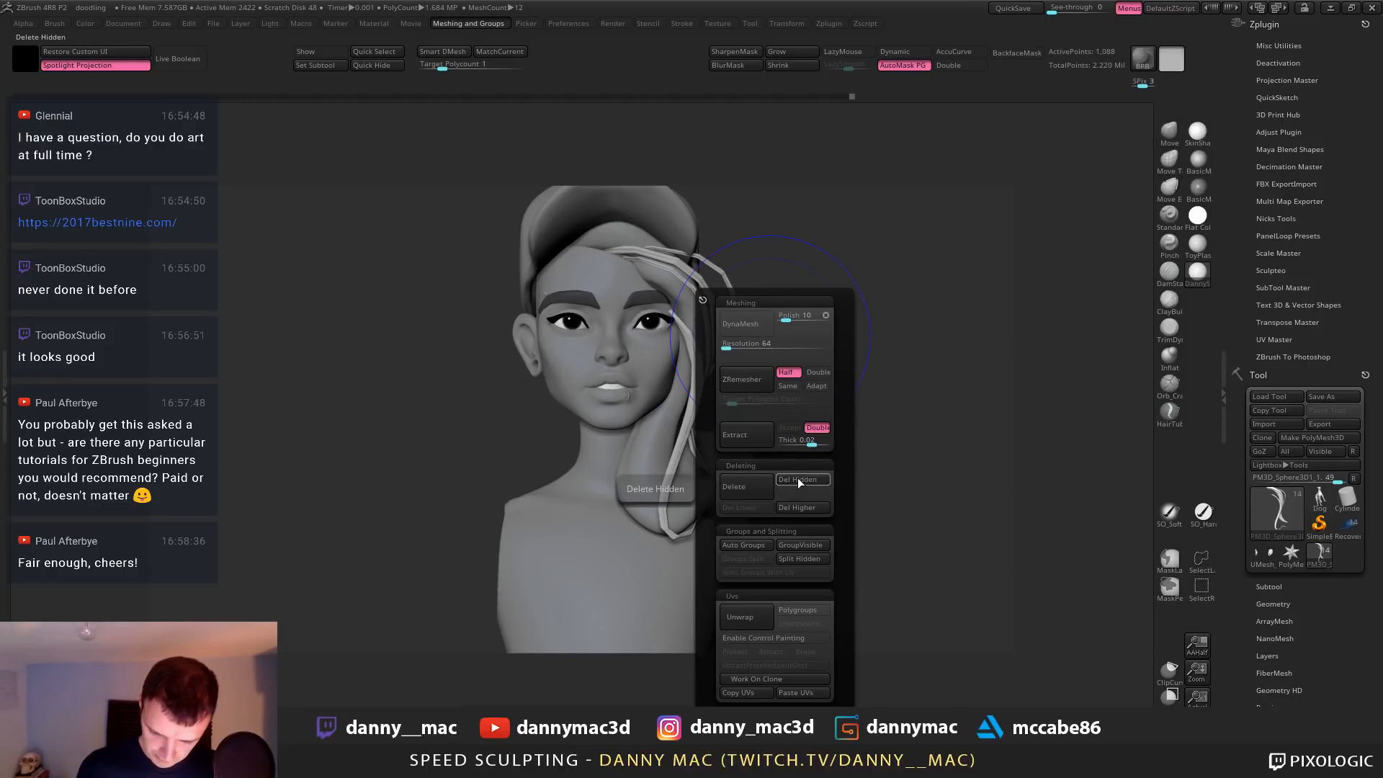
key(ctrl+z)
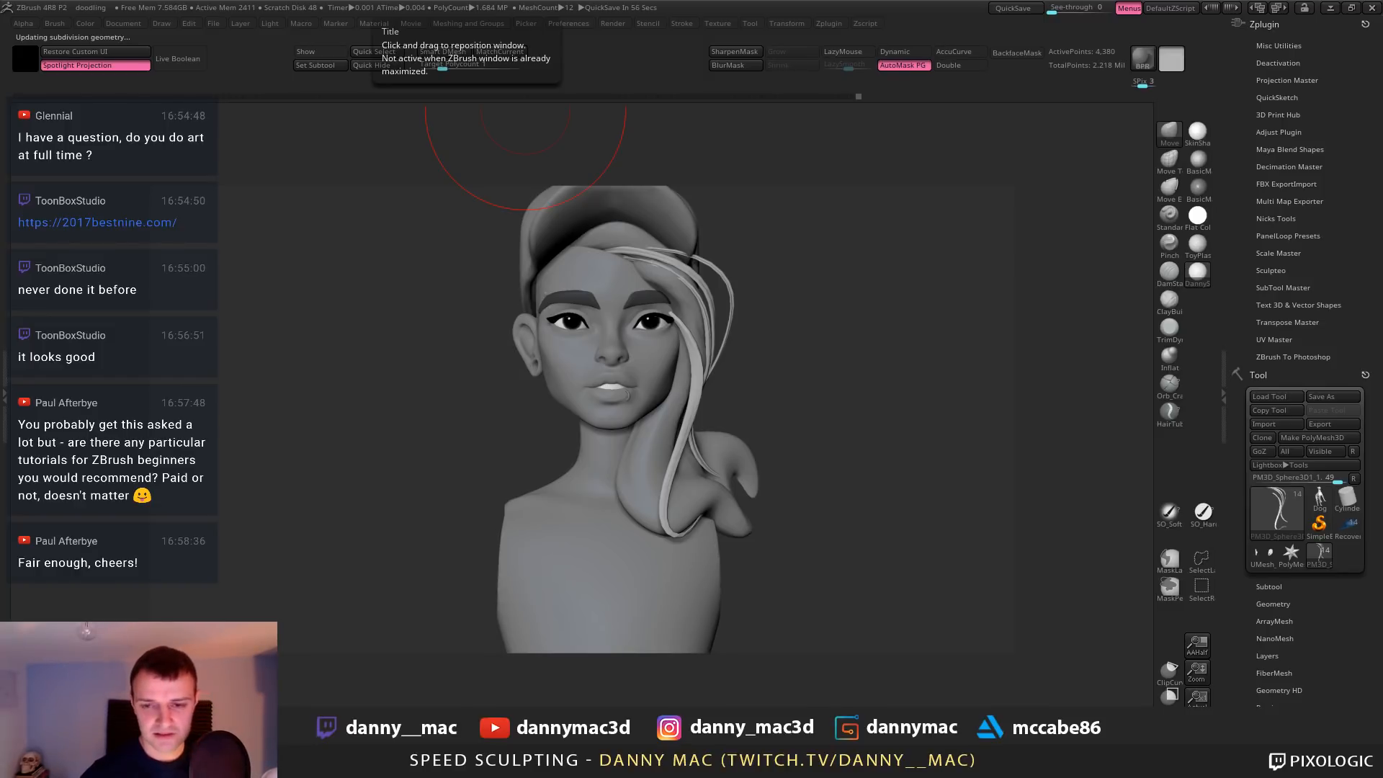
Move the front strand's upper end down beside the cheek and adjust its middle section
mouse_move(720, 335)
mouse_down()
mouse_move(676, 344)
mouse_move(690, 325)
mouse_up()
right_drag(666, 346, 702, 358)
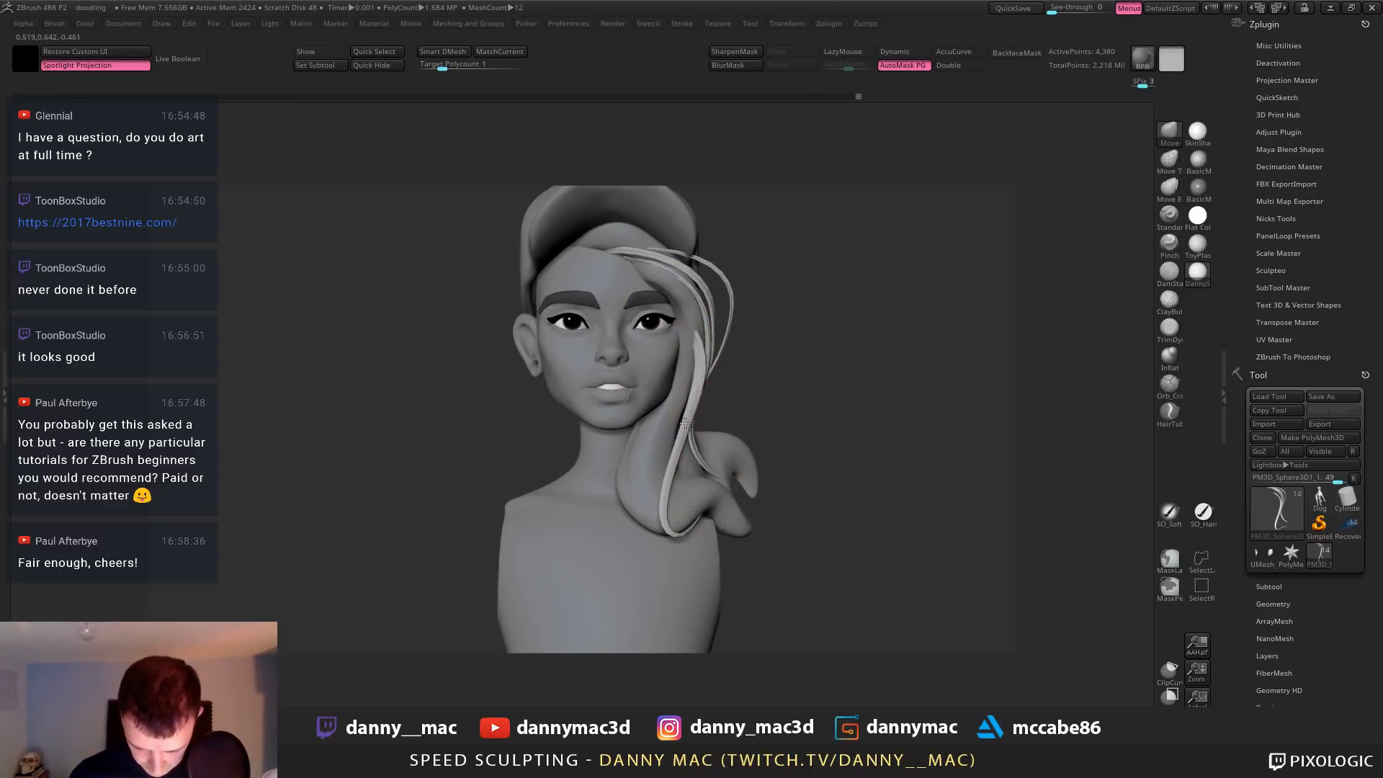
drag(681, 424, 677, 428)
mouse_move(694, 494)
alt+right_down()
mouse_move(683, 413)
mouse_move(659, 420)
alt+right_up()
With the polyframe display temporarily on, fit the front strand closer to the base hair from the side
alt+click(688, 458)
key(shift+f)
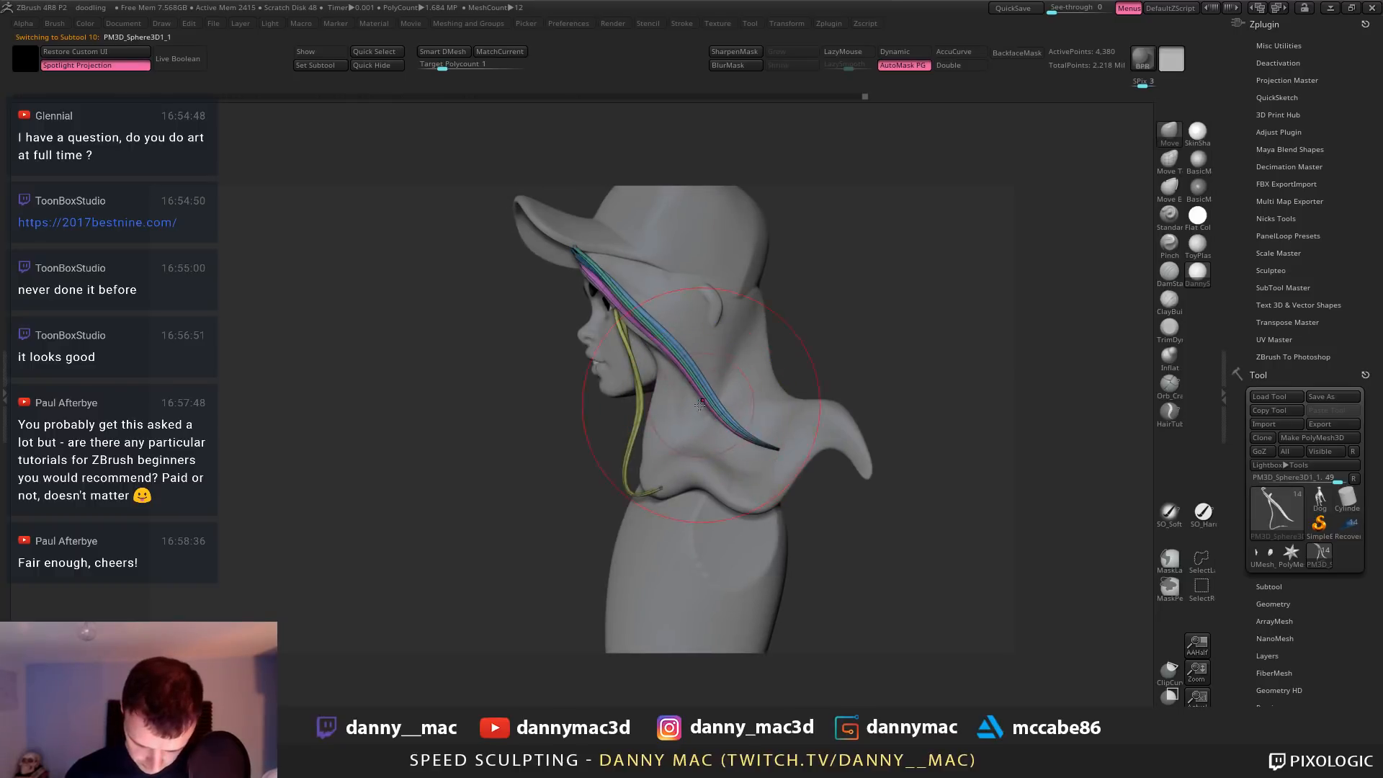
drag(722, 388, 695, 407)
mouse_move(695, 406)
right_down()
mouse_move(750, 497)
mouse_move(720, 475)
right_up()
drag(778, 469, 756, 466)
mouse_move(745, 465)
right_down()
mouse_move(774, 475)
mouse_move(743, 455)
mouse_move(821, 461)
right_up()
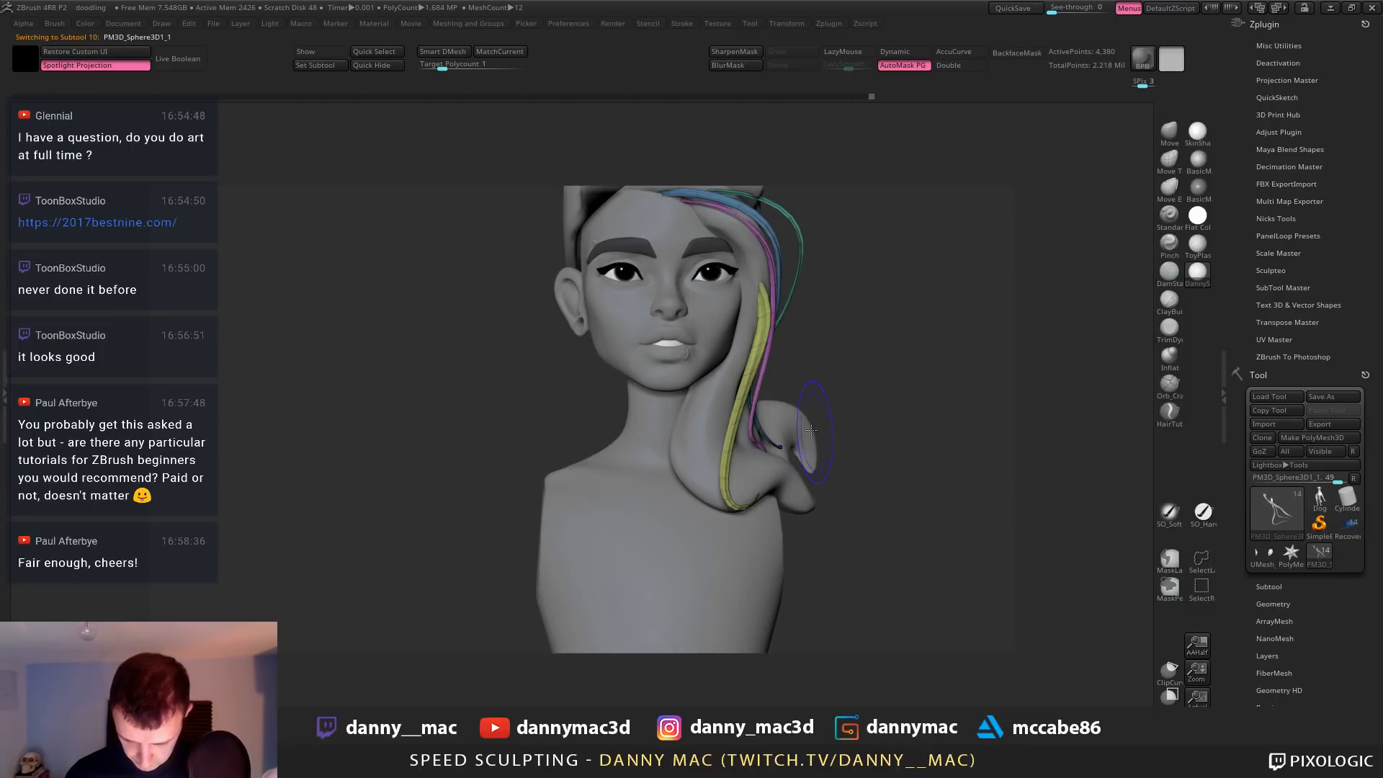
key(shift+f)
Shift the middle of the front strand inward across the base hair toward the neck
right_drag(751, 360, 730, 371)
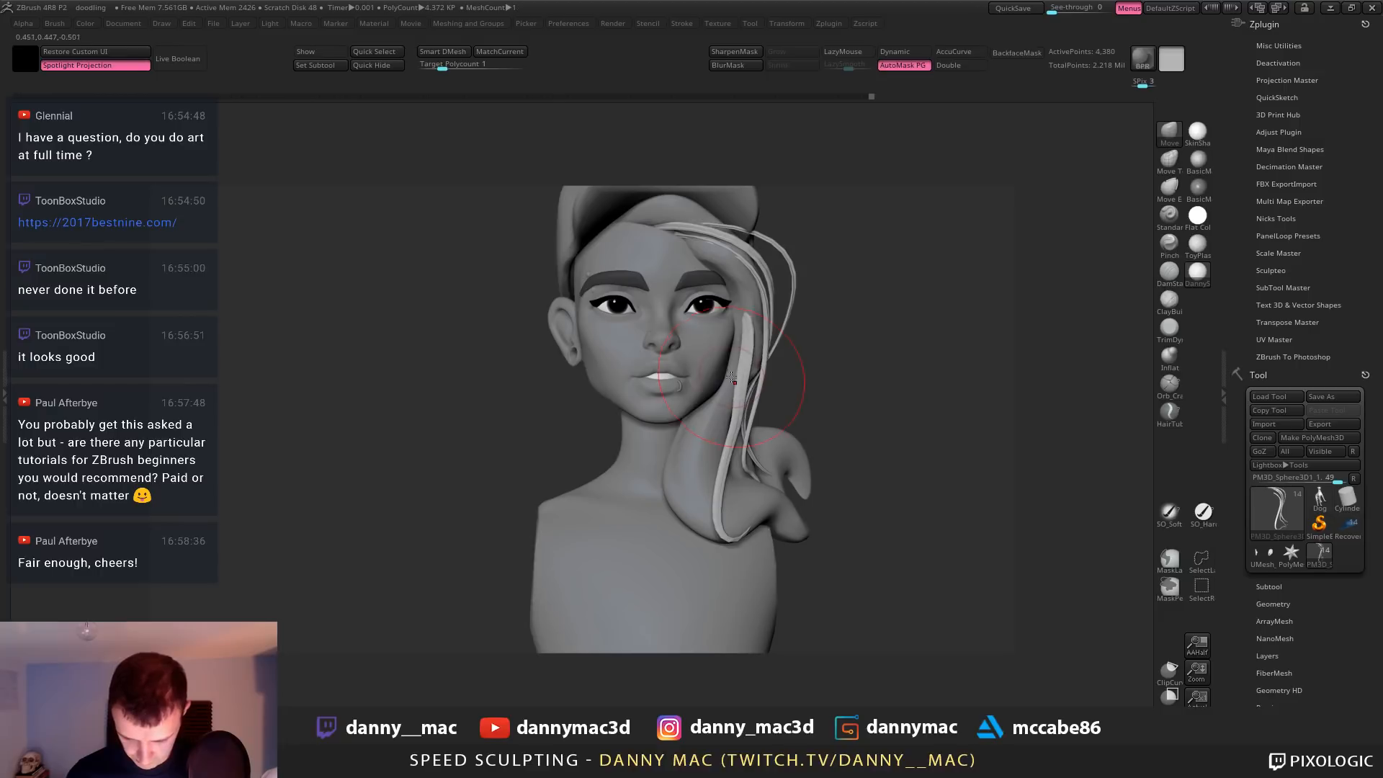
drag(739, 395, 726, 405)
drag(709, 460, 699, 472)
Lower the subdivision level and sweep the front strand along the base hair's inner edge with a large Move brush
right_drag(697, 490, 643, 494)
key(space)
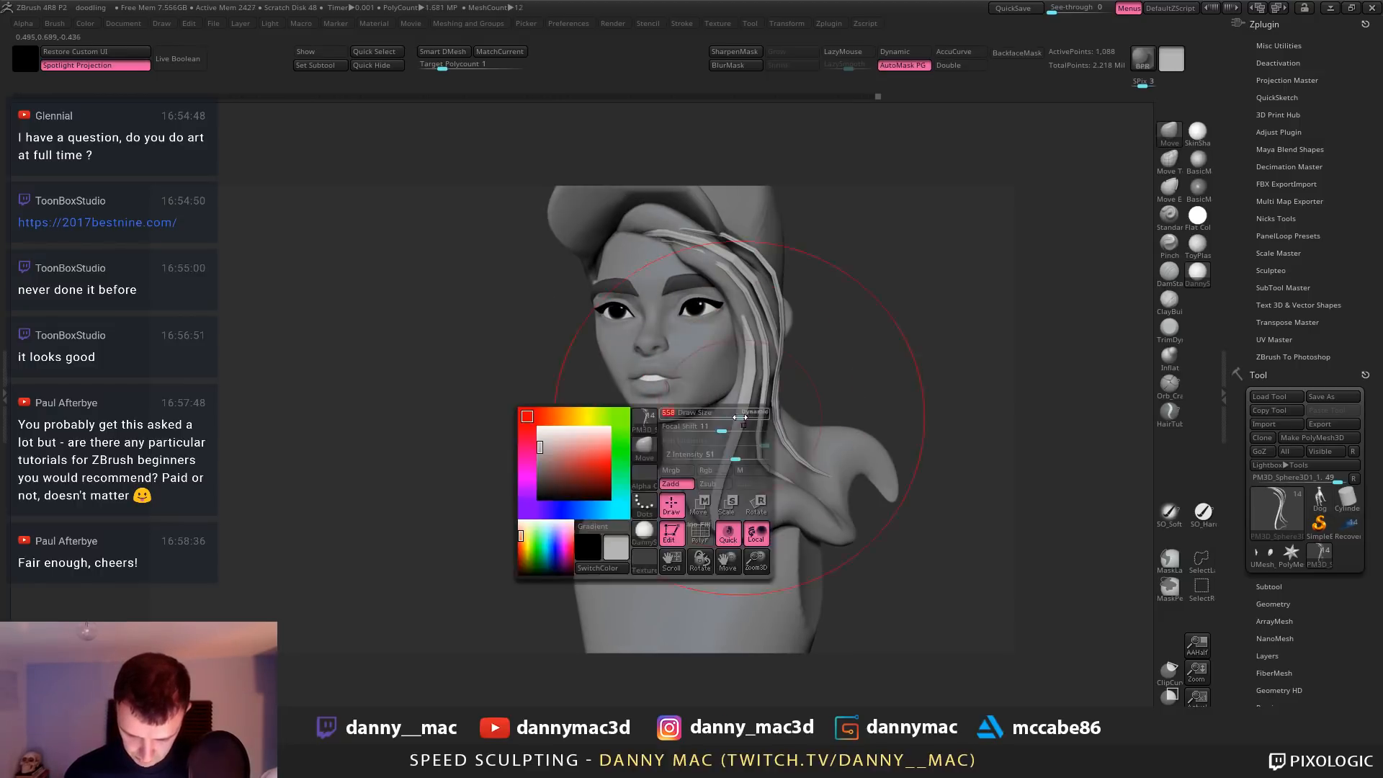
key(shift+d)
right_drag(701, 443, 756, 392)
drag(756, 392, 739, 395)
right_drag(739, 394, 702, 401)
drag(733, 400, 718, 392)
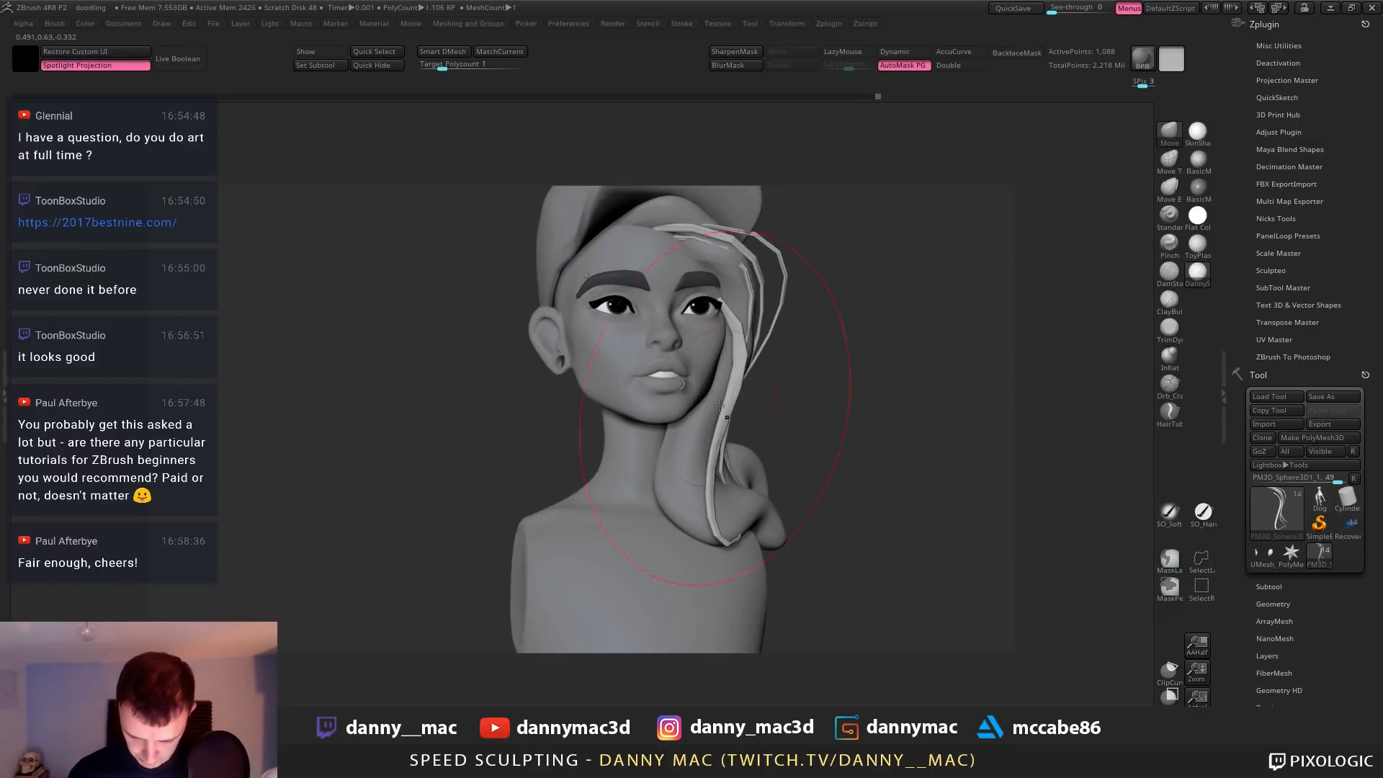
right_drag(719, 393, 756, 369)
drag(753, 425, 732, 436)
Return to the higher subdivision level and fit the front strand's lower bend to the base hair below the chin with a smaller Move brush
right_drag(763, 442, 713, 472)
key(space)
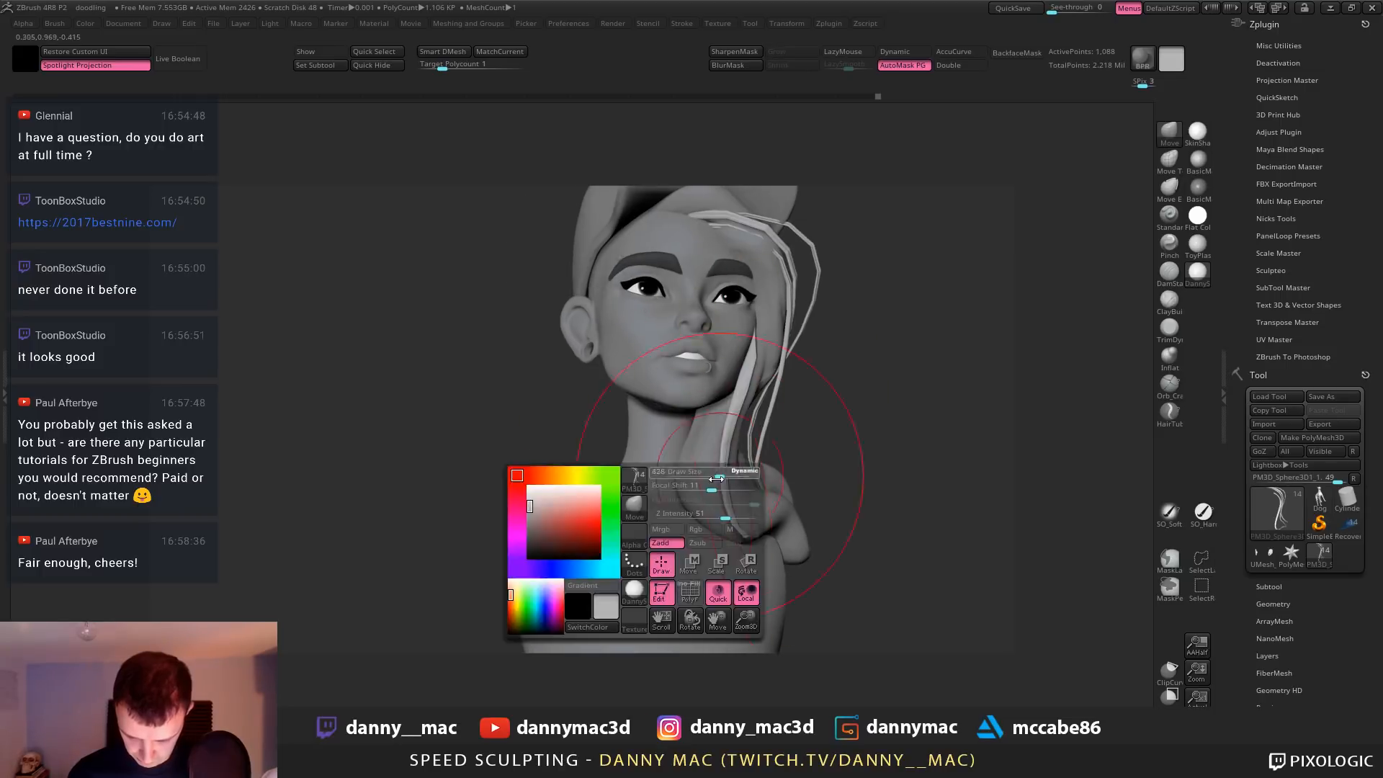
key(d)
drag(737, 473, 726, 478)
mouse_move(709, 481)
right_down()
mouse_move(705, 468)
mouse_move(749, 474)
right_up()
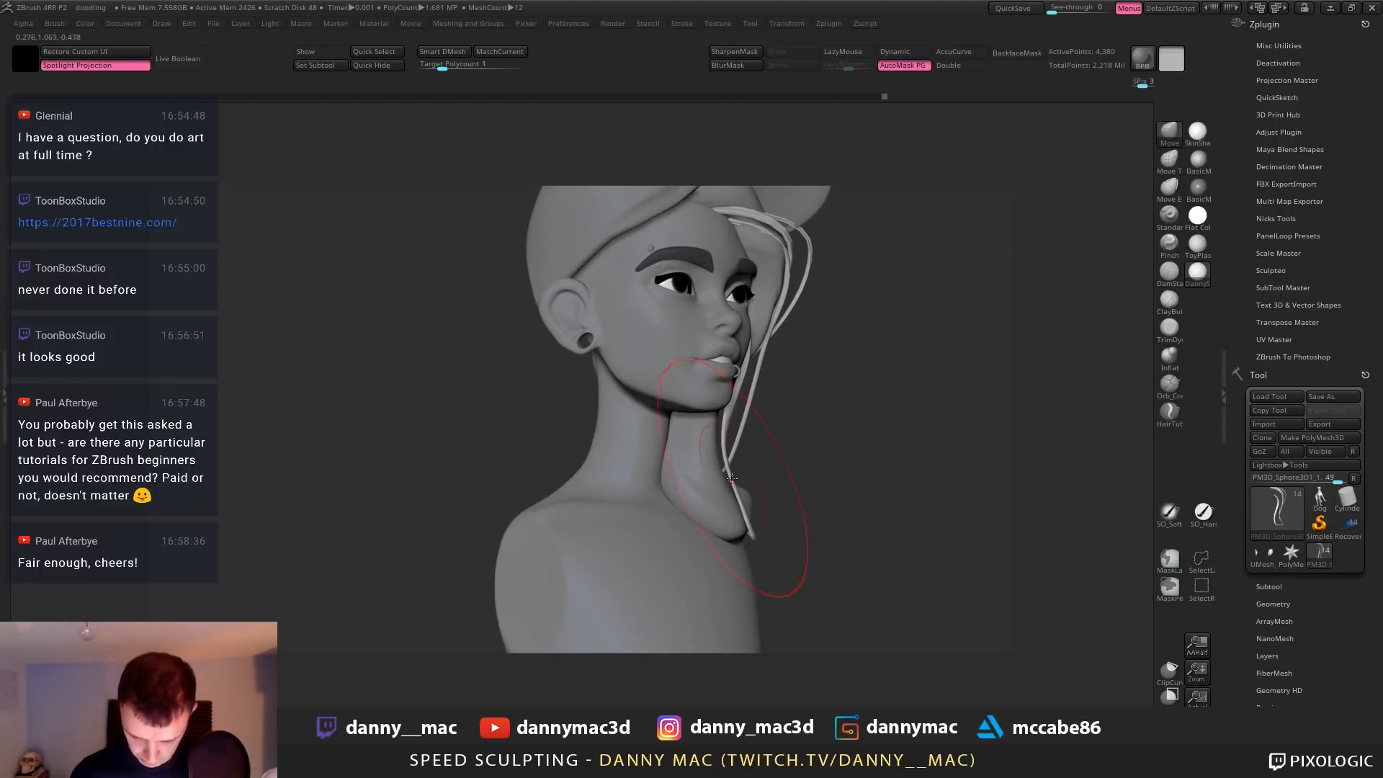
drag(747, 476, 729, 484)
right_drag(692, 499, 713, 475)
key(space)
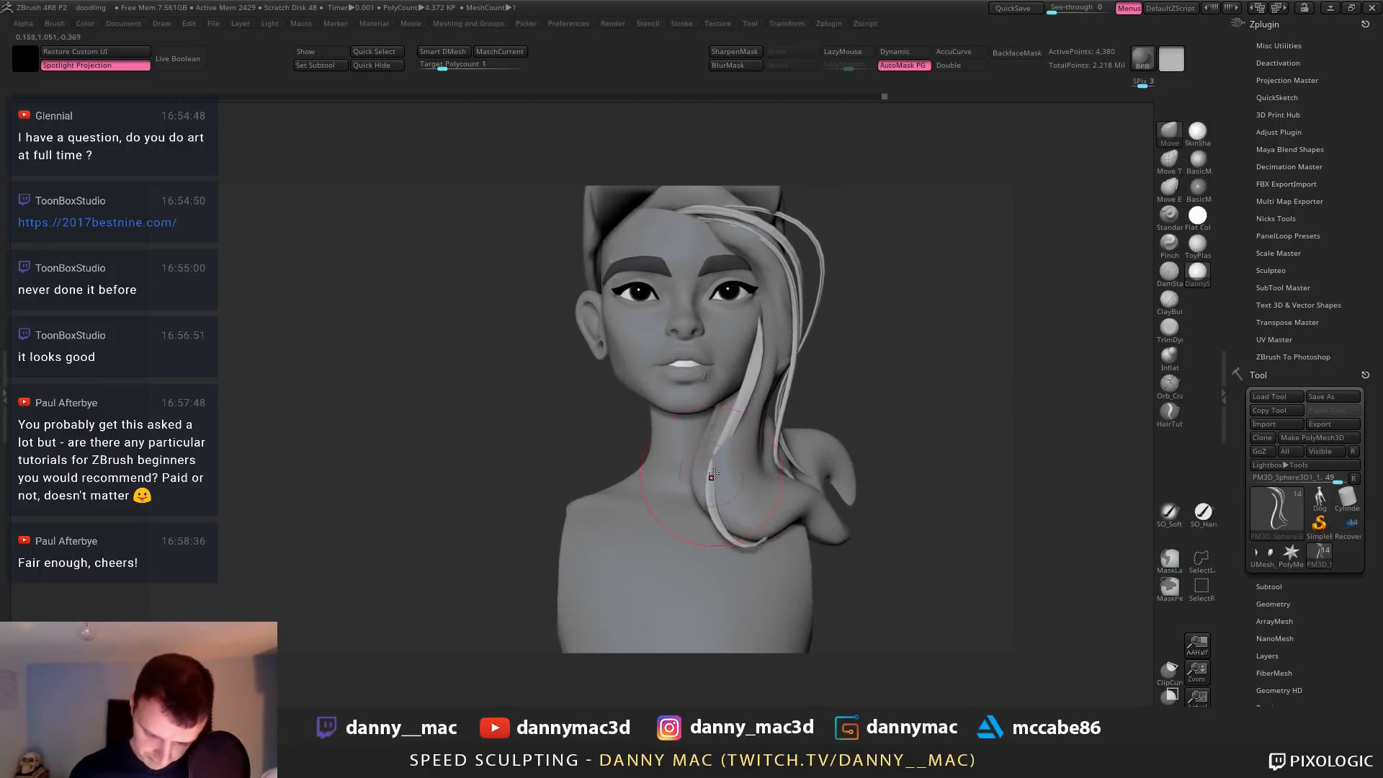
Pull the front strand's lower bend inward over the chest, and check its fit against the base hair from the side
drag(710, 459, 704, 459)
right_drag(705, 460, 719, 468)
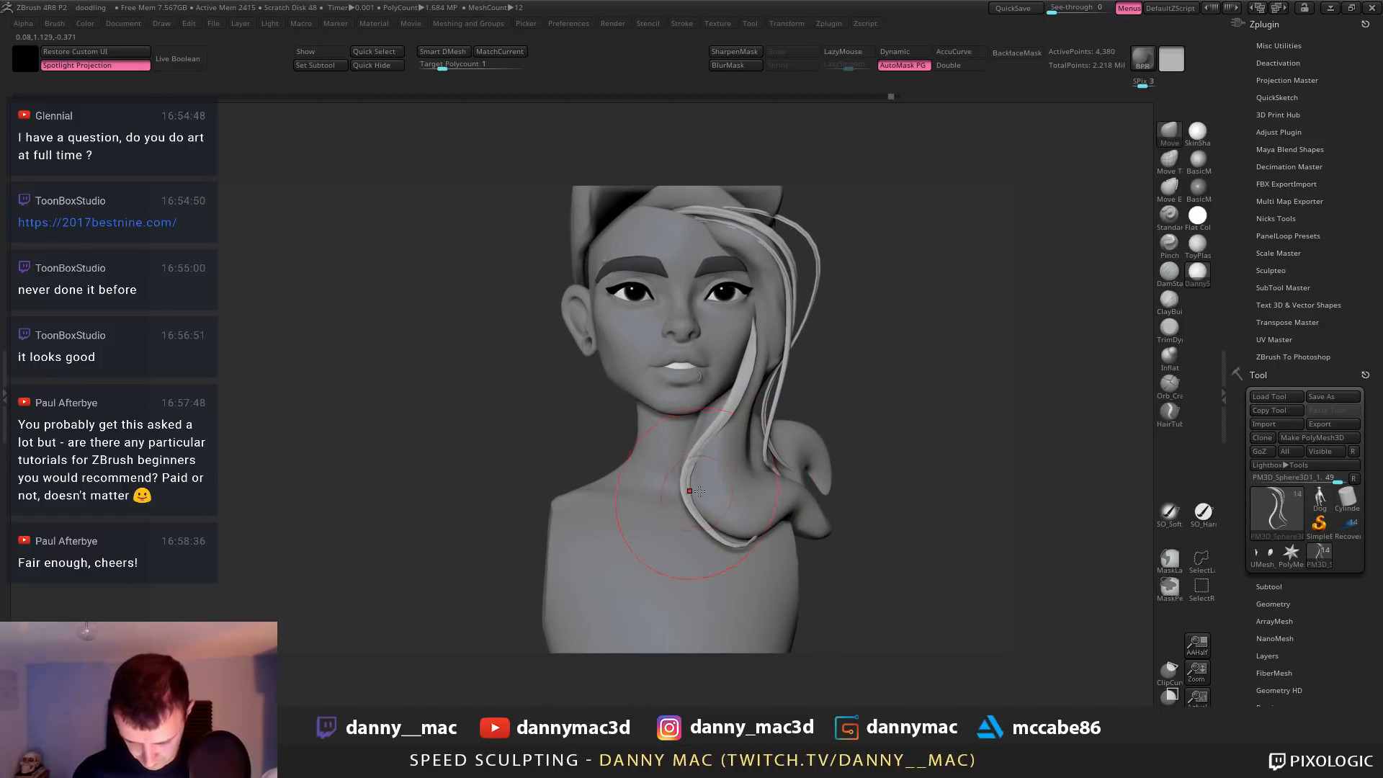
right_drag(724, 519, 710, 456)
mouse_move(701, 352)
right_down()
mouse_move(659, 432)
mouse_move(698, 462)
mouse_move(696, 448)
right_up()
Adjust the base hair's front edge beside the neck behind the front strand, and reselect the strands
key(space)
alt+click(700, 464)
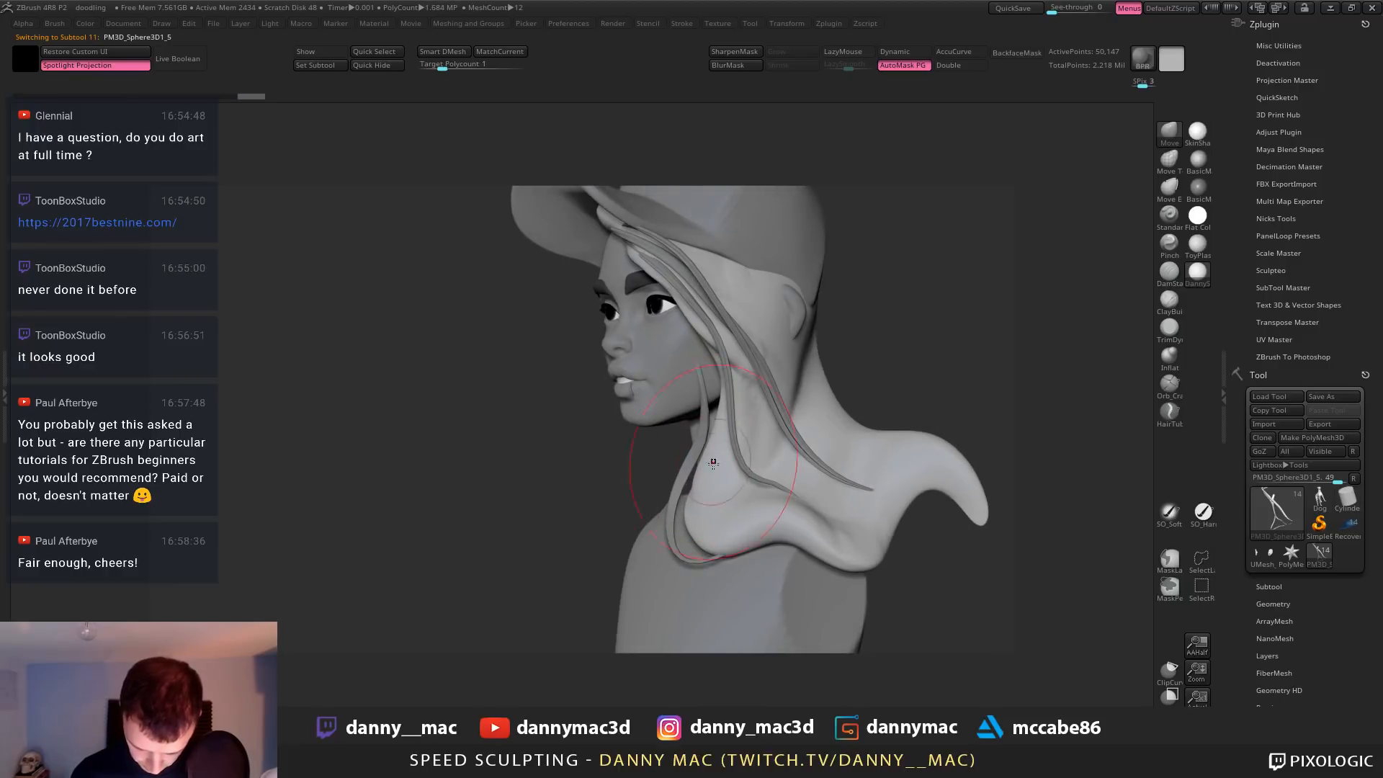
alt+click(684, 494)
alt+click(703, 395)
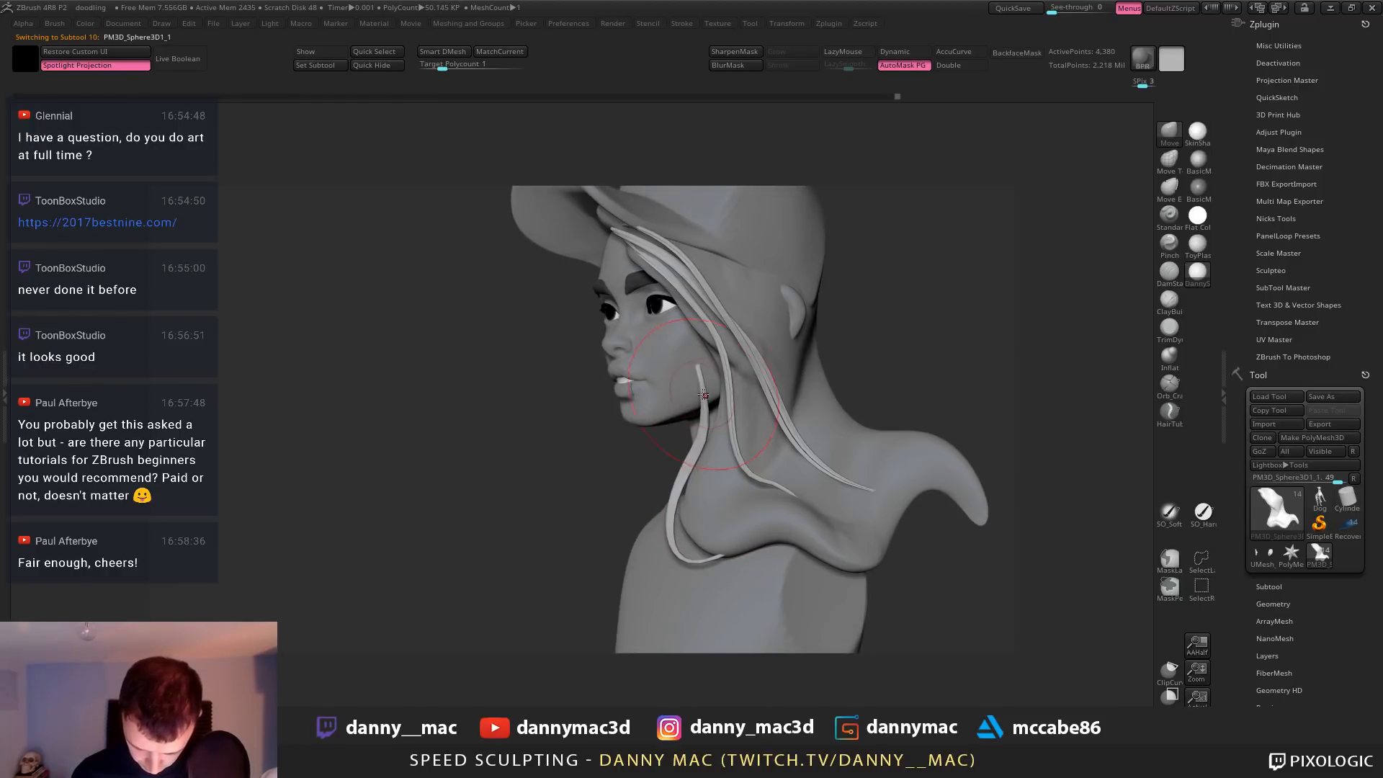
Move the inner strand's upper end down from the forehead to the outer corner of the eye
right_drag(751, 354, 682, 389)
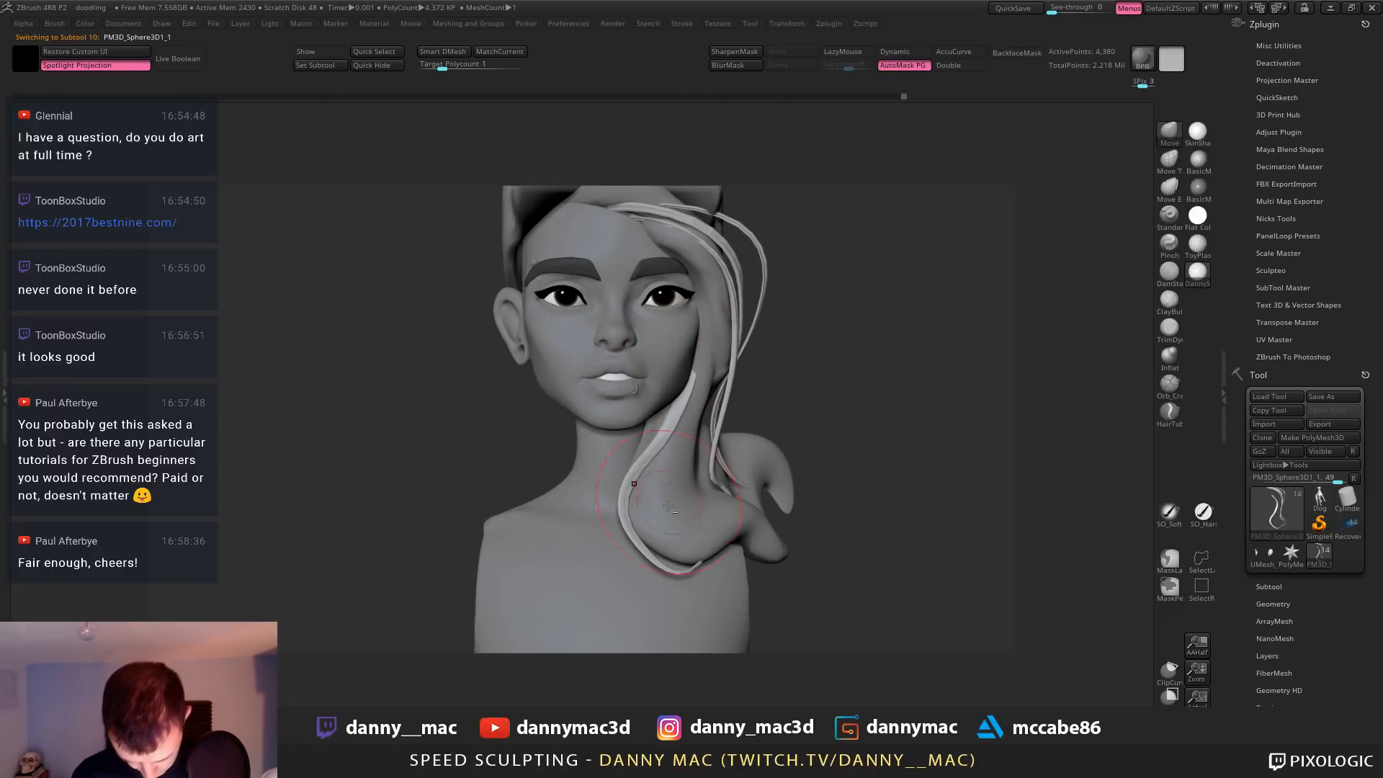
mouse_move(658, 570)
ctrl+right_down()
mouse_move(664, 515)
mouse_move(666, 569)
ctrl+right_up()
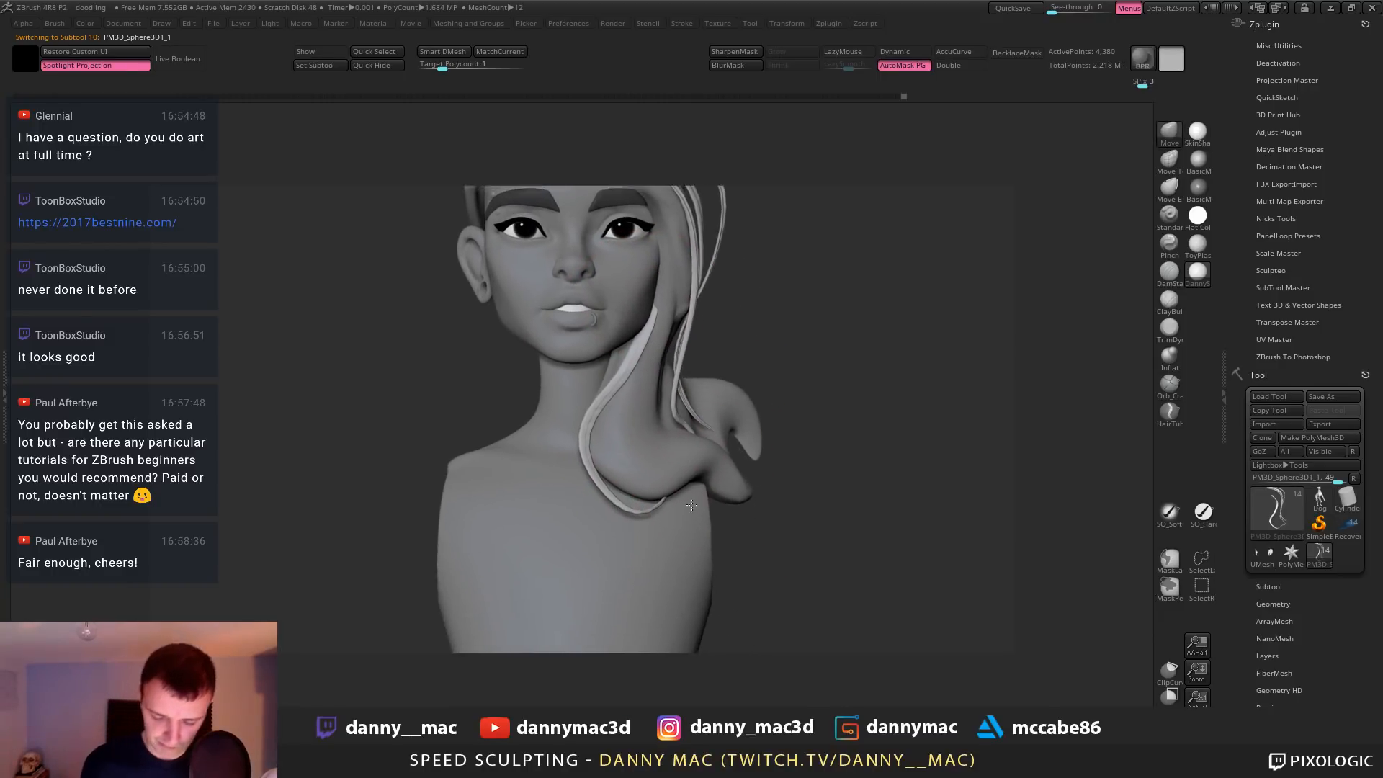
alt+right_drag(709, 283, 690, 364)
right_drag(674, 319, 671, 291)
drag(599, 244, 622, 273)
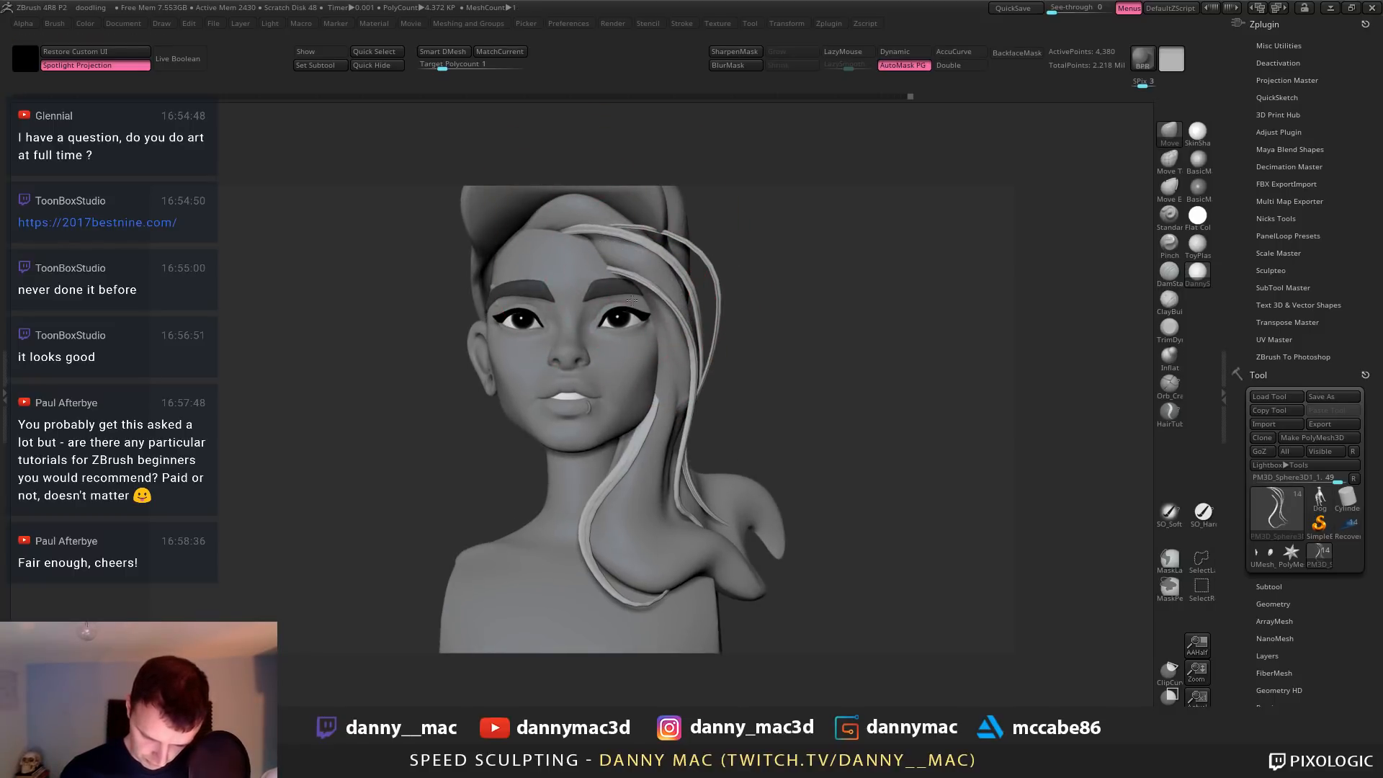
mouse_move(700, 286)
right_down()
mouse_move(654, 290)
mouse_move(703, 306)
mouse_move(696, 323)
mouse_move(623, 308)
mouse_move(684, 300)
right_up()
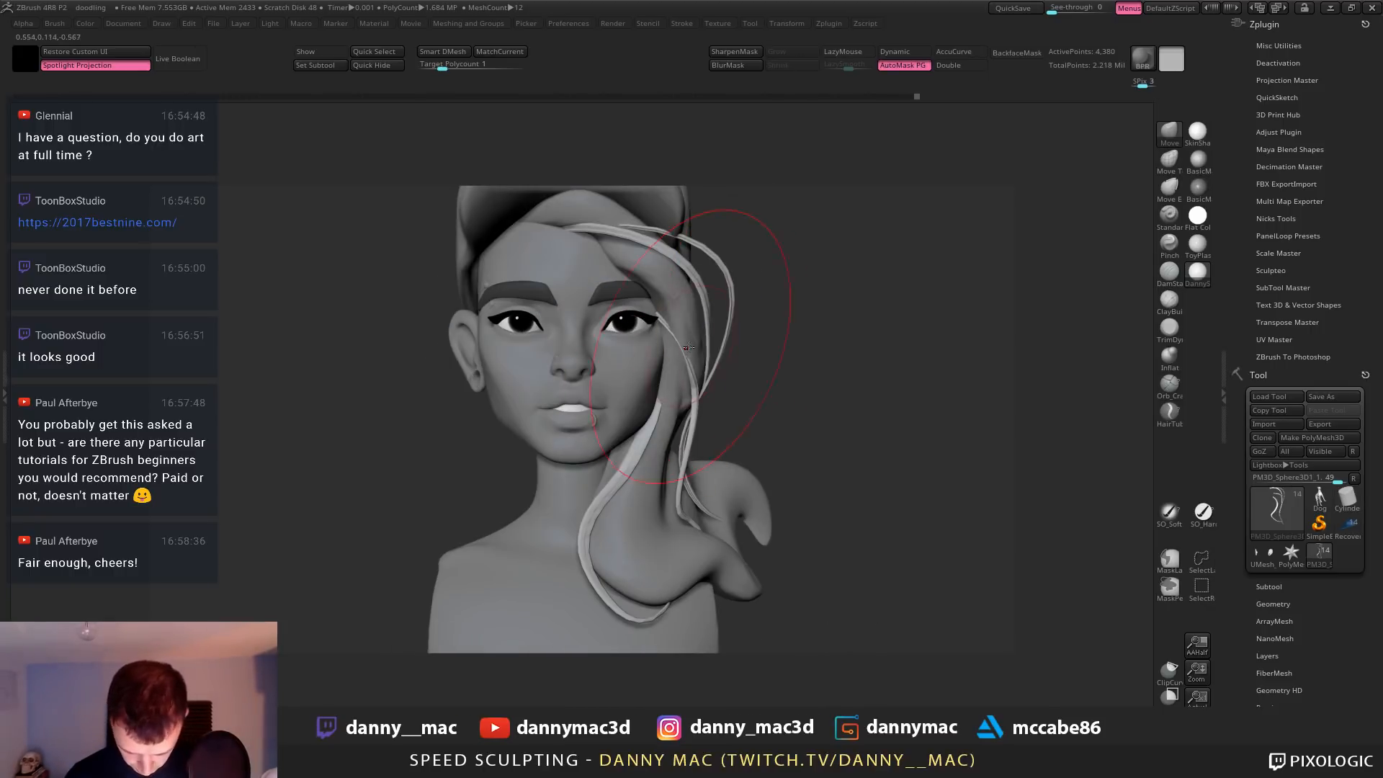
Fit the inner strand's middle against the base hair beside the cheek, resizing the Move brush between strokes
mouse_move(689, 347)
right_down()
mouse_move(660, 305)
mouse_move(660, 318)
right_up()
drag(683, 313, 684, 315)
mouse_move(684, 315)
right_down()
mouse_move(687, 363)
mouse_move(673, 339)
mouse_move(656, 366)
mouse_move(664, 353)
right_up()
drag(670, 360, 659, 351)
key(space)
right_drag(666, 353, 722, 408)
key(space)
key(space)
drag(687, 409, 696, 416)
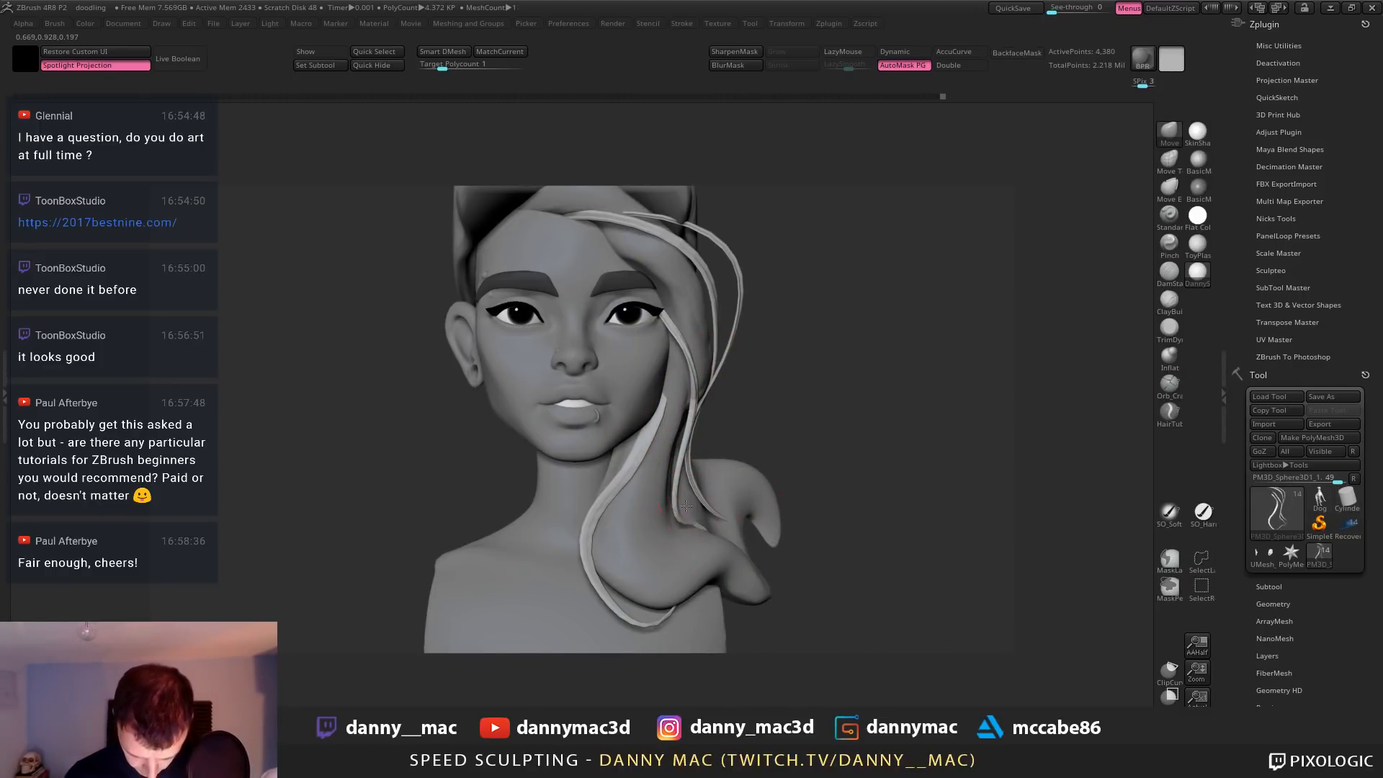
Reshape the base hair's outer contour beside the temple with the Move brush, and reselect the strands
ctrl+right_drag(686, 505, 729, 364)
alt+click(710, 362)
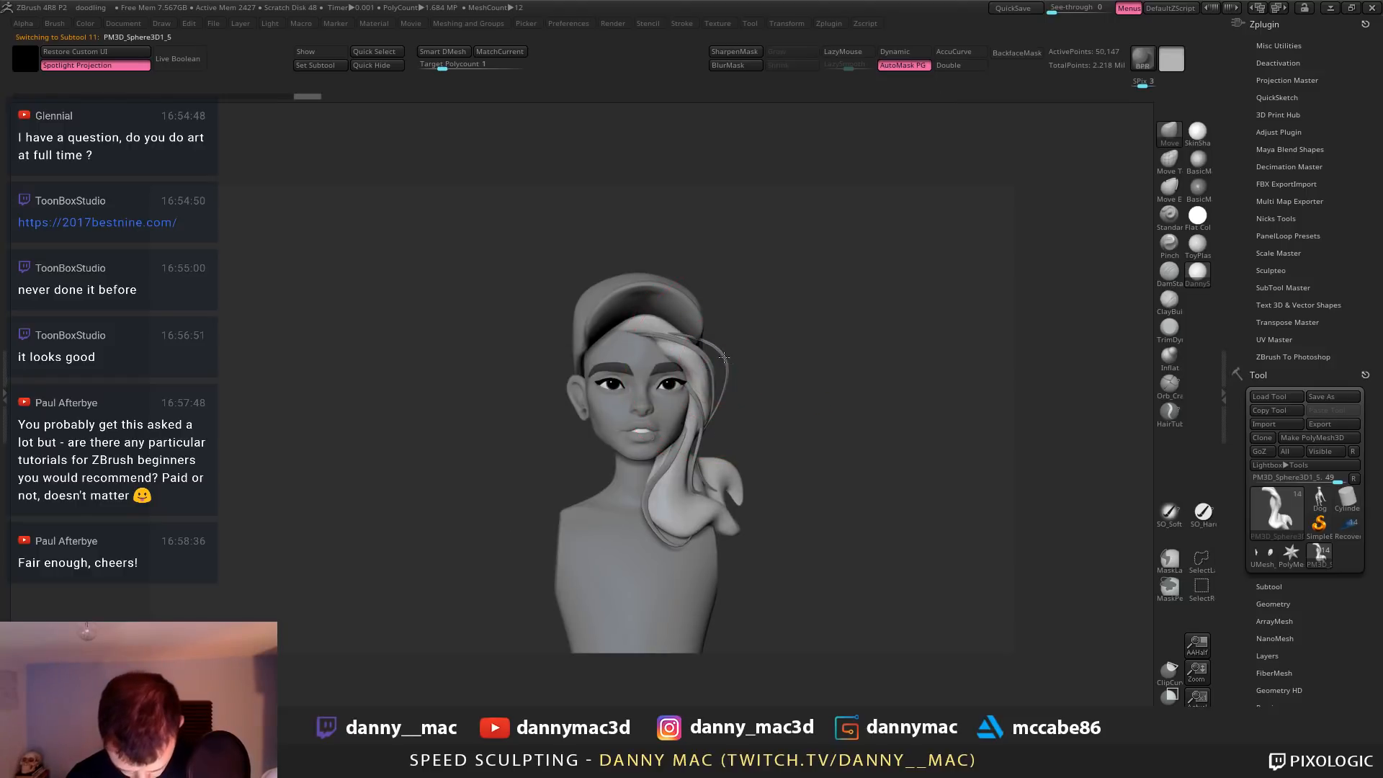
key(space)
alt+click(708, 378)
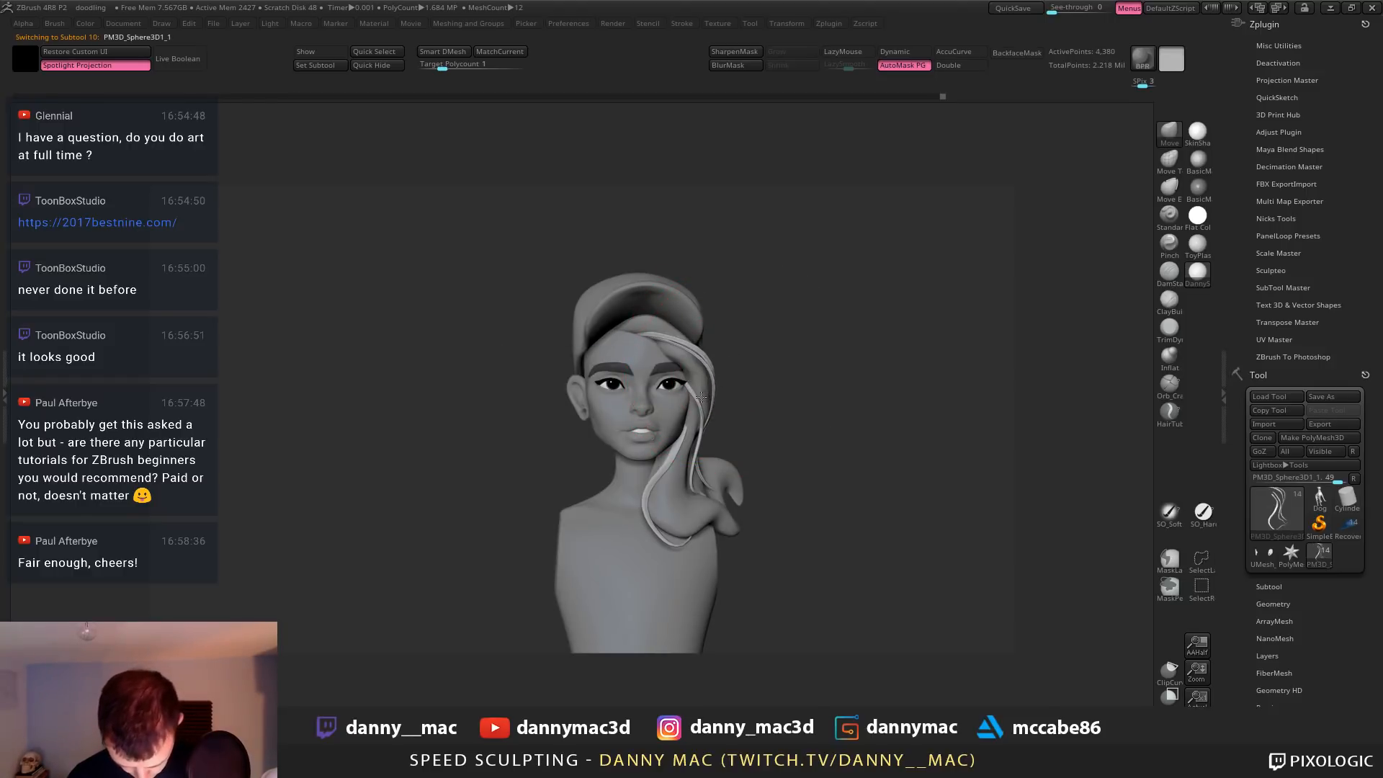
Fit the strands more closely along the base hair between the cheek and the shoulder
mouse_move(710, 393)
alt+right_down()
mouse_move(670, 332)
mouse_move(692, 410)
alt+right_up()
right_click(697, 361)
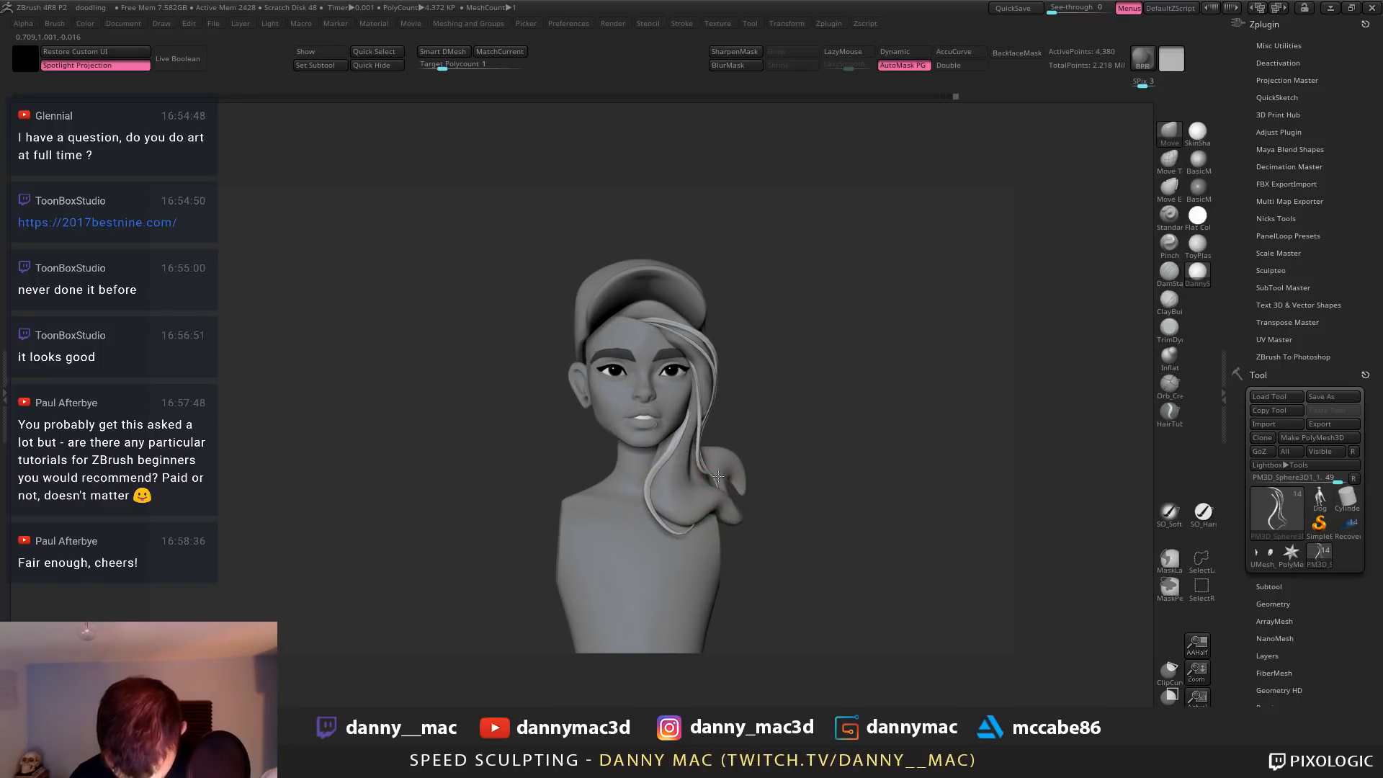
mouse_move(694, 490)
right_down()
mouse_move(698, 466)
mouse_move(721, 475)
right_up()
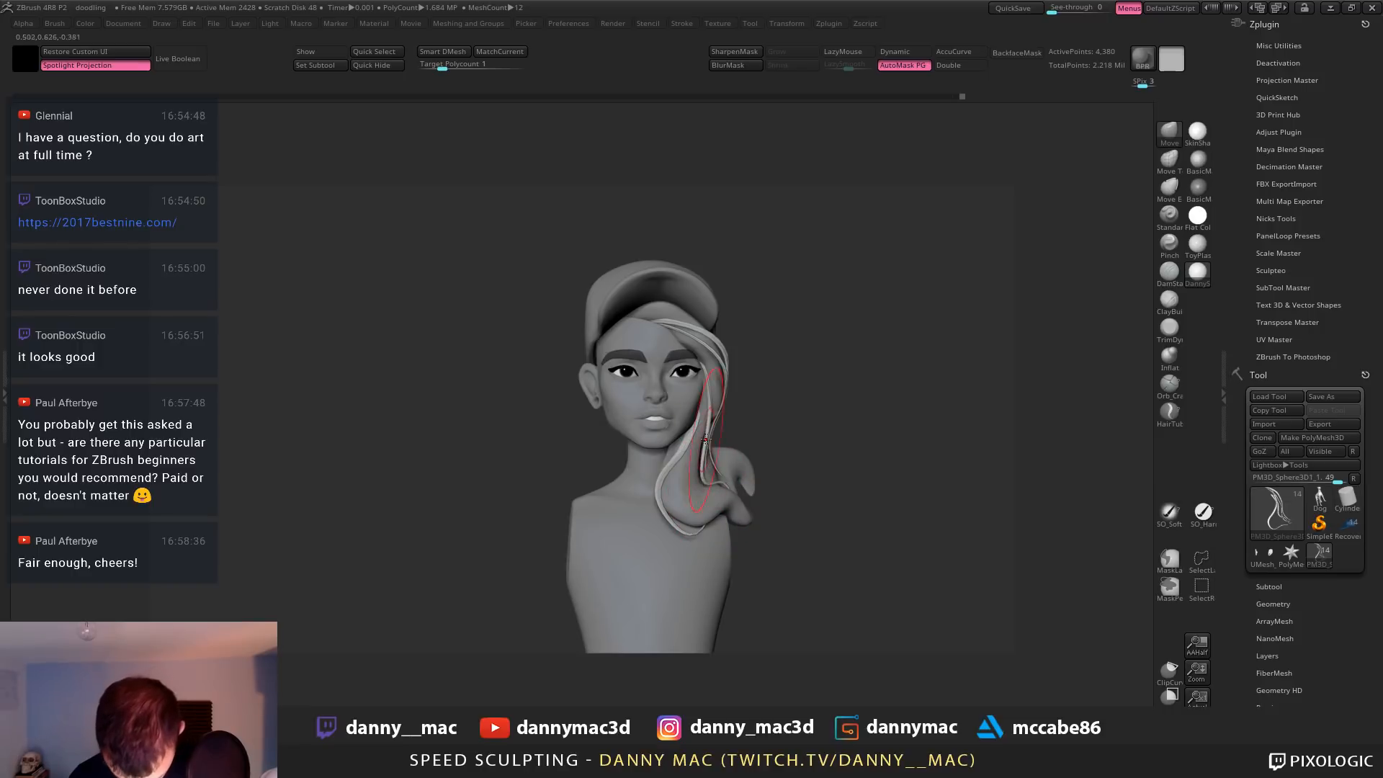
Switch to the base hair to touch up its shape beneath the strands beside the cheek, and reselect the strands
alt+click(720, 402)
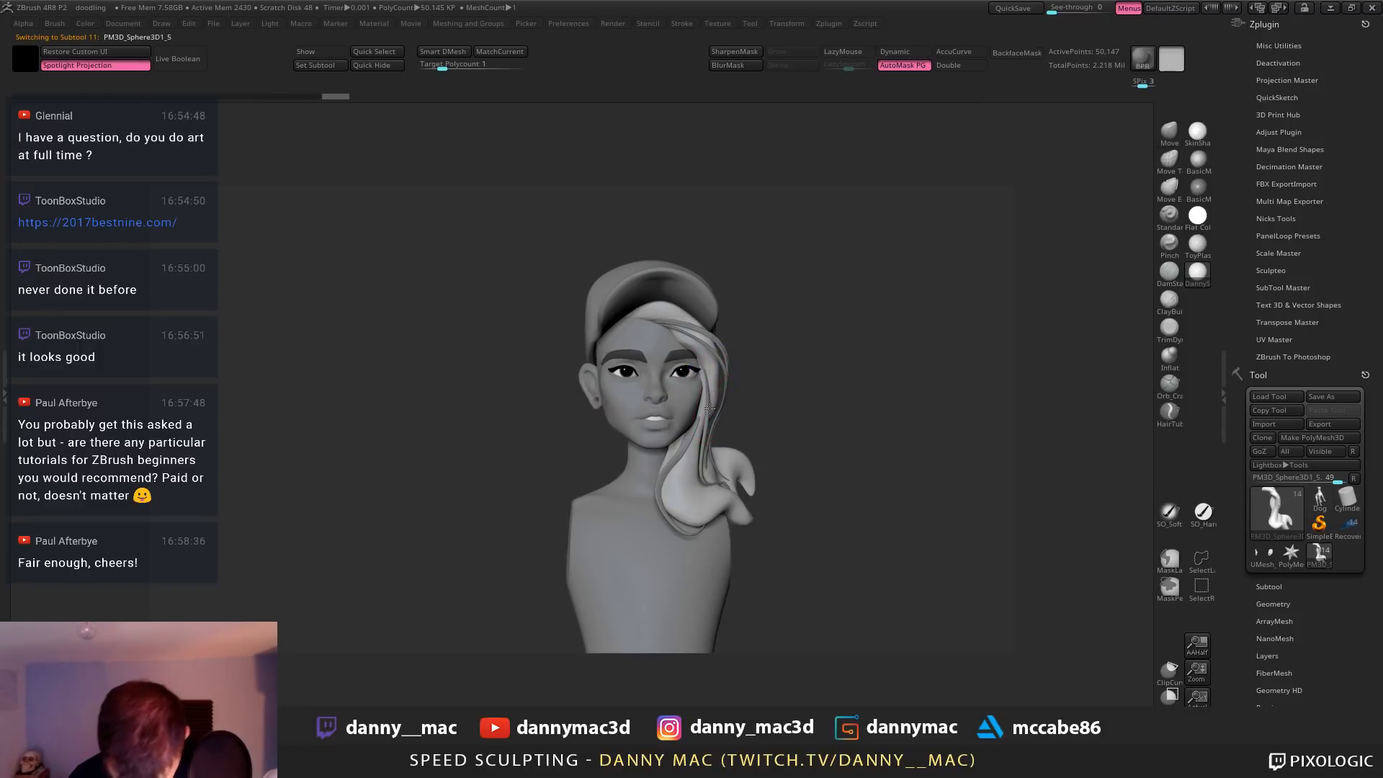
right_drag(709, 408, 723, 383)
alt+click(723, 362)
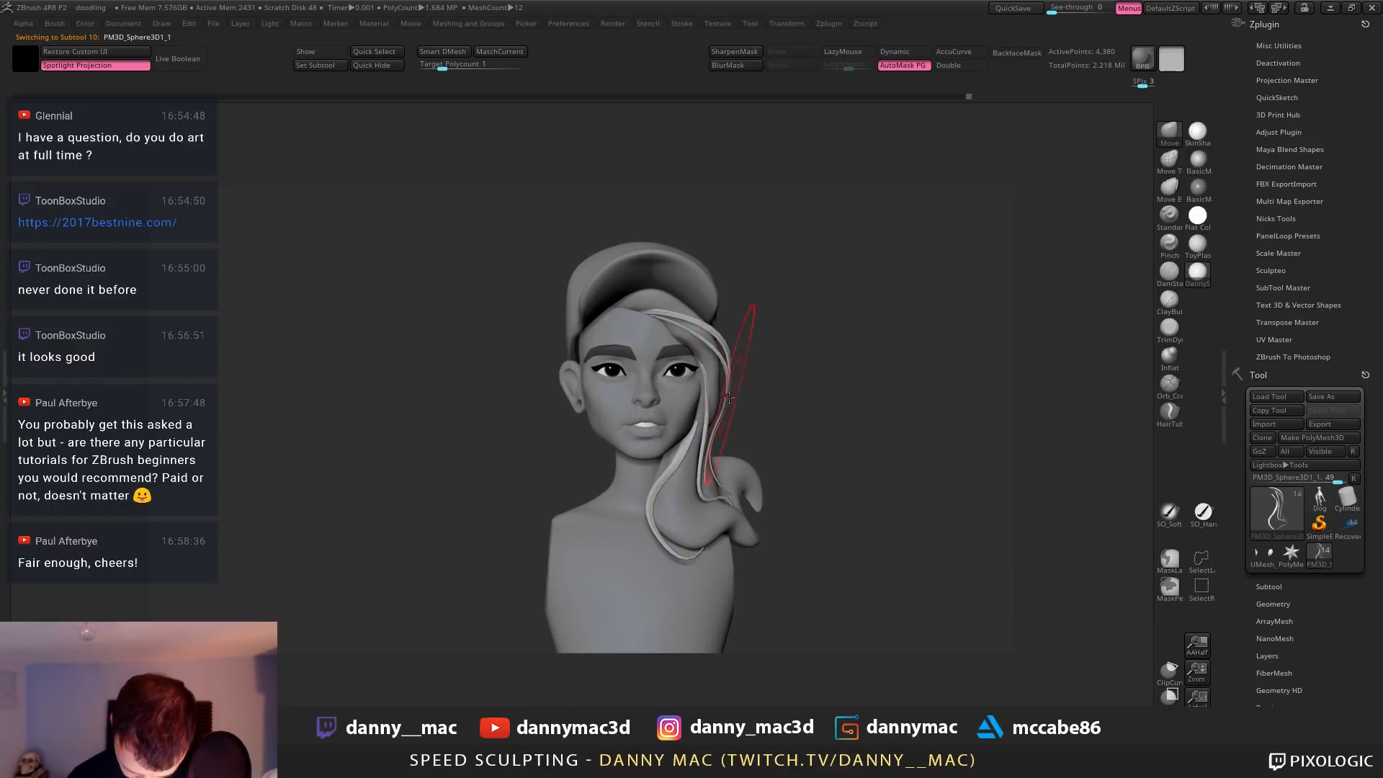
Push the outer strand's curve in toward the temple with a resized Move brush
key(space)
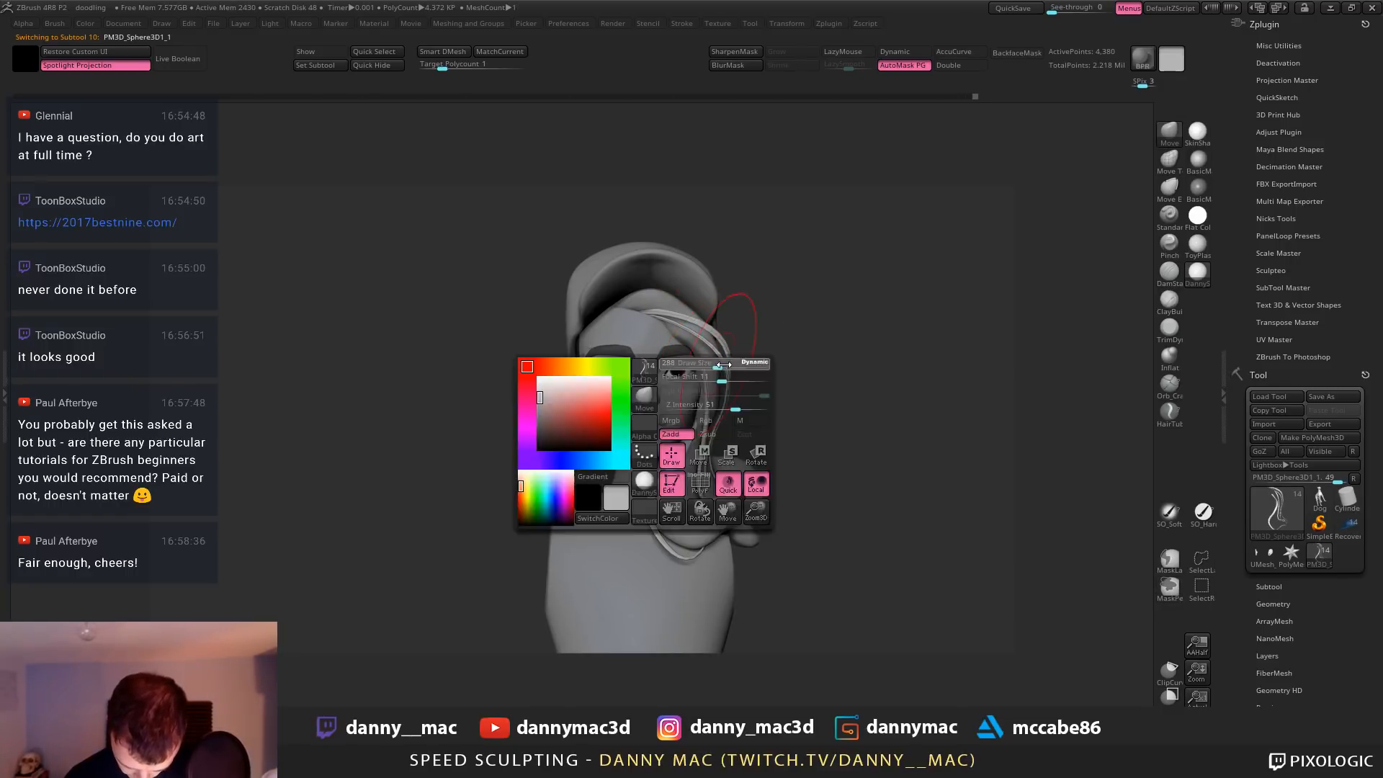
mouse_move(723, 359)
mouse_down()
mouse_move(713, 365)
mouse_move(713, 348)
mouse_up()
mouse_move(723, 303)
alt+right_down()
mouse_move(702, 285)
mouse_move(688, 360)
mouse_move(666, 367)
alt+right_up()
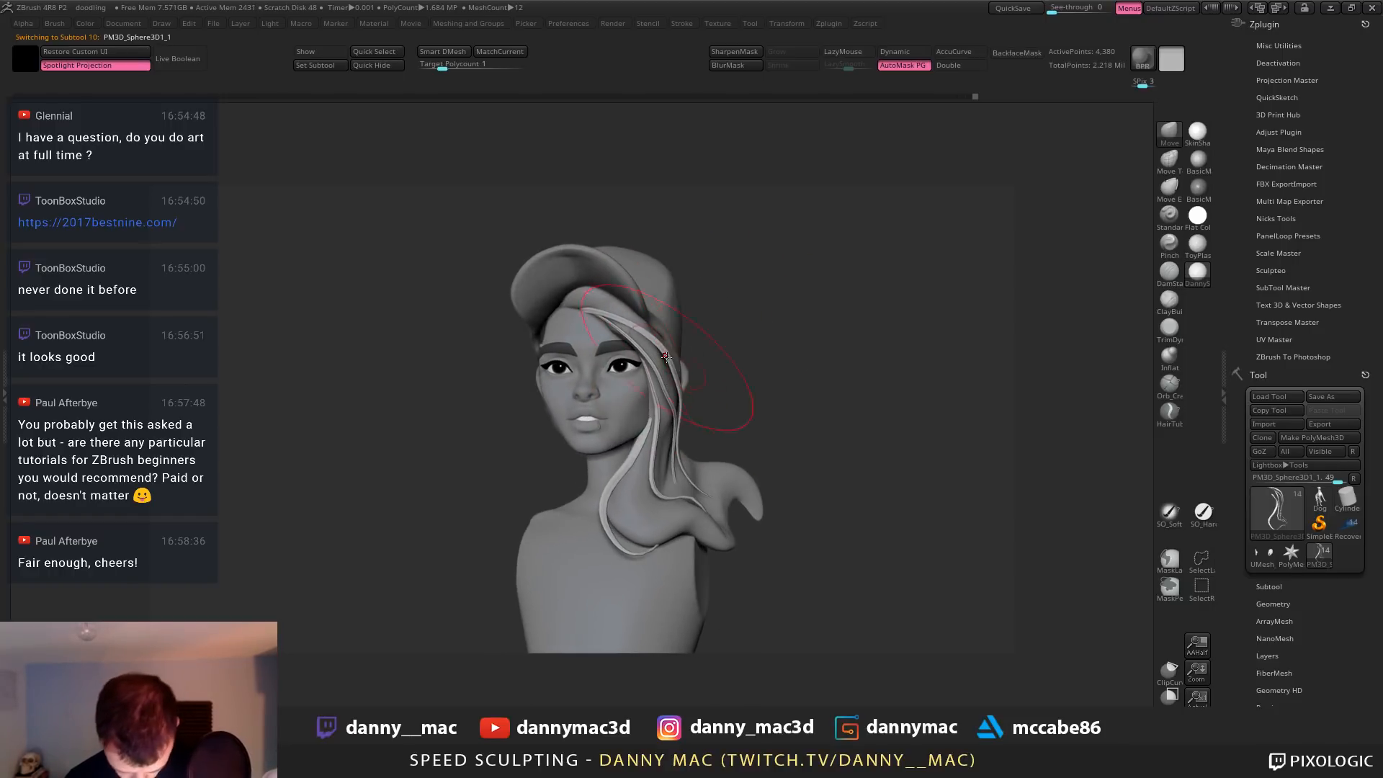
mouse_move(748, 403)
right_down()
mouse_move(683, 396)
mouse_move(629, 345)
right_up()
Sweep the inner strand's upper section across the forehead and over the outer eyebrow with a larger Move brush
key(space)
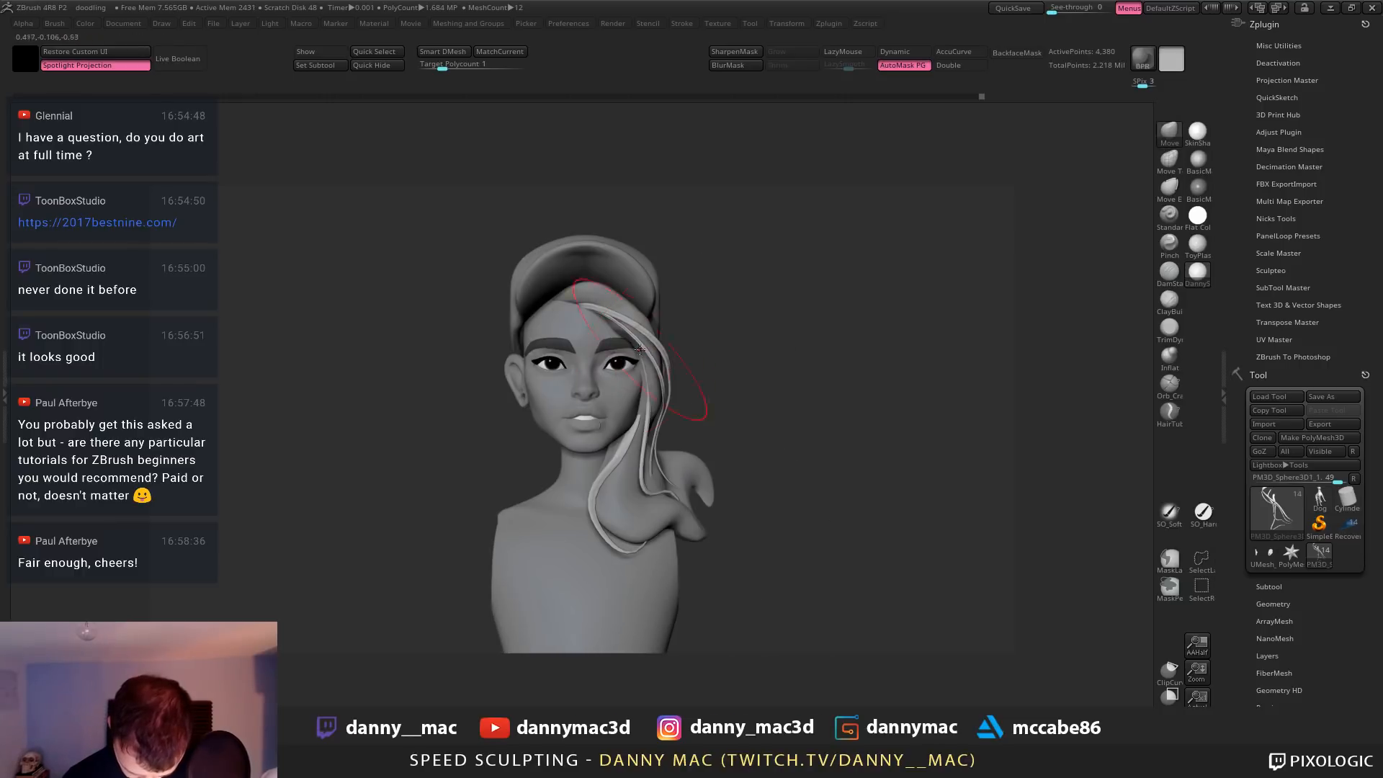
key(space)
drag(642, 350, 629, 352)
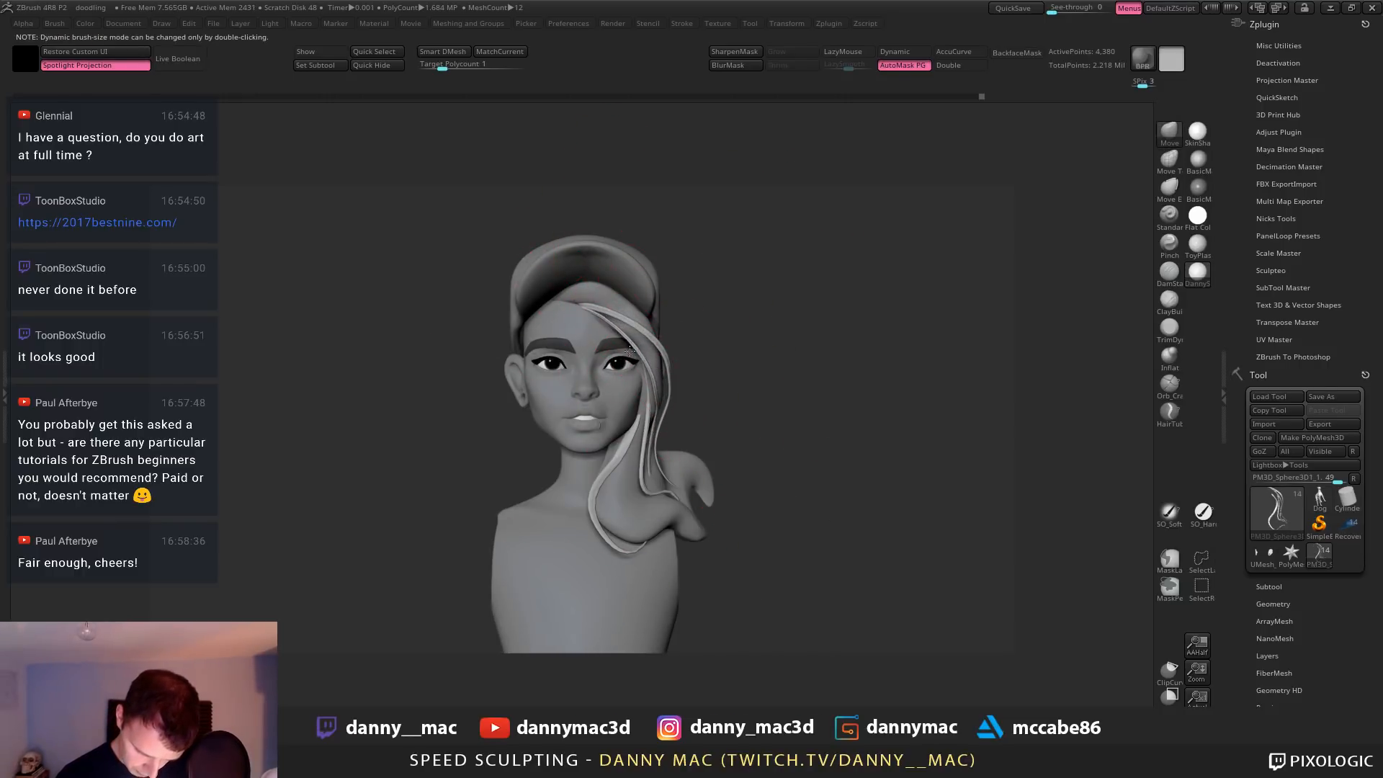
key(space)
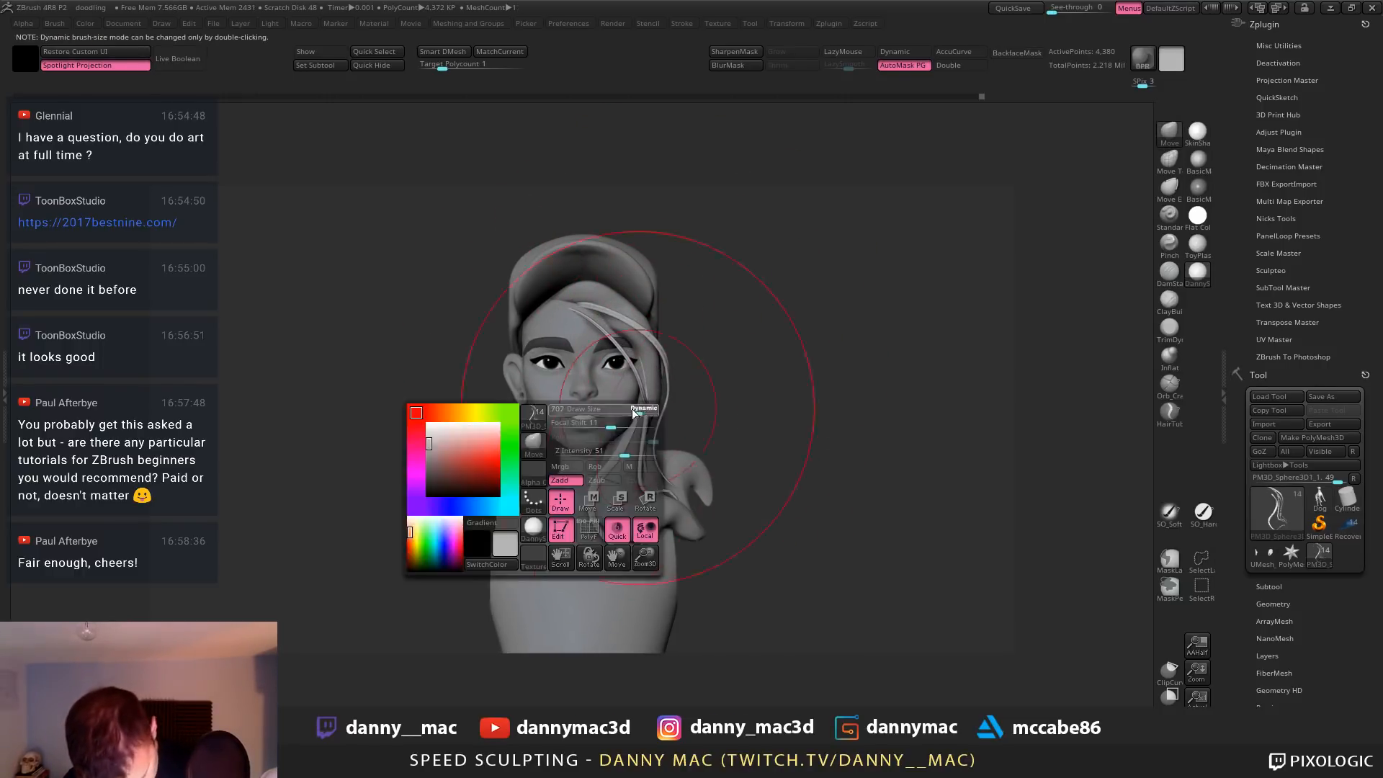
drag(663, 399, 659, 401)
right_drag(658, 402, 633, 356)
Reposition the inner strand's root at the forehead hairline below the cap brim, and check it from the side and front
key(space)
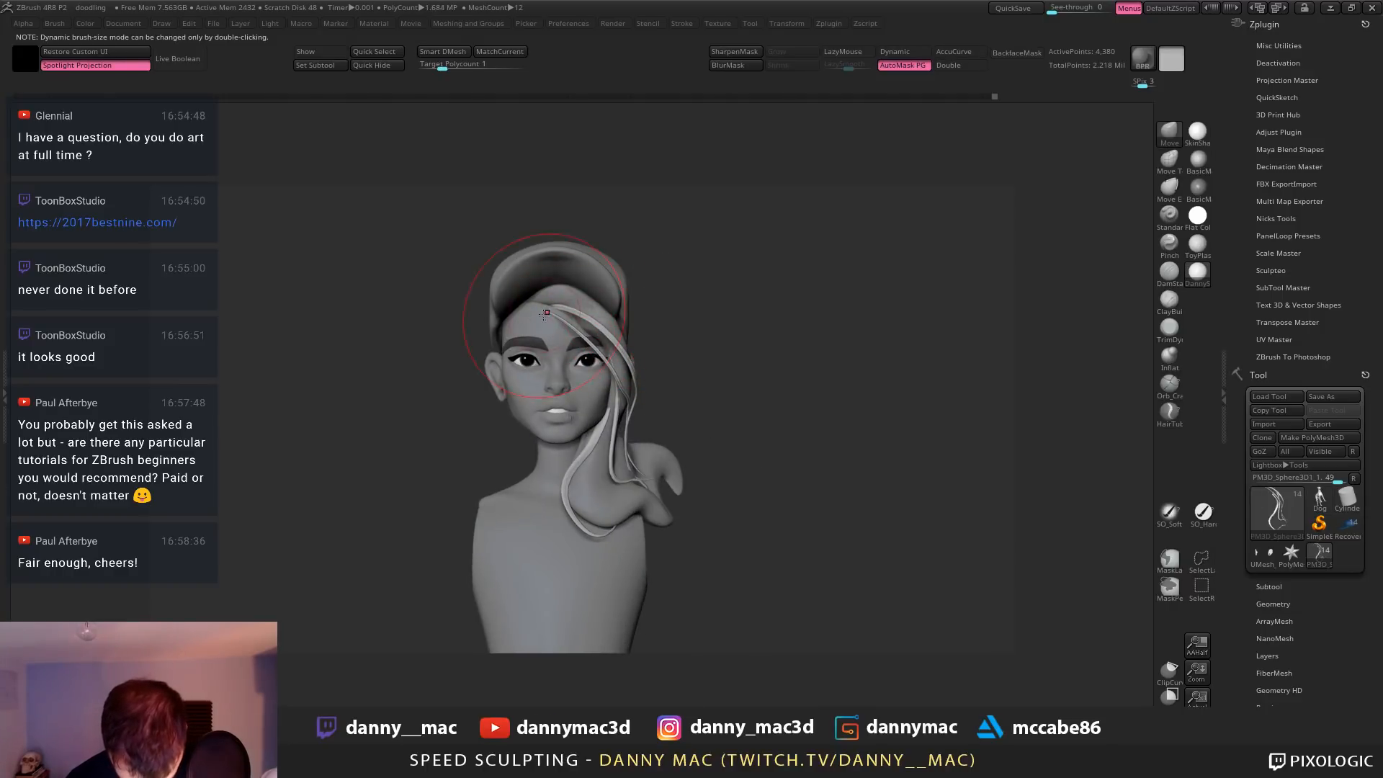
mouse_move(546, 313)
mouse_down()
mouse_move(558, 301)
mouse_move(594, 332)
mouse_up()
key(space)
key(space)
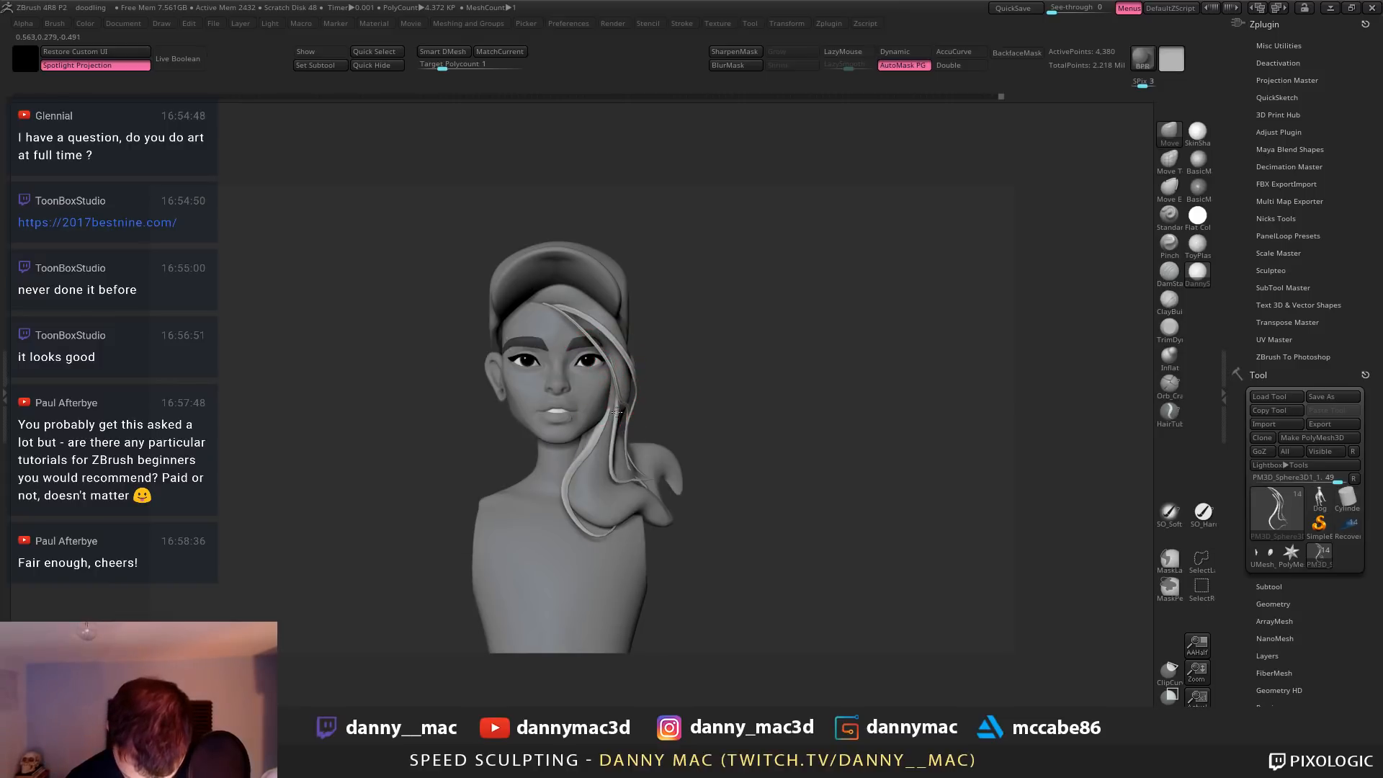
right_drag(627, 405, 633, 410)
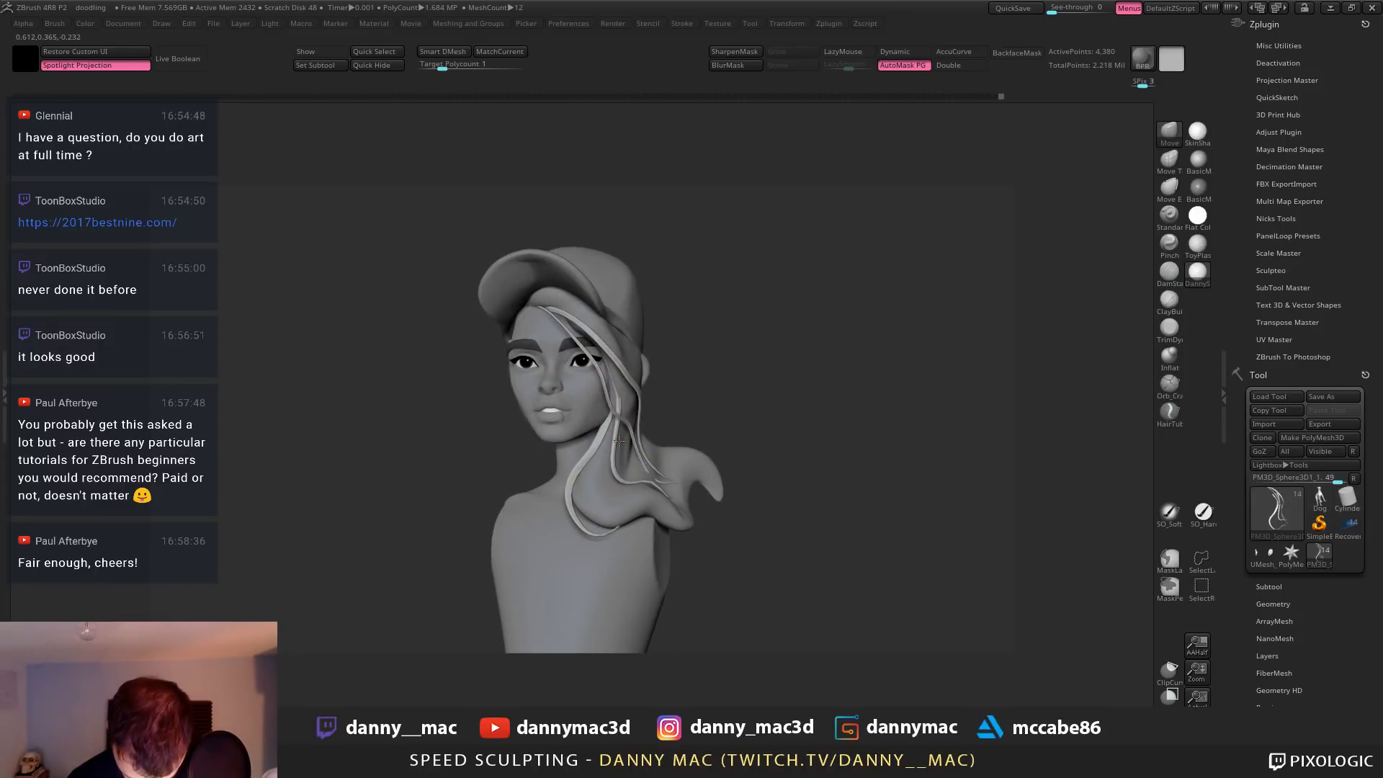
right_drag(600, 511, 689, 431)
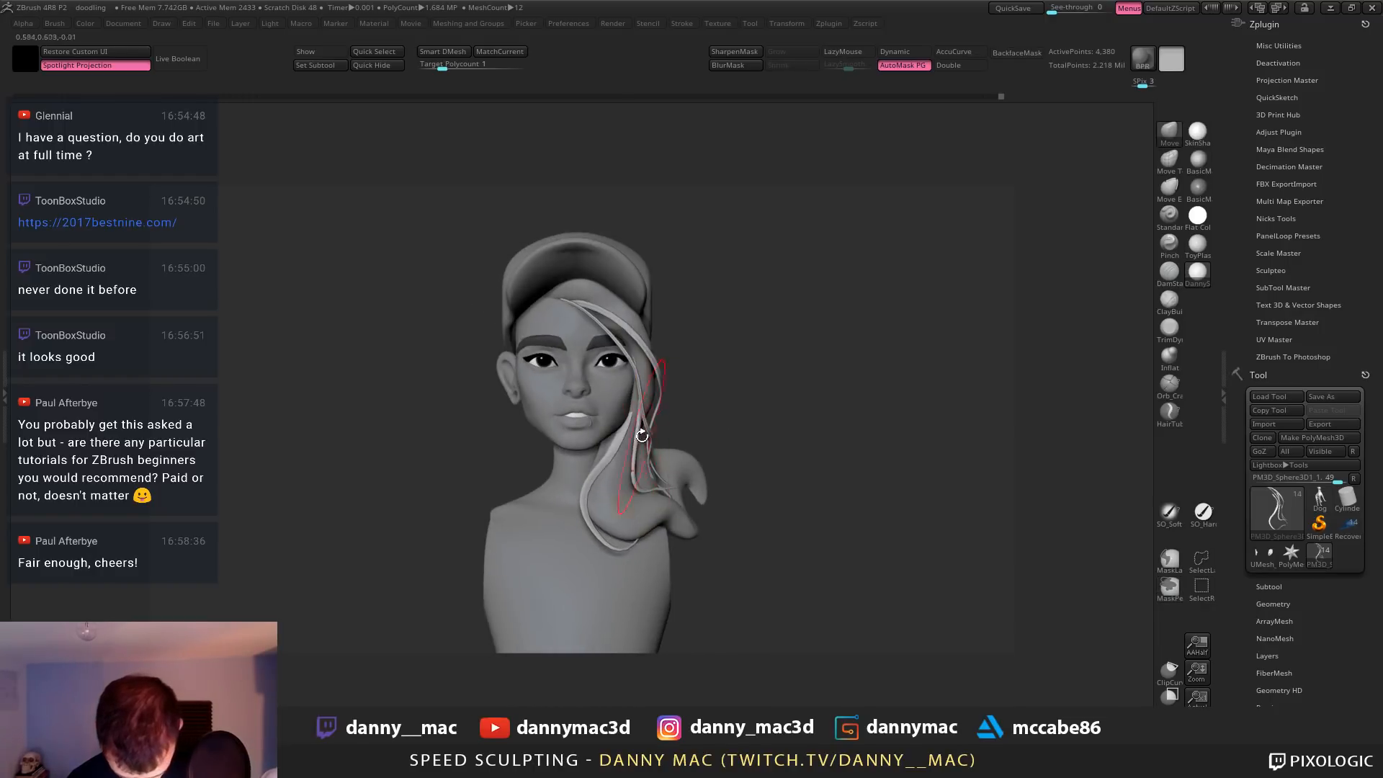
drag(643, 448, 640, 403)
key(ctrl+z)
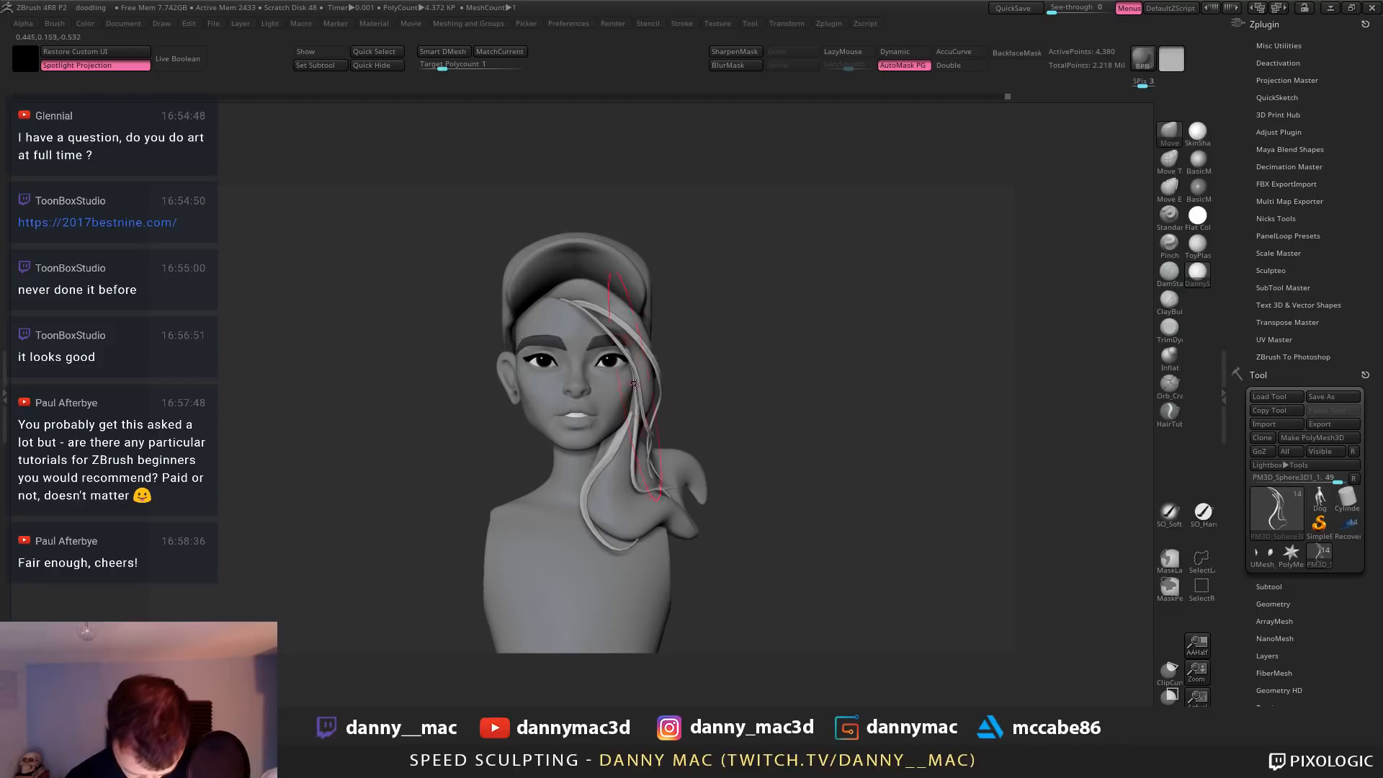
key(ctrl+z)
key(space)
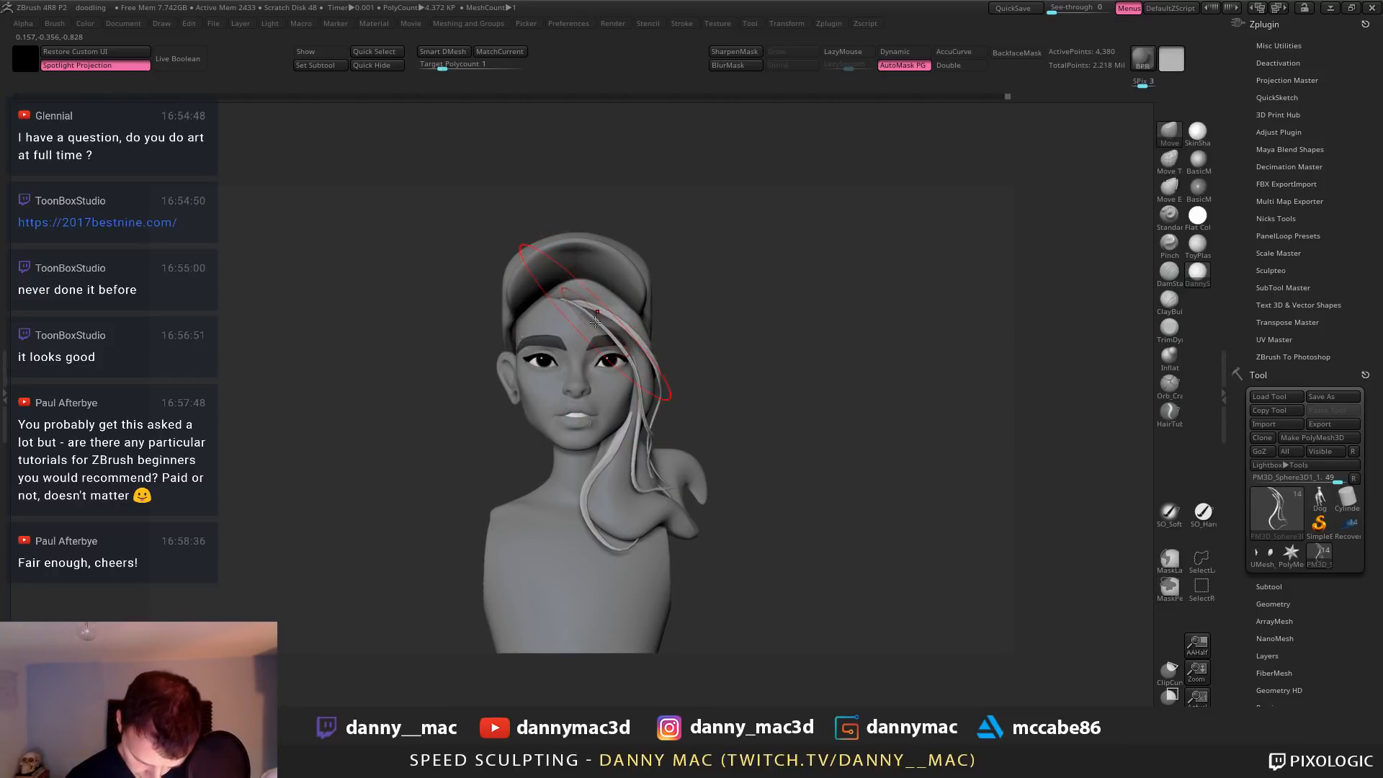
drag(599, 324, 605, 312)
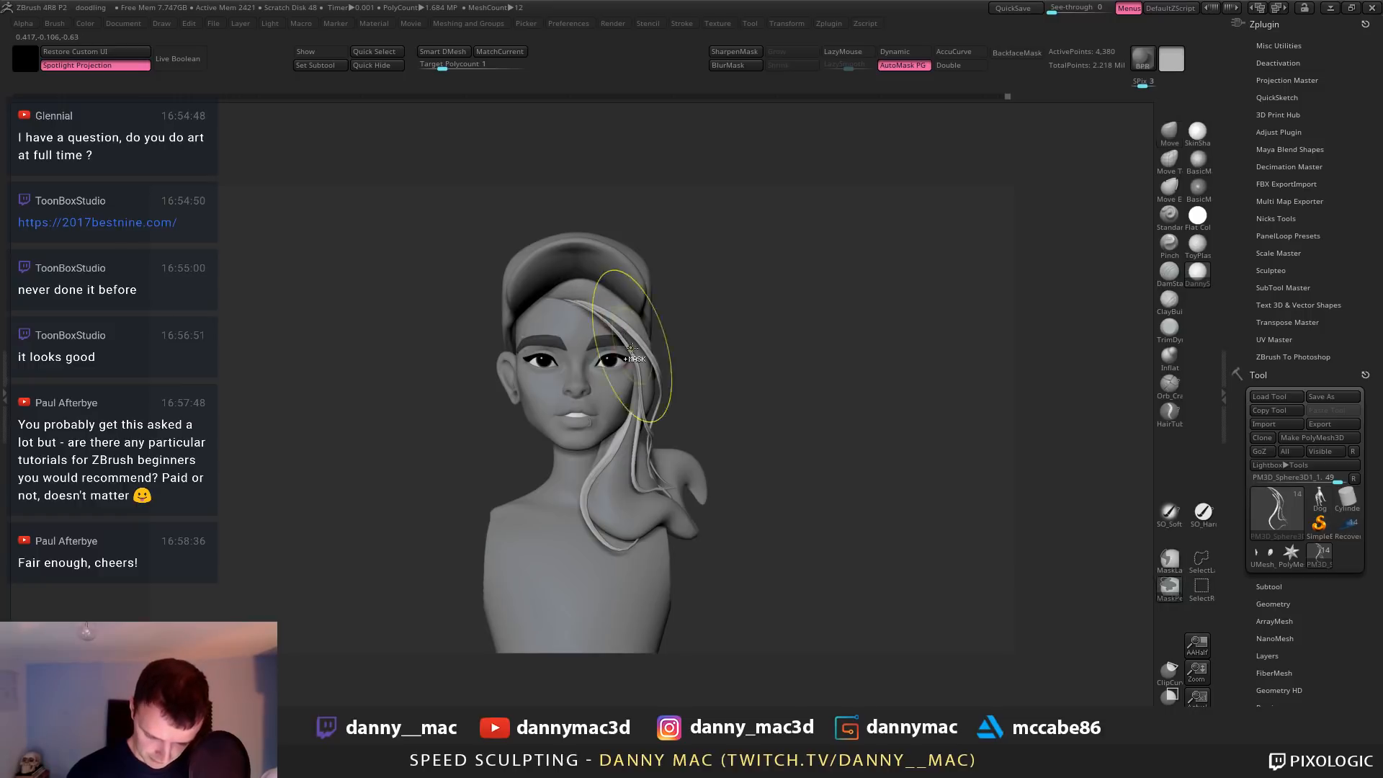
key(ctrl+z)
key(space)
key(space)
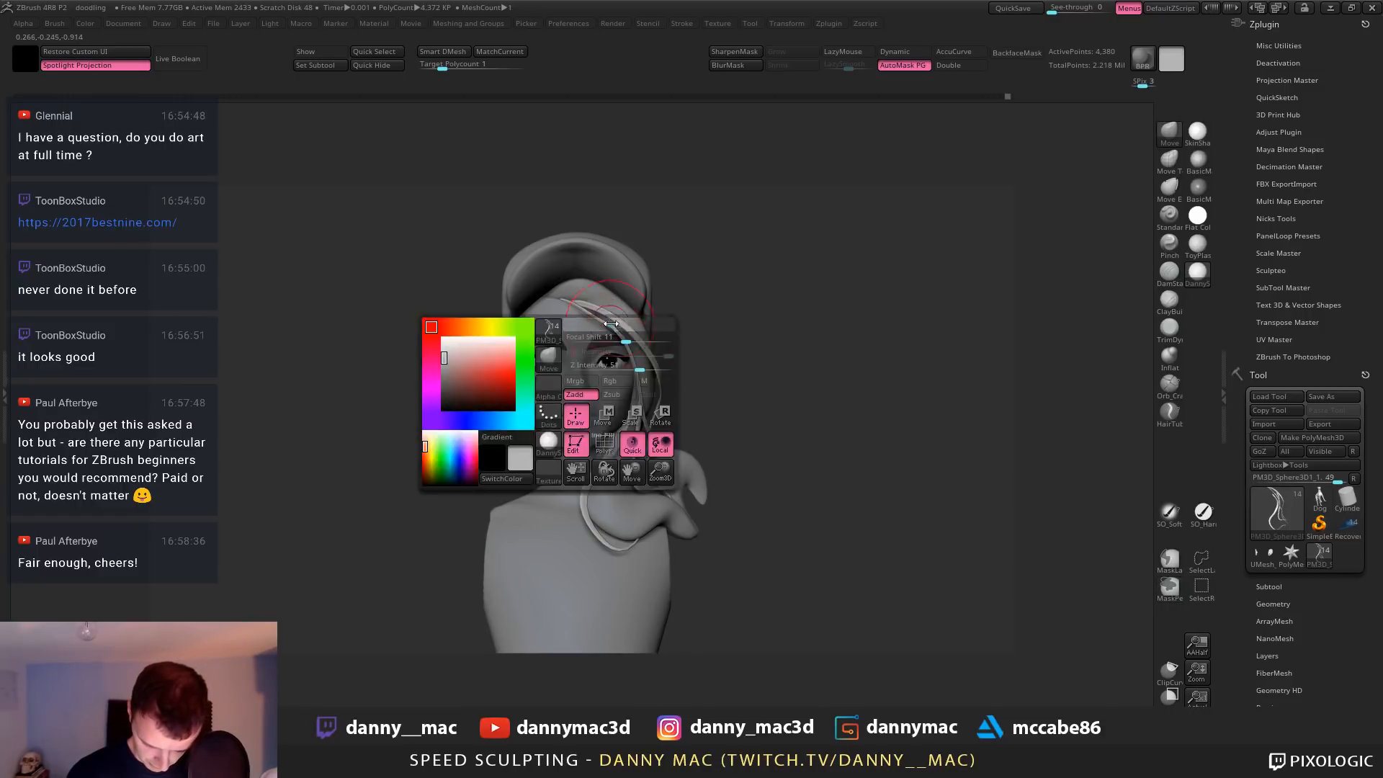
alt+drag(689, 315, 688, 297)
key(ctrl+z)
Shift the middle of the inner strand over the base hair beside the cheek, and check it from several angles
key(space)
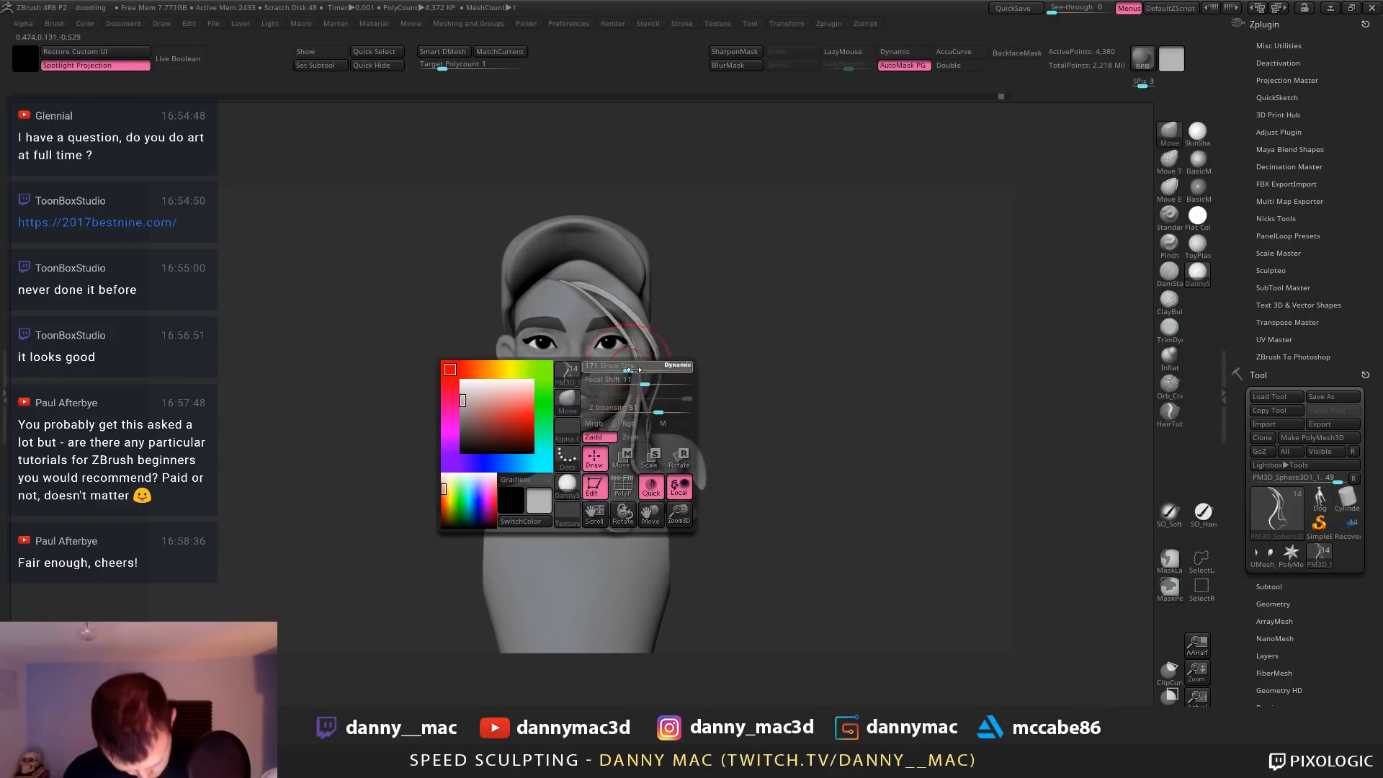
key(ctrl+shift+z)
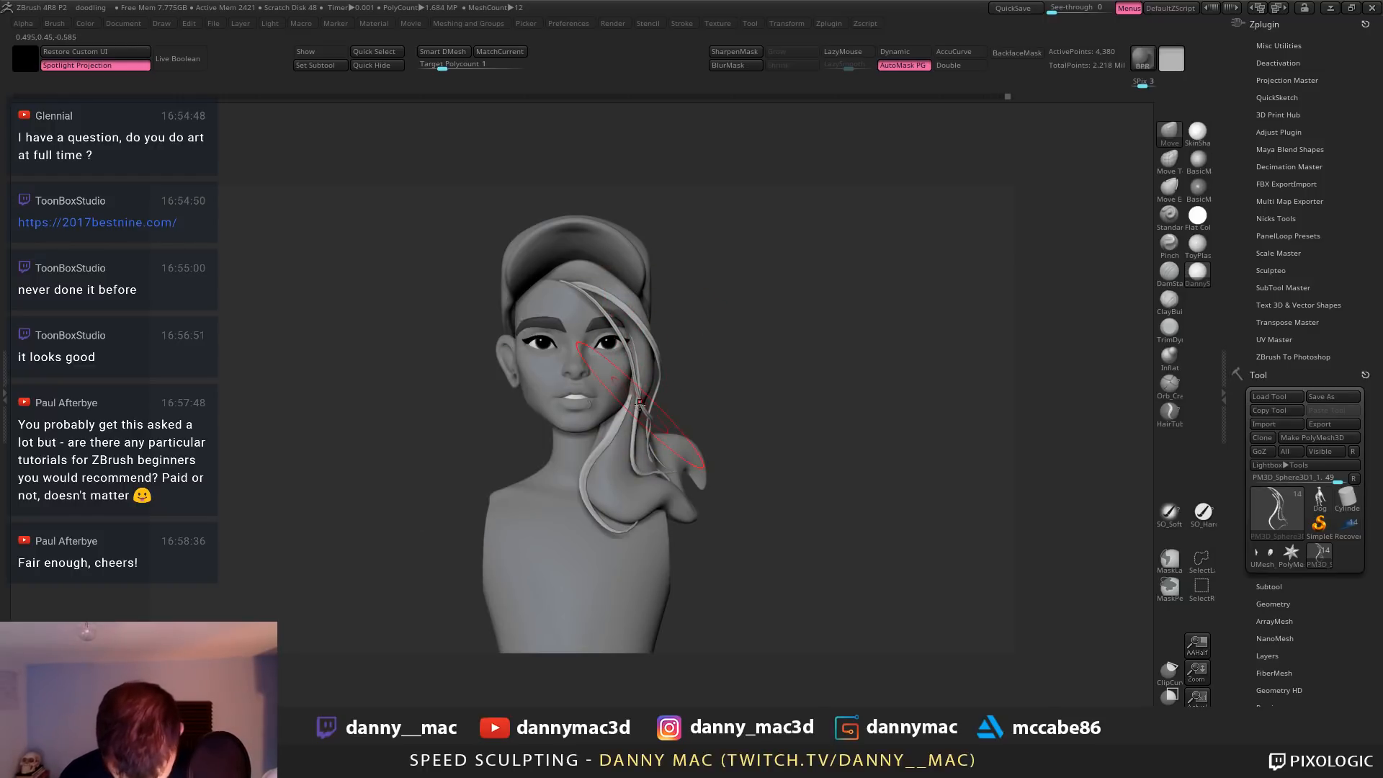
mouse_move(660, 397)
mouse_down()
mouse_move(648, 411)
mouse_move(668, 429)
mouse_up()
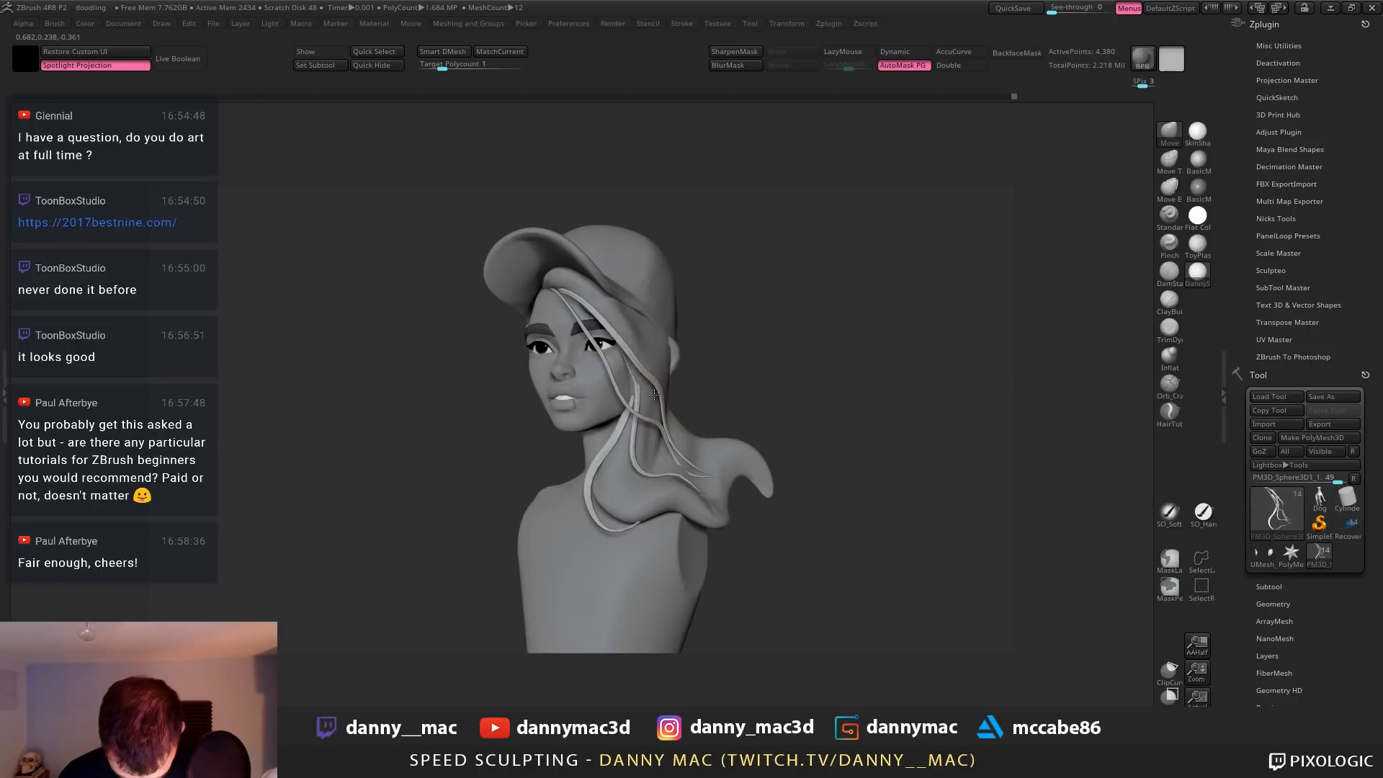
shift+right_drag(659, 374, 645, 386)
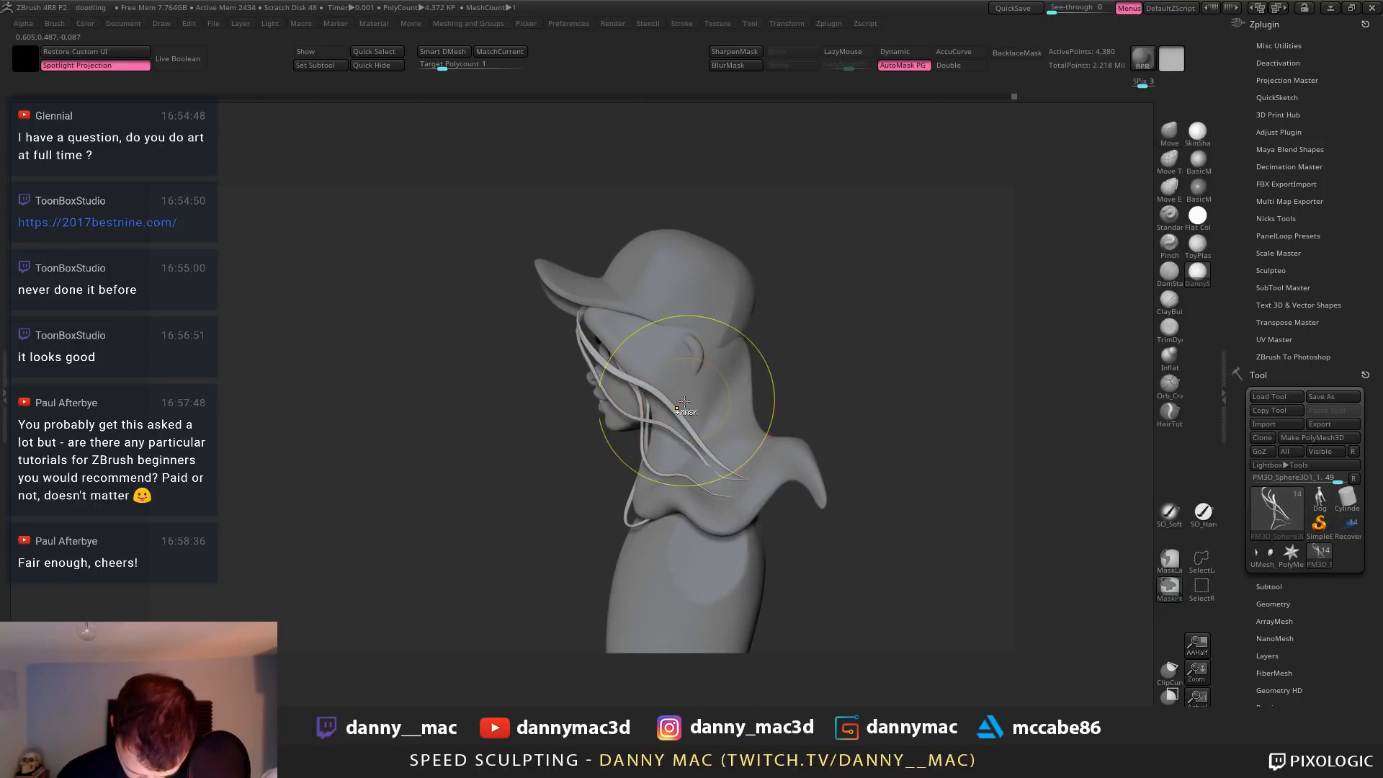
mouse_move(677, 432)
right_down()
mouse_move(710, 463)
mouse_move(687, 383)
mouse_move(713, 233)
mouse_move(705, 341)
right_up()
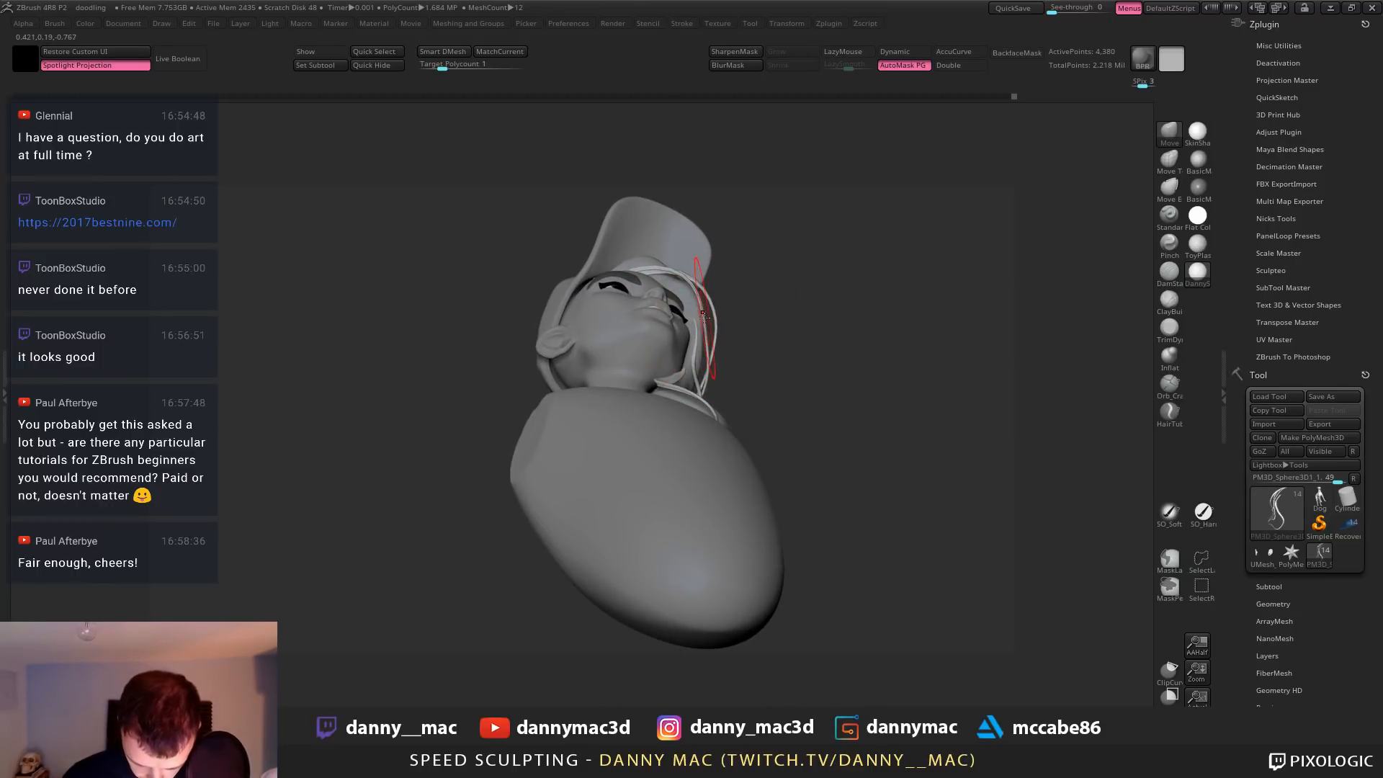
From below, undo the last strand move and refit the strand beside the face, then refine its upper section at a higher subdivision level
key(ctrl+z)
drag(716, 315, 715, 318)
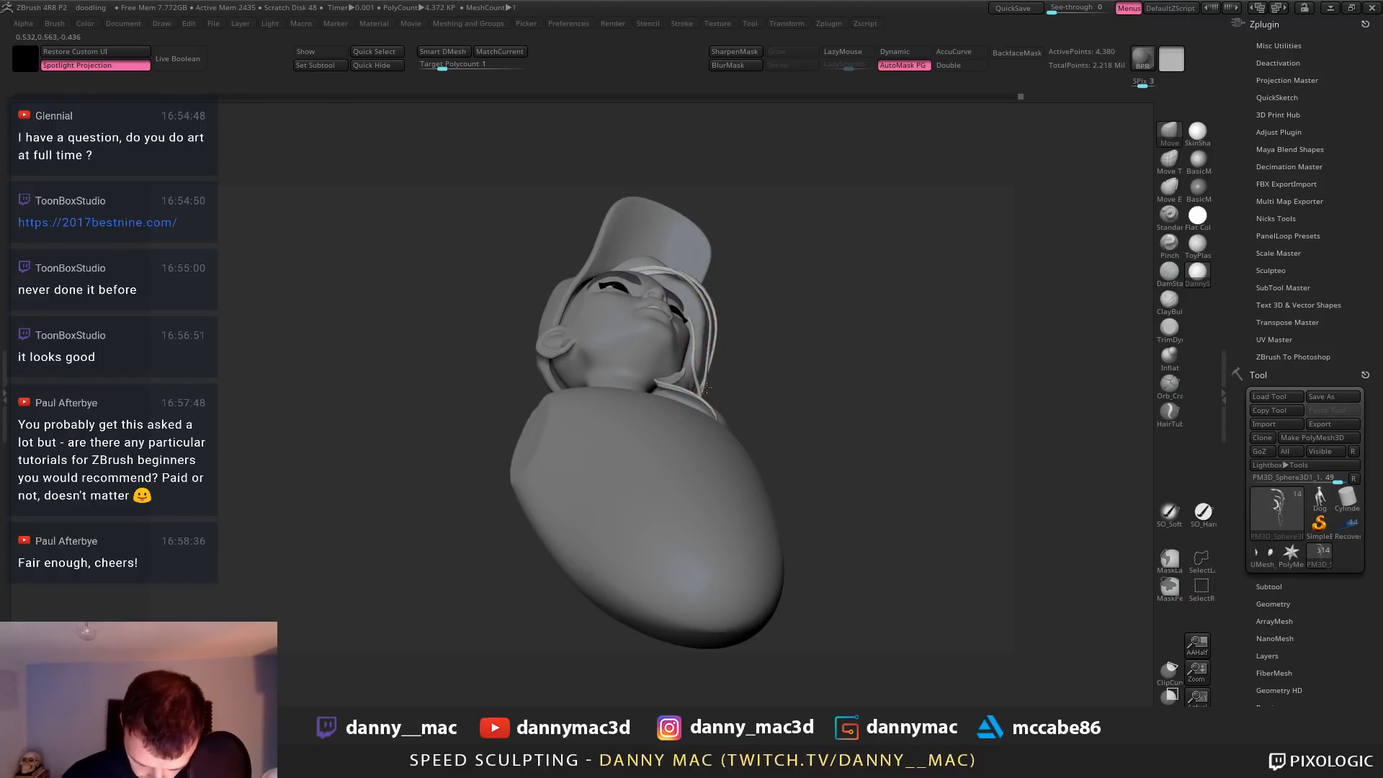
mouse_move(706, 388)
right_down()
mouse_move(735, 285)
mouse_move(661, 307)
right_up()
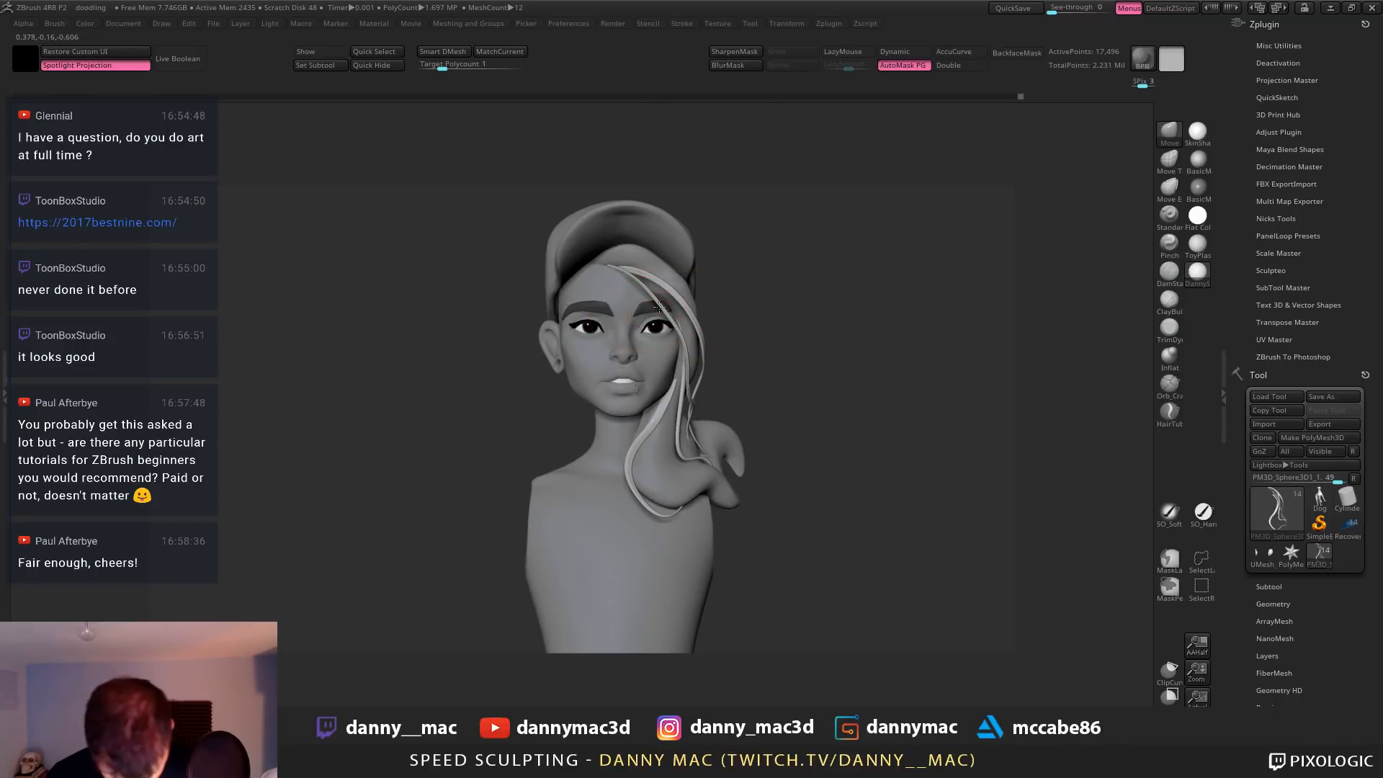
key(space)
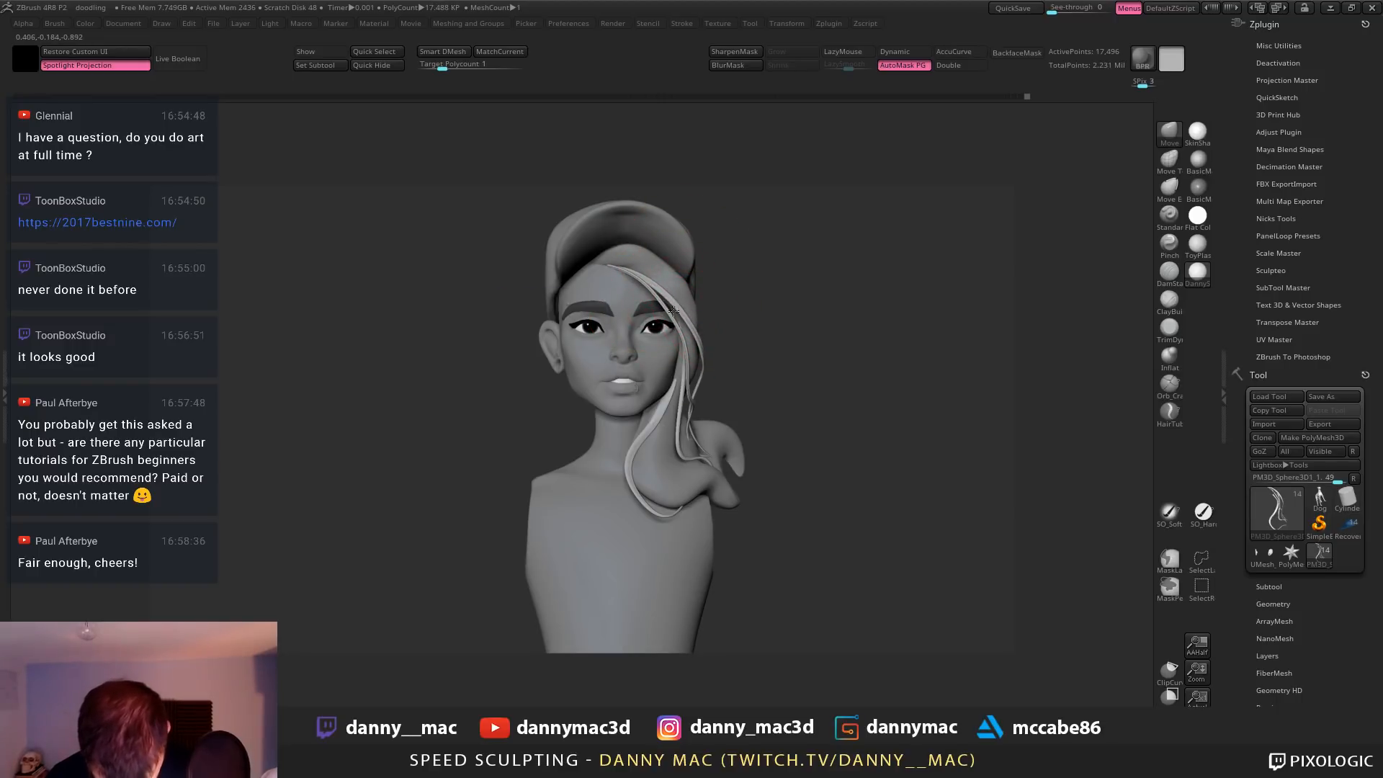
Recheck the strands beside the face from the front and save the project
drag(704, 368, 680, 400)
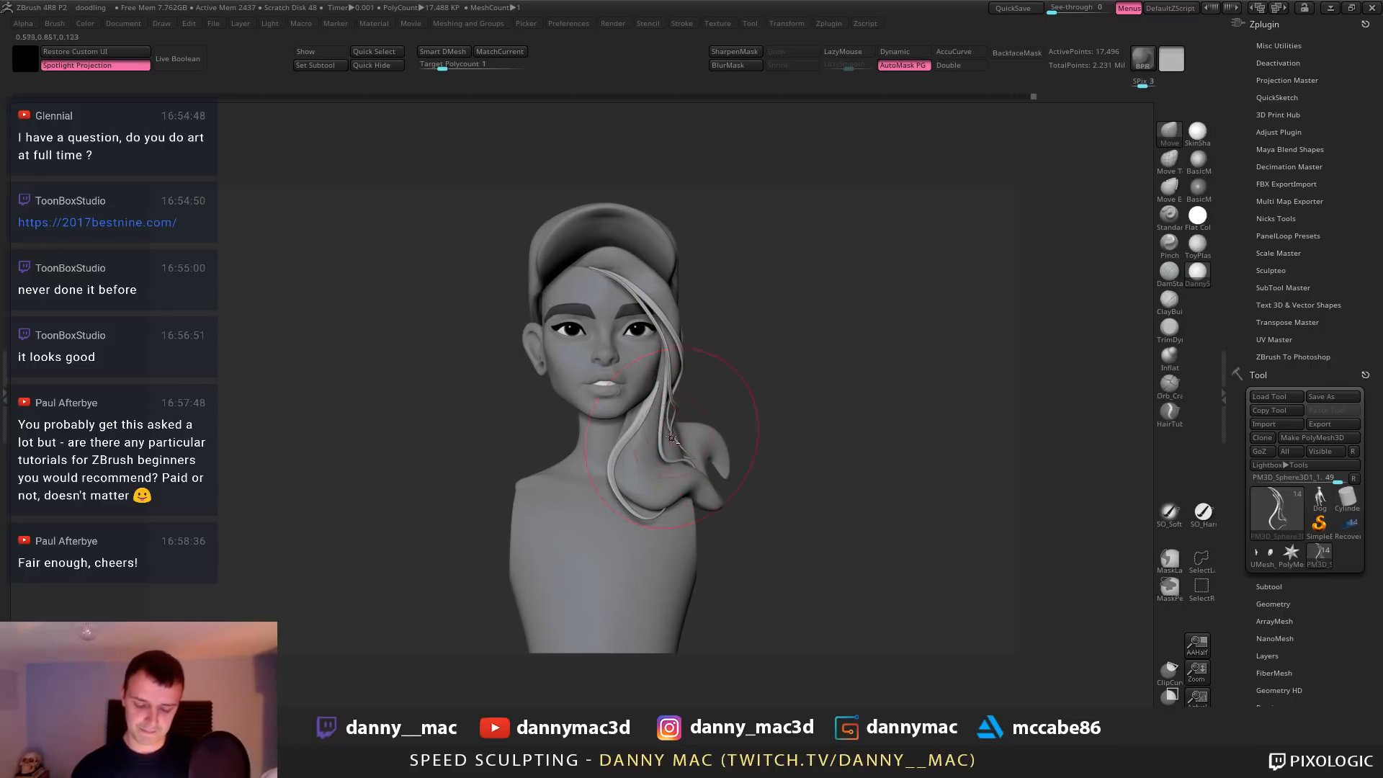
drag(665, 401, 662, 395)
alt+drag(670, 397, 650, 406)
key(ctrl+s)
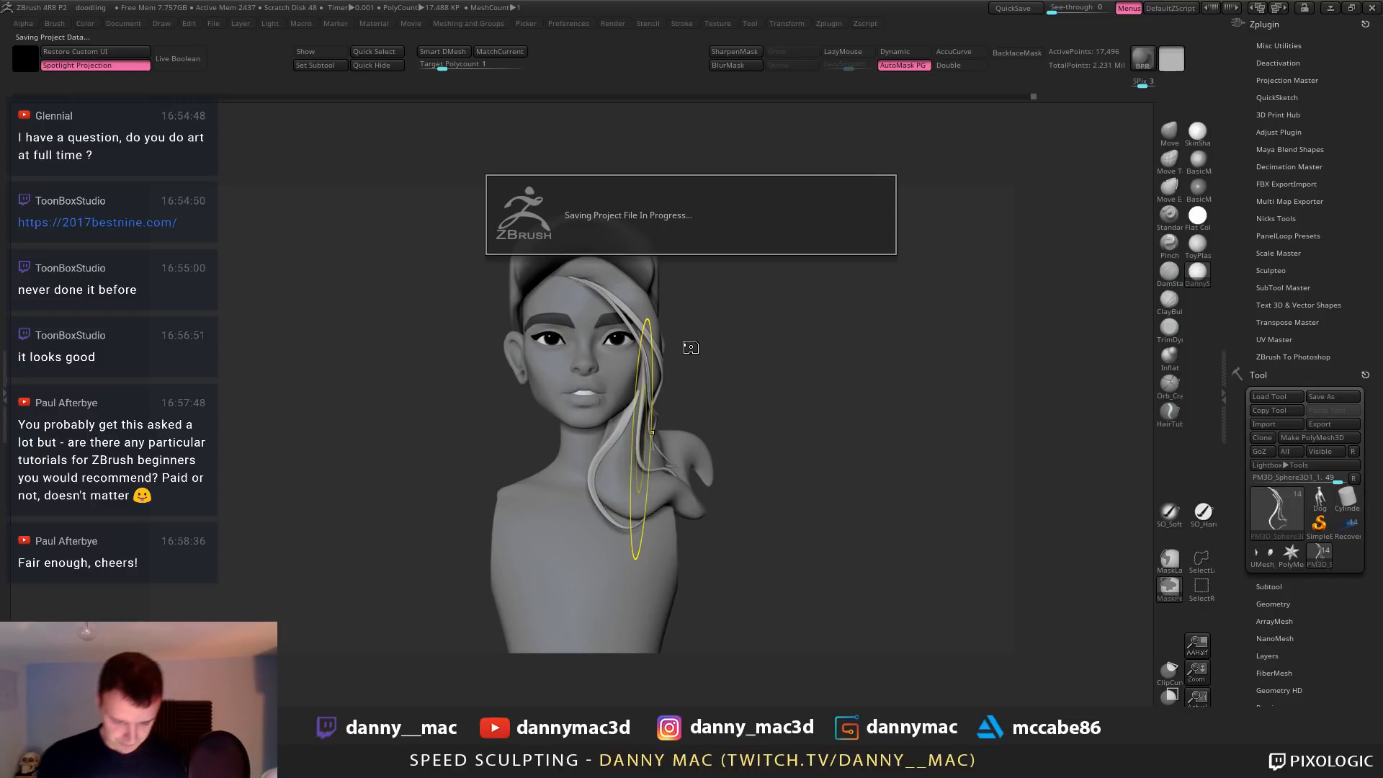
Change the active colour to a pale beige skin tone and keep the Danny skin material for the bust
key(space)
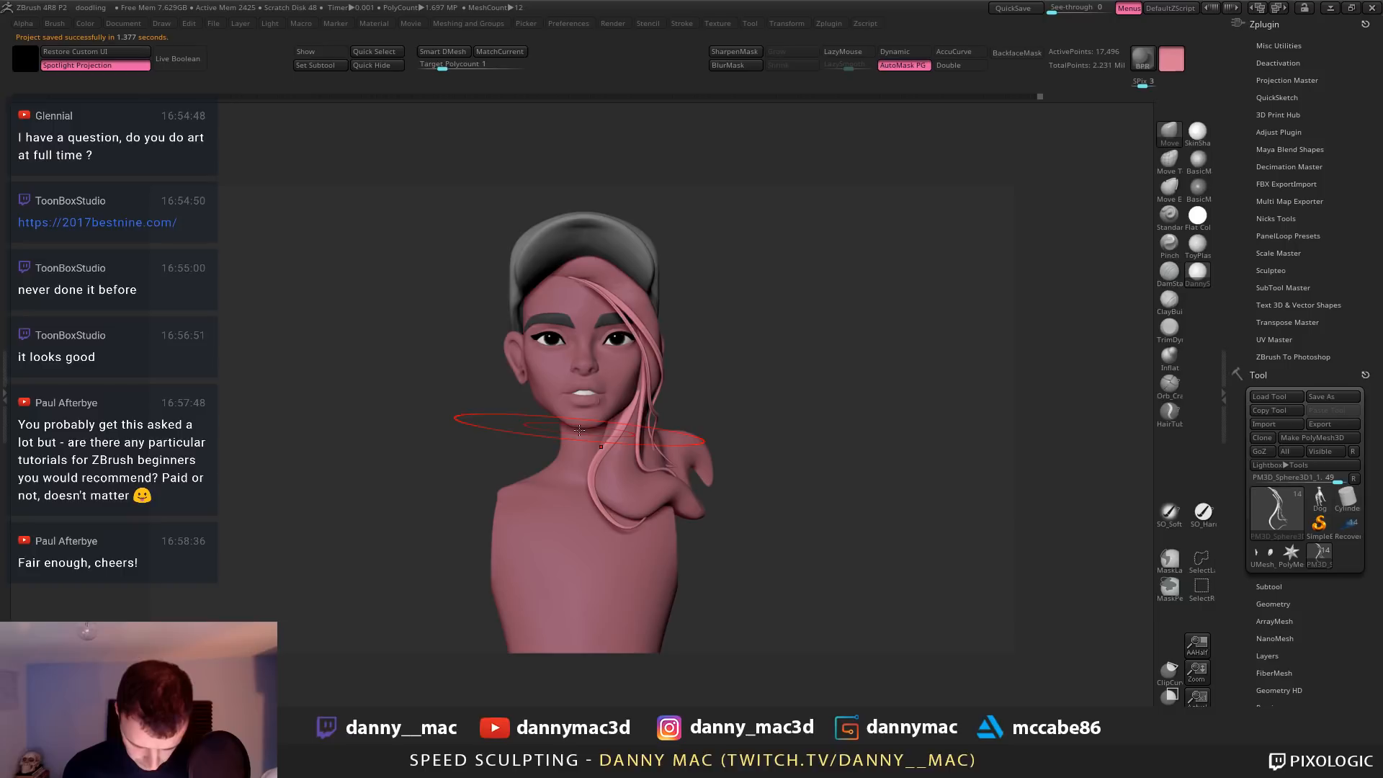
key(space)
click(425, 474)
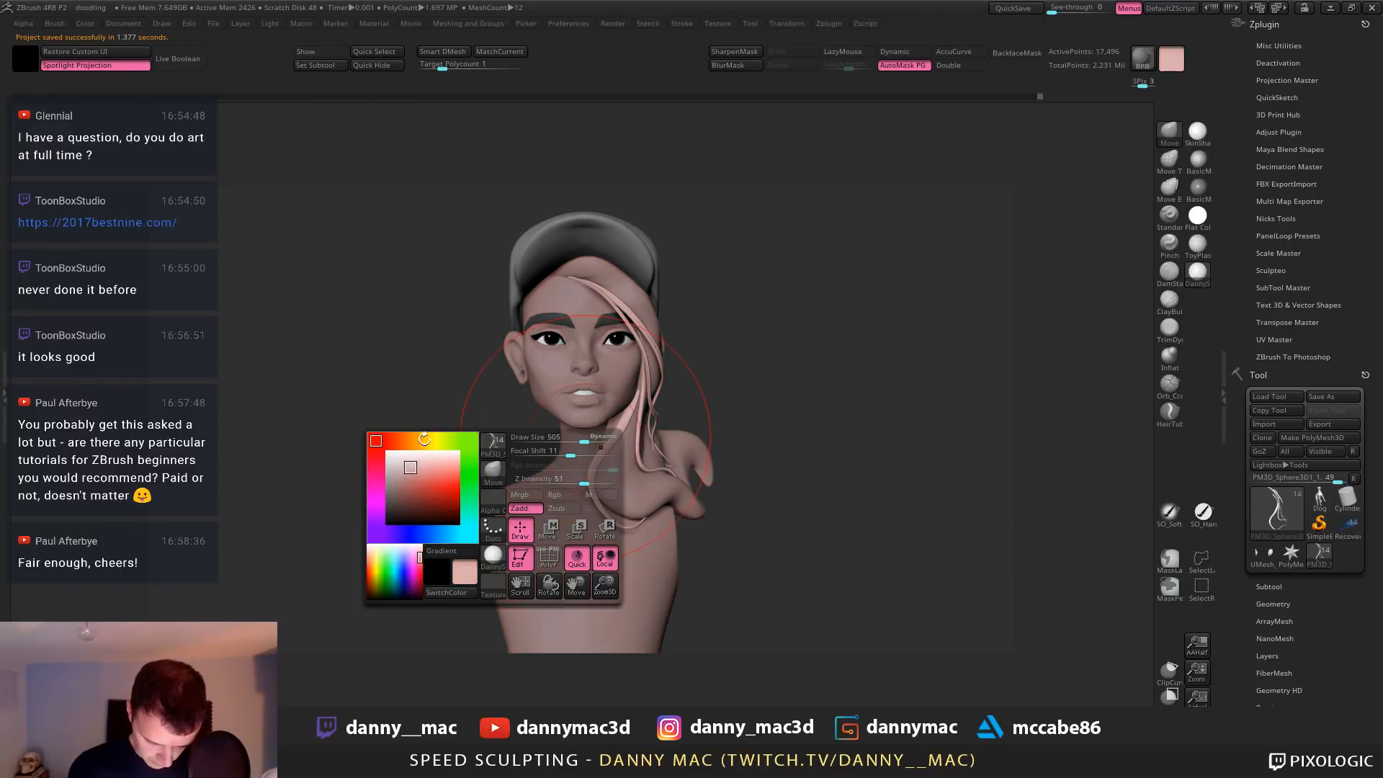
key(space)
key(space)
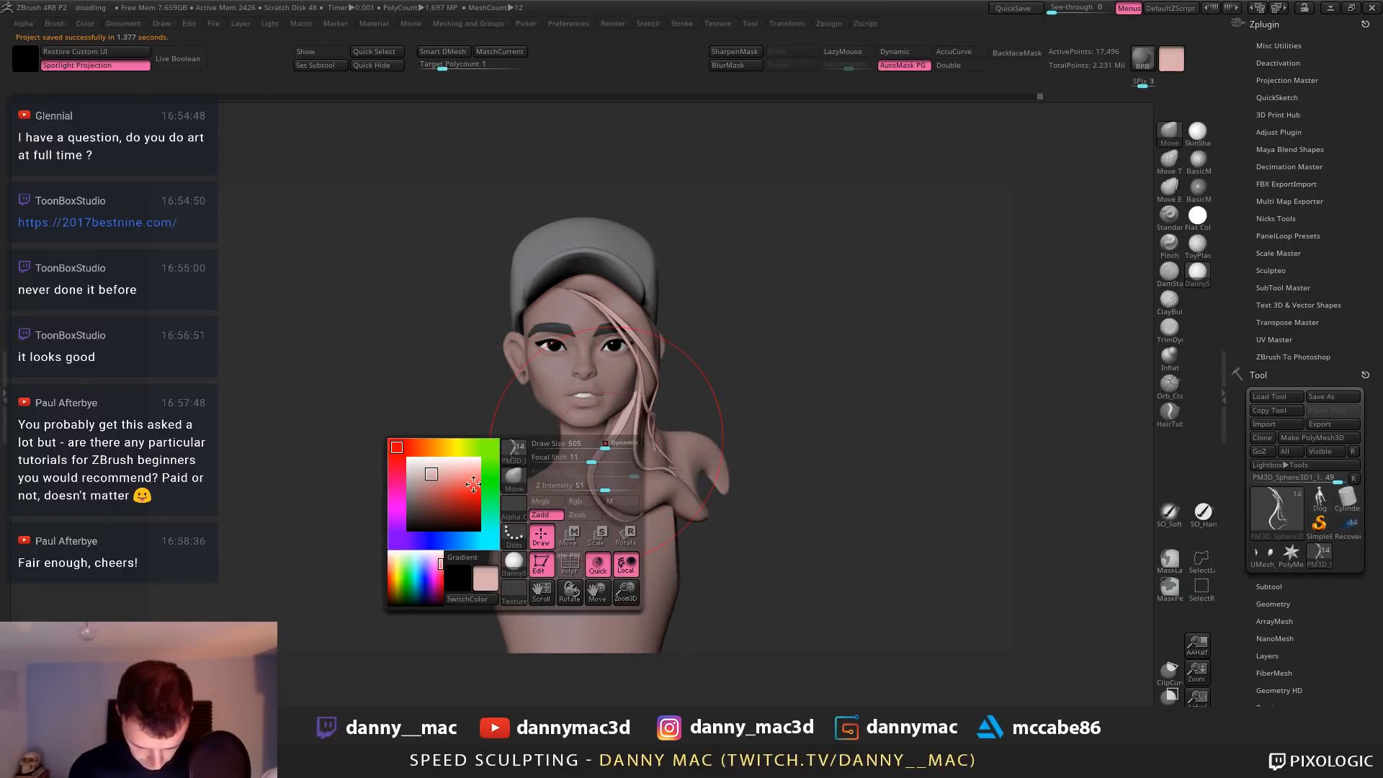
click(430, 473)
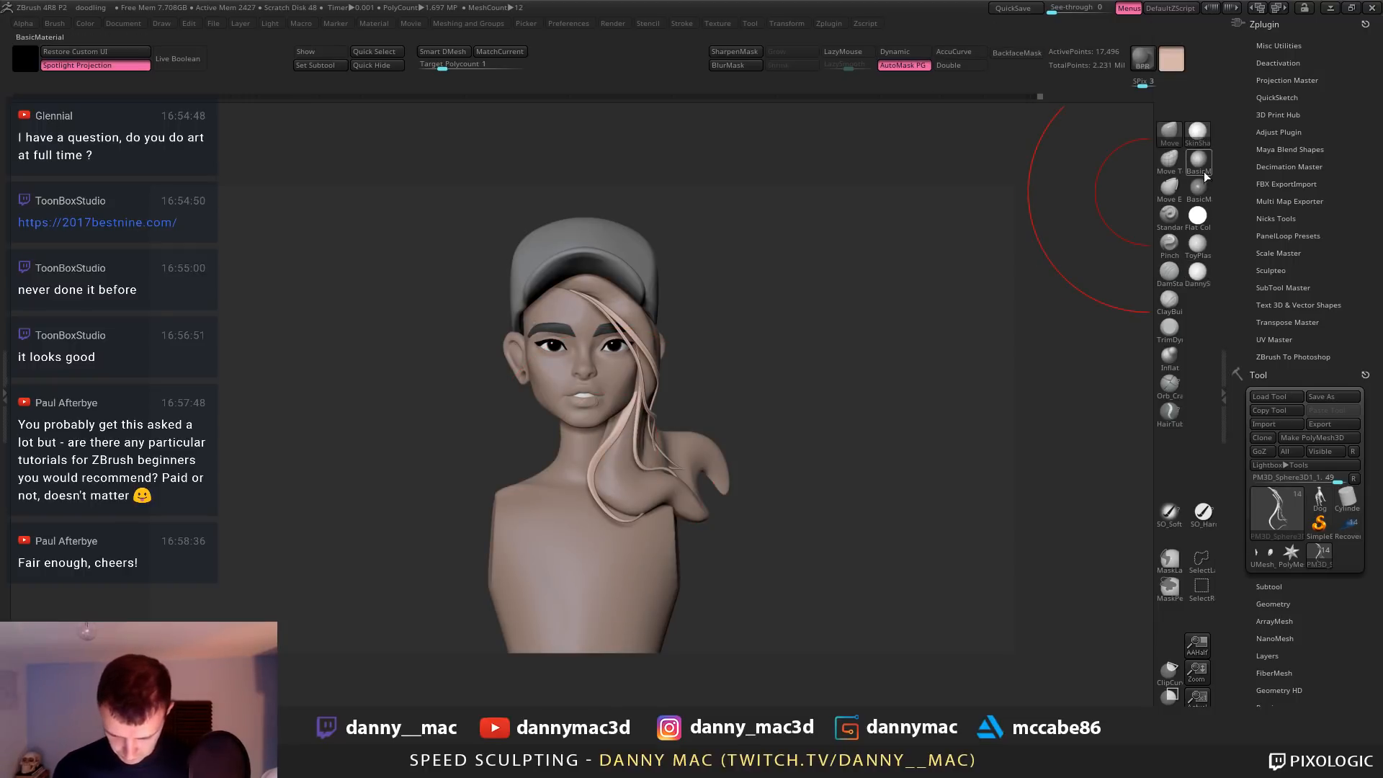
click(1197, 272)
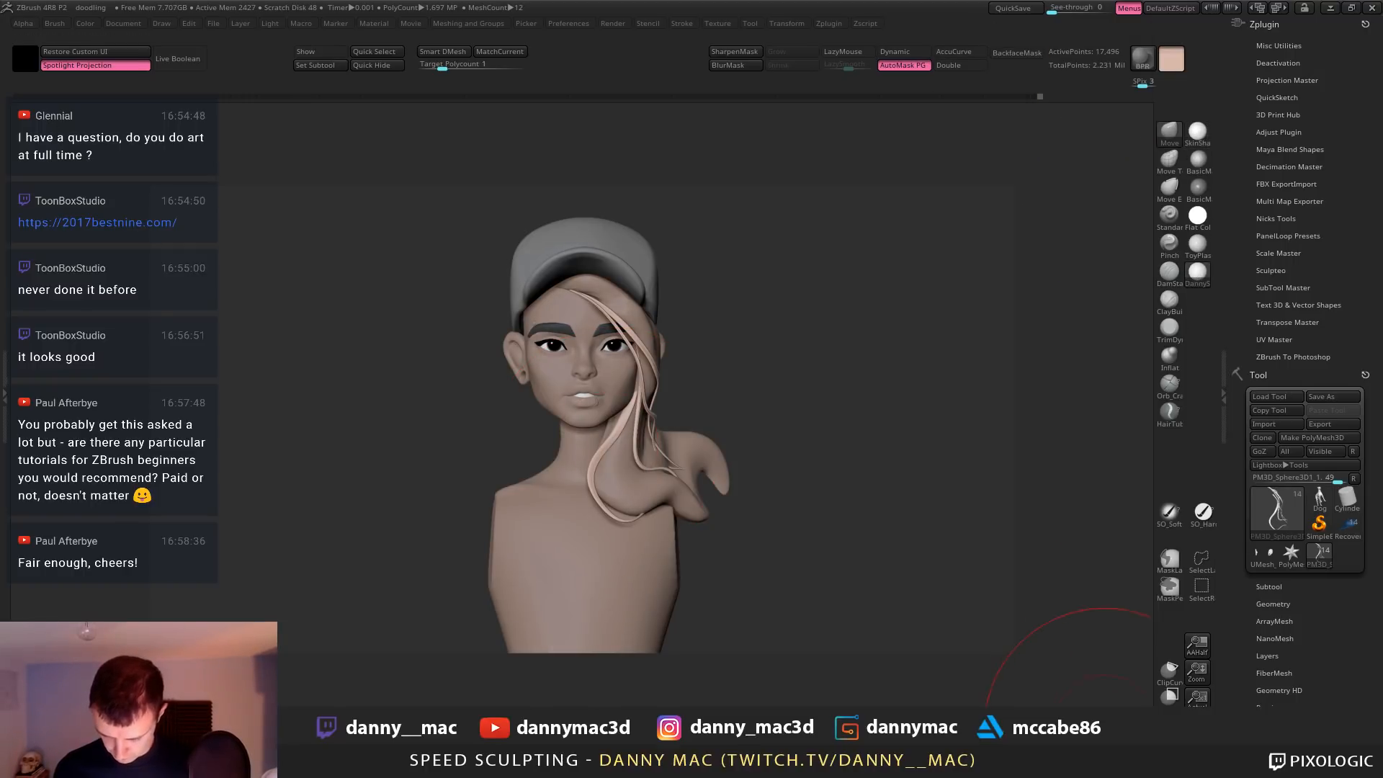
Refine the active colour's hue and brightness into a pale, slightly orange beige
alt+drag(714, 358, 728, 365)
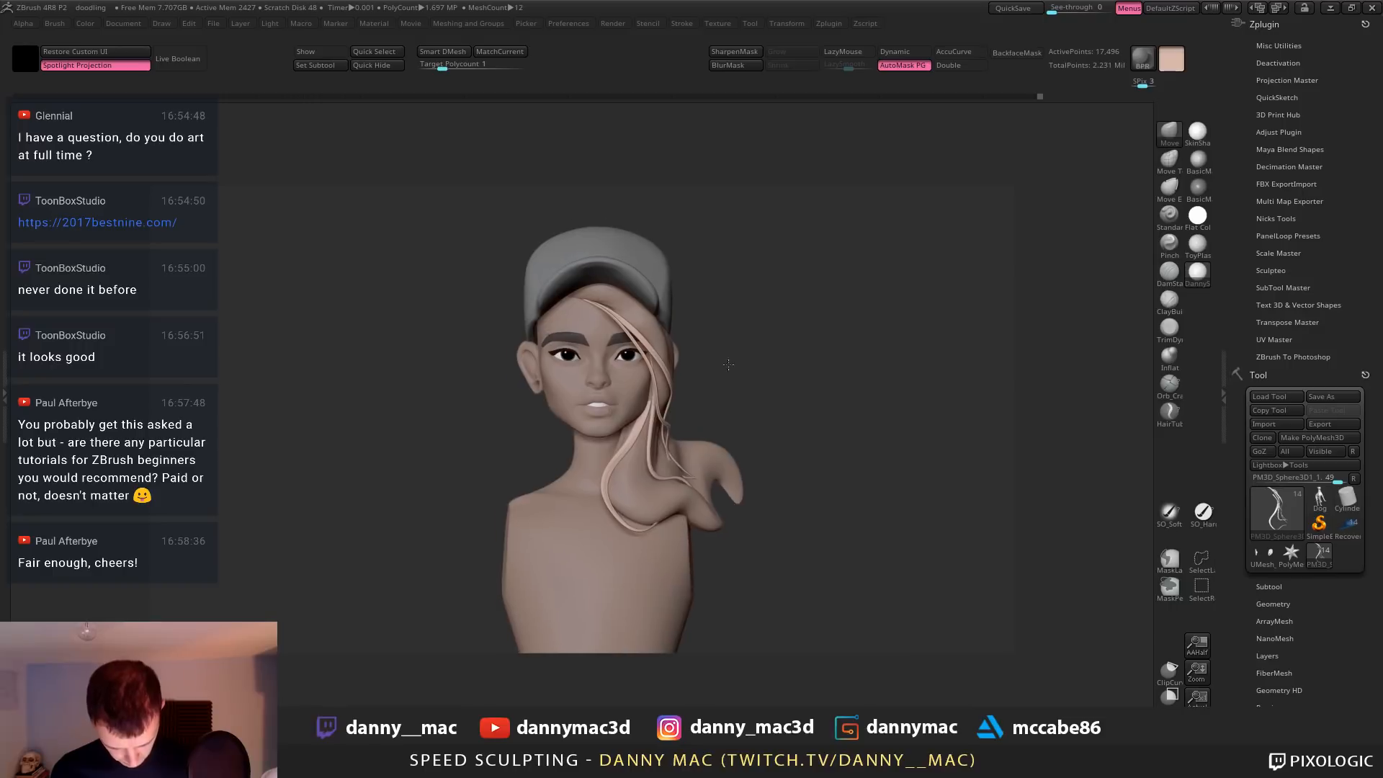
key(space)
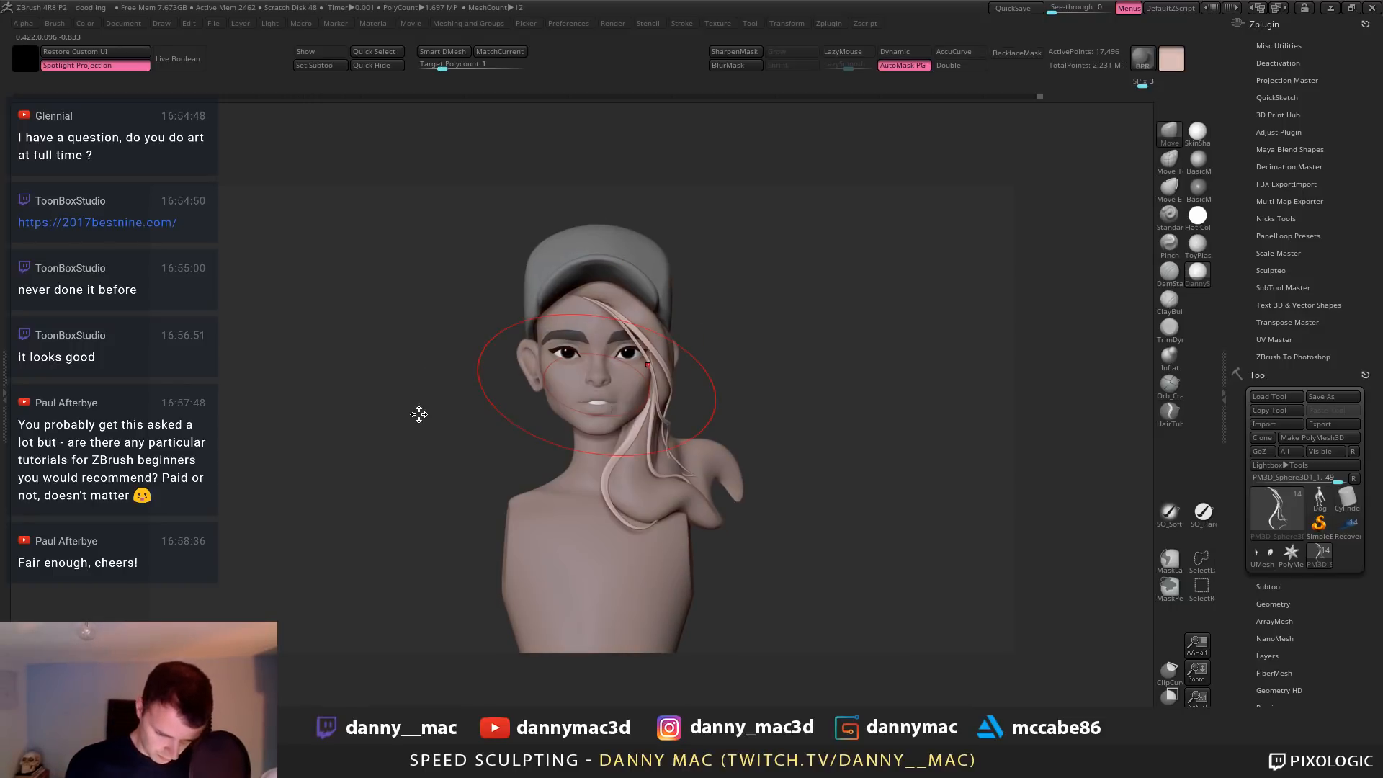
key(space)
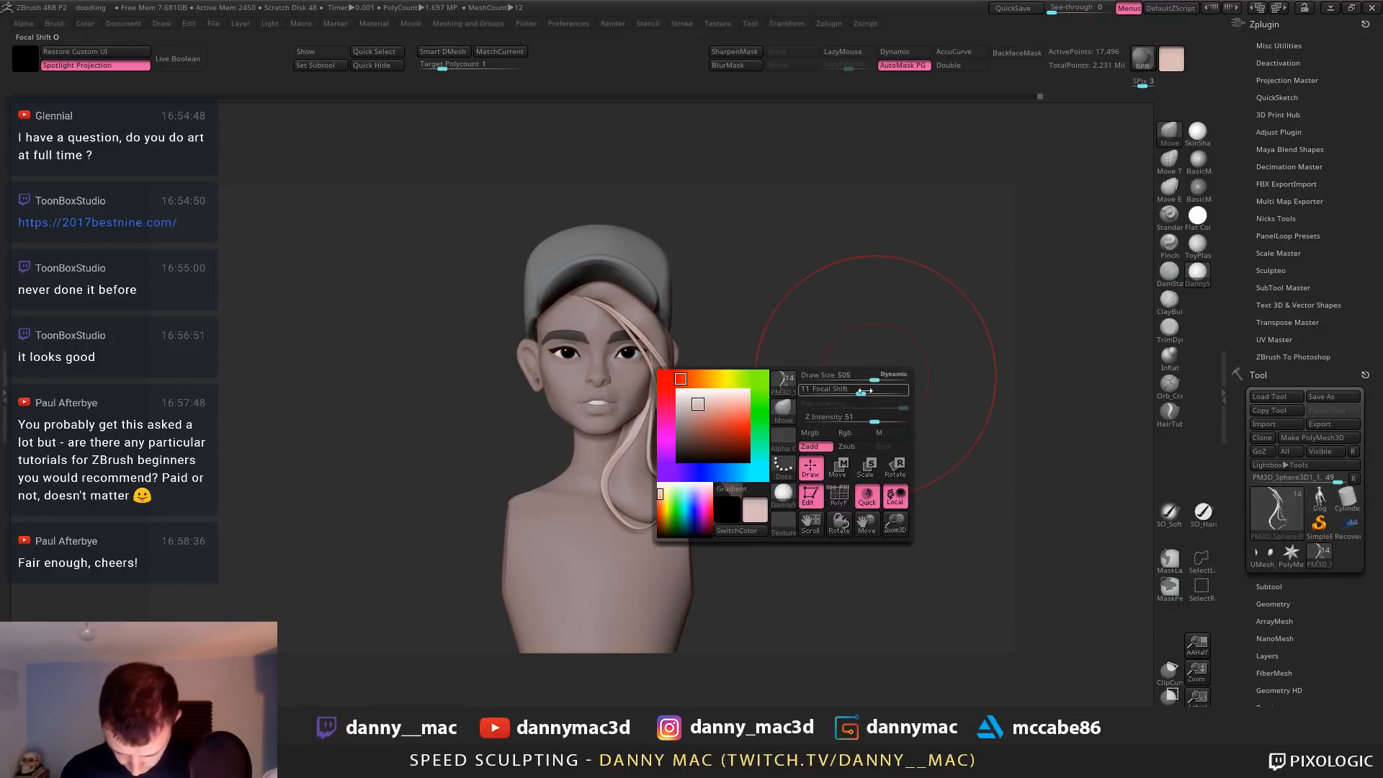
drag(692, 385, 703, 401)
click(695, 405)
click(688, 378)
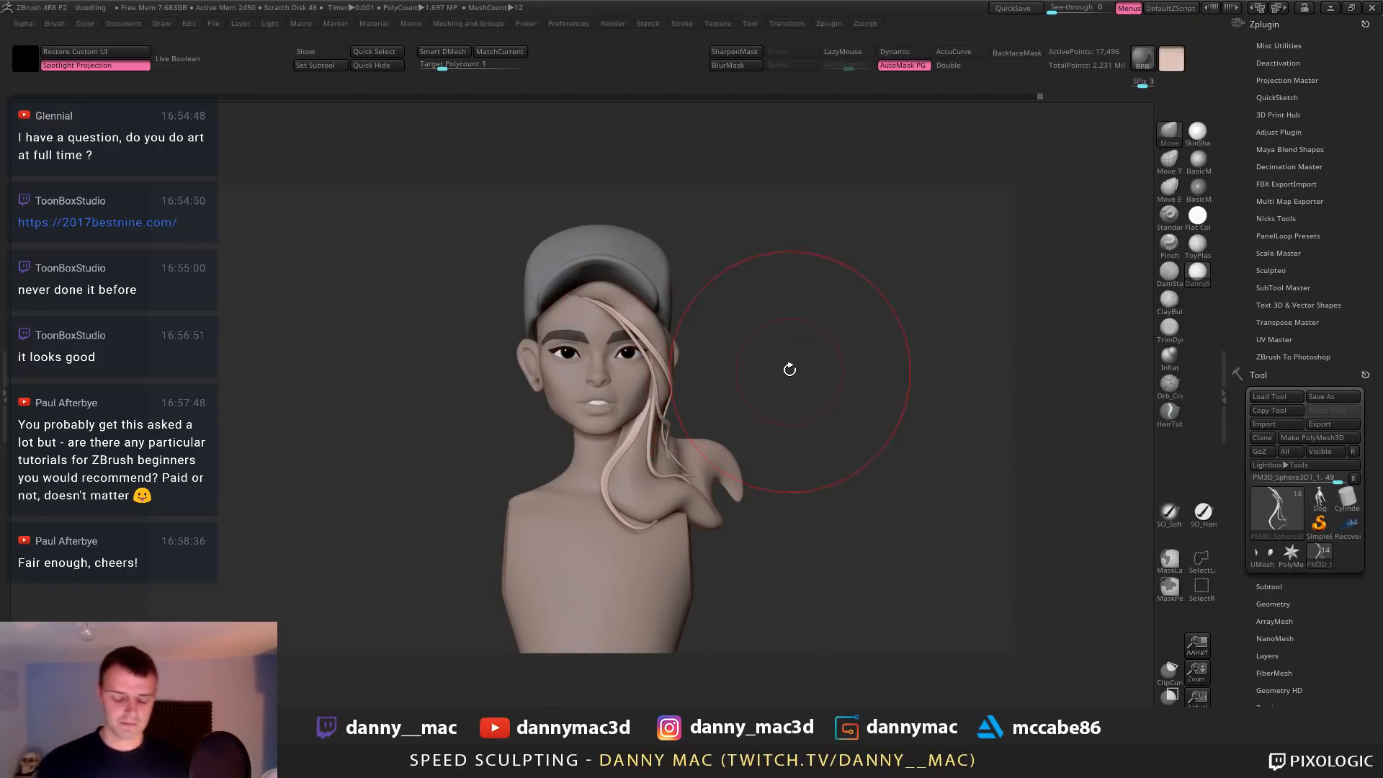
Compare a deeper peach tone on the bust and settle on a lighter beige colour
key(space)
click(497, 413)
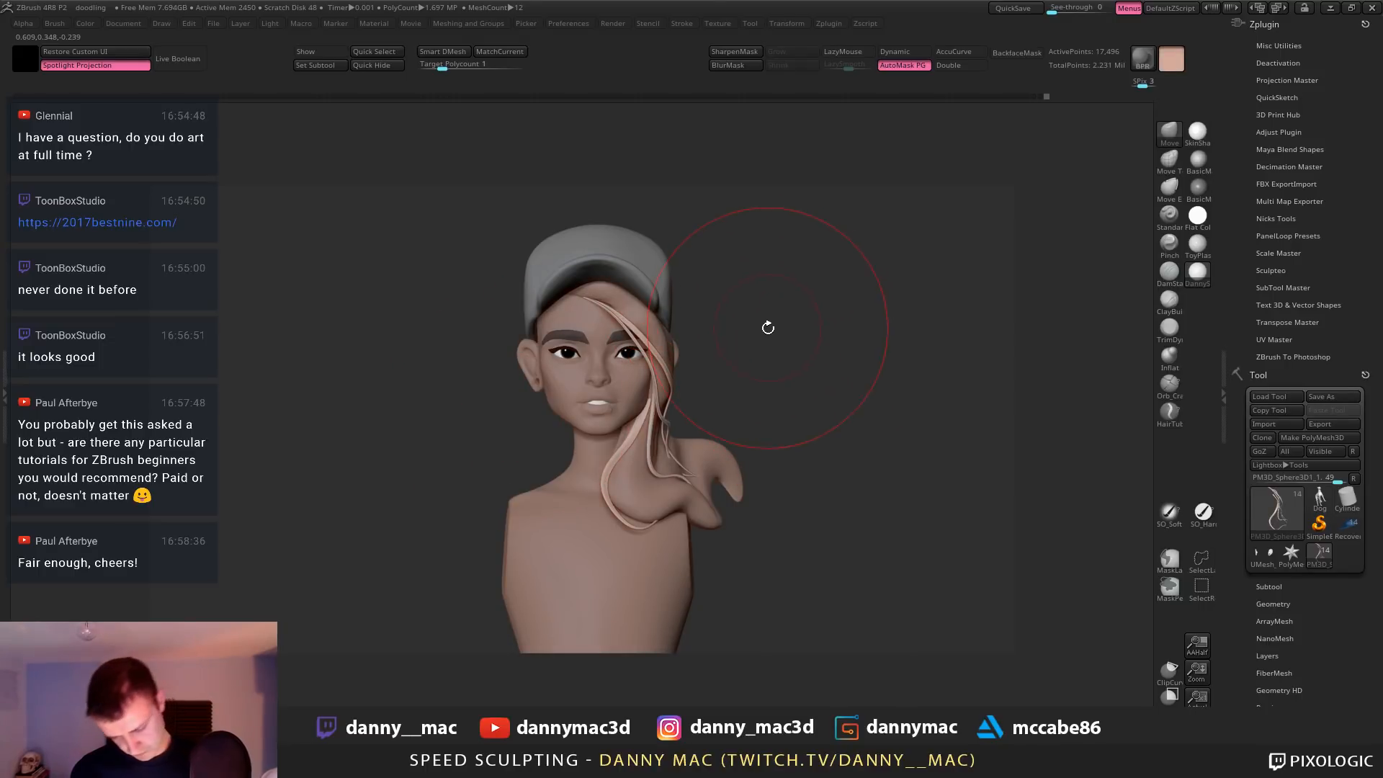
key(space)
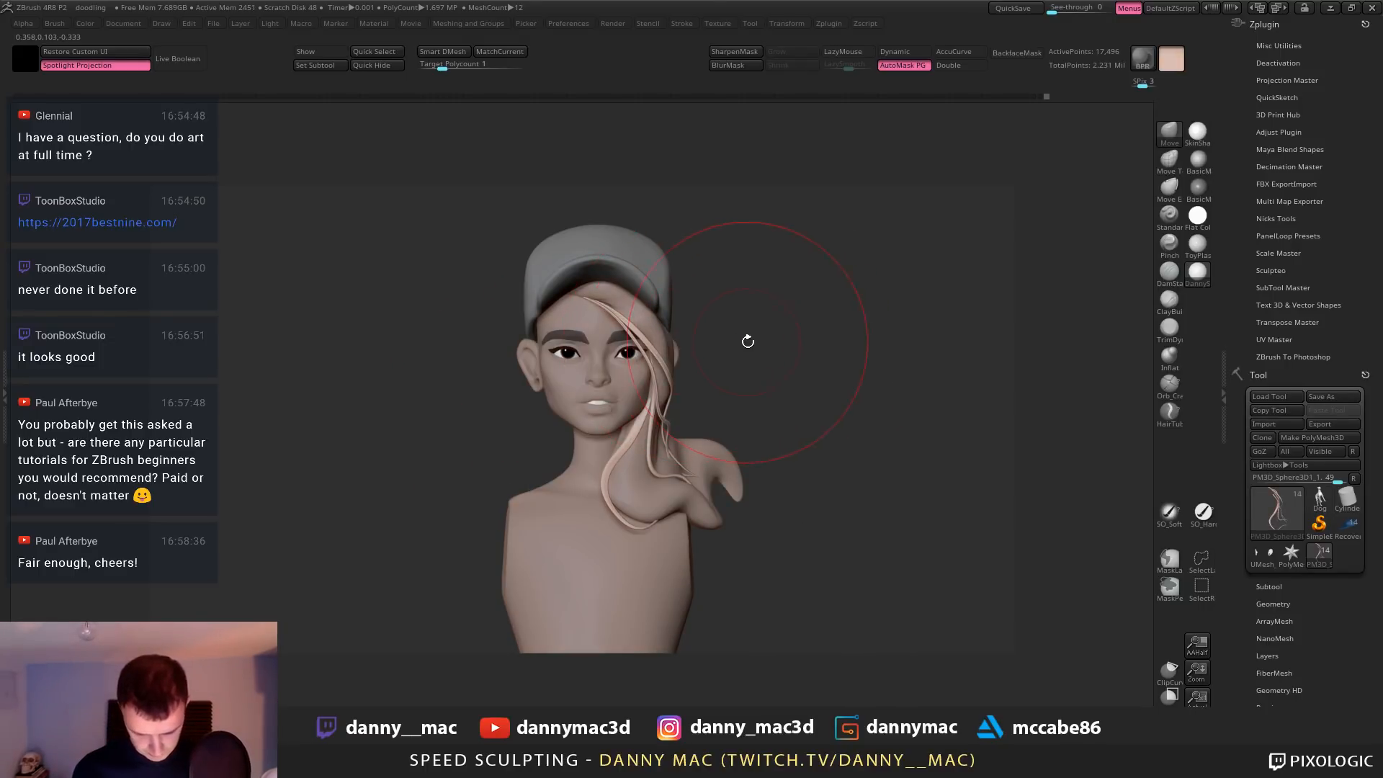
drag(748, 342, 734, 351)
key(space)
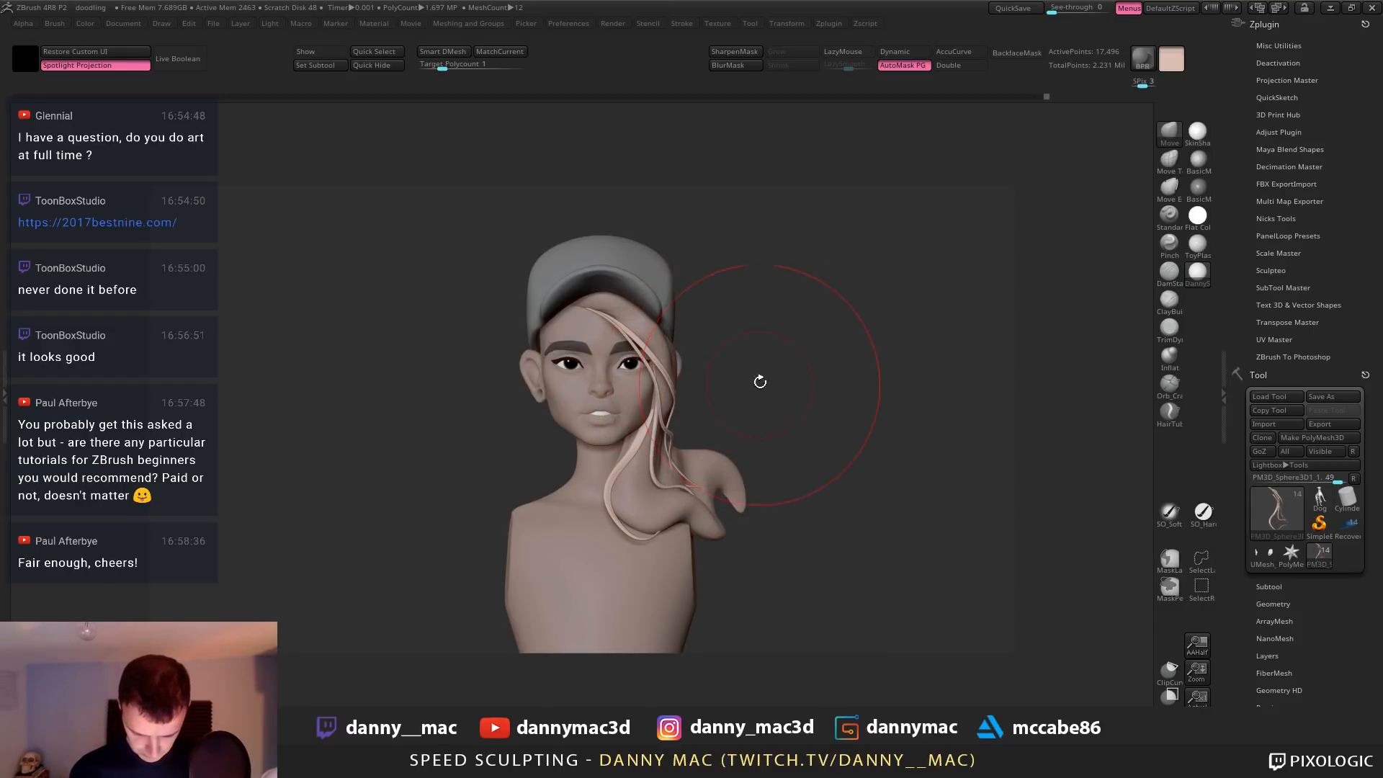
Reduce the brush's Draw Size to 296 and make the head and body subtool active
key(space)
key(space)
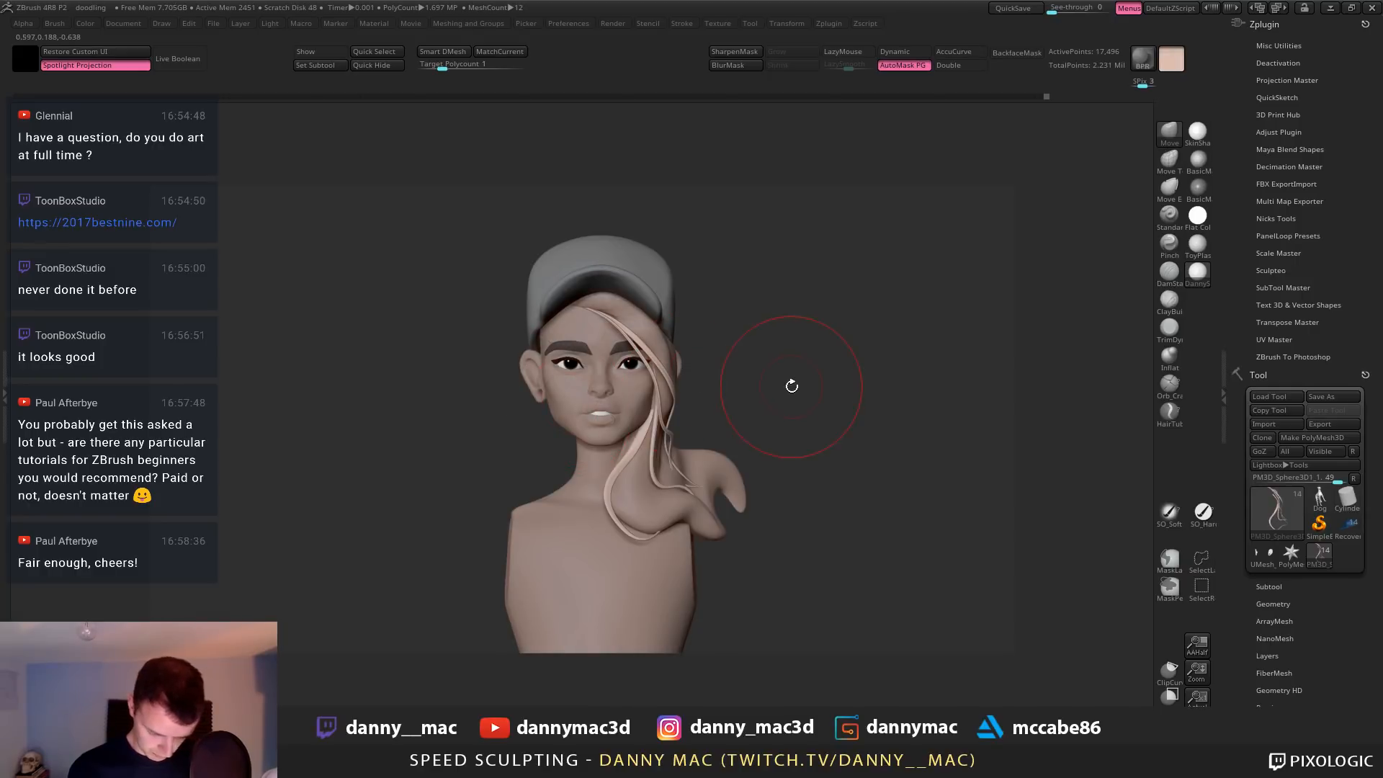
alt+drag(763, 365, 792, 343)
alt+click(605, 421)
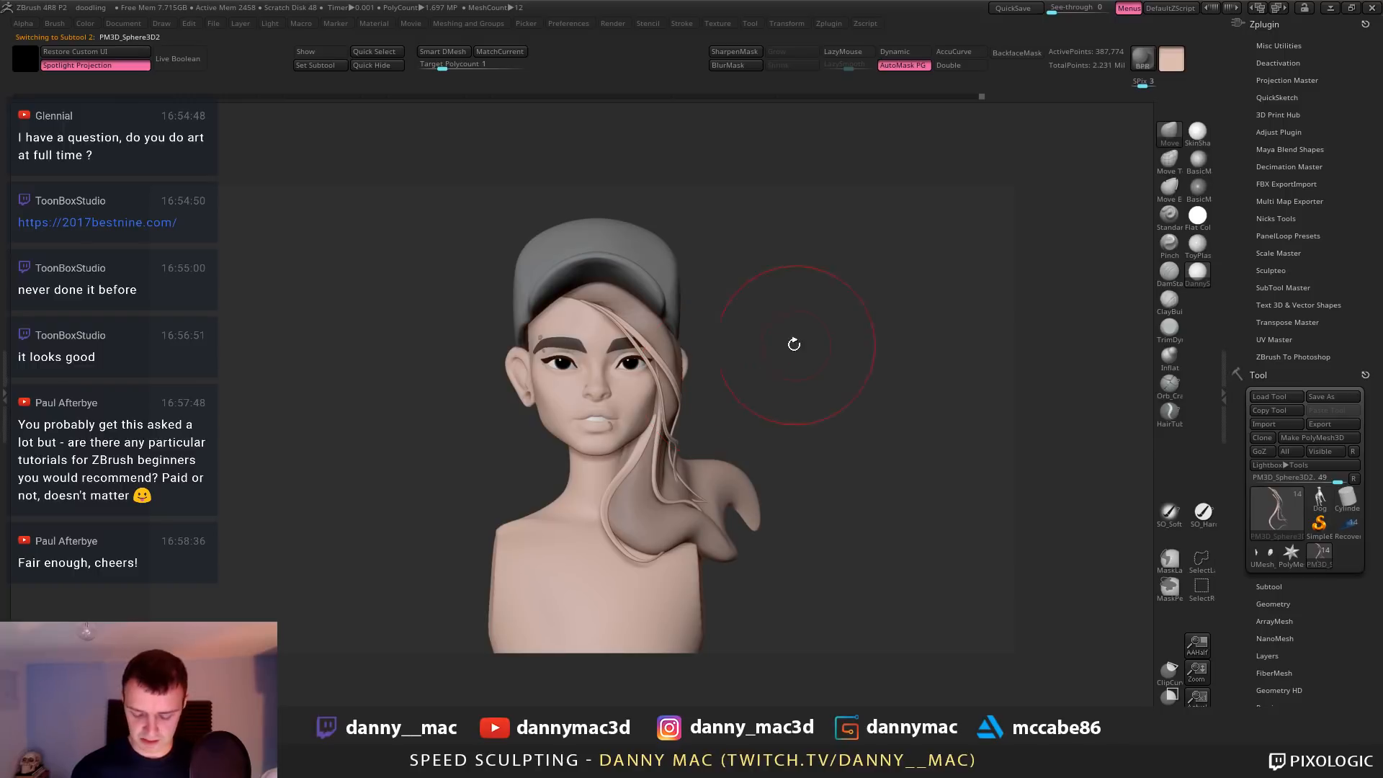
Rework the body's skin colour through lighter, pinker tones into a deeper peach
key(space)
key(space)
click(692, 302)
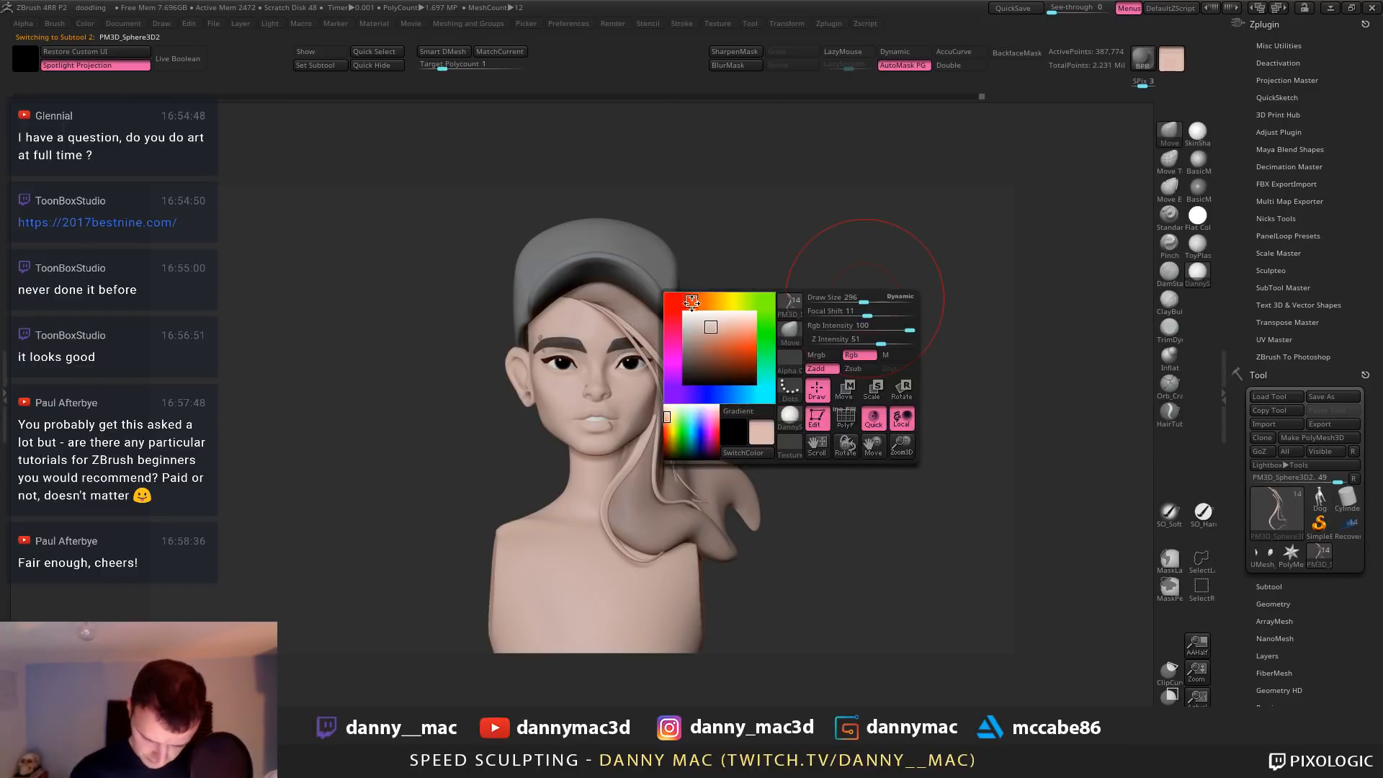
drag(708, 328, 710, 322)
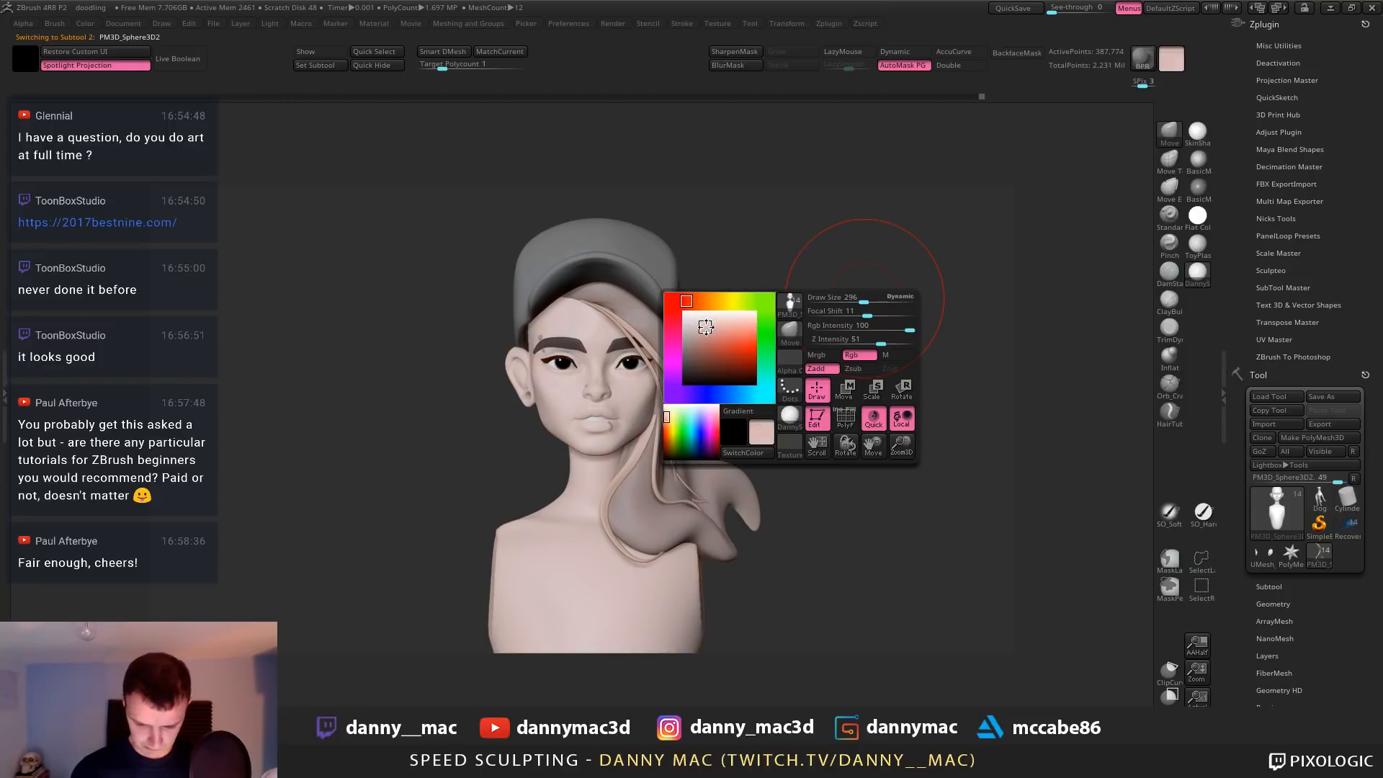
drag(708, 322, 695, 305)
click(709, 334)
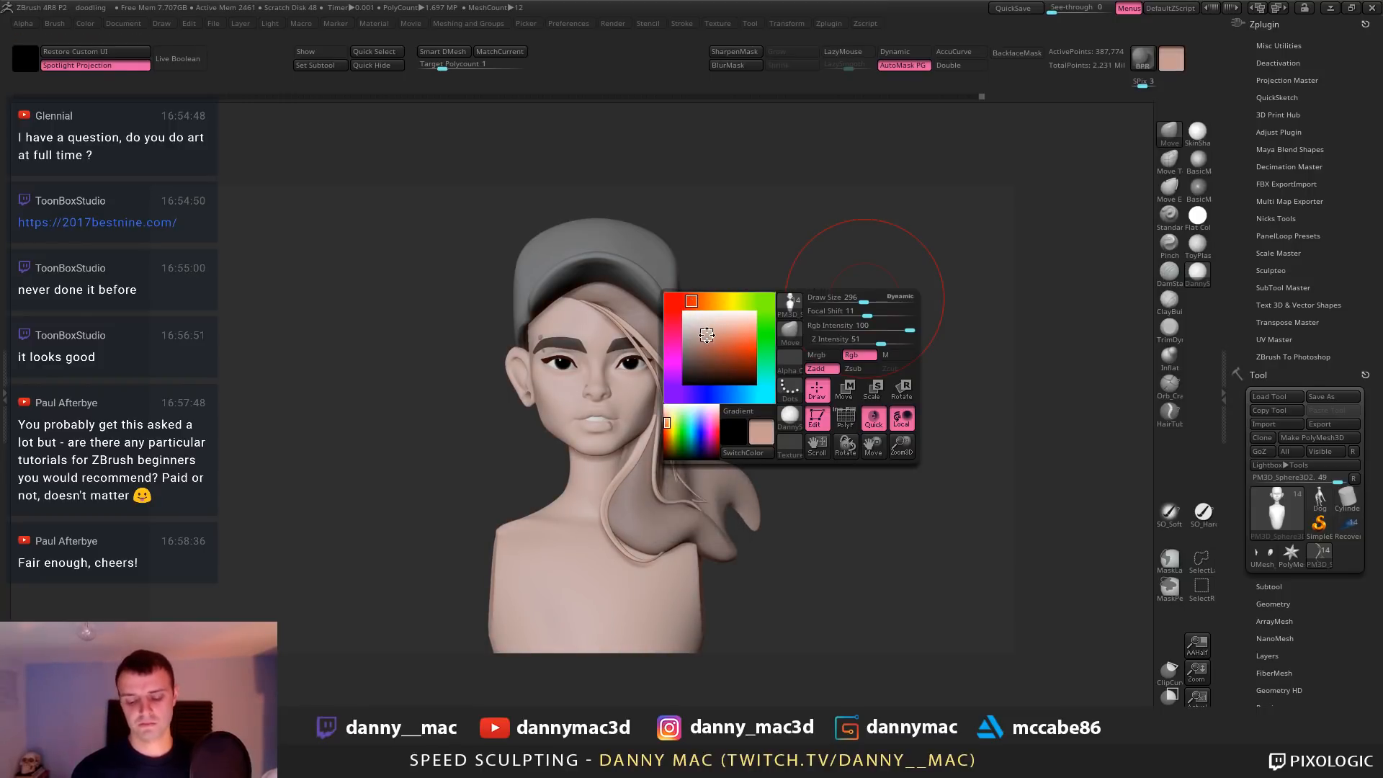
Fine-tune the body's skin colour to a warm peach close to red 201, green 162, blue 150
click(708, 330)
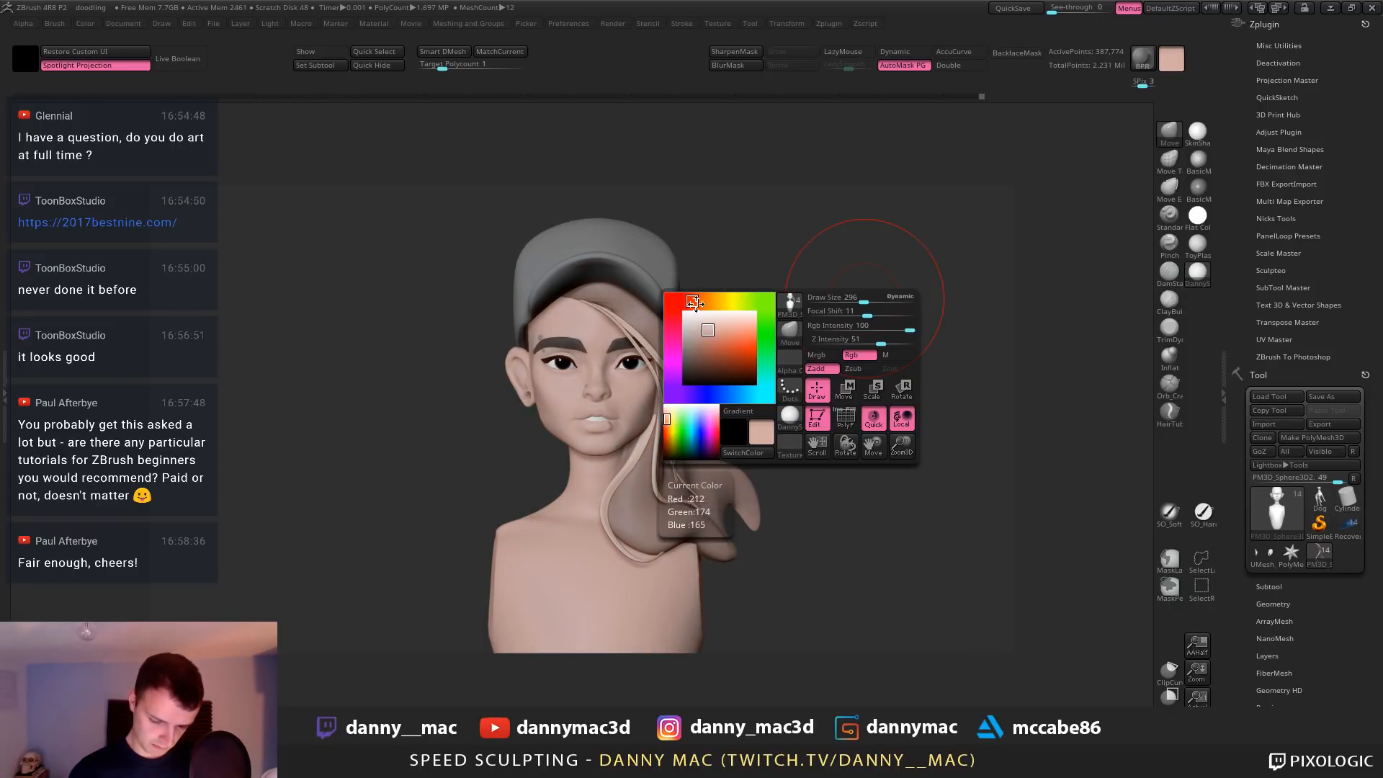
drag(695, 303, 699, 302)
click(705, 333)
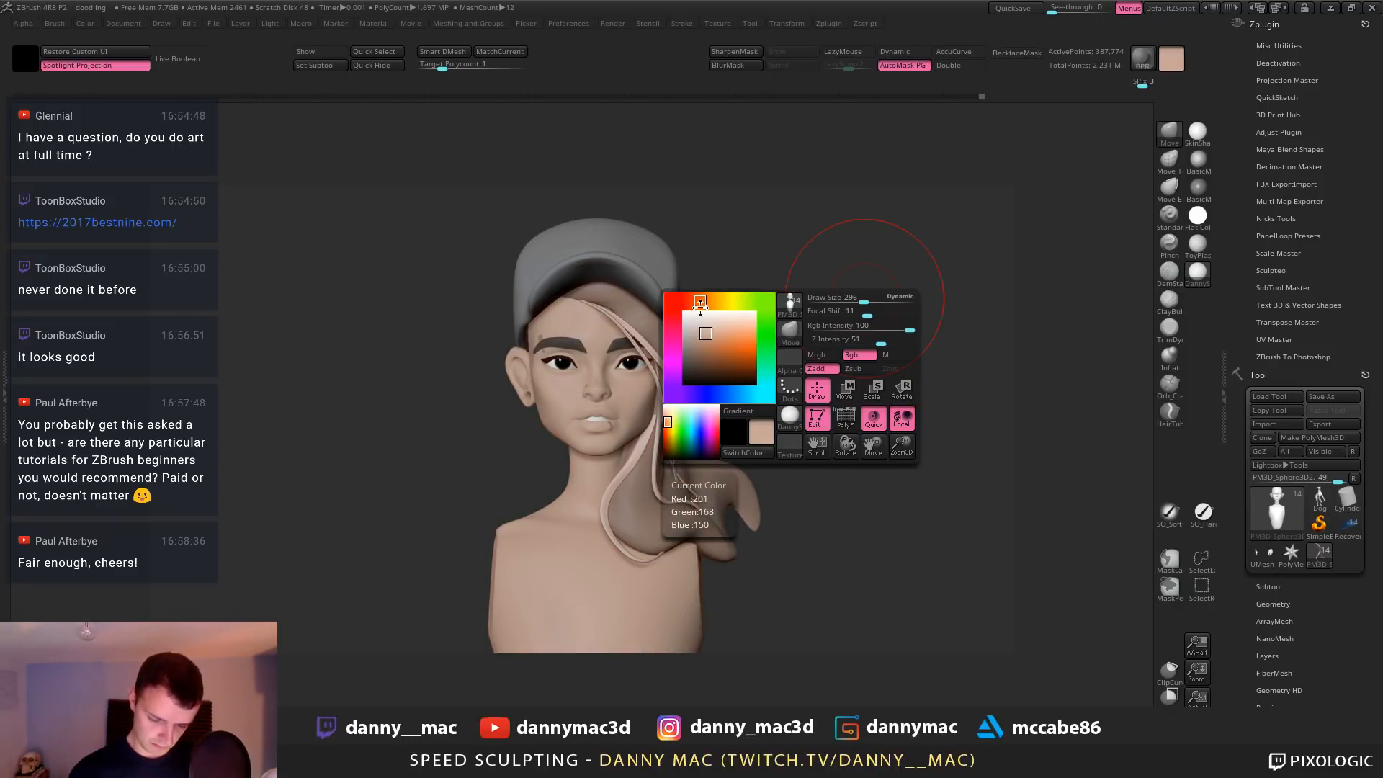
drag(697, 303, 692, 301)
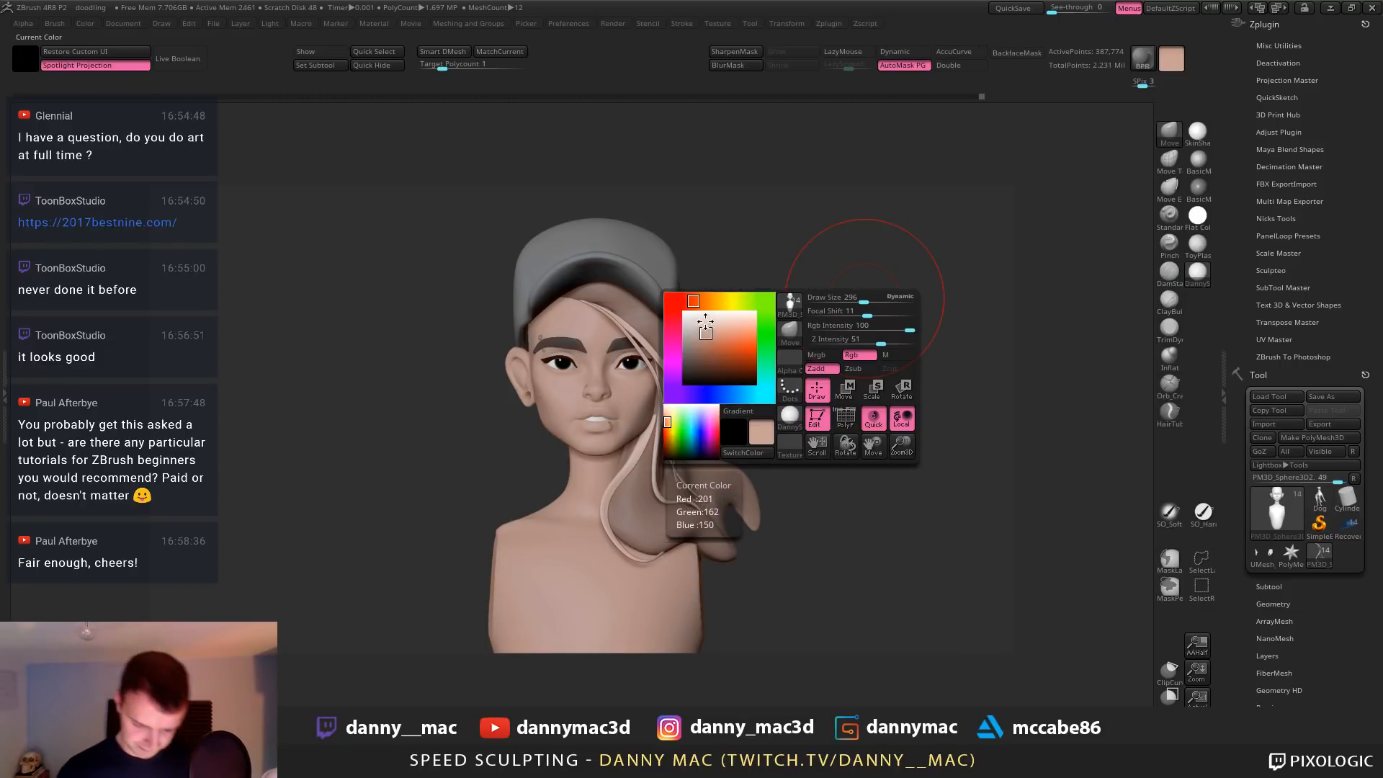
drag(705, 323, 705, 333)
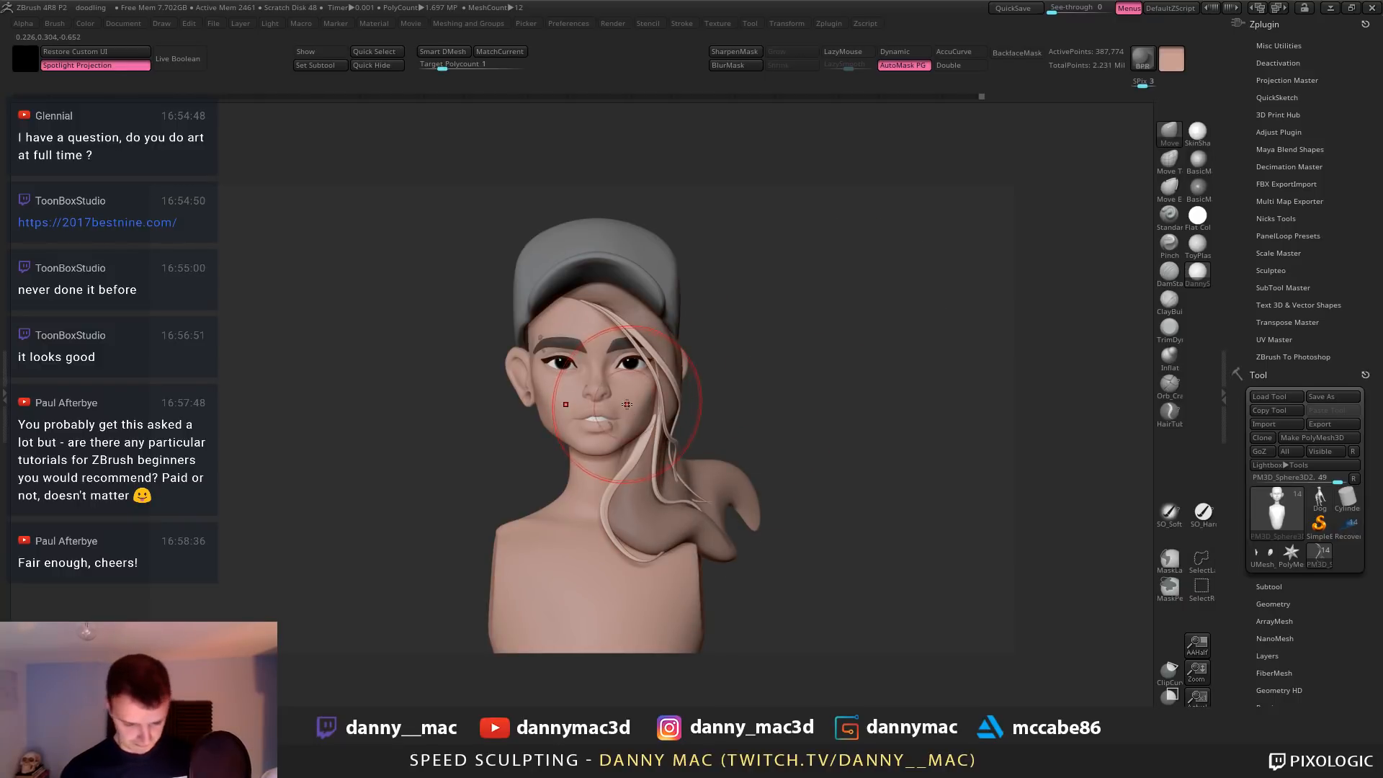
Switch to the Standard brush with Rgb at intensity 100, set Draw Size to 177, and adjust the skin shade slightly
key(l)
key(space)
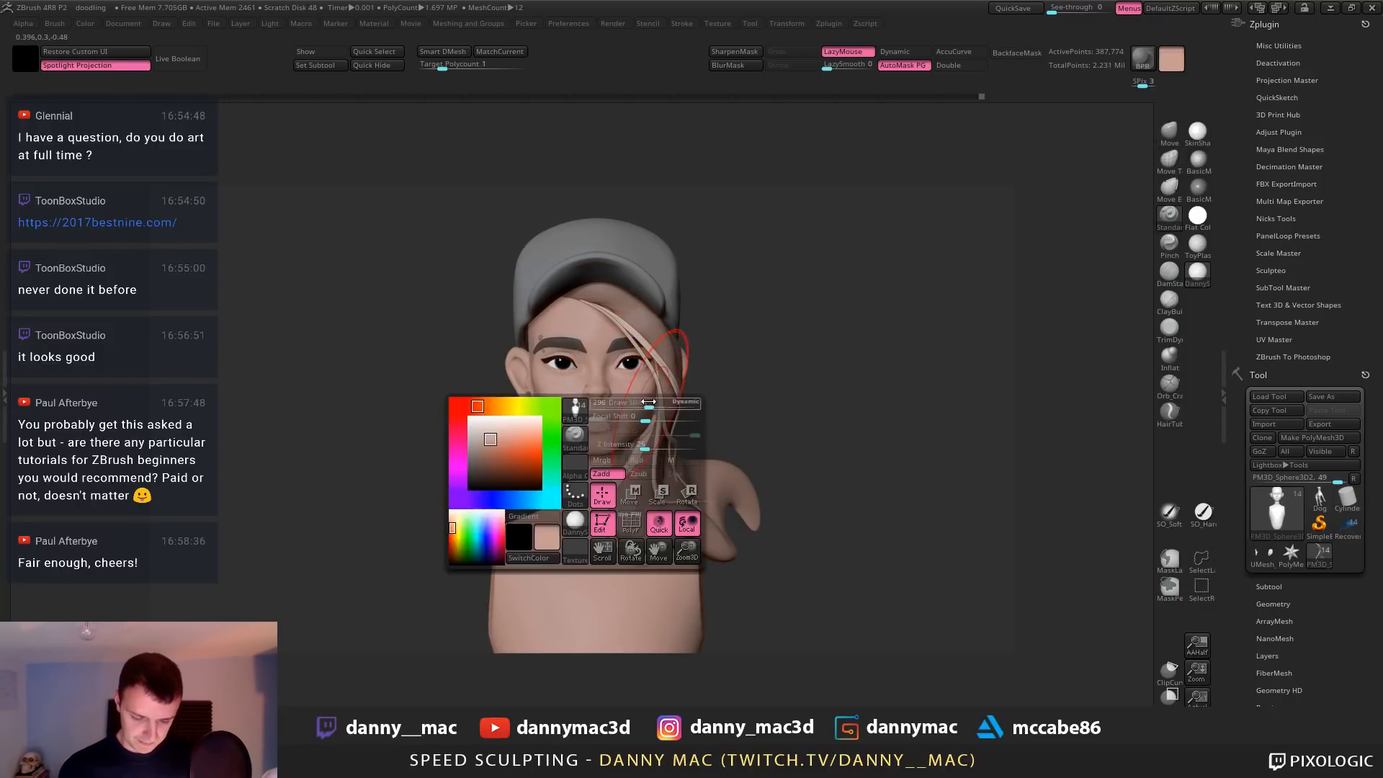
key(space)
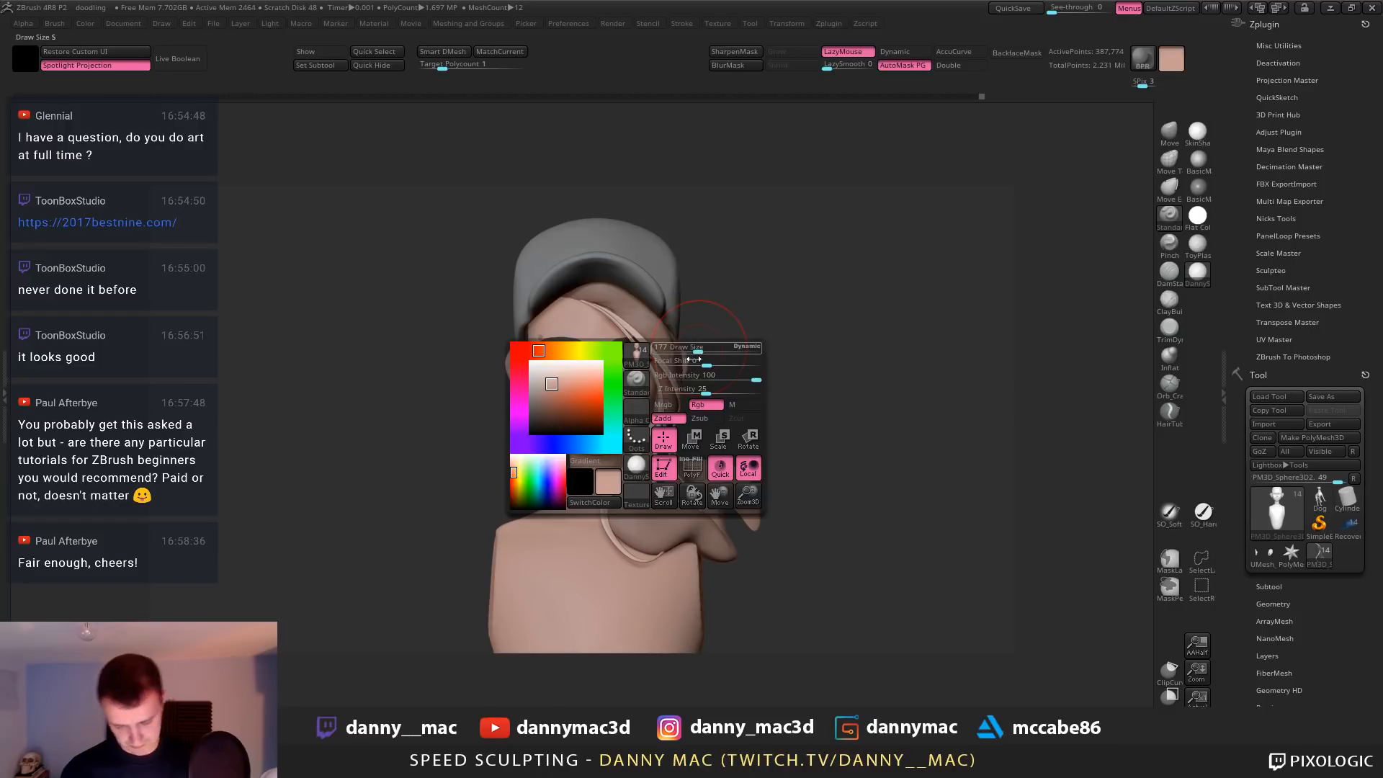
click(556, 380)
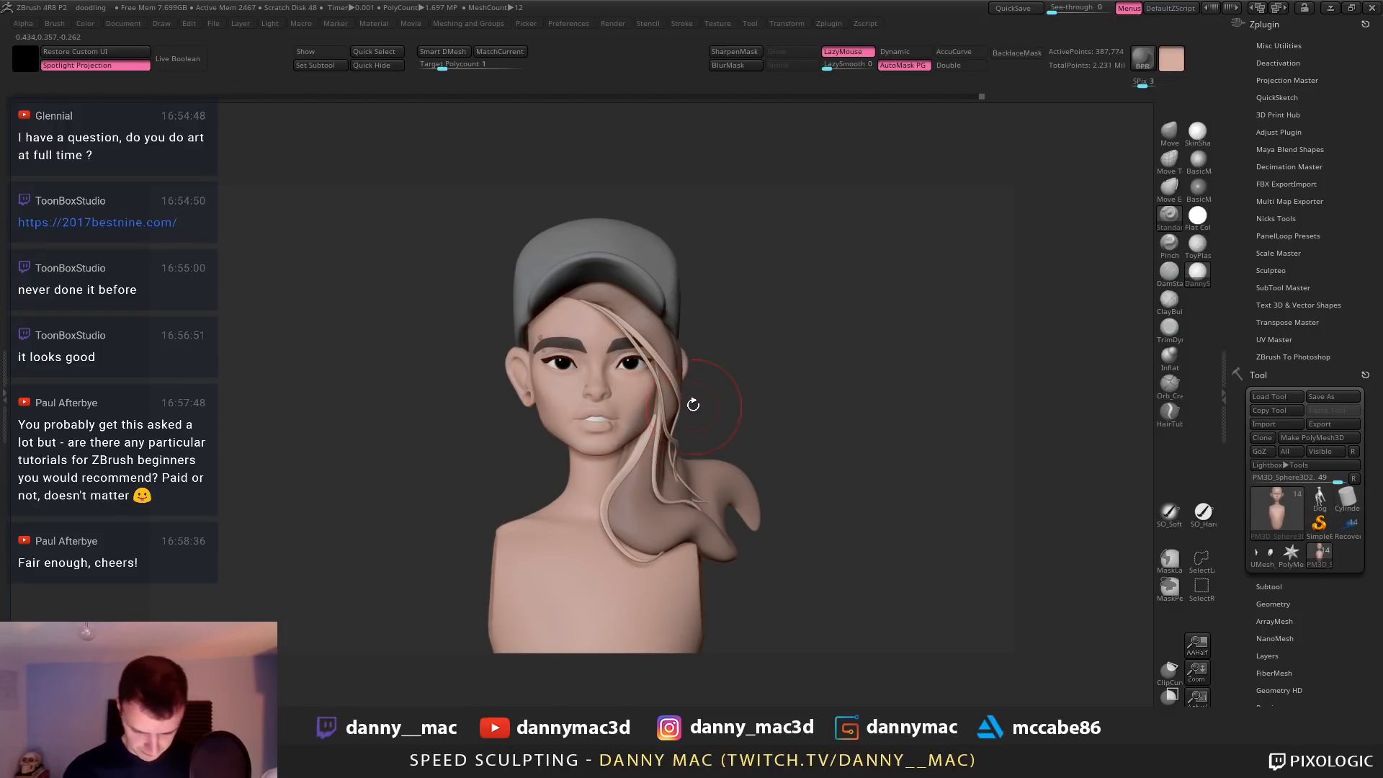
Choose a fully saturated red as the paint colour for tinting the face
alt+right_drag(665, 368, 668, 383)
key(space)
click(460, 405)
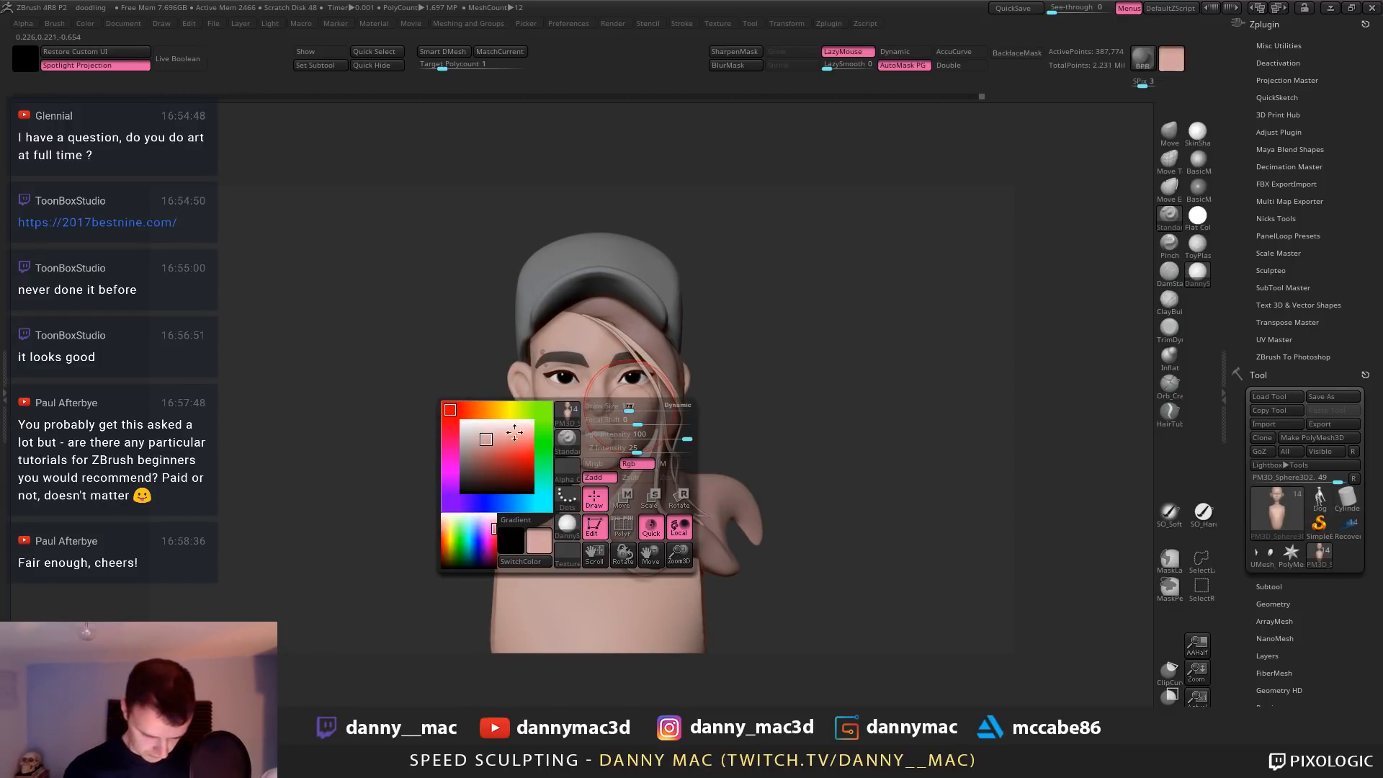
click(529, 423)
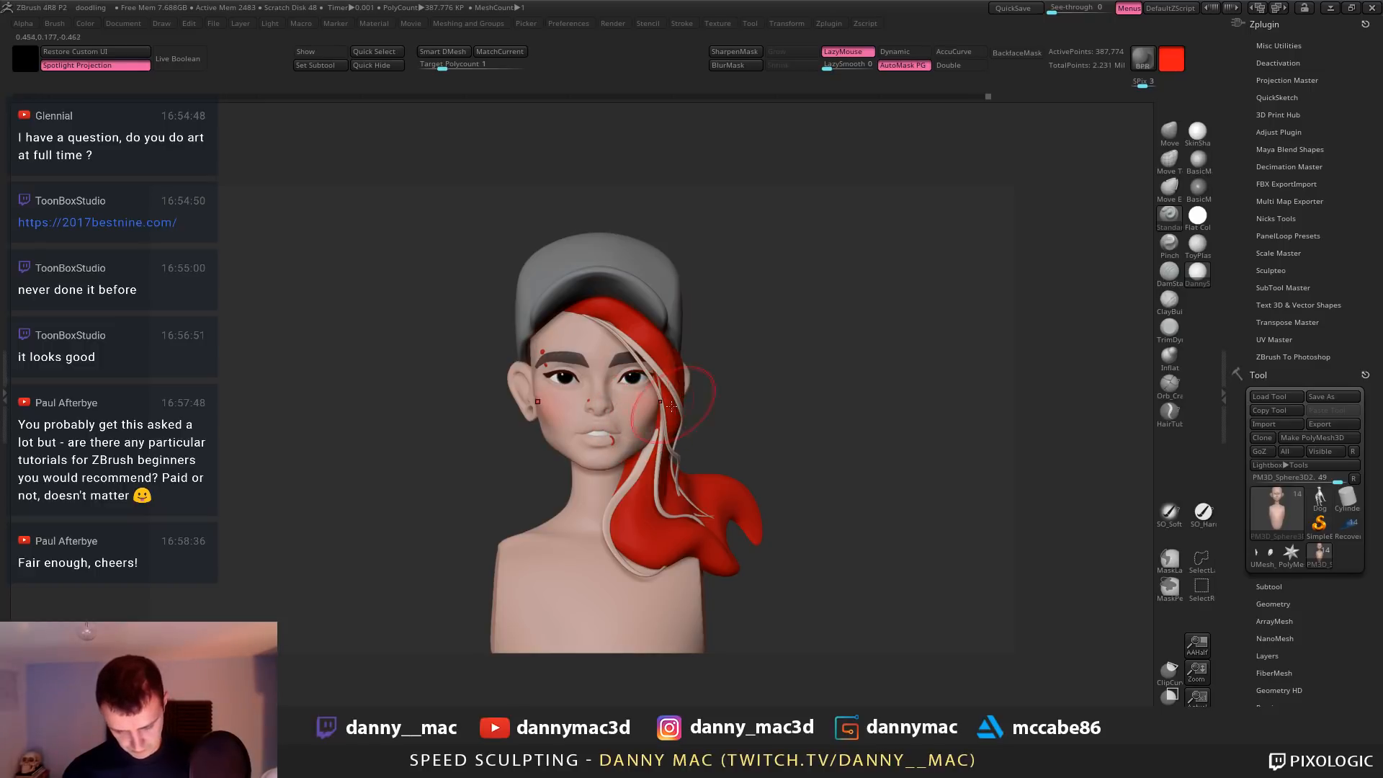
Lower the Standard brush's Rgb Intensity for soft colour painting and turn off LazyMouse
key(space)
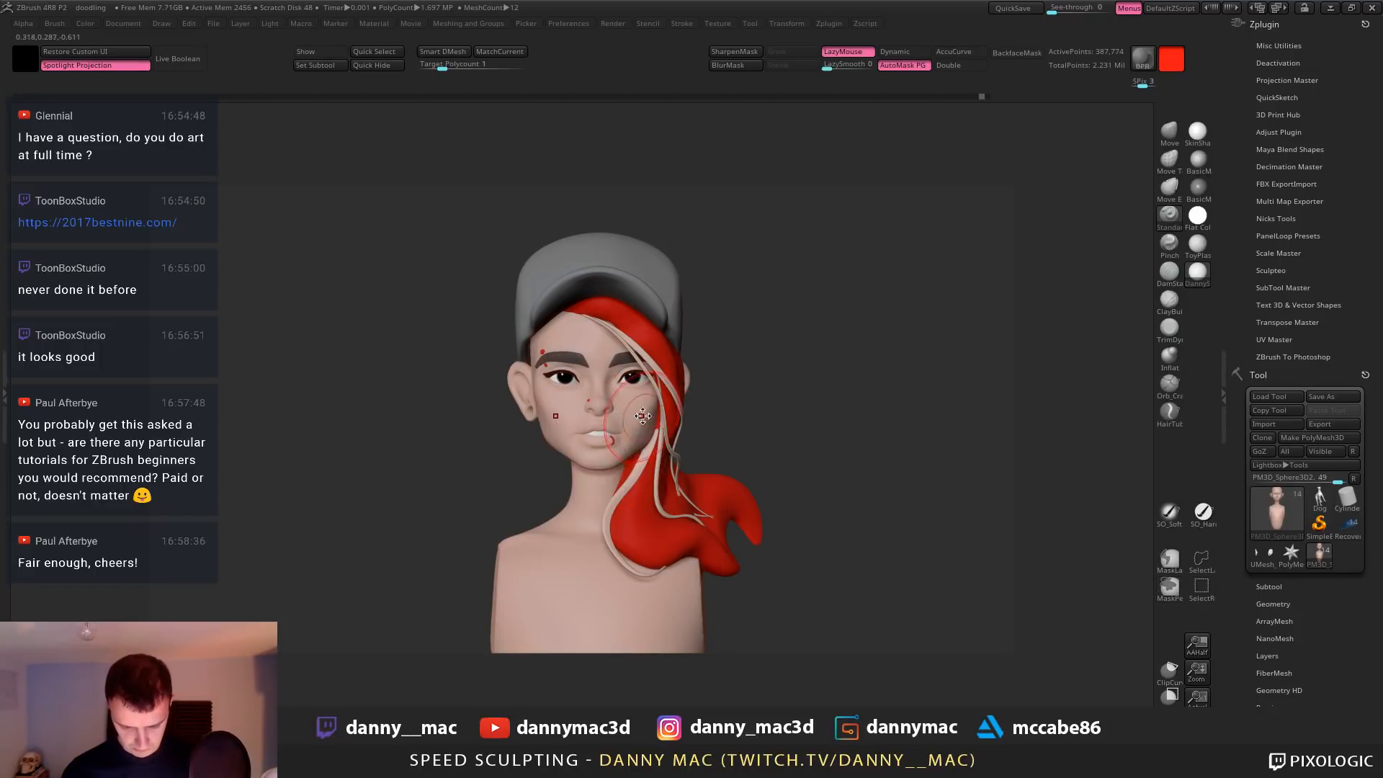
key(space)
drag(632, 448, 617, 442)
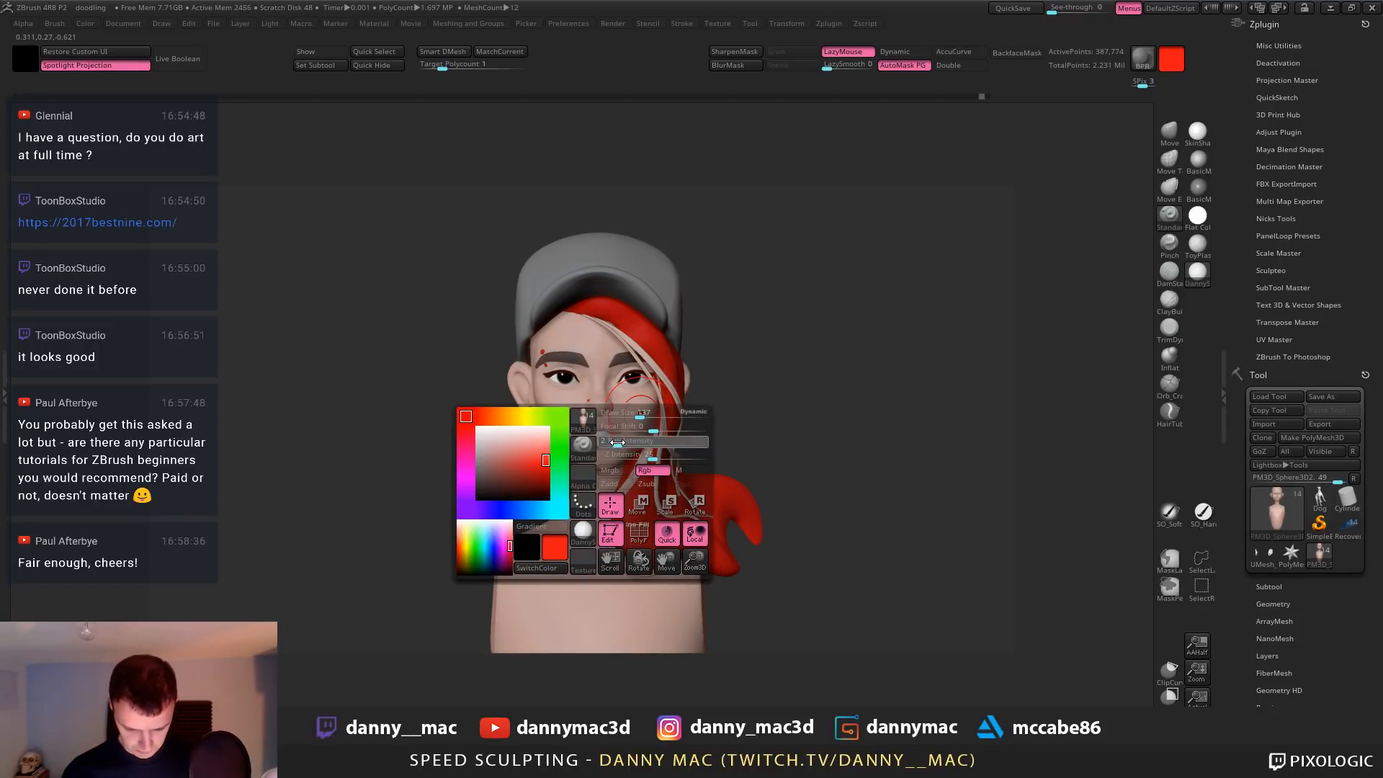
key(space)
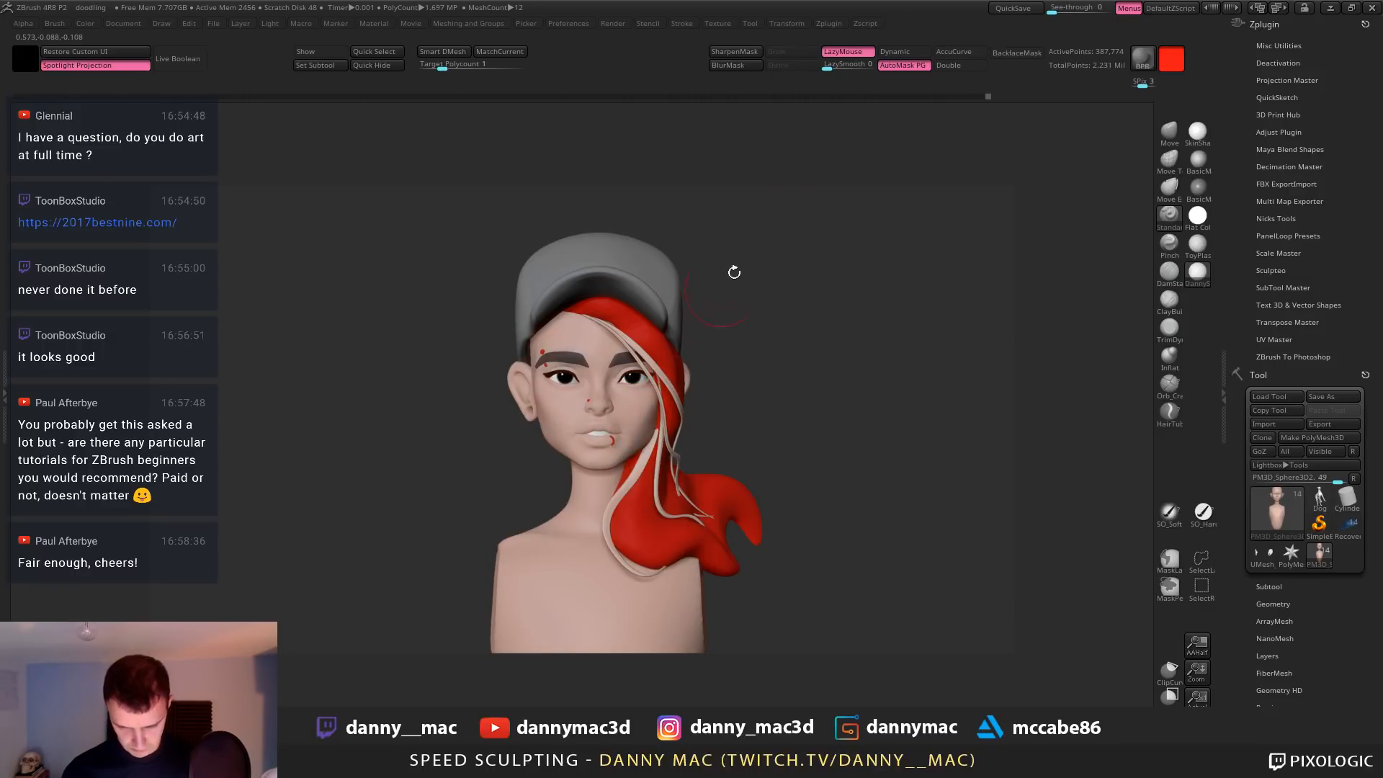
click(855, 55)
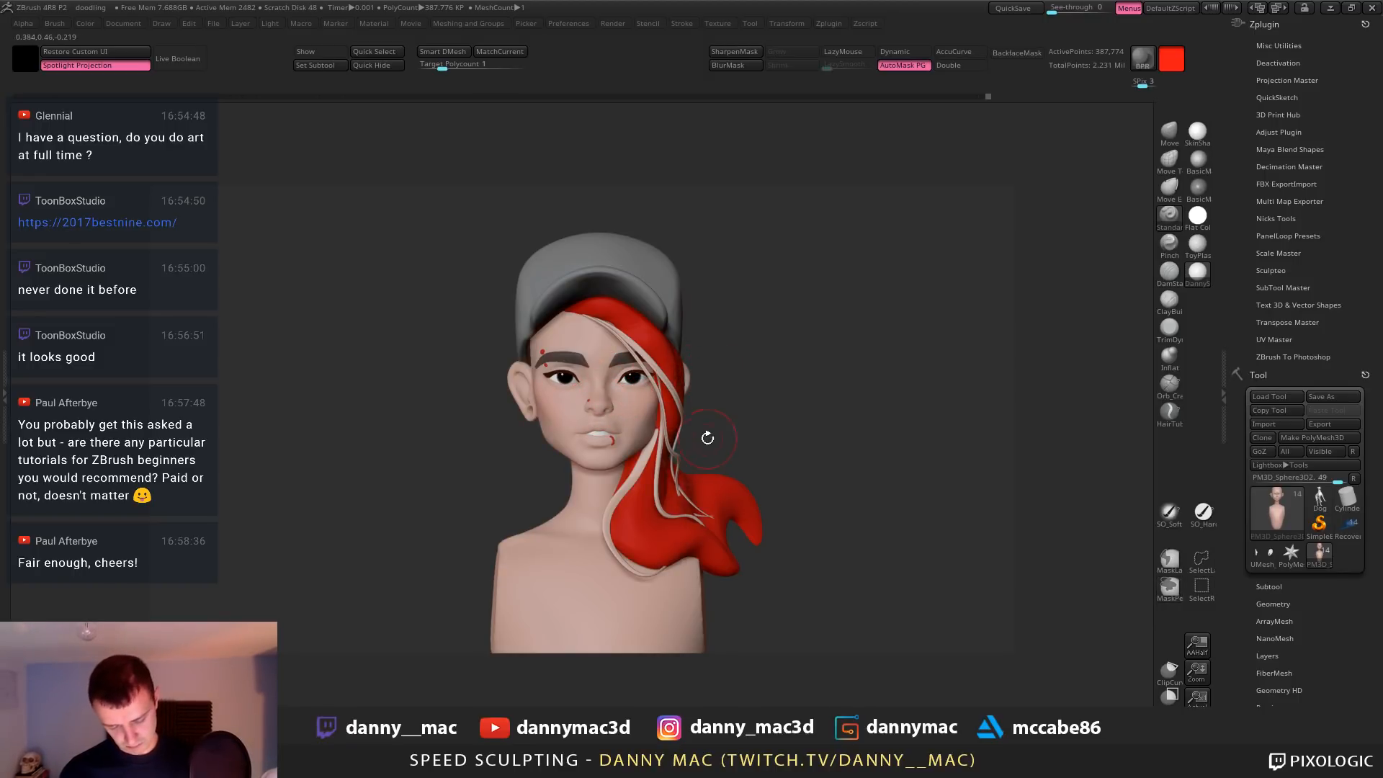
Soften the paint colour into a lighter, muted pinkish red
key(space)
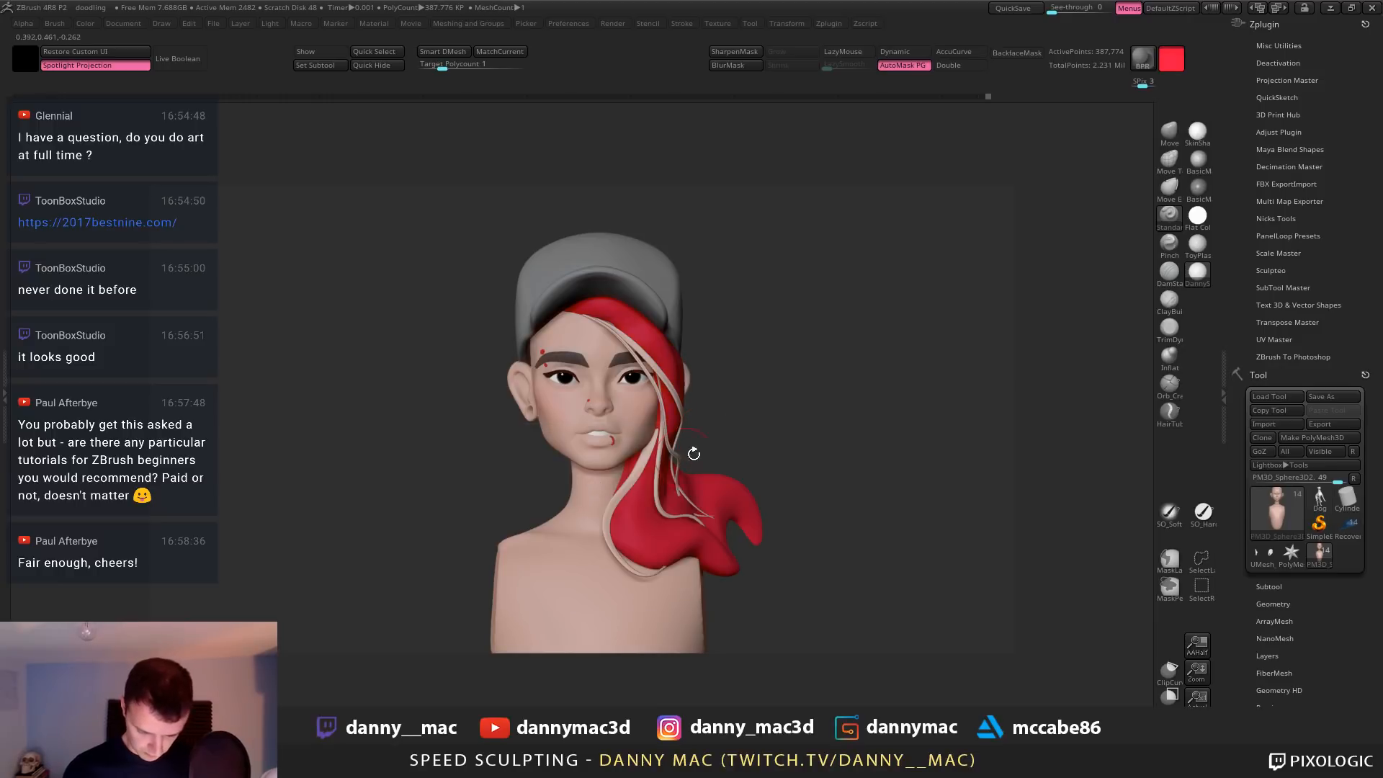
key(space)
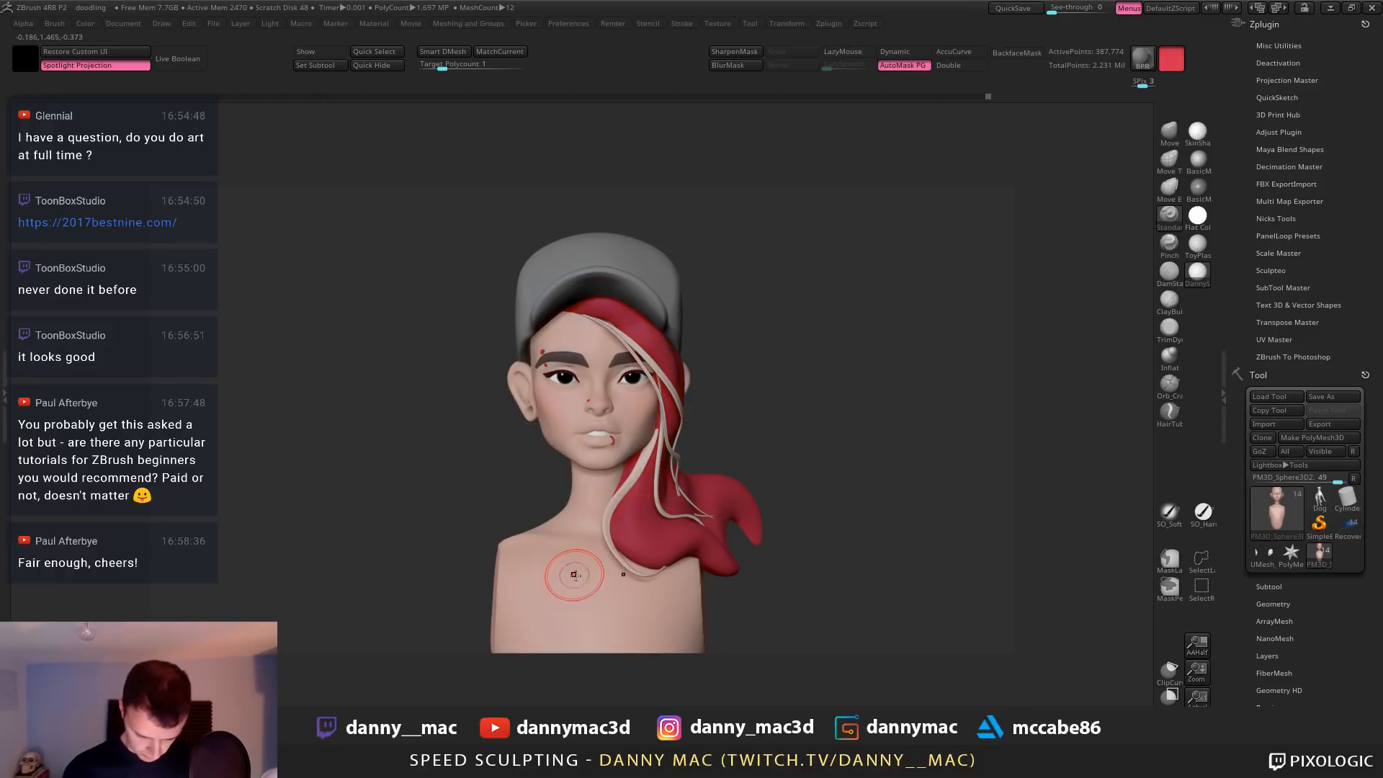
key(space)
click(526, 579)
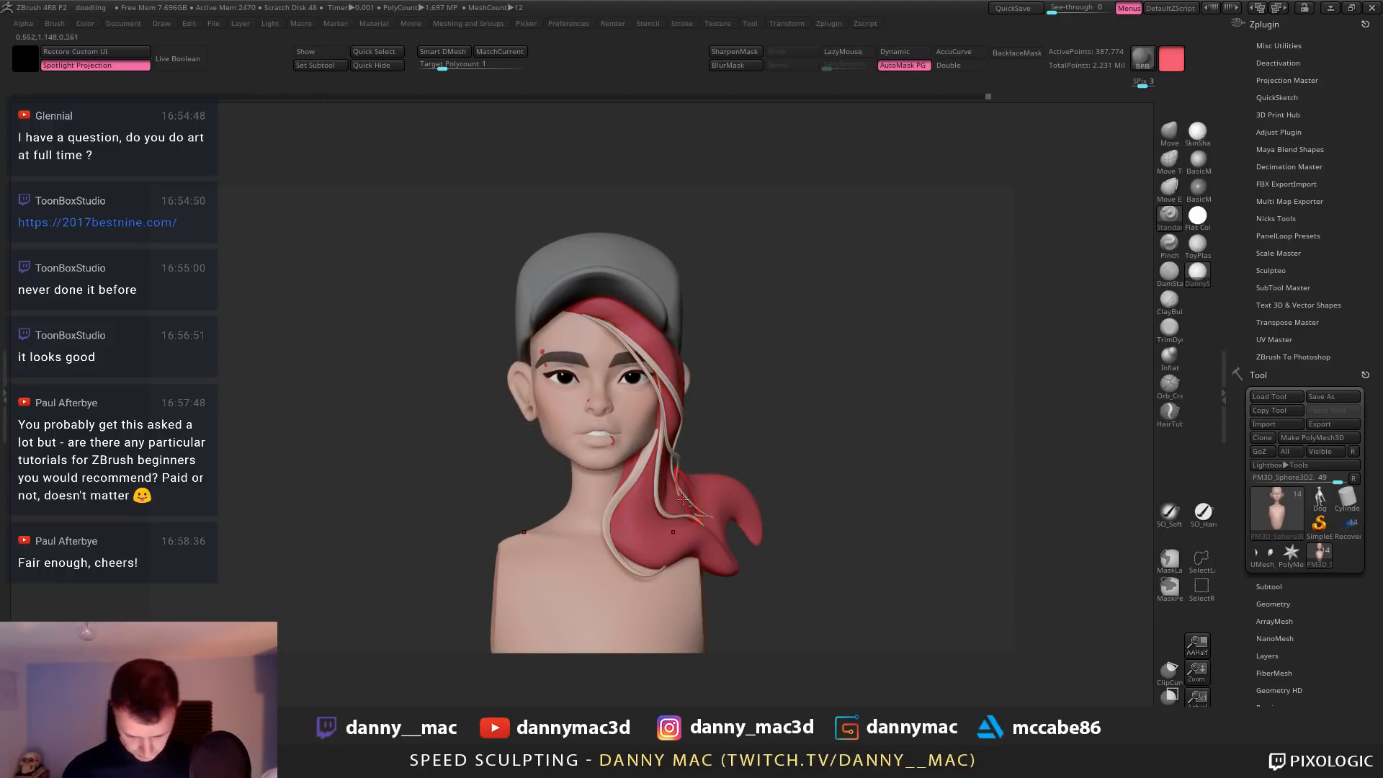
Fill the main hair mass and its loose strands with the light pinkish red
alt+click(646, 525)
alt+drag(742, 426, 703, 531)
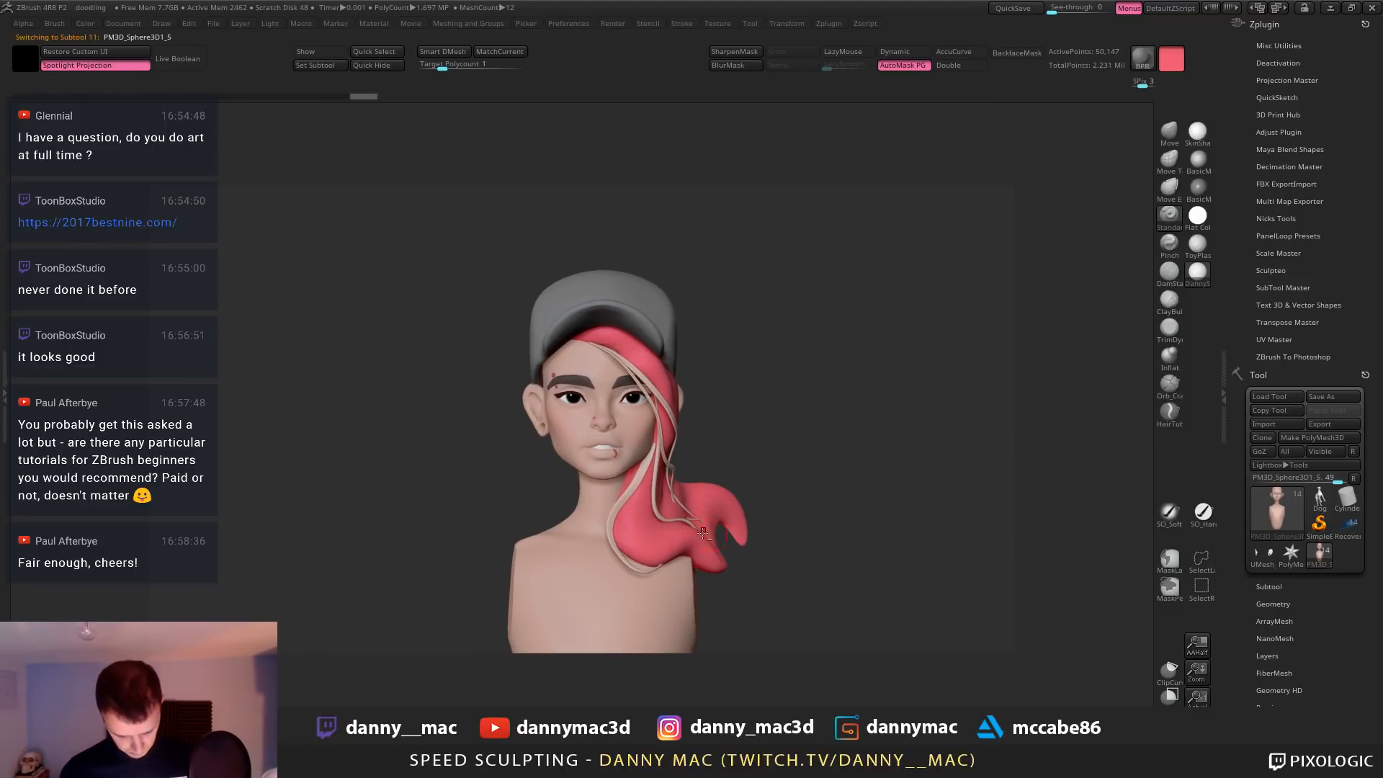
key(space)
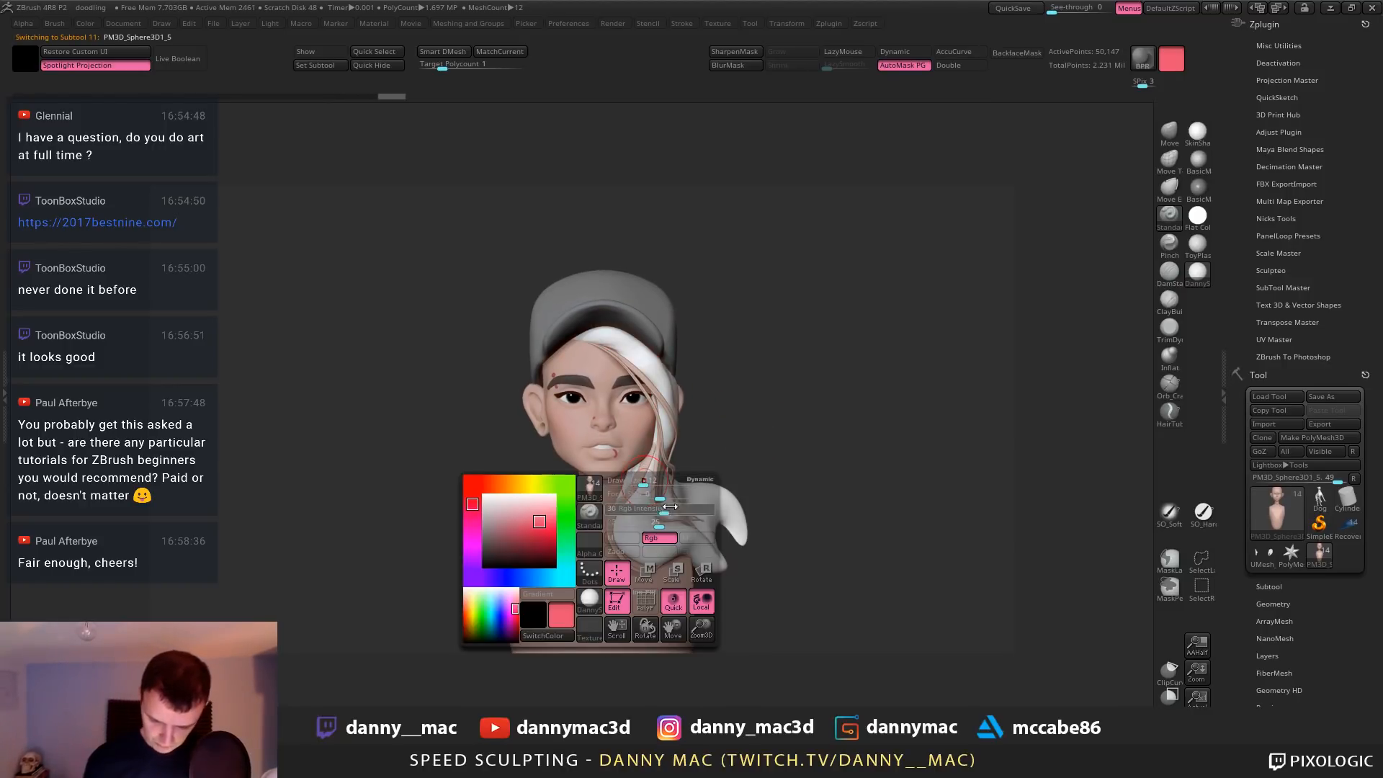
alt+click(655, 461)
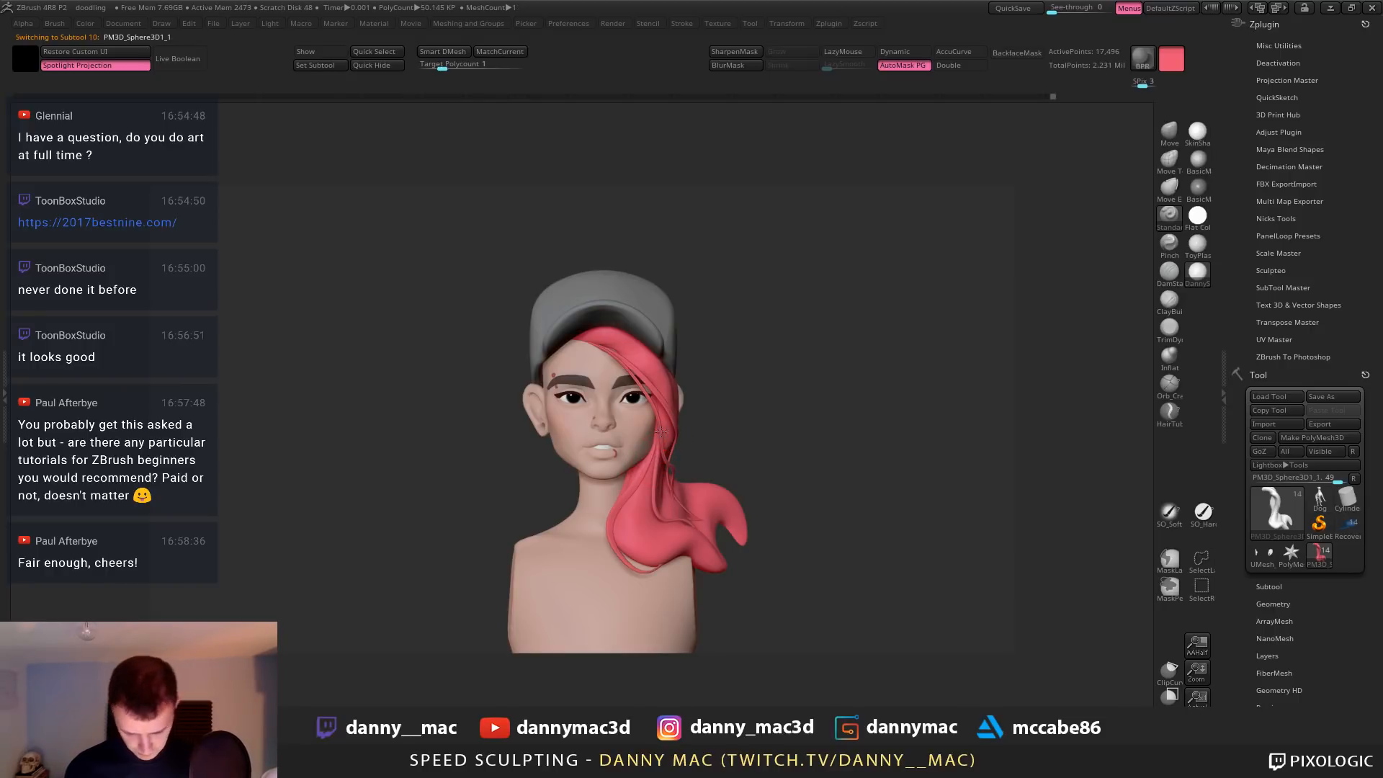
alt+right_drag(660, 432, 661, 440)
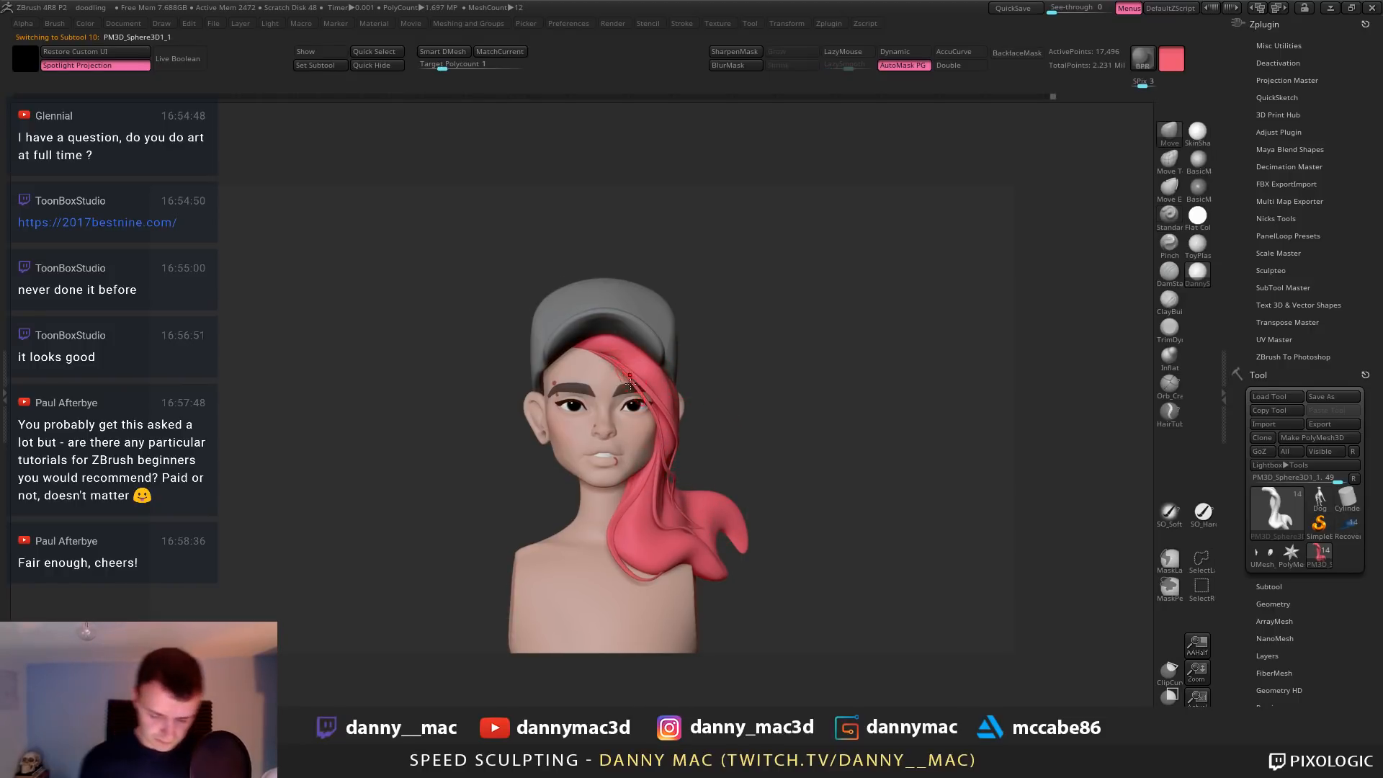
Choose a deeper, darker red as the paint colour for shading the hair, with a low Rgb Intensity
key(space)
click(533, 446)
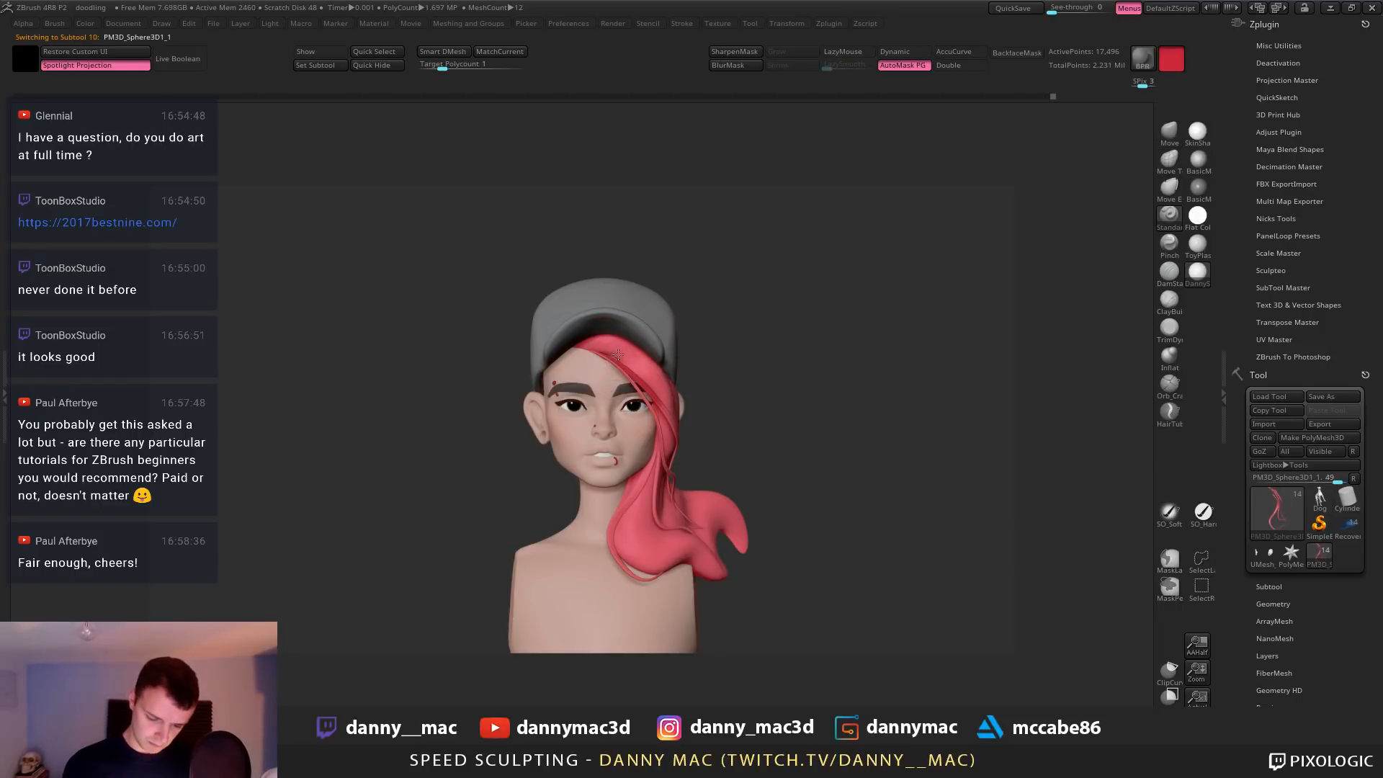
key(space)
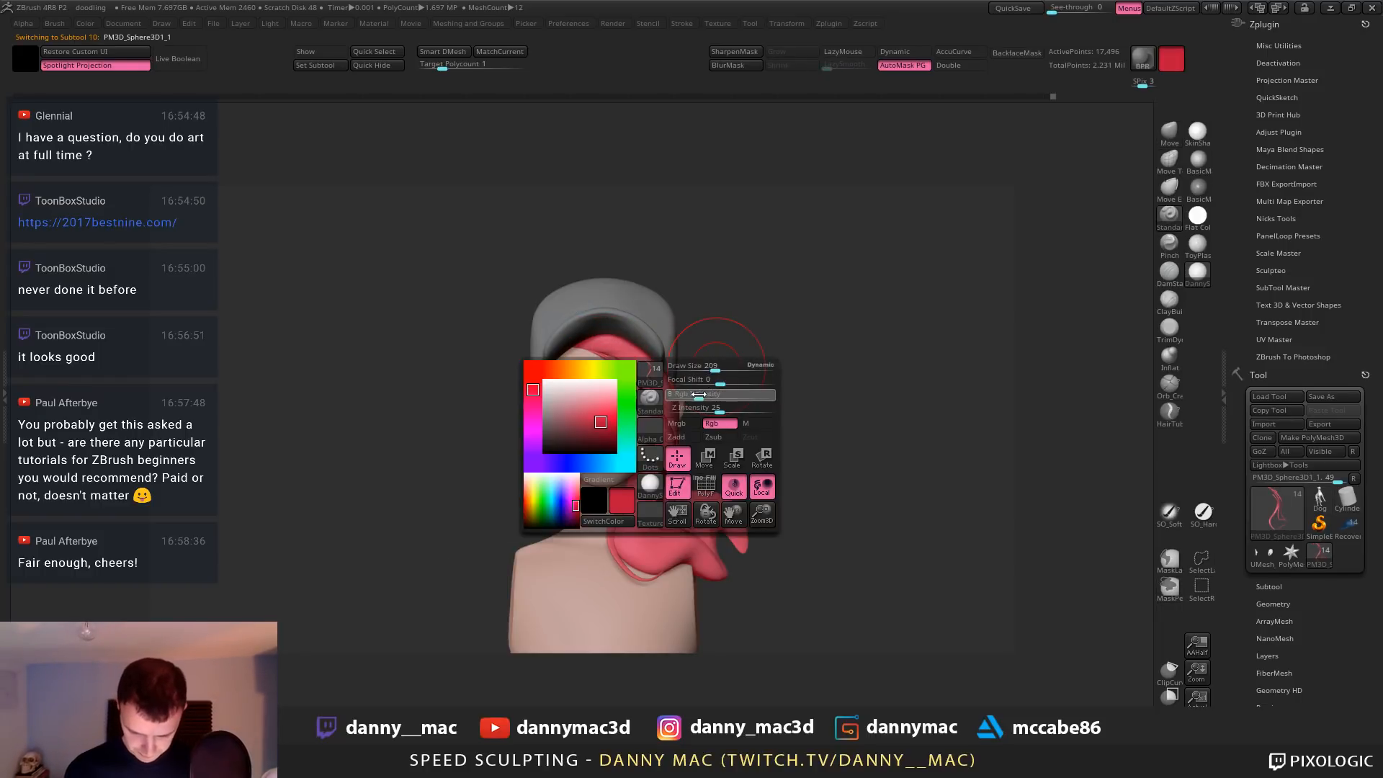
key(space)
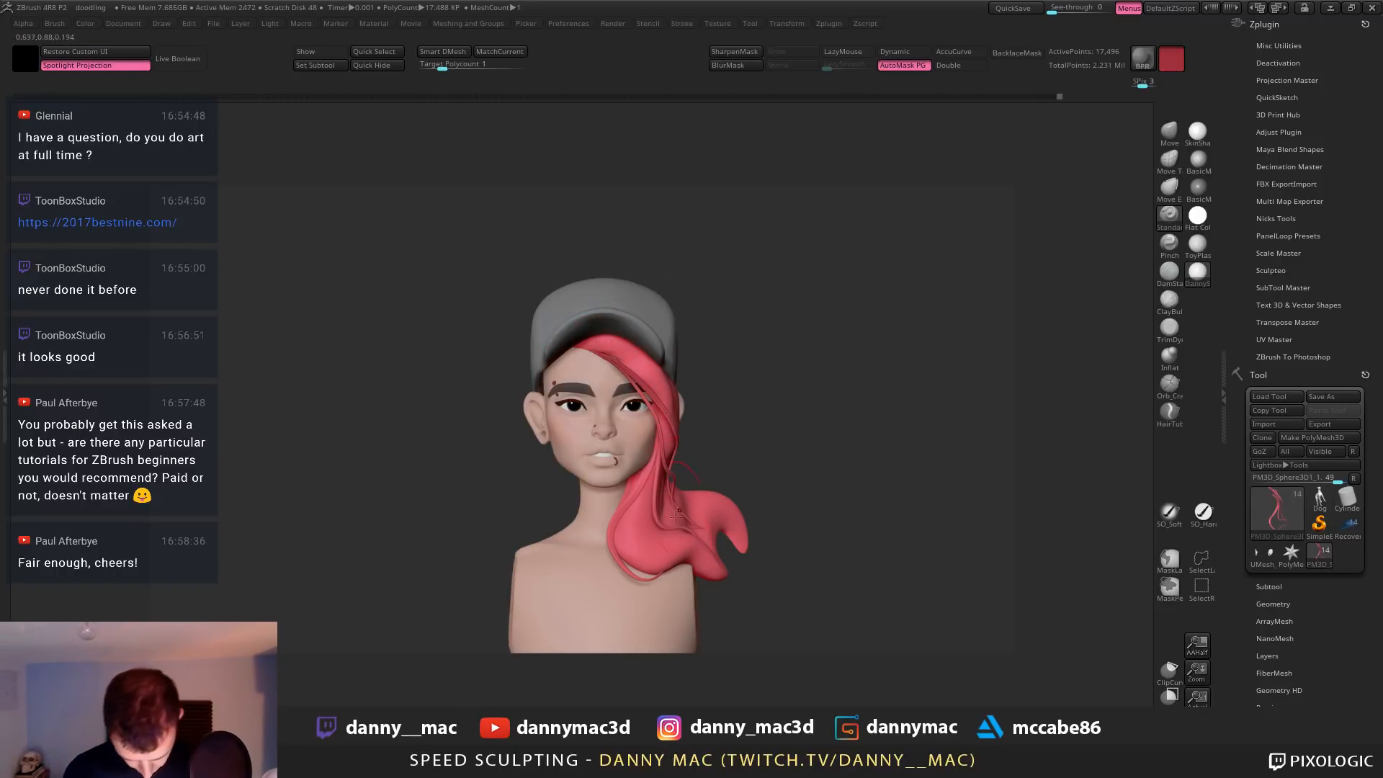
Paint soft dark red shading over the hair under the cap and along the recesses between the strands
alt+click(611, 340)
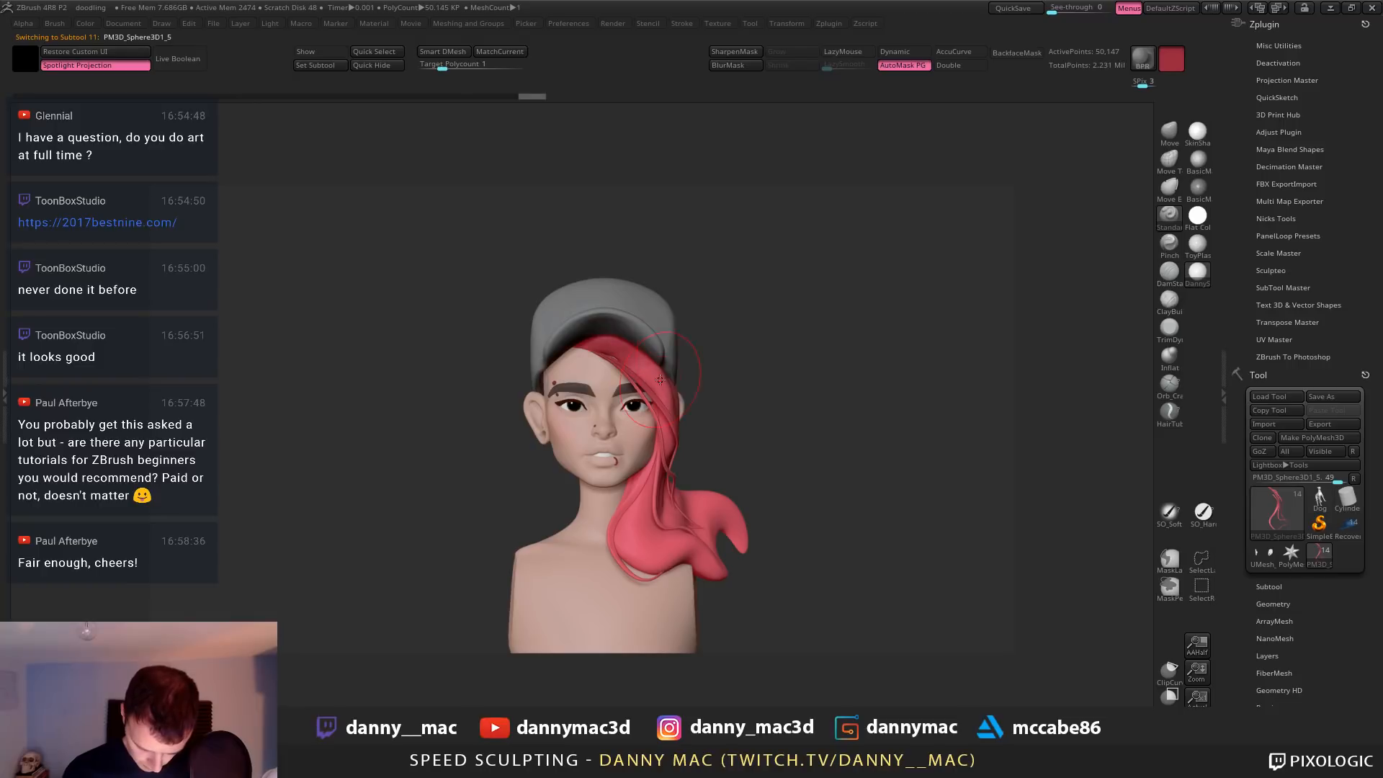
key(space)
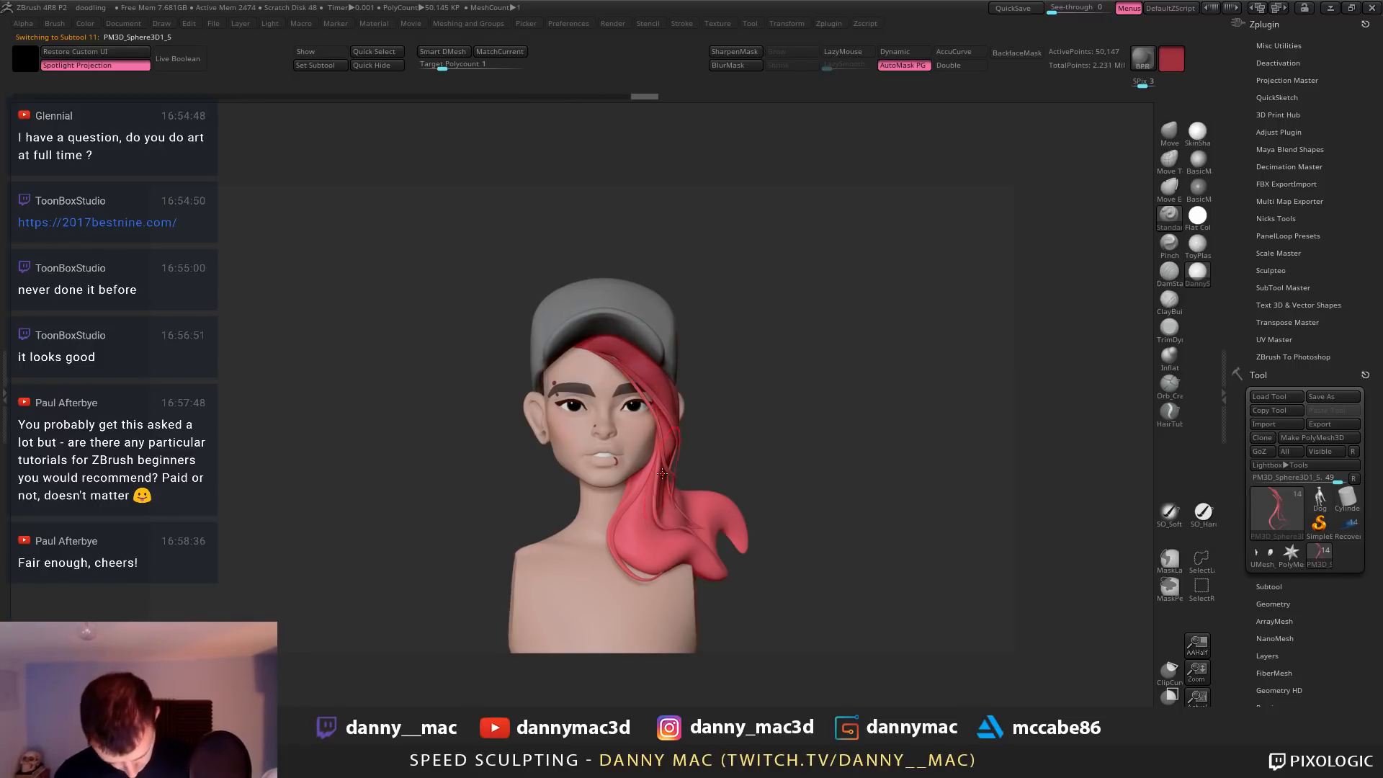
mouse_move(675, 452)
mouse_down()
mouse_move(657, 497)
mouse_move(630, 497)
mouse_move(632, 519)
mouse_up()
drag(621, 446, 643, 479)
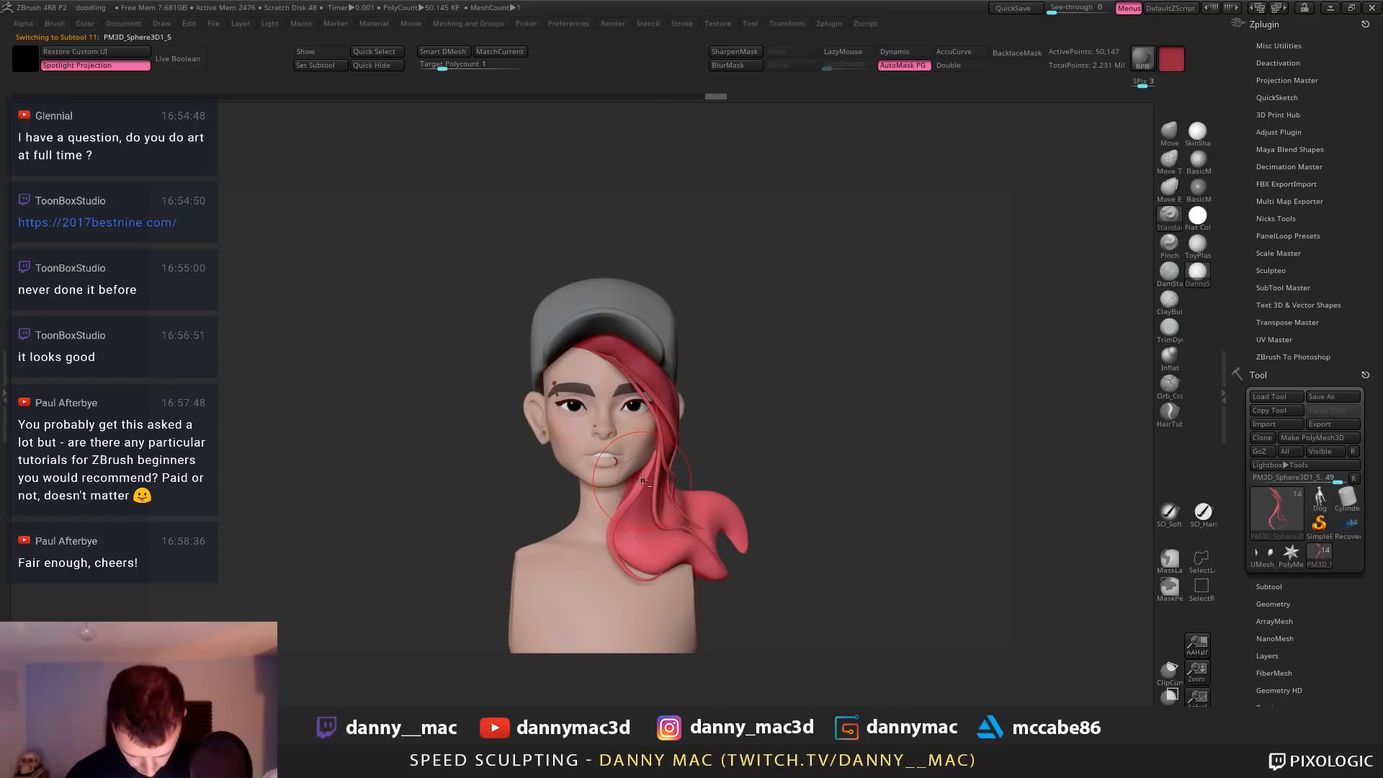
alt+click(644, 473)
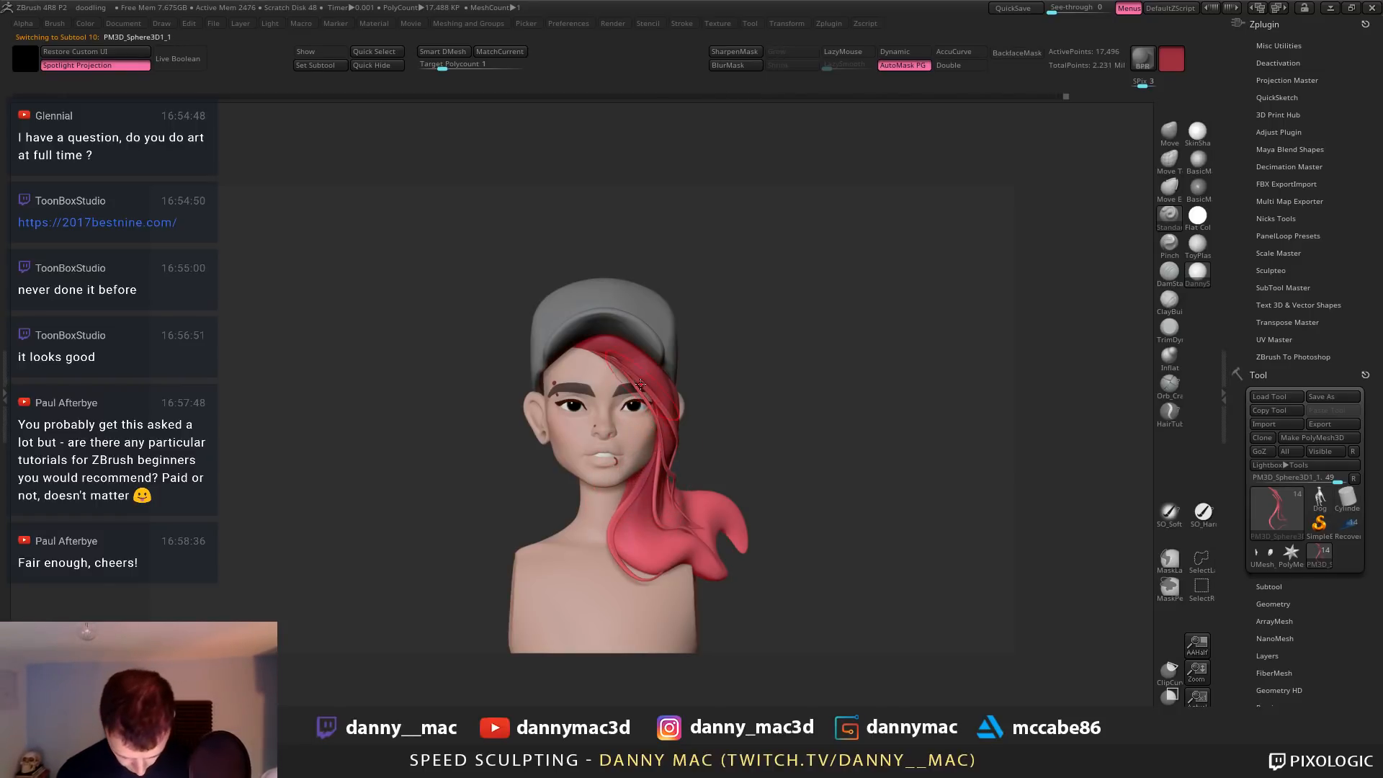
right_drag(626, 544, 638, 536)
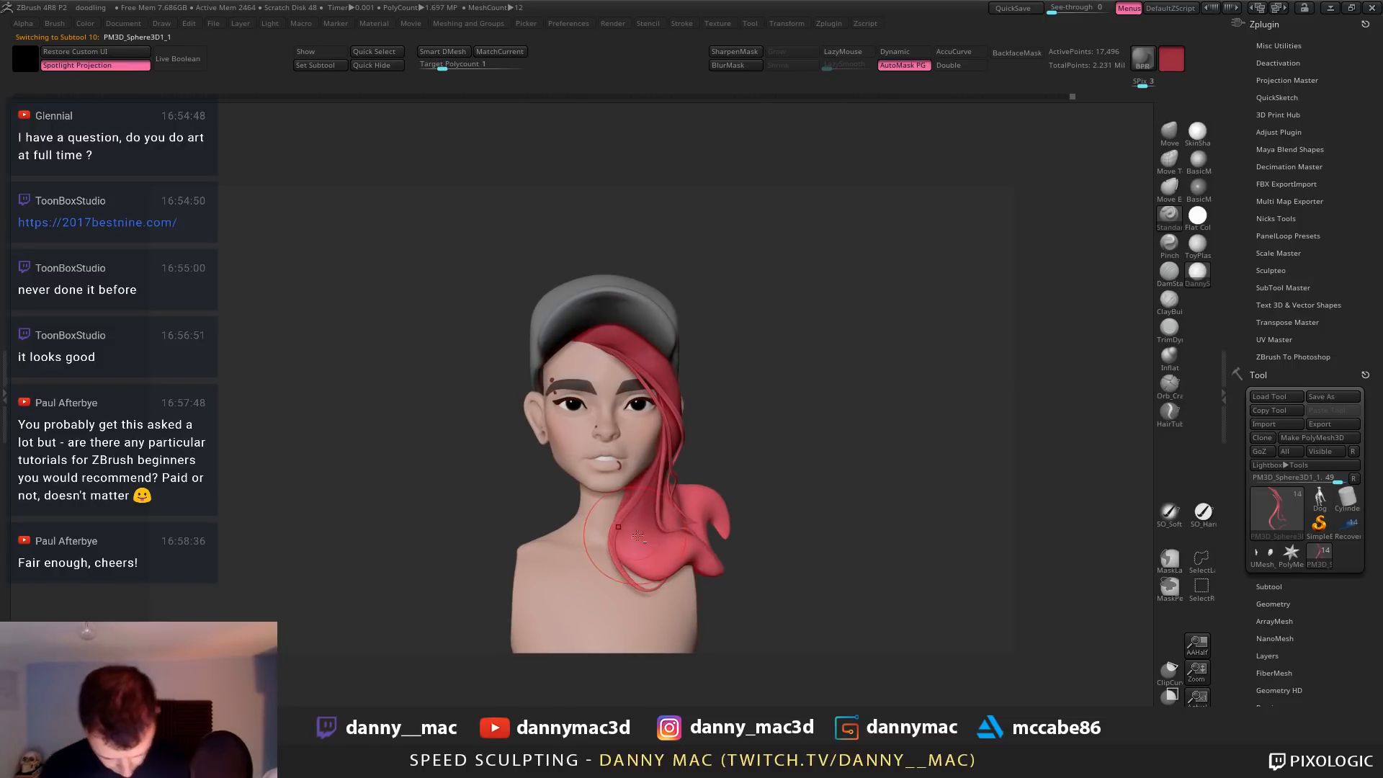
Make the head and bust the active subtool, switch to the Move brush and save the project
mouse_move(656, 455)
ctrl+right_down()
mouse_move(618, 423)
mouse_move(573, 427)
mouse_move(579, 404)
ctrl+right_up()
alt+click(556, 427)
key(b)
key(m)
key(v)
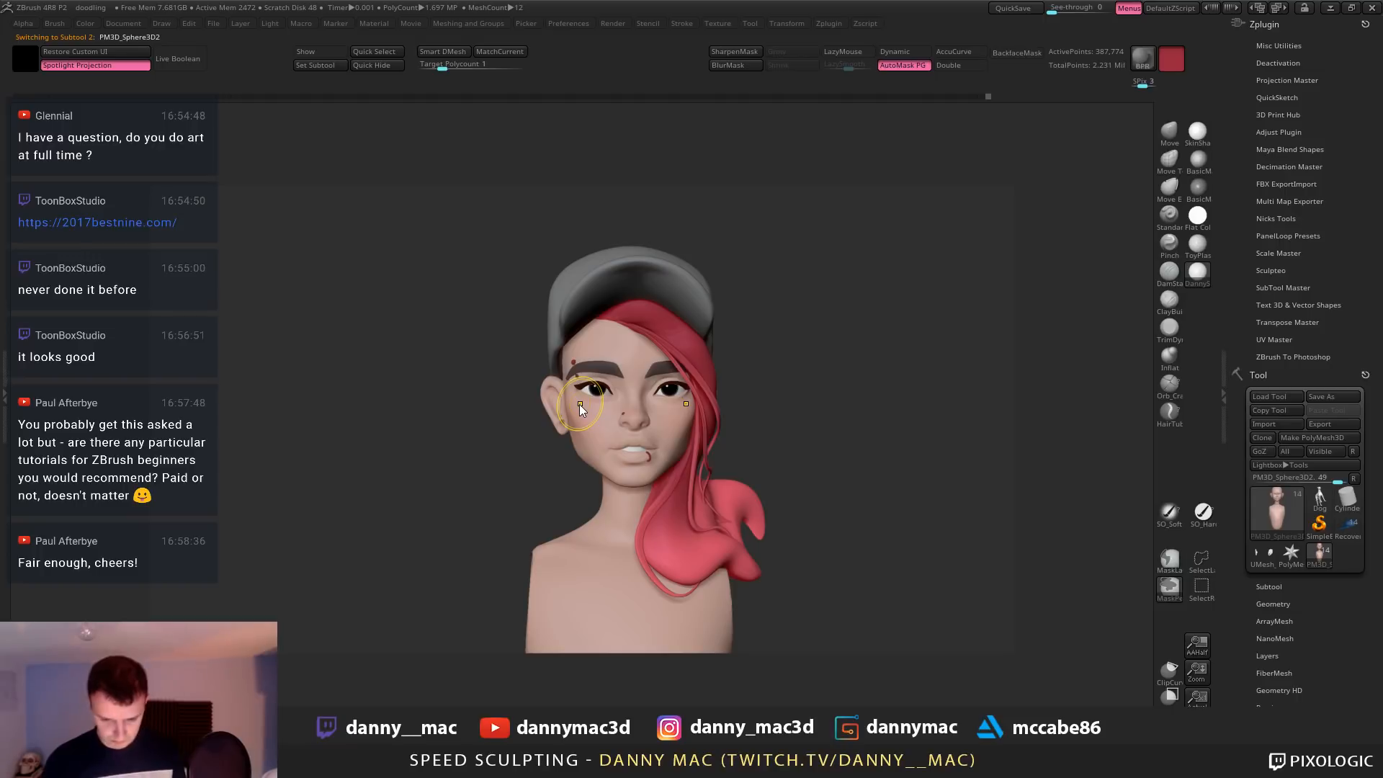
key(ctrl+s)
right_drag(596, 396, 617, 401)
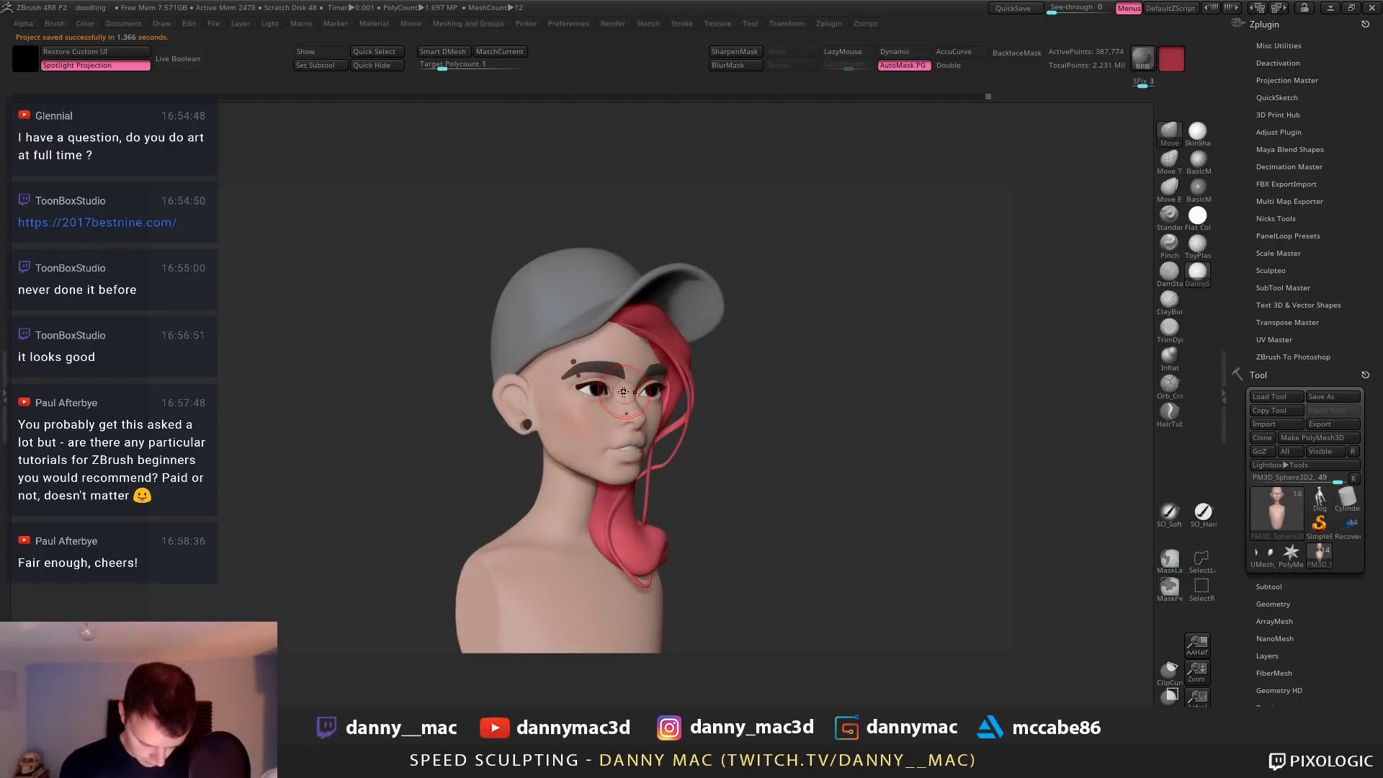
key(F1)
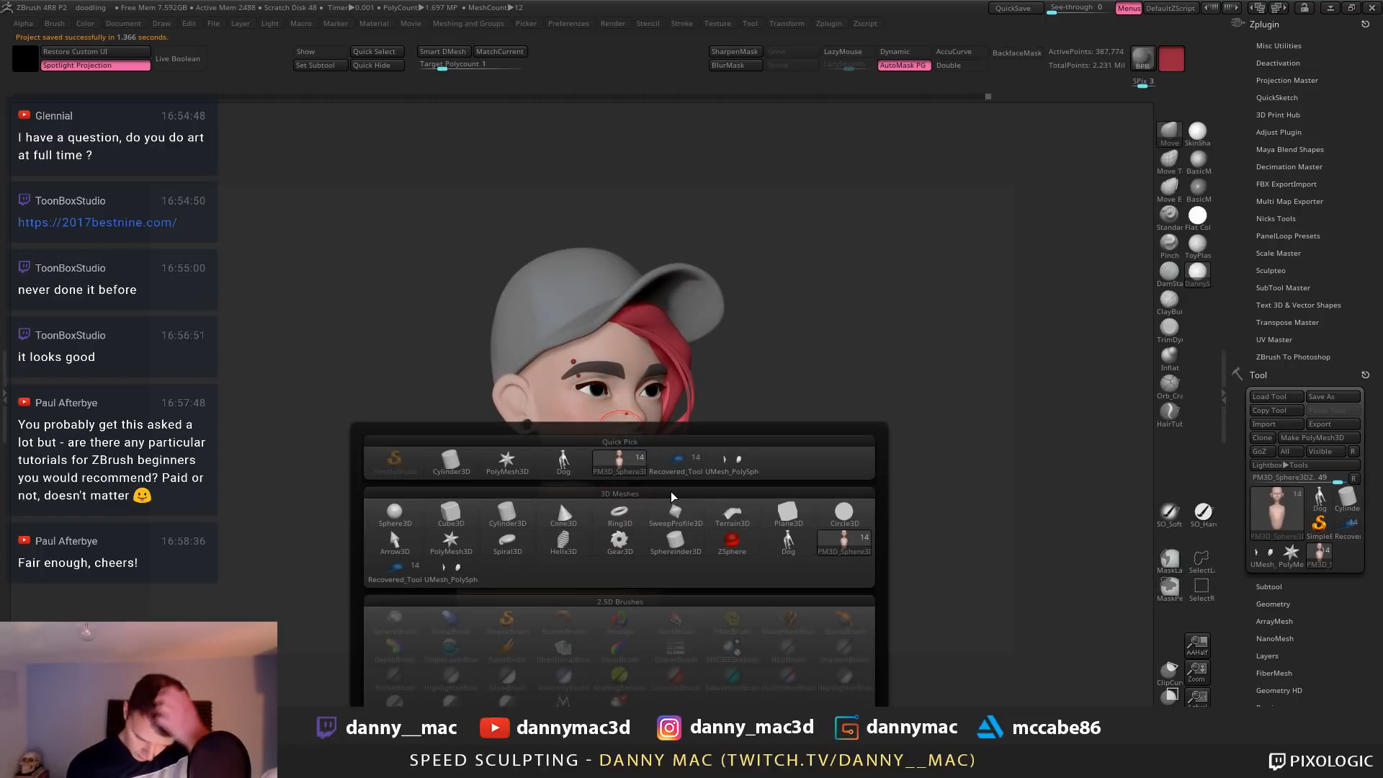
click(841, 520)
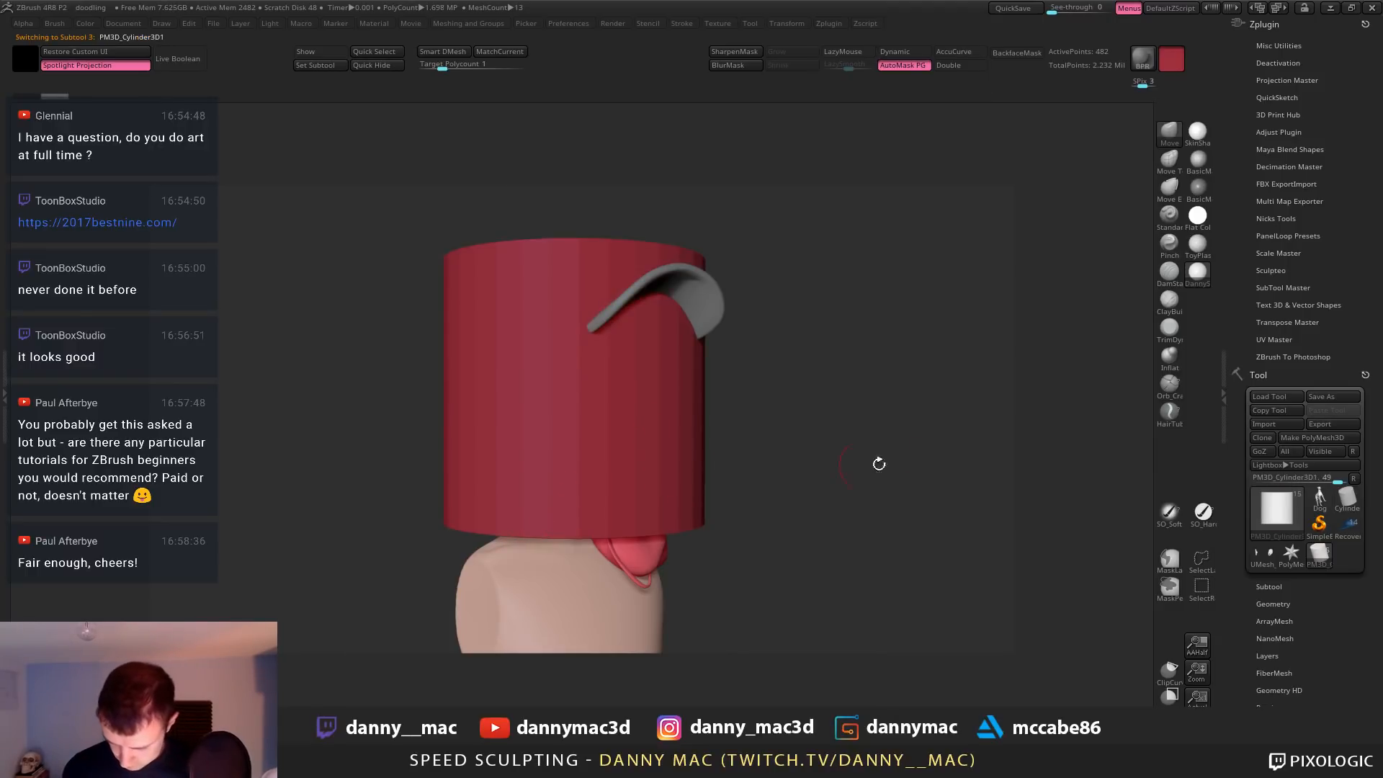
key(2)
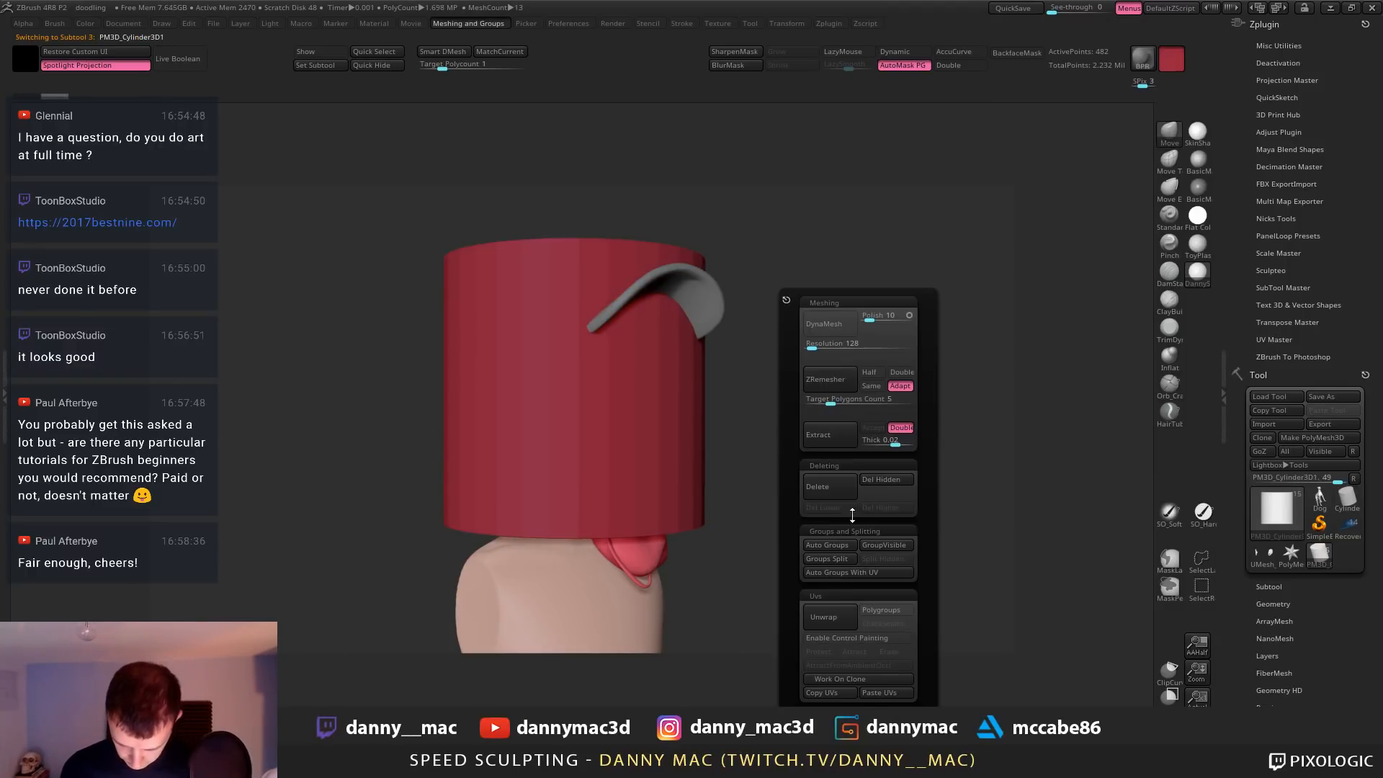
click(835, 490)
click(807, 522)
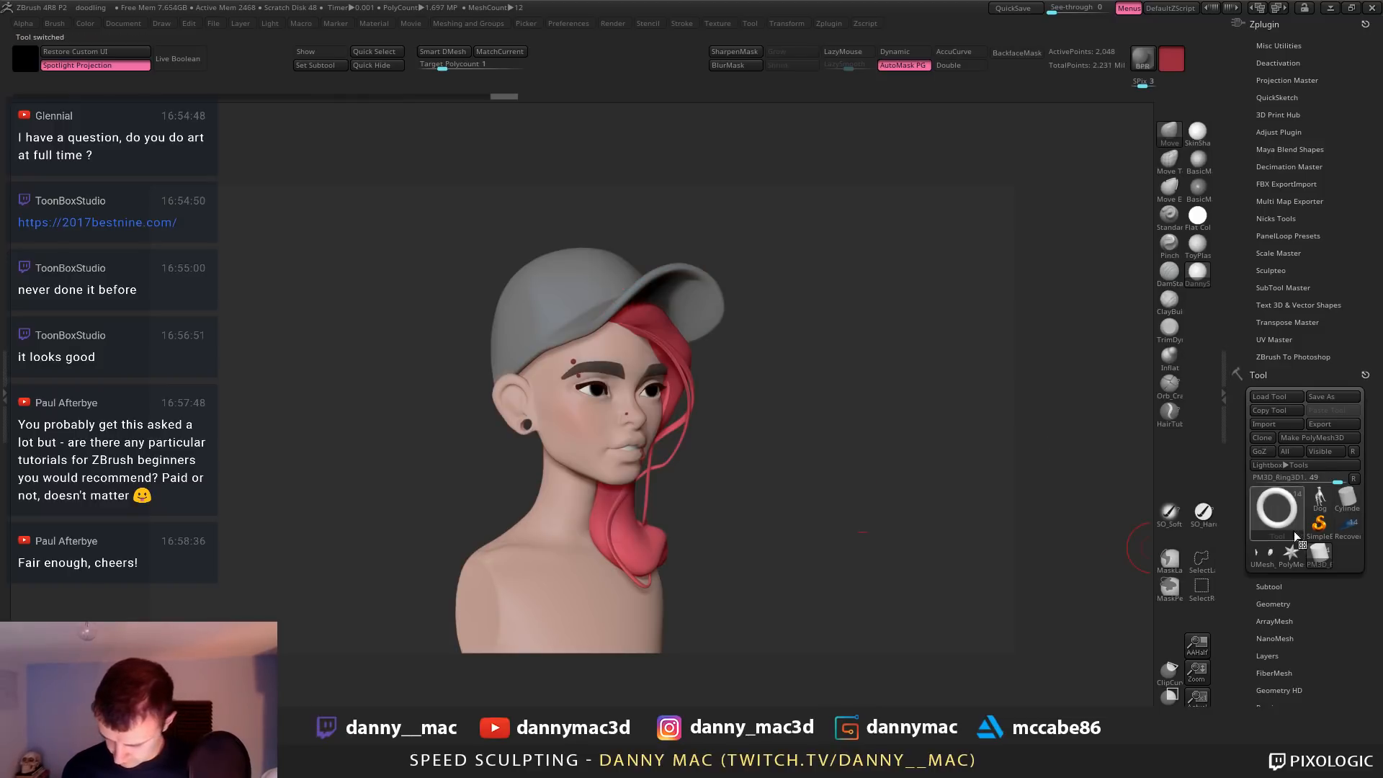
Load the Cylinder3D primitive as the active tool and view it from its round end
click(1345, 497)
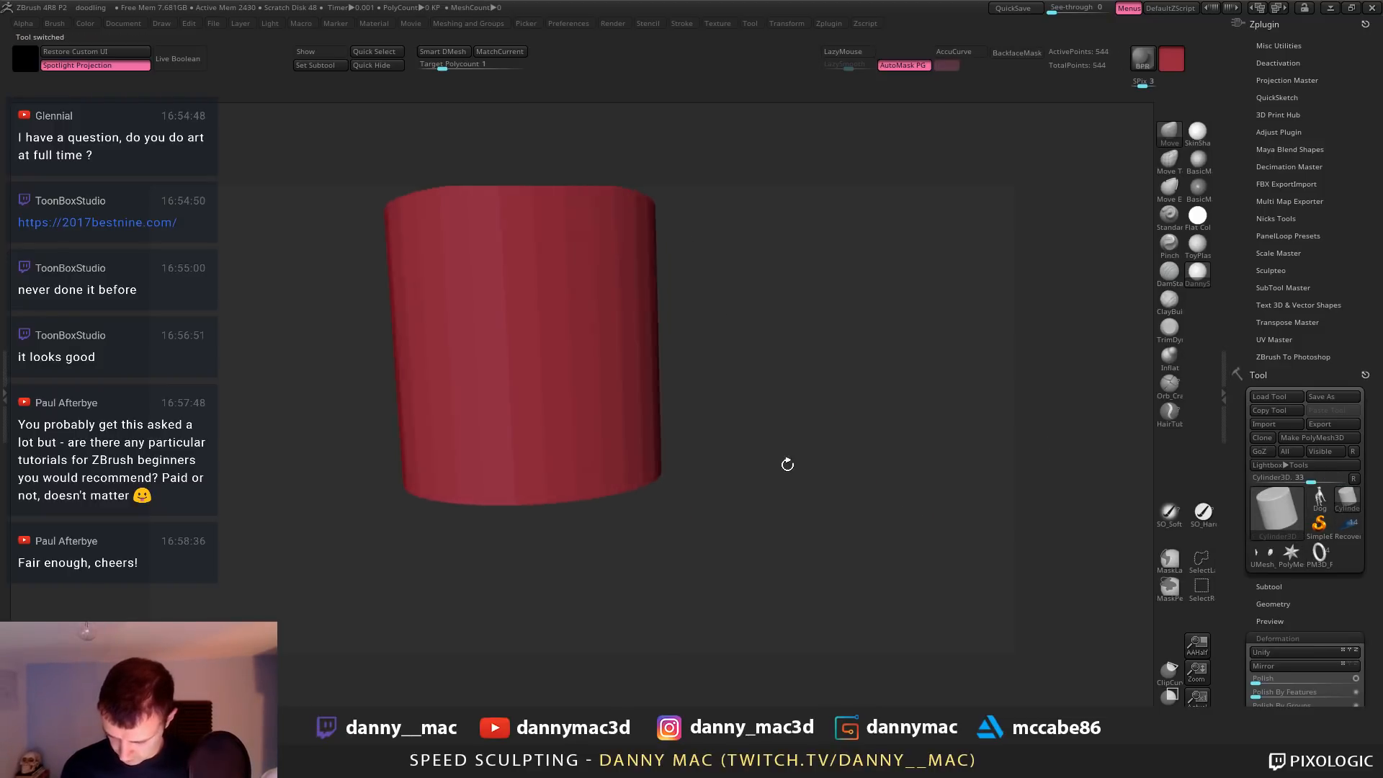
drag(787, 464, 1031, 506)
click(1276, 507)
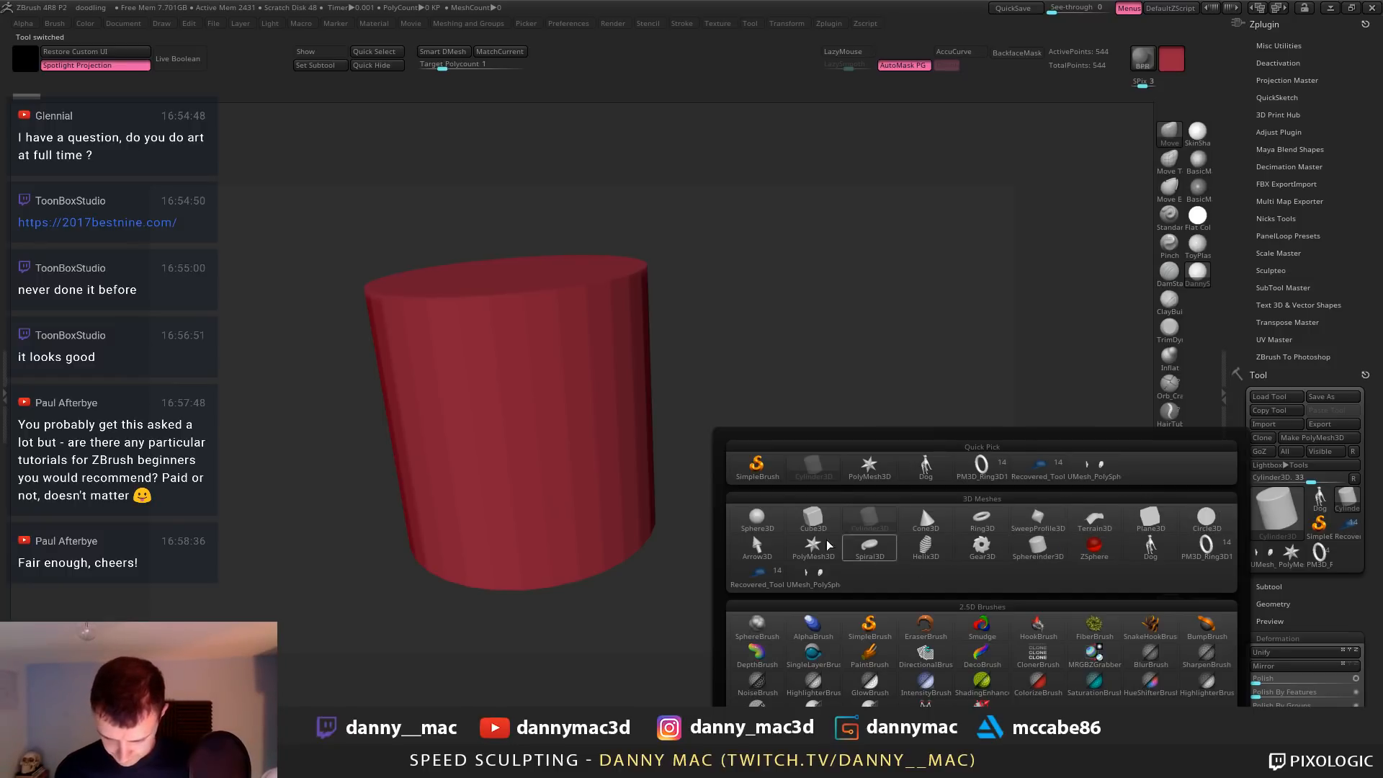
click(877, 531)
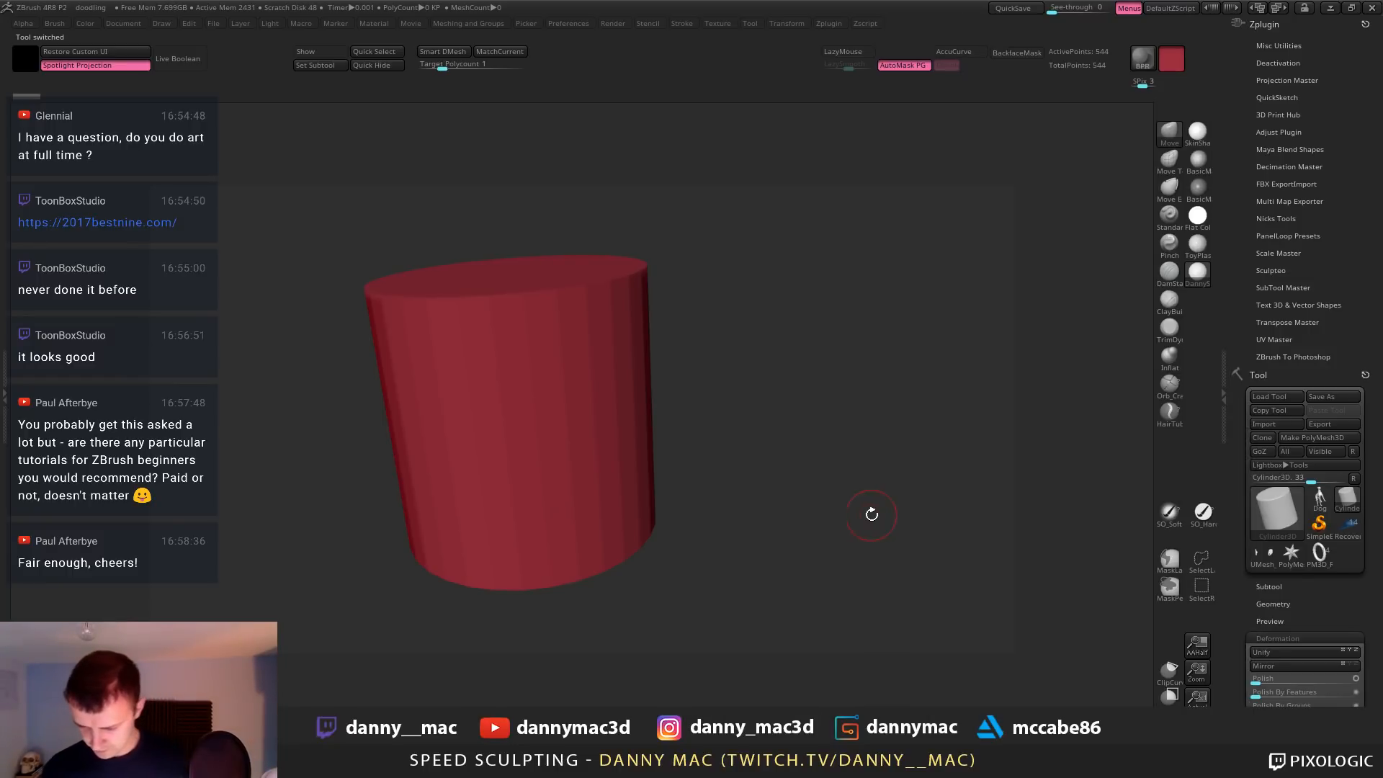
drag(800, 485, 857, 491)
Hollow the Cylinder3D primitive into a tube by setting its Inner Radius to 82 in the initialization settings
drag(1240, 585, 1283, 435)
click(1271, 363)
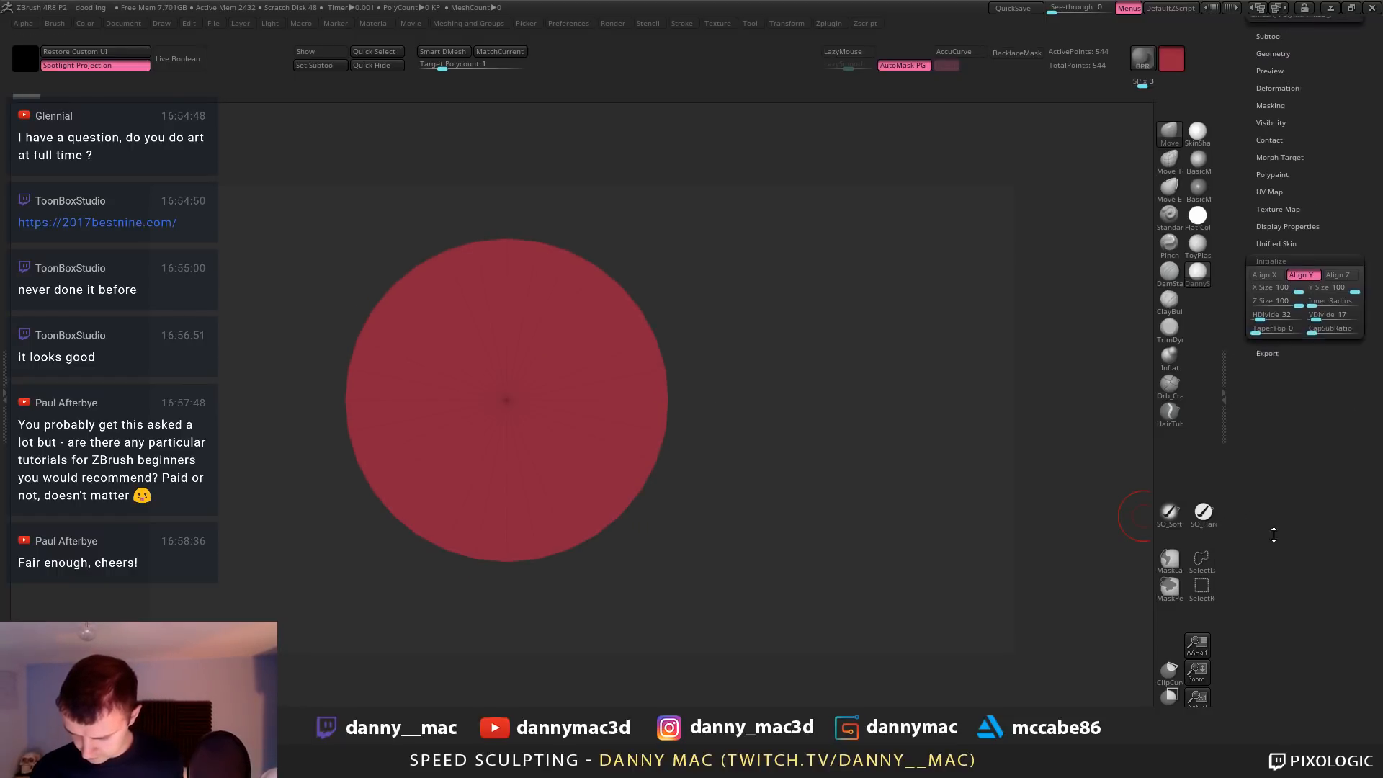
drag(1290, 376, 1291, 388)
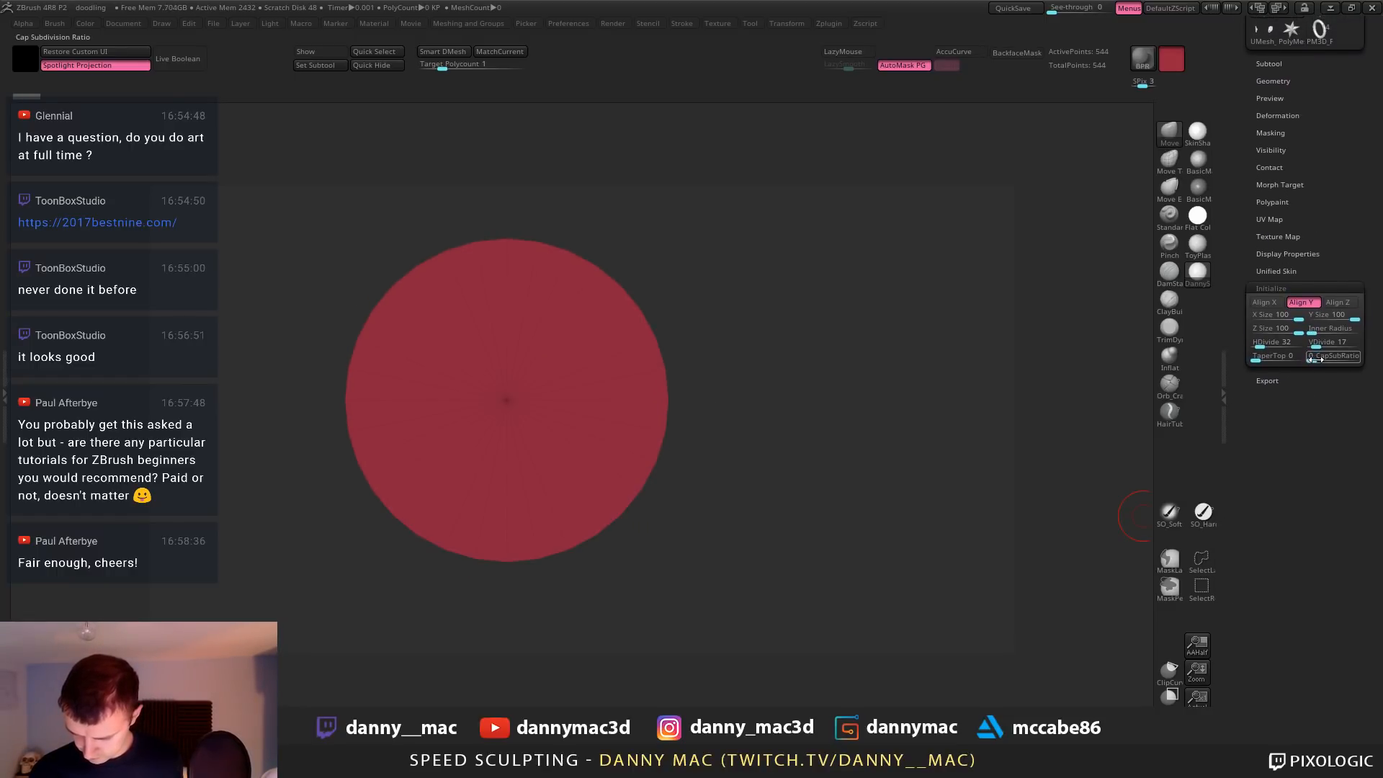
drag(1315, 331, 1351, 331)
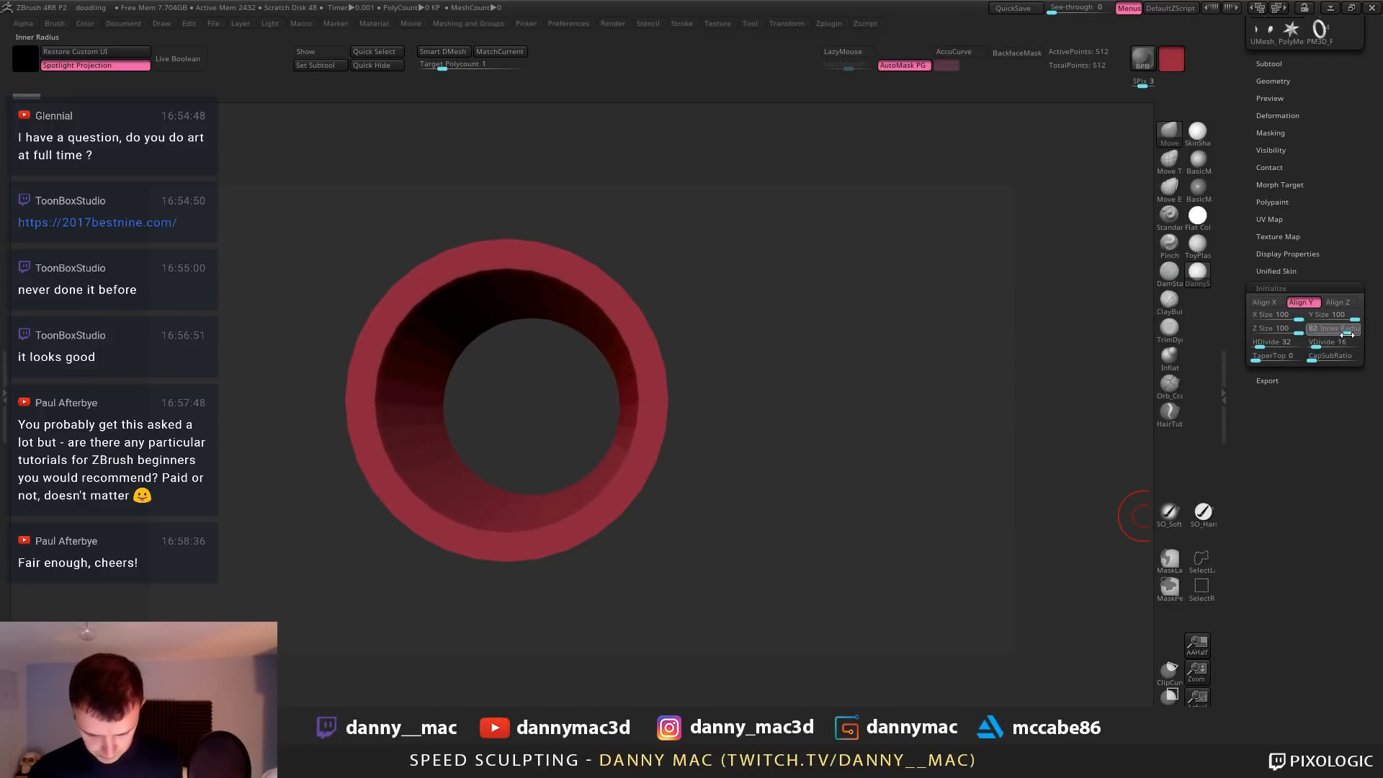
drag(911, 421, 752, 472)
drag(1302, 171, 1302, 452)
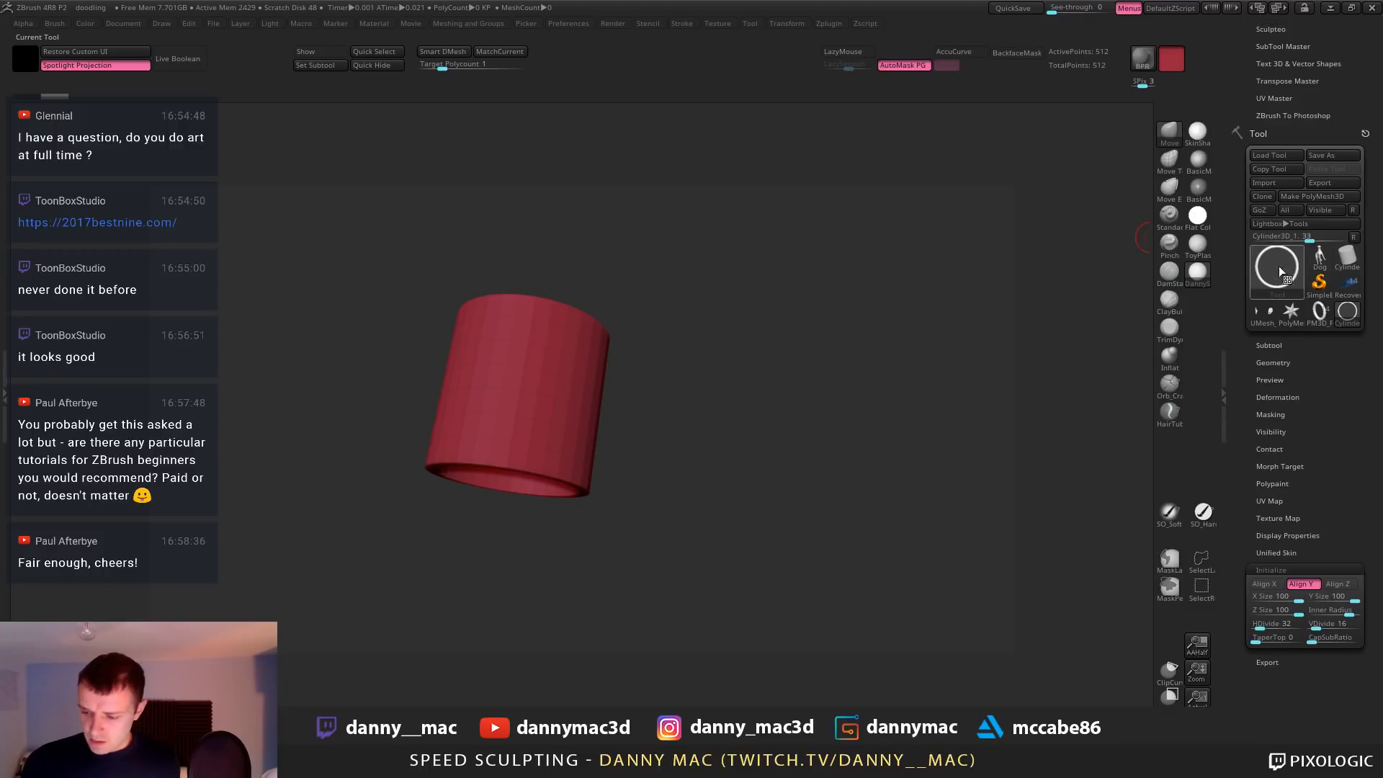
Switch to the old Recovered_Tool and delete its subtools one after another until the whole tool is gone
click(1322, 319)
click(1342, 291)
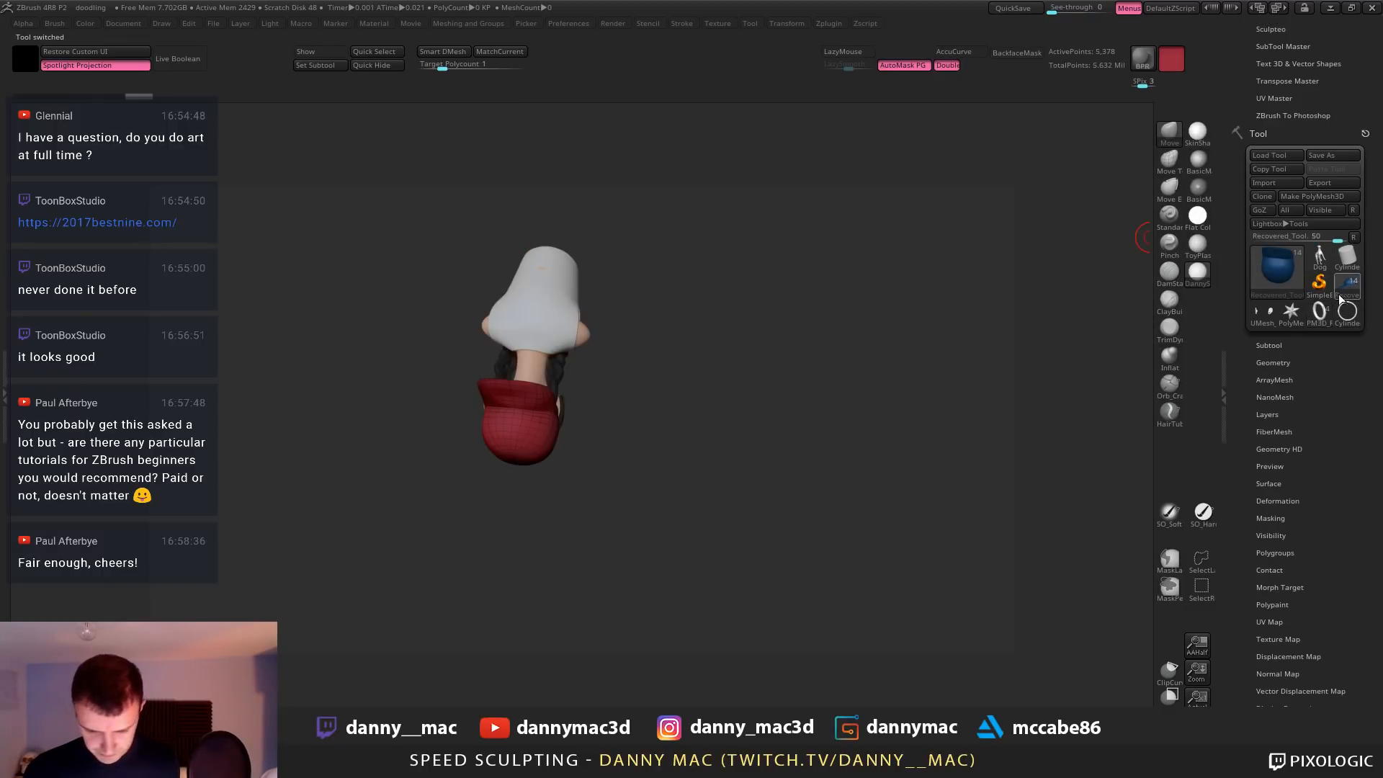
double_click(1328, 311)
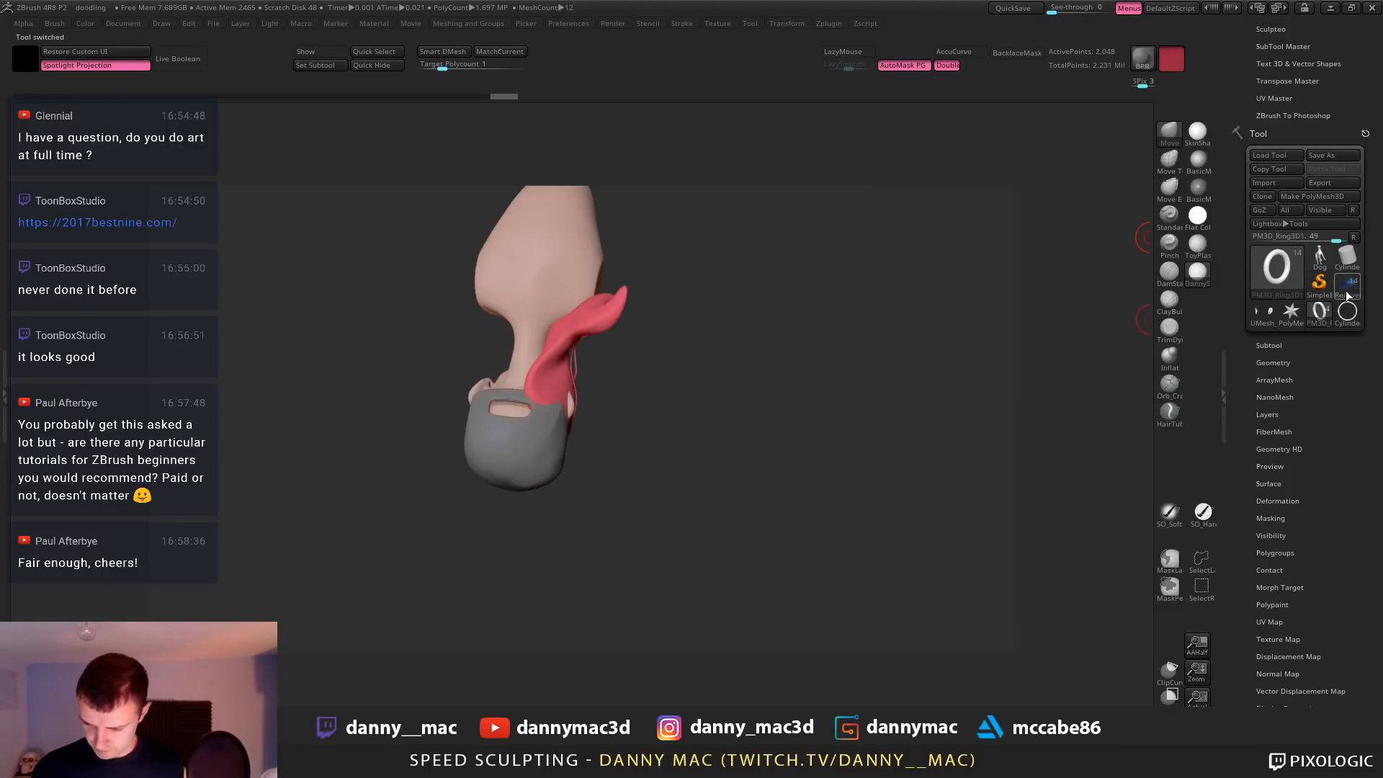
click(1345, 286)
click(1269, 702)
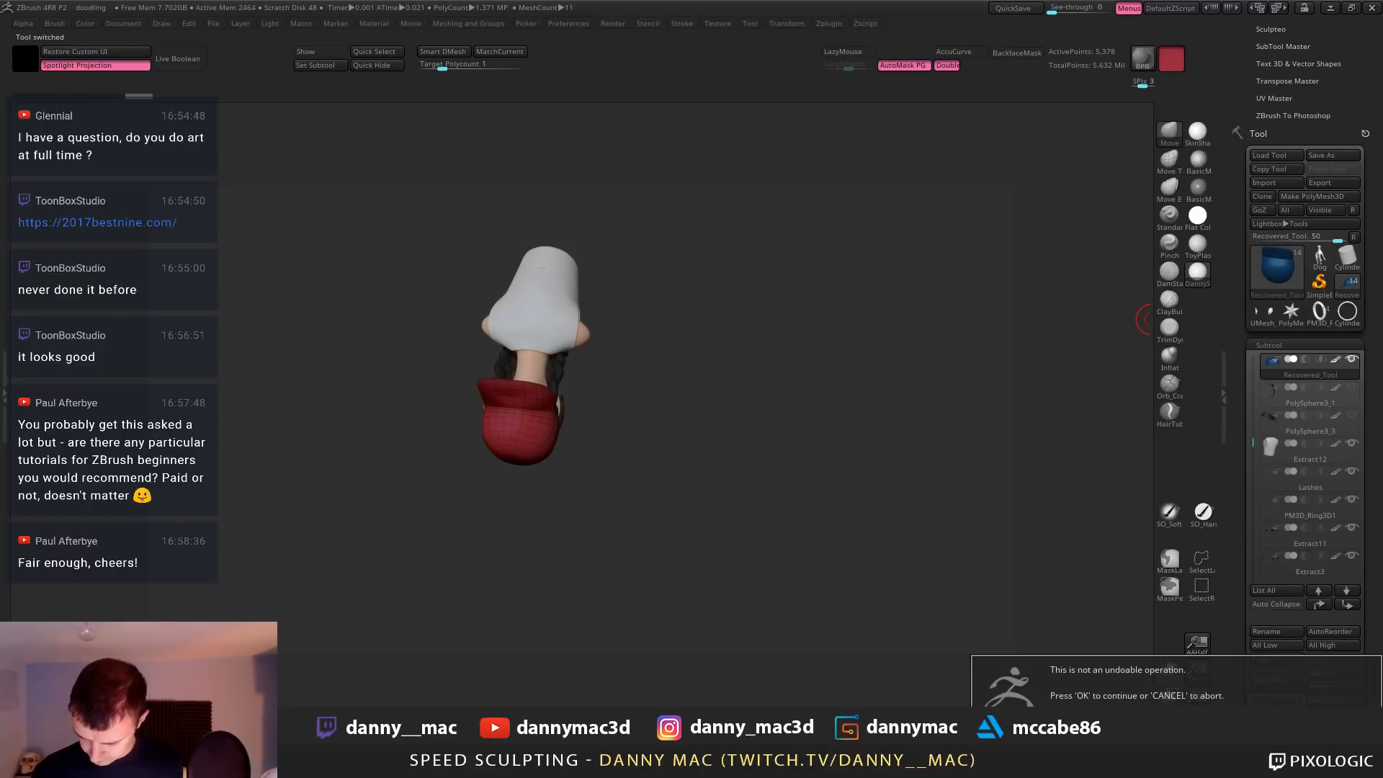
click(1269, 702)
click(1274, 704)
click(1275, 703)
click(1275, 703)
click(1274, 704)
click(1274, 704)
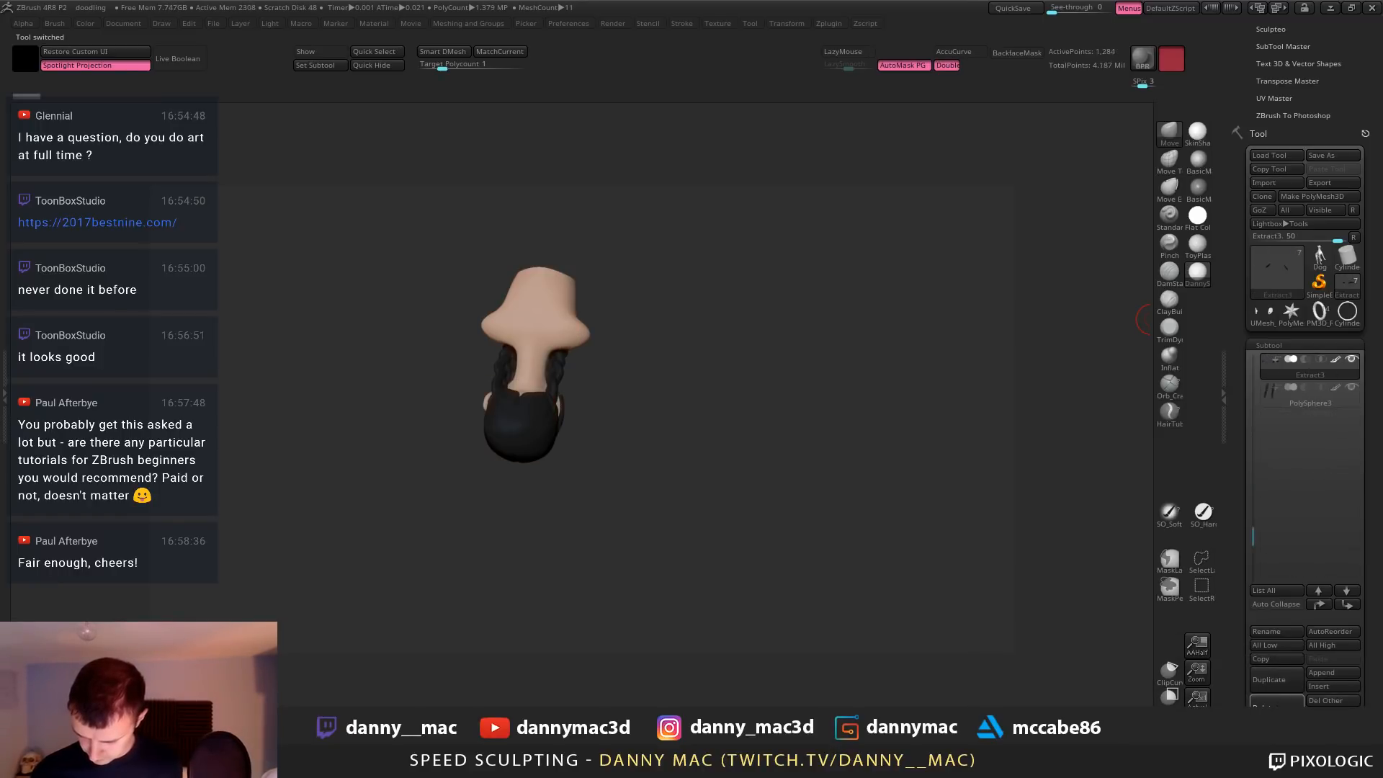
click(1275, 704)
click(1274, 704)
drag(1253, 566, 1253, 337)
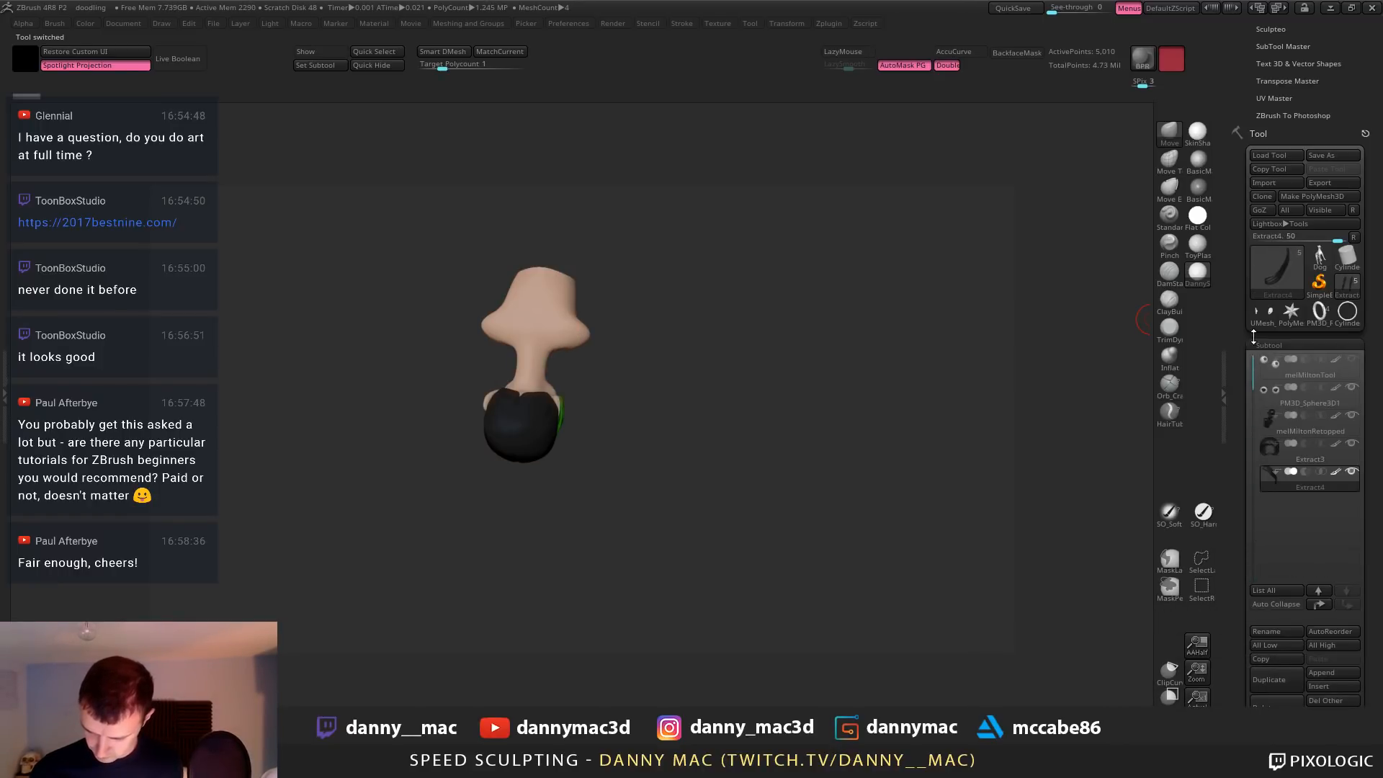
click(1275, 703)
click(1273, 702)
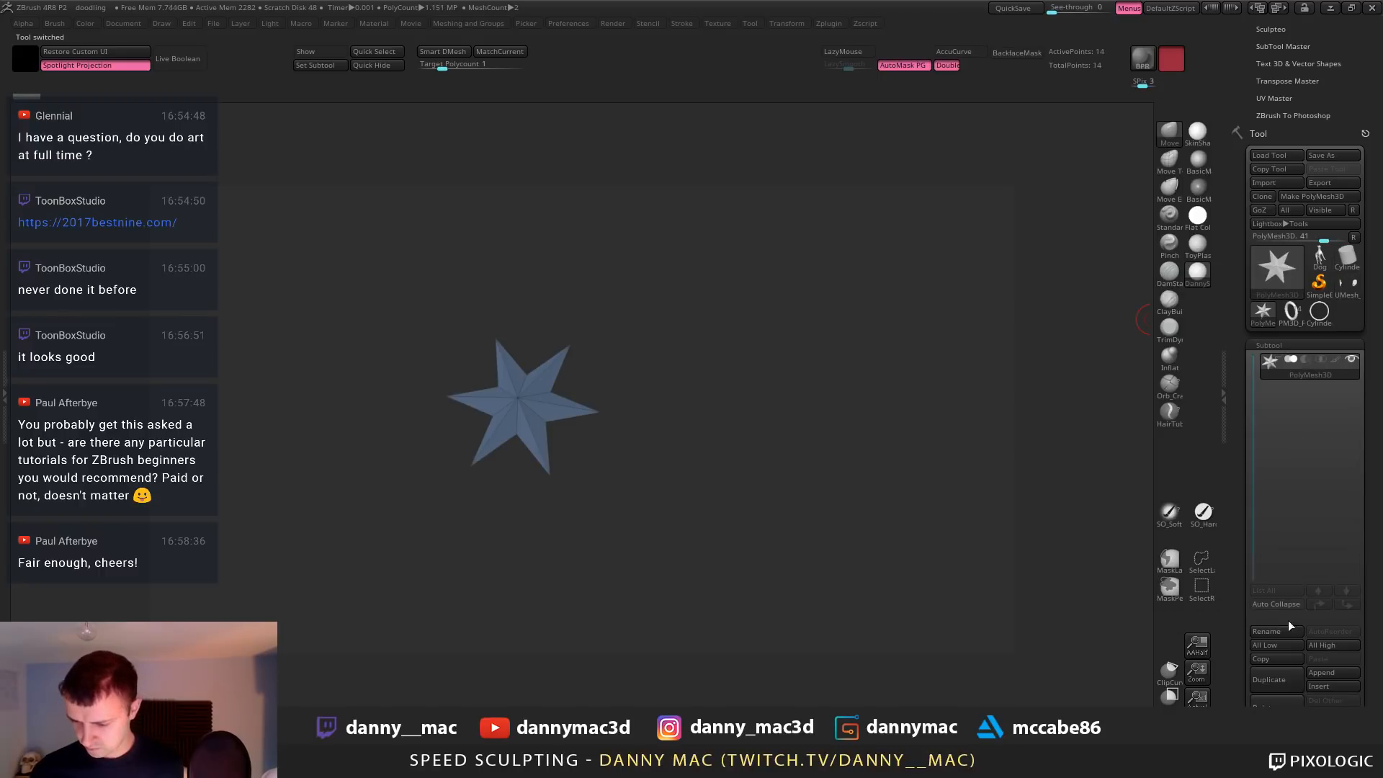
Return to the capped bust, face it from the front and insert the hollow Cylinder3D_1 as a new subtool
click(1296, 321)
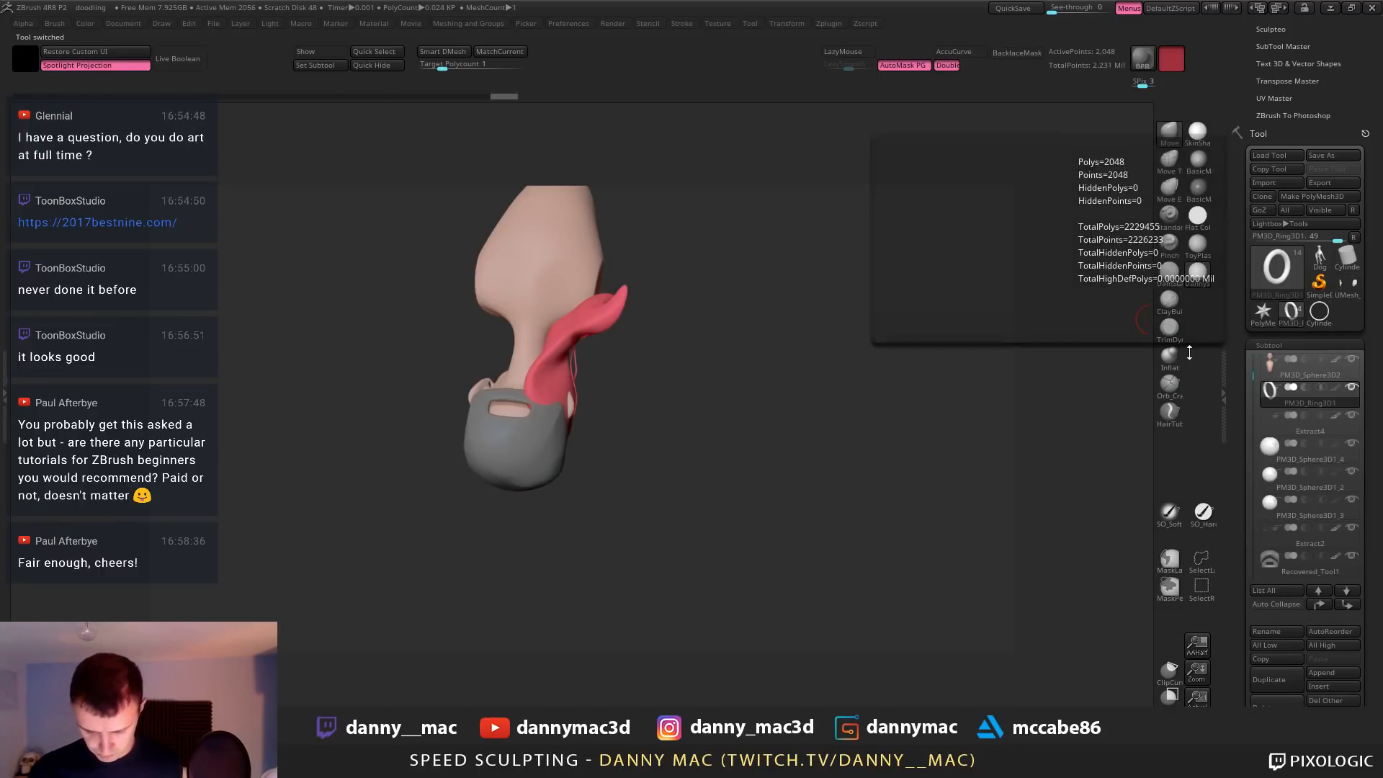
drag(838, 478, 750, 372)
key(F1)
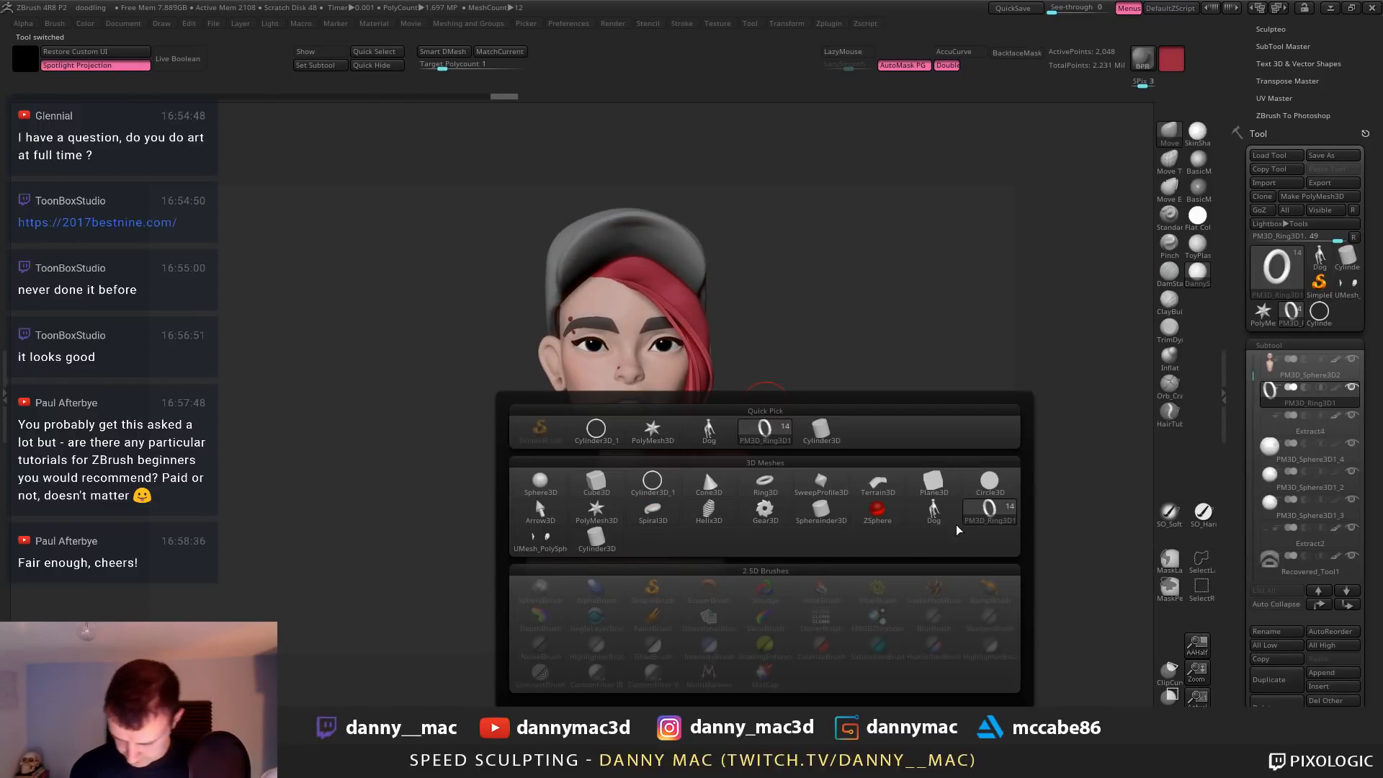
mouse_move(767, 512)
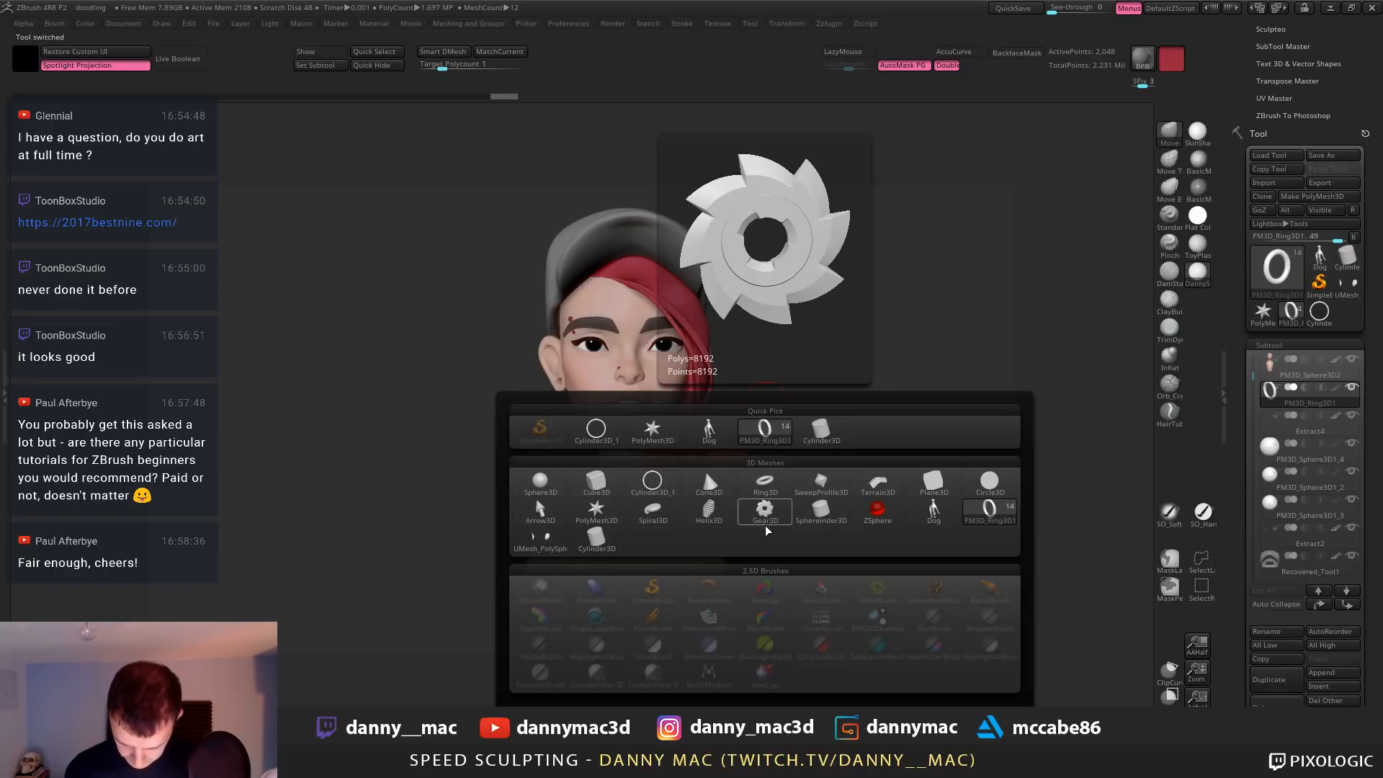
click(610, 437)
Scale the inserted hollow cylinder down to earring size beside the head and choose black as its colour
mouse_move(686, 378)
right_down()
mouse_move(688, 432)
mouse_move(692, 384)
right_up()
key(w)
drag(679, 364, 533, 381)
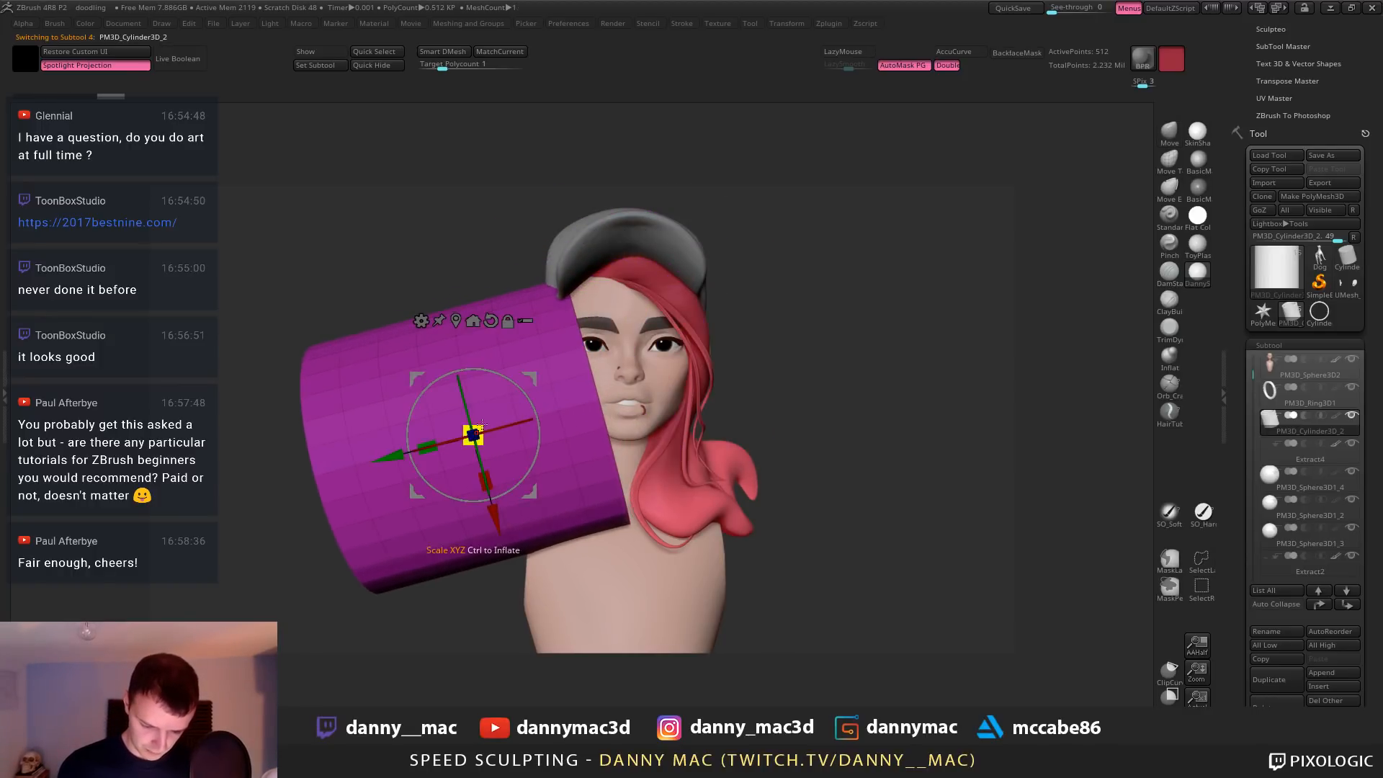
drag(473, 435, 395, 525)
right_drag(398, 523, 508, 516)
key(space)
drag(492, 562, 458, 593)
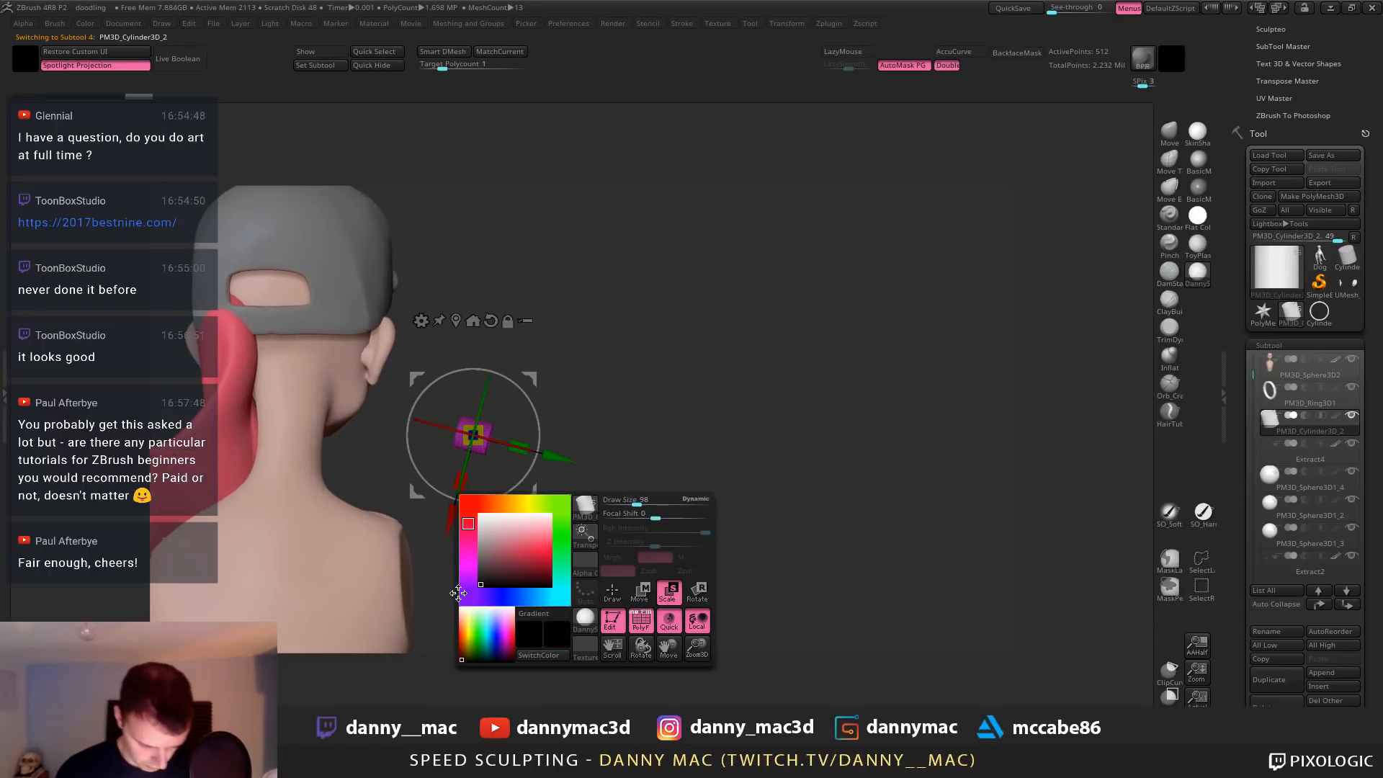
Move the small black tube closer to the ear on the uncovered side of the head
alt+right_drag(603, 429, 649, 491)
drag(577, 439, 529, 381)
right_drag(529, 381, 461, 380)
drag(473, 435, 475, 446)
right_drag(476, 440, 412, 435)
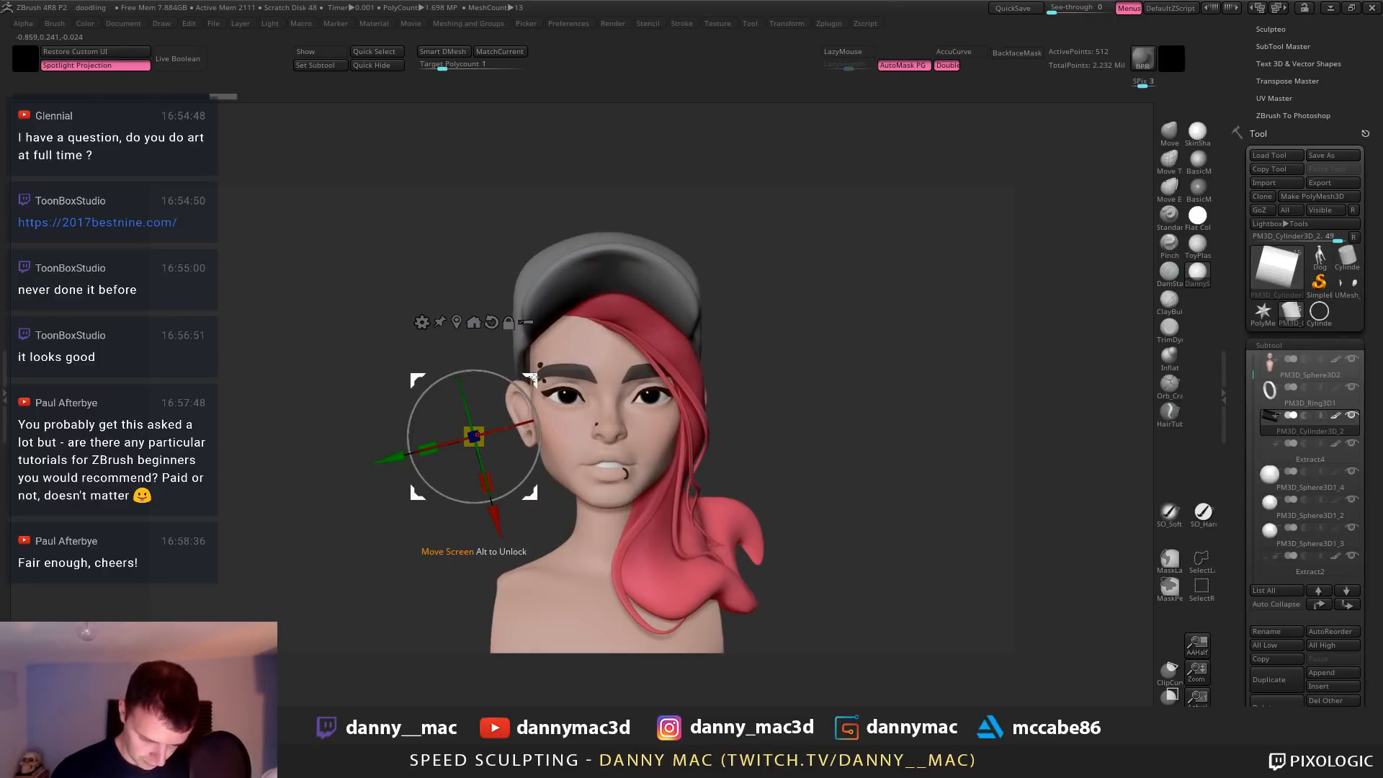
drag(532, 380, 588, 376)
key(q)
ctrl+right_drag(603, 413, 702, 437)
ctrl+right_drag(476, 440, 734, 423)
Place the black tube in the earlobe and adjust its size and angle to fit the lobe
drag(727, 393, 870, 349)
right_drag(870, 360, 856, 409)
drag(826, 398, 842, 382)
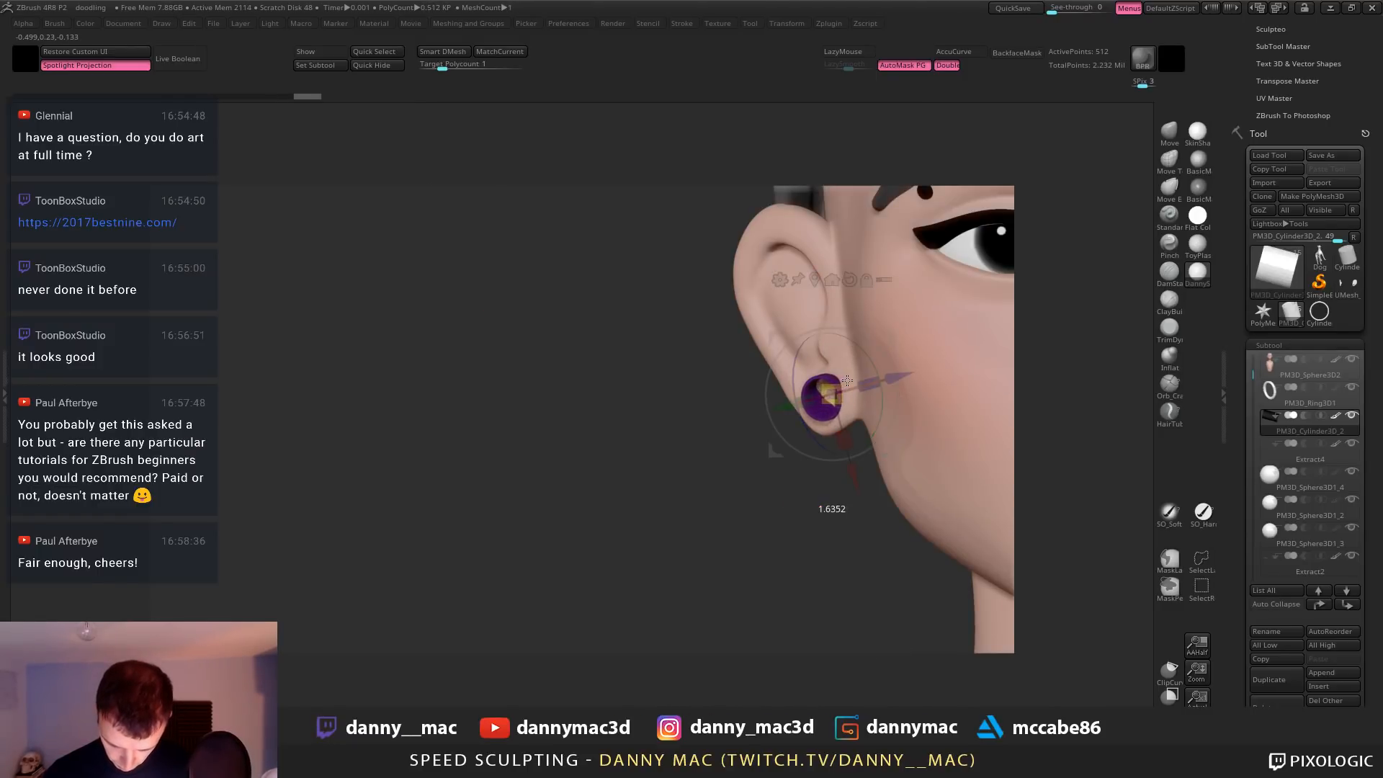
mouse_move(847, 380)
right_down()
mouse_move(877, 377)
mouse_move(853, 371)
right_up()
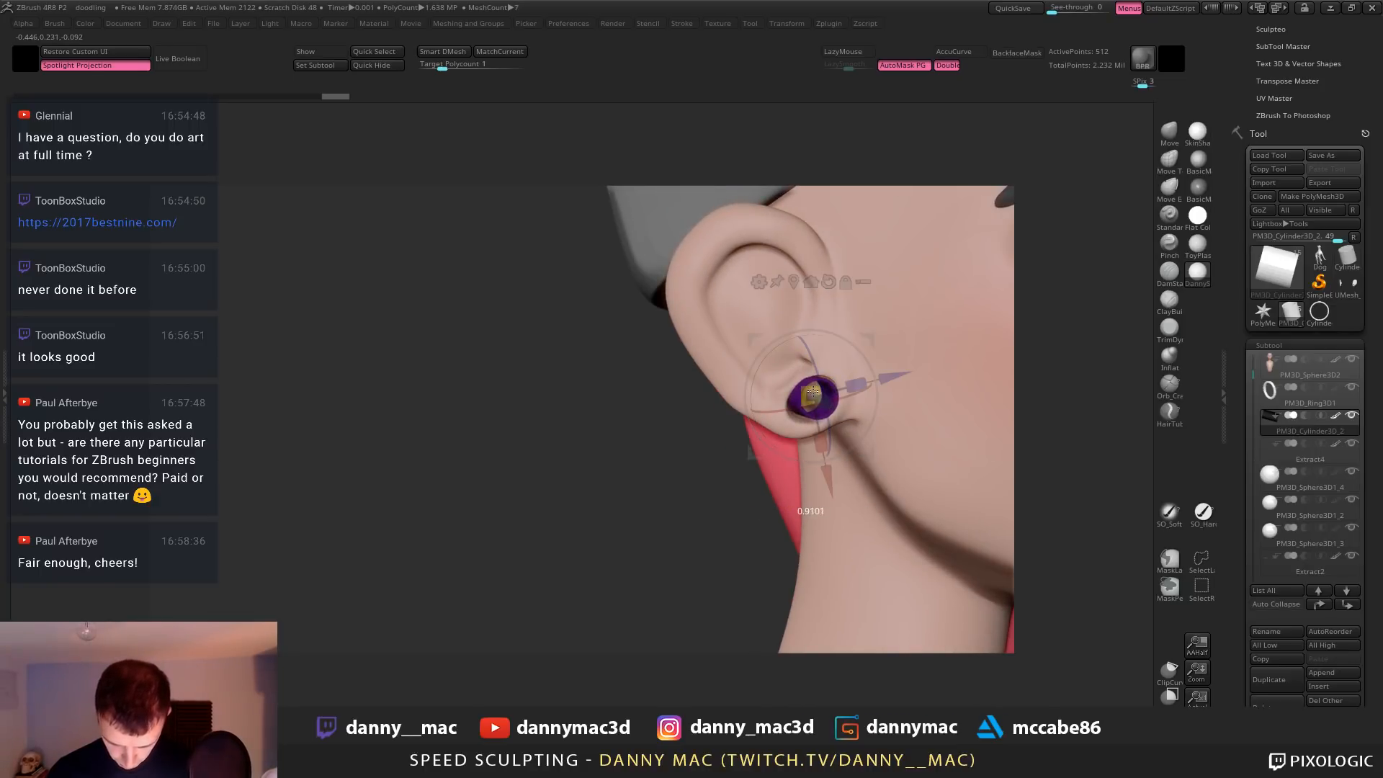
drag(815, 390, 816, 388)
mouse_move(818, 382)
right_down()
mouse_move(847, 349)
mouse_move(795, 430)
mouse_move(840, 410)
right_up()
Flatten the ear tube along its axis so it forms a short ring through the lobe
alt+click(839, 369)
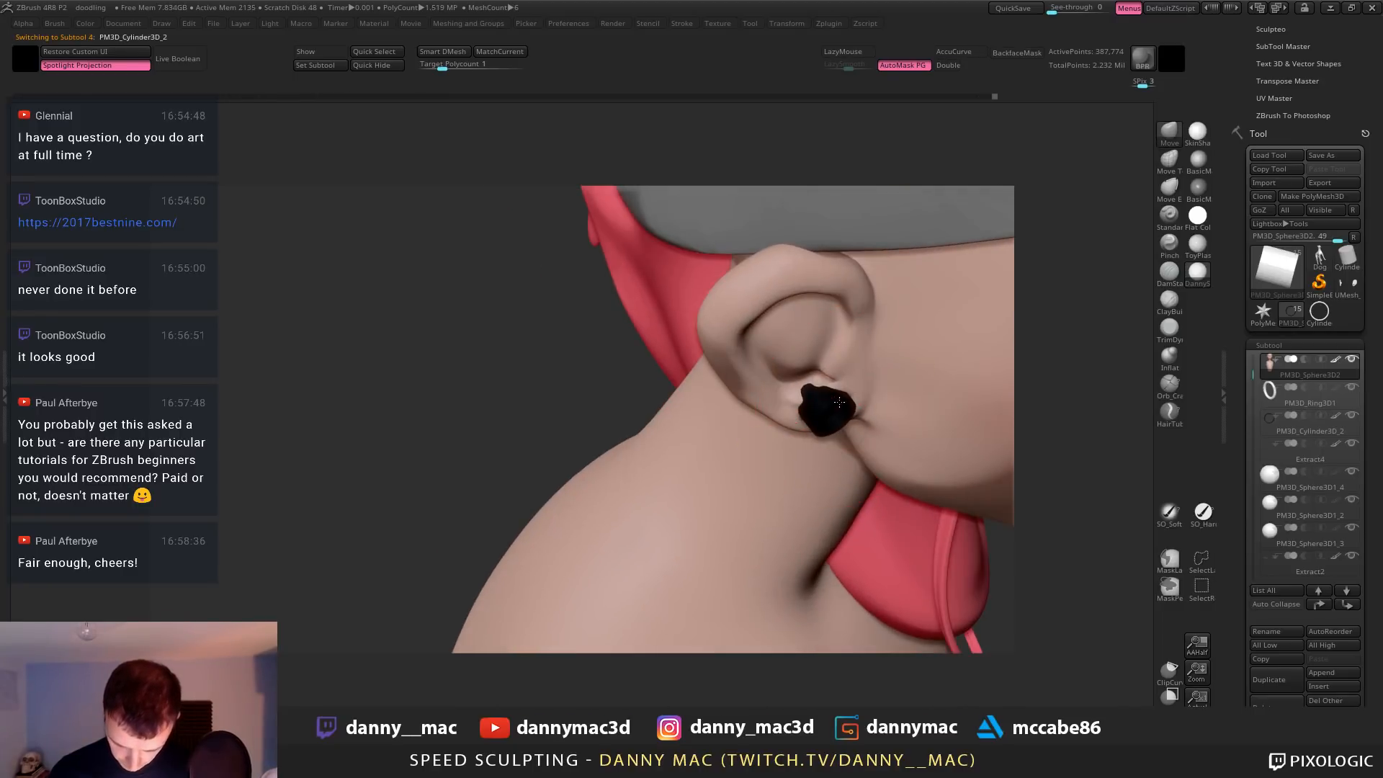
alt+click(839, 401)
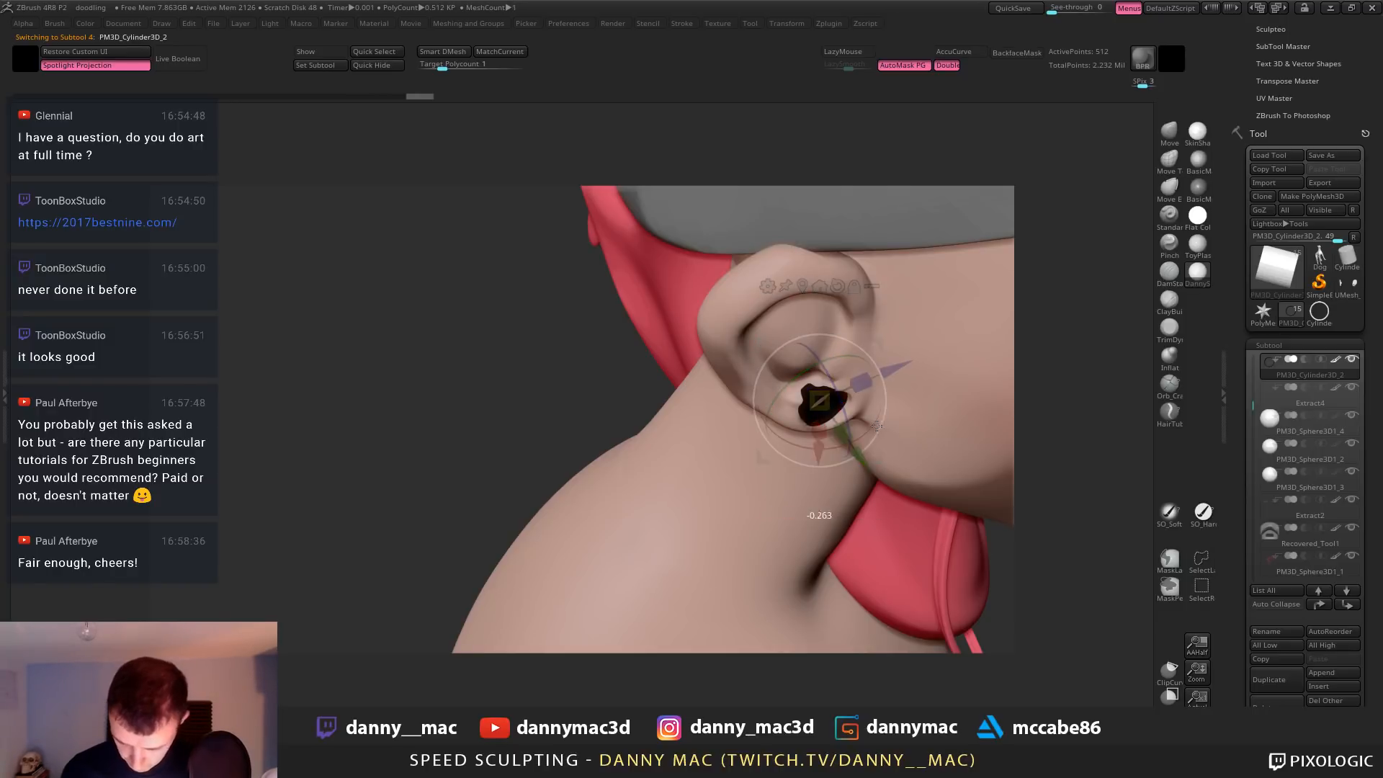
right_drag(875, 337, 841, 443)
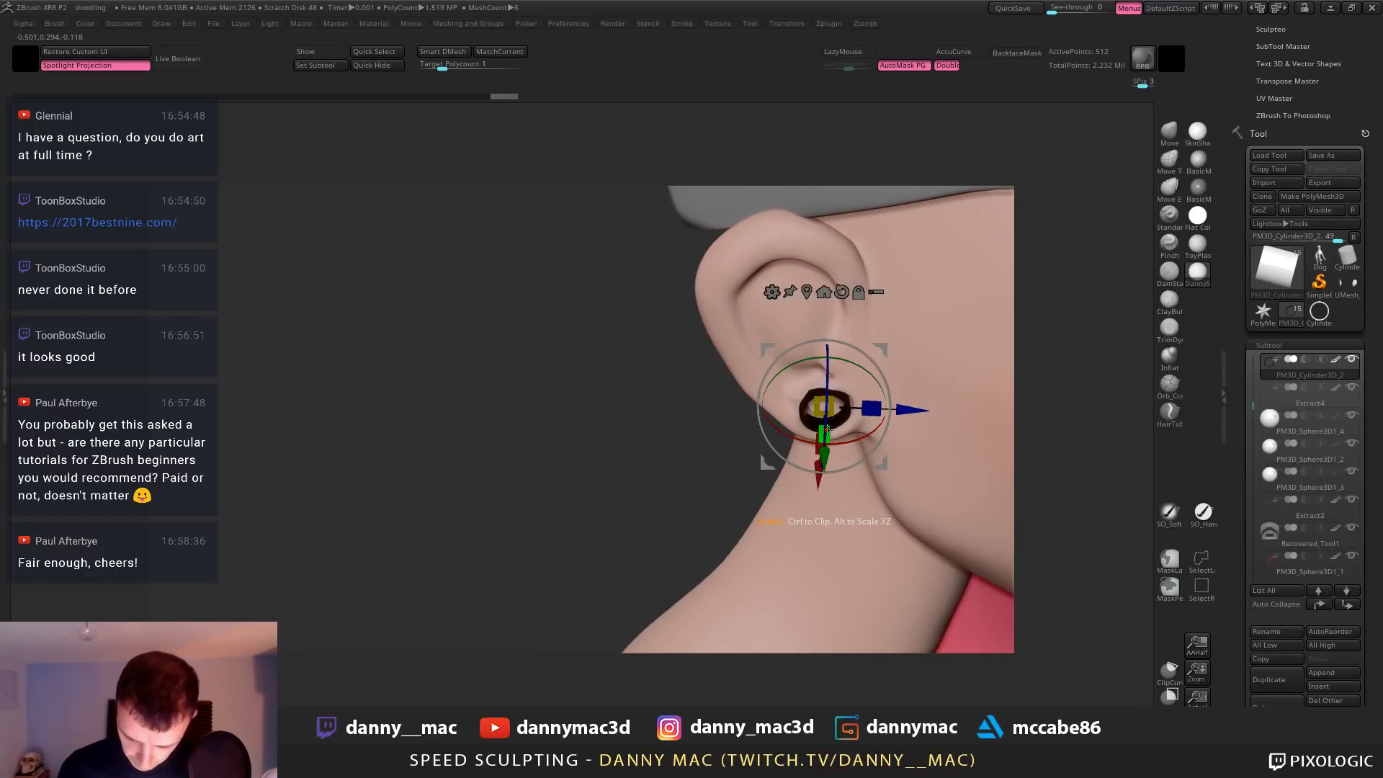
mouse_move(853, 380)
right_down()
mouse_move(820, 407)
mouse_move(847, 442)
right_up()
Compare the tube with the head subtool from several angles and shift the tube within the earlobe
alt+click(850, 390)
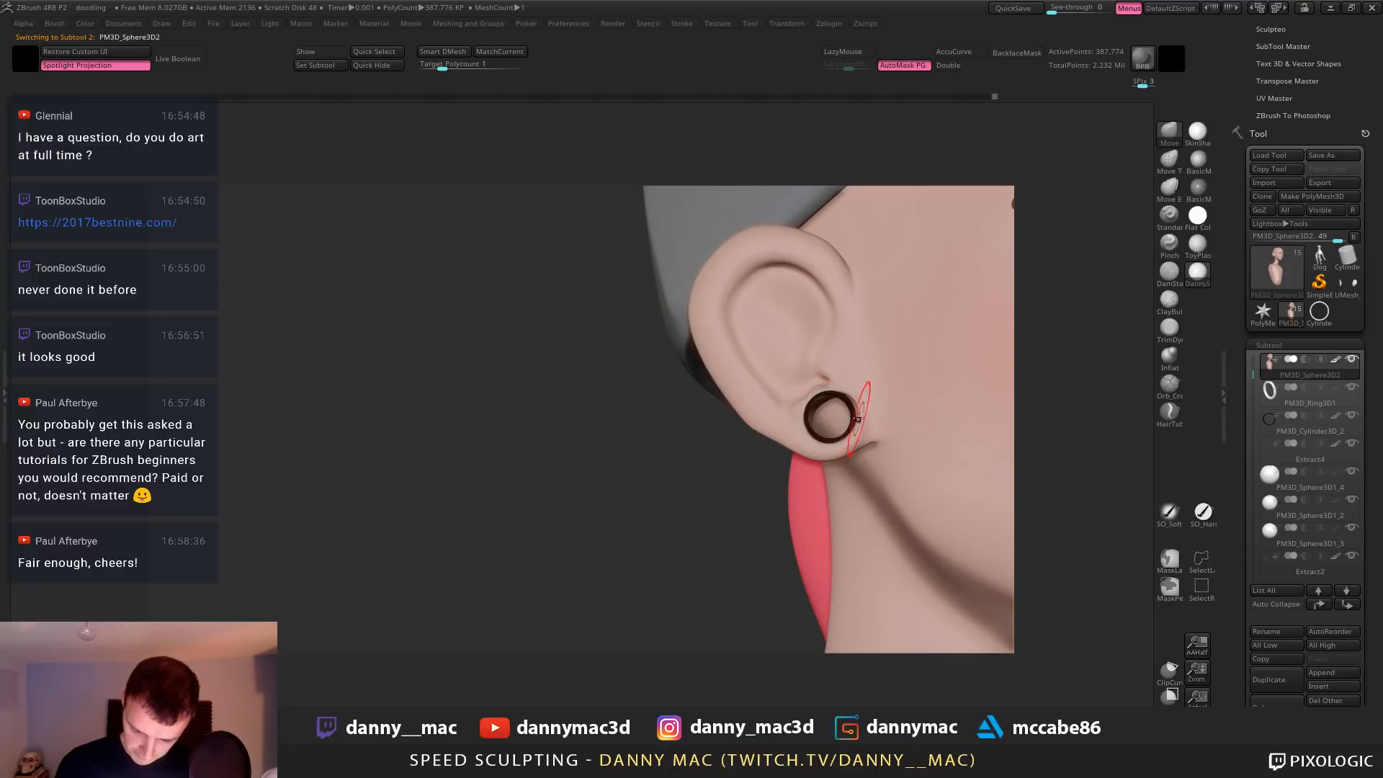
right_drag(851, 416, 839, 446)
alt+click(828, 417)
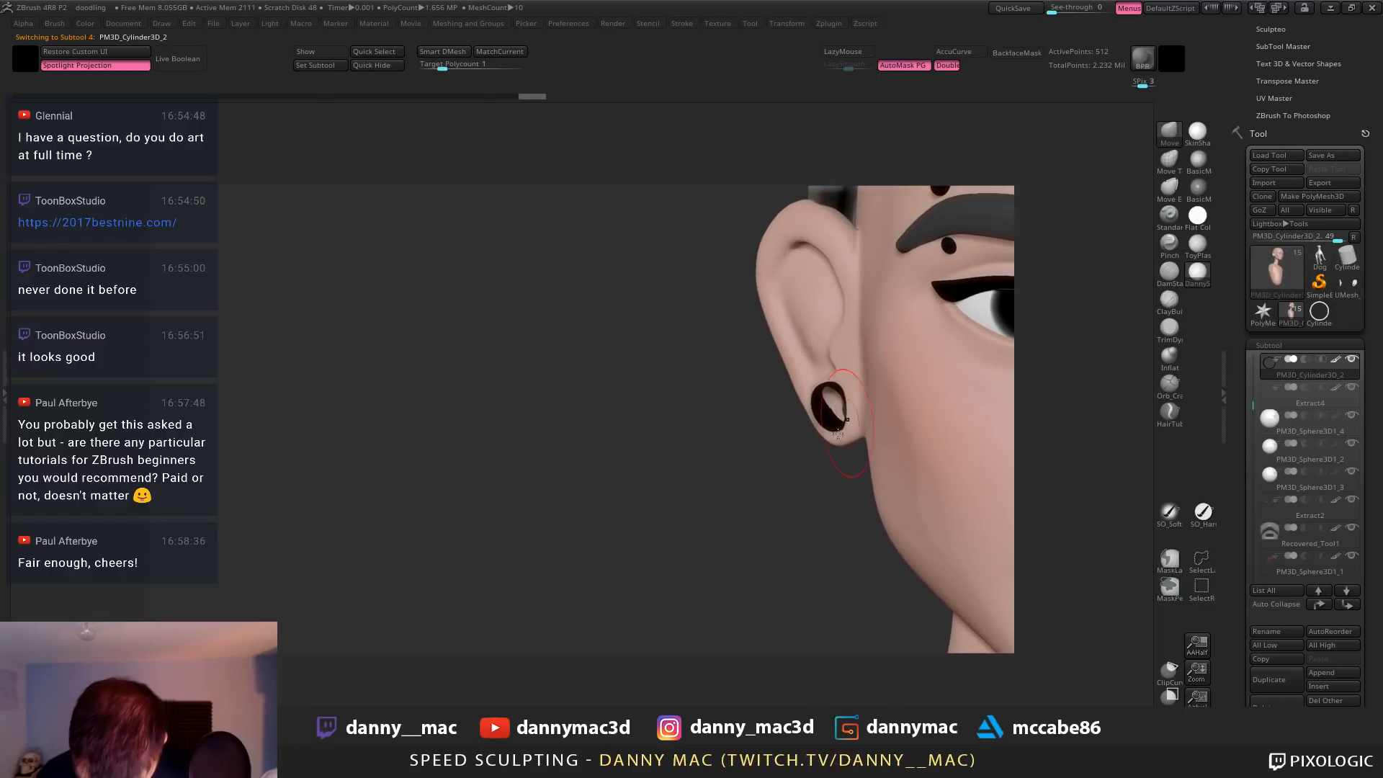
key(w)
drag(813, 420, 790, 421)
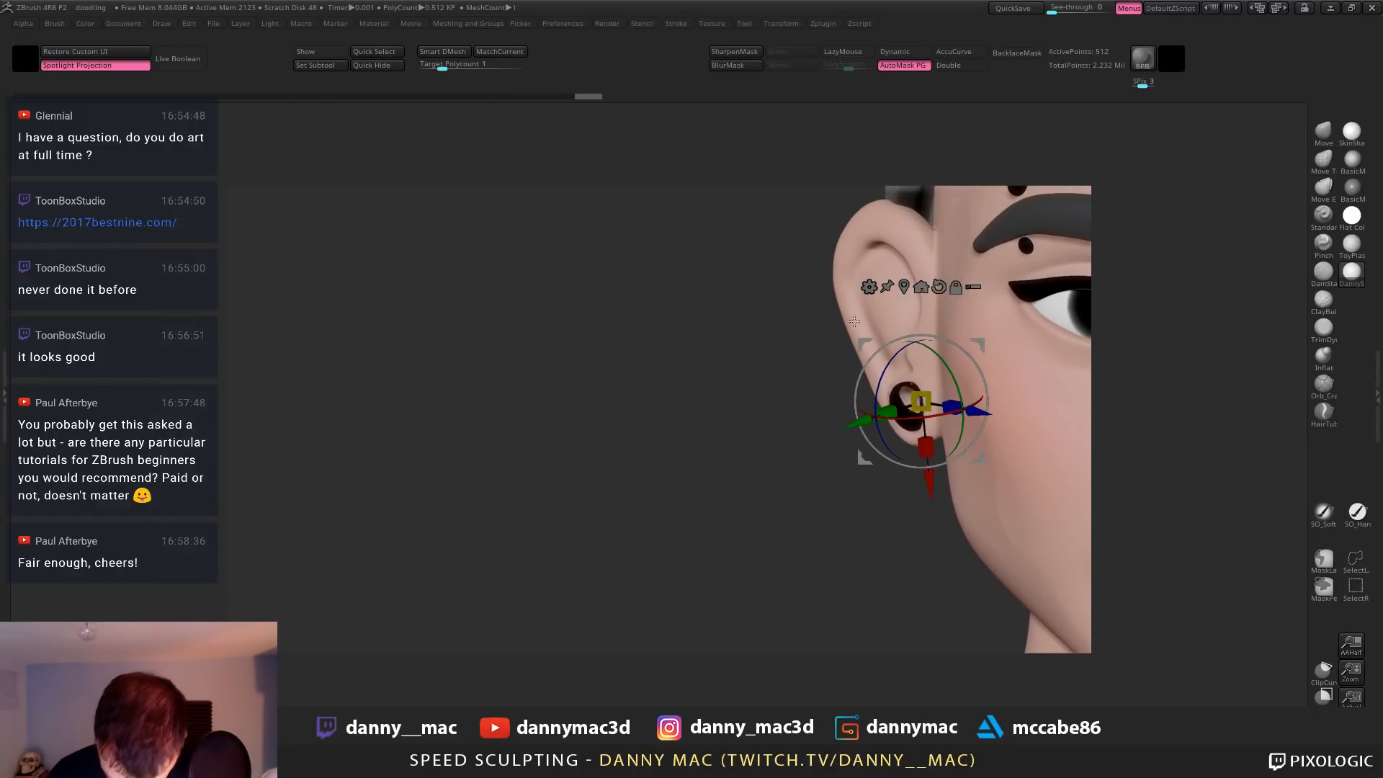
Shape the earlobe on the head subtool around the ear tube with the Move brush and save the project
key(q)
right_drag(921, 335, 992, 350)
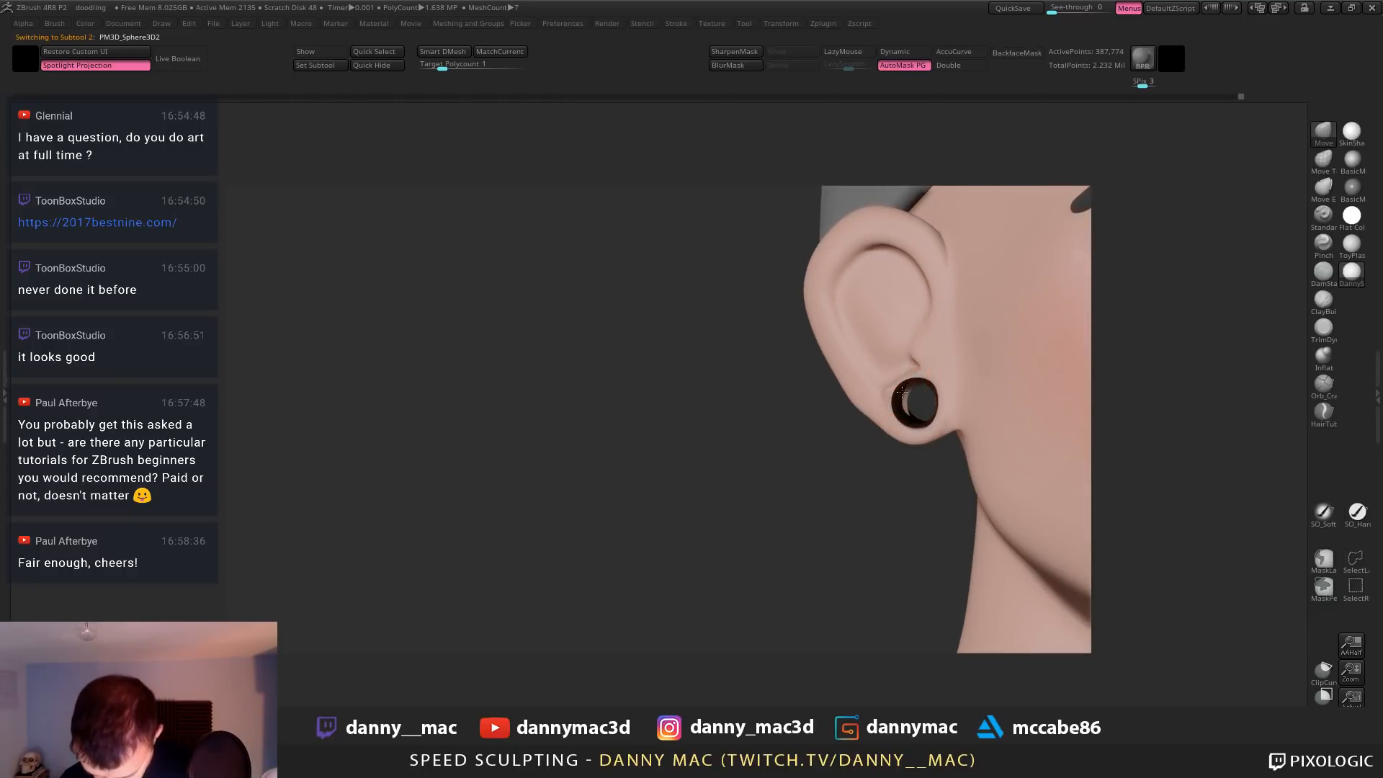
right_drag(932, 369, 982, 435)
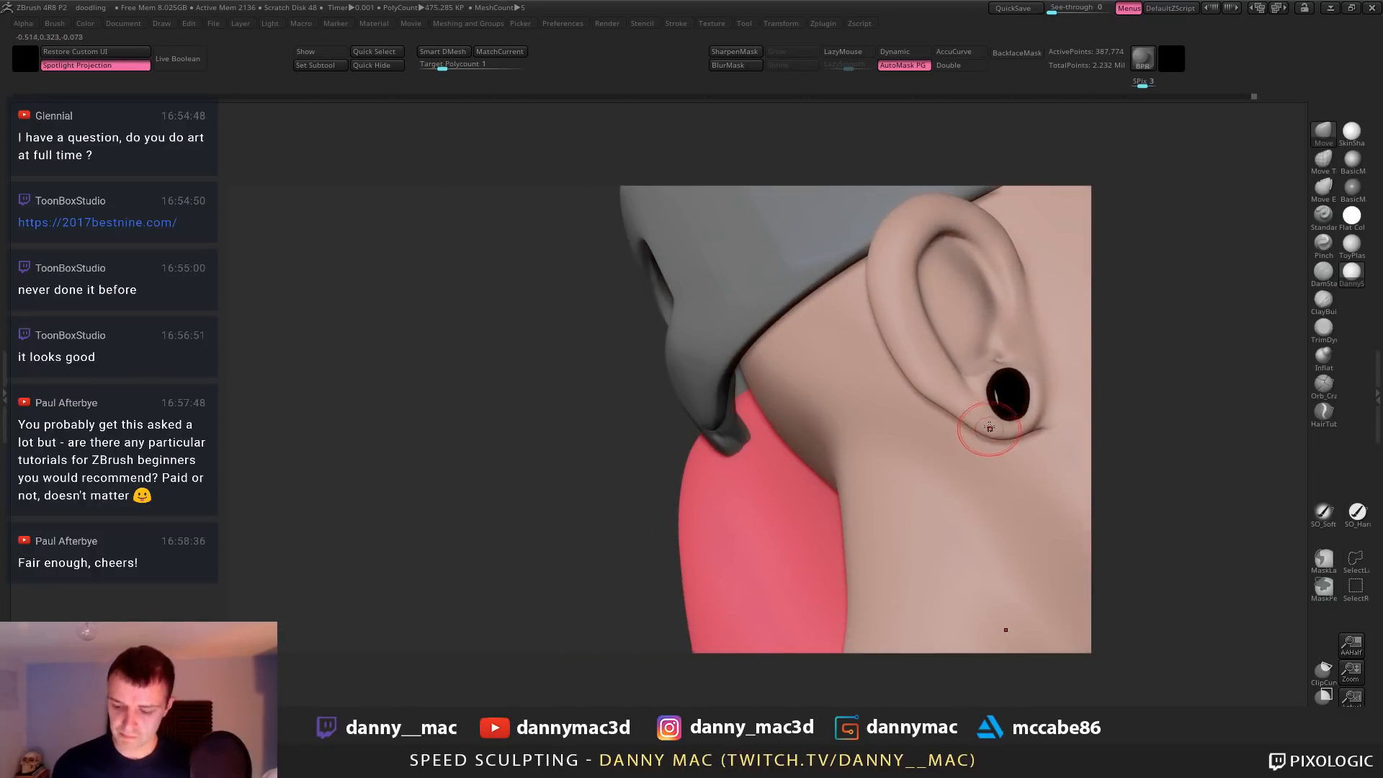
drag(982, 435, 972, 429)
right_drag(972, 429, 772, 472)
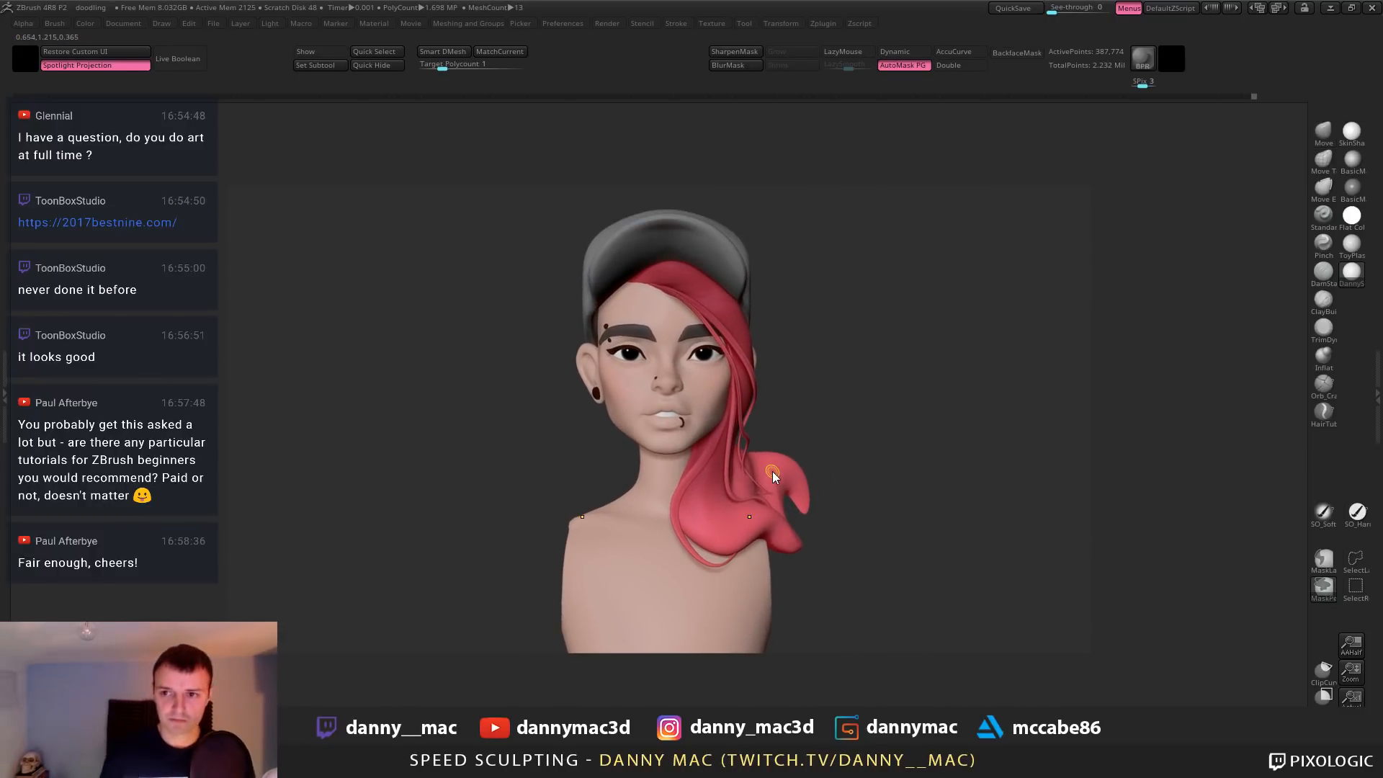
key(ctrl+s)
Try painting the flared tip of the red hair bright blue with the Standard brush
key(1)
key(space)
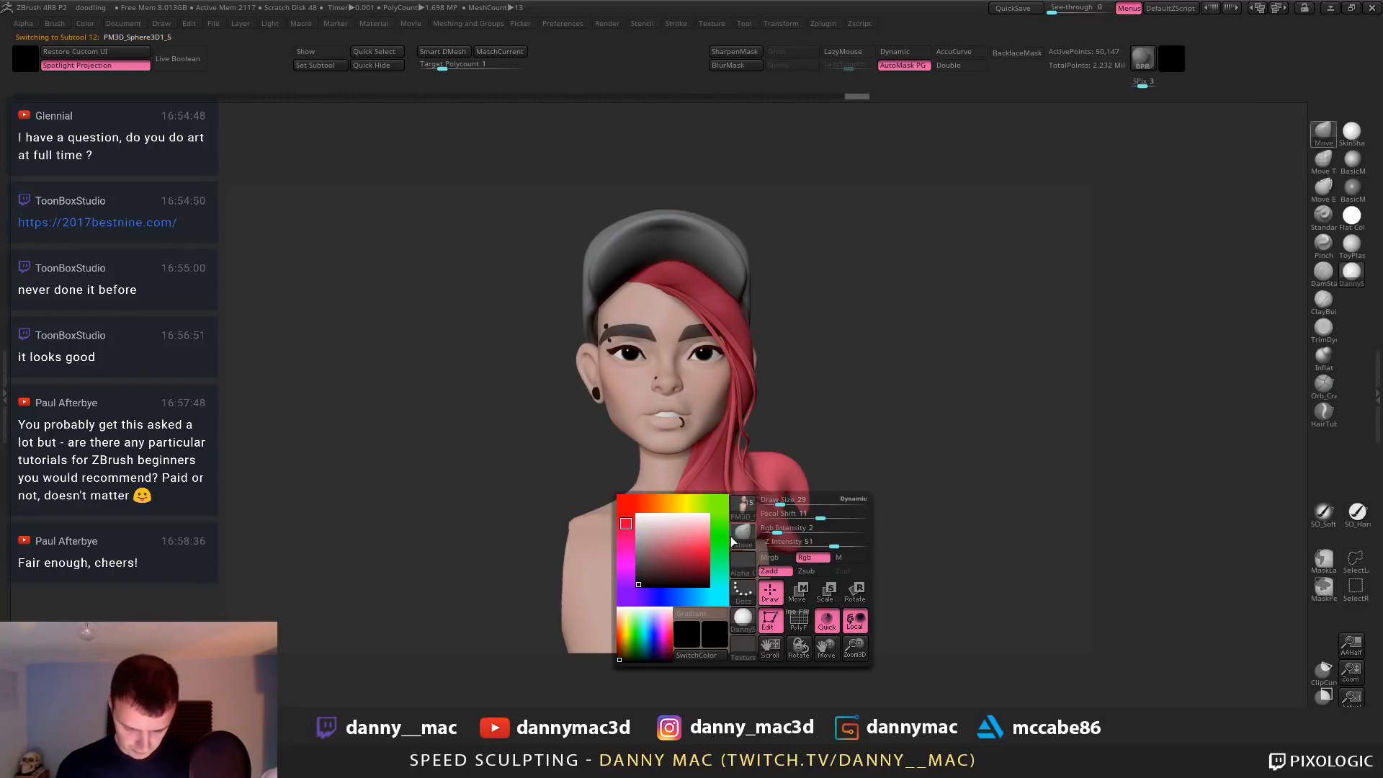
click(692, 595)
right_drag(830, 513, 777, 508)
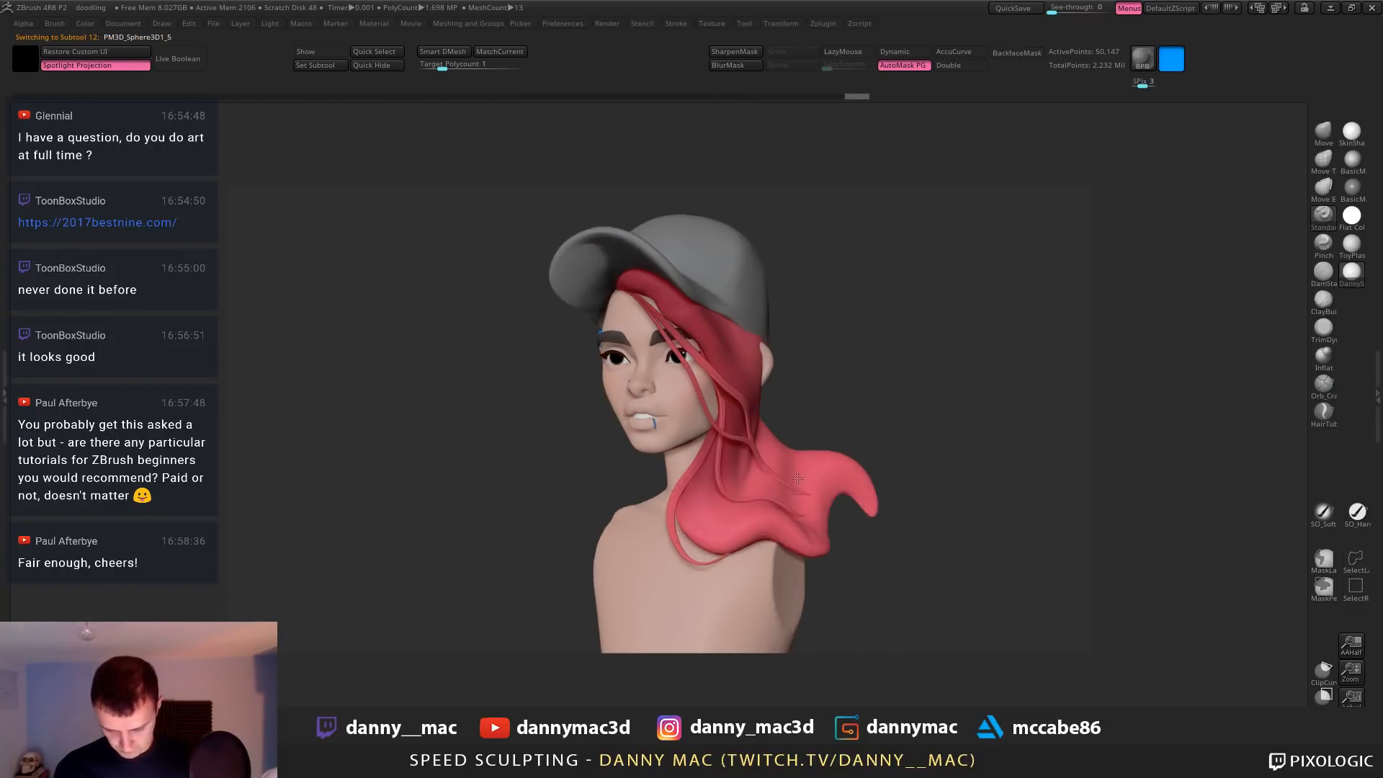
key(space)
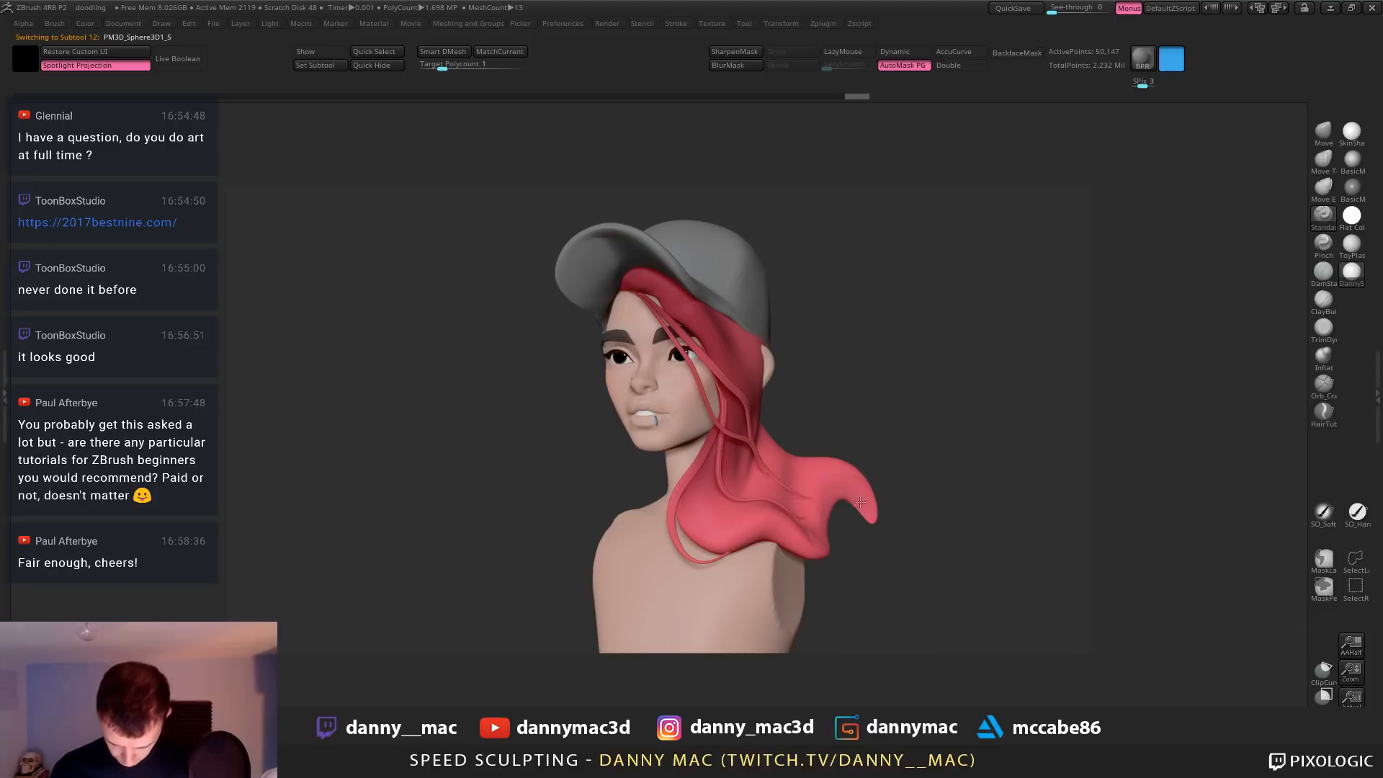
mouse_move(858, 478)
mouse_down()
mouse_move(869, 506)
mouse_move(866, 494)
mouse_up()
key(ctrl+z)
key(space)
click(821, 518)
mouse_move(764, 528)
right_down()
mouse_move(781, 526)
mouse_move(749, 531)
right_up()
key(ctrl+z)
key(space)
Sample the hair's red, lighten it to pink and paint a soft tint over the flared hair tip
key(c)
key(space)
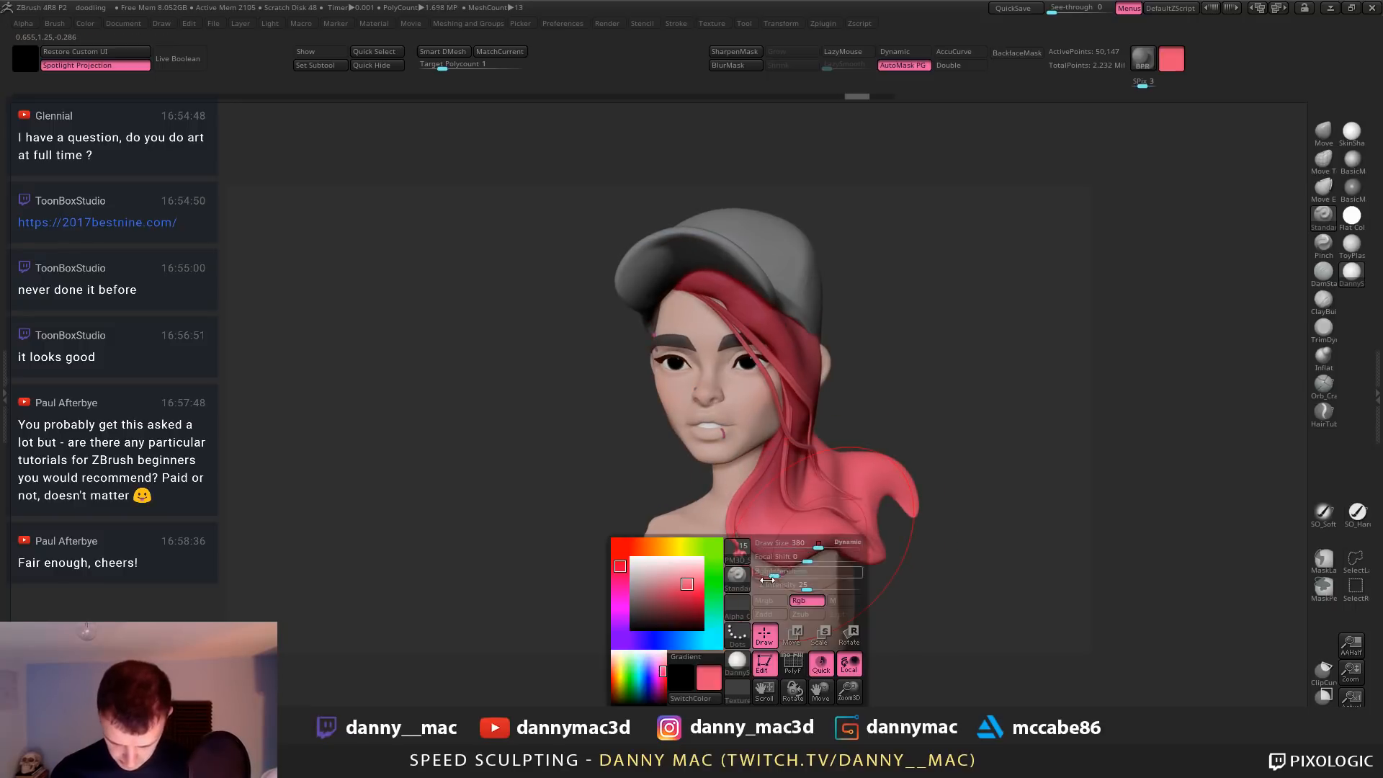
mouse_move(689, 591)
mouse_down()
mouse_move(698, 569)
mouse_move(620, 586)
mouse_up()
drag(900, 499, 935, 517)
key(ctrl+z)
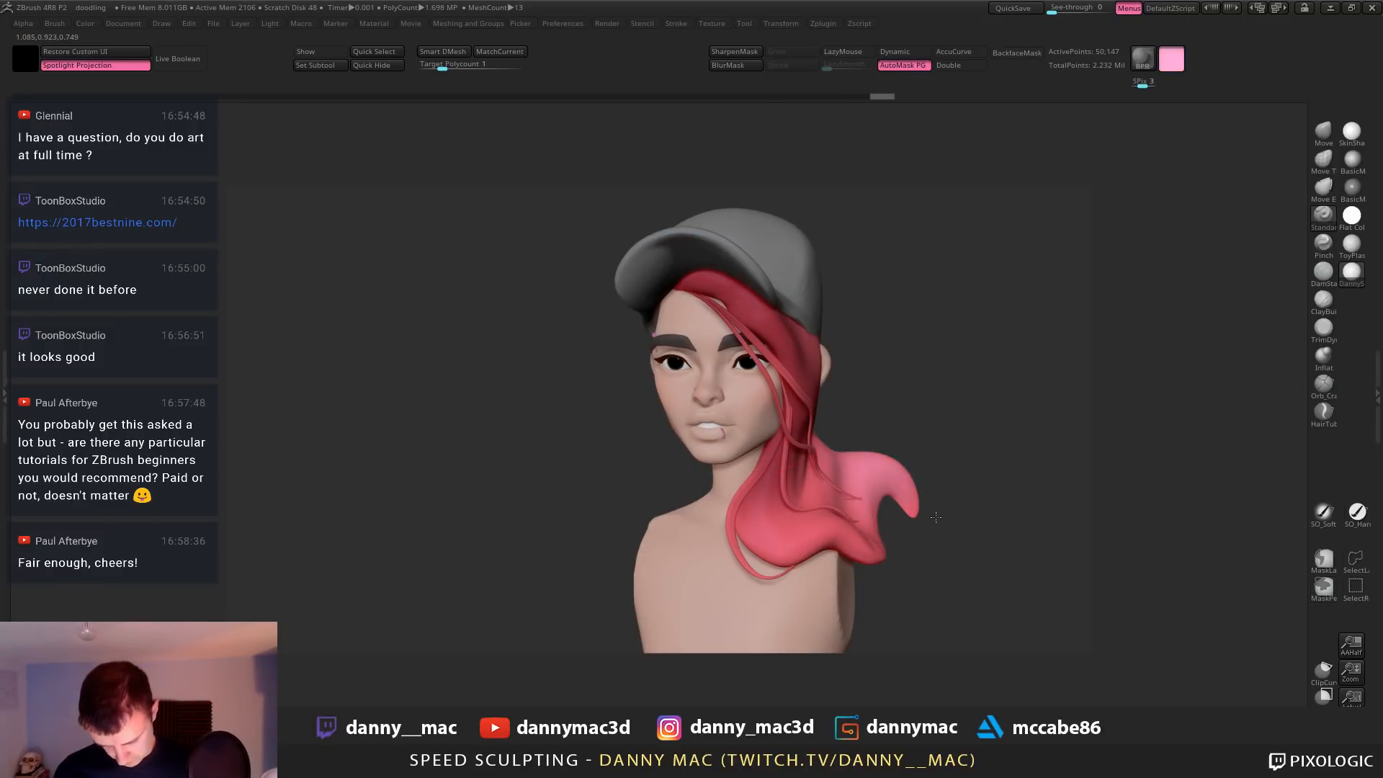
right_drag(878, 466, 893, 467)
key(space)
drag(783, 500, 785, 492)
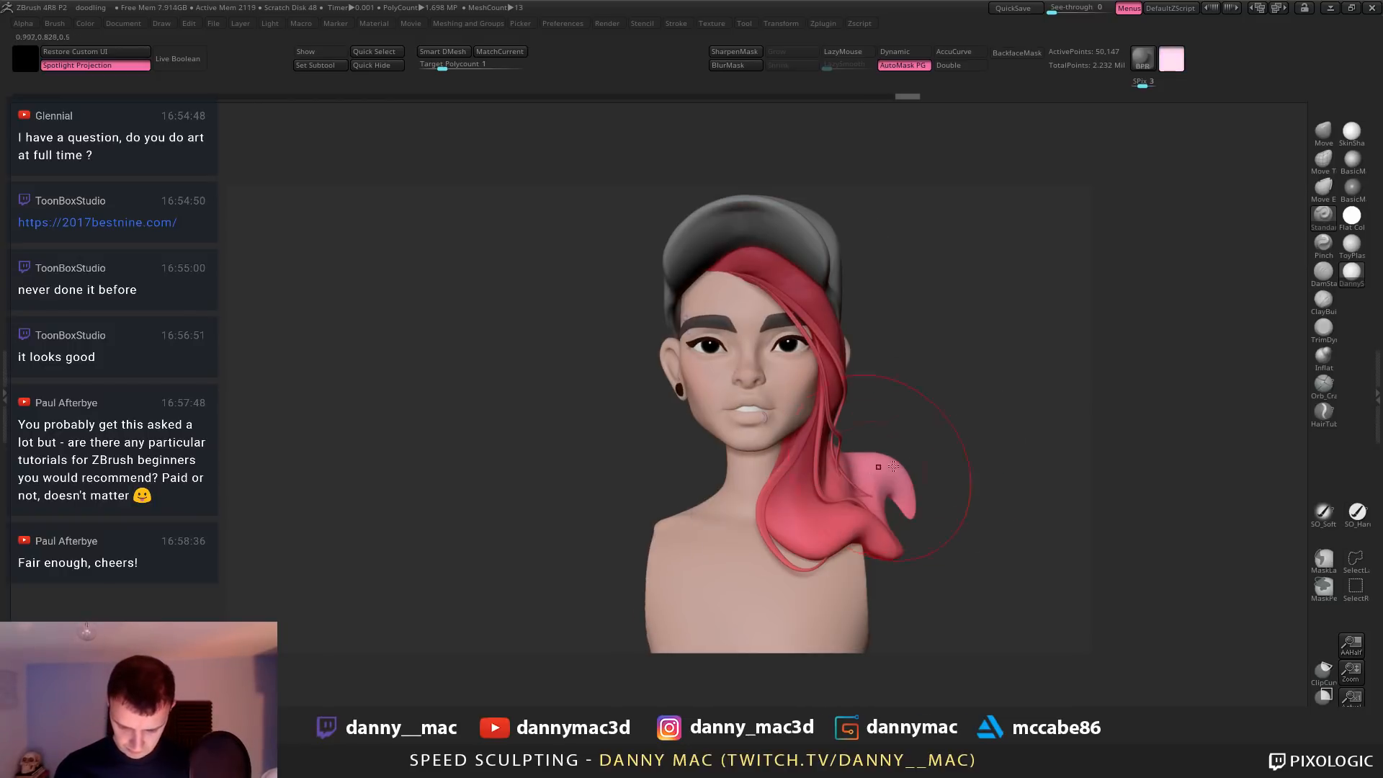
Blend pale pink into the front hair locks and lower ends, resample the hair colour and save the project
right_drag(916, 477, 794, 406)
shift+click(787, 370)
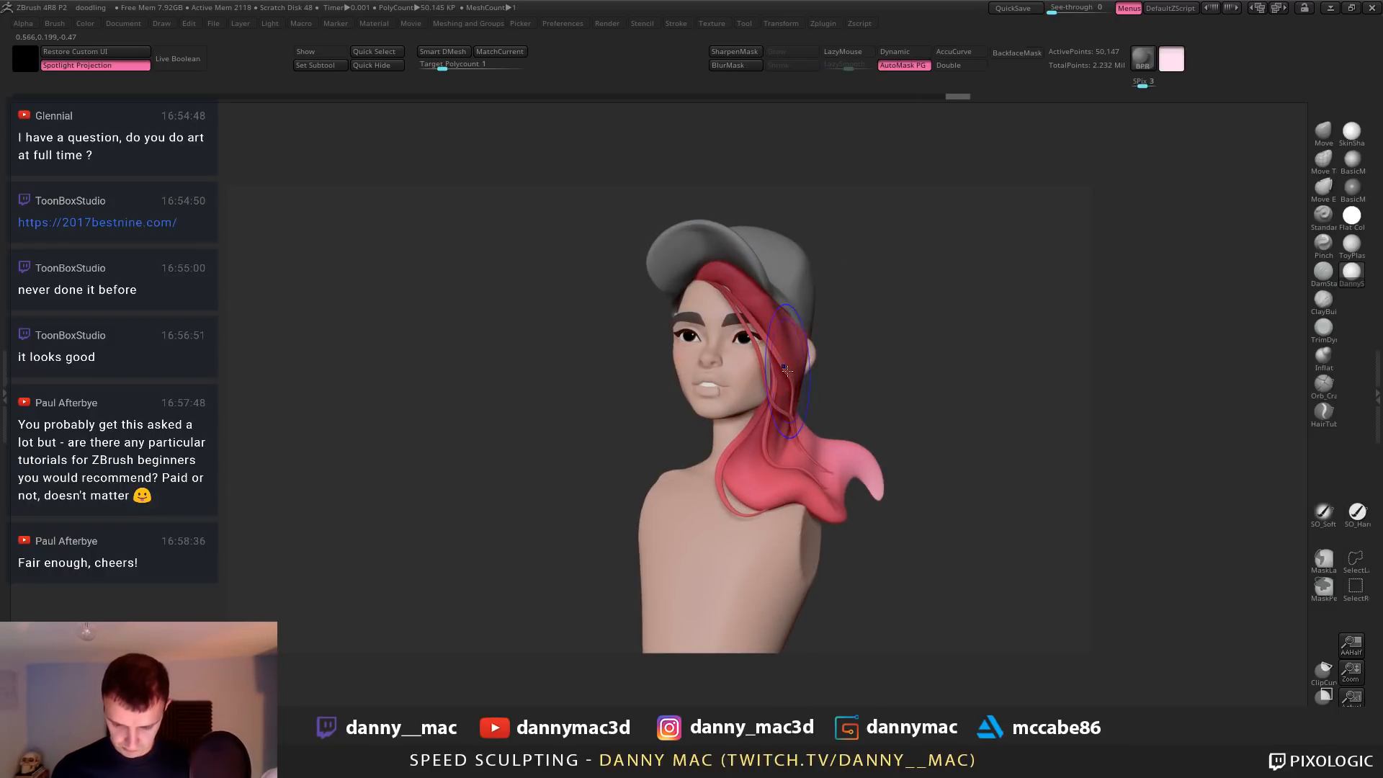
alt+click(787, 370)
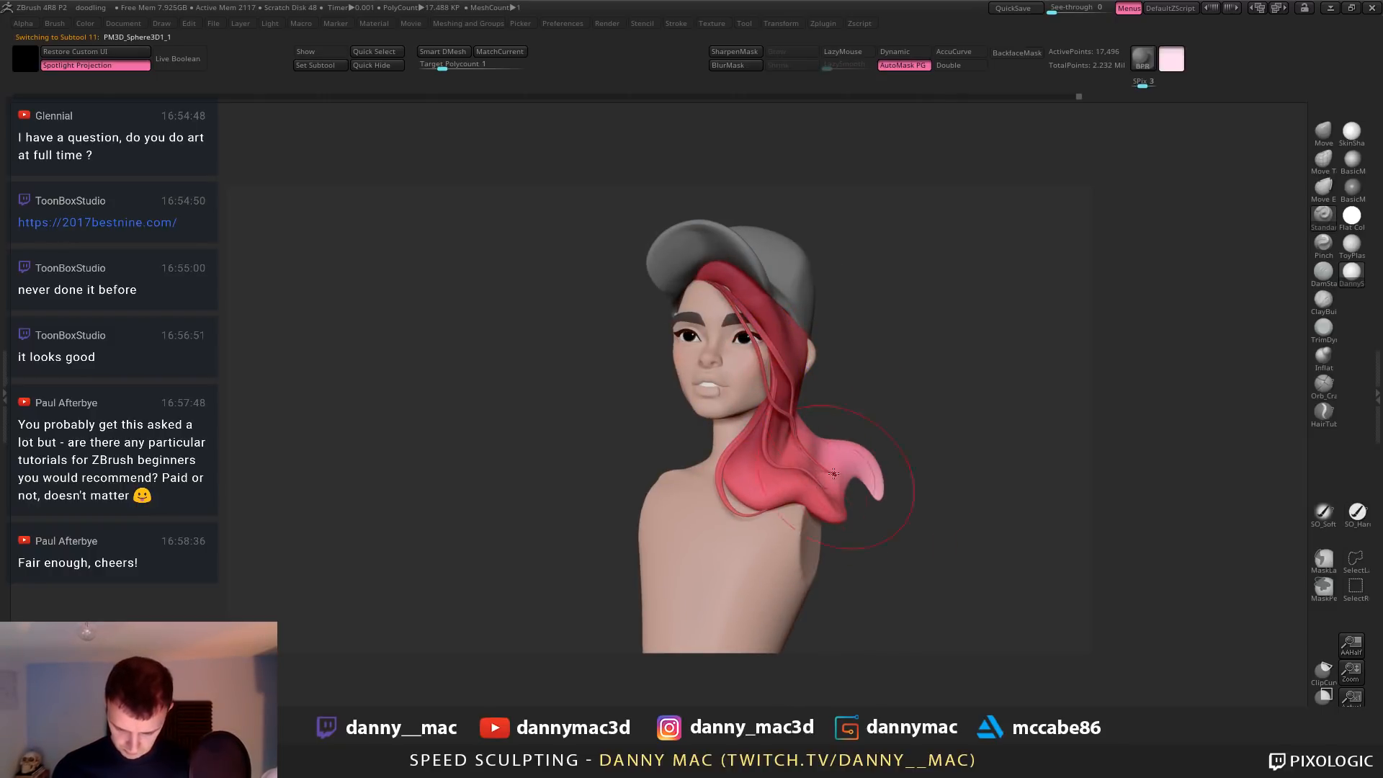
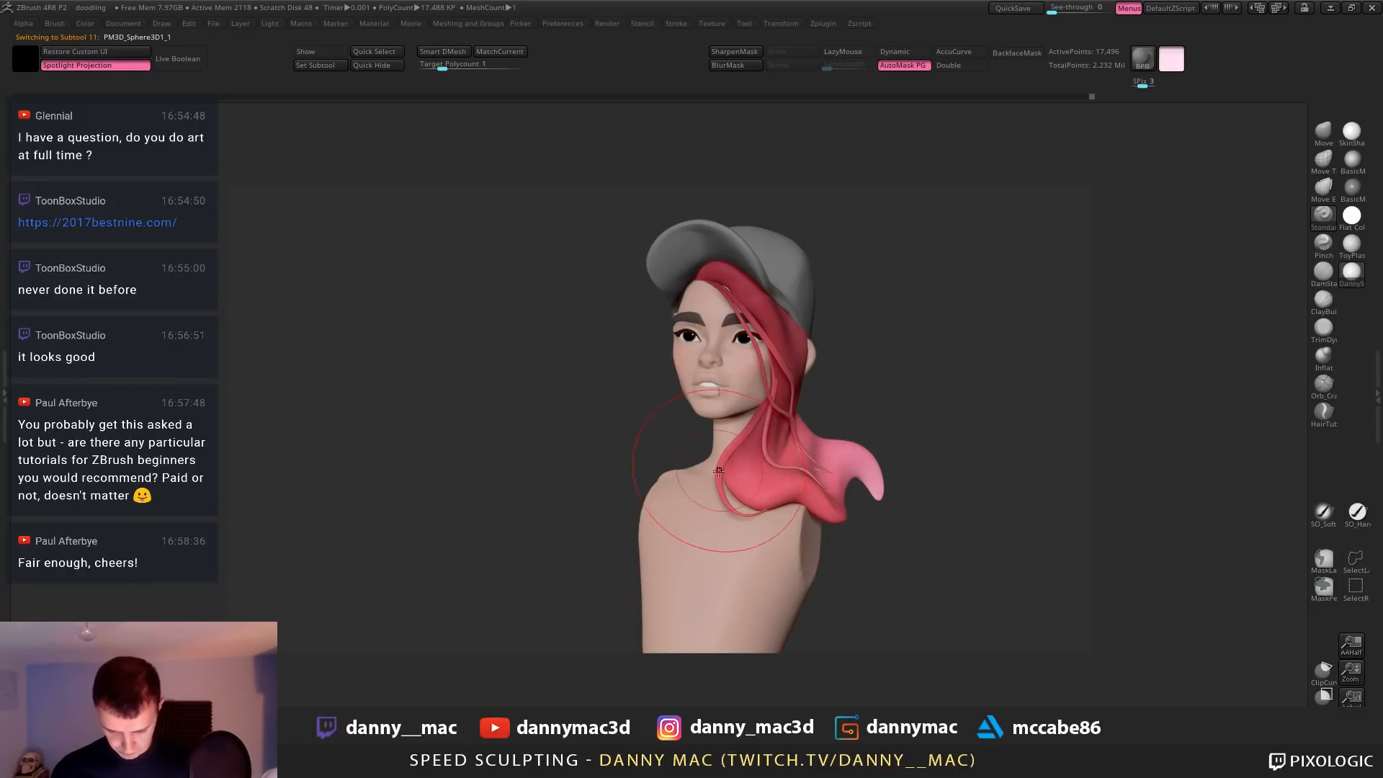
drag(724, 495, 753, 515)
right_drag(691, 513, 741, 511)
mouse_move(727, 440)
mouse_down()
mouse_move(719, 490)
mouse_move(750, 520)
mouse_move(806, 497)
mouse_up()
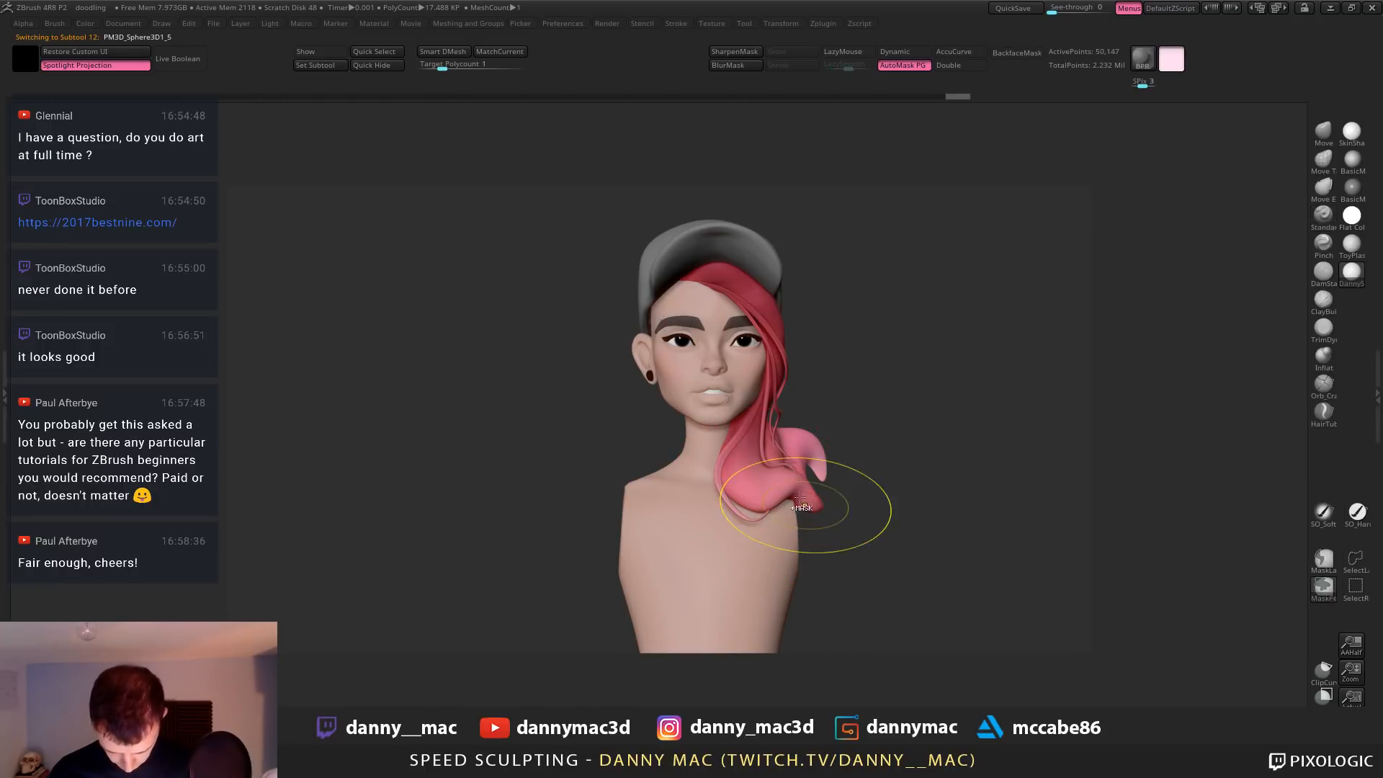
key(ctrl+z)
key(c)
mouse_move(893, 460)
right_down()
mouse_move(840, 453)
mouse_move(857, 448)
mouse_move(819, 492)
right_up()
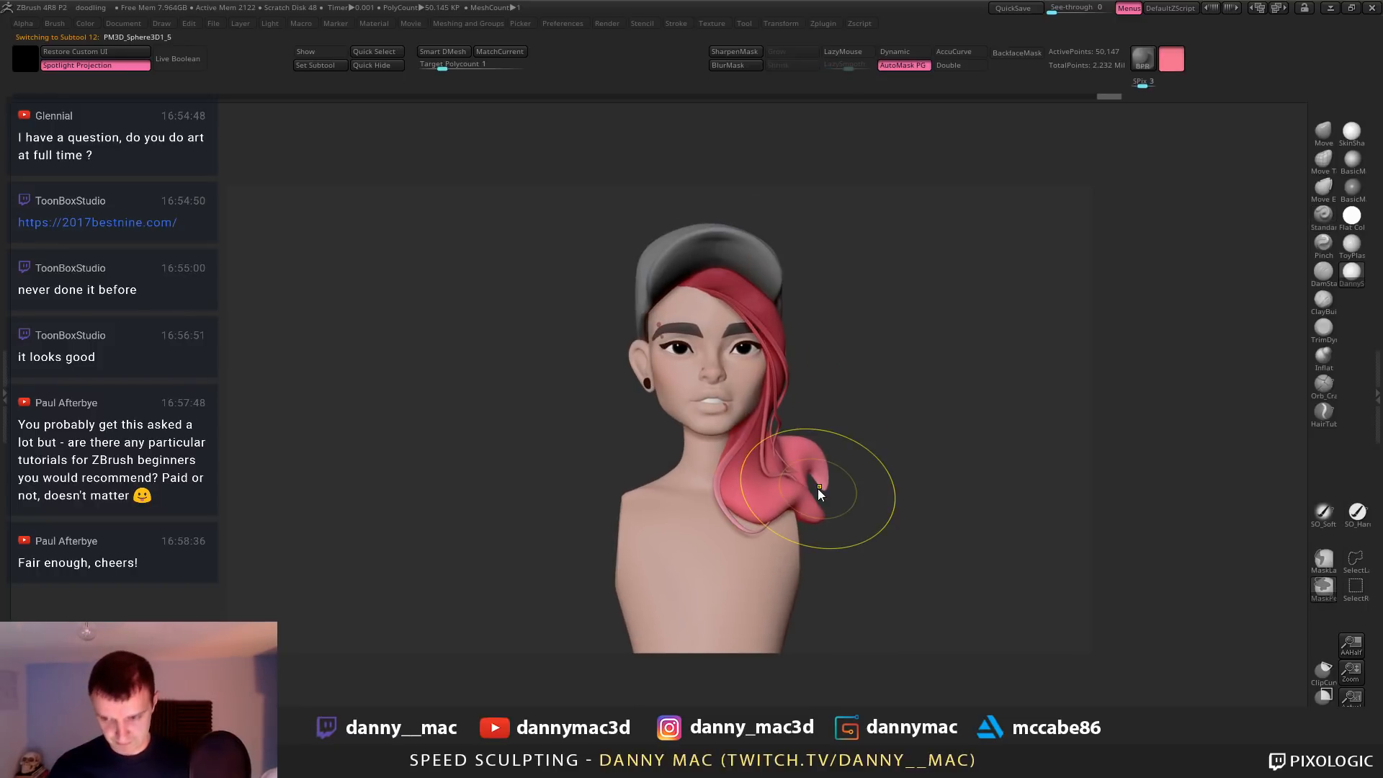
key(ctrl+s)
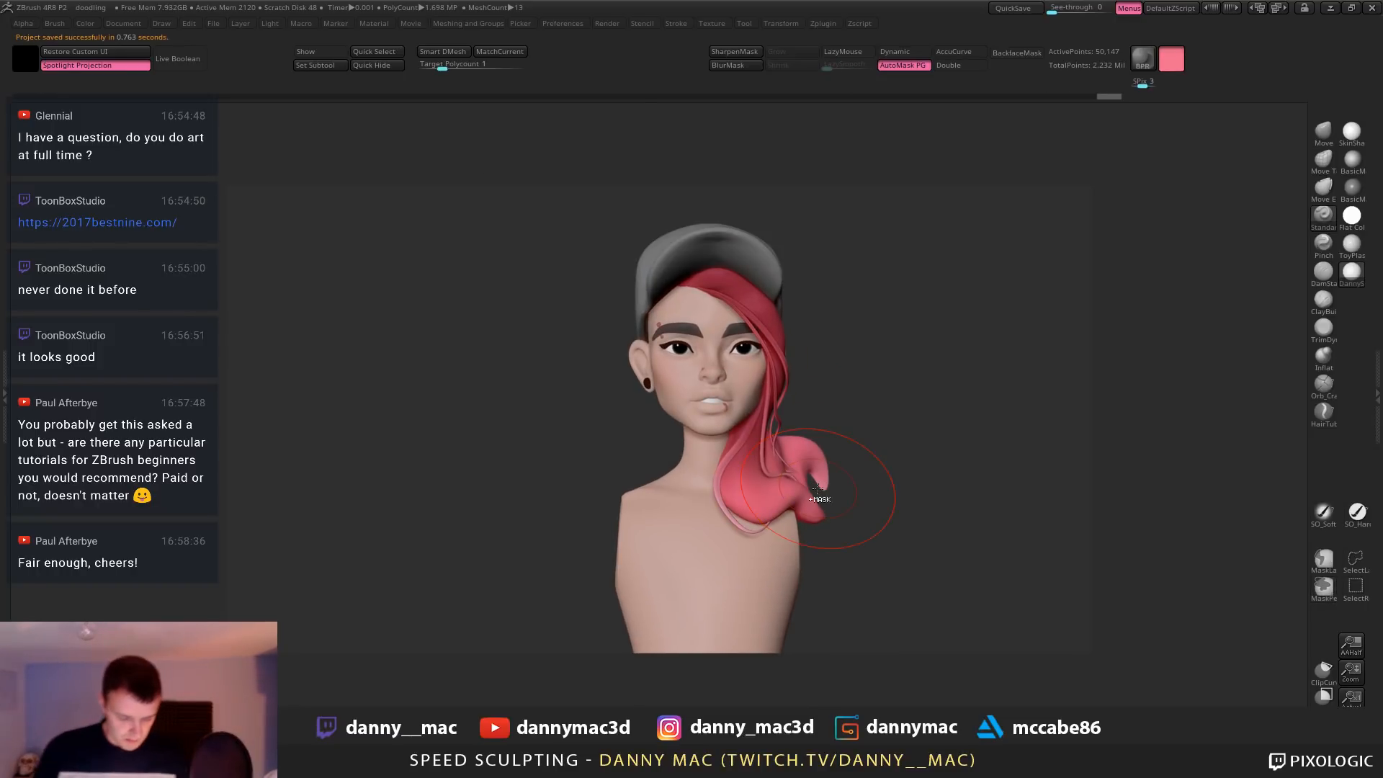
Make the cap the active subtool and try filling it with a muted light blue
key(b)
key(c)
key(b)
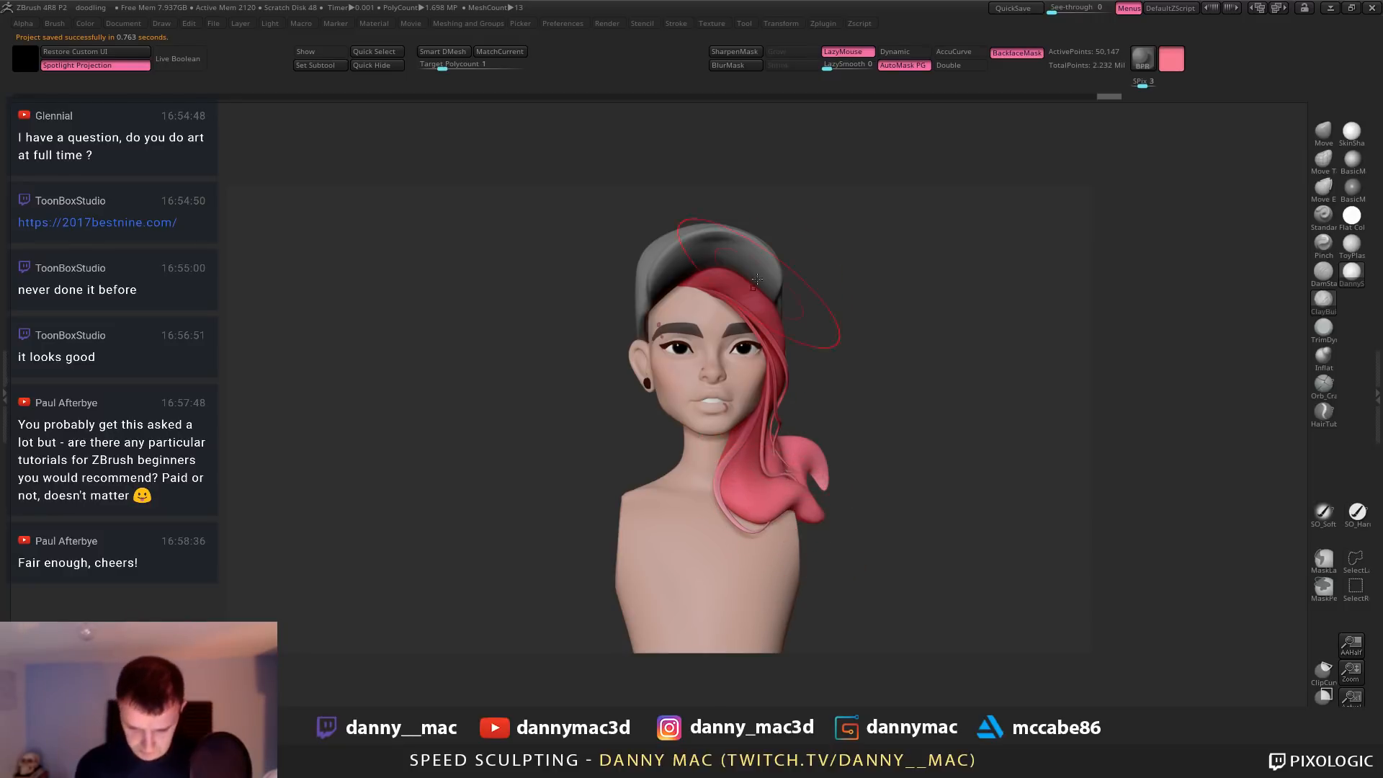
alt+click(751, 423)
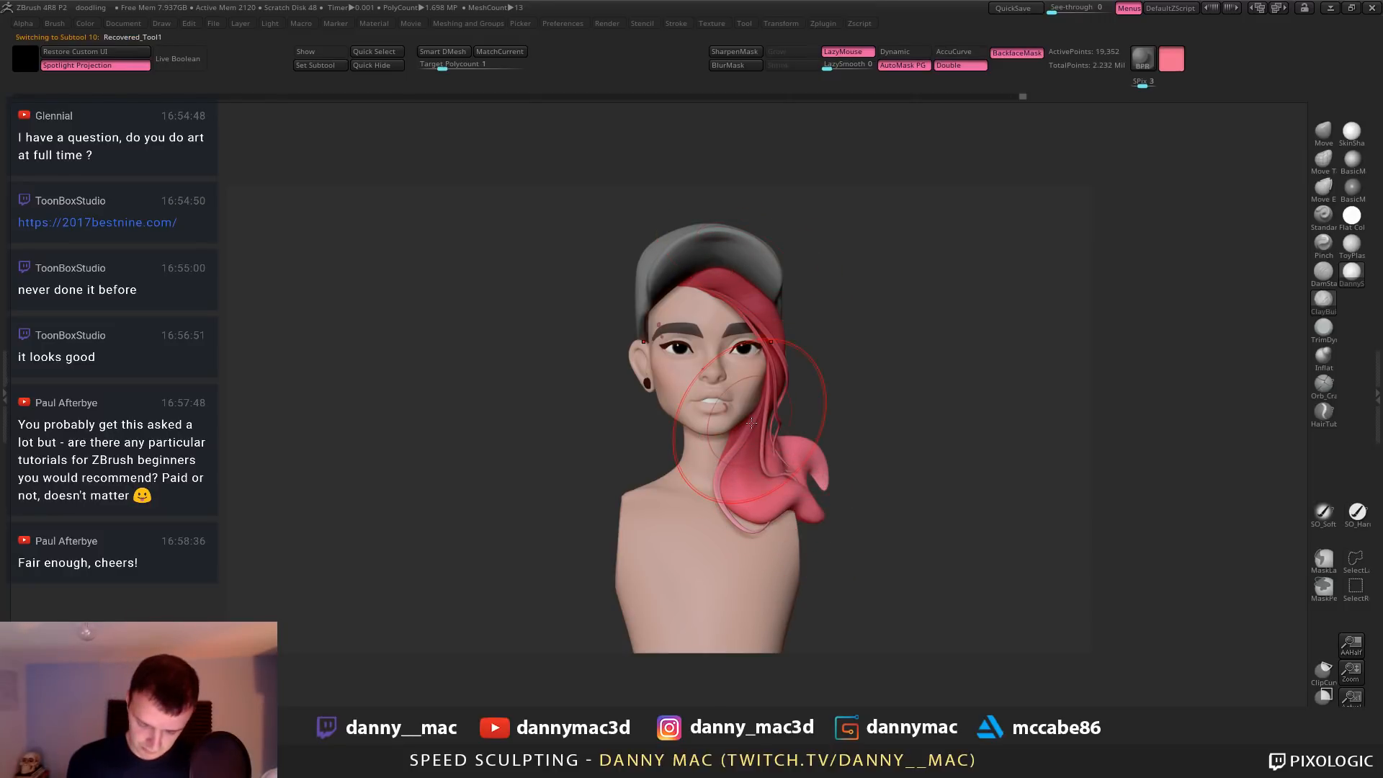
ctrl+right_drag(751, 423, 633, 461)
key(space)
click(565, 560)
click(555, 560)
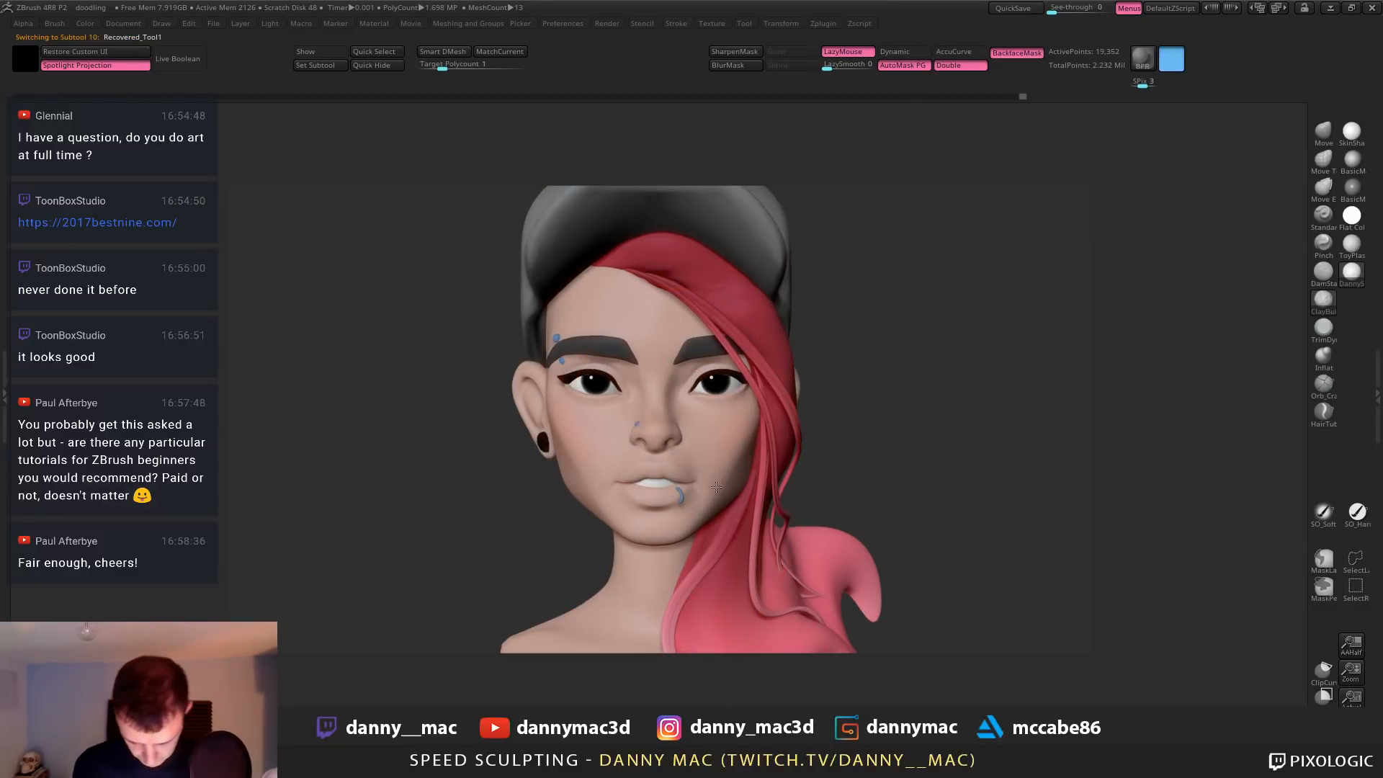
ctrl+right_drag(737, 442, 690, 565)
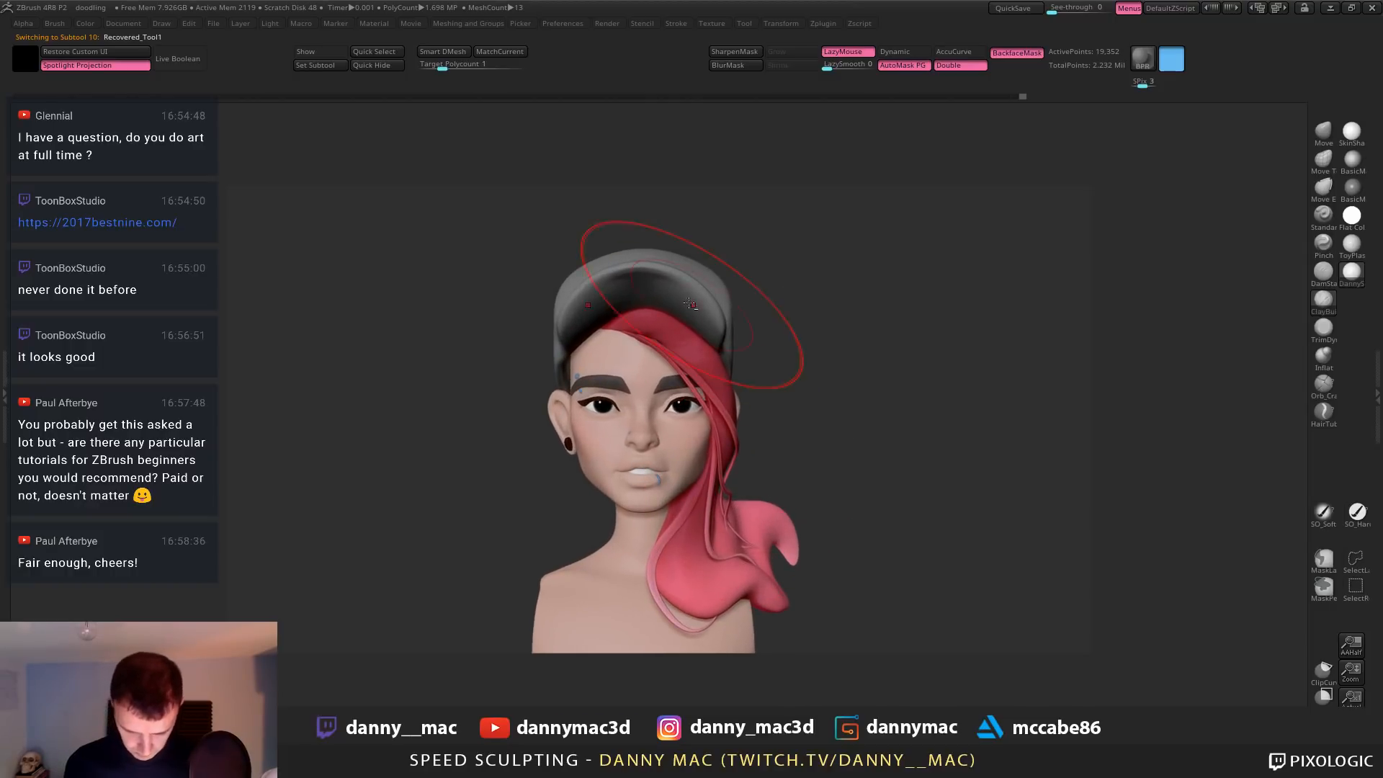
key(ctrl+f)
ctrl+right_drag(784, 360, 754, 384)
key(space)
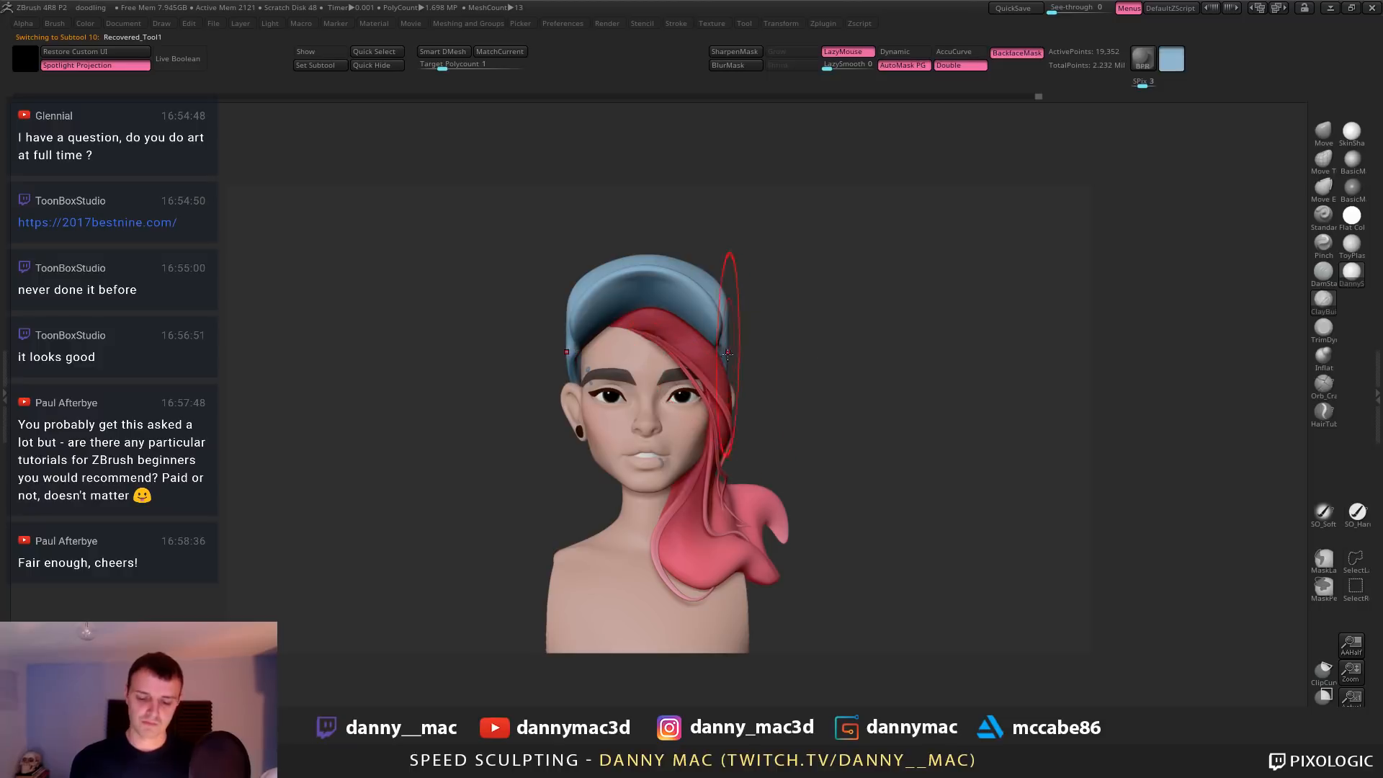
Try filling the cap with dusty pink, RGB 205, 147, 147
key(space)
right_drag(736, 350, 762, 381)
key(space)
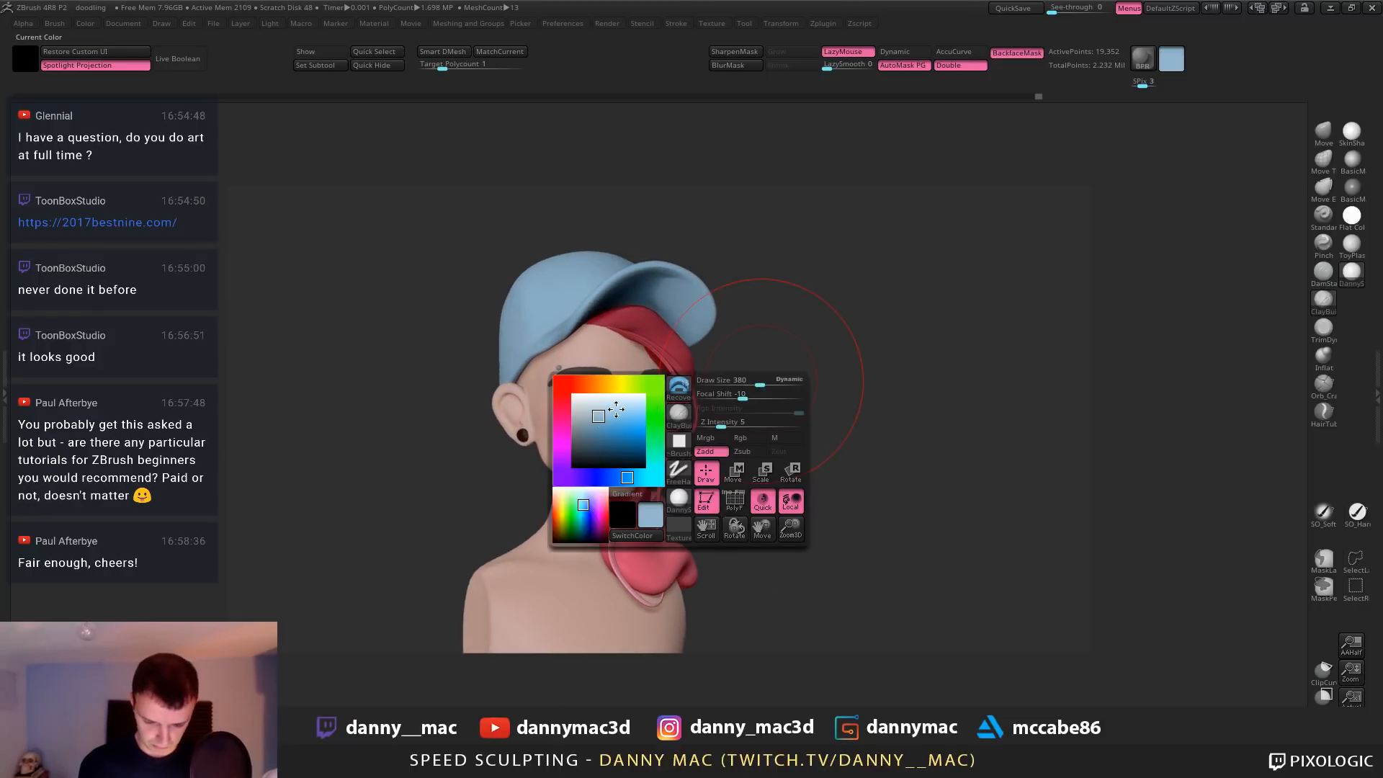
drag(592, 386, 562, 381)
key(ctrl+f)
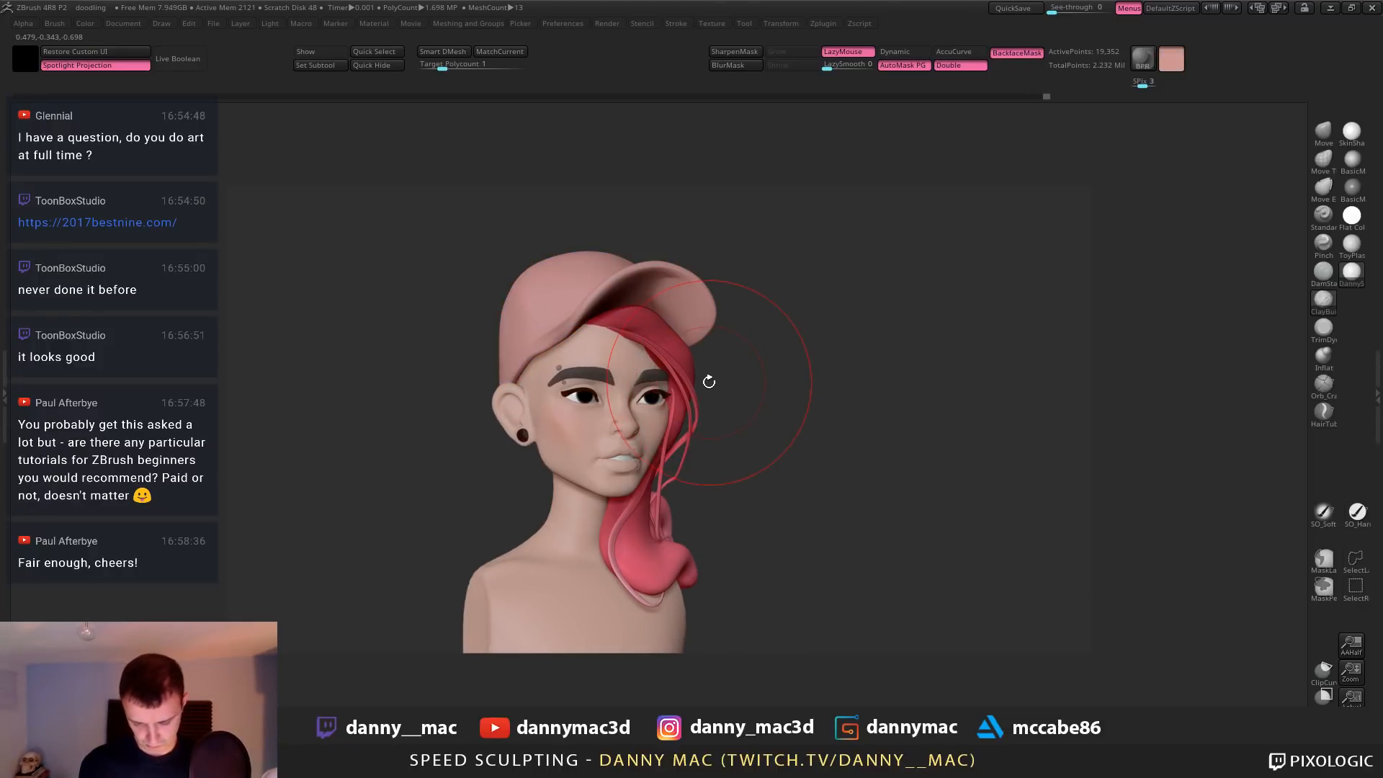
Shift the current colour's hue to a soft green and fill the cap with it
key(space)
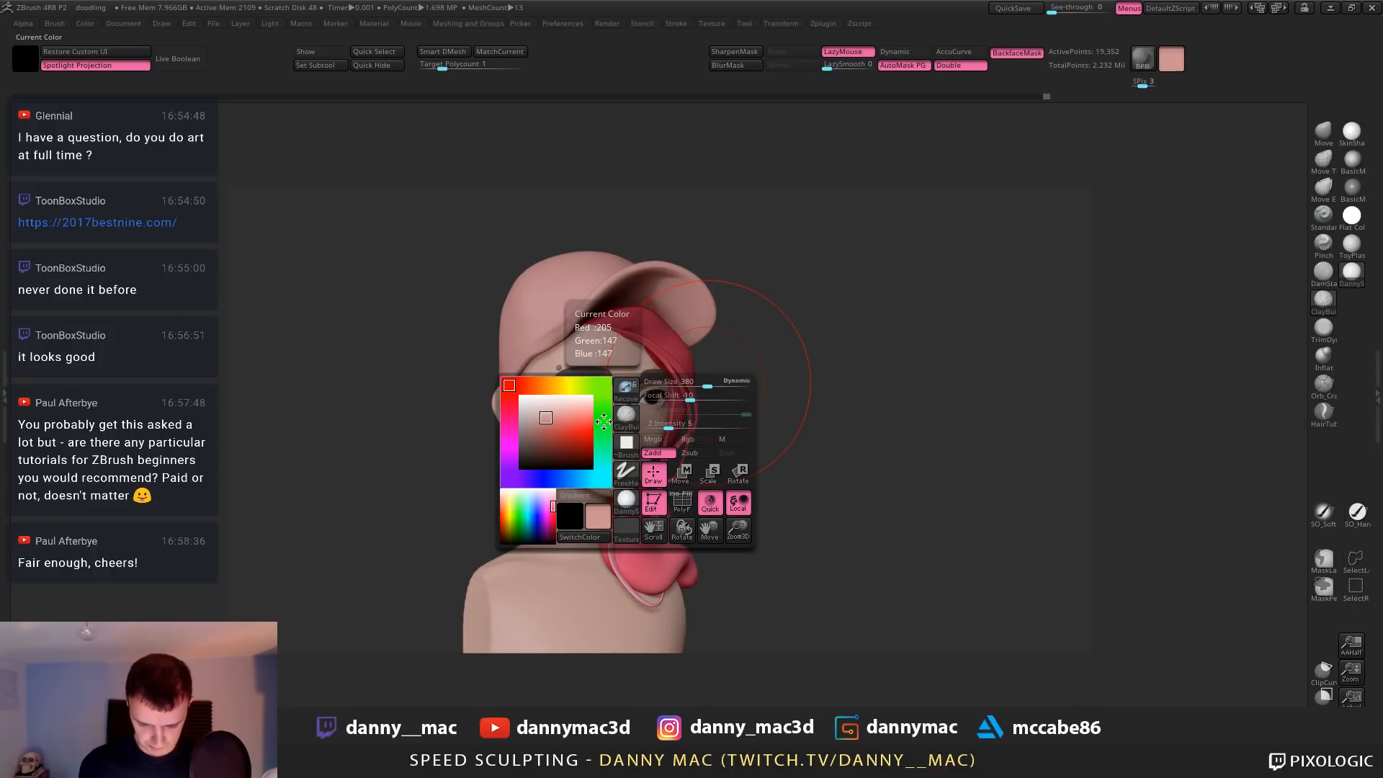
click(603, 423)
key(ctrl+f)
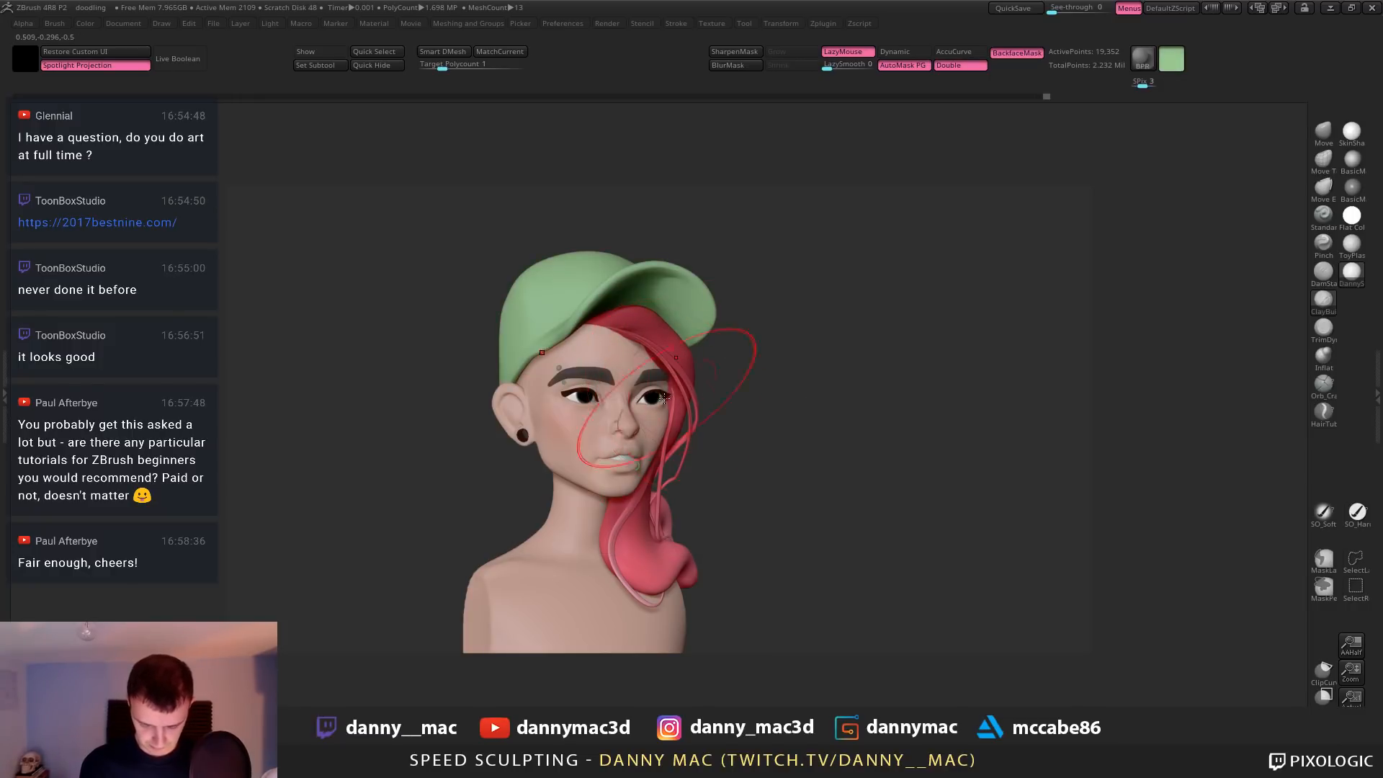
Try filling the cap with a pale grey-green and a more saturated mid green
key(space)
click(488, 429)
key(ctrl+f)
drag(710, 415, 737, 387)
right_drag(737, 386, 713, 393)
key(space)
click(537, 438)
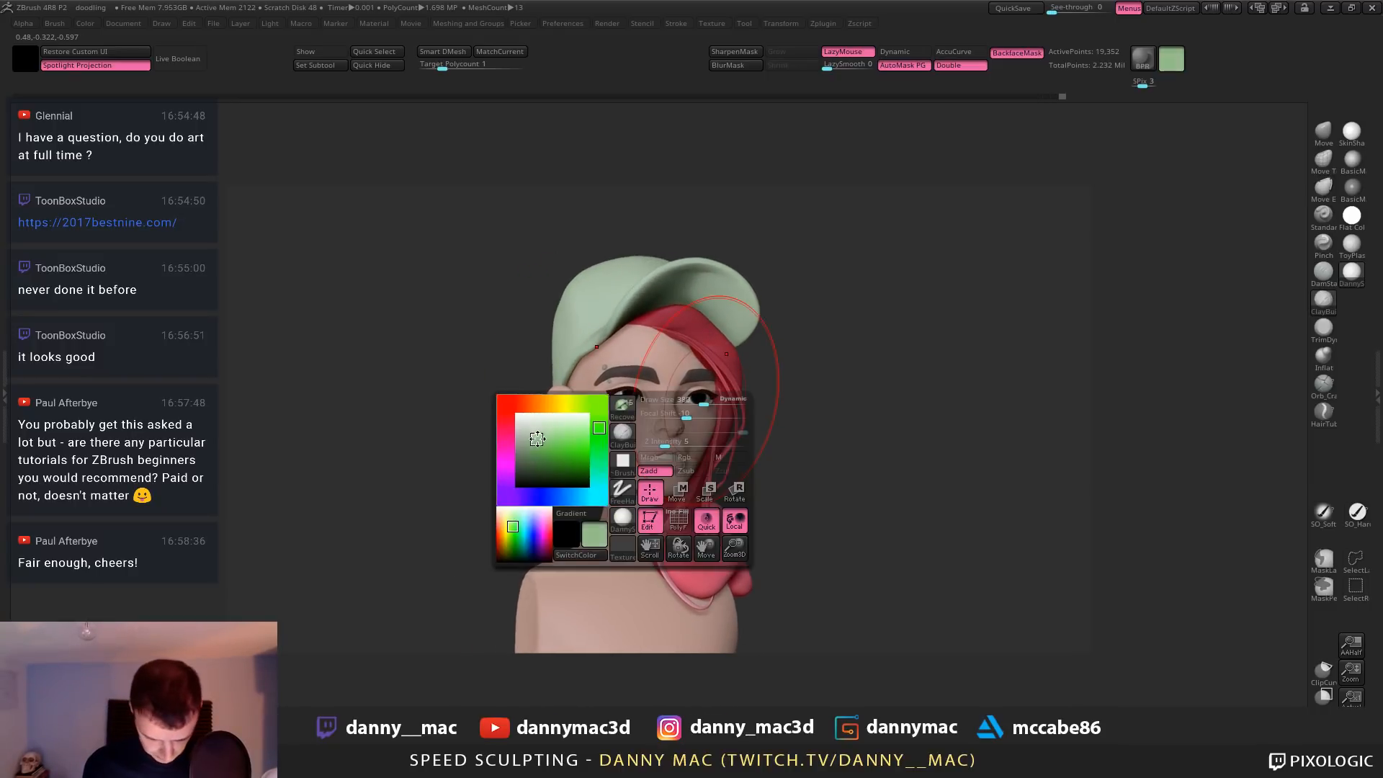
key(ctrl+f)
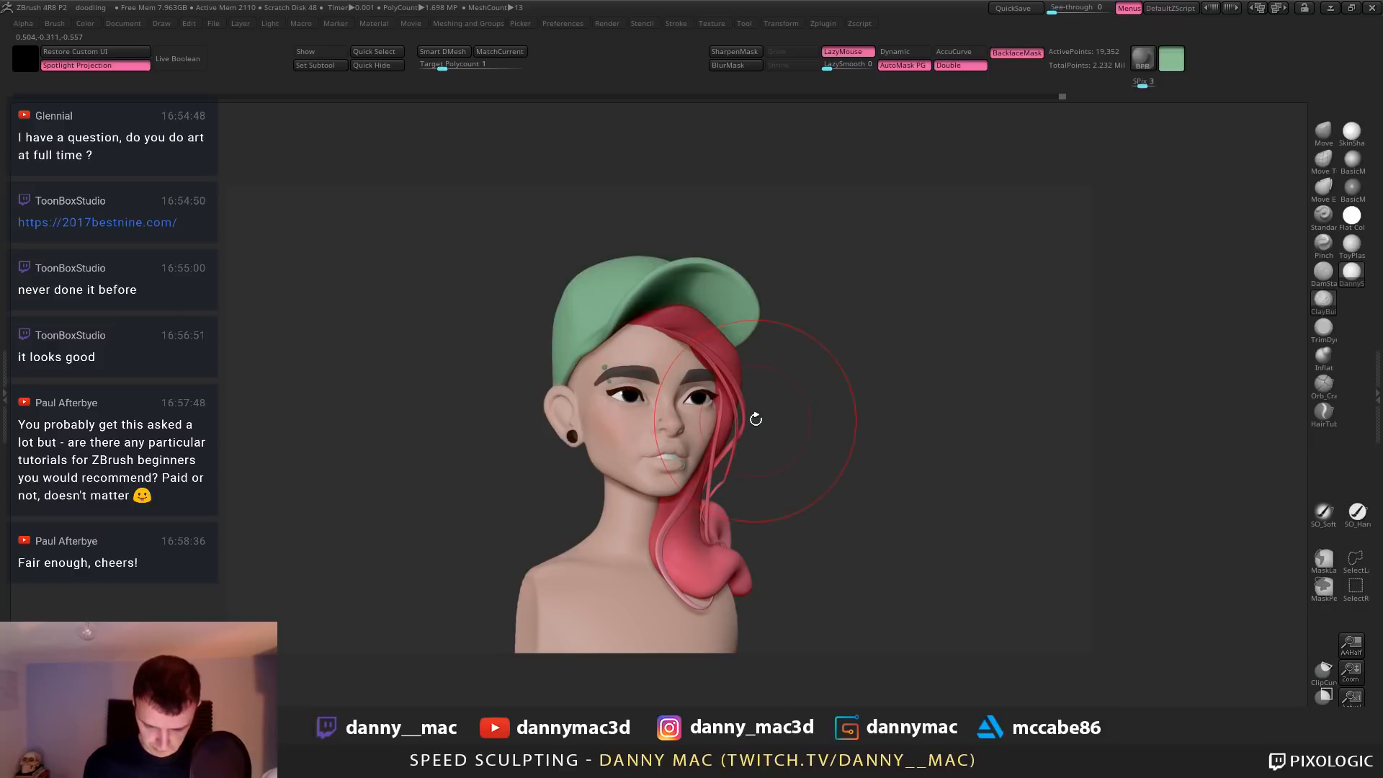
Try filling the cap with a dark green and a slightly bluer, desaturated green
mouse_move(756, 417)
right_down()
mouse_move(740, 406)
mouse_move(759, 425)
mouse_move(757, 399)
right_up()
key(space)
click(565, 466)
key(ctrl+f)
key(space)
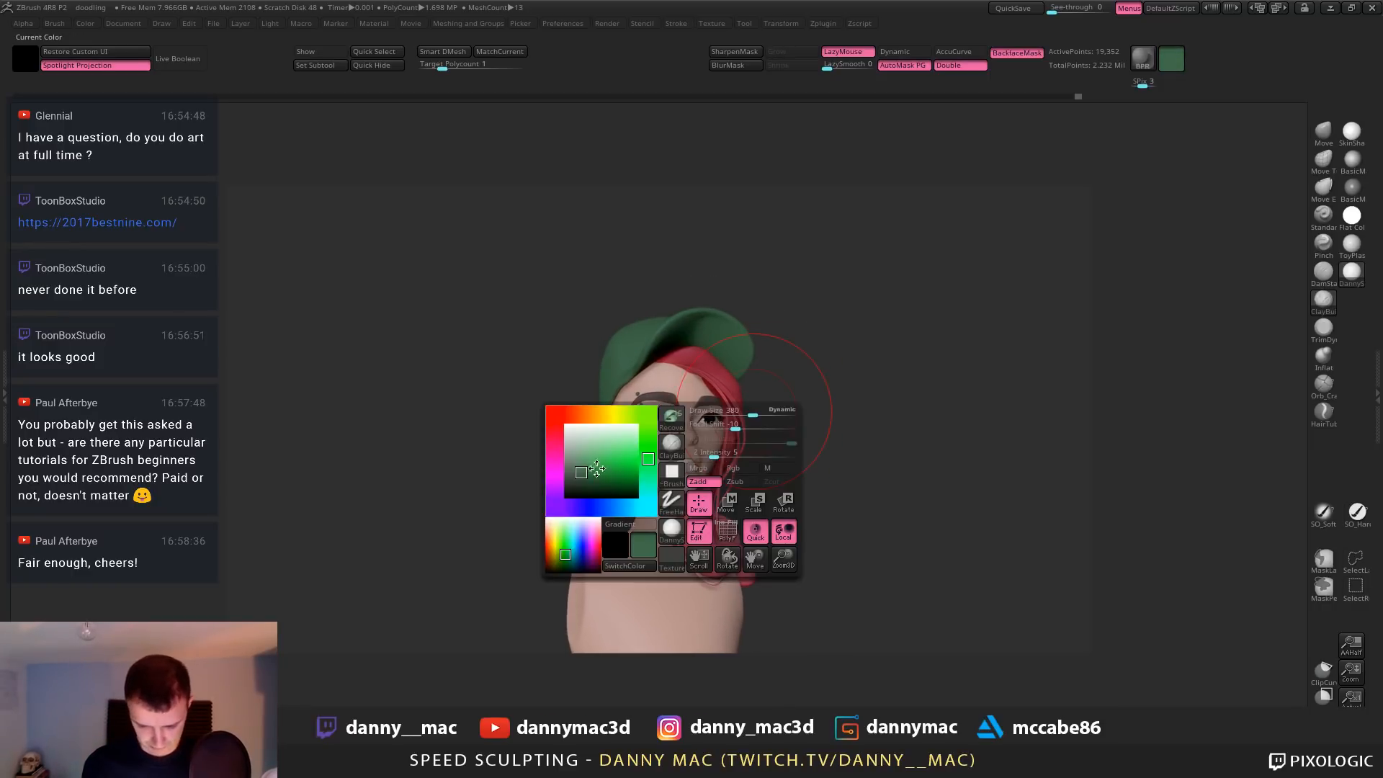
click(579, 470)
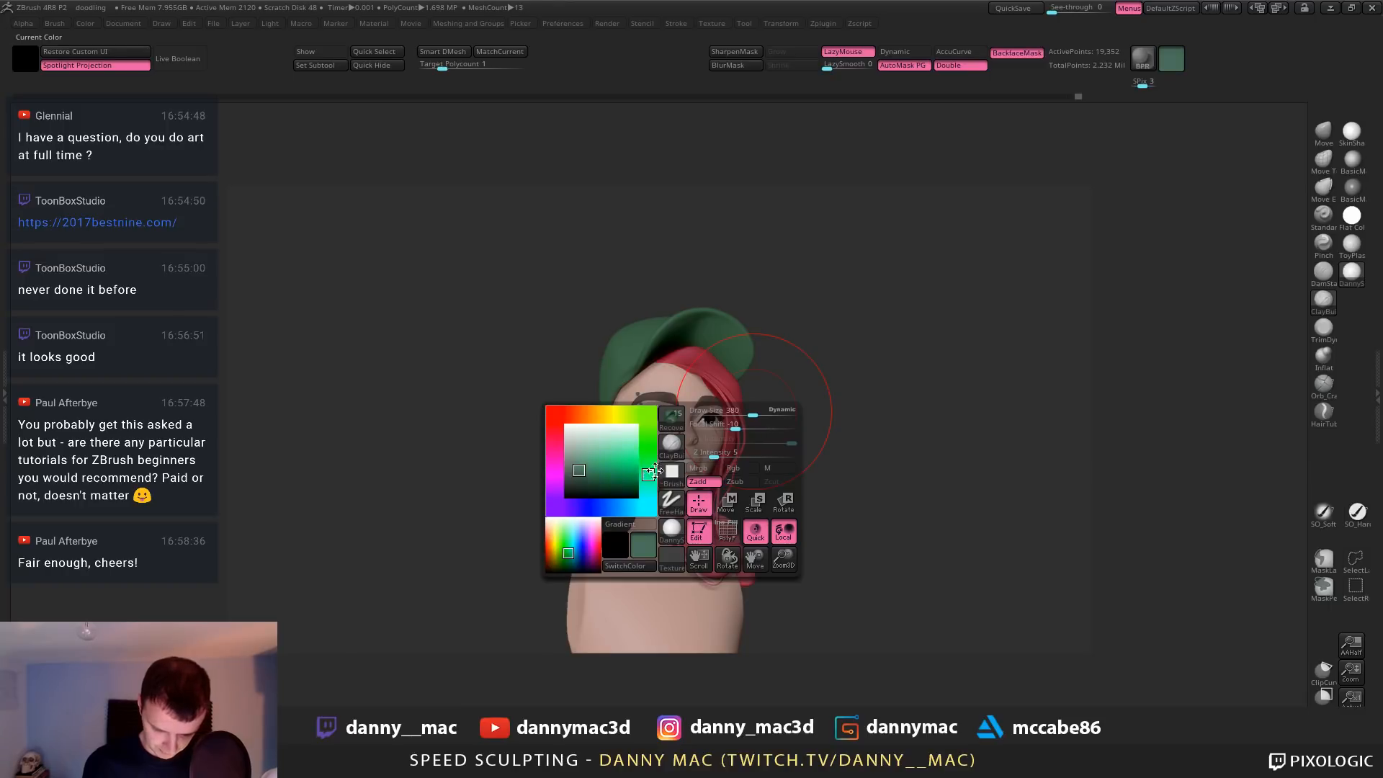
key(ctrl+f)
right_drag(790, 417, 784, 432)
Shift the colour to a dark, muted teal and try it on the cap
key(space)
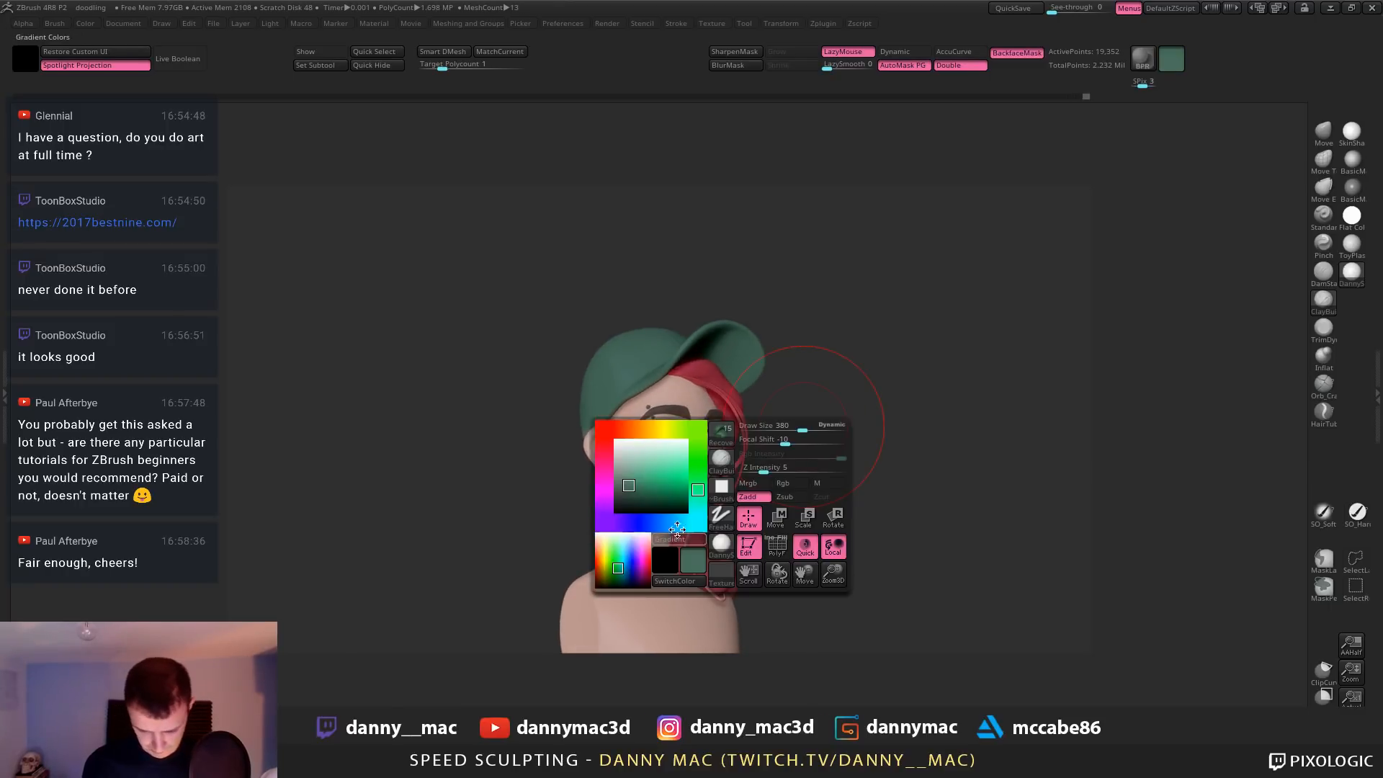
mouse_move(798, 445)
mouse_down()
mouse_move(757, 451)
mouse_move(786, 447)
mouse_move(754, 430)
mouse_up()
key(space)
click(607, 498)
key(space)
click(609, 515)
key(space)
click(592, 491)
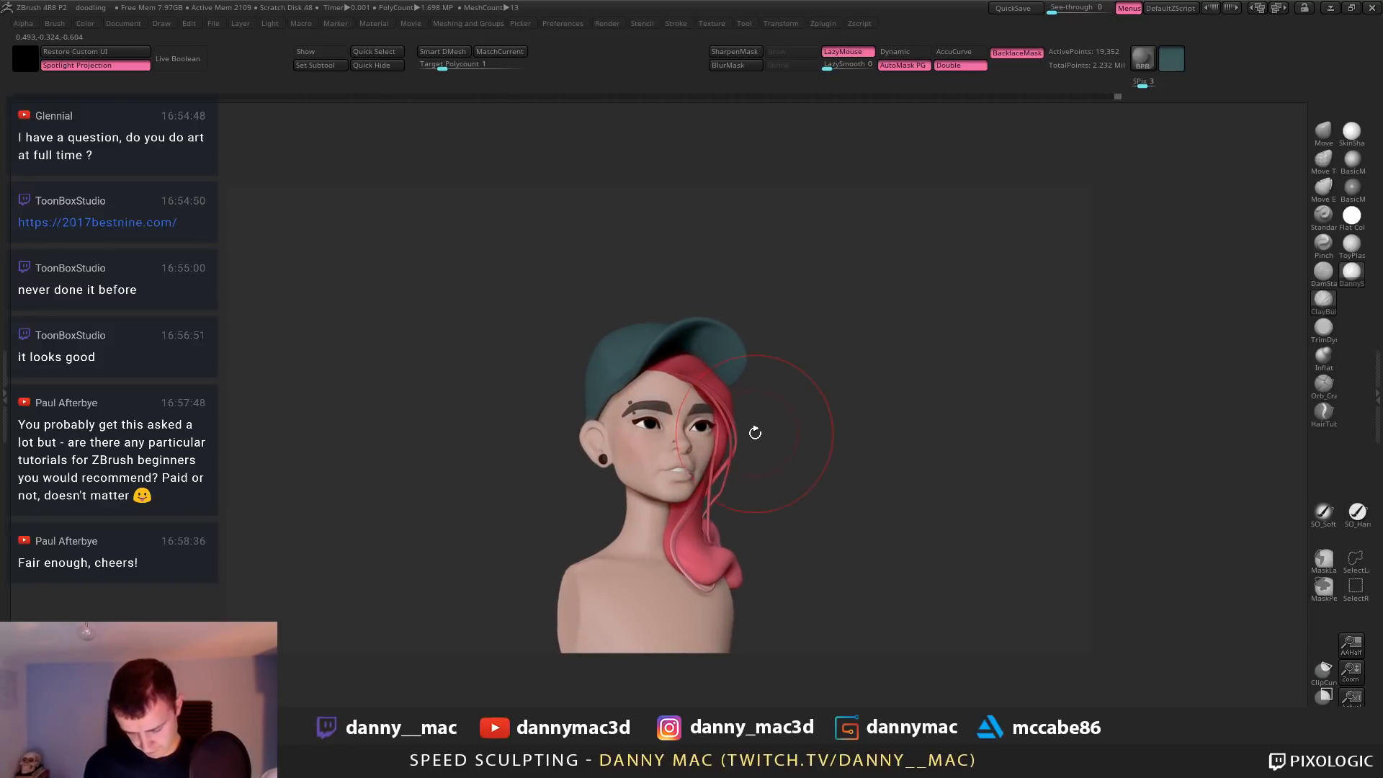
Shift the hue towards blue and try filling the cap with a muted slate blue
key(space)
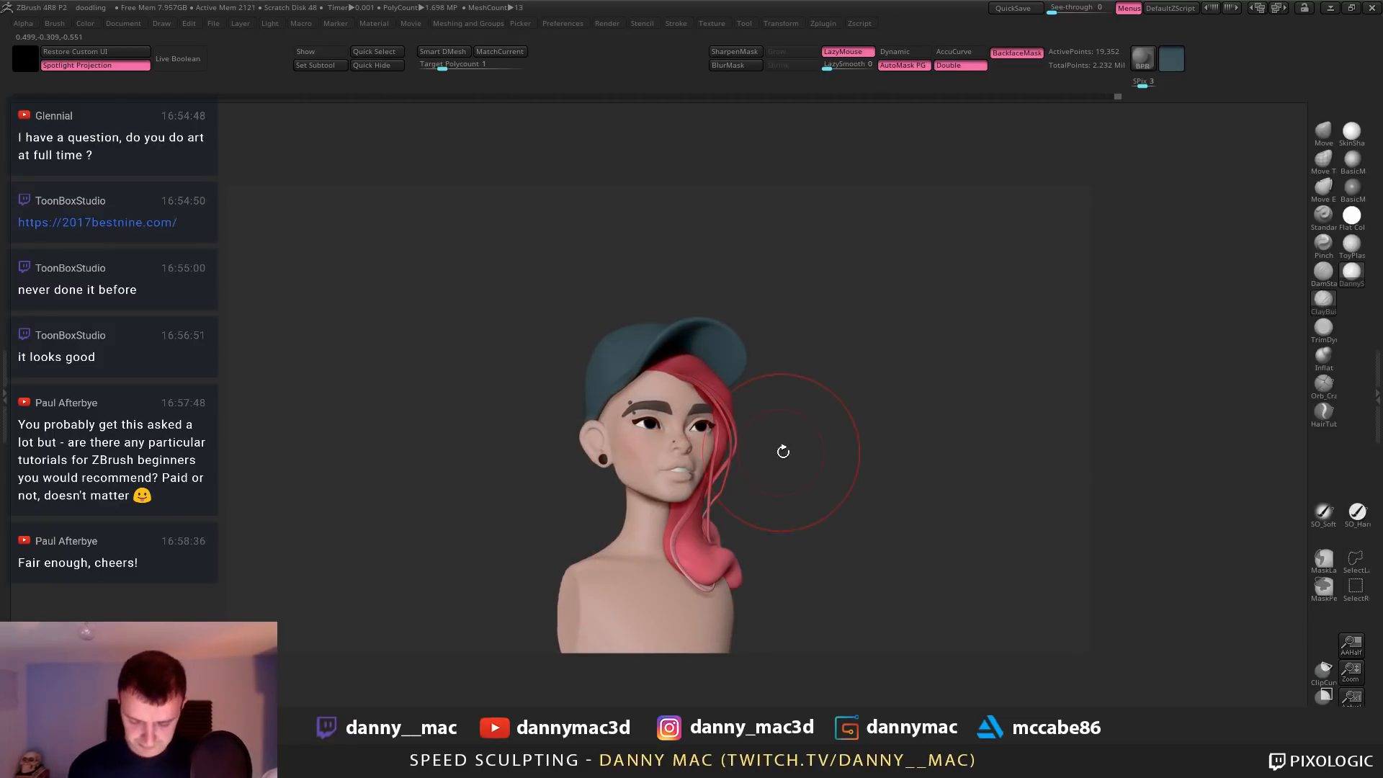
key(space)
click(633, 508)
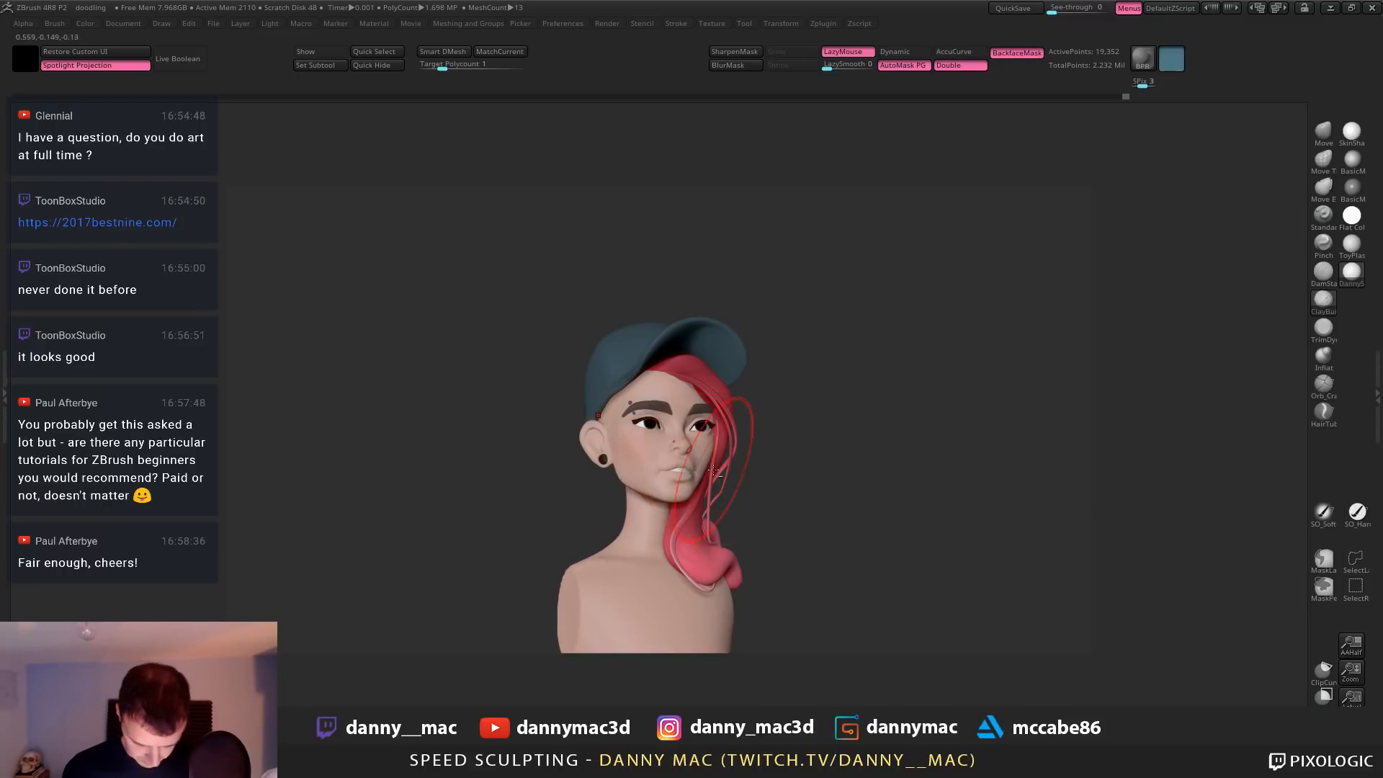
key(ctrl+f)
drag(779, 462, 747, 509)
key(space)
click(594, 544)
key(ctrl+f)
Try filling the cap with a saturated deep blue
key(space)
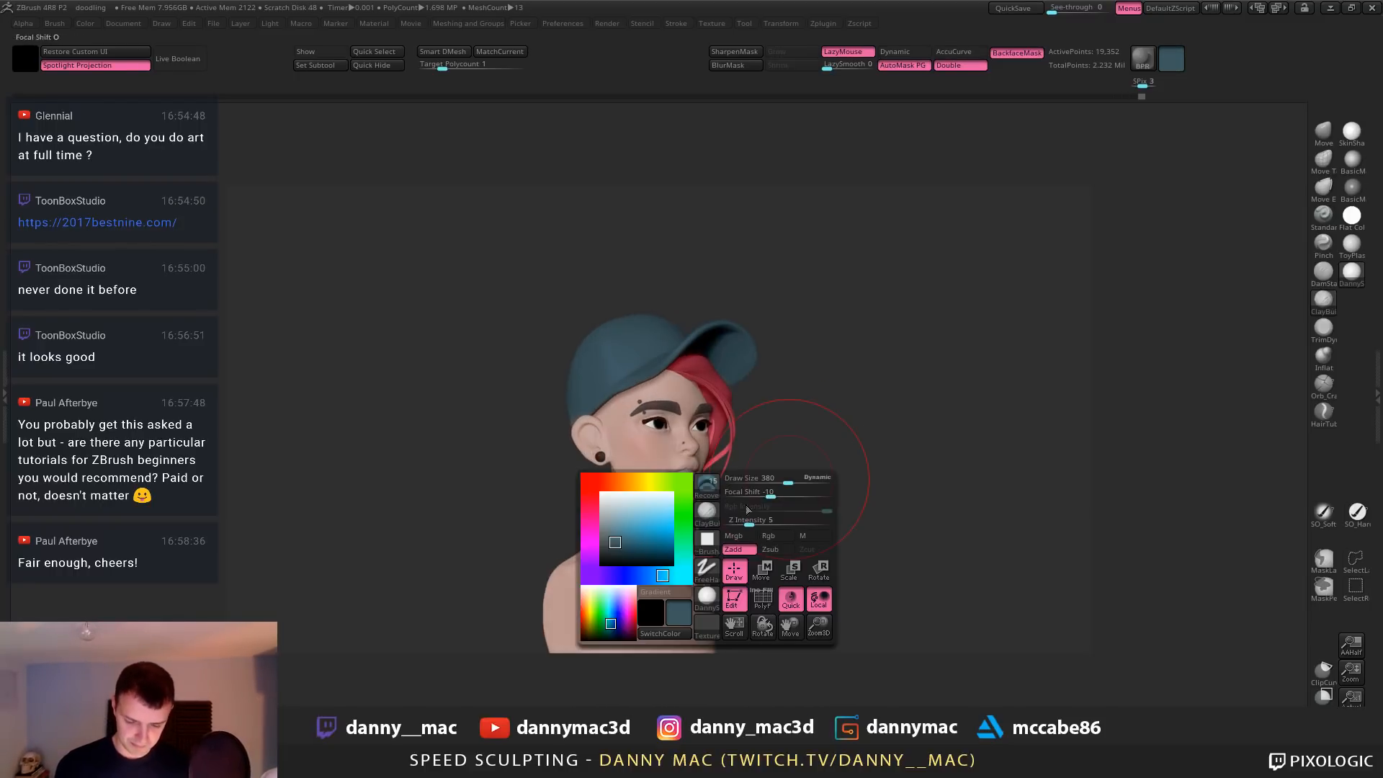
click(657, 536)
click(653, 544)
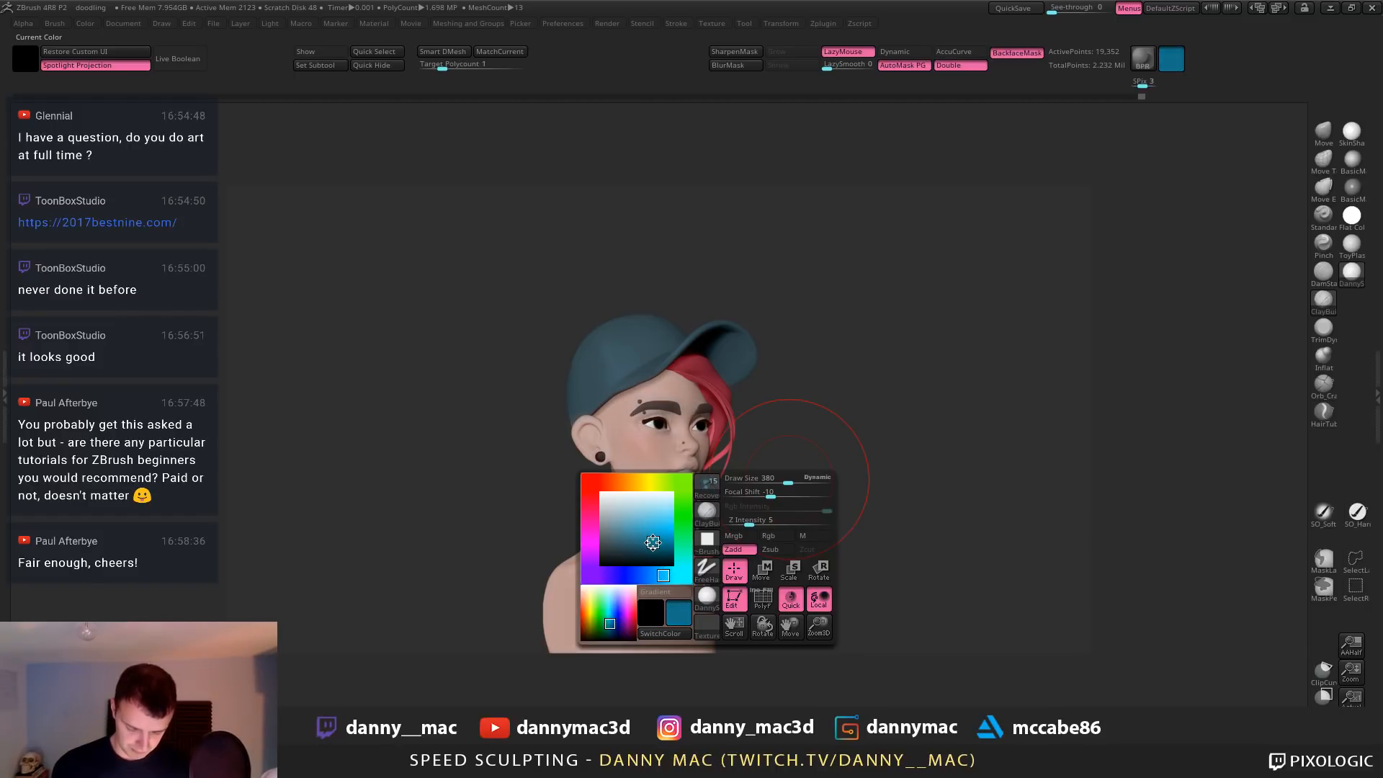
key(ctrl+f)
alt+drag(789, 486, 773, 532)
Fill the cap with a lighter, slightly muted sky blue and save the project
key(space)
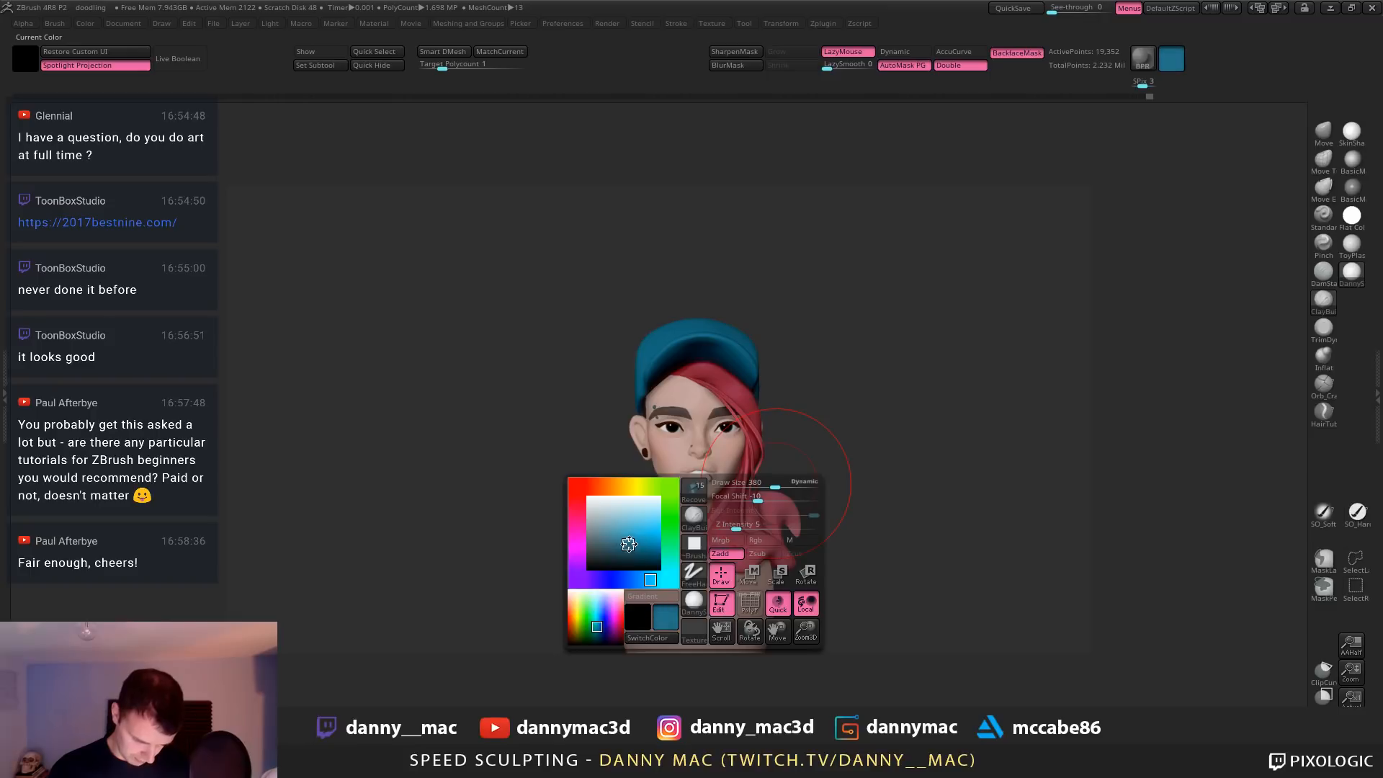
alt+drag(852, 435, 828, 461)
key(space)
drag(610, 548, 601, 530)
drag(798, 424, 828, 434)
key(space)
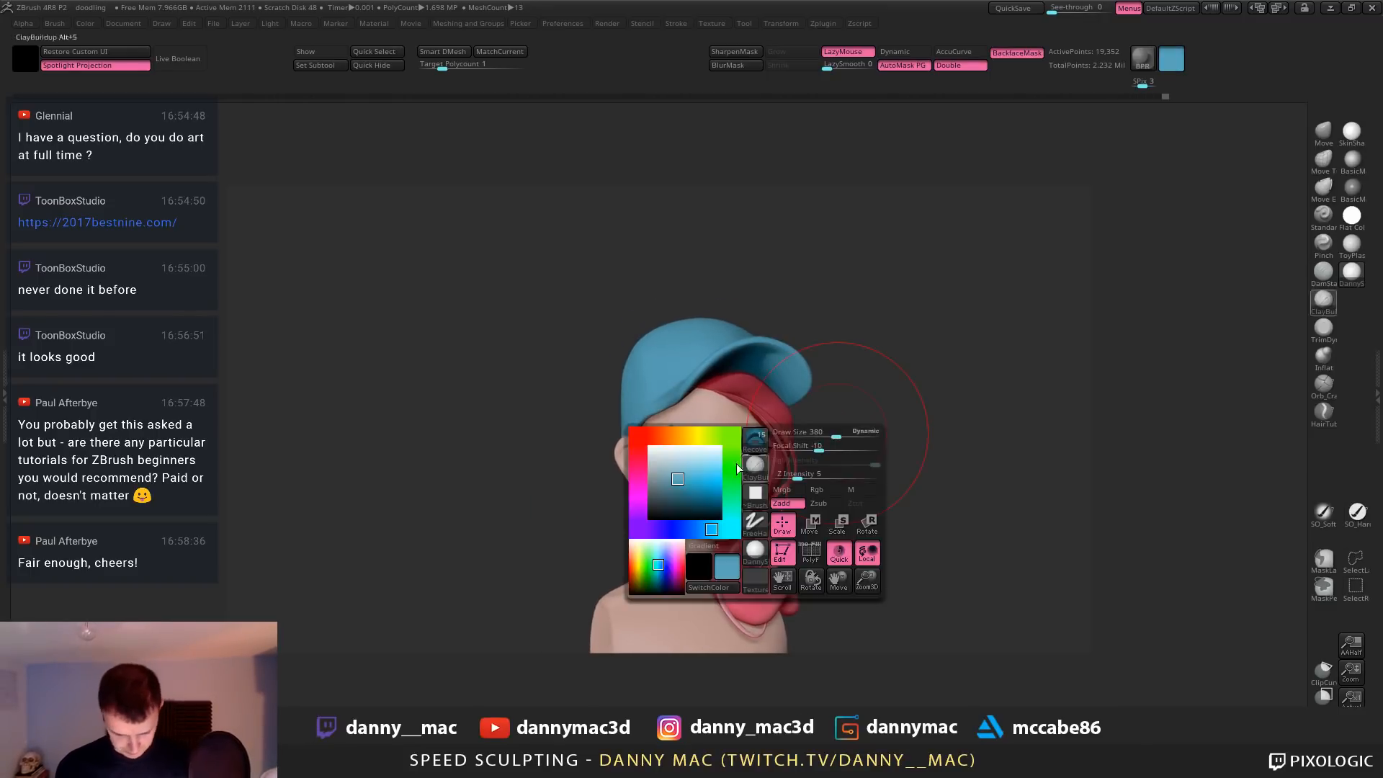
click(668, 480)
mouse_move(866, 411)
mouse_down()
mouse_move(853, 389)
mouse_move(864, 371)
mouse_up()
key(ctrl+s)
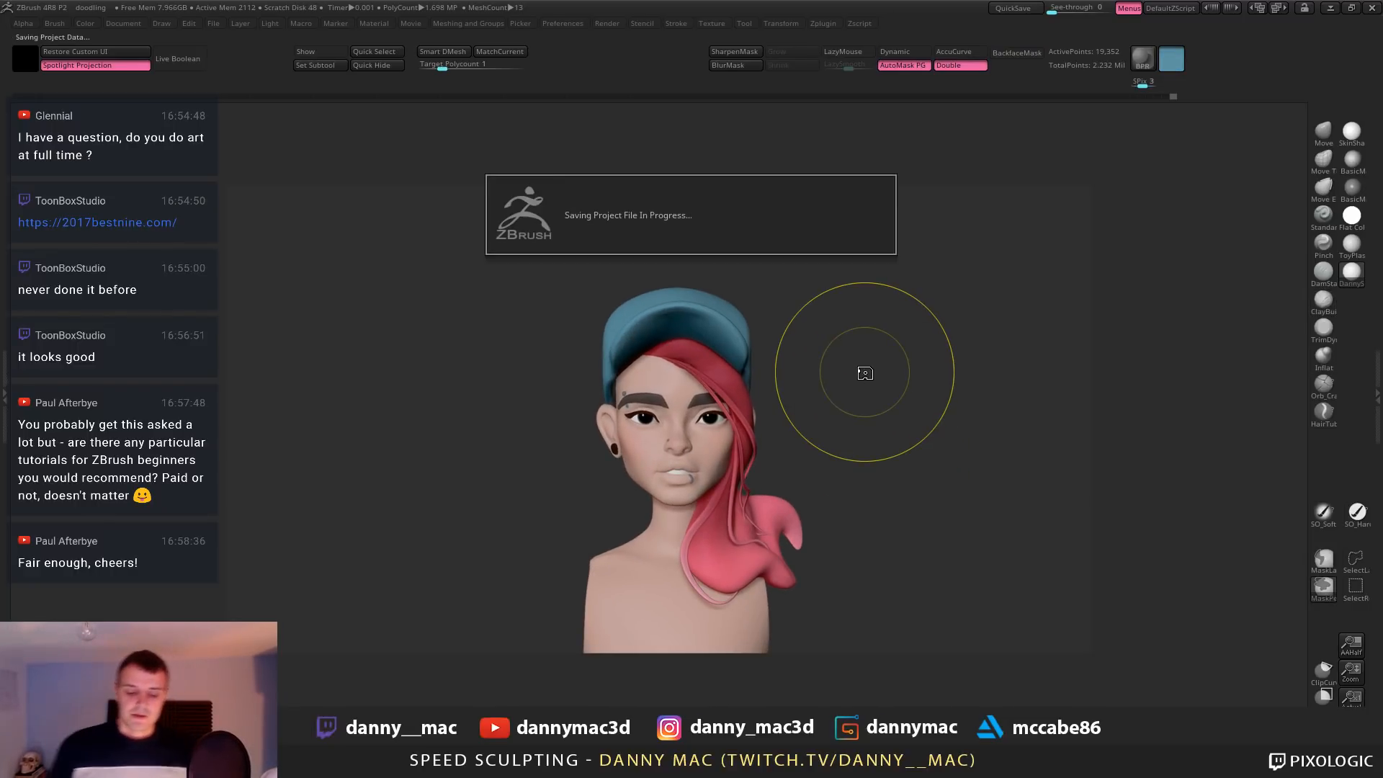
Make the red hair the active subtool, adjust and smooth it under the cap's brim, and subdivide it once
alt+click(704, 363)
mouse_move(727, 360)
right_down()
mouse_move(674, 353)
mouse_move(707, 354)
mouse_move(683, 366)
right_up()
drag(692, 362, 679, 367)
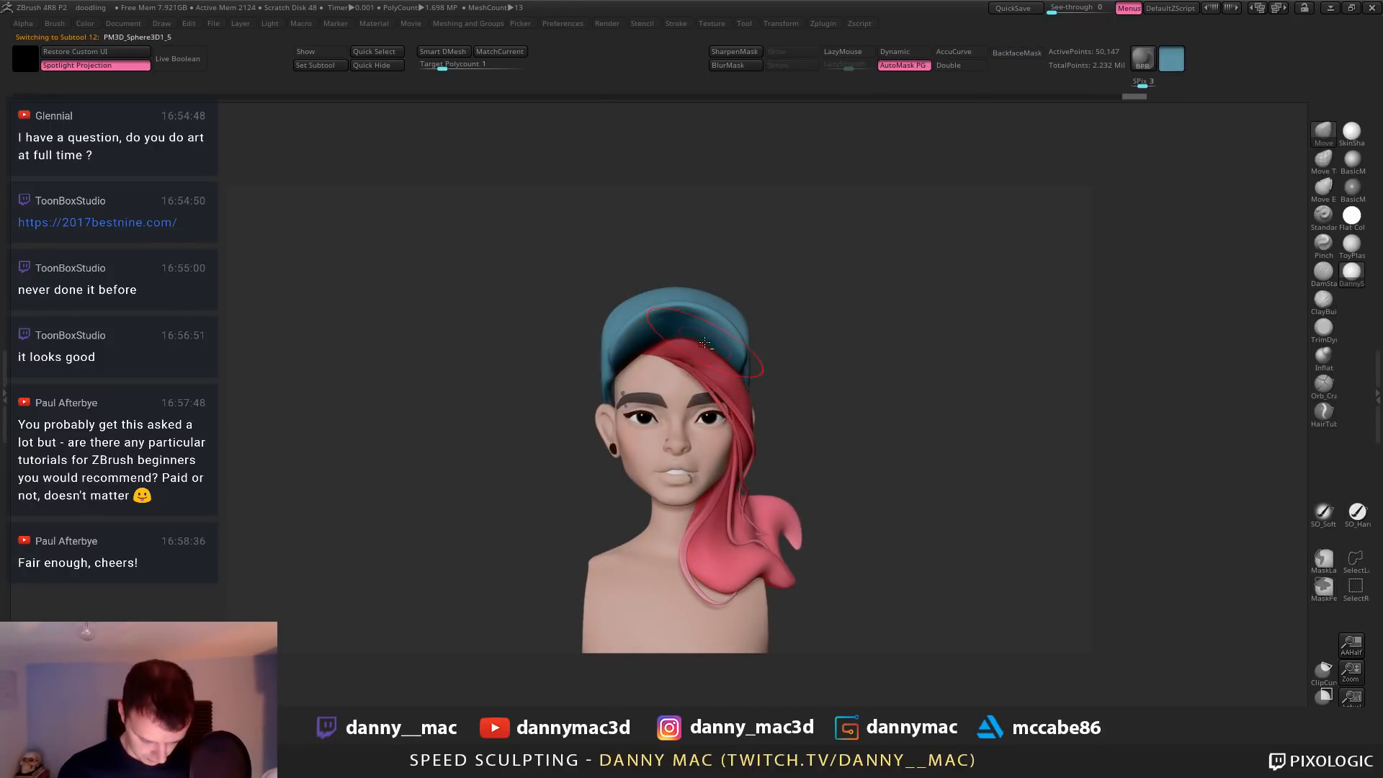
key(b)
key(c)
key(b)
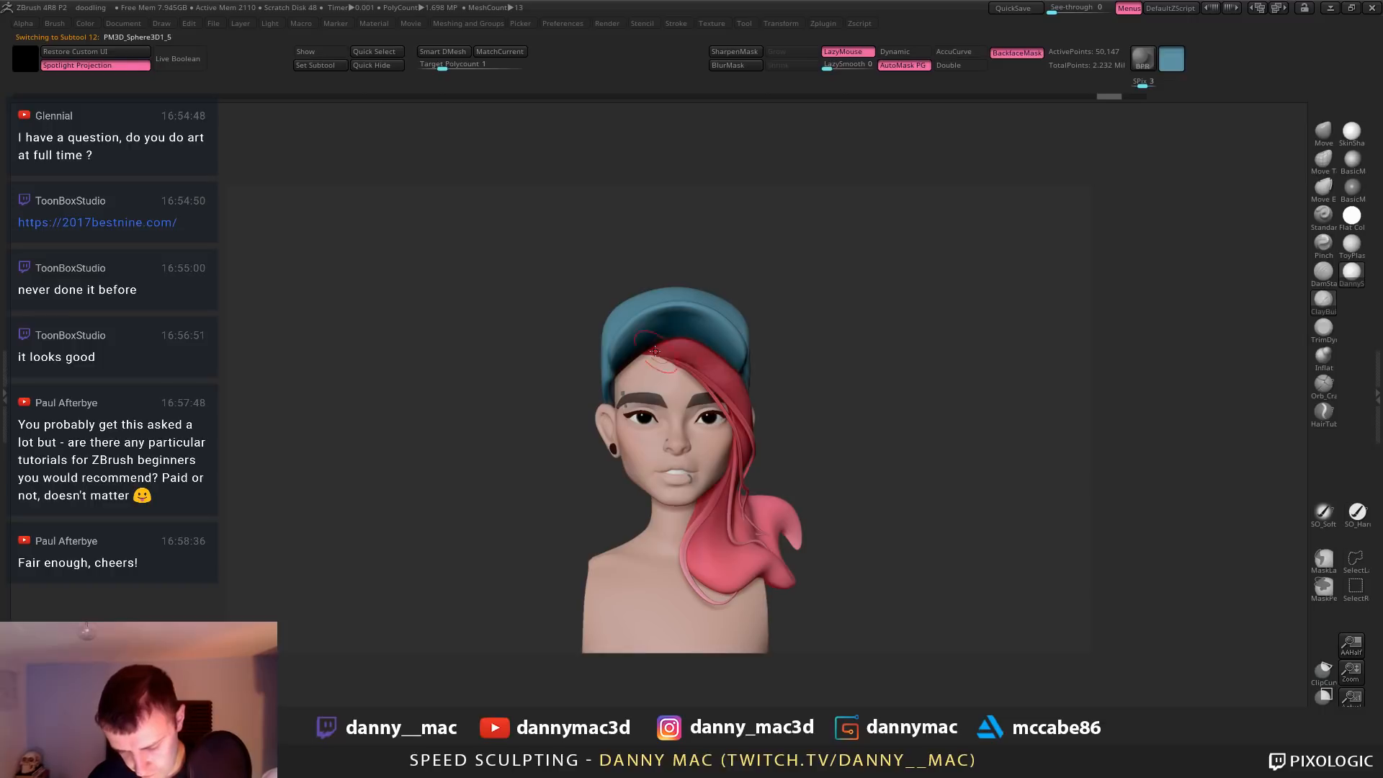
shift+drag(692, 360, 726, 383)
key(ctrl+d)
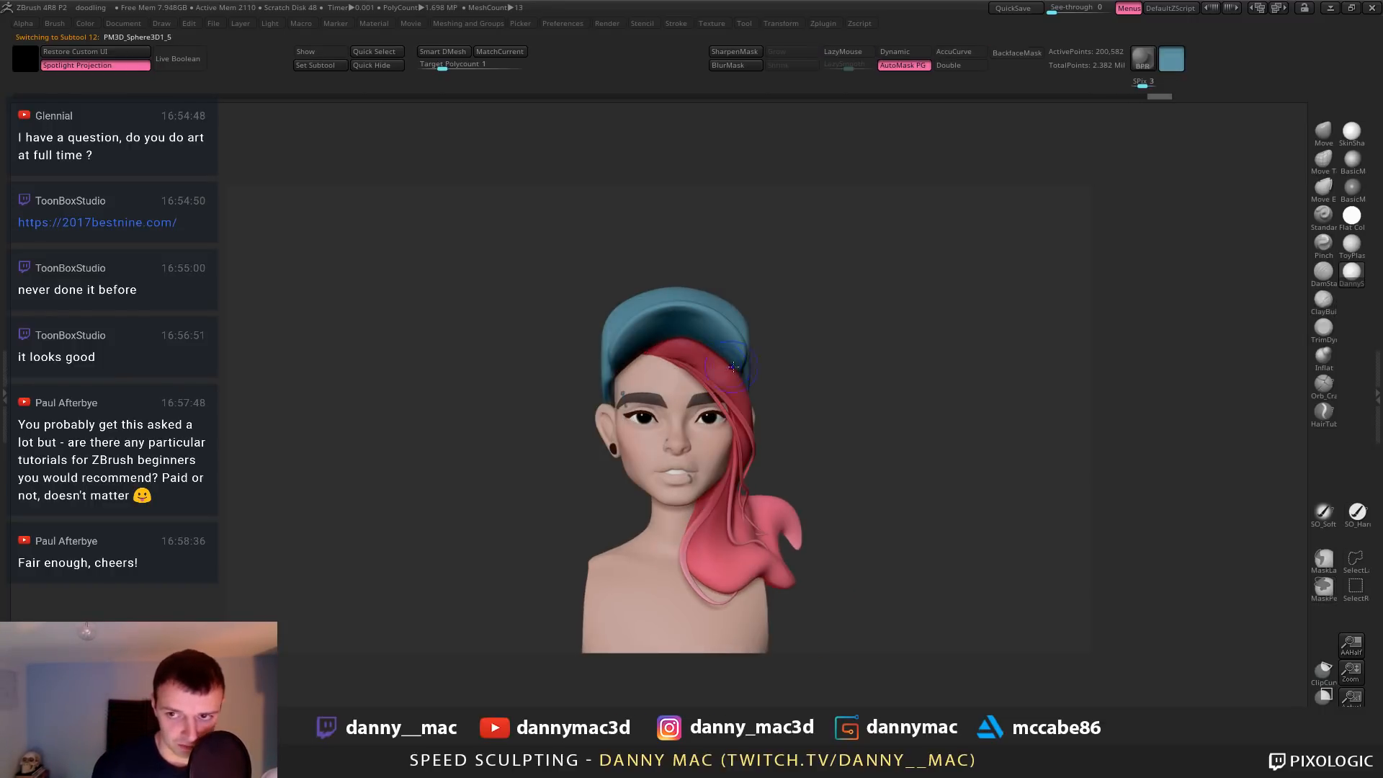
Build up the side of the hair below the cap with the ClayBuildup brush
ctrl+click(789, 366)
ctrl+click(808, 395)
mouse_move(808, 394)
mouse_down()
mouse_move(754, 405)
mouse_move(770, 409)
mouse_up()
key(space)
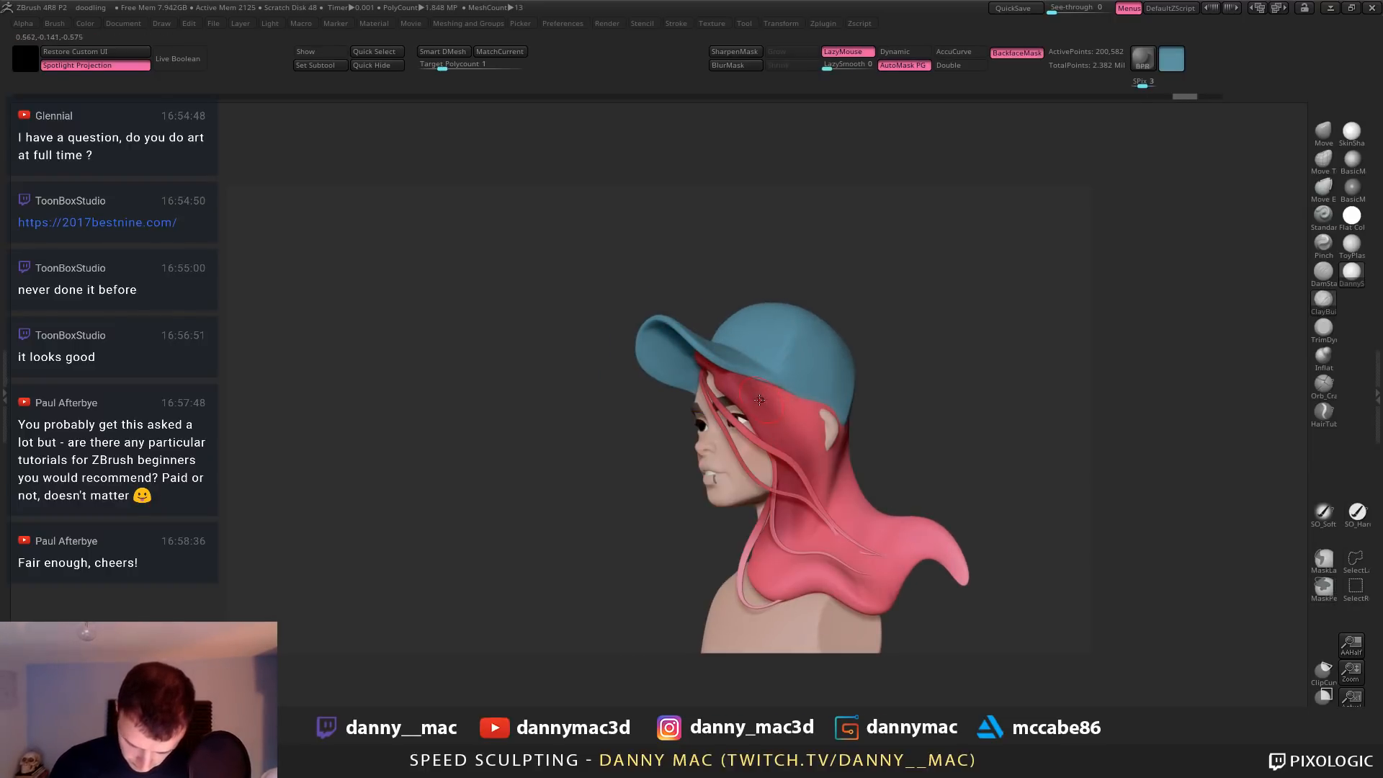
right_drag(826, 486, 803, 471)
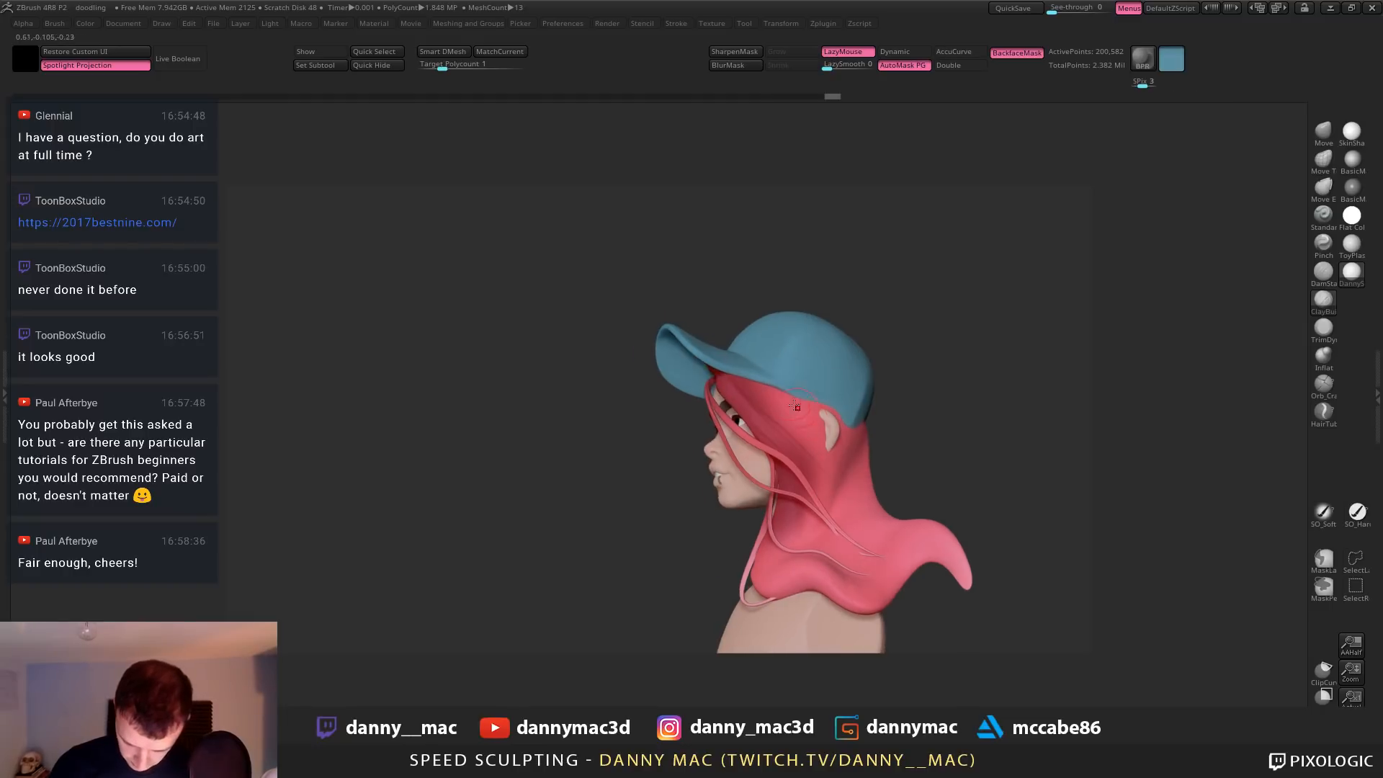
right_drag(838, 538, 810, 529)
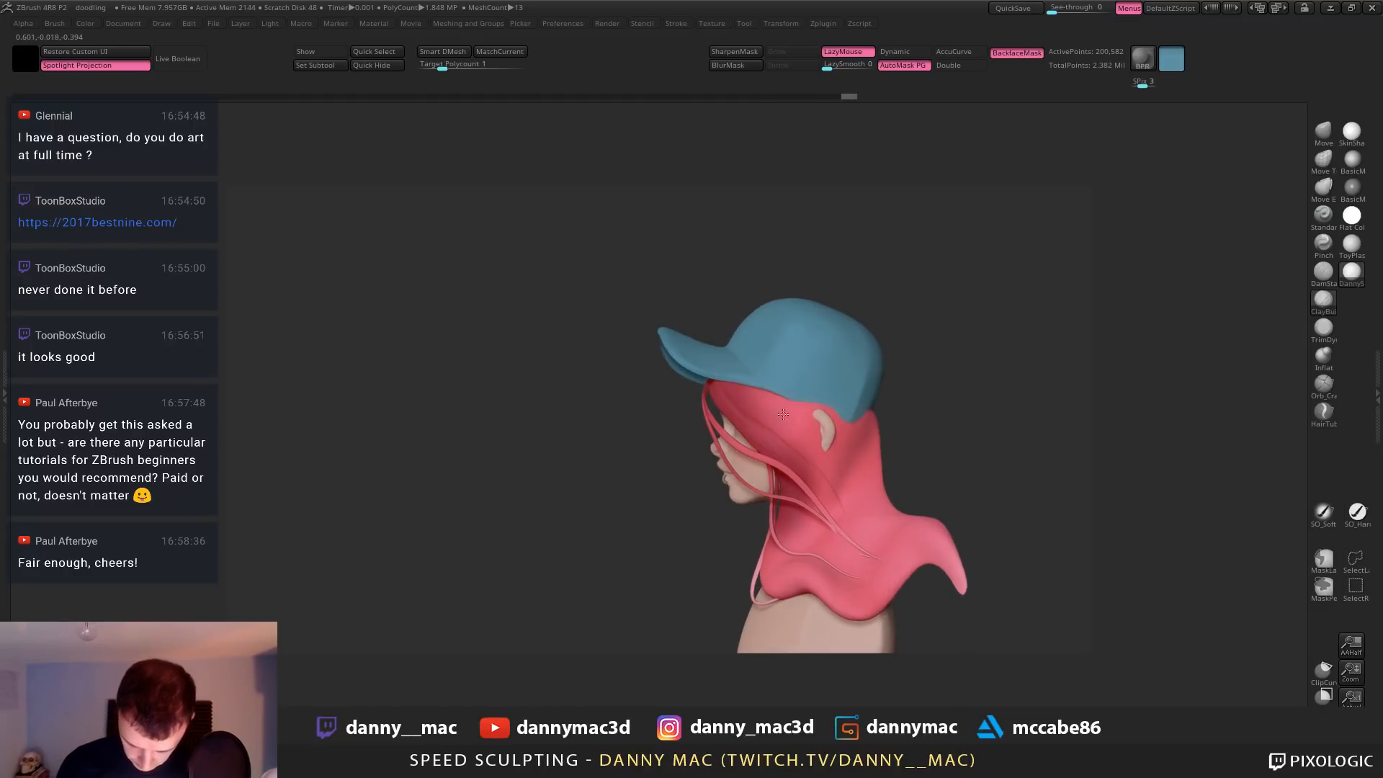
mouse_move(735, 400)
right_down()
mouse_move(792, 393)
mouse_move(727, 431)
right_up()
Work over the lower front hair, undo the last two strokes and check the hair in isolation
key(alt+s)
key(alt+s)
right_click(733, 546)
drag(785, 518, 799, 488)
right_drag(795, 507, 769, 493)
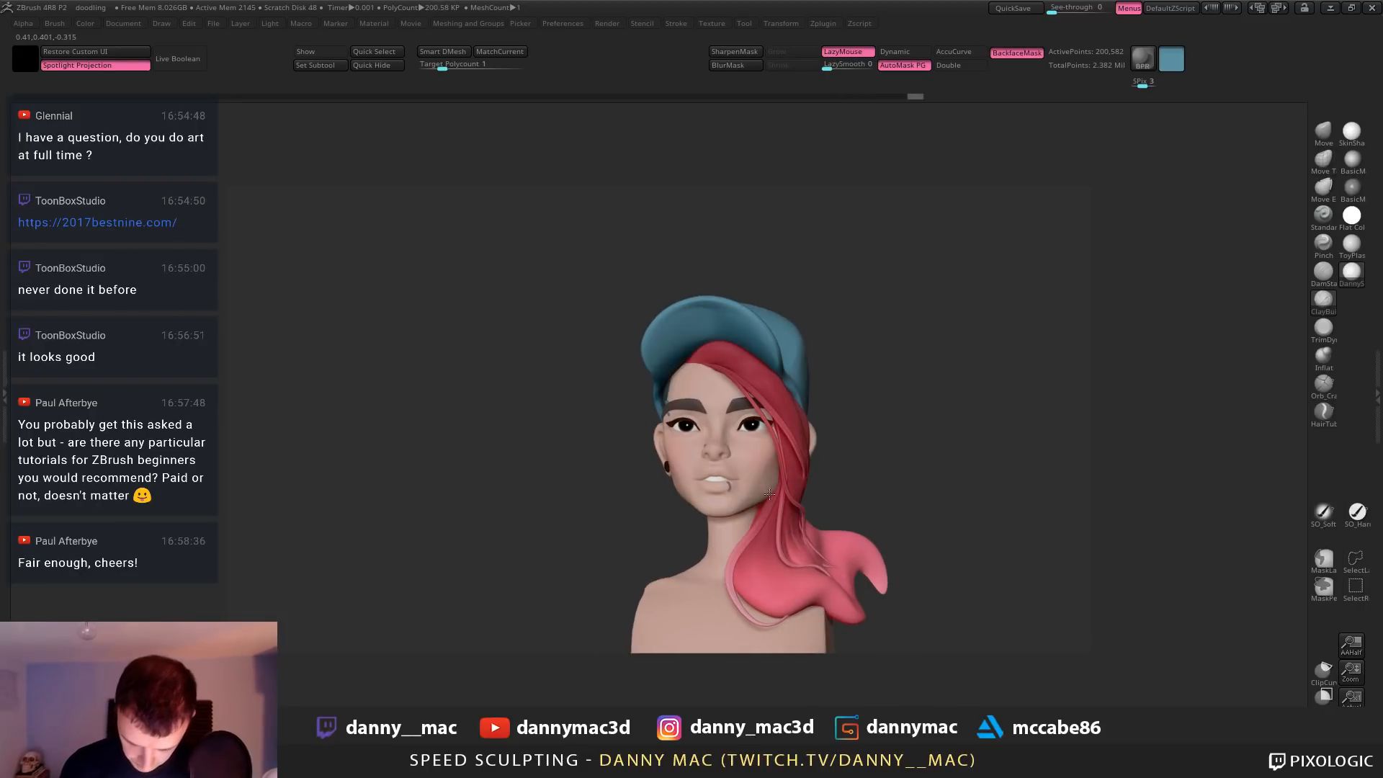
right_drag(745, 580, 822, 581)
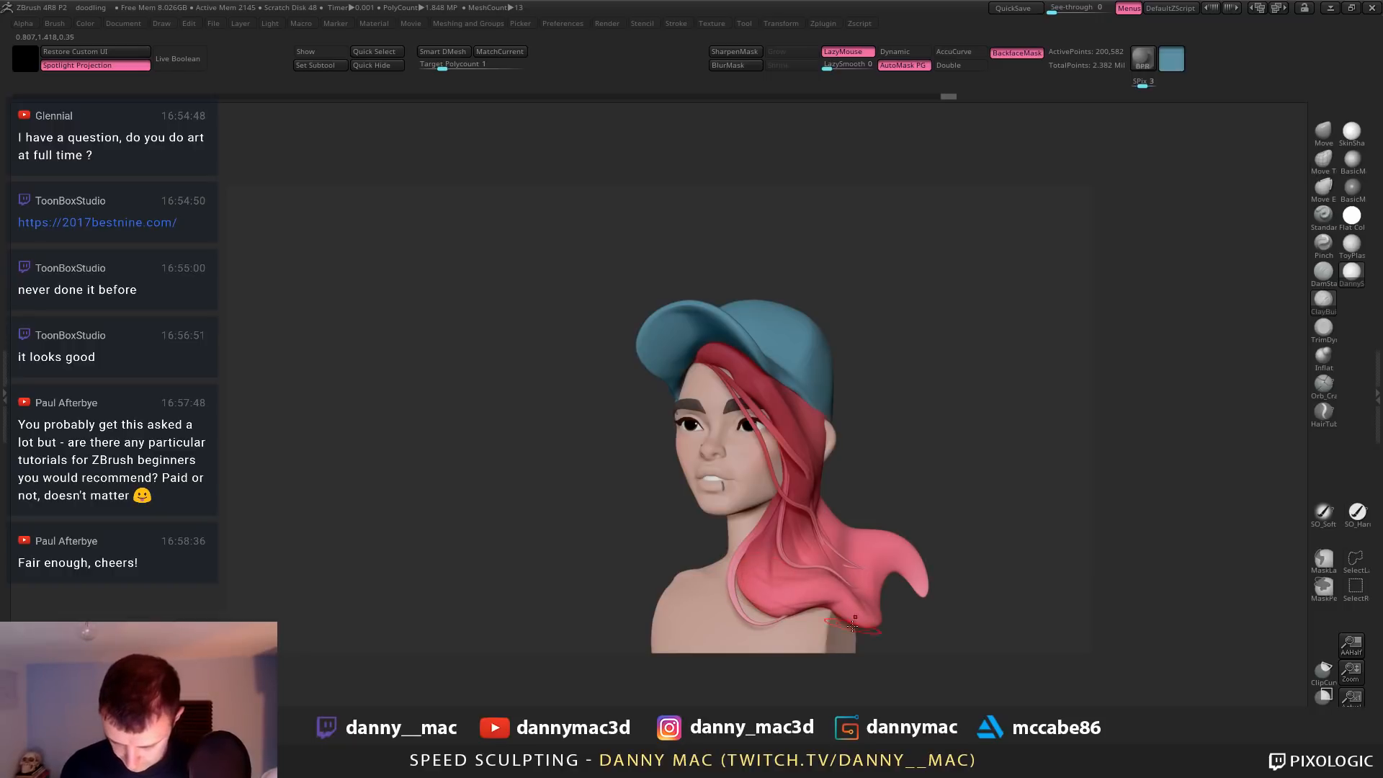
right_drag(853, 626, 790, 576)
key(ctrl+z)
key(ctrl+z)
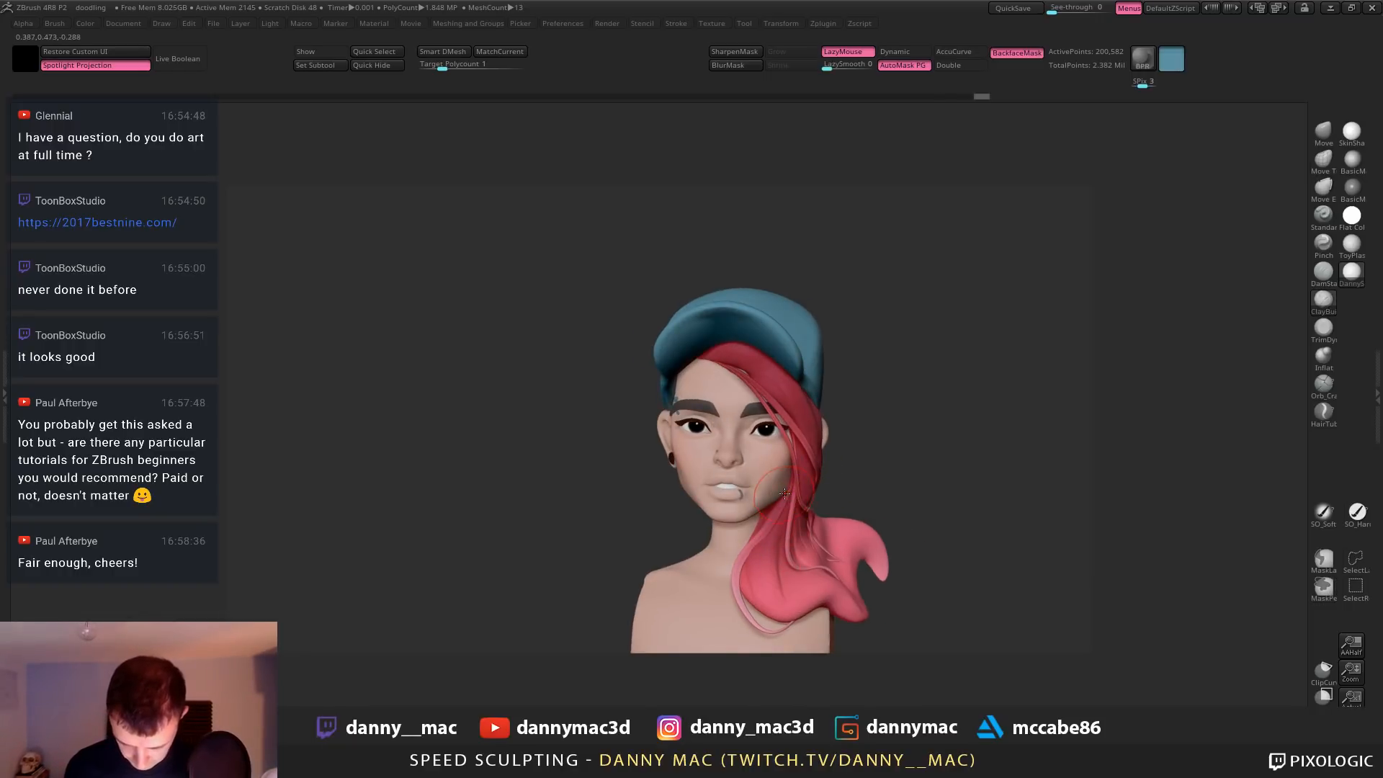
key(alt+s)
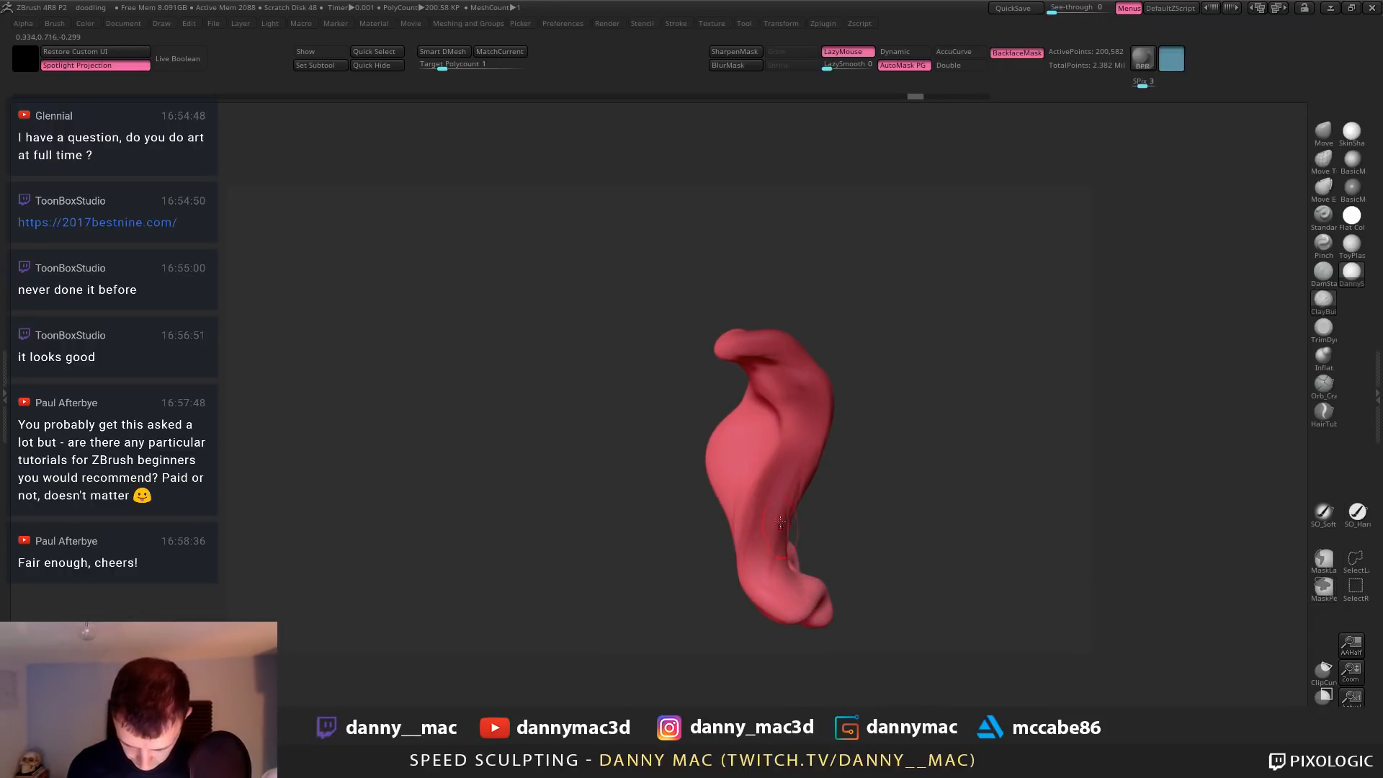
key(alt+s)
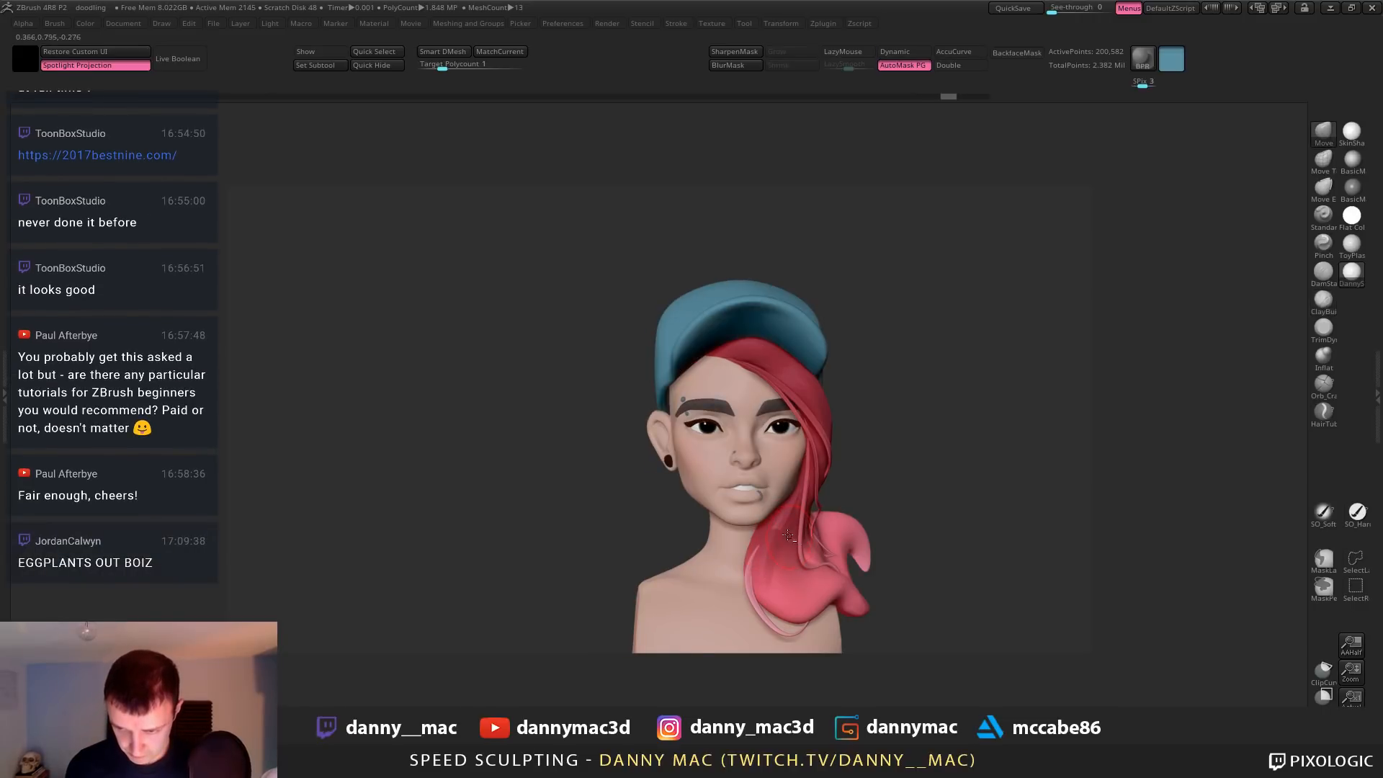
Reshape the lower front hair lock with the Move brush
right_drag(776, 540, 749, 544)
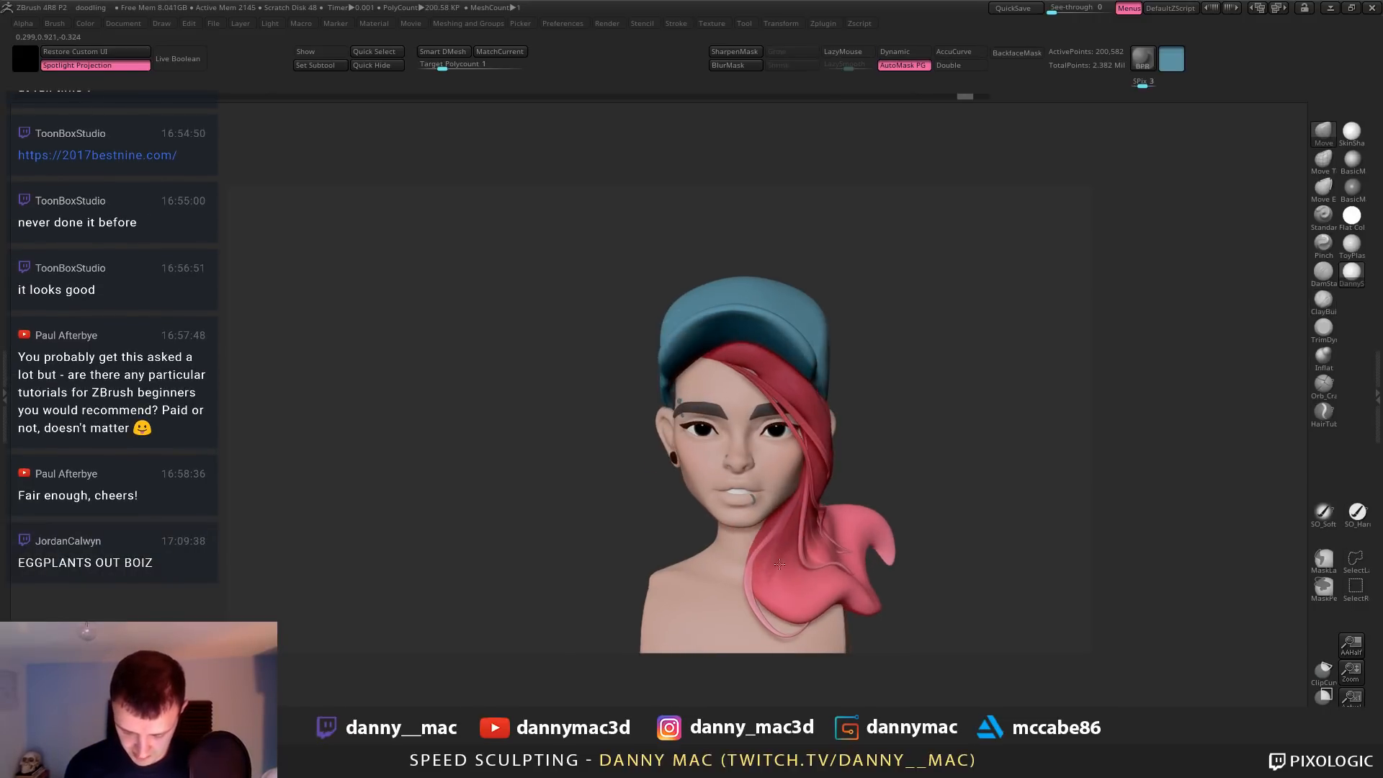
drag(764, 553, 756, 555)
mouse_move(756, 555)
right_down()
mouse_move(788, 559)
mouse_move(763, 518)
right_up()
Subdivide the hair once more and build up strands along the hairline under the brim with the ClayBuildup brush
key(b)
key(c)
key(b)
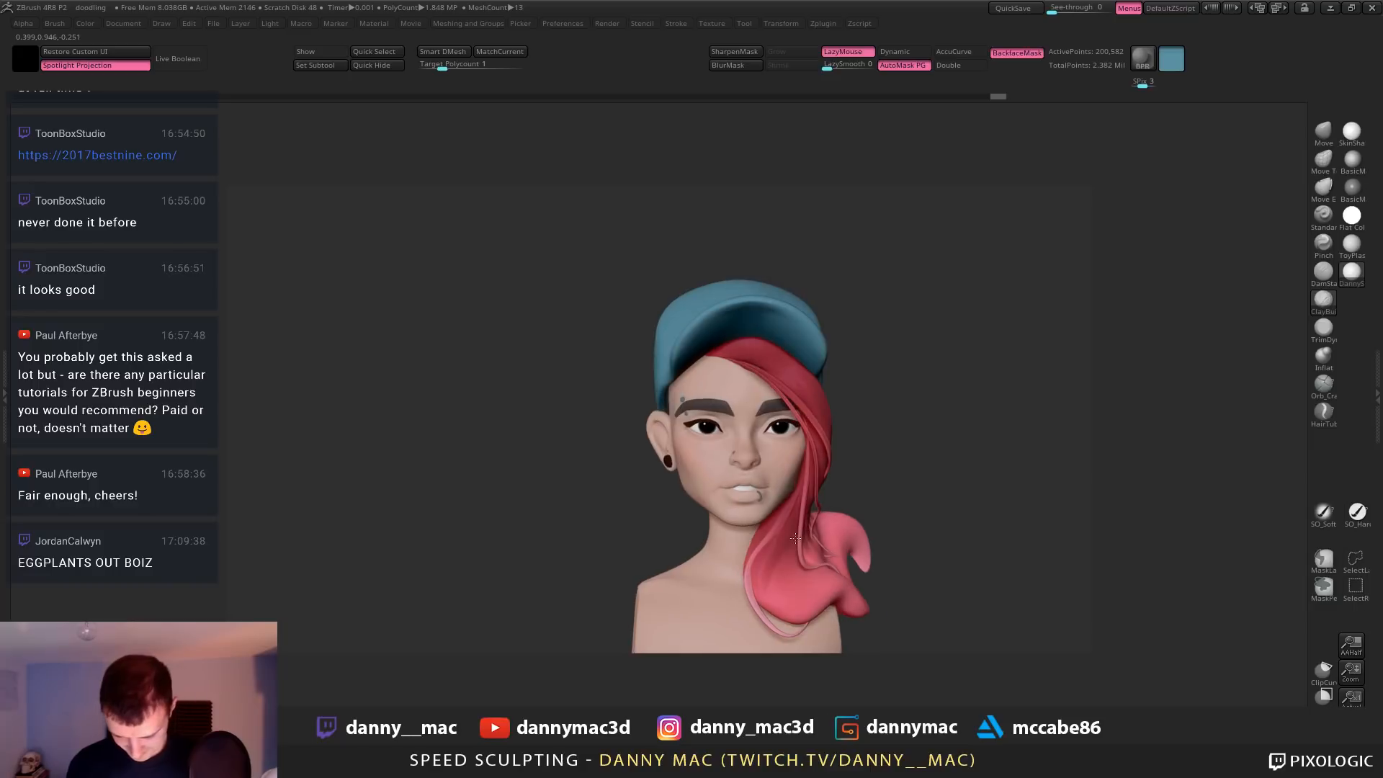
key(space)
mouse_move(735, 461)
right_down()
mouse_move(833, 338)
mouse_move(797, 375)
right_up()
key(ctrl+d)
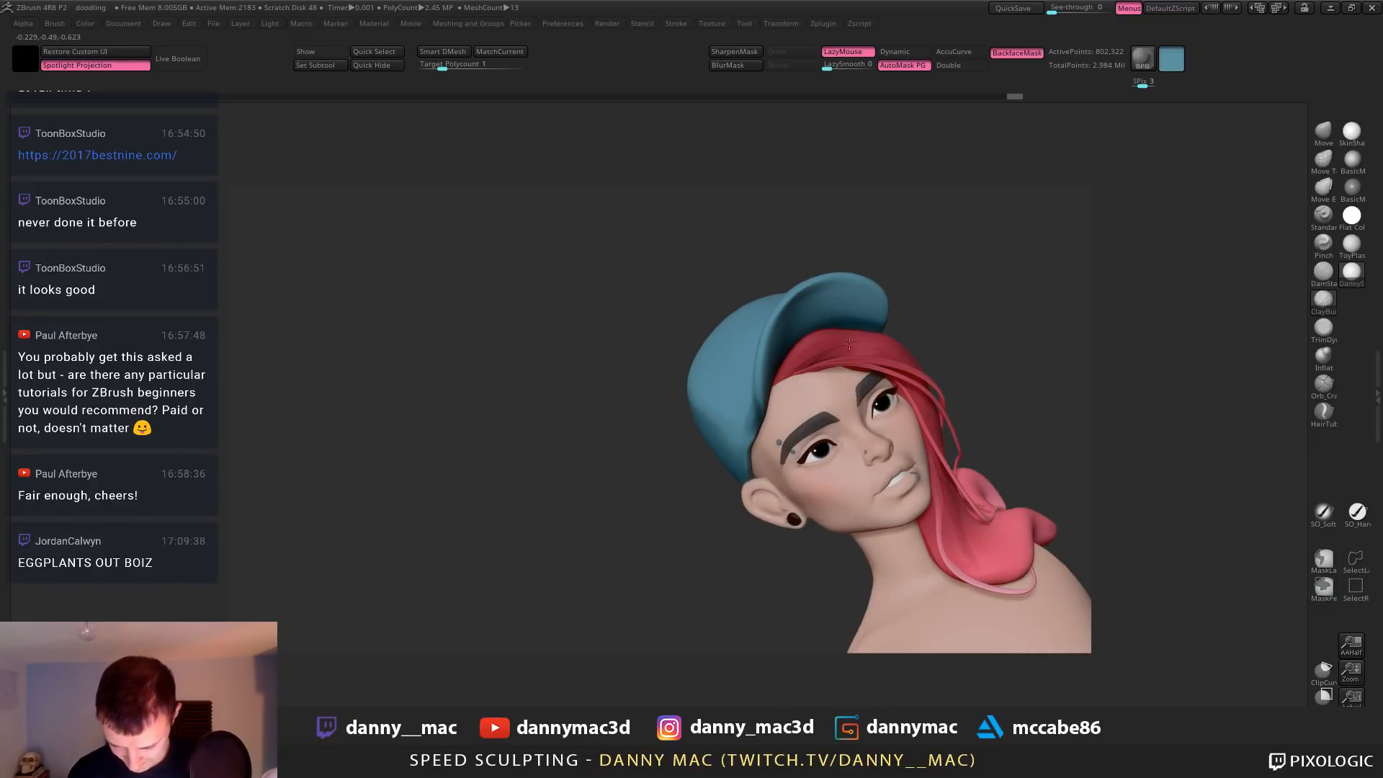
drag(803, 366, 779, 375)
right_drag(819, 370, 786, 371)
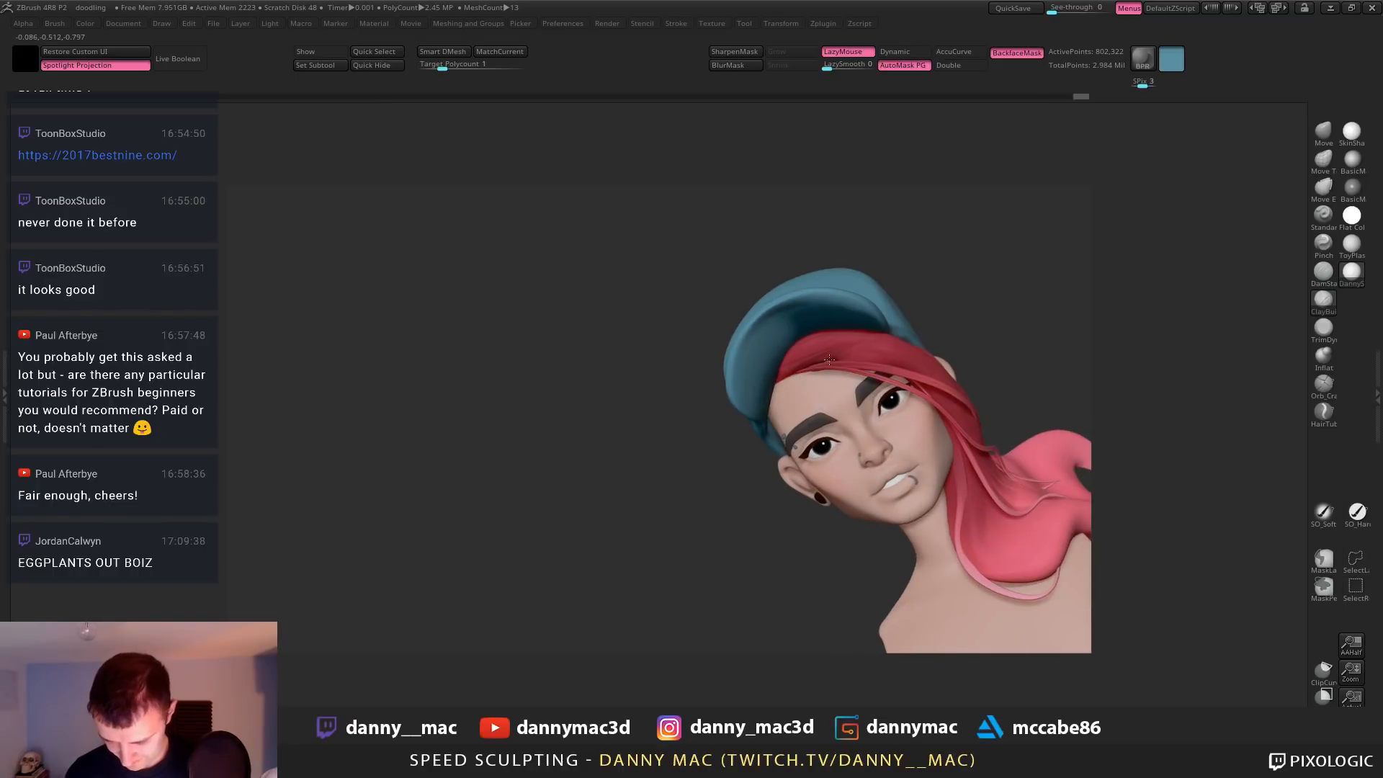
drag(792, 368, 825, 360)
right_drag(825, 368, 815, 373)
right_drag(925, 371, 879, 355)
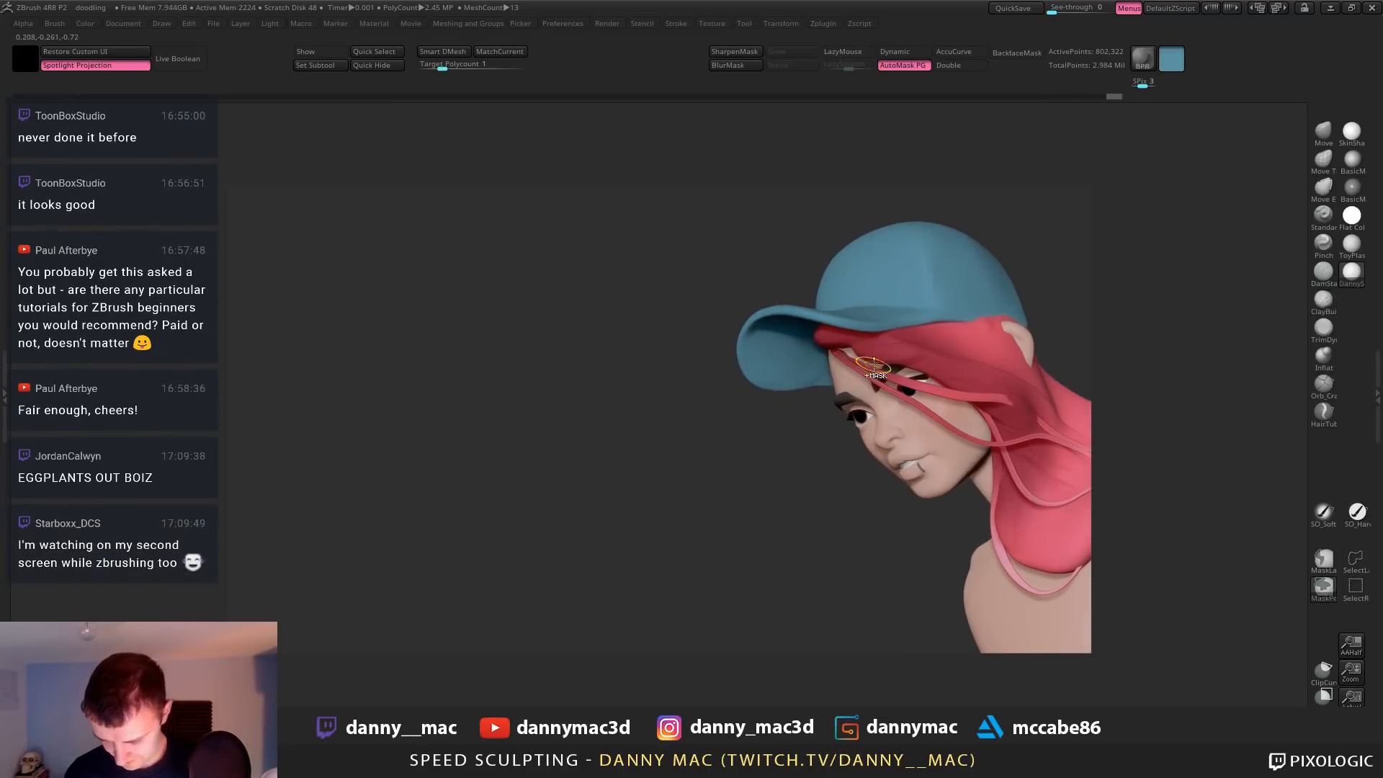
right_drag(992, 385, 808, 333)
Refine the front hair's silhouette from the brim to the lower lock with the Move brush
key(b)
key(m)
key(v)
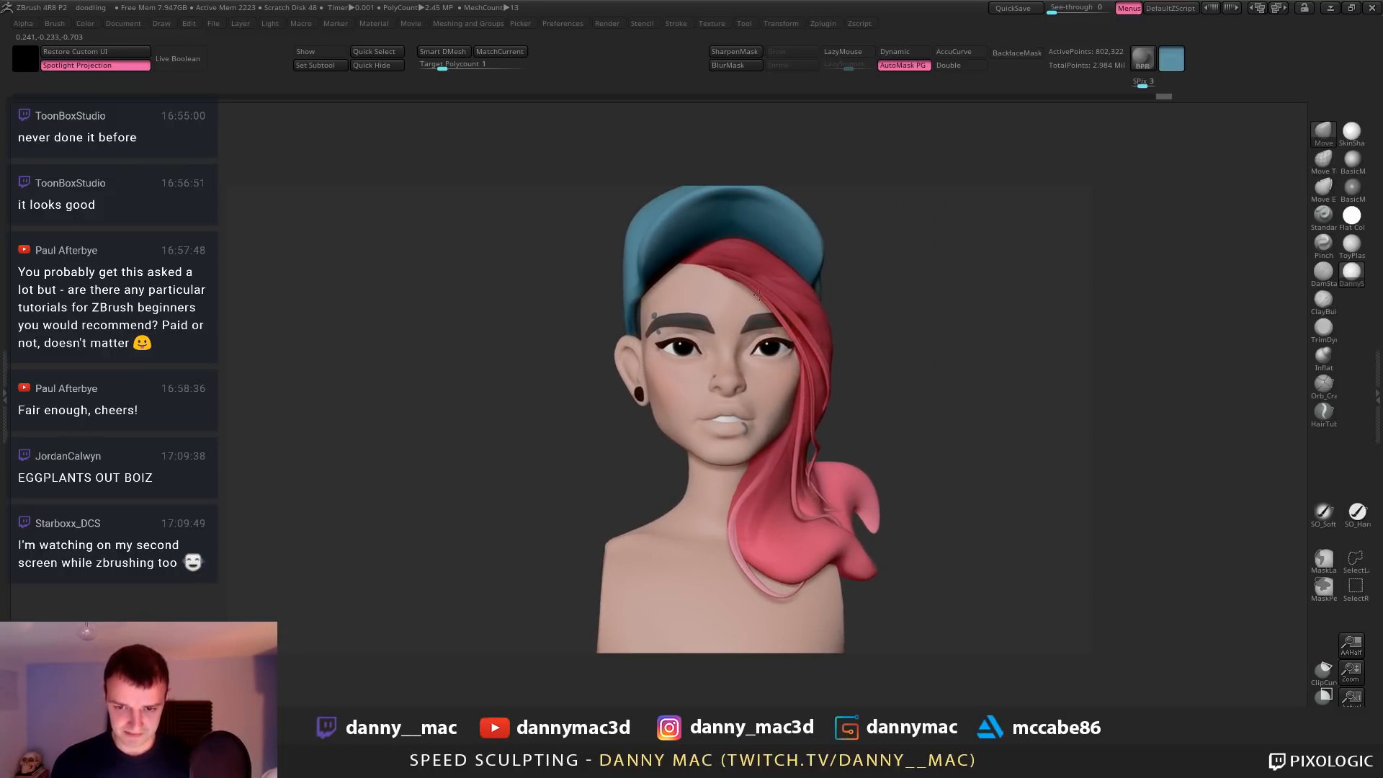
right_drag(808, 405, 723, 323)
key(space)
key(space)
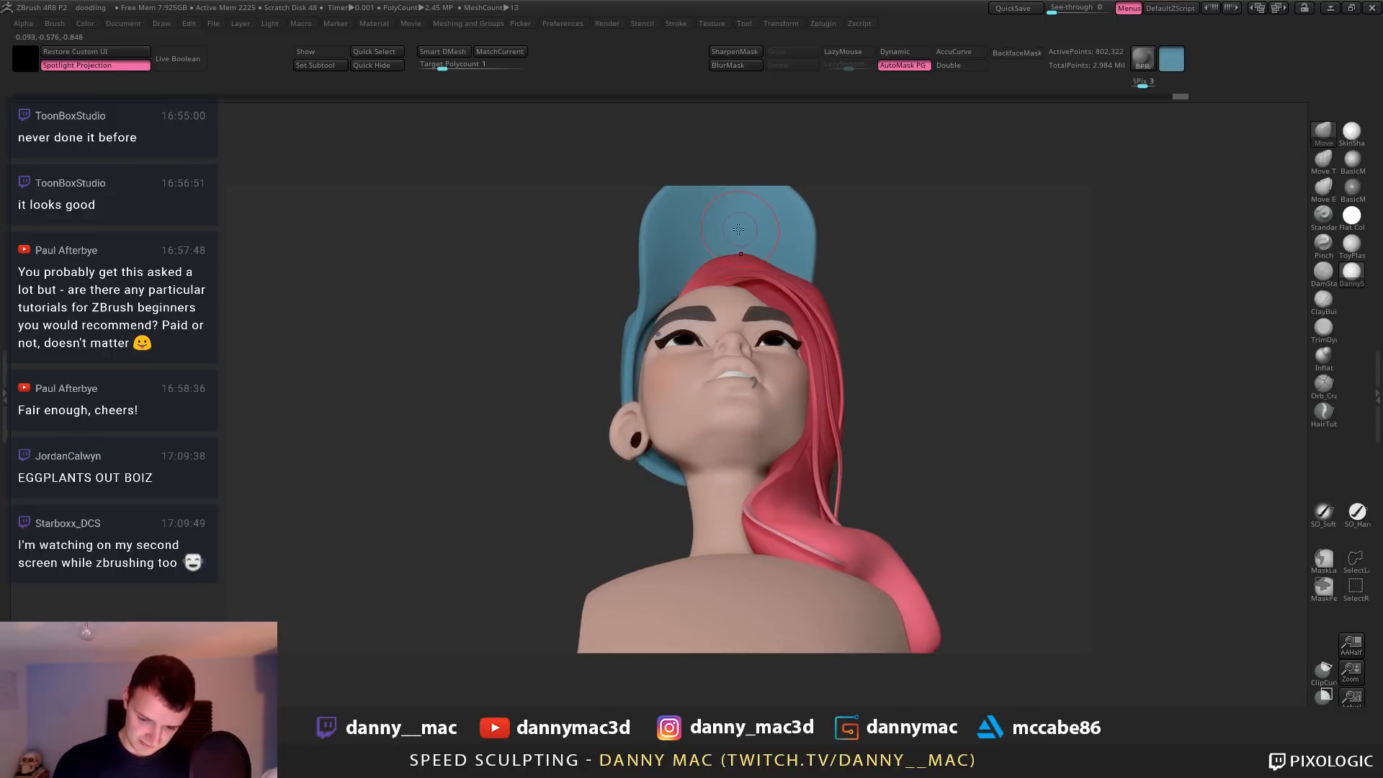
key(space)
key(space)
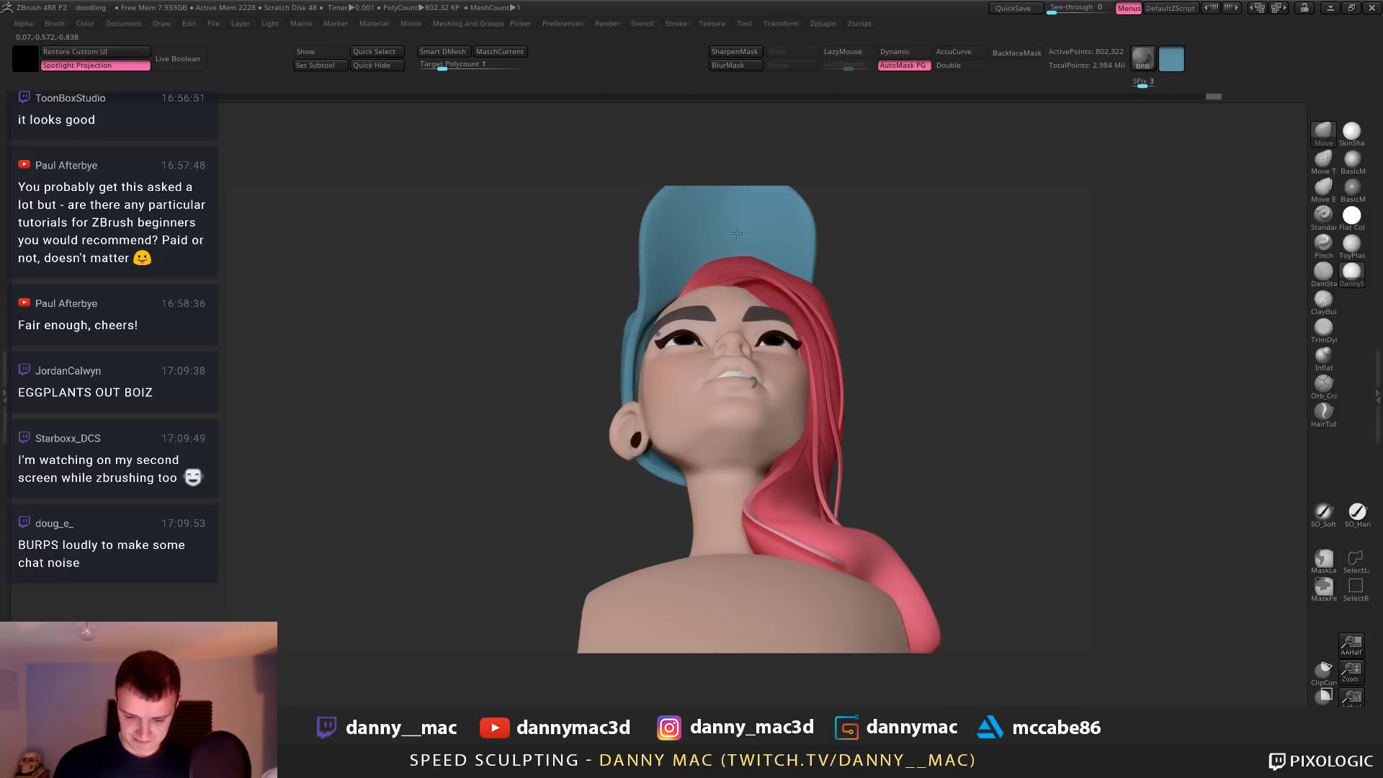
mouse_move(738, 232)
right_down()
mouse_move(764, 424)
mouse_move(766, 366)
mouse_move(729, 426)
right_up()
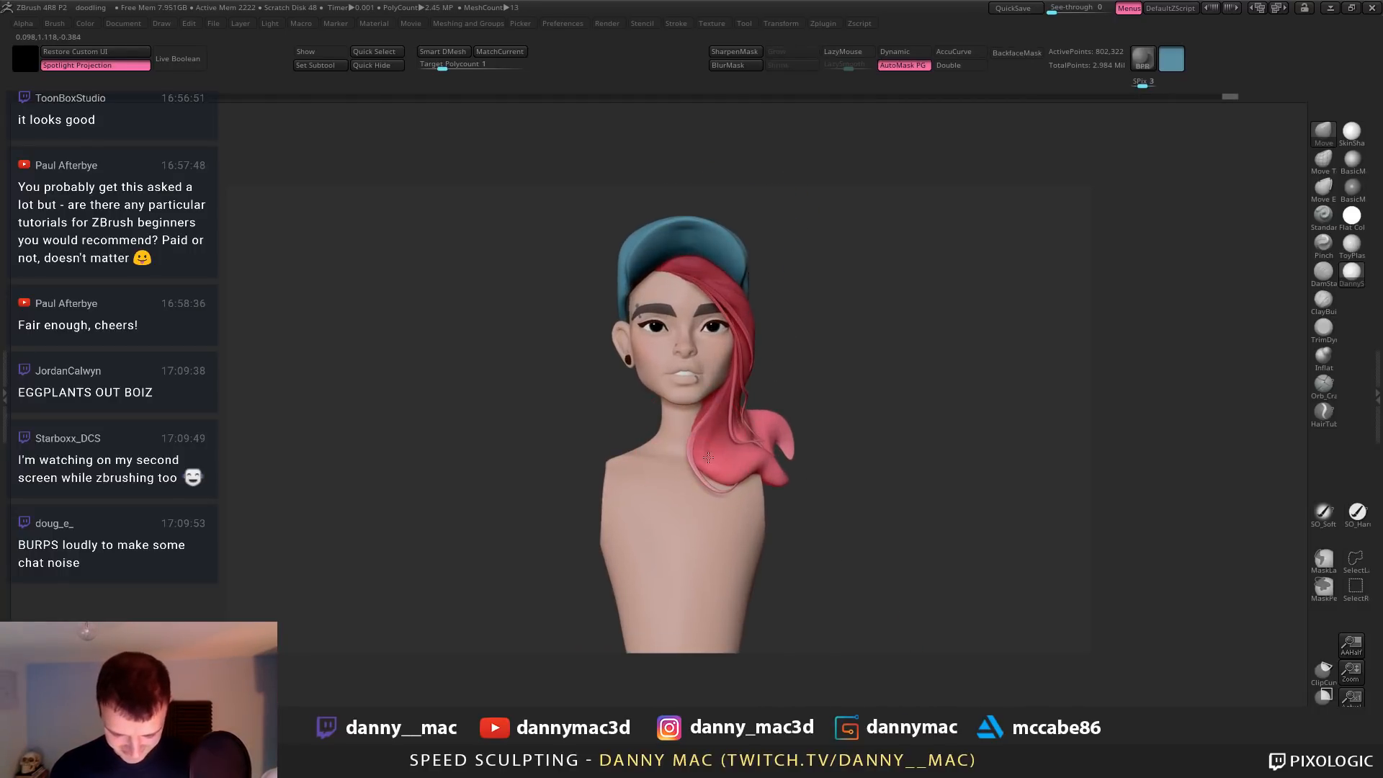
alt+click(692, 444)
drag(691, 445, 685, 450)
mouse_move(686, 450)
alt+right_down()
mouse_move(653, 469)
mouse_move(646, 448)
alt+right_up()
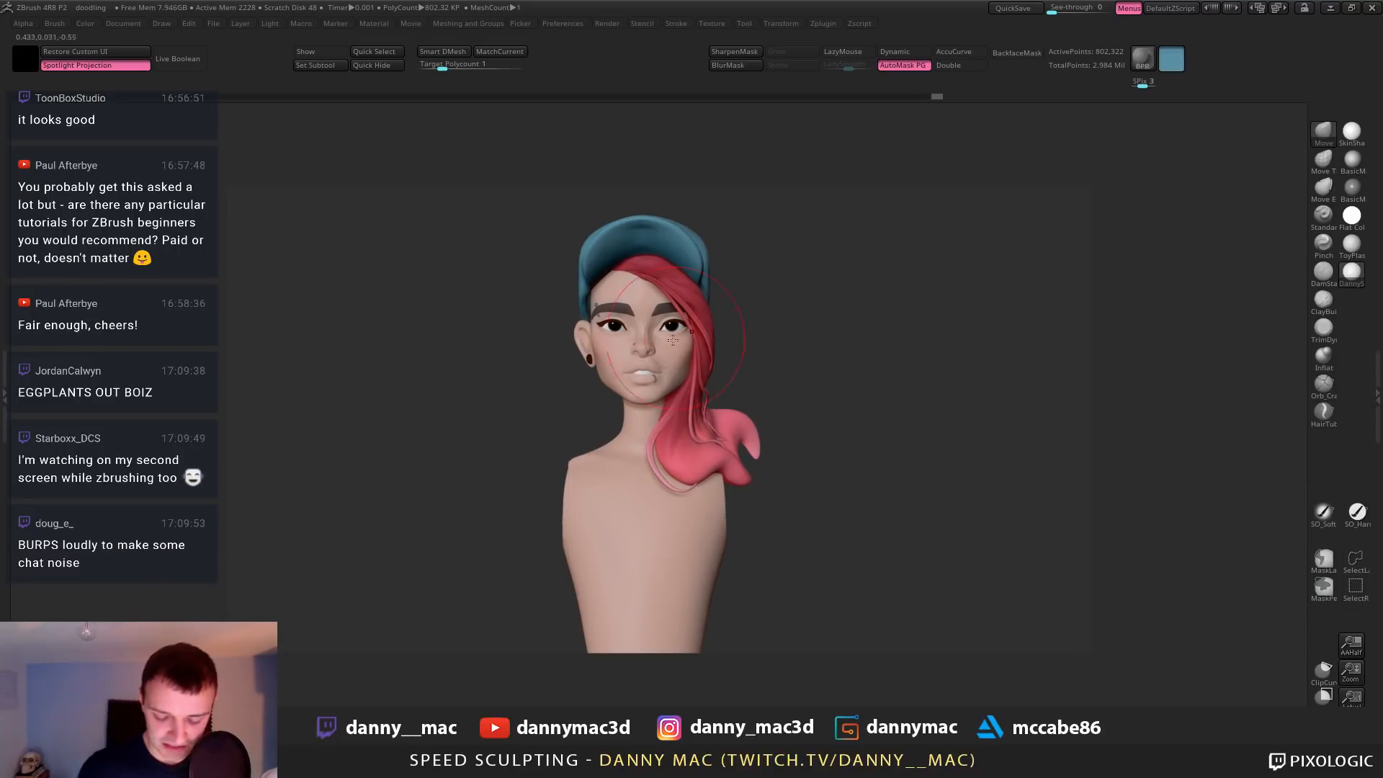
Make the head the active subtool, switch to the Standard brush and set its paint colour to bright red
key(b)
key(s)
key(t)
alt+click(651, 354)
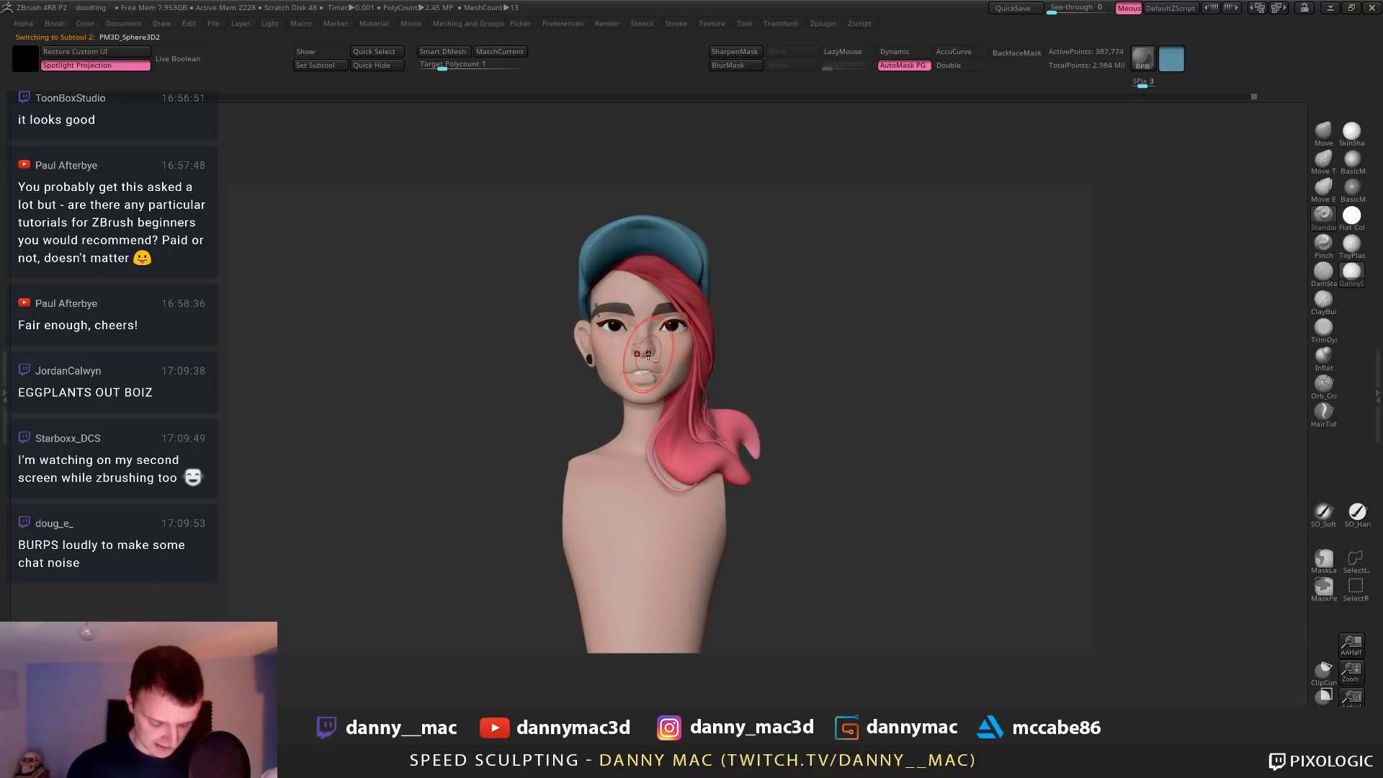
key(space)
click(455, 361)
drag(510, 398, 532, 403)
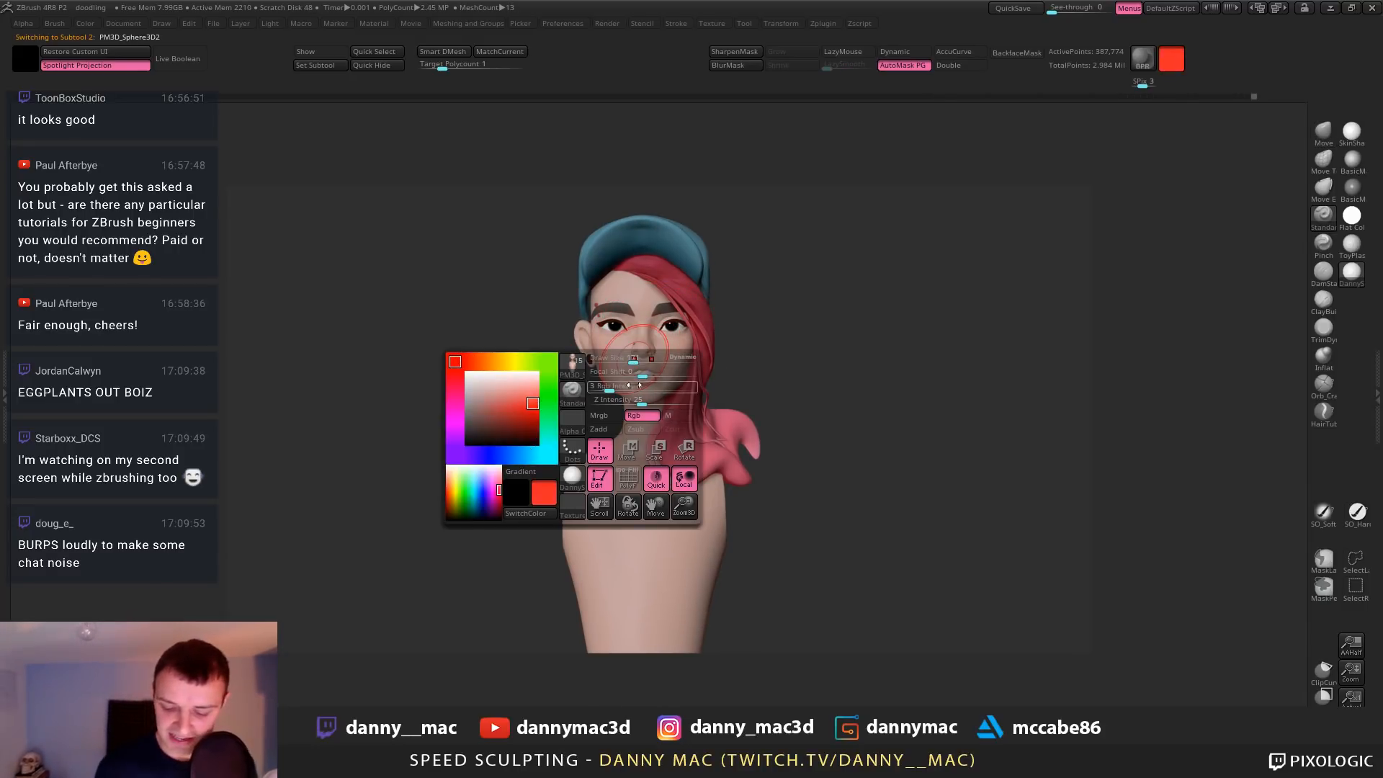
key(Return)
alt+right_drag(634, 356, 646, 380)
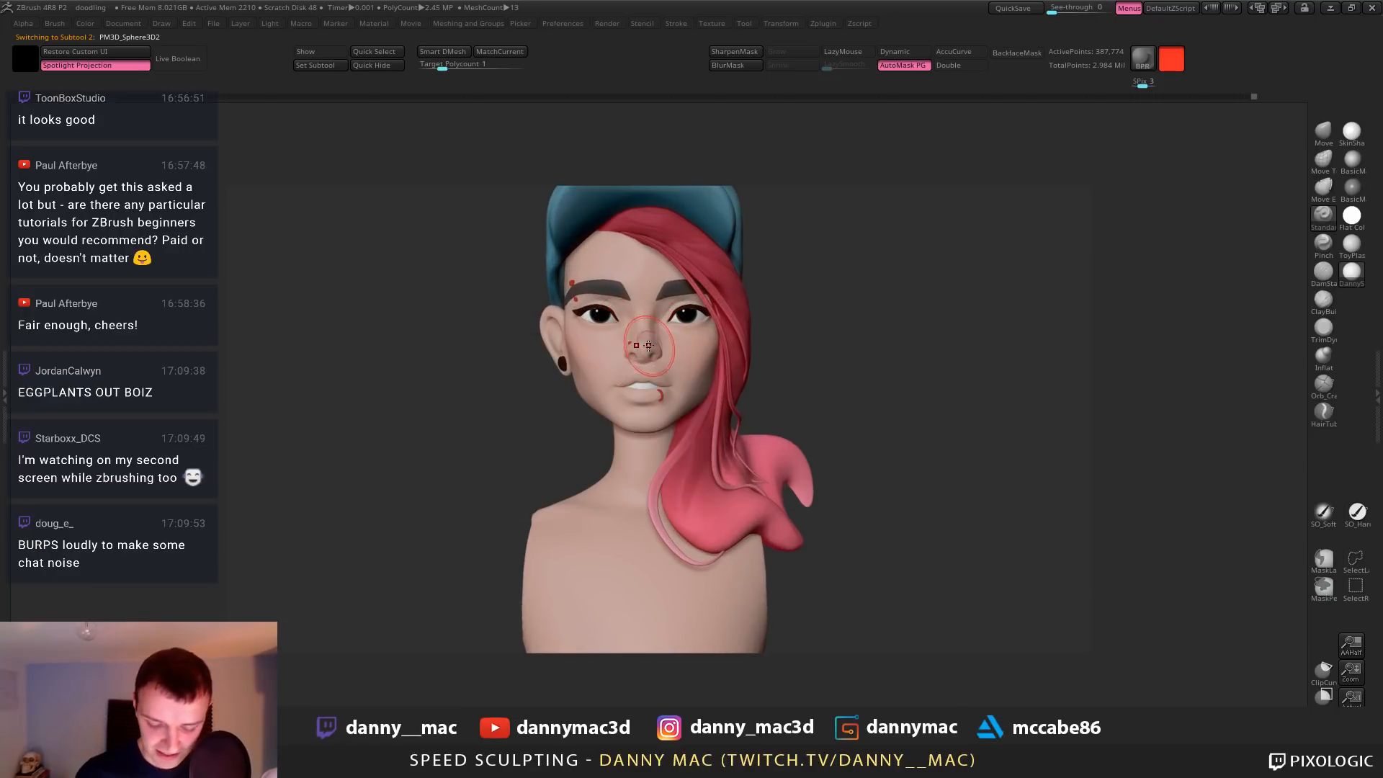
Tint the nose and lower face with soft red strokes, undoing the unwanted tries on the nose
drag(648, 346, 650, 346)
key(ctrl+z)
drag(650, 347, 669, 345)
key(ctrl+z)
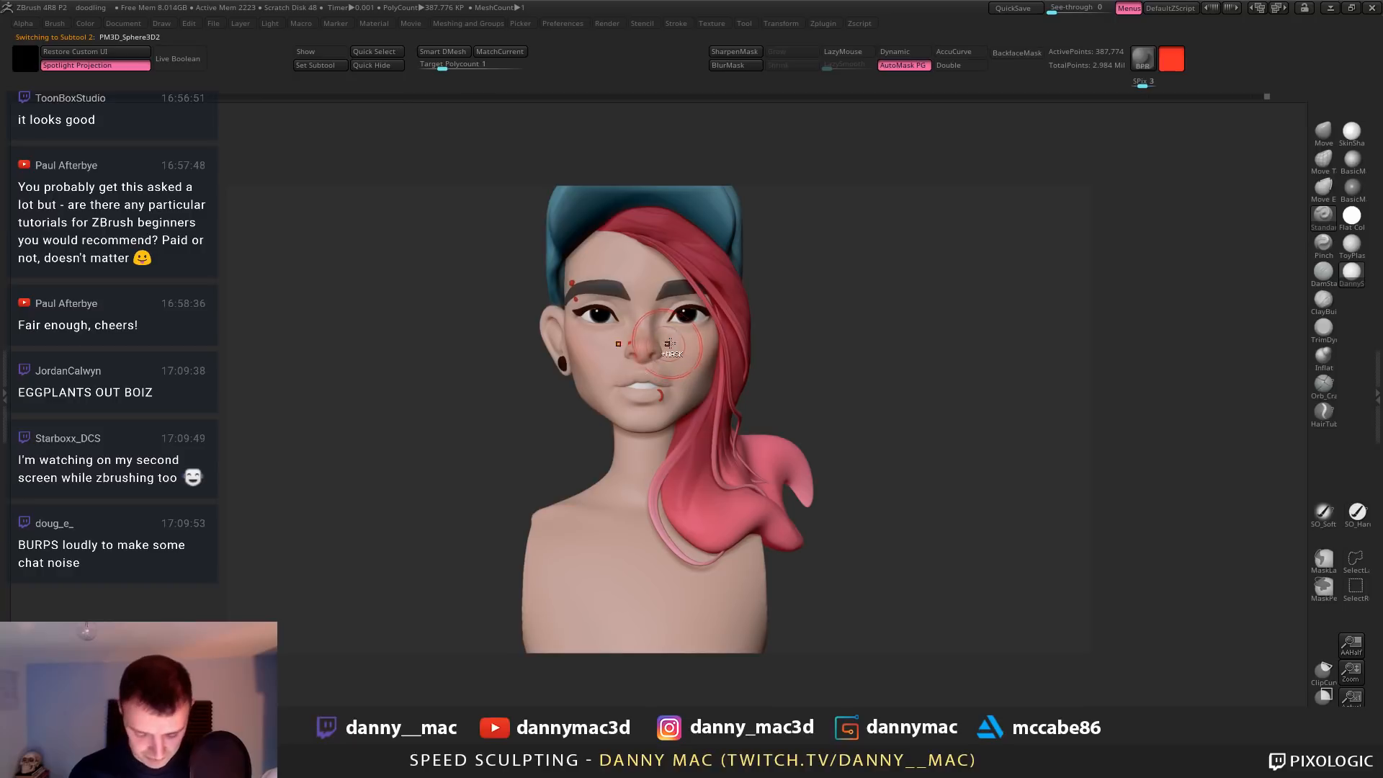
key(ctrl+z)
right_drag(642, 303, 650, 309)
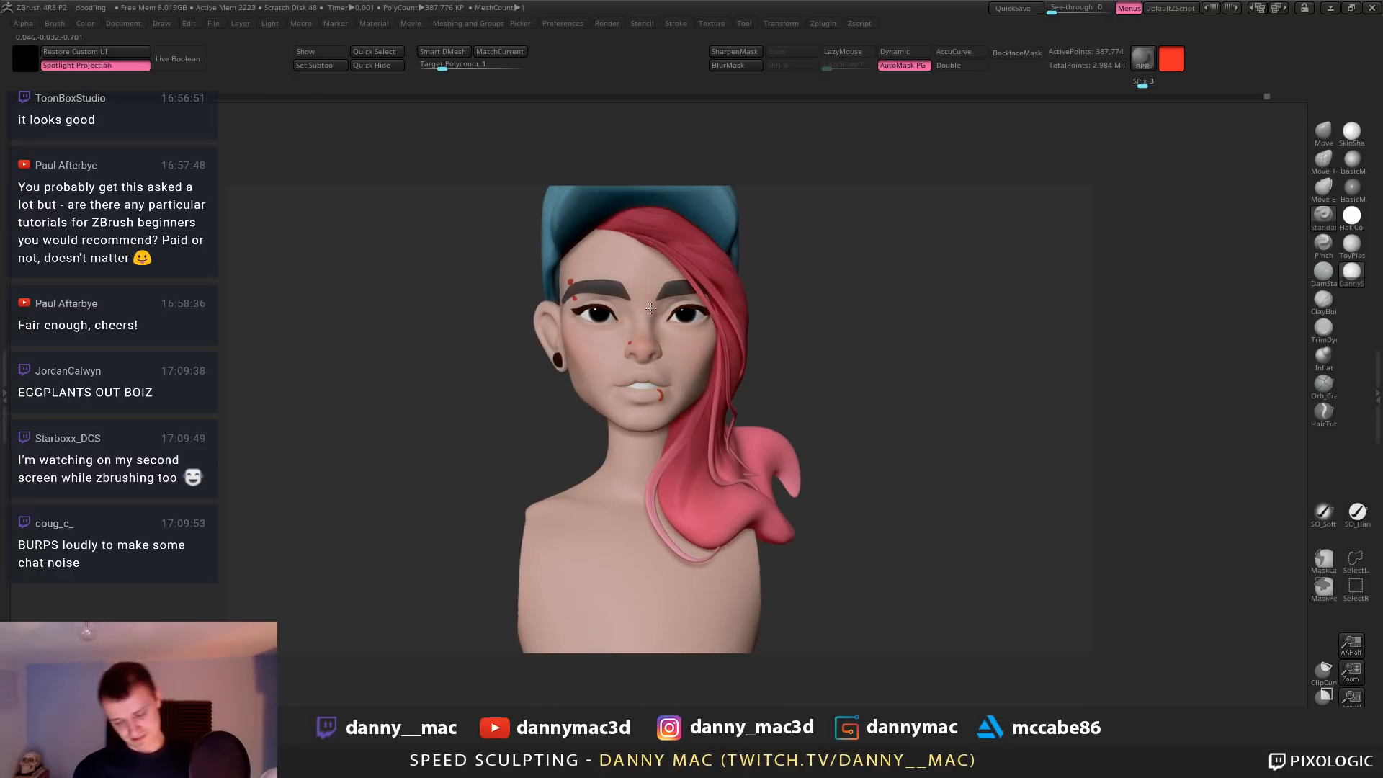
drag(675, 394, 645, 415)
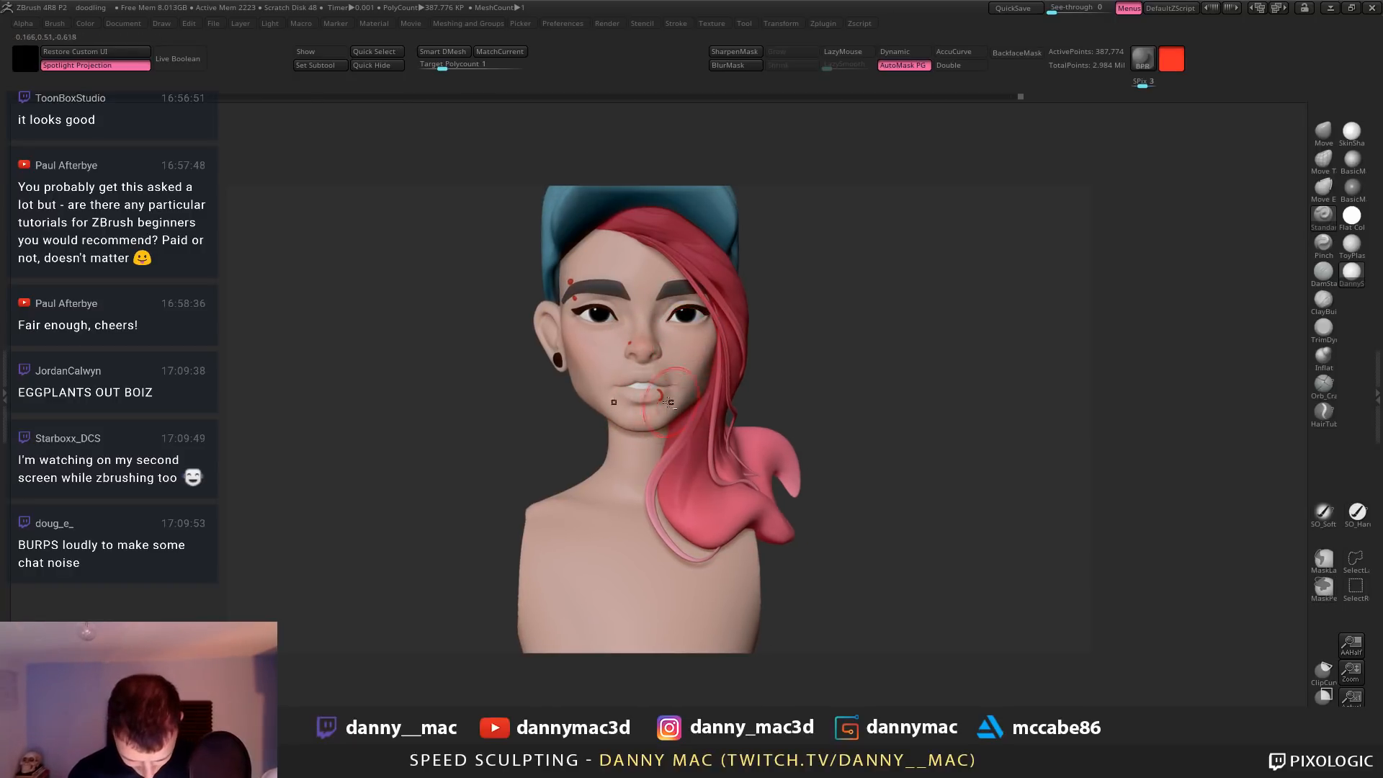
Sample the cap's blue as the paint colour, make the eyes the active subtool and paint both irises blue
ctrl+right_drag(669, 403, 651, 468)
key(c)
ctrl+right_drag(749, 388, 756, 288)
alt+click(692, 369)
mouse_move(693, 353)
ctrl+right_down()
mouse_move(693, 371)
mouse_move(744, 341)
mouse_move(693, 352)
ctrl+right_up()
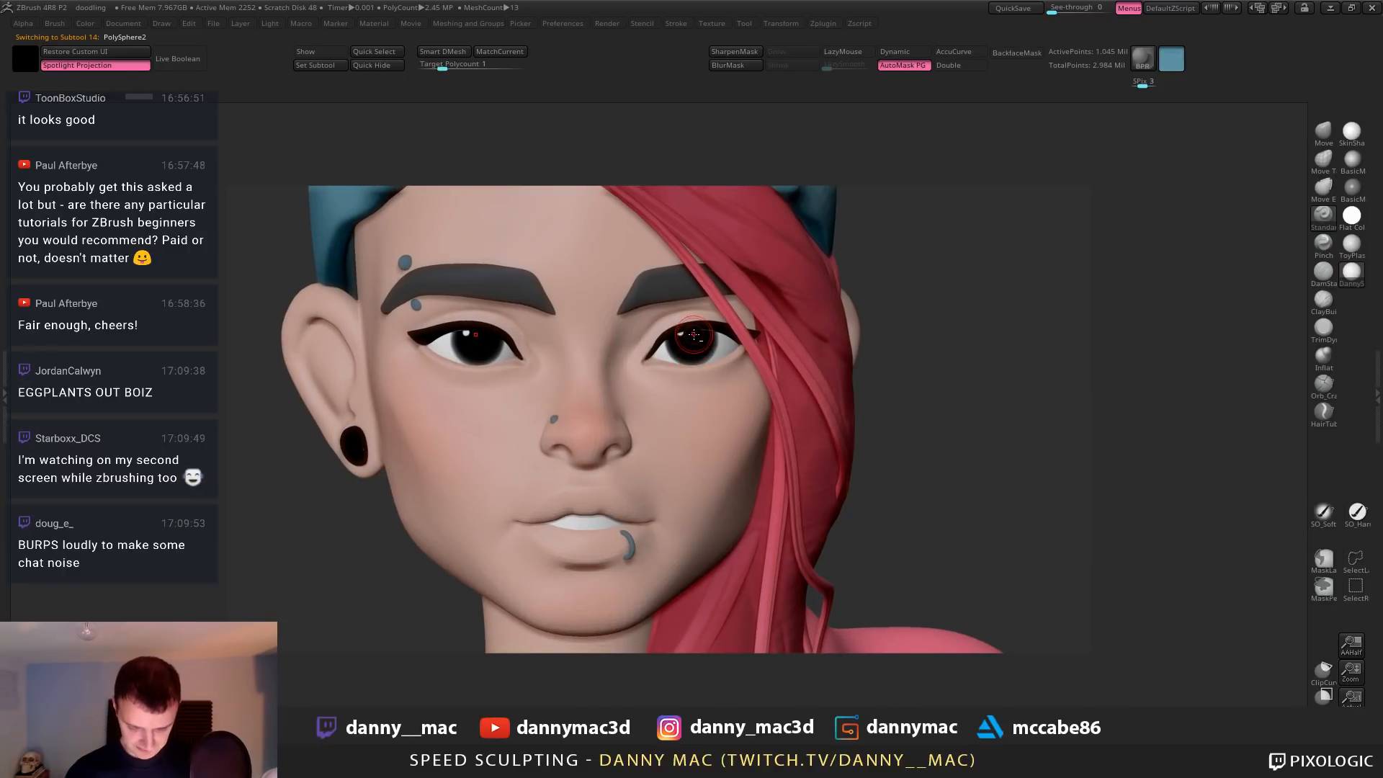
key(space)
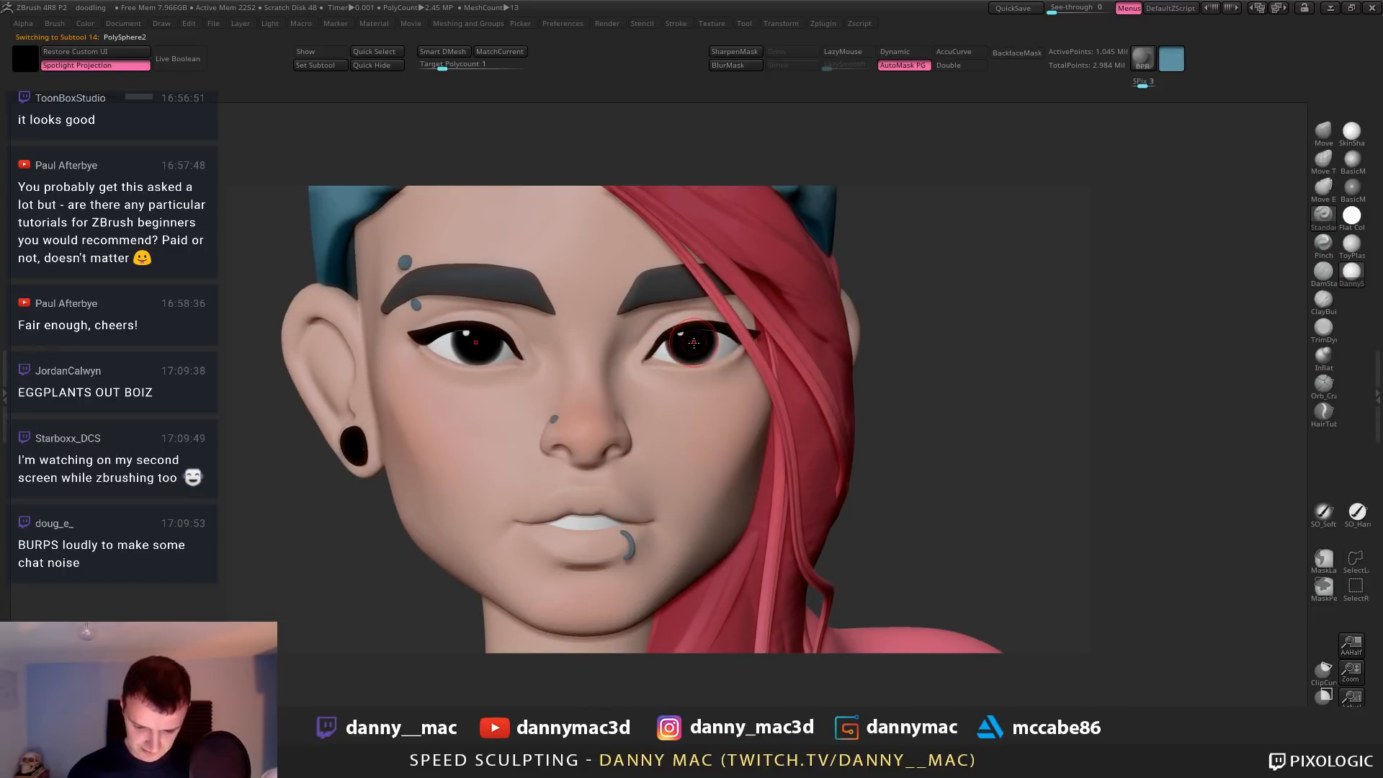
drag(690, 345, 686, 339)
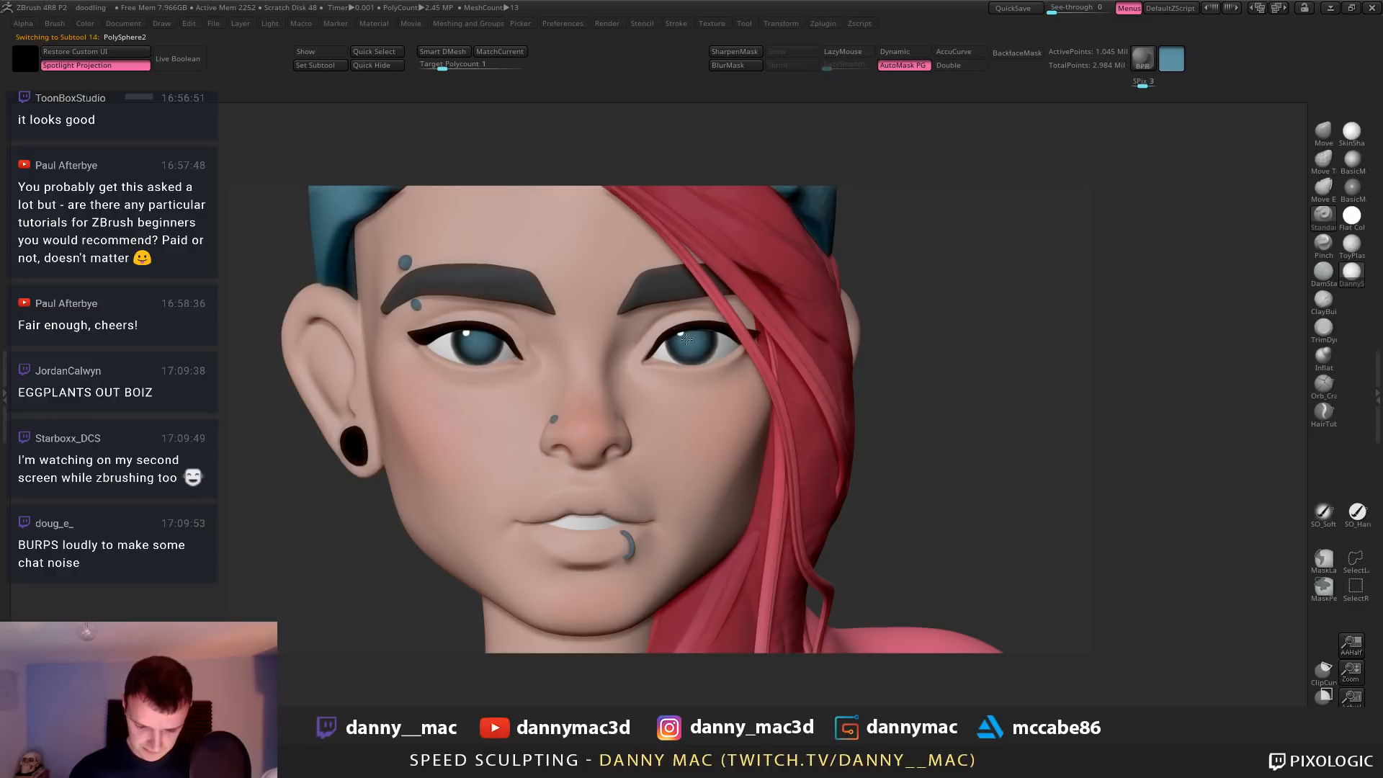
Try reshading the irises in blue with an adjusted focal shift, and undo the strokes
key(ctrl+z)
key(space)
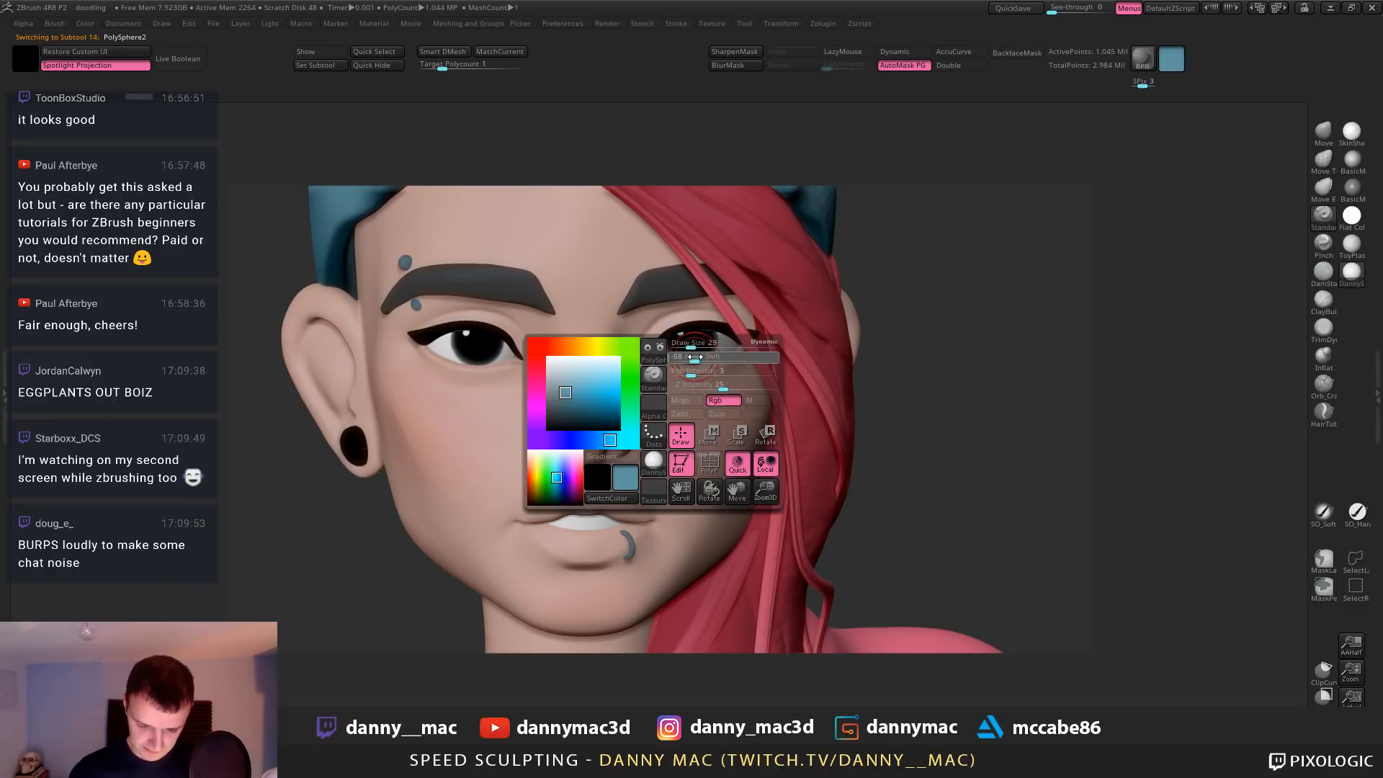
drag(689, 346, 687, 334)
key(ctrl+z)
key(ctrl+z)
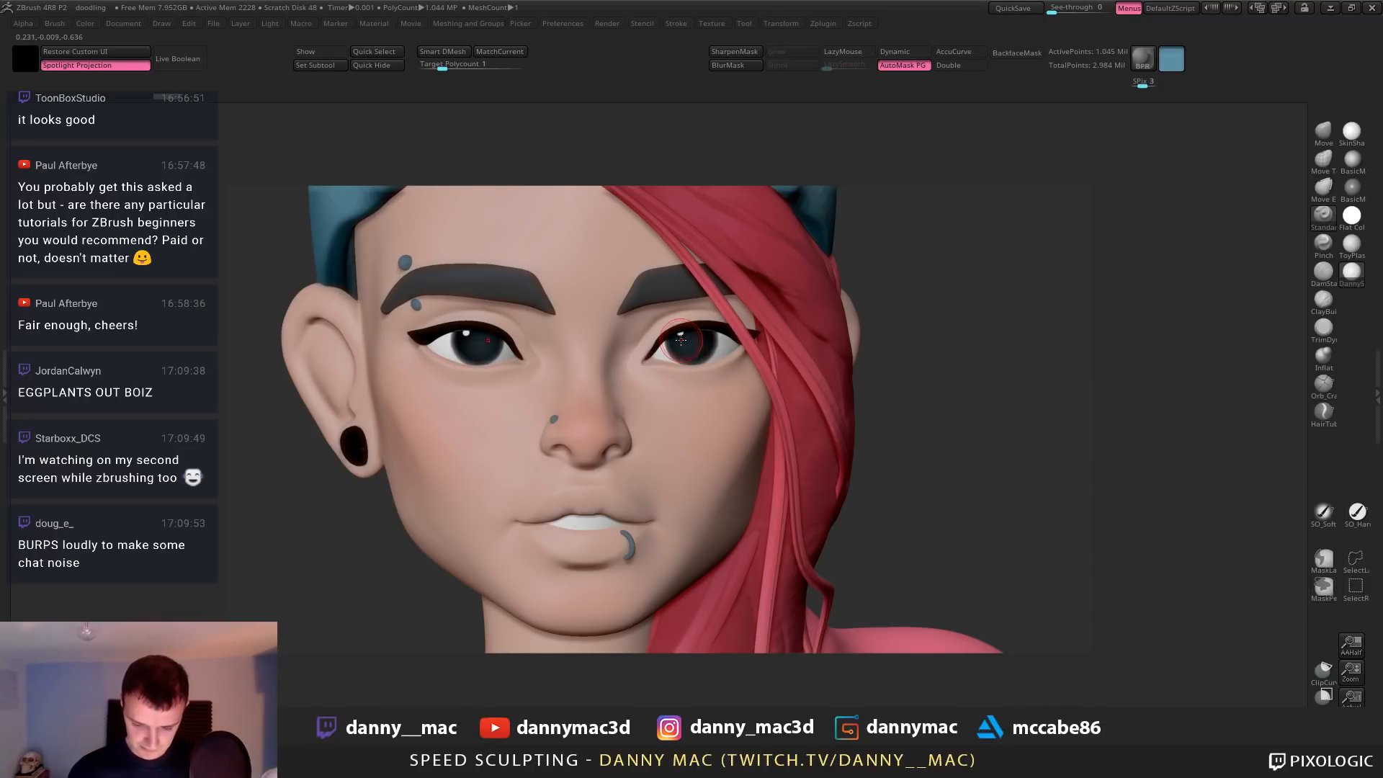
key(ctrl+z)
key(ctrl+z)
Rework the iris shading, sampling black as the paint colour and undoing the unwanted strokes
mouse_move(683, 349)
mouse_down()
mouse_move(717, 344)
mouse_move(698, 338)
mouse_up()
key(c)
key(ctrl+z)
key(ctrl+z)
key(space)
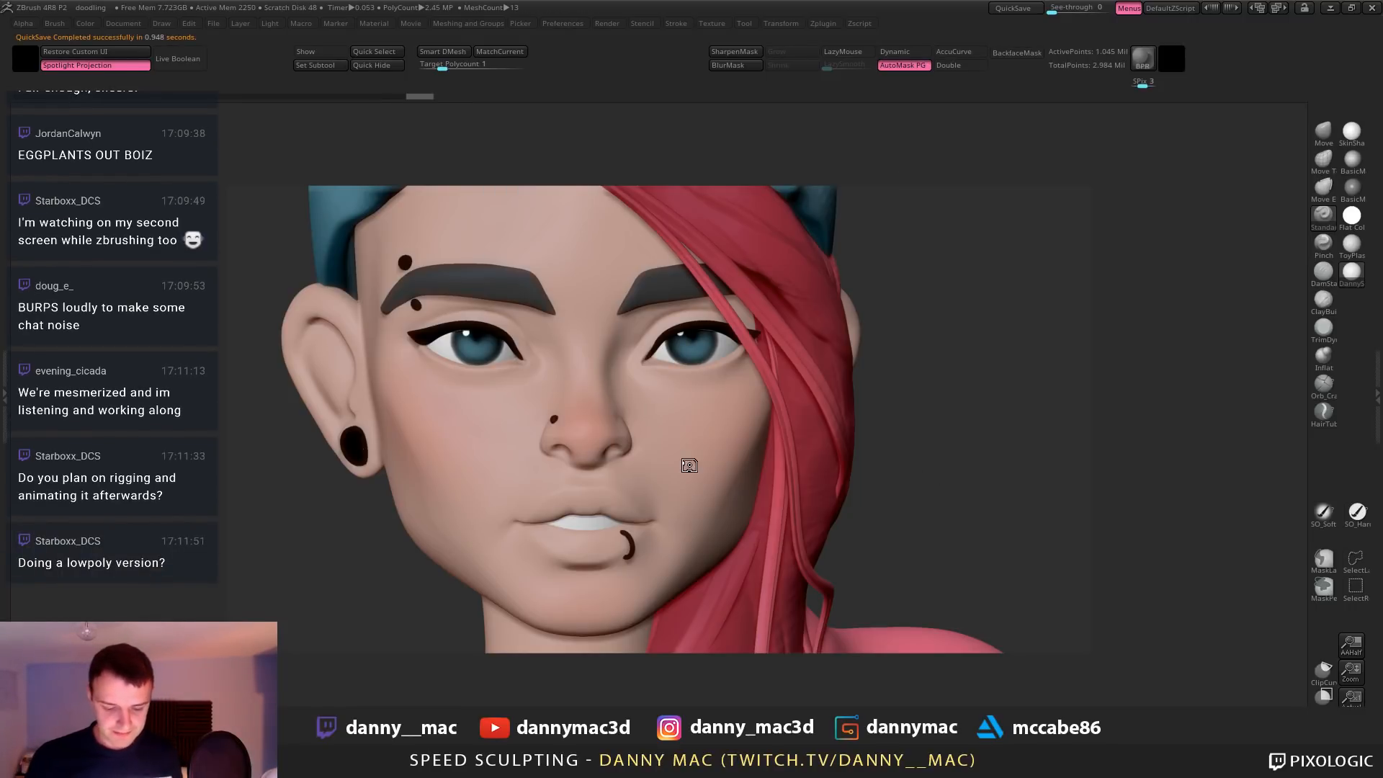
Close the program and save the changes to the project
drag(1018, 411, 906, 337)
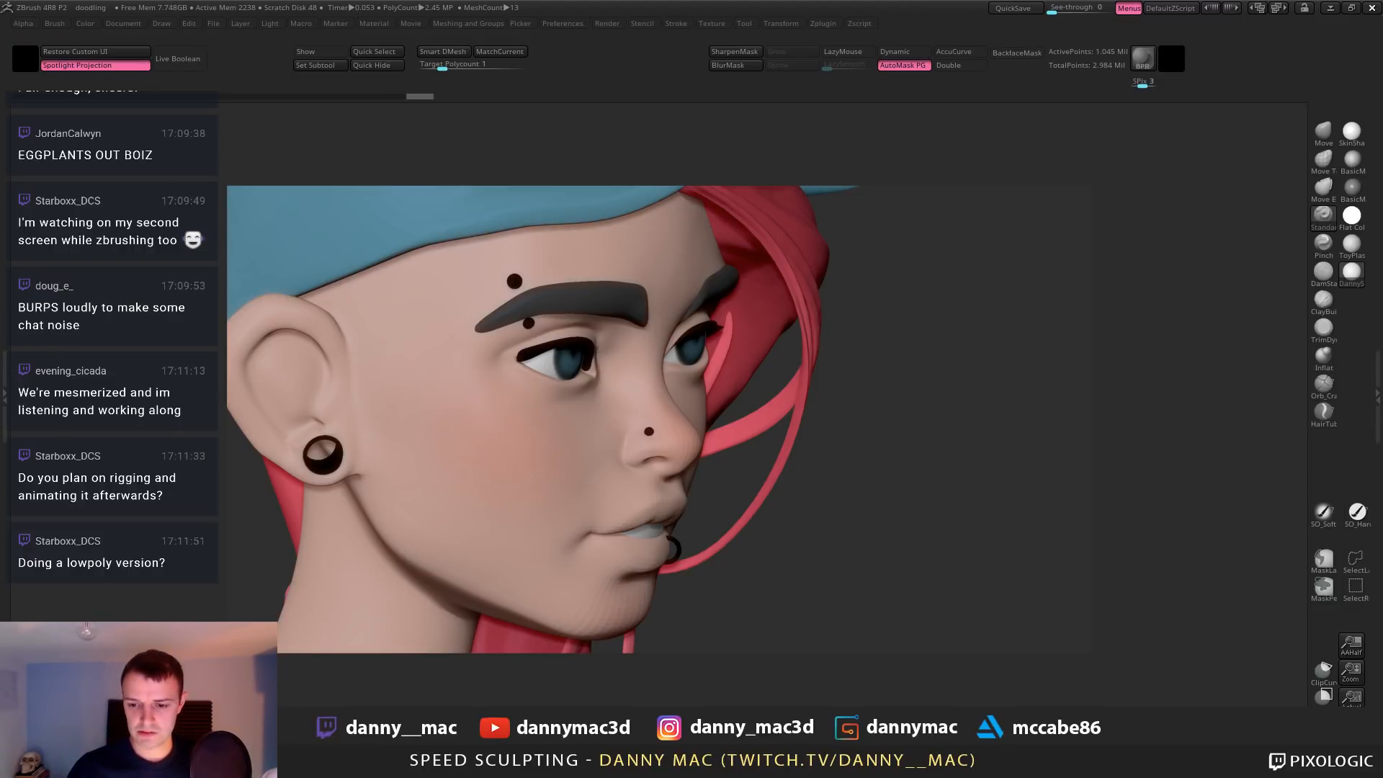
click(1371, 8)
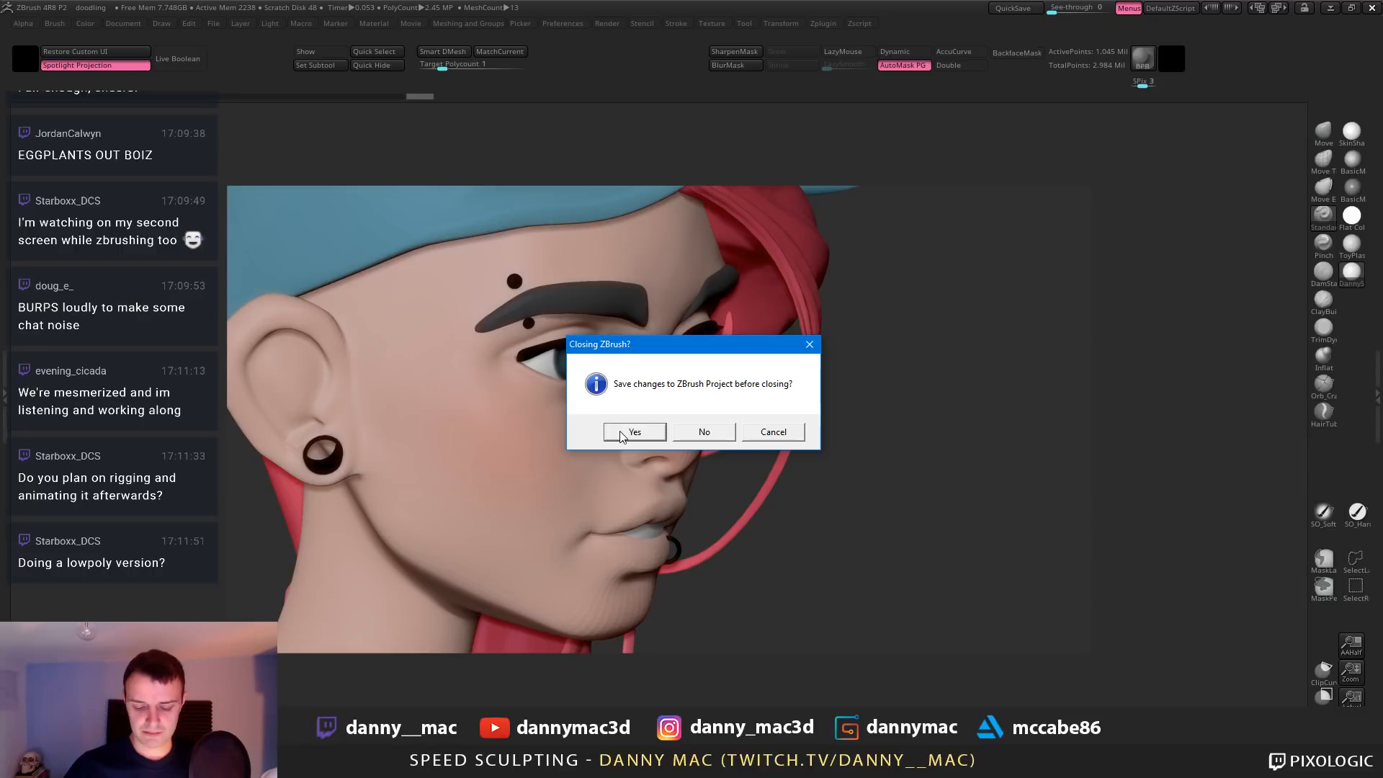
click(635, 432)
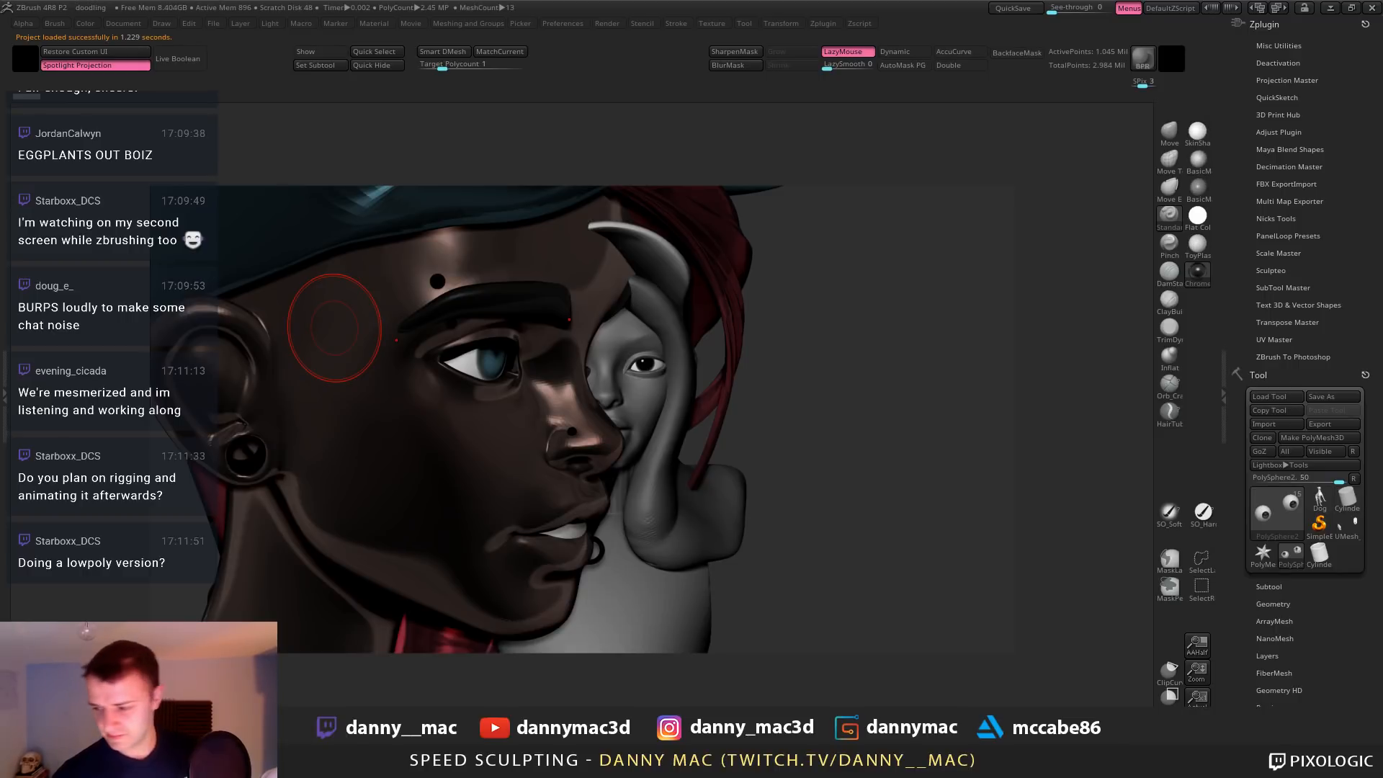
Replace the dark chrome material on the character with the DannyS skin material
drag(795, 517, 1137, 152)
key(comma)
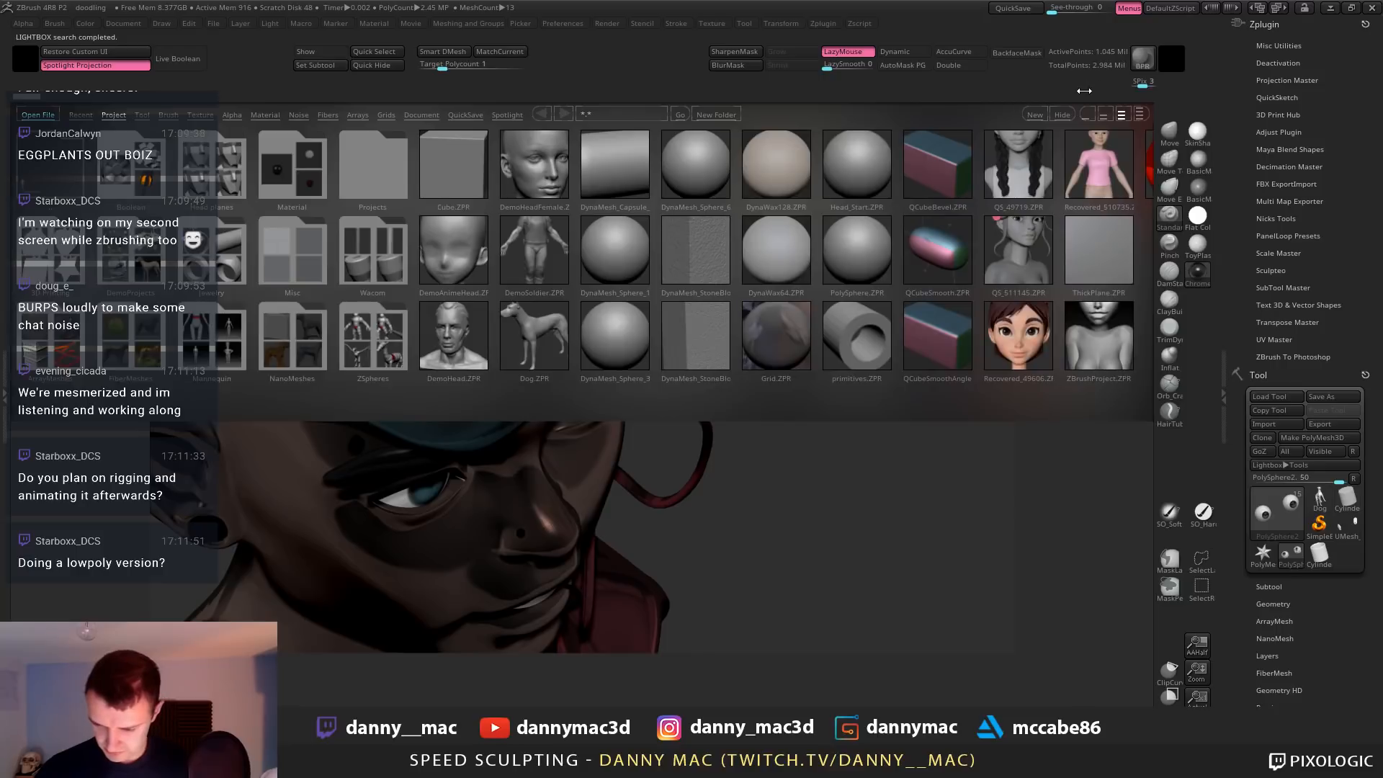
key(comma)
click(1206, 135)
drag(1129, 461, 1140, 378)
click(1200, 271)
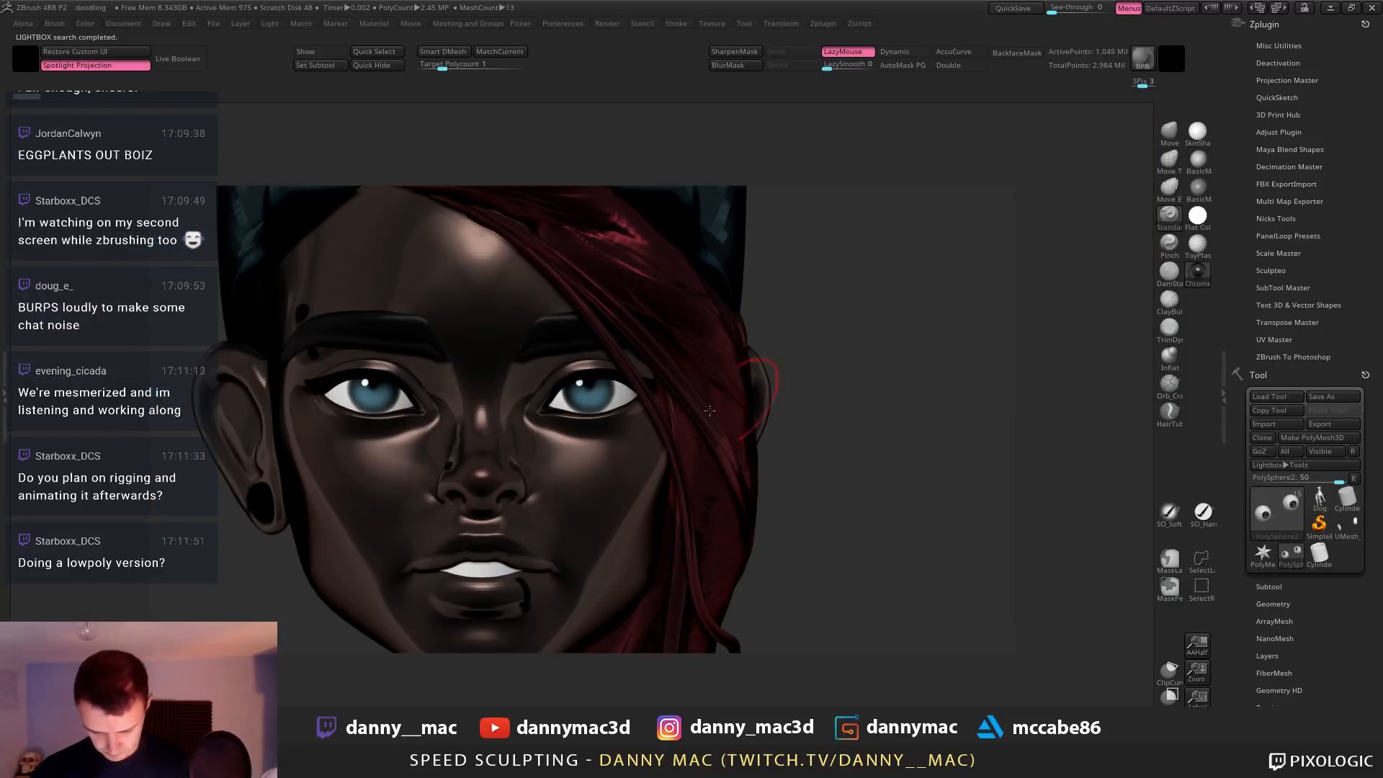
click(4, 29)
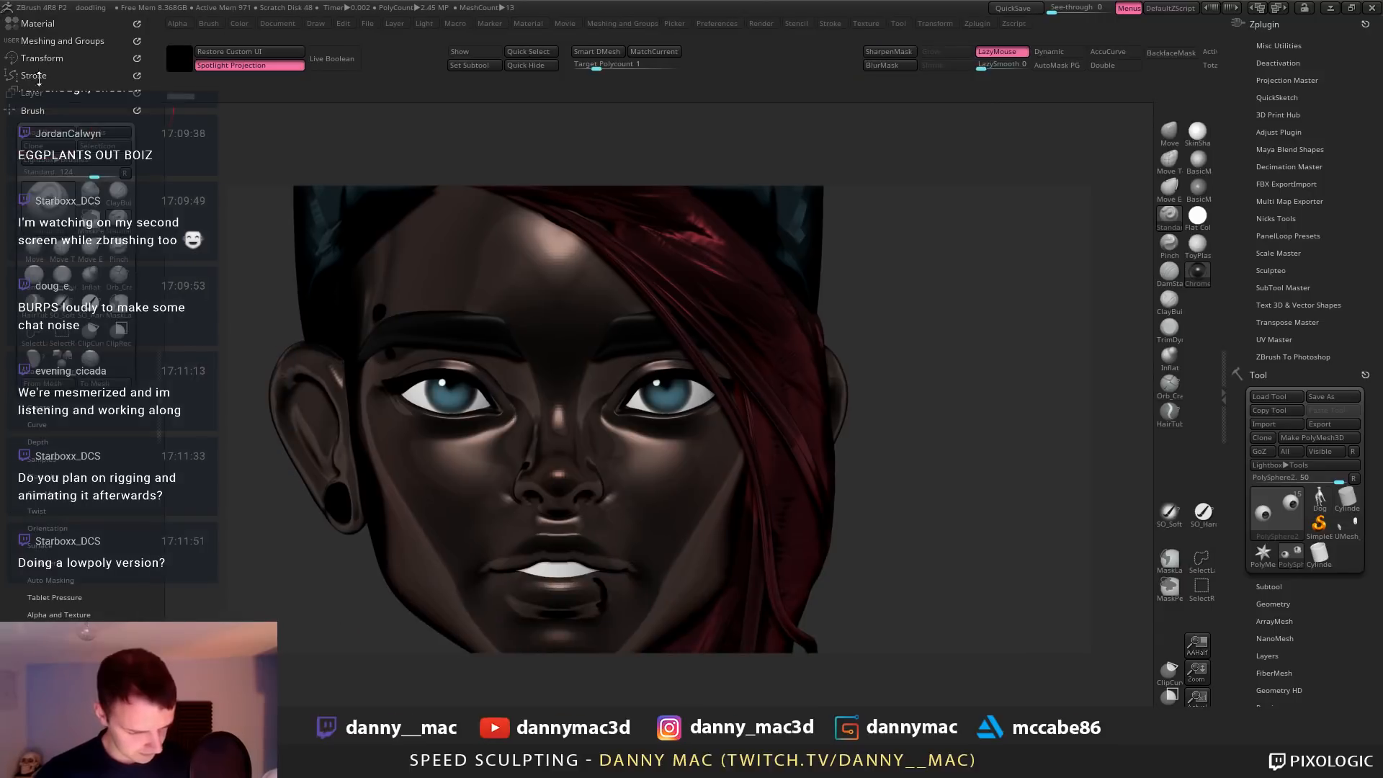
click(56, 23)
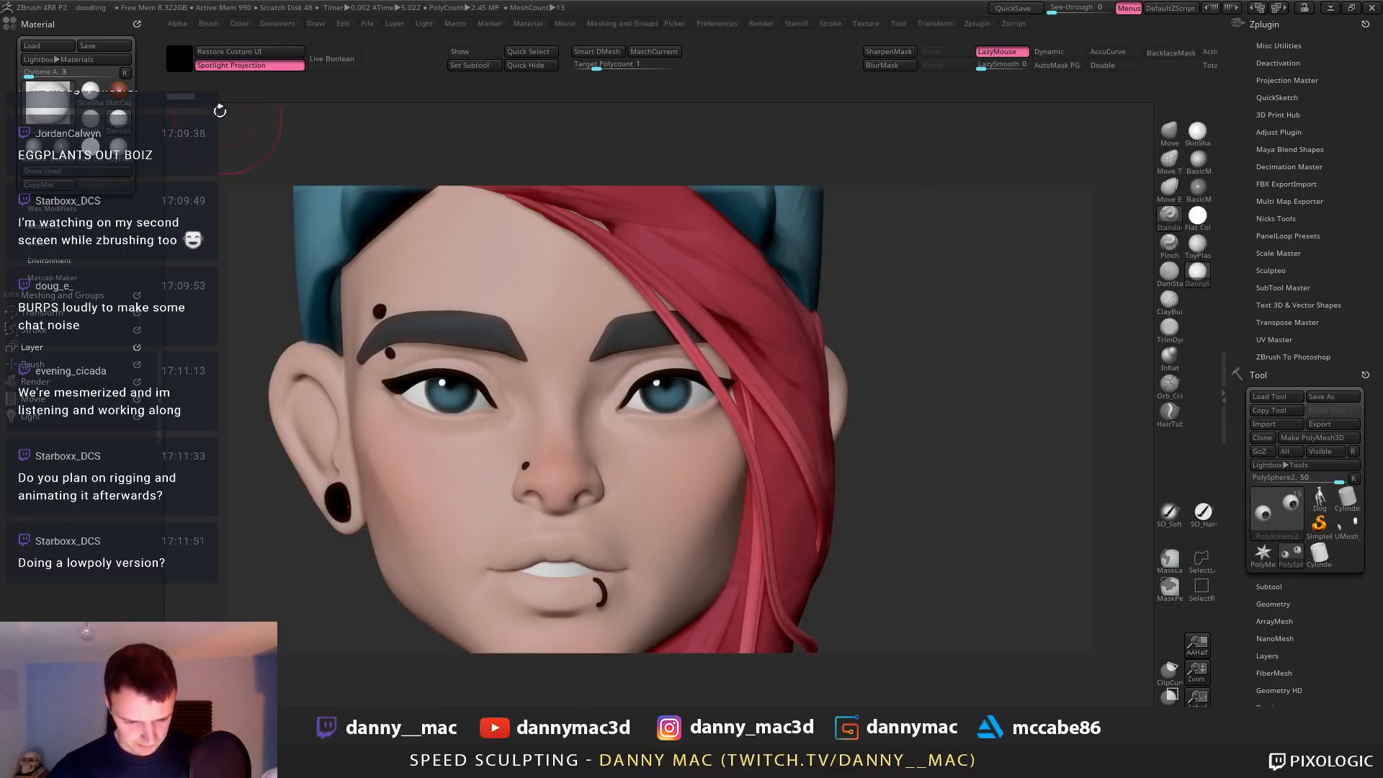
click(159, 216)
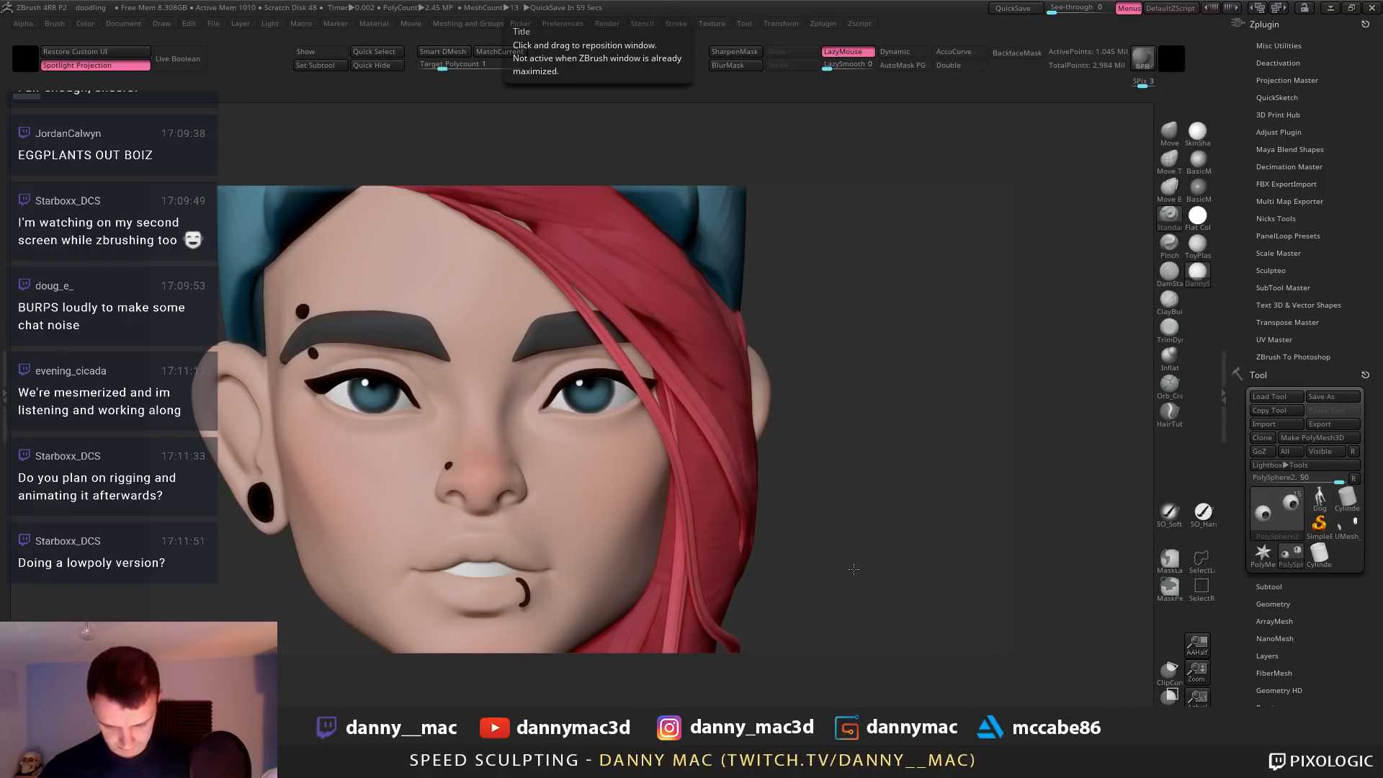
Sample the cap's blue, choose a slightly darker shade and apply it to the cap subtool
right_drag(853, 569, 690, 405)
key(c)
right_drag(682, 317, 727, 389)
key(space)
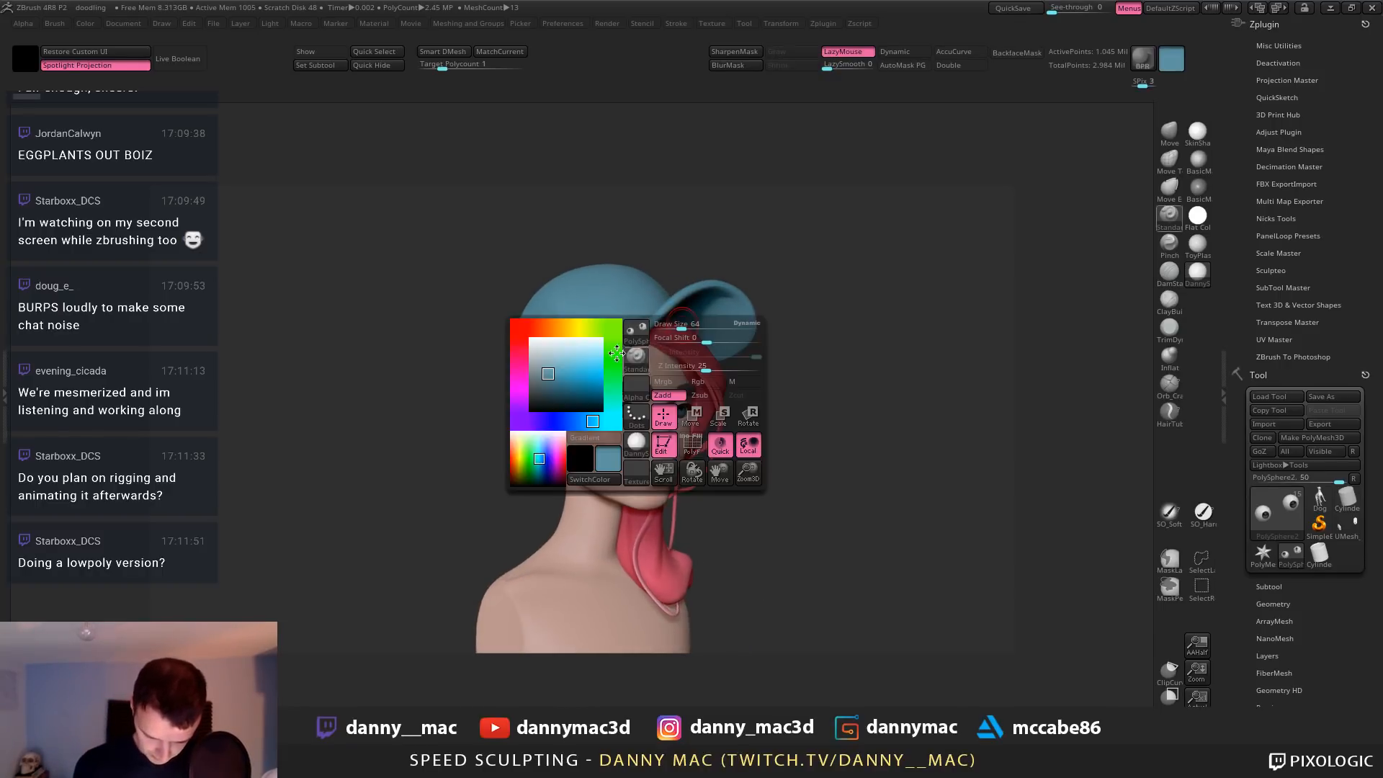
drag(548, 375, 547, 383)
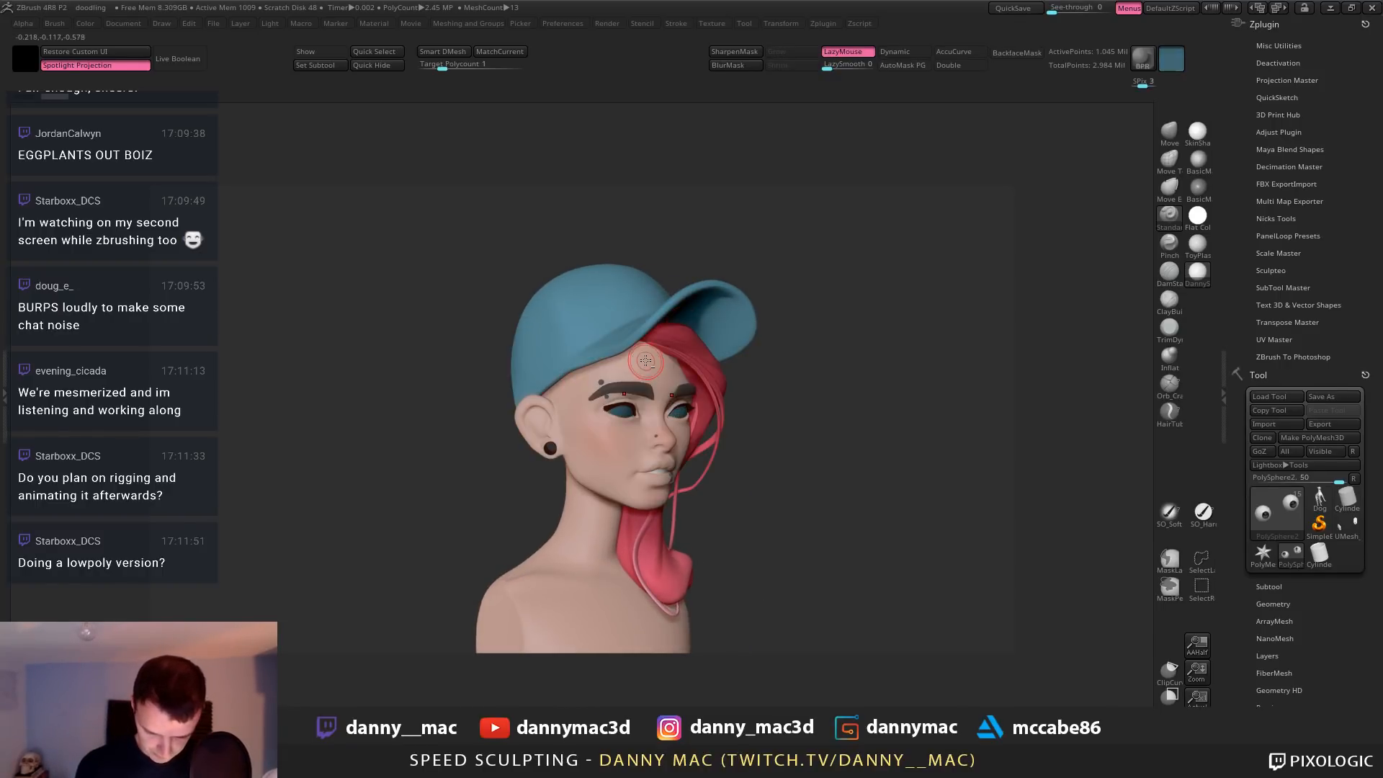
alt+click(624, 320)
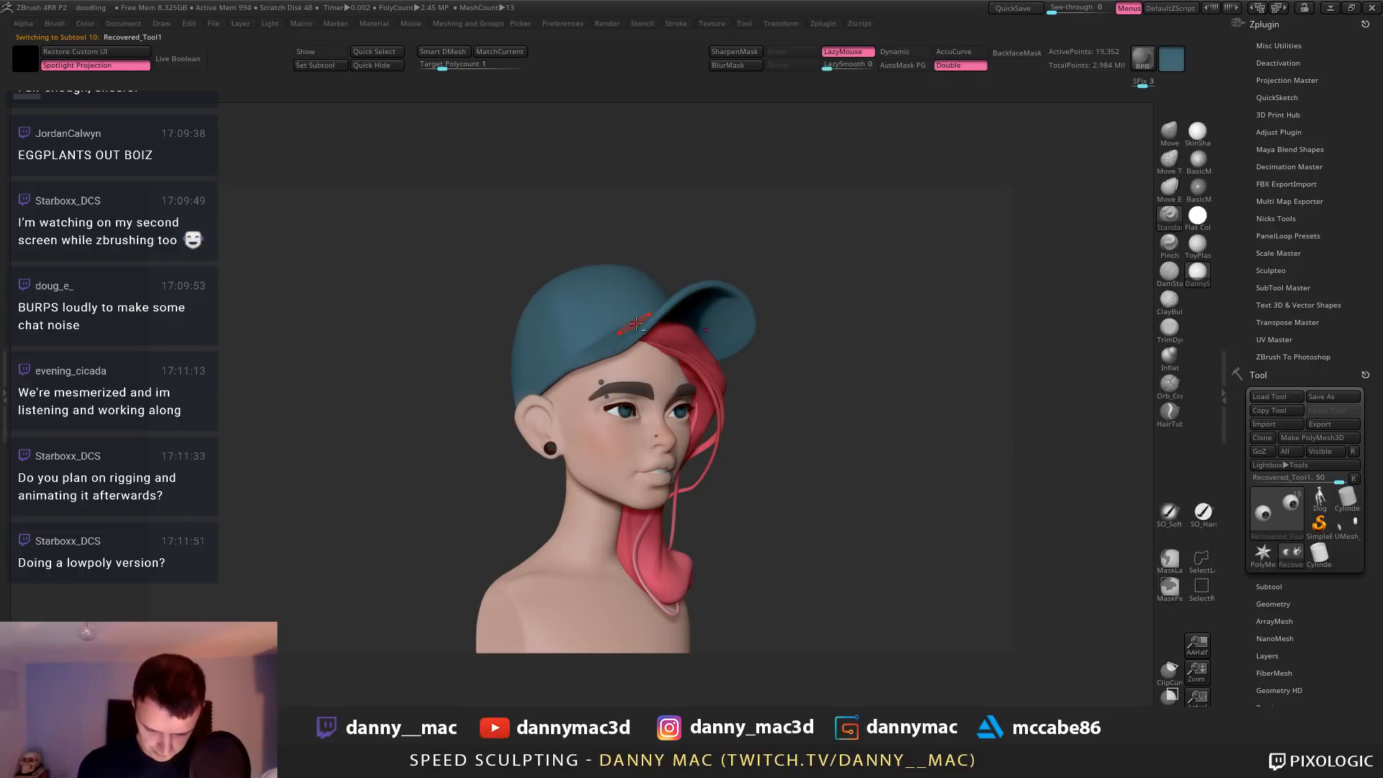
Select the eyes subtool and pick a brighter blue as the paint colour
right_drag(828, 374, 756, 518)
alt+click(636, 535)
alt+right_drag(637, 535, 666, 418)
key(space)
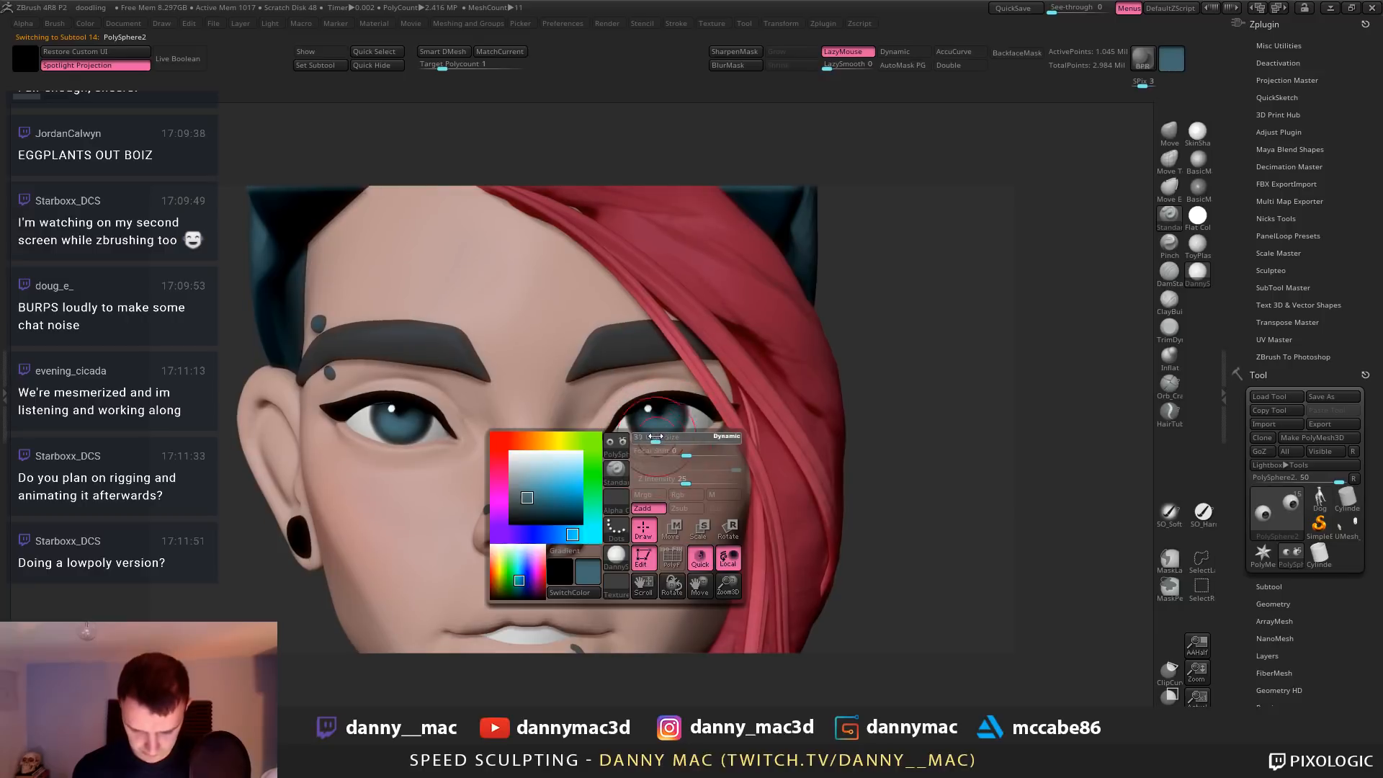
key(space)
click(590, 568)
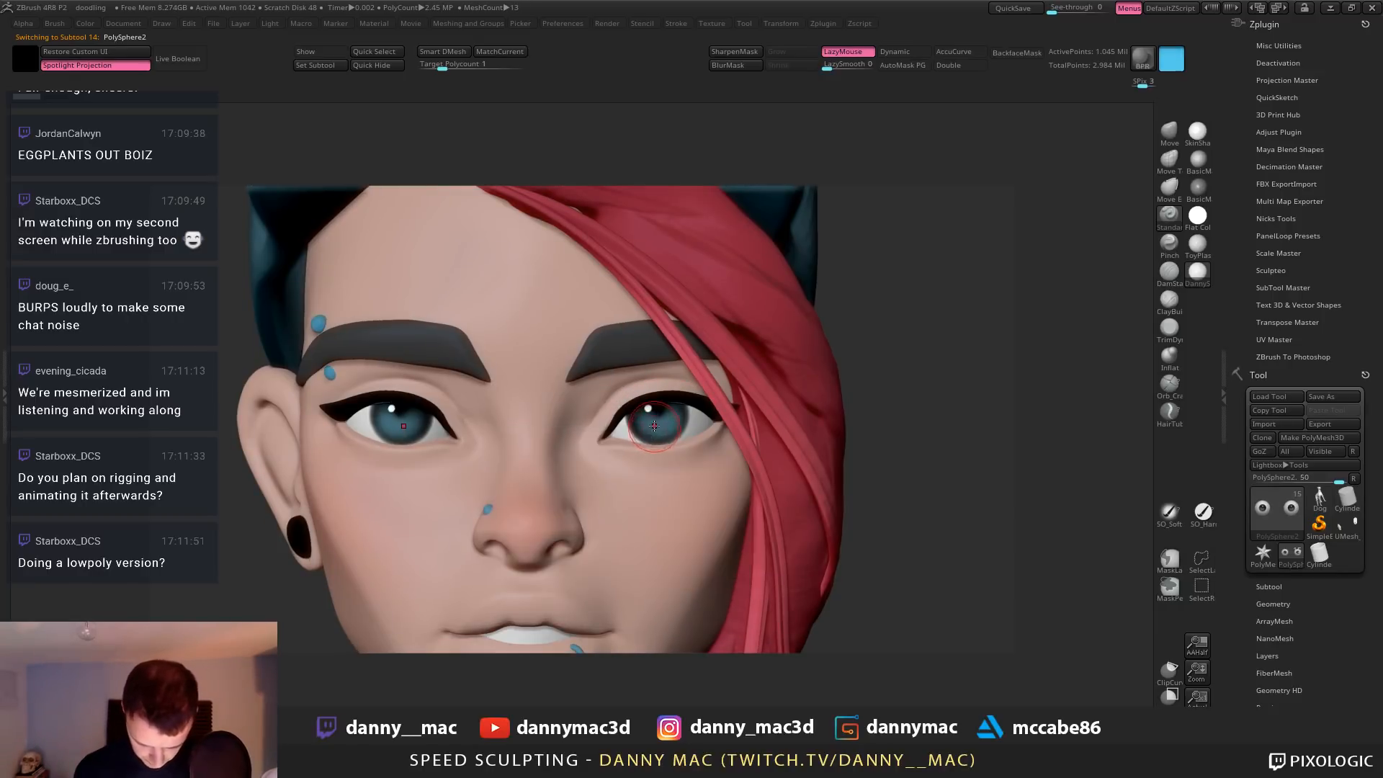
Paint bright blue over the lower part of the irises with a colour-only brush and reduced RGB intensity
key(space)
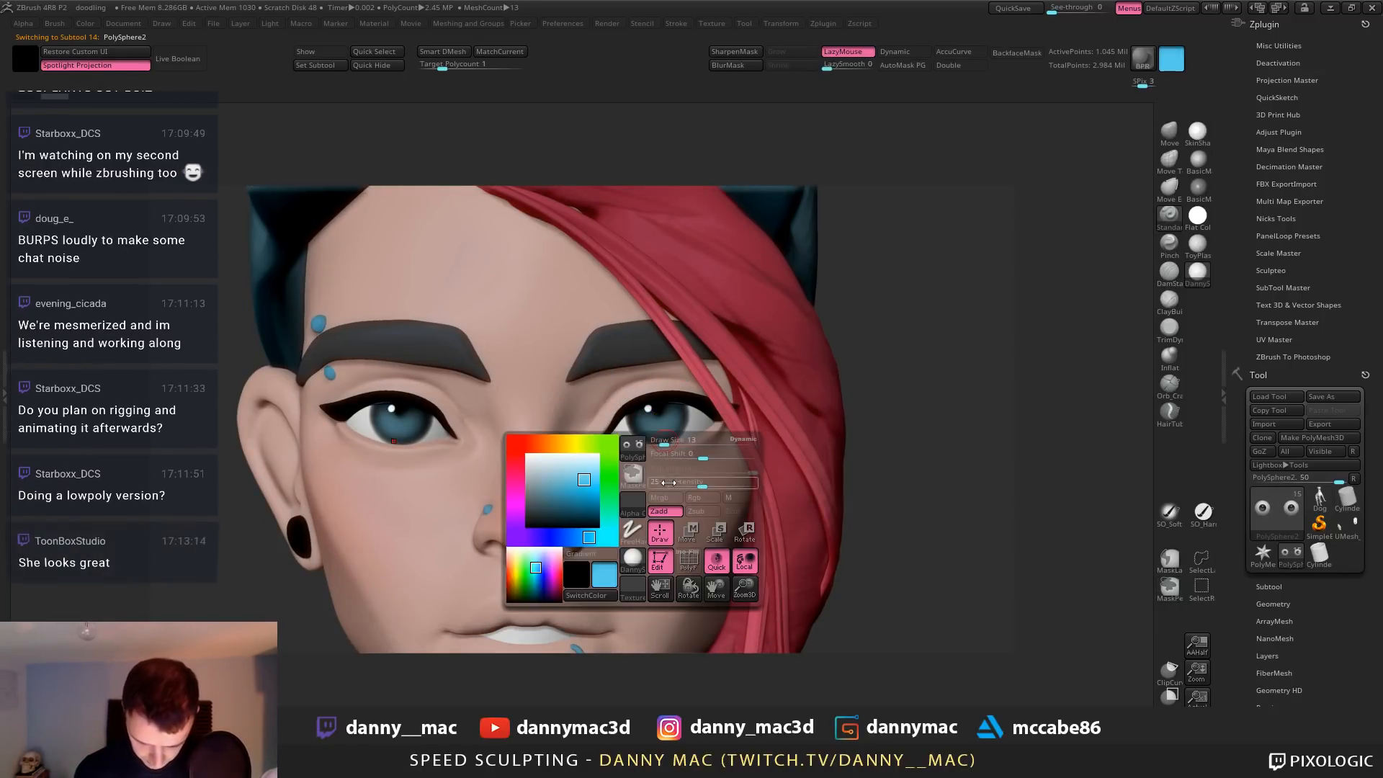
drag(668, 470, 662, 472)
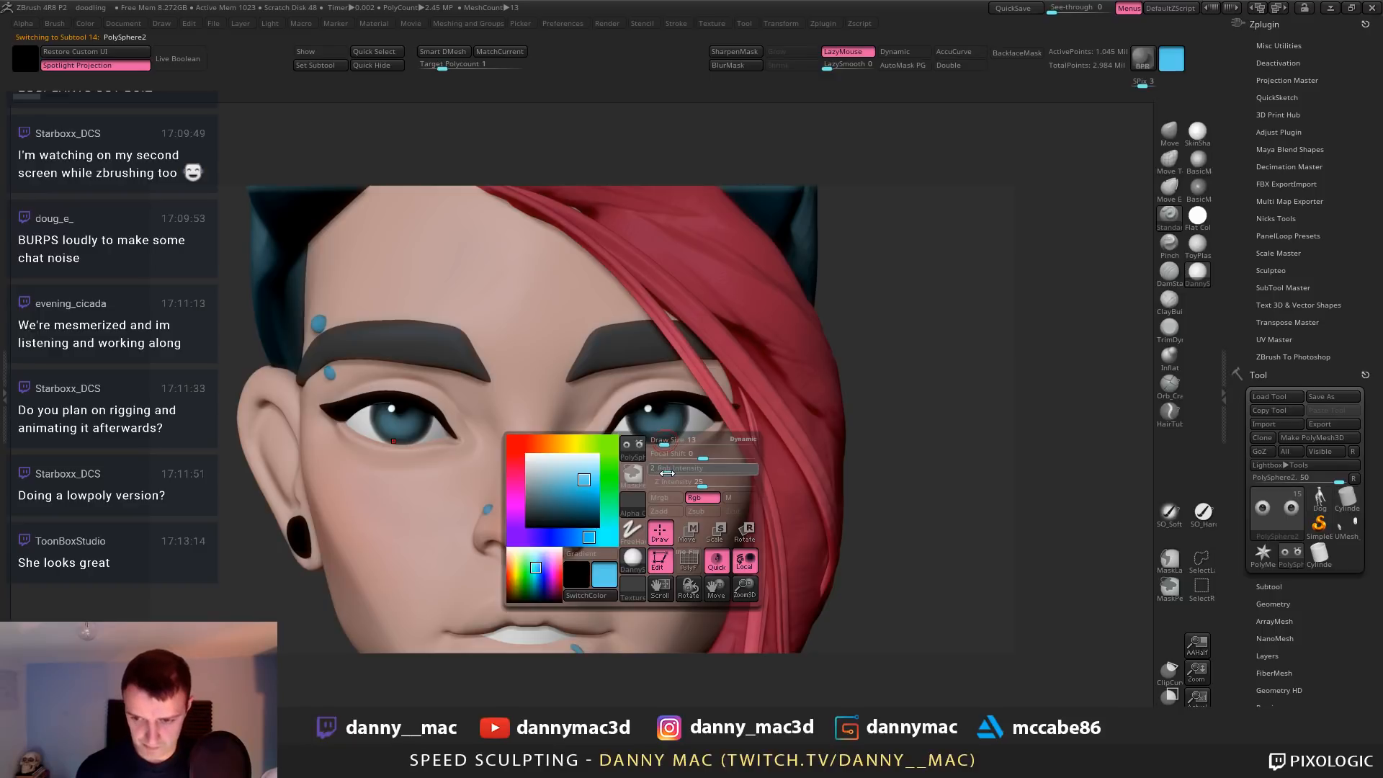
key(Return)
right_drag(688, 425, 657, 422)
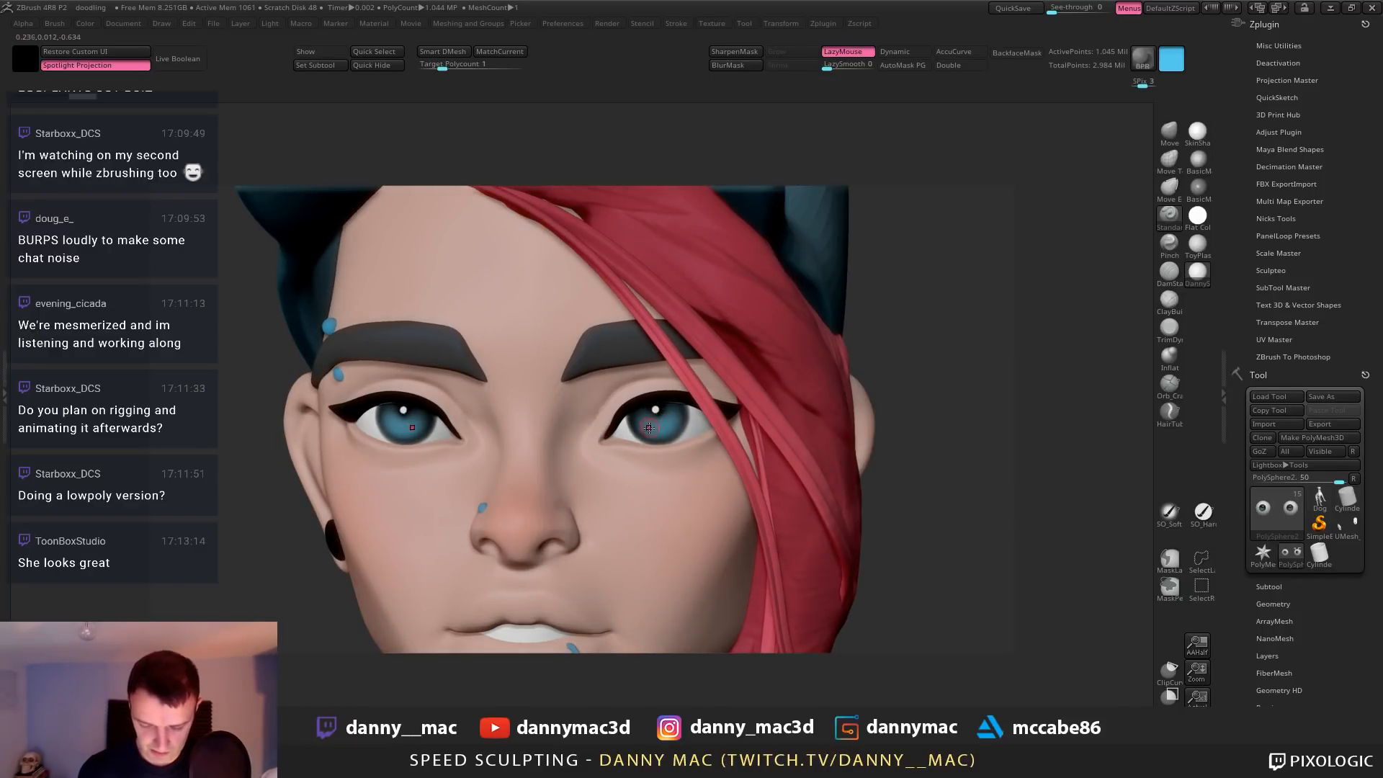
drag(654, 430, 666, 431)
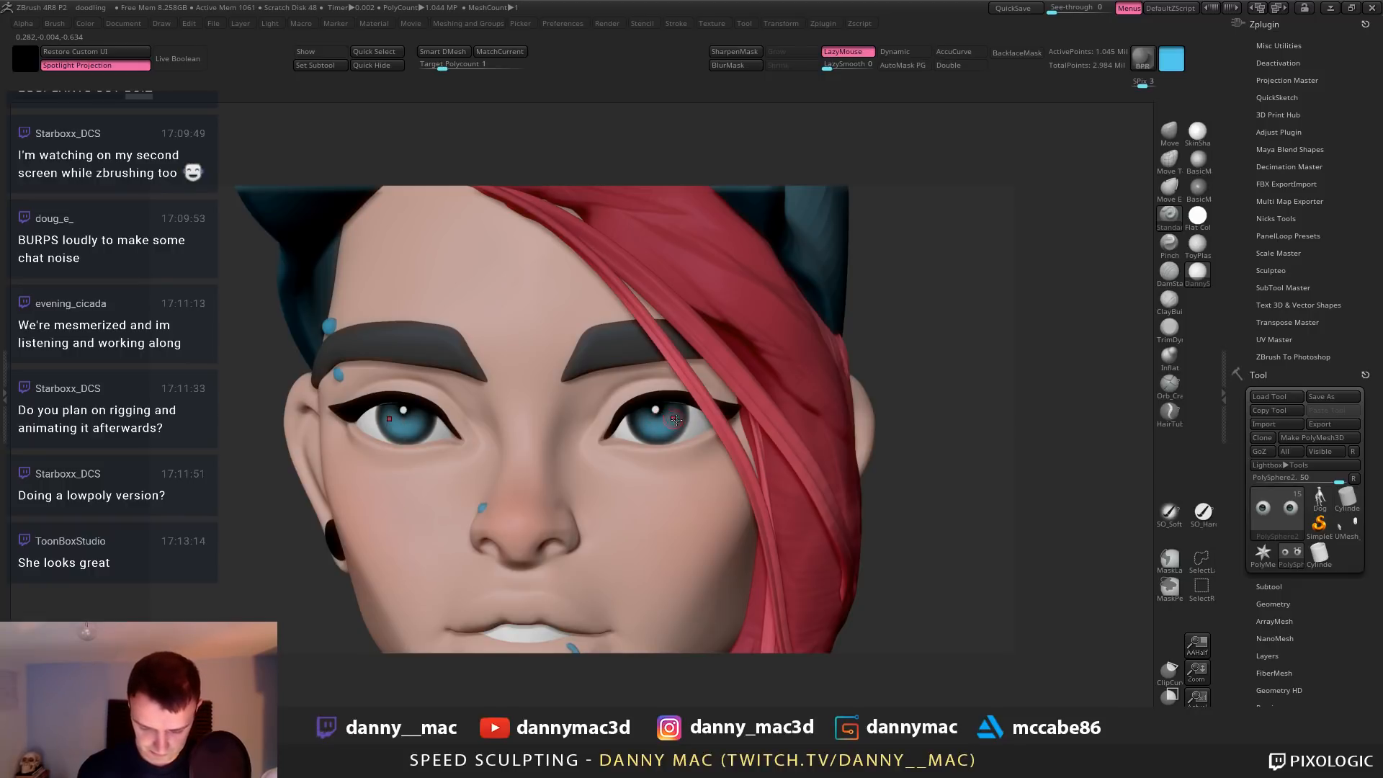
right_drag(654, 430, 683, 430)
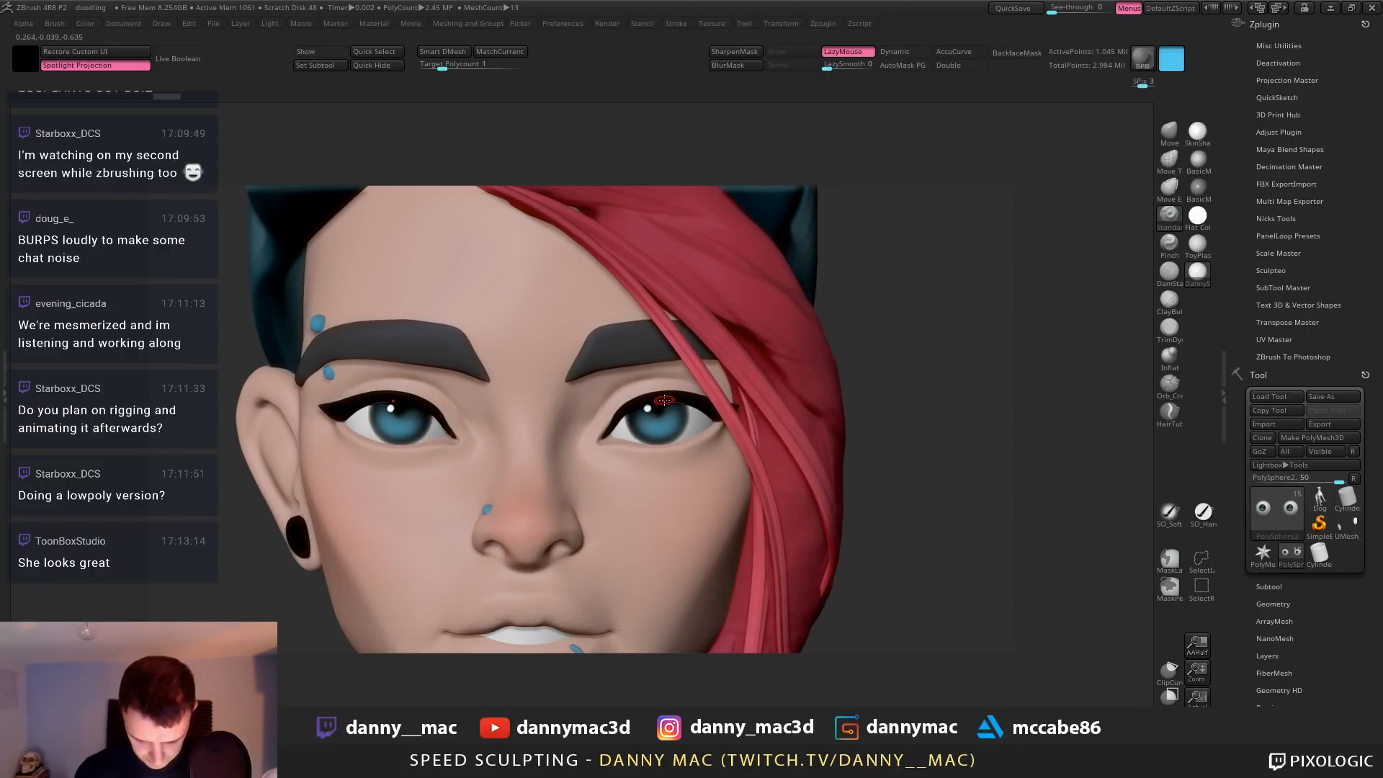
Sample black and paint soft shading over the upper part of the irises at RGB intensity 11
key(c)
key(space)
drag(659, 407, 680, 412)
key(space)
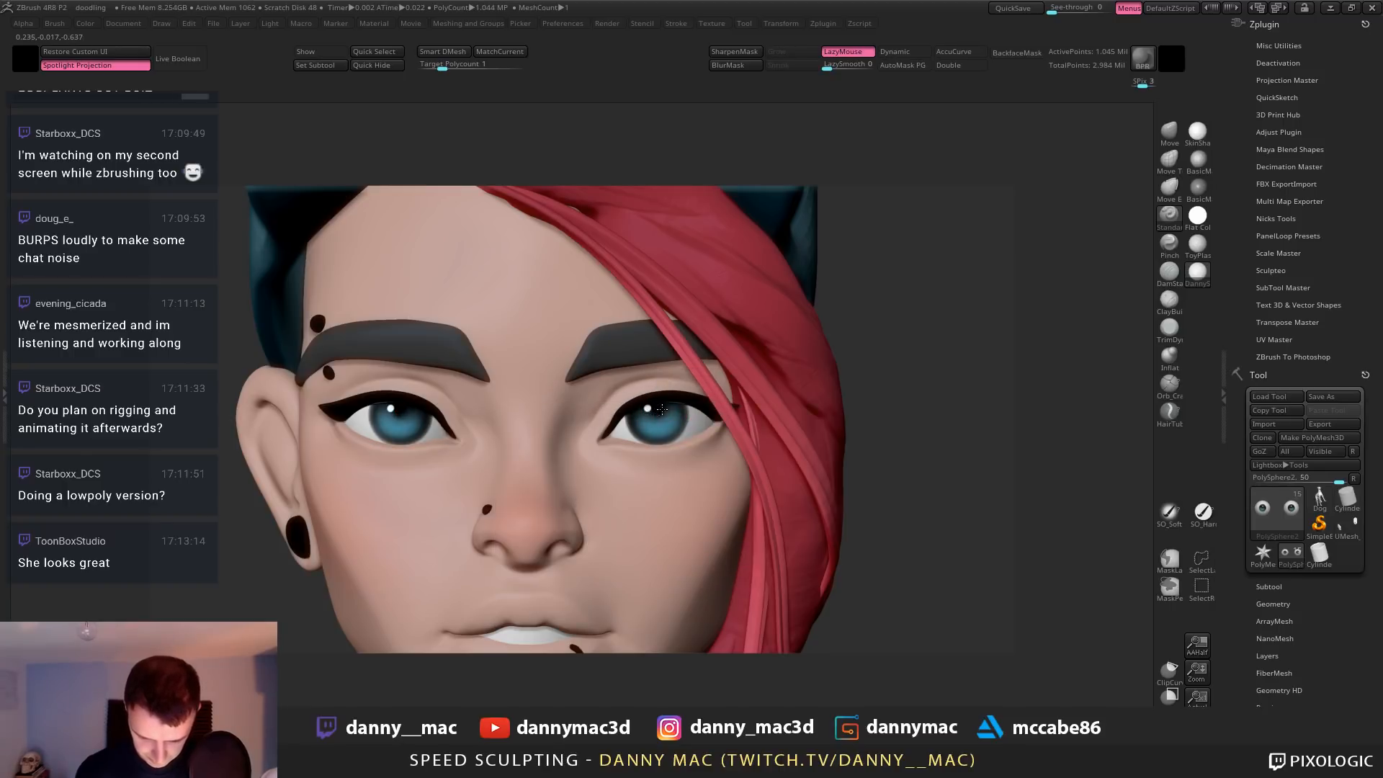
key(space)
drag(683, 456, 687, 455)
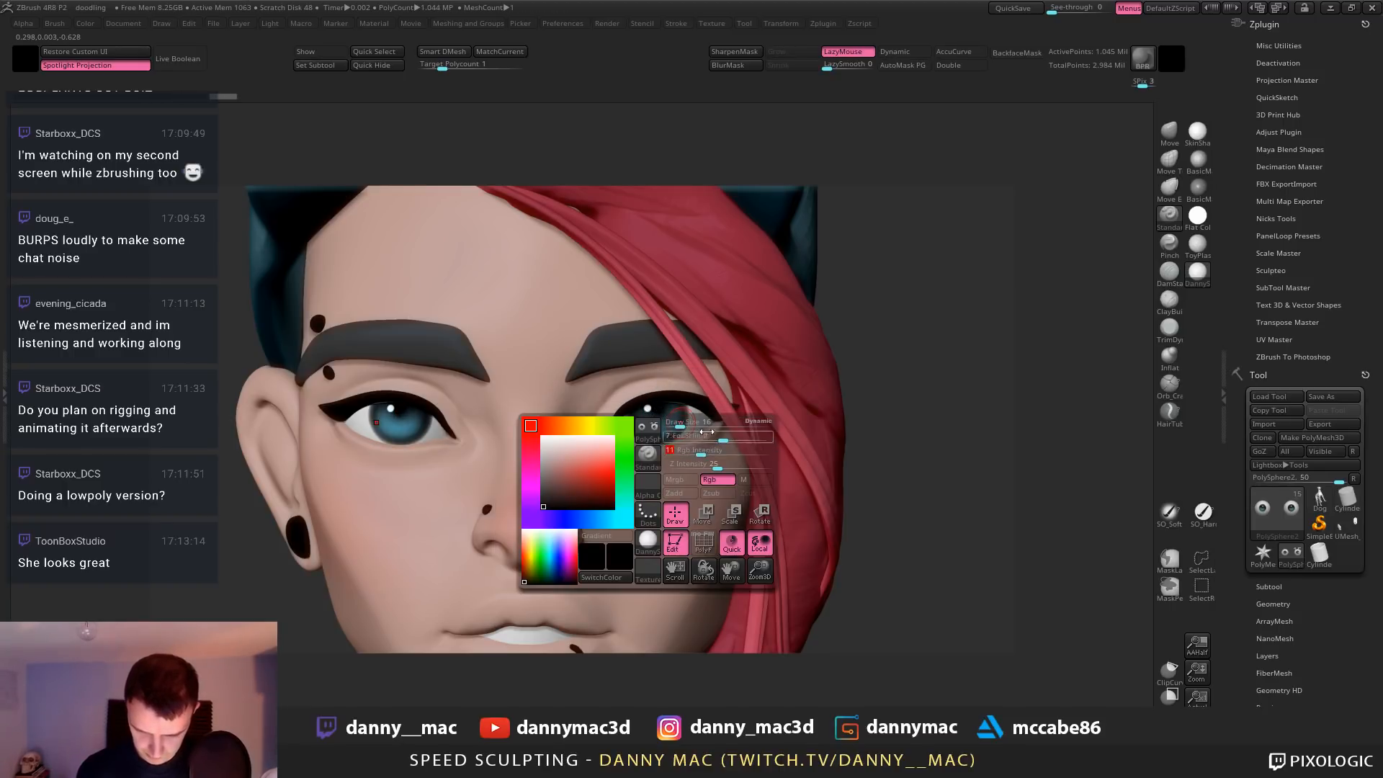
mouse_move(660, 407)
mouse_down()
mouse_move(656, 419)
mouse_move(670, 411)
mouse_up()
drag(669, 411, 664, 408)
Undo the latest upper-iris shading strokes and redo two of them
key(ctrl+z)
key(ctrl+z)
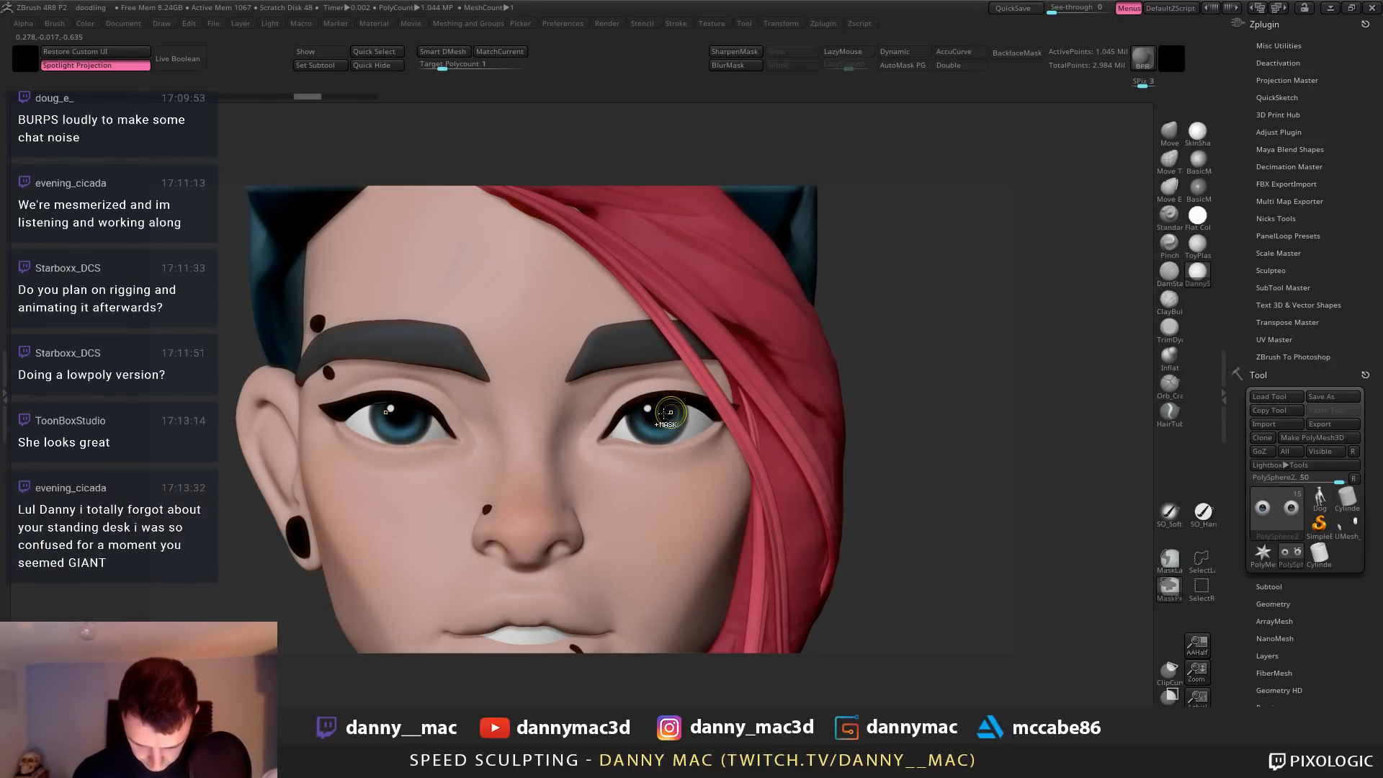
key(ctrl+z)
key(l)
key(ctrl+shift+z)
key(ctrl+shift+z)
mouse_move(663, 410)
ctrl+right_down()
mouse_move(690, 432)
mouse_move(663, 458)
ctrl+right_up()
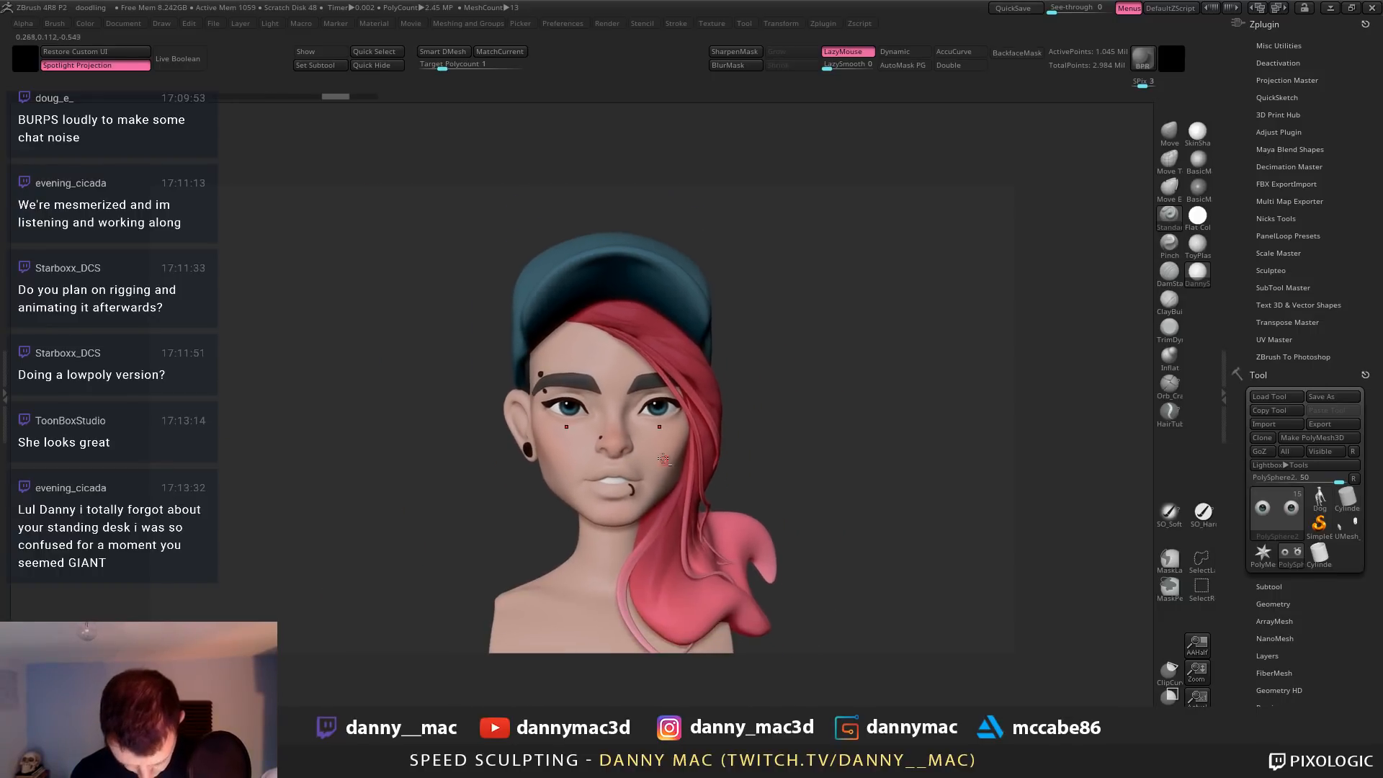
Select the head and body subtool and switch to the Move brush
alt+click(670, 439)
key(b)
key(m)
key(v)
alt+right_drag(688, 392, 685, 363)
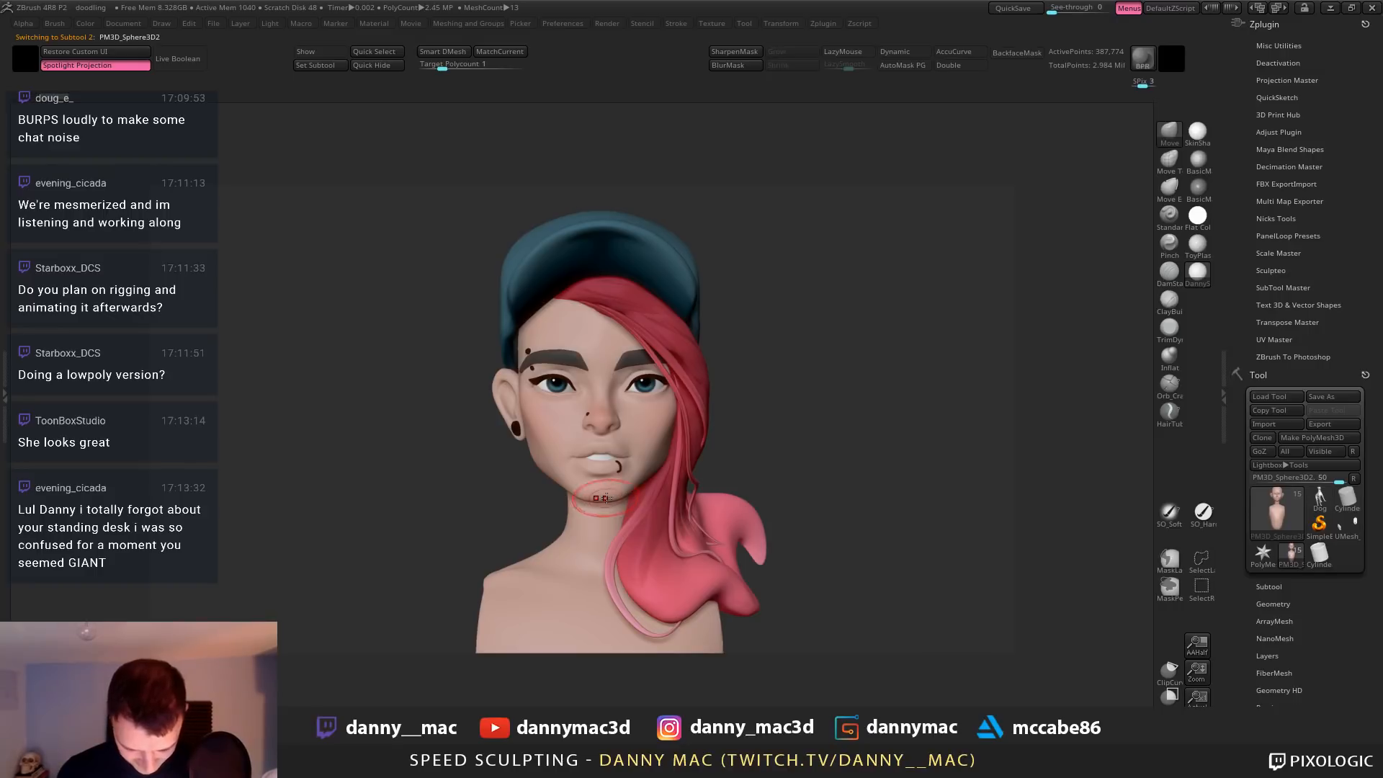
Select the hair subtool and sculpt a ClayBuildup stroke on the side of the hair
mouse_move(635, 486)
right_down()
mouse_move(585, 491)
mouse_move(645, 479)
mouse_move(659, 466)
mouse_move(646, 461)
right_up()
key(1)
alt+right_drag(646, 408, 644, 361)
mouse_move(703, 447)
right_down()
mouse_move(677, 325)
mouse_move(680, 346)
right_up()
key(2)
key(3)
drag(681, 346, 736, 396)
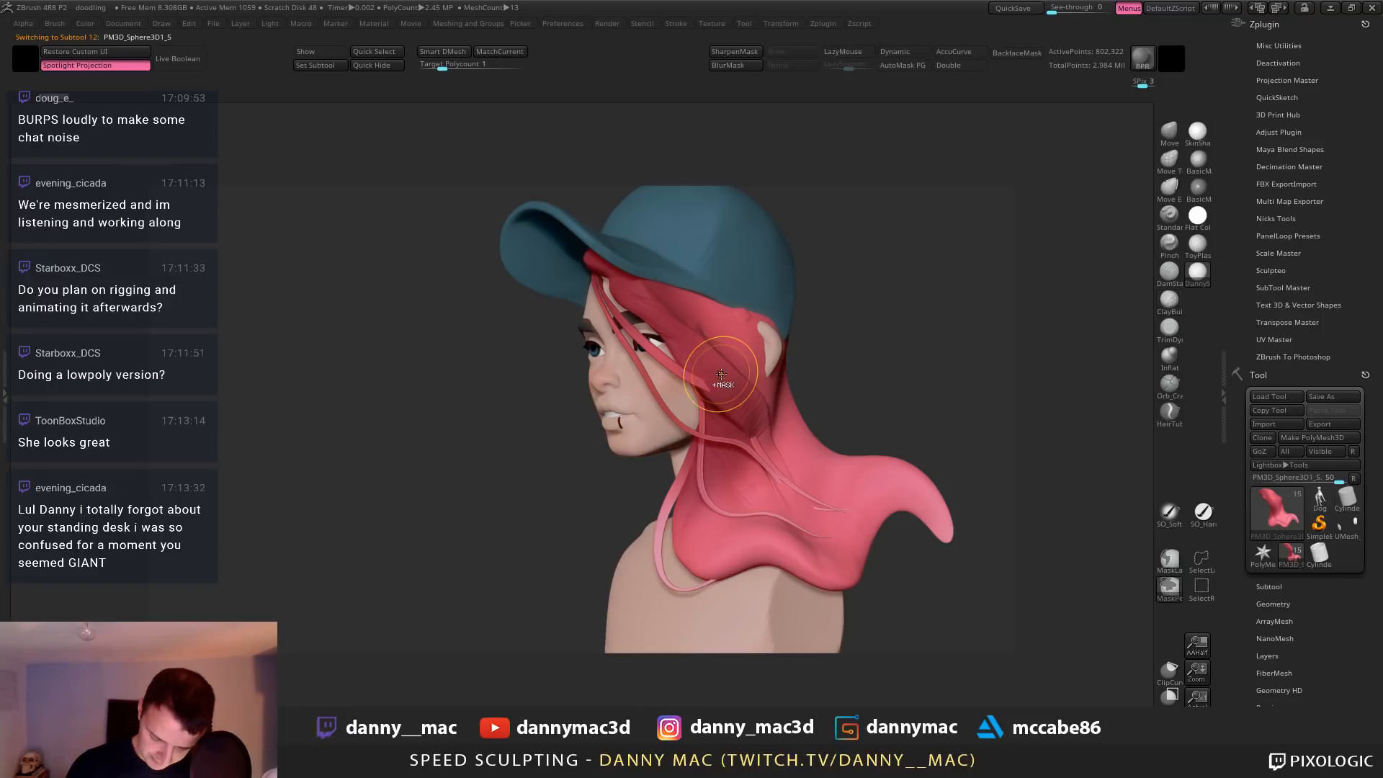
key(space)
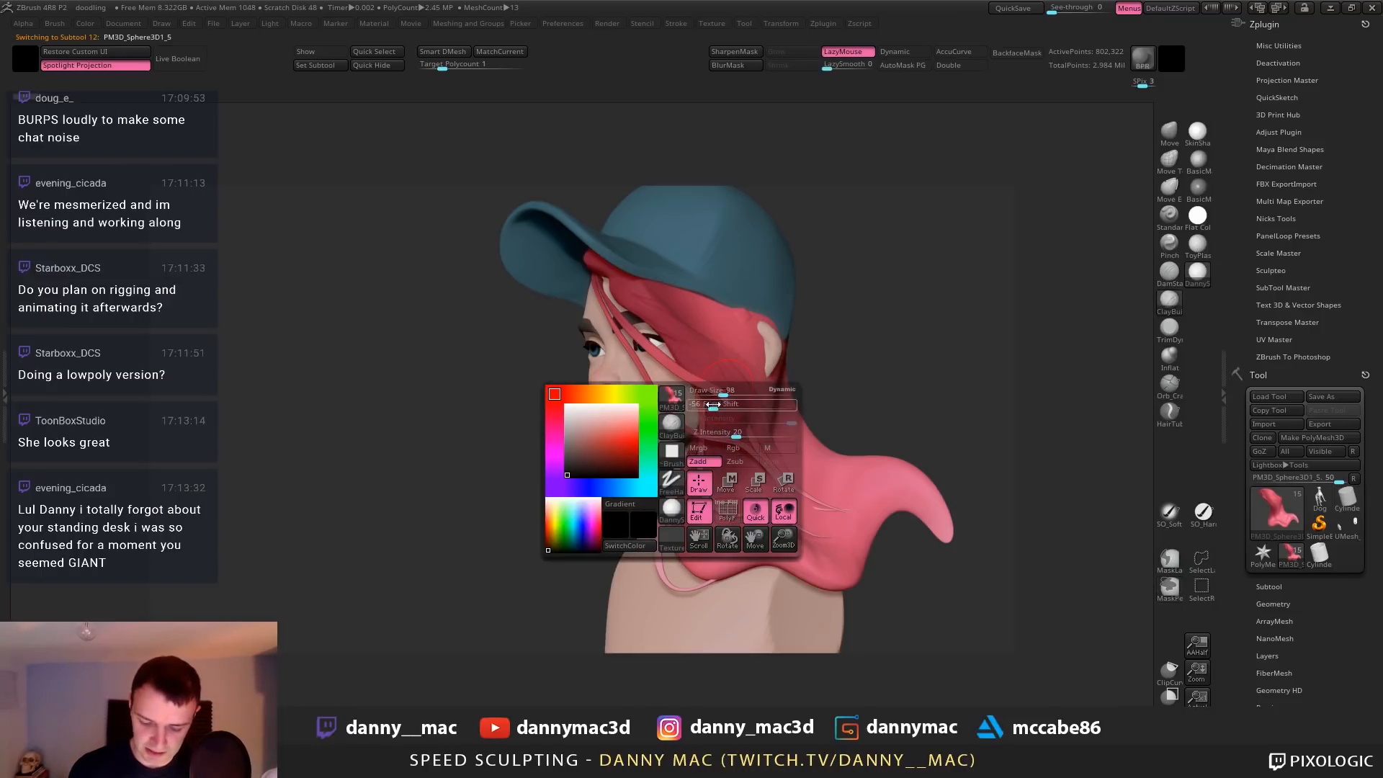
Test the pen pressure in the Pen Tablet settings and return to the maximised sculpting window
click(1355, 8)
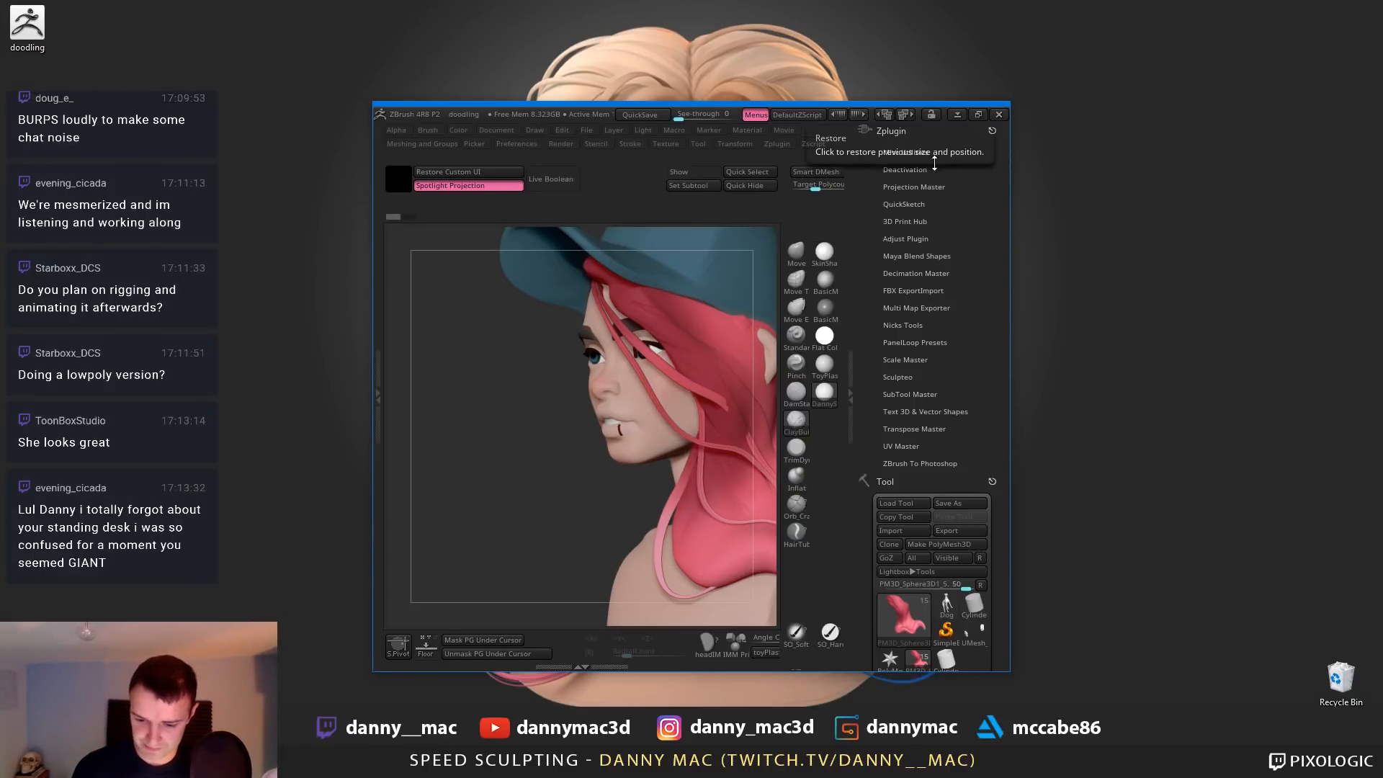
drag(556, 115, 909, 170)
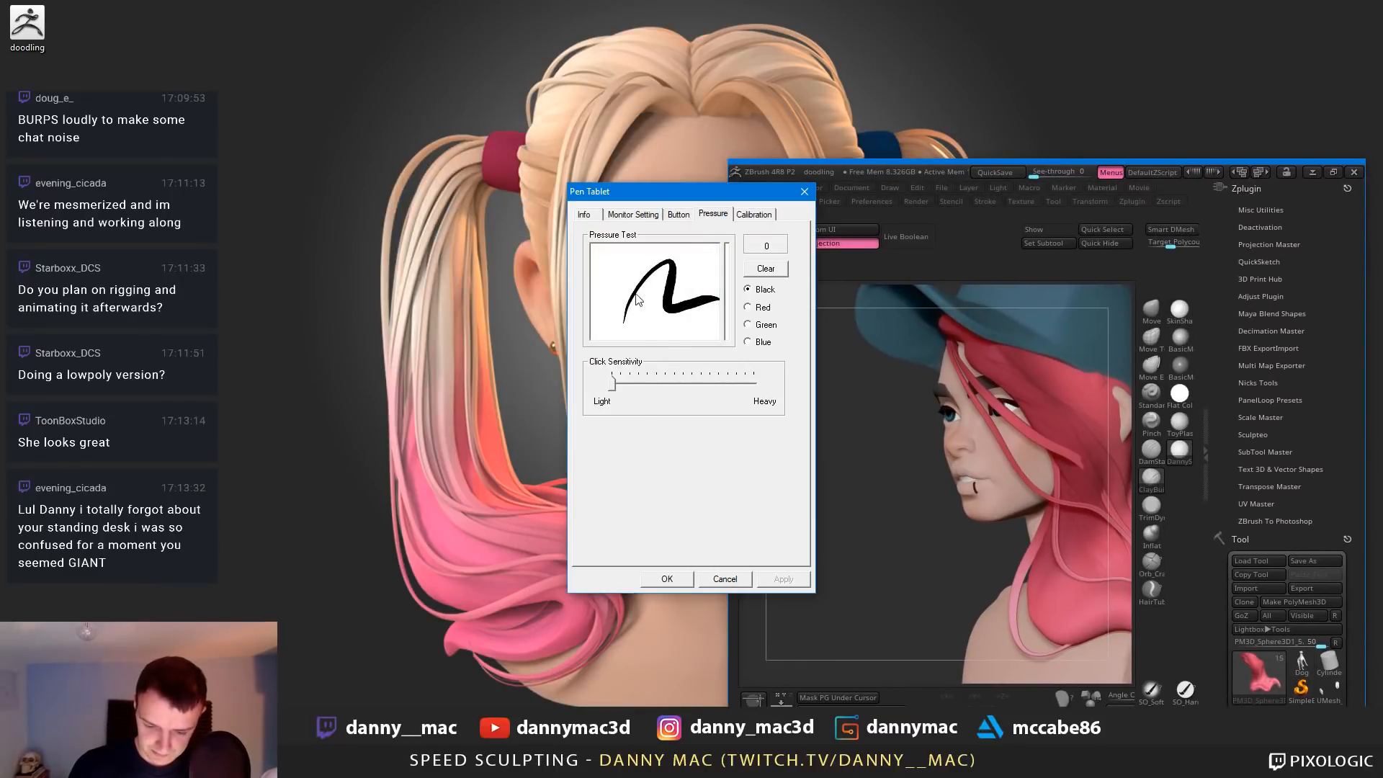
mouse_move(617, 296)
mouse_down()
mouse_move(644, 270)
mouse_move(660, 330)
mouse_up()
click(1333, 172)
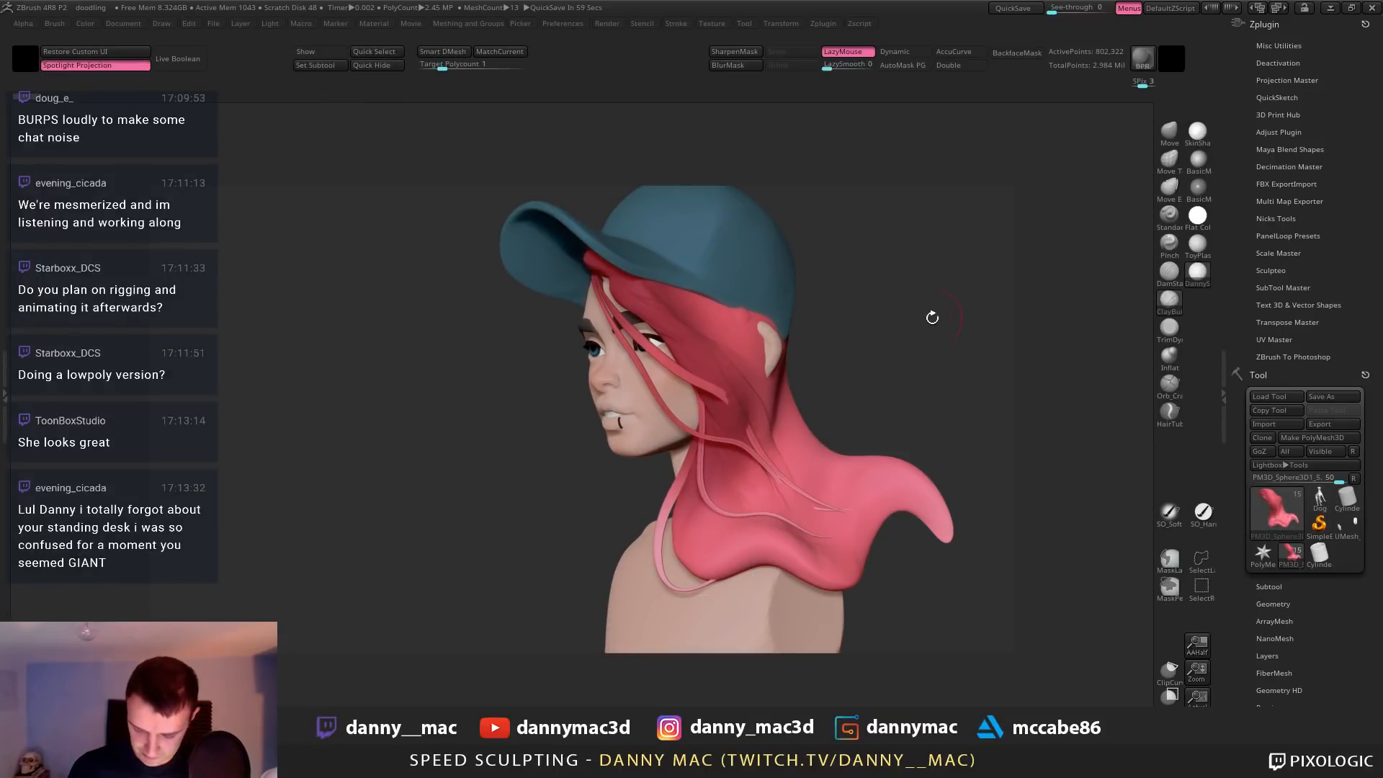
Build up the side and back of the pink hair with ClayBuildup strokes
drag(929, 312, 724, 418)
mouse_move(724, 418)
ctrl+right_down()
mouse_move(677, 400)
mouse_move(702, 432)
ctrl+right_up()
key(alt+s)
key(alt+s)
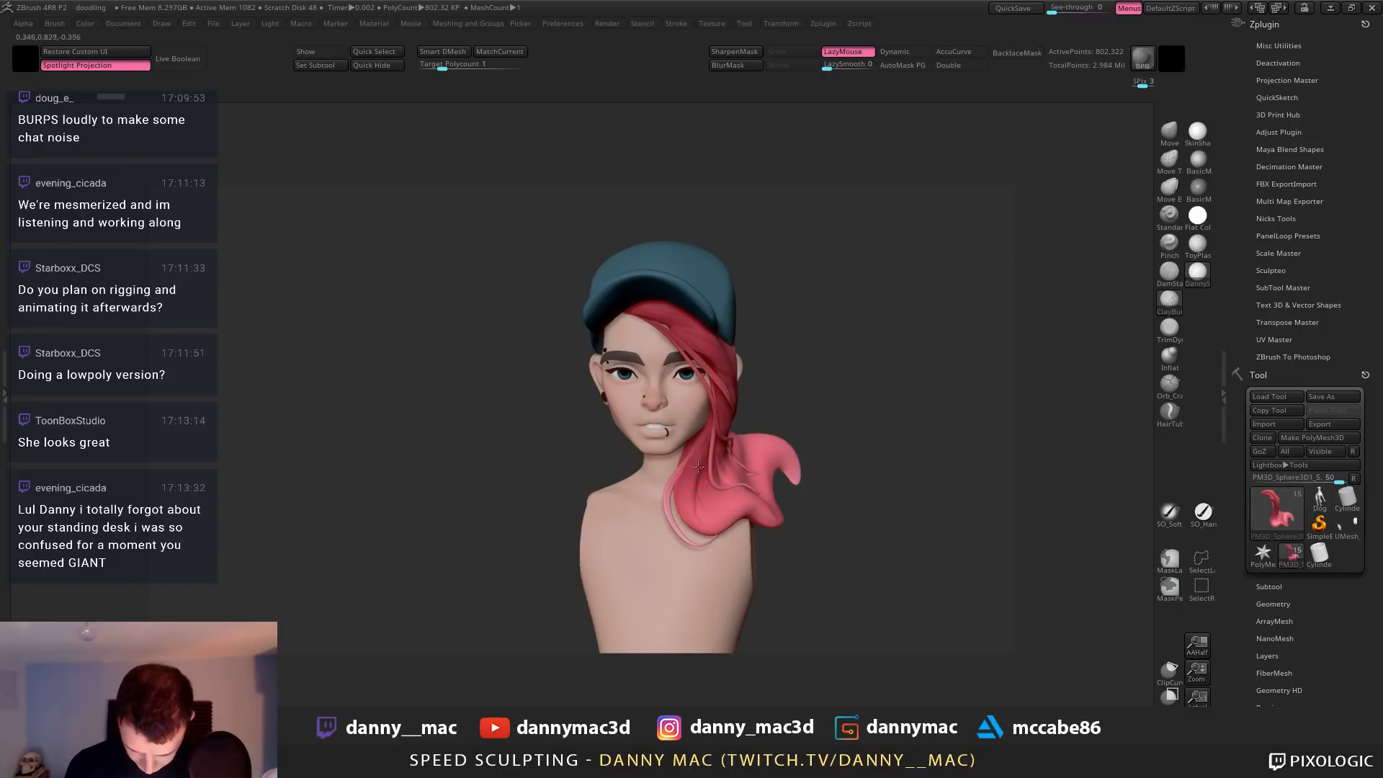
right_drag(720, 529, 689, 494)
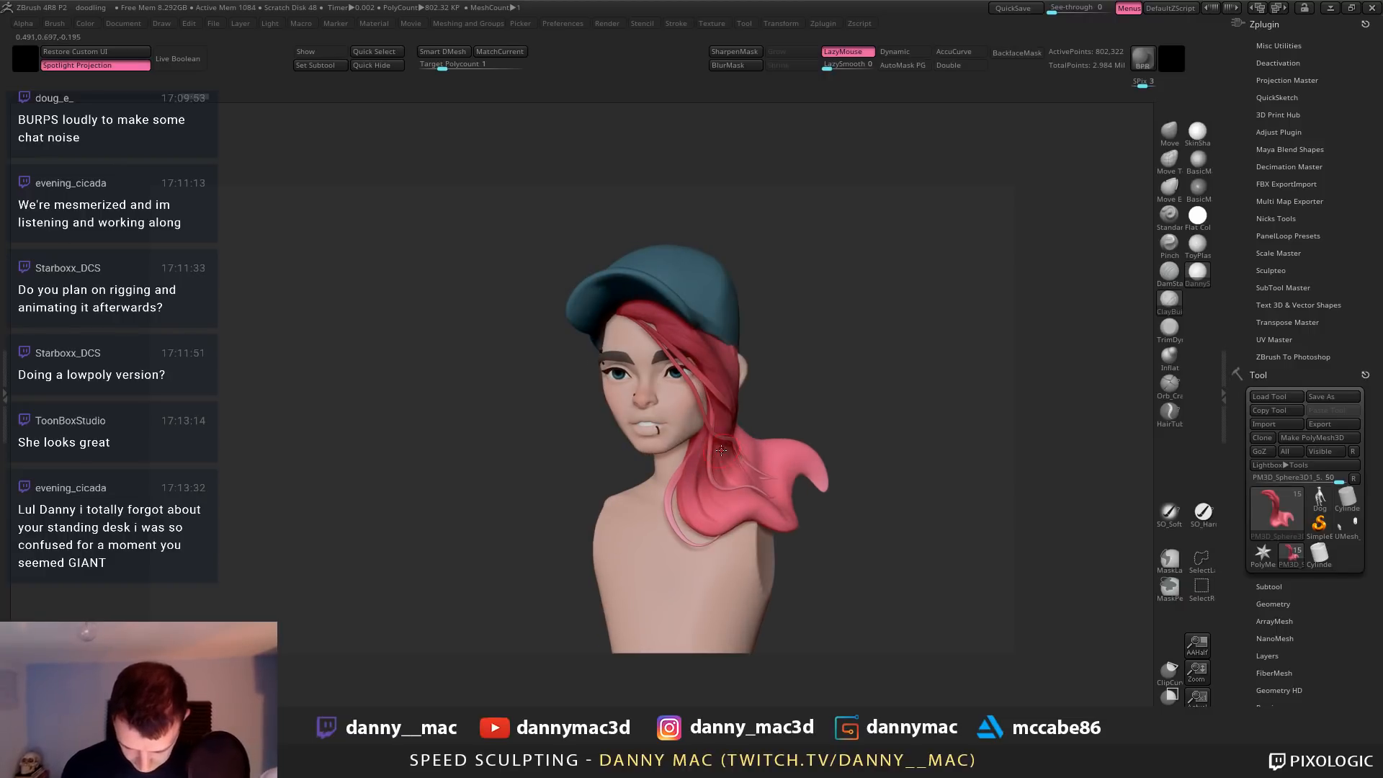
right_drag(721, 450, 713, 459)
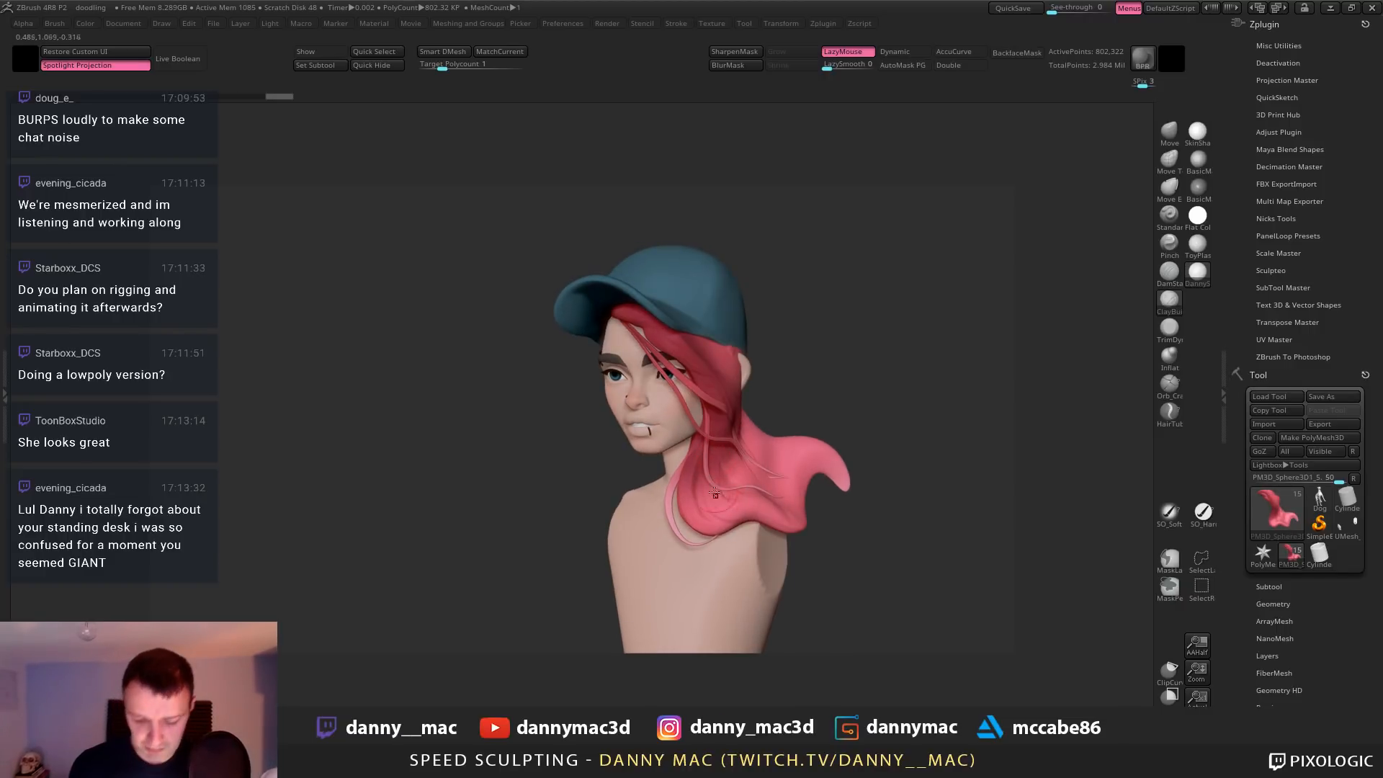
right_drag(757, 506, 778, 380)
drag(776, 377, 786, 423)
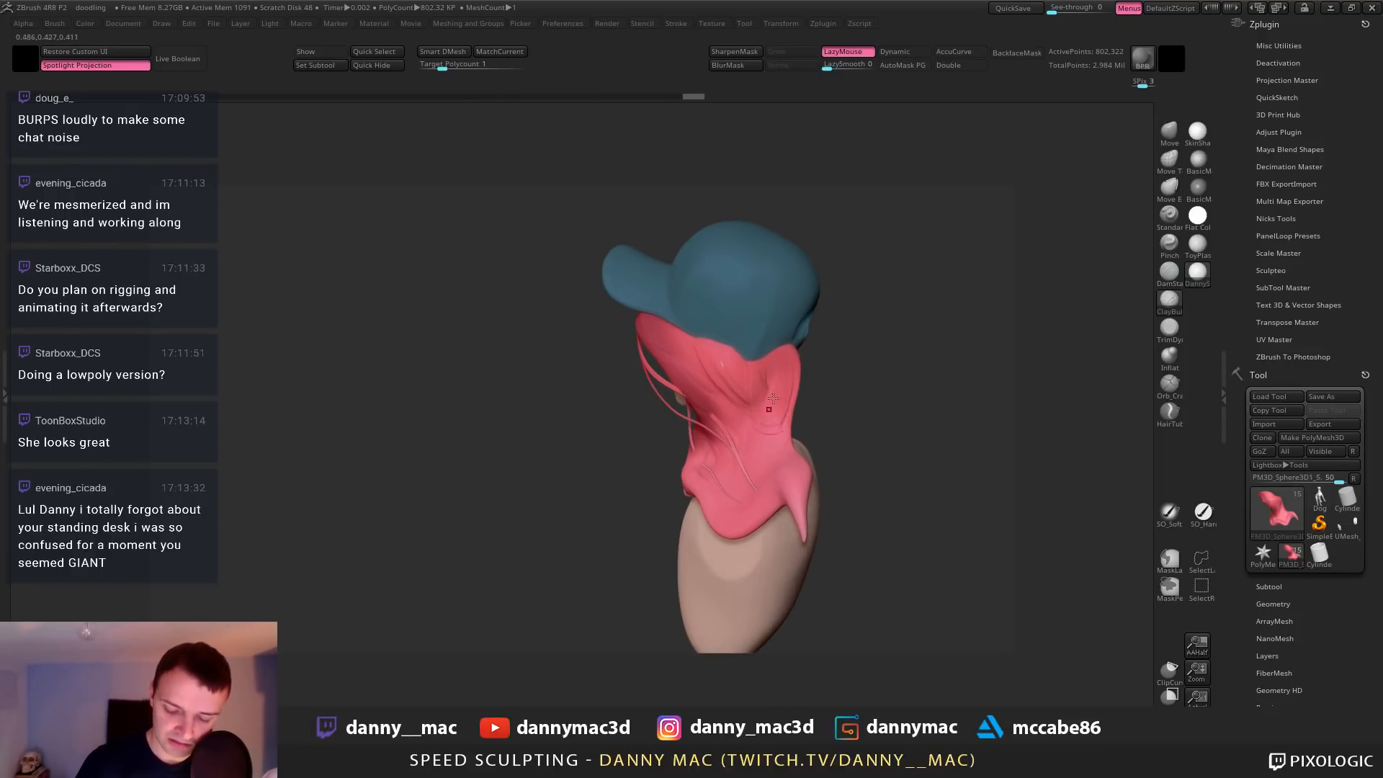
Switch to the Move brush and reshape the back edge of the hair beneath the cap at the nape
right_drag(784, 411, 760, 373)
key(b)
key(m)
key(v)
drag(769, 367, 782, 356)
right_drag(781, 356, 807, 359)
drag(823, 357, 824, 358)
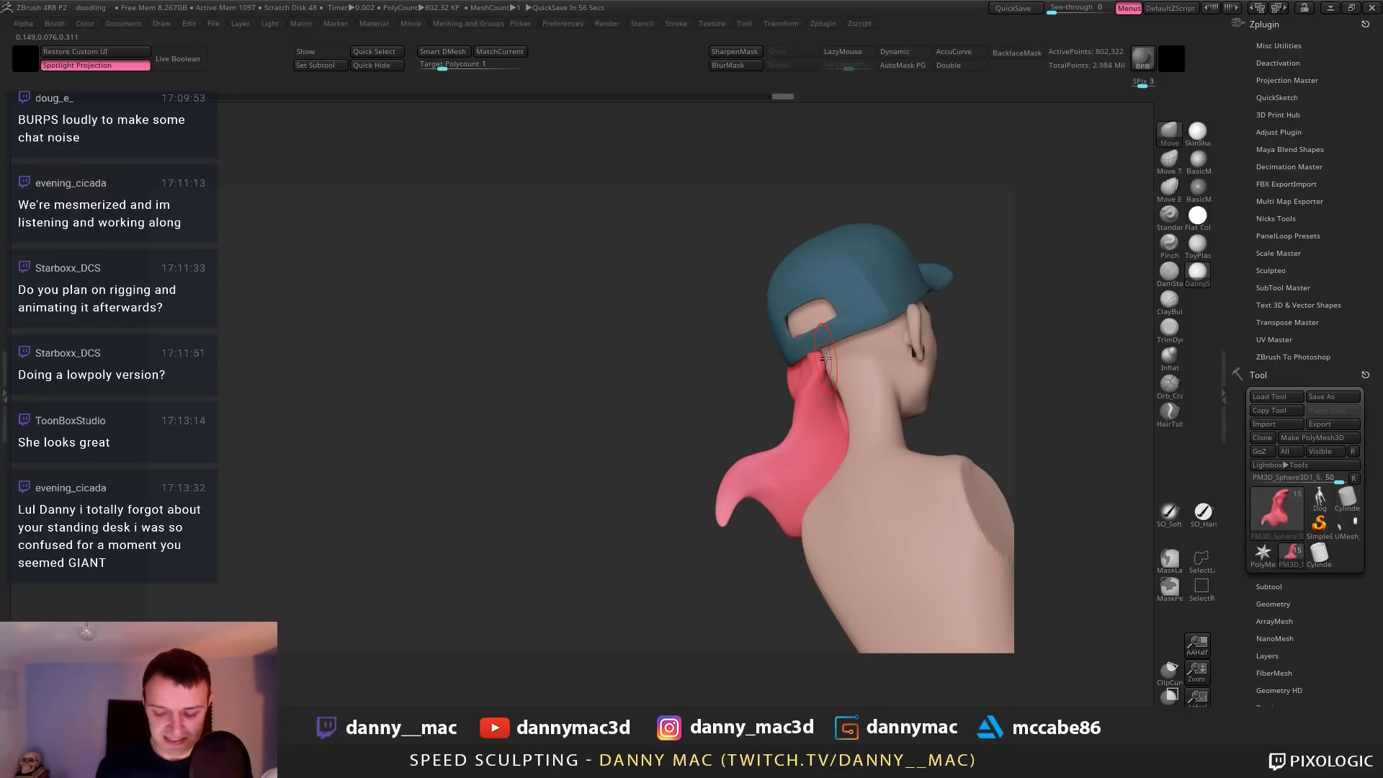
Adjust the top of the hair below the cap's rear opening with the Move brush
right_click(724, 431)
mouse_move(781, 367)
right_down()
mouse_move(820, 360)
mouse_move(792, 340)
right_up()
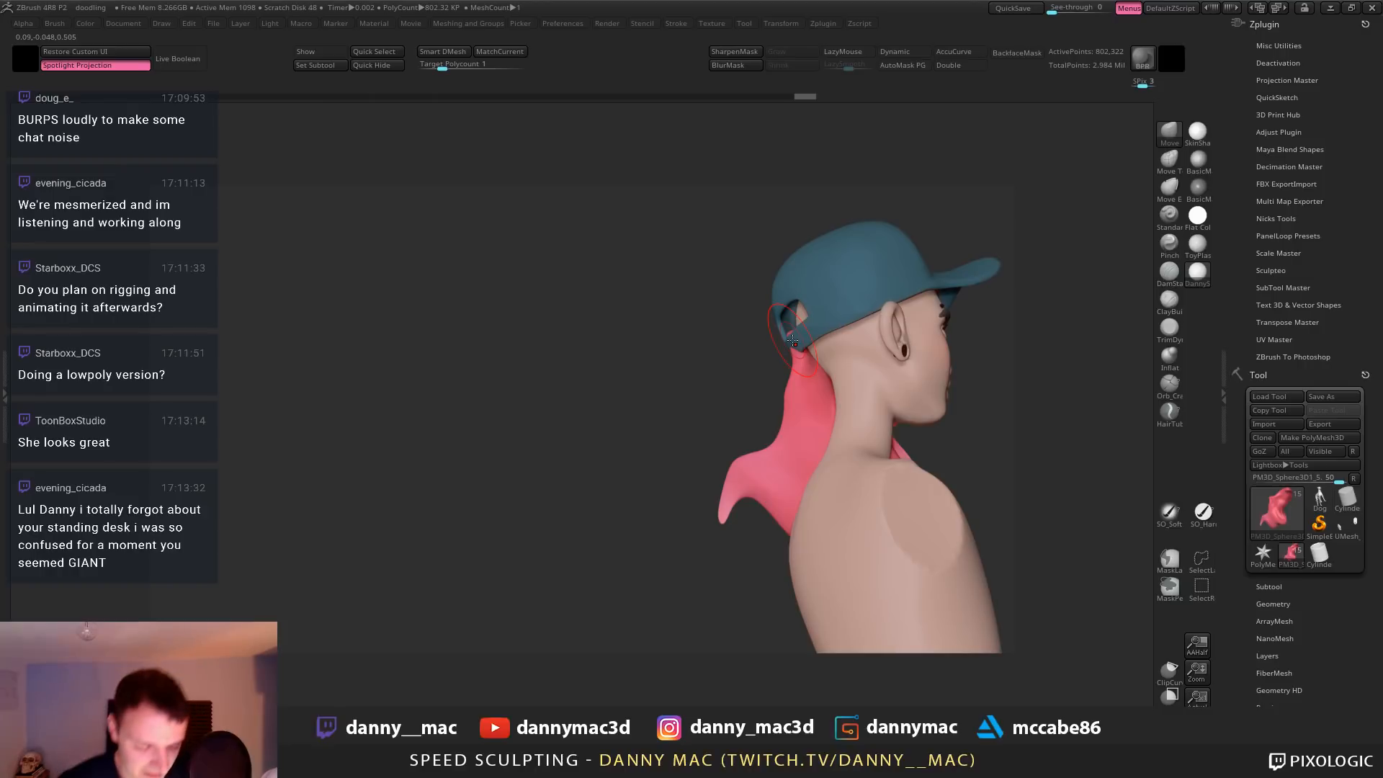
right_drag(720, 424, 763, 437)
right_click(718, 434)
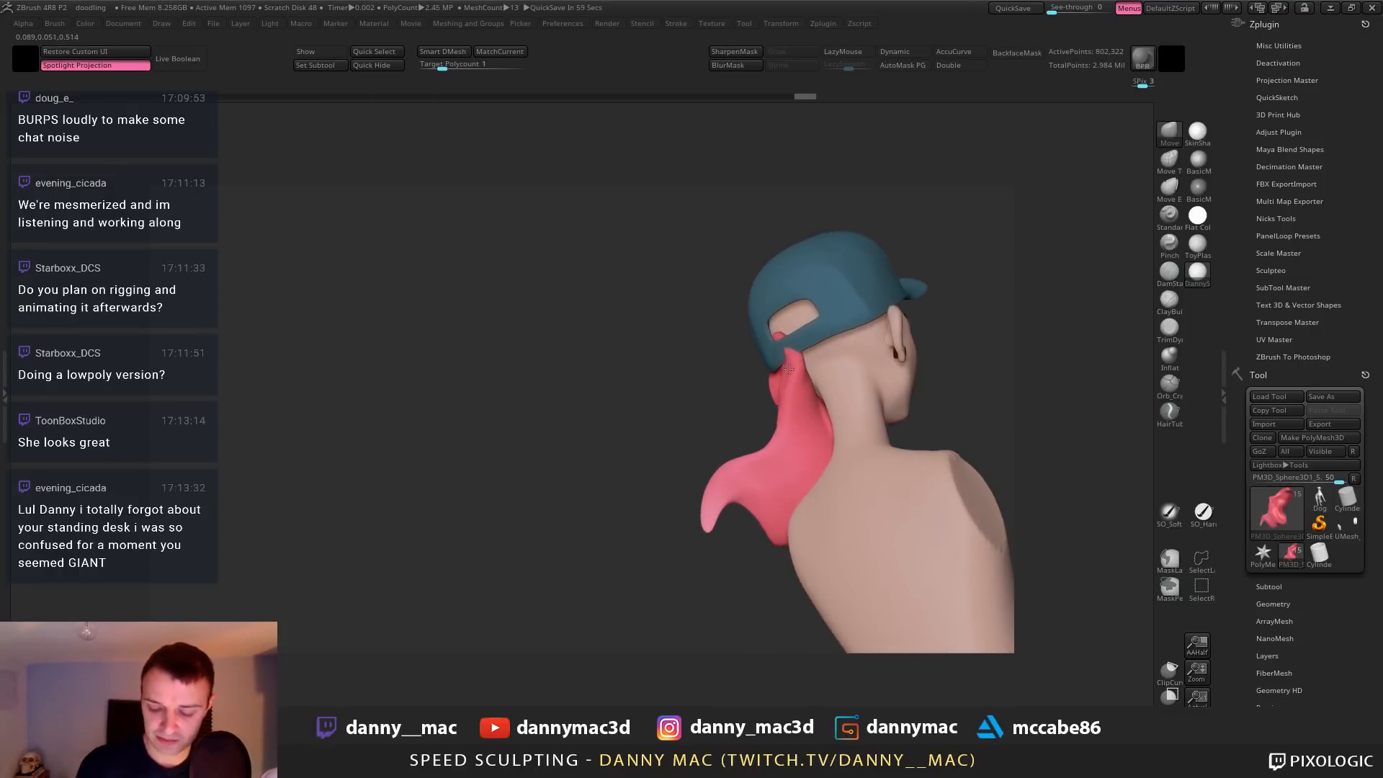
drag(812, 366, 822, 367)
right_drag(799, 366, 833, 358)
right_drag(742, 349, 787, 344)
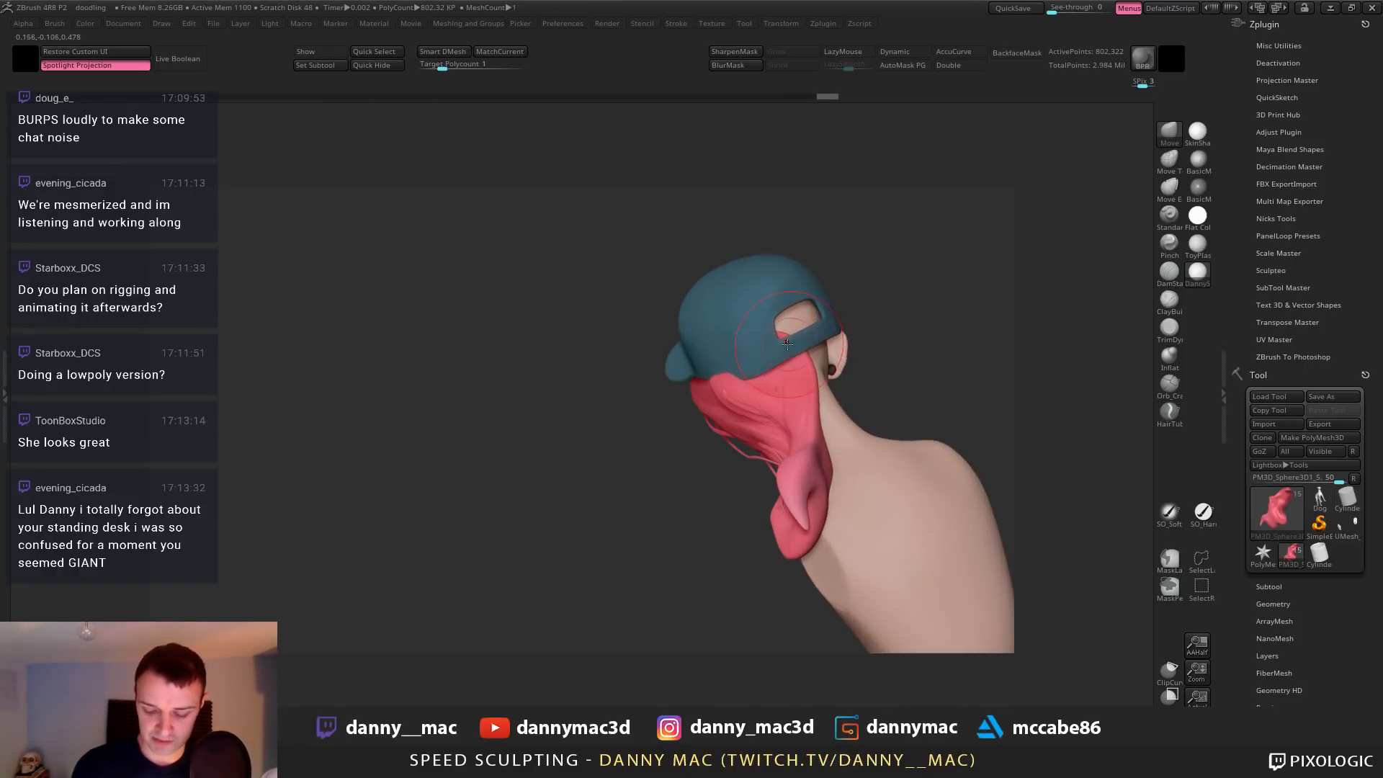
Nudge the hair's upper edge along the cap rim above and behind the covered ear with the Move brush
drag(779, 297, 780, 293)
right_drag(731, 339, 793, 362)
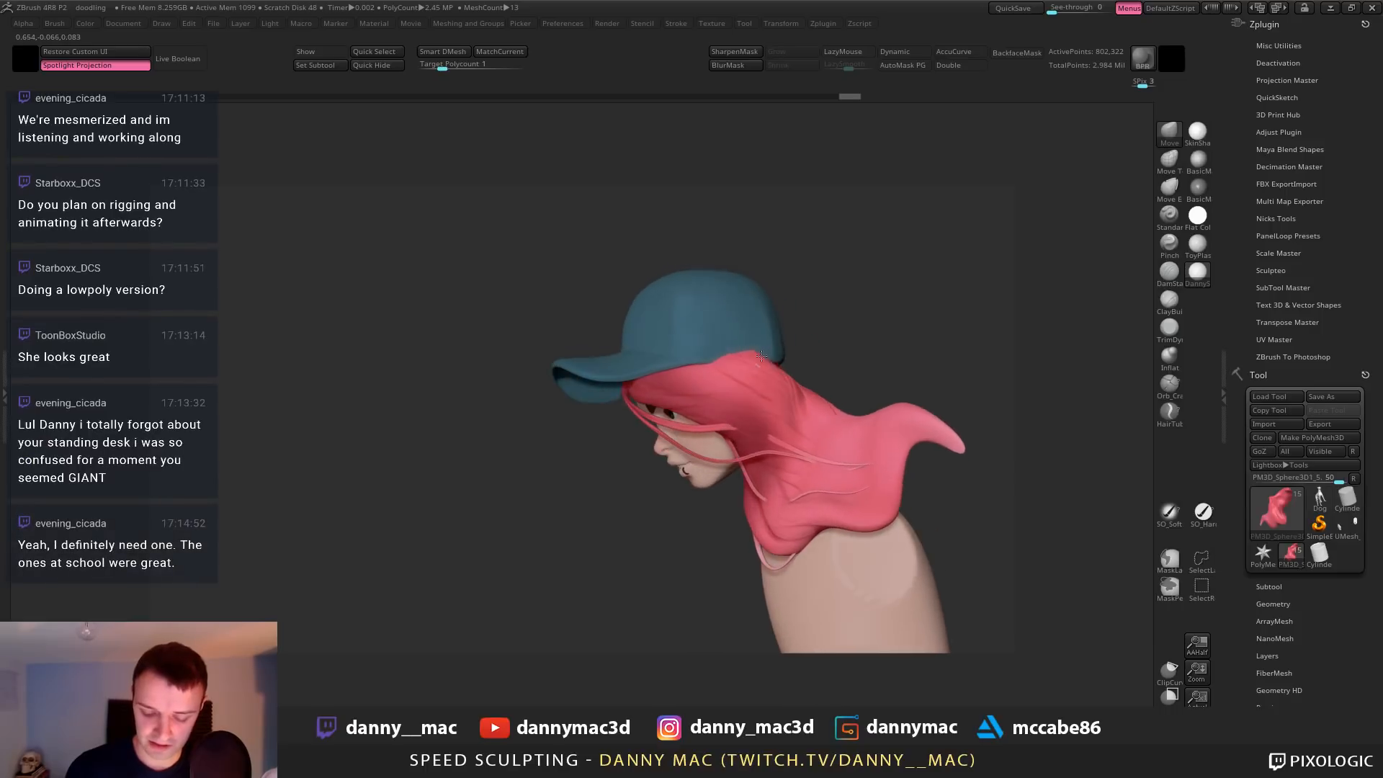
right_click(691, 430)
right_drag(691, 425, 734, 426)
drag(760, 360, 758, 364)
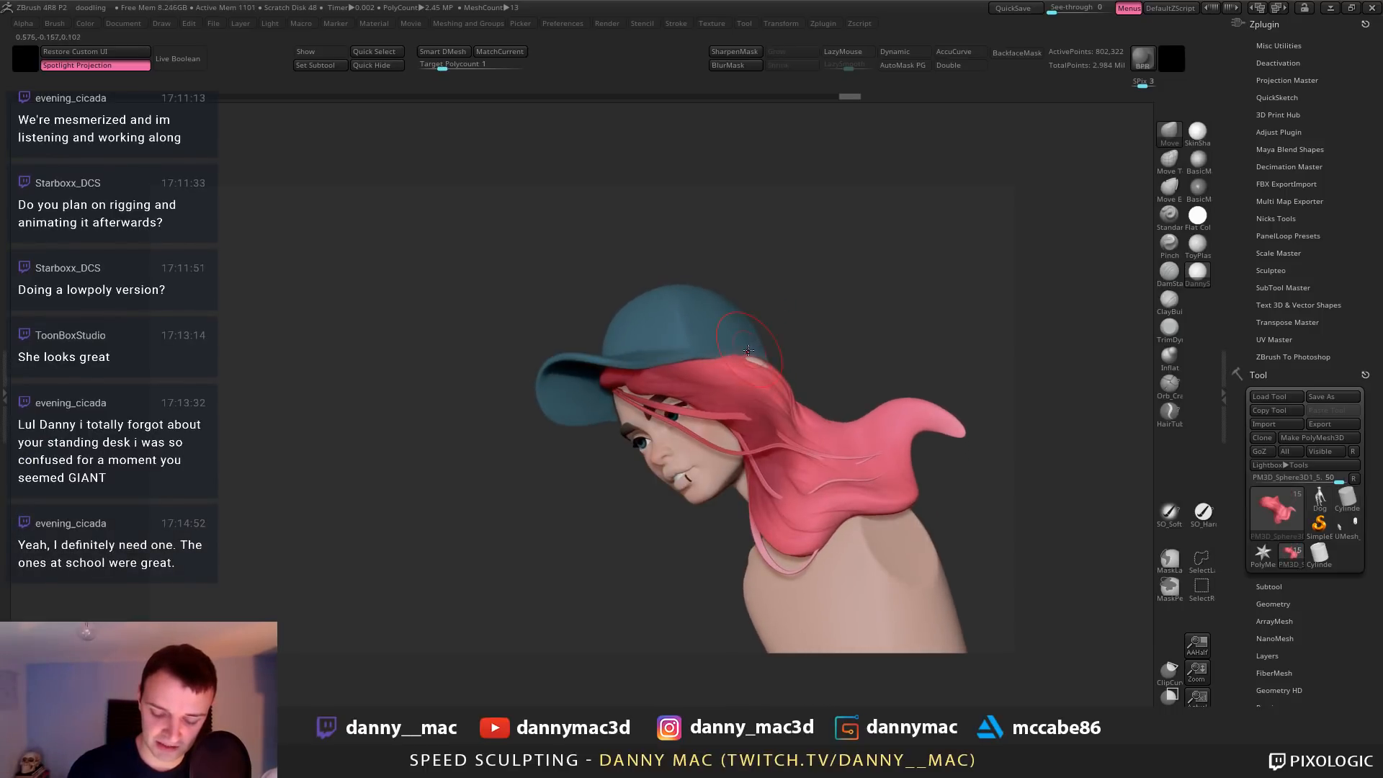
mouse_move(753, 371)
right_down()
mouse_move(792, 371)
mouse_move(767, 384)
mouse_move(756, 361)
mouse_move(752, 380)
right_up()
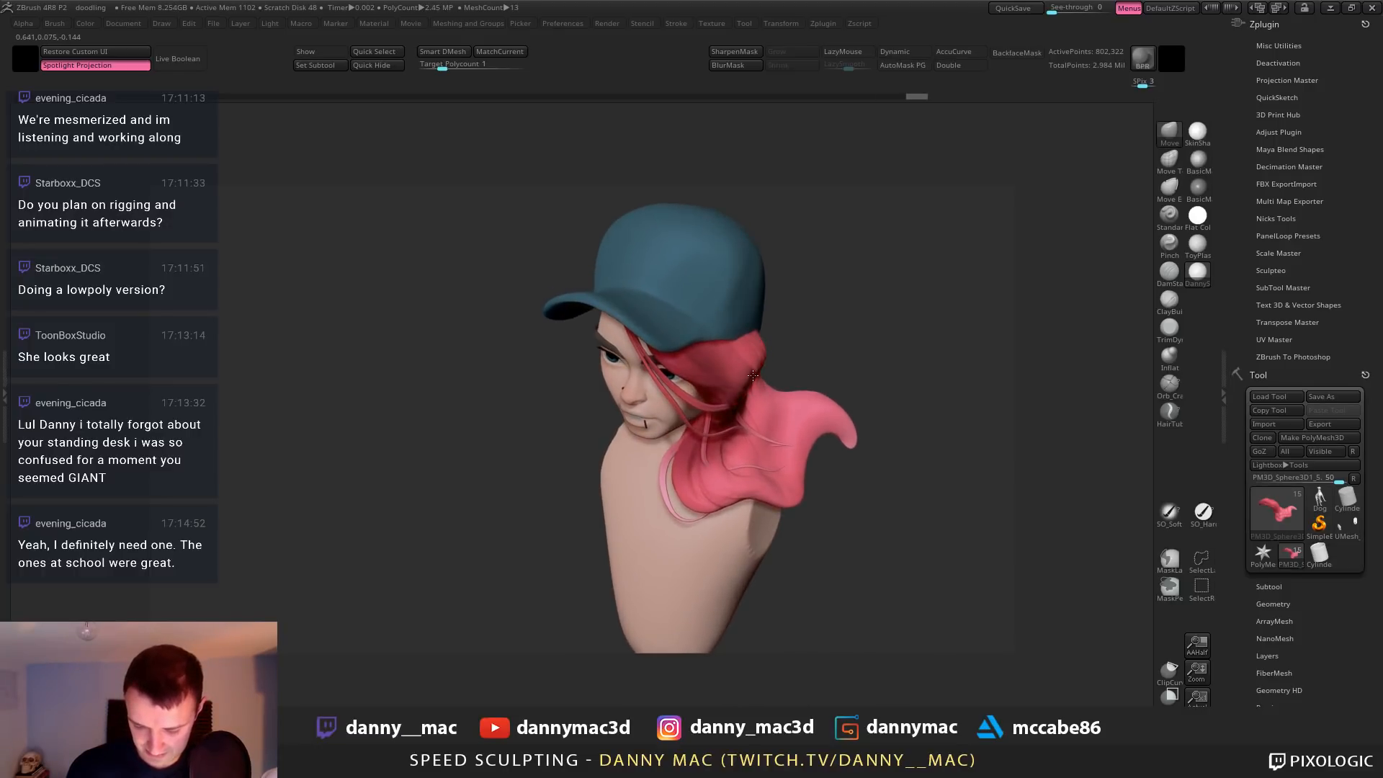
right_drag(748, 320, 768, 343)
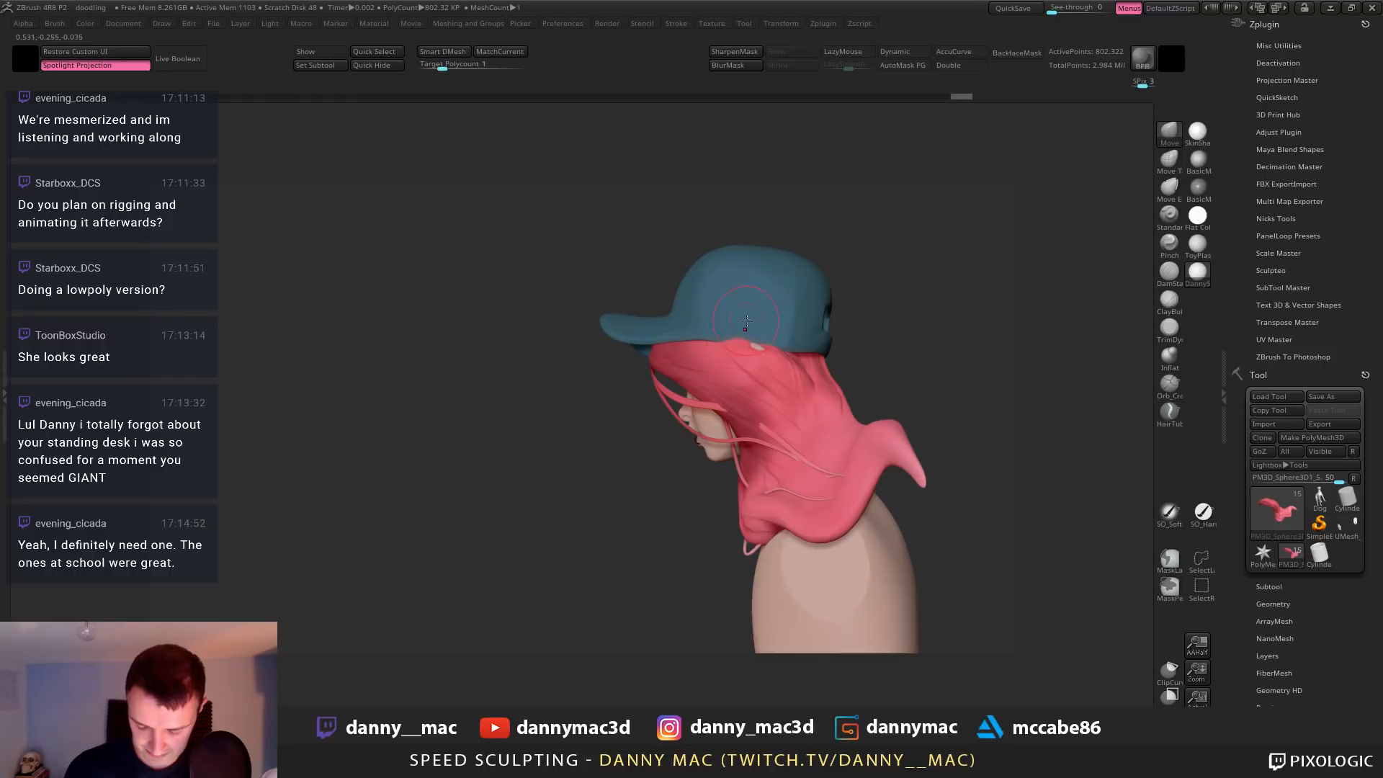
Select the cap subtool and adjust its side on the hair-covered side of the head with the Move brush
alt+click(707, 334)
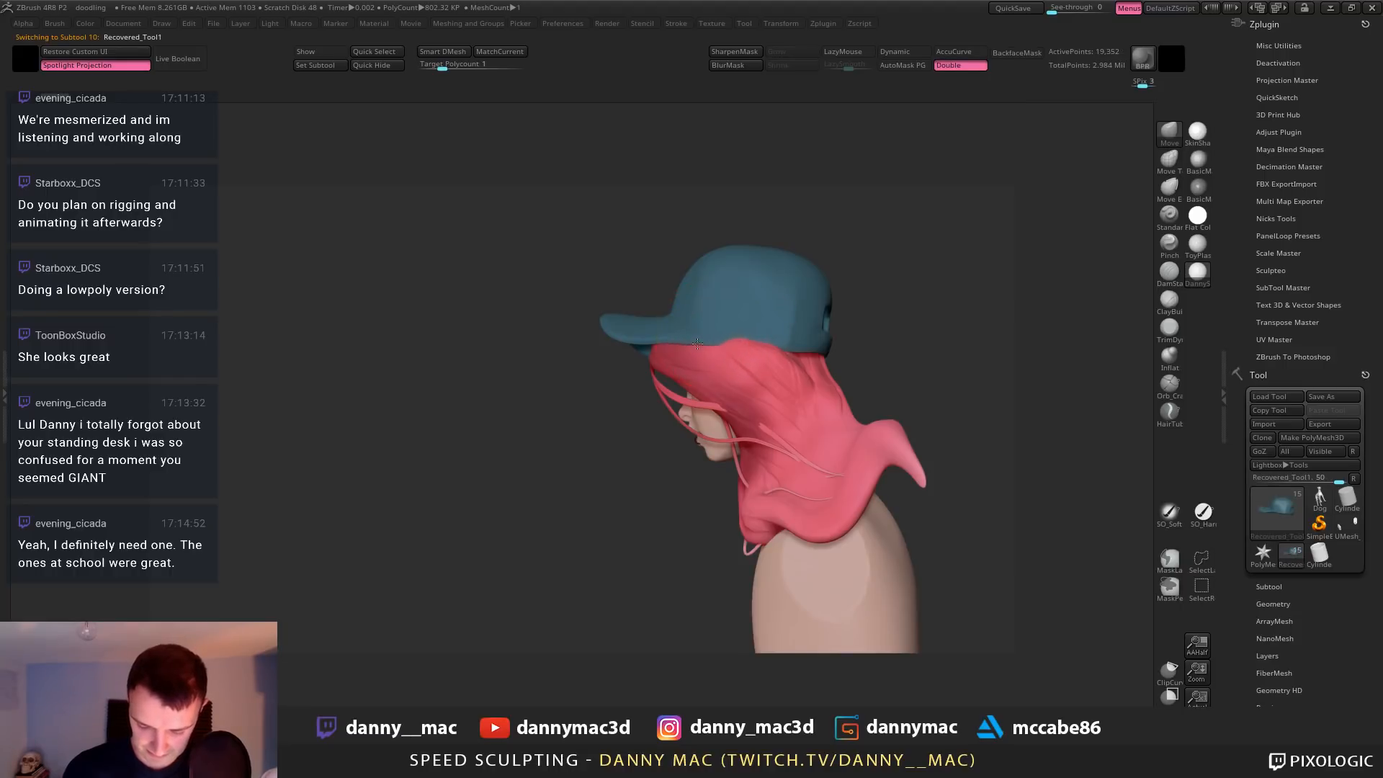
right_drag(718, 339, 818, 318)
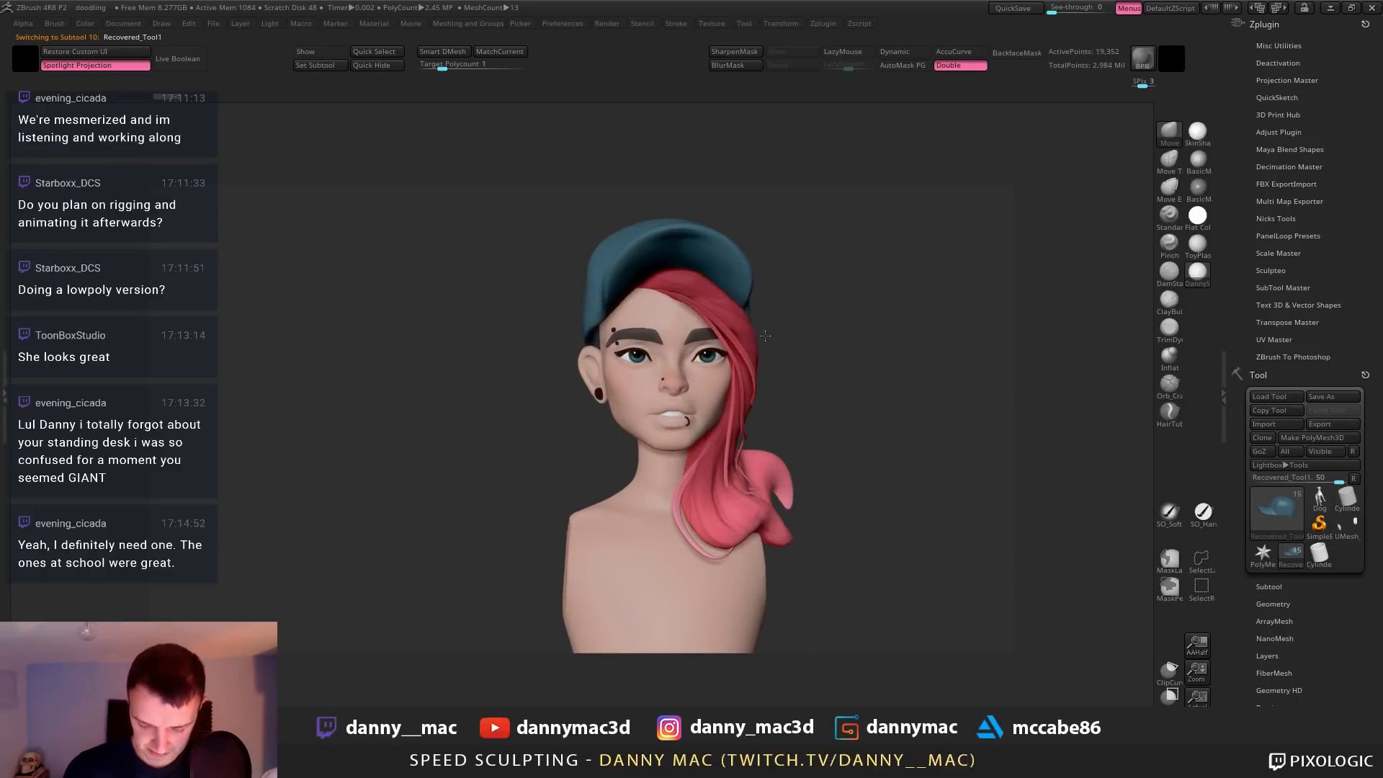
key(space)
key(space)
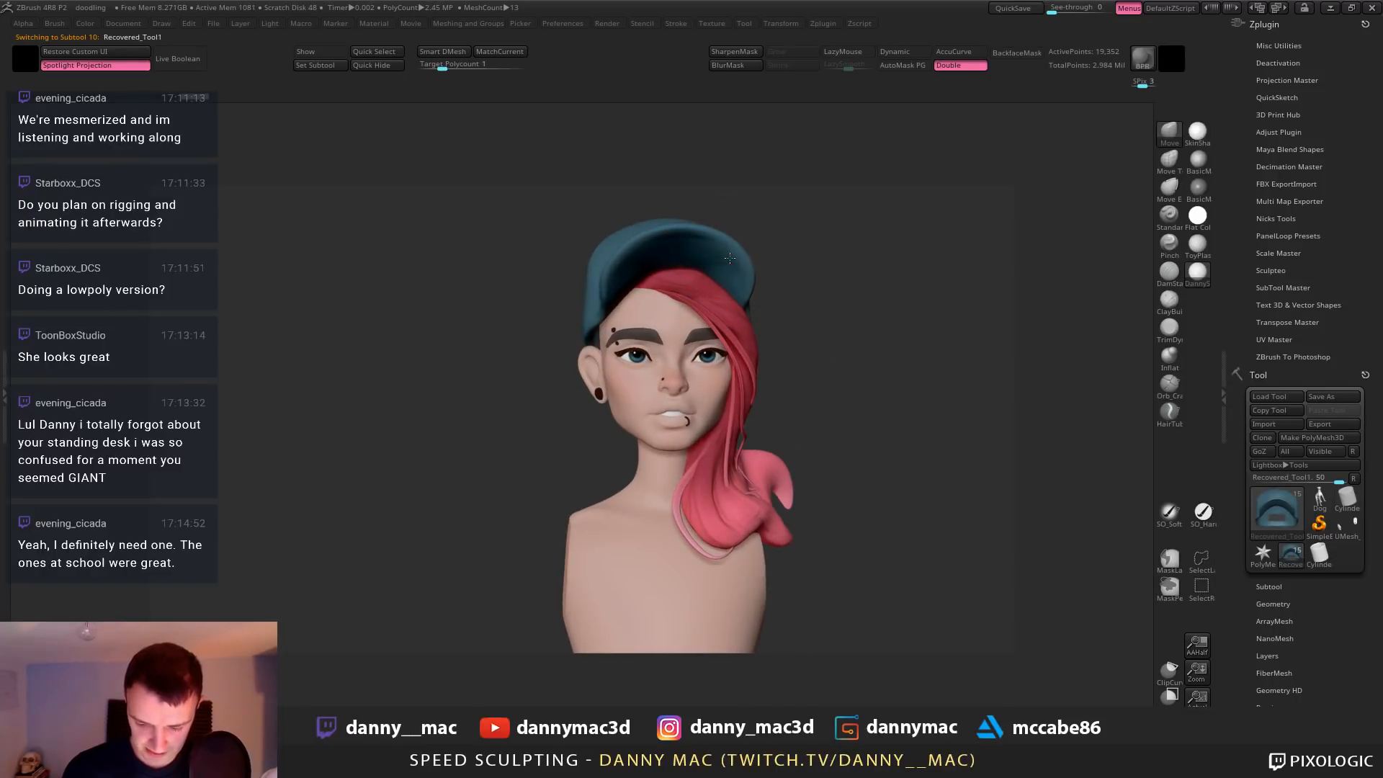
mouse_move(726, 283)
right_down()
mouse_move(622, 337)
mouse_move(628, 433)
mouse_move(792, 299)
mouse_move(815, 327)
mouse_move(799, 324)
right_up()
key(space)
drag(799, 324, 790, 328)
Reshape the cap's lower side and crown with Move strokes, undoing the last one
right_drag(789, 329, 798, 455)
drag(736, 339, 742, 349)
right_drag(743, 365, 741, 341)
drag(746, 348, 790, 342)
right_drag(789, 338, 783, 248)
key(space)
key(ctrl+z)
Refine the cap crown's rounded outline from above with the Move brush and save the project
drag(778, 252, 781, 244)
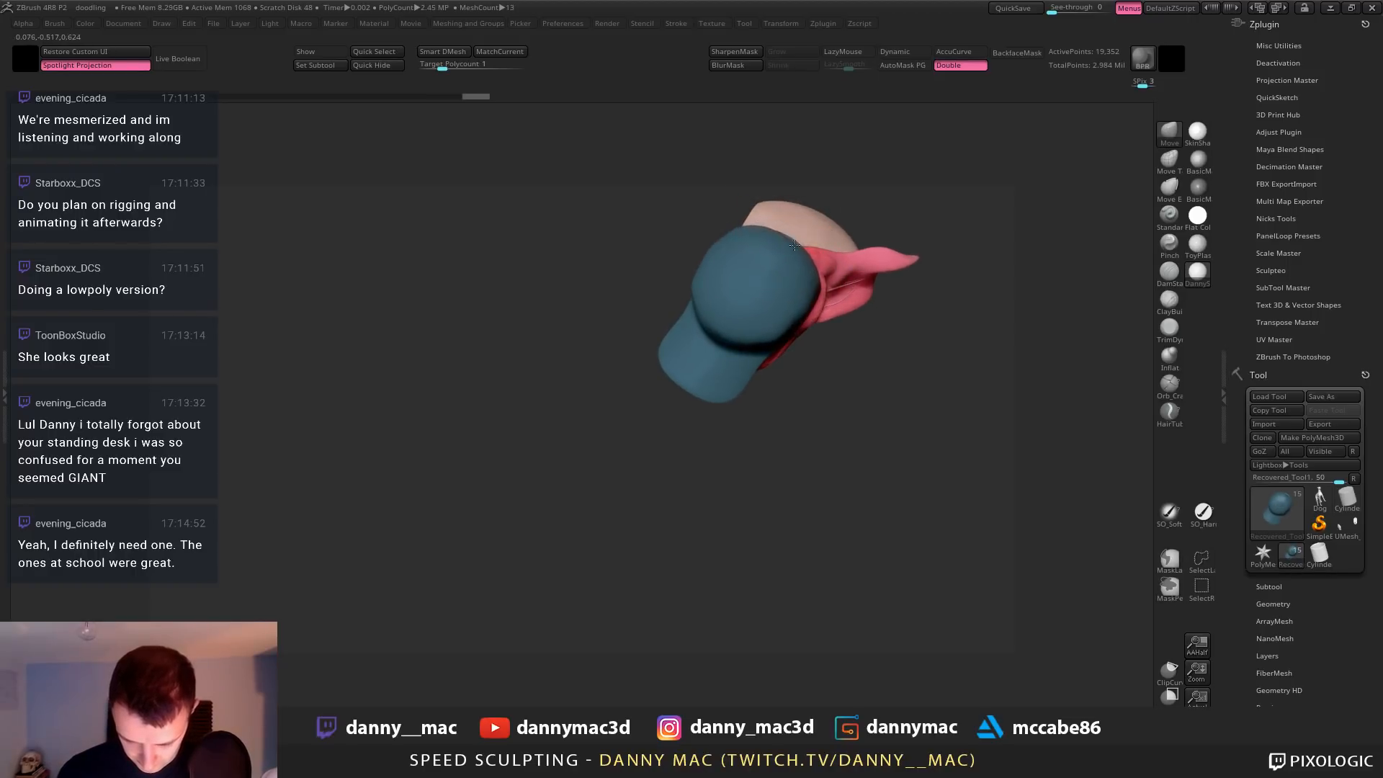
right_drag(778, 242, 766, 257)
drag(713, 254, 706, 253)
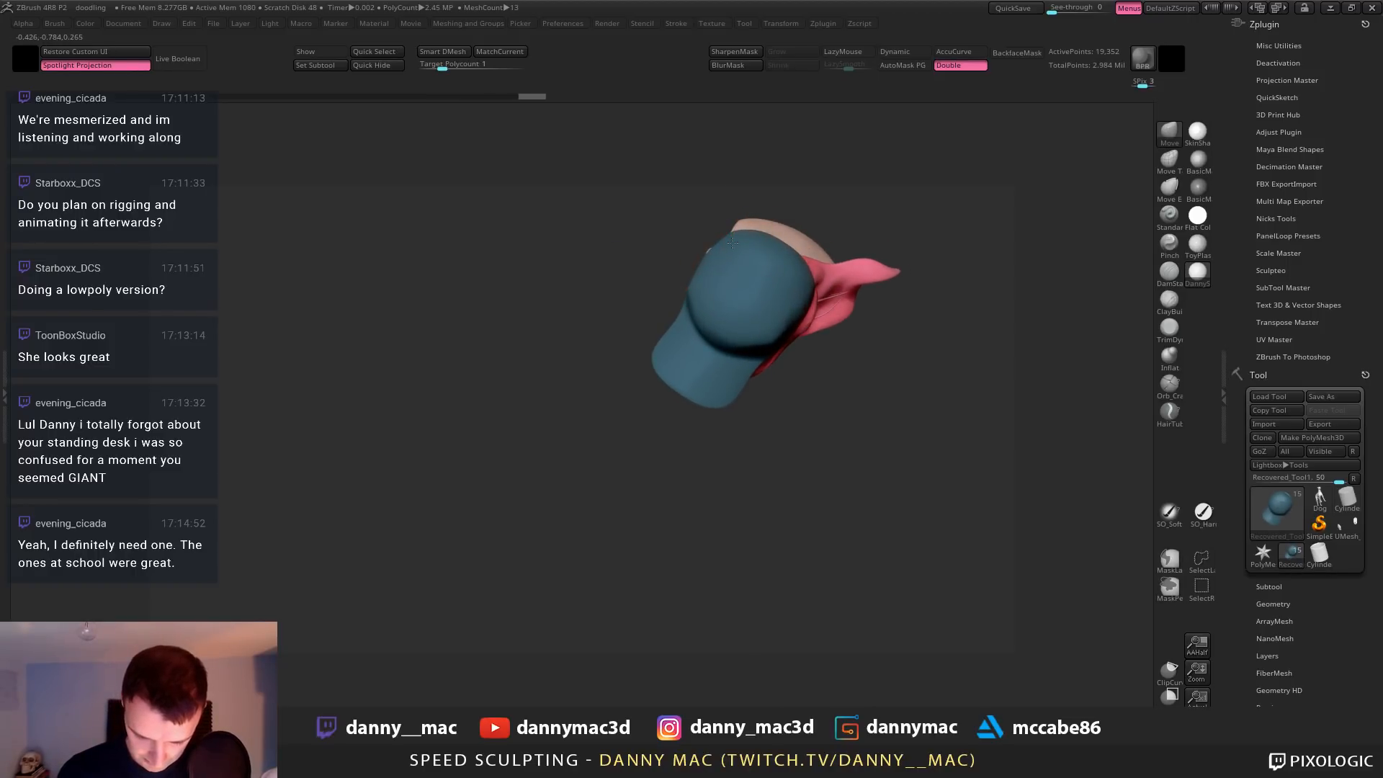
right_drag(732, 243, 728, 152)
right_drag(795, 278, 707, 377)
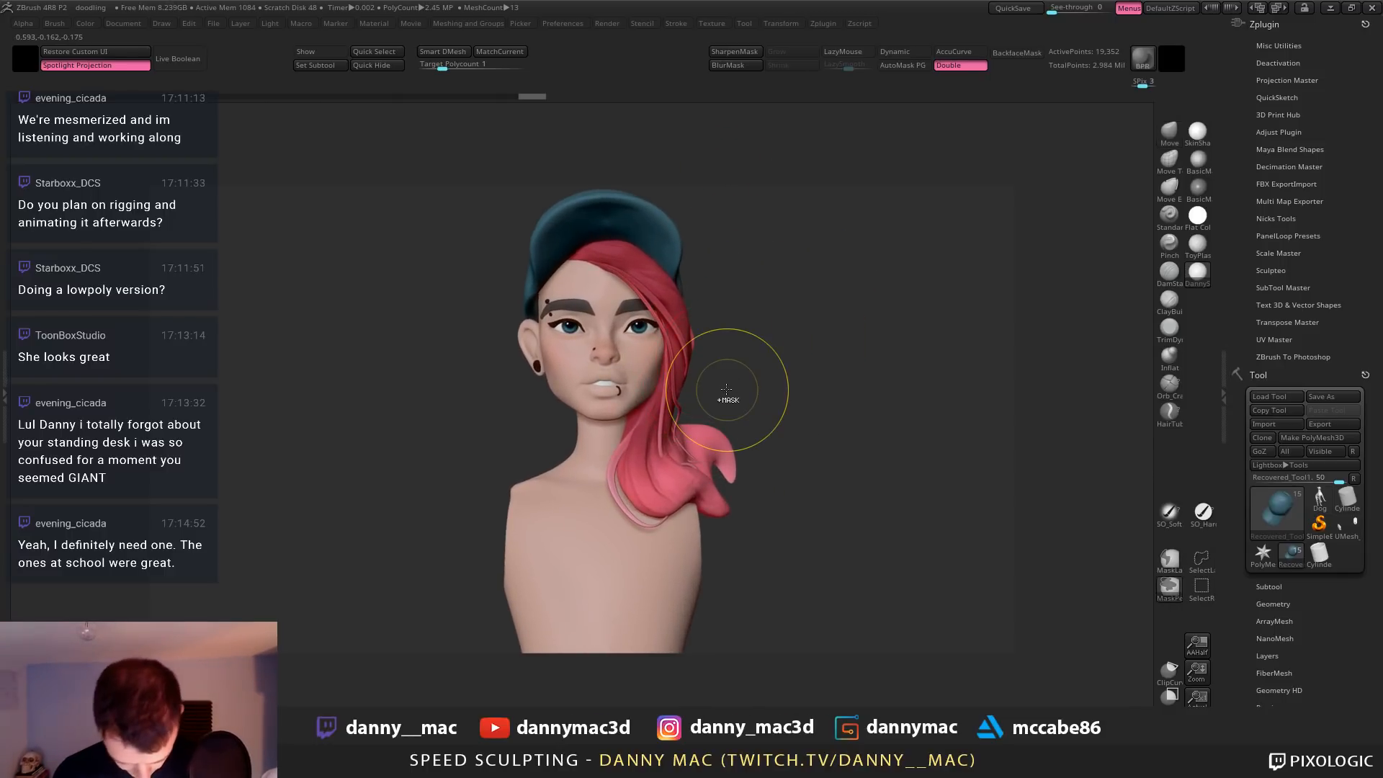
key(ctrl+s)
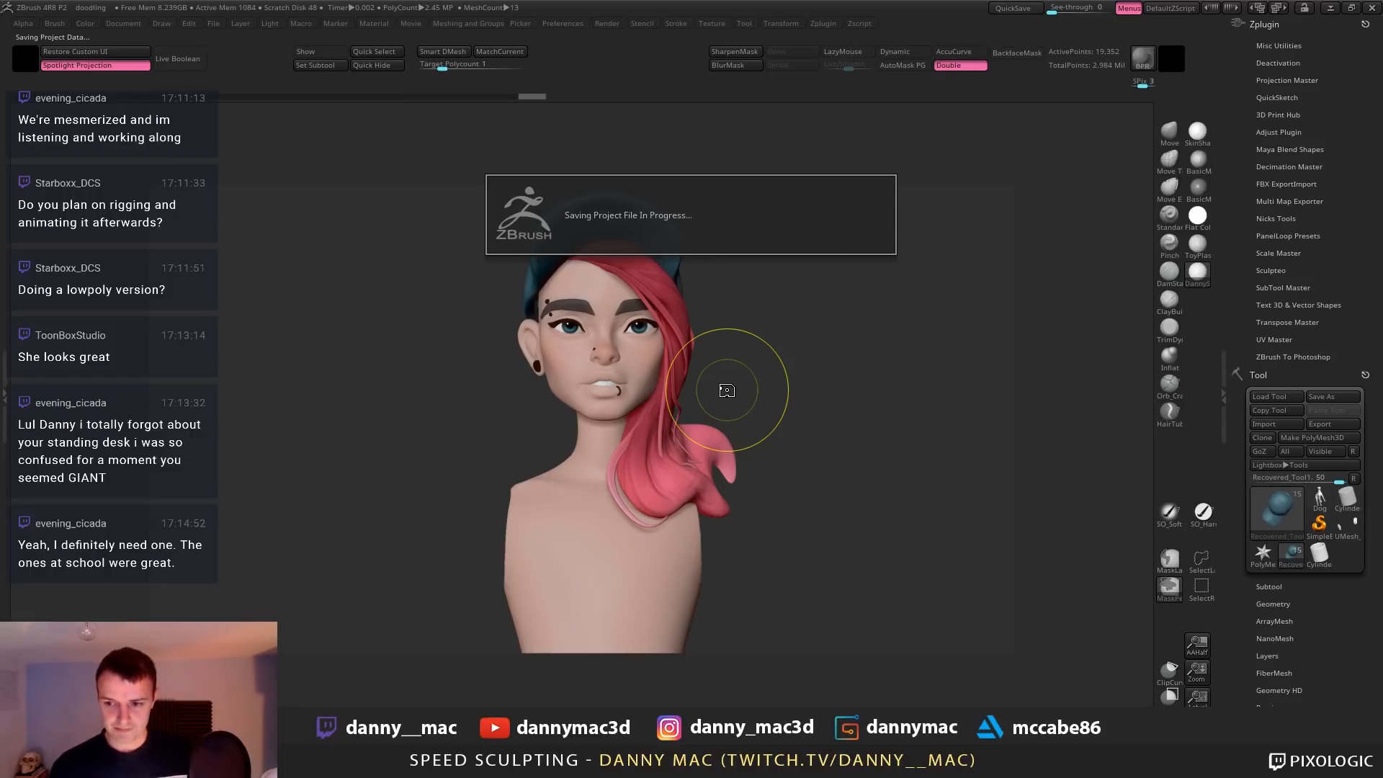
Select the loose hair strands subtool, turn on AutoMask PG and move a strand beside the face
alt+click(655, 470)
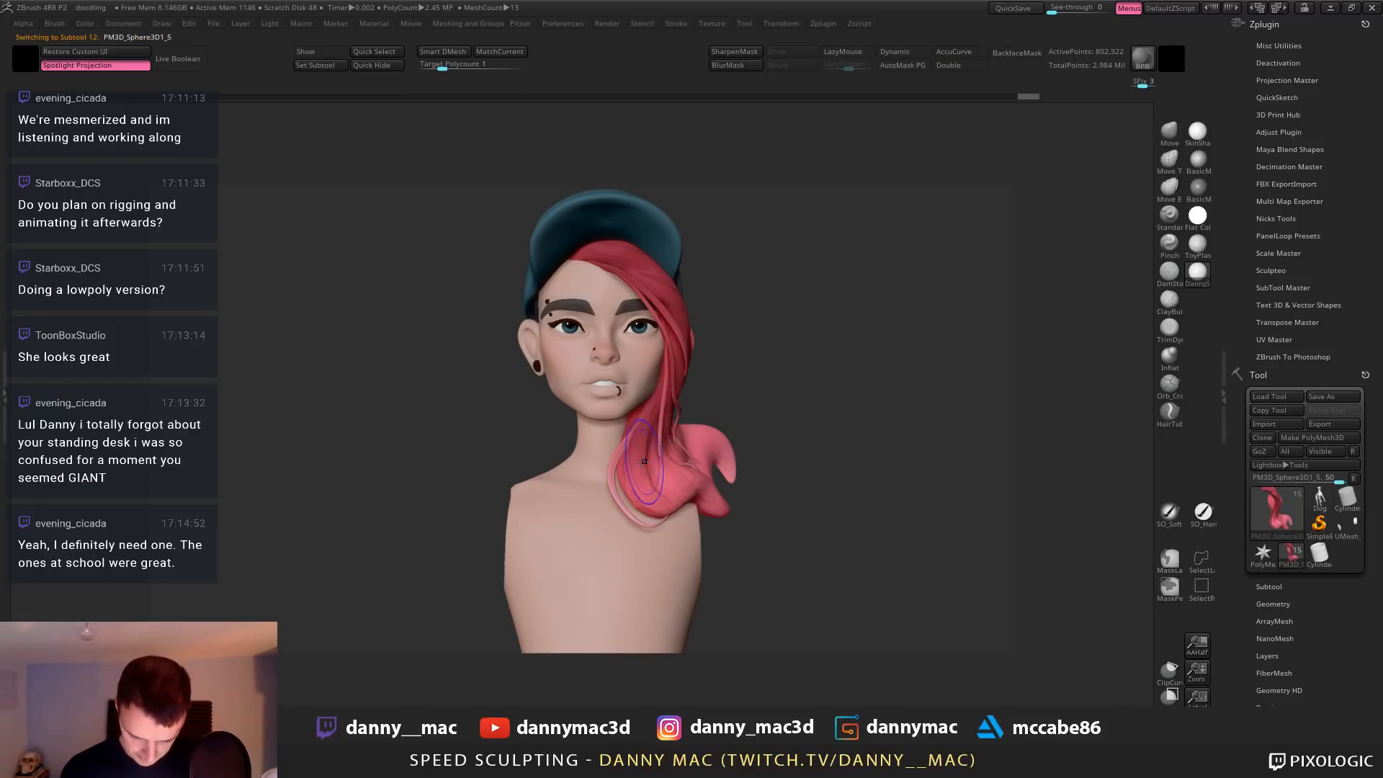
alt+click(641, 417)
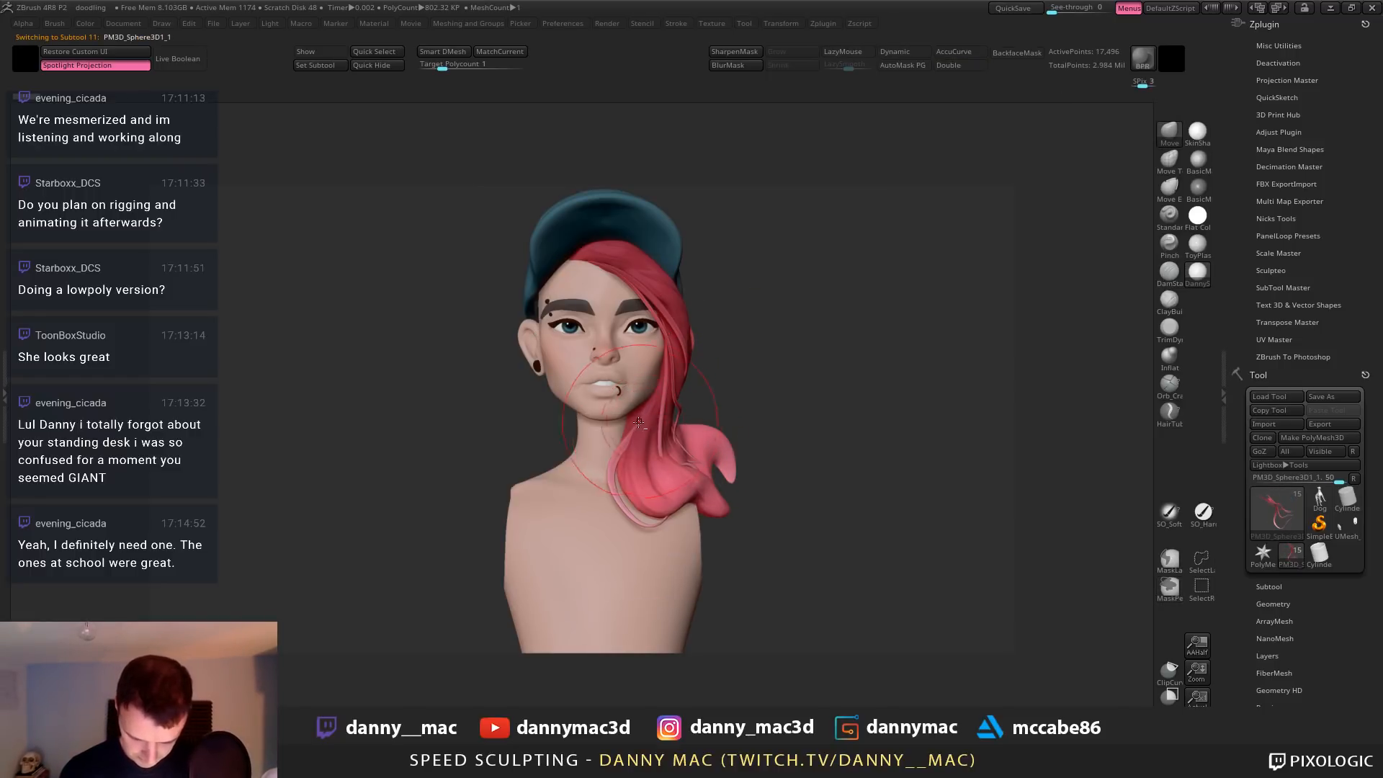
mouse_move(742, 339)
mouse_down()
mouse_move(763, 320)
mouse_move(751, 327)
mouse_up()
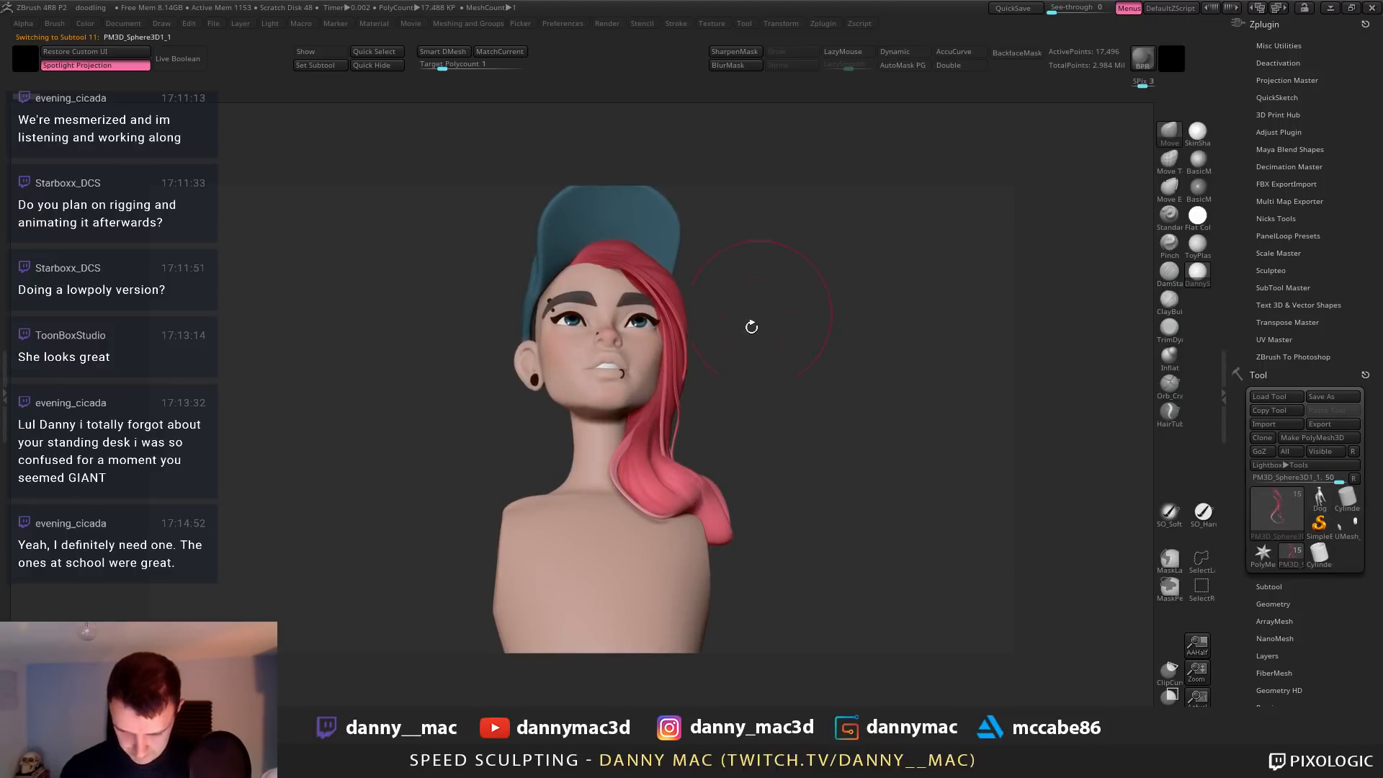
click(909, 70)
key(space)
drag(692, 383, 723, 344)
drag(666, 384, 719, 404)
alt+right_drag(719, 403, 689, 447)
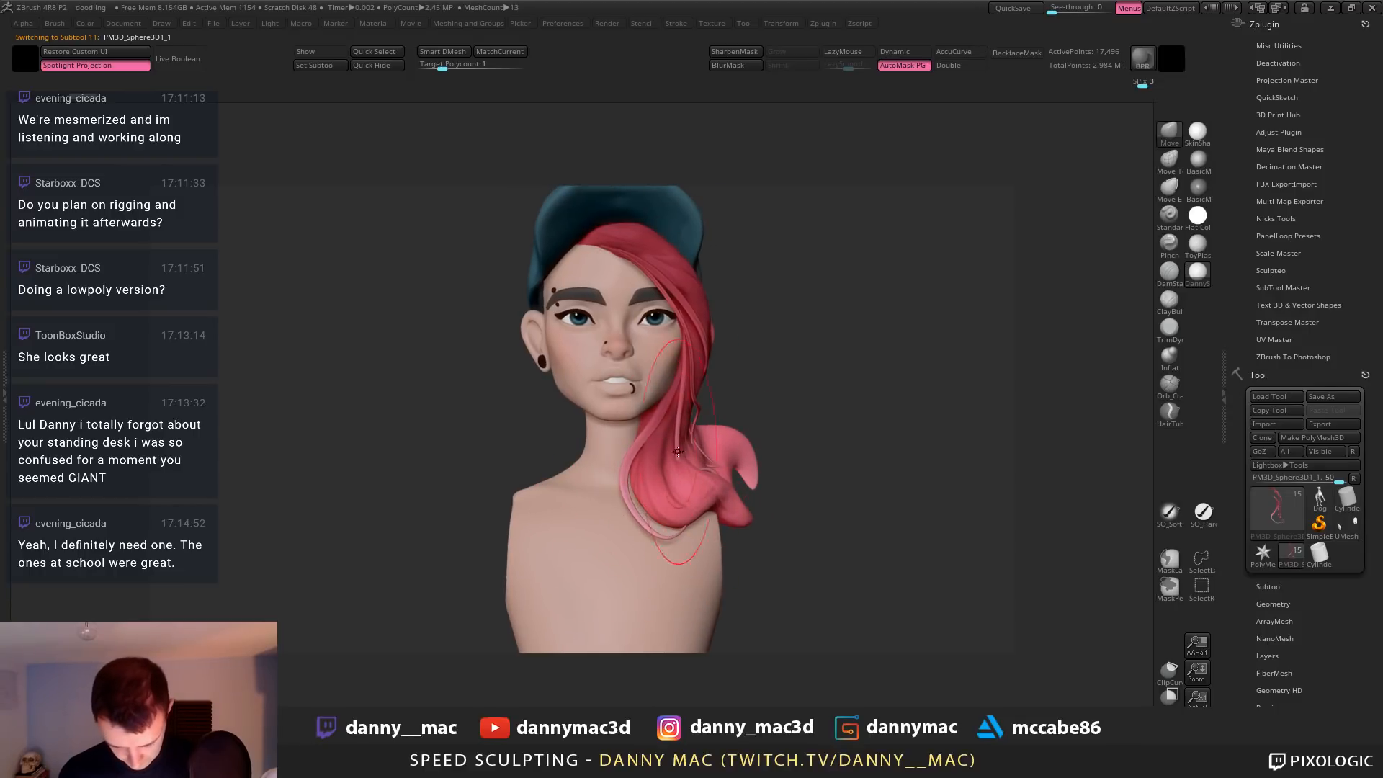
Reposition the loose strands along the cheek and over the shoulder hair with the Move brush
drag(690, 497, 700, 456)
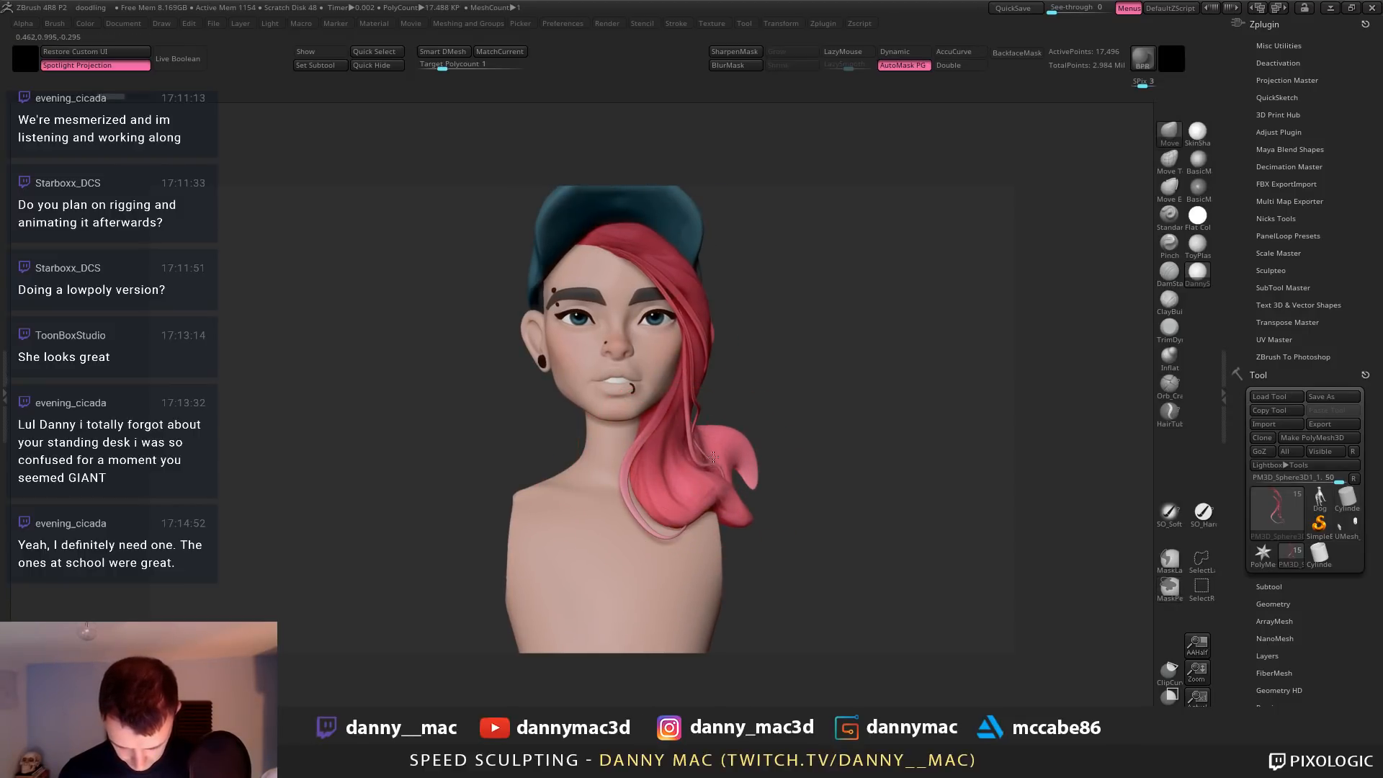
mouse_move(700, 456)
right_down()
mouse_move(656, 448)
mouse_move(659, 480)
right_up()
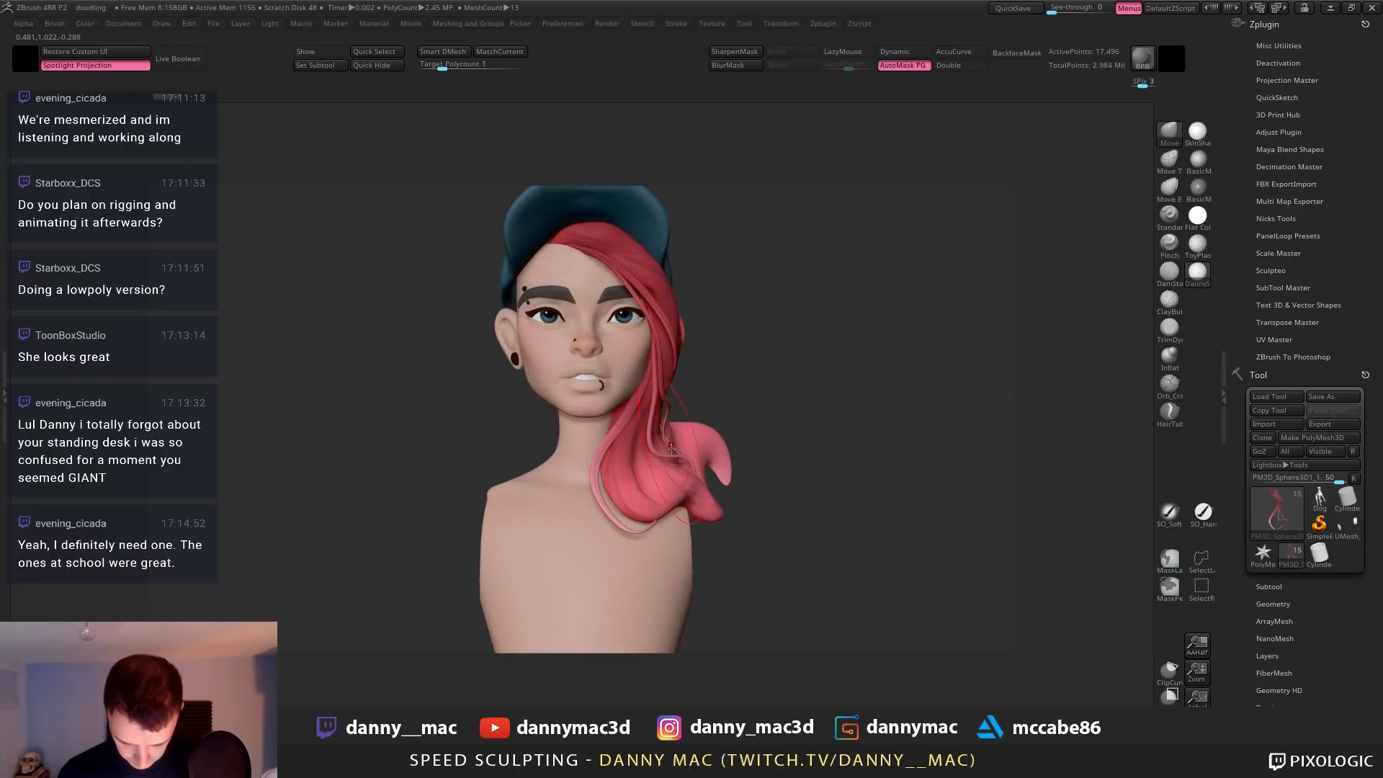
drag(657, 389, 654, 399)
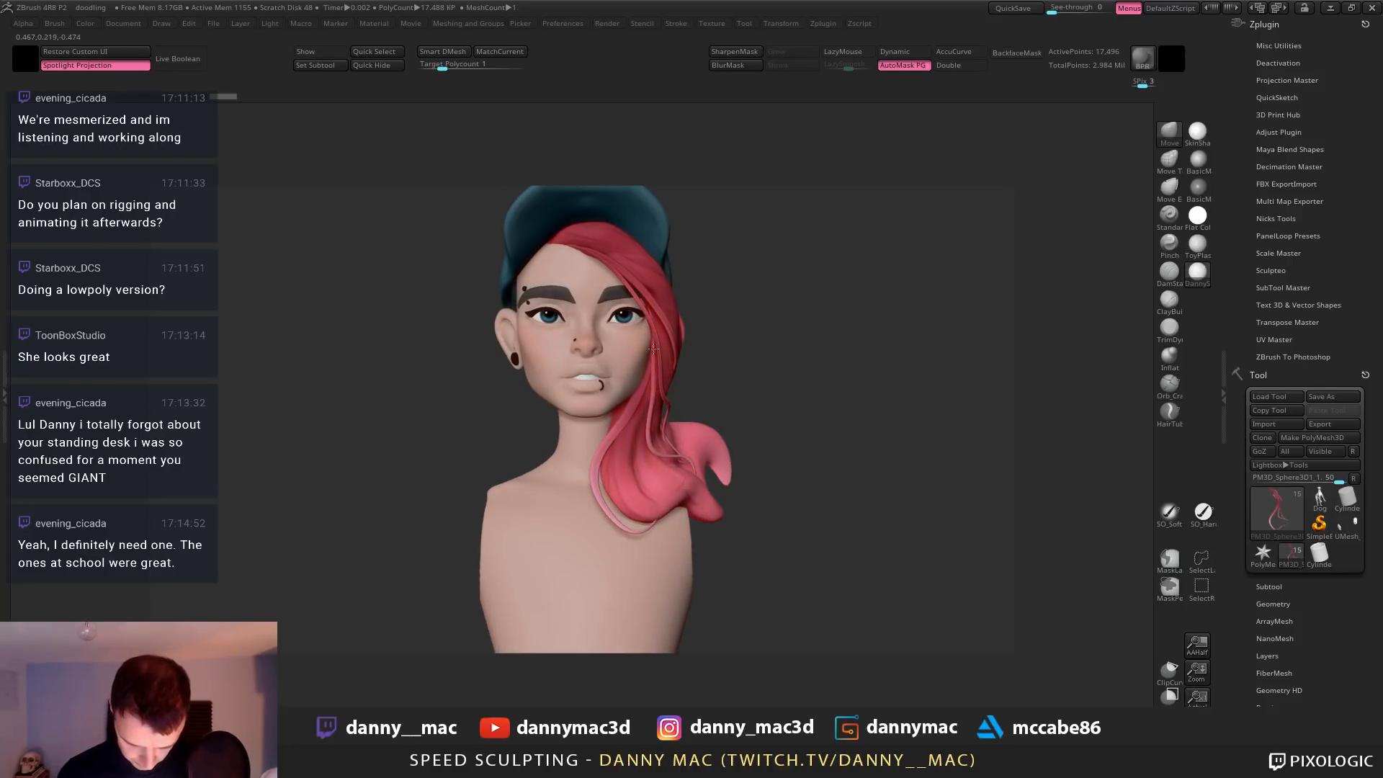
right_drag(652, 371, 638, 369)
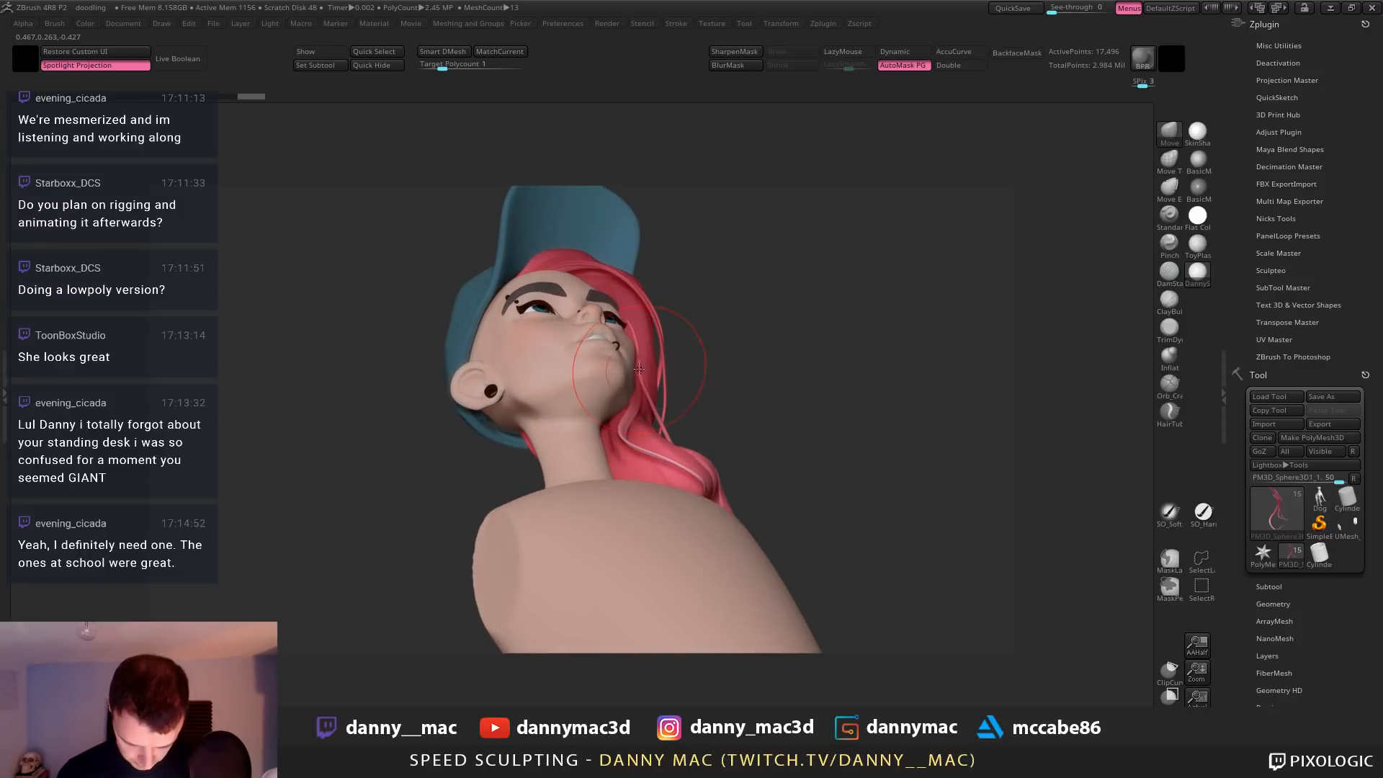
drag(648, 348, 643, 341)
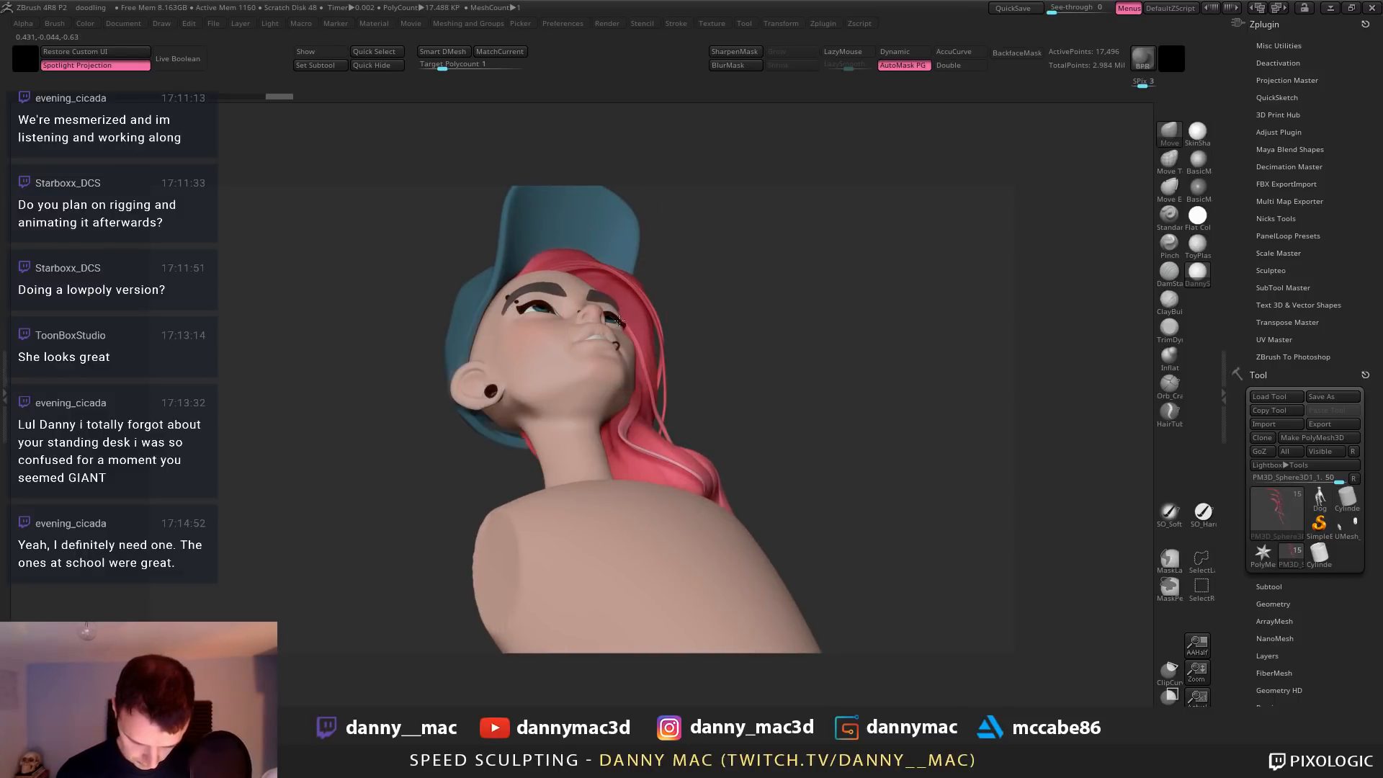
shift+right_drag(619, 322, 611, 410)
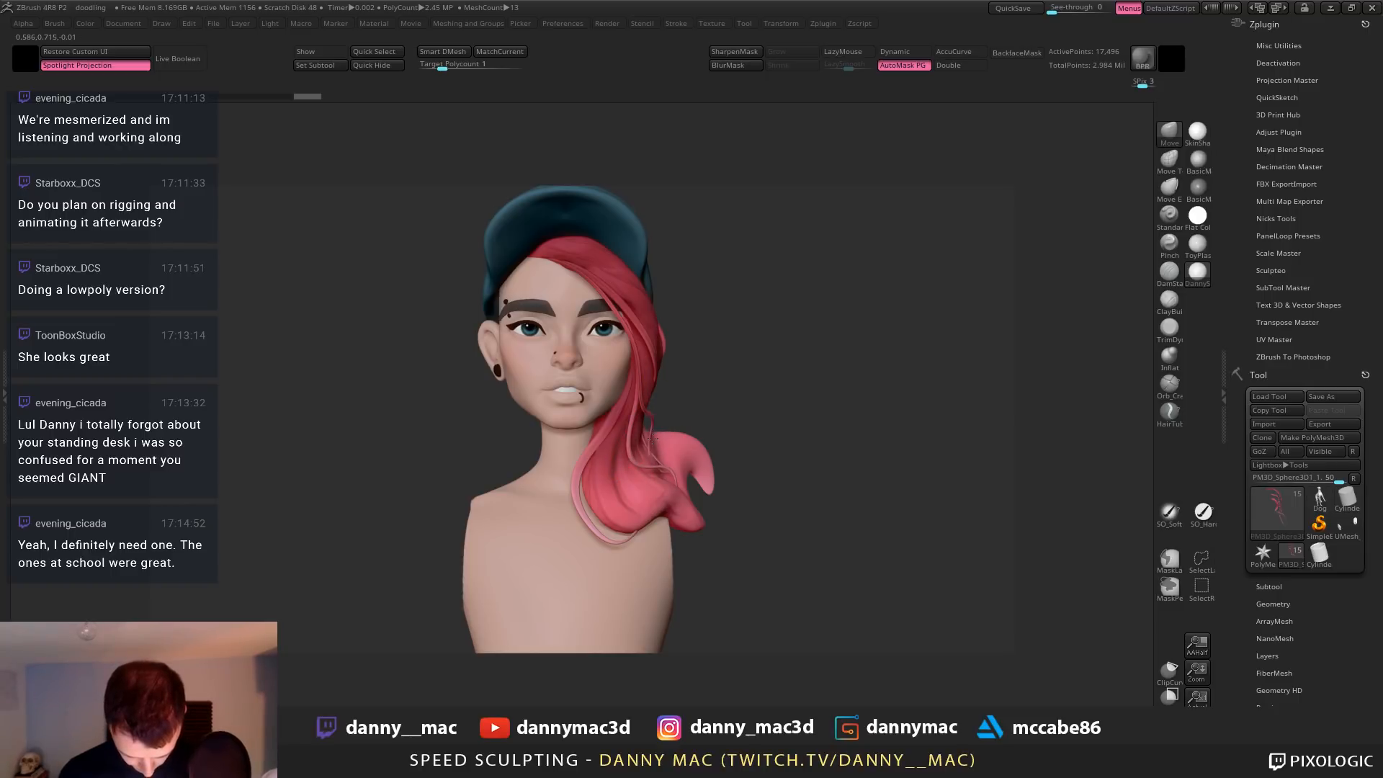
Adjust the loose strands over the side of the hair with the Move brush, undoing the unwanted moves
drag(653, 438, 667, 460)
key(ctrl+z)
mouse_move(661, 449)
right_down()
mouse_move(551, 453)
mouse_move(566, 455)
right_up()
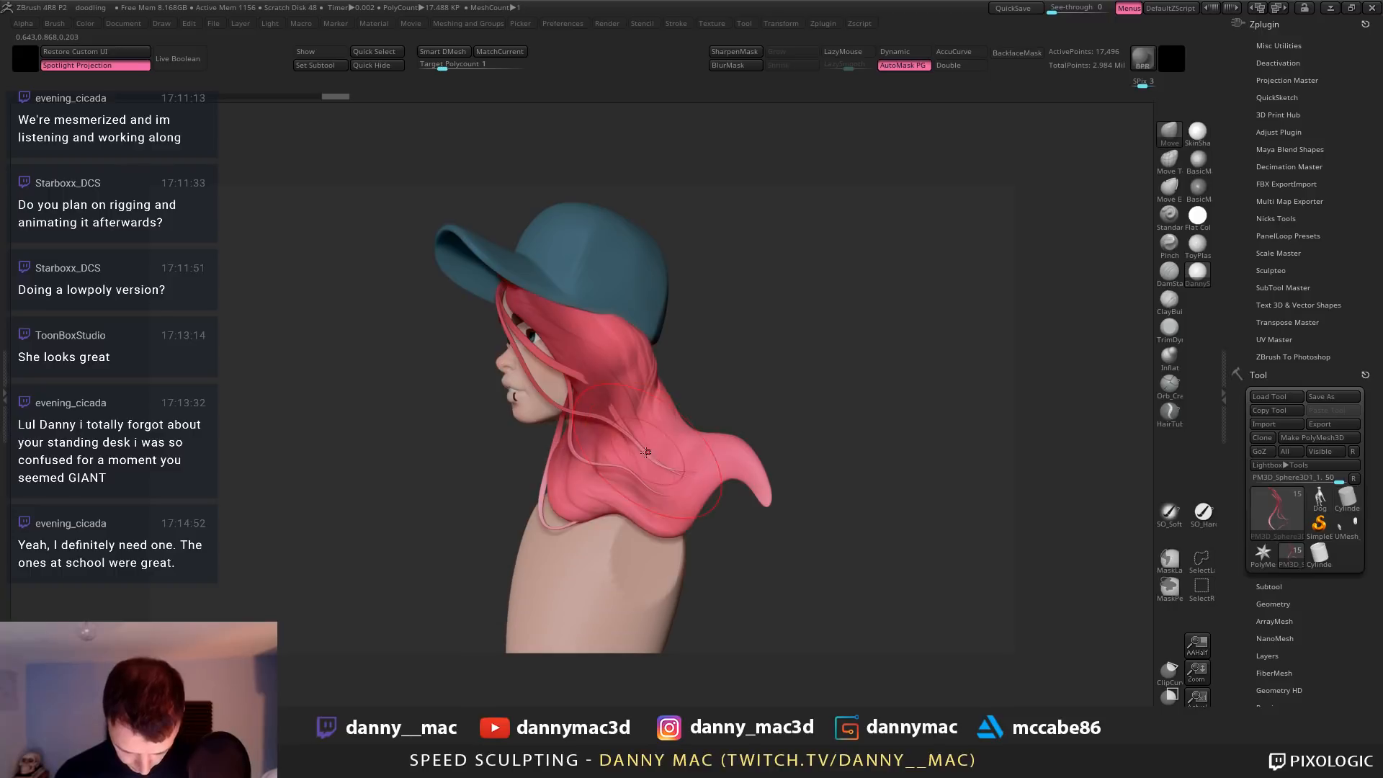
drag(646, 452, 631, 438)
right_drag(605, 448, 555, 461)
drag(582, 404, 610, 392)
mouse_move(614, 385)
right_down()
mouse_move(685, 358)
mouse_move(652, 377)
right_up()
key(ctrl+z)
Select the main hair, pick a darker red based on its sampled colour and paint the roots beneath the cap, undoing unwanted strokes
alt+click(587, 313)
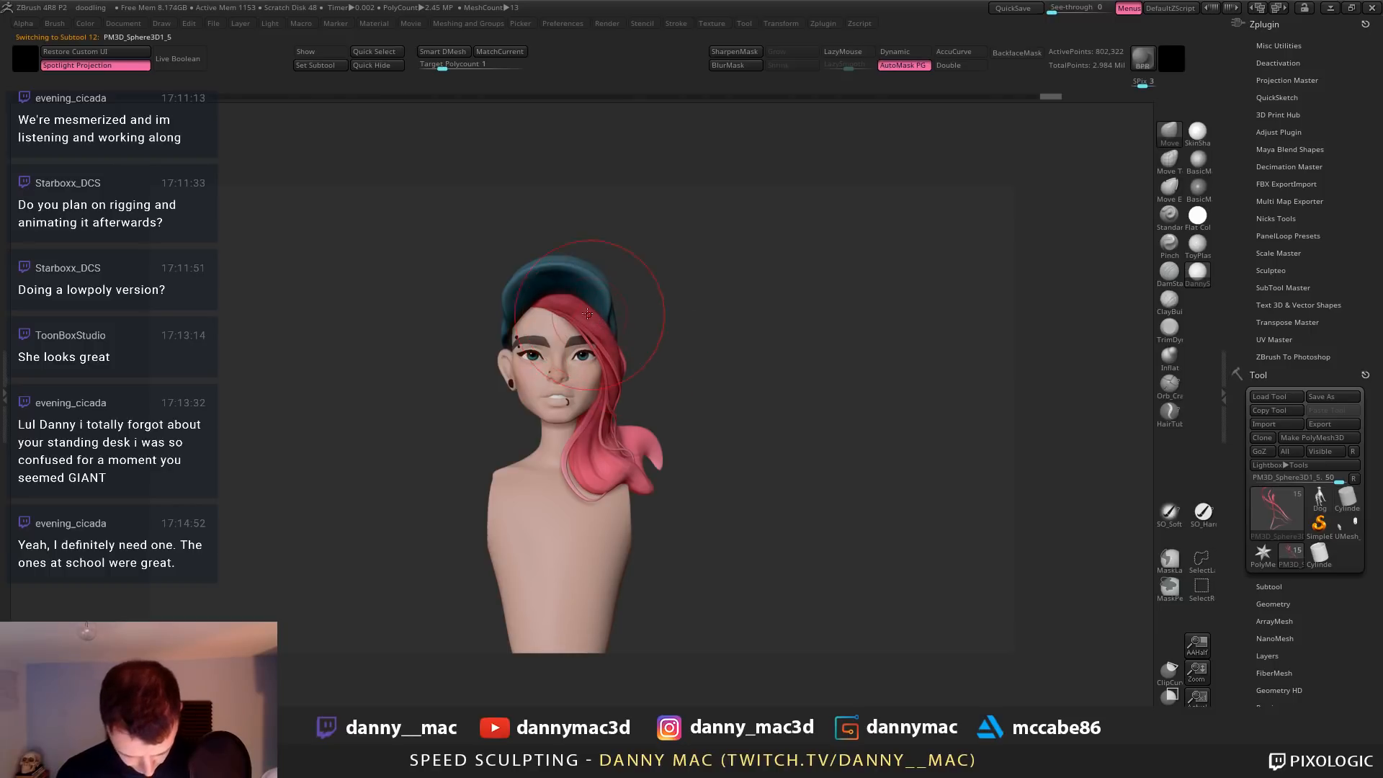
right_drag(646, 429, 587, 324)
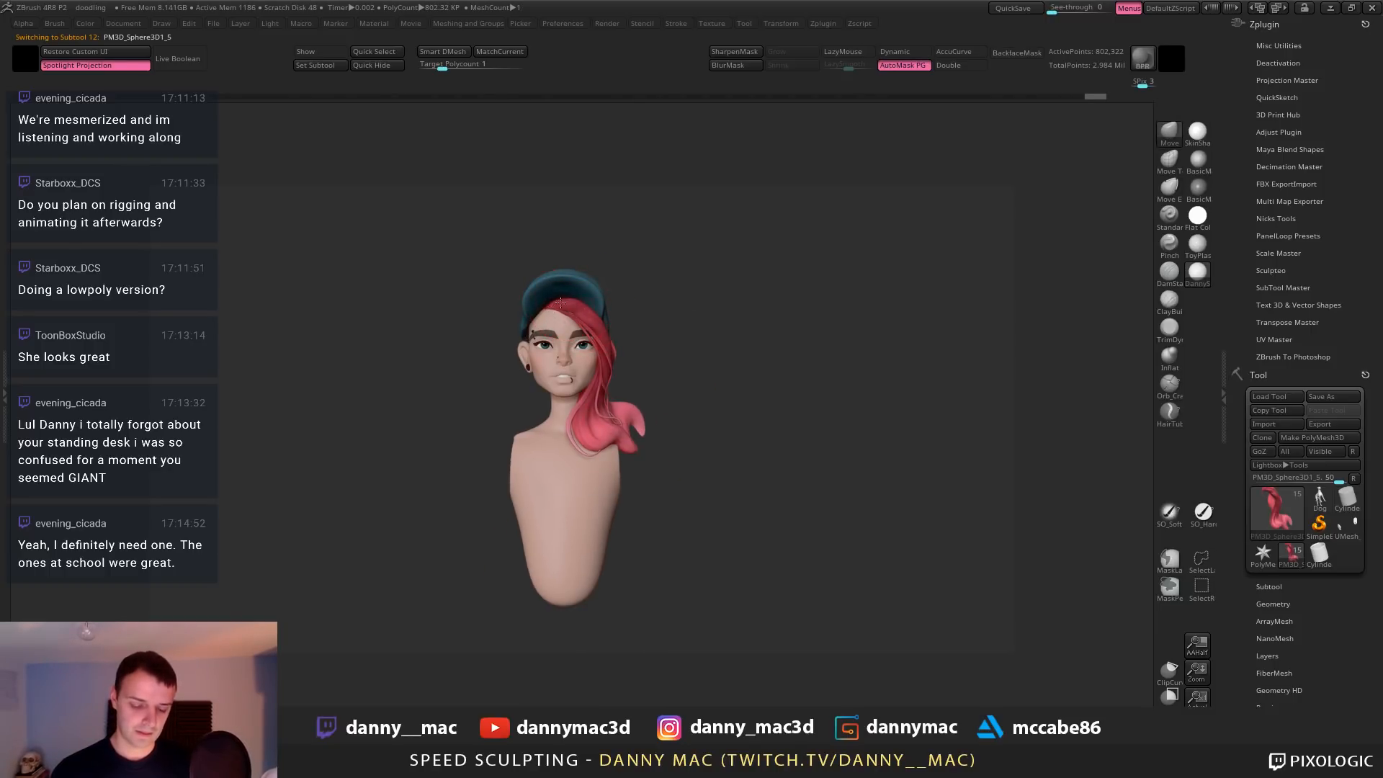
key(c)
key(l)
key(space)
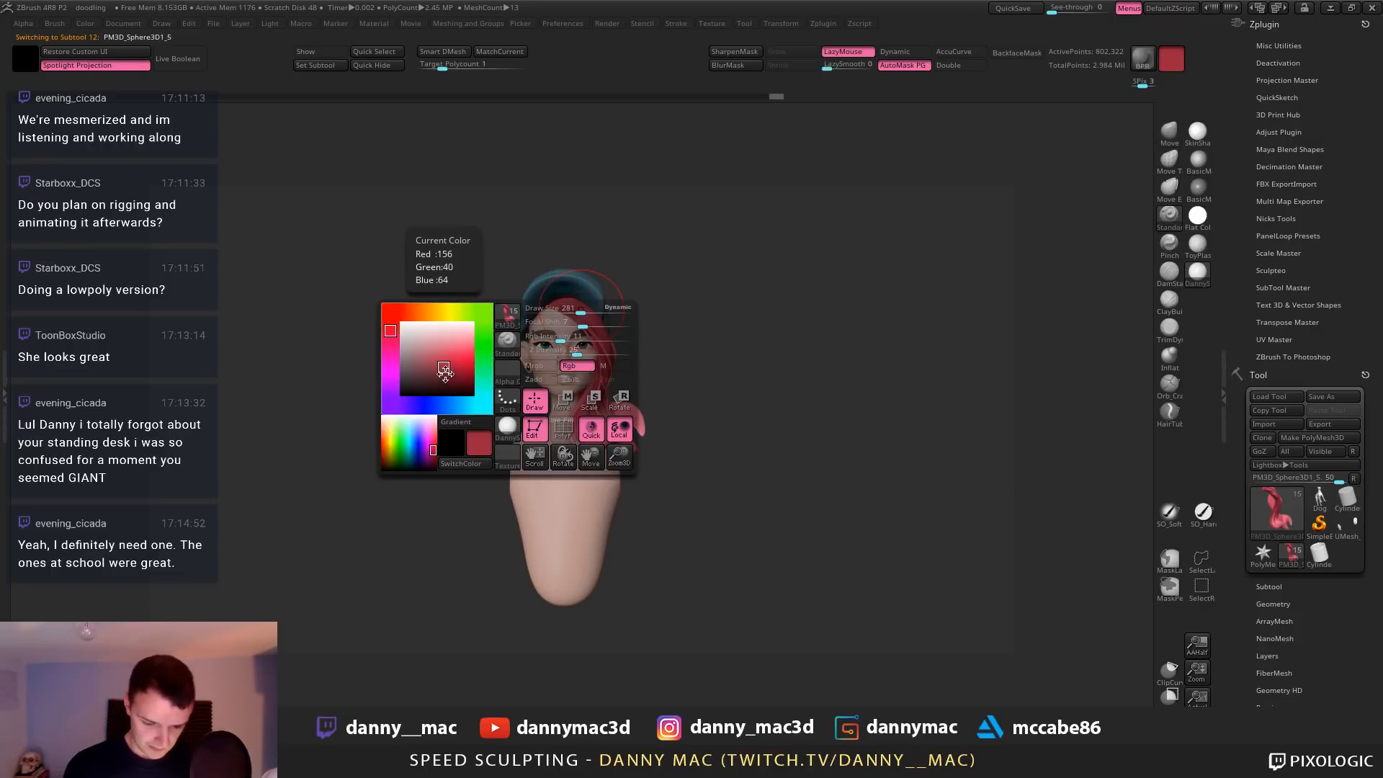
click(444, 372)
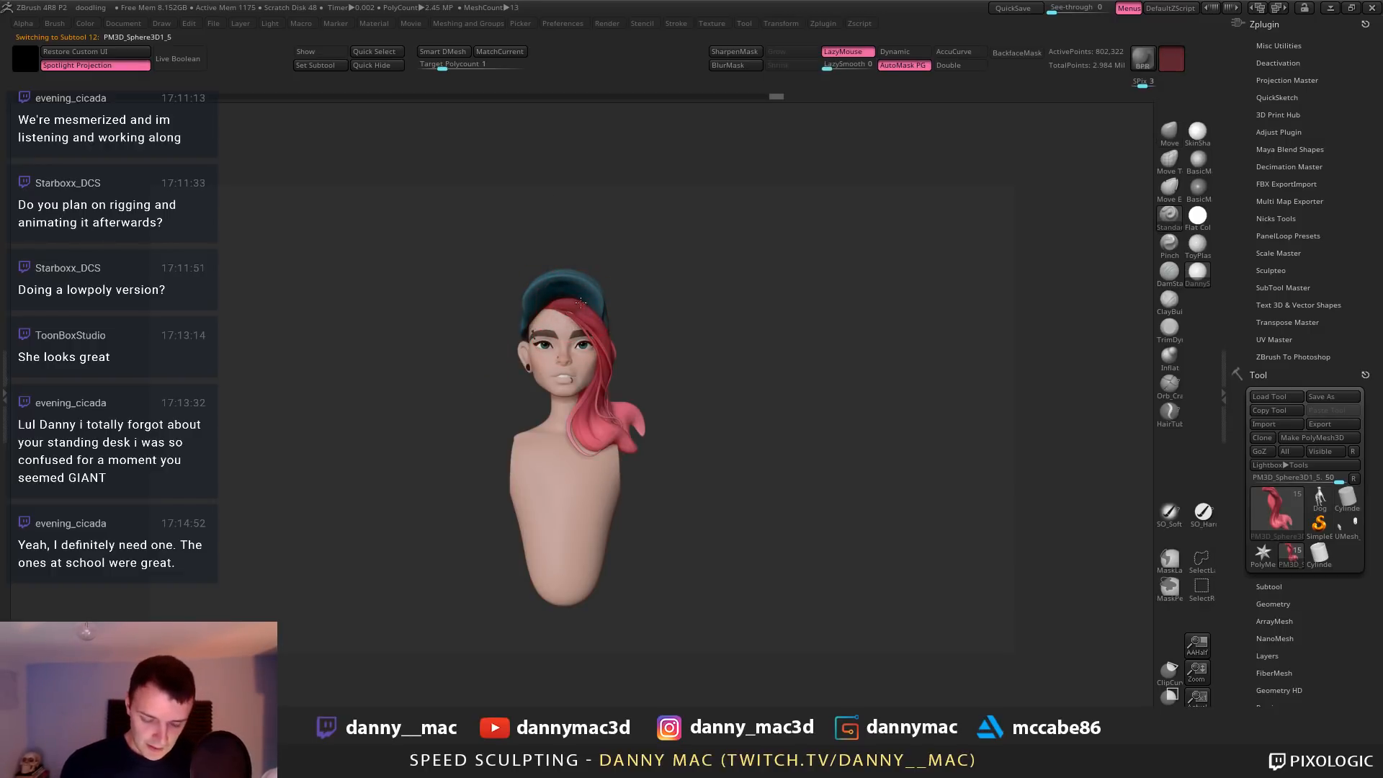
click(854, 54)
key(ctrl+z)
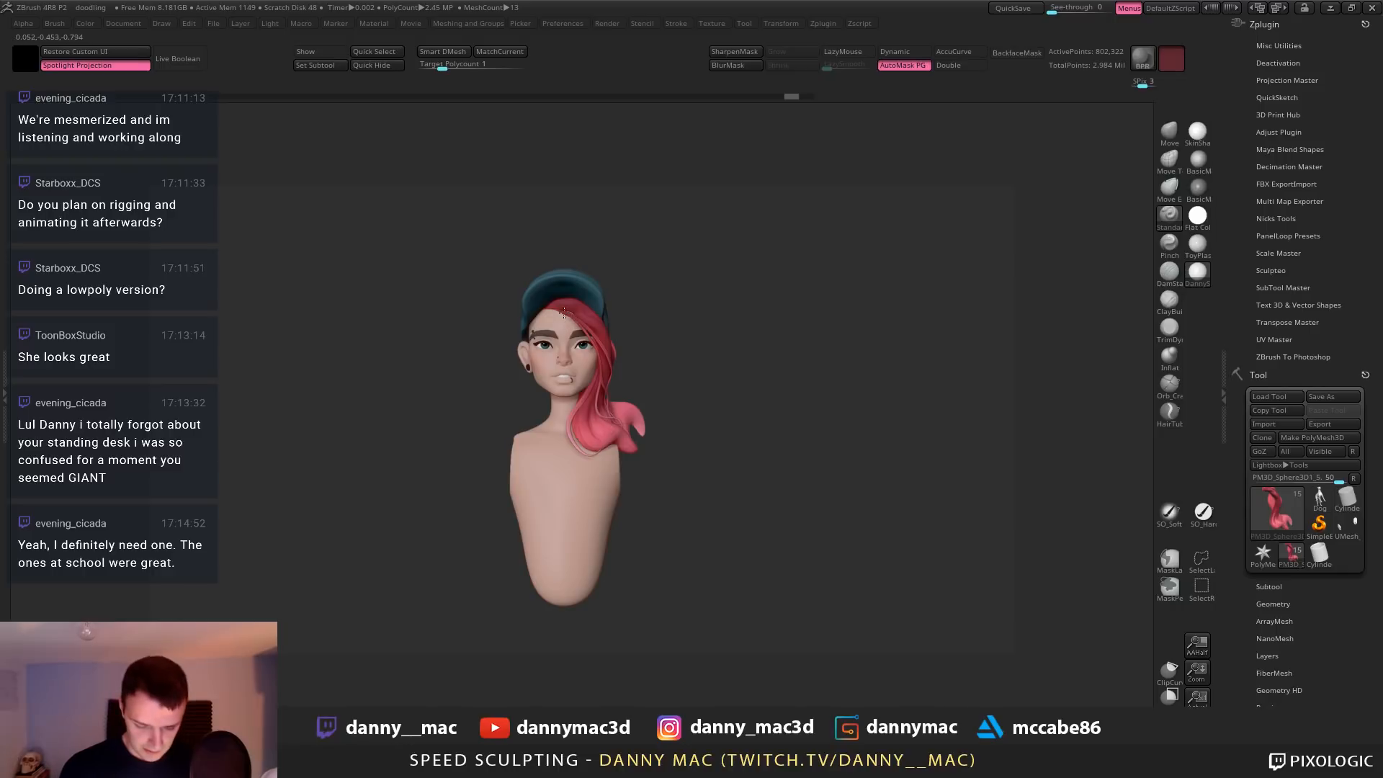
key(ctrl+z)
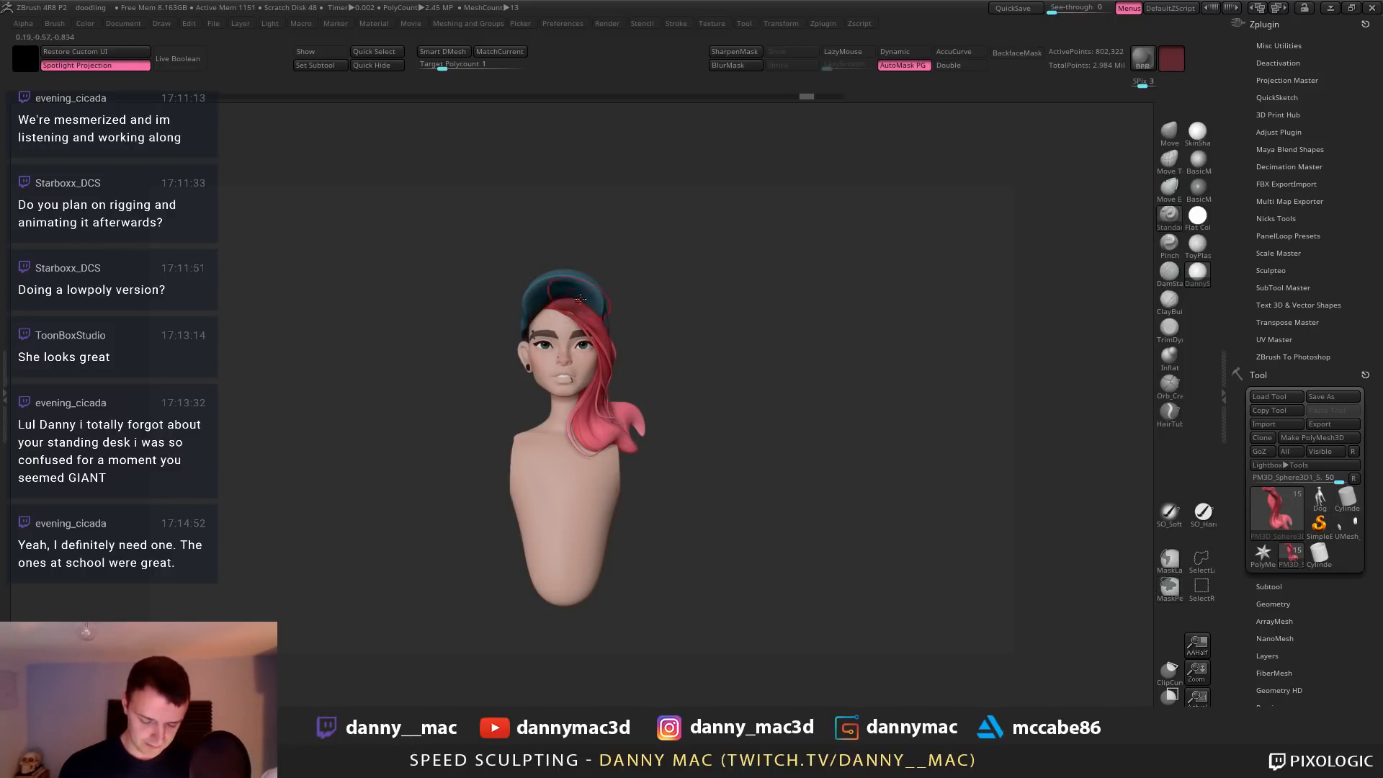
drag(580, 298, 573, 315)
Select the loose hair strands, adjust them beneath the cap with the Move brush and save the project
alt+click(576, 319)
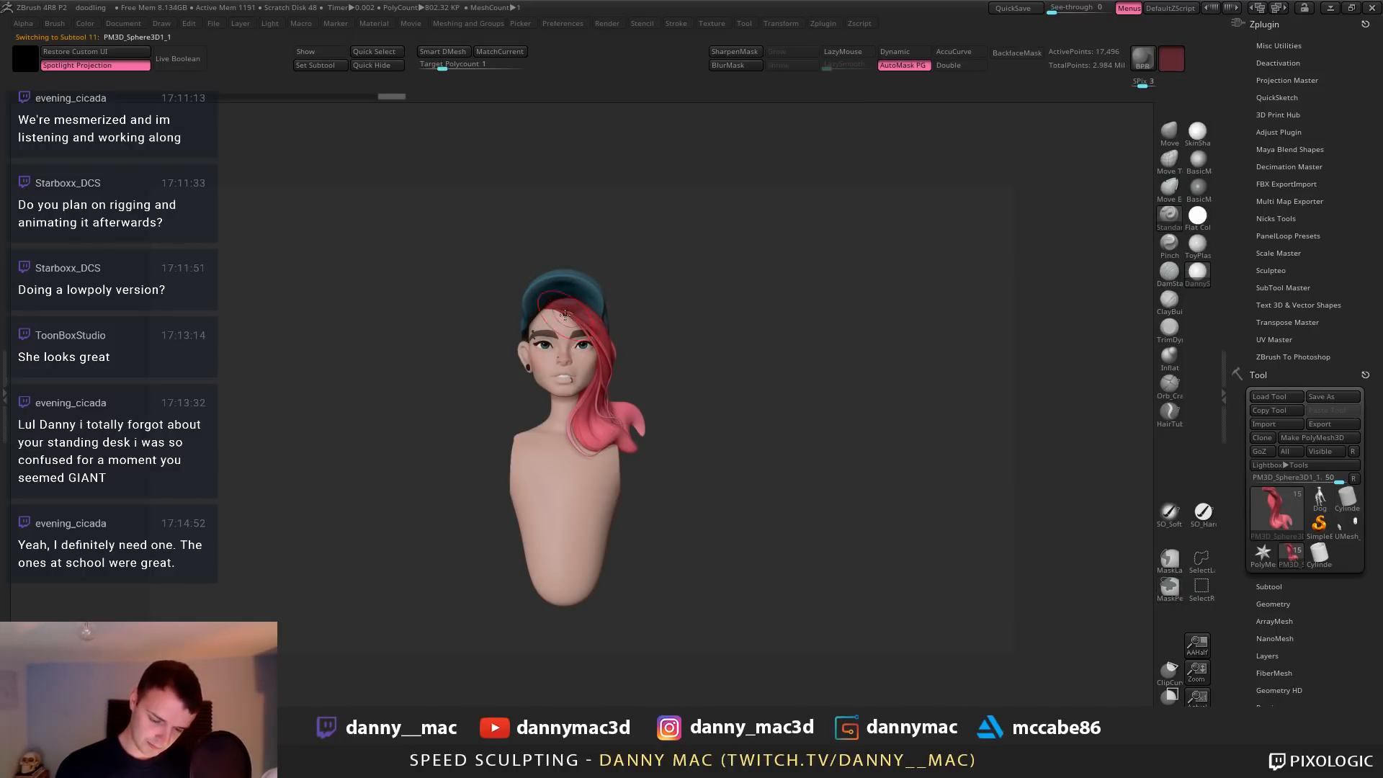
key(b)
key(m)
key(v)
alt+drag(628, 308, 626, 312)
key(space)
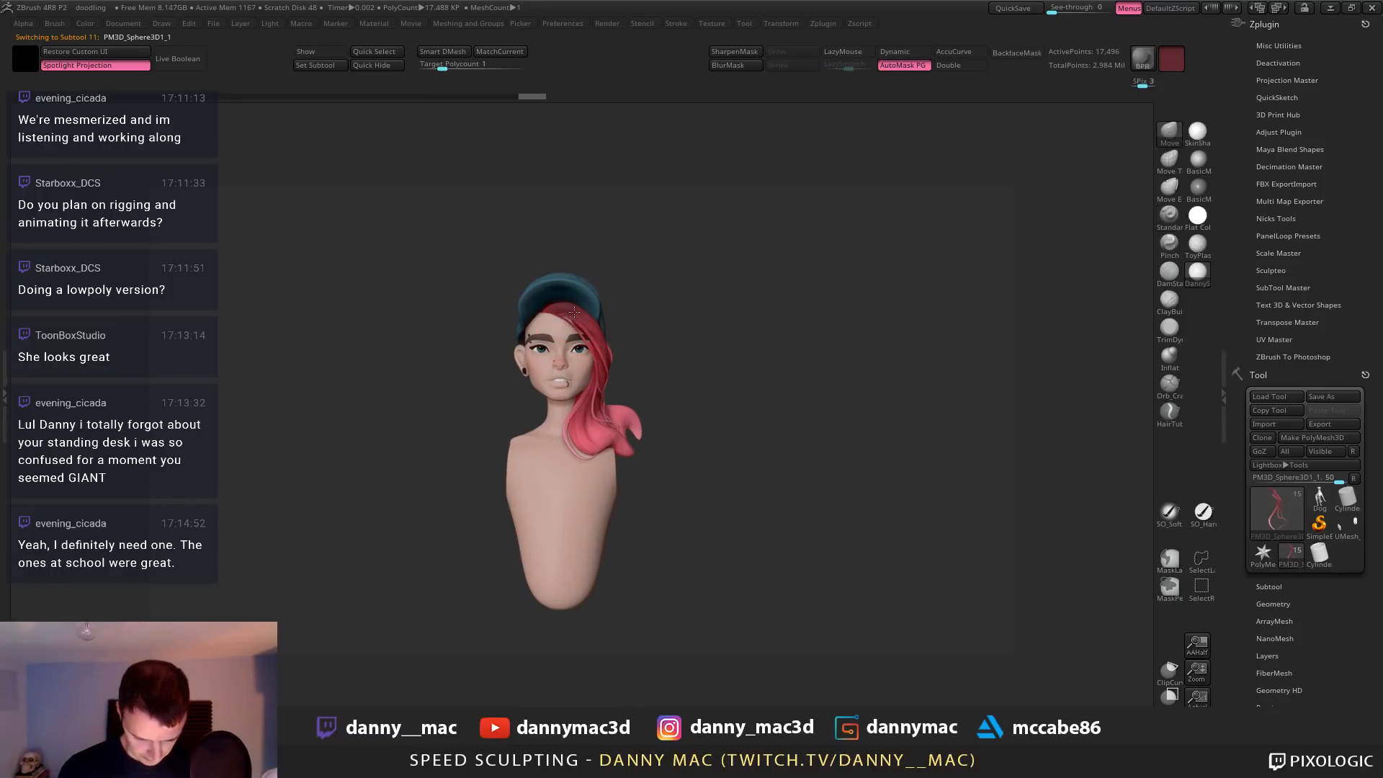
mouse_move(562, 306)
right_down()
mouse_move(541, 299)
mouse_move(643, 452)
right_up()
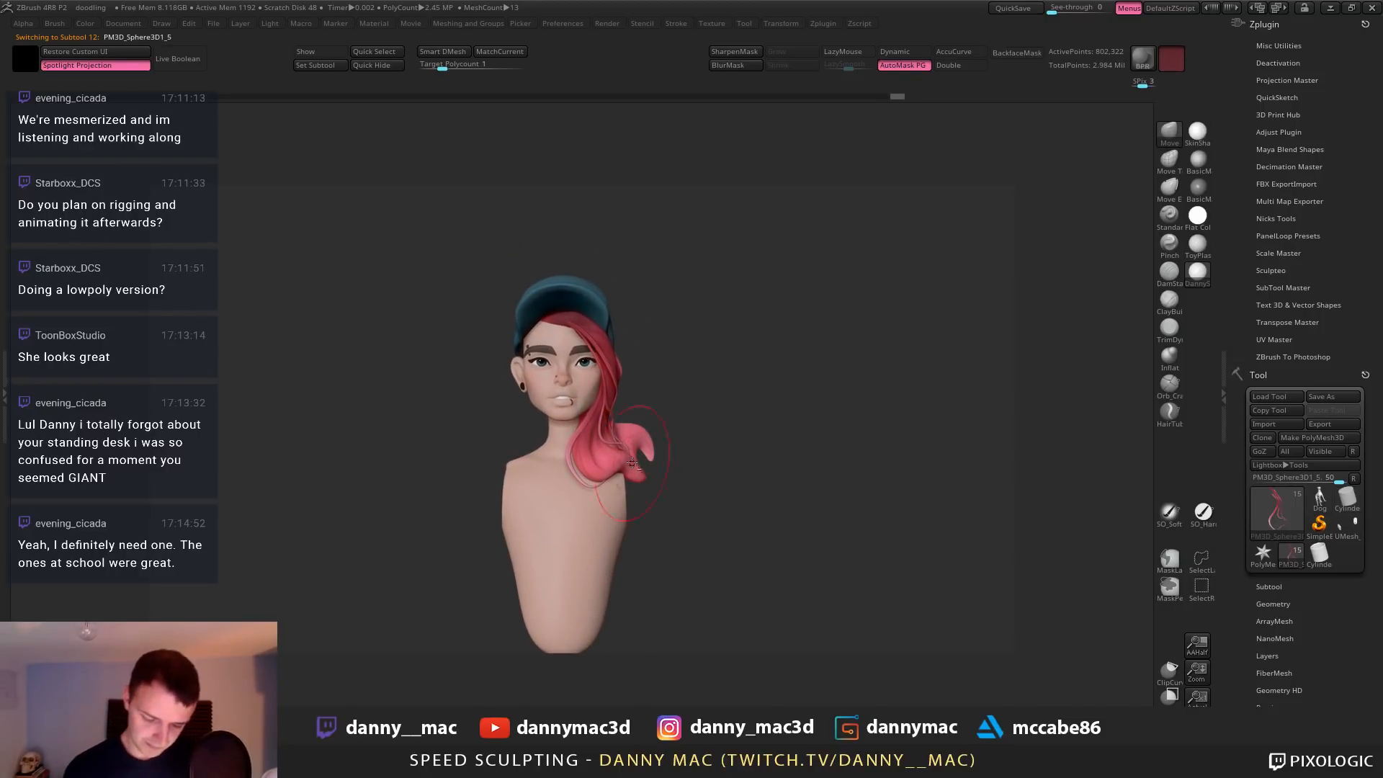
right_drag(574, 414, 663, 416)
key(ctrl+s)
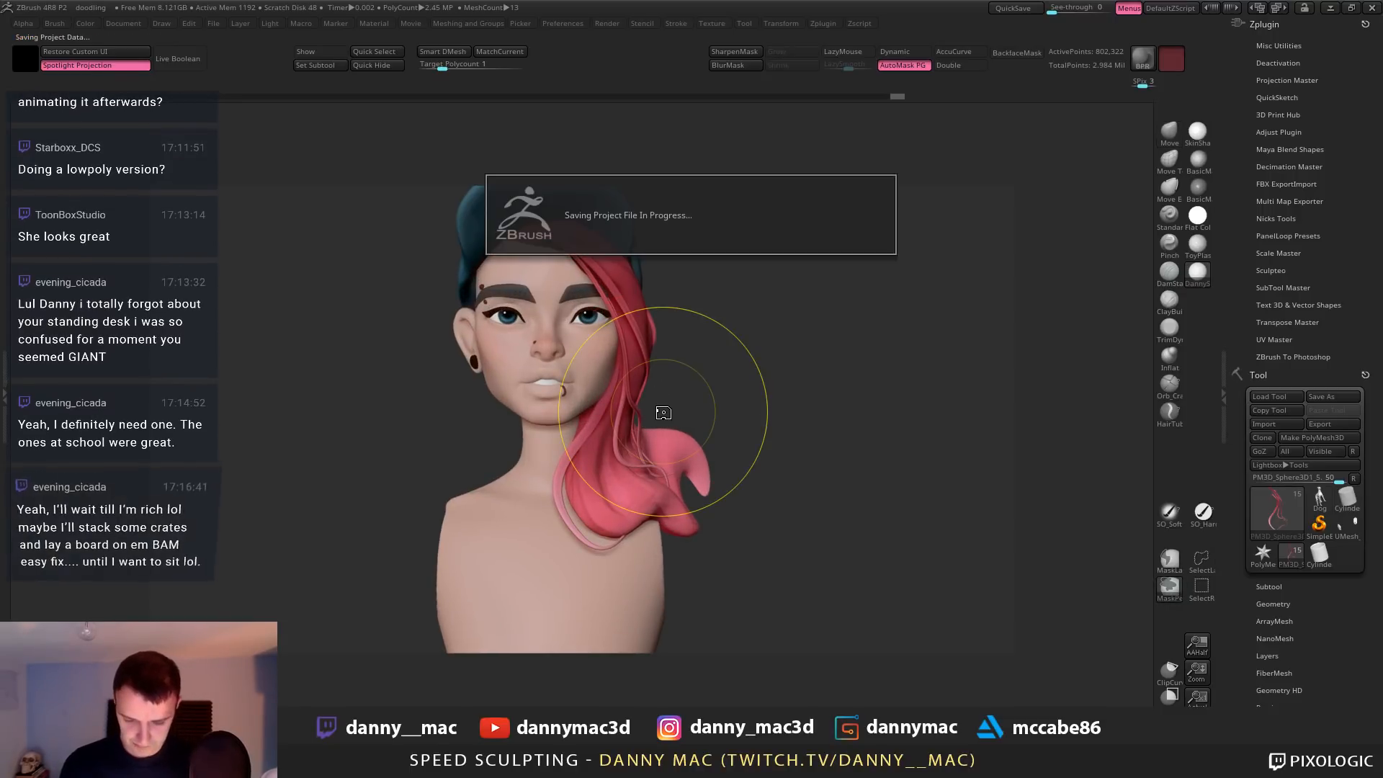
Select the head and paint the upper lip with the Standard brush in the red sampled from the hair
mouse_move(737, 364)
alt+right_down()
mouse_move(784, 379)
mouse_move(753, 353)
mouse_move(731, 501)
alt+right_up()
right_click(750, 351)
key(b)
key(s)
key(t)
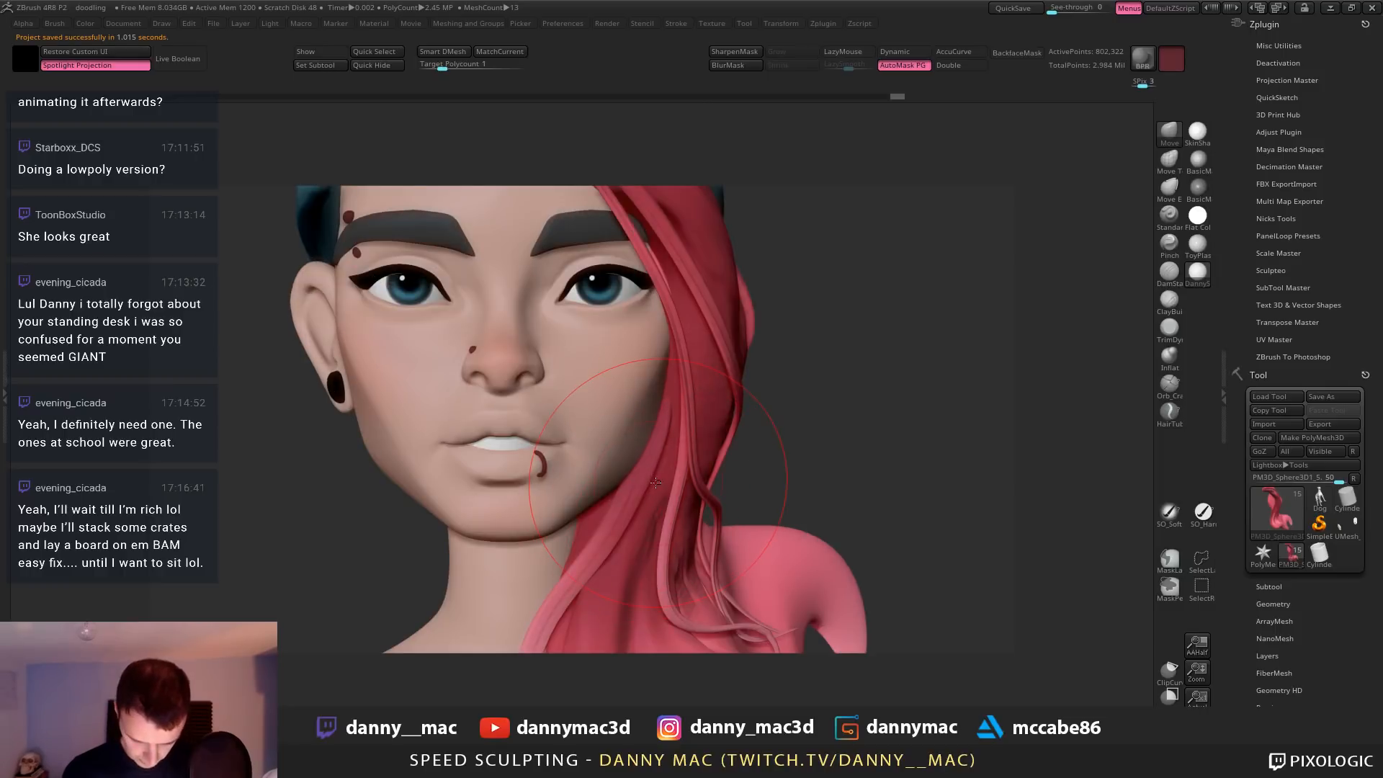
key(c)
alt+right_drag(543, 429, 670, 387)
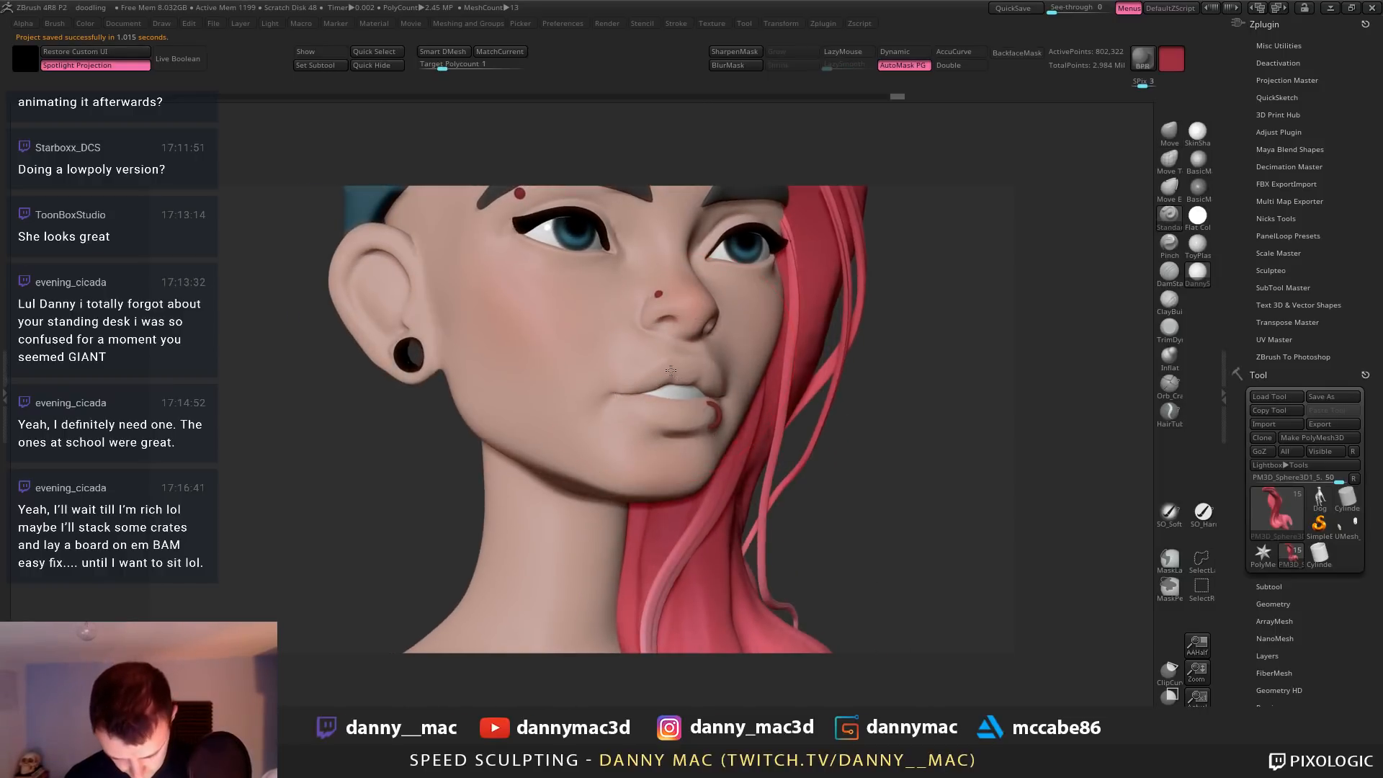
alt+click(668, 387)
right_click(654, 371)
right_click(656, 388)
mouse_move(655, 383)
mouse_down()
mouse_move(679, 378)
mouse_move(642, 391)
mouse_move(677, 378)
mouse_up()
key(ctrl+z)
key(c)
mouse_move(641, 366)
alt+right_down()
mouse_move(601, 345)
mouse_move(650, 373)
mouse_move(640, 360)
alt+right_up()
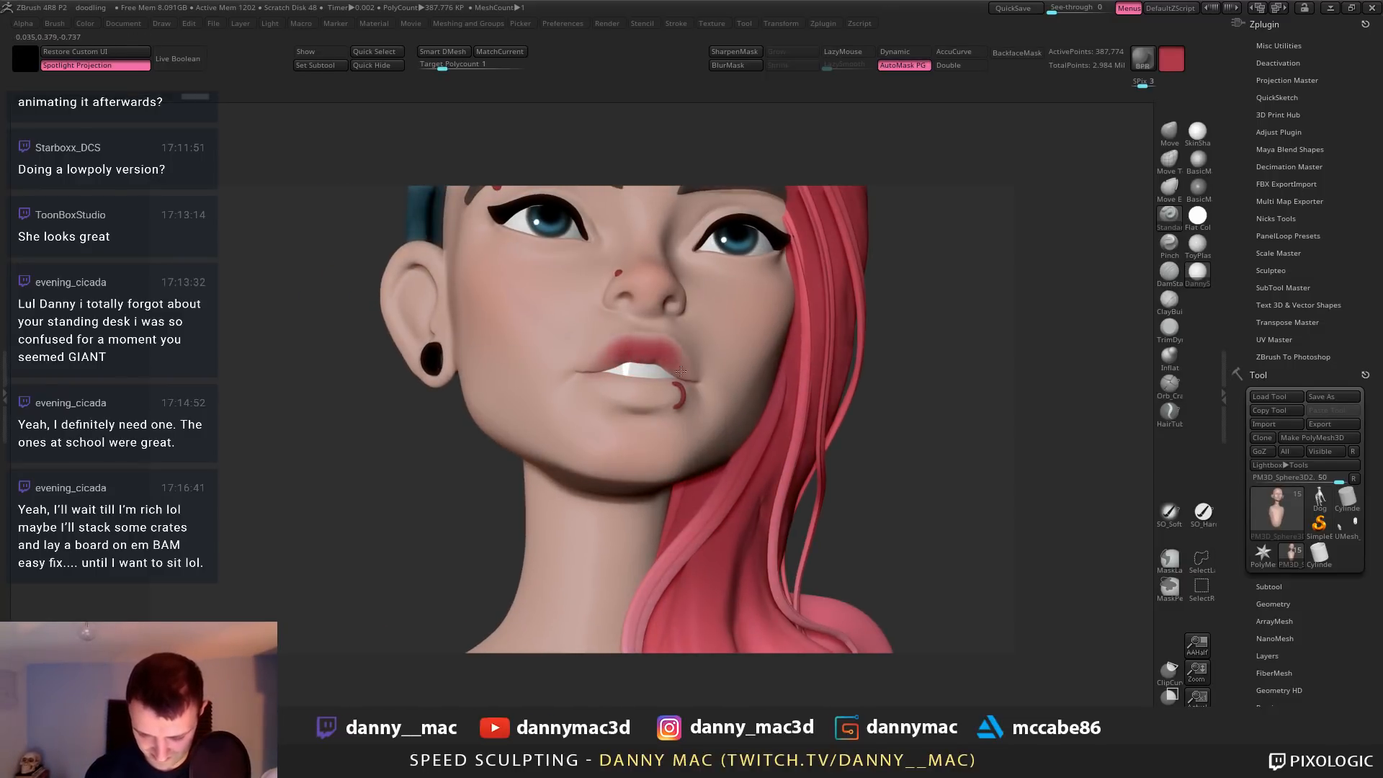
Paint the lower lip with the light pink sampled from the shoulder hair and blend in the deeper lip red
right_drag(669, 381, 632, 389)
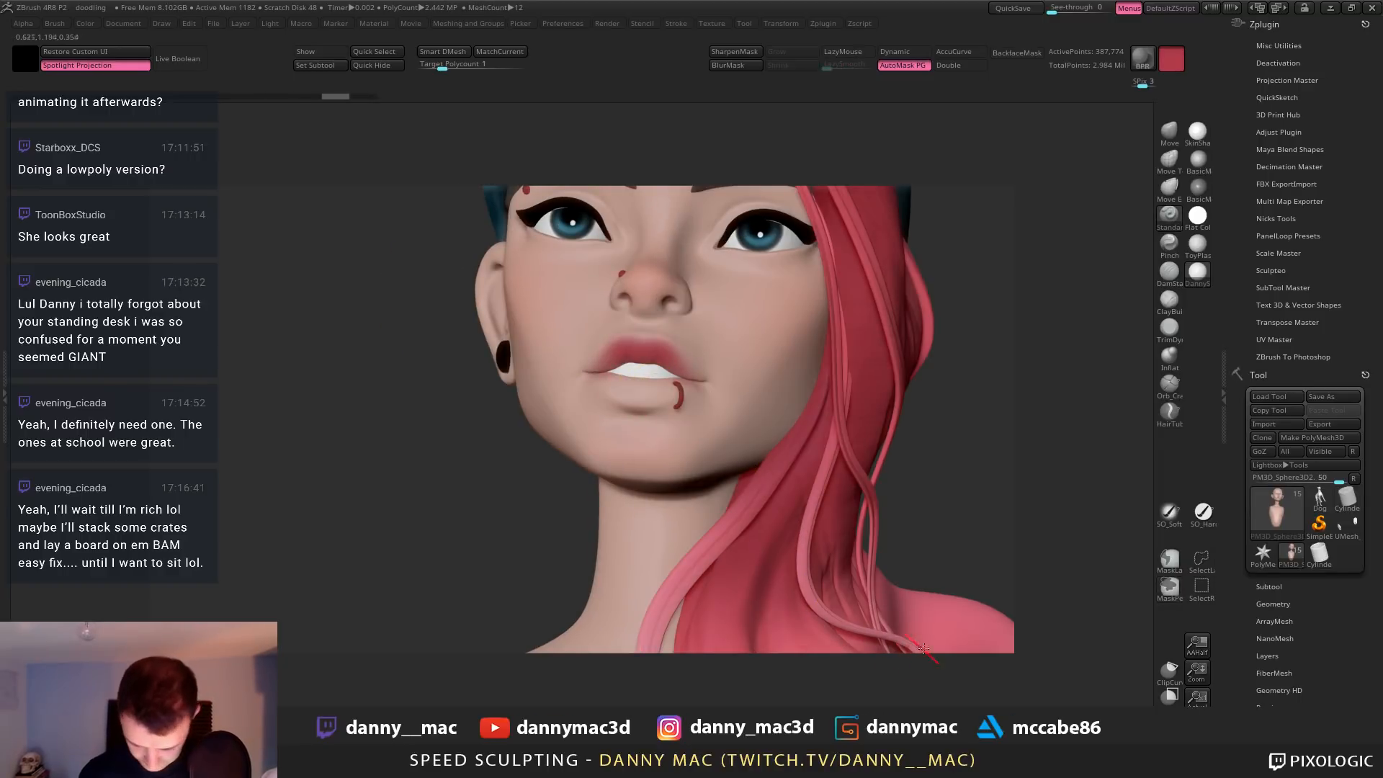
key(c)
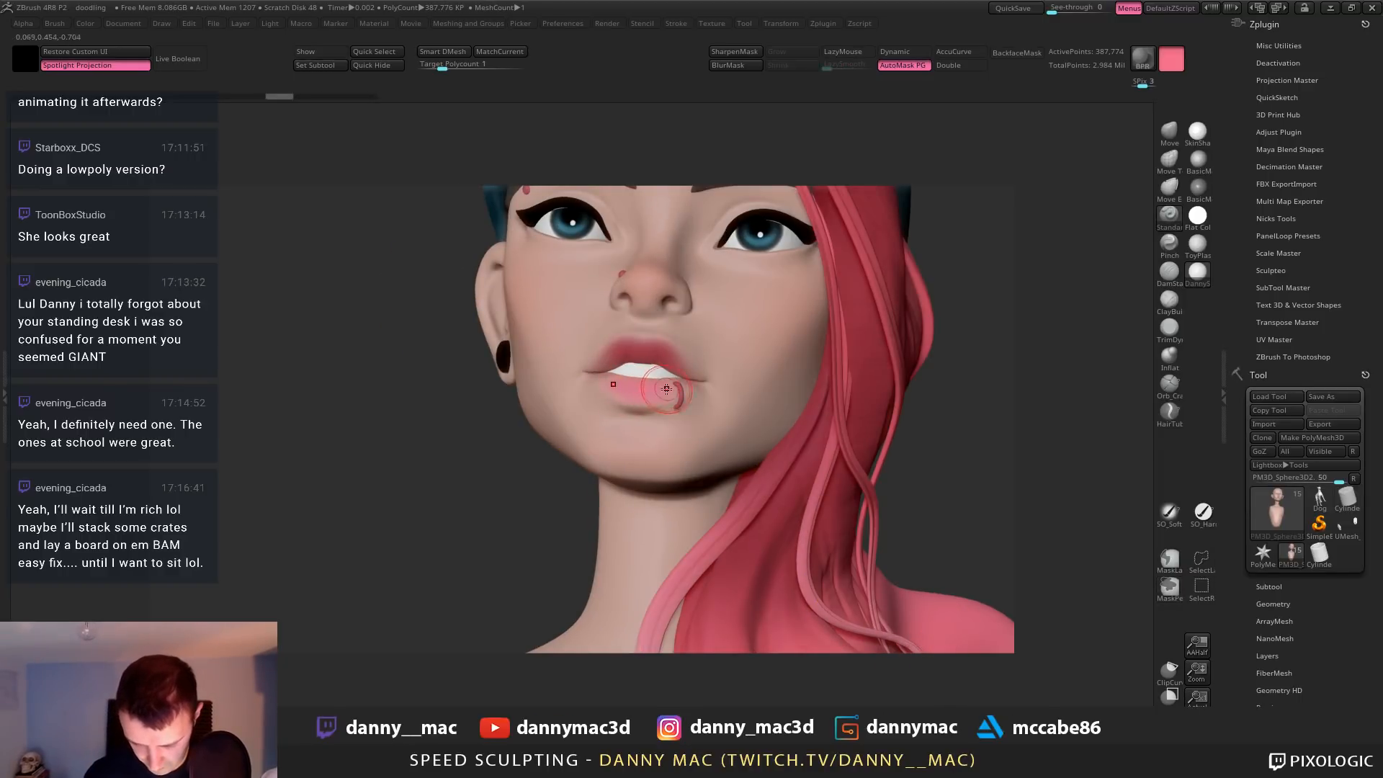
key(c)
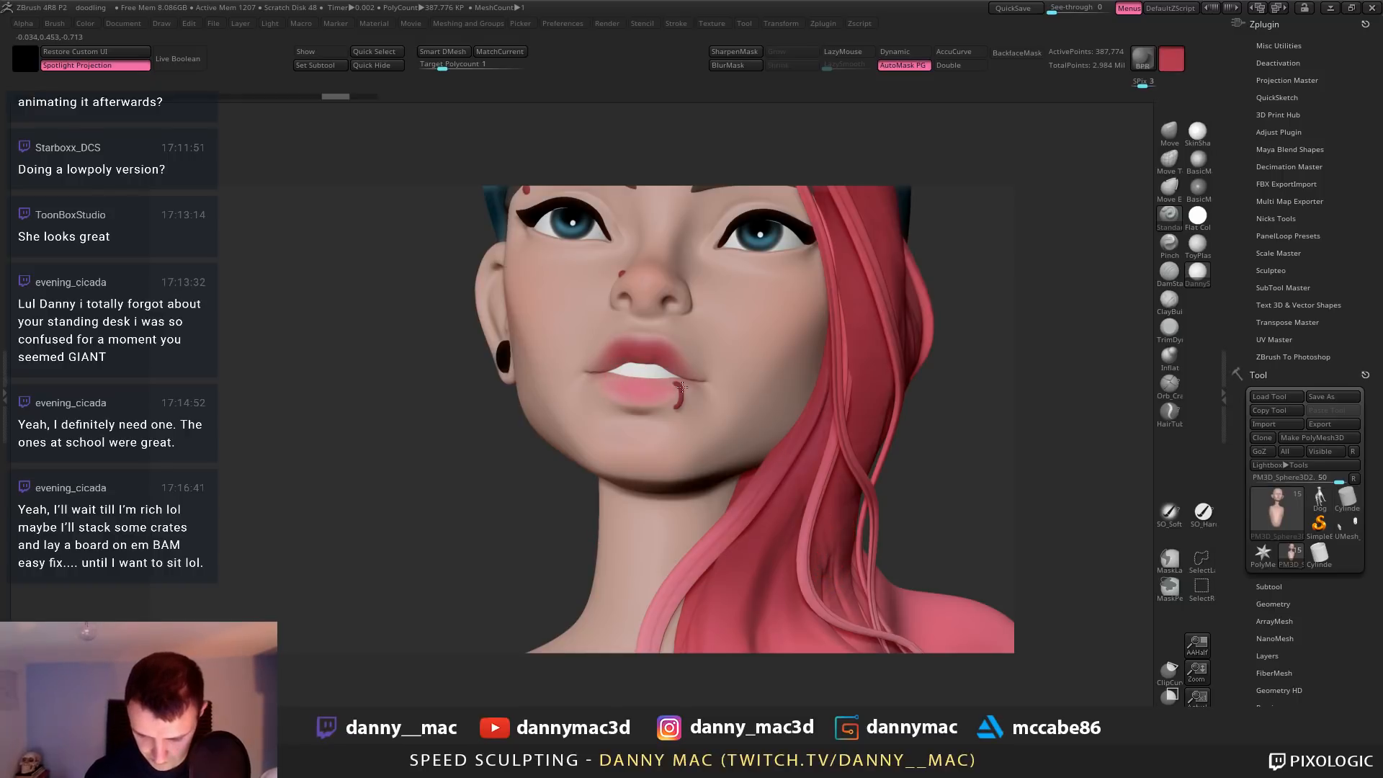
right_drag(678, 394, 713, 412)
mouse_move(608, 392)
mouse_down()
mouse_move(652, 405)
mouse_move(623, 398)
mouse_up()
right_drag(677, 400, 644, 393)
drag(634, 395, 675, 386)
Darken the sampled lip red and deepen the mouth corners and upper lip, undoing the unwanted stroke
key(c)
right_drag(668, 390, 645, 382)
key(c)
key(space)
click(536, 425)
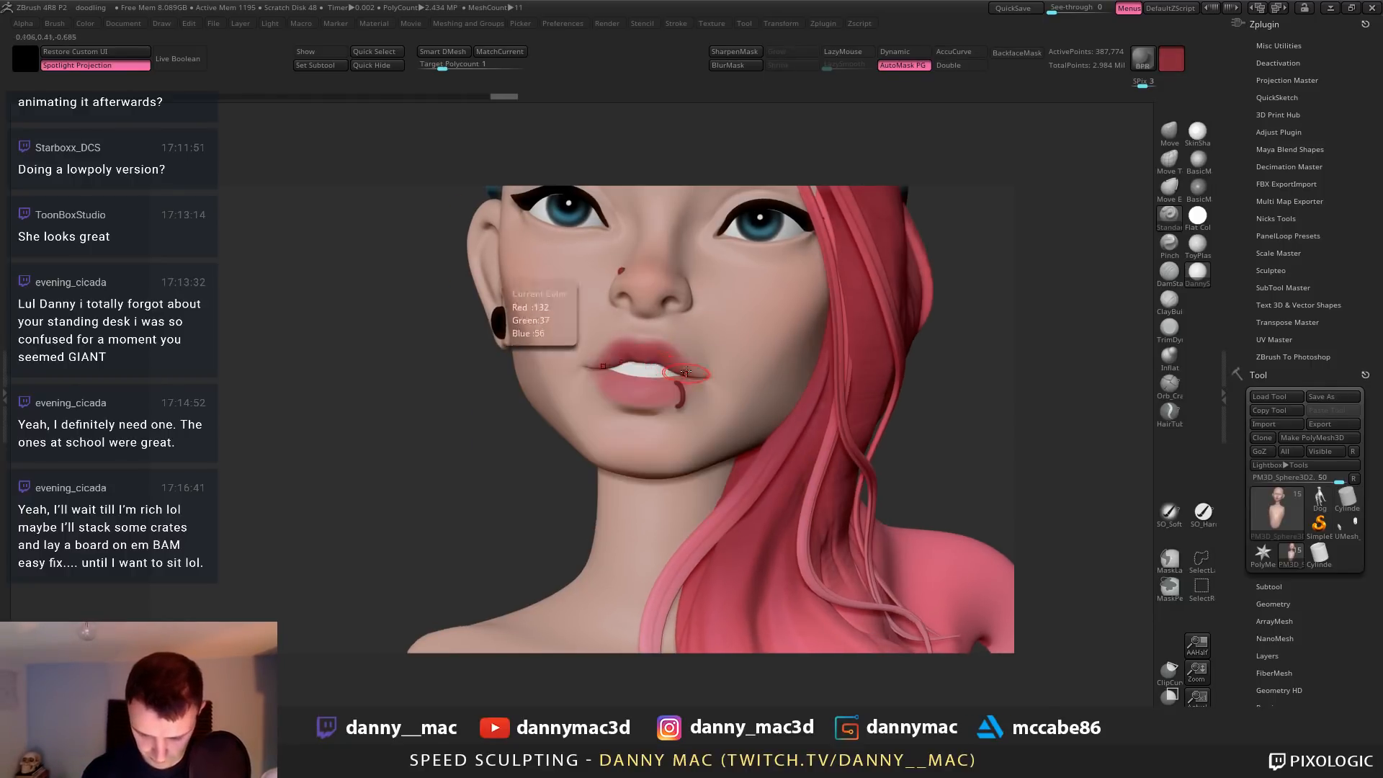
key(space)
click(532, 422)
drag(624, 352, 669, 360)
key(ctrl+z)
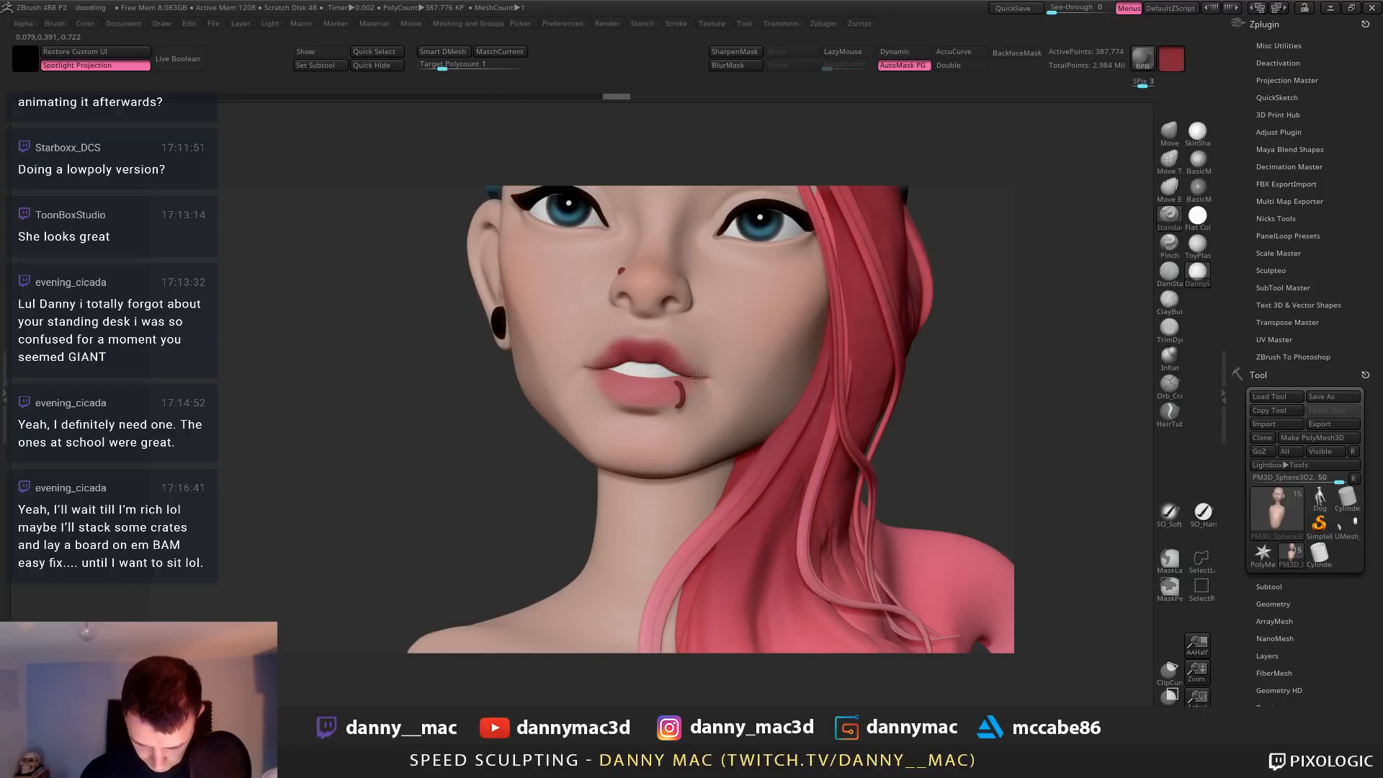
Pick an even darker red and strengthen the shading around the lips with a smaller brush
mouse_move(696, 376)
right_down()
mouse_move(677, 373)
mouse_move(713, 368)
mouse_move(655, 397)
mouse_move(667, 382)
right_up()
key(space)
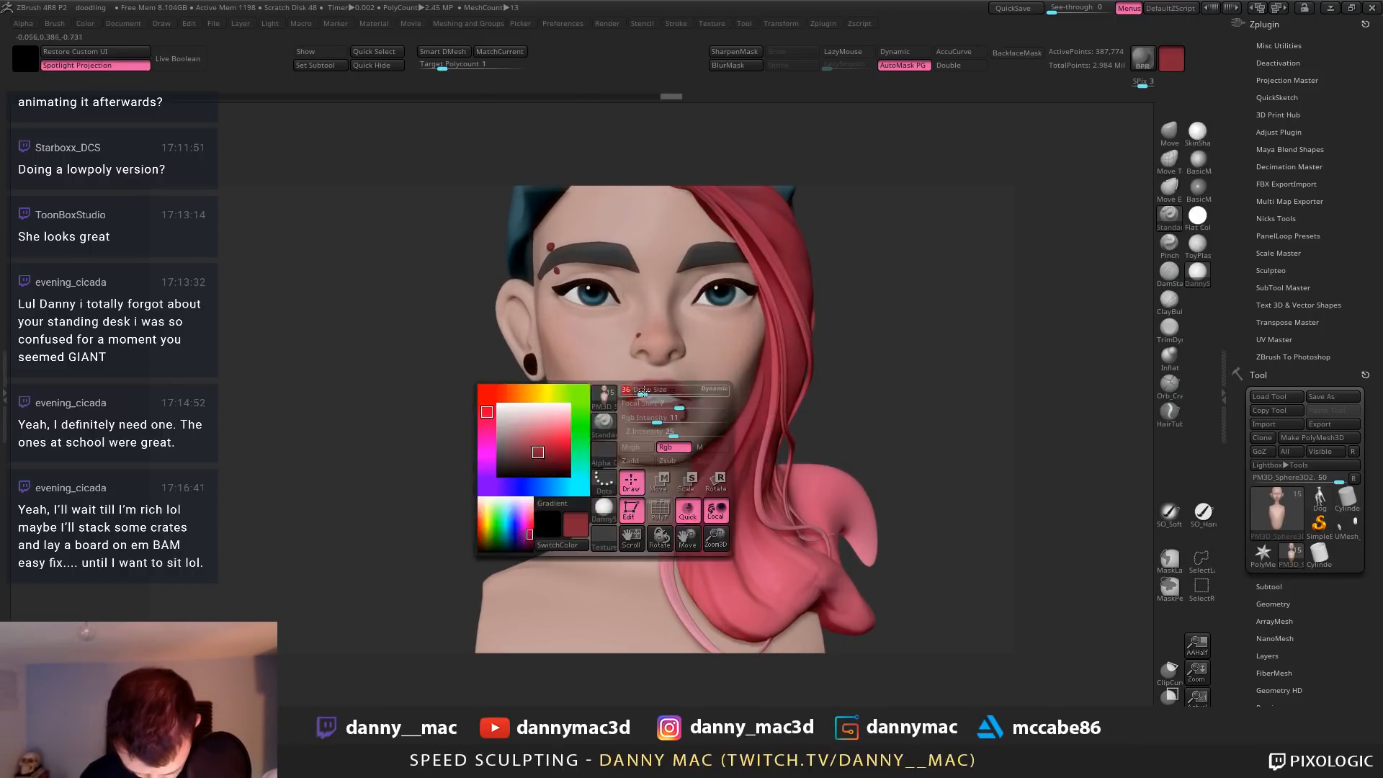
key(space)
click(538, 463)
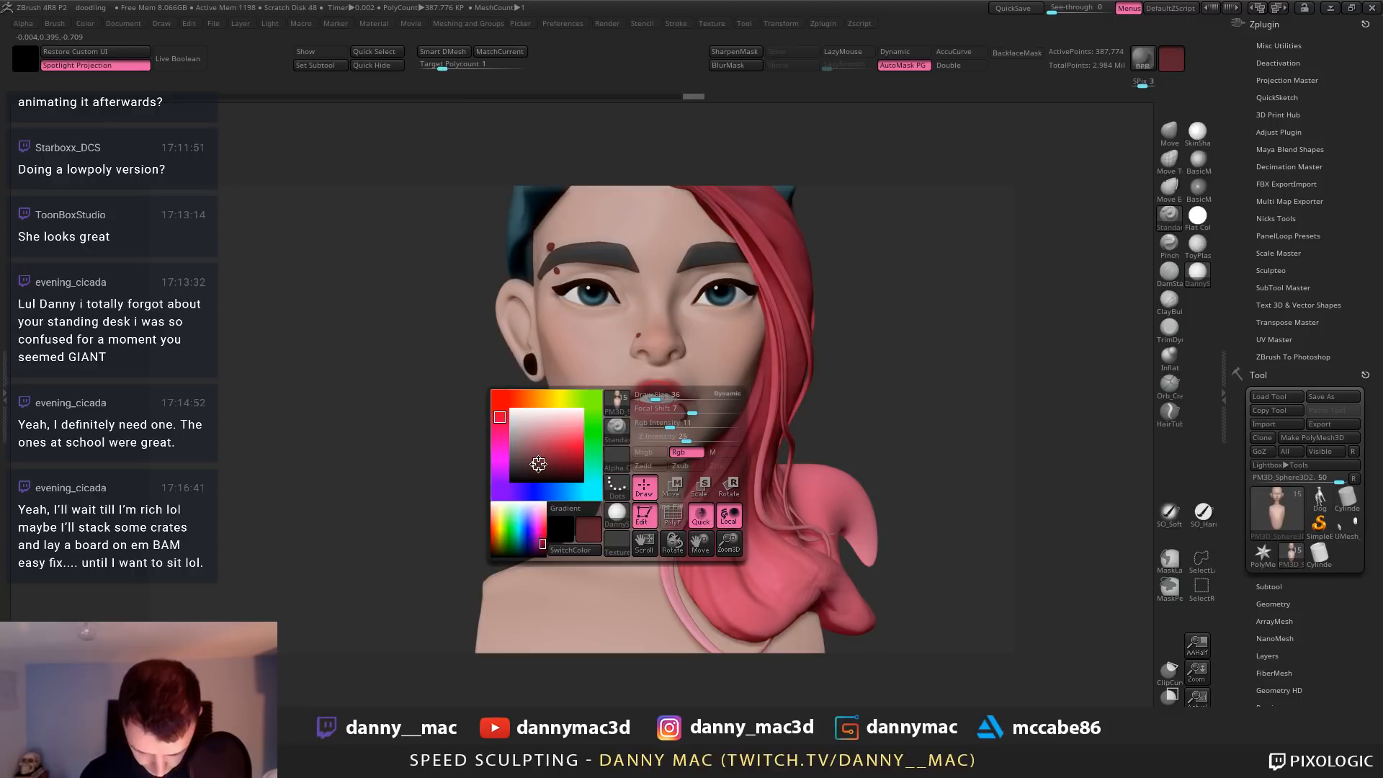
ctrl+right_drag(661, 382, 653, 402)
mouse_move(653, 402)
right_down()
mouse_move(643, 395)
mouse_move(647, 408)
mouse_move(692, 383)
mouse_move(702, 356)
right_up()
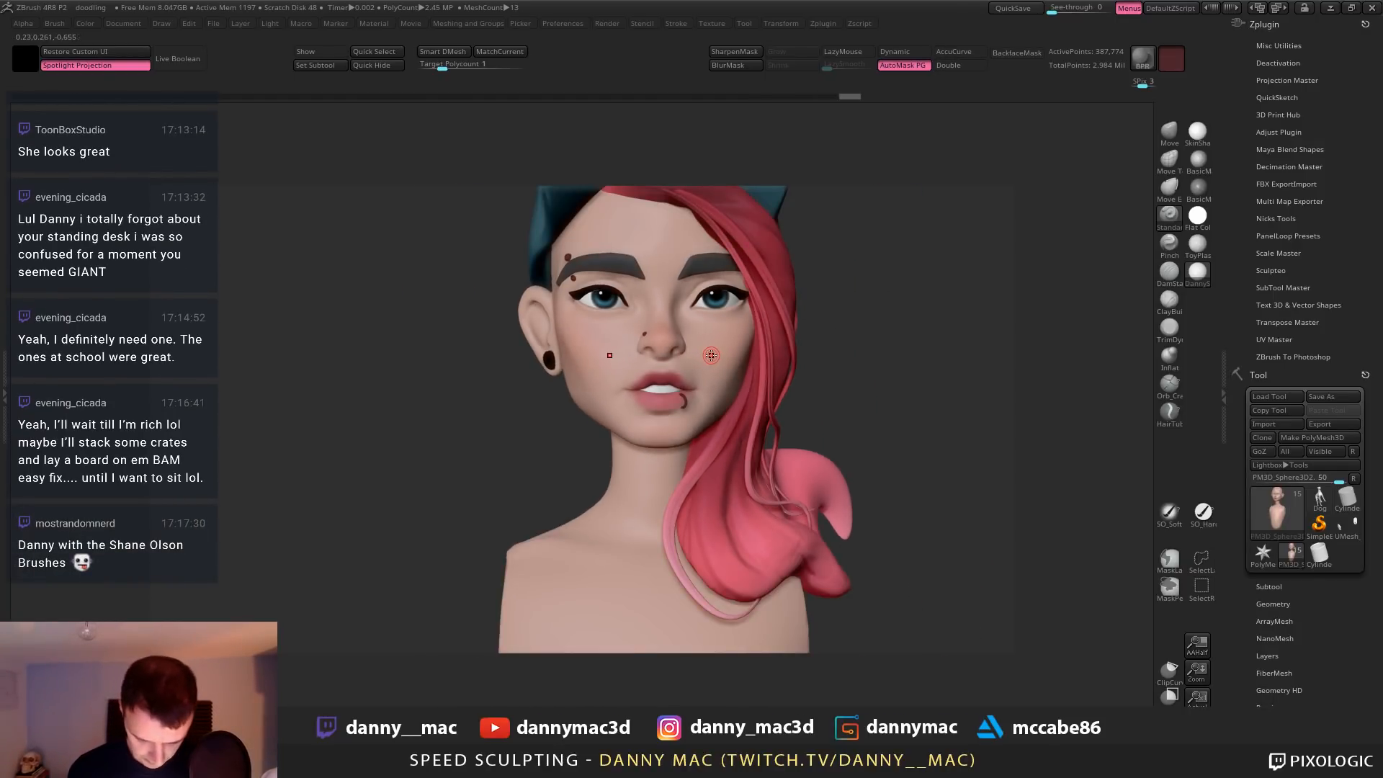
Sample the skin tone, shift it to a muted reddish brown and tint the nose and its bridge
key(c)
key(space)
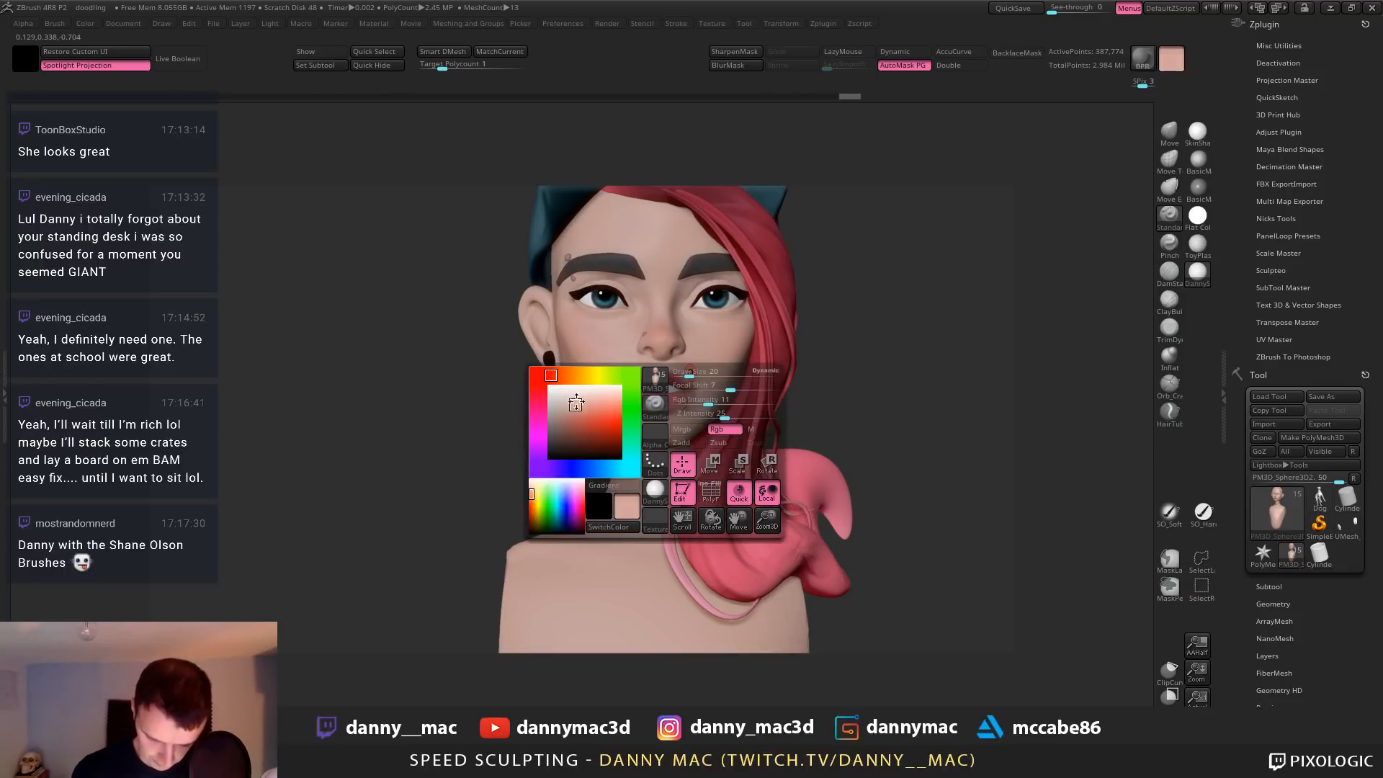
click(583, 424)
drag(583, 423, 580, 419)
key(space)
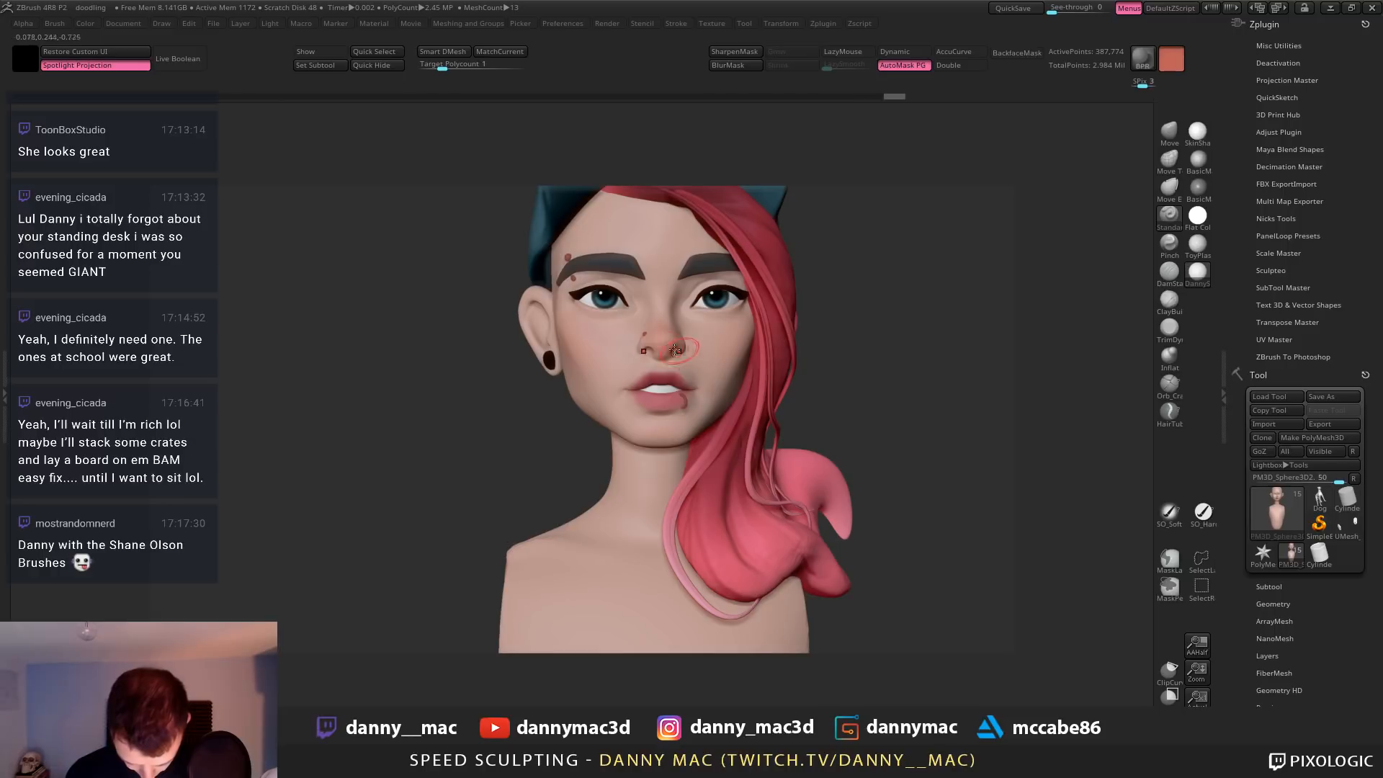
key(space)
click(555, 408)
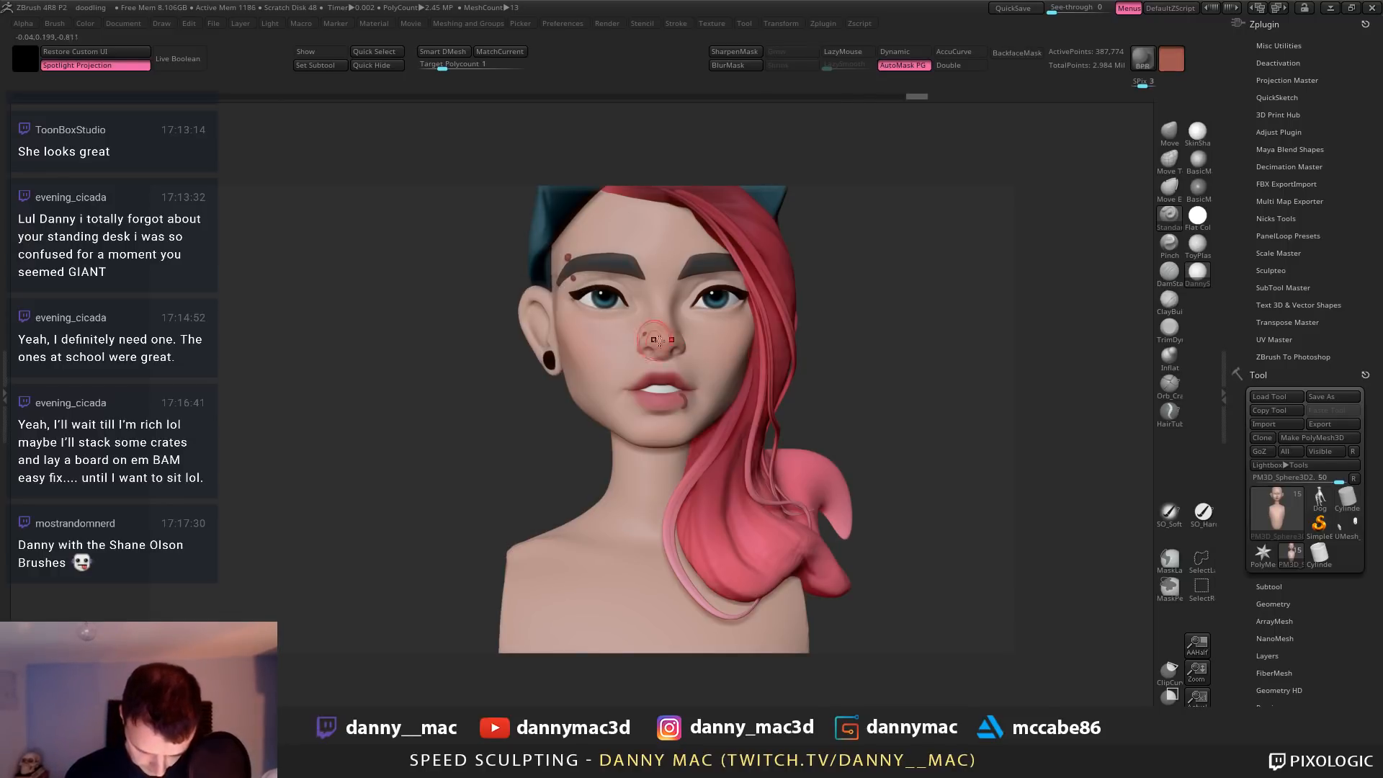
key(ctrl+z)
drag(672, 345, 679, 291)
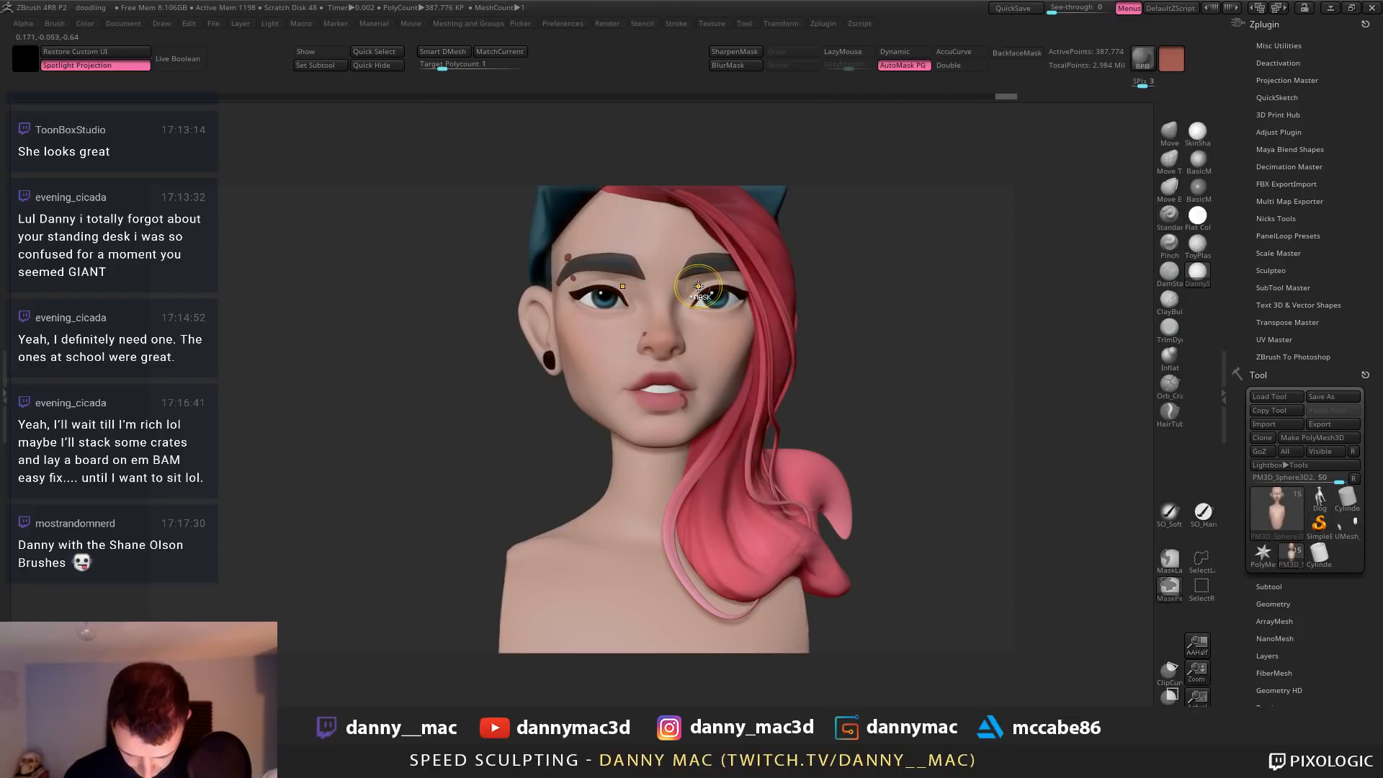
Isolate the head and step back through the latest nose tint strokes, restoring the ones worth keeping
key(alt+s)
key(ctrl+z)
key(ctrl+z)
key(ctrl+z)
key(ctrl+z)
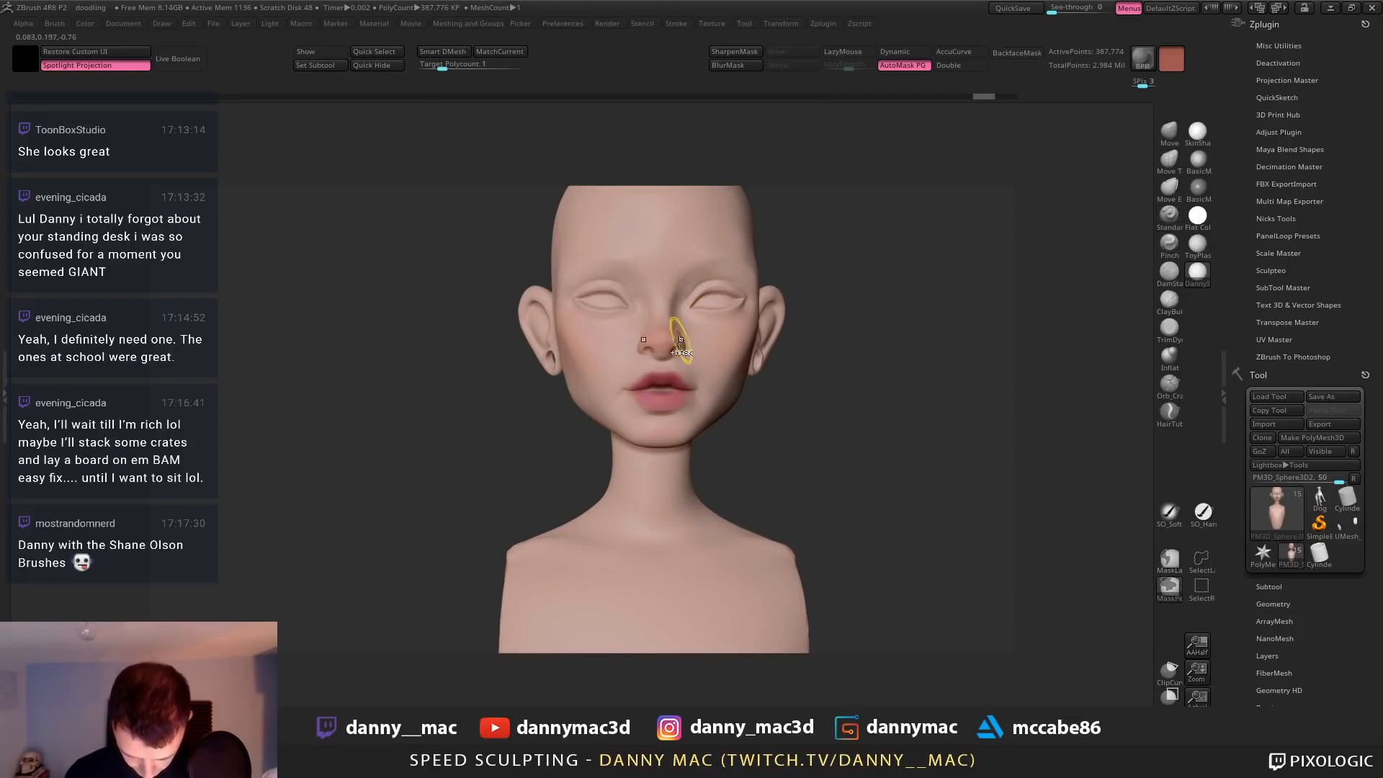
key(ctrl+z)
key(ctrl+z)
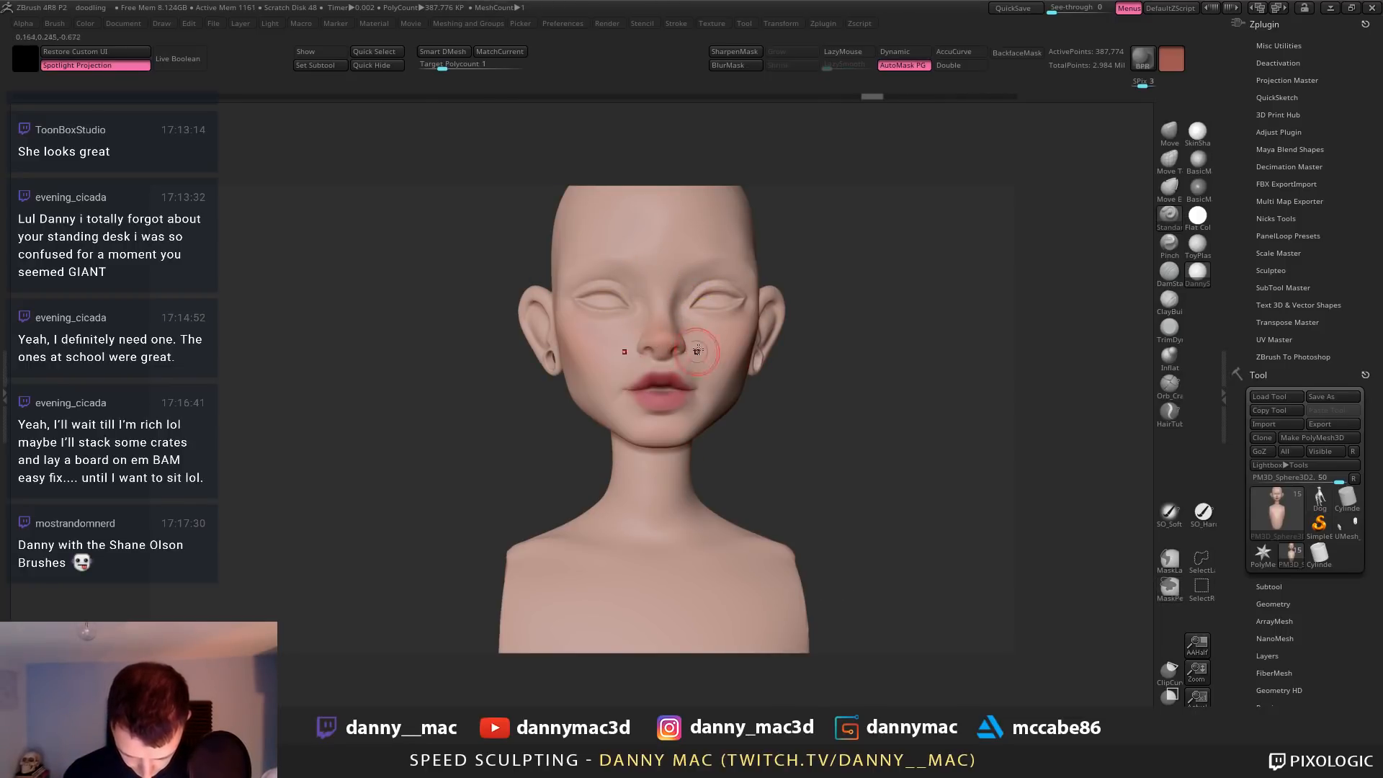
key(ctrl+shift+z)
key(ctrl+shift+z)
Try to shade the eyelids with a darker brown
drag(679, 302, 745, 287)
key(ctrl+z)
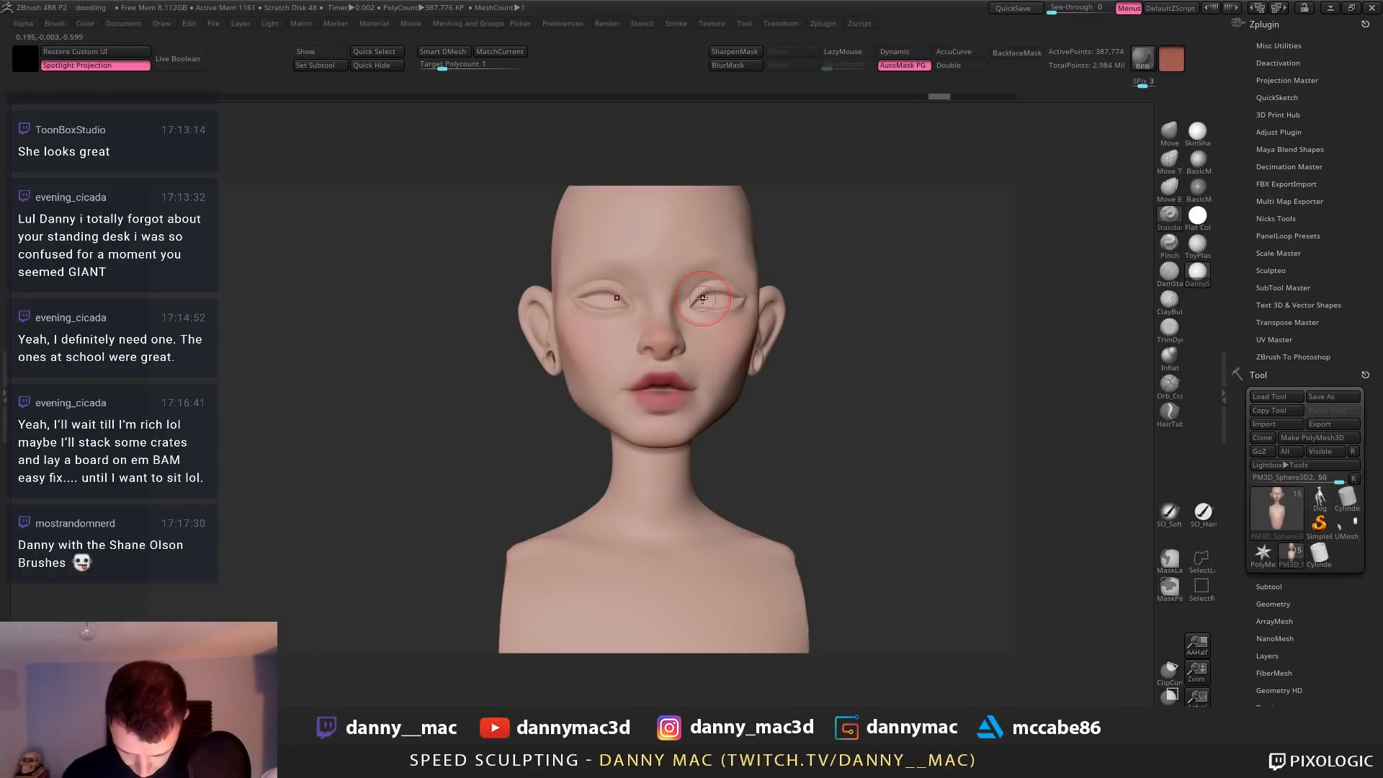
key(space)
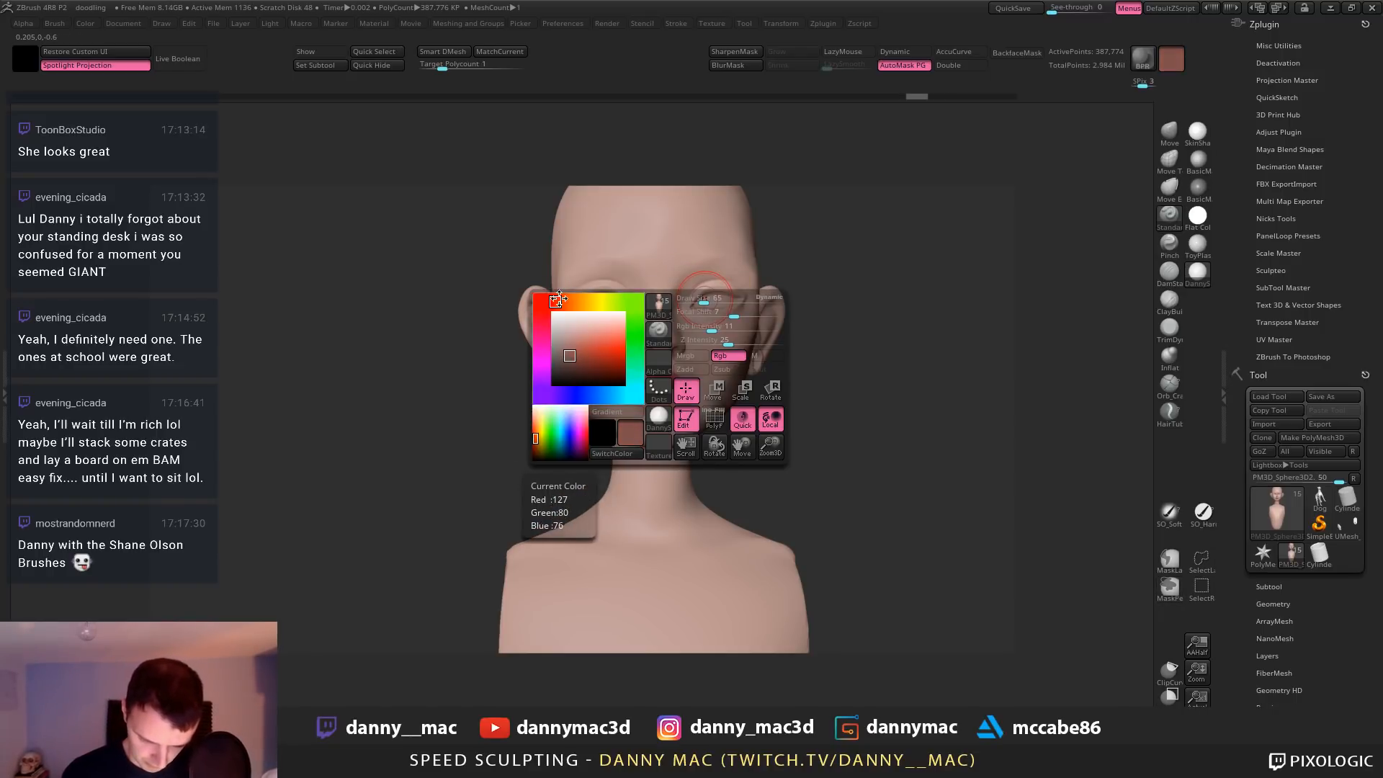
drag(699, 276, 738, 280)
key(ctrl+z)
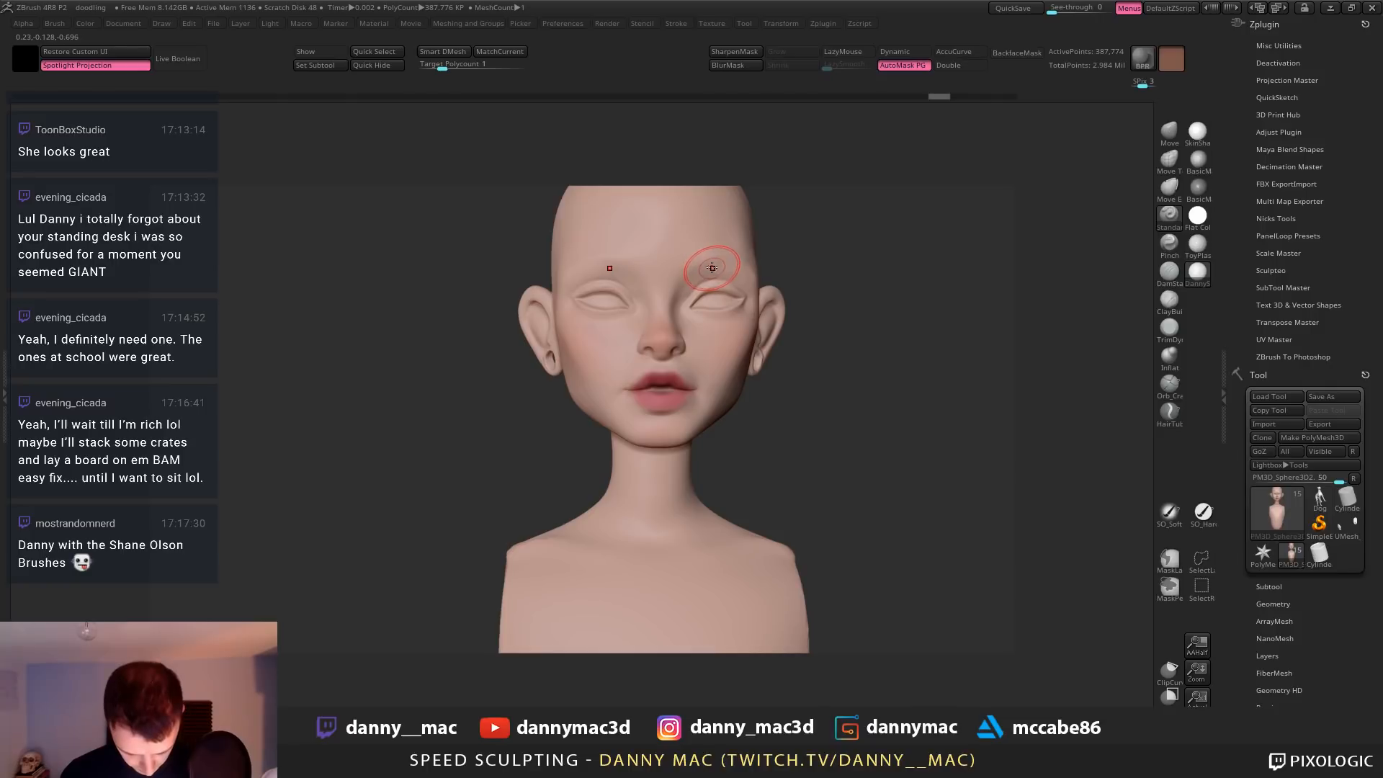
Sample the skin, shift it to a warm salmon tone and tint the eyelids and nose tip with all subtools visible
key(c)
key(space)
drag(585, 303, 596, 310)
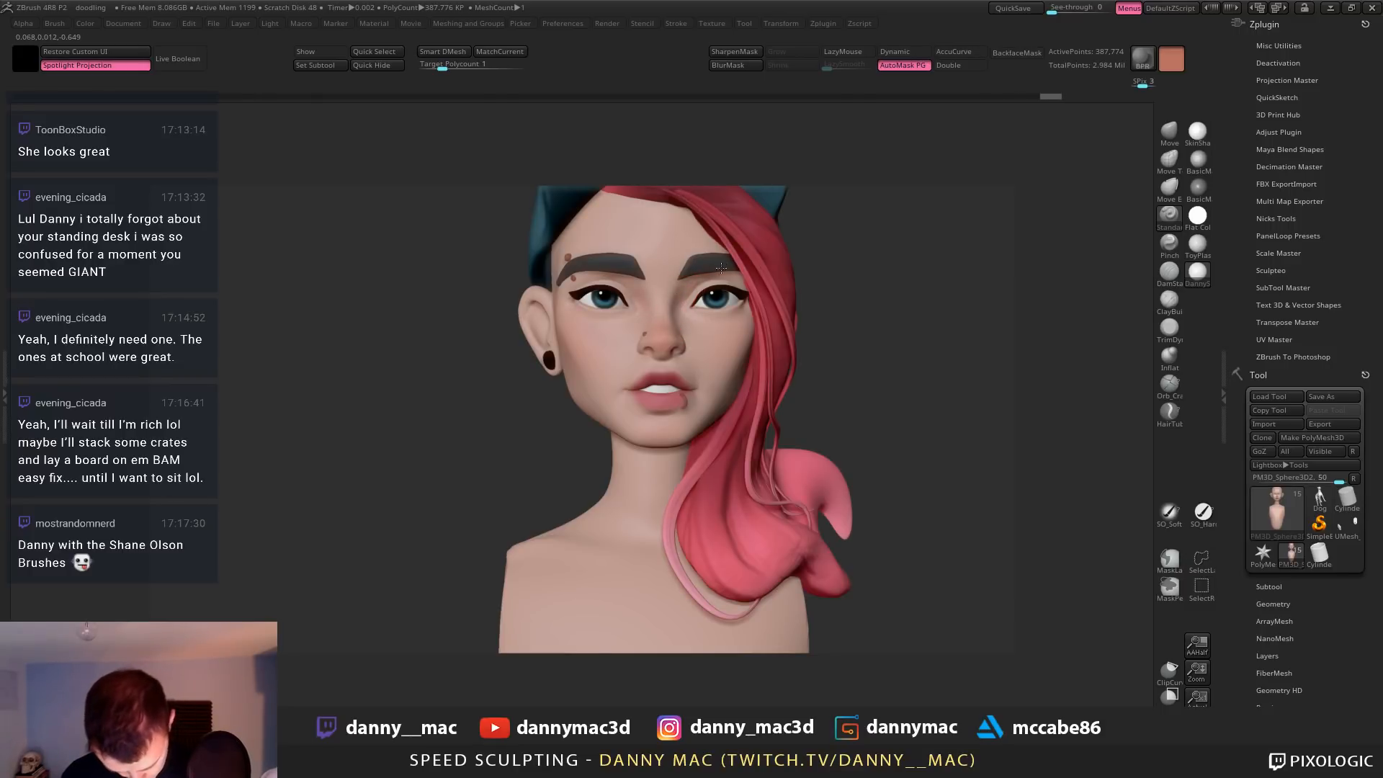
key(space)
mouse_move(742, 309)
right_down()
mouse_move(697, 315)
mouse_move(732, 312)
right_up()
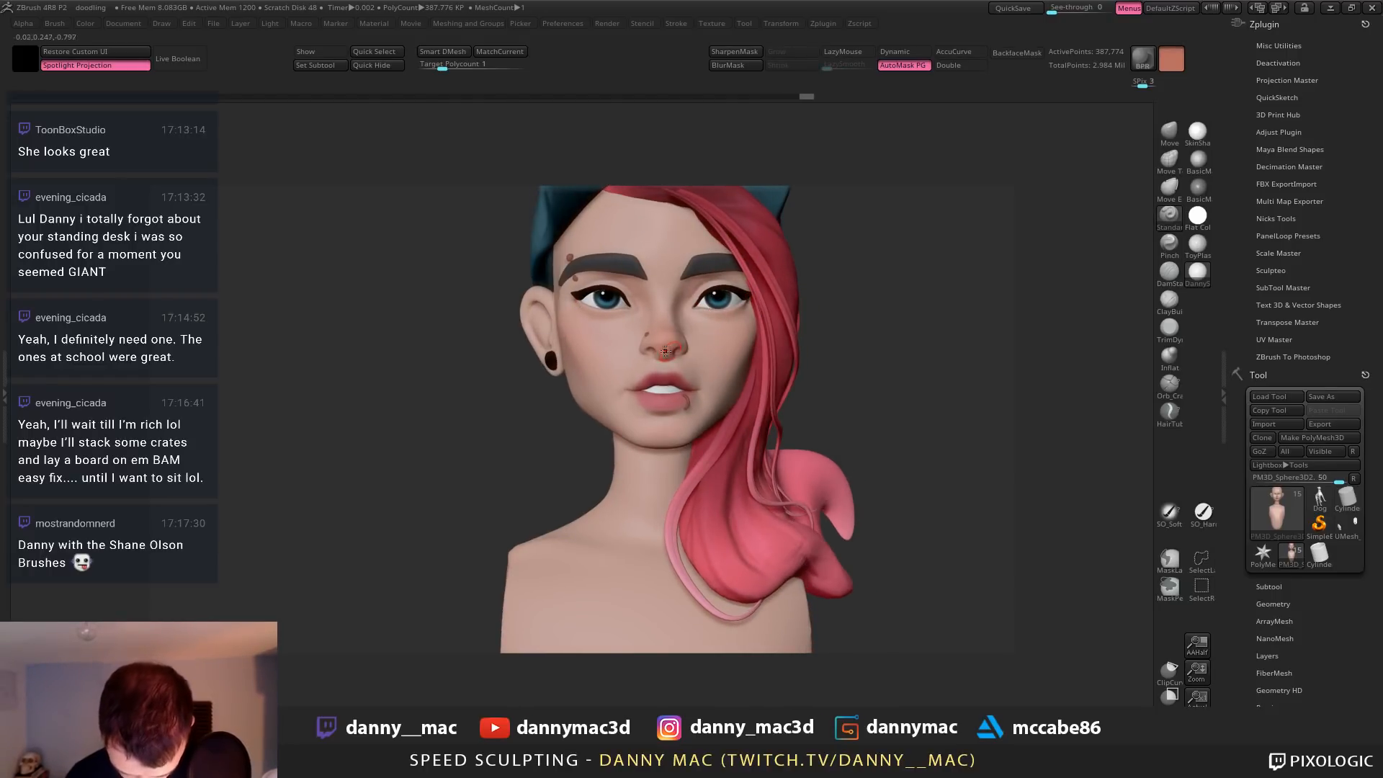
Try to reshape the mouth with the Move brush and deepen the upper lip with a rose tint
mouse_move(665, 351)
right_down()
mouse_move(693, 394)
mouse_move(676, 383)
right_up()
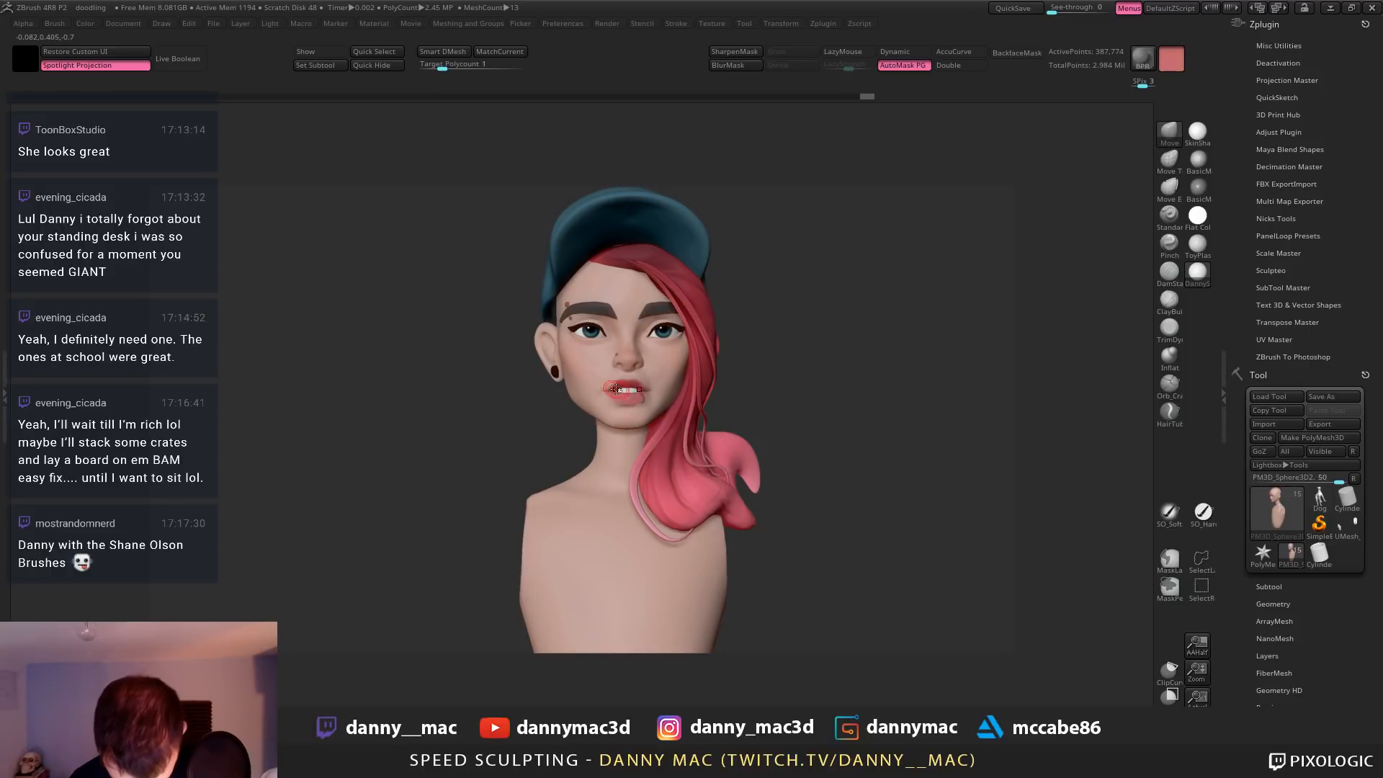
drag(641, 398, 627, 398)
mouse_move(621, 395)
ctrl+right_down()
mouse_move(623, 418)
mouse_move(615, 357)
ctrl+right_up()
key(ctrl+z)
key(space)
drag(634, 362, 645, 363)
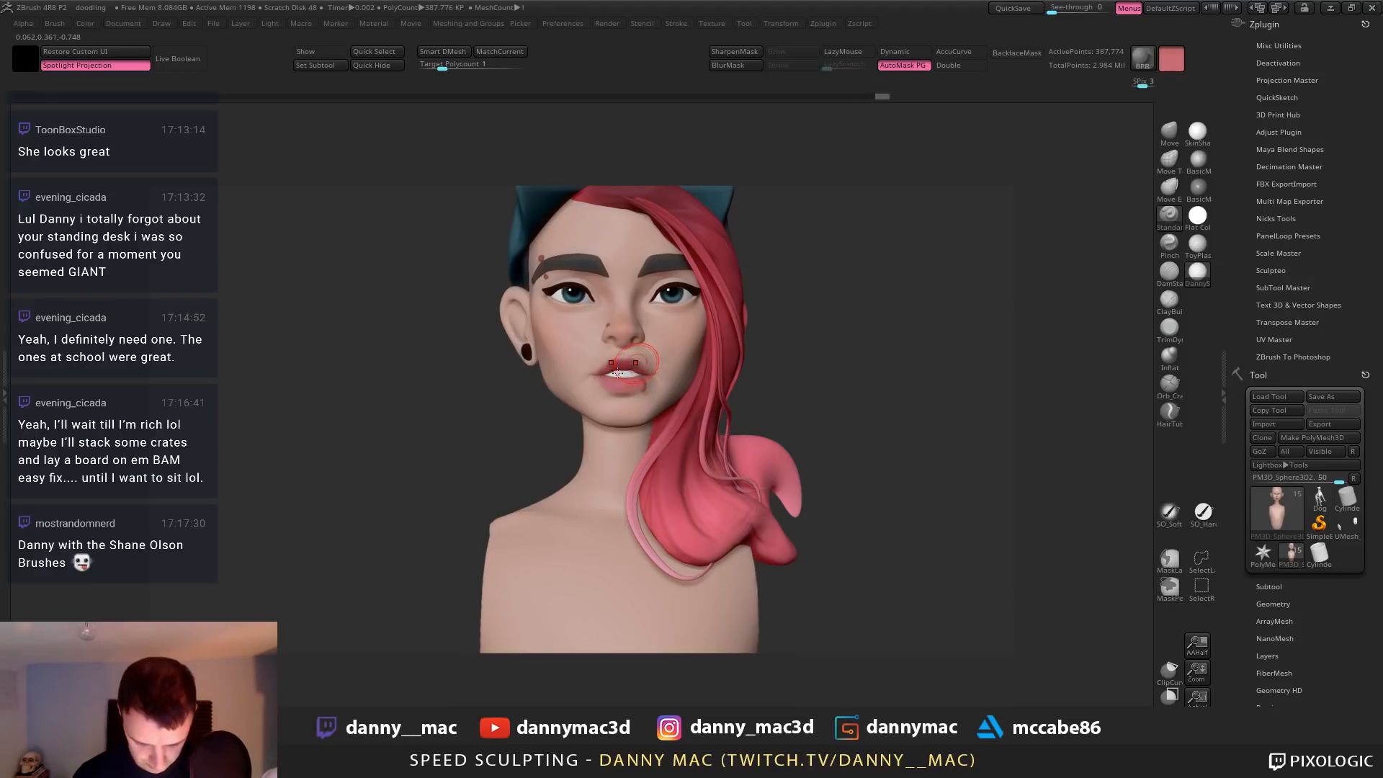
key(ctrl+z)
Sample the skin tone around the mouth and clean up the painted edges of the lips
key(c)
key(c)
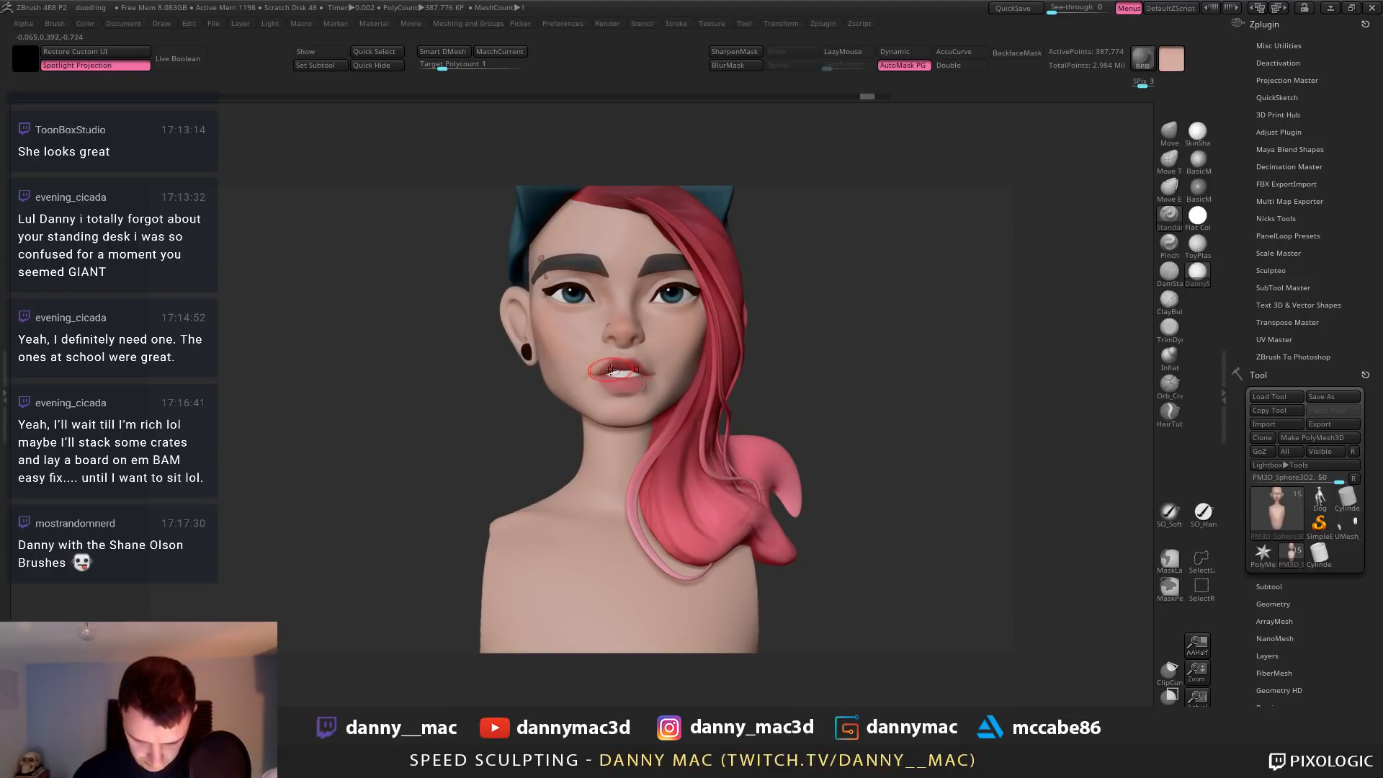
right_drag(626, 369, 627, 371)
drag(621, 386, 628, 387)
Sample the lip colour, make it slightly more saturated and try it on the lower lip
key(c)
key(space)
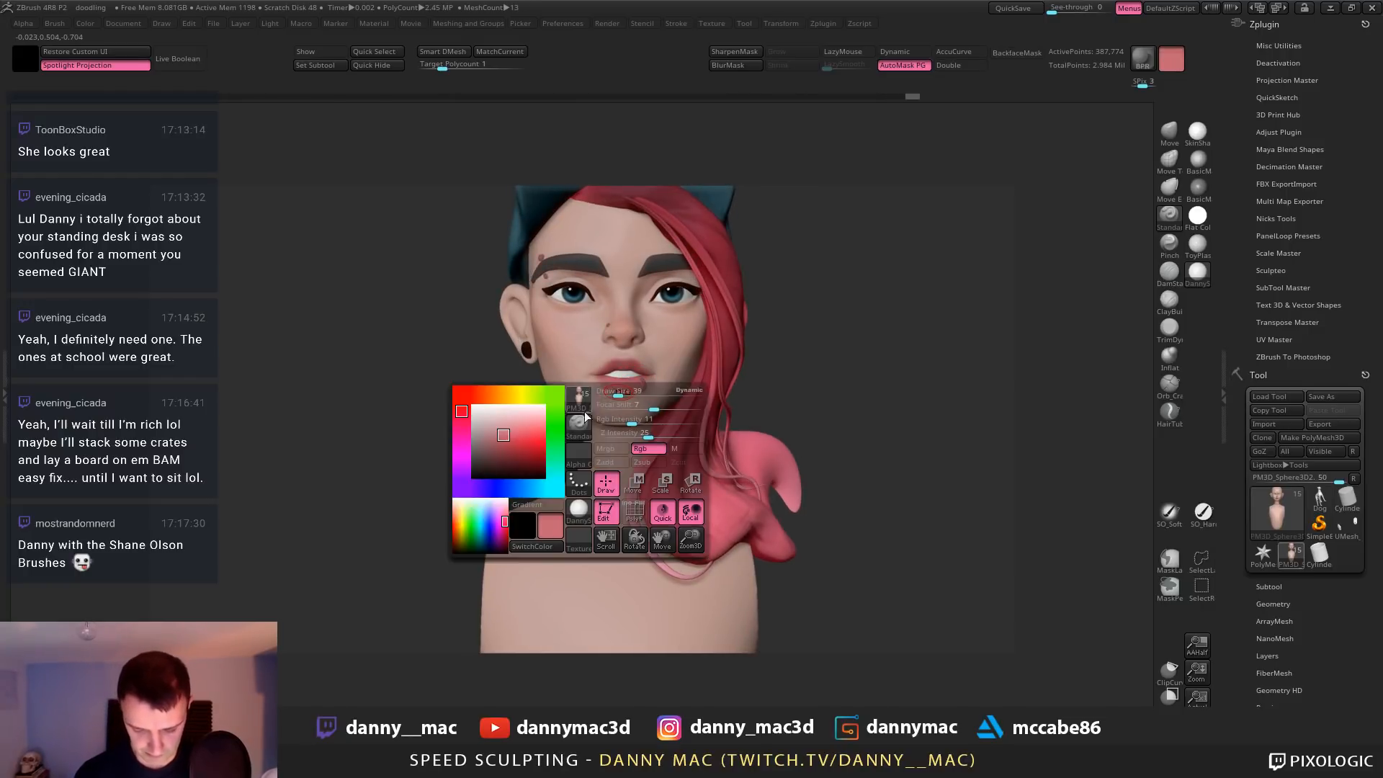
click(510, 435)
key(space)
drag(625, 387, 623, 385)
key(ctrl+z)
Pick a lighter pink and brush a soft highlight onto the lower lip, discarding the last stroke
key(space)
click(503, 444)
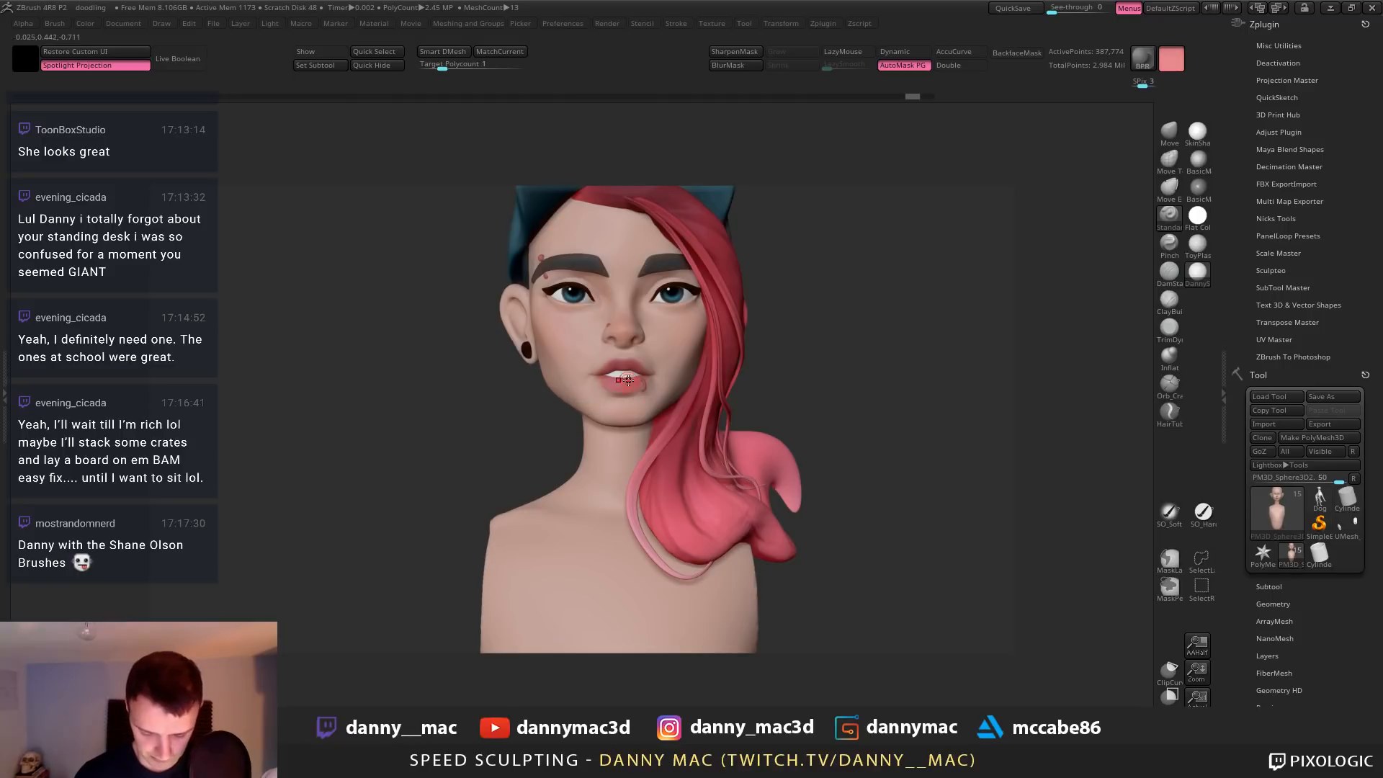
key(space)
click(511, 425)
click(510, 424)
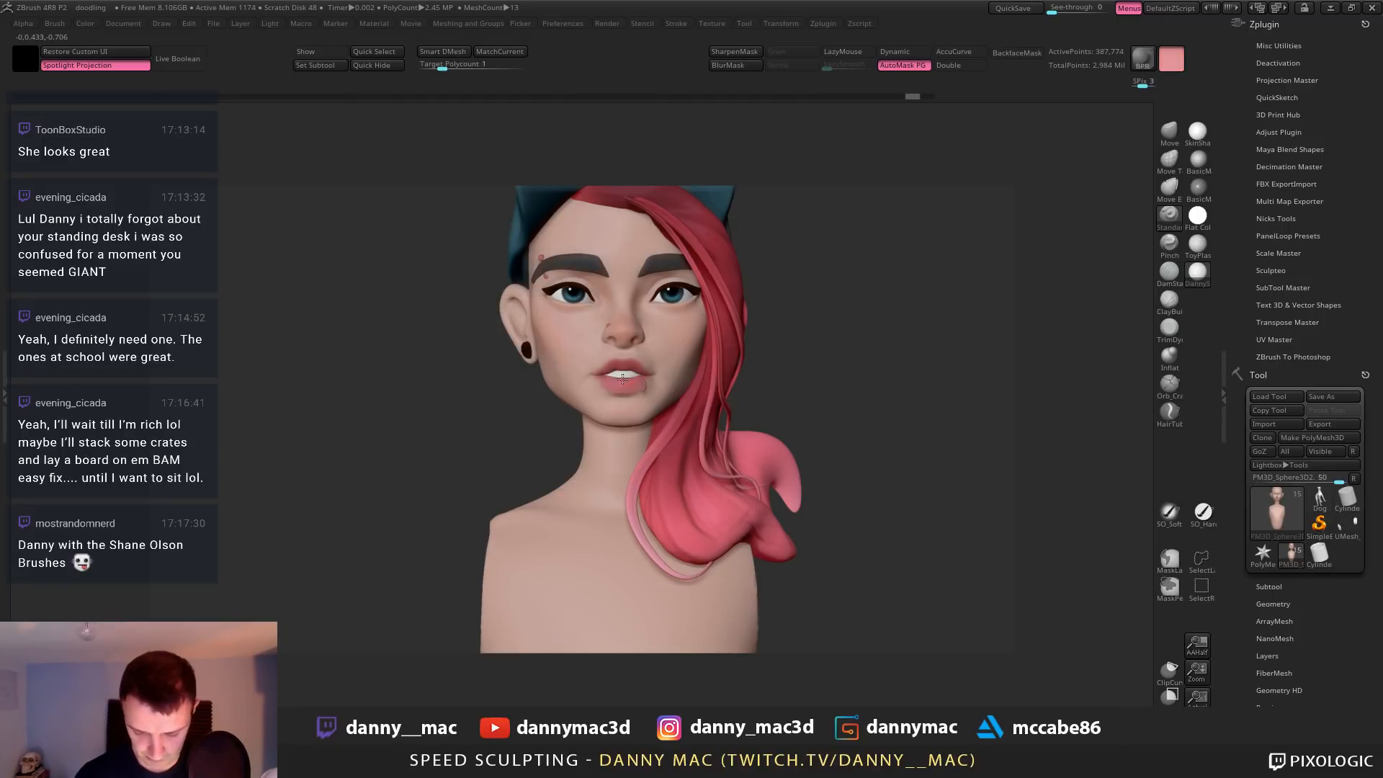
key(ctrl+z)
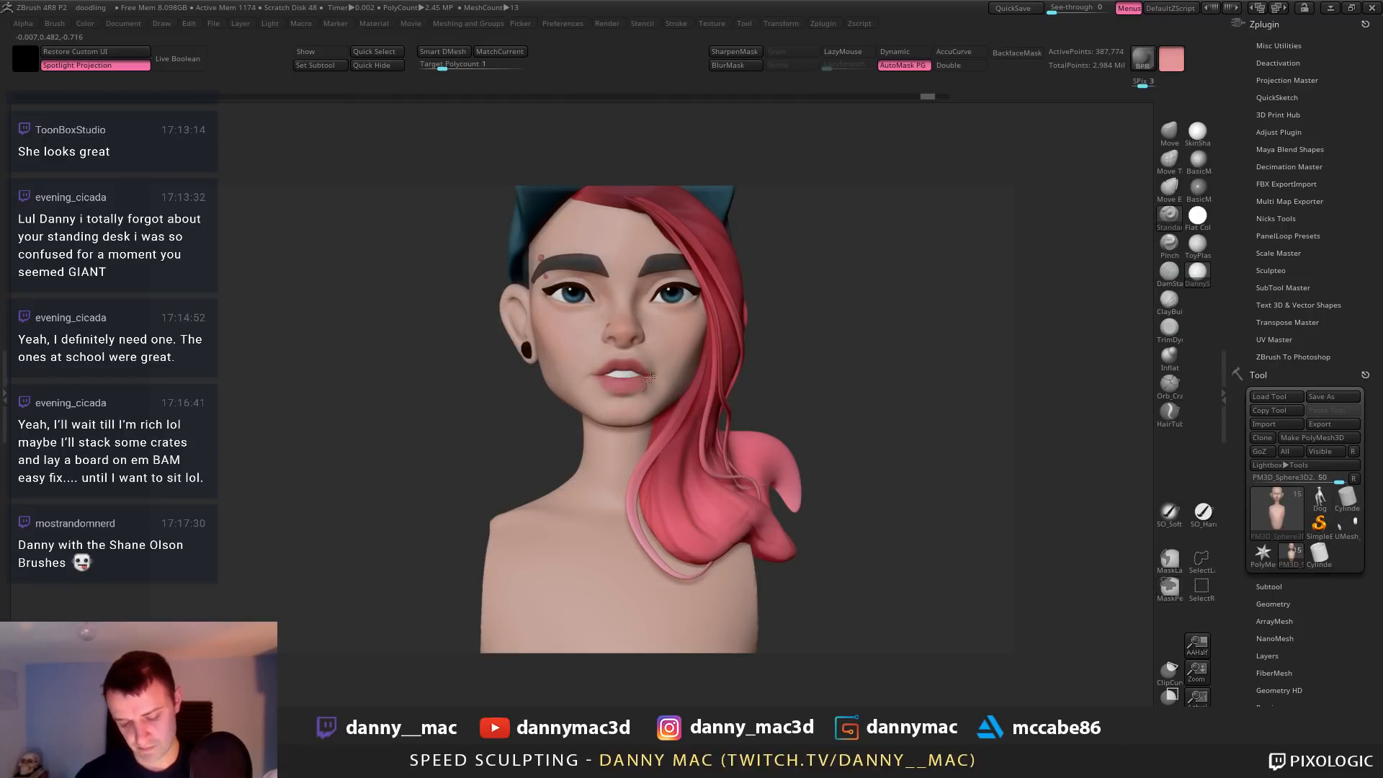
Pick a pure red and try a first tint on the exposed ear
mouse_move(672, 353)
ctrl+right_down()
mouse_move(690, 347)
mouse_move(654, 403)
mouse_move(494, 423)
ctrl+right_up()
key(space)
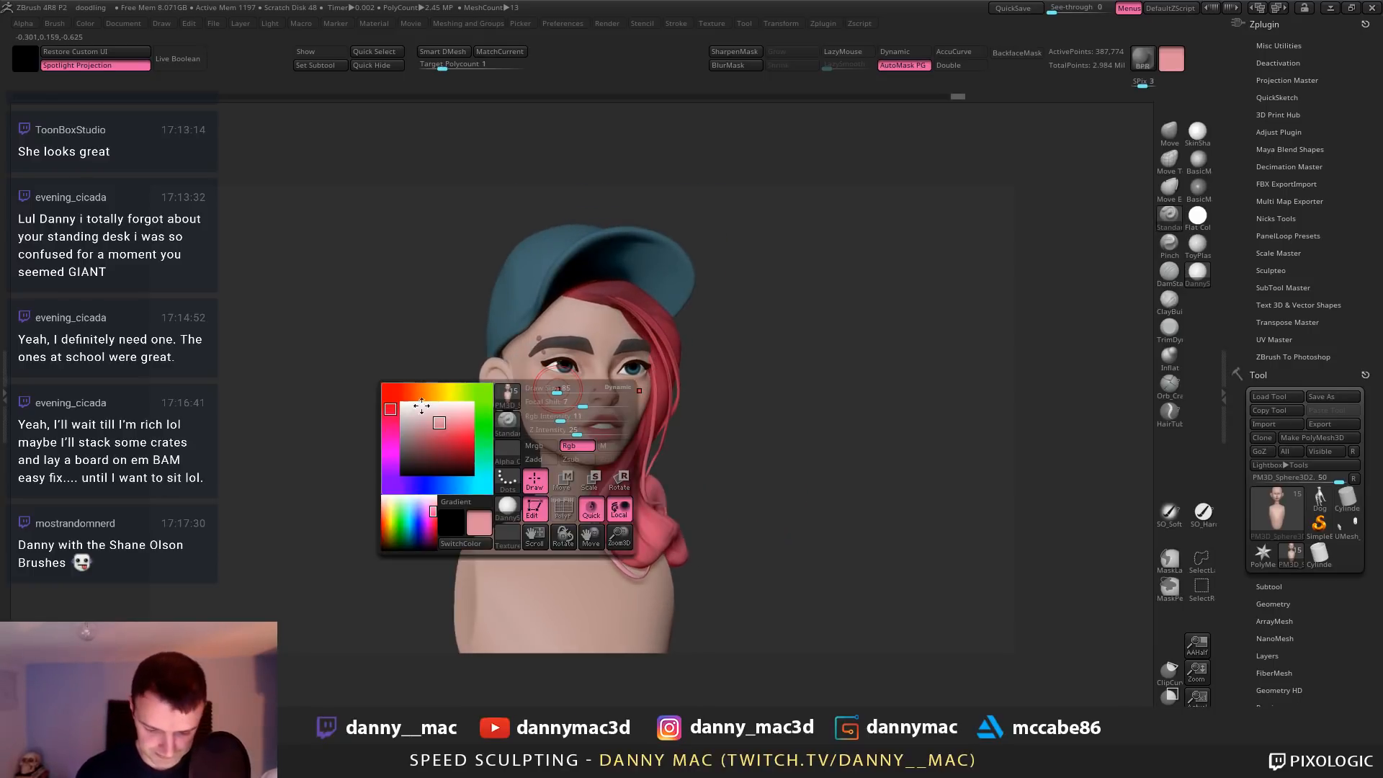
click(470, 437)
right_drag(469, 374, 504, 379)
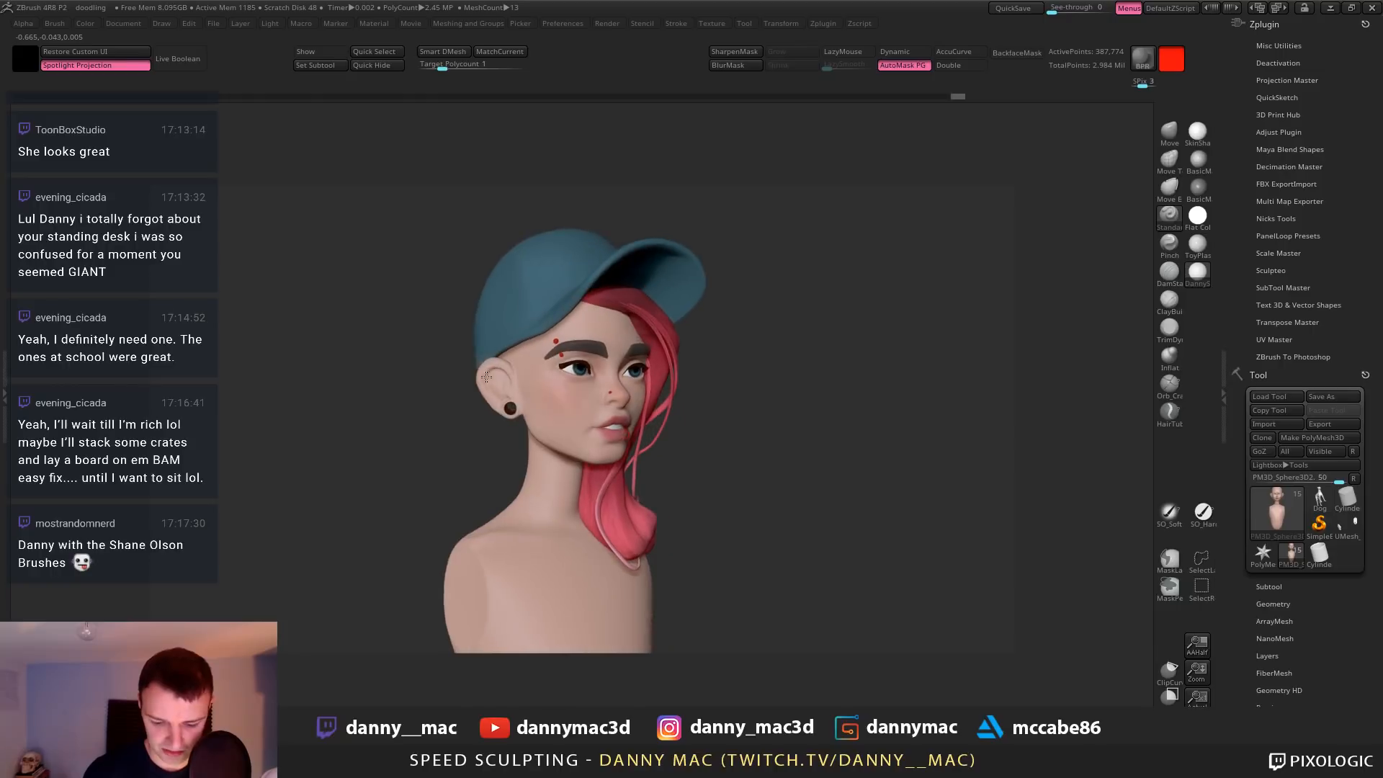
drag(494, 380, 506, 385)
key(ctrl+z)
key(space)
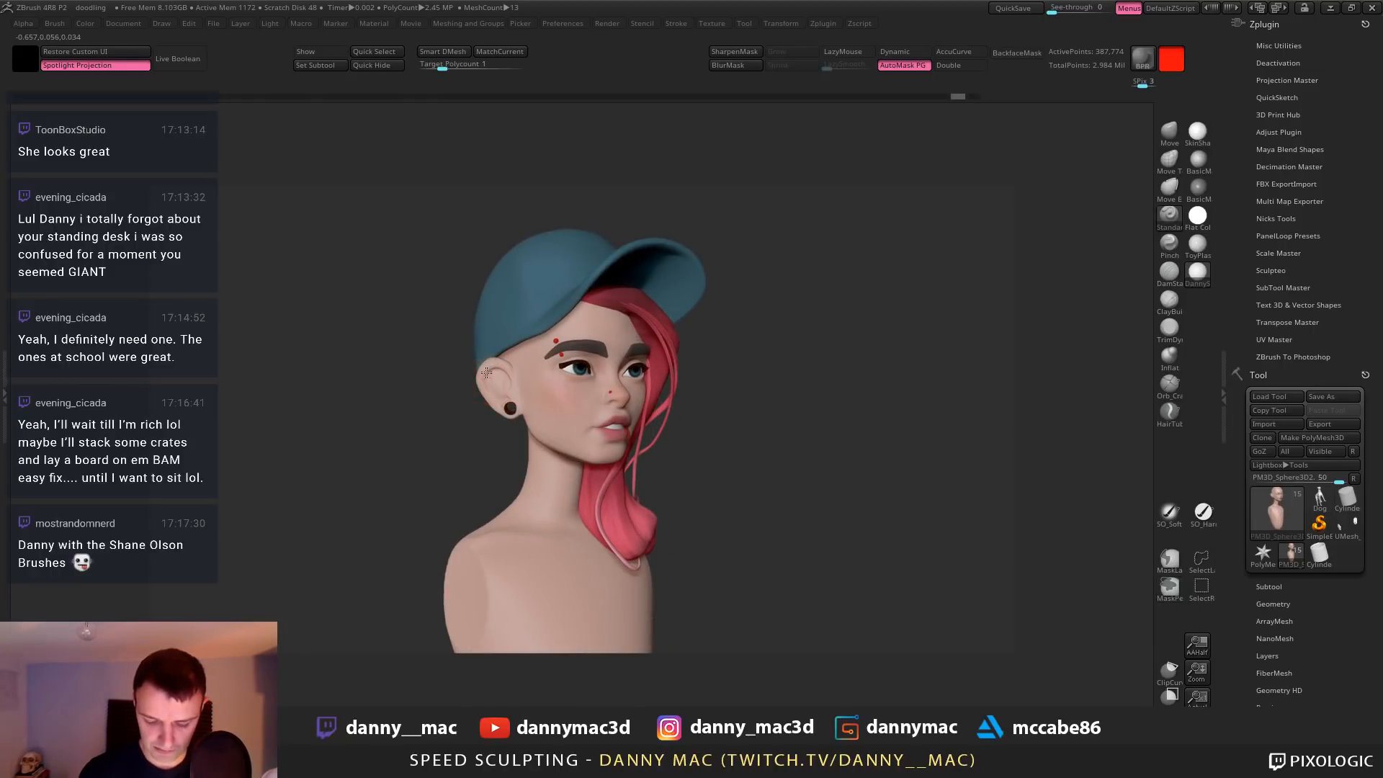
key(space)
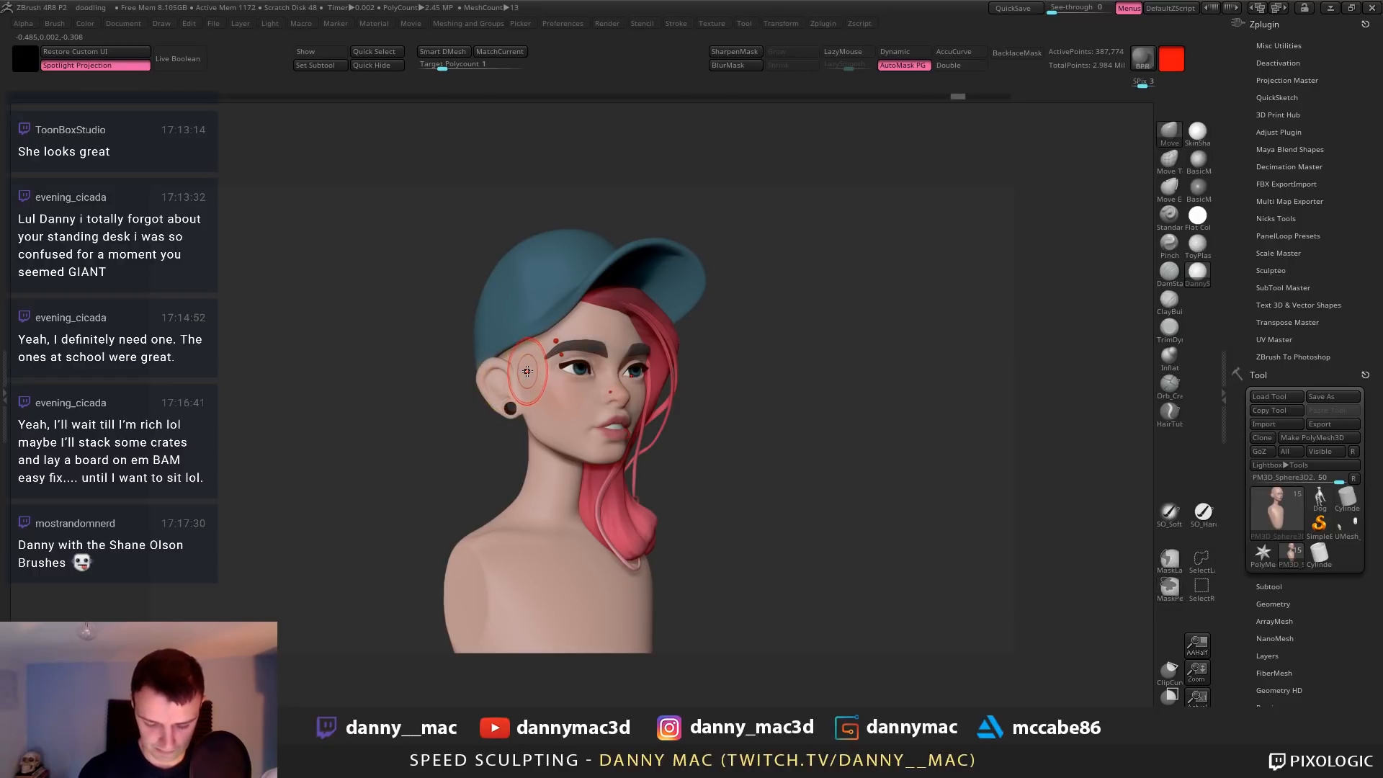
Tint the ear and the skin in front of it softly red with the Standard brush, and save the project
key(ctrl+shift+z)
key(b)
key(s)
key(t)
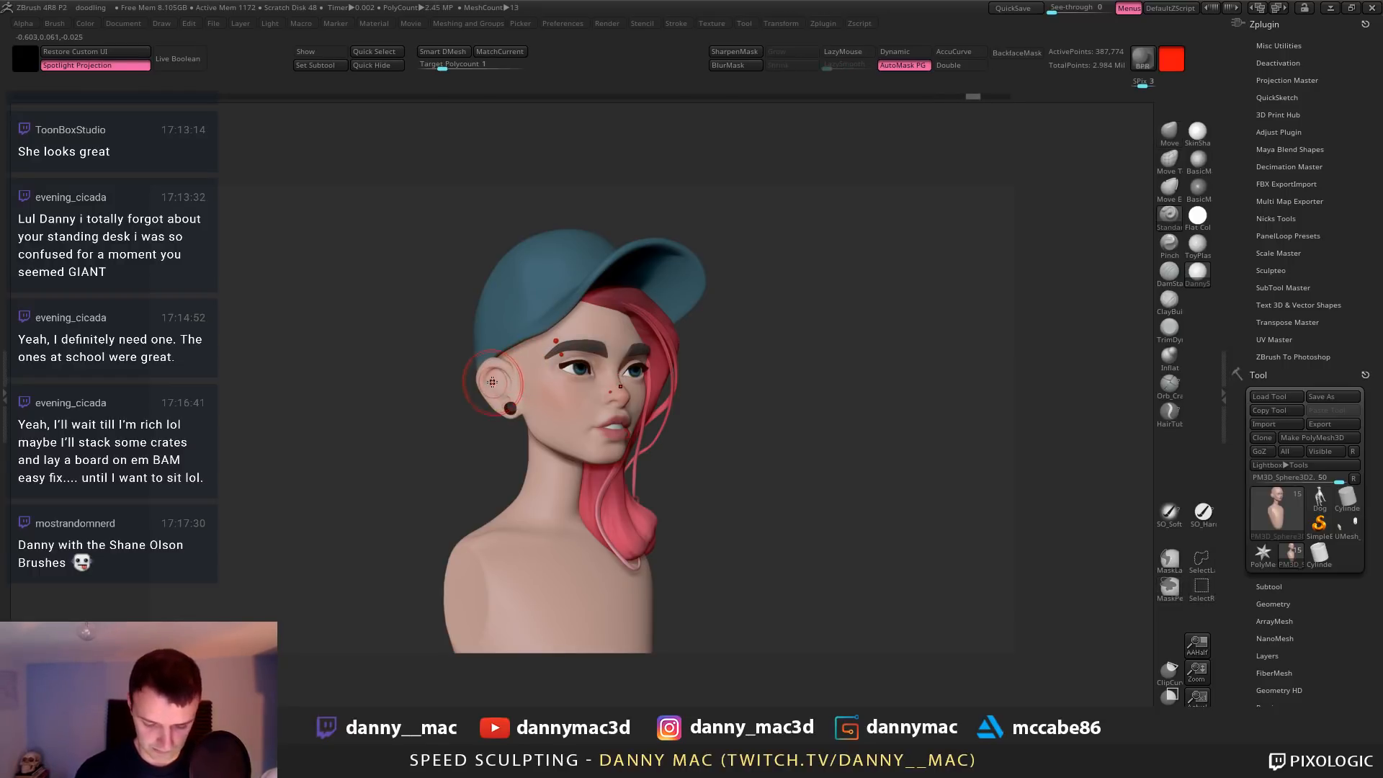
drag(492, 382, 490, 380)
drag(505, 375, 507, 383)
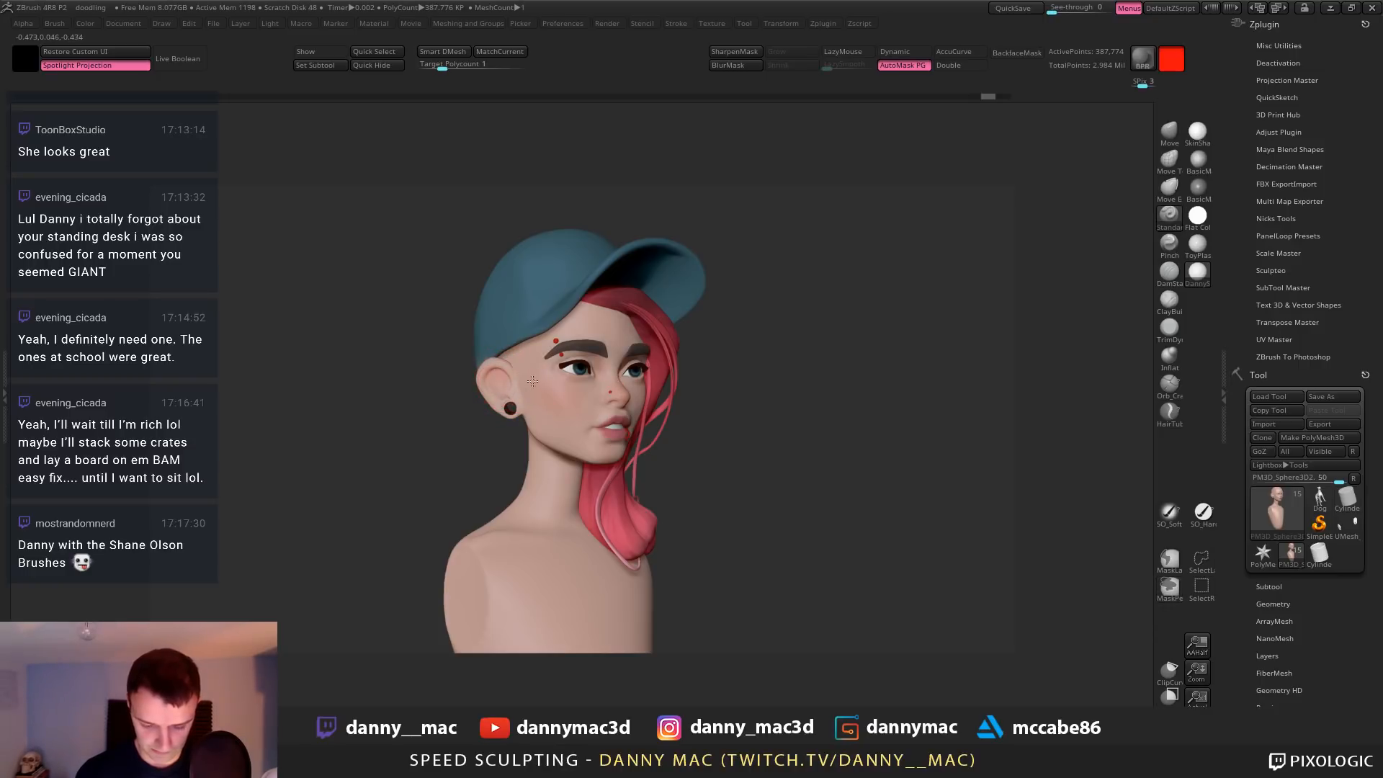
drag(799, 454, 699, 452)
drag(530, 365, 531, 373)
drag(778, 440, 742, 438)
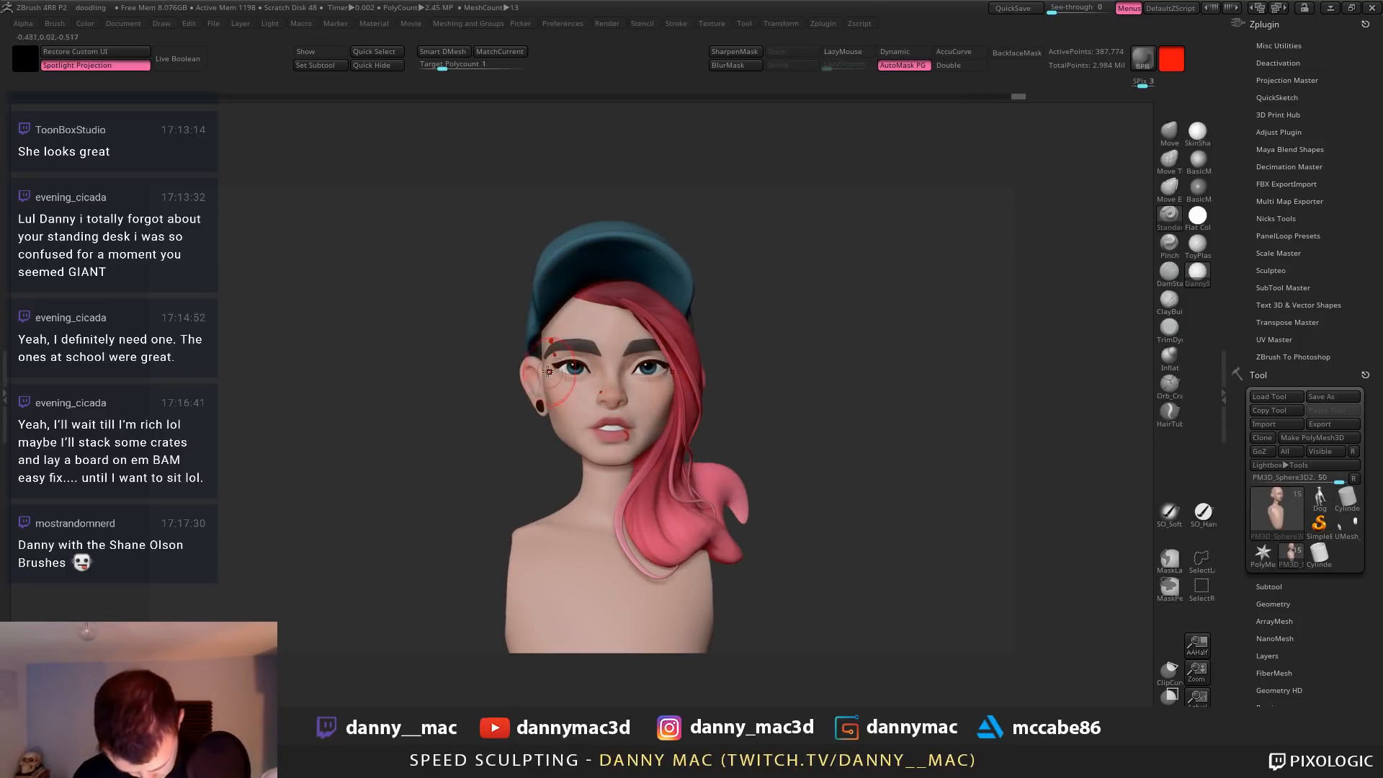
drag(432, 411, 450, 497)
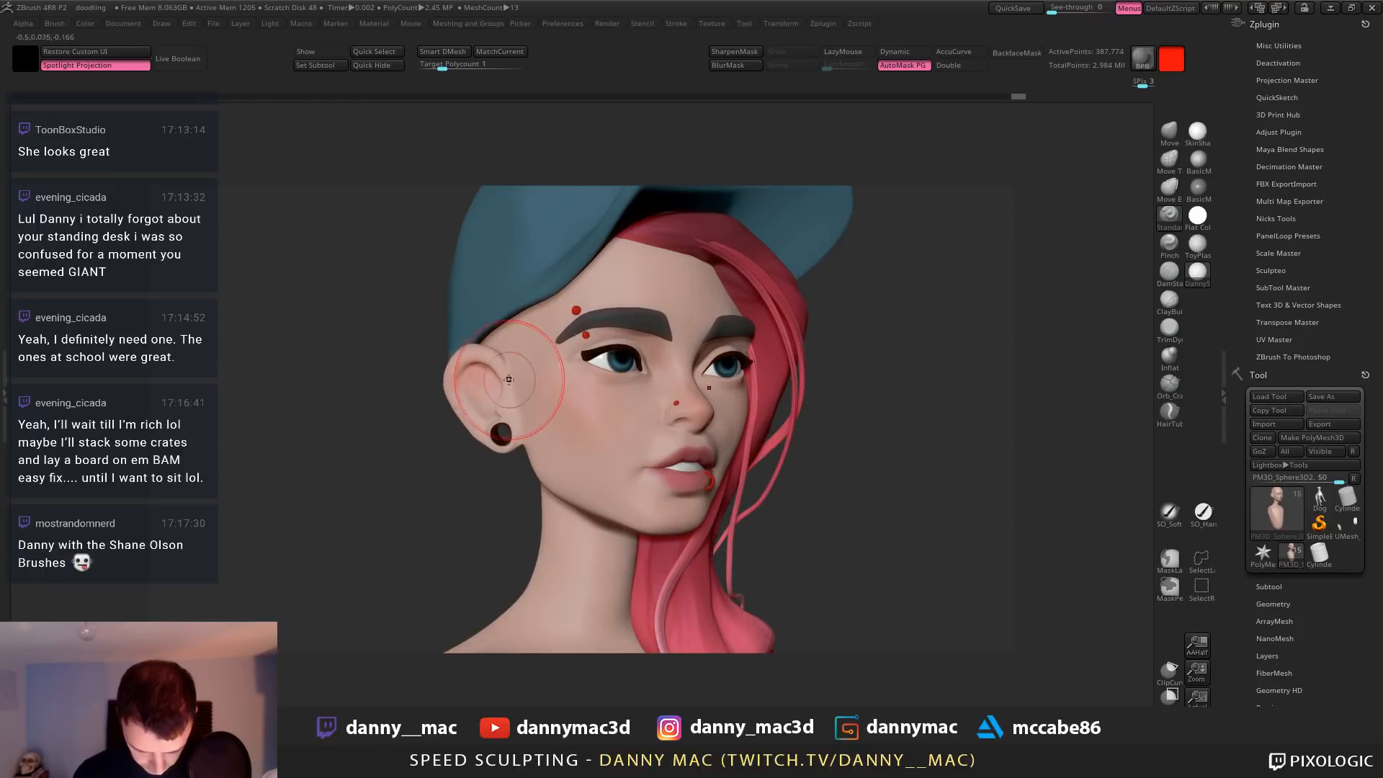
drag(879, 434, 781, 438)
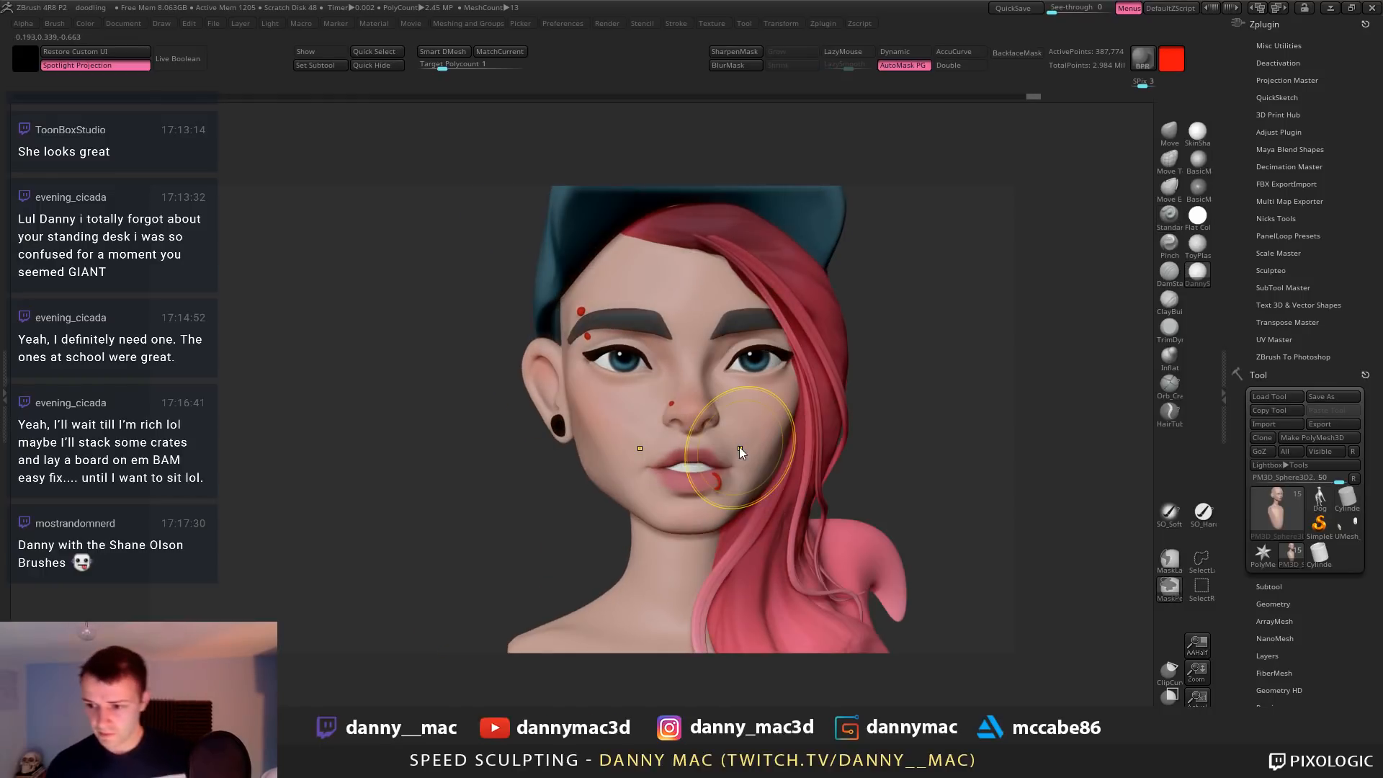
key(ctrl+s)
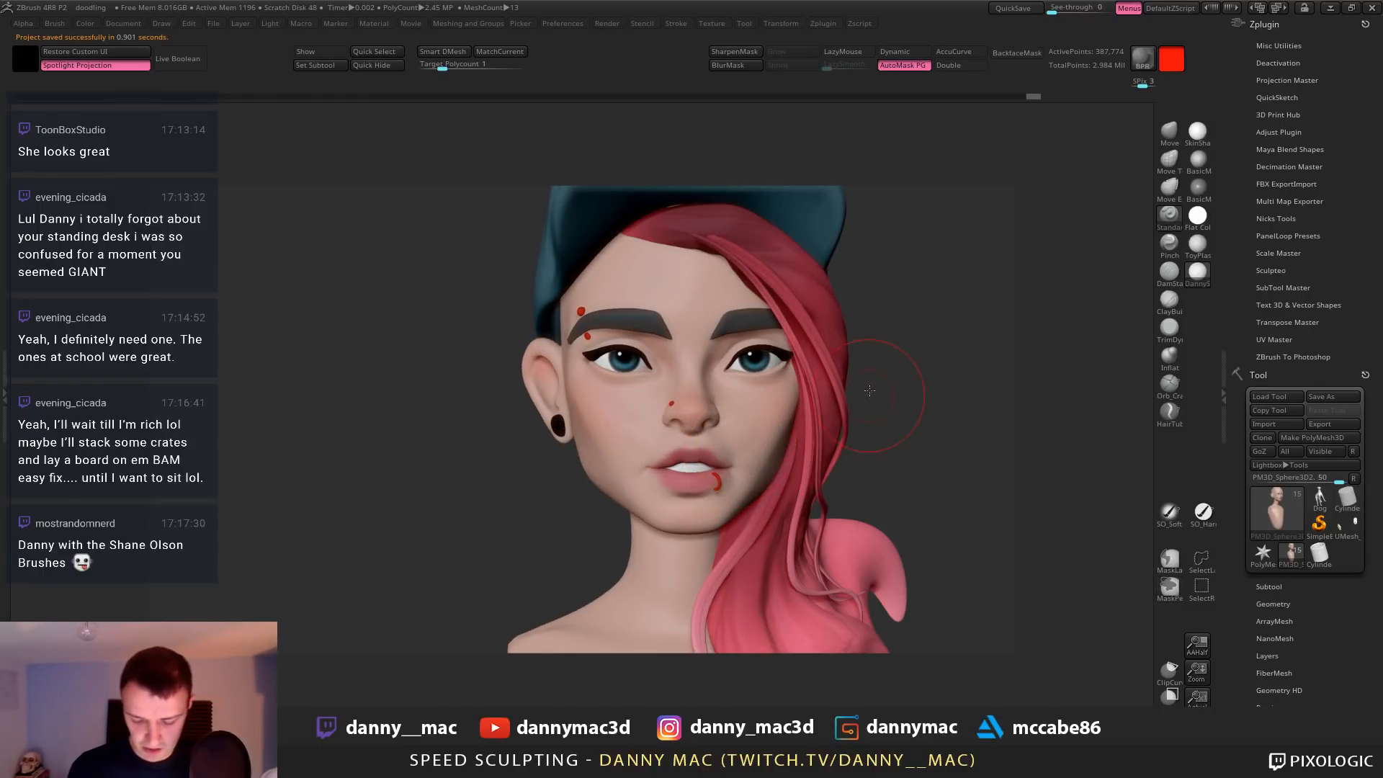
Nudge the shape beneath the eyes with a resized Move brush
mouse_move(869, 390)
alt+mouse_down()
mouse_move(898, 370)
mouse_move(775, 381)
mouse_move(814, 439)
alt+mouse_up()
key(b)
key(m)
key(v)
key(space)
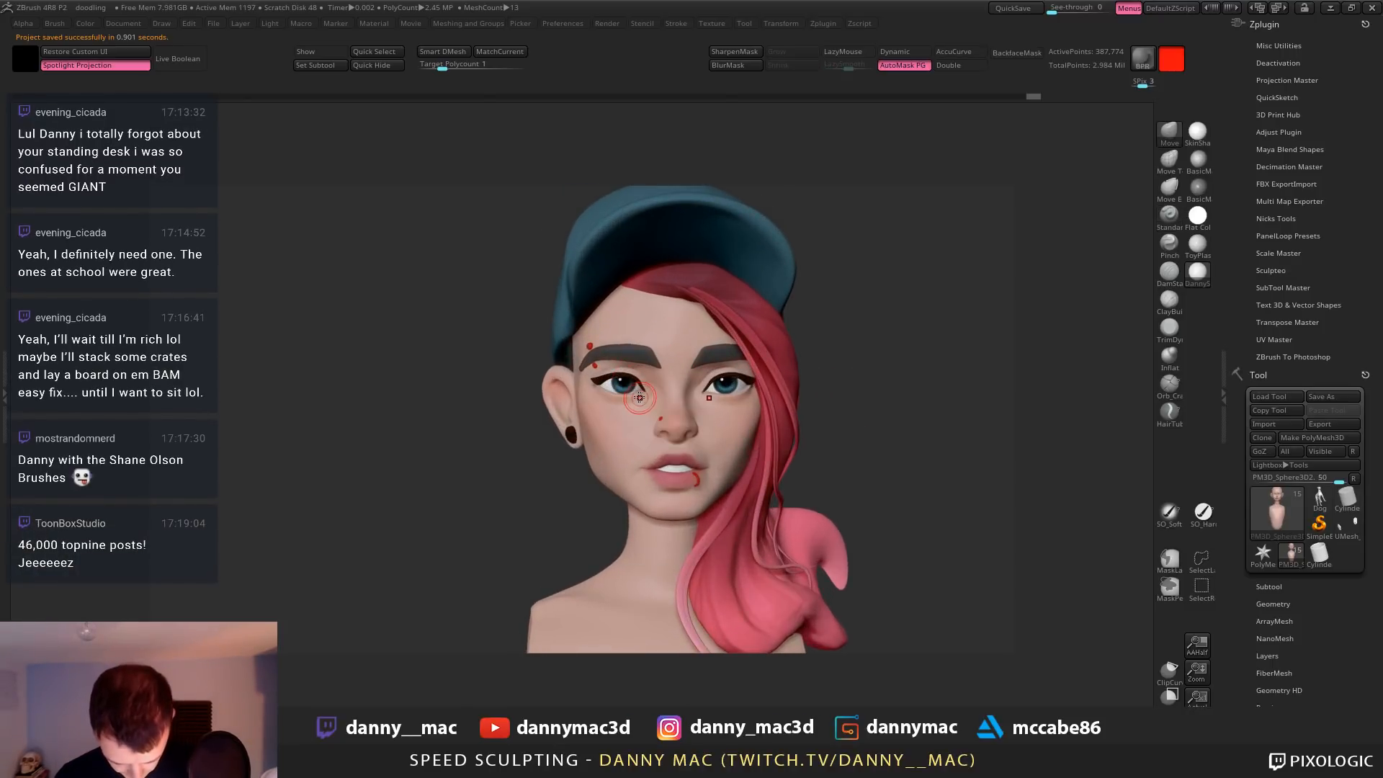
ctrl+right_drag(631, 386, 709, 385)
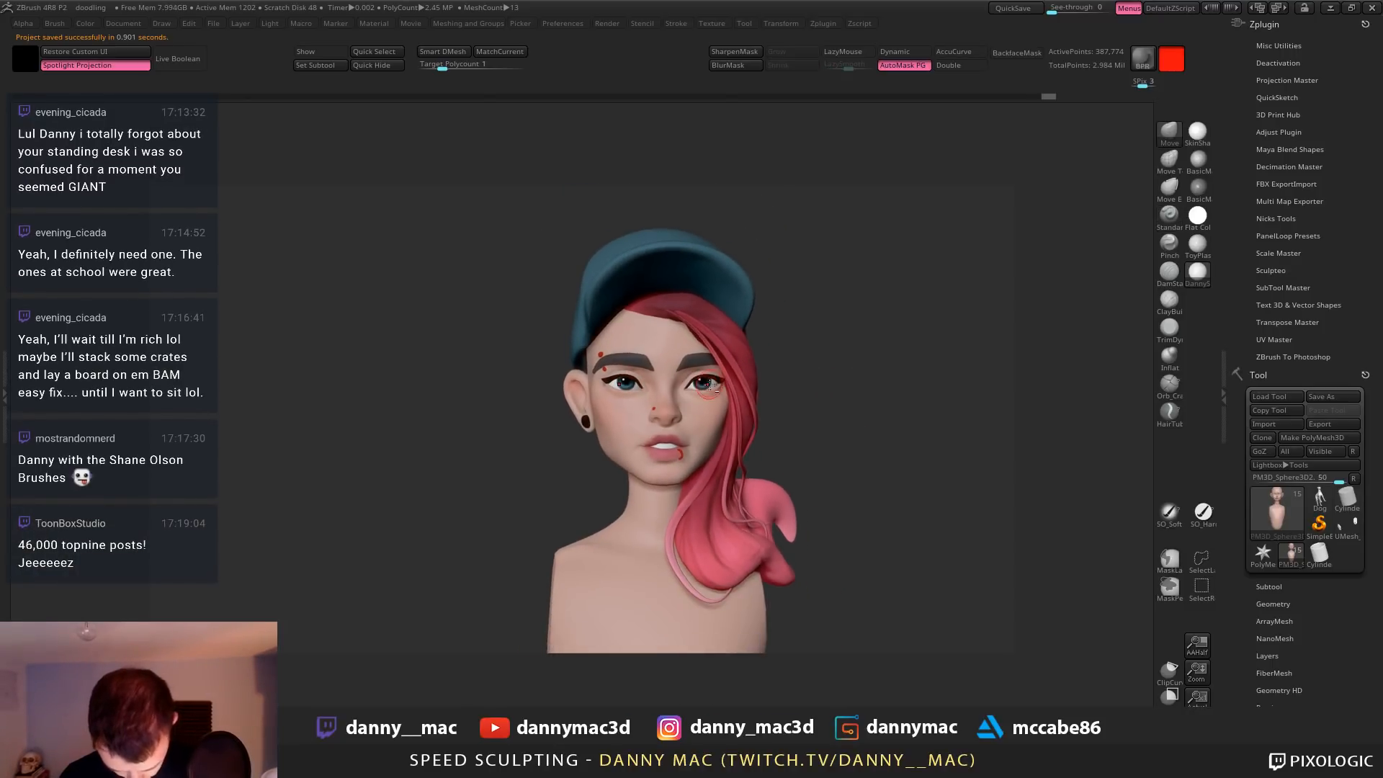
Sample black, select the eyeballs subtool and set up the Standard brush for painting the eyes
key(c)
alt+click(703, 393)
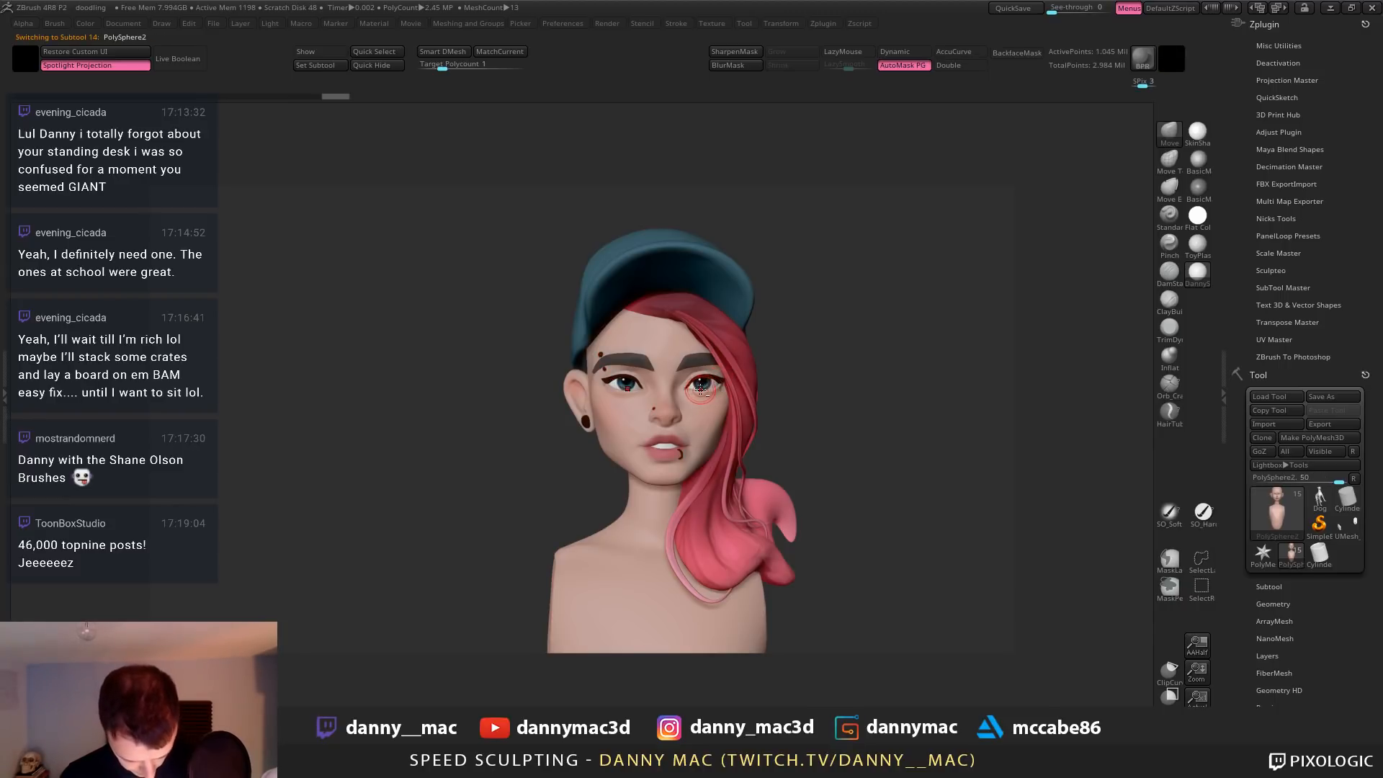
key(b)
key(s)
key(t)
mouse_move(696, 393)
ctrl+right_down()
mouse_move(742, 379)
mouse_move(709, 372)
ctrl+right_up()
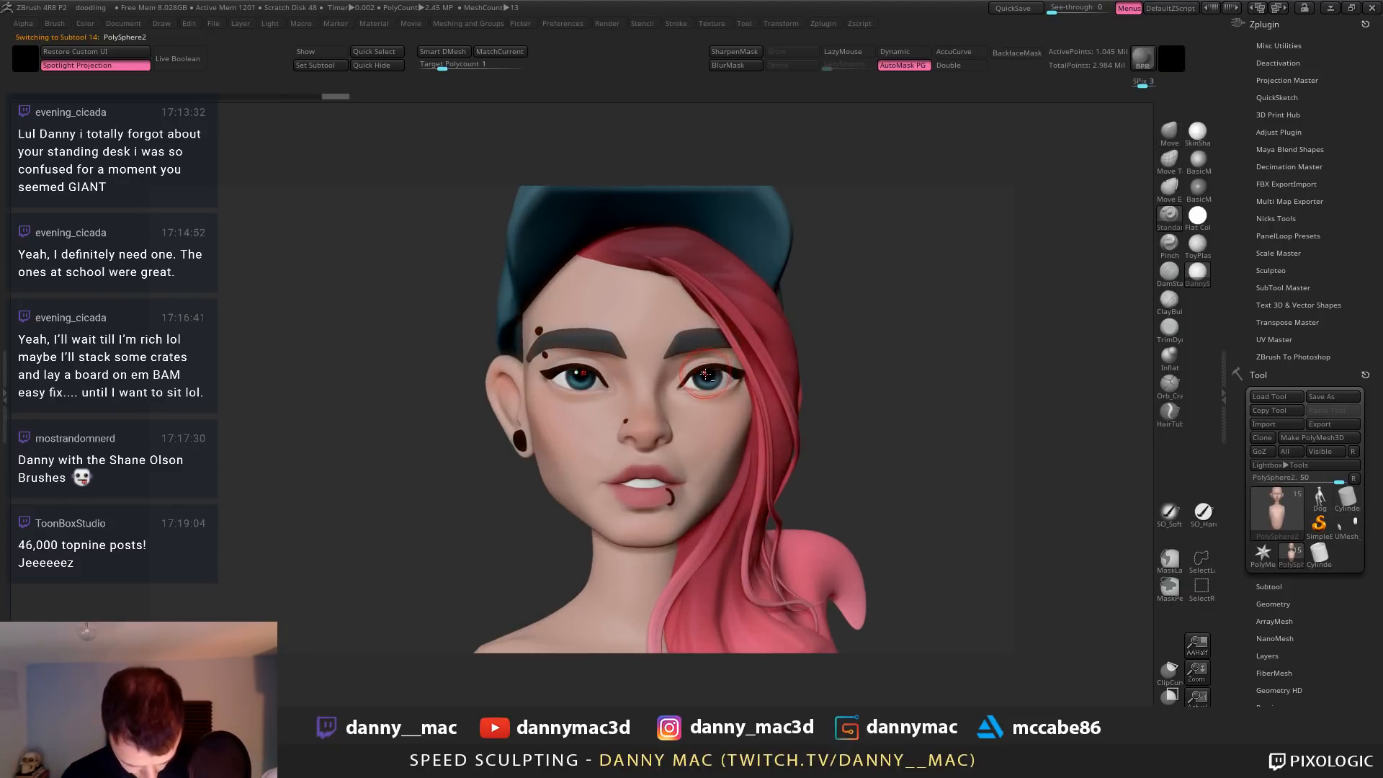
Isolate the eyeballs as needed and shade their upper part beneath the eyelids with a very dark reddish brown
key(alt+s)
mouse_move(697, 372)
mouse_down()
mouse_move(734, 368)
mouse_move(703, 368)
mouse_up()
key(space)
key(ctrl+z)
click(574, 434)
key(alt+s)
right_drag(726, 371, 697, 373)
key(space)
drag(555, 451, 555, 447)
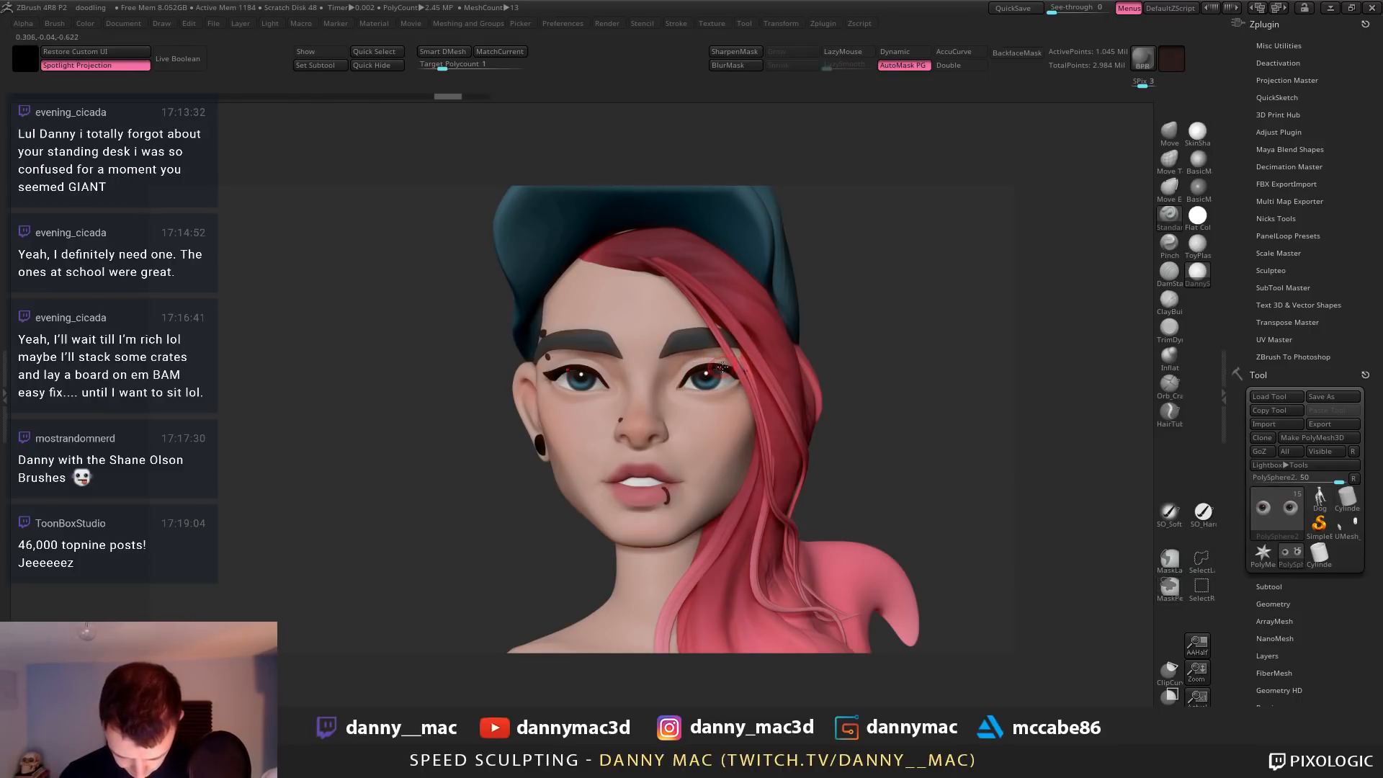
right_drag(702, 367, 720, 369)
key(space)
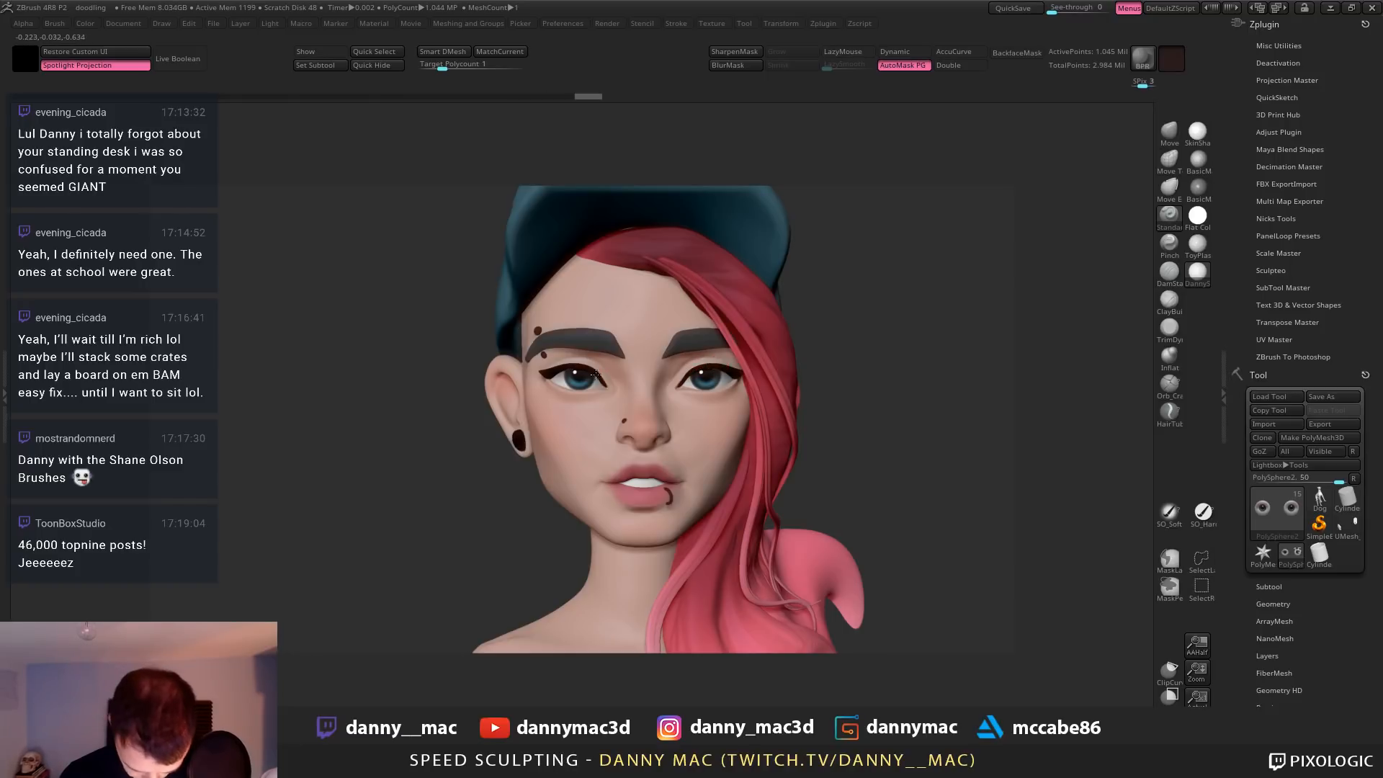
Select the head subtool, reshape the lips with the Move brush and smooth the corners of the mouth
mouse_move(666, 428)
ctrl+right_down()
mouse_move(673, 385)
mouse_move(637, 400)
mouse_move(675, 447)
mouse_move(671, 471)
mouse_move(642, 435)
mouse_move(635, 469)
mouse_move(654, 452)
mouse_move(633, 461)
mouse_move(637, 471)
mouse_move(651, 458)
mouse_move(647, 445)
mouse_move(649, 484)
mouse_move(628, 476)
mouse_move(656, 476)
ctrl+right_up()
alt+click(663, 473)
key(b)
key(m)
key(v)
key(ctrl+z)
drag(621, 478, 630, 479)
right_drag(633, 481, 648, 469)
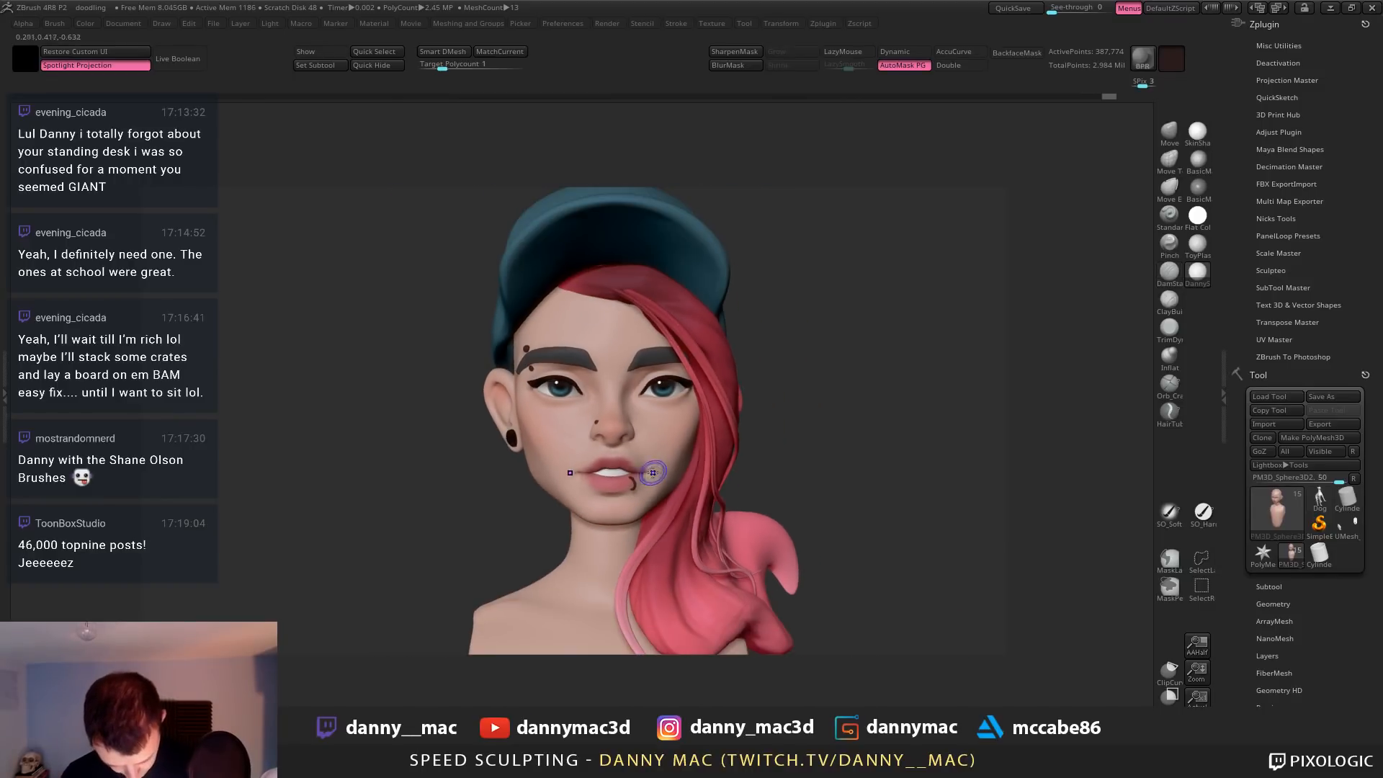
shift+drag(653, 473, 647, 473)
mouse_move(649, 472)
alt+right_down()
mouse_move(596, 403)
mouse_move(551, 436)
alt+right_up()
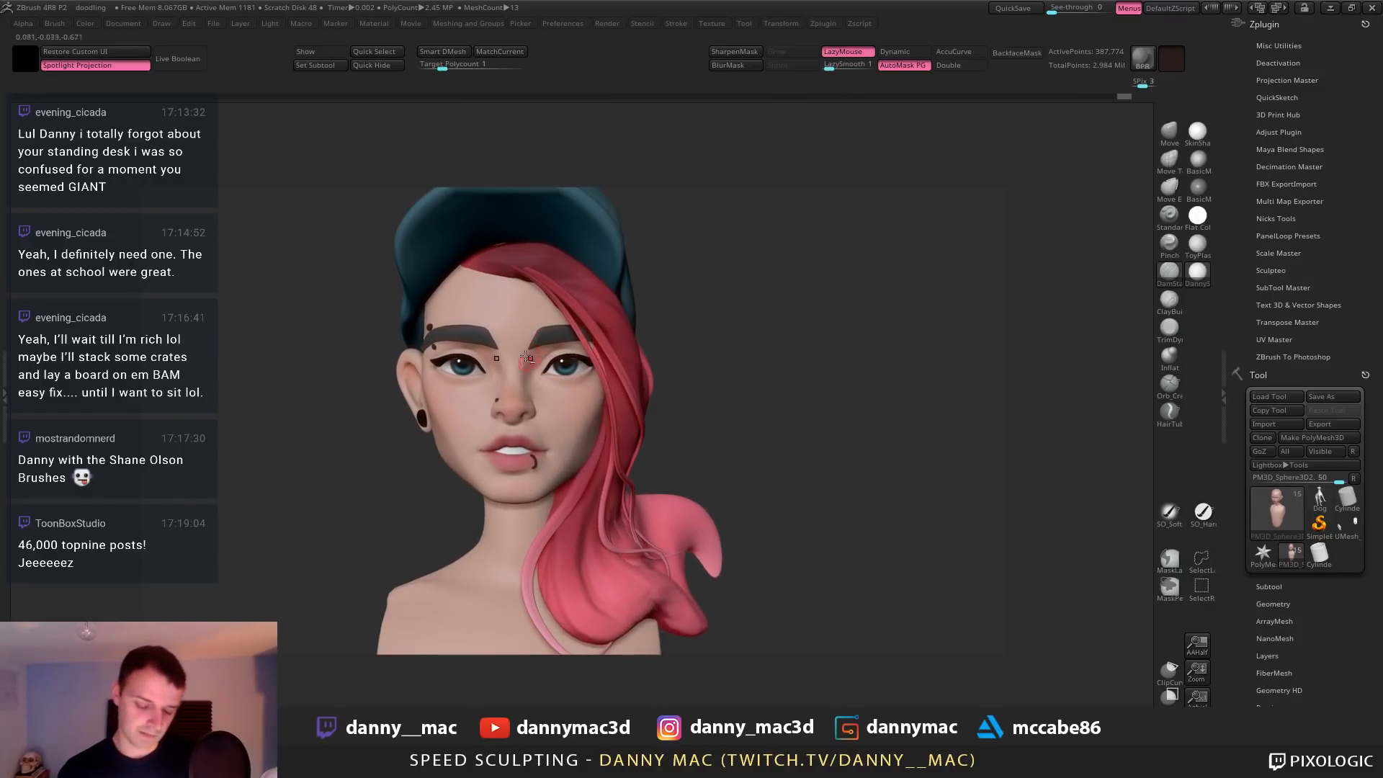
Adjust the outer edge of the exposed ear with a resized Move brush
key(b)
key(m)
key(v)
key(space)
drag(400, 379, 405, 377)
right_drag(390, 375, 396, 372)
right_drag(407, 318, 666, 333)
alt+click(411, 312)
Select the bust and pull the sides of the lower torso inward with a large Move brush
alt+click(649, 481)
alt+right_drag(649, 481, 651, 379)
key(space)
drag(617, 479, 640, 481)
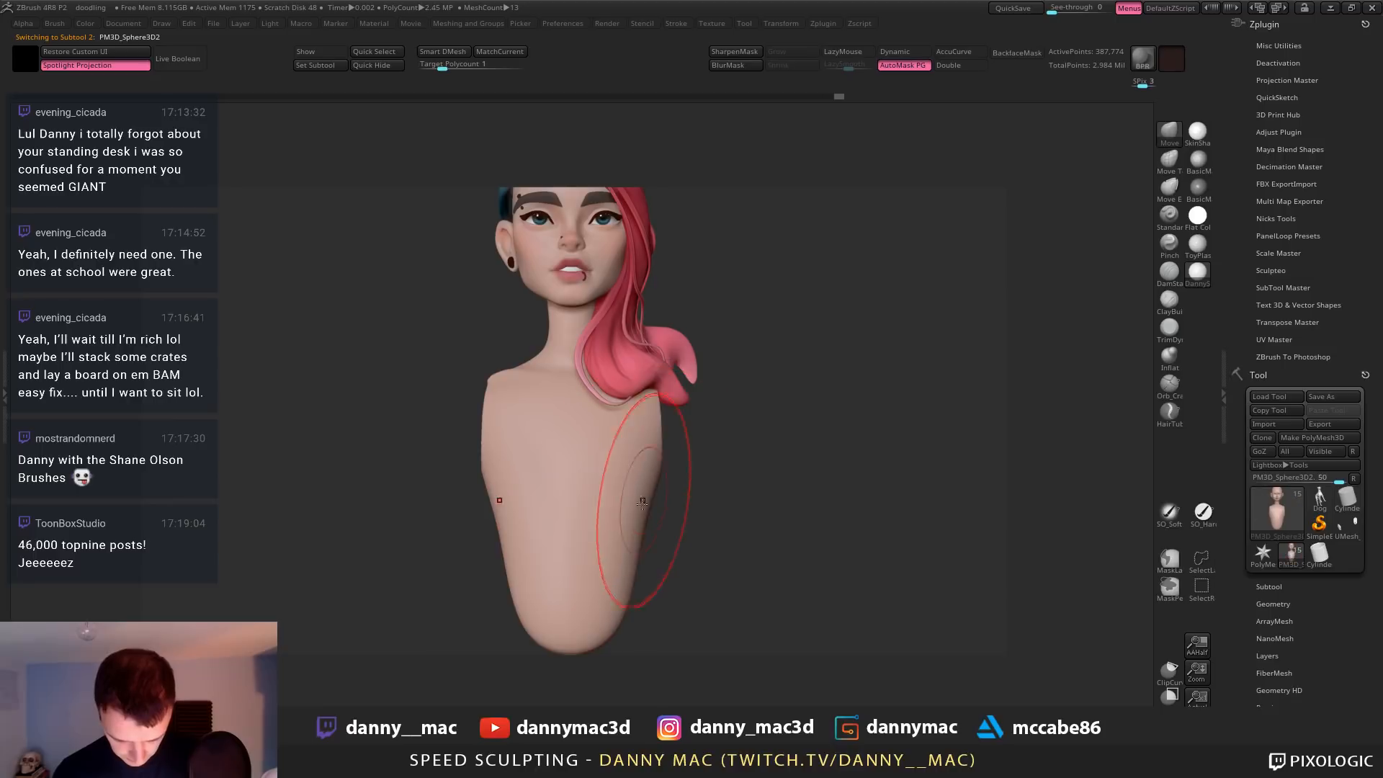
key(space)
drag(635, 552, 620, 555)
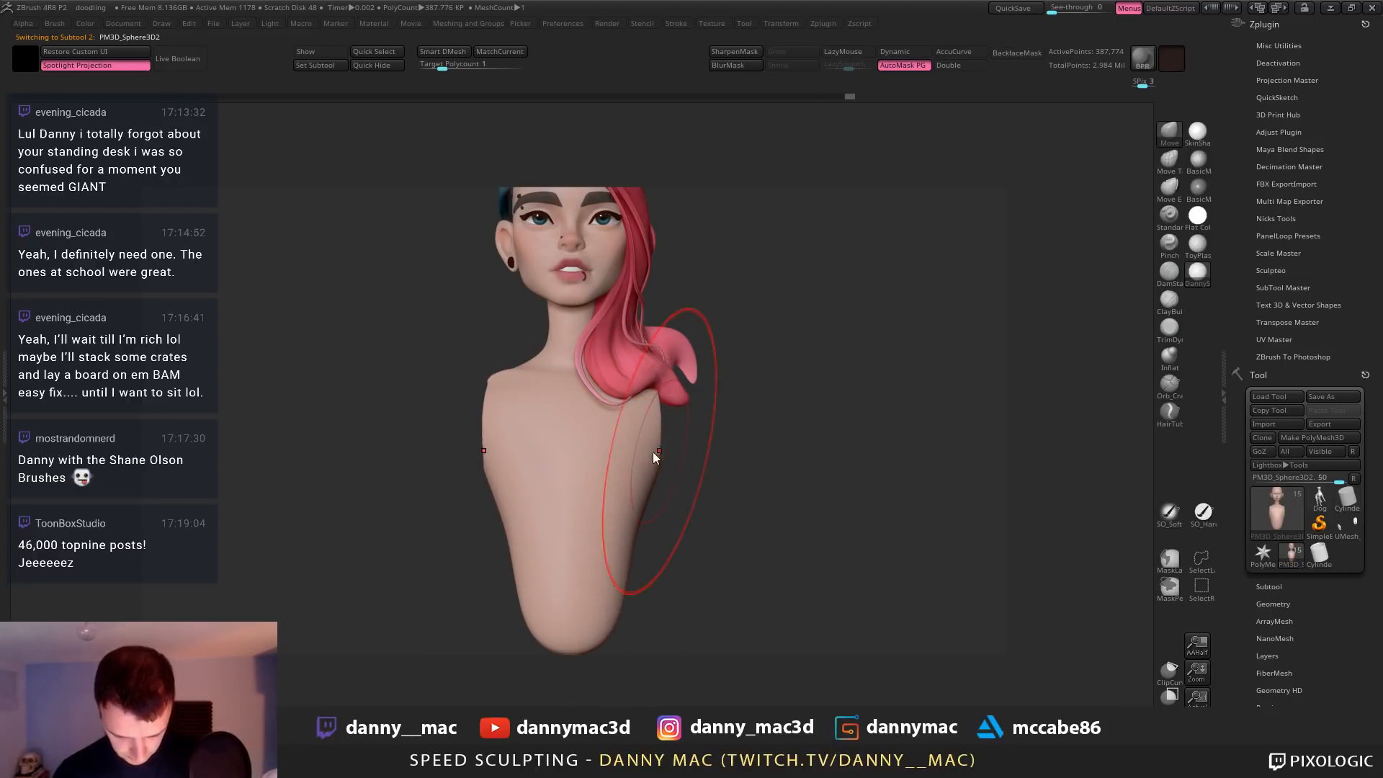
key(space)
drag(605, 458, 585, 458)
key(space)
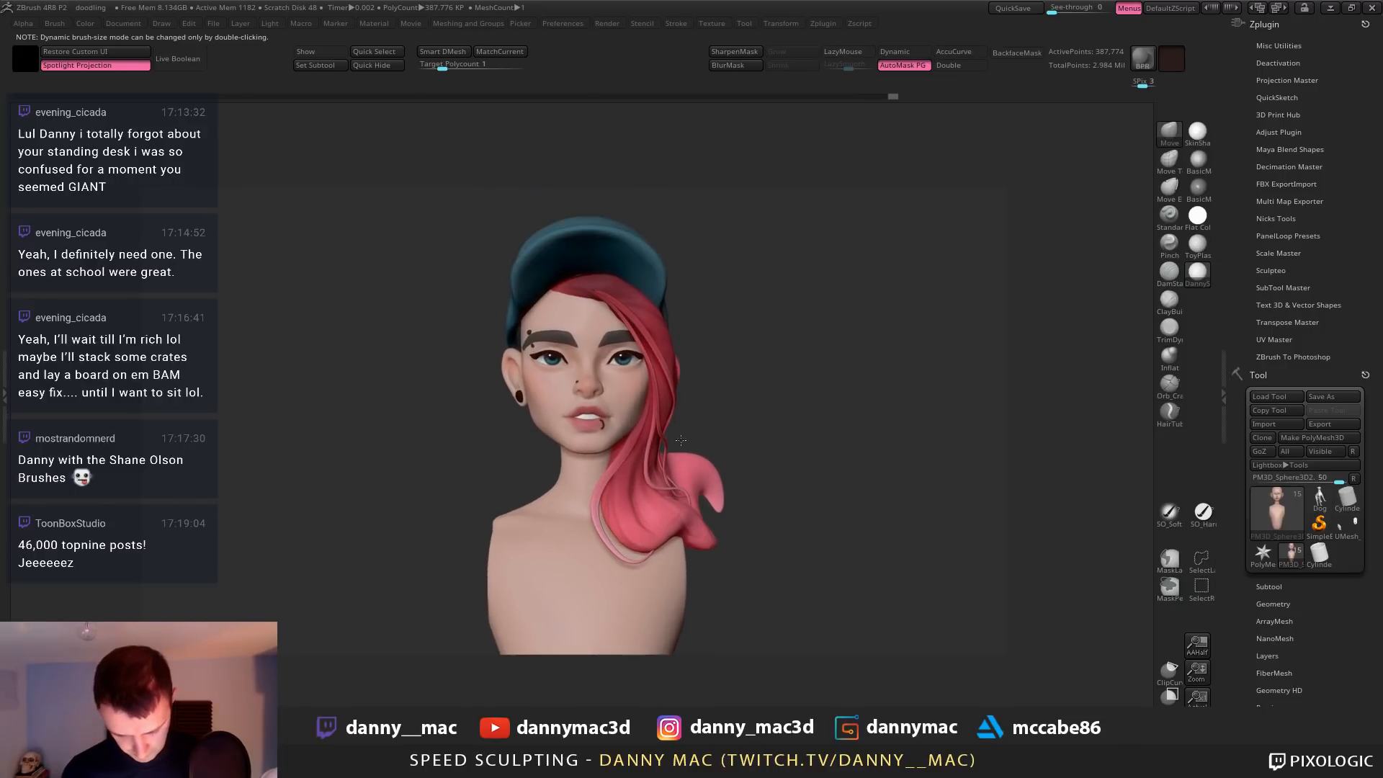
Sample black from the eyeliner and darken the outer corners of the eyes with the Standard brush
drag(680, 440, 715, 368)
key(b)
key(s)
key(t)
key(space)
click(607, 318)
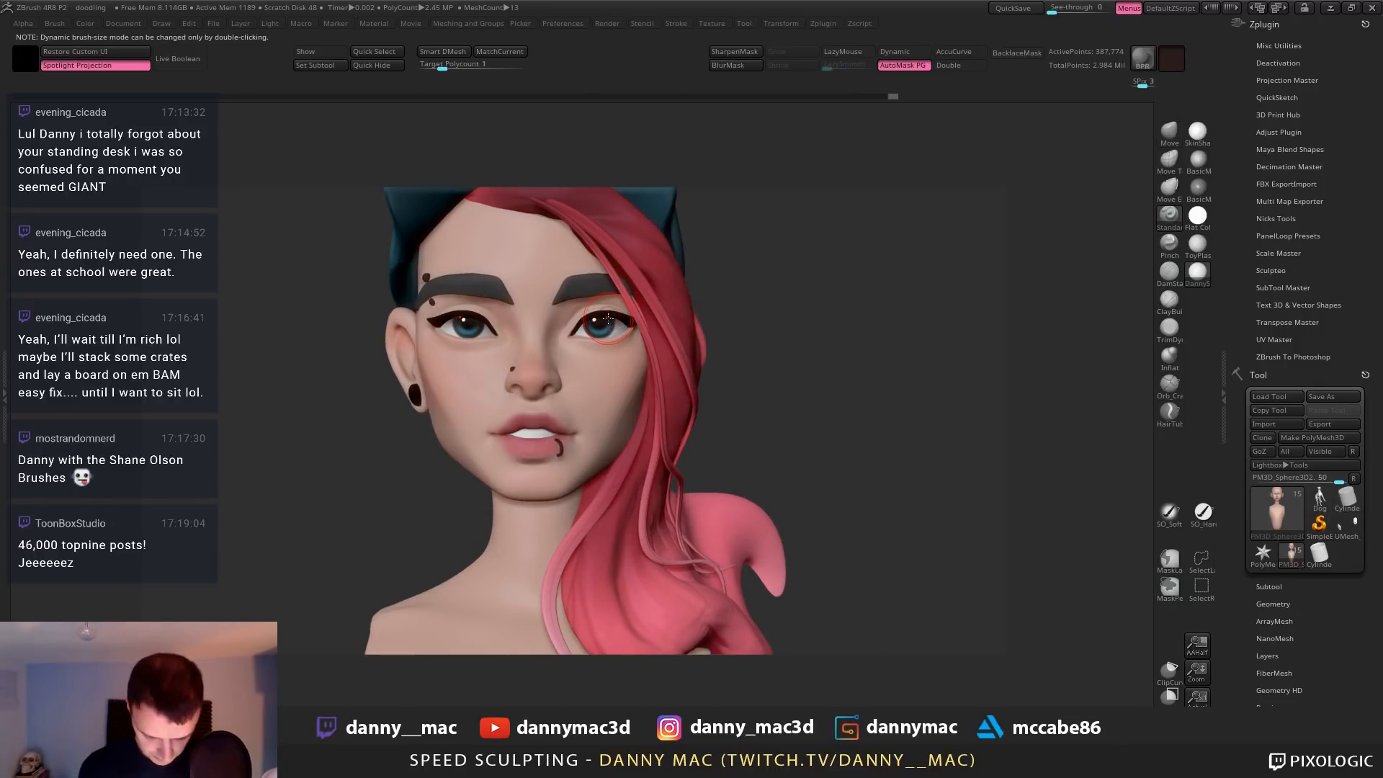
key(c)
key(space)
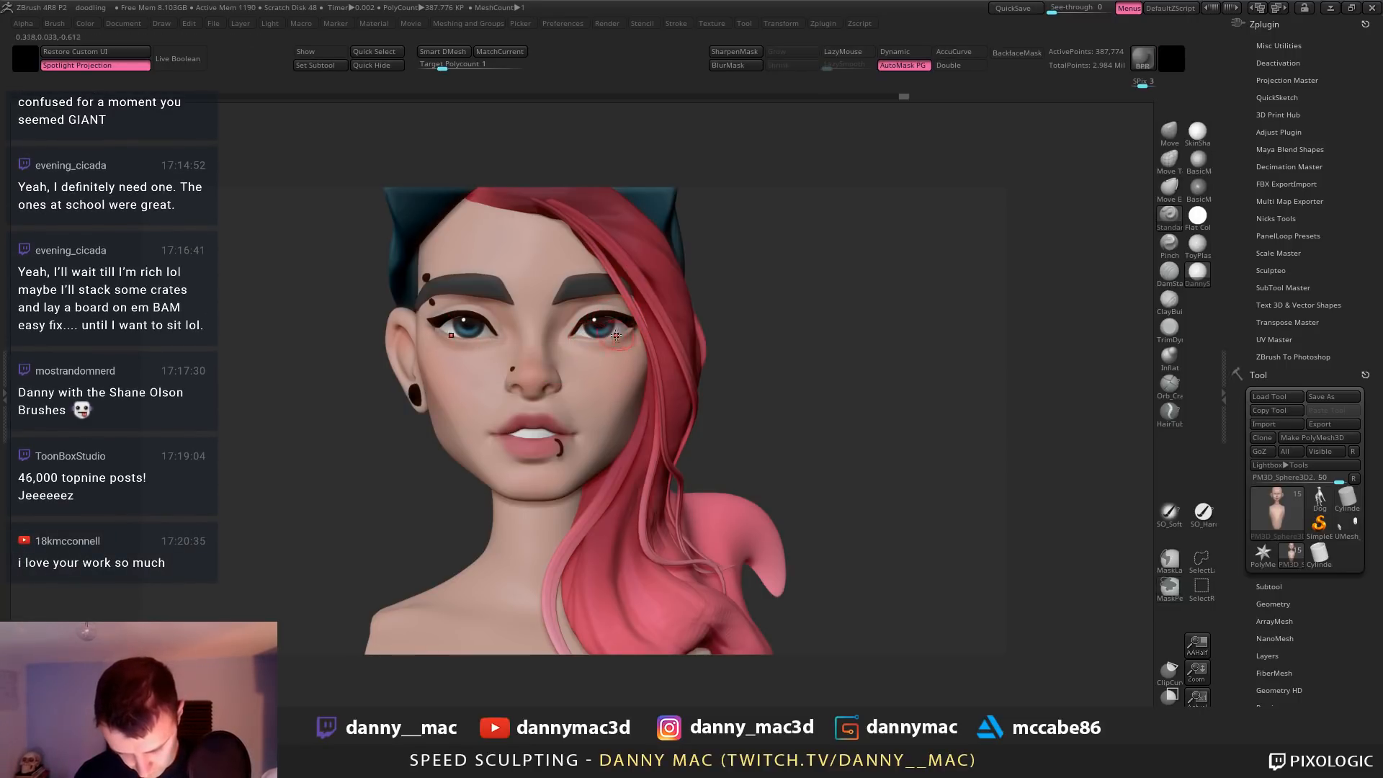
drag(616, 334, 631, 324)
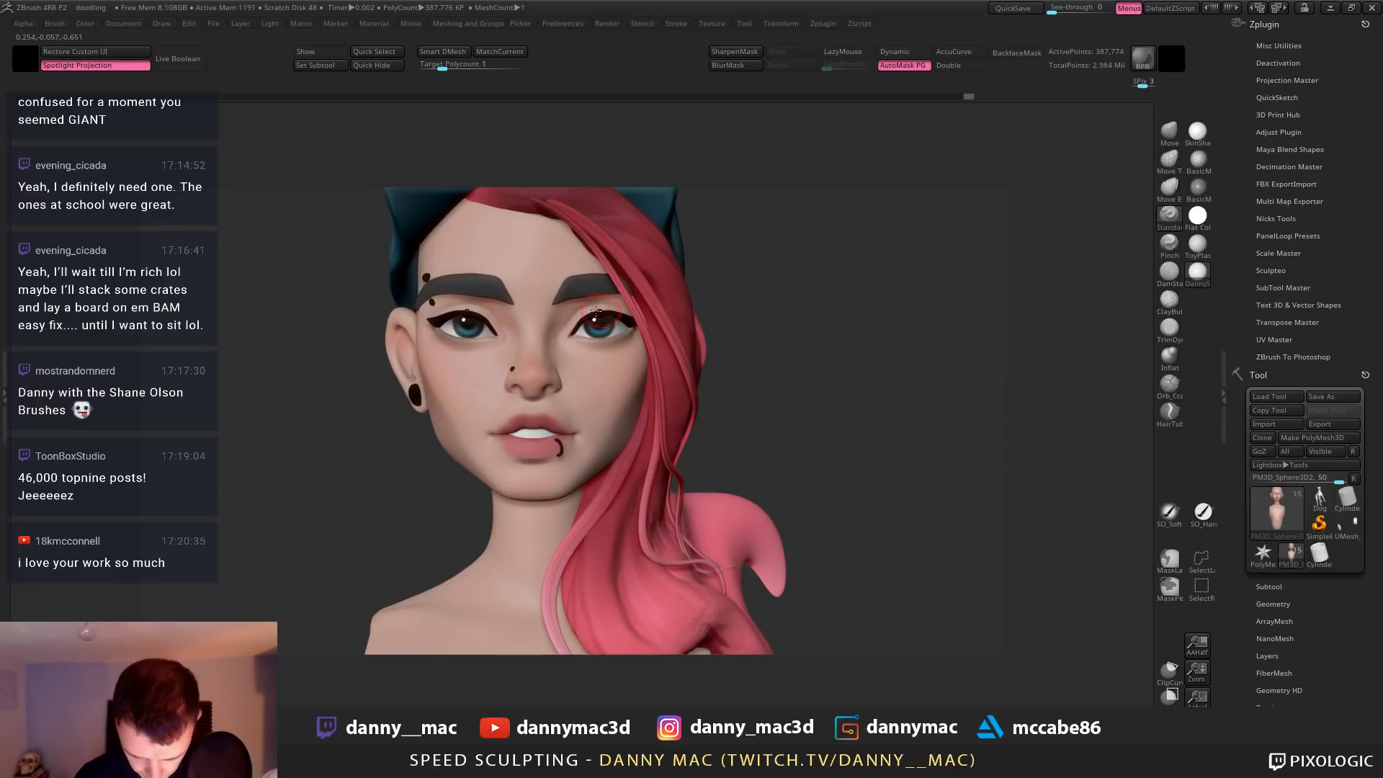
Try to extend the black eyeliner along the upper eyelids, and step back through the latest strokes
drag(586, 311, 626, 307)
key(ctrl+z)
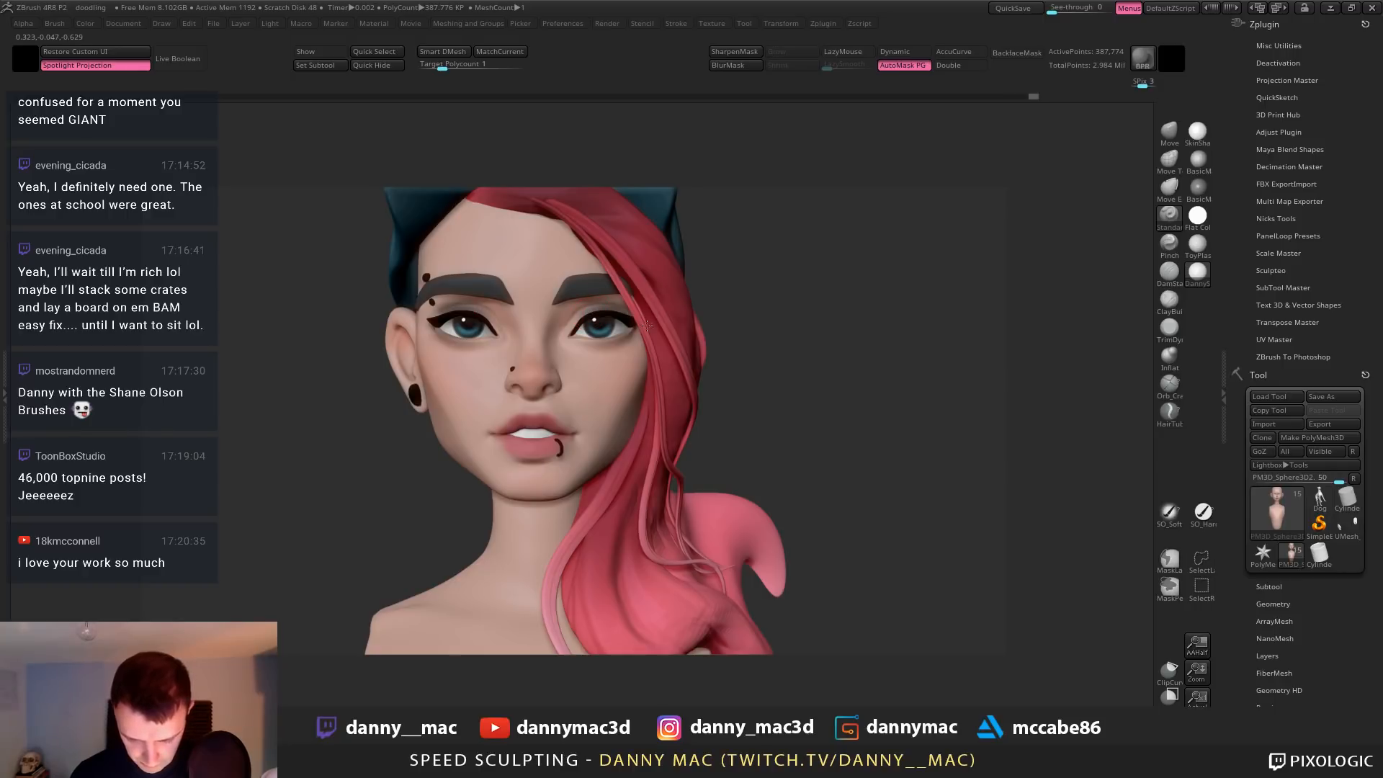
key(ctrl+z)
key(ctrl+z)
key(ctrl+z)
key(ctrl+z)
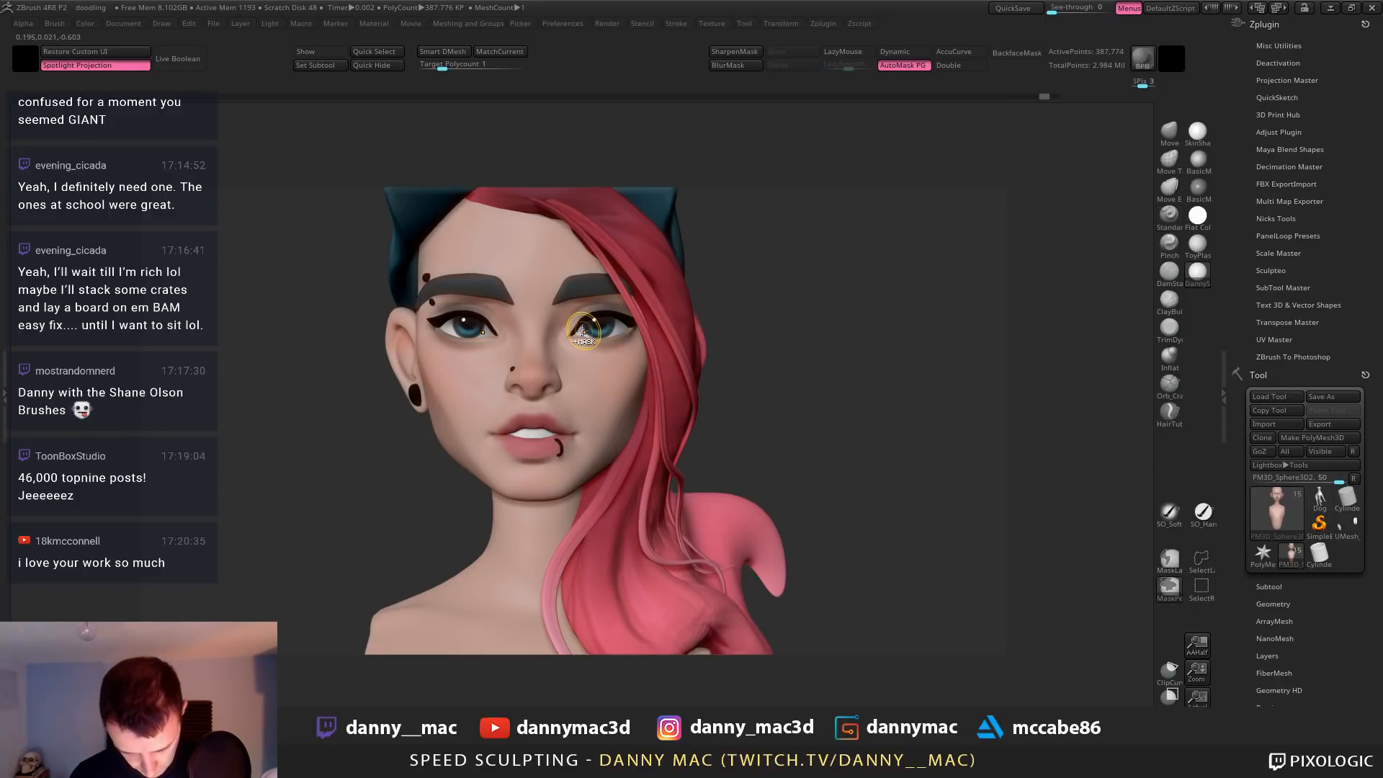
Sample blue from the iris, undo the latest strokes, and tint the upper eyelids with the blue
alt+right_drag(620, 353, 613, 395)
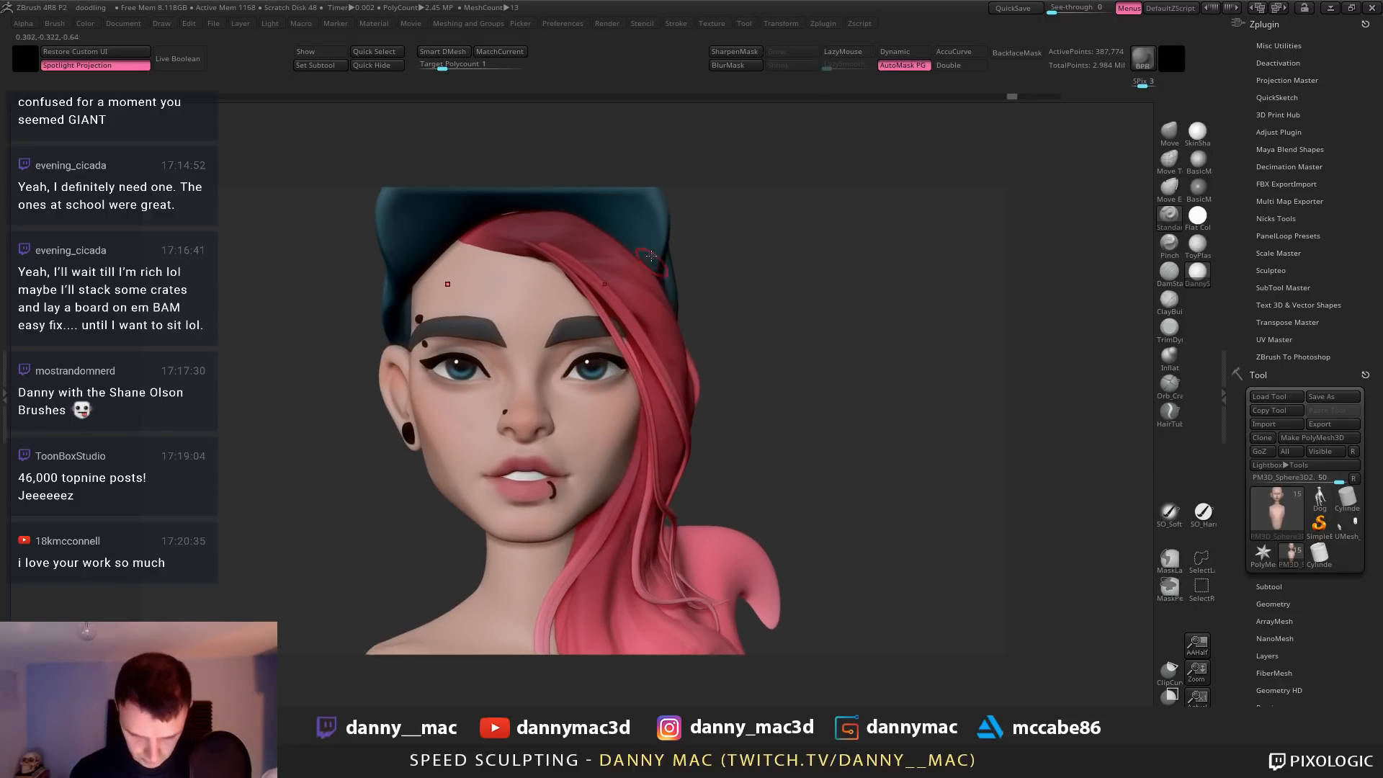
key(c)
drag(579, 353, 613, 356)
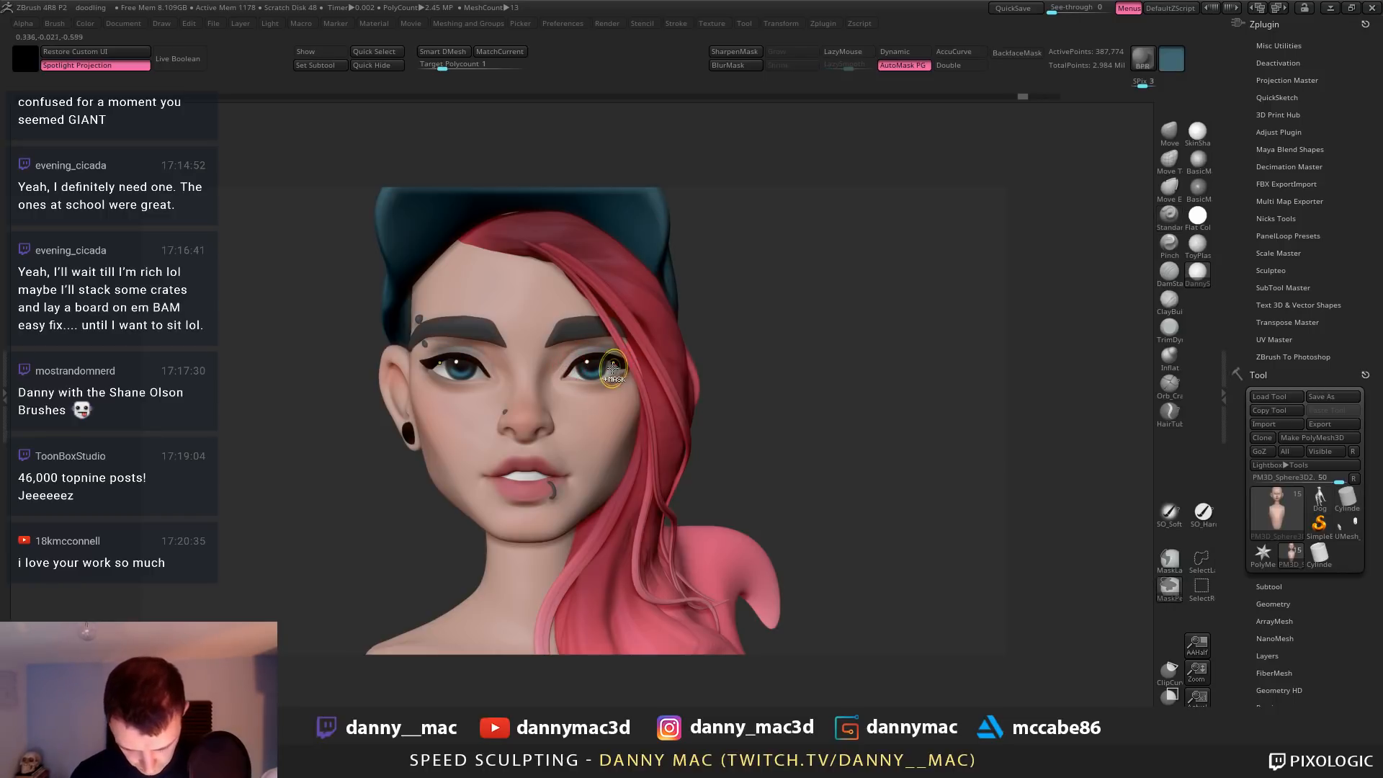
key(ctrl+z)
key(ctrl+z)
key(ctrl+z)
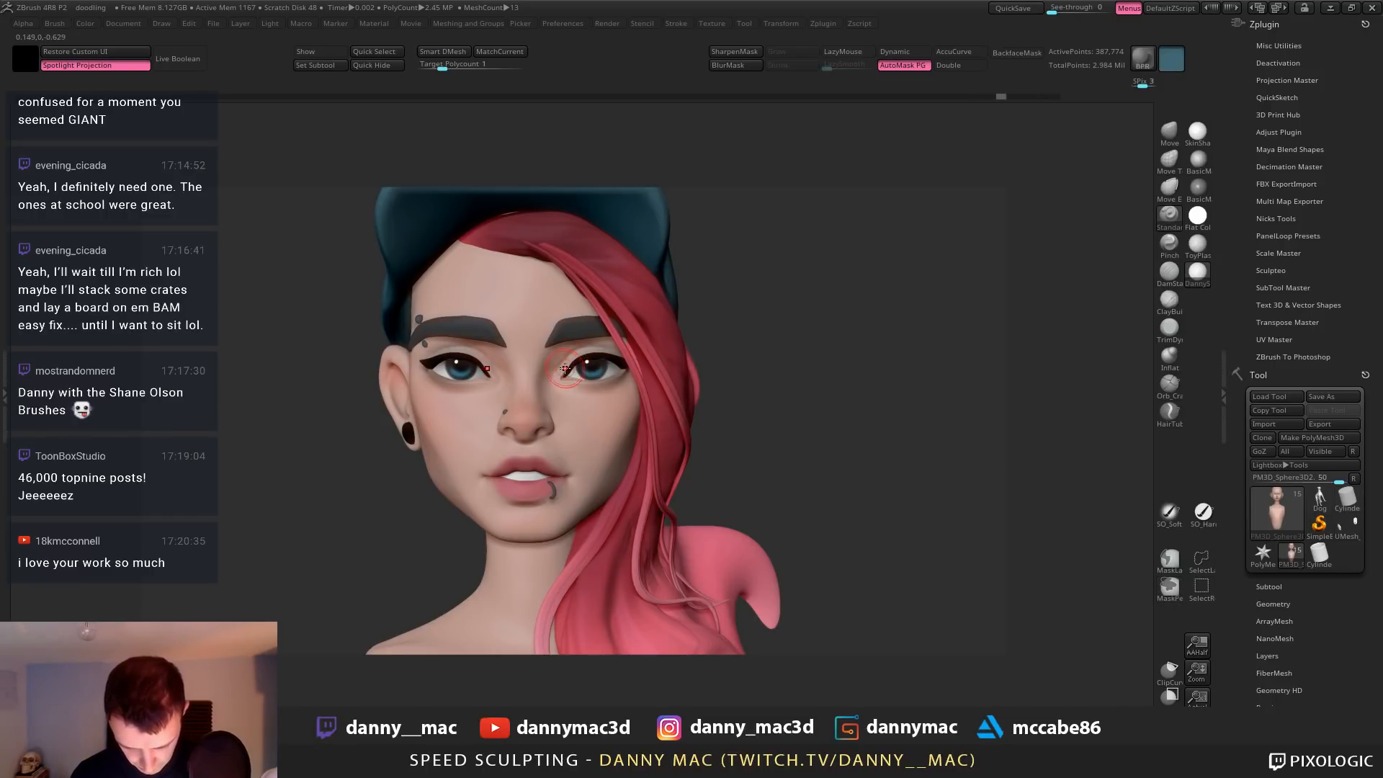
drag(608, 346, 640, 357)
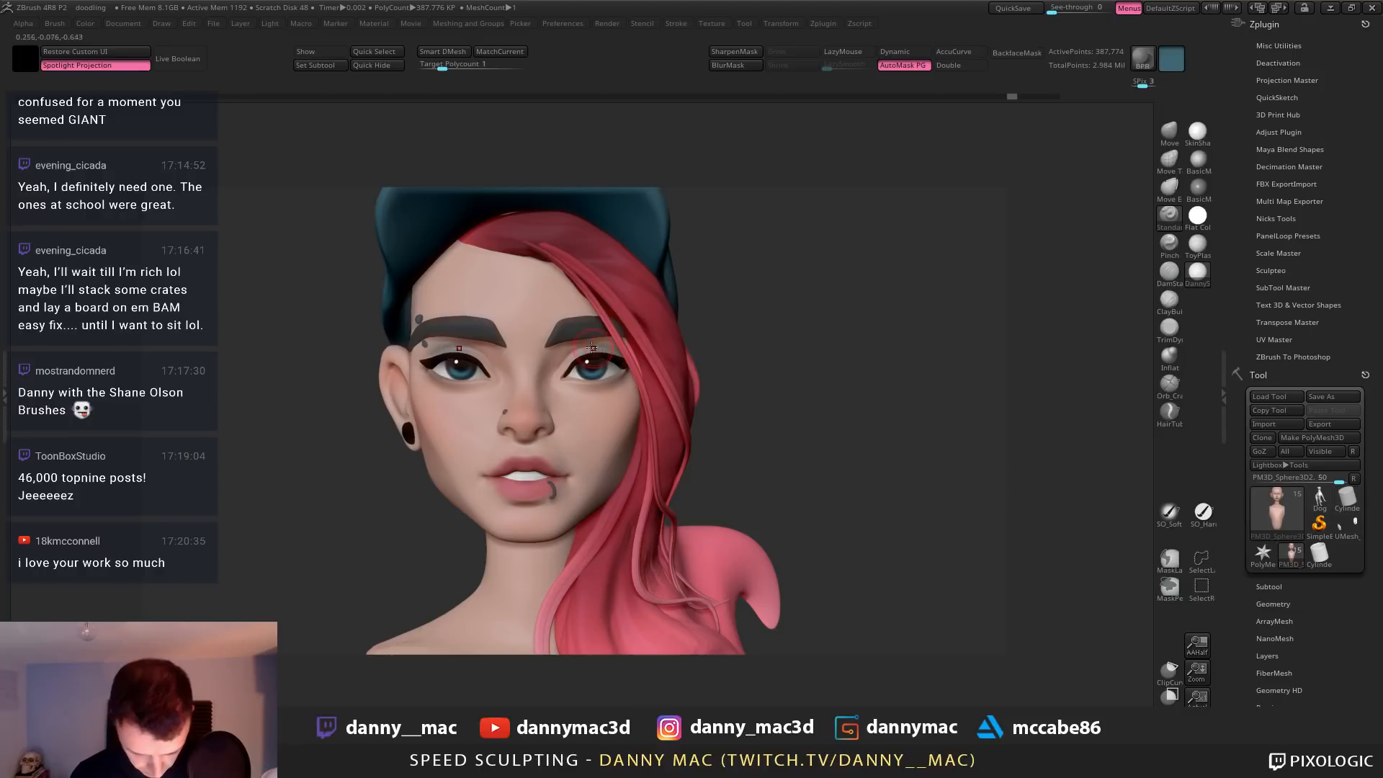
Switch the paint to a lighter blue and brush it over the upper eyelids as eyeshadow
right_drag(309, 429, 372, 436)
right_click(372, 435)
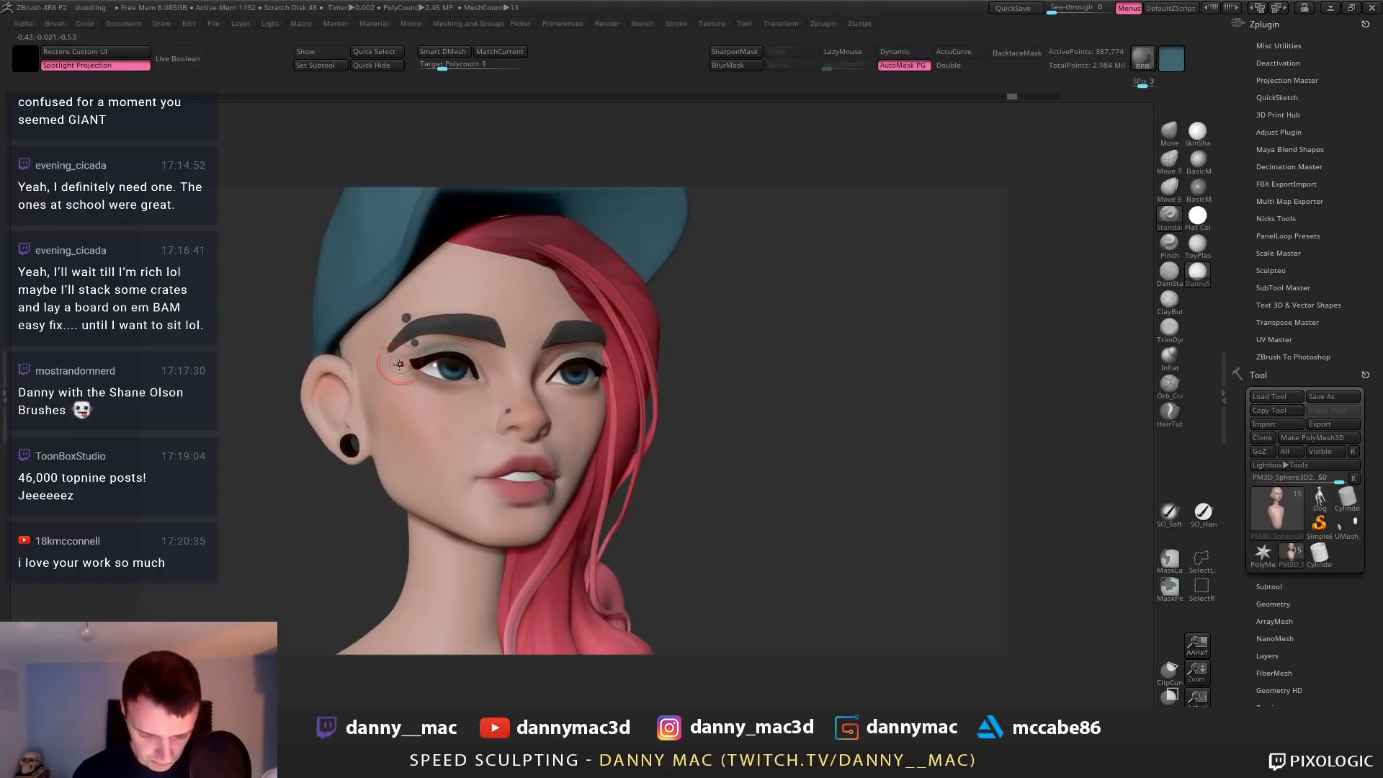
right_drag(670, 460, 587, 475)
right_click(586, 475)
click(525, 432)
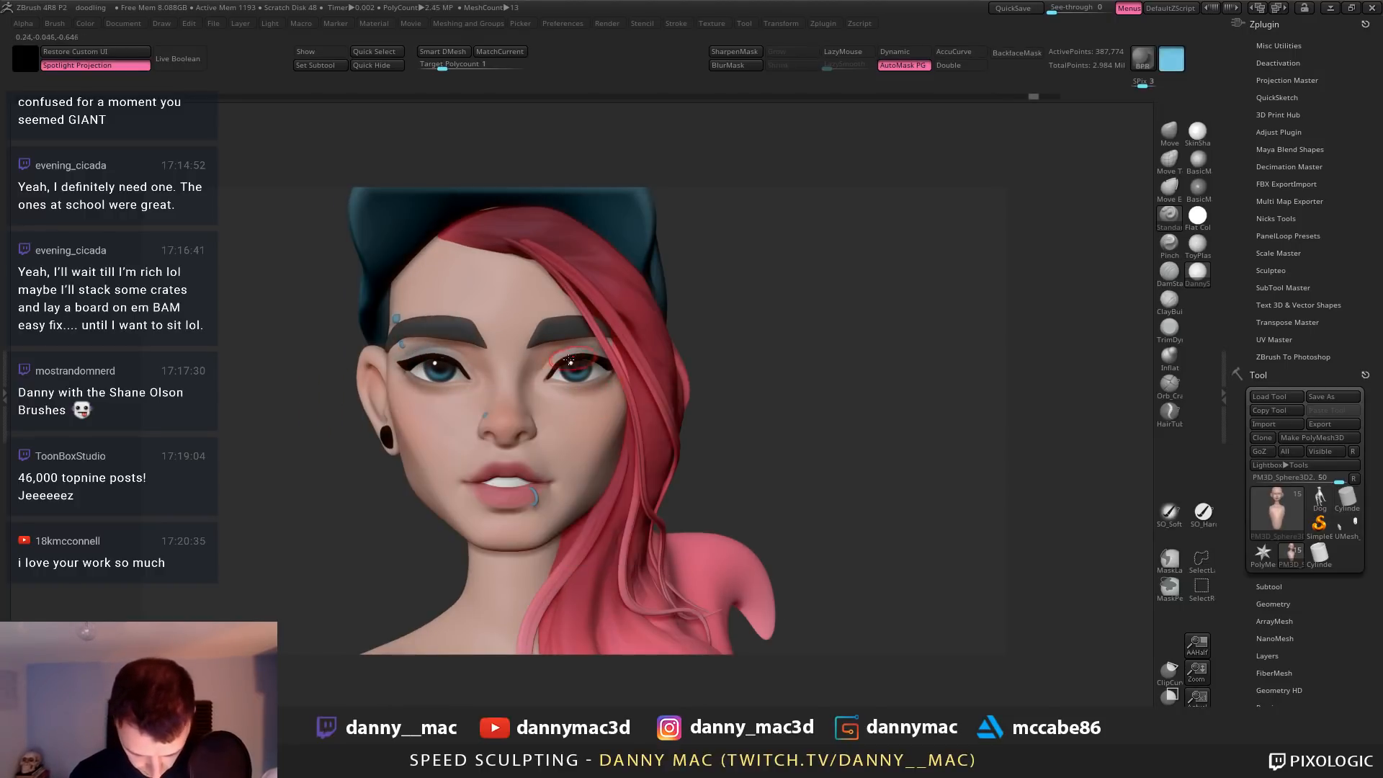
Try blending sampled skin tone around the outer ends of the eyelids, and undo the stroke
alt+right_drag(669, 341, 712, 351)
key(c)
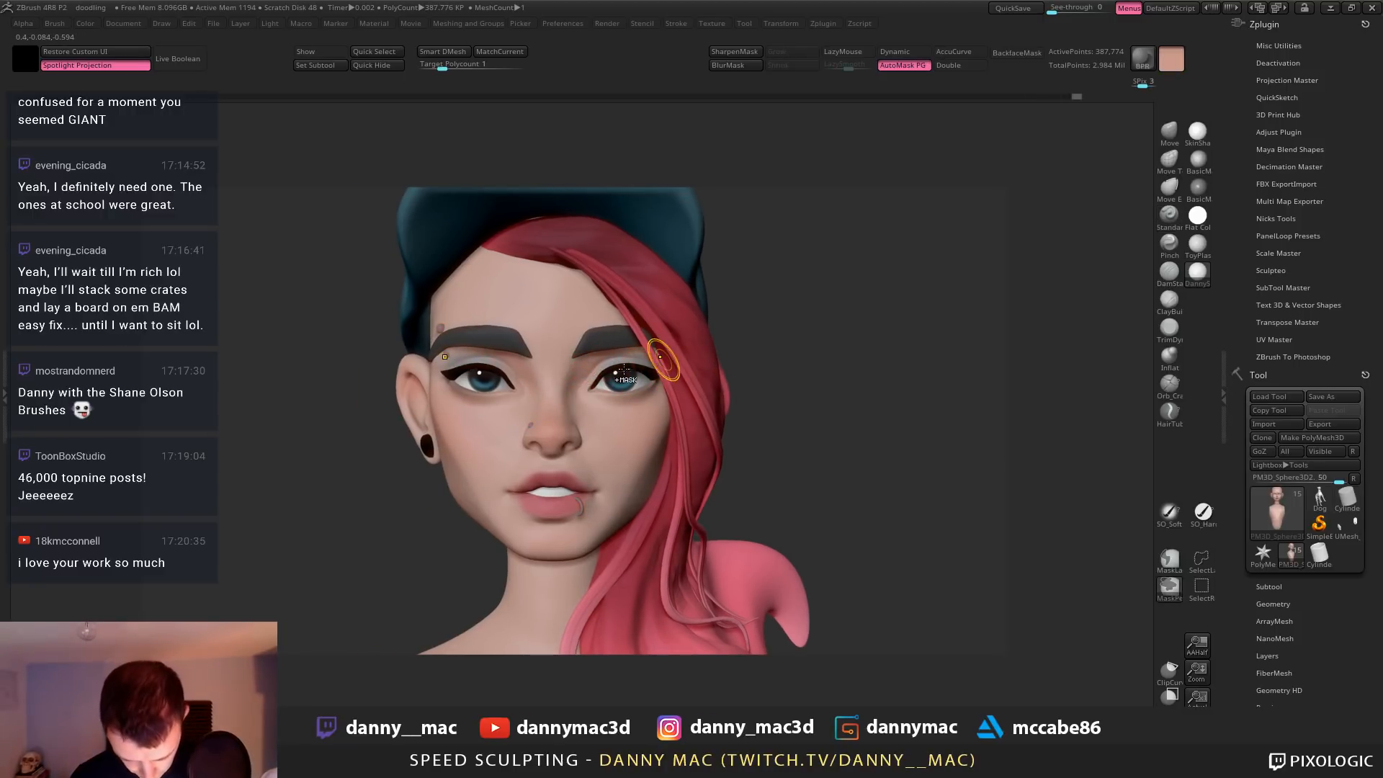
key(ctrl+z)
Try adding white highlights at the inner eye corners, and step back through the strokes
alt+right_drag(642, 410, 604, 408)
key(c)
key(space)
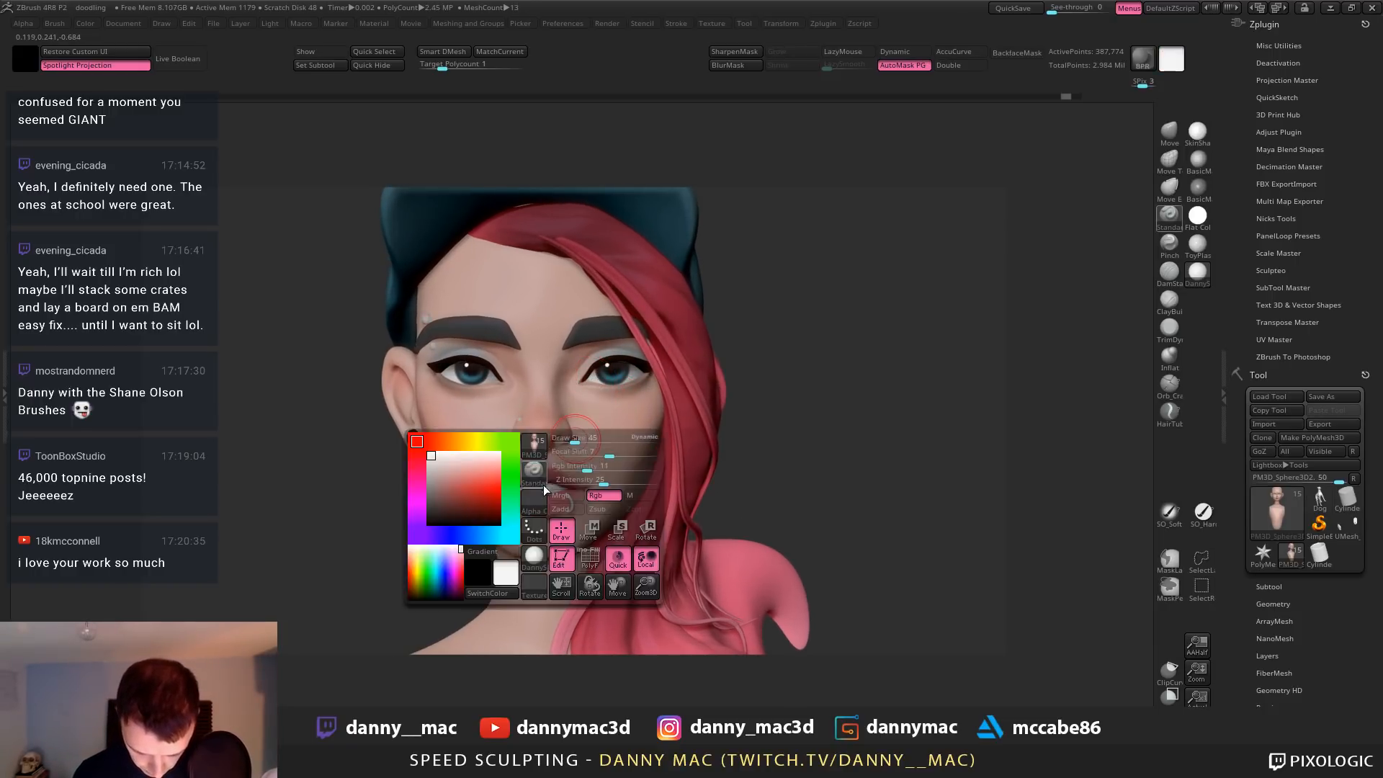
key(c)
drag(586, 390, 592, 393)
key(ctrl+z)
key(space)
click(585, 418)
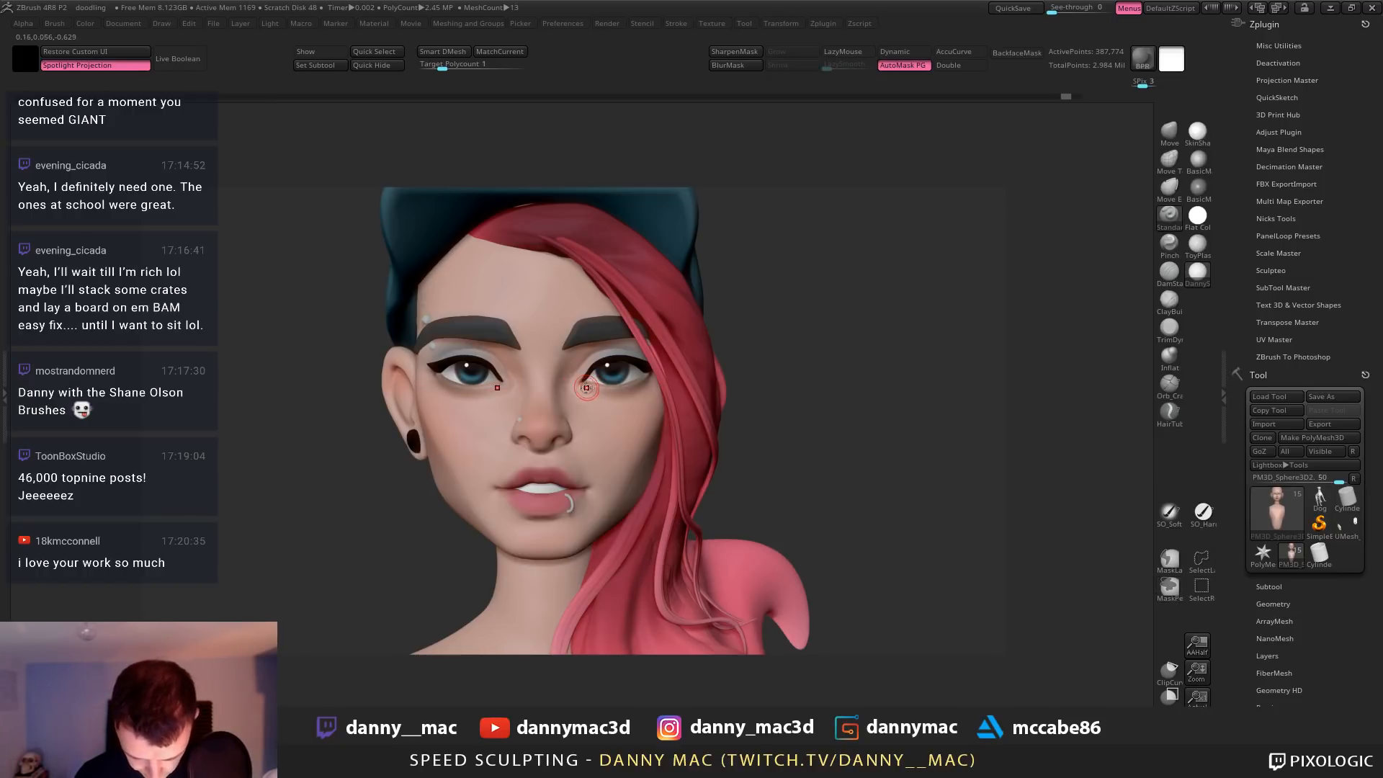
key(ctrl+z)
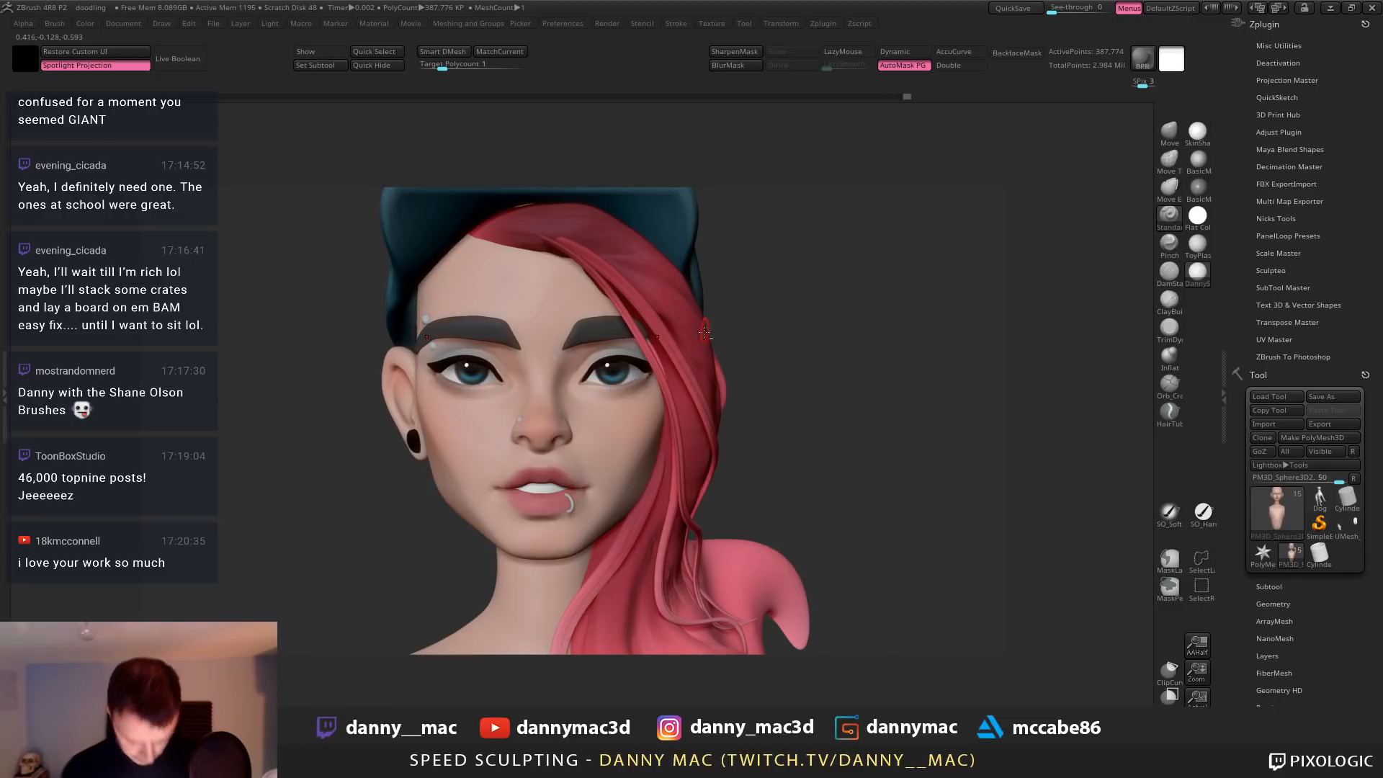
Sample the skin tone from the forehead and soften the blue eyeshadow on the upper eyelids
mouse_move(778, 327)
mouse_down()
mouse_move(807, 368)
mouse_move(792, 324)
mouse_up()
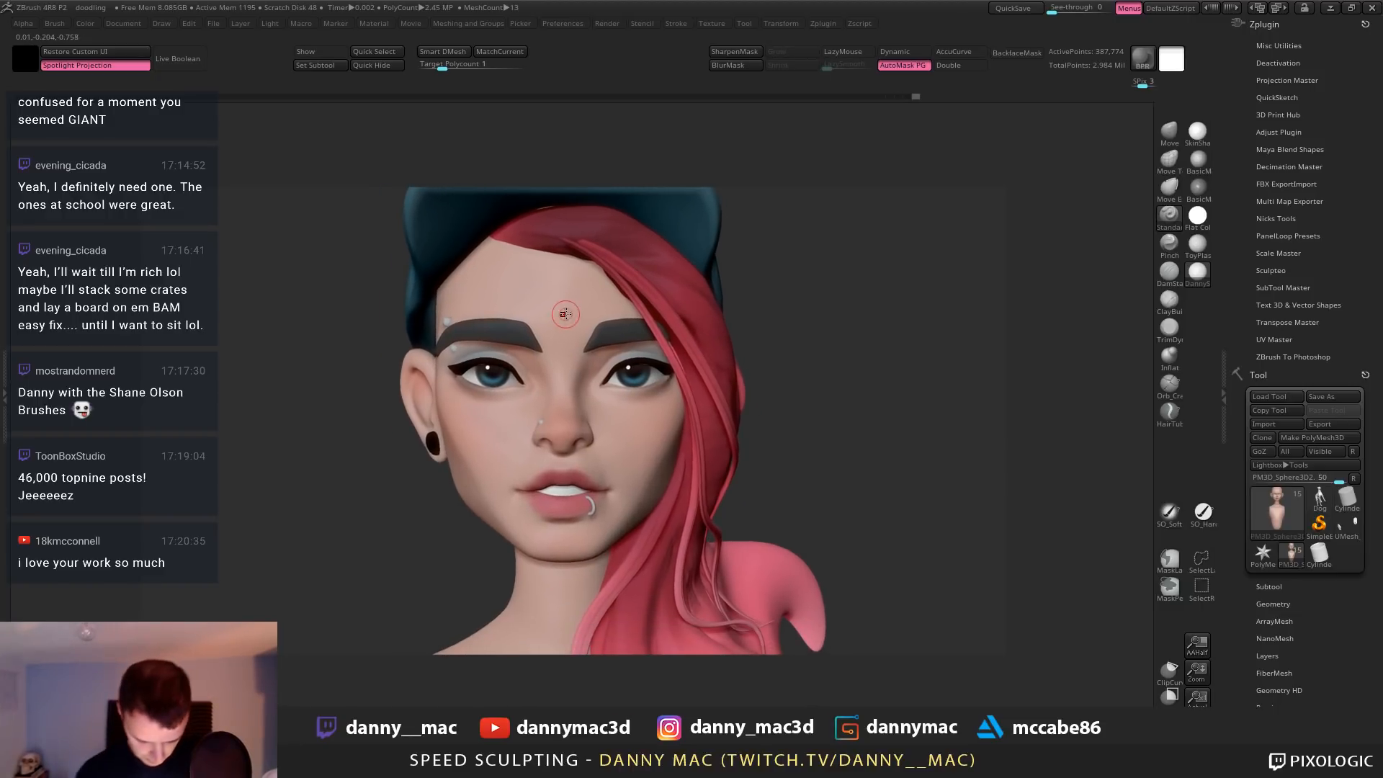
key(c)
key(space)
key(c)
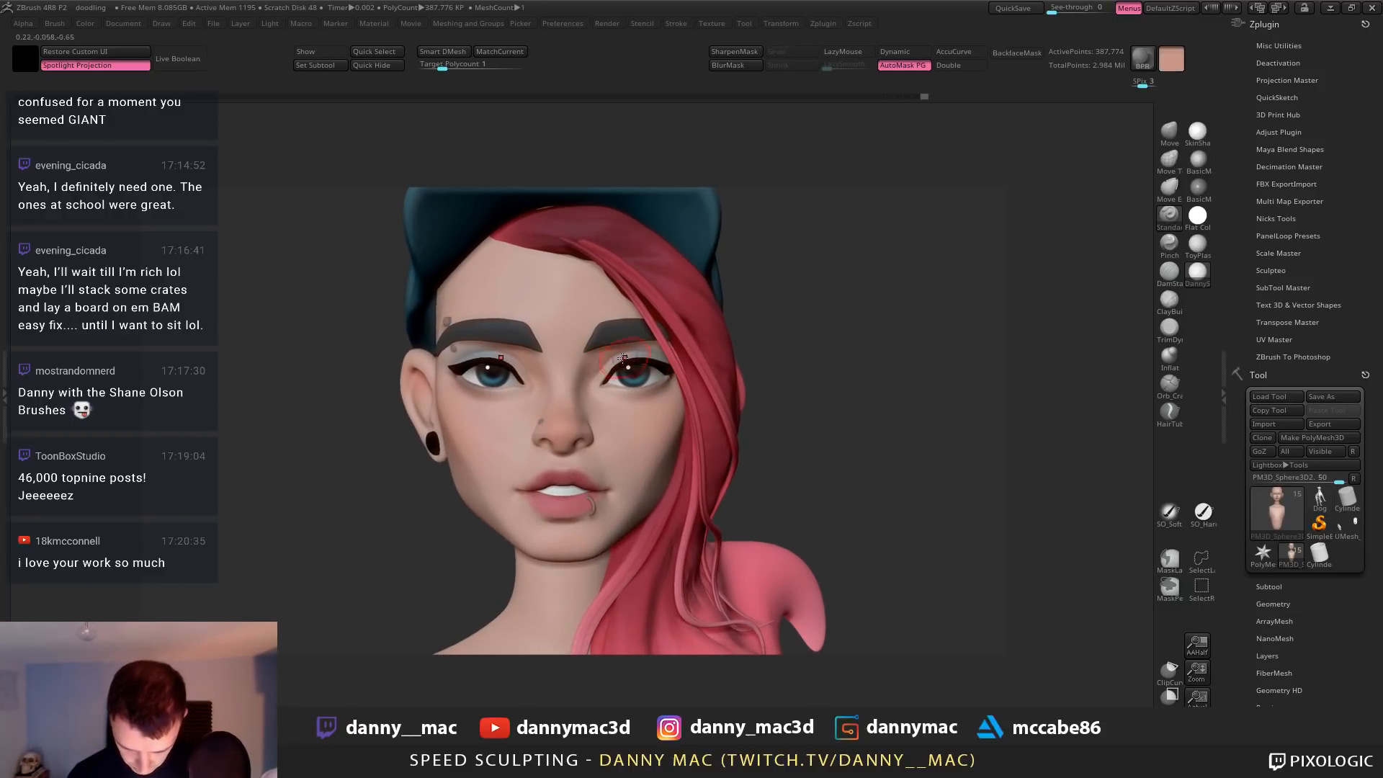
Sample black from the eyeliner and touch up the lash line of the eyes
mouse_move(659, 345)
ctrl+right_down()
mouse_move(620, 380)
mouse_move(629, 388)
ctrl+right_up()
key(c)
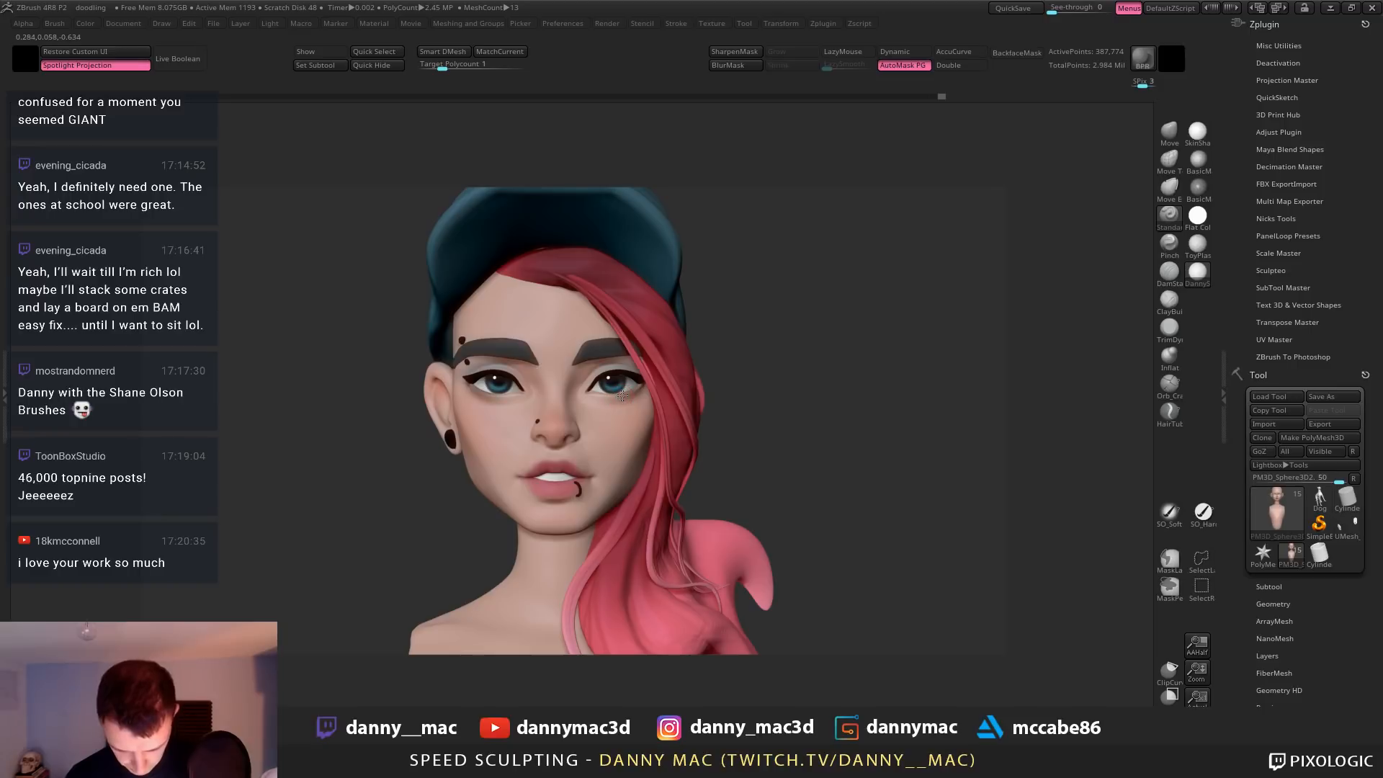
drag(623, 395, 622, 392)
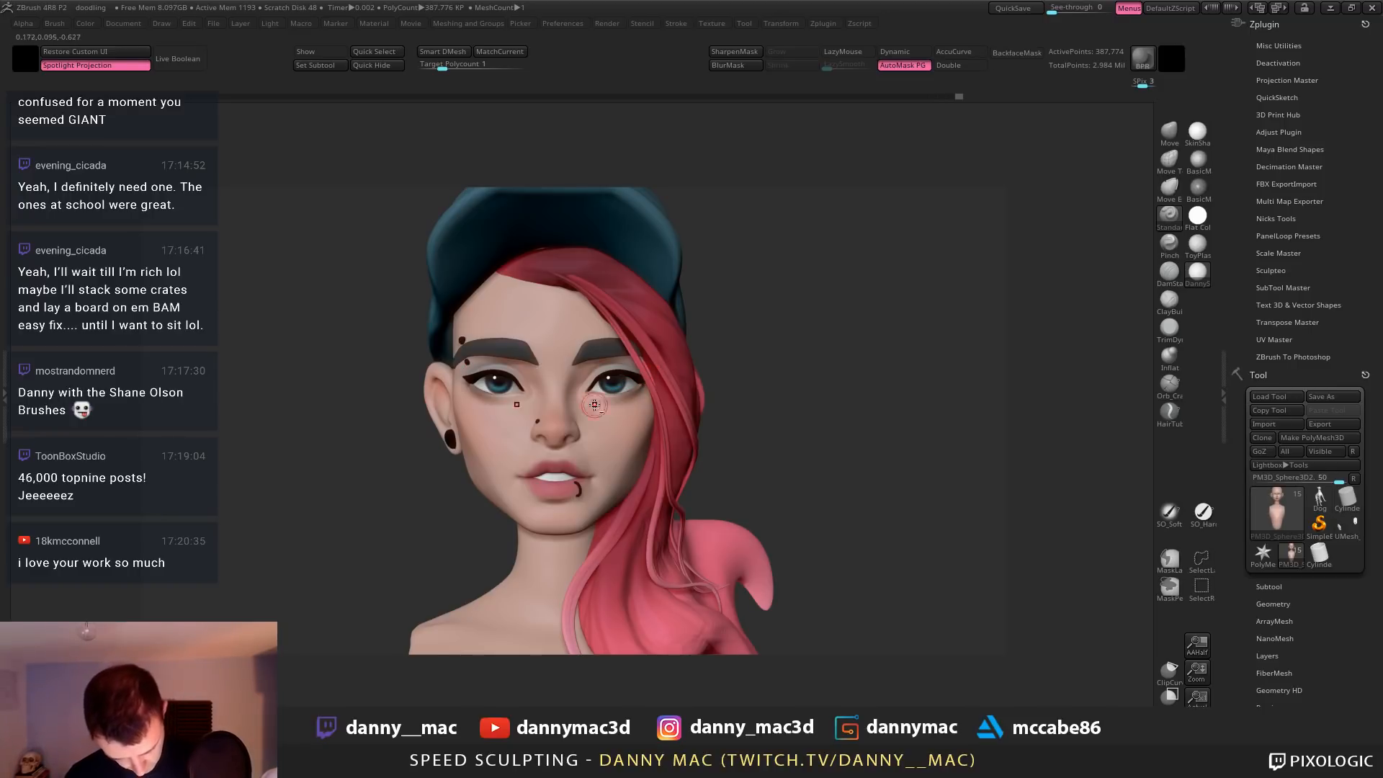
Undo the last stroke and reshape the lower eyelids with a resized Move brush
key(b)
key(m)
key(v)
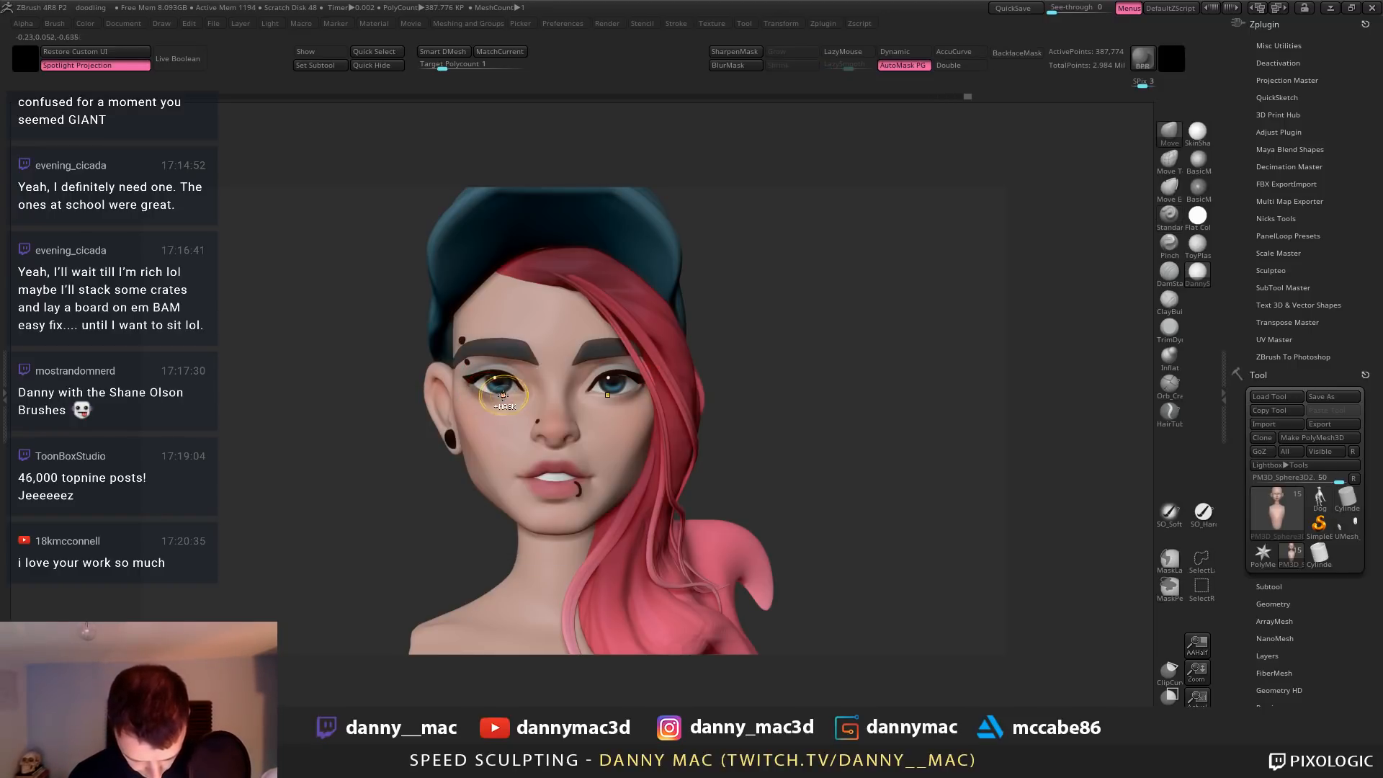
key(ctrl+z)
ctrl+right_drag(635, 363, 529, 404)
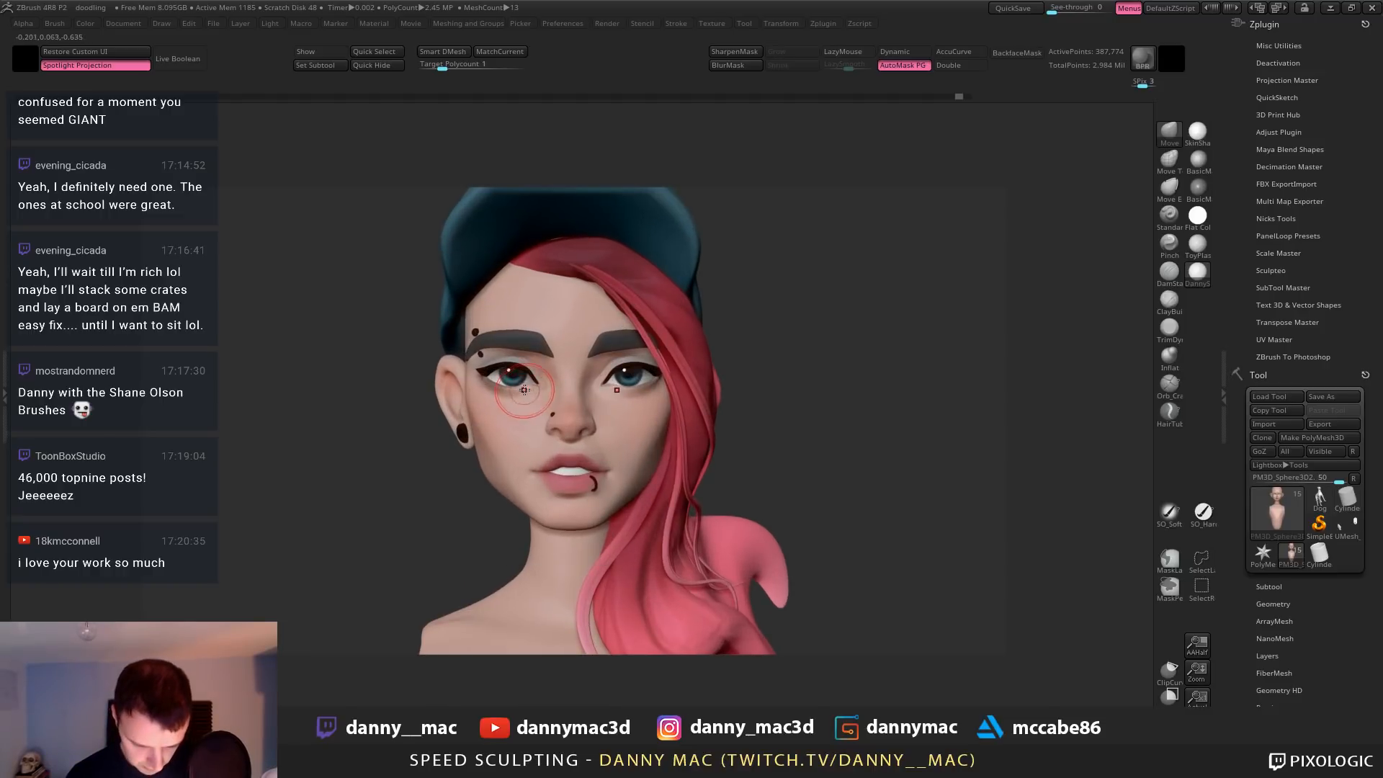
drag(527, 389, 537, 394)
Refine the outer cheek contour and the jaw with the Move brush from a three-quarter and a front view
mouse_move(548, 389)
ctrl+right_down()
mouse_move(626, 371)
mouse_move(633, 413)
mouse_move(493, 400)
ctrl+right_up()
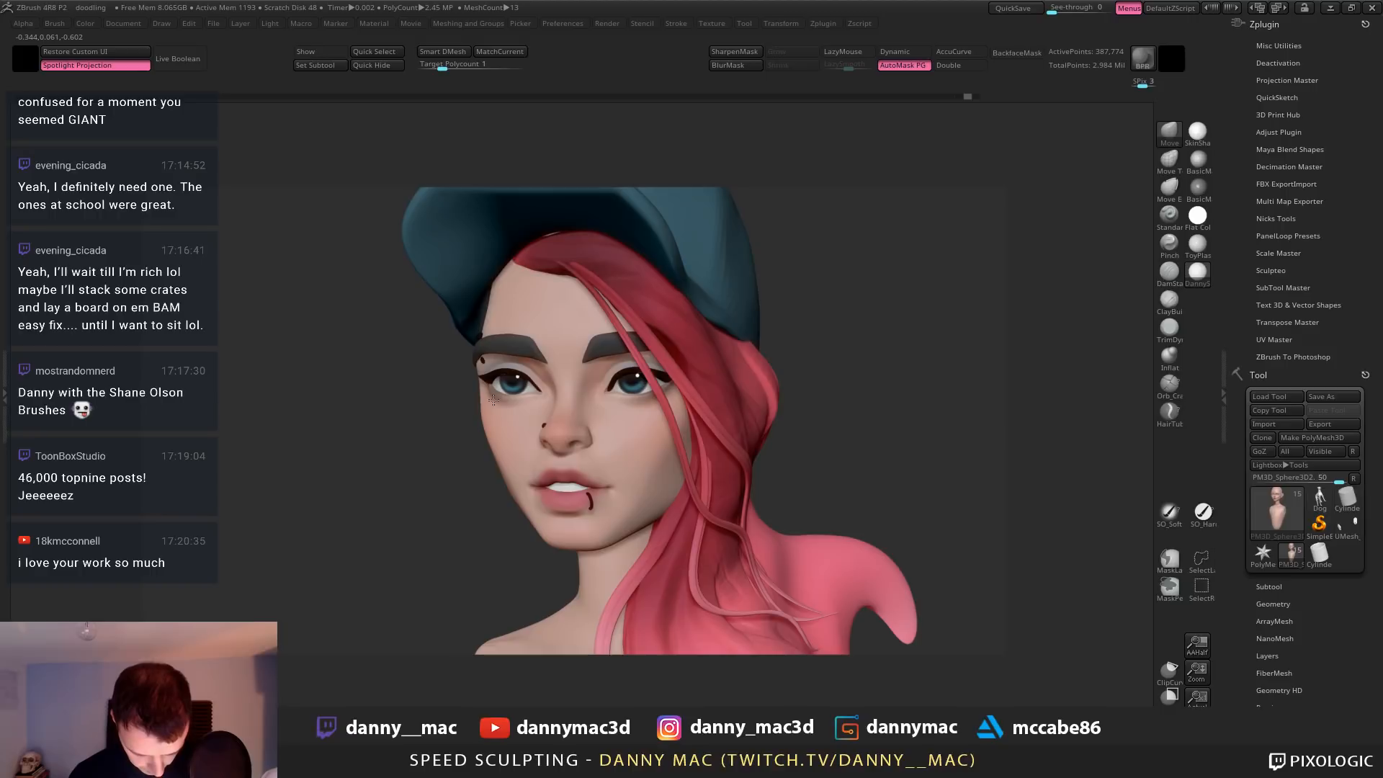
right_click(434, 495)
drag(481, 396, 478, 416)
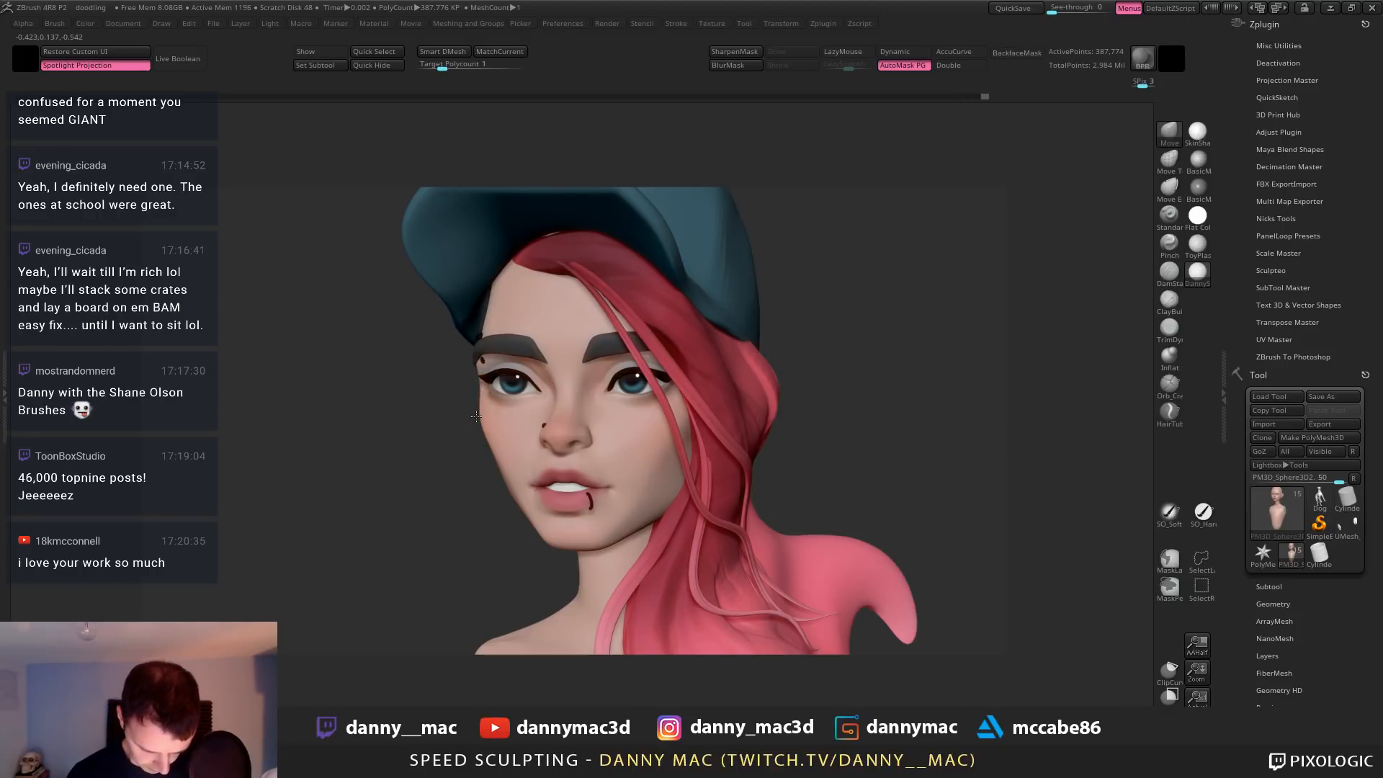
mouse_move(447, 418)
right_down()
mouse_move(603, 404)
mouse_move(635, 472)
right_up()
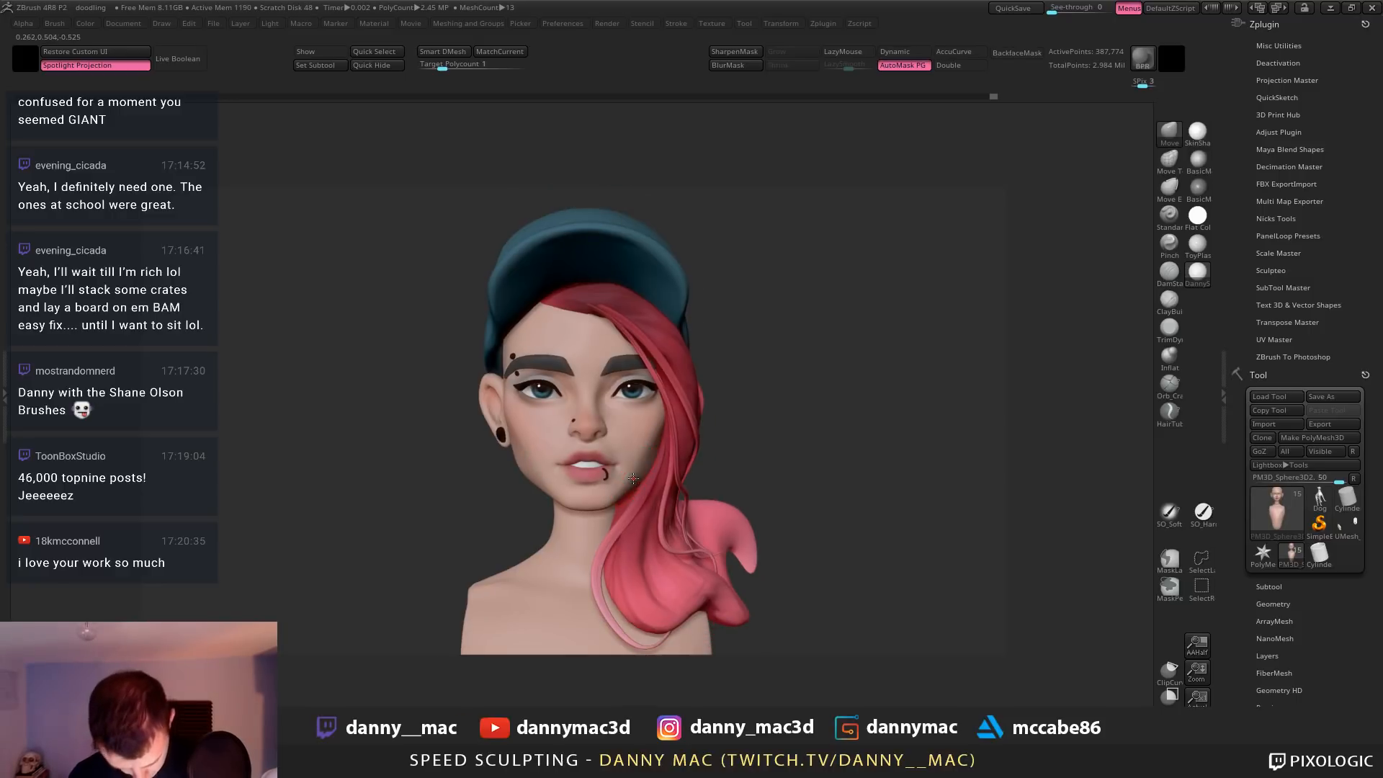
drag(631, 479, 634, 478)
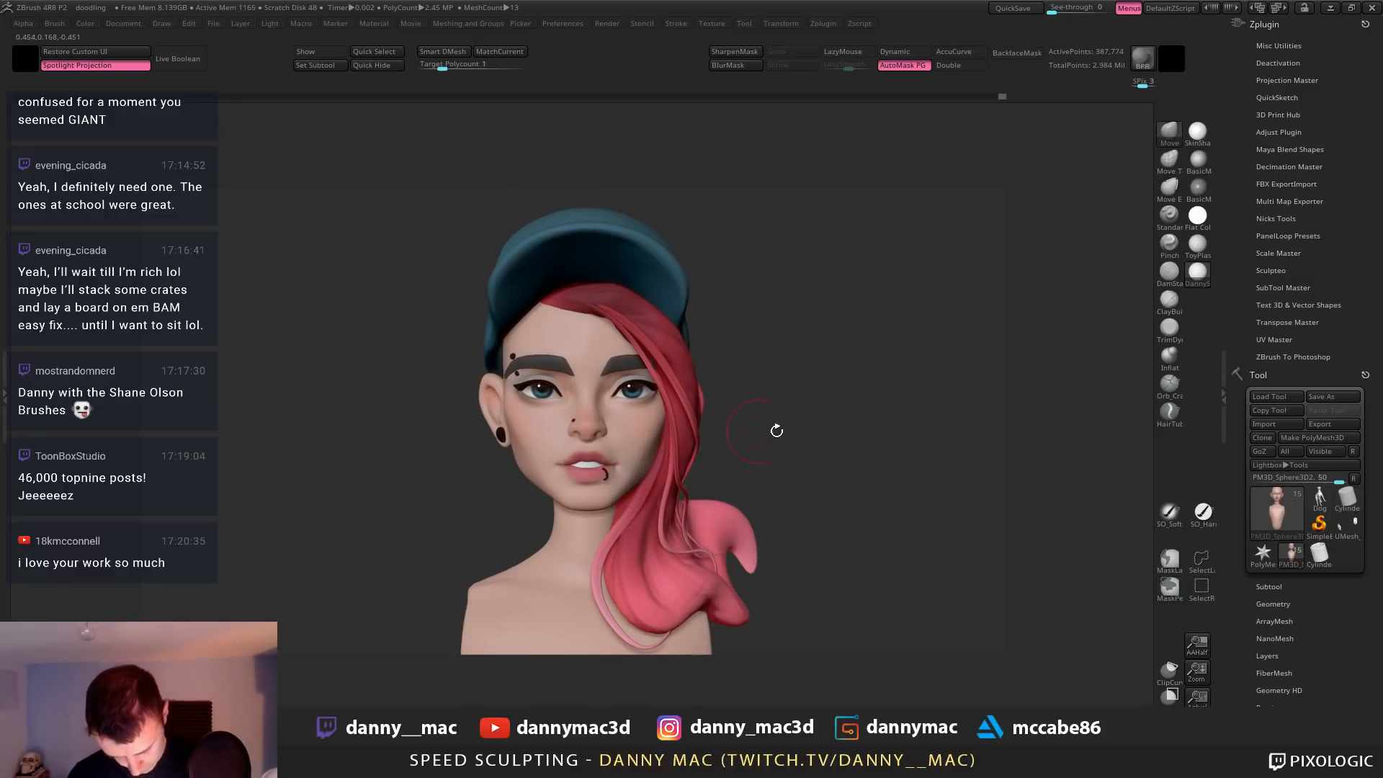
Generate an ambient occlusion mask on the bust
drag(1269, 638, 1312, 458)
click(1289, 559)
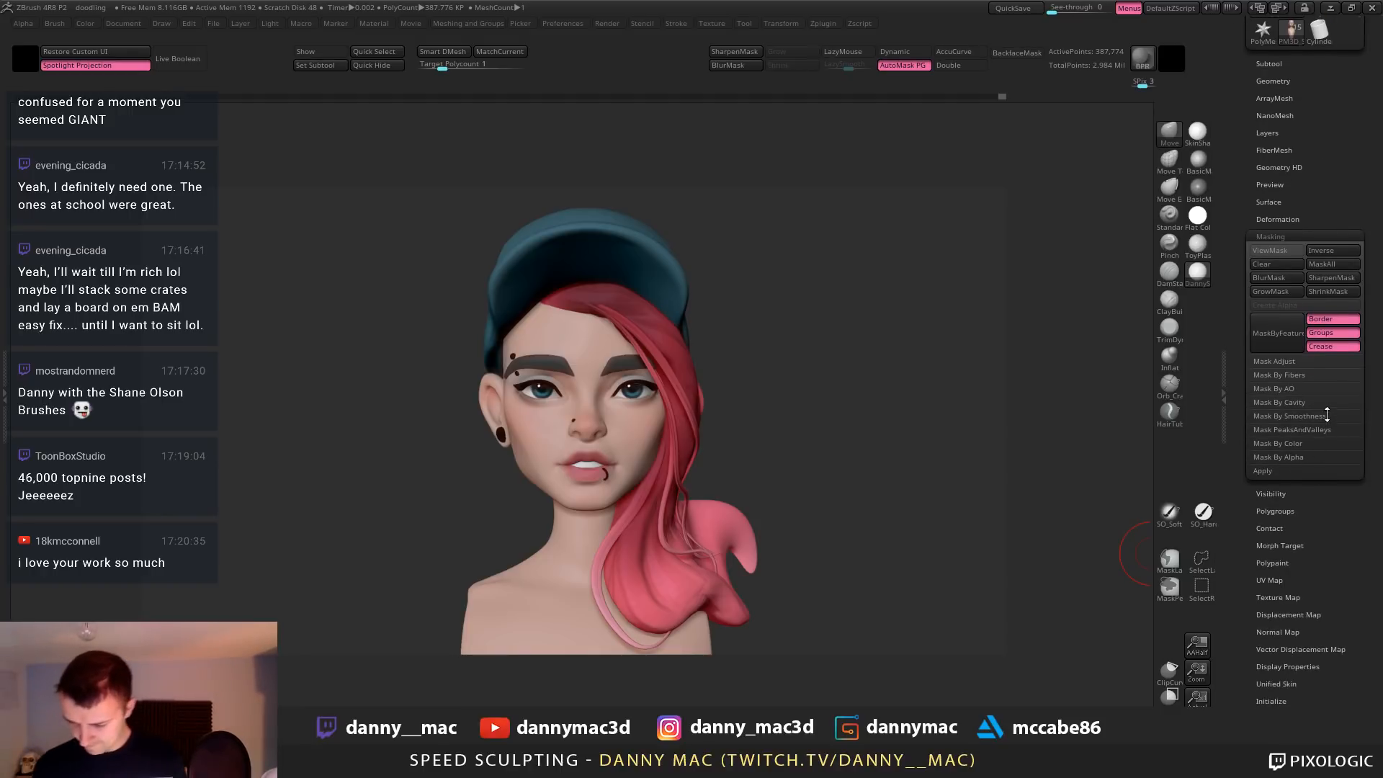
click(1310, 389)
click(1311, 401)
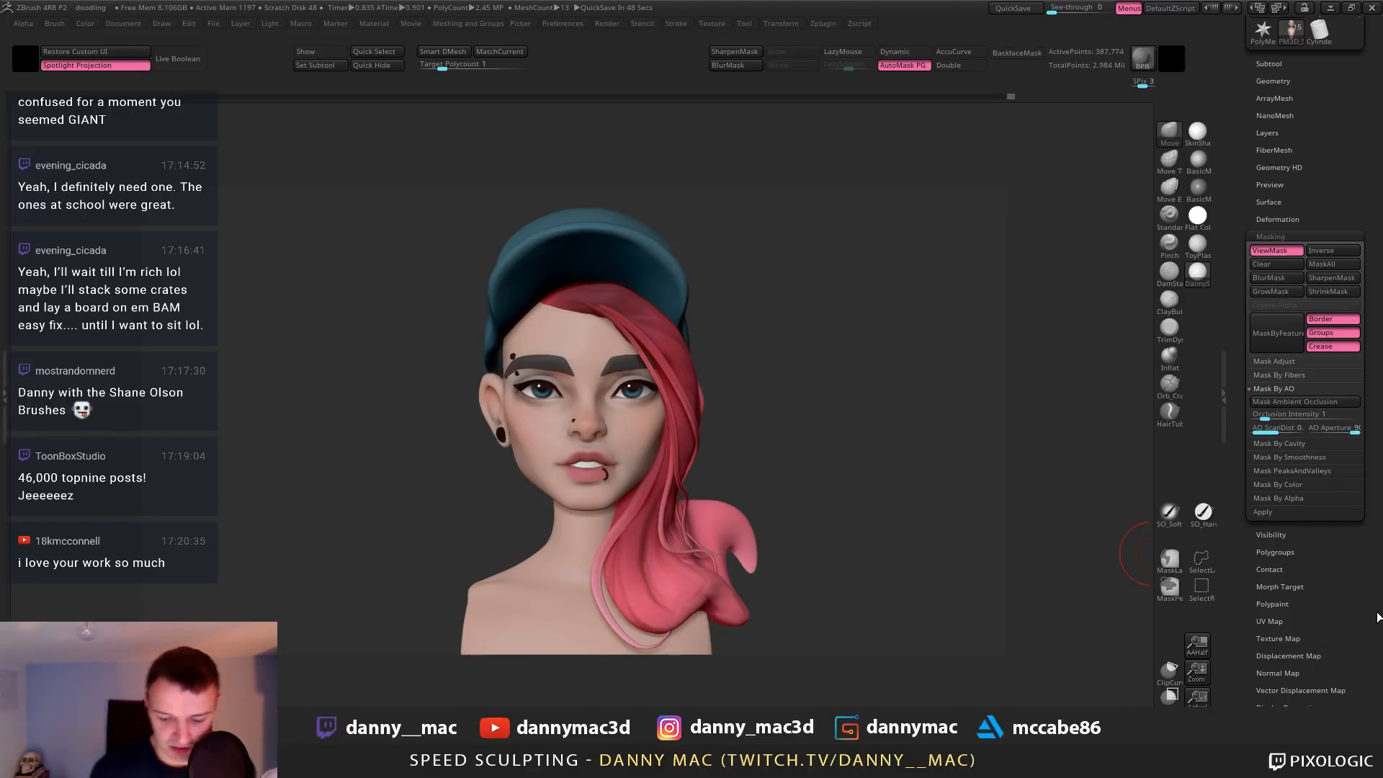
Invert the ambient occlusion mask on the bust and hide its display
mouse_move(749, 414)
mouse_down()
mouse_move(756, 376)
mouse_move(732, 377)
mouse_up()
ctrl+click(759, 372)
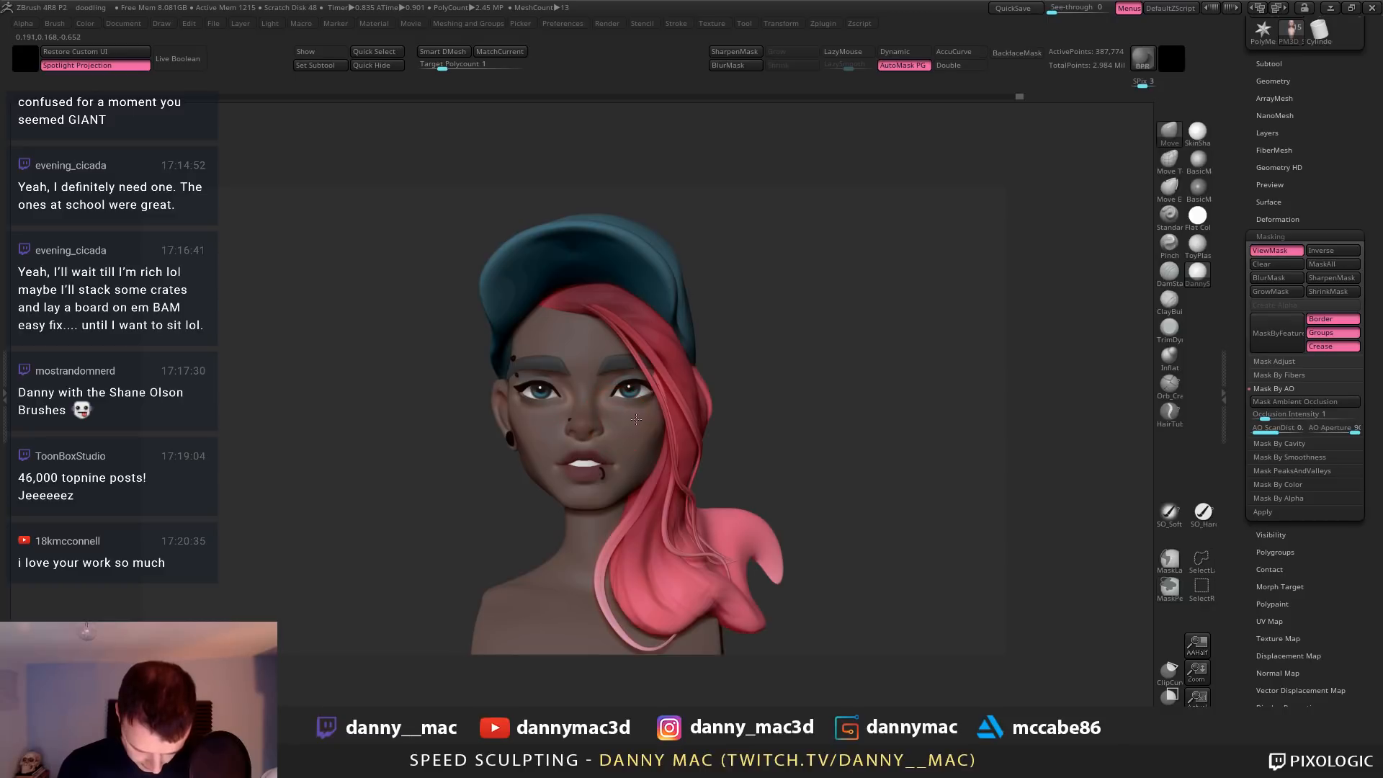
alt+drag(636, 419, 752, 424)
key(ctrl+h)
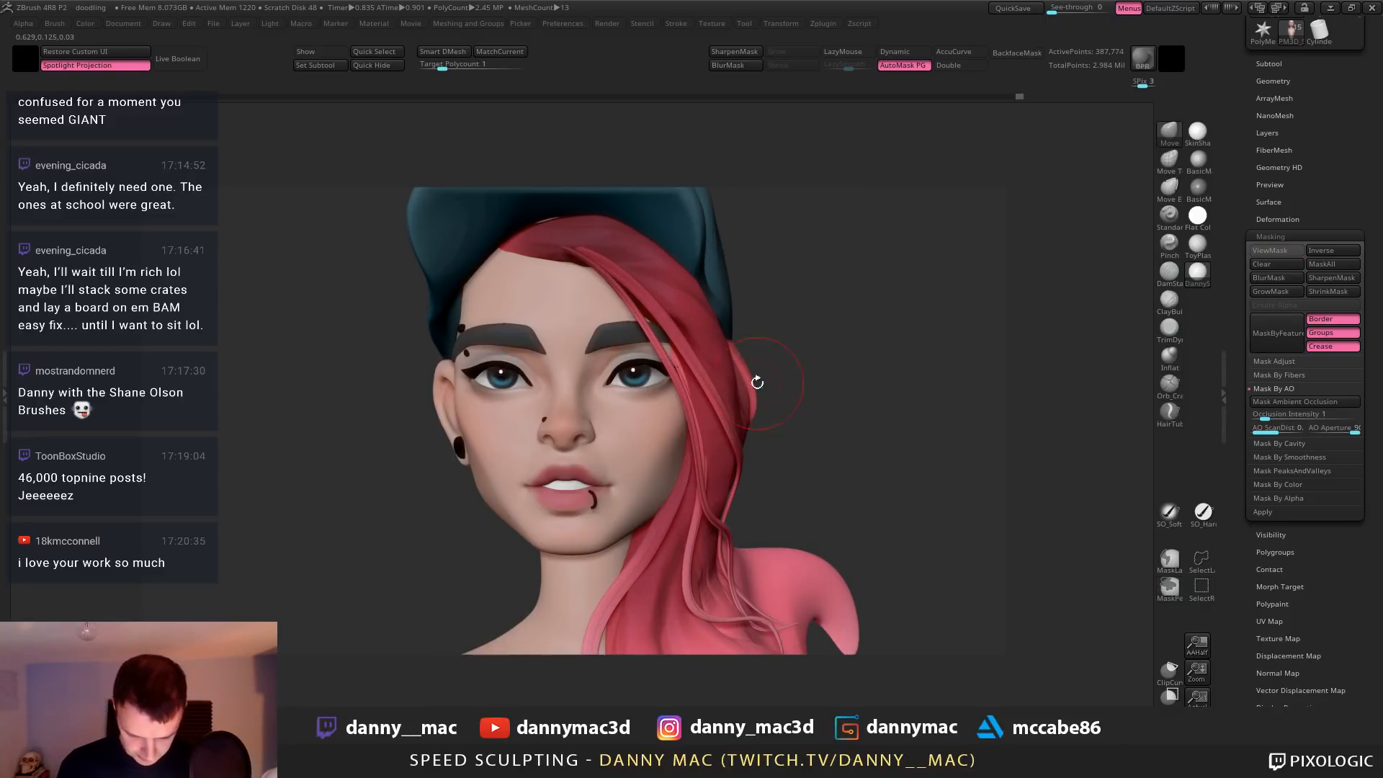
Blur the hidden mask, pick a muted purple, and tint the recessed areas of the face with the Standard brush
ctrl+click(613, 423)
key(space)
click(444, 526)
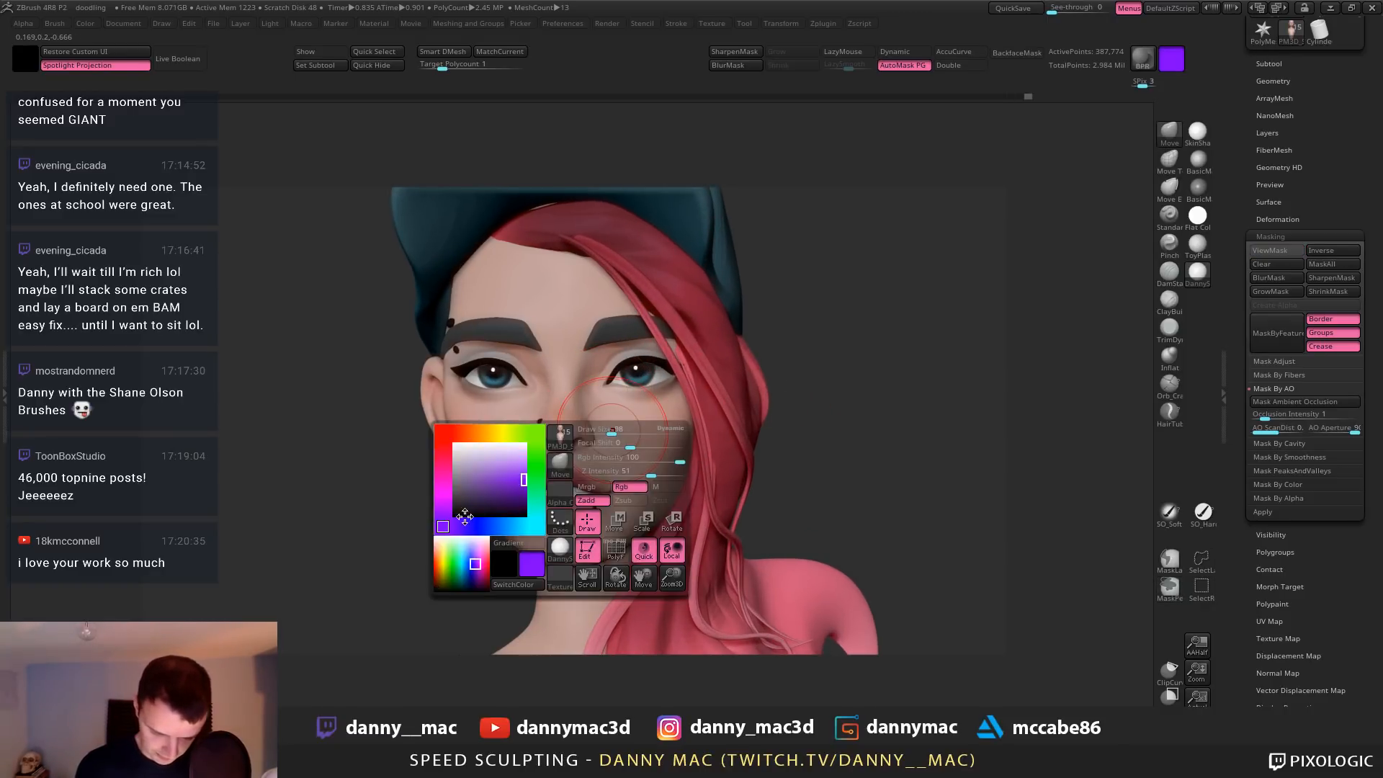
drag(498, 482, 479, 488)
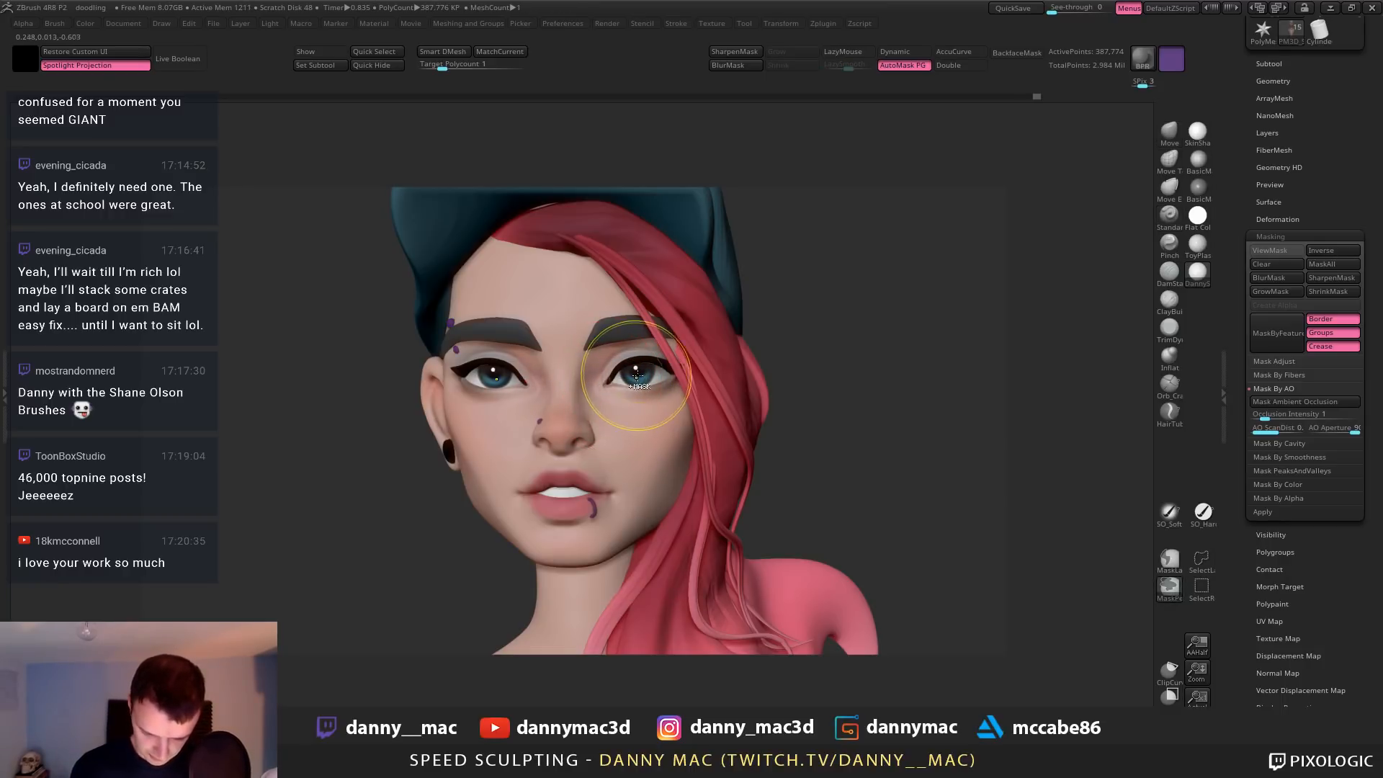
right_drag(596, 376, 625, 403)
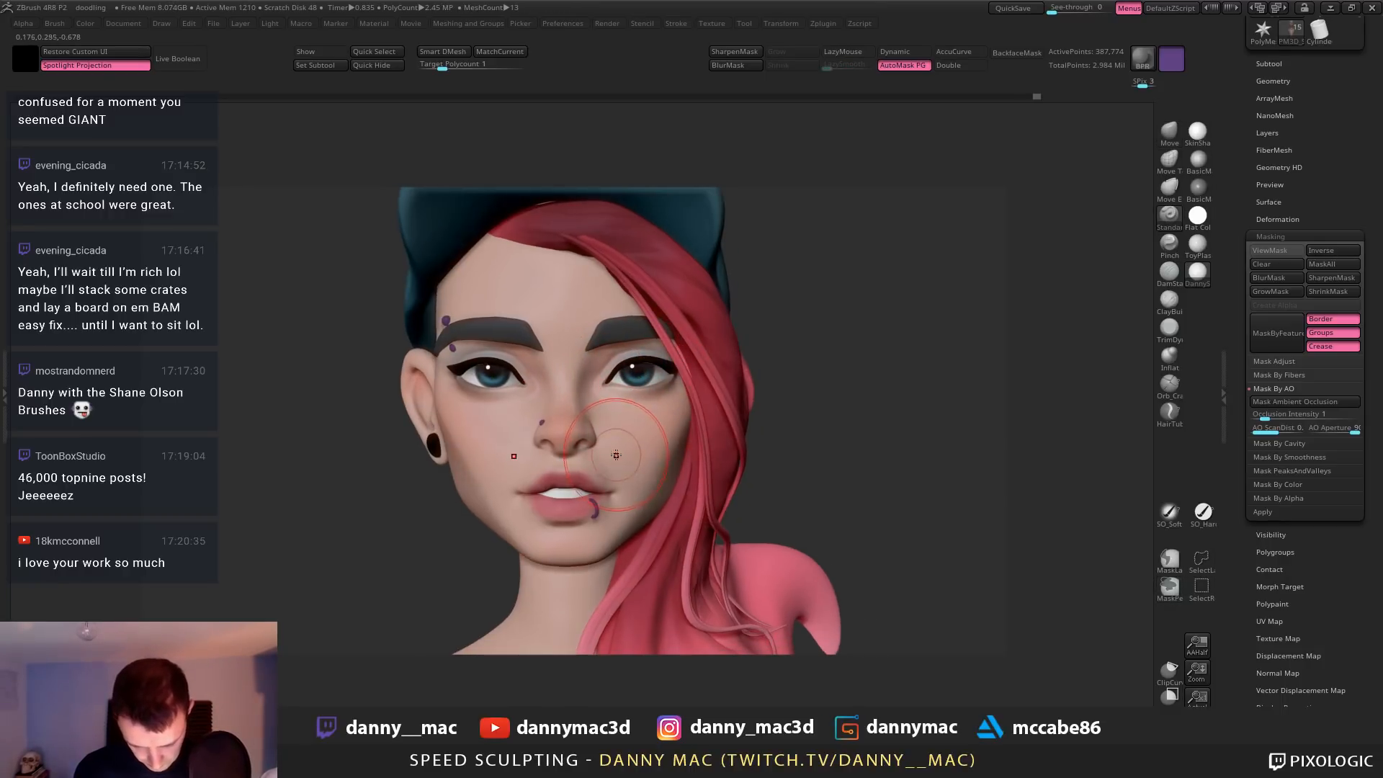
Choose a darker purple, deepen the shading around the nose and cheeks, and check the bust from the side
key(space)
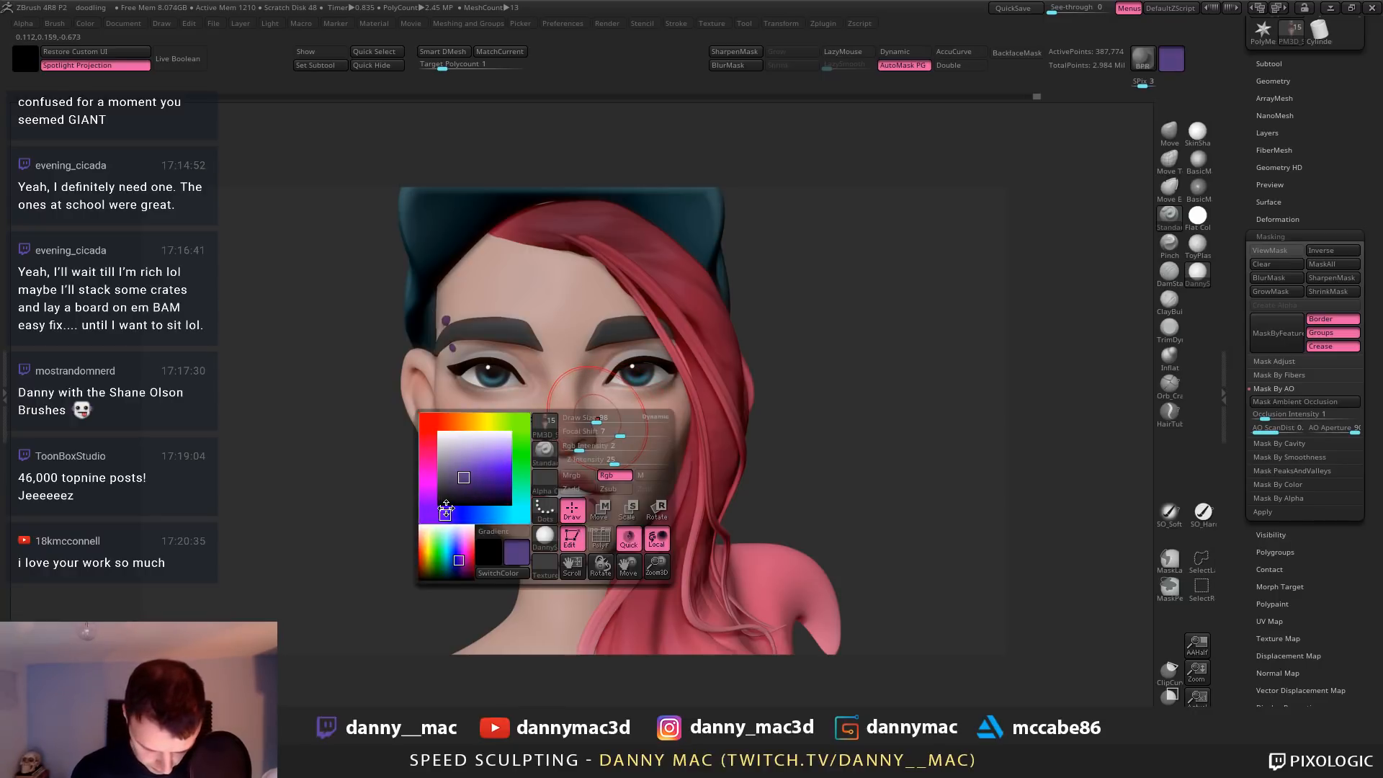
right_drag(648, 419, 622, 435)
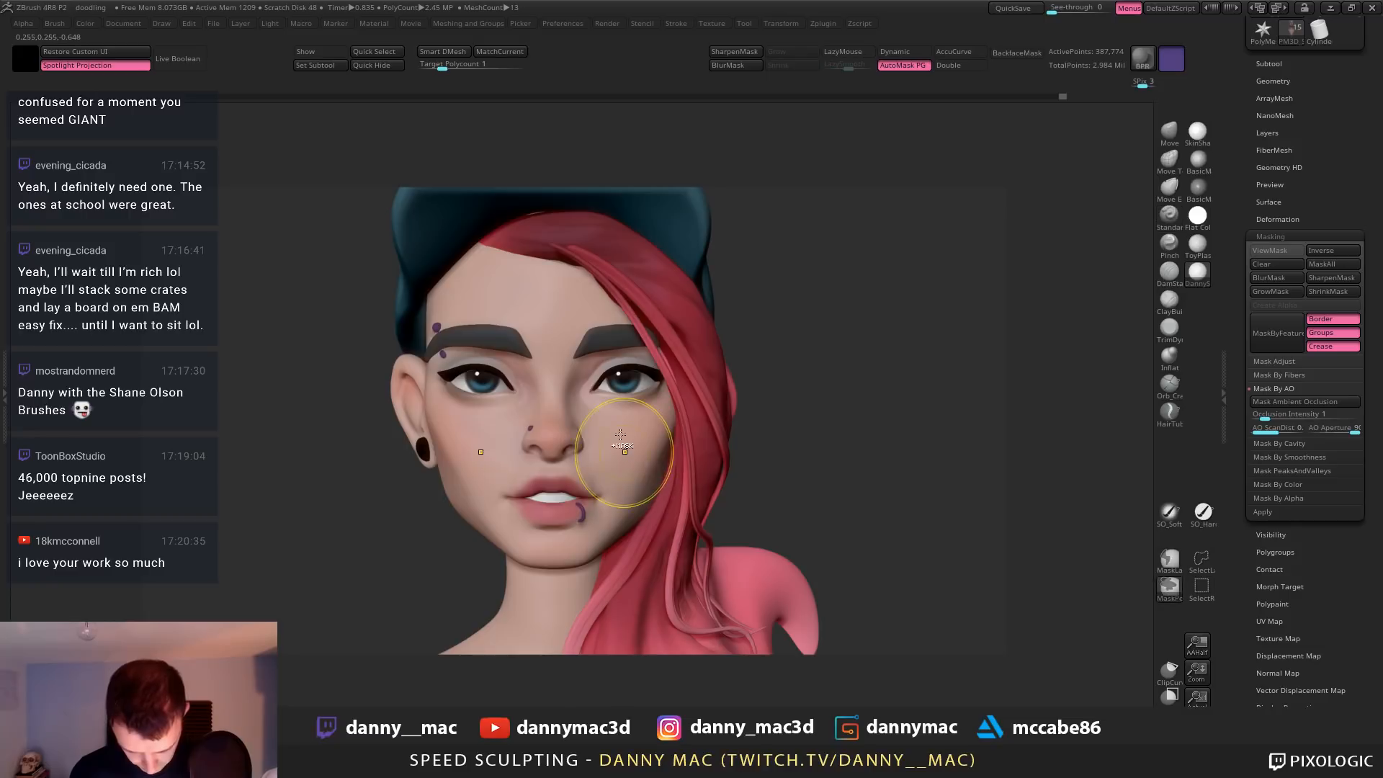
key(space)
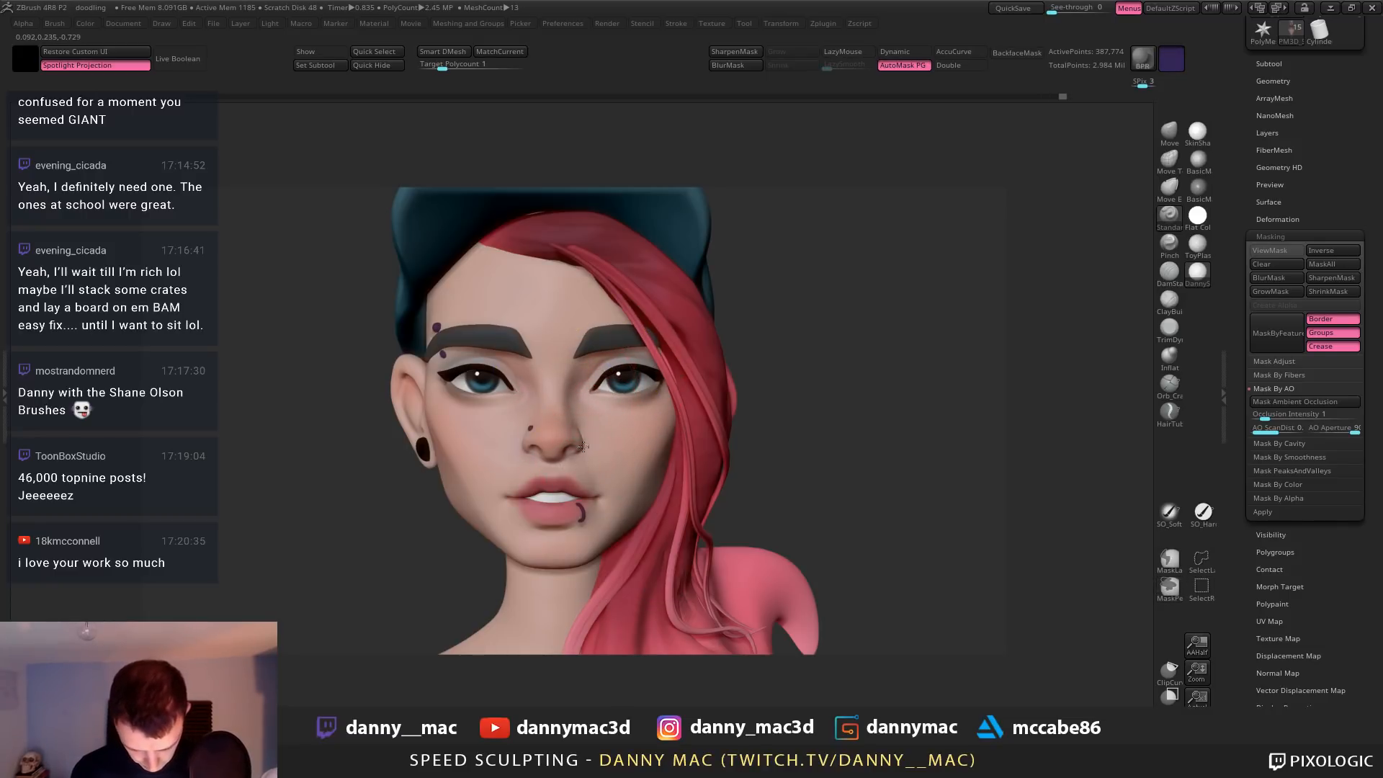
alt+right_drag(610, 527, 569, 461)
mouse_move(475, 461)
right_down()
mouse_move(527, 461)
mouse_move(450, 453)
right_up()
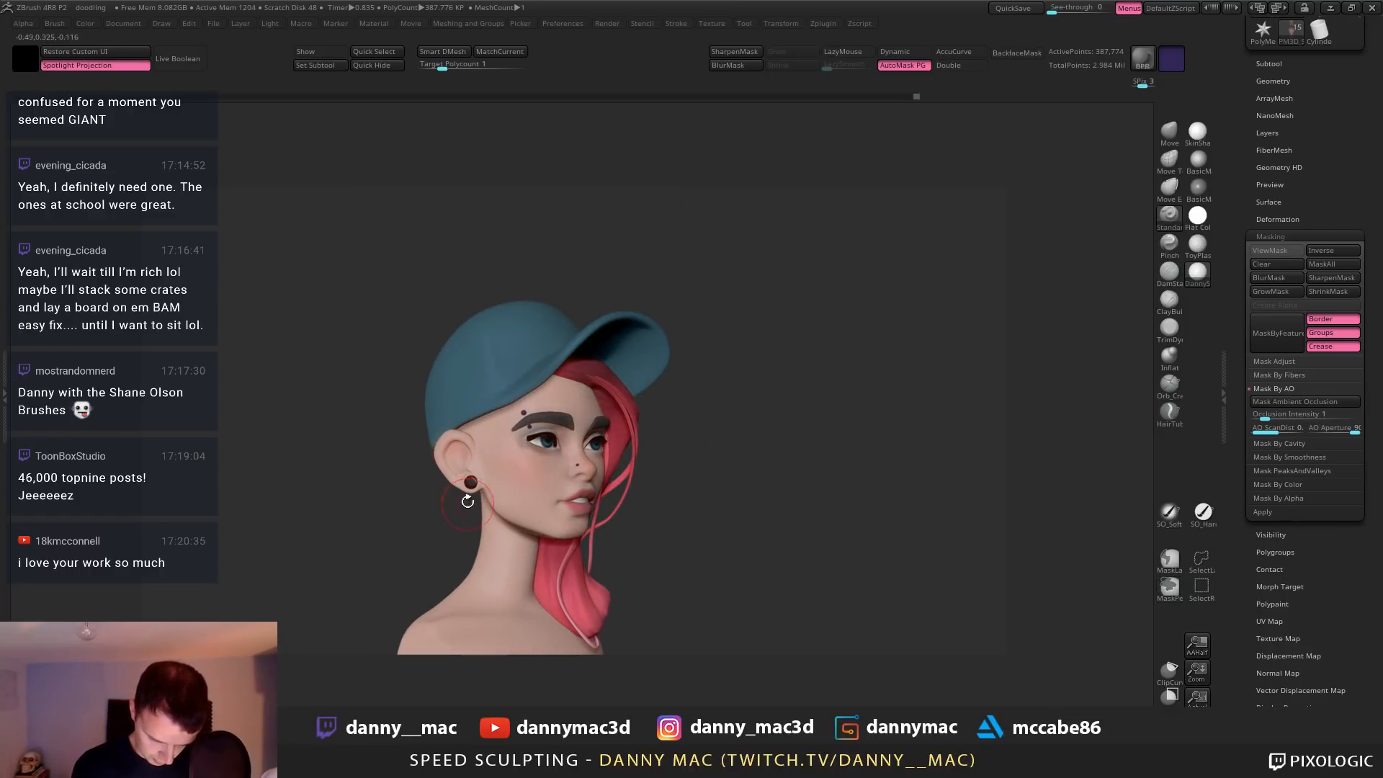
mouse_move(481, 489)
right_down()
mouse_move(505, 497)
mouse_move(457, 490)
right_up()
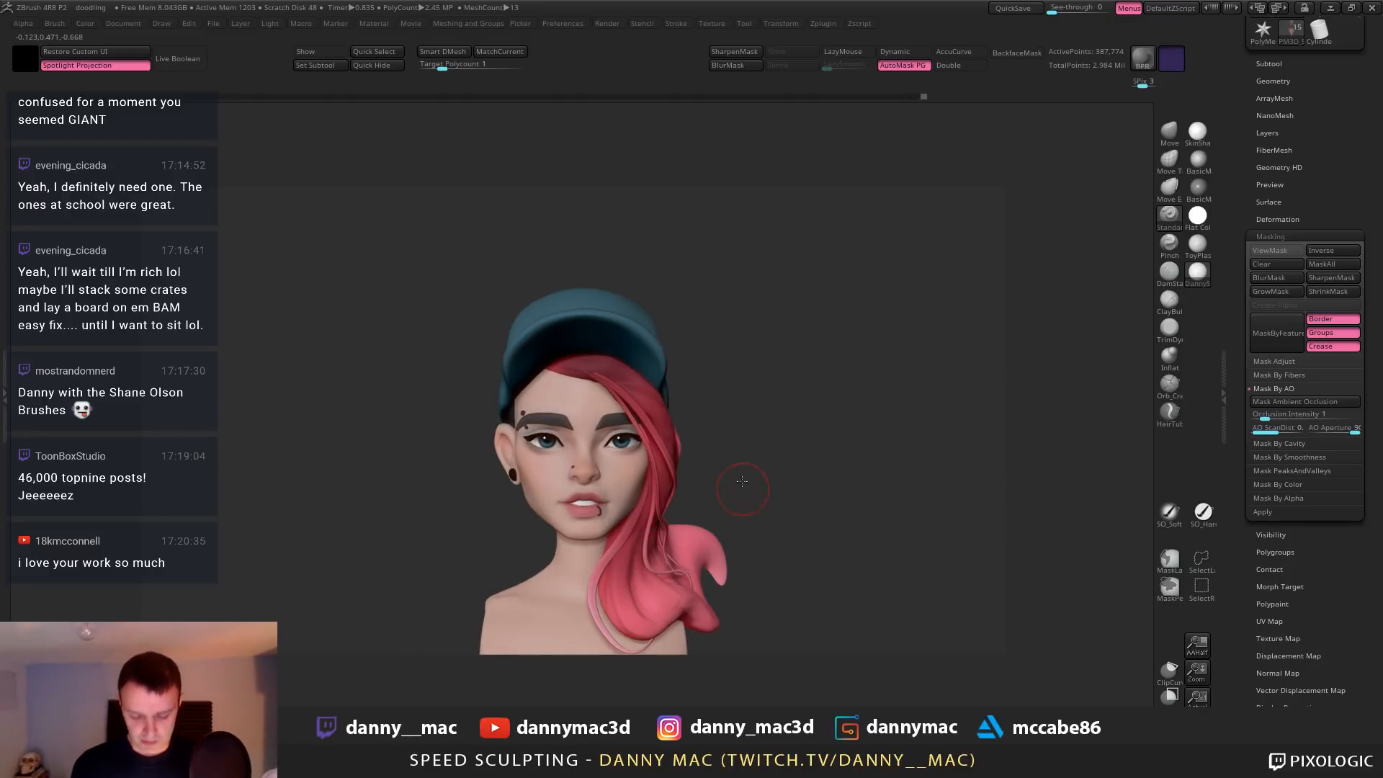
Sample the dark red of the hair as the paint colour and make the Standard brush active on the bust's lips
key(b)
key(m)
key(v)
mouse_move(743, 485)
alt+right_down()
mouse_move(740, 448)
mouse_move(649, 452)
mouse_move(654, 508)
alt+right_up()
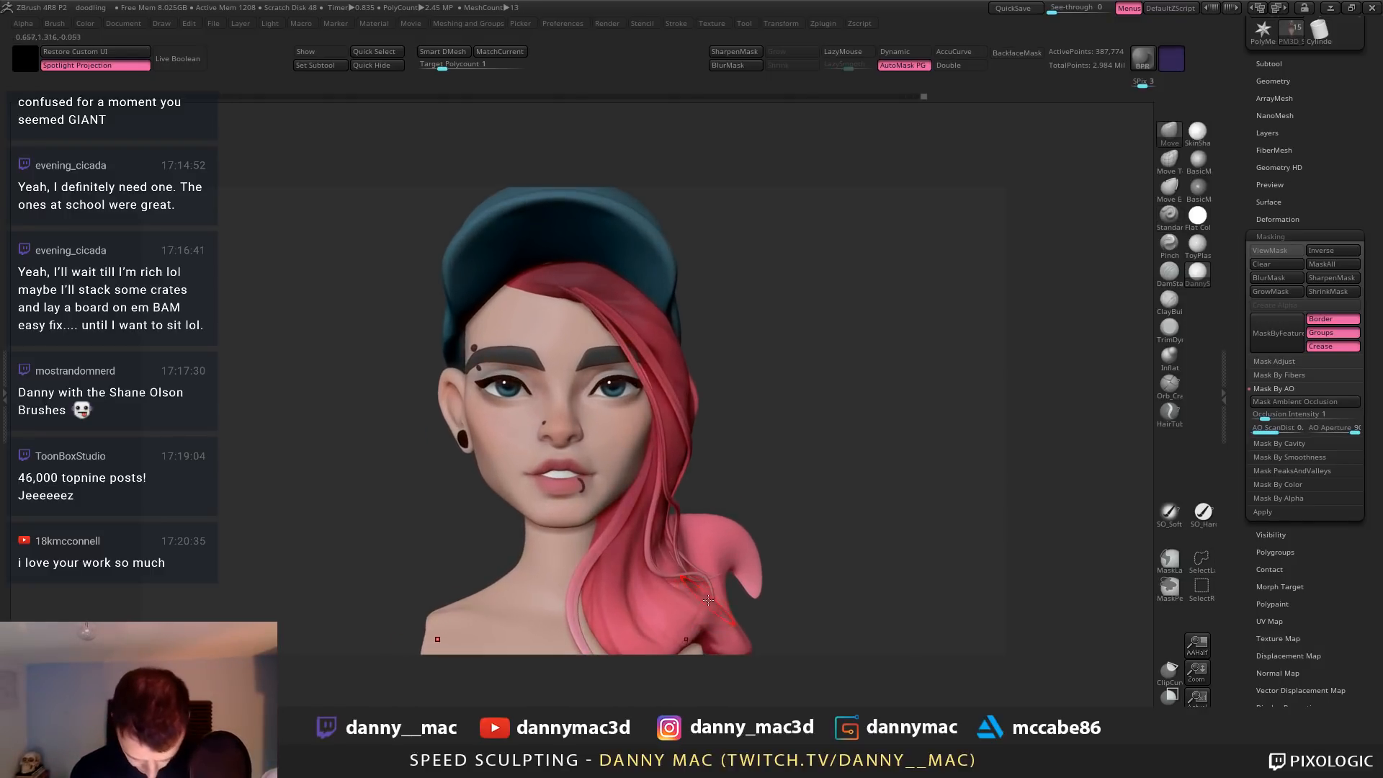
key(c)
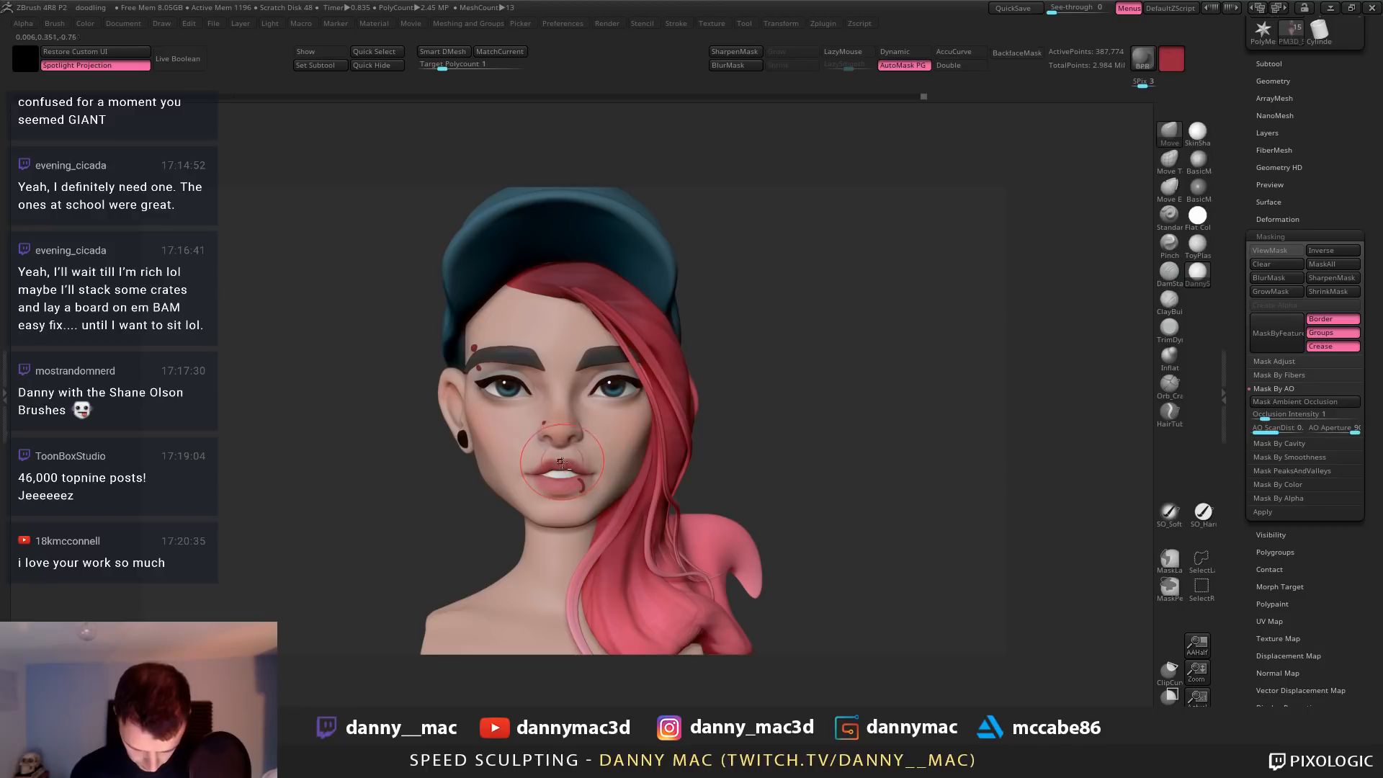
key(b)
key(s)
key(t)
alt+click(563, 466)
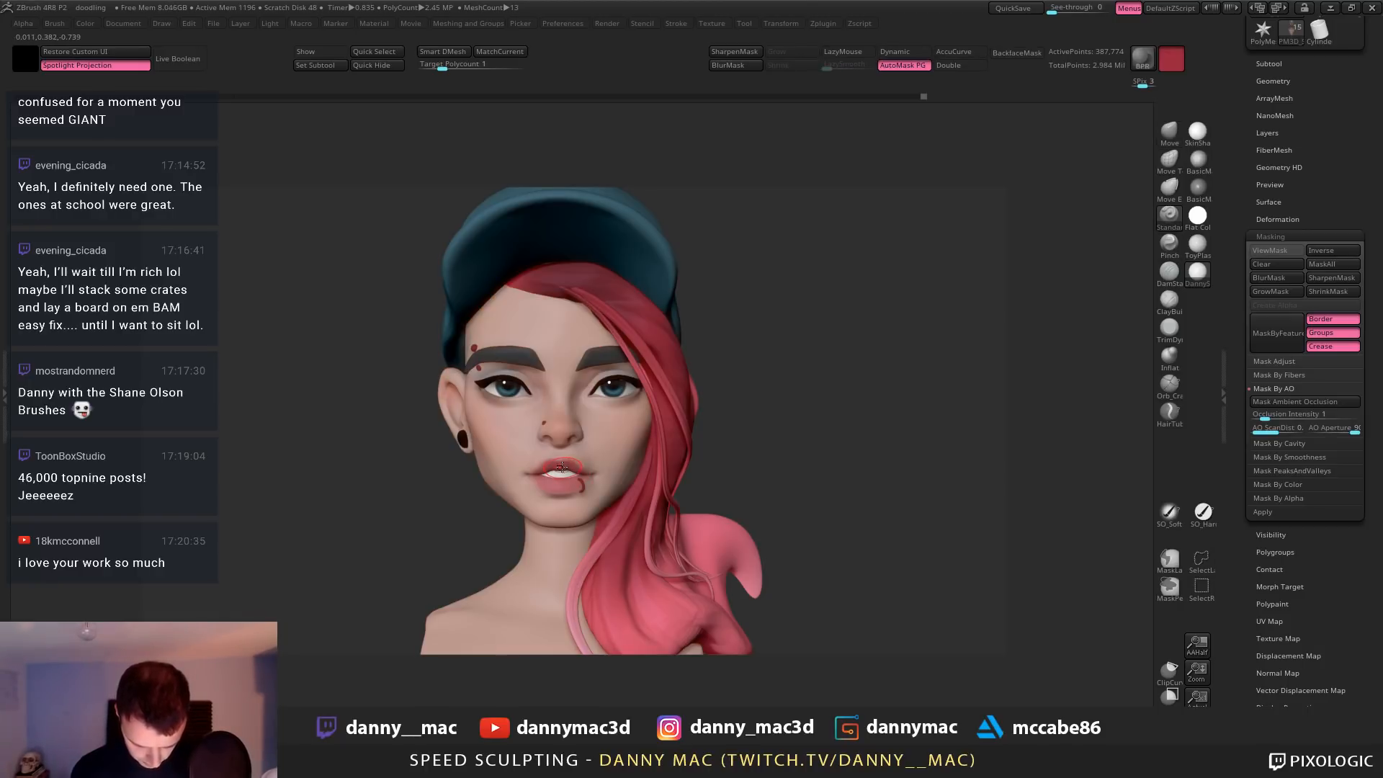
Sample the lip colour, shift it to a more saturated red to deepen the upper lip, and pick a lighter pink
key(c)
ctrl+right_drag(548, 460, 464, 512)
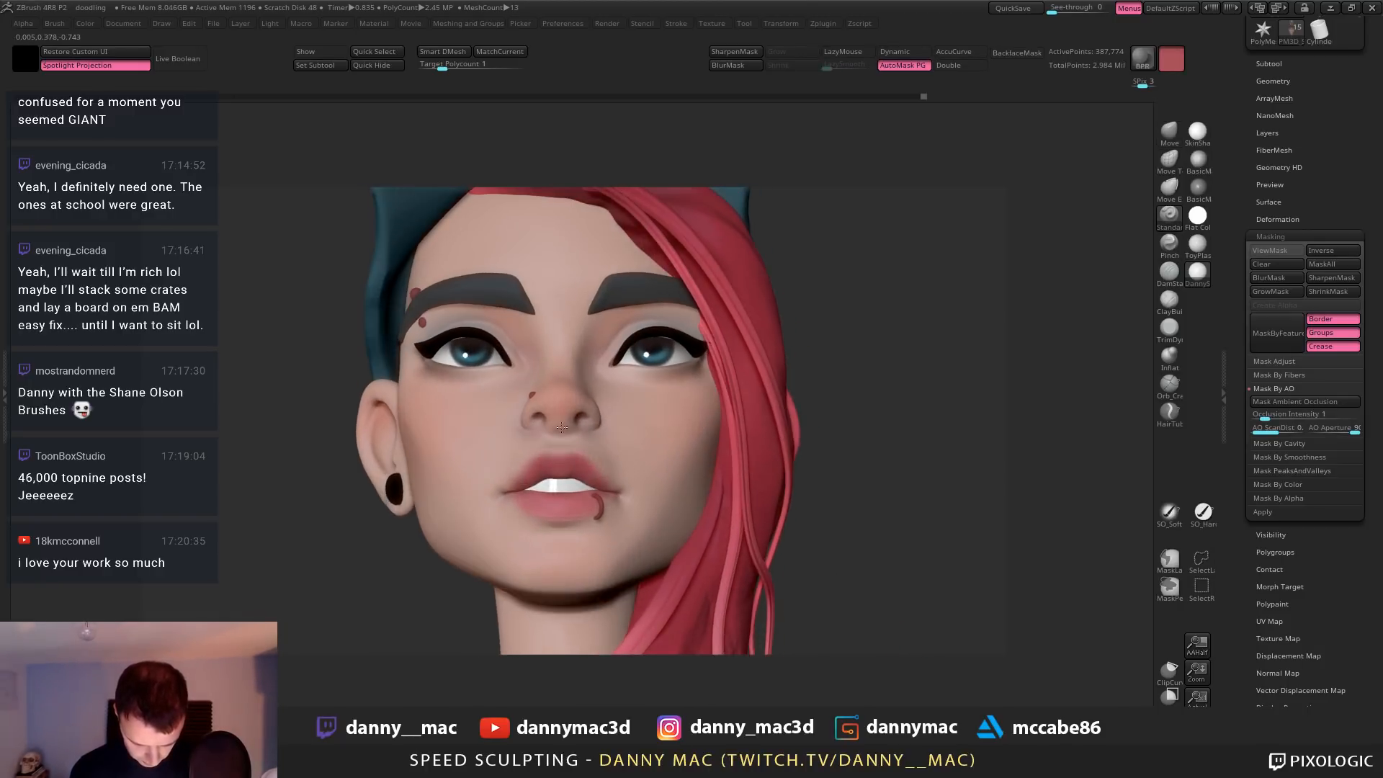
key(space)
click(358, 558)
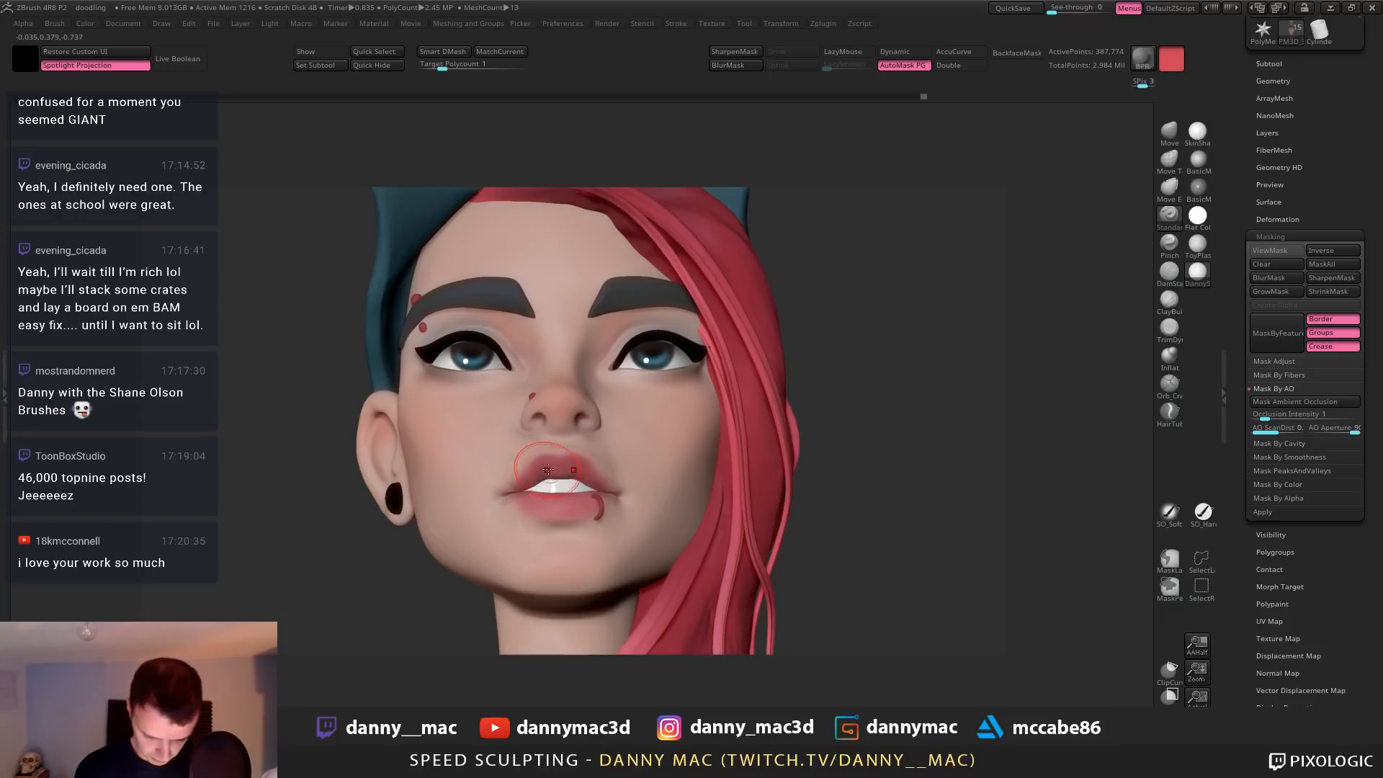
right_drag(584, 528, 582, 576)
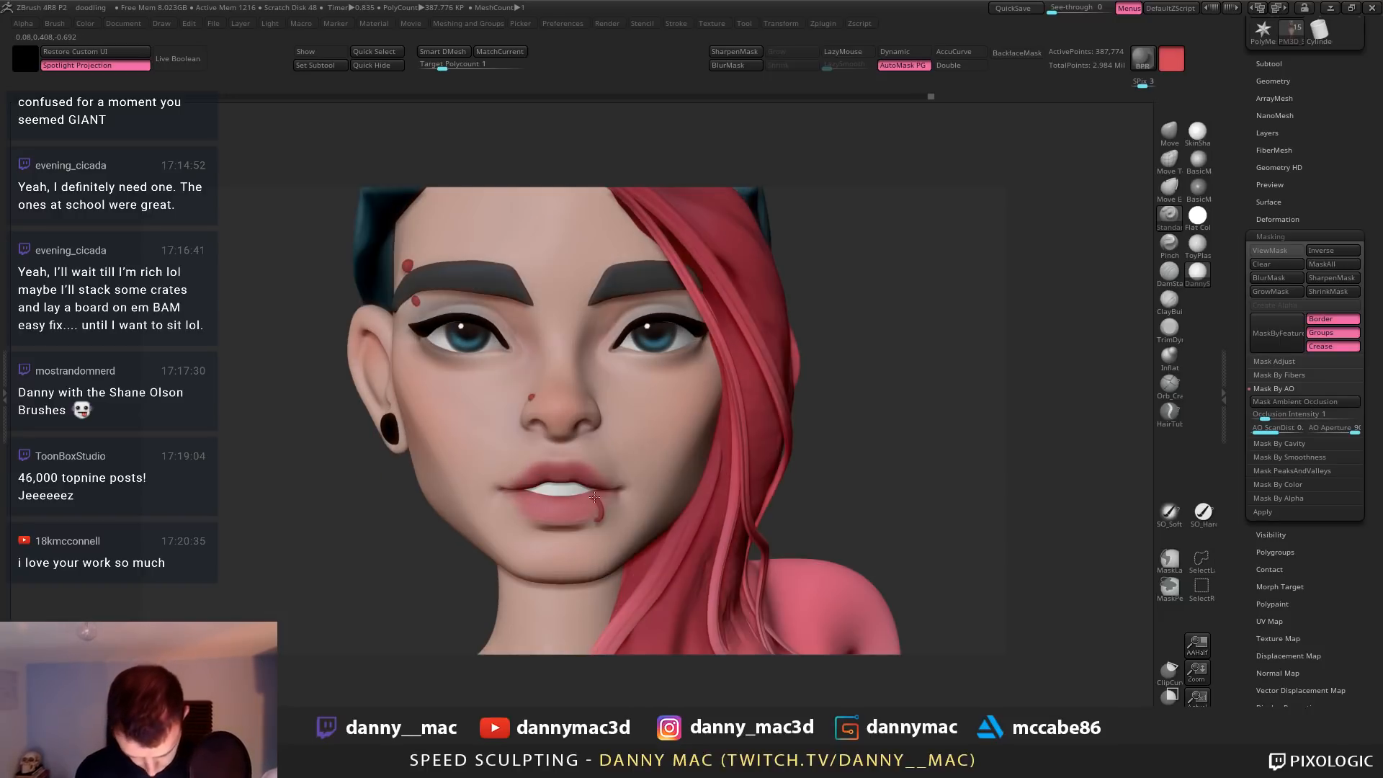
key(space)
drag(480, 527, 473, 519)
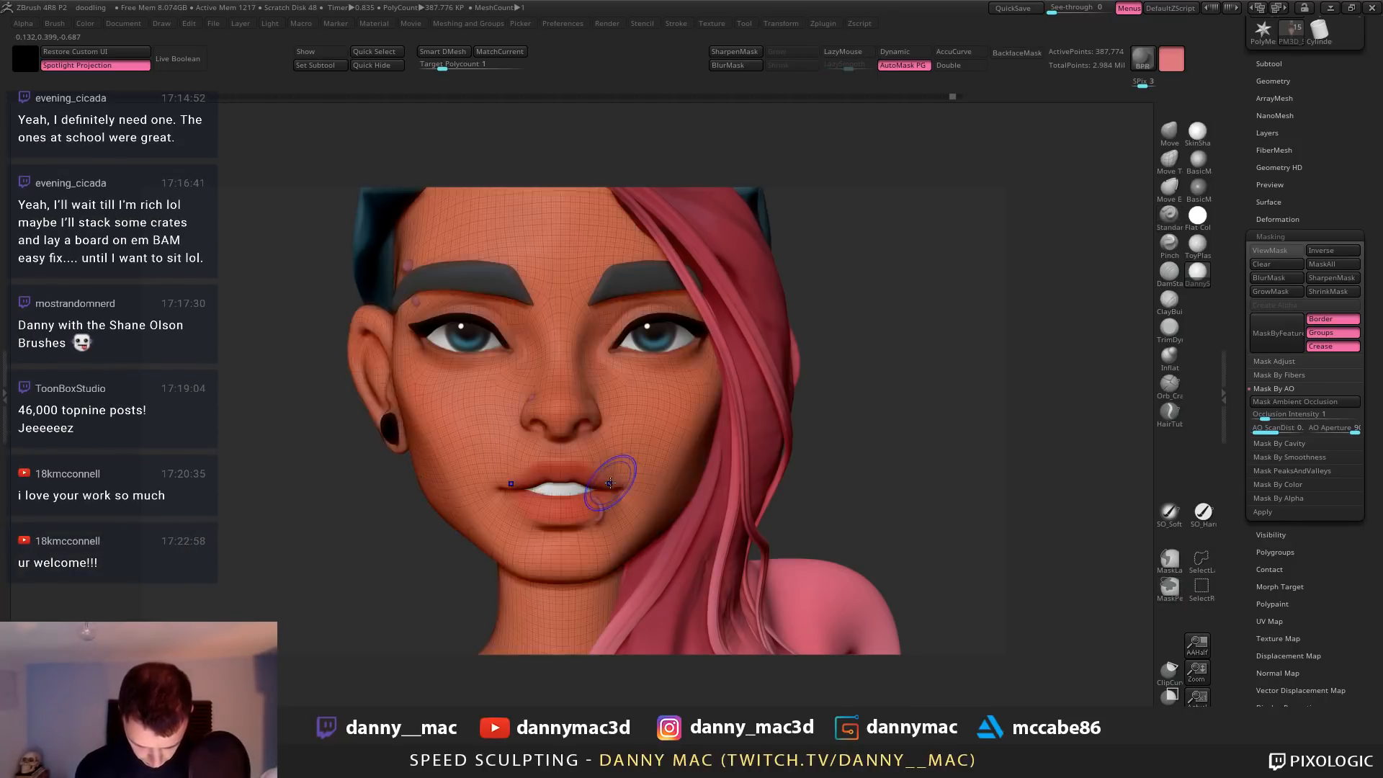
Tint the outer cheeks and jaw sides with the light pink at an RGB intensity of 7
key(space)
click(653, 517)
text(20)
key(Return)
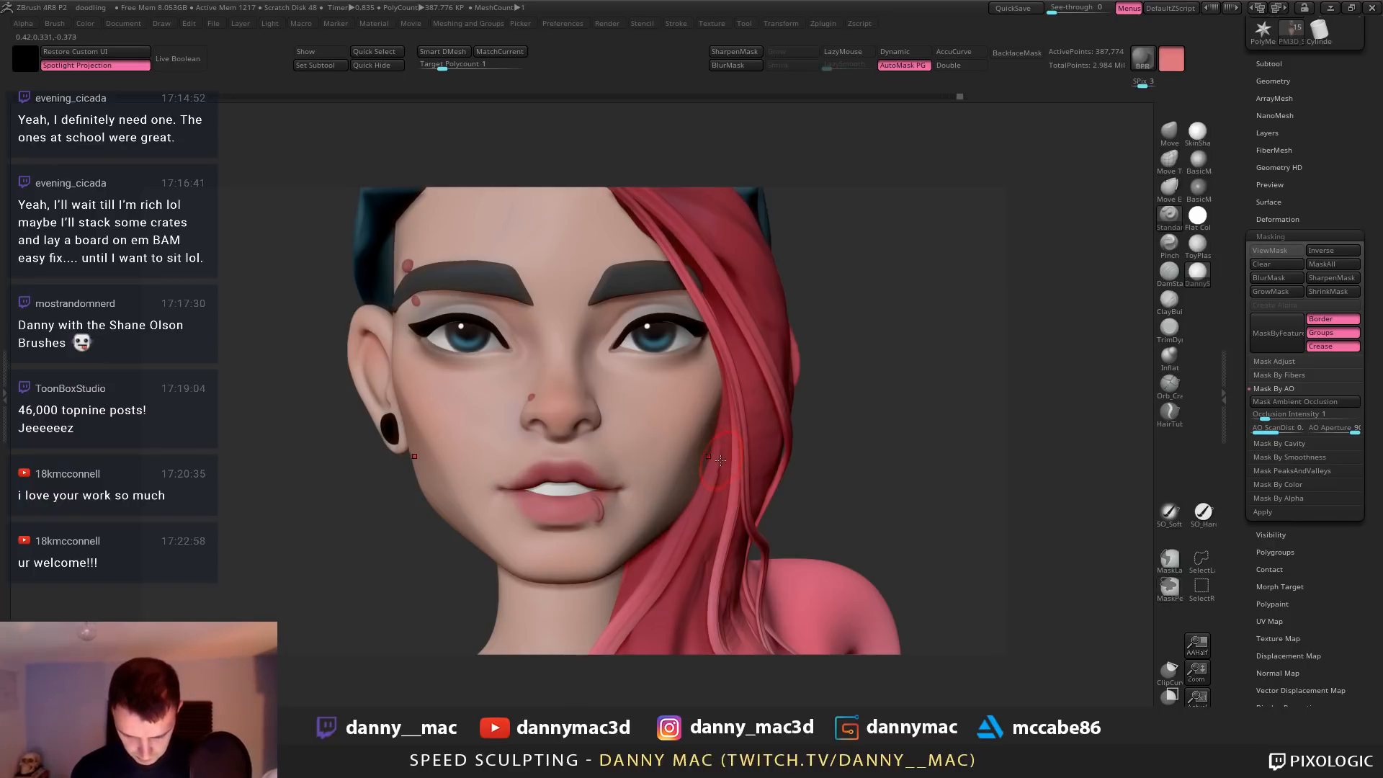
key(space)
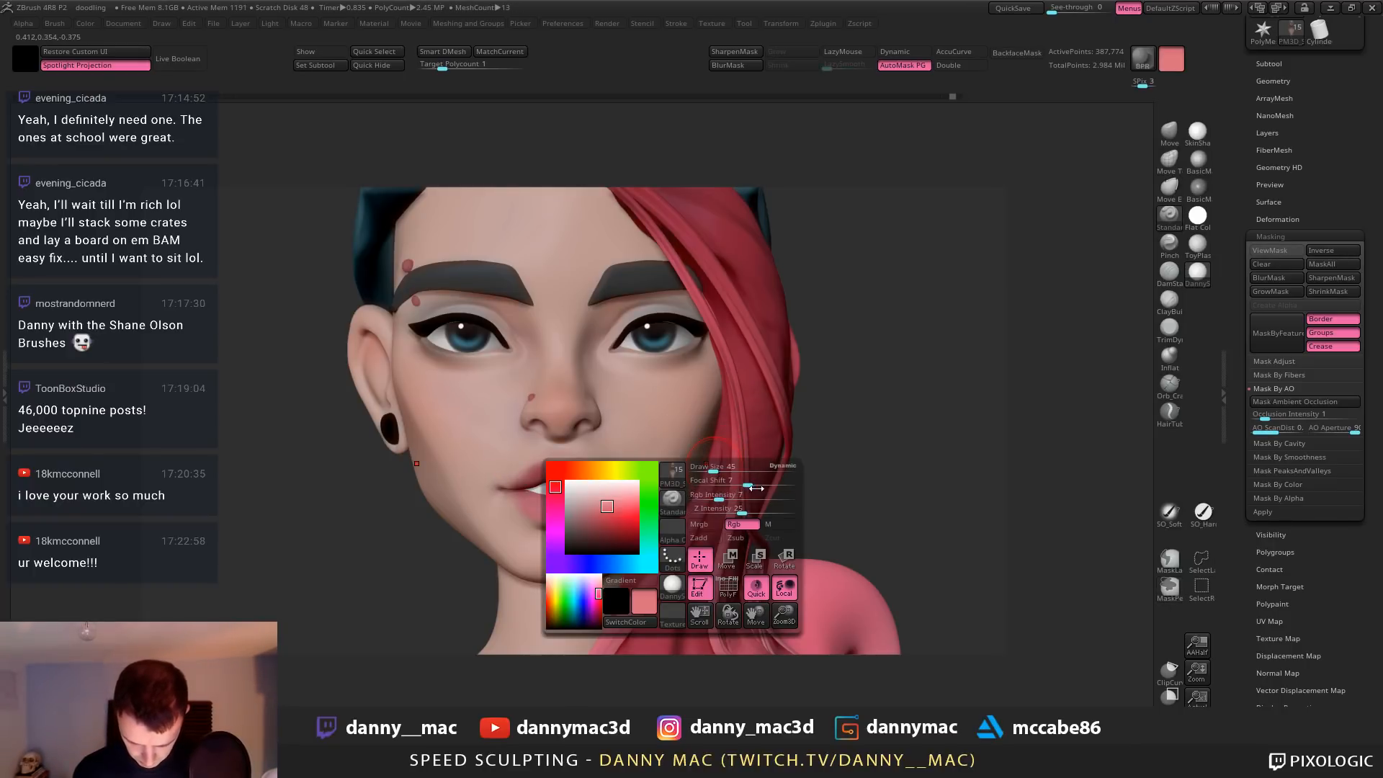
key(space)
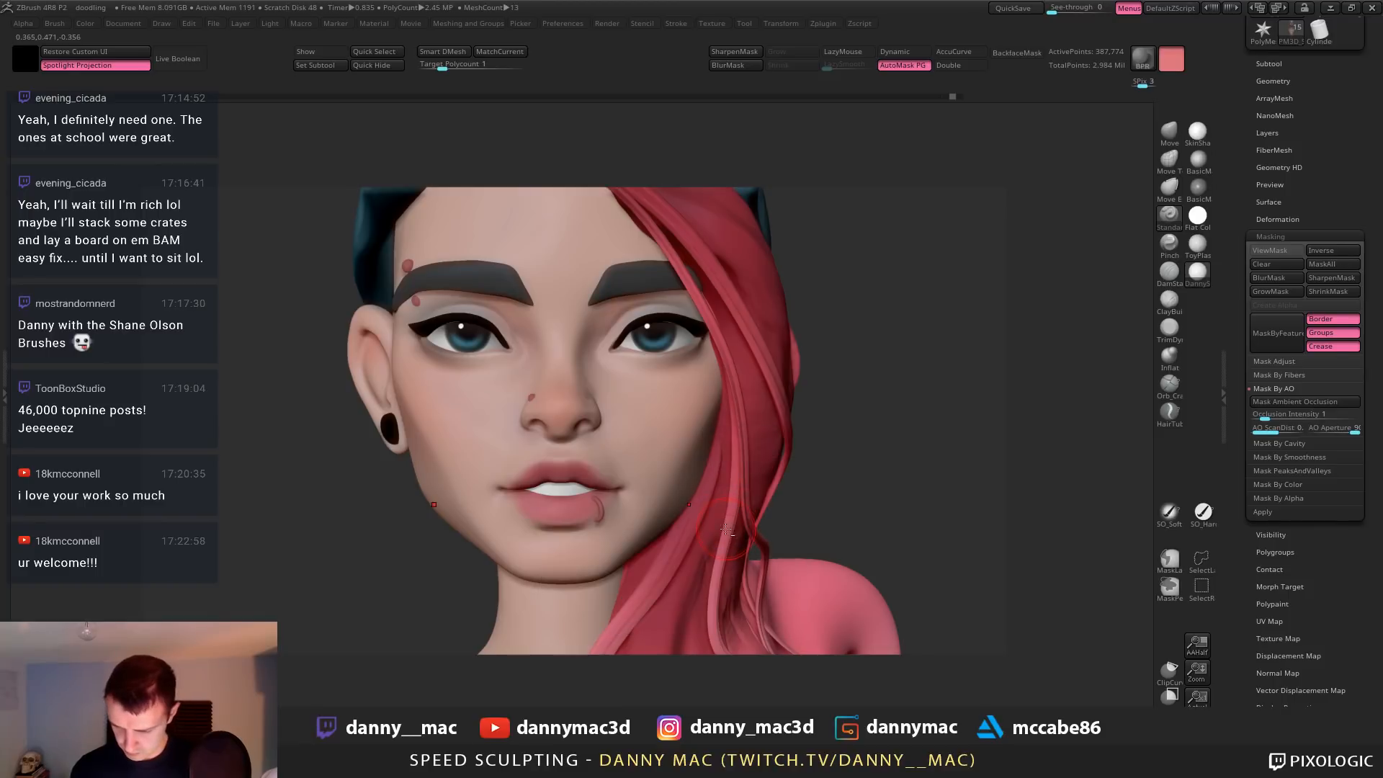
key(space)
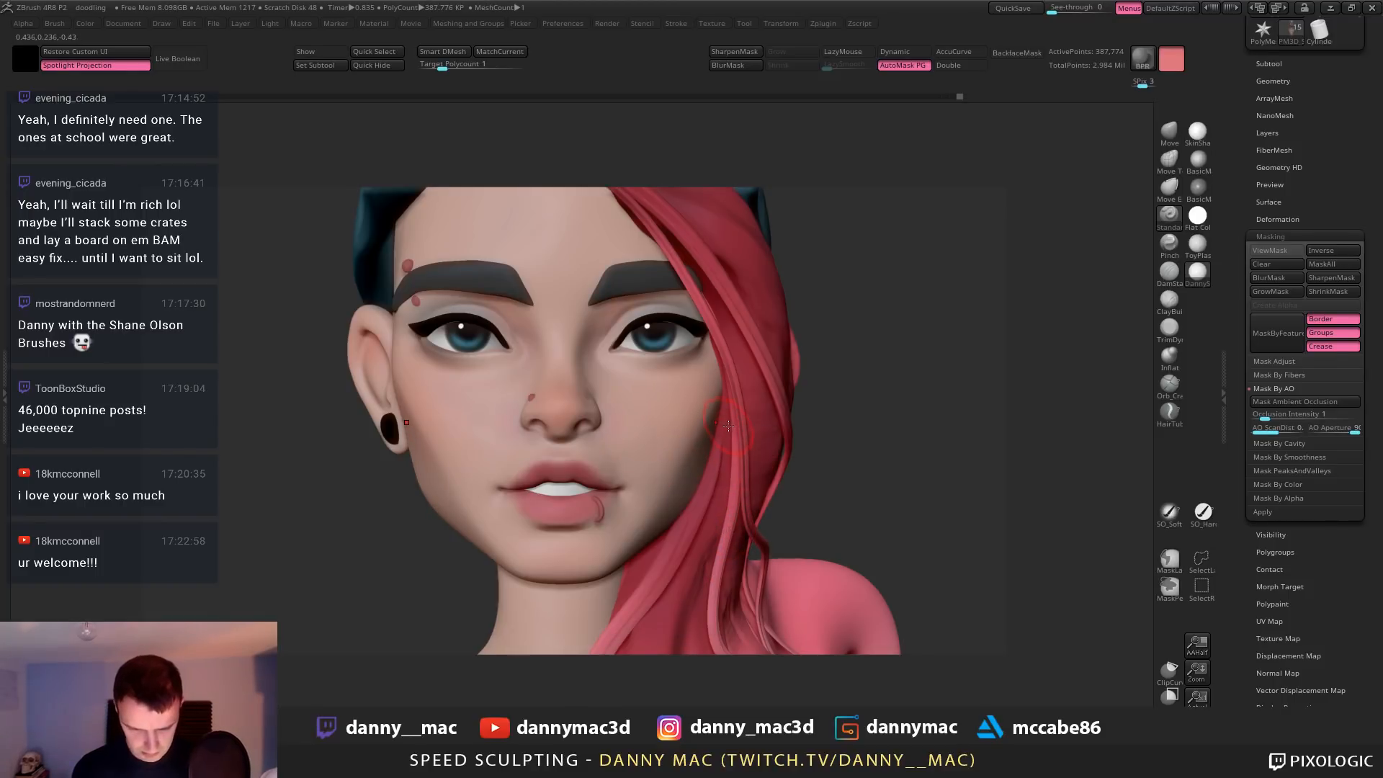
Turn off Spotlight Projection and refine the jawline and lower face with the Move brush
click(127, 67)
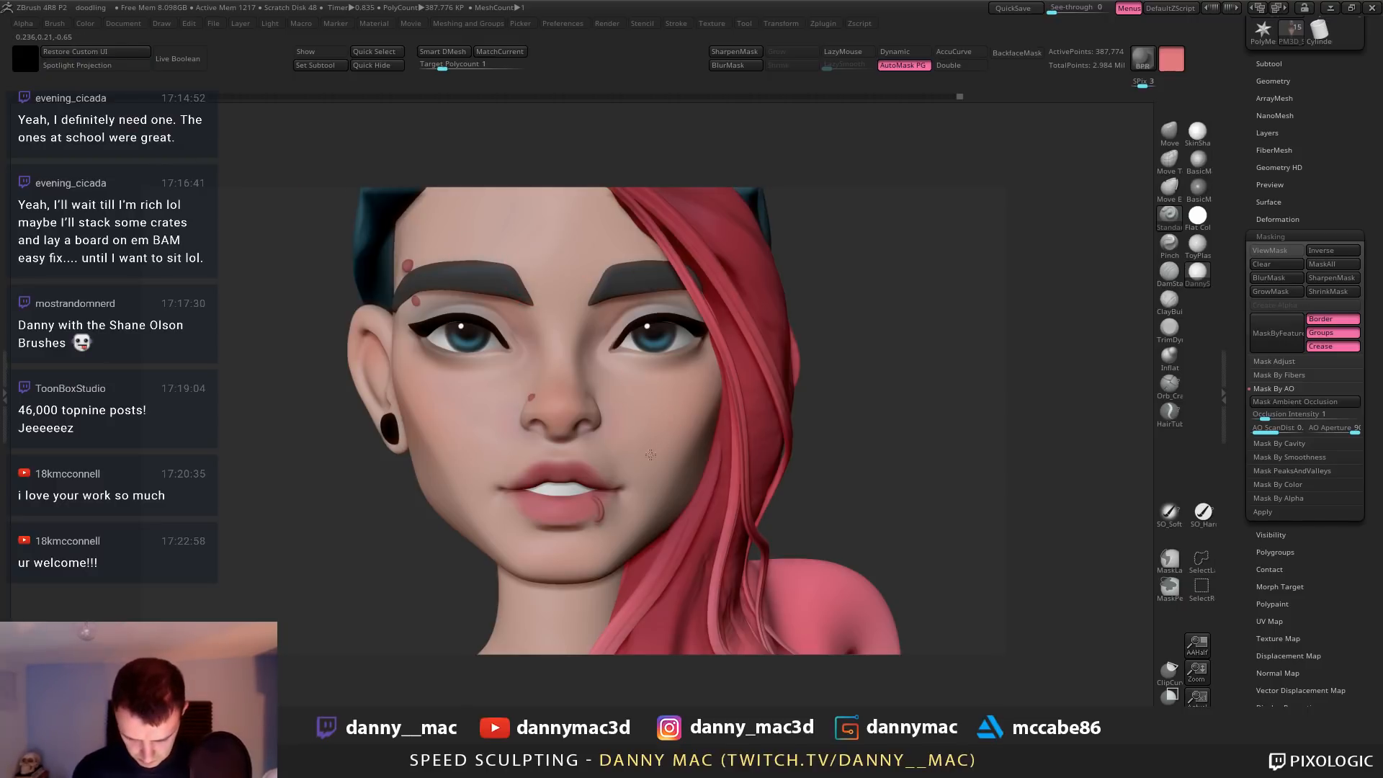
mouse_move(731, 495)
ctrl+right_down()
mouse_move(699, 425)
mouse_move(682, 467)
ctrl+right_up()
key(b)
key(m)
key(v)
key(space)
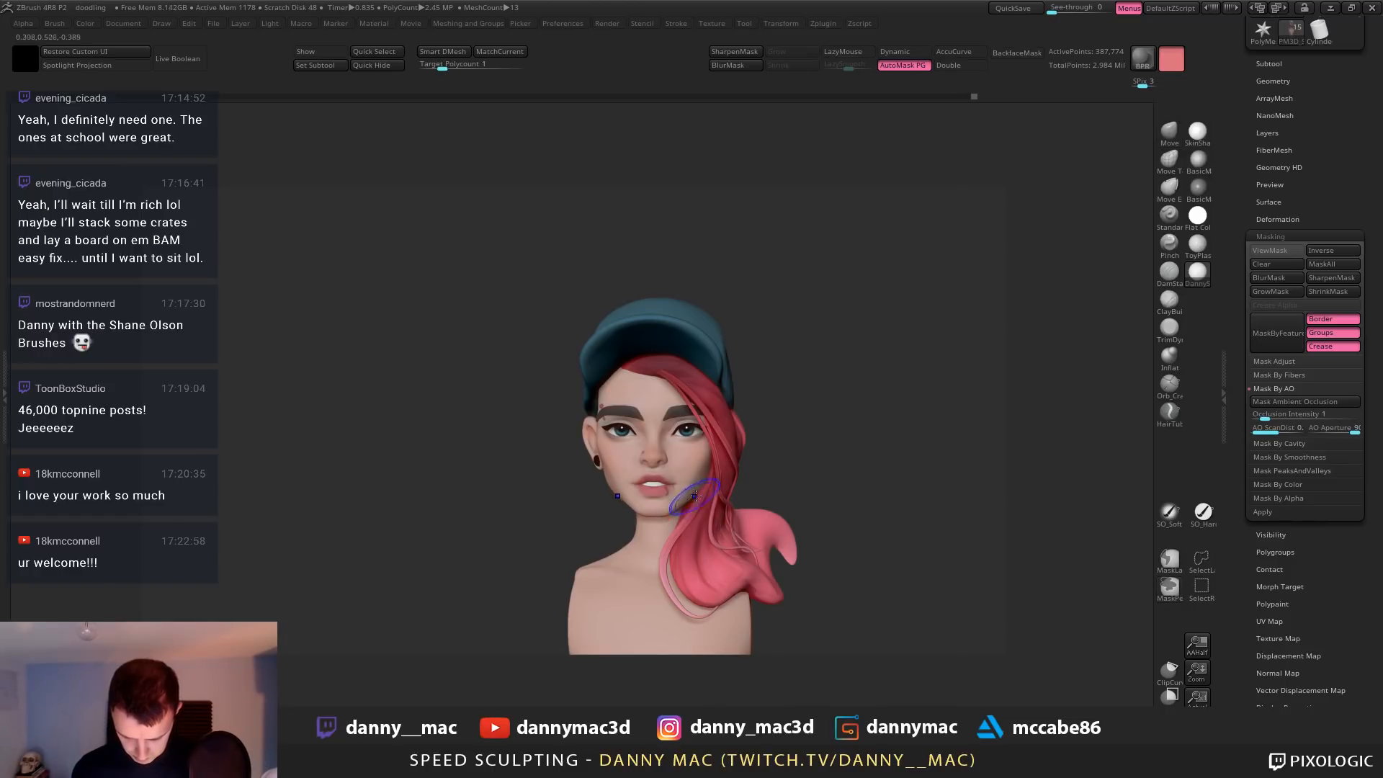
right_drag(692, 497, 815, 397)
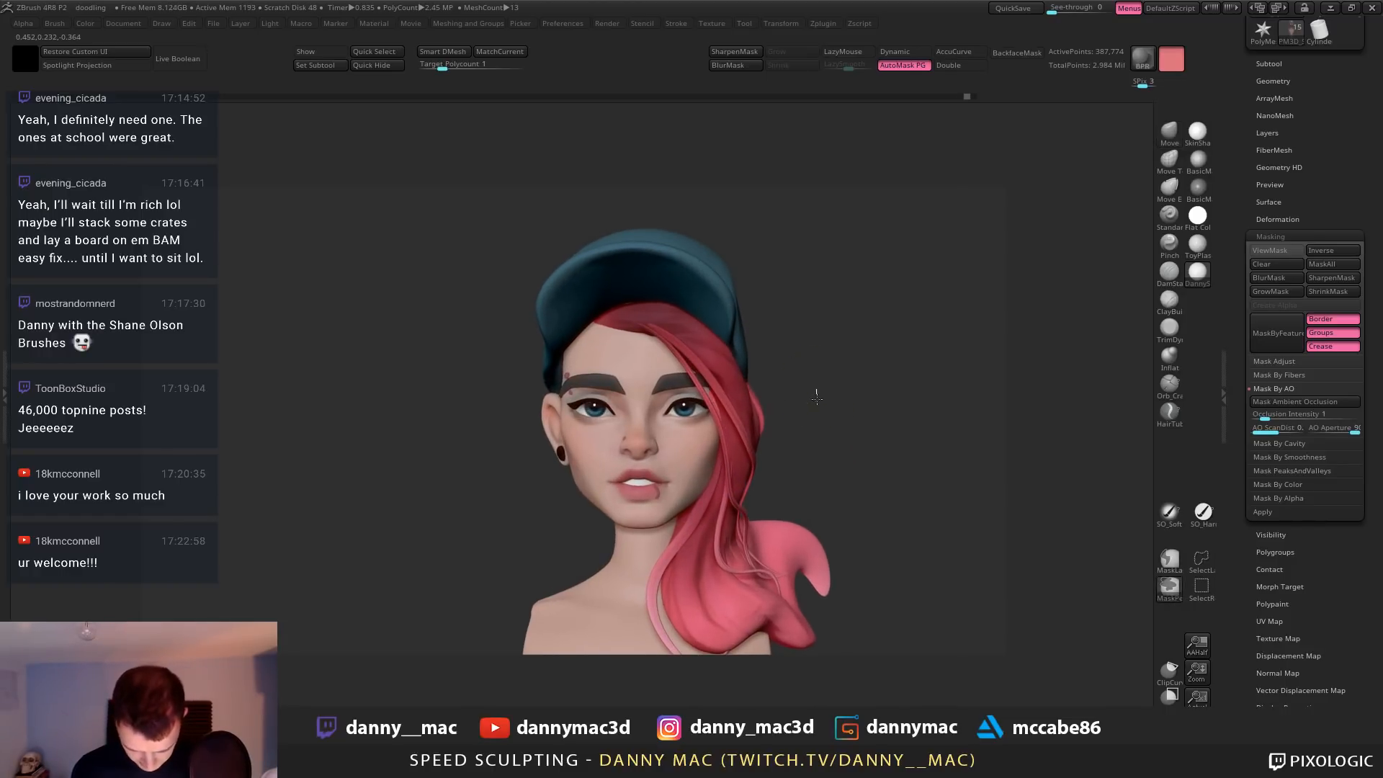
right_drag(697, 463, 666, 432)
right_drag(634, 475, 605, 489)
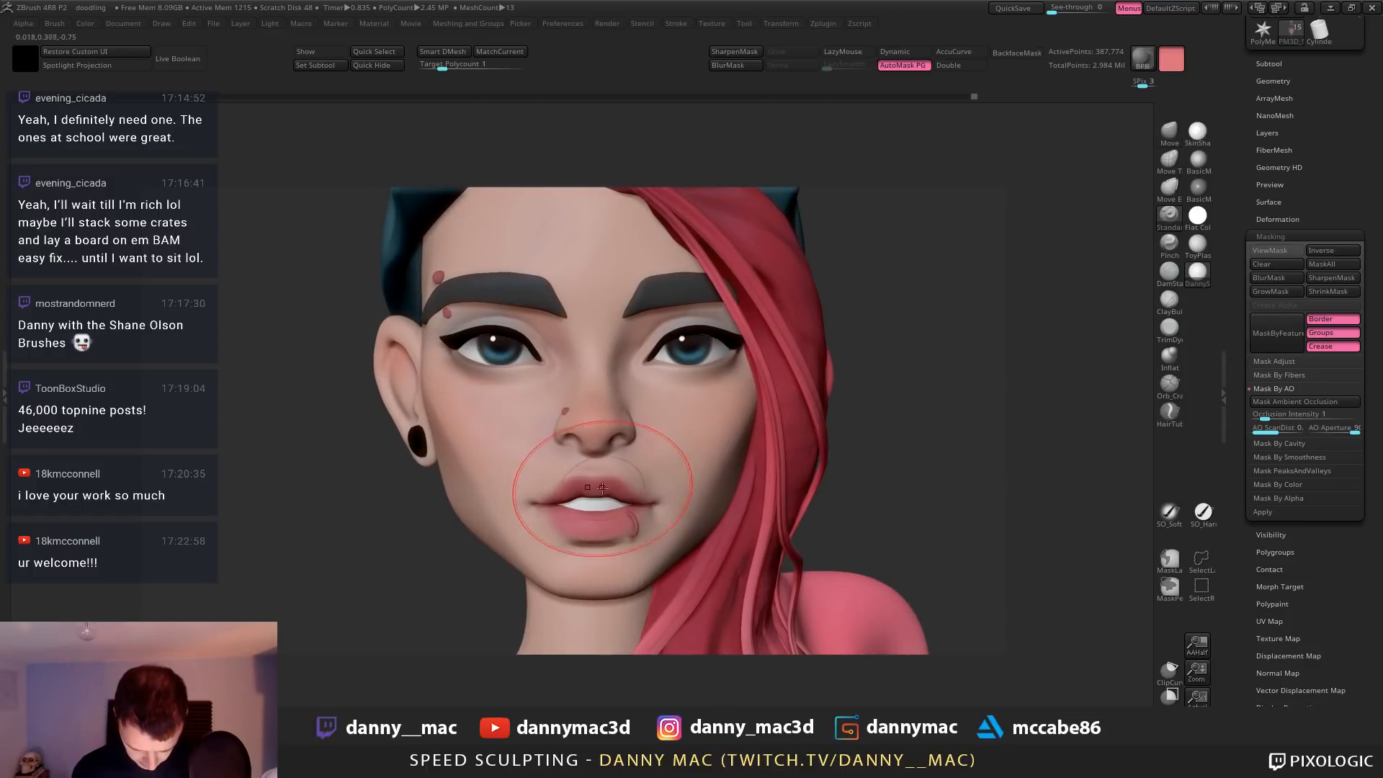
Paint pink along the upper lip and mouth corners with the Standard brush, and save the project
key(b)
key(s)
key(t)
right_drag(603, 437, 609, 479)
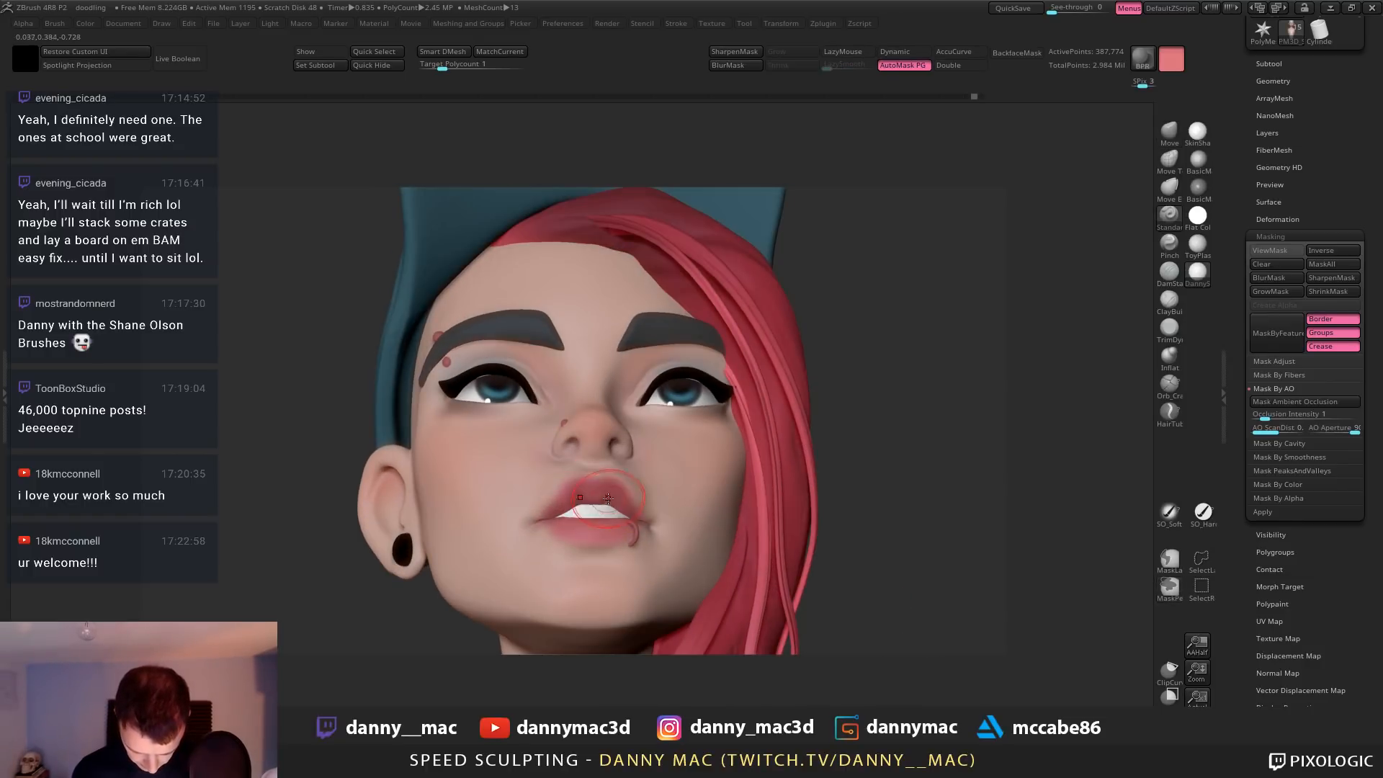
key(space)
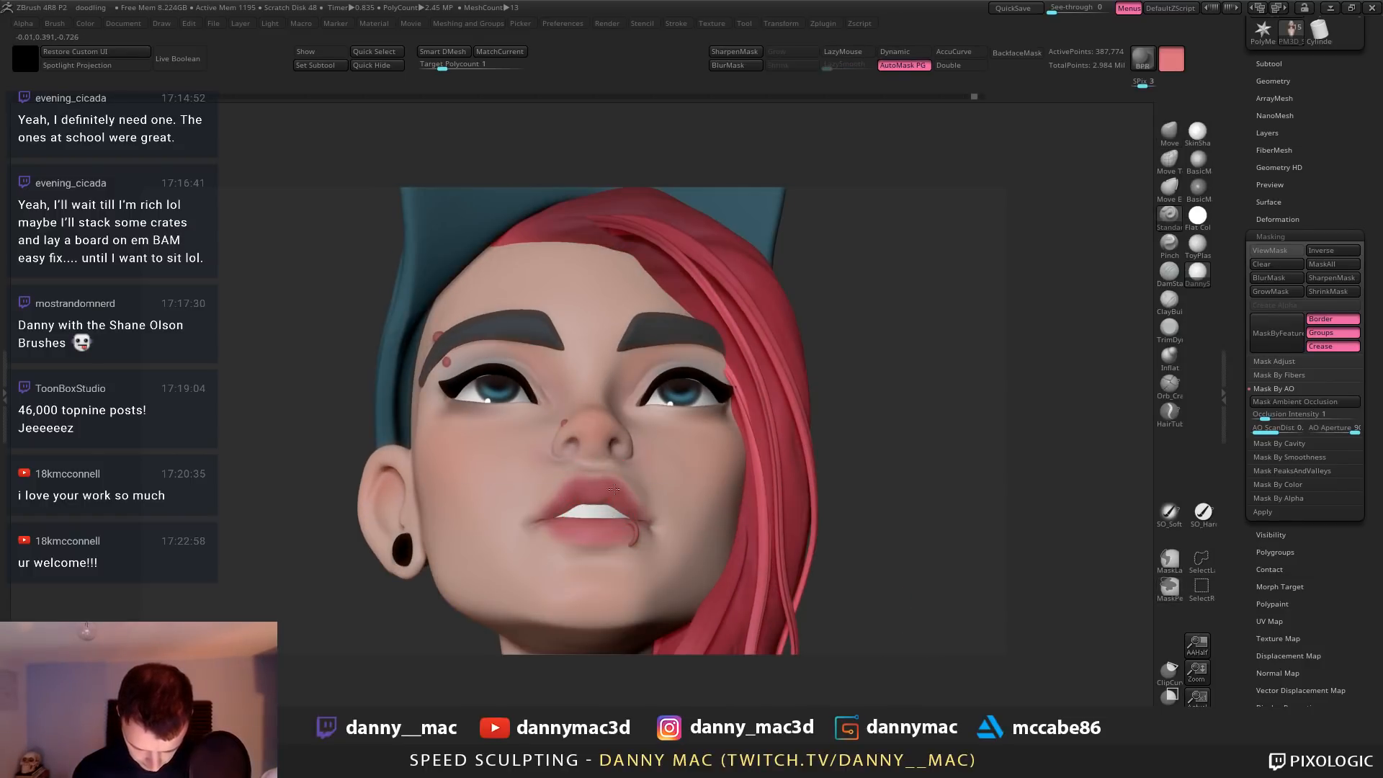
mouse_move(617, 504)
right_down()
mouse_move(601, 551)
mouse_move(619, 547)
right_up()
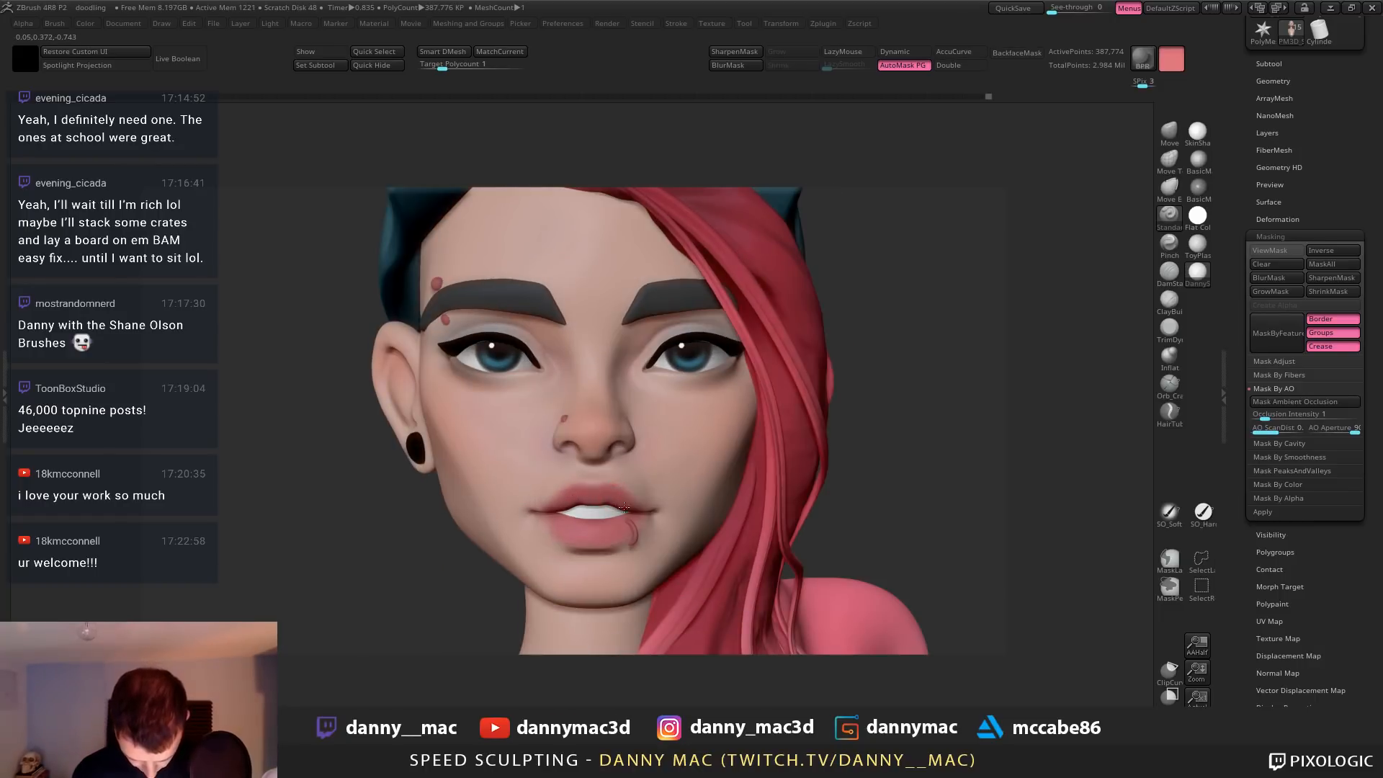
drag(650, 514, 645, 488)
ctrl+right_drag(646, 489, 660, 458)
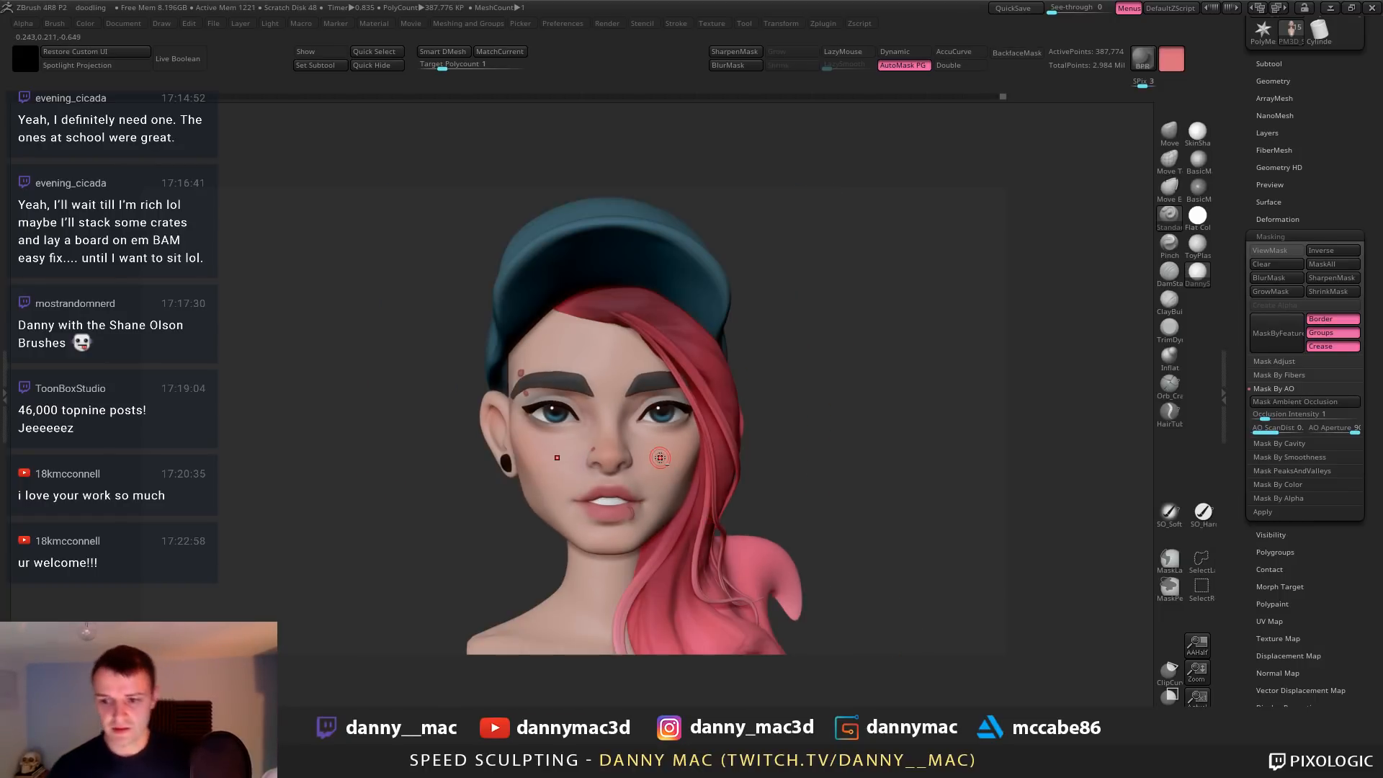
key(ctrl+s)
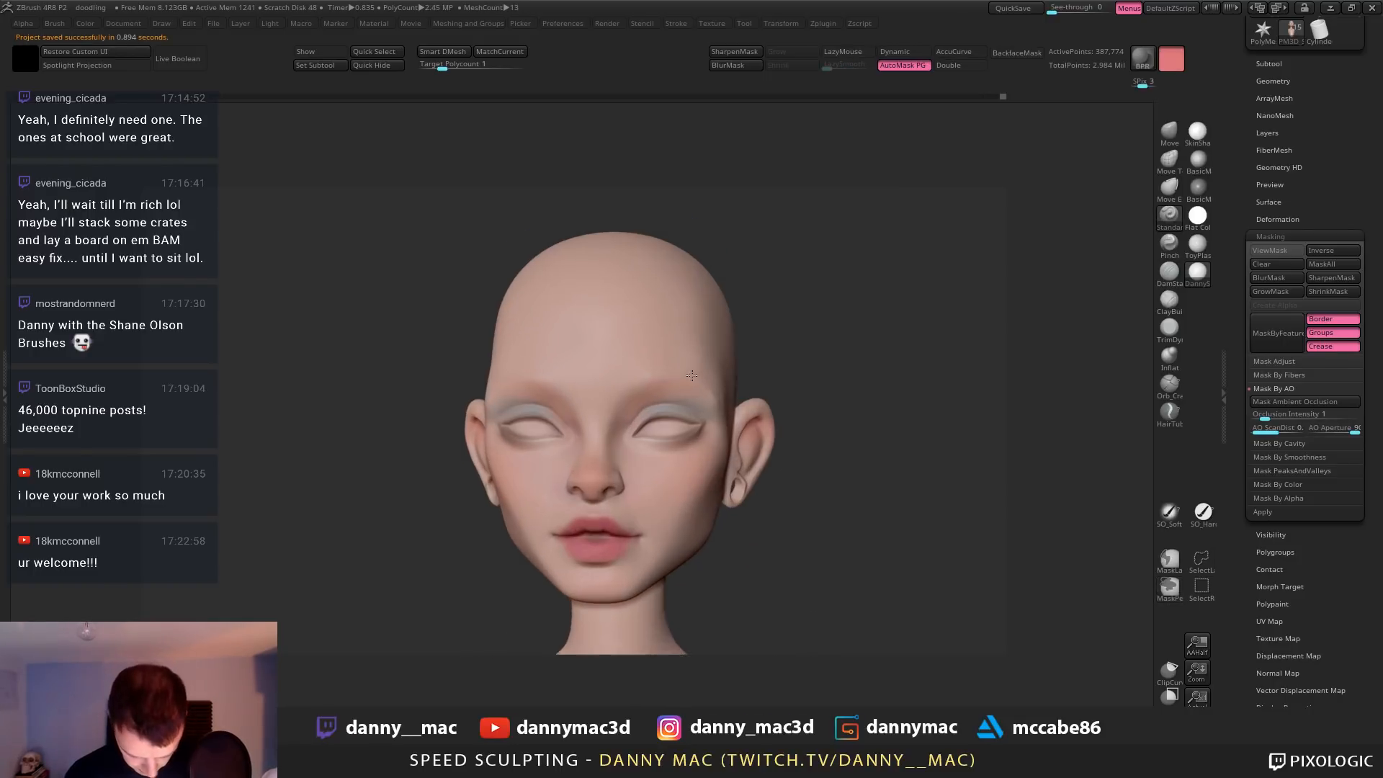
Sample the skin tone on the isolated head and soften the grey eyelid shading beneath the brows
key(c)
key(c)
drag(648, 410, 639, 416)
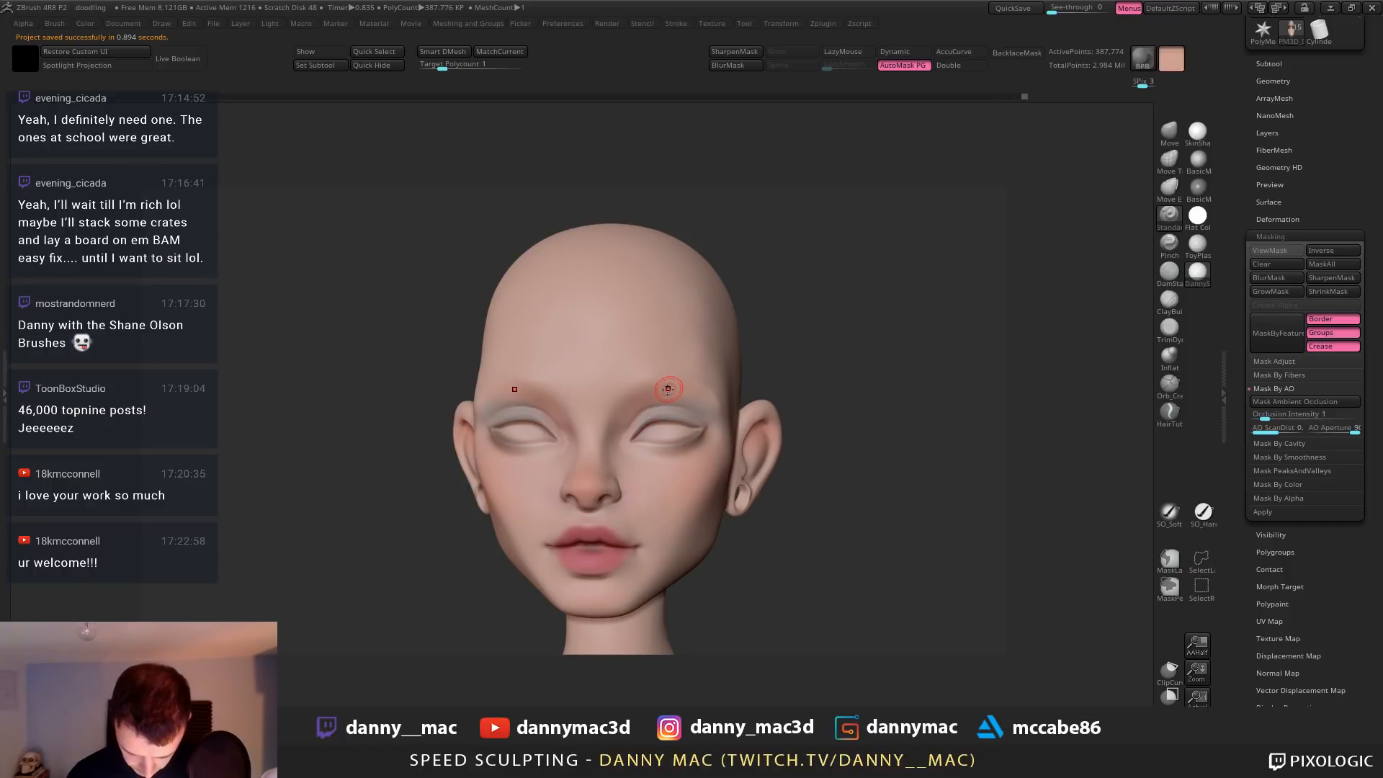
key(space)
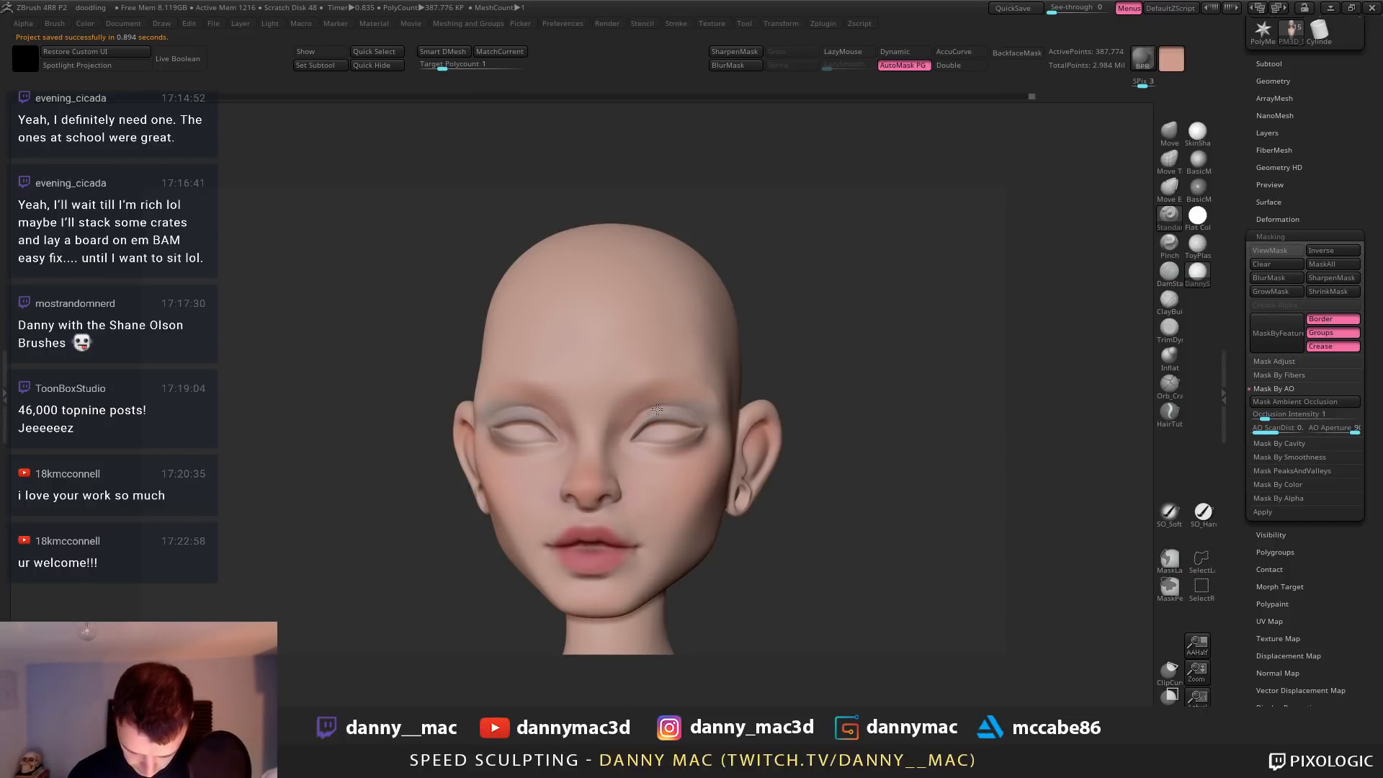
drag(648, 411, 678, 402)
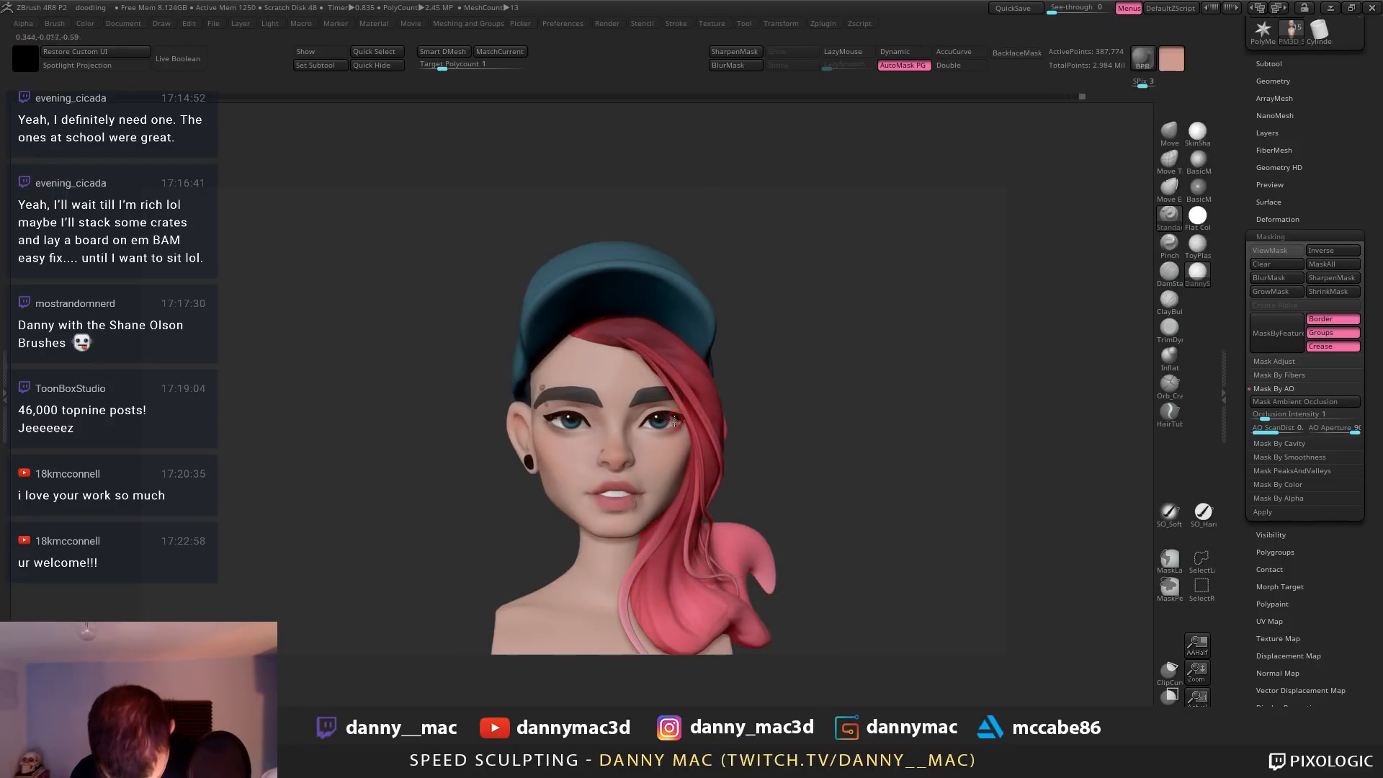
Pick white and dab subtle highlights around the inner eye corners and nose
ctrl+right_drag(674, 421, 633, 411)
key(c)
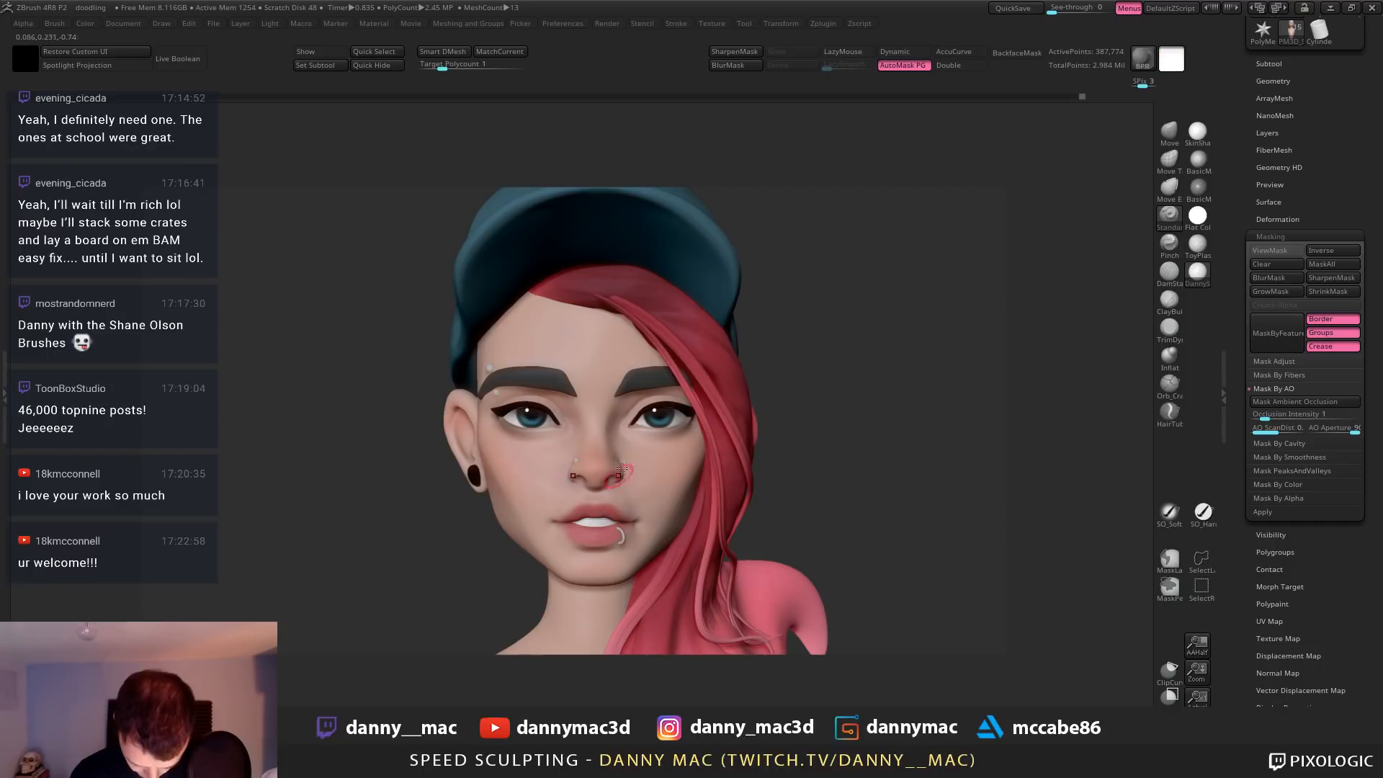
key(space)
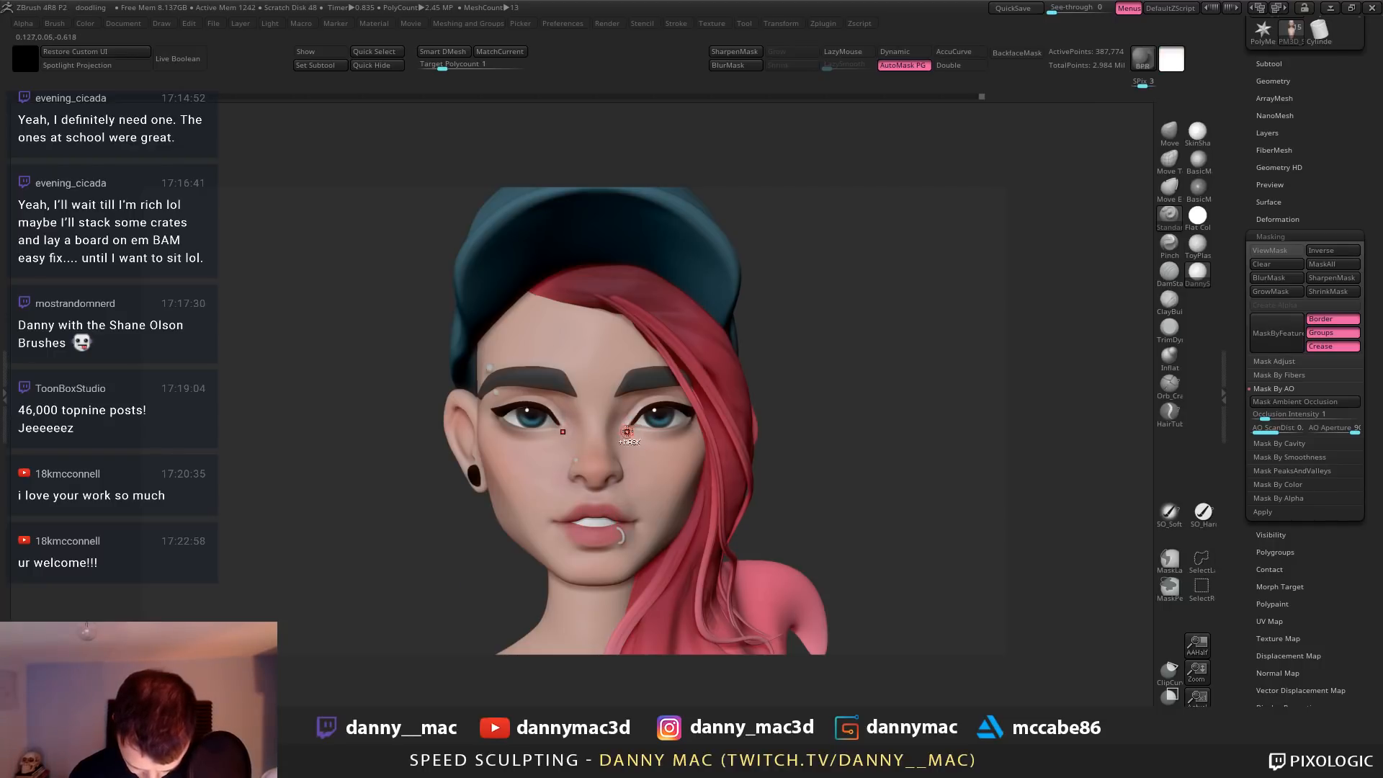
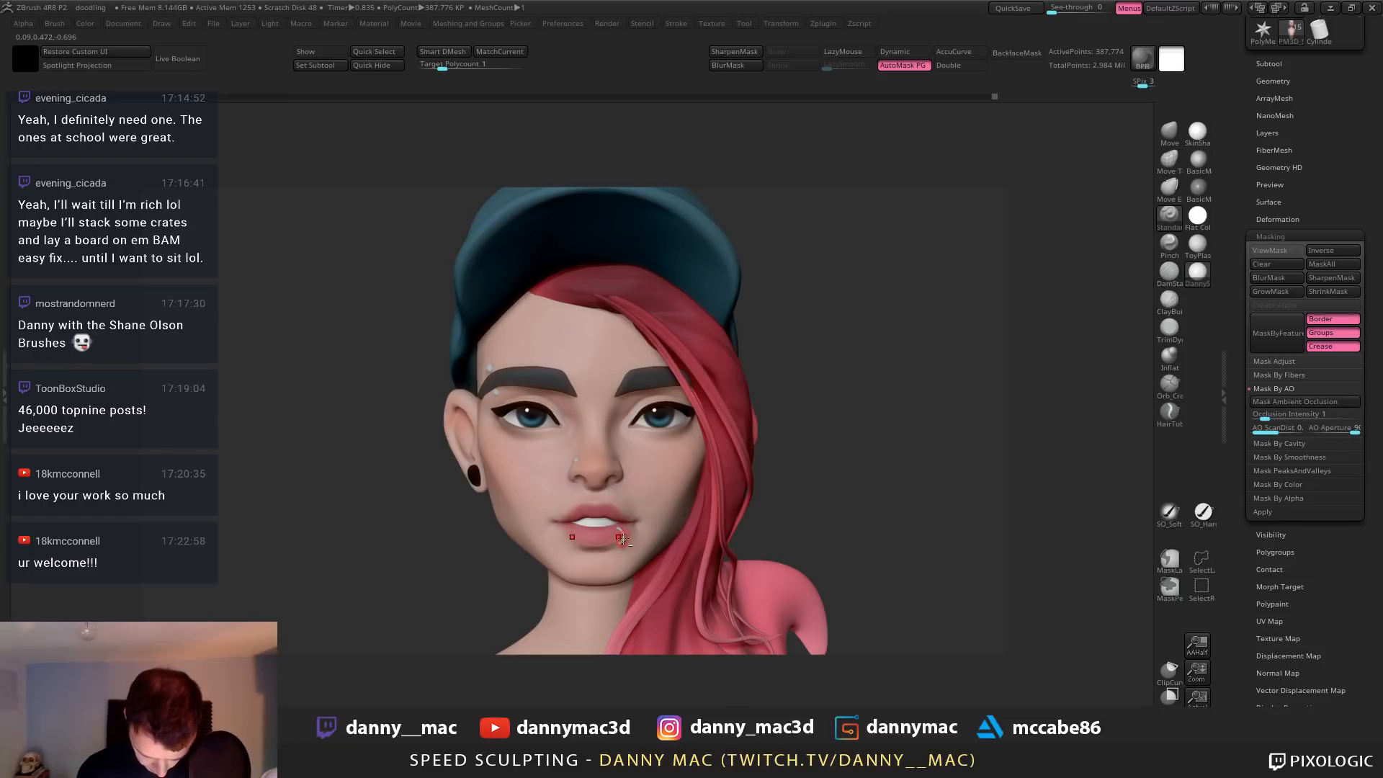
Select the lip ring and mix a warm gold paint colour for the piercings
alt+click(624, 539)
key(space)
click(510, 543)
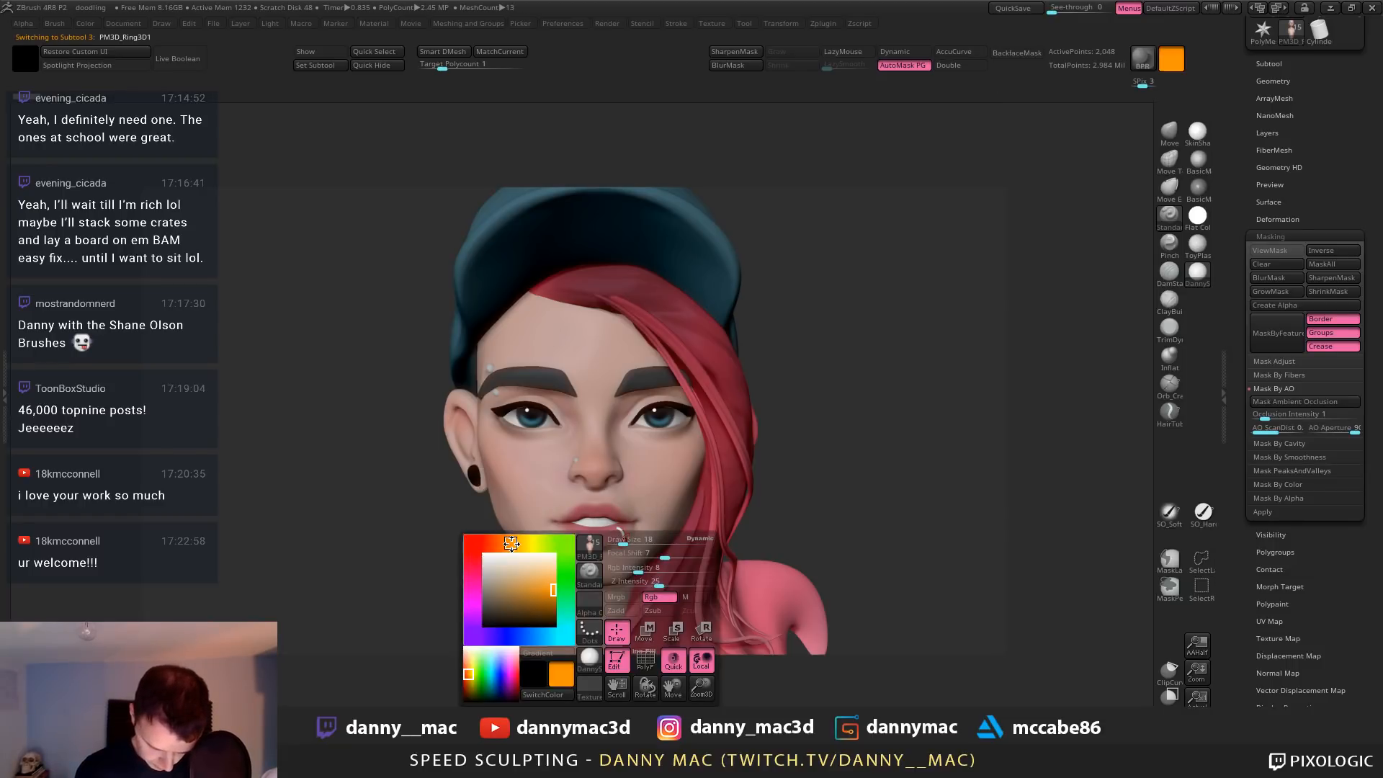
click(503, 562)
click(516, 570)
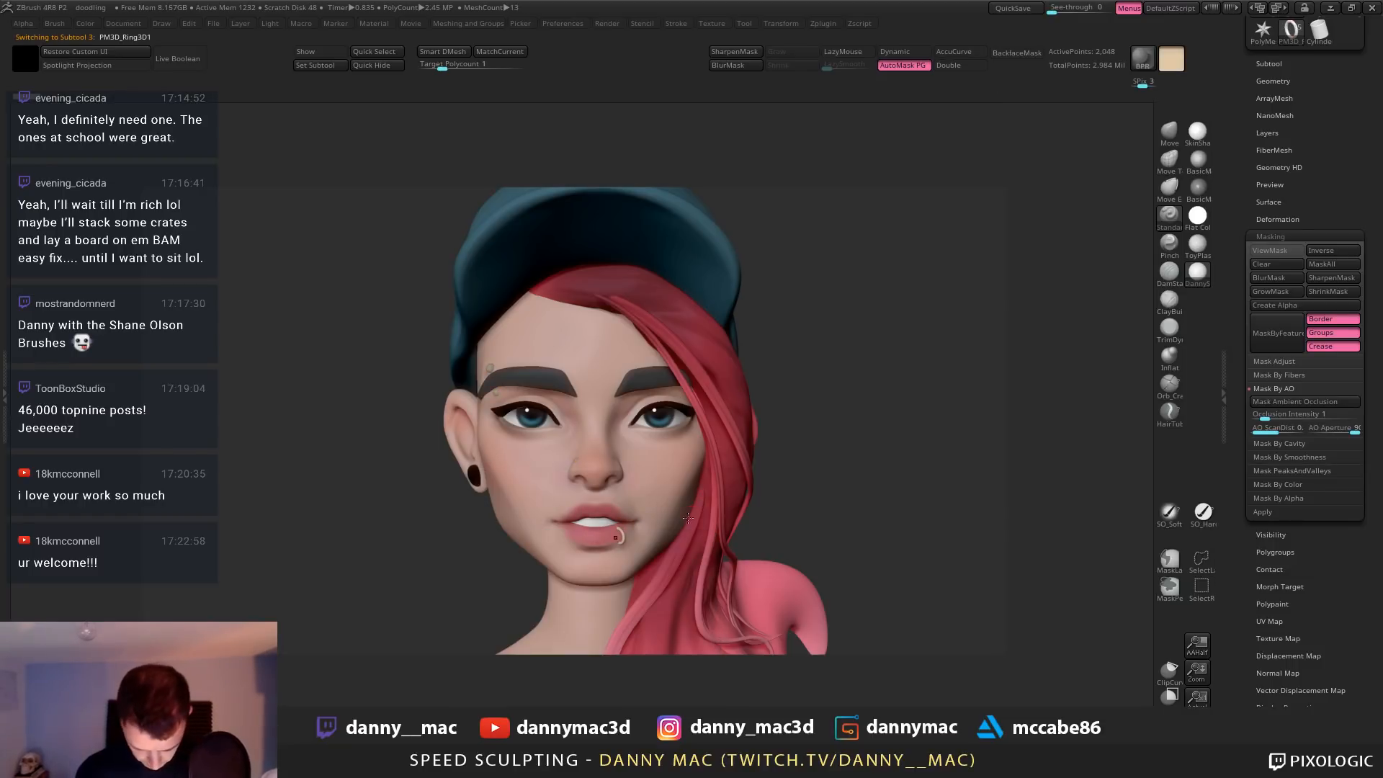
key(space)
click(581, 668)
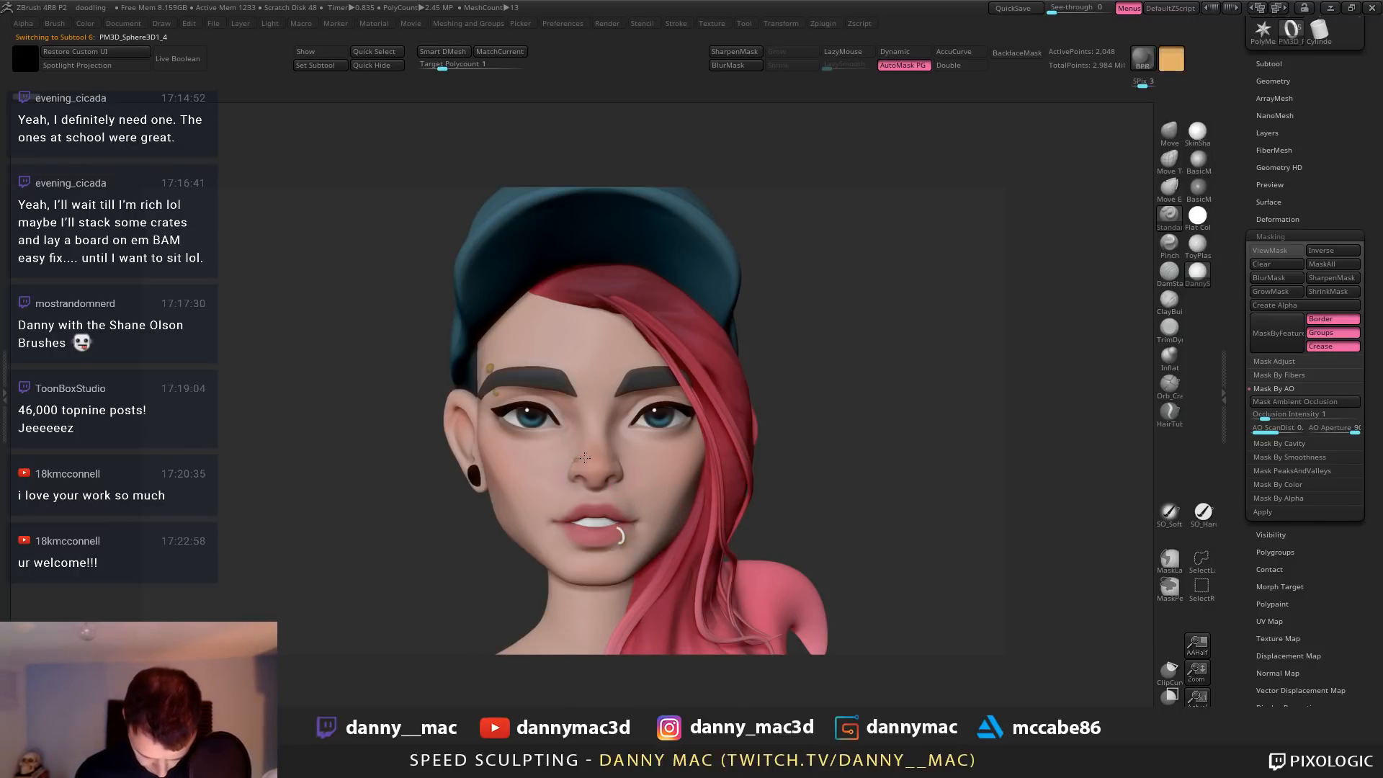
Colour the nose stud, lip ring and eyebrow piercings gold
key(space)
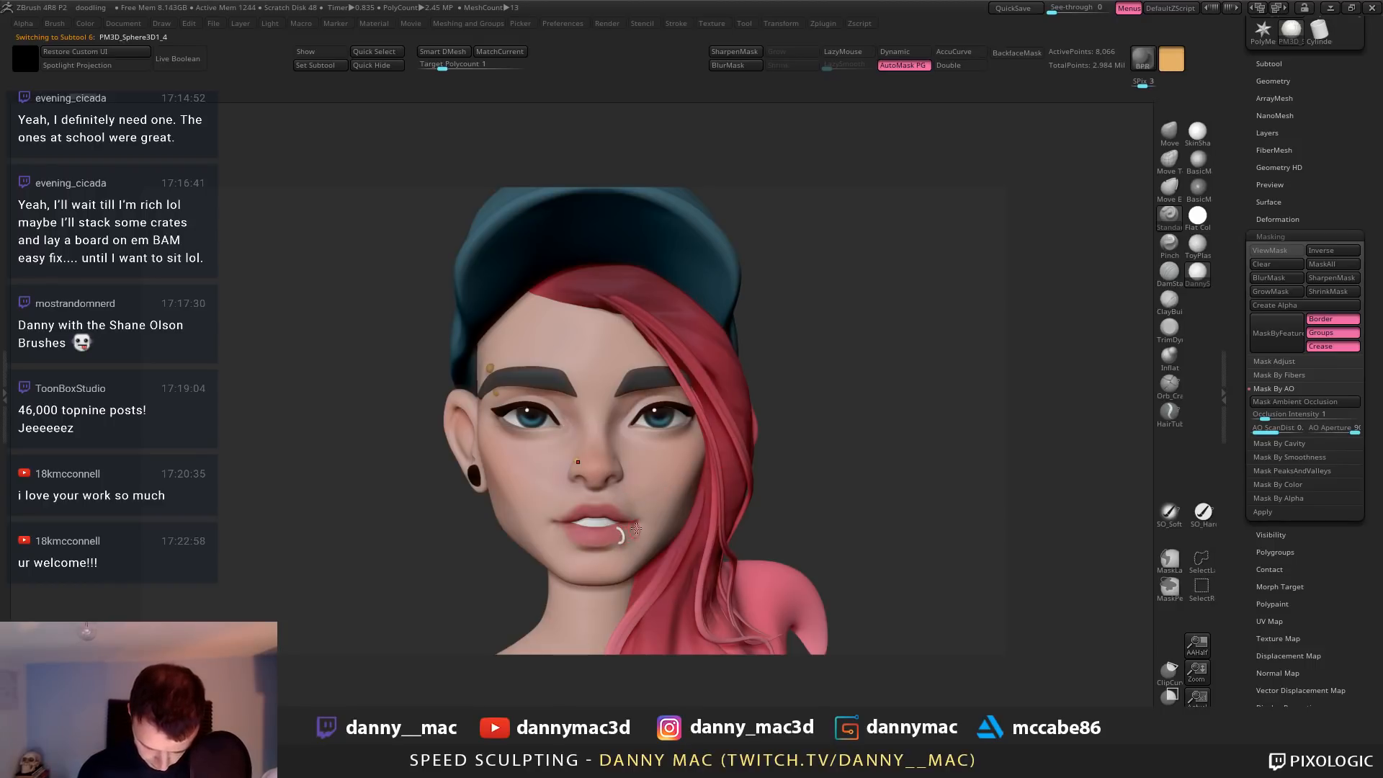
key(space)
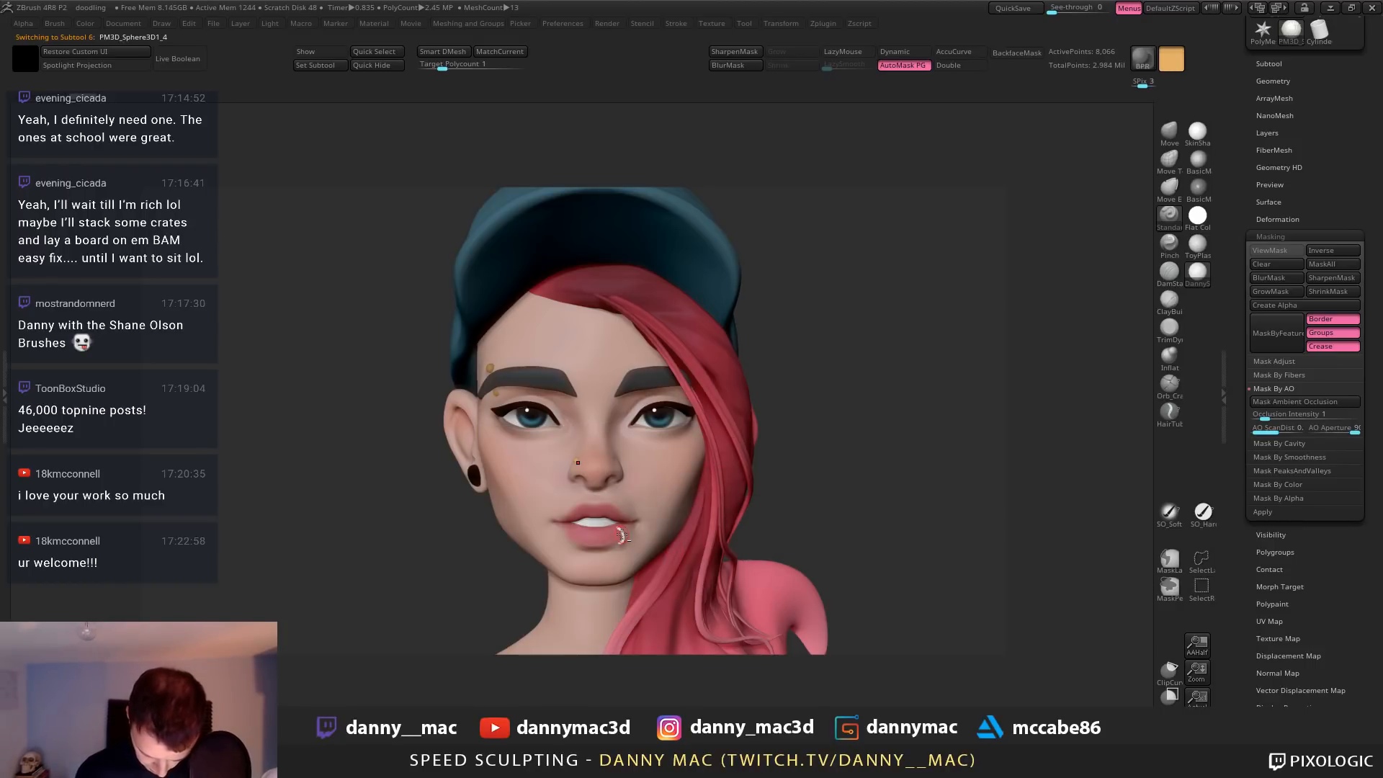
alt+click(621, 534)
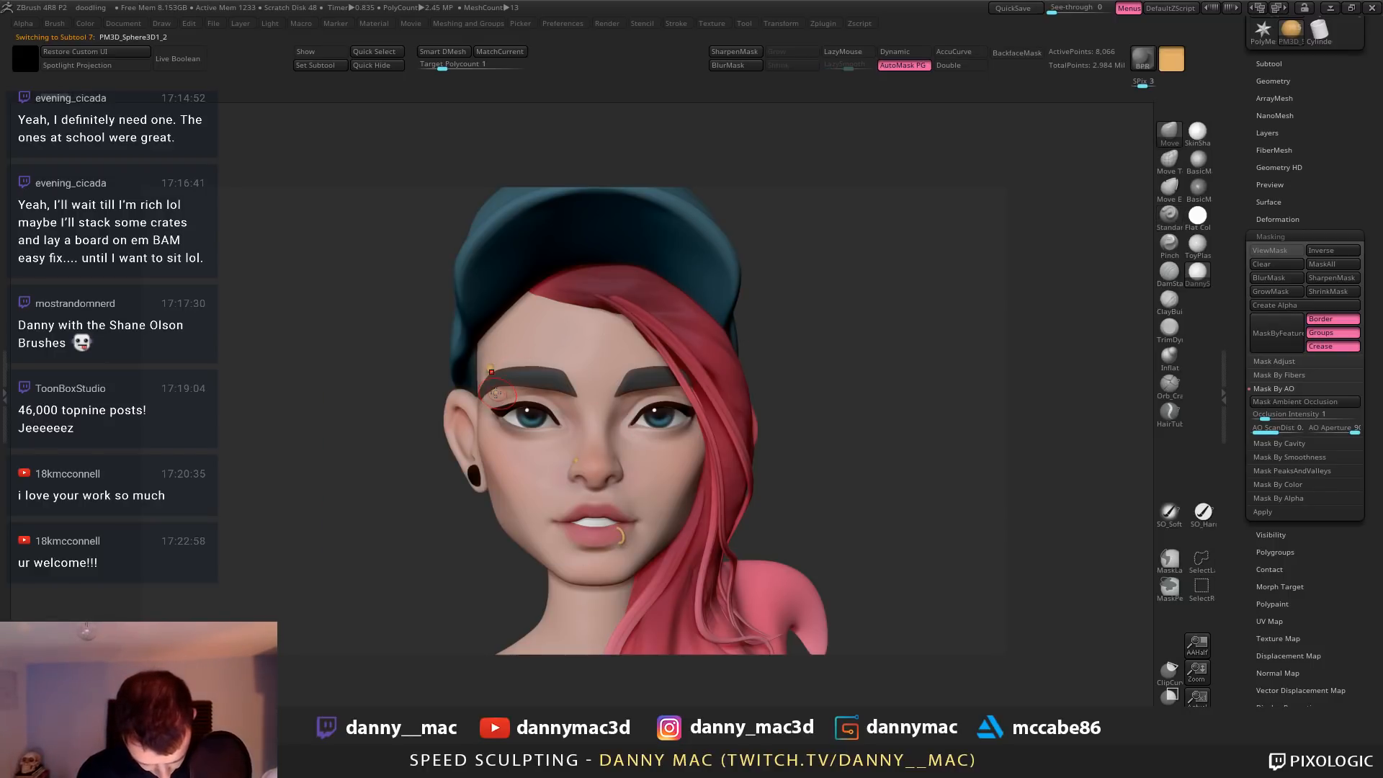
key(space)
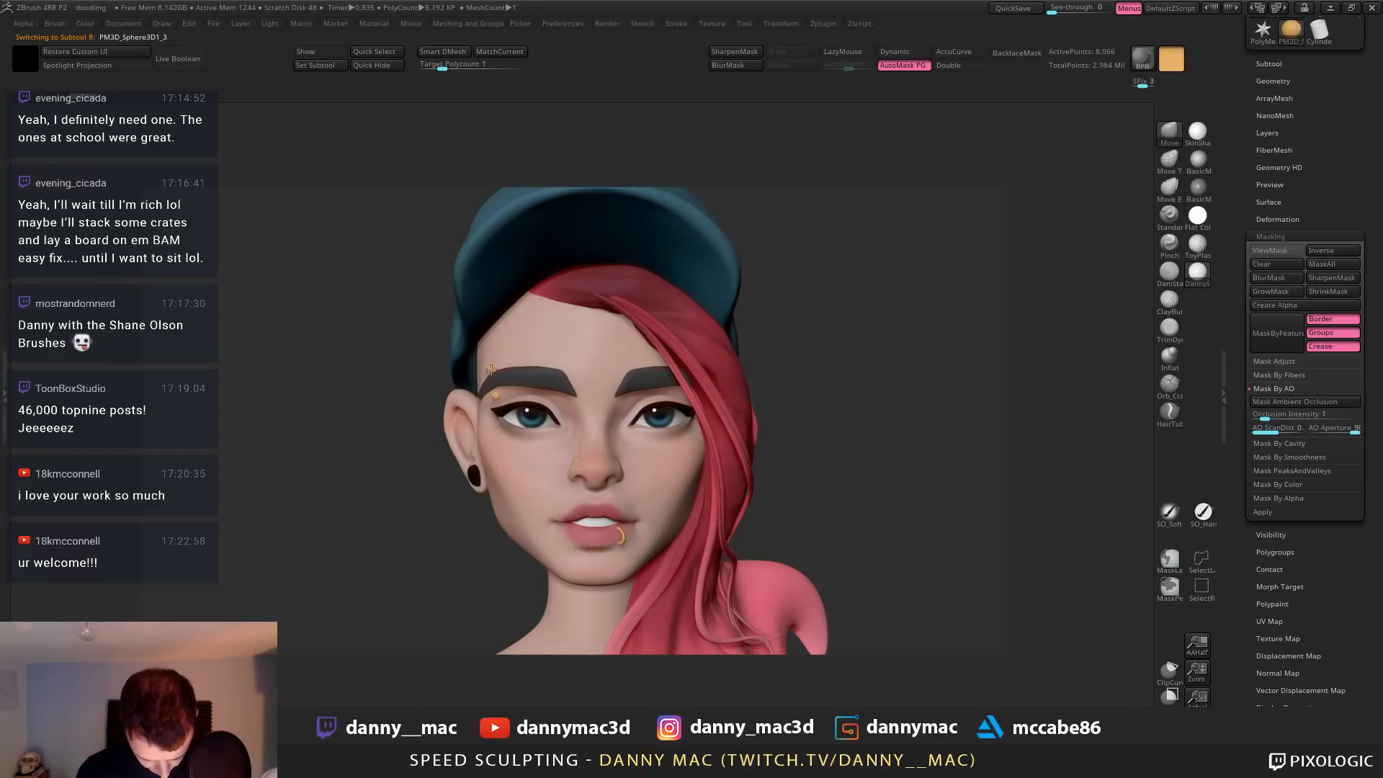
Select the teeth, pick a neutral grey and lower the paint intensity for subtle shading inside the mouth
mouse_move(732, 327)
mouse_down()
mouse_move(789, 347)
mouse_move(763, 380)
mouse_move(596, 480)
mouse_up()
key(space)
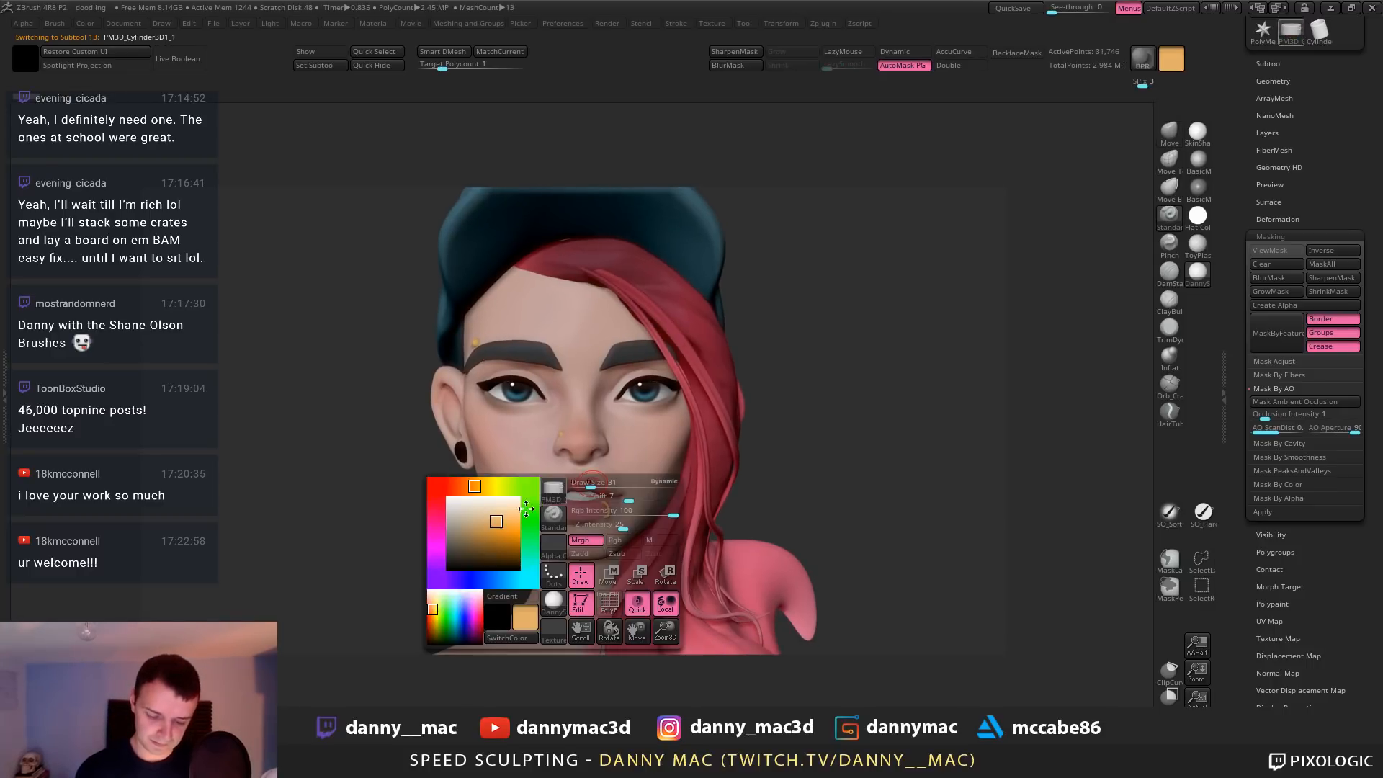
drag(454, 534, 447, 533)
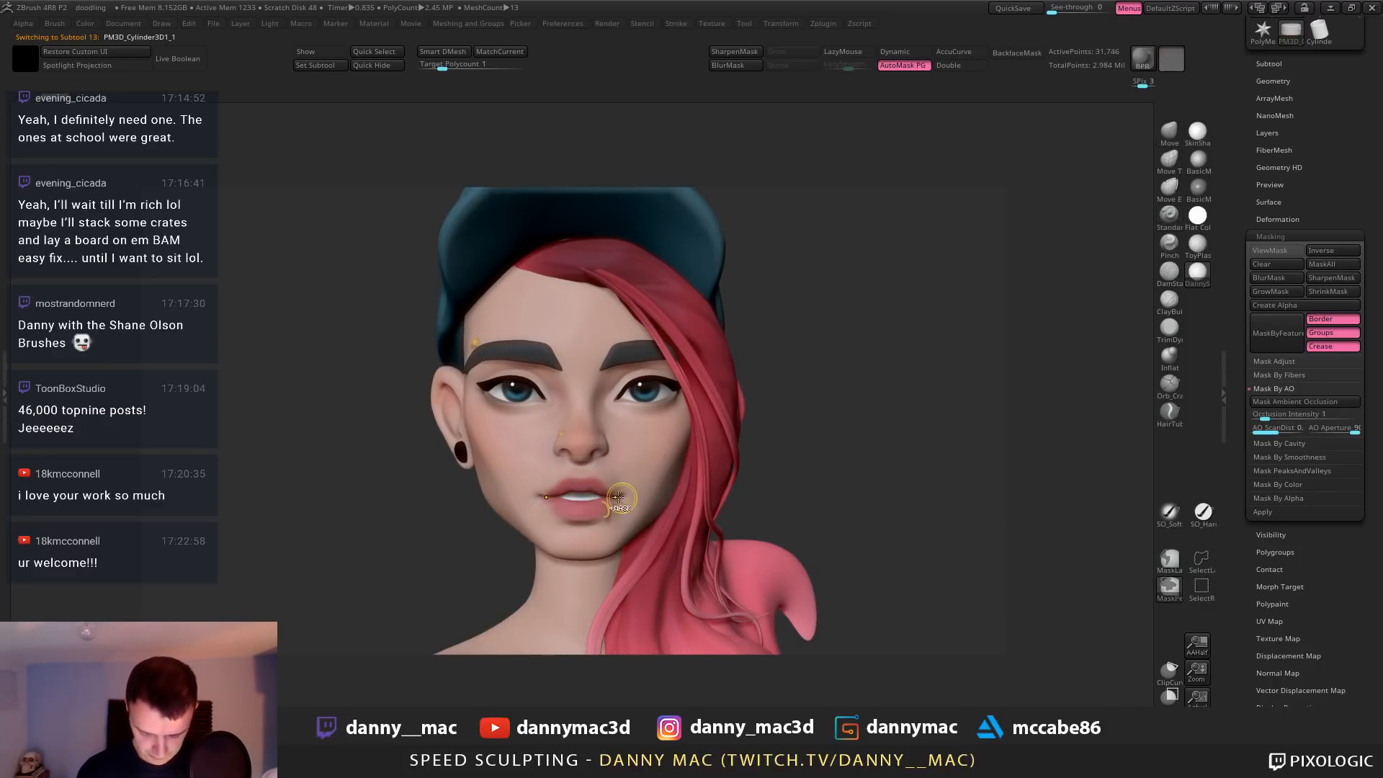
key(space)
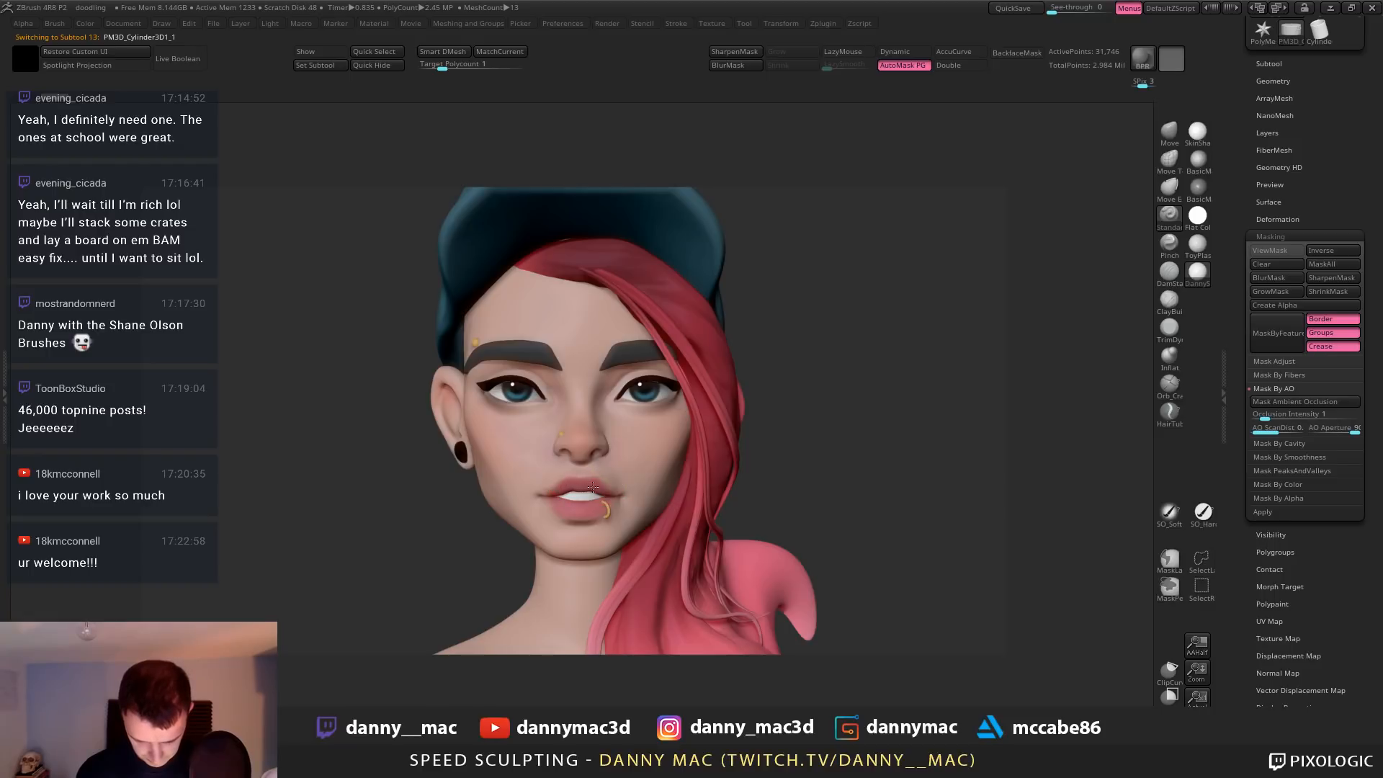
key(space)
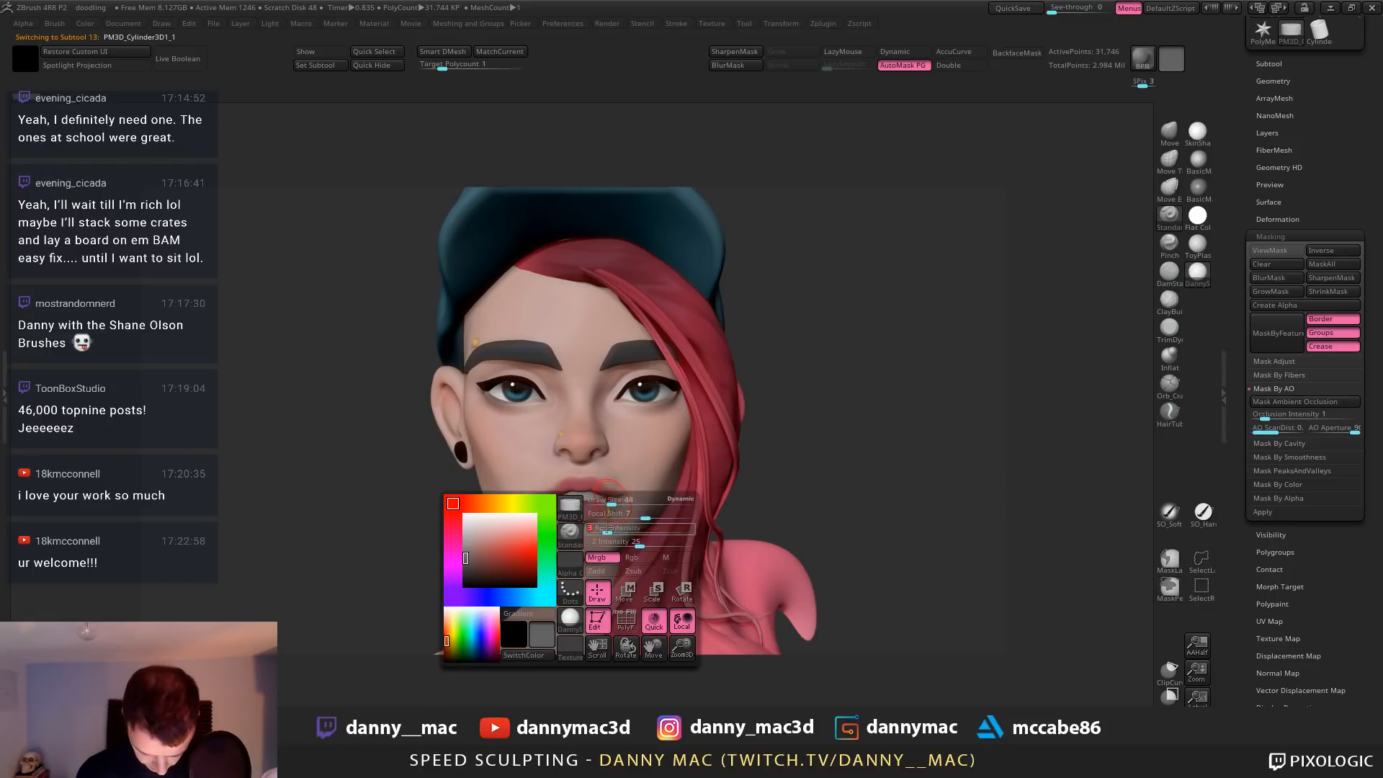
Check the Preview Shadows render settings with the whole bust in view
ctrl+right_drag(619, 488, 654, 159)
mouse_move(540, 35)
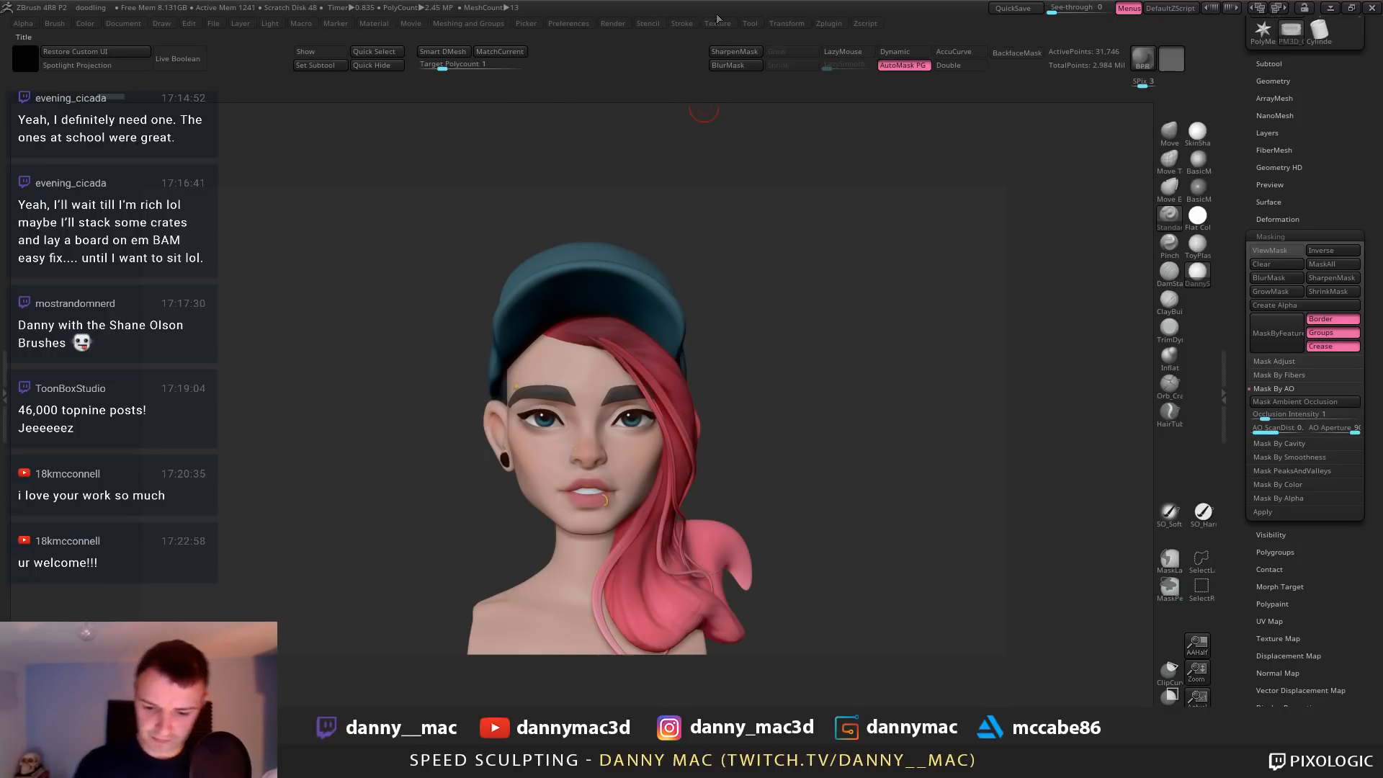
mouse_move(615, 29)
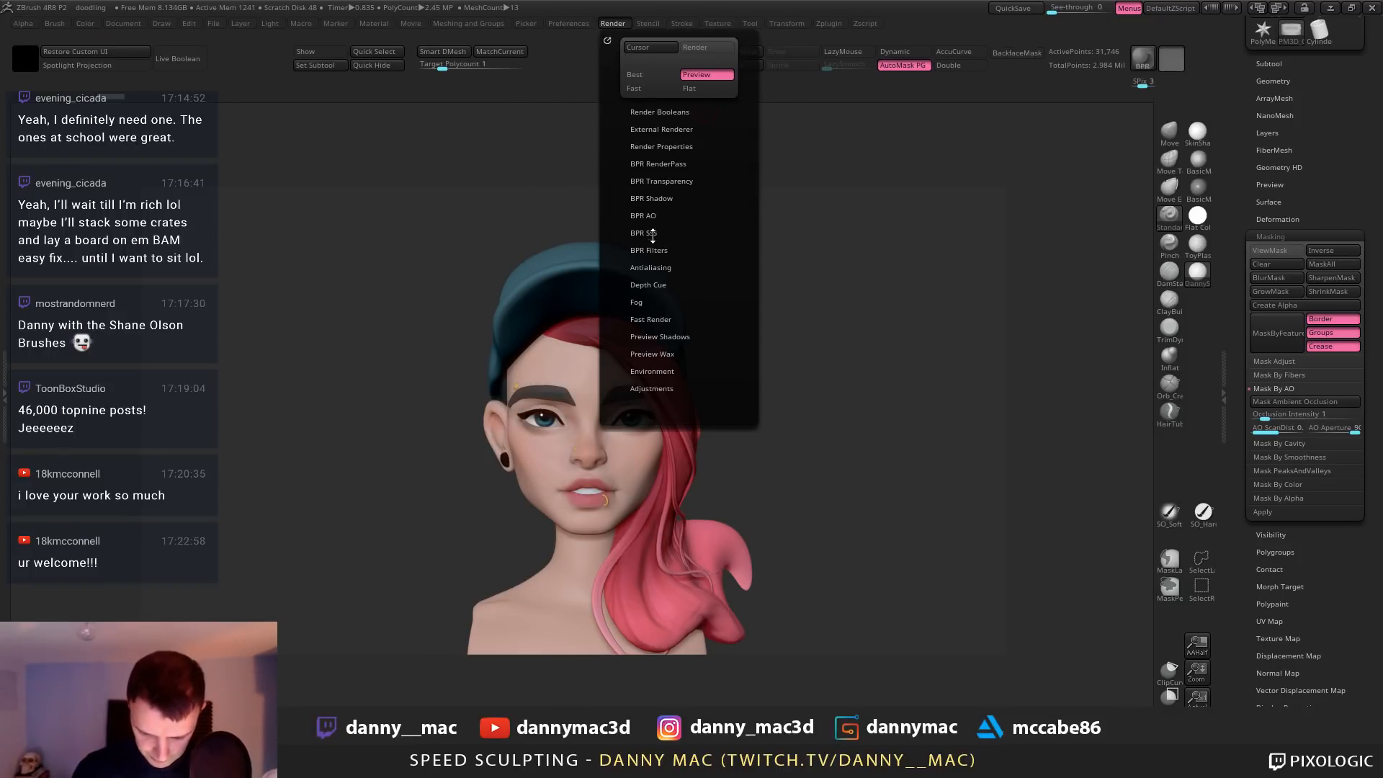
click(692, 337)
click(646, 349)
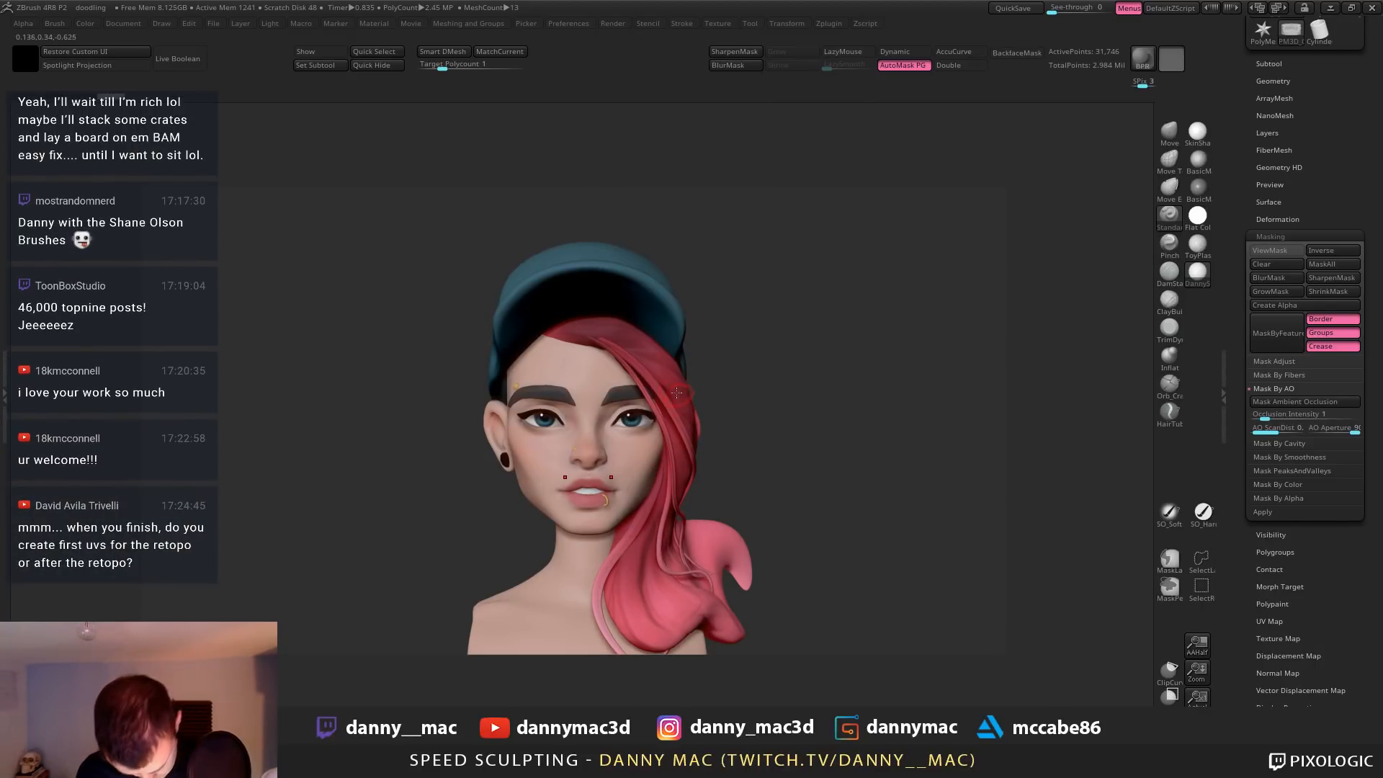
Select the head and adjust the jaw and lower cheek contour with a resized Move brush from three-quarter angles
mouse_move(677, 393)
right_down()
mouse_move(648, 353)
mouse_move(675, 363)
mouse_move(645, 362)
mouse_move(638, 378)
right_up()
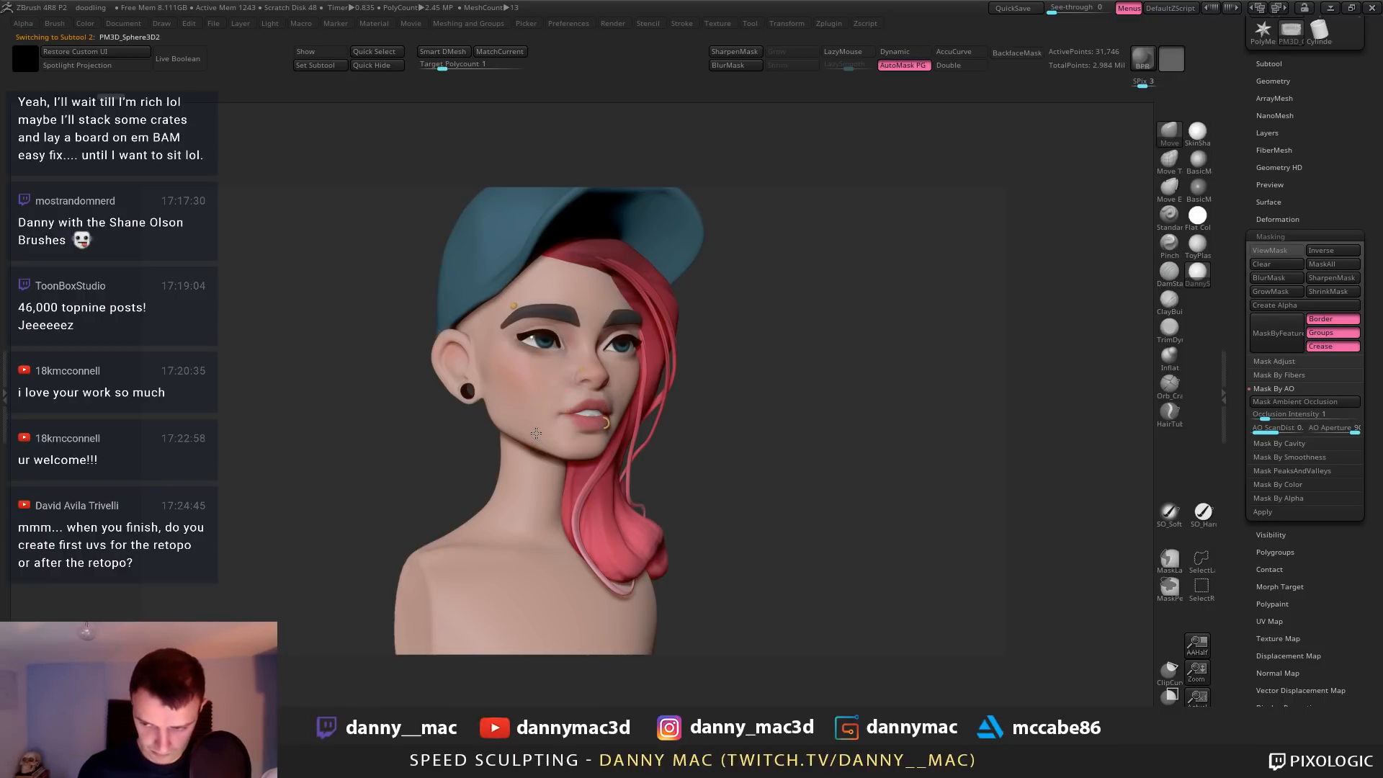
key(space)
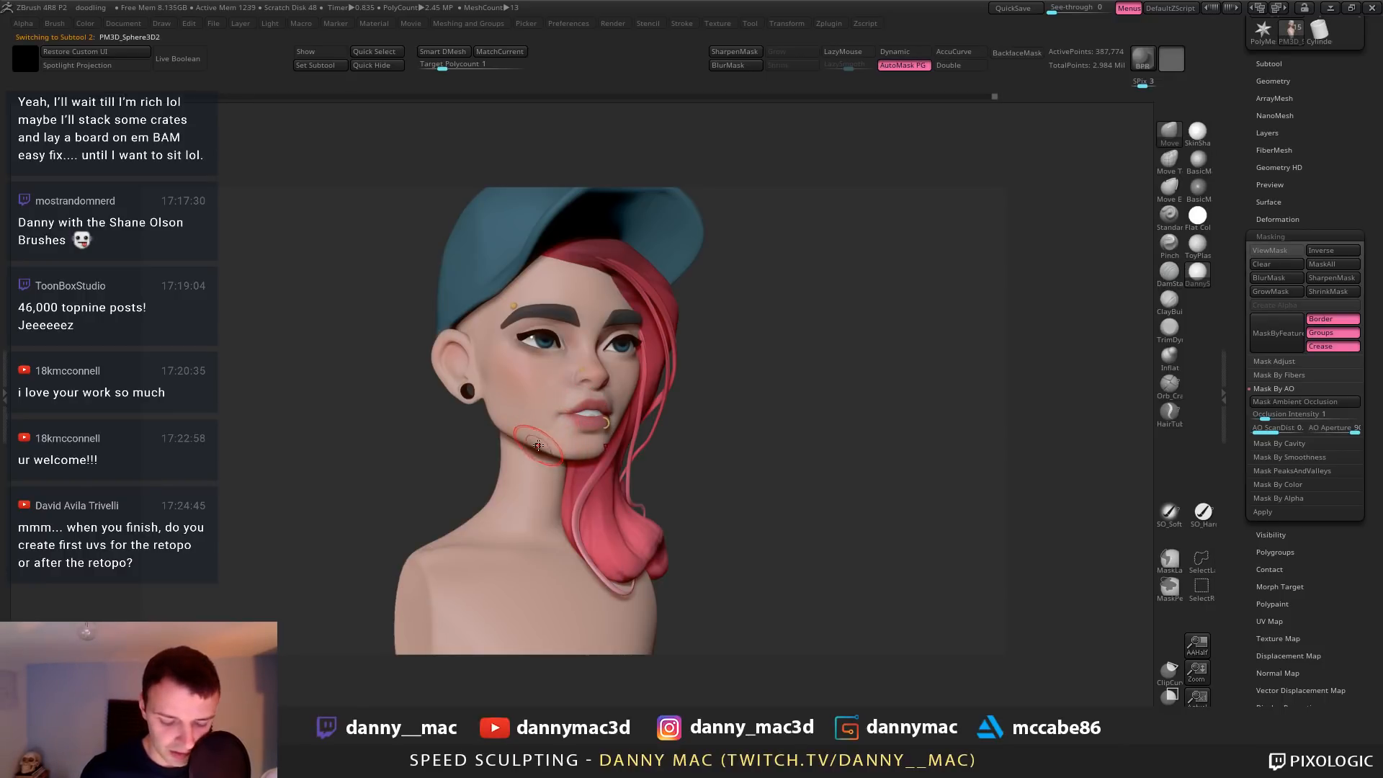
key(space)
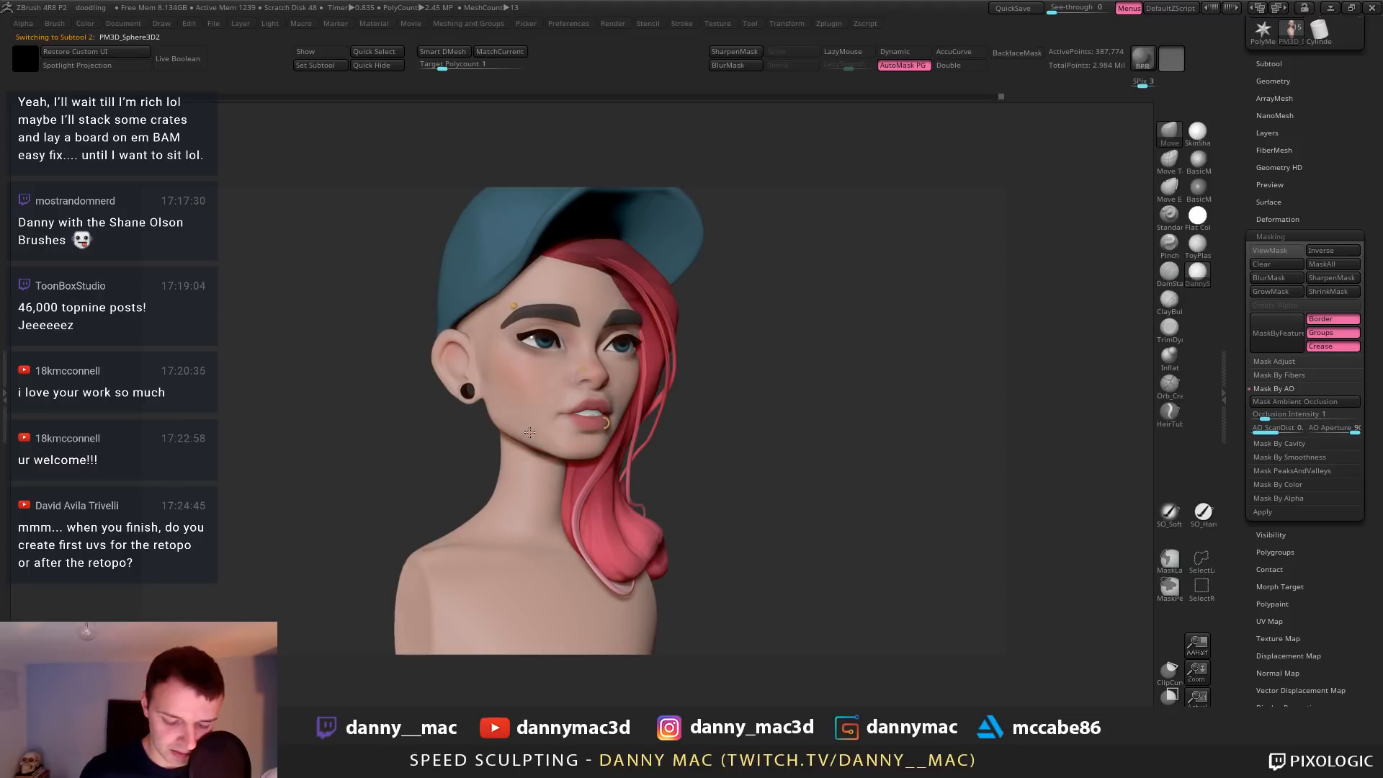
right_drag(529, 432, 621, 425)
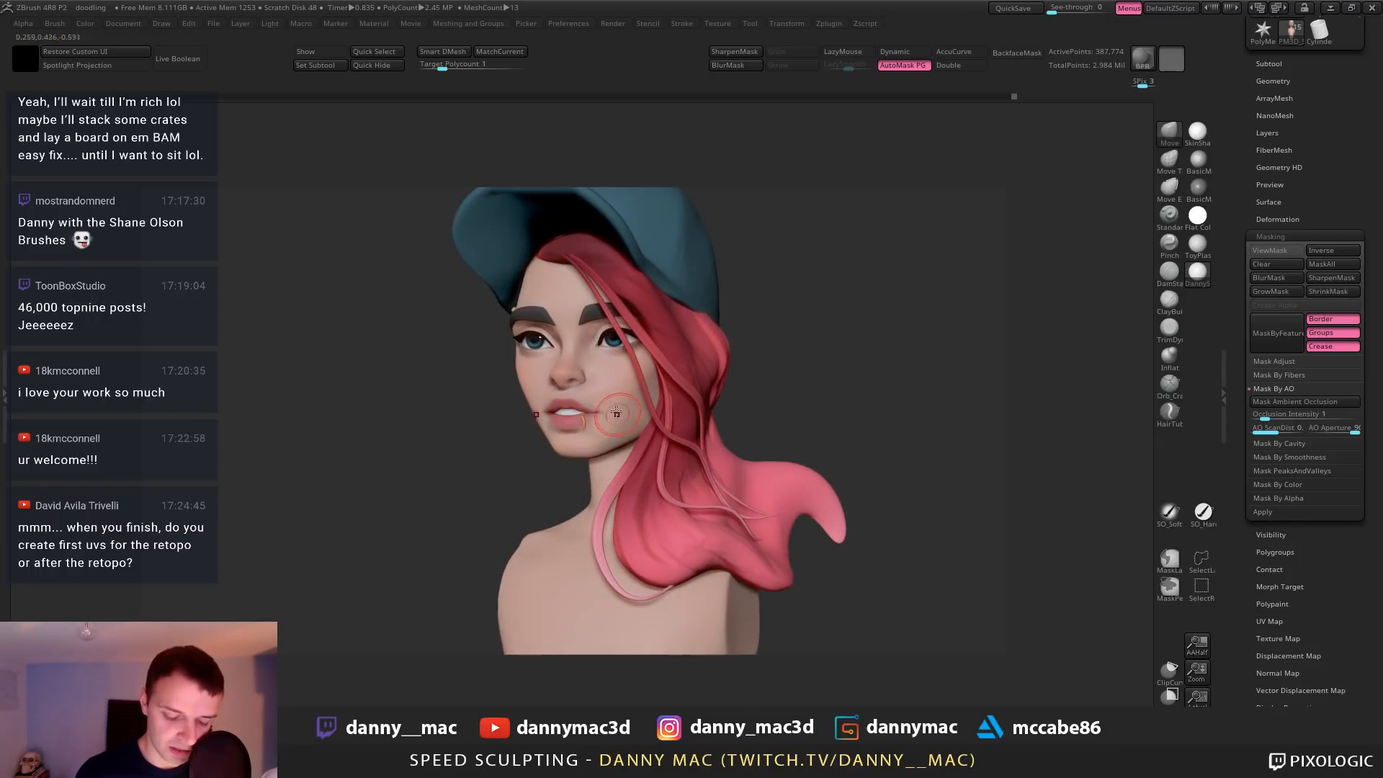
right_click(523, 395)
drag(523, 395, 525, 394)
right_click(622, 411)
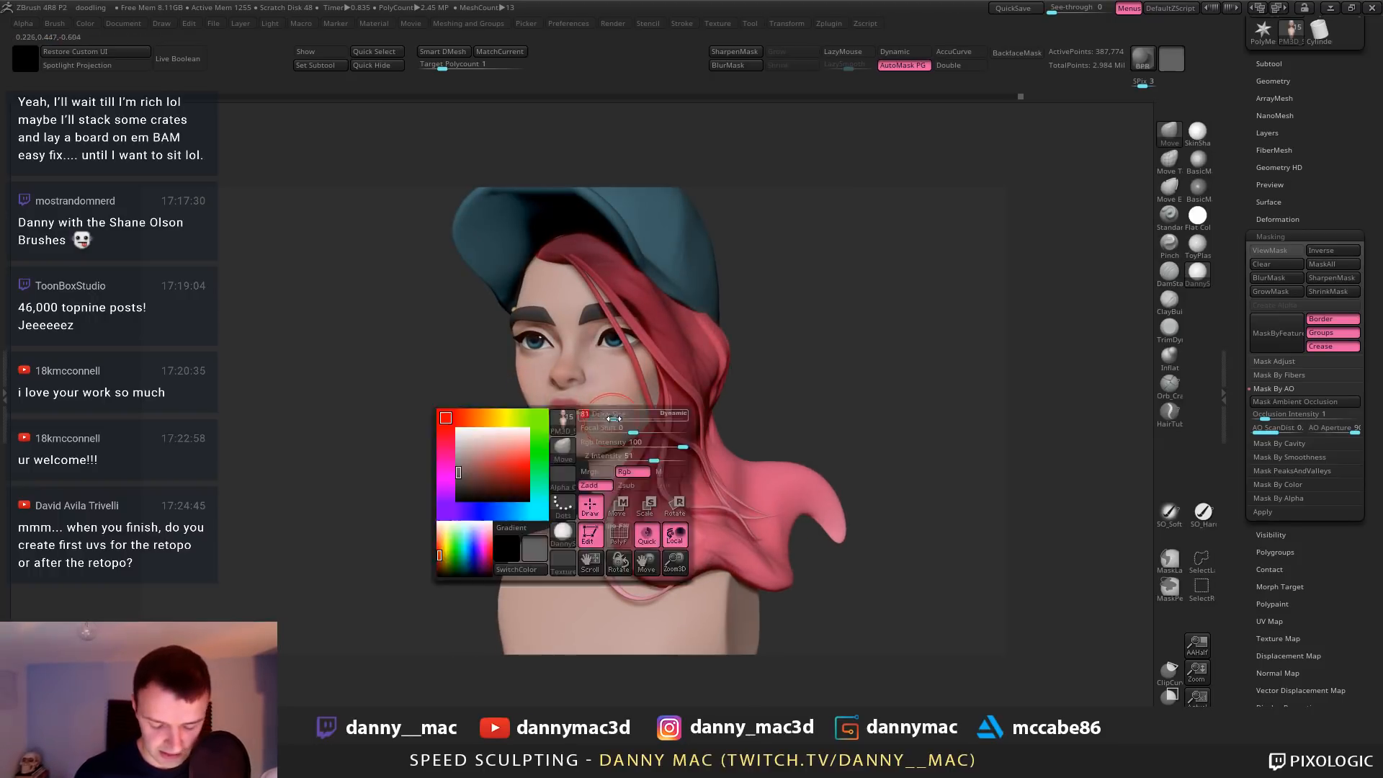
right_click(627, 424)
right_drag(625, 424, 673, 403)
Refine the jawline from the front with the Move brush, working at a lower subdivision level before returning to the higher one
right_click(556, 419)
key(shift+d)
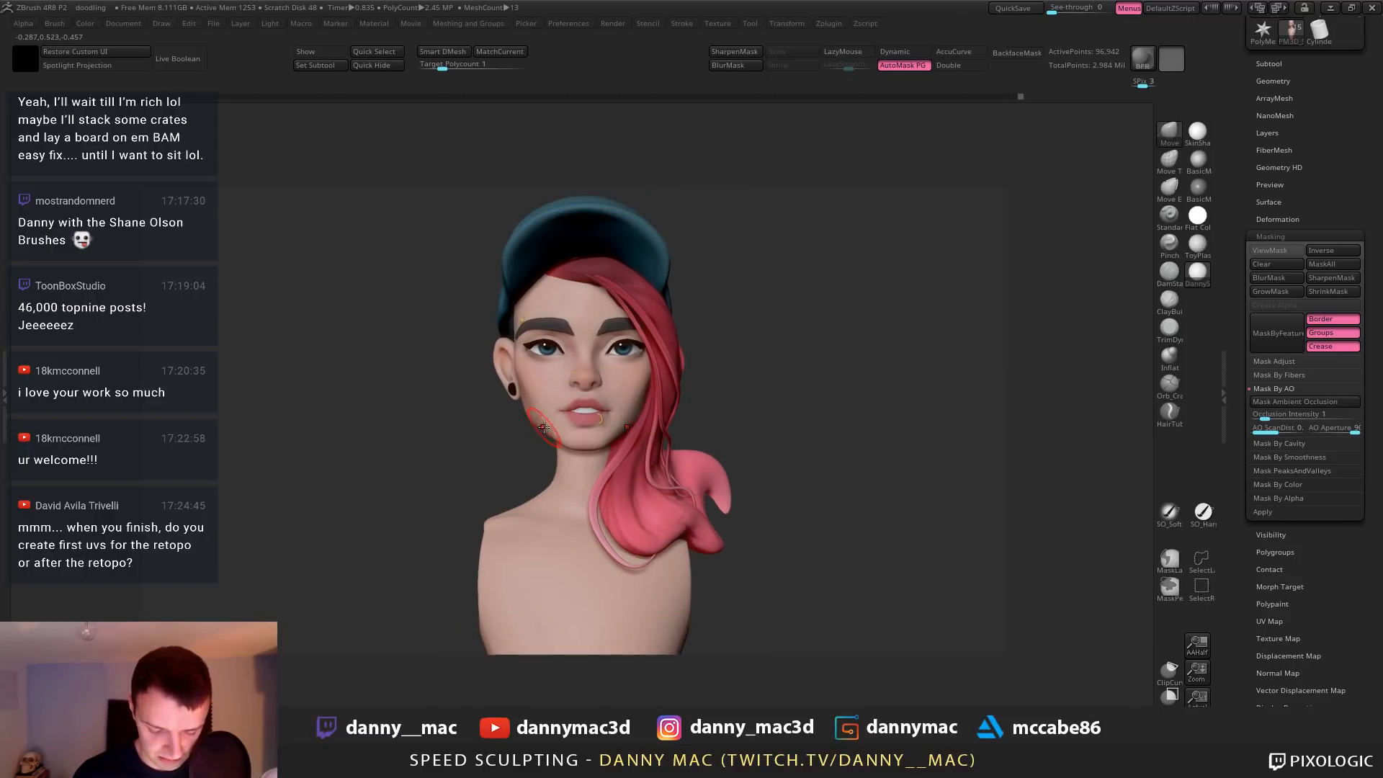
drag(549, 422, 542, 424)
right_click(542, 424)
key(d)
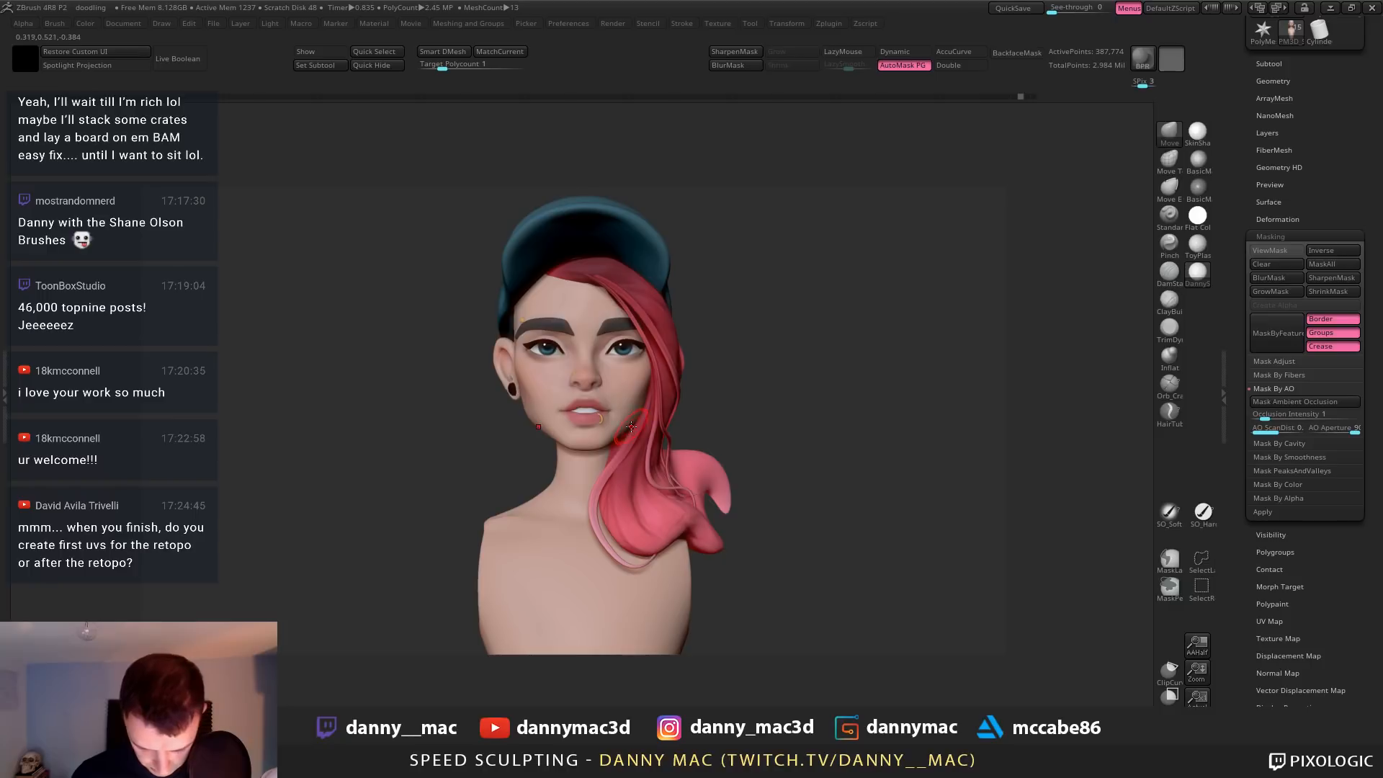
ctrl+right_drag(631, 426, 628, 428)
right_click(625, 430)
drag(624, 424, 627, 428)
right_click(627, 430)
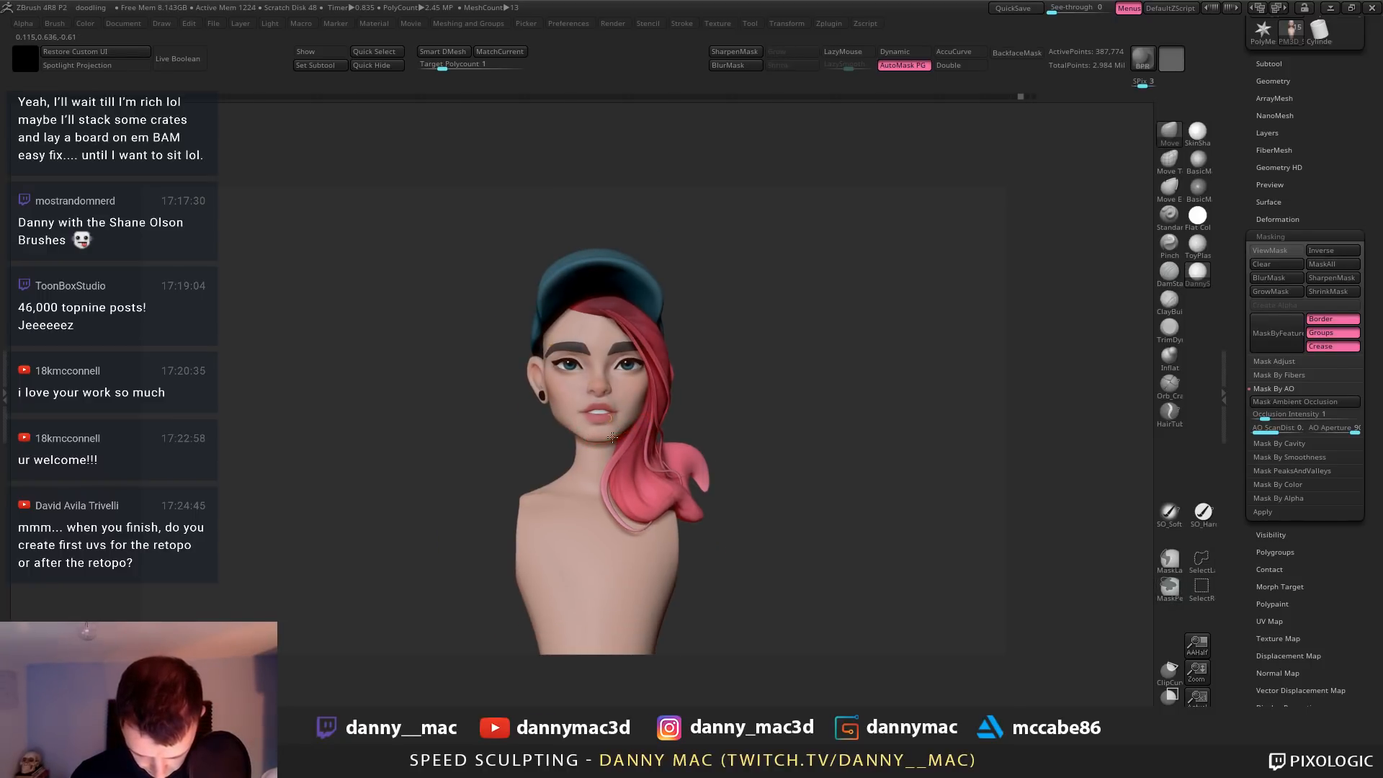
Select the cap, pick a near-white colour and paint over its brim
alt+click(638, 308)
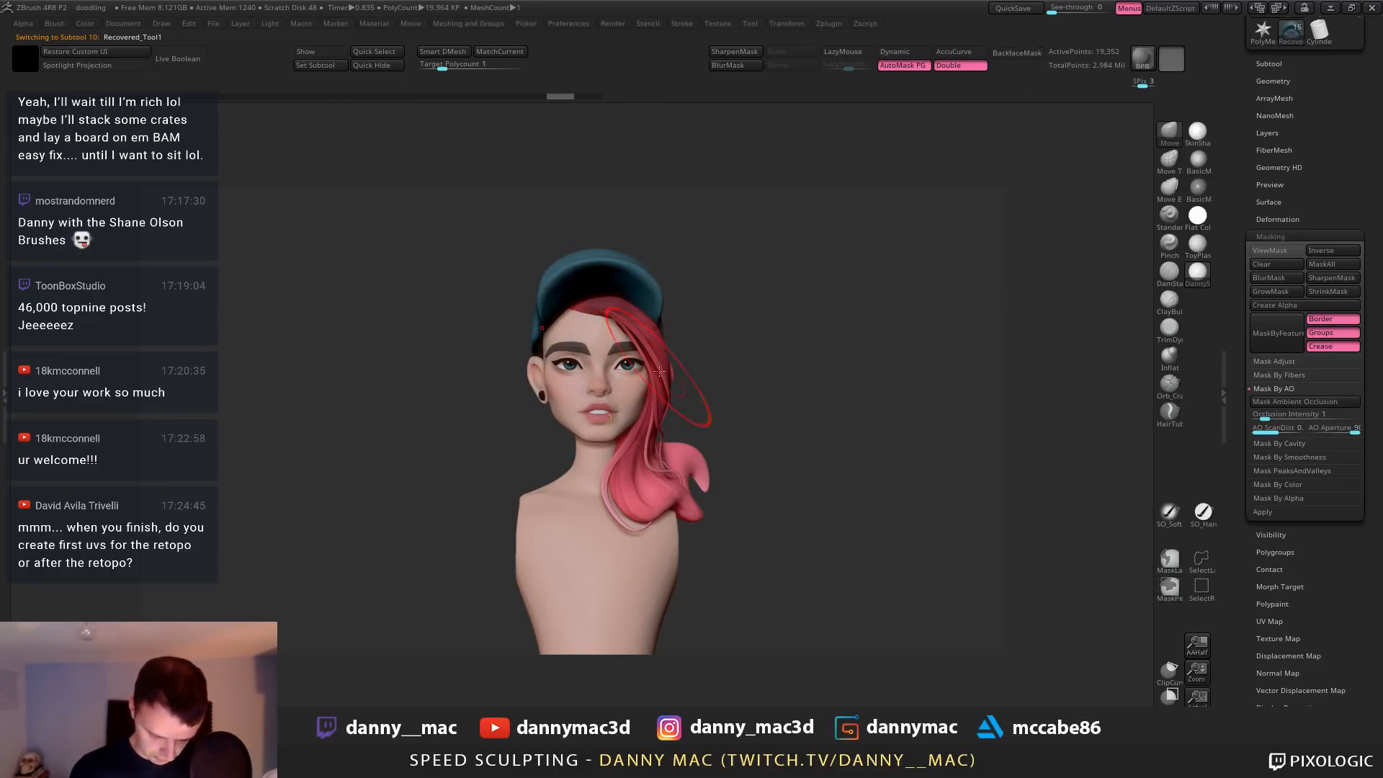
key(space)
click(475, 424)
key(c)
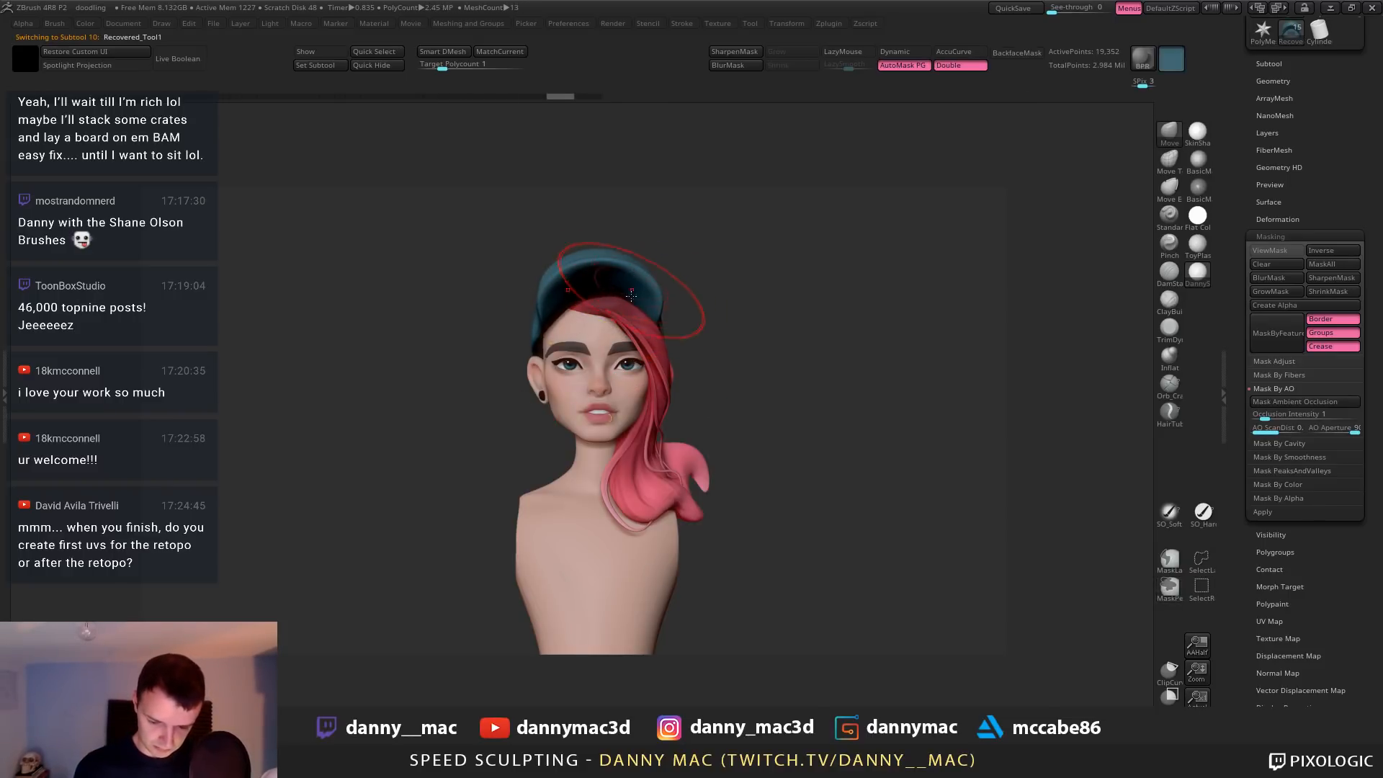
key(space)
click(443, 339)
mouse_move(499, 306)
mouse_down()
mouse_move(544, 278)
mouse_move(631, 295)
mouse_move(662, 381)
mouse_up()
key(1)
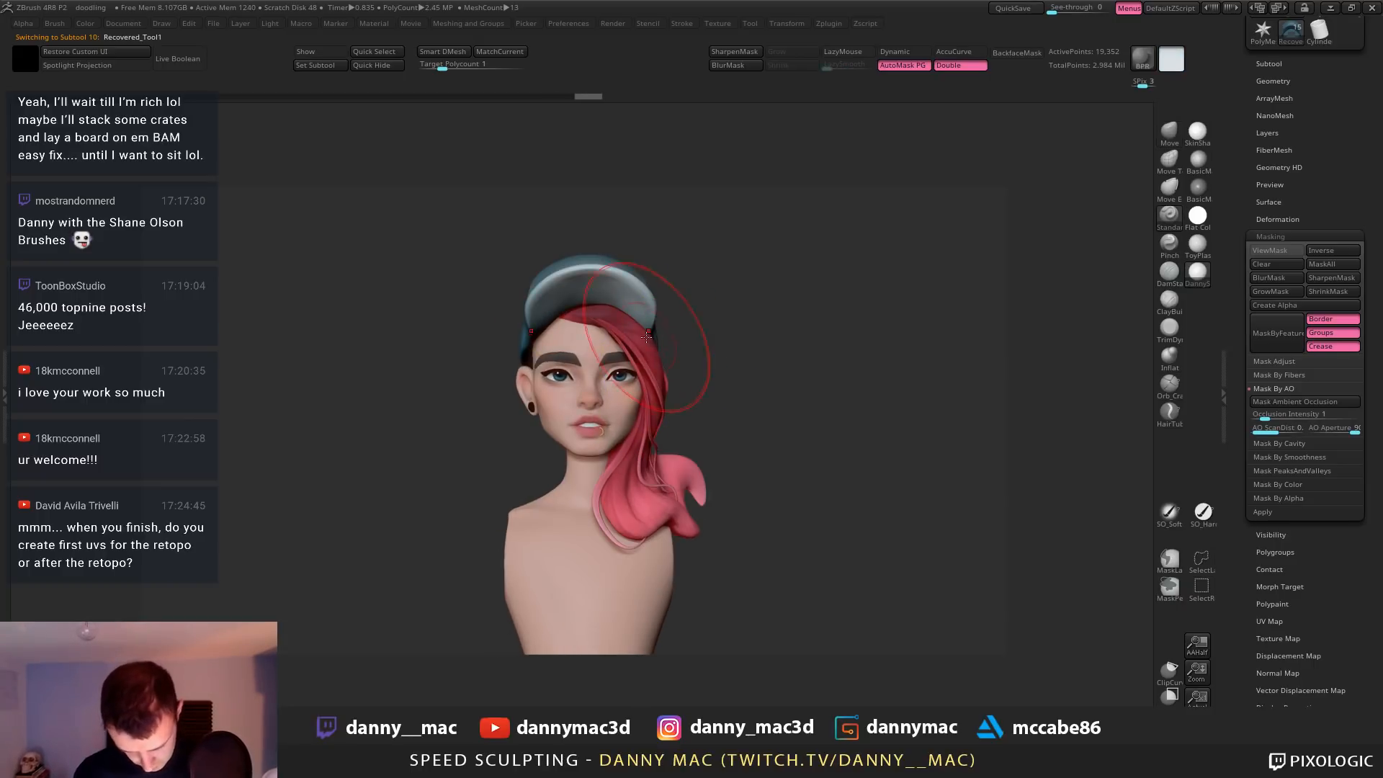
mouse_move(727, 346)
mouse_down()
mouse_move(565, 320)
mouse_move(641, 301)
mouse_up()
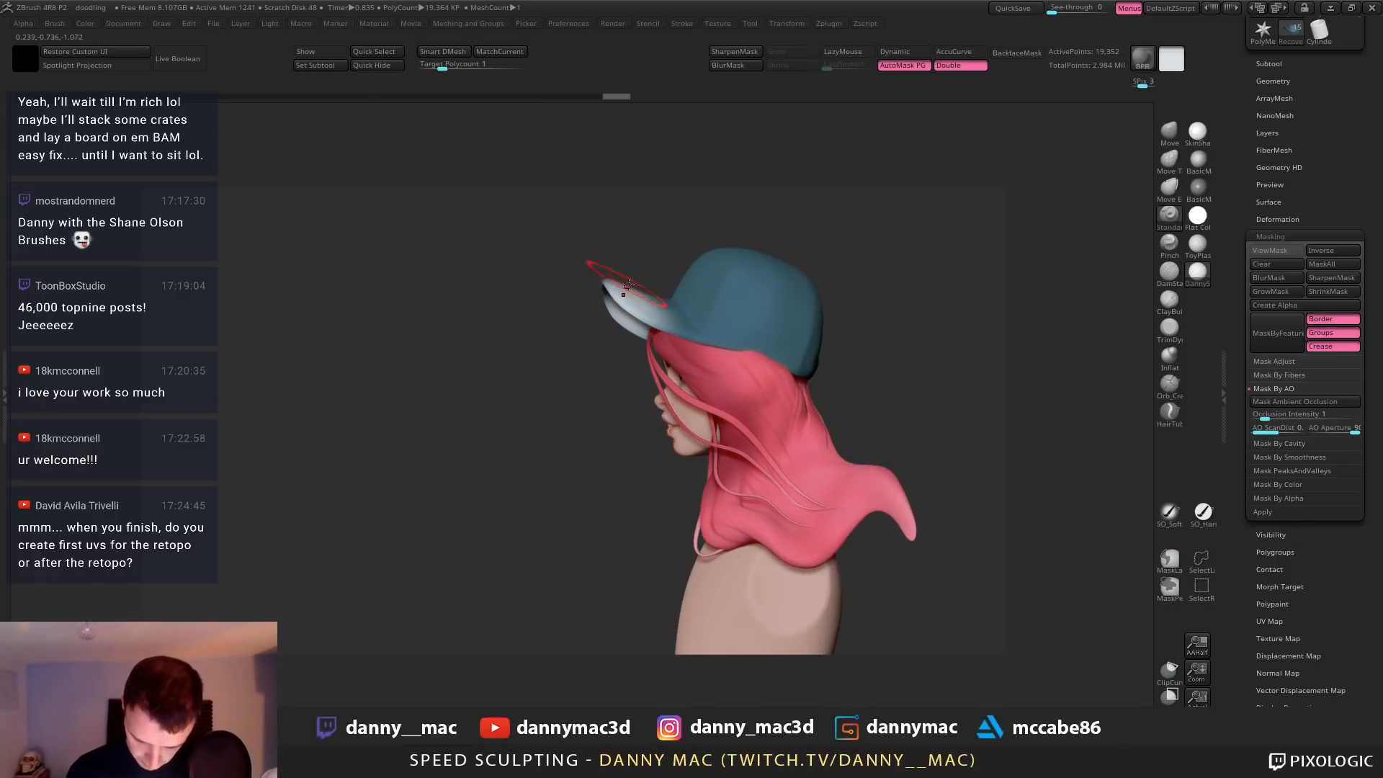
Decline Dynamic Subdiv for the cap and subdivide its mesh once for finer paint detail
key(space)
click(681, 334)
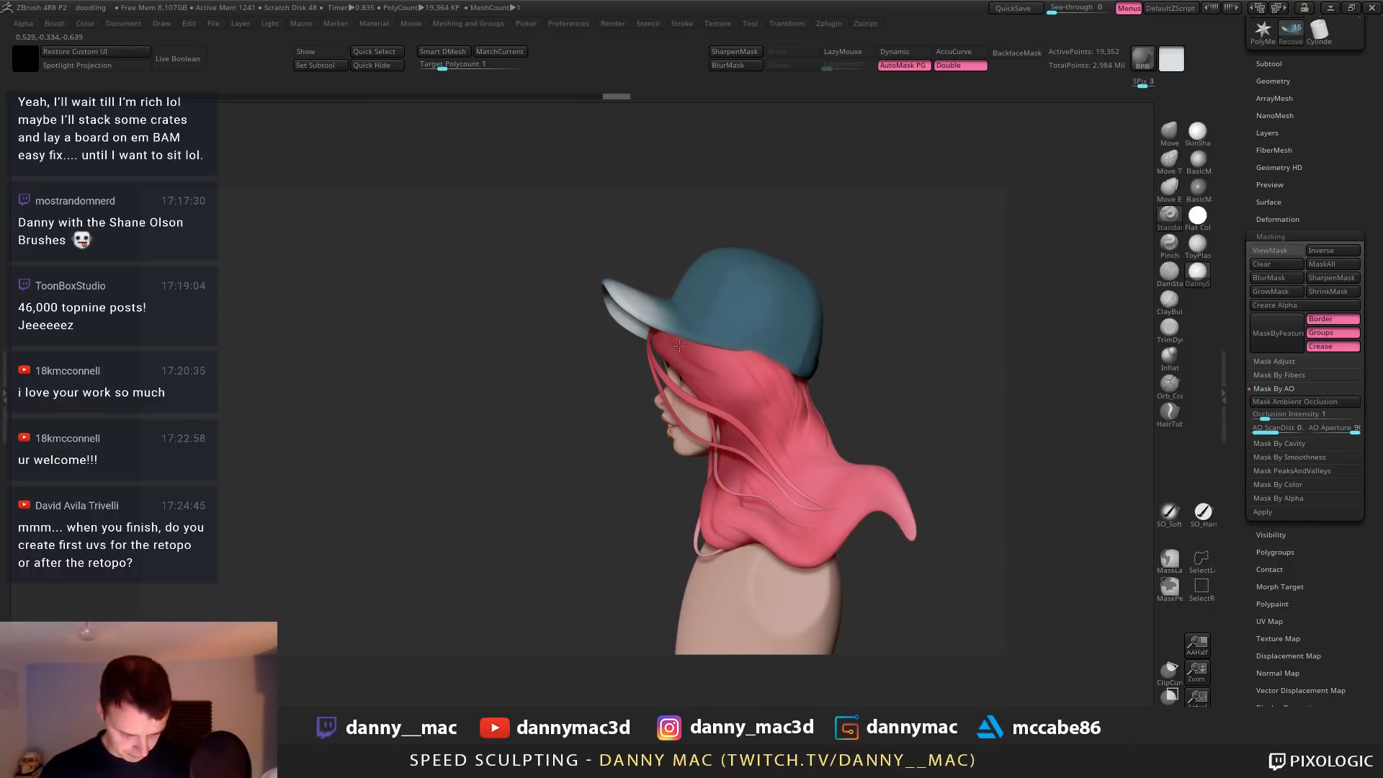
key(d)
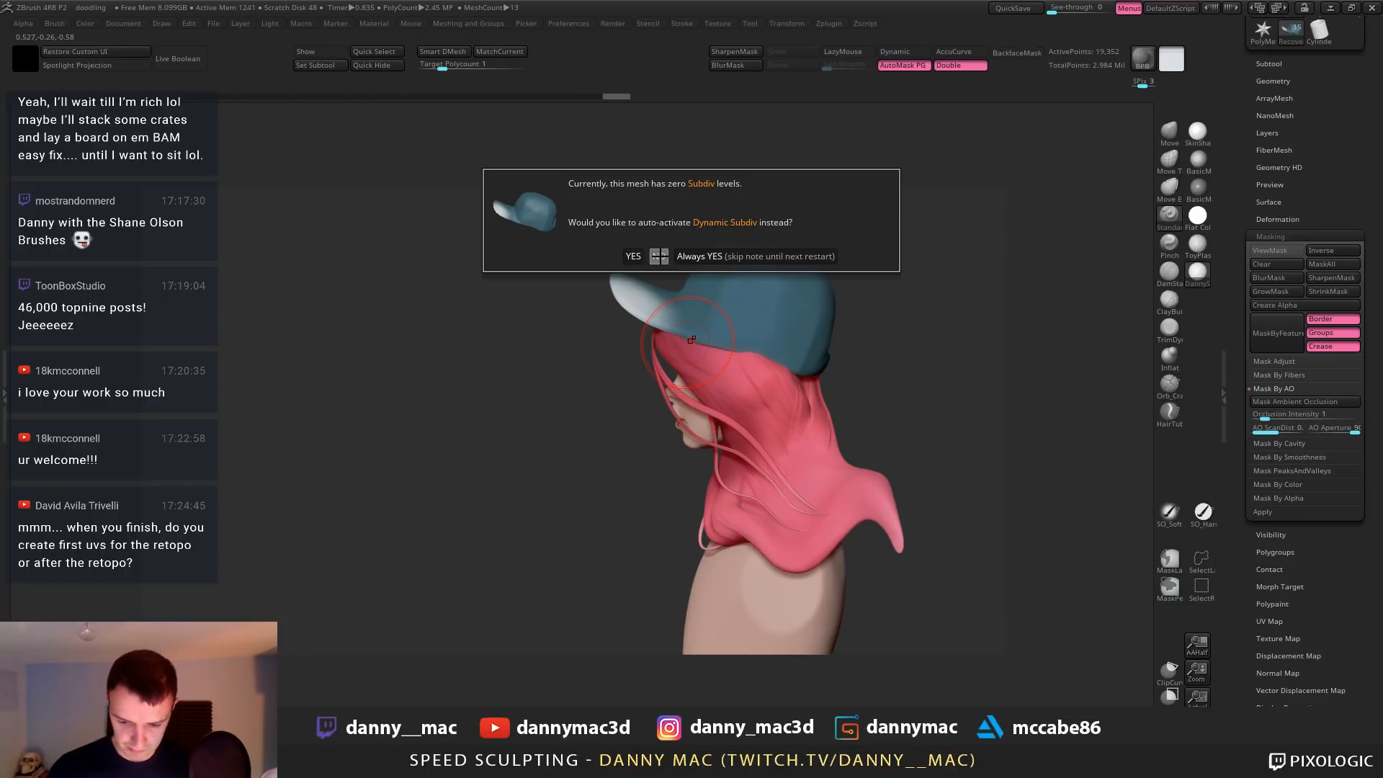
click(658, 257)
key(ctrl+d)
Paint the top and side of the brim white up to the seam with the teal crown
mouse_move(673, 223)
right_down()
mouse_move(664, 295)
mouse_move(642, 321)
mouse_move(657, 308)
right_up()
mouse_move(626, 267)
mouse_down()
mouse_move(648, 224)
mouse_move(662, 301)
mouse_up()
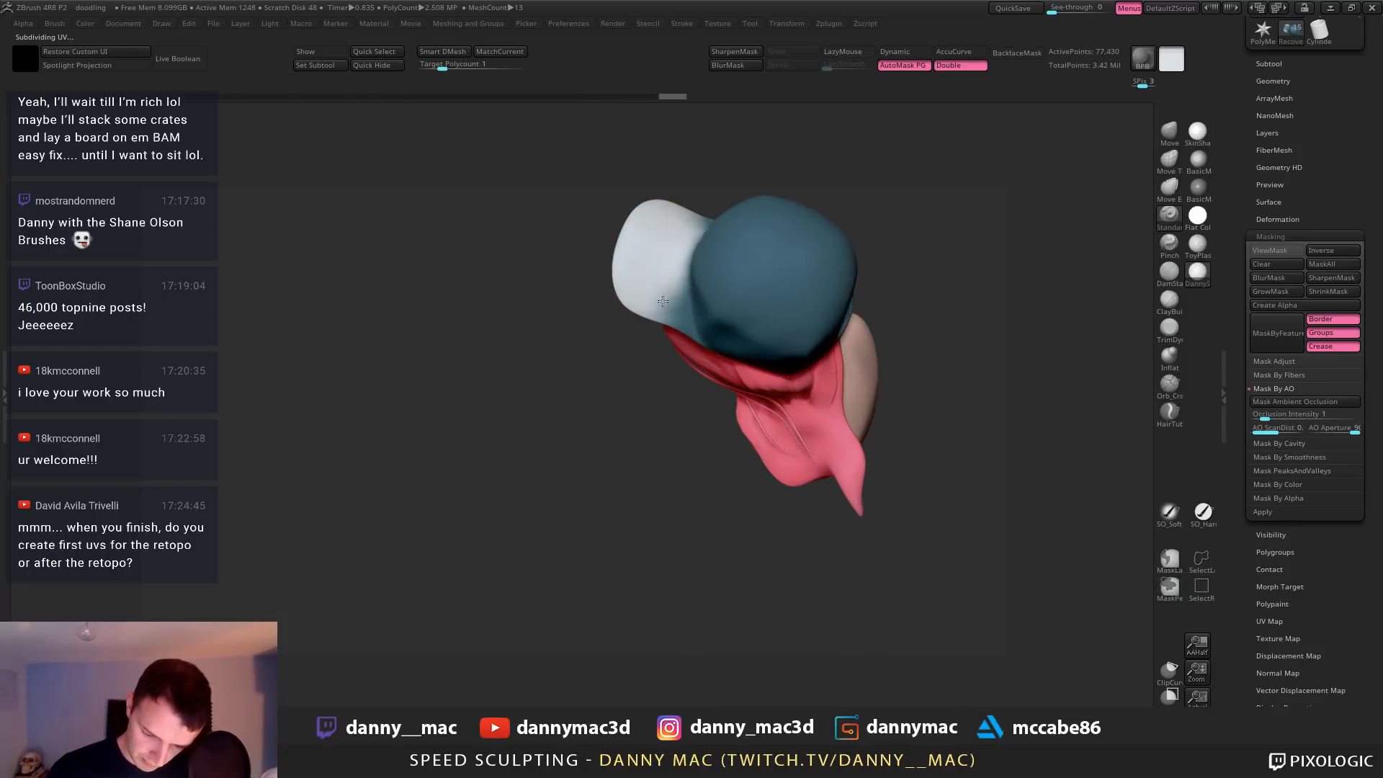
key(space)
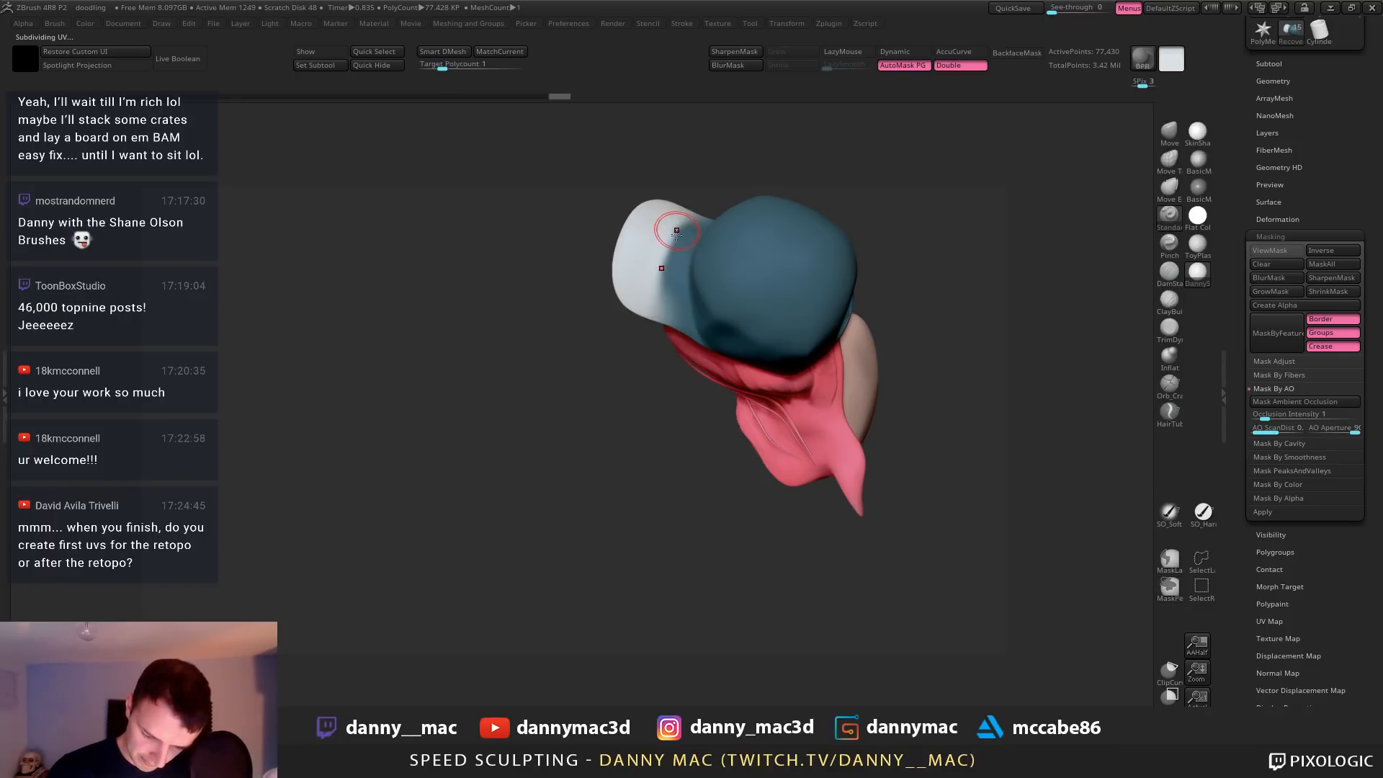
drag(676, 232, 666, 299)
right_drag(672, 252, 673, 270)
drag(674, 270, 683, 320)
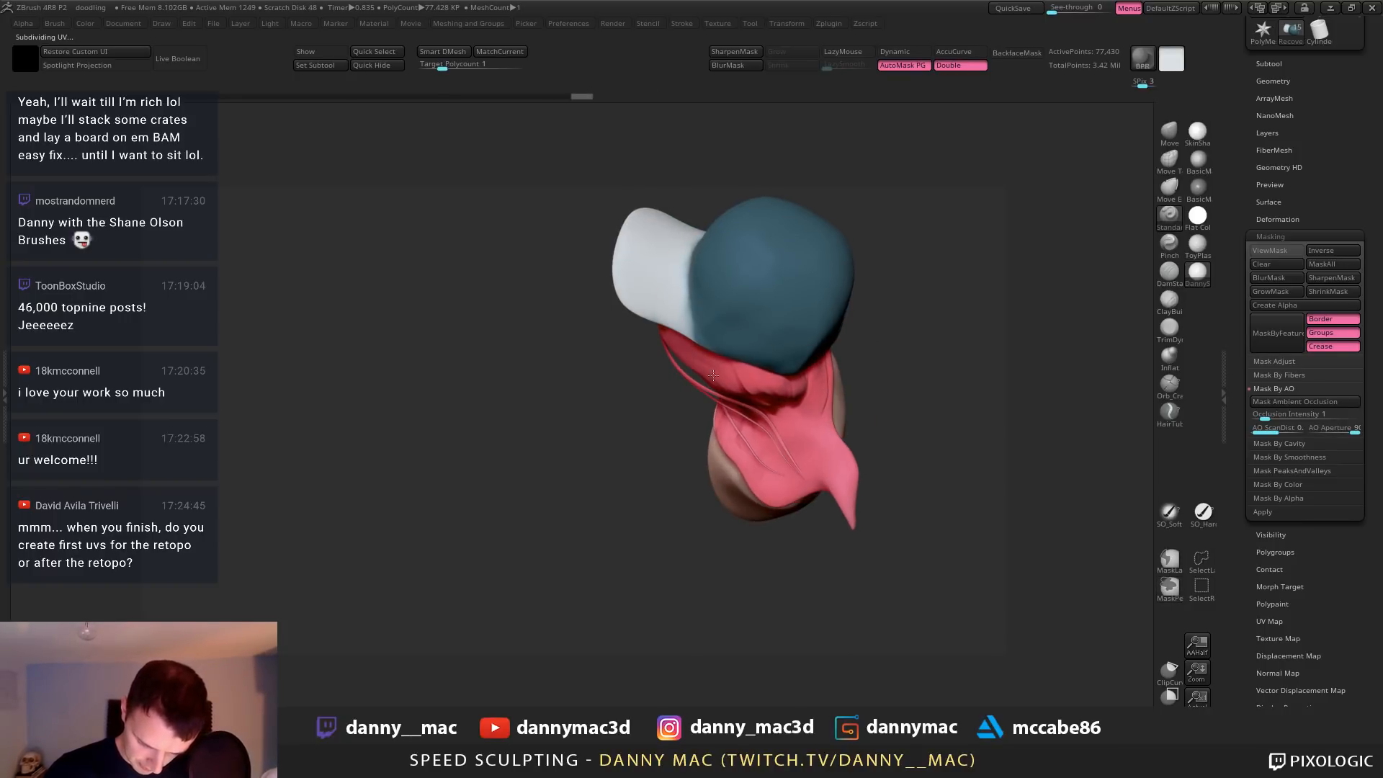
right_drag(713, 376, 613, 319)
drag(592, 329, 562, 355)
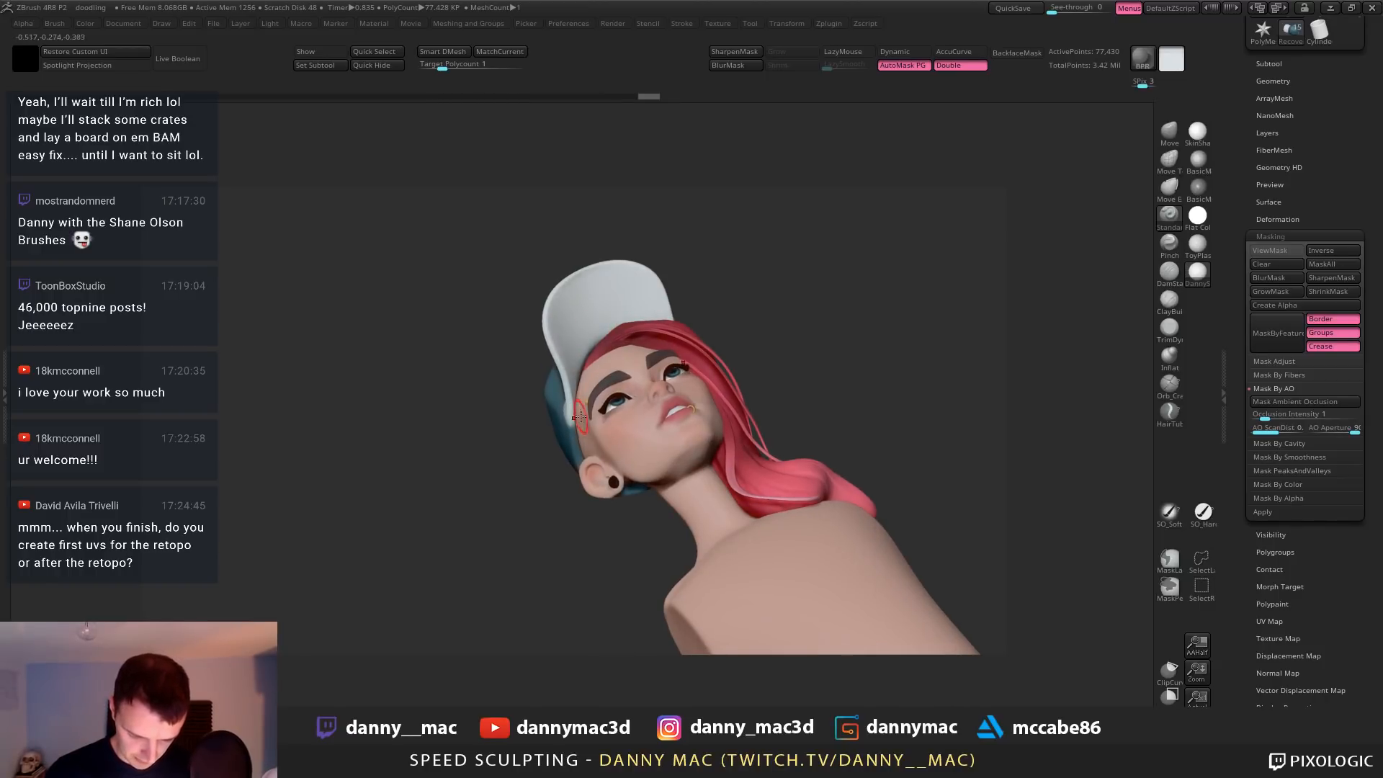
Try white strokes along the brim's side edge beside the temple, and undo them
drag(581, 416, 572, 389)
key(ctrl+z)
right_drag(574, 371, 641, 376)
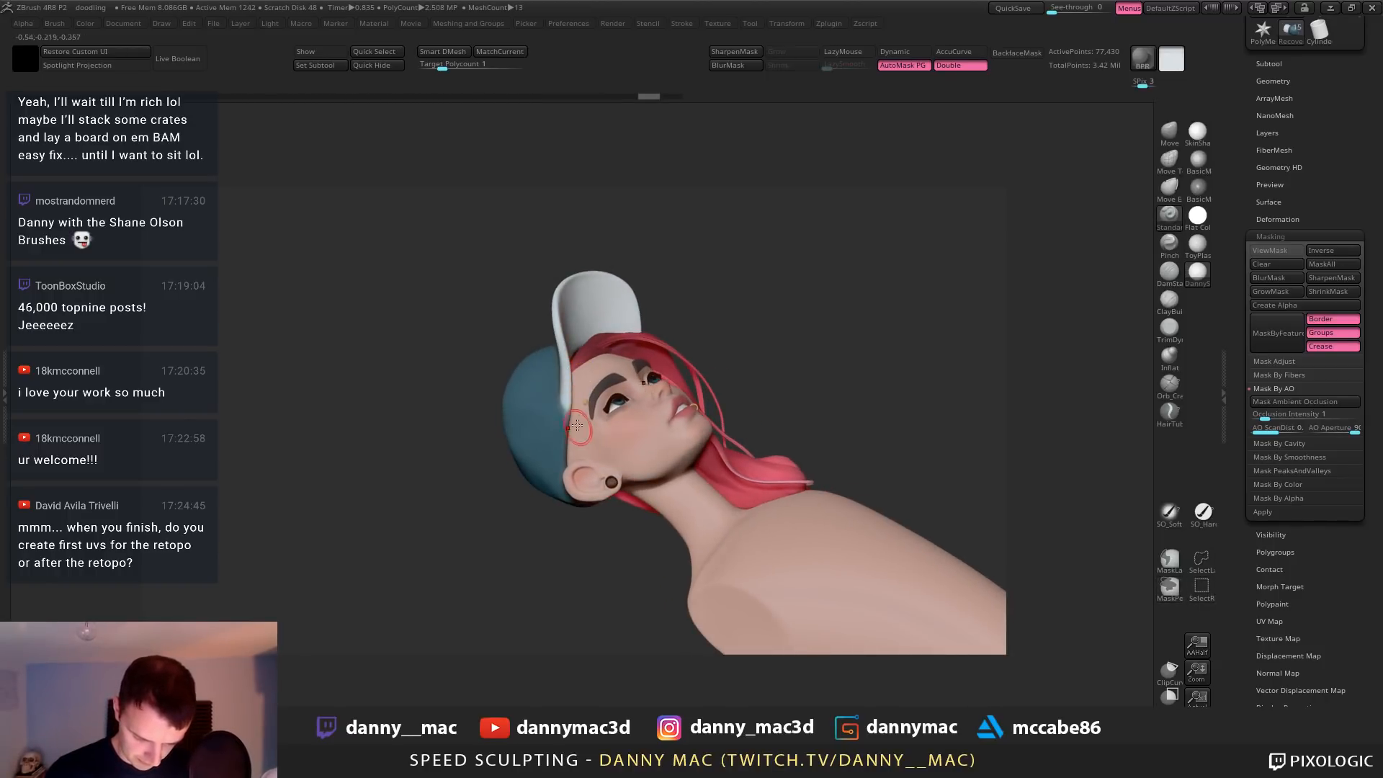
mouse_move(578, 425)
mouse_down()
mouse_move(567, 400)
mouse_move(570, 426)
mouse_up()
drag(573, 424, 572, 393)
key(ctrl+z)
Adjust the side contour of the cap's brim with an enlarged Move brush from above
mouse_move(573, 396)
right_down()
mouse_move(633, 398)
mouse_move(601, 350)
mouse_move(620, 309)
mouse_move(549, 378)
mouse_move(538, 355)
right_up()
key(space)
key(space)
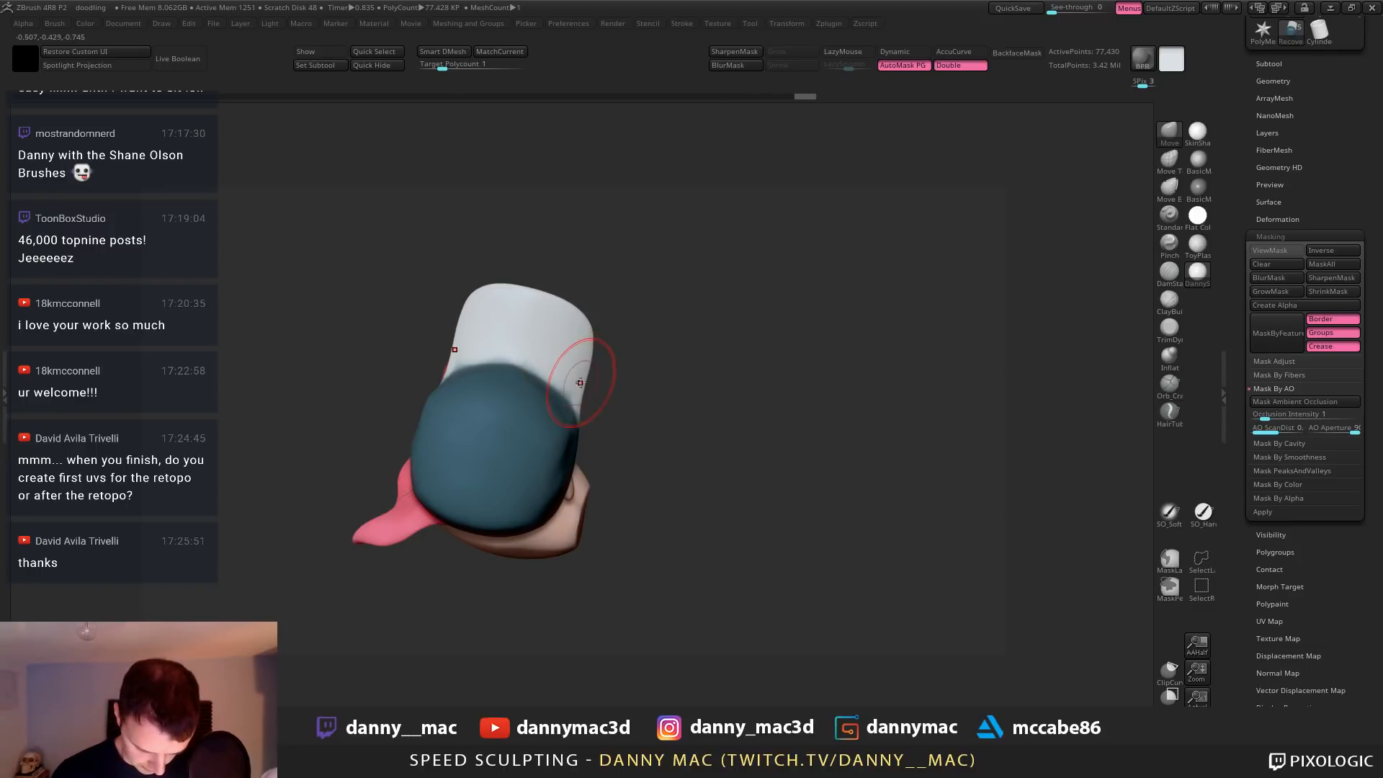
key(space)
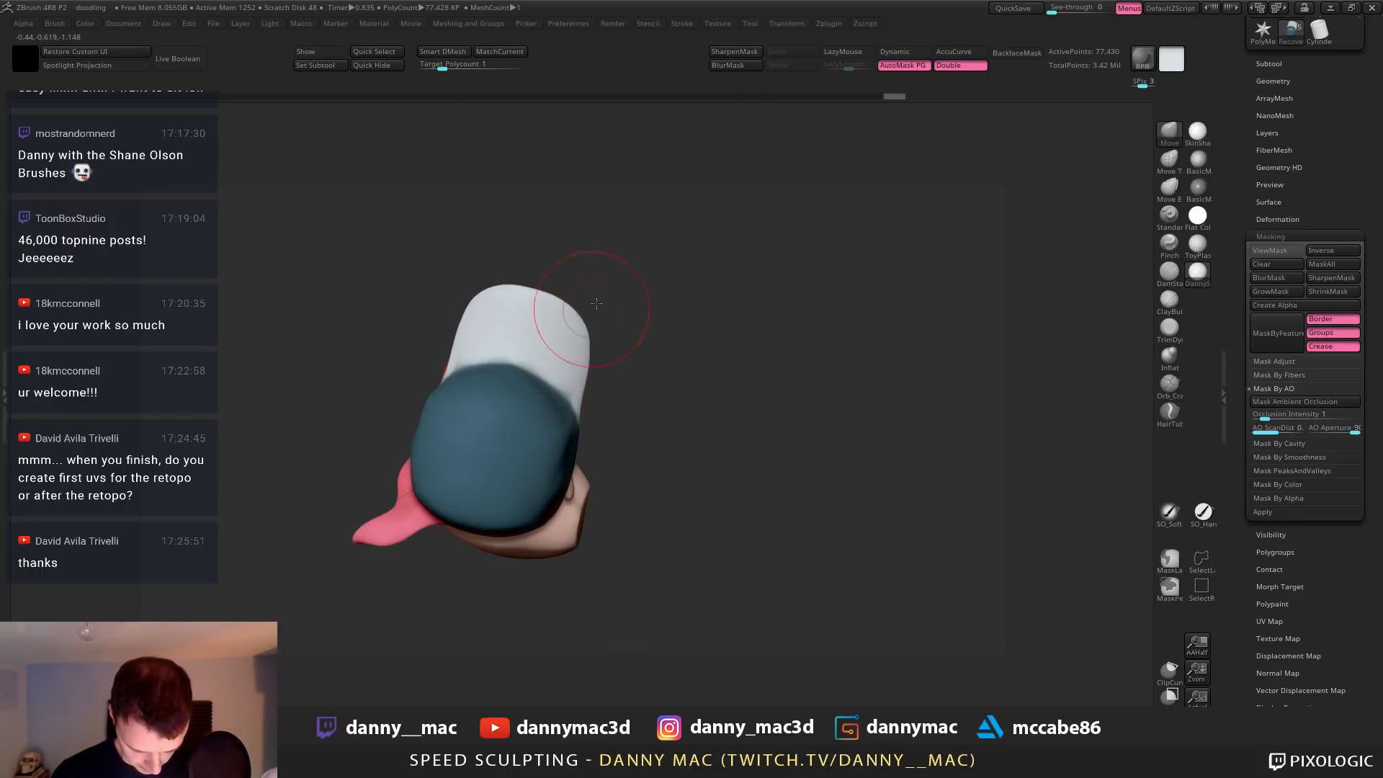
mouse_move(596, 303)
right_down()
mouse_move(560, 320)
mouse_move(588, 407)
mouse_move(602, 355)
mouse_move(569, 365)
mouse_move(589, 367)
mouse_move(571, 348)
mouse_move(577, 393)
right_up()
Clean up the white edge where the brim meets the crown with a small brush, and save the project
key(space)
drag(579, 387, 573, 386)
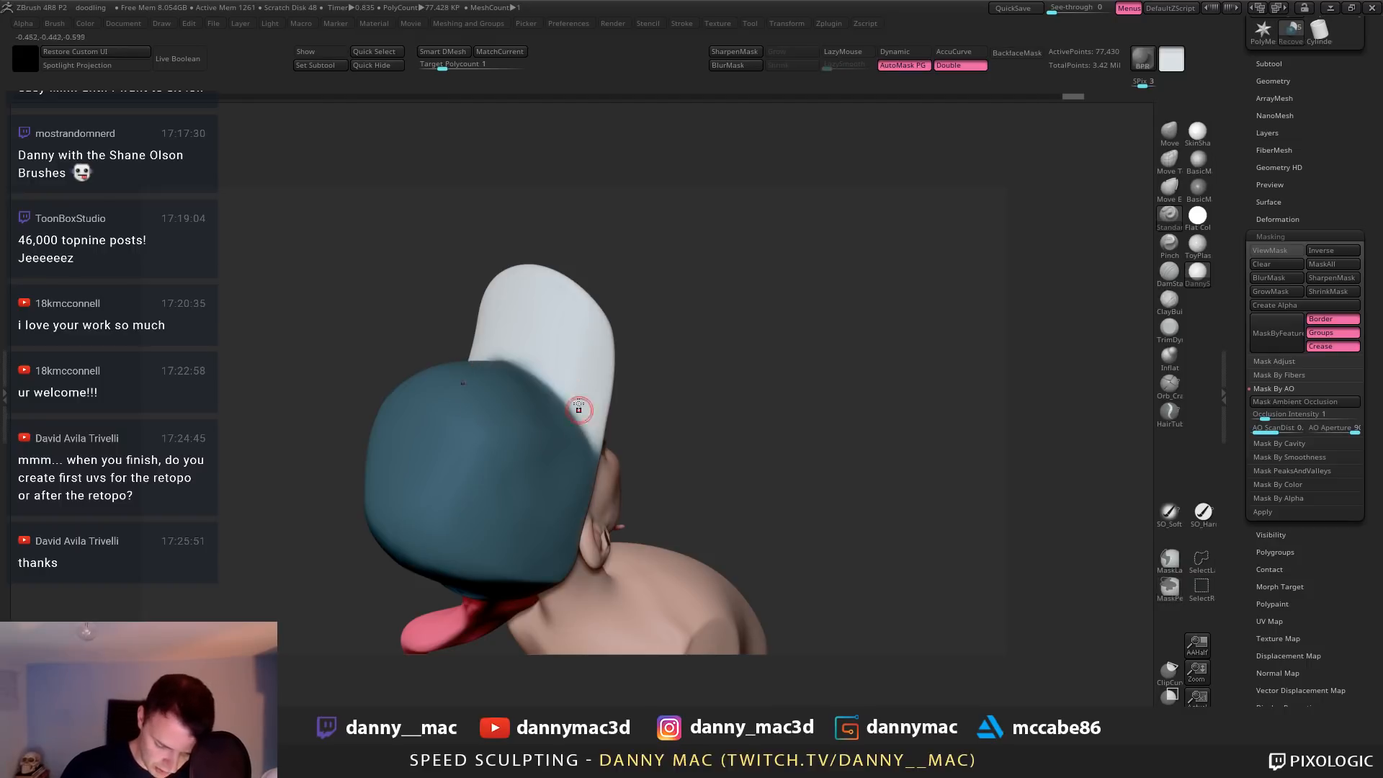
mouse_move(578, 407)
right_down()
mouse_move(585, 475)
mouse_move(540, 360)
mouse_move(550, 380)
right_up()
drag(553, 454, 548, 469)
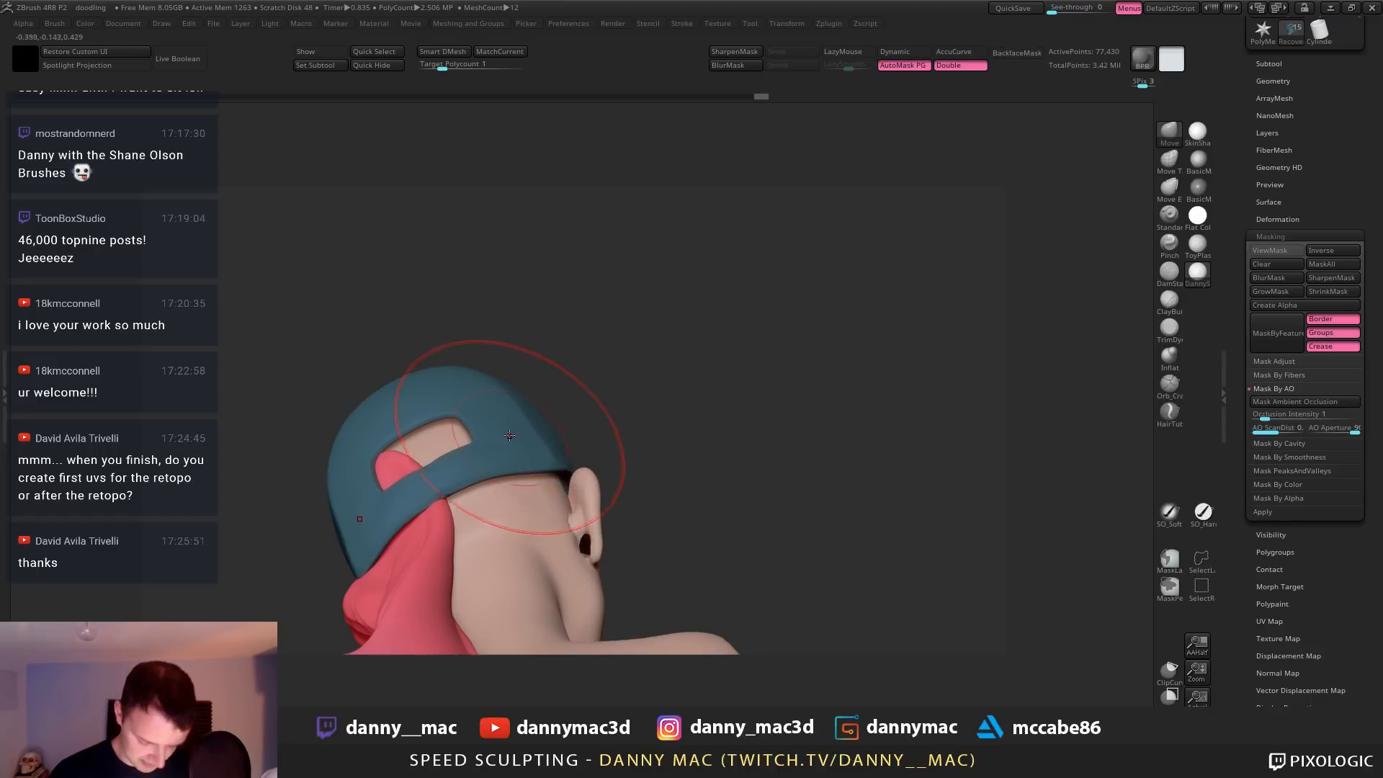
mouse_move(509, 448)
right_down()
mouse_move(703, 461)
mouse_move(726, 356)
mouse_move(761, 435)
mouse_move(670, 322)
mouse_move(635, 317)
right_up()
key(ctrl+s)
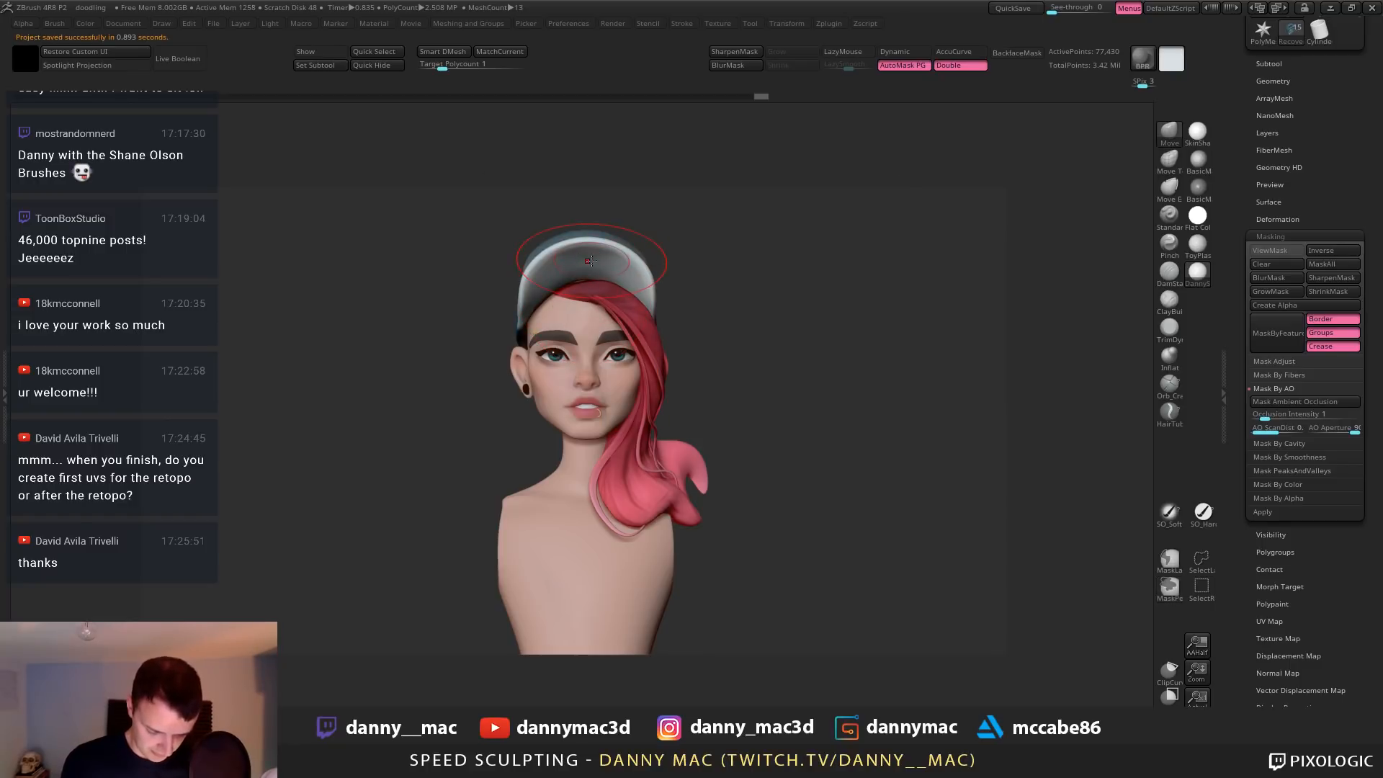
Choose the TrimDynamic brush and flatten the underside of the brim, undoing the last stroke
key(b)
key(t)
key(d)
right_drag(591, 268, 558, 274)
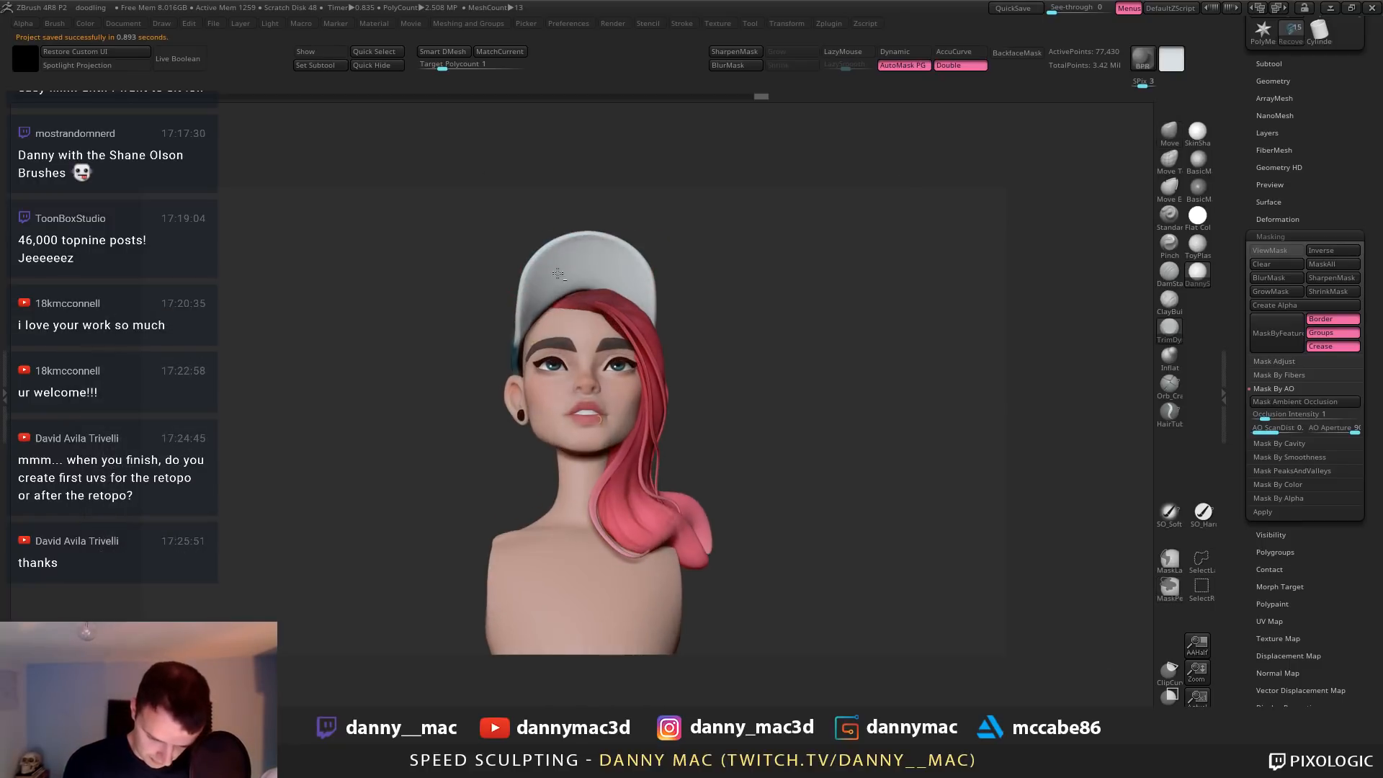
key(space)
mouse_move(553, 294)
mouse_down()
mouse_move(560, 276)
mouse_move(537, 305)
mouse_move(556, 281)
mouse_up()
right_drag(551, 274, 553, 297)
drag(553, 281, 542, 291)
key(ctrl+z)
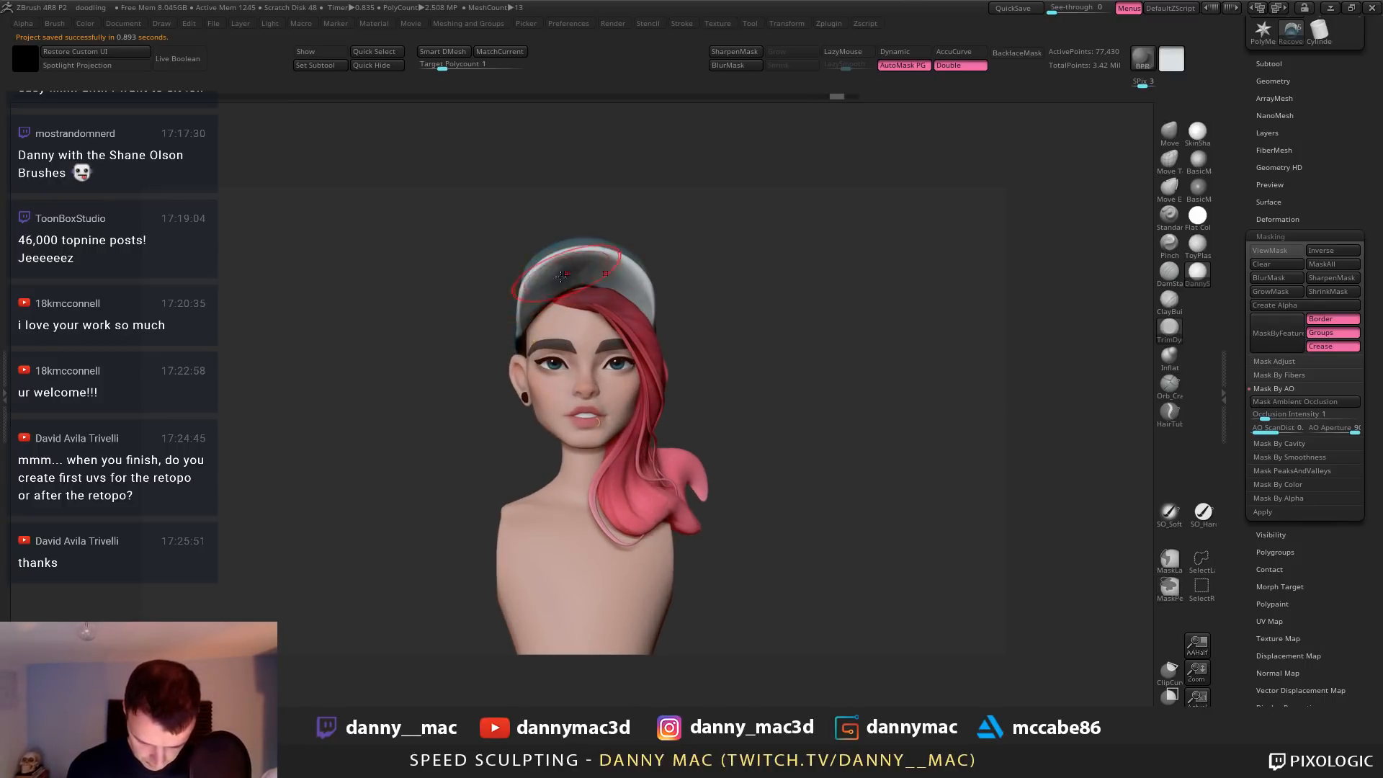
Flatten the rest of the brim's underside and even out its centre at one lower subdivision level
mouse_move(561, 276)
right_down()
mouse_move(565, 306)
mouse_move(576, 277)
right_up()
mouse_move(605, 270)
mouse_down()
mouse_move(565, 267)
mouse_move(519, 319)
mouse_move(533, 335)
mouse_up()
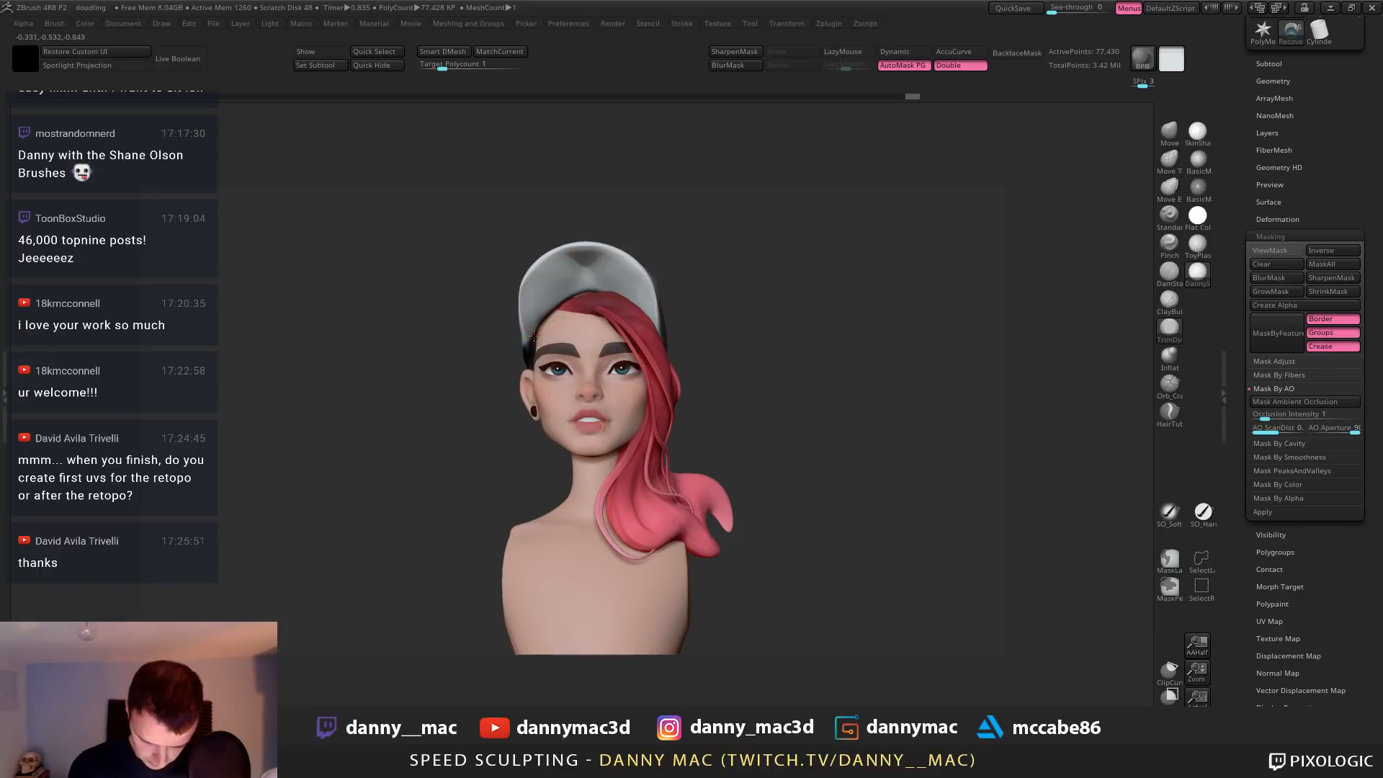
right_drag(534, 317, 547, 335)
mouse_move(637, 270)
mouse_down()
mouse_move(641, 310)
mouse_move(558, 306)
mouse_up()
mouse_move(576, 295)
right_down()
mouse_move(594, 243)
mouse_move(591, 270)
right_up()
right_click(591, 275)
key(shift+d)
drag(590, 275, 591, 282)
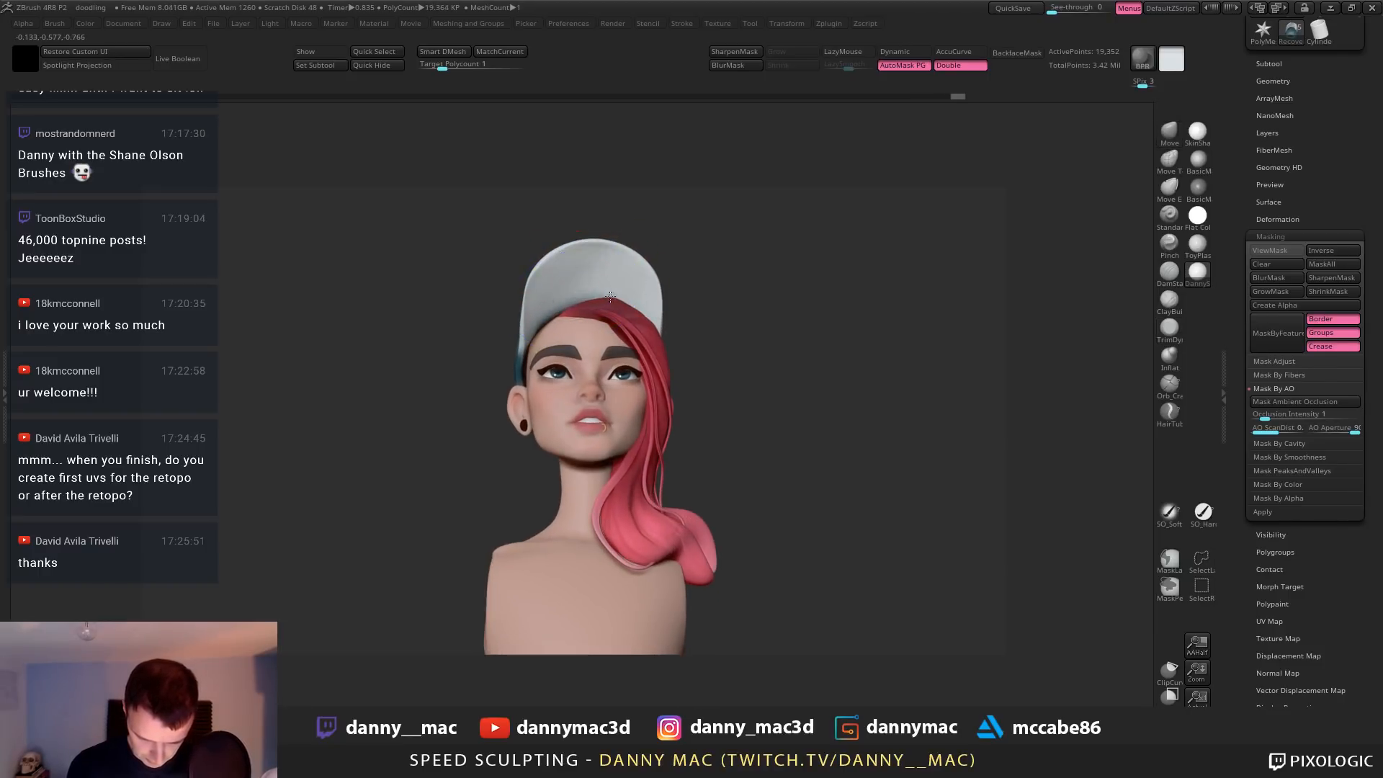
Nudge the cap's side edge near the temple into shape with a resized Move brush and save the project
right_drag(598, 282, 583, 317)
drag(540, 324, 526, 345)
right_click(534, 332)
right_drag(527, 358, 529, 345)
right_click(529, 349)
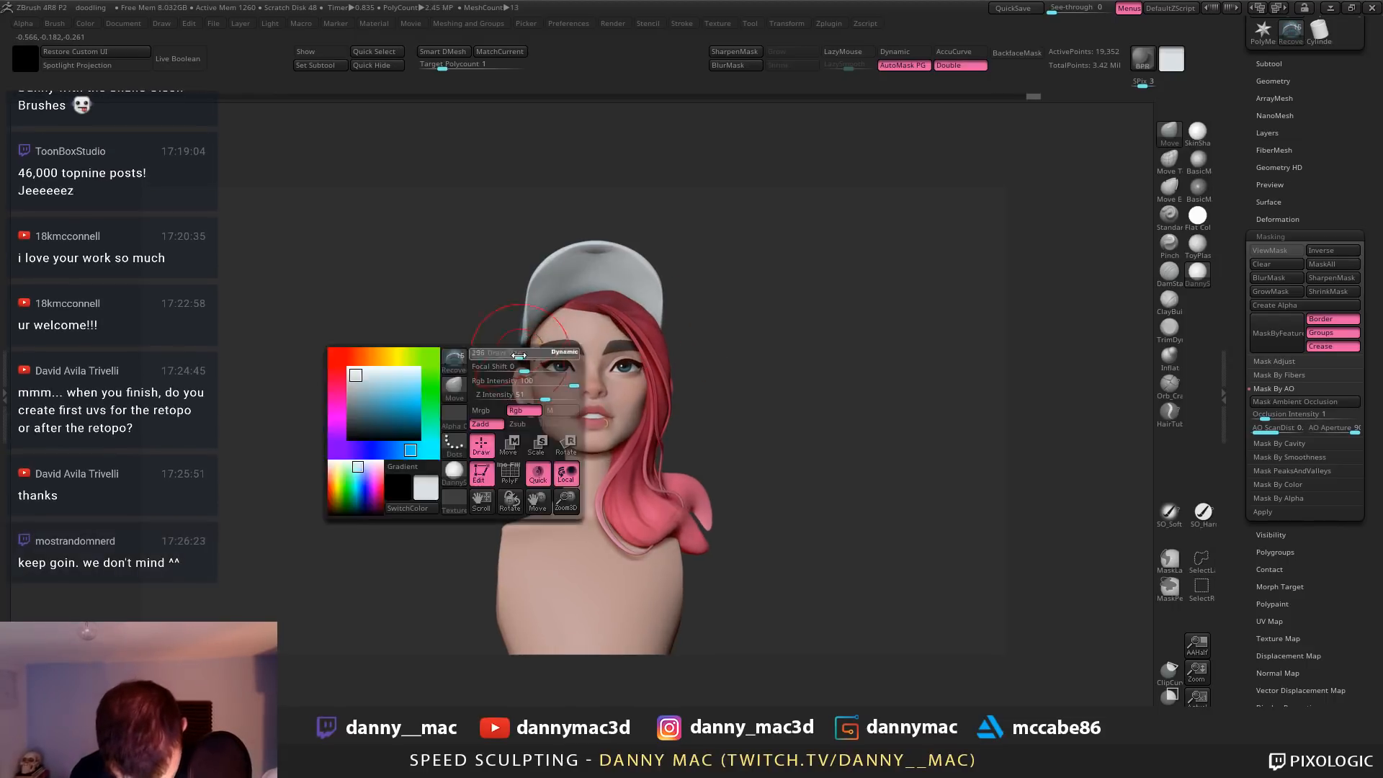
right_drag(551, 401, 643, 405)
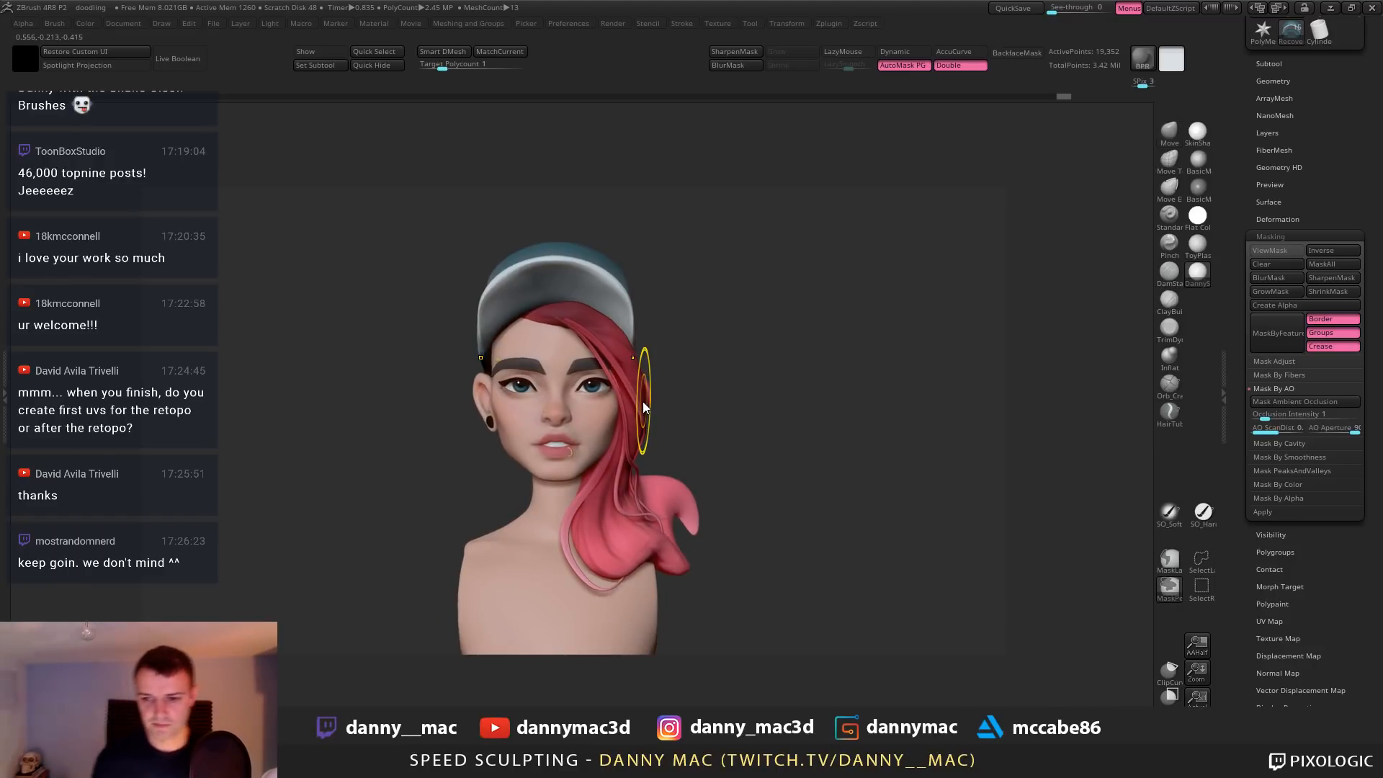
key(ctrl+s)
Switch to the Standard brush and sample a muted red from the lips as the paint colour
alt+click(612, 388)
right_drag(576, 414, 529, 458)
key(b)
key(s)
key(t)
right_click(553, 452)
key(c)
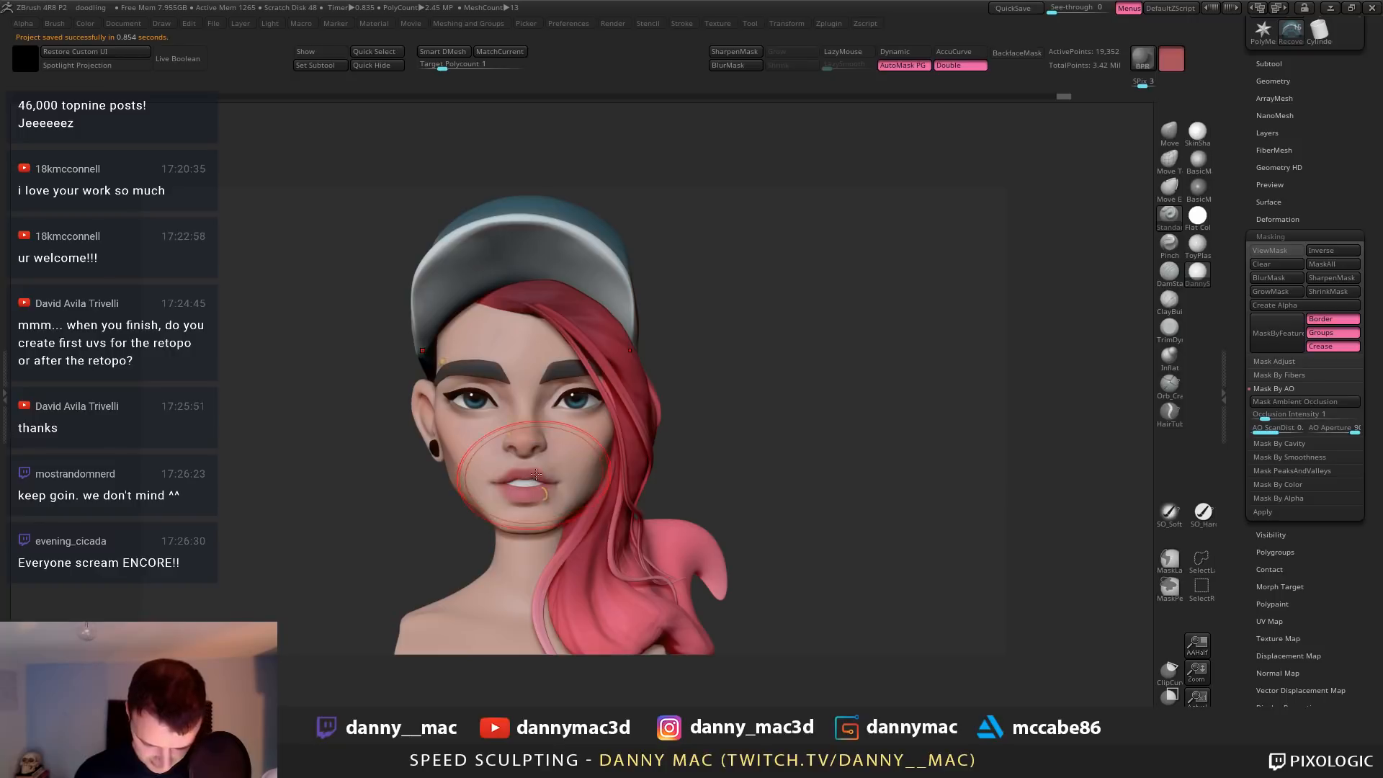
key(space)
drag(533, 486, 548, 487)
Select the head, set a saturated red at reduced RGB intensity and paint blush on the cheeks, undoing the last two strokes
alt+click(578, 444)
drag(589, 440, 605, 436)
right_click(599, 440)
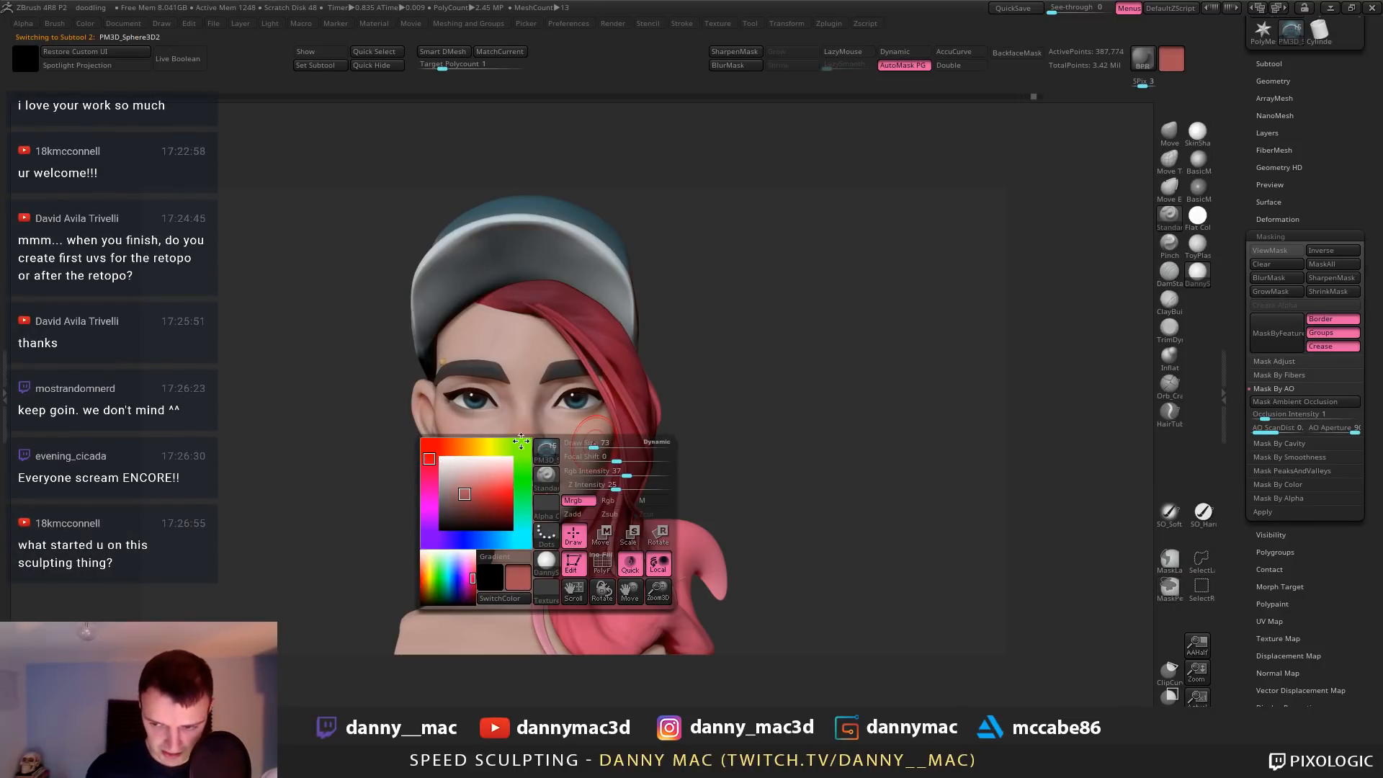
click(511, 481)
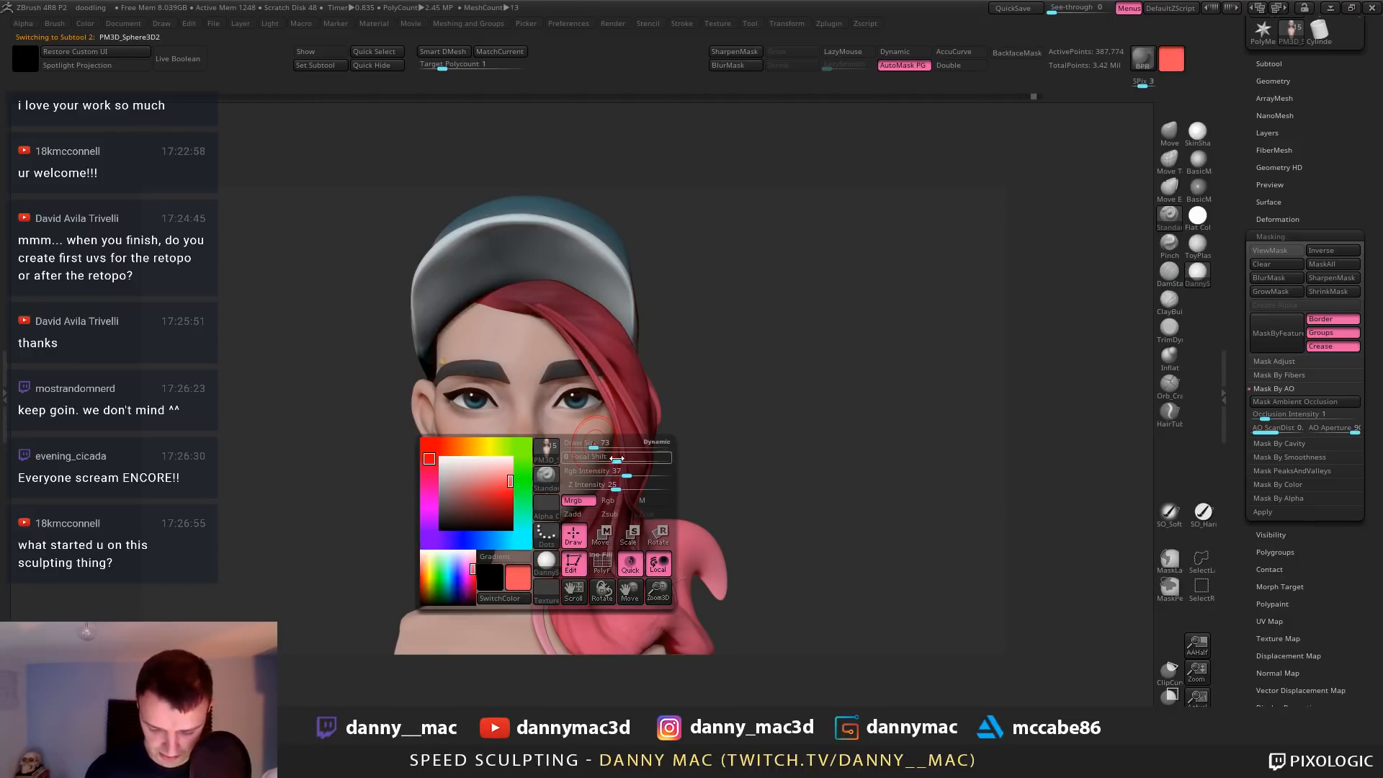
click(597, 471)
click(510, 487)
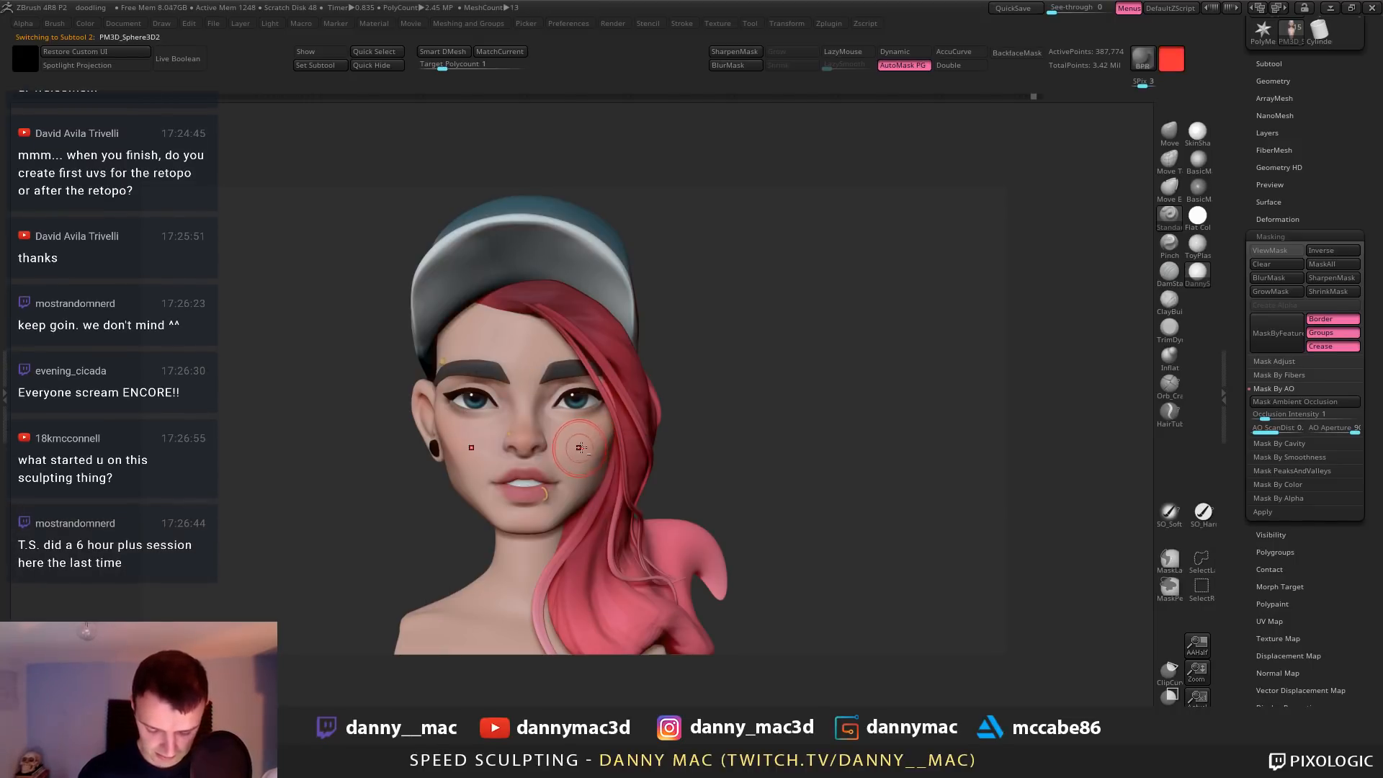
drag(596, 449, 613, 432)
key(ctrl+z)
key(ctrl+z)
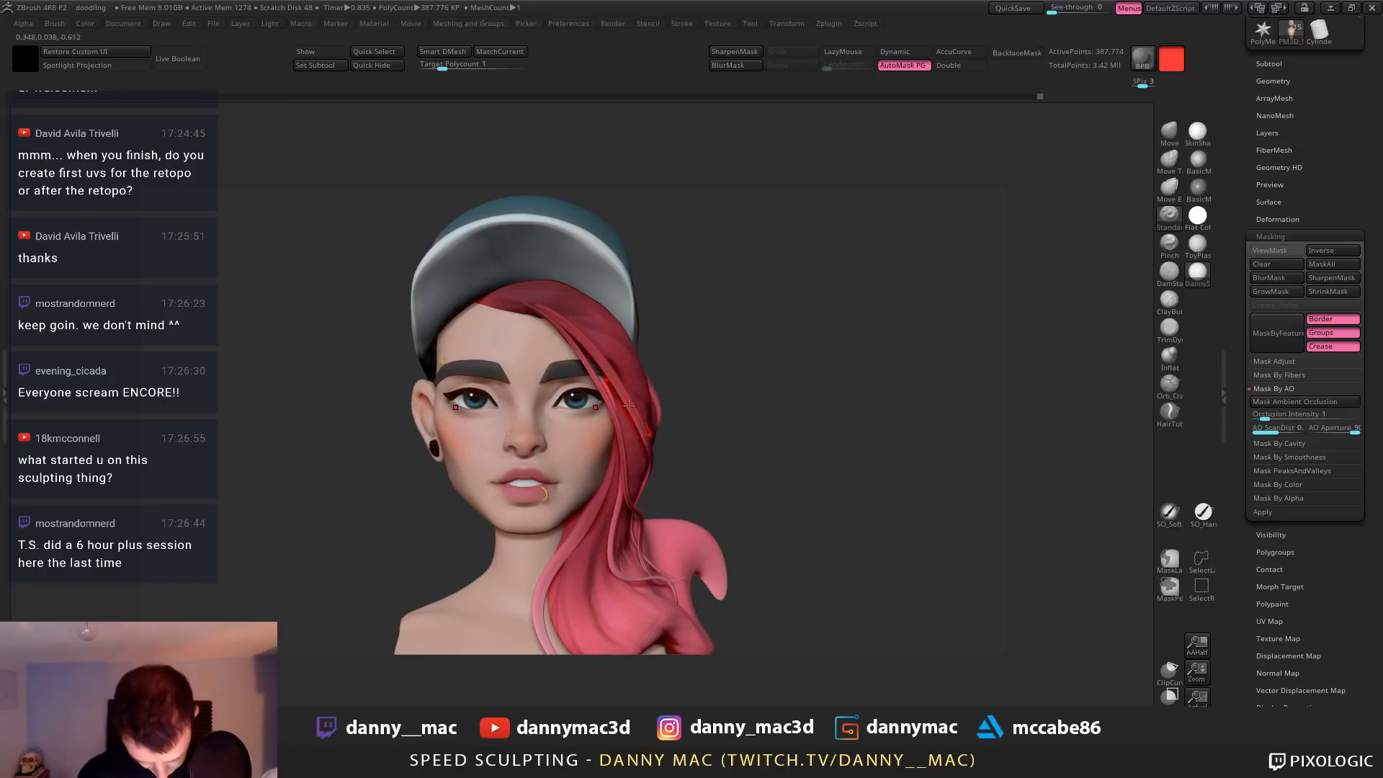
Sample a light skin tone and blend it over the nose bridge and around the inner eyes with a smaller brush
right_drag(629, 406, 652, 408)
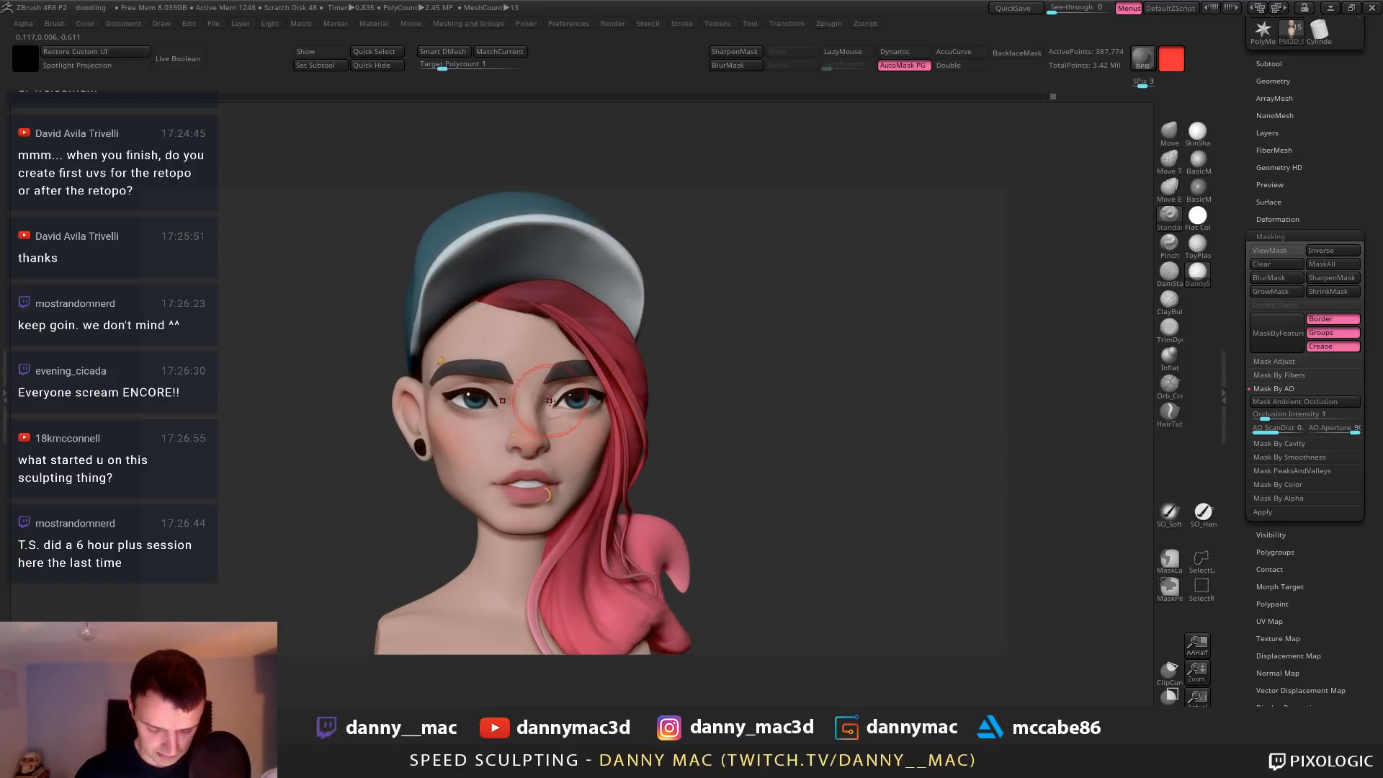
right_drag(550, 401, 533, 397)
key(space)
drag(550, 441, 536, 441)
key(c)
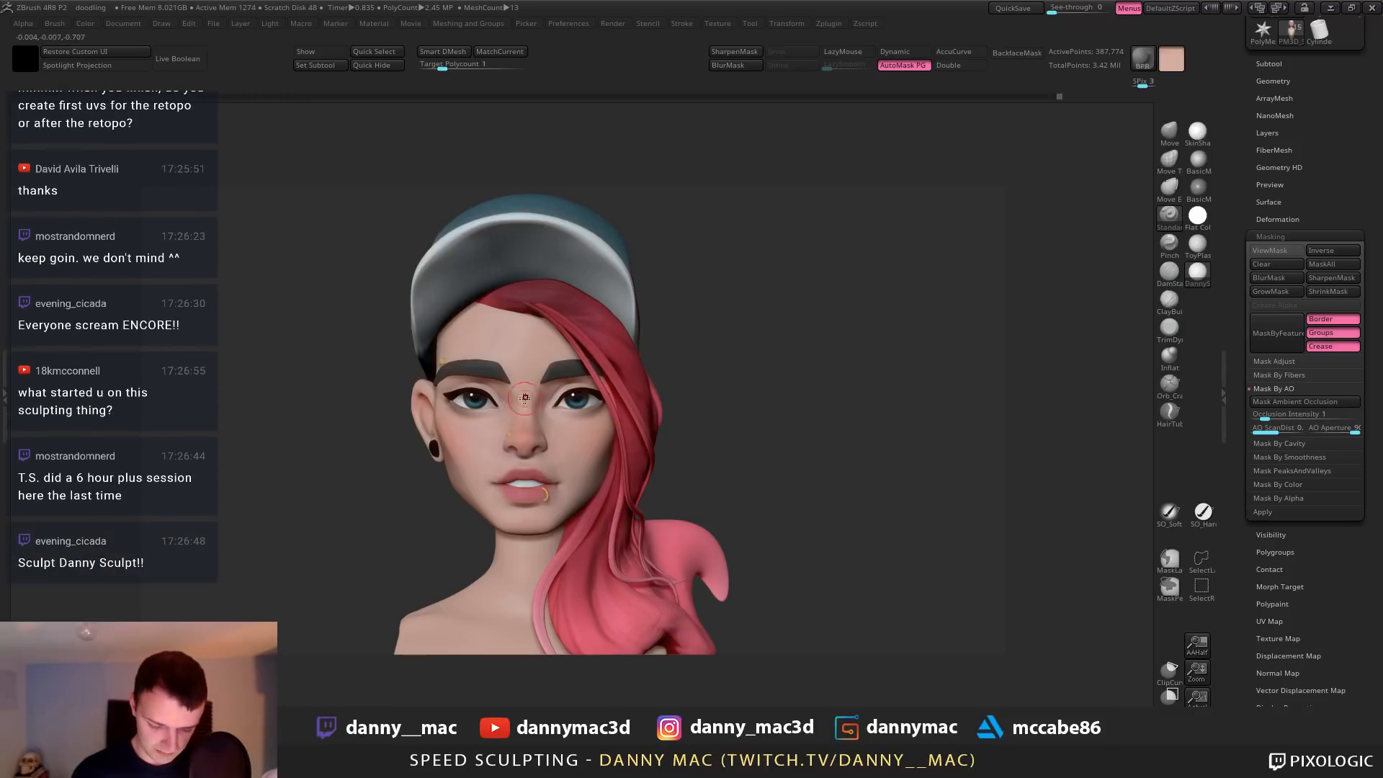
key(space)
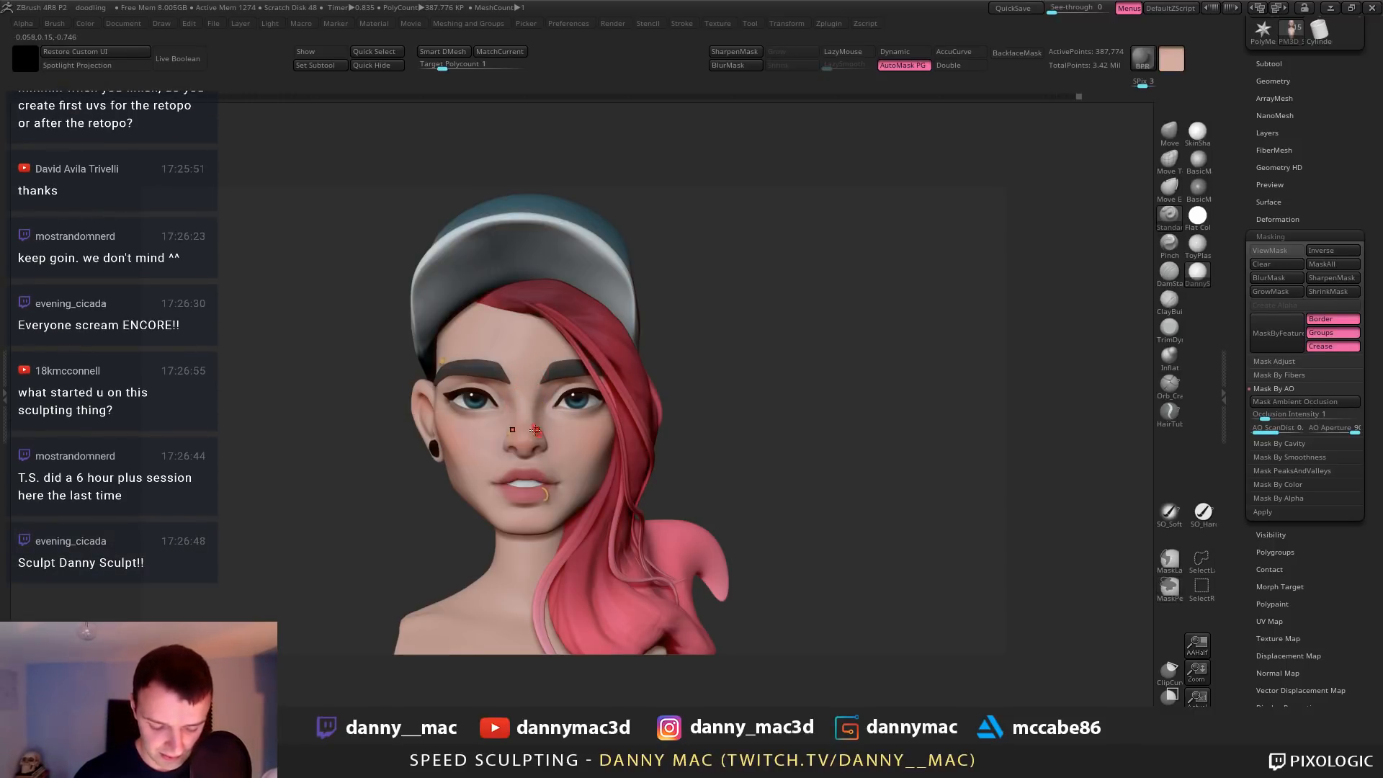
mouse_move(535, 430)
right_down()
mouse_move(519, 448)
mouse_move(556, 436)
mouse_move(560, 389)
right_up()
right_drag(510, 490, 512, 458)
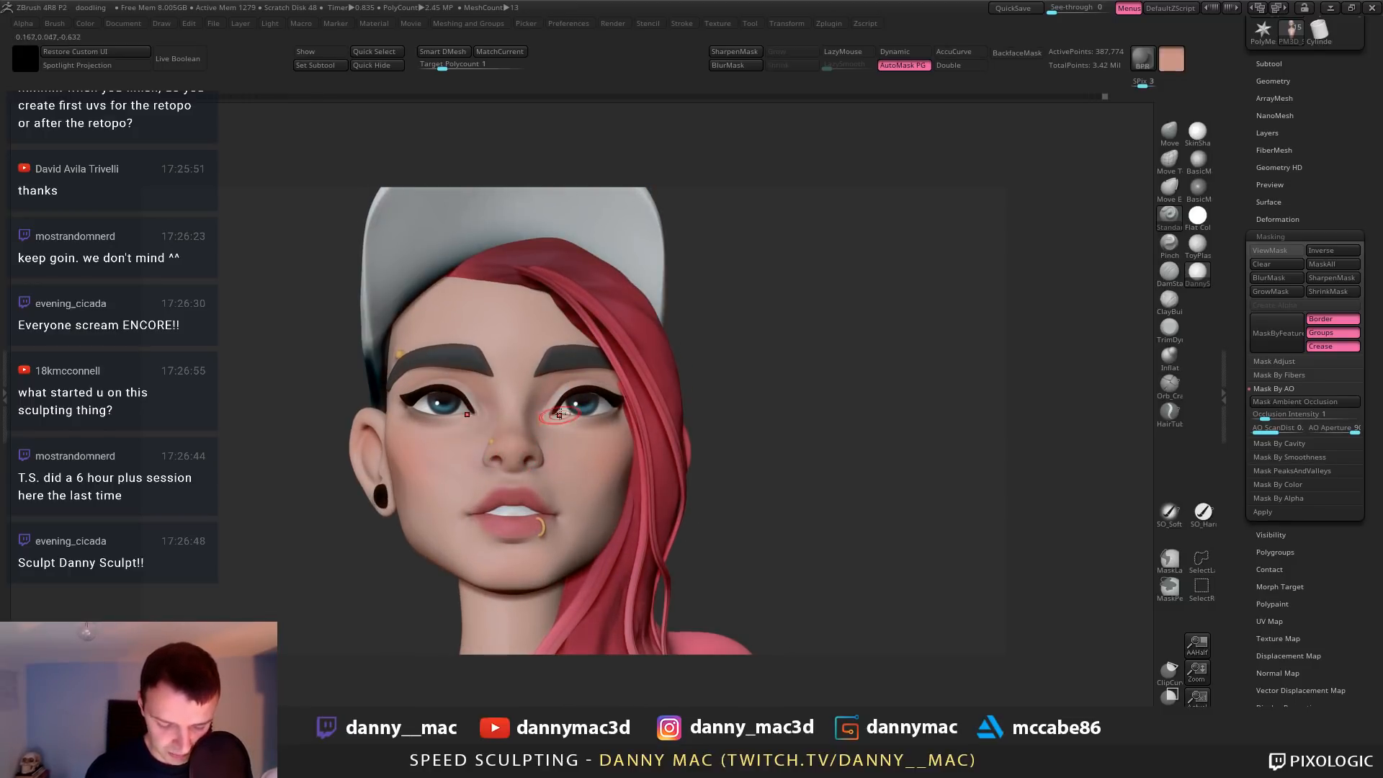
Set the RGB intensity to 26 and touch up the skin colour around the nose and mouth corners
key(space)
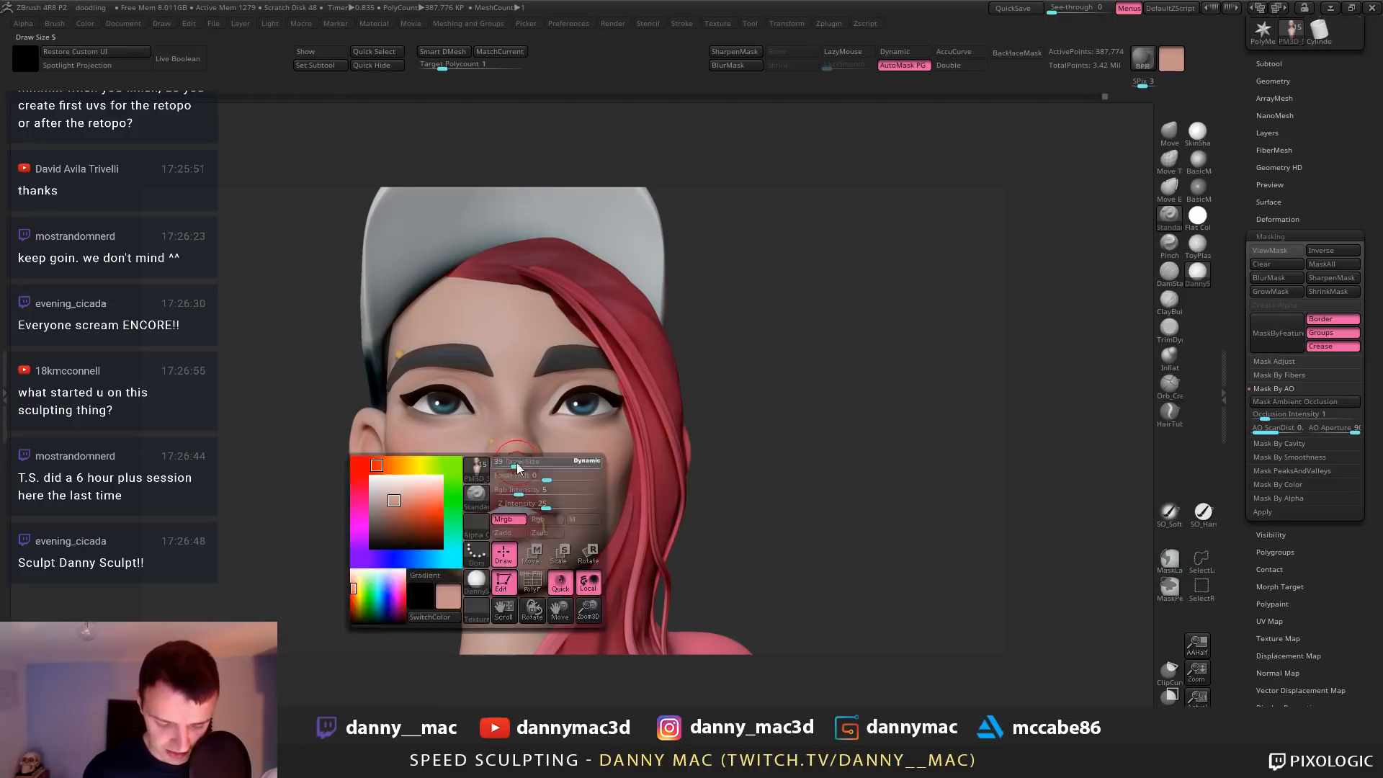
key(space)
click(566, 491)
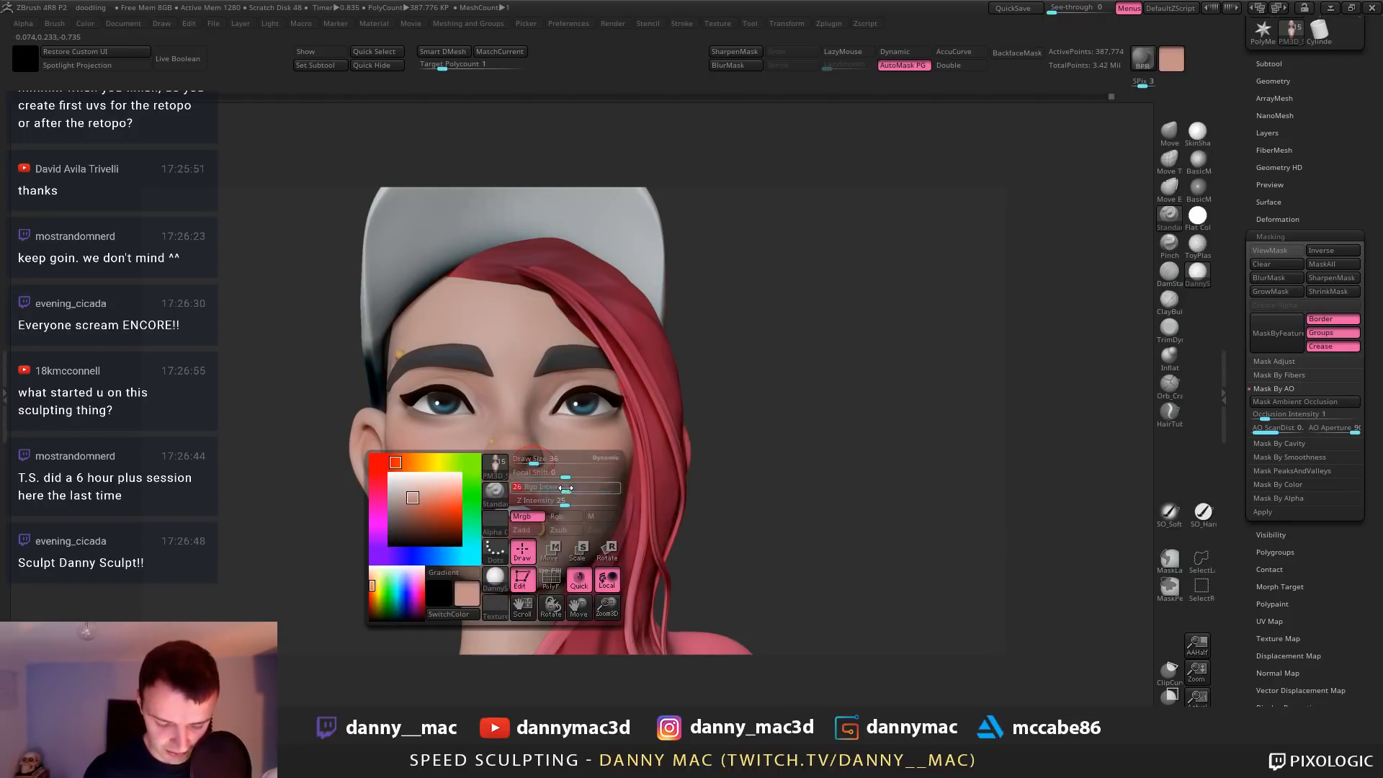
key(space)
key(space)
key(space)
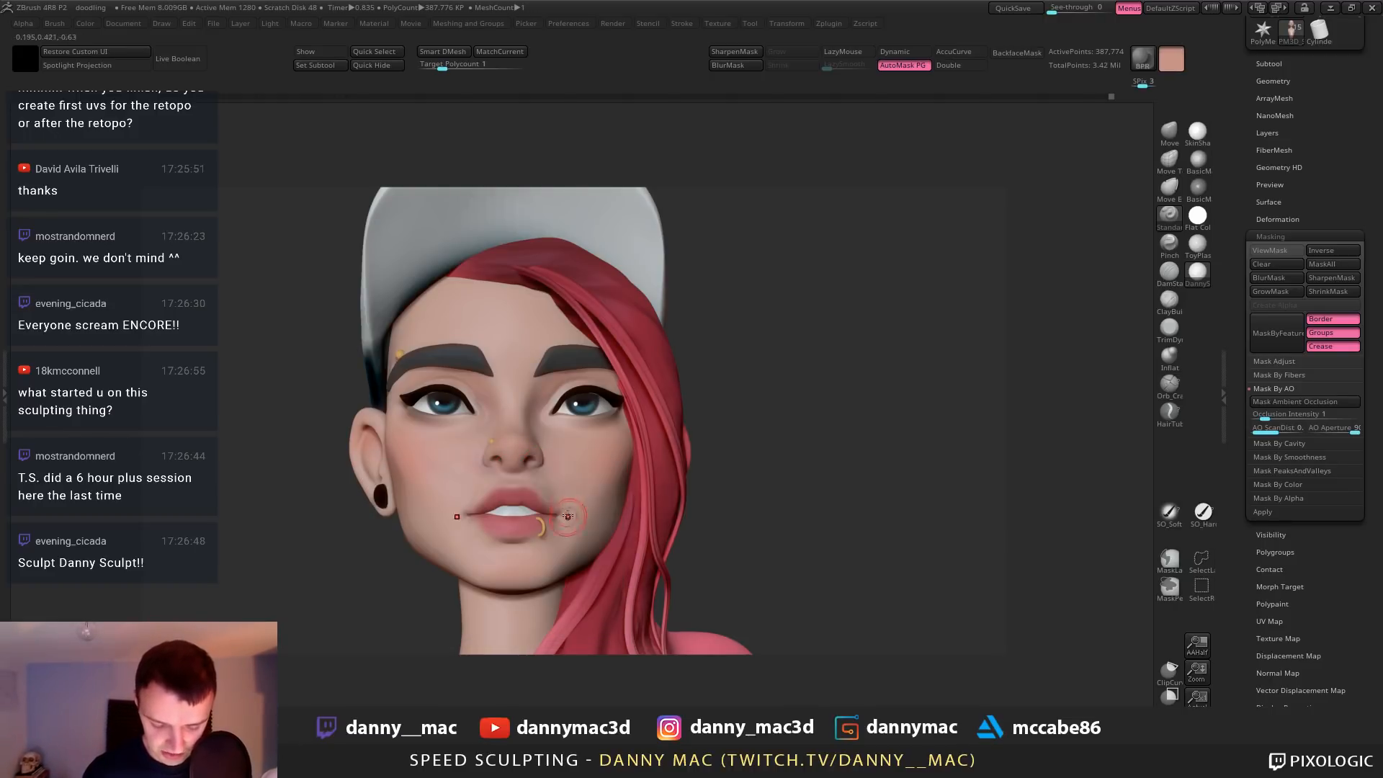
key(shift+f)
key(shift+f)
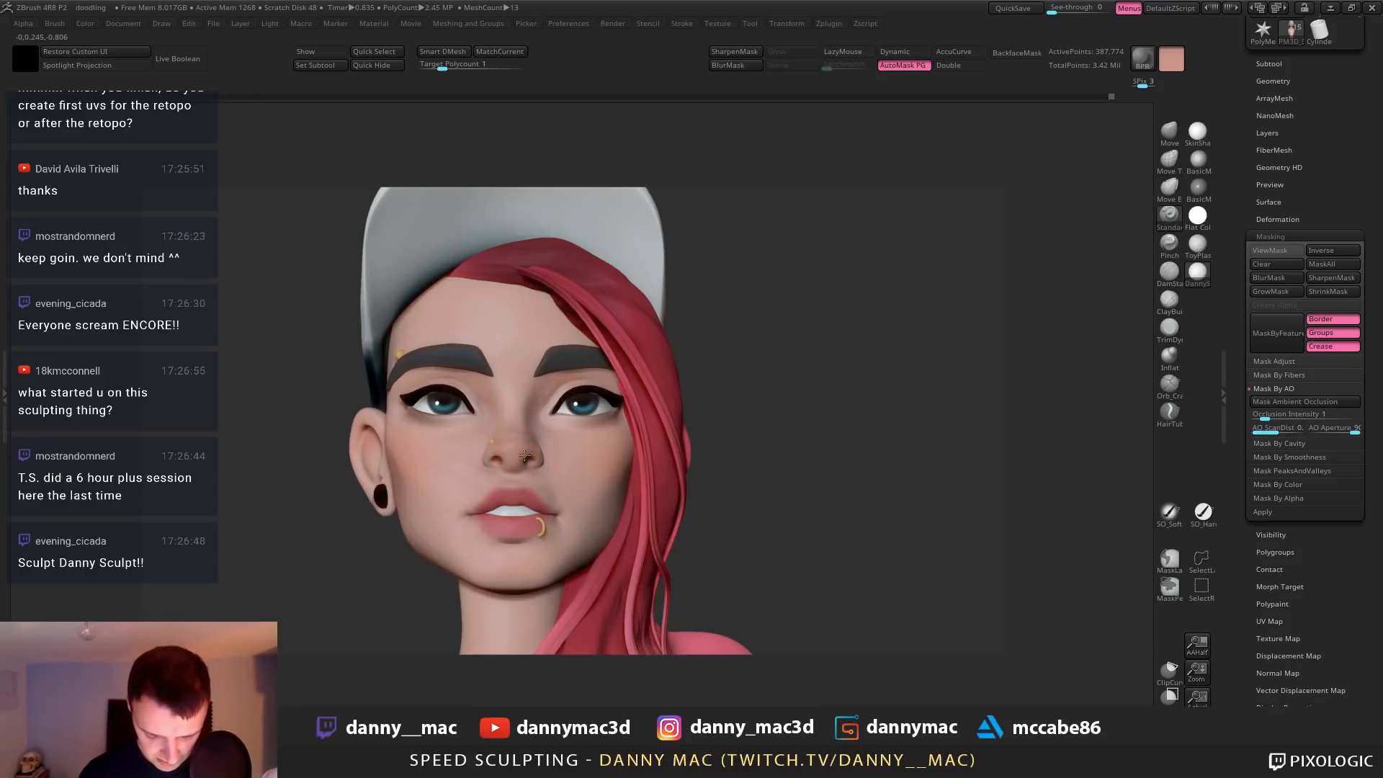
Choose a slightly redder skin tone and paint the tip, underside and wings of the nose
key(space)
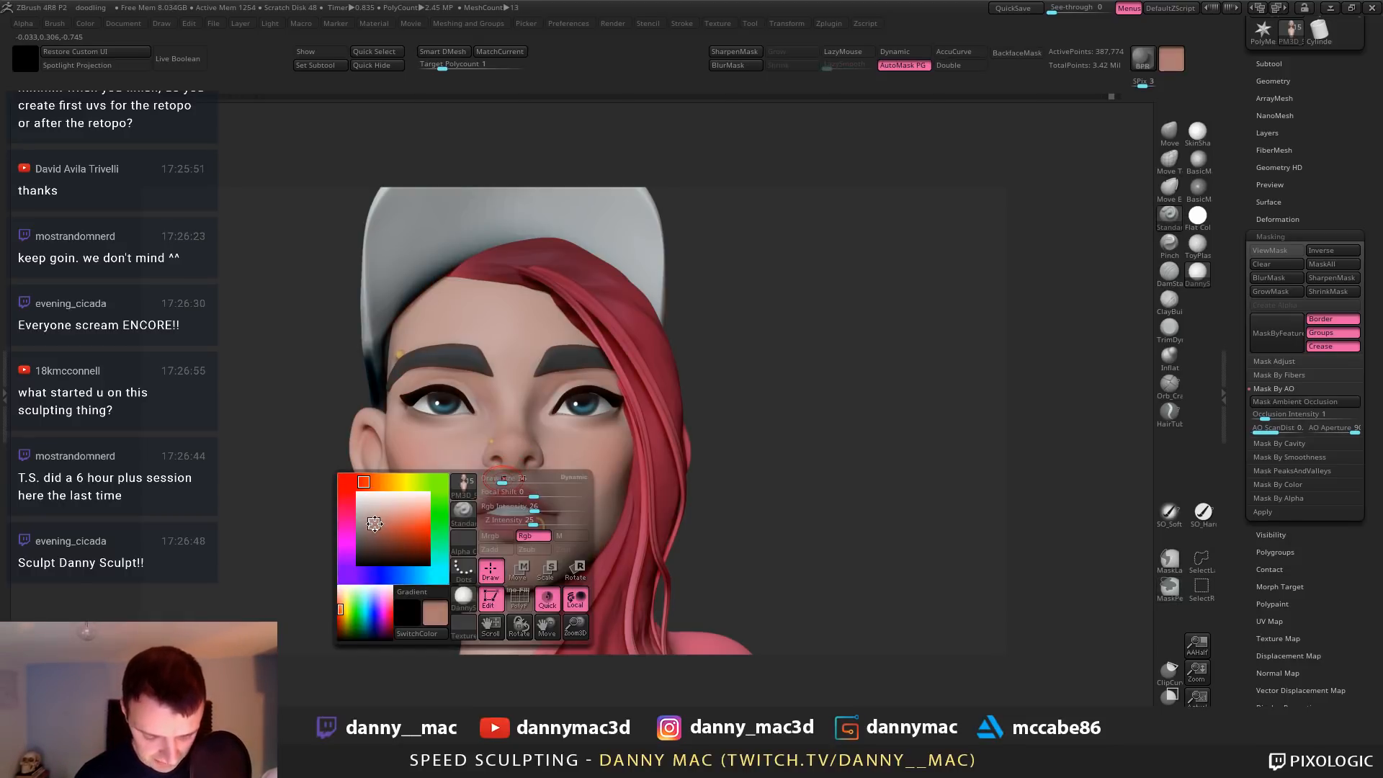
right_drag(544, 497, 508, 461)
drag(504, 464, 530, 464)
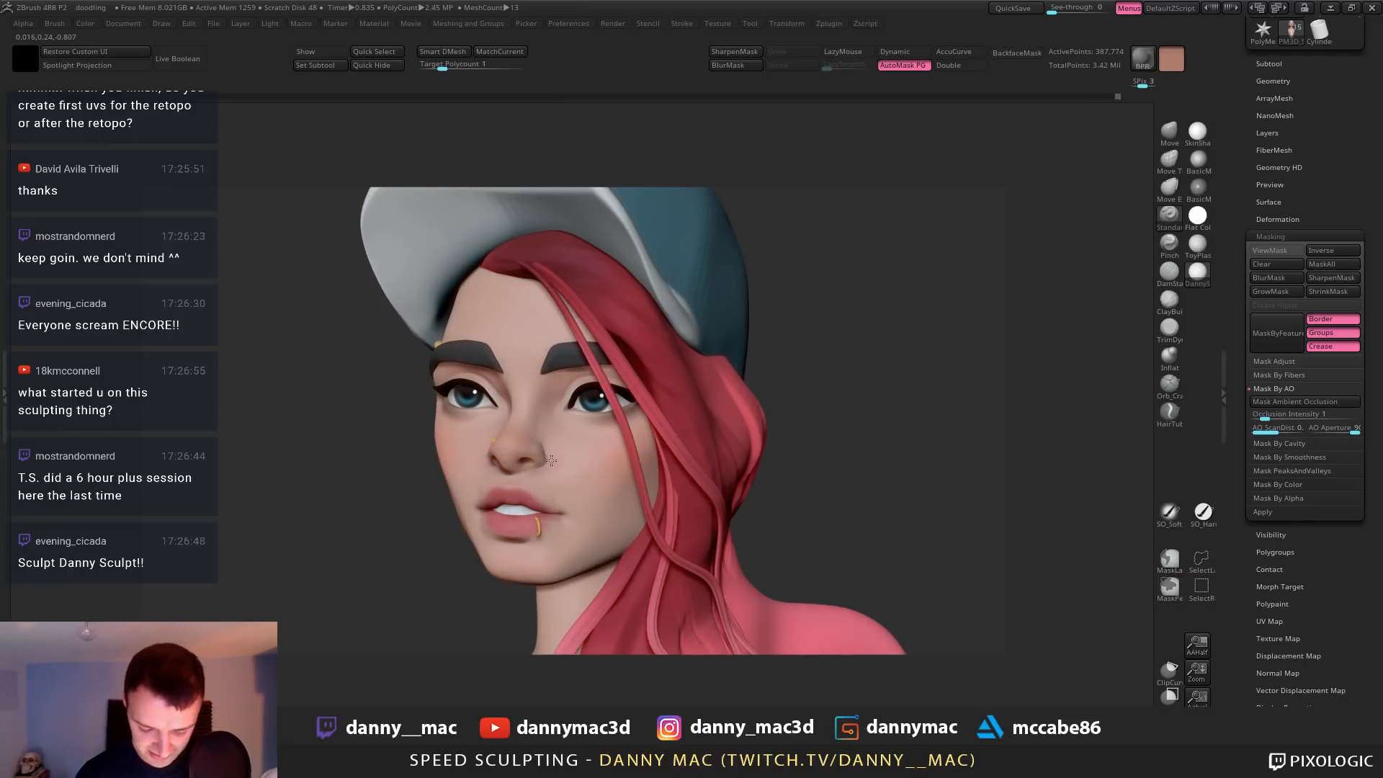
right_drag(592, 376, 570, 386)
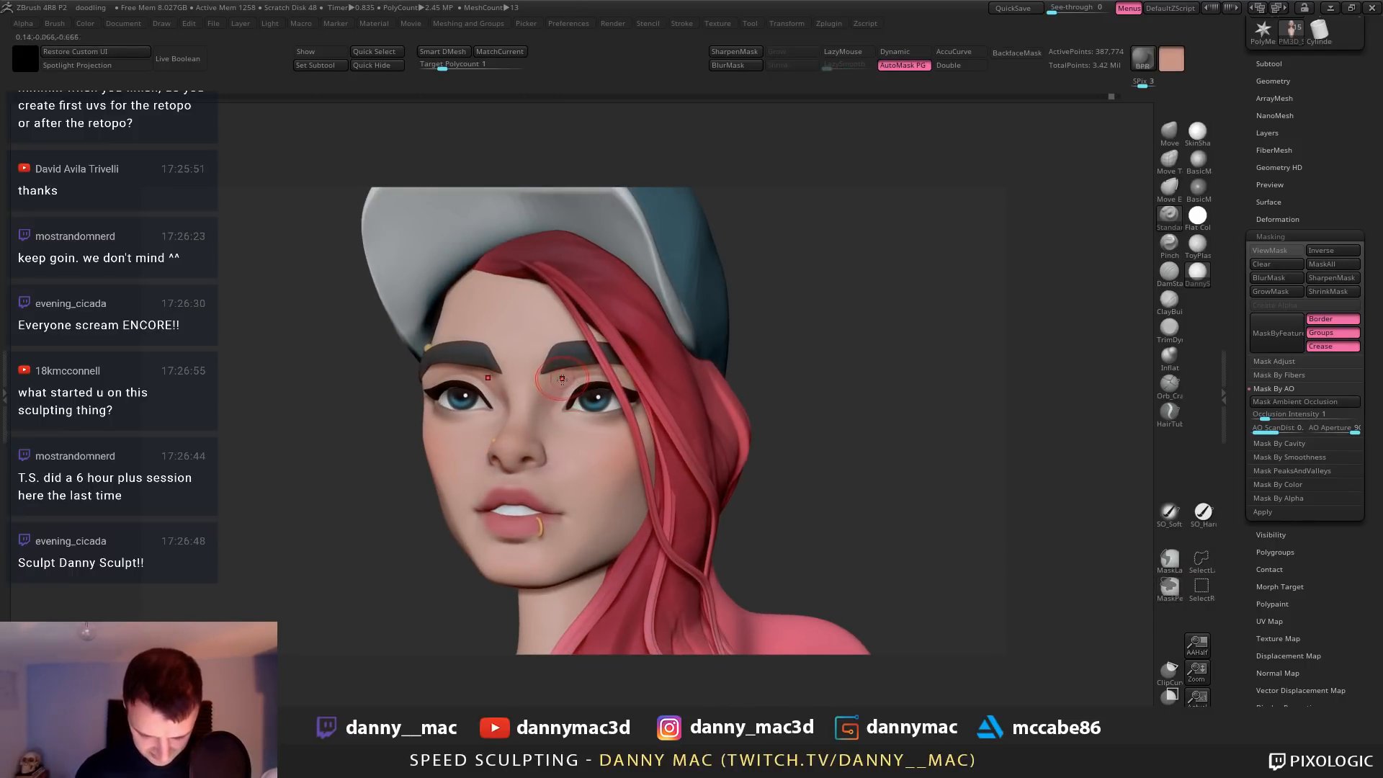
drag(525, 457, 507, 461)
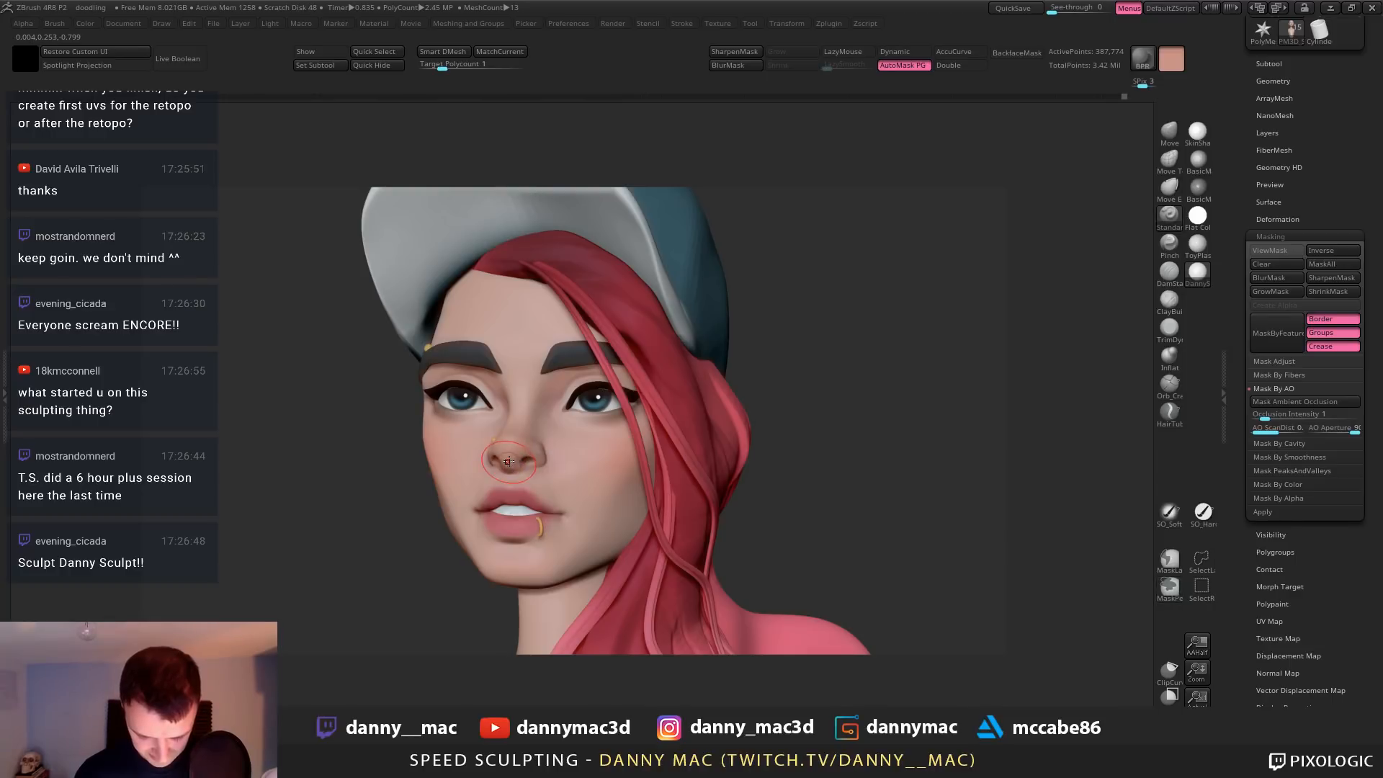
right_drag(534, 462, 568, 459)
drag(555, 457, 565, 453)
Refine the nostrils and the sides of the nose with a small Move brush
mouse_move(565, 454)
ctrl+right_down()
mouse_move(562, 438)
mouse_move(548, 491)
ctrl+right_up()
key(space)
key(1)
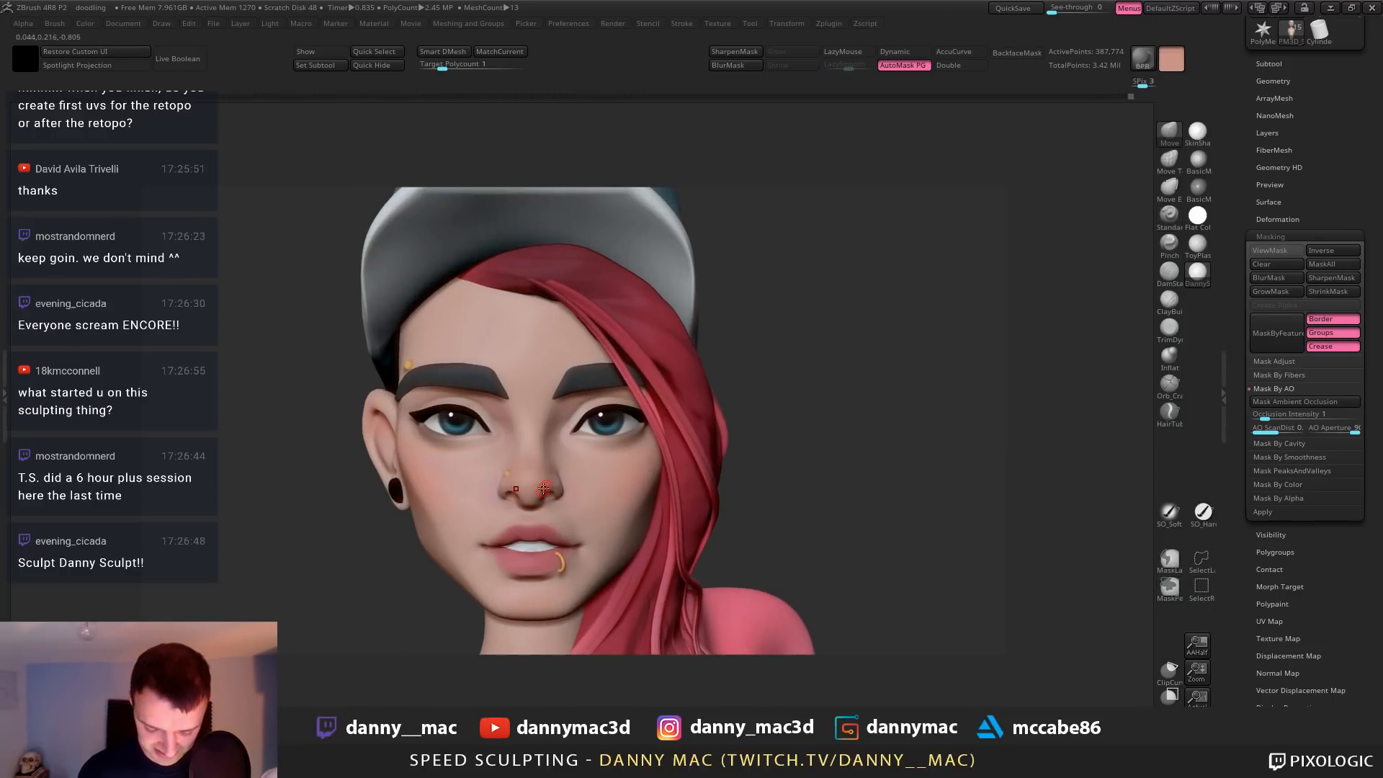
key(space)
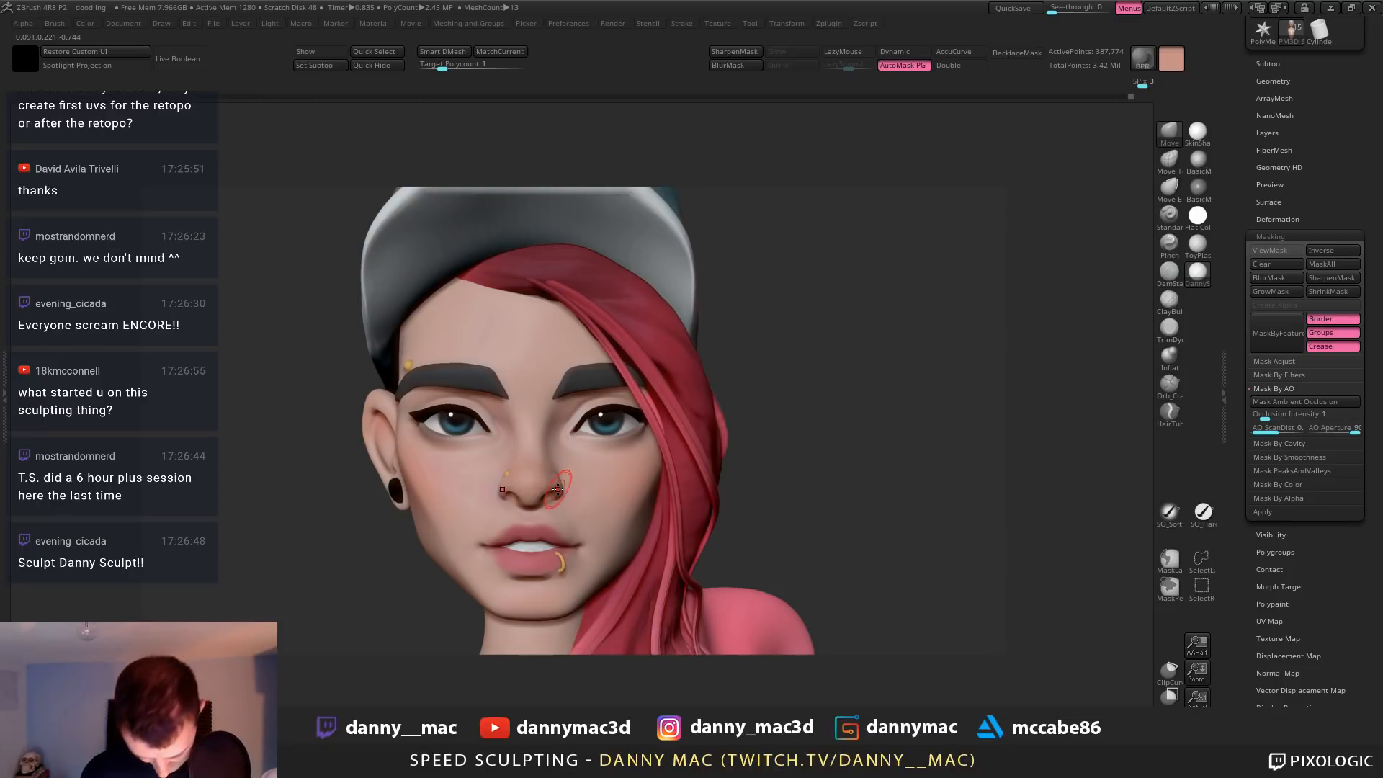
mouse_move(559, 490)
right_down()
mouse_move(561, 470)
mouse_move(559, 526)
mouse_move(566, 504)
right_up()
key(space)
key(space)
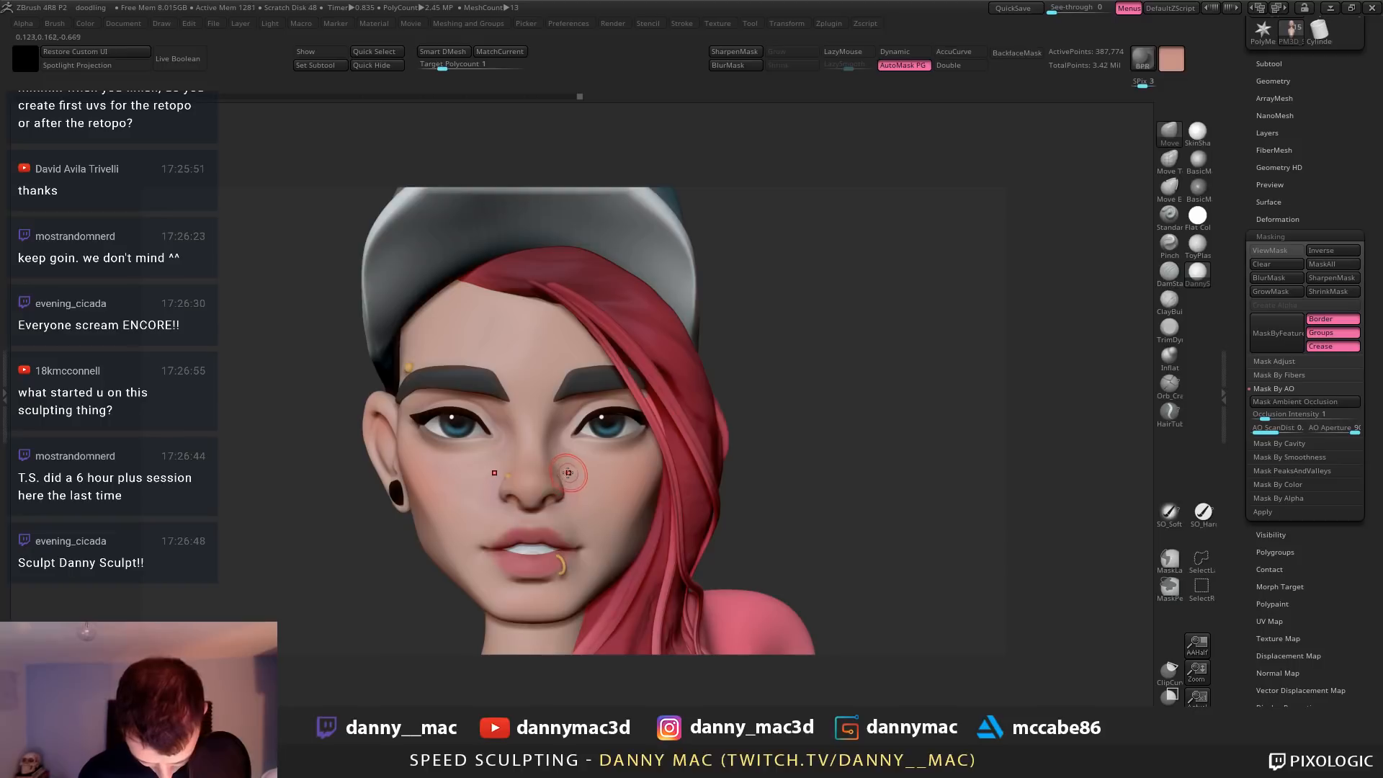
mouse_move(581, 453)
ctrl+right_down()
mouse_move(593, 396)
mouse_move(604, 454)
ctrl+right_up()
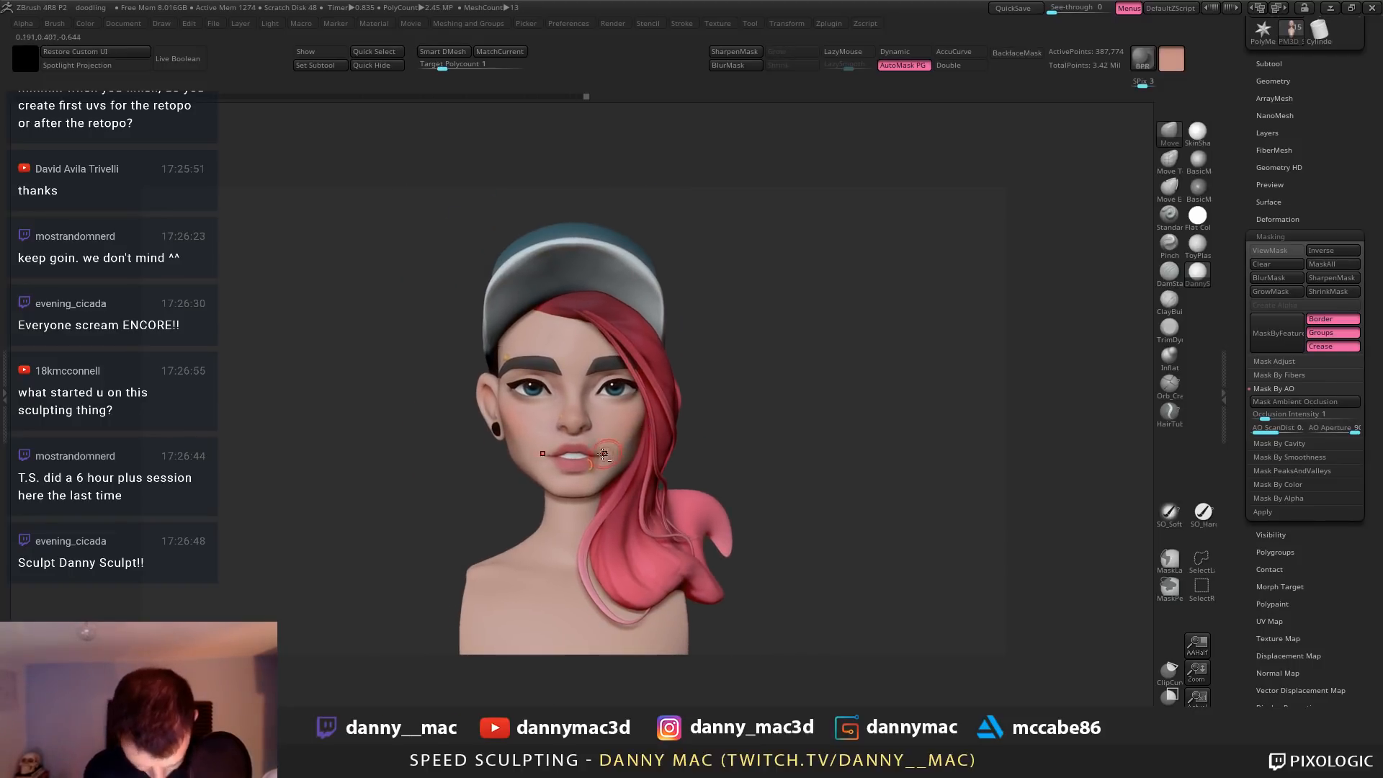
Select the cap and lower it slightly on the head with the Move gizmo
alt+click(615, 284)
key(w)
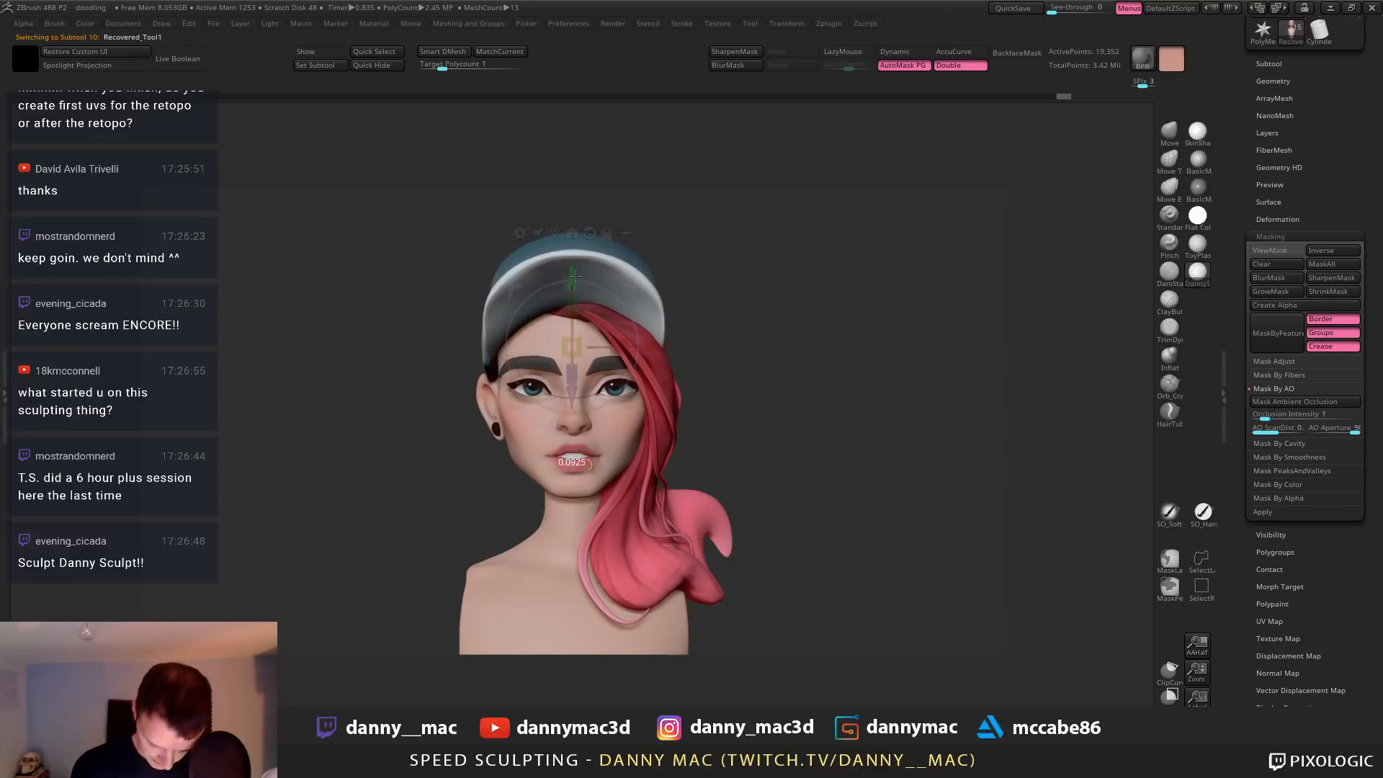
drag(575, 276, 574, 272)
key(q)
Adjust the front and side edges of the cap's brim with an enlarged Move brush
key(space)
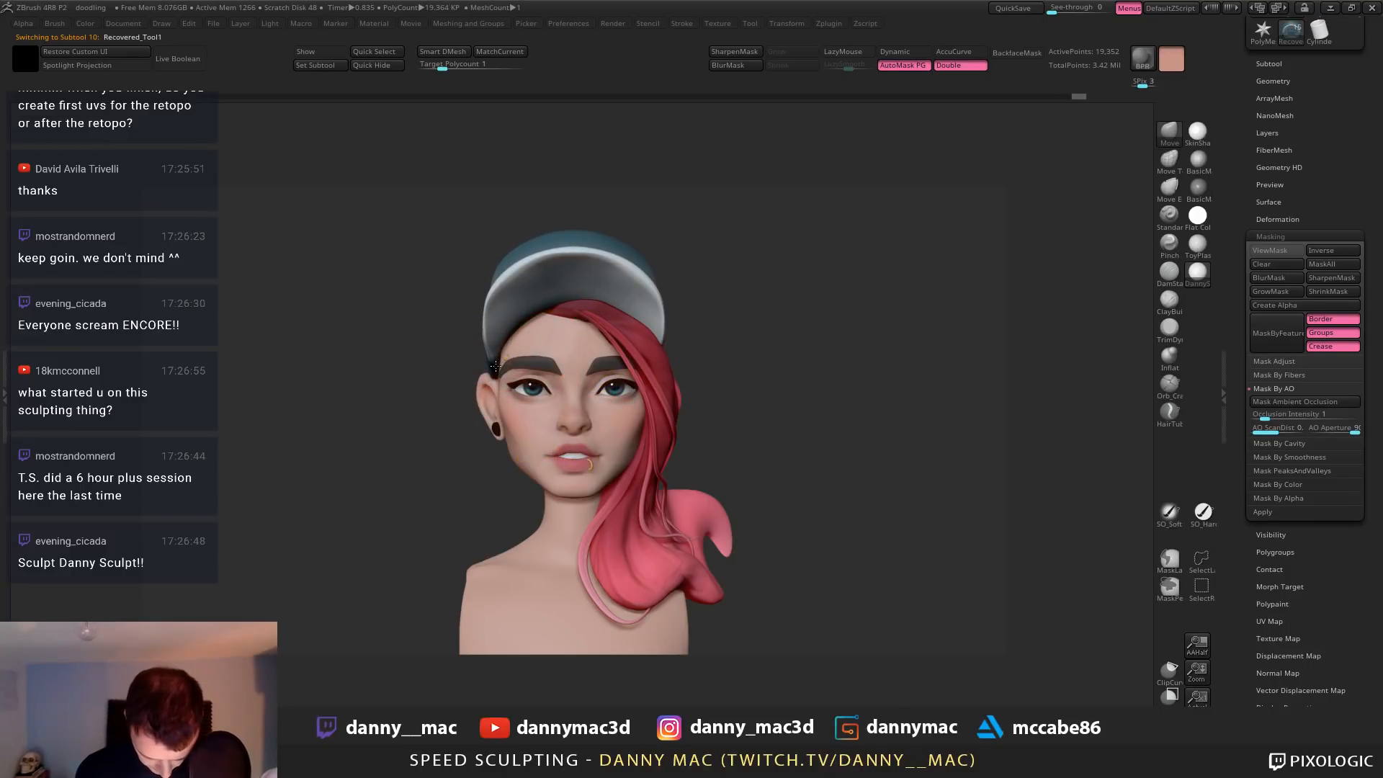
right_drag(510, 342, 548, 284)
drag(560, 252, 571, 244)
mouse_move(571, 243)
right_down()
mouse_move(510, 353)
mouse_move(545, 305)
right_up()
key(space)
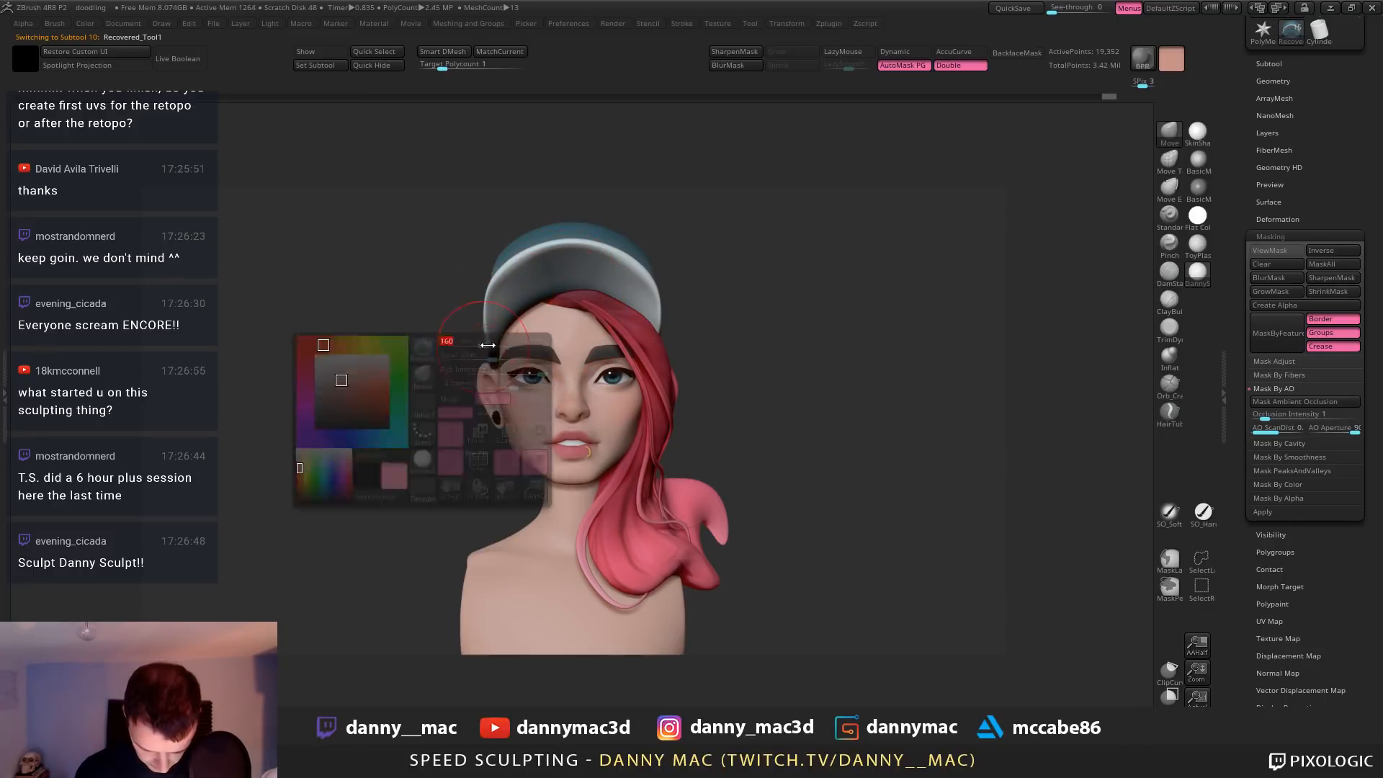
key(space)
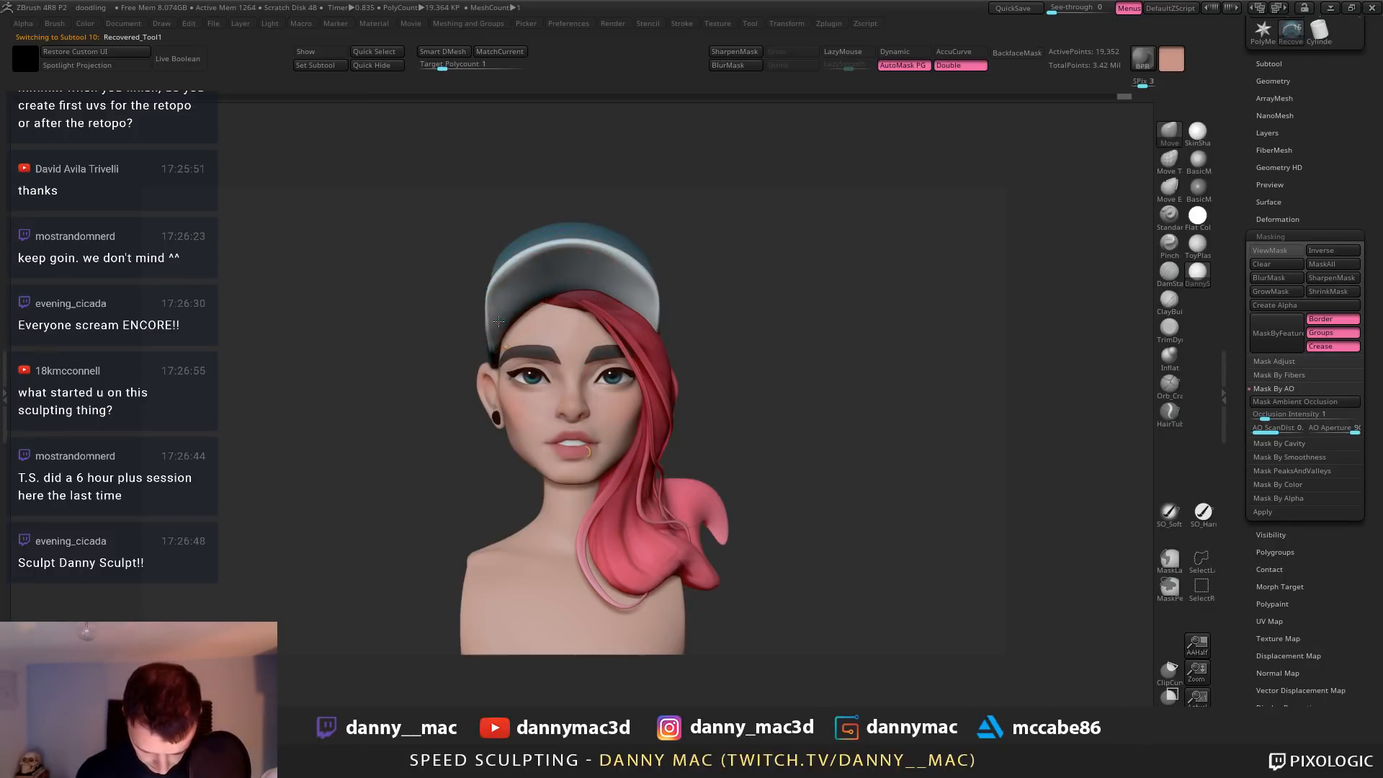
Sample the cap's blue with the Standard brush and repaint the crown's edge beside the brim, undoing the last stroke
right_drag(648, 261, 528, 335)
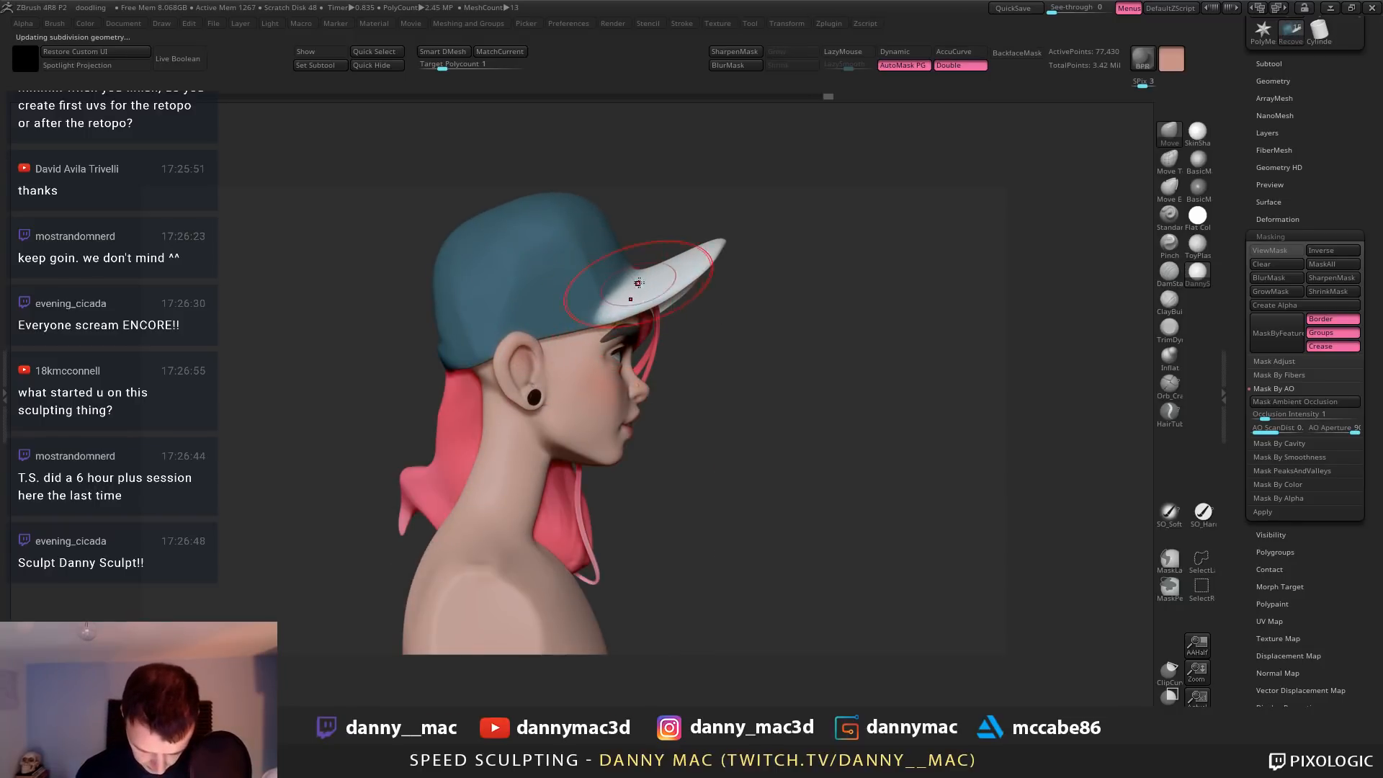
key(c)
key(b)
key(s)
key(t)
key(space)
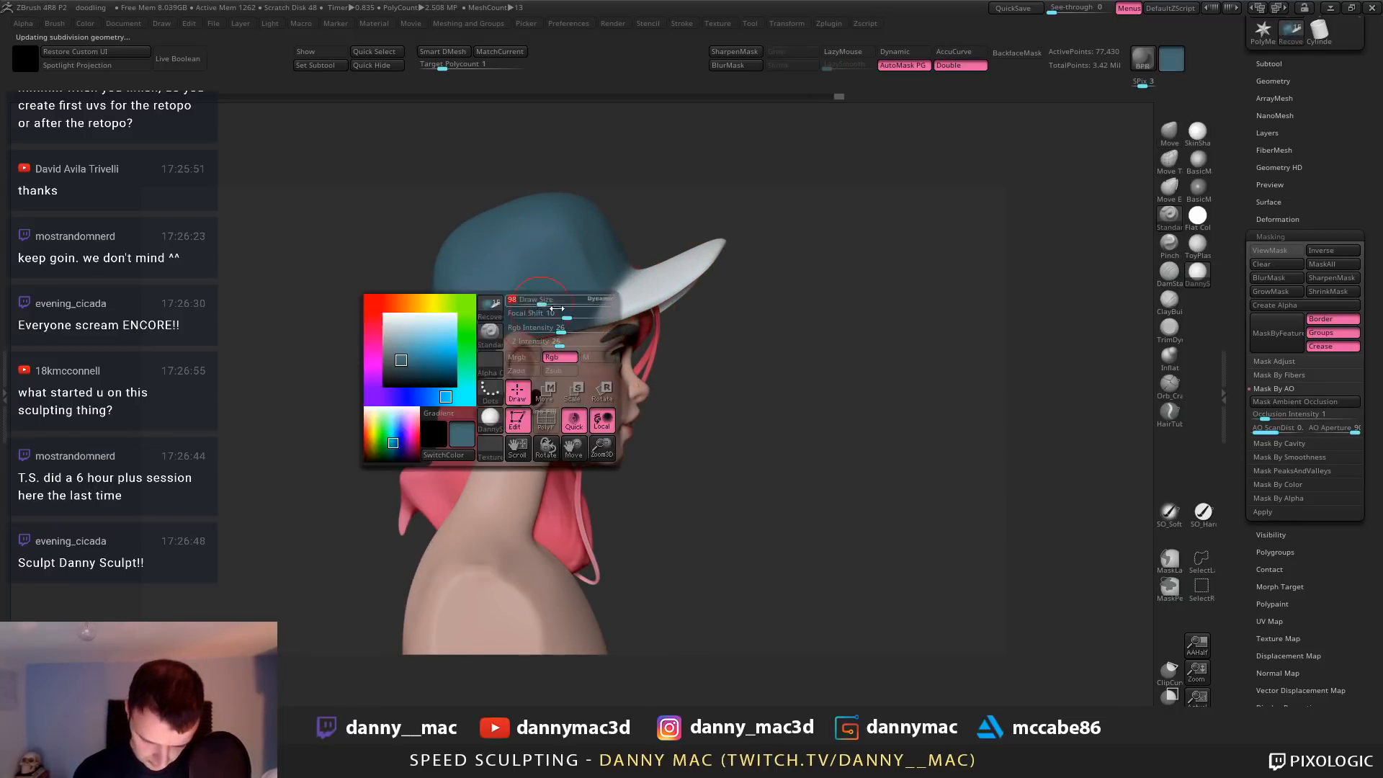
key(space)
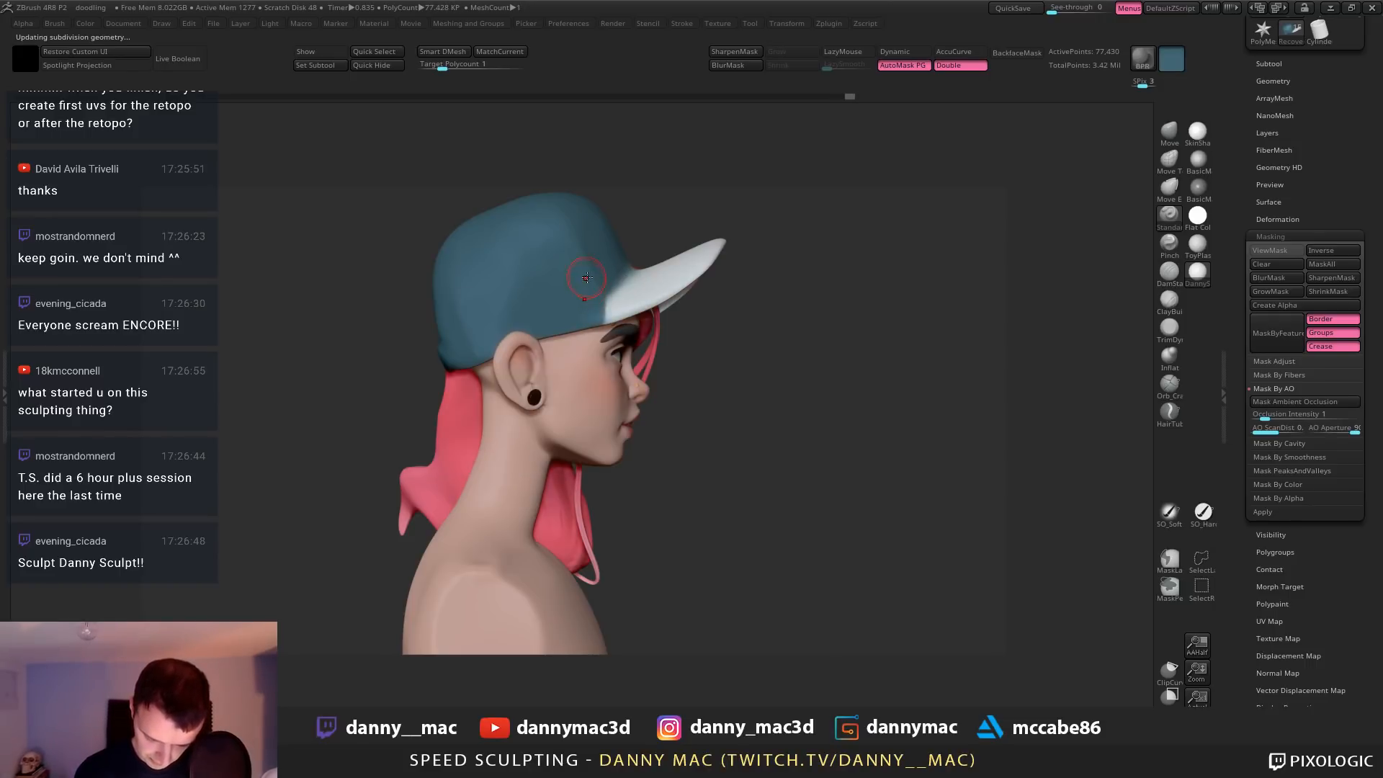
key(ctrl+z)
Reshape the crown's top and back and adjust the brim's profile from the side with the Move brush
mouse_move(596, 309)
right_down()
mouse_move(581, 320)
mouse_move(632, 237)
mouse_move(558, 310)
right_up()
key(1)
key(space)
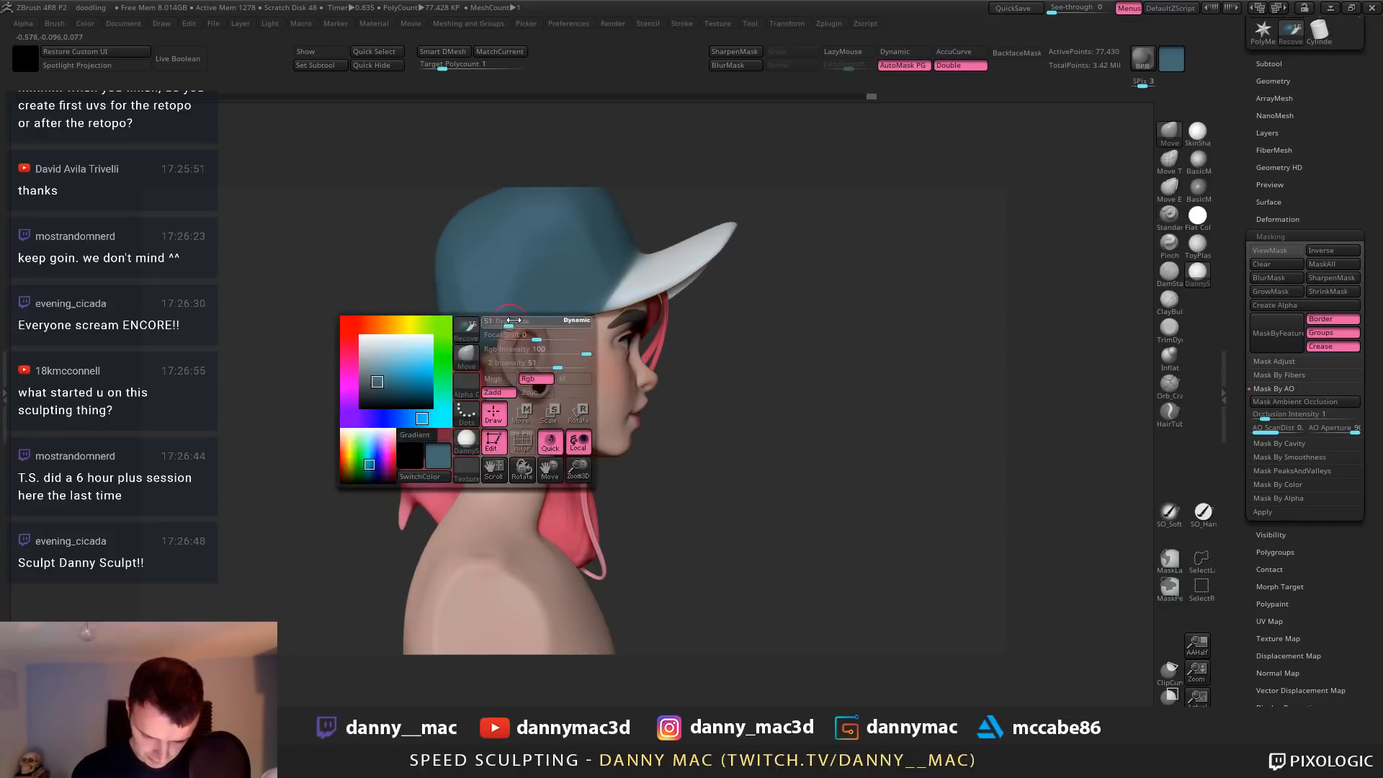
key(space)
drag(484, 333, 509, 332)
alt+right_drag(576, 288, 587, 335)
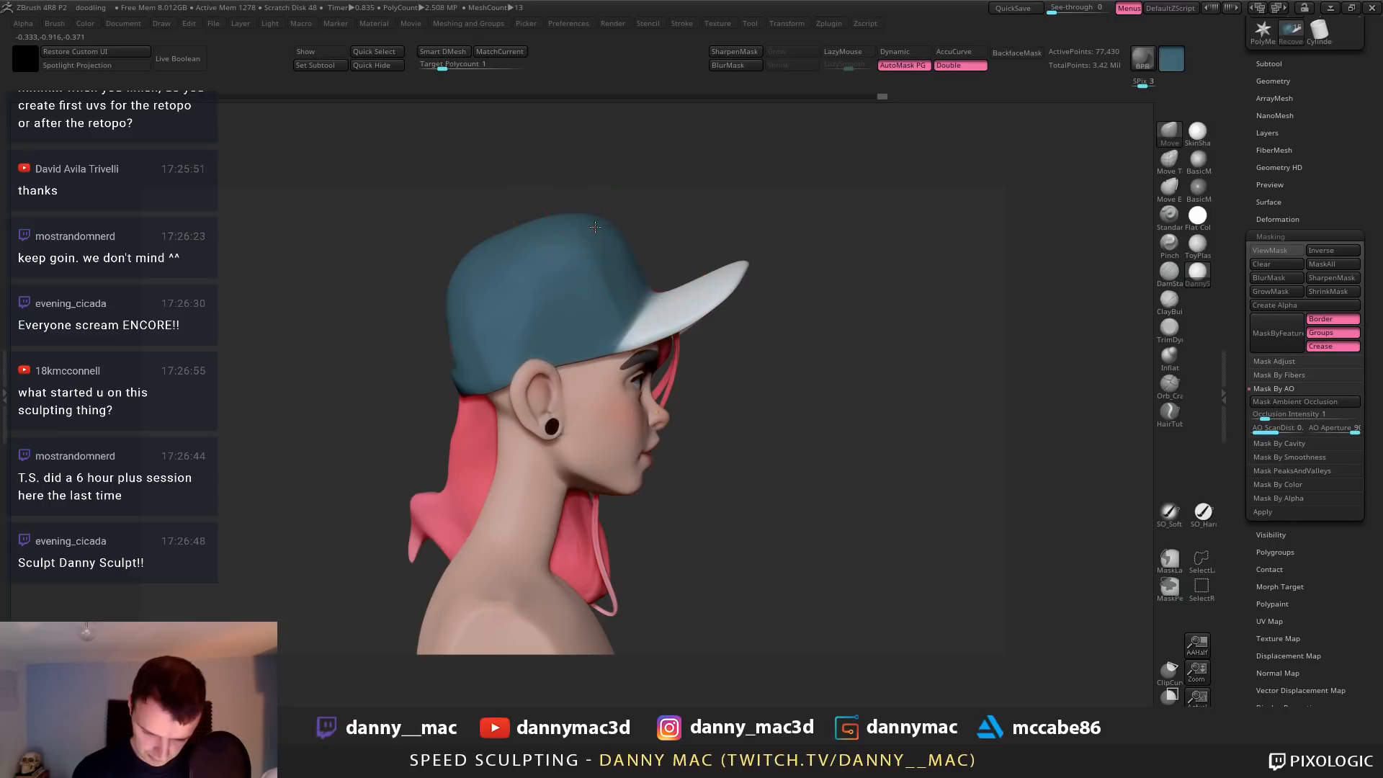
drag(593, 223, 589, 232)
mouse_move(451, 269)
right_down()
mouse_move(453, 279)
mouse_move(610, 223)
mouse_move(750, 240)
mouse_move(599, 359)
right_up()
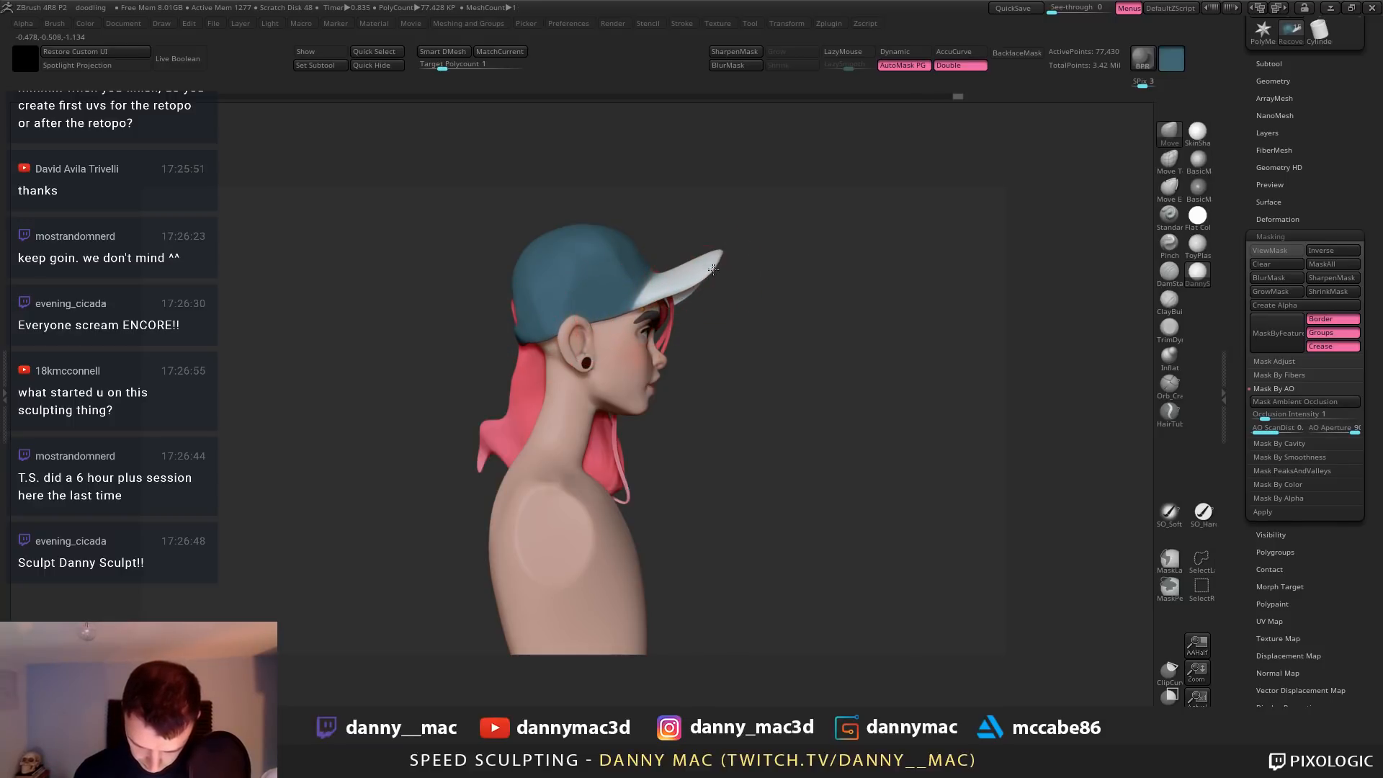
key(space)
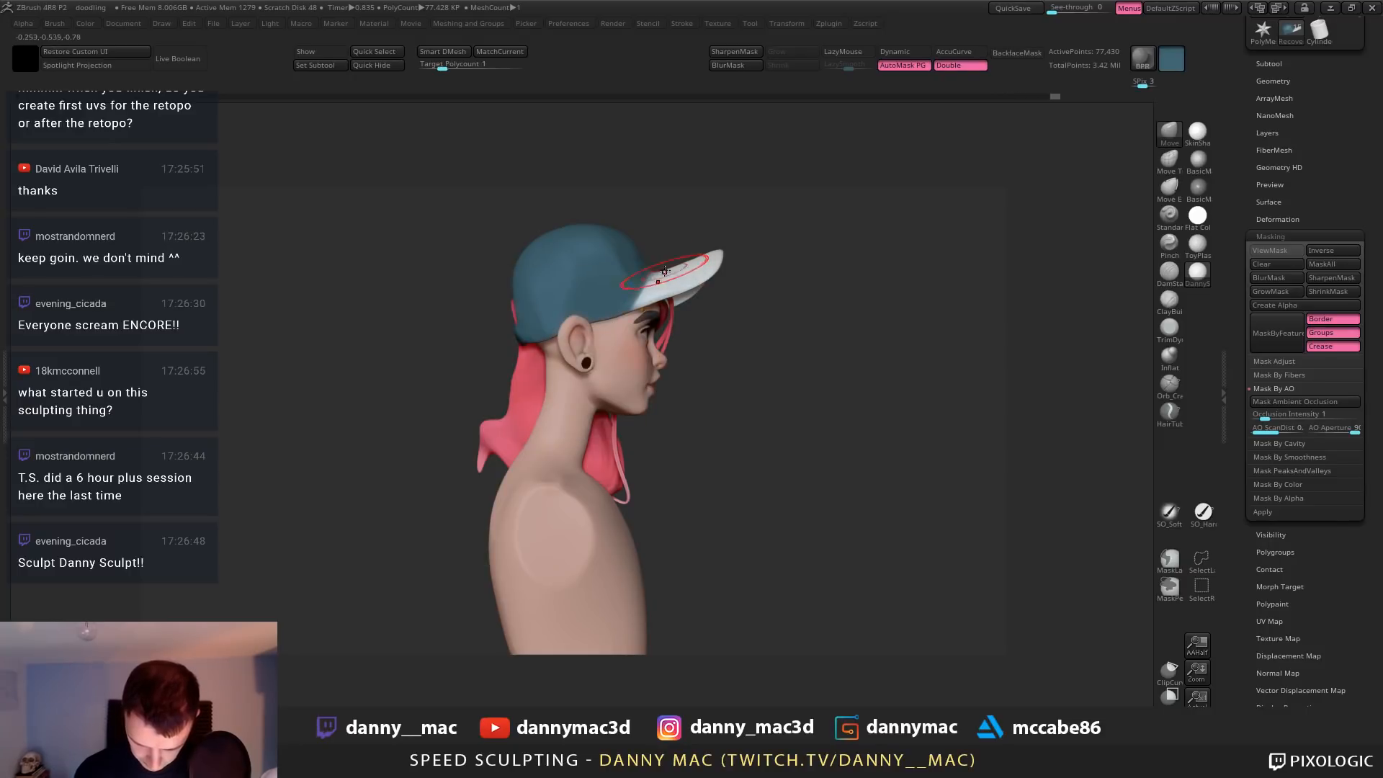
right_drag(664, 270, 555, 277)
alt+right_drag(742, 281, 688, 283)
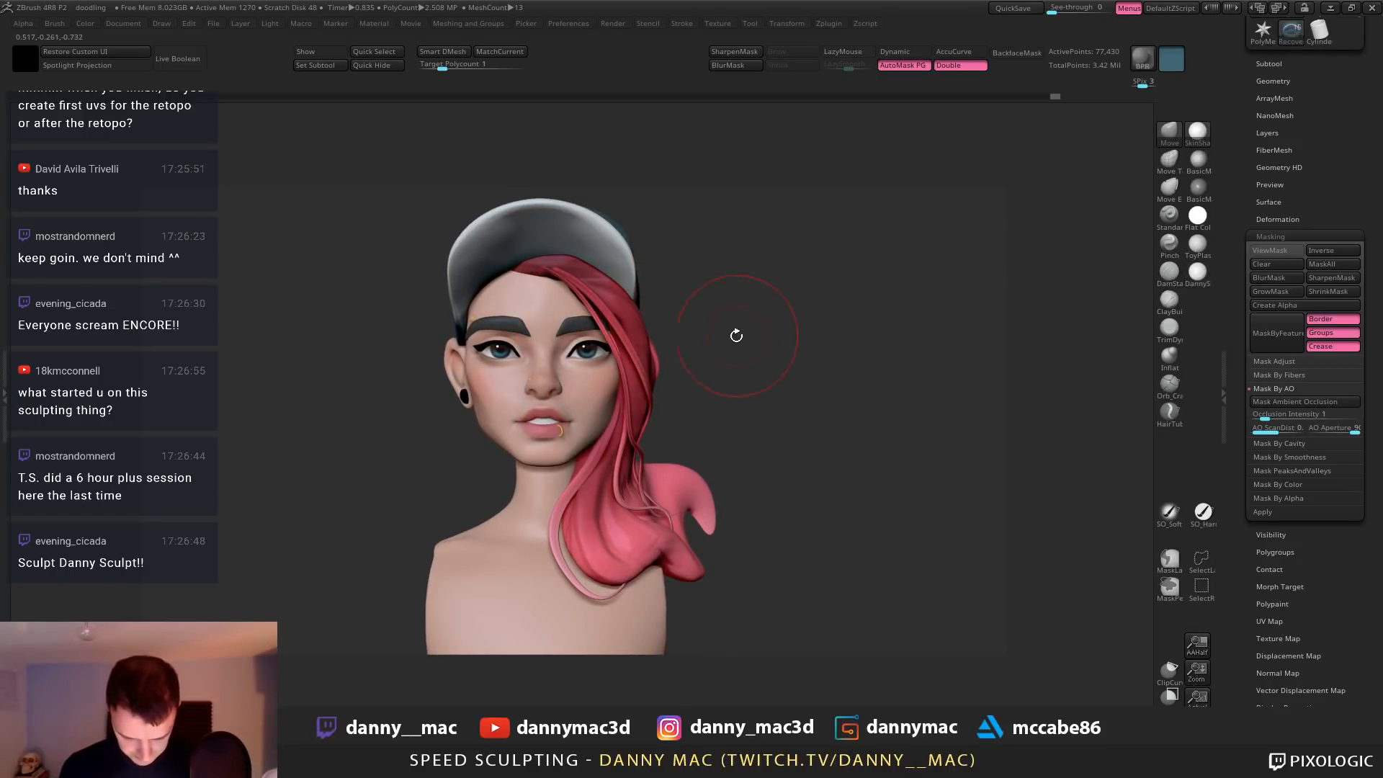
Show the material settings, cycle through the eyebrow, cap and lash subtools, and choose the DannySkin material
click(3, 325)
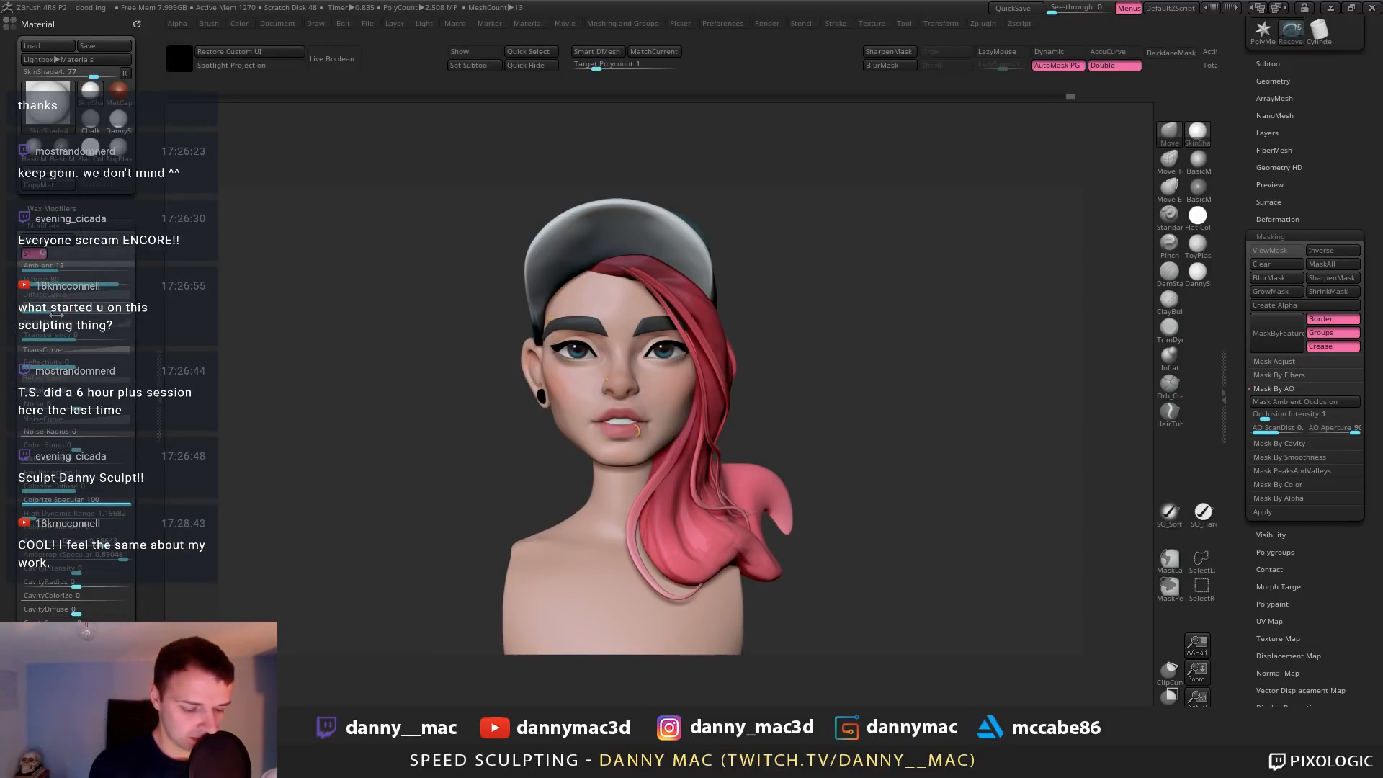
drag(57, 315, 87, 312)
mouse_move(774, 317)
mouse_down()
mouse_move(762, 309)
mouse_move(777, 292)
mouse_move(785, 306)
mouse_up()
alt+click(677, 315)
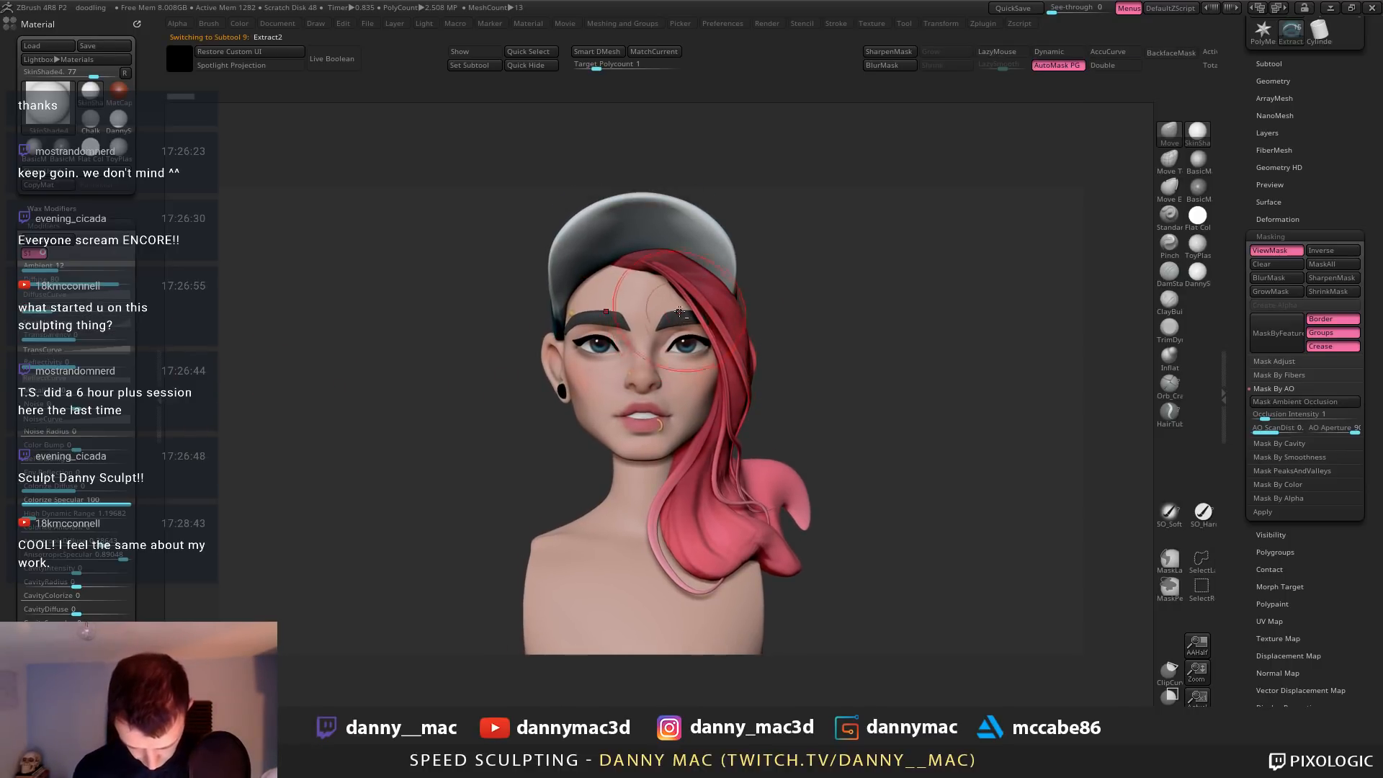
alt+click(685, 241)
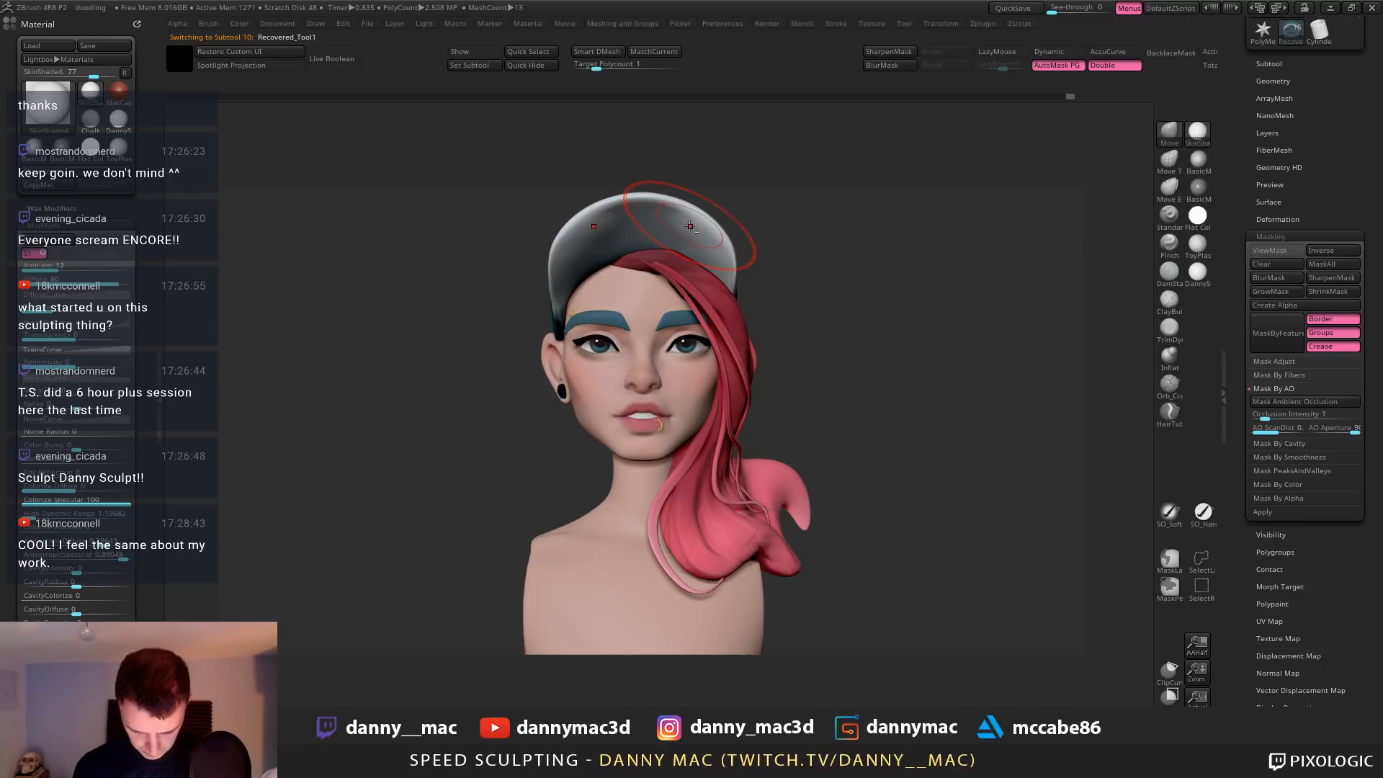
alt+click(673, 321)
key(space)
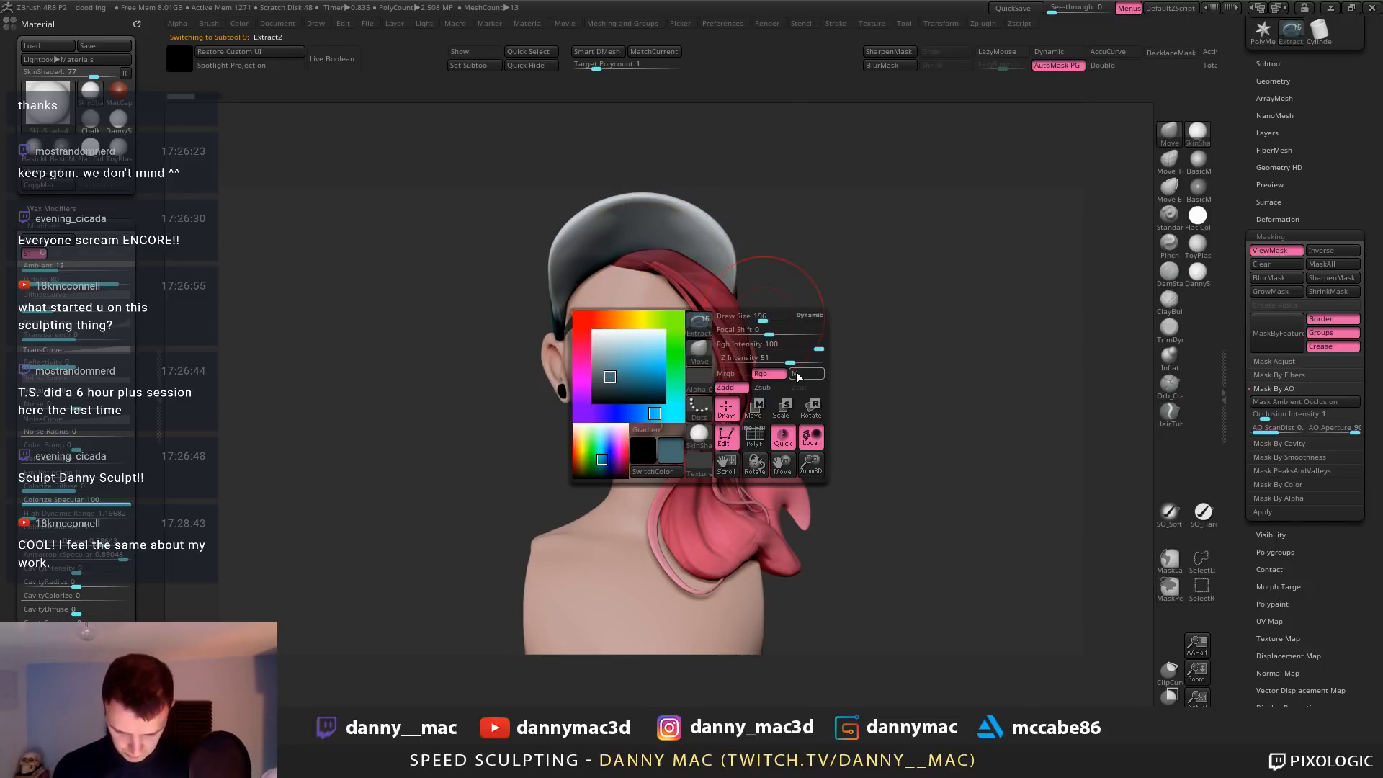
alt+click(701, 345)
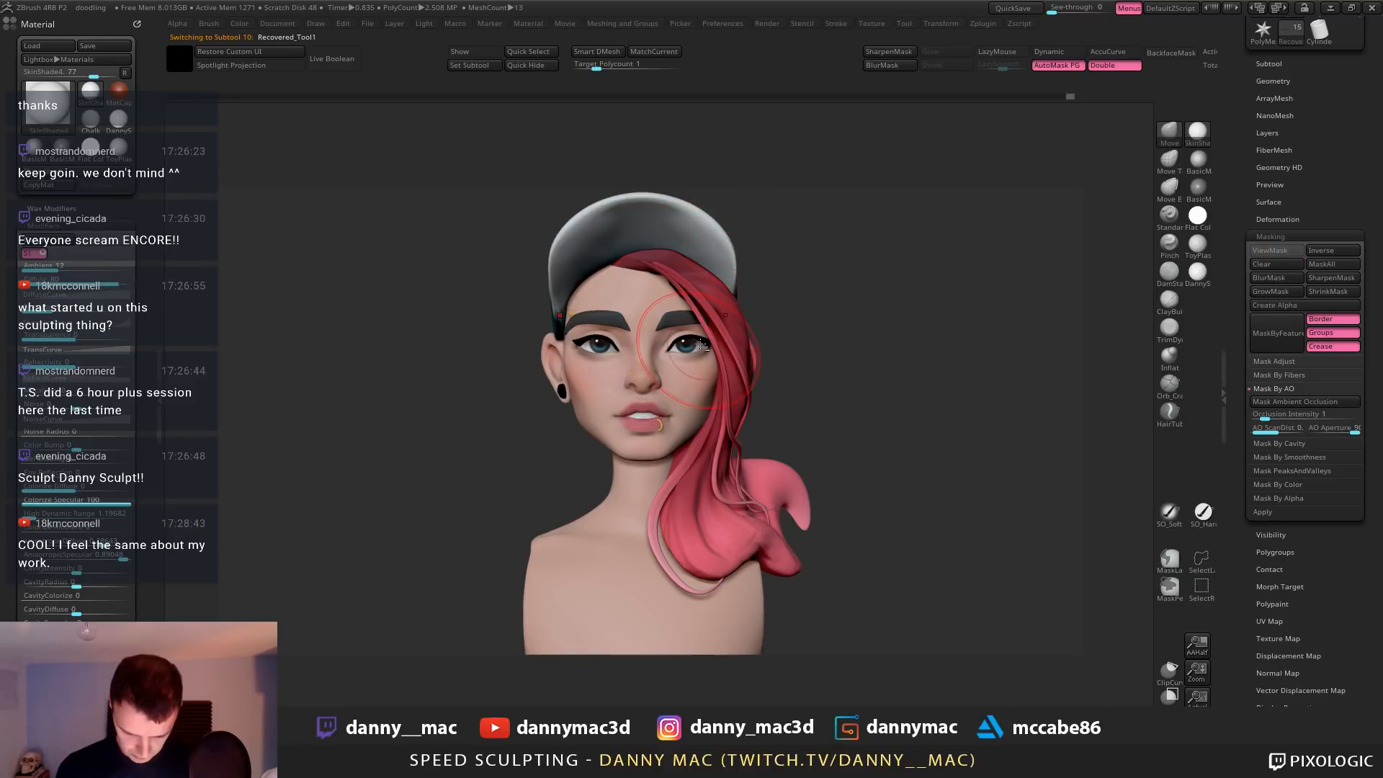
alt+click(706, 343)
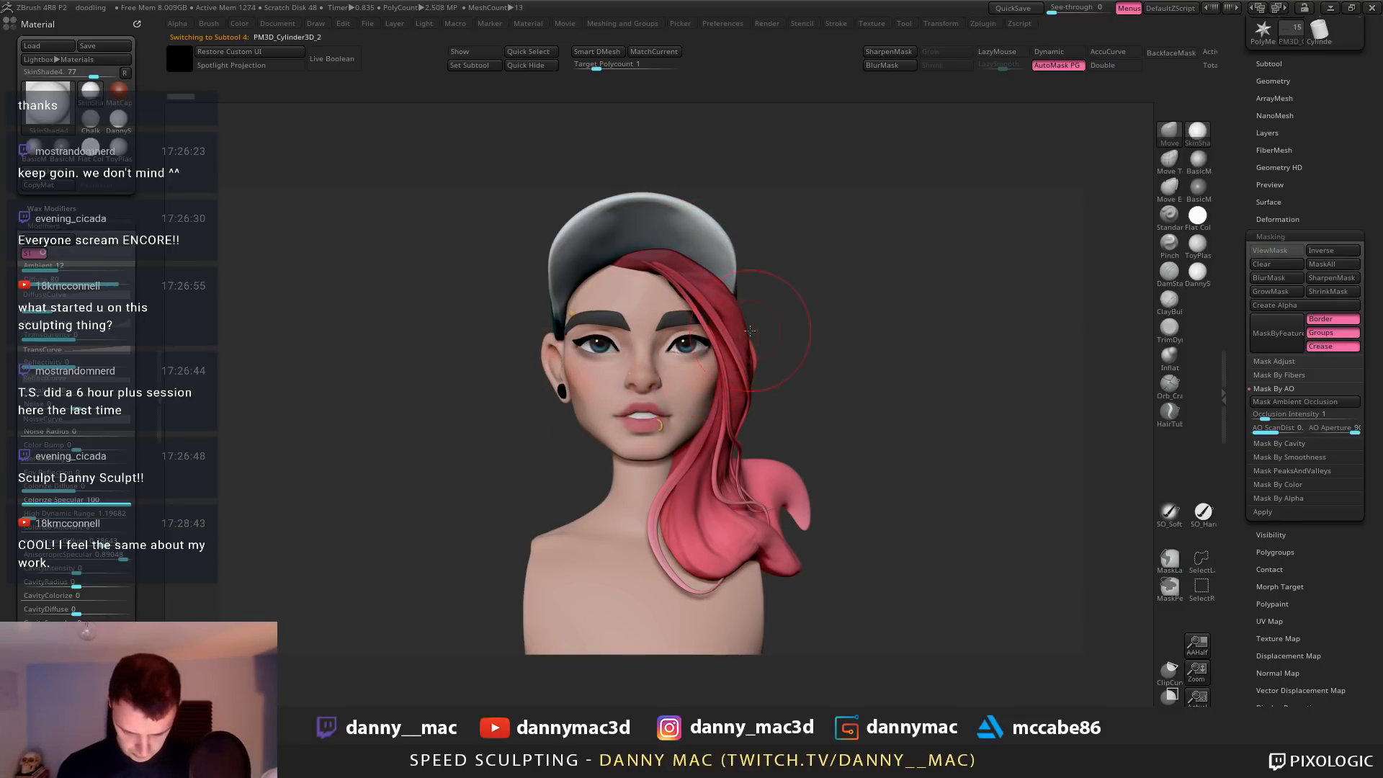
click(1197, 272)
Select the cap, check its wireframe and lower it by one subdivision level
right_drag(757, 313, 706, 275)
alt+click(695, 226)
key(shift+f)
key(shift+d)
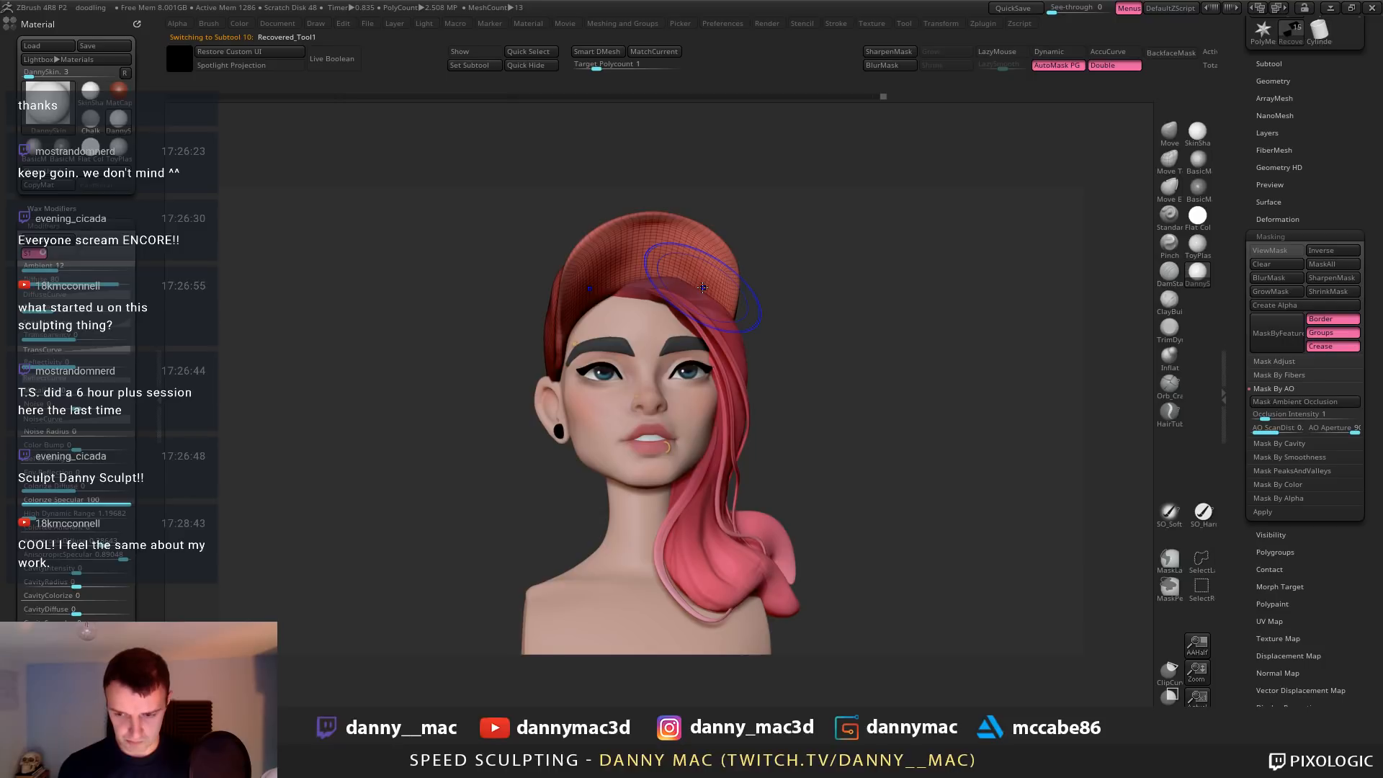
key(shift+f)
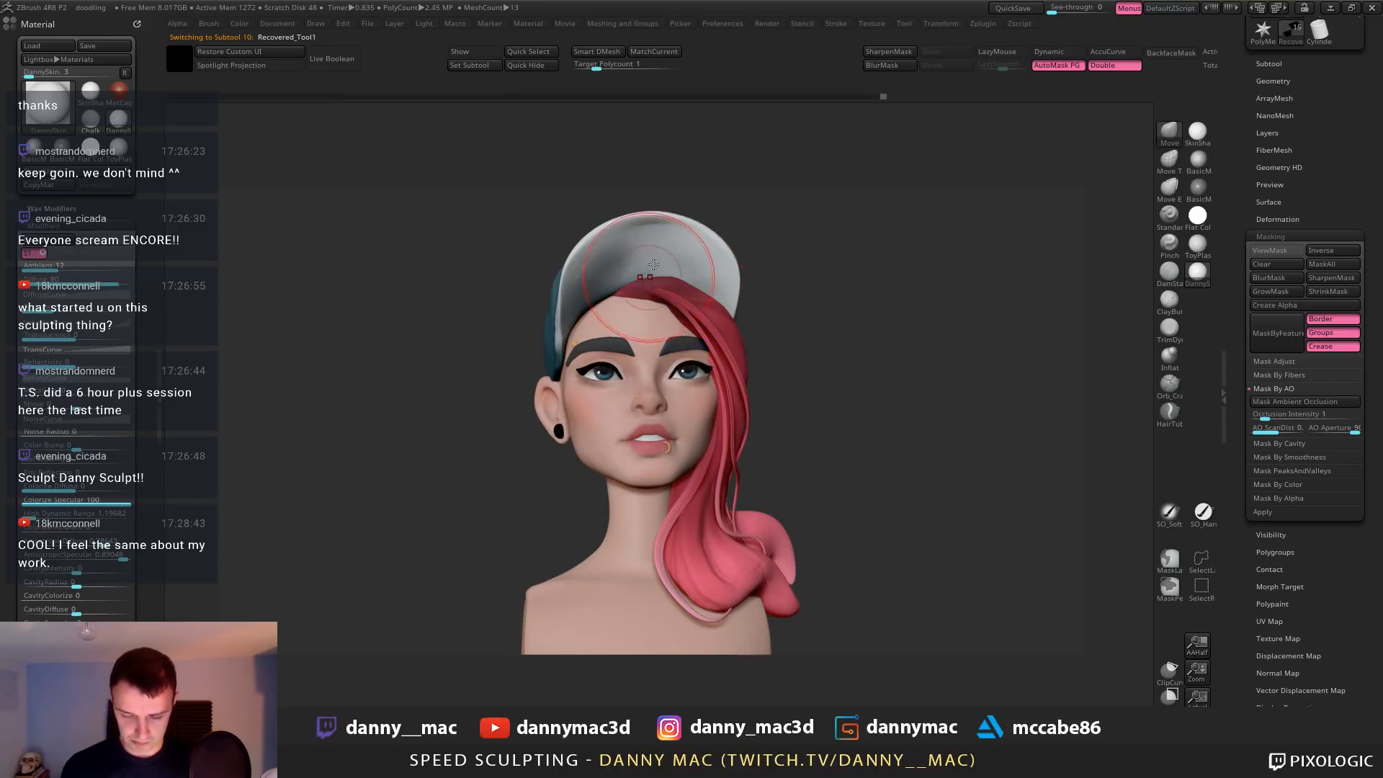
right_drag(678, 272, 607, 287)
mouse_move(600, 286)
right_down()
mouse_move(576, 317)
mouse_move(551, 320)
mouse_move(579, 321)
mouse_move(581, 282)
mouse_move(598, 267)
mouse_move(693, 239)
mouse_move(690, 225)
mouse_move(659, 314)
right_up()
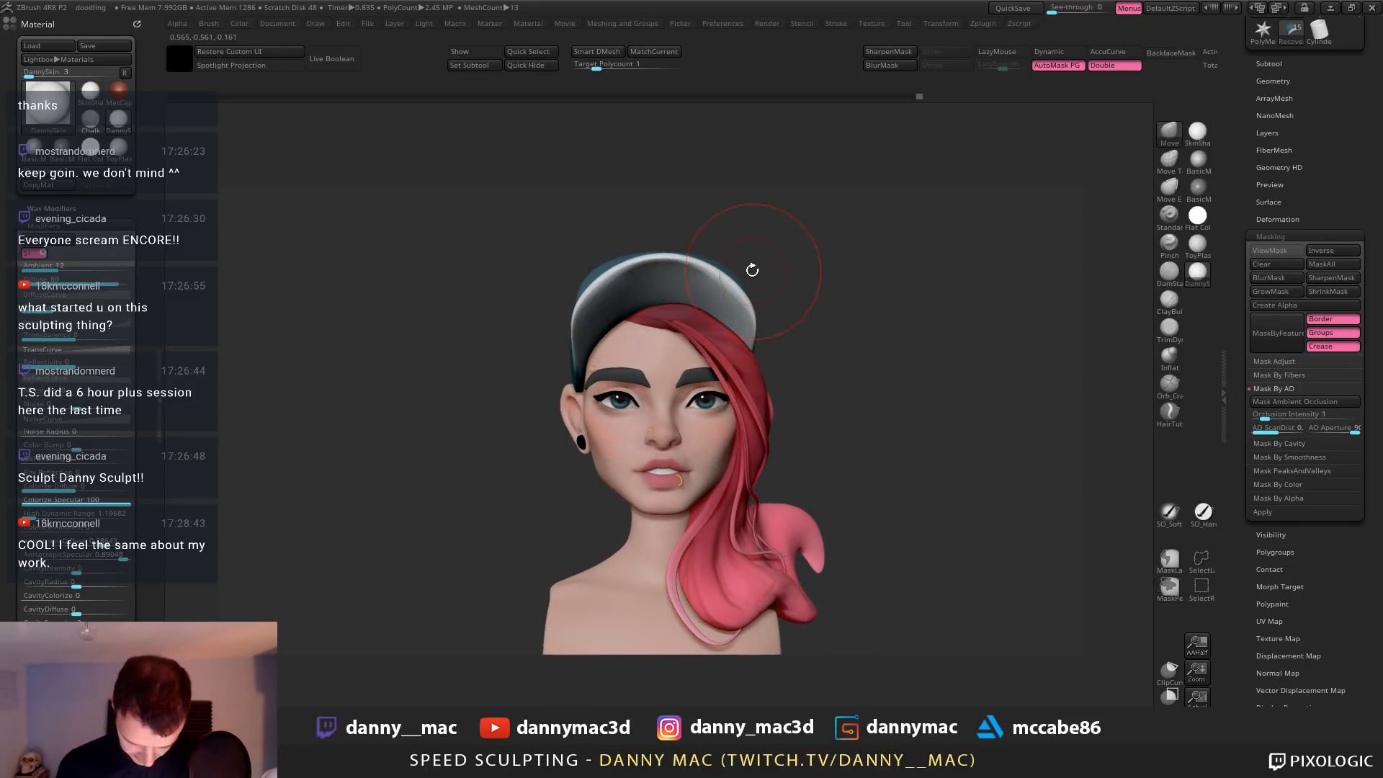
Resize the brush and adjust the front of the cap's brim with the Move brush, undoing the last stroke
mouse_move(752, 270)
mouse_down()
mouse_move(746, 320)
mouse_move(725, 284)
mouse_up()
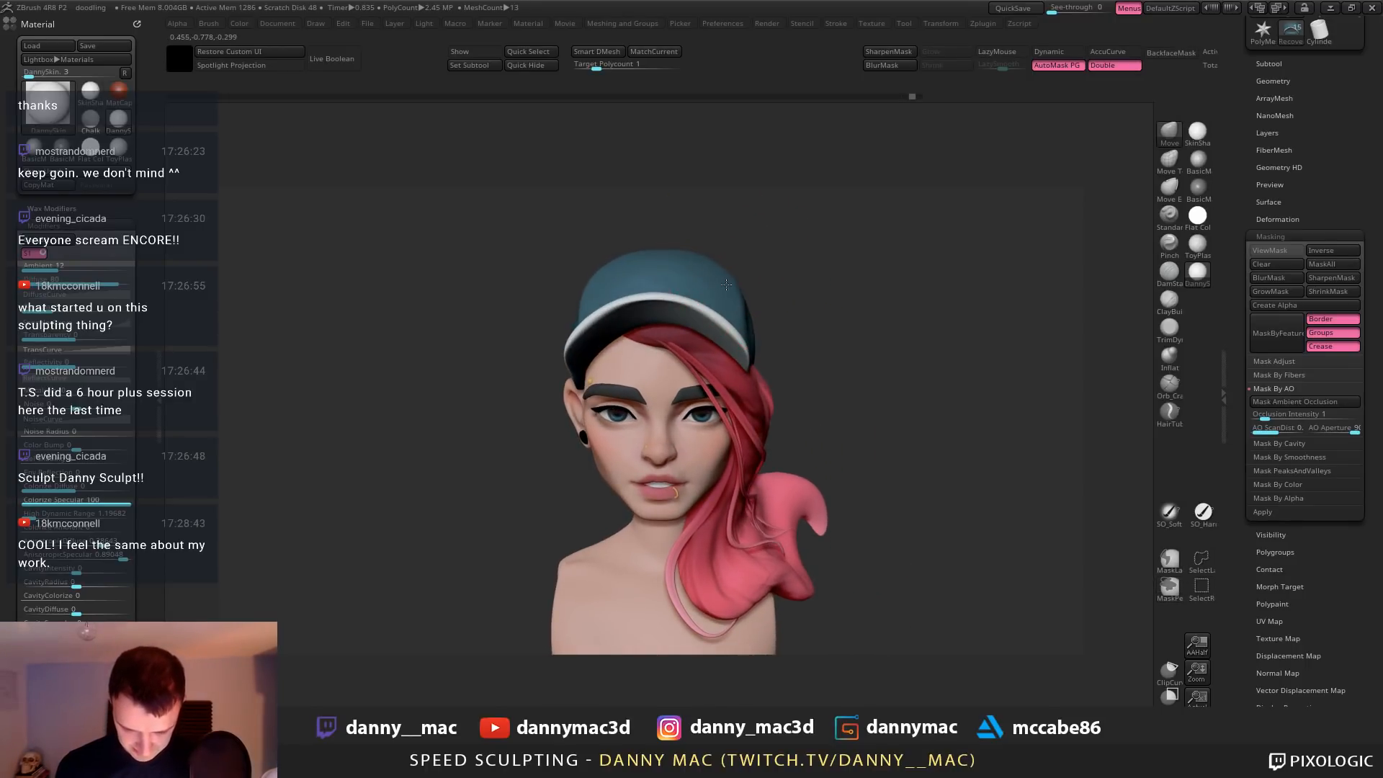
mouse_move(726, 285)
right_down()
mouse_move(747, 262)
mouse_move(727, 289)
right_up()
key(space)
drag(730, 267, 726, 267)
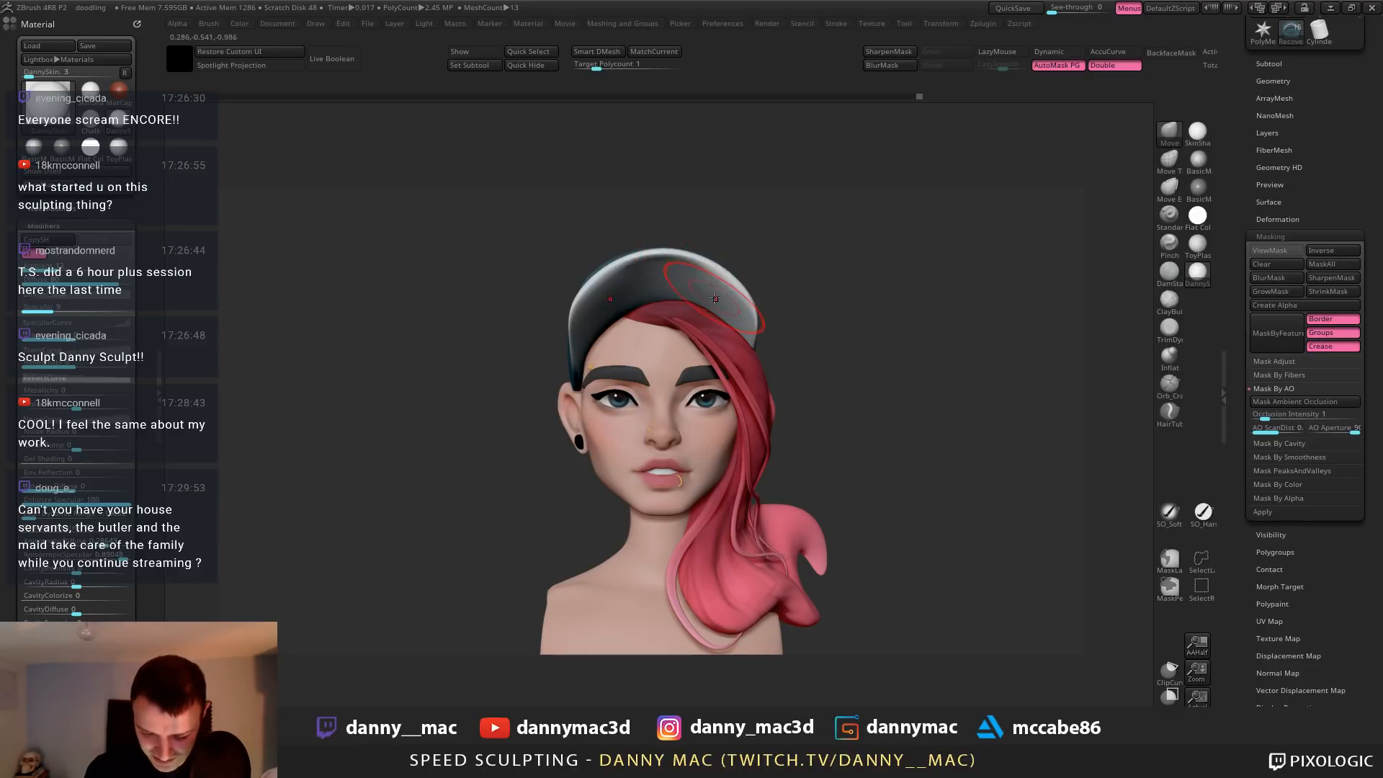
alt+click(660, 280)
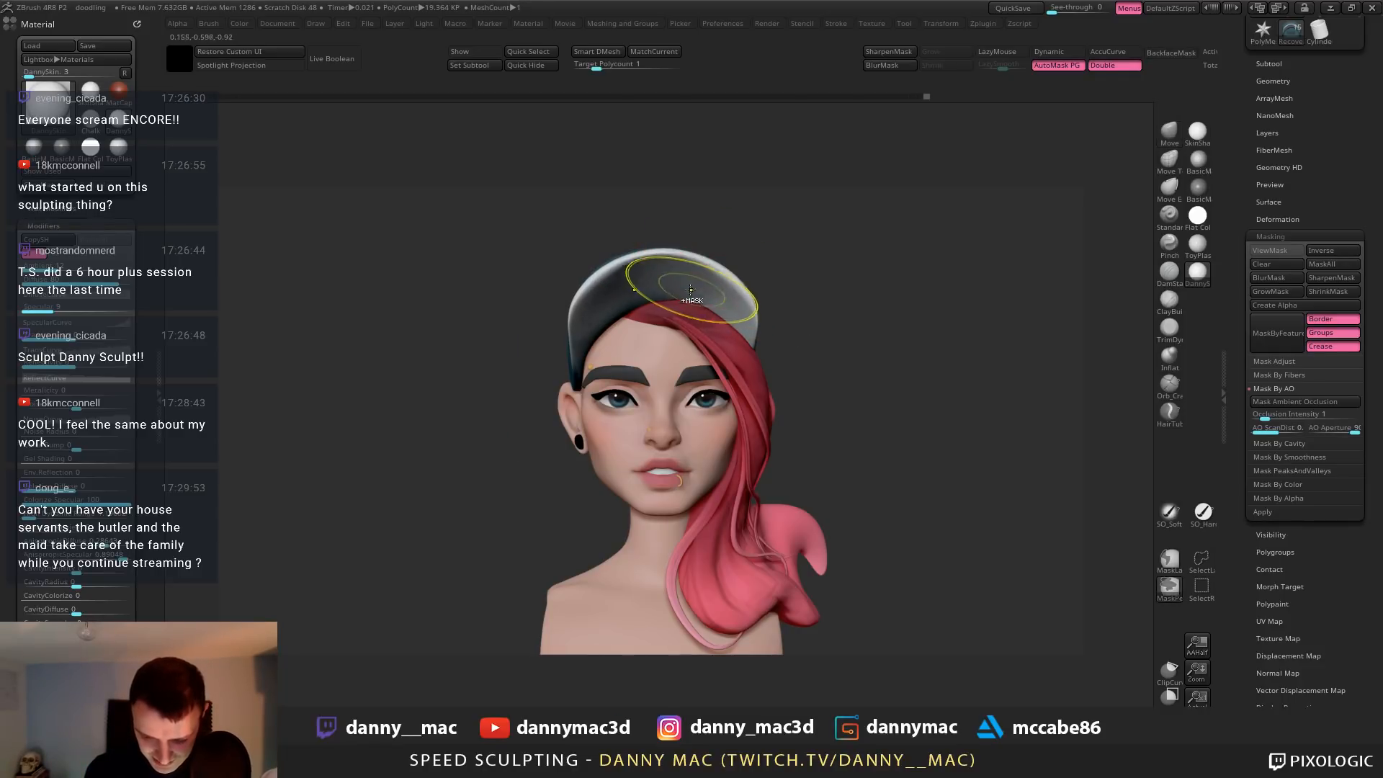
drag(659, 265, 656, 212)
right_drag(656, 211, 655, 174)
drag(655, 286, 654, 301)
right_drag(639, 333, 652, 393)
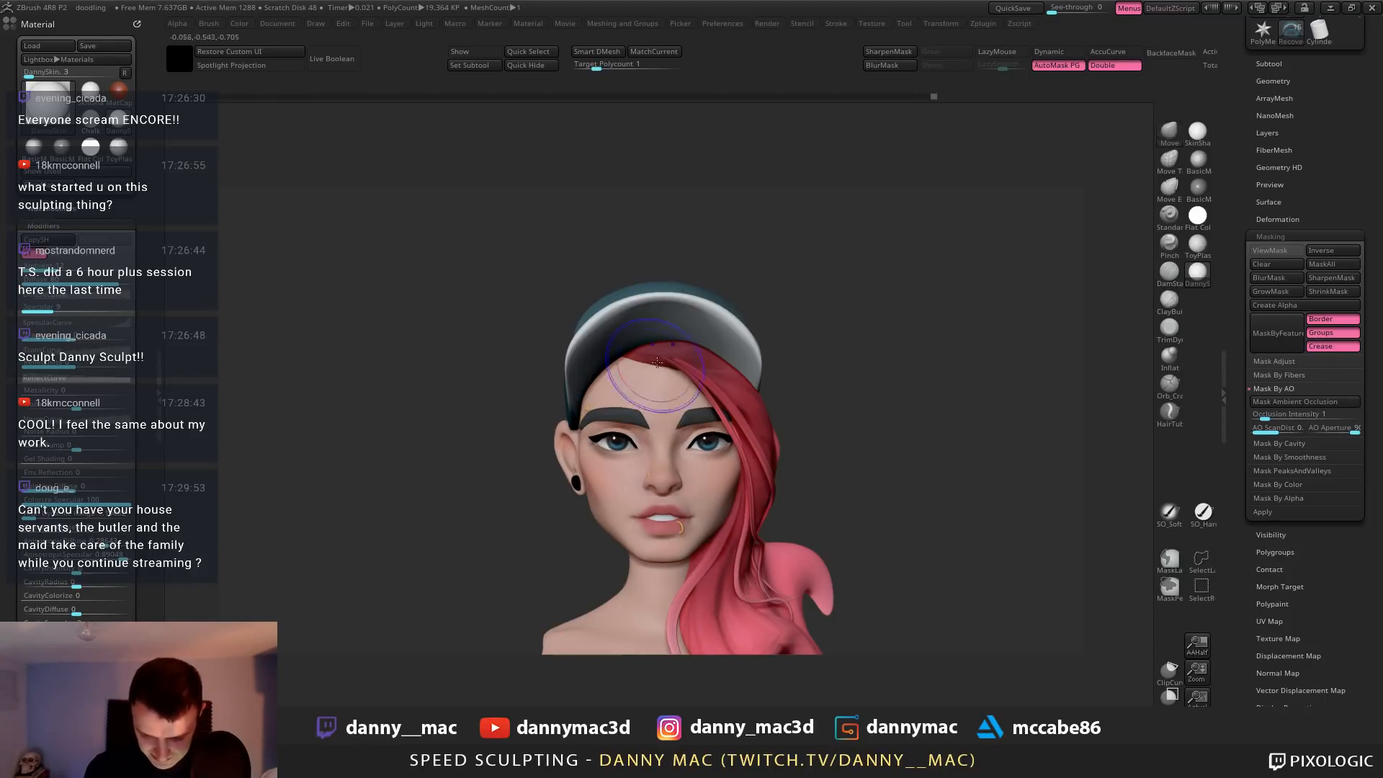
key(ctrl+z)
Switch to the Pinch brush for the cap's edge and nudge the front of the brim with a short stroke
key(b)
key(p)
key(i)
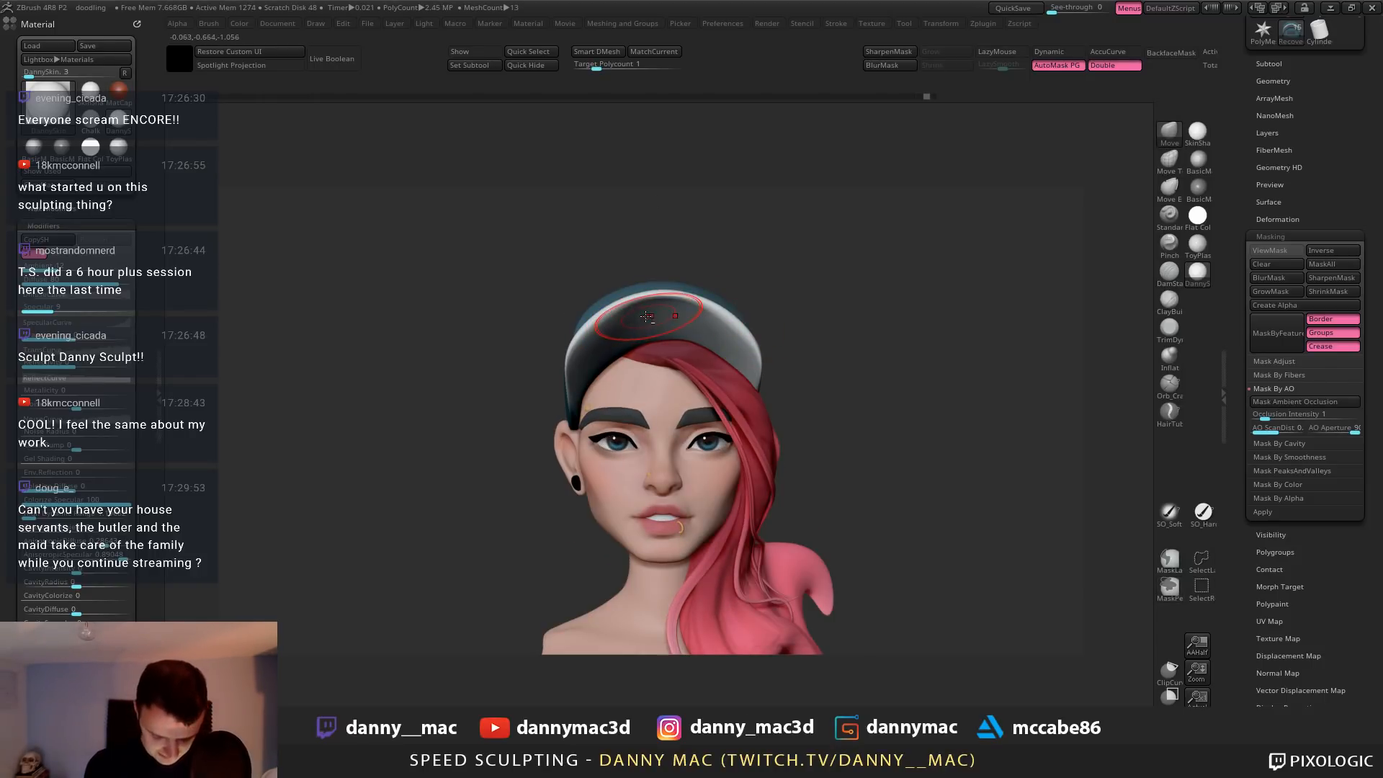
mouse_move(646, 313)
right_down()
mouse_move(629, 337)
mouse_move(601, 328)
mouse_move(579, 353)
right_up()
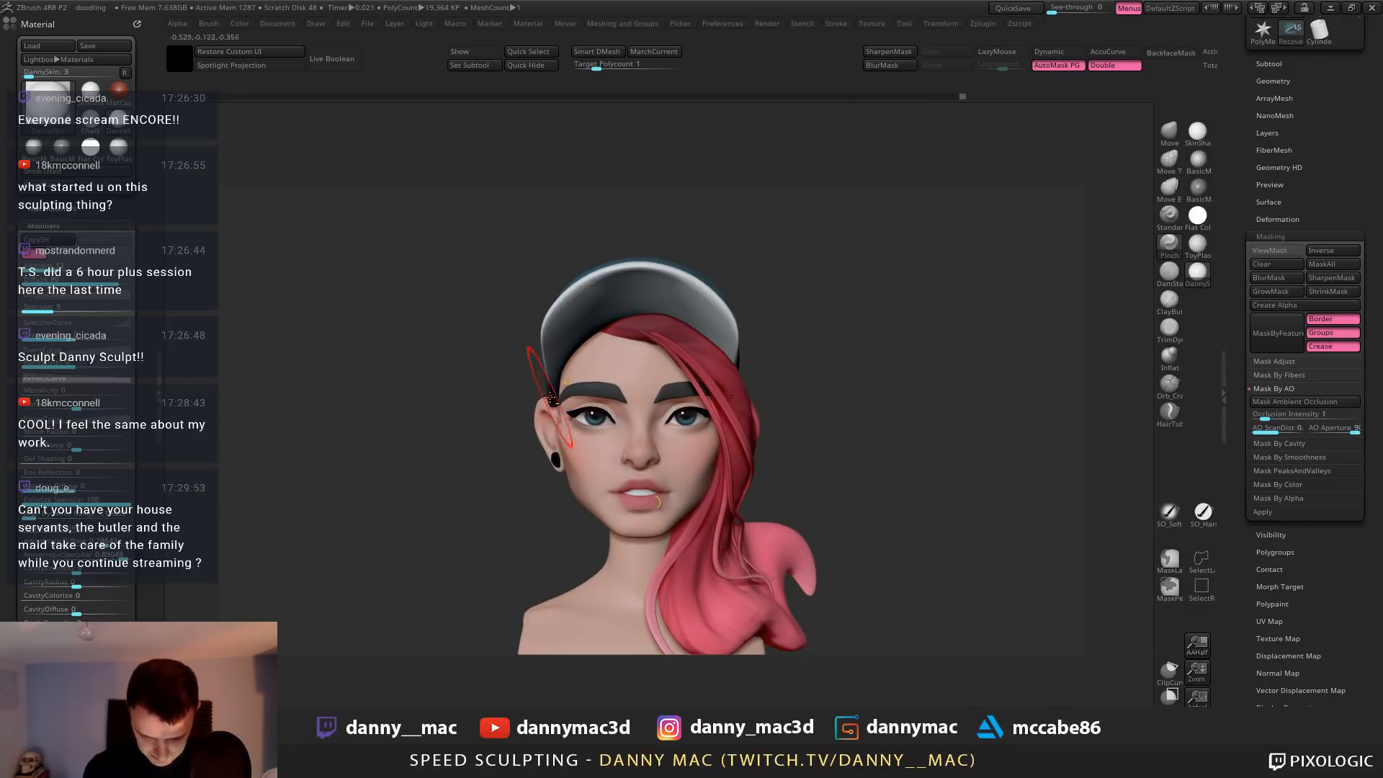
key(space)
mouse_move(680, 369)
right_down()
mouse_move(695, 375)
mouse_move(663, 336)
mouse_move(714, 316)
right_up()
alt+click(675, 344)
drag(677, 335, 678, 329)
right_drag(694, 328, 684, 346)
right_click(662, 342)
Select the front hair and try smoothing it beneath the brim, undoing the last stroke
alt+click(661, 344)
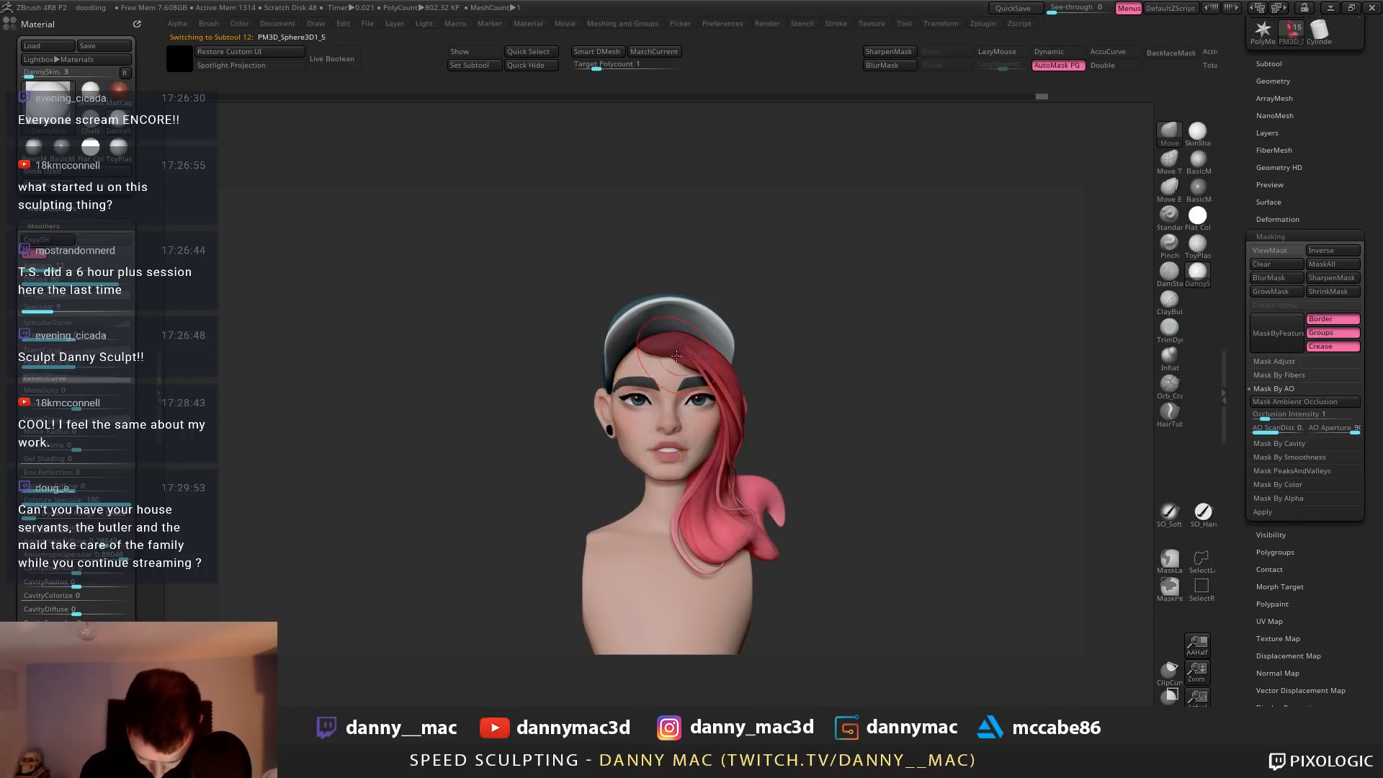
shift+drag(678, 352, 679, 369)
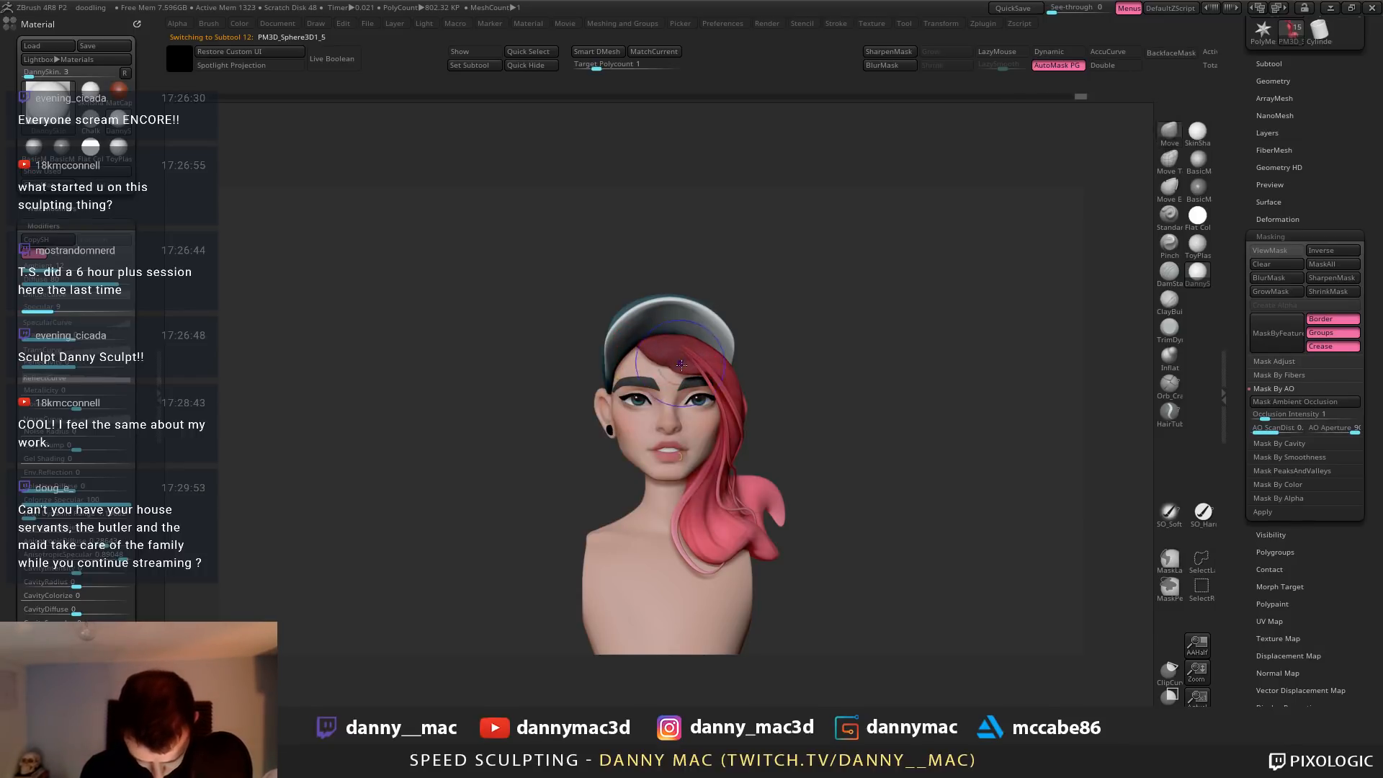
right_click(682, 375)
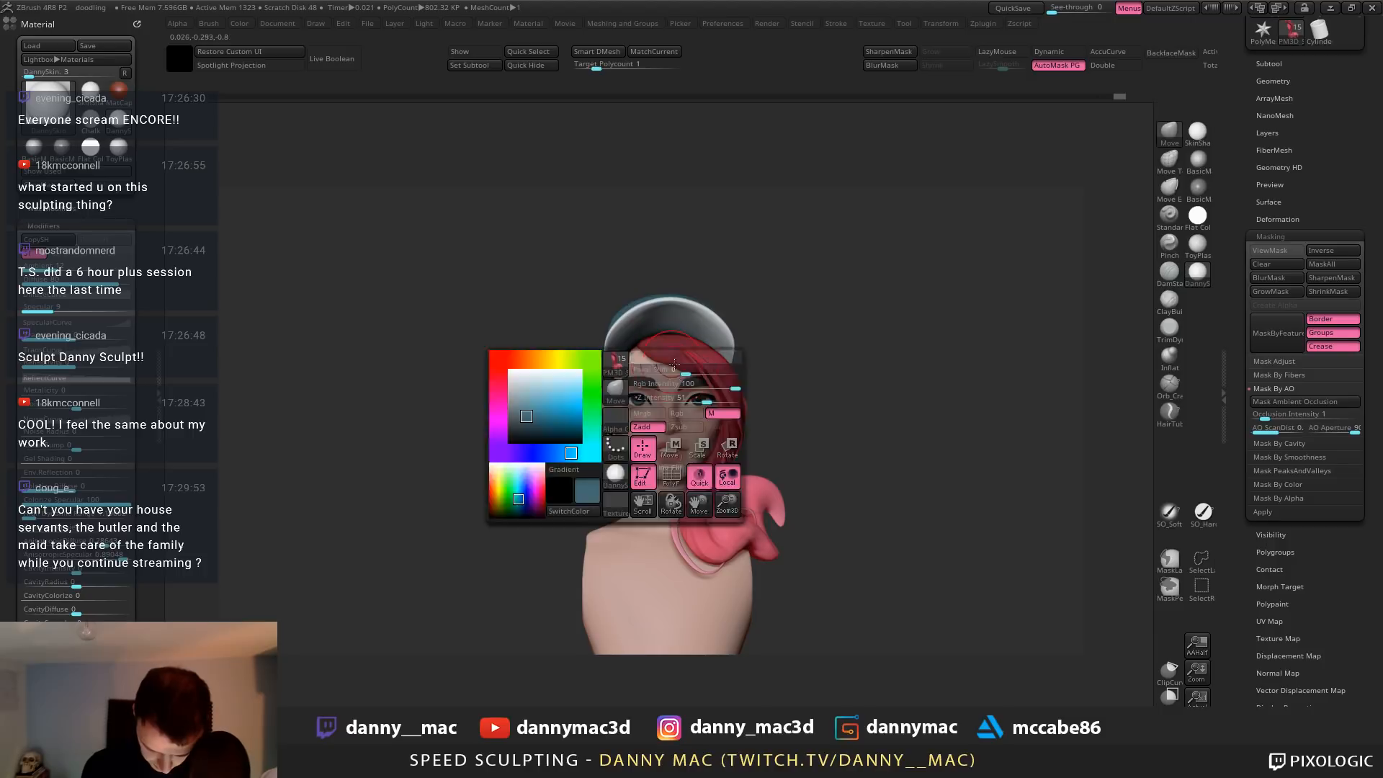
alt+click(732, 293)
key(ctrl+z)
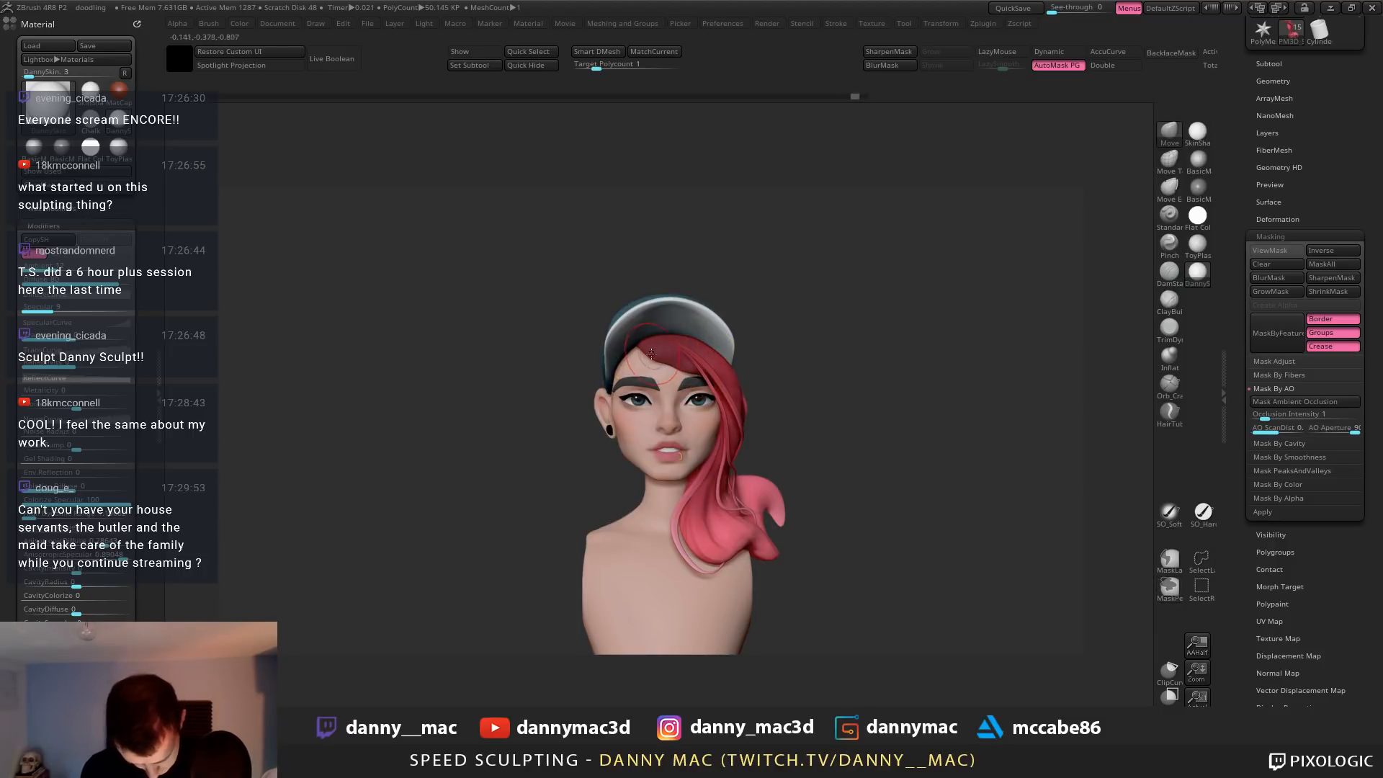
Fit the front hair against the underside of the brim with the Move brush, working from the front and from below
mouse_move(725, 398)
right_down()
mouse_move(699, 396)
mouse_move(742, 400)
mouse_move(714, 393)
mouse_move(713, 414)
right_up()
alt+click(729, 404)
drag(688, 430, 697, 426)
right_drag(712, 408, 701, 400)
alt+click(703, 323)
right_drag(706, 320, 684, 371)
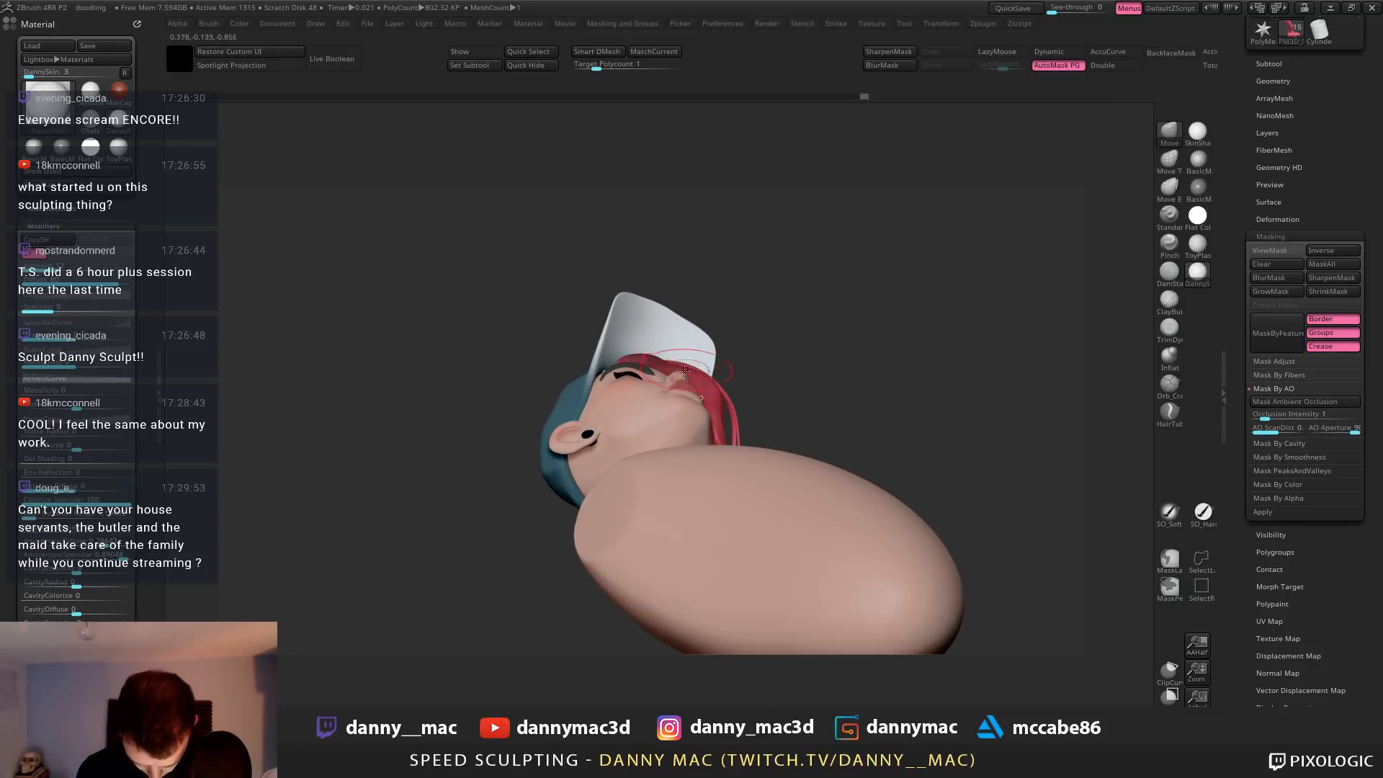
drag(672, 366, 670, 356)
mouse_move(638, 358)
right_down()
mouse_move(726, 405)
mouse_move(729, 394)
mouse_move(716, 399)
mouse_move(724, 414)
mouse_move(702, 375)
right_up()
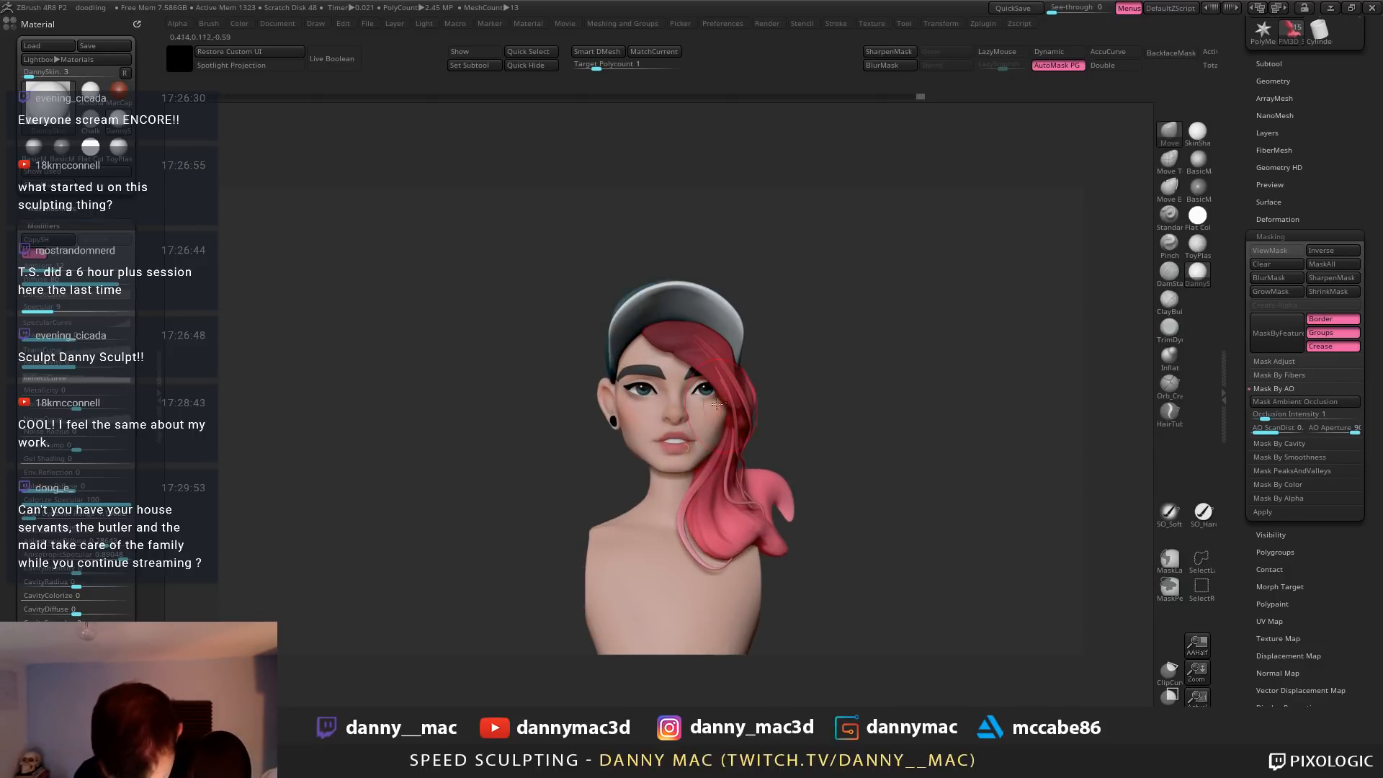
Reshape the long hair beside the face and its curled ends at the shoulder with the Move brush
alt+click(702, 356)
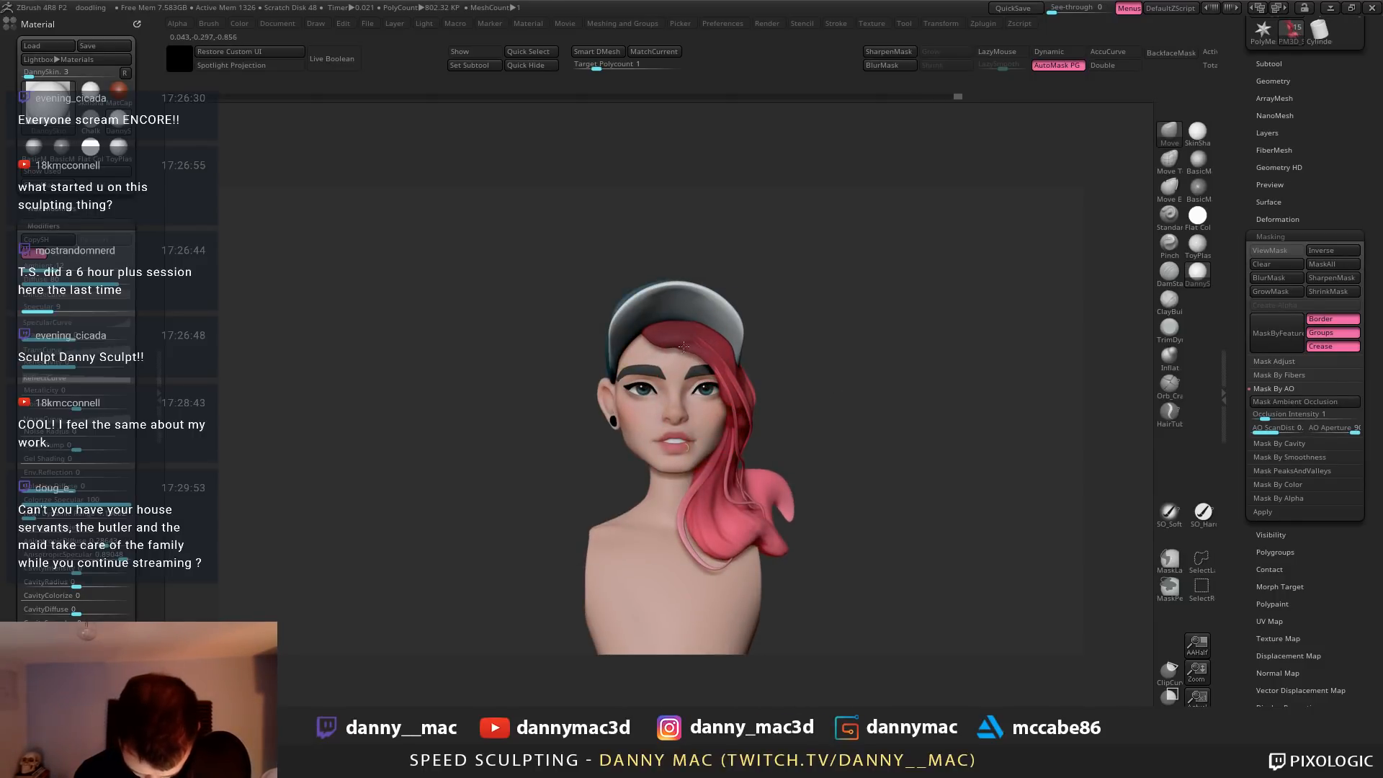
right_drag(706, 364, 723, 389)
drag(723, 401, 730, 424)
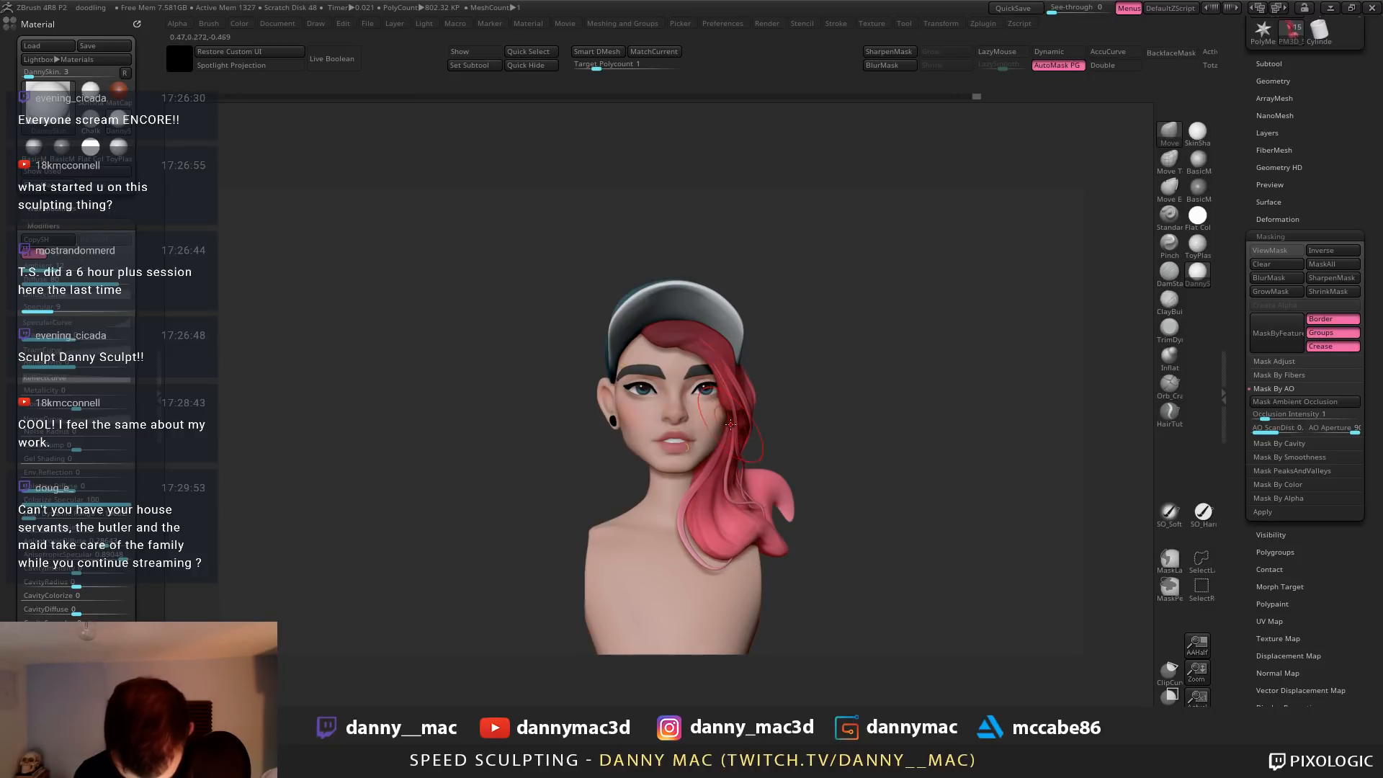
right_drag(738, 422, 704, 432)
drag(713, 434, 720, 436)
right_drag(692, 511, 720, 507)
drag(803, 430, 812, 428)
right_drag(772, 457, 812, 453)
drag(764, 458, 758, 455)
drag(700, 491, 707, 492)
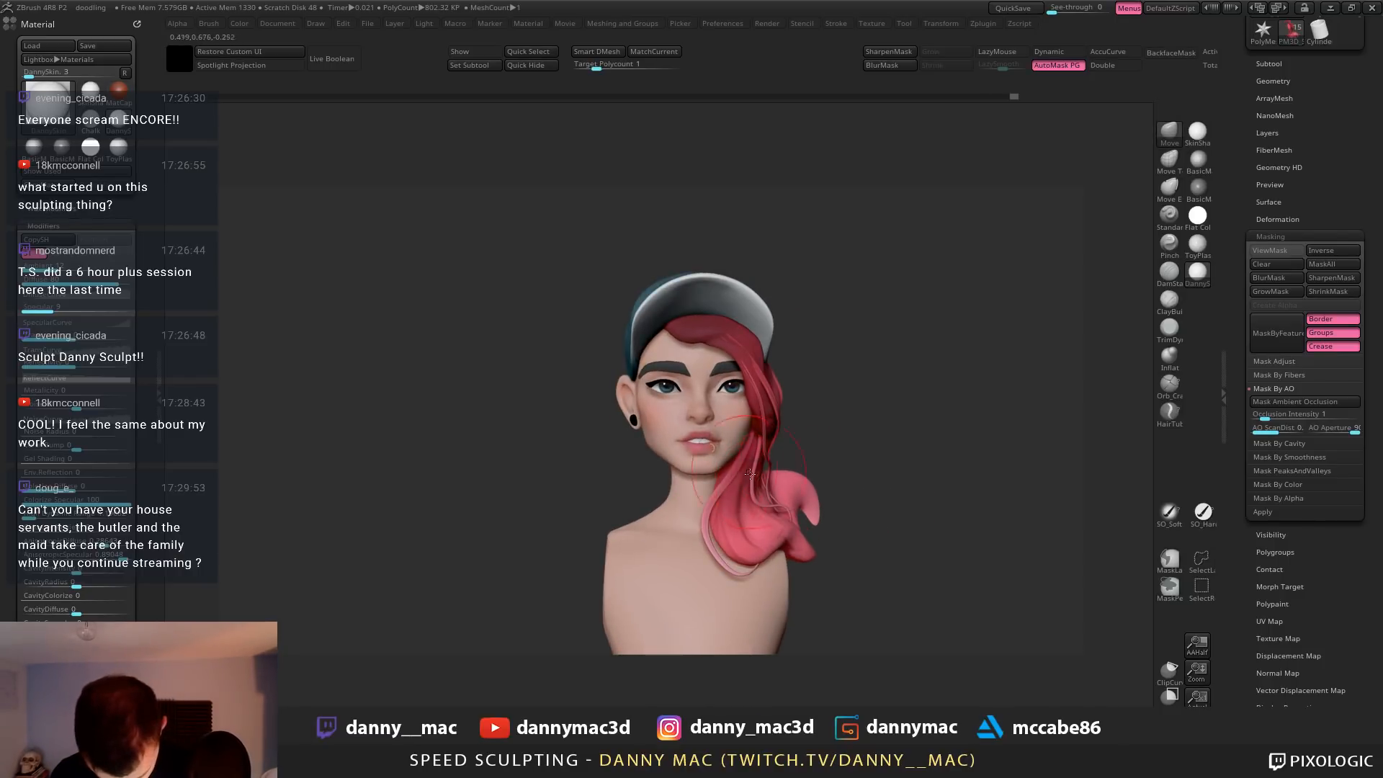
Resize the Move brush and push the top and outer side of the front hair up under the brim
alt+right_drag(728, 398, 700, 426)
key(space)
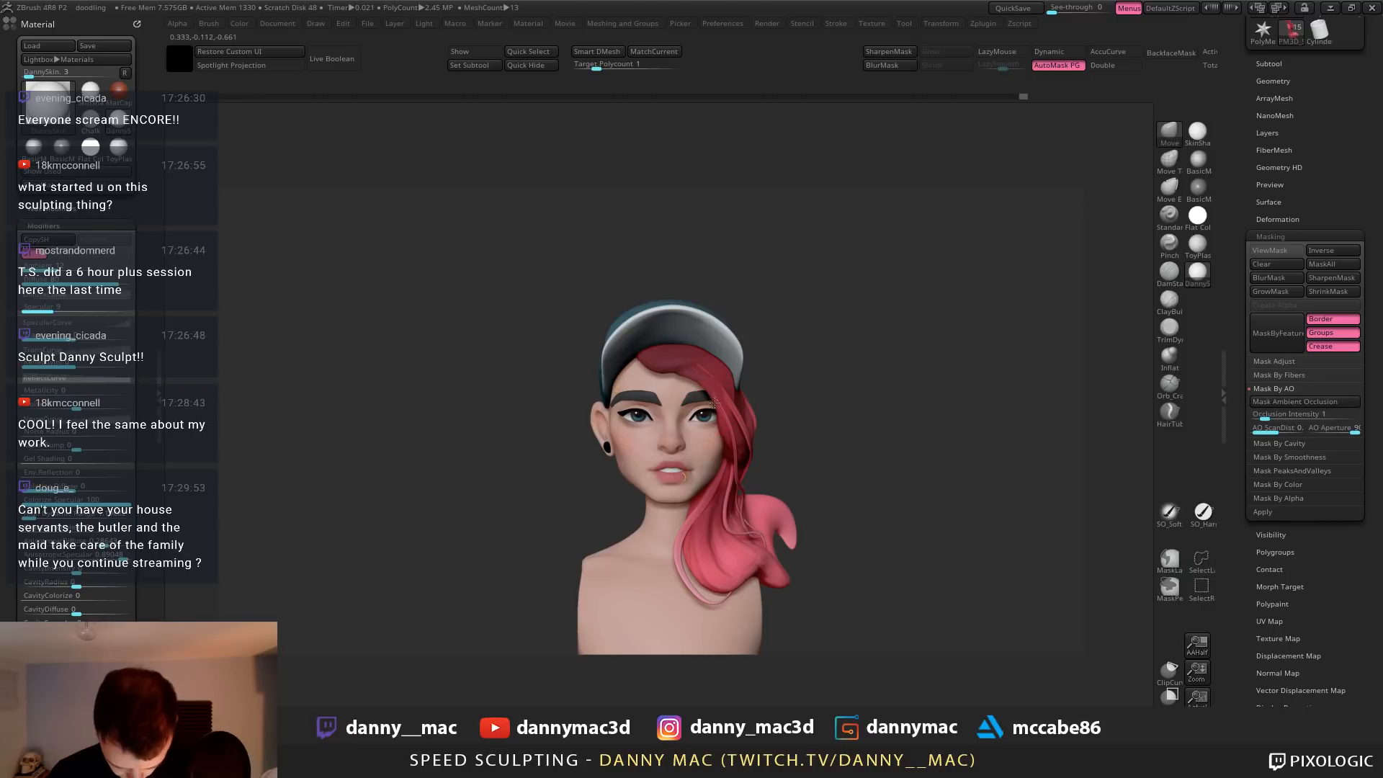
key(space)
mouse_move(710, 381)
mouse_down()
mouse_move(661, 374)
mouse_move(662, 352)
mouse_move(709, 359)
mouse_up()
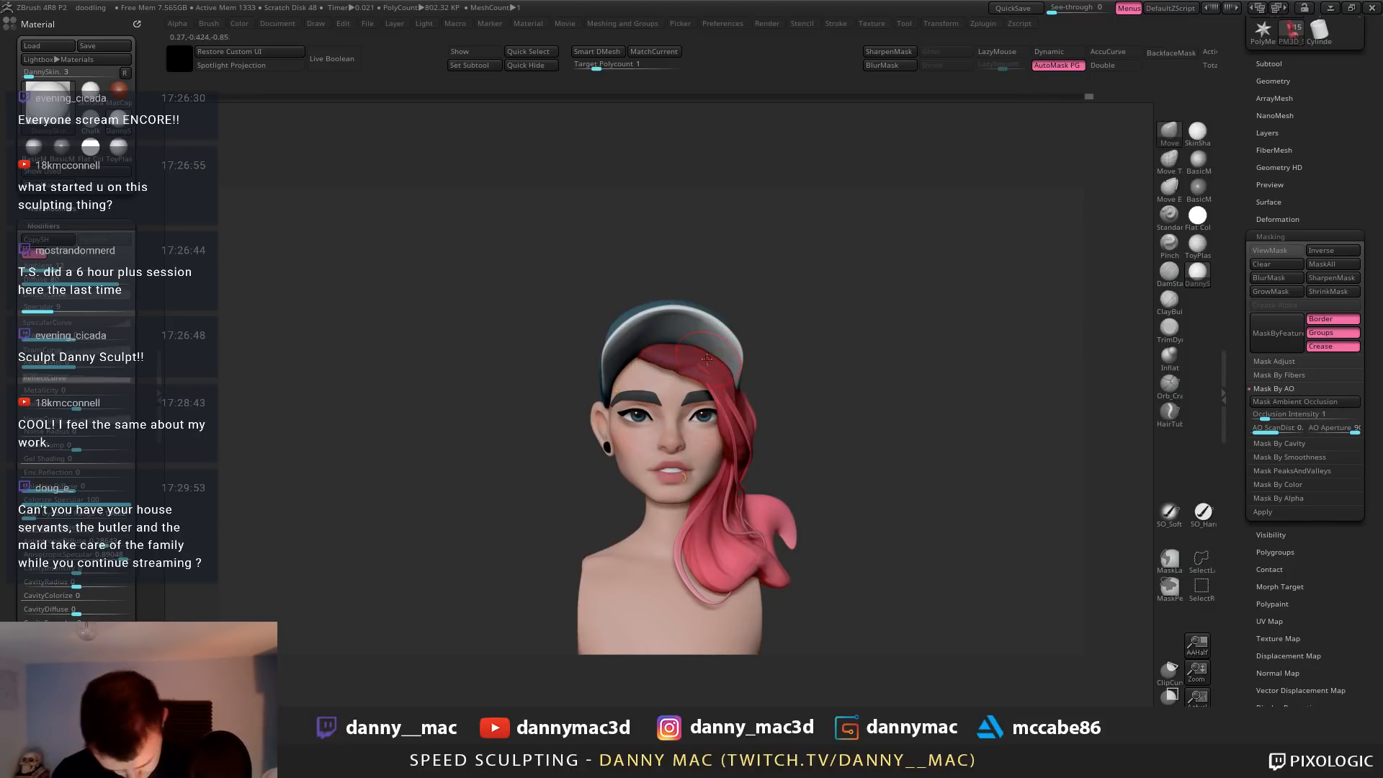
right_drag(616, 461, 624, 412)
key(space)
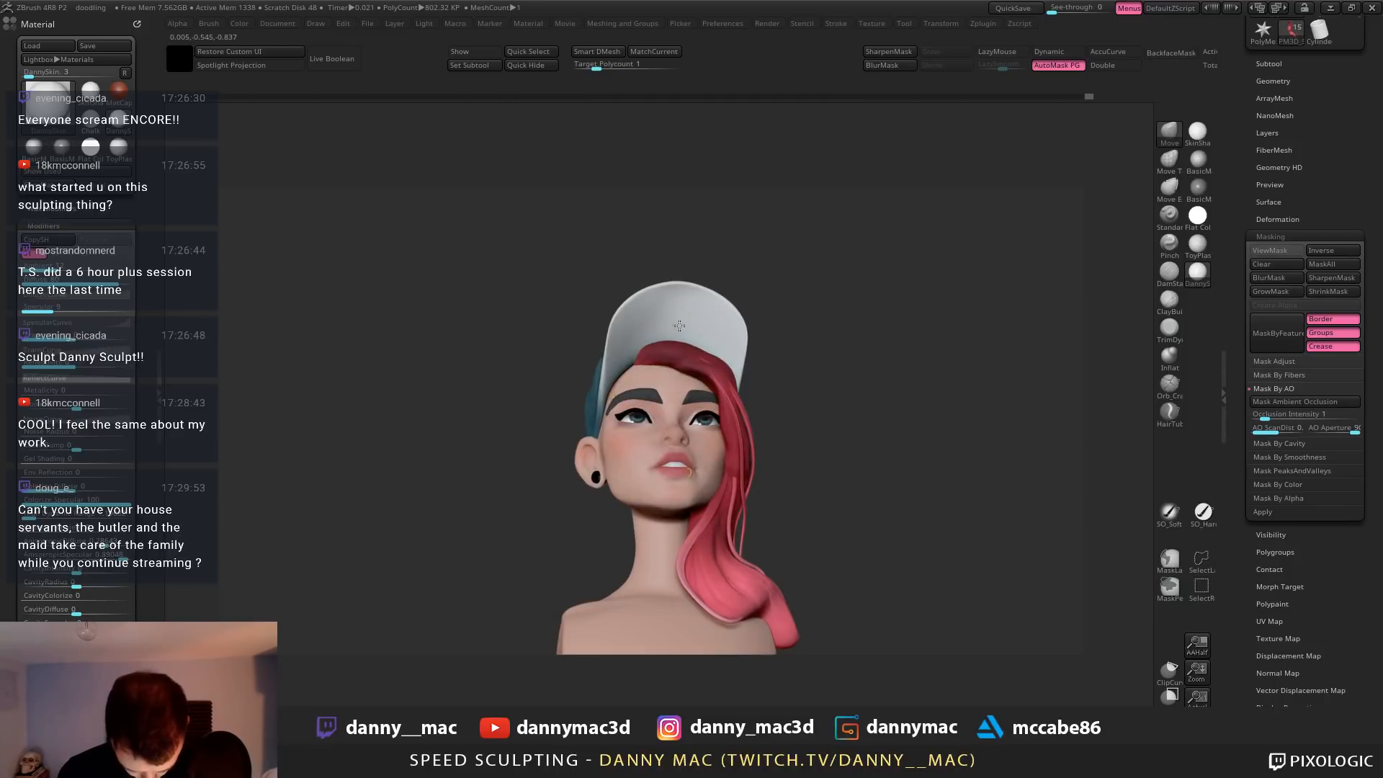
alt+click(670, 329)
mouse_move(670, 329)
right_down()
mouse_move(703, 332)
mouse_move(709, 381)
mouse_move(681, 395)
right_up()
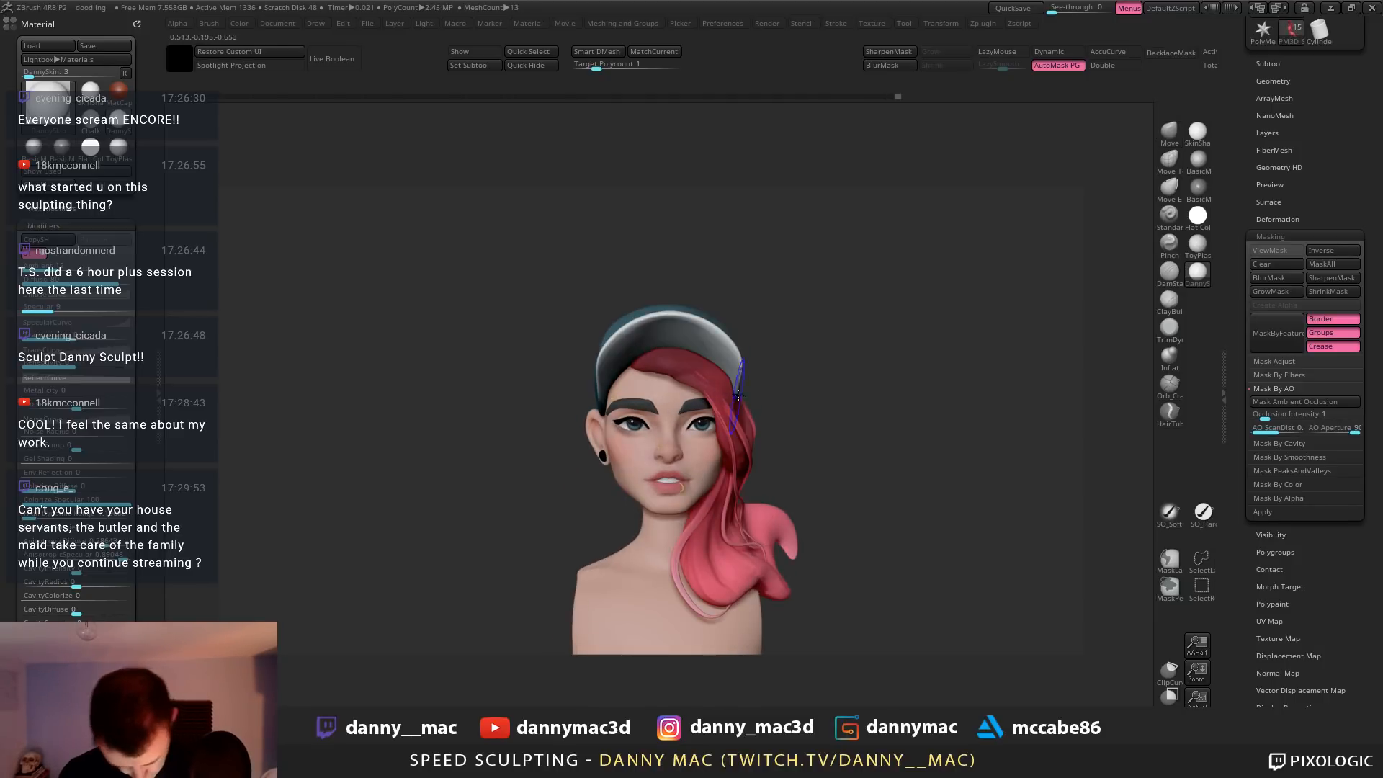
drag(713, 354, 720, 342)
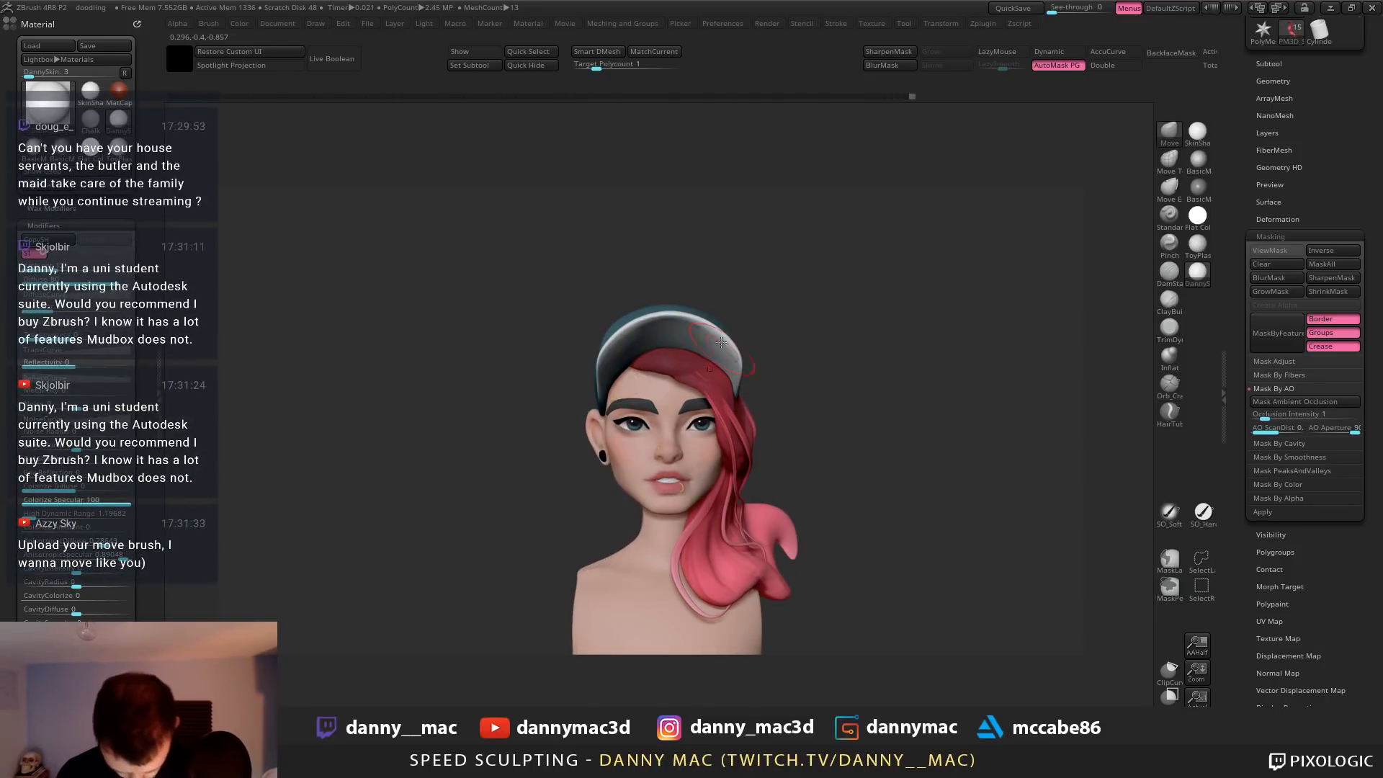
alt+right_drag(720, 342, 703, 295)
Hide the material settings and carve strand lines into the front hair at the forehead with the DamStandard brush
double_click(159, 396)
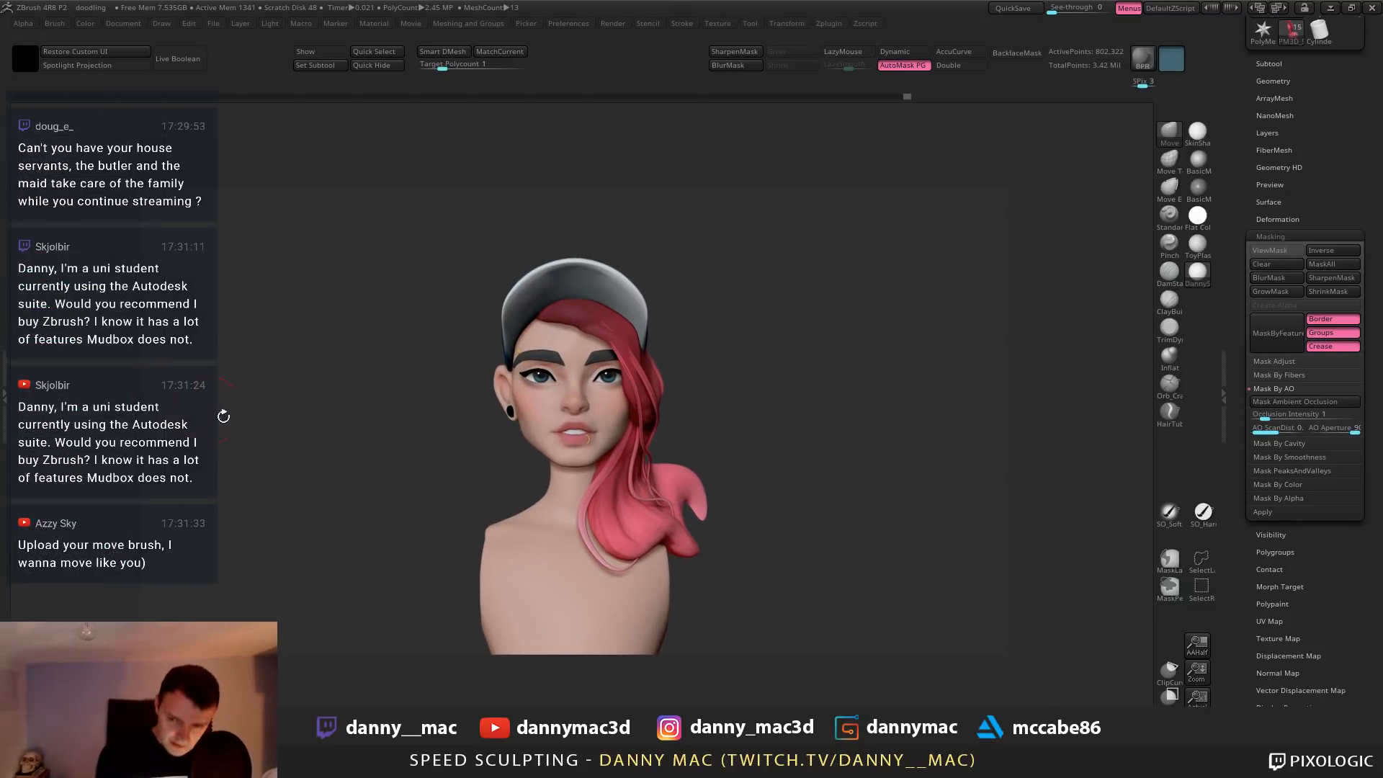
alt+right_drag(781, 450, 748, 343)
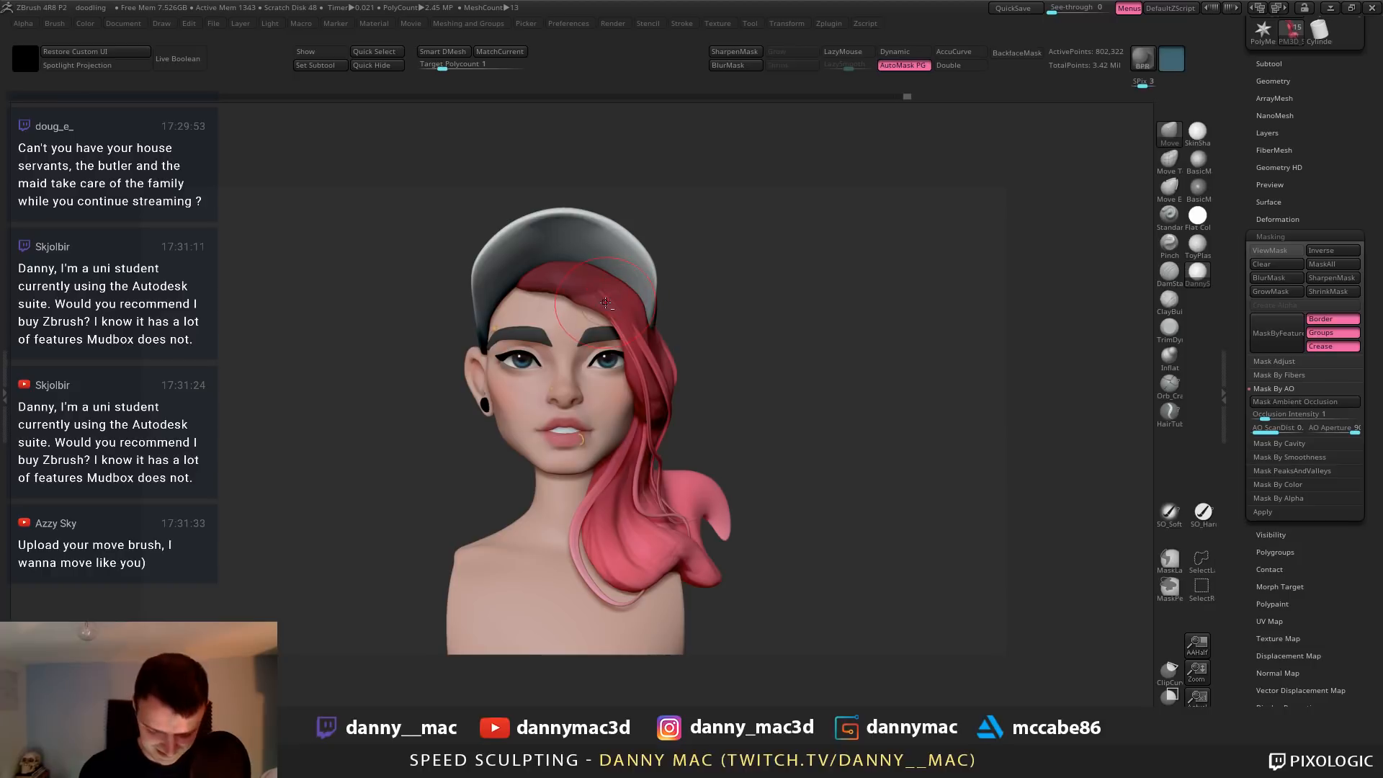
key(b)
key(d)
key(s)
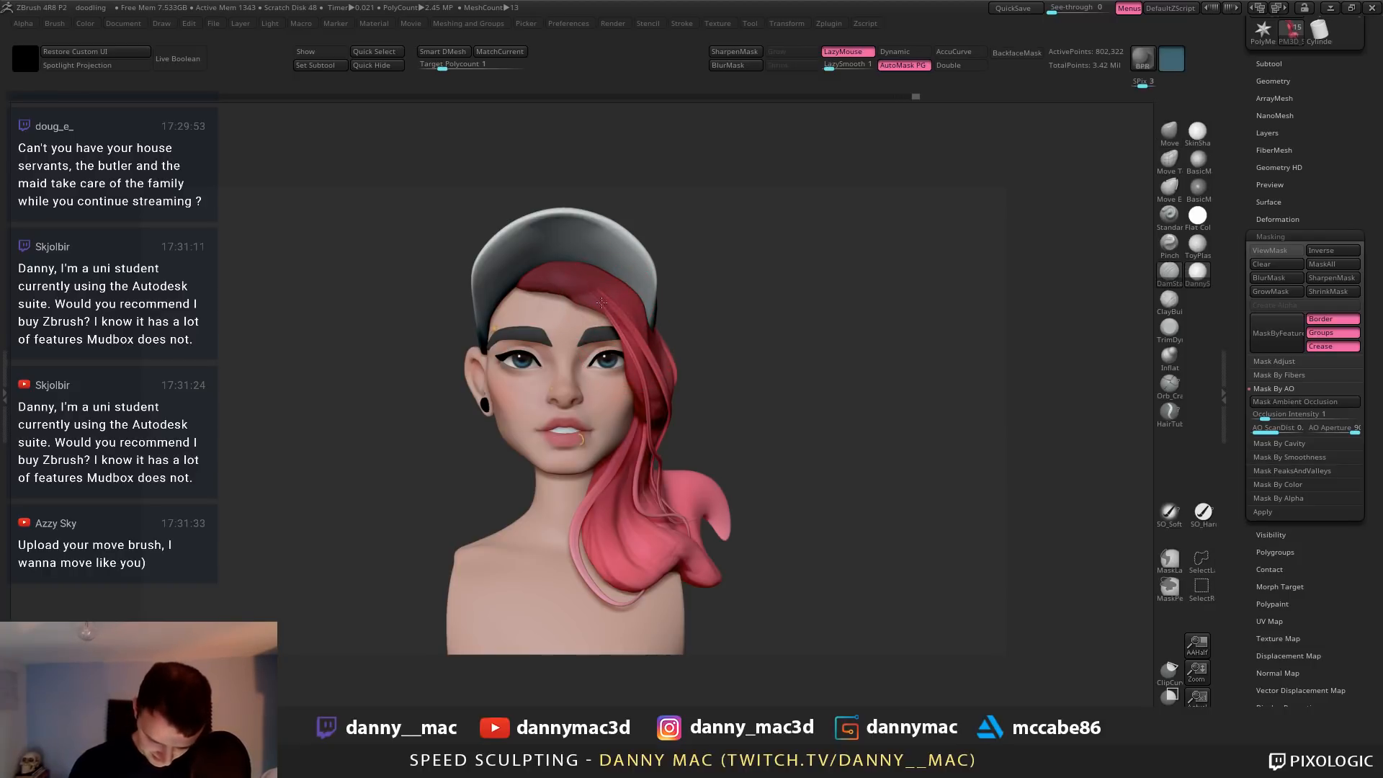
drag(619, 322, 599, 312)
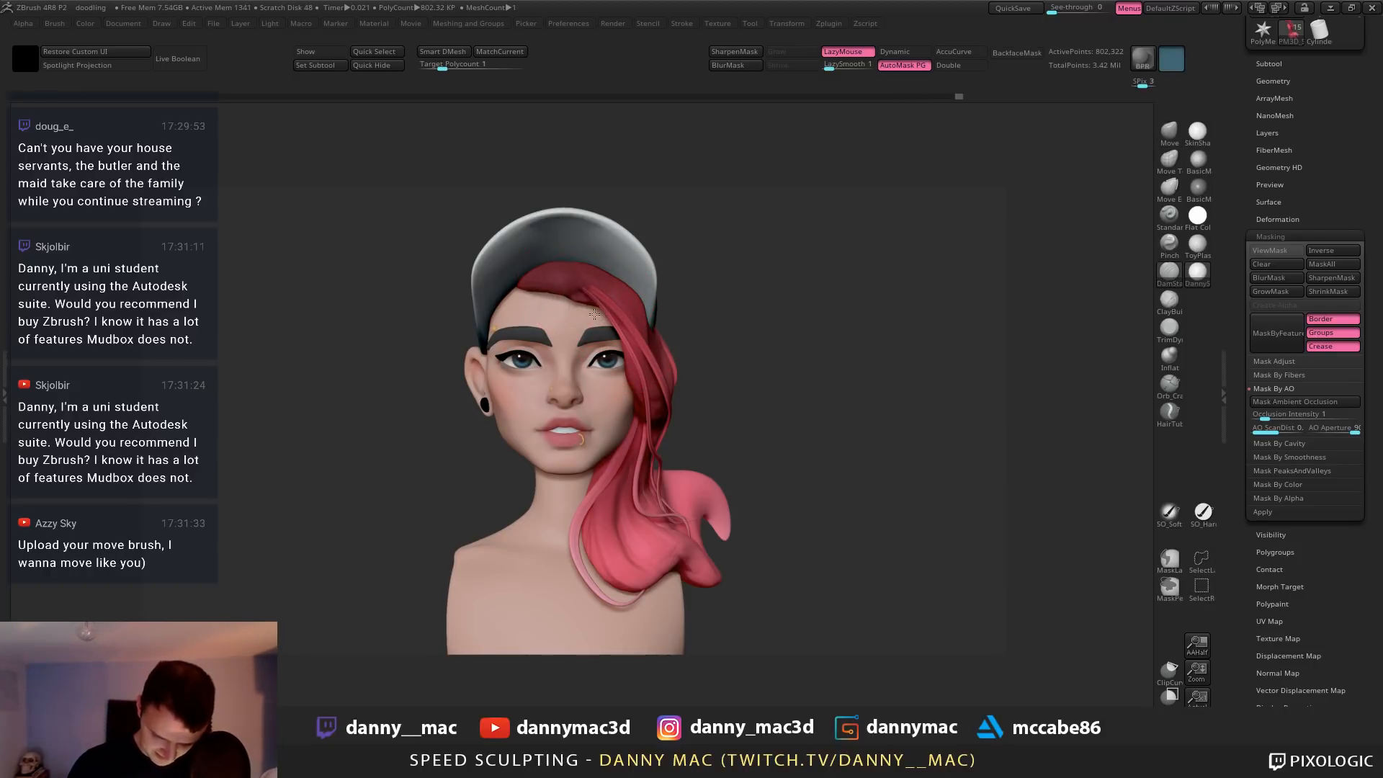
right_drag(594, 315, 606, 361)
drag(619, 316, 595, 299)
Select the main front hair and push its forehead edge up under the cap's brim with the Move brush
mouse_move(594, 317)
right_down()
mouse_move(578, 272)
mouse_move(503, 369)
right_up()
key(b)
key(m)
key(v)
right_click(503, 369)
alt+click(569, 279)
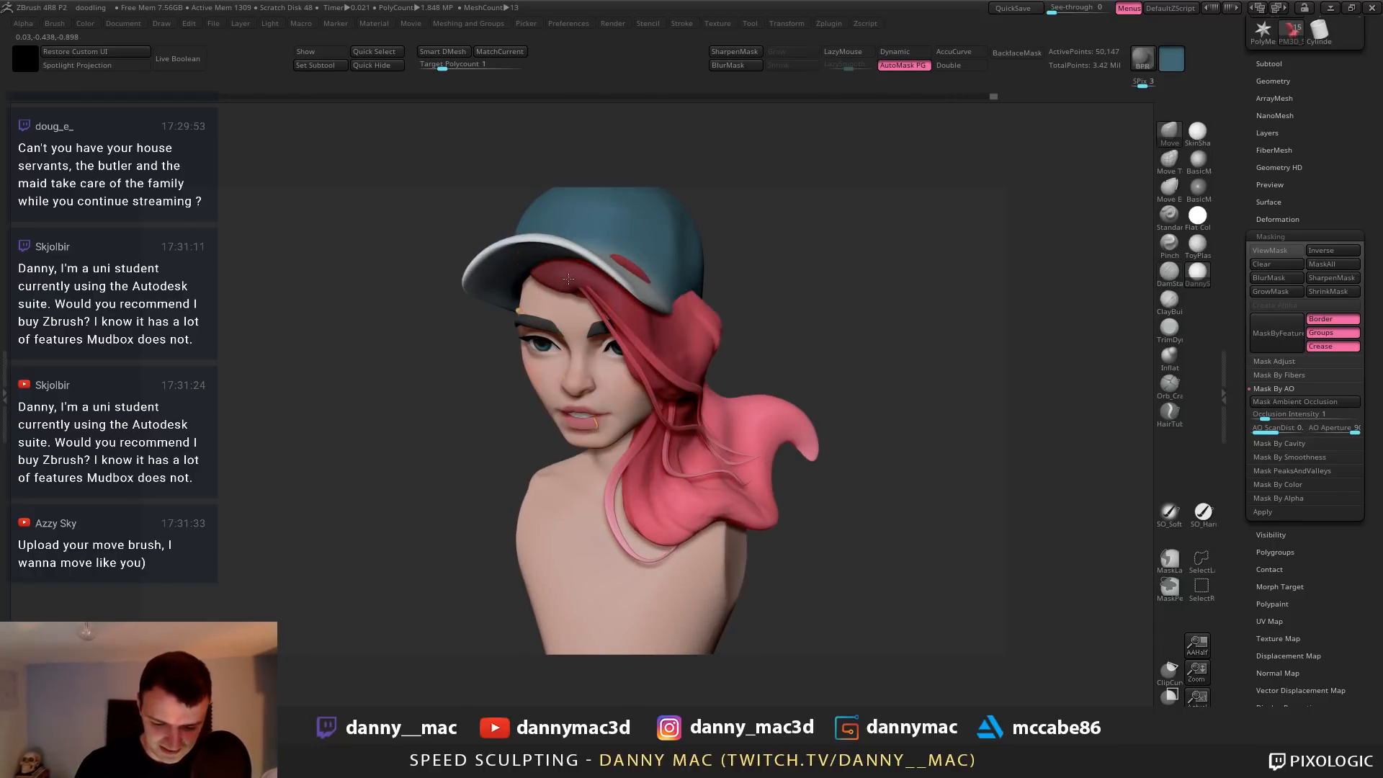
right_drag(568, 278, 638, 189)
drag(581, 285, 578, 272)
right_drag(522, 374, 575, 301)
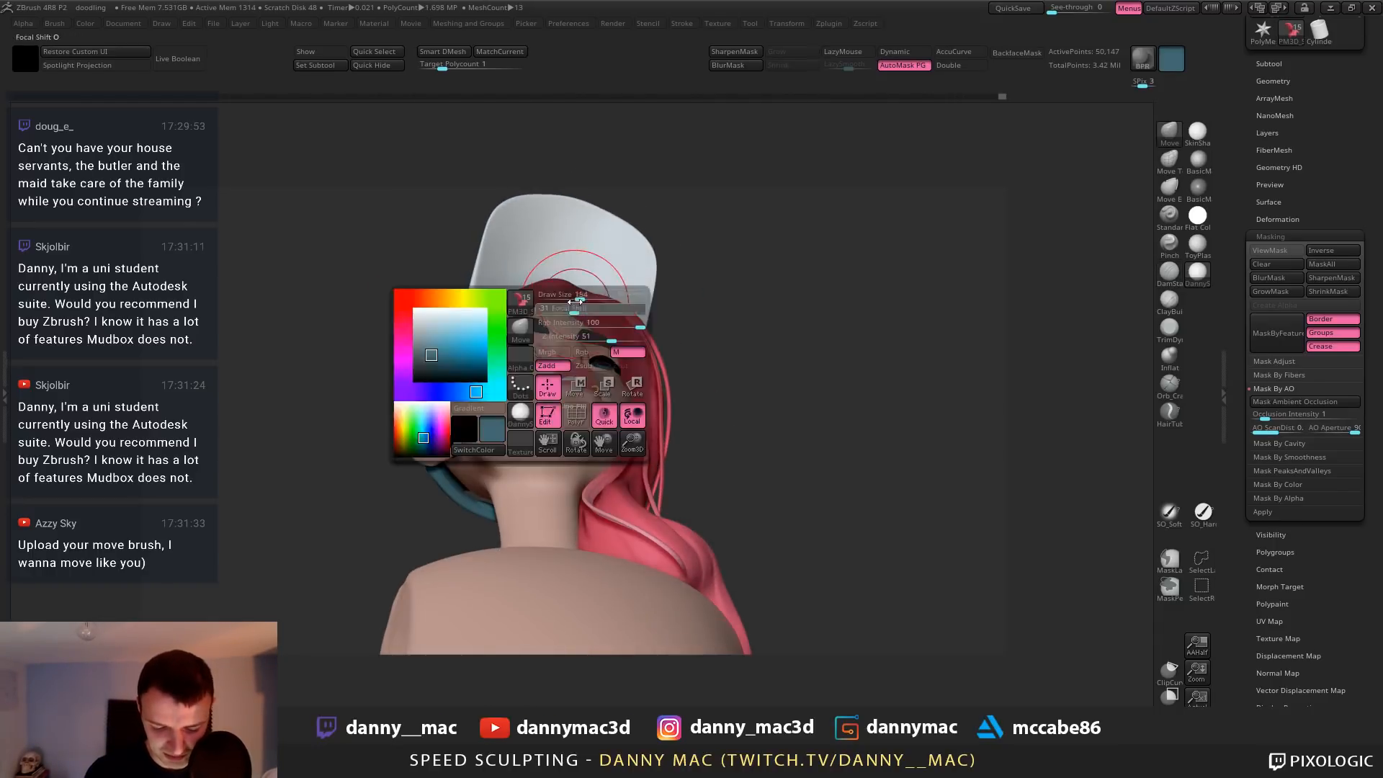
drag(580, 279, 587, 268)
right_drag(580, 274, 557, 330)
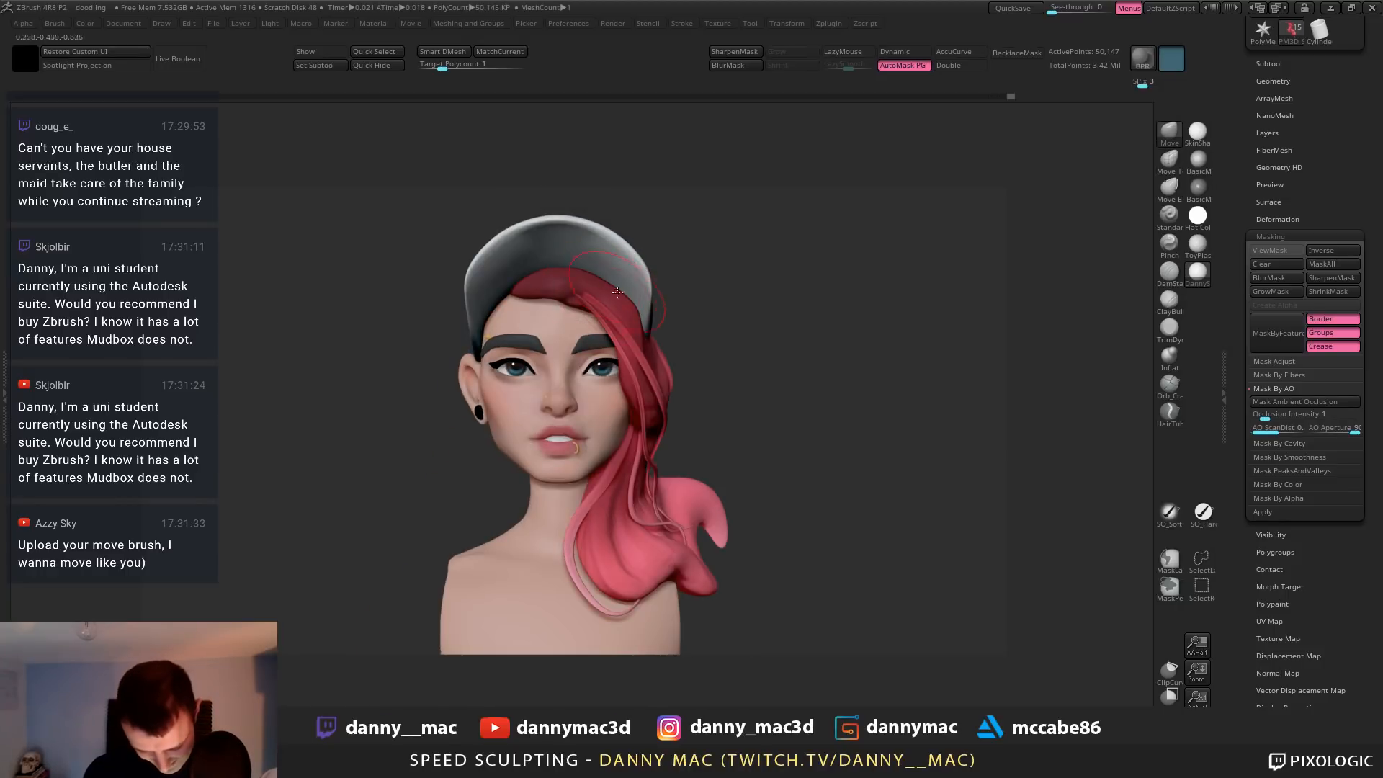
Nudge the thin front strands at the forehead and adjust the main hair's edge from below with the Move brush
alt+click(585, 297)
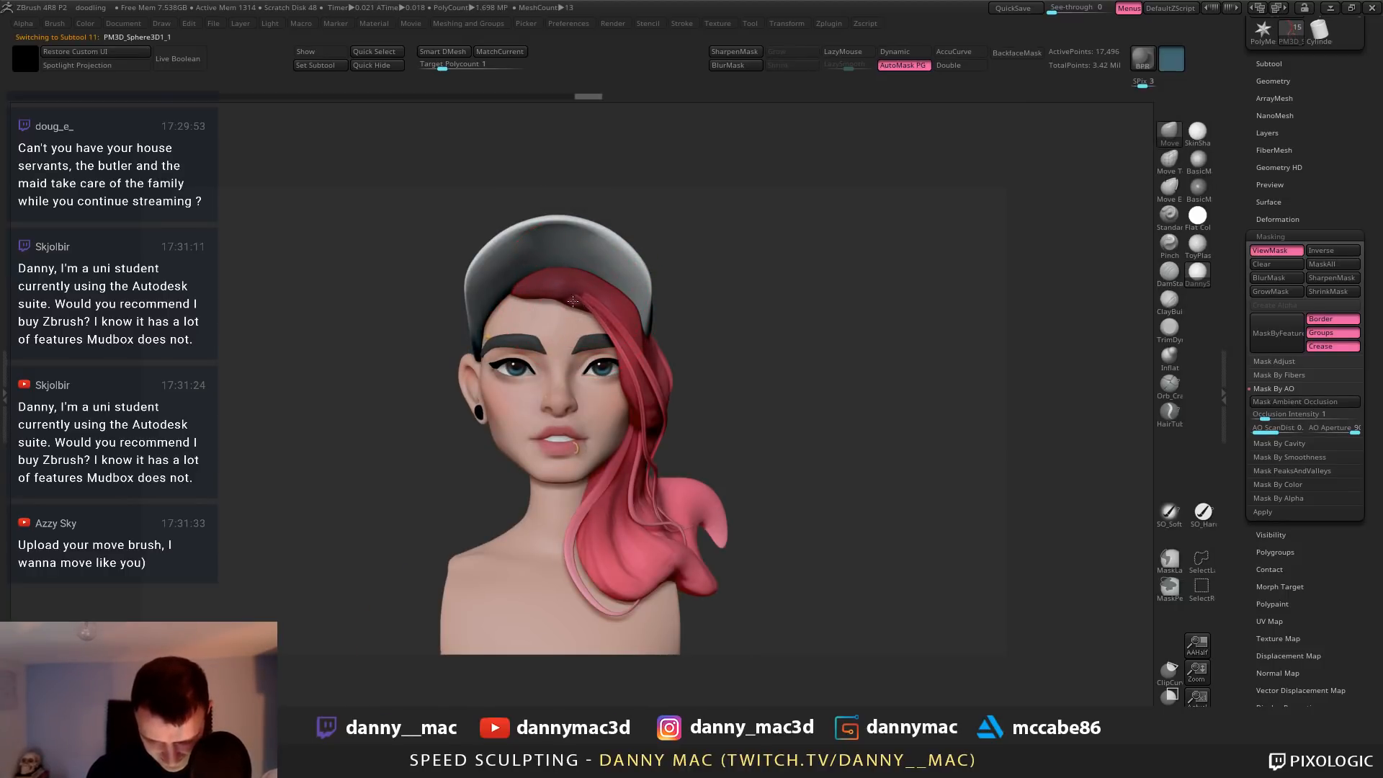
mouse_move(578, 296)
mouse_down()
mouse_move(559, 301)
mouse_move(582, 307)
mouse_up()
alt+click(605, 308)
right_drag(516, 375, 544, 301)
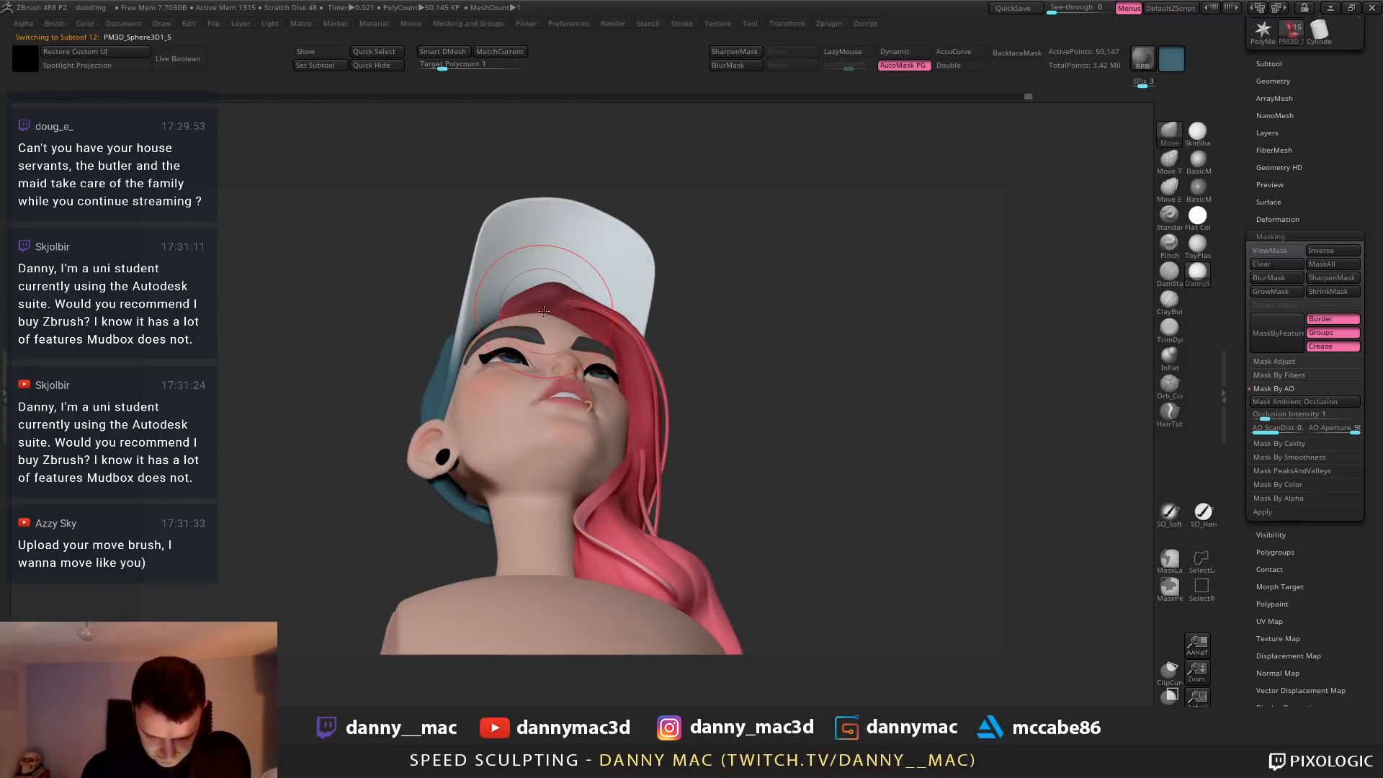
drag(540, 305, 513, 292)
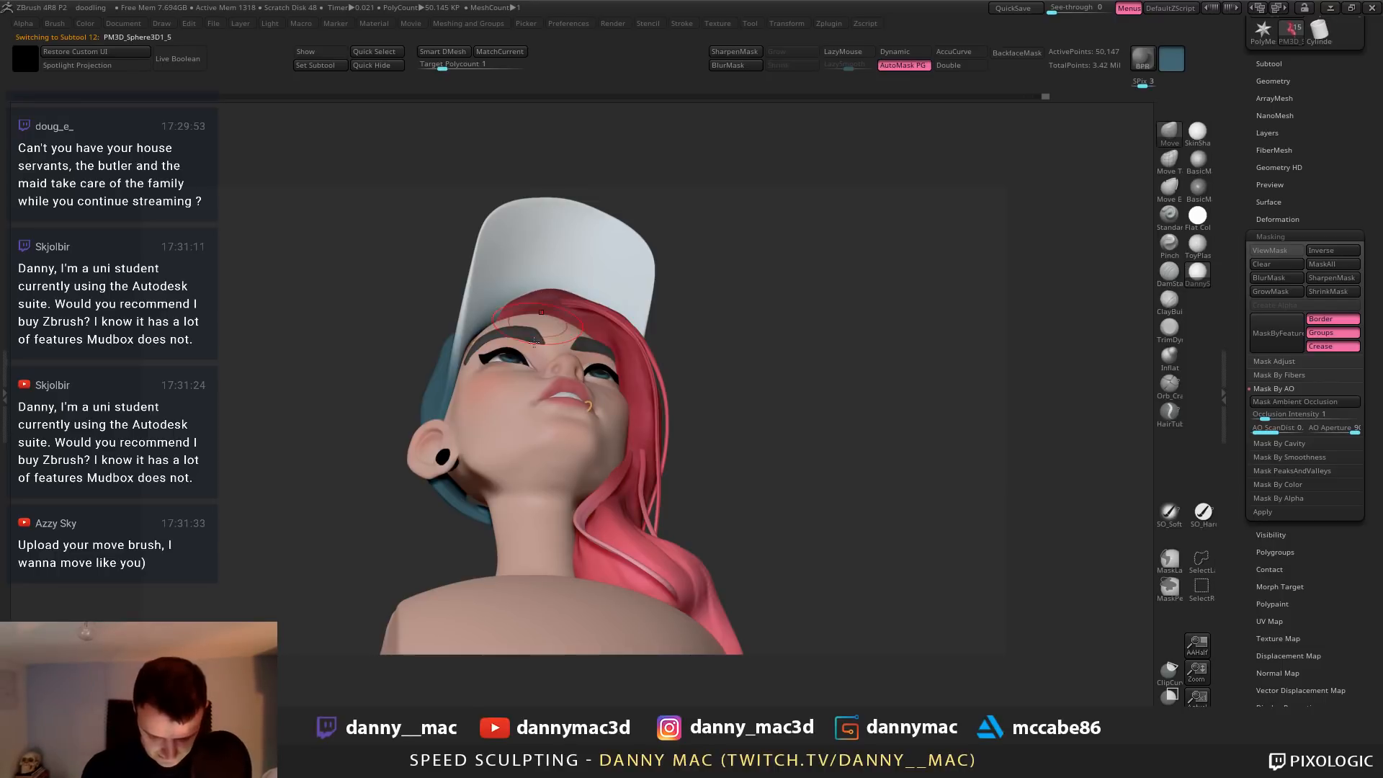
Try smoothing the hair edge at the forehead and building it up with the ClayBuildup brush, with LazyMouse turned off
mouse_move(529, 308)
right_down()
mouse_move(544, 378)
mouse_move(613, 318)
right_up()
mouse_move(546, 292)
shift+mouse_down()
mouse_move(535, 297)
mouse_move(555, 308)
shift+mouse_up()
key(b)
key(c)
key(b)
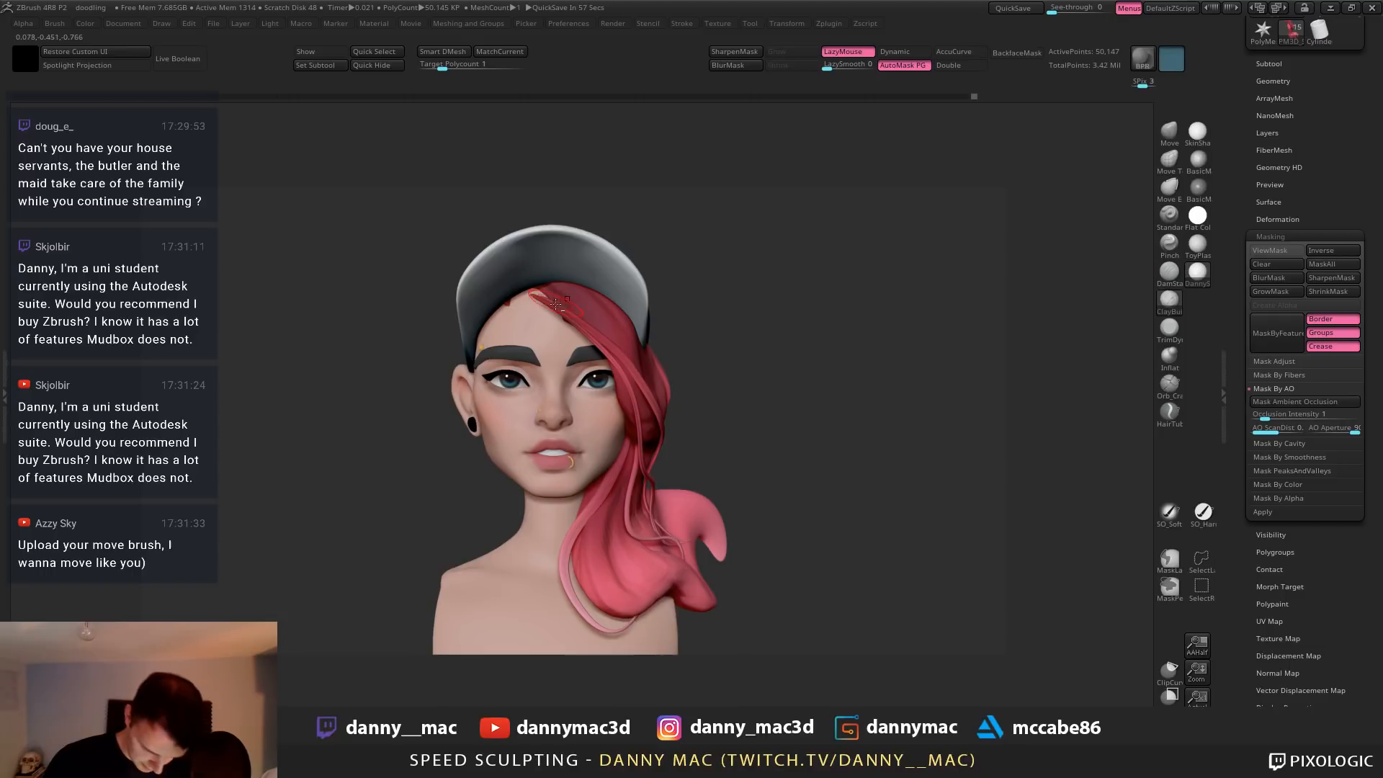
drag(554, 295, 599, 298)
key(ctrl+z)
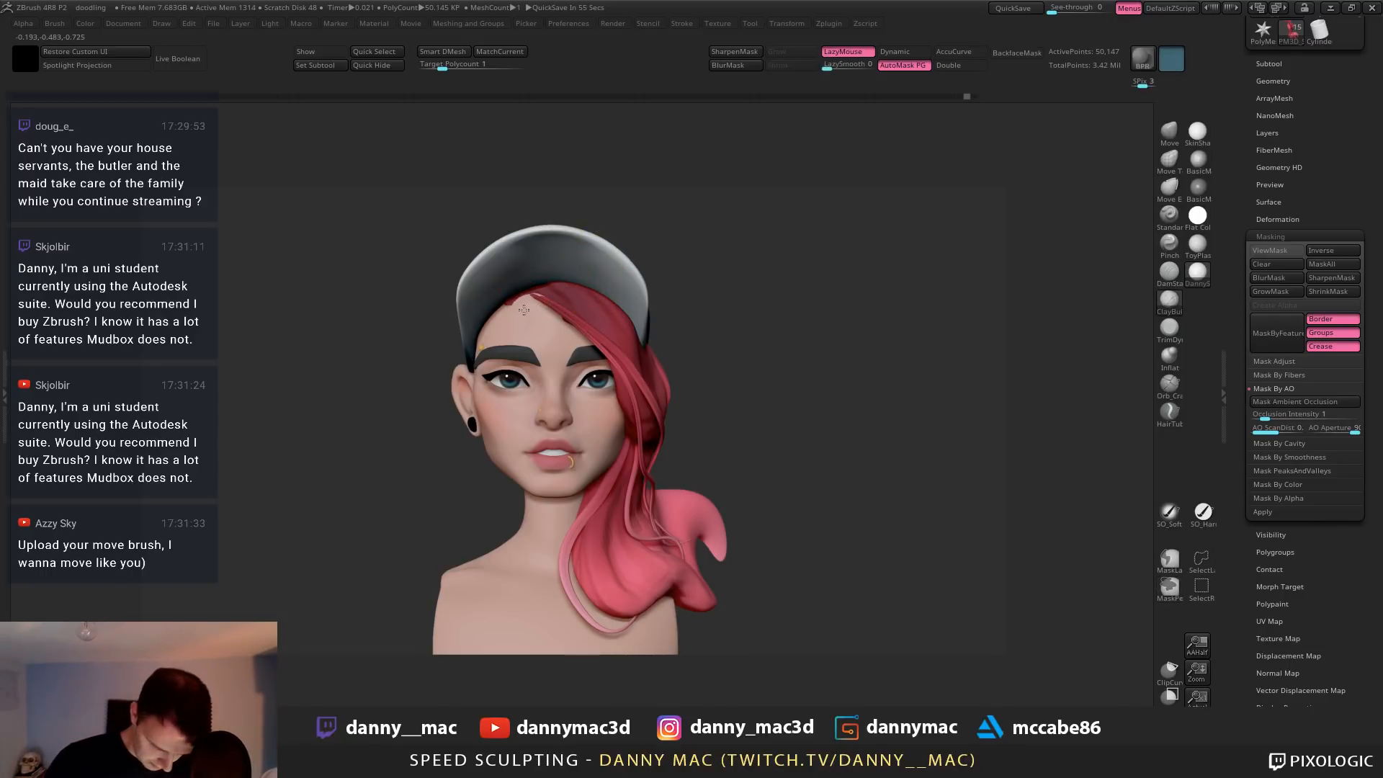
key(l)
drag(528, 292, 555, 314)
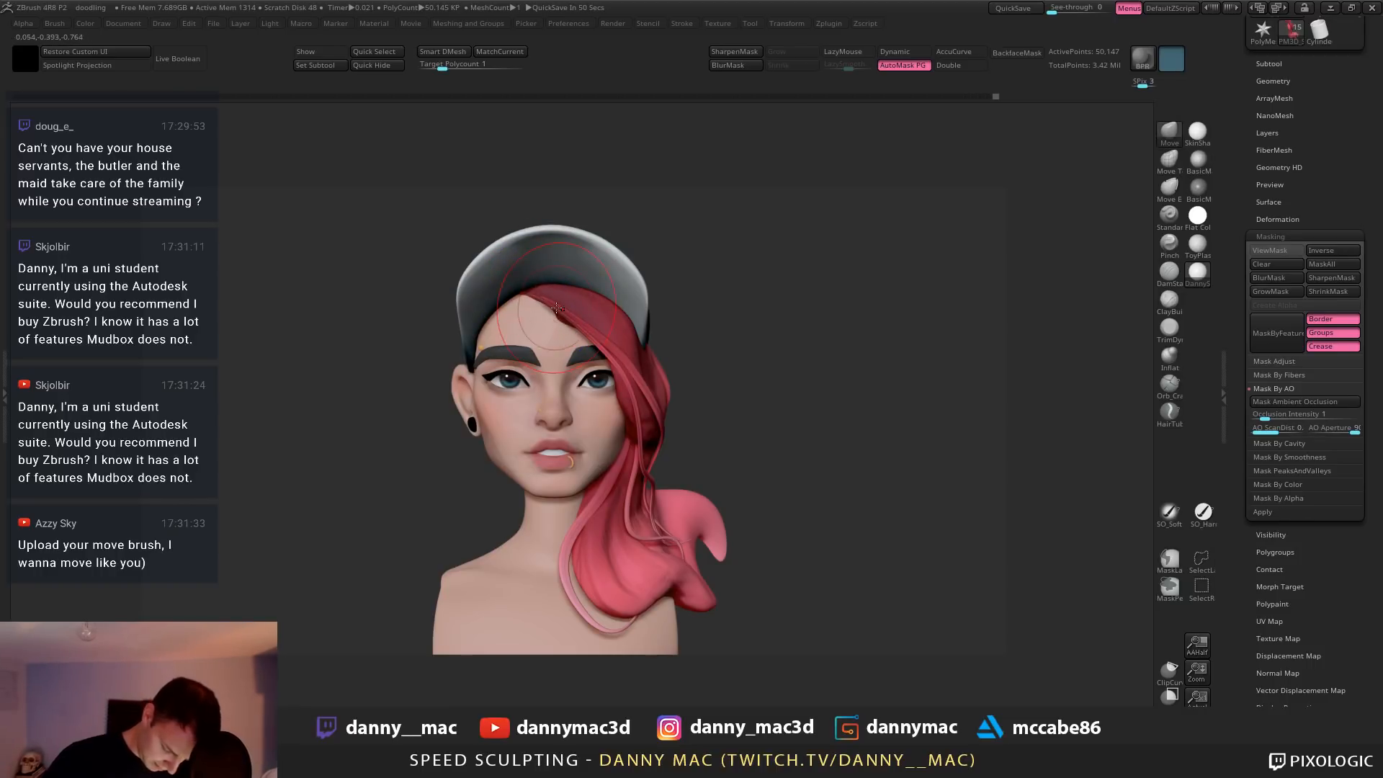
Try reshaping the hairline under the brim with the Move brush, and undo the recent hairline edits
key(space)
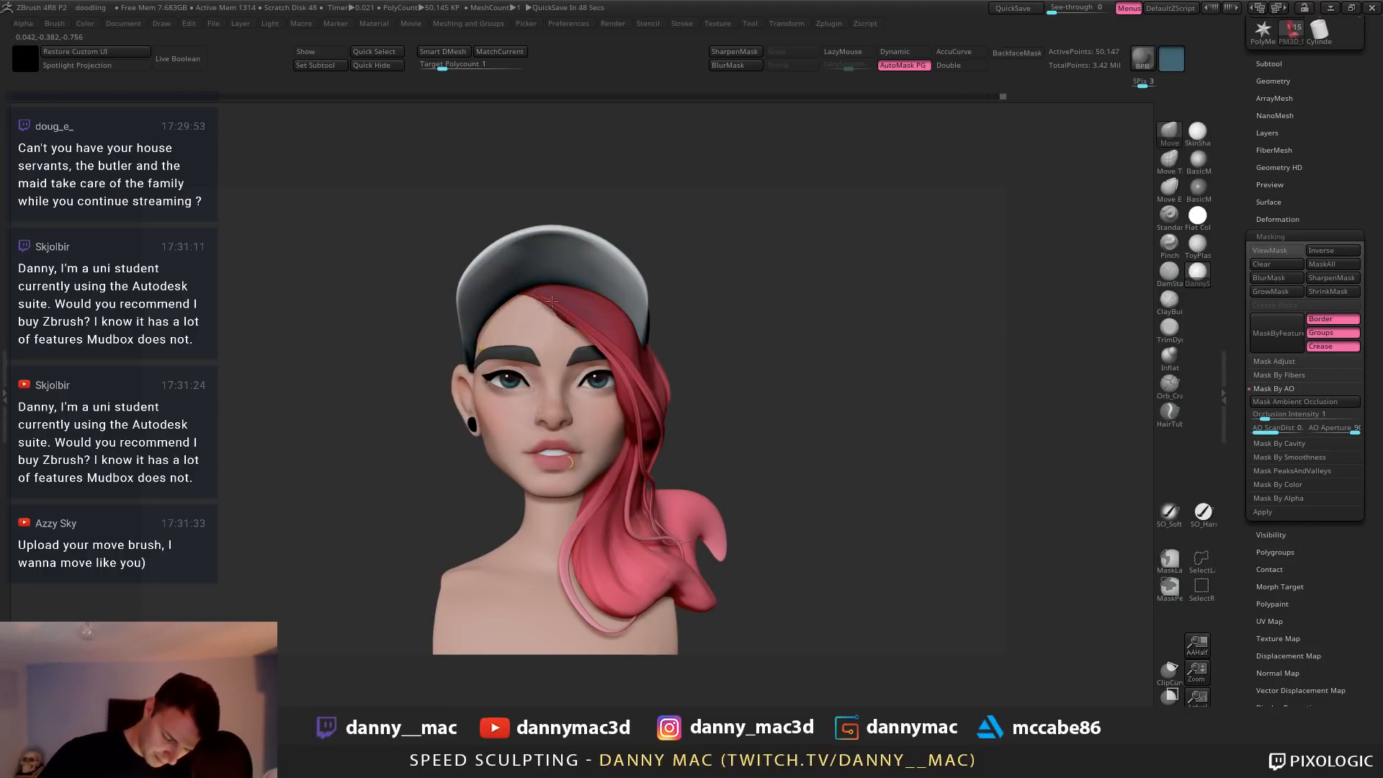
right_drag(552, 301, 496, 325)
drag(560, 271, 559, 262)
right_drag(533, 288, 587, 263)
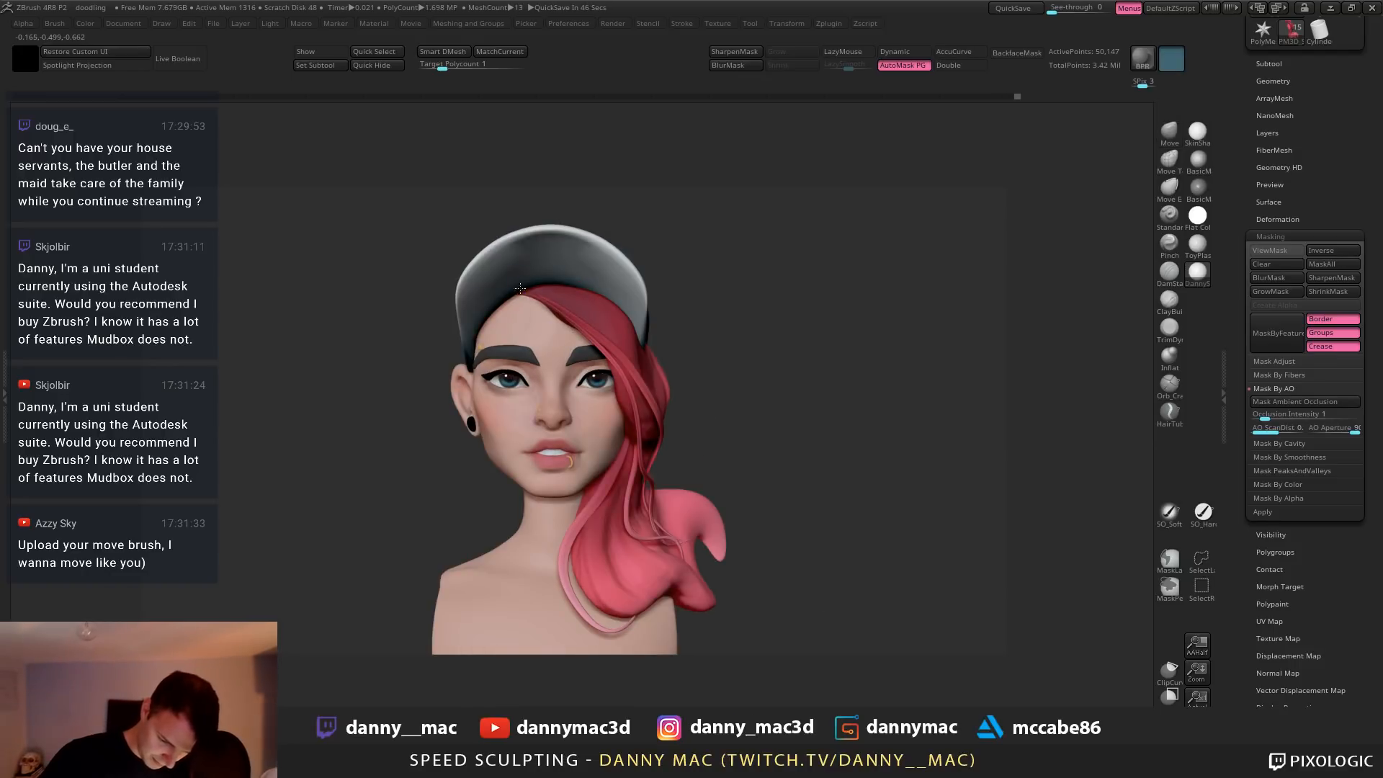
drag(541, 306, 537, 313)
mouse_move(545, 308)
right_down()
mouse_move(493, 283)
mouse_move(581, 278)
right_up()
key(ctrl+z)
key(ctrl+z)
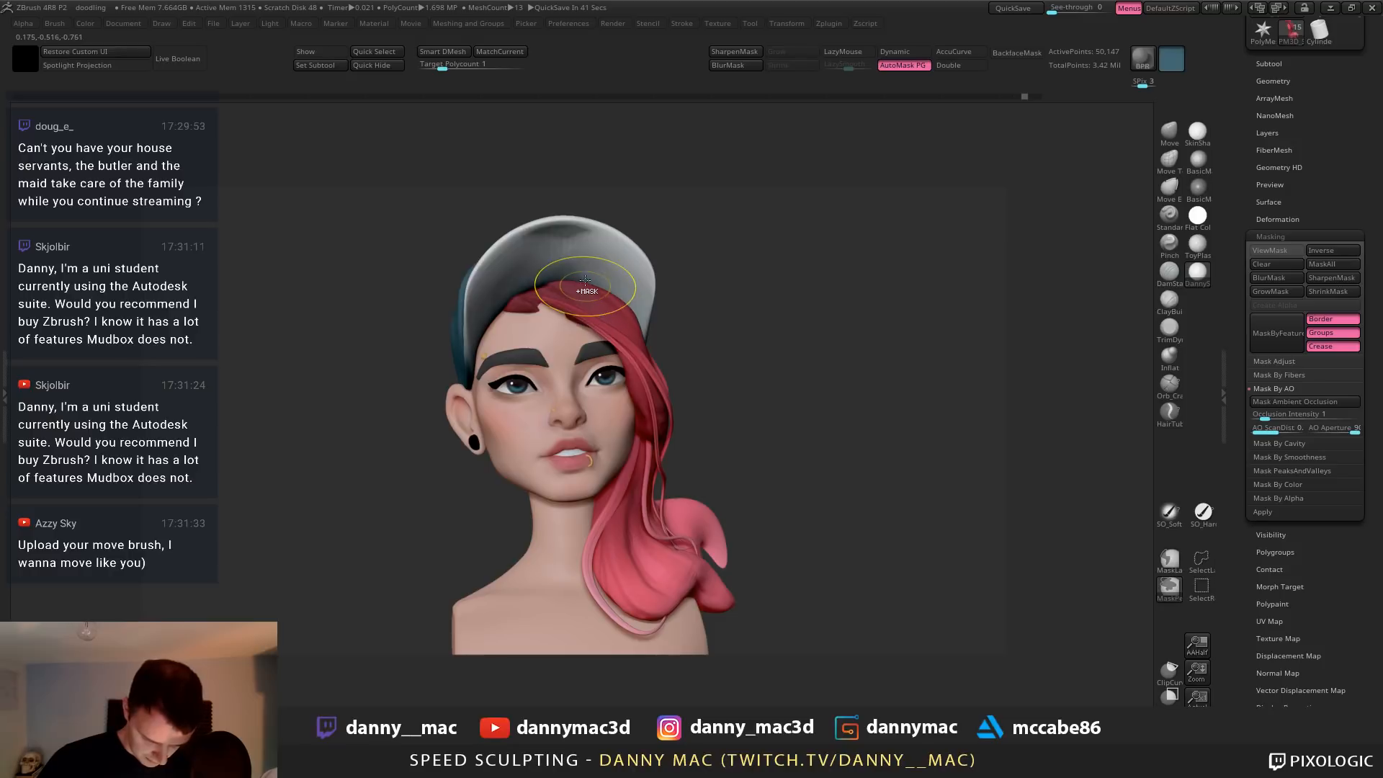
key(ctrl+z)
key(ctrl+z)
right_drag(529, 338, 531, 297)
key(ctrl+z)
Fit the main front hair and the thin front strands along the forehead beneath the brim with the Move brush
drag(530, 297, 552, 302)
right_drag(553, 298, 531, 294)
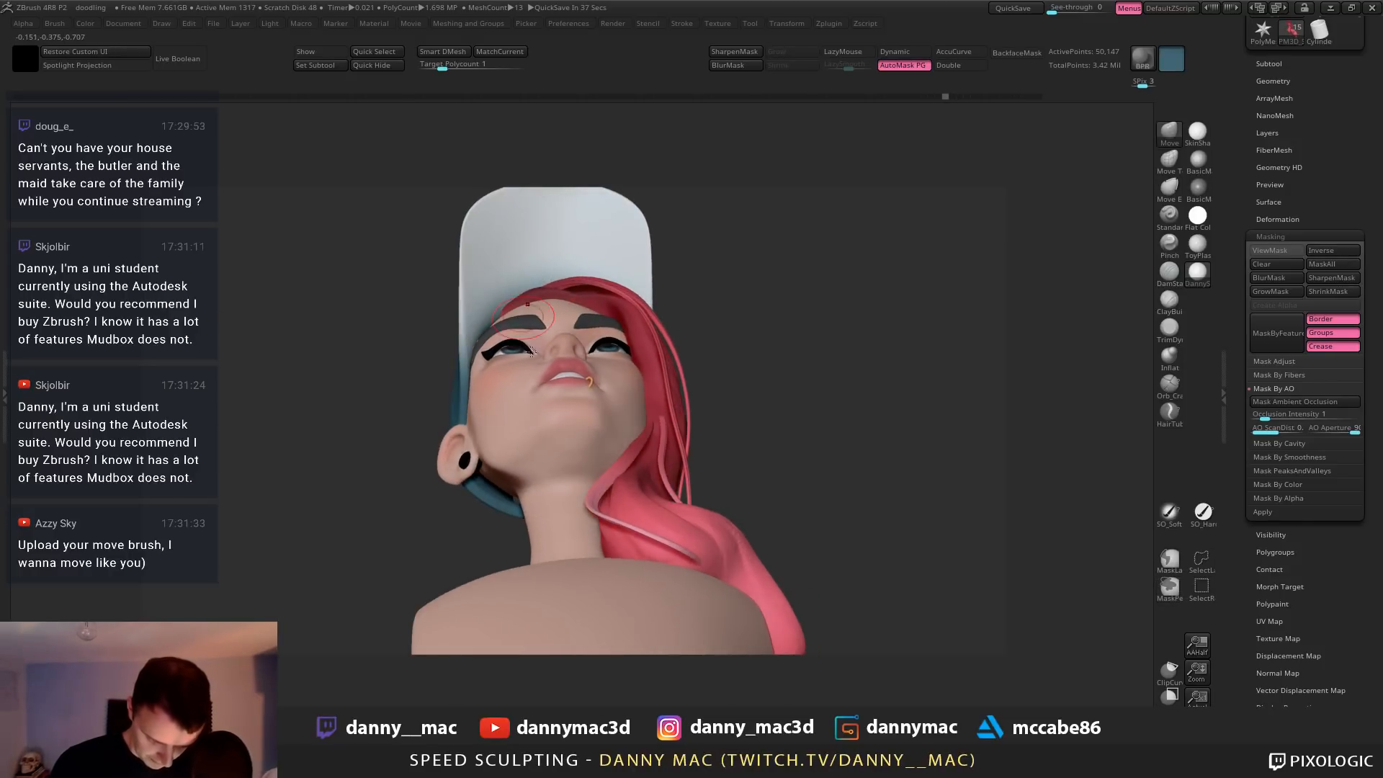
right_drag(531, 351, 561, 312)
alt+click(561, 312)
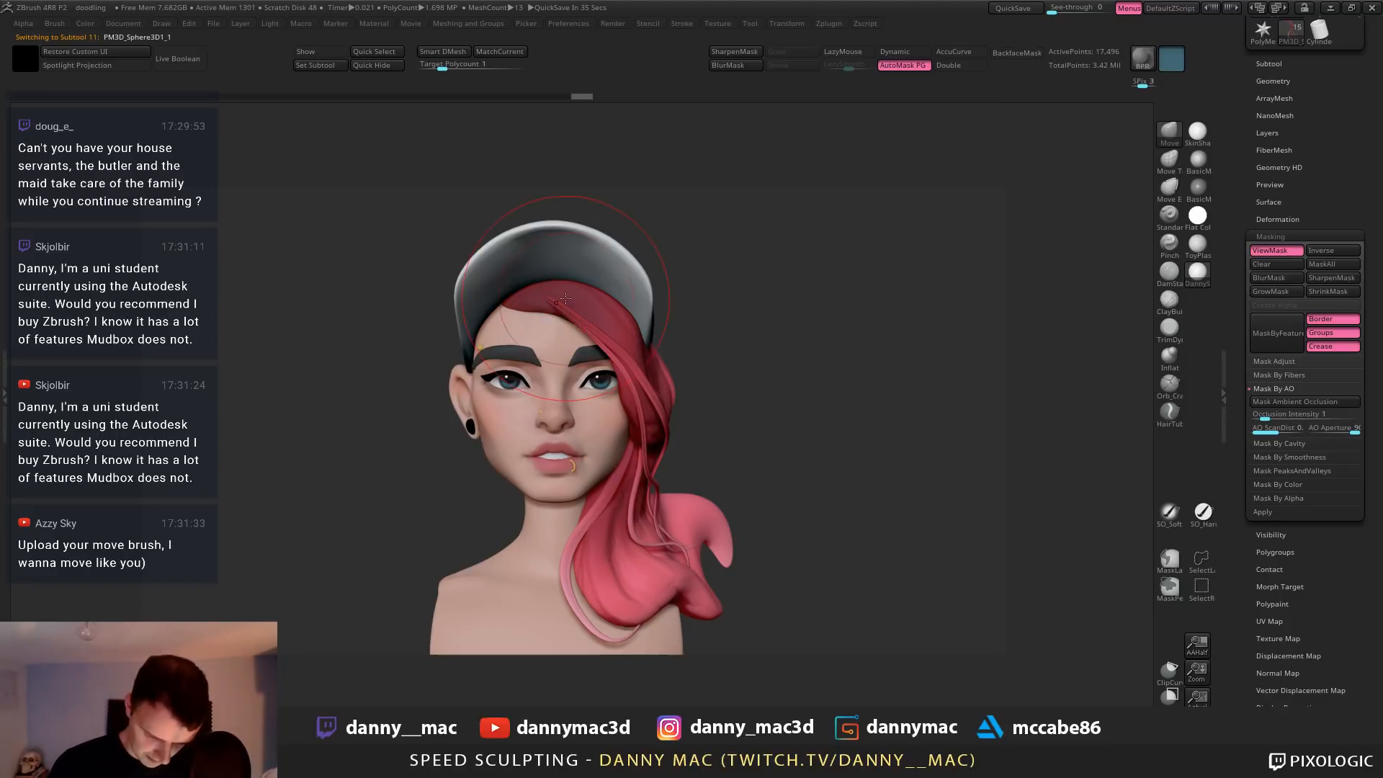
drag(544, 283, 528, 319)
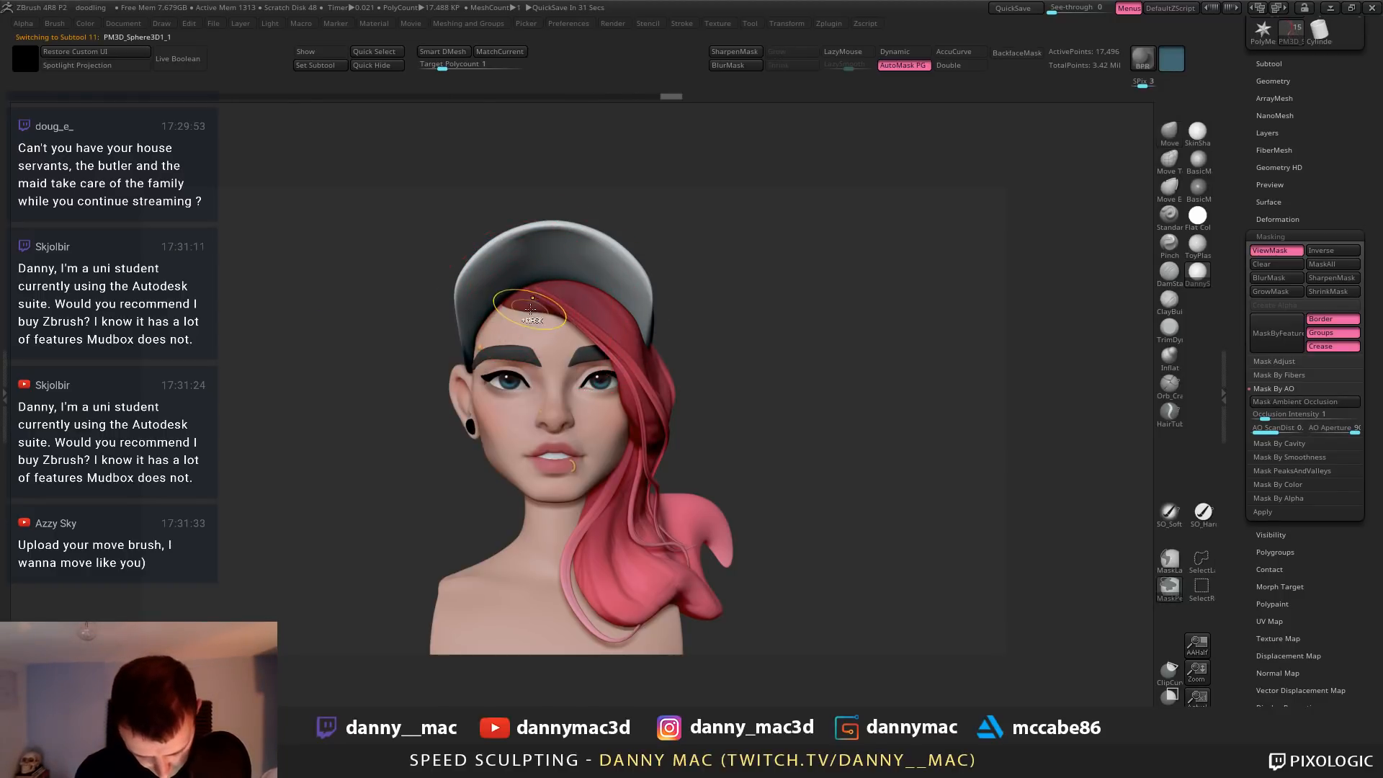
alt+click(538, 315)
drag(609, 293, 612, 297)
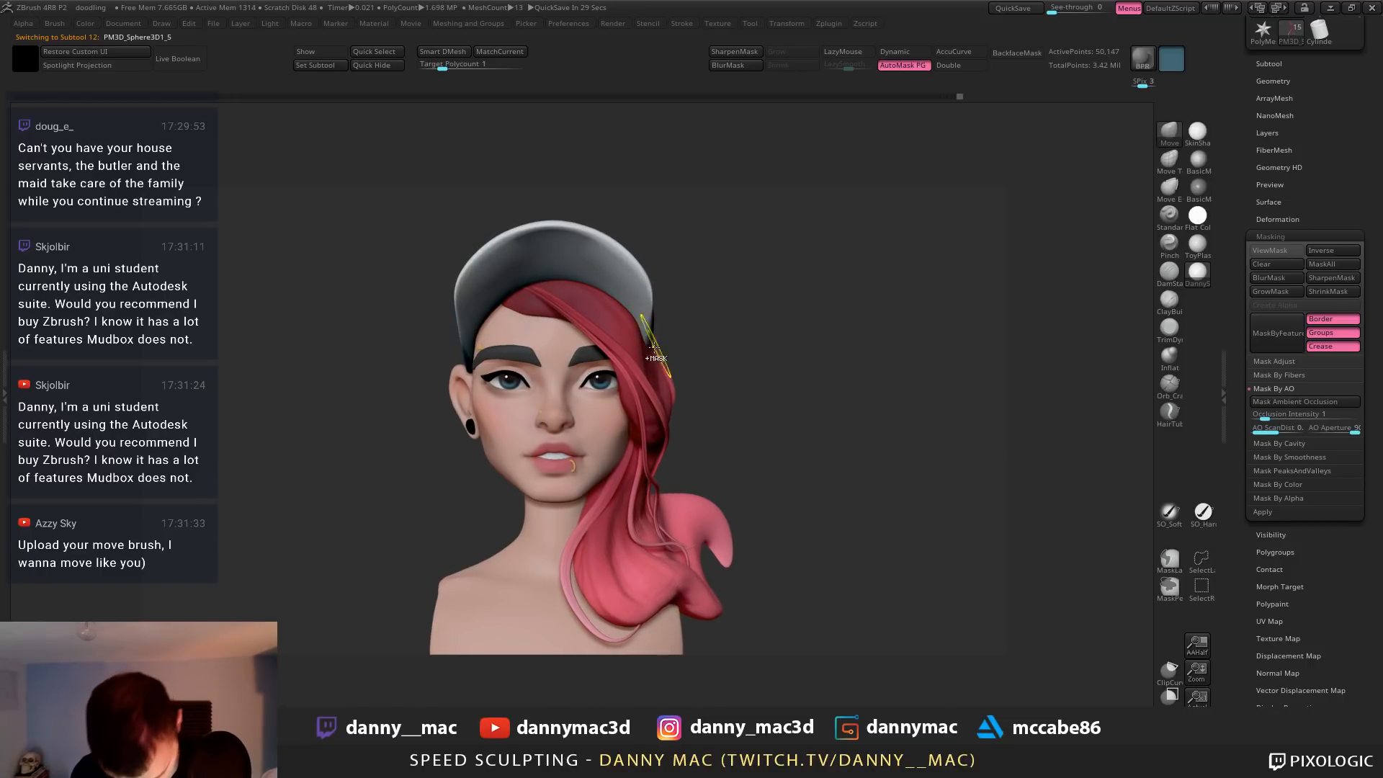
key(ctrl+z)
drag(524, 310, 521, 299)
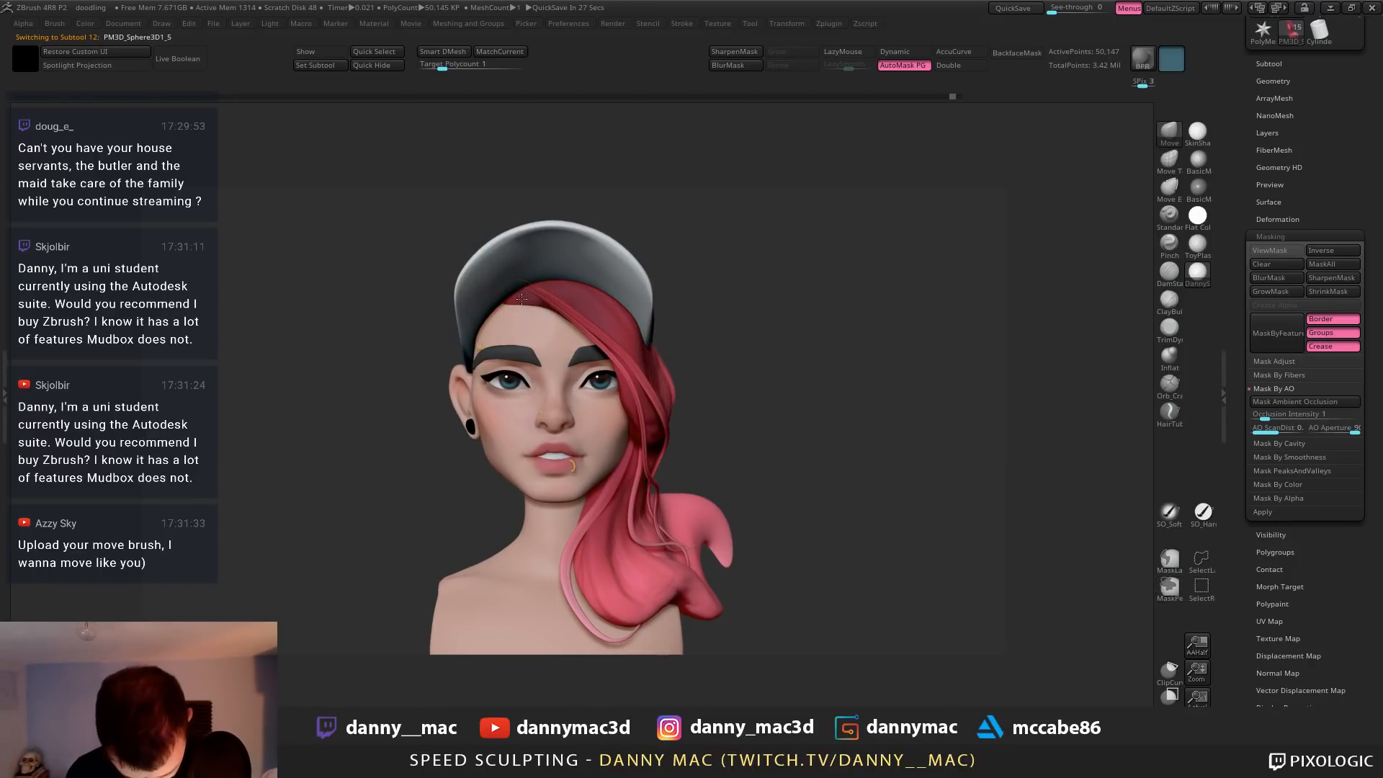
Select the thin front strands and draw them back from the eye toward the main hair with the Move brush
ctrl+right_drag(605, 331, 582, 334)
alt+click(572, 317)
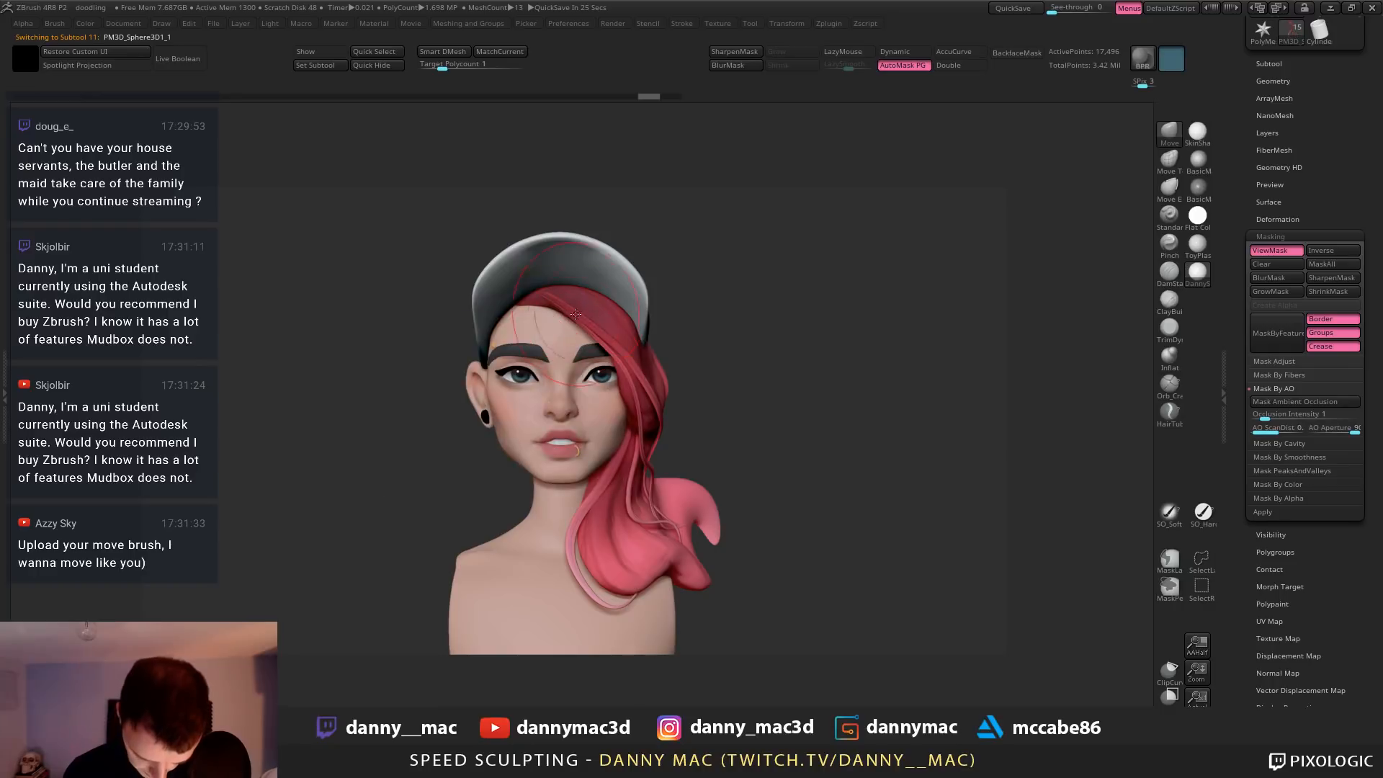
key(ctrl+z)
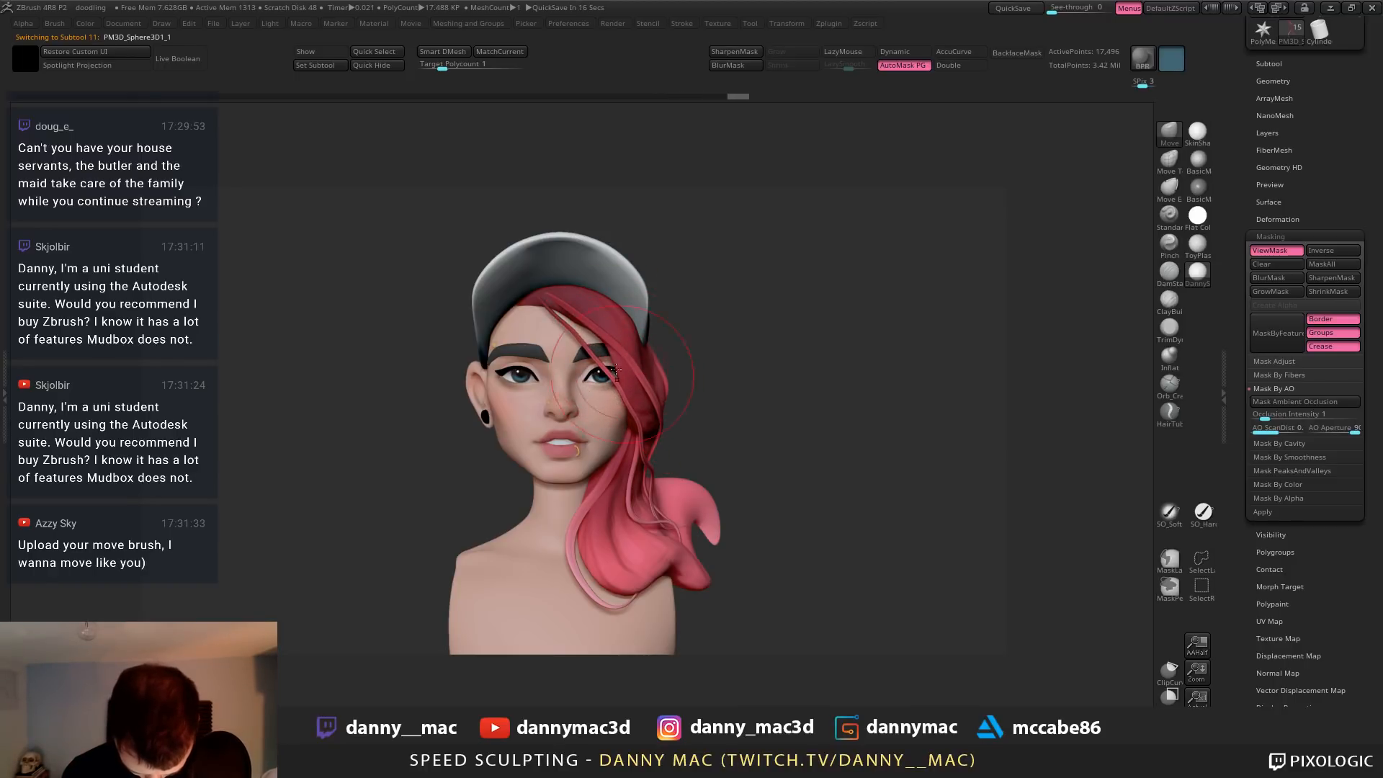
key(ctrl+z)
drag(613, 371, 628, 367)
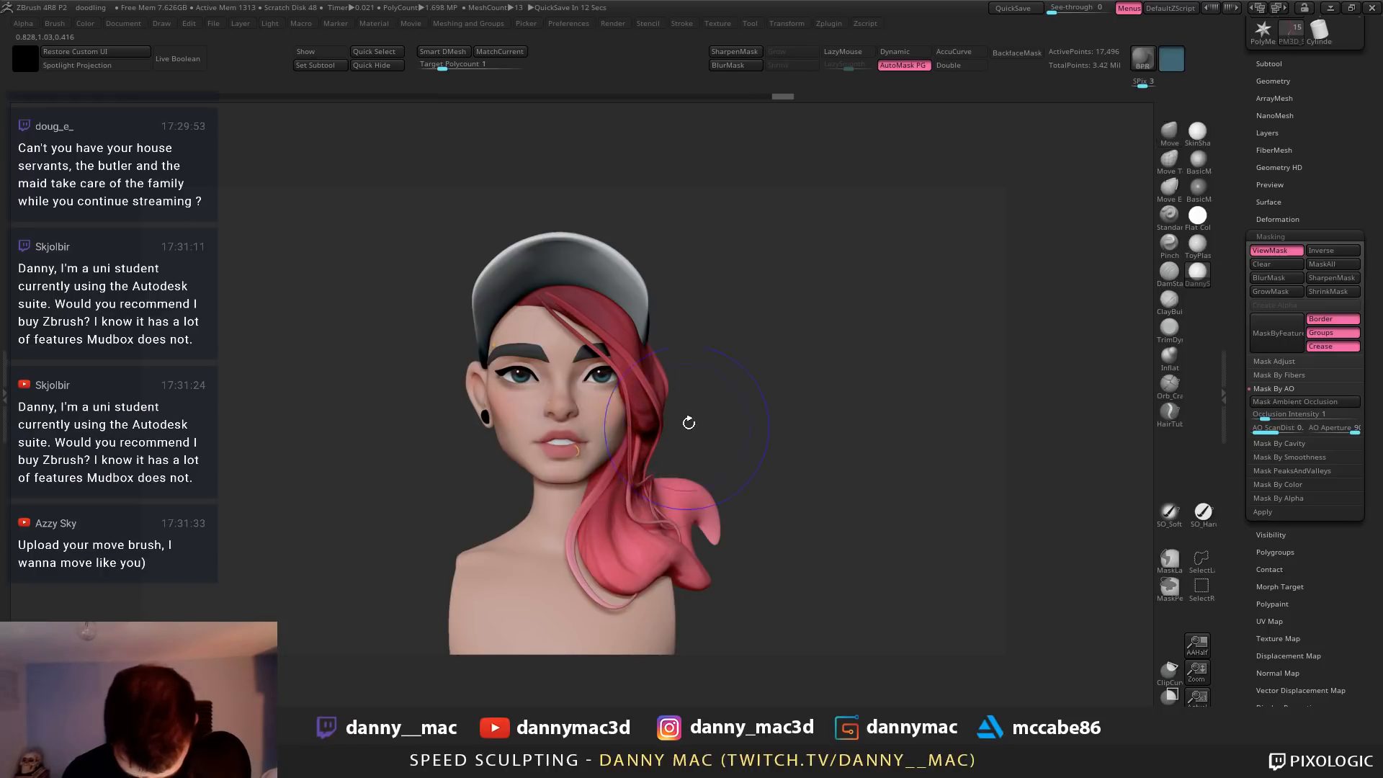
mouse_move(684, 423)
right_down()
mouse_move(665, 468)
mouse_move(710, 458)
right_up()
key(space)
drag(711, 461, 692, 451)
mouse_move(693, 451)
right_down()
mouse_move(741, 448)
mouse_move(709, 425)
right_up()
Resize the Move brush and reshape the thin strands beside the face from the side view
key(space)
drag(736, 368, 745, 367)
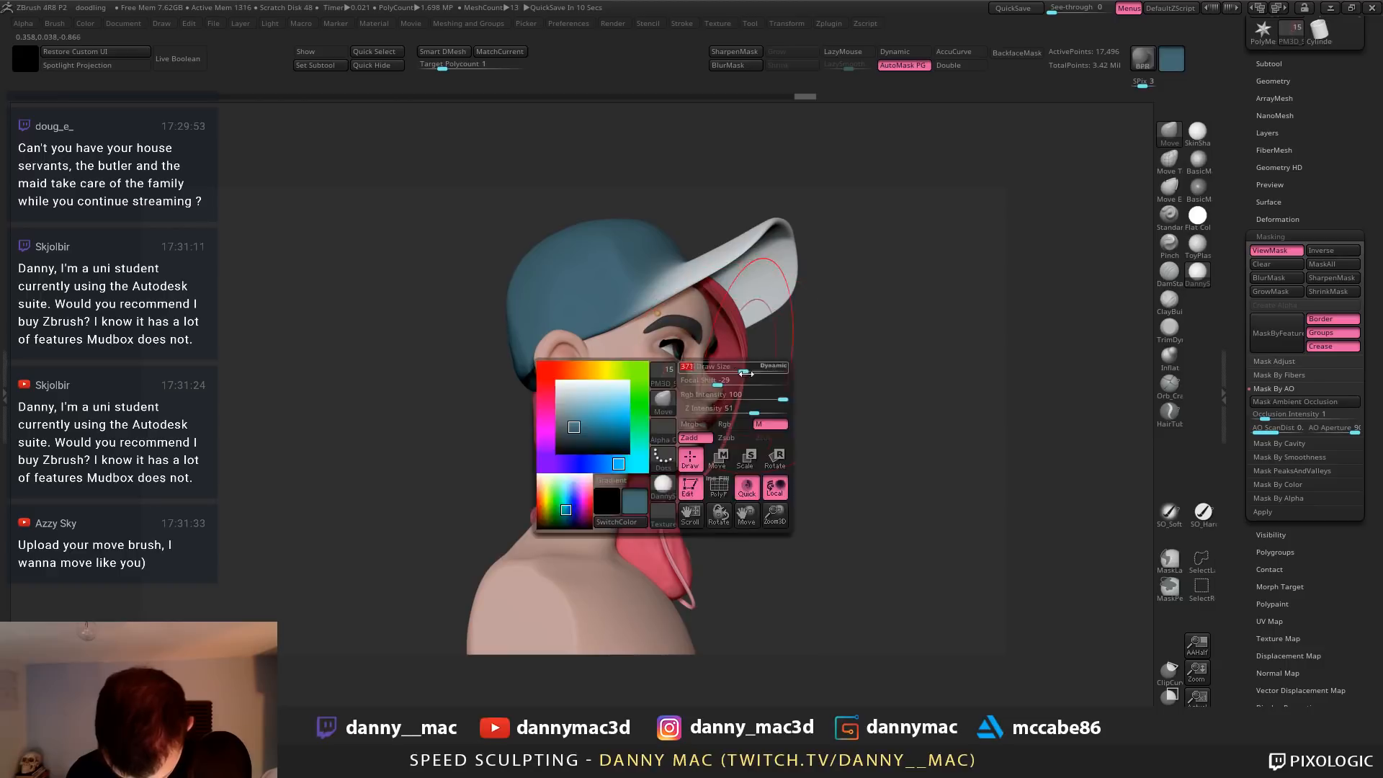
right_drag(746, 382, 741, 371)
drag(743, 373, 734, 376)
right_drag(727, 388, 743, 396)
drag(741, 401, 731, 405)
right_drag(710, 428, 676, 420)
right_drag(749, 370, 737, 416)
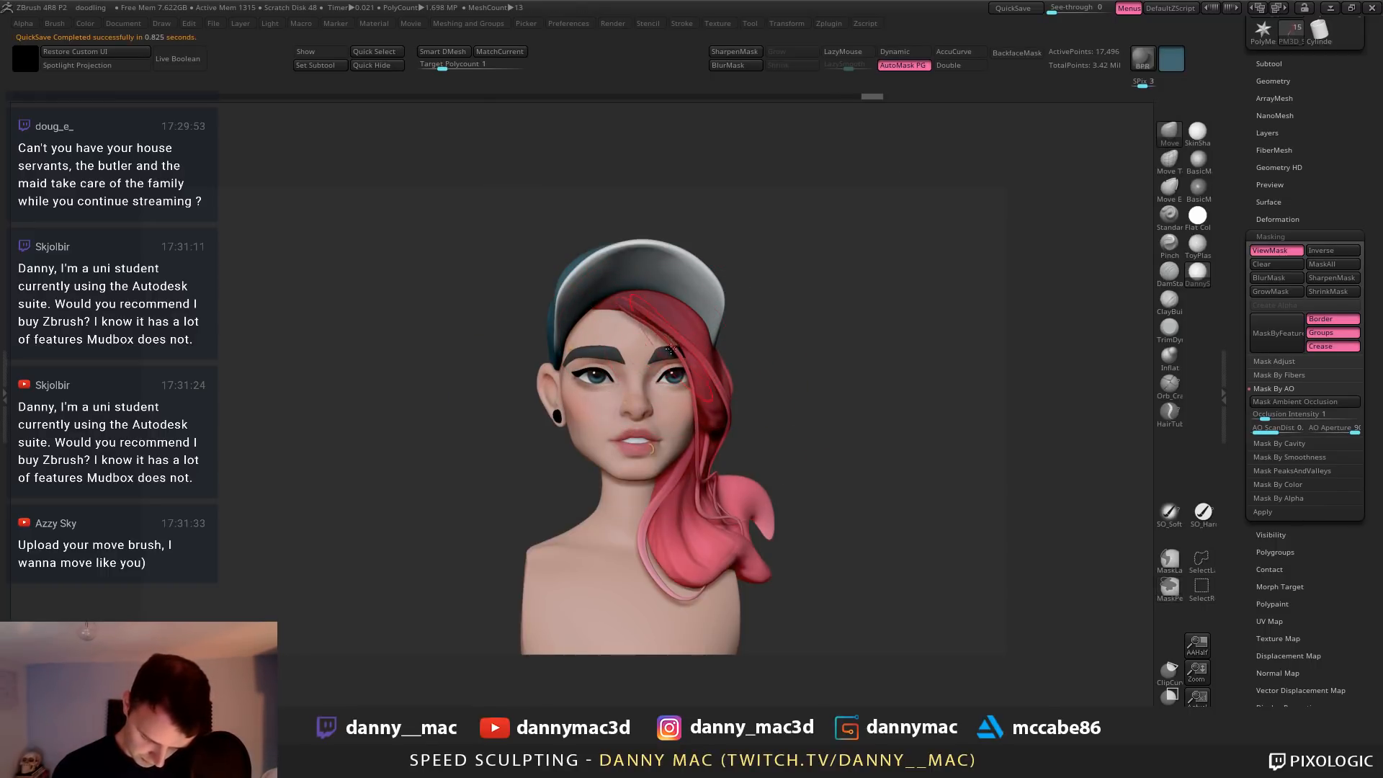
Tuck the upper part of the thin strands against the front hair from the front and from below
drag(667, 337, 673, 330)
right_drag(569, 461, 556, 387)
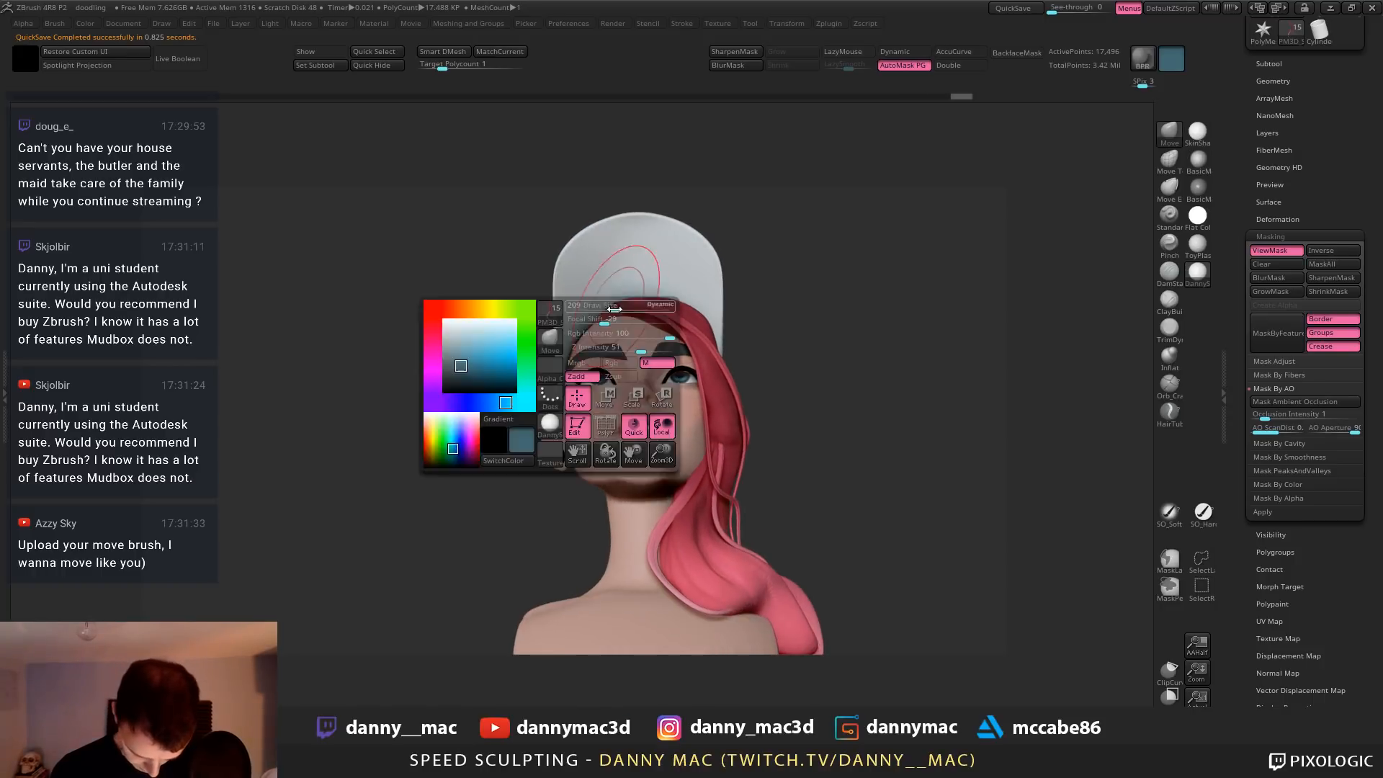
drag(625, 303, 625, 316)
mouse_move(624, 316)
right_down()
mouse_move(756, 317)
mouse_move(692, 382)
mouse_move(793, 429)
mouse_move(758, 455)
right_up()
right_click(703, 448)
right_drag(648, 403, 681, 443)
mouse_move(654, 506)
right_down()
mouse_move(679, 425)
mouse_move(727, 437)
right_up()
Adjust the strands at the shoulder, select the main hair and straighten its outer curl from above with the Move brush
key(space)
drag(694, 463, 709, 465)
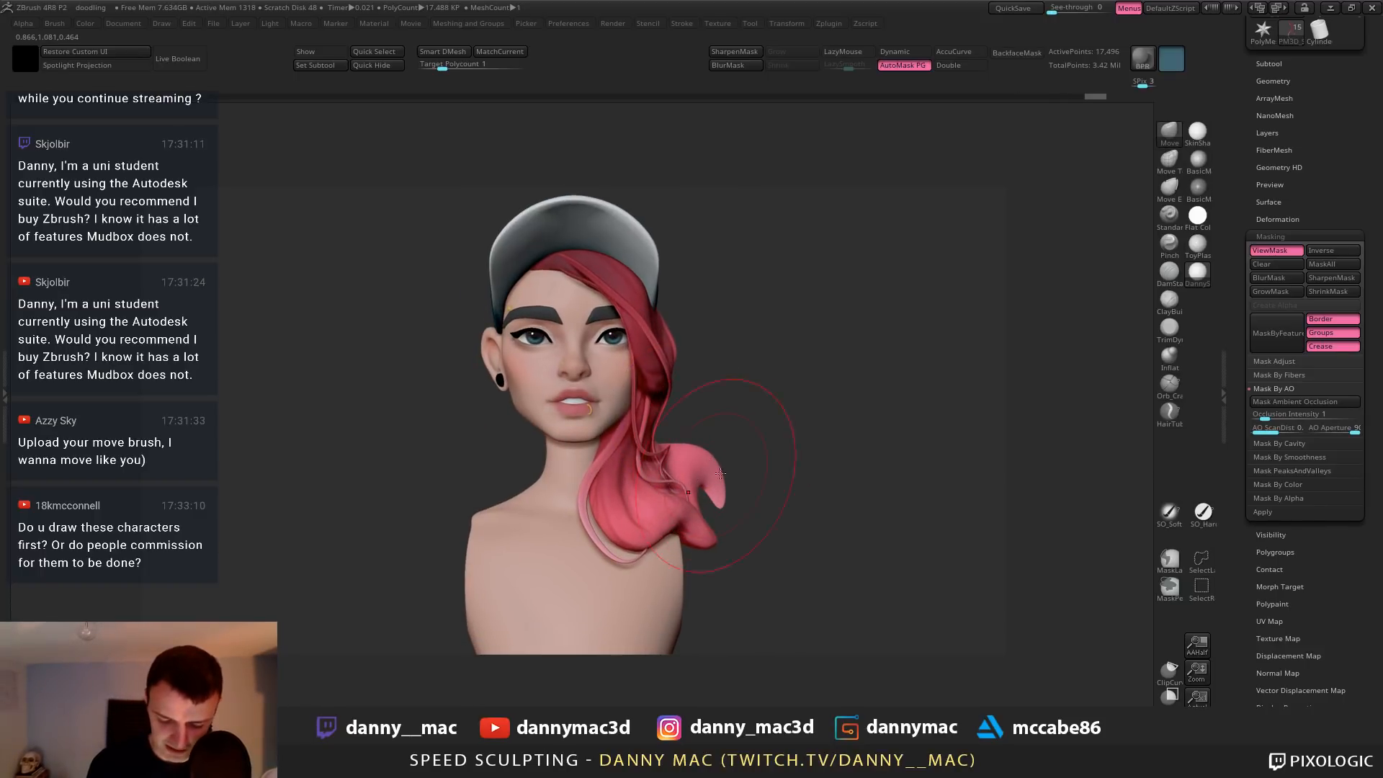
alt+click(708, 468)
mouse_move(727, 432)
right_down()
mouse_move(702, 461)
mouse_move(695, 504)
right_up()
key(space)
drag(703, 470, 690, 471)
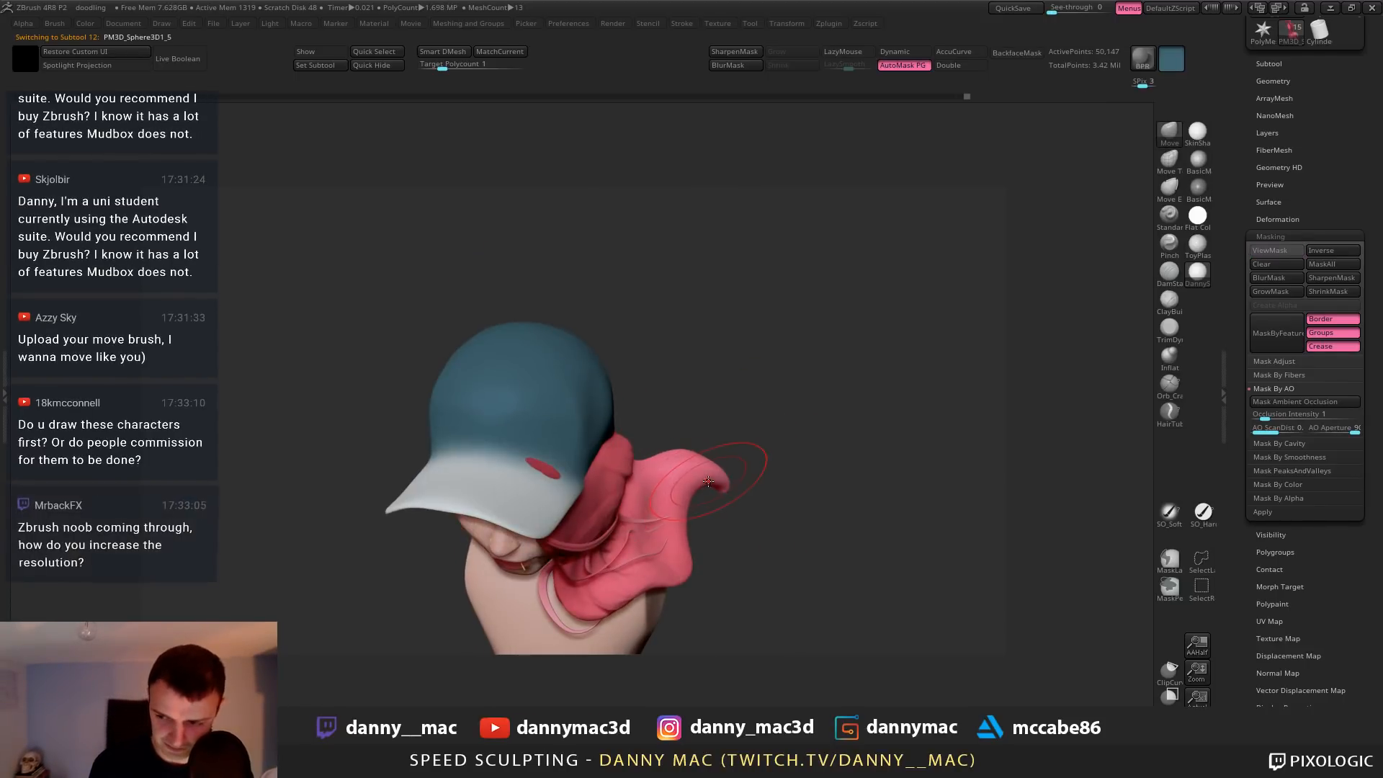
key(space)
right_drag(702, 470, 712, 472)
drag(696, 475, 704, 470)
Push the main hair's outer curl inward and downward into a shorter pointed lock with the Move brush
right_drag(720, 464, 695, 457)
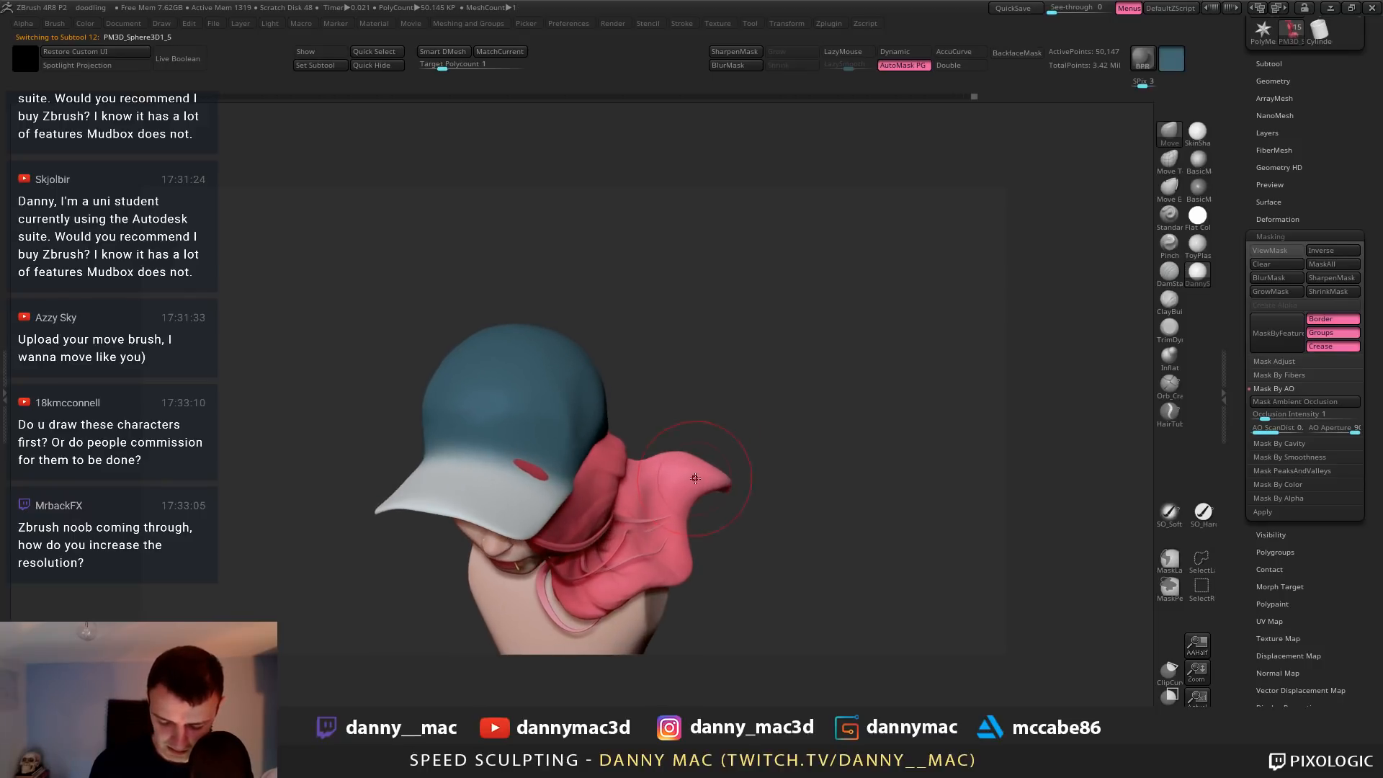
drag(686, 455, 685, 472)
right_drag(686, 468, 711, 478)
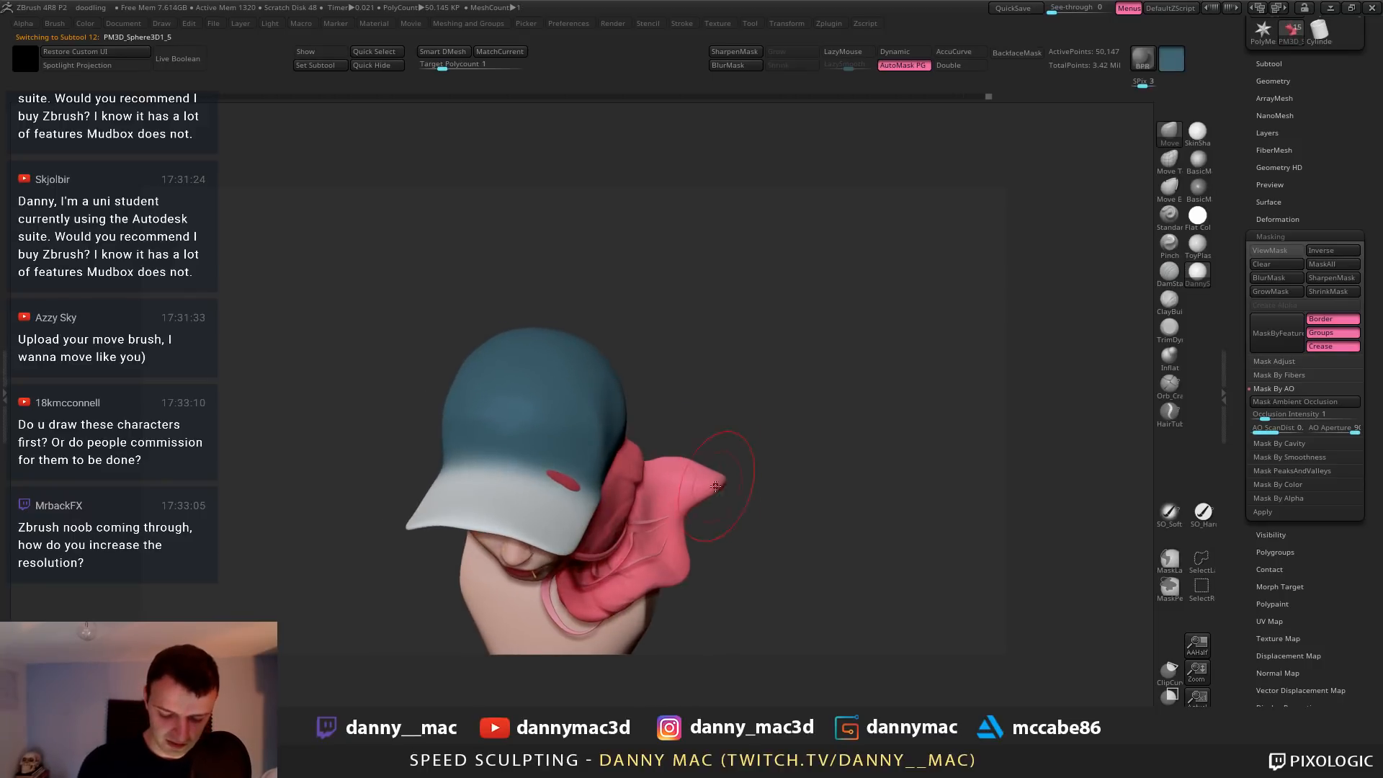
drag(712, 475, 706, 479)
mouse_move(705, 479)
right_down()
mouse_move(715, 417)
mouse_move(715, 451)
right_up()
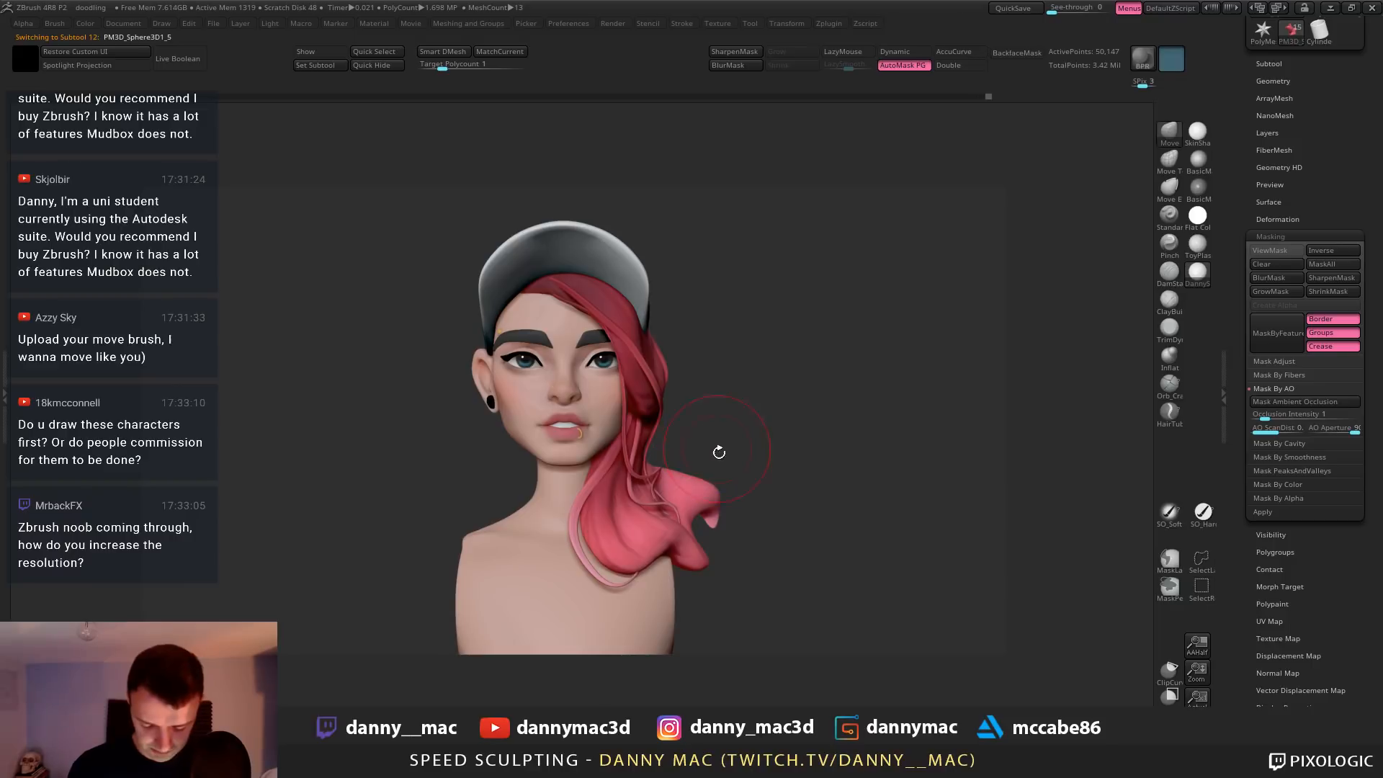
drag(713, 487, 703, 496)
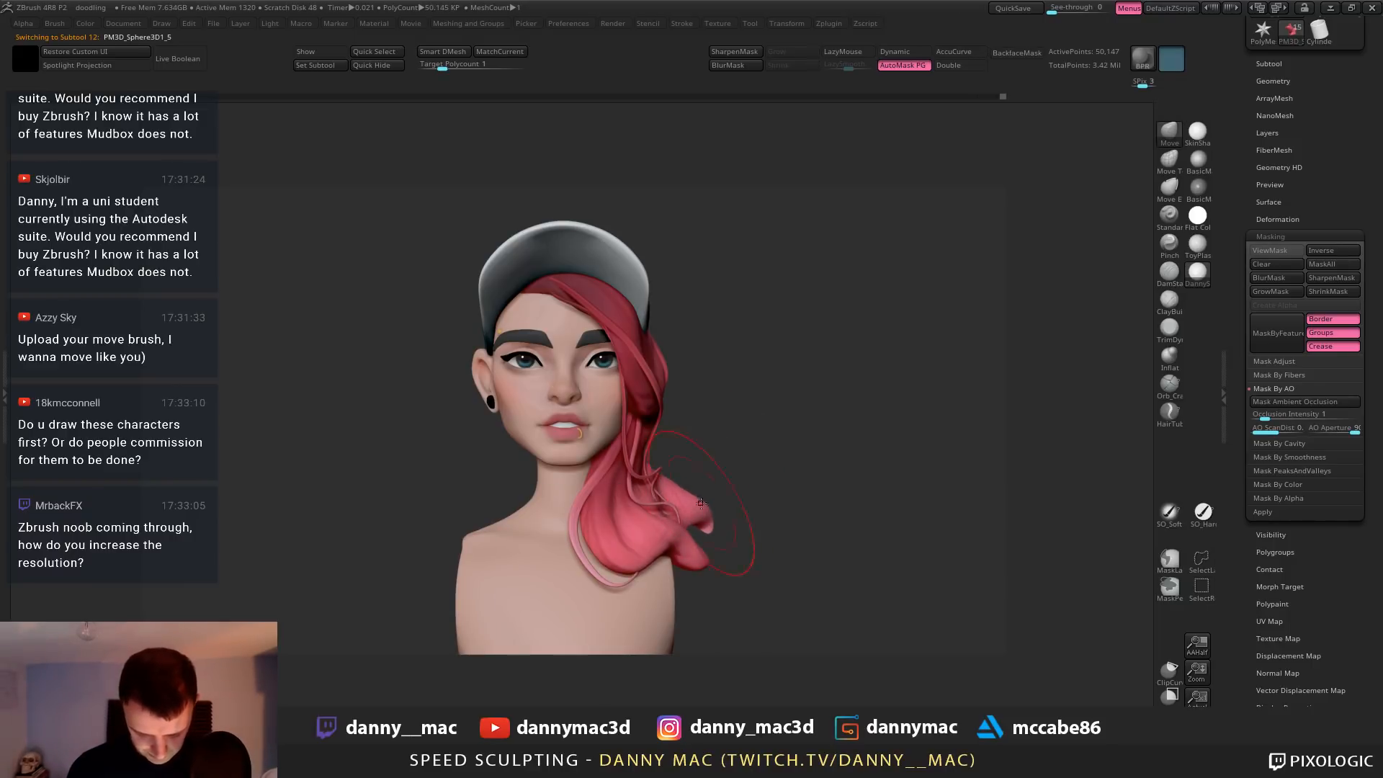
right_drag(706, 504, 661, 515)
drag(691, 531, 689, 528)
key(ctrl+z)
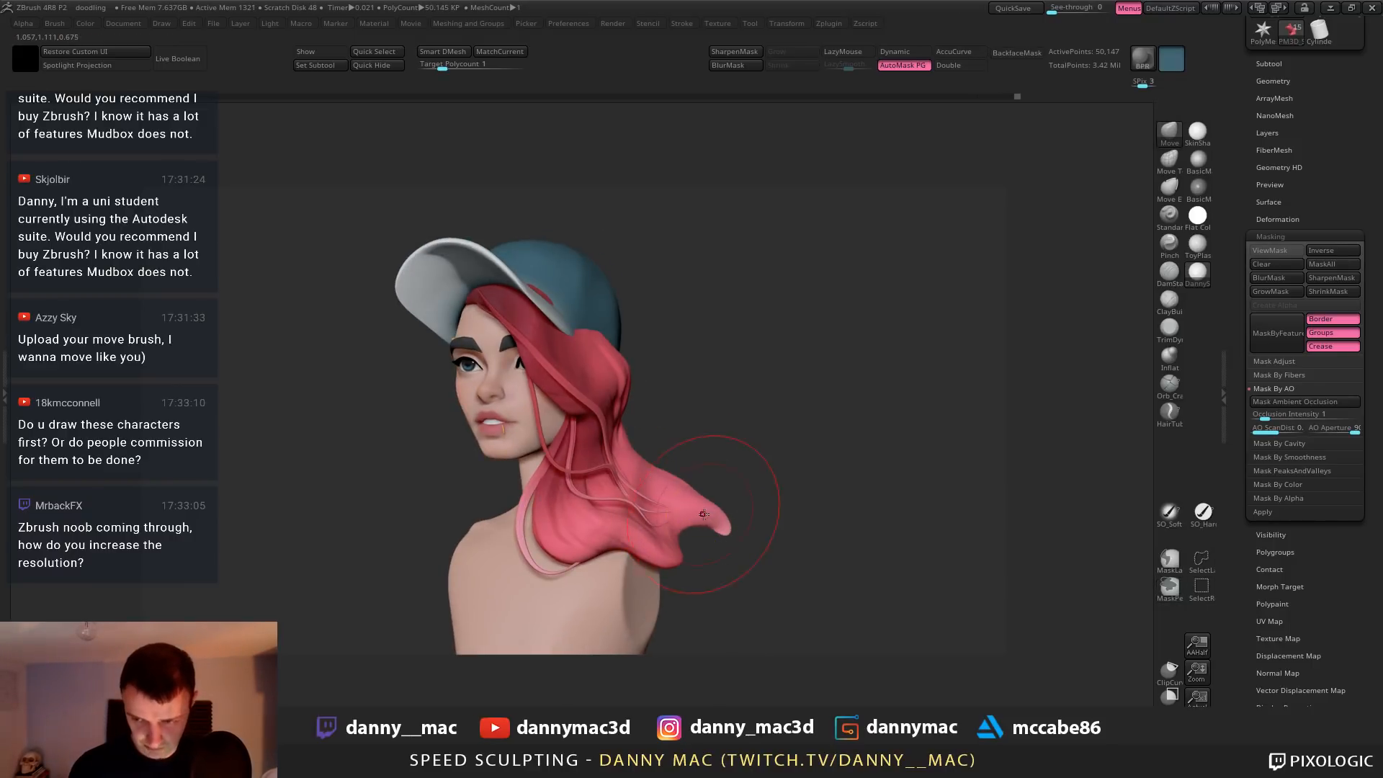
Display the main hair's polyframe to inspect its mesh from the front and side, and turn it off
mouse_move(681, 506)
right_down()
mouse_move(708, 434)
mouse_move(693, 417)
right_up()
key(shift+f)
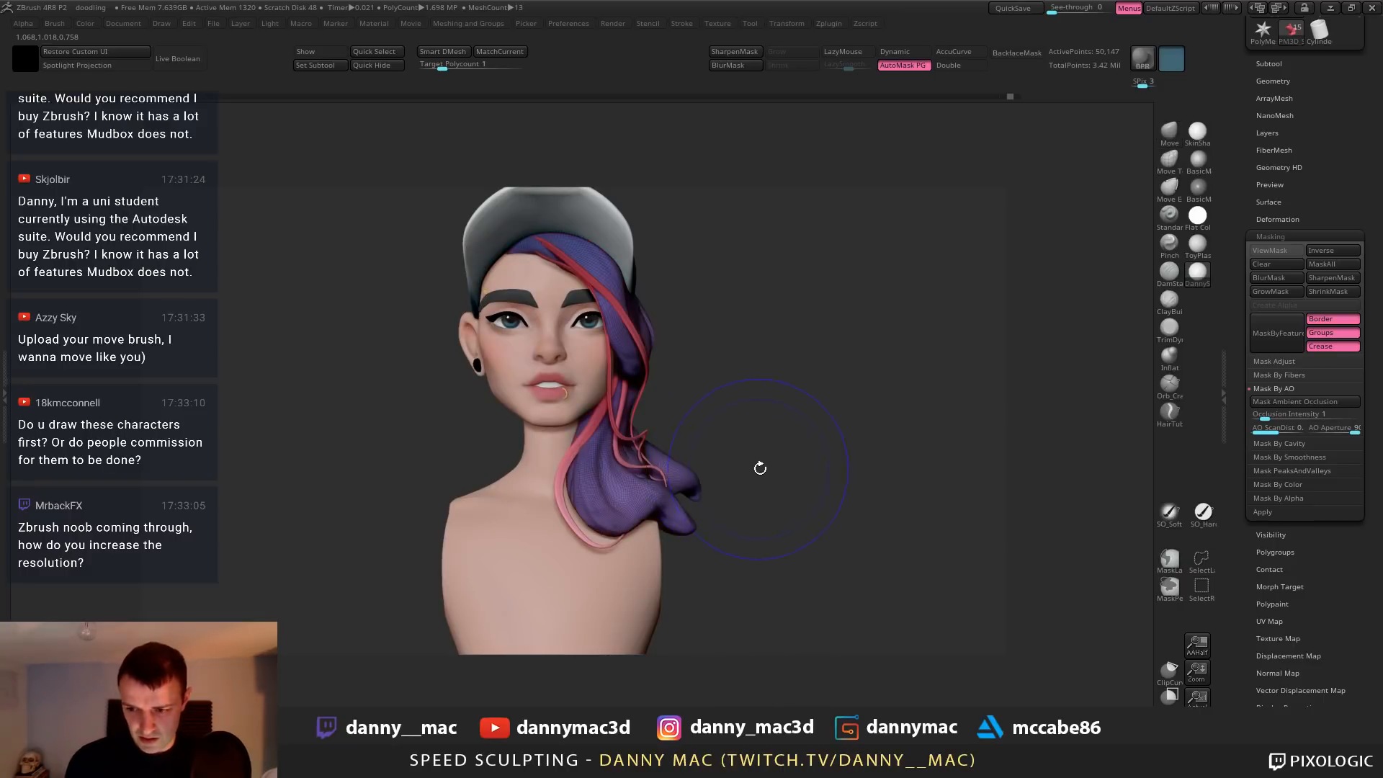
right_drag(772, 463, 806, 549)
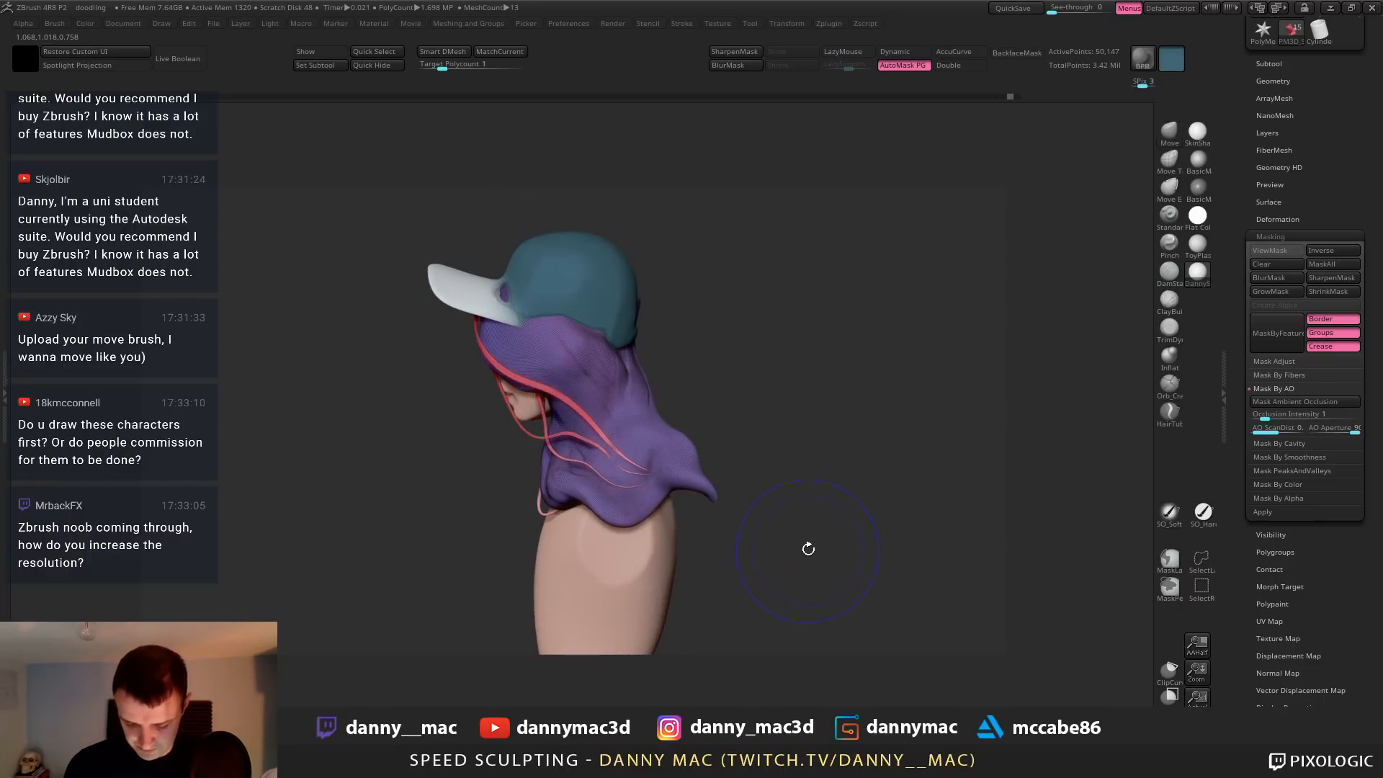
key(shift+f)
mouse_move(809, 449)
right_down()
mouse_move(852, 417)
mouse_move(768, 364)
mouse_move(749, 368)
right_up()
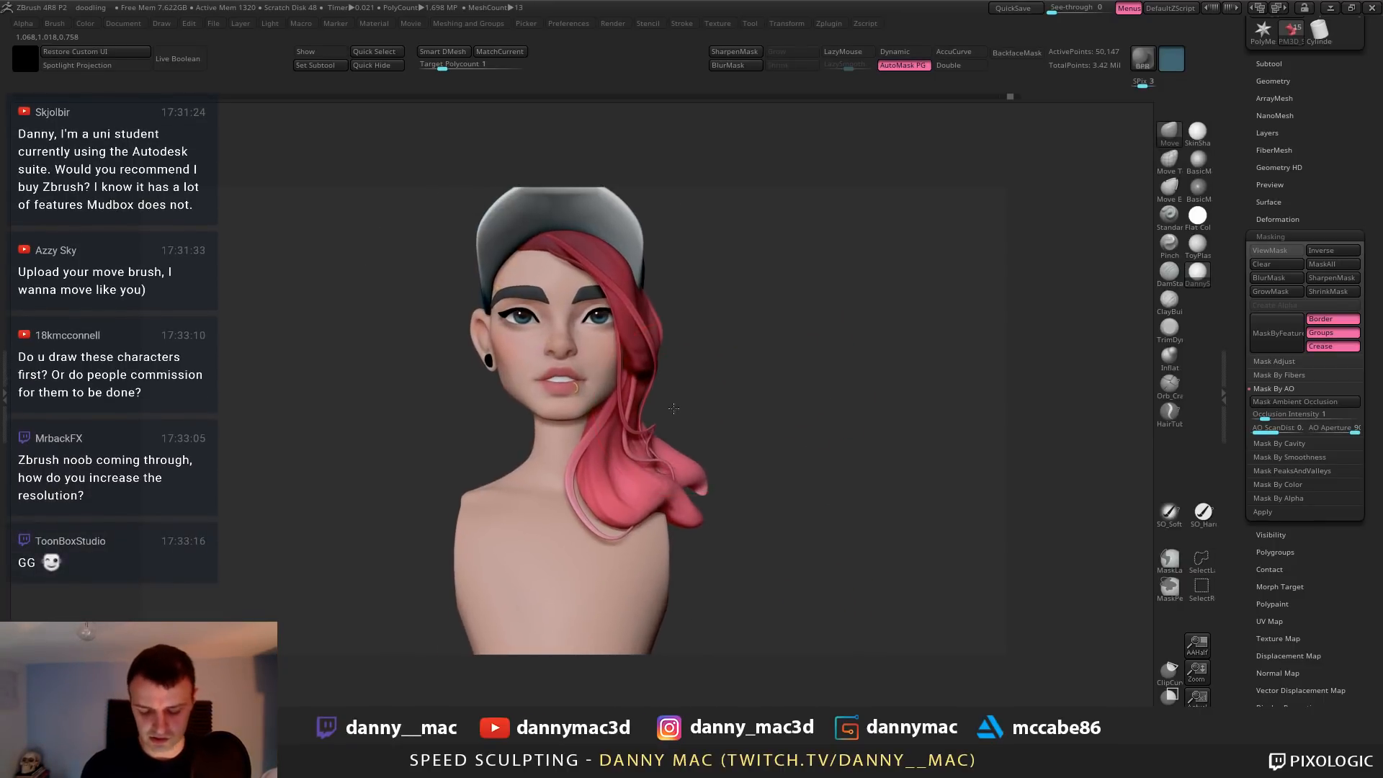
Select the body and push in the side of the lower torso with the Move brush
ctrl+right_drag(676, 408, 662, 489)
alt+click(648, 585)
alt+right_drag(651, 592, 729, 549)
drag(670, 541, 657, 540)
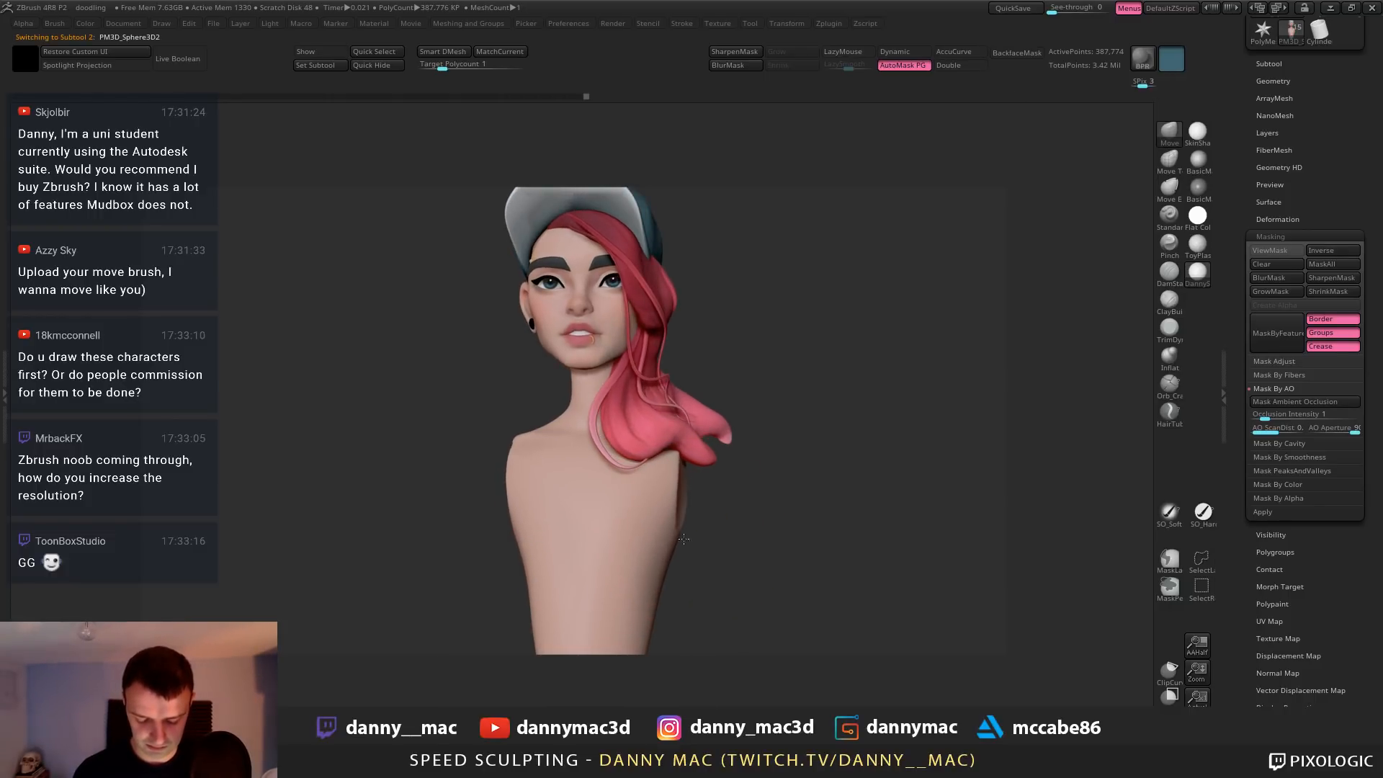
right_drag(724, 533, 703, 534)
click(133, 23)
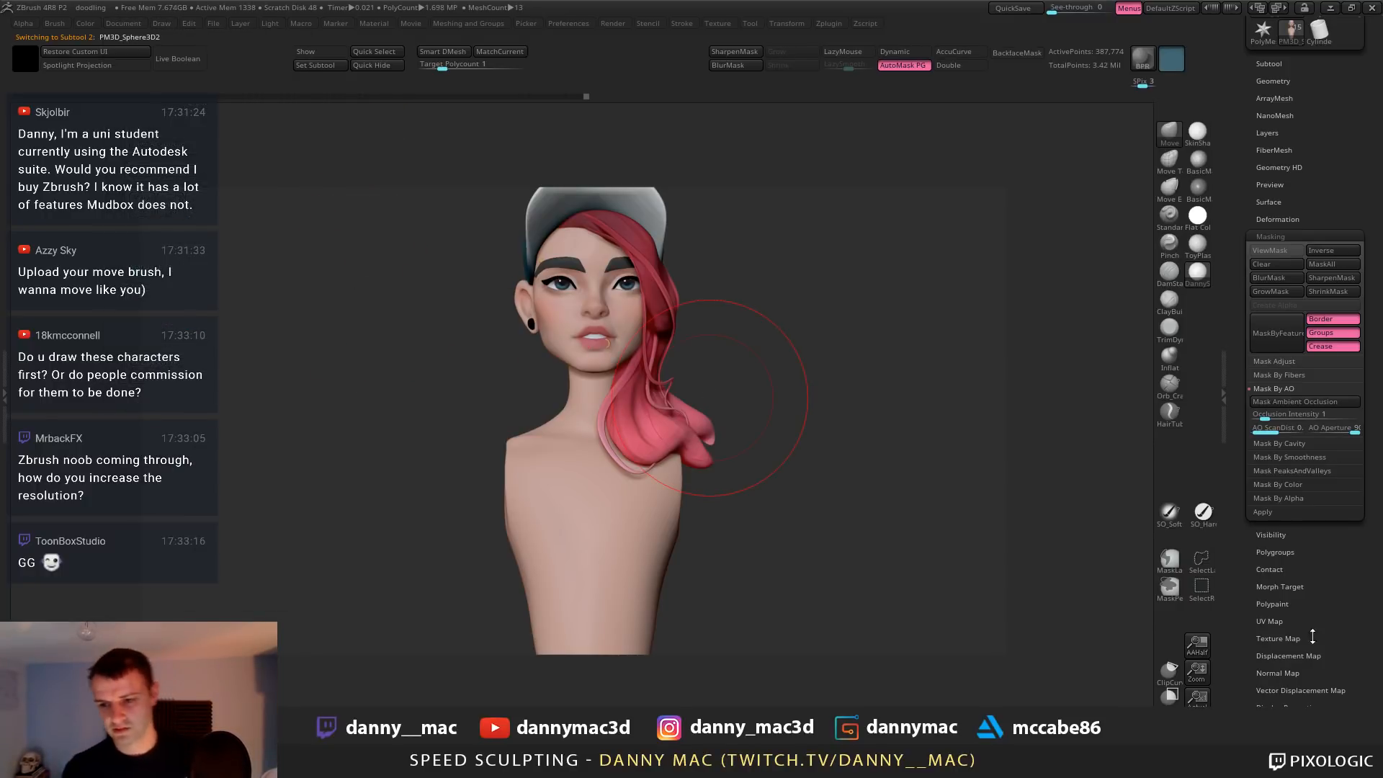
Select the short hair piece at the temple and nudge its edge above the ear with the Move brush
mouse_move(780, 460)
mouse_down()
mouse_move(746, 500)
mouse_move(758, 500)
mouse_move(605, 447)
mouse_move(720, 494)
mouse_move(756, 484)
mouse_move(733, 450)
mouse_move(504, 401)
mouse_up()
key(space)
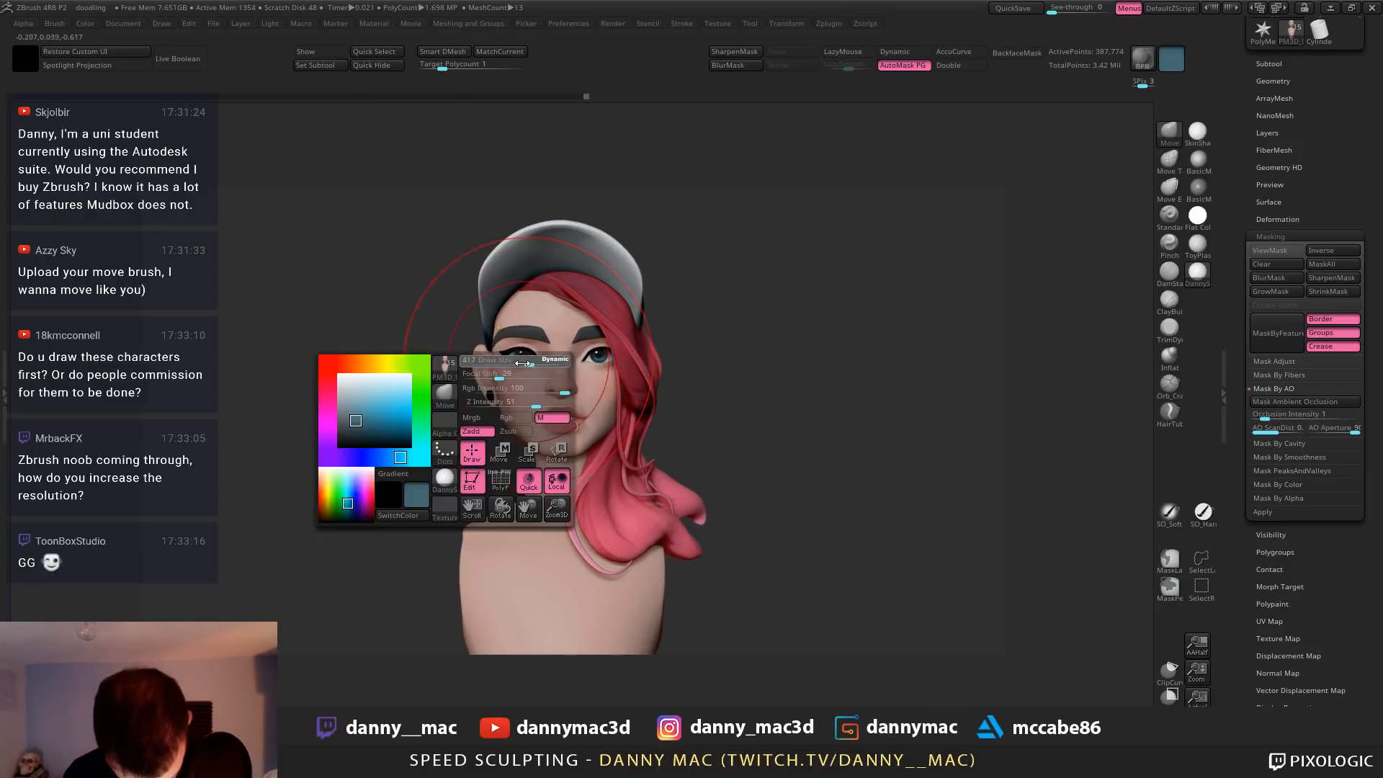
alt+click(501, 344)
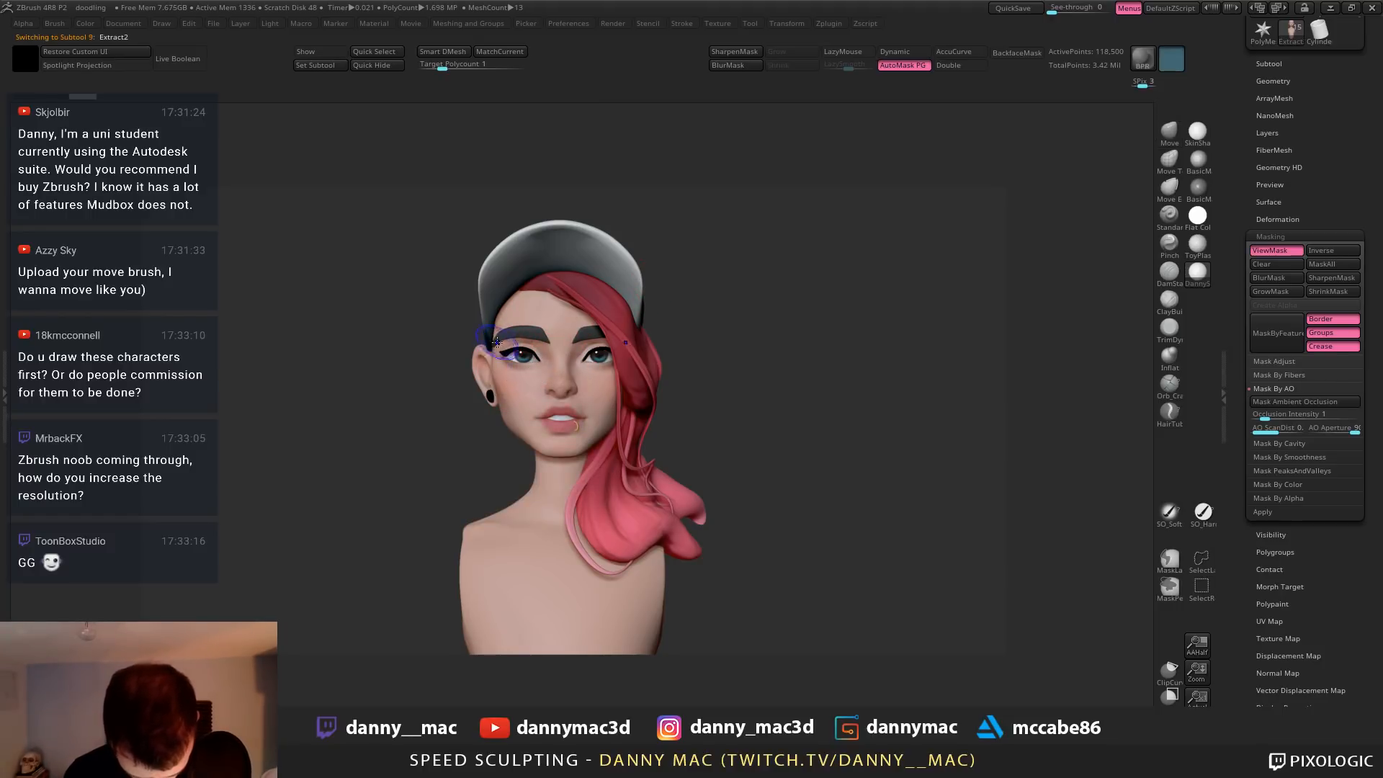
mouse_move(481, 364)
mouse_down()
mouse_move(544, 355)
mouse_move(465, 351)
mouse_move(482, 357)
mouse_up()
key(s)
mouse_move(482, 355)
right_down()
mouse_move(452, 386)
mouse_move(482, 353)
mouse_move(460, 379)
right_up()
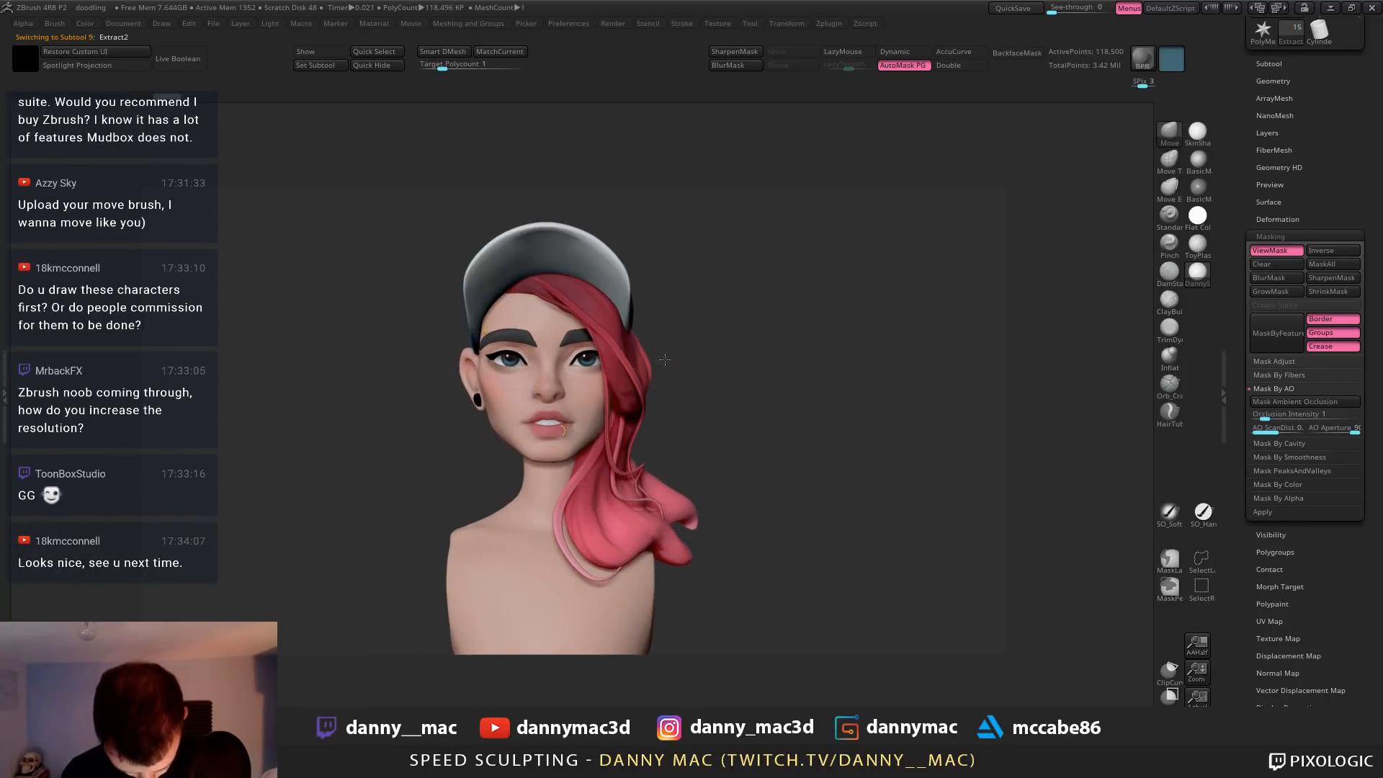
right_drag(510, 333, 516, 344)
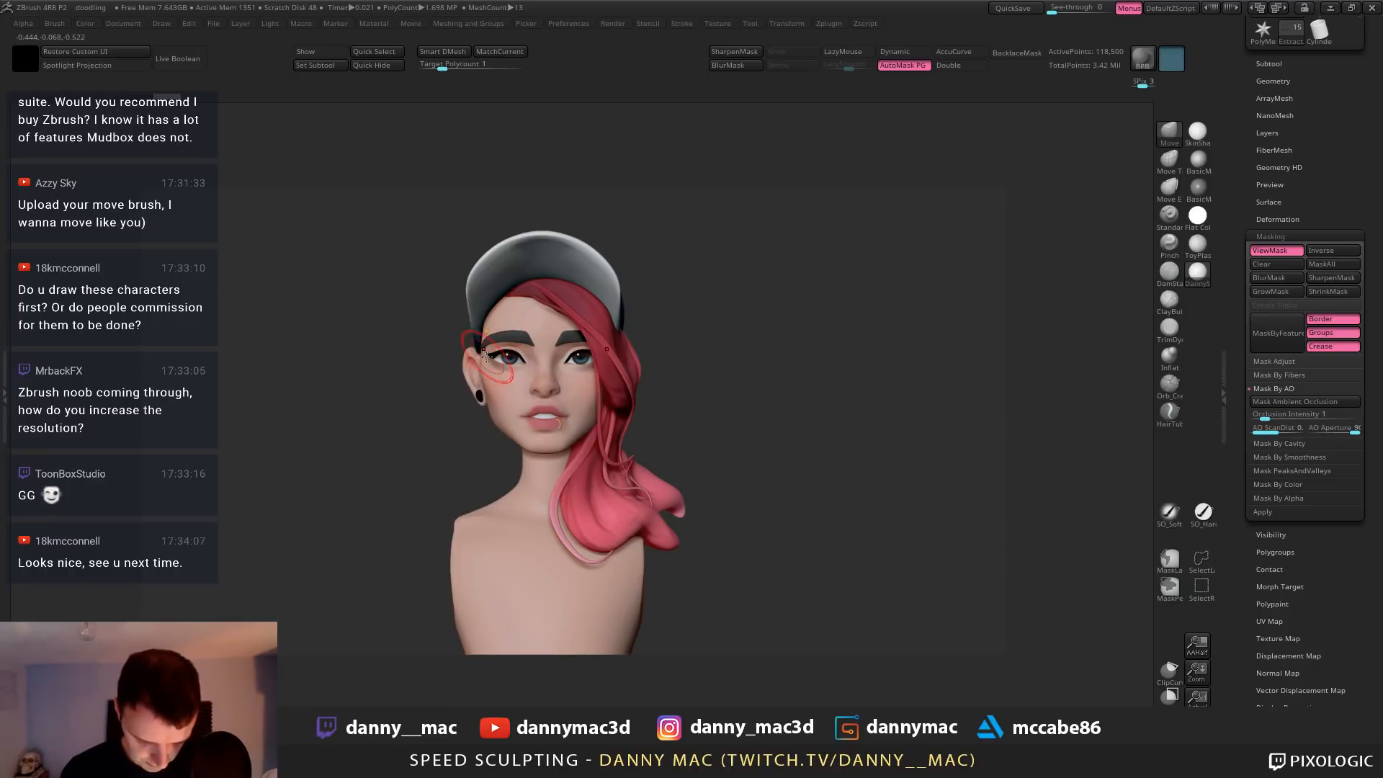
alt+right_drag(681, 330, 744, 355)
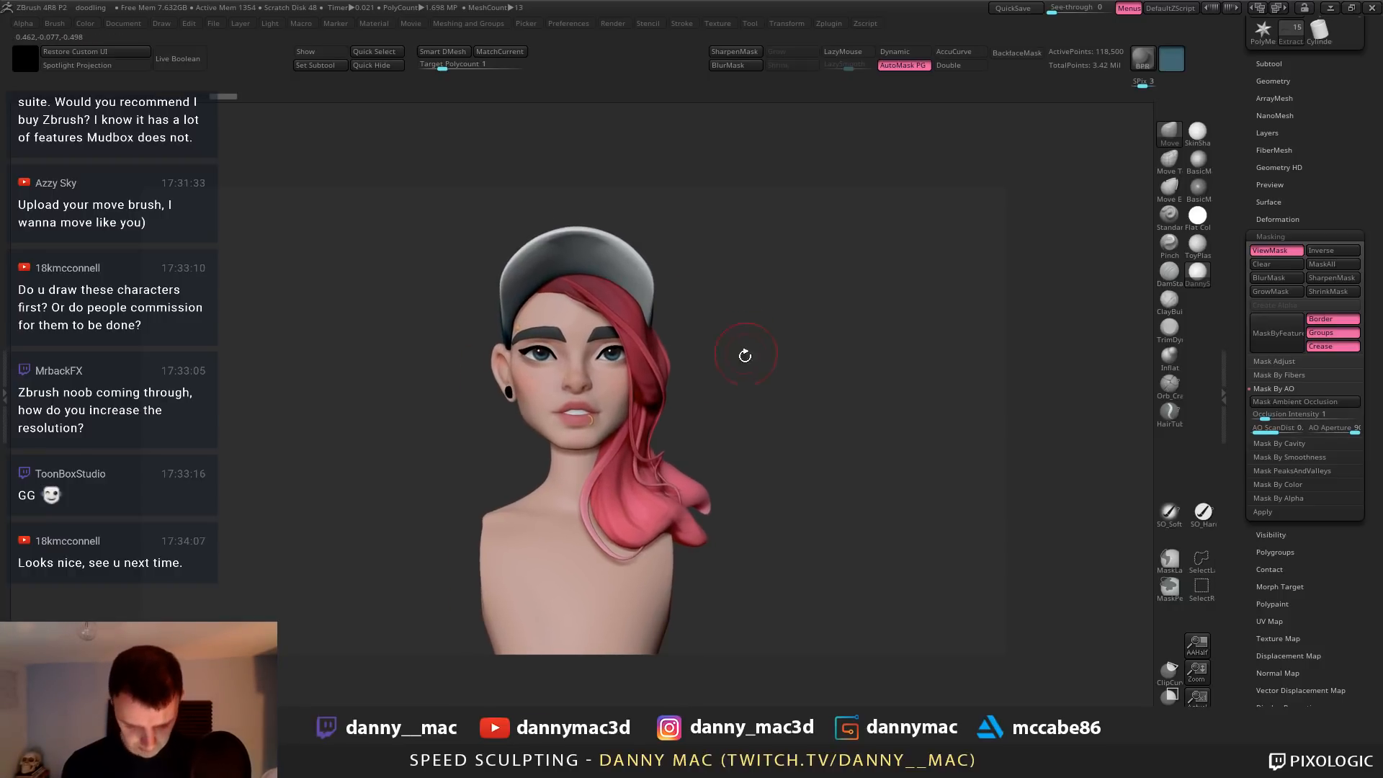
Select the front hair strands beneath the cap's brim, adjust them over the forehead with the Move brush, and undo the last stroke
alt+click(629, 547)
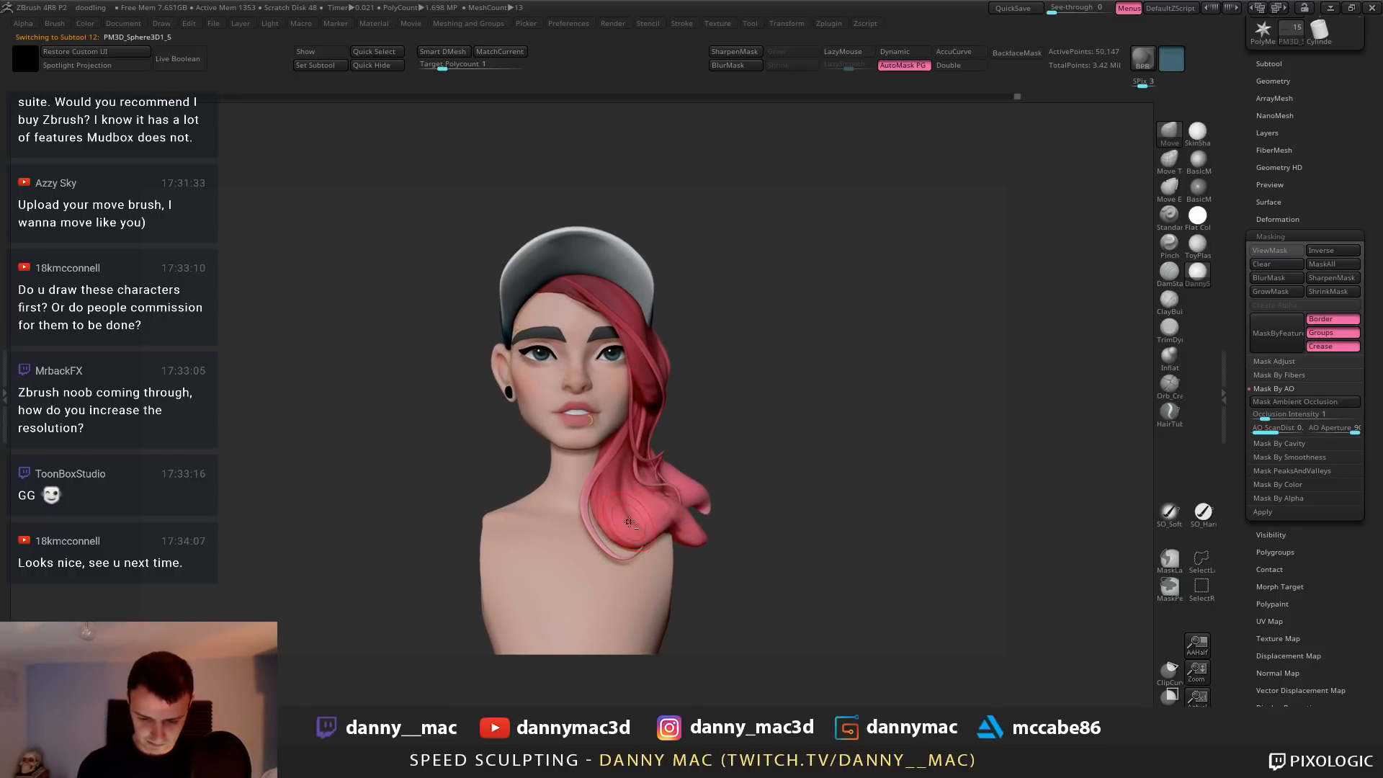
alt+click(578, 299)
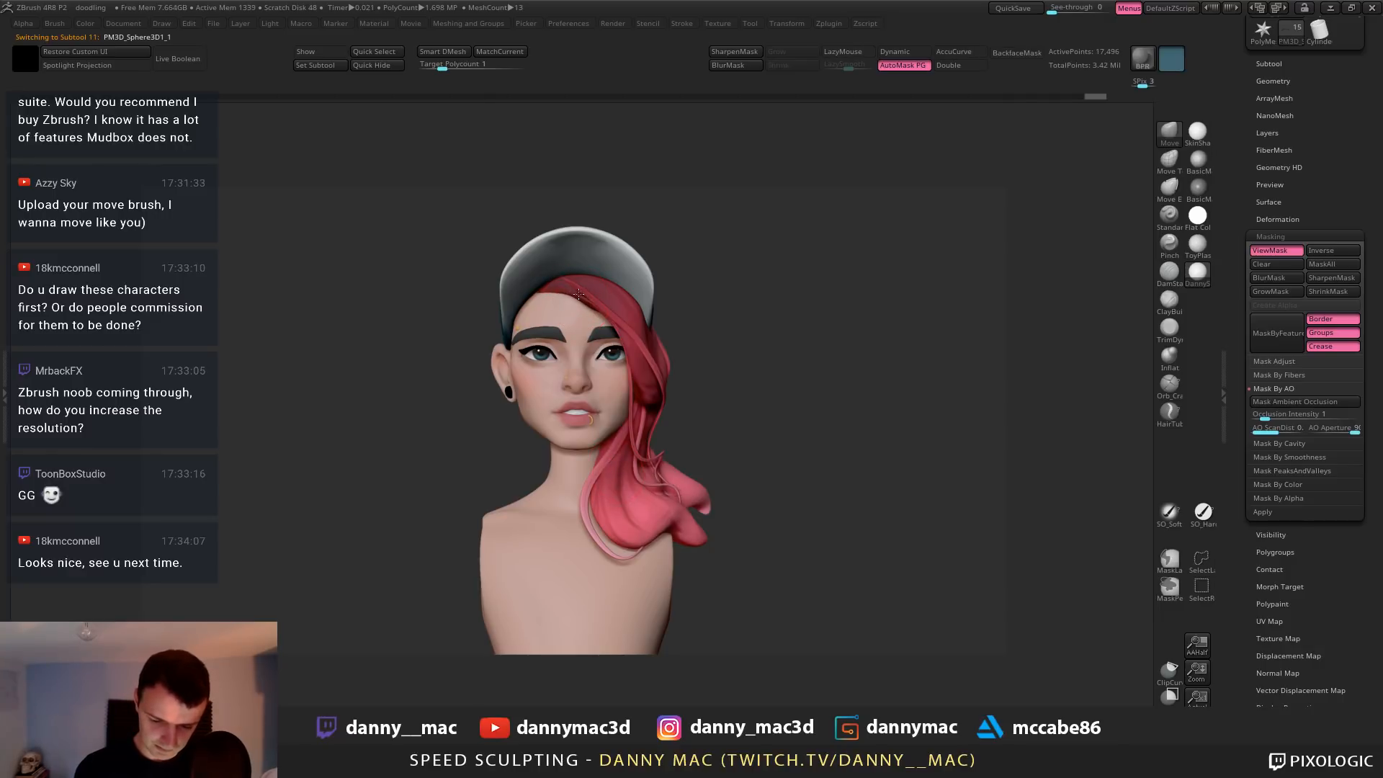
drag(570, 296, 599, 298)
right_click(628, 336)
mouse_move(616, 360)
right_down()
mouse_move(622, 299)
mouse_move(633, 332)
right_up()
right_click(618, 309)
right_click(634, 334)
drag(634, 332, 632, 324)
right_drag(643, 517, 628, 336)
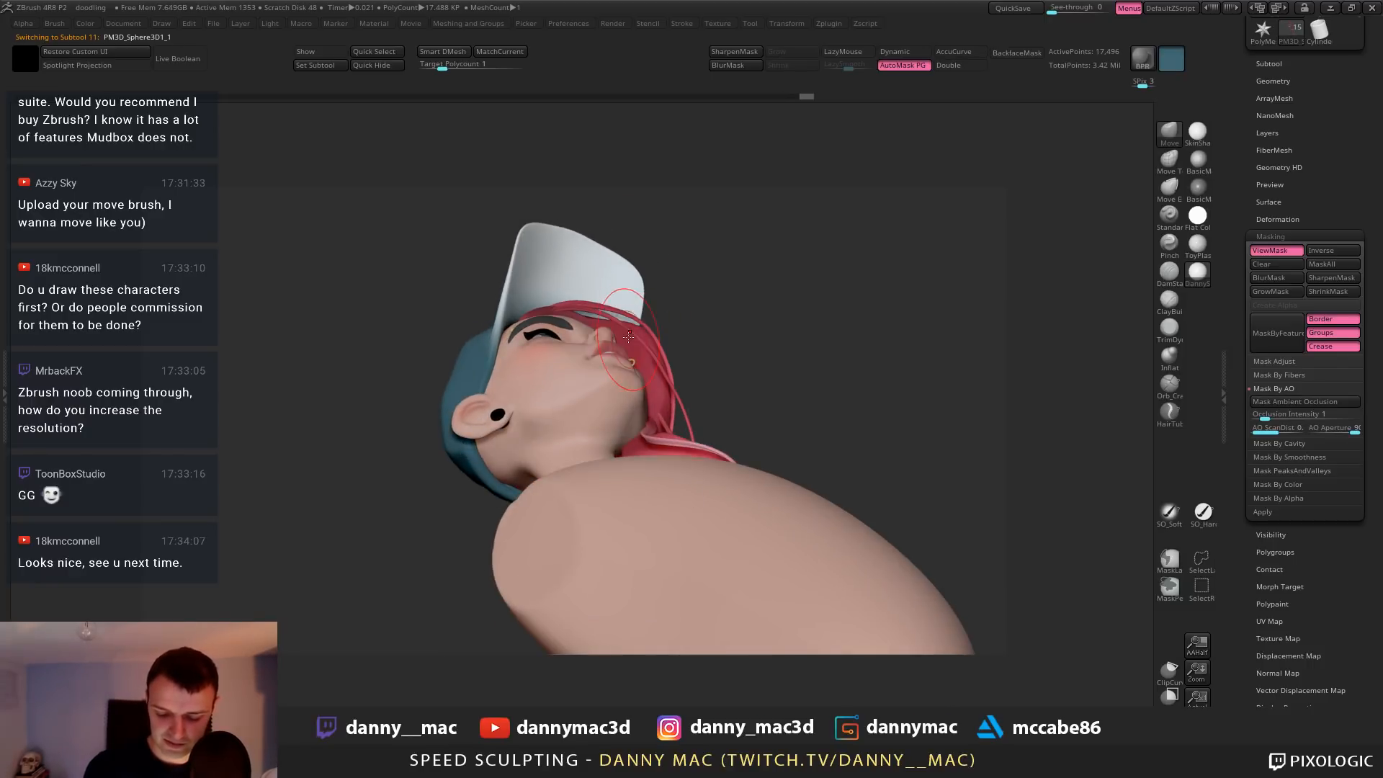
key(ctrl+z)
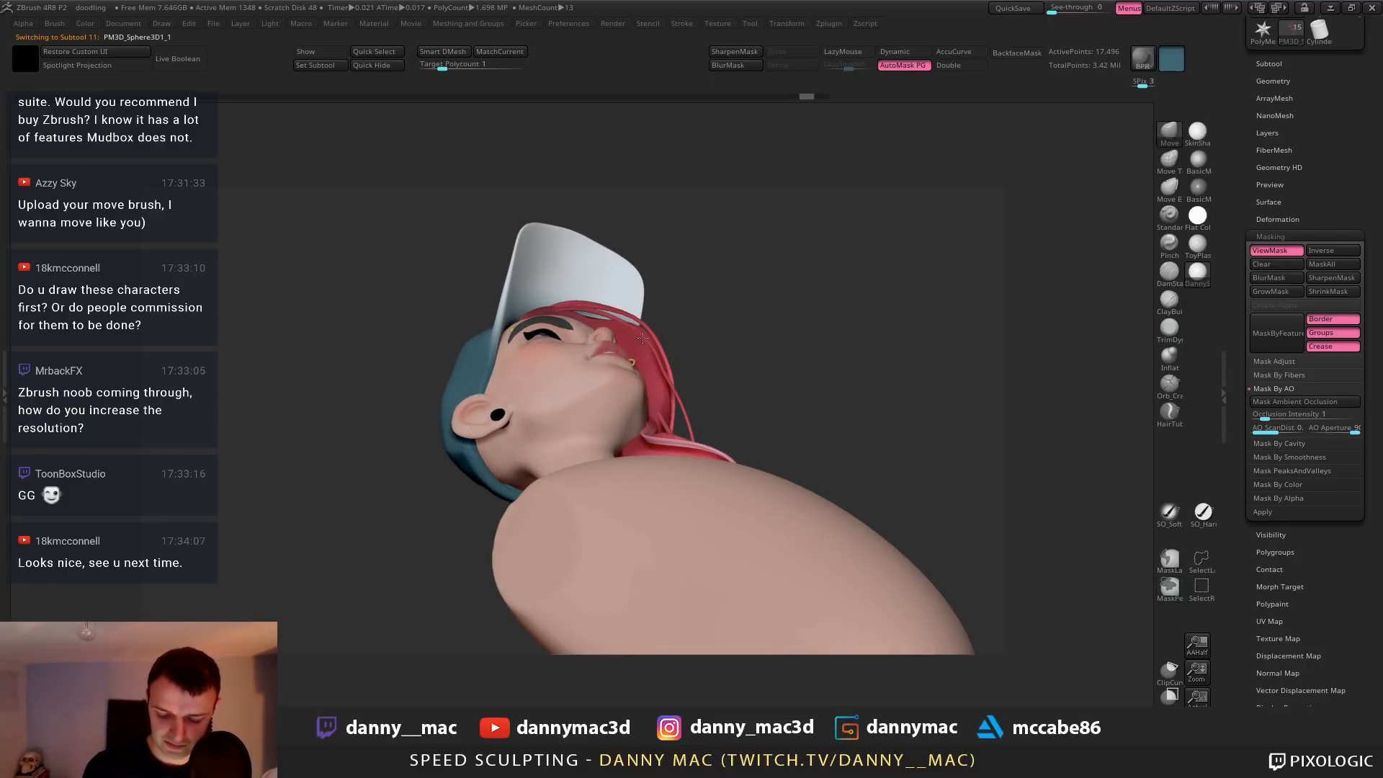
Select the main hair and pull it down along the side edge of the cap with the Move brush
alt+click(597, 319)
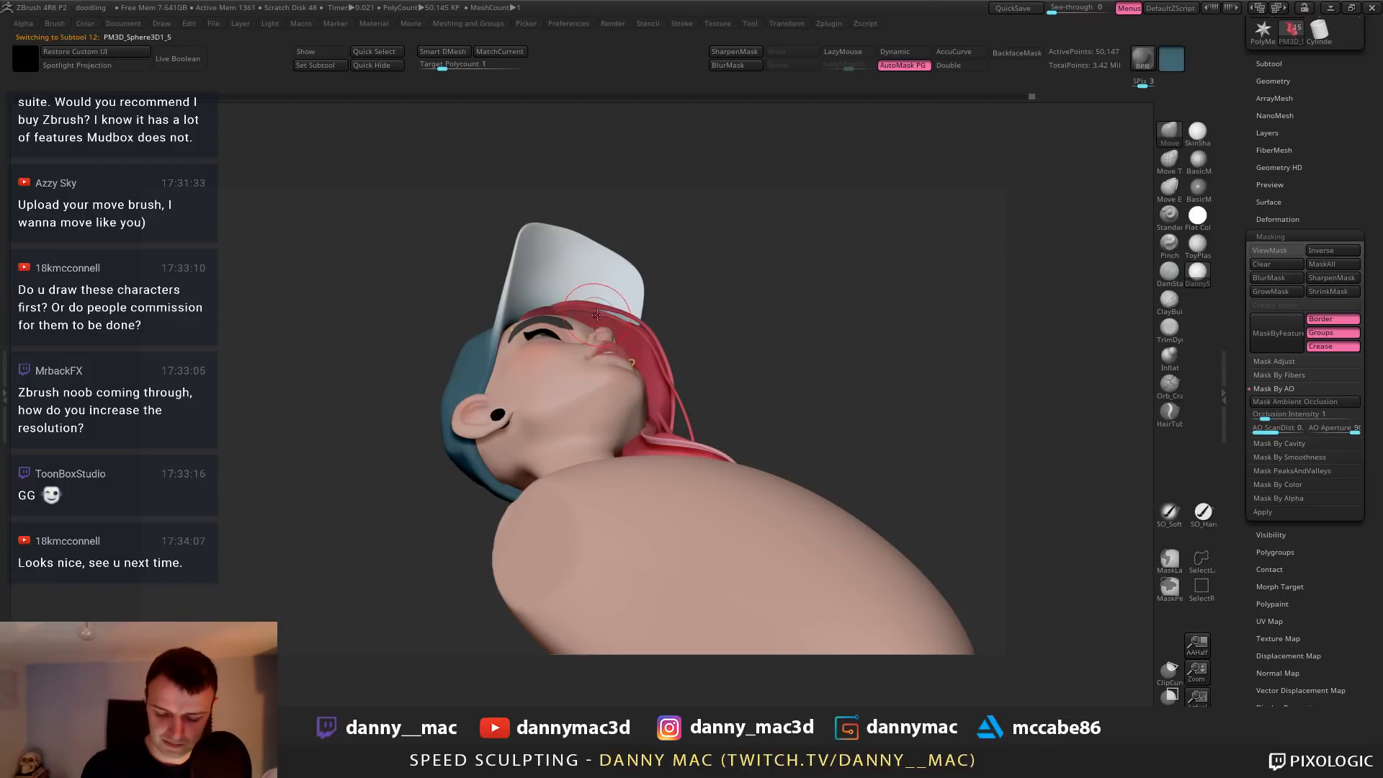
shift+right_drag(592, 315, 592, 416)
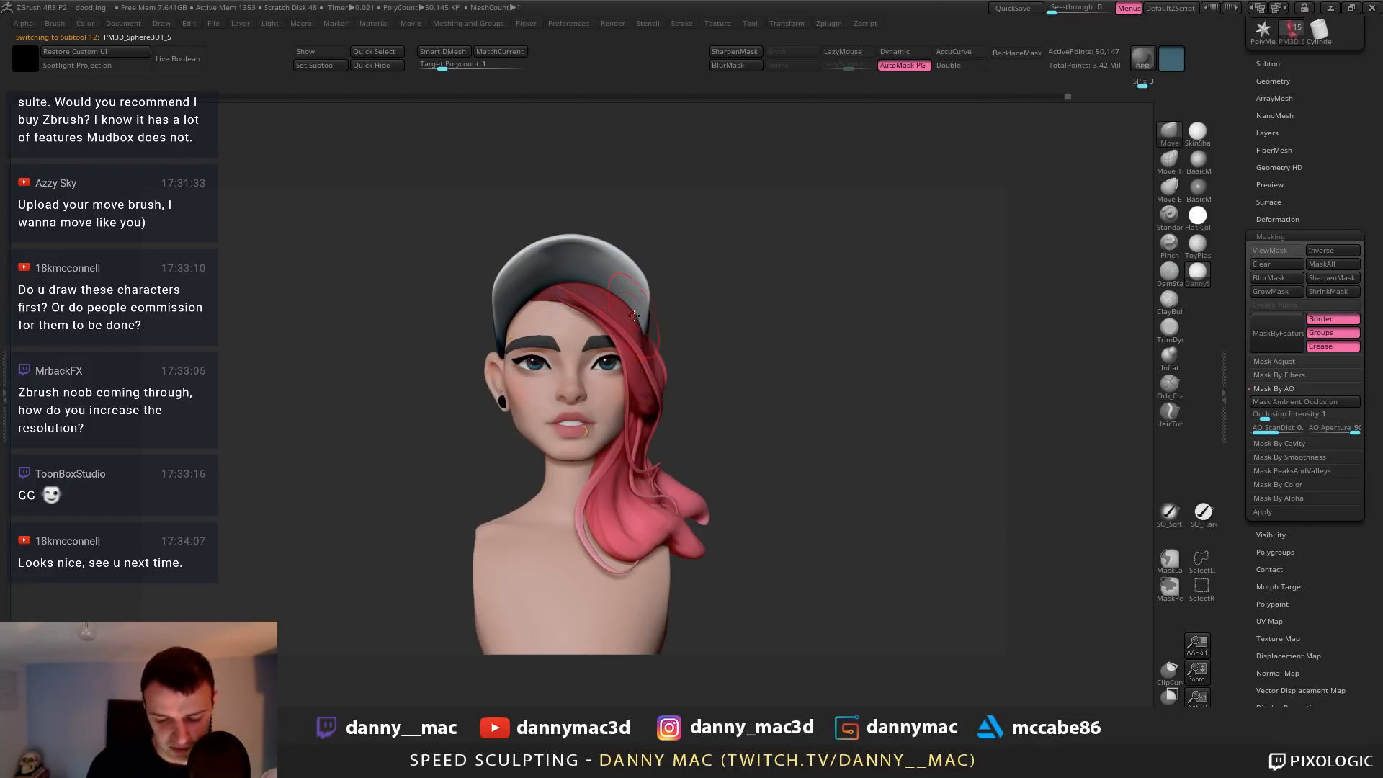
right_drag(631, 321, 582, 316)
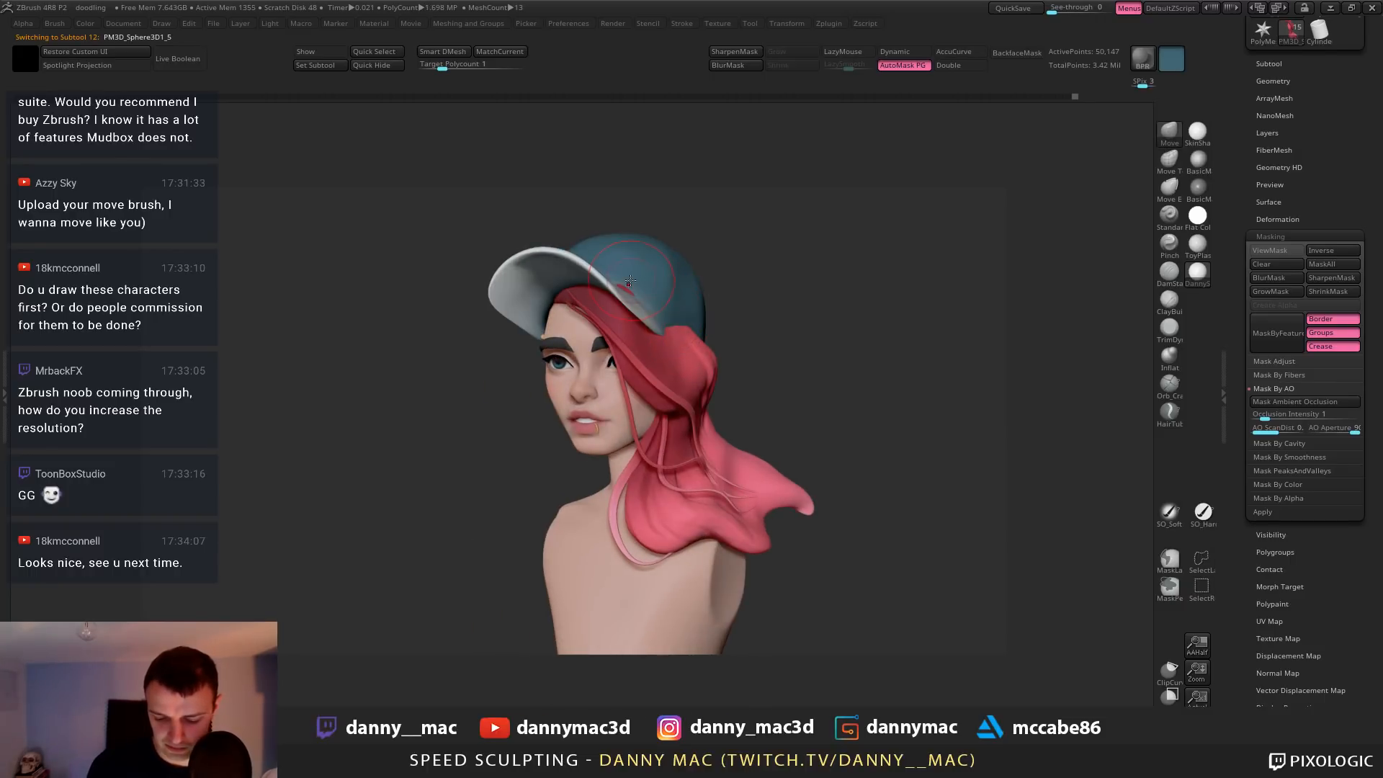
right_drag(650, 285, 666, 291)
drag(671, 337, 666, 360)
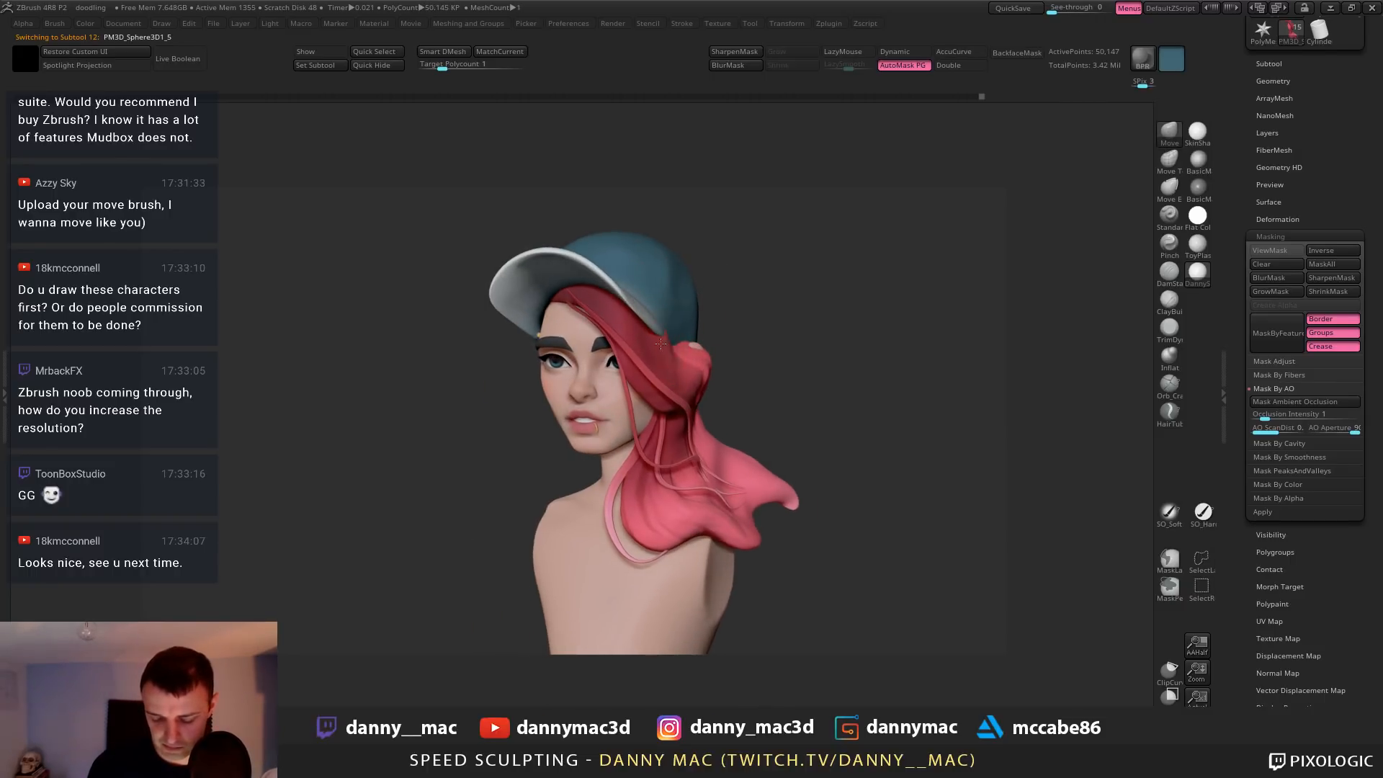
mouse_move(673, 345)
right_down()
mouse_move(726, 337)
mouse_move(707, 341)
mouse_move(737, 370)
mouse_move(681, 373)
mouse_move(723, 389)
mouse_move(688, 360)
mouse_move(703, 370)
mouse_move(703, 401)
right_up()
Select the body, refine the jawline beside the hair with the Move brush, and save the project
alt+click(589, 426)
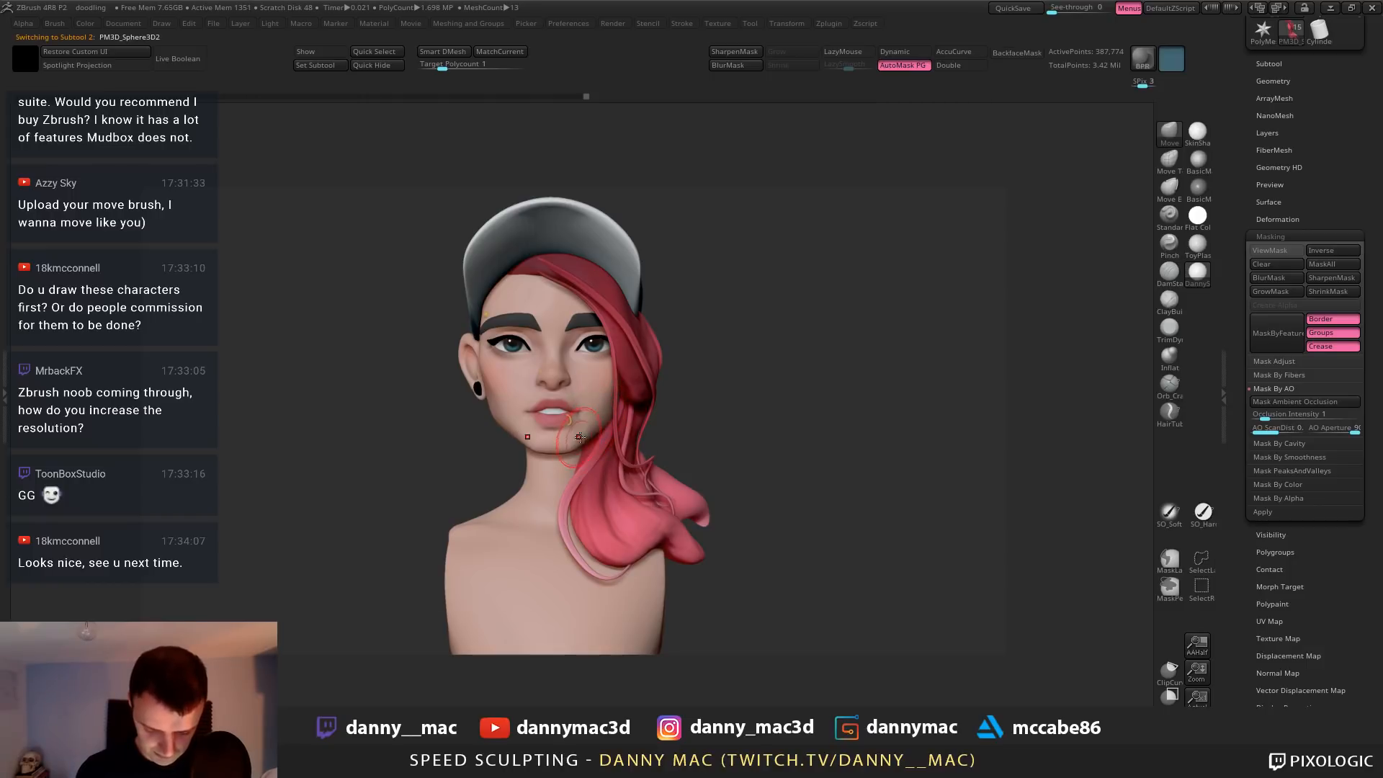
key(space)
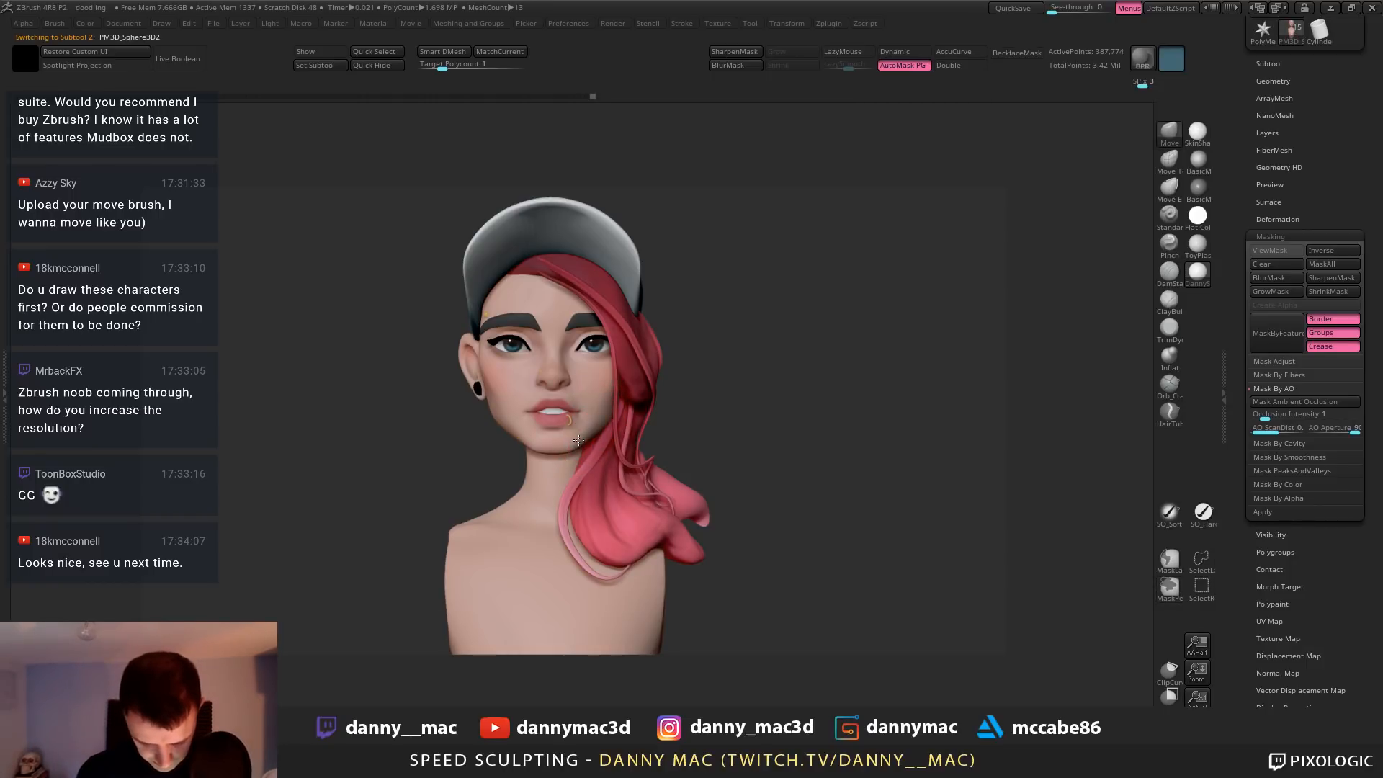
mouse_move(605, 434)
right_down()
mouse_move(547, 432)
mouse_move(586, 458)
mouse_move(619, 422)
right_up()
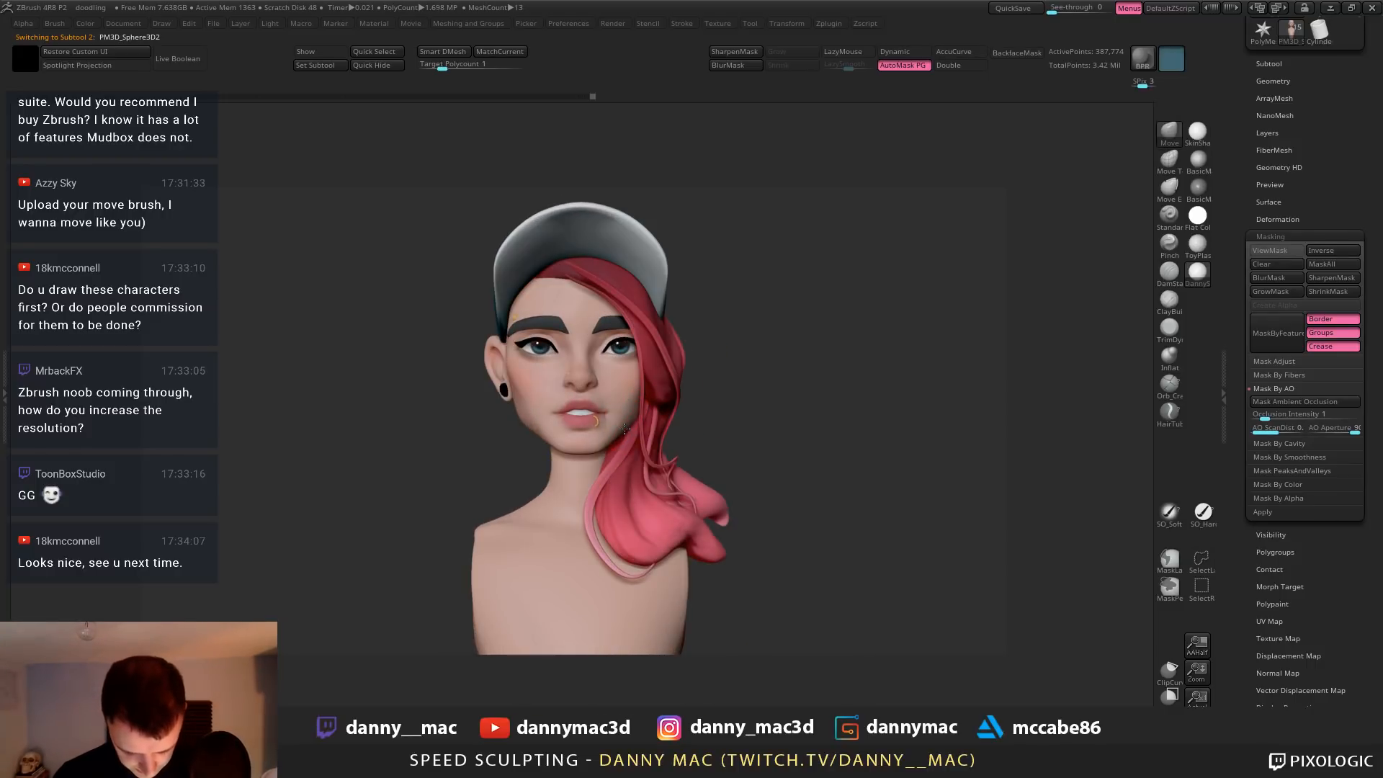
key(space)
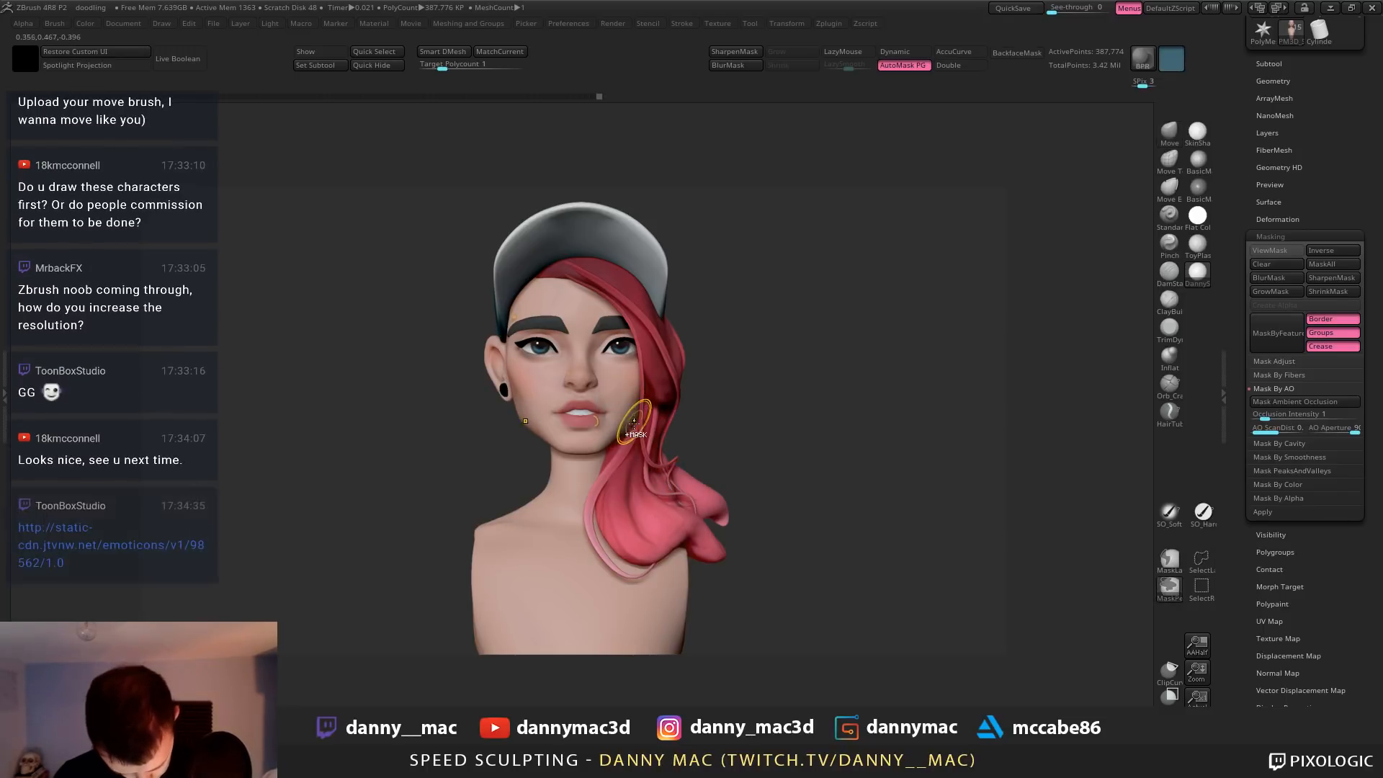
ctrl+right_drag(637, 452, 721, 447)
key(ctrl)
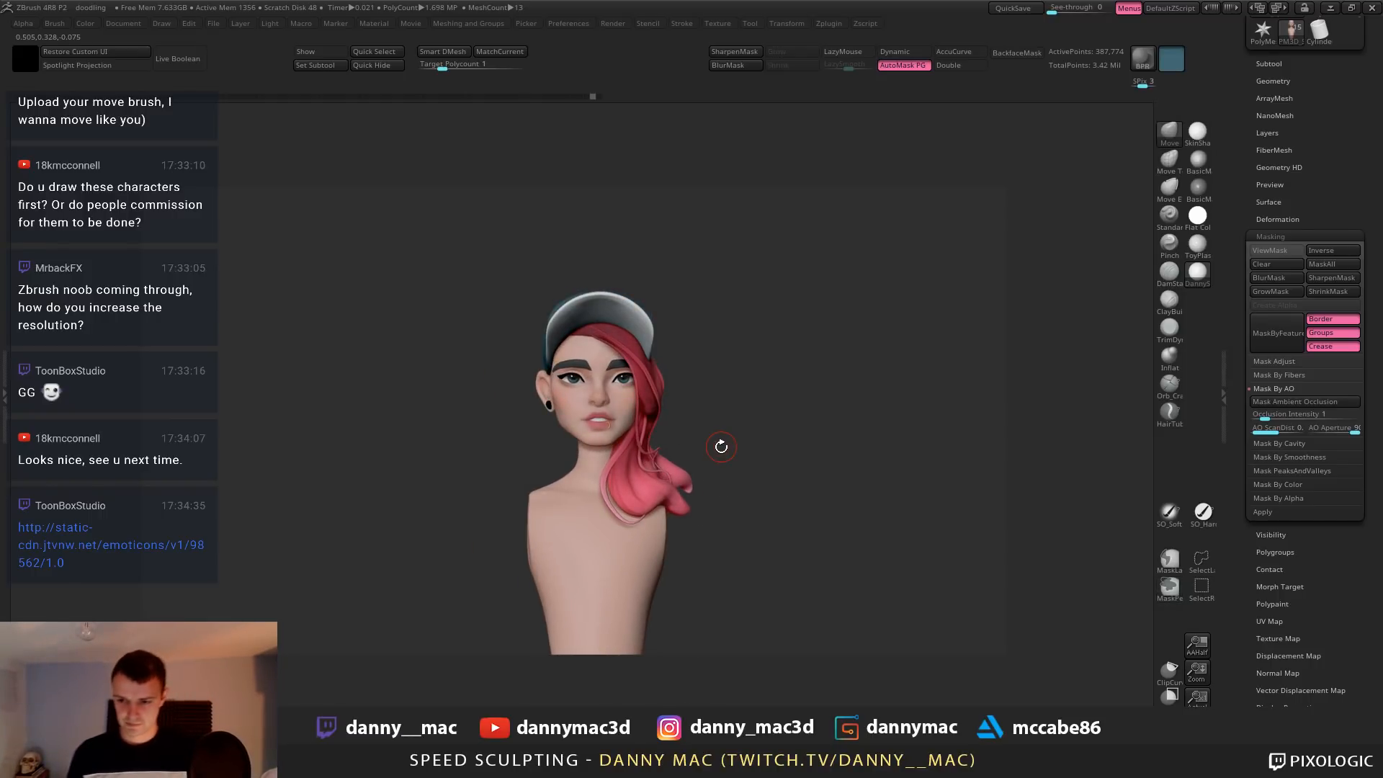
key(ctrl+s)
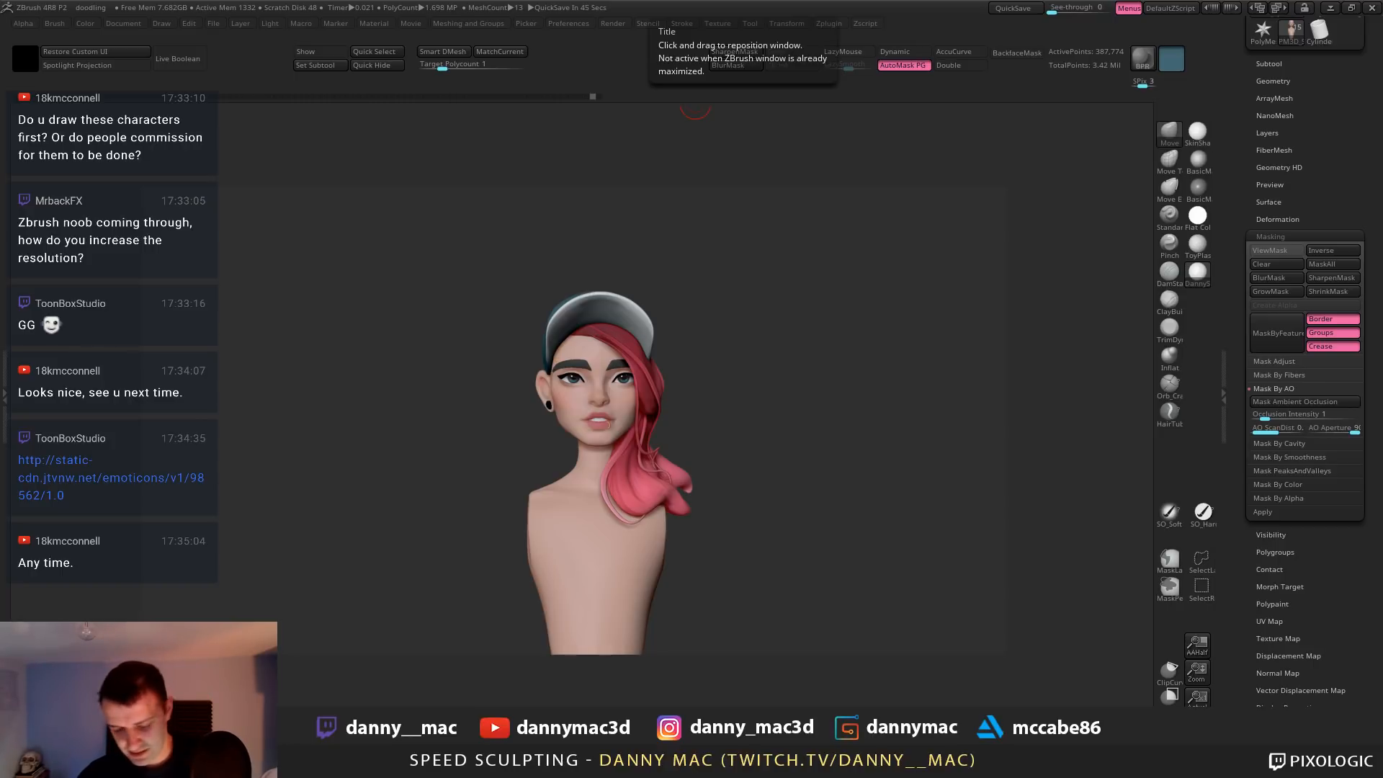
Frame the bust closer for rendering and enable AOcclusion in the render properties
mouse_move(918, 270)
mouse_down()
mouse_move(814, 327)
mouse_move(855, 329)
mouse_move(845, 338)
mouse_up()
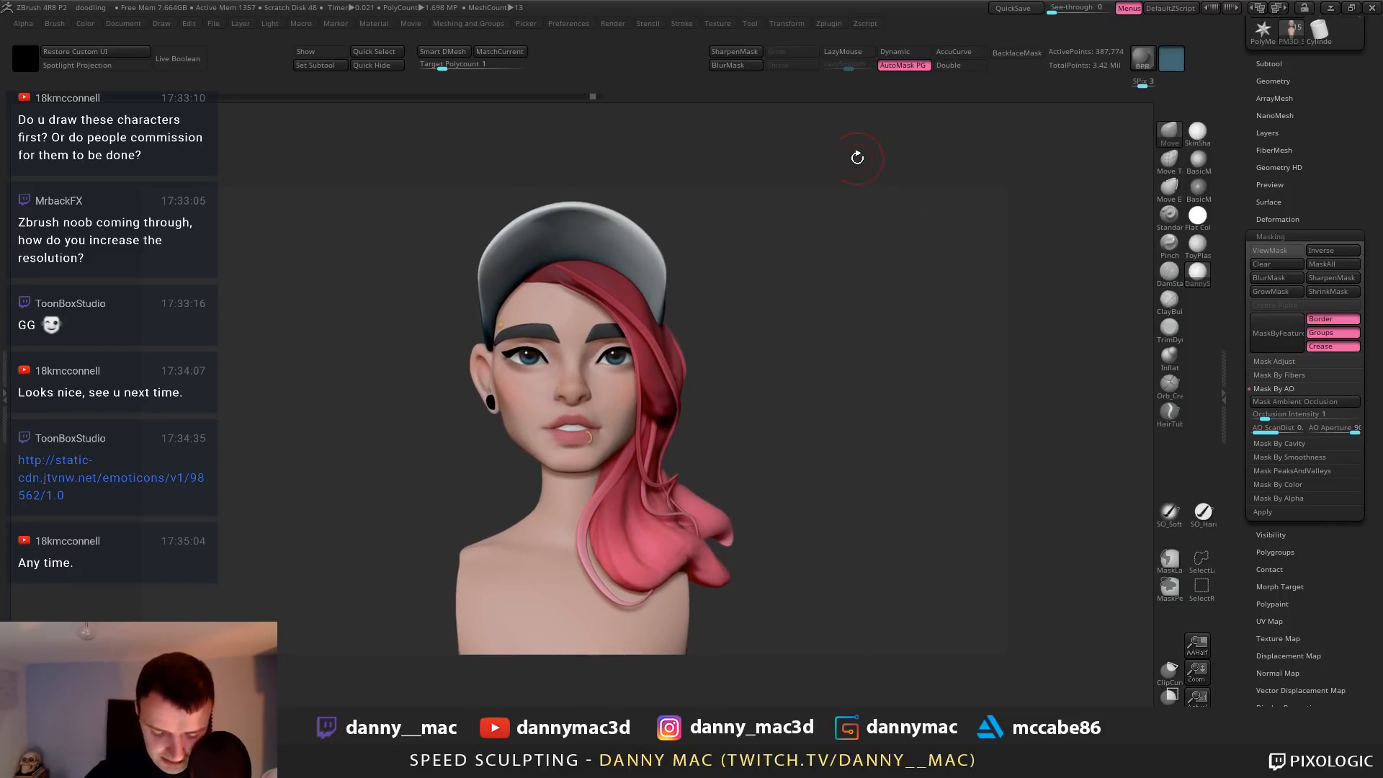
click(613, 23)
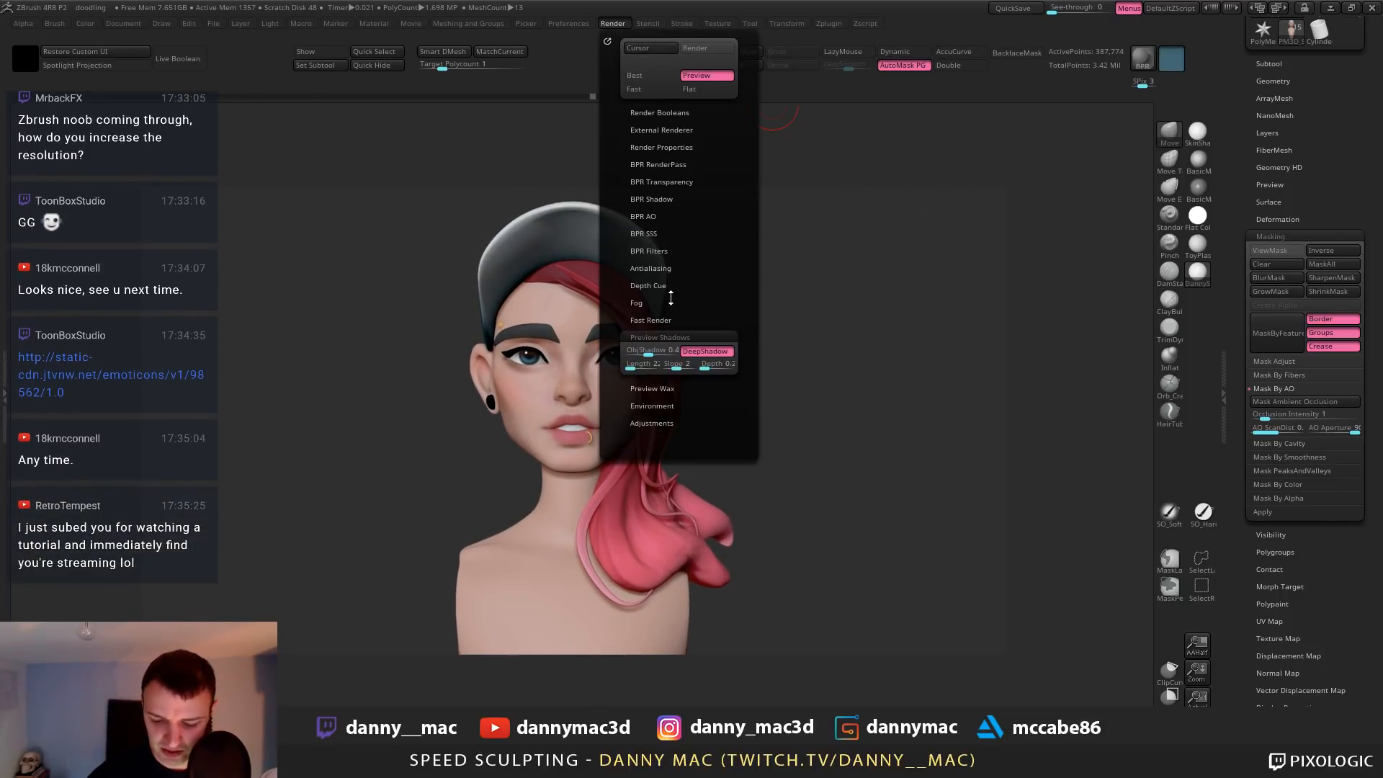
click(678, 149)
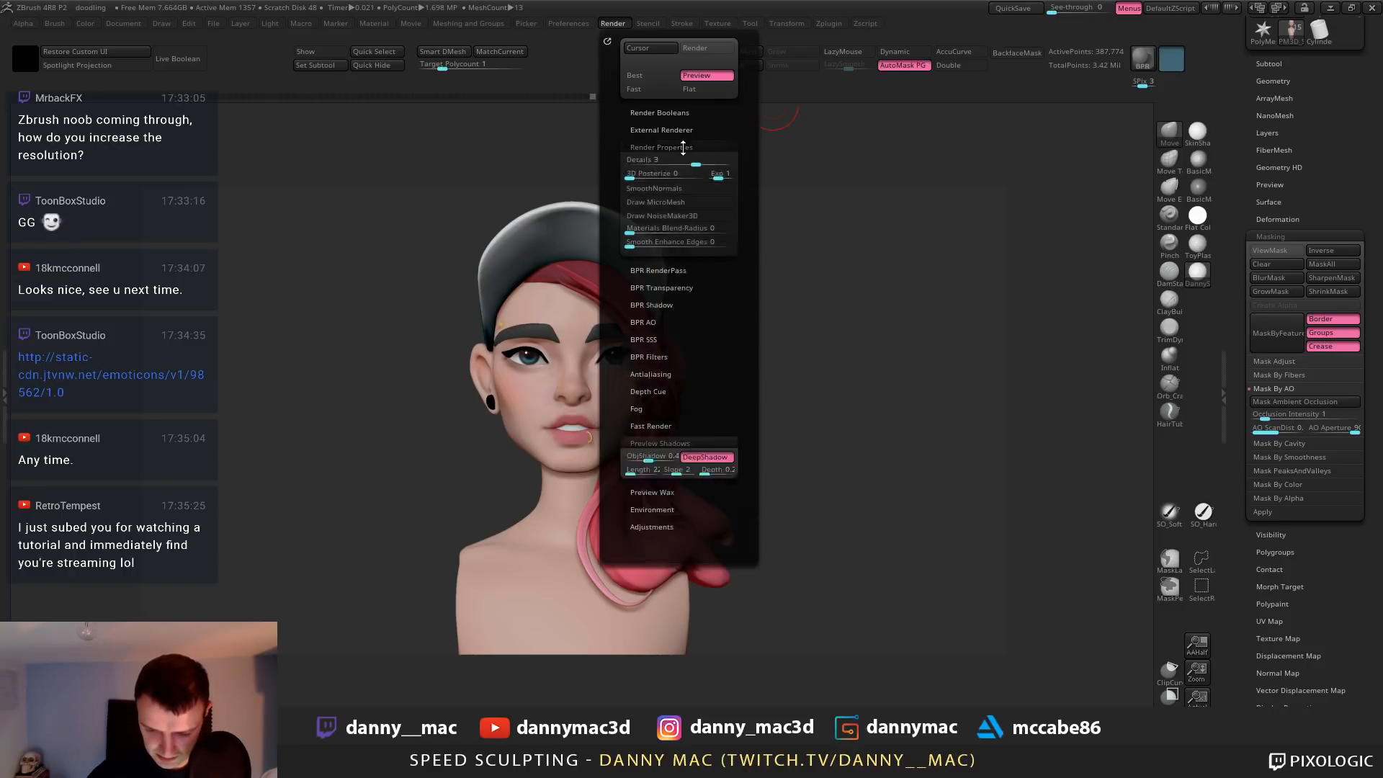
click(719, 271)
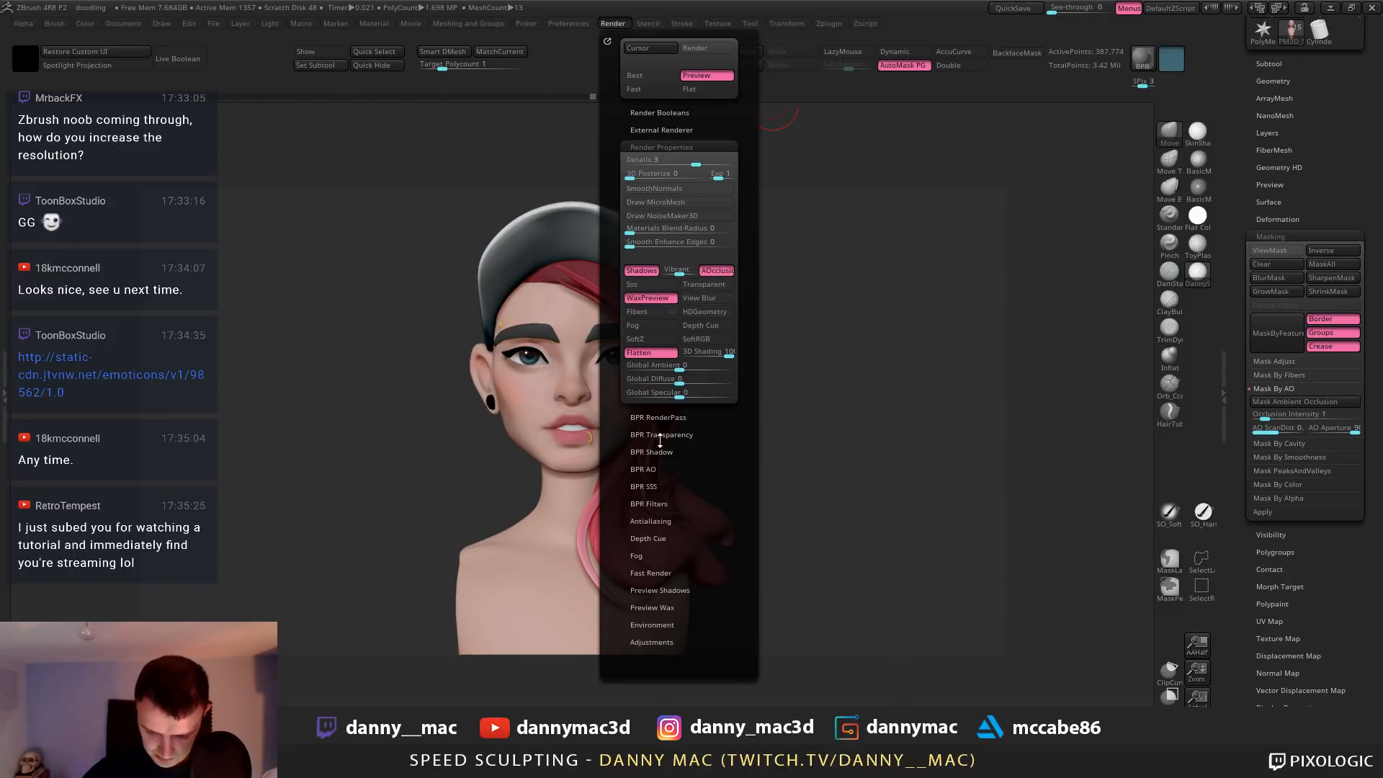
Review the BPR Shadow and BPR AO settings, and start a BPR render of the bust
click(656, 451)
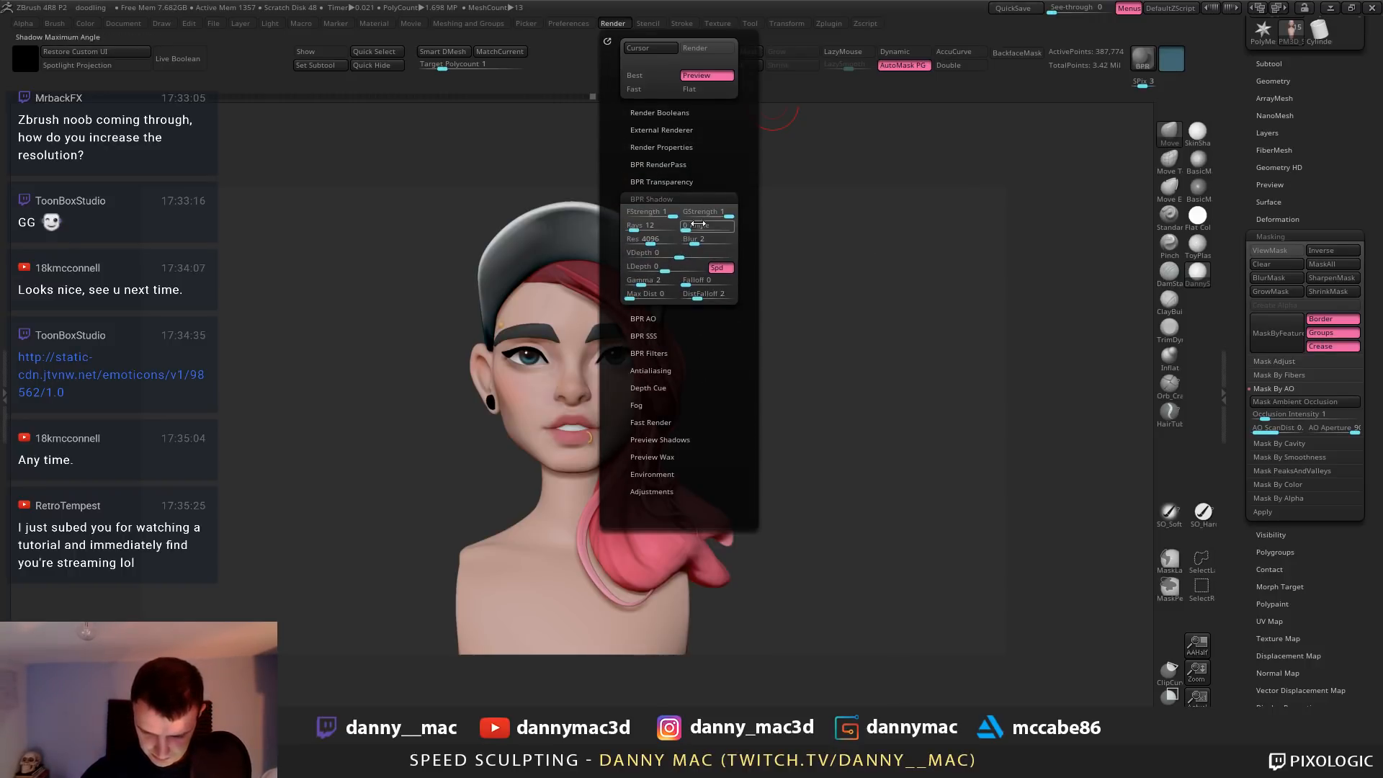
click(643, 319)
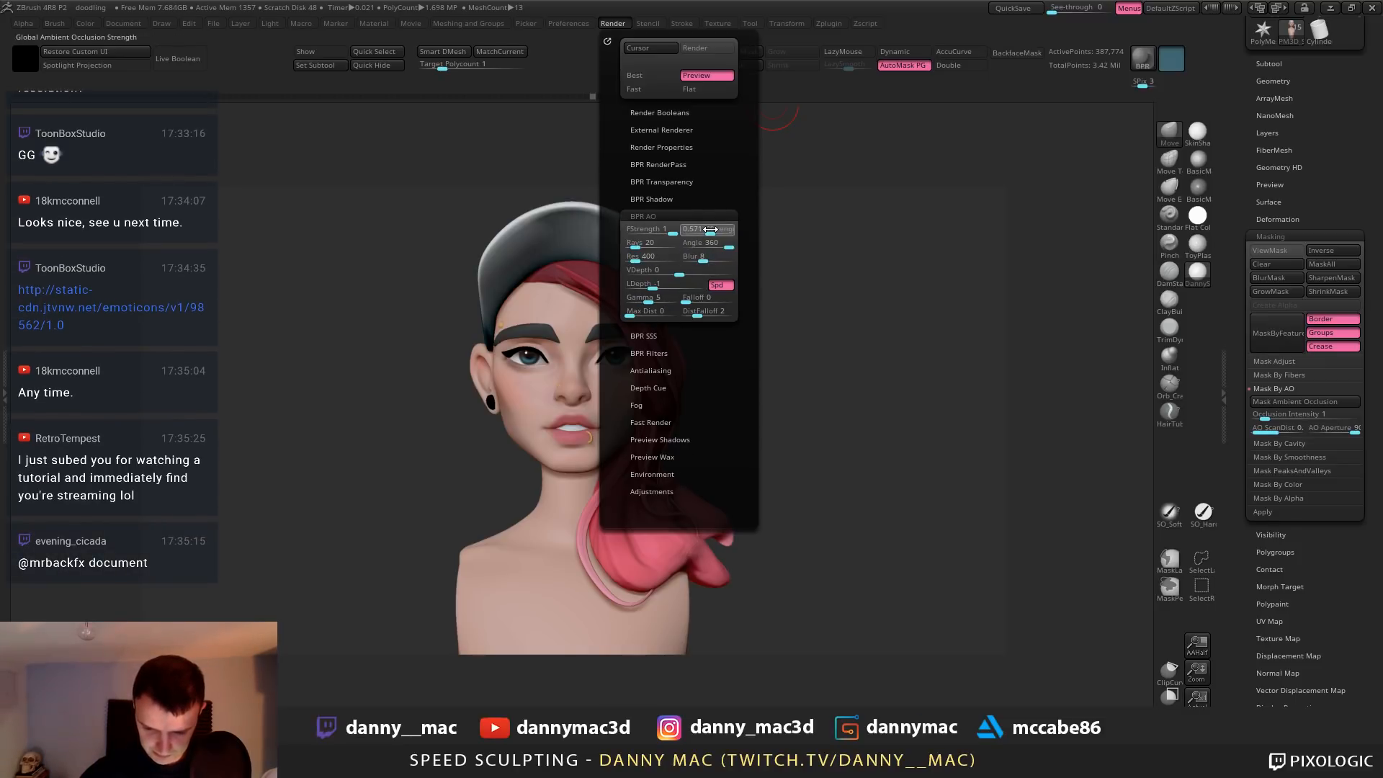
click(651, 199)
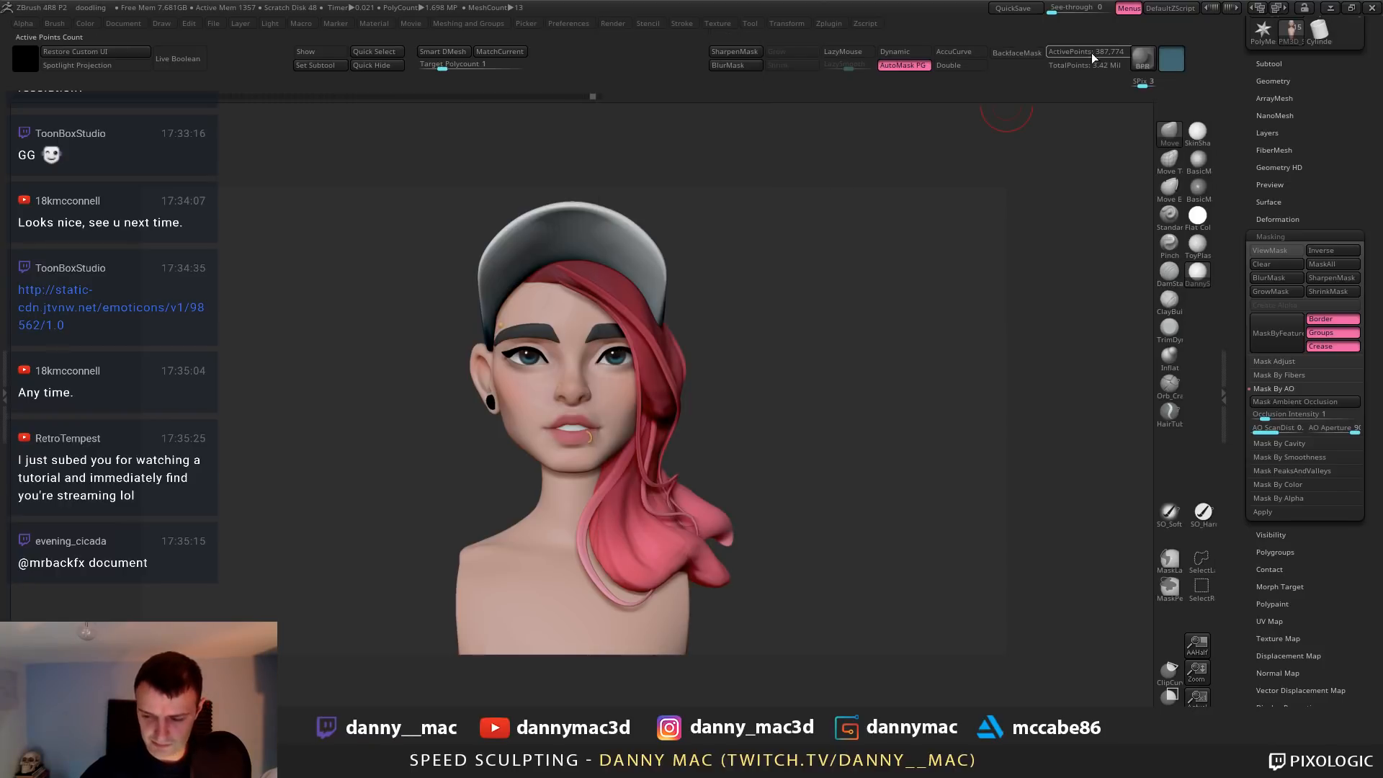
click(1140, 60)
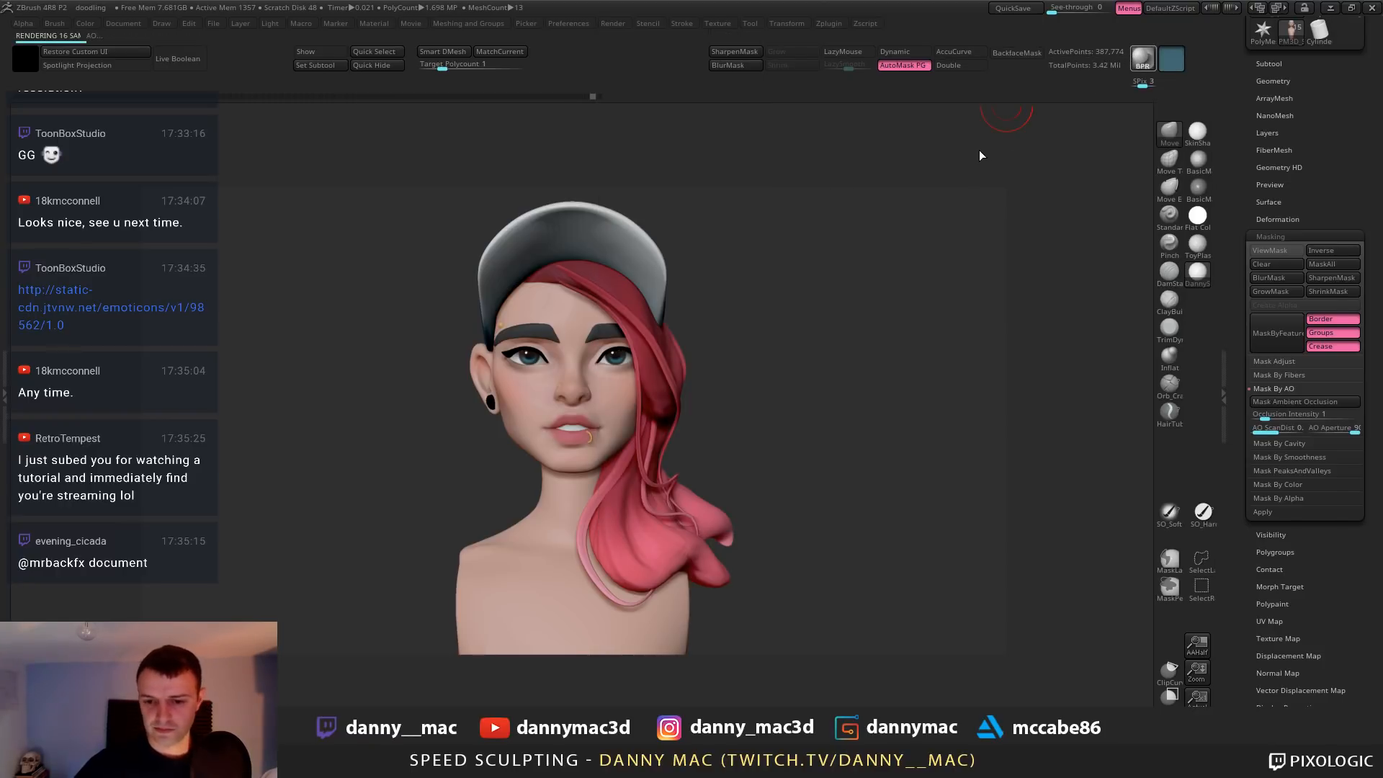